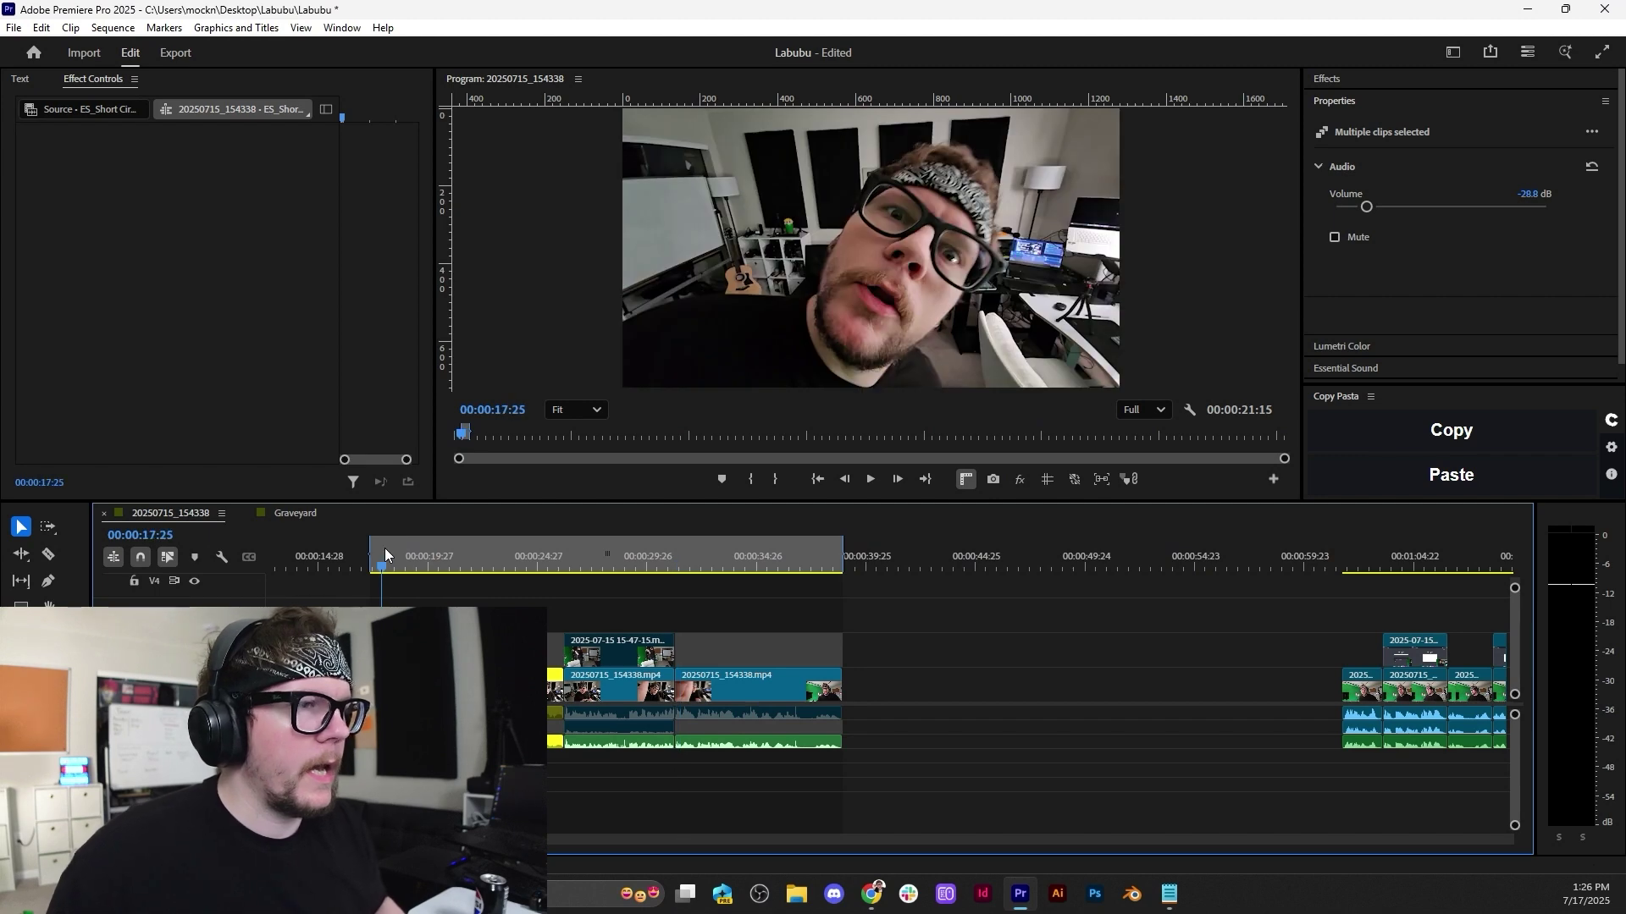
# Examine the sequence's overall layout and its early section, placing the playhead at 00:01:07:05.
pyautogui.moveTo(309, 839); pyautogui.dragTo(1466, 789)
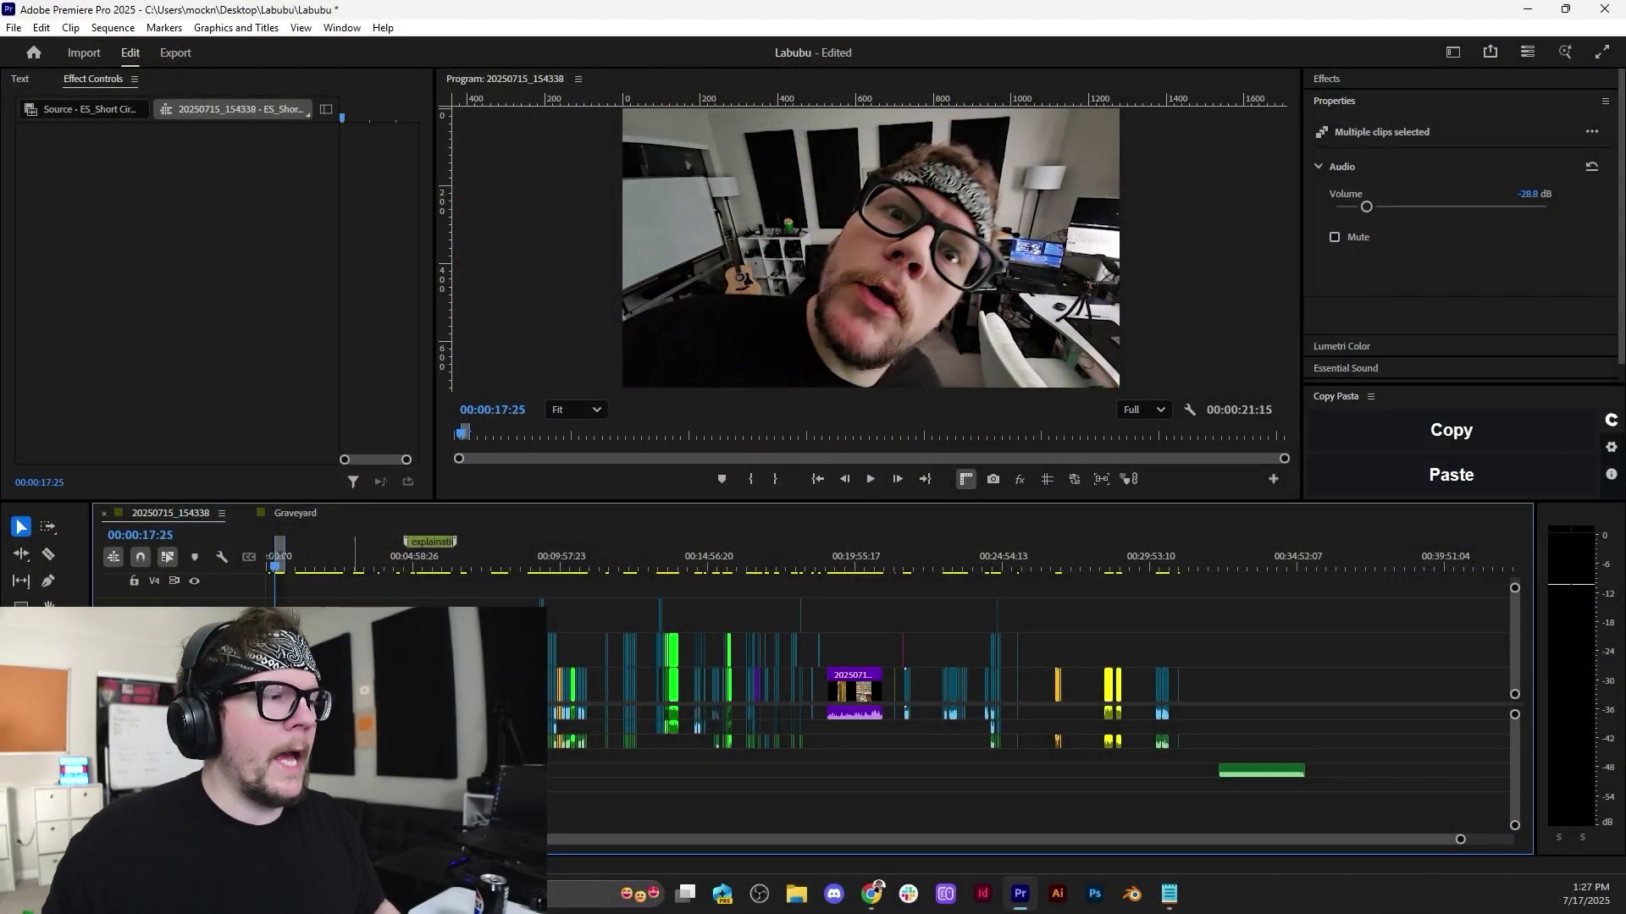
pyautogui.scroll(10, 872, 690)
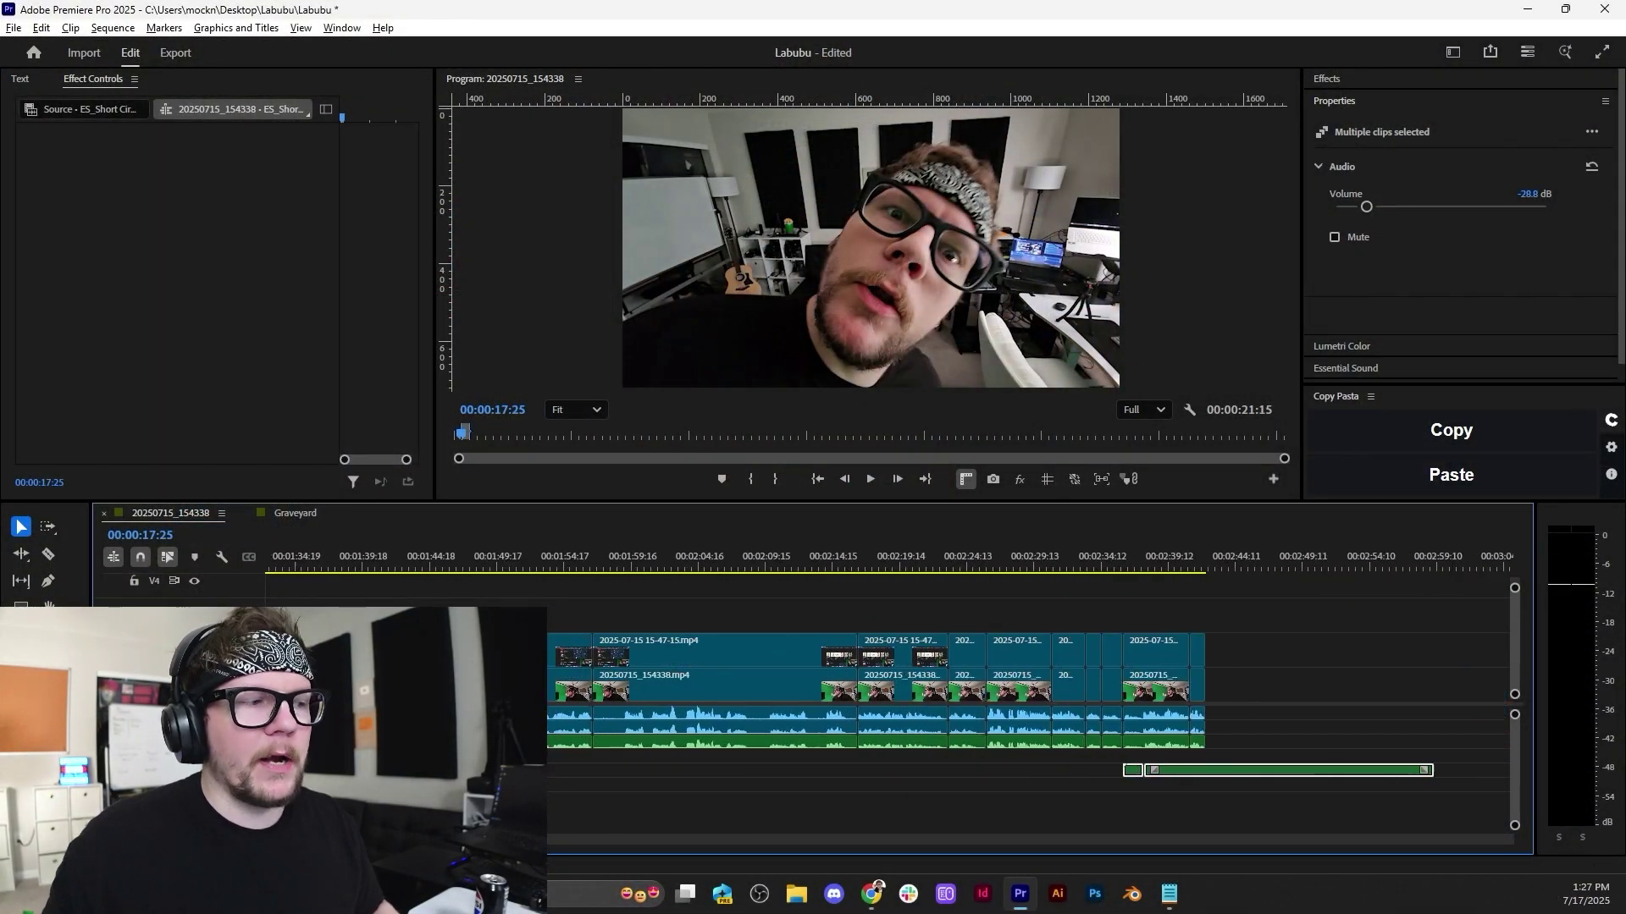
pyautogui.scroll(1, 388, 742)
pyautogui.click(387, 742)
pyautogui.scroll(3, 388, 742)
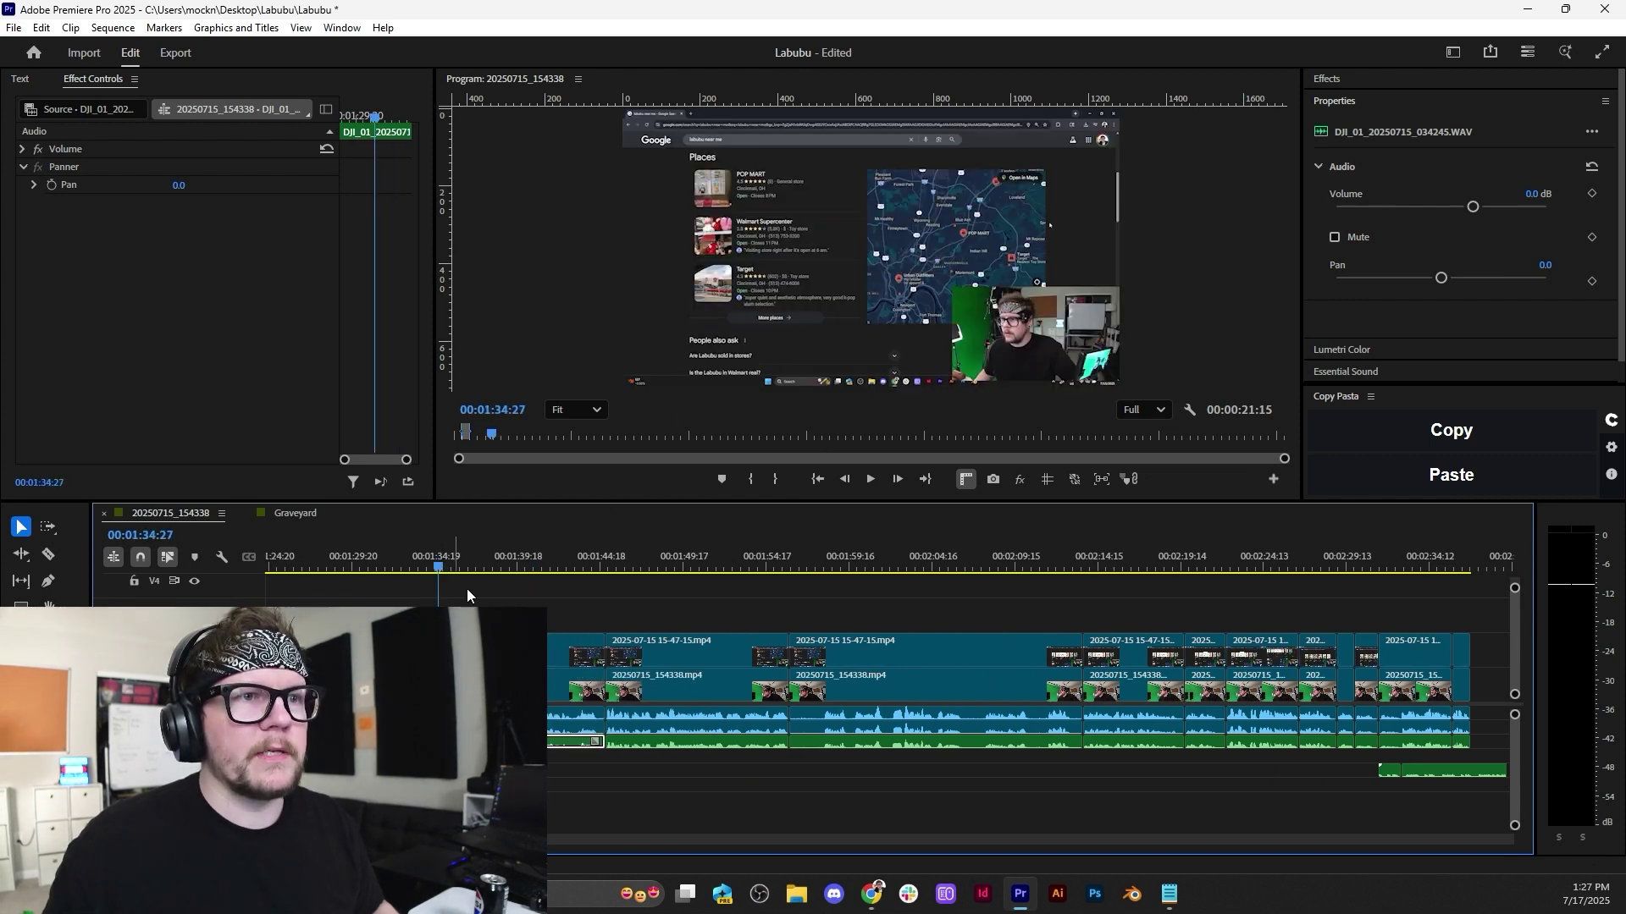
pyautogui.scroll(8, 508, 564)
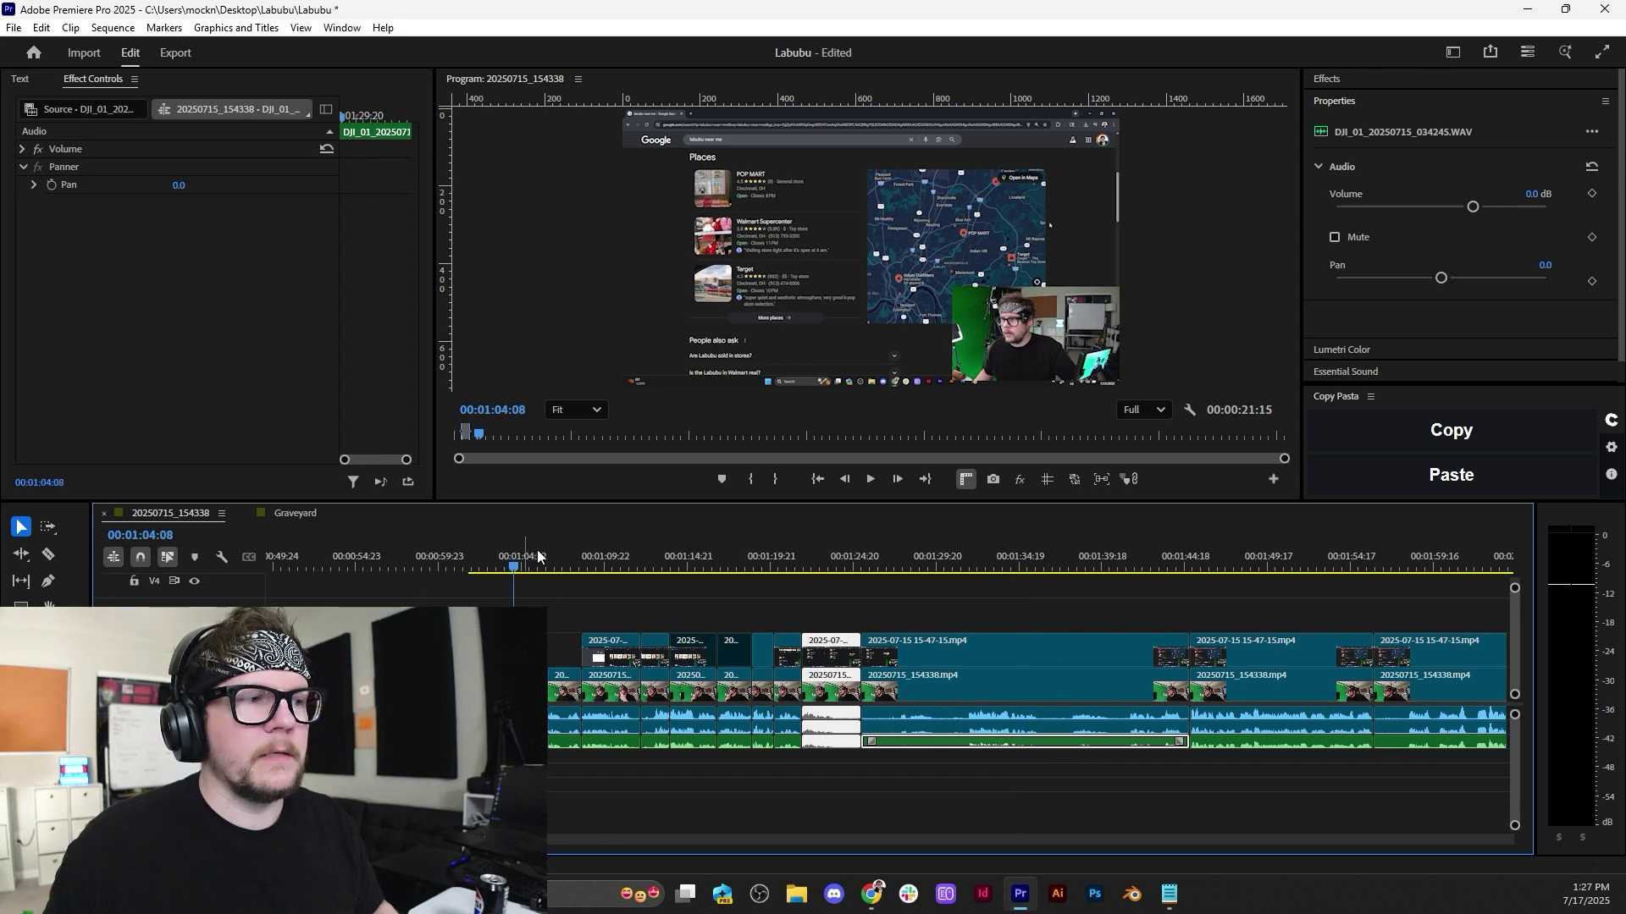
pyautogui.click(562, 556)
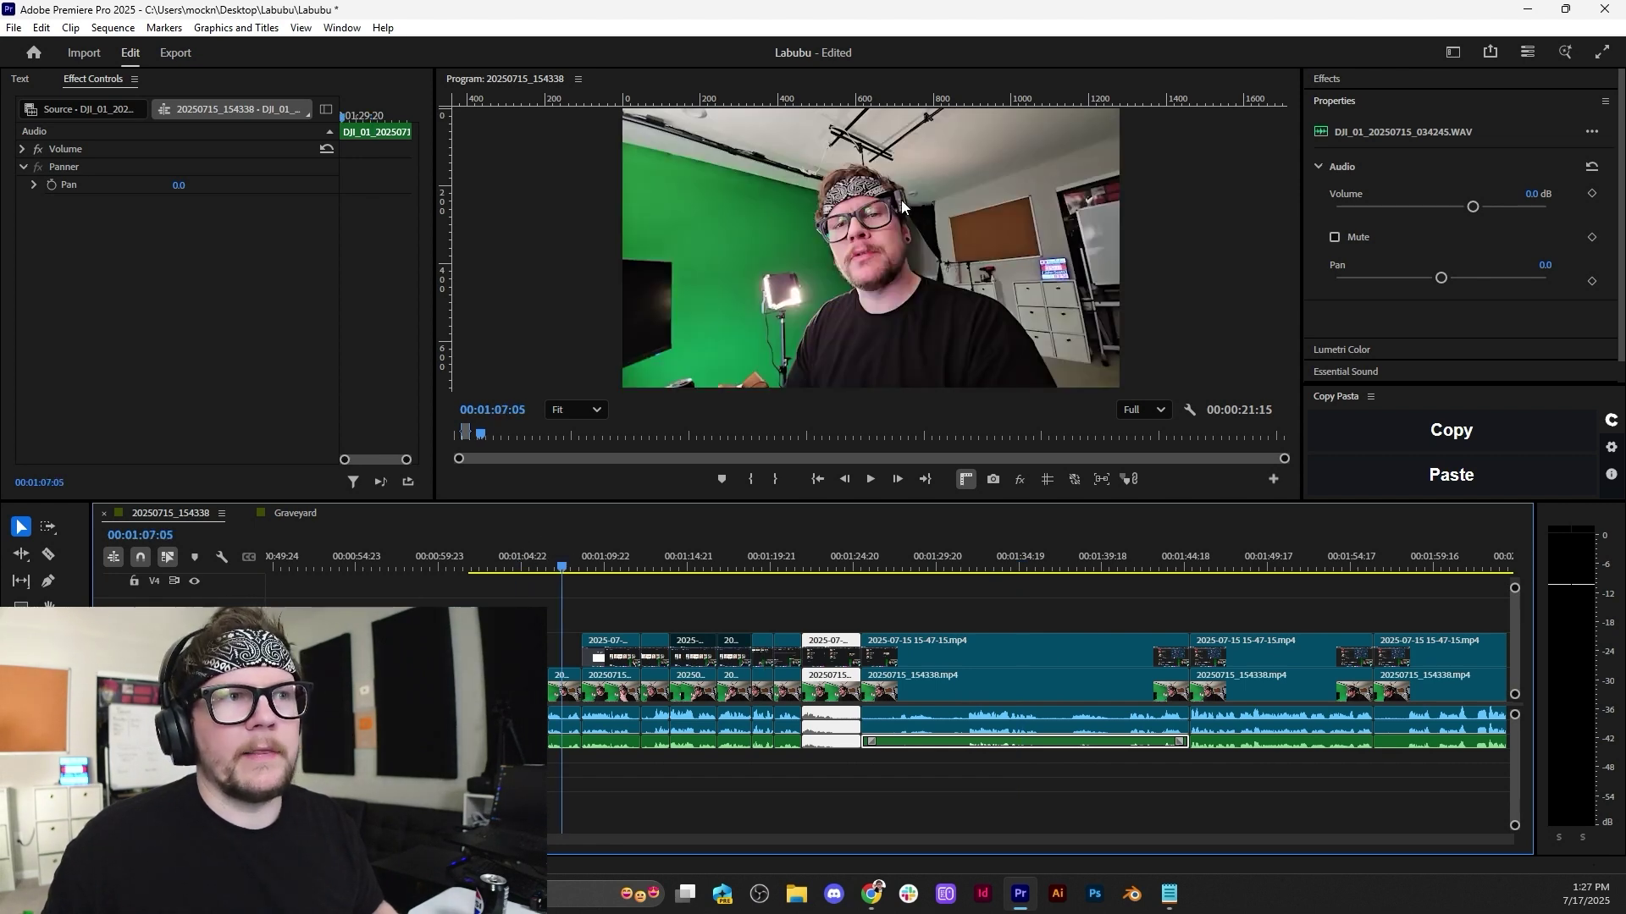
# Inspect the separate audio tracks of the clips at 00:01:07:05, selecting the screen recording's and the camera's audio.
pyautogui.click(564, 747)
pyautogui.scroll(2, 564, 747)
pyautogui.click(567, 729)
pyautogui.scroll(8, 568, 729)
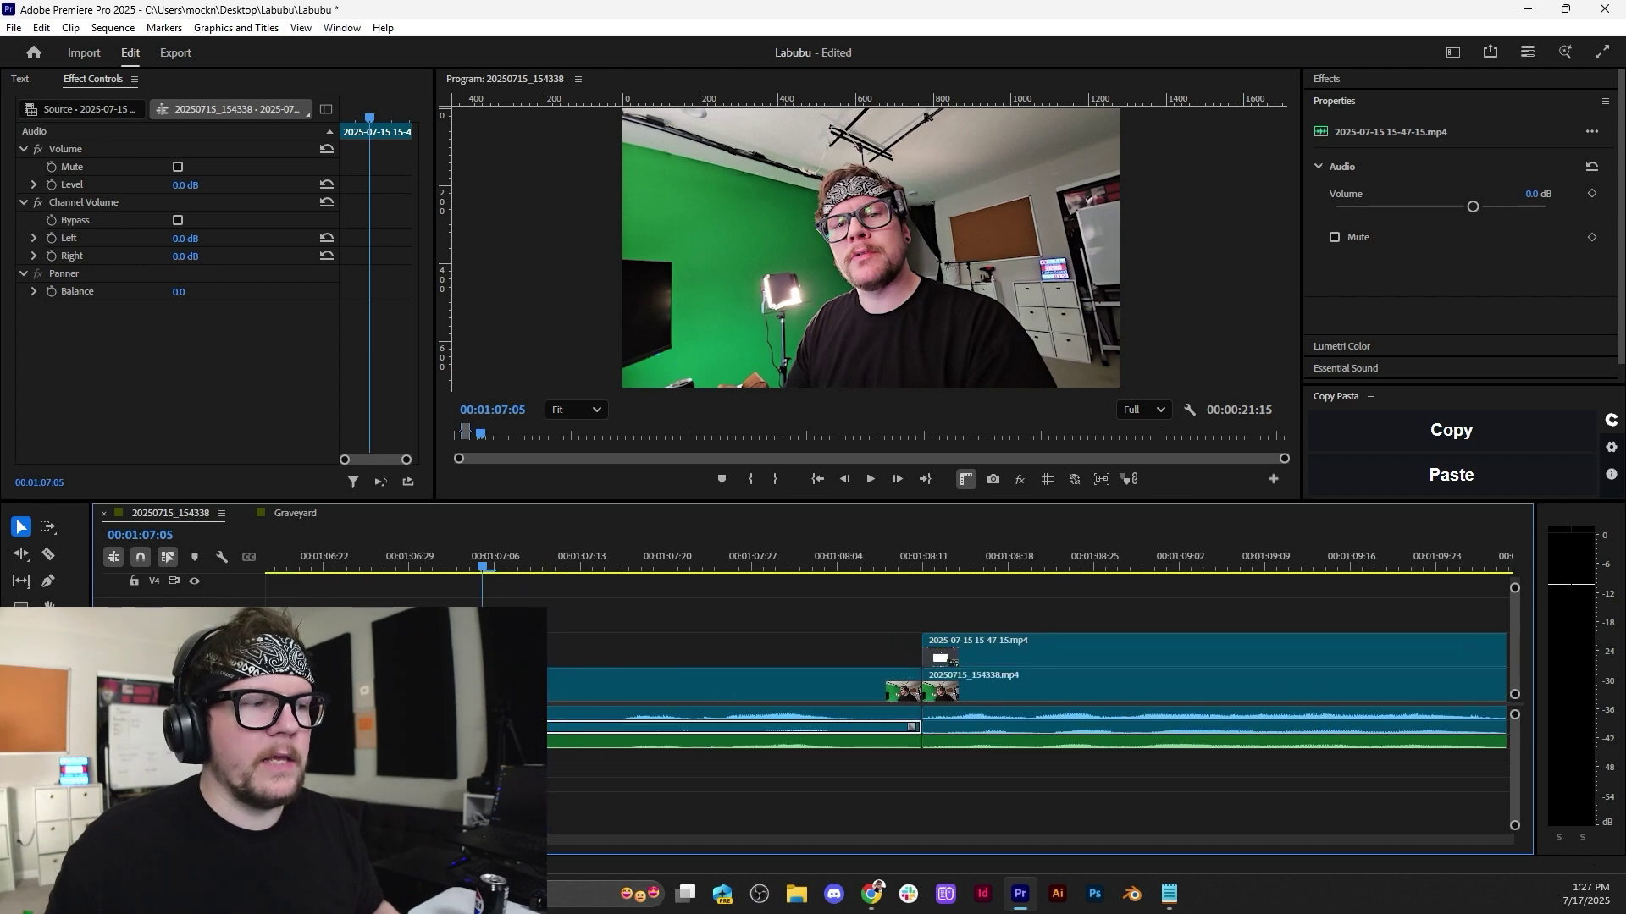
pyautogui.scroll(-8, 662, 728)
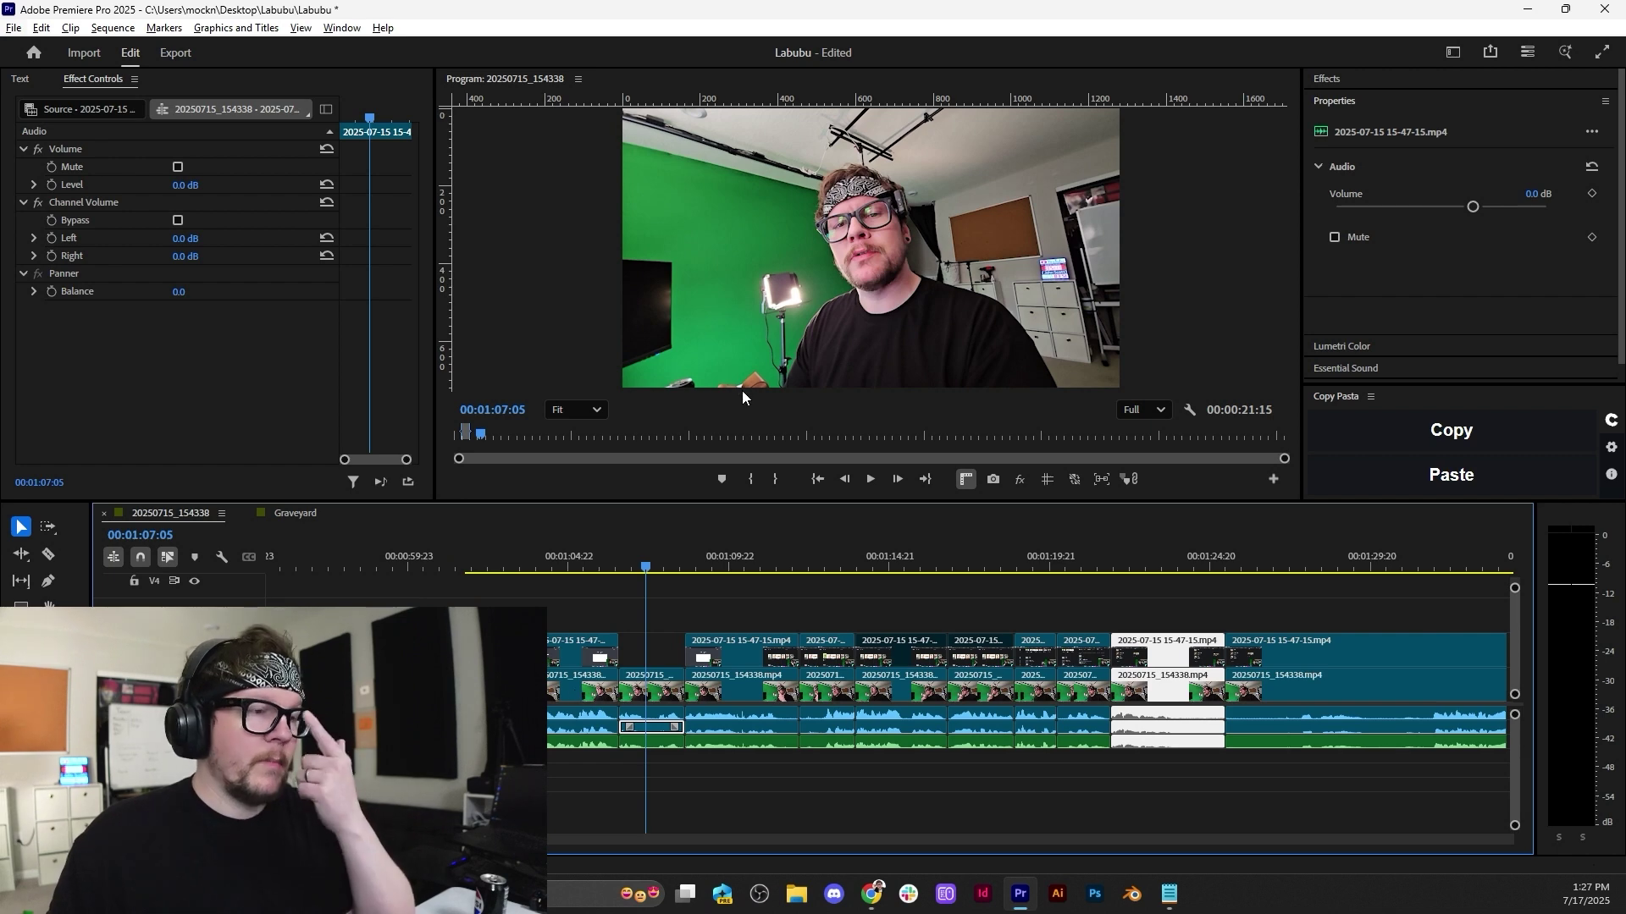
pyautogui.click(651, 721)
pyautogui.press('\\')
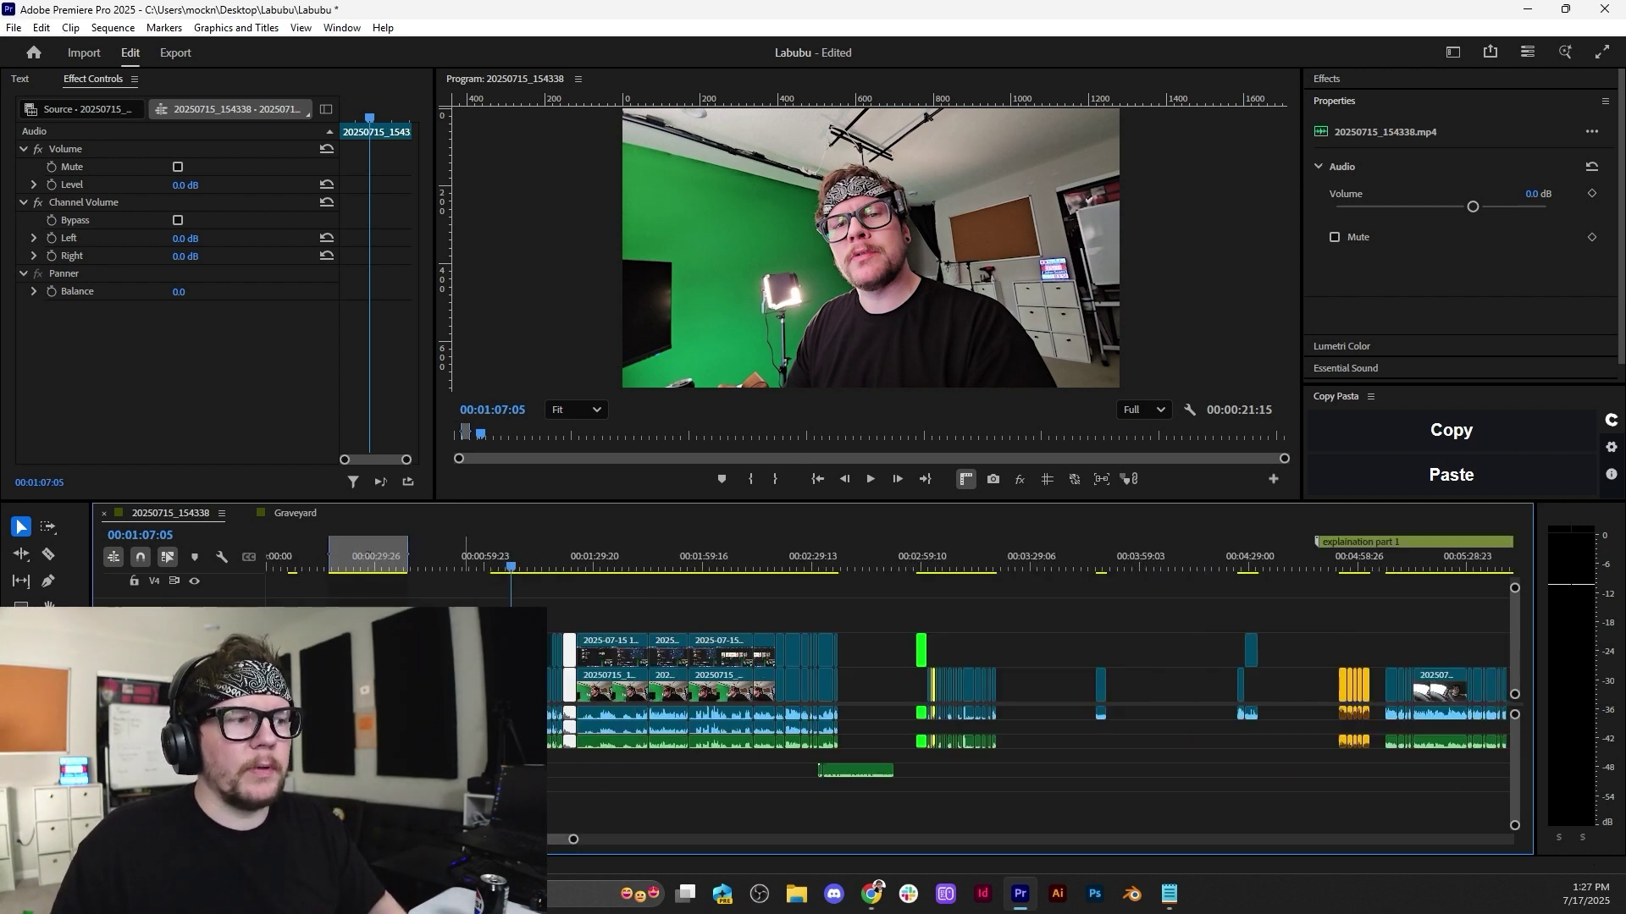
# Scrub through the marked range near the sequence's start and review the screen-recording section up to 00:02:02:08.
pyautogui.scroll(3, 471, 703)
pyautogui.hscroll(-5, 471, 703)
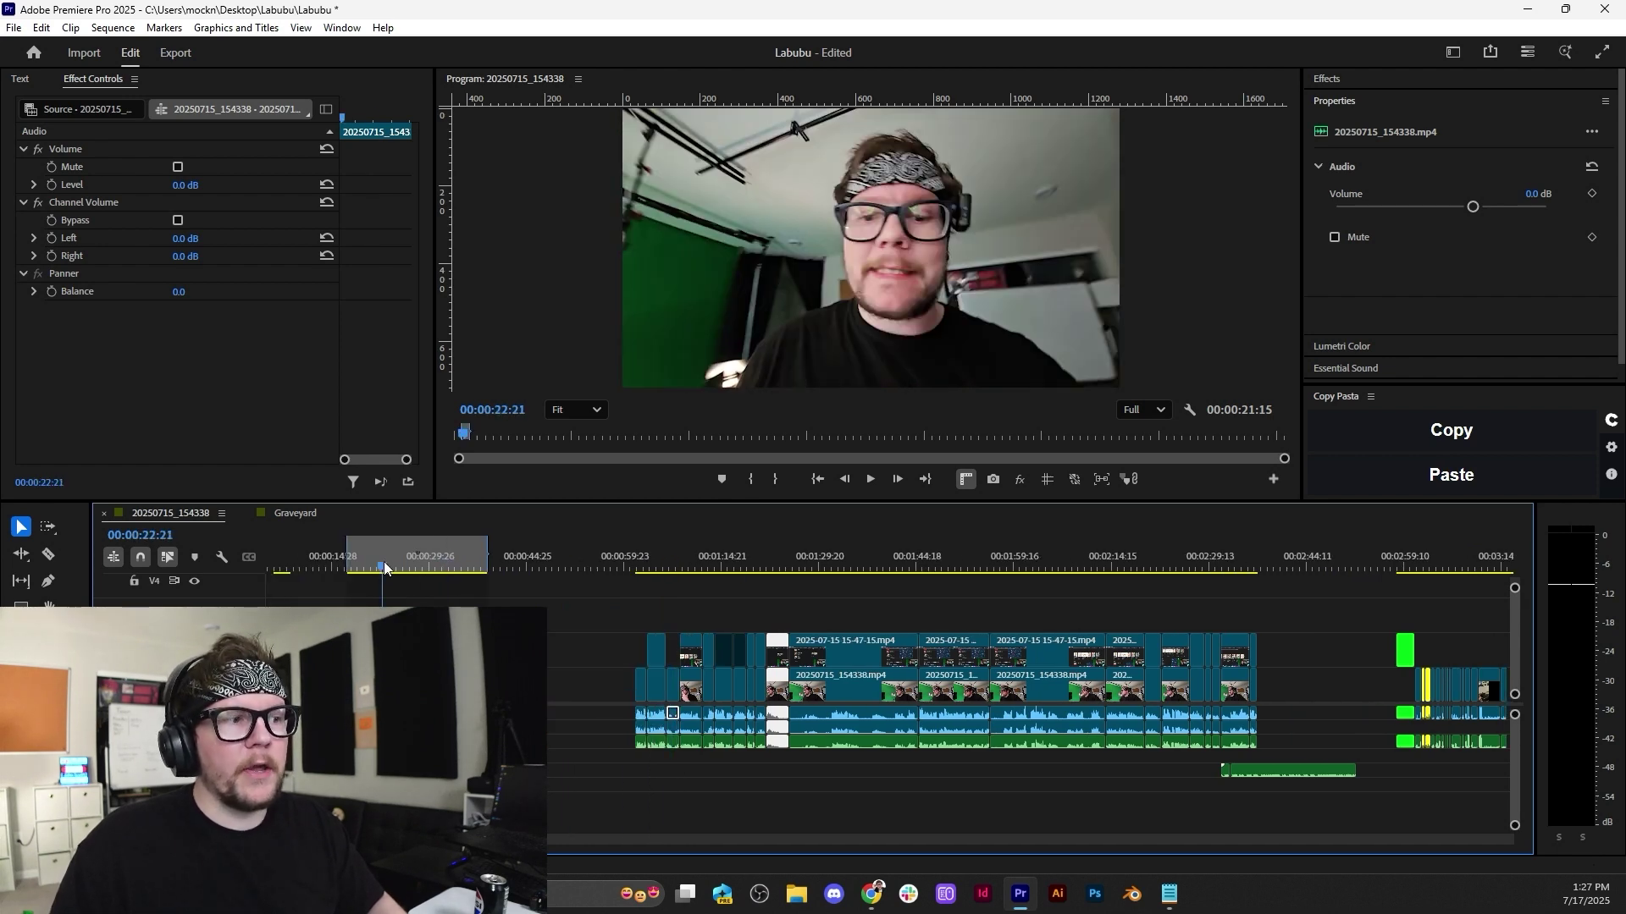
pyautogui.moveTo(384, 567); pyautogui.dragTo(470, 569)
pyautogui.click(957, 559)
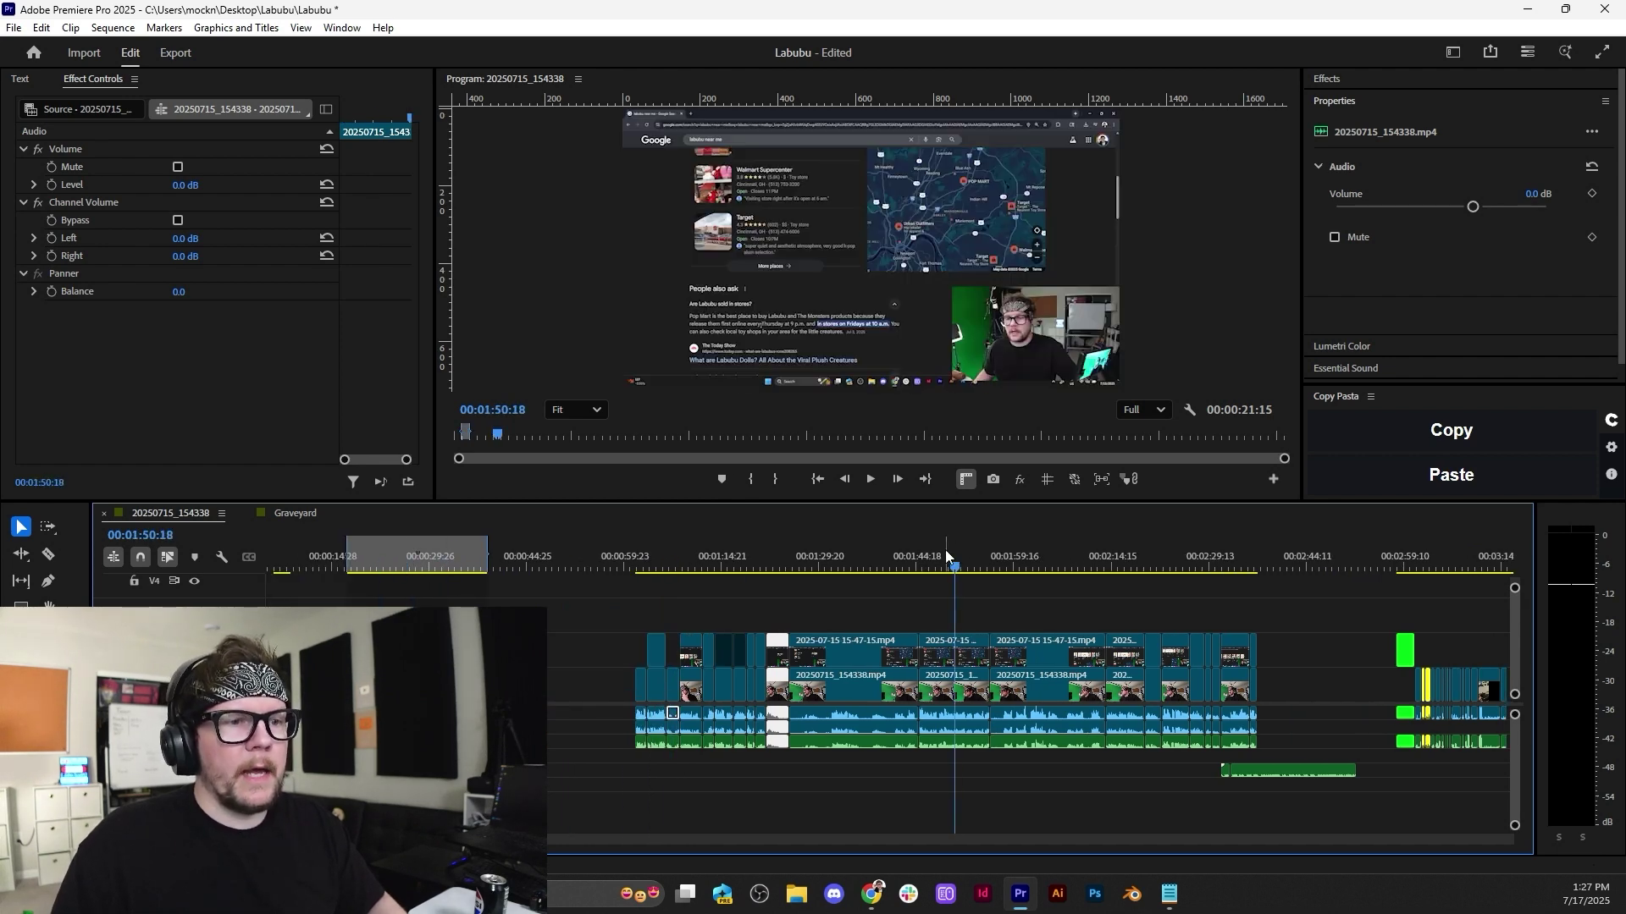
pyautogui.scroll(3, 938, 577)
pyautogui.click(906, 563)
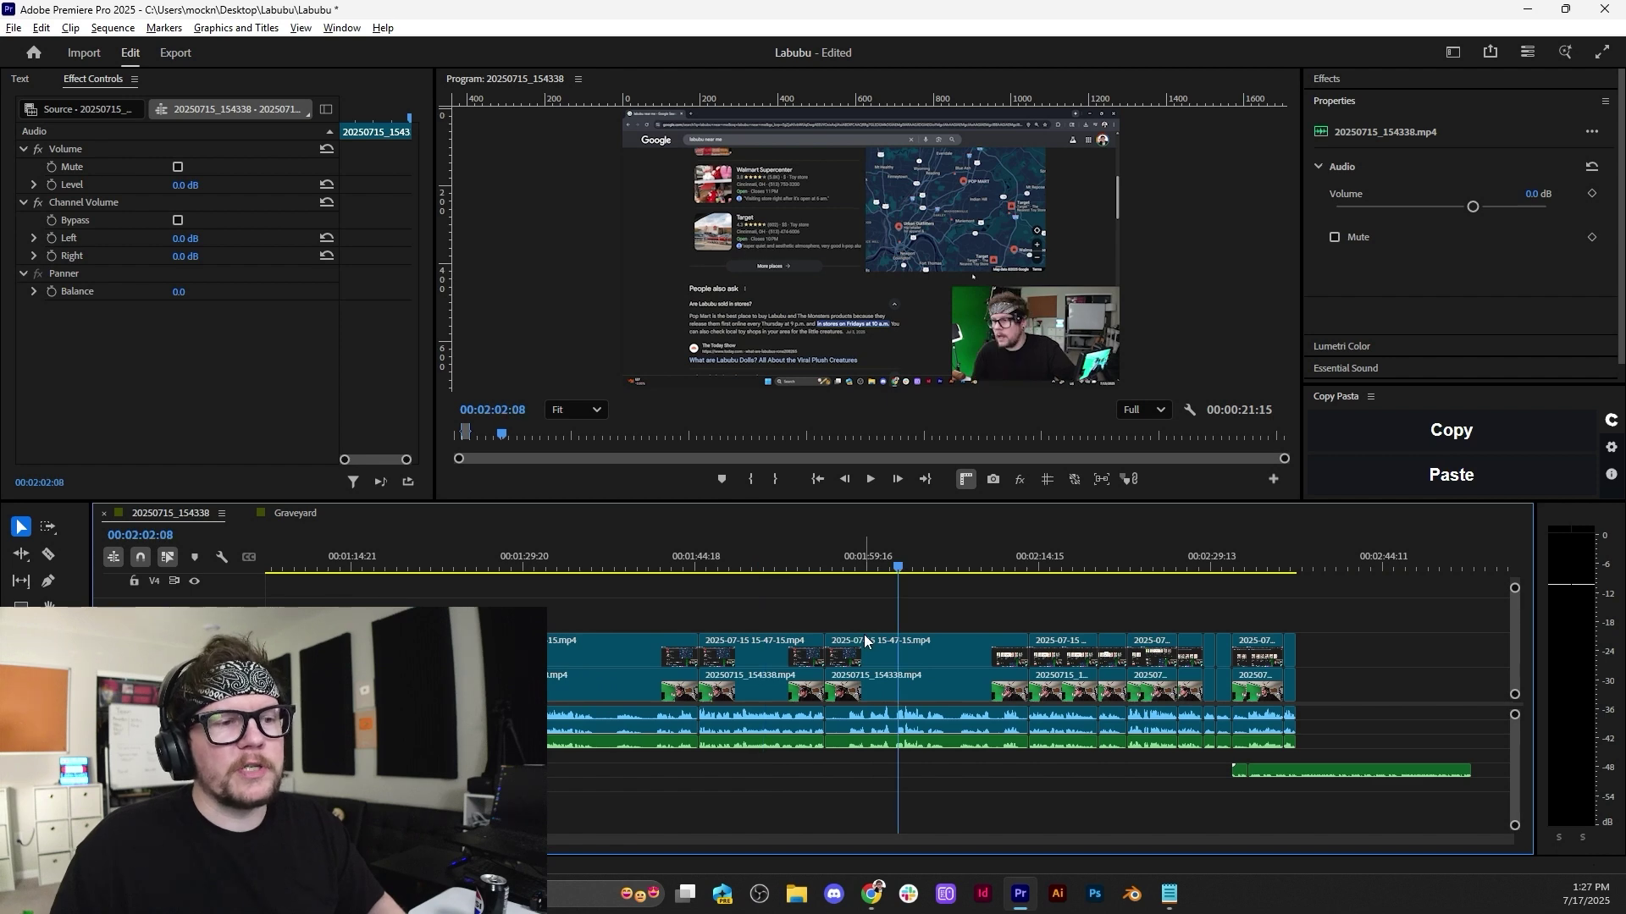
# Inspect the stacked green-labelled driving clips at 00:13:46:23, selecting 20250715_170855_2ada8346.mp4 and 20250715_170858.mp4.
pyautogui.press('\\')
pyautogui.scroll(2, 669, 627)
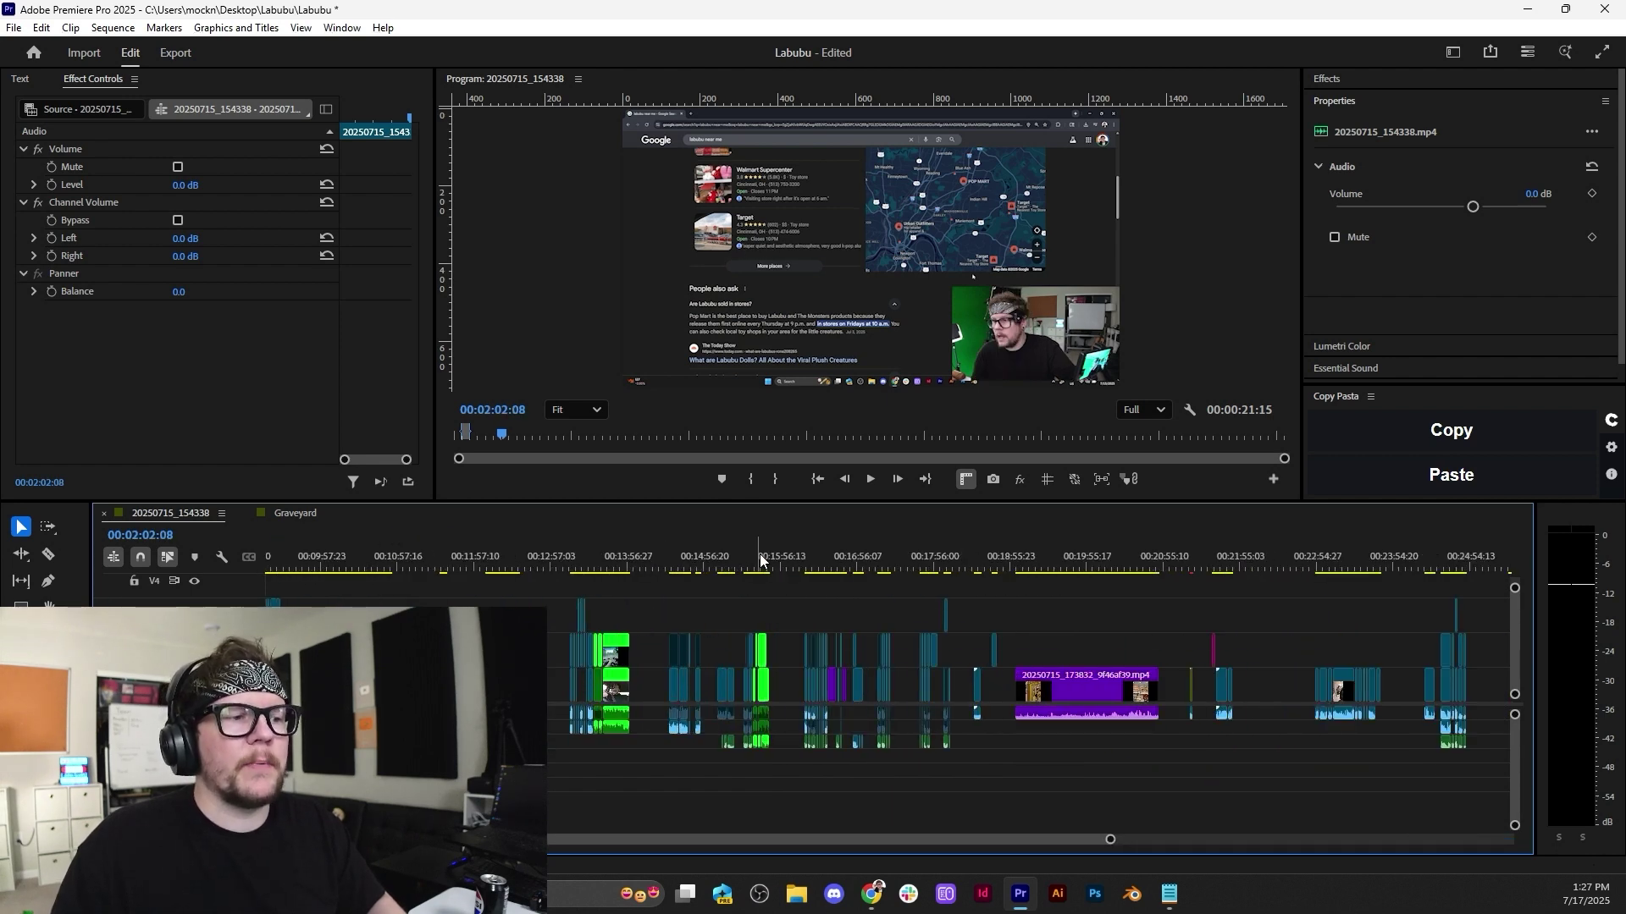
pyautogui.click(617, 567)
pyautogui.scroll(4, 603, 728)
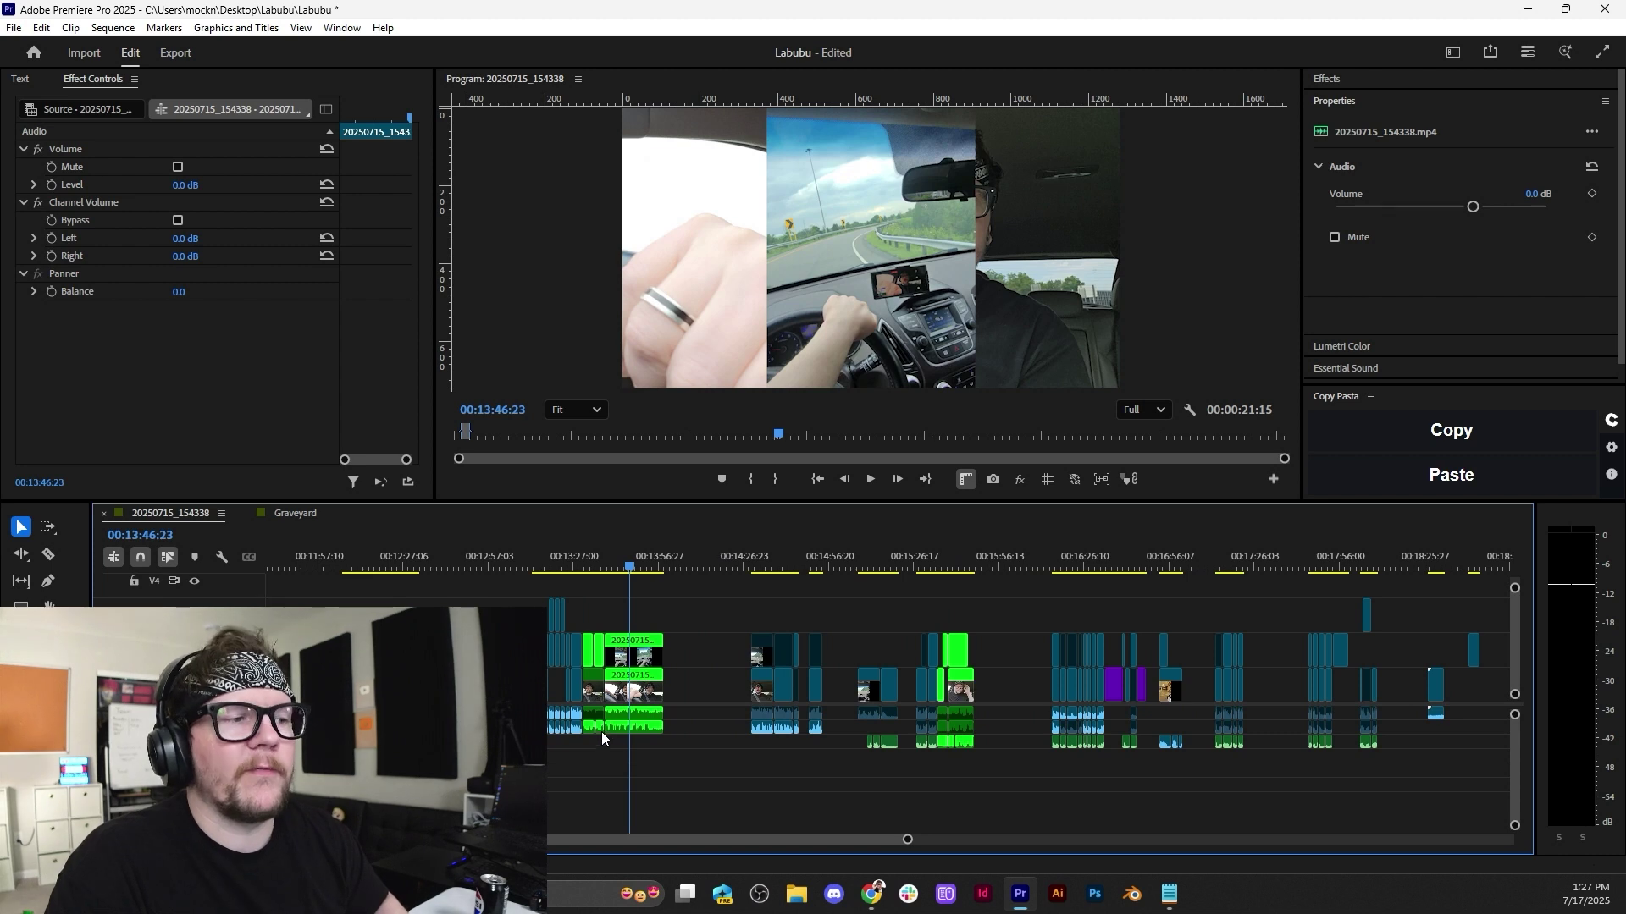
pyautogui.click(635, 730)
pyautogui.scroll(3, 636, 735)
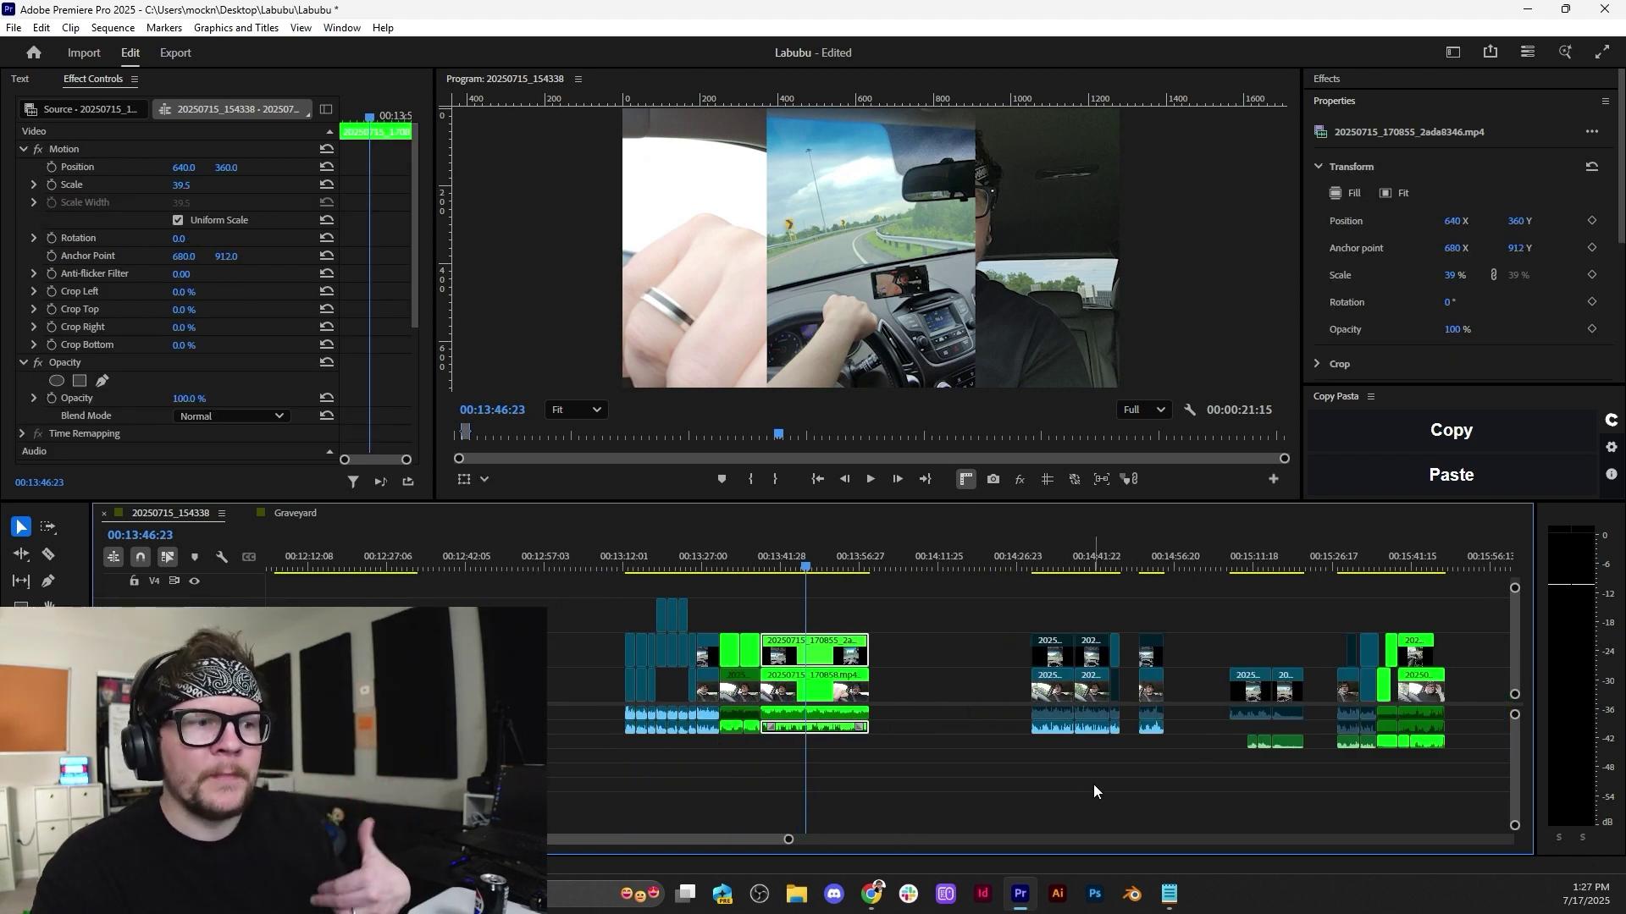
pyautogui.click(802, 720)
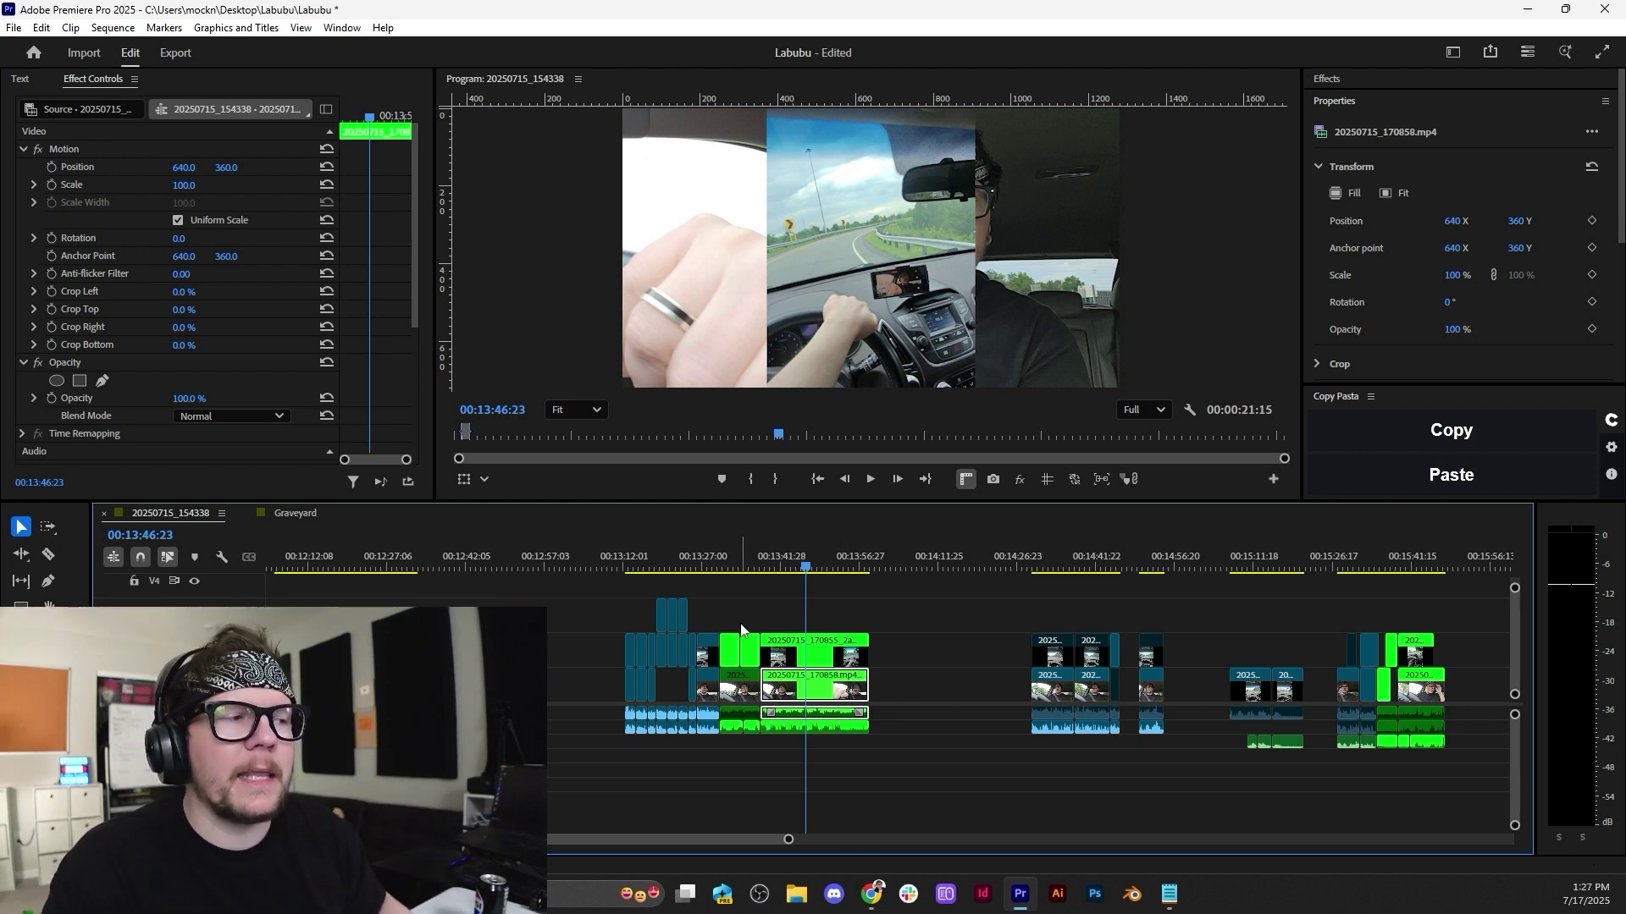
# View the whole sequence and return the playhead to the start of the marked range at 00:00:17:09.
pyautogui.scroll(-6, 770, 699)
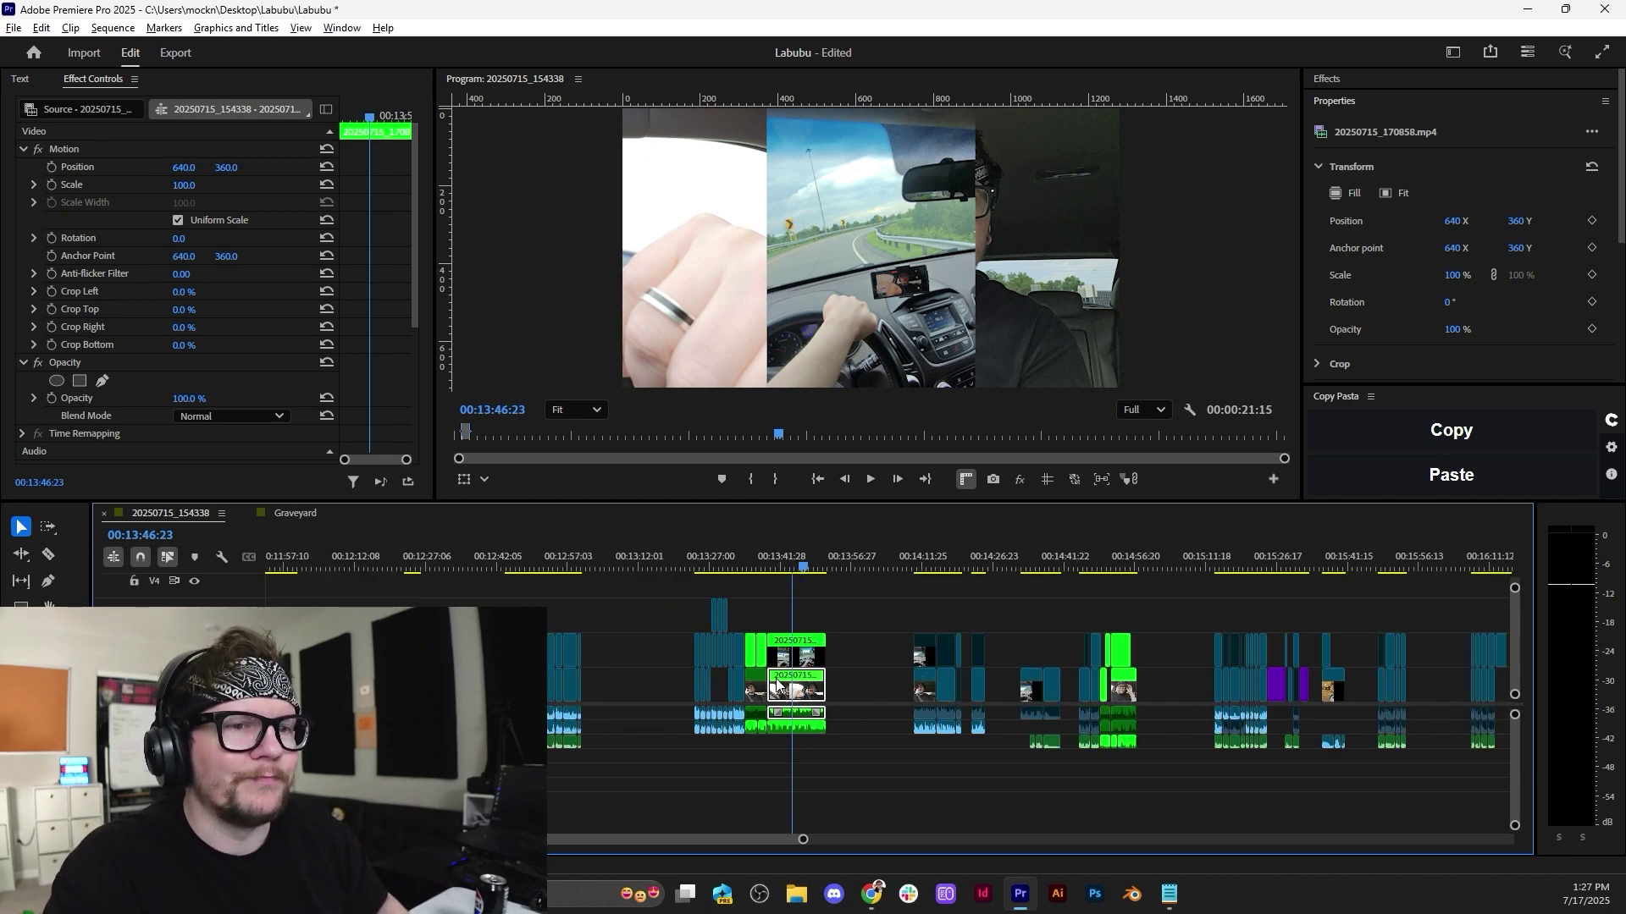
pyautogui.scroll(-2, 770, 699)
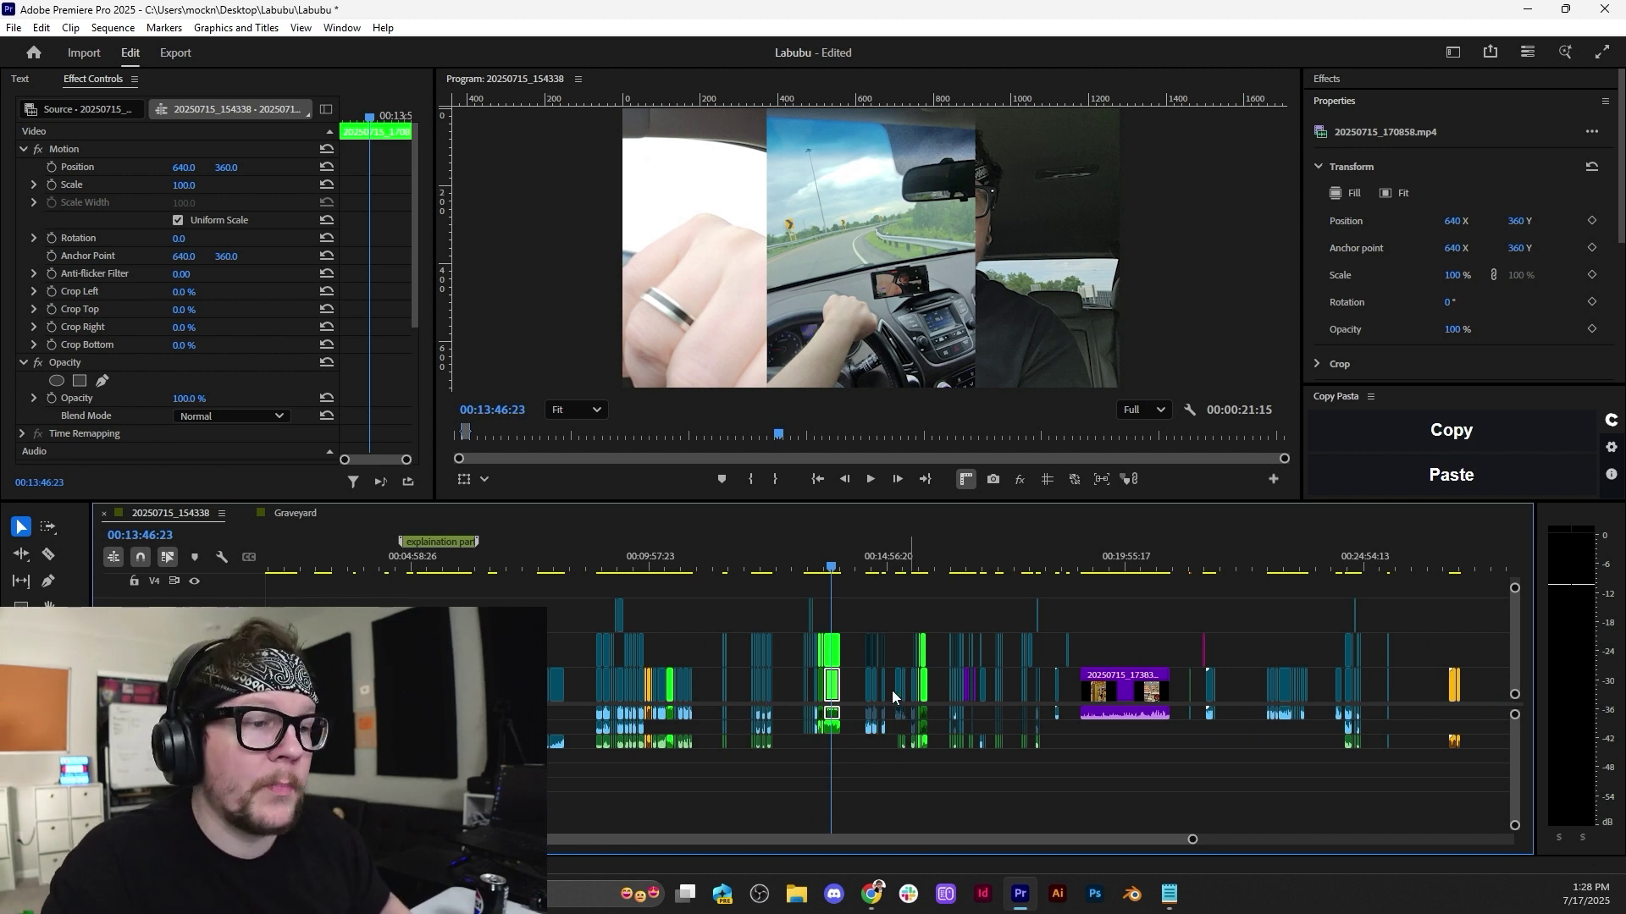
pyautogui.scroll(-2, 876, 677)
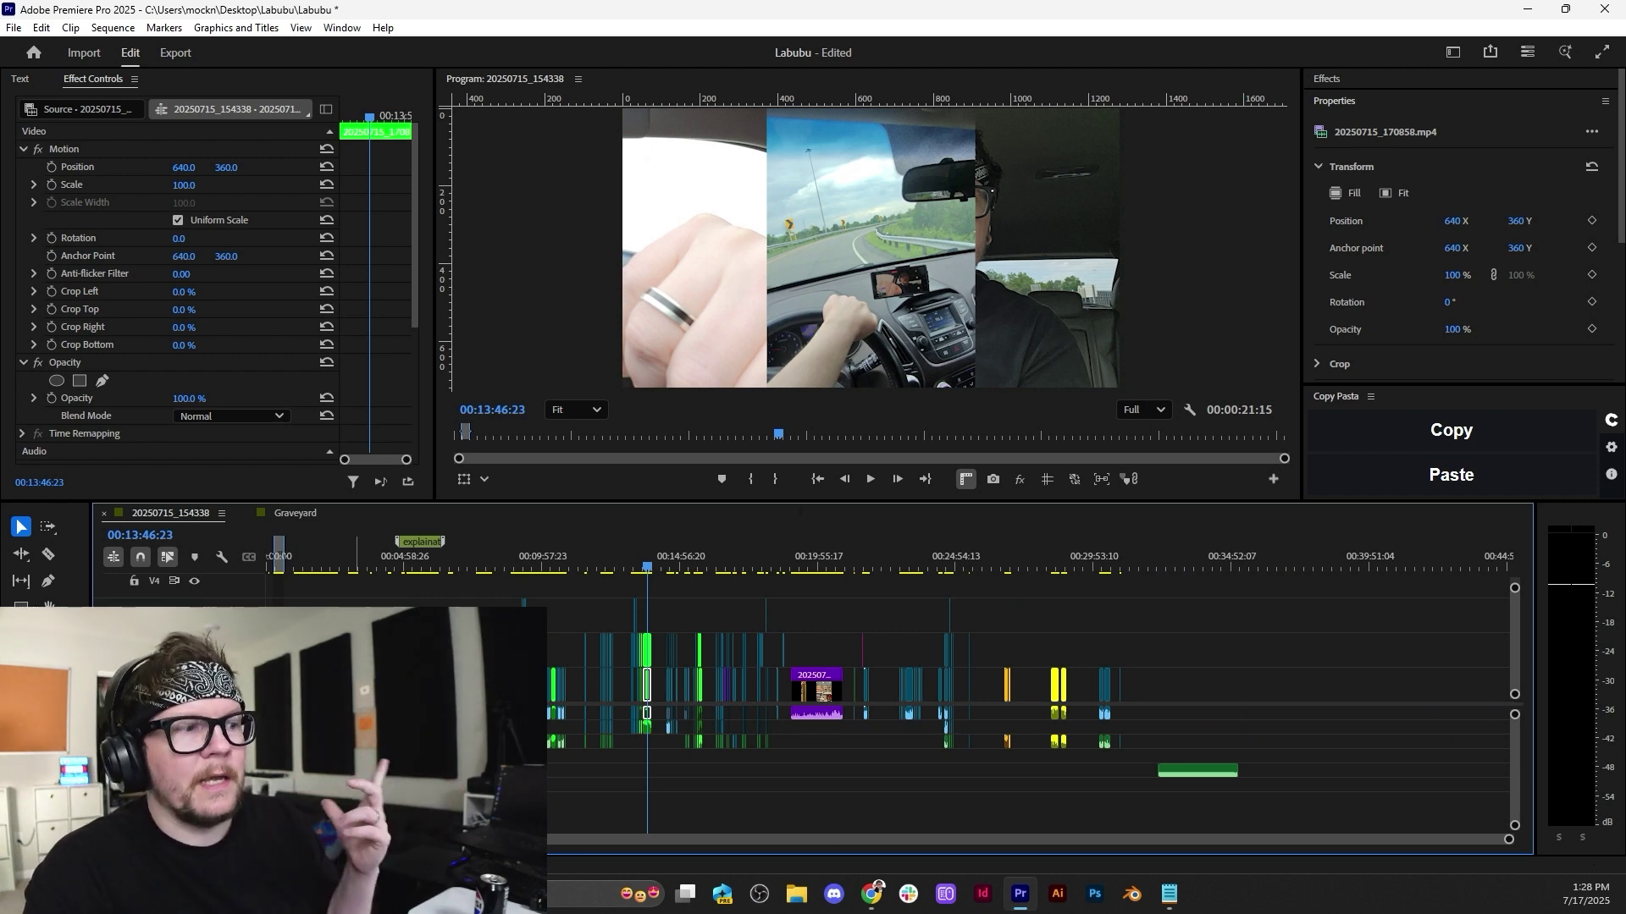
pyautogui.moveTo(1509, 840); pyautogui.dragTo(813, 840)
pyautogui.moveTo(674, 839); pyautogui.dragTo(254, 839)
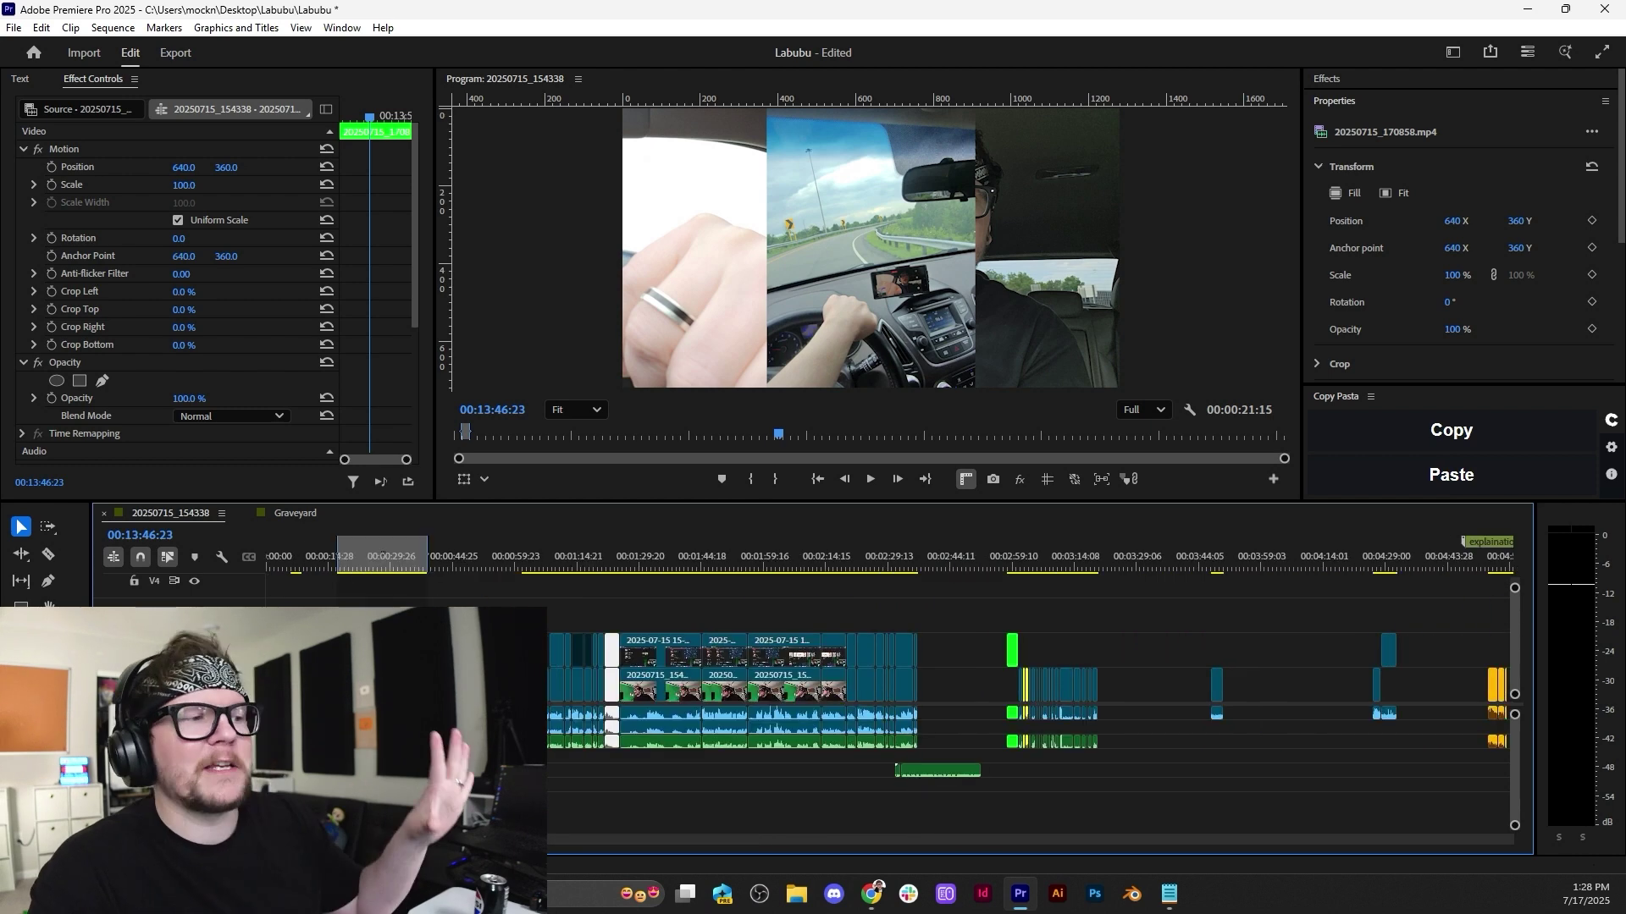
pyautogui.click(344, 567)
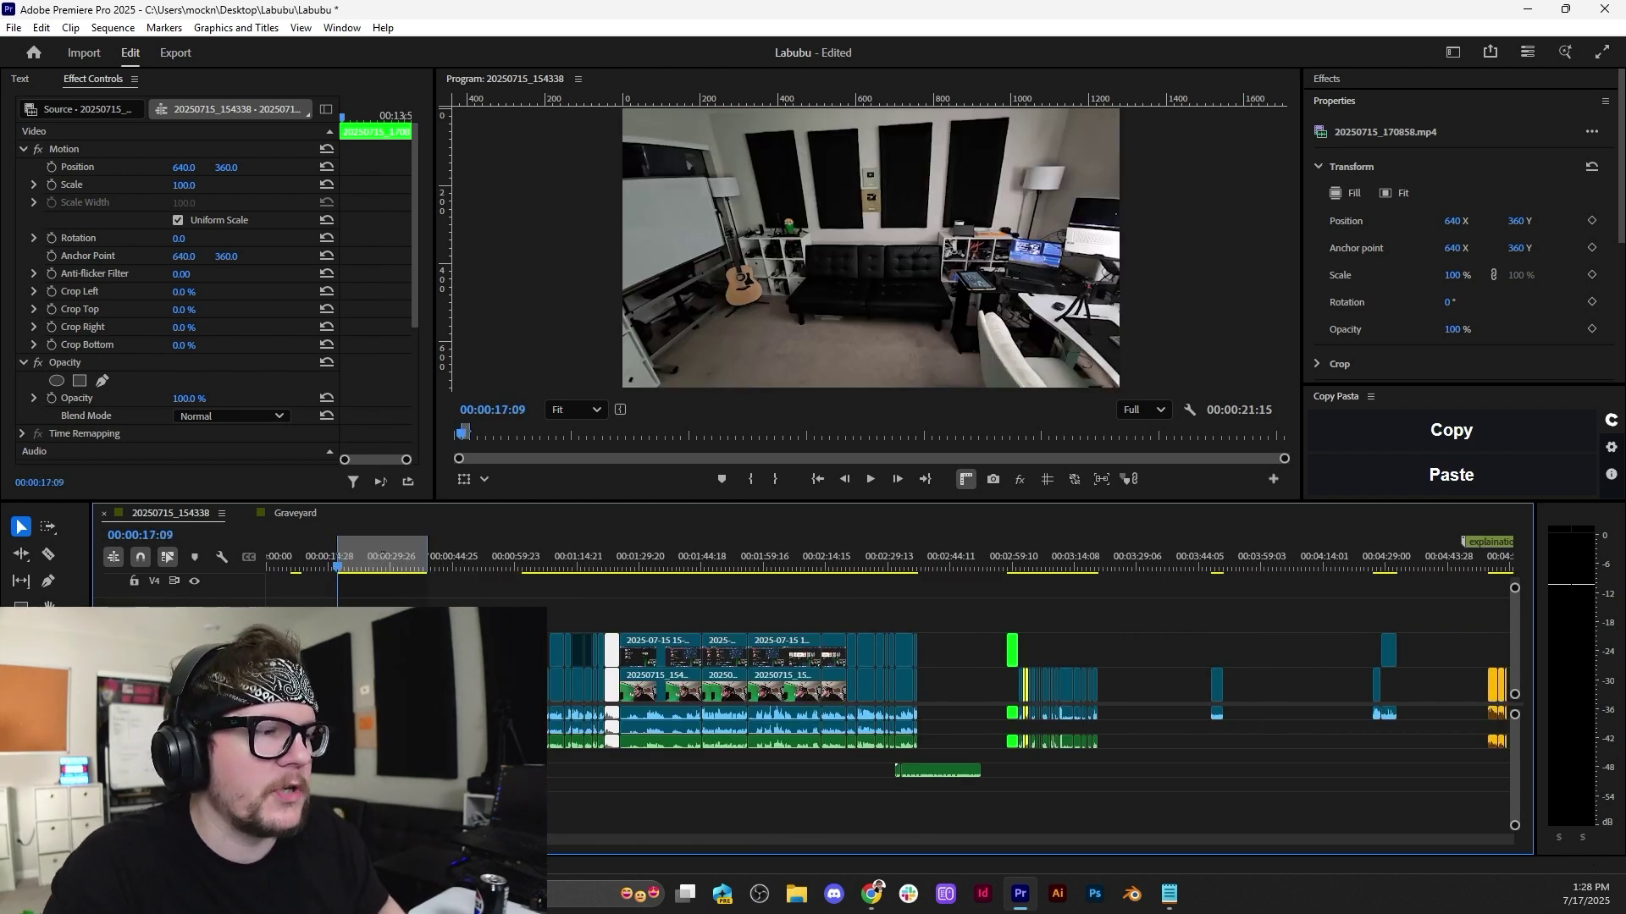
# Play the opening of the marked range and scrub back to 00:00:17:16 in the first green clip.
pyautogui.press('=')
pyautogui.press('=')
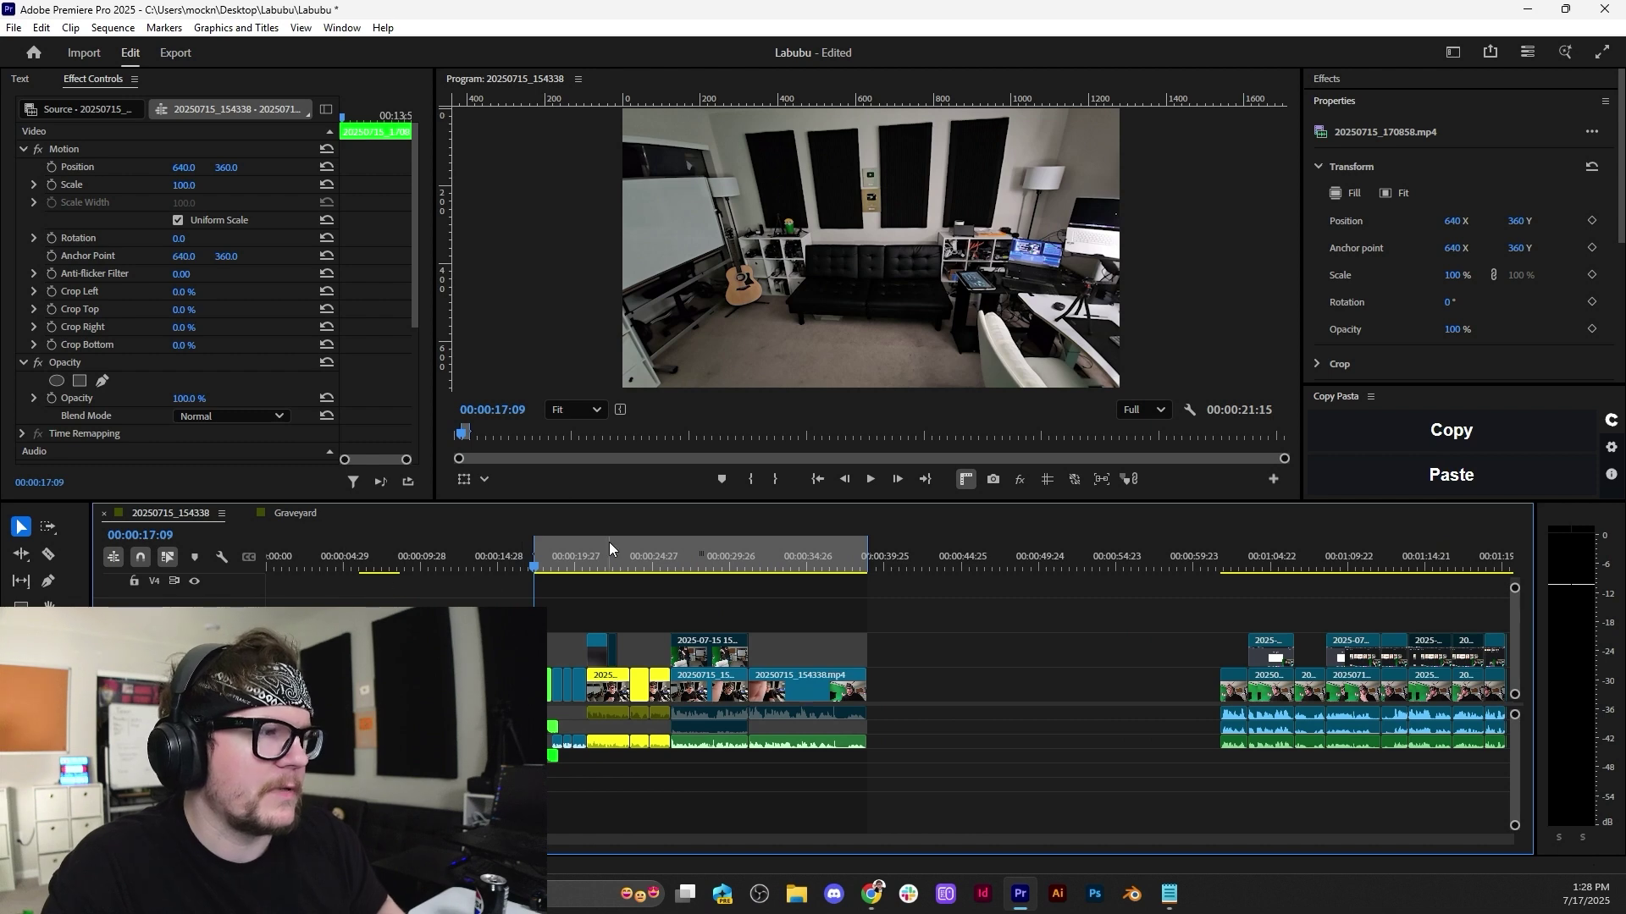
pyautogui.press('=')
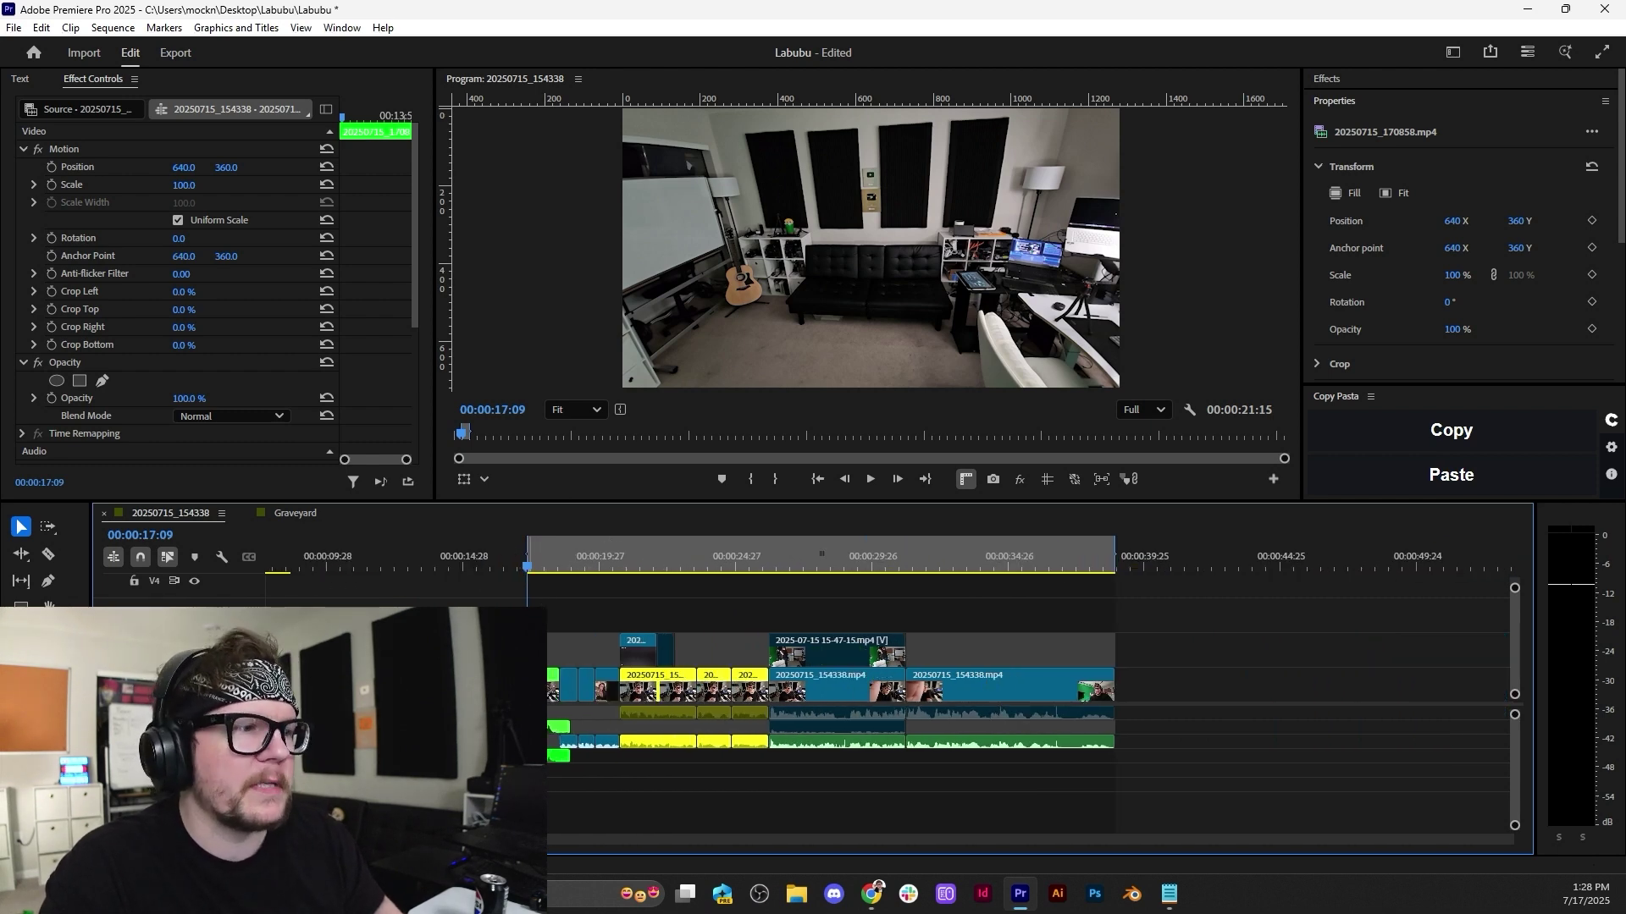
pyautogui.press('space')
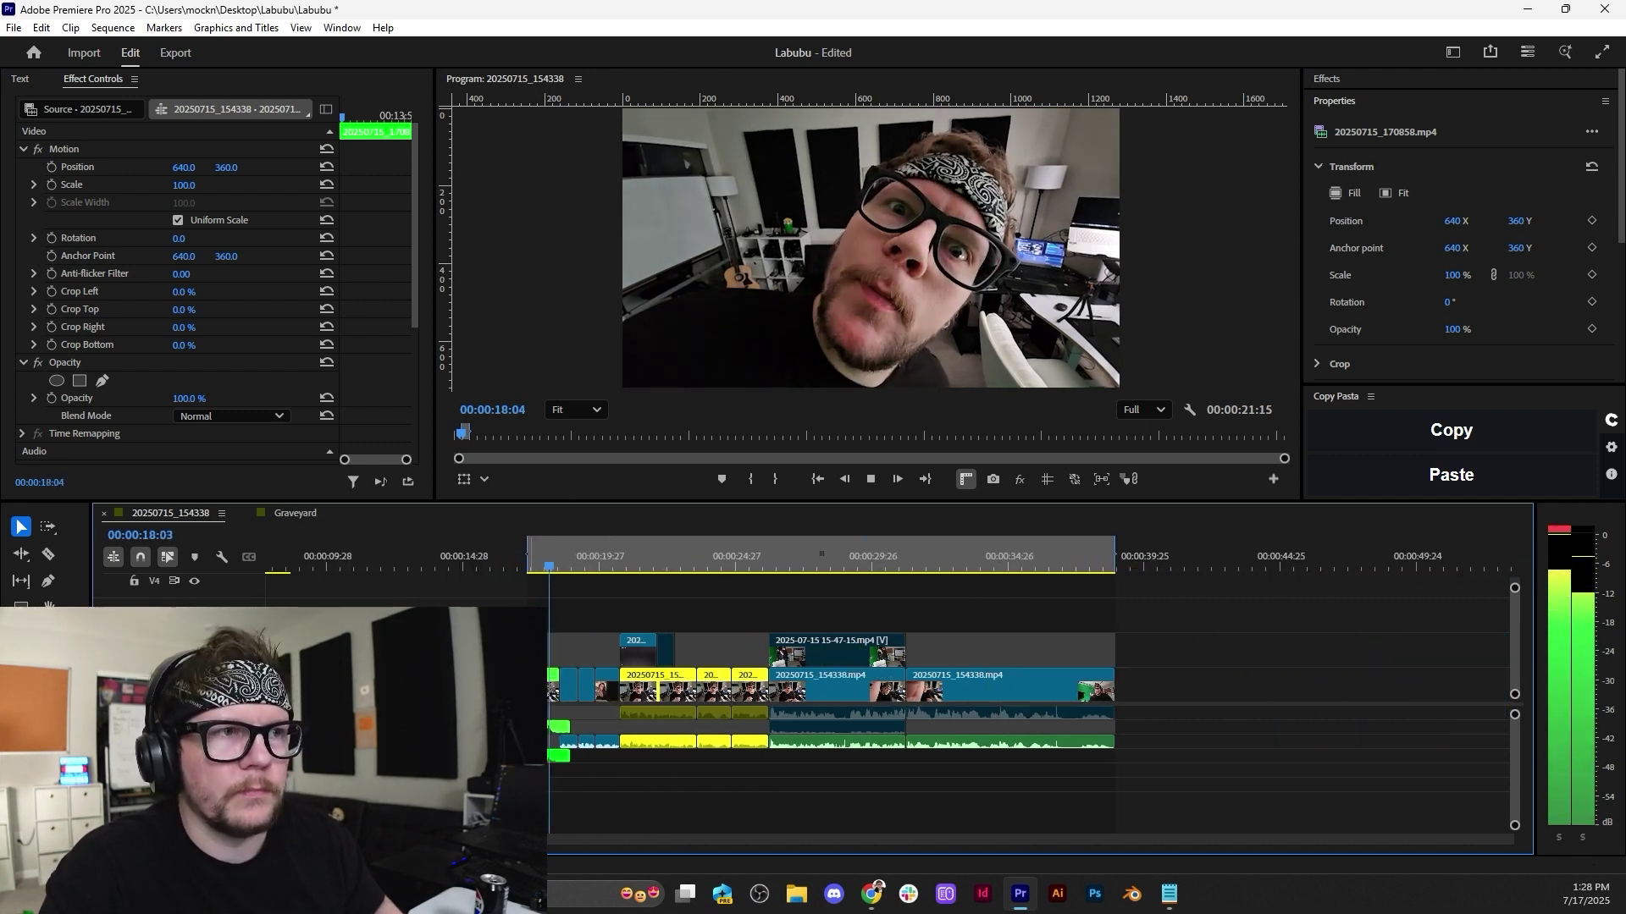
pyautogui.press('=')
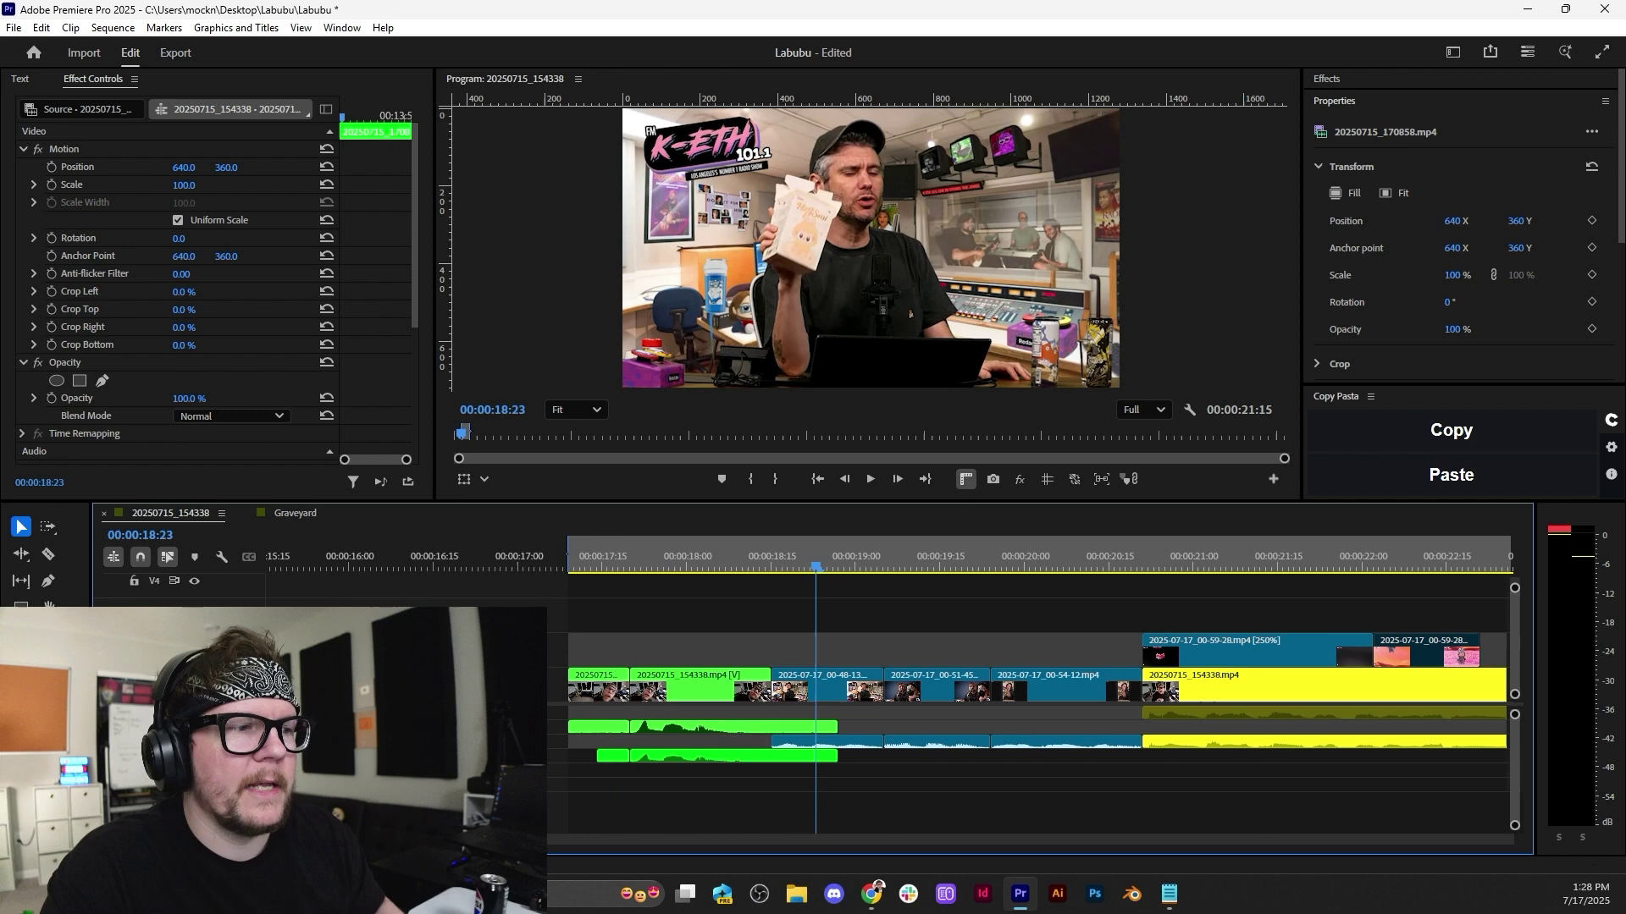
pyautogui.click(597, 565)
pyautogui.moveTo(597, 565); pyautogui.dragTo(611, 565)
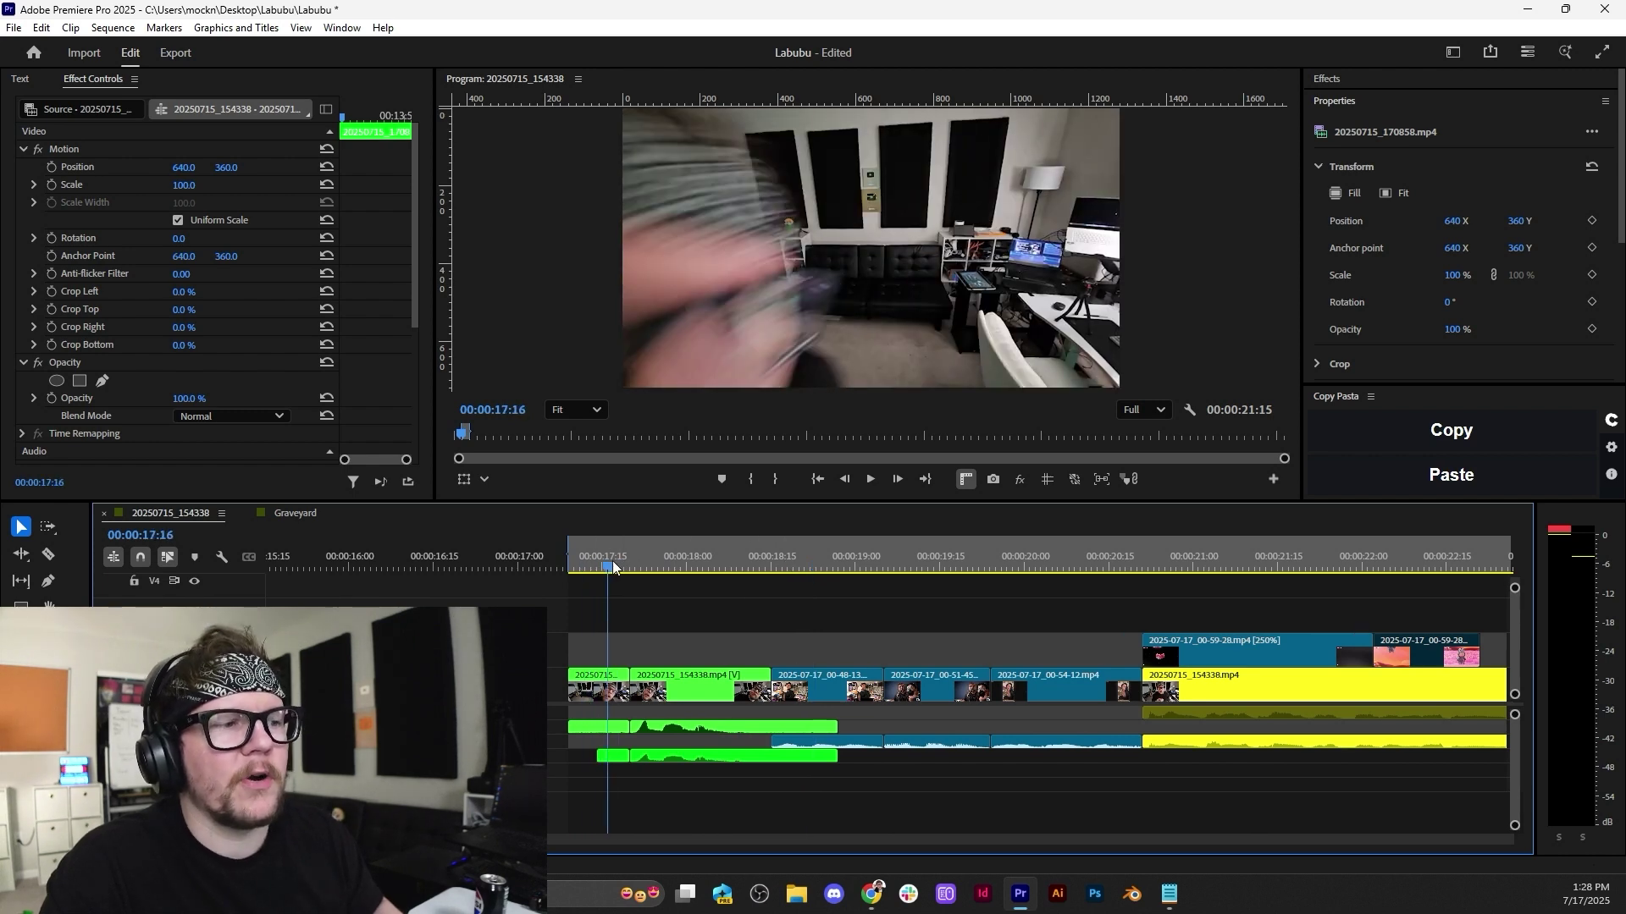
# Check the first green clip's speed and duration settings without changing them.
pyautogui.click(605, 687)
pyautogui.rightClick(598, 692)
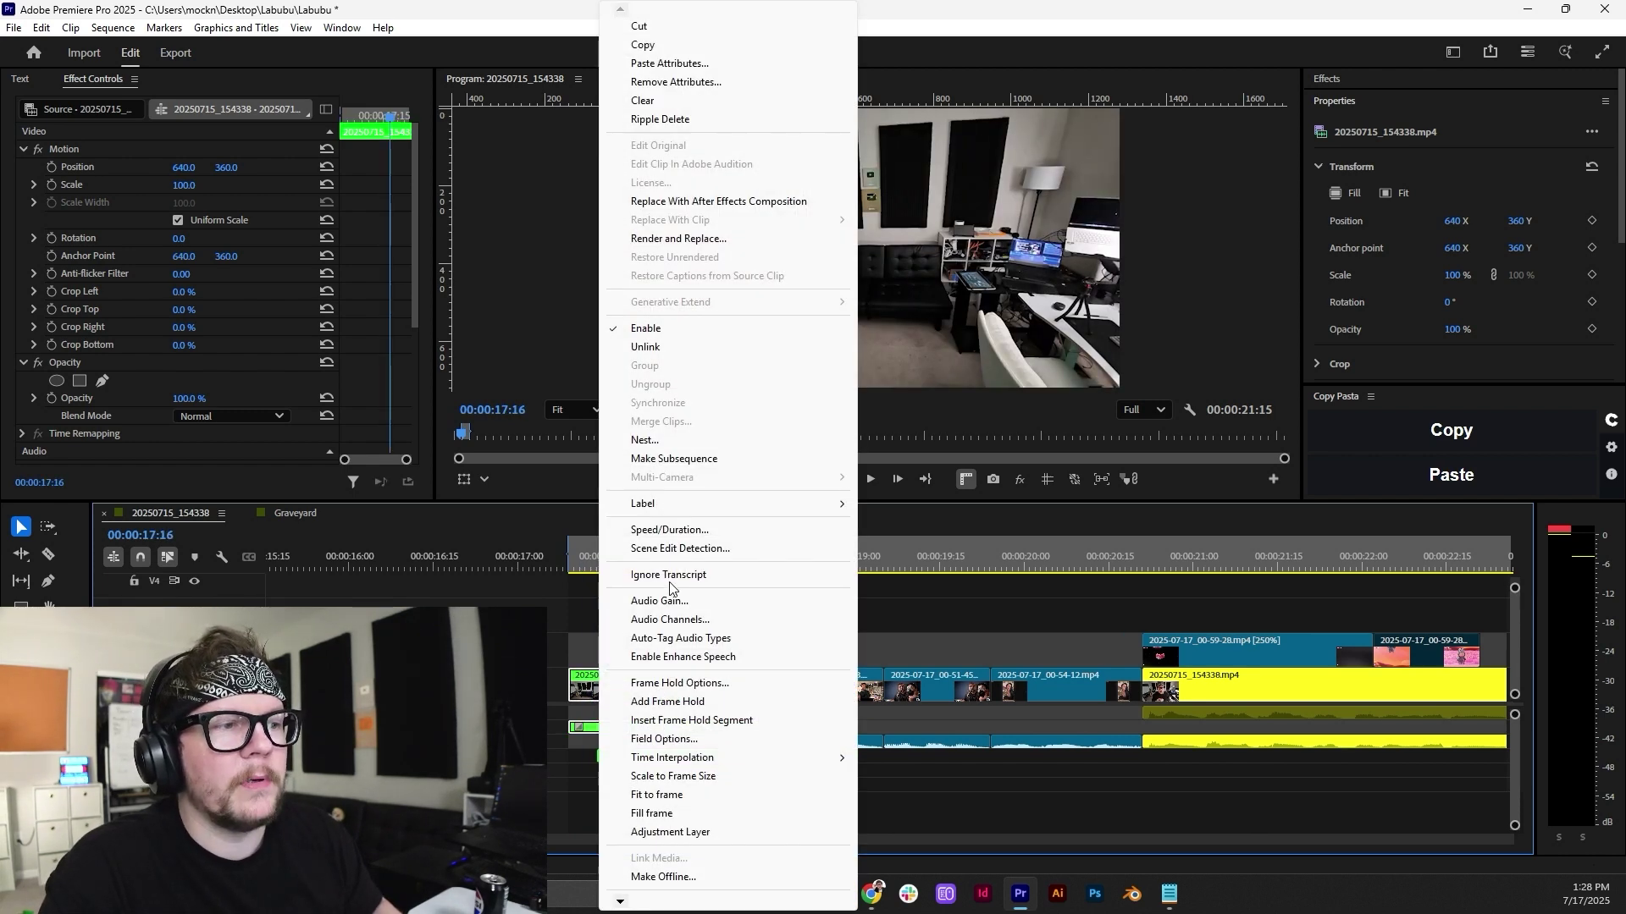
pyautogui.click(674, 533)
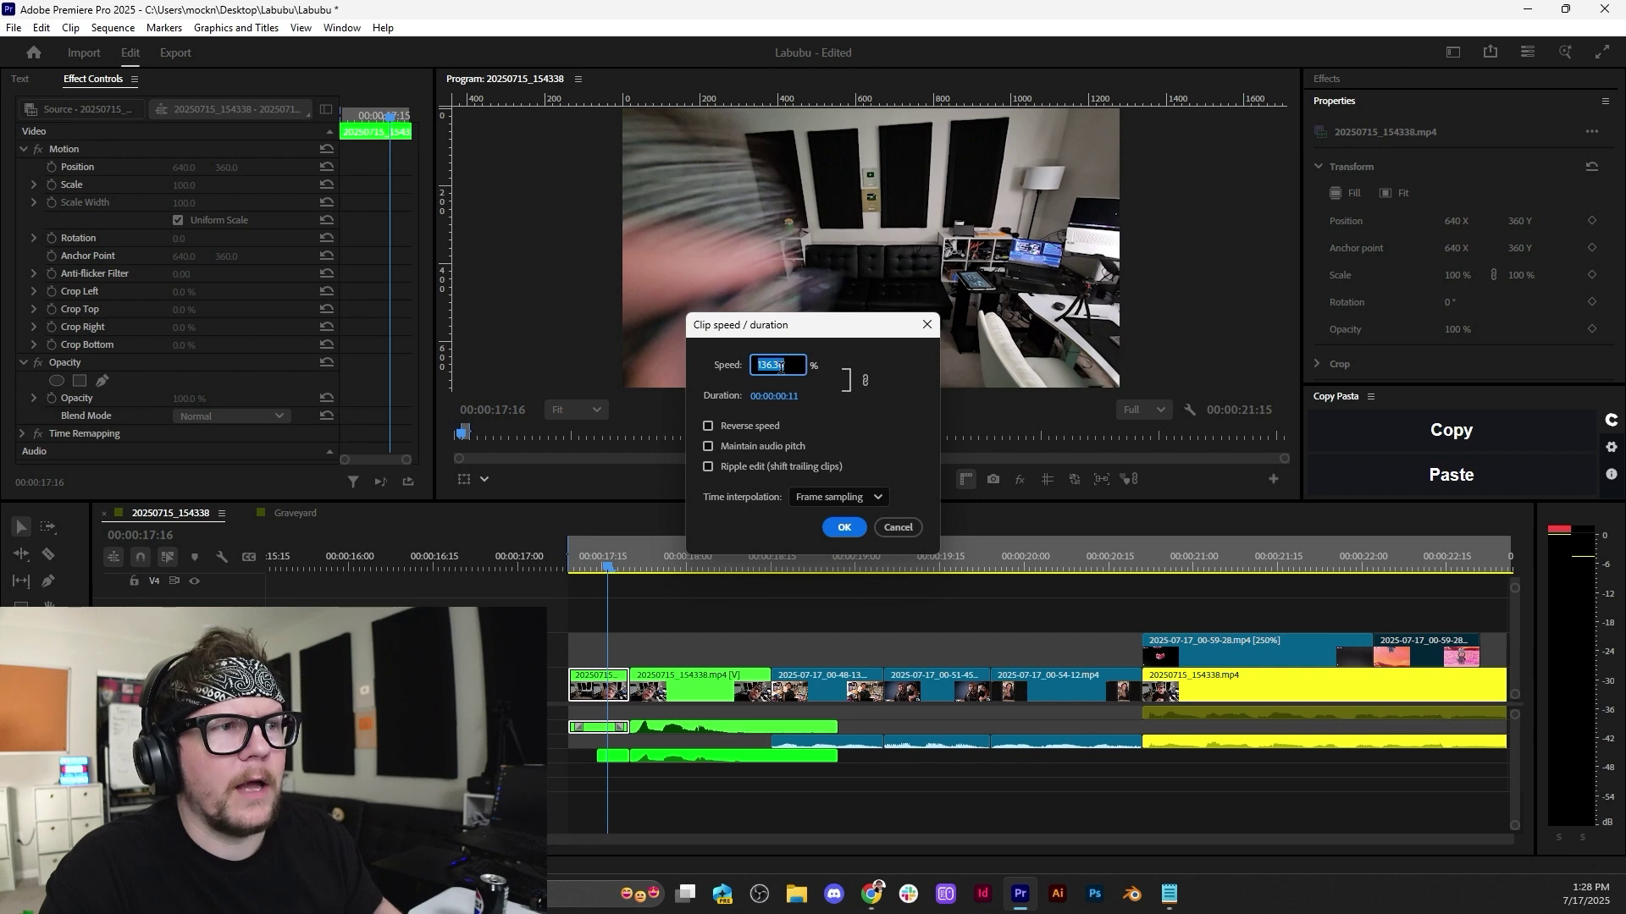
pyautogui.click(899, 529)
# Play back the first green clips from the start of the marked range into the radio studio clip.
pyautogui.moveTo(614, 563); pyautogui.dragTo(576, 564)
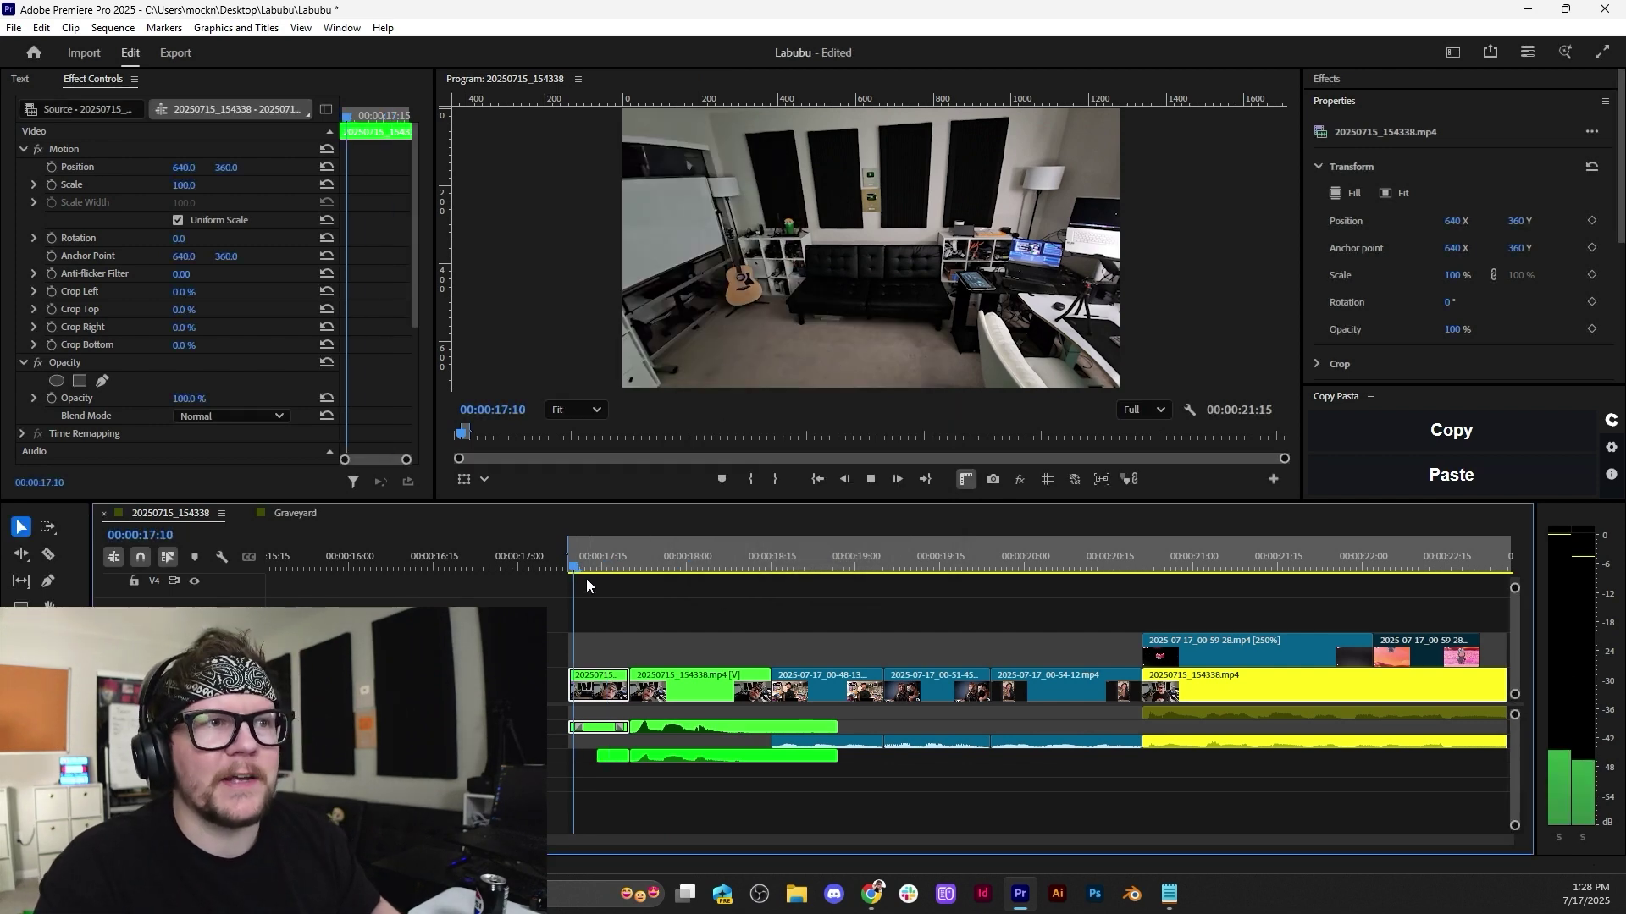
pyautogui.press('space')
pyautogui.press('space')
pyautogui.click(596, 568)
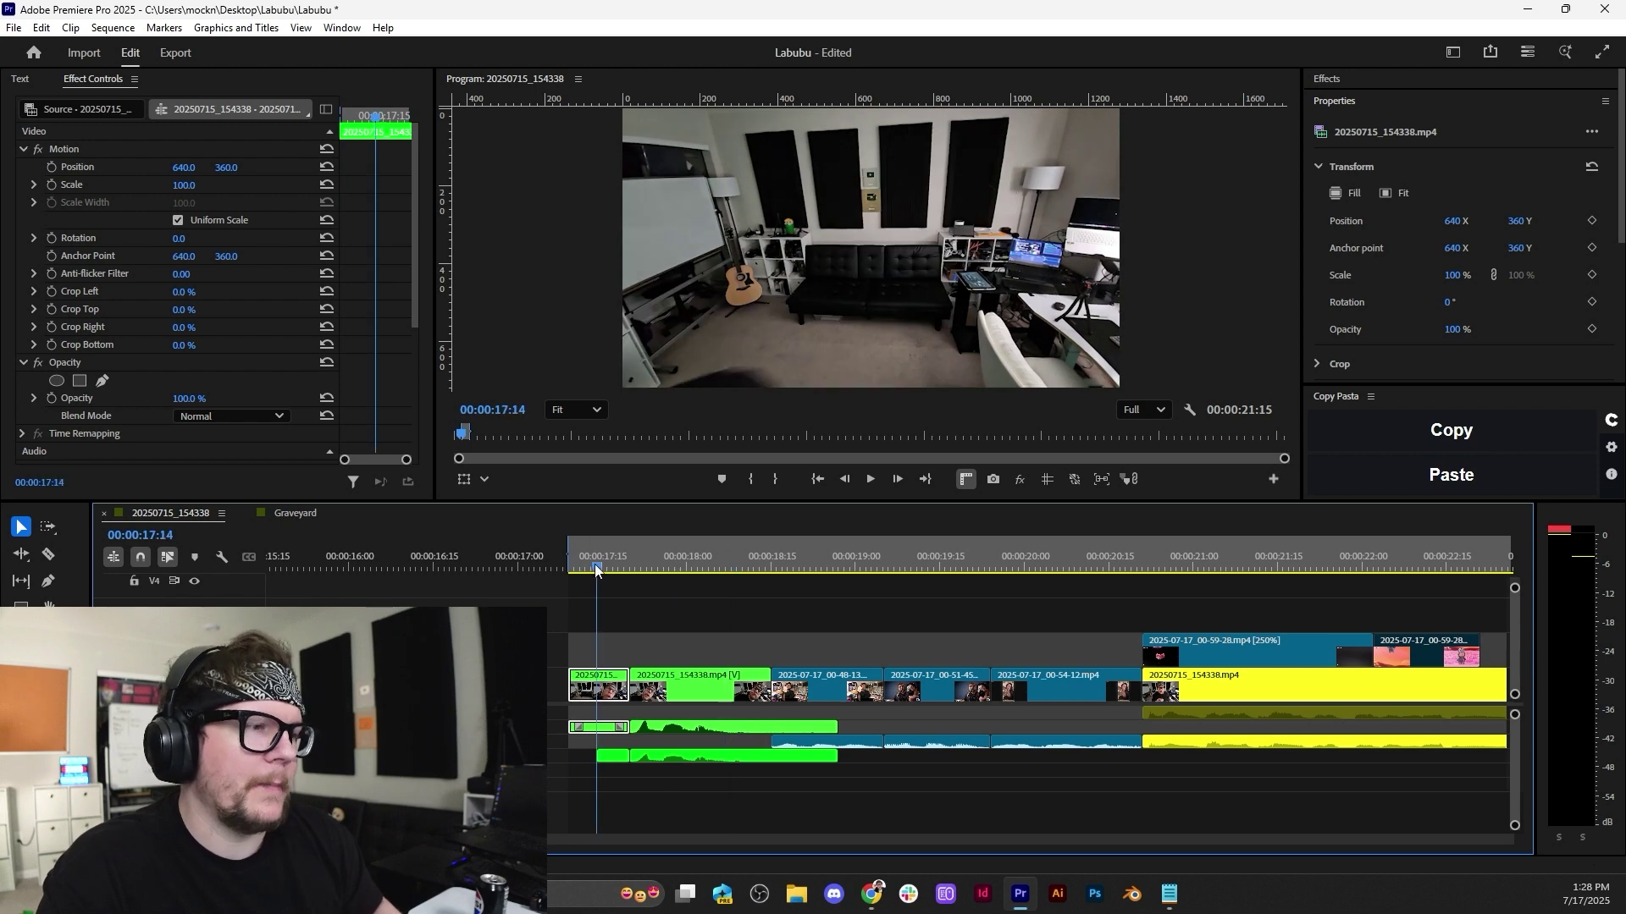
pyautogui.press('space')
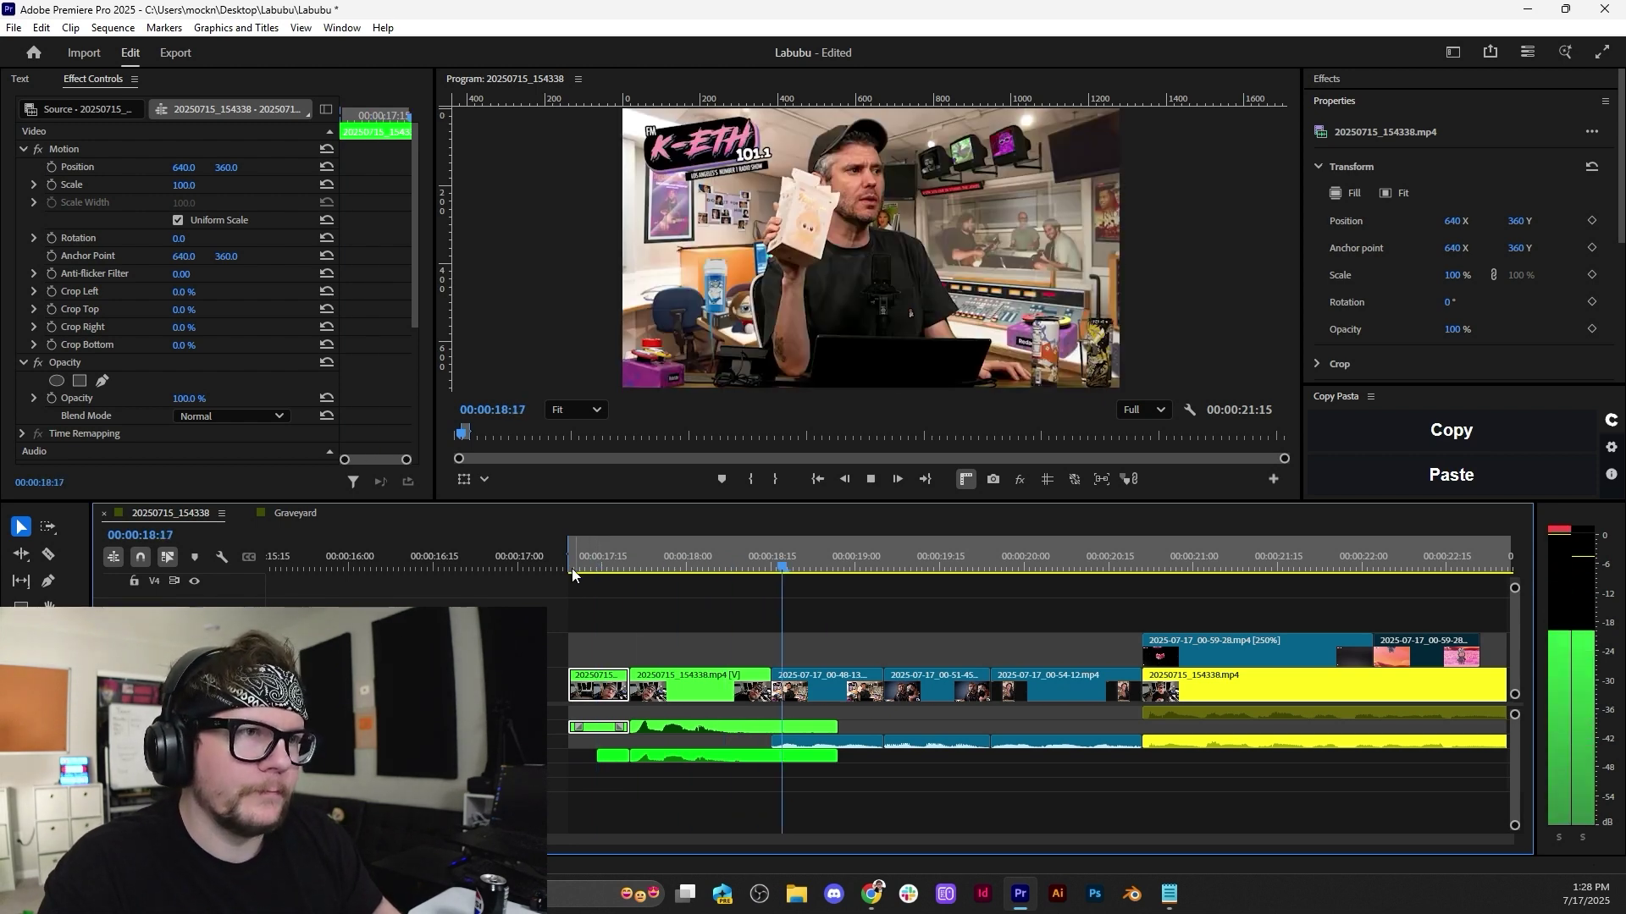
pyautogui.press('space')
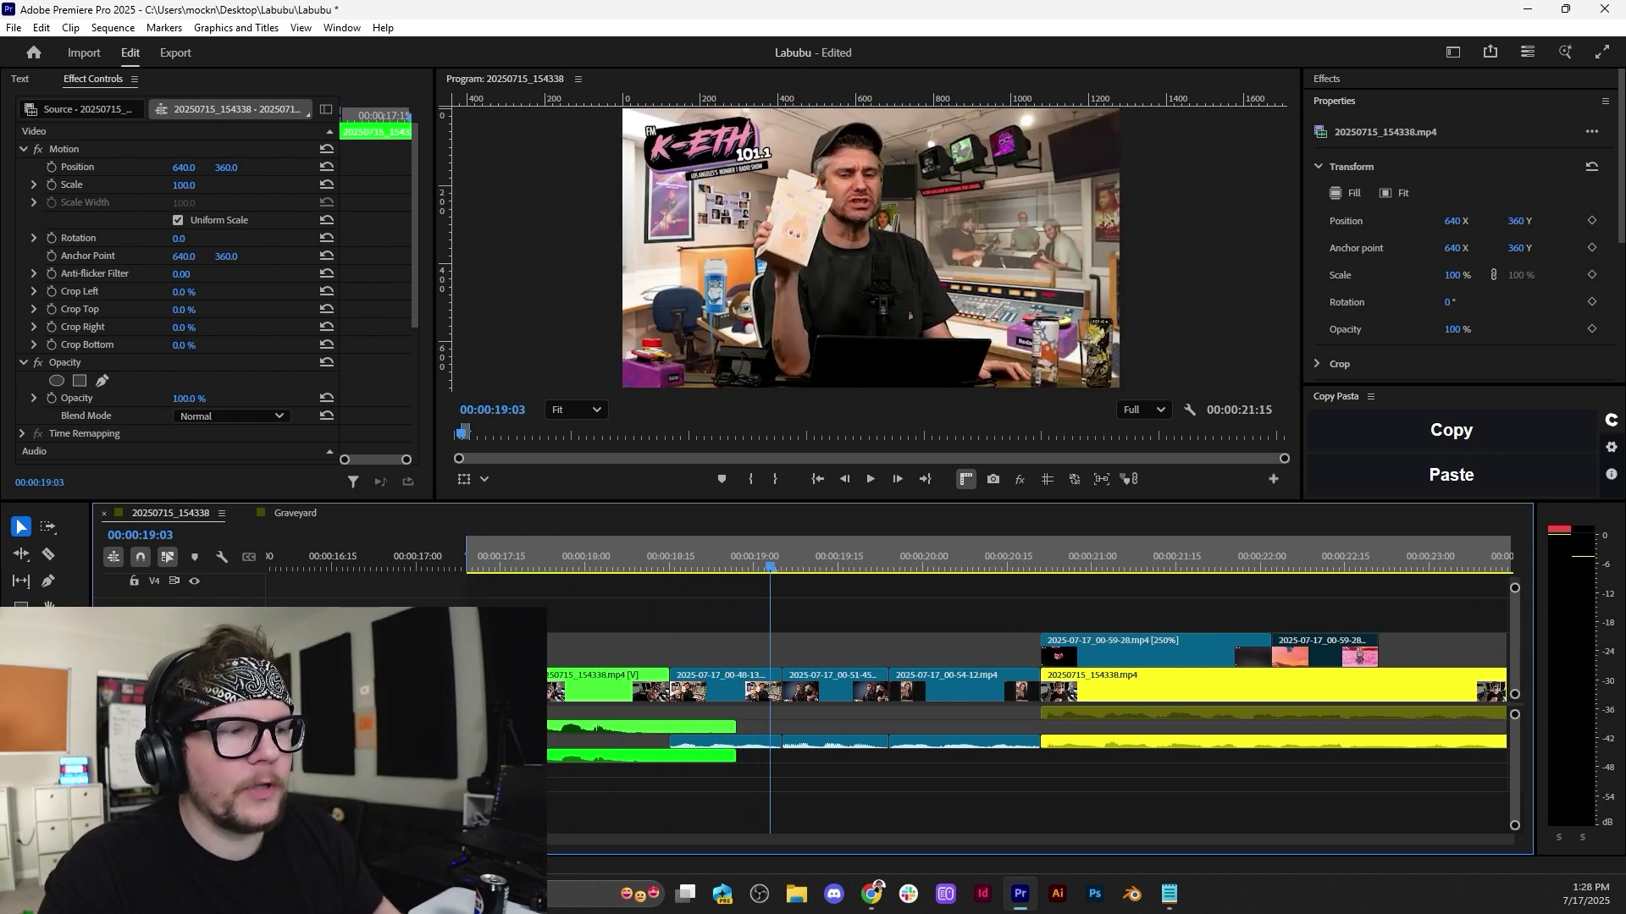
# Switch to File Explorer, maximize its window and open the SSD 2 (D:) drive.
pyautogui.click(800, 897)
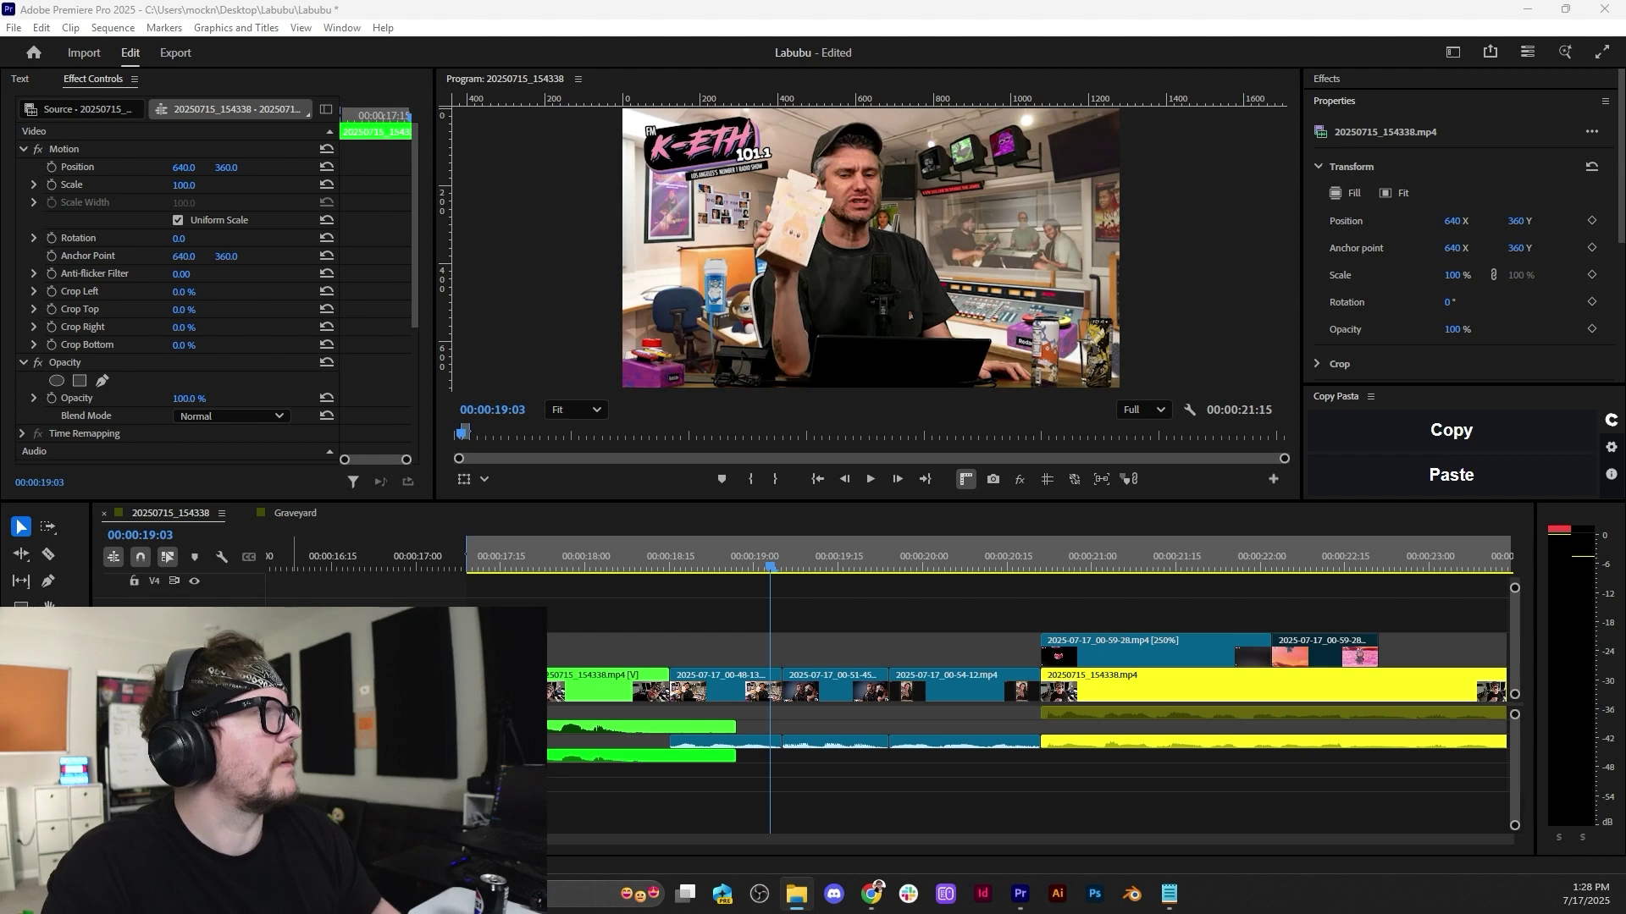
pyautogui.moveTo(1245, 0); pyautogui.dragTo(1249, 170)
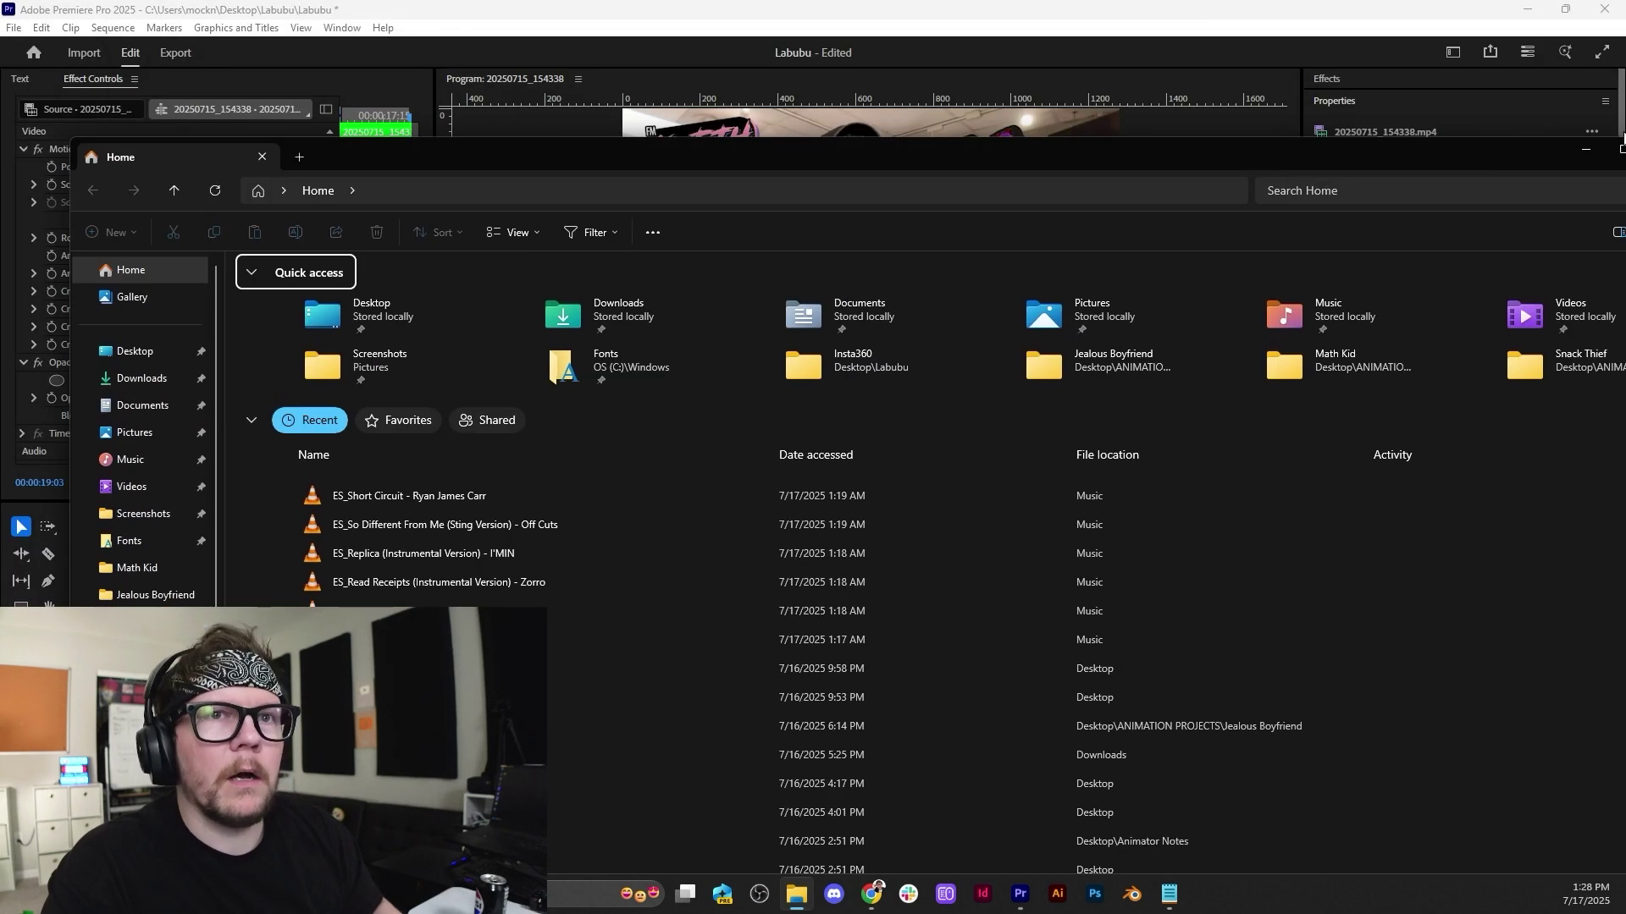
pyautogui.moveTo(1537, 142); pyautogui.dragTo(1465, 131)
pyautogui.click(1555, 138)
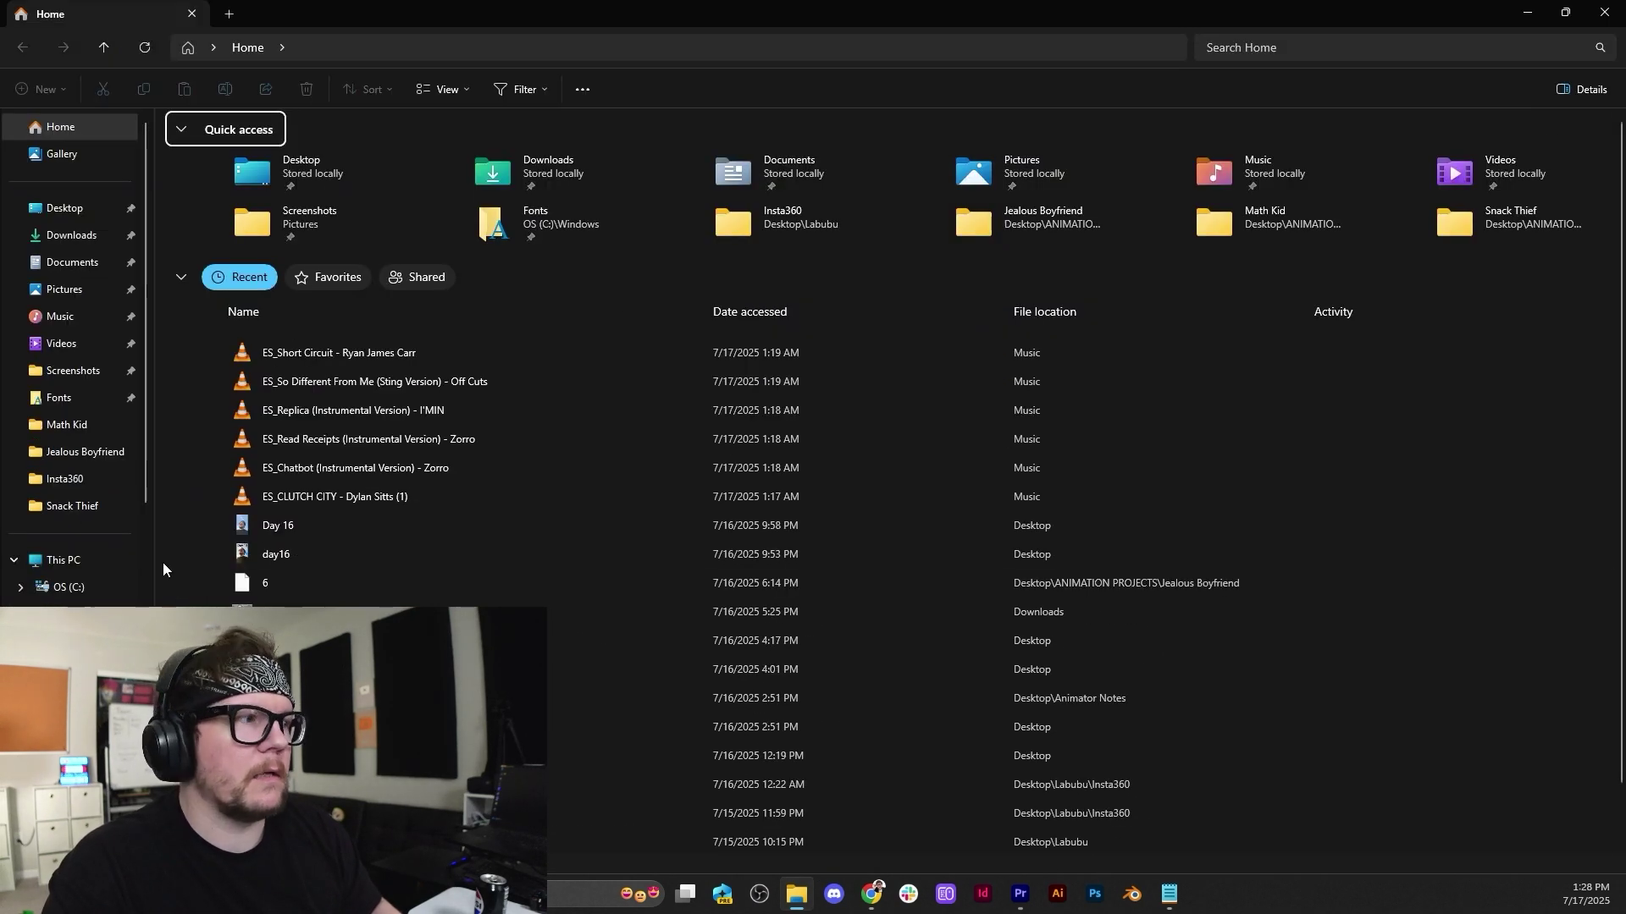
pyautogui.click(76, 614)
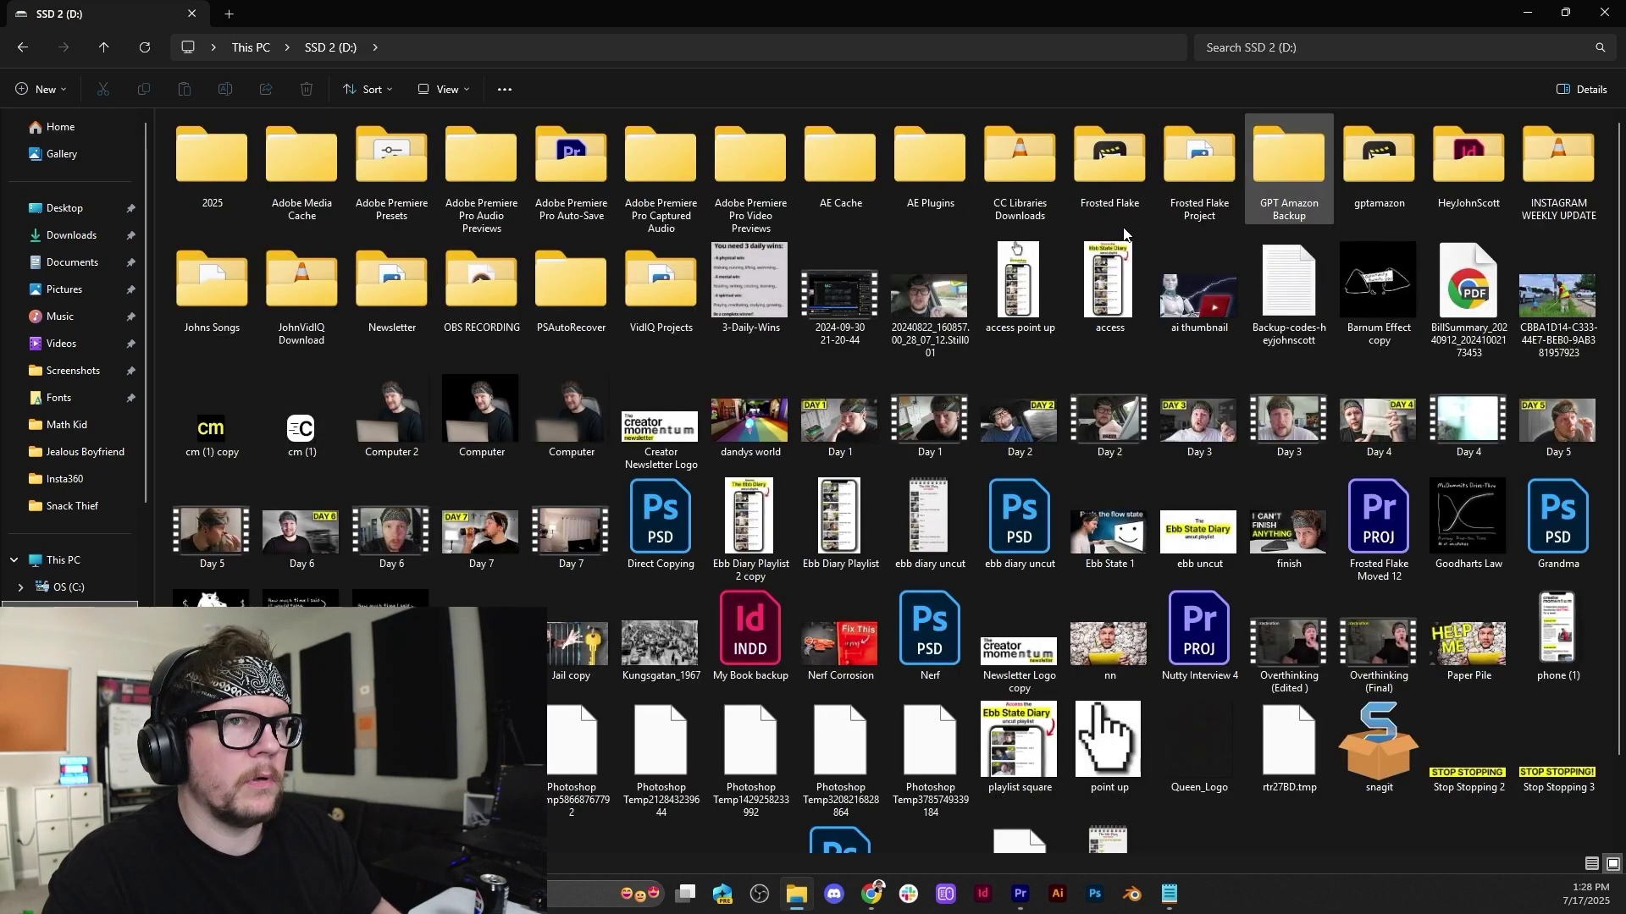
# Open the Both folder of fast whoosh sounds on SSD (F:), inside SFX, Whoosh and Fast.
pyautogui.click(75, 642)
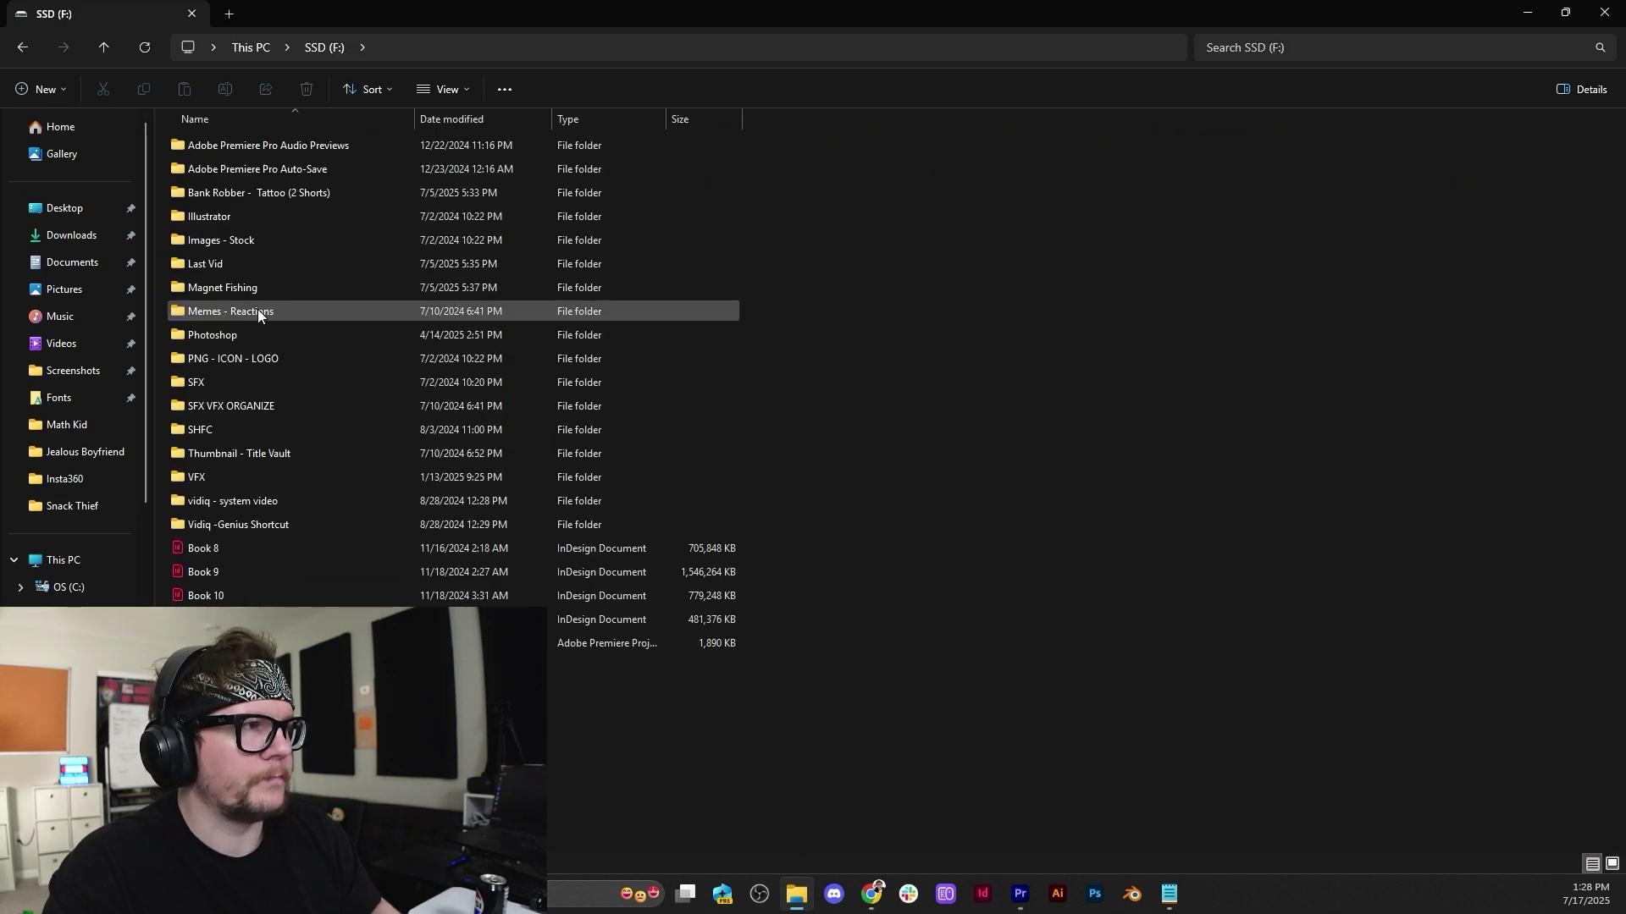
pyautogui.doubleClick(259, 384)
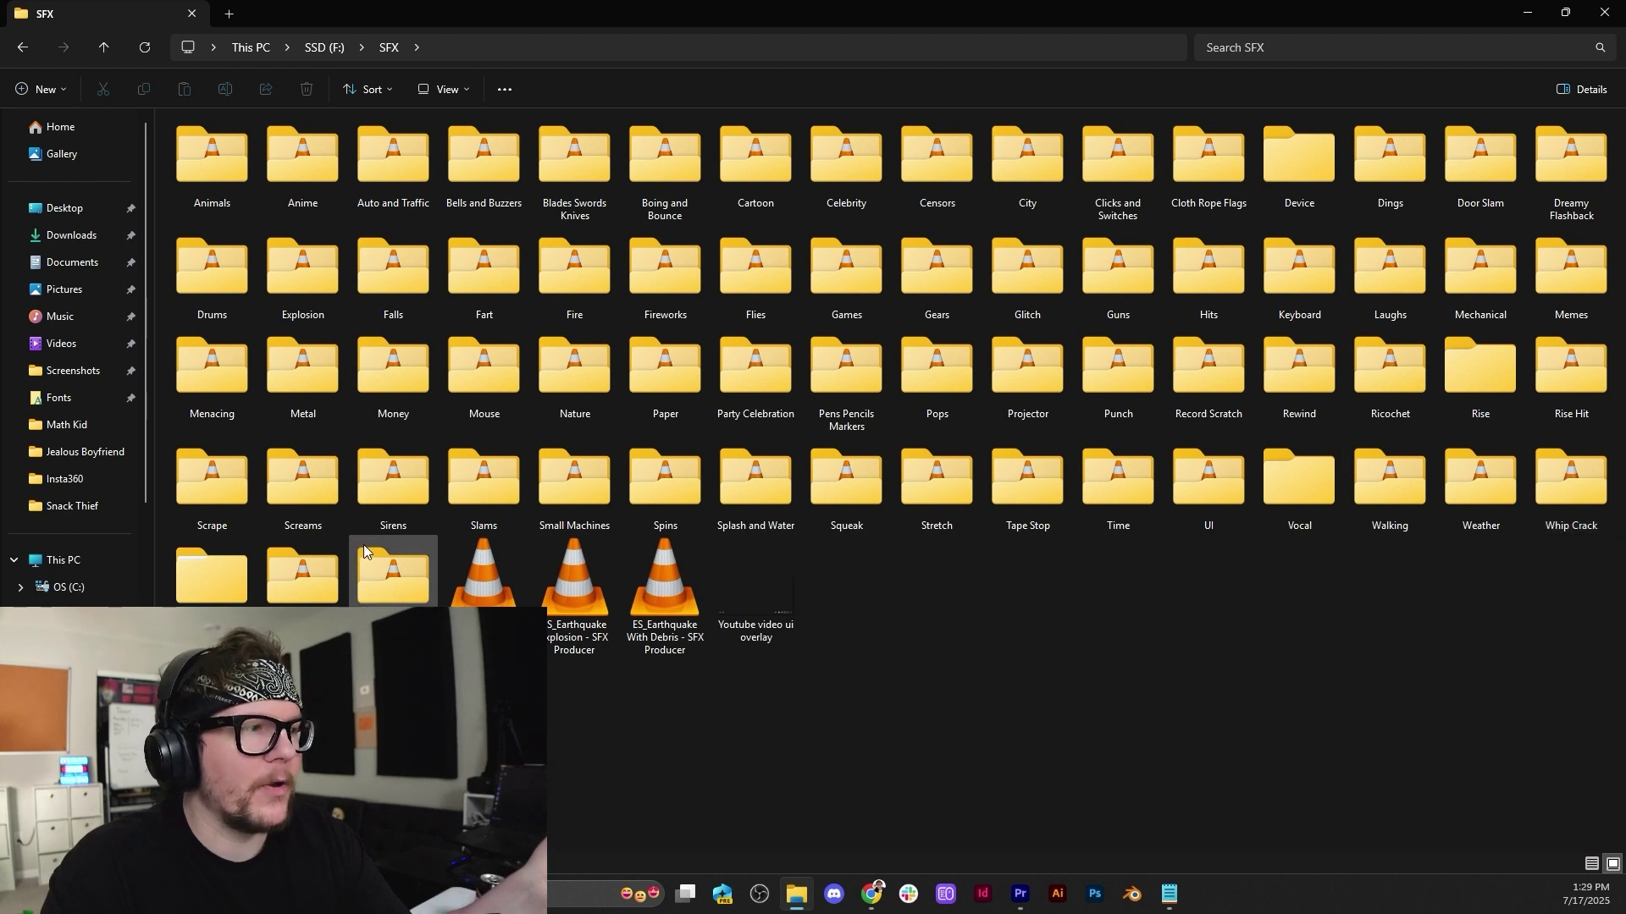
pyautogui.click(225, 592)
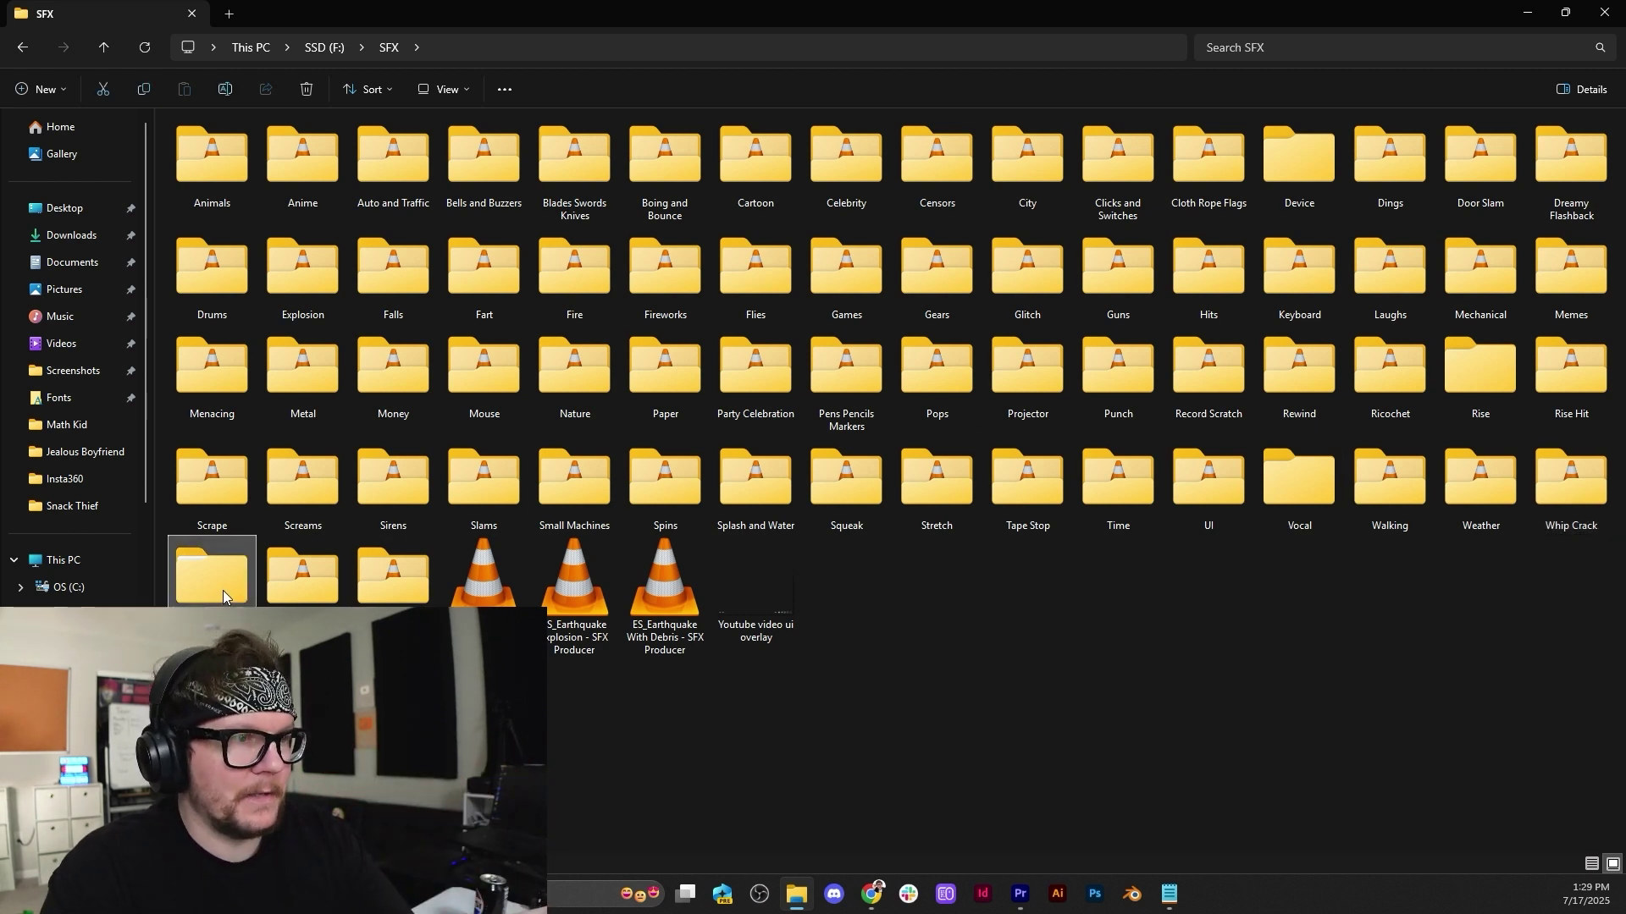
pyautogui.doubleClick(222, 591)
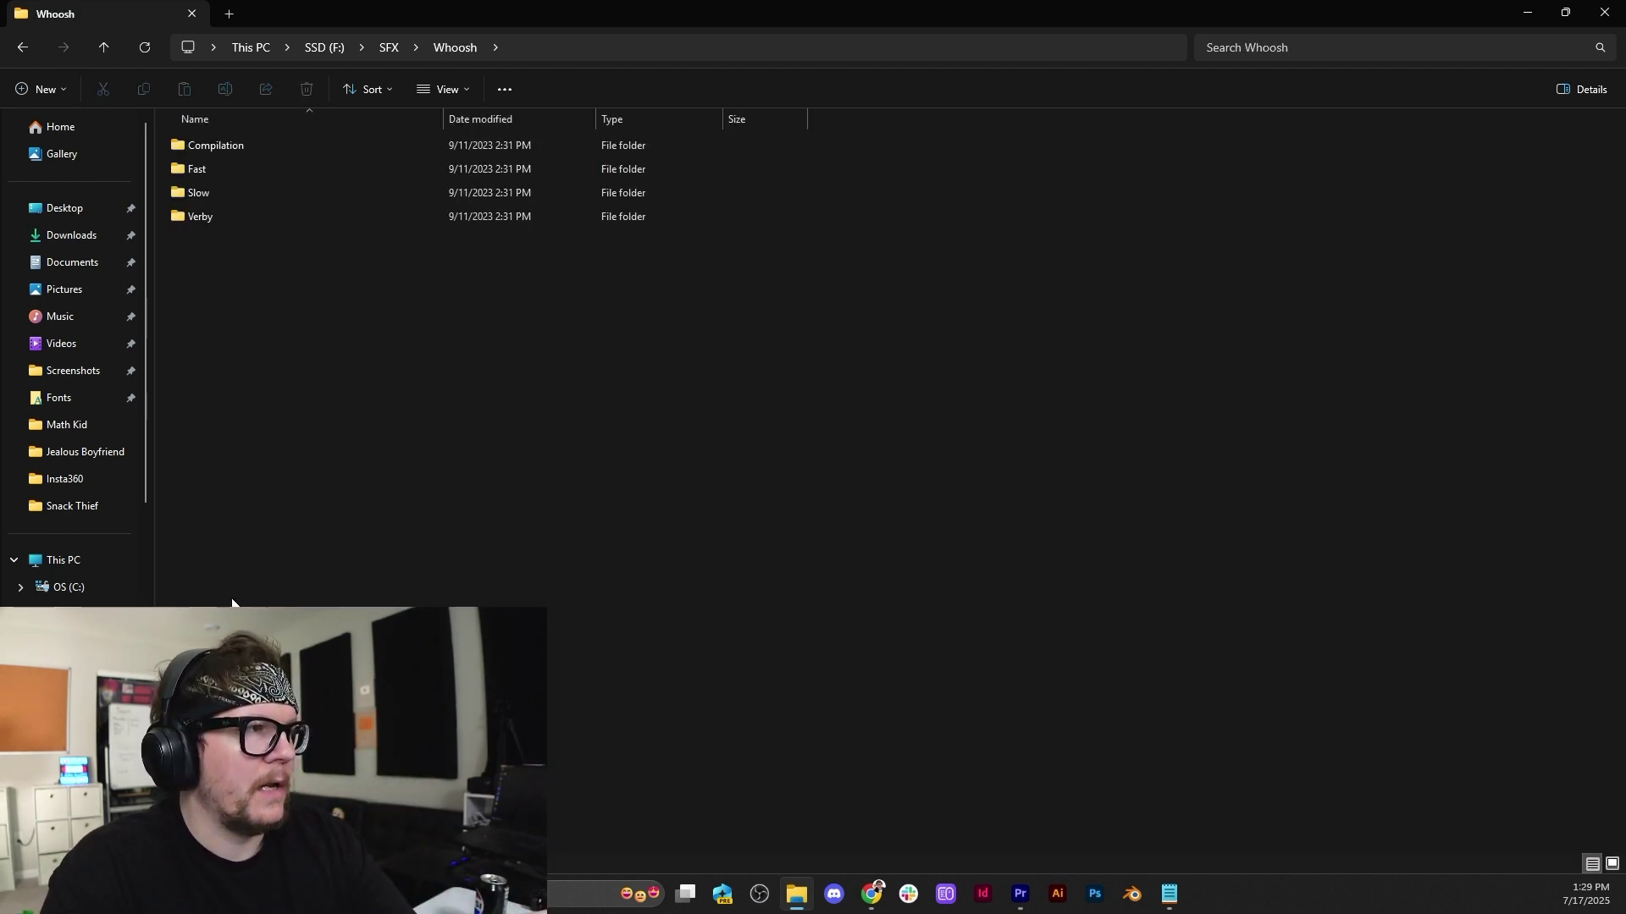
pyautogui.click(283, 168)
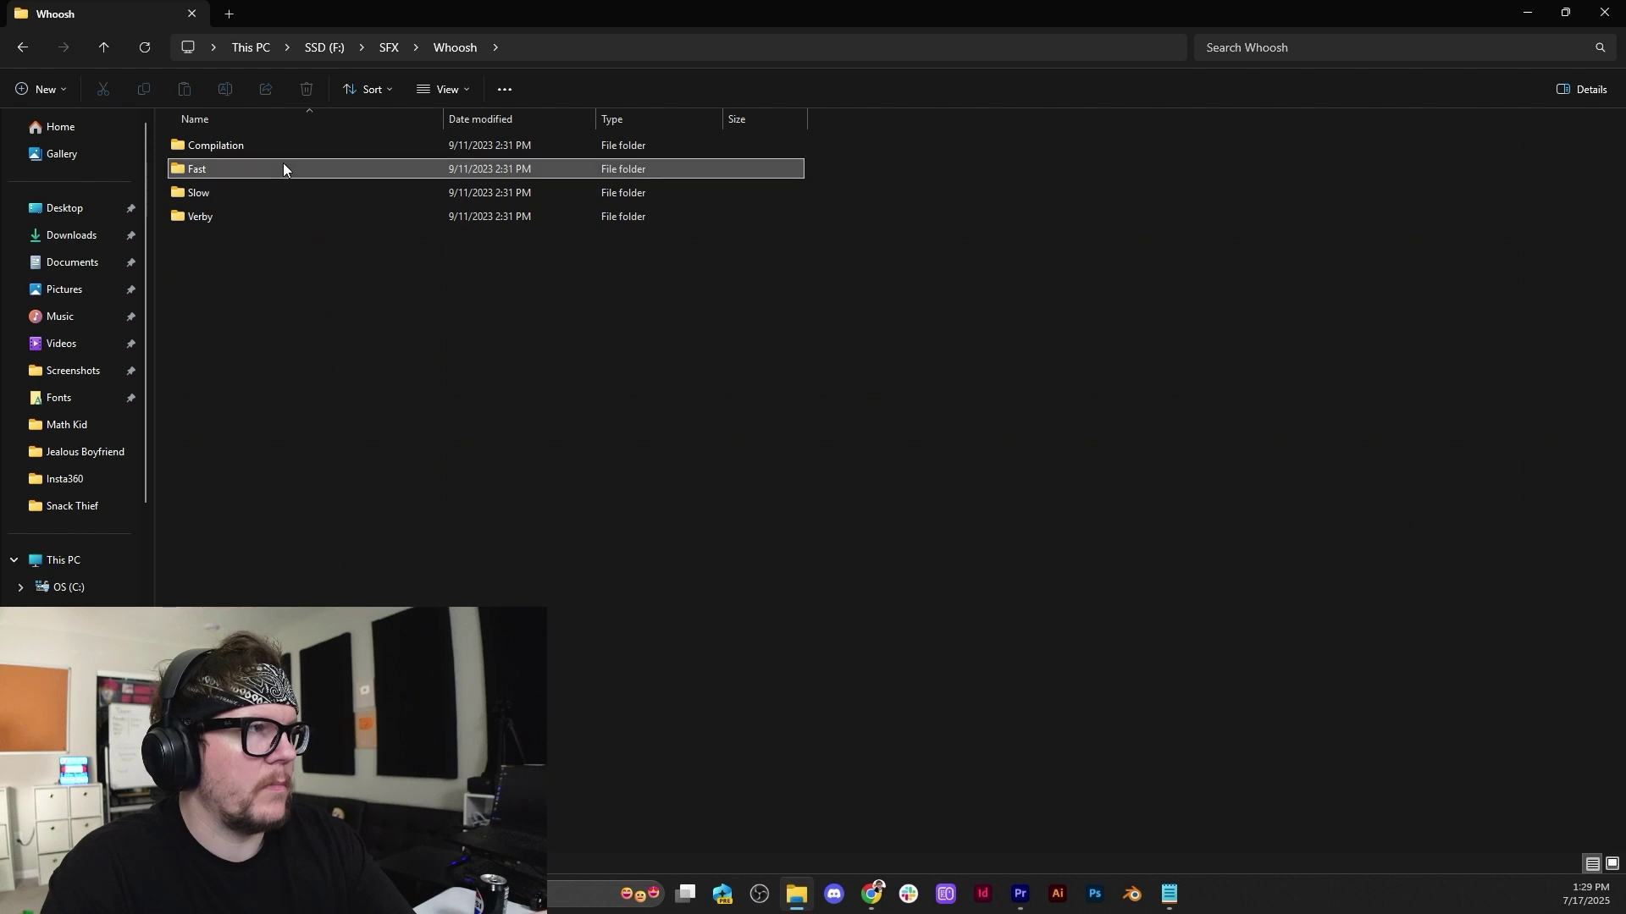
pyautogui.doubleClick(283, 166)
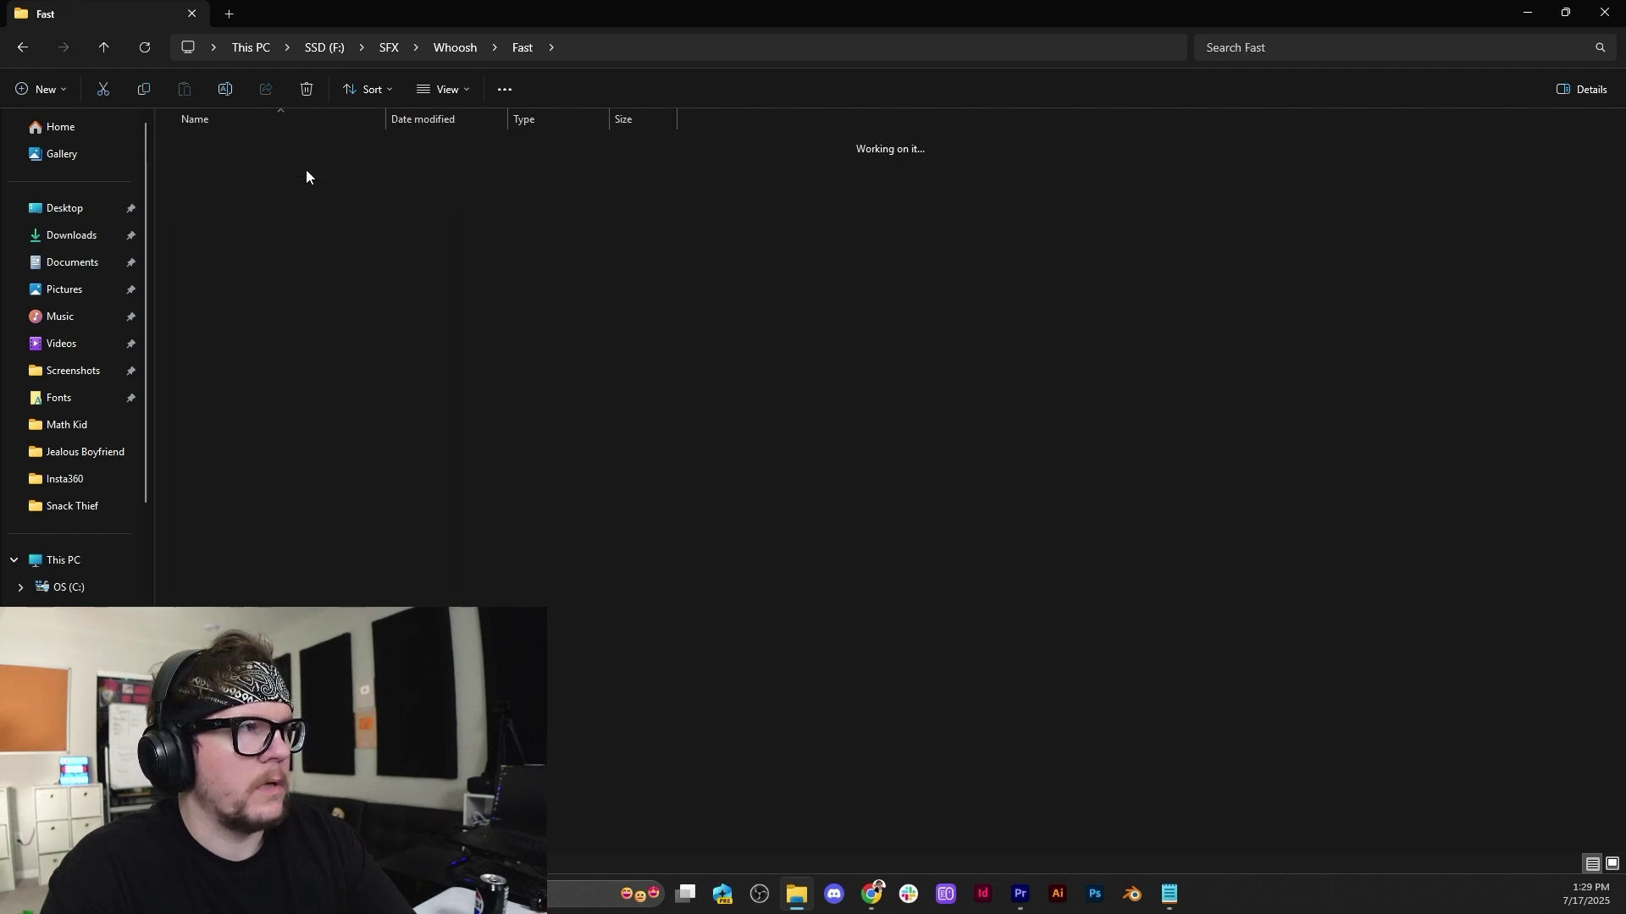
pyautogui.doubleClick(306, 169)
# Float the folder window over Premiere Pro and place all six whoosh sounds on an empty audio track before the green clips.
pyautogui.moveTo(744, 15); pyautogui.dragTo(1222, 122)
pyautogui.moveTo(471, 291); pyautogui.dragTo(965, 291)
pyautogui.moveTo(1265, 462); pyautogui.dragTo(1185, 202)
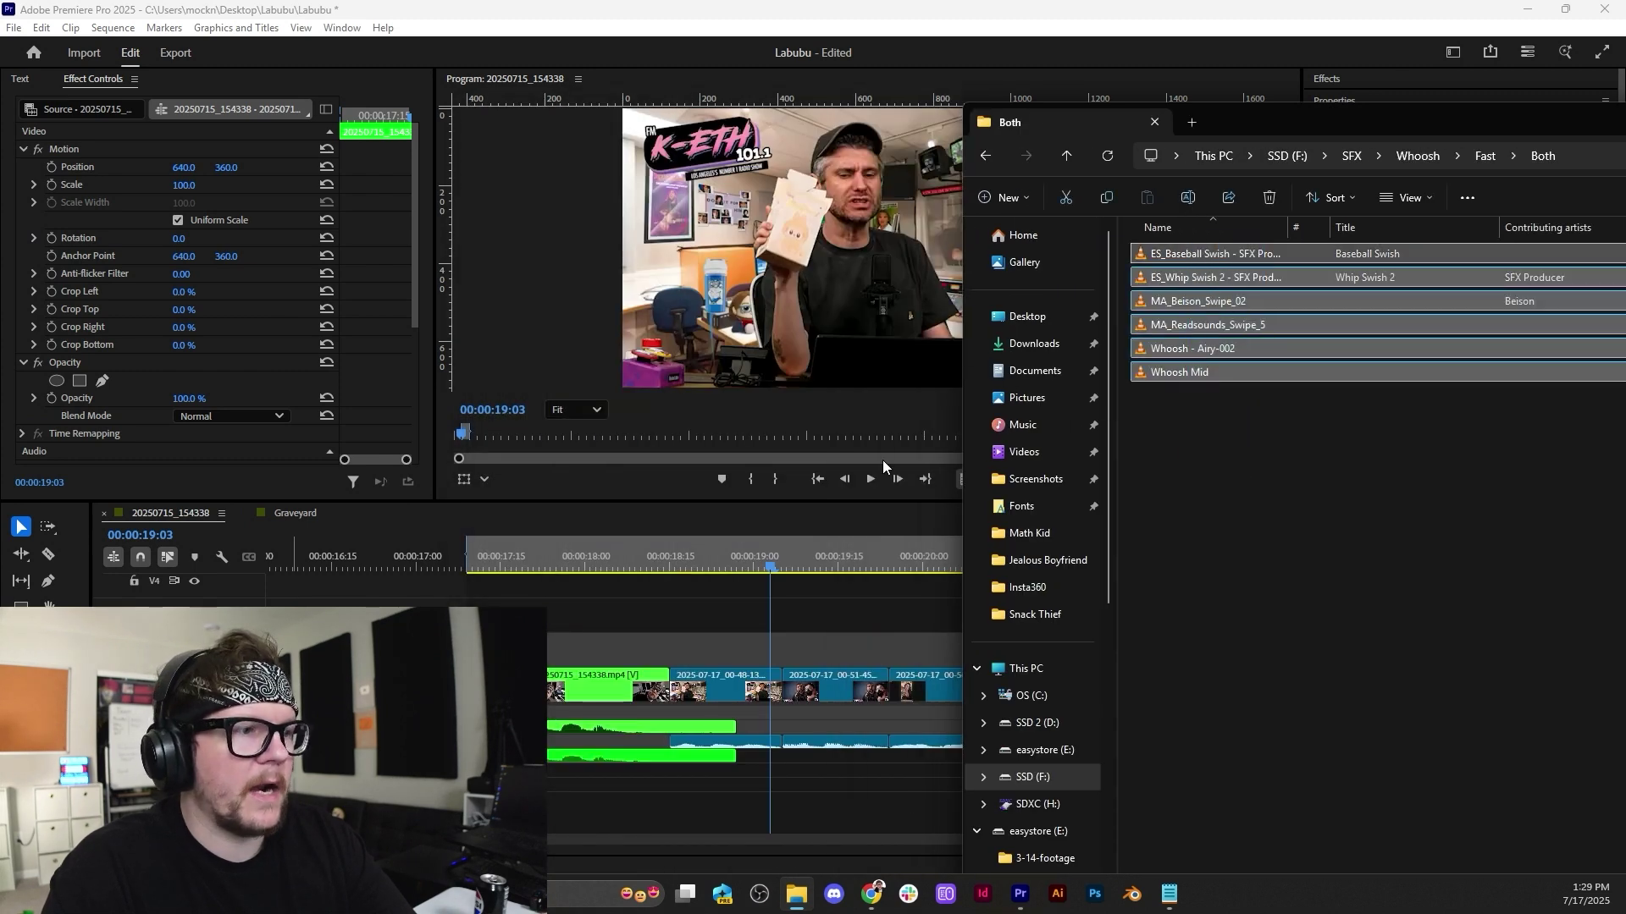
pyautogui.moveTo(882, 460); pyautogui.dragTo(268, 770)
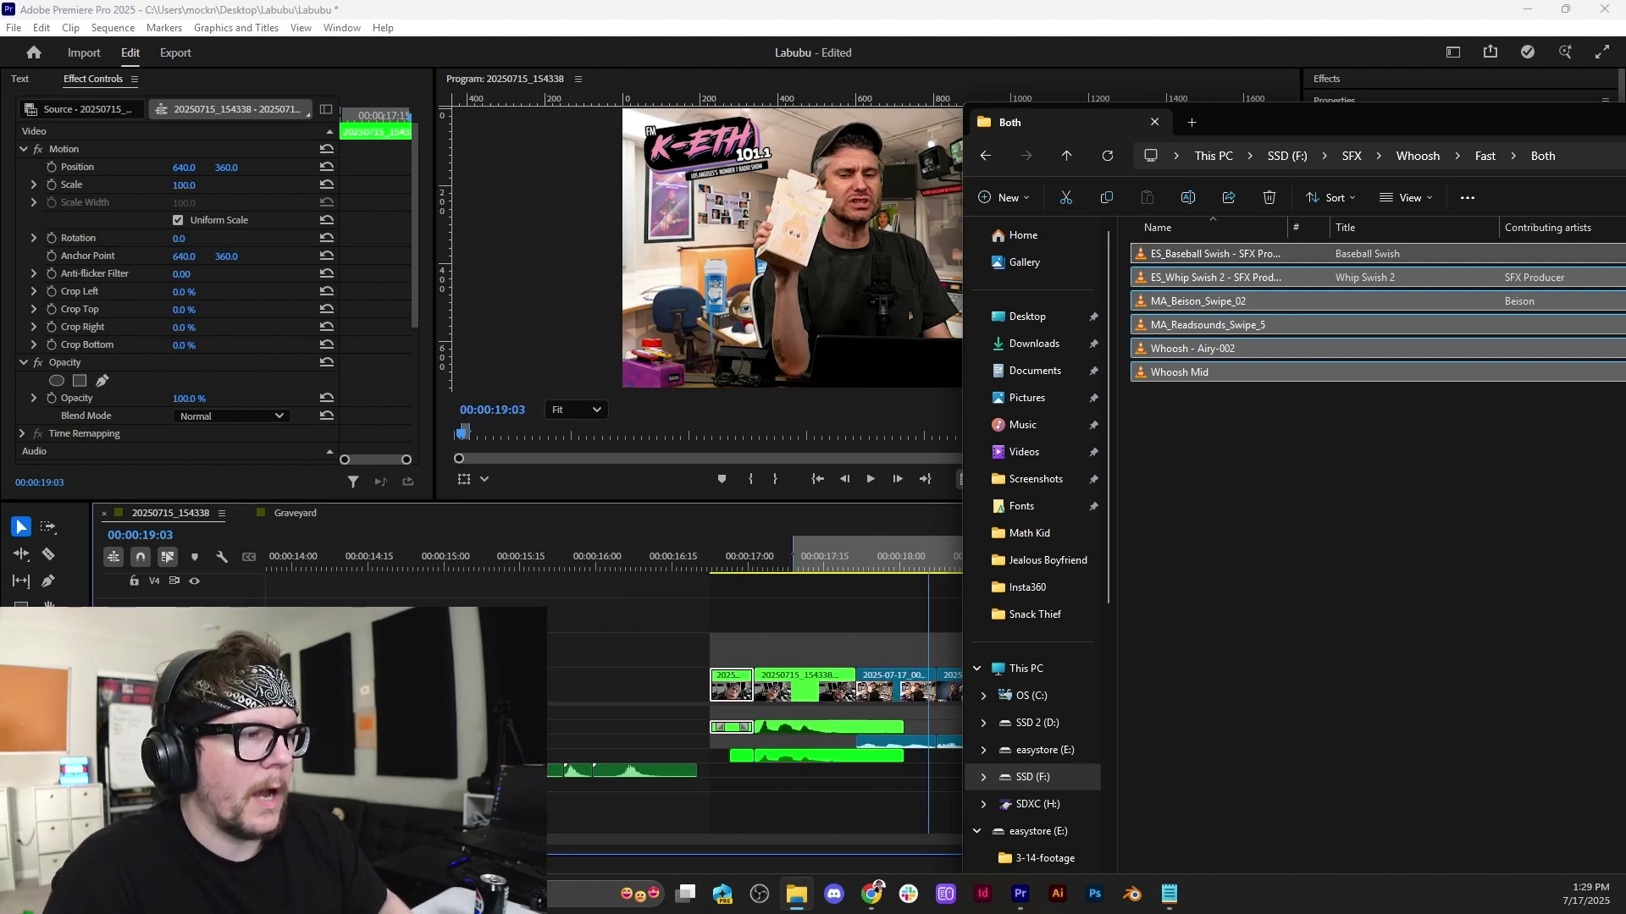
pyautogui.scroll(-1, 375, 745)
# Play the whoosh sounds from 00:00:14:11 to 00:00:17:01 and delete the last one before the marked range.
pyautogui.click(361, 566)
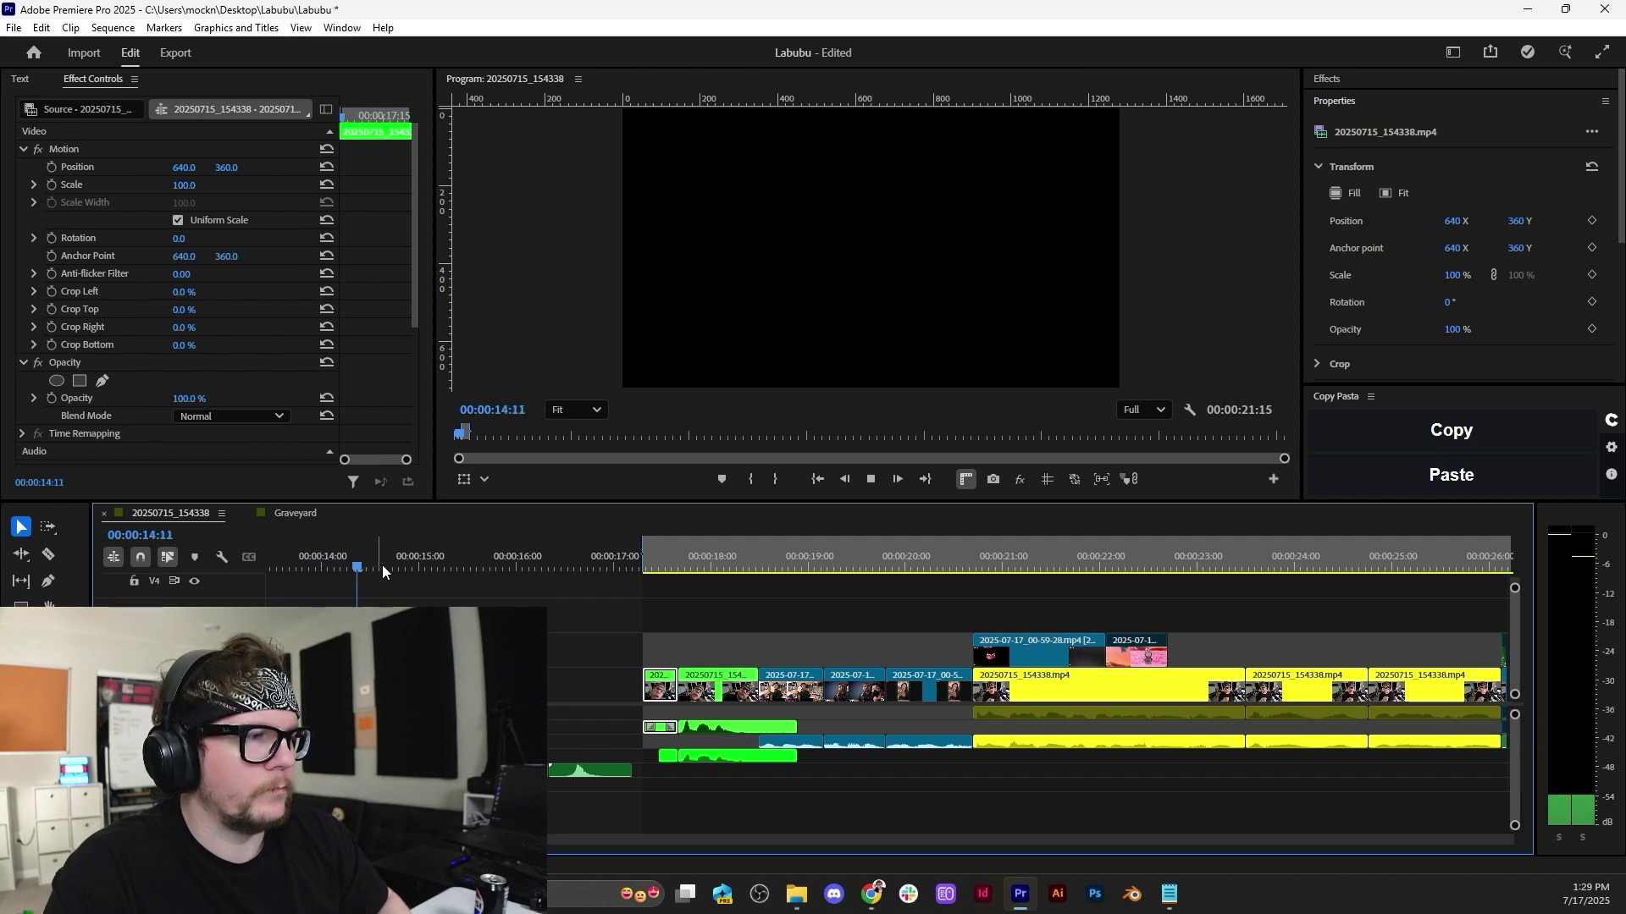
pyautogui.press('space')
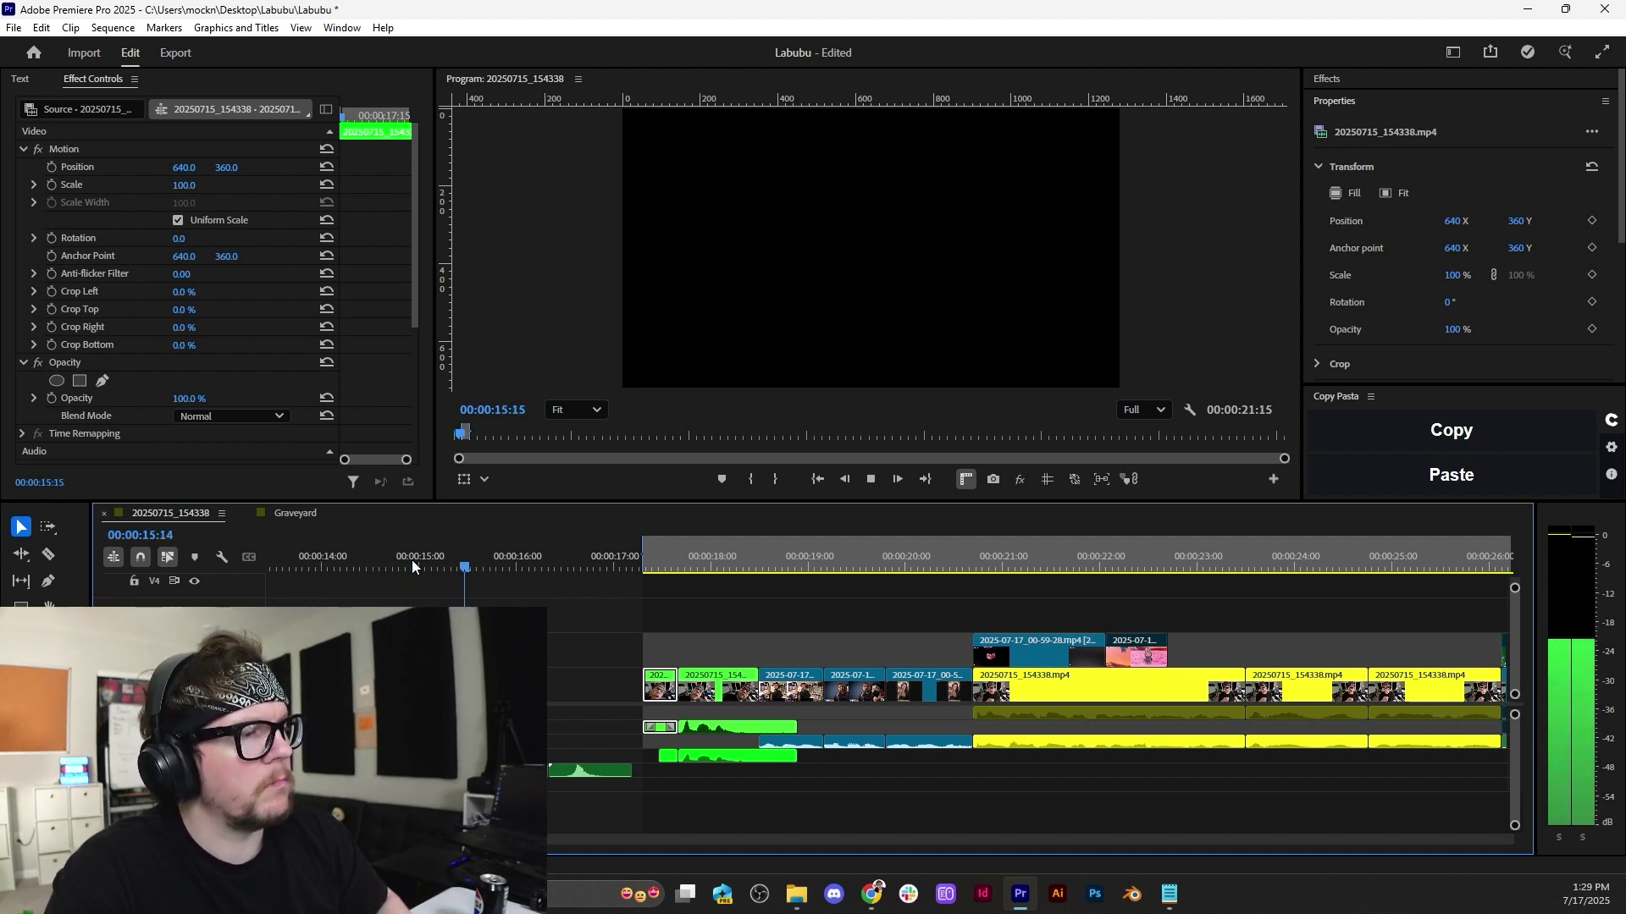
pyautogui.press('space')
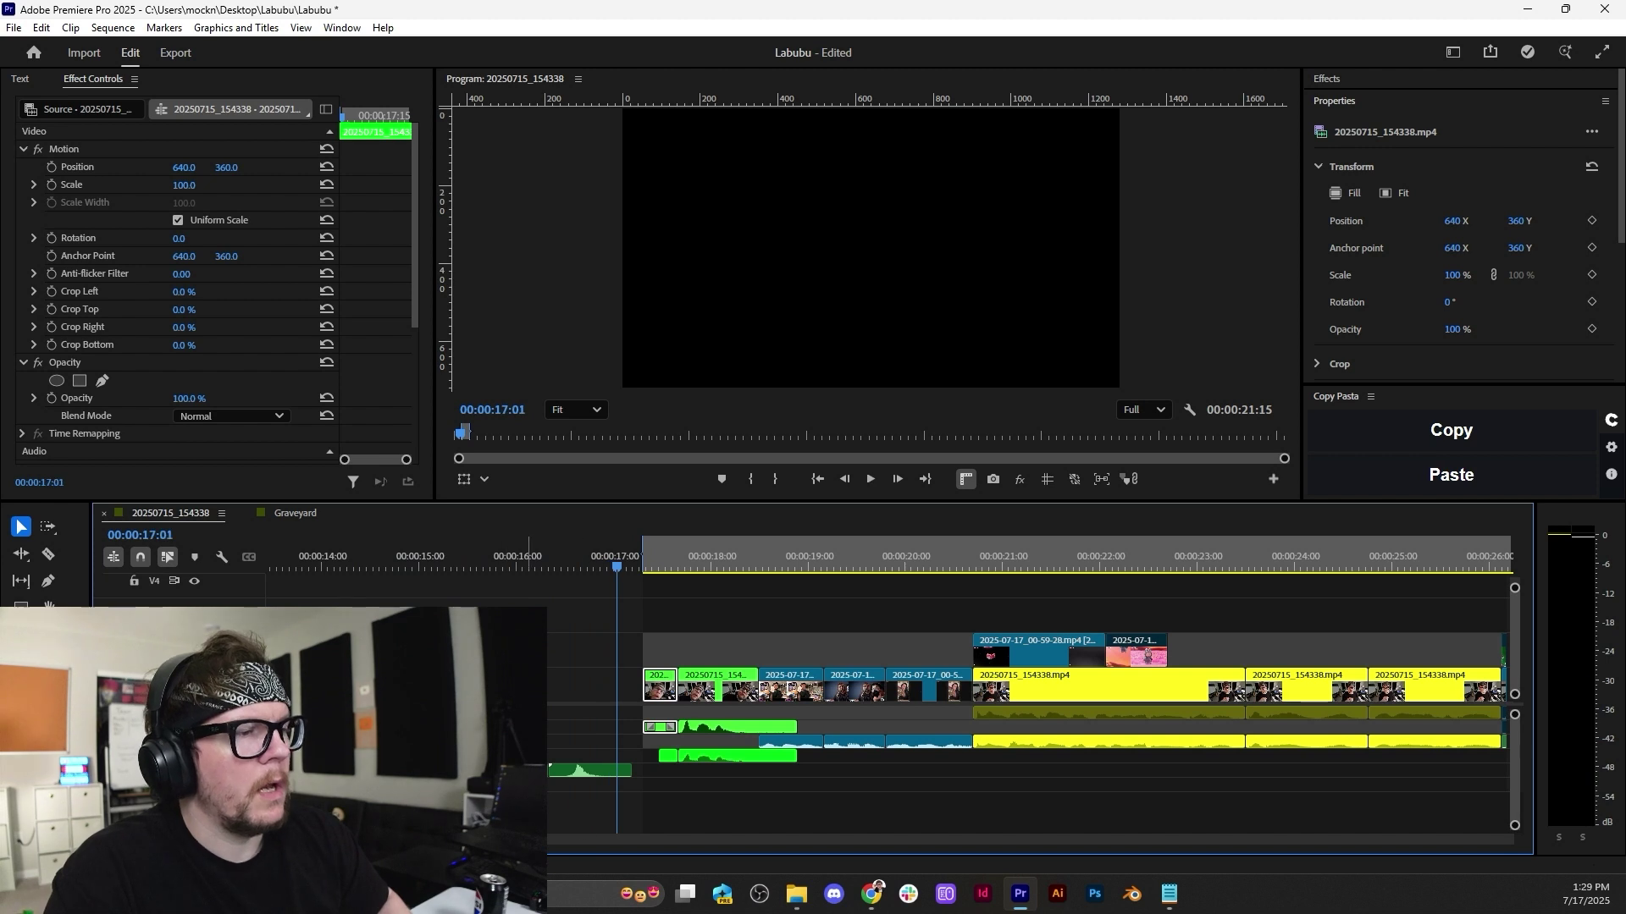
pyautogui.moveTo(593, 808); pyautogui.dragTo(561, 748)
pyautogui.press('Delete')
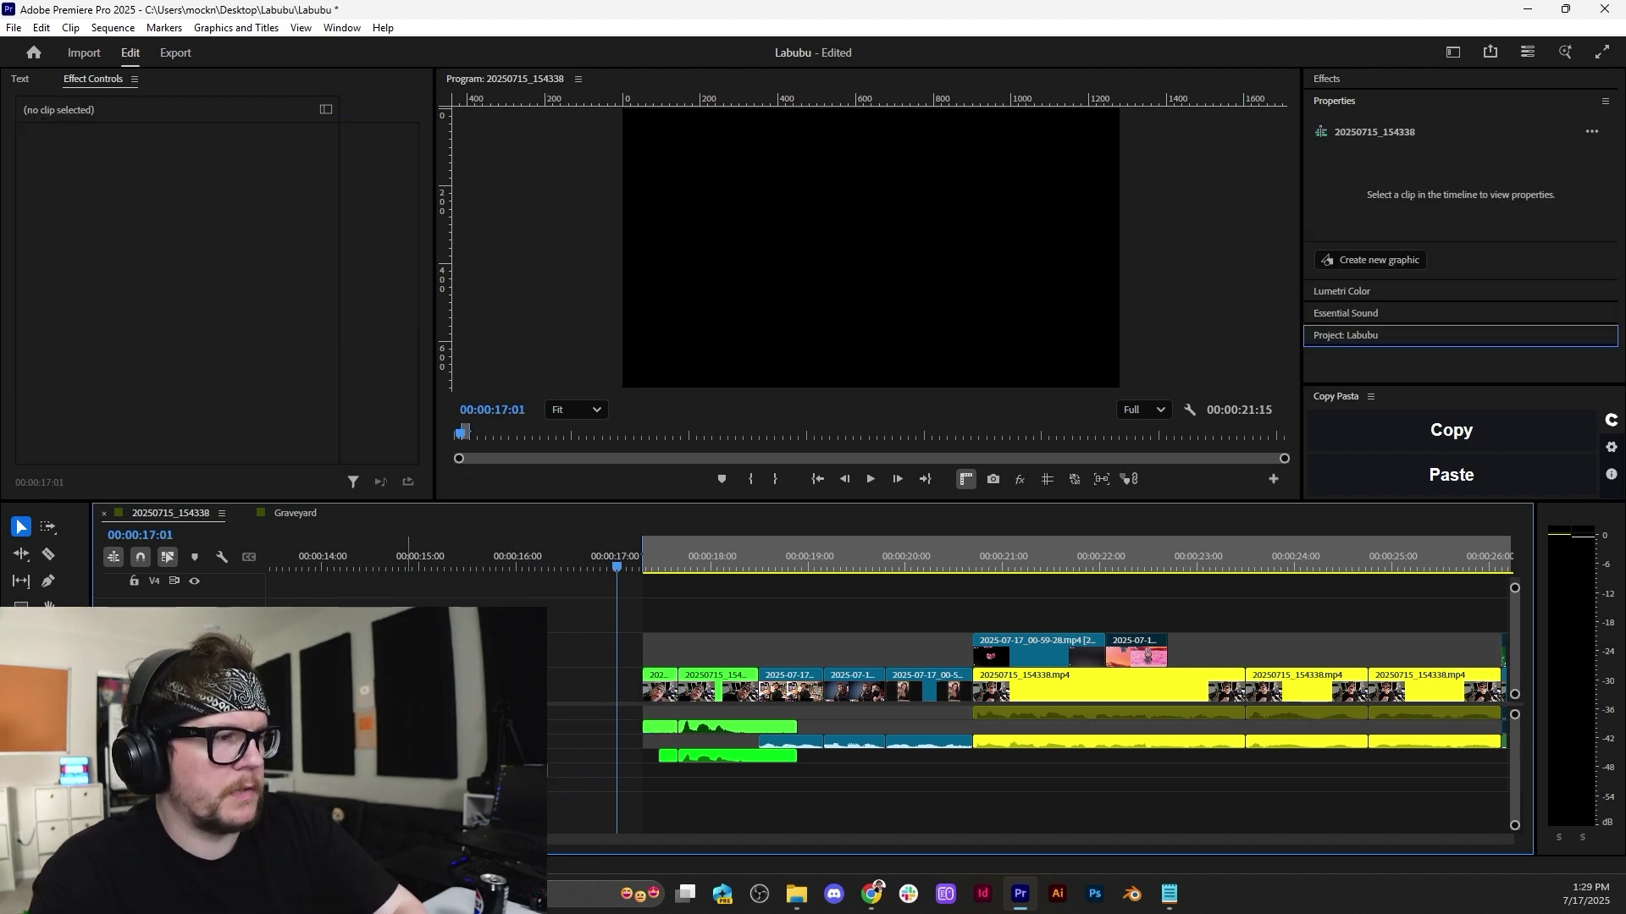
# Audition the remaining whoosh sounds, replaying them from about 00:00:13:27 and 00:00:16:08 to compare them.
pyautogui.press('space')
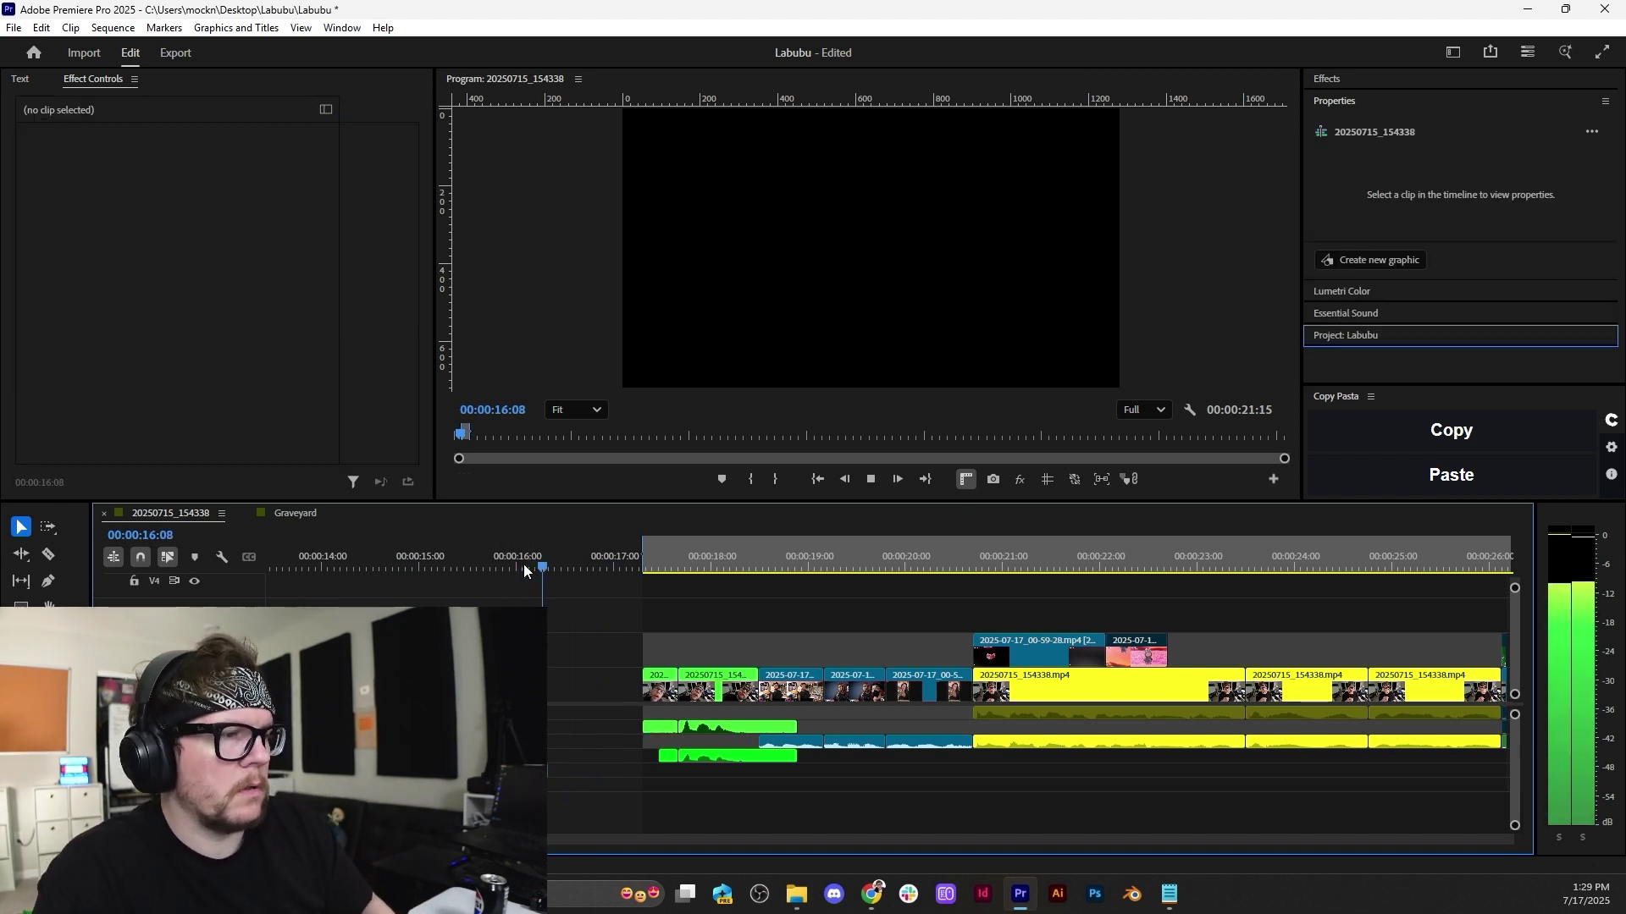
pyautogui.click(312, 567)
pyautogui.press('space')
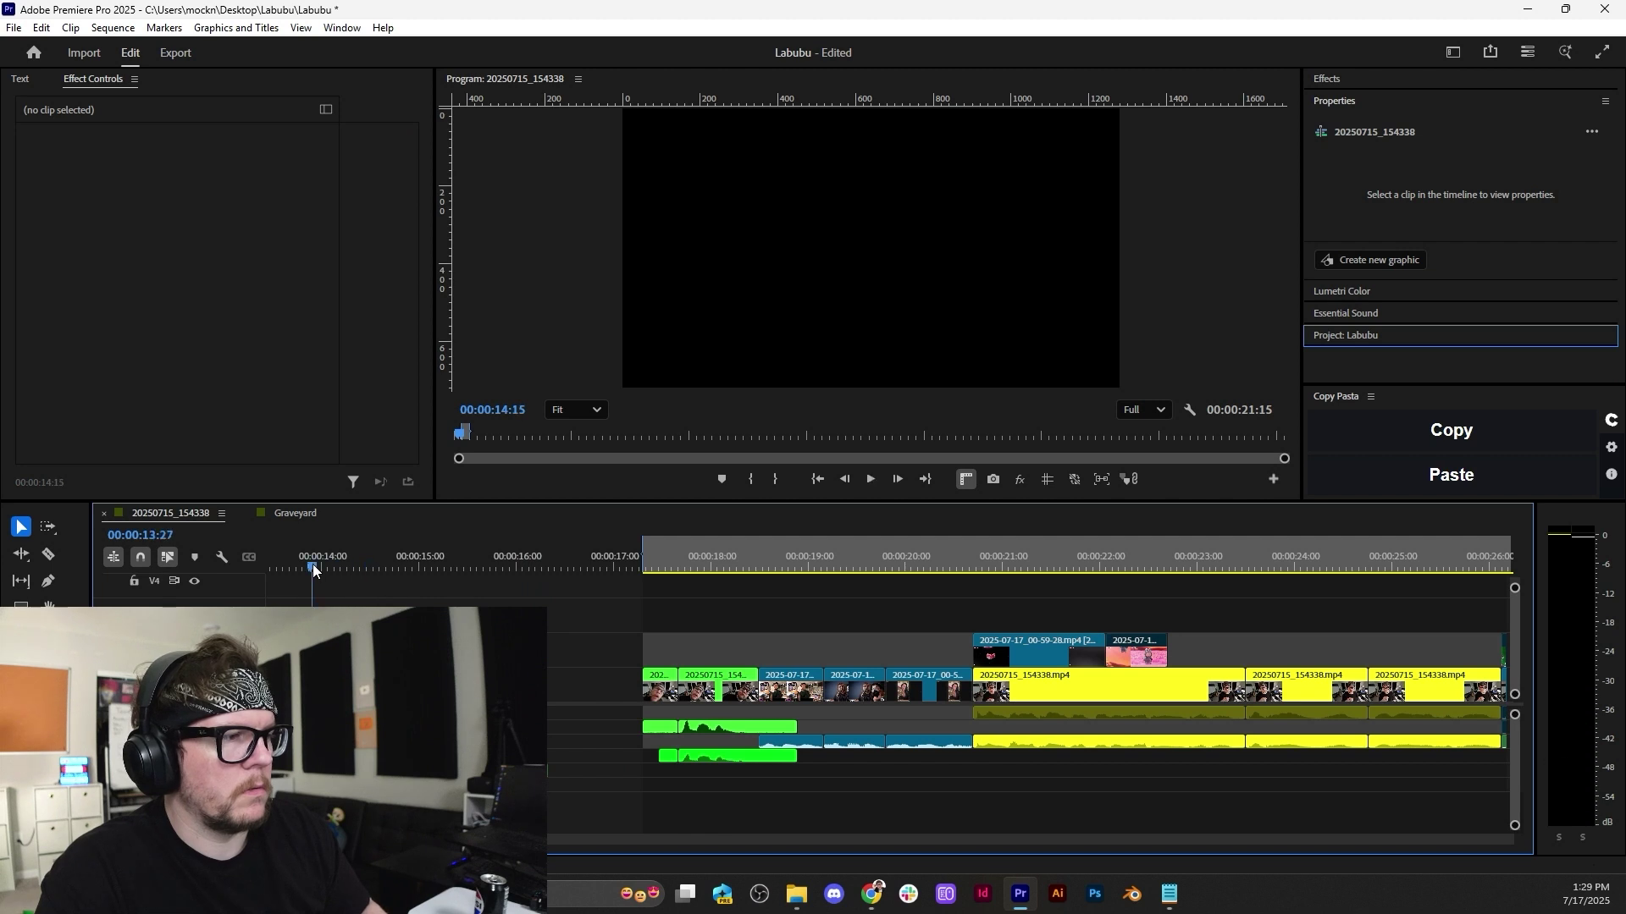
pyautogui.click(529, 565)
pyautogui.press('space')
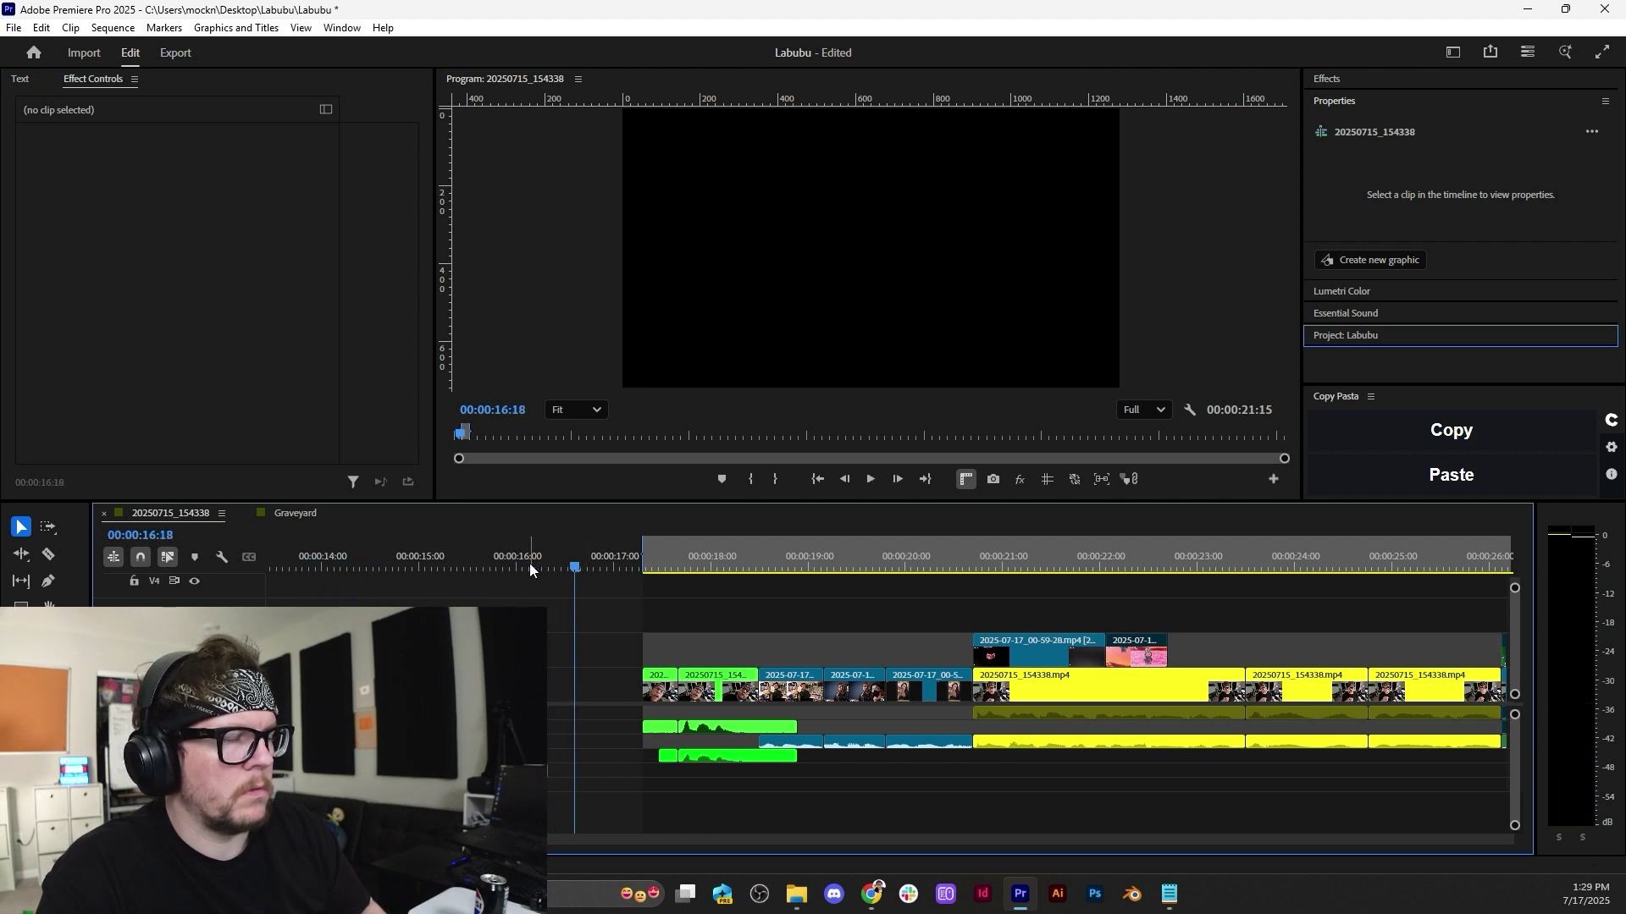
pyautogui.click(318, 565)
pyautogui.press('space')
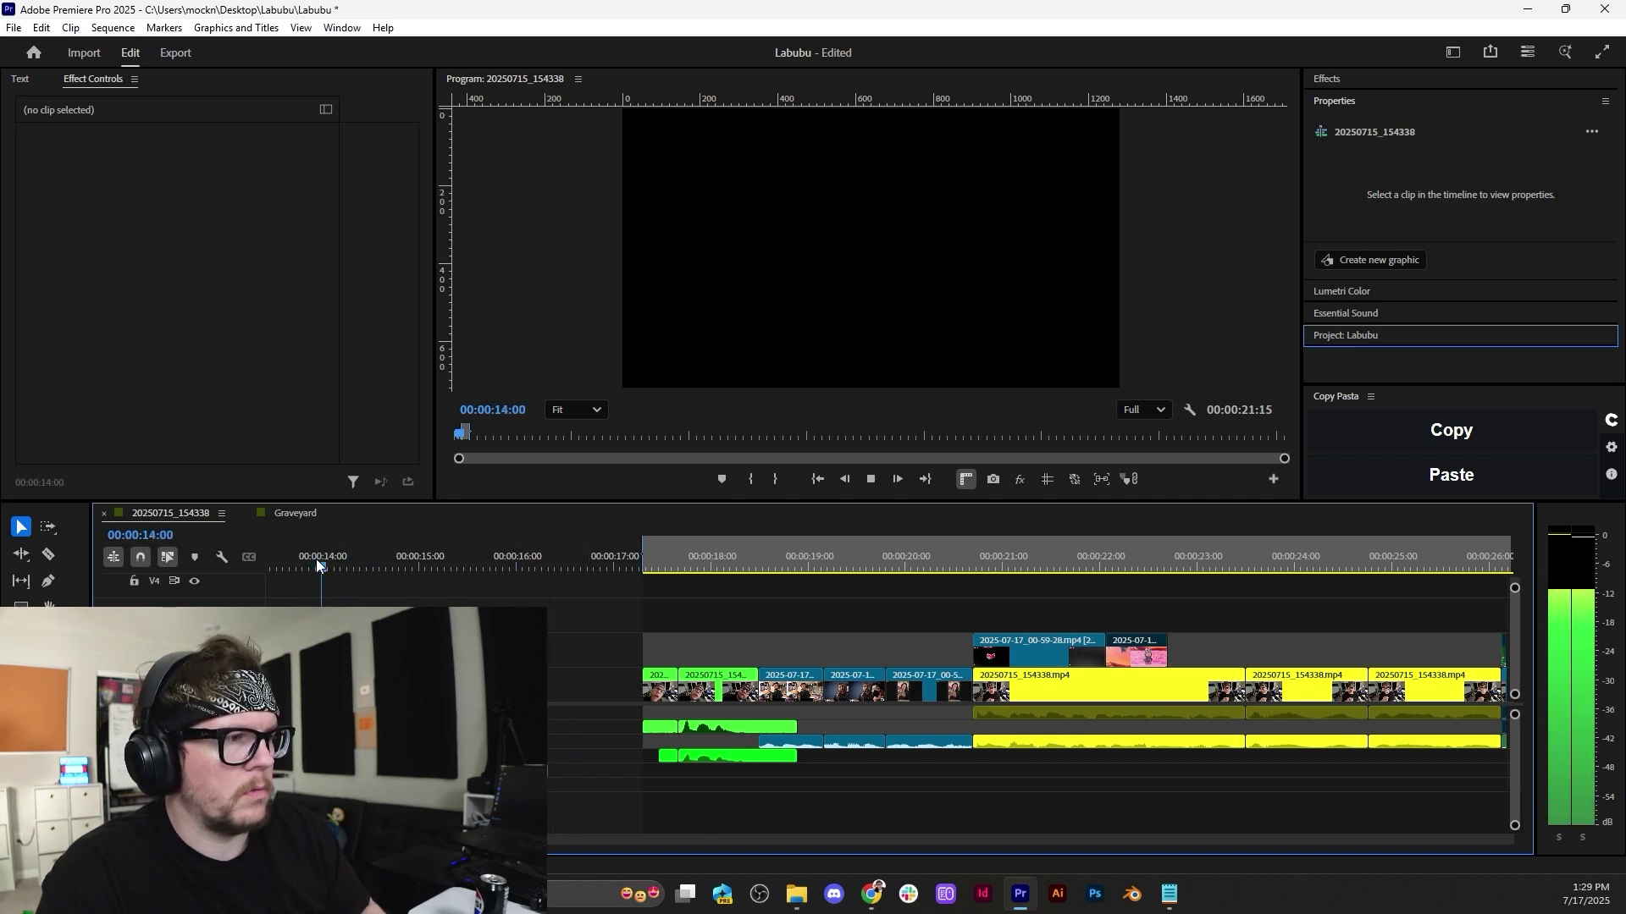
pyautogui.press('space')
# Move the Whoosh - Airy-002 sound under the first green clip so it ends at the cut, and play back the transition.
pyautogui.moveTo(539, 772); pyautogui.dragTo(665, 771)
pyautogui.scroll(-1, 668, 774)
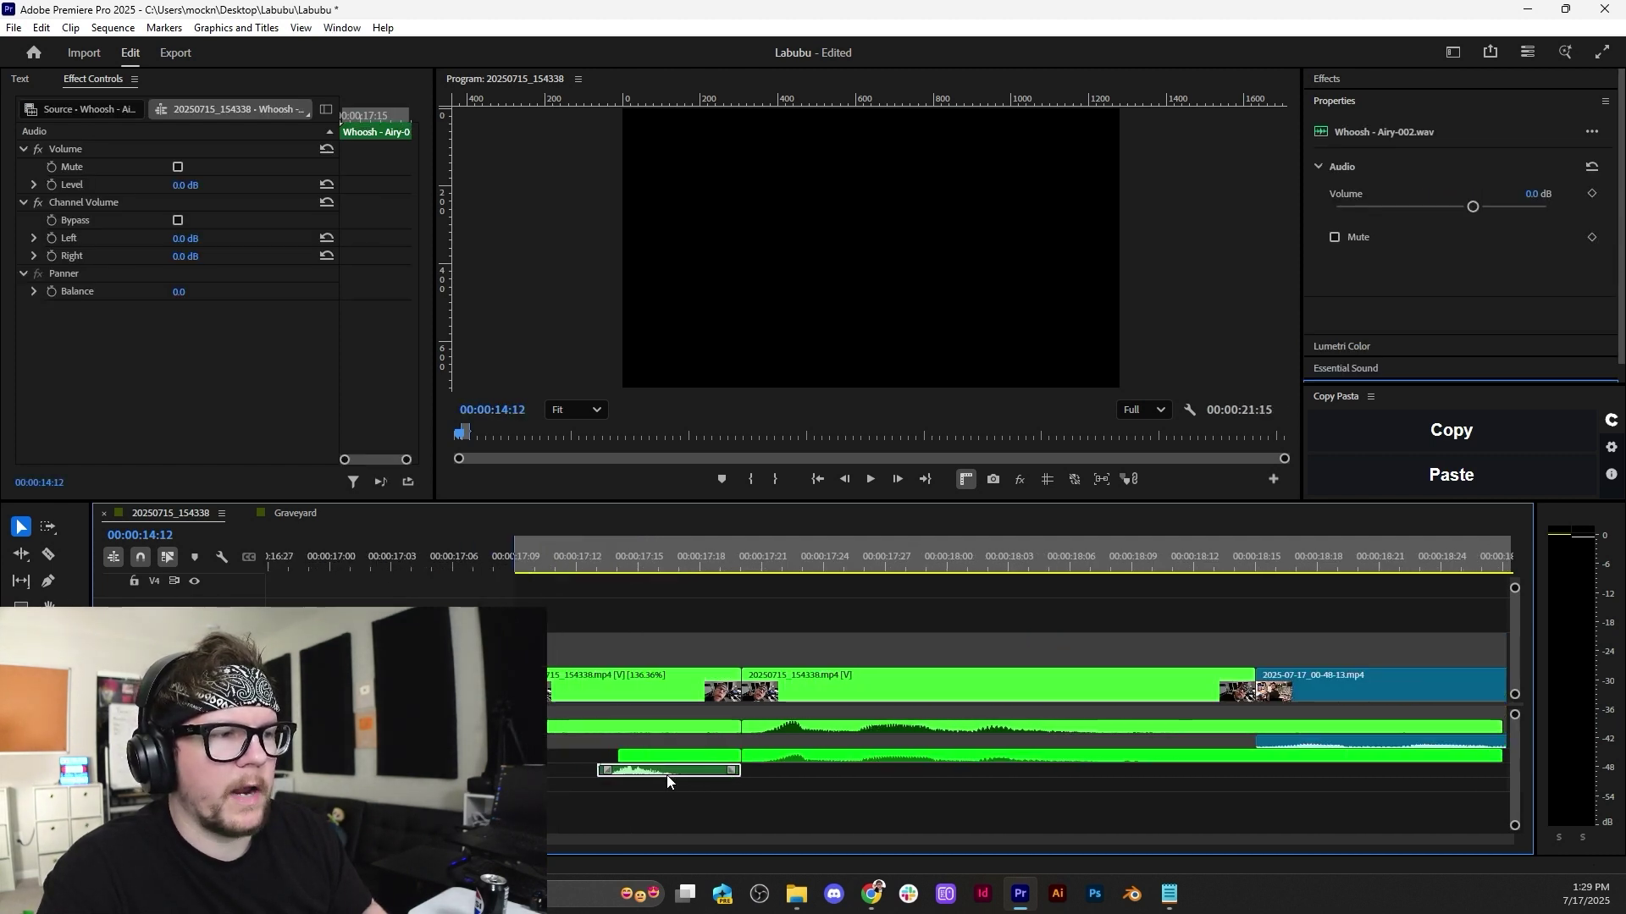
pyautogui.click(581, 551)
pyautogui.press('space')
pyautogui.press('space')
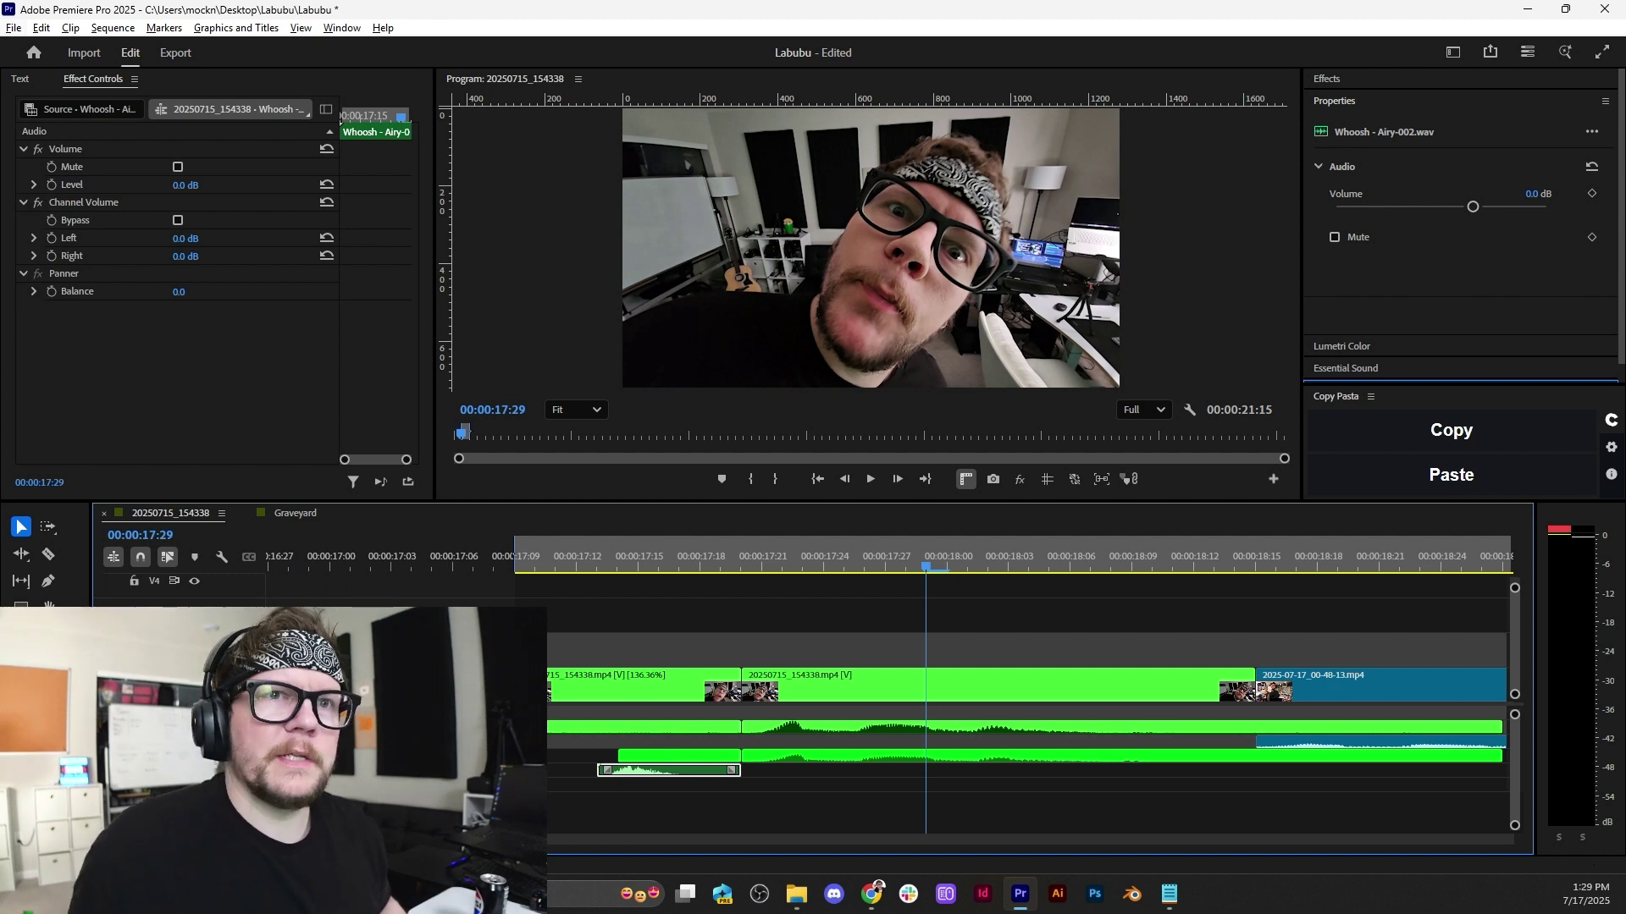
# Lower the Whoosh - Airy-002 clip's volume to -11.7 dB and play back the first green clips.
pyautogui.click(1413, 208)
pyautogui.click(544, 560)
pyautogui.press('space')
pyautogui.press('space')
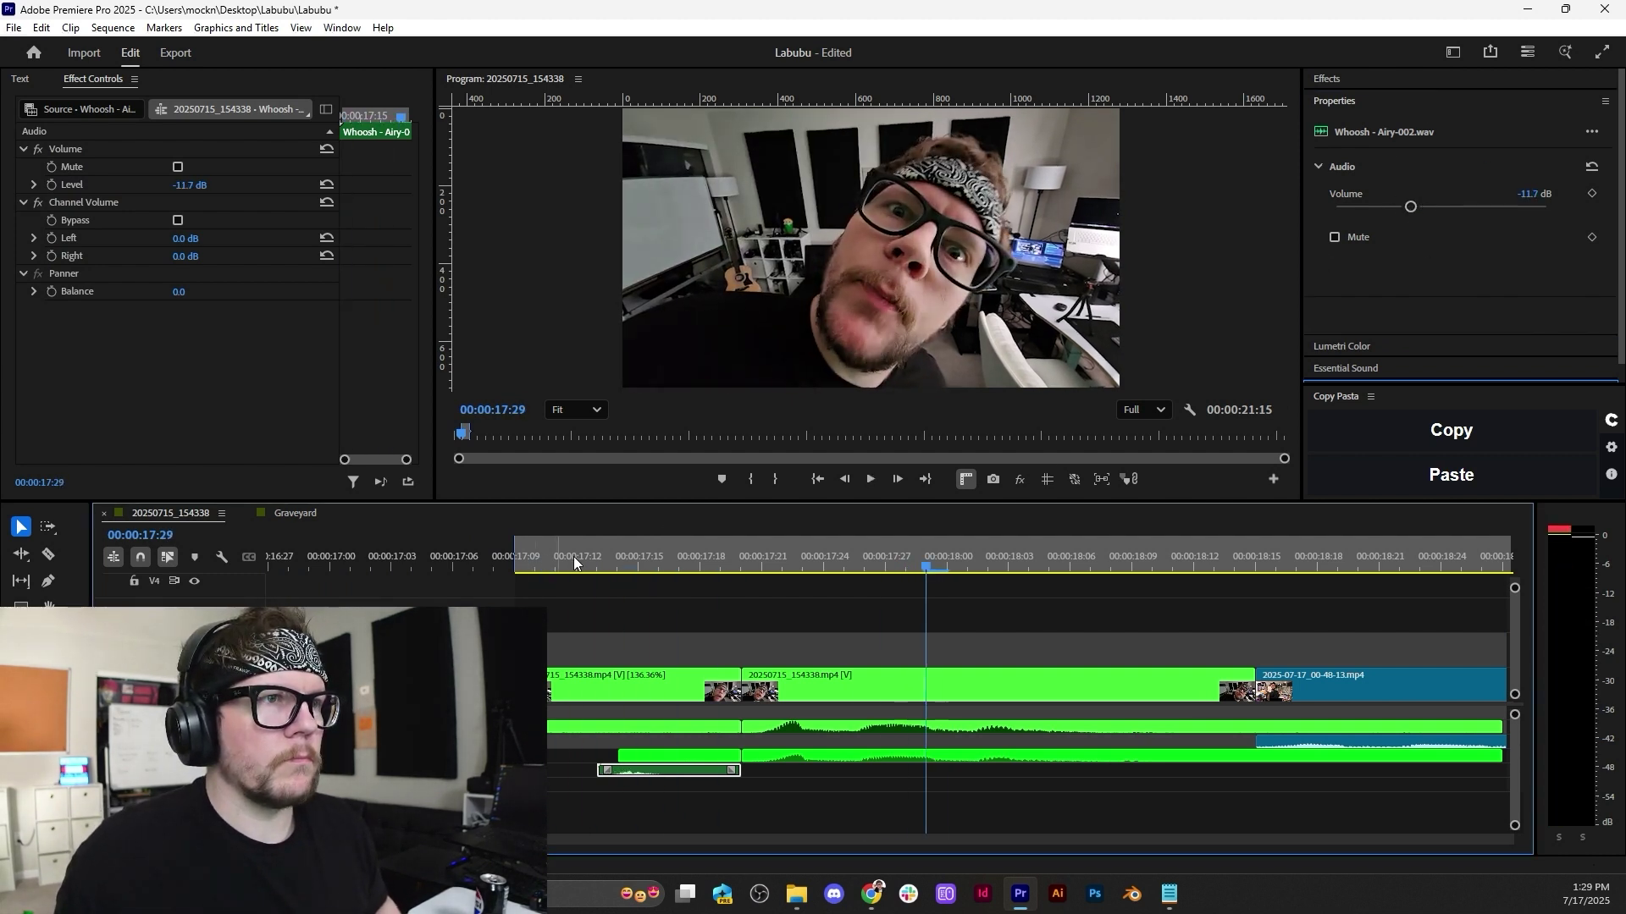
# Set the Whoosh - Airy-002 clip's volume to -7.2 dB and replay the transition between the green clips.
pyautogui.click(1430, 207)
pyautogui.click(592, 561)
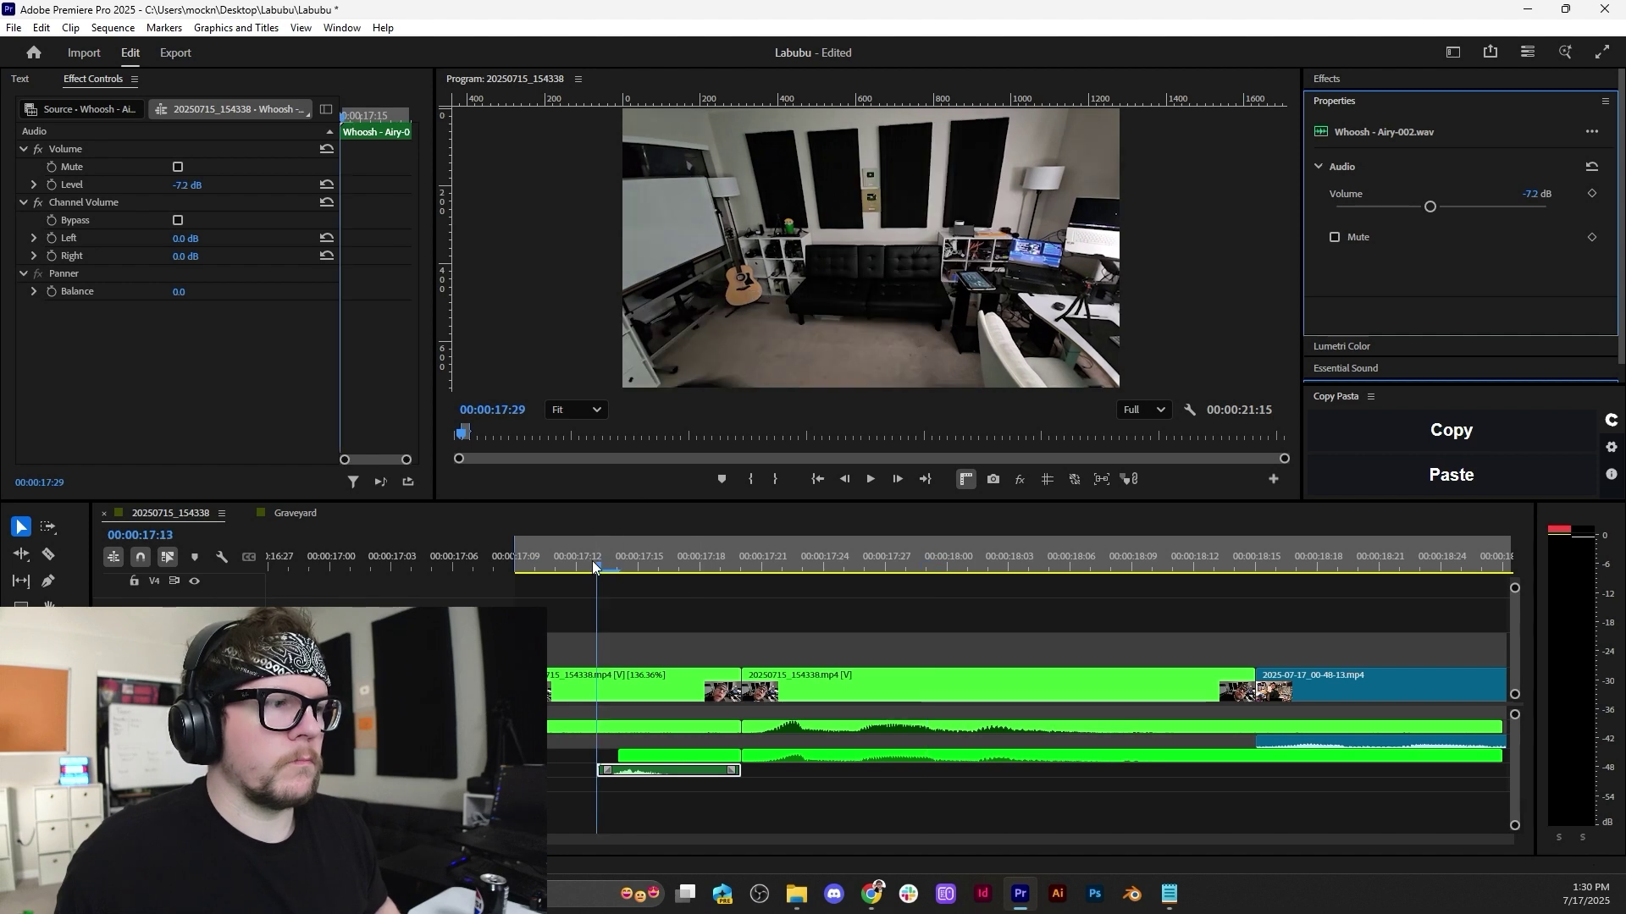
pyautogui.press('space')
pyautogui.click(578, 561)
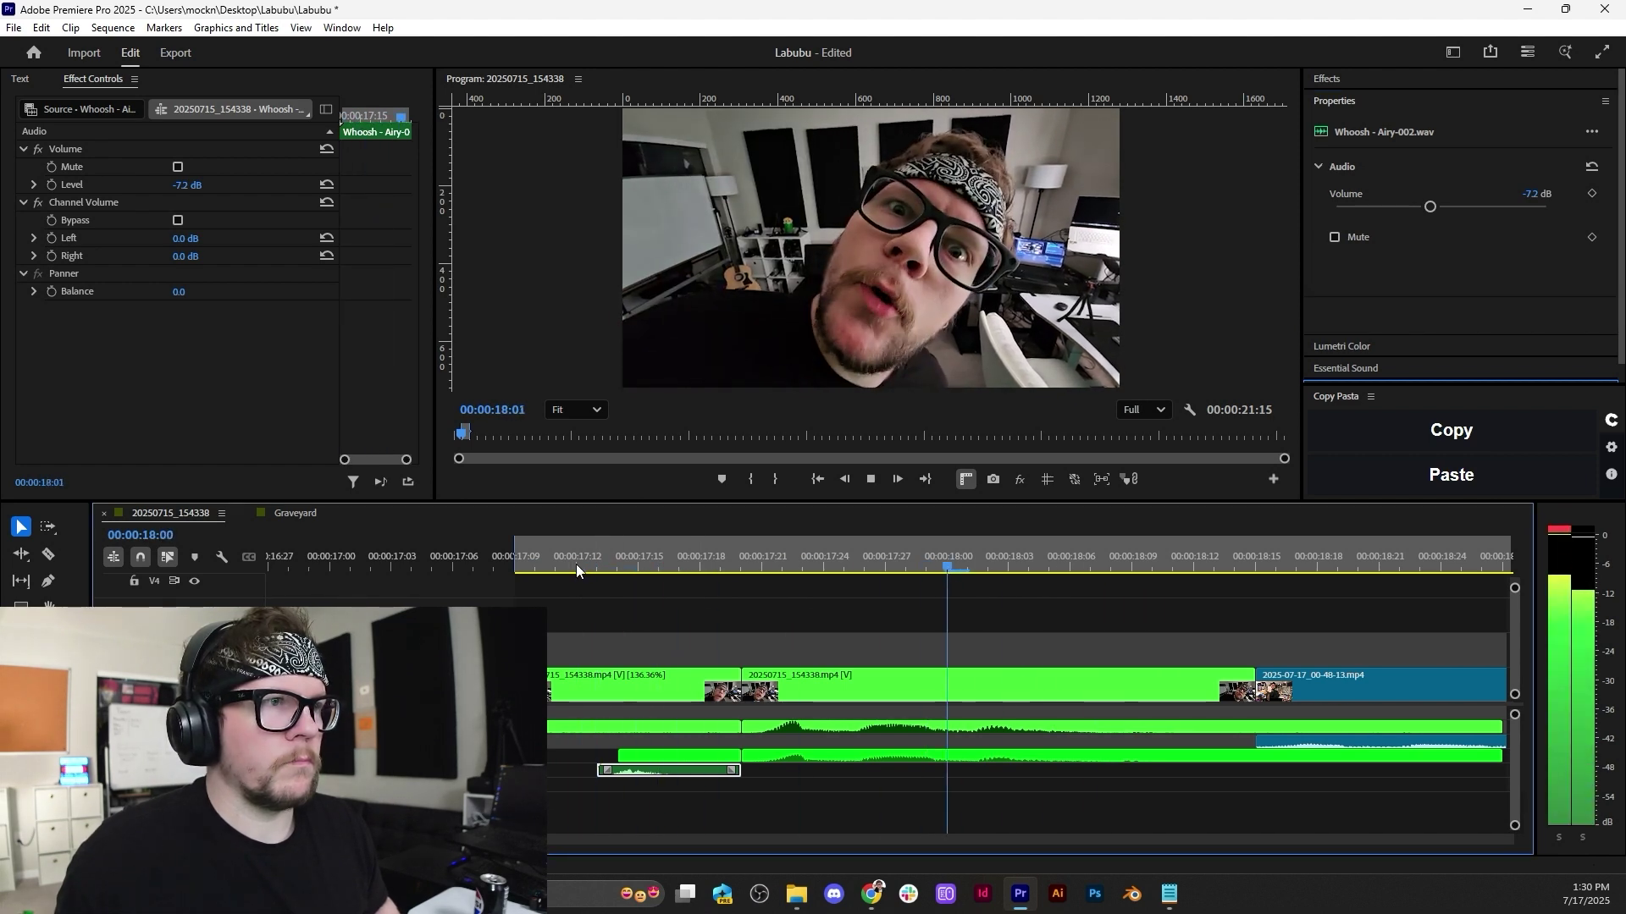
pyautogui.press('space')
# Play the intro on through the radio studio clip, stopping at 00:00:19:25.
pyautogui.scroll(-7, 573, 593)
pyautogui.press('space')
pyautogui.scroll(3, 567, 607)
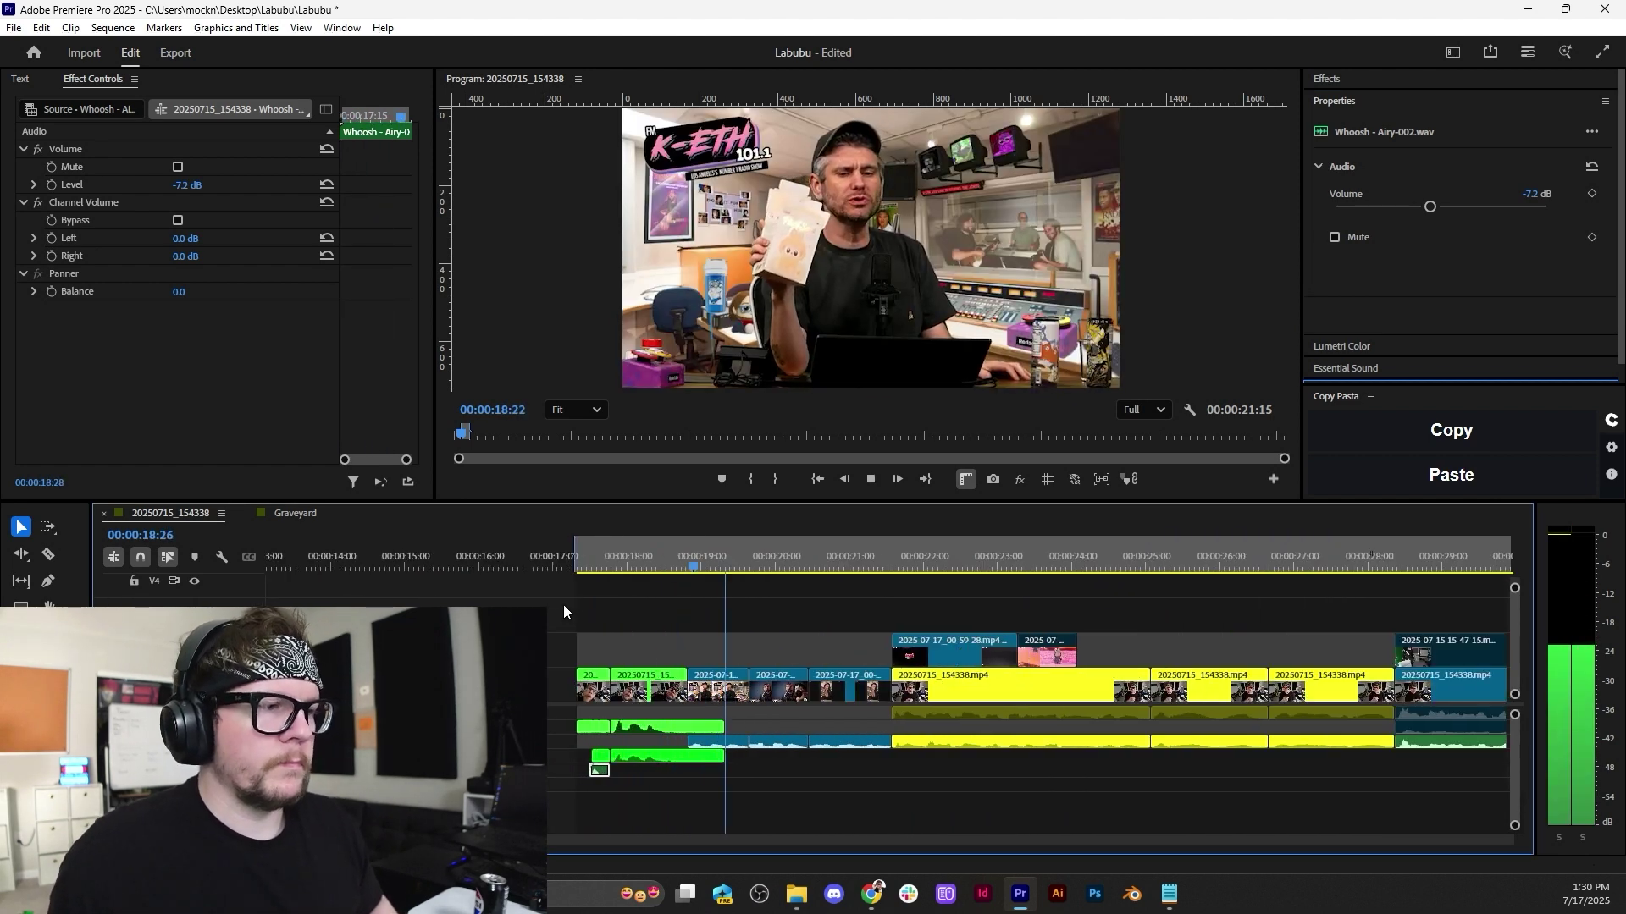
pyautogui.scroll(1, 569, 610)
pyautogui.press('space')
pyautogui.scroll(-3, 653, 647)
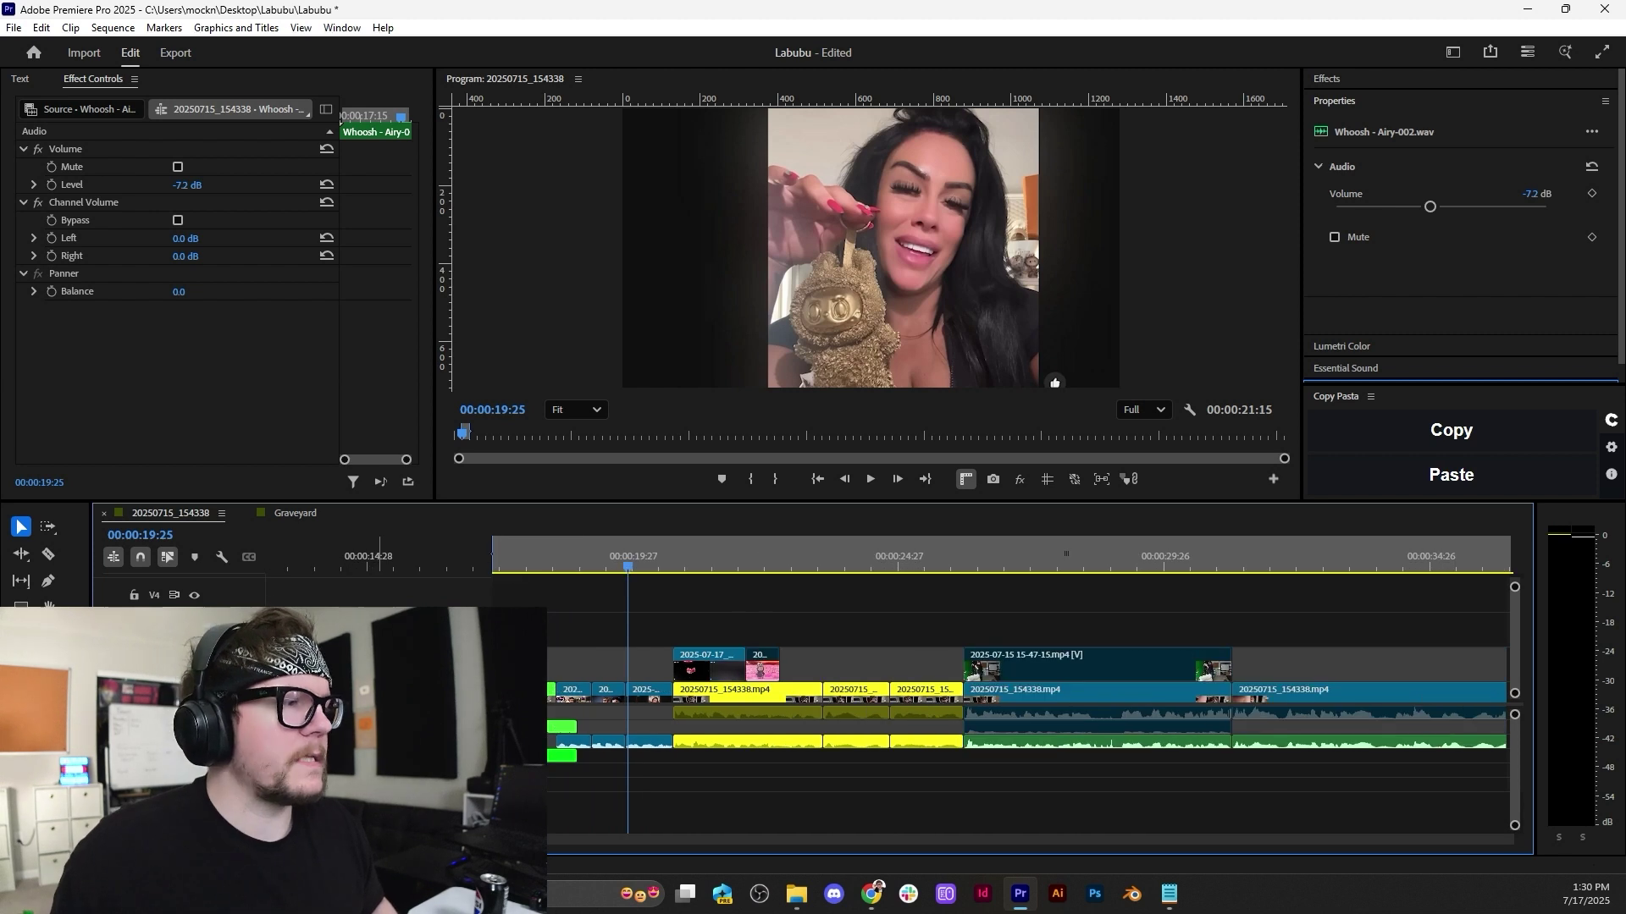
# Play back from 00:00:18:15 at the first blue clip to 00:00:21:09 in the first yellow section.
pyautogui.click(711, 749)
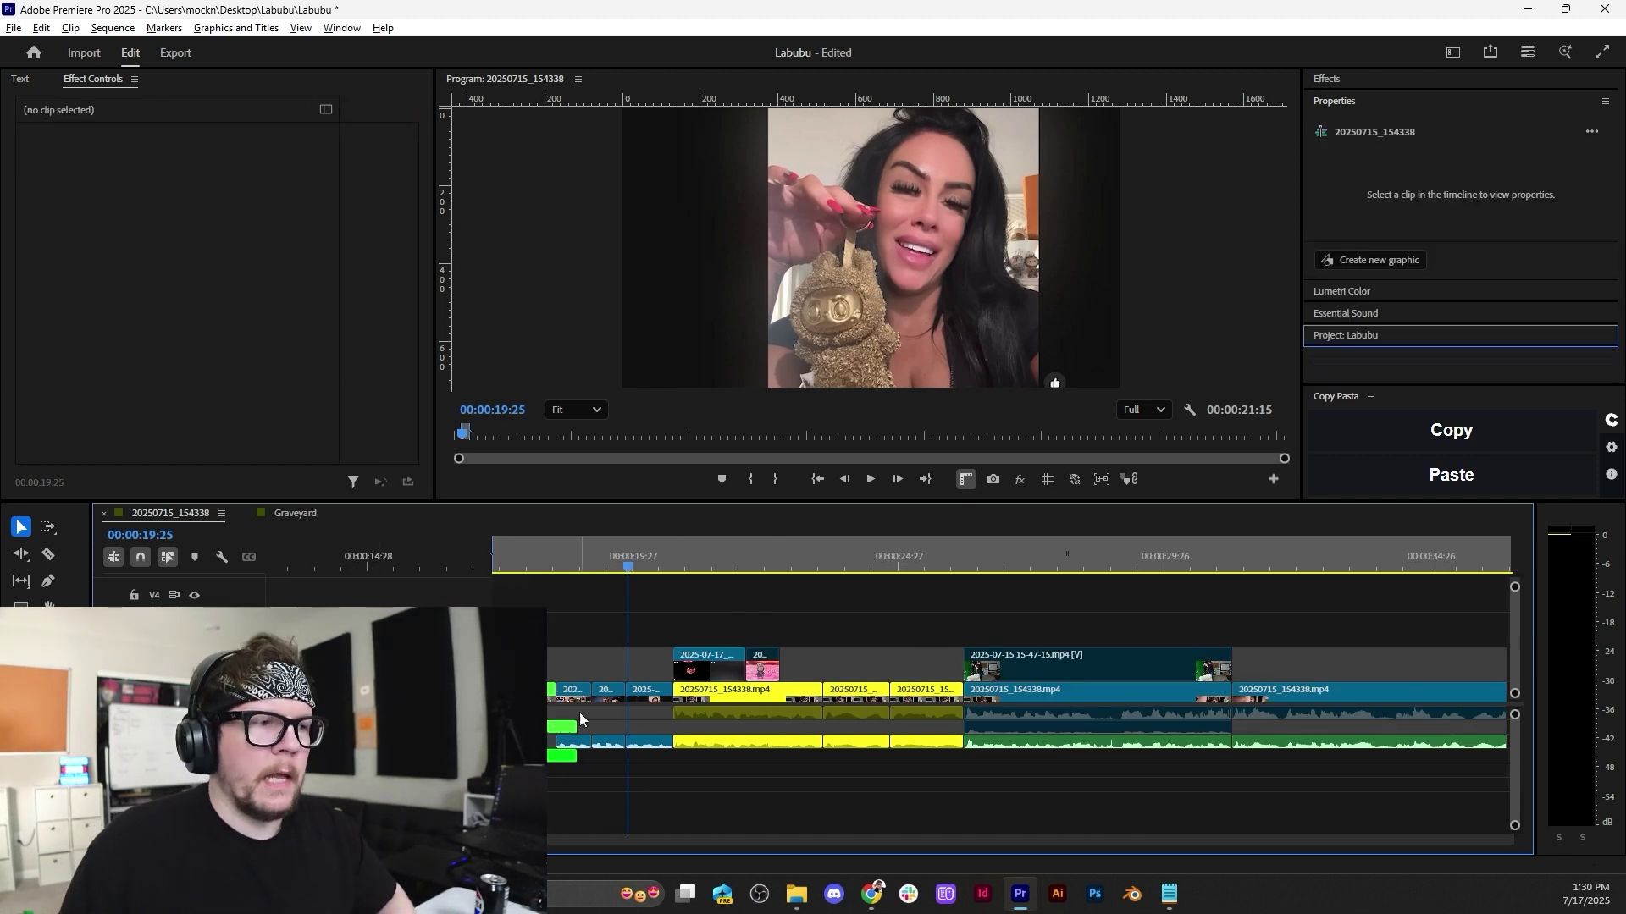
pyautogui.scroll(-2, 579, 718)
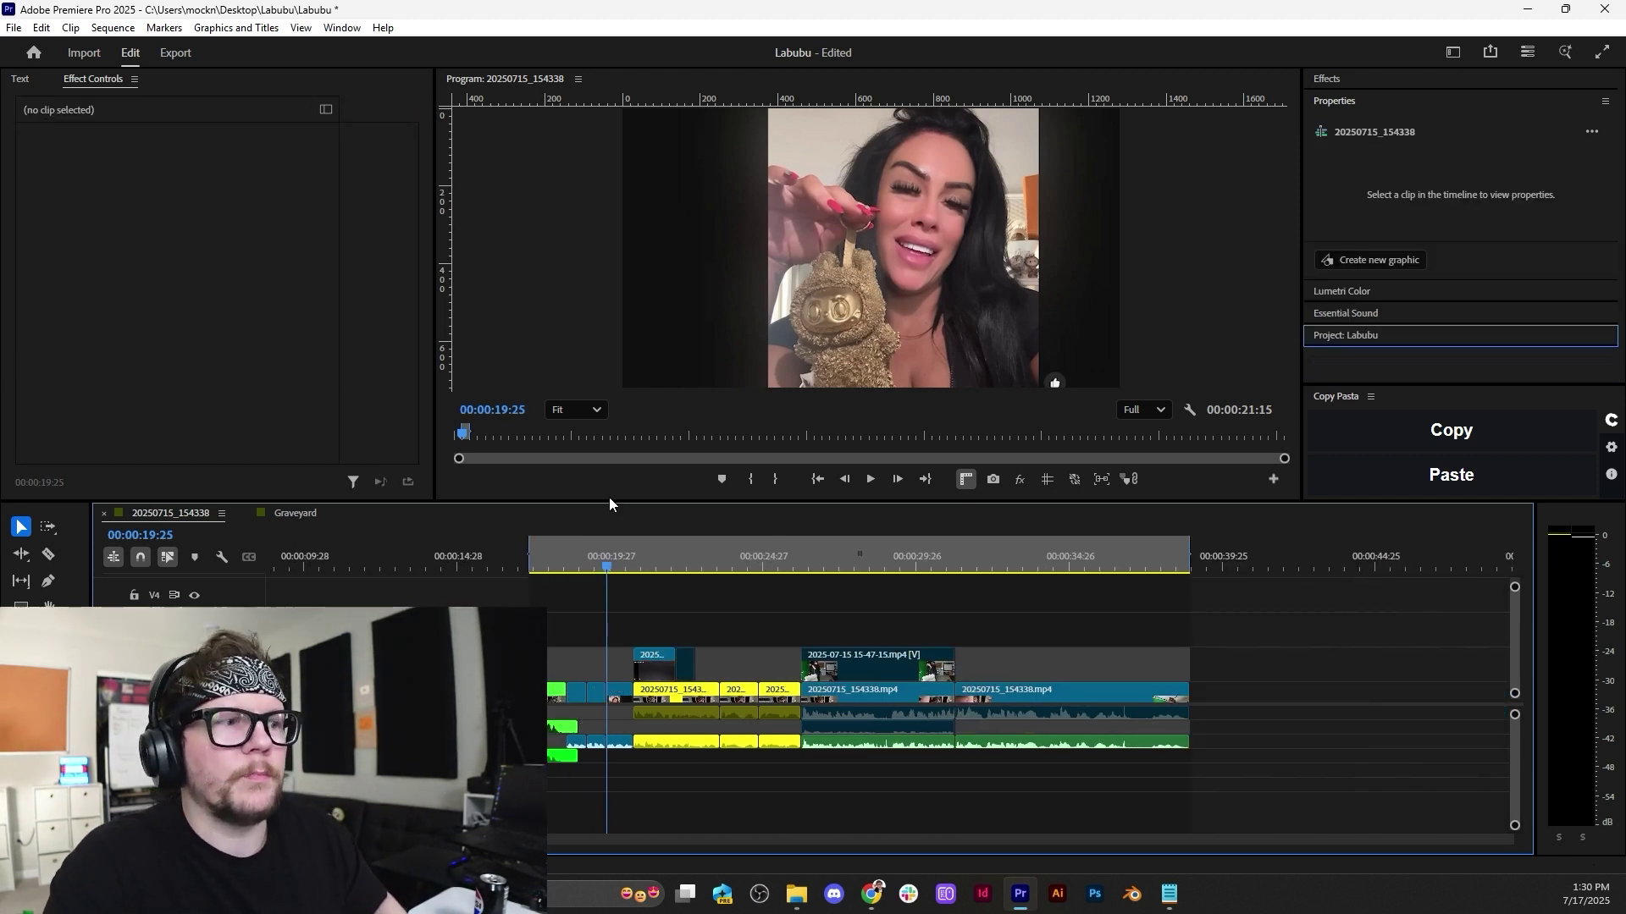
pyautogui.scroll(2, 579, 686)
pyautogui.click(545, 559)
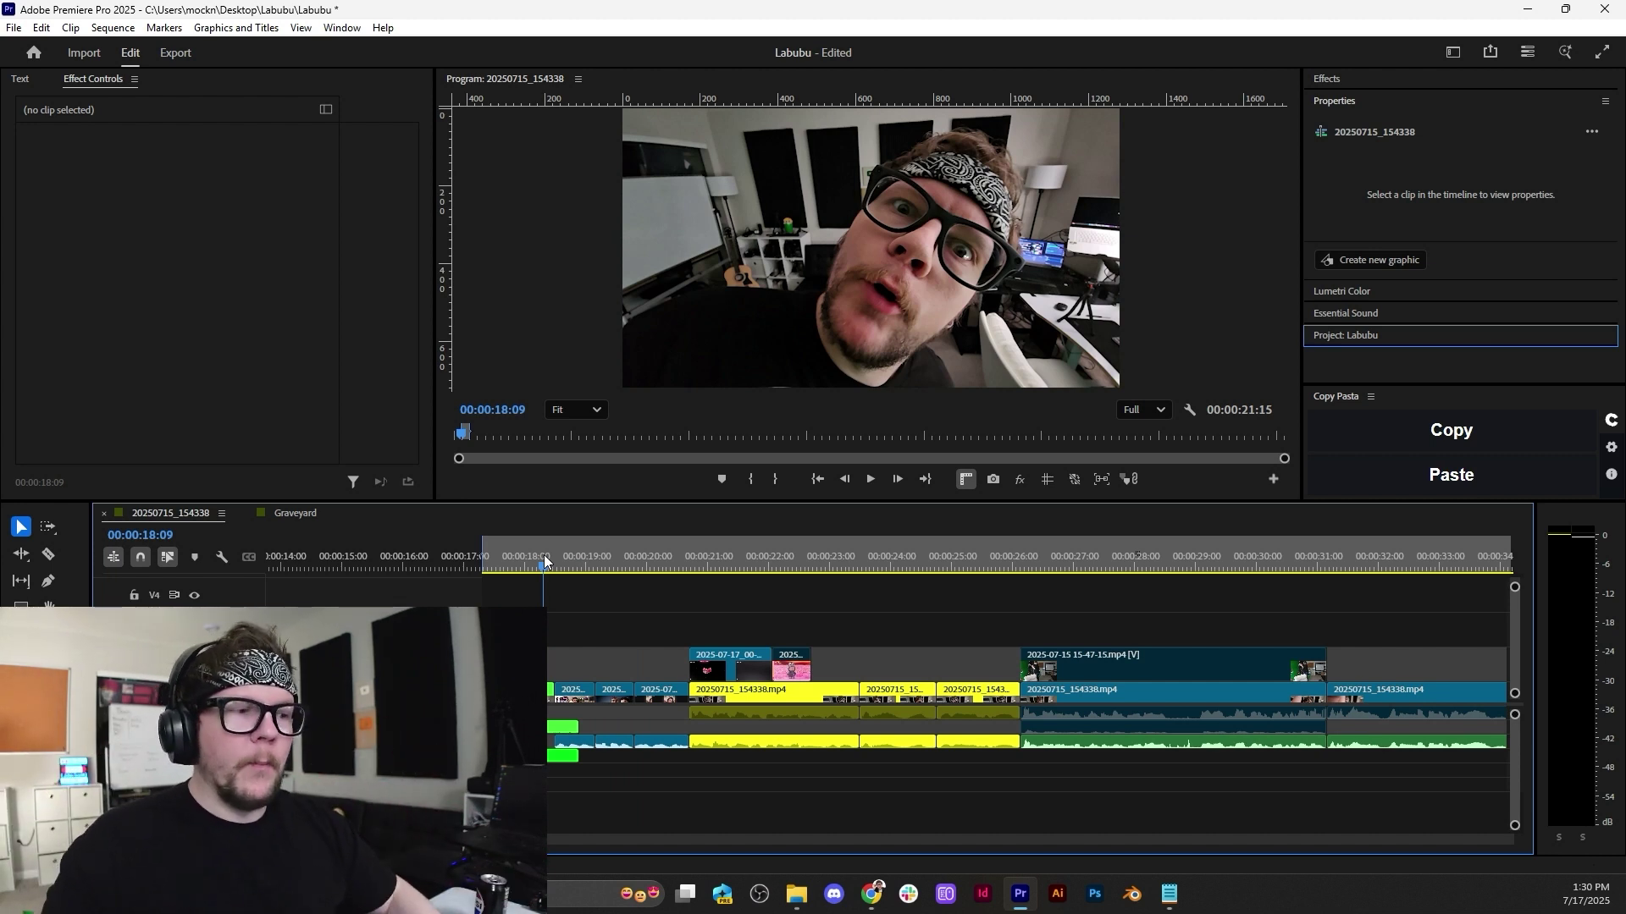
pyautogui.scroll(-1, 1211, 718)
pyautogui.scroll(-4, 1192, 709)
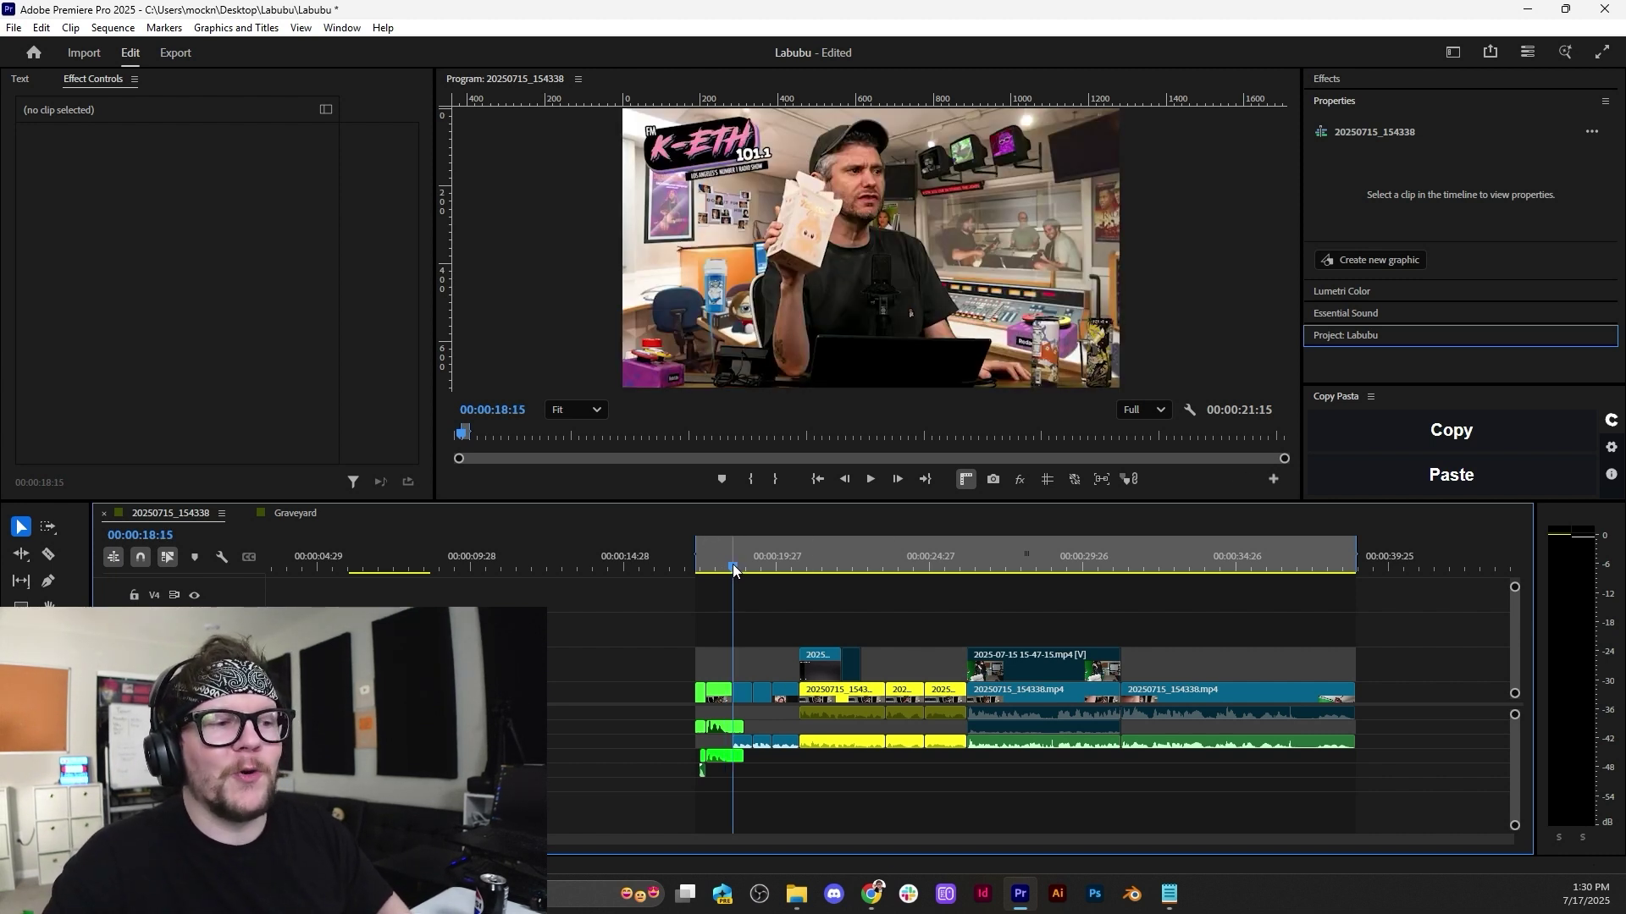
pyautogui.press('space')
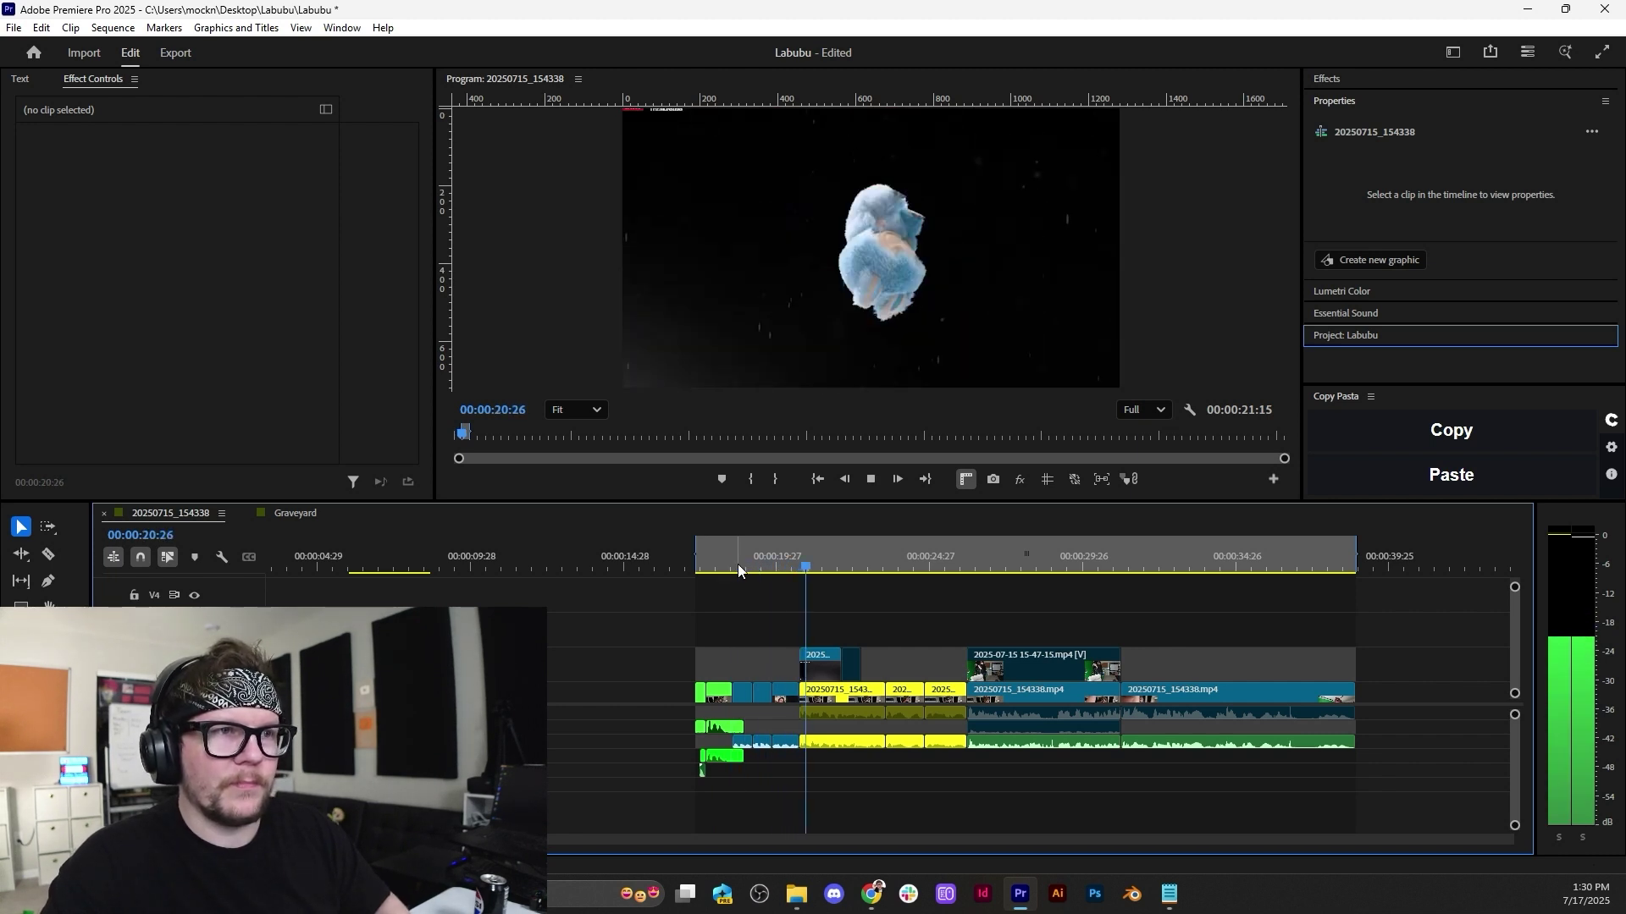
pyautogui.press('space')
# Set the playhead to 00:00:18:13 in the intro and open the Music folder in File Explorer.
pyautogui.hotkey('alt', 'Tab')
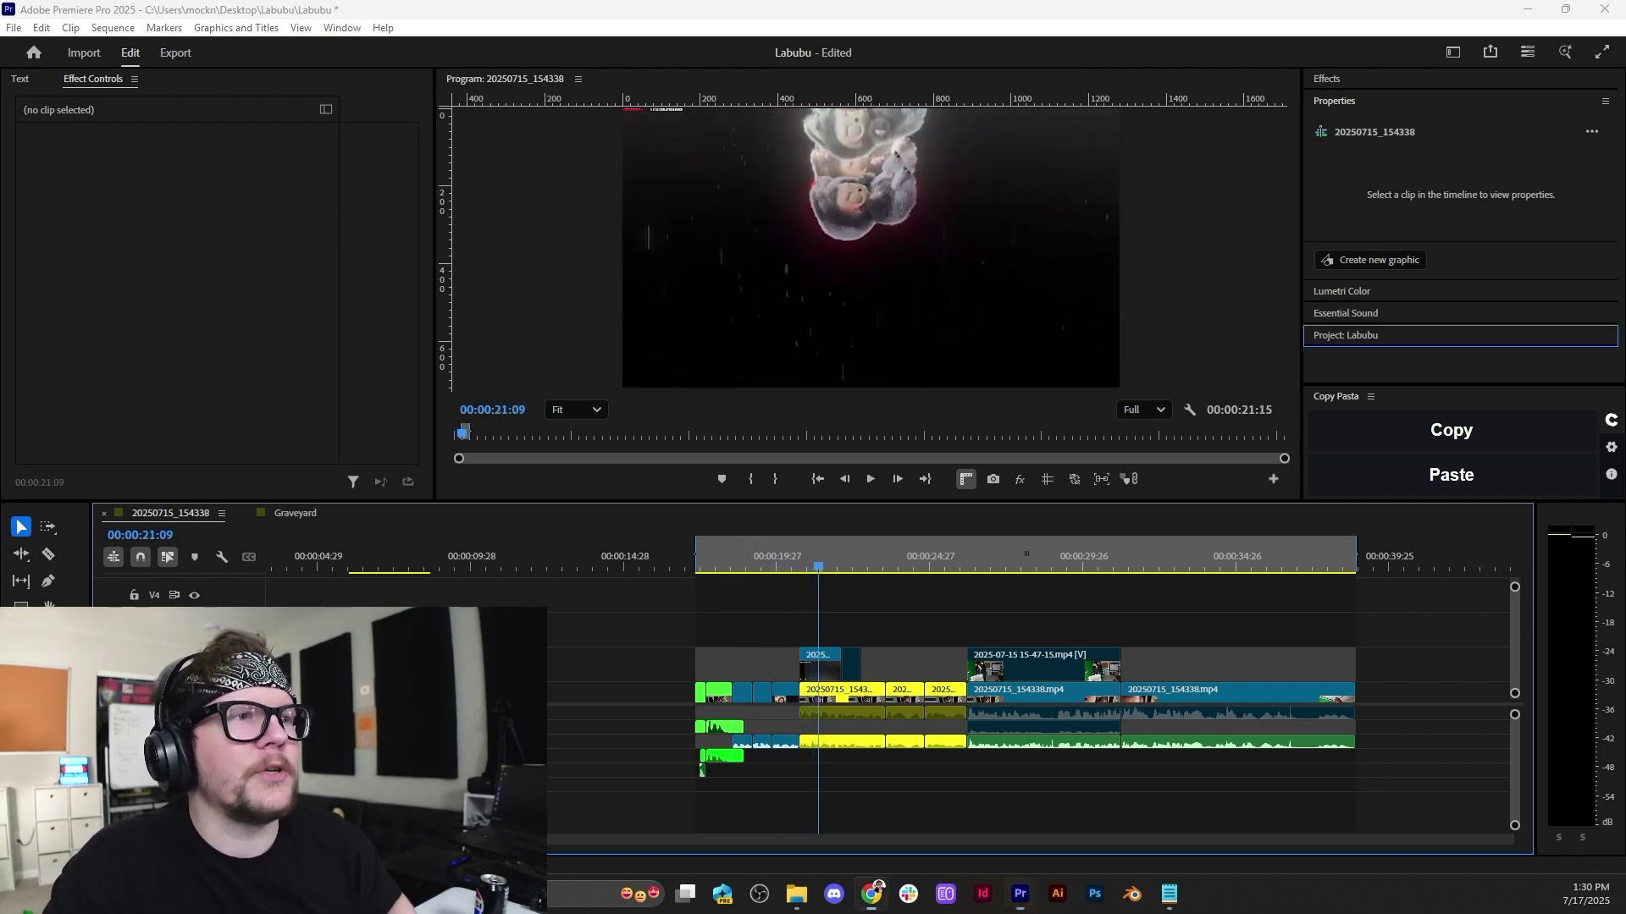
pyautogui.click(733, 562)
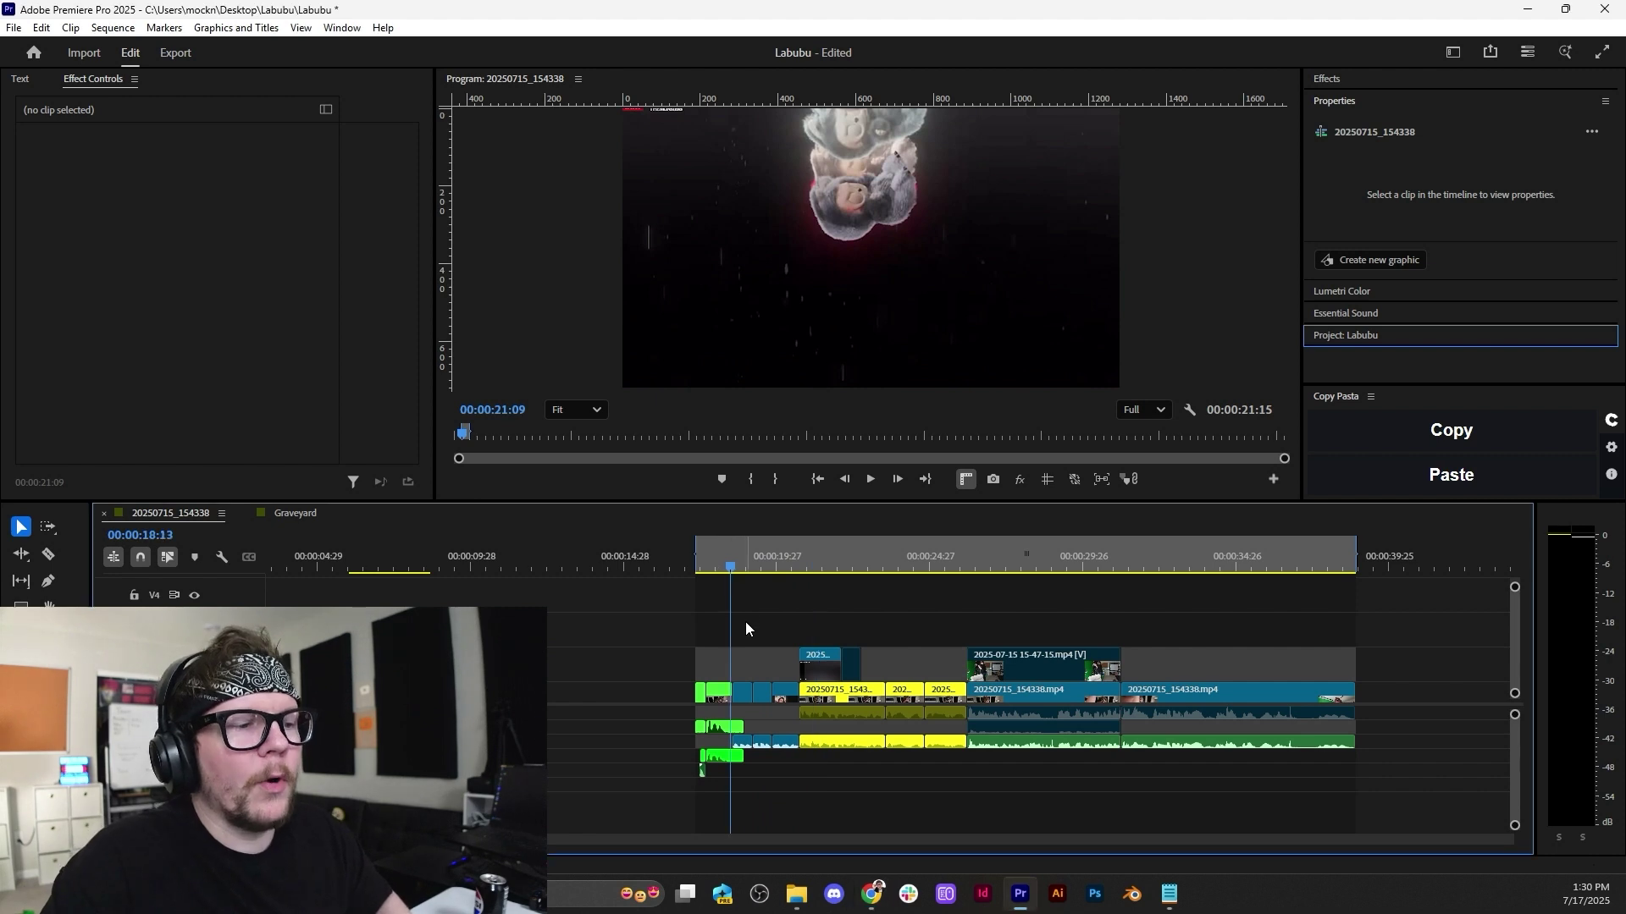
pyautogui.click(798, 895)
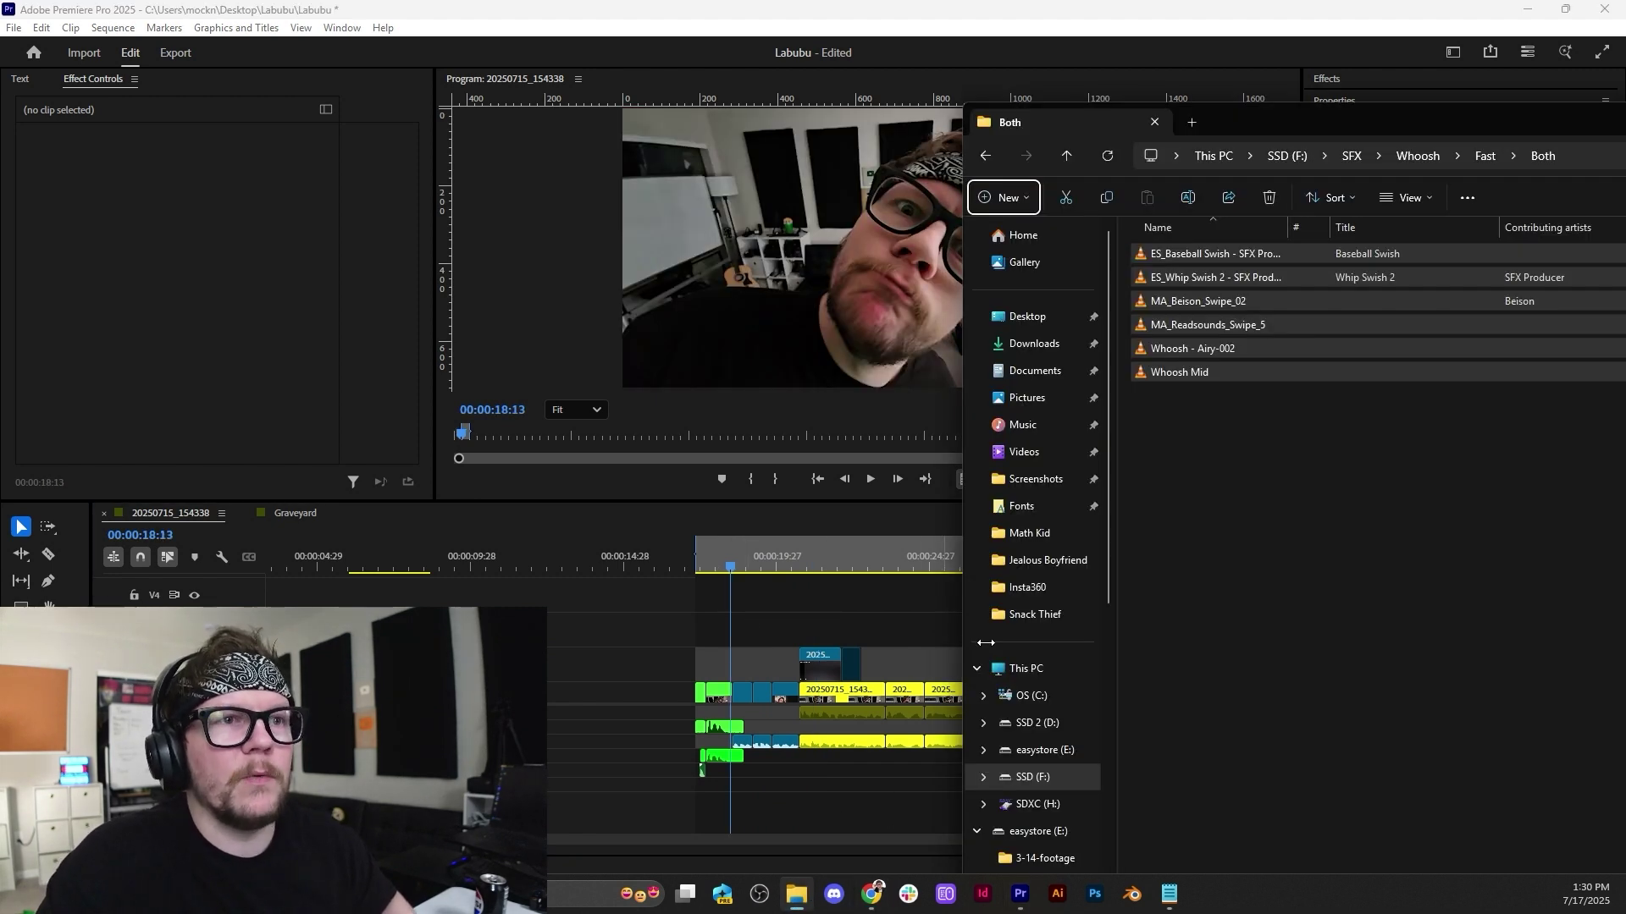
pyautogui.click(1027, 425)
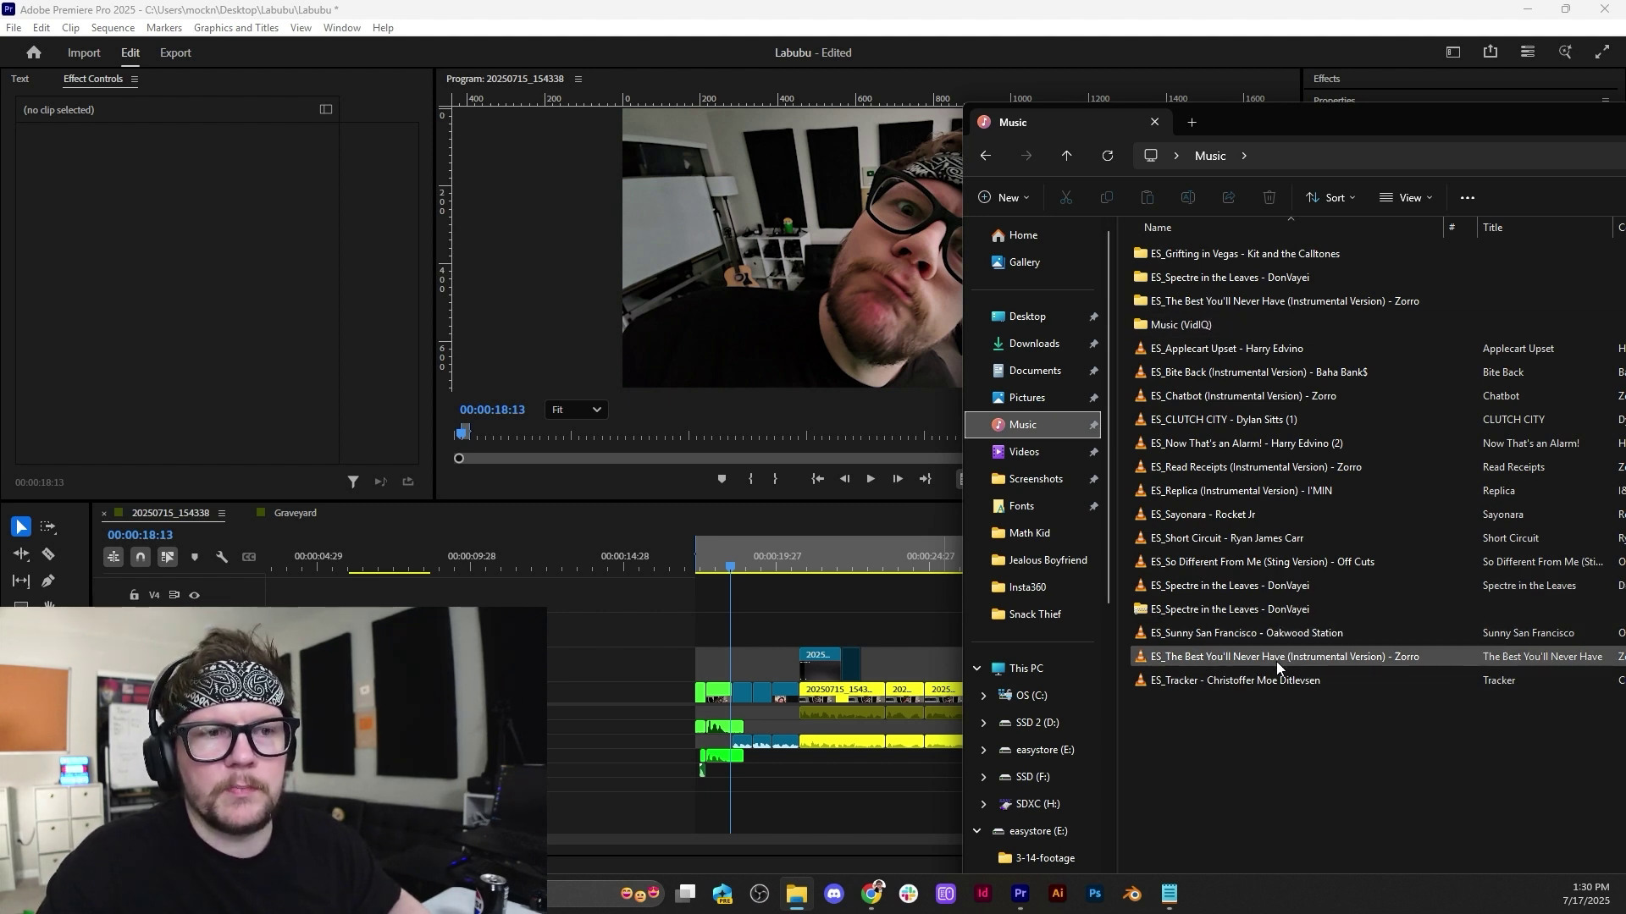
# Choose the ES_Sayonara track from the Music folder and place it on a free audio track beneath the intro.
pyautogui.click(1245, 420)
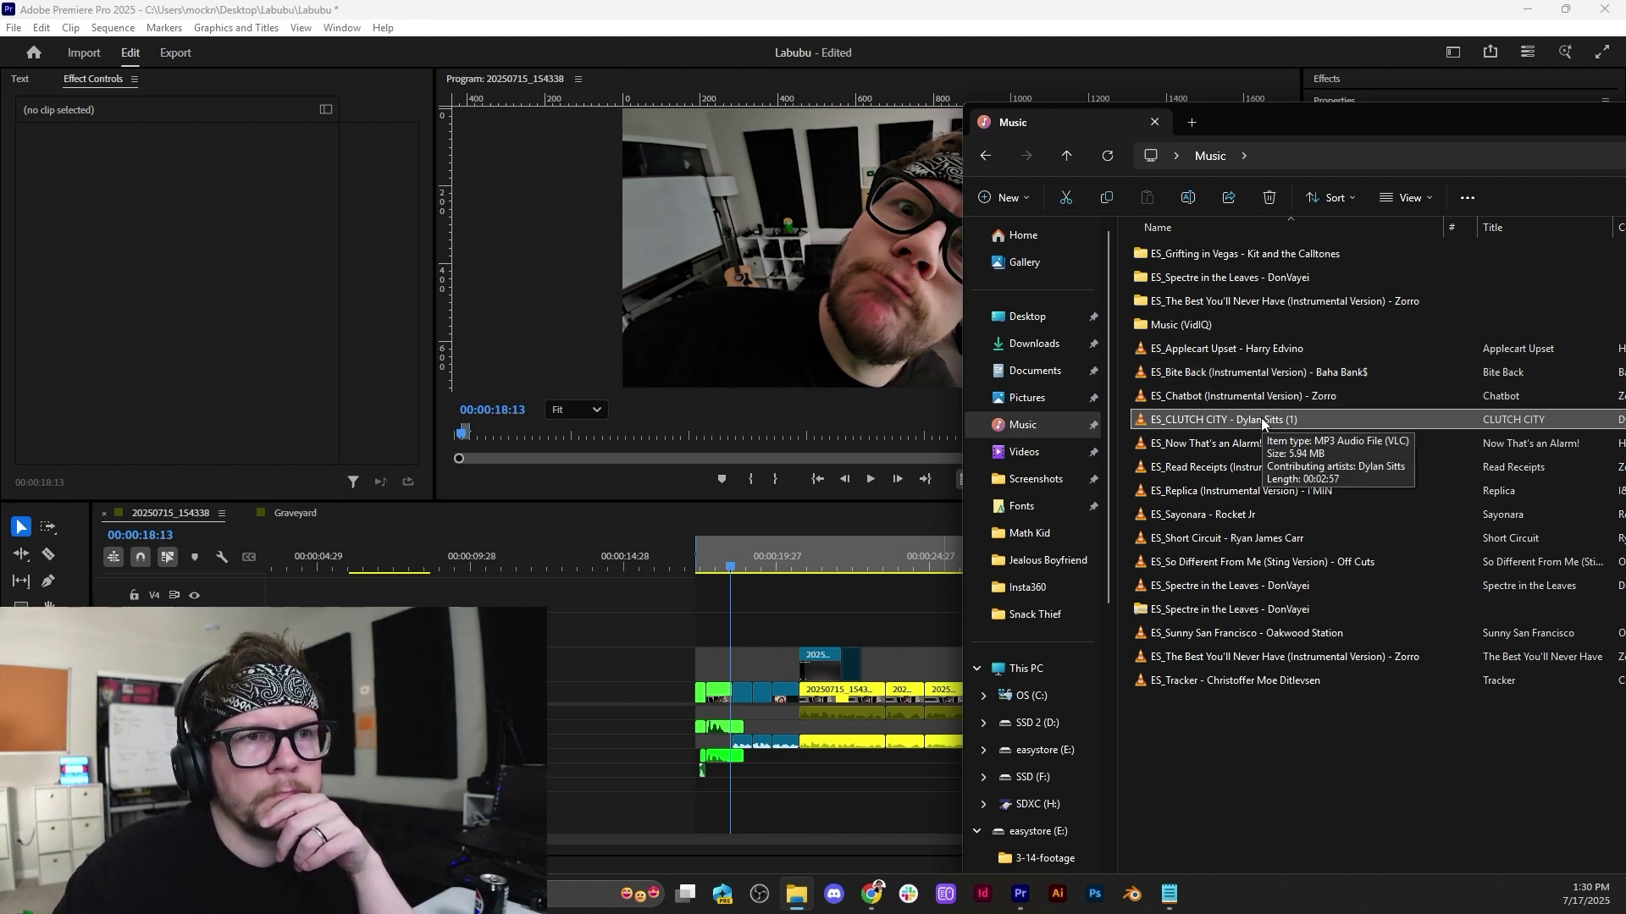
pyautogui.click(1262, 349)
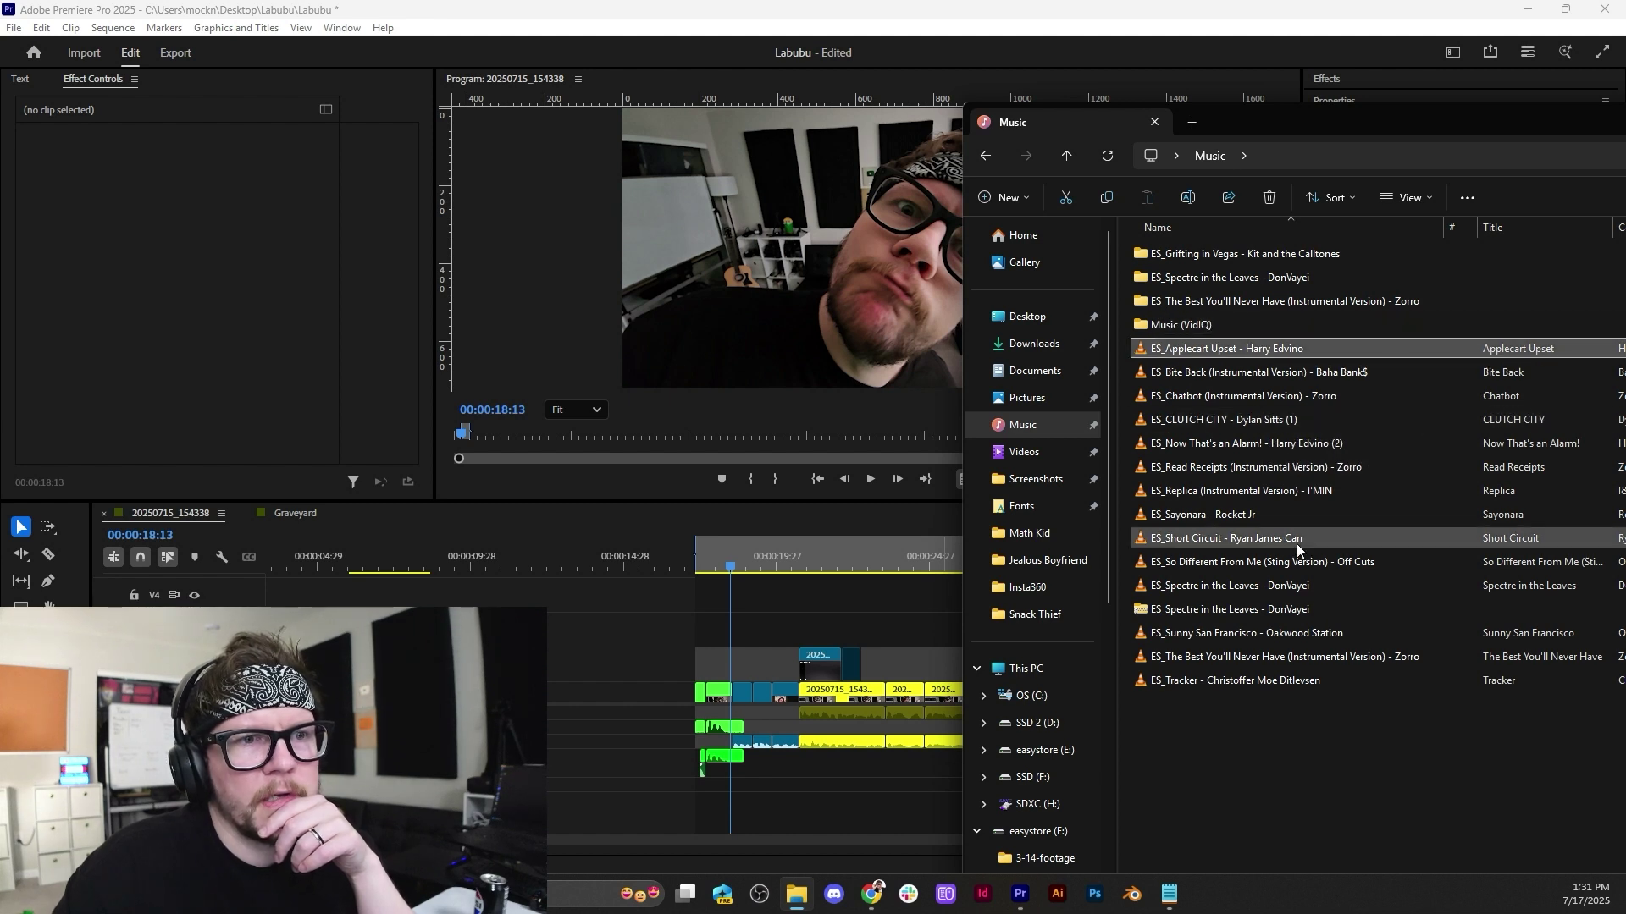
pyautogui.click(1281, 512)
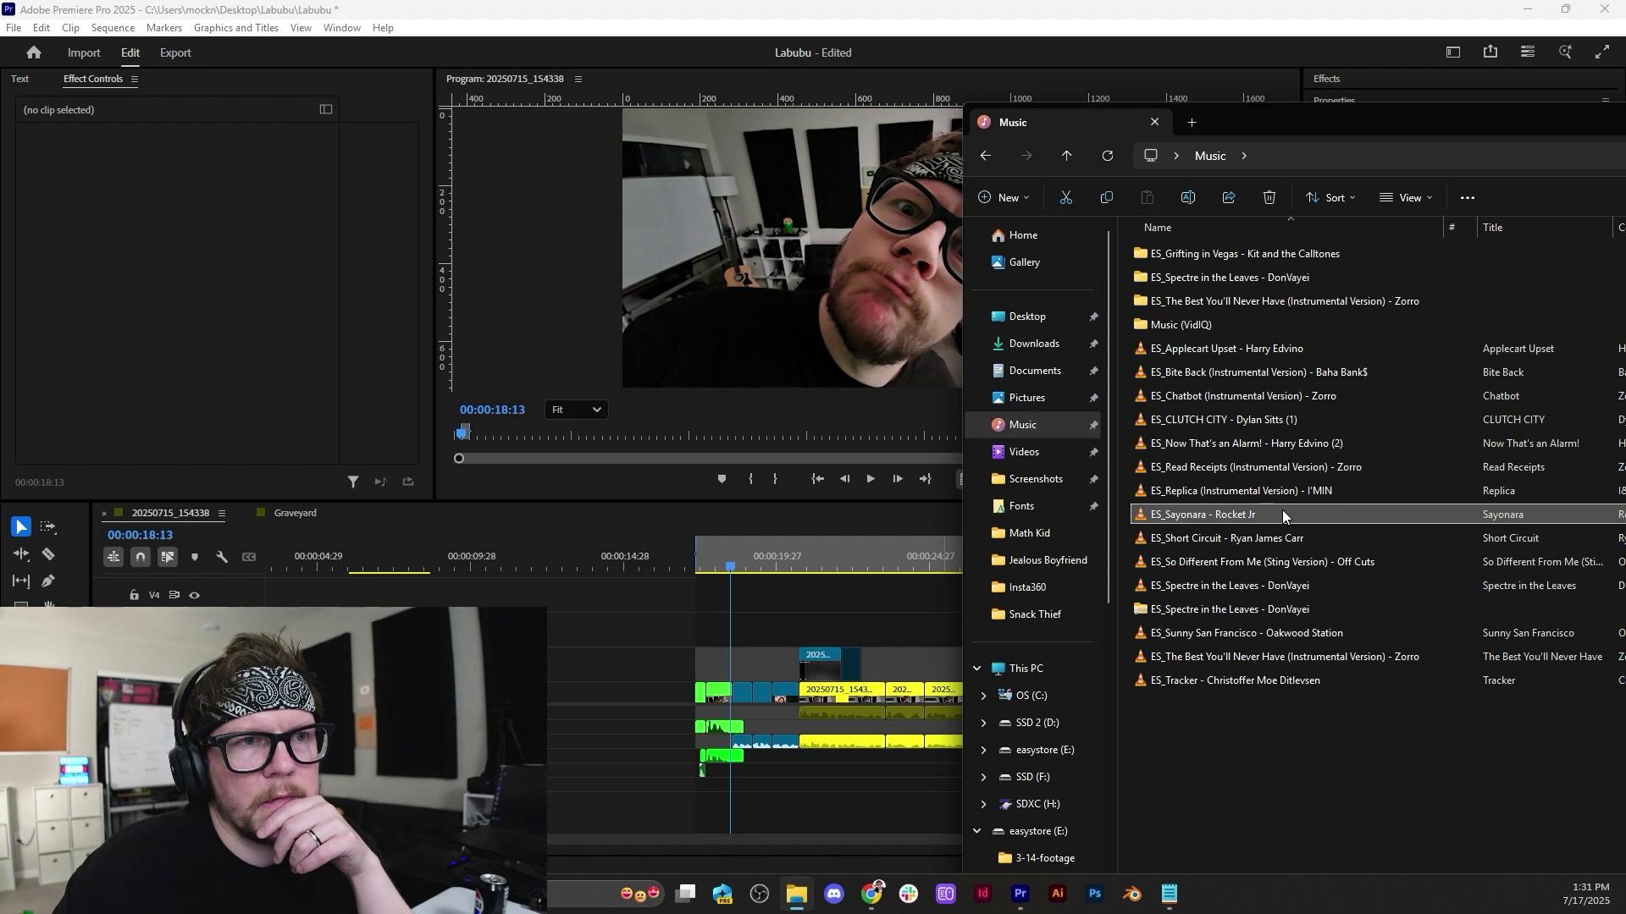
pyautogui.moveTo(1272, 506); pyautogui.dragTo(567, 779)
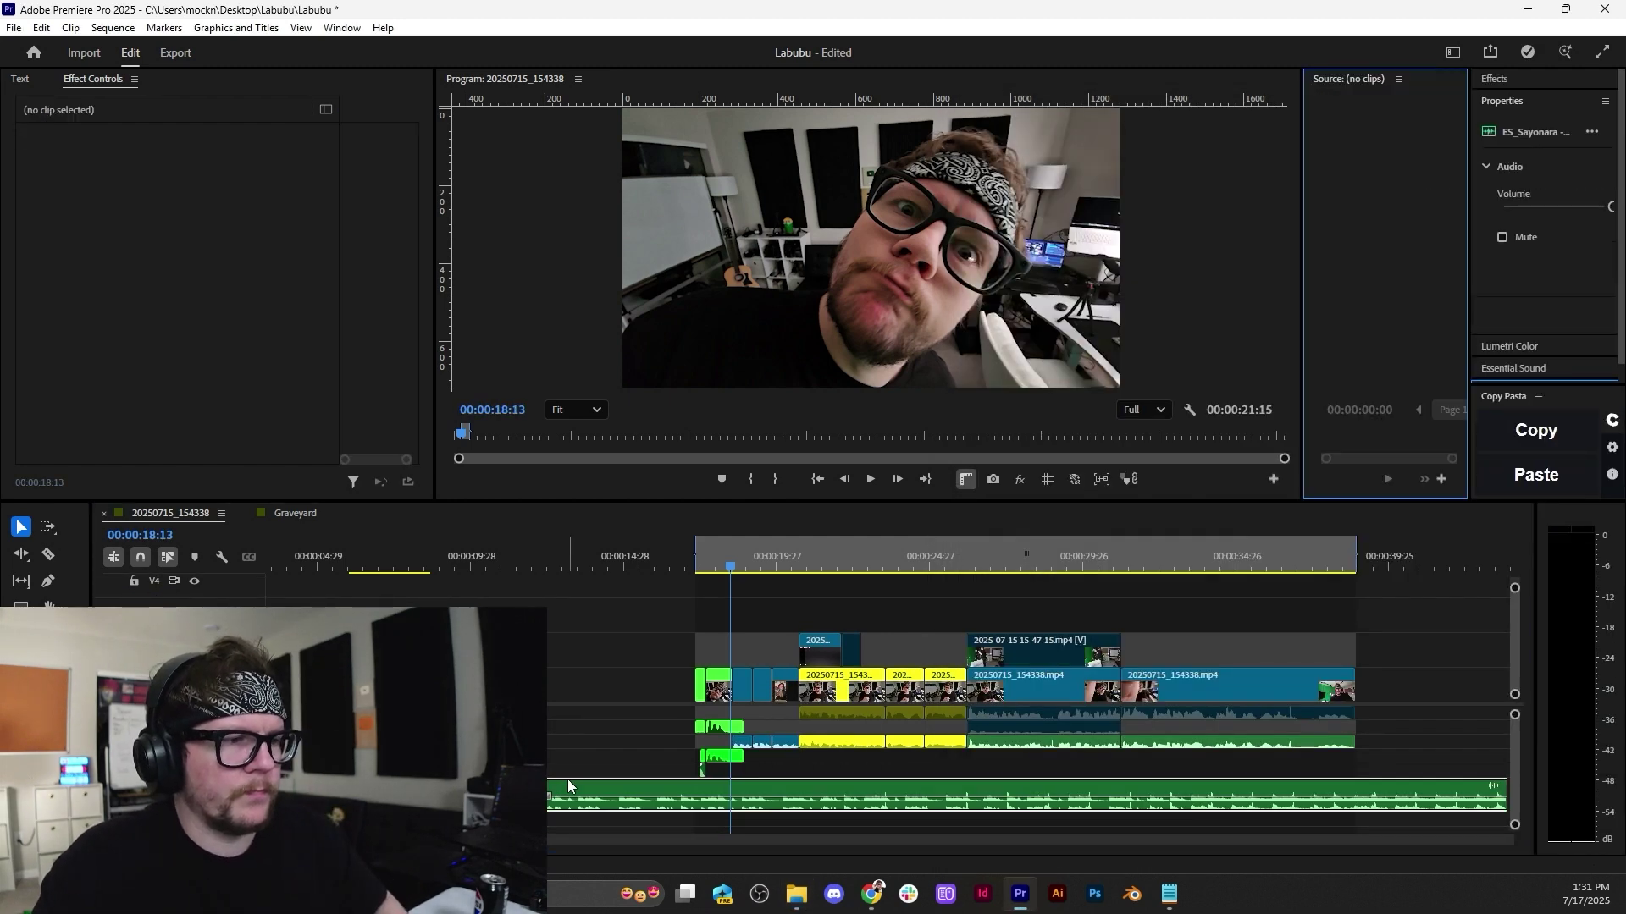
# Audition the ES_Sayonara music from 00:00:12:17 and again from a point between the intro and the main section.
pyautogui.click(550, 567)
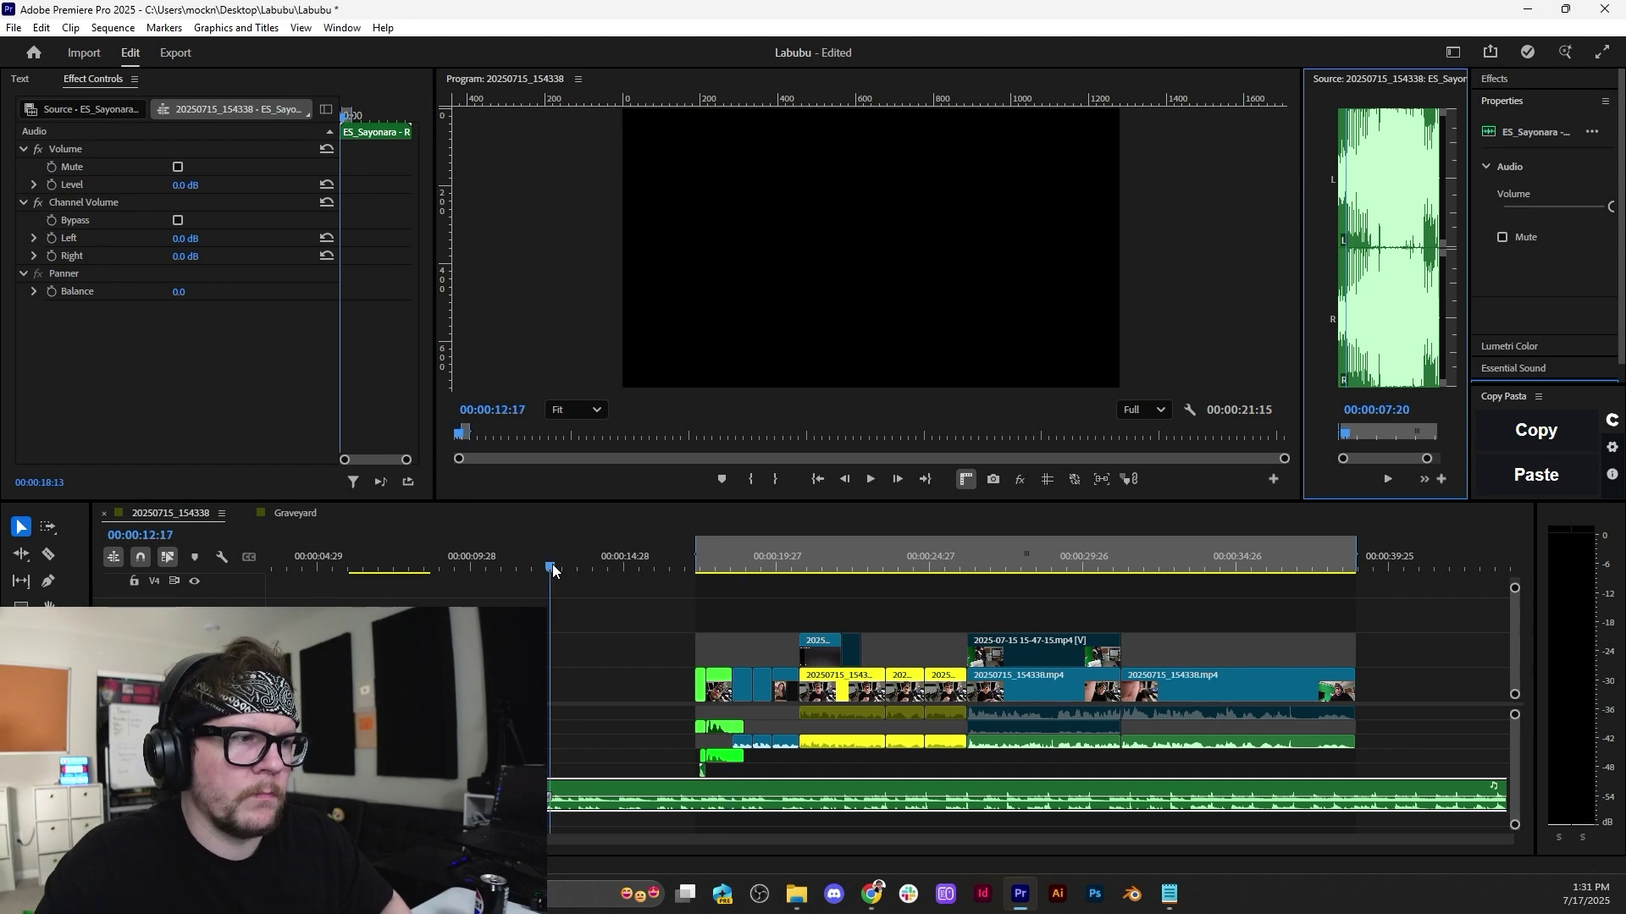
pyautogui.press('space')
pyautogui.scroll(-4, 677, 720)
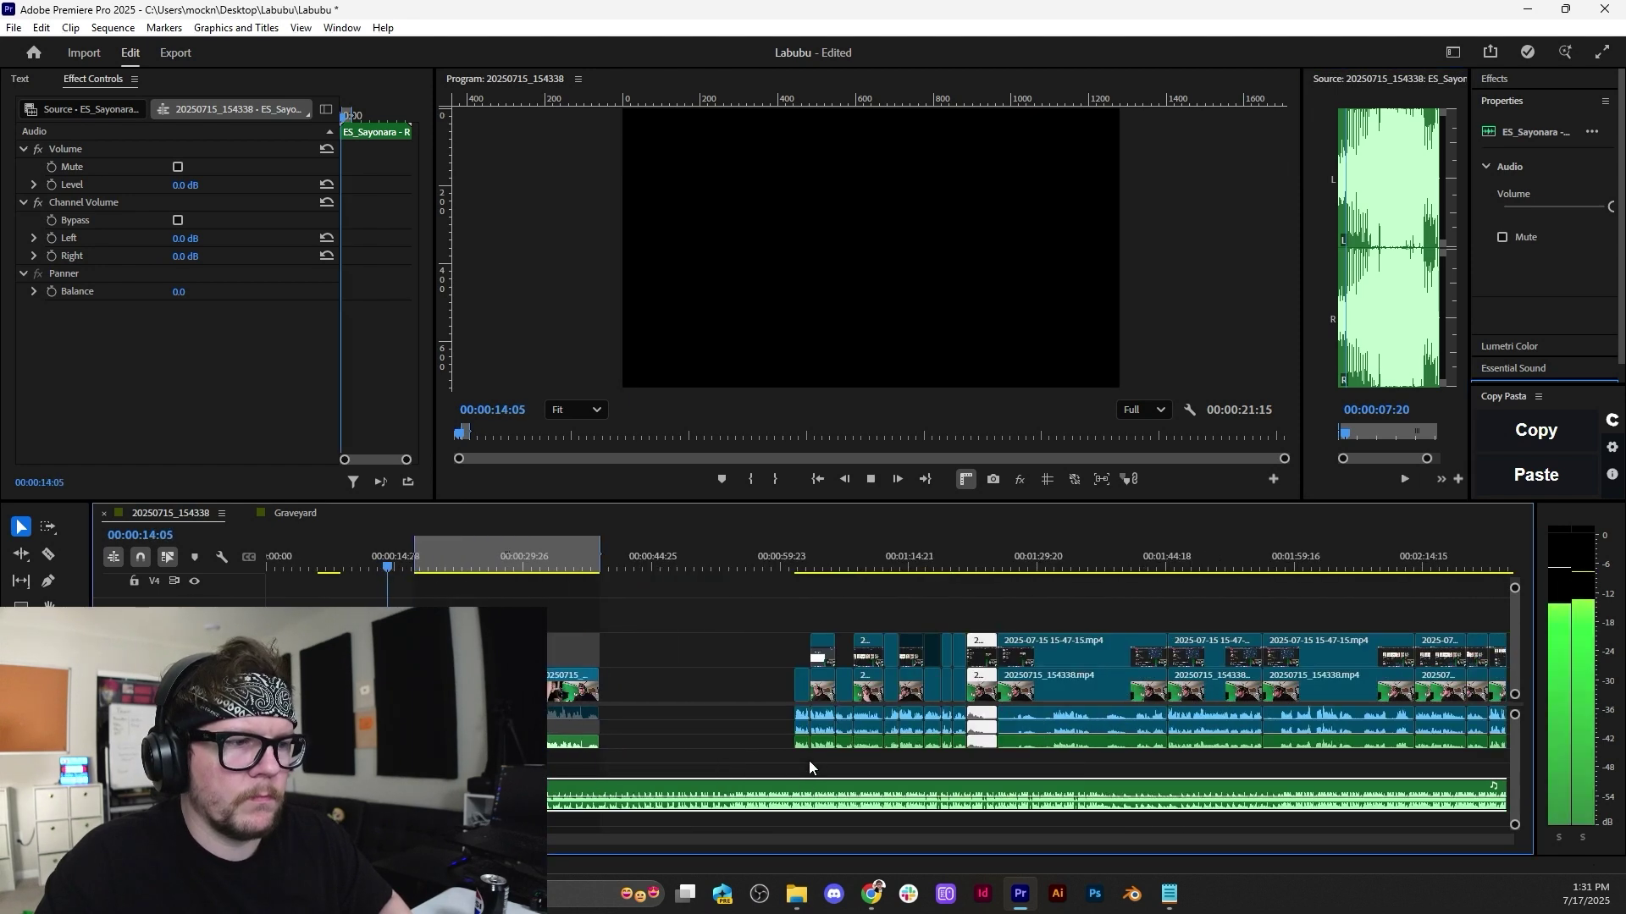
pyautogui.click(738, 561)
pyautogui.scroll(-2, 661, 762)
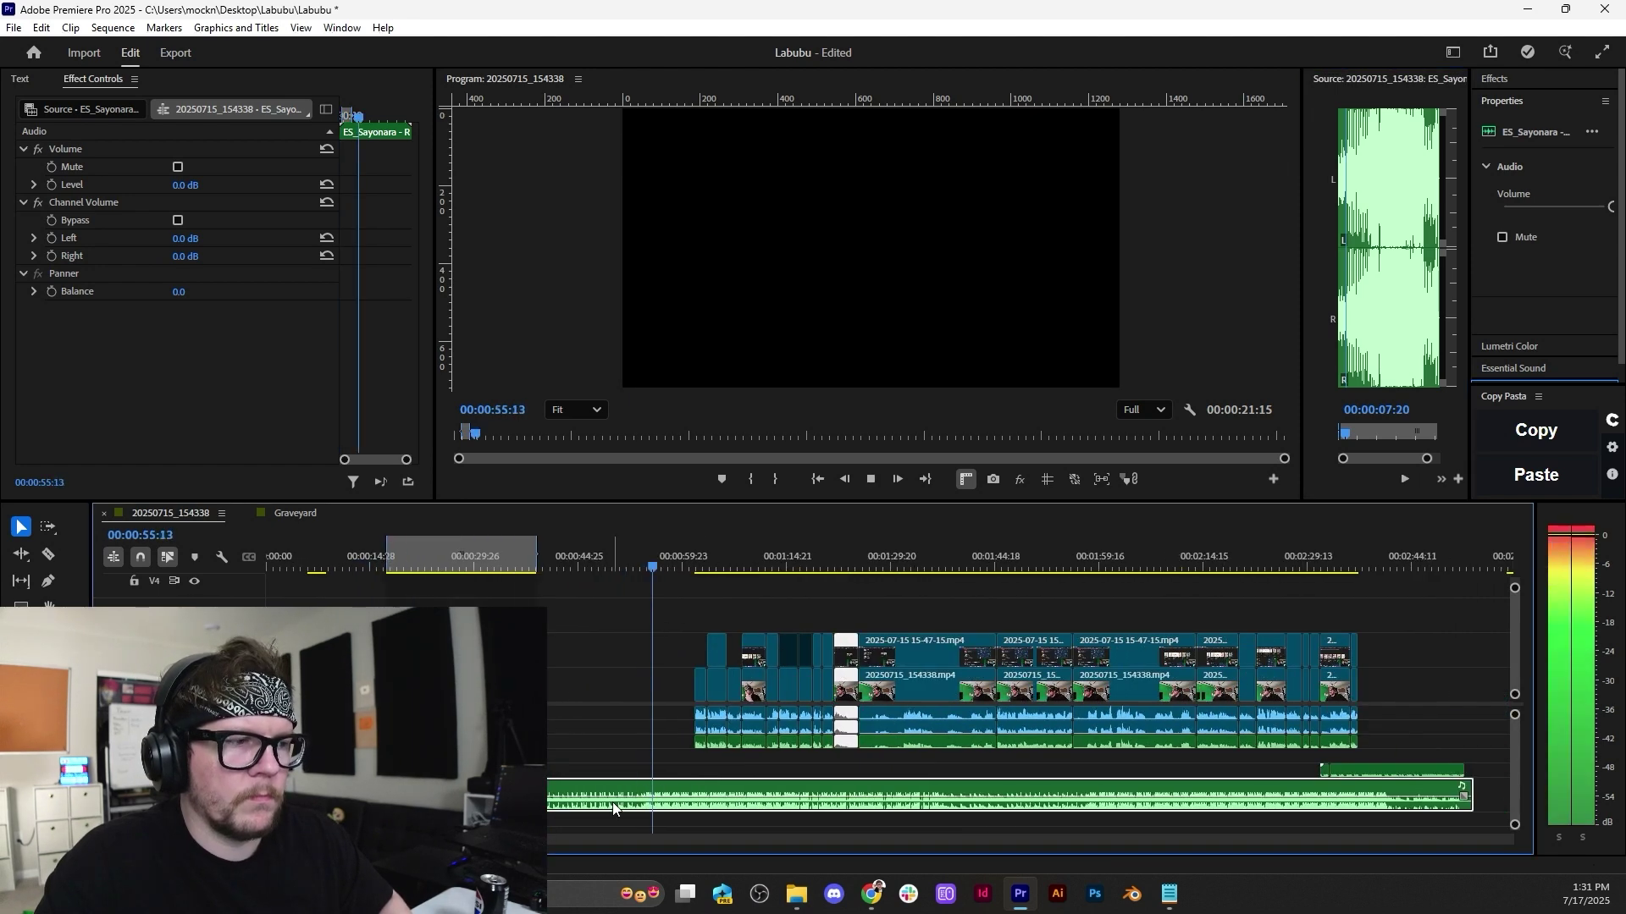
# Try the ES_Sayonara clip at a volume of -7.6 dB and undo the latest edits.
pyautogui.moveTo(612, 800); pyautogui.dragTo(614, 811)
pyautogui.scroll(-2, 592, 805)
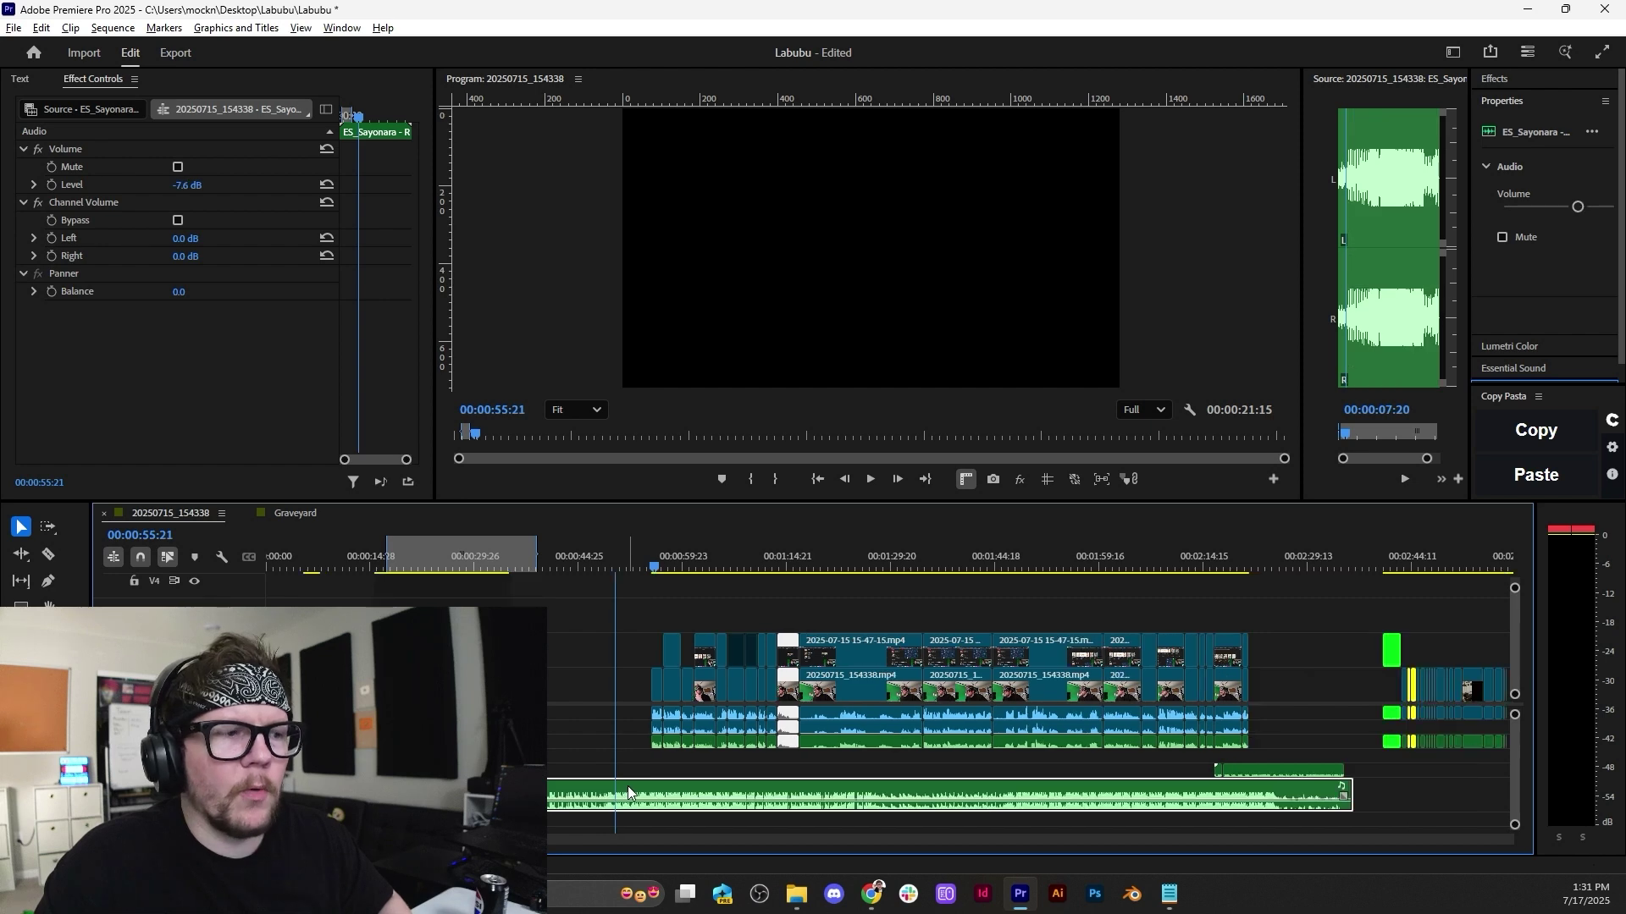
pyautogui.scroll(-2, 564, 801)
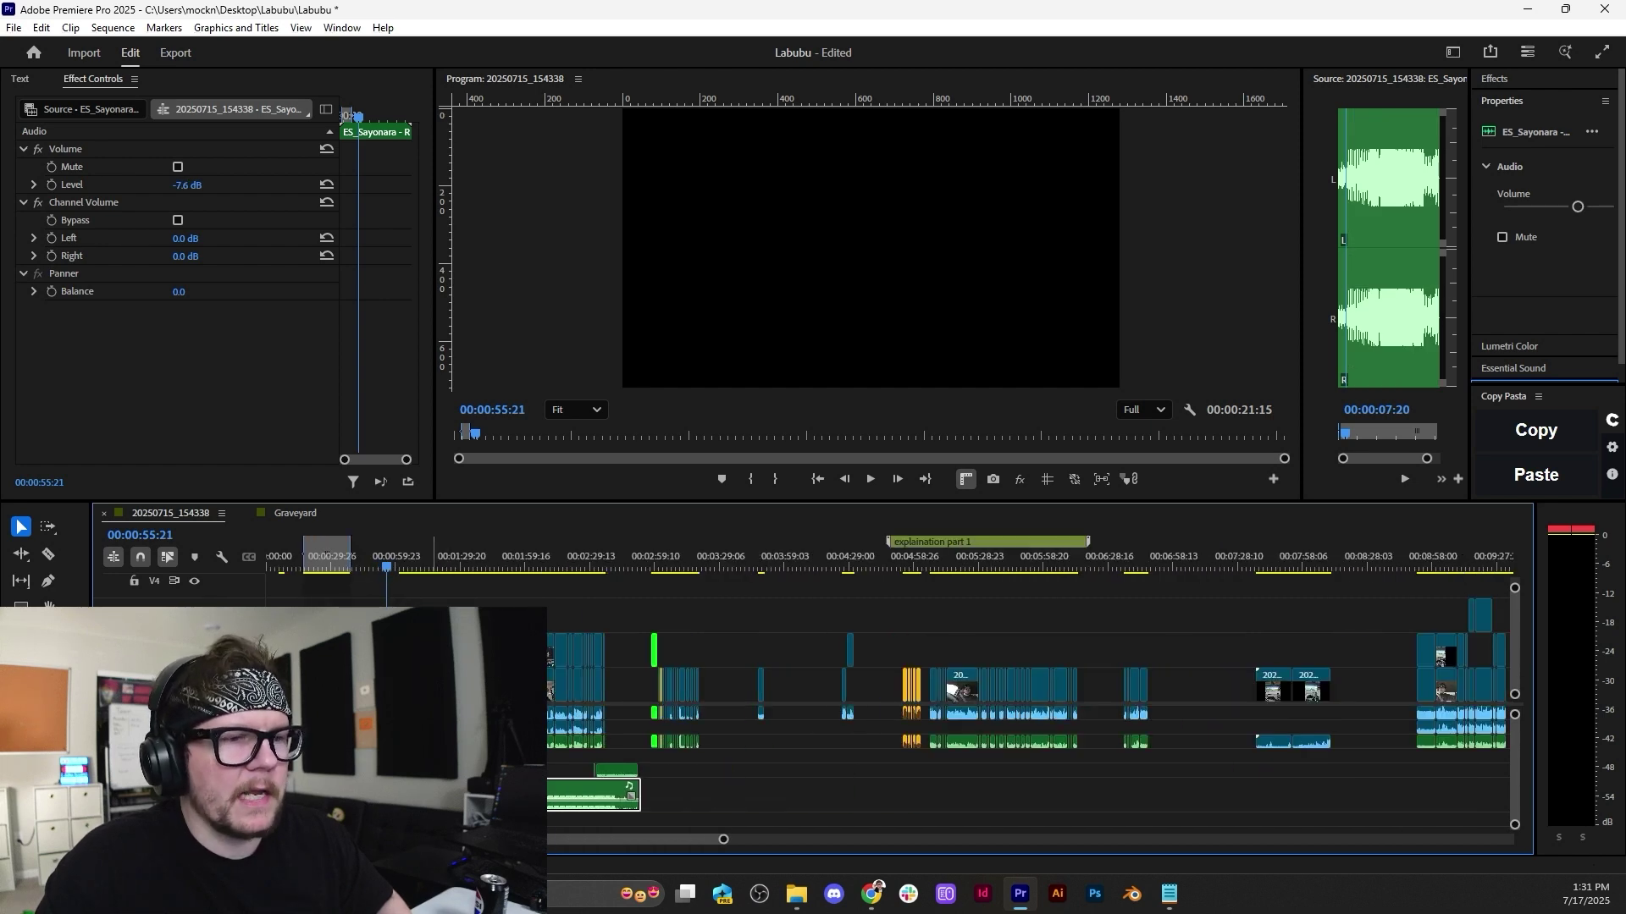
pyautogui.scroll(-4, 564, 801)
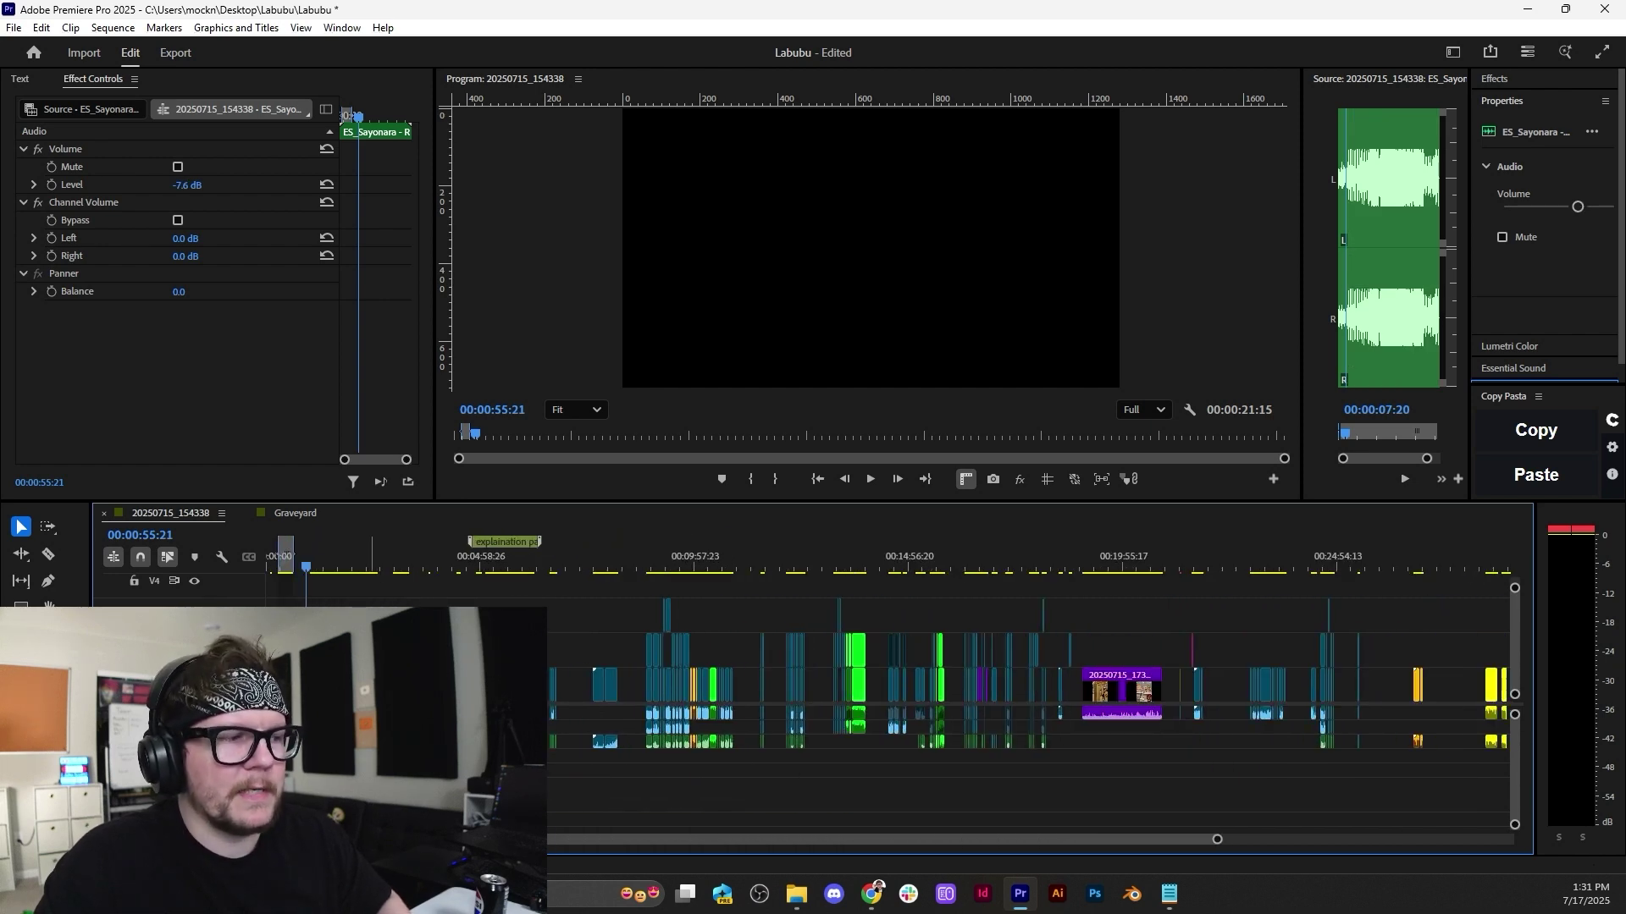
pyautogui.hotkey('ctrl', 'z')
pyautogui.hotkey('ctrl', 'z')
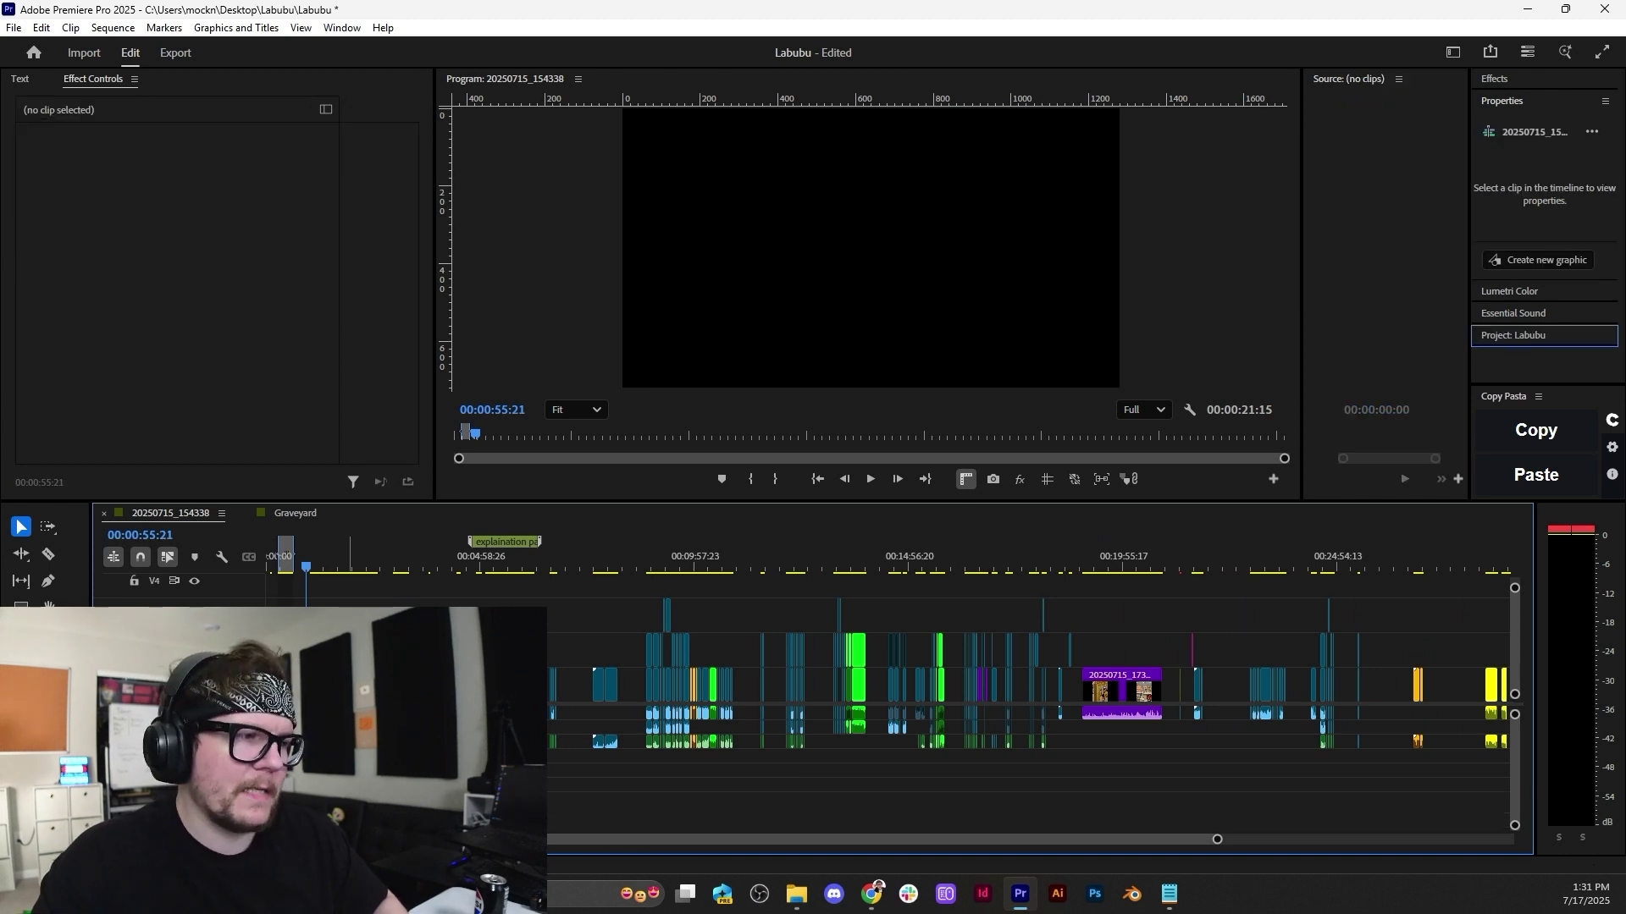
# Move the ES_Sayonara clip to the far end of the timeline, past the leftover ES_CLUTCH CITY clip.
pyautogui.click(340, 796)
pyautogui.scroll(-2, 341, 796)
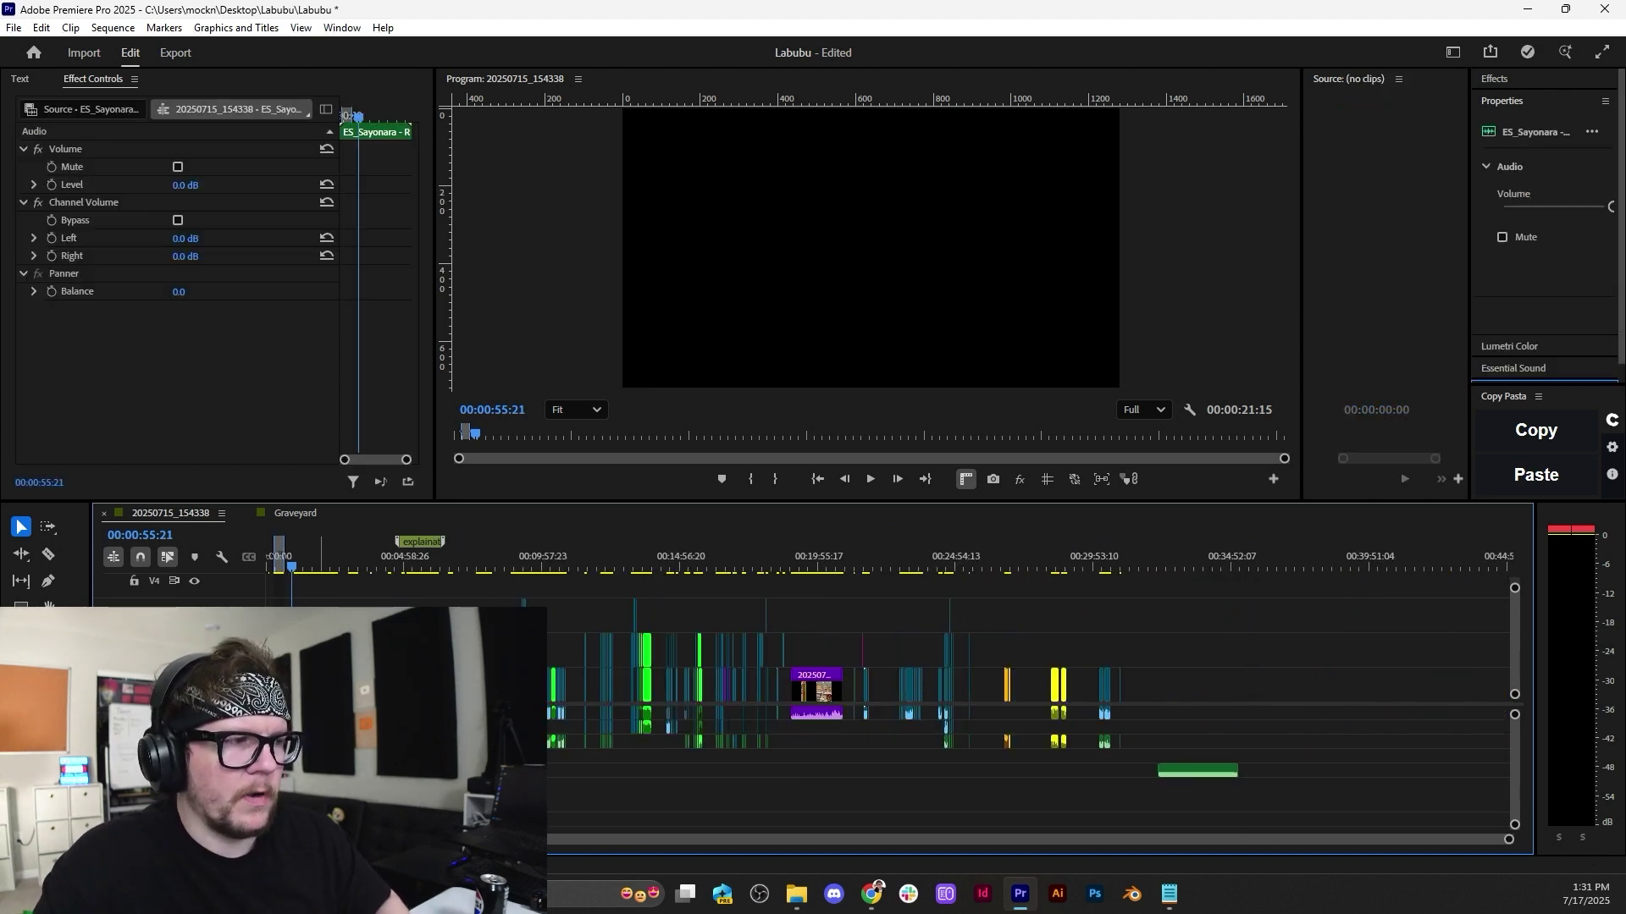
pyautogui.moveTo(316, 796); pyautogui.dragTo(1327, 799)
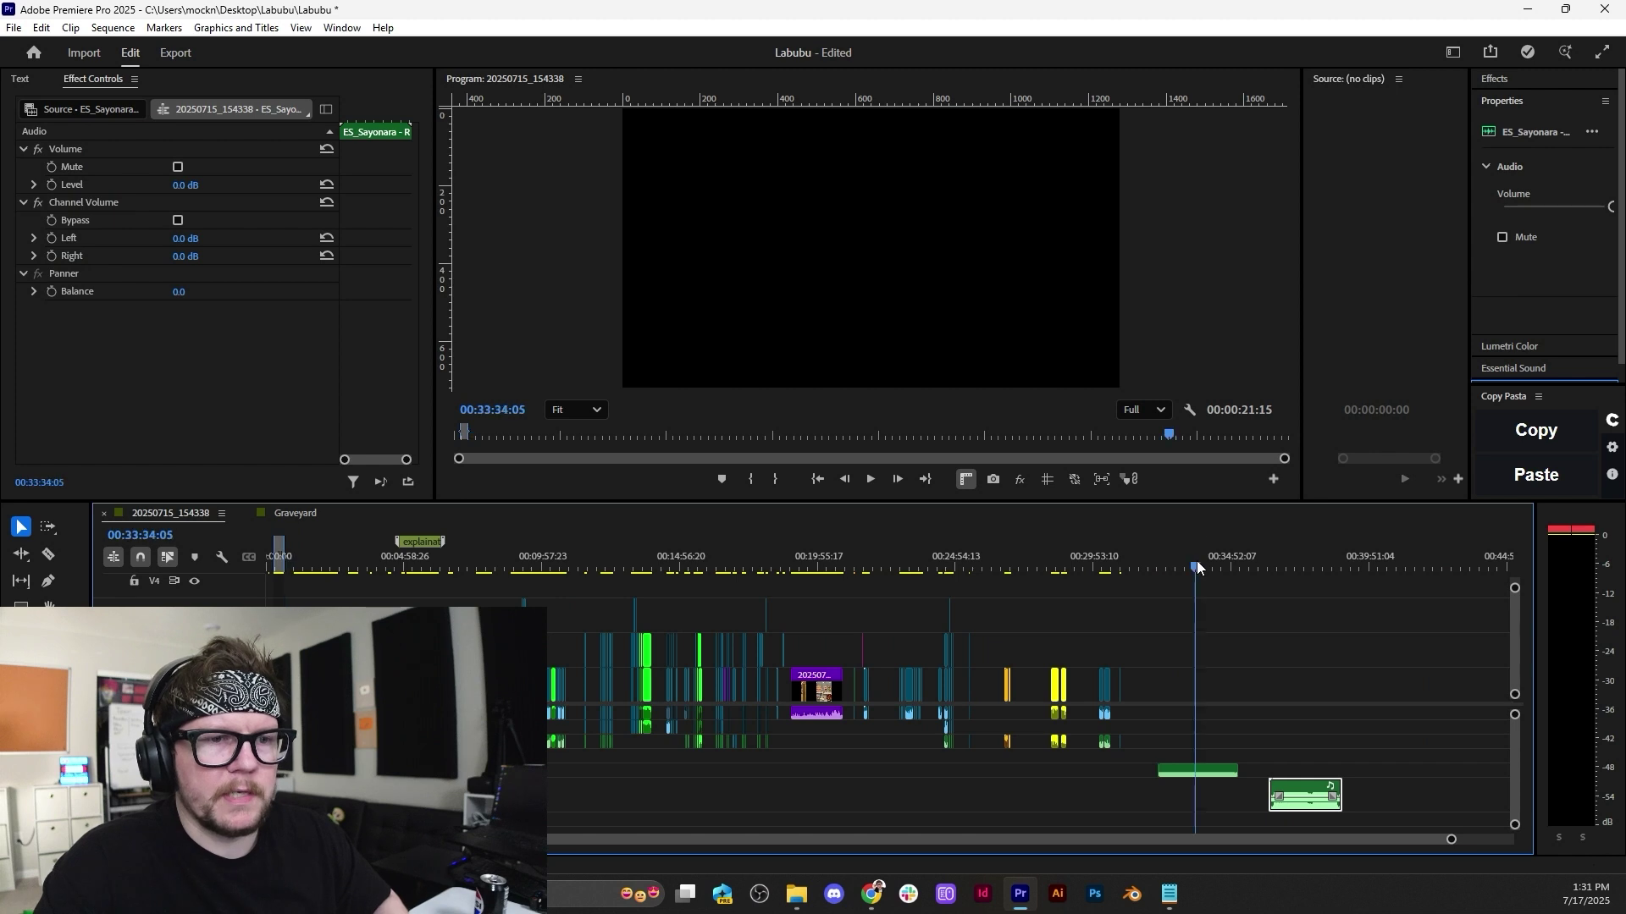
# Play the ES_CLUTCH CITY clip at the end of the timeline from 00:33:34:05 and identify it.
pyautogui.press('space')
pyautogui.click(1202, 771)
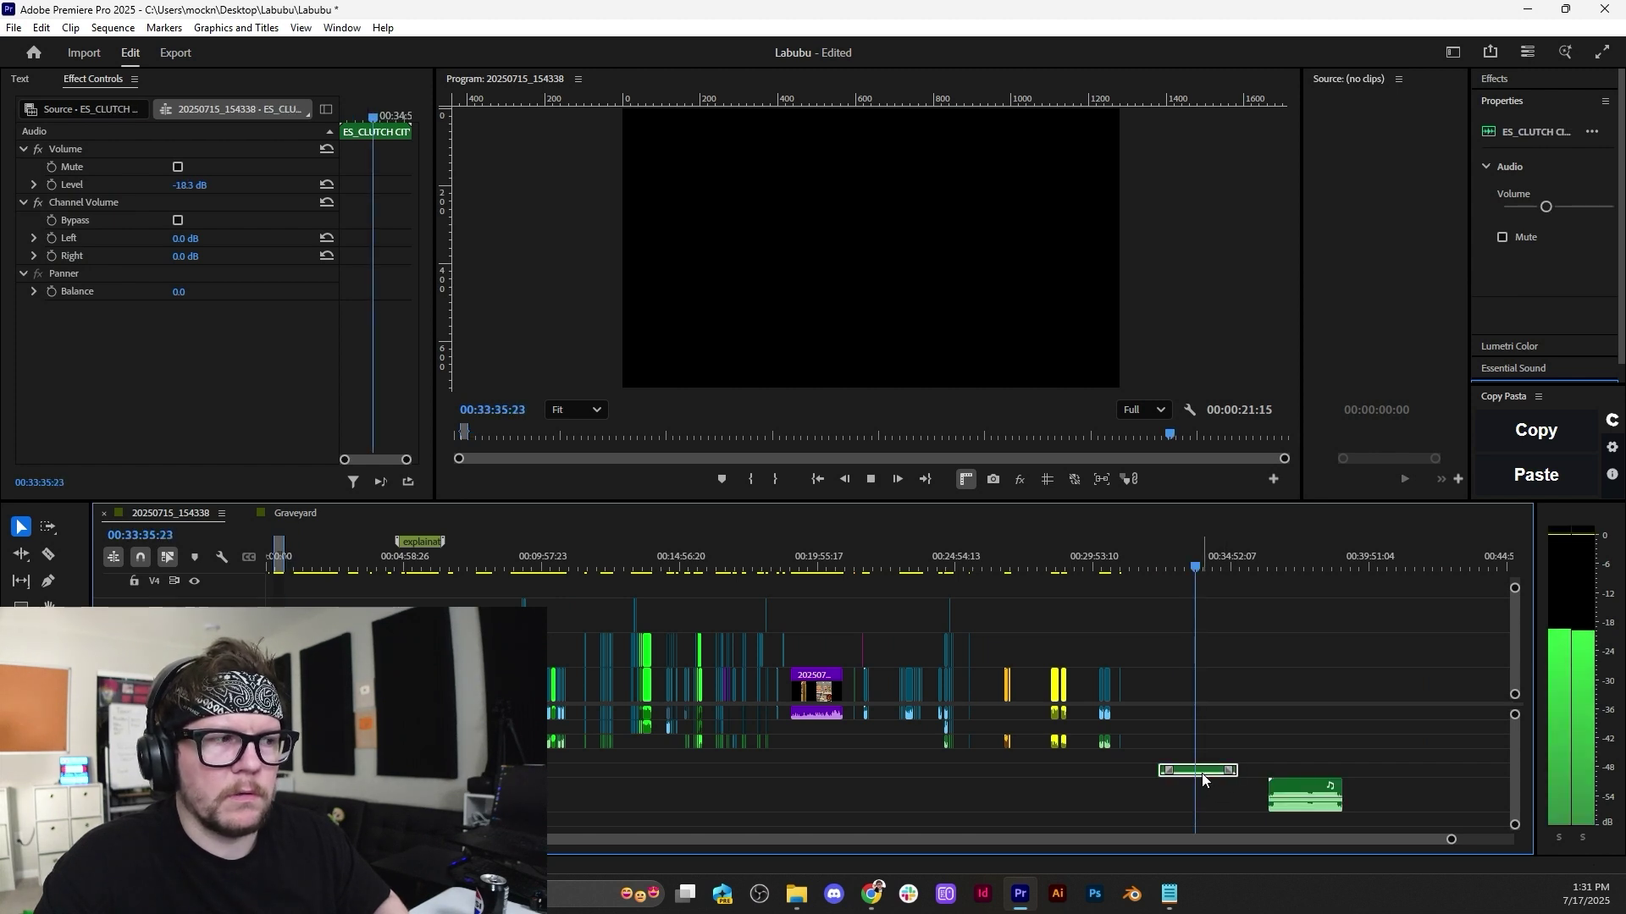
pyautogui.press('space')
# Try the ES_CLUTCH CITY track from the Music folder below the purple clip, audition it and remove it again.
pyautogui.click(796, 905)
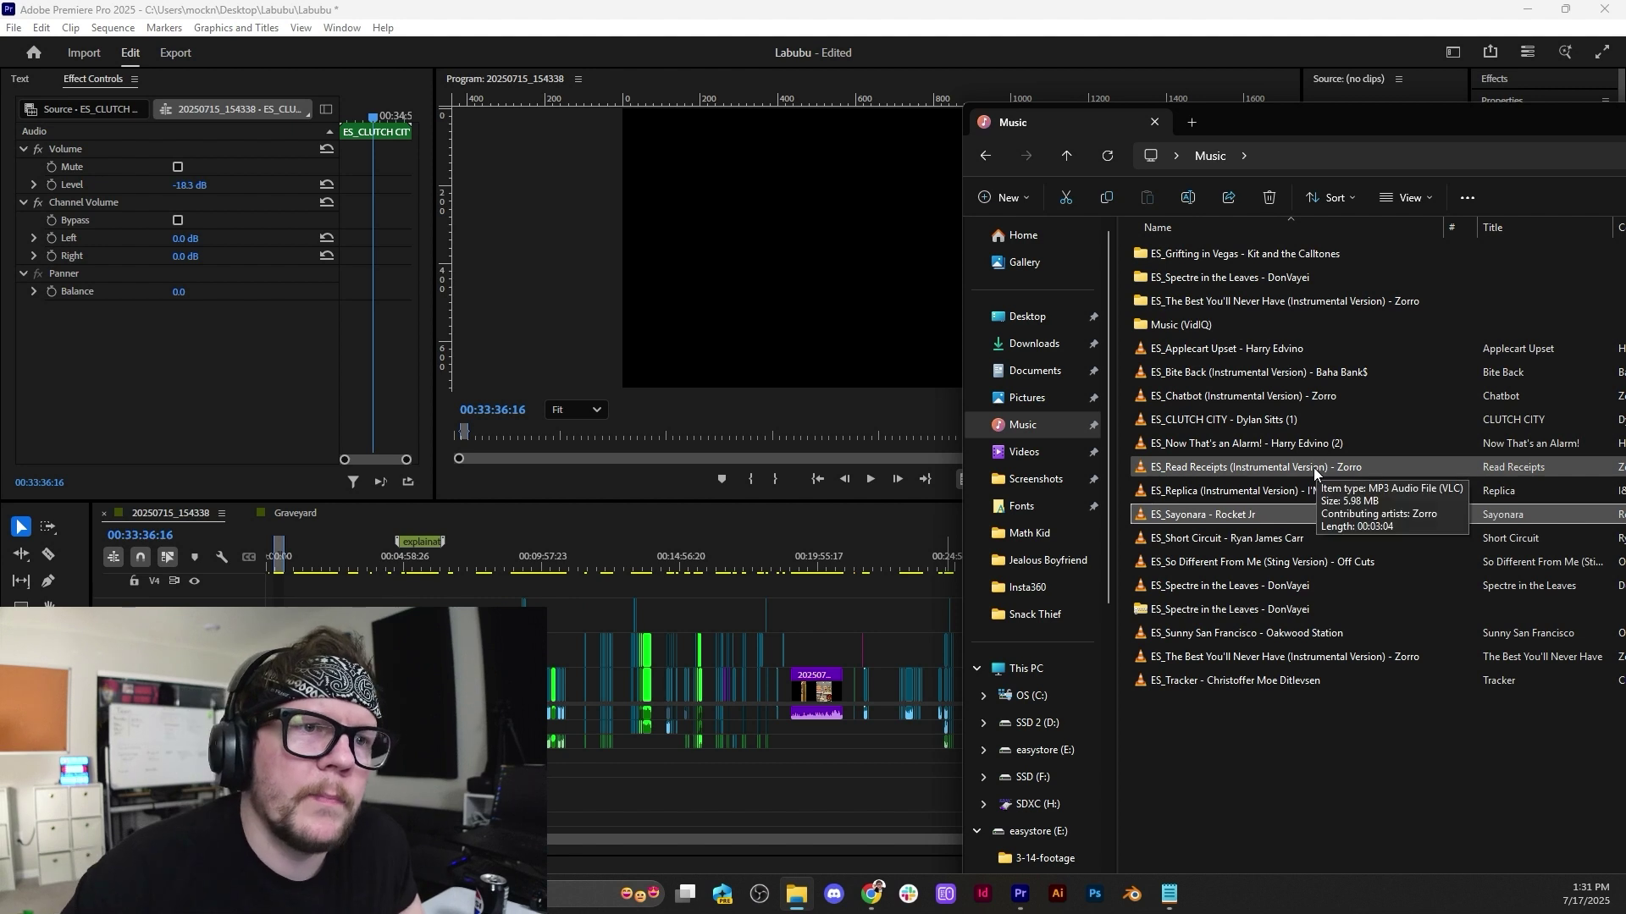
pyautogui.click(1239, 421)
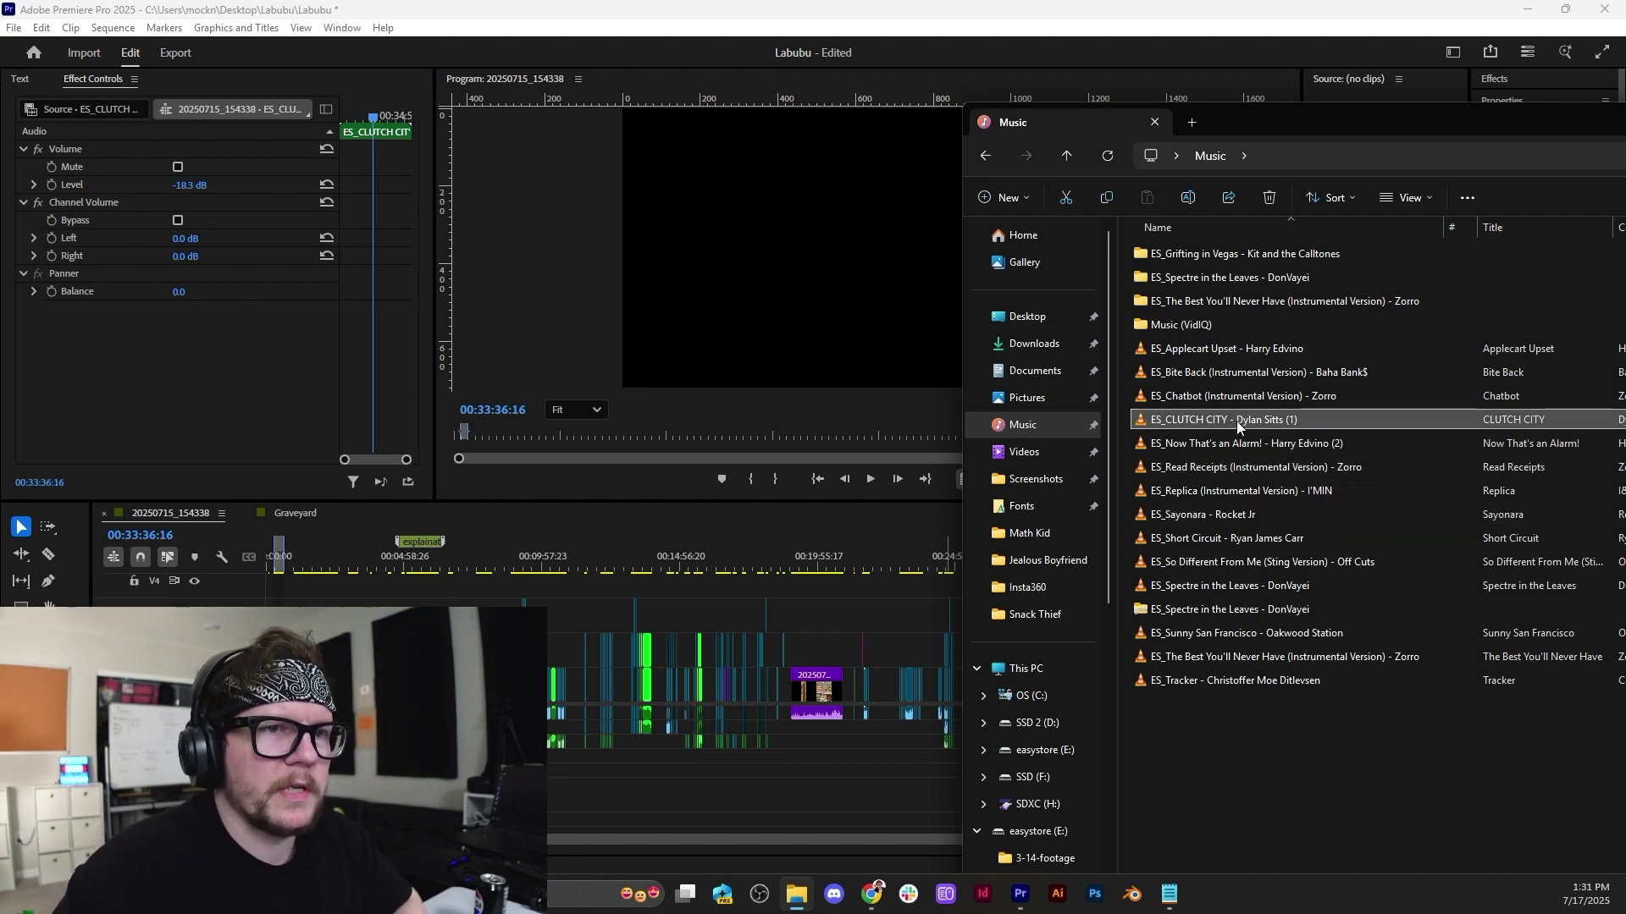
pyautogui.moveTo(947, 722); pyautogui.dragTo(815, 780)
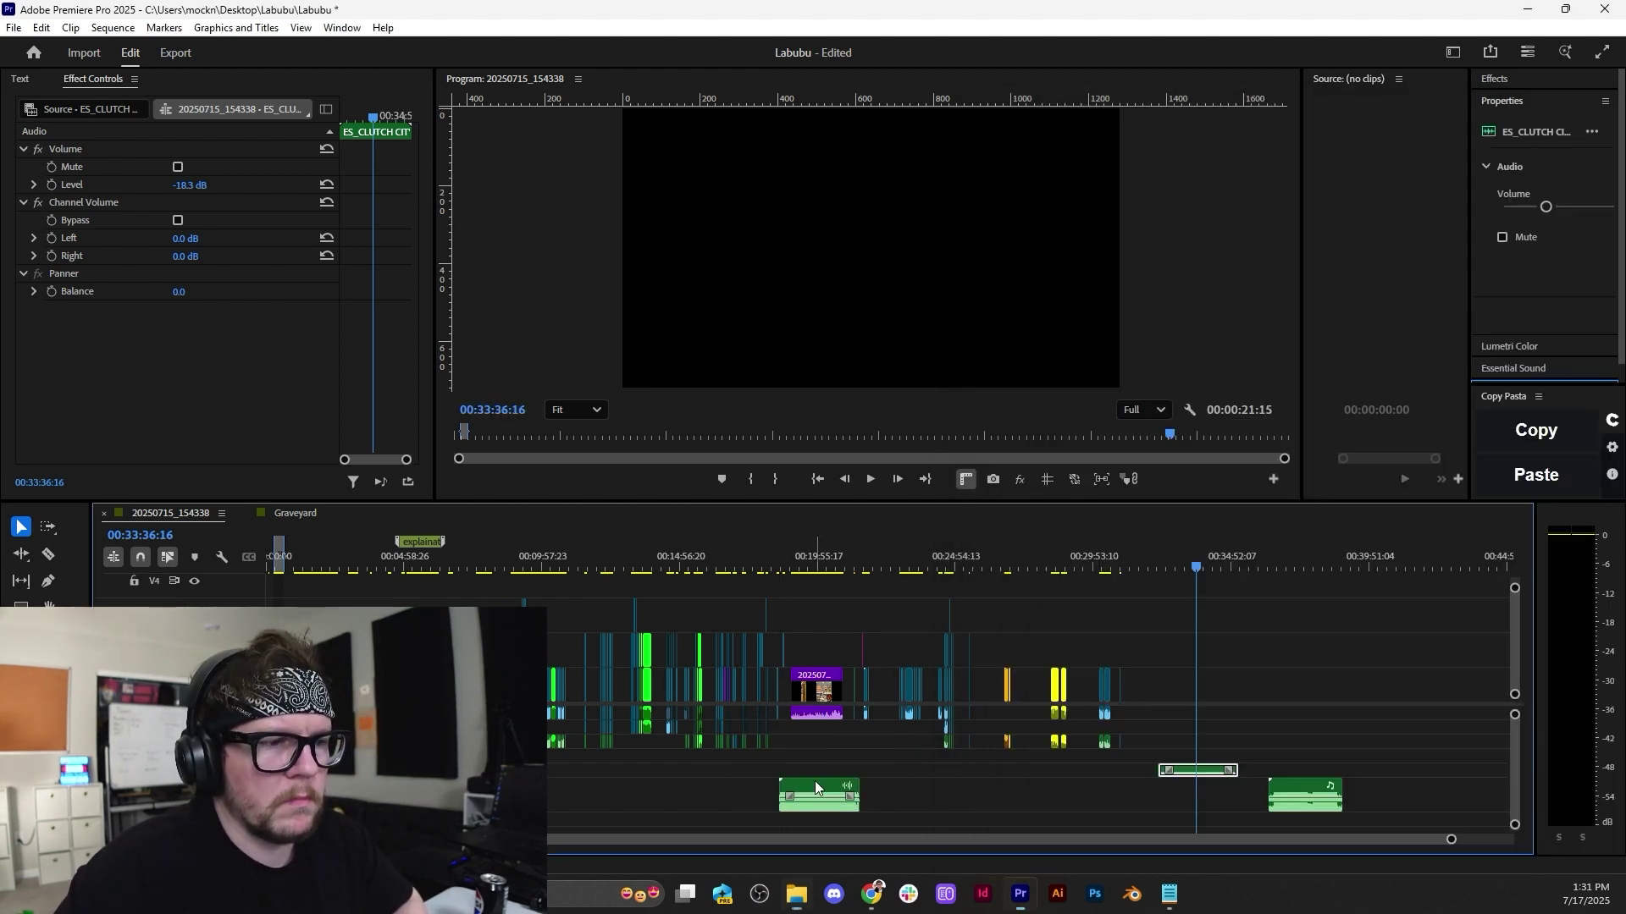
pyautogui.press('space')
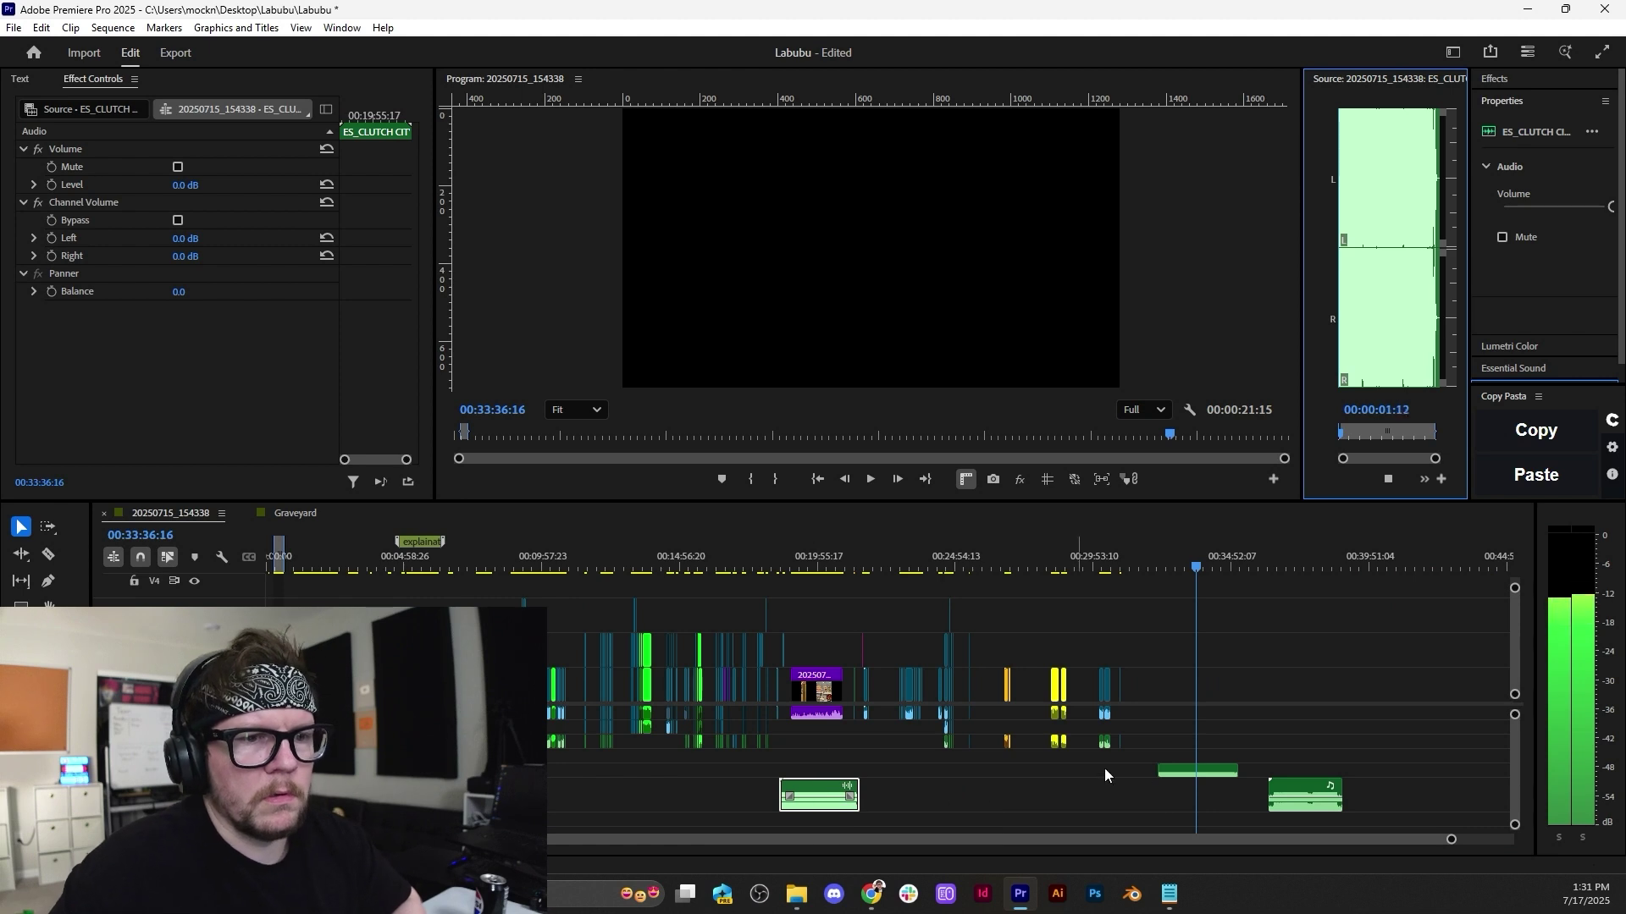
pyautogui.click(1044, 793)
pyautogui.press('Delete')
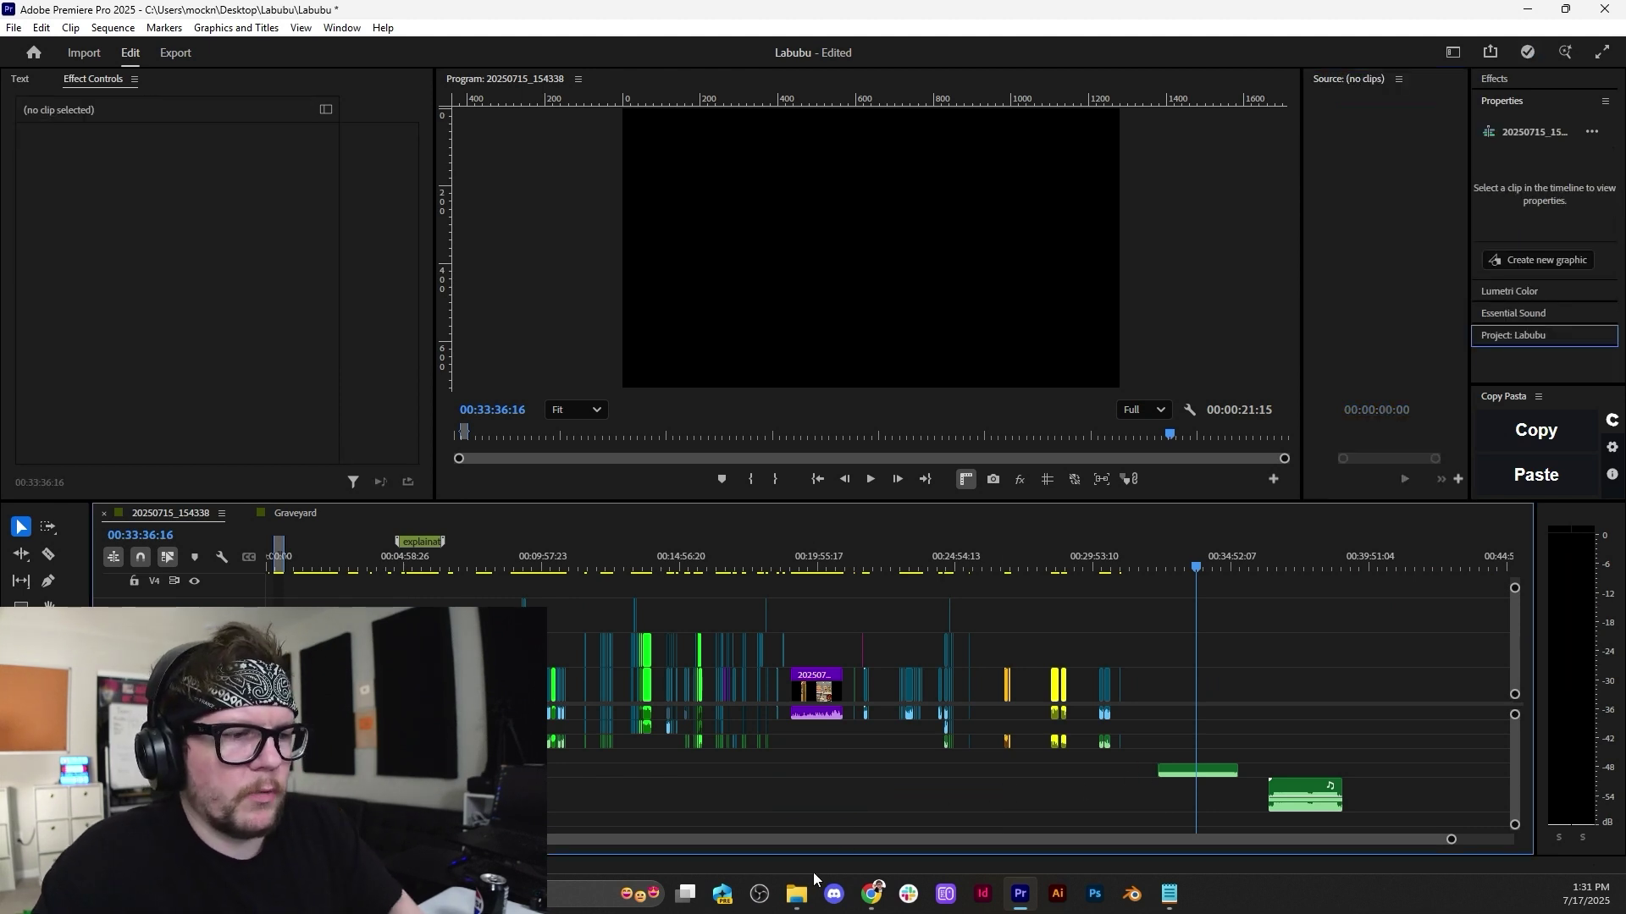
# Try ES_Bite Back (Instrumental Version) by placing it from the Music folder on the audio track below the purple clip.
pyautogui.click(796, 894)
pyautogui.click(1288, 373)
pyautogui.moveTo(1289, 373); pyautogui.dragTo(771, 802)
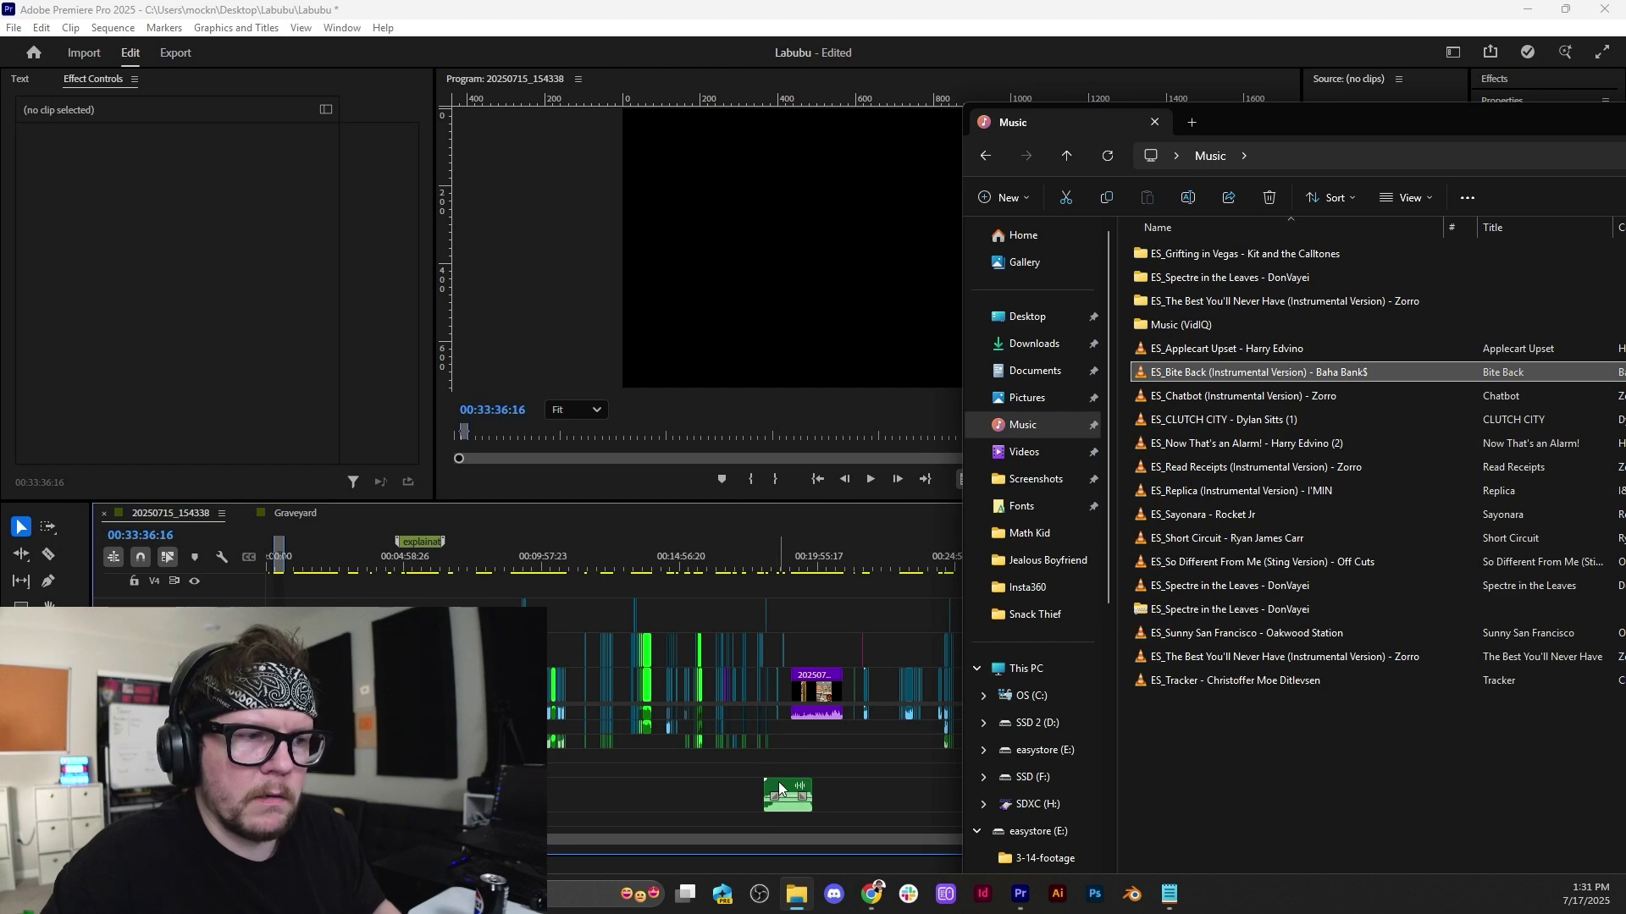
pyautogui.click(775, 797)
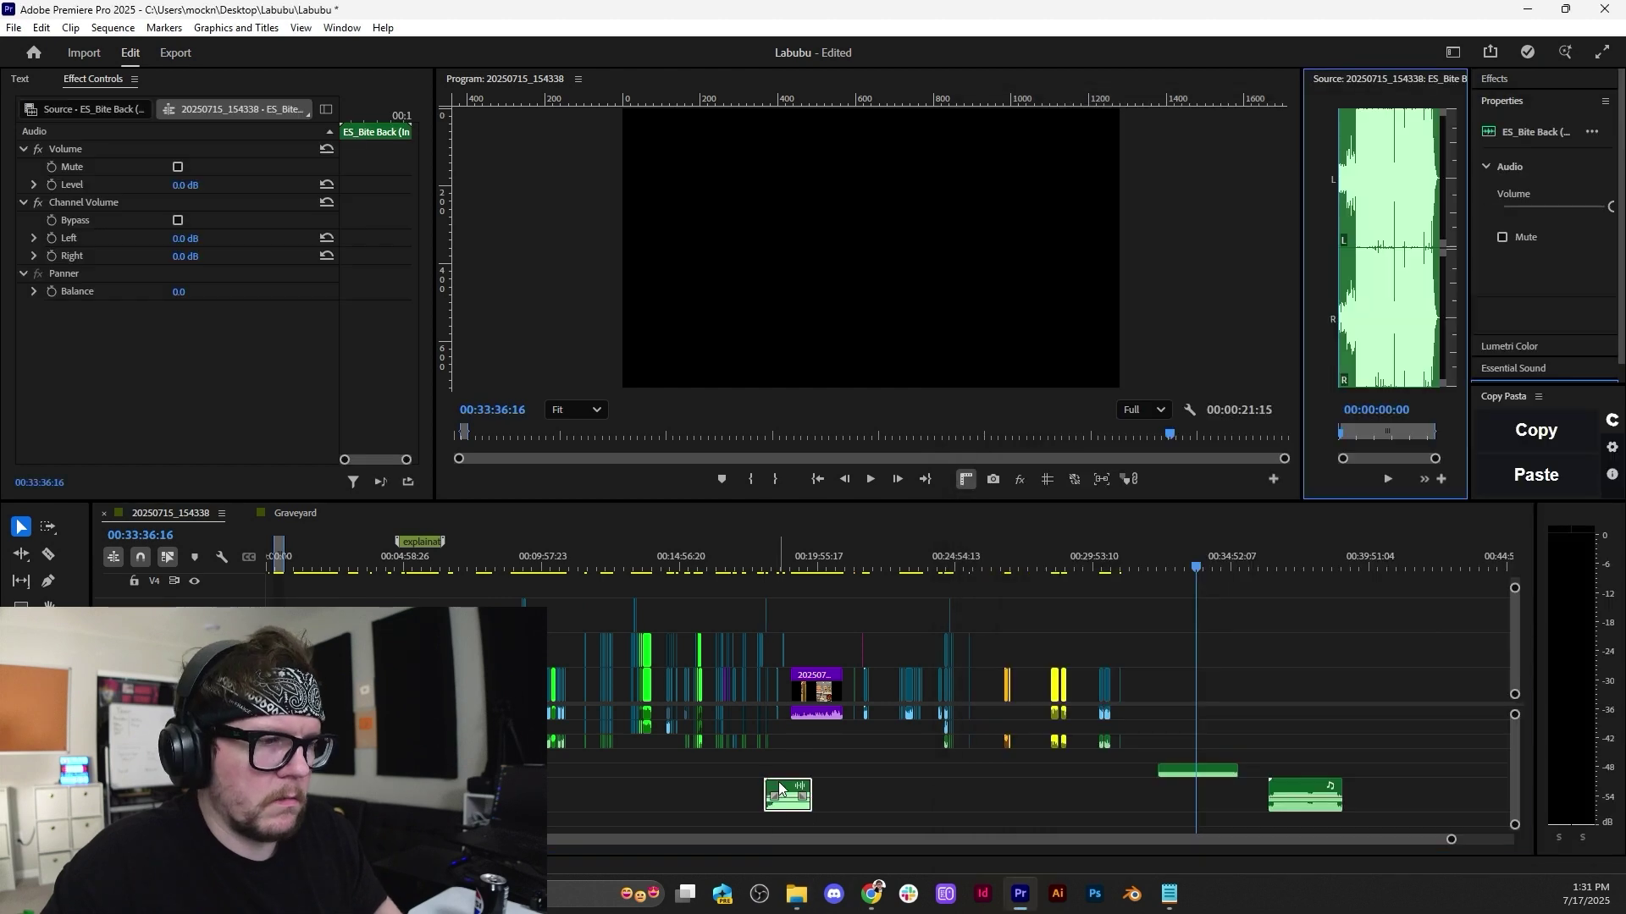
# Place the ES_Short Circuit track from the Music folder on the audio track below the purple clip and audition its opening.
pyautogui.click(794, 897)
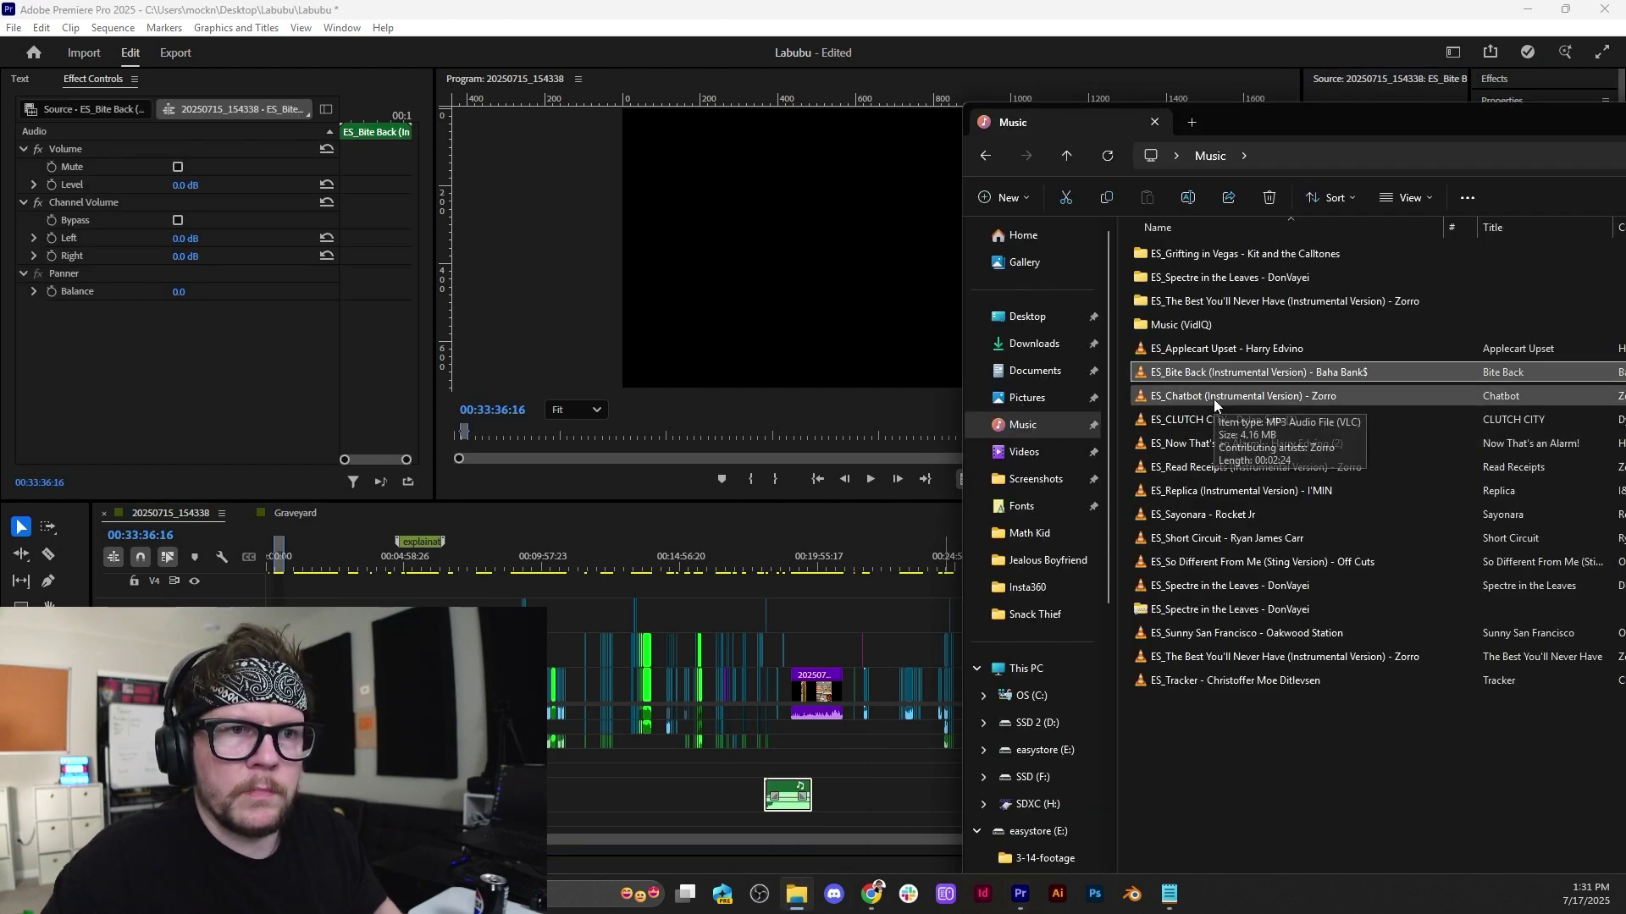
pyautogui.click(1238, 520)
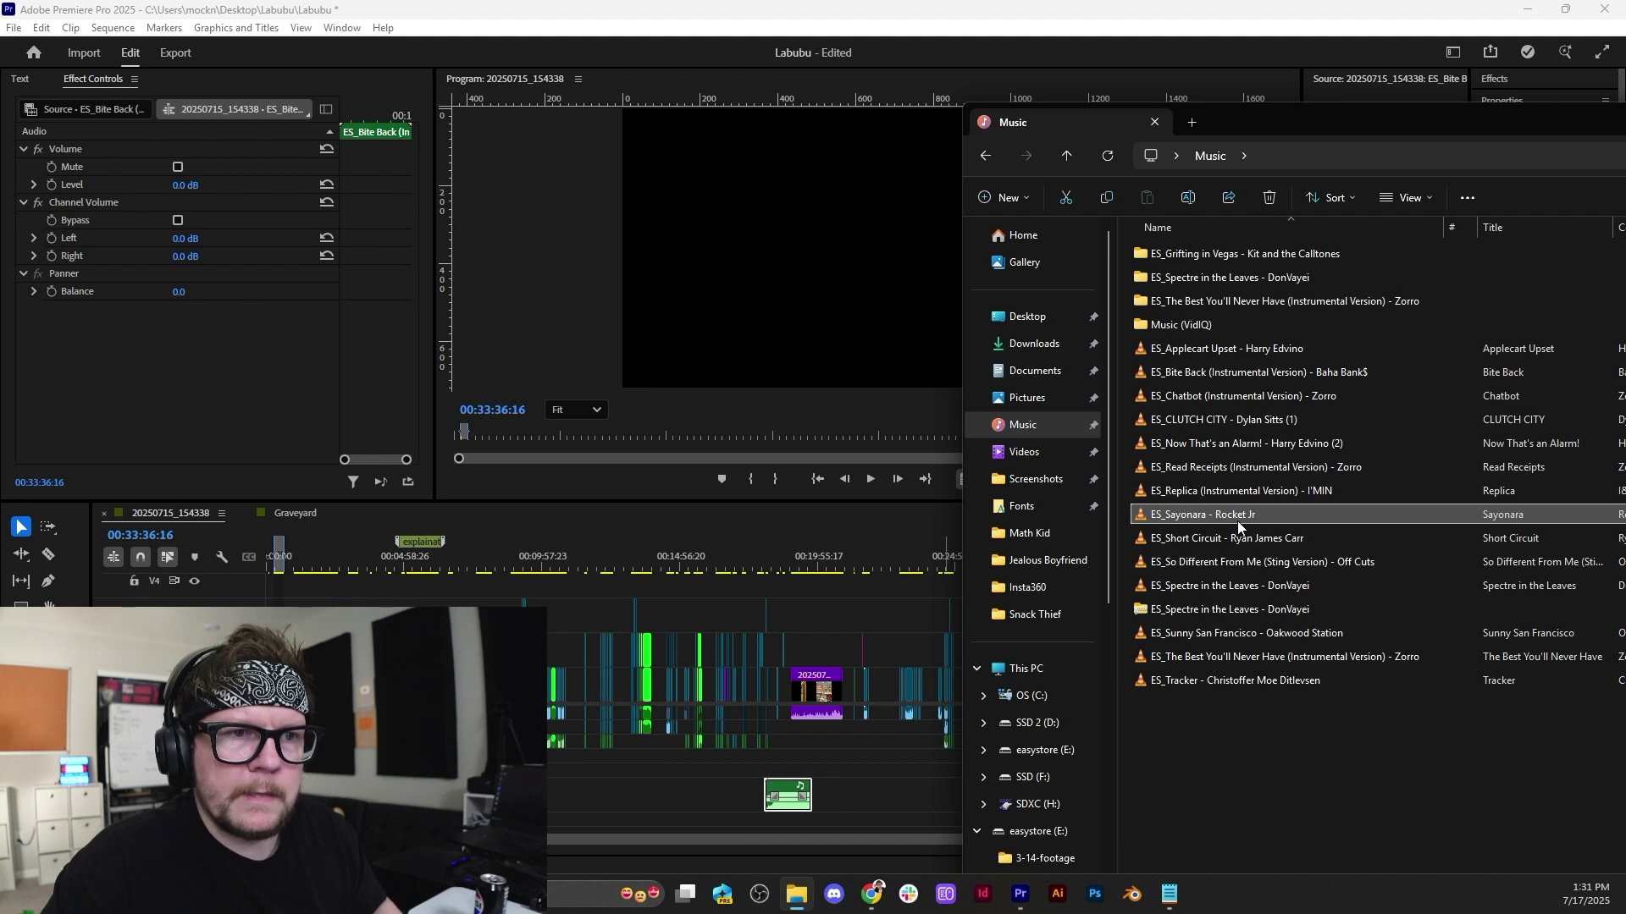
pyautogui.click(1235, 348)
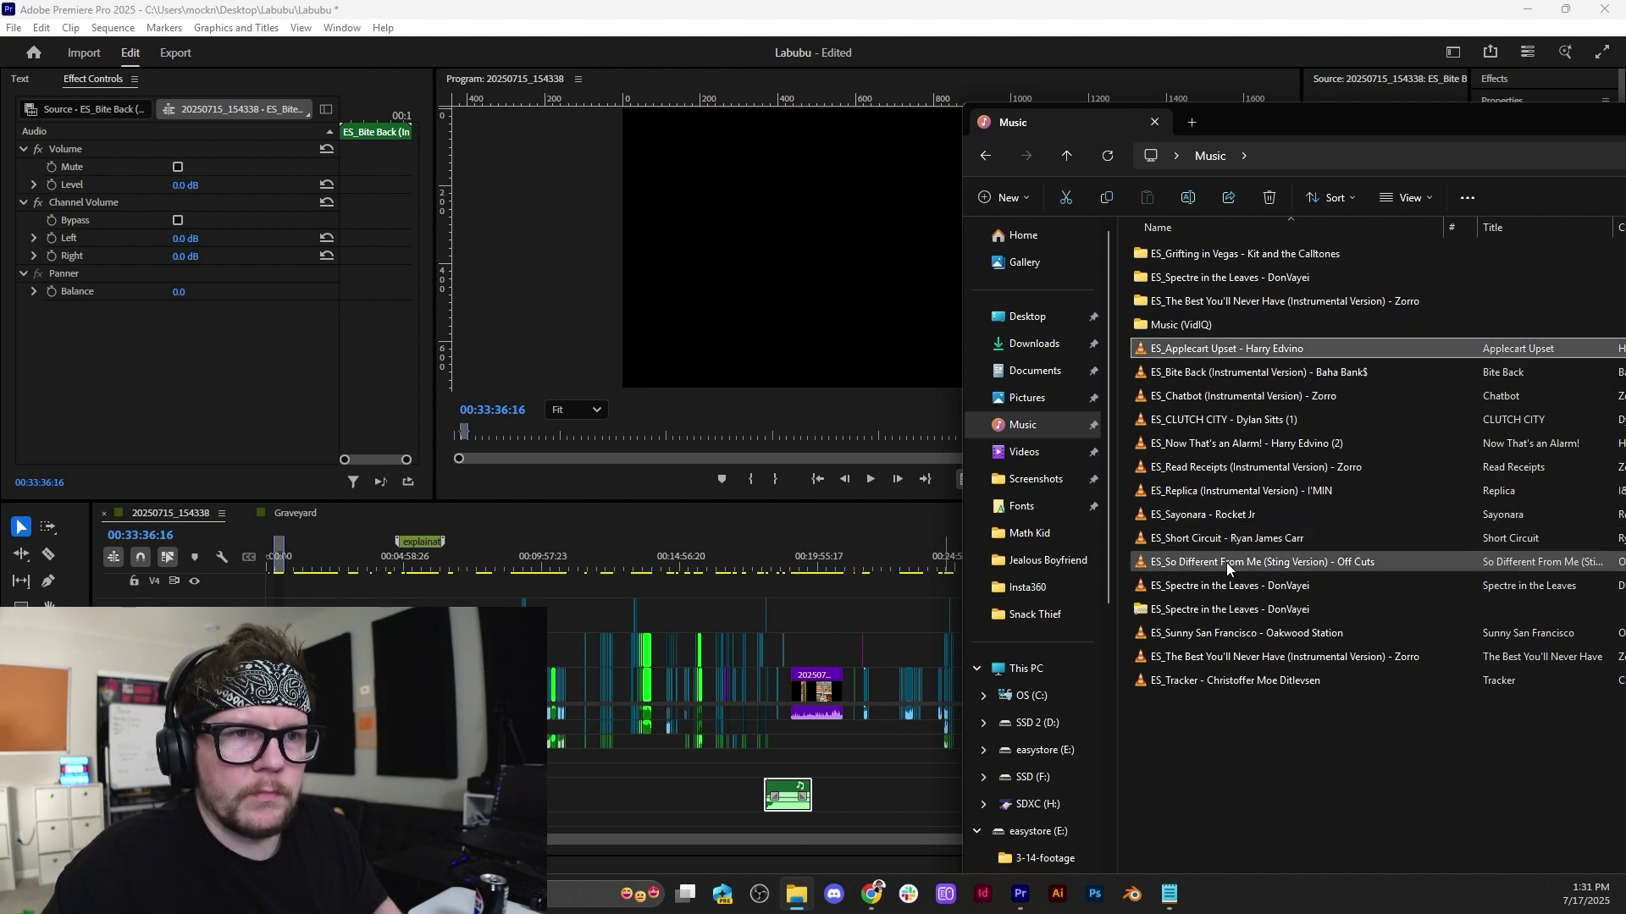
pyautogui.moveTo(1233, 540); pyautogui.dragTo(791, 782)
pyautogui.click(791, 783)
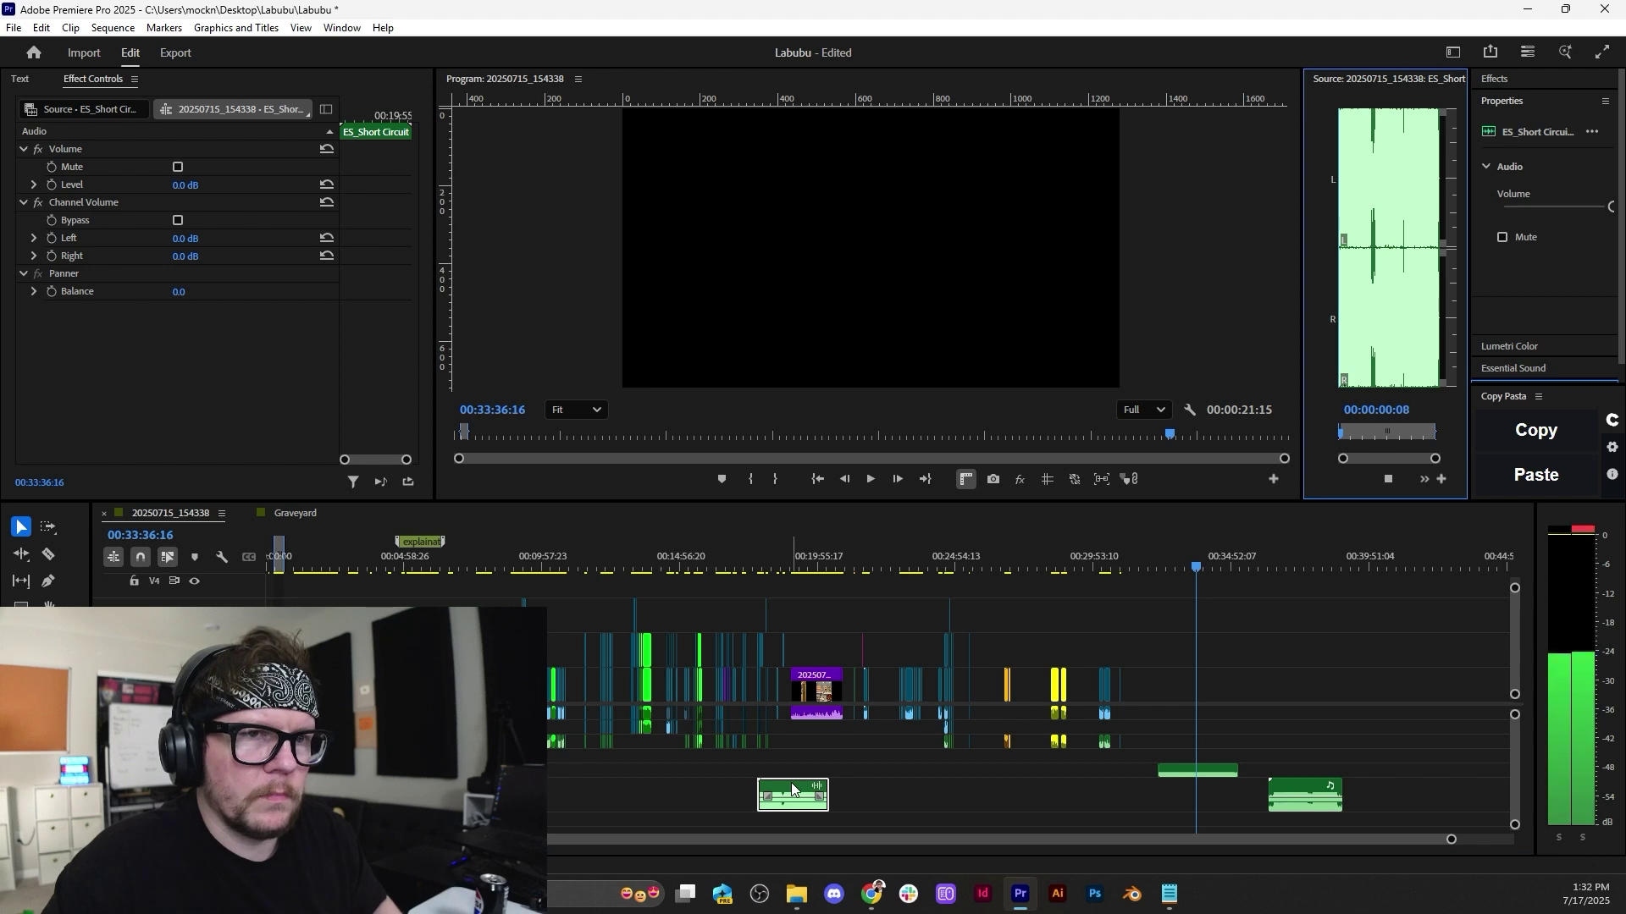
pyautogui.press('space')
# Move the ES_Short Circuit clip to the start of the main section and set the playhead there at 00:01:01:16.
pyautogui.scroll(-1, 789, 802)
pyautogui.scroll(4, 650, 767)
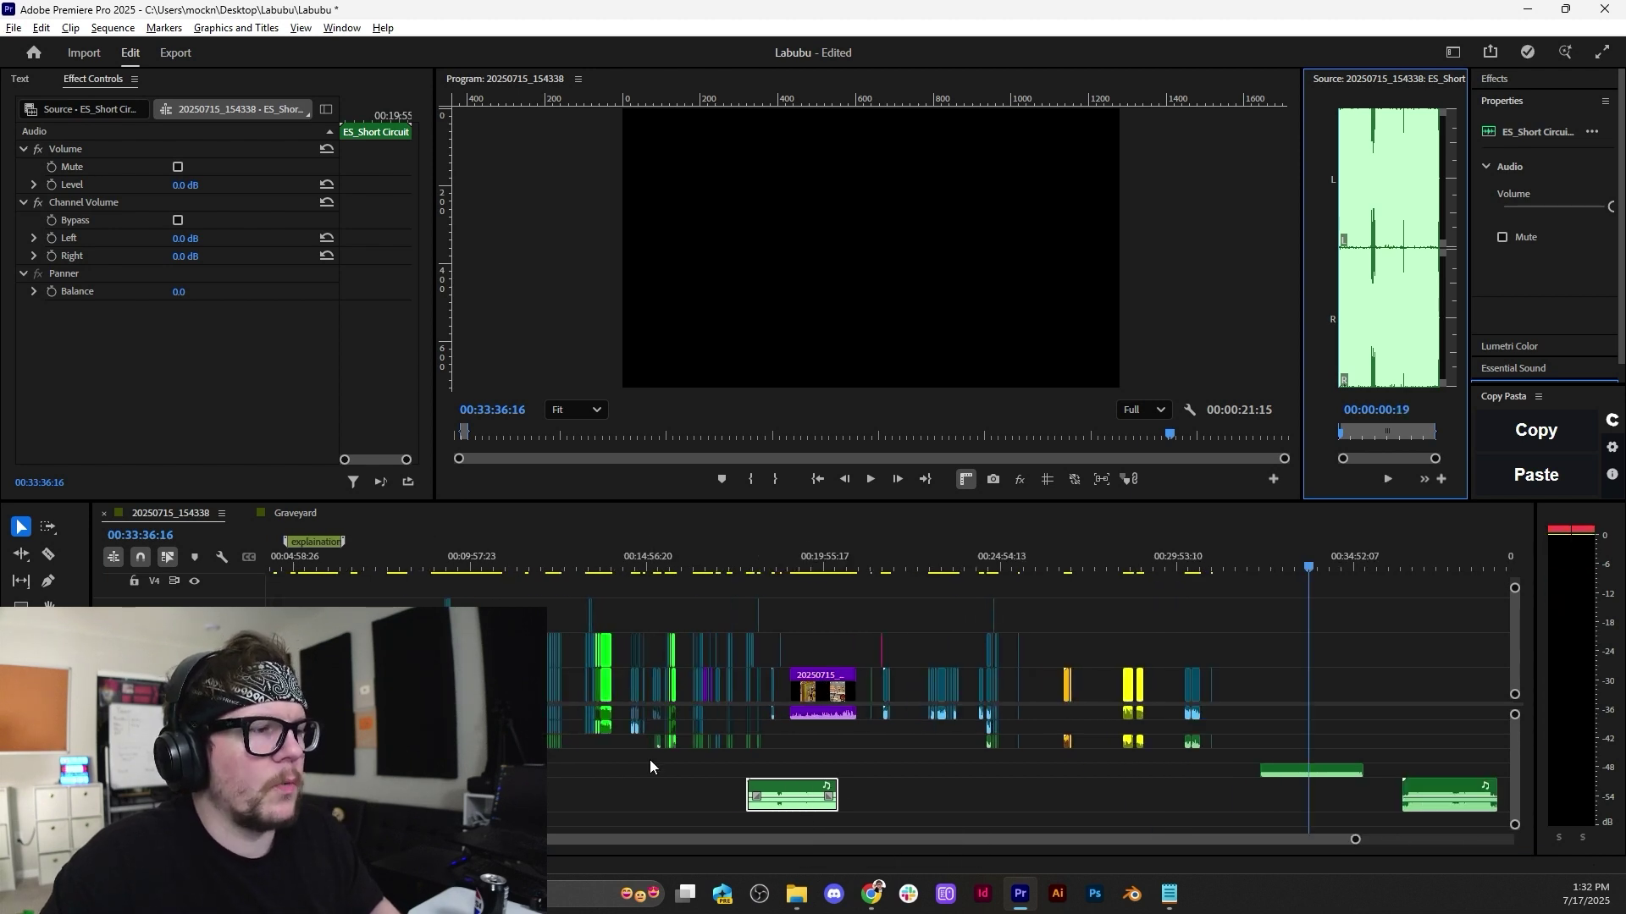
pyautogui.scroll(3, 747, 752)
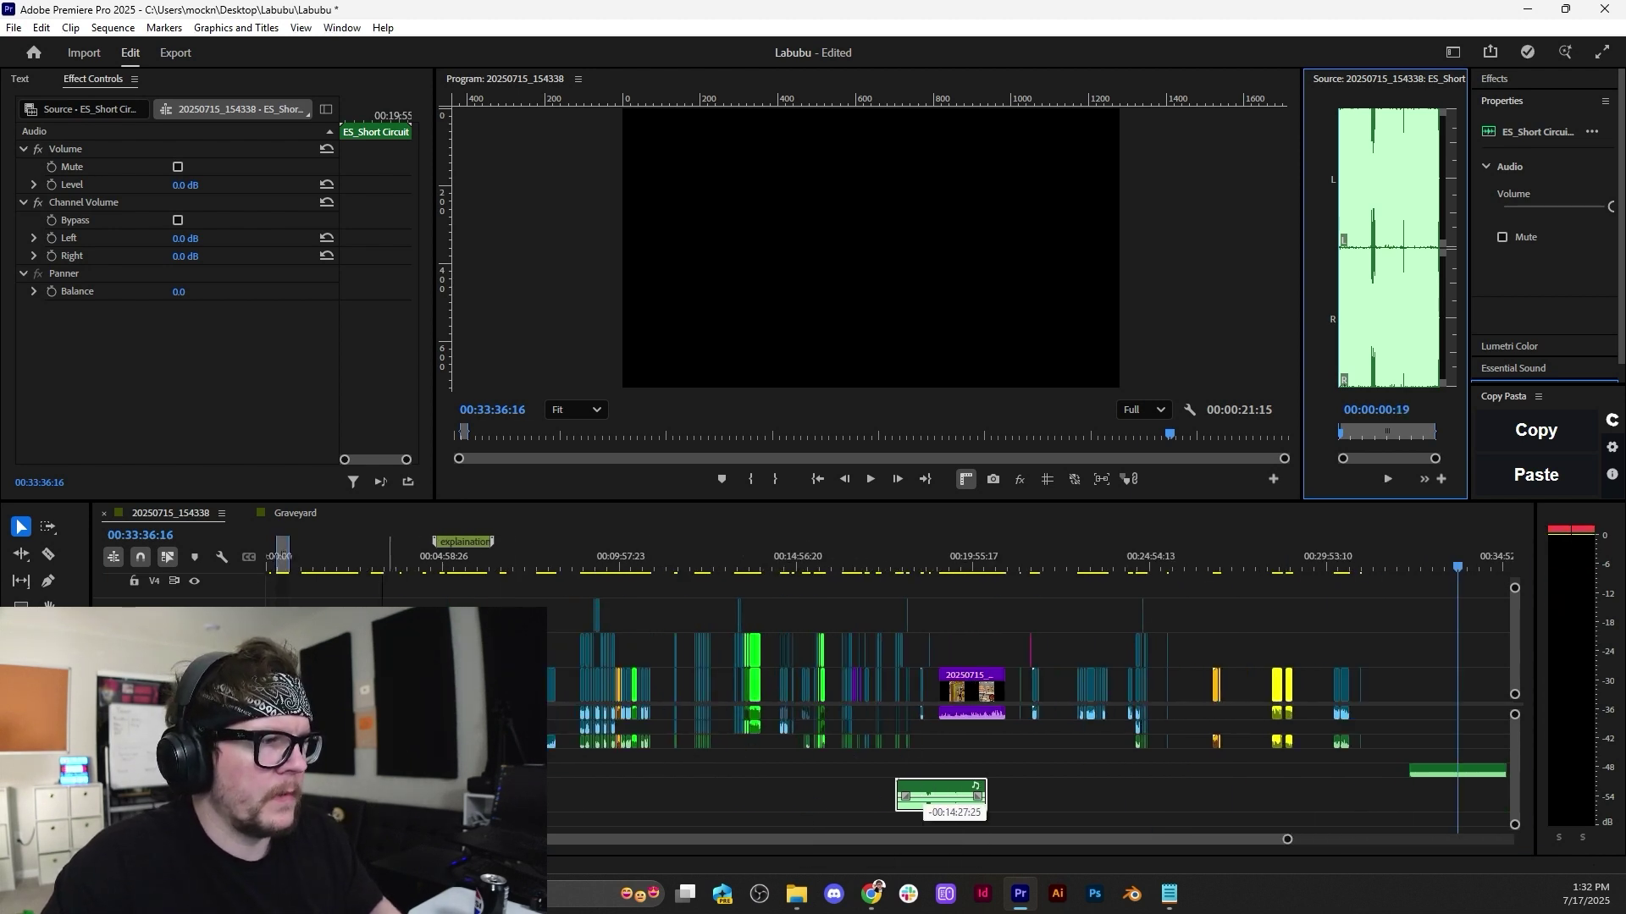
pyautogui.moveTo(390, 792); pyautogui.dragTo(322, 787)
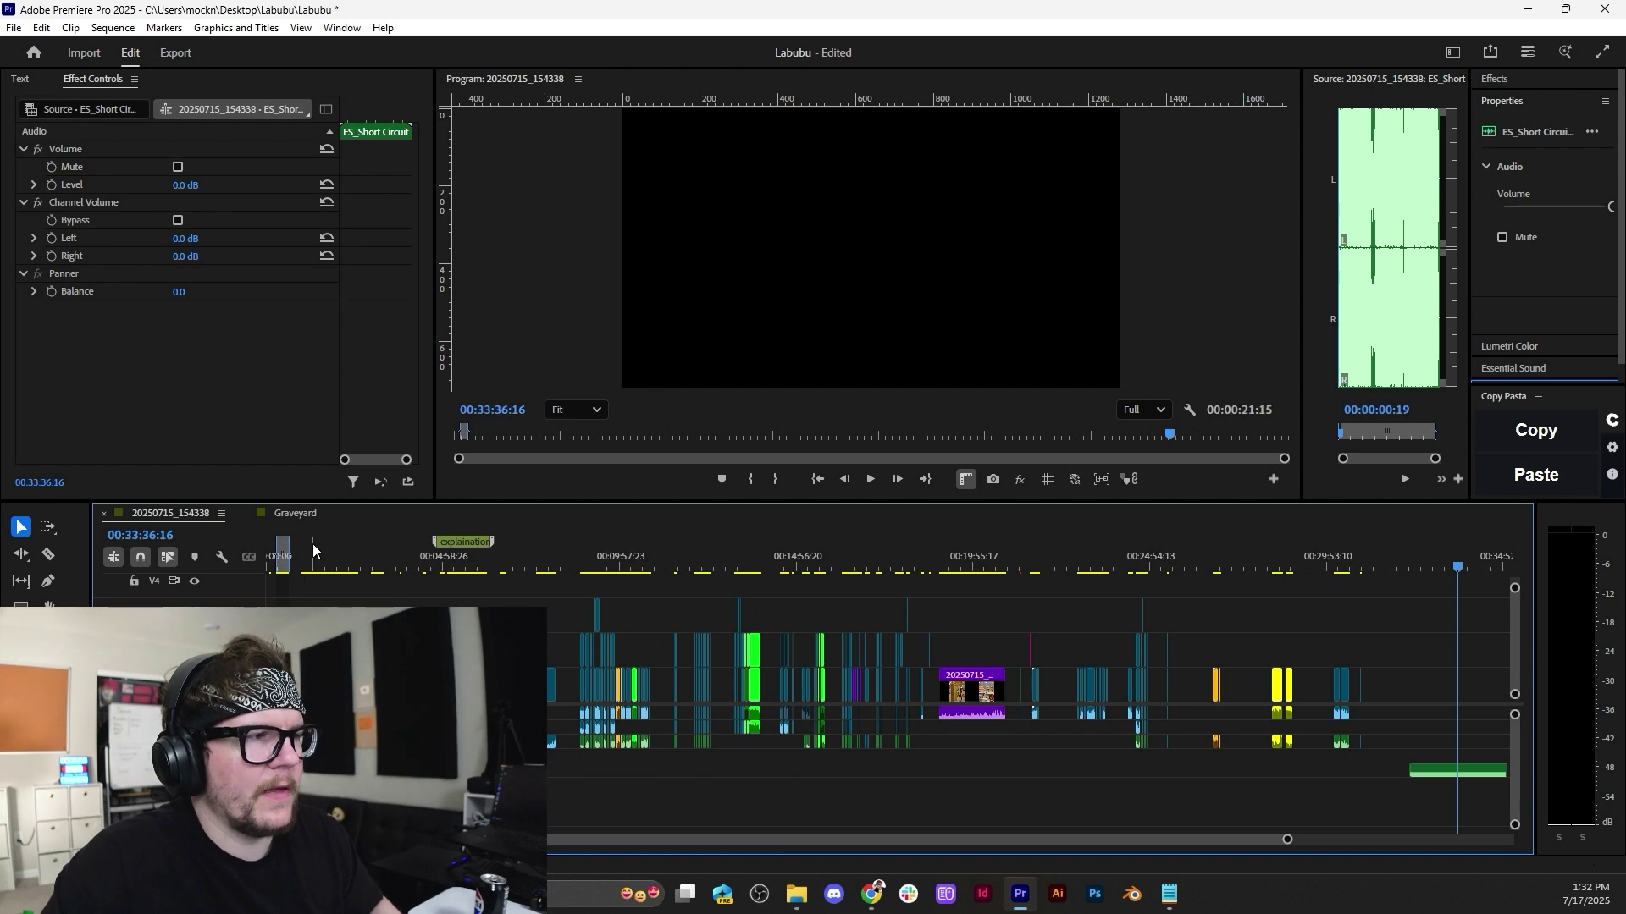
pyautogui.click(301, 561)
pyautogui.moveTo(1287, 839); pyautogui.dragTo(815, 851)
pyautogui.press('\\')
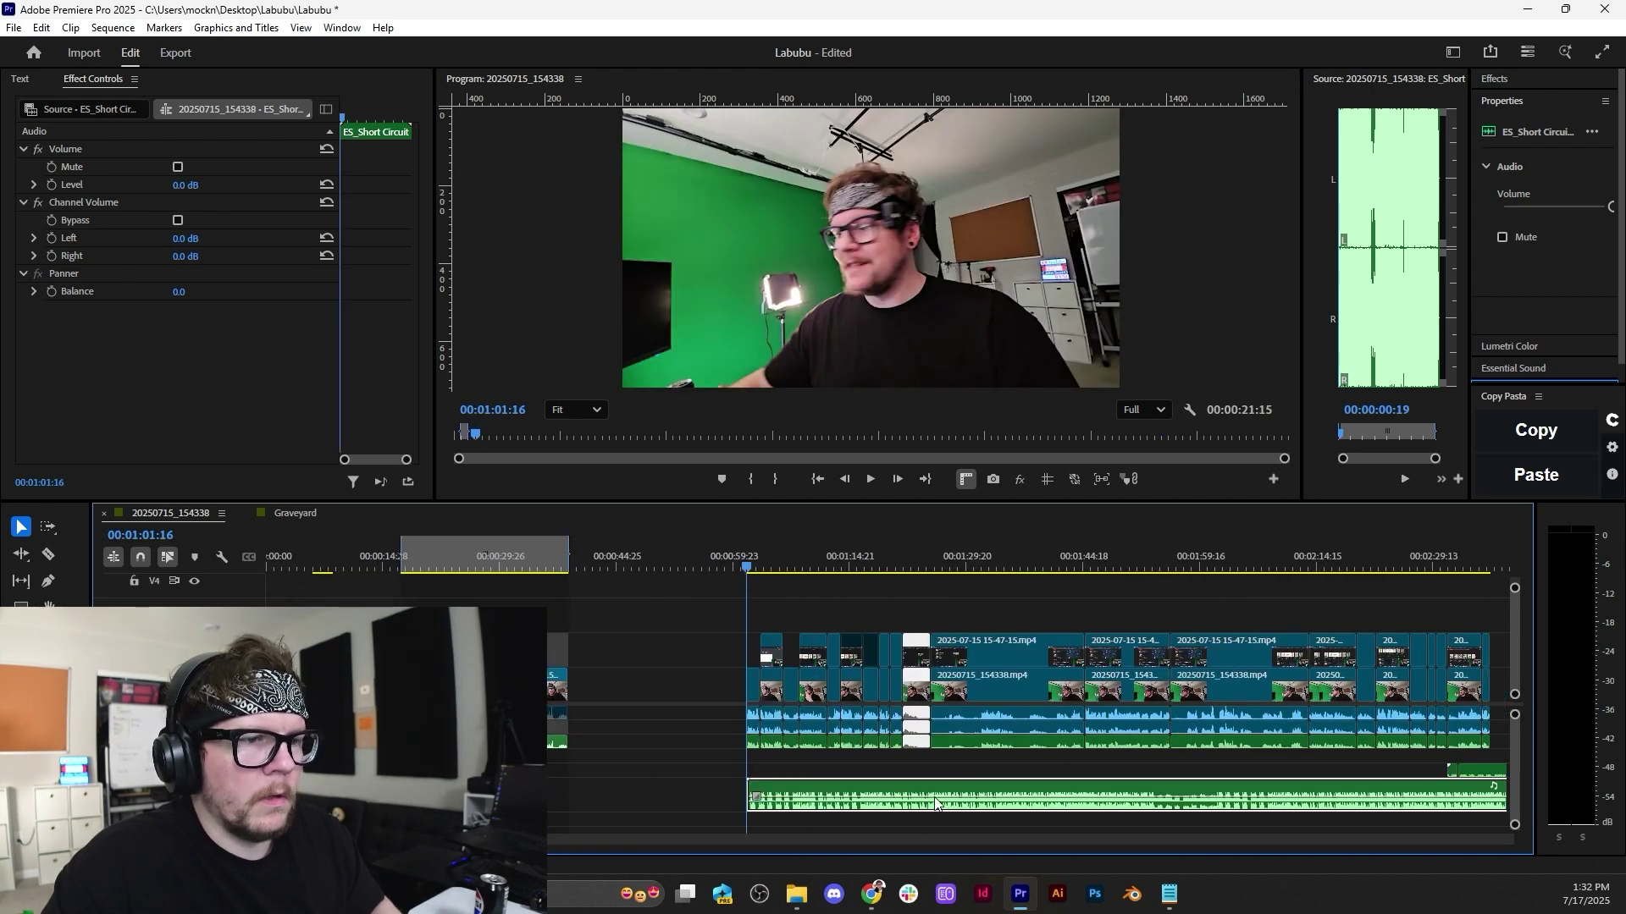
# Align the ES_Short Circuit clip with the start of the intro and lower its volume to -18.3 dB.
pyautogui.moveTo(933, 796); pyautogui.dragTo(622, 800)
pyautogui.press('\\')
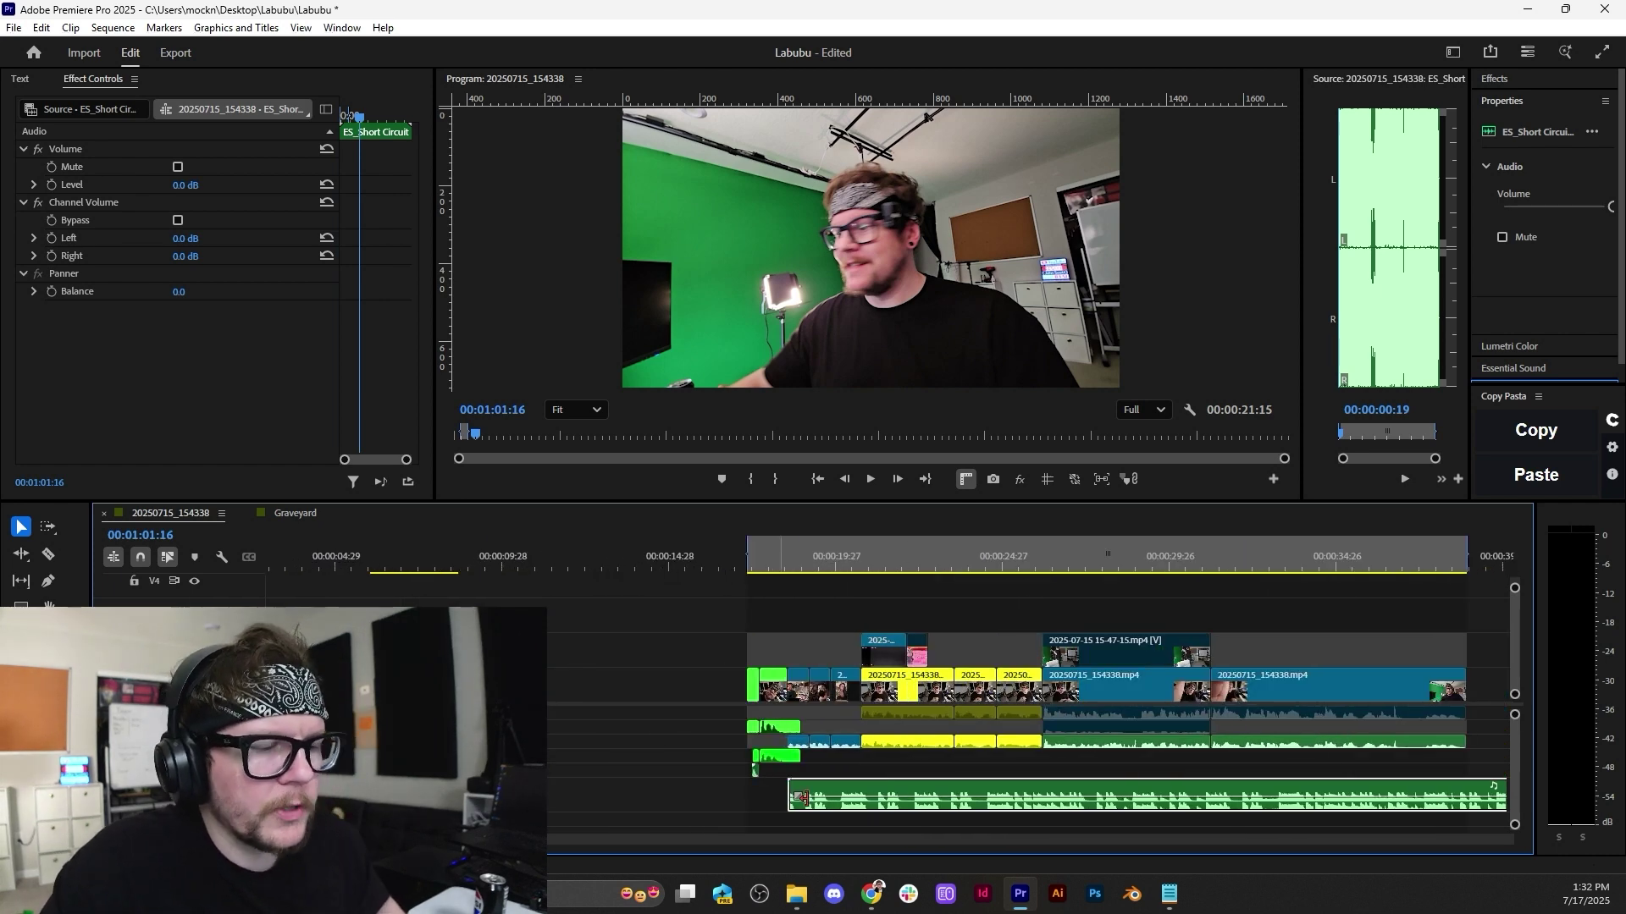
pyautogui.moveTo(839, 787); pyautogui.dragTo(787, 828)
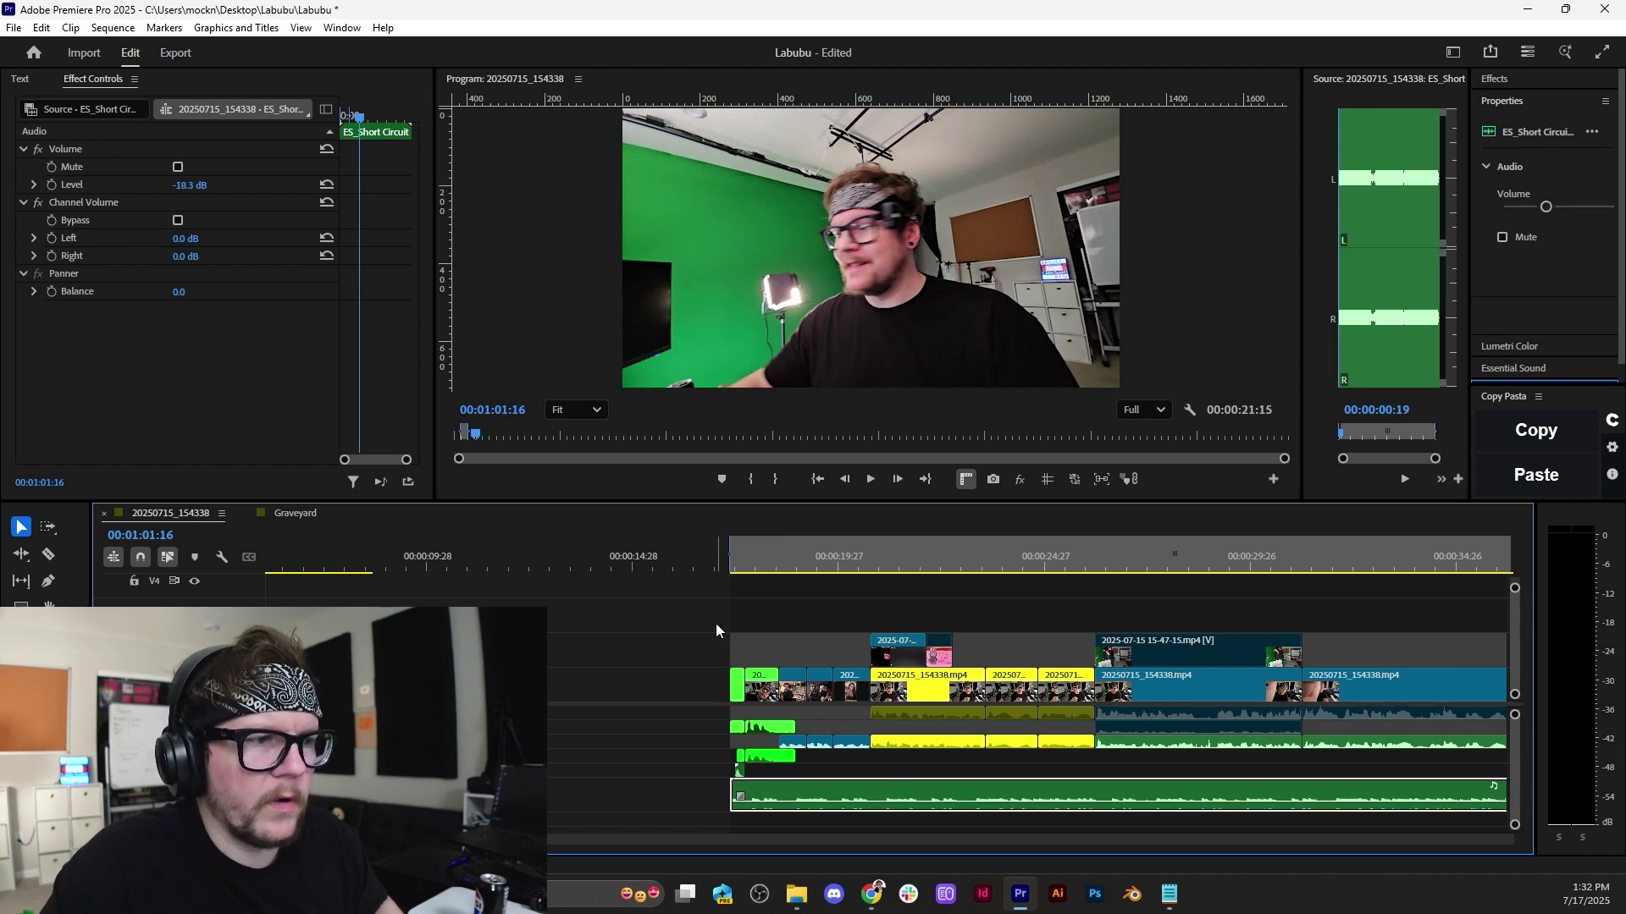
# Move the ES_Short Circuit clip so it starts at the first blue interview clip, and play back the transition.
pyautogui.click(734, 567)
pyautogui.press('space')
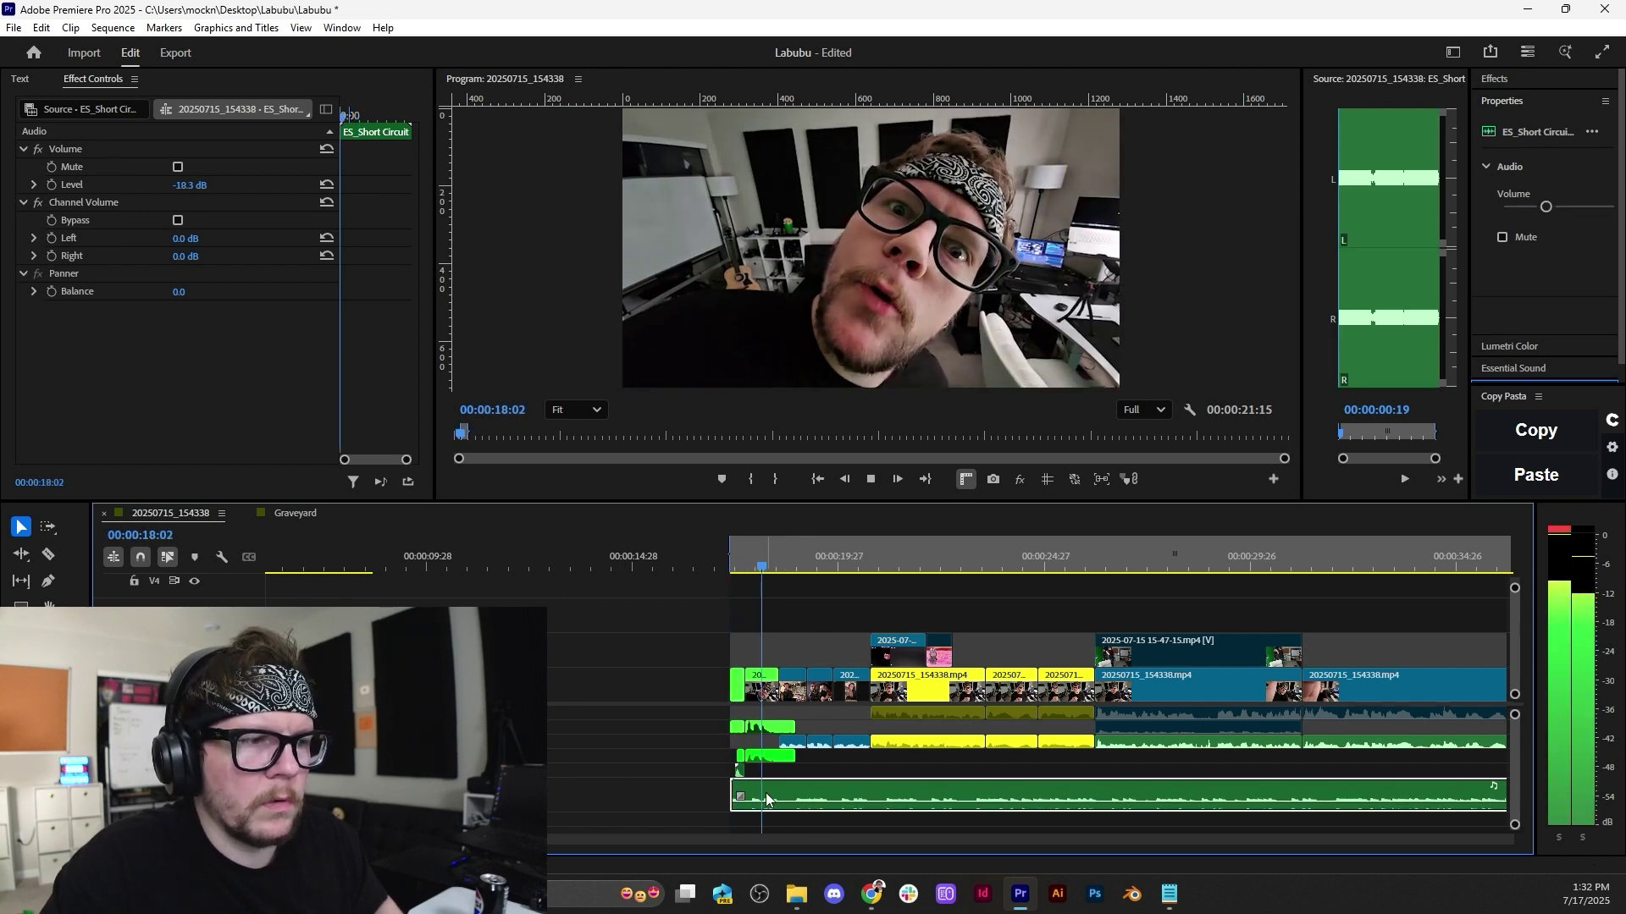
pyautogui.press('space')
pyautogui.moveTo(766, 796); pyautogui.dragTo(816, 794)
pyautogui.scroll(3, 747, 791)
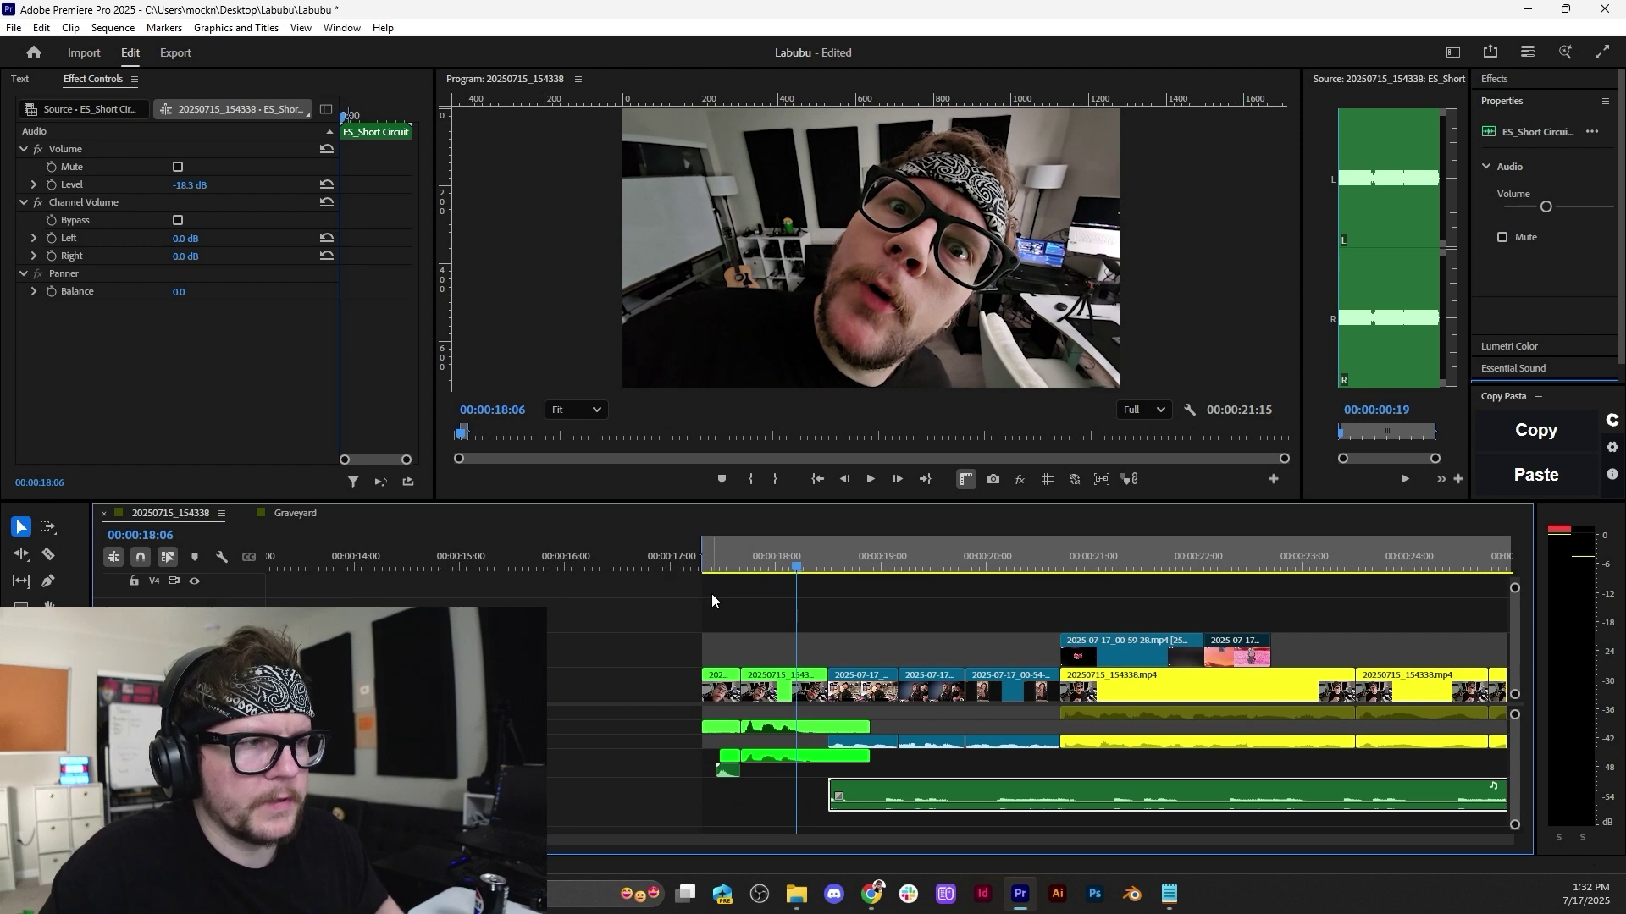
pyautogui.click(715, 558)
pyautogui.press('space')
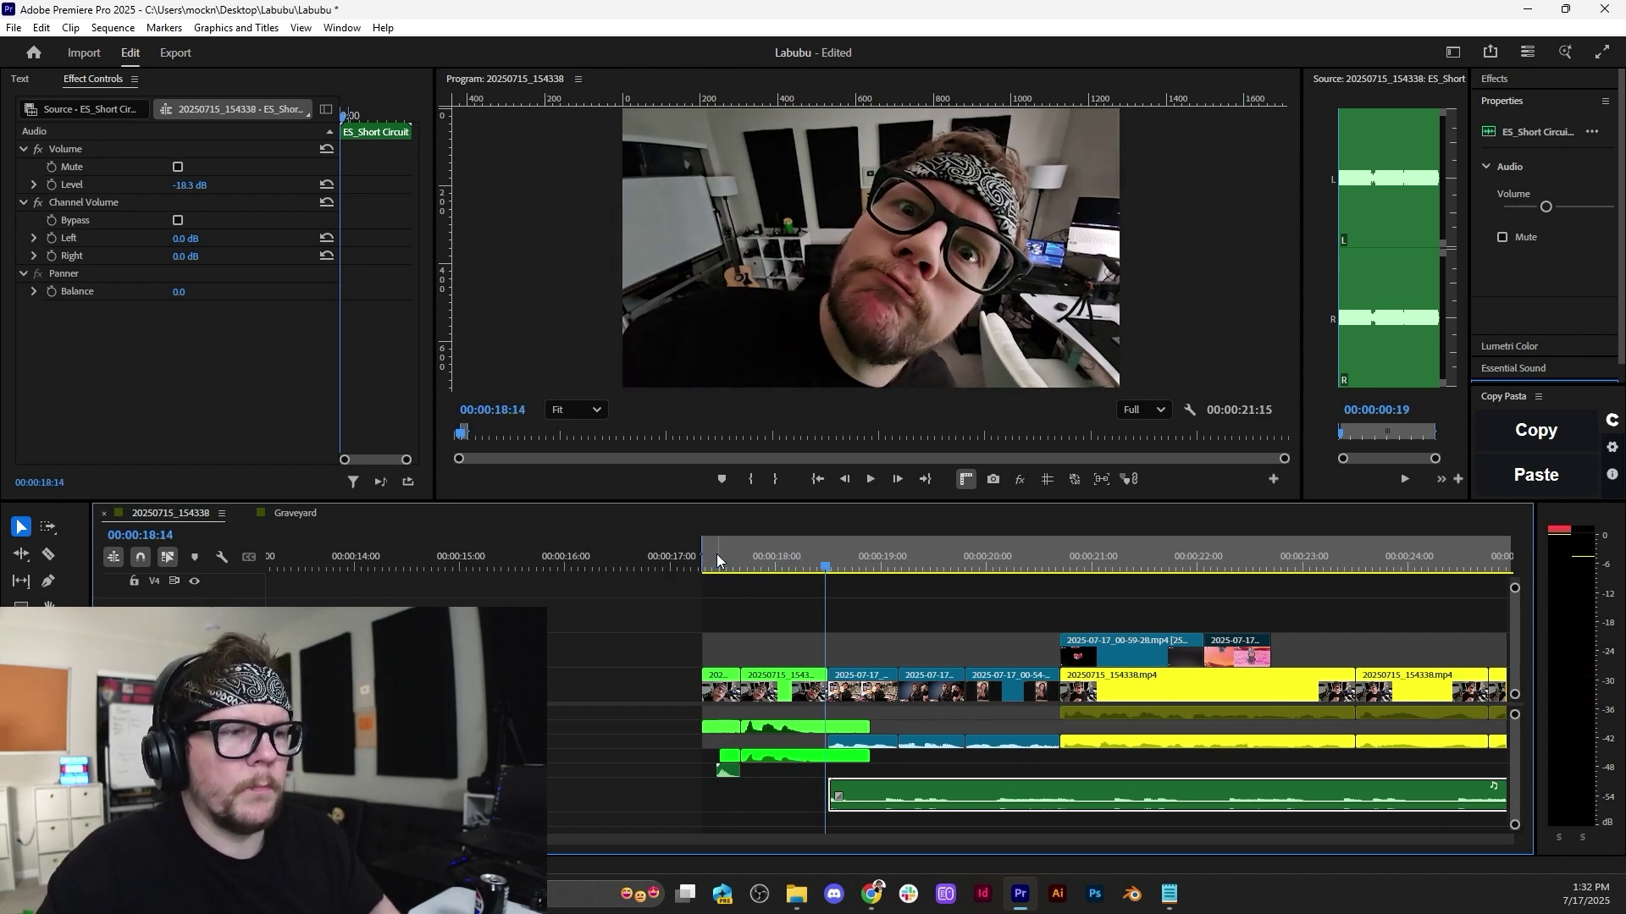
# Nudge the ES_Short Circuit clip slightly earlier to start at 00:00:18:12 and play the intro up to that point.
pyautogui.scroll(3, 816, 801)
pyautogui.moveTo(879, 798); pyautogui.dragTo(867, 798)
pyautogui.click(745, 686)
pyautogui.click(628, 567)
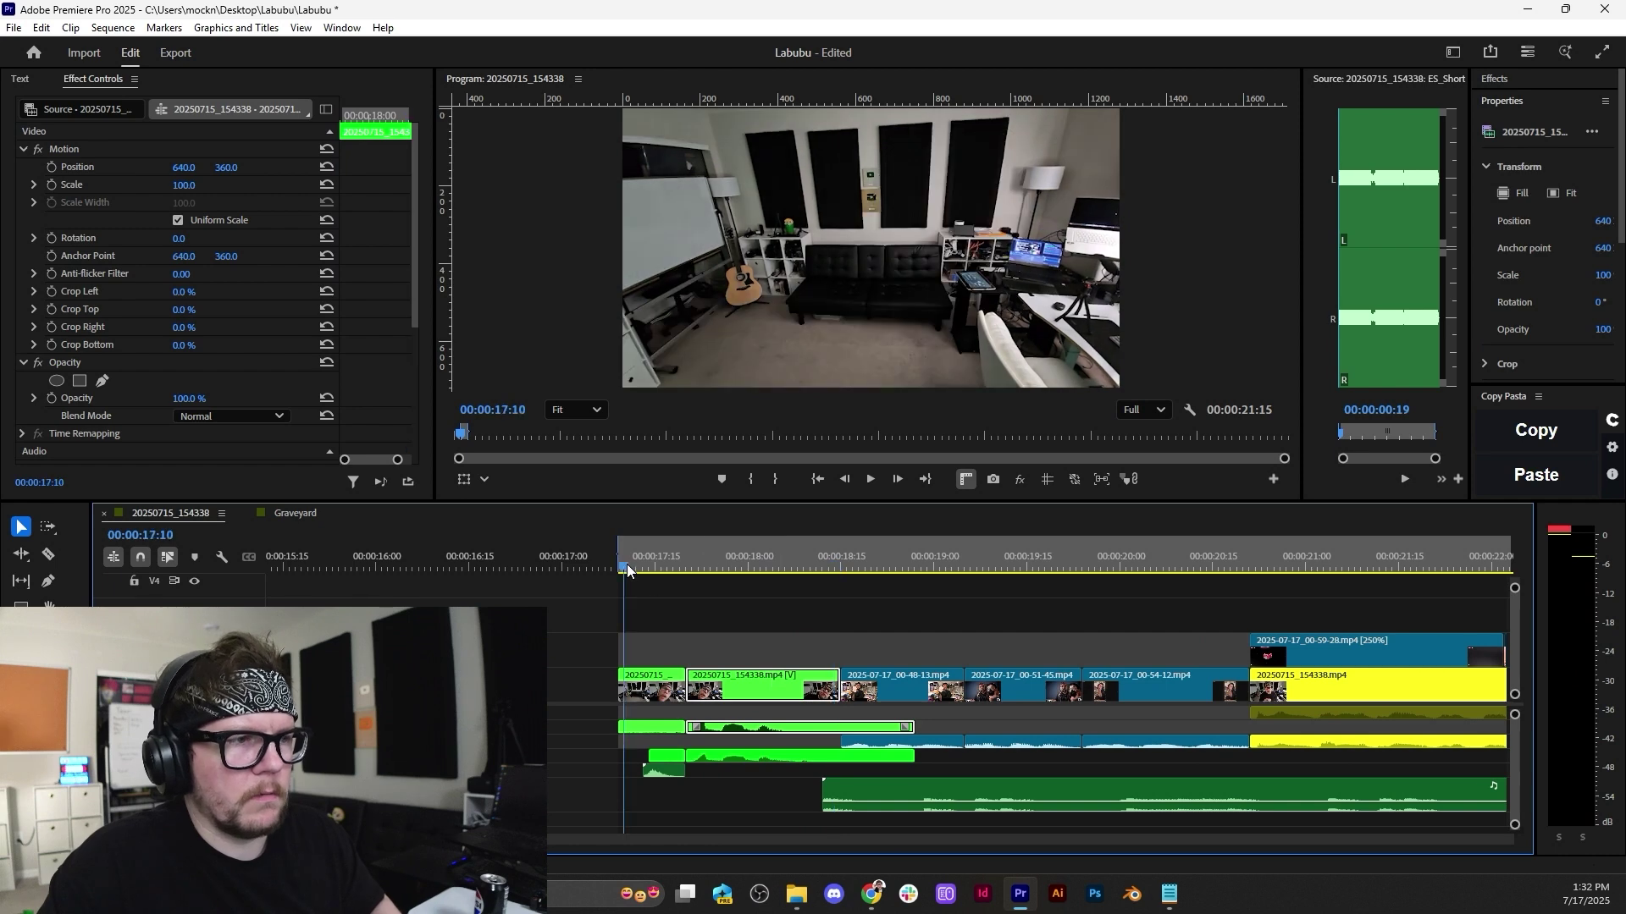
pyautogui.press('space')
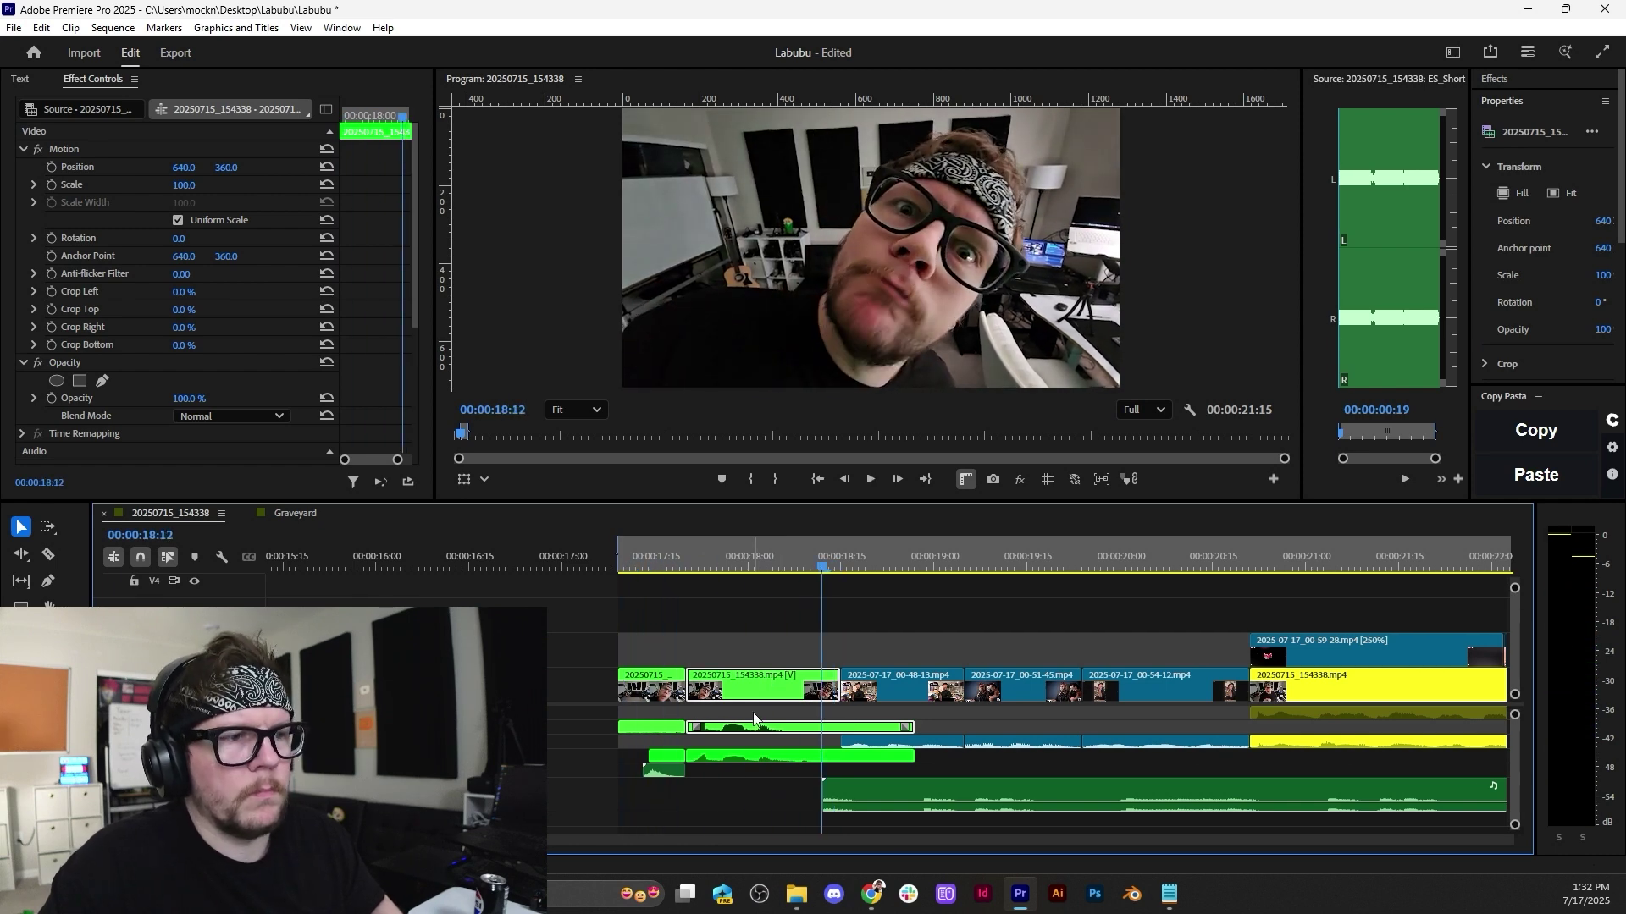
# Split the second green clip and its audio at 00:00:18:12 and delete the piece after the cut.
pyautogui.hotkey('ctrl', 'k')
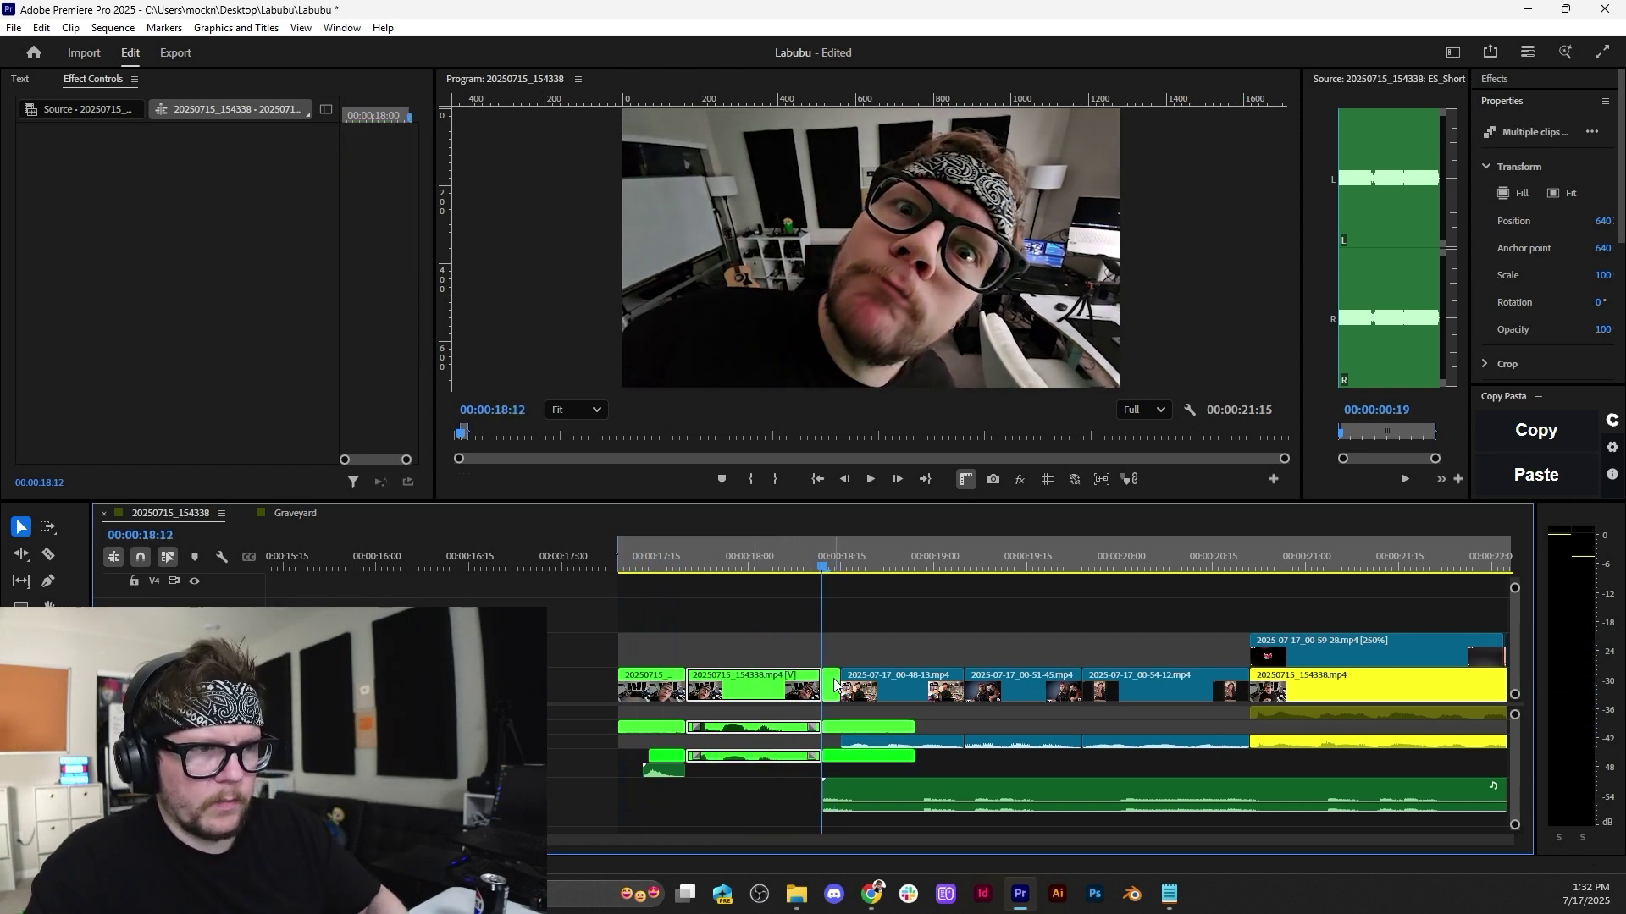
pyautogui.click(830, 688)
pyautogui.press('Delete')
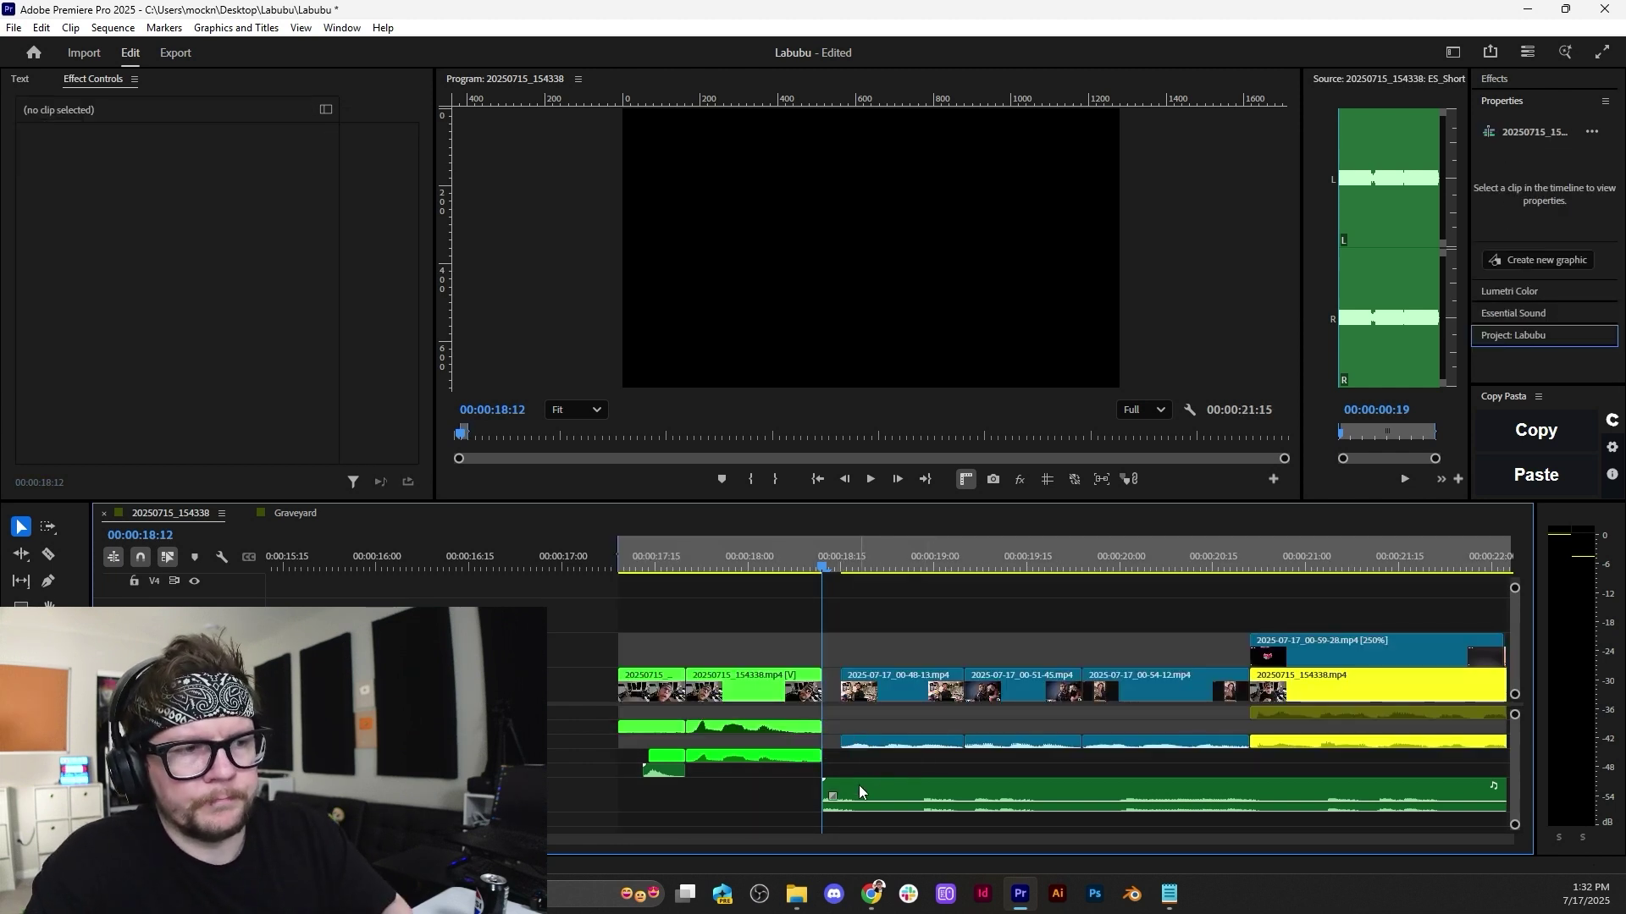
# Align the ES_Short Circuit clip with the first blue interview clip and shift the green intro clips later to close the gap.
pyautogui.moveTo(859, 787); pyautogui.dragTo(888, 796)
pyautogui.moveTo(569, 618); pyautogui.dragTo(722, 783)
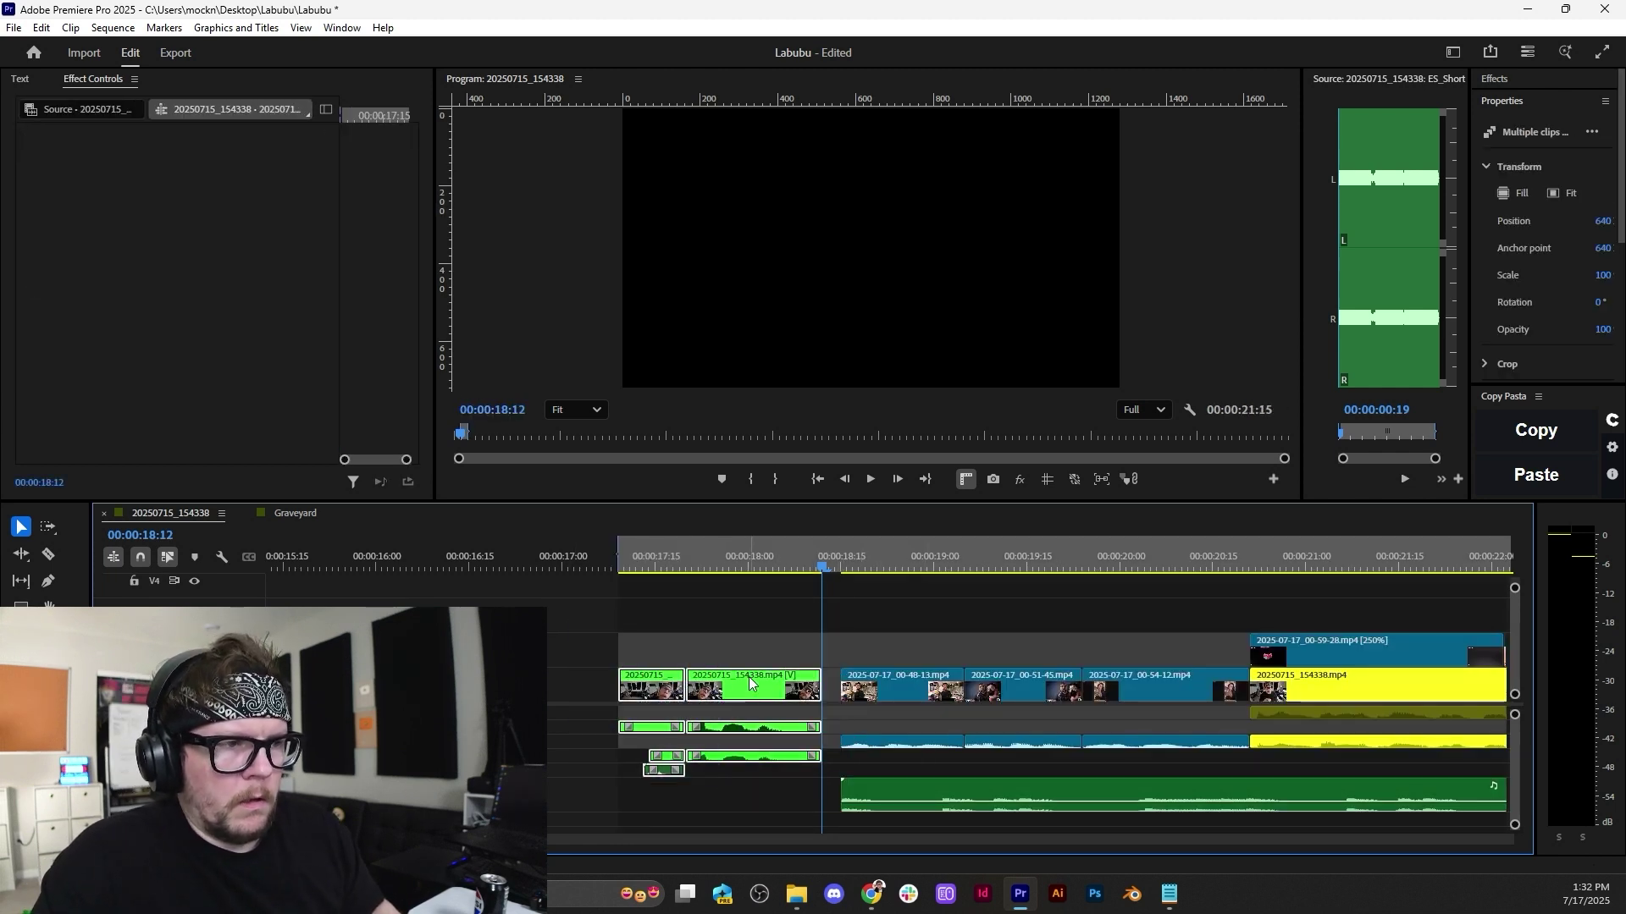
pyautogui.moveTo(752, 682); pyautogui.dragTo(785, 681)
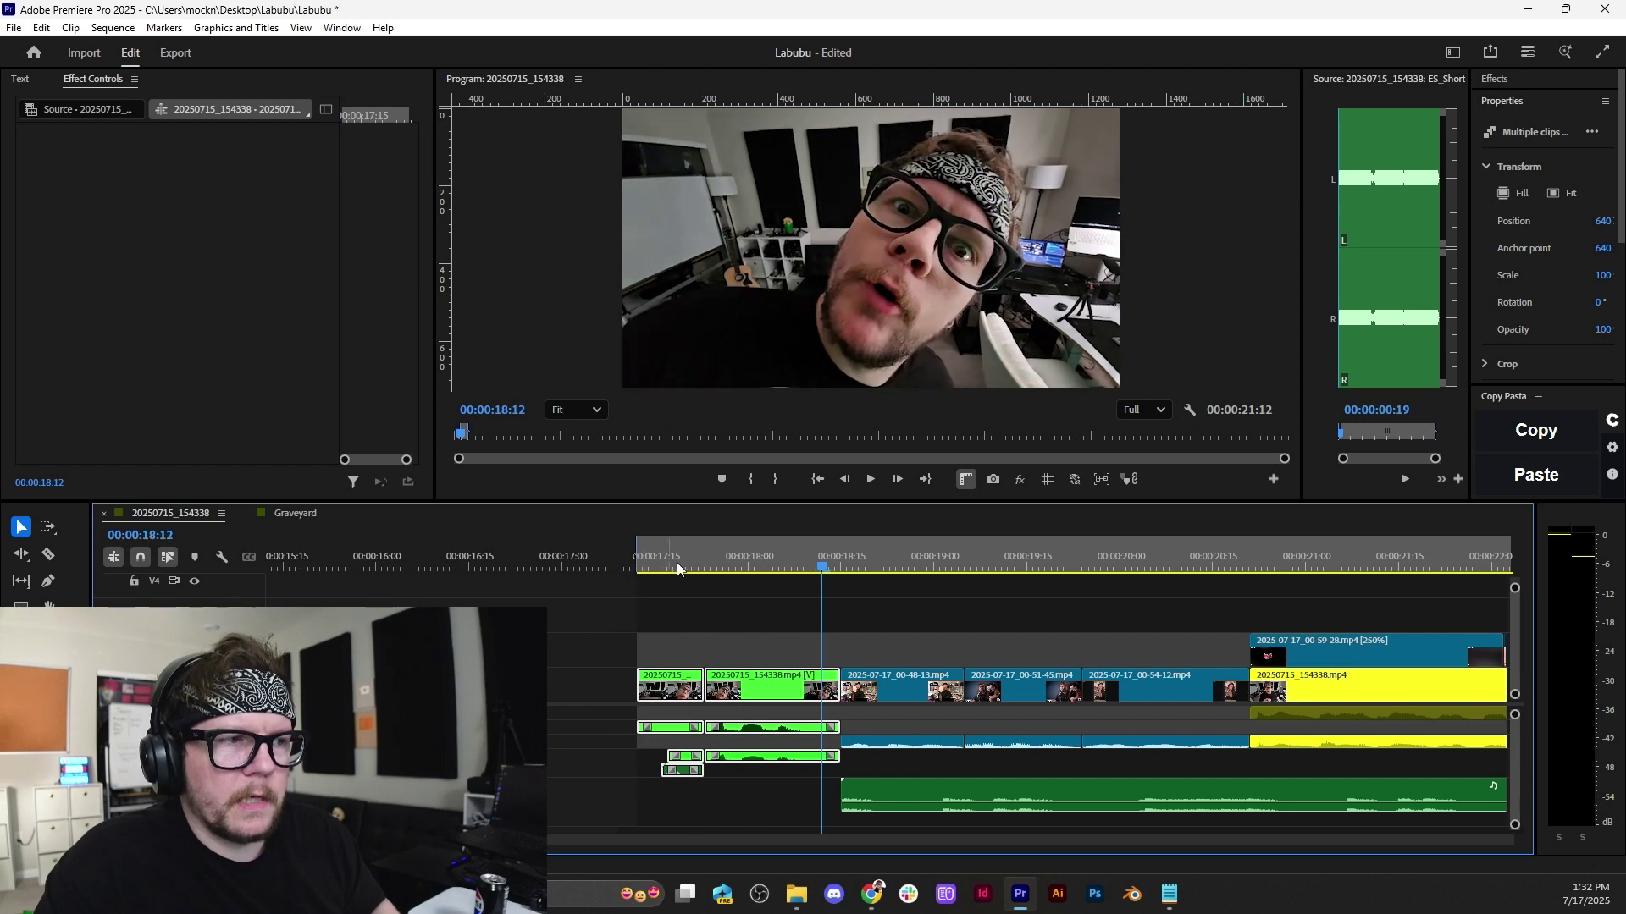
# Play back the intro repeatedly to check the cut from the green clips into the blue interview clips.
pyautogui.click(641, 561)
pyautogui.press('space')
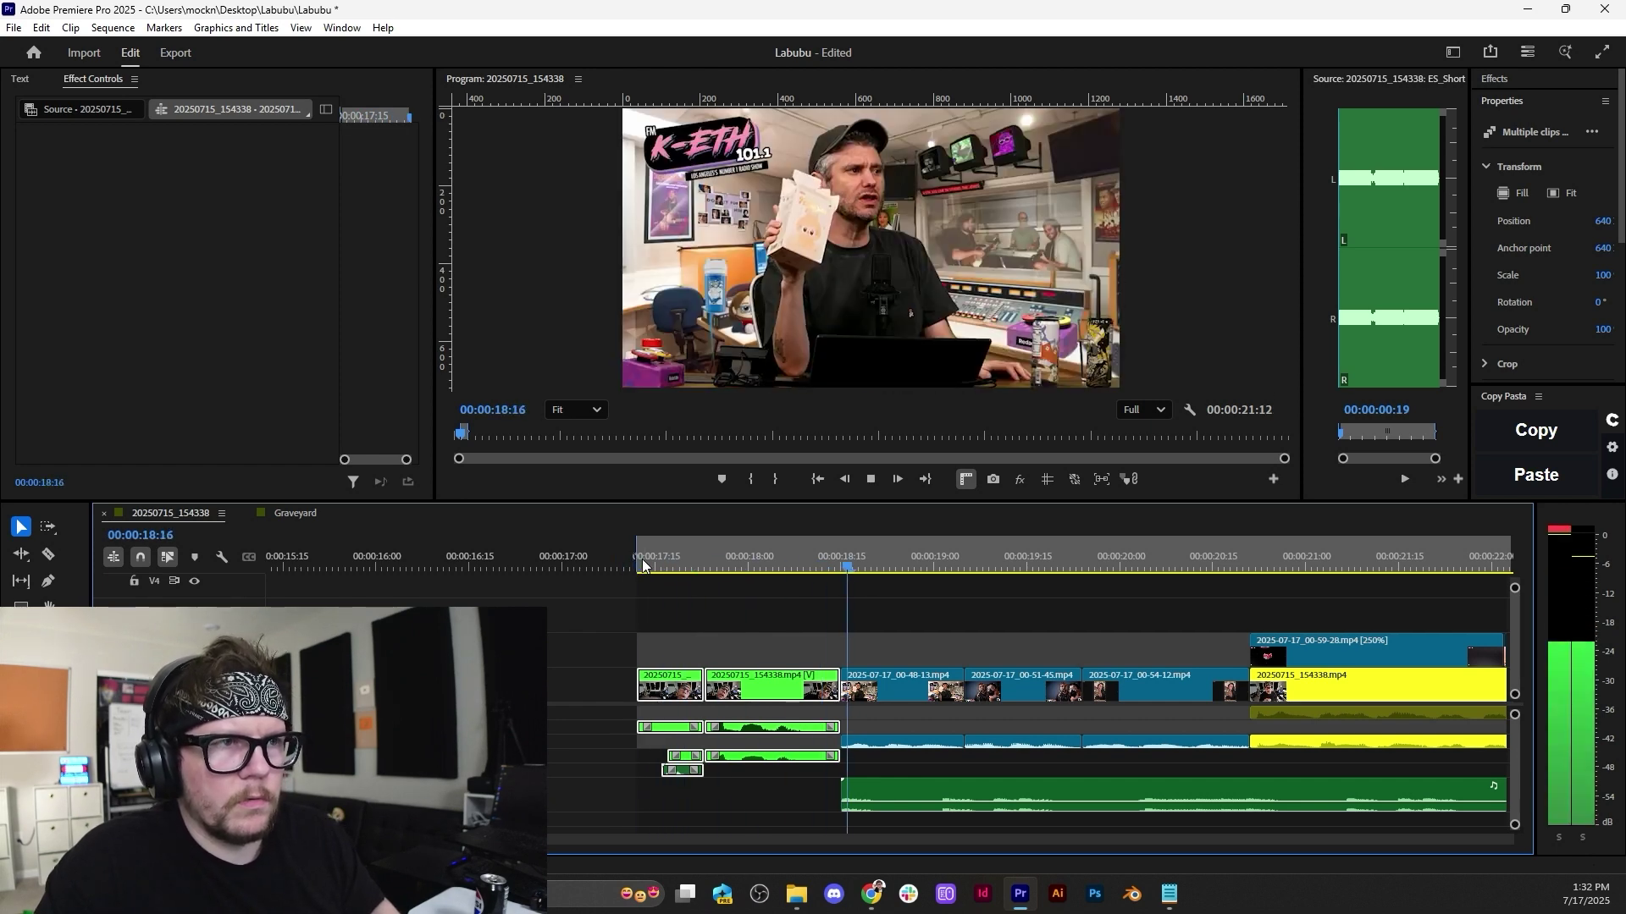
pyautogui.scroll(-1, 765, 623)
pyautogui.press('-')
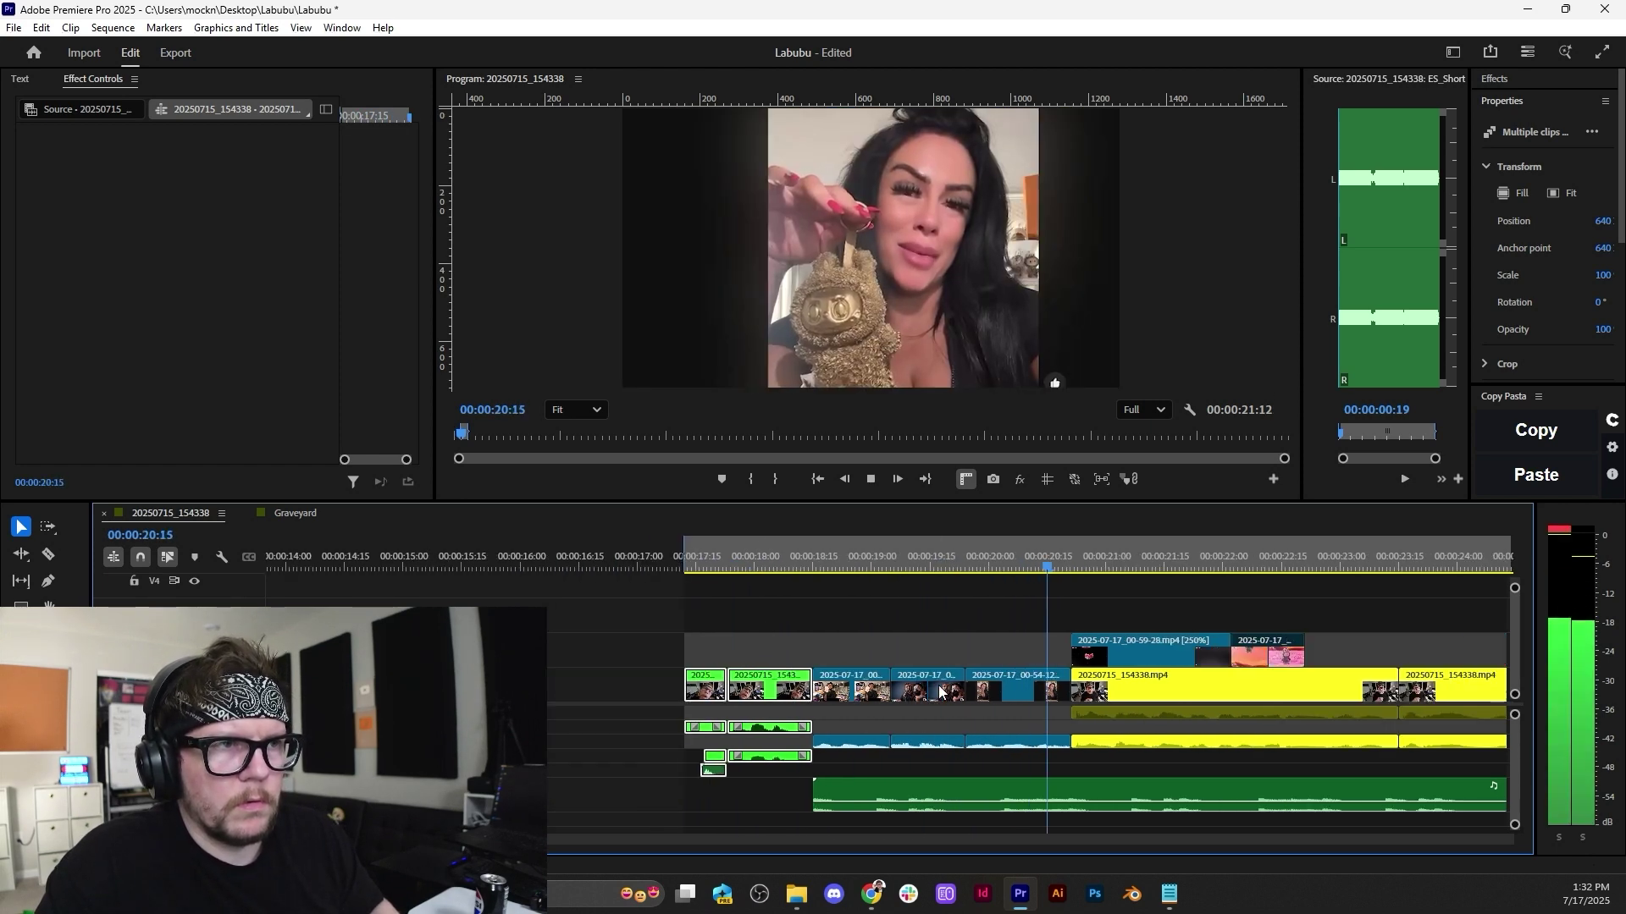
pyautogui.click(628, 542)
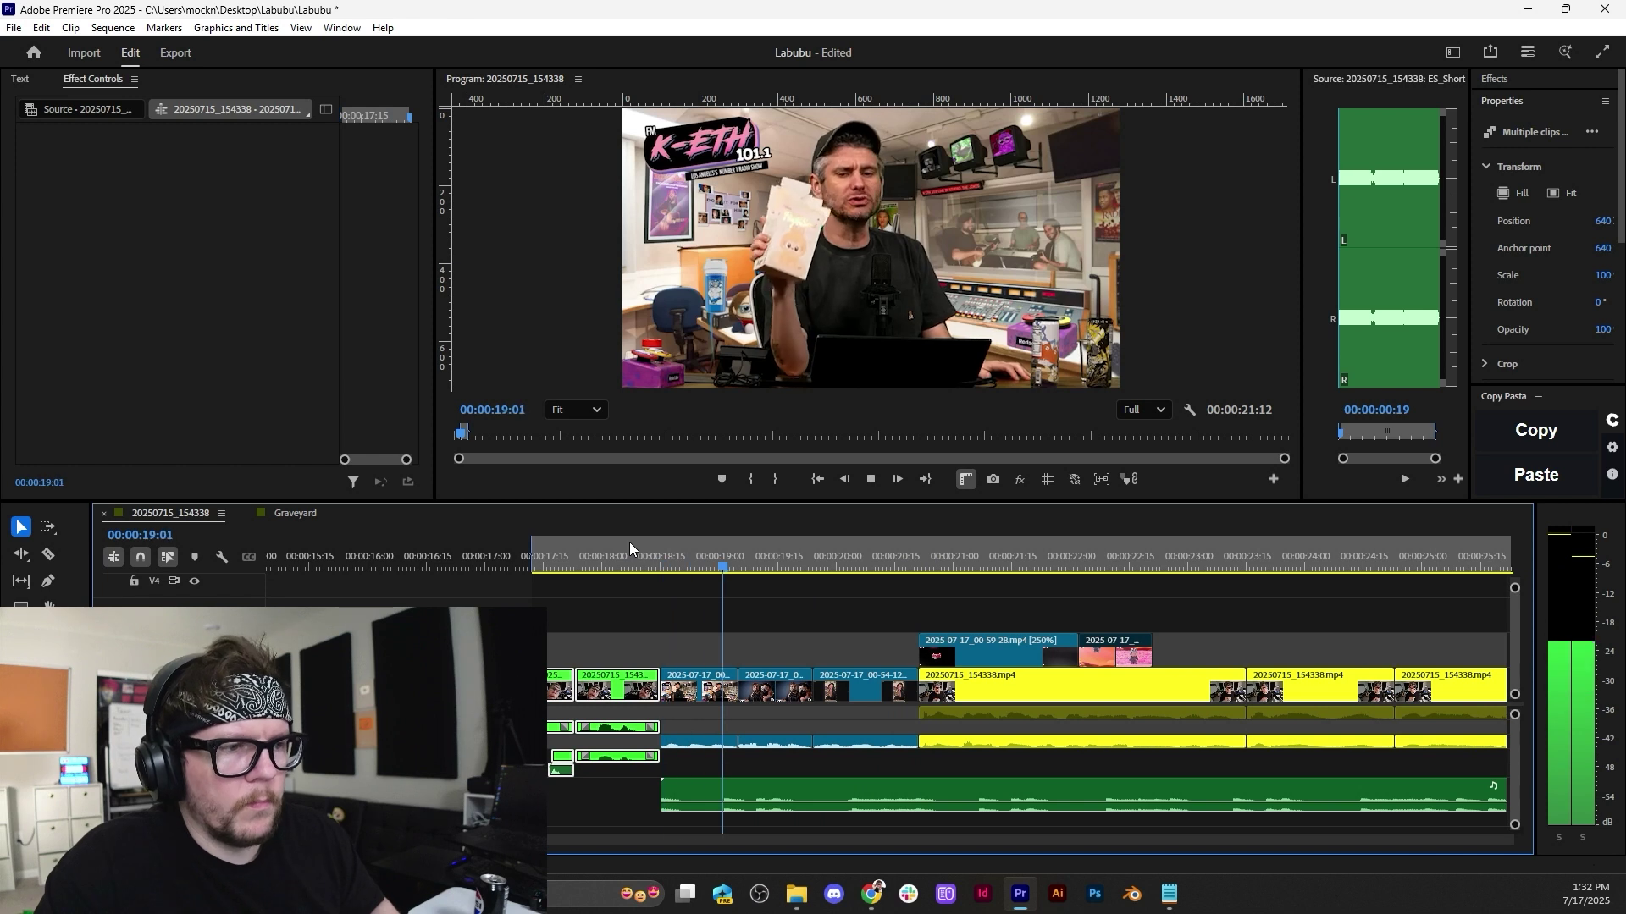
pyautogui.press('space')
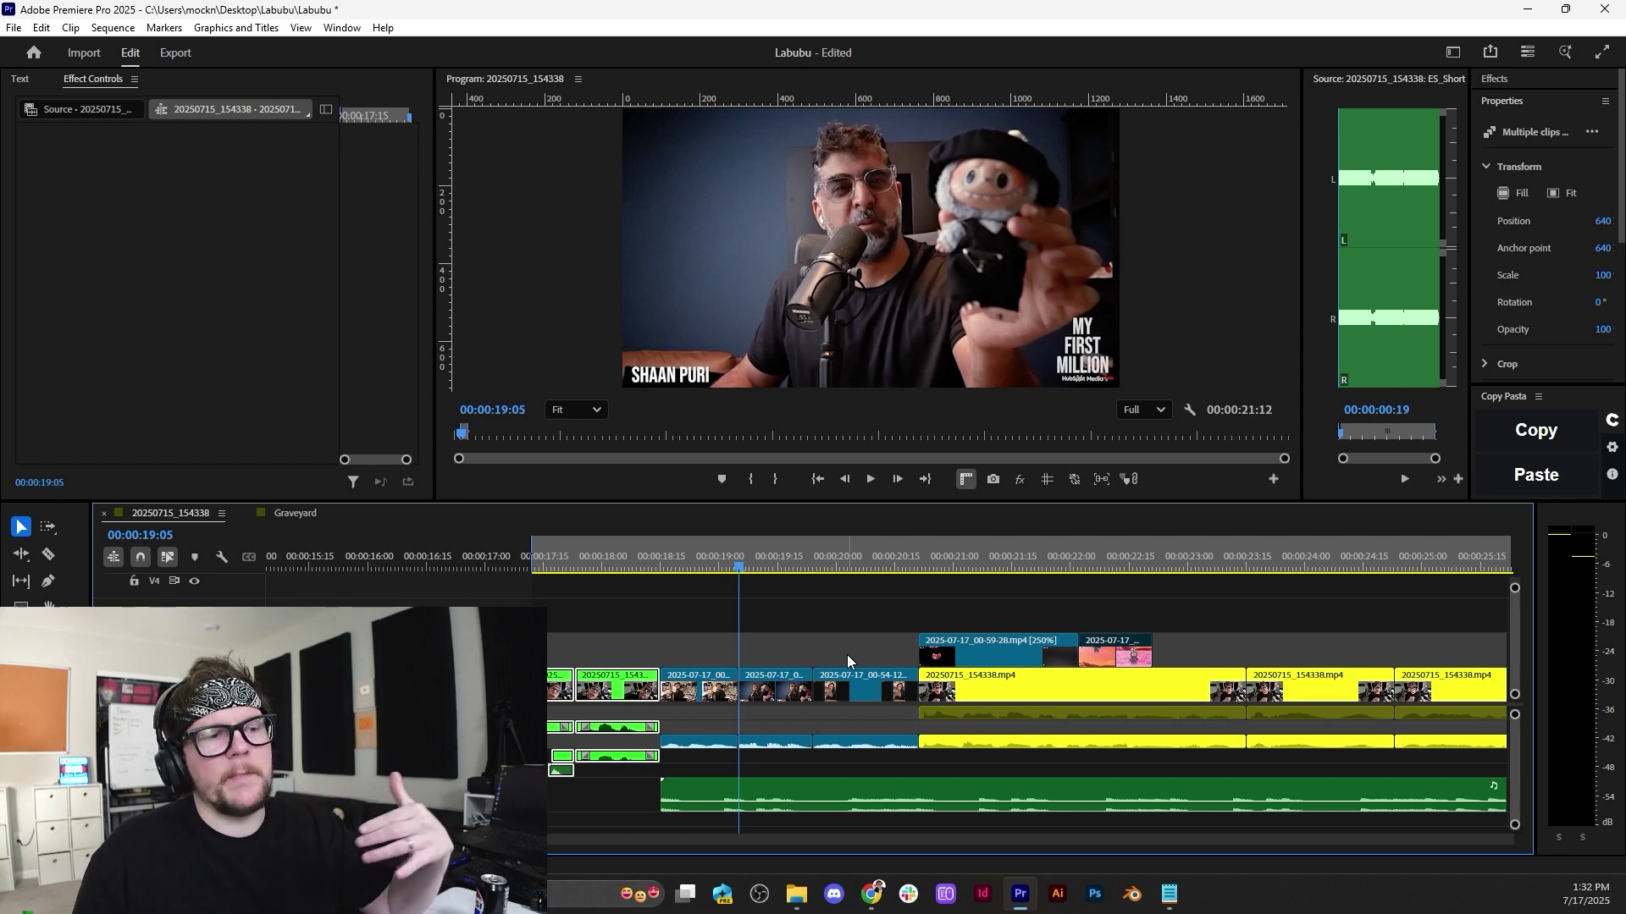
pyautogui.click(632, 563)
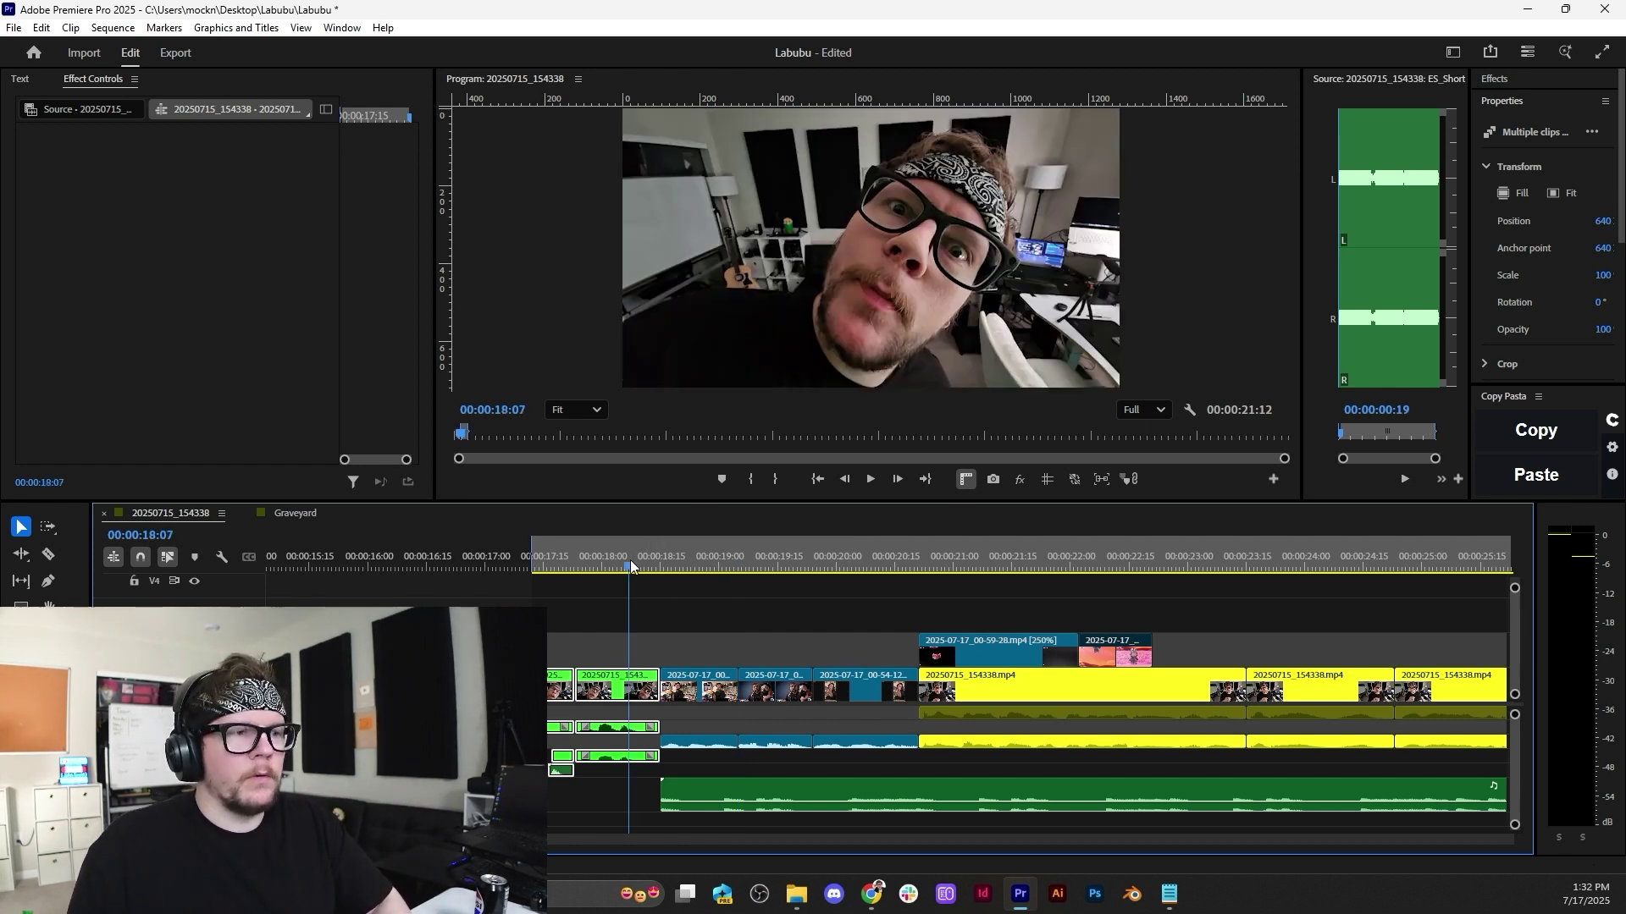
pyautogui.press('space')
pyautogui.press('space')
pyautogui.moveTo(765, 690); pyautogui.dragTo(764, 666)
pyautogui.scroll(3, 754, 682)
pyautogui.hotkey('ctrl', 'z')
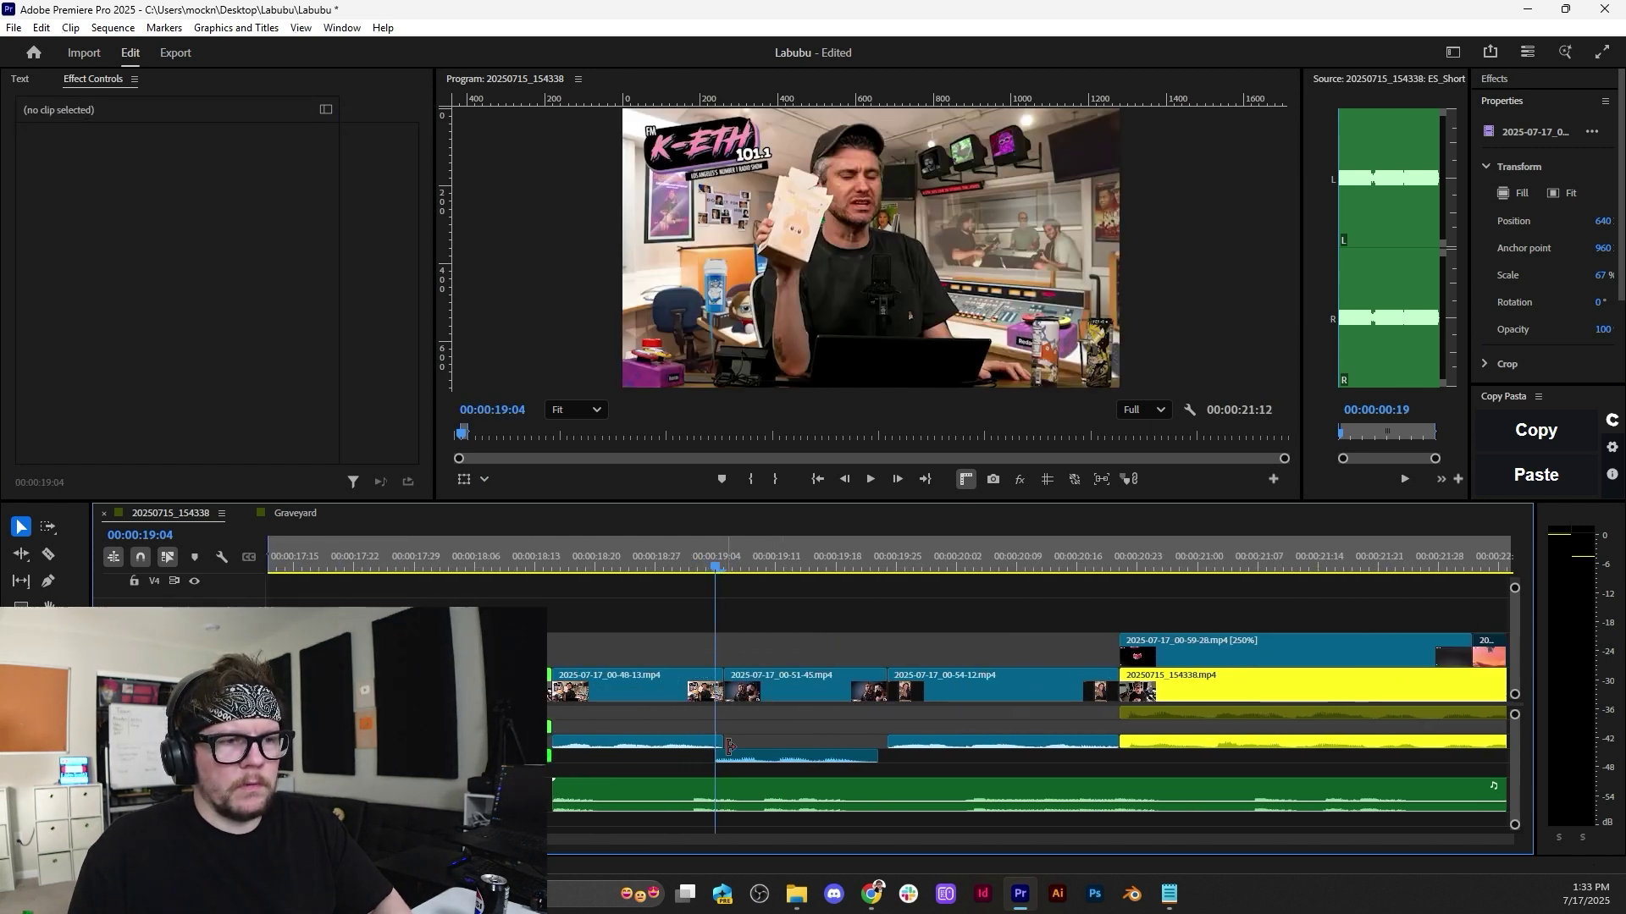
pyautogui.click(822, 696)
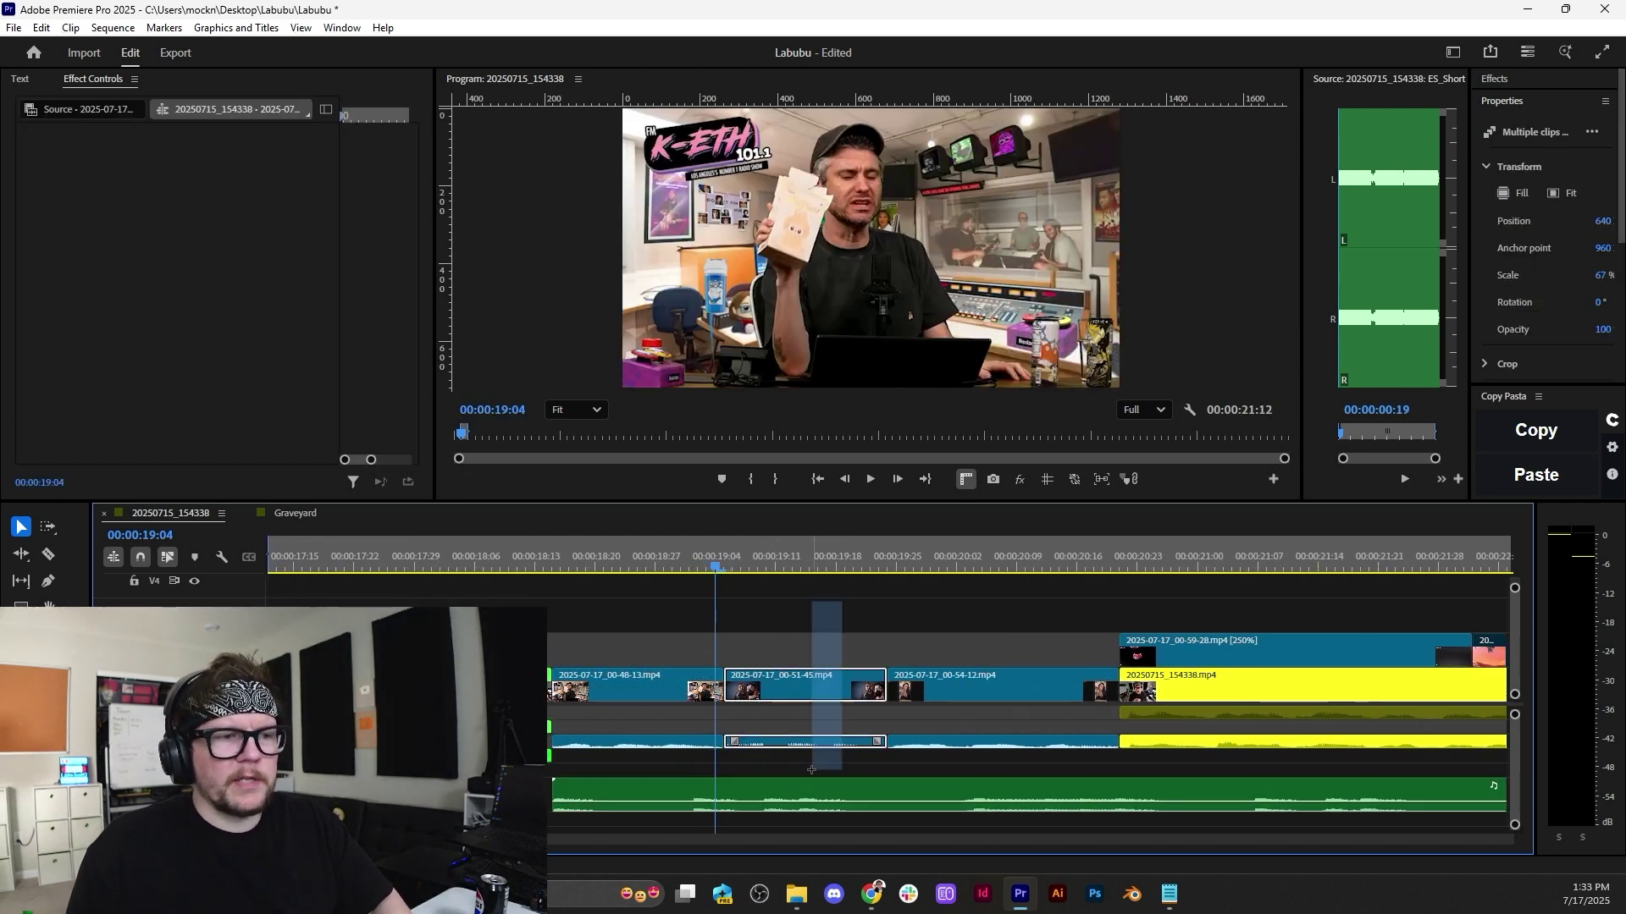
pyautogui.press('.')
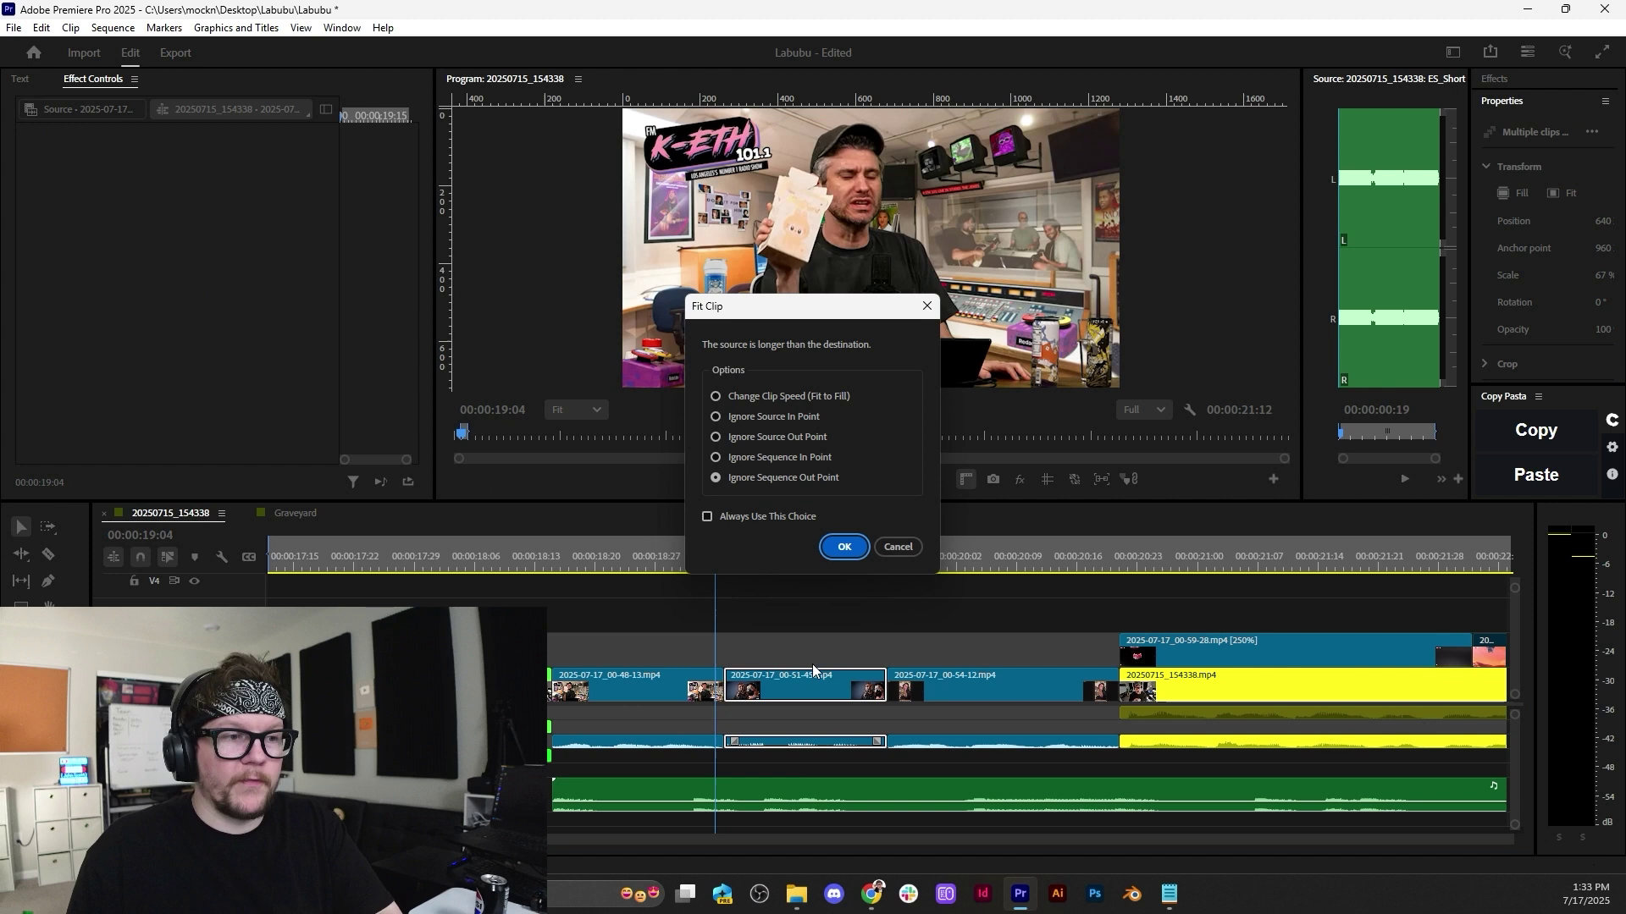
pyautogui.click(896, 548)
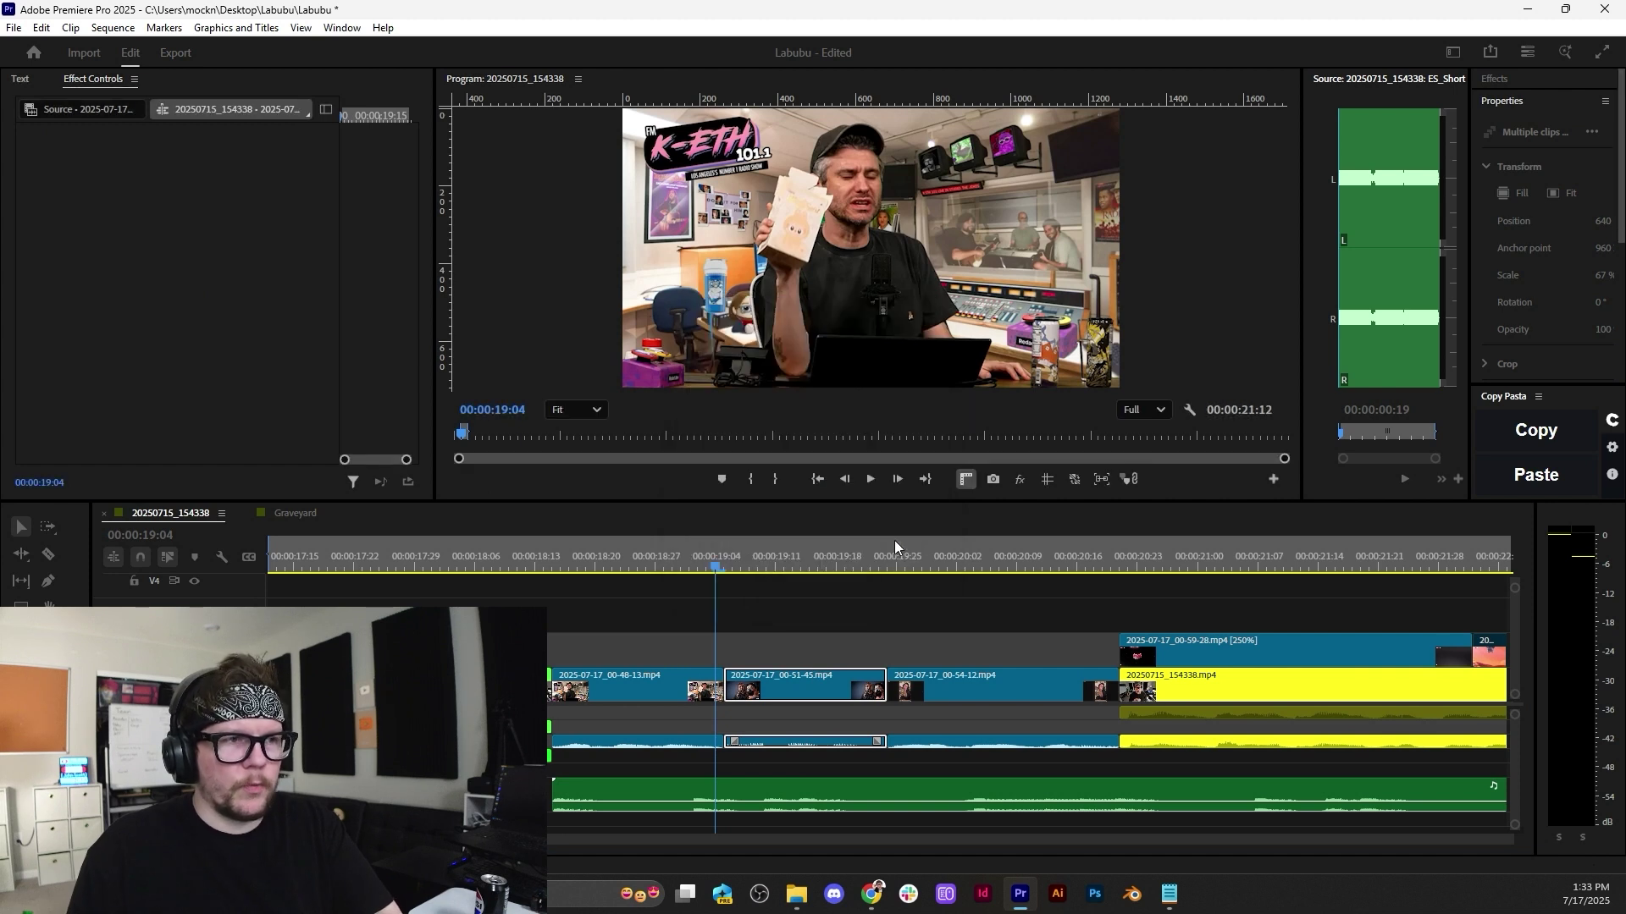
pyautogui.click(807, 622)
# Move the 2025-07-17_00-51-45 clip and its audio onto adjacent tracks, overlapping the previous clip from about 00:00:19:00, and play it back.
pyautogui.click(736, 690)
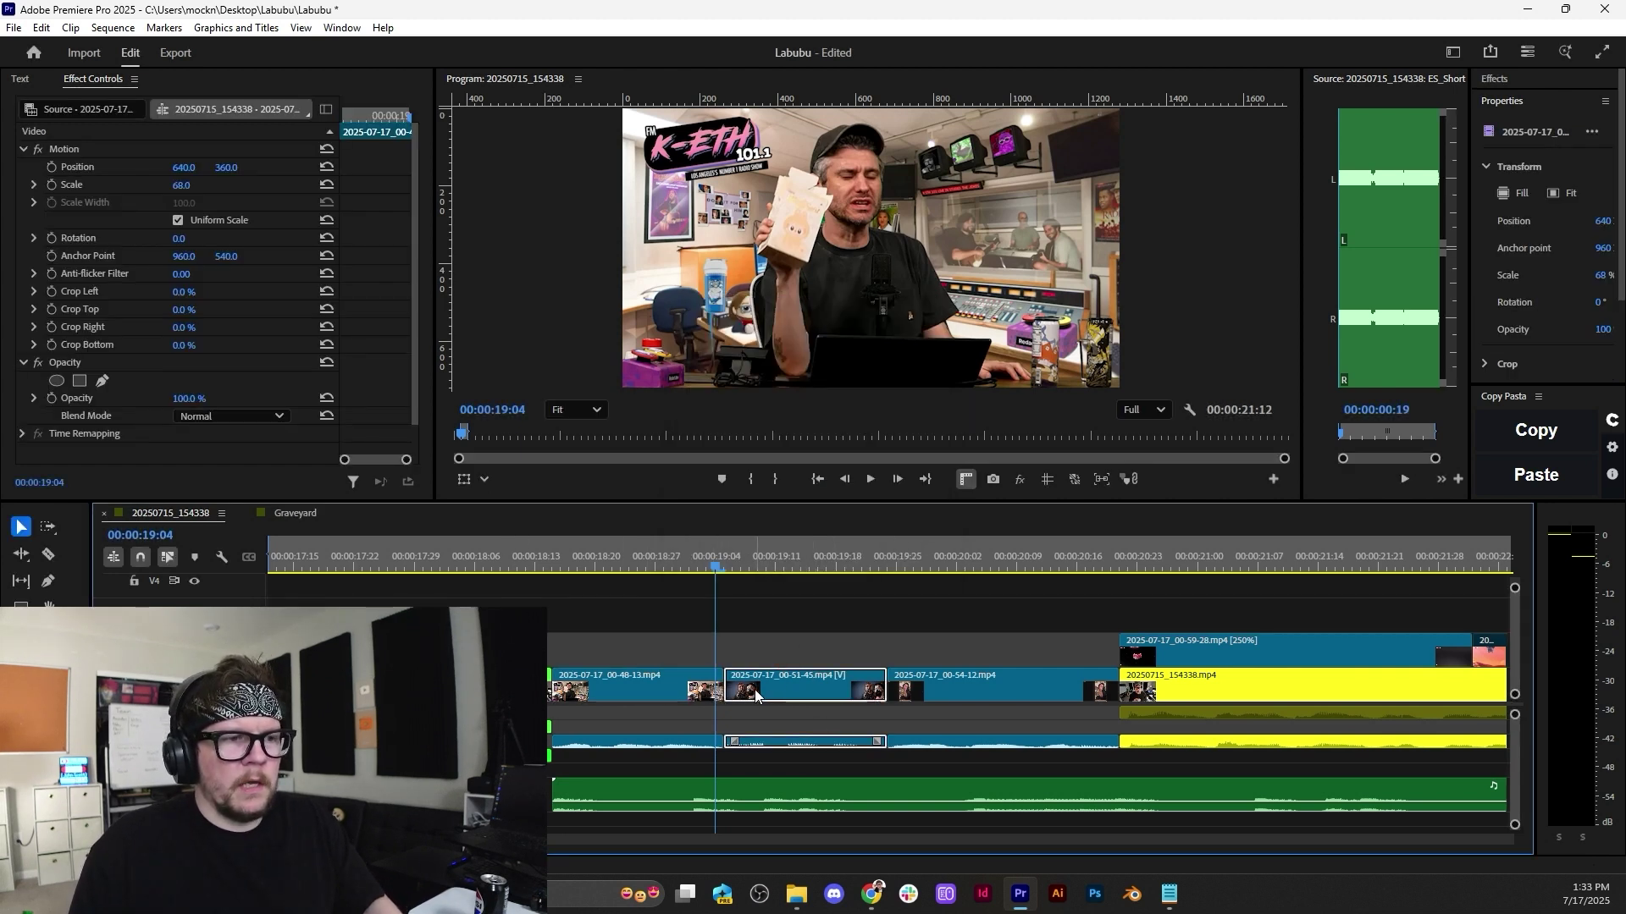
pyautogui.moveTo(766, 707); pyautogui.dragTo(788, 669)
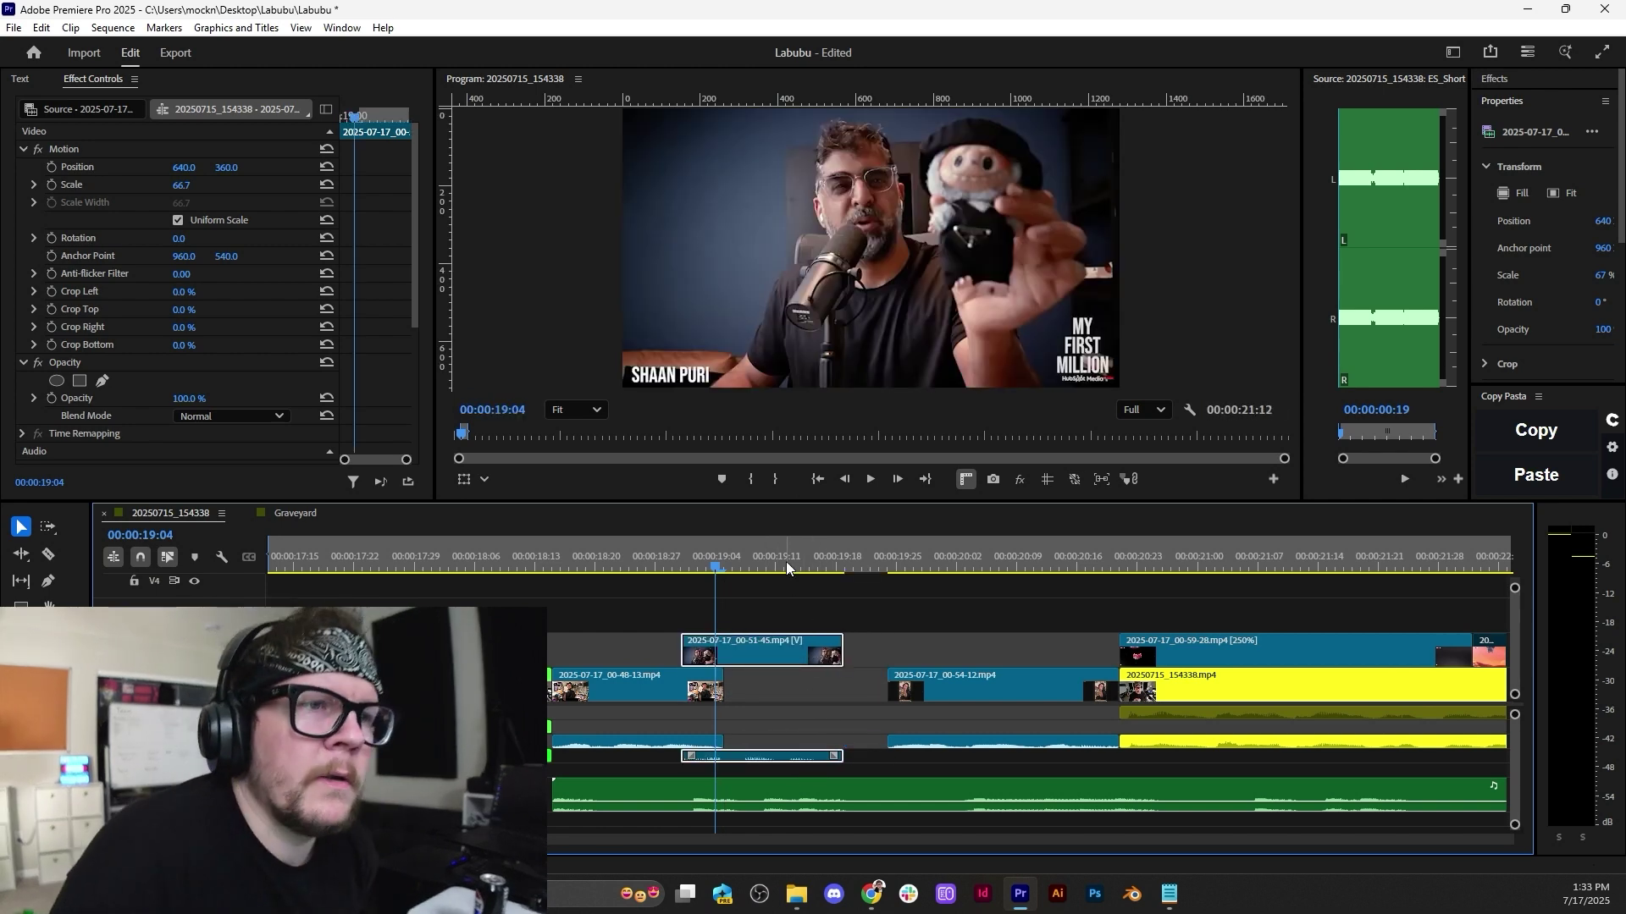
pyautogui.click(663, 564)
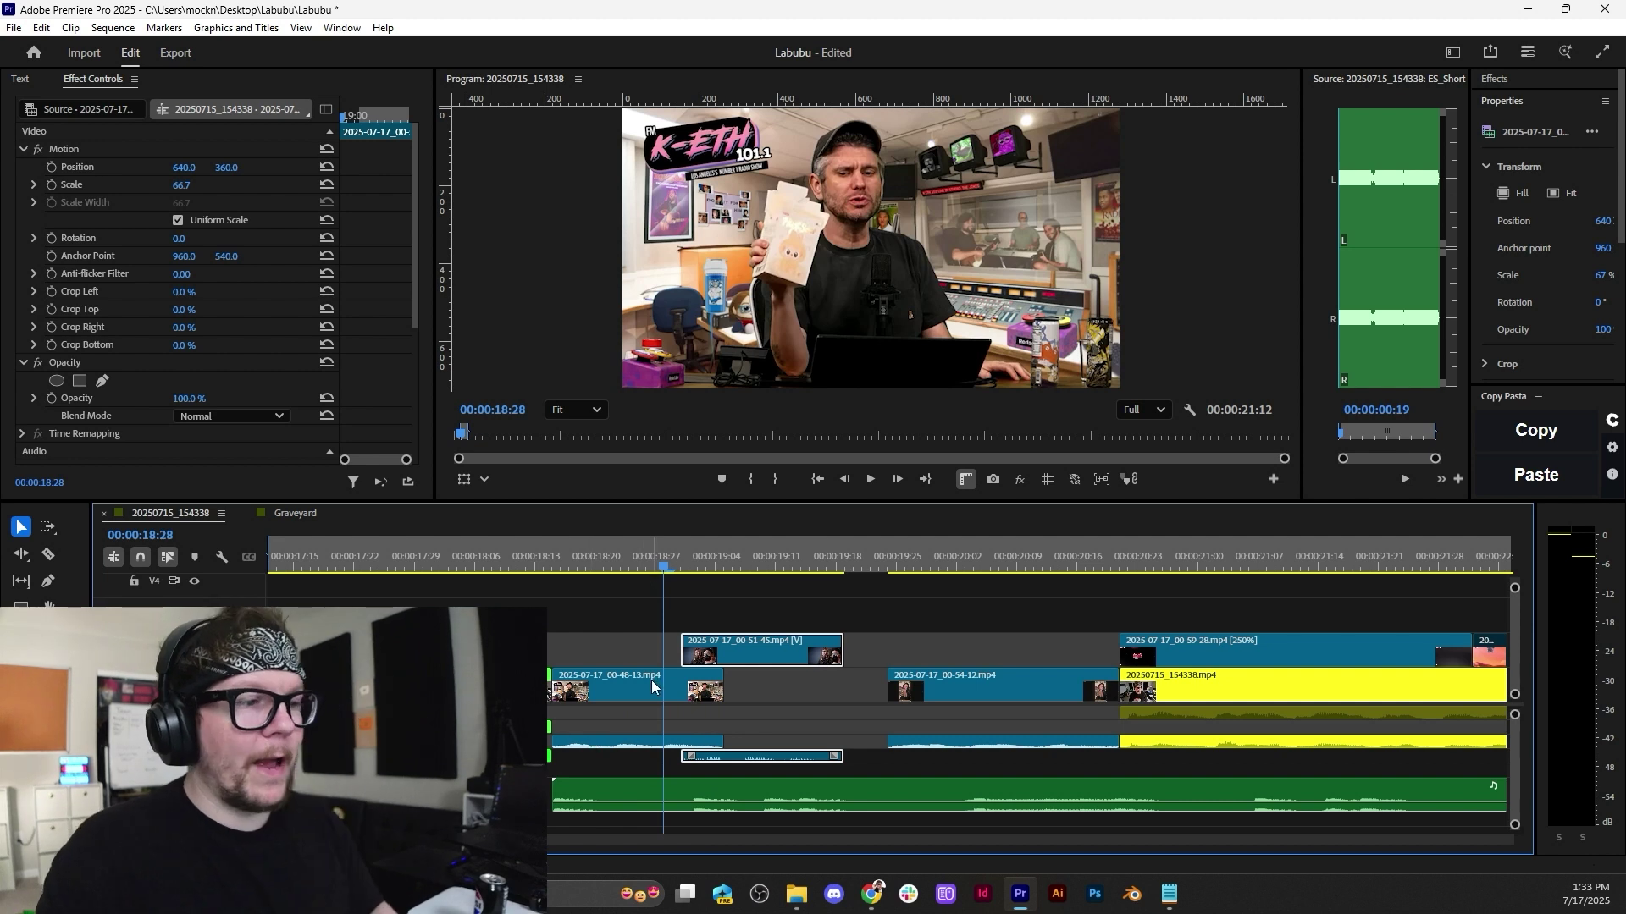
pyautogui.click(619, 700)
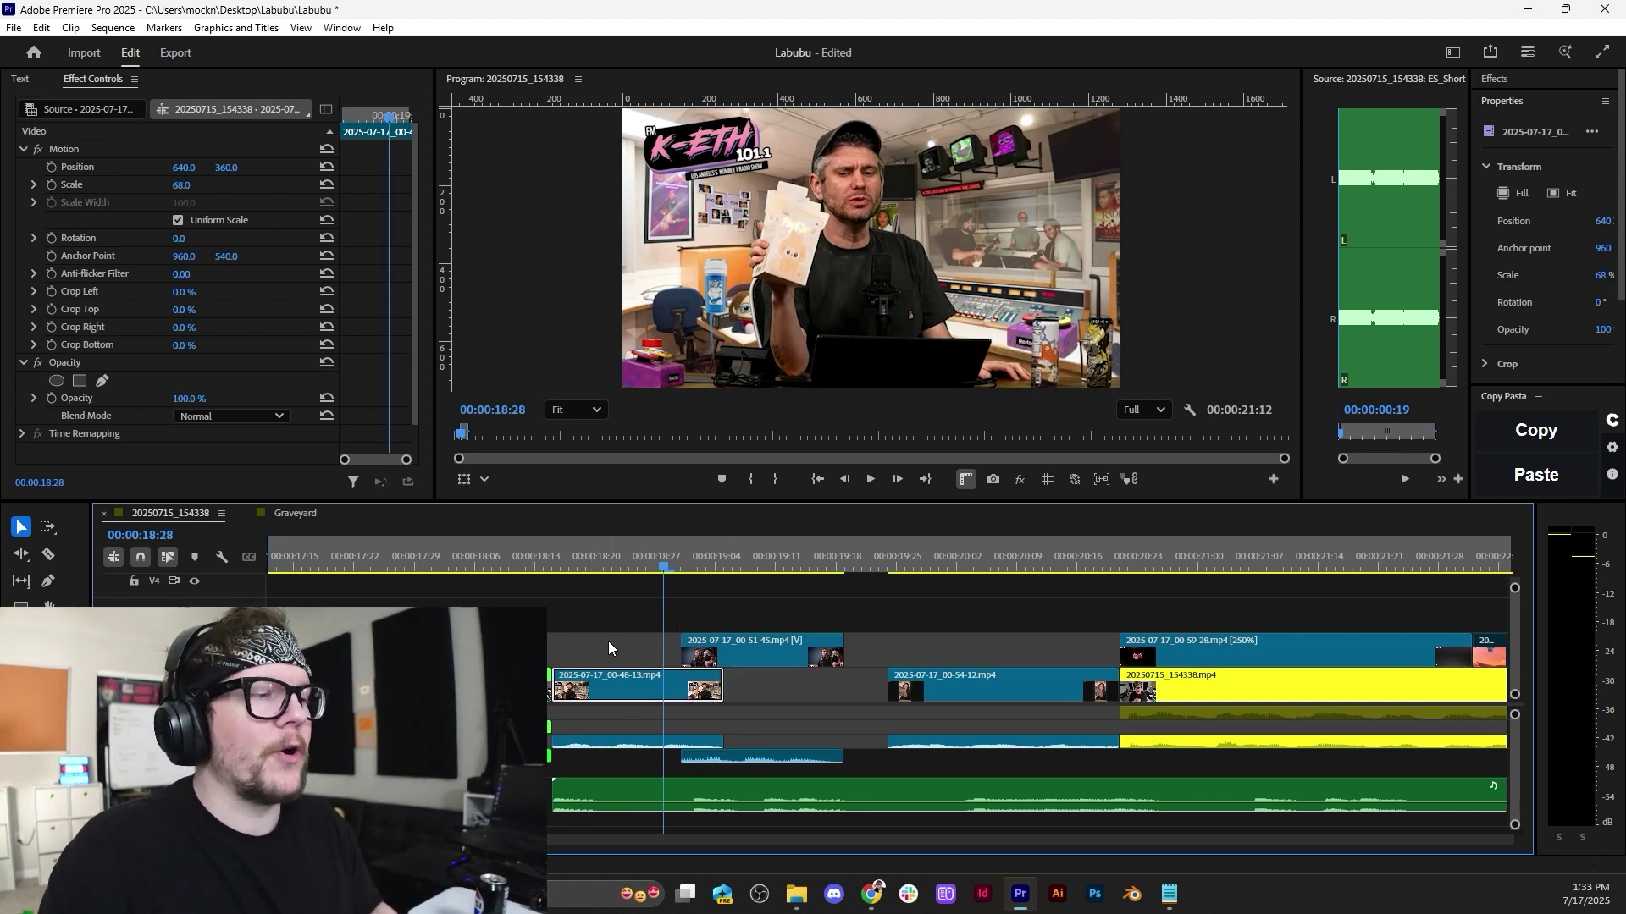
pyautogui.press('space')
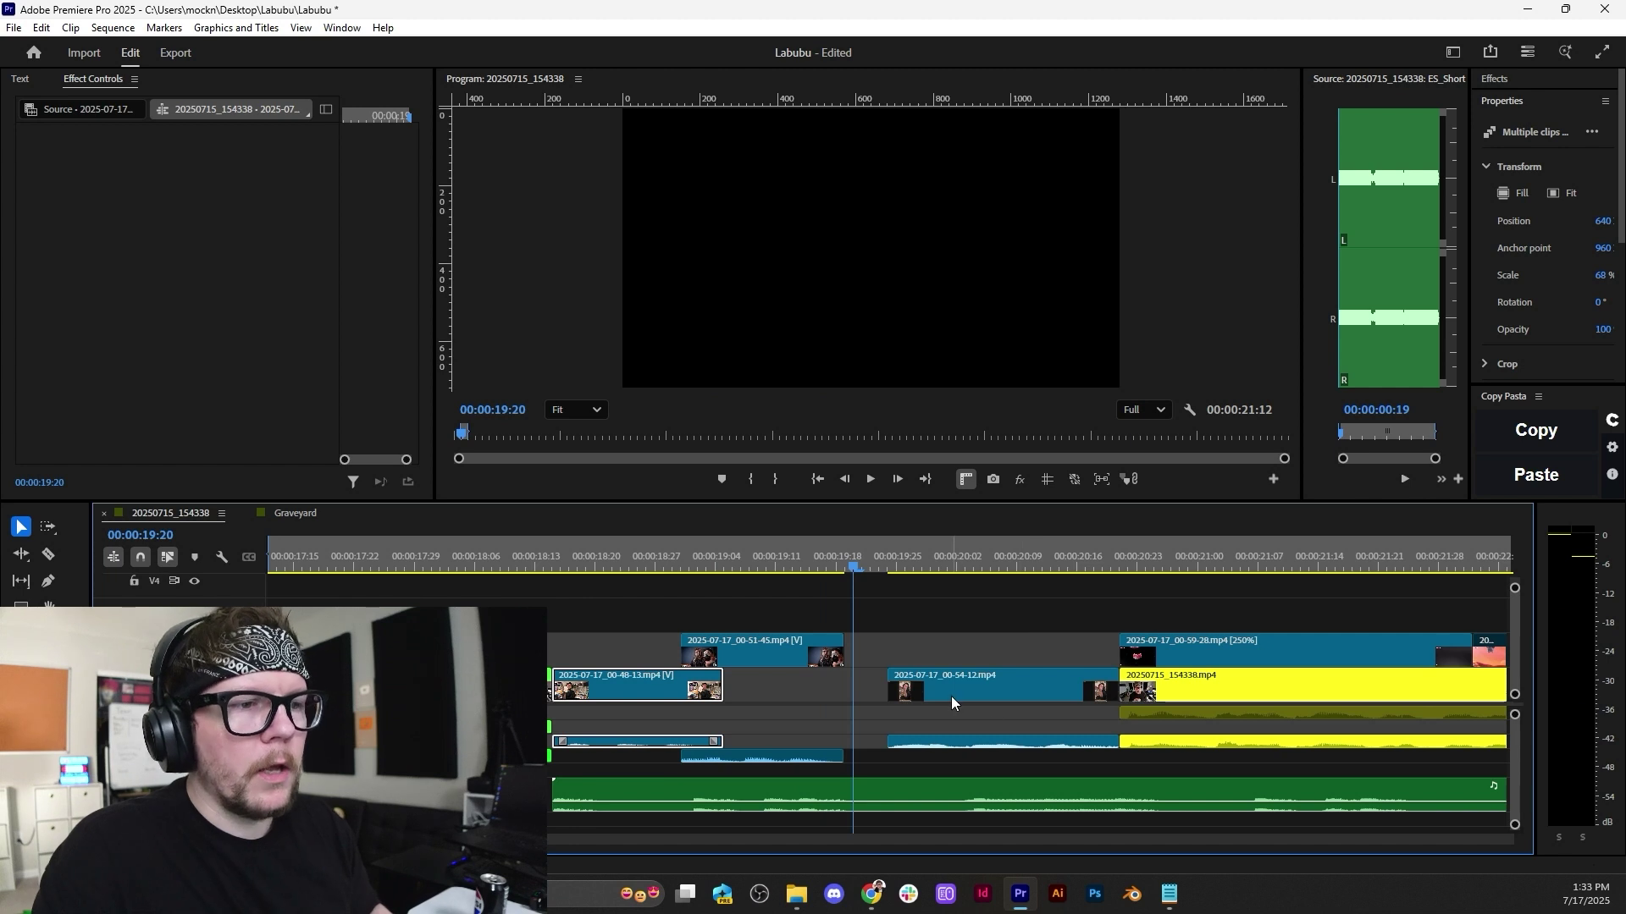
# Move the 2025-07-17_00-54-12 video and audio onto the next free tracks, overlapping the end of the 00-51-45 clip from about 00:00:19:15.
pyautogui.click(957, 696)
pyautogui.keyDown('shift'); pyautogui.click(975, 743); pyautogui.keyUp('shift')
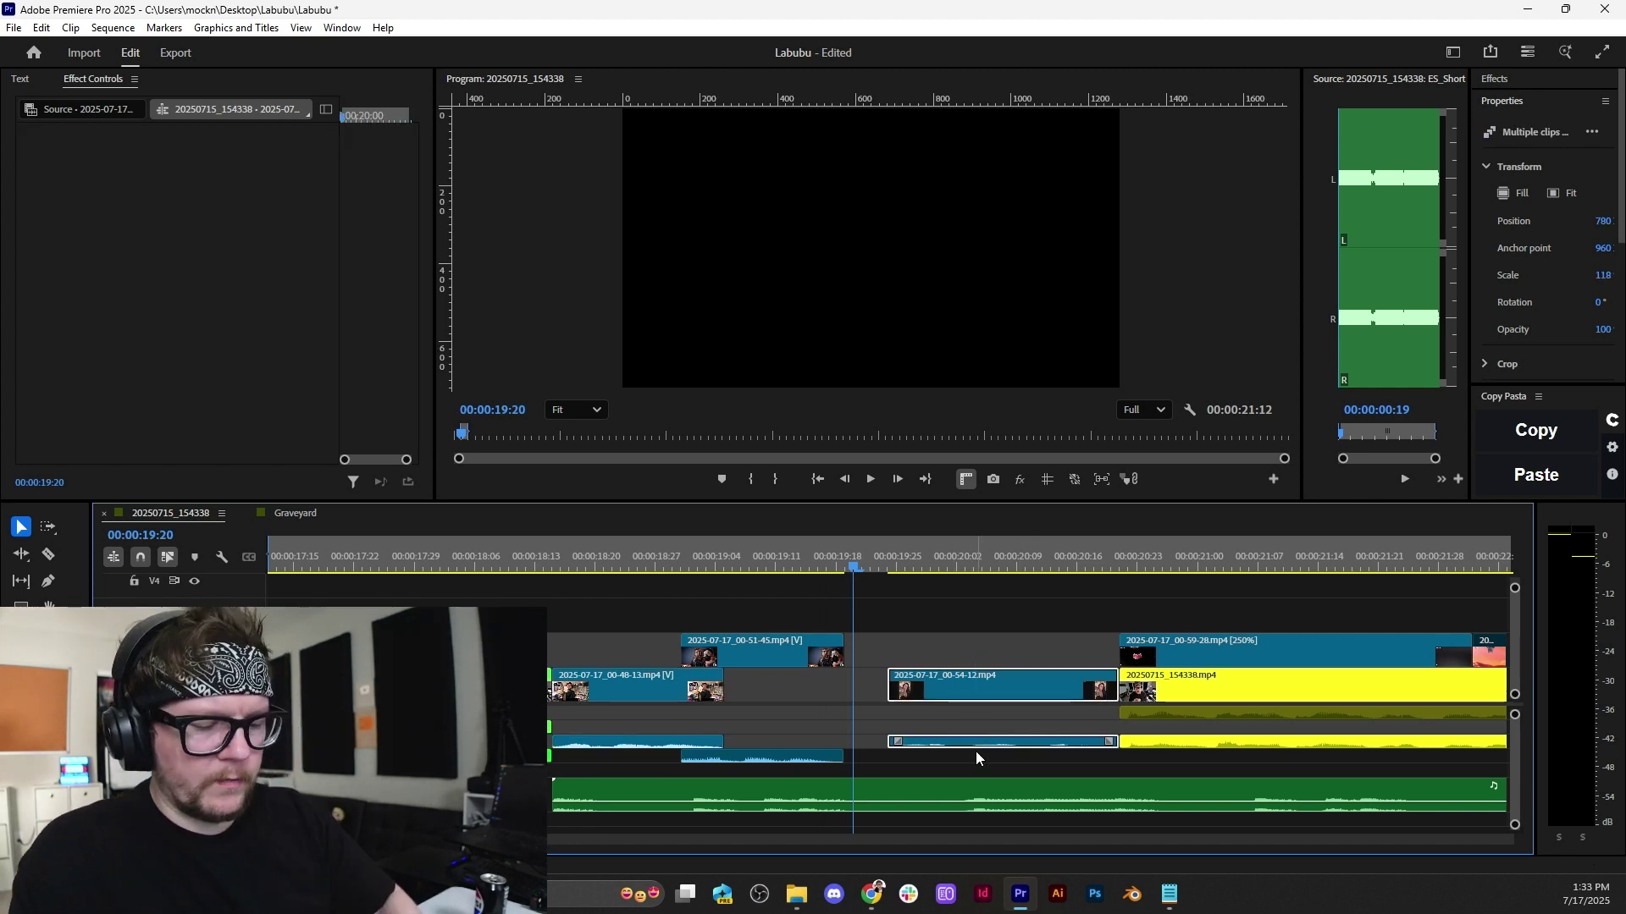
pyautogui.moveTo(963, 689); pyautogui.dragTo(962, 617)
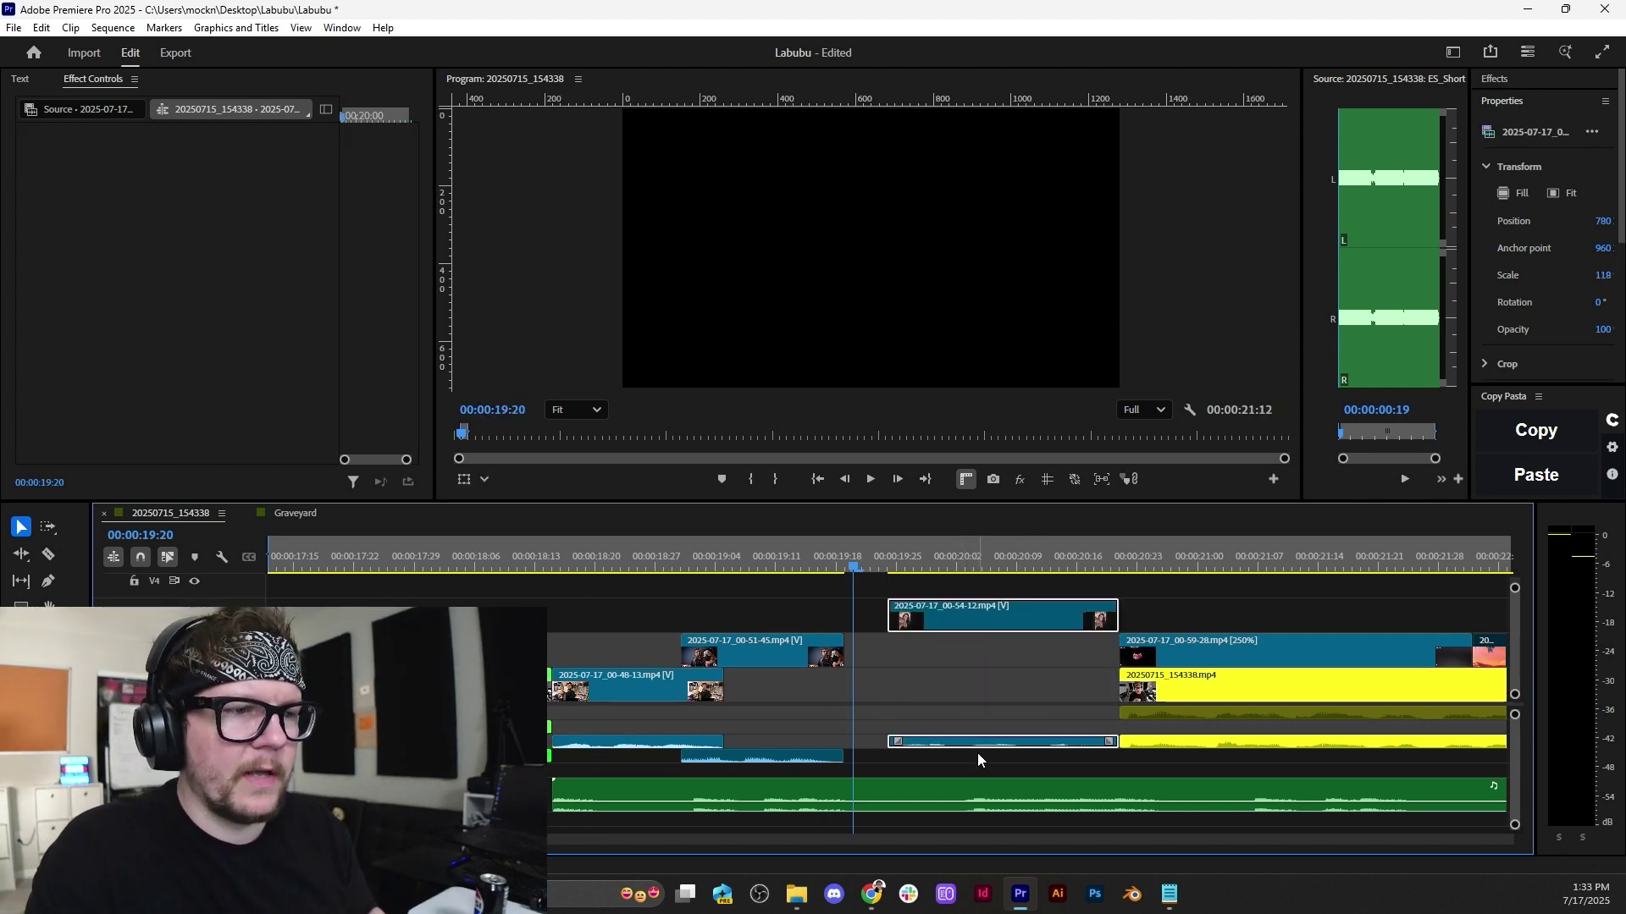
pyautogui.moveTo(981, 742); pyautogui.dragTo(984, 773)
pyautogui.moveTo(981, 622); pyautogui.dragTo(891, 626)
pyautogui.press('=')
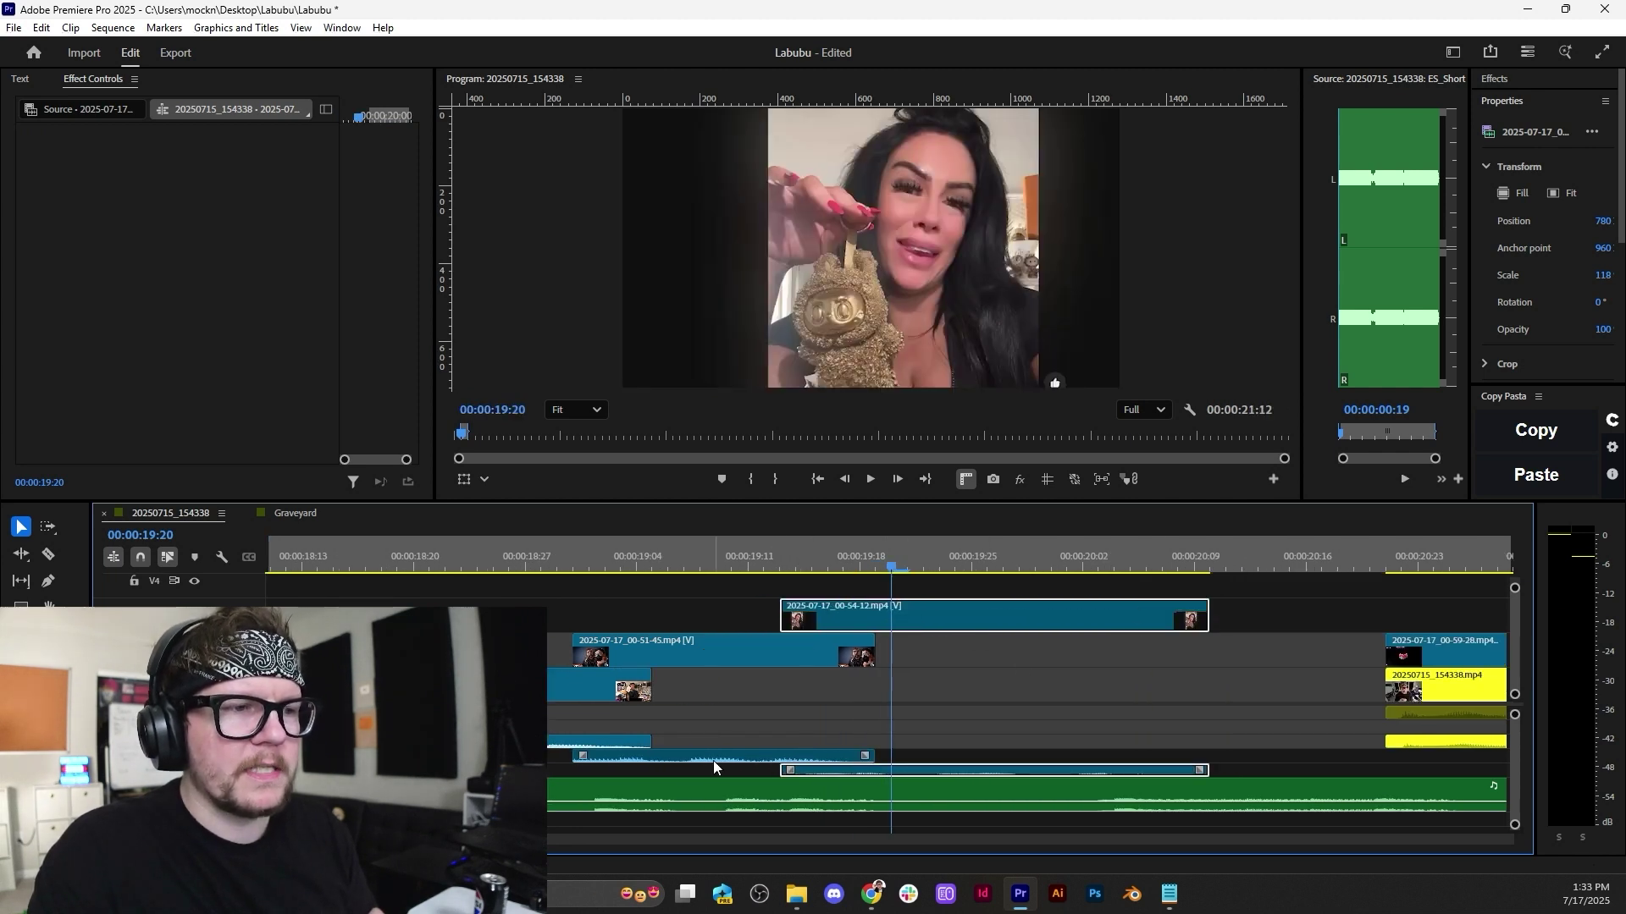
pyautogui.moveTo(894, 624); pyautogui.dragTo(911, 606)
pyautogui.press('-')
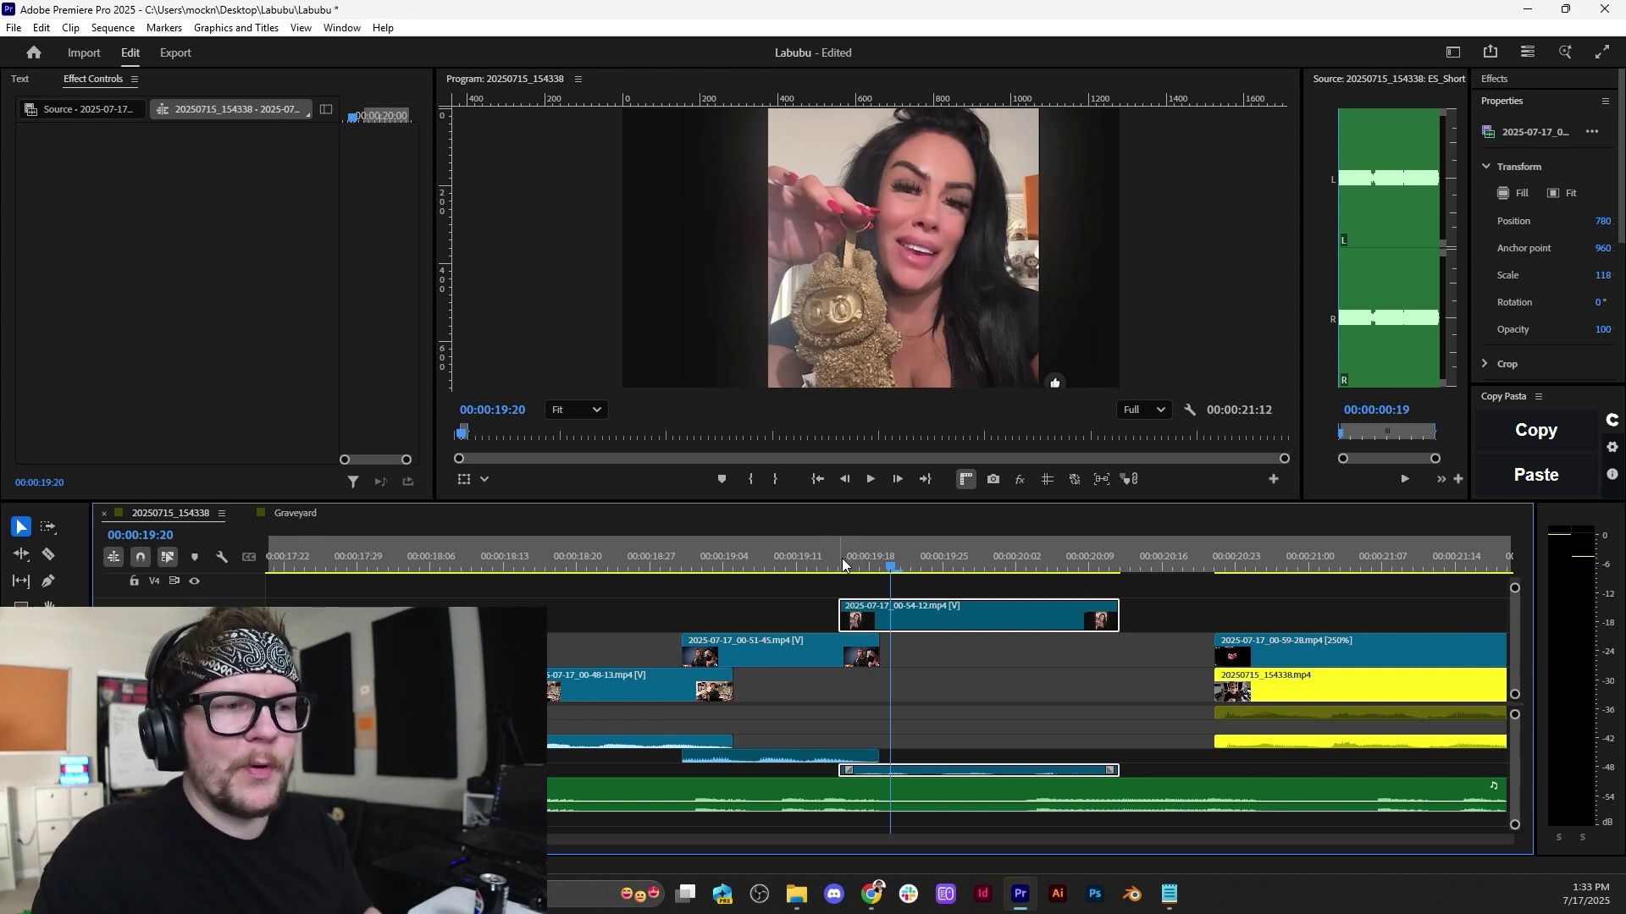
# Play back the three overlapping interview clips to check their timing.
pyautogui.click(683, 555)
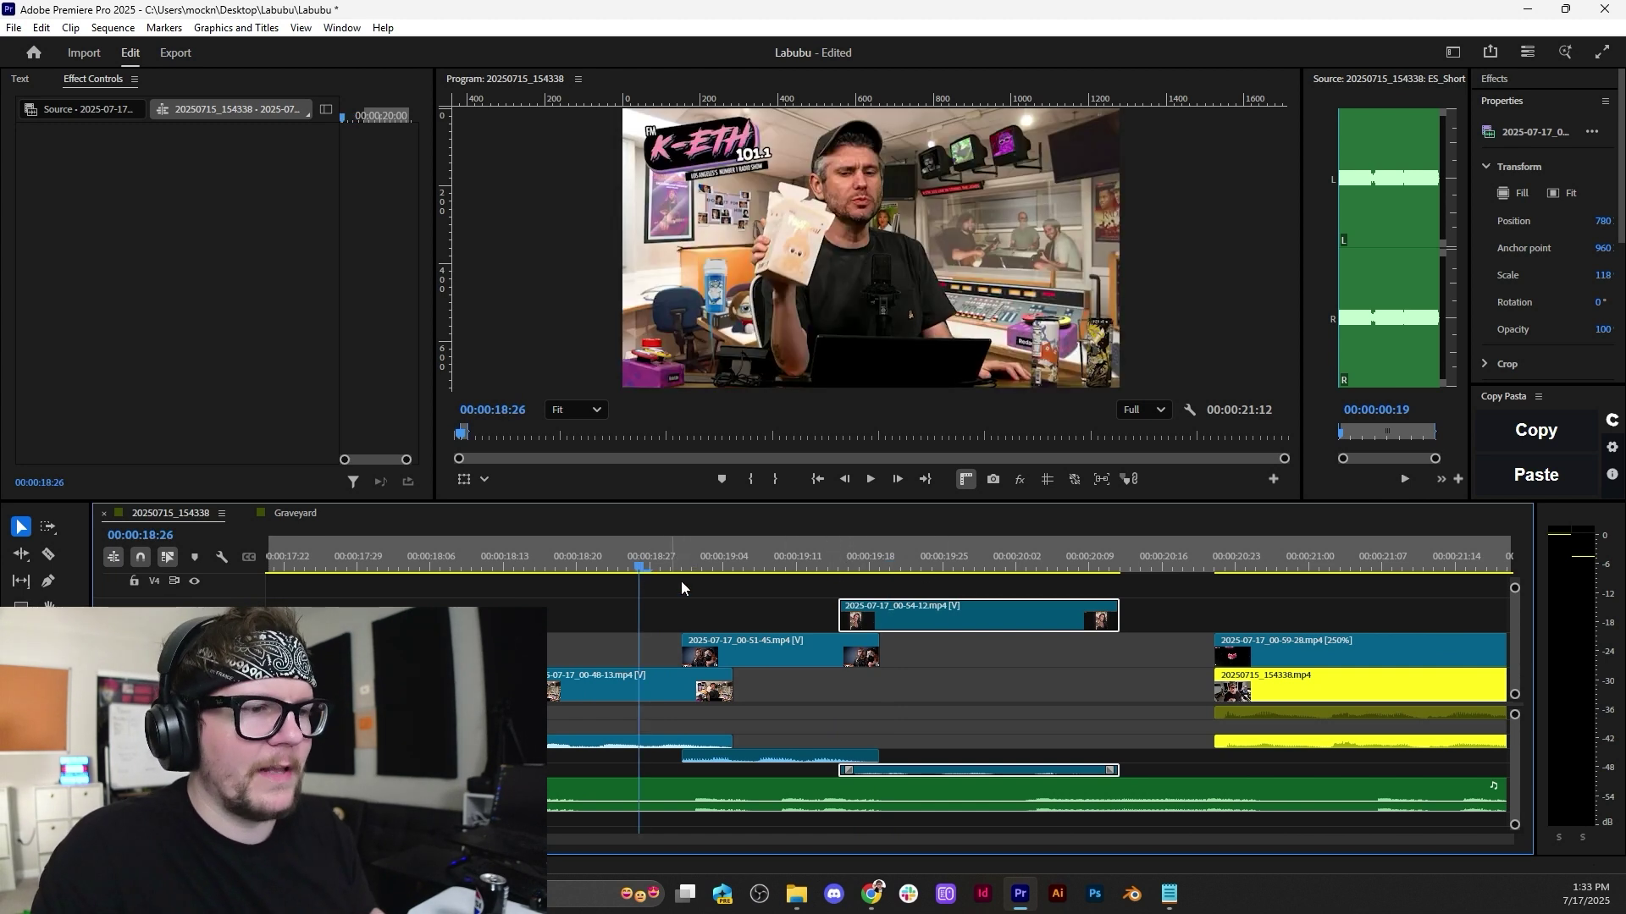
pyautogui.press('space')
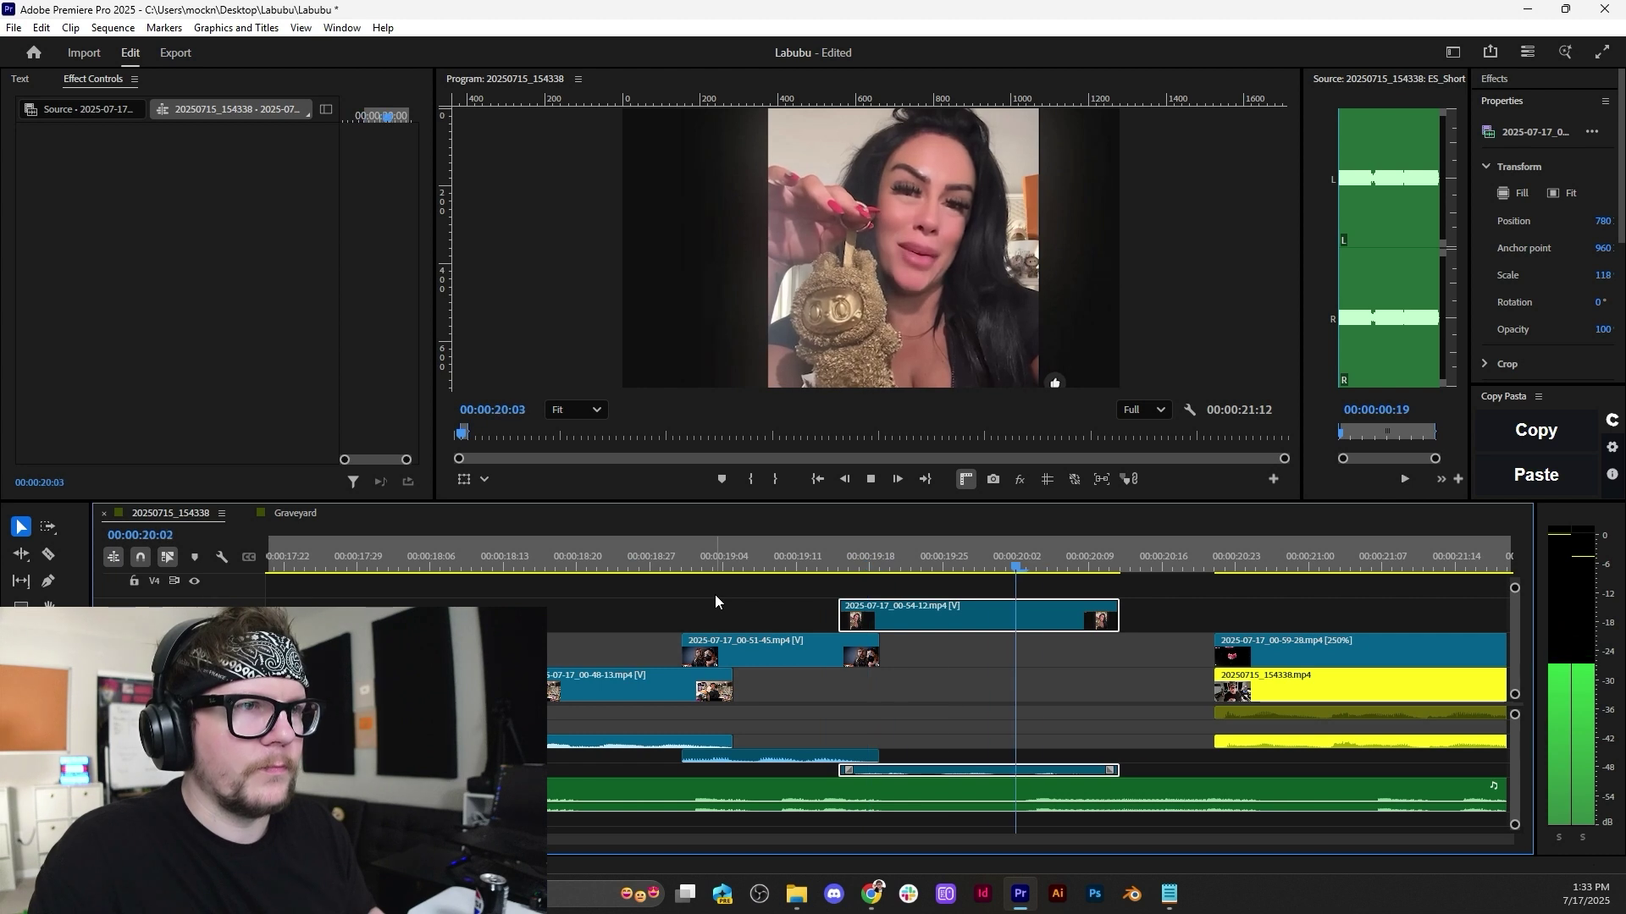
pyautogui.press('space')
pyautogui.scroll(-3, 1043, 691)
pyautogui.scroll(-2, 1040, 684)
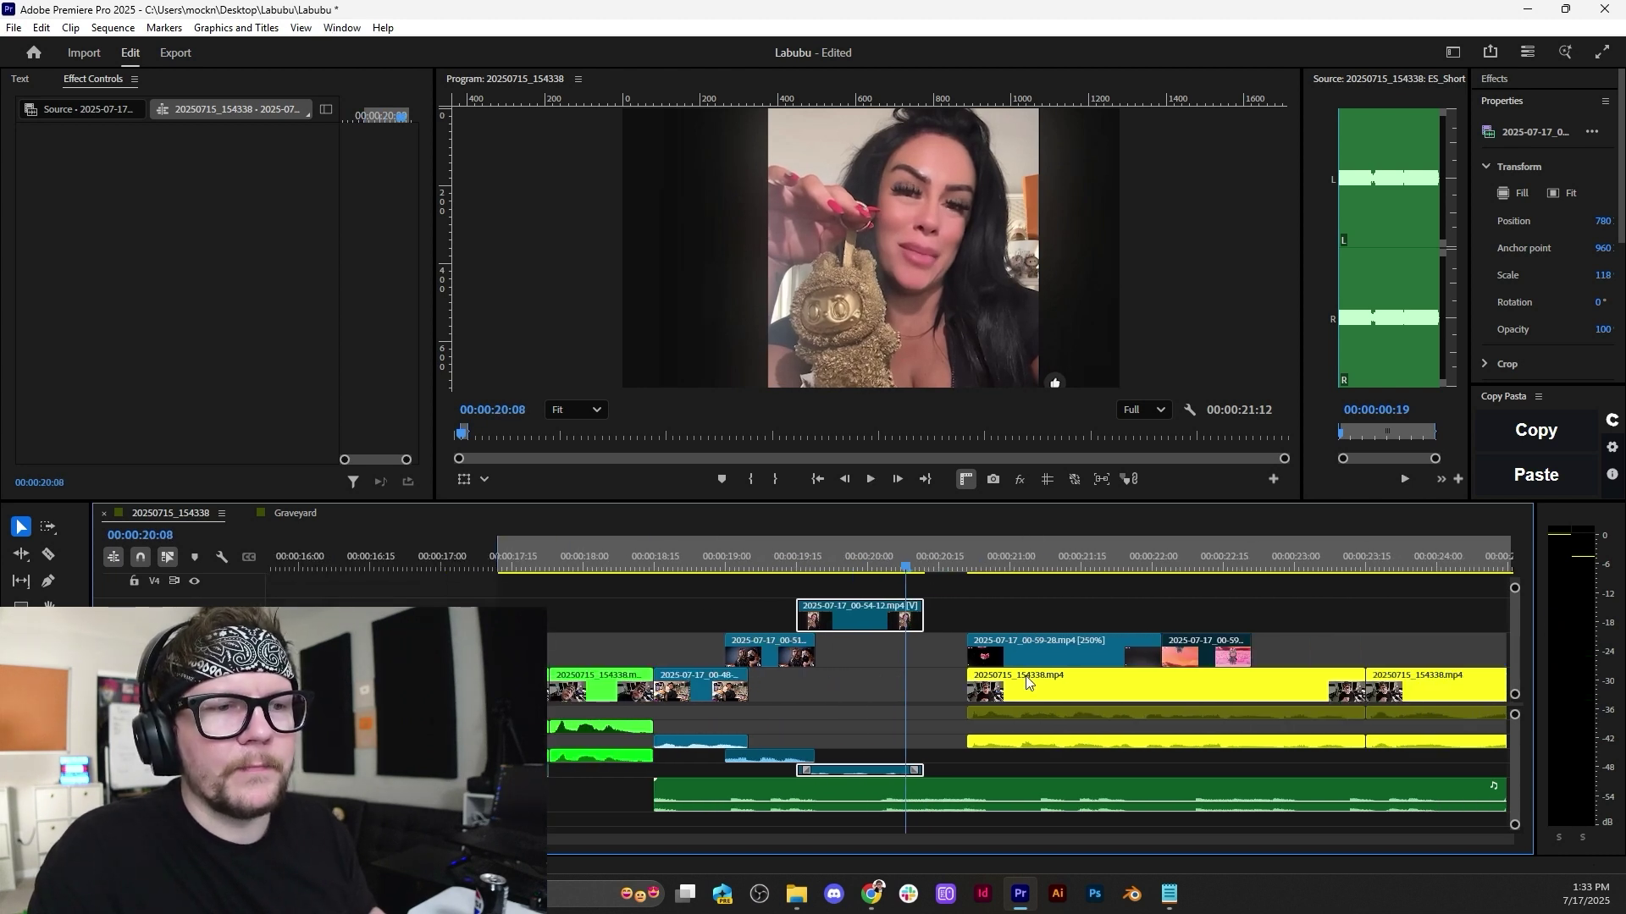
# Switch to Chrome, bring its window into view and open a new tab.
pyautogui.click(875, 892)
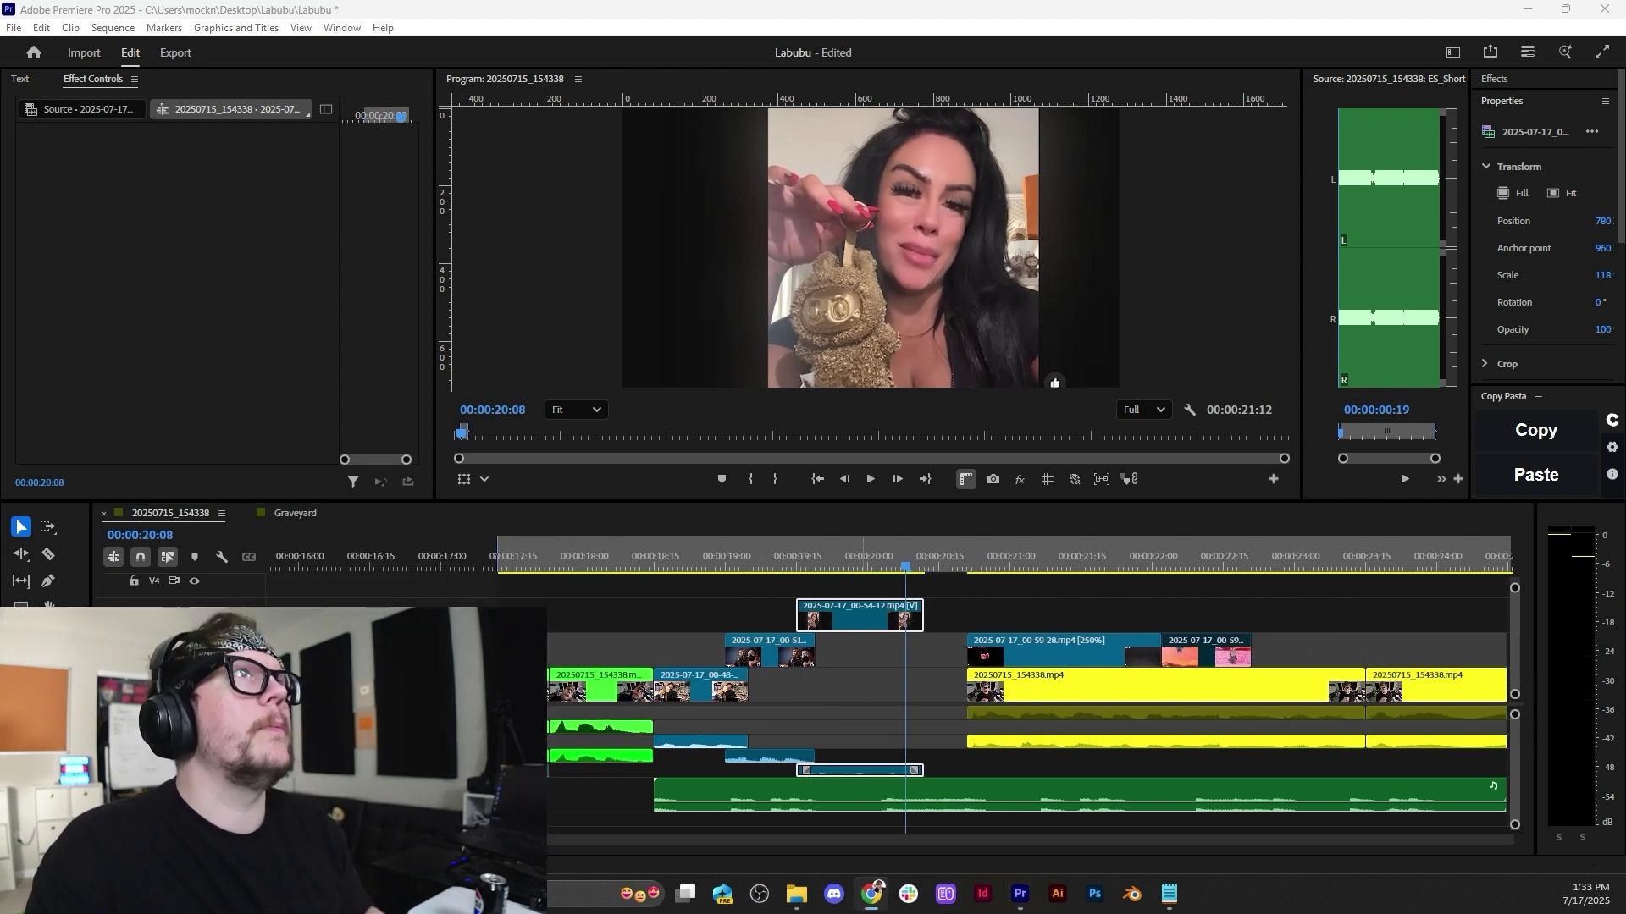
pyautogui.click(1067, 652)
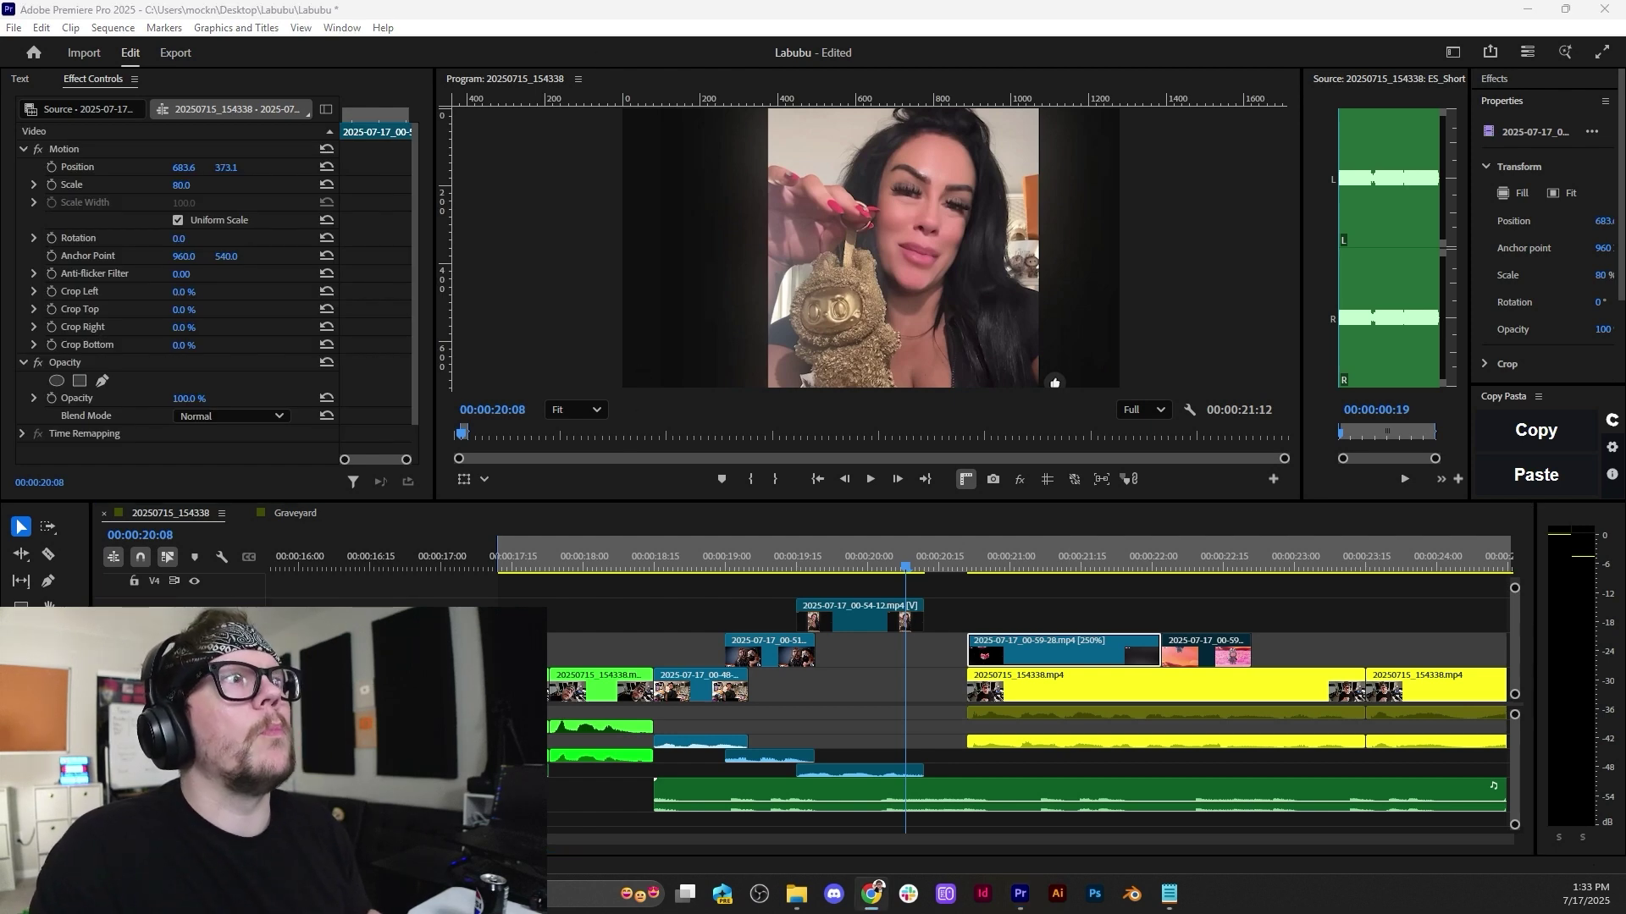
pyautogui.moveTo(847, 1); pyautogui.dragTo(866, 179)
pyautogui.click(1226, 175)
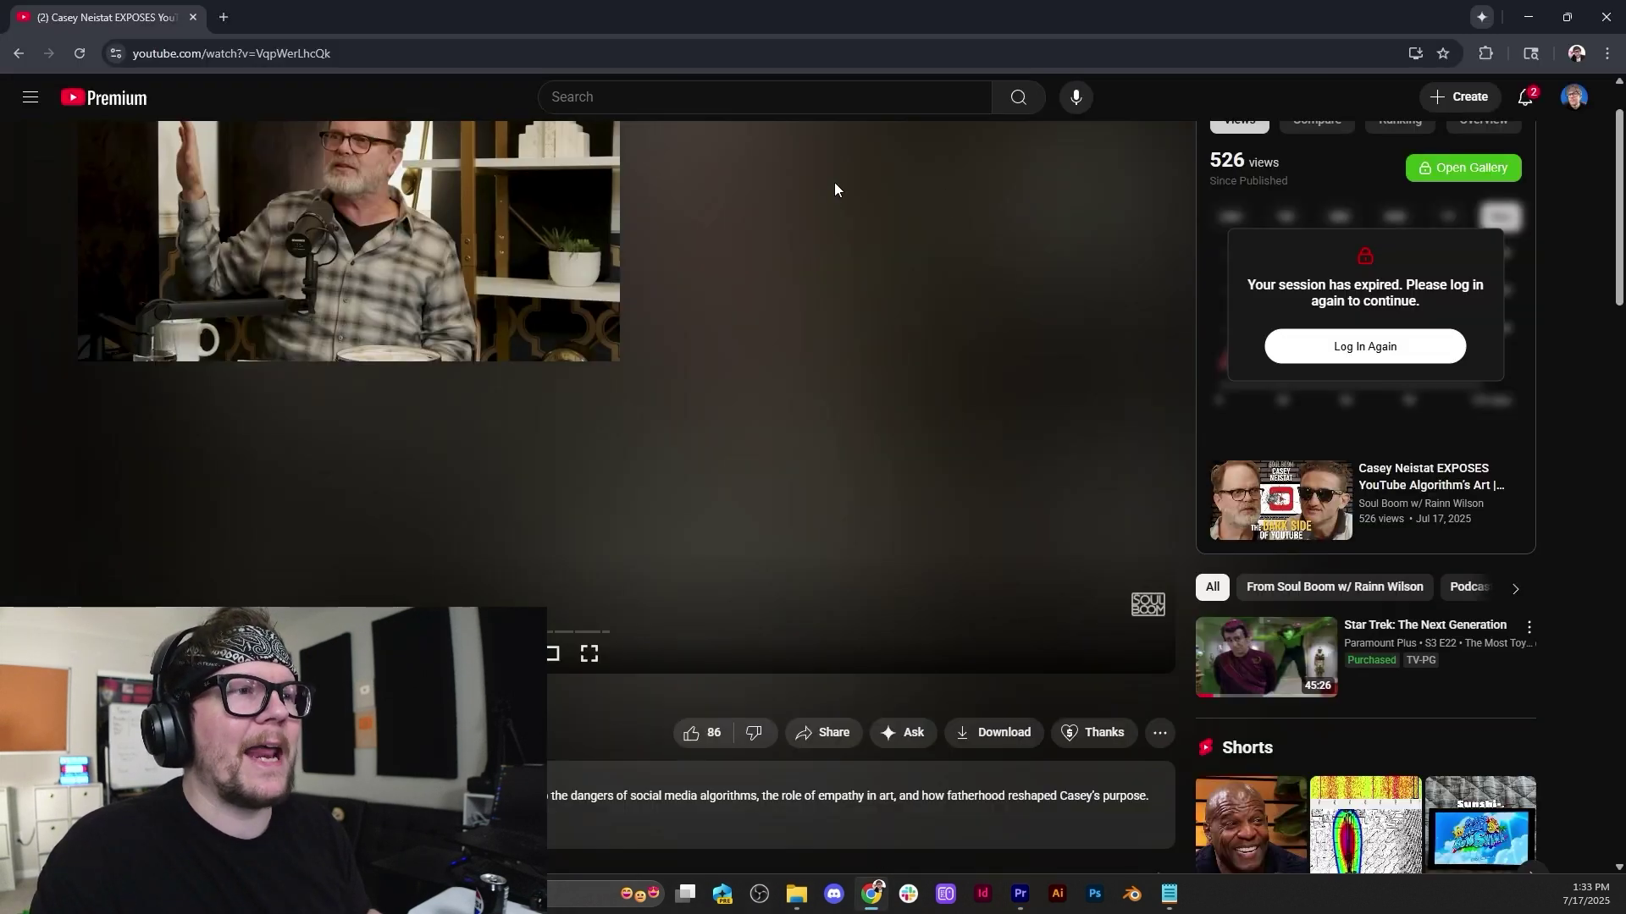
pyautogui.click(690, 96)
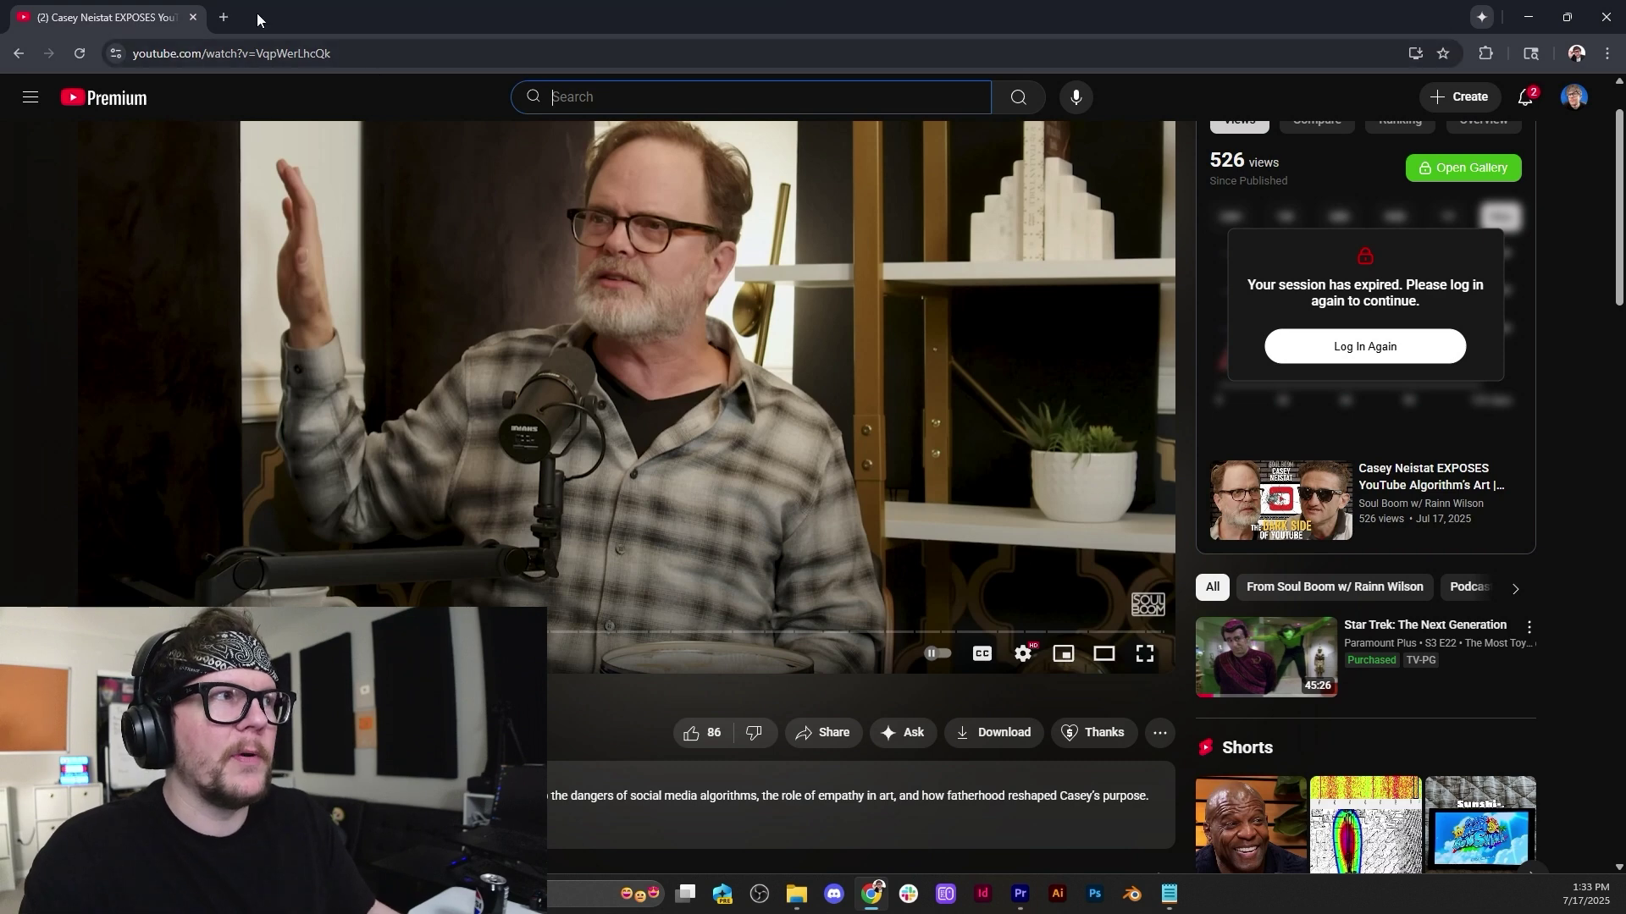
pyautogui.hotkey('ctrl', 't')
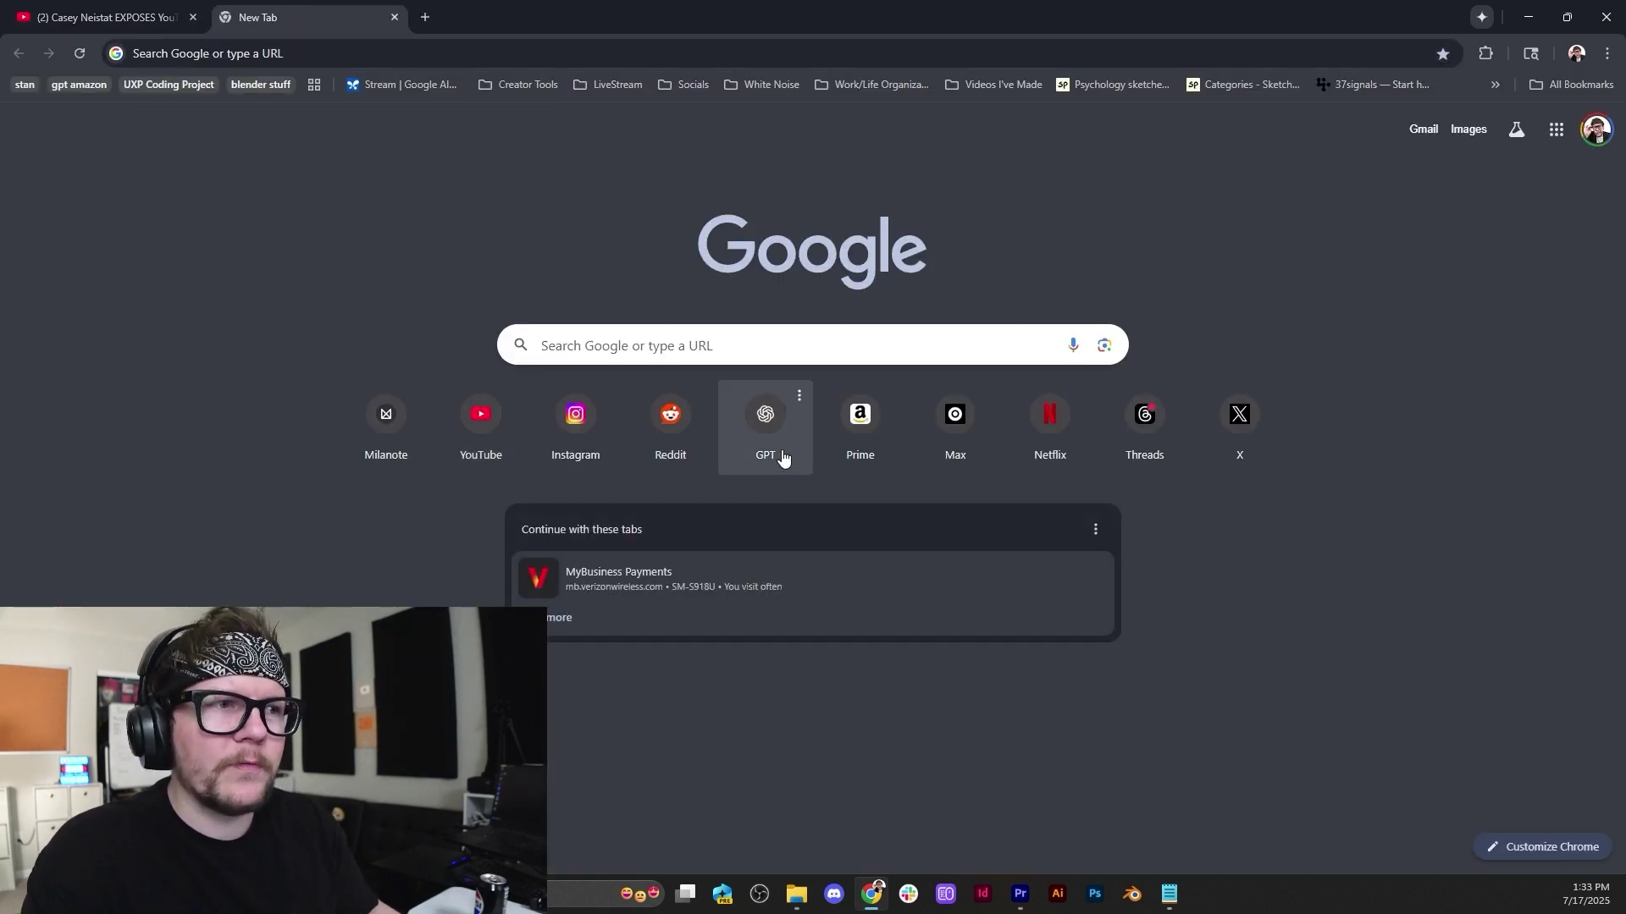
# Ask ChatGPT where to find a sound effect of a bunch of people yelling labubu, suggesting YouTube as a source.
pyautogui.click(783, 458)
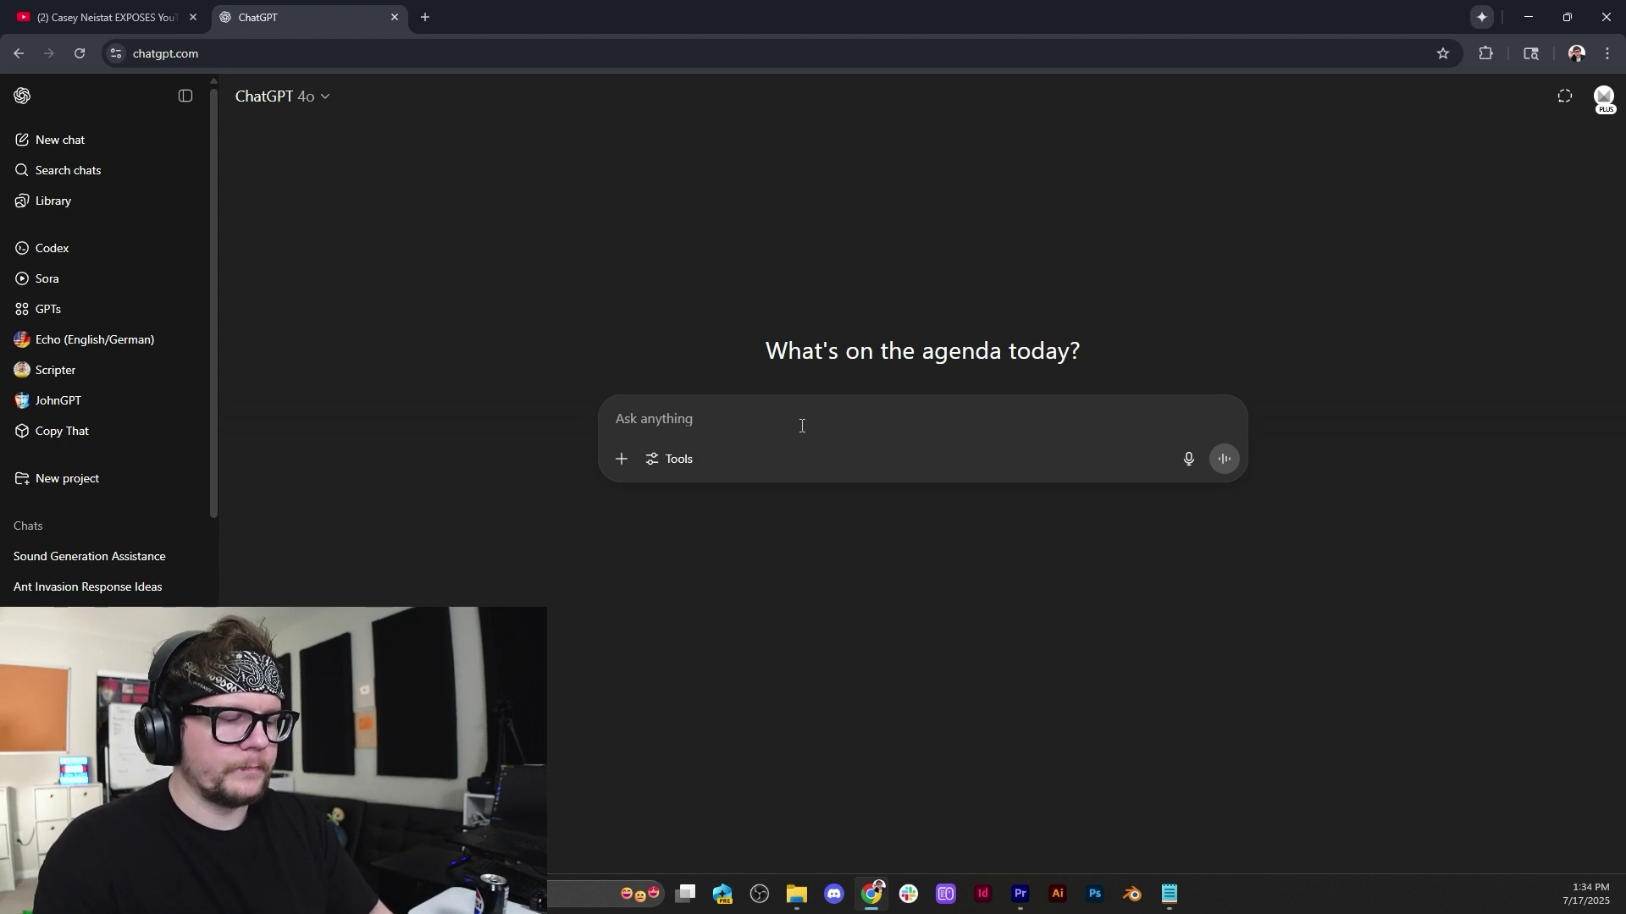
pyautogui.write('Hey I need')
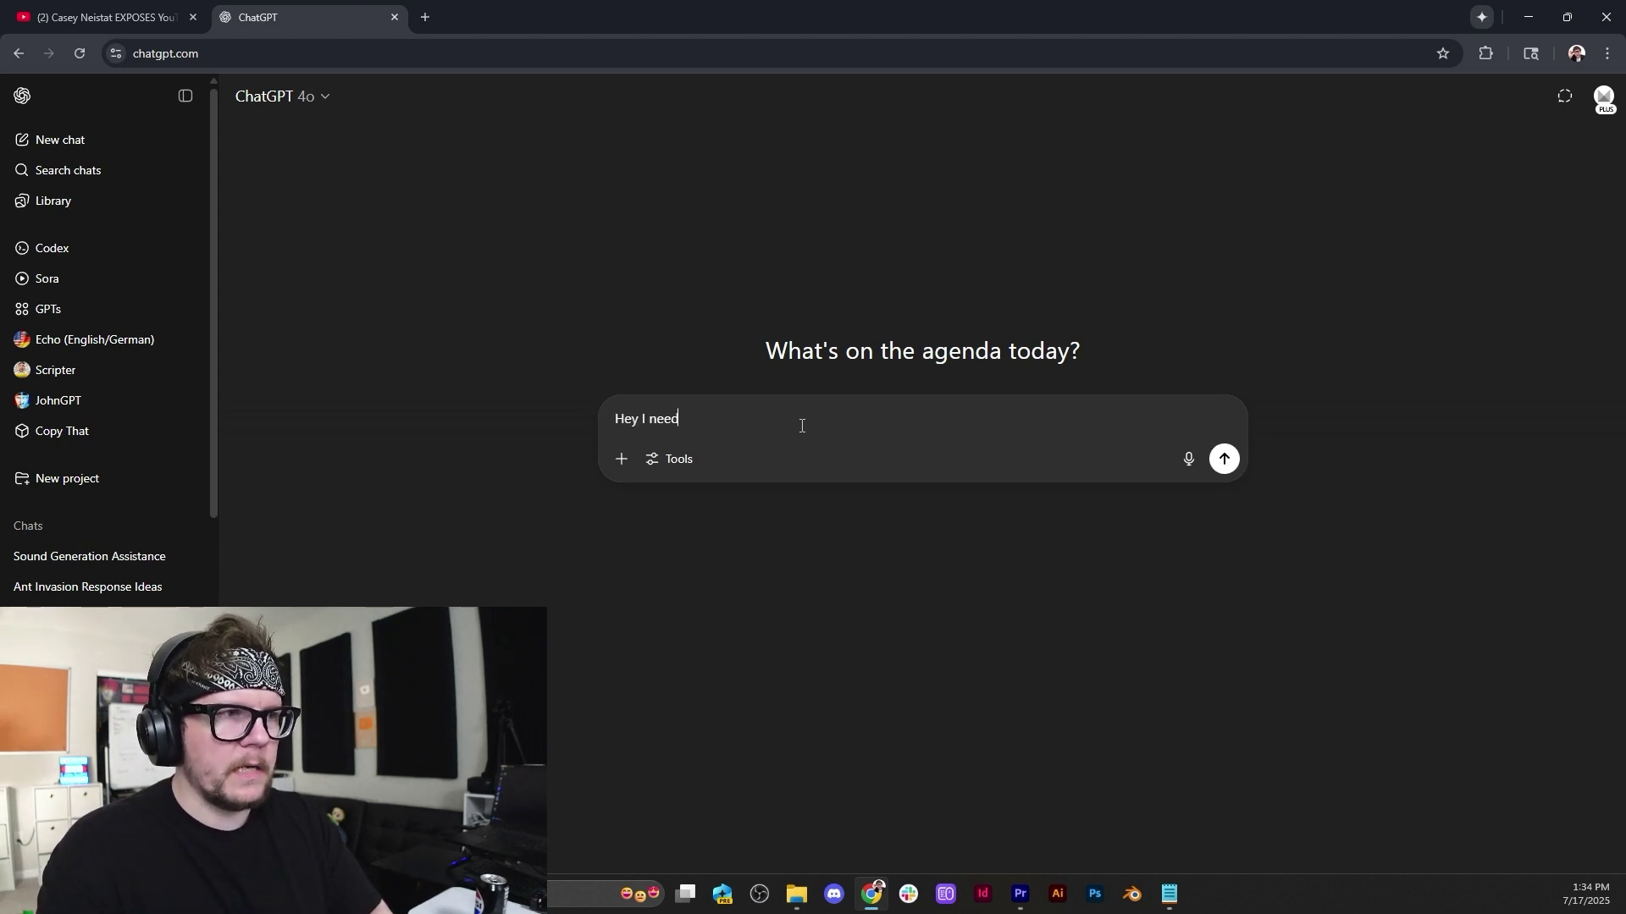
pyautogui.write(' a sound effect of a bunch of people yelling labubu, where should I look? YouTube?')
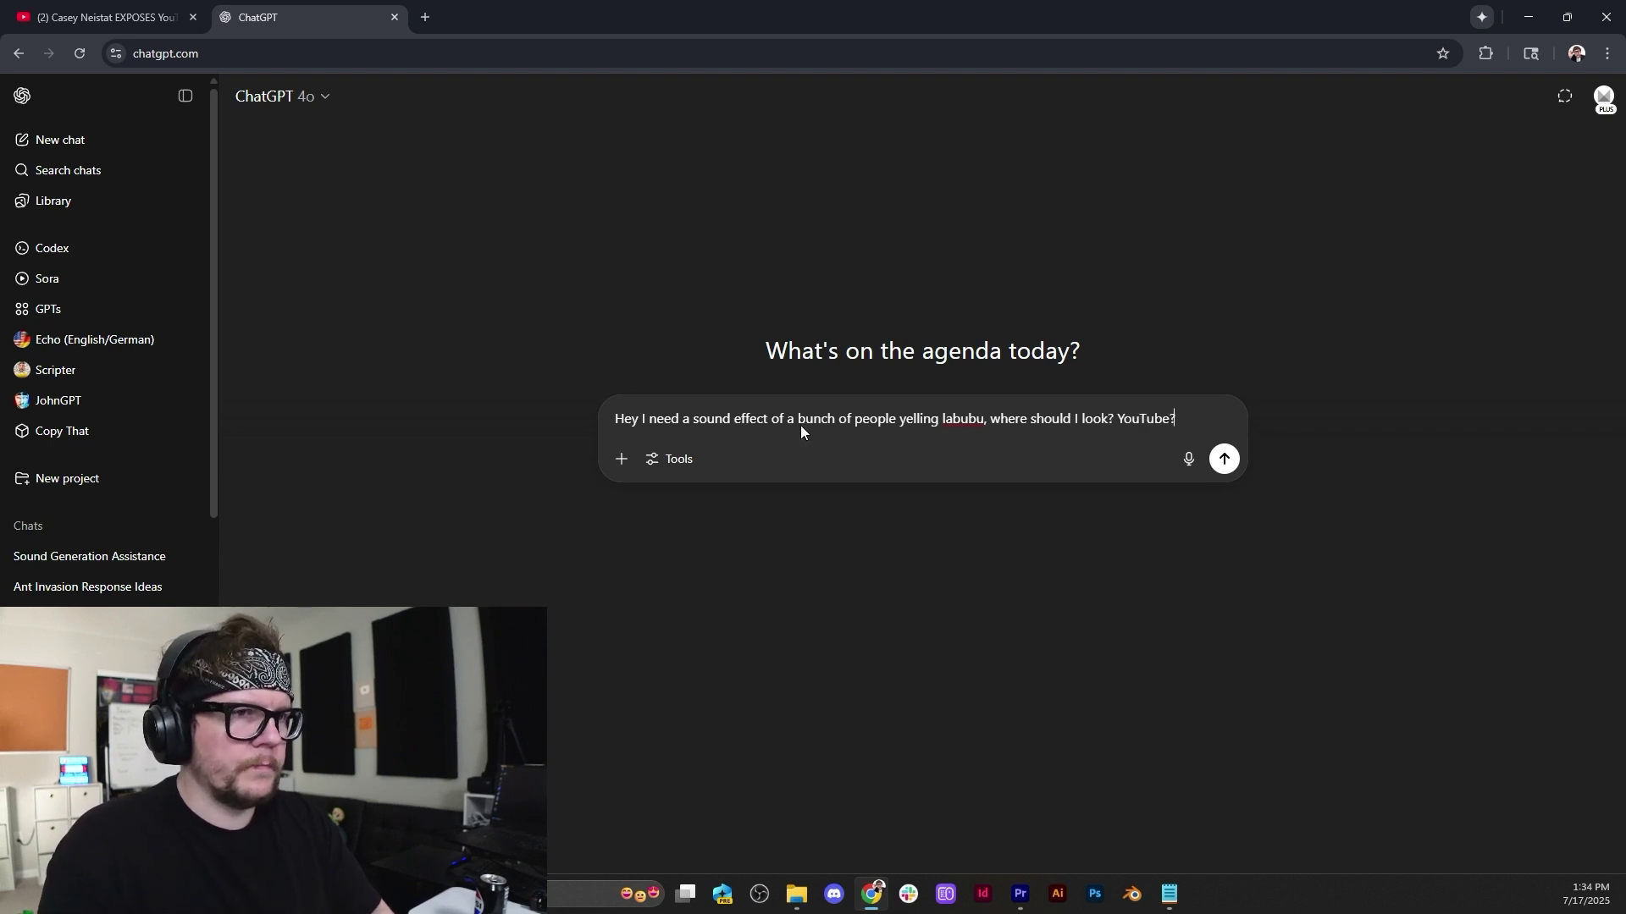
pyautogui.press('Return')
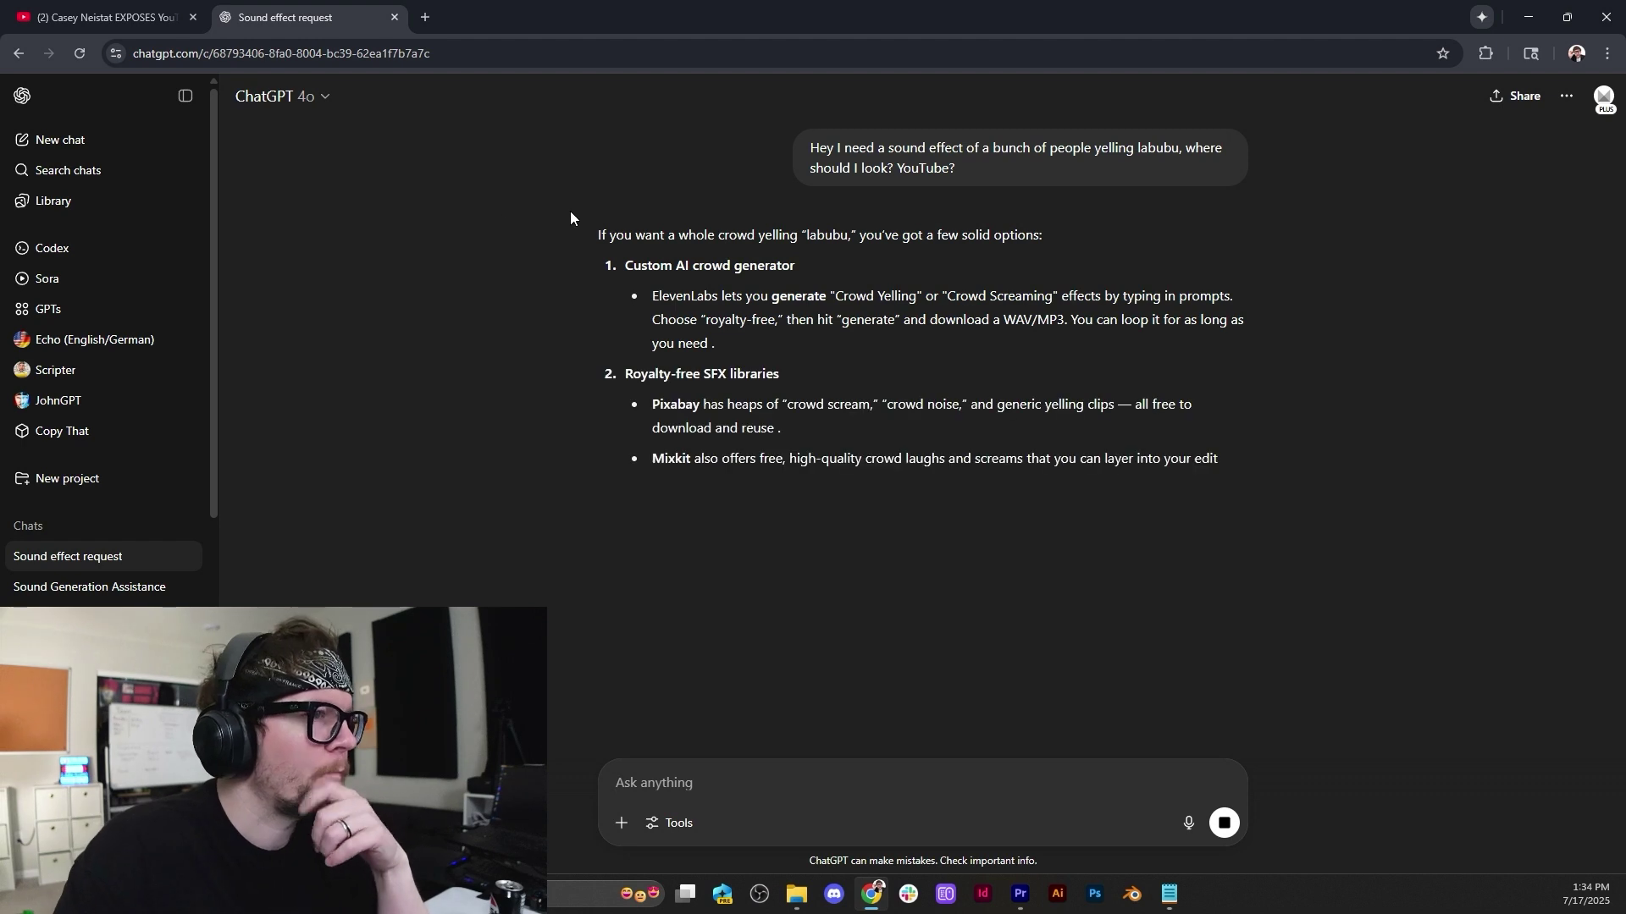
# Read through ChatGPT's suggested sources for the crowd sound effect, including its quick-build approach and TL;DR.
pyautogui.moveTo(626, 265); pyautogui.dragTo(800, 265)
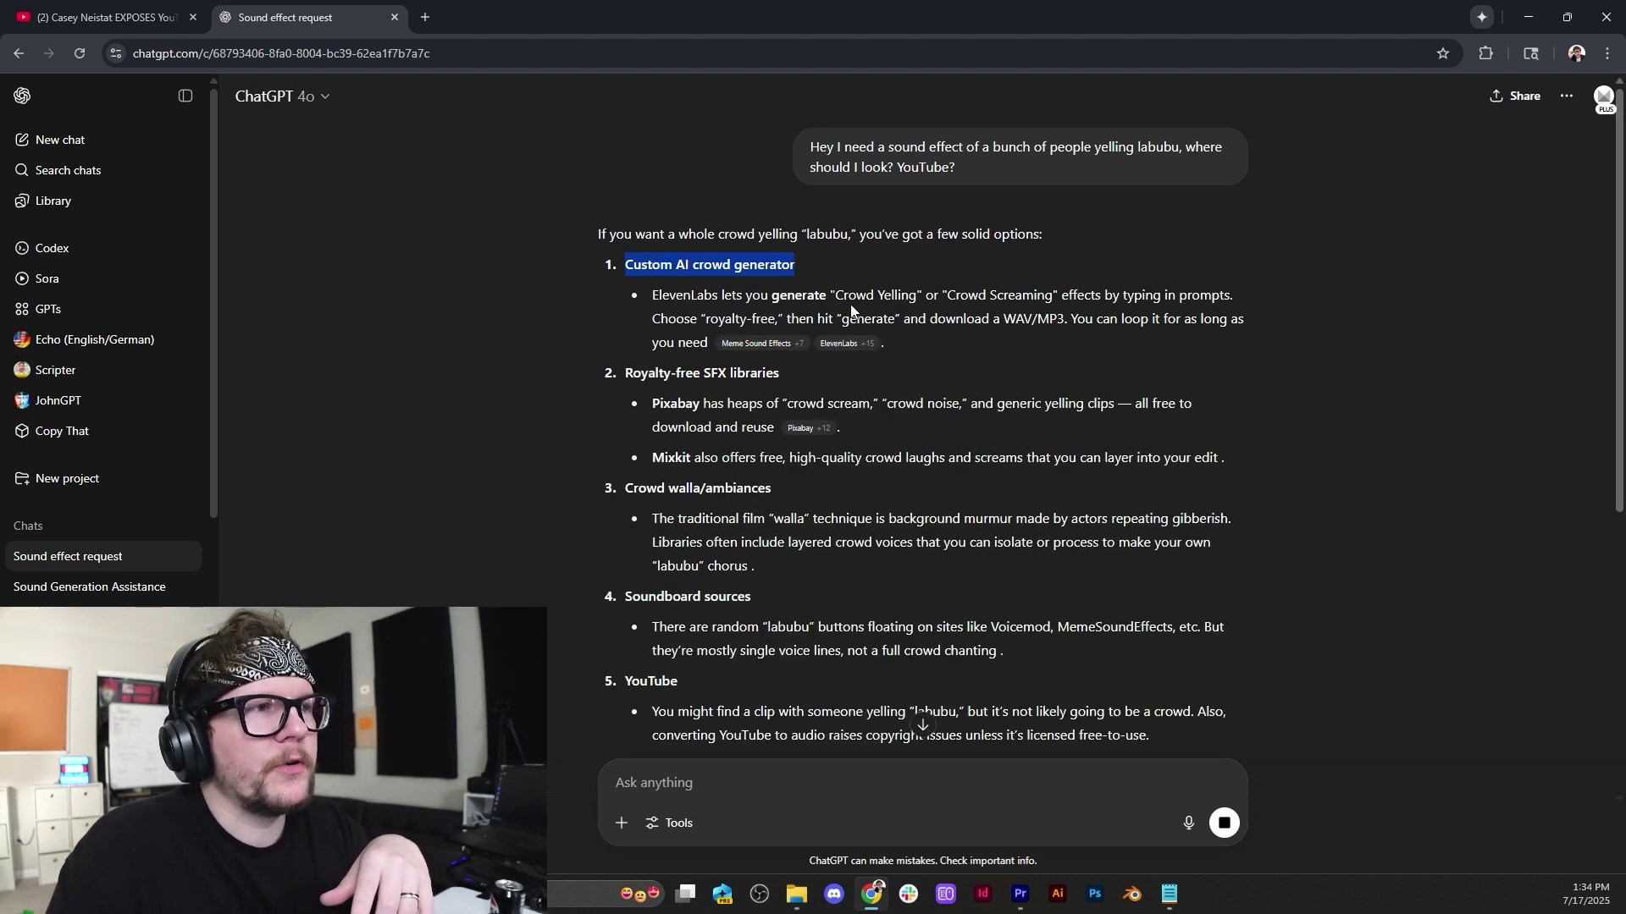
pyautogui.click(616, 308)
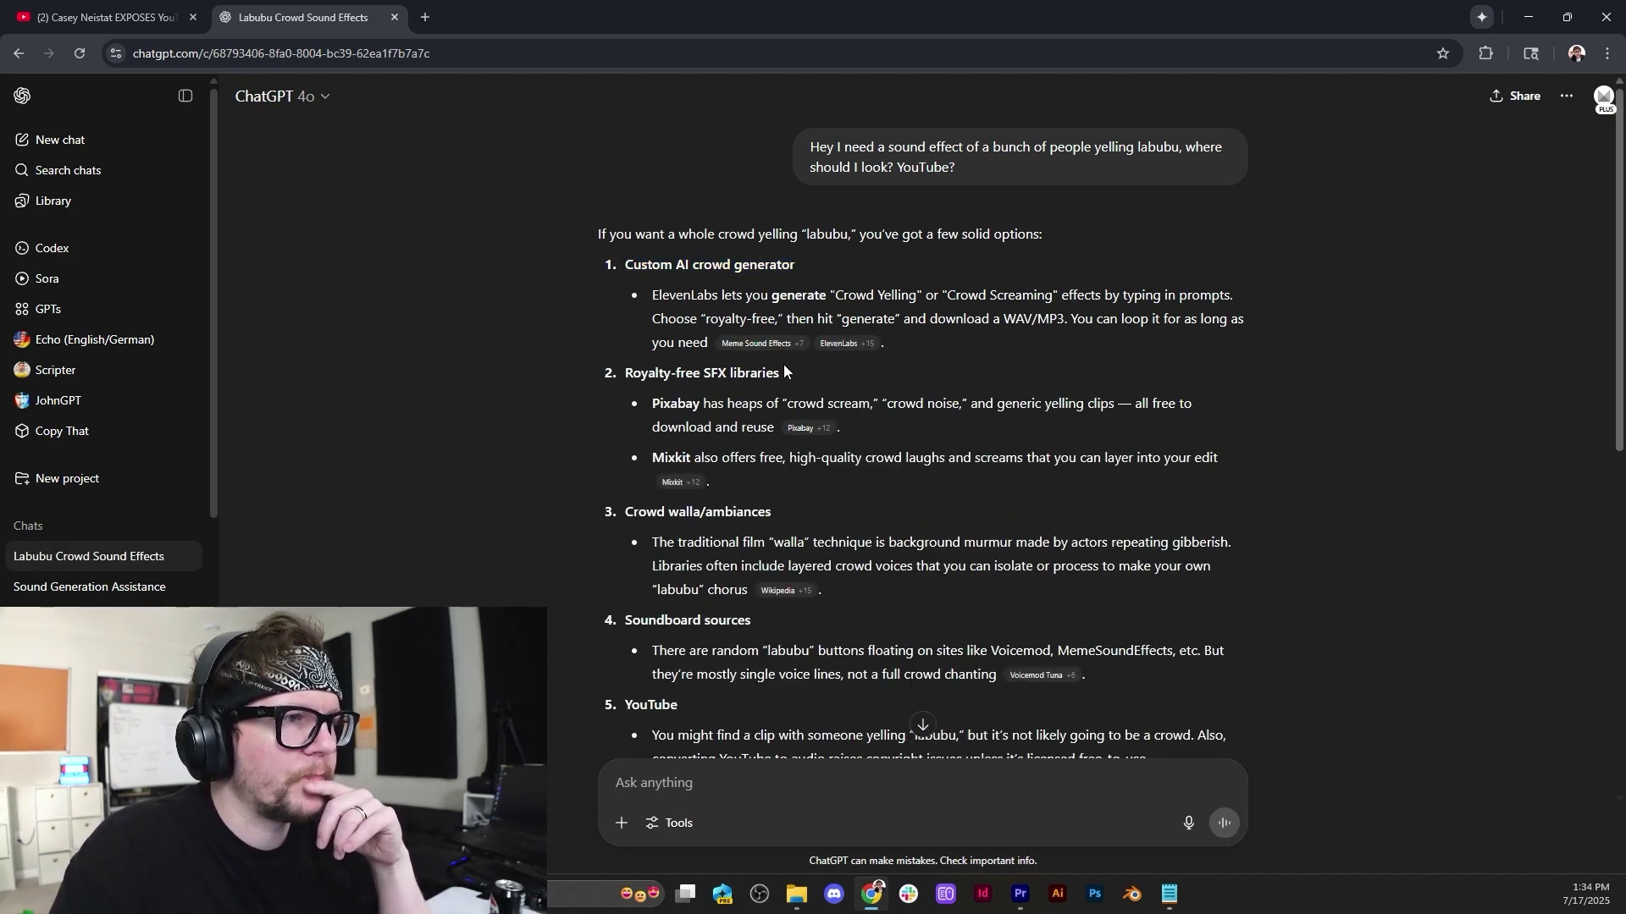
pyautogui.moveTo(685, 404); pyautogui.dragTo(758, 404)
pyautogui.click(814, 548)
pyautogui.scroll(-2, 729, 530)
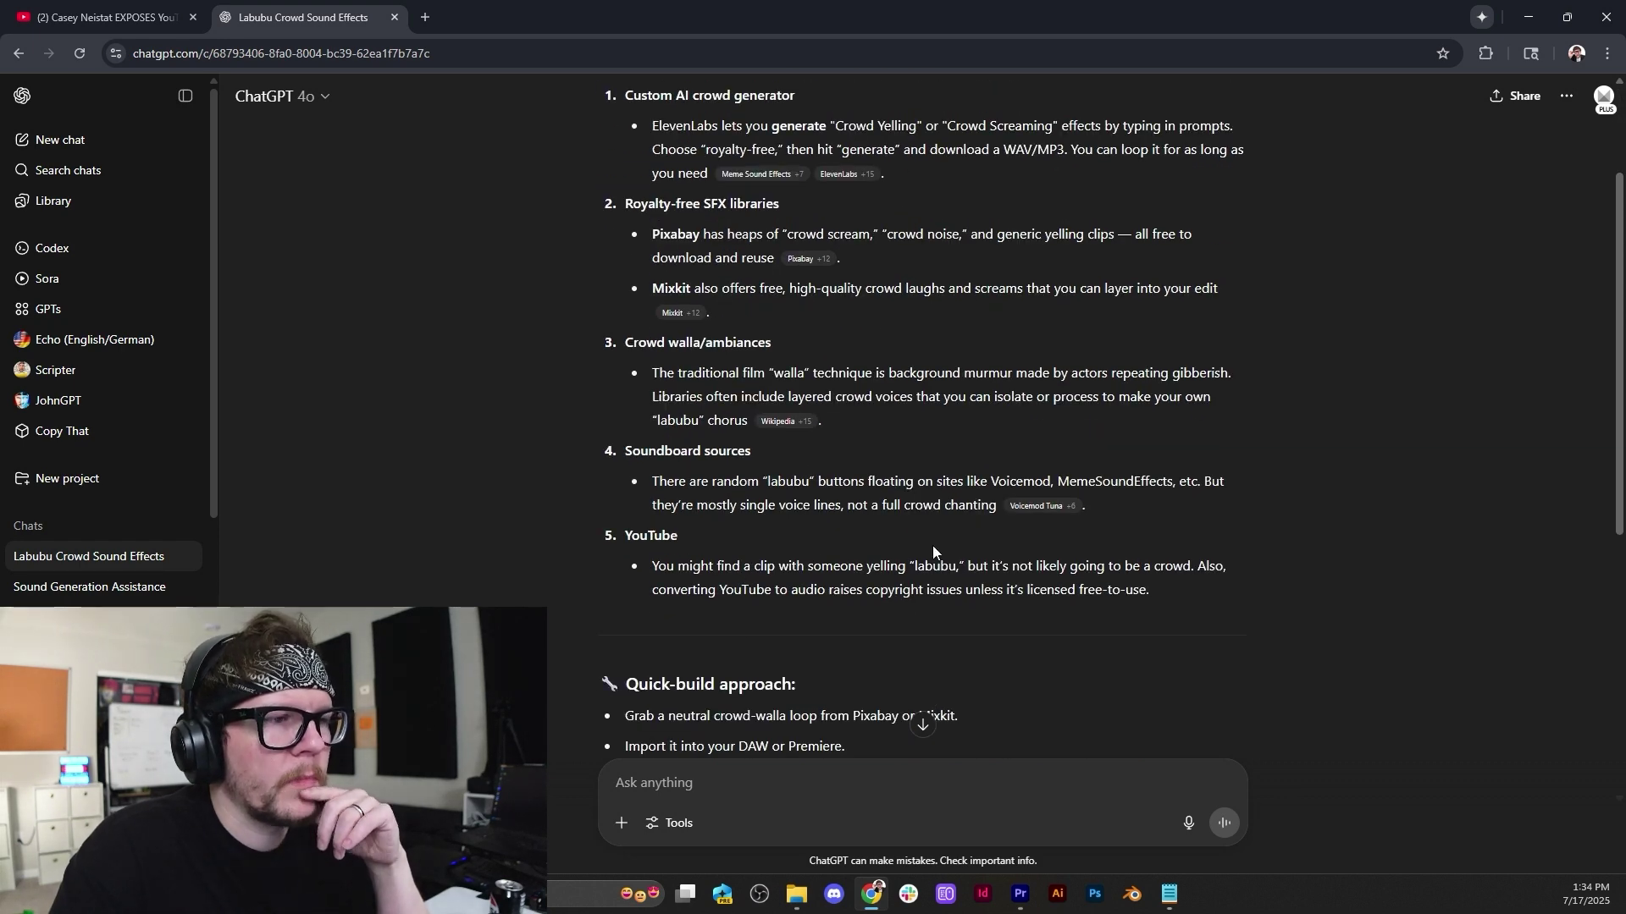
pyautogui.scroll(-6, 754, 620)
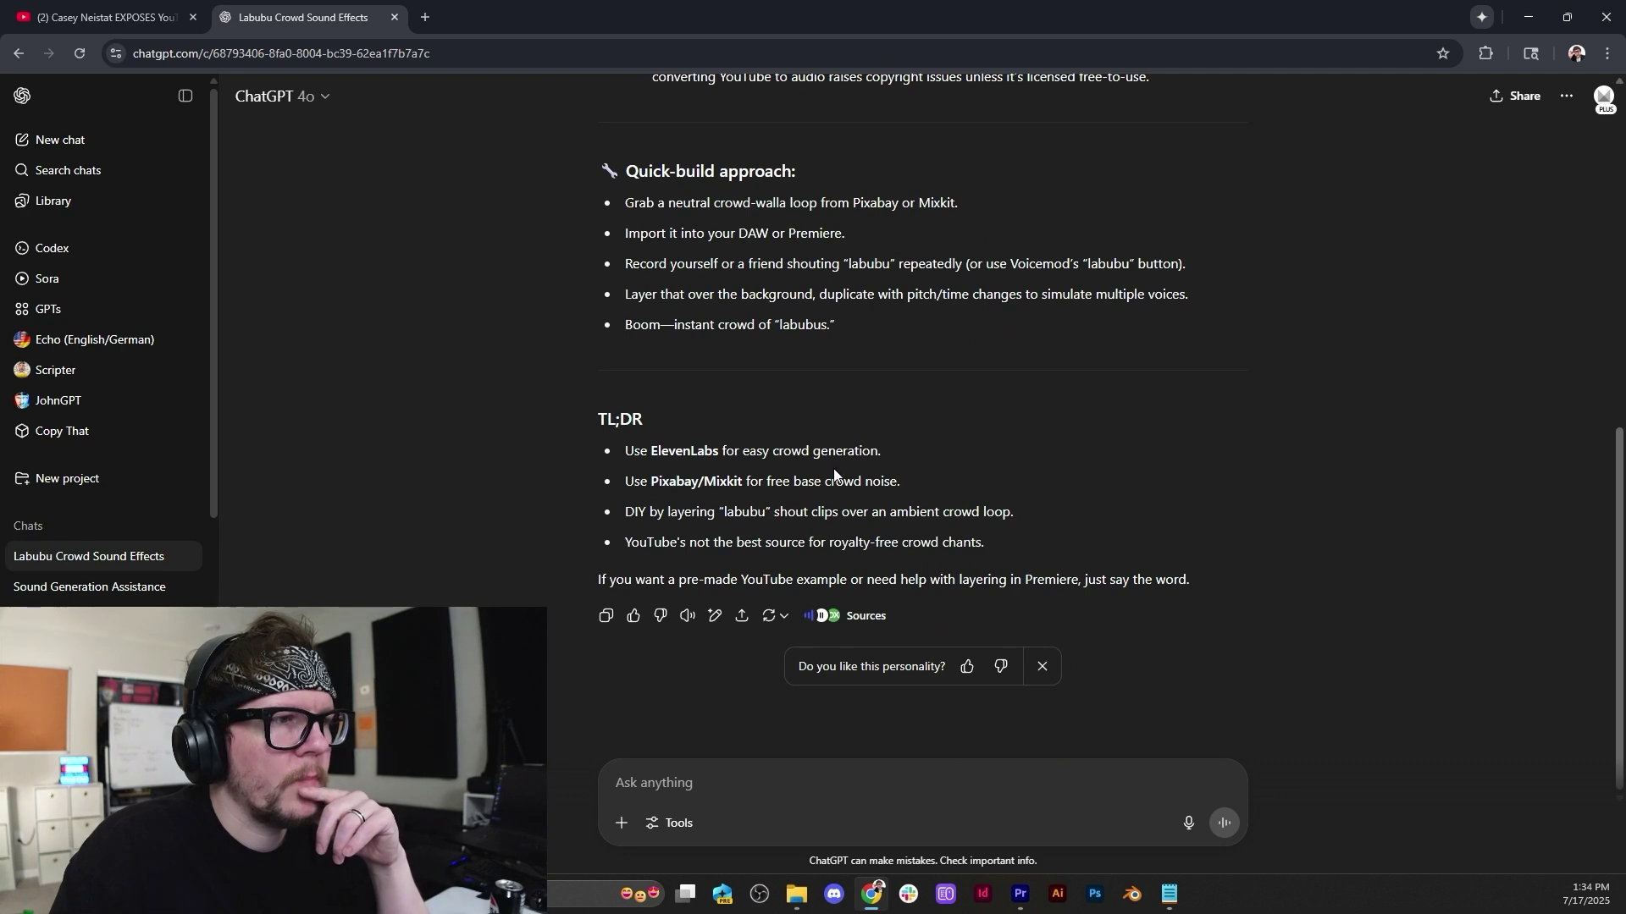
pyautogui.scroll(8, 825, 501)
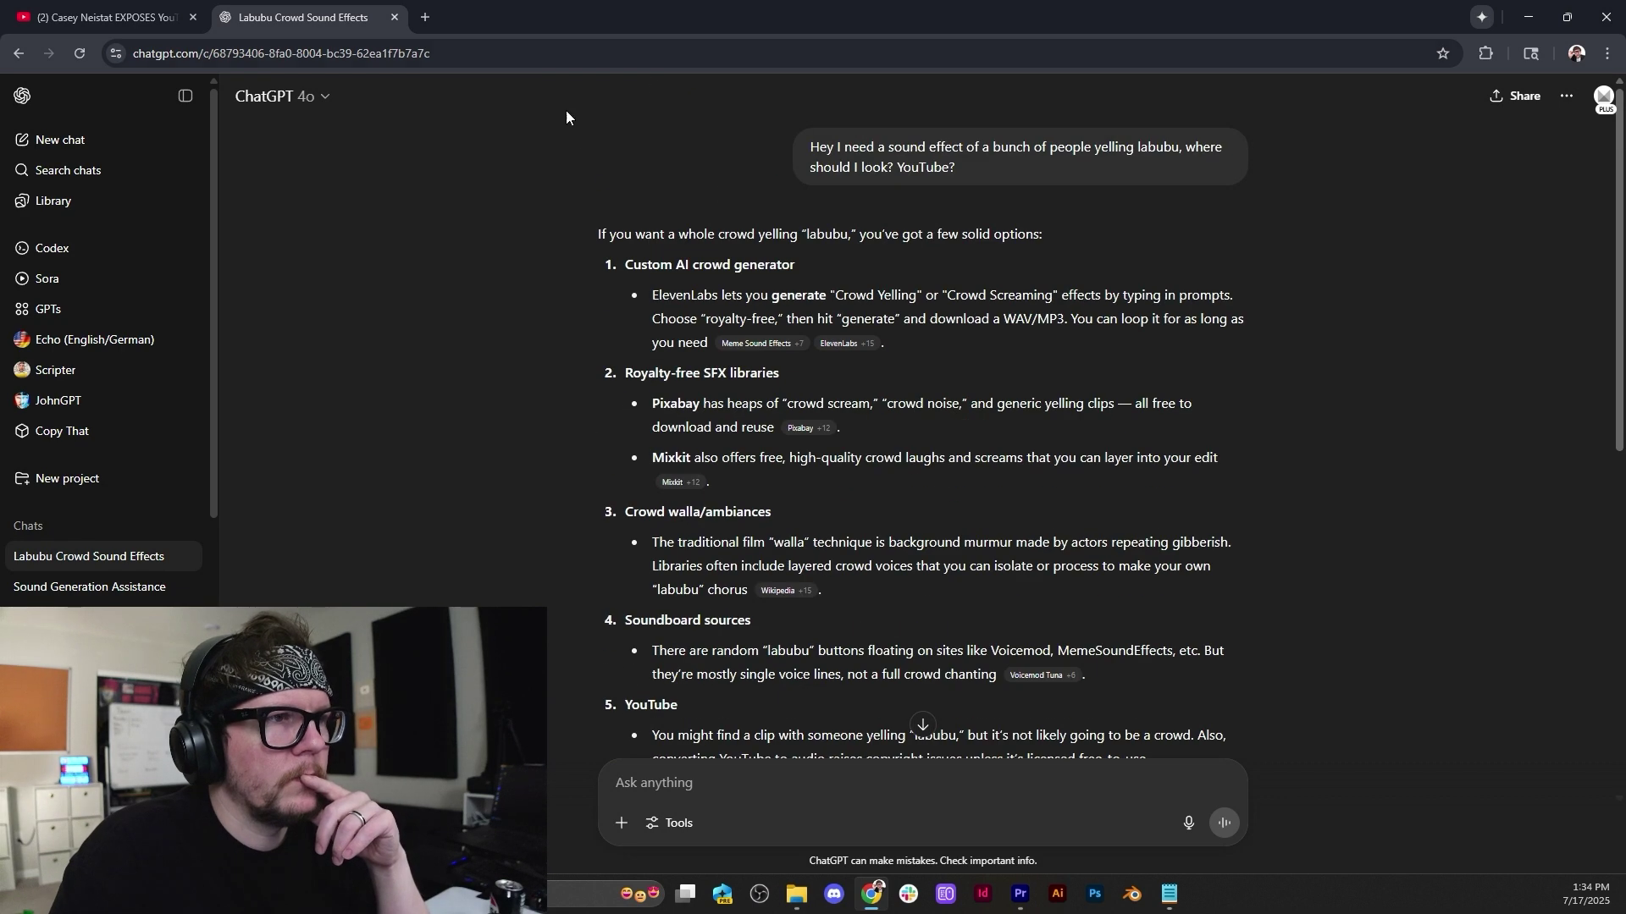
# Open the ElevenLabs source from the first suggestion, try creating a free custom sound effect, and return to the Crowd Yelling page.
pyautogui.click(841, 345)
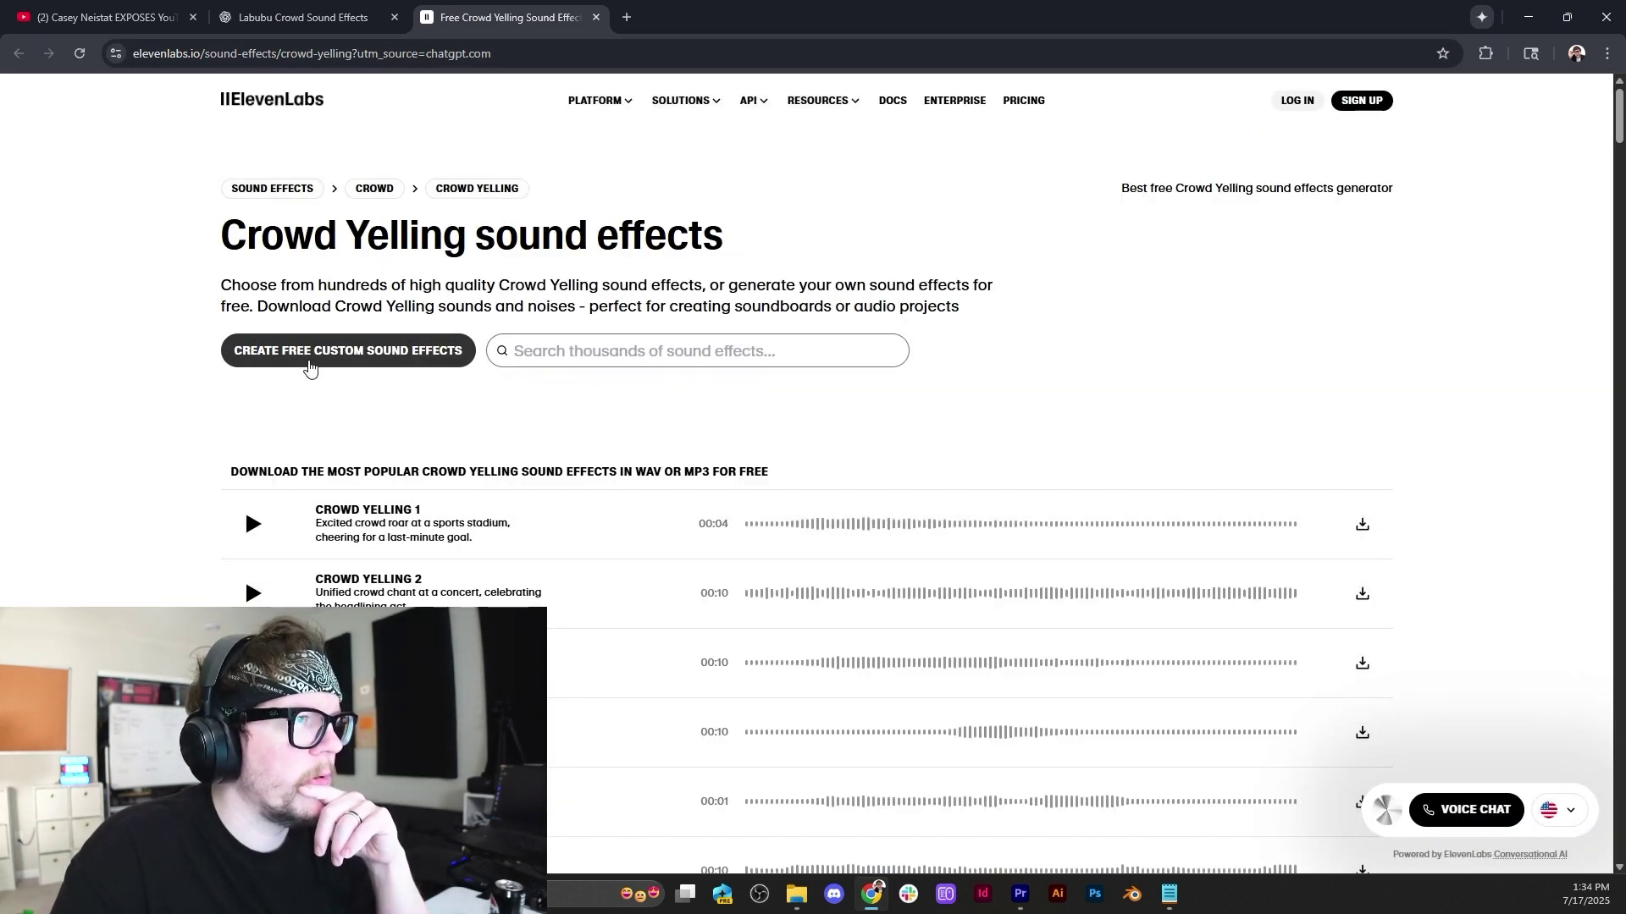
pyautogui.click(308, 366)
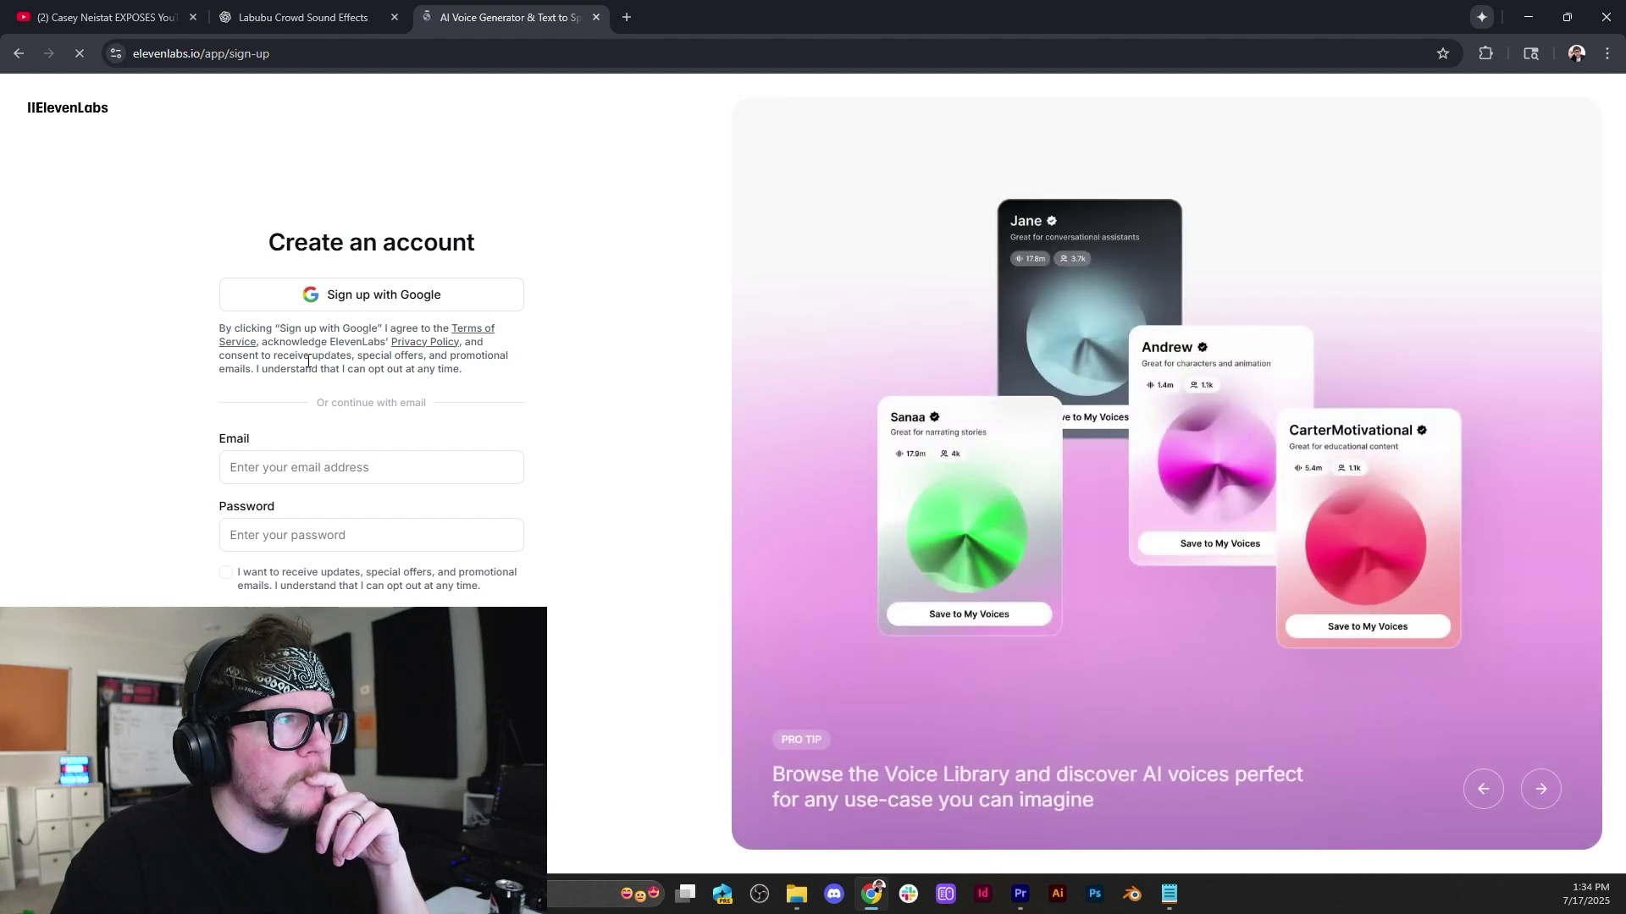
pyautogui.click(19, 54)
# Preview the Crowd Yelling 1 sound and search the ElevenLabs sound effects for "labubu".
pyautogui.click(249, 531)
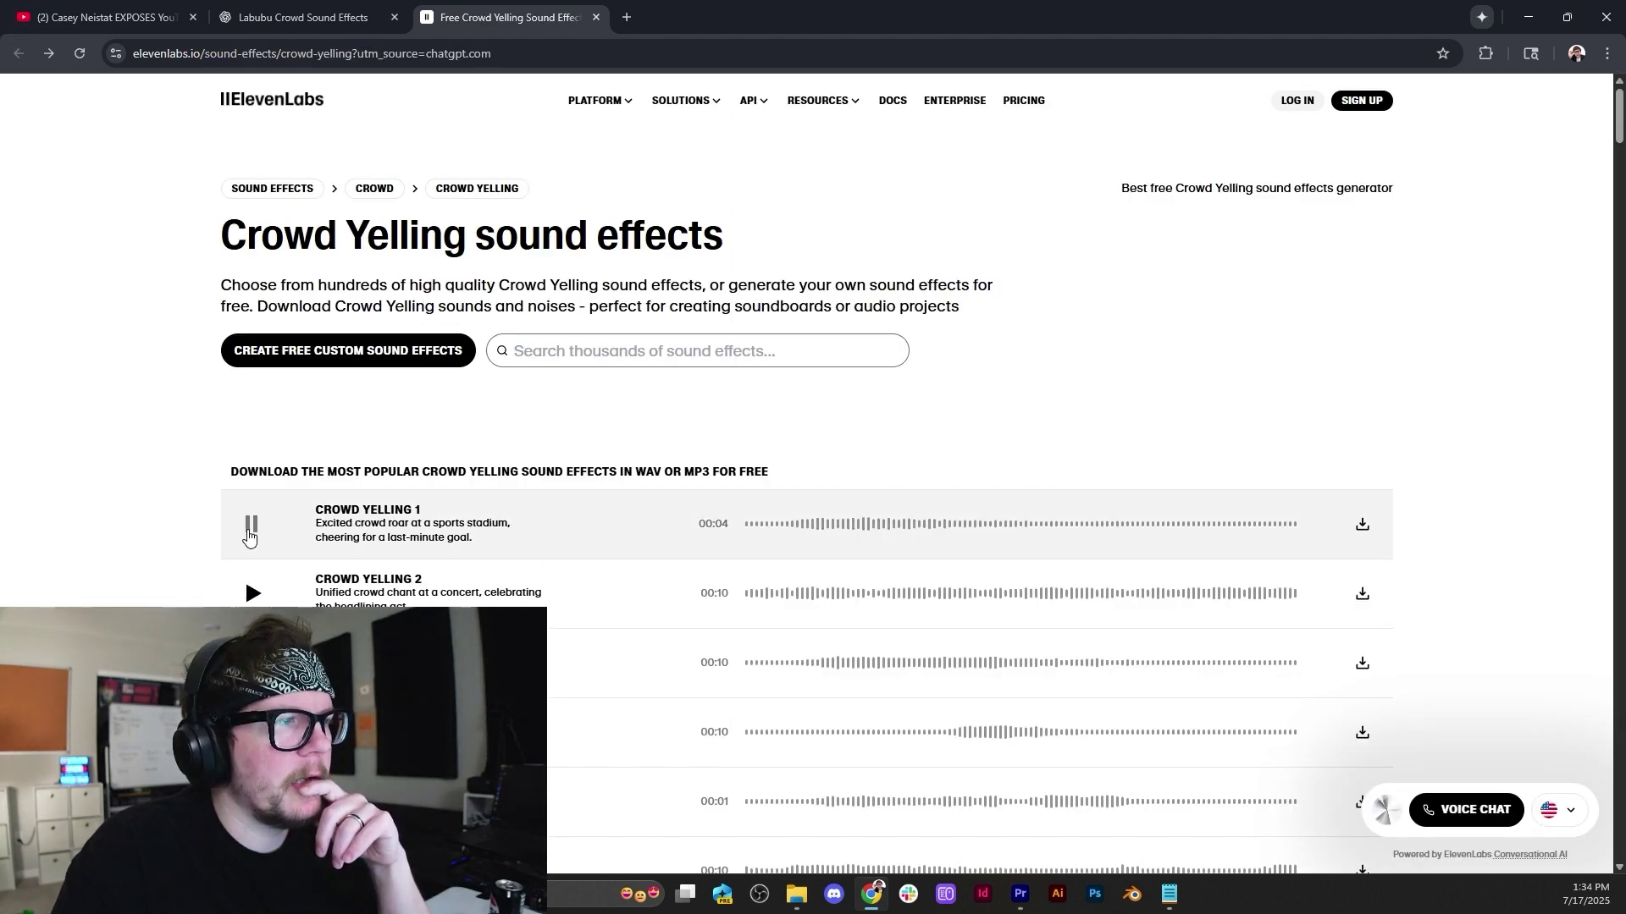
pyautogui.click(249, 532)
pyautogui.click(774, 347)
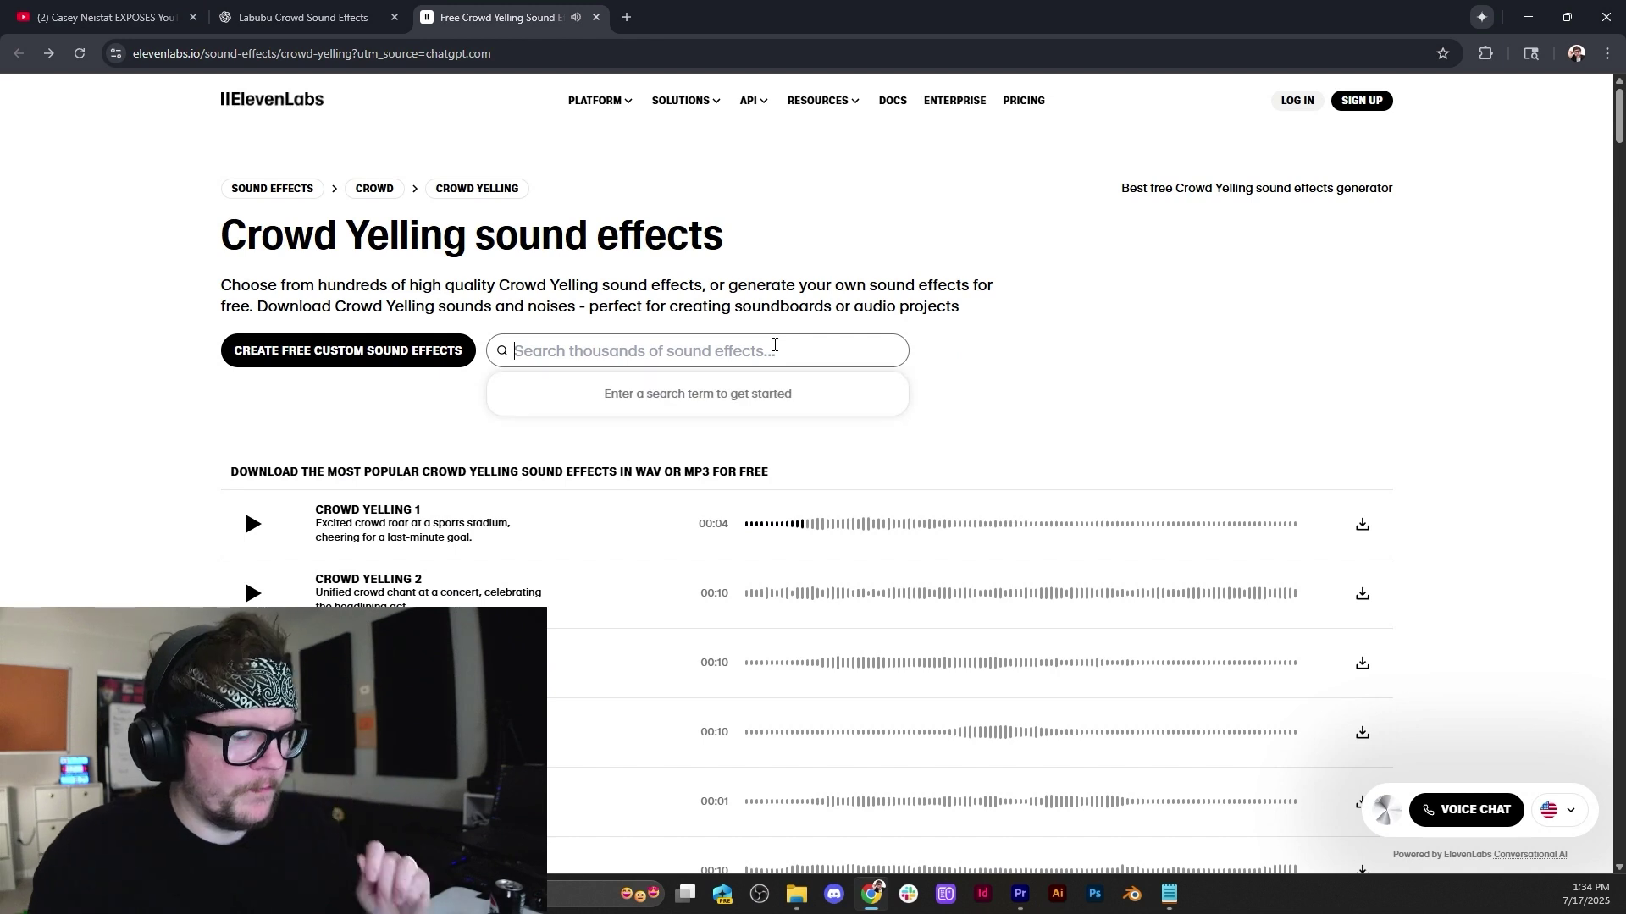
pyautogui.write('labubu')
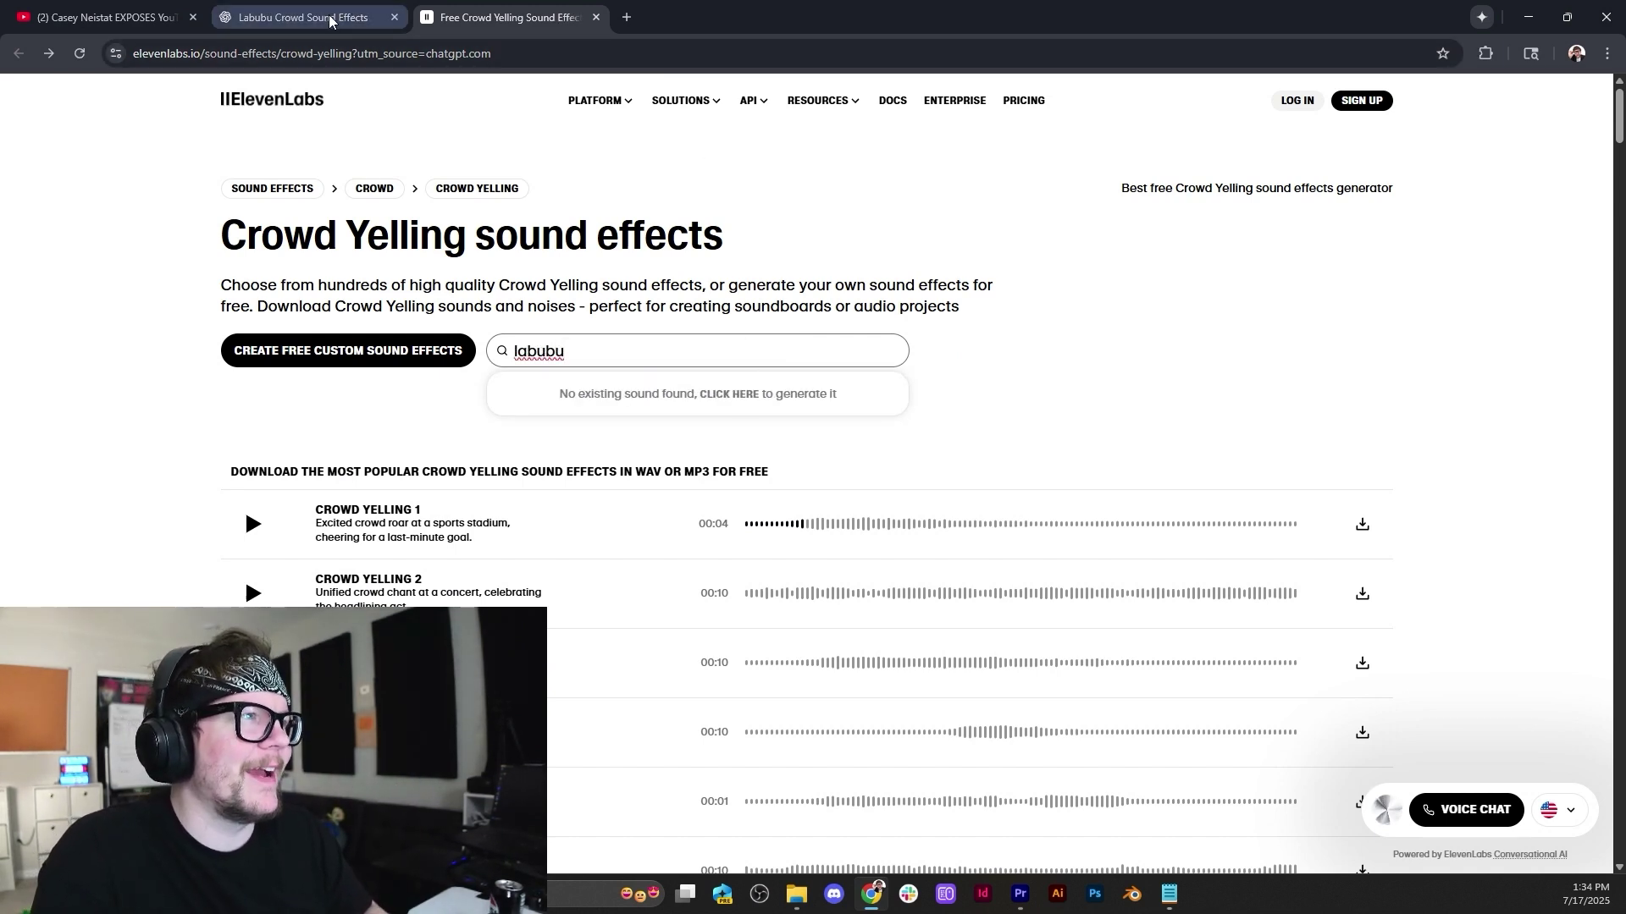
# Open the ElevenLabs pricing page and check the voice cloning feature in the Creator plan.
pyautogui.click(1027, 104)
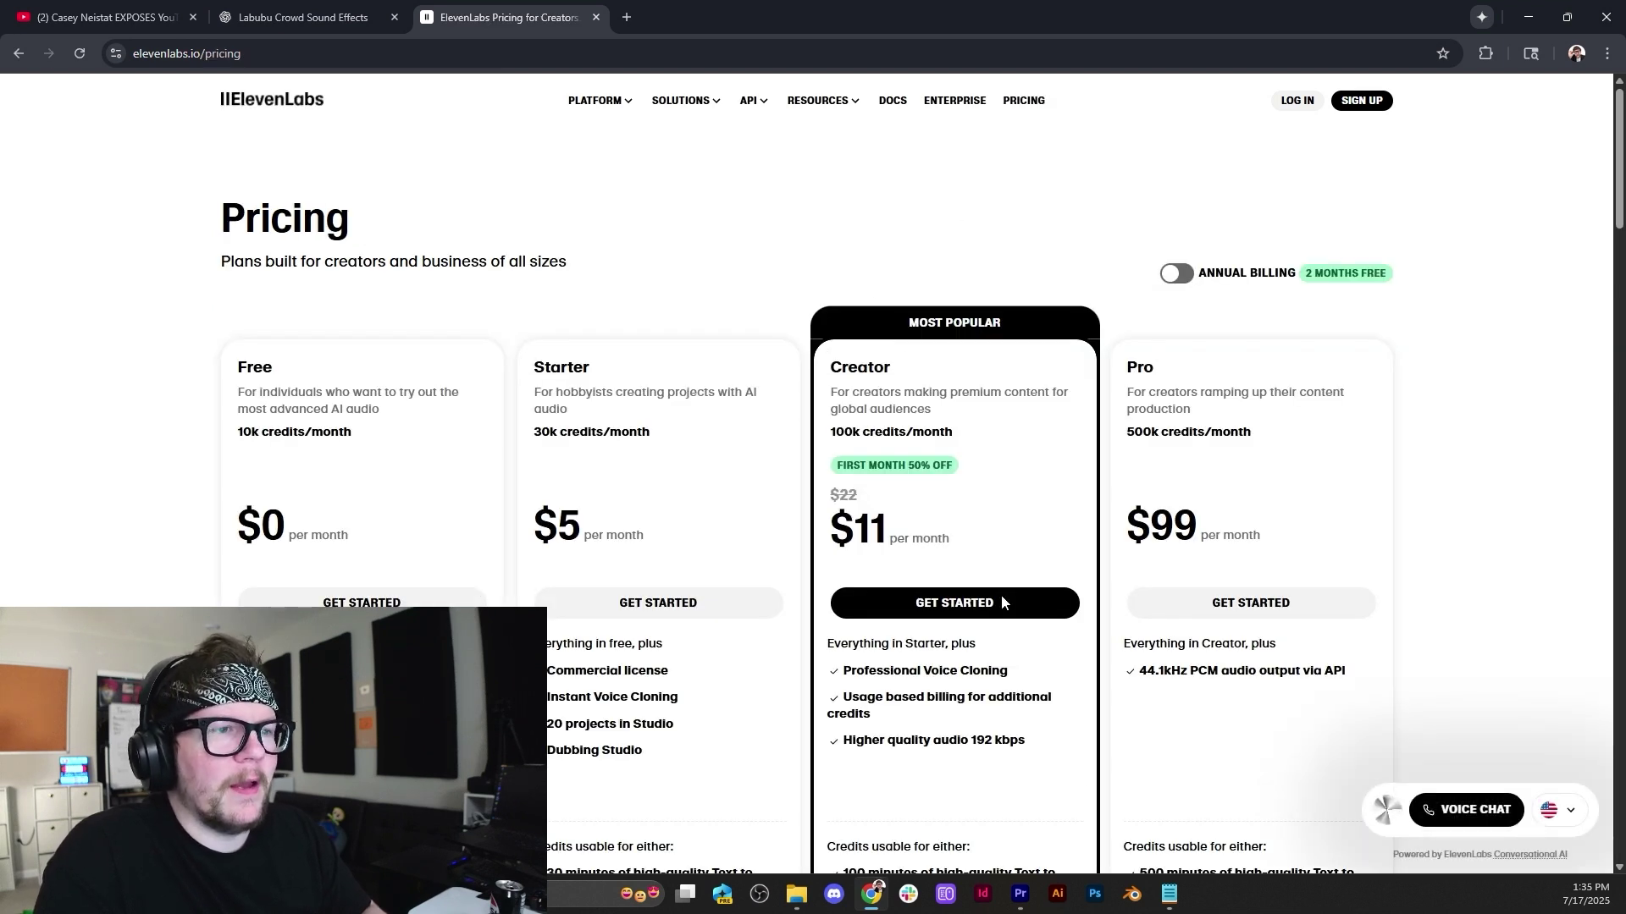
pyautogui.moveTo(1007, 672); pyautogui.dragTo(923, 671)
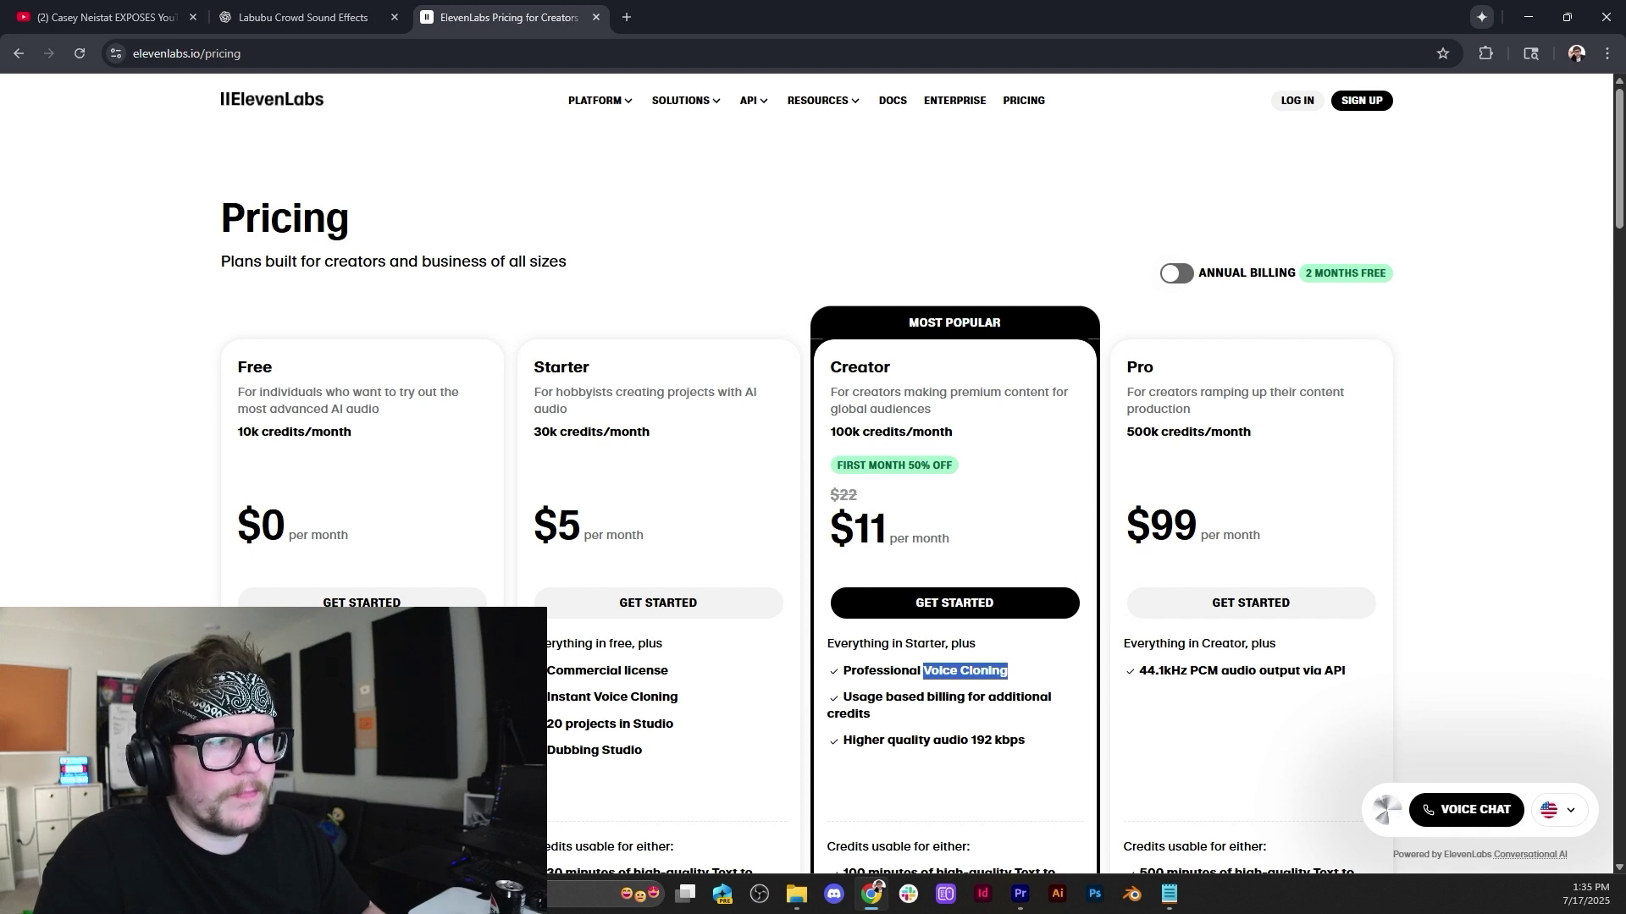
# Search Google for "ai sfx creator" in a new tab.
pyautogui.click(626, 17)
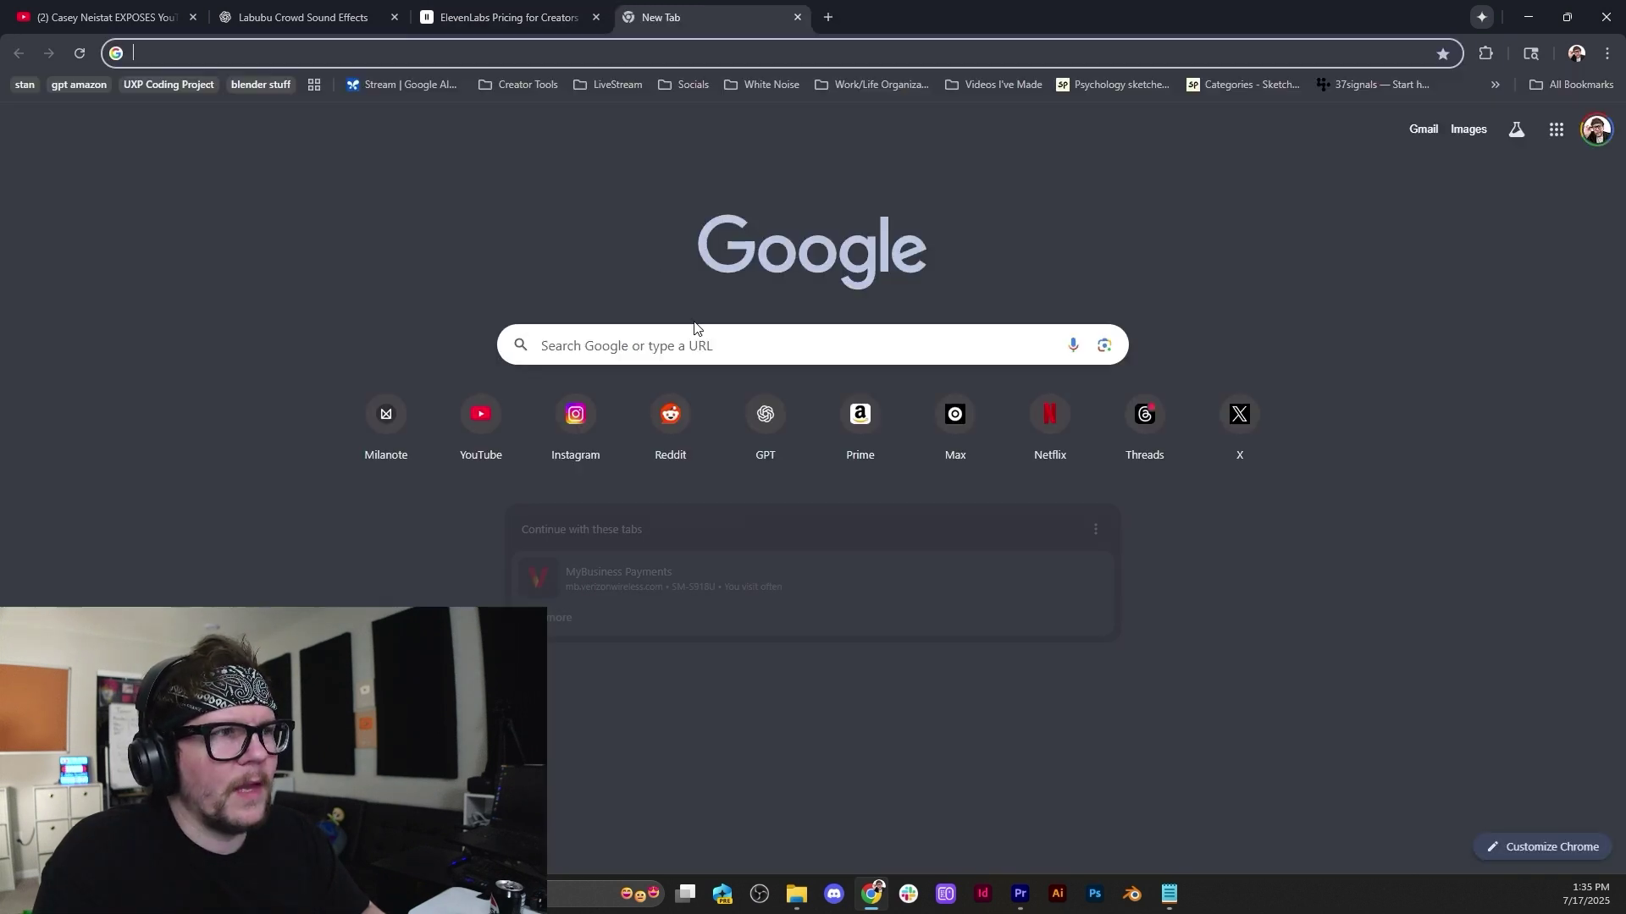
pyautogui.click(662, 342)
pyautogui.write('ai sf')
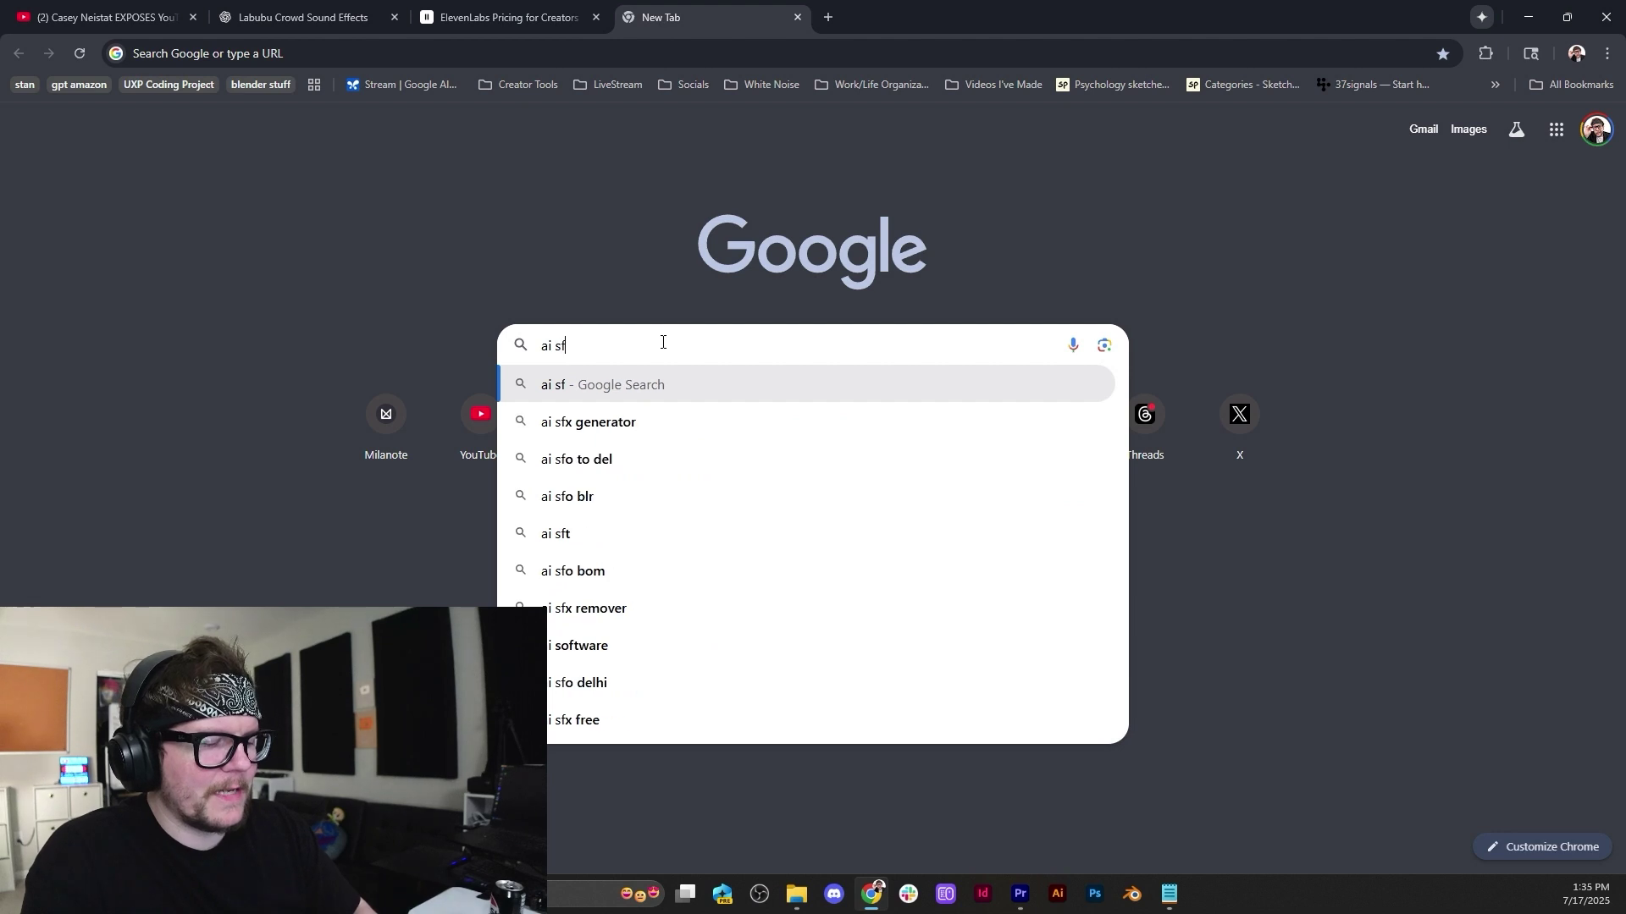
pyautogui.write('x creator')
pyautogui.press('Return')
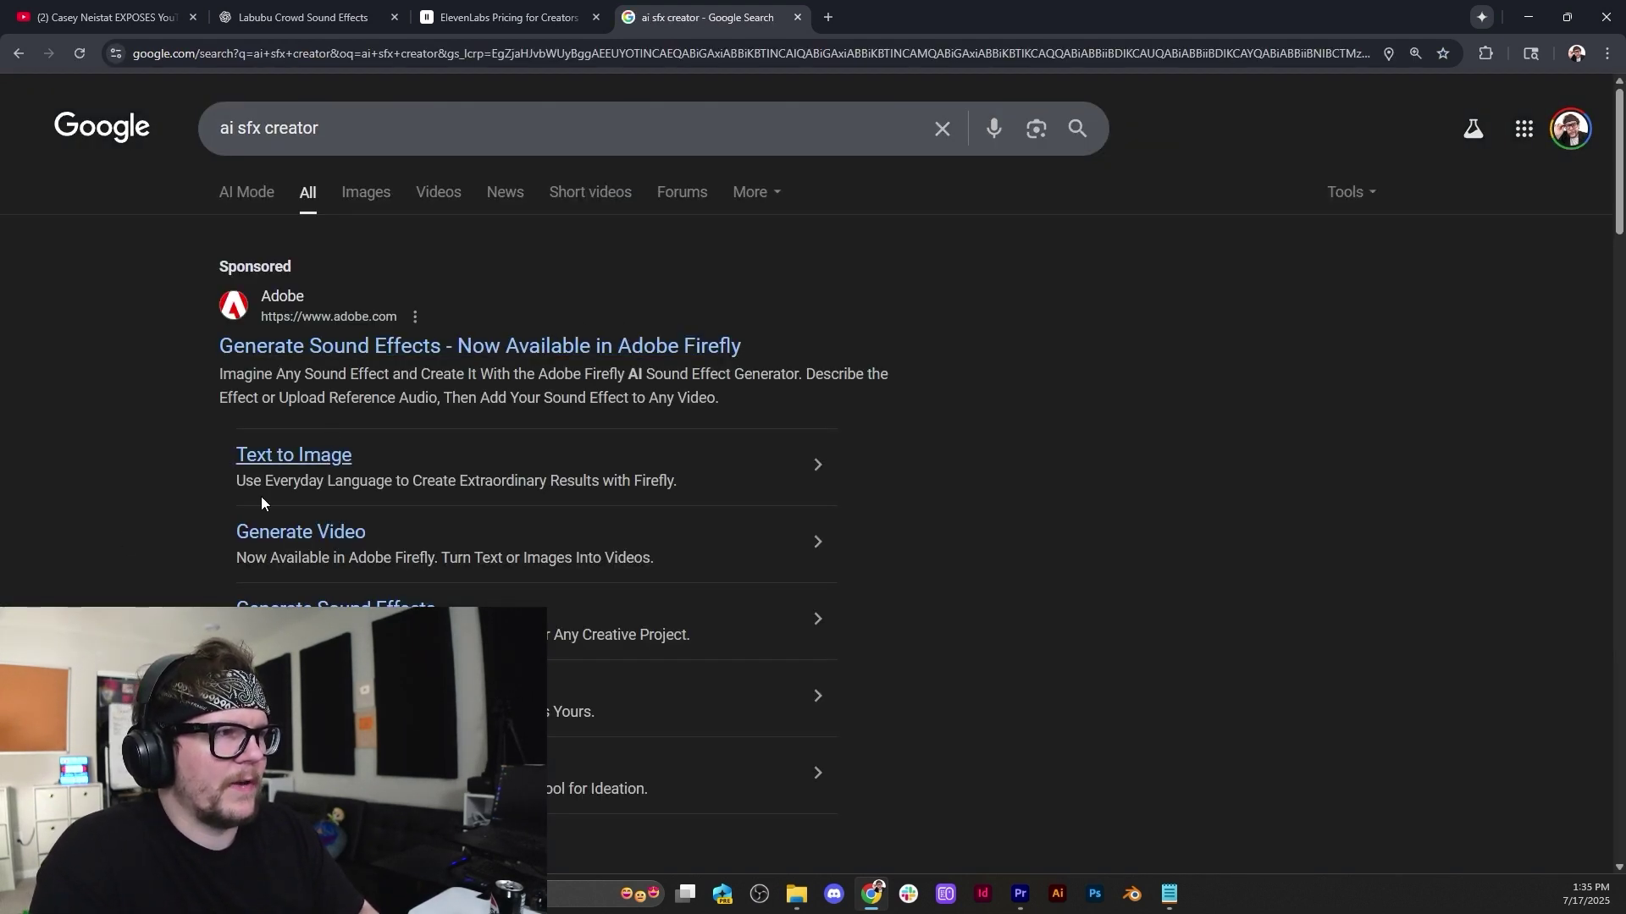
# Replace the Google query with "txt to sfx ai" and run the search.
pyautogui.press('/')
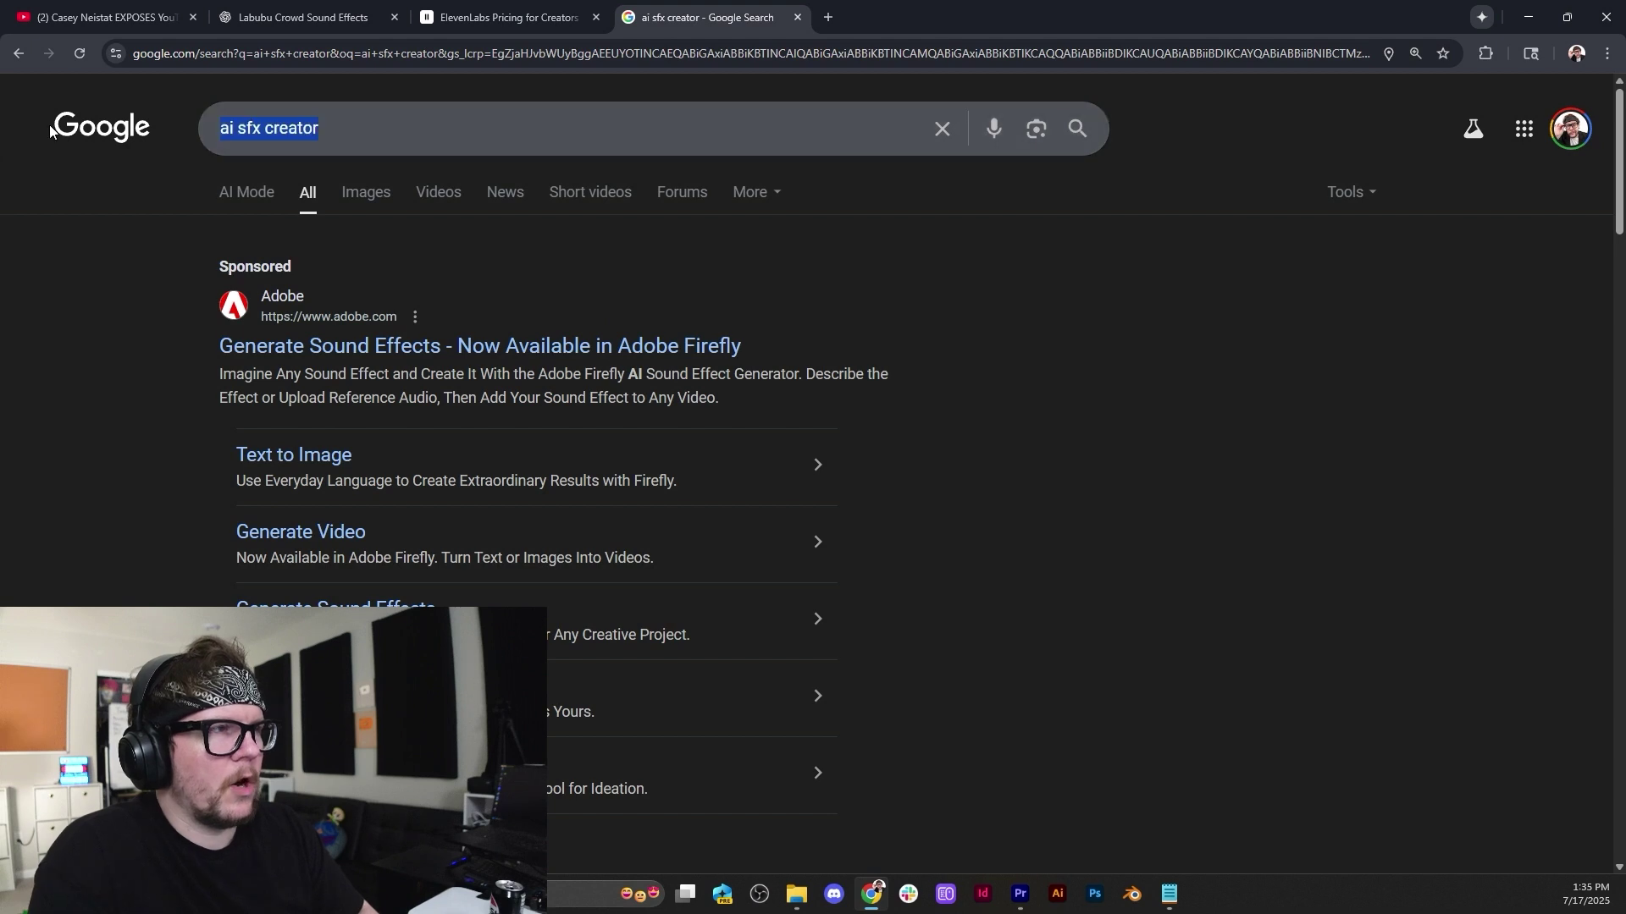
pyautogui.write('txt to ')
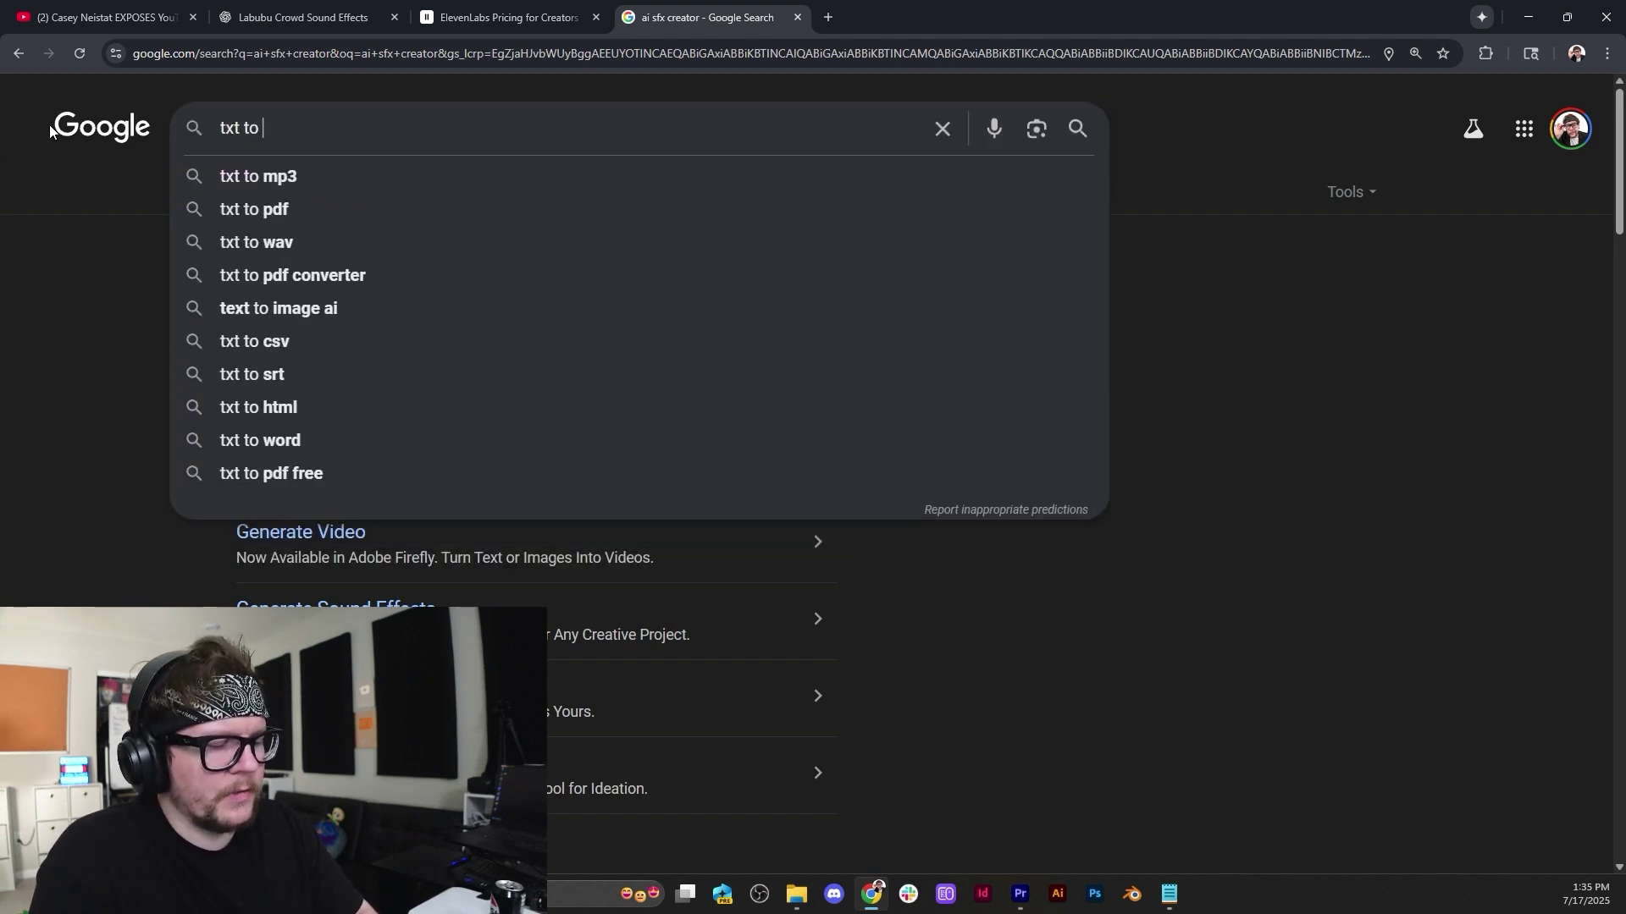
pyautogui.write('sfx ai')
pyautogui.press('Return')
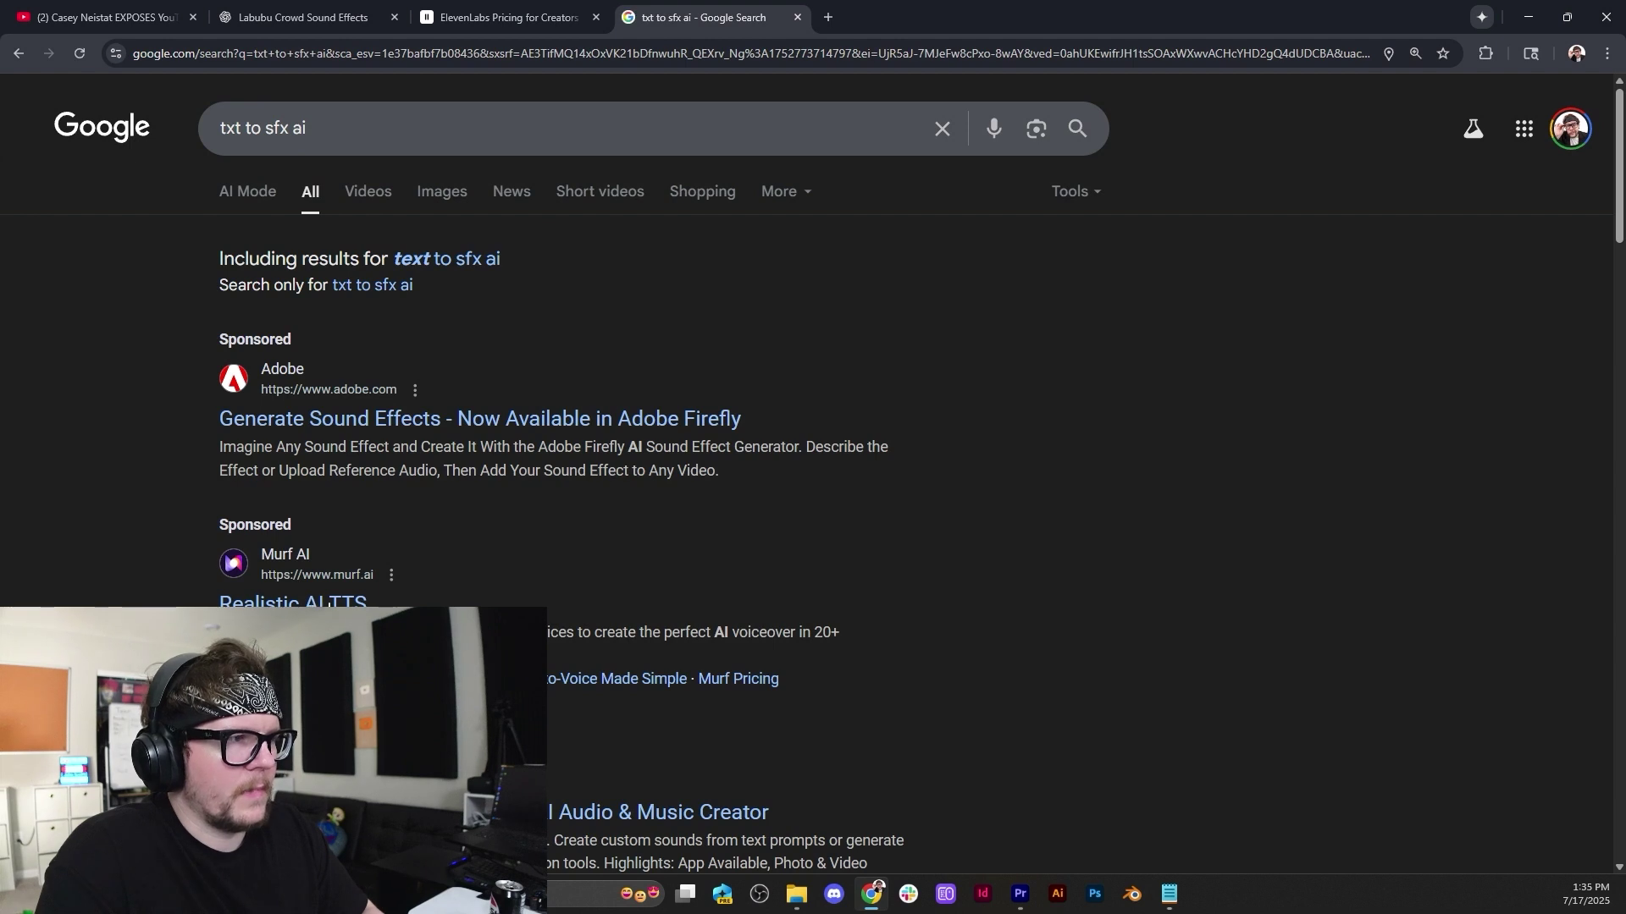
# Look through the search results and open the ElevenLabs text-to-sound-effects generator in its own tab.
pyautogui.scroll(-2, 329, 603)
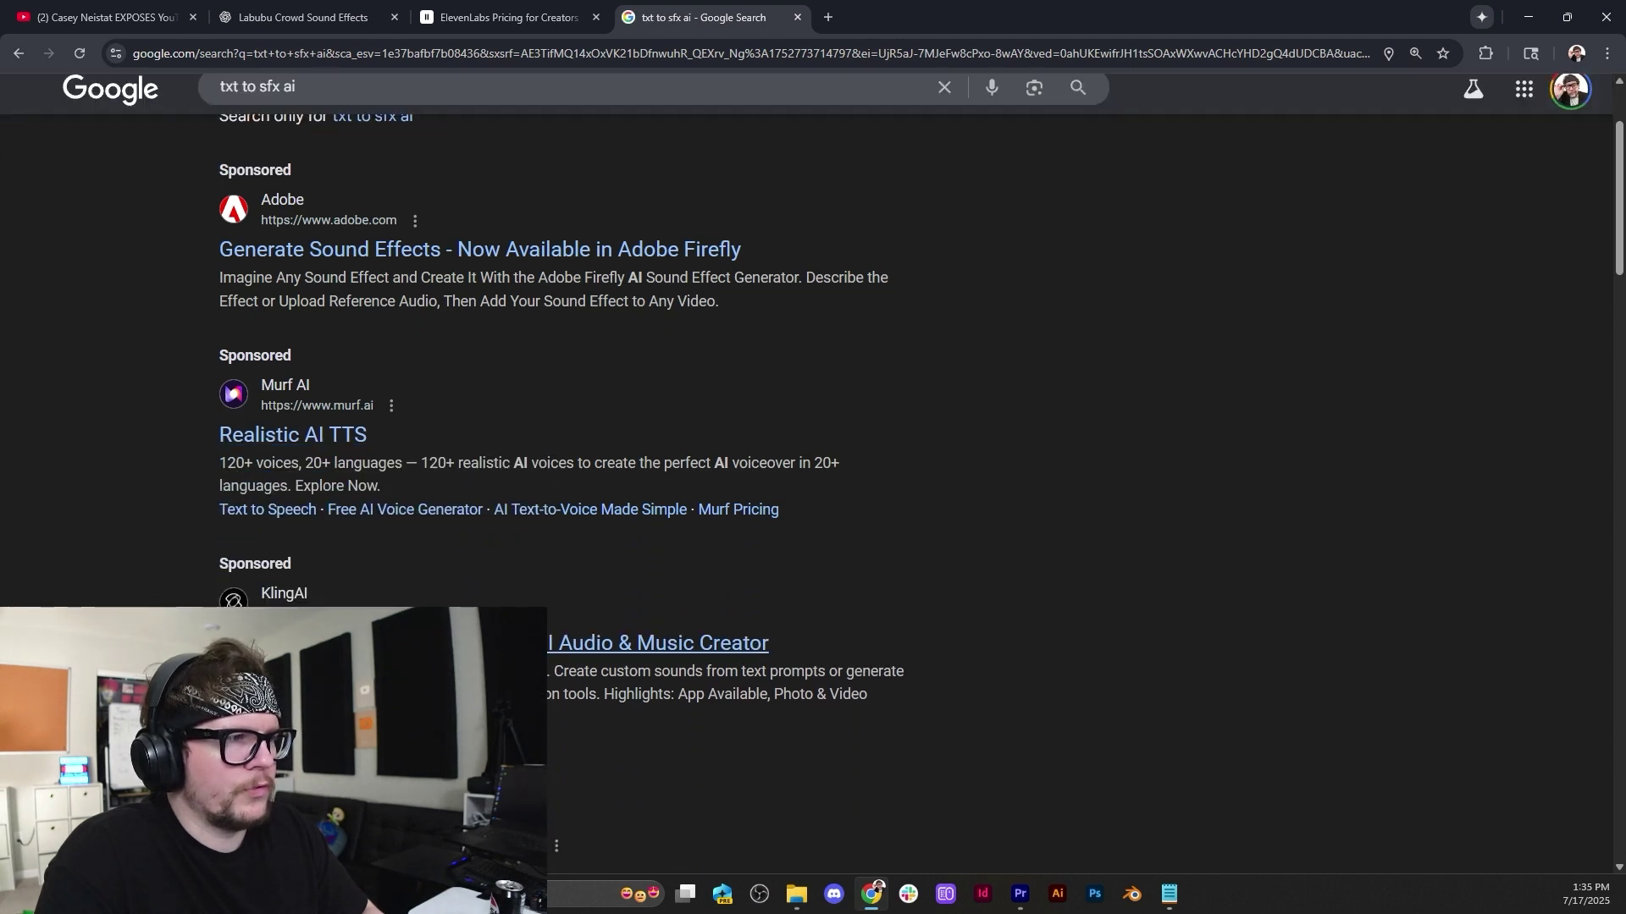
pyautogui.scroll(-3, 329, 593)
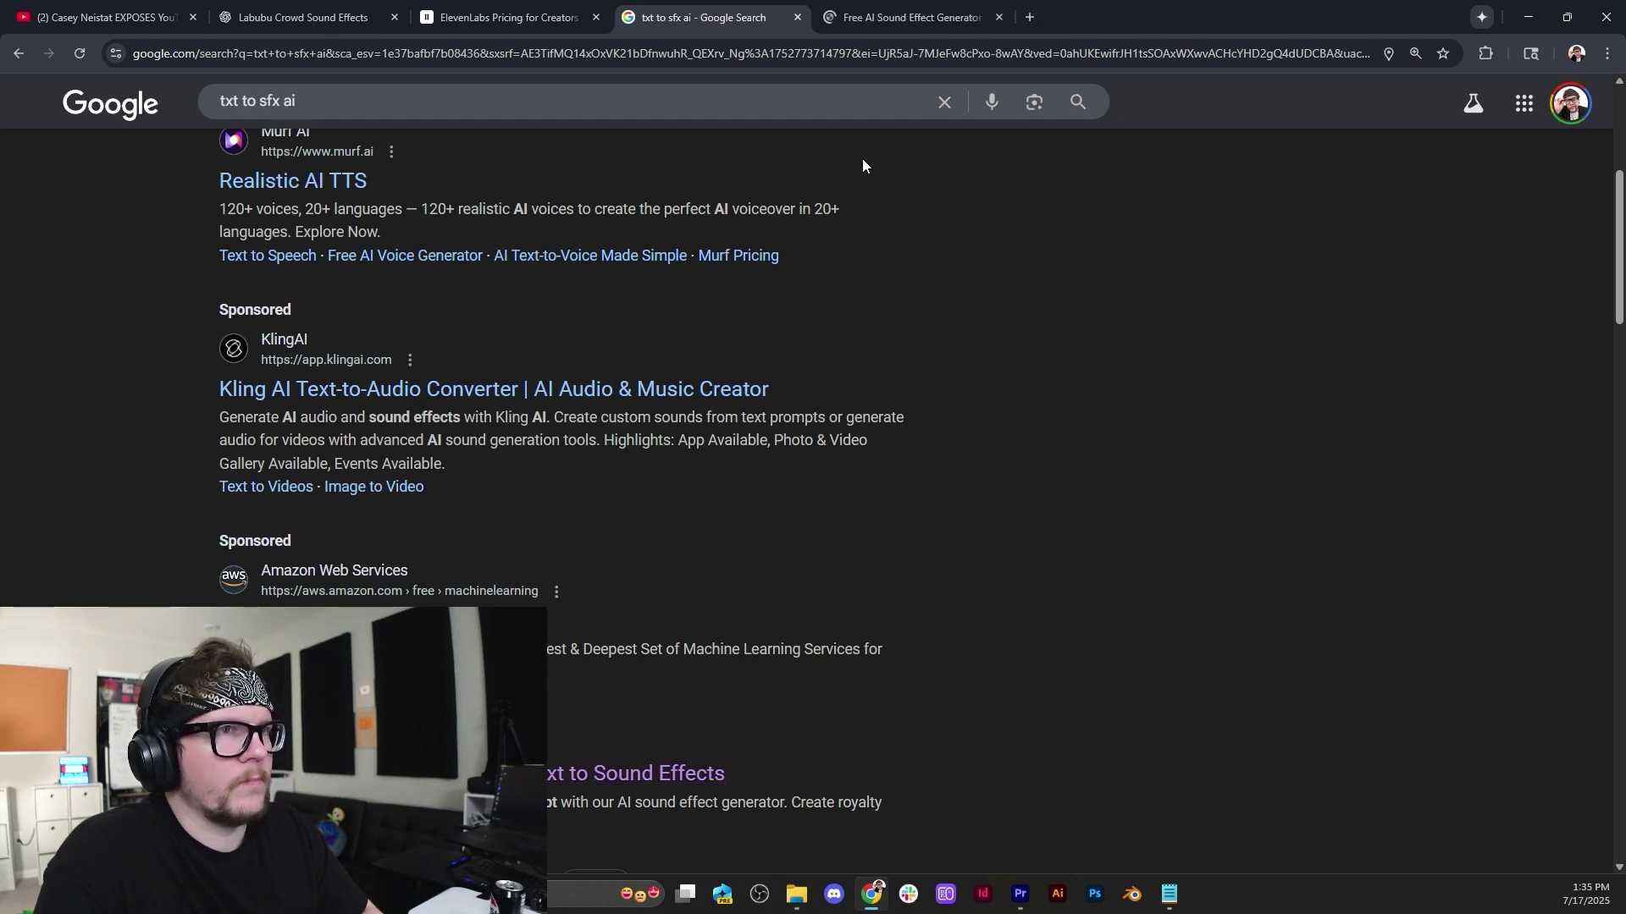
pyautogui.click(922, 17)
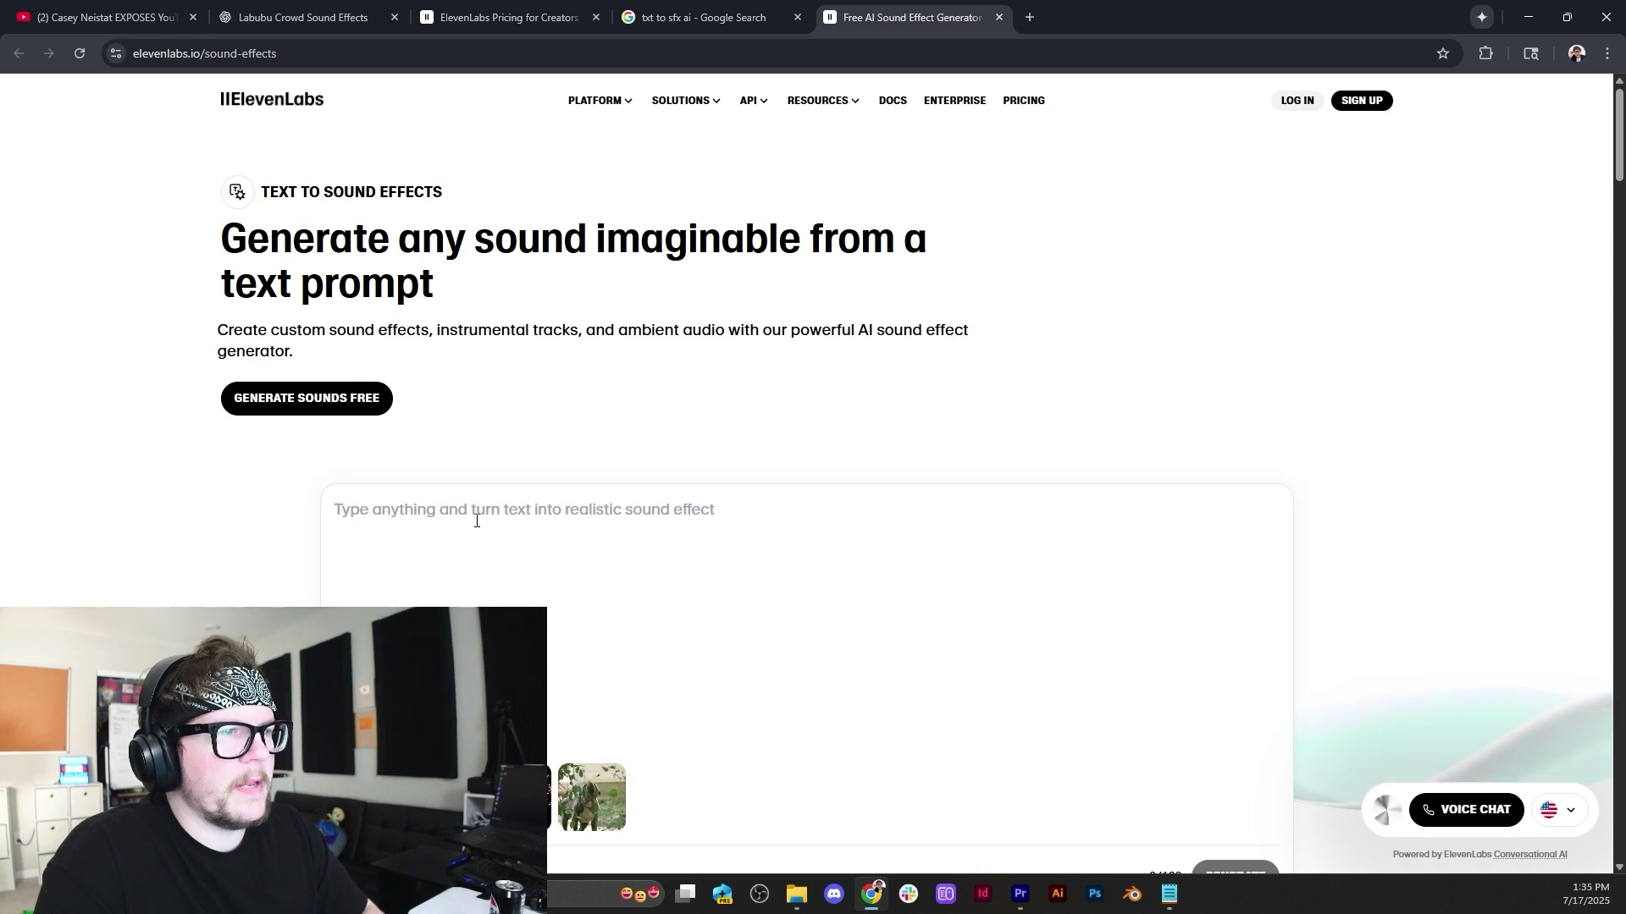
# Generate sound effects from the prompt "Crowd yelling the word 'Labubu'".
pyautogui.scroll(-1, 475, 519)
pyautogui.click(464, 452)
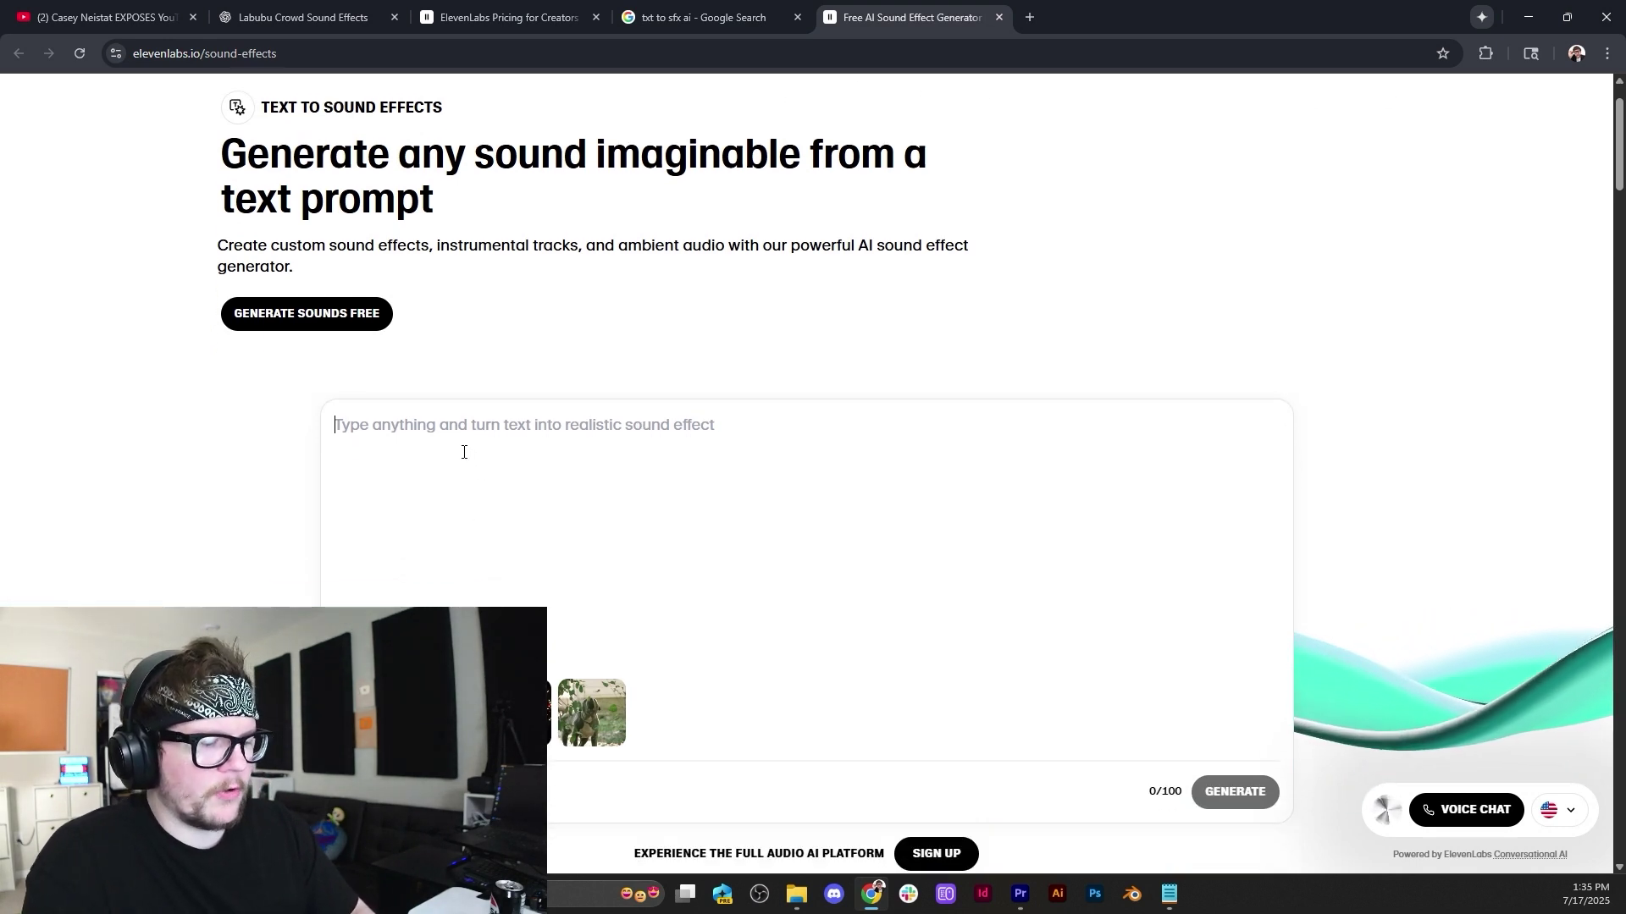
pyautogui.write('Crowd yel')
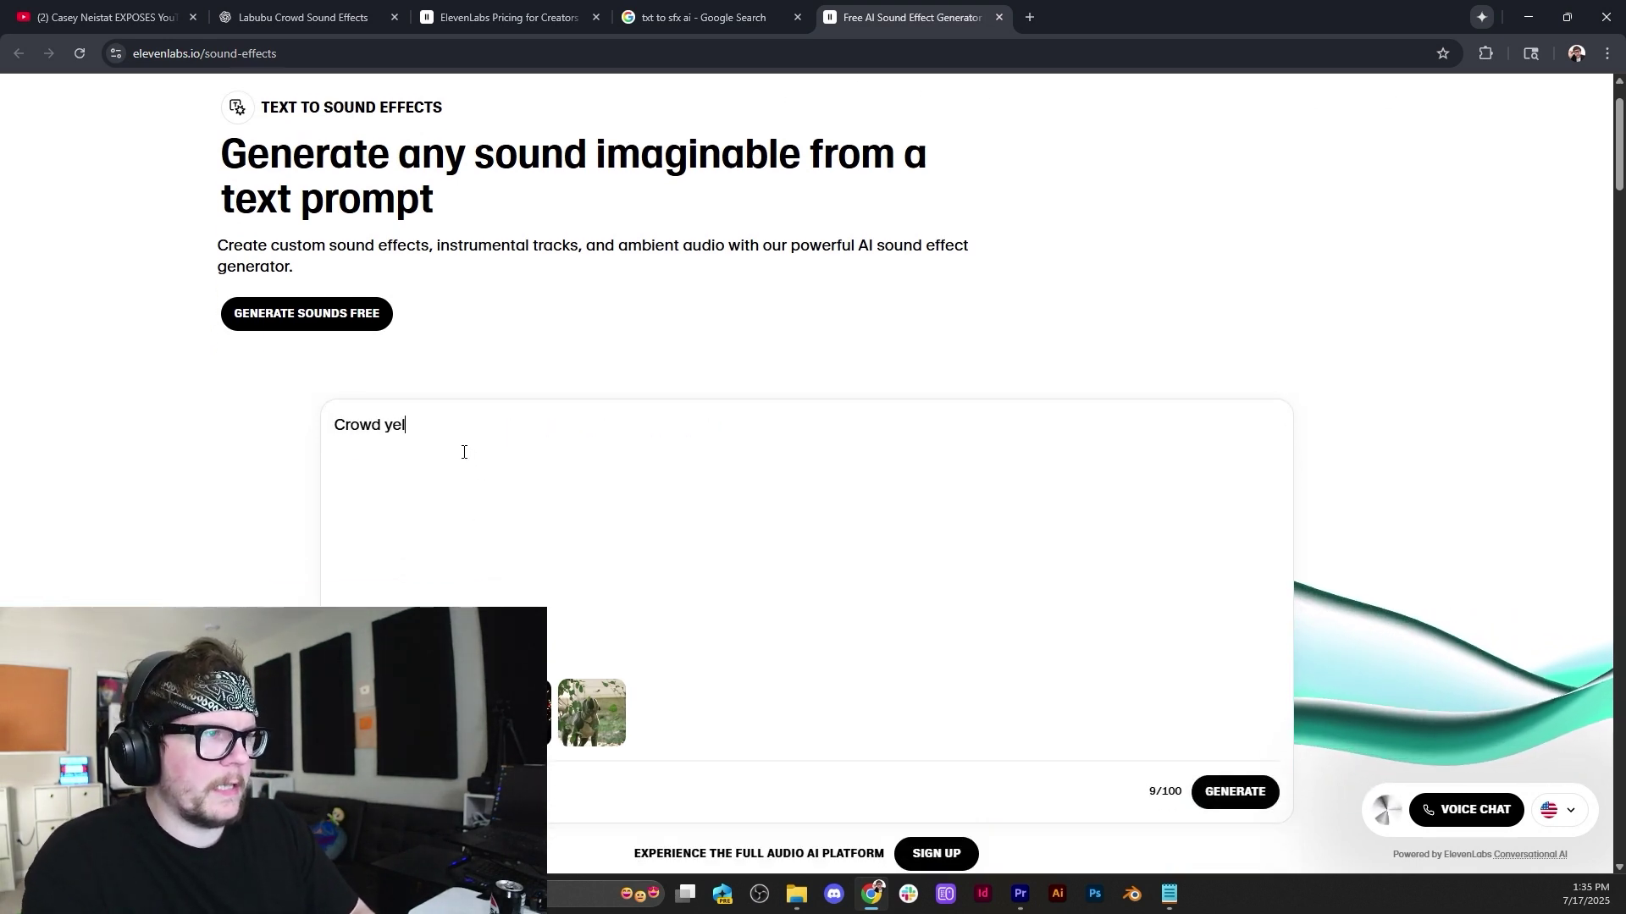
pyautogui.write('ling the w')
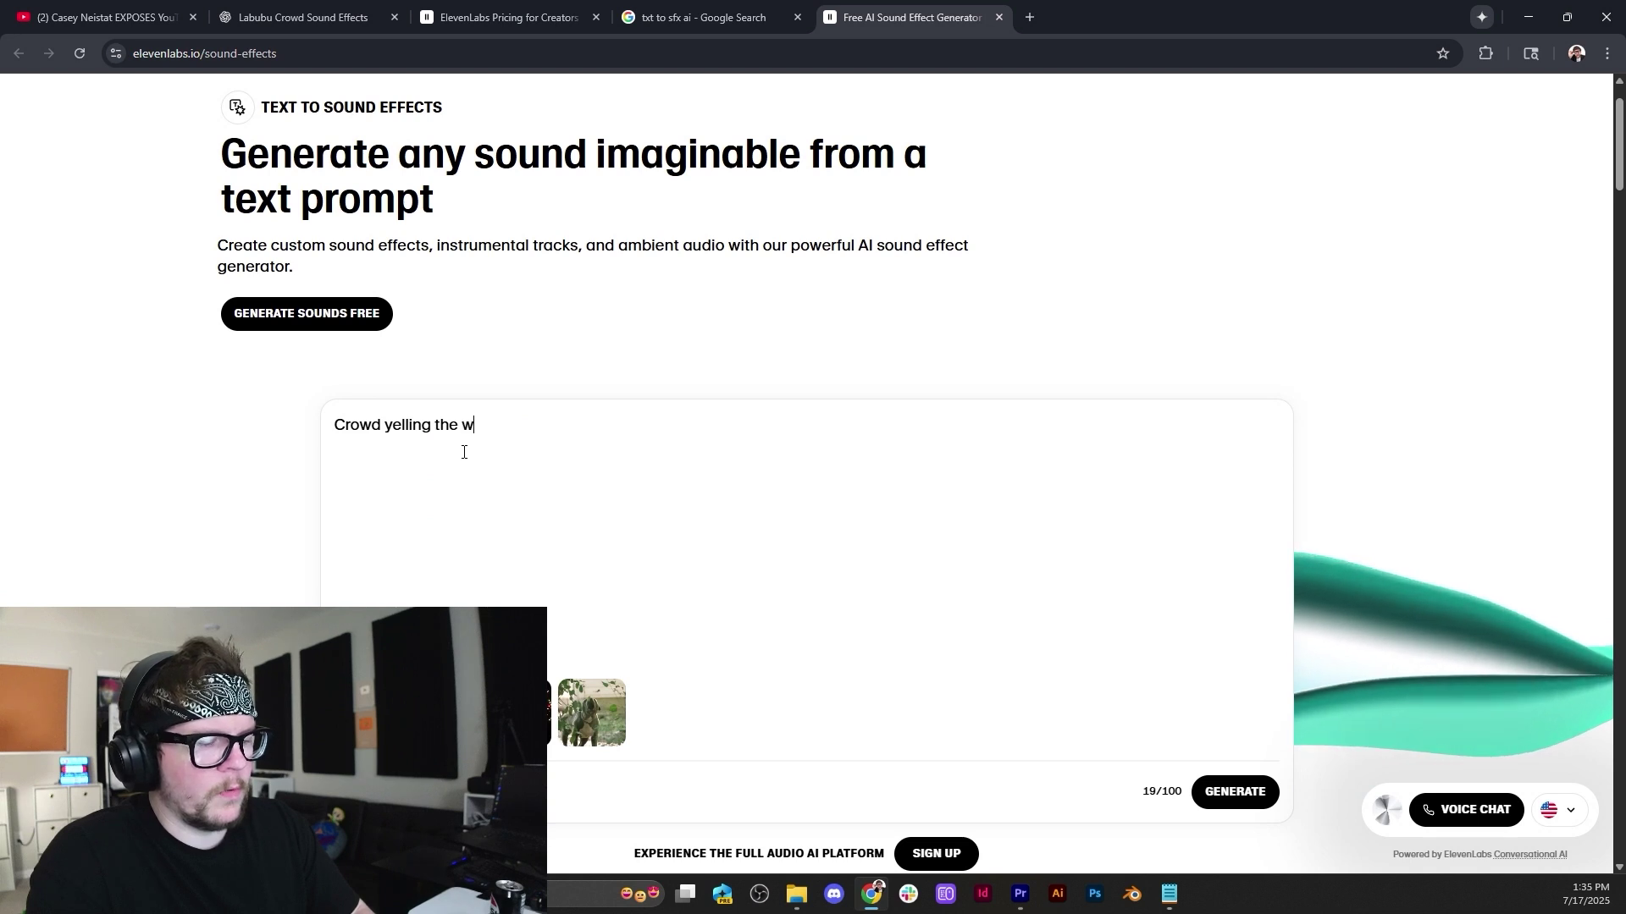
pyautogui.write("ord 'Labubu")
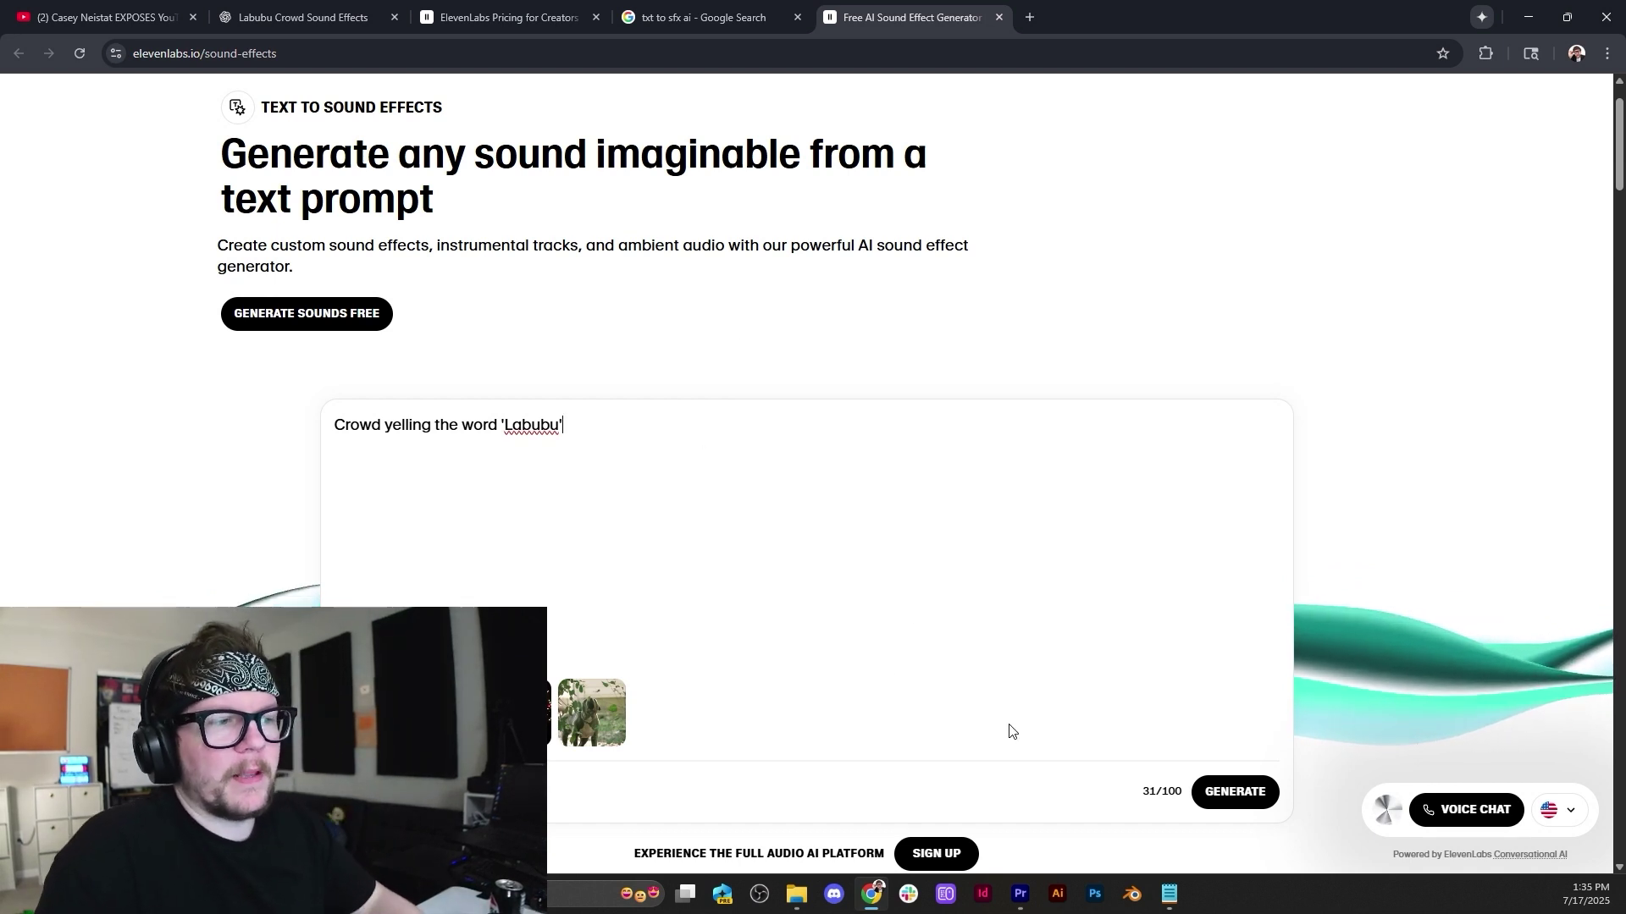
pyautogui.click(1223, 802)
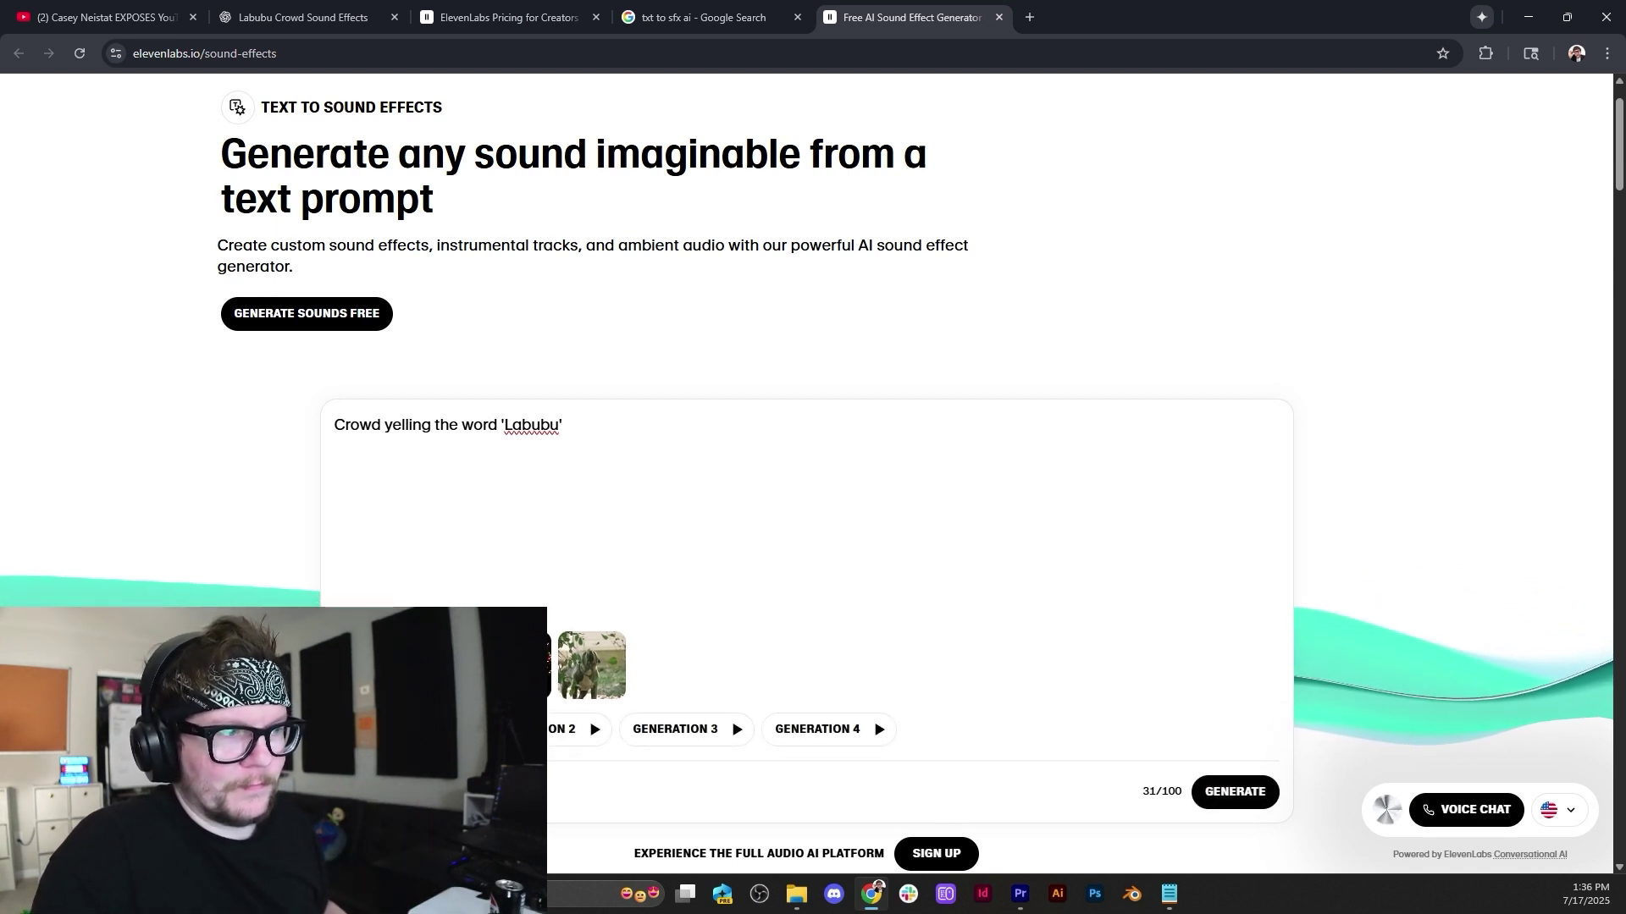
# Listen to the generated Labubu crowd sounds, including Generation 3 and Generation 4, and check the page for further options.
pyautogui.click(423, 730)
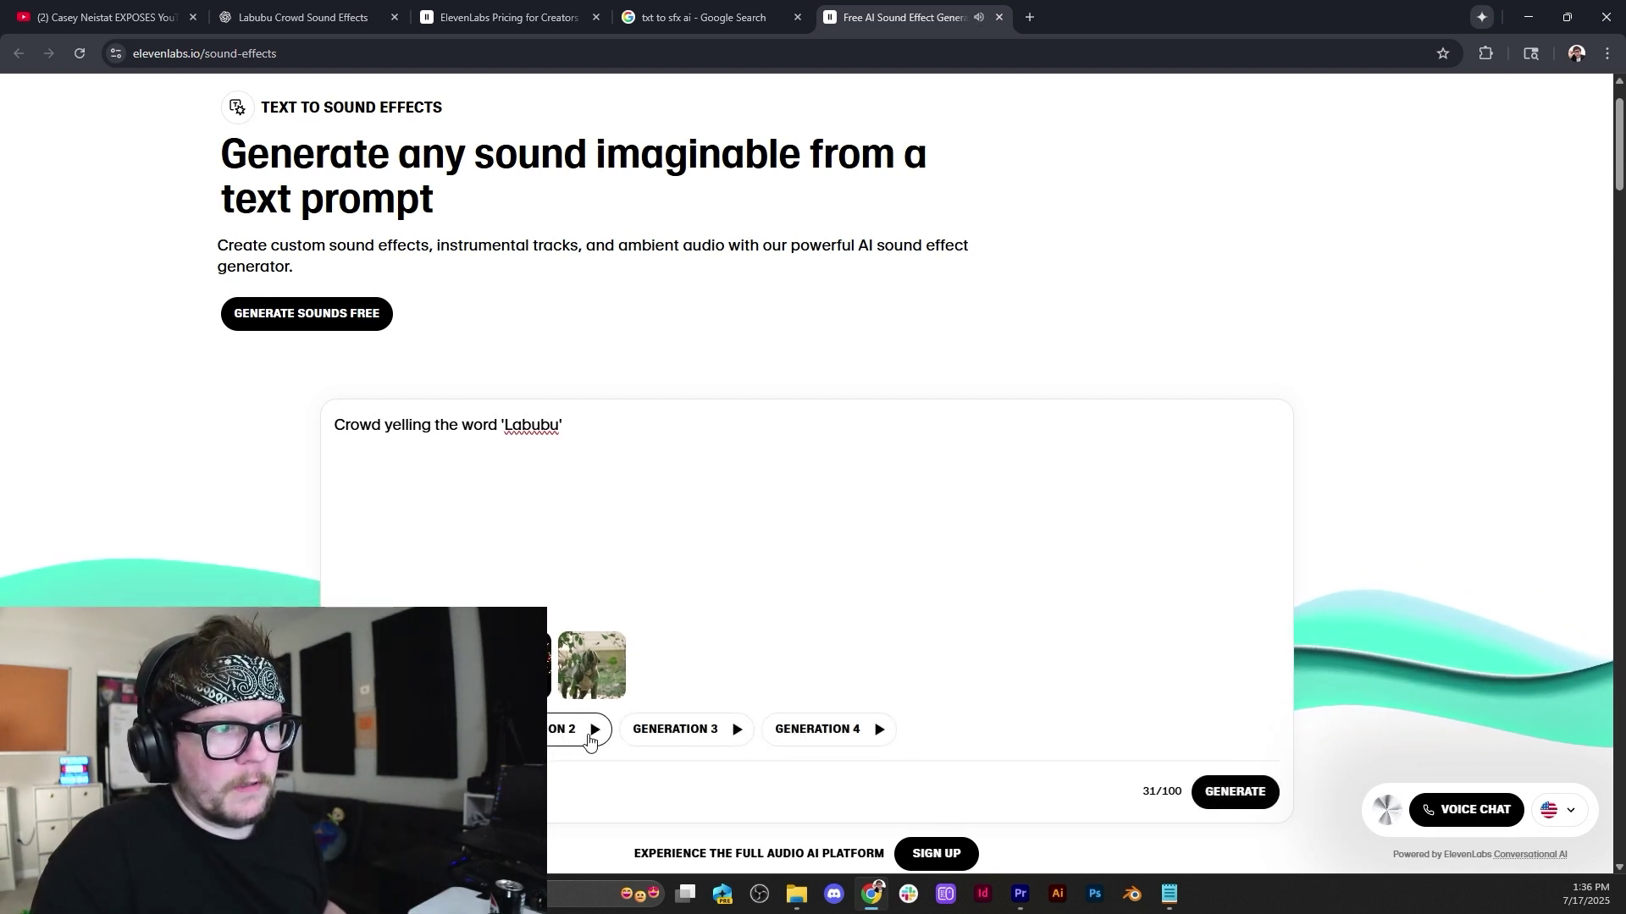
pyautogui.click(737, 730)
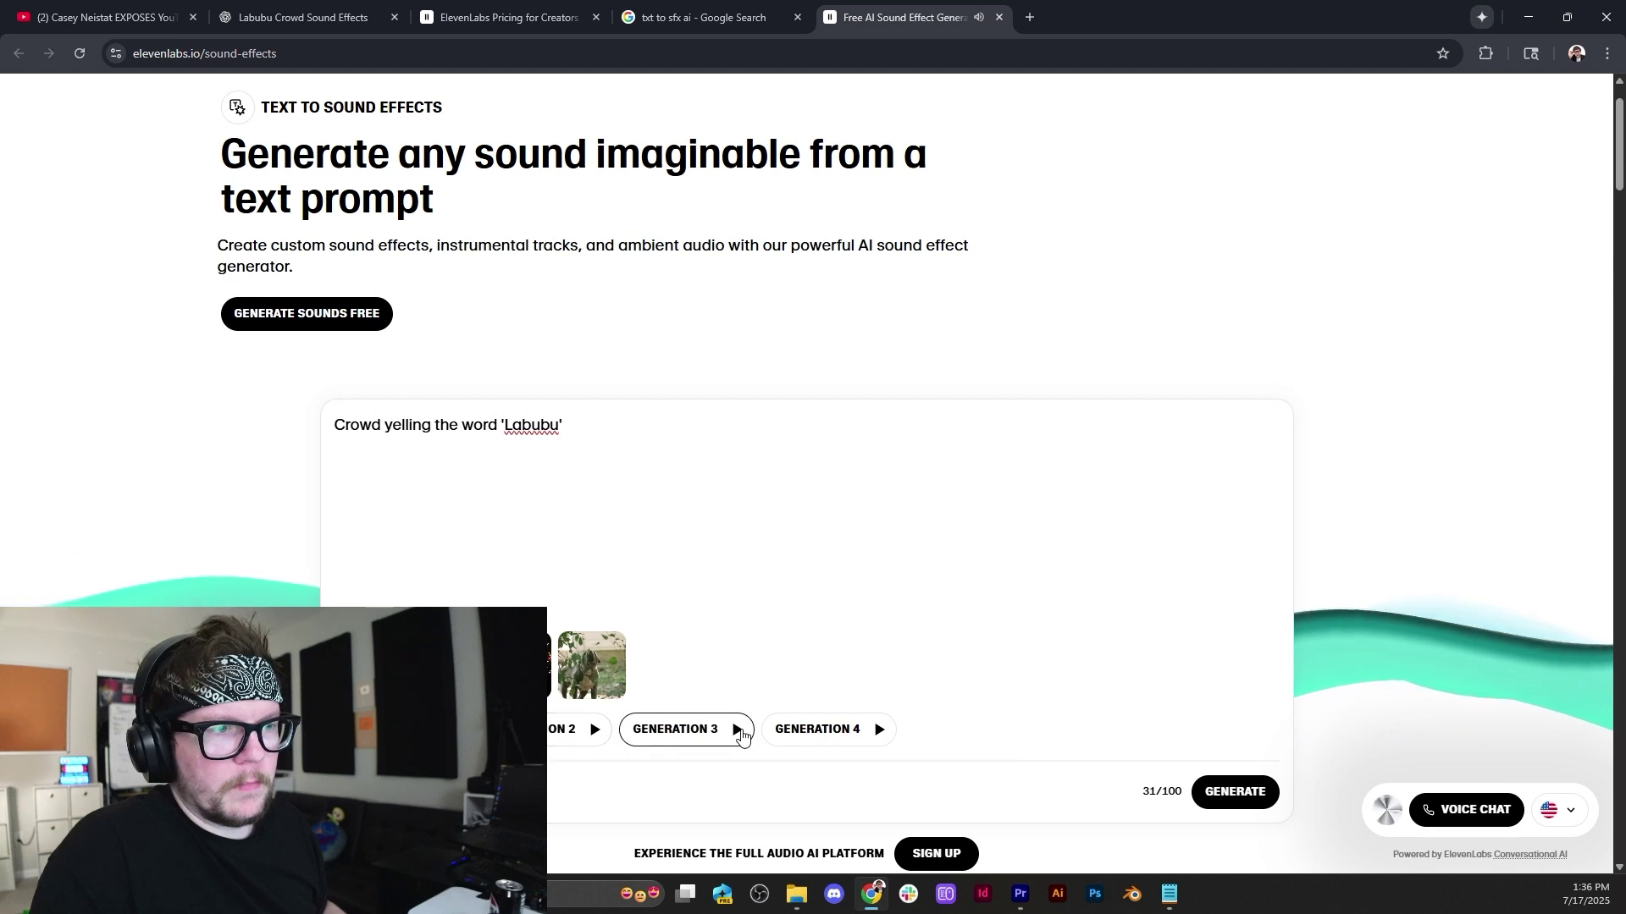
pyautogui.click(879, 733)
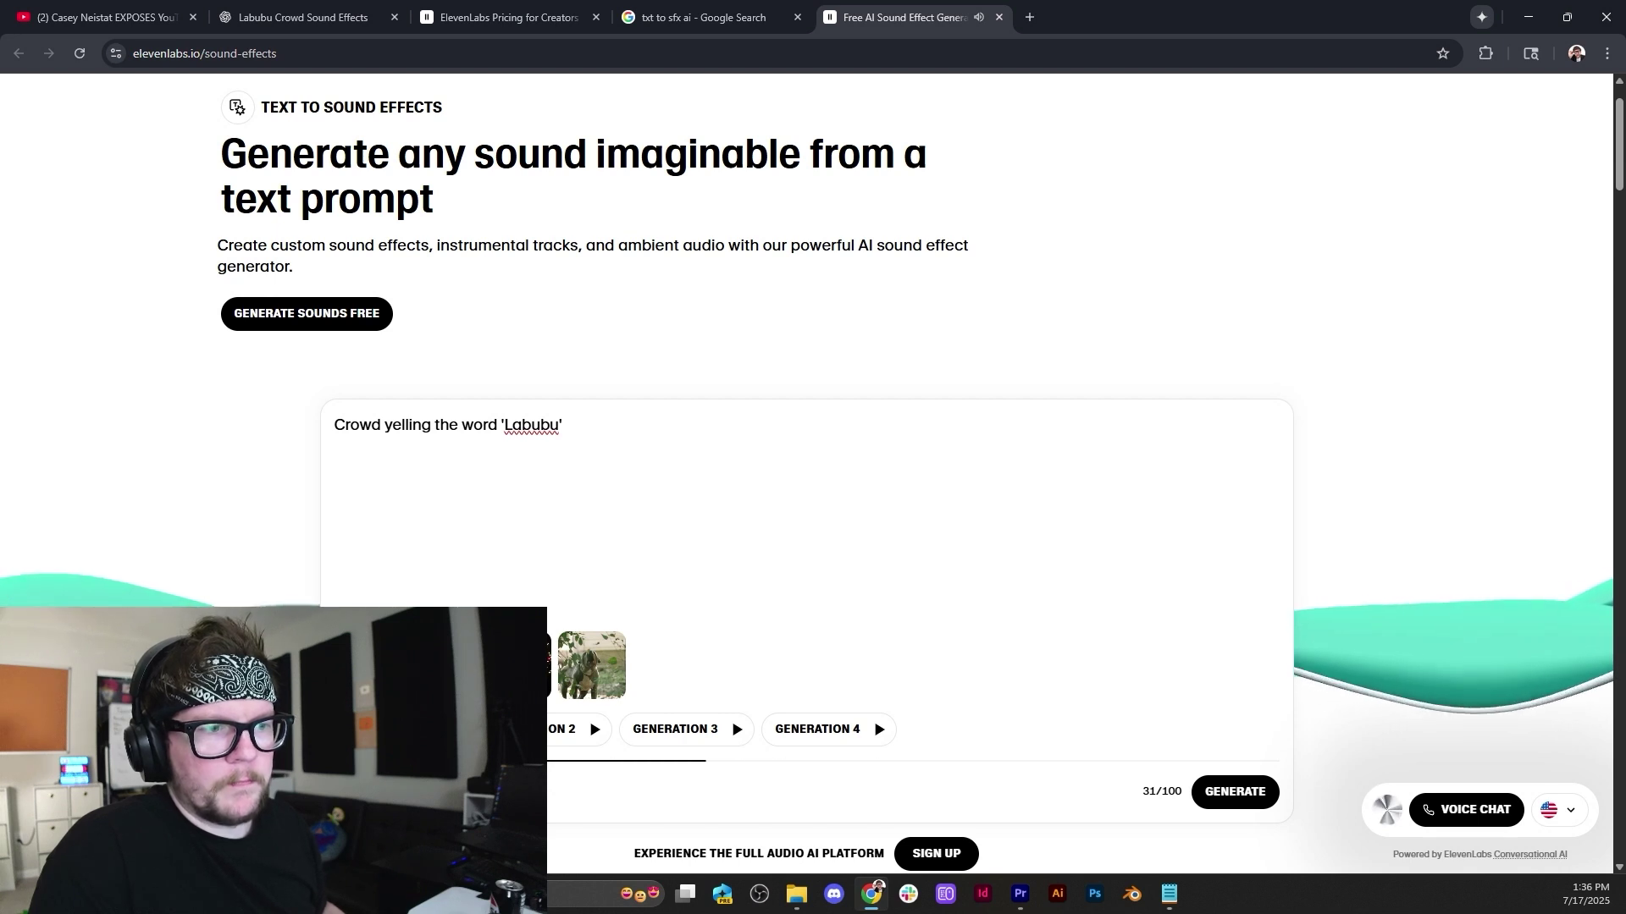
pyautogui.scroll(-1, 847, 627)
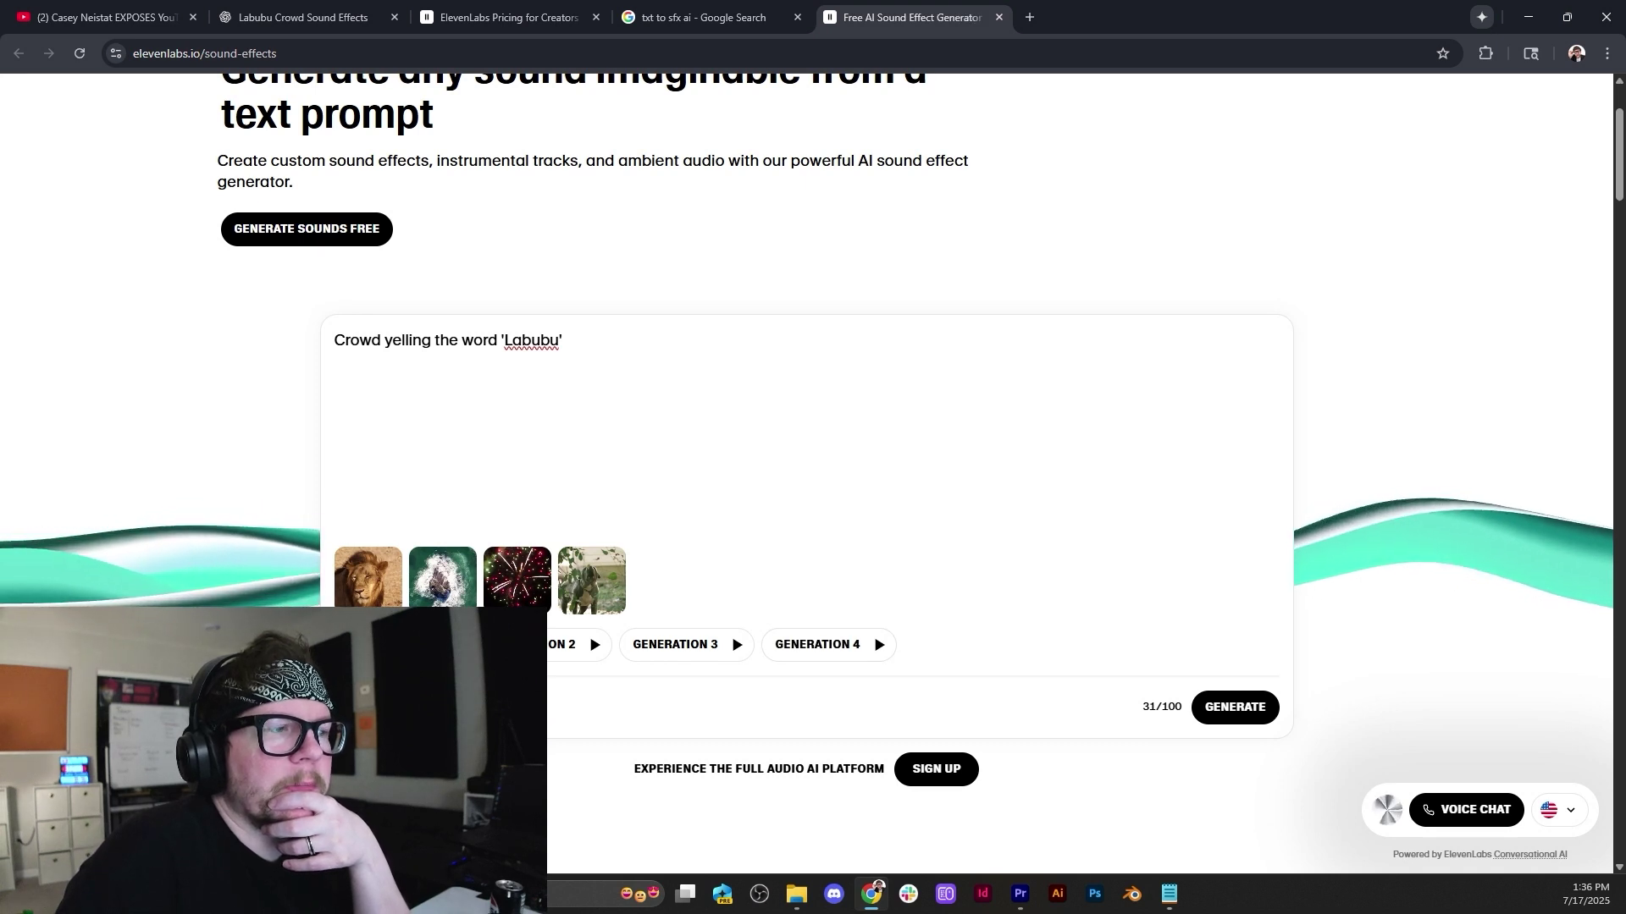
pyautogui.rightClick(381, 254)
pyautogui.click(832, 454)
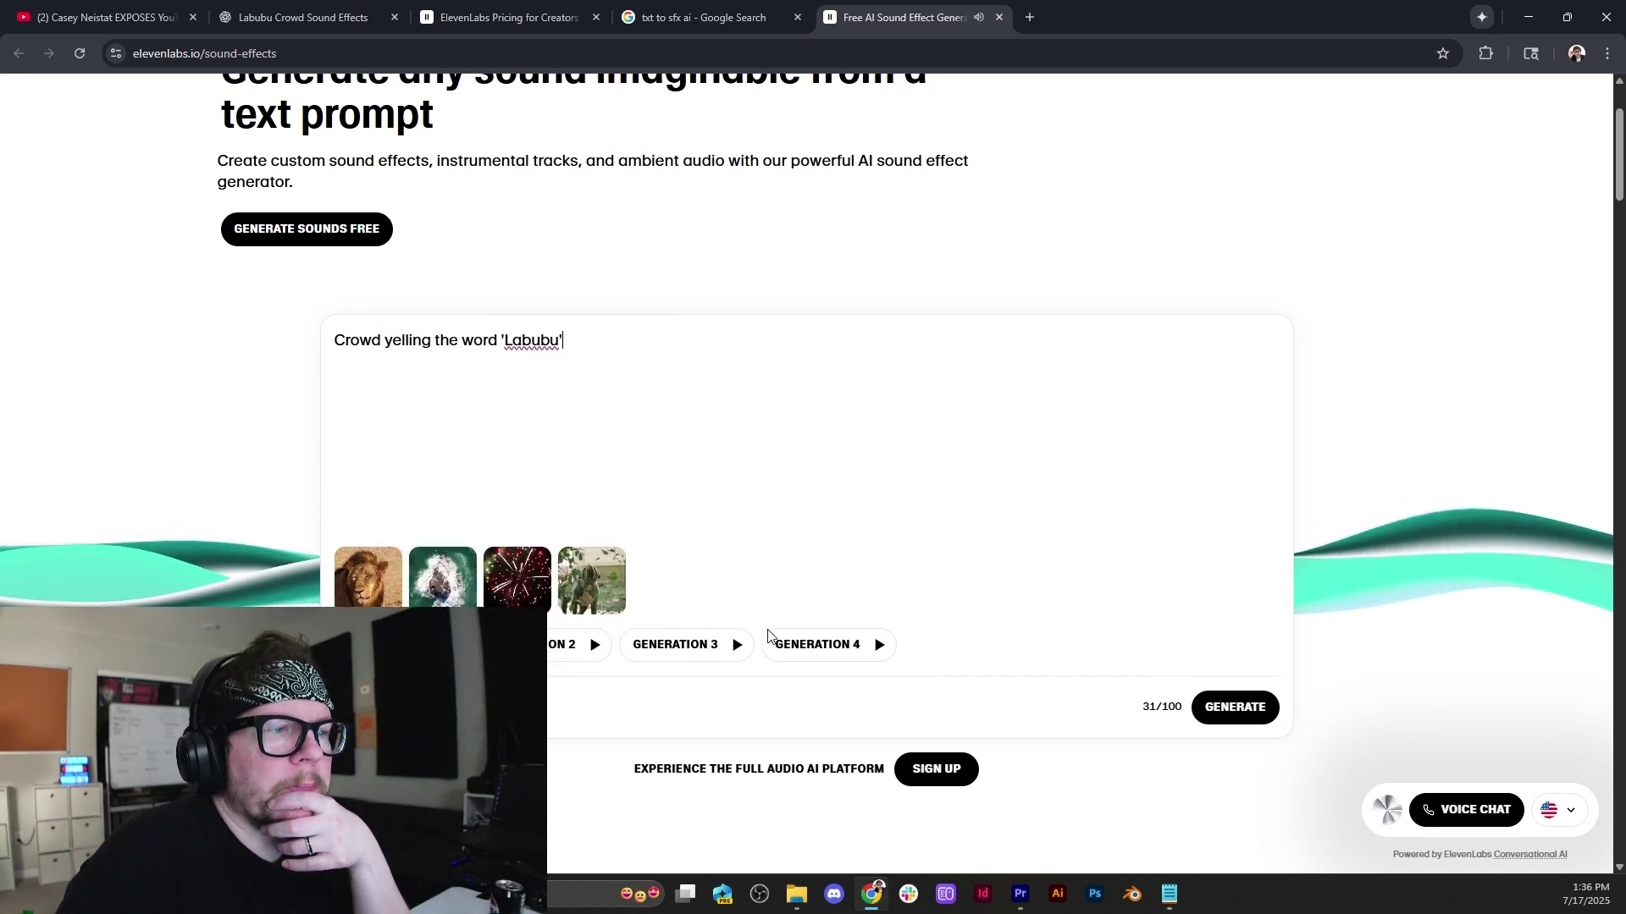
# Change the sound prompt to "Crowd of women yelling the word 'Luh booboo'" and generate new sound effects.
pyautogui.click(546, 478)
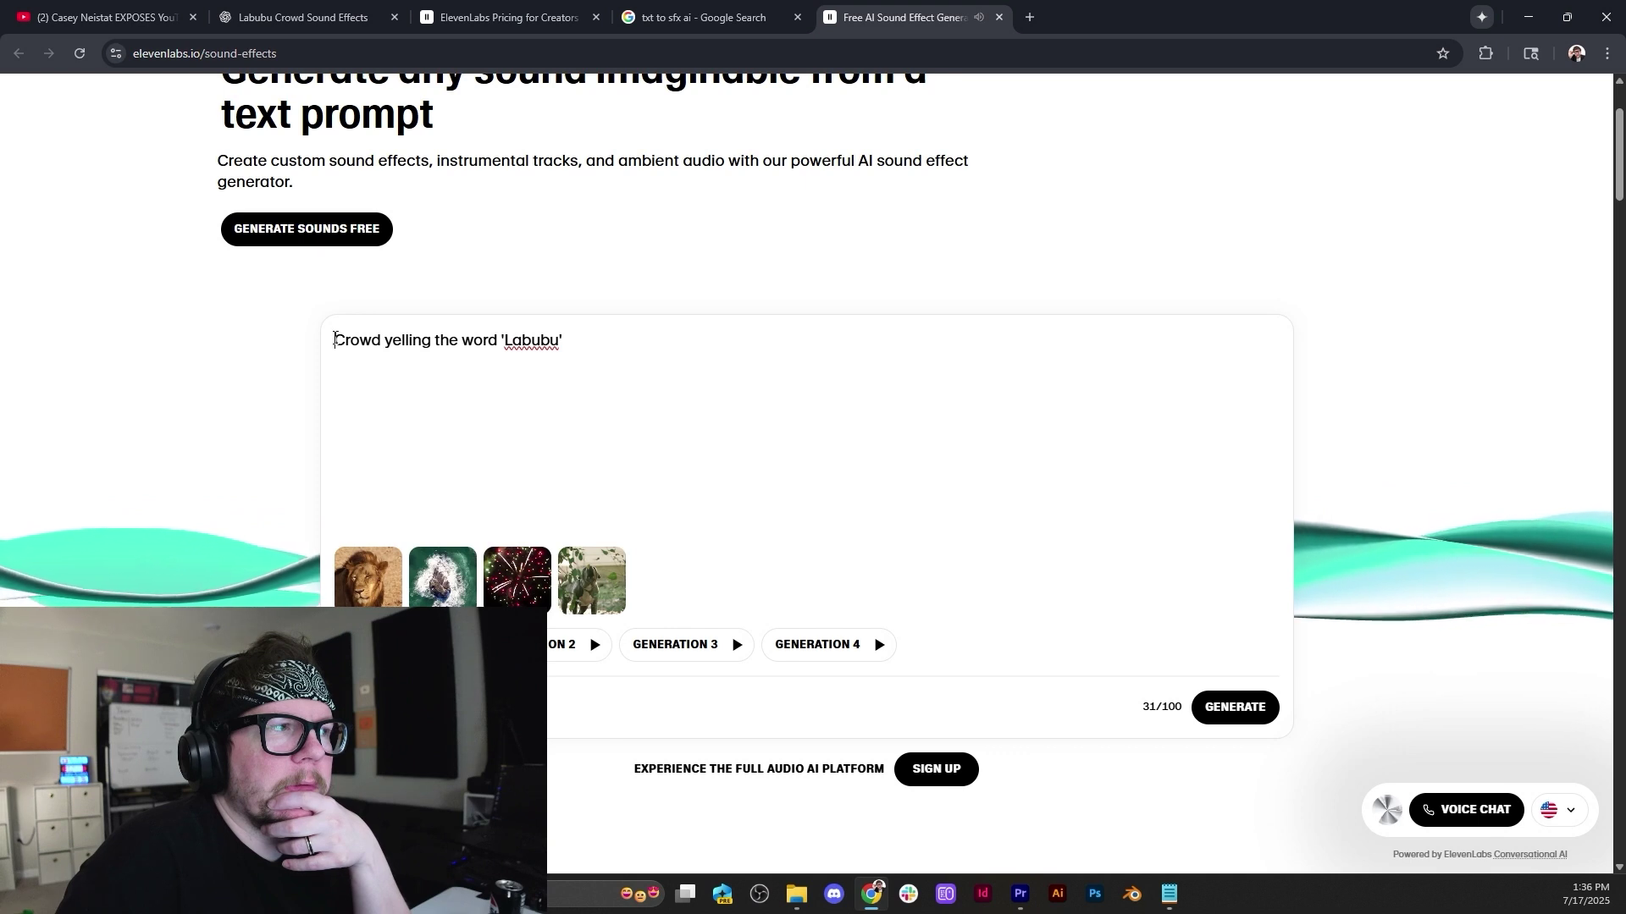
pyautogui.click(381, 341)
pyautogui.write('of ')
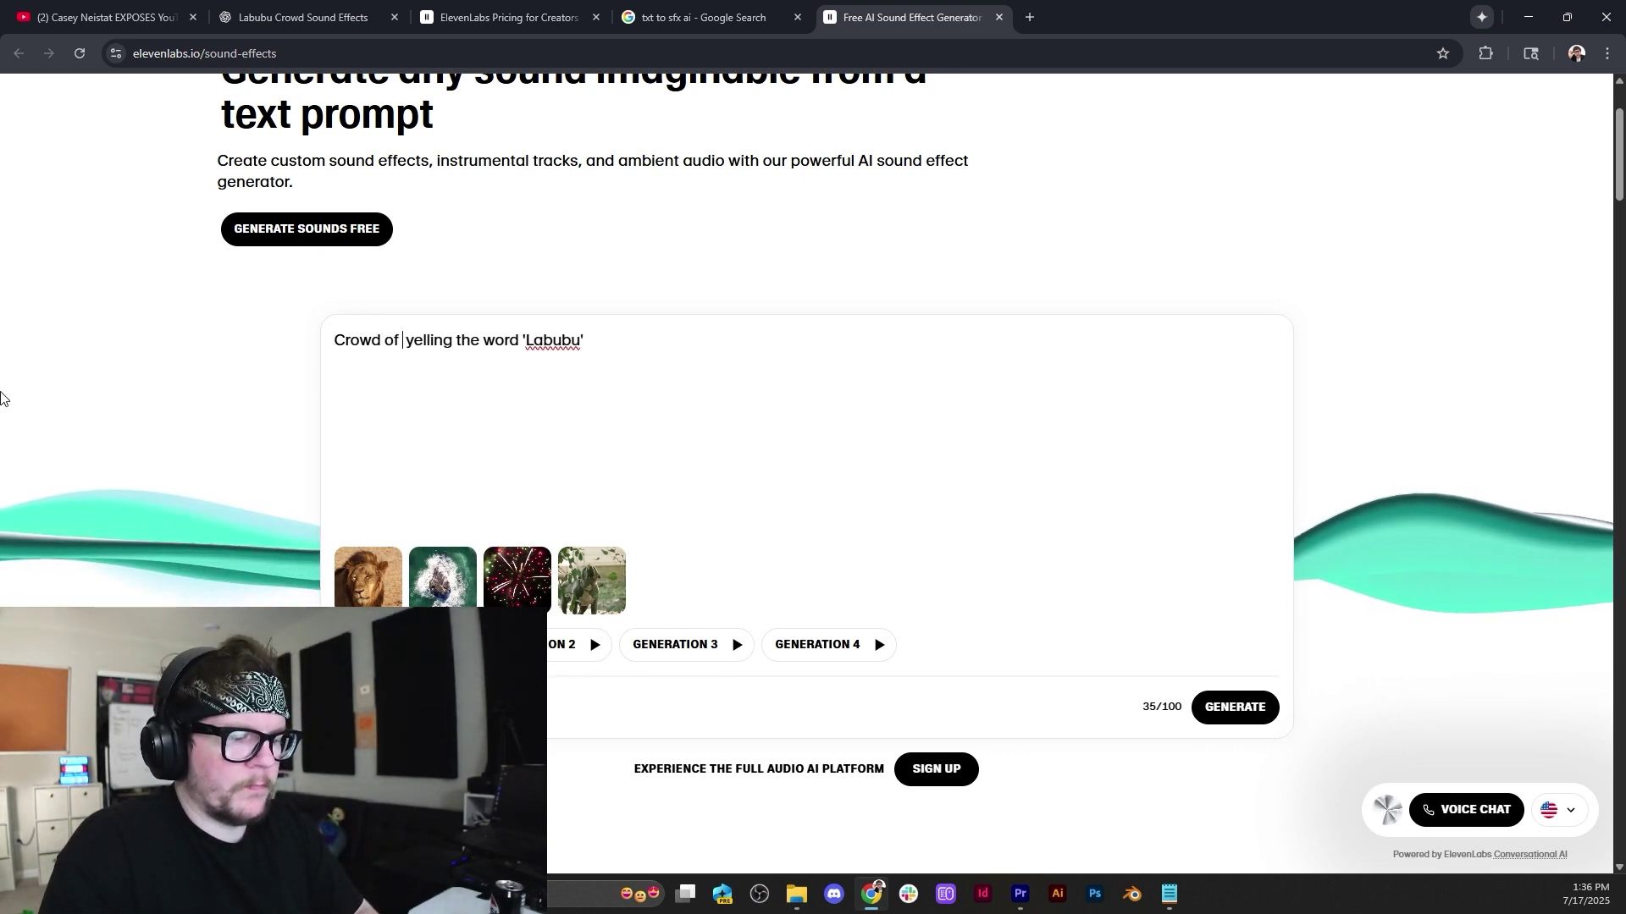
pyautogui.write('women')
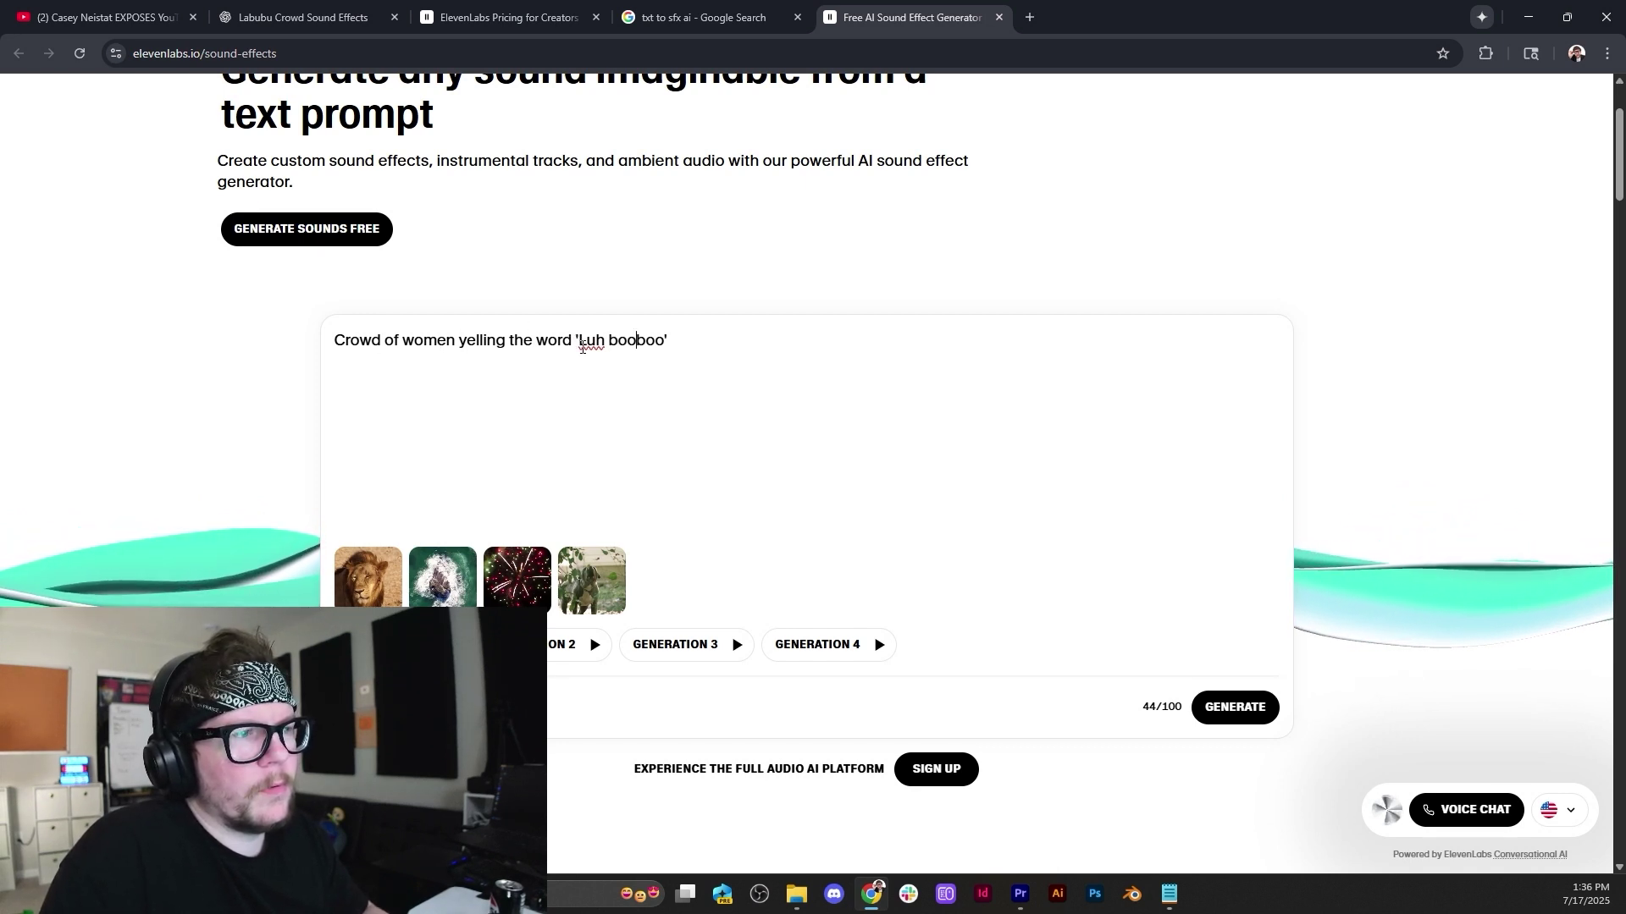
pyautogui.click(1244, 710)
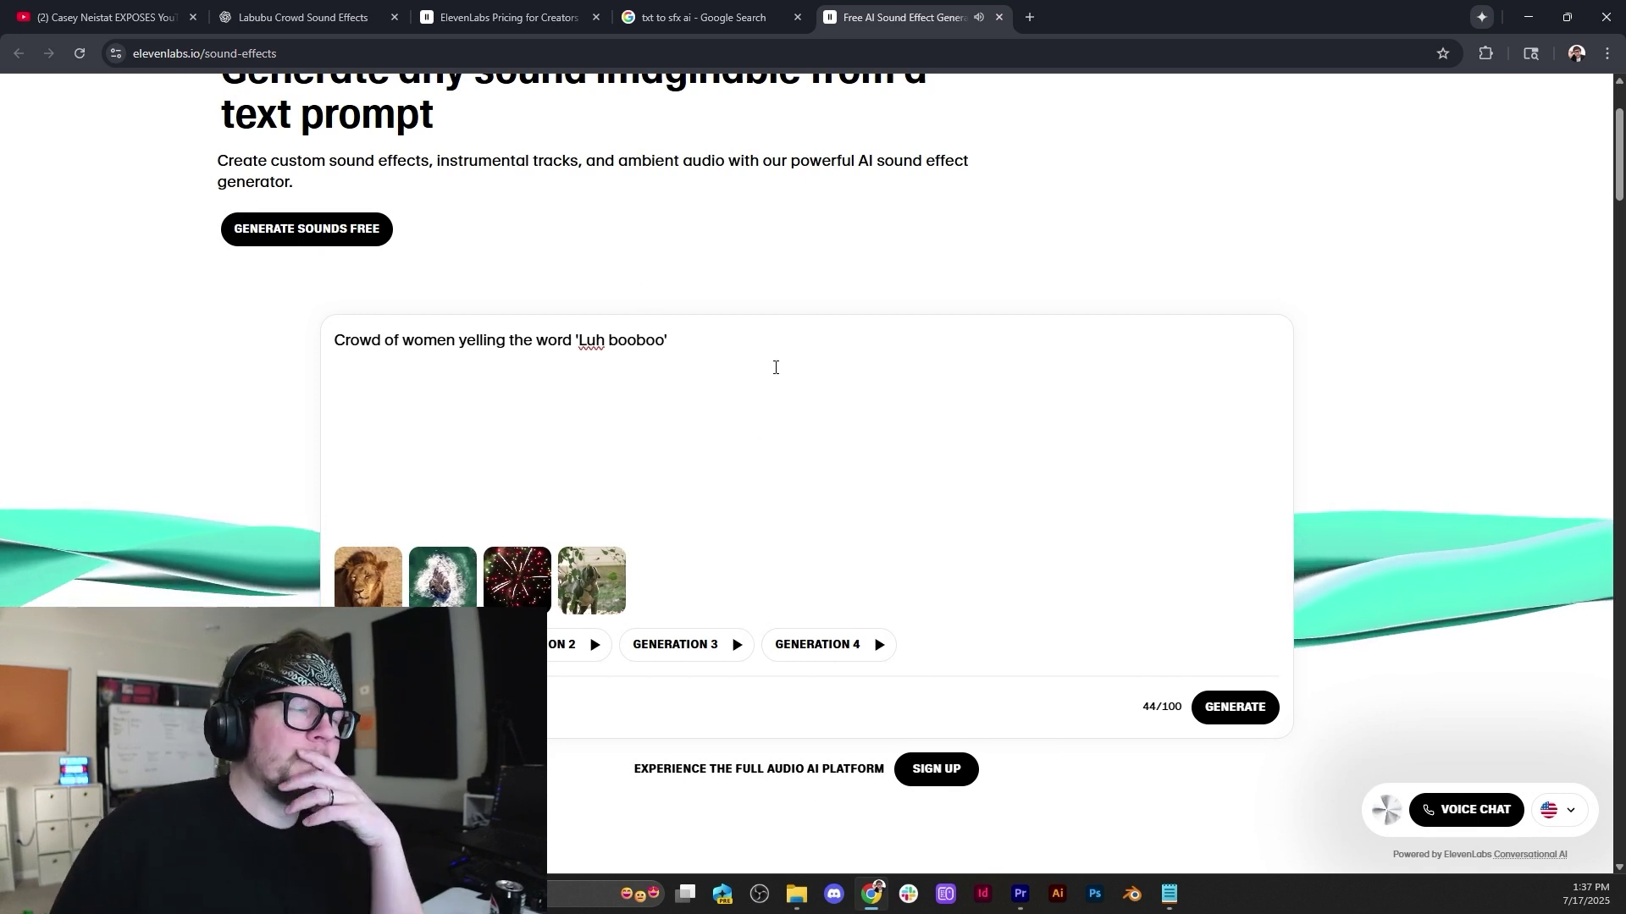
pyautogui.rightClick(429, 270)
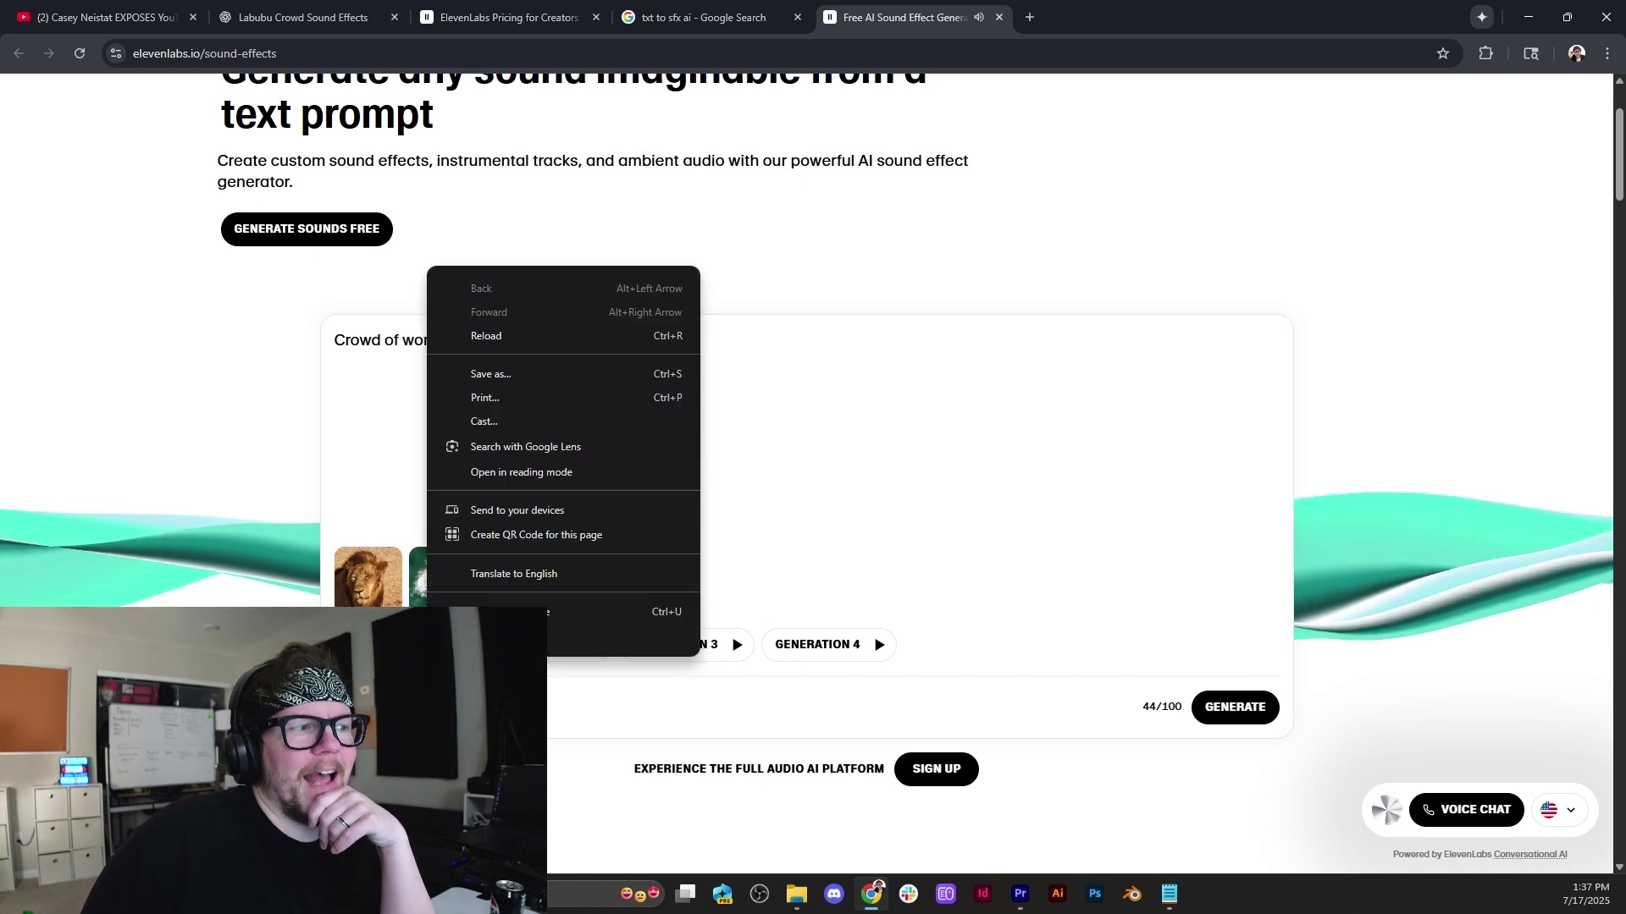
pyautogui.press('Escape')
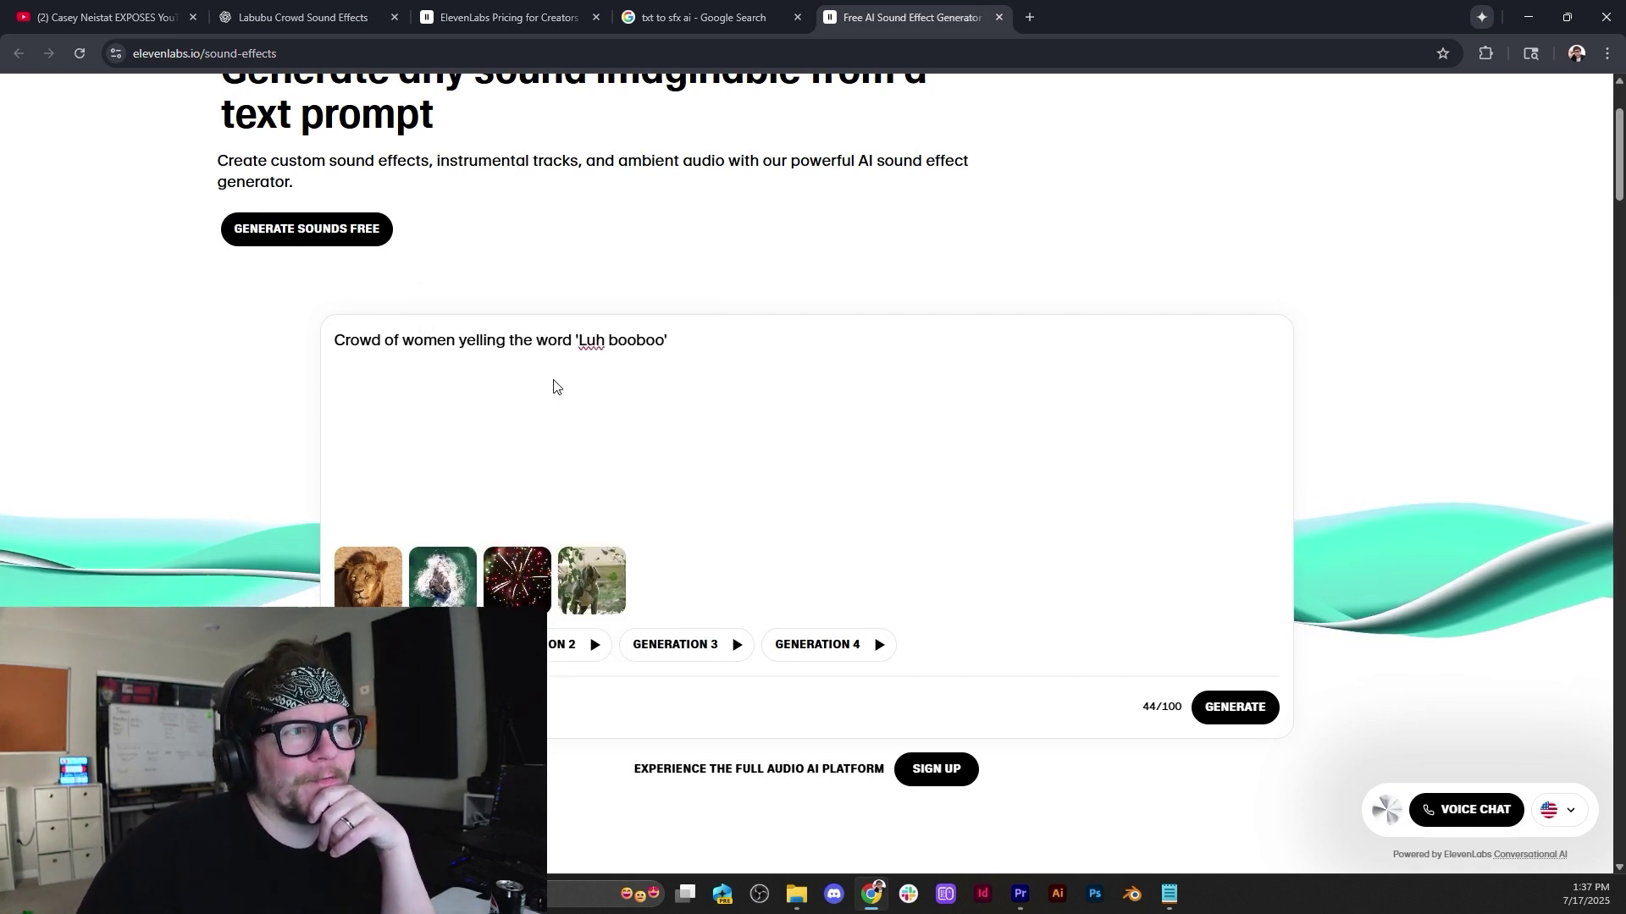
pyautogui.hotkey('ctrl', 's')
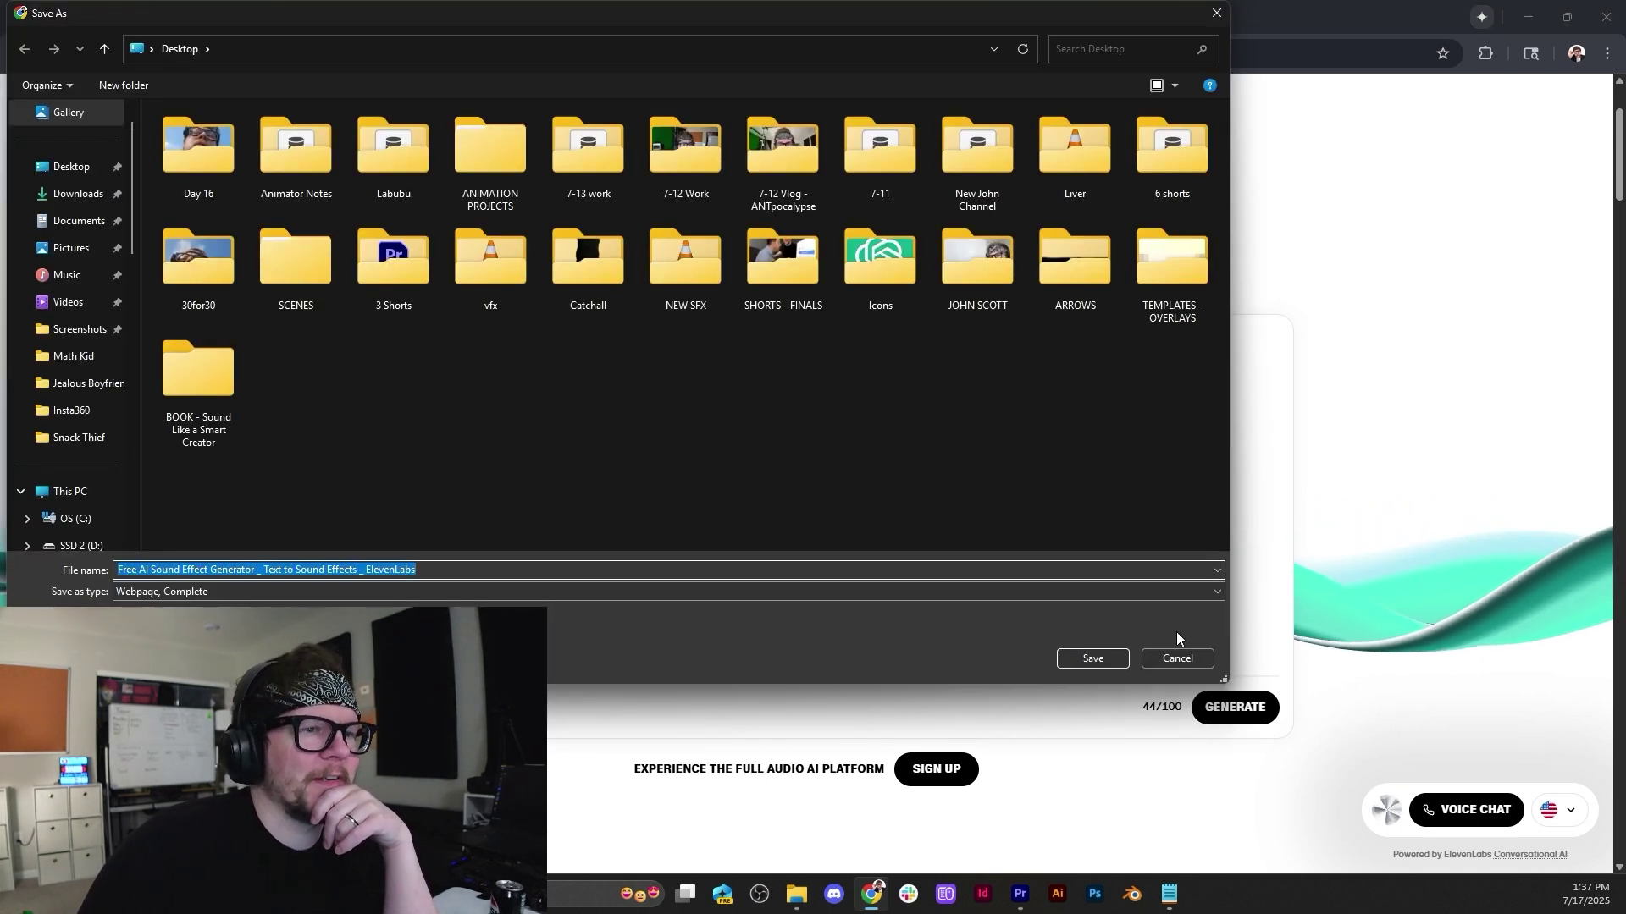
pyautogui.click(1177, 659)
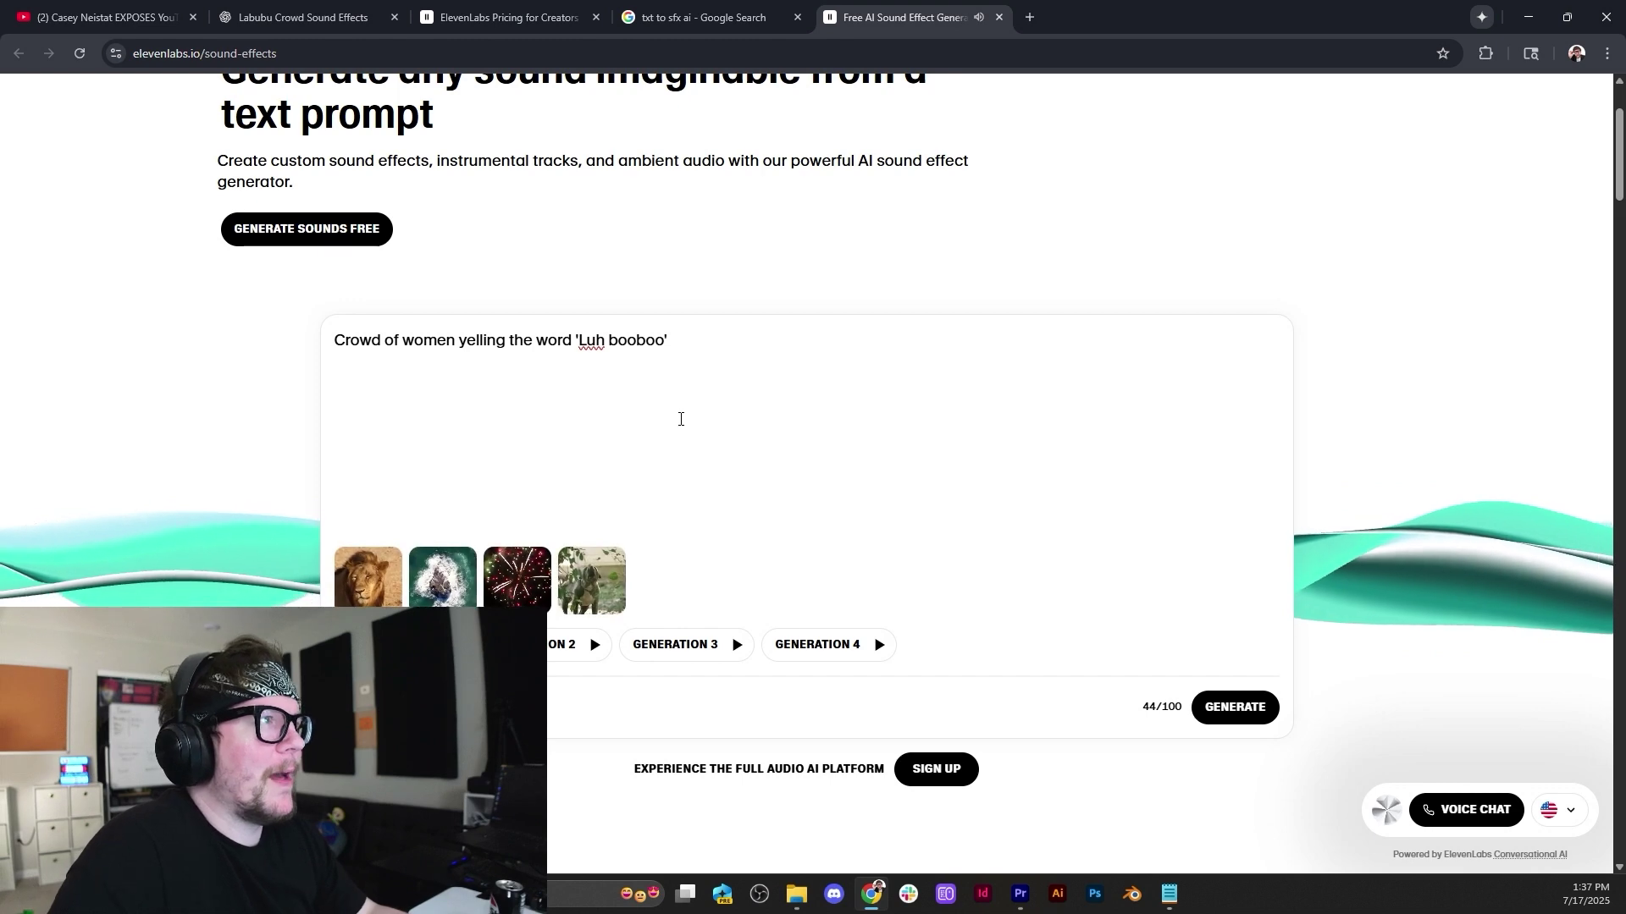
# Return to the YouTube video's tab and load tiktok.com in it.
pyautogui.hotkey('ctrl', '1')
pyautogui.click(849, 54)
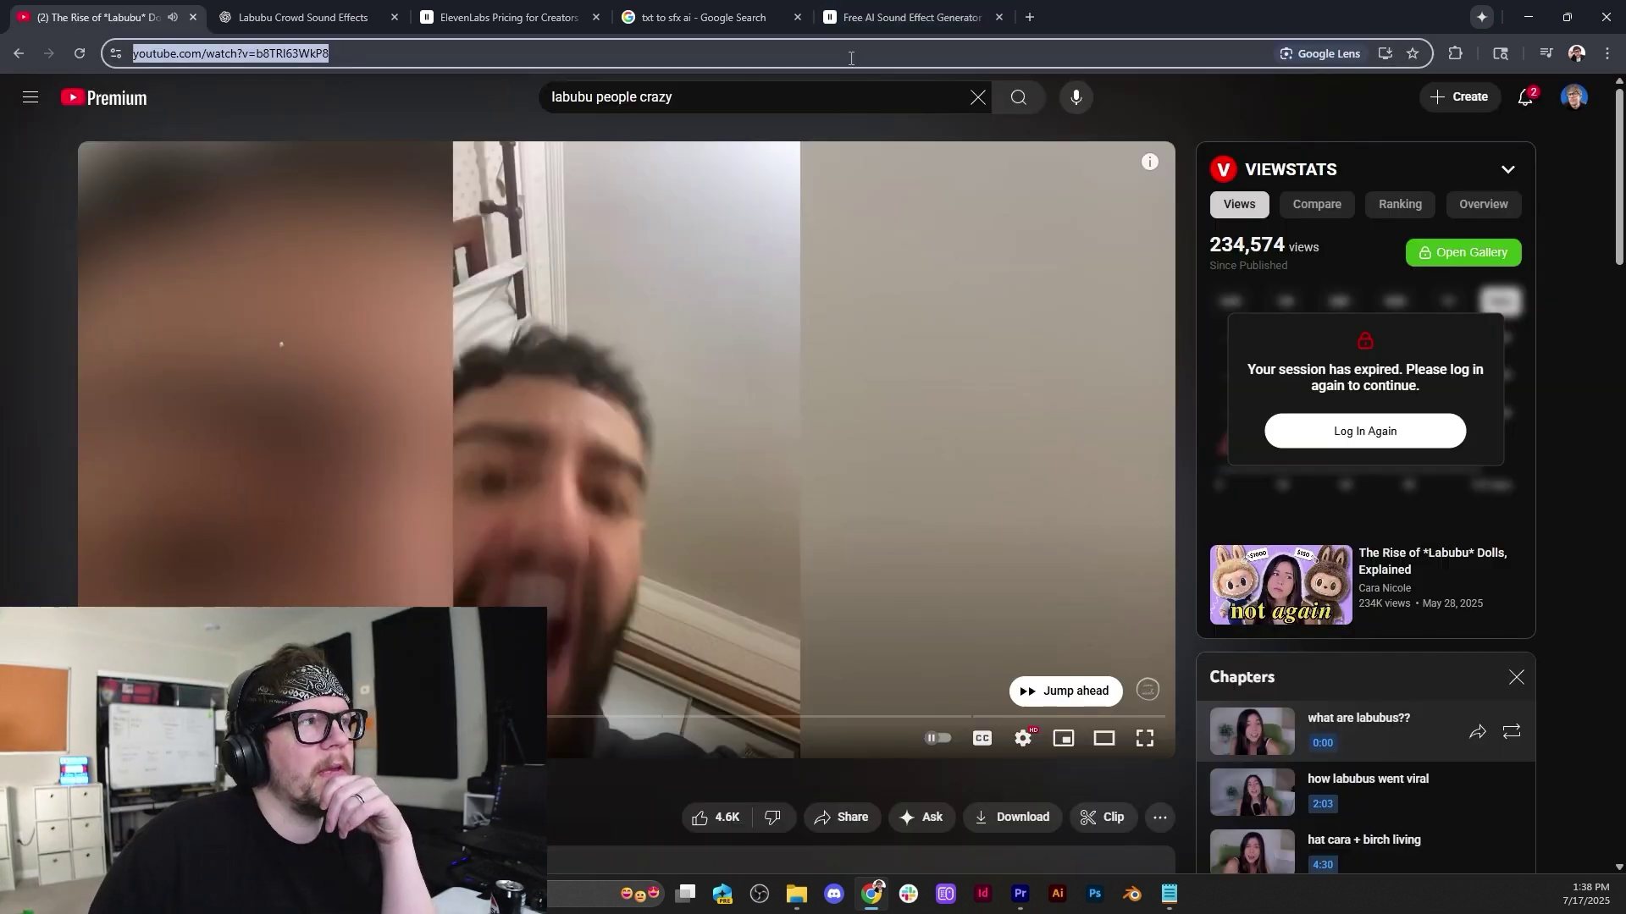
pyautogui.write('tiktok.com')
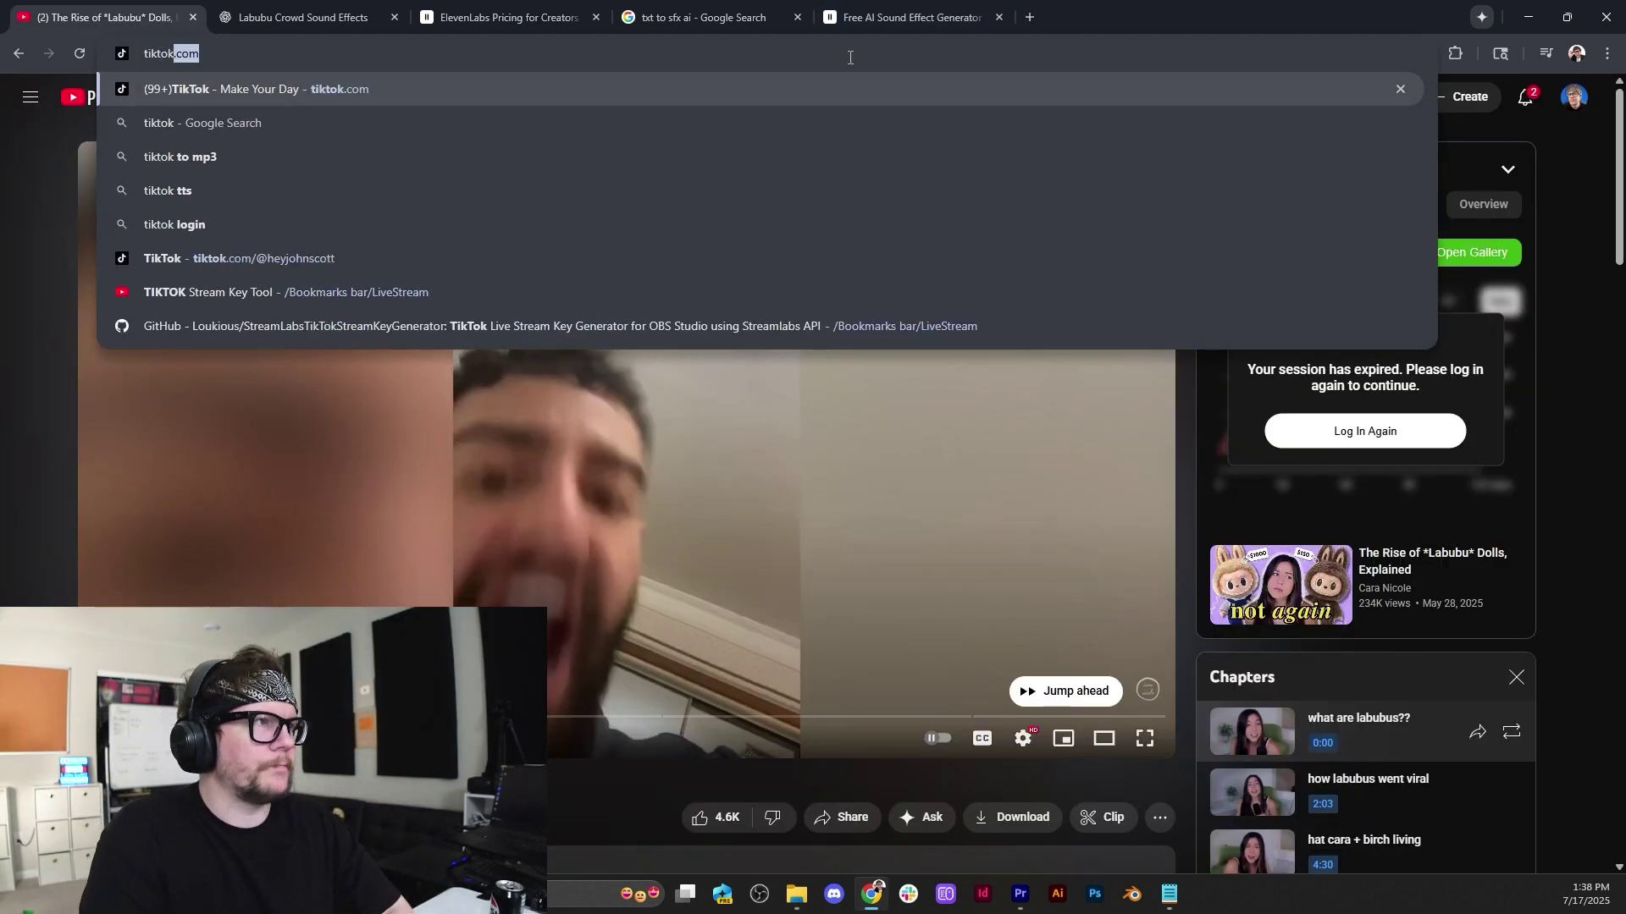
pyautogui.press('Return')
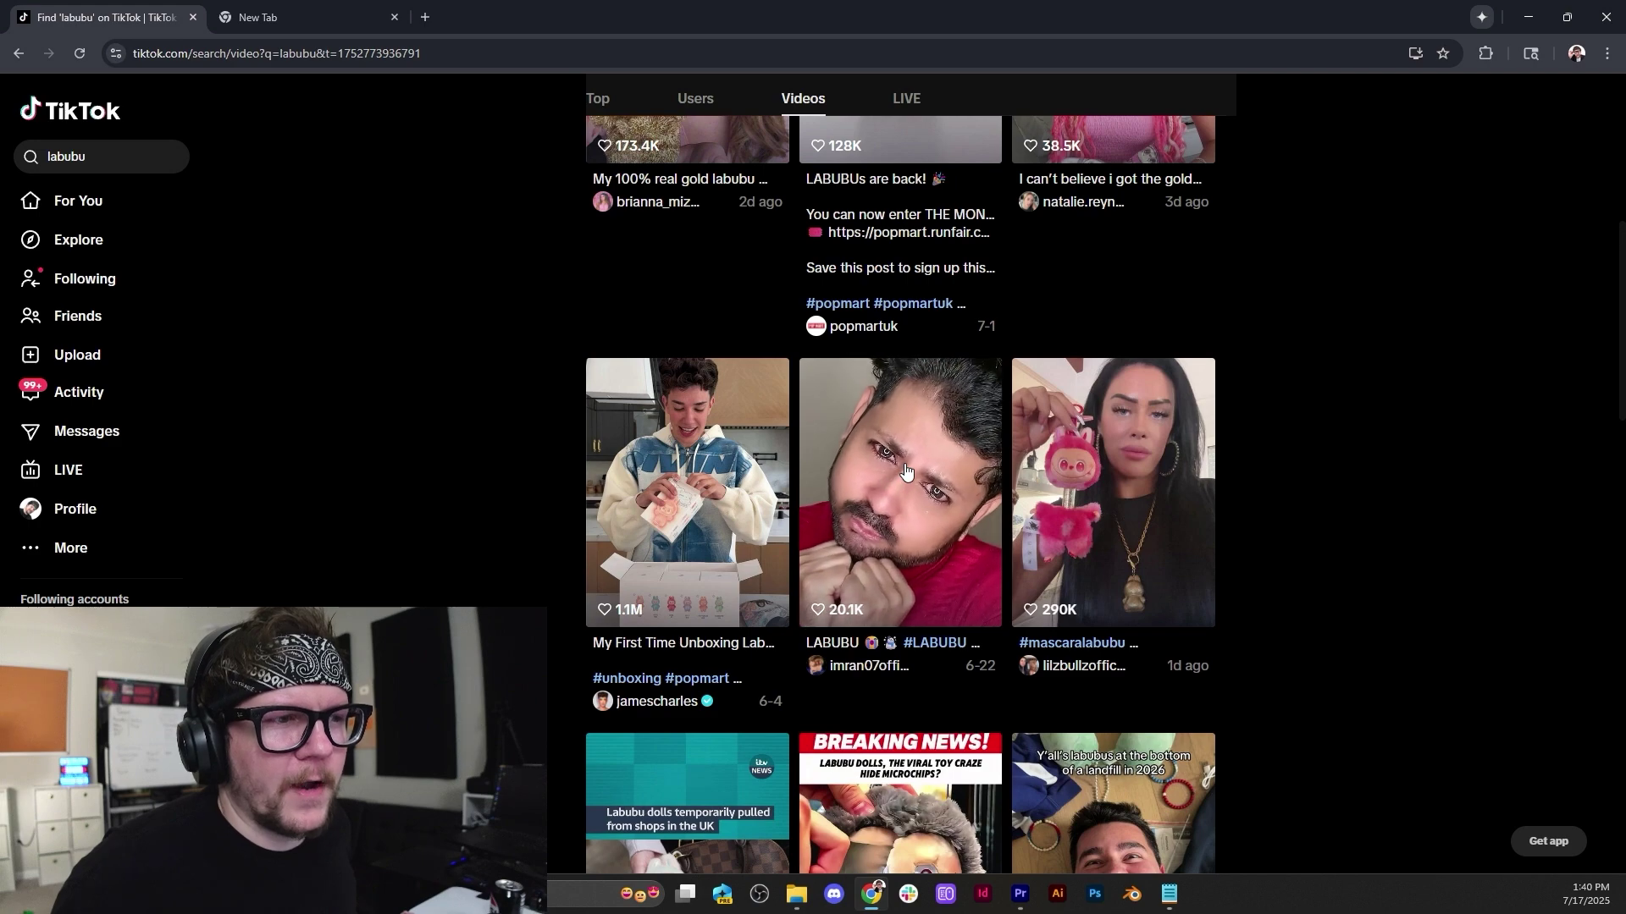
# Open the "labubu" search result showing the man in the red sweater in its own tab and preview it.
pyautogui.middleClick(904, 468)
pyautogui.click(299, 28)
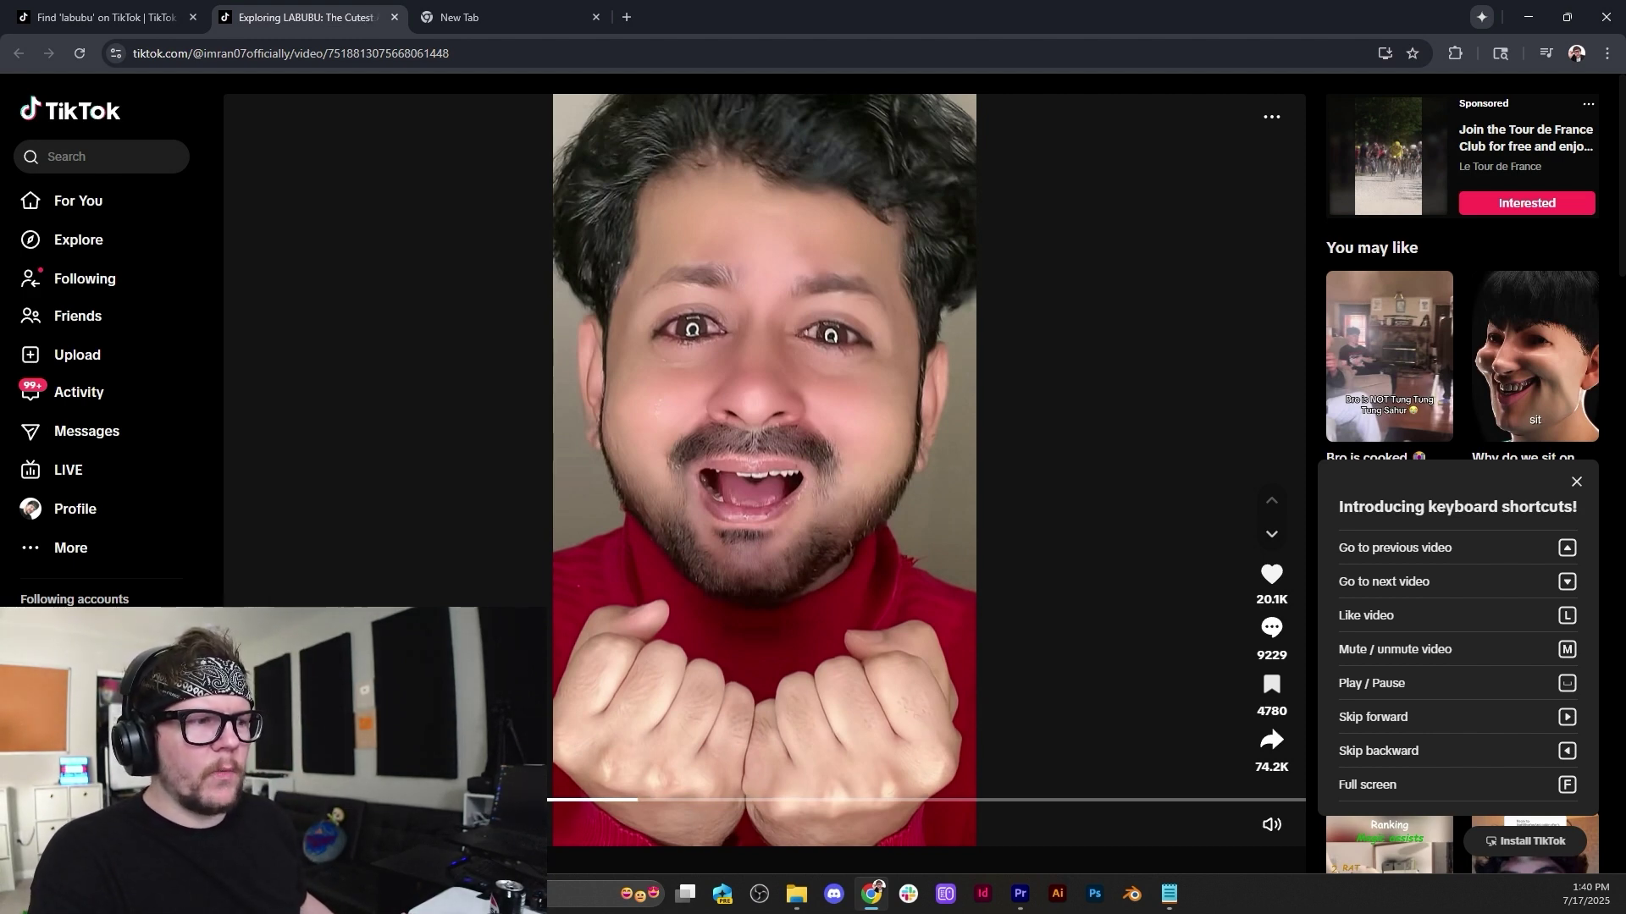
pyautogui.press('space')
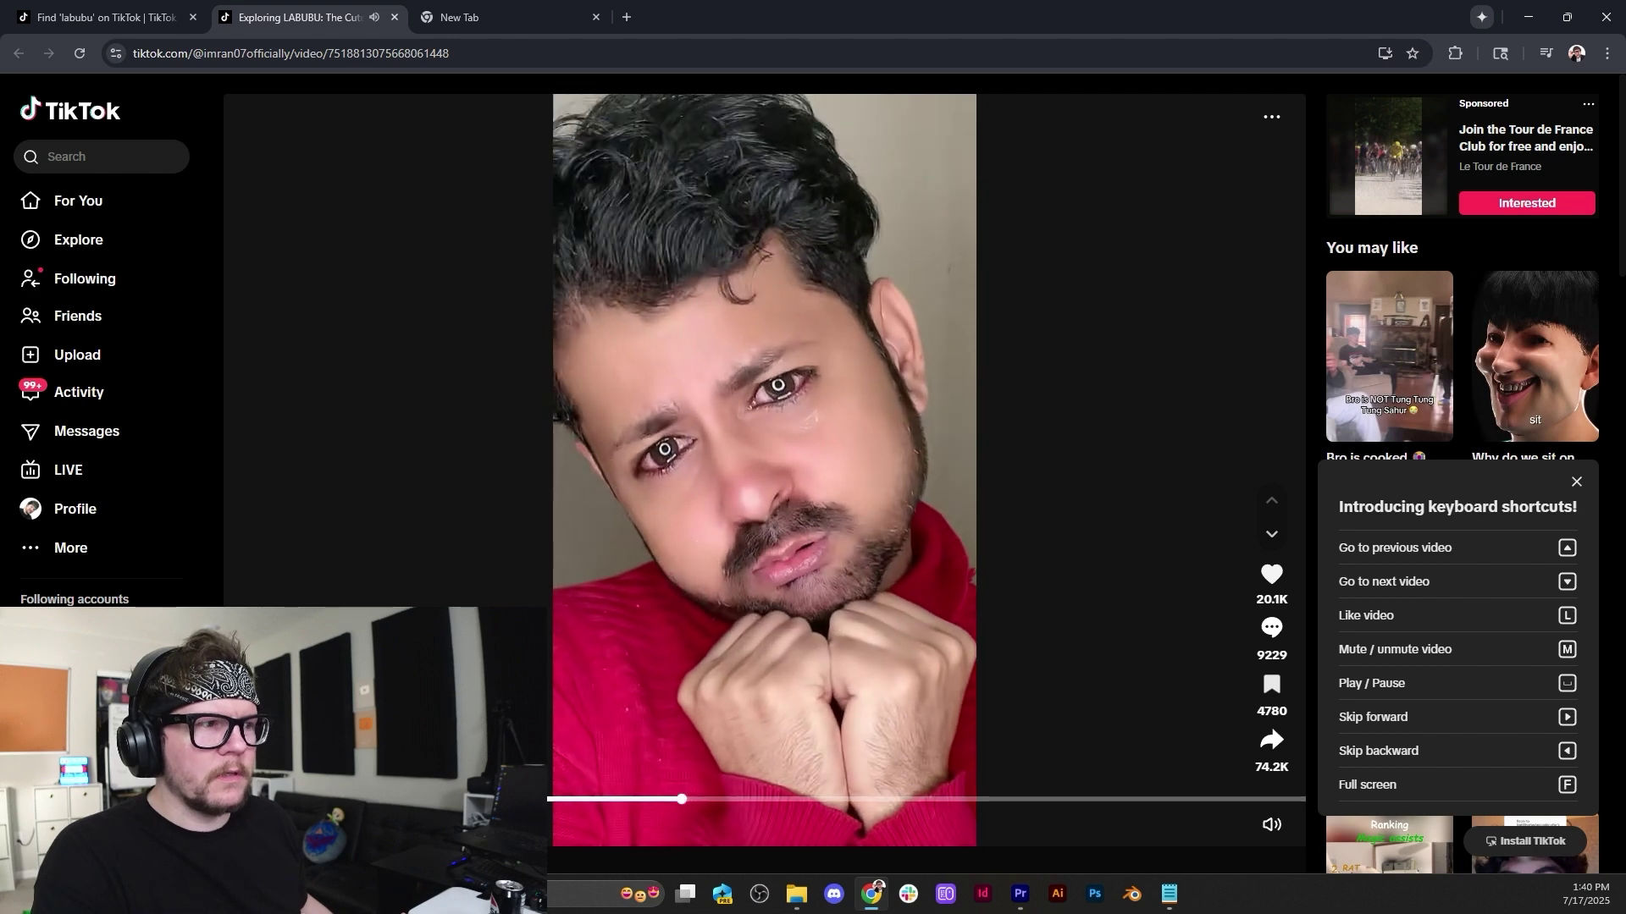
pyautogui.press('space')
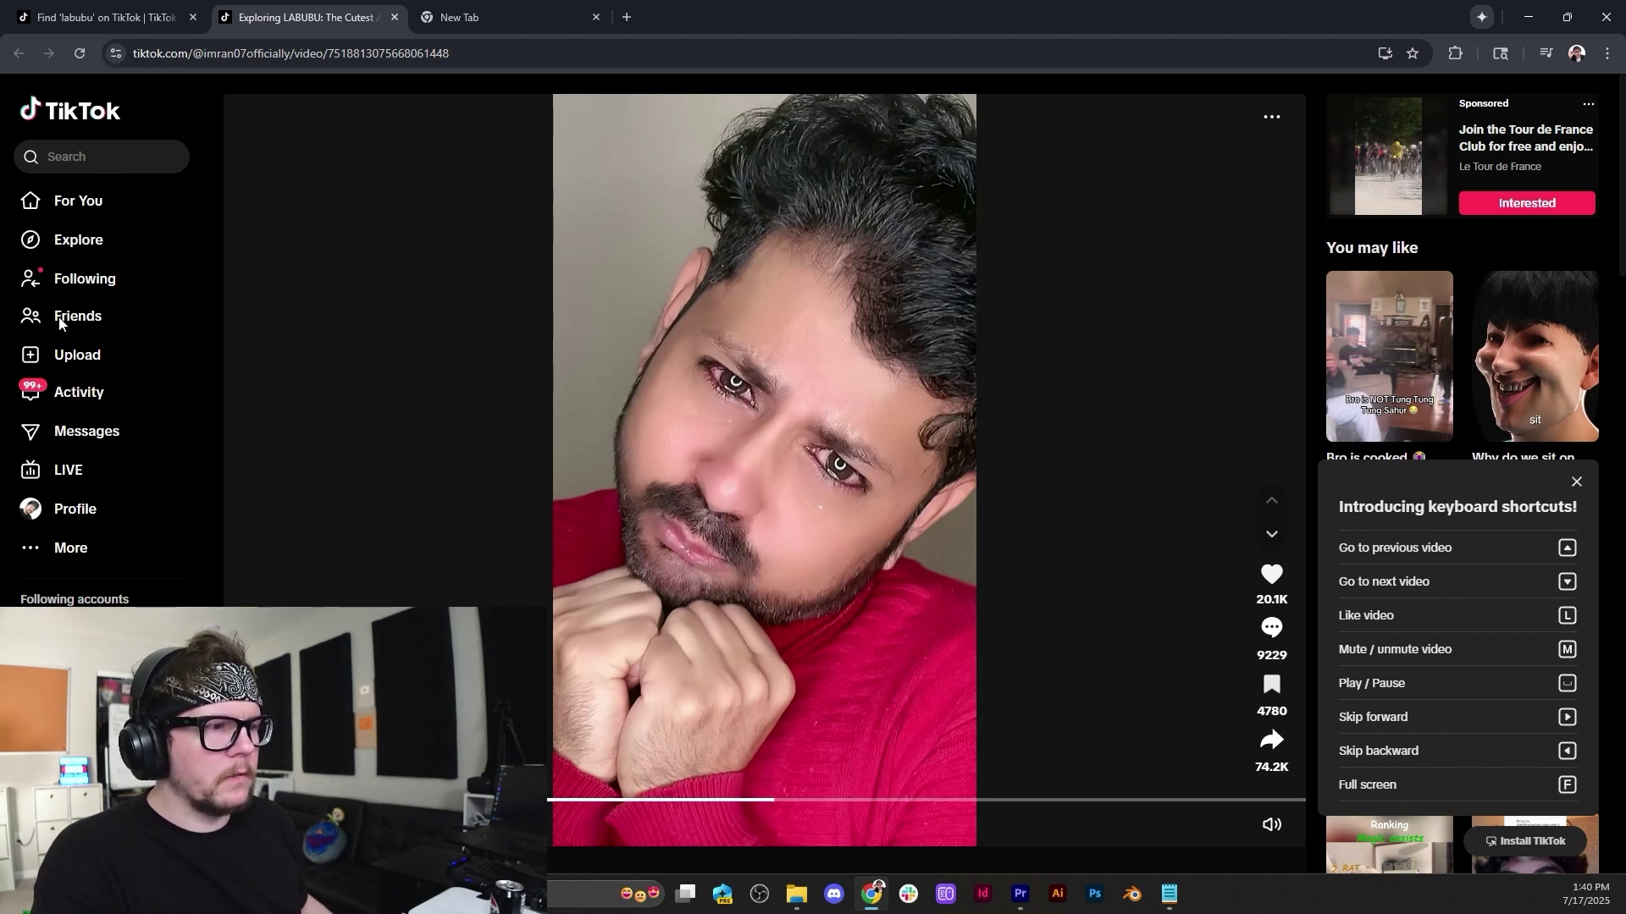
# Go back to the TikTok search results and preview the #mascaralabubu video with the pink doll.
pyautogui.click(91, 19)
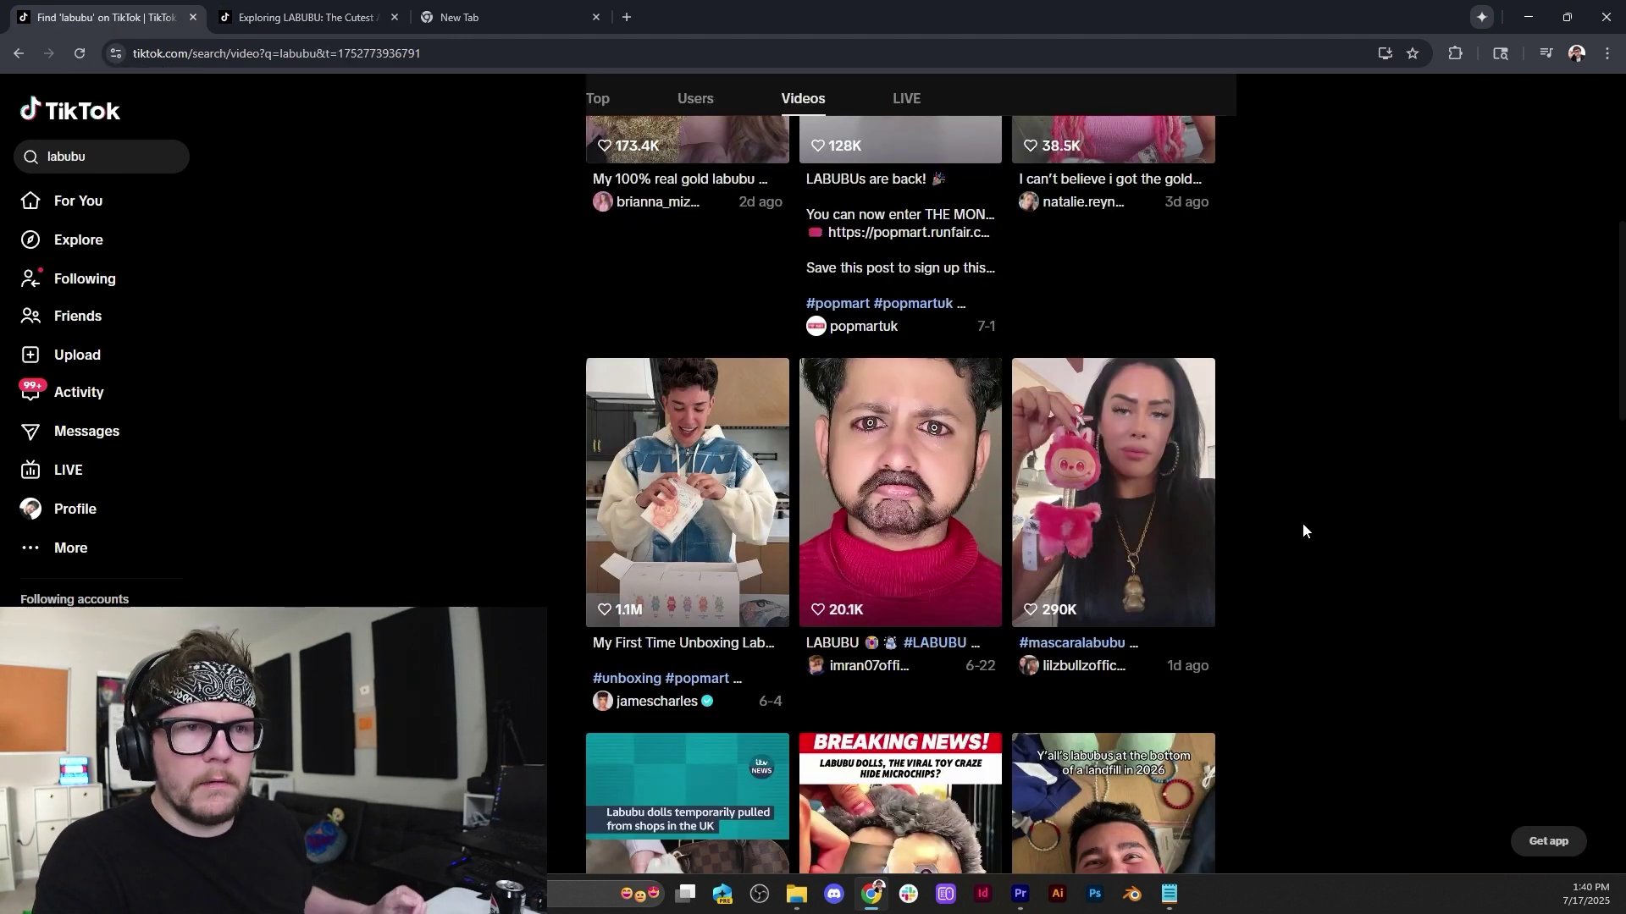
pyautogui.click(1123, 554)
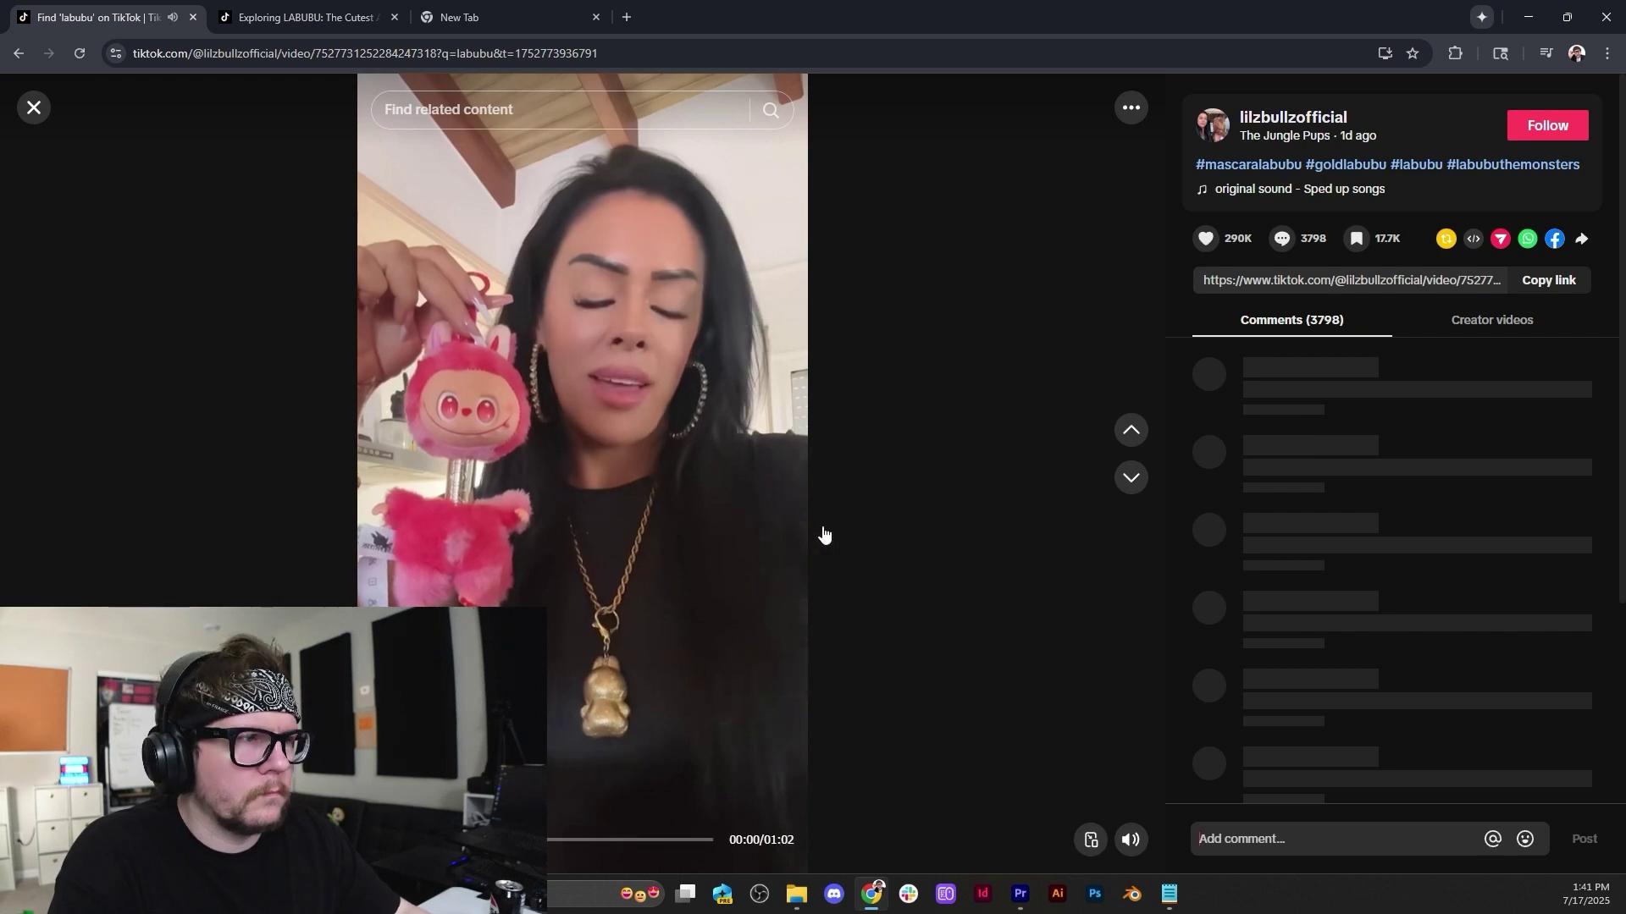
pyautogui.click(34, 108)
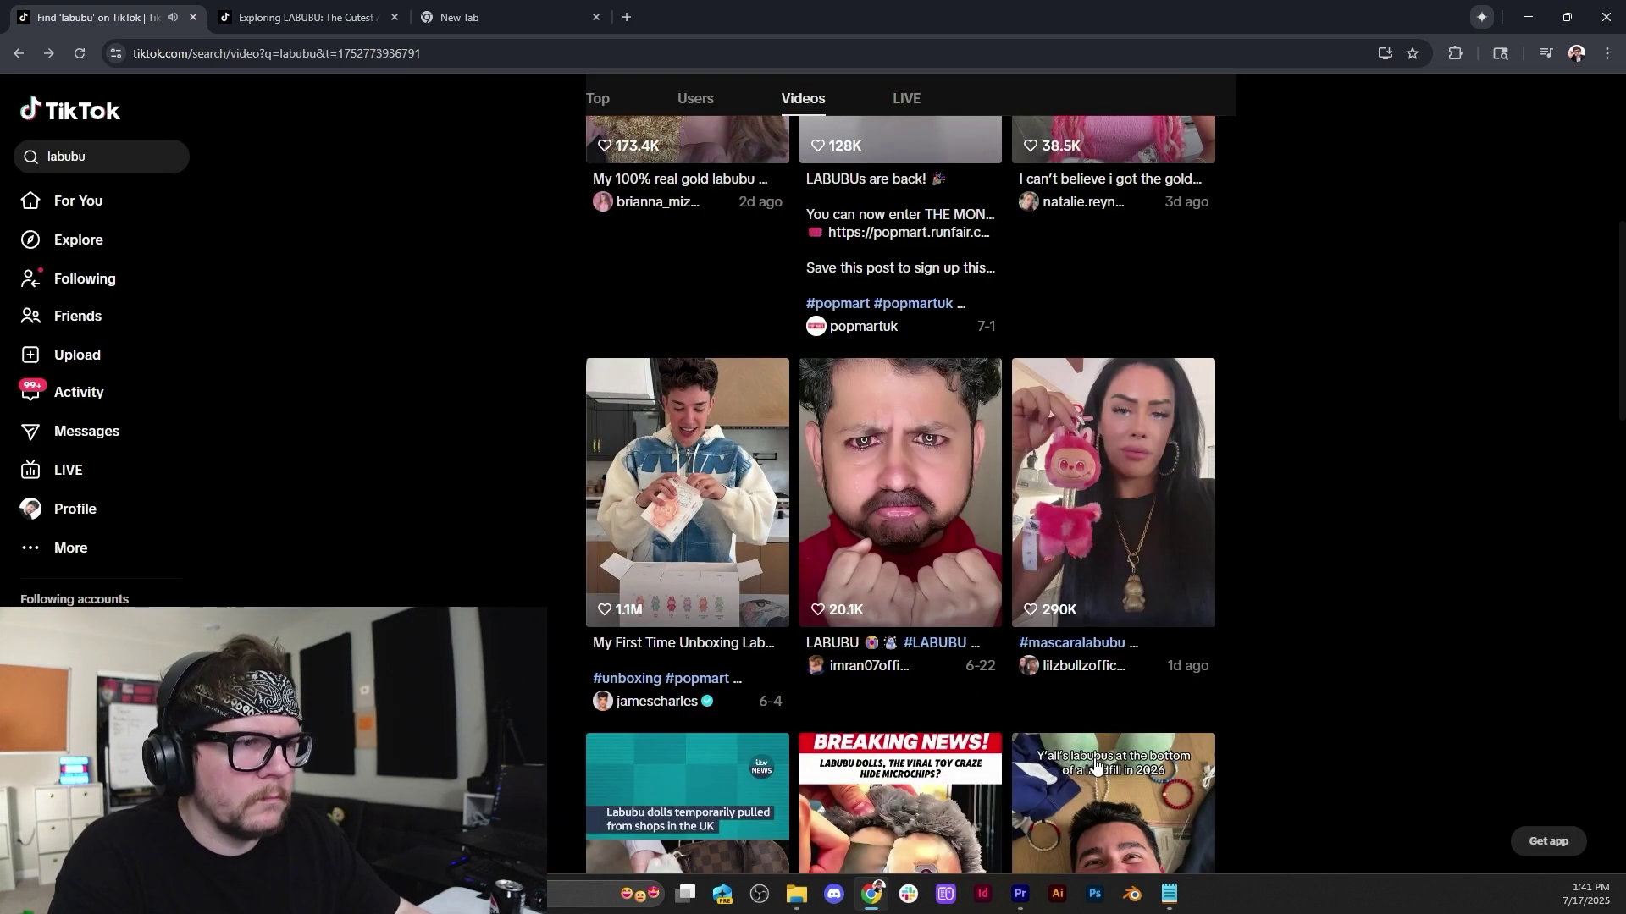
# Preview the "Y'all's labubus at the bottom of a landfill in 2026" video and return to the results.
pyautogui.scroll(-4, 957, 532)
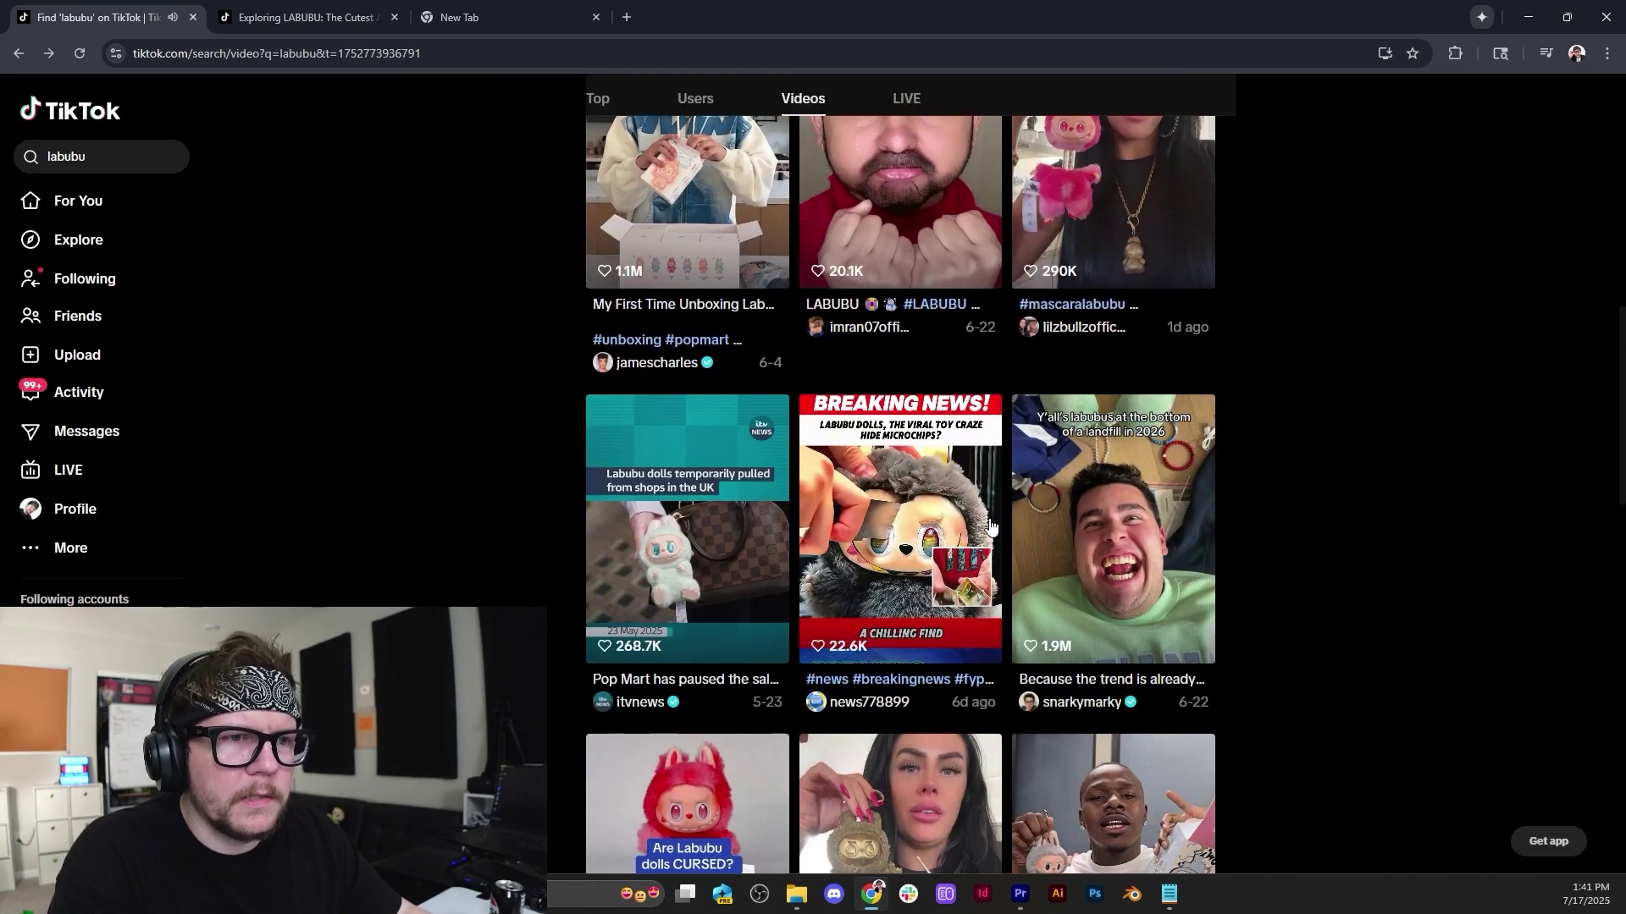
pyautogui.click(1110, 531)
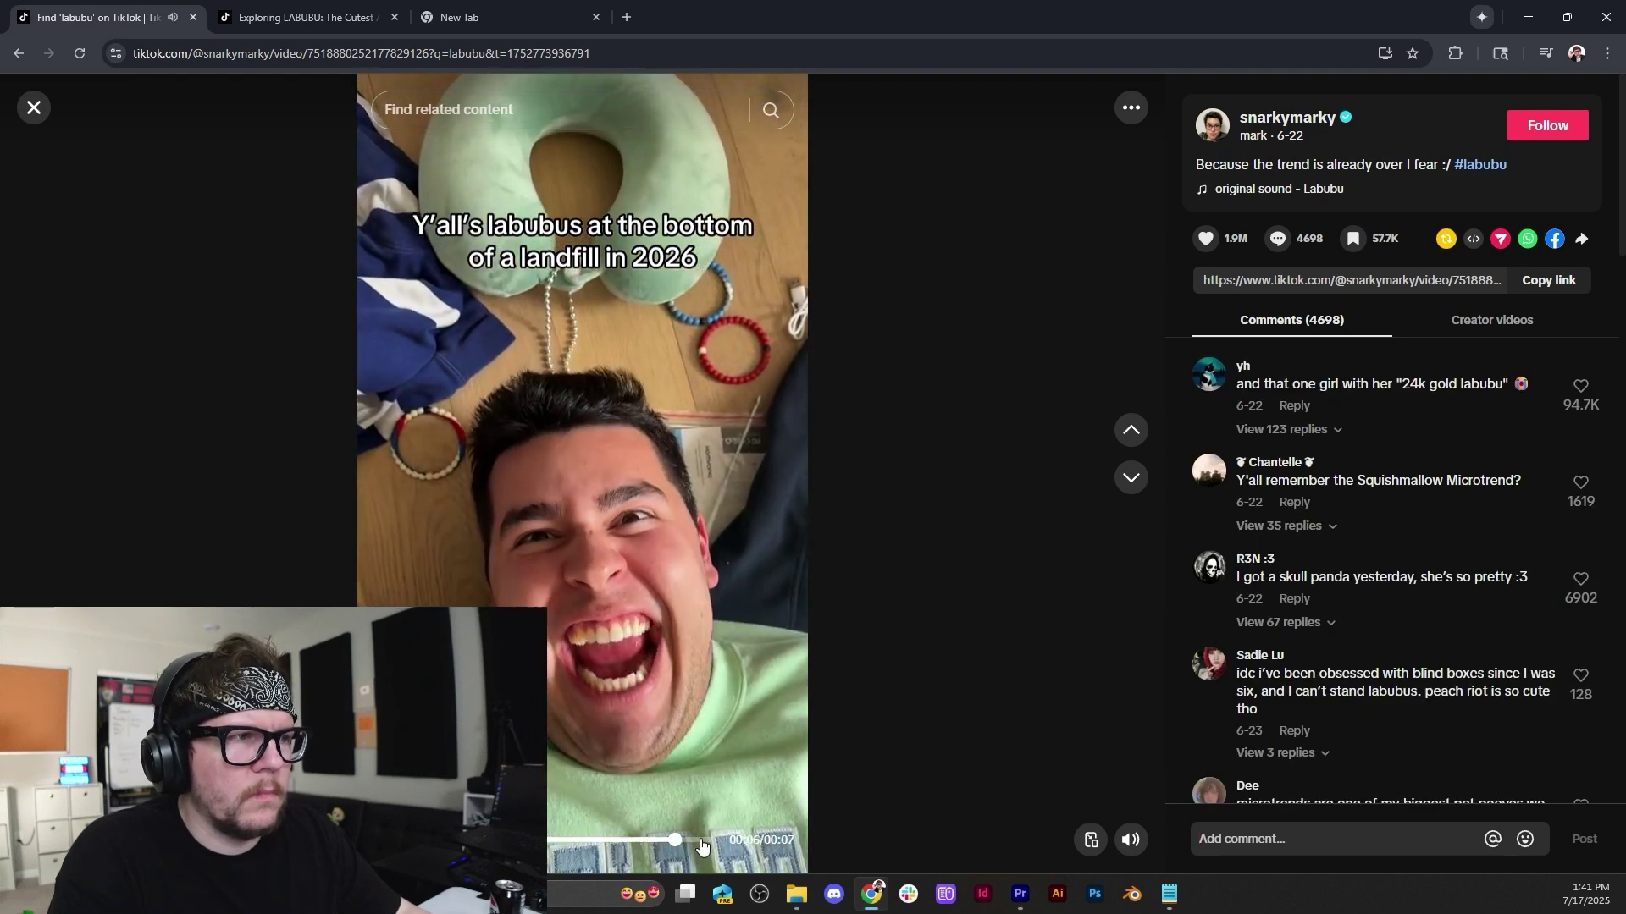
pyautogui.click(38, 113)
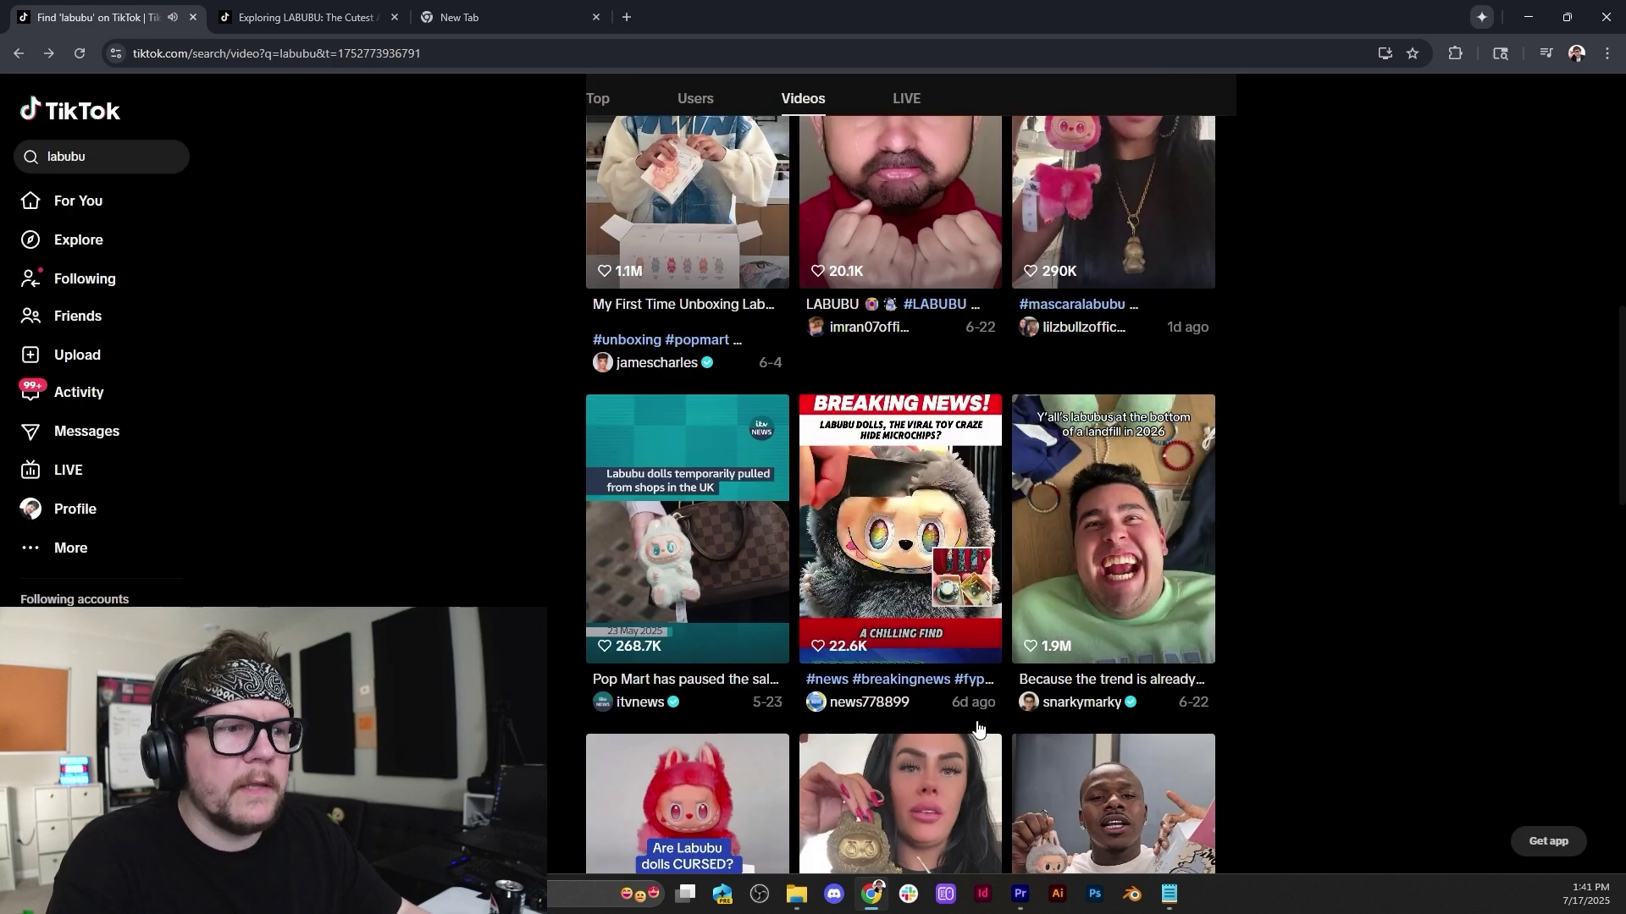
# Preview the DaBaby Labubu unboxing video further down the results and close it.
pyautogui.scroll(-4, 1248, 658)
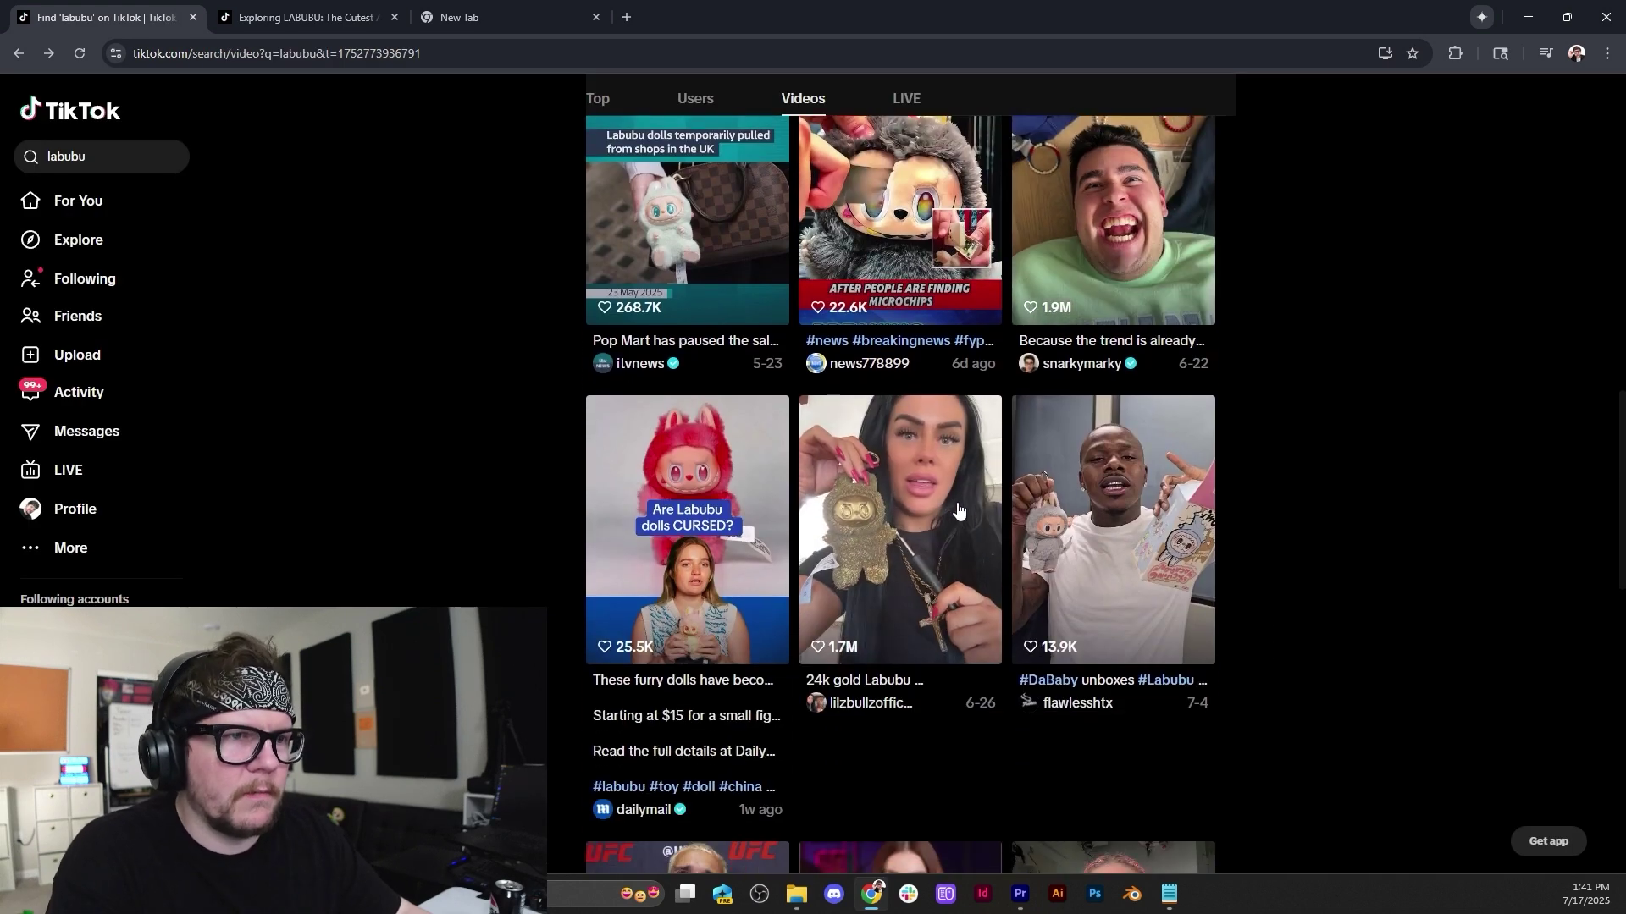
pyautogui.click(1078, 525)
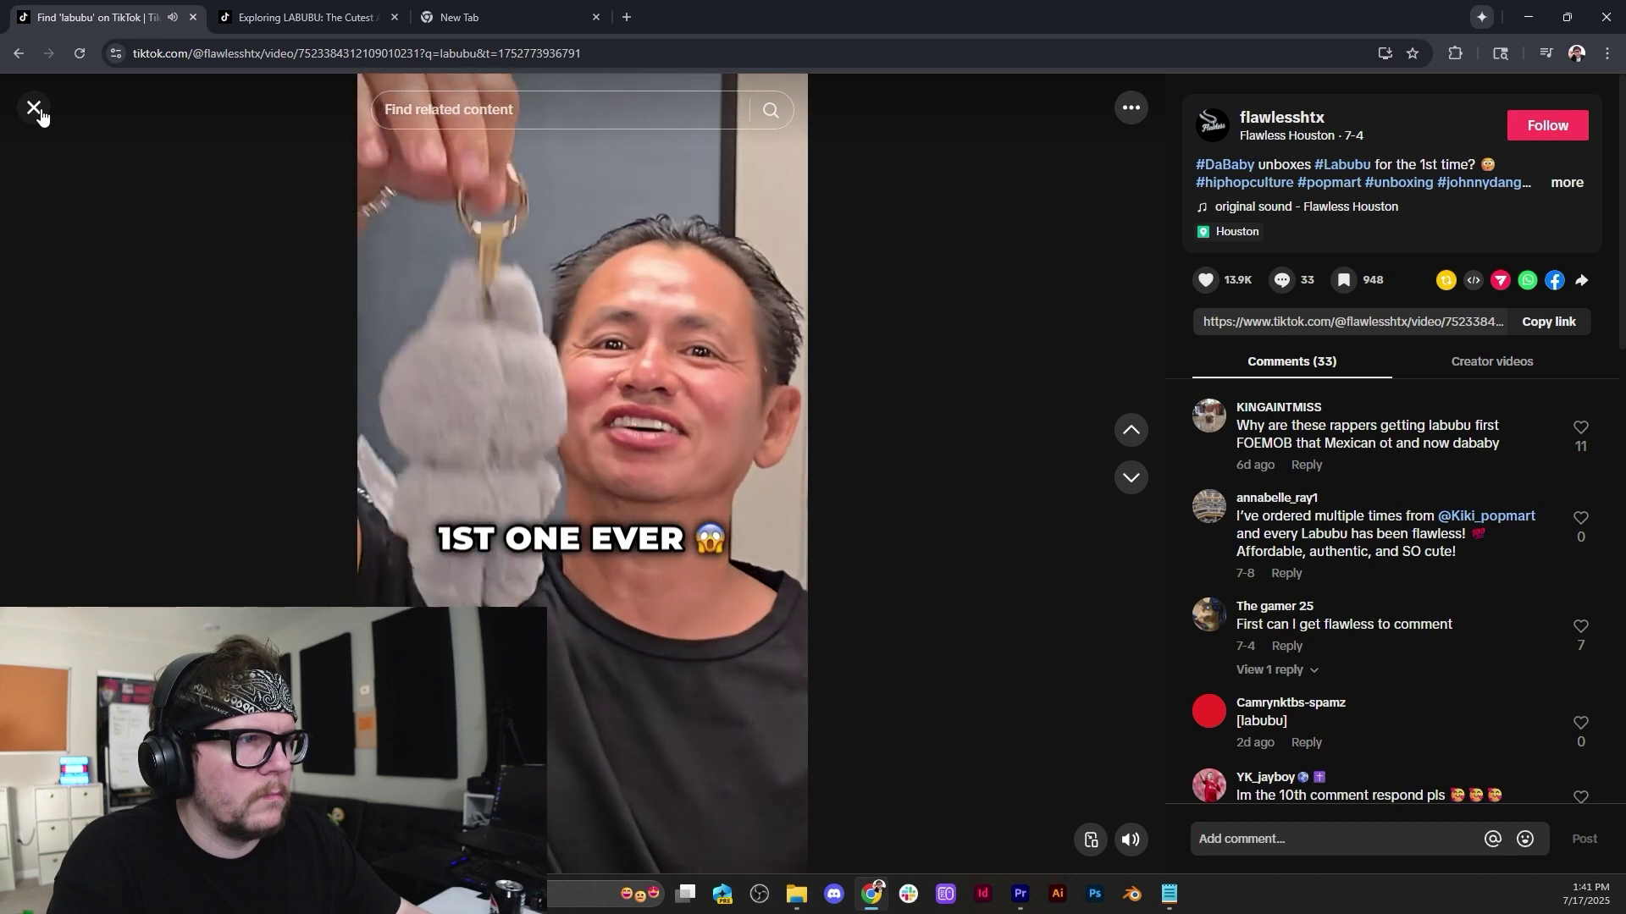
pyautogui.click(34, 107)
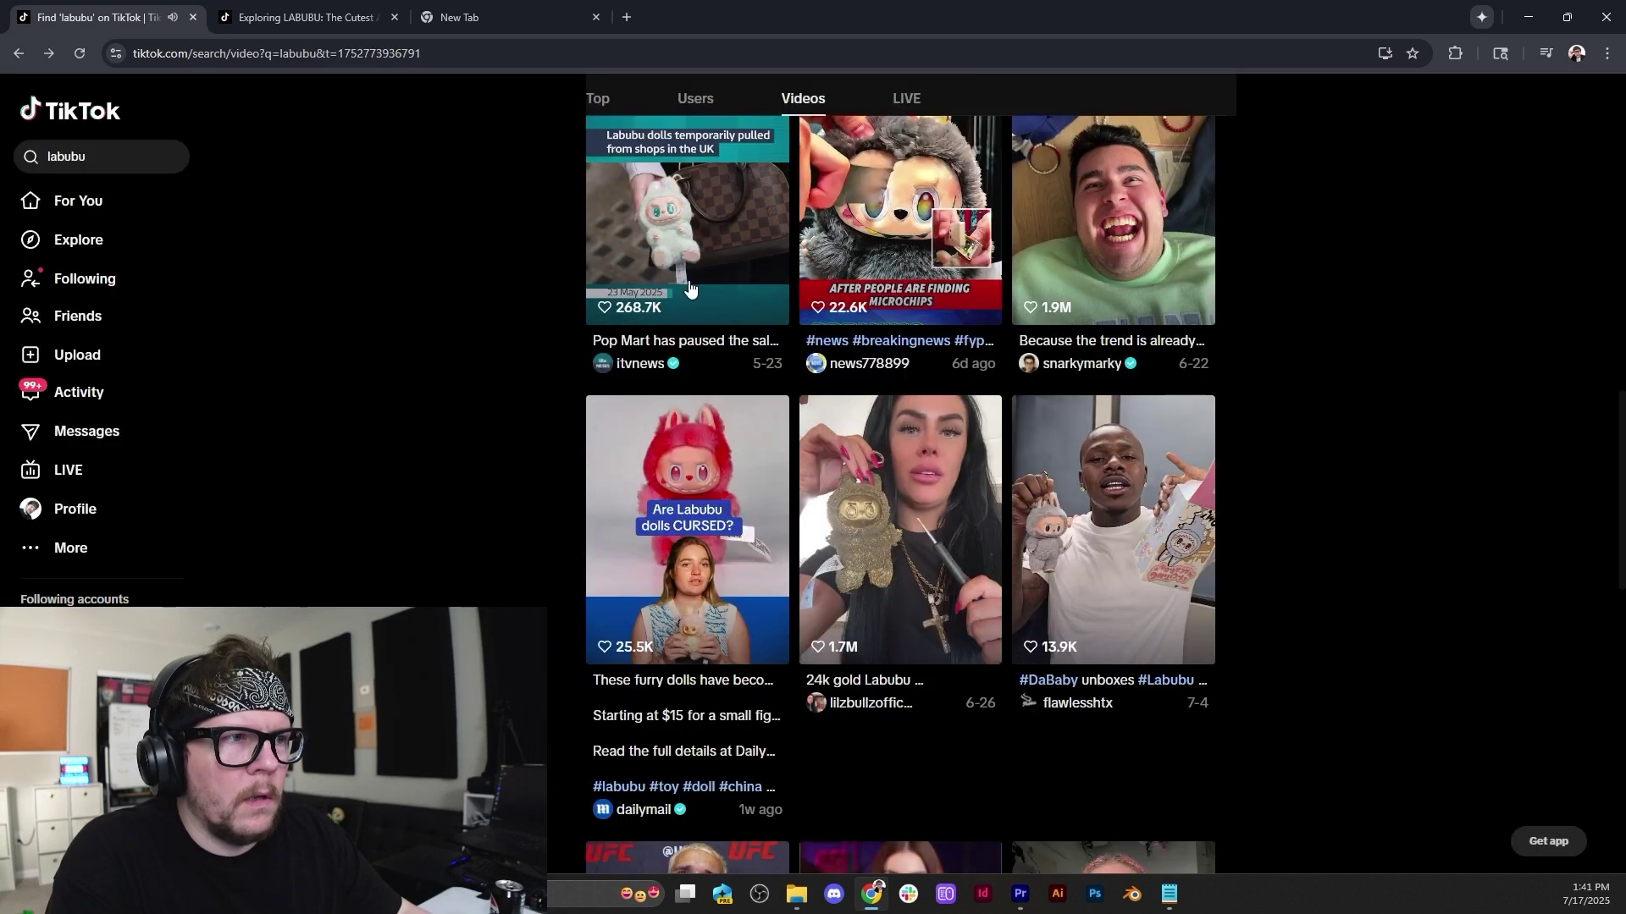
# Open the UFC interview video captioned "Do you own a Labubu?" from the results and pause it at that question.
pyautogui.scroll(-4, 709, 545)
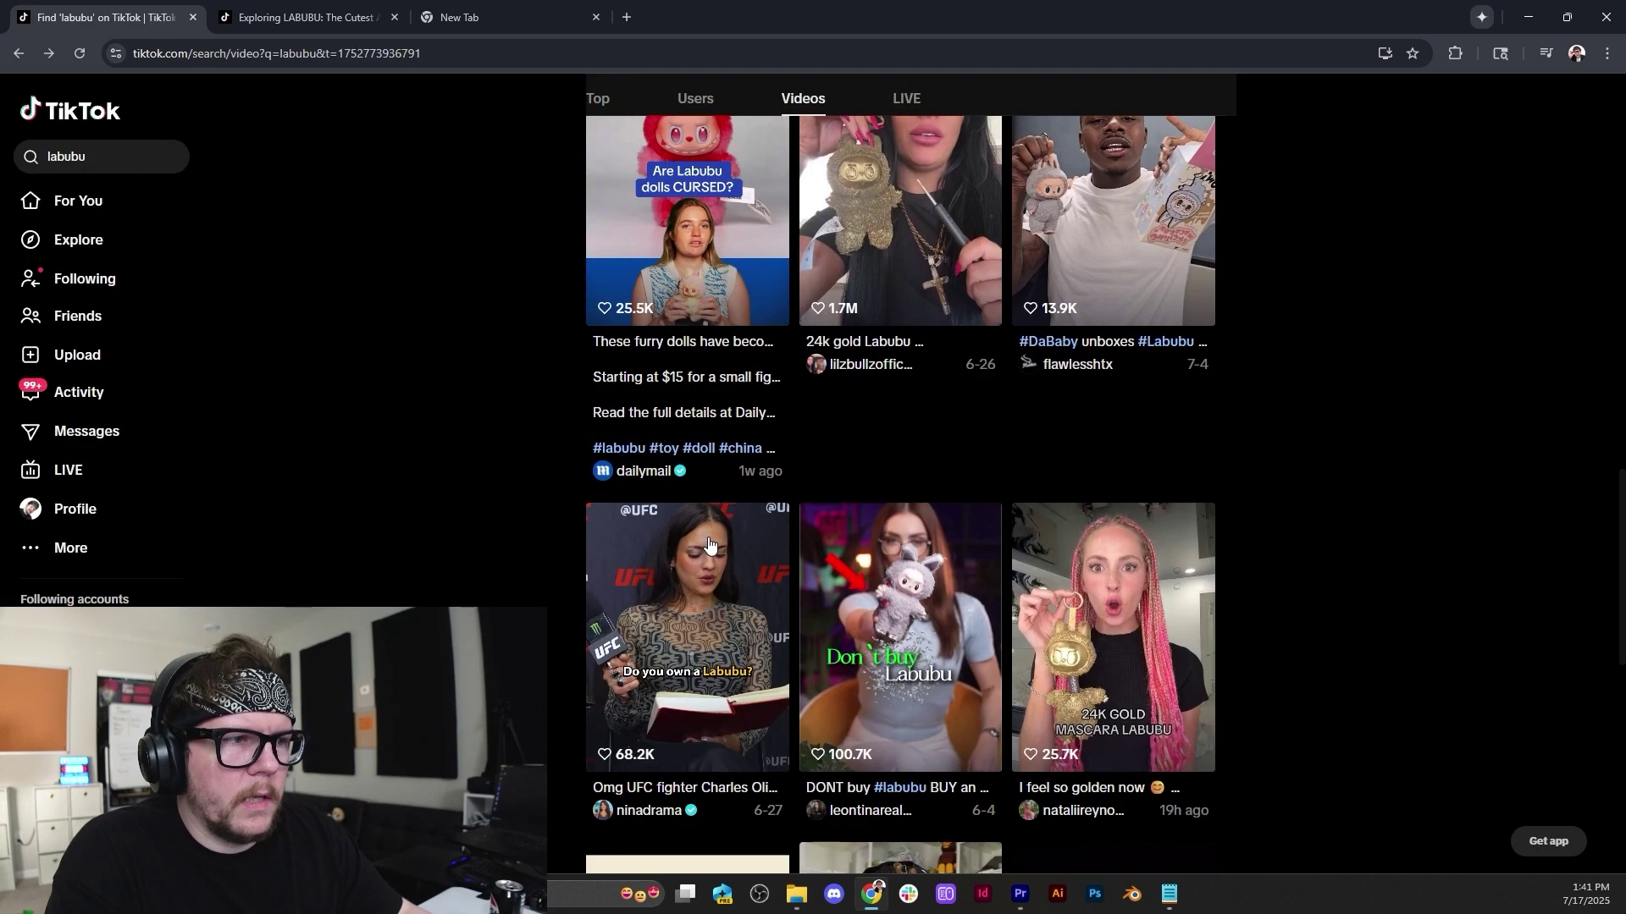
pyautogui.click(645, 671)
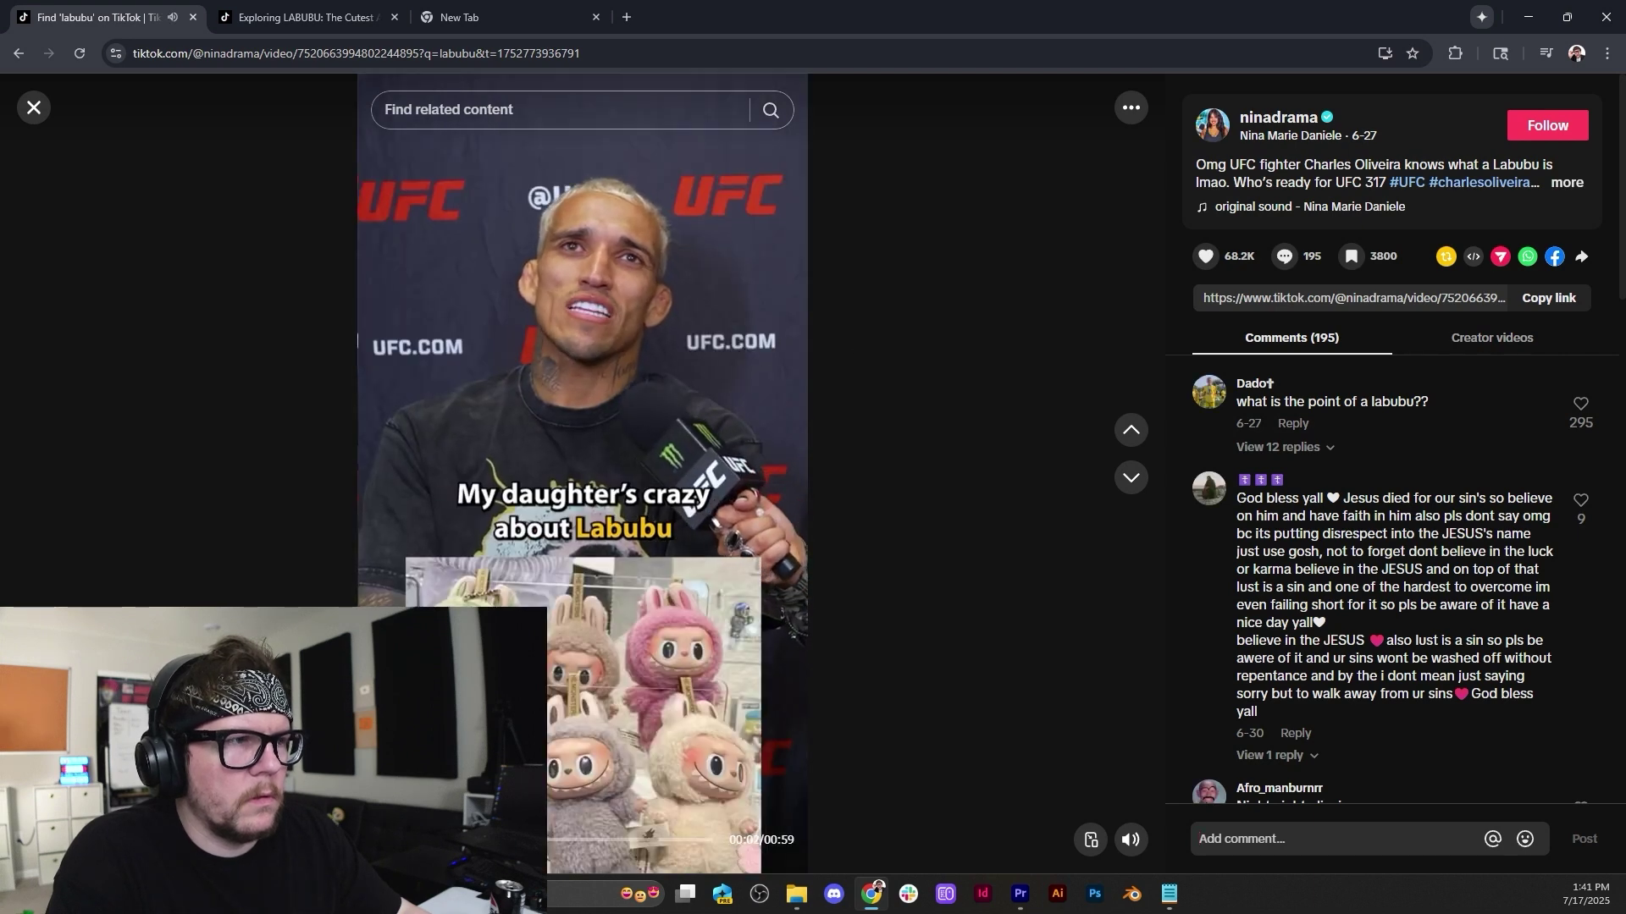
pyautogui.press('space')
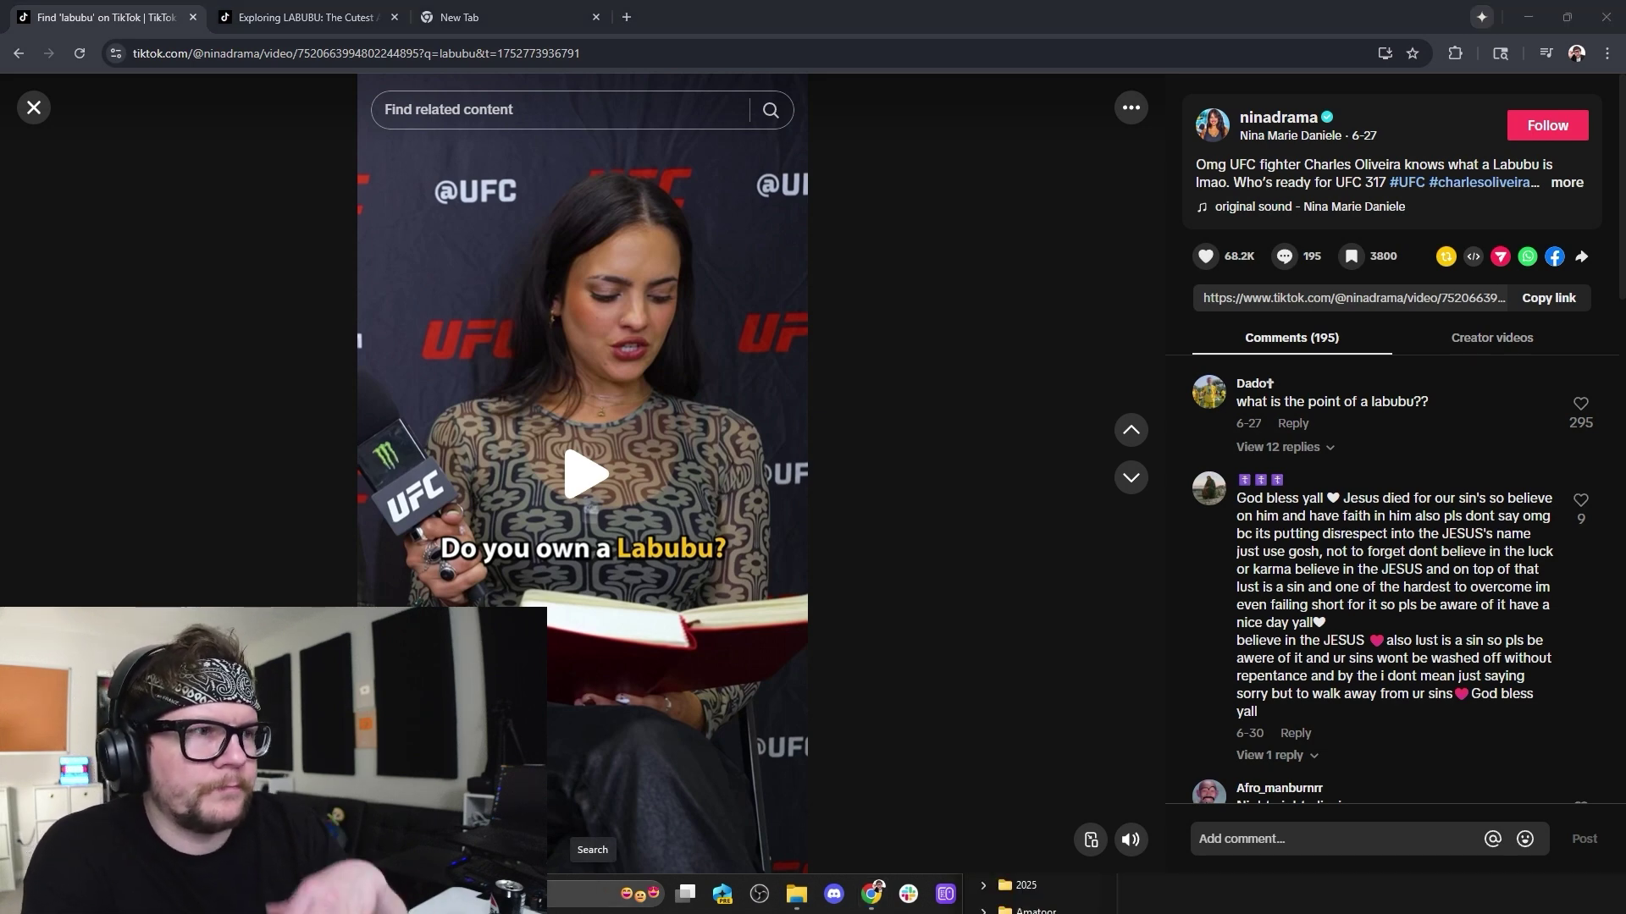
# Screen-record the 1920 x 946 TikTok page area with system audio on and play the UFC interview video.
pyautogui.press('Print')
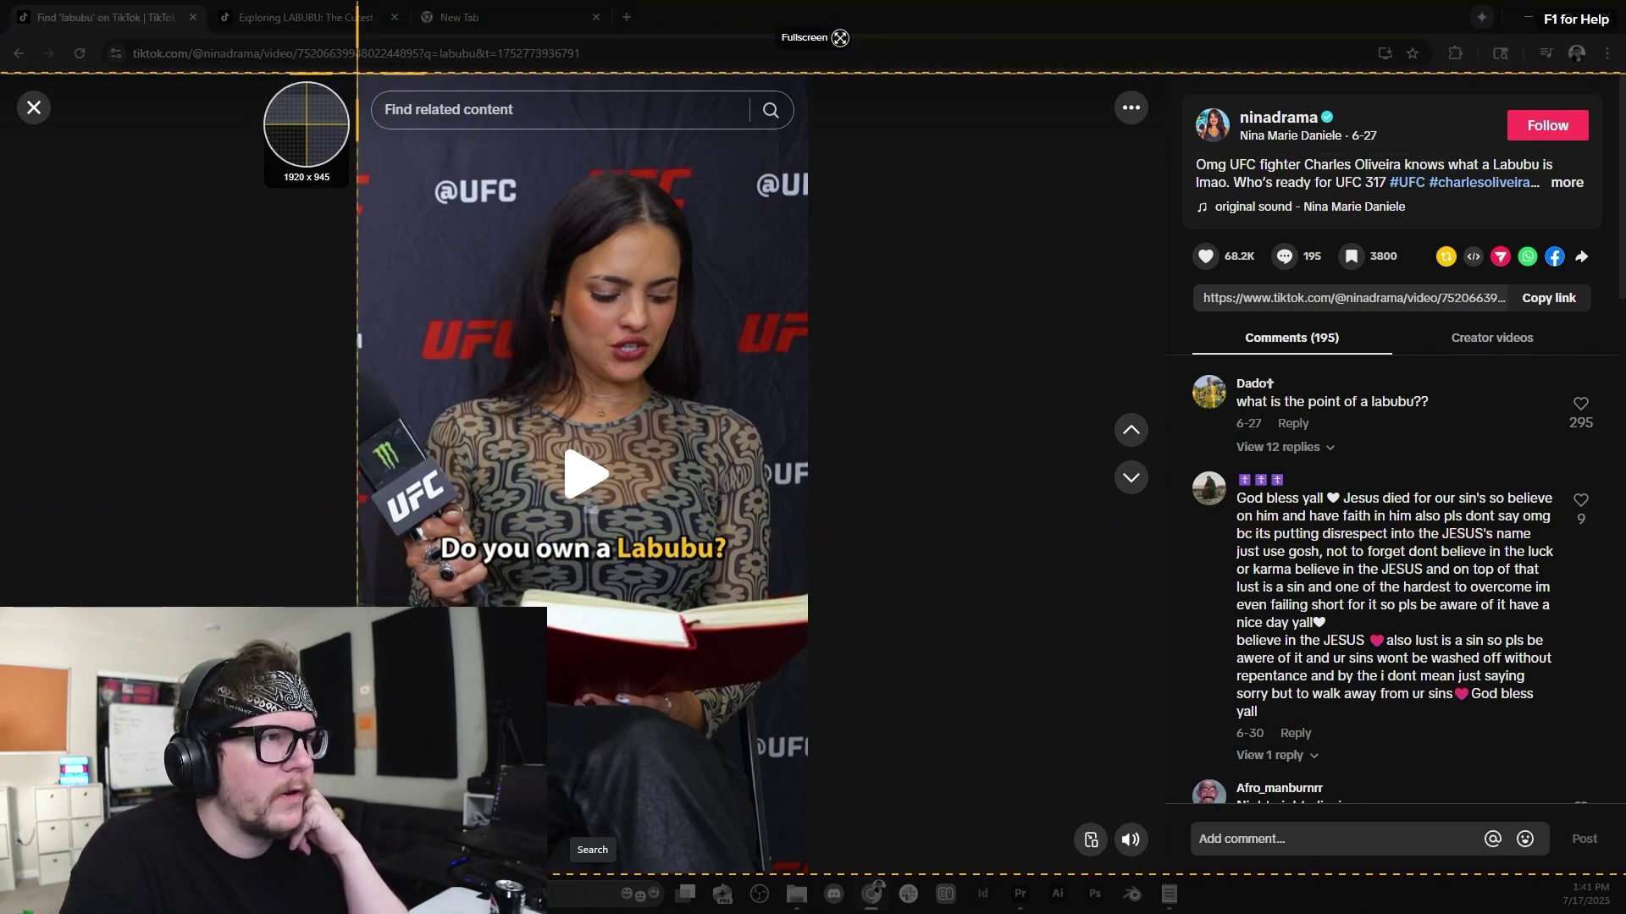
pyautogui.click(675, 504)
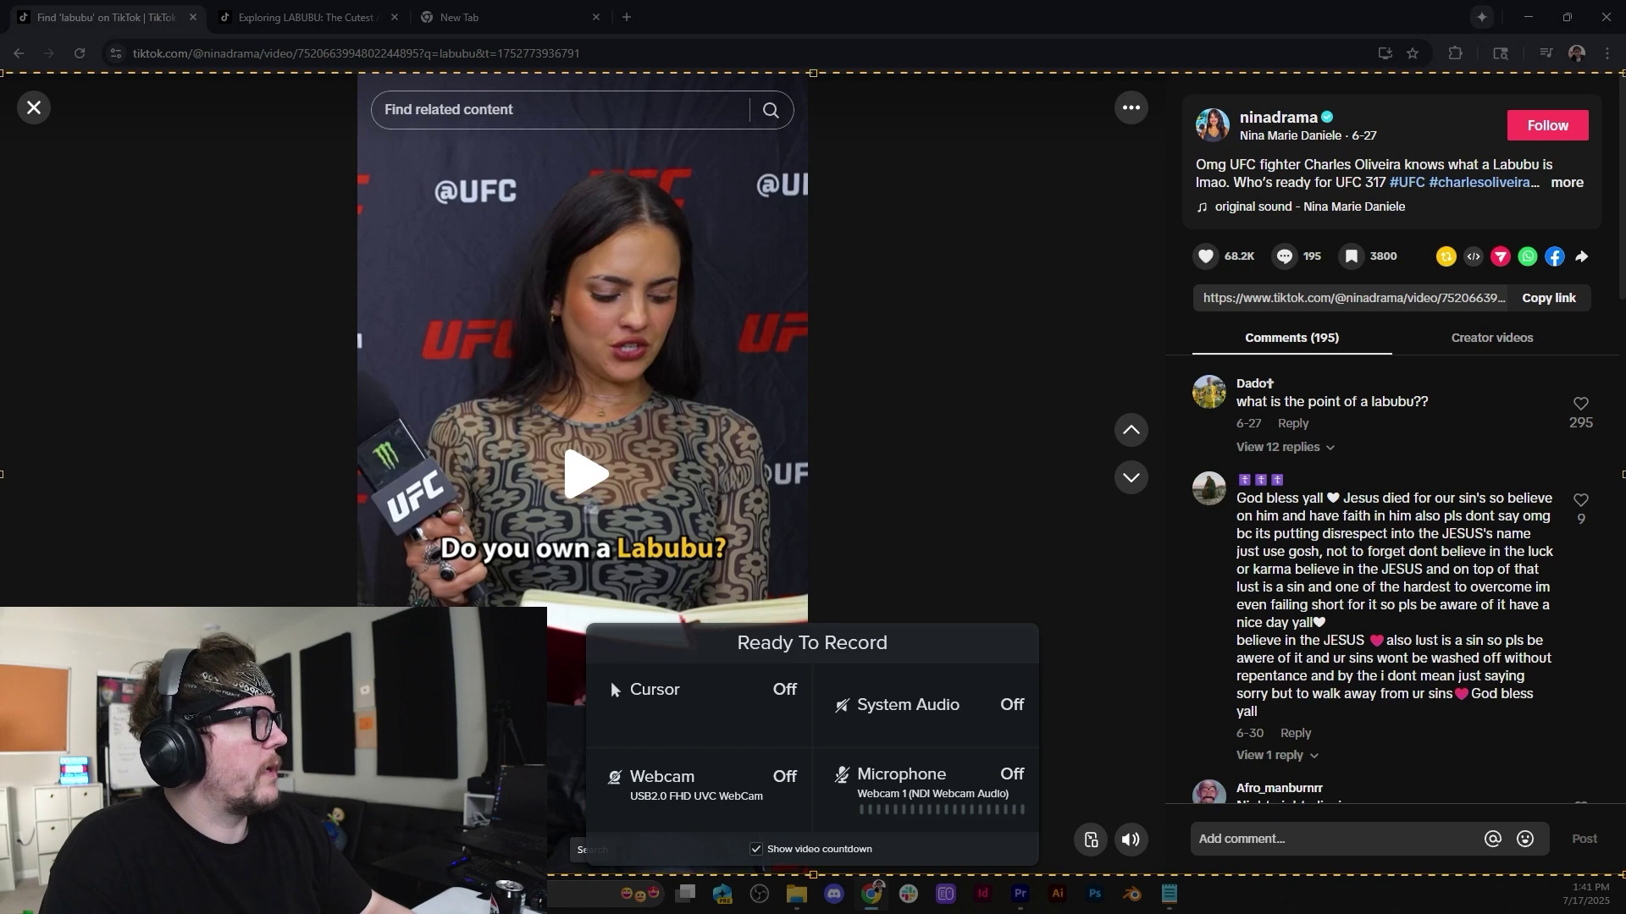
pyautogui.moveTo(867, 460); pyautogui.dragTo(1103, 375)
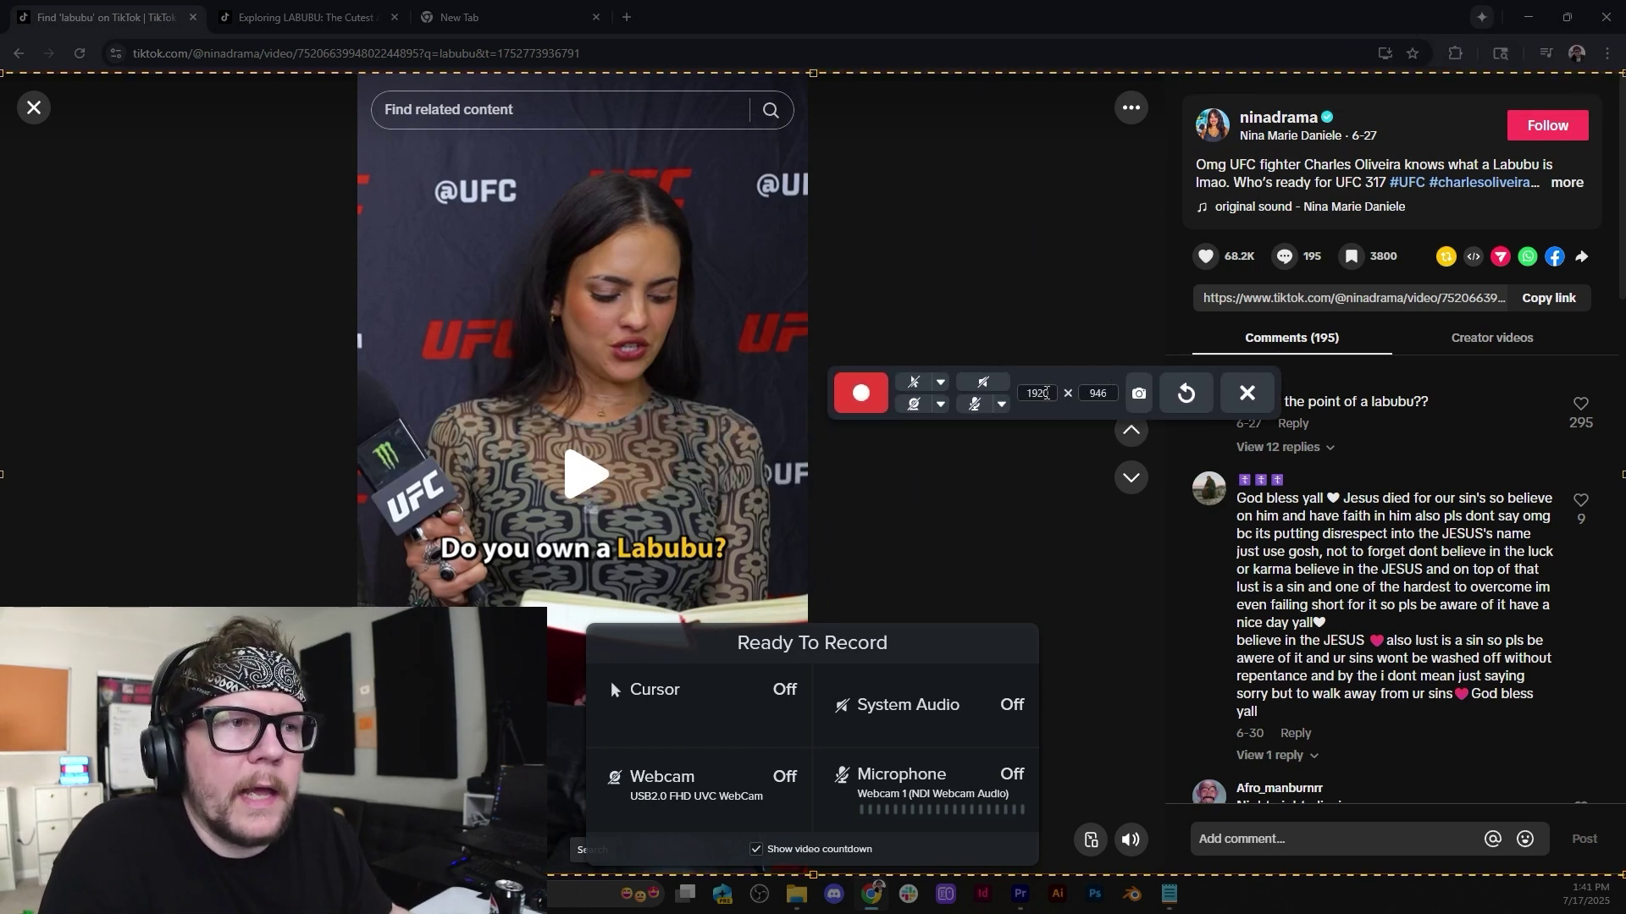
pyautogui.click(985, 384)
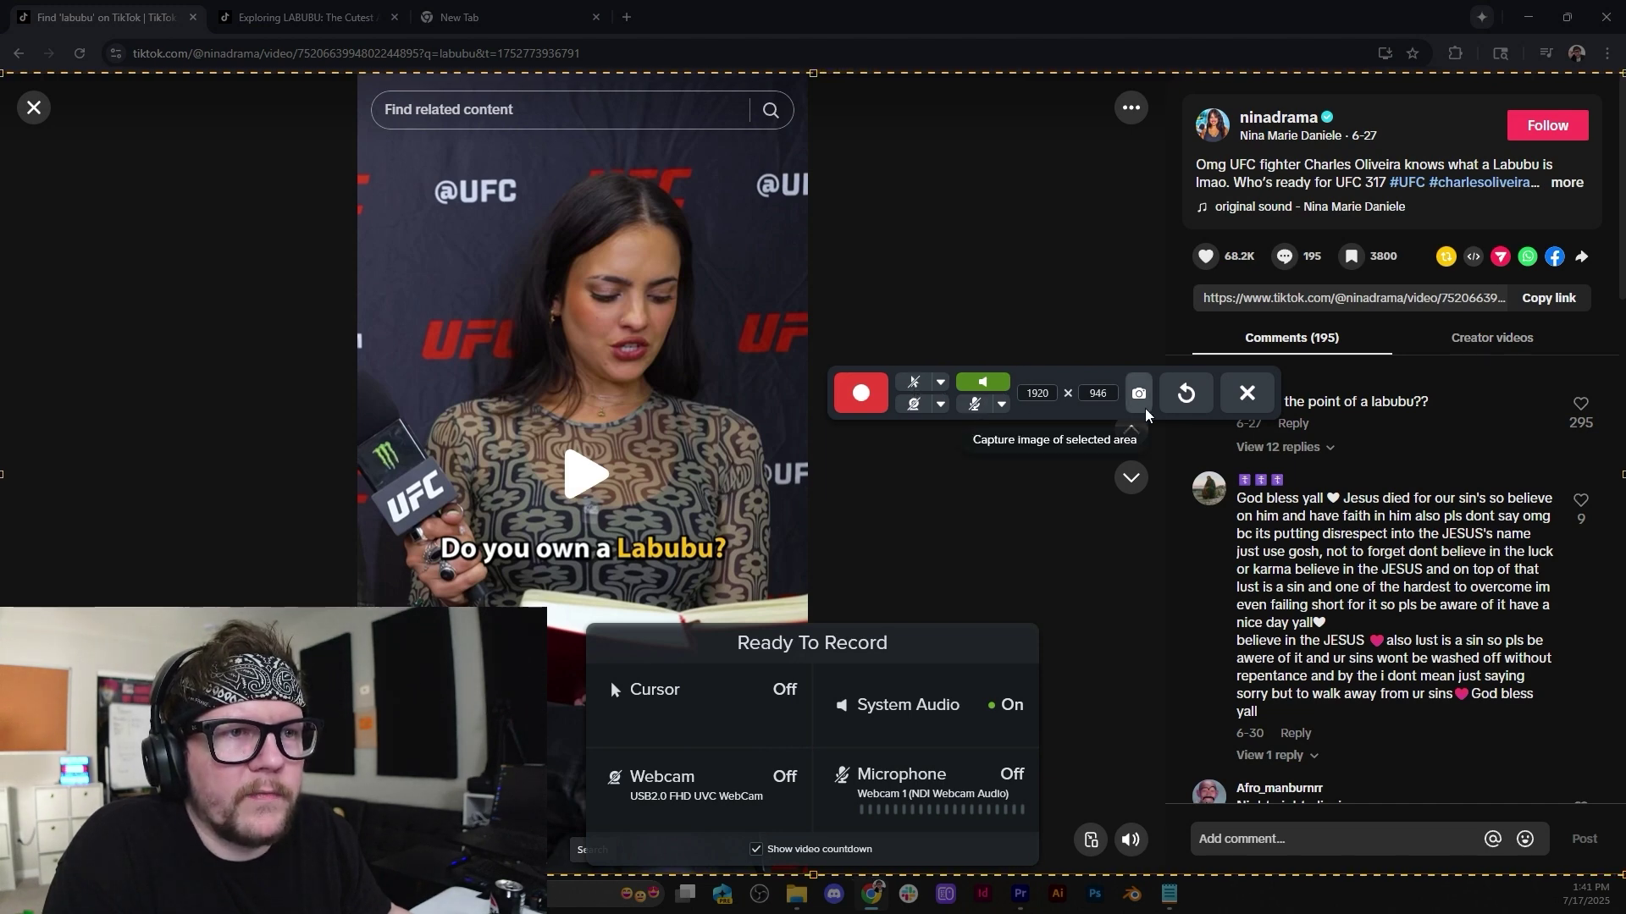
pyautogui.click(864, 392)
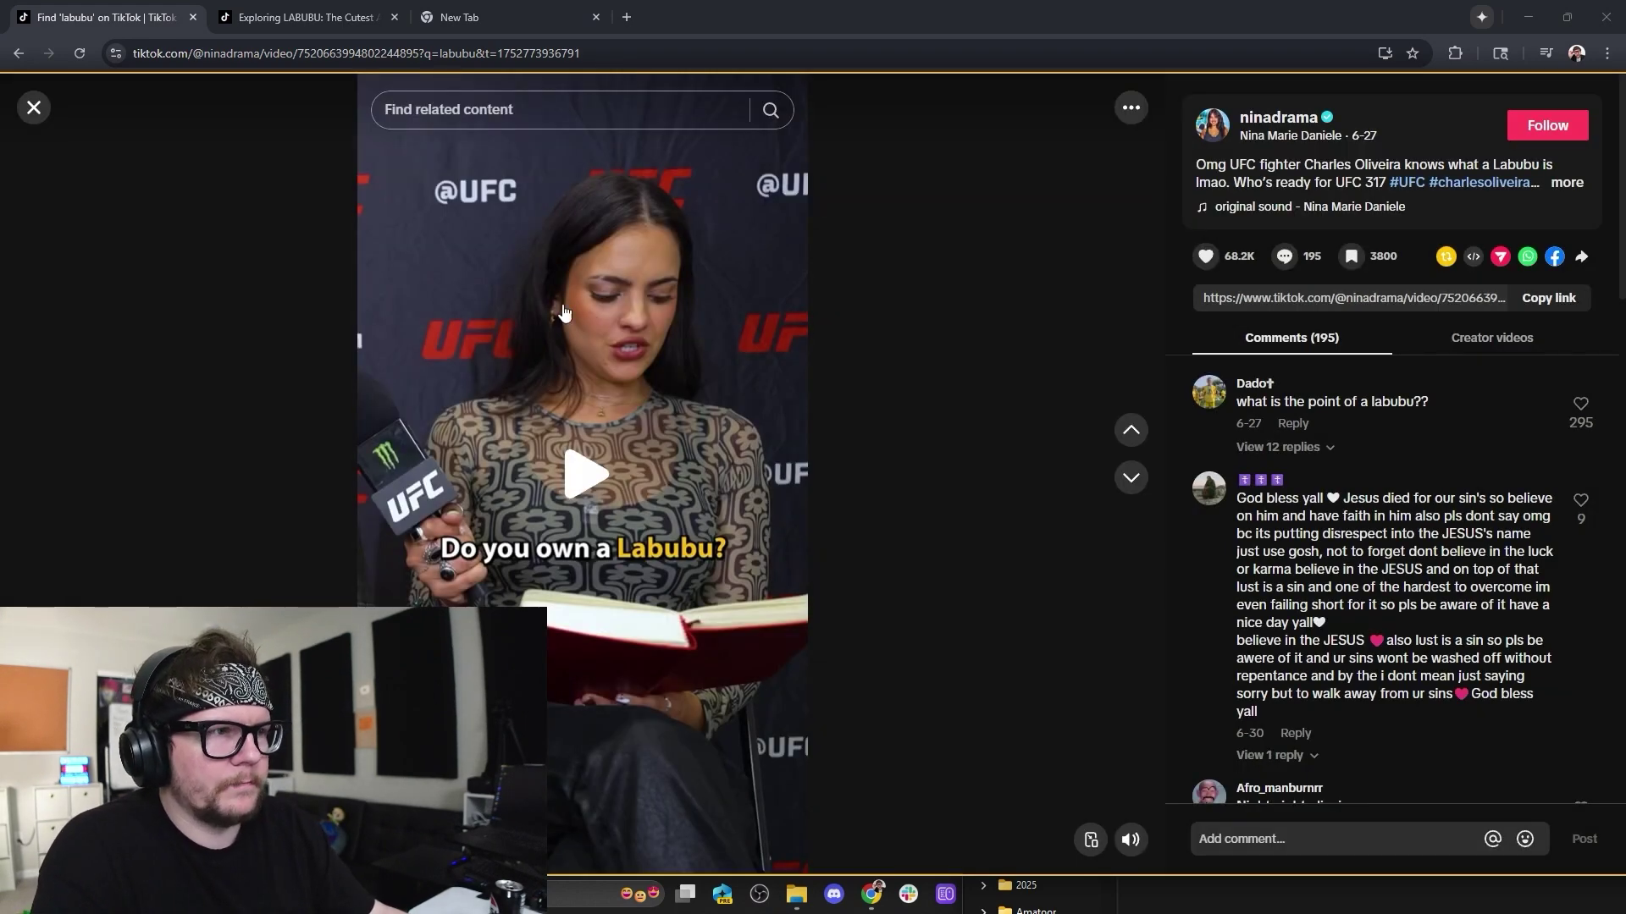
pyautogui.click(565, 313)
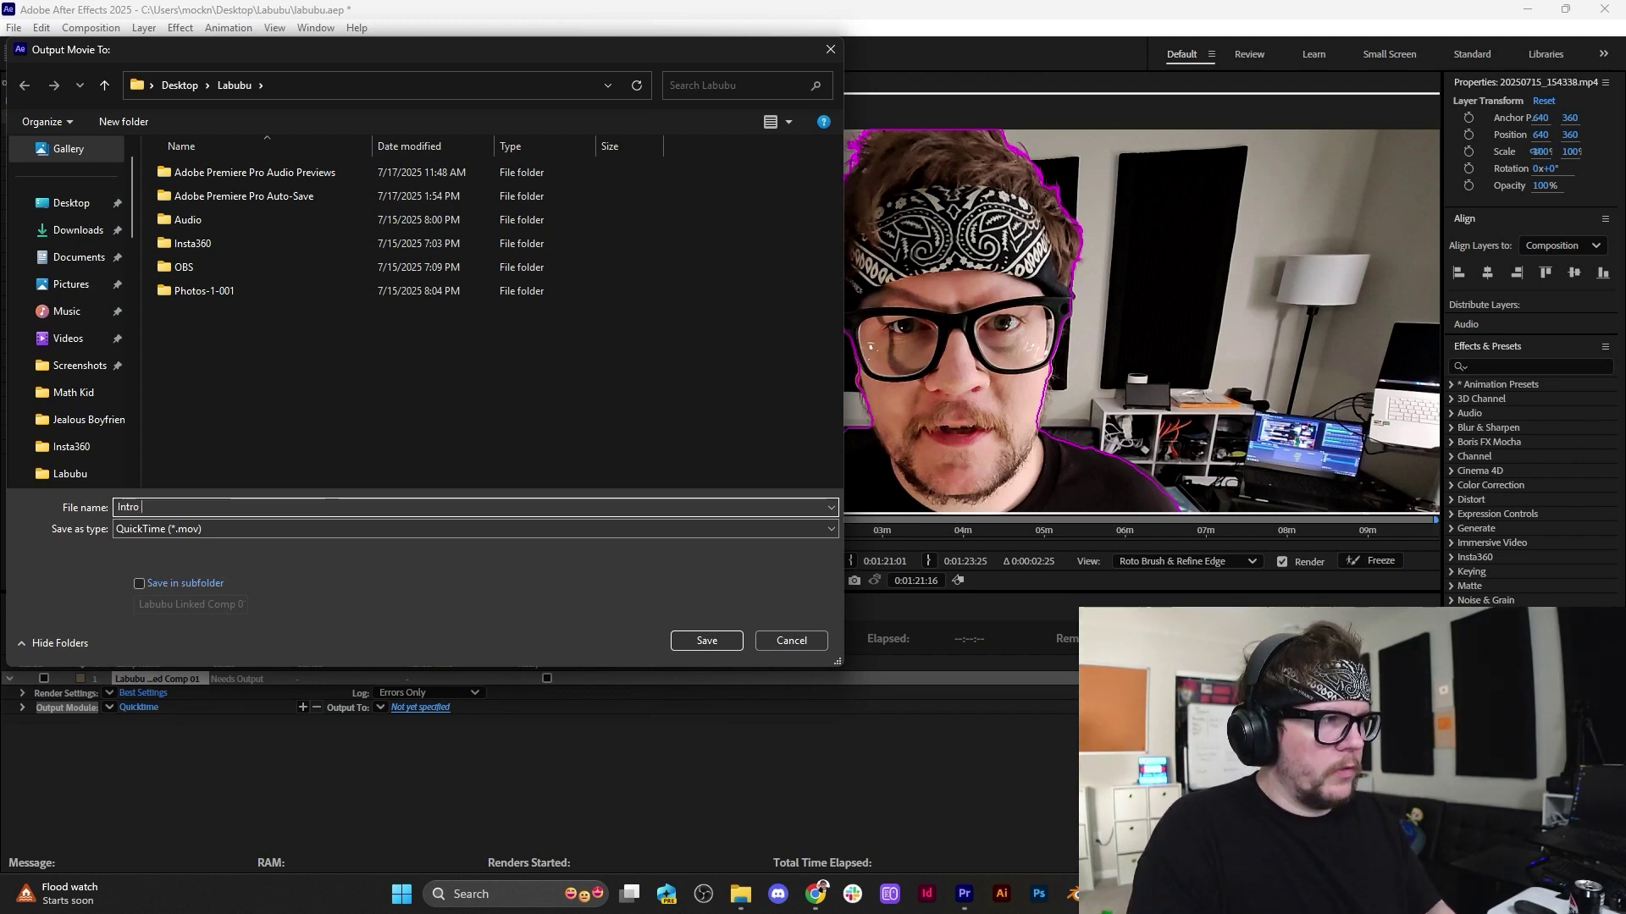
# In After Effects, set the queued Labubu composition's output to Intro Roto.mov in the Labubu folder, using the Quicktime output module.
pyautogui.press('Return')
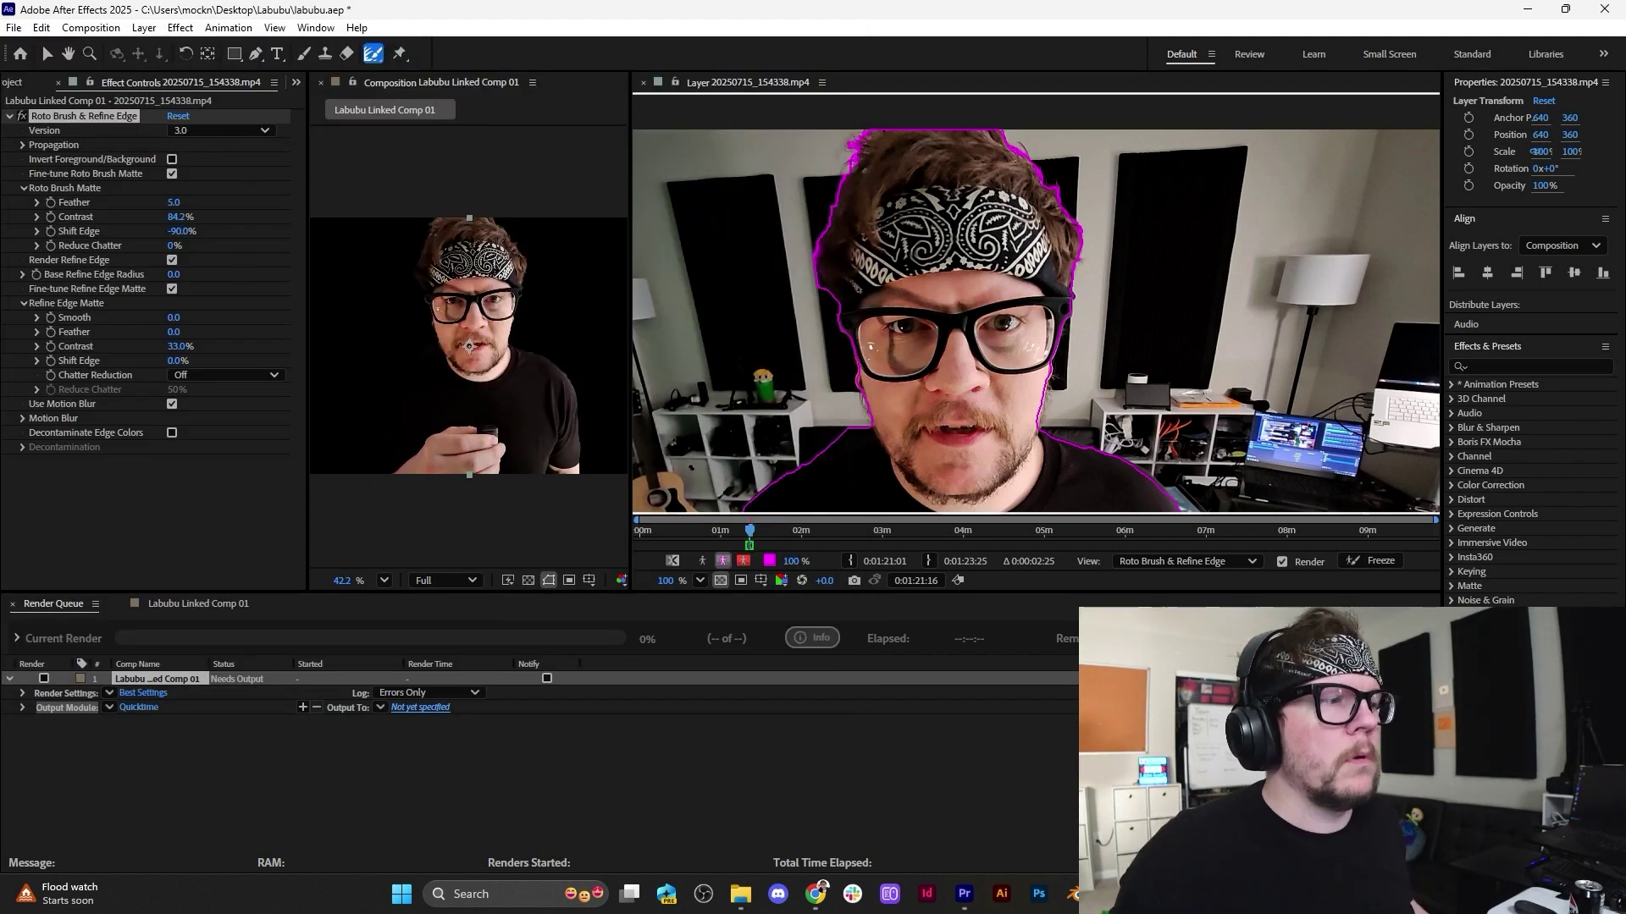
pyautogui.click(110, 708)
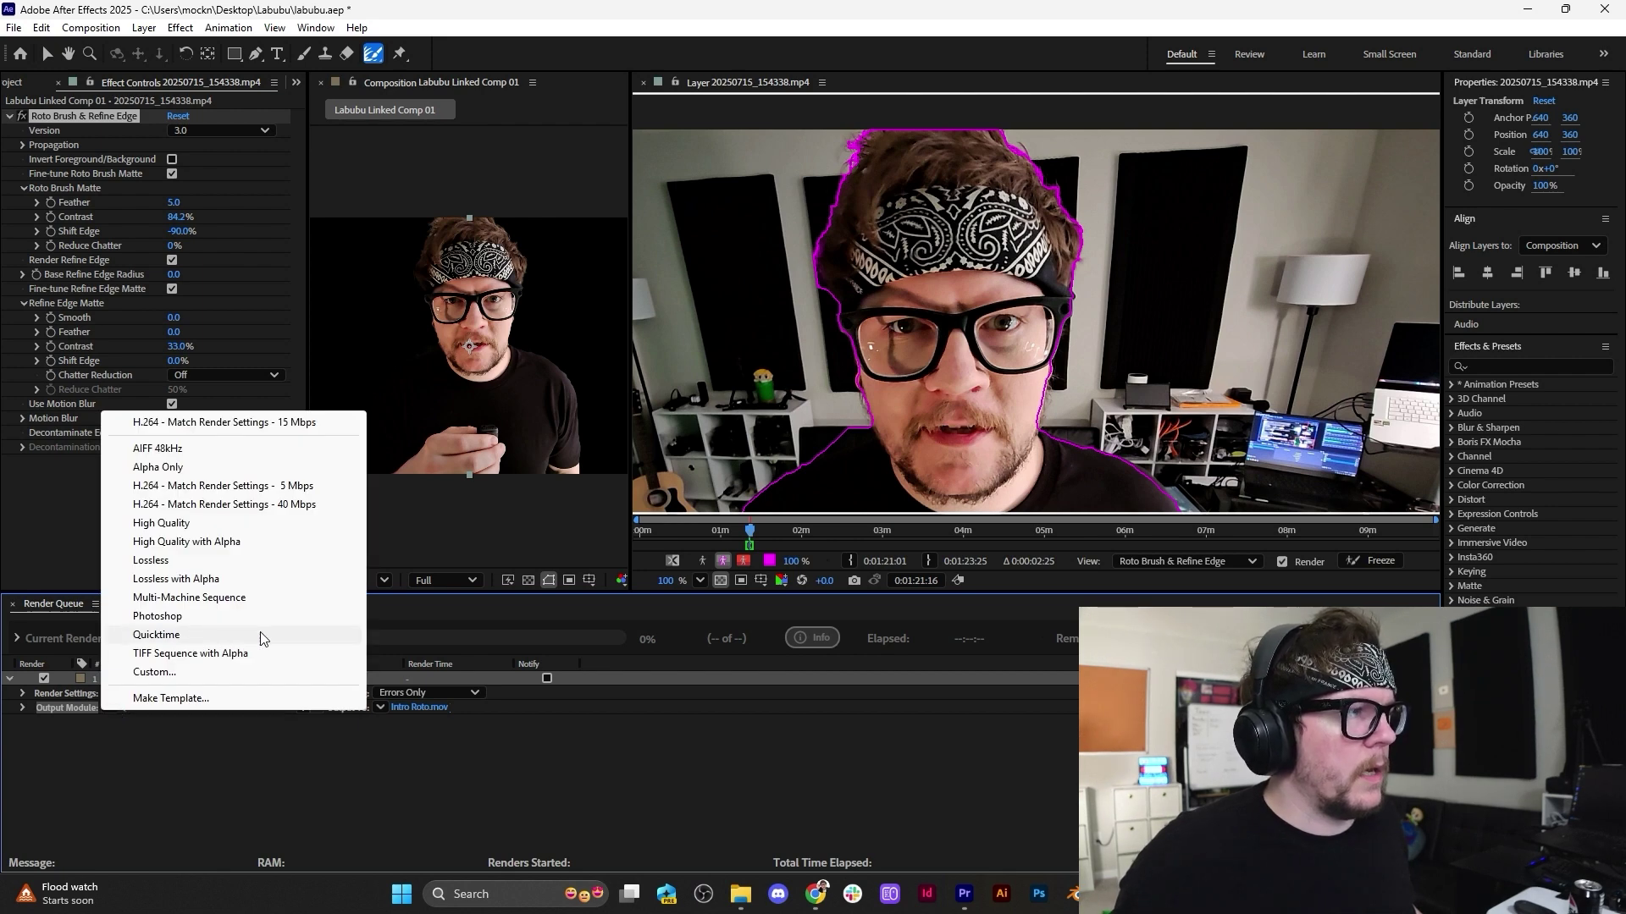
pyautogui.click(156, 634)
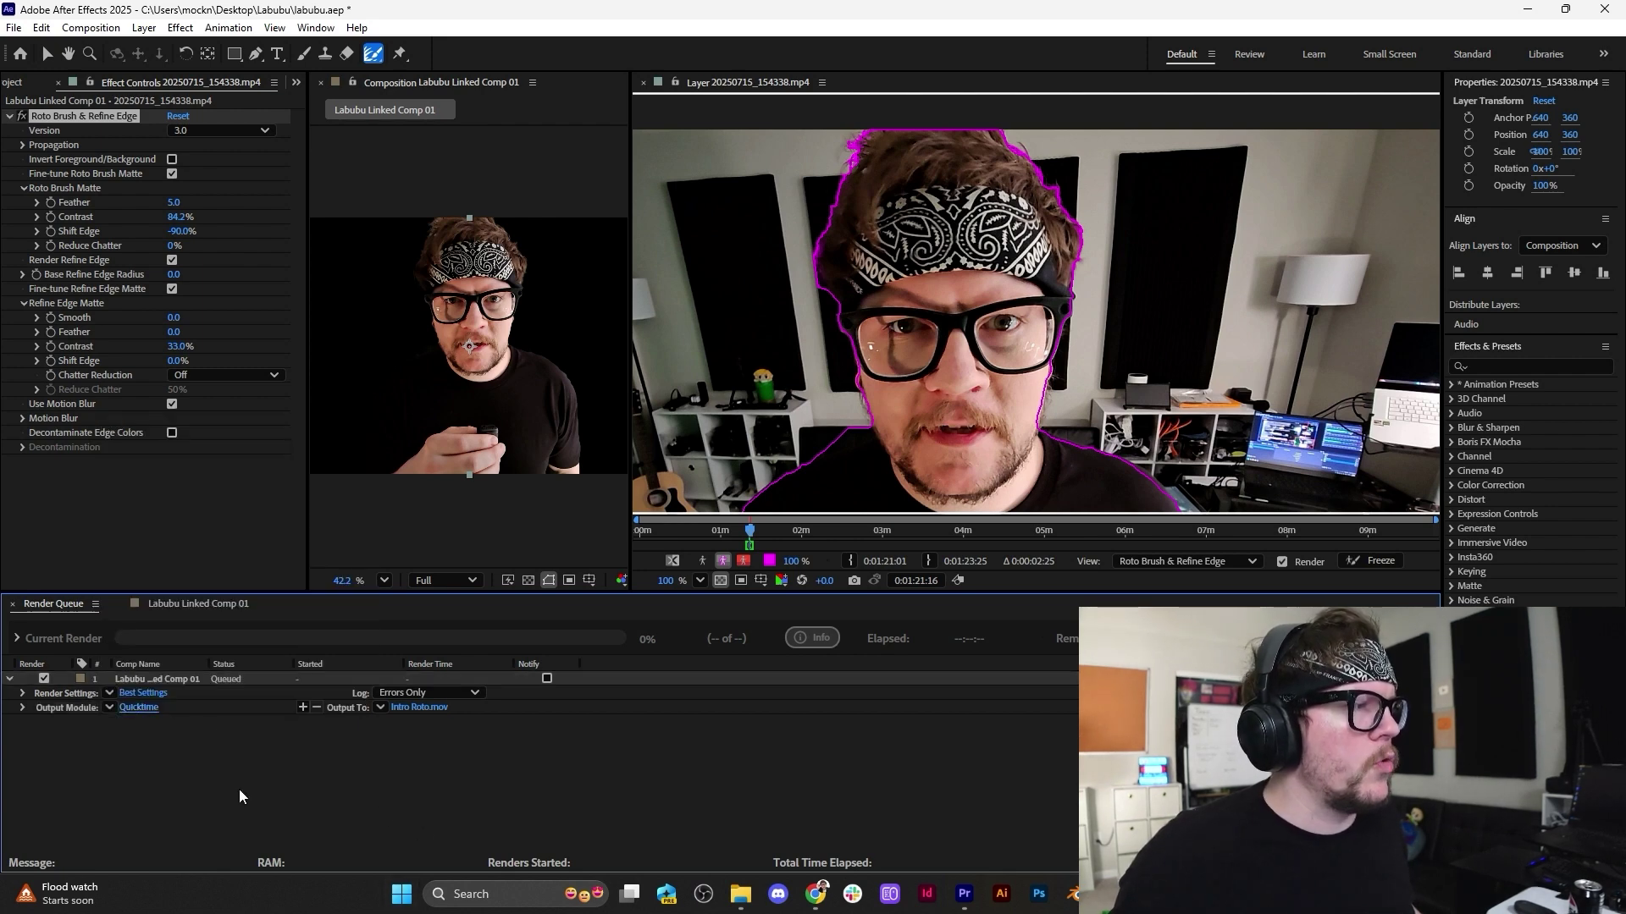
# Confirm RGB + Alpha as the output channels in the QuickTime output module settings.
pyautogui.click(138, 707)
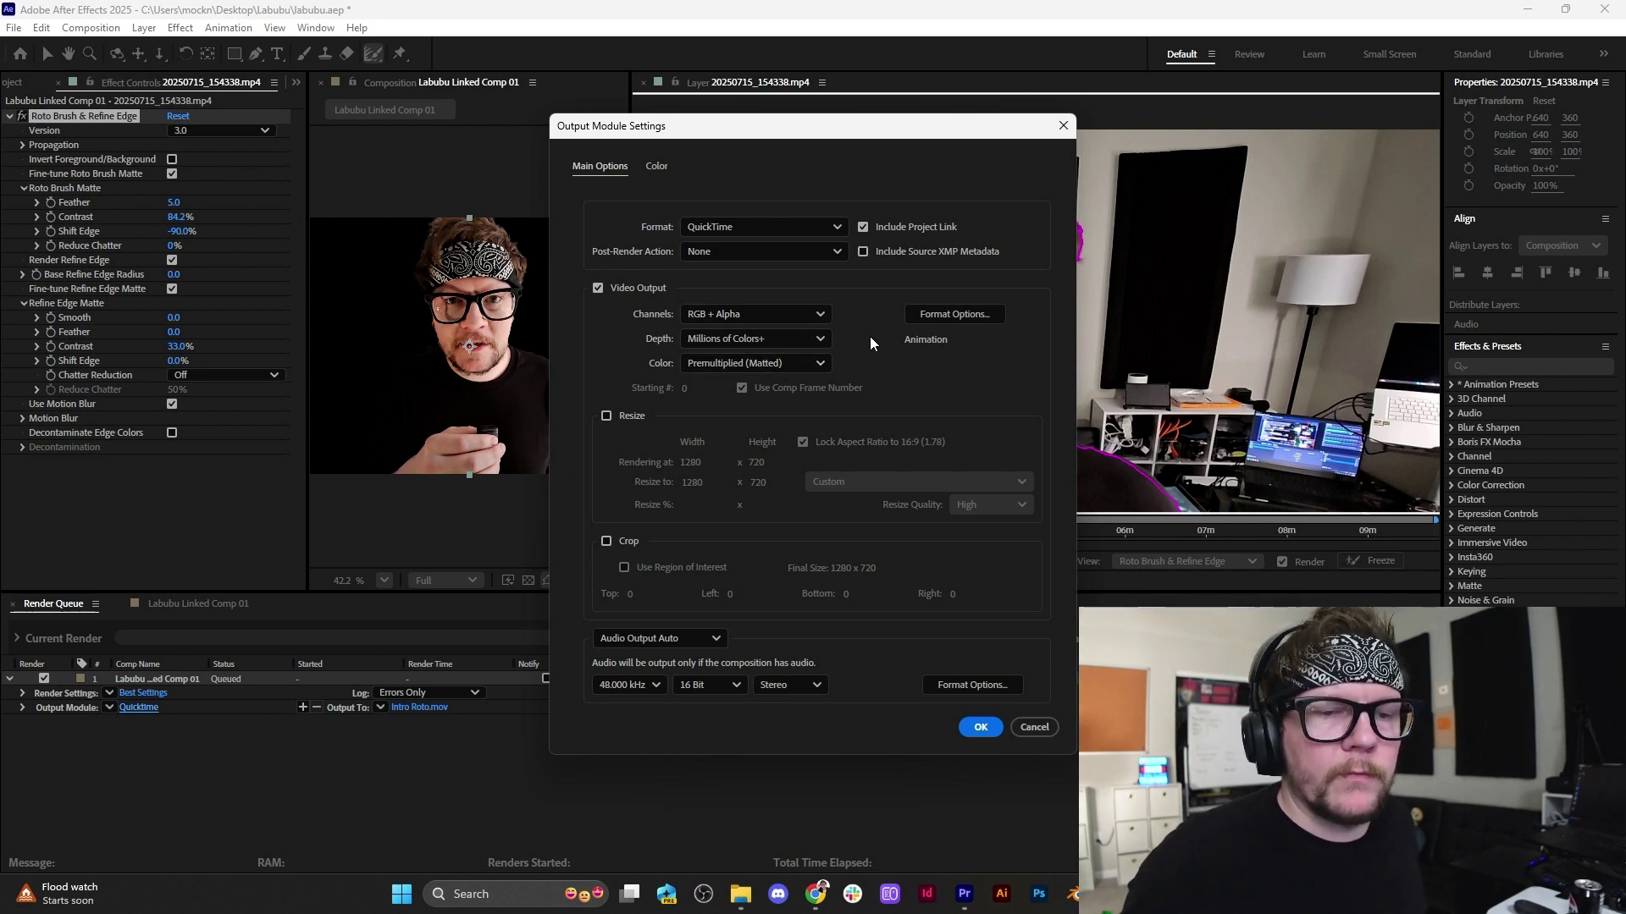
pyautogui.click(823, 312)
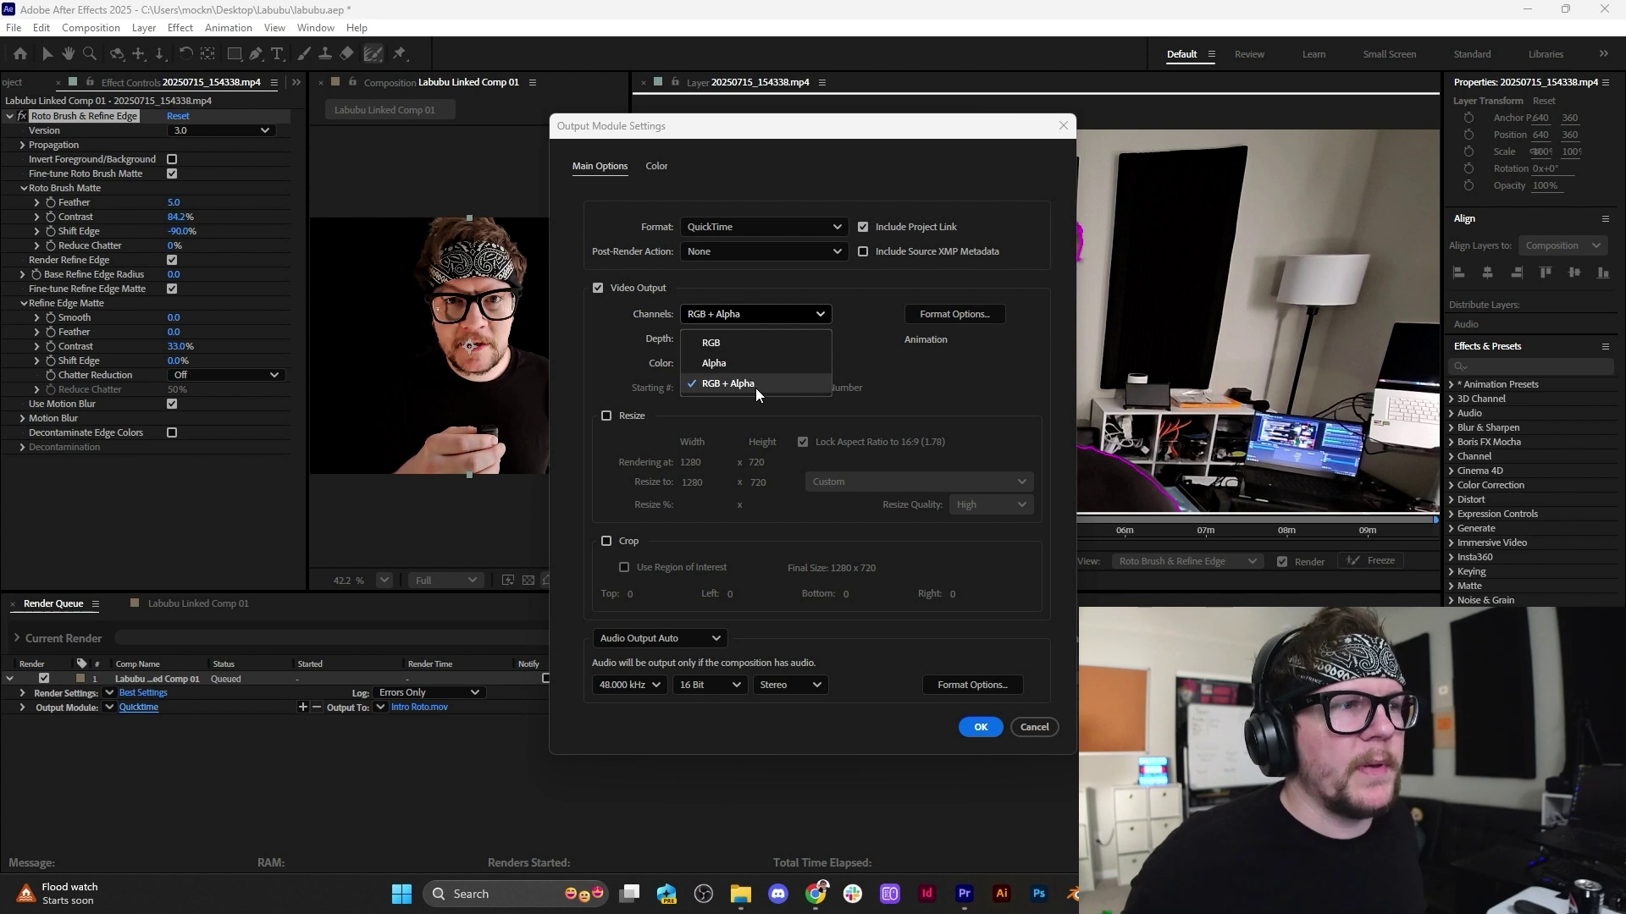
pyautogui.click(861, 323)
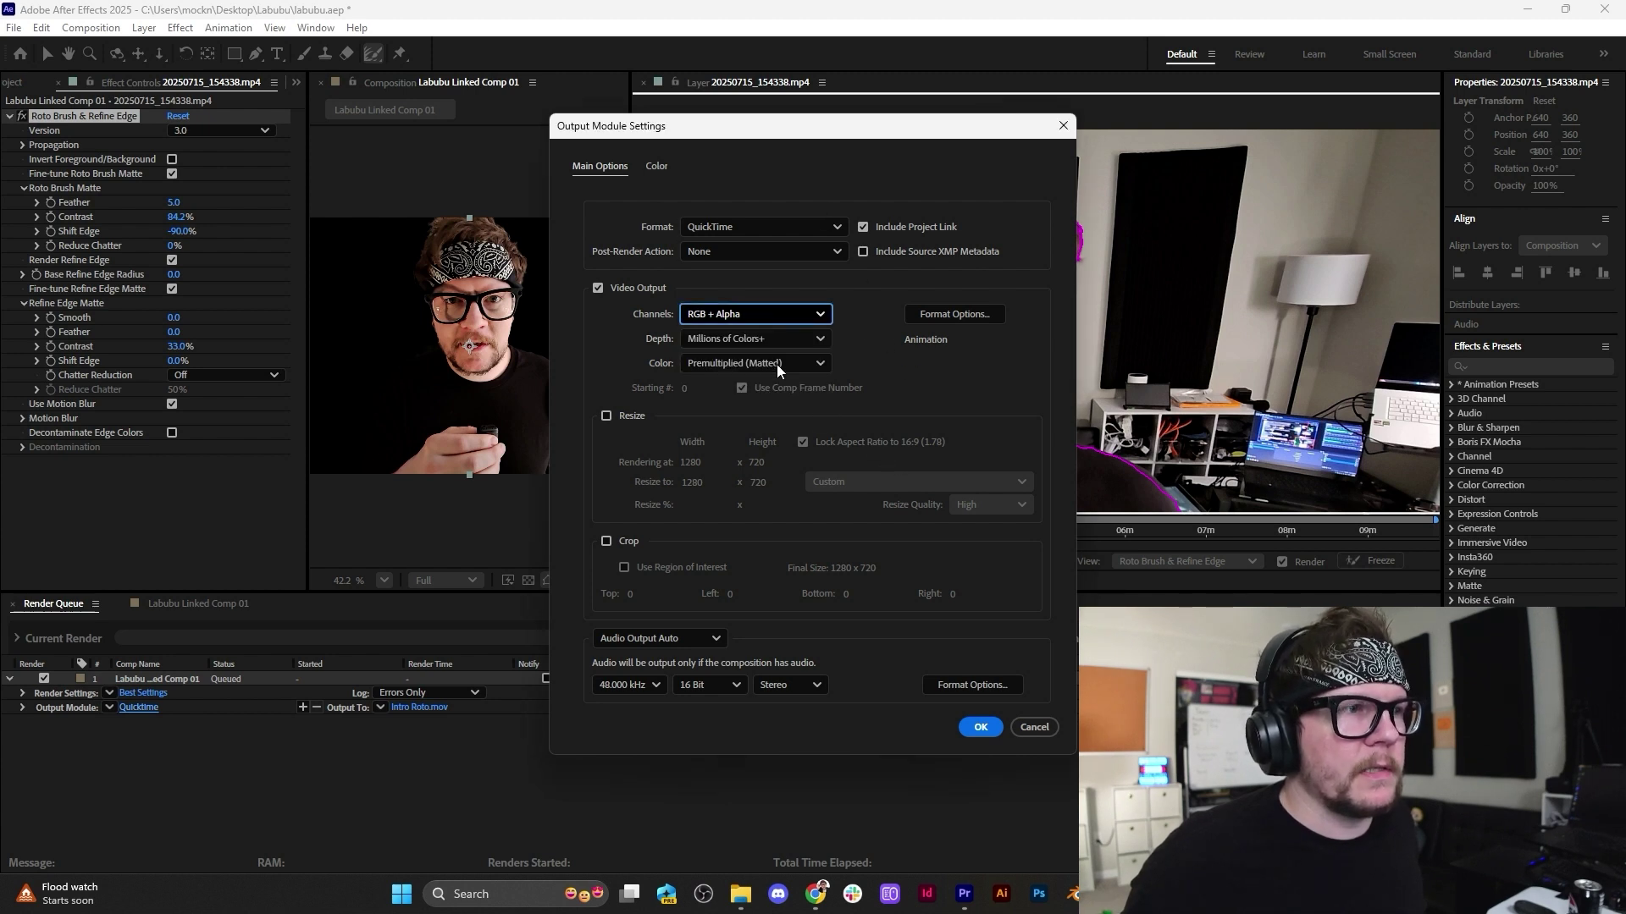
pyautogui.click(980, 729)
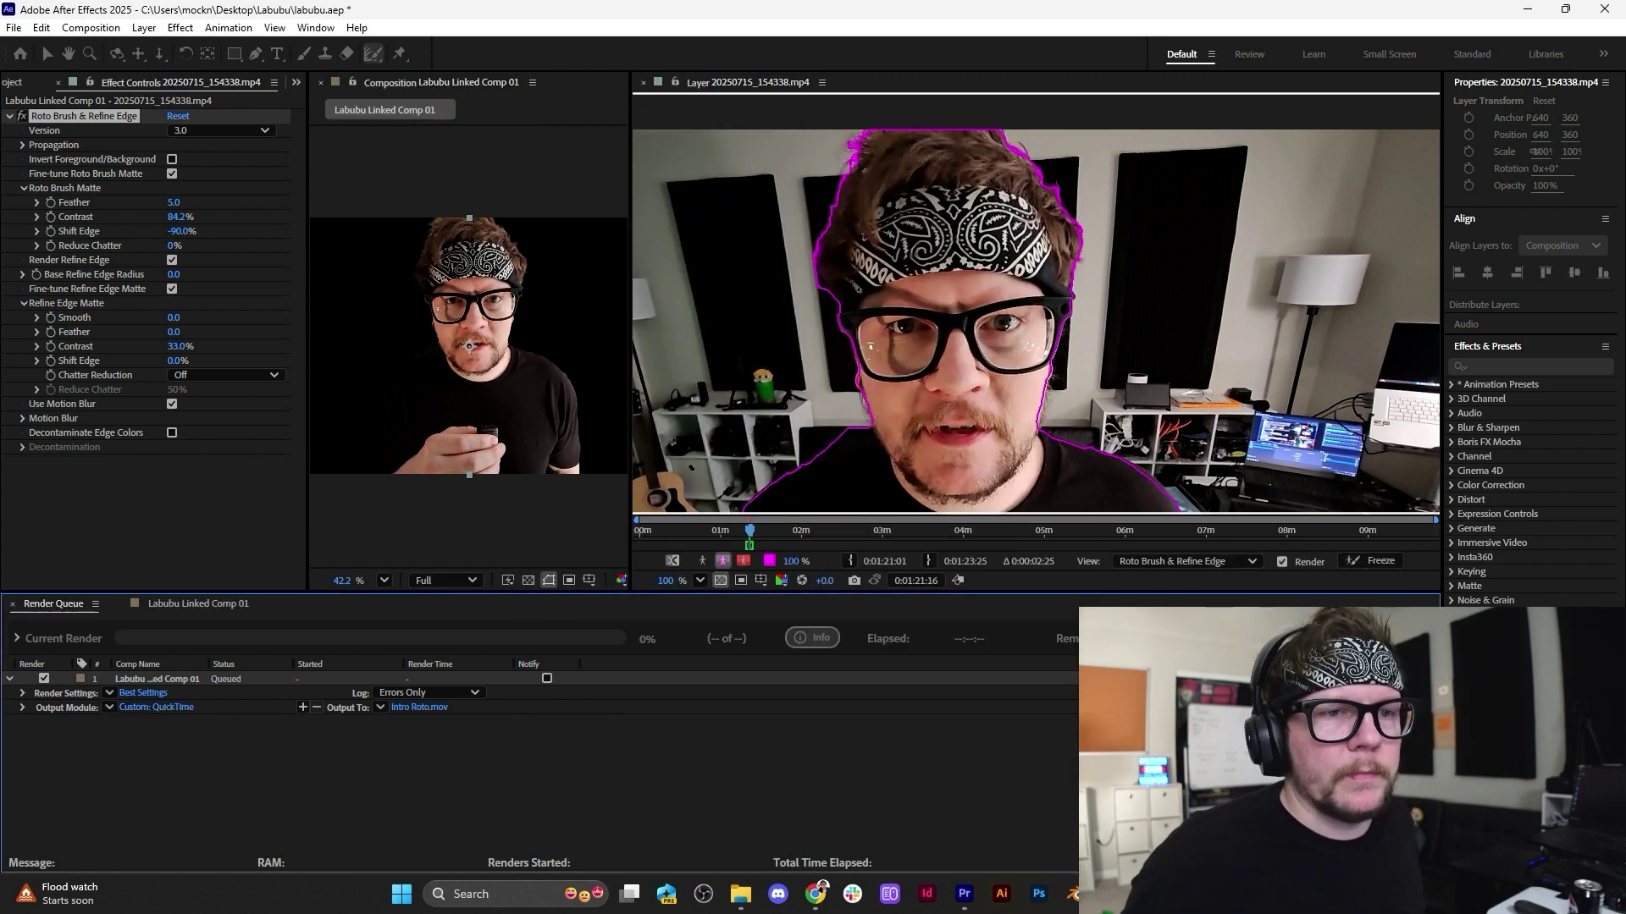
# Render the queued Labubu composition and close After Effects, saving the changes to labubu.aep.
pyautogui.click(1397, 639)
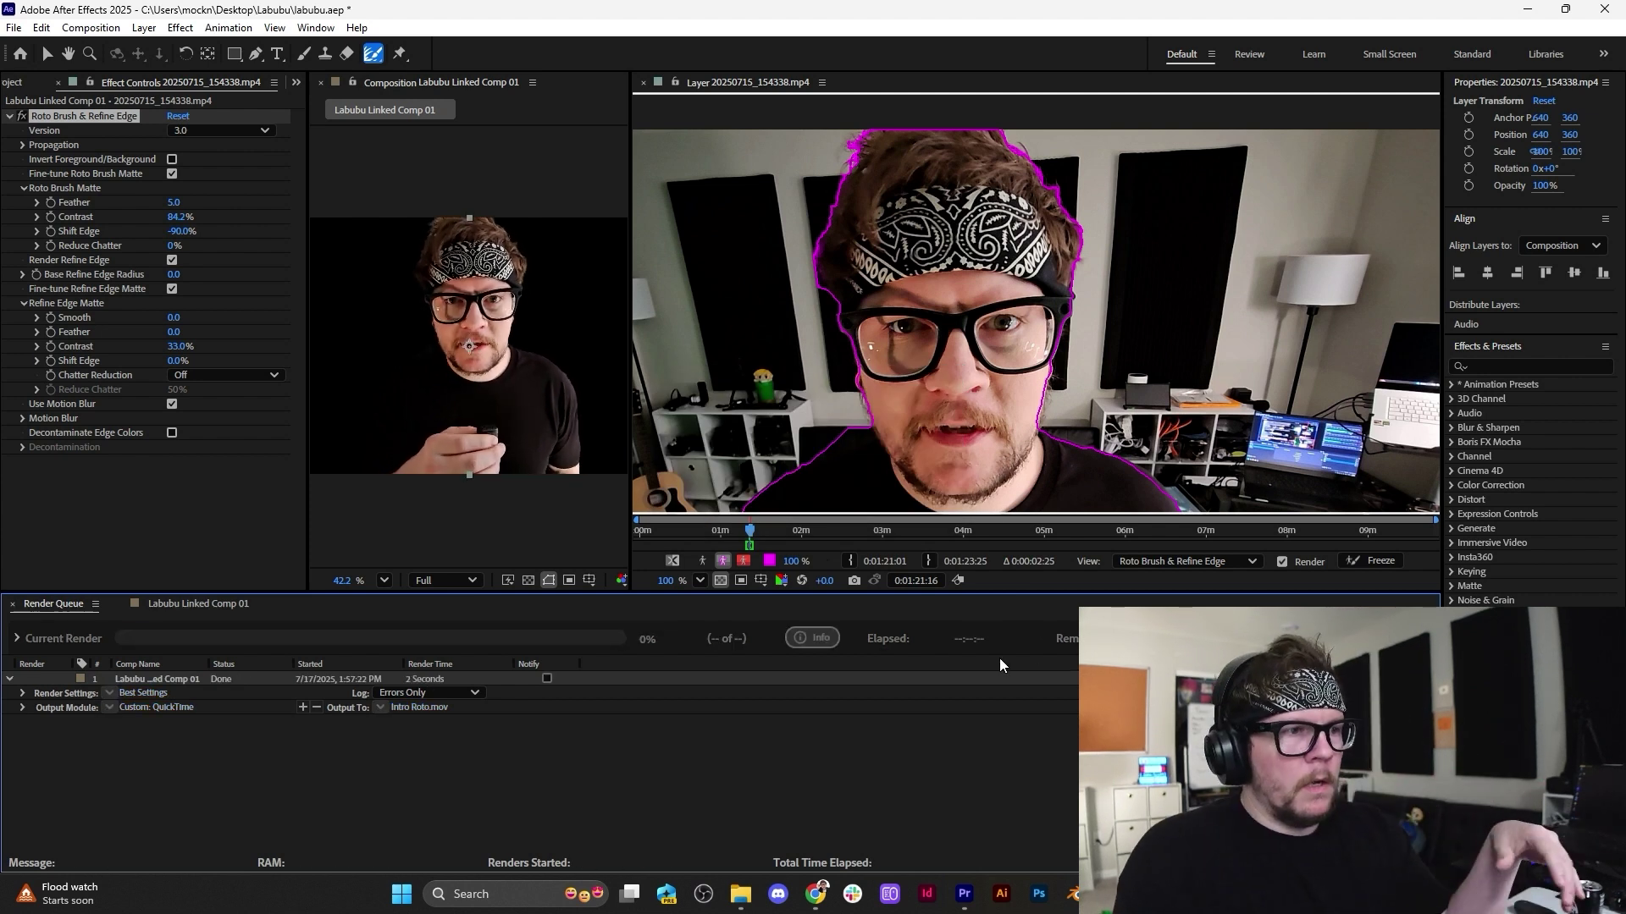
pyautogui.click(1603, 9)
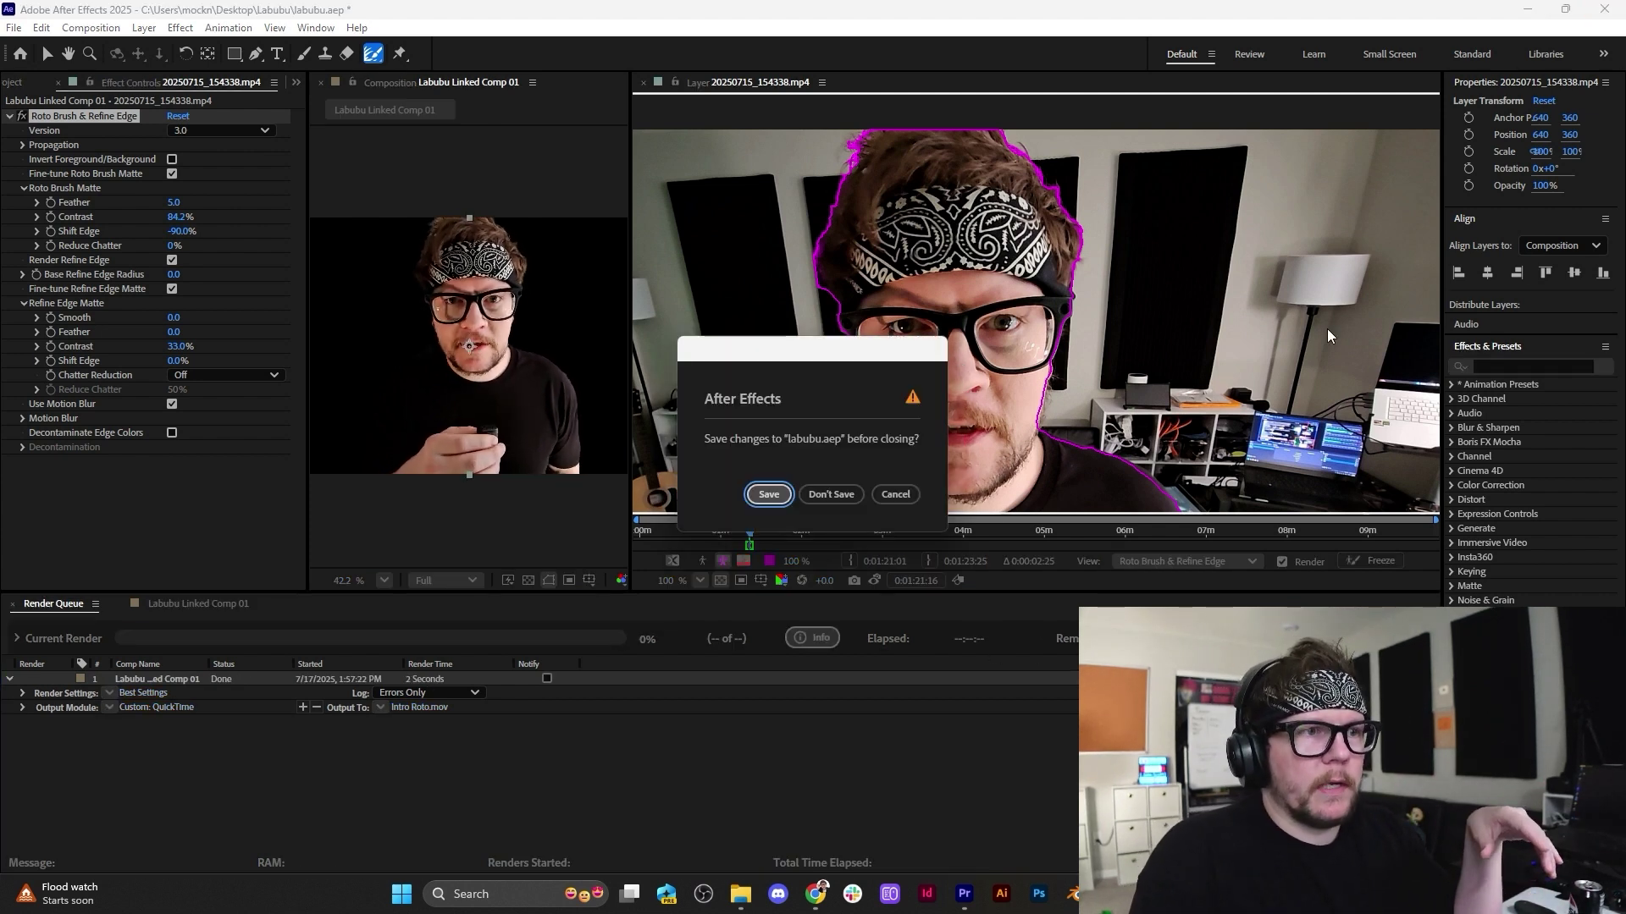
pyautogui.click(771, 493)
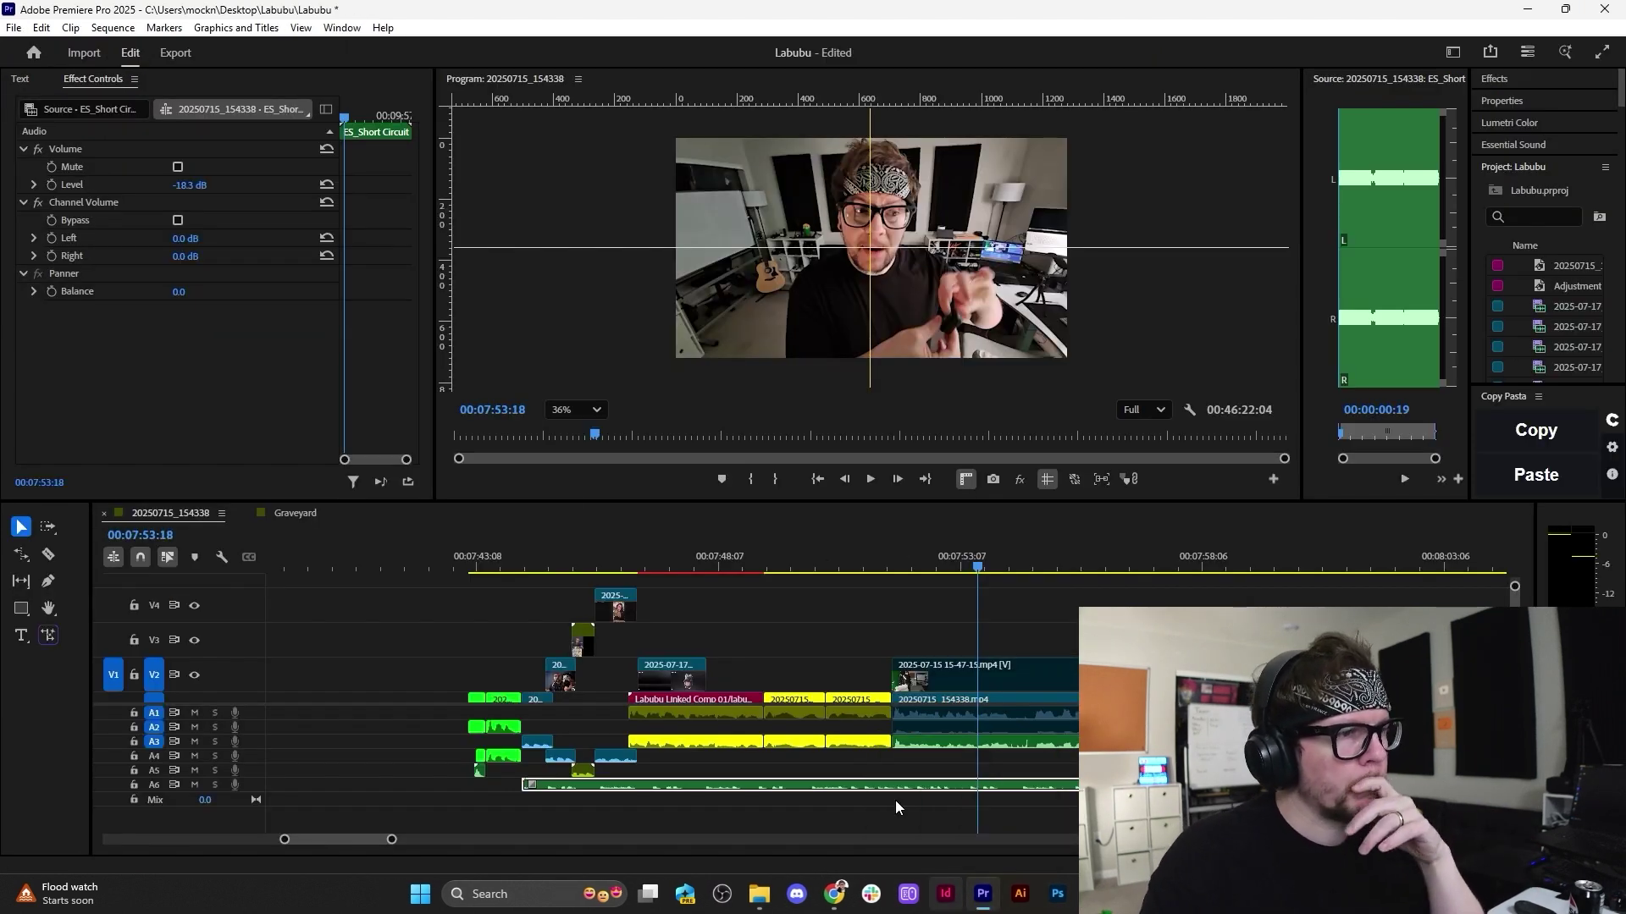
# In Premiere Pro, move the Labubu Linked Comp 01 clip from V1 up to V3, above the 2025-07-17 overlay clip.
pyautogui.click(658, 565)
pyautogui.click(669, 678)
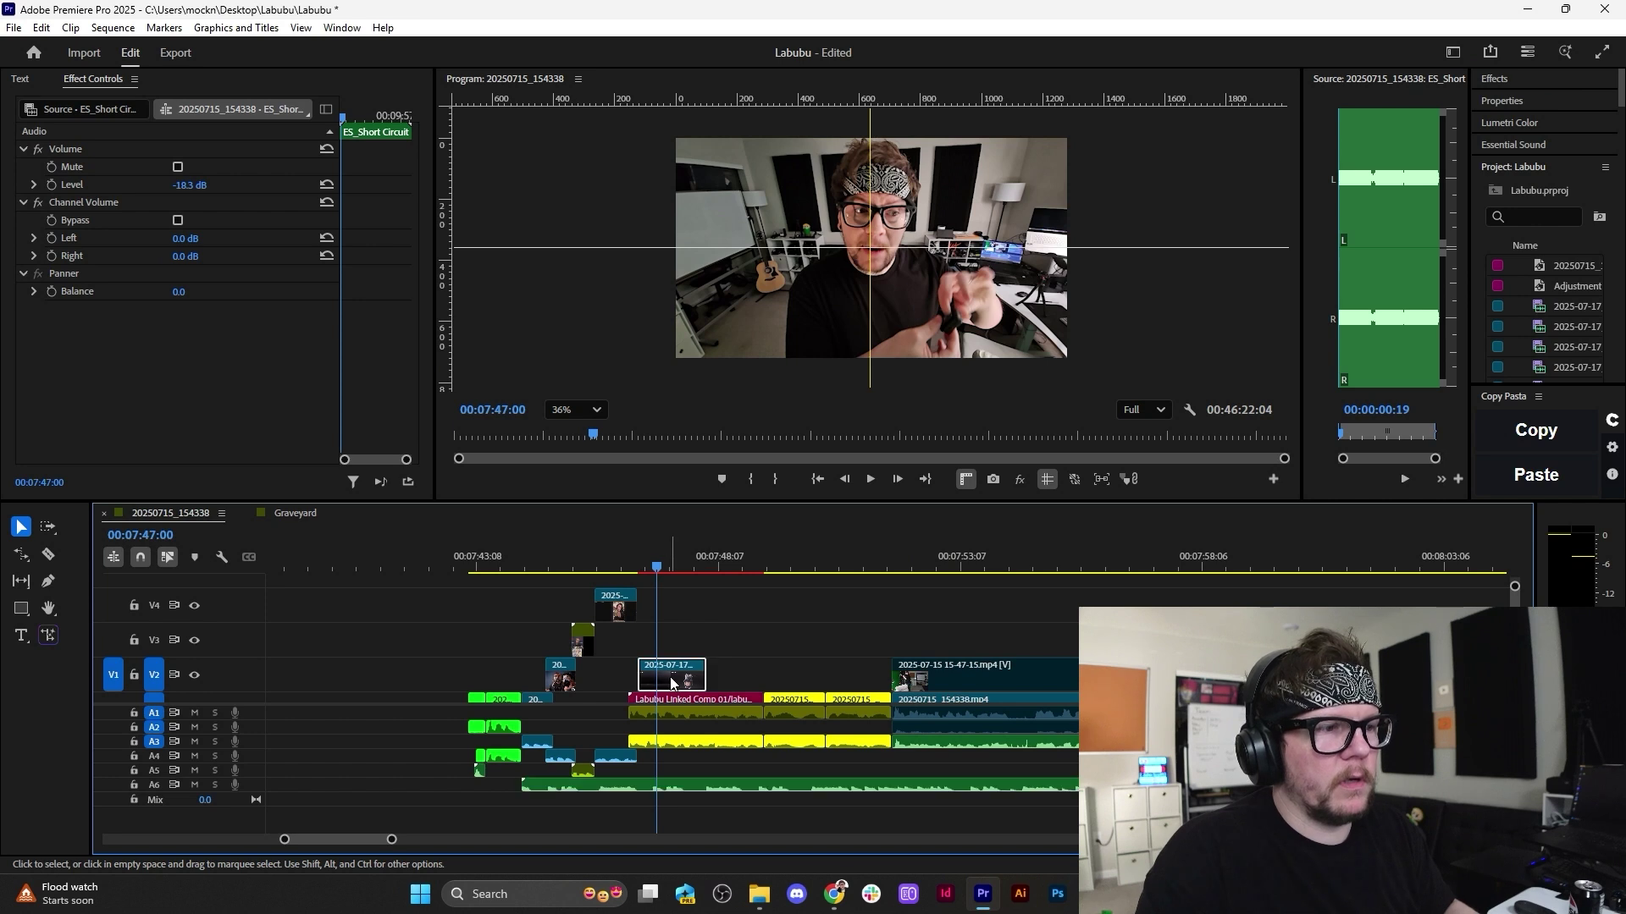
pyautogui.press('=')
pyautogui.moveTo(668, 698); pyautogui.dragTo(668, 641)
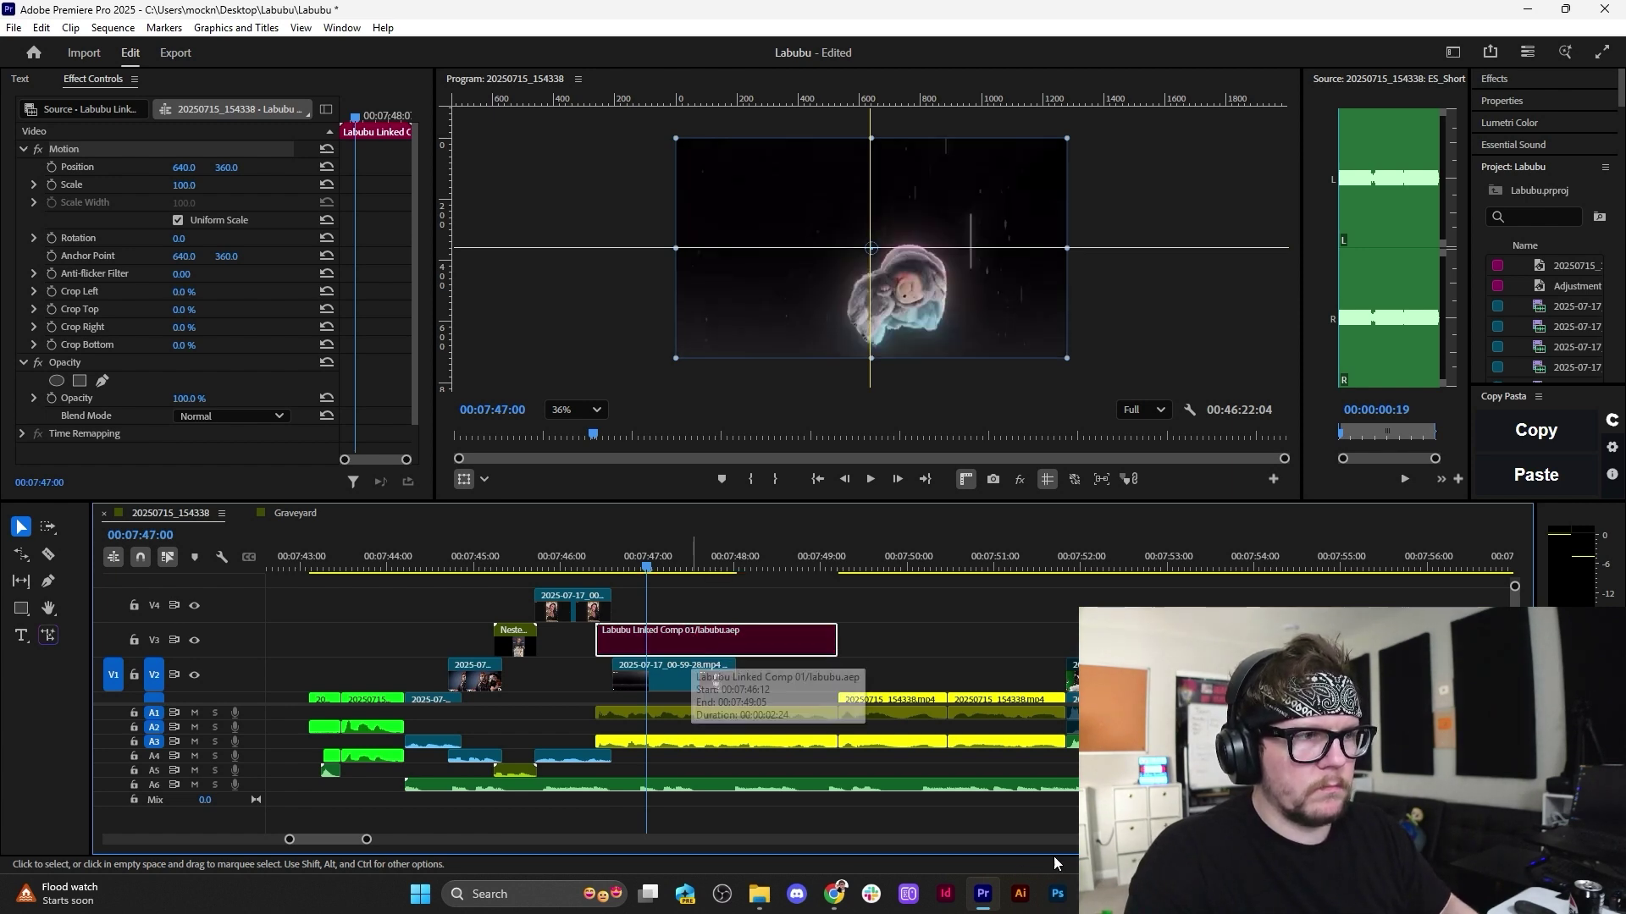
# Add the rendered Intro Roto.mov from the desktop's Labubu folder to the sequence.
pyautogui.click(758, 895)
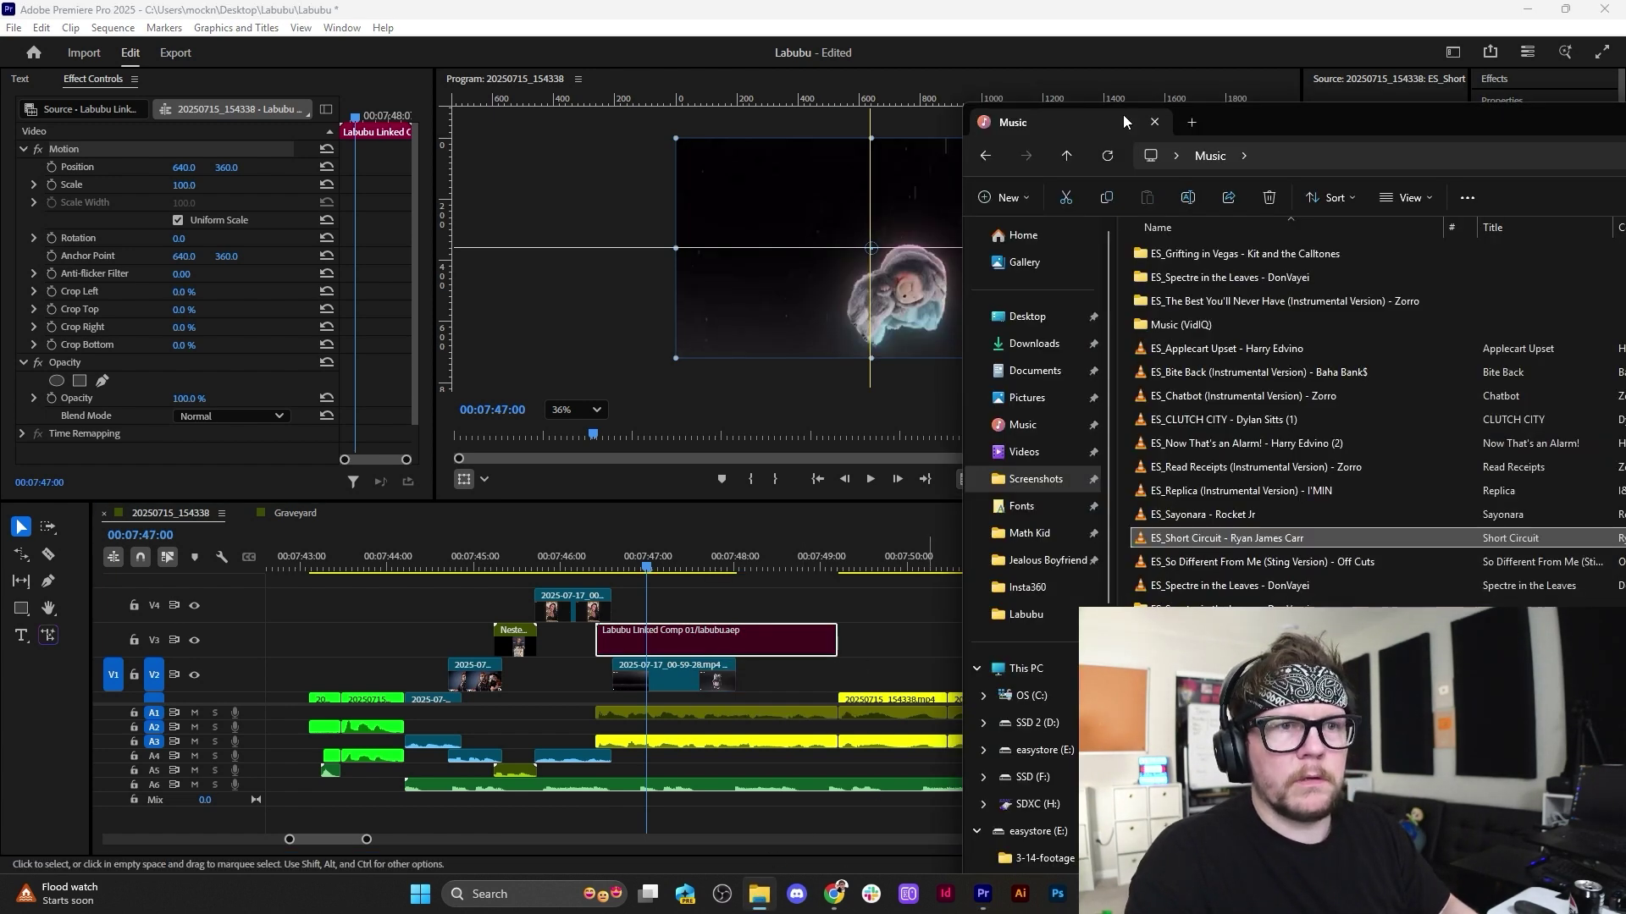
pyautogui.moveTo(1256, 130); pyautogui.dragTo(356, 63)
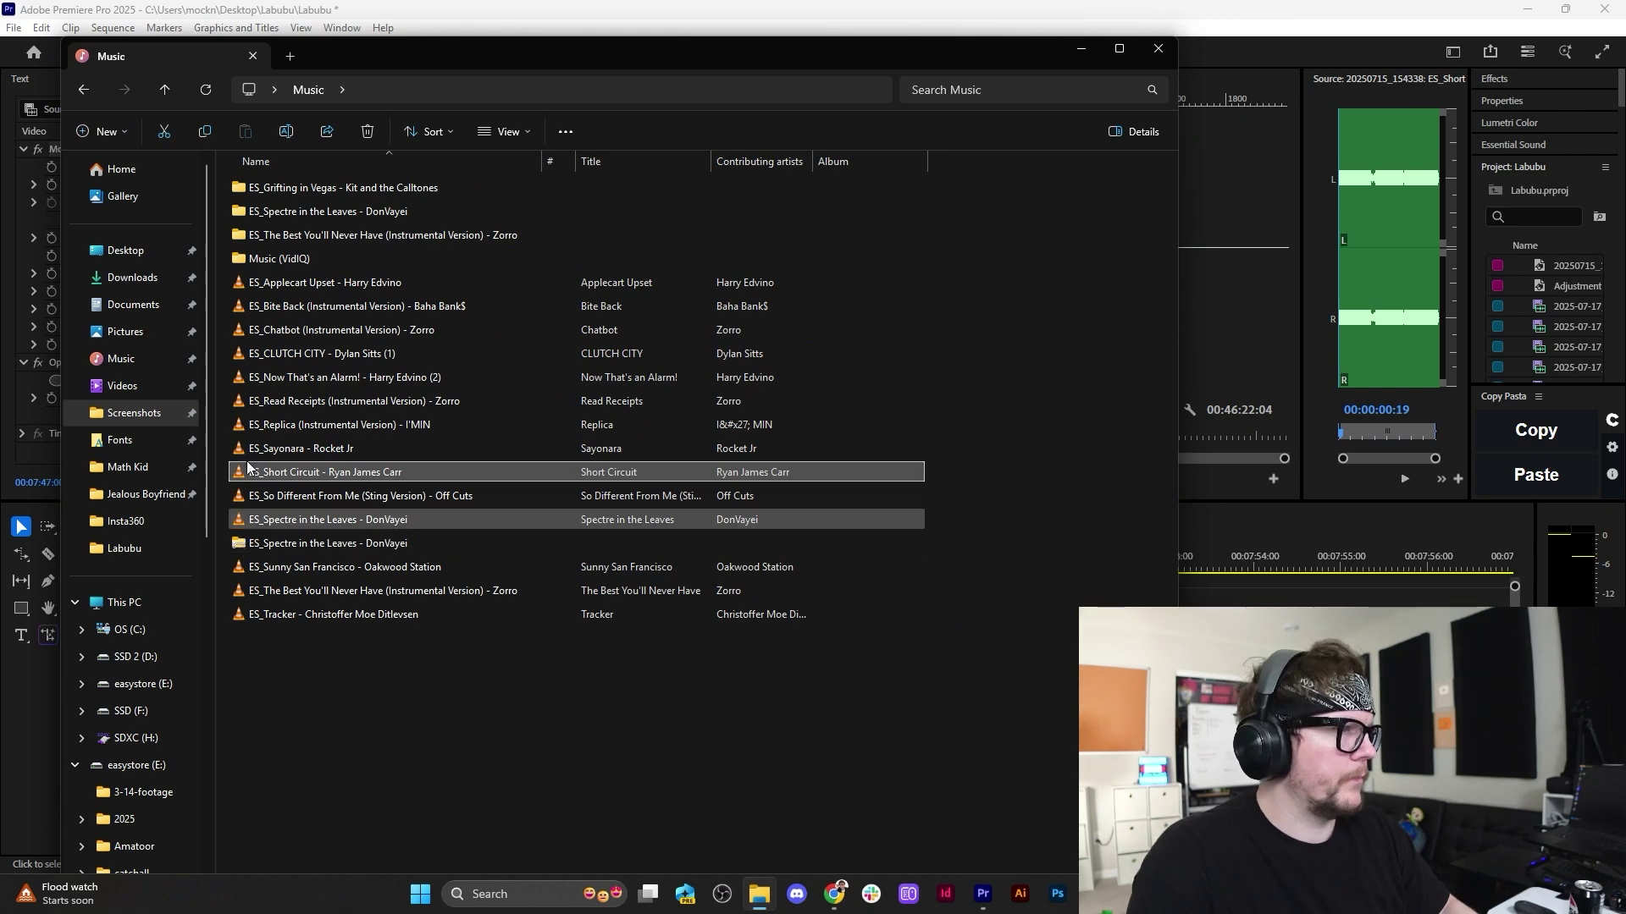
pyautogui.click(149, 550)
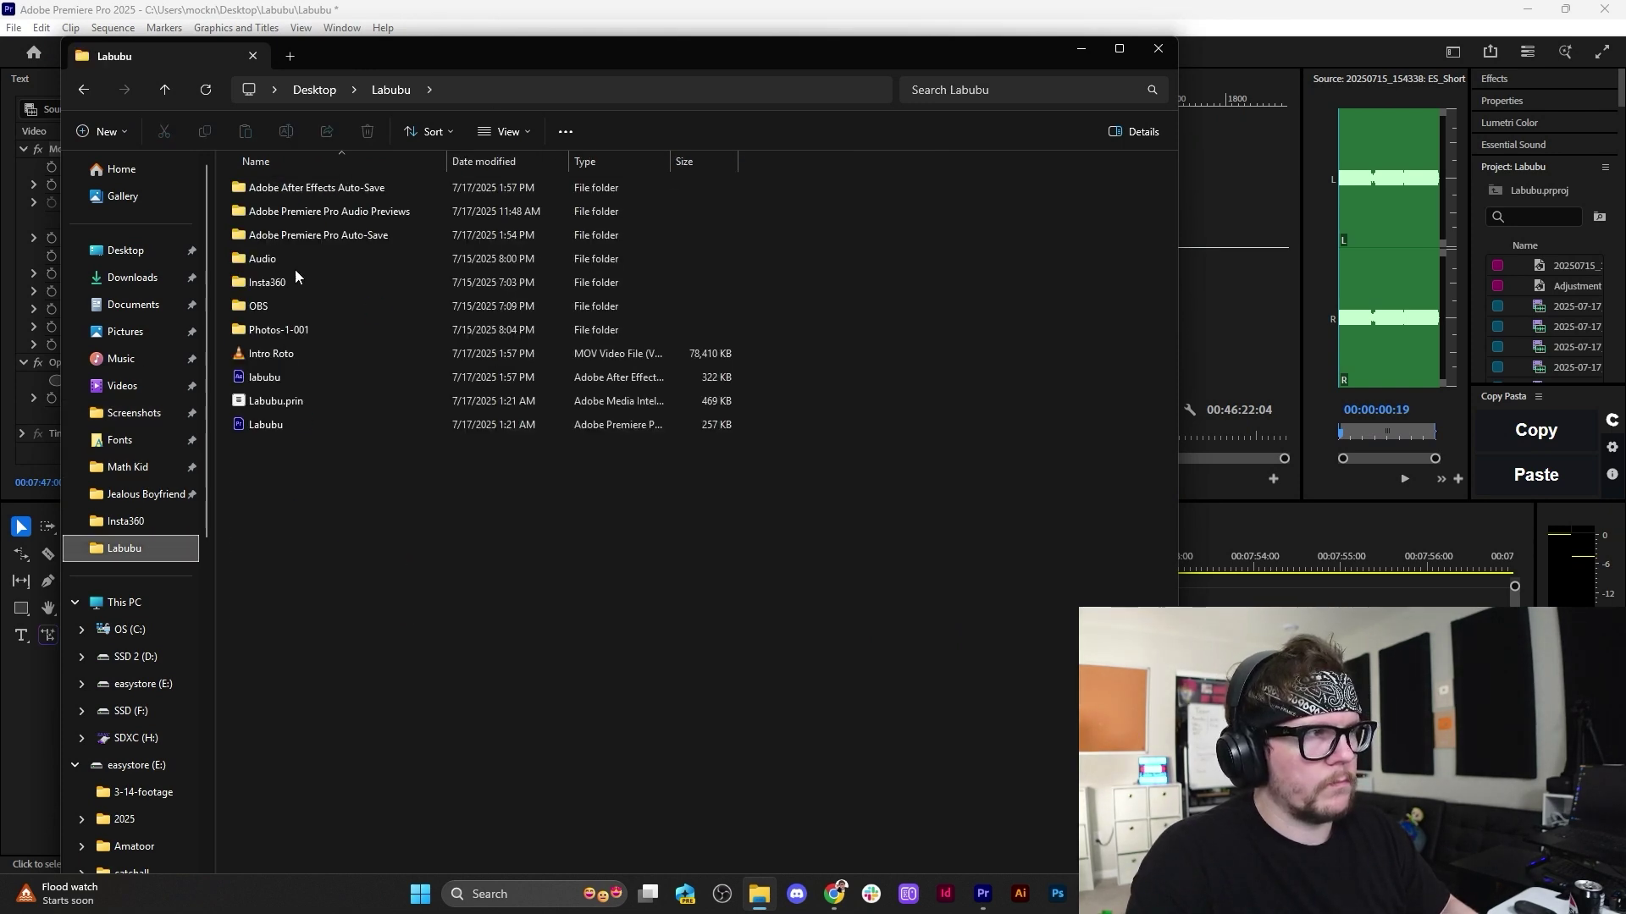
pyautogui.moveTo(268, 356); pyautogui.dragTo(1145, 582)
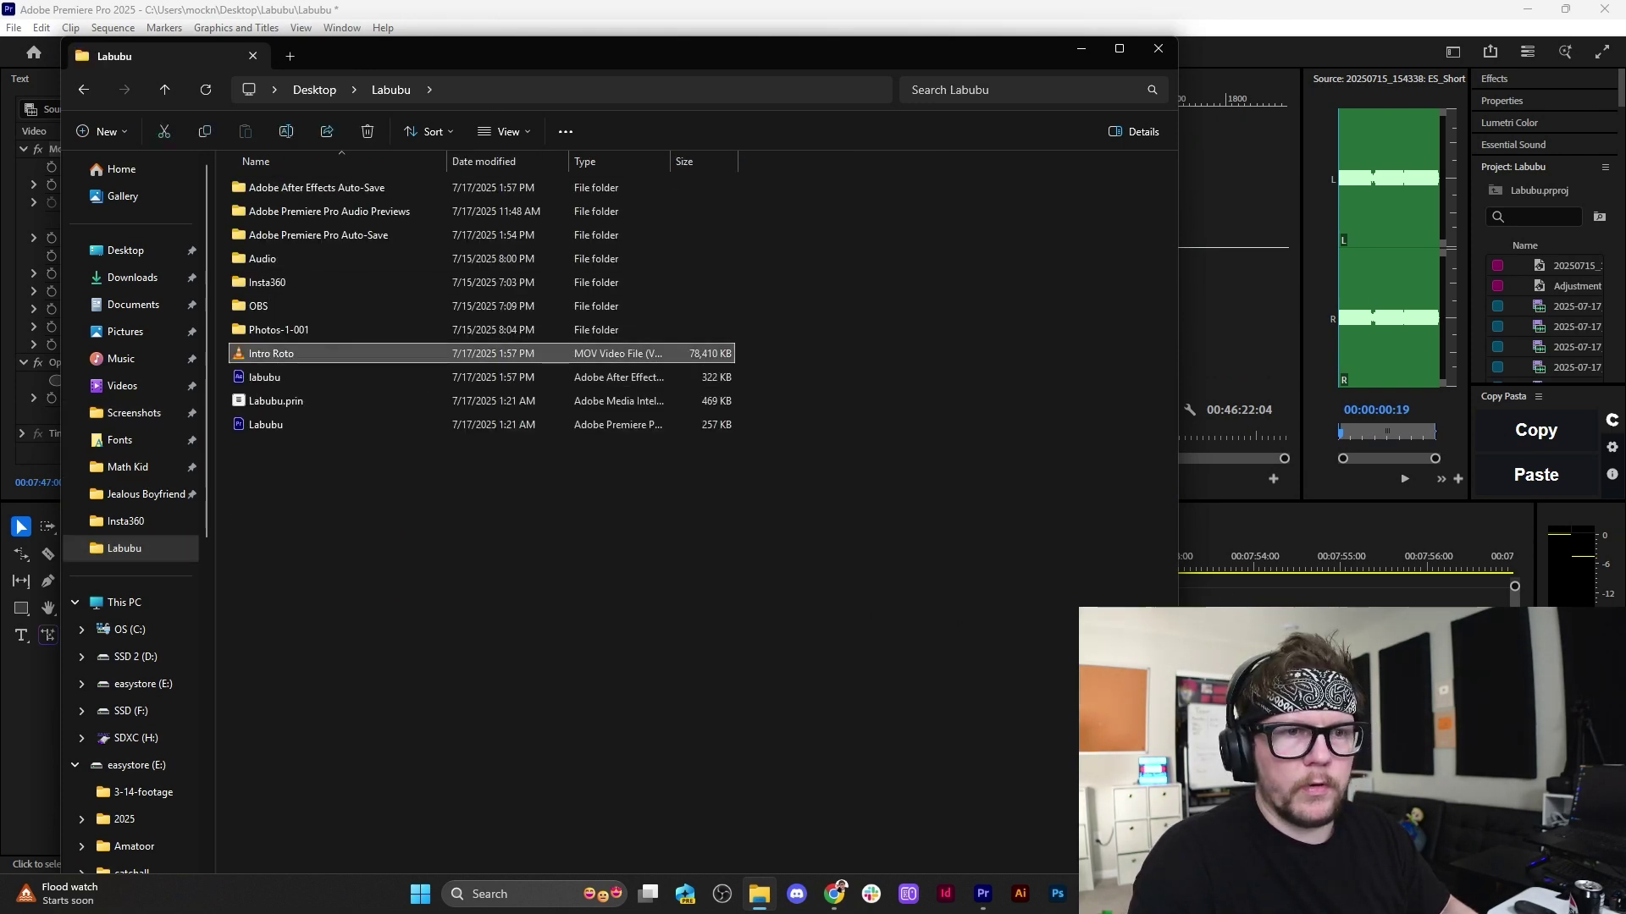
pyautogui.moveTo(1199, 660); pyautogui.dragTo(1199, 662)
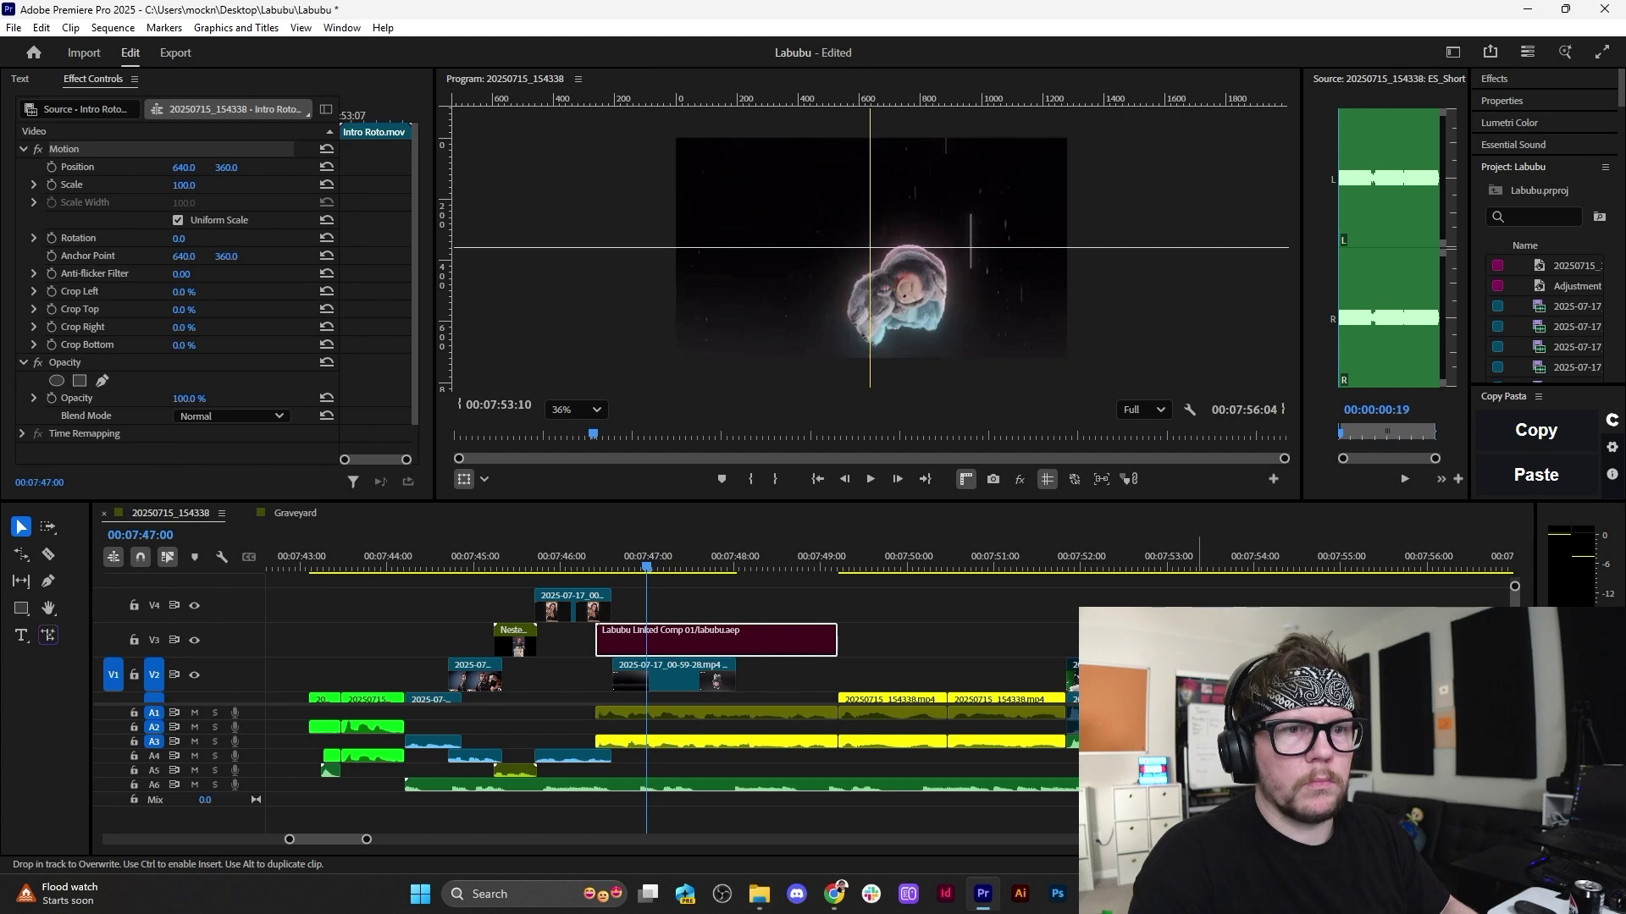
# Return Labubu Linked Comp 01 to V1 and place Intro Roto.mov on V3, aligned directly above it.
pyautogui.moveTo(676, 650); pyautogui.dragTo(703, 707)
pyautogui.moveTo(699, 612); pyautogui.dragTo(651, 568)
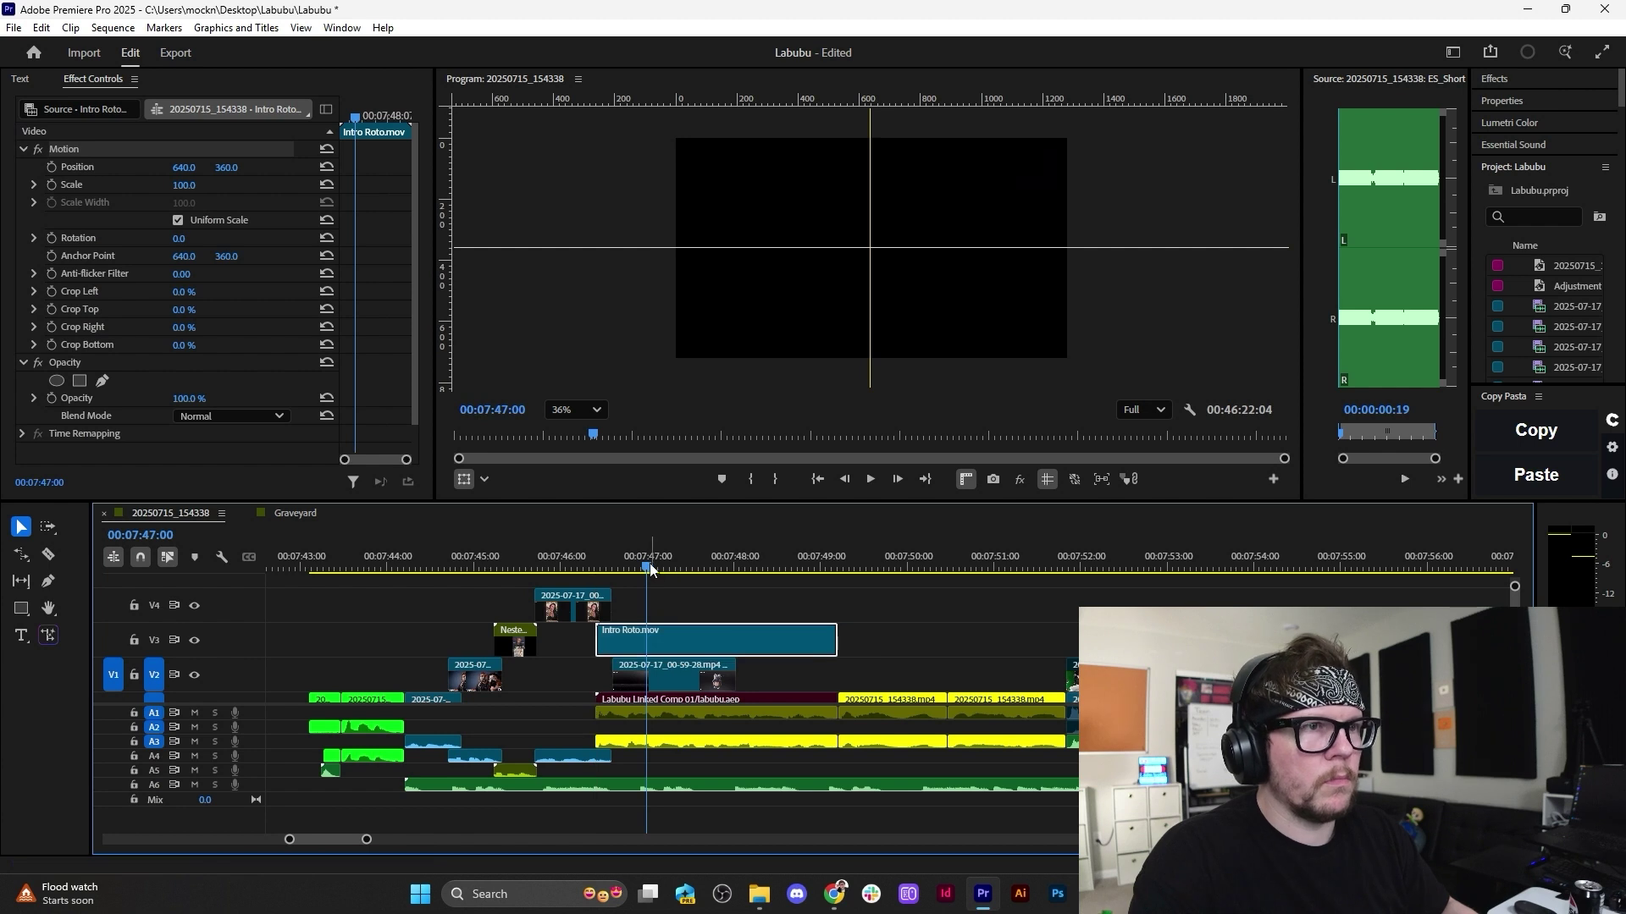
pyautogui.click(684, 578)
pyautogui.click(674, 641)
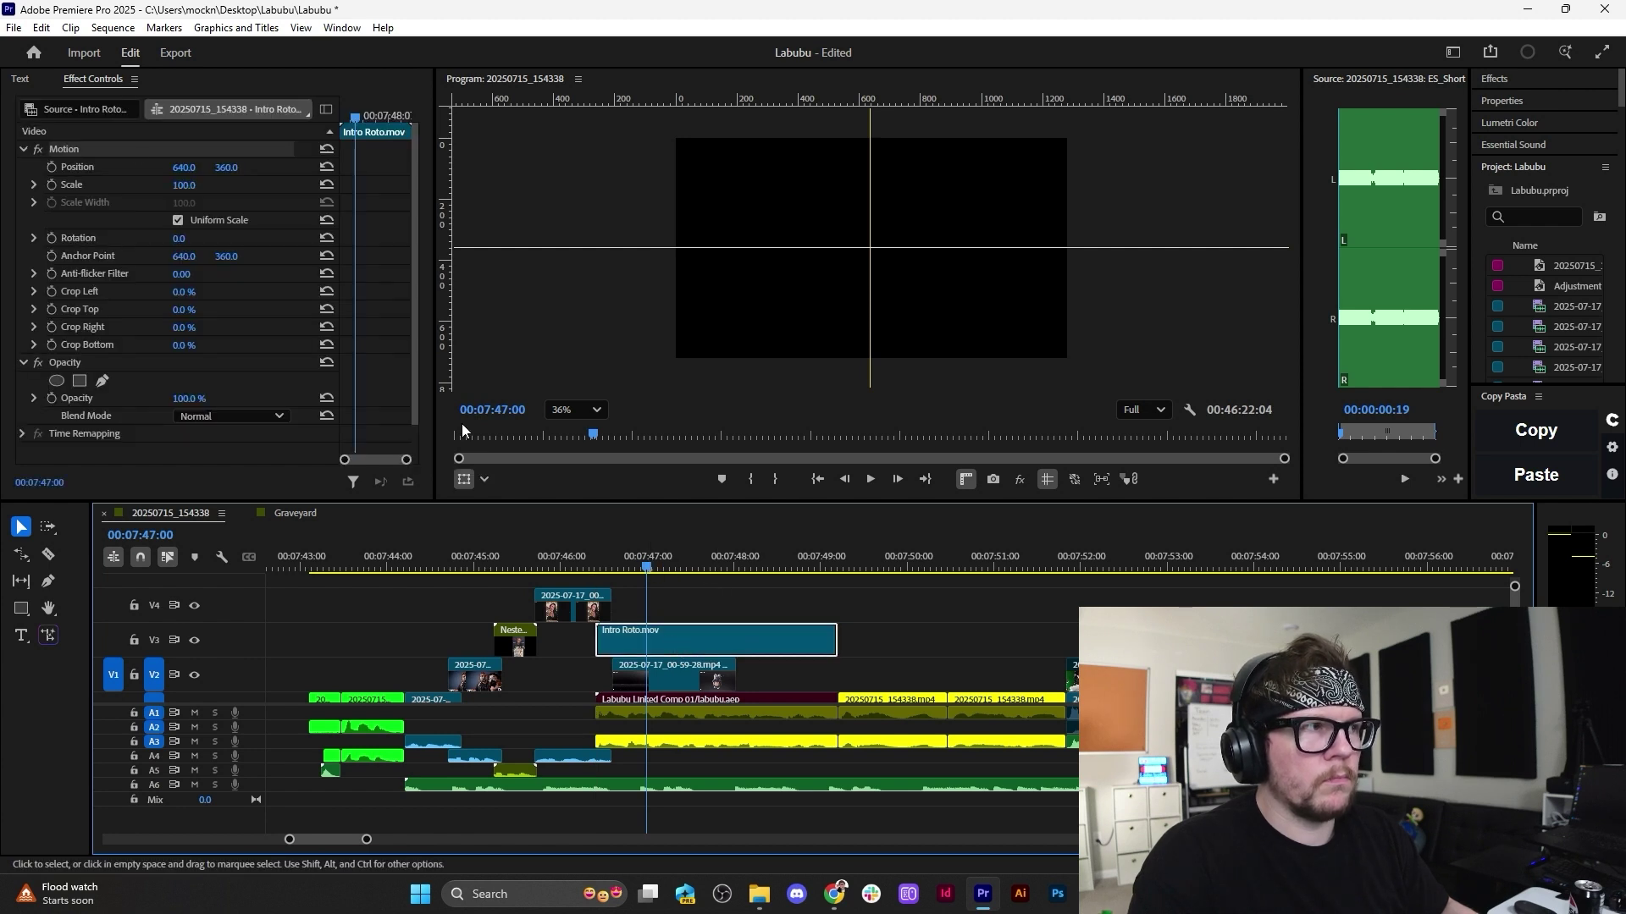
pyautogui.click(135, 150)
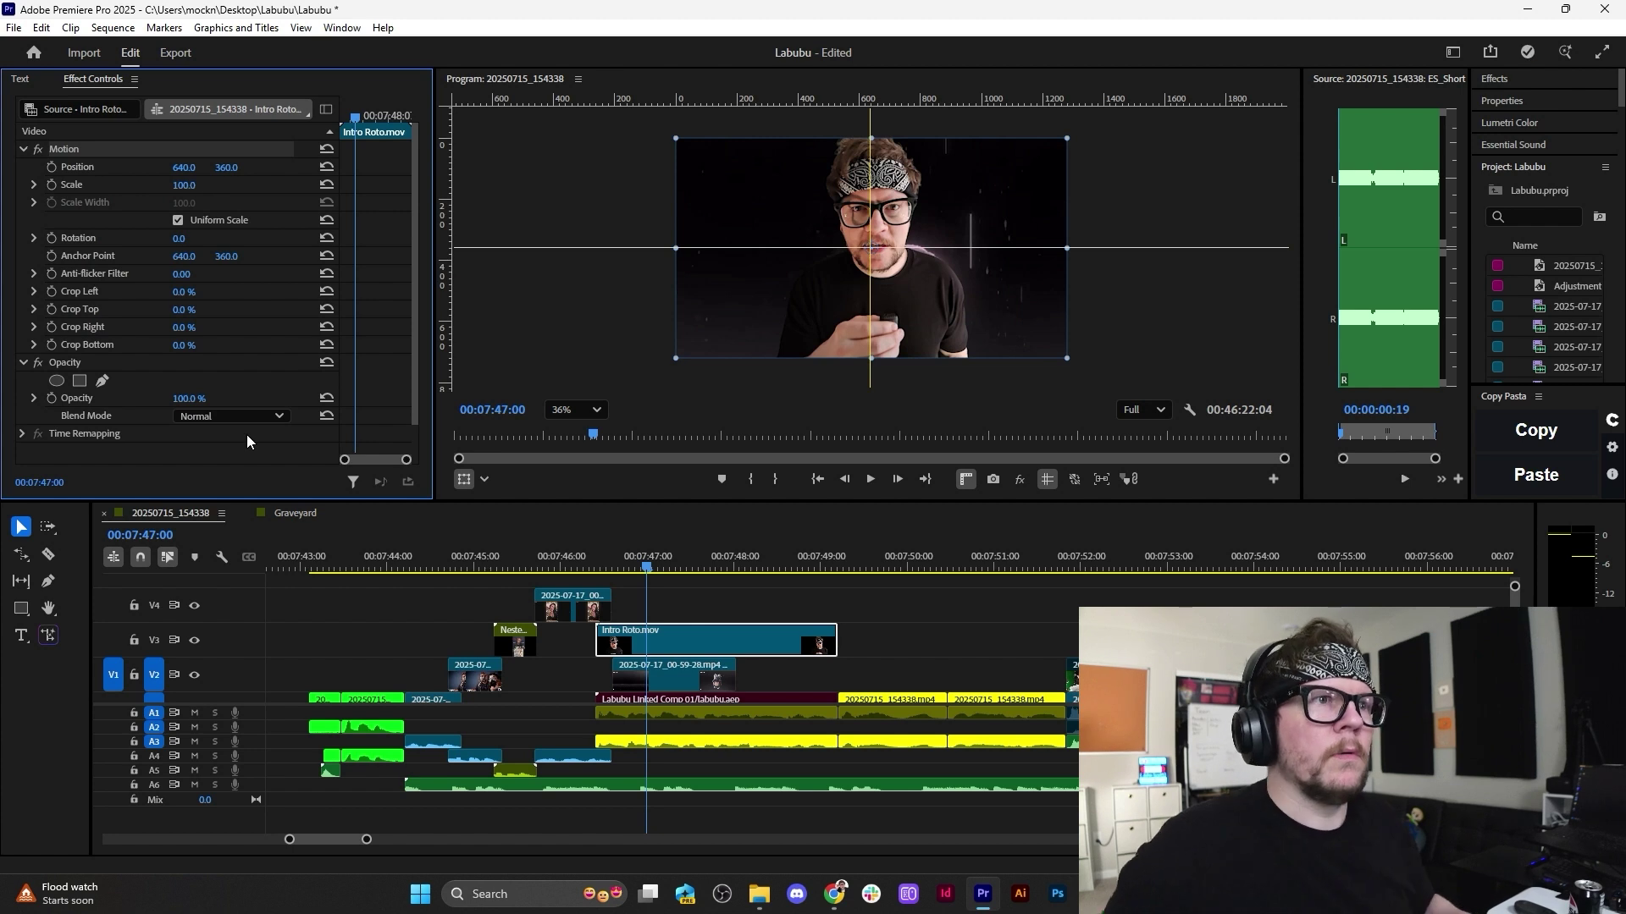
# Play back the section with Intro Roto.mov to check the cut-out over the Labubu footage.
pyautogui.click(606, 562)
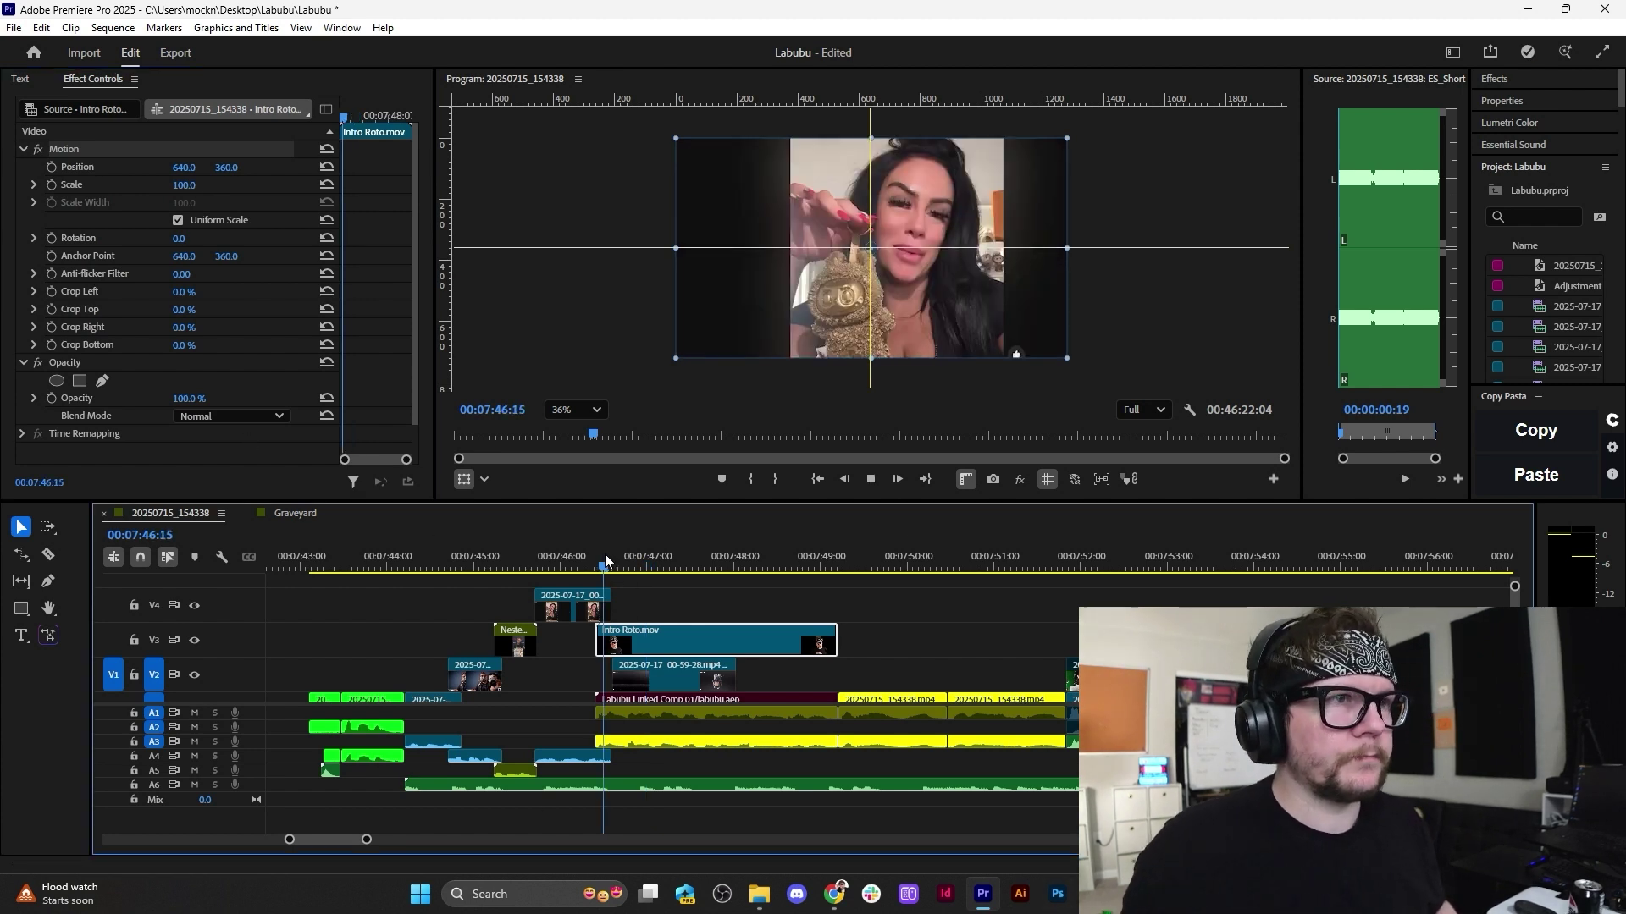
pyautogui.press('space')
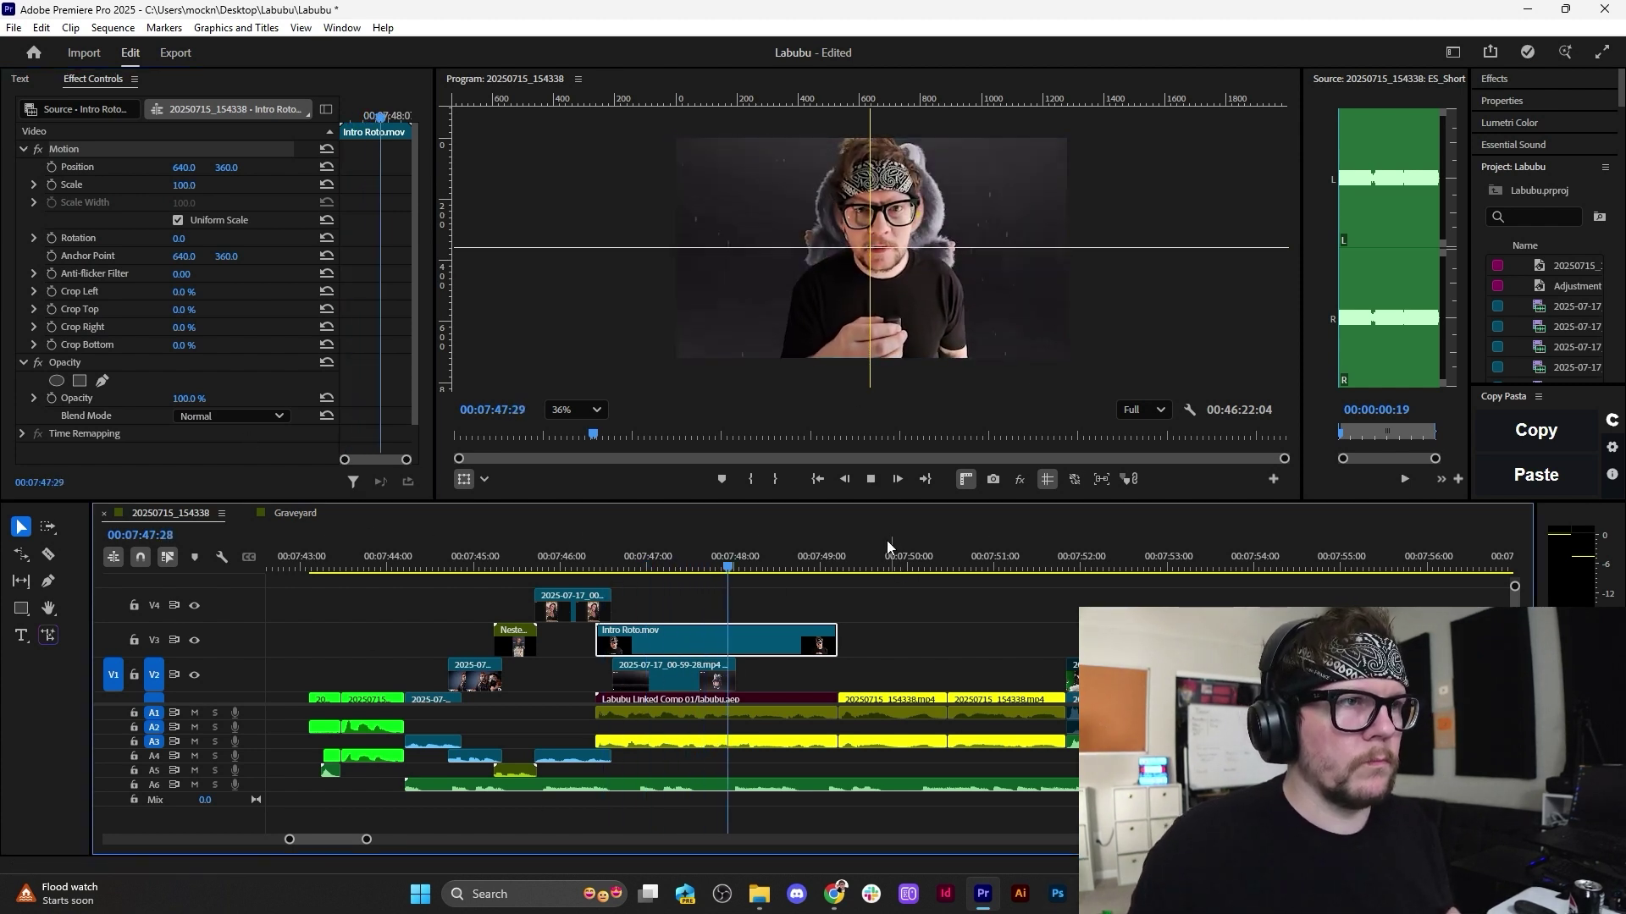
pyautogui.press('space')
pyautogui.click(635, 562)
pyautogui.press('space')
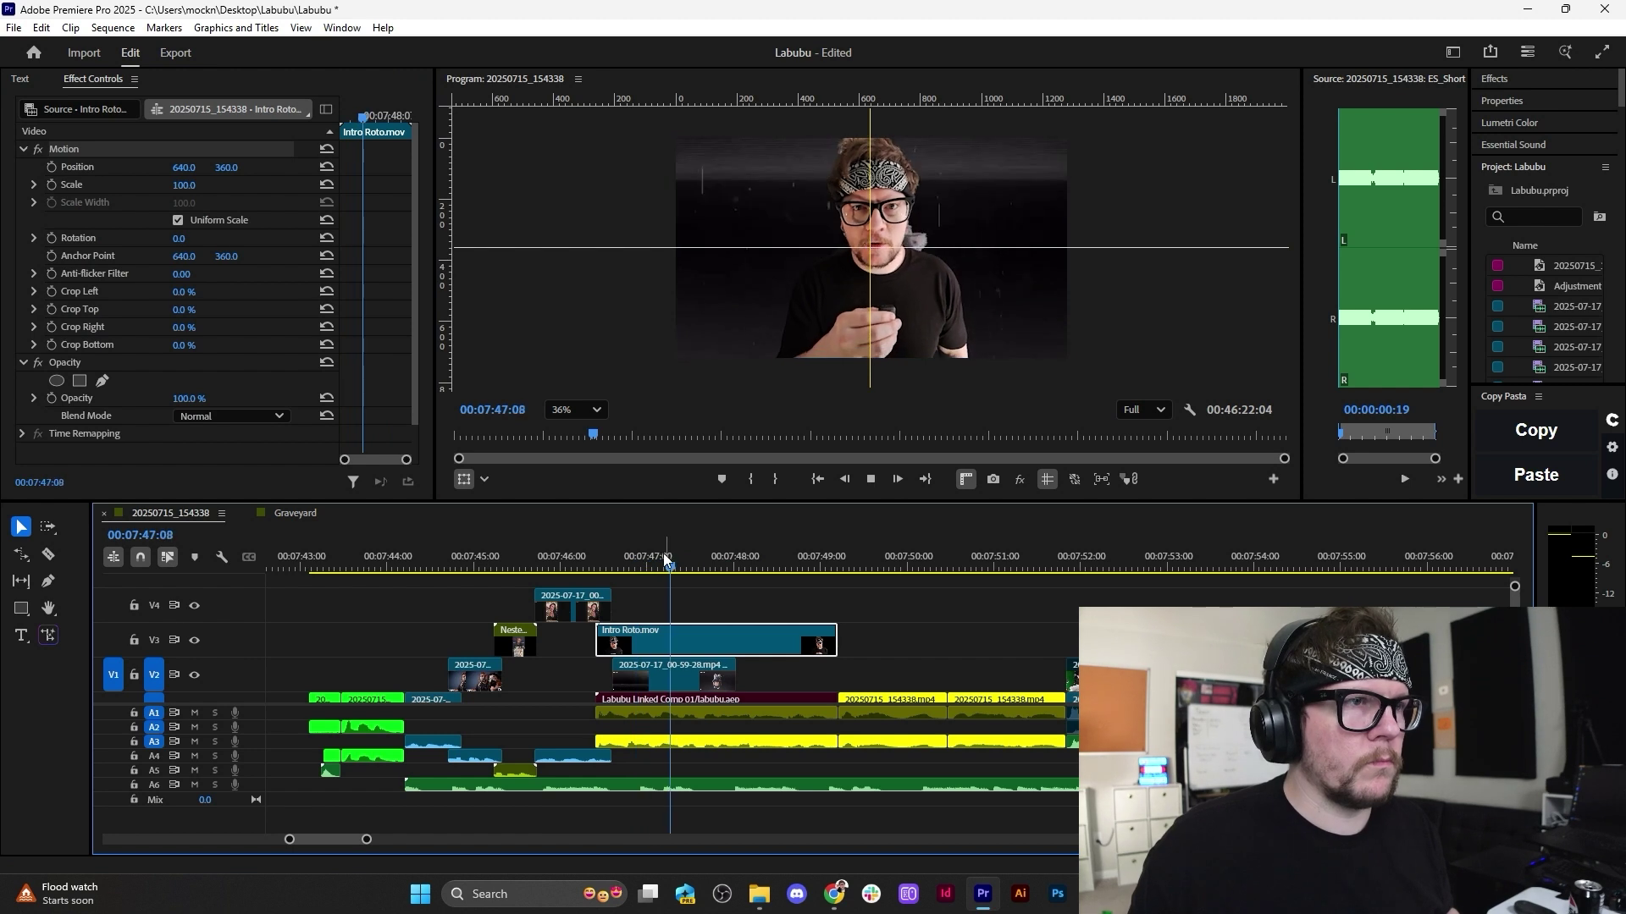
pyautogui.press('space')
# Move Intro Roto.mov up to V4 and duplicate the 2025-07-17_00-59-28.mp4 clip from V2 onto V3.
pyautogui.click(693, 682)
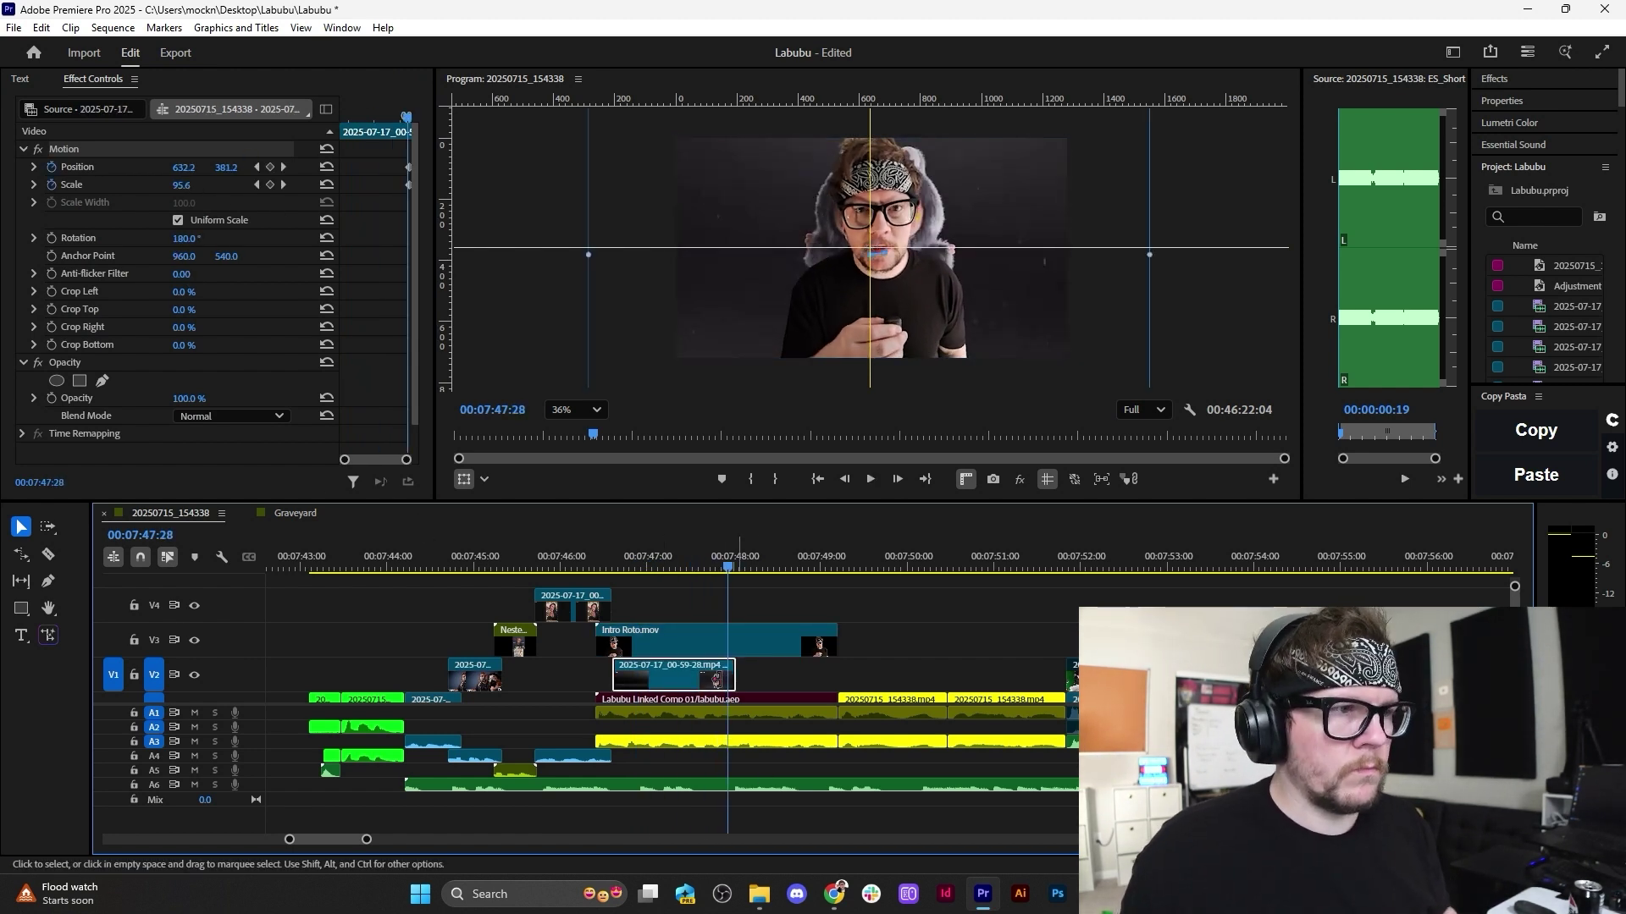
pyautogui.moveTo(654, 649); pyautogui.dragTo(1032, 772)
pyautogui.click(682, 597)
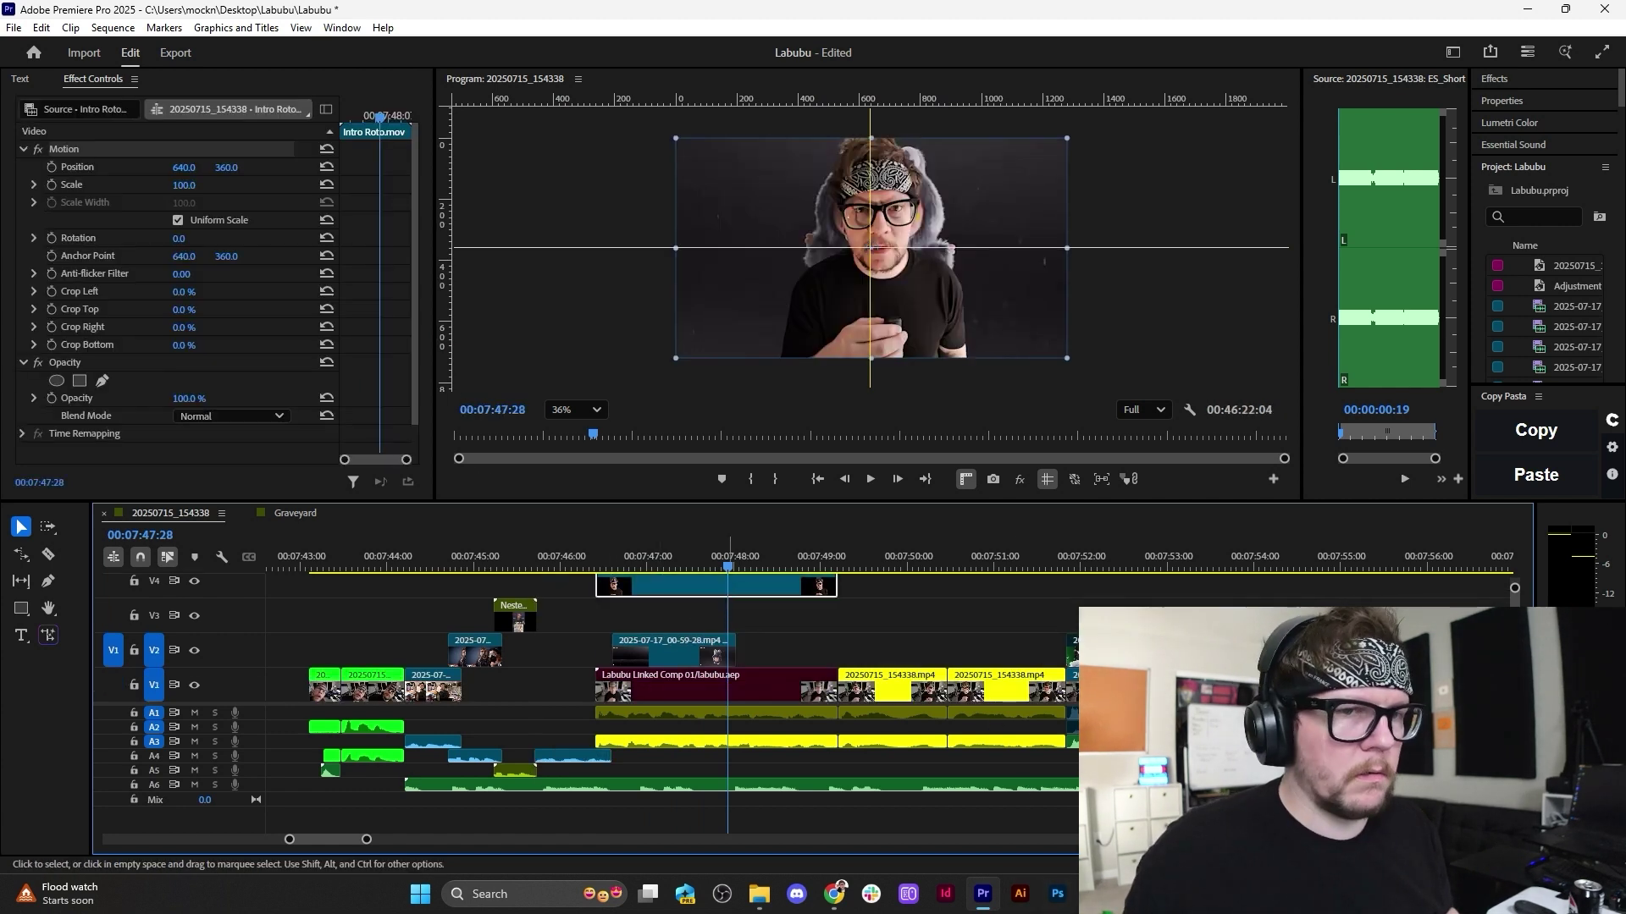
pyautogui.click(681, 662)
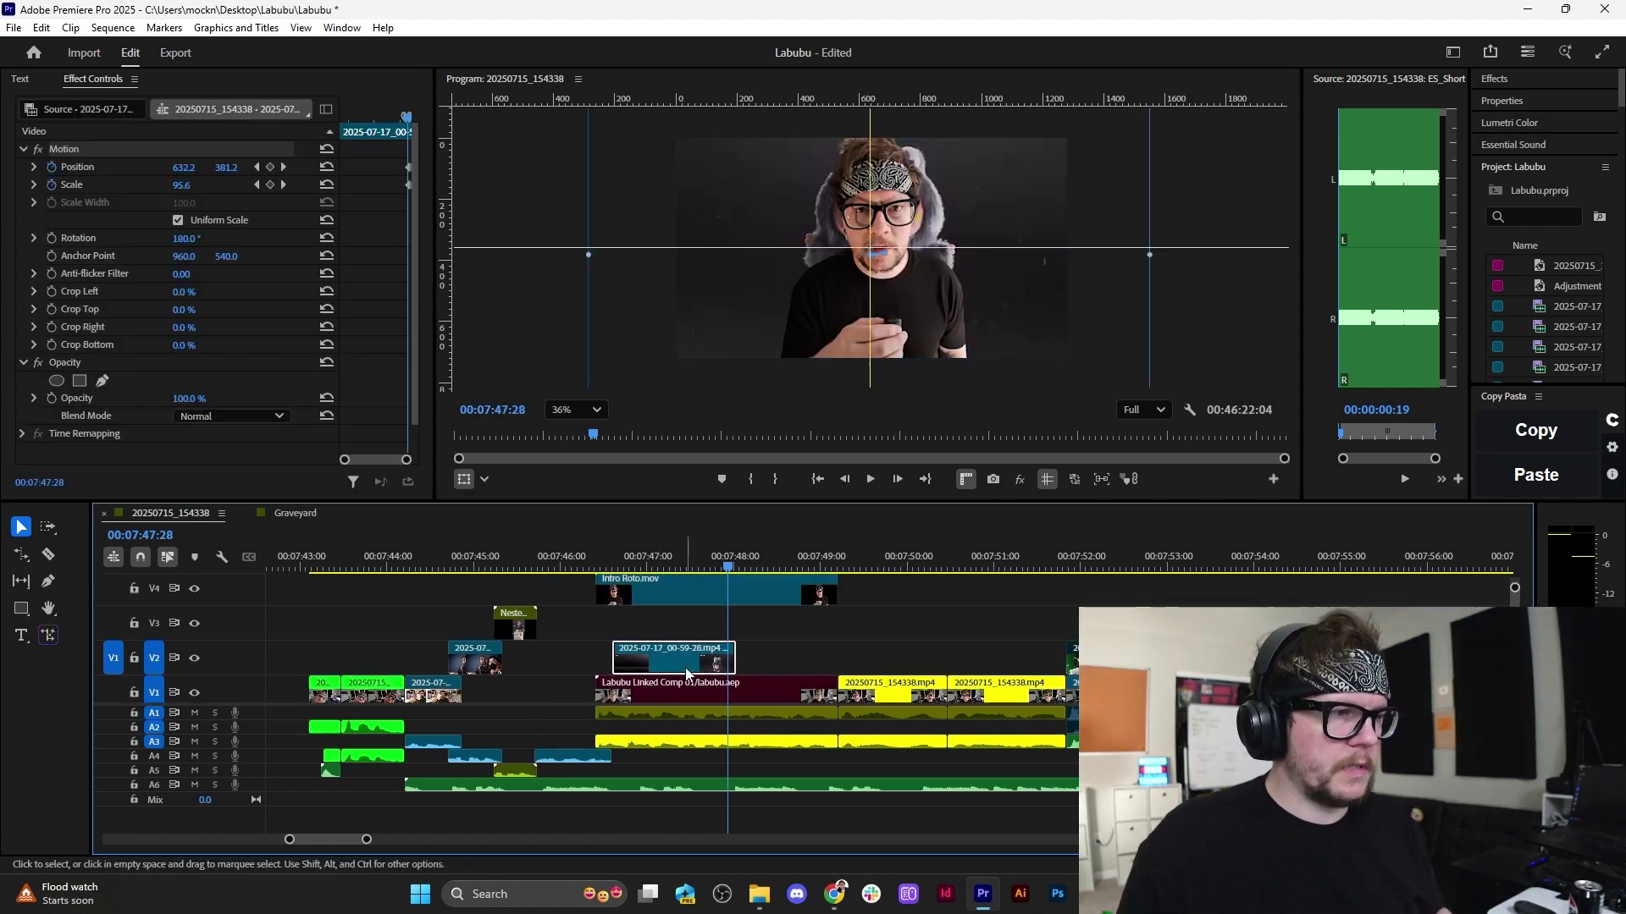
pyautogui.moveTo(685, 666); pyautogui.dragTo(684, 629)
pyautogui.click(683, 666)
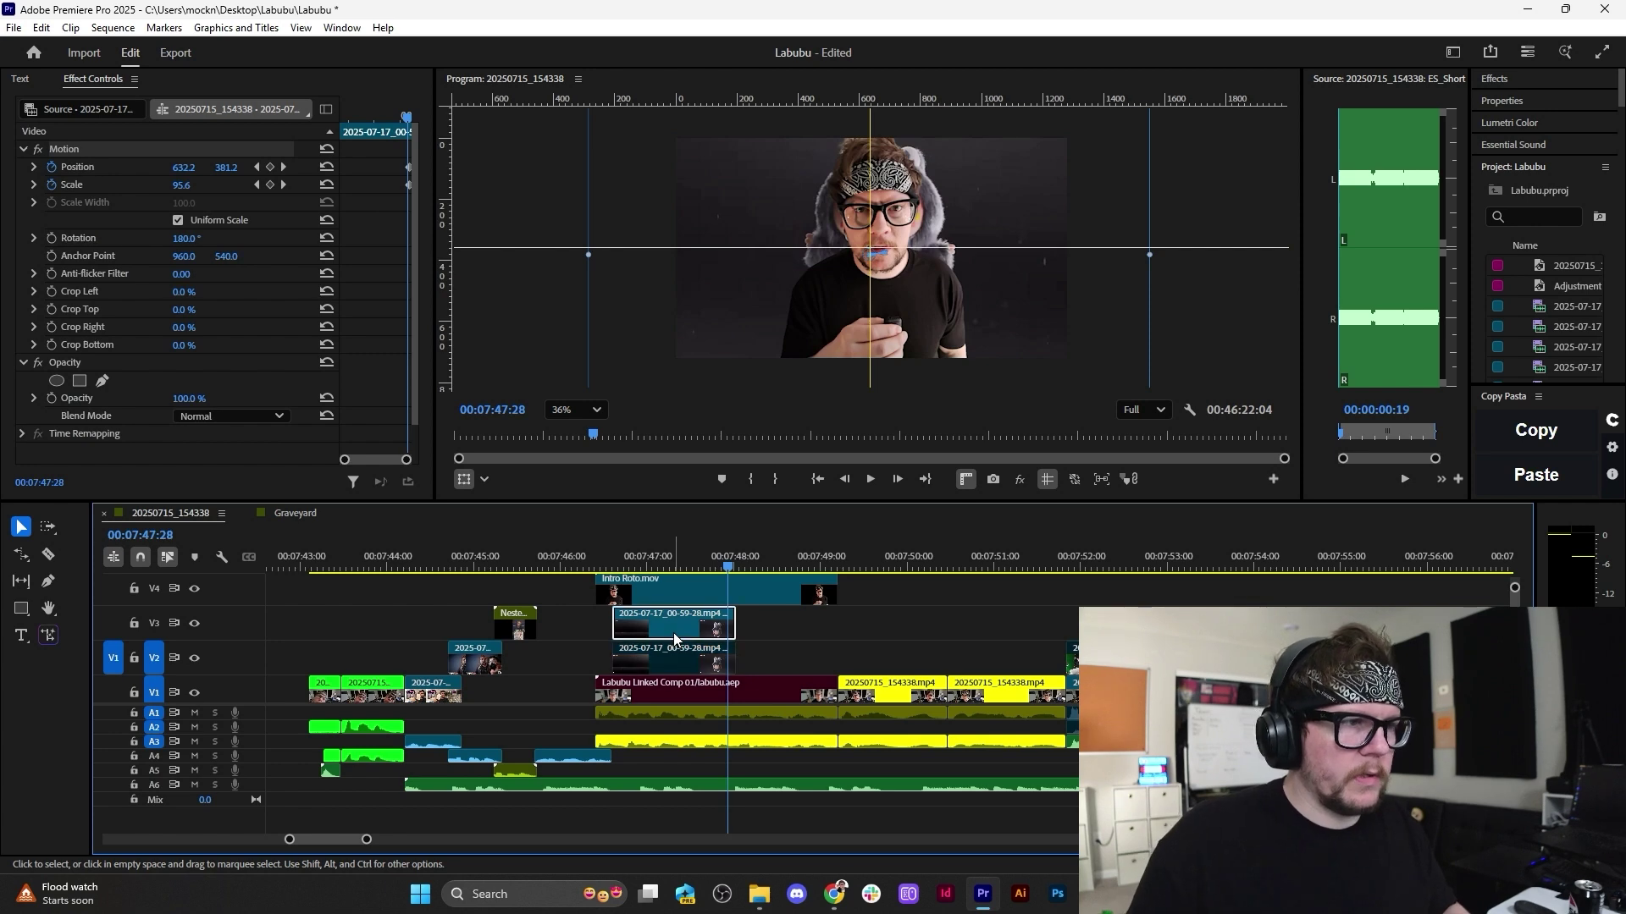
# Remove the Motion, Opacity and Time Remapping attributes from the duplicated clip on V3.
pyautogui.rightClick(675, 639)
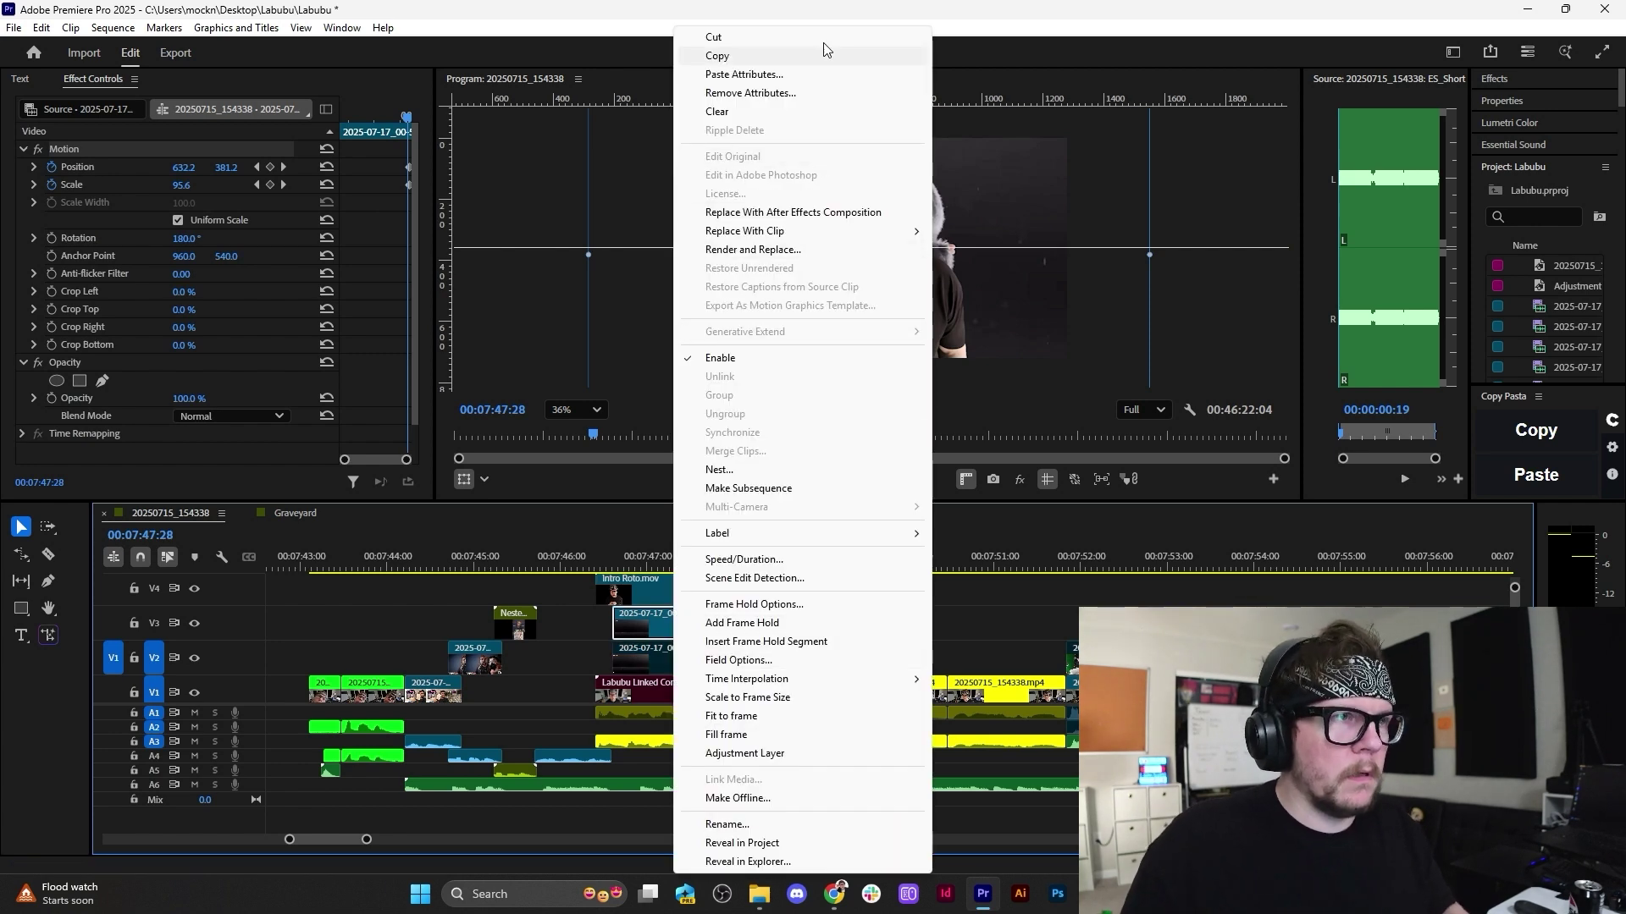
pyautogui.click(592, 632)
pyautogui.click(667, 620)
pyautogui.hotkey('ctrl', 'alt', 'x')
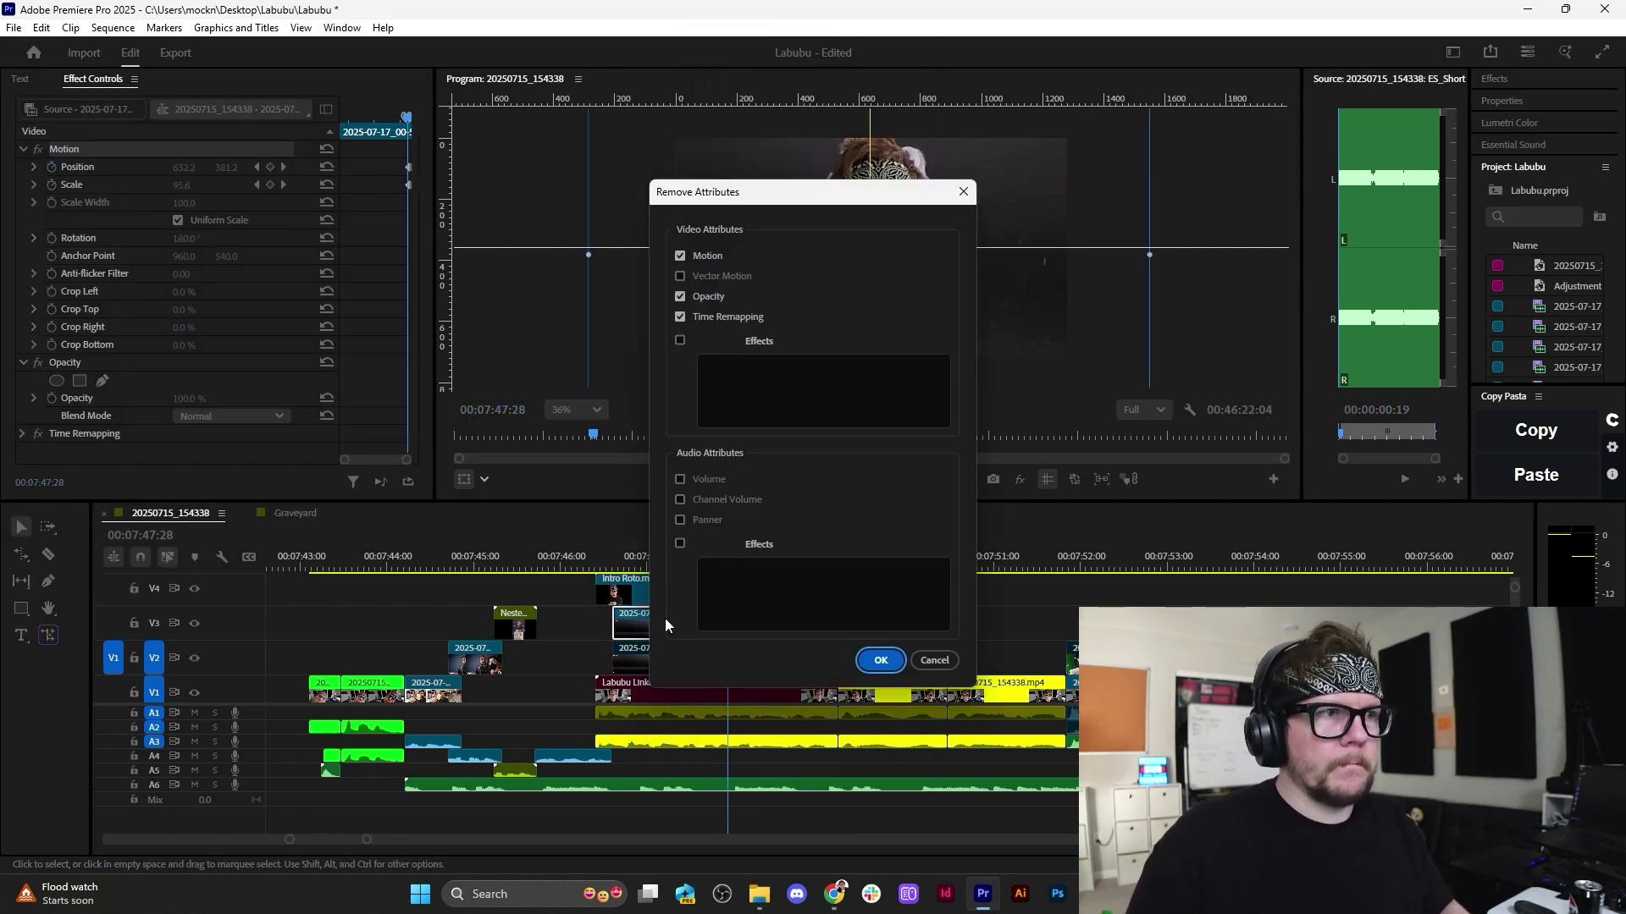
pyautogui.press('Return')
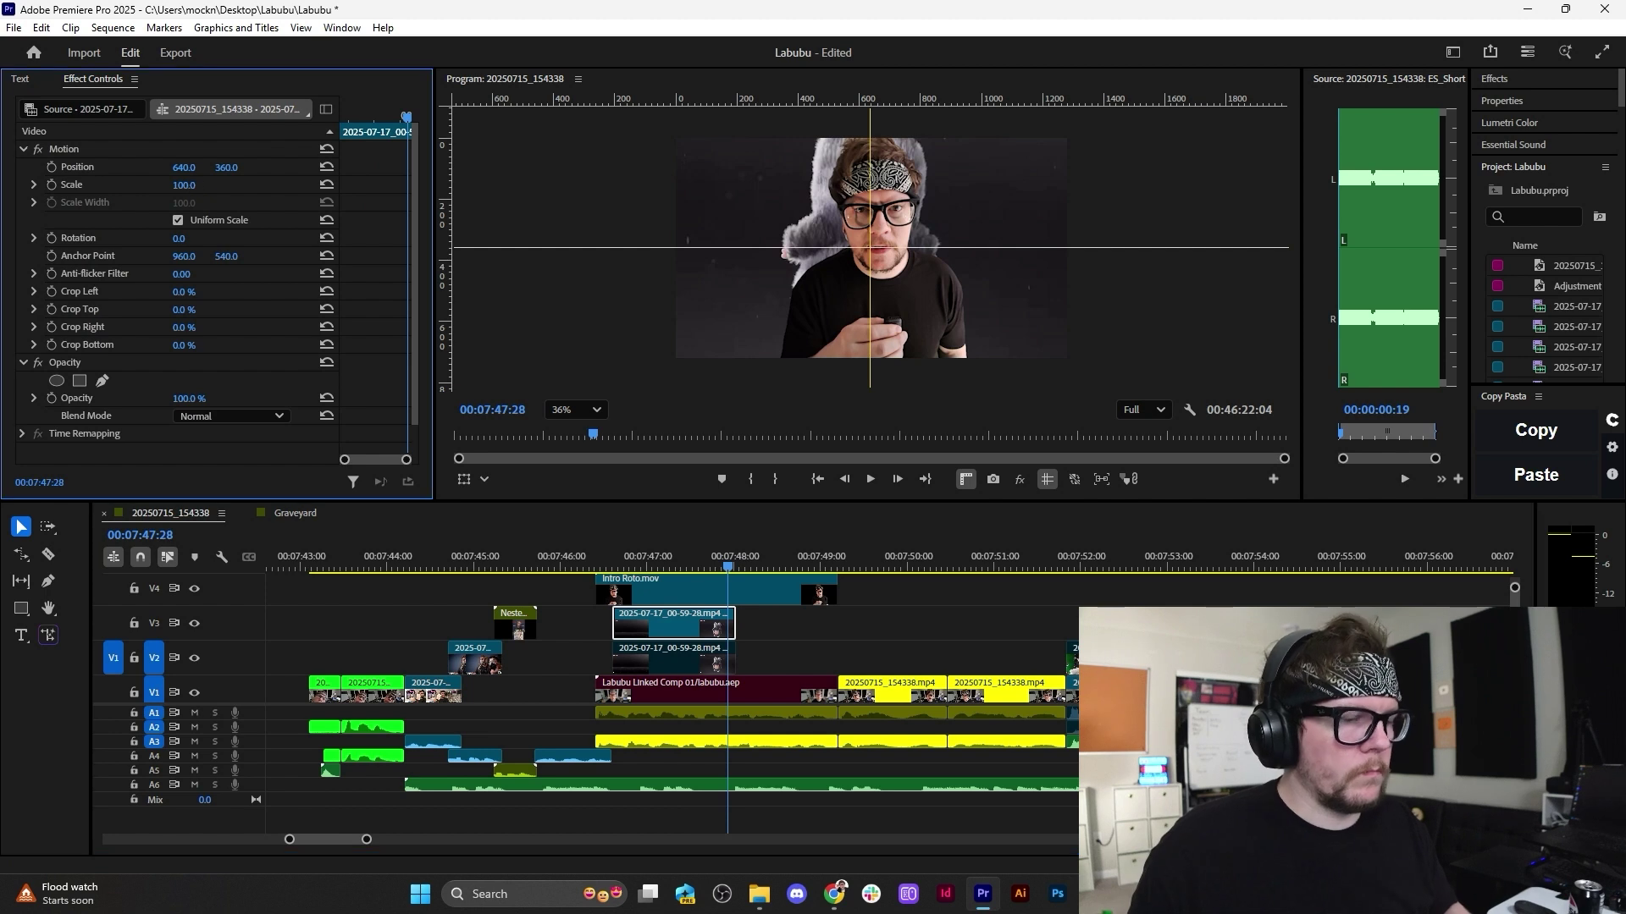
# Scale the V3 duplicate to 66.7 and shift it horizontally to position 225.
pyautogui.click(184, 186)
pyautogui.click(760, 628)
pyautogui.click(689, 635)
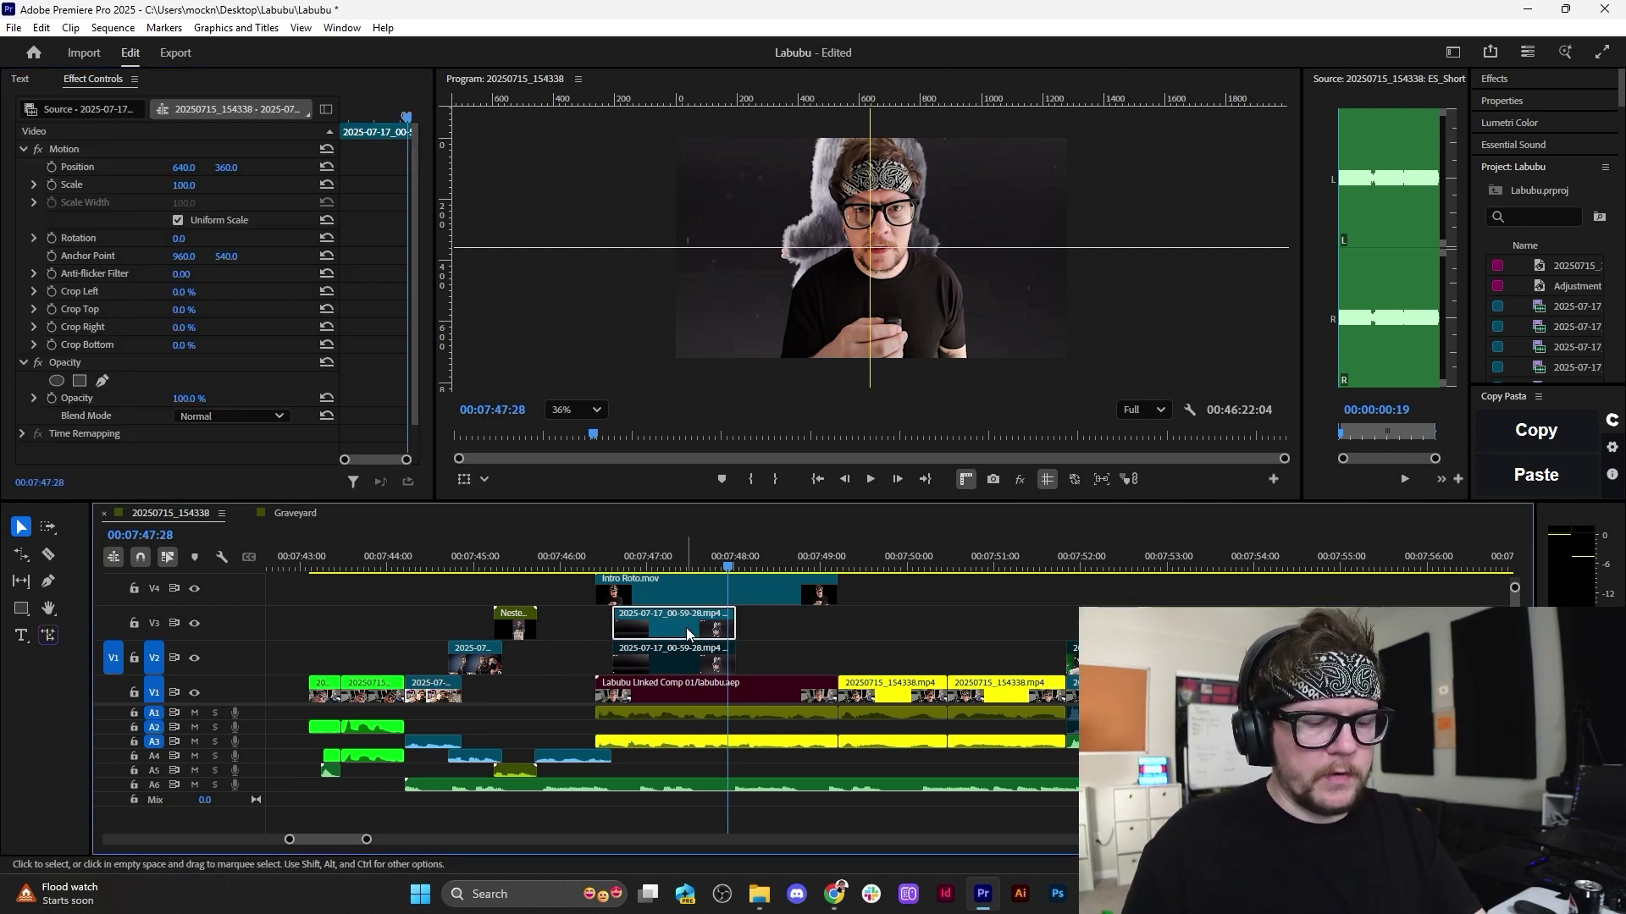
pyautogui.hotkey('shift', 's')
pyautogui.moveTo(188, 167); pyautogui.dragTo(120, 168)
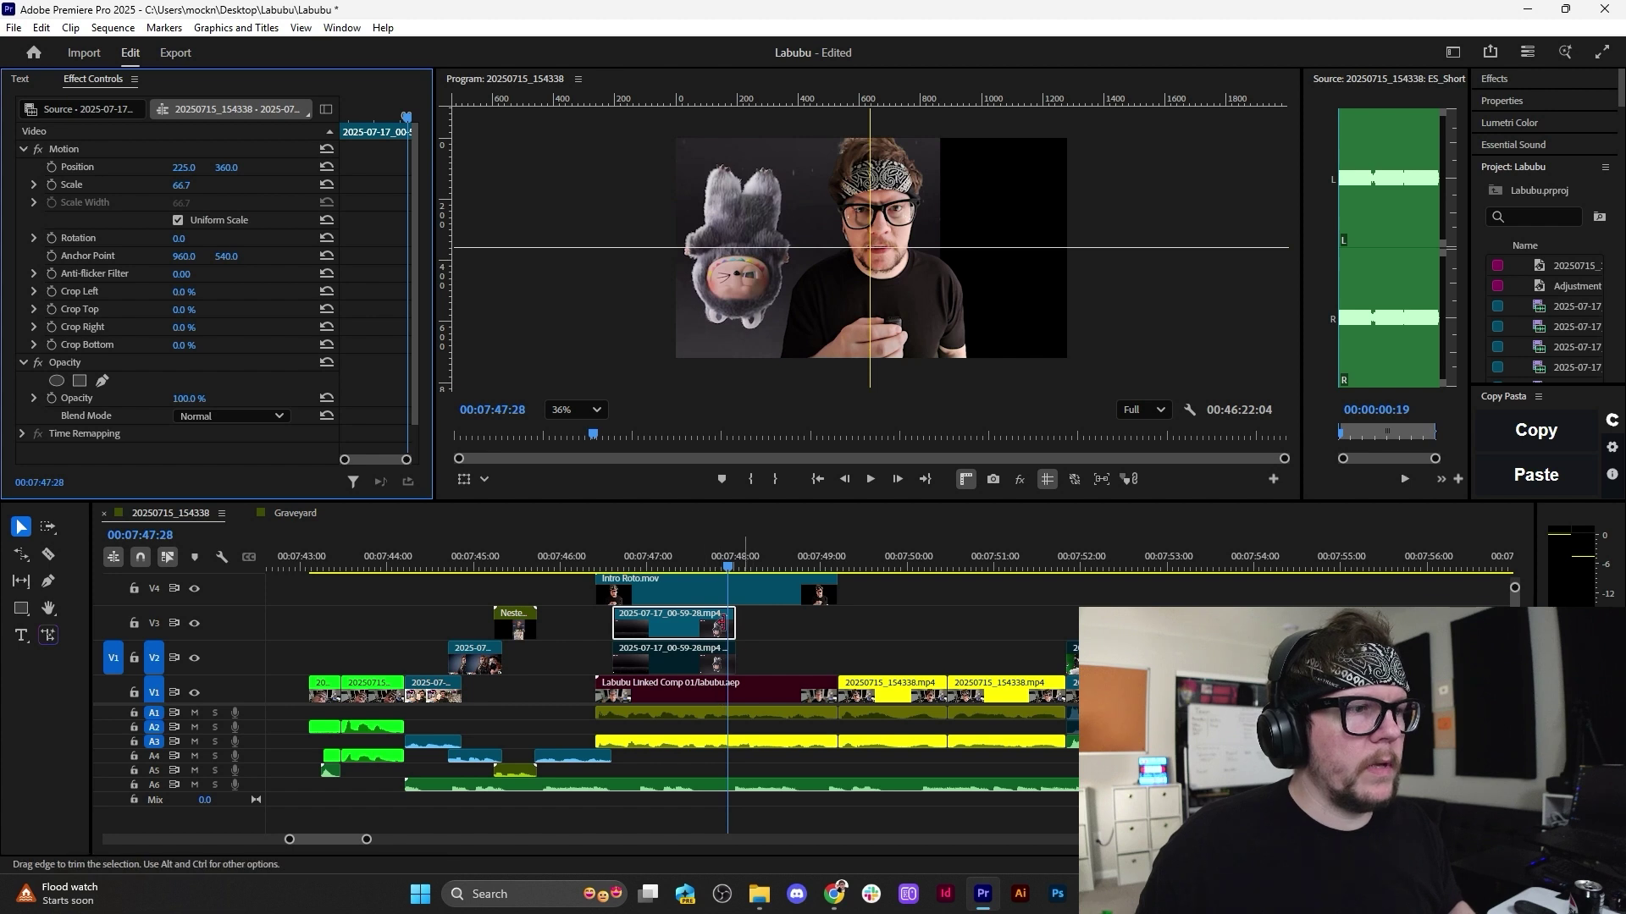
# Extend the end of the V3 duplicate to line up with the end of Intro Roto.mov.
pyautogui.click(617, 556)
pyautogui.moveTo(617, 551); pyautogui.dragTo(726, 552)
pyautogui.moveTo(735, 623); pyautogui.dragTo(837, 623)
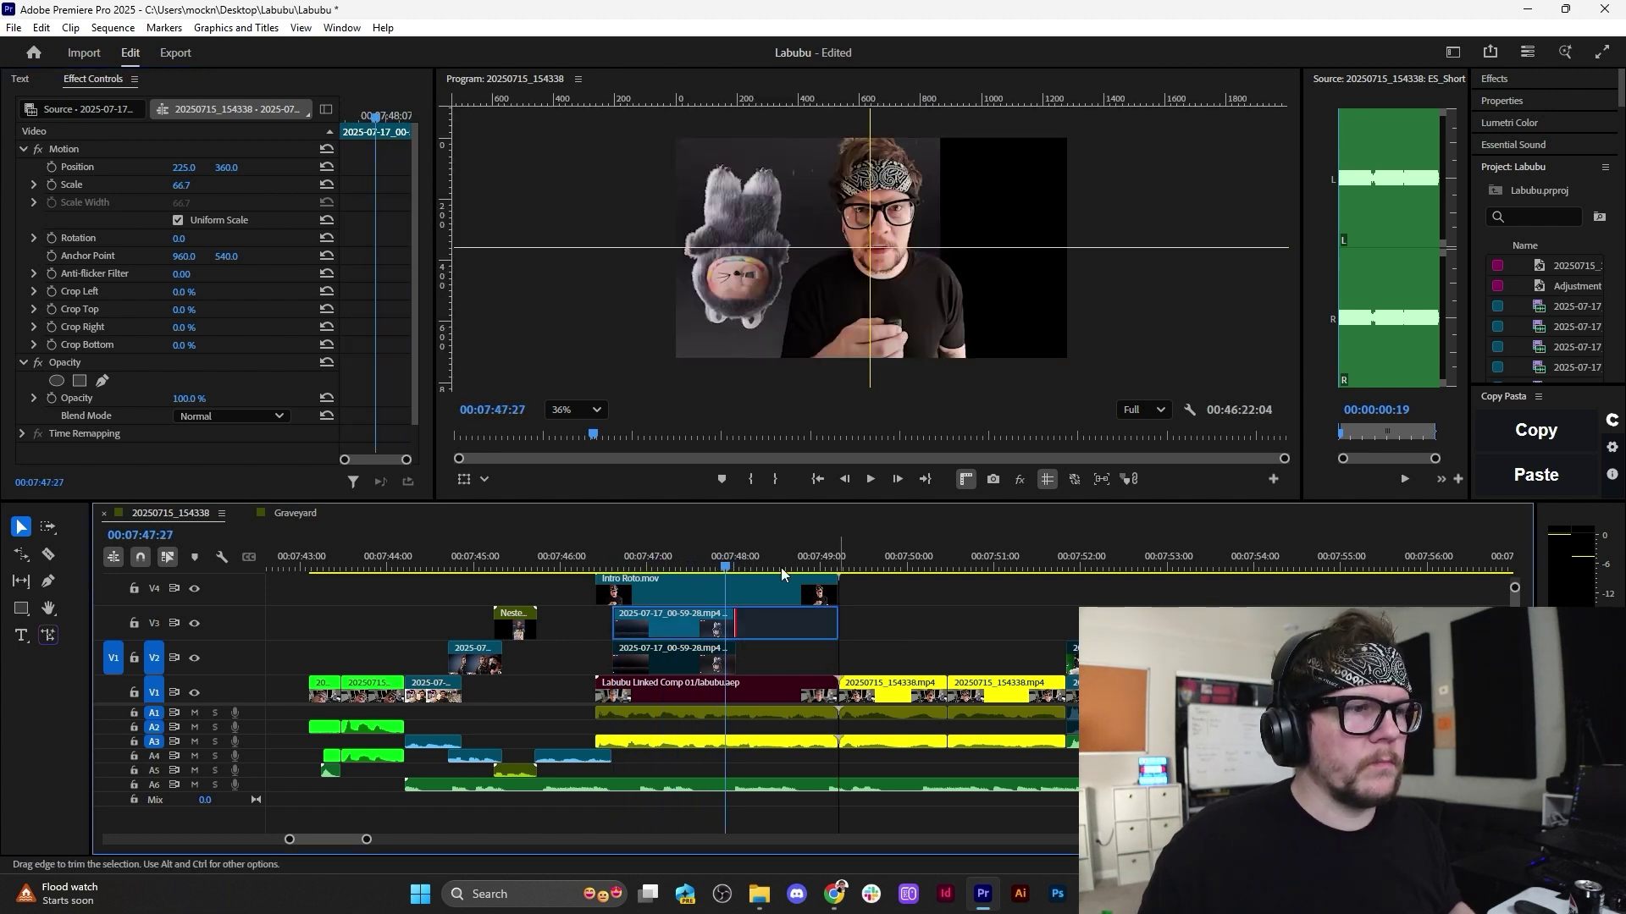
# Play back the intro section to review the extended Labubu clip behind the cut-out, returning to the clip's start.
pyautogui.moveTo(762, 565); pyautogui.dragTo(619, 565)
pyautogui.press('space')
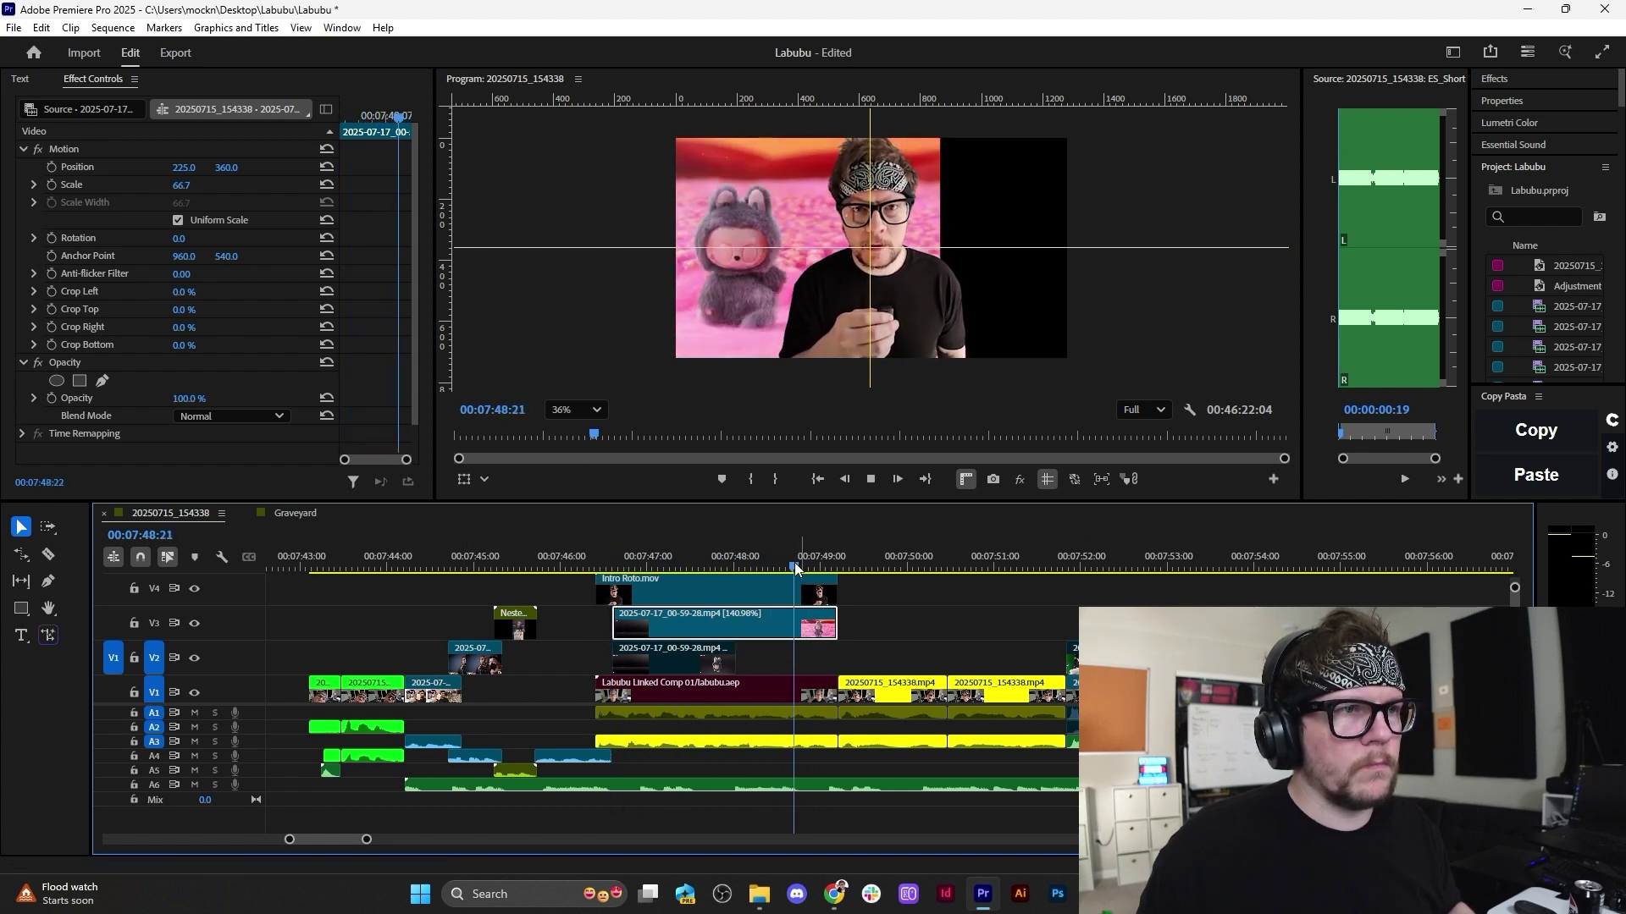
pyautogui.press('space')
pyautogui.click(599, 559)
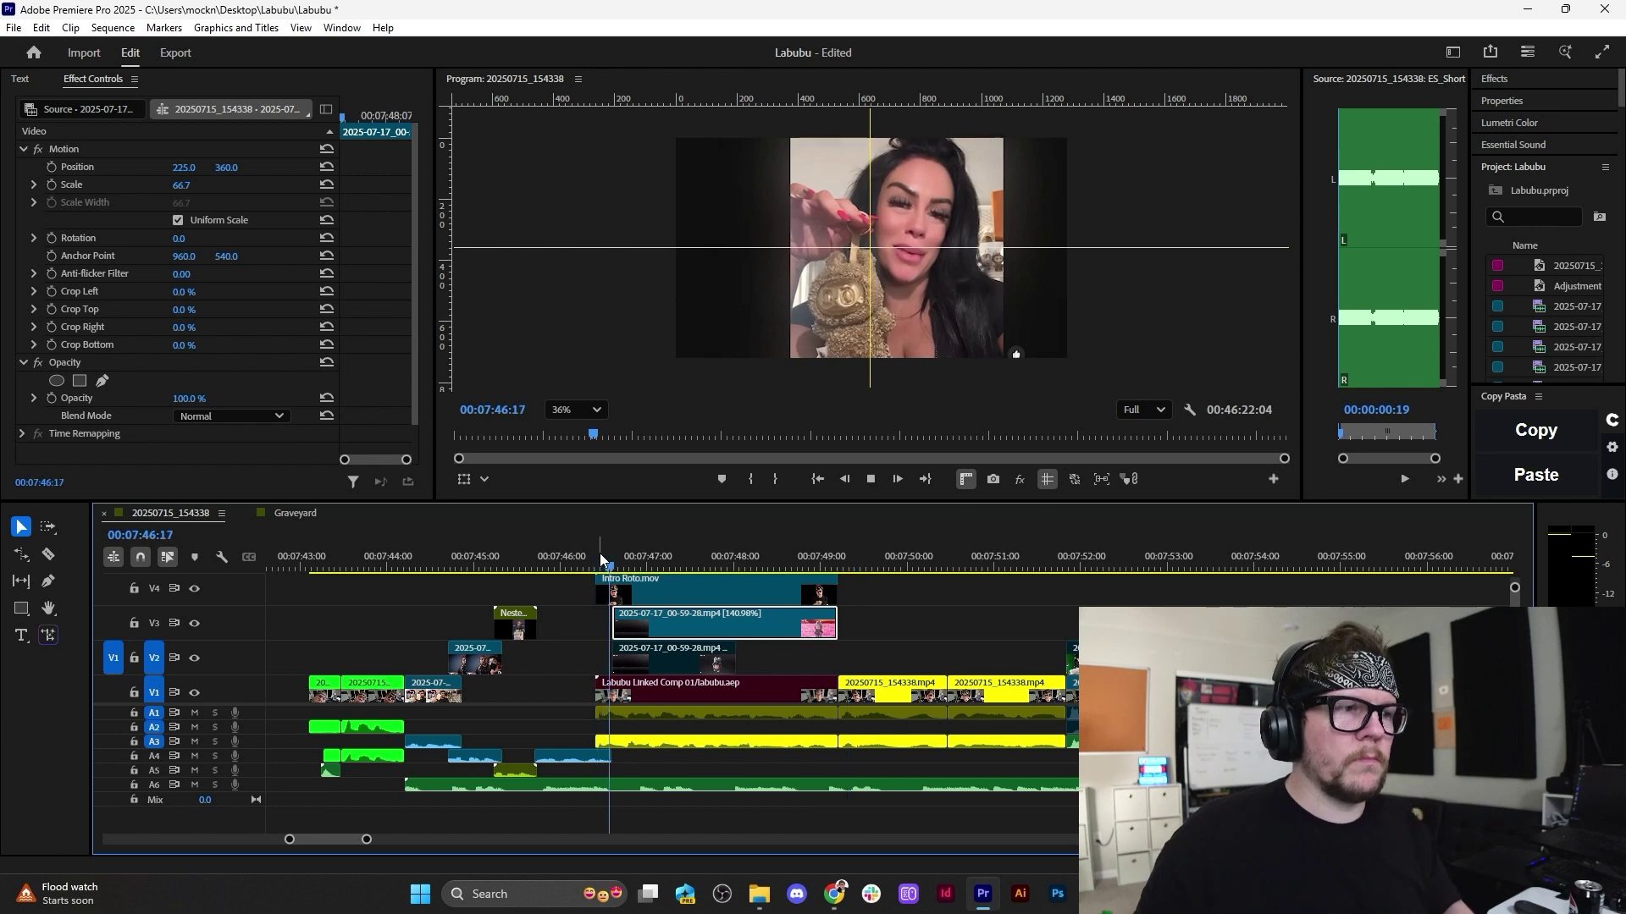
pyautogui.press('space')
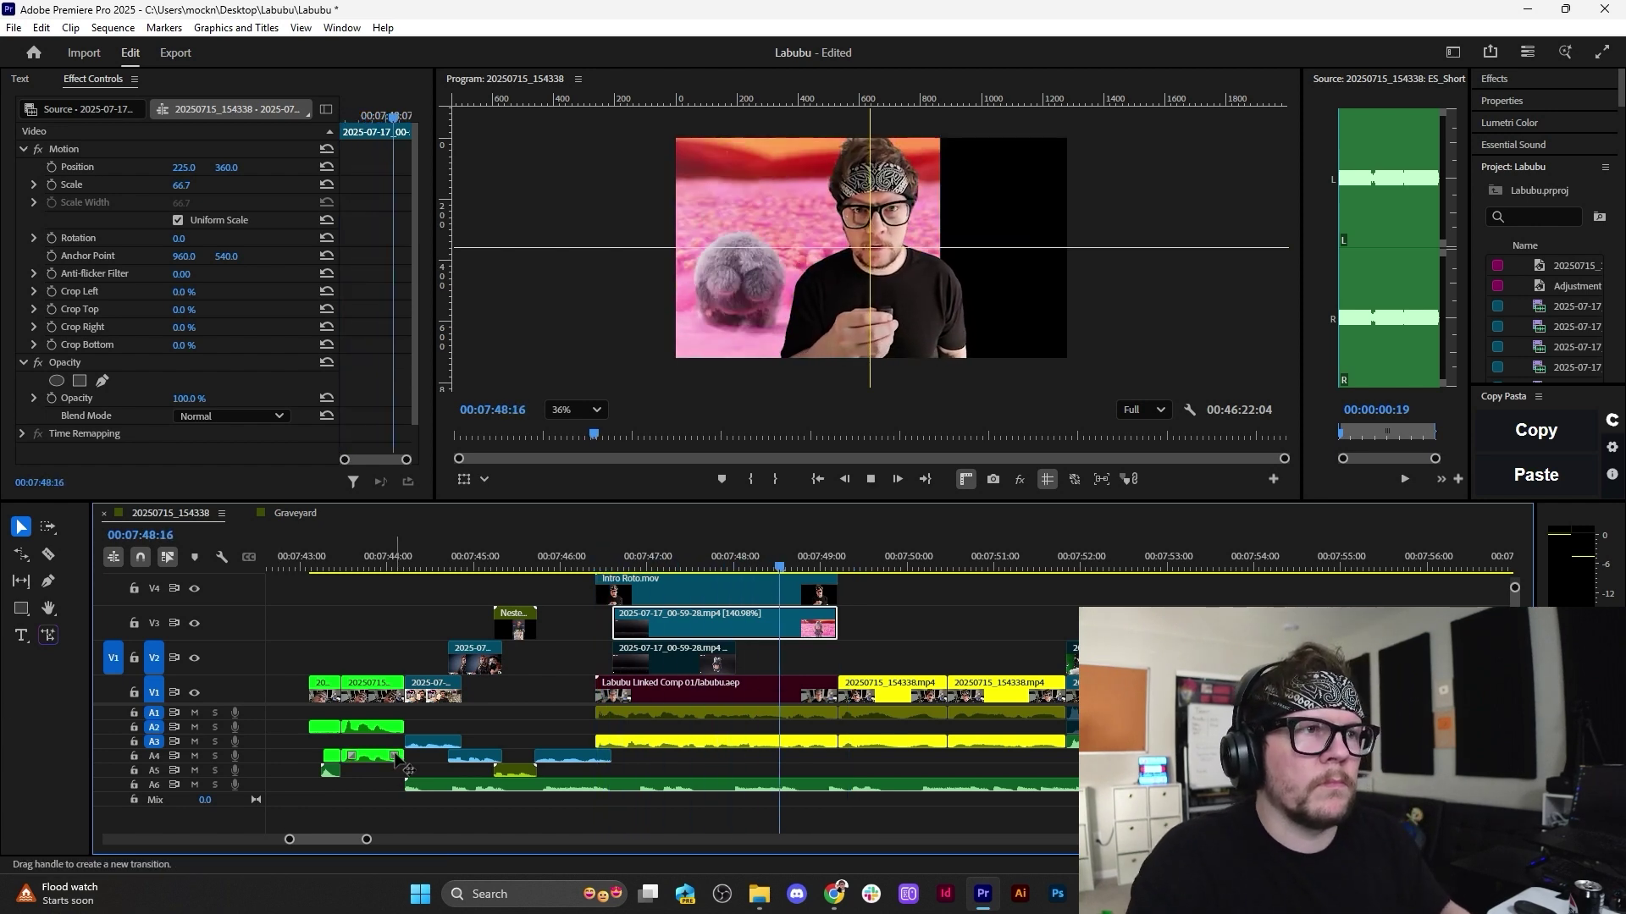
pyautogui.press('space')
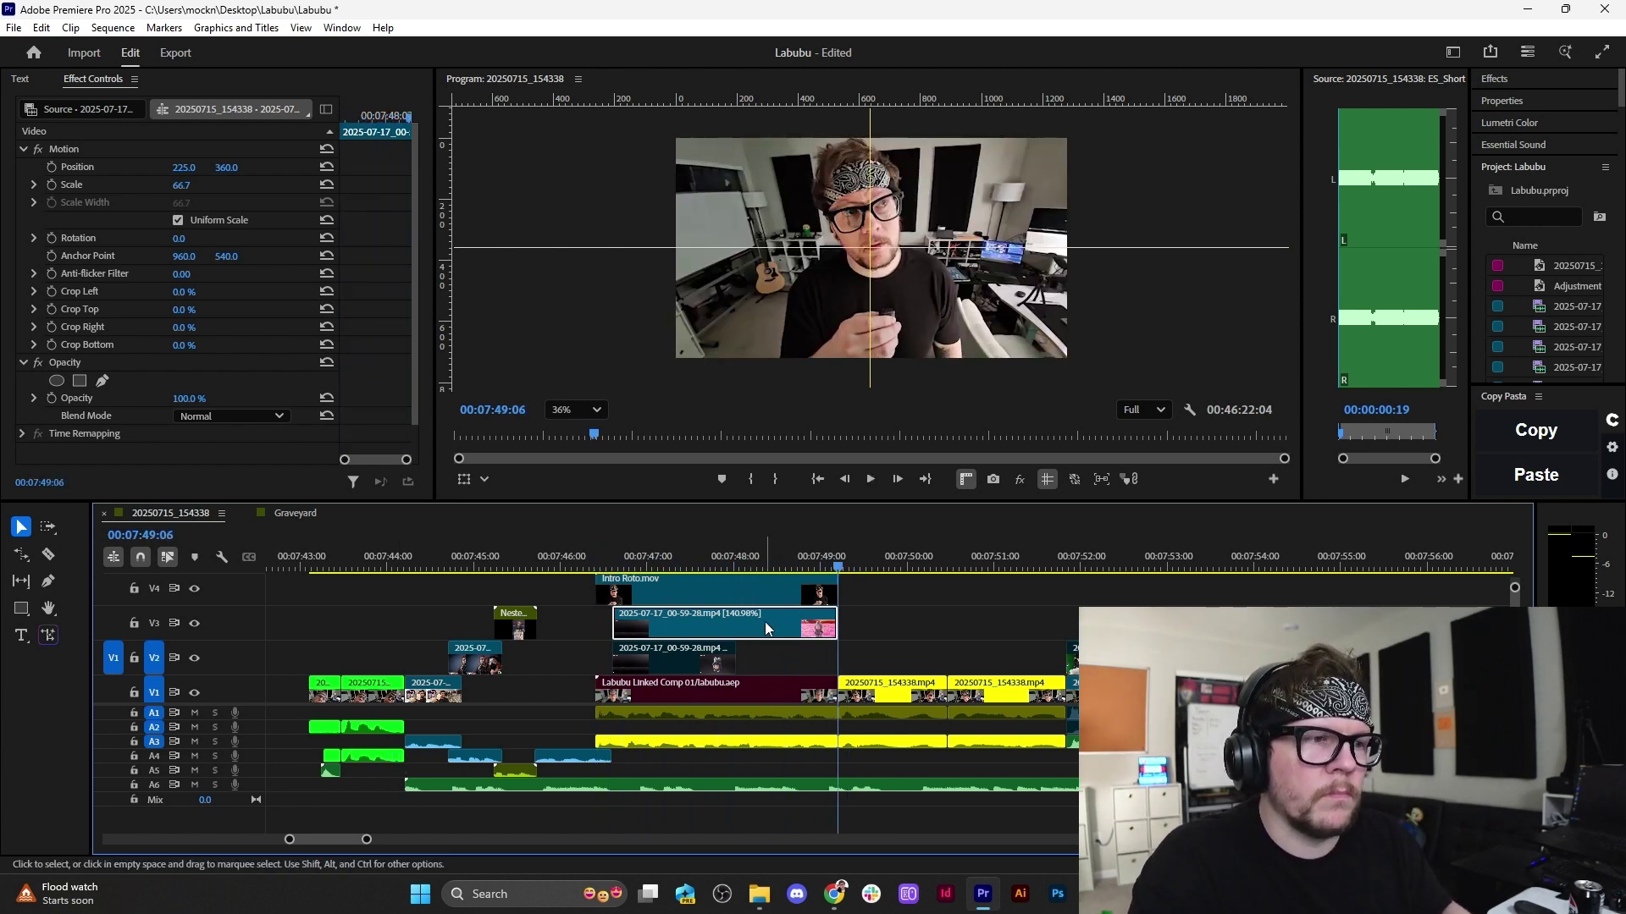
pyautogui.moveTo(596, 555); pyautogui.dragTo(611, 555)
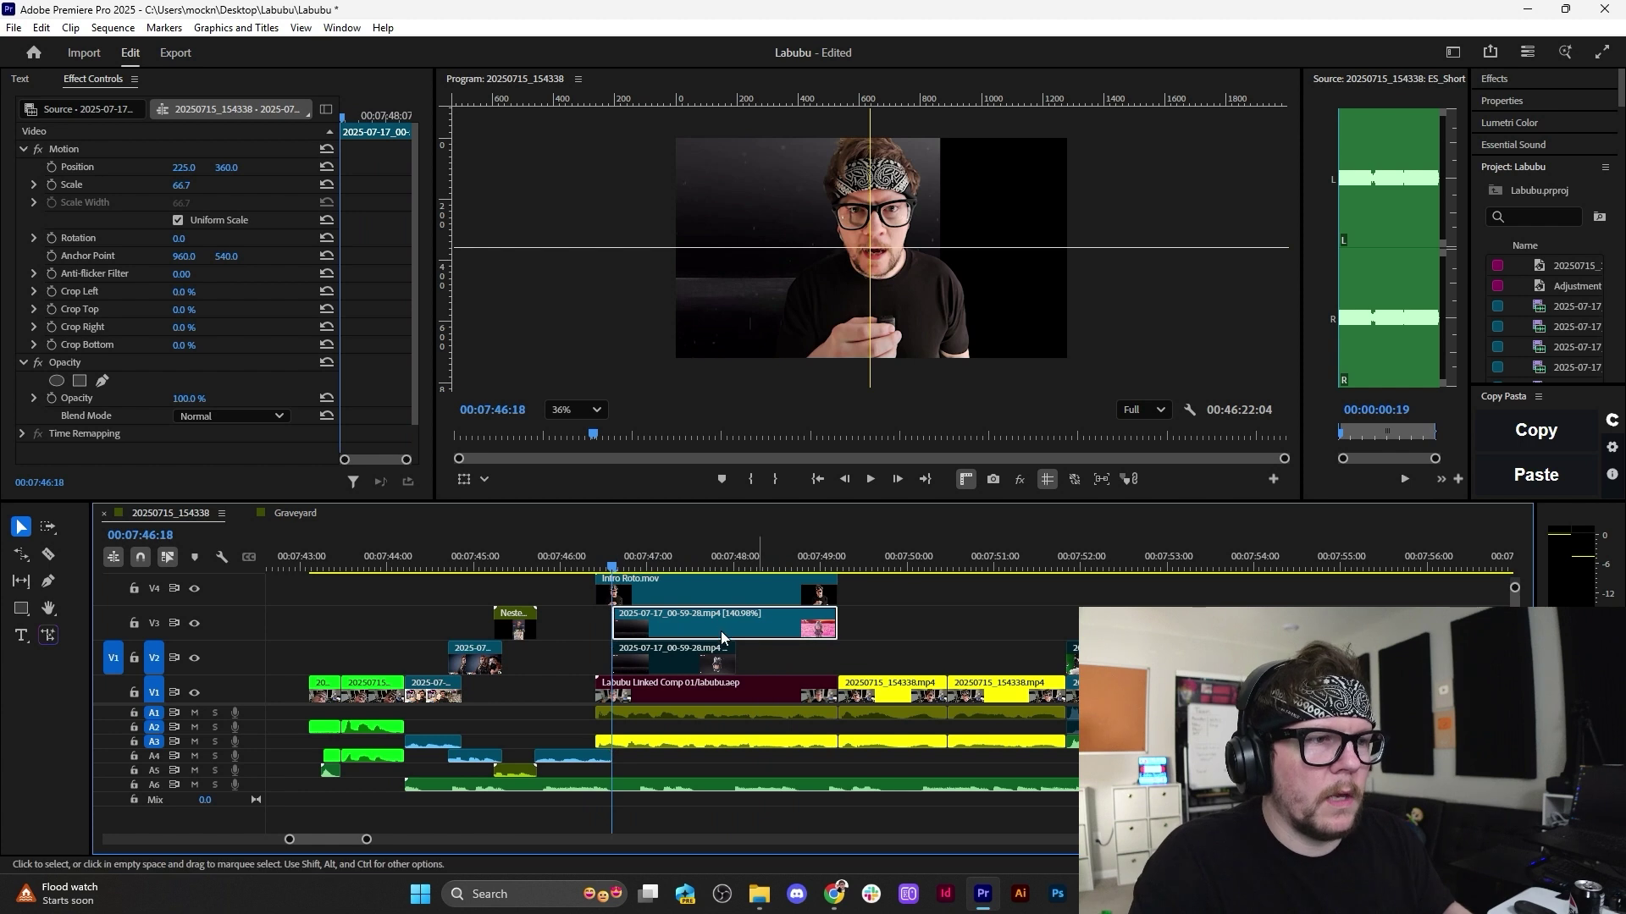
# Move Intro Roto.mov and the clip above it up one track, and duplicate the V3 Labubu clip directly above onto V4.
pyautogui.scroll(2, 662, 600)
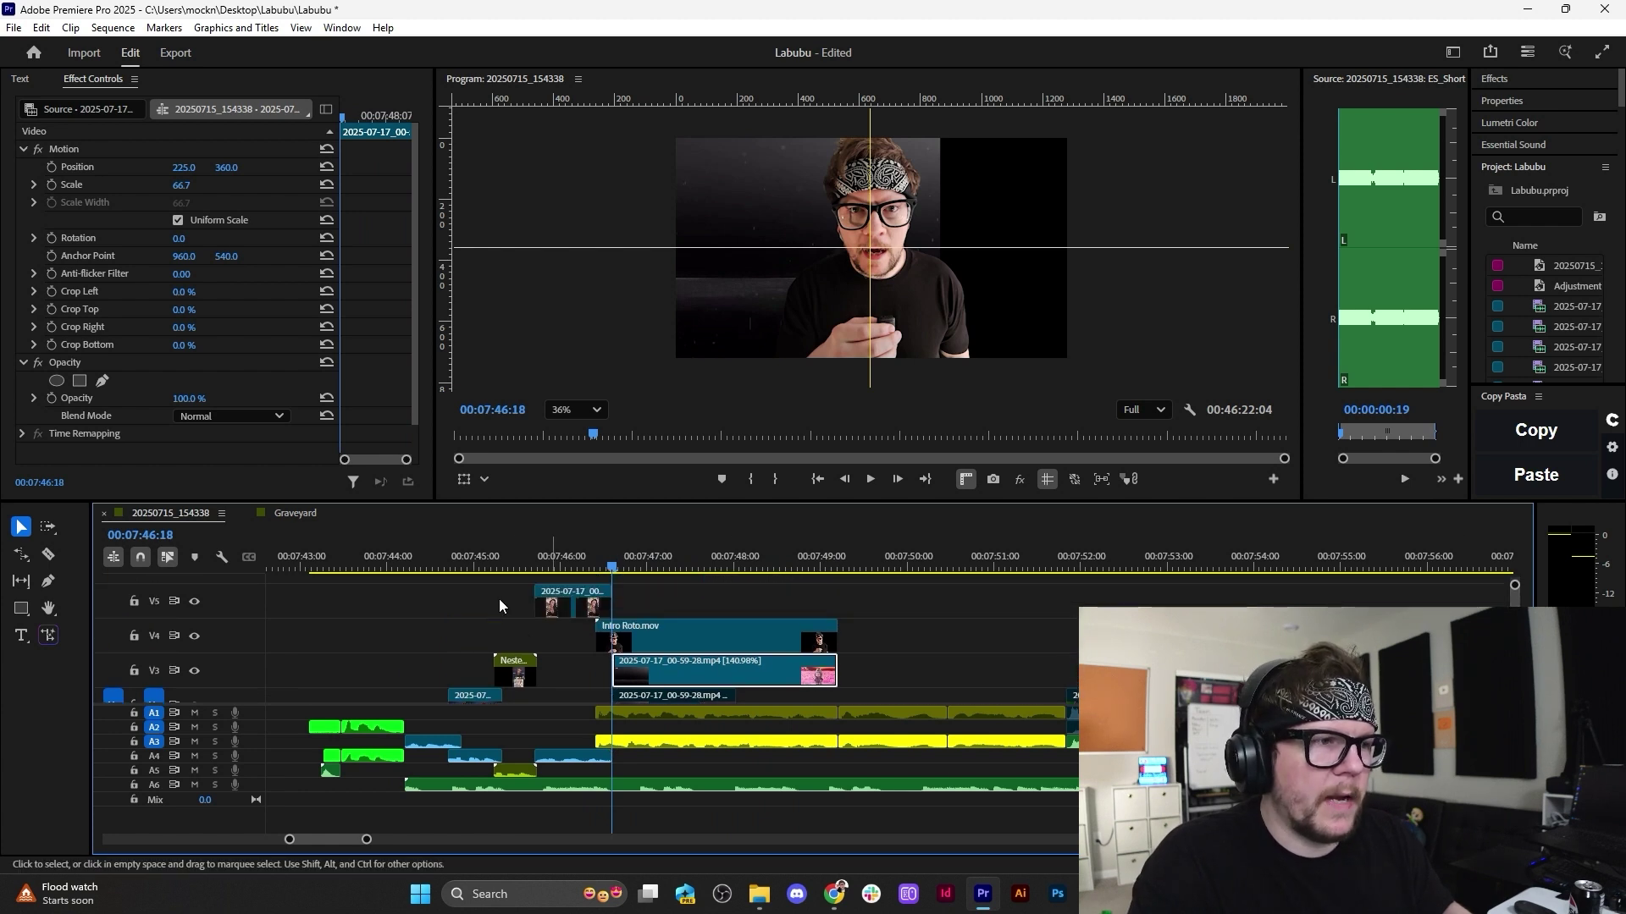
pyautogui.click(662, 600)
pyautogui.moveTo(710, 635); pyautogui.dragTo(706, 584)
pyautogui.scroll(-2, 695, 633)
pyautogui.click(706, 622)
pyautogui.scroll(2, 706, 584)
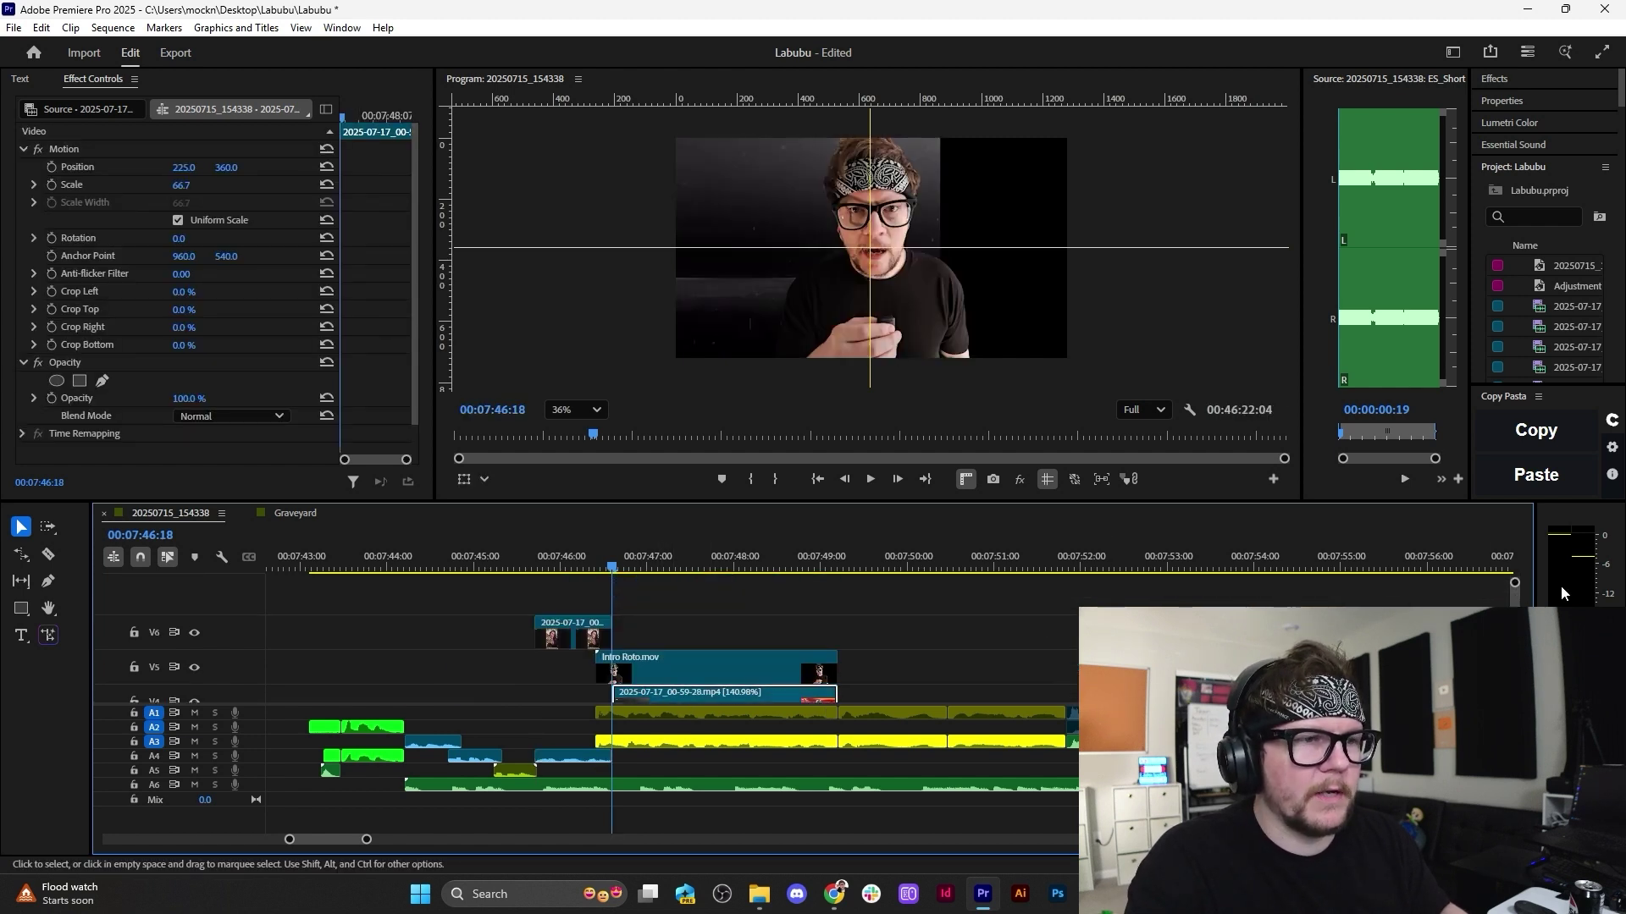
pyautogui.scroll(-2, 707, 640)
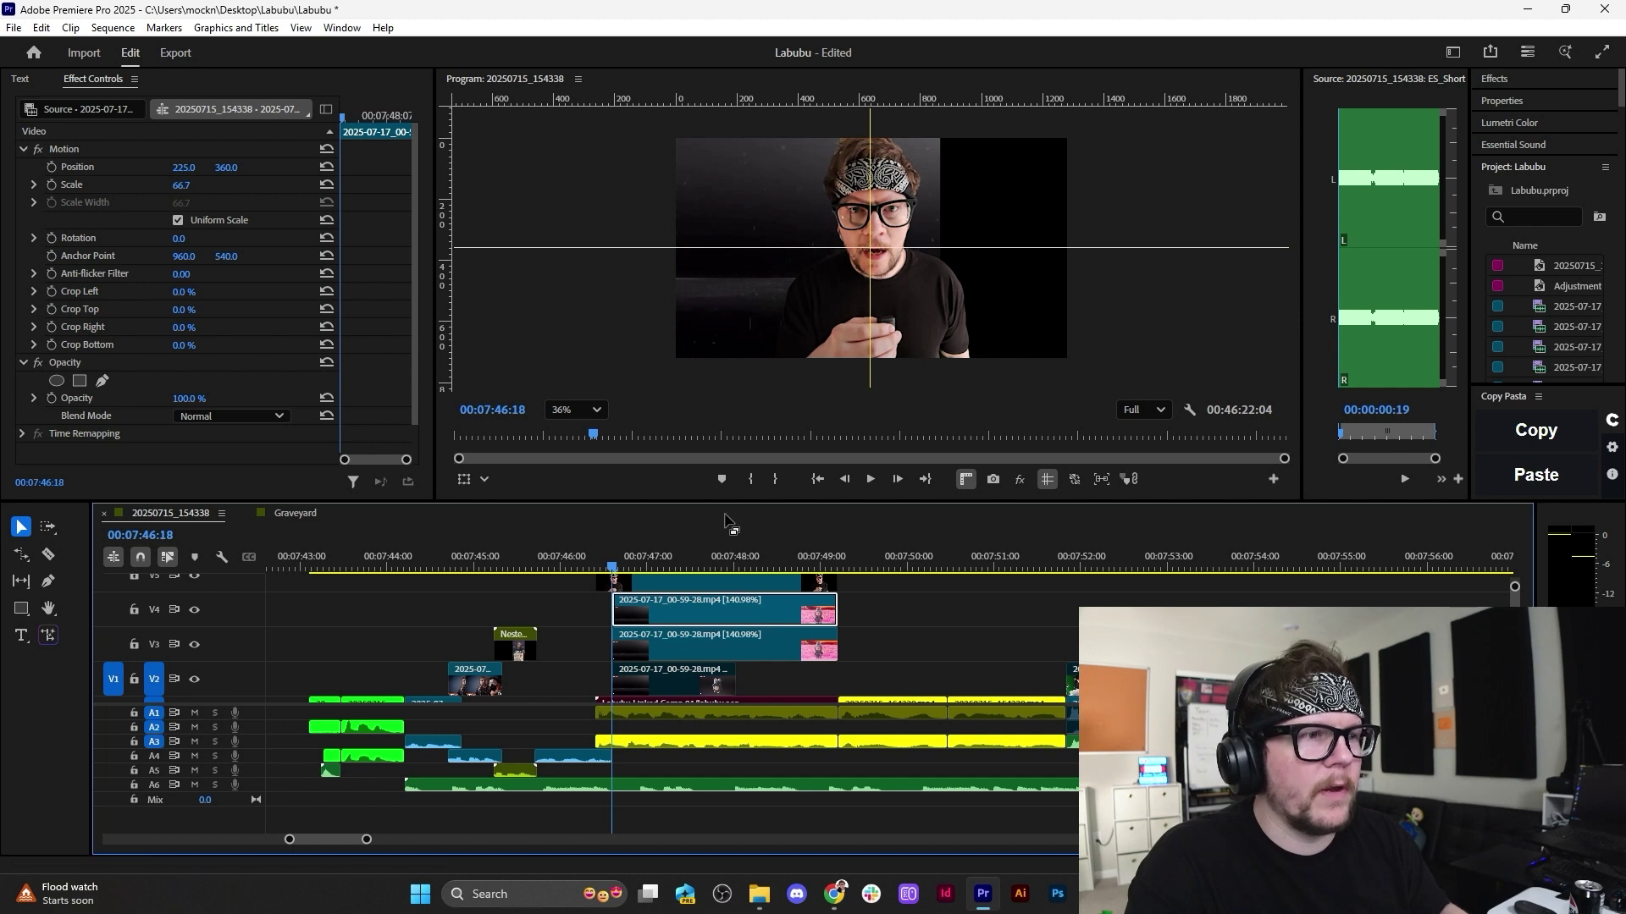
# Shift the V4 duplicate to horizontal position 1107, crop its left side by 18%, and play back the mirrored Labubu layout.
pyautogui.moveTo(662, 564); pyautogui.dragTo(724, 571)
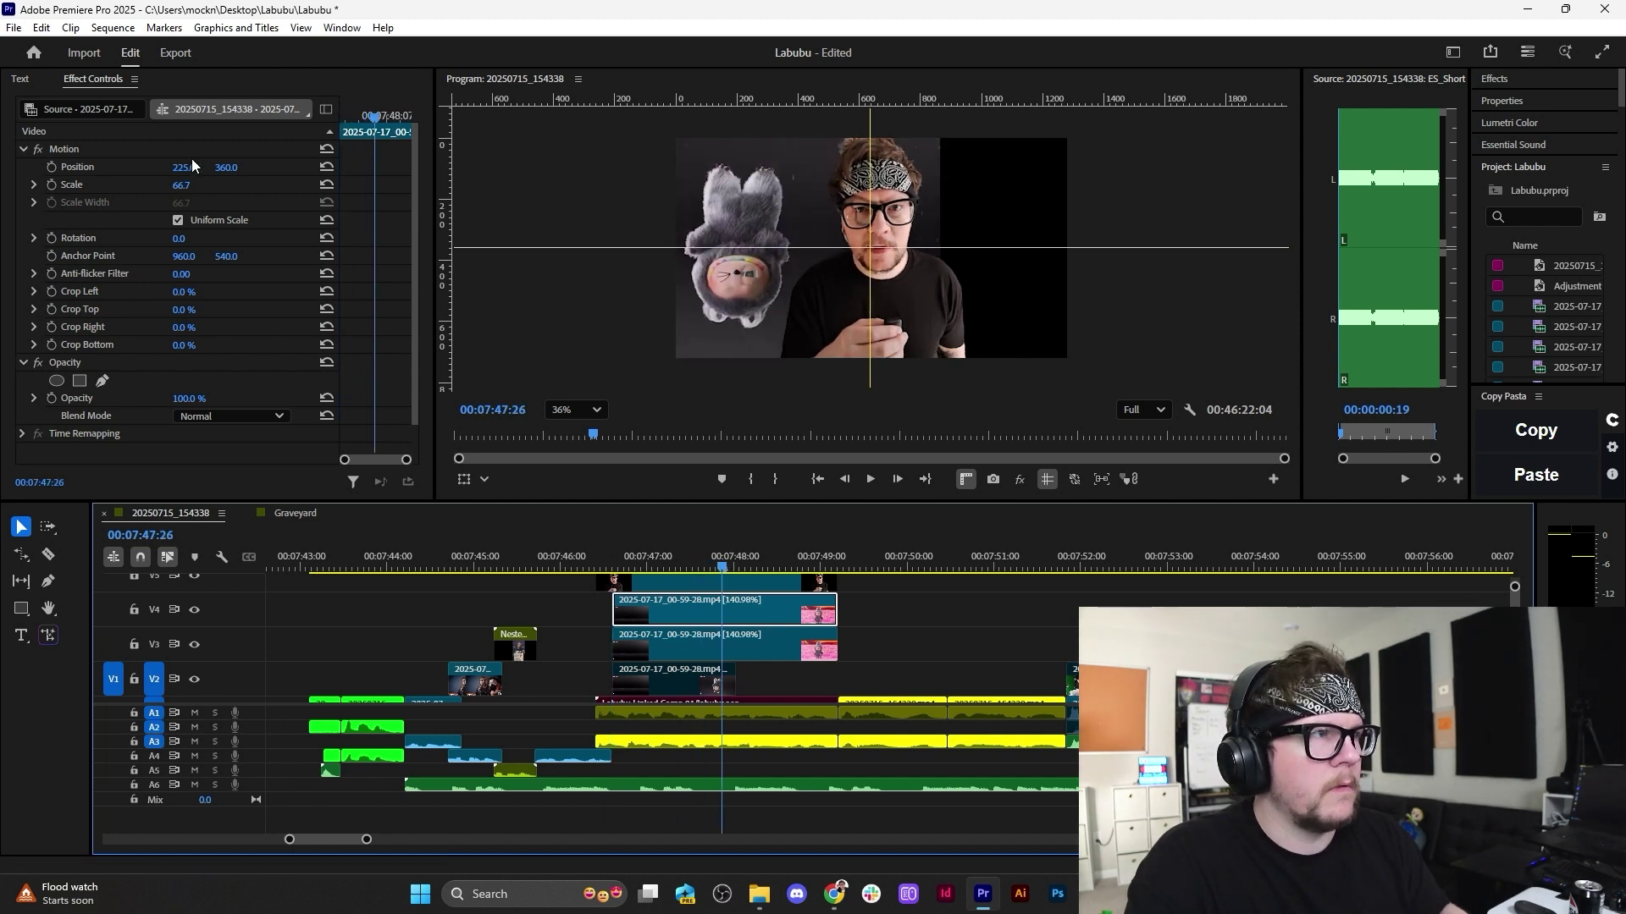
pyautogui.moveTo(184, 167); pyautogui.dragTo(334, 166)
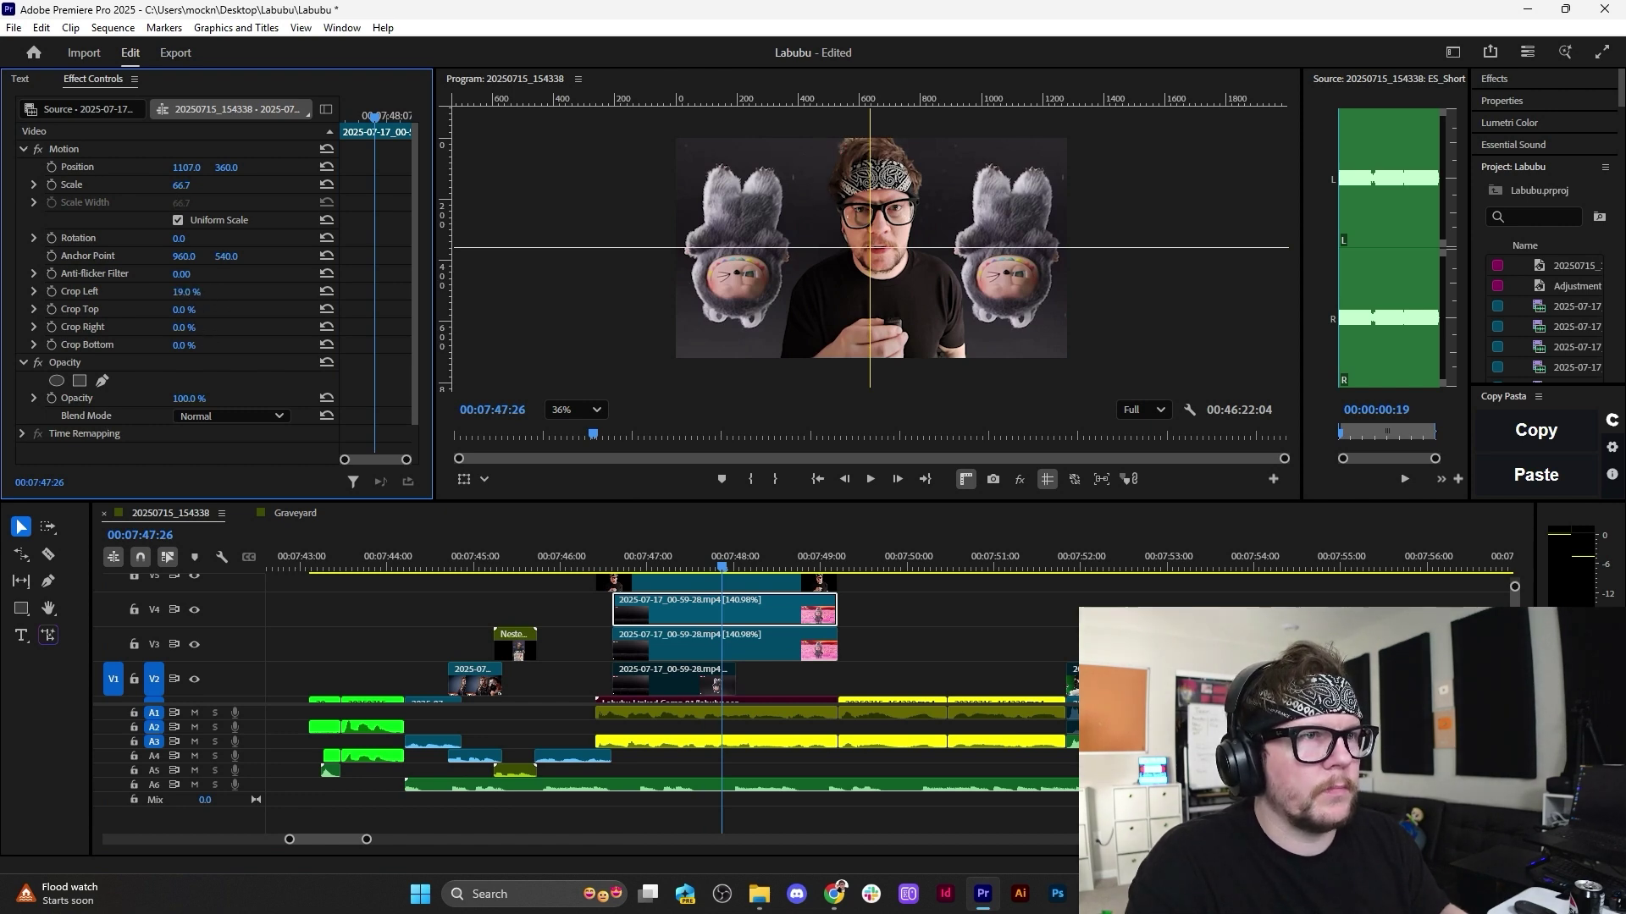
pyautogui.click(601, 563)
pyautogui.press('space')
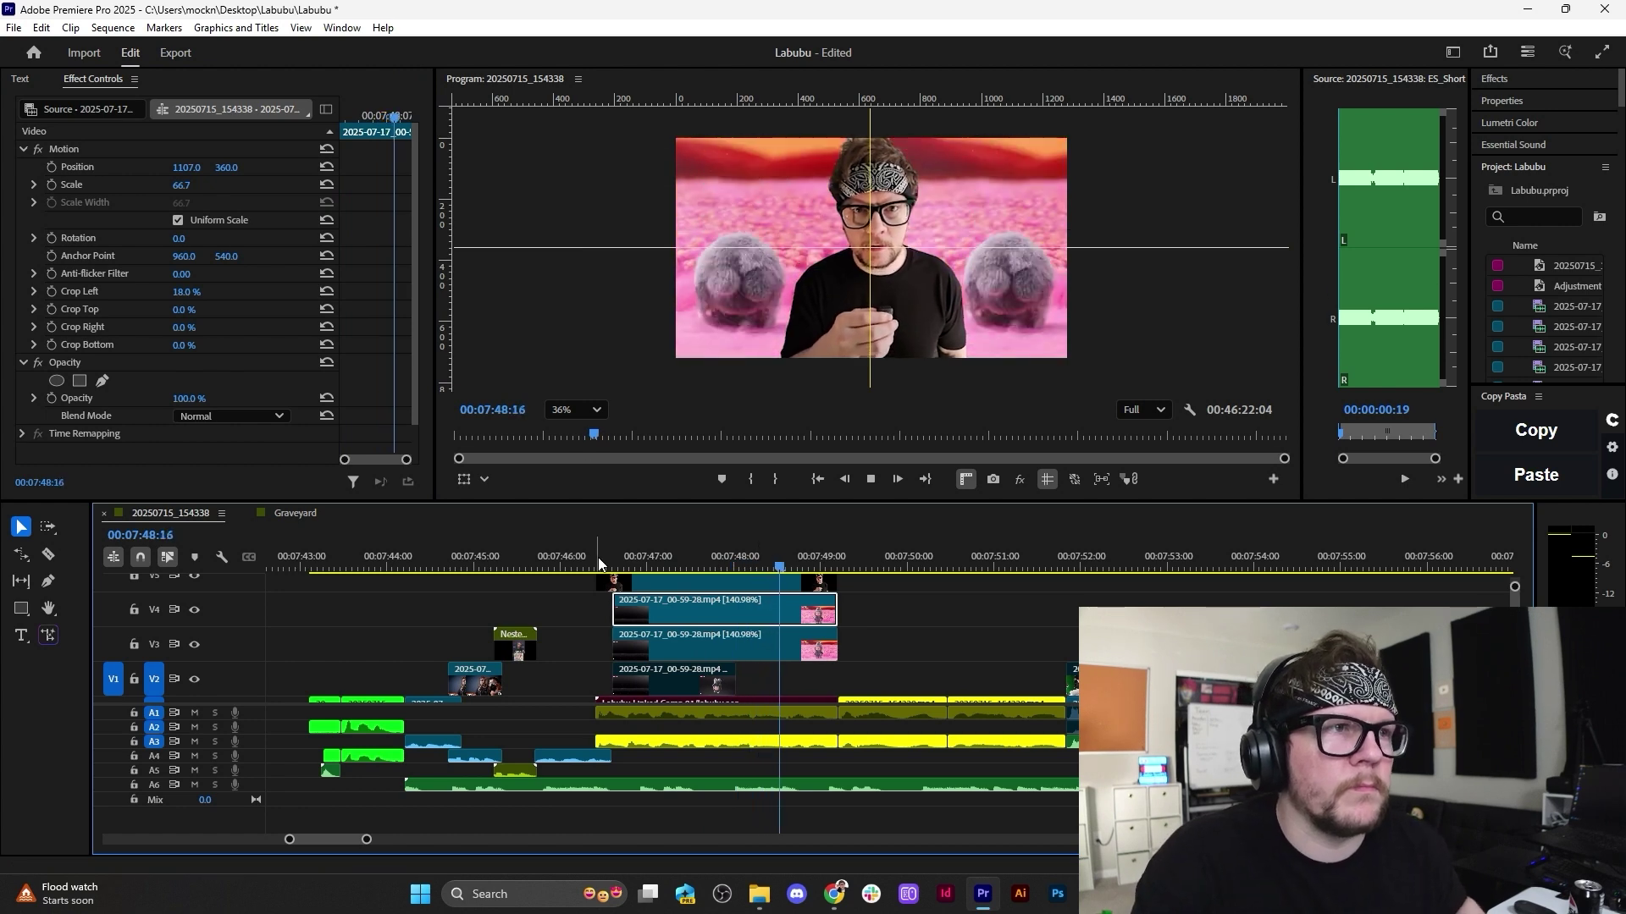
pyautogui.press('space')
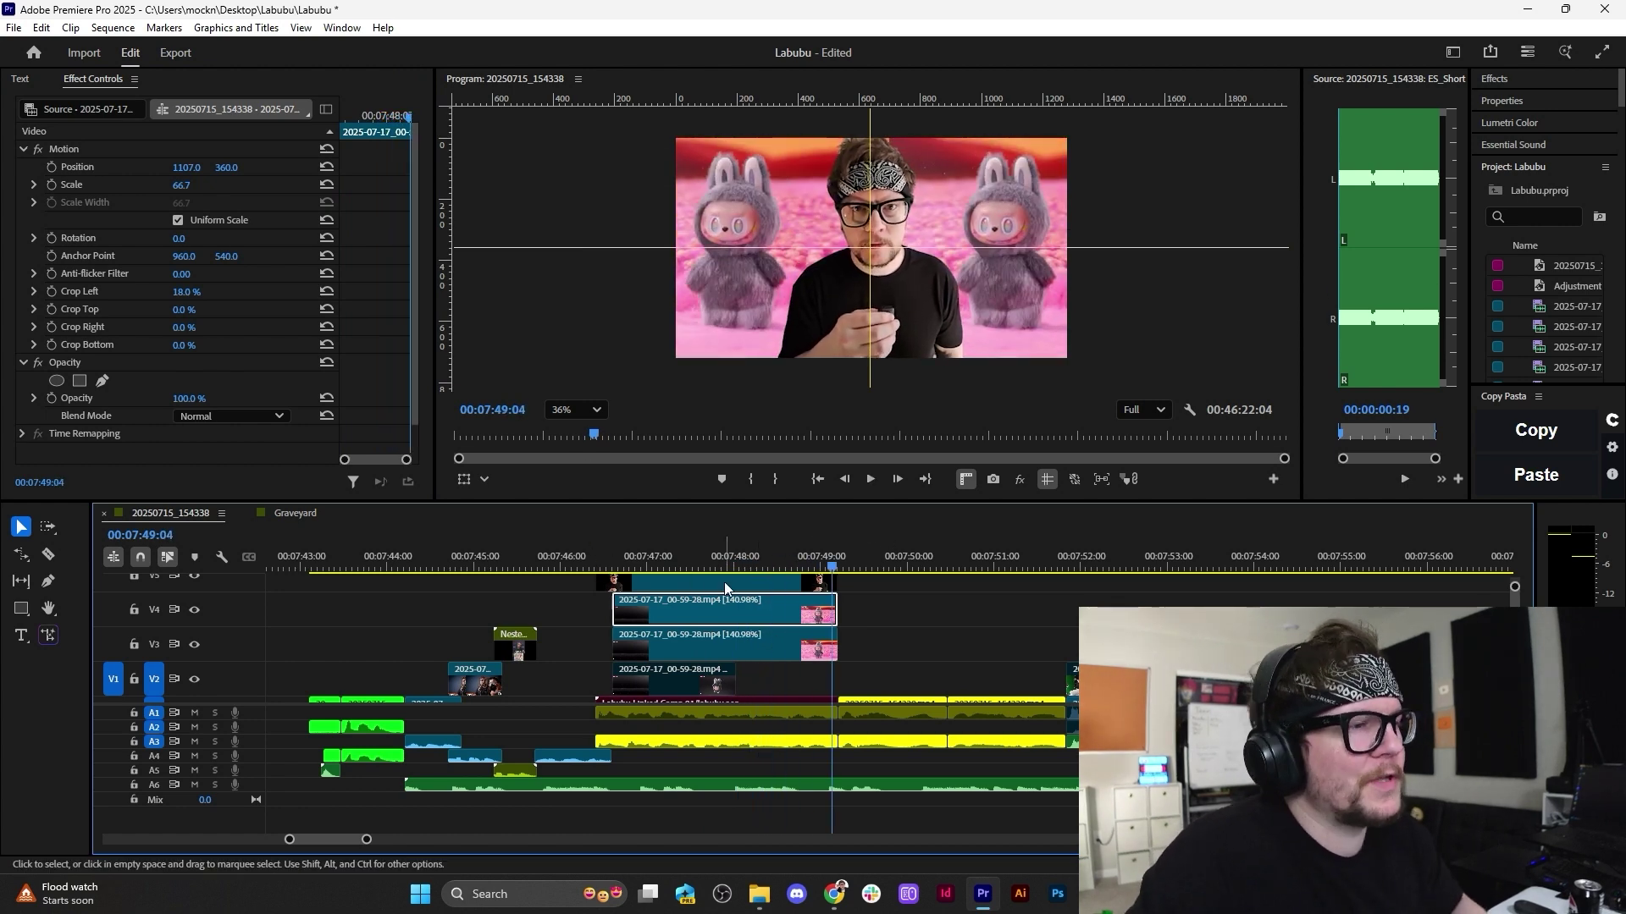
# Find the Drop Shadow preset by searching the effects for "drop" and apply it to Intro Roto.mov.
pyautogui.moveTo(669, 546); pyautogui.dragTo(796, 557)
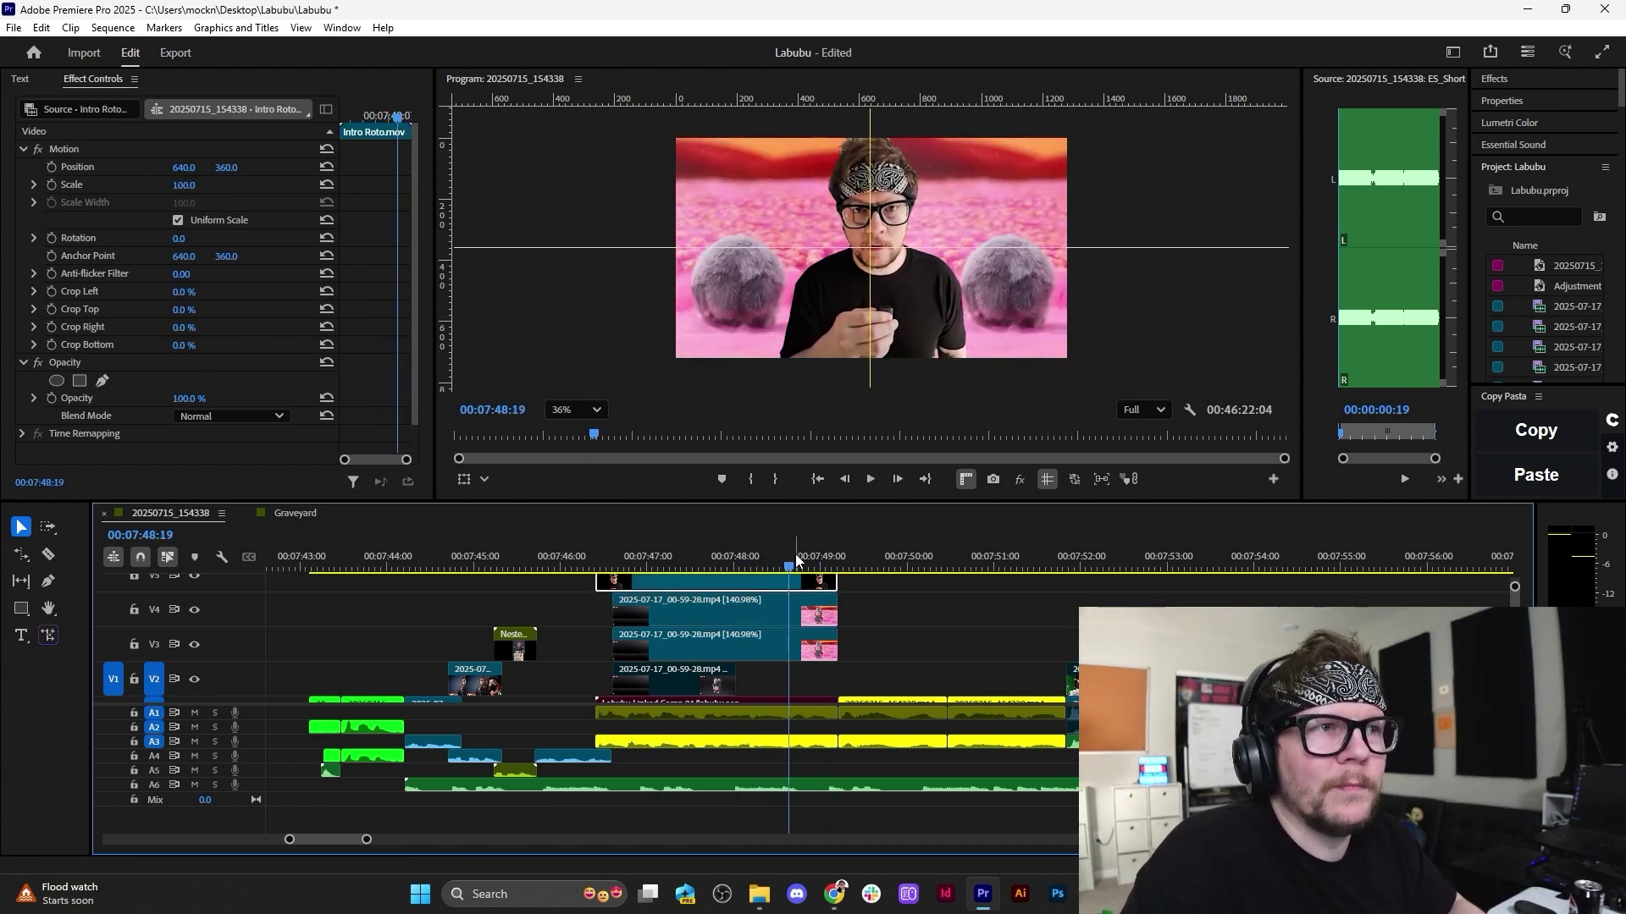
pyautogui.click(1504, 81)
pyautogui.write('dr')
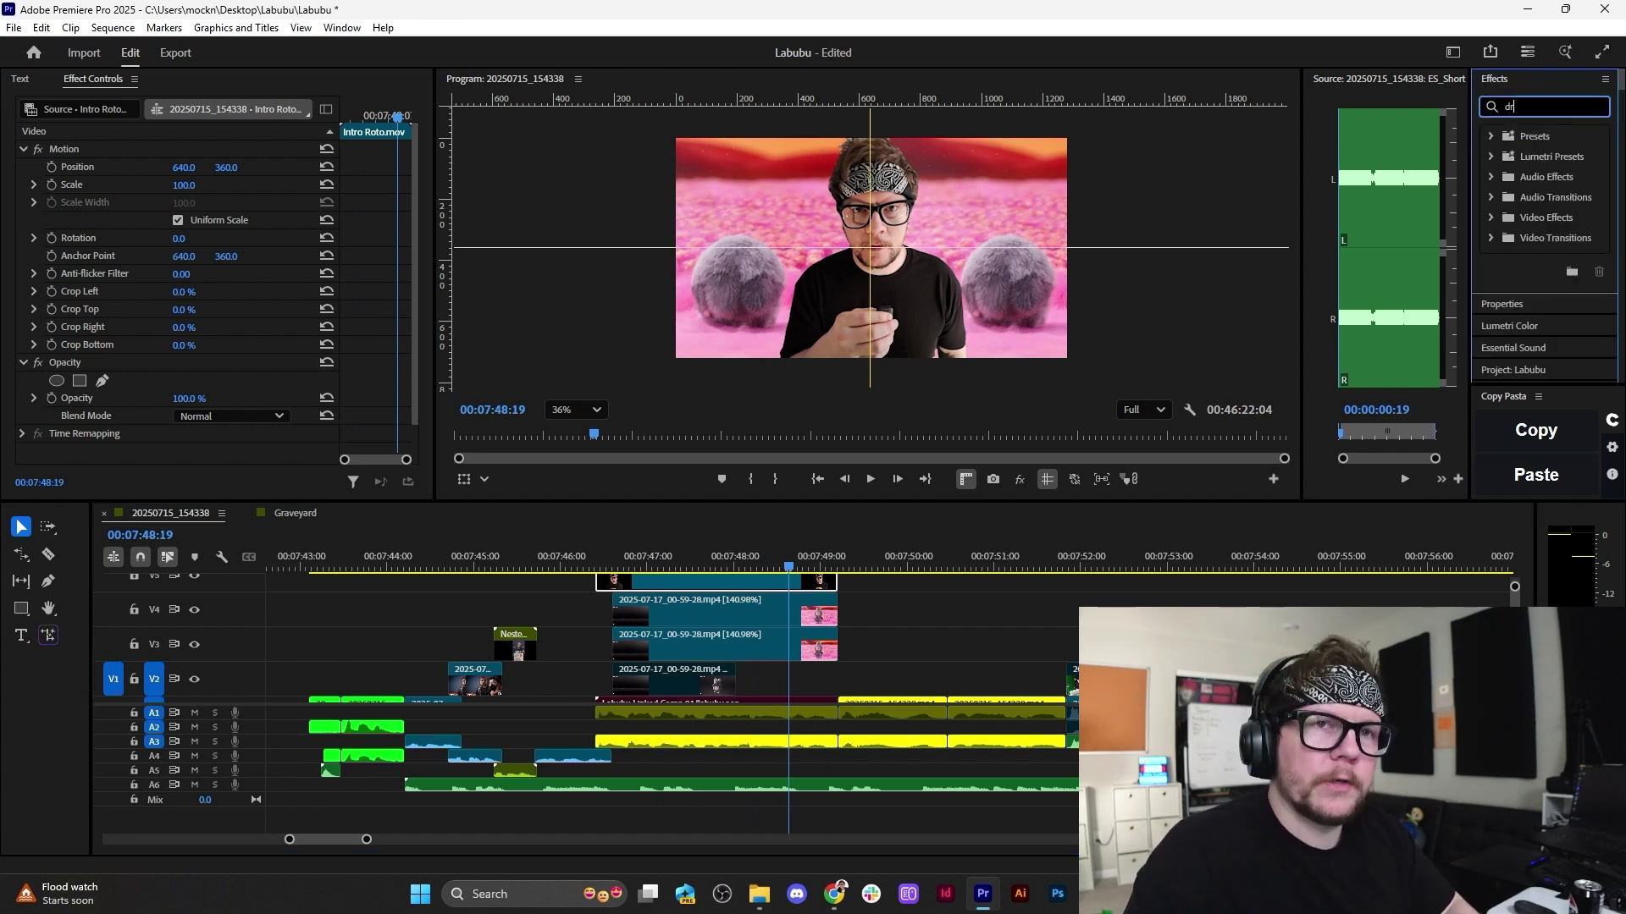
pyautogui.write('op')
pyautogui.click(1565, 162)
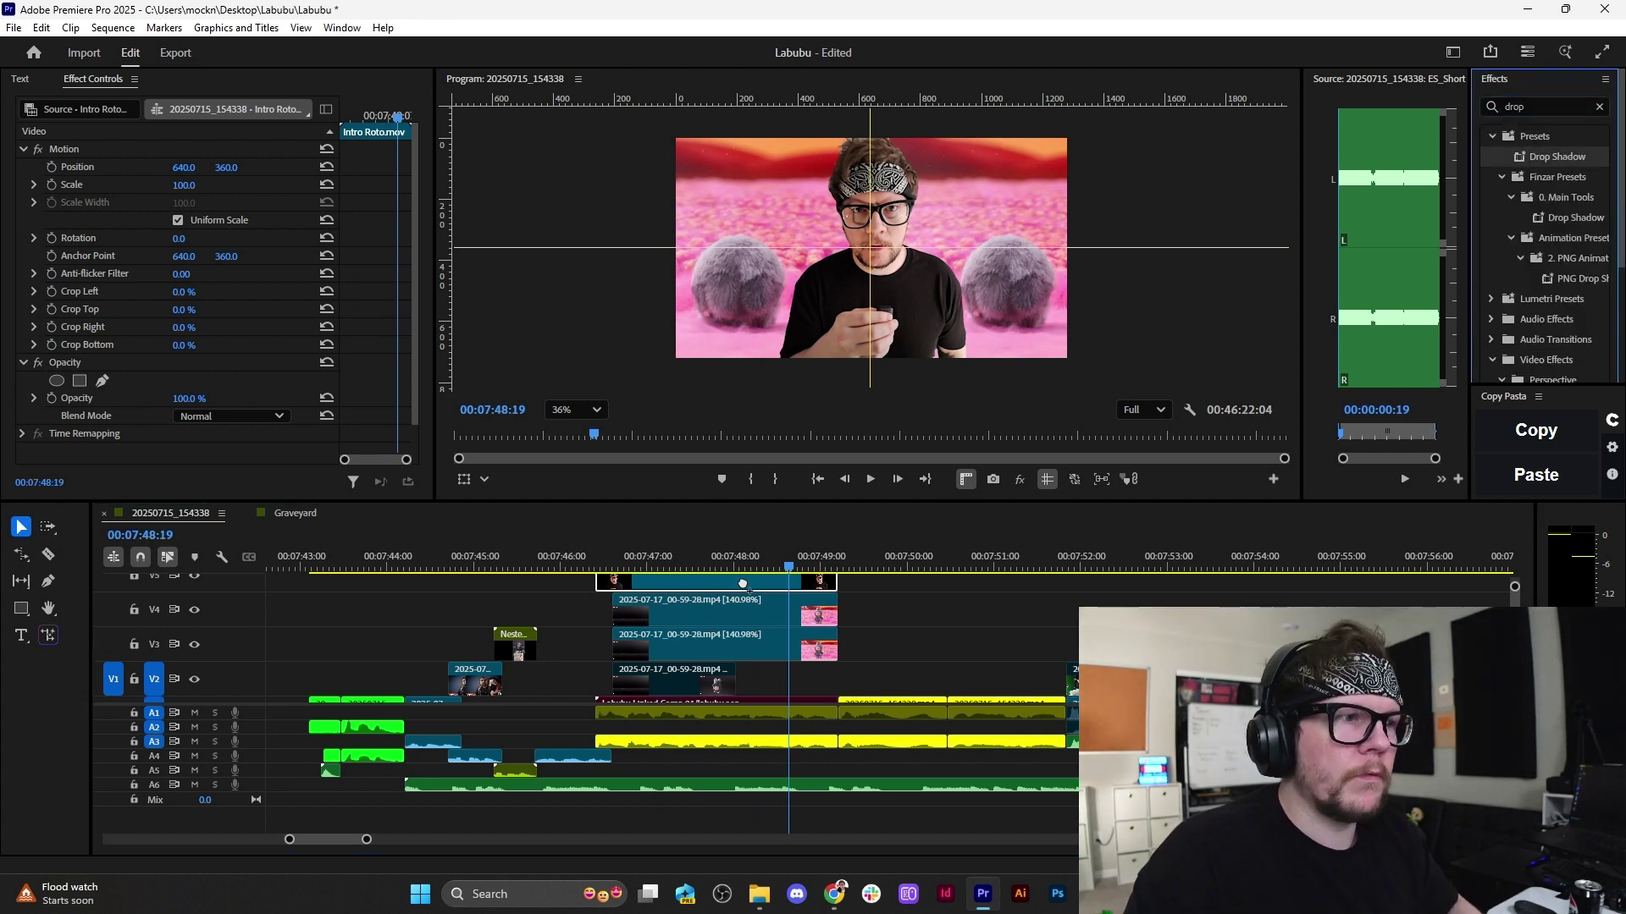
pyautogui.moveTo(740, 581); pyautogui.dragTo(739, 585)
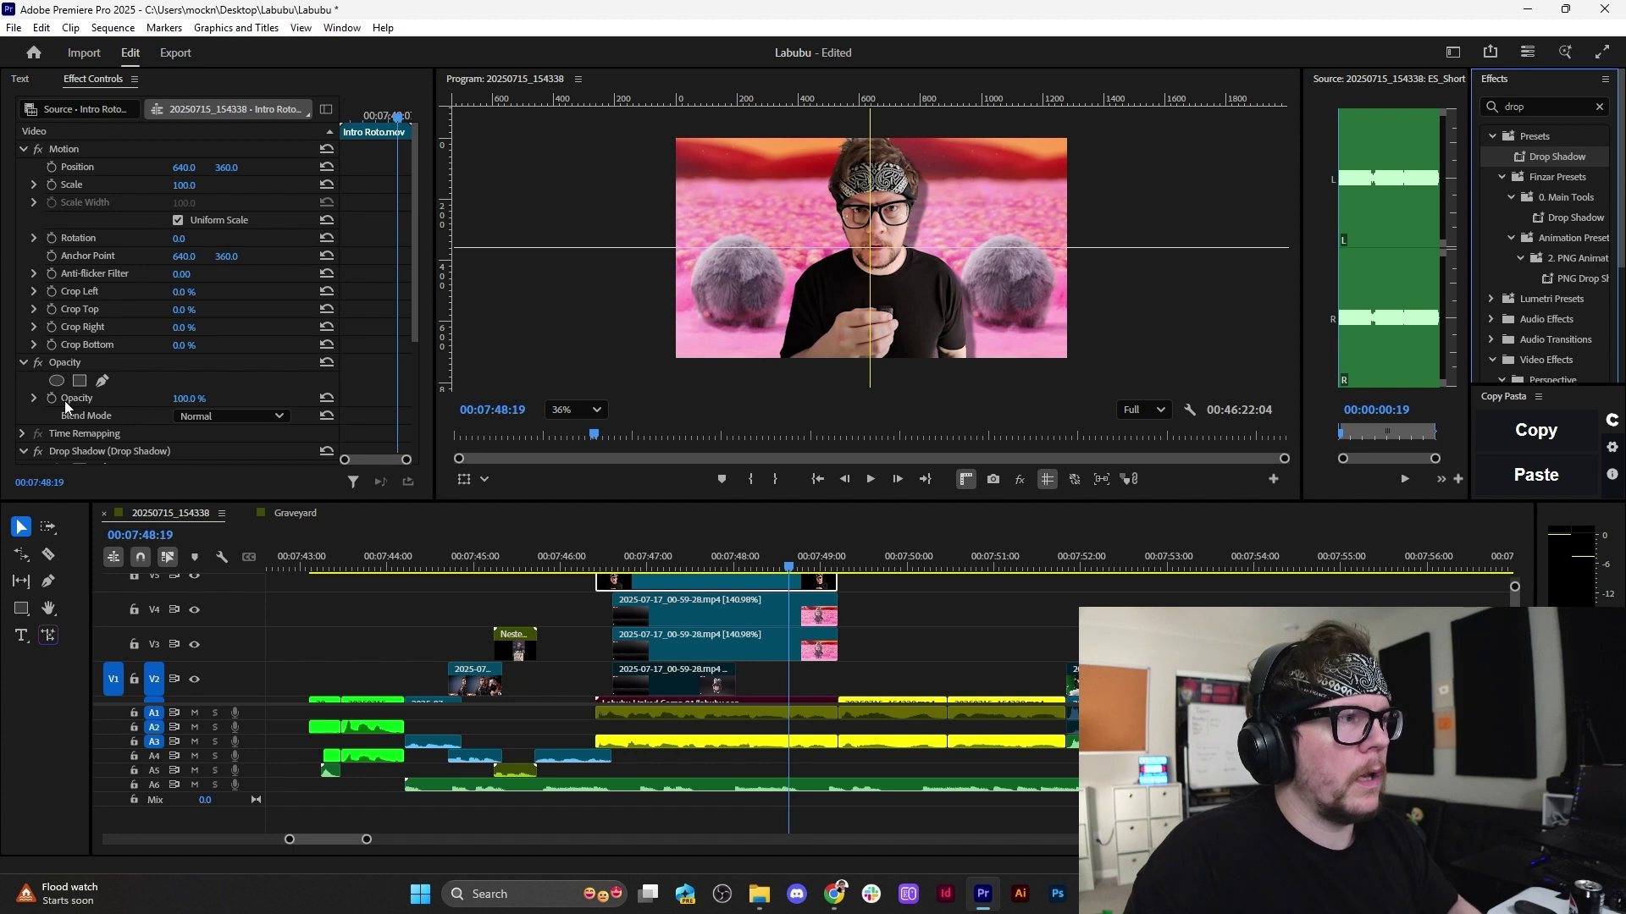
# Set the drop shadow's direction to 235° on Intro Roto.mov and play back the intro to review it.
pyautogui.scroll(-4, 166, 358)
pyautogui.moveTo(185, 347); pyautogui.dragTo(208, 346)
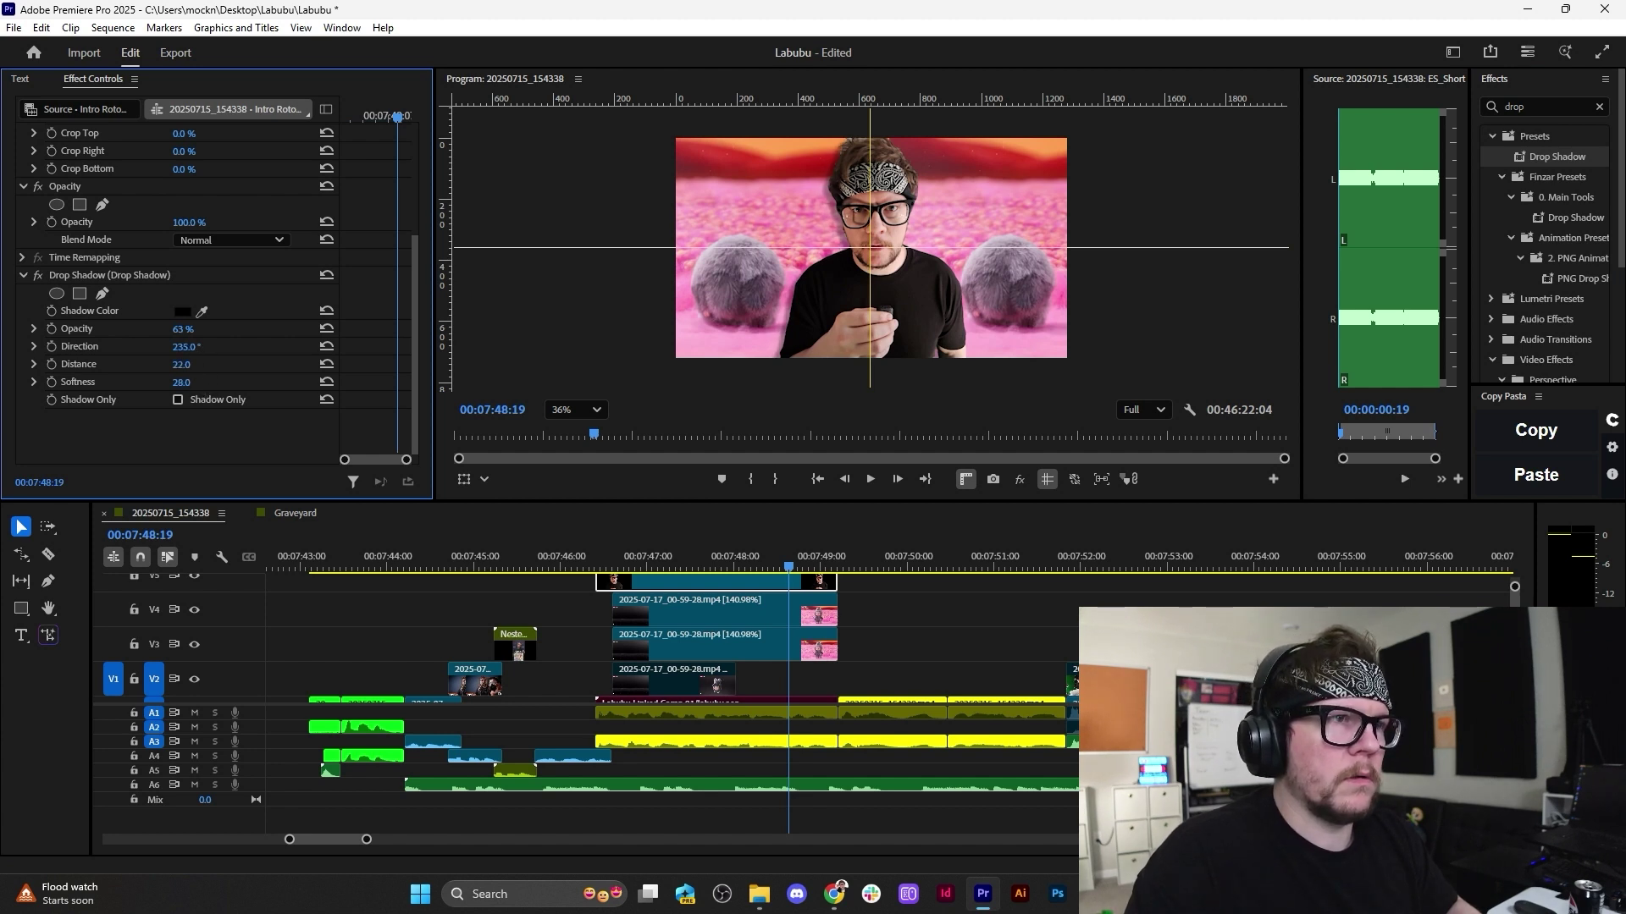
pyautogui.click(605, 562)
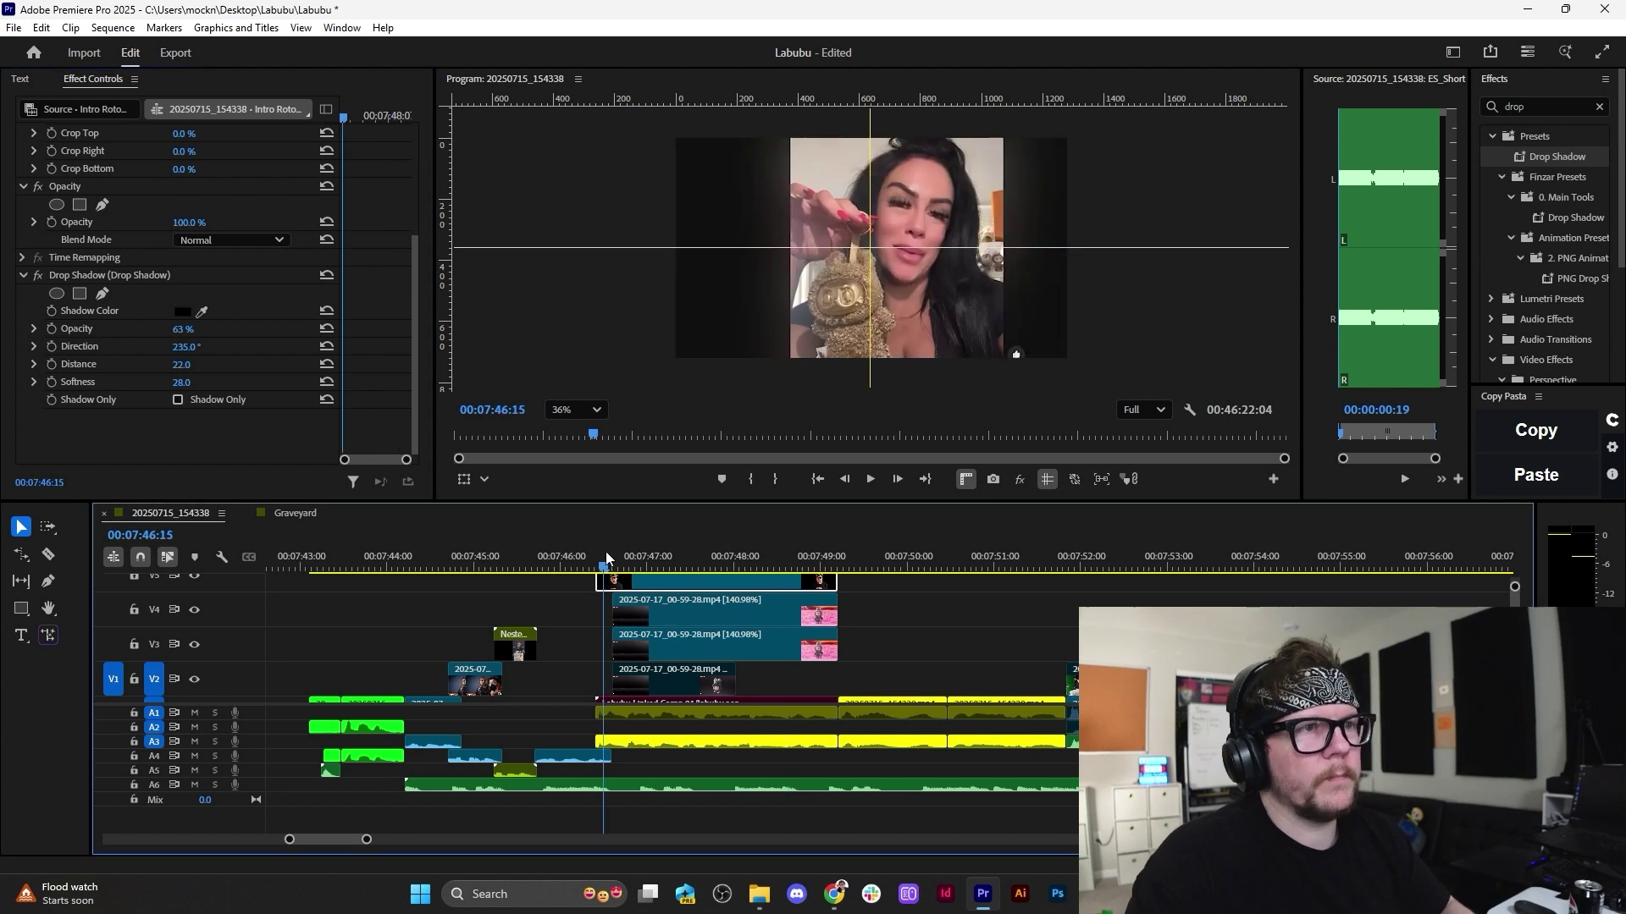
pyautogui.press('space')
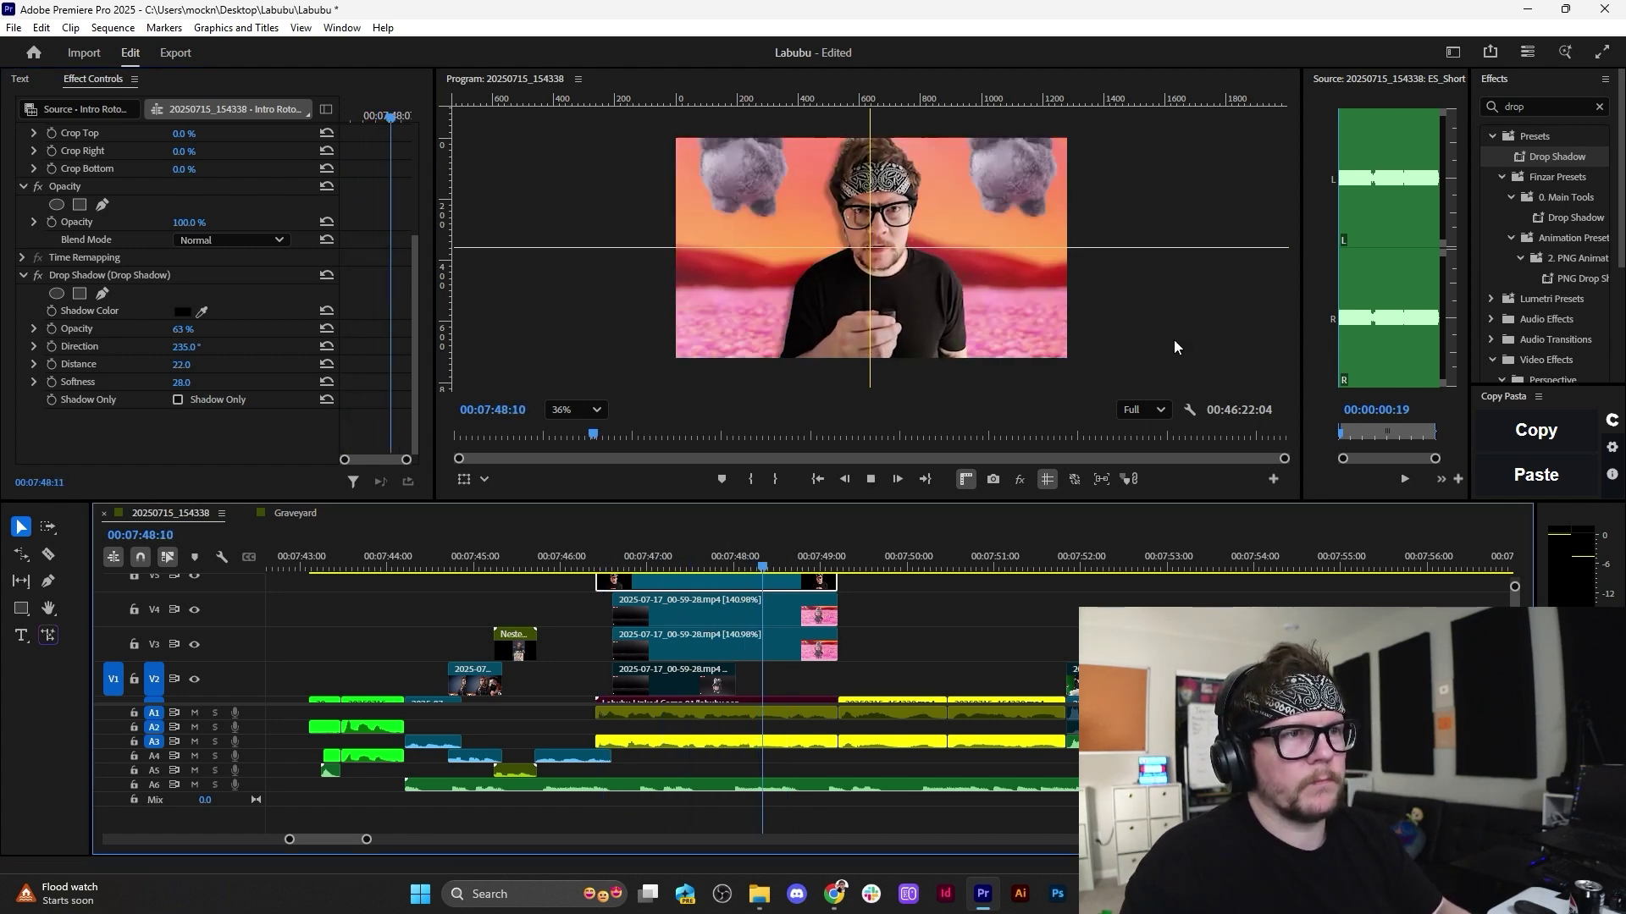
pyautogui.press('space')
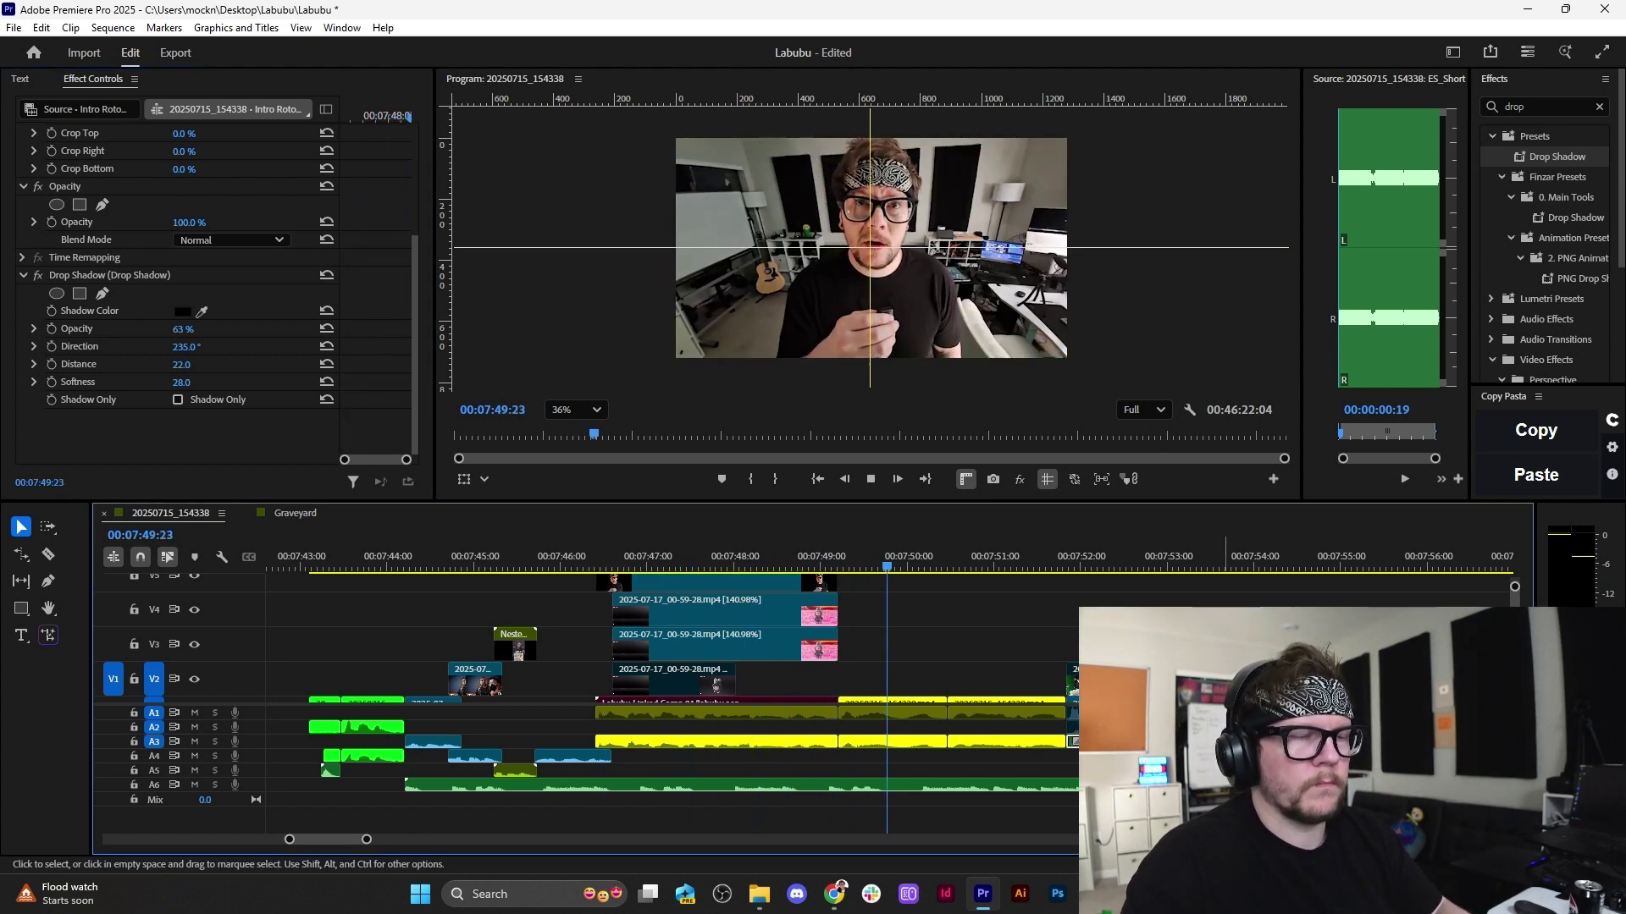
pyautogui.click(606, 558)
pyautogui.press('space')
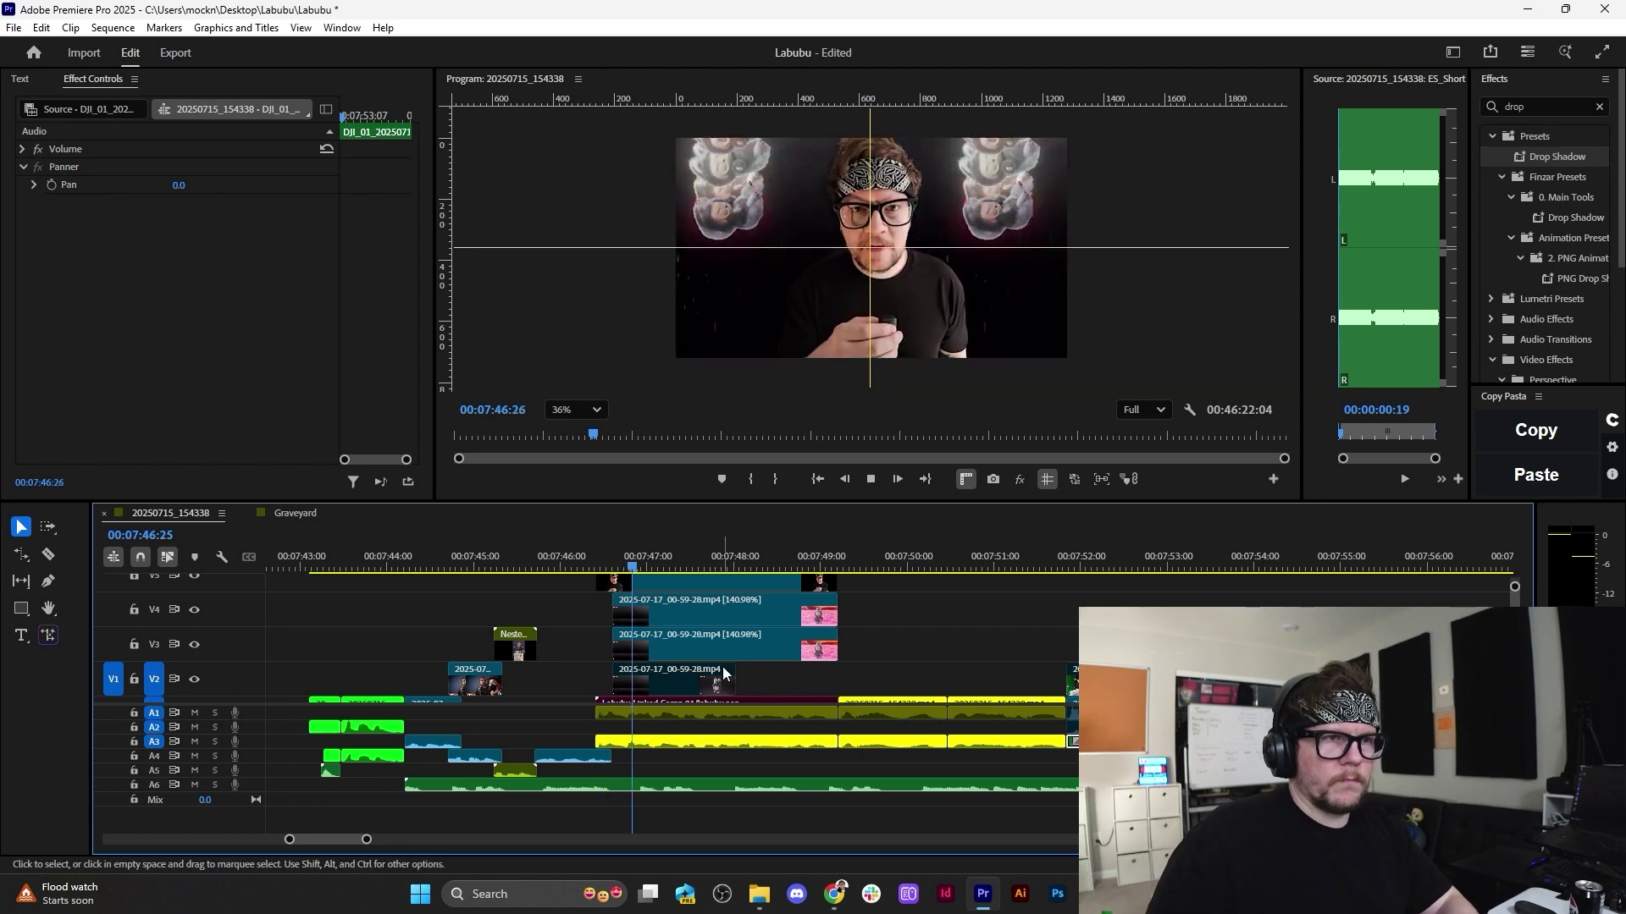
# Switch to Chrome and run a Google image search for "stanley cup" in a new tab.
pyautogui.click(843, 900)
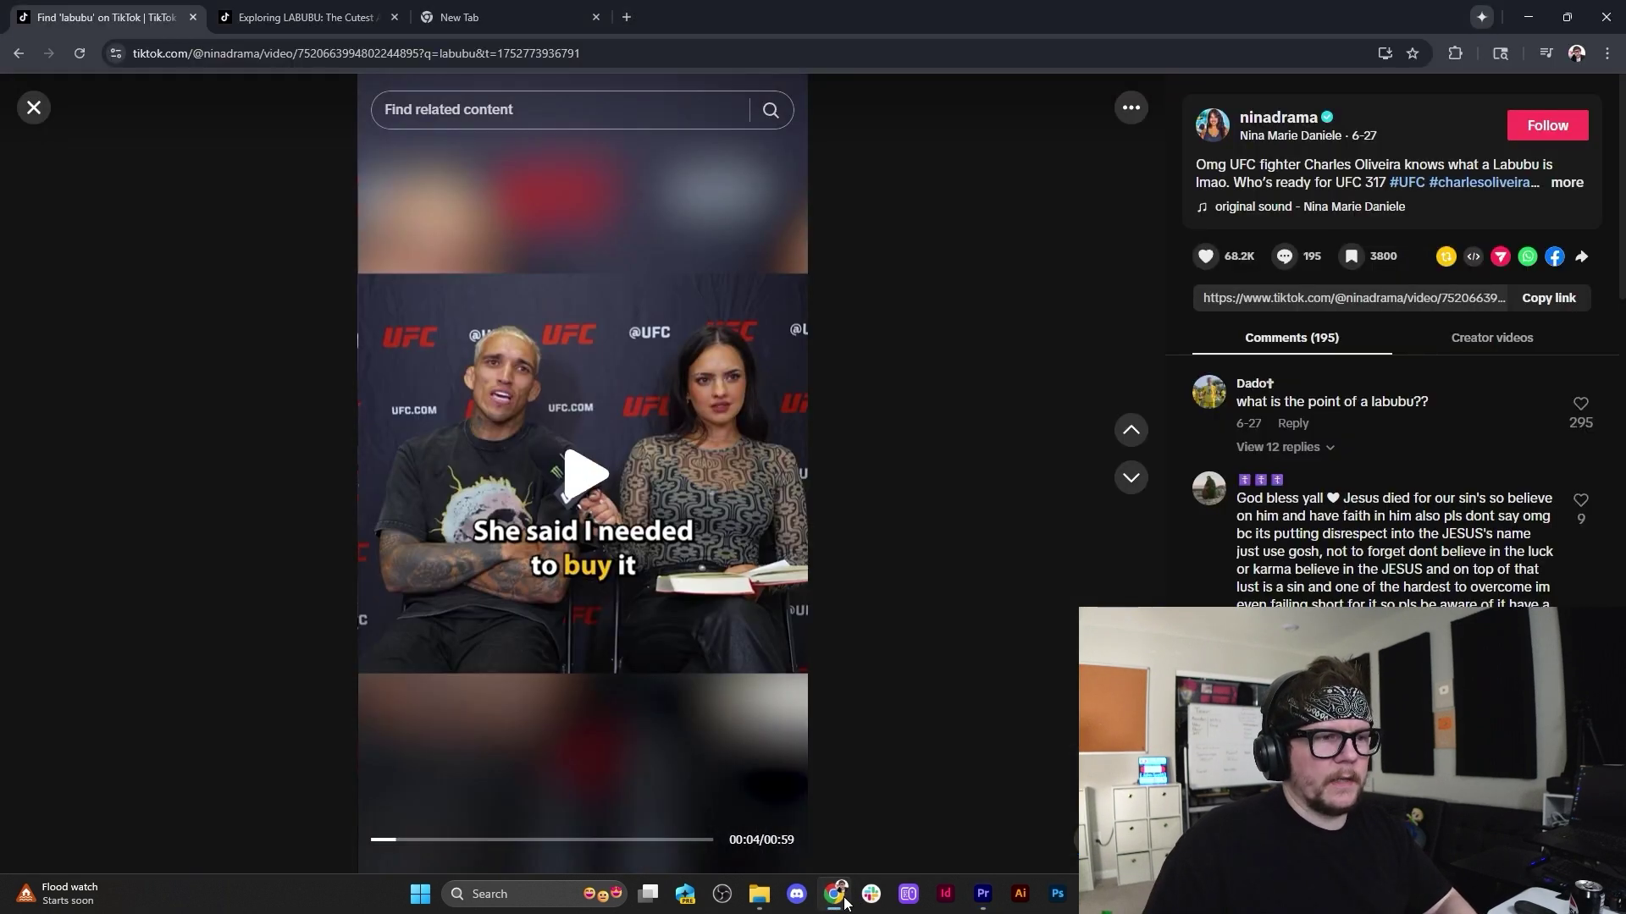
pyautogui.click(626, 17)
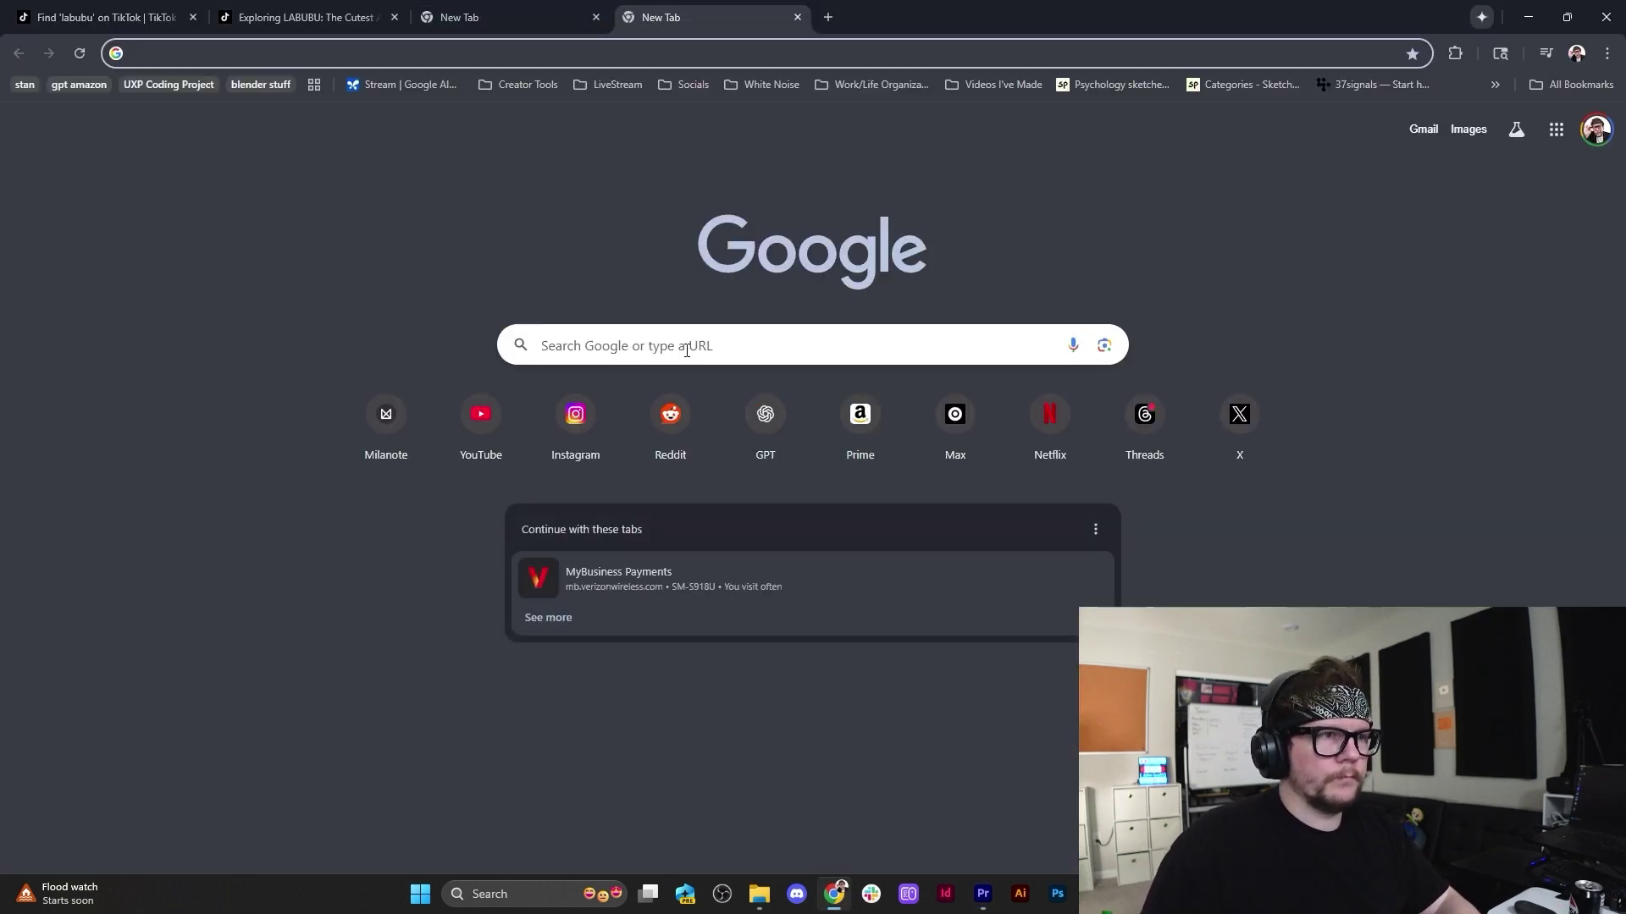
pyautogui.click(676, 341)
pyautogui.write('stanley cup')
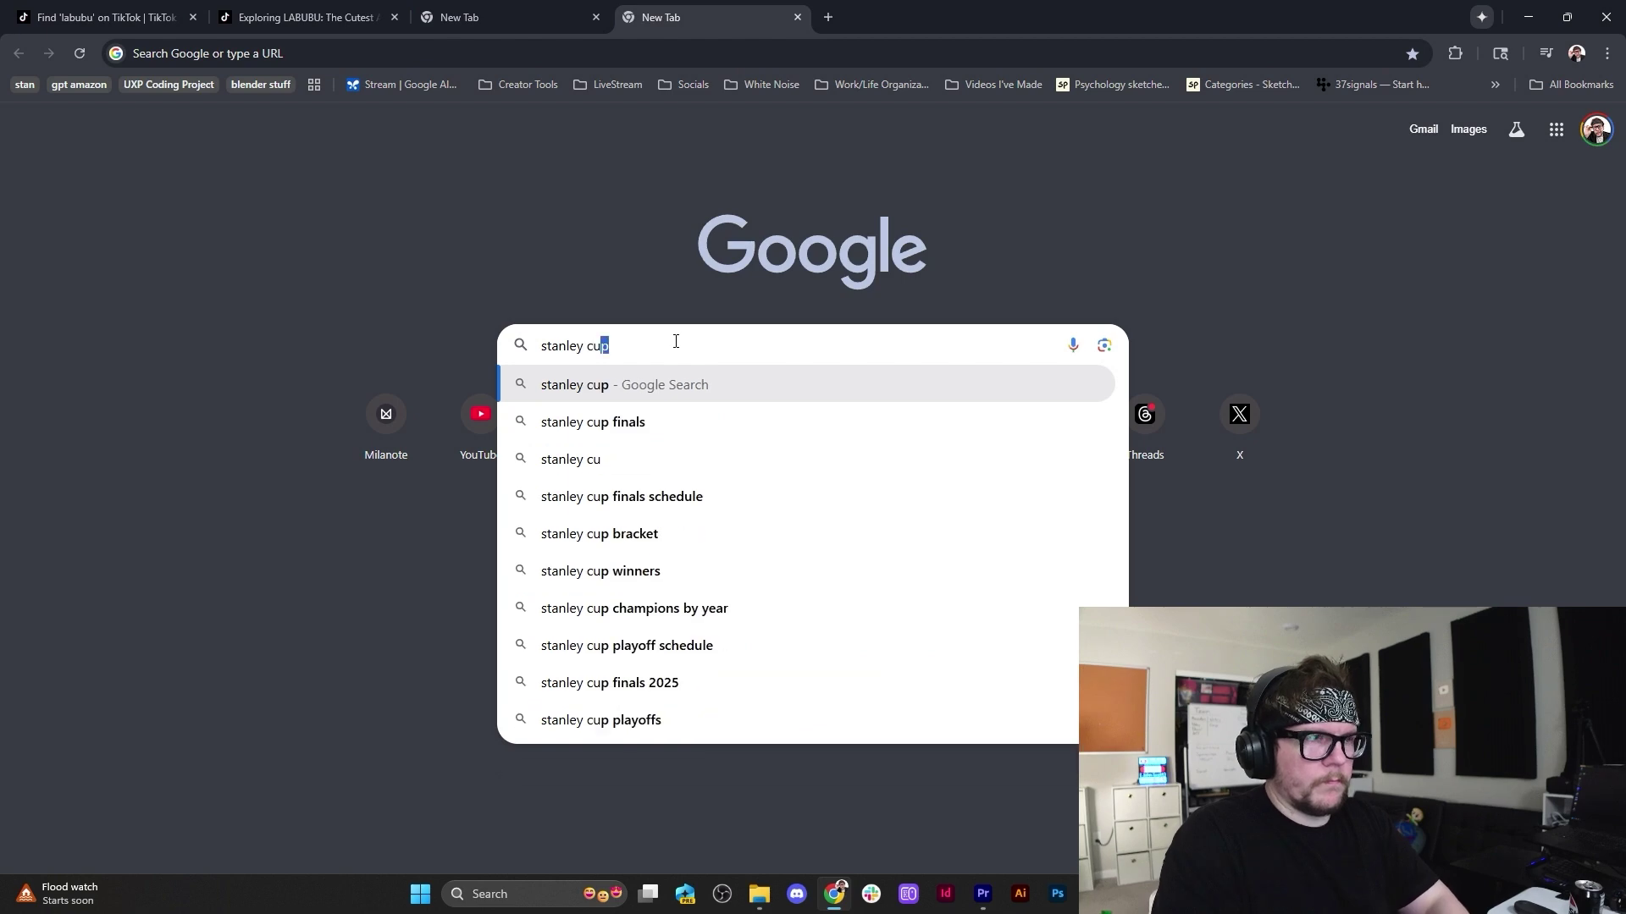
pyautogui.press('Return')
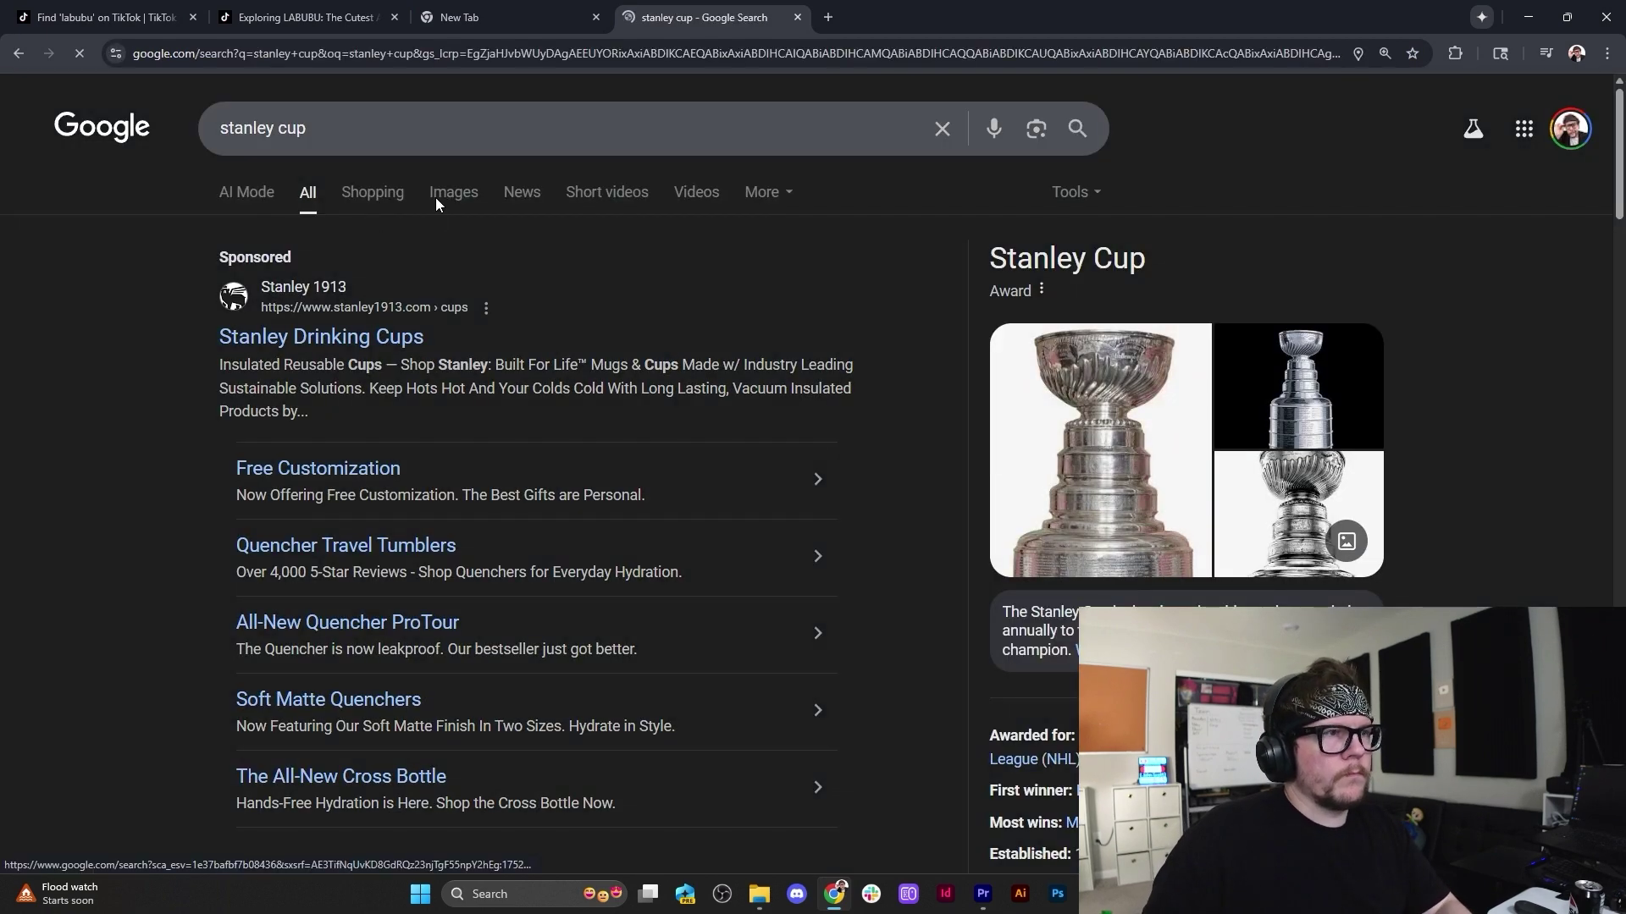
pyautogui.click(439, 195)
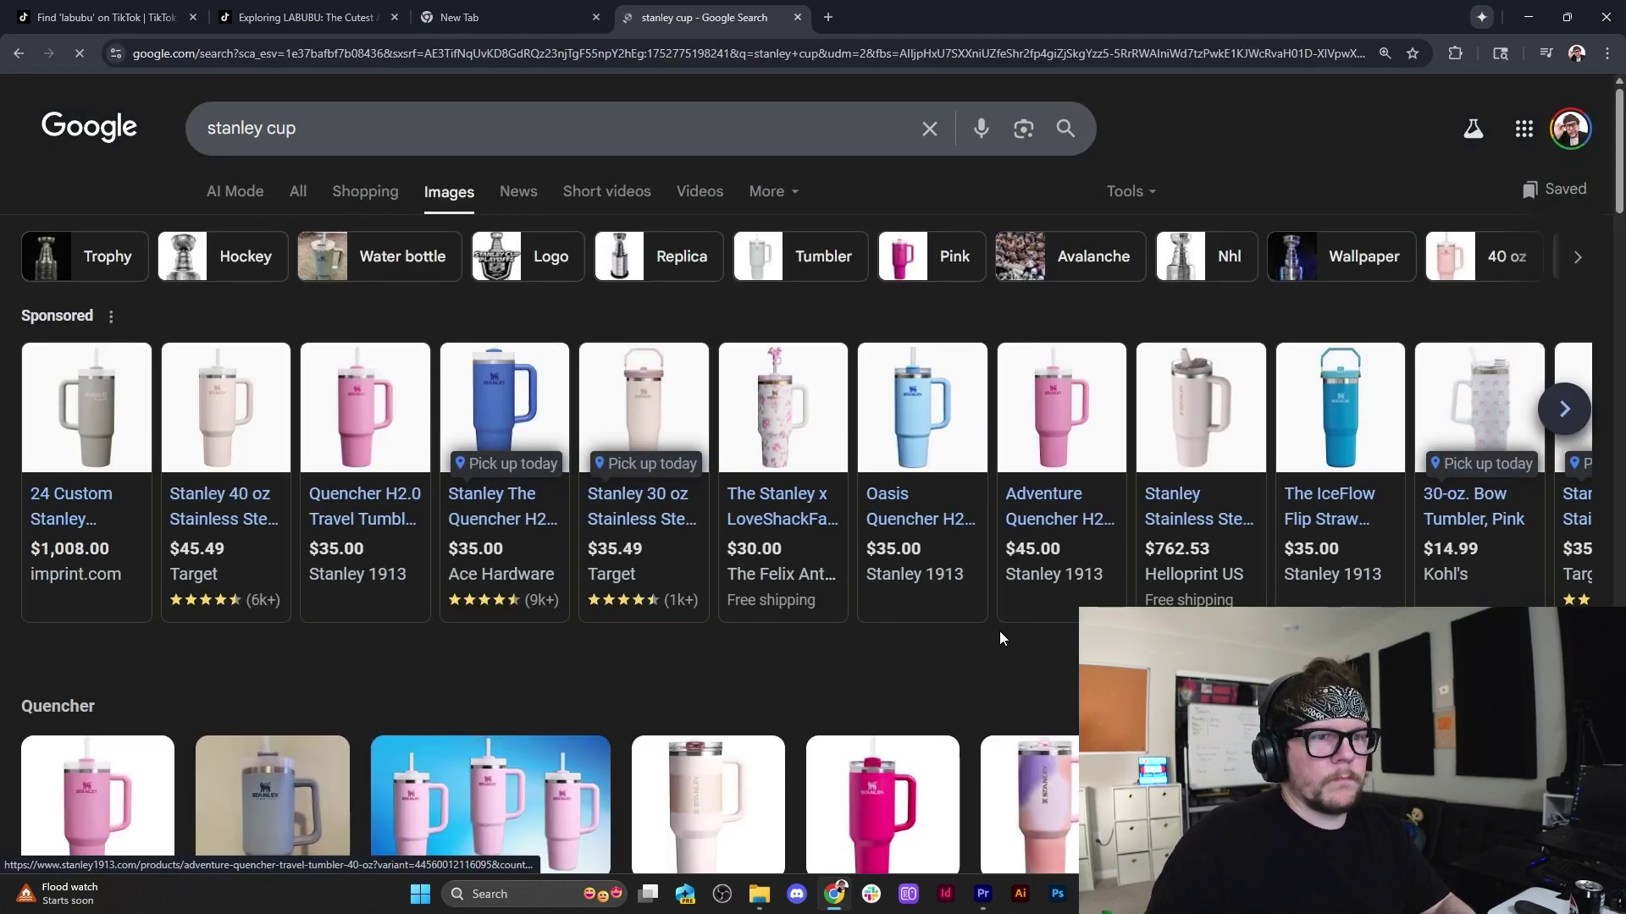
# Browse the Stanley cup image results for drinking tumblers and preview the multicolored tumbler picture from Parents.
pyautogui.scroll(-3, 991, 632)
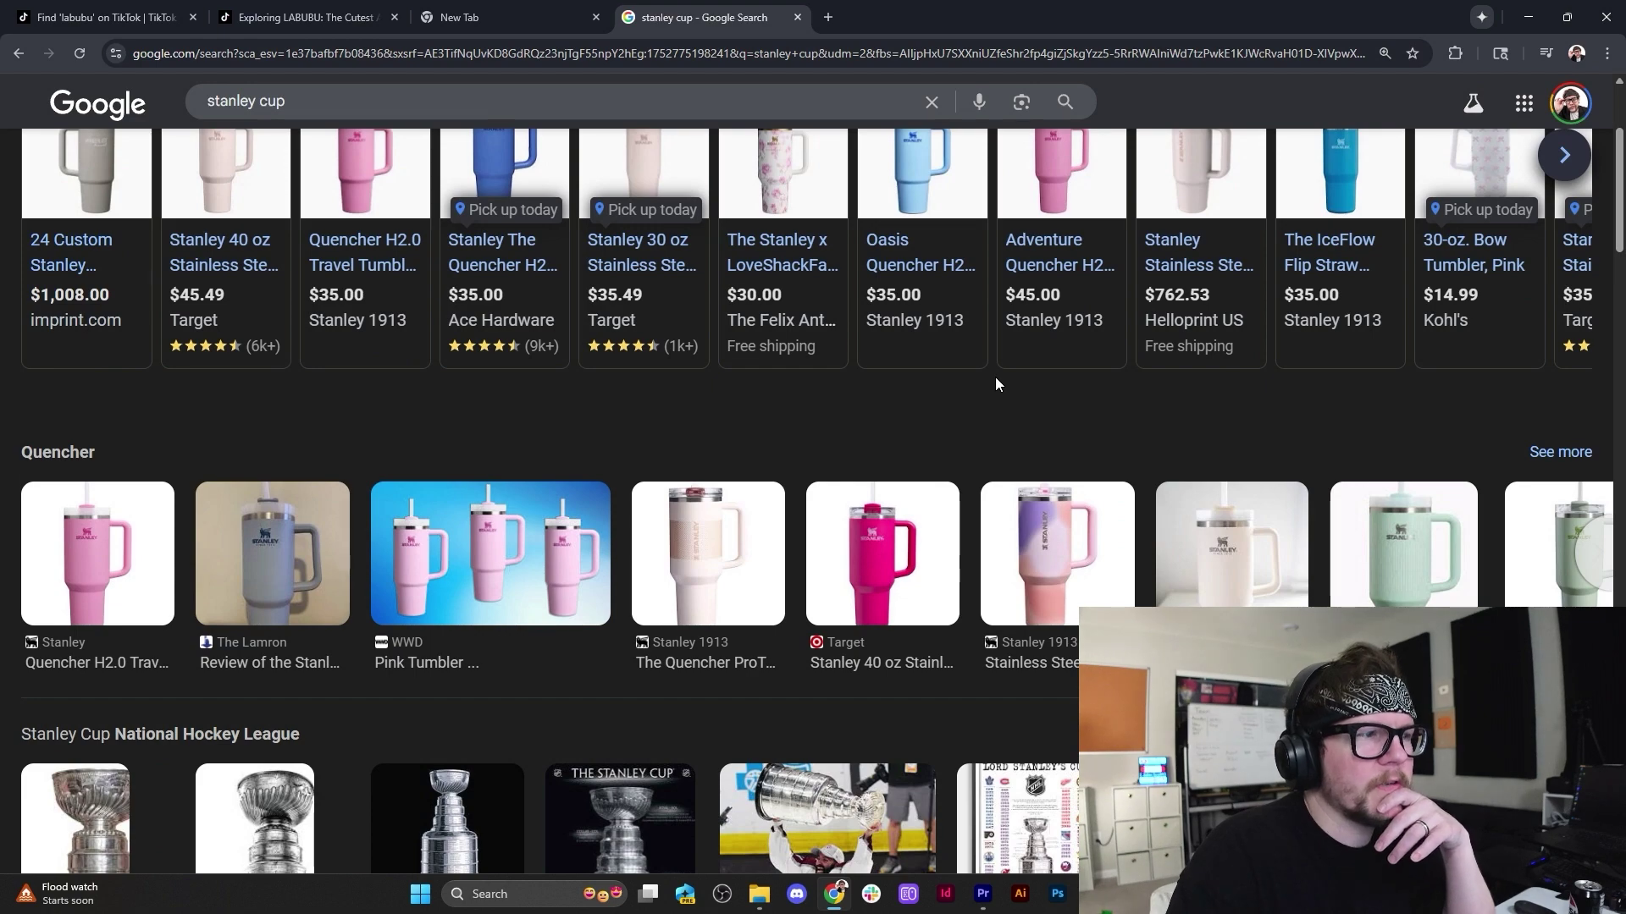
pyautogui.scroll(3, 996, 384)
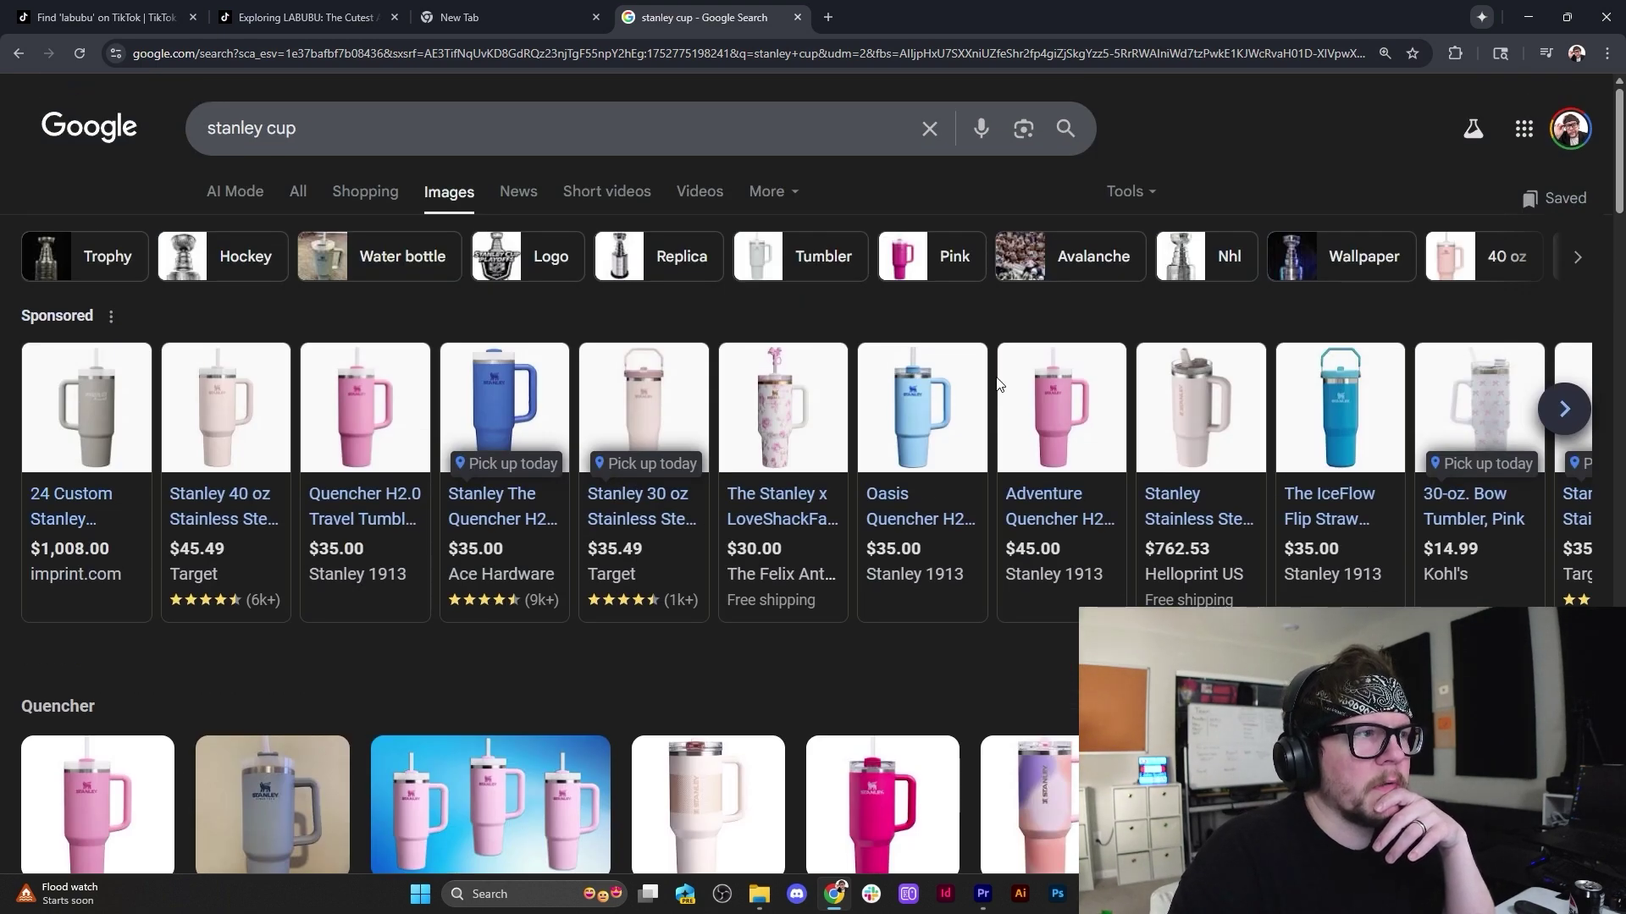
pyautogui.scroll(-10, 998, 383)
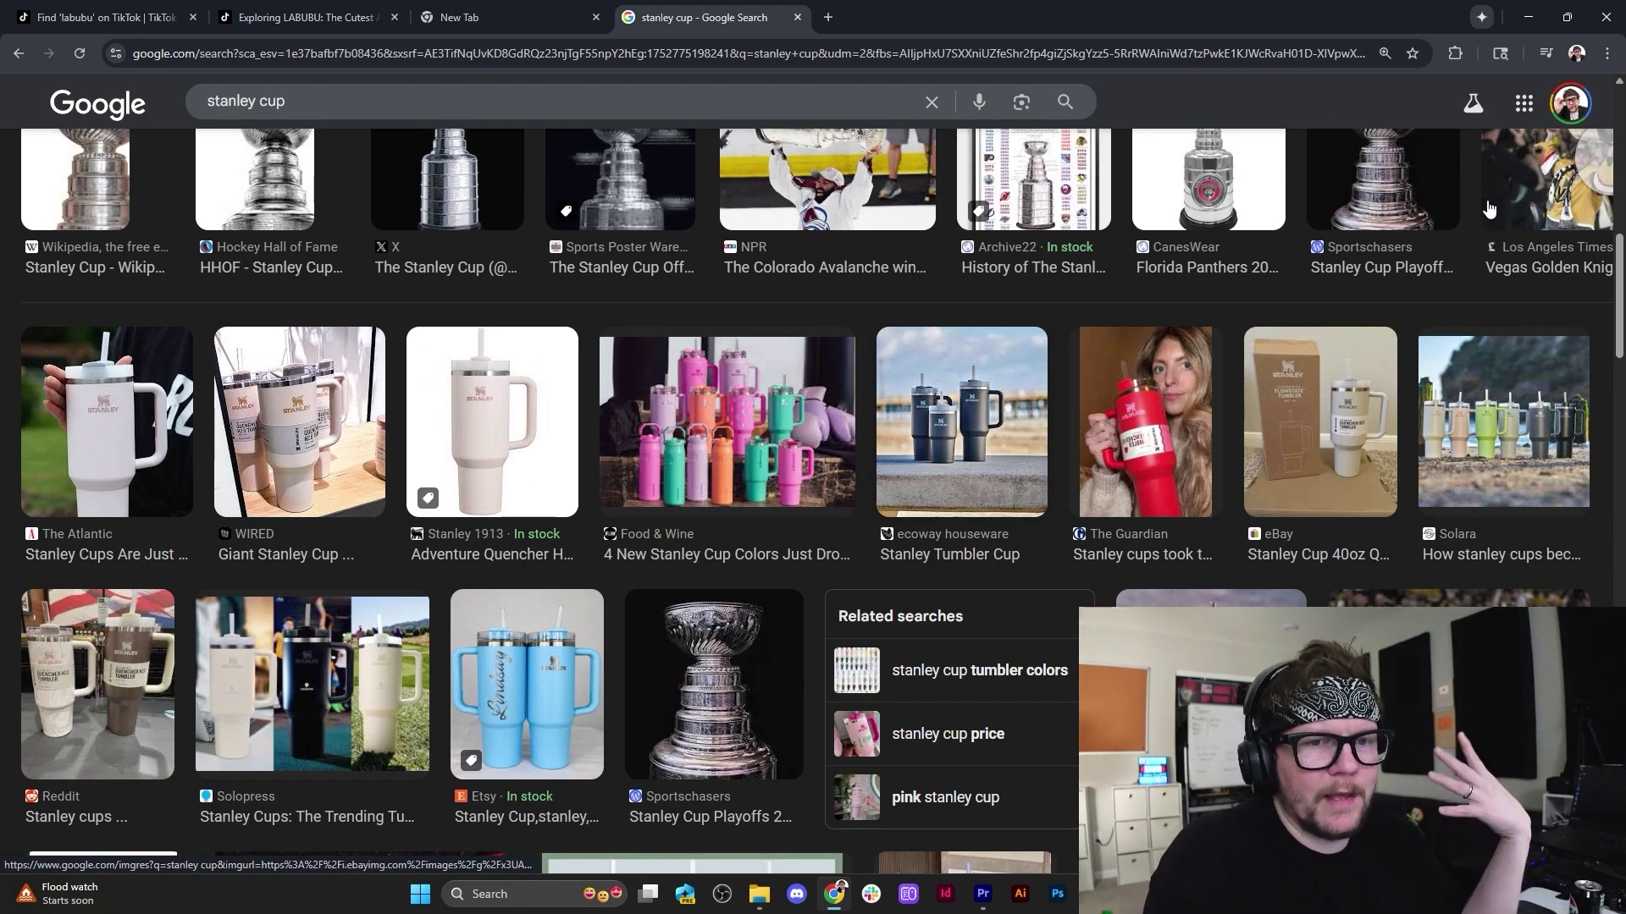
pyautogui.scroll(-6, 440, 462)
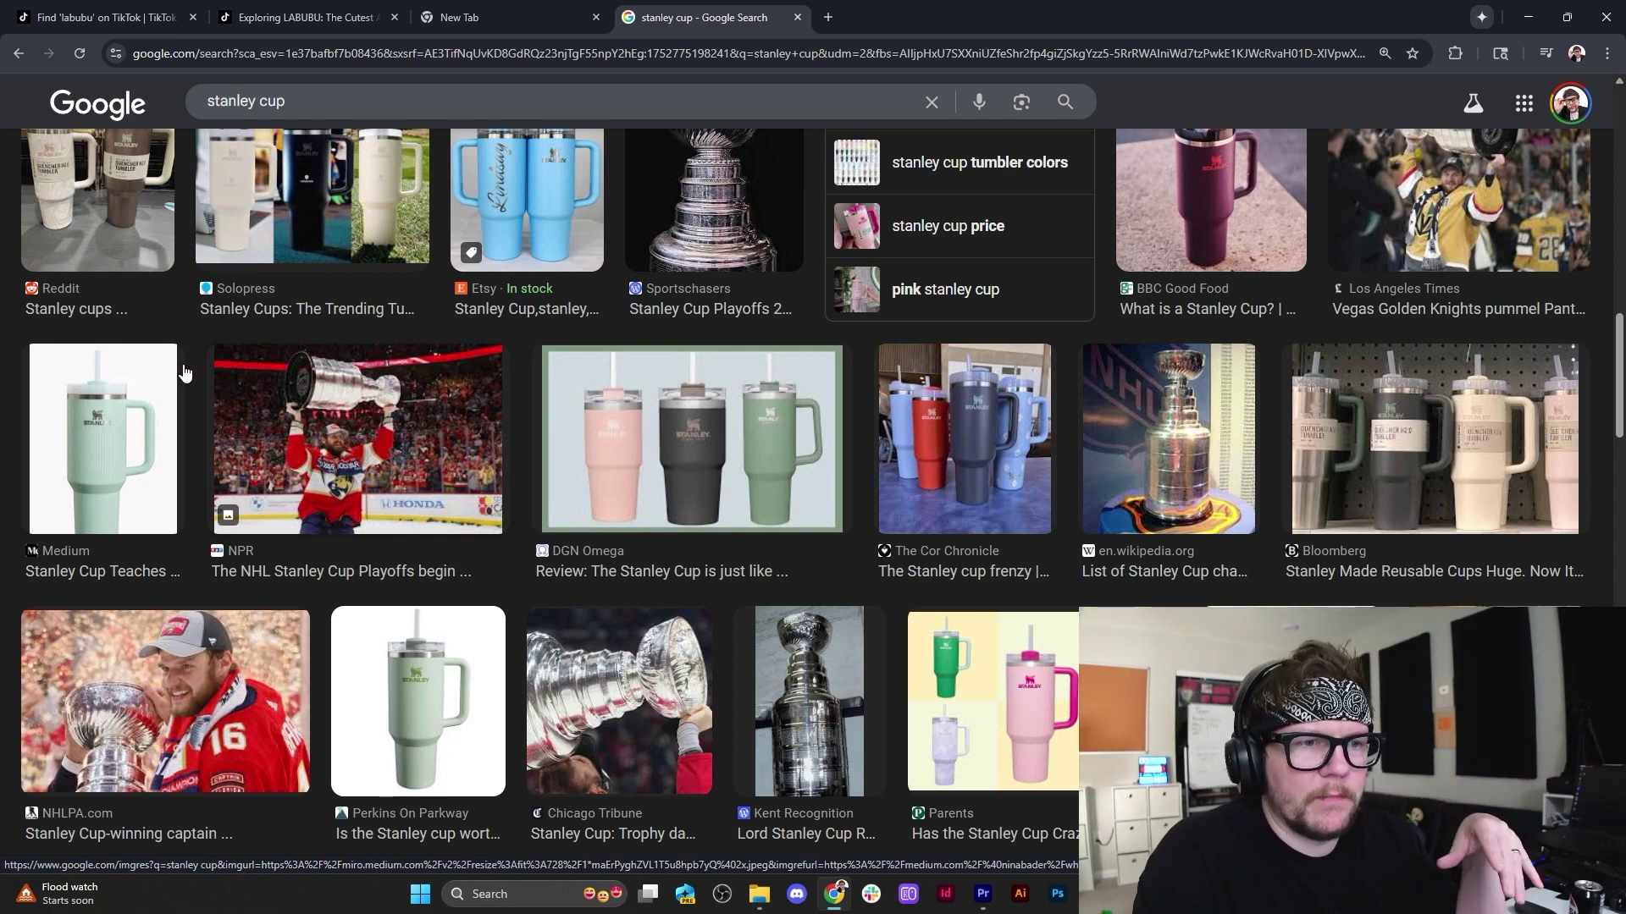
pyautogui.click(1019, 735)
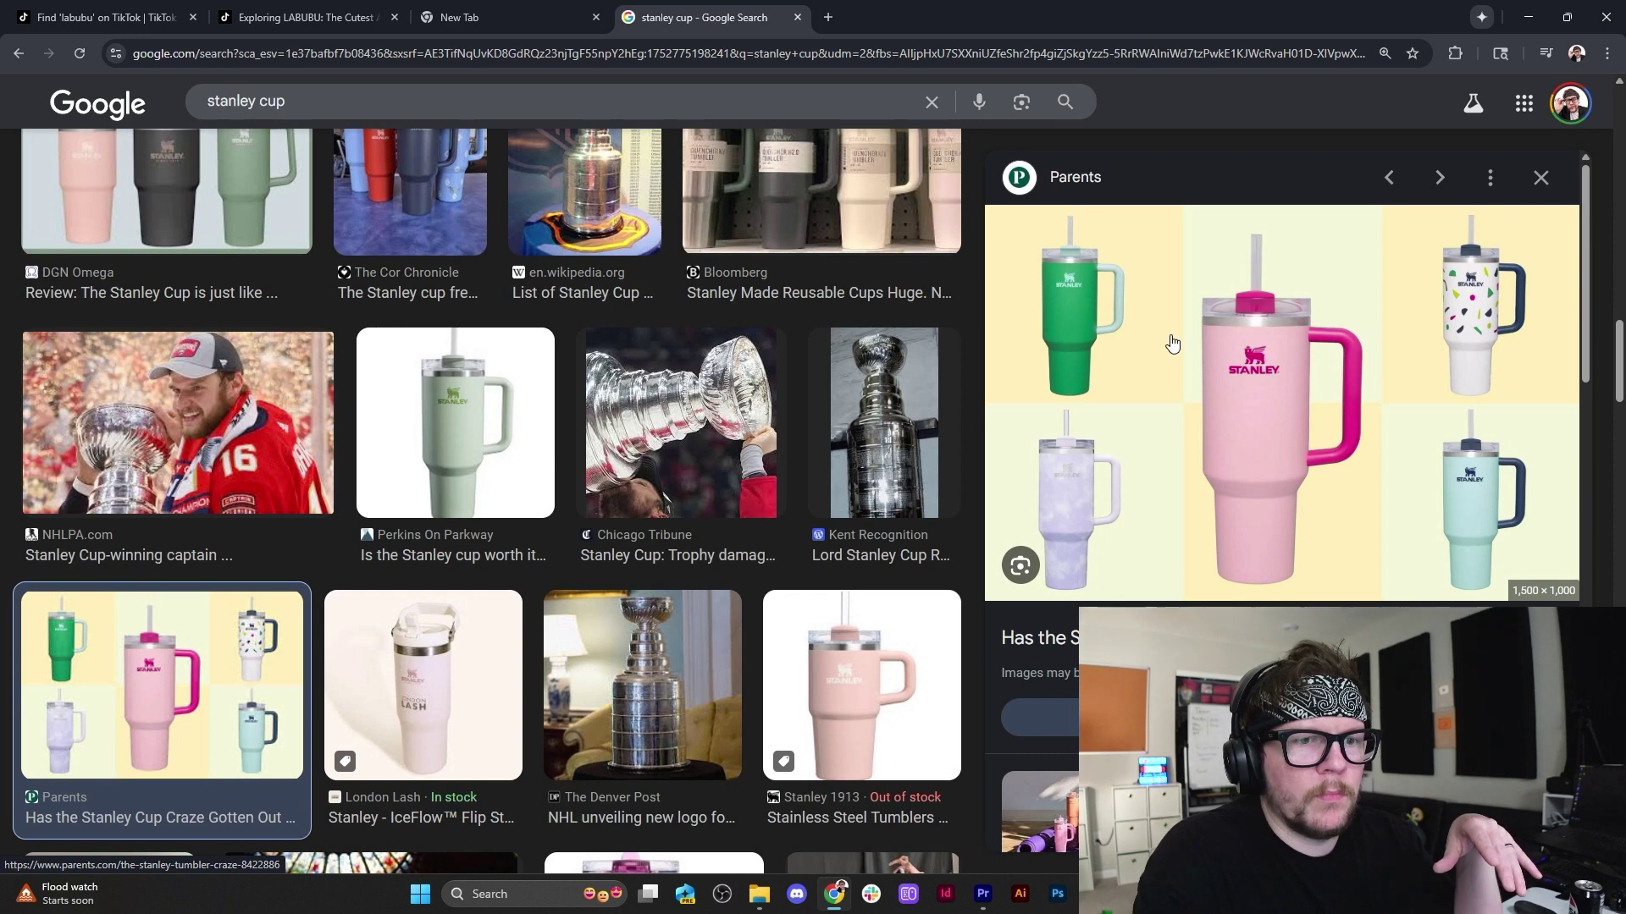
# Refine the image search to "stanley cup png" and preview the purple tumbler from Pinterest.
pyautogui.click(482, 108)
pyautogui.write('png')
pyautogui.press('Return')
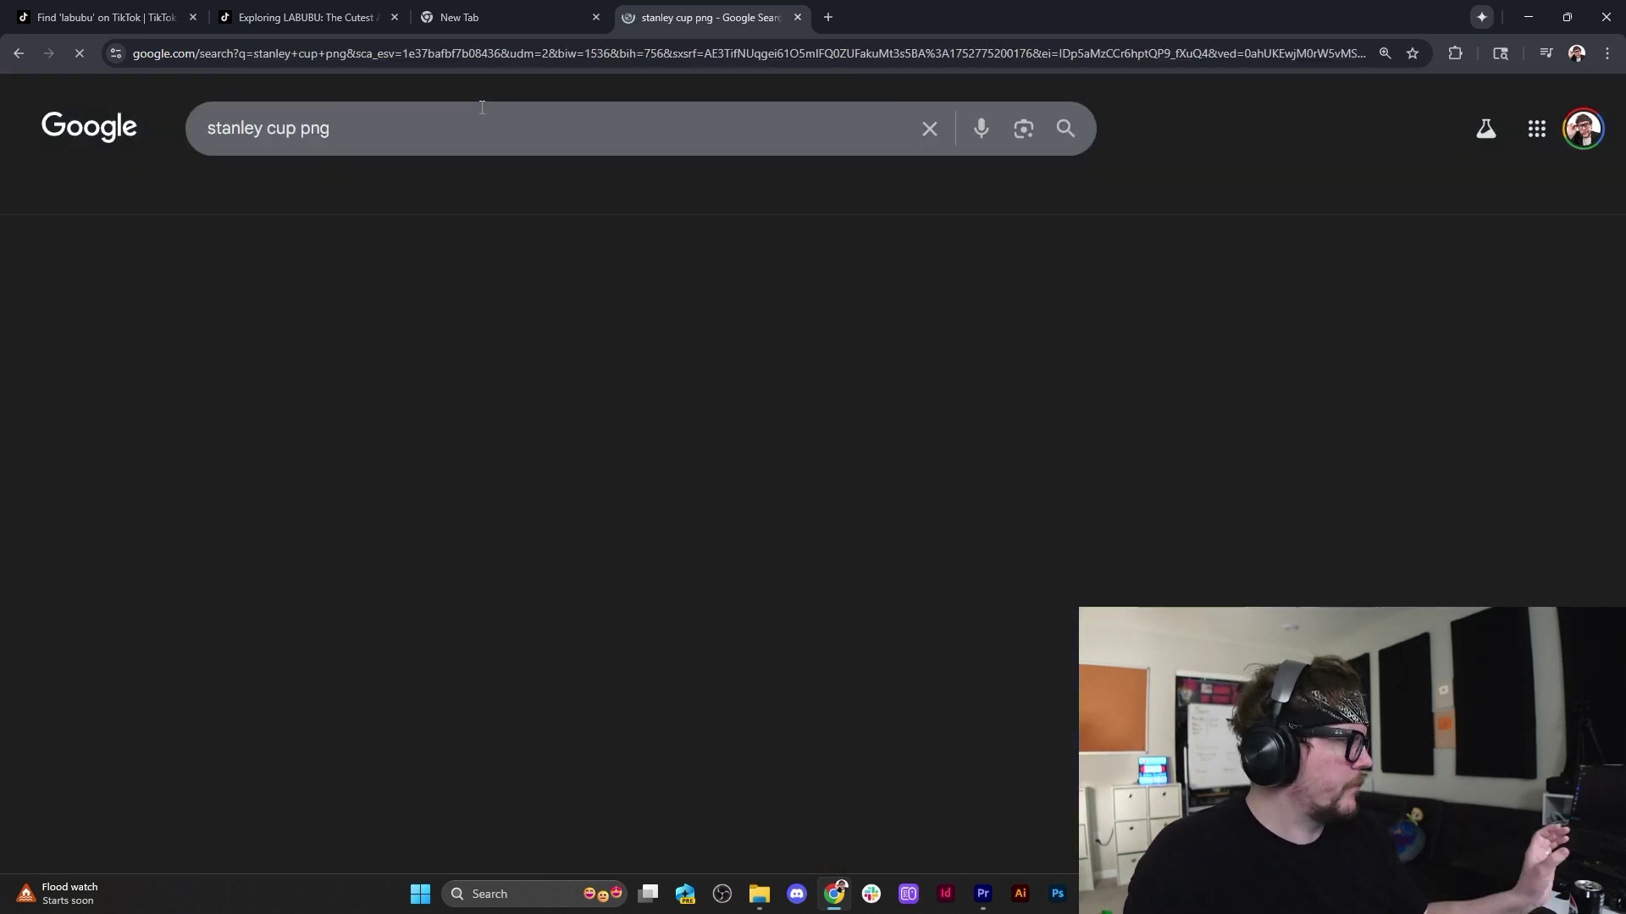
pyautogui.scroll(-2, 398, 508)
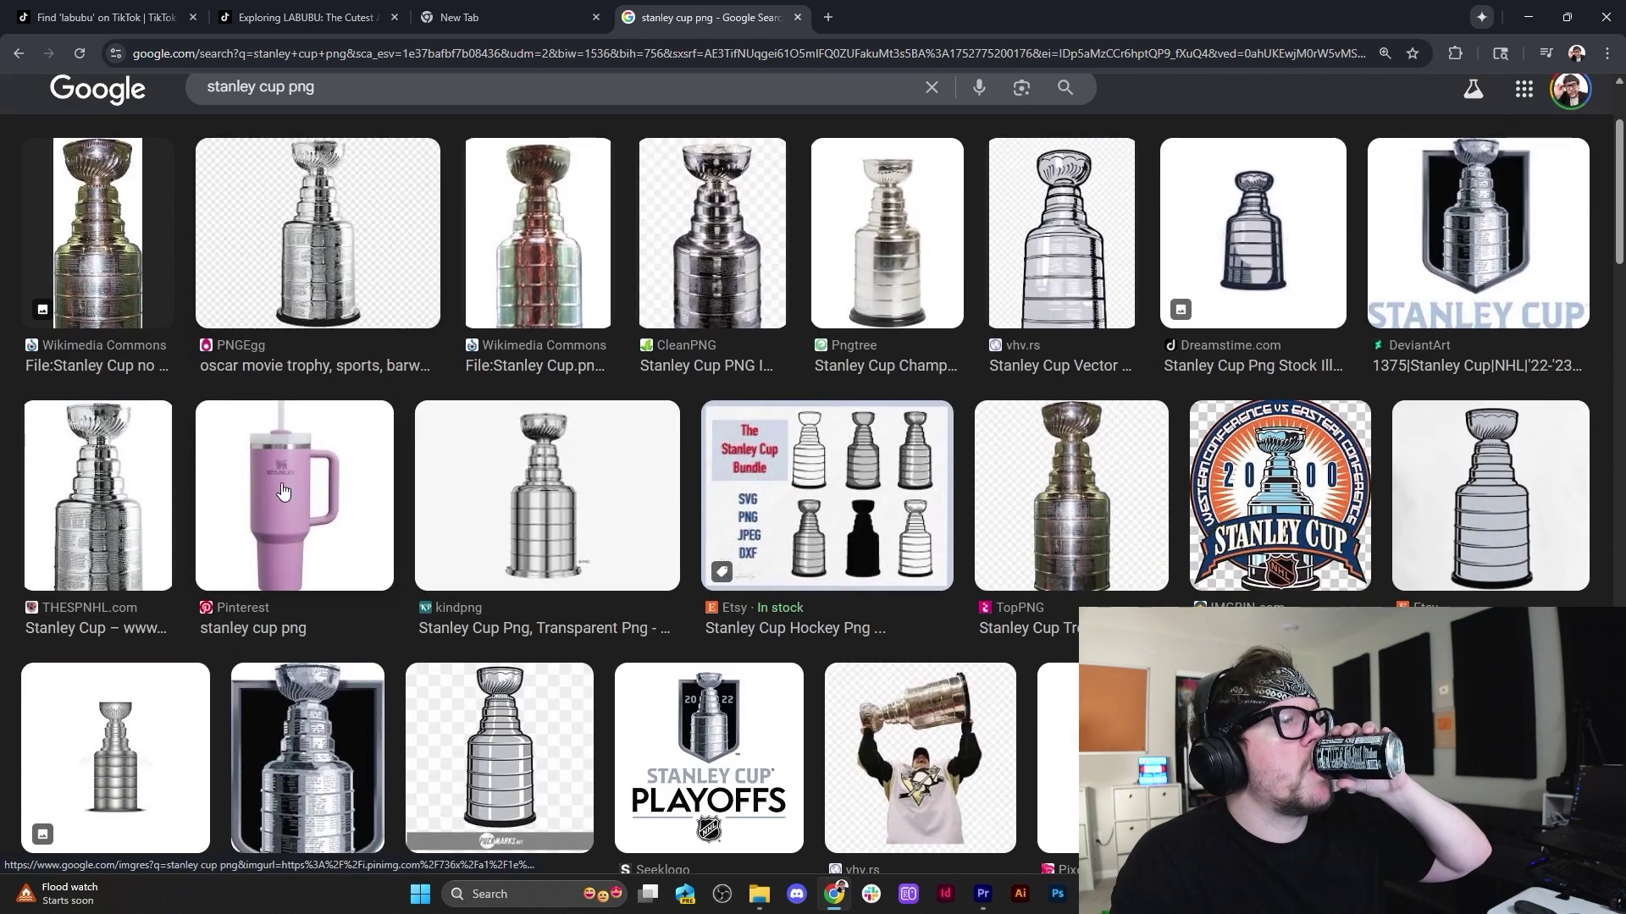
pyautogui.click(386, 517)
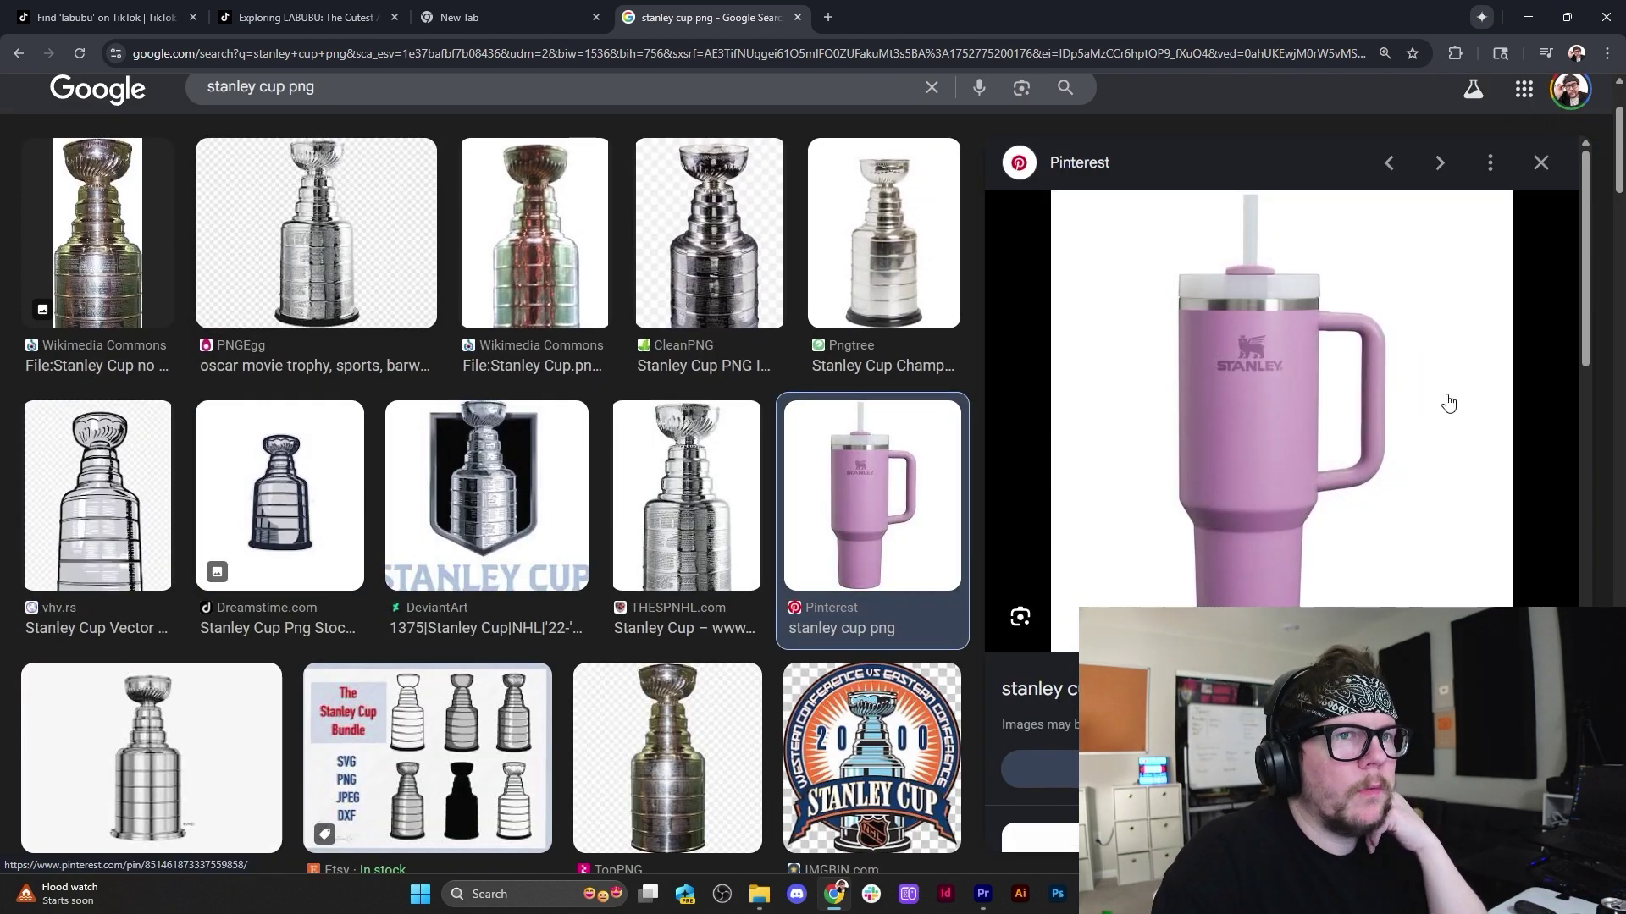
# Browse the "stanley cup png" image results and preview the pink, white and black tumbler pictures from KMYU, PixelSquid and FOX 47.
pyautogui.scroll(-5, 210, 531)
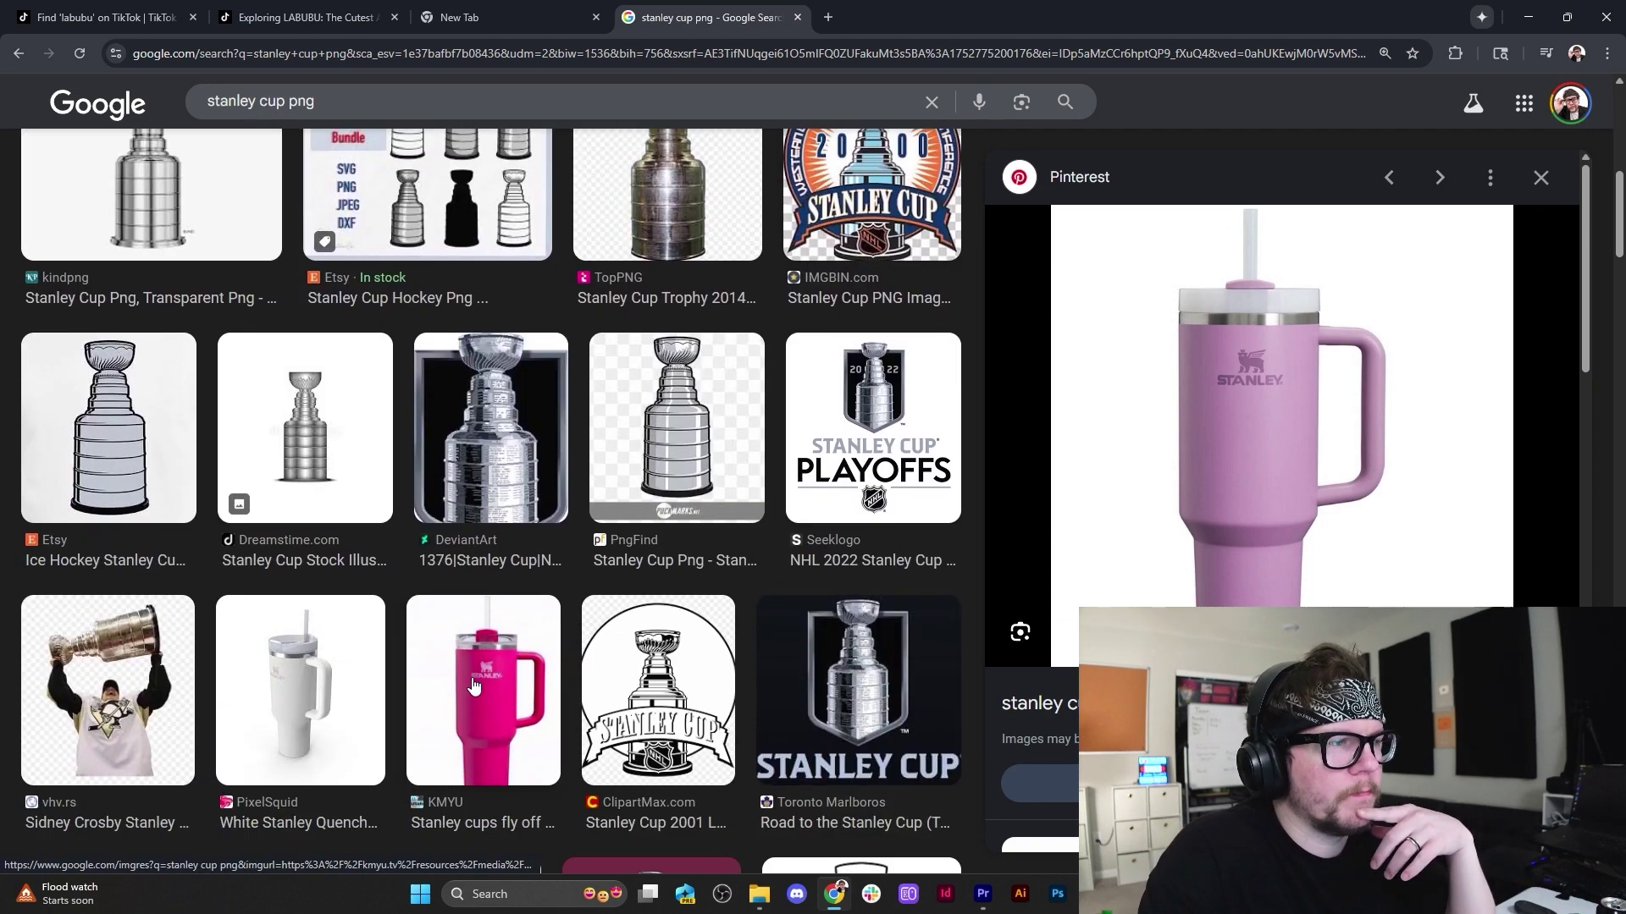
pyautogui.click(474, 686)
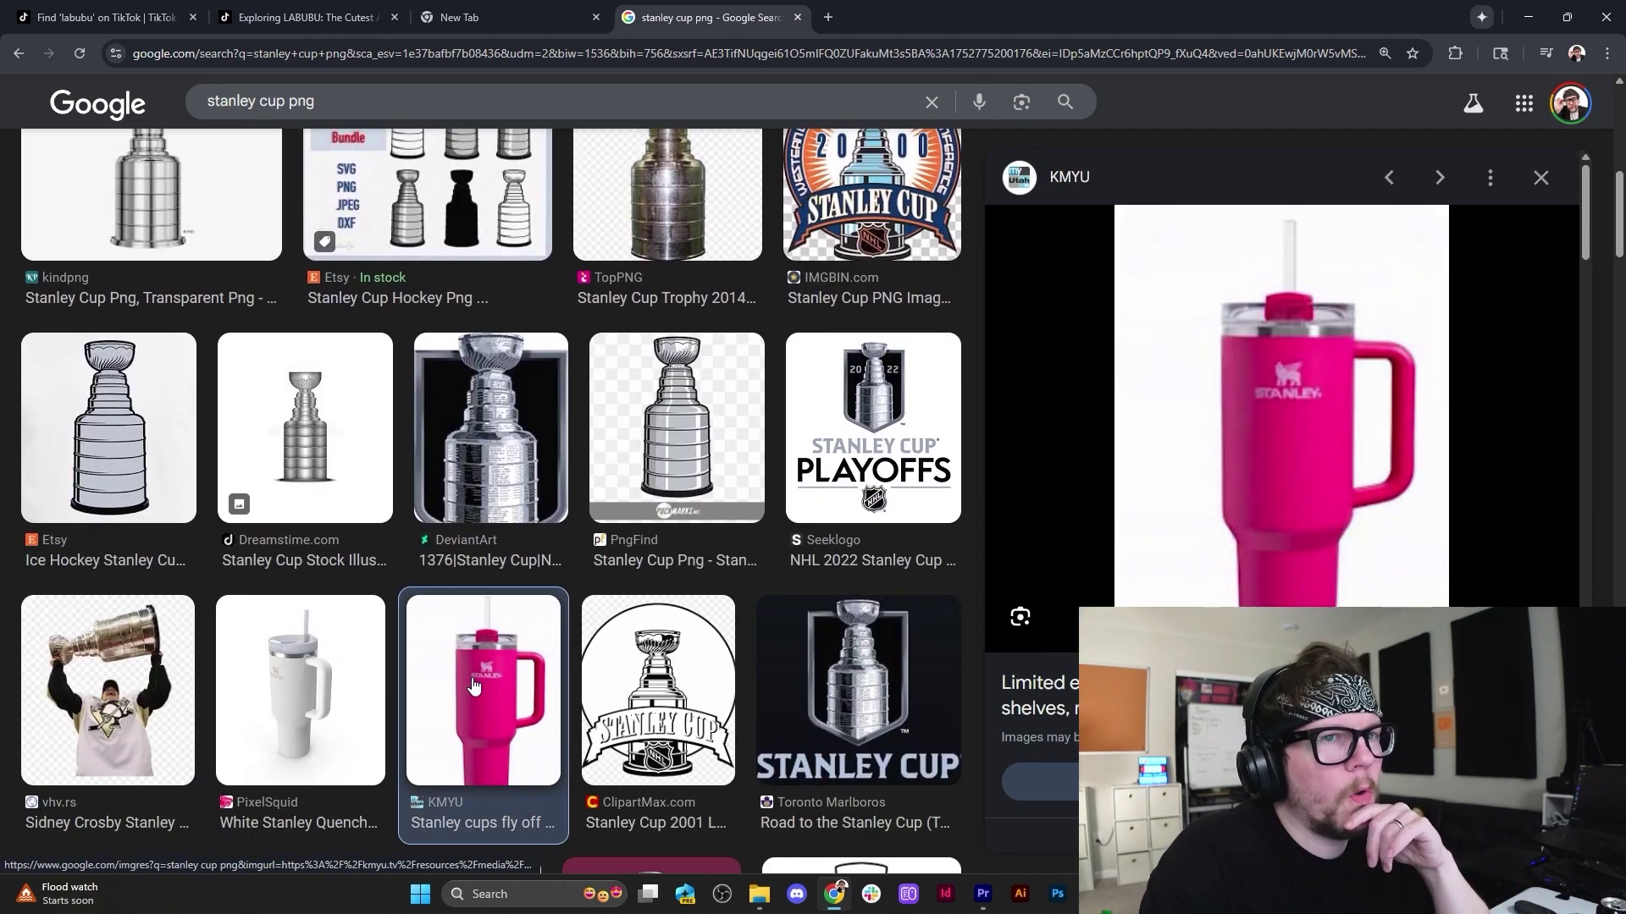
pyautogui.click(360, 668)
pyautogui.scroll(-3, 360, 668)
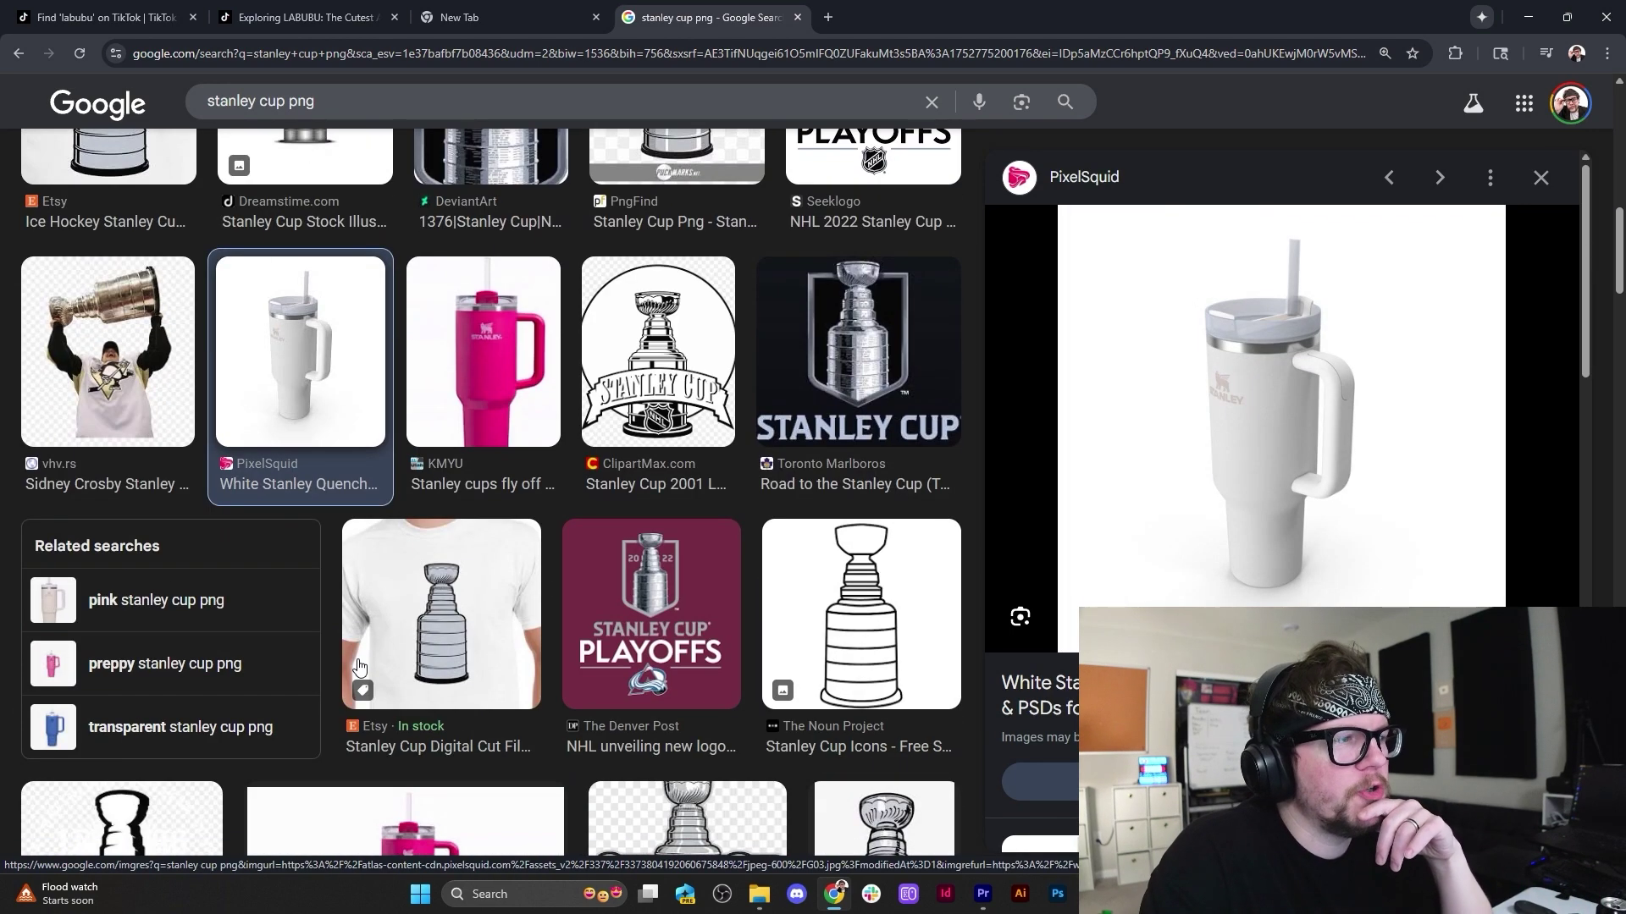
pyautogui.scroll(-3, 360, 668)
pyautogui.click(359, 668)
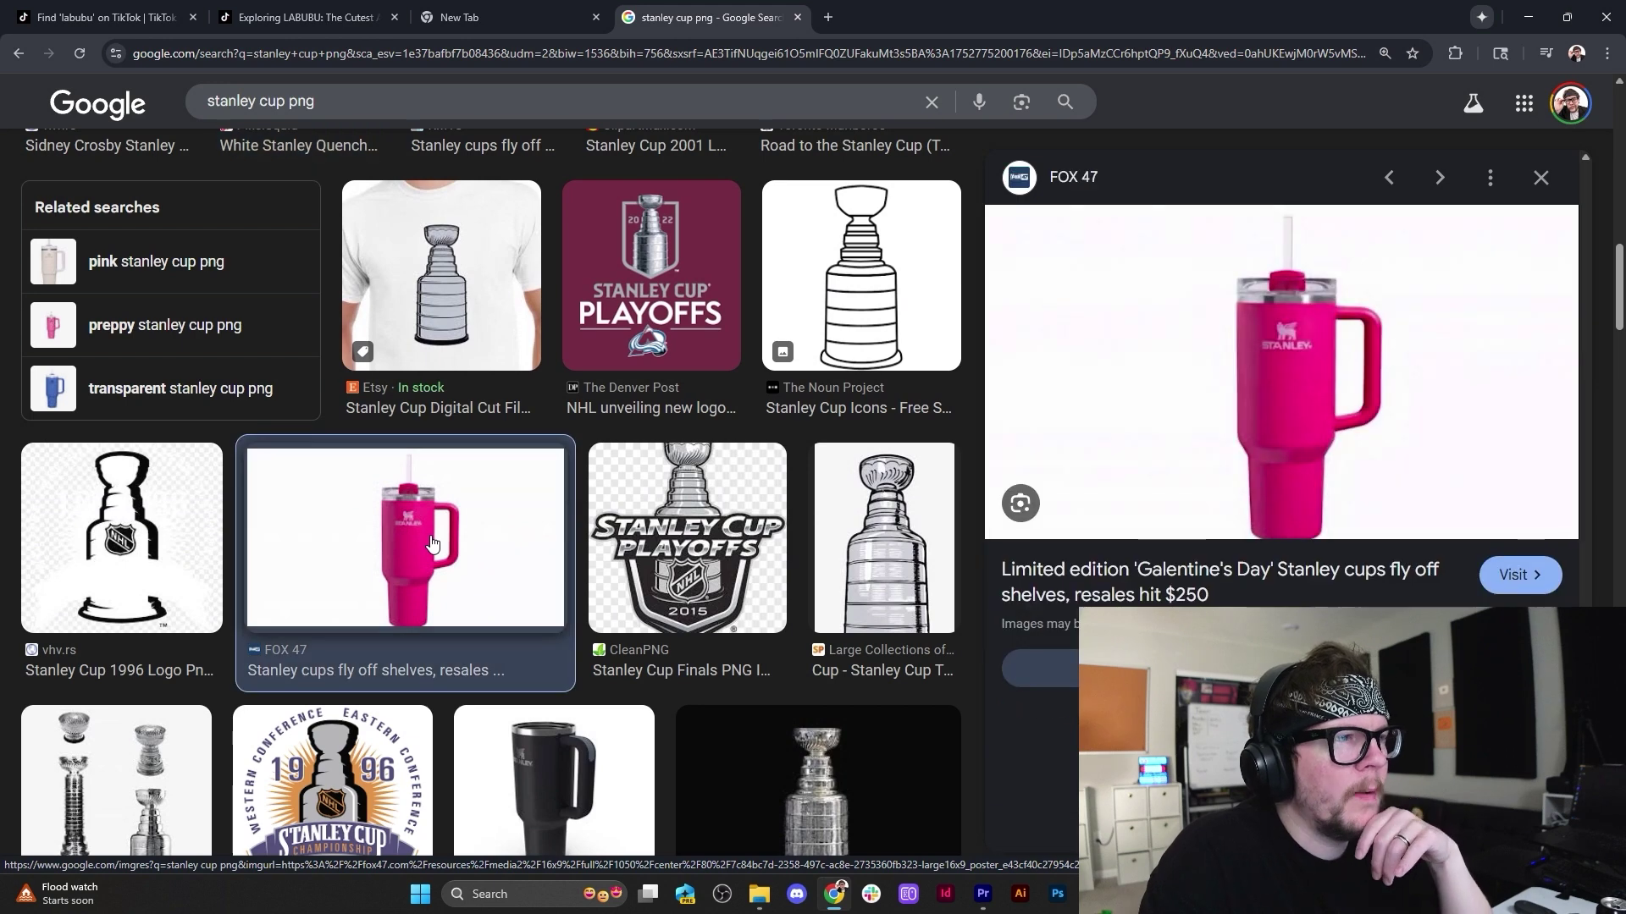
pyautogui.scroll(-2, 615, 730)
pyautogui.click(593, 694)
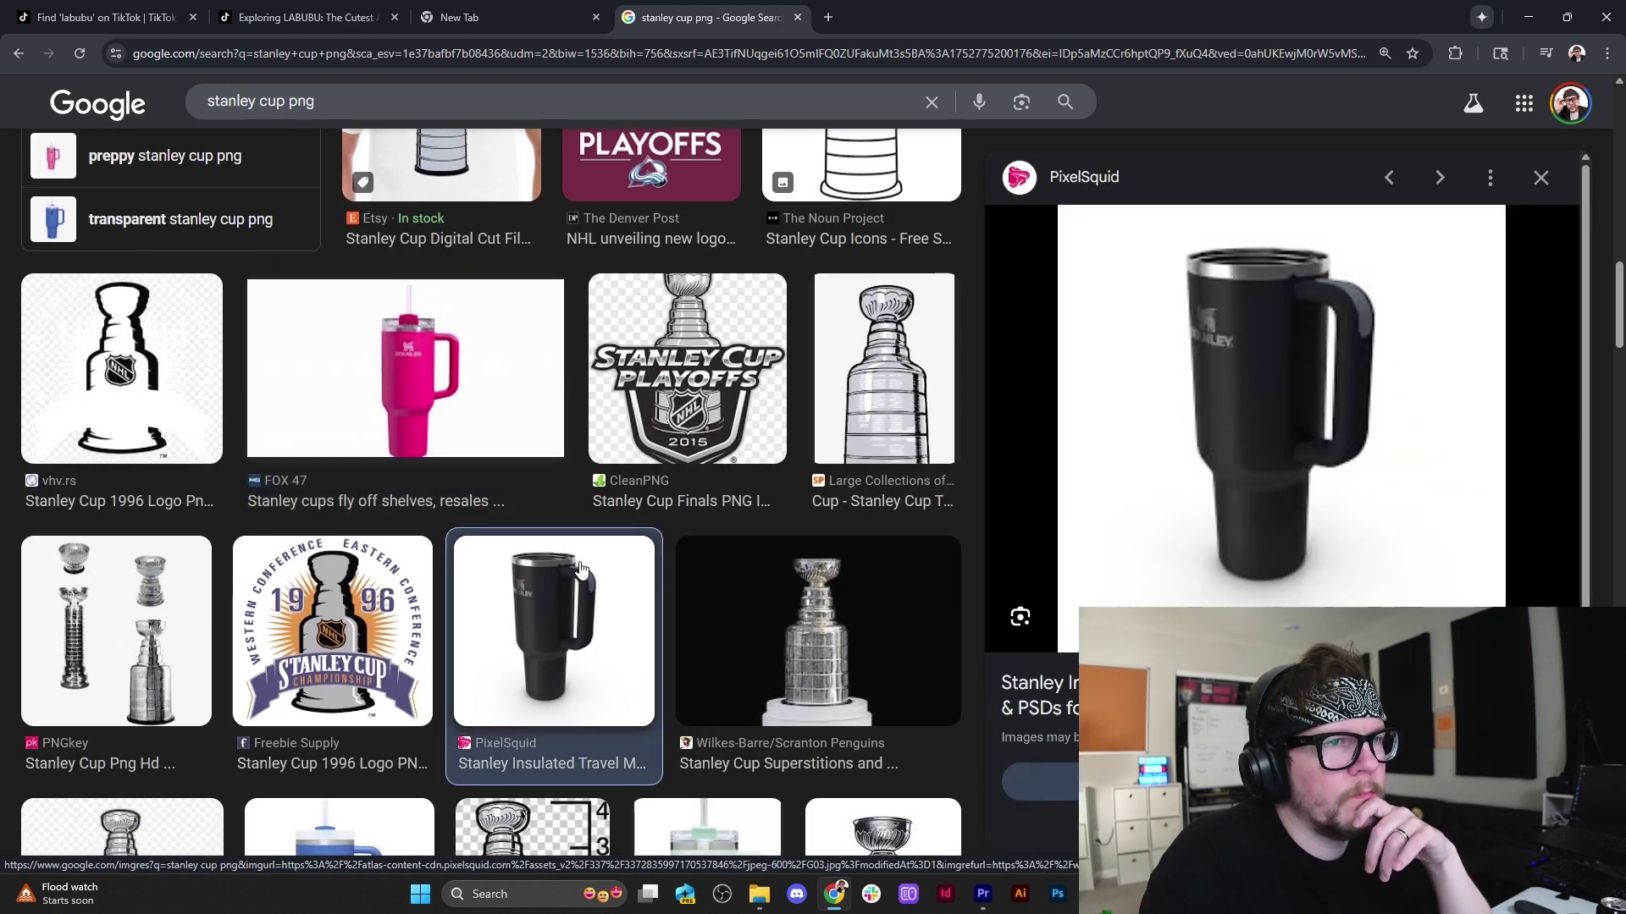
# Copy the blue tumbler picture from Stanley 1913 and paste it into the Premiere Pro sequence at 00:07:47:11 with Copy Pasta.
pyautogui.scroll(-5, 311, 508)
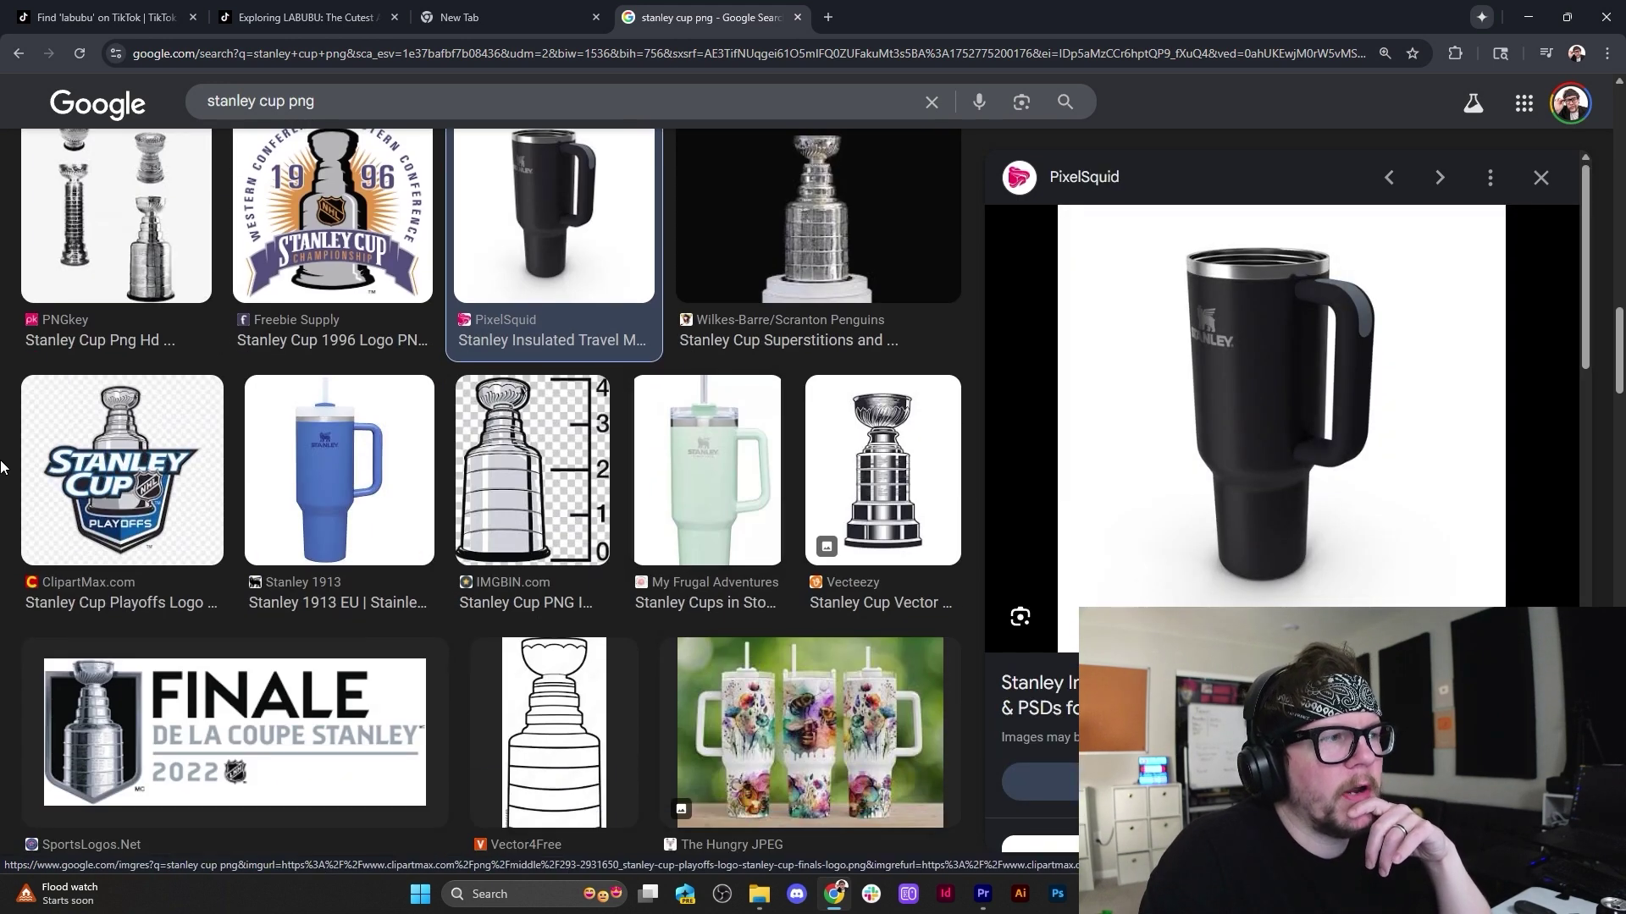
pyautogui.click(312, 508)
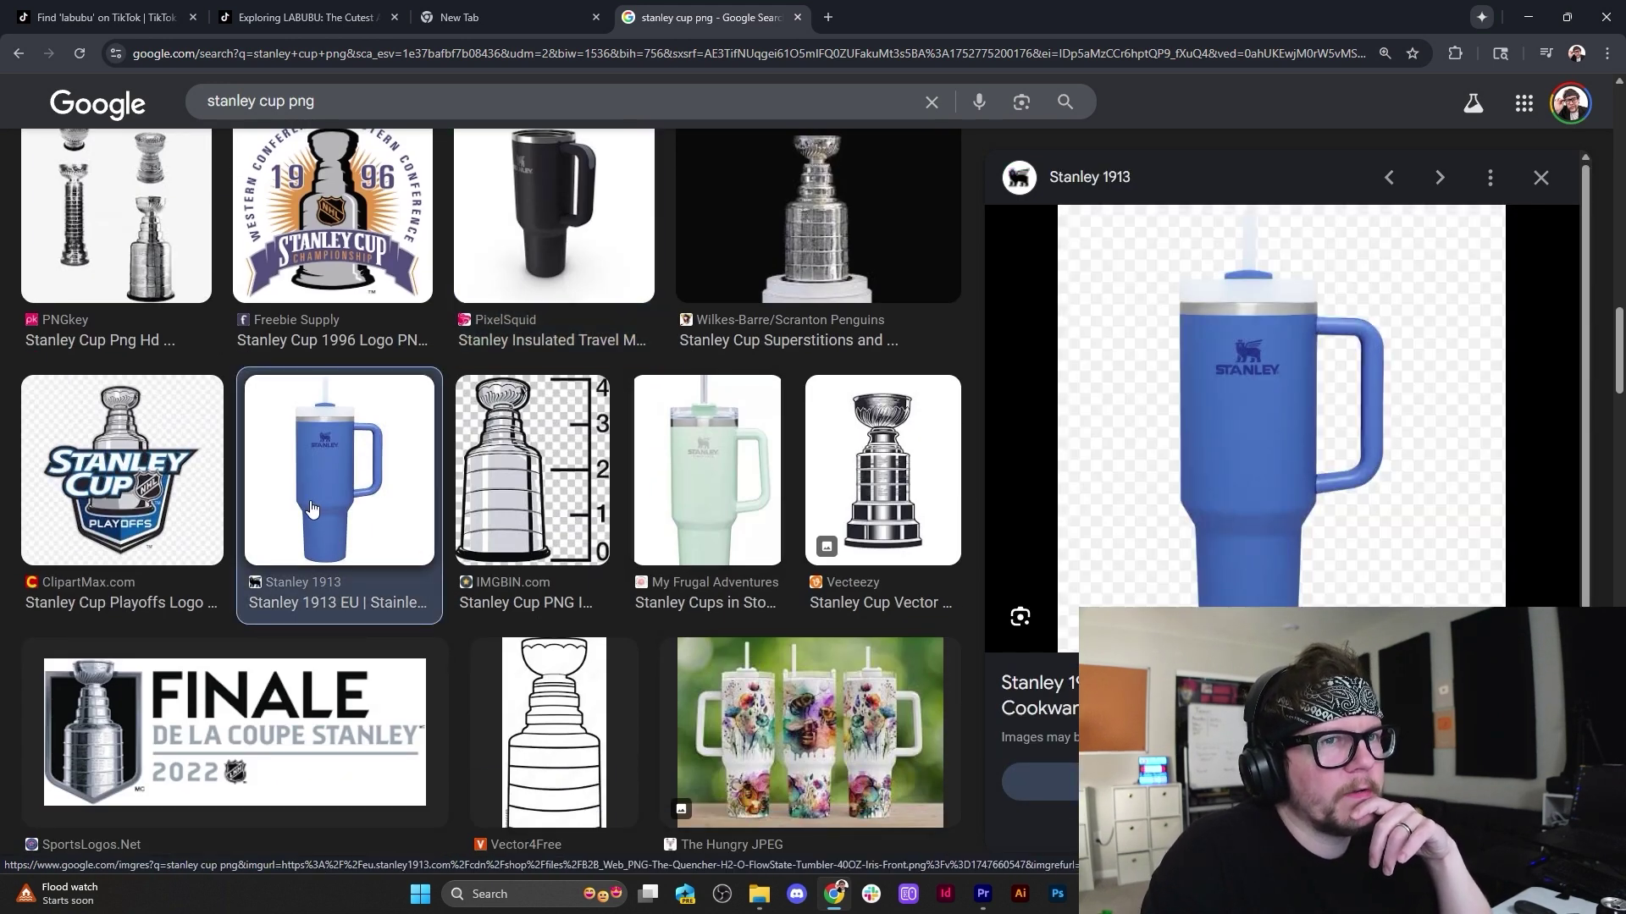
pyautogui.rightClick(1211, 402)
pyautogui.click(1278, 512)
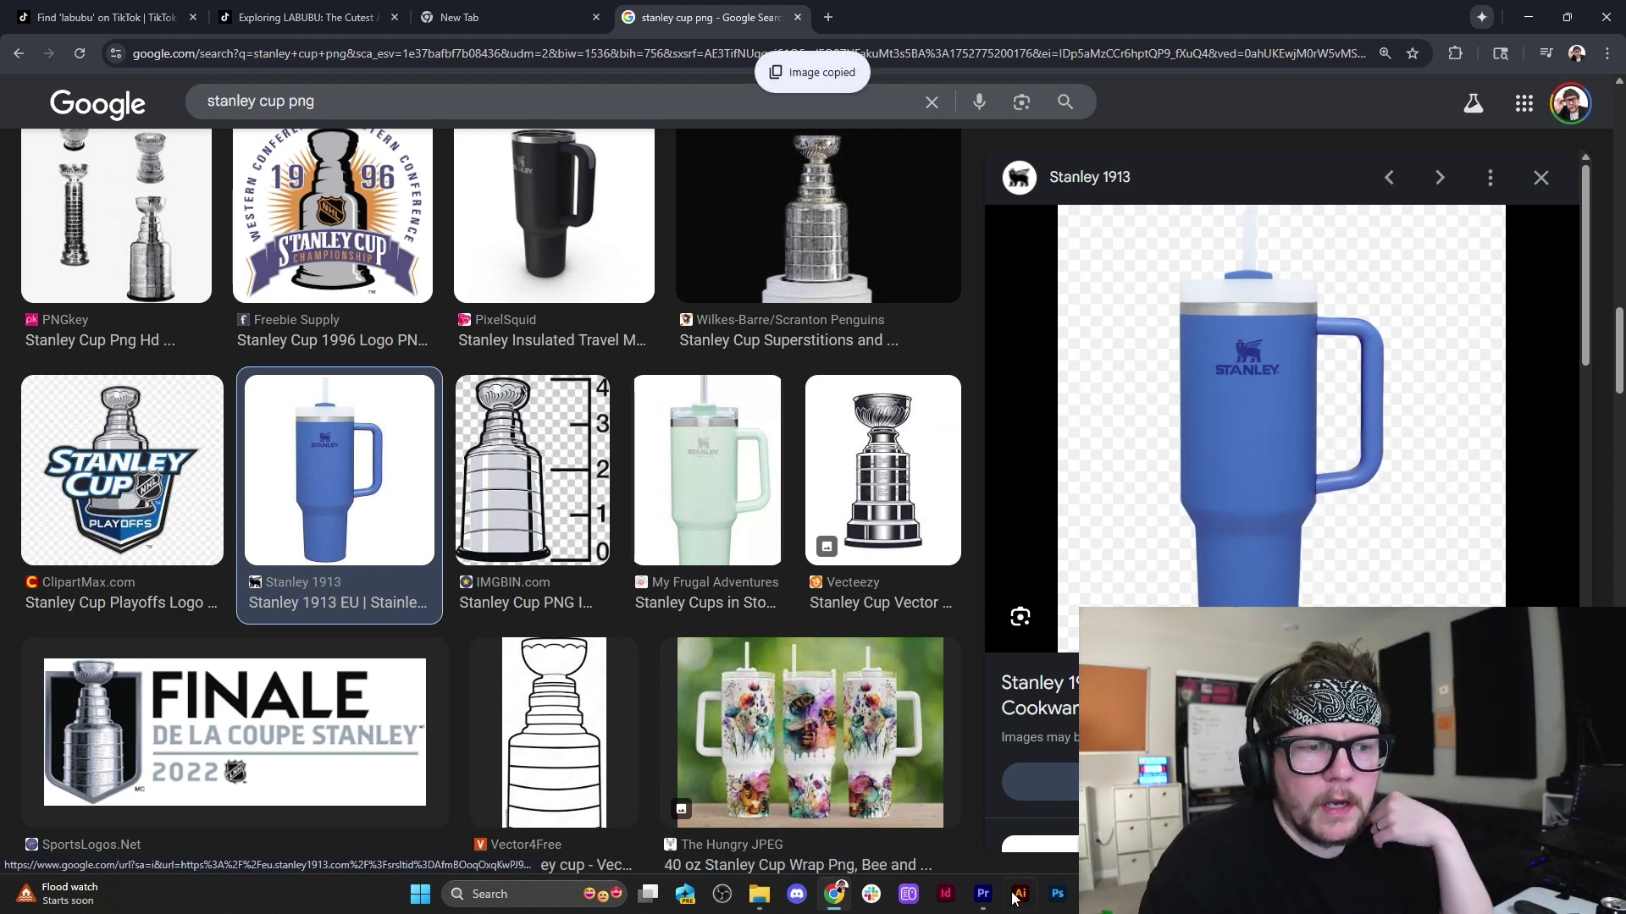
pyautogui.click(982, 894)
pyautogui.click(1521, 477)
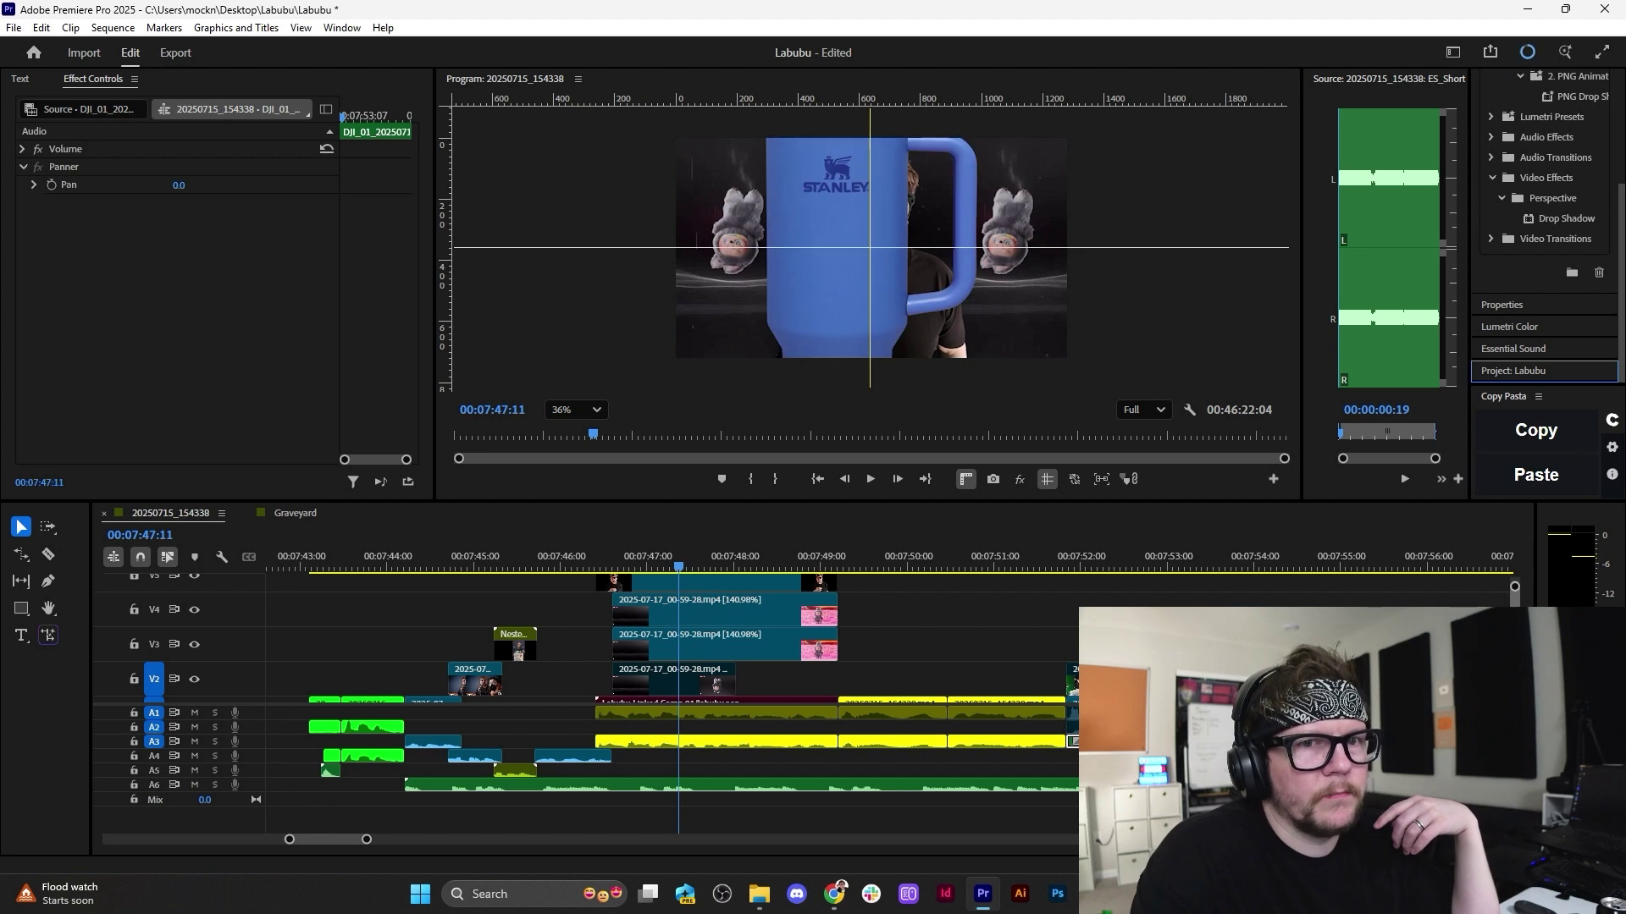
# Scale the pasted blue tumbler image to 38 and move it to position 382.3, 786.5 in the frame.
pyautogui.click(877, 631)
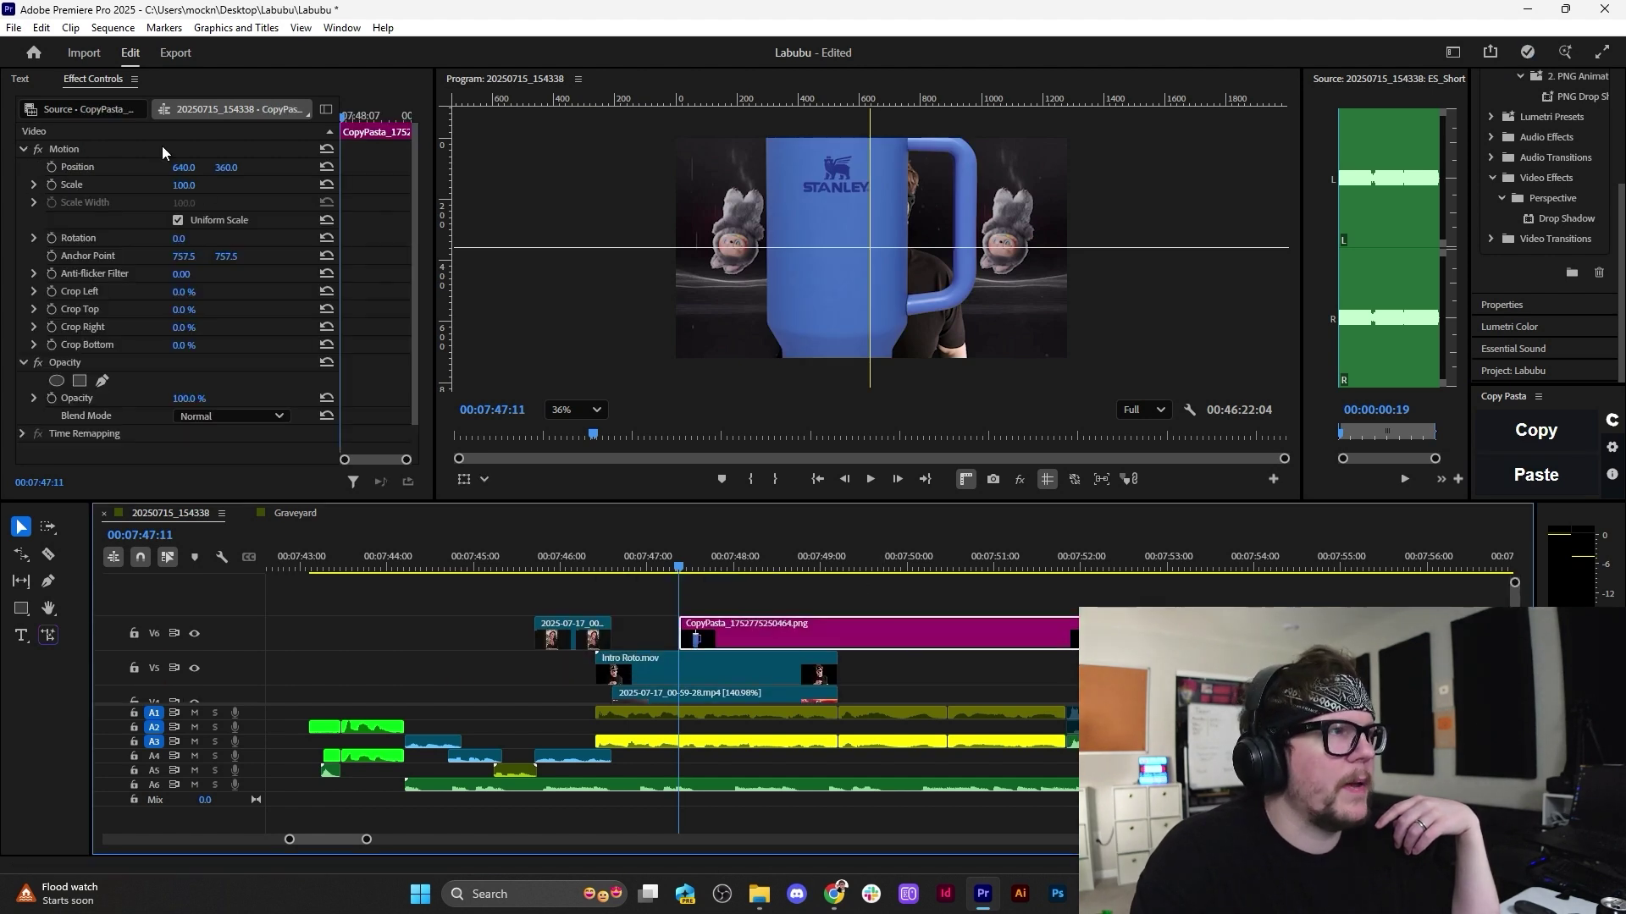
pyautogui.moveTo(191, 184); pyautogui.dragTo(139, 185)
pyautogui.click(64, 149)
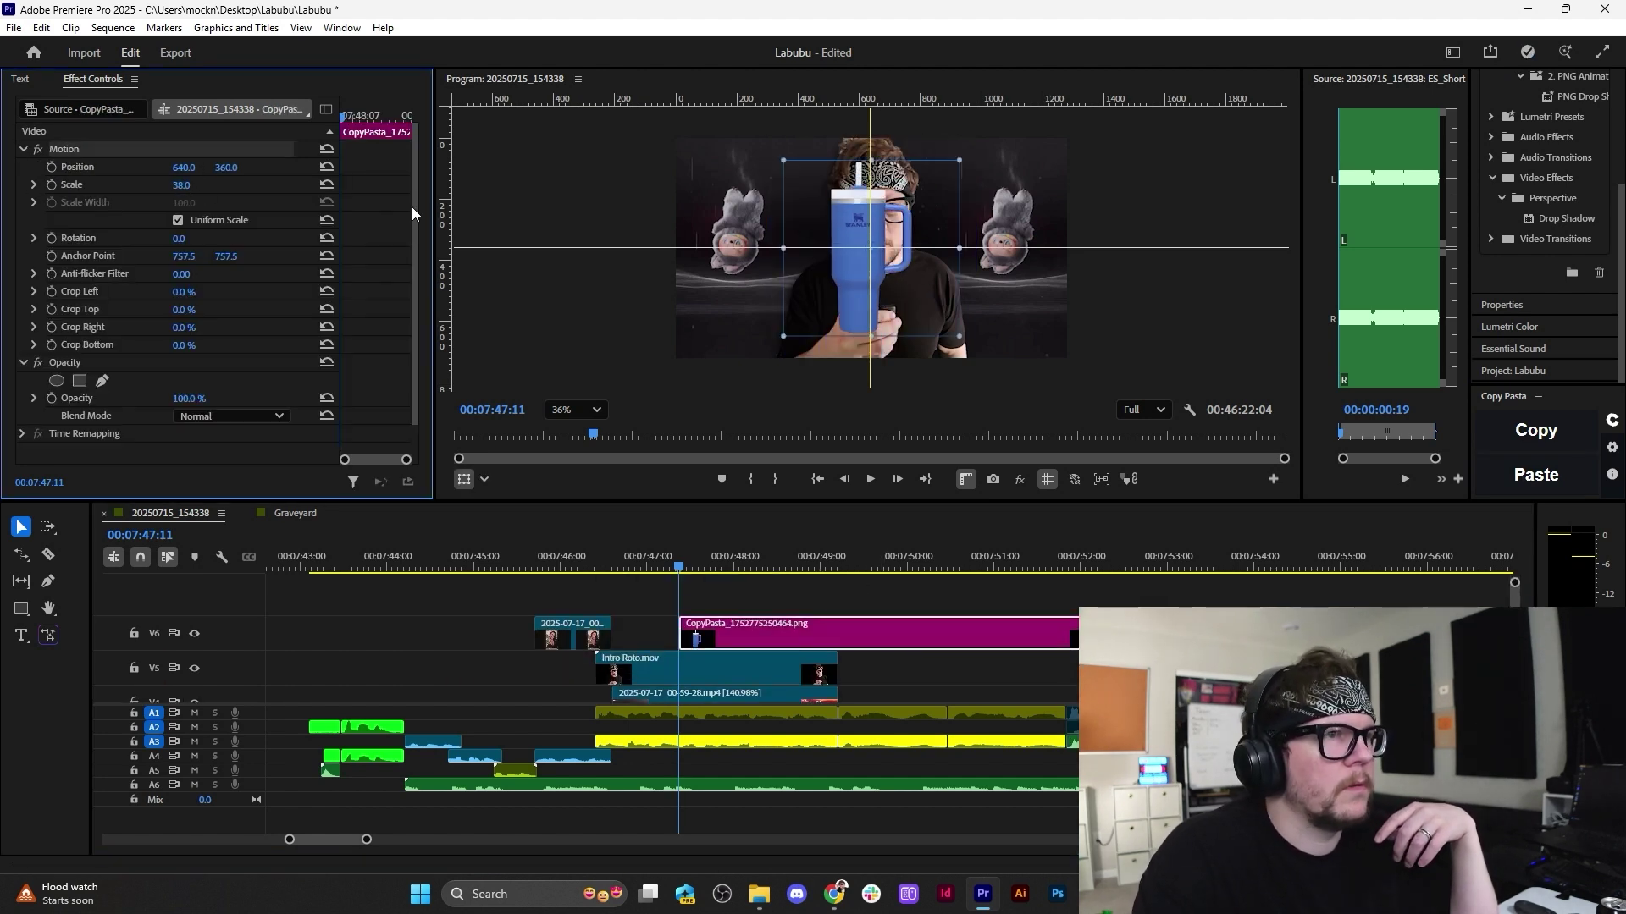
pyautogui.moveTo(886, 233); pyautogui.dragTo(803, 364)
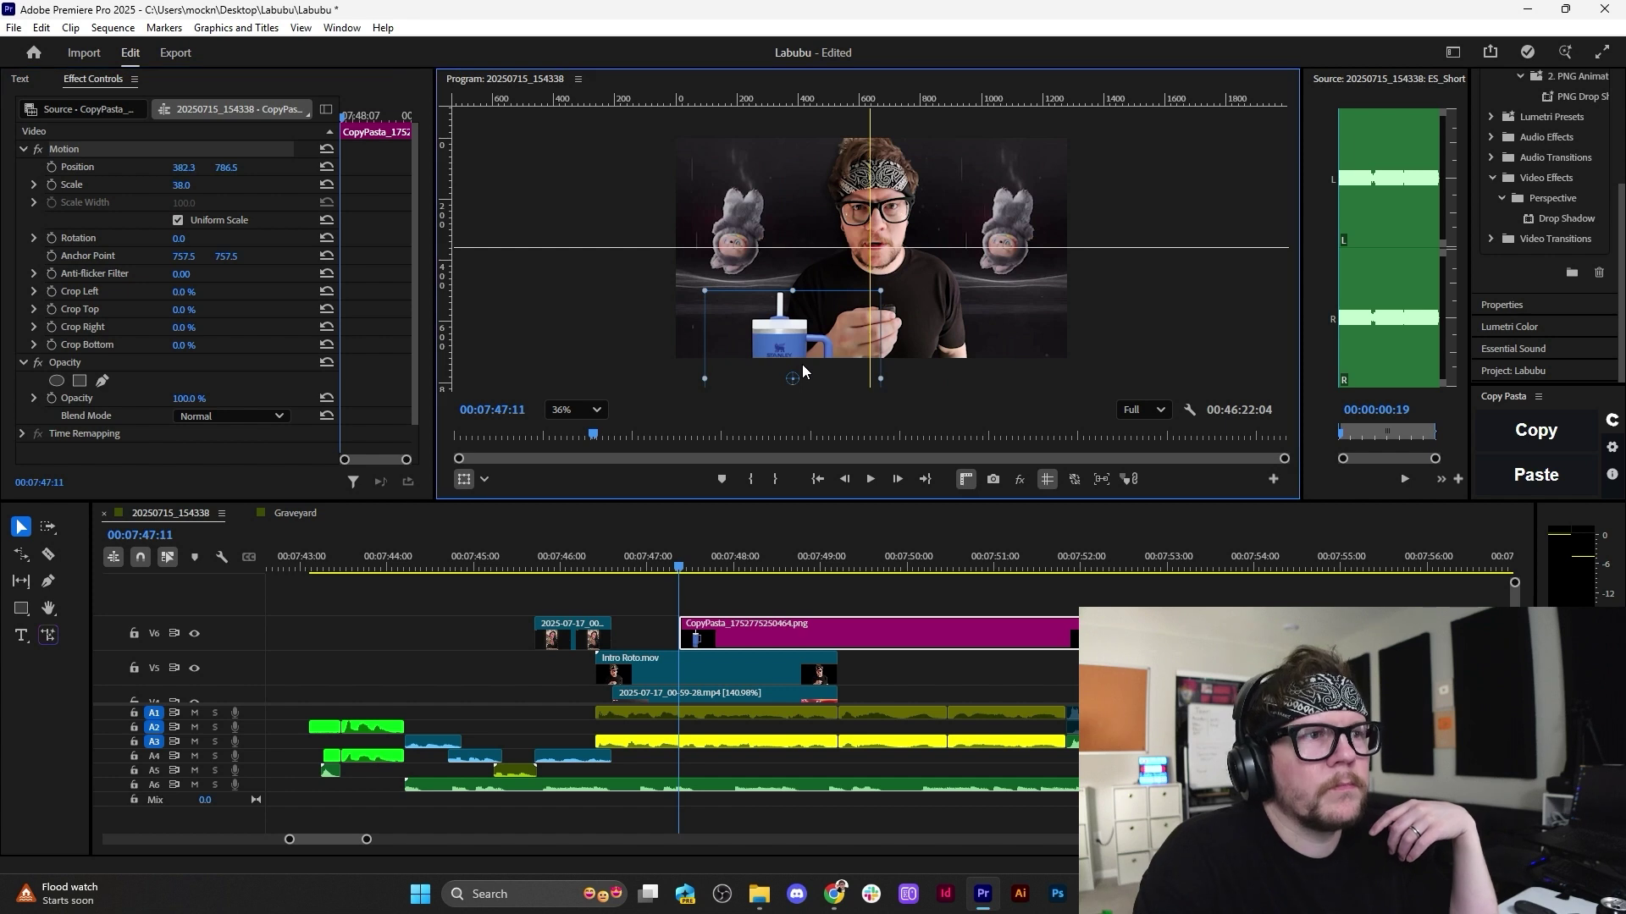
# Start the tumbler clip directly after the preceding V6 clip, scale it to 27.8 at position 218.9, 448.6, and play back the intro.
pyautogui.moveTo(786, 637); pyautogui.dragTo(721, 628)
pyautogui.moveTo(891, 359); pyautogui.dragTo(737, 252)
pyautogui.press('space')
pyautogui.press('space')
pyautogui.press('space')
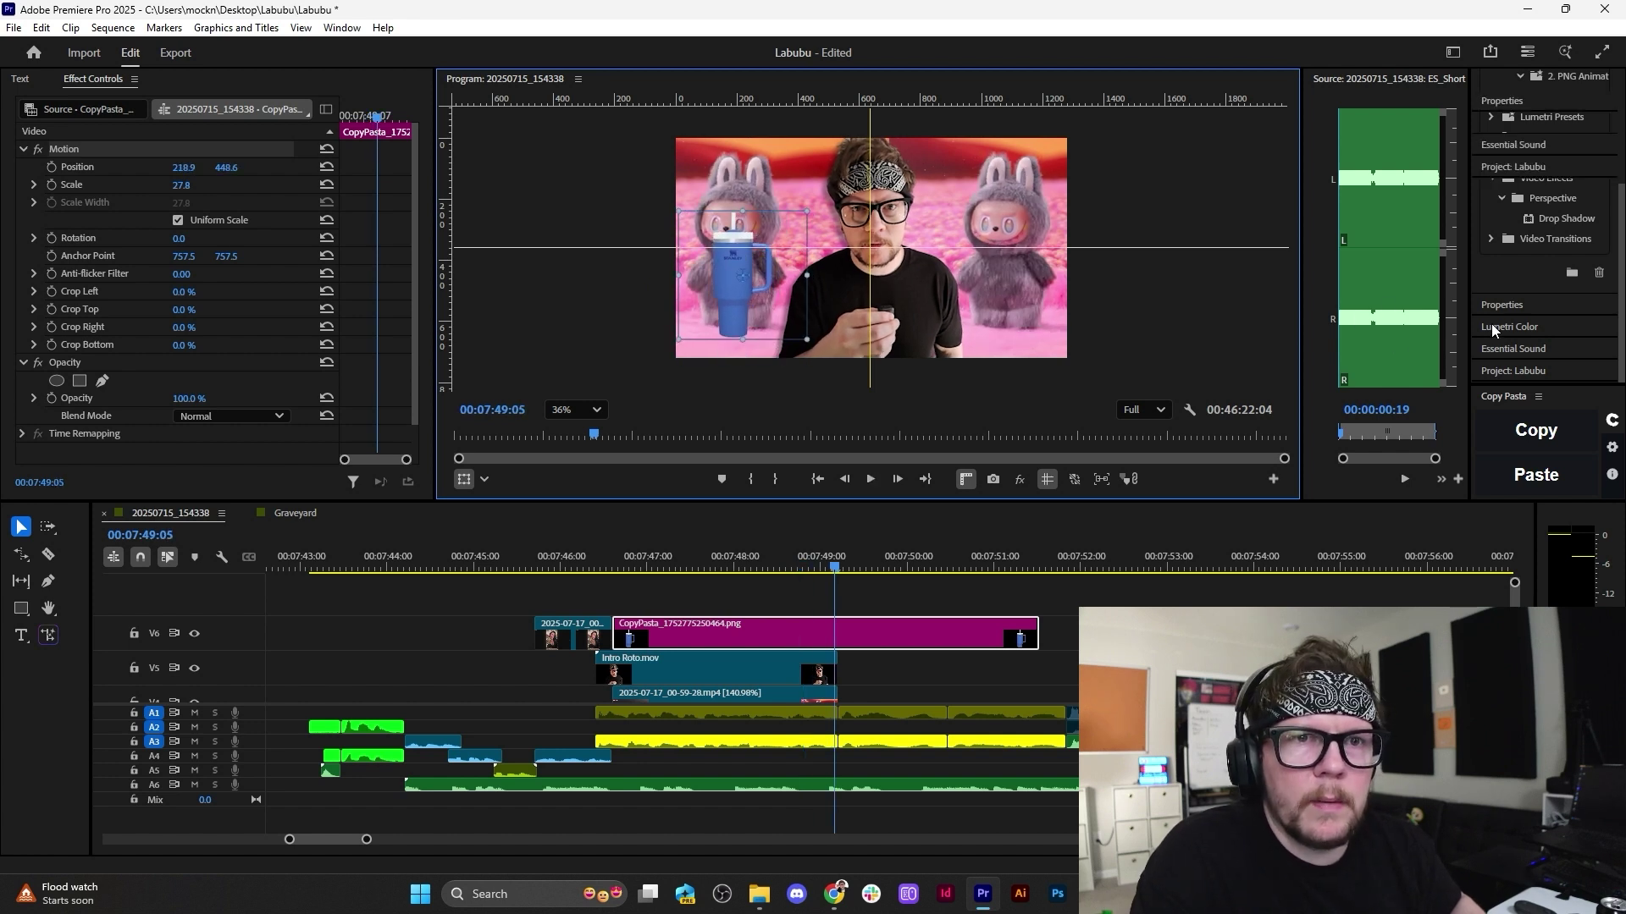
# Open Lumetri Color for the tumbler clip and try to give its panel more room by rearranging the workspace.
pyautogui.click(1509, 326)
pyautogui.moveTo(1469, 271); pyautogui.dragTo(1329, 272)
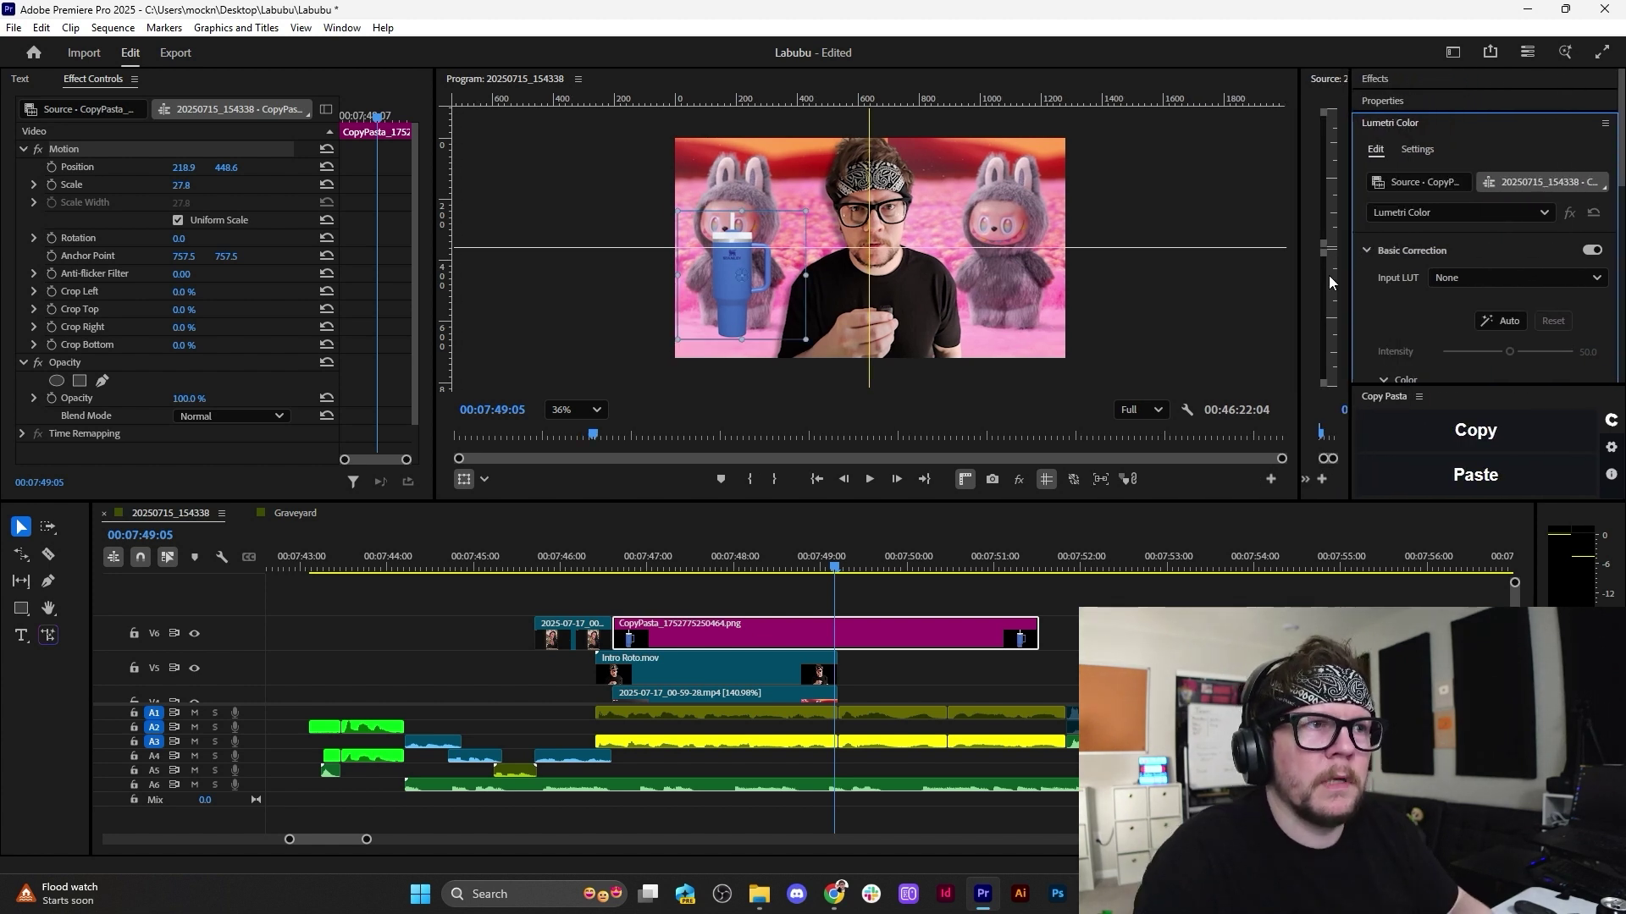
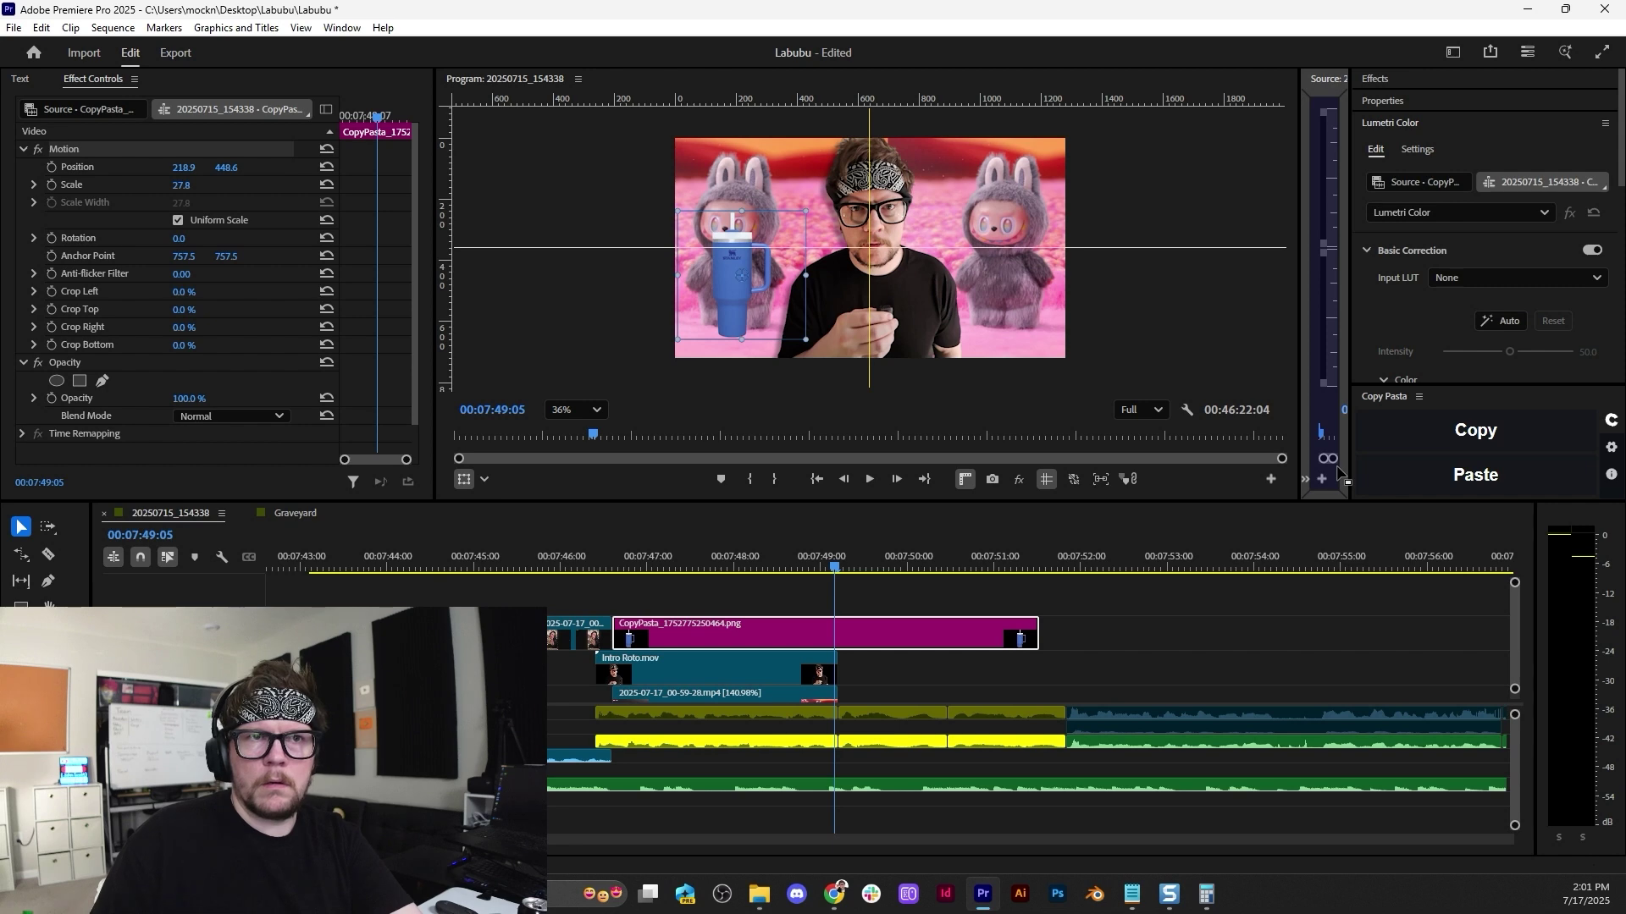
pyautogui.moveTo(1338, 472); pyautogui.dragTo(1339, 473)
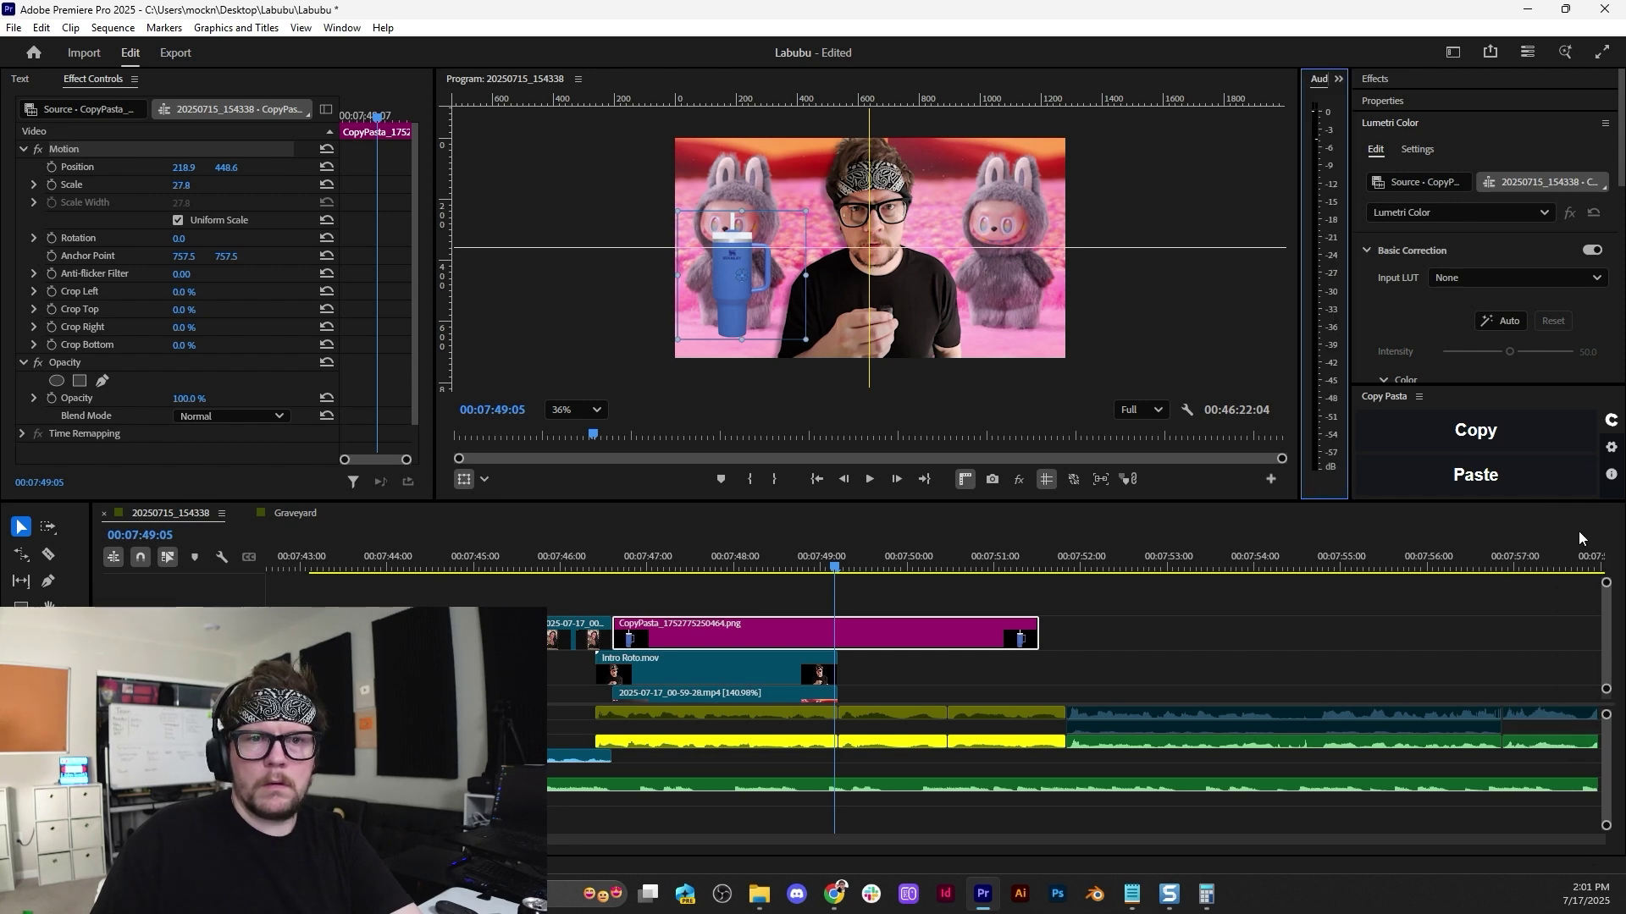
pyautogui.click(1380, 126)
pyautogui.moveTo(1624, 522); pyautogui.dragTo(1623, 522)
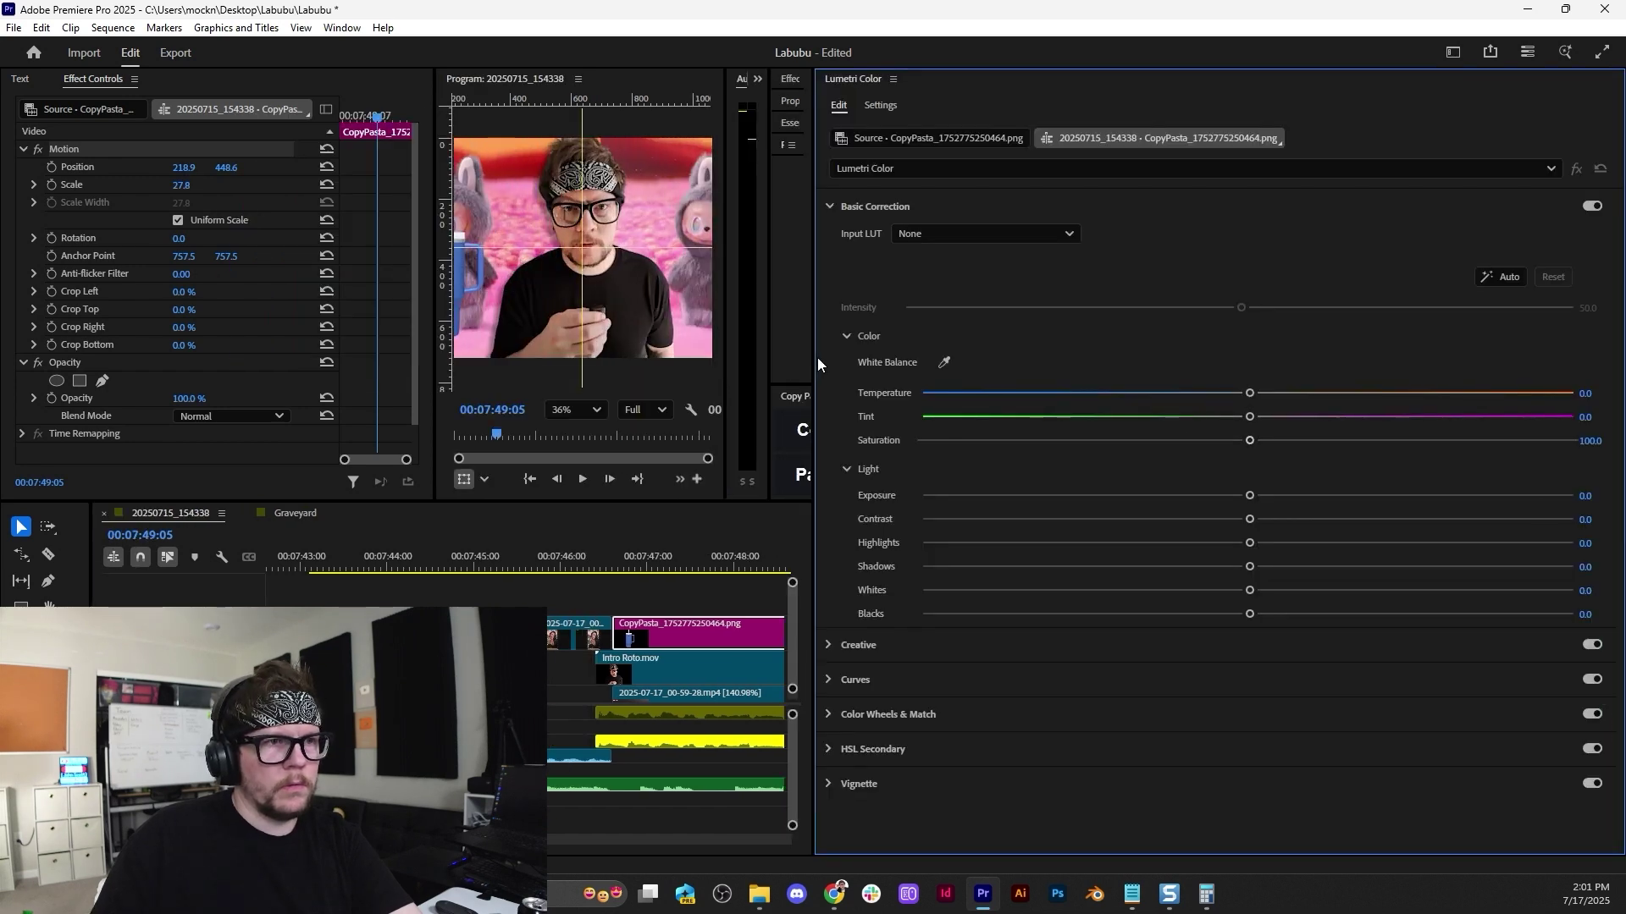
pyautogui.moveTo(837, 357); pyautogui.dragTo(1130, 358)
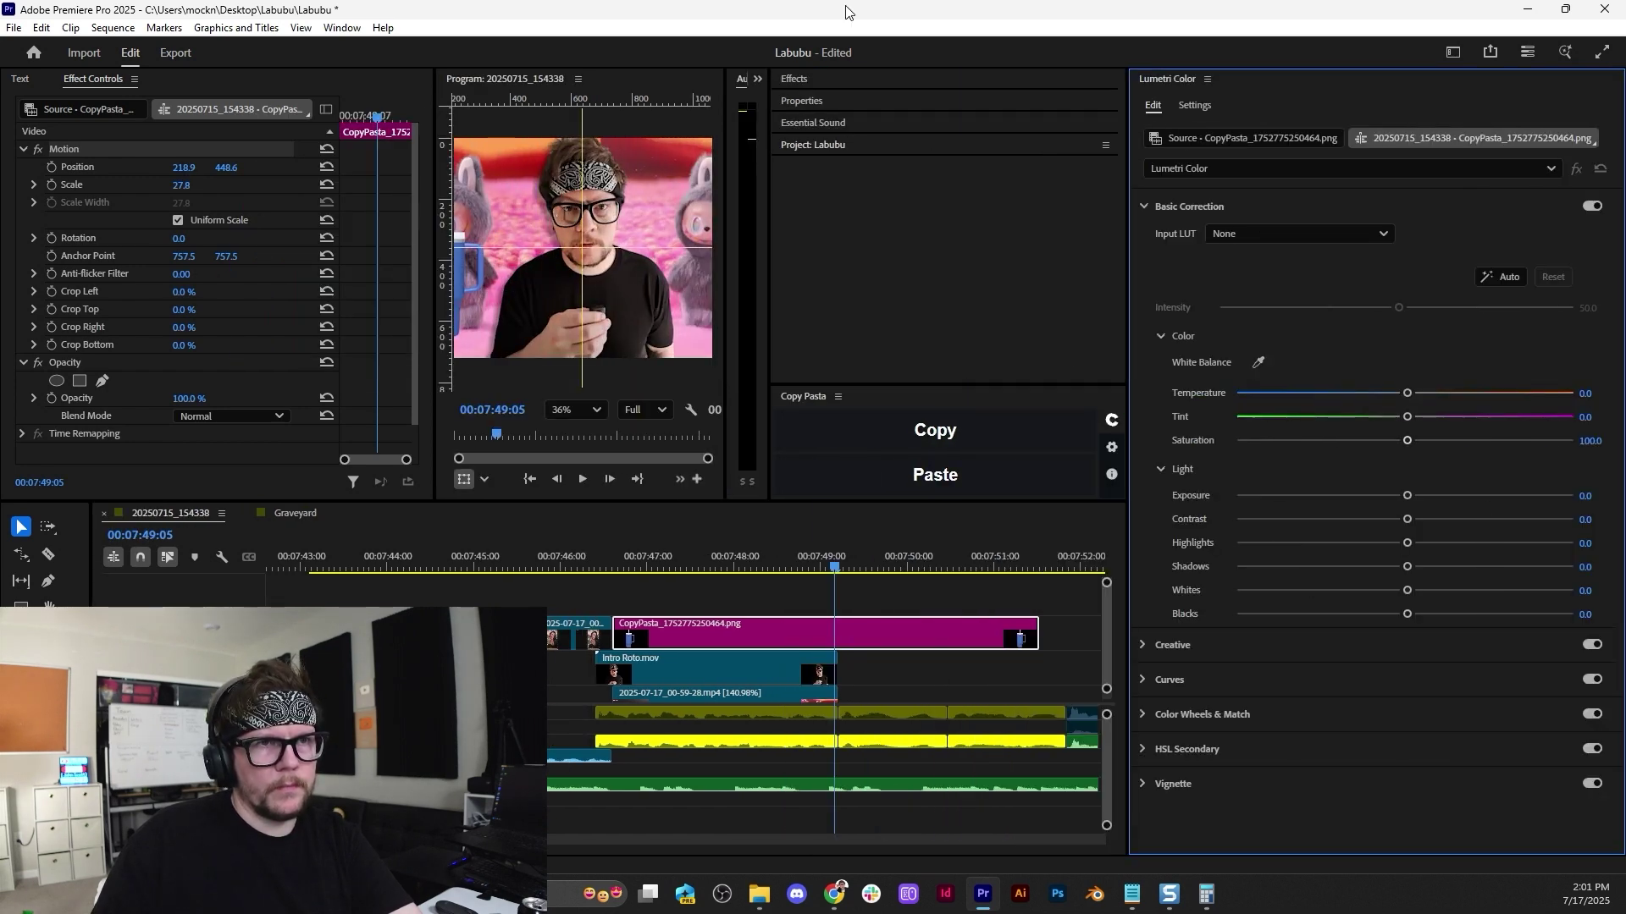
# Reset the workspace to its saved layout and switch to the Effects workspace.
pyautogui.click(349, 28)
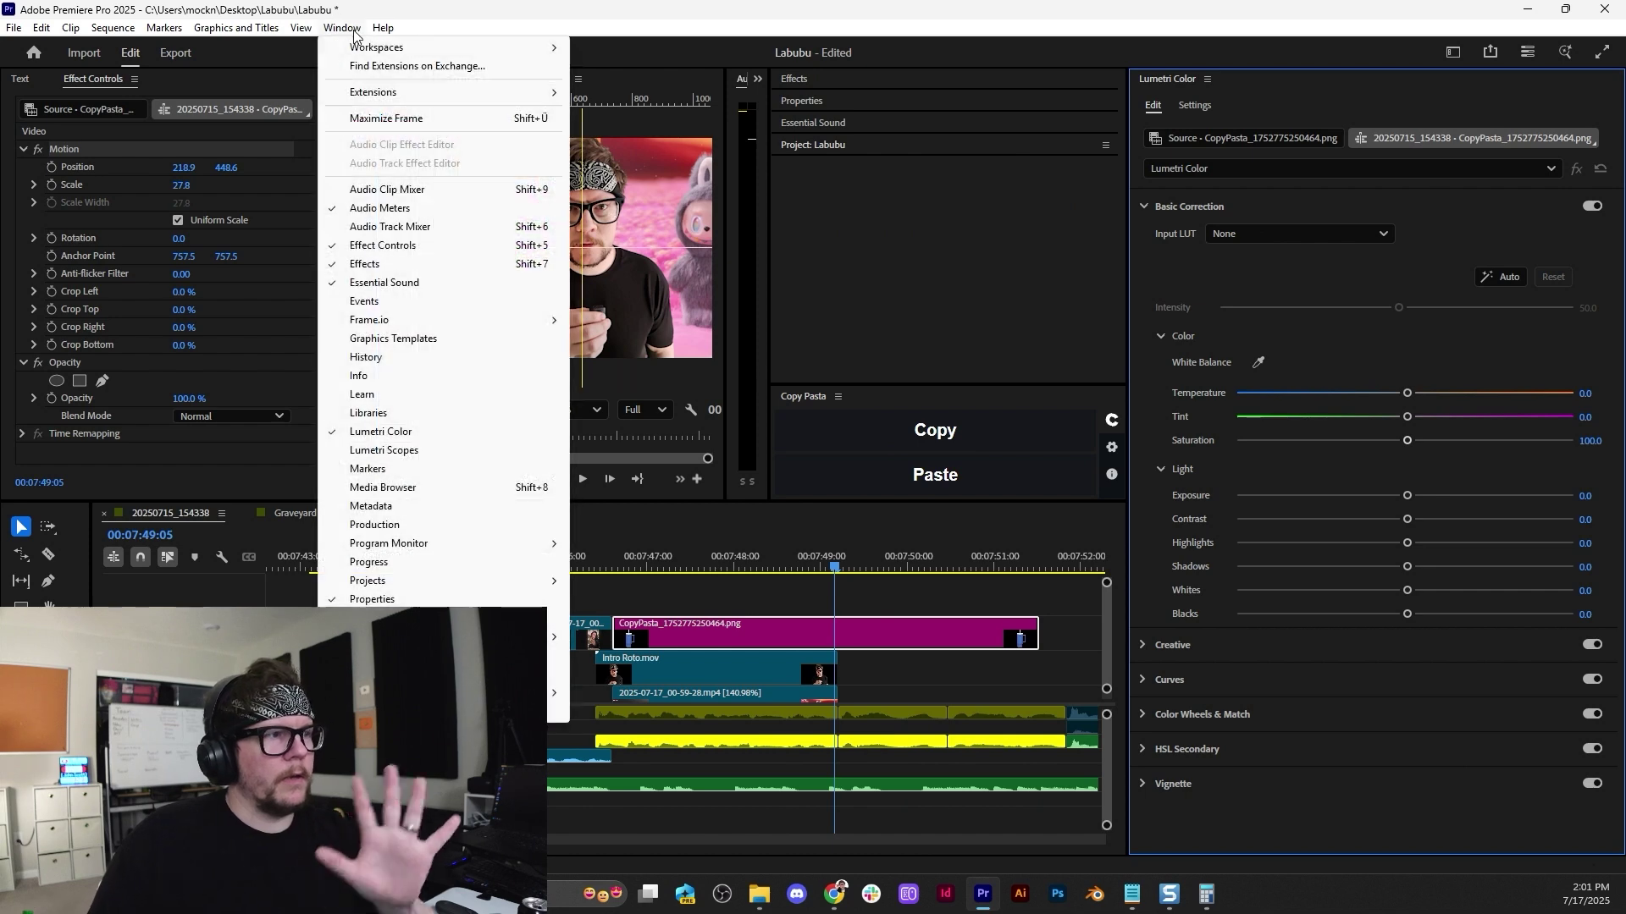
pyautogui.moveTo(474, 47)
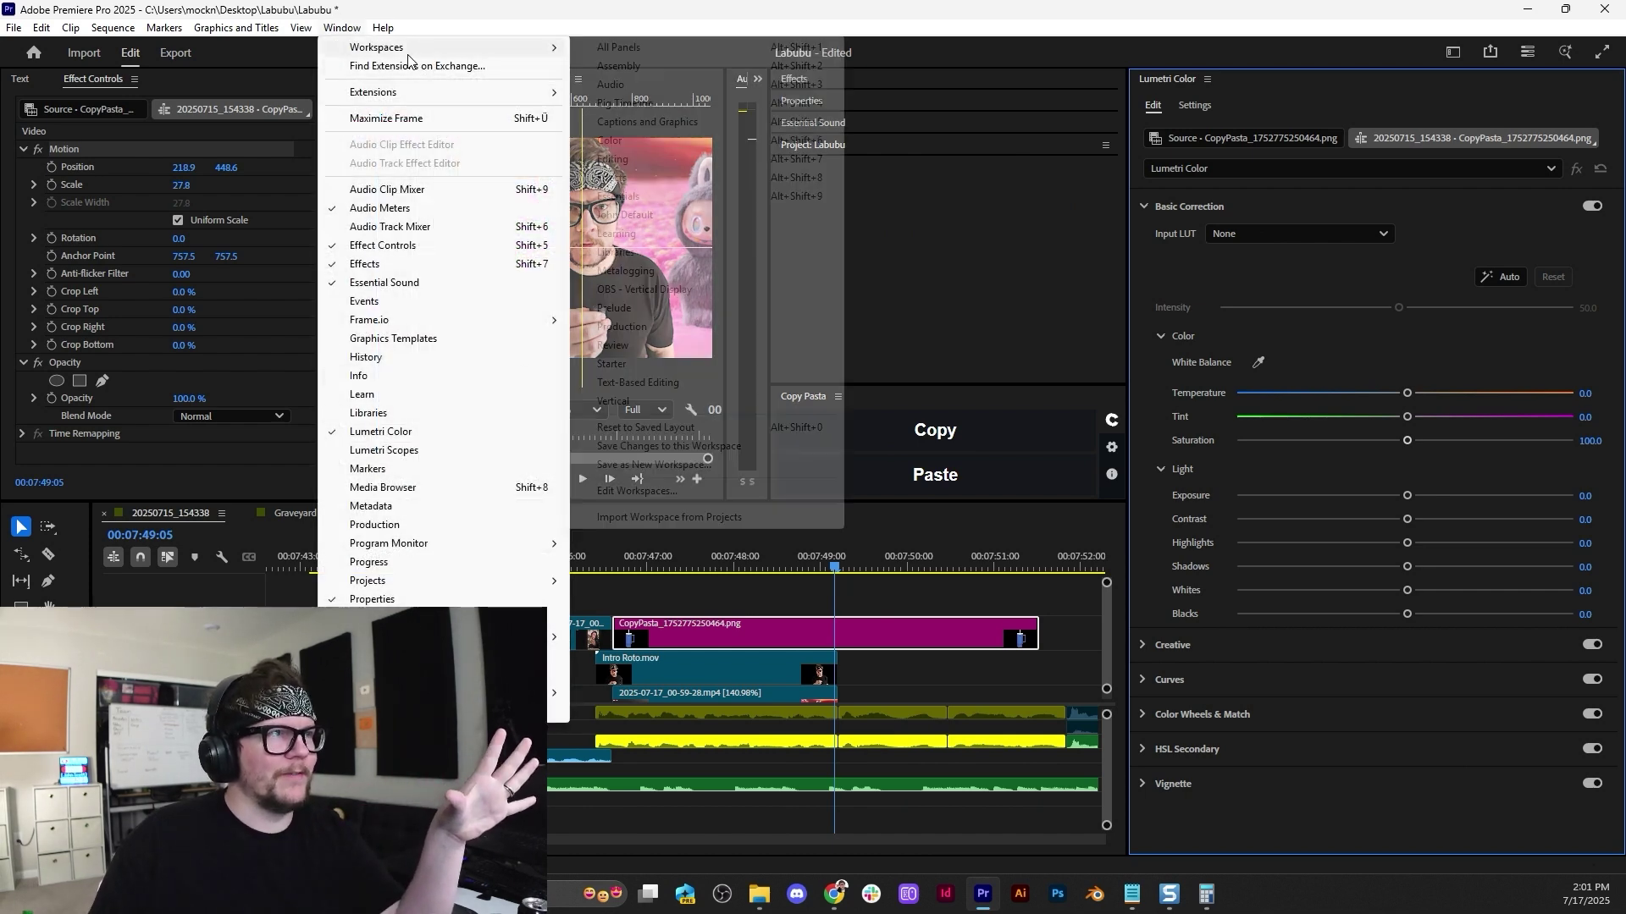
pyautogui.click(708, 432)
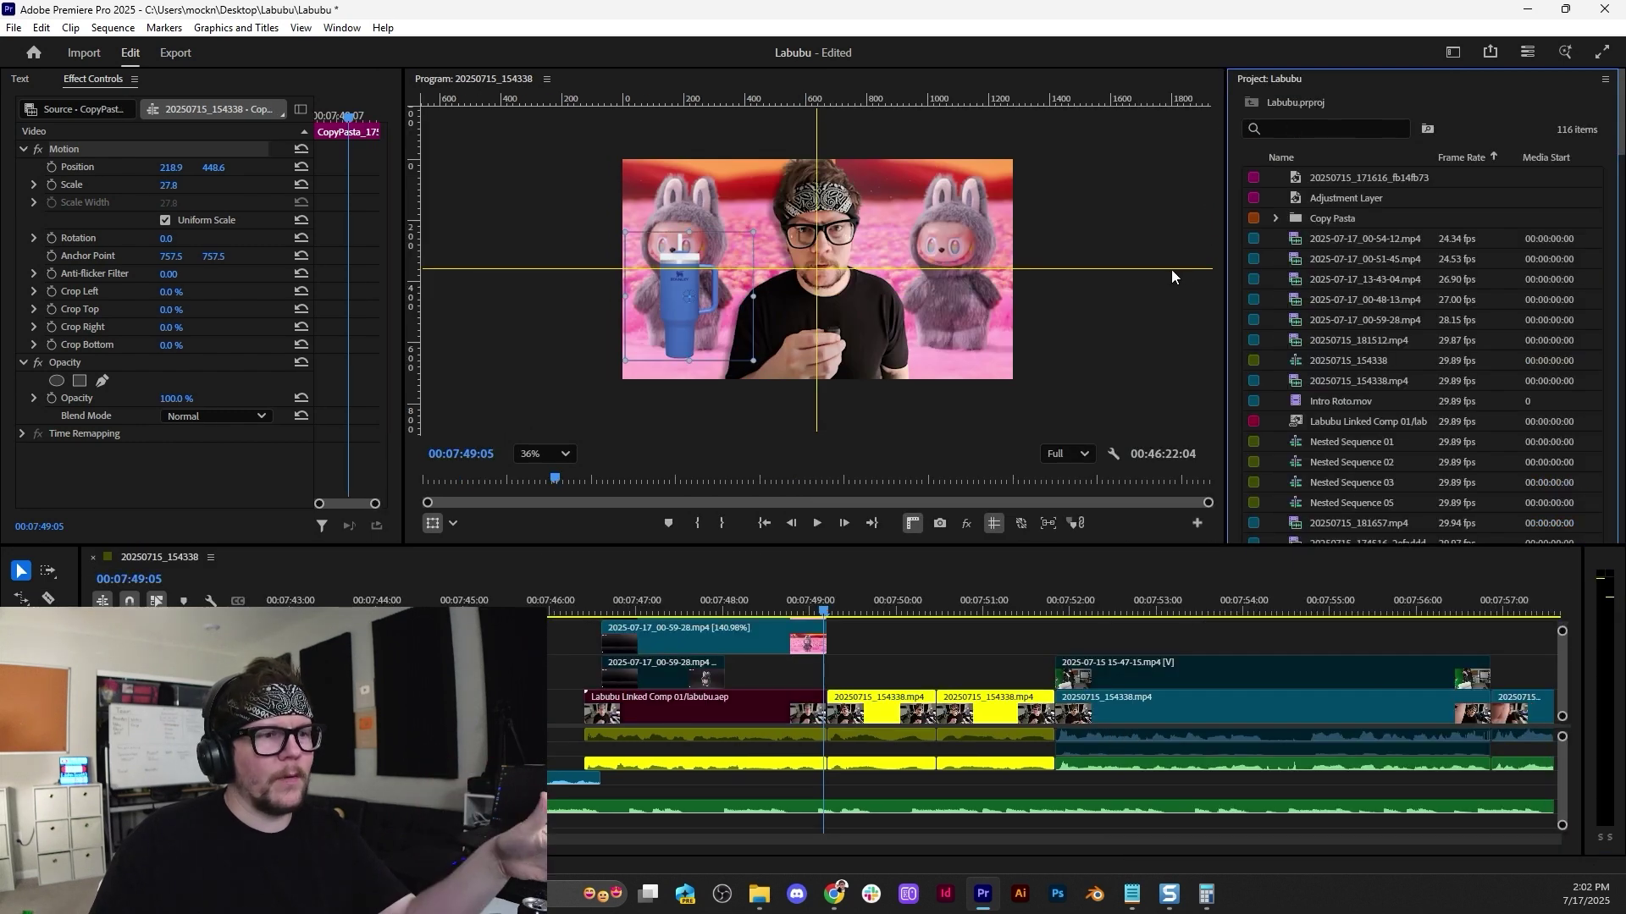
pyautogui.click(340, 28)
pyautogui.moveTo(381, 47)
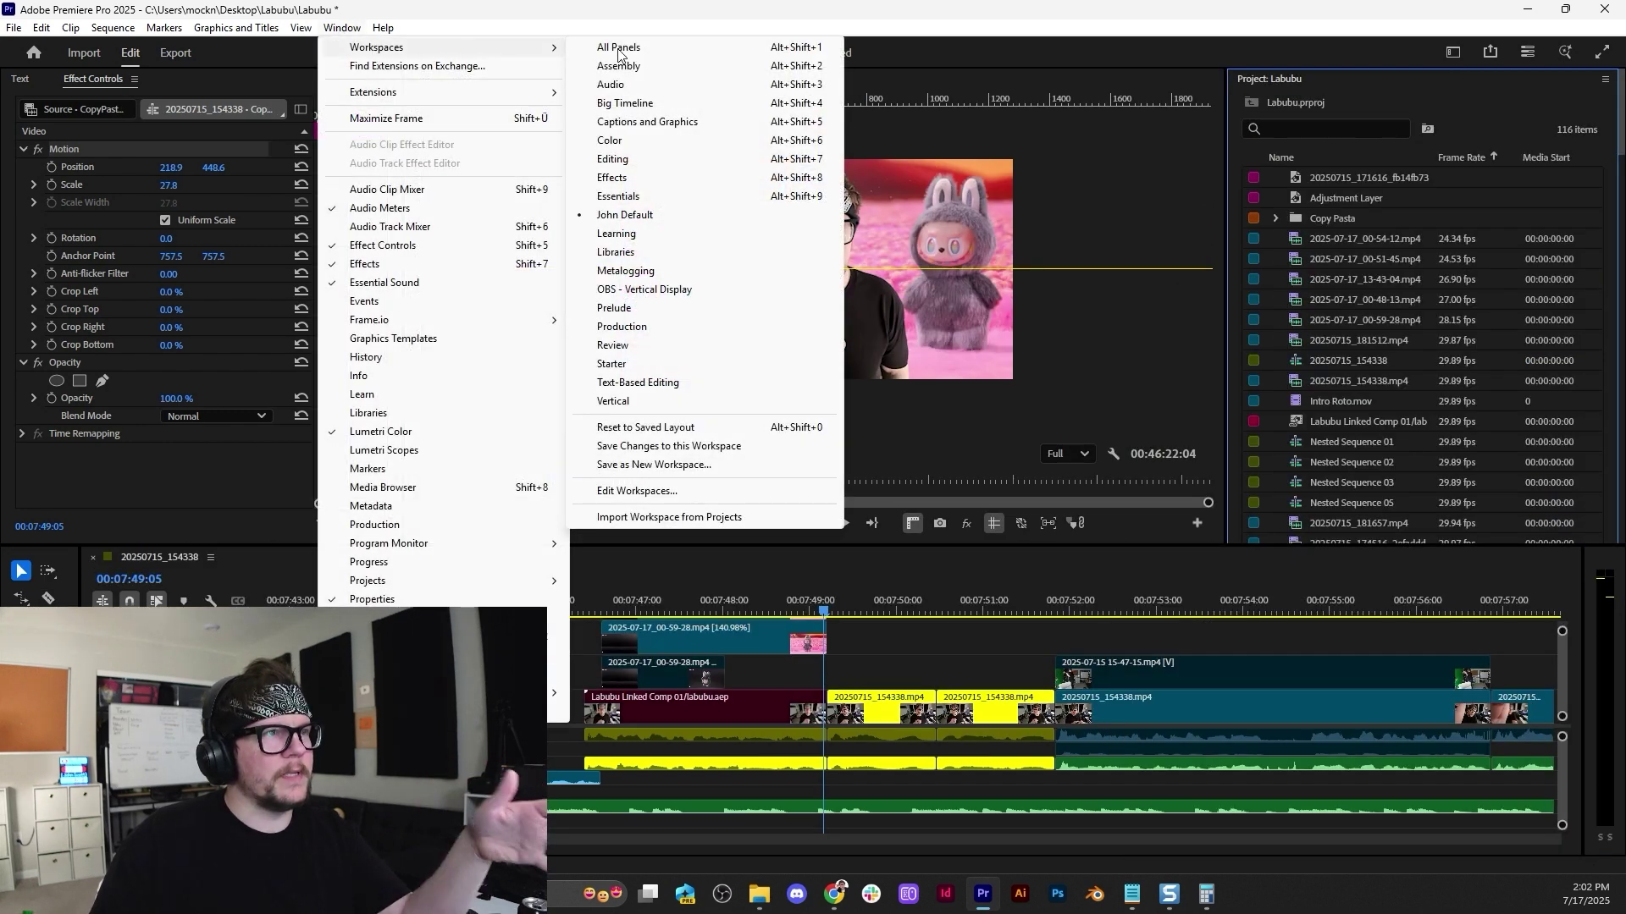
pyautogui.click(611, 177)
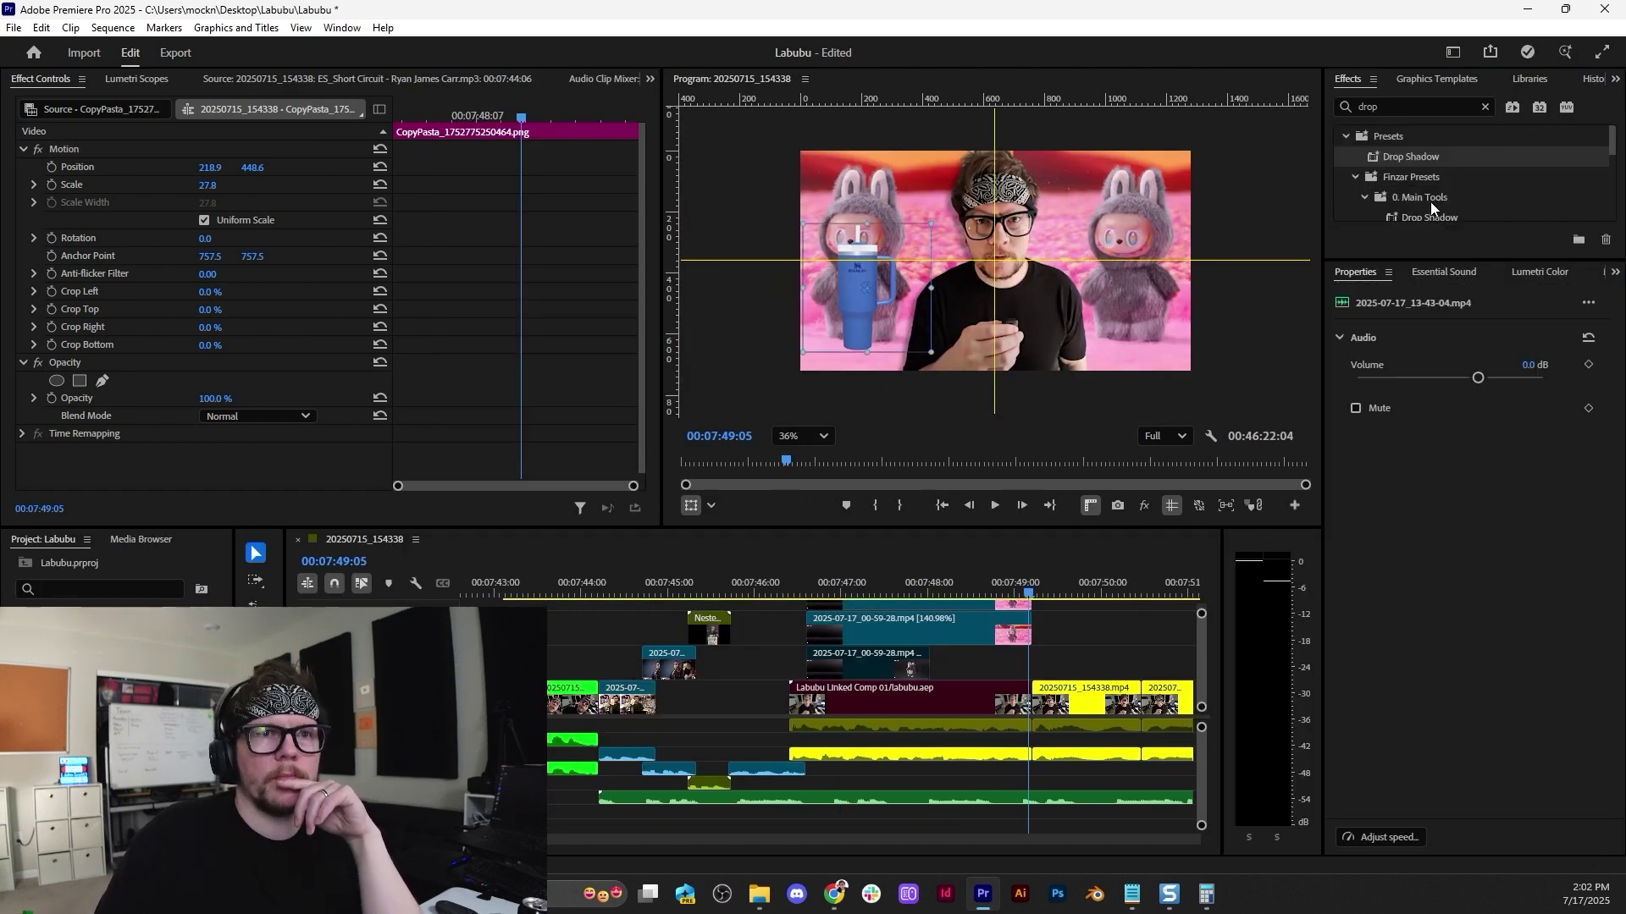
# Shift the blue tumbler to purple with Lumetri Color's Hue vs Hue curve and raise its saturation with the Hue vs Sat curve.
pyautogui.click(1535, 272)
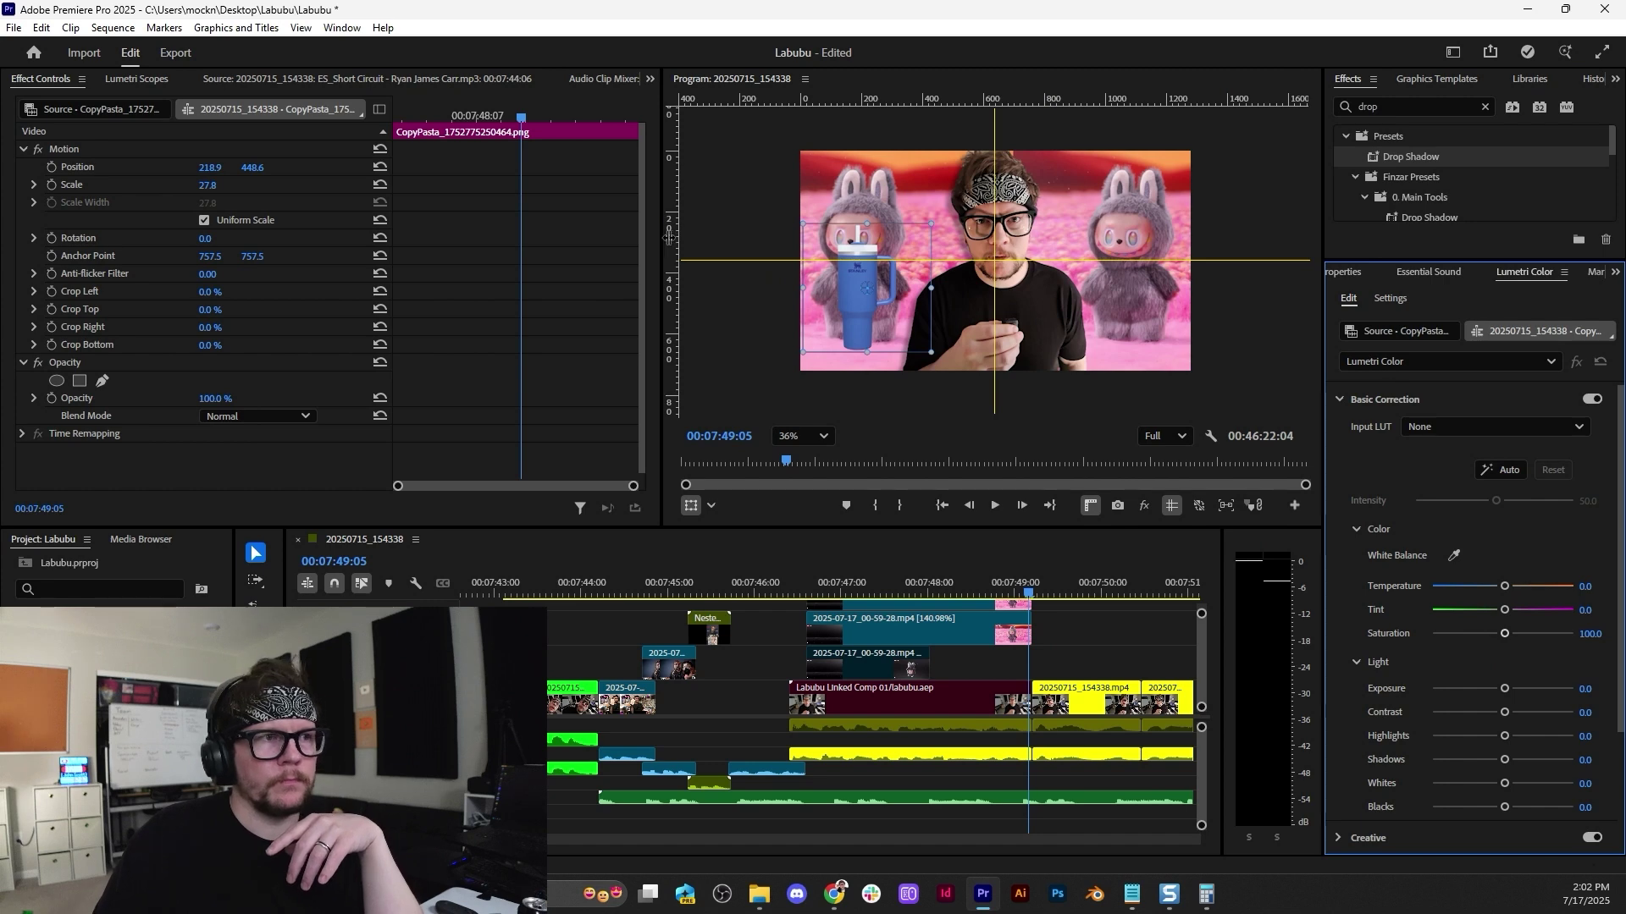
pyautogui.moveTo(665, 277); pyautogui.dragTo(408, 292)
pyautogui.click(1341, 400)
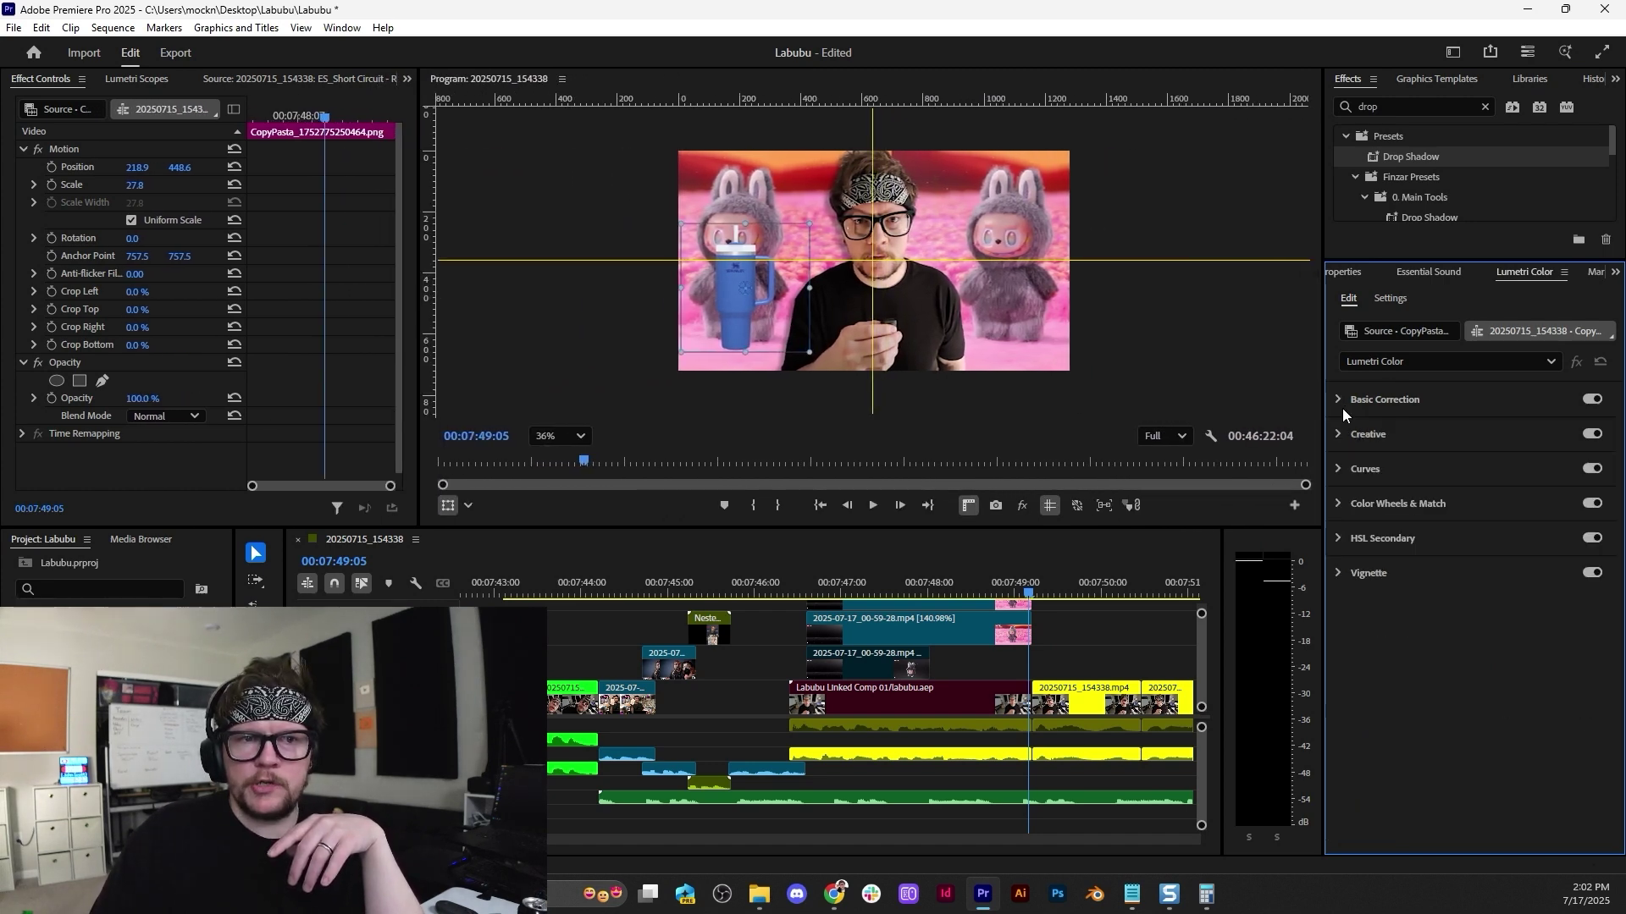
pyautogui.click(1340, 469)
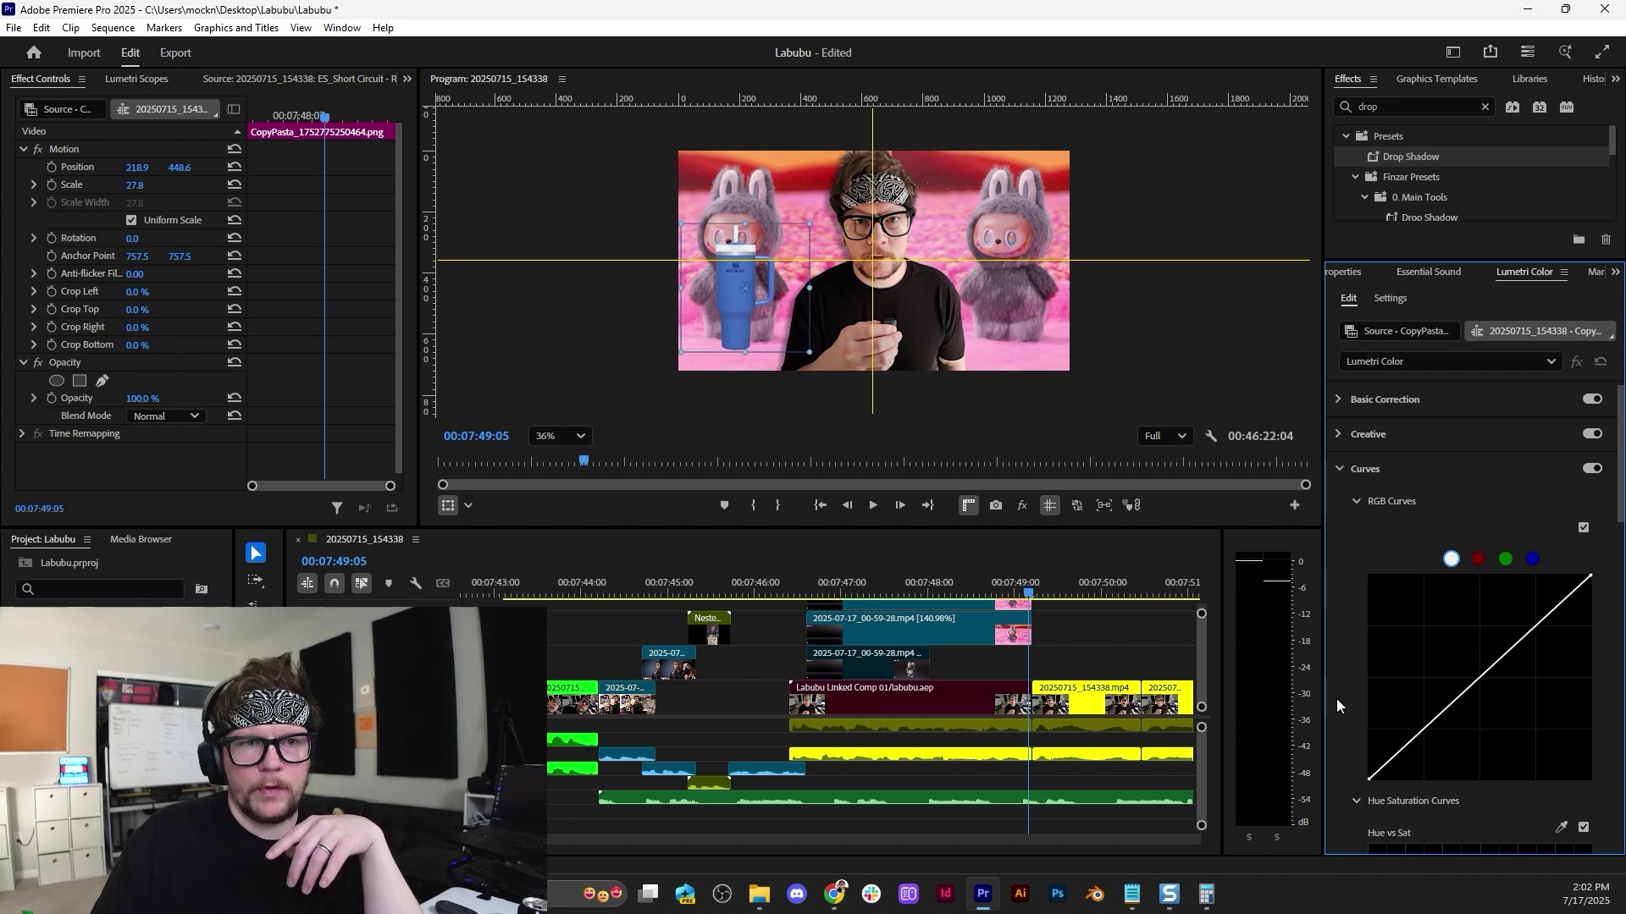
pyautogui.scroll(-3, 1335, 744)
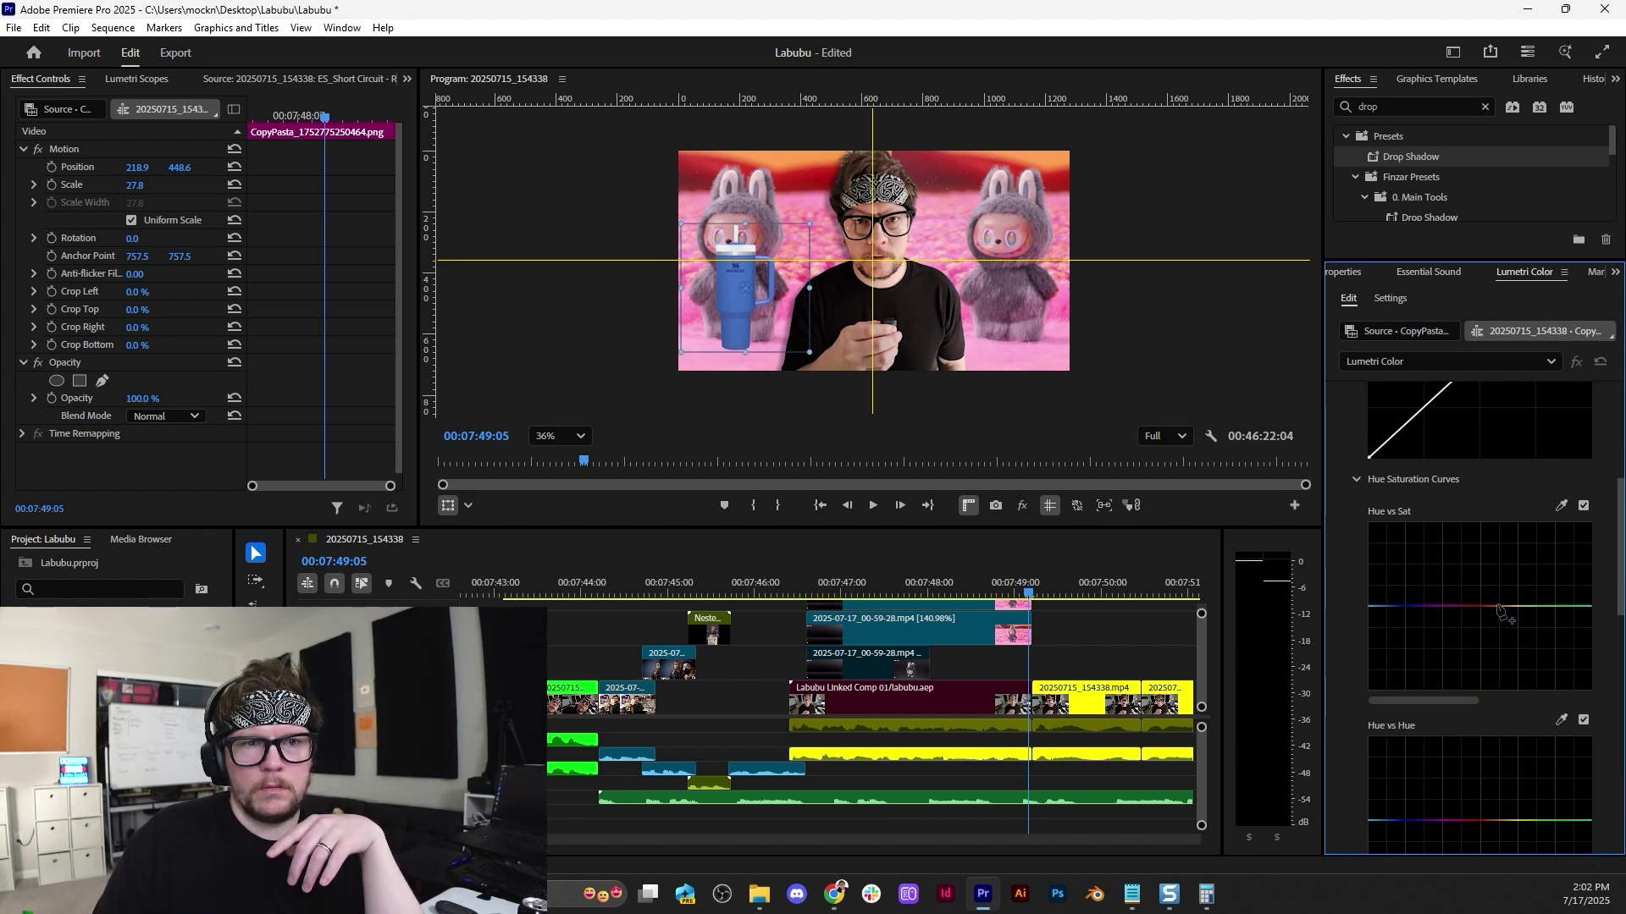
pyautogui.scroll(-2, 1472, 820)
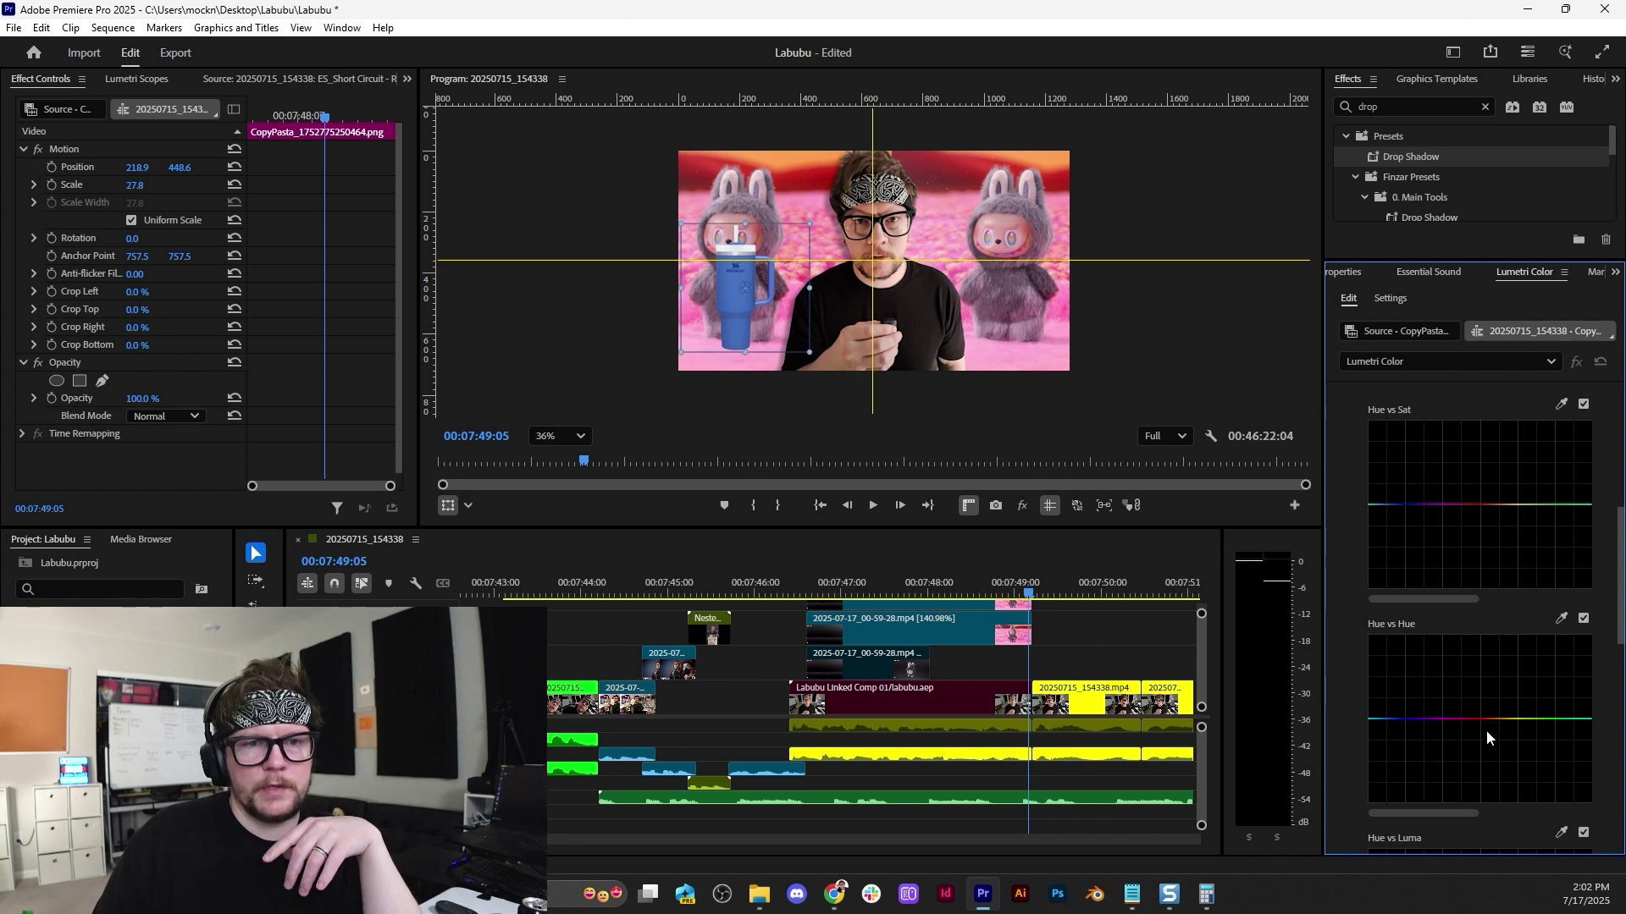
pyautogui.moveTo(1492, 719)
pyautogui.mouseDown()
pyautogui.moveTo(1451, 496)
pyautogui.moveTo(1550, 801)
pyautogui.moveTo(1482, 791)
pyautogui.moveTo(1497, 745)
pyautogui.mouseUp()
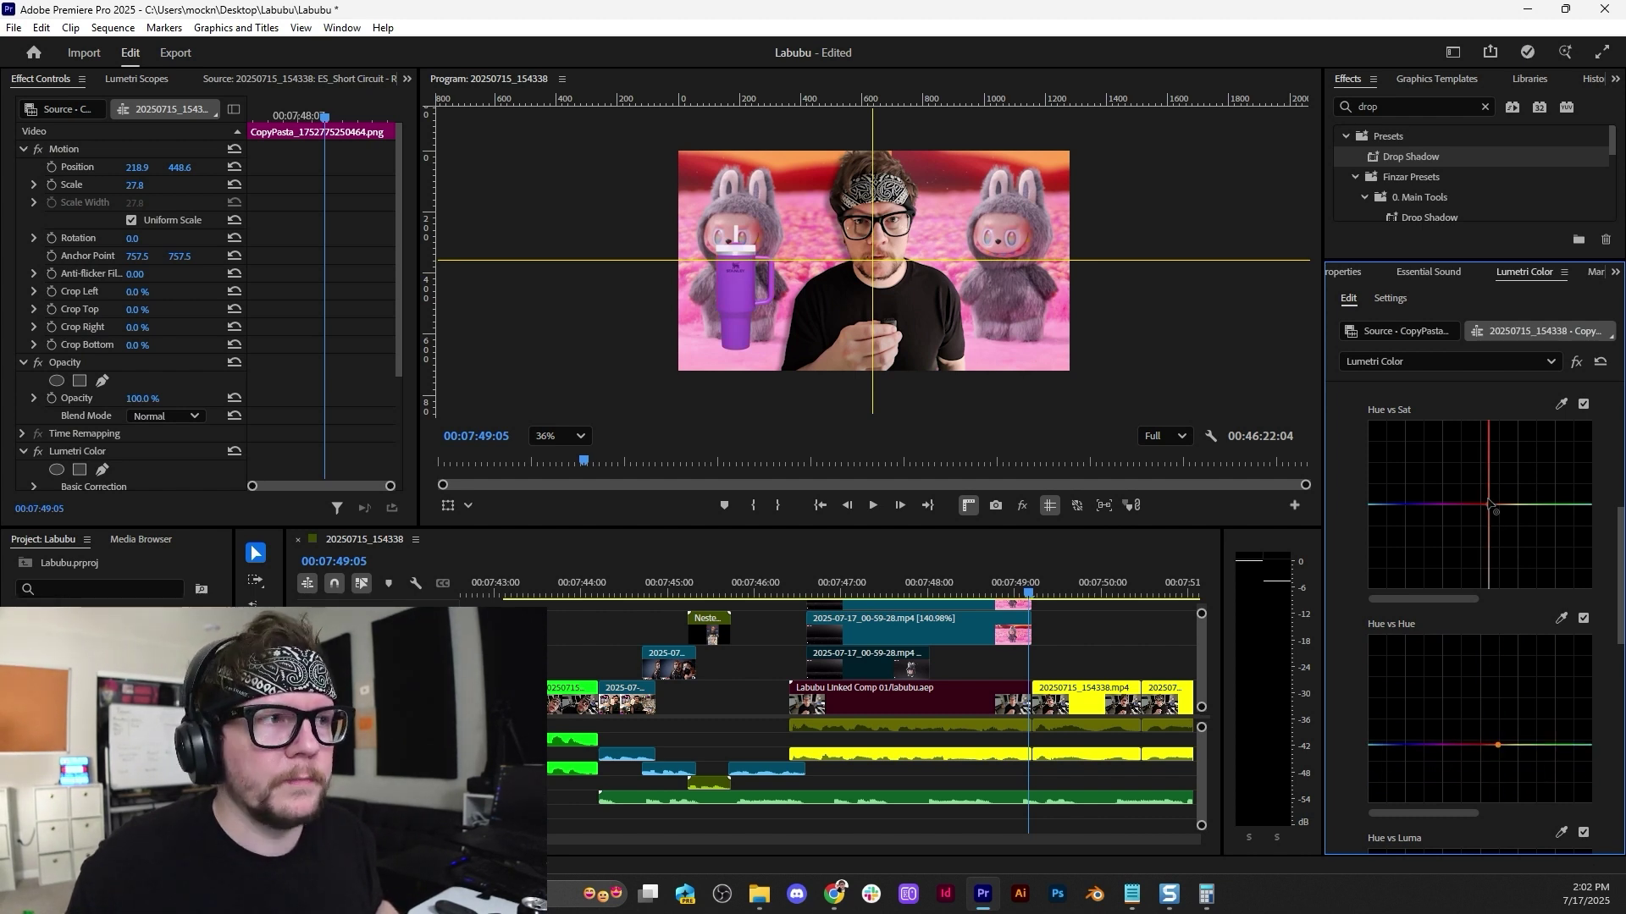
pyautogui.moveTo(1489, 503)
pyautogui.mouseDown()
pyautogui.moveTo(1488, 458)
pyautogui.moveTo(1488, 480)
pyautogui.mouseUp()
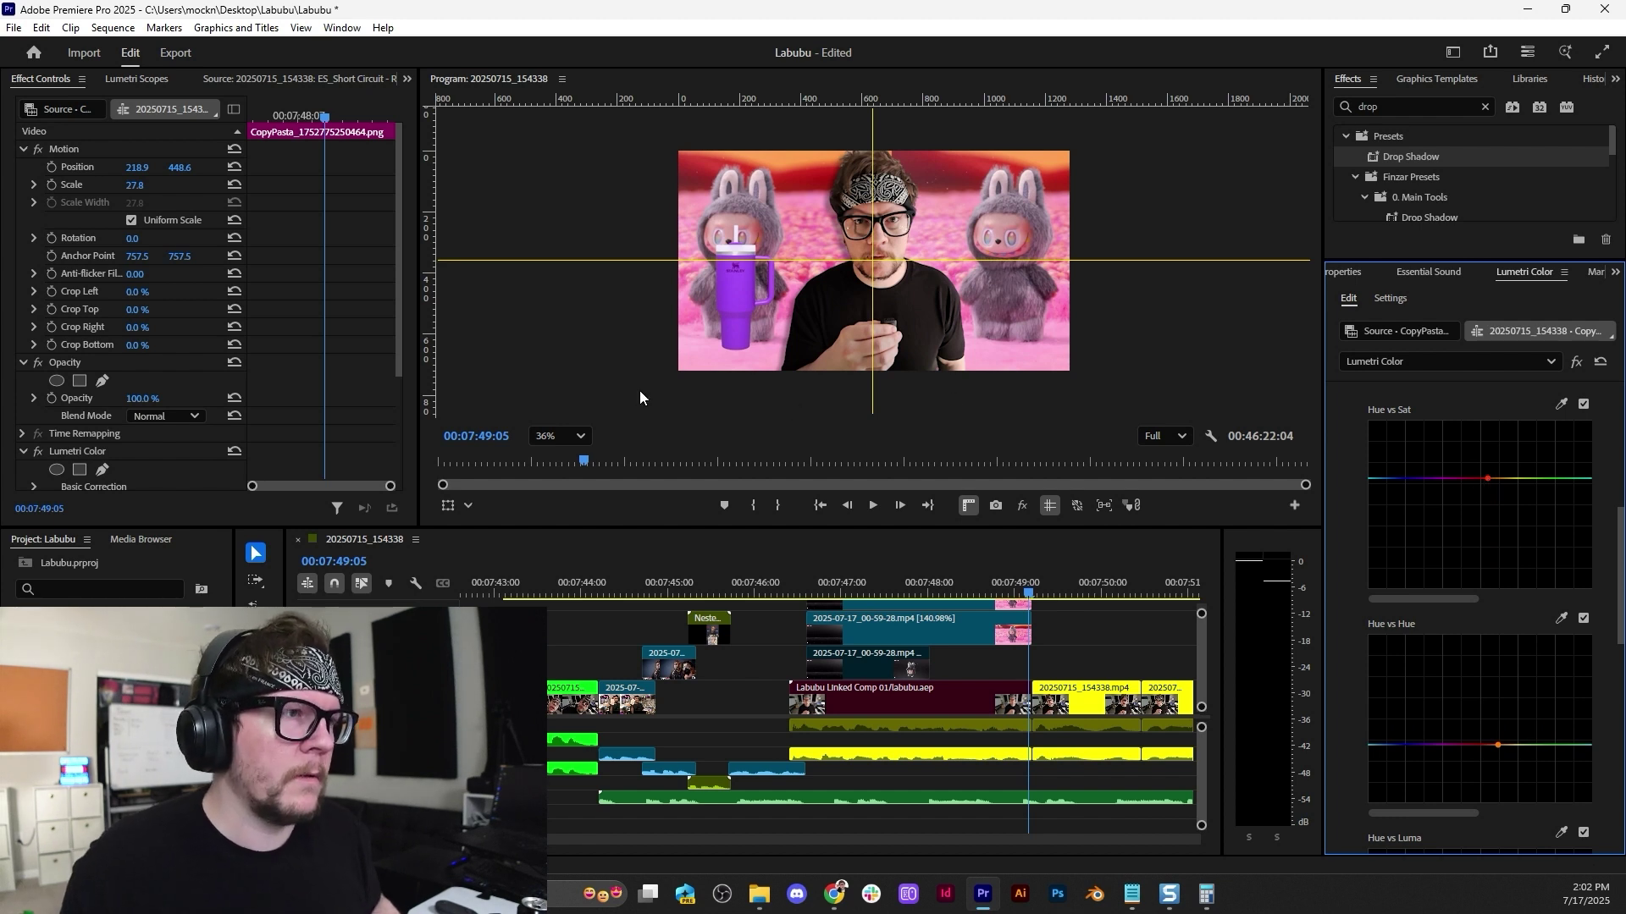
# Move the purple tumbler to position 451.6, 451.4, layer Intro Roto.mov above it, and check the frame at 00:07:48:04.
pyautogui.click(146, 150)
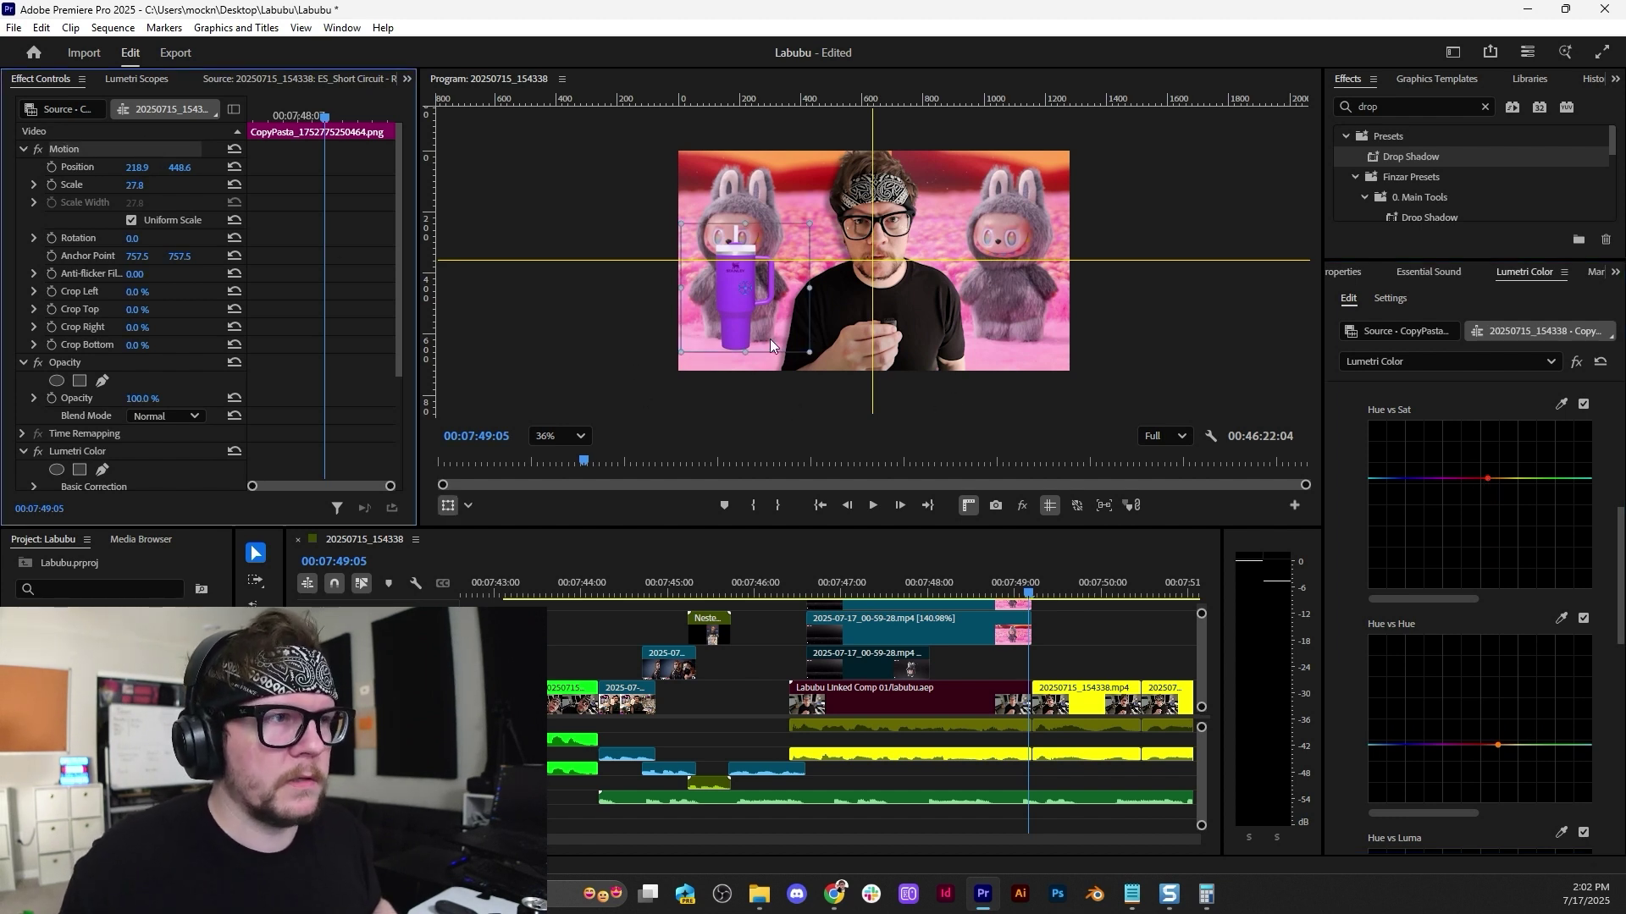
pyautogui.moveTo(803, 296); pyautogui.dragTo(888, 291)
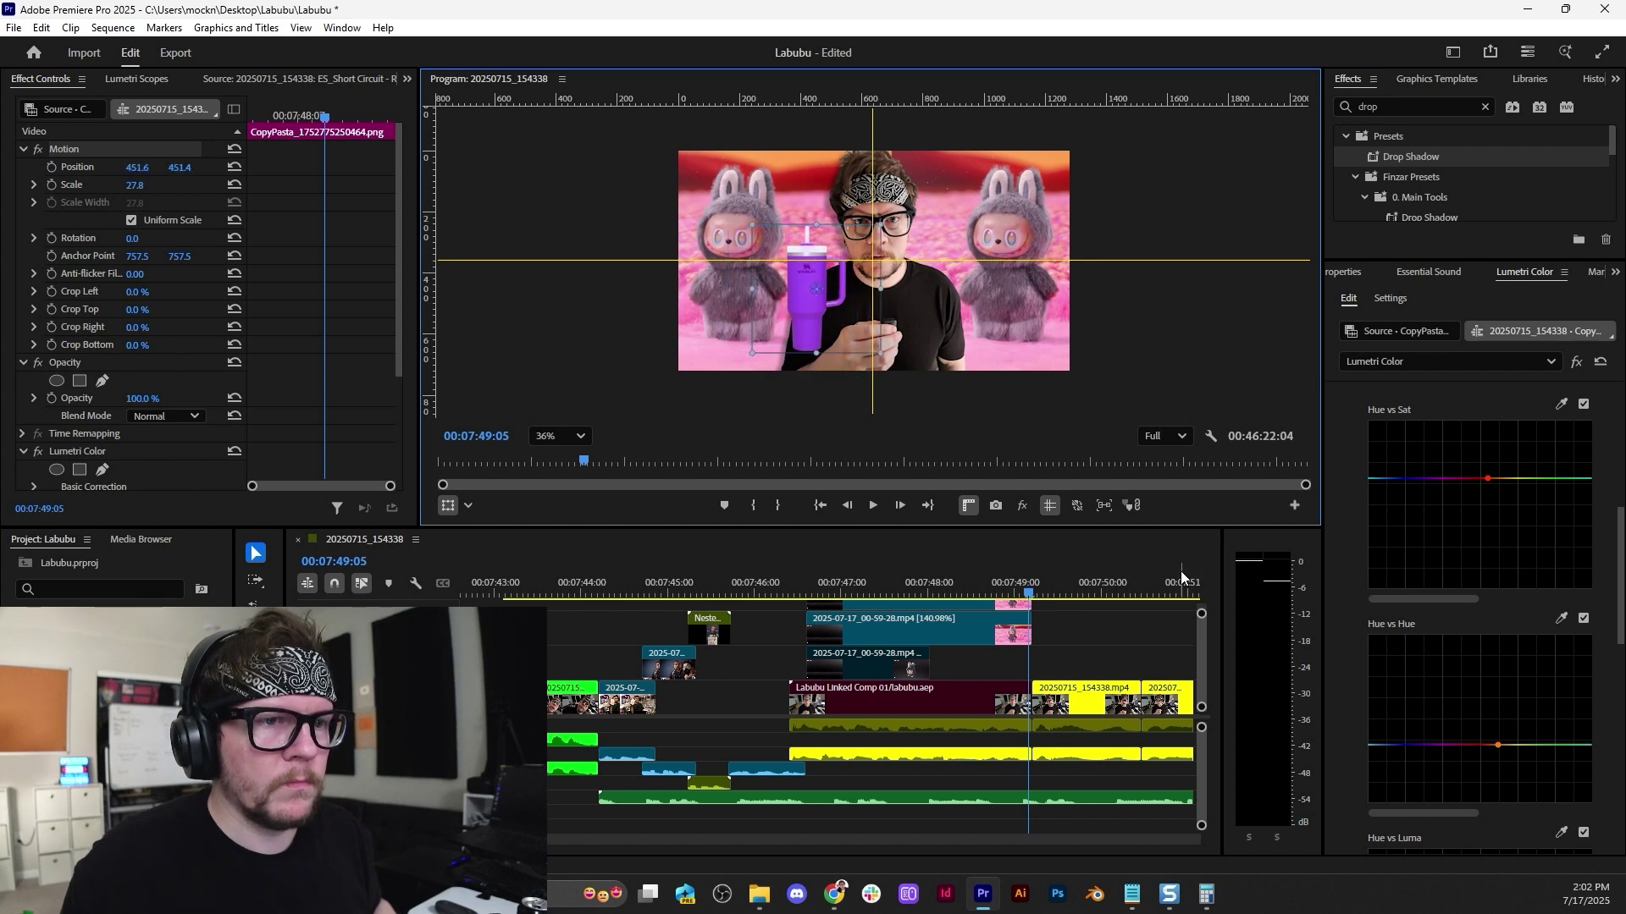
pyautogui.moveTo(1177, 526); pyautogui.dragTo(1180, 462)
pyautogui.scroll(3, 1202, 581)
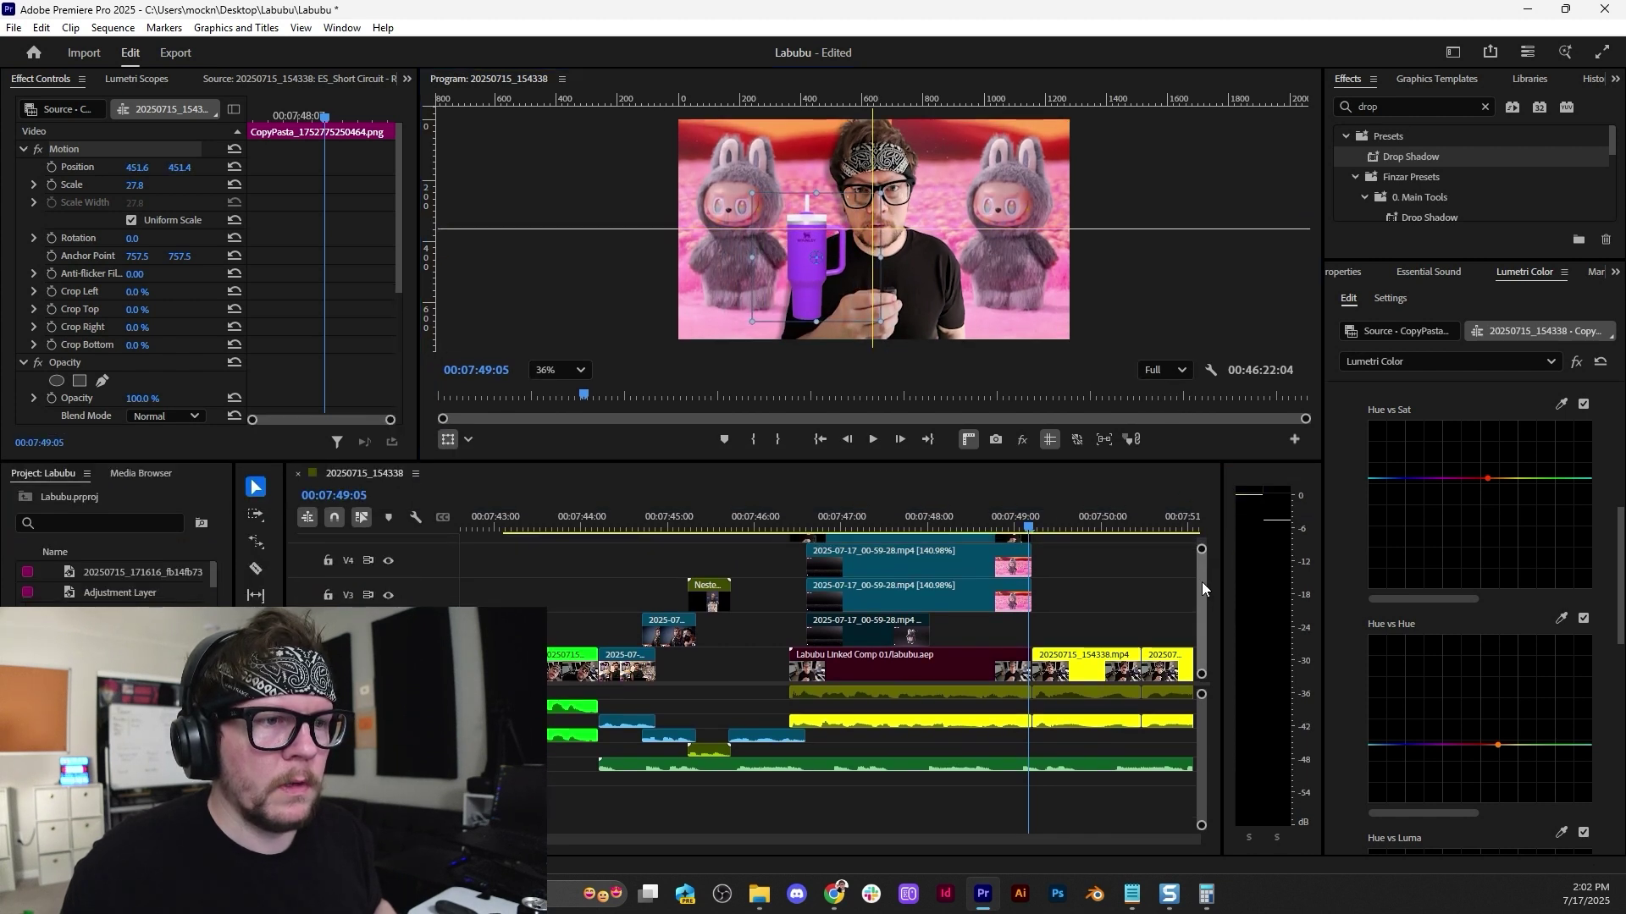
pyautogui.click(831, 602)
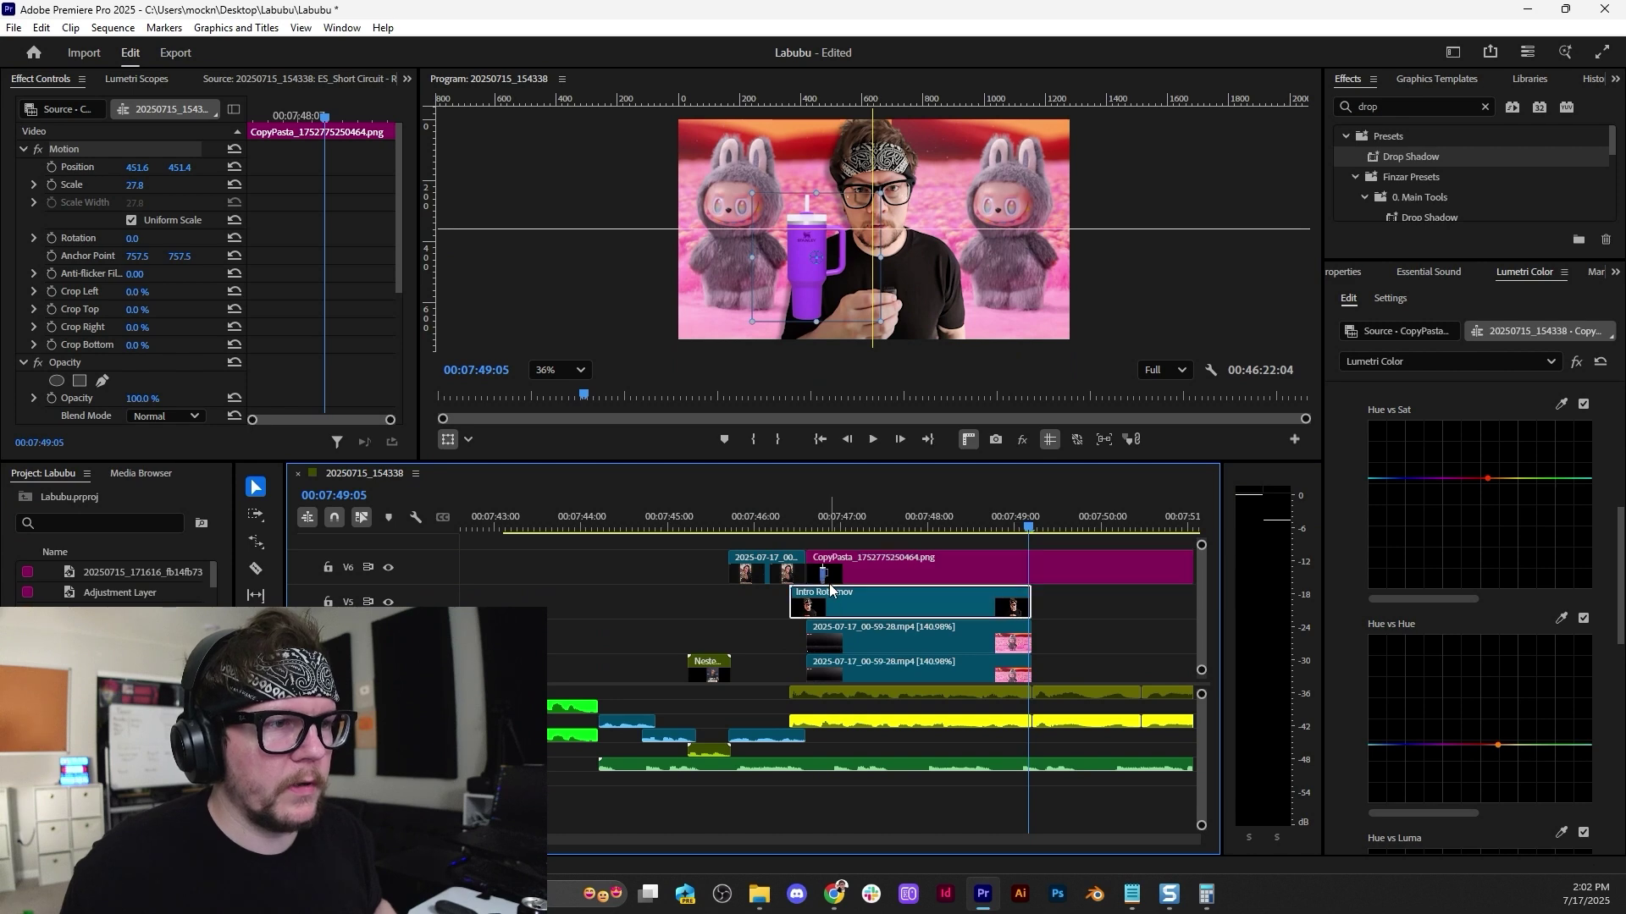
pyautogui.scroll(-2, 1039, 593)
pyautogui.click(940, 513)
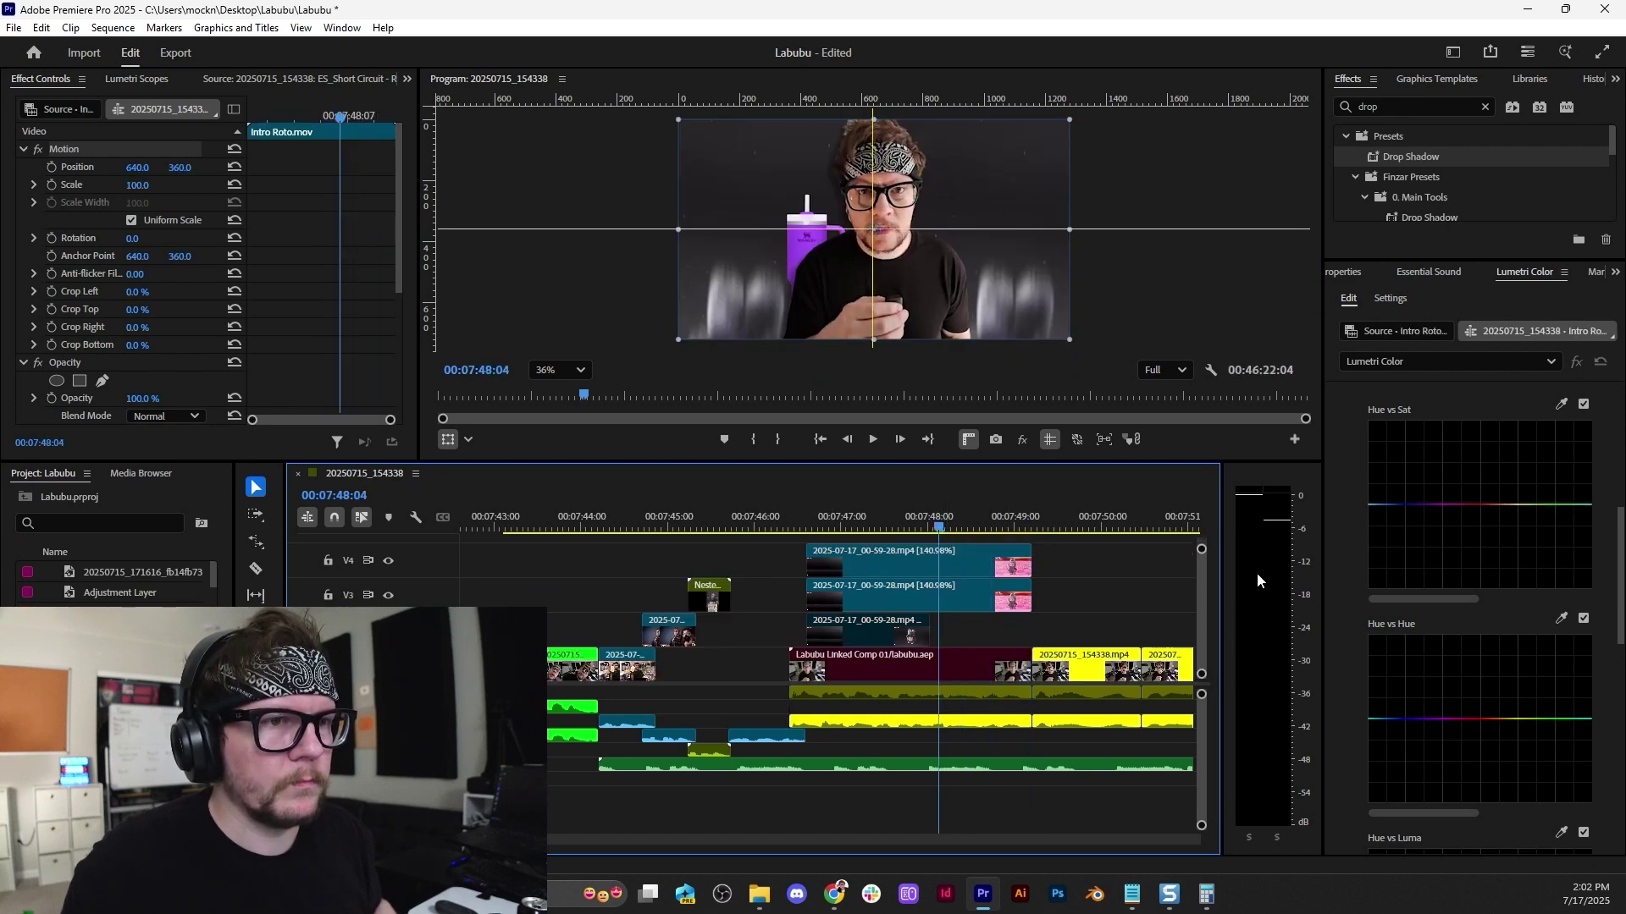
# Place the purple tumbler beside the presenter at position 404.5, 337.8 with scale 26.7 and rotation -12.9°.
pyautogui.scroll(4, 1204, 586)
pyautogui.click(813, 637)
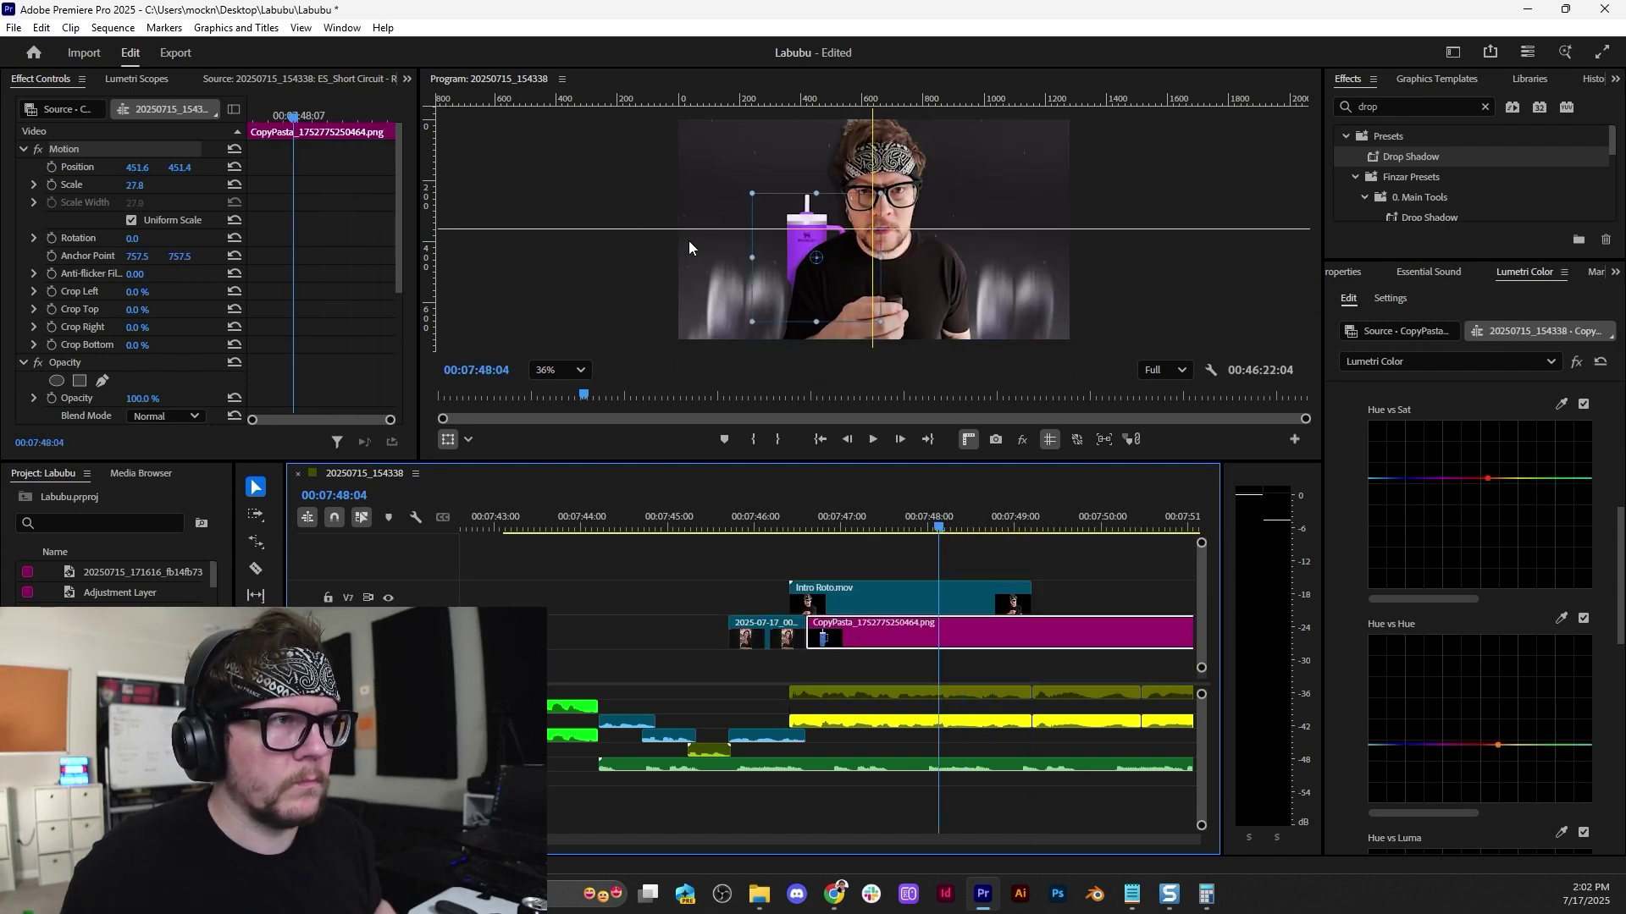
pyautogui.press('space')
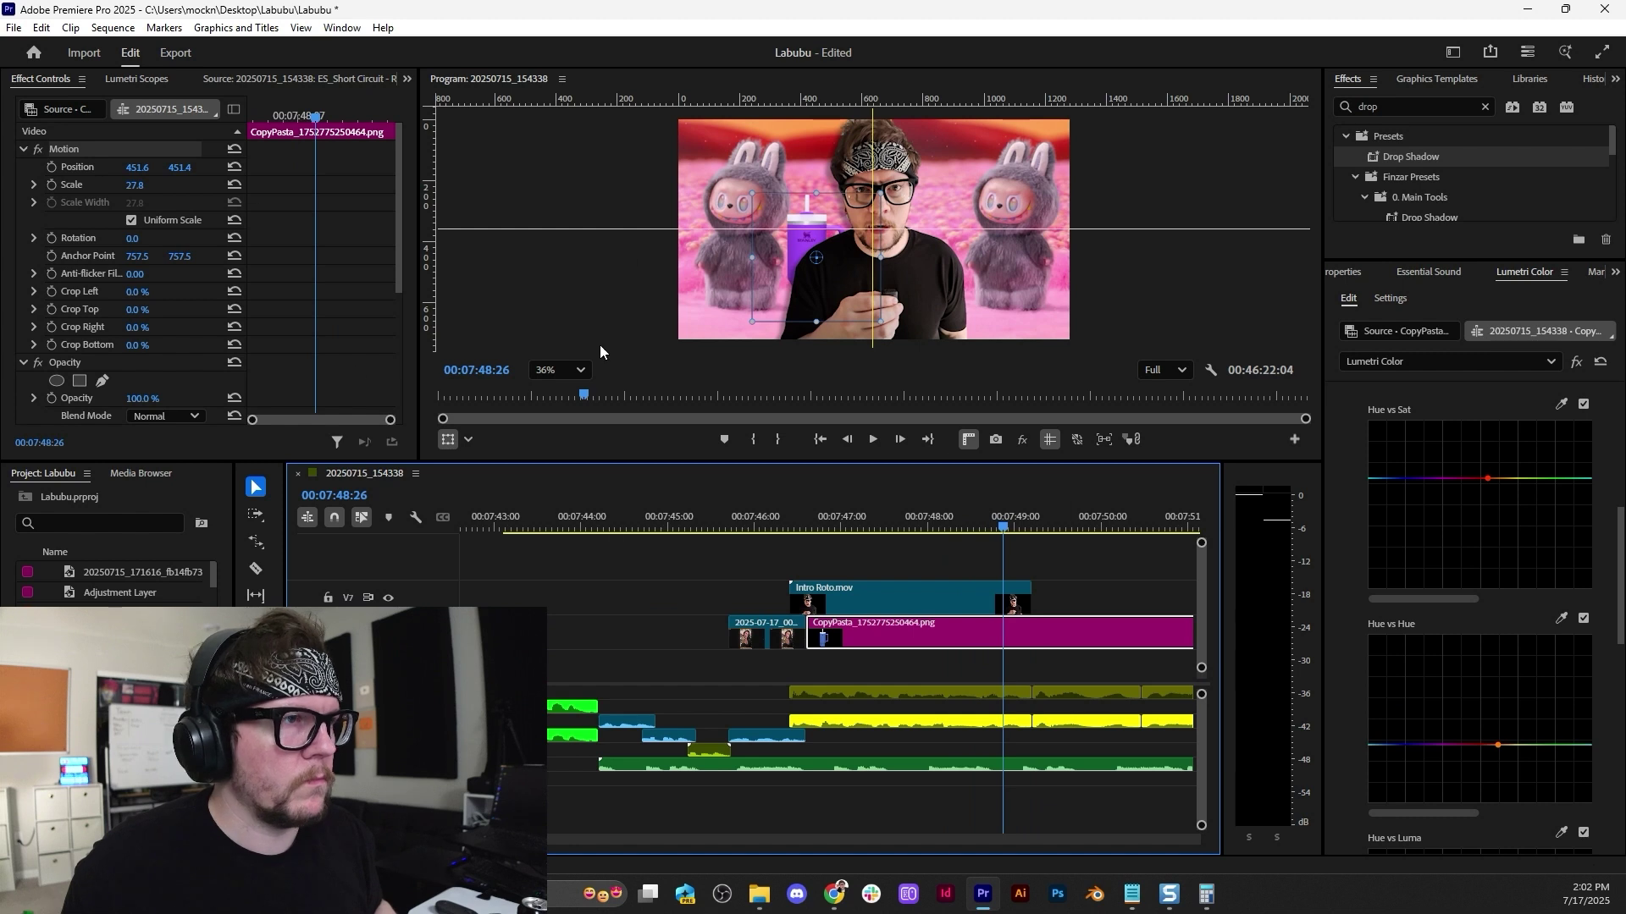
pyautogui.moveTo(880, 193); pyautogui.dragTo(924, 181)
pyautogui.moveTo(804, 217); pyautogui.dragTo(783, 179)
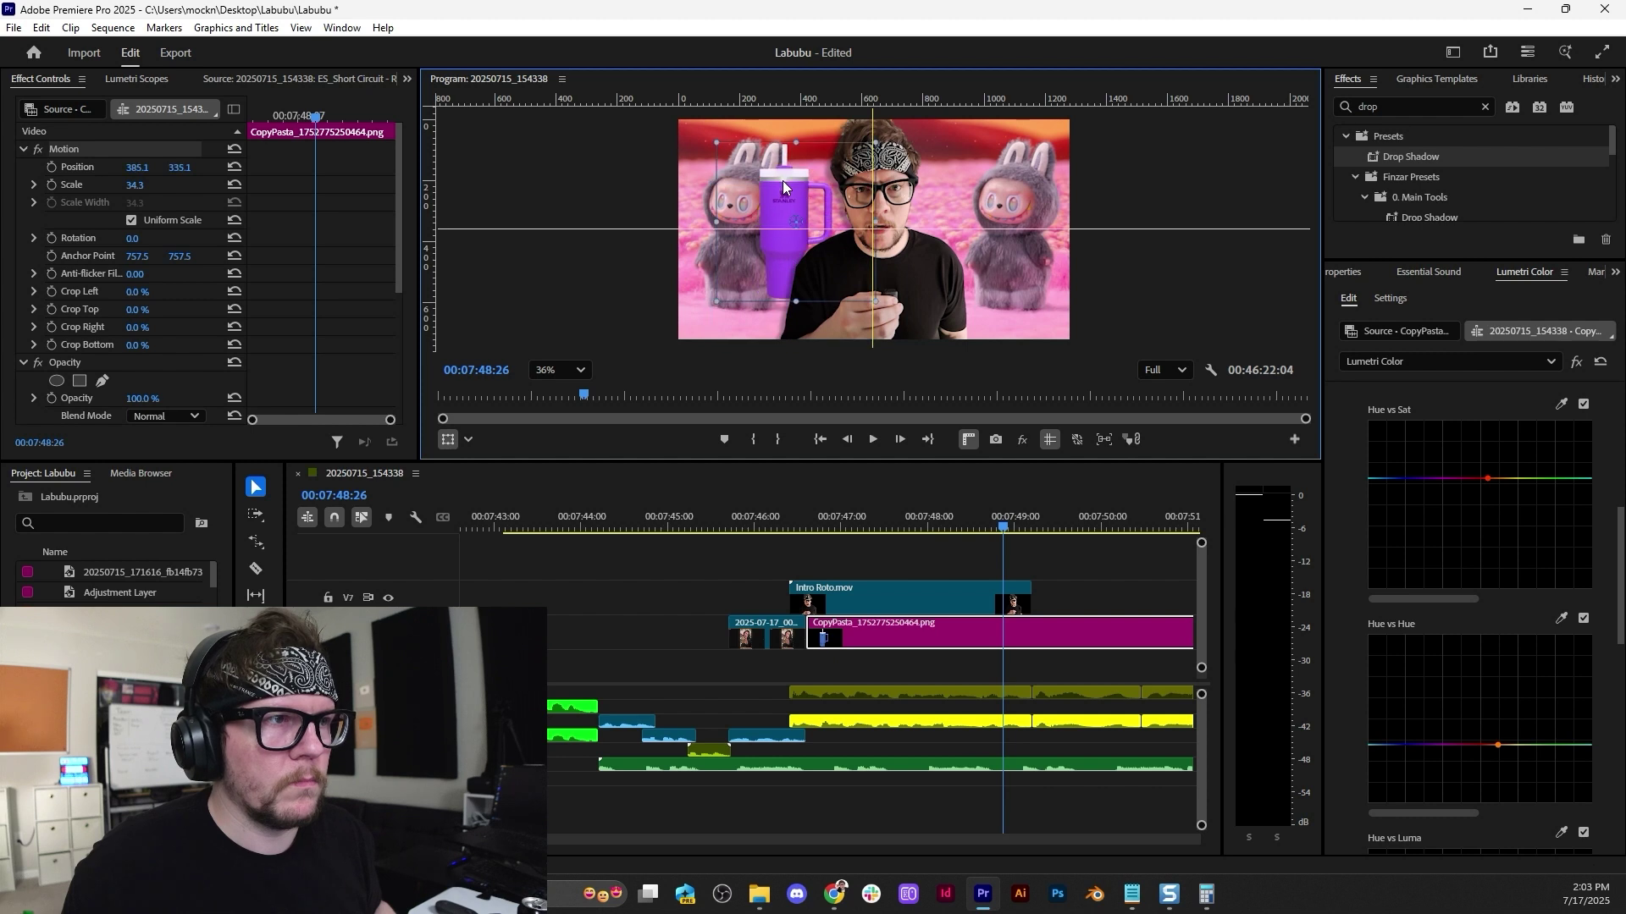
pyautogui.moveTo(875, 221); pyautogui.dragTo(857, 223)
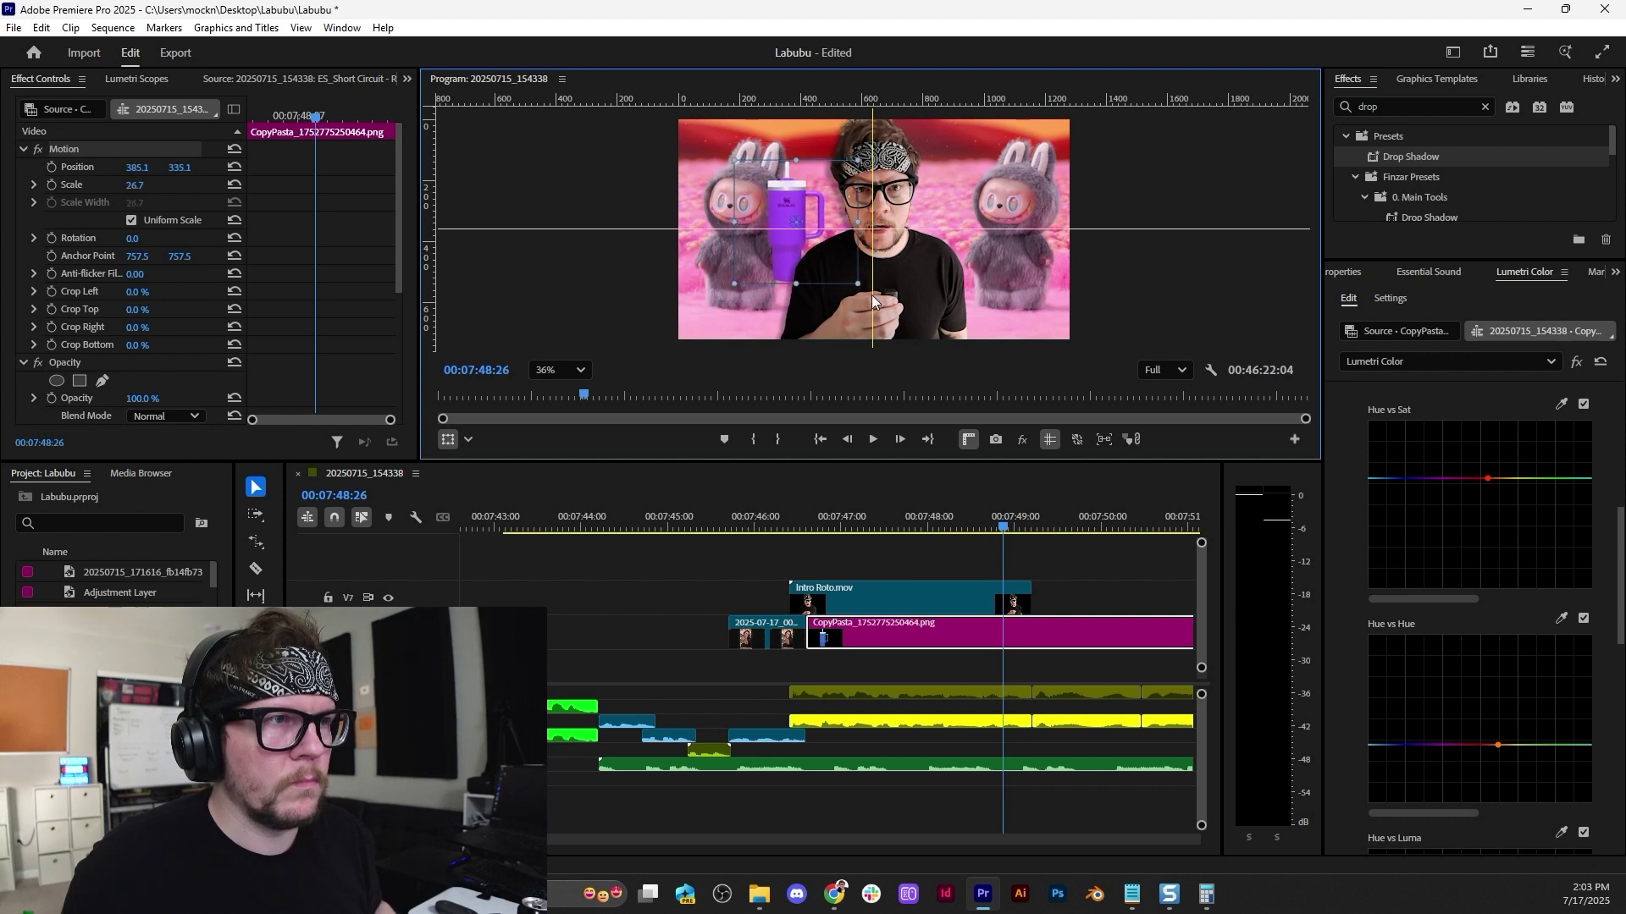
pyautogui.moveTo(864, 291); pyautogui.dragTo(877, 274)
pyautogui.moveTo(810, 177); pyautogui.dragTo(814, 195)
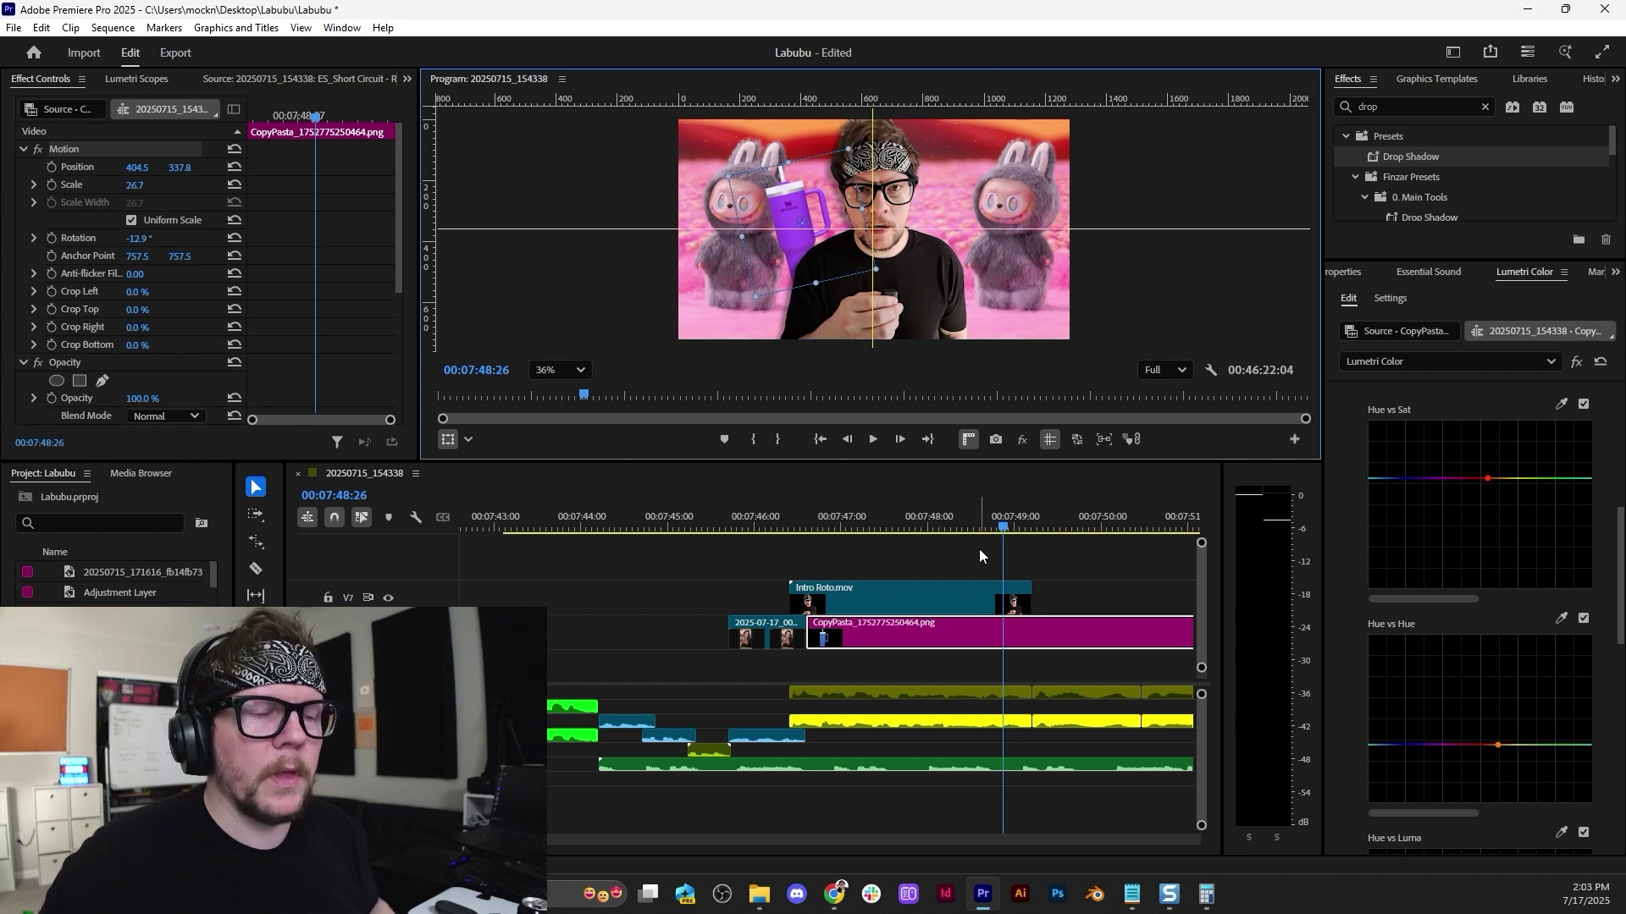
# Cut the tumbler clip at 00:07:49:06, where Intro Roto.mov ends, and delete the remainder.
pyautogui.click(1033, 529)
pyautogui.hotkey('ctrl', 'k')
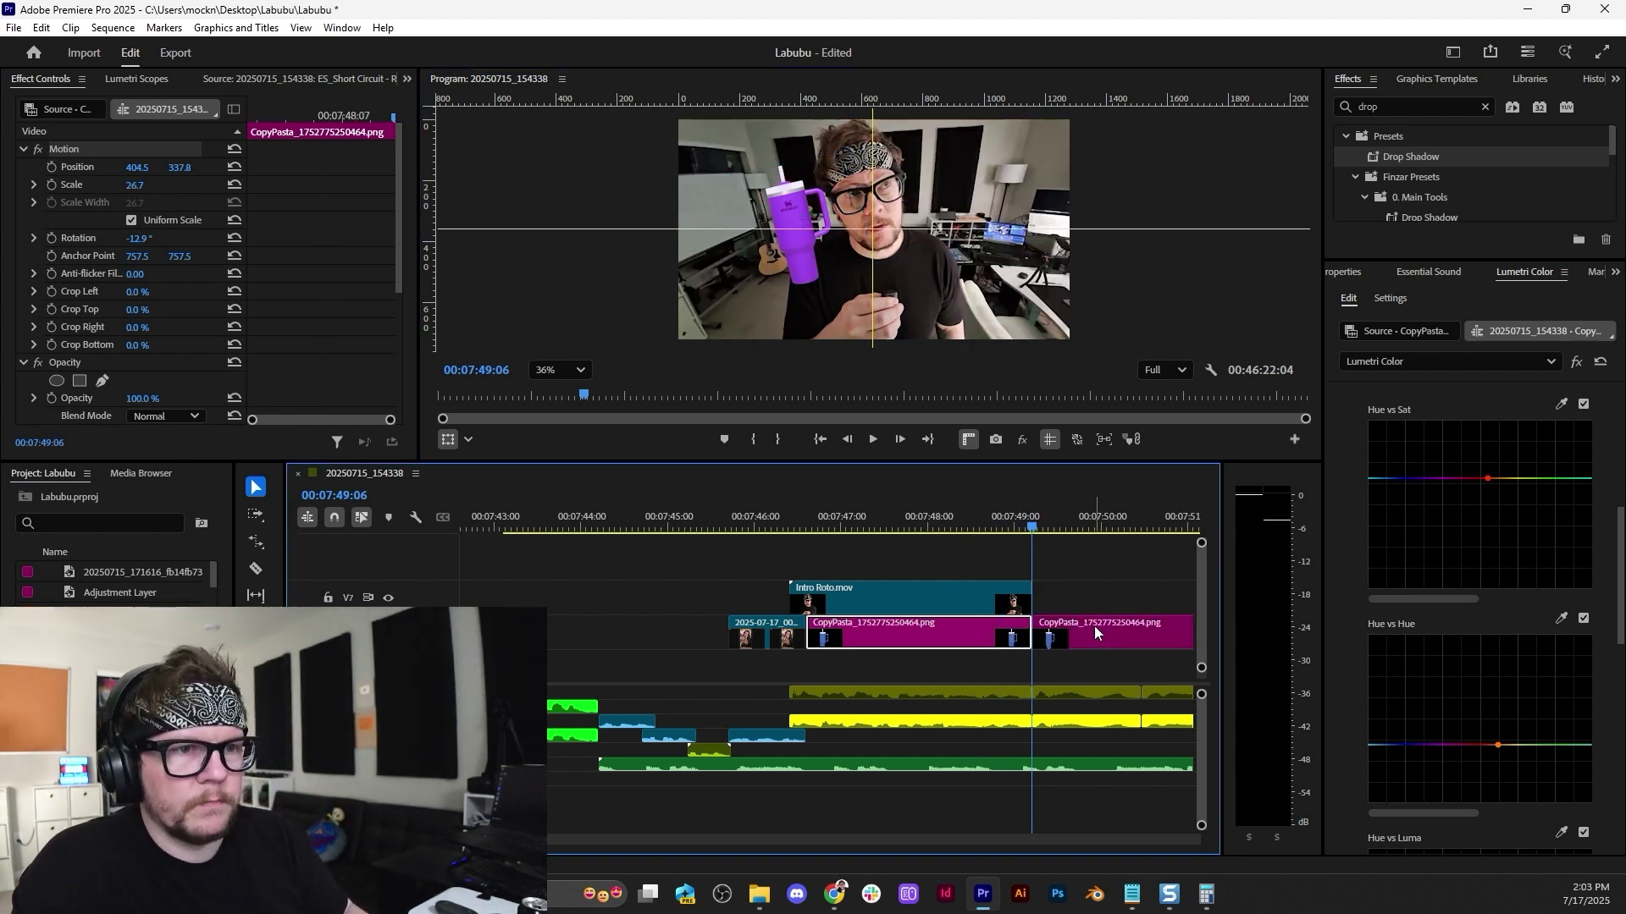
pyautogui.click(1094, 633)
pyautogui.press('Delete')
# Search the effects for "spin" with the tumbler clip selected, and give the results list more room with the presets collapsed.
pyautogui.click(954, 519)
pyautogui.click(935, 647)
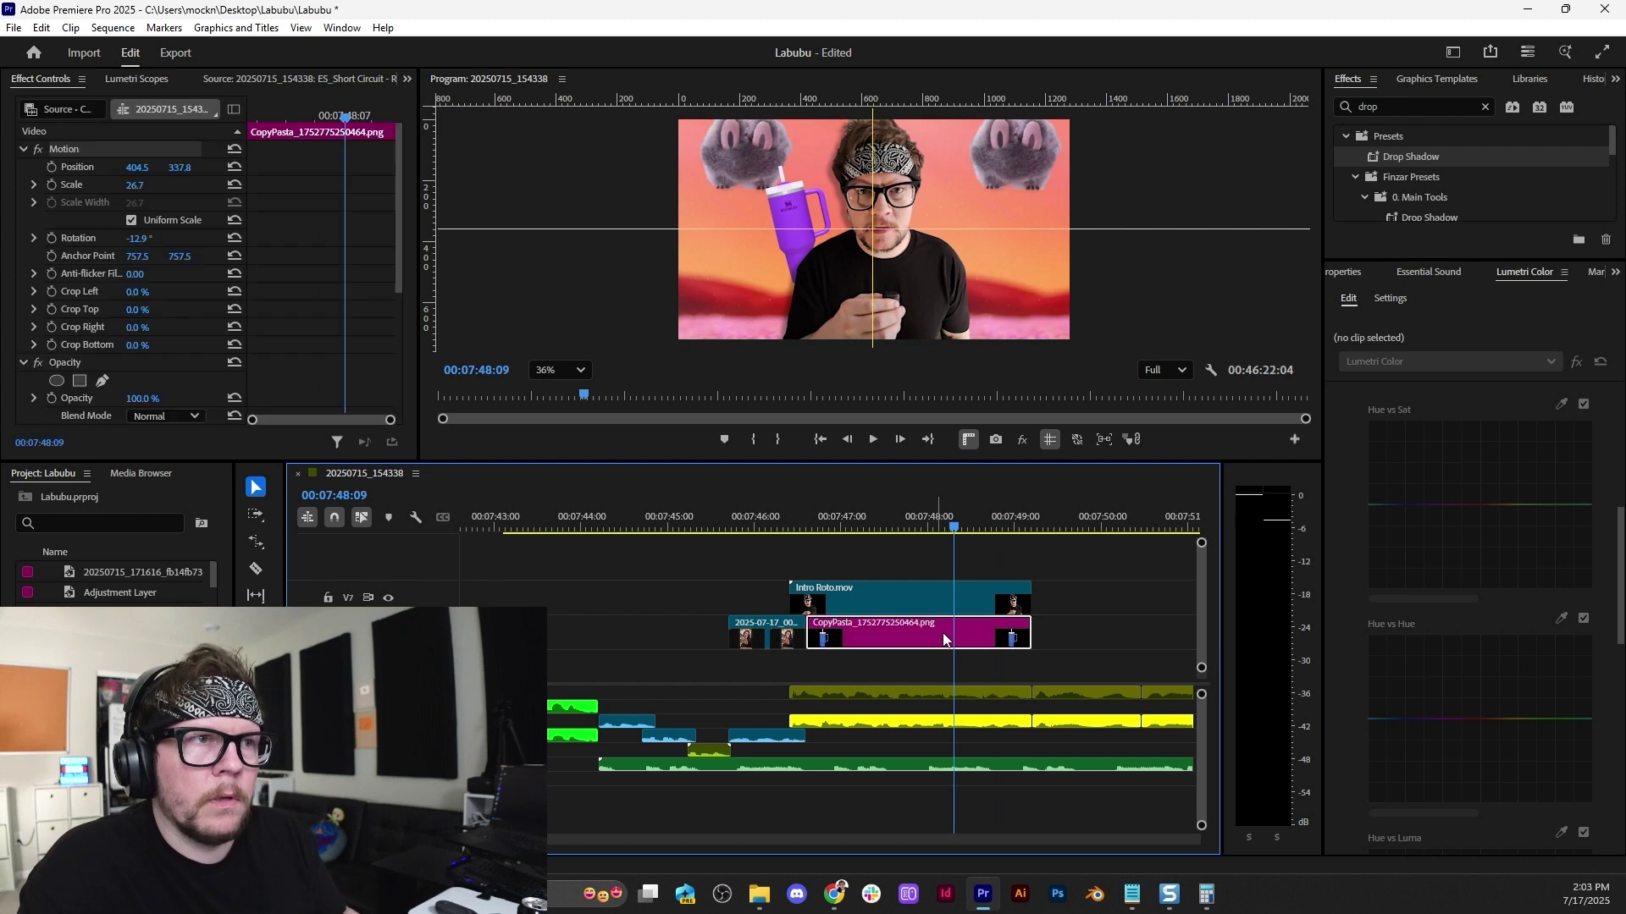
pyautogui.click(1392, 105)
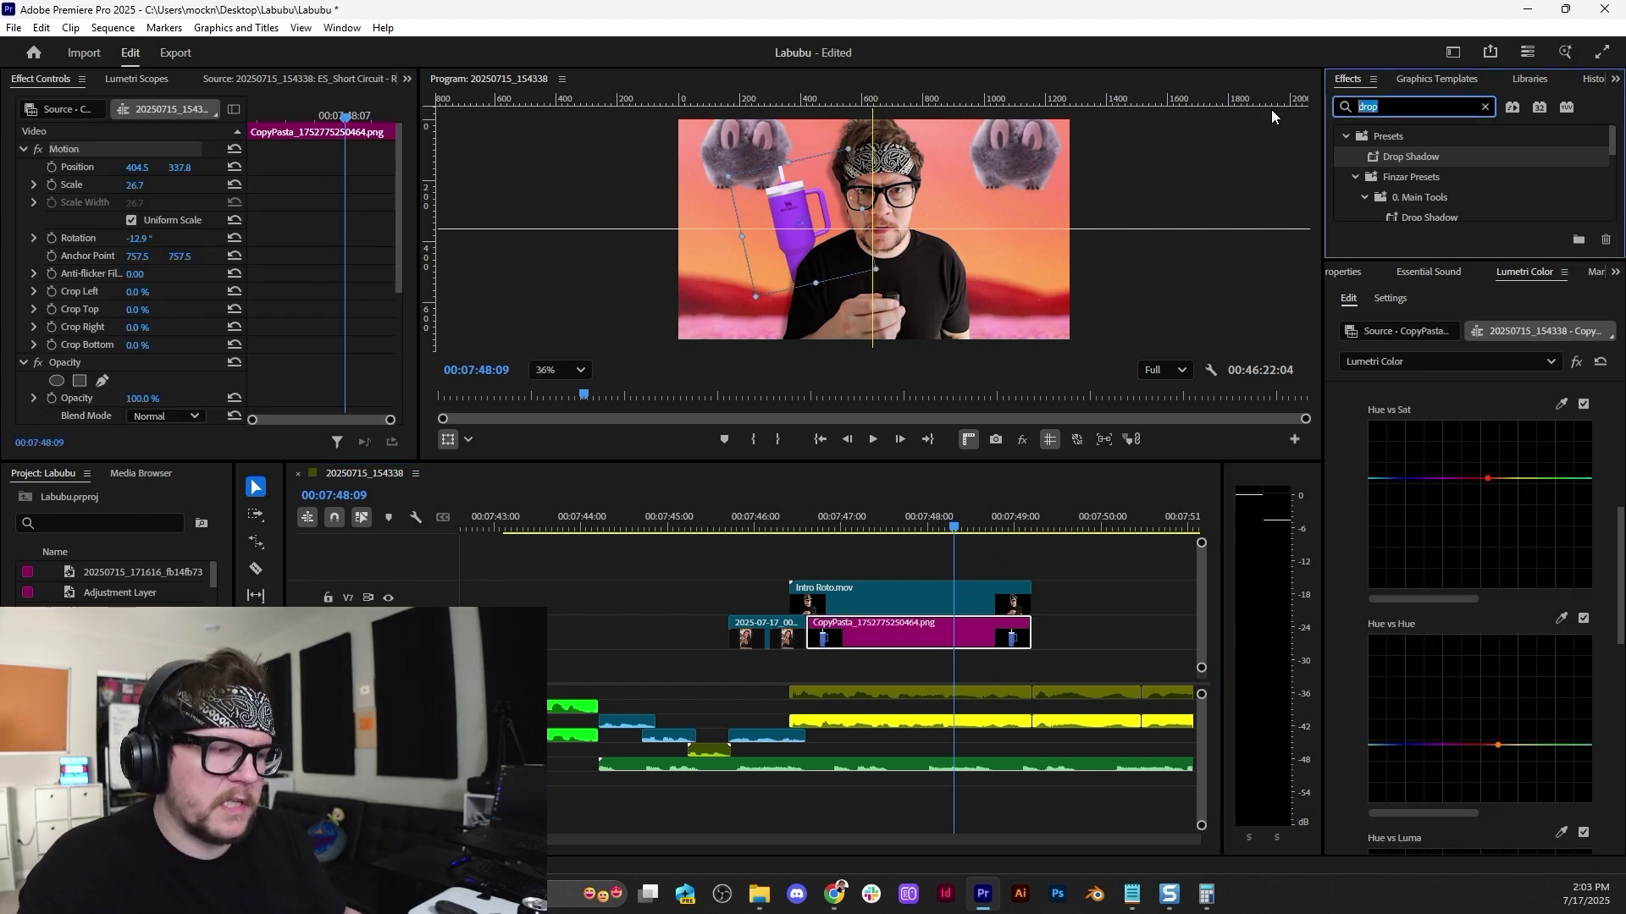
pyautogui.write('spin')
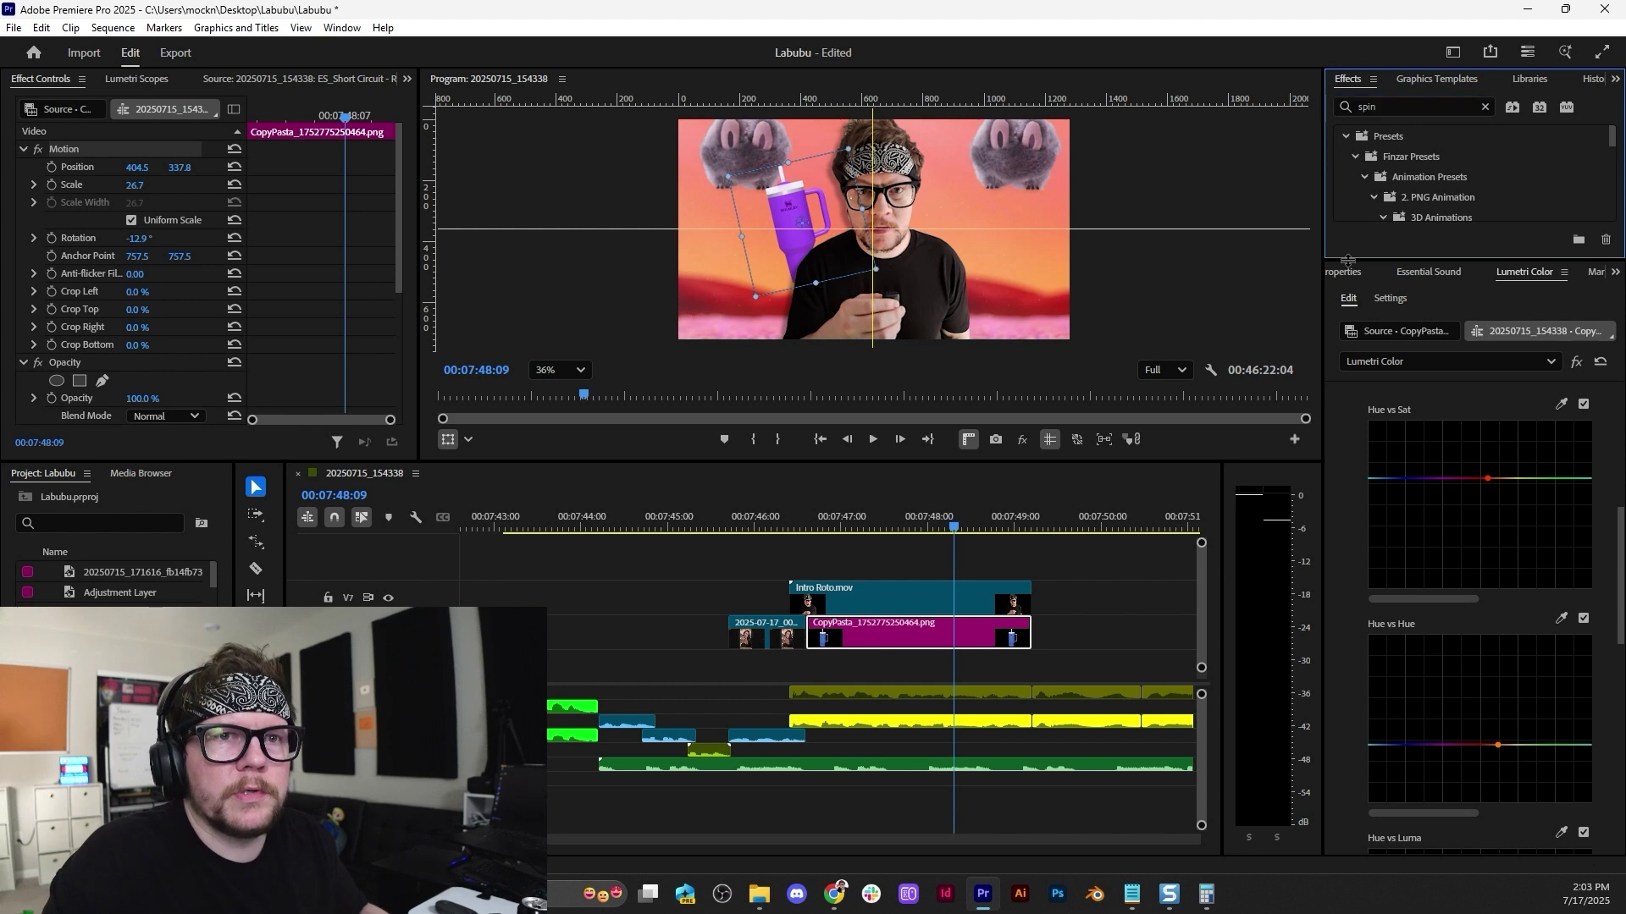
pyautogui.click(1516, 275)
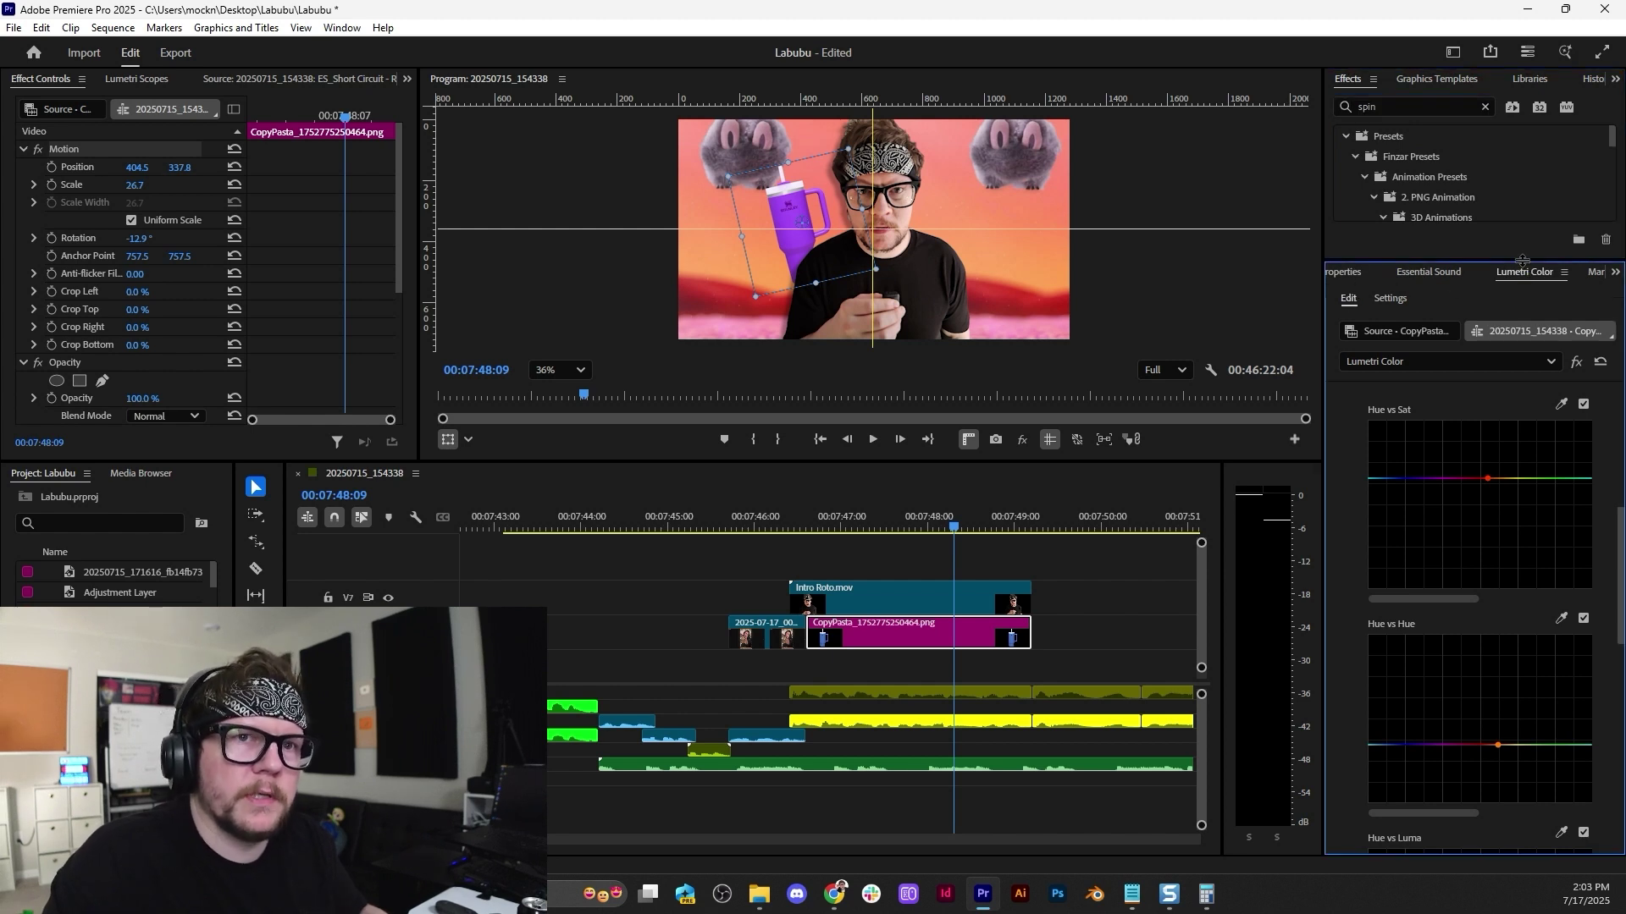
pyautogui.click(1522, 258)
pyautogui.moveTo(1522, 260); pyautogui.dragTo(1512, 551)
pyautogui.click(1345, 136)
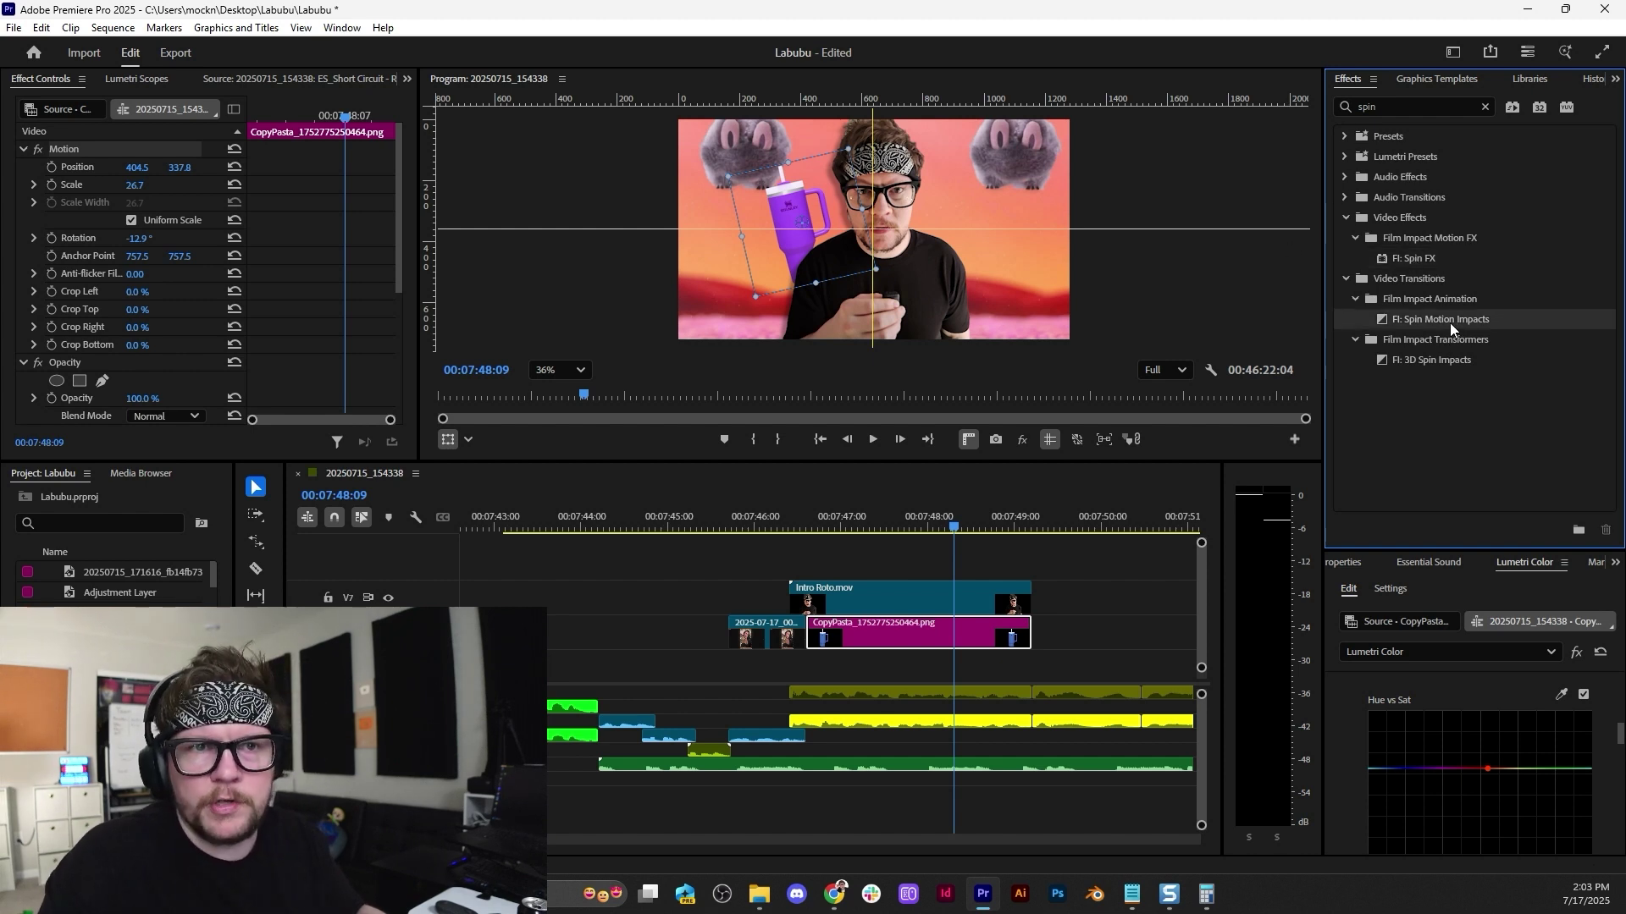
# Move the tumbler clip down one video track and apply the FI: 3D Spin Impacts transition to its start.
pyautogui.click(1440, 367)
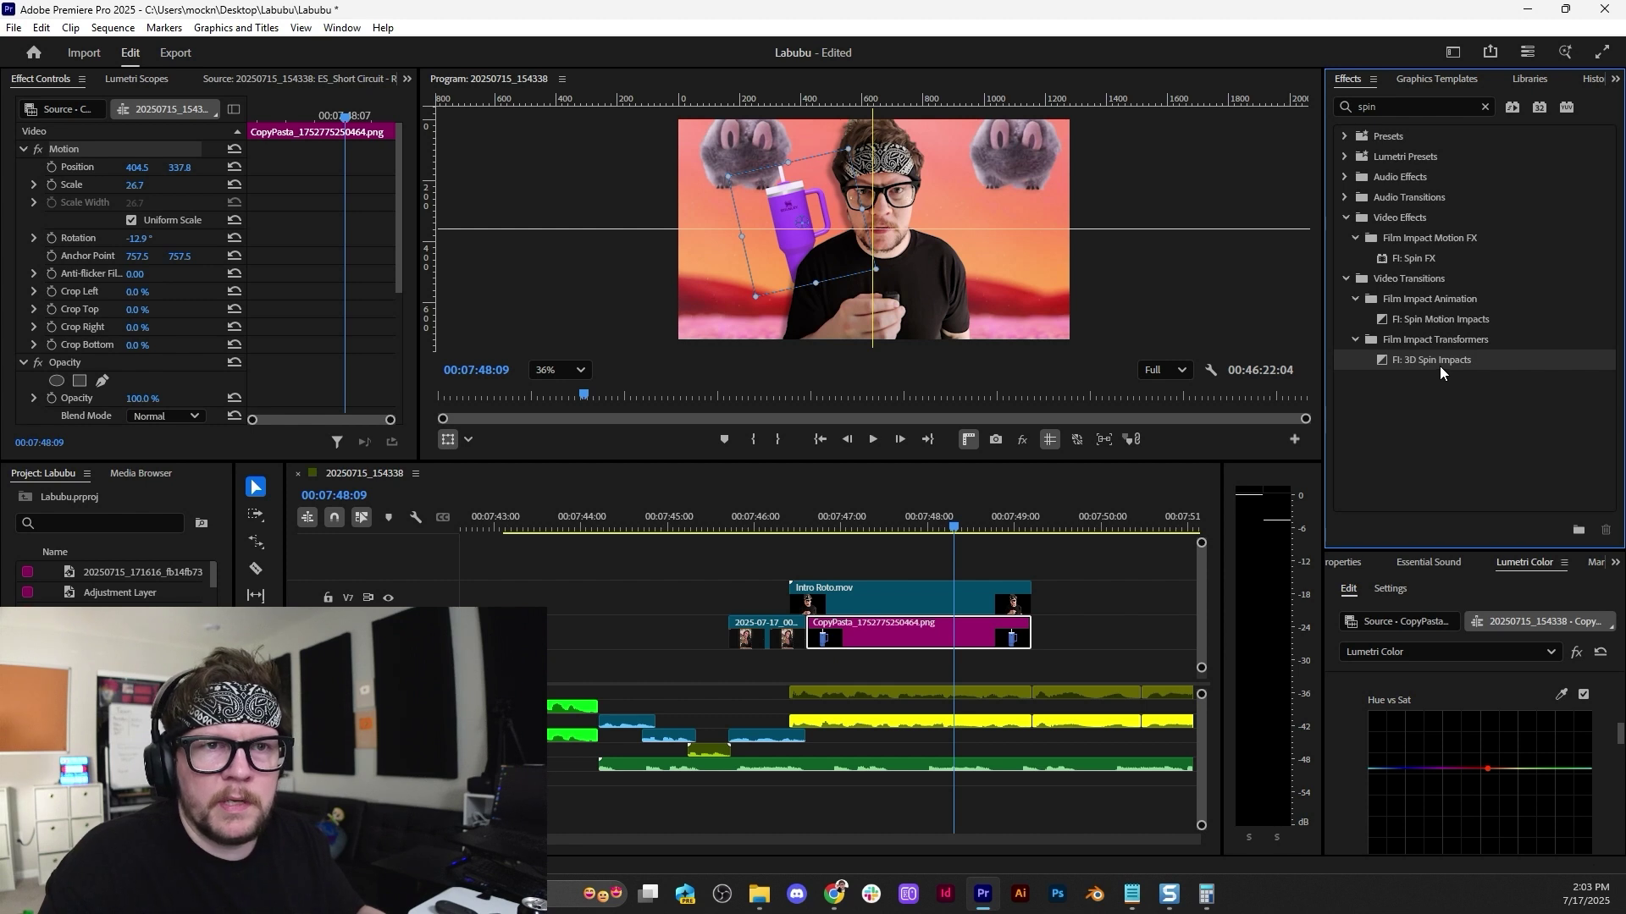
pyautogui.click(1435, 321)
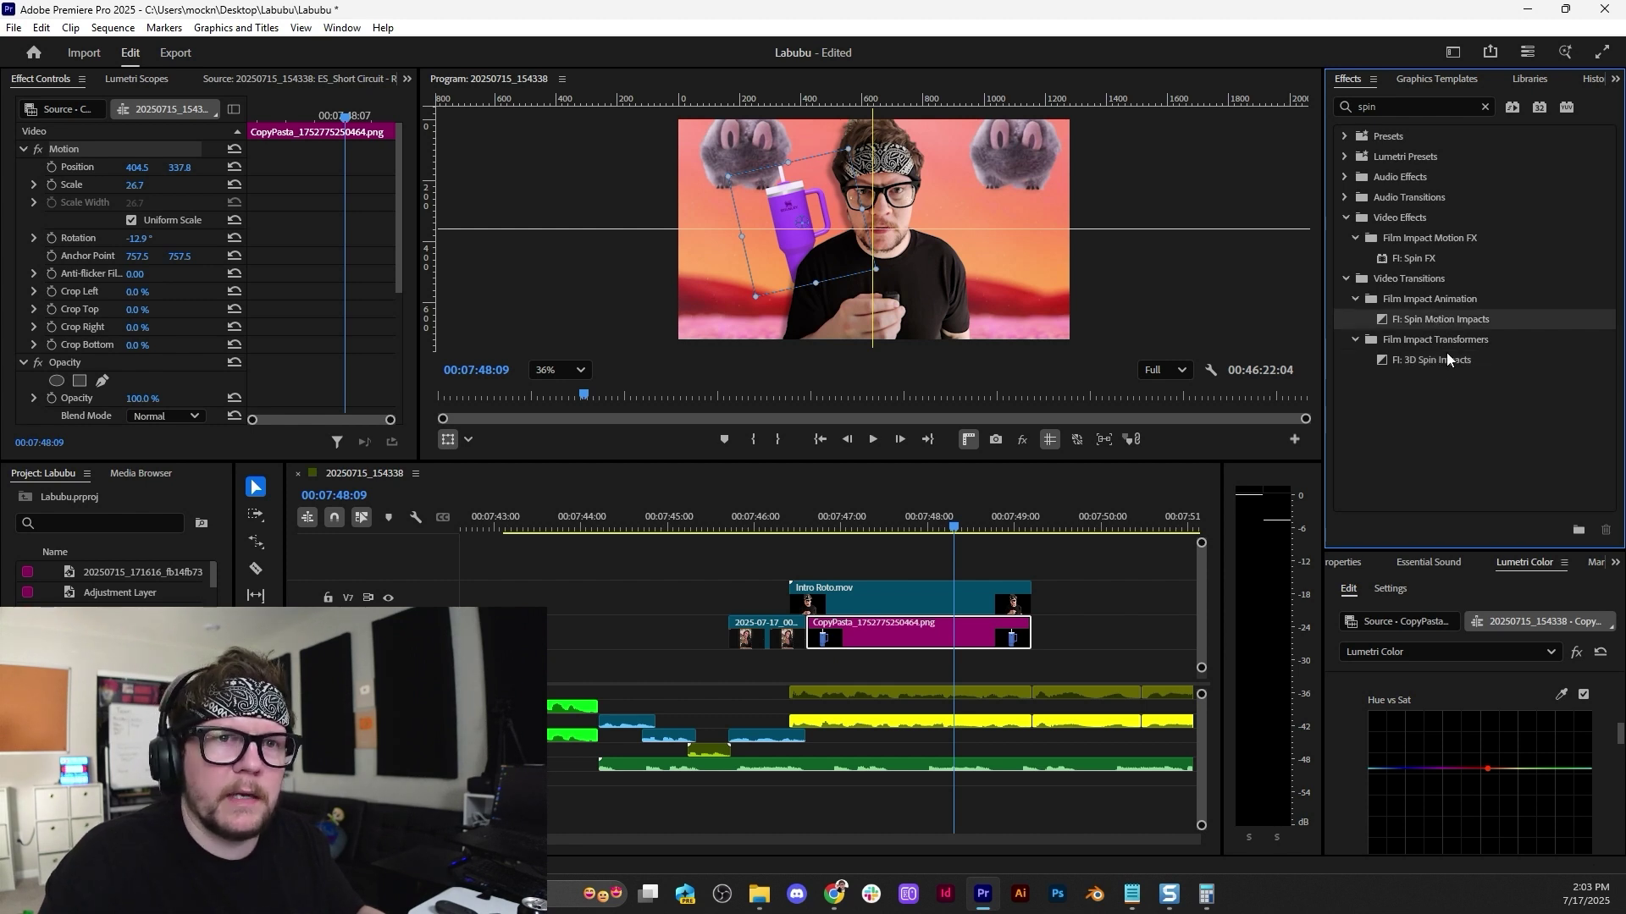
pyautogui.click(1441, 362)
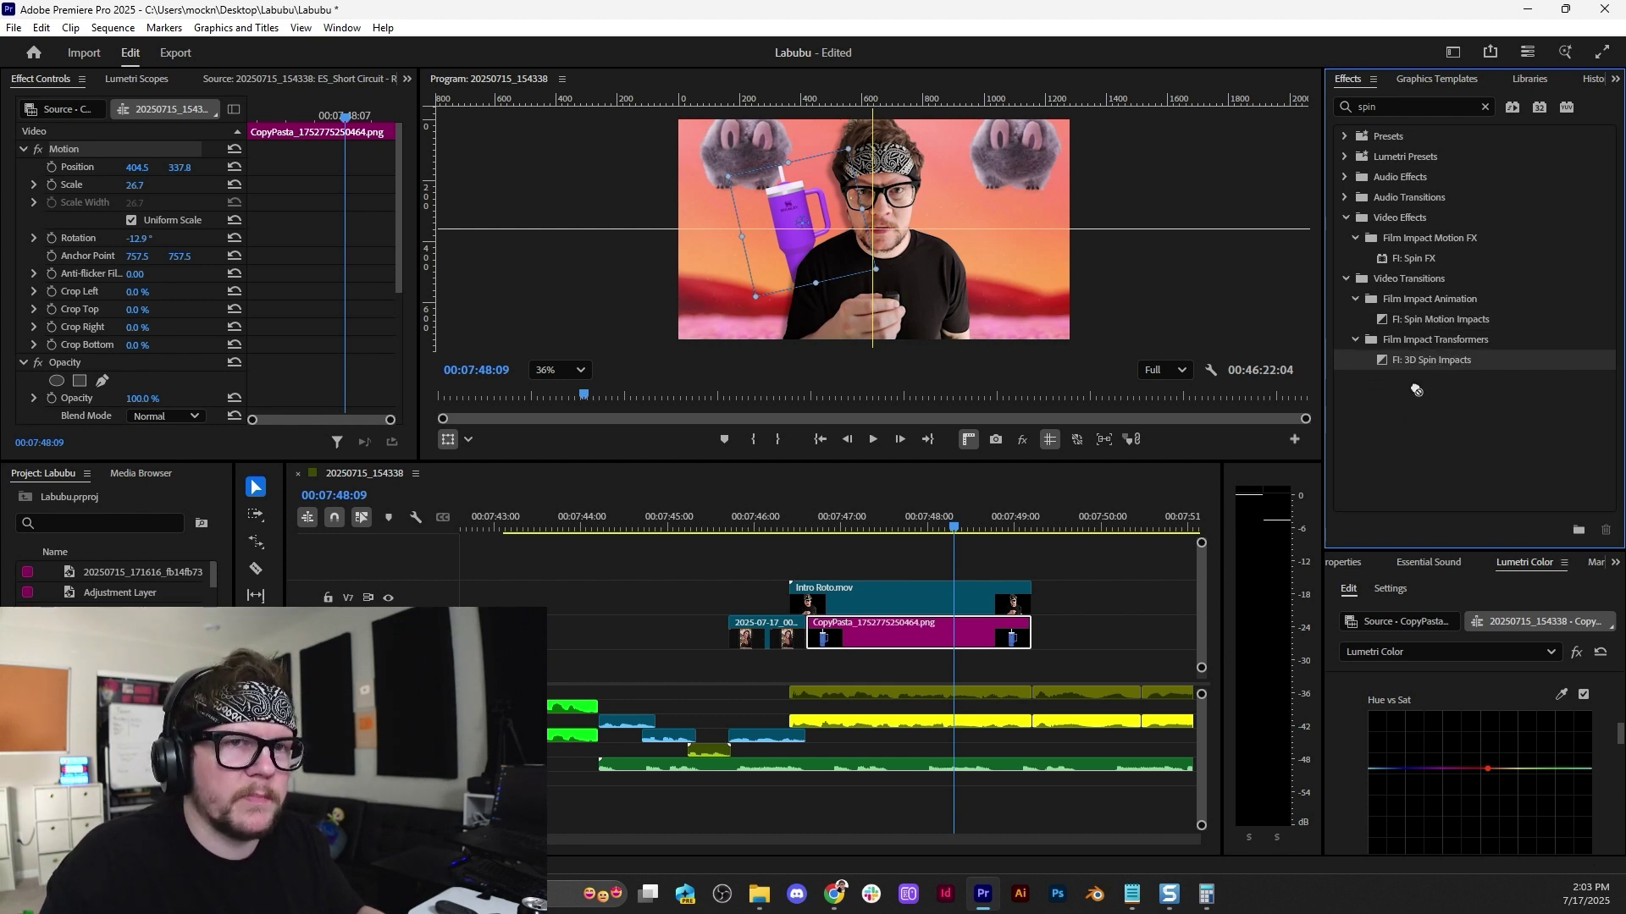
pyautogui.moveTo(848, 647); pyautogui.dragTo(850, 682)
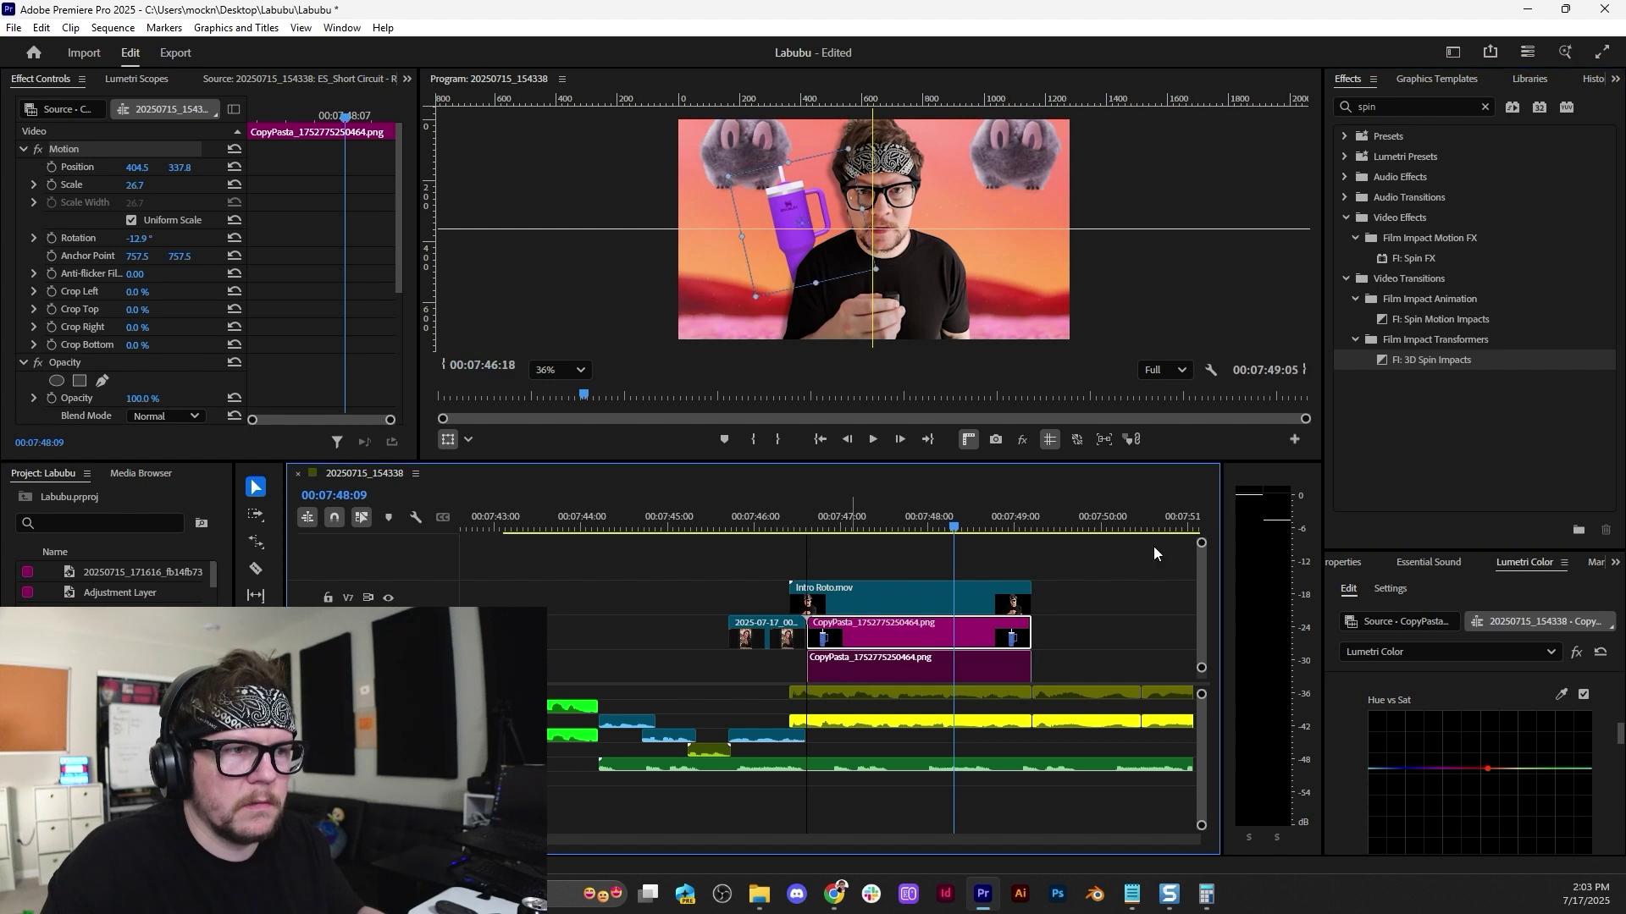
pyautogui.moveTo(942, 581); pyautogui.dragTo(822, 679)
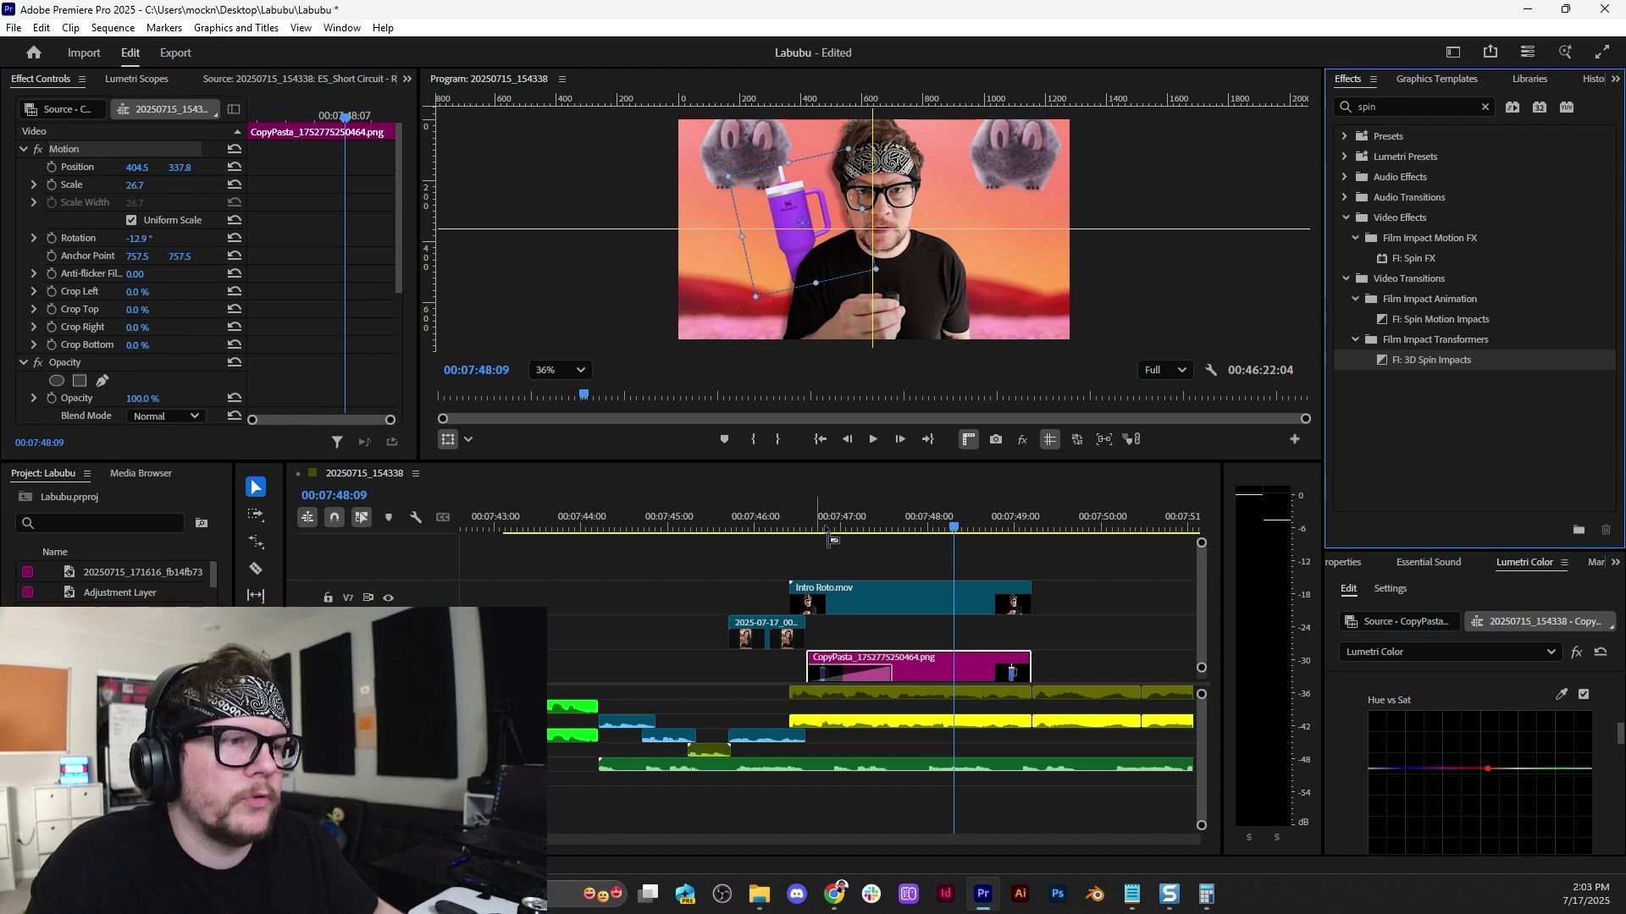
# Play back the 3D Spin Impacts transition, try its Surprise Me variation, and play it again.
pyautogui.click(806, 518)
pyautogui.press('space')
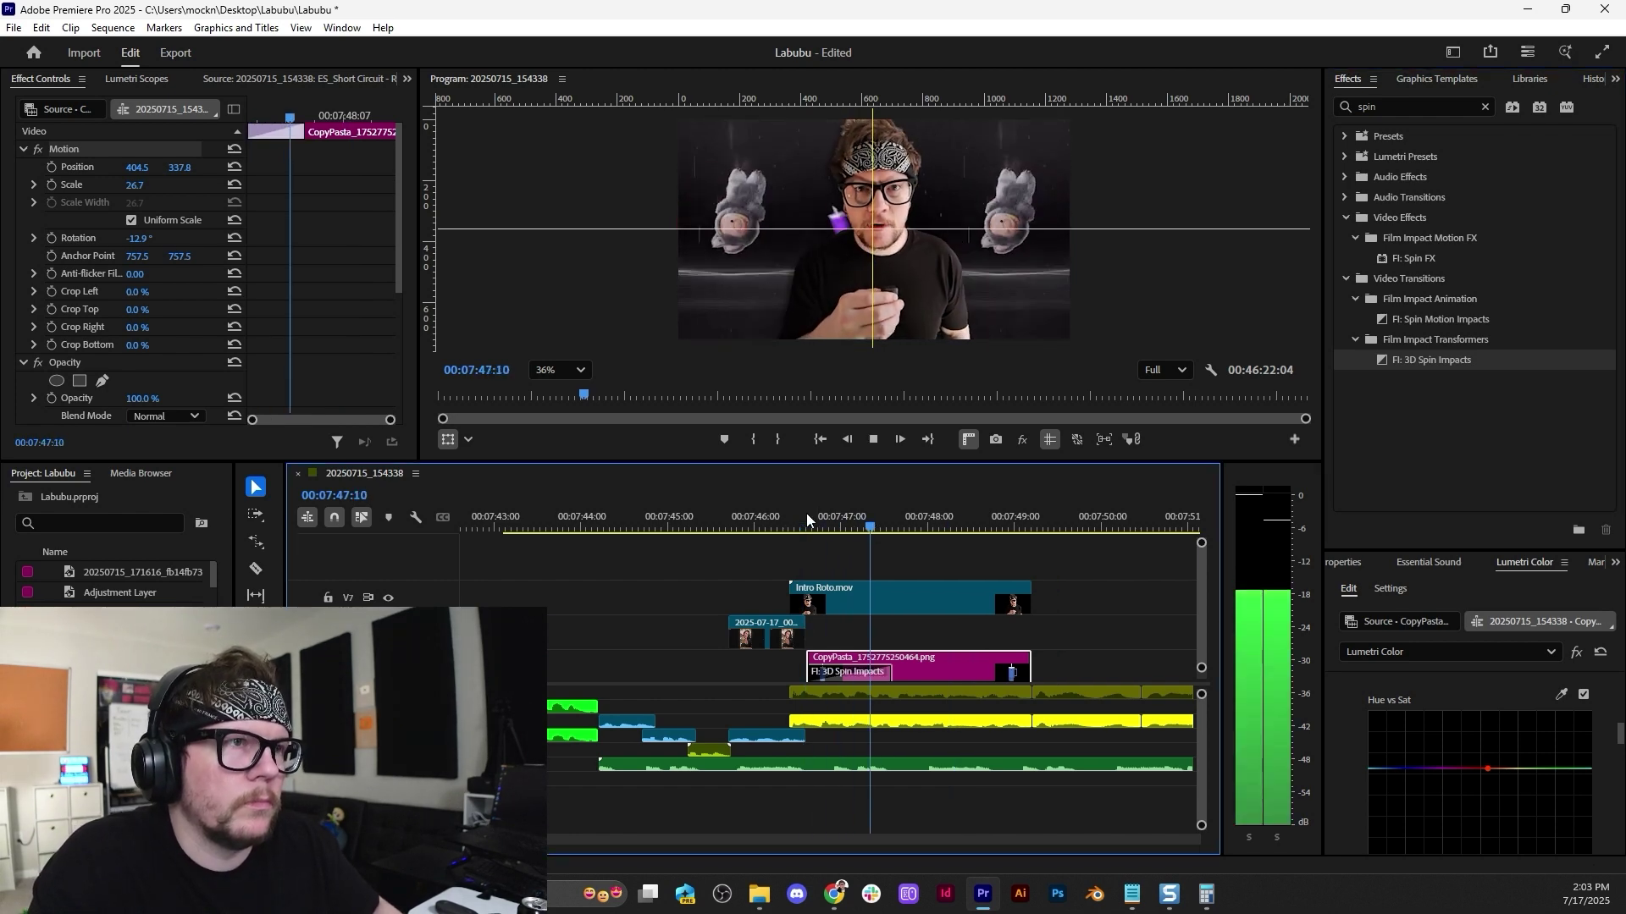
pyautogui.moveTo(806, 518); pyautogui.dragTo(857, 526)
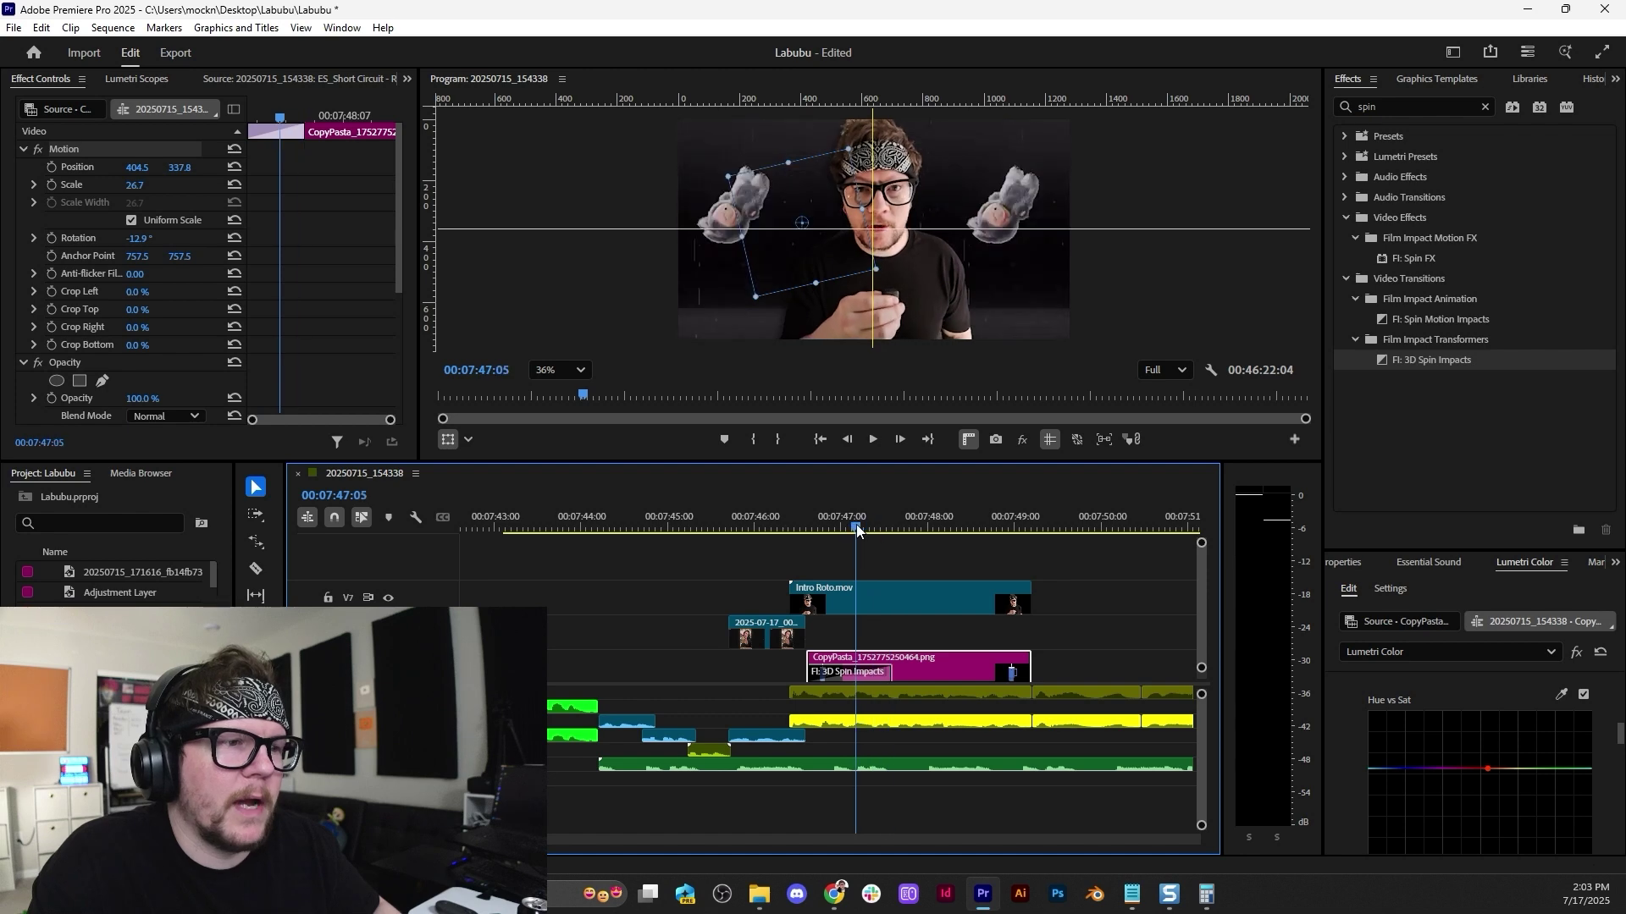
pyautogui.click(861, 674)
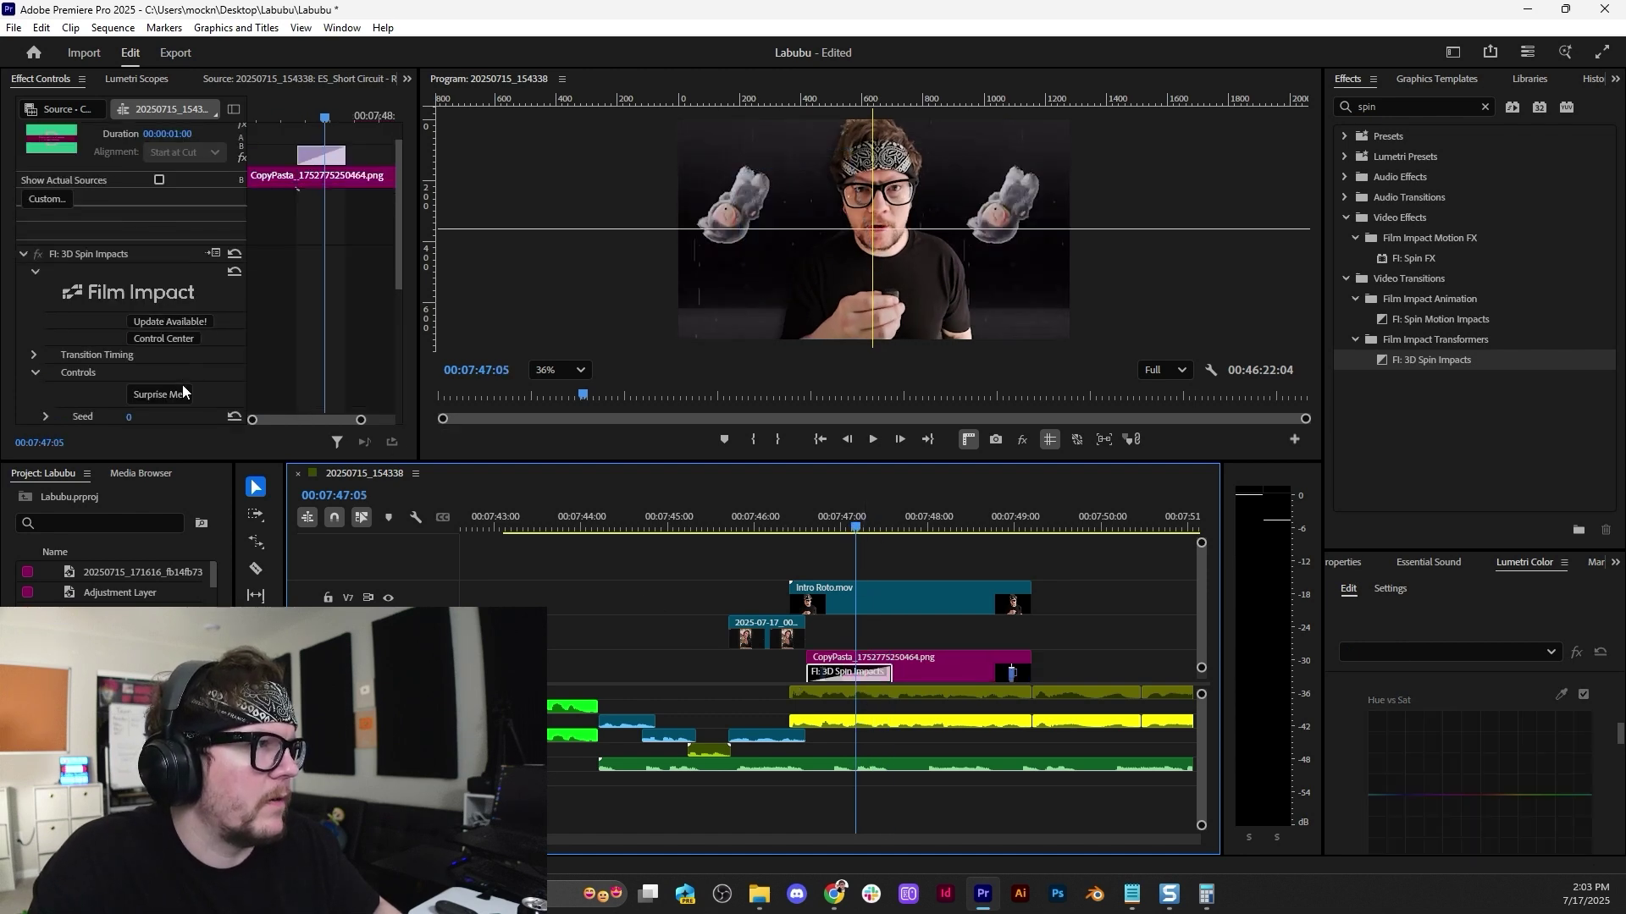
pyautogui.scroll(-3, 182, 391)
pyautogui.click(180, 294)
pyautogui.click(815, 531)
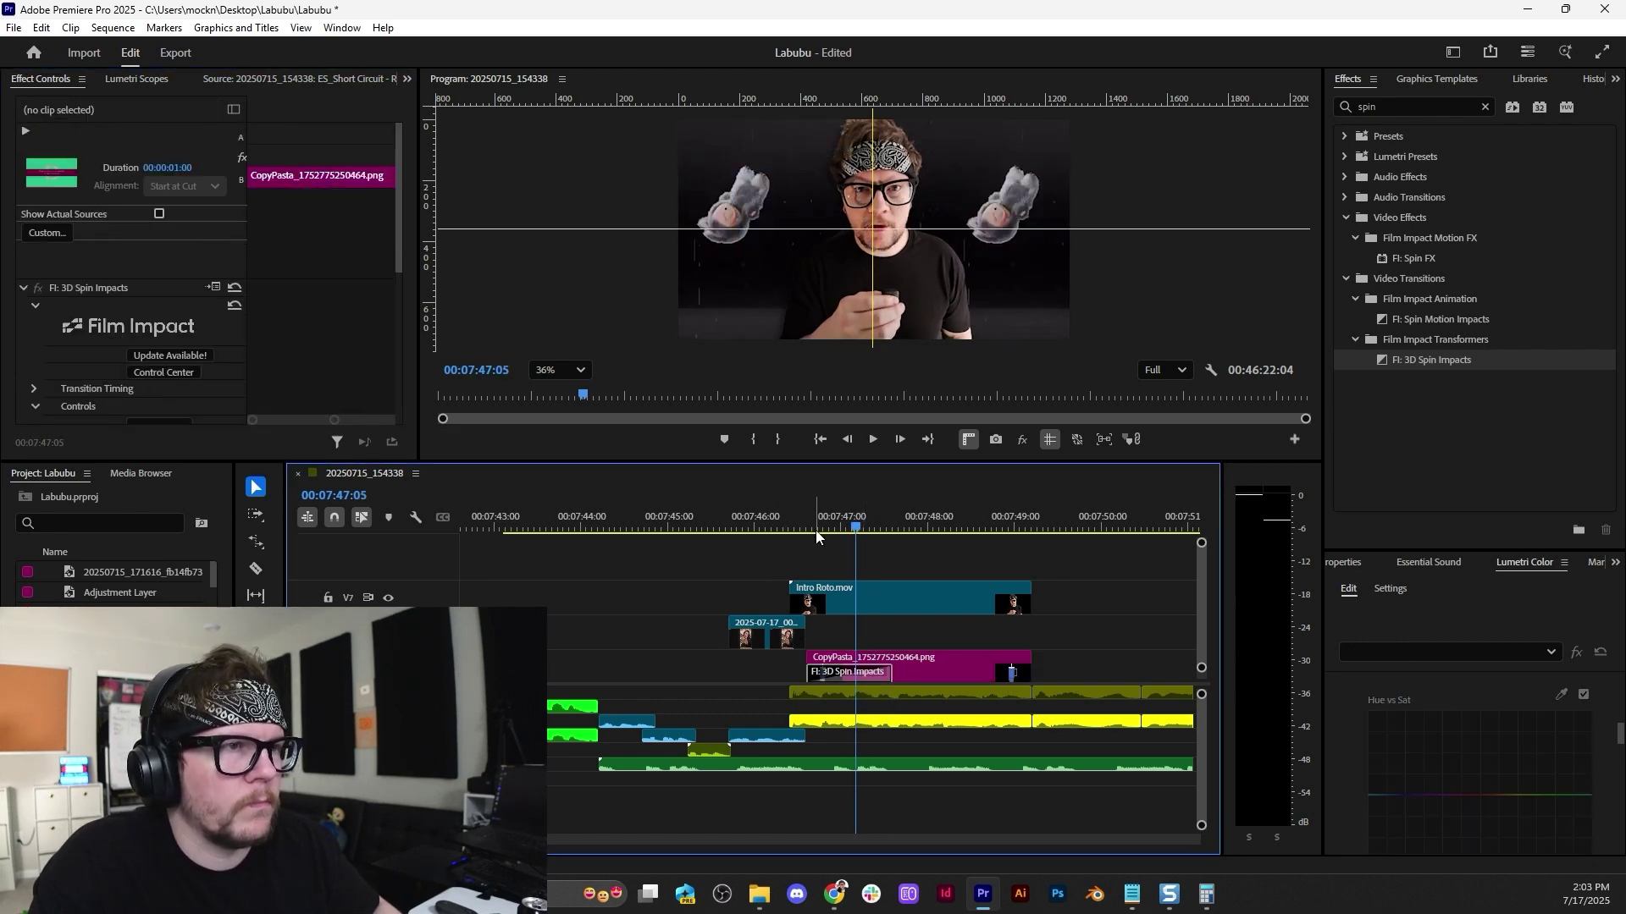
pyautogui.press('space')
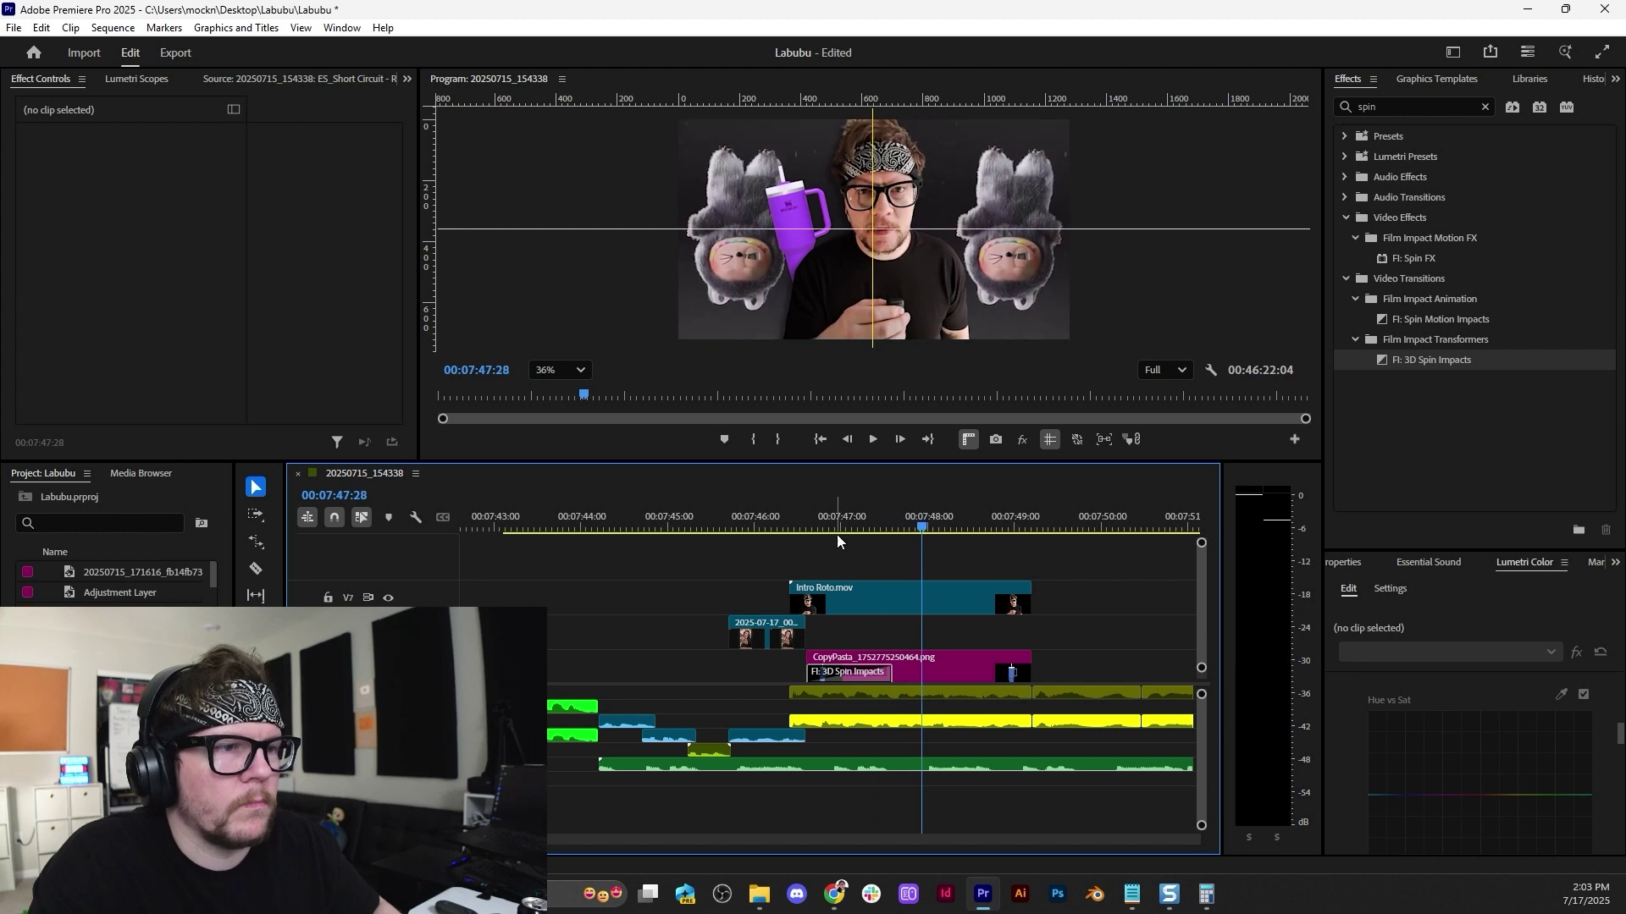
pyautogui.press('space')
# Replace the tumbler clip's opening transition with FI: Spin Motion Impacts and preview it from the clip's start.
pyautogui.click(885, 674)
pyautogui.moveTo(1442, 320); pyautogui.dragTo(846, 676)
pyautogui.click(811, 508)
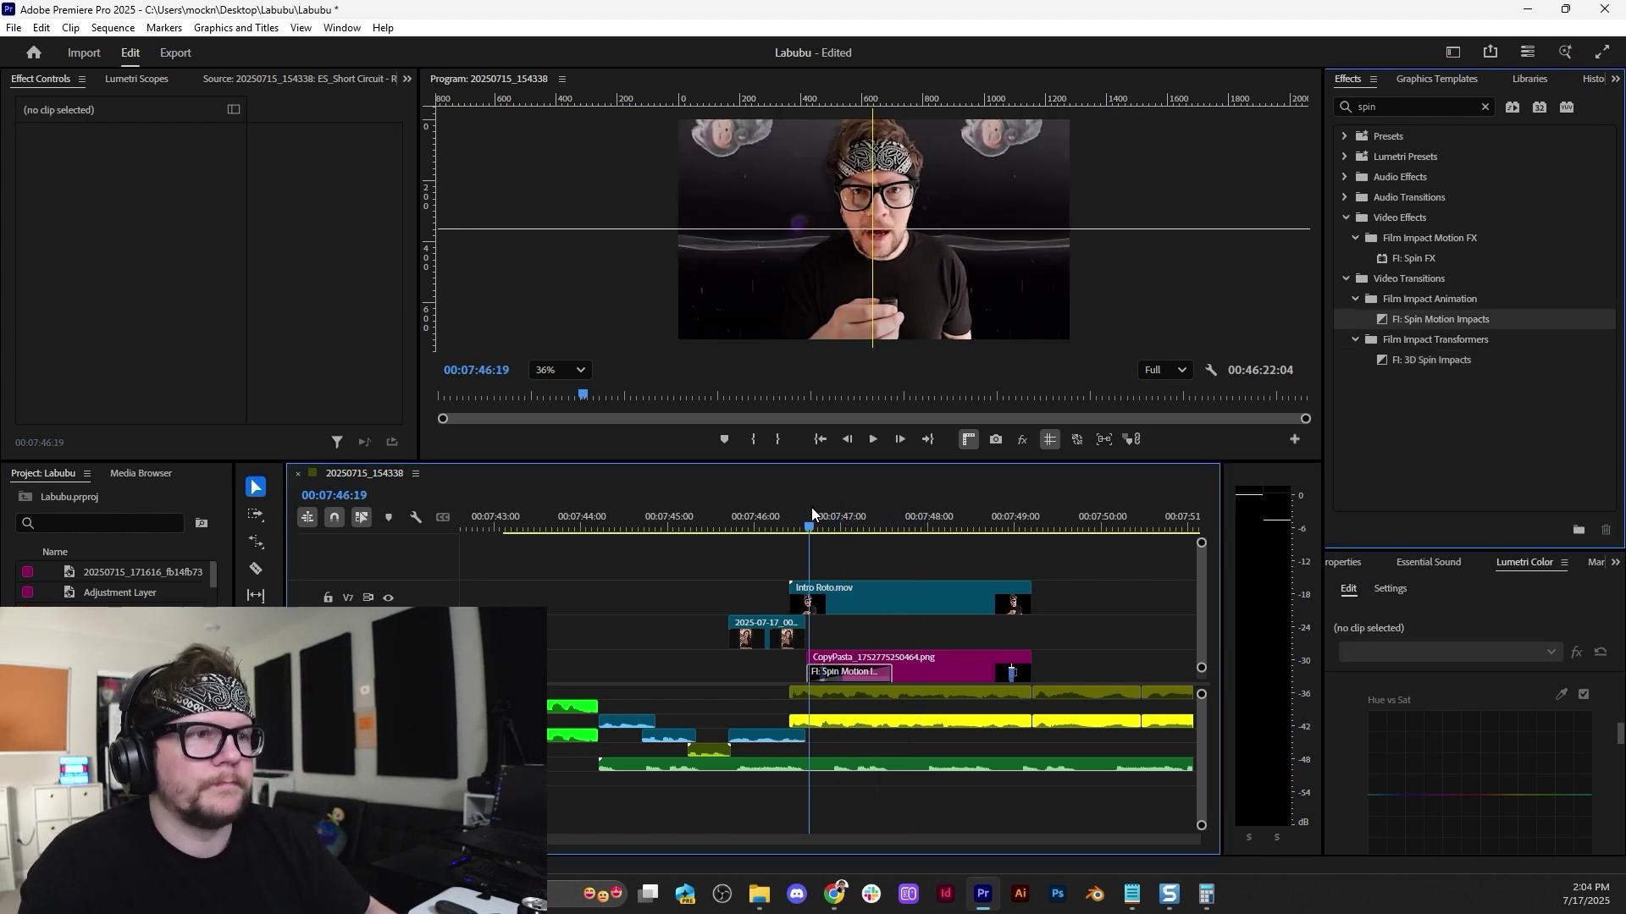
pyautogui.press('space')
pyautogui.press('space')
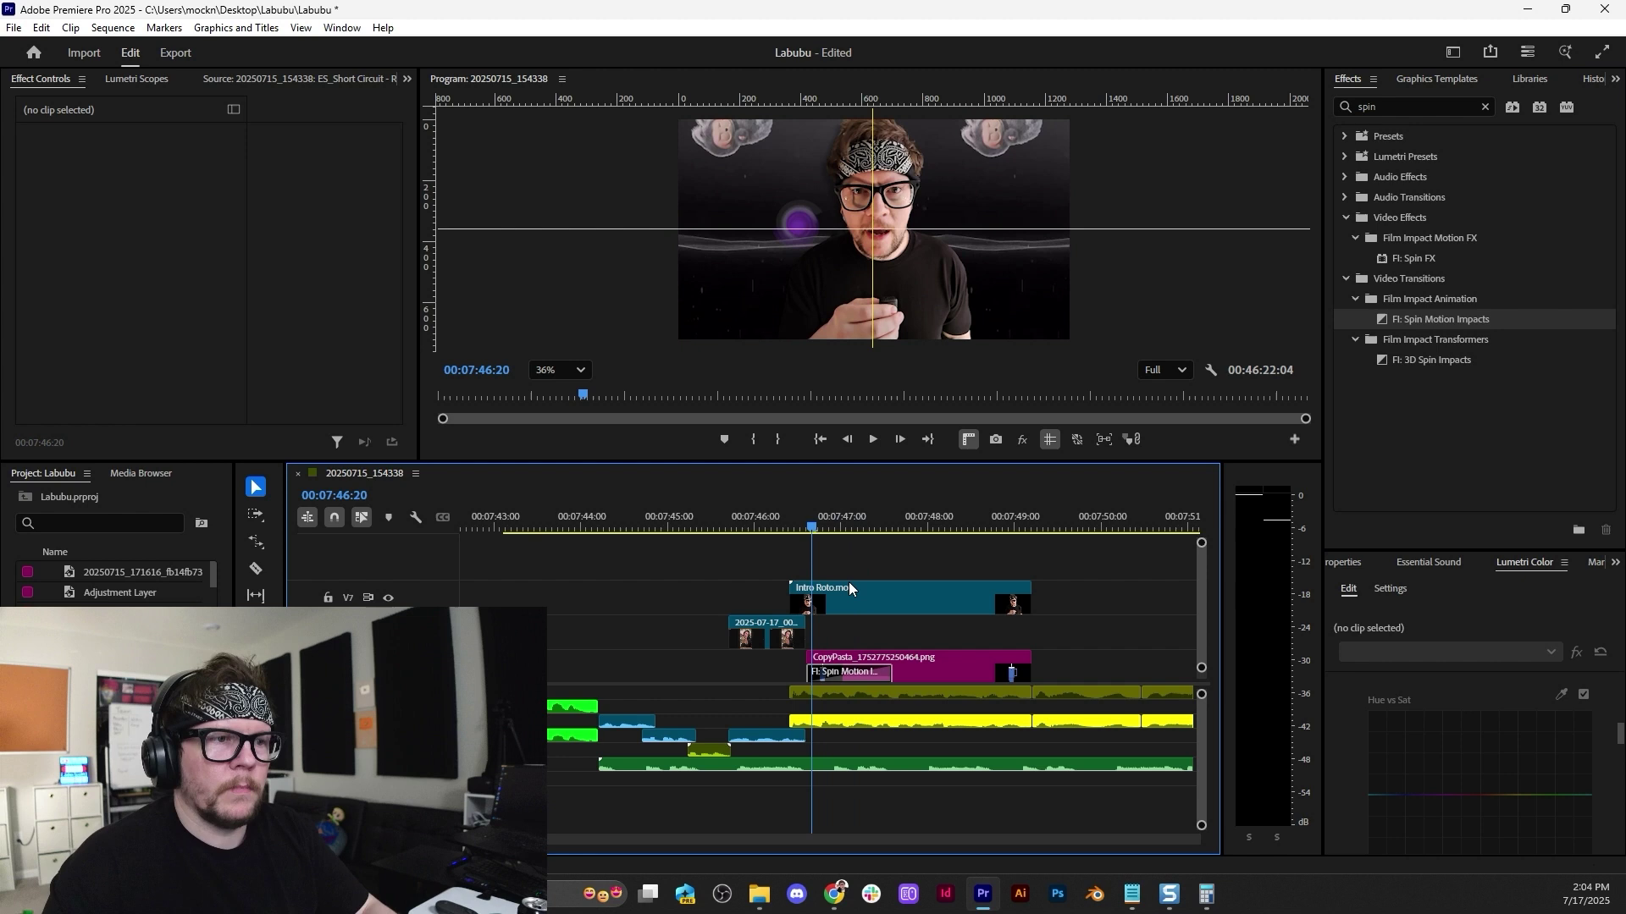
# Try the Bounce motion type on the Spin Motion Impacts transition and play it back.
pyautogui.click(868, 673)
pyautogui.press('space')
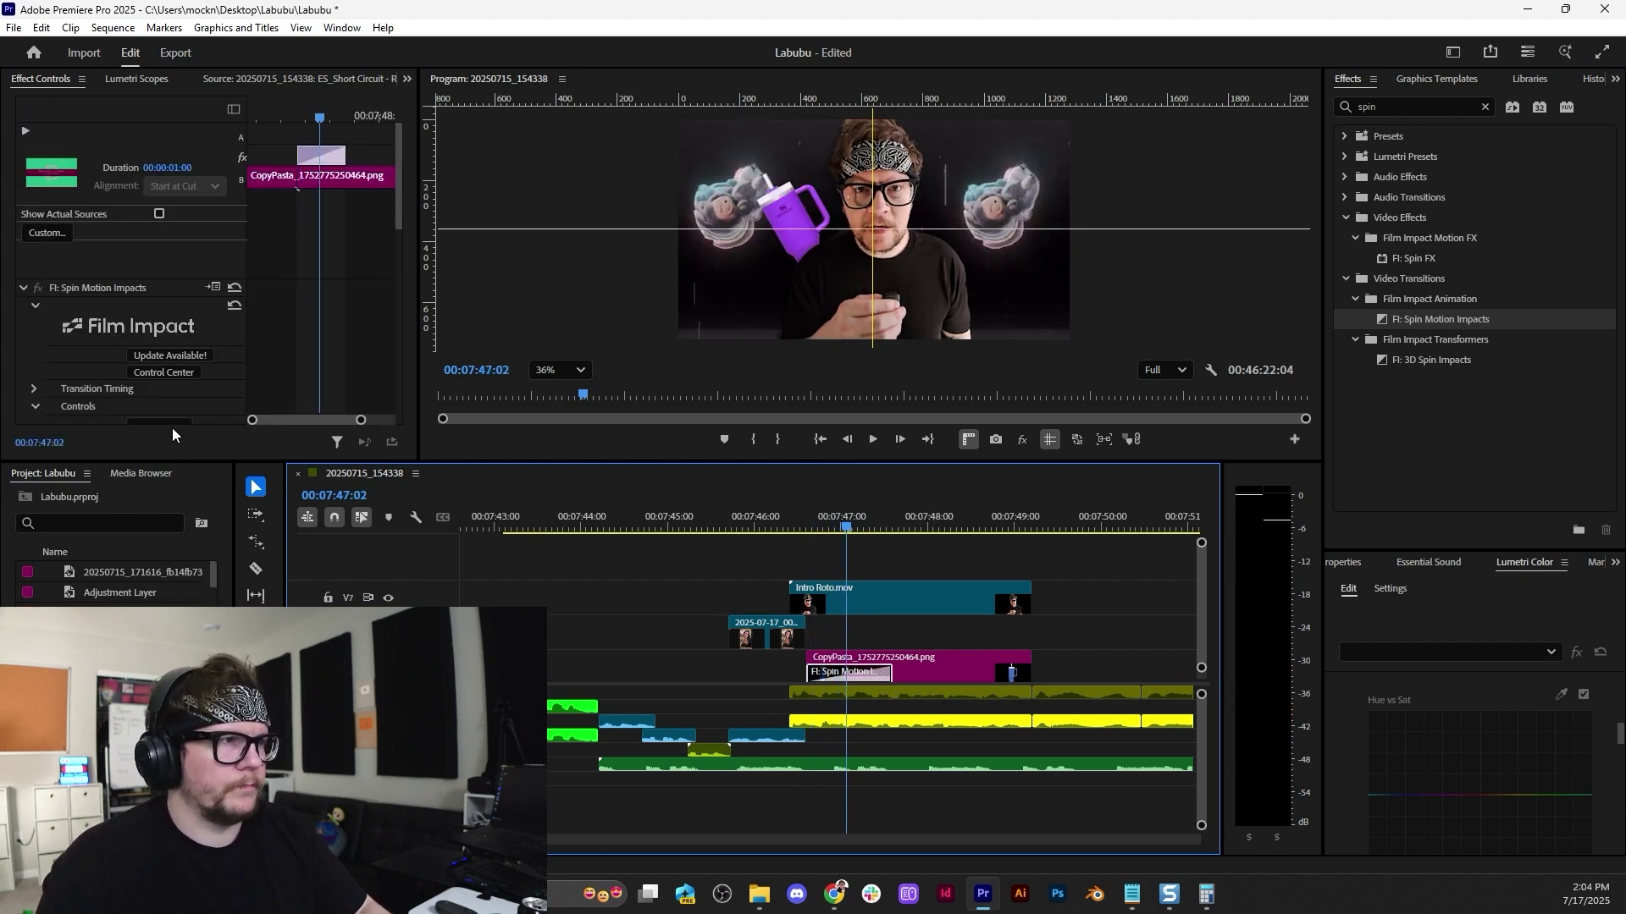
pyautogui.scroll(-8, 181, 383)
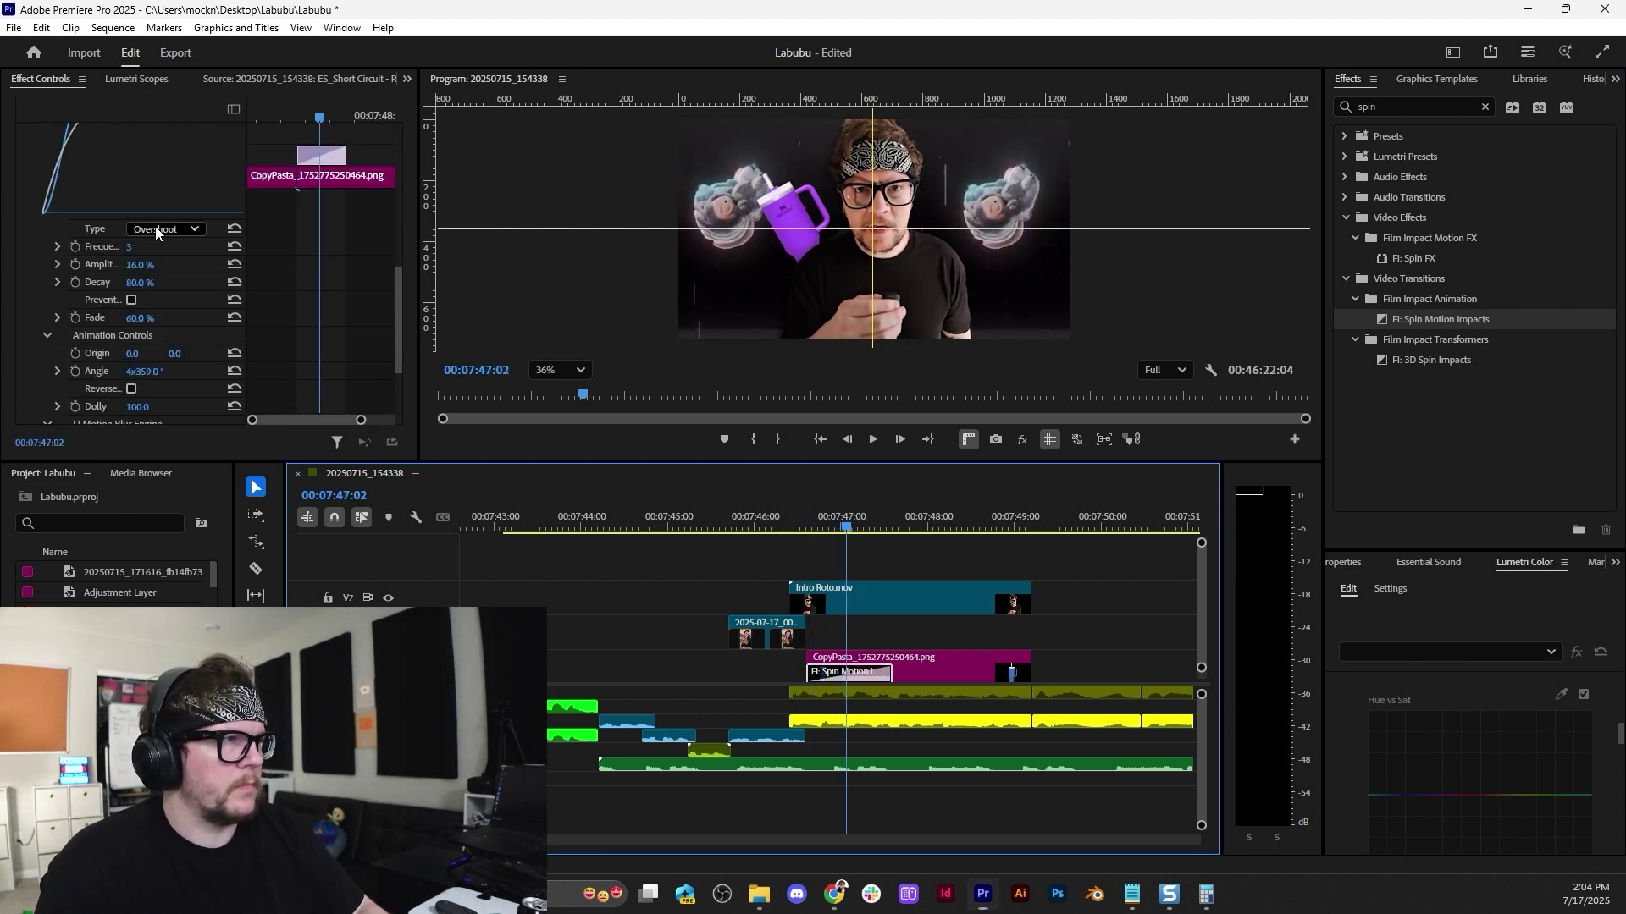
pyautogui.click(156, 230)
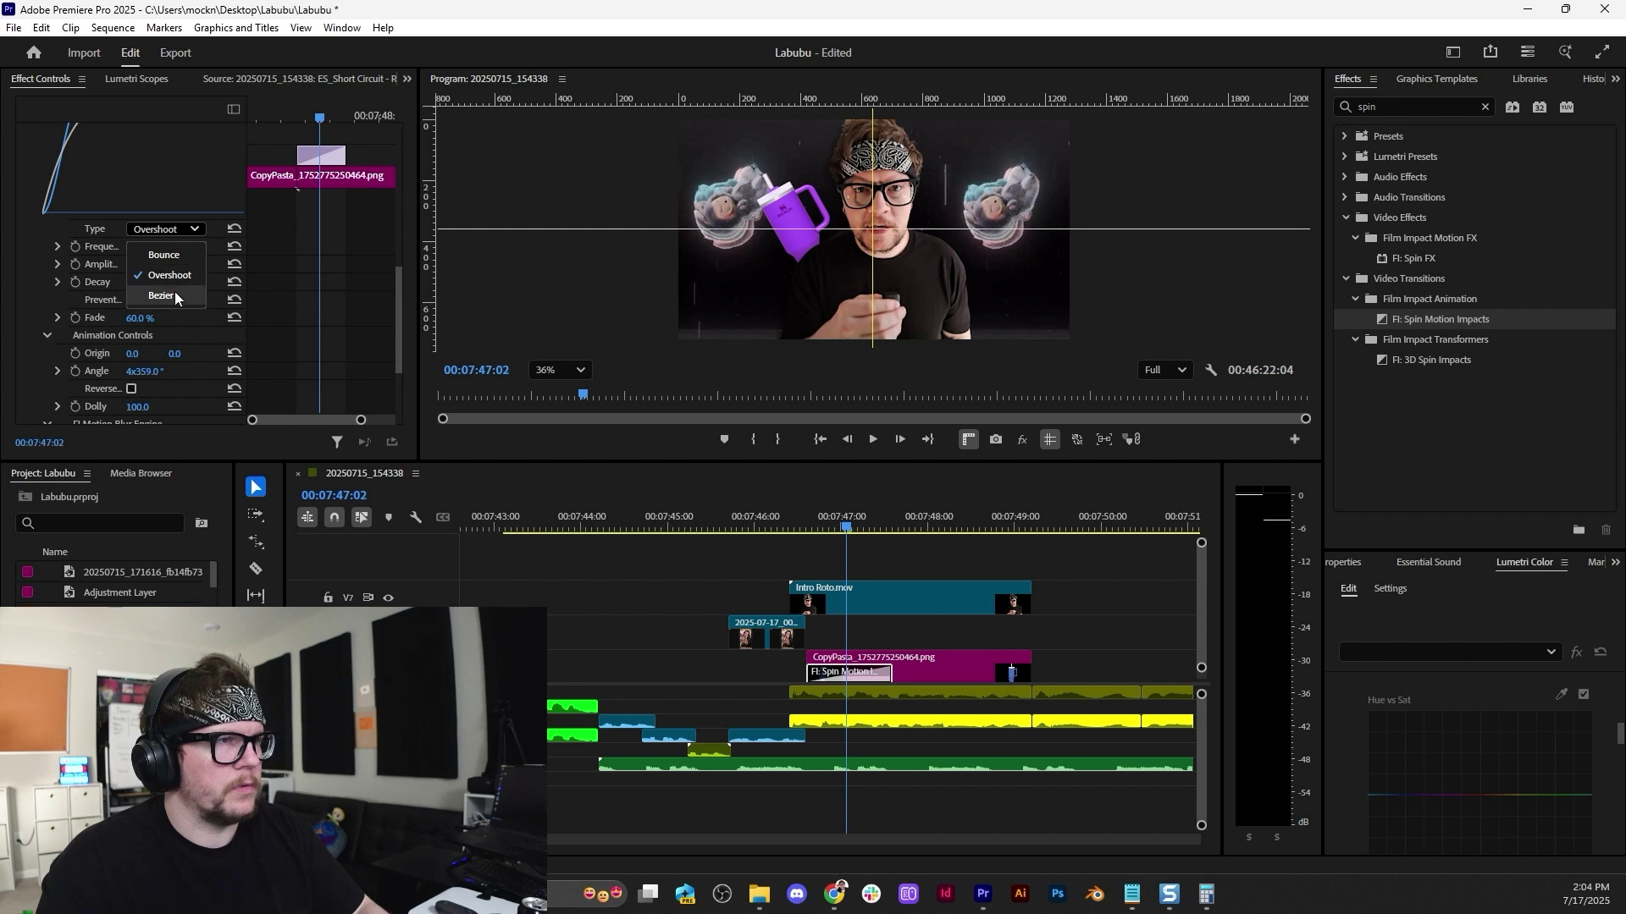
pyautogui.click(178, 255)
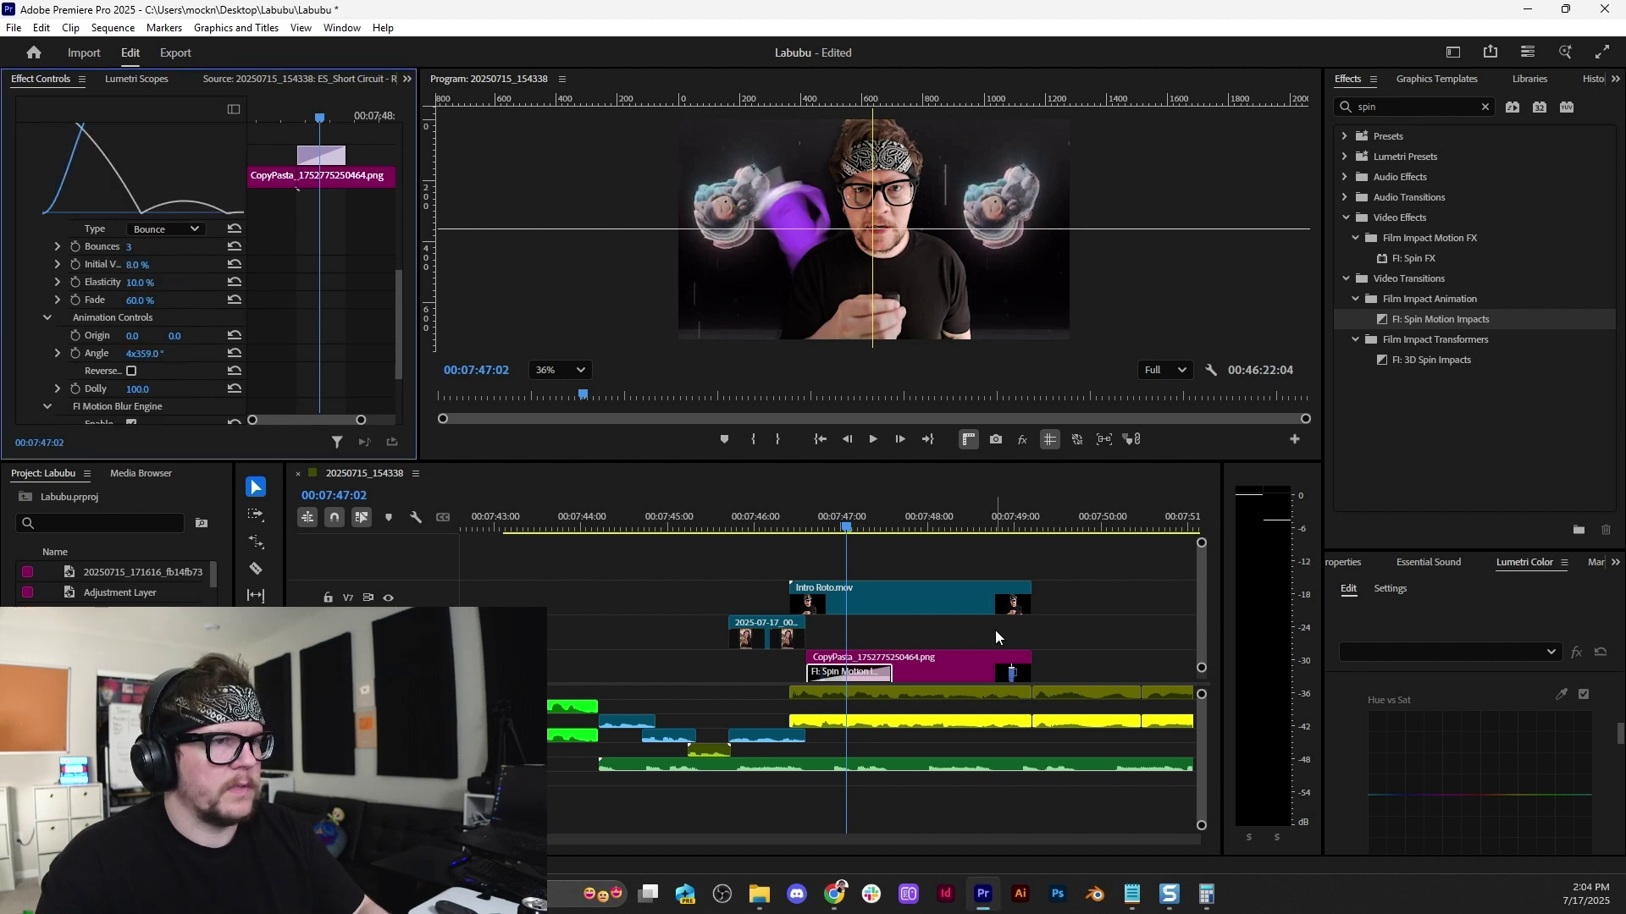
pyautogui.click(811, 528)
pyautogui.press('space')
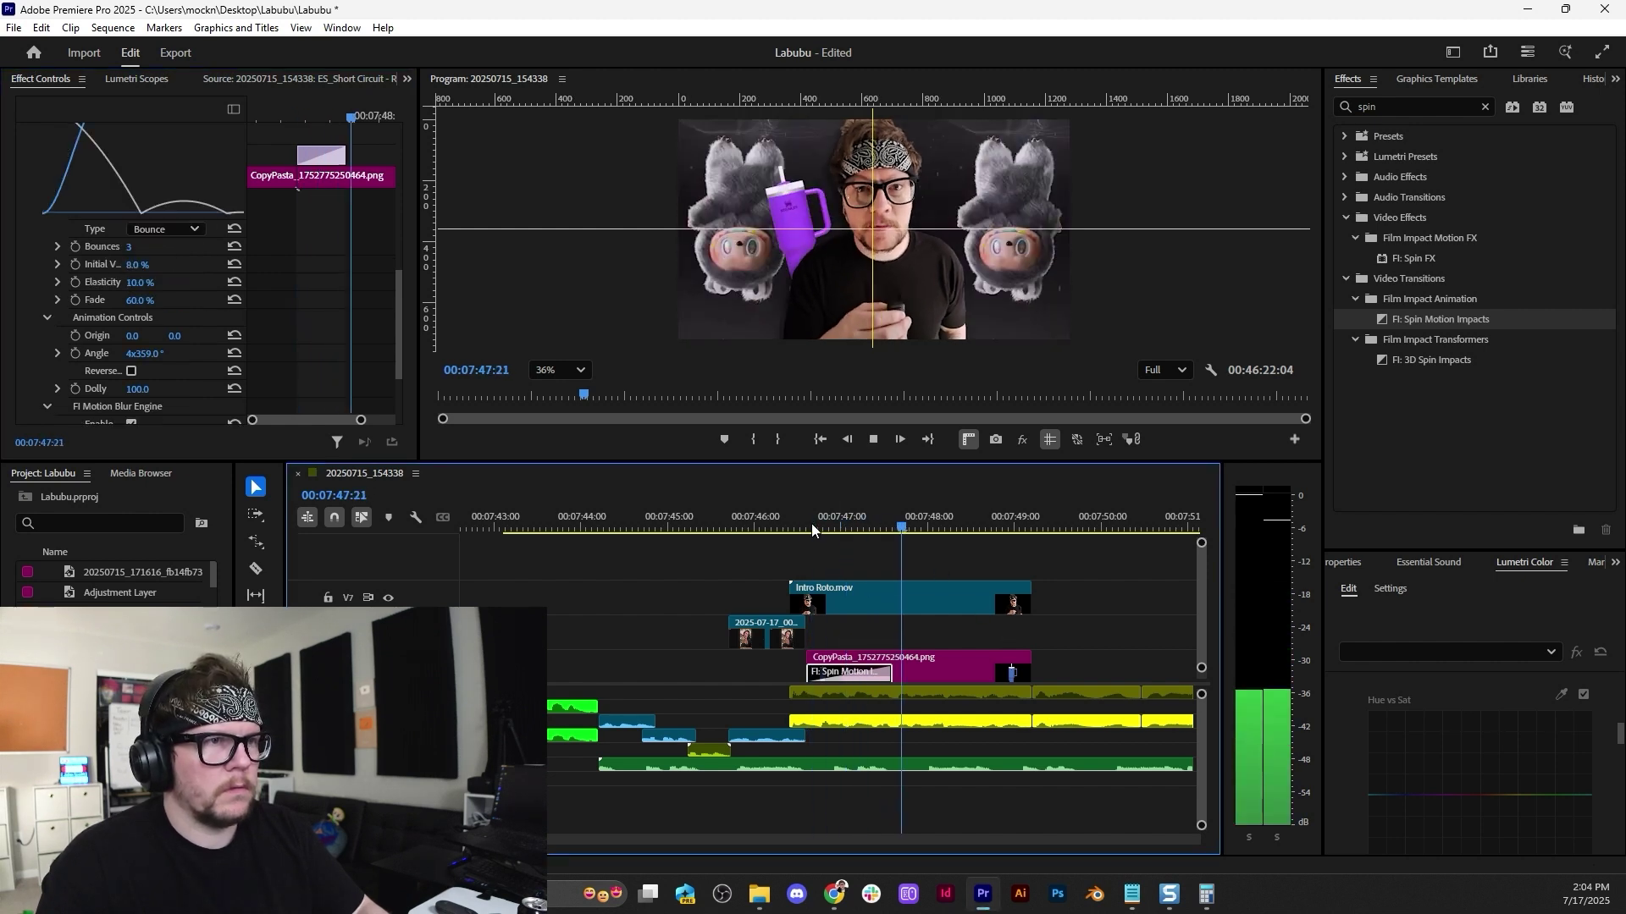
pyautogui.press('space')
# Set the Spin Motion Impacts transition's motion type to Bezier and play it back from the tumbler clip's start.
pyautogui.click(165, 229)
pyautogui.click(169, 283)
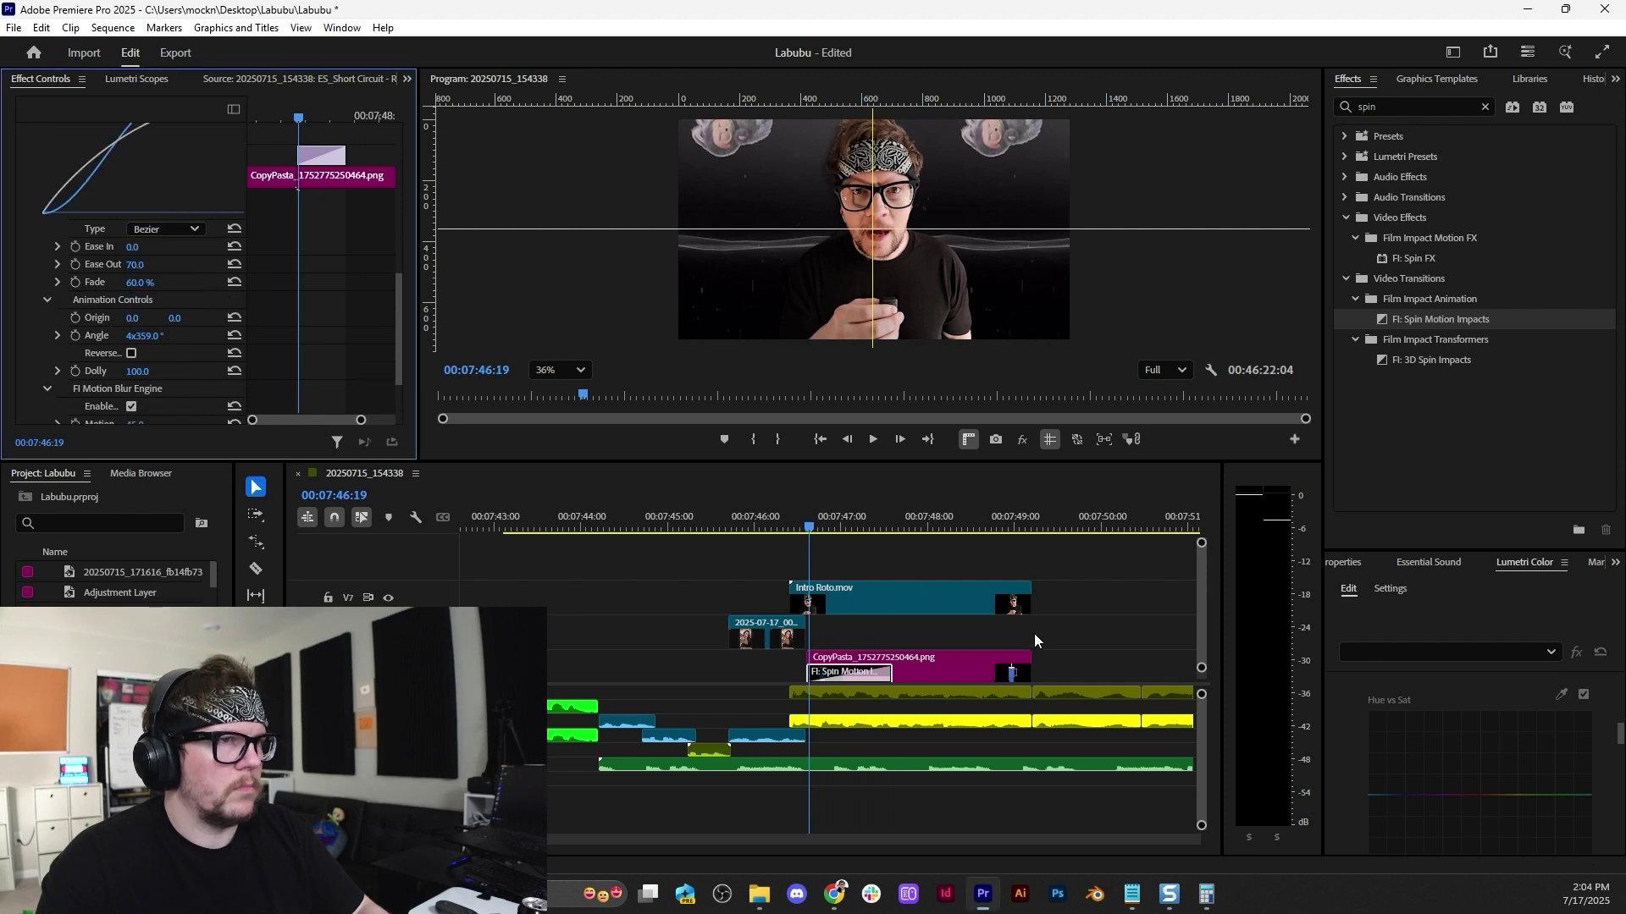
pyautogui.click(810, 515)
pyautogui.press('space')
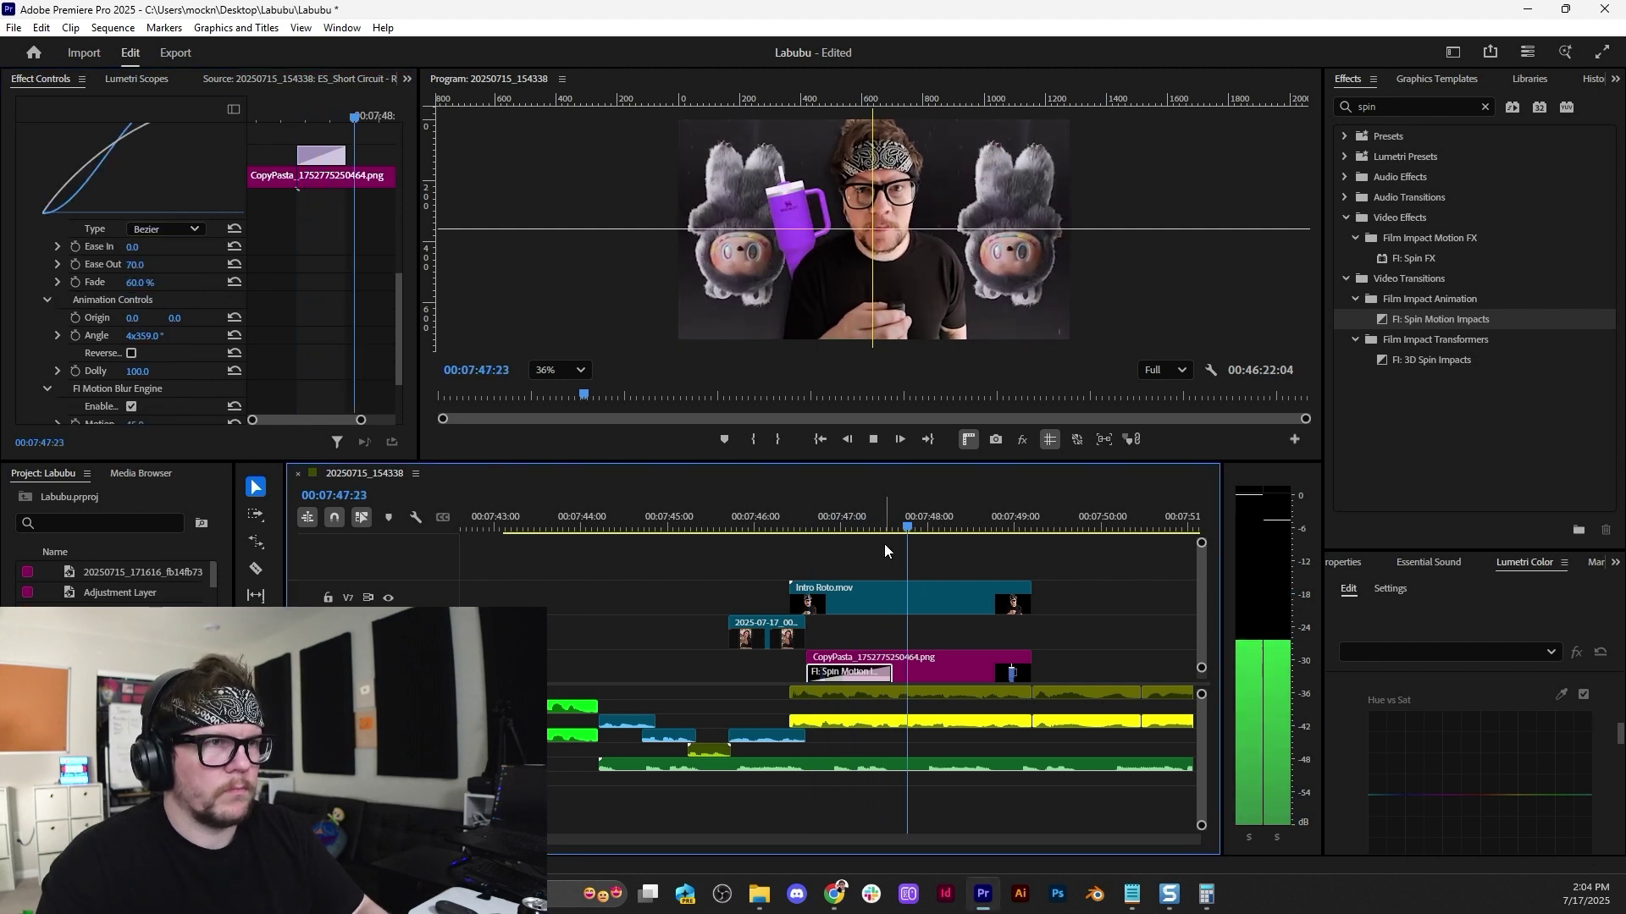
# Apply the FI: Spin FX video effect to the tumbler clip and preview it from the clip's start.
pyautogui.click(945, 662)
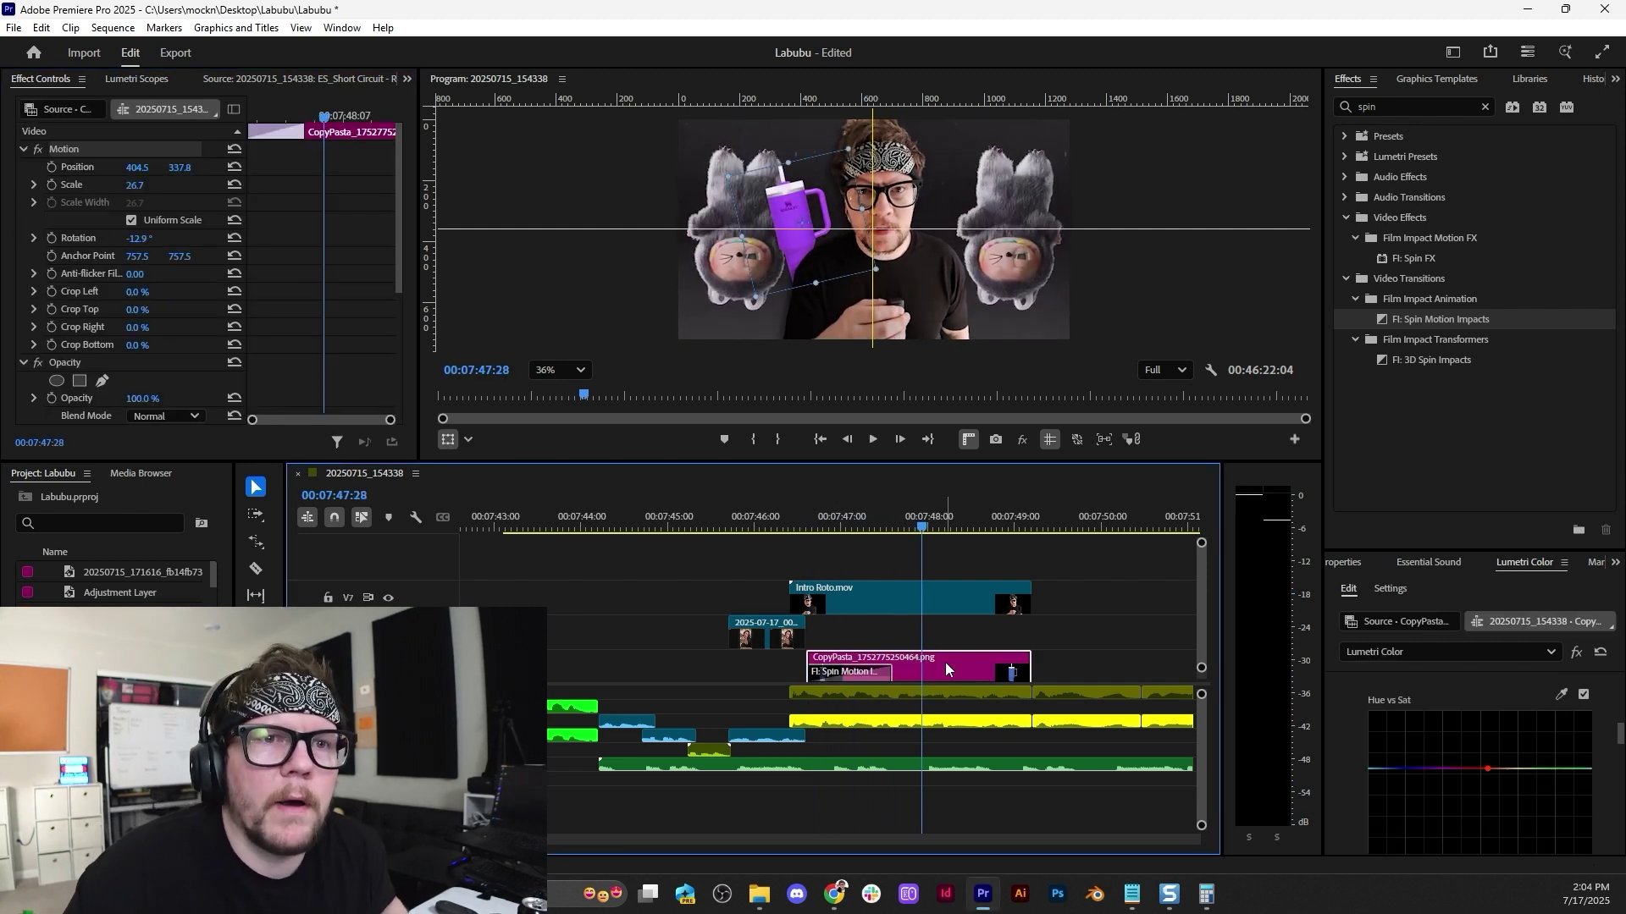
pyautogui.click(1439, 258)
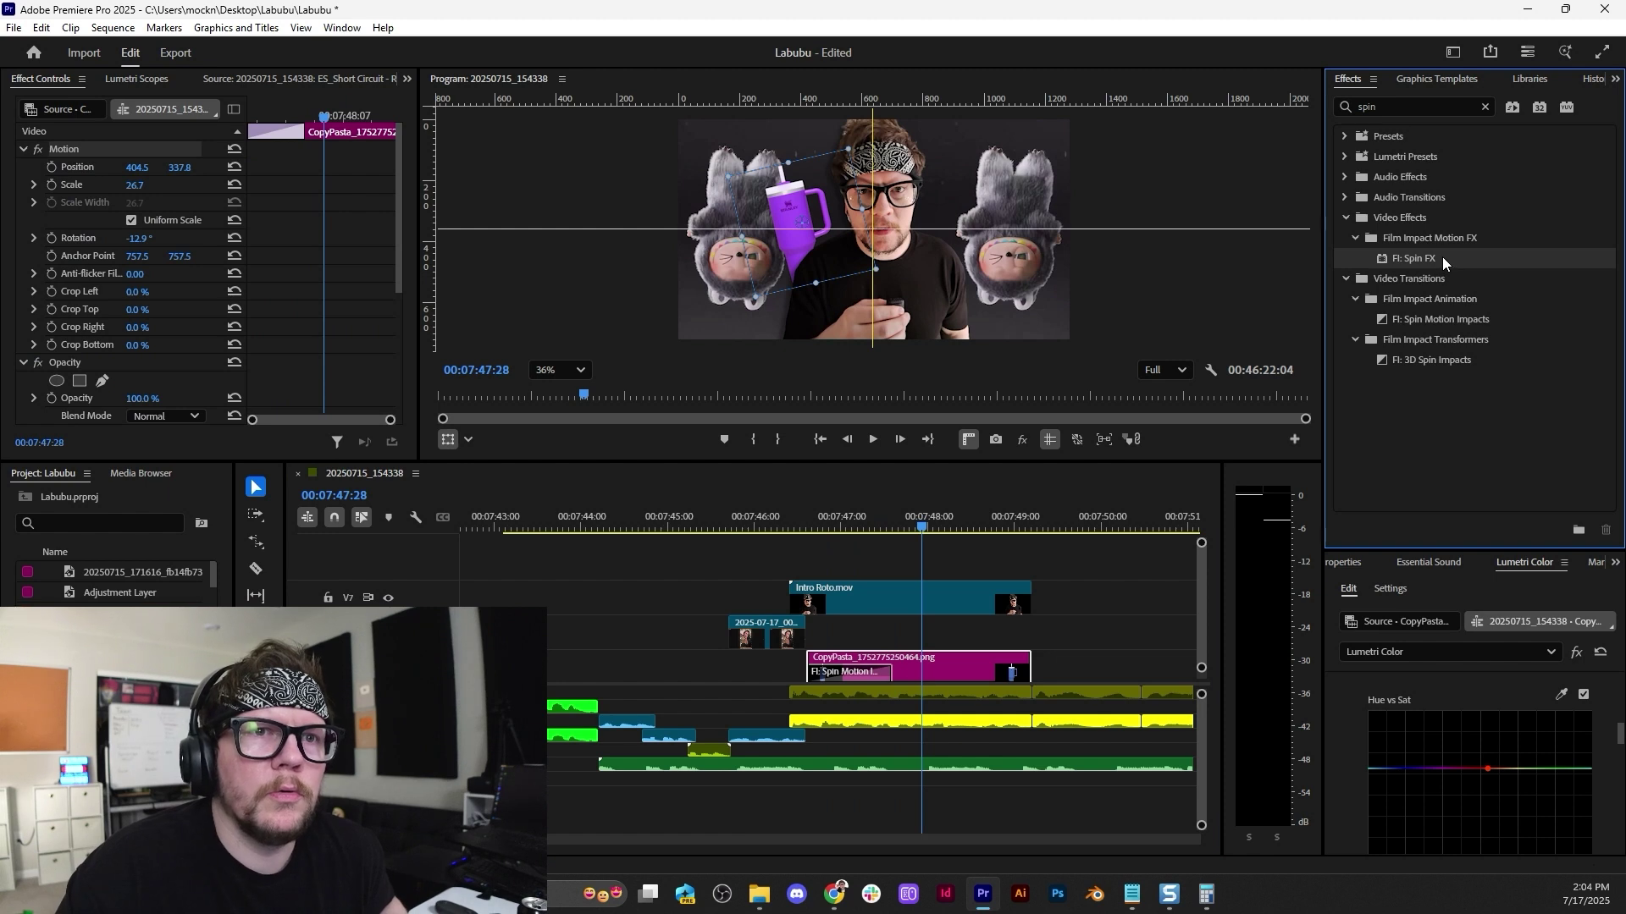
pyautogui.moveTo(1437, 257); pyautogui.dragTo(941, 669)
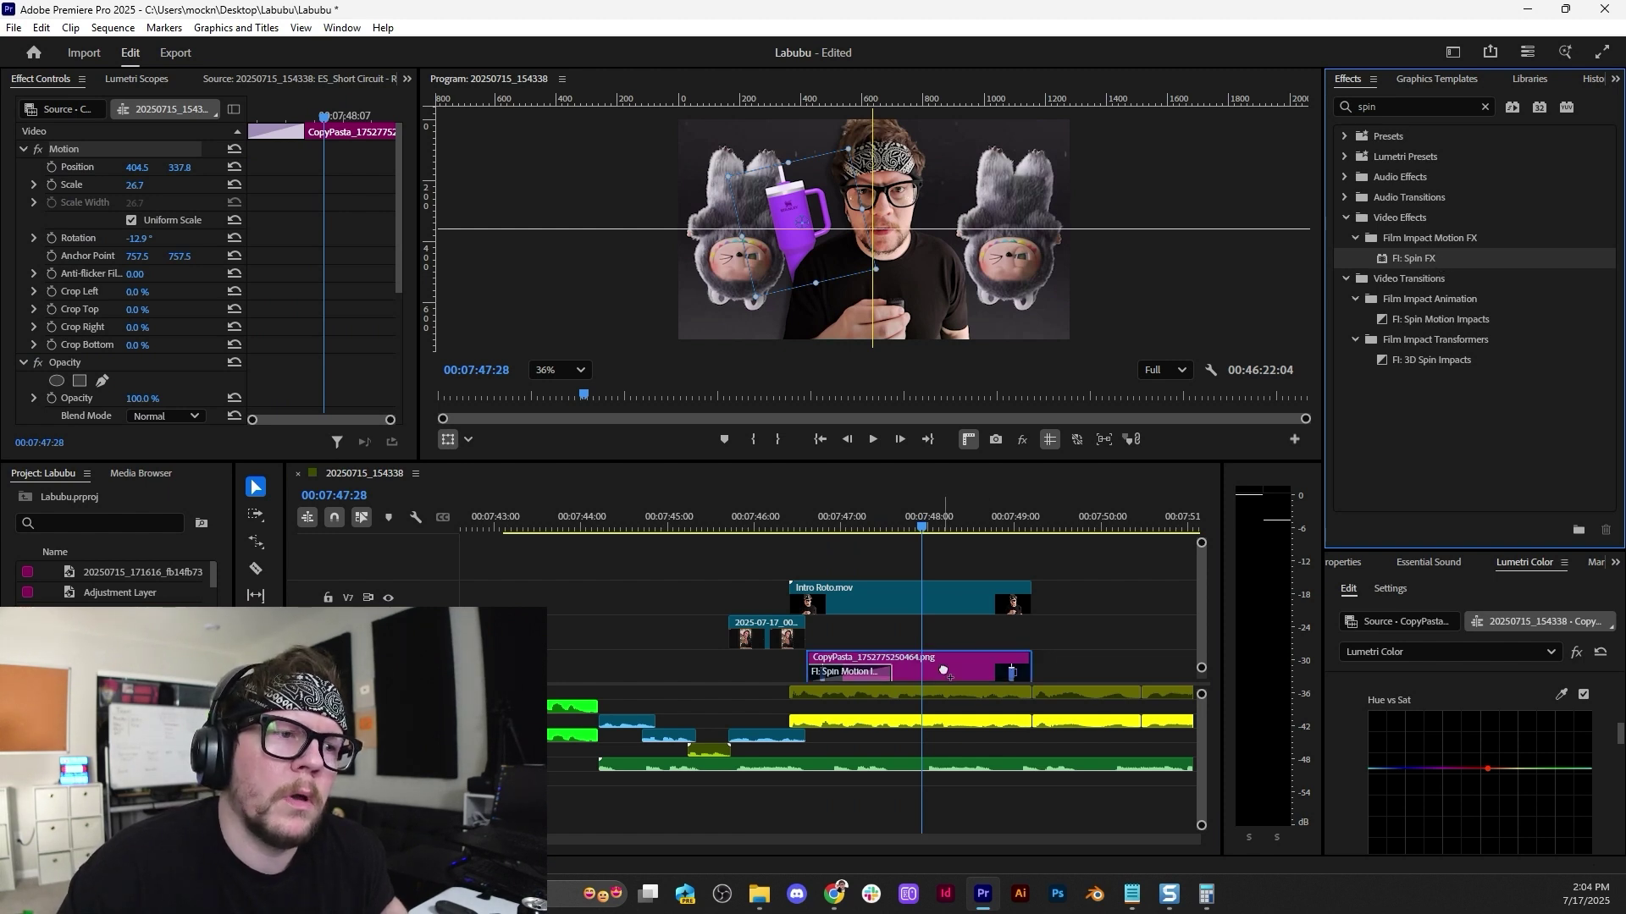
pyautogui.press('space')
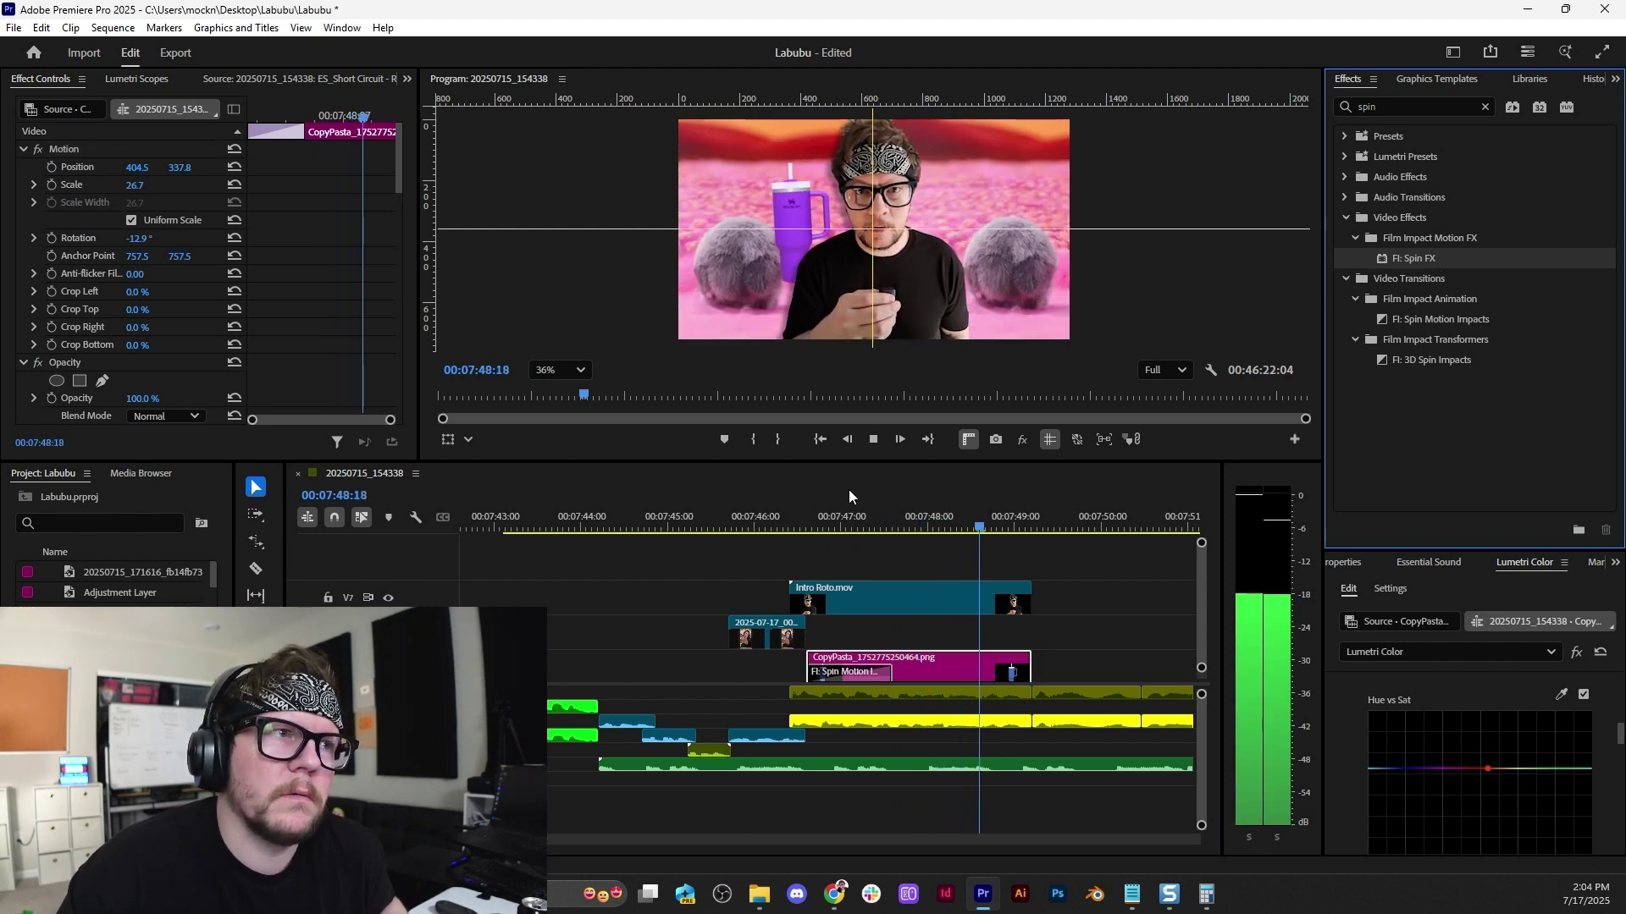
pyautogui.click(811, 515)
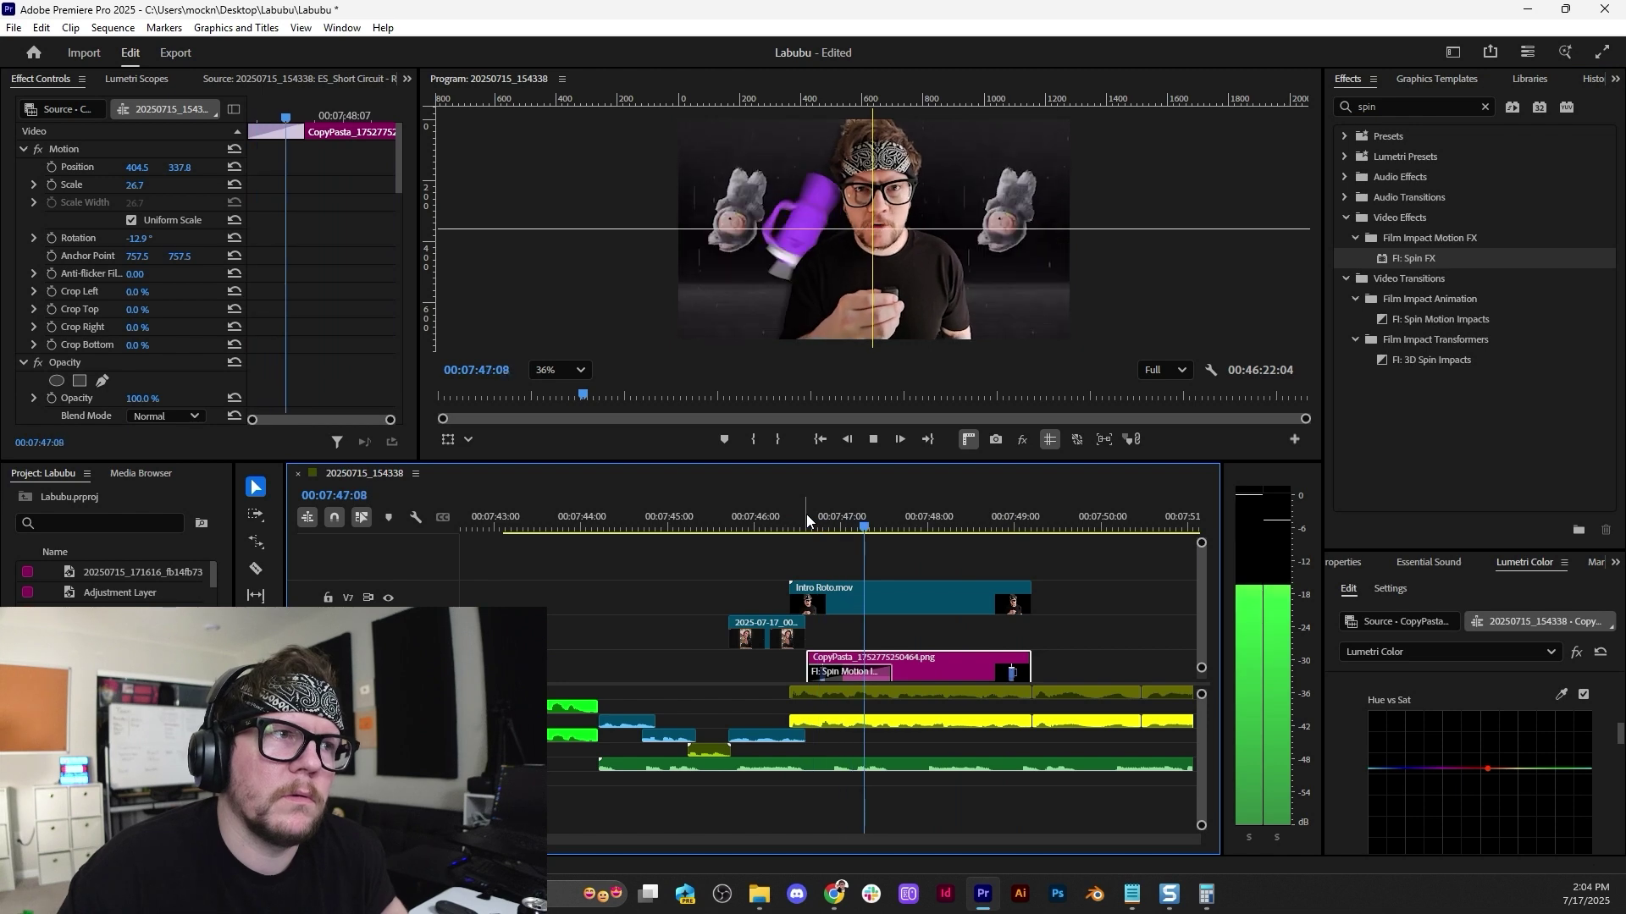
# Replay the tumbler clip from its start and again from its middle to review the spin motion.
pyautogui.rightClick(806, 515)
pyautogui.click(978, 673)
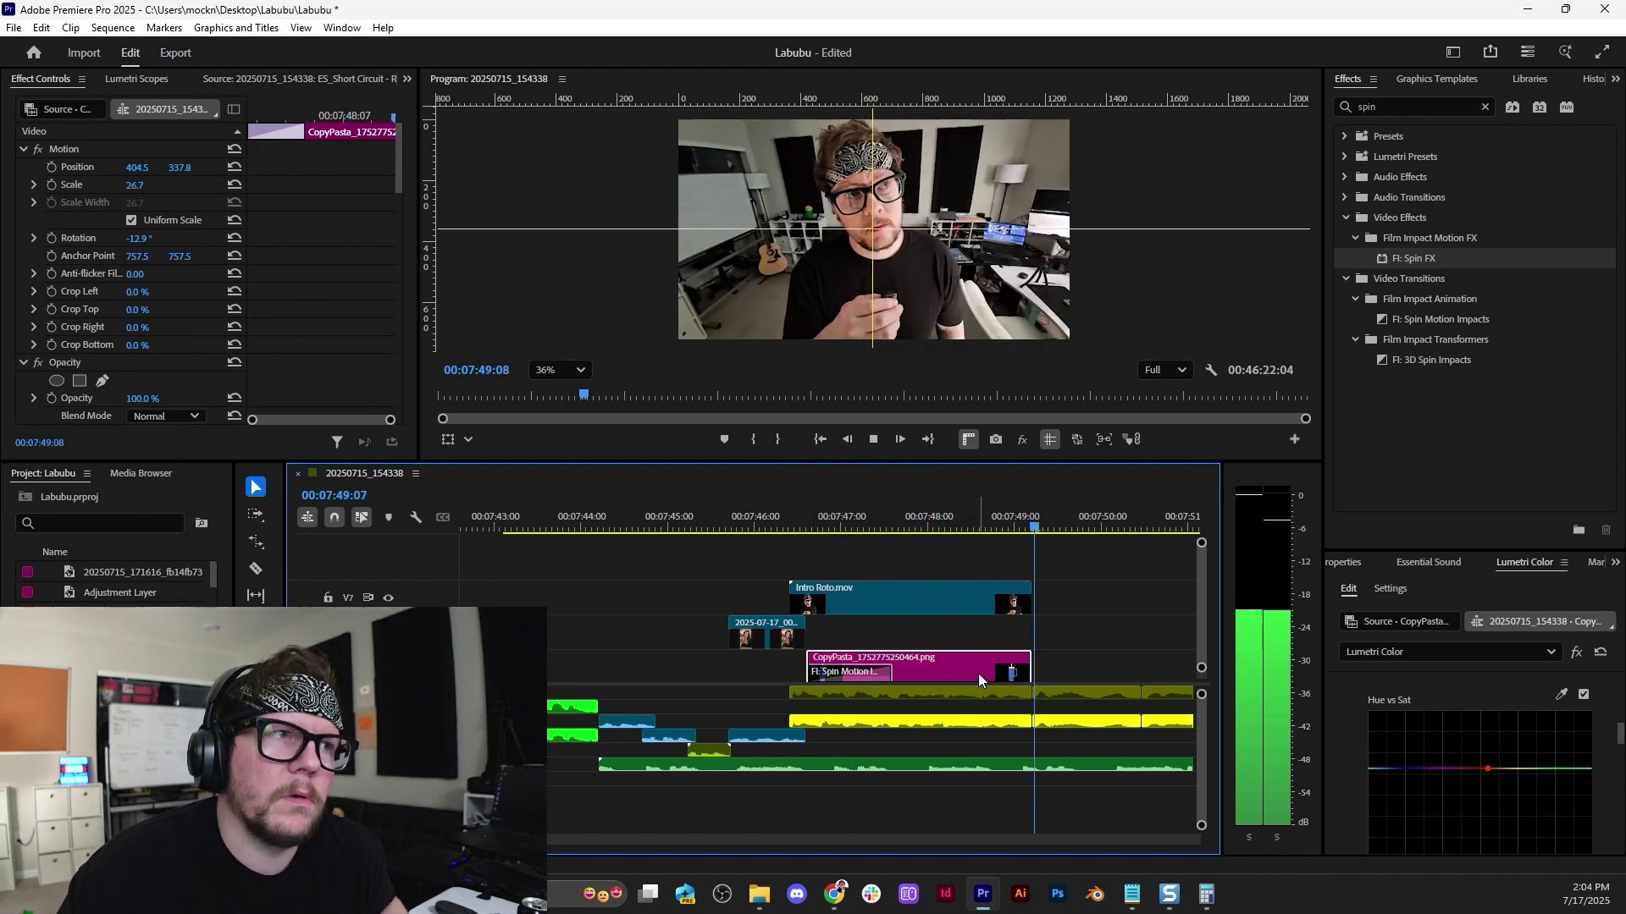
pyautogui.click(896, 517)
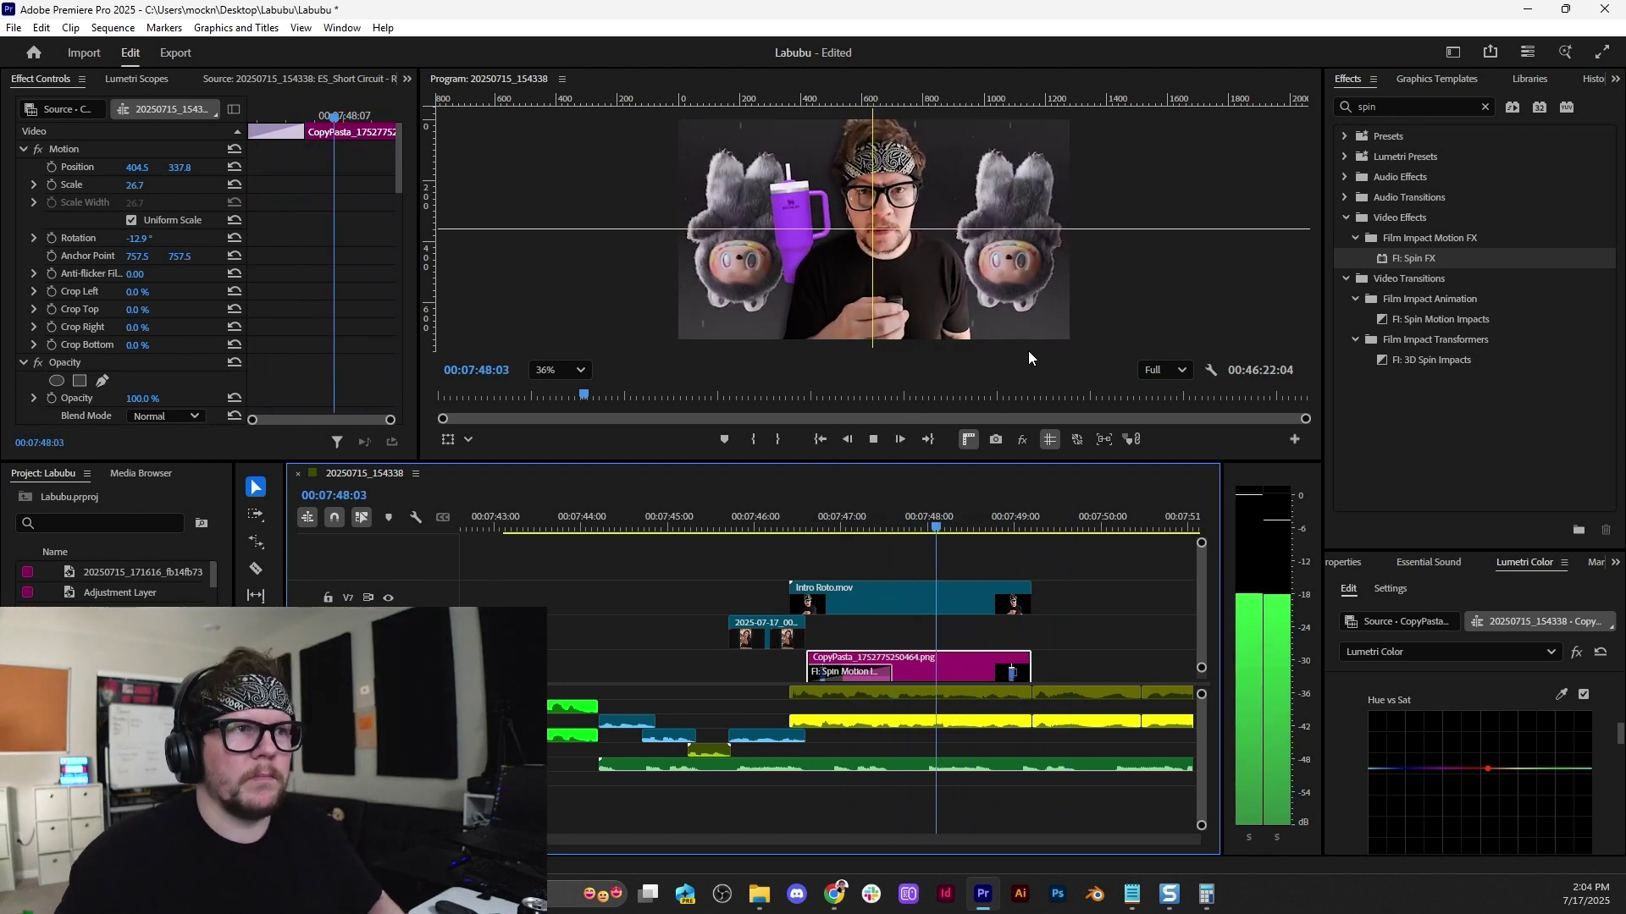
pyautogui.press('space')
# Apply the FI: Camera Shake FX video effect to the tumbler clip and preview it from the clip's start.
pyautogui.click(1375, 105)
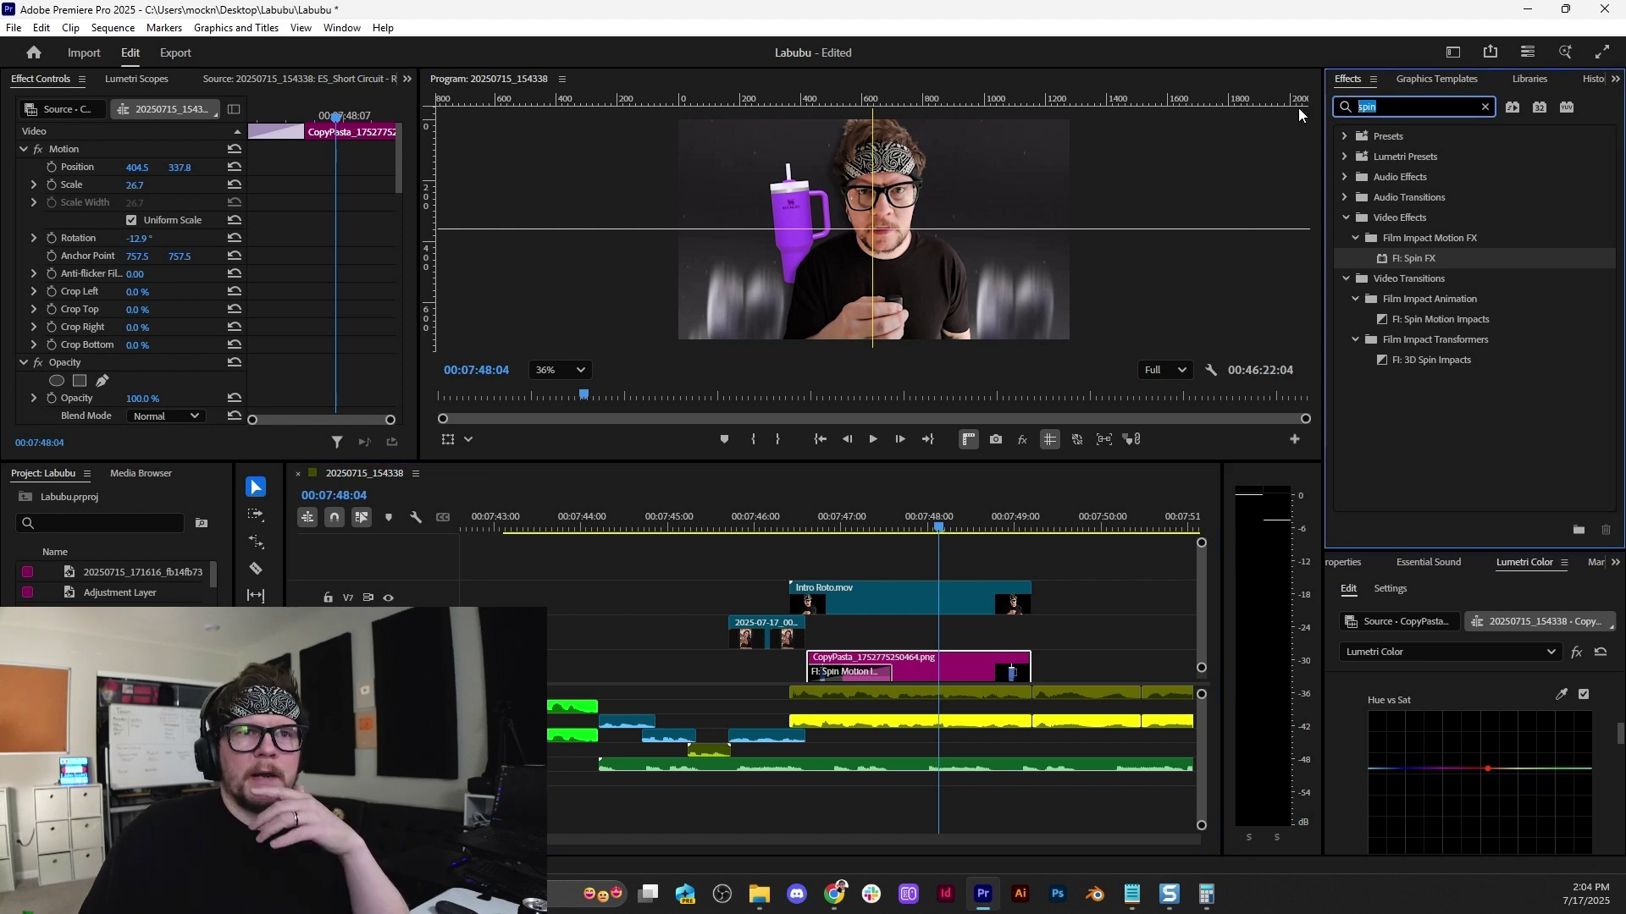
pyautogui.write('shake')
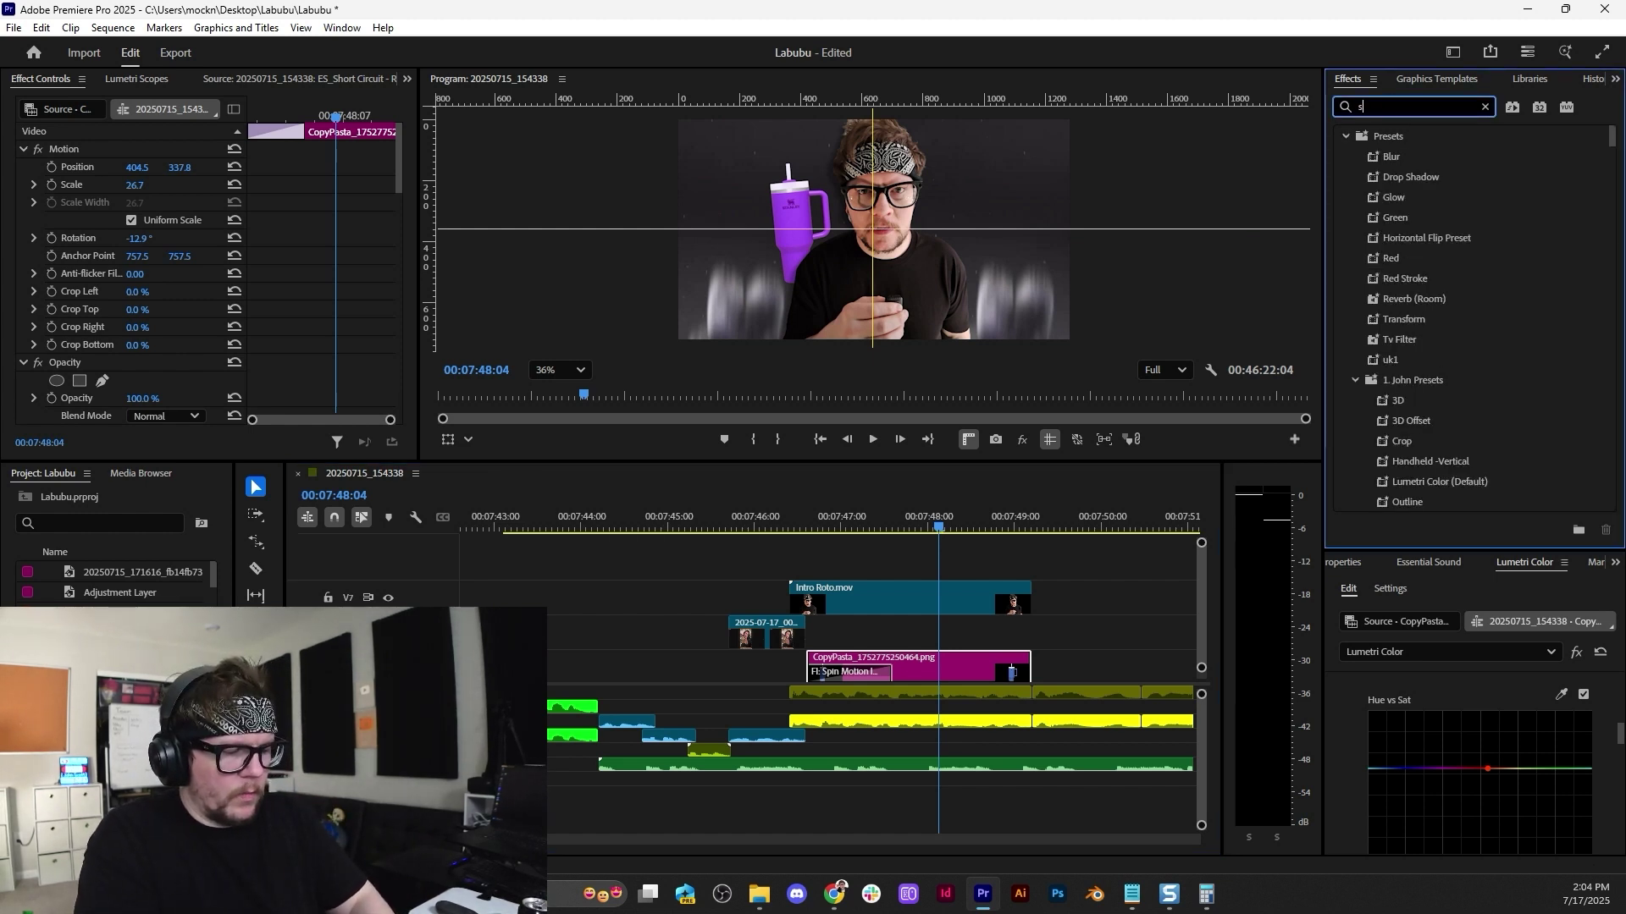
pyautogui.click(1348, 134)
pyautogui.moveTo(1460, 256); pyautogui.dragTo(927, 674)
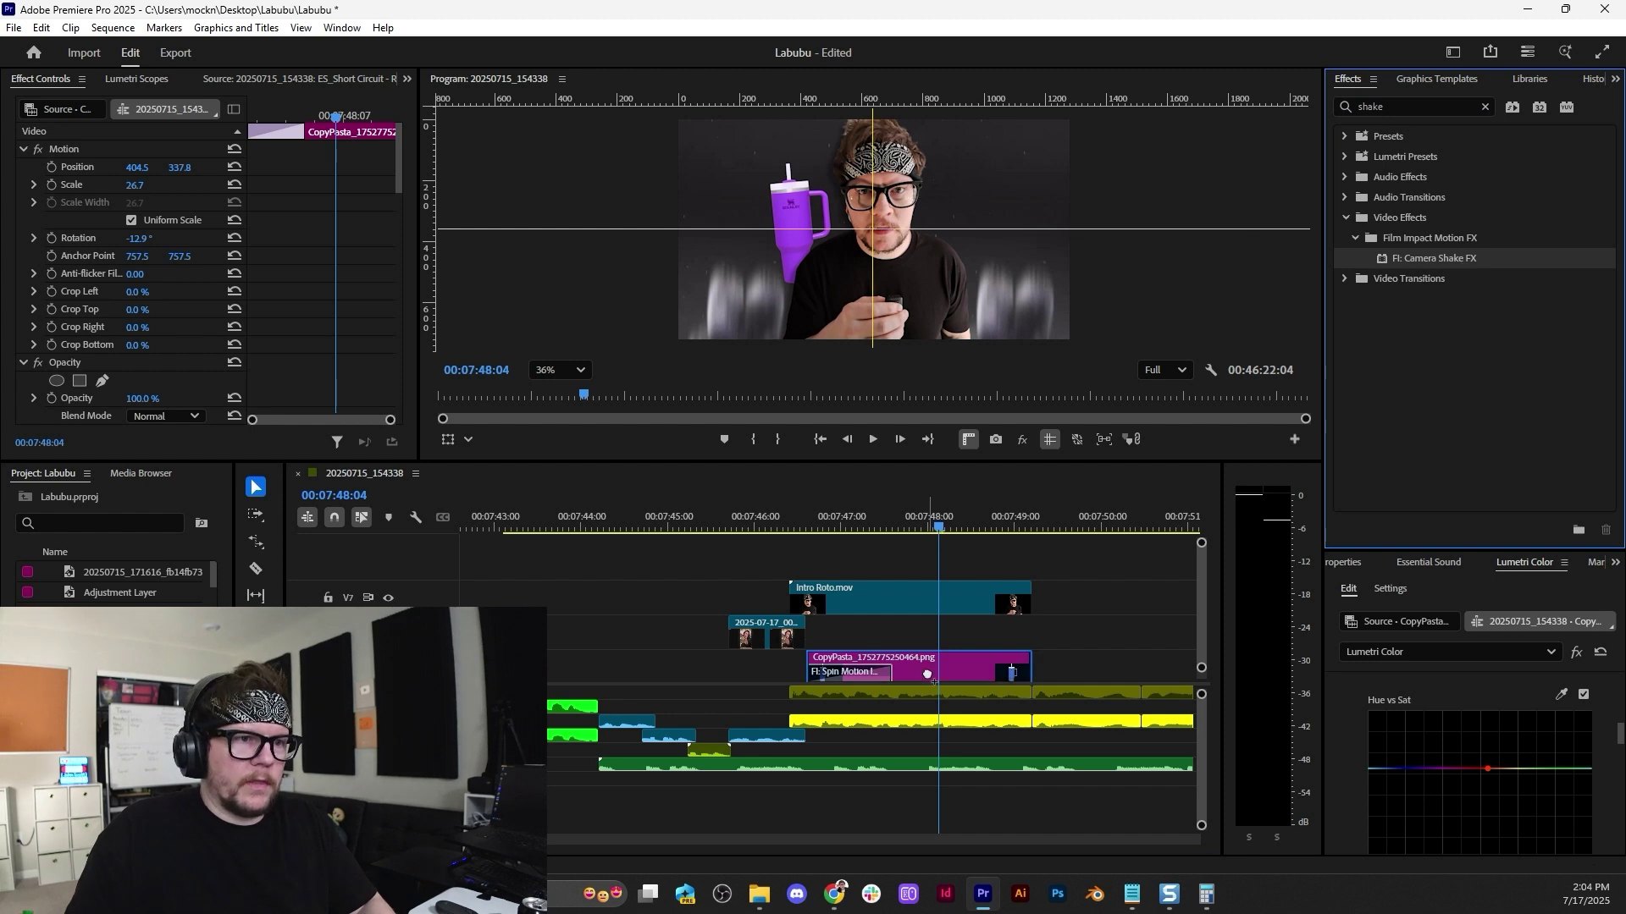
pyautogui.click(805, 527)
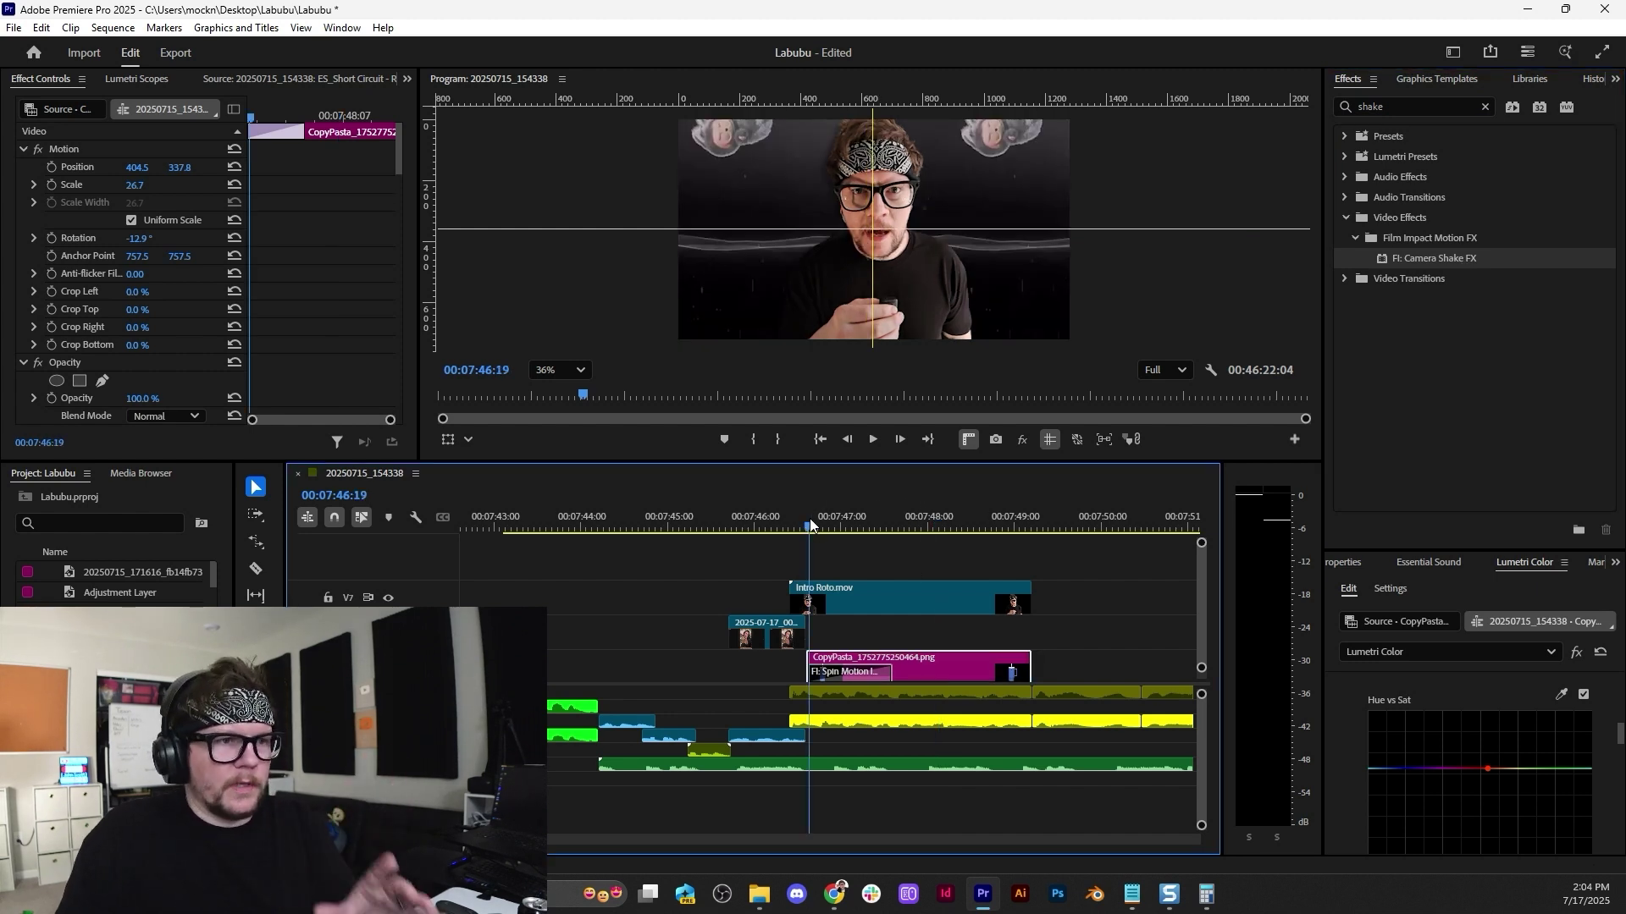
pyautogui.press('space')
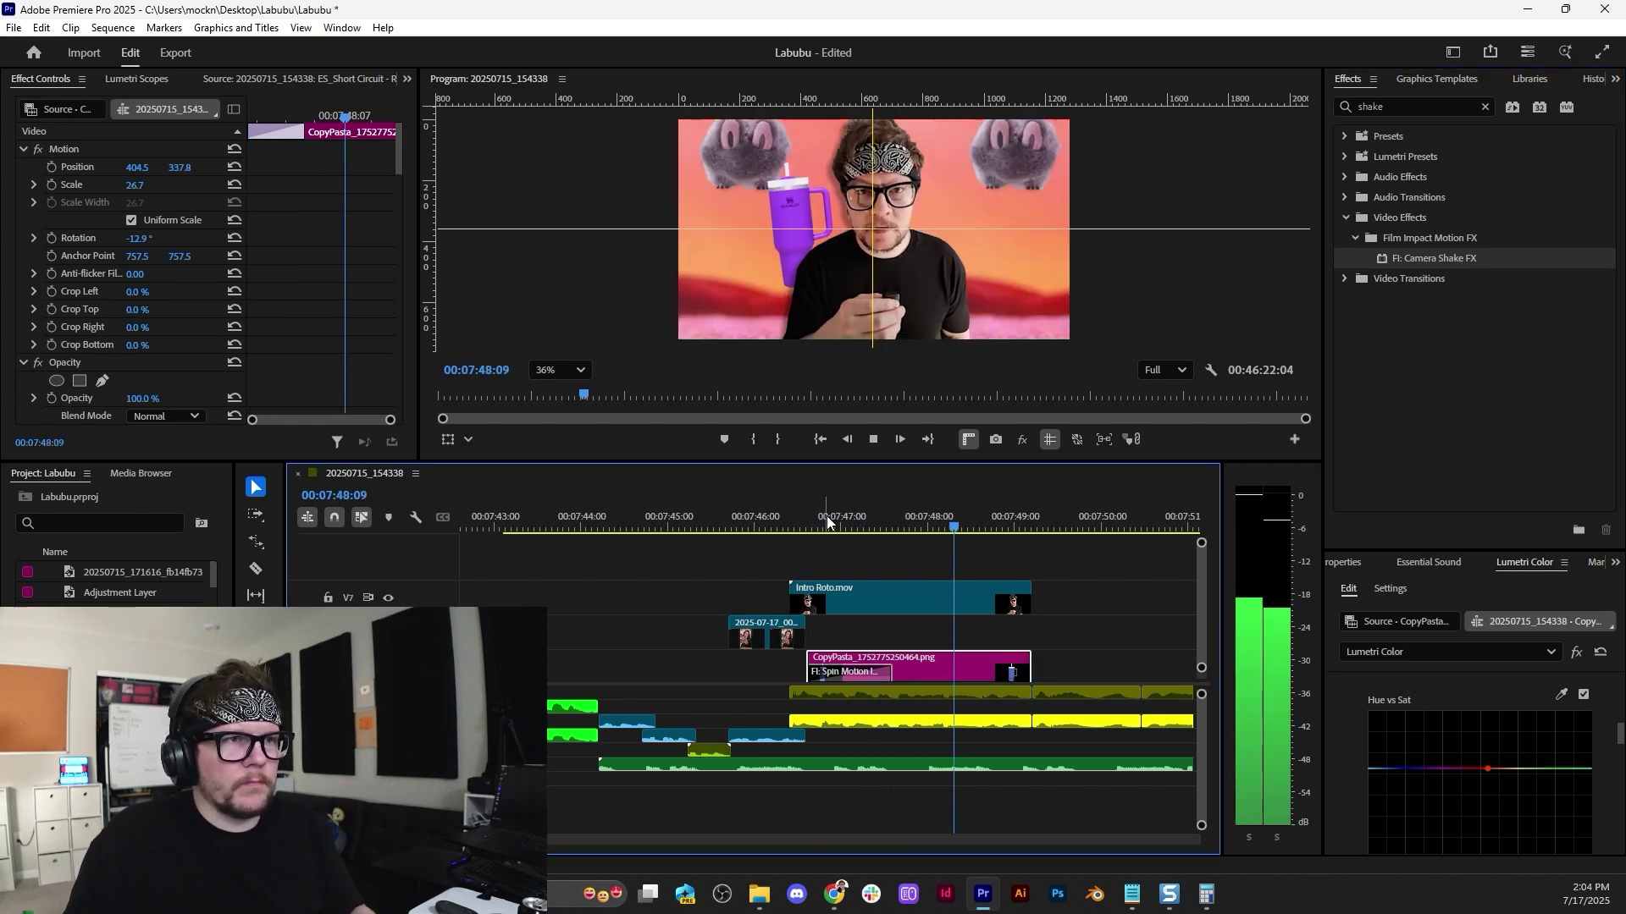
pyautogui.press('space')
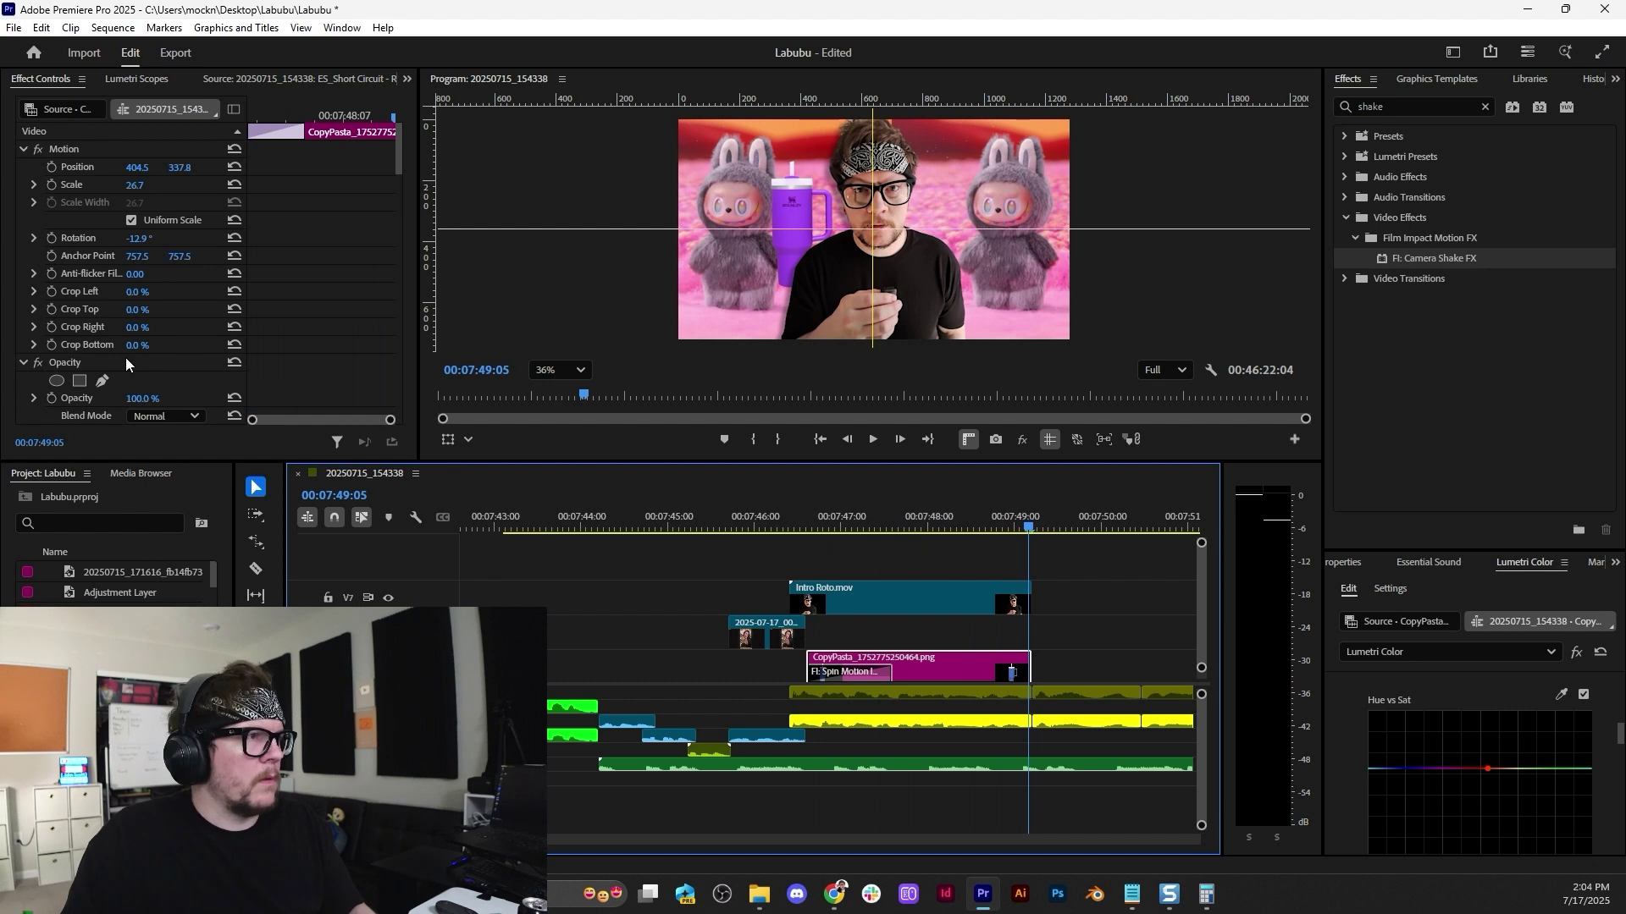
# Turn off FI: Spin FX on the tumbler clip and play the clip with only FI: Camera Shake FX active.
pyautogui.scroll(-4, 125, 357)
pyautogui.click(20, 317)
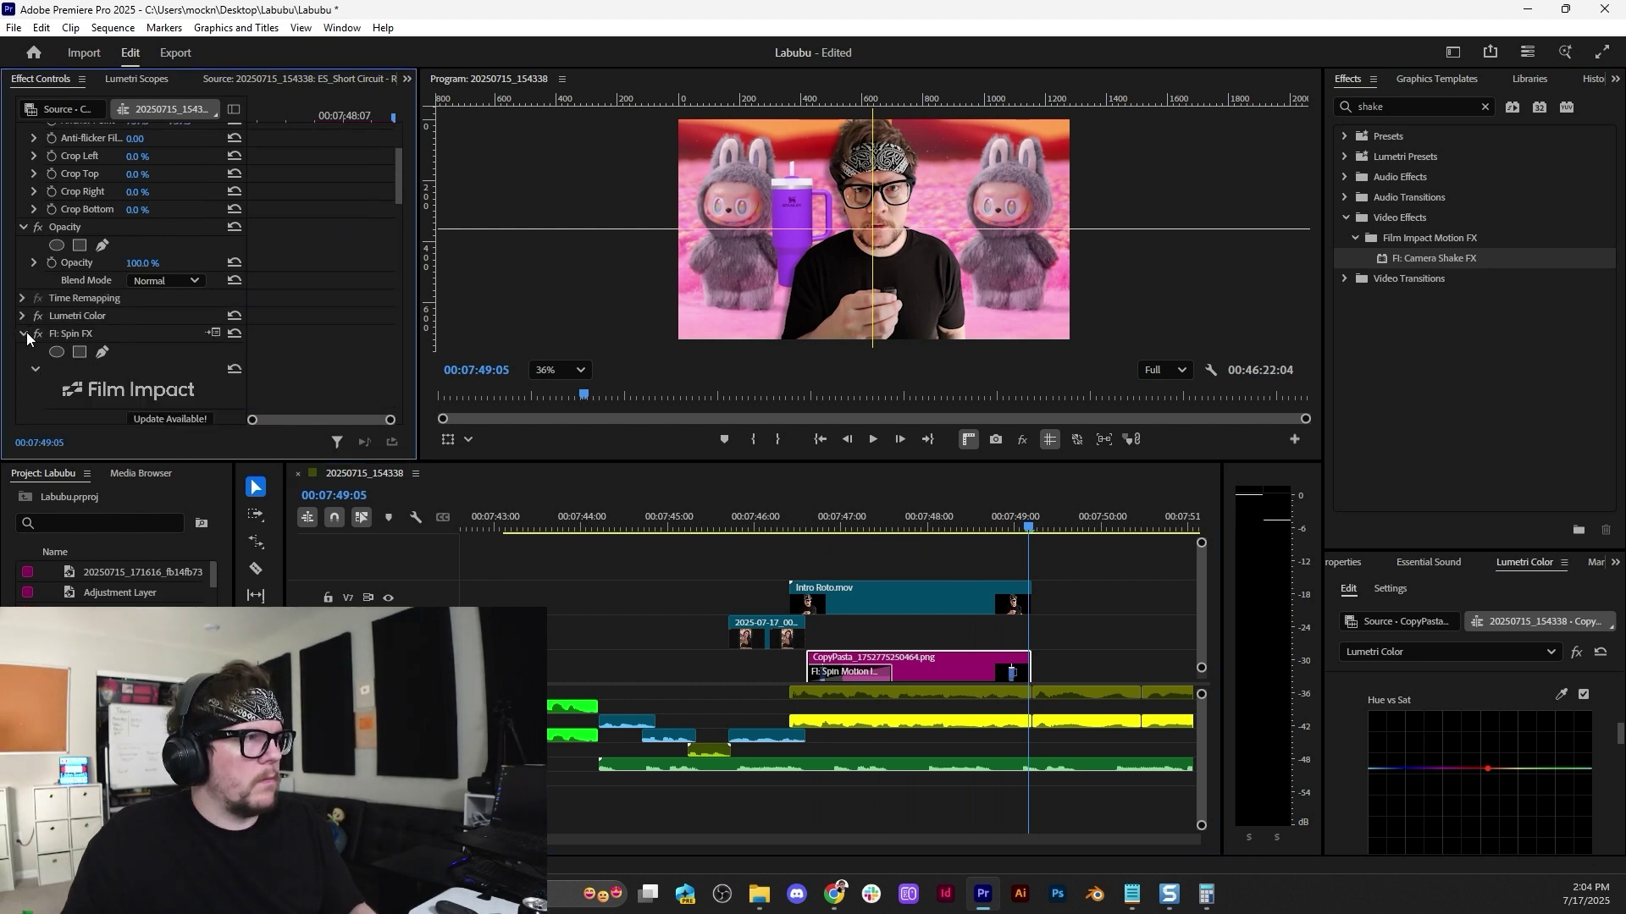
pyautogui.click(25, 336)
pyautogui.click(24, 351)
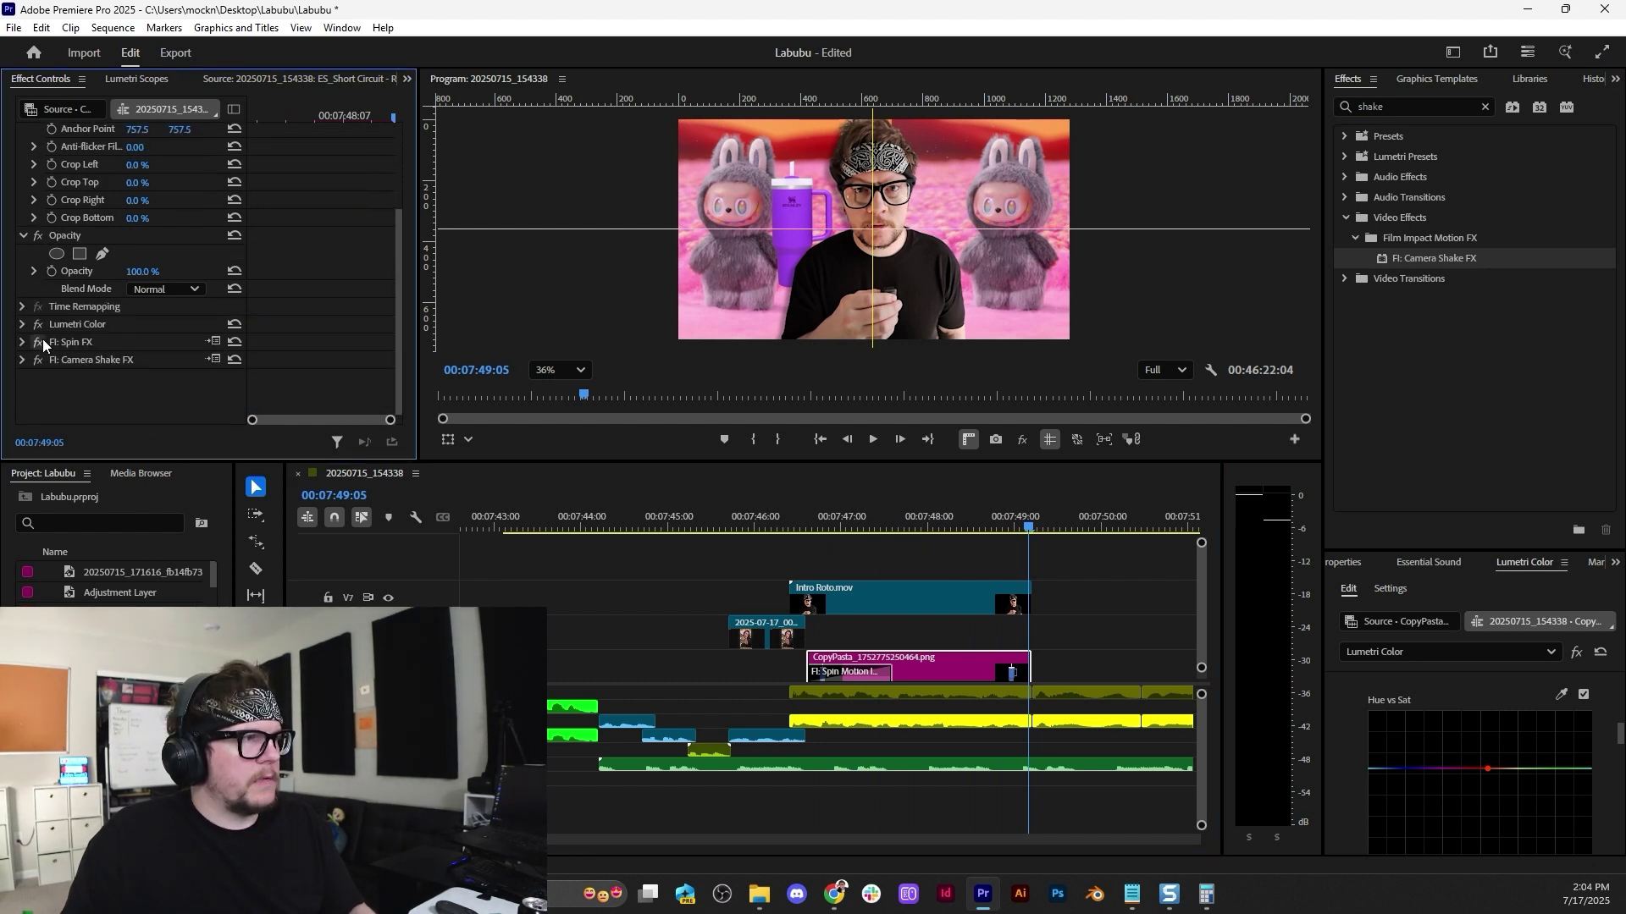
pyautogui.click(39, 343)
pyautogui.click(830, 525)
pyautogui.press('space')
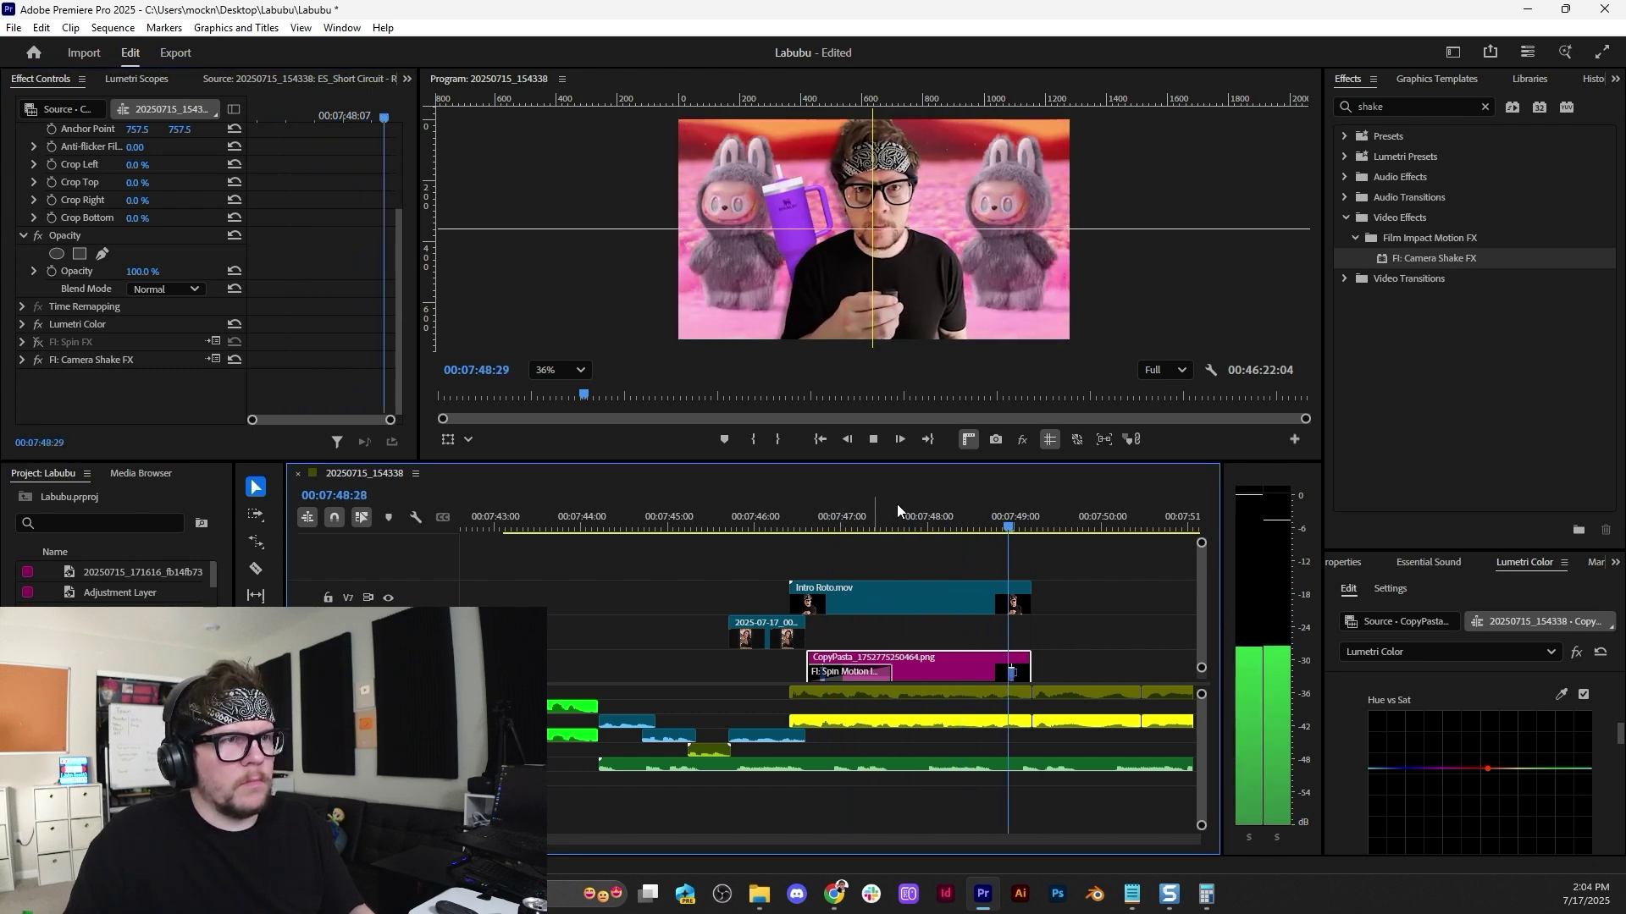
pyautogui.press('space')
# Re-enable FI: Spin FX and disable FI: Camera Shake FX on the tumbler clip.
pyautogui.click(37, 342)
pyautogui.click(37, 360)
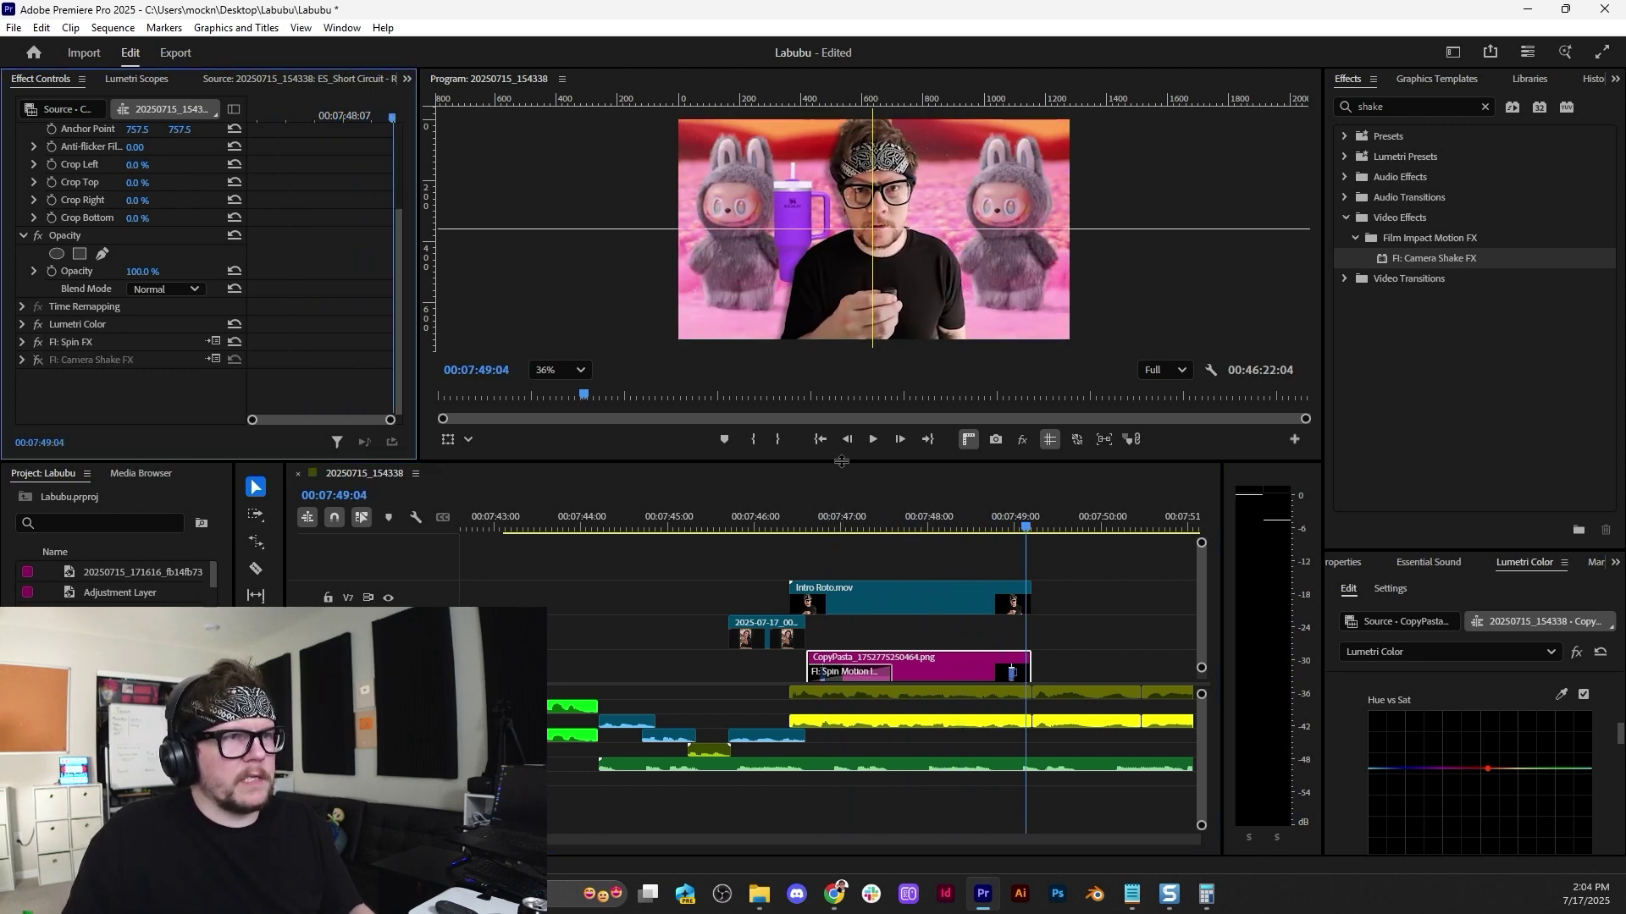
pyautogui.click(907, 527)
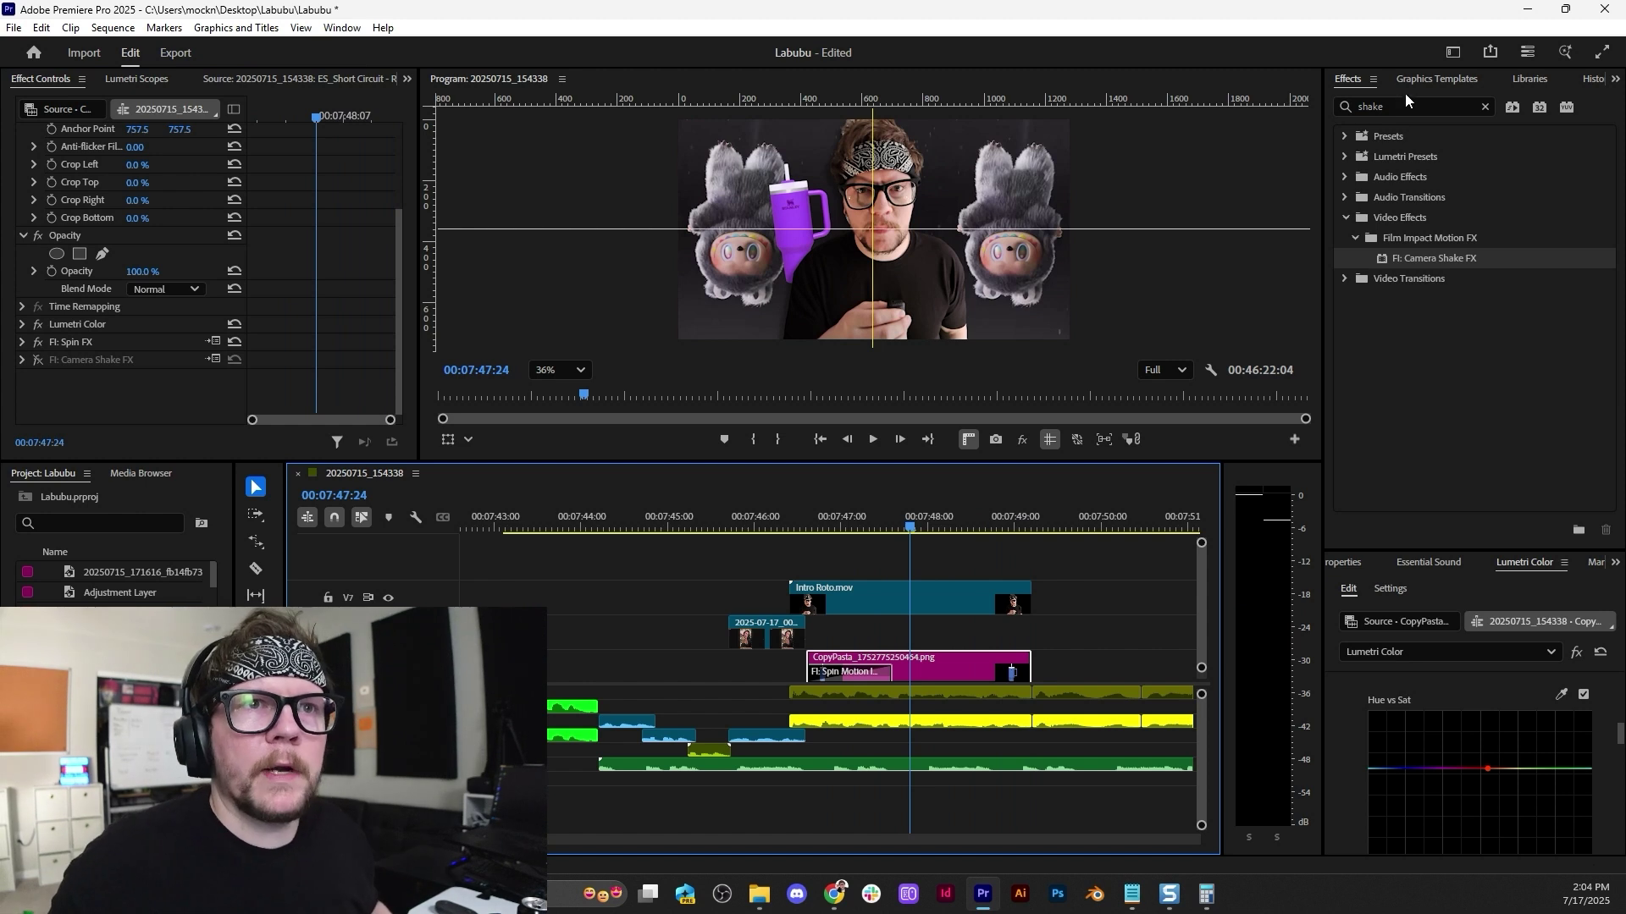
# Find the Drop Shadow preset in the effects library and apply it to the tumbler clip.
pyautogui.moveTo(1402, 106); pyautogui.dragTo(1292, 100)
pyautogui.write('drop')
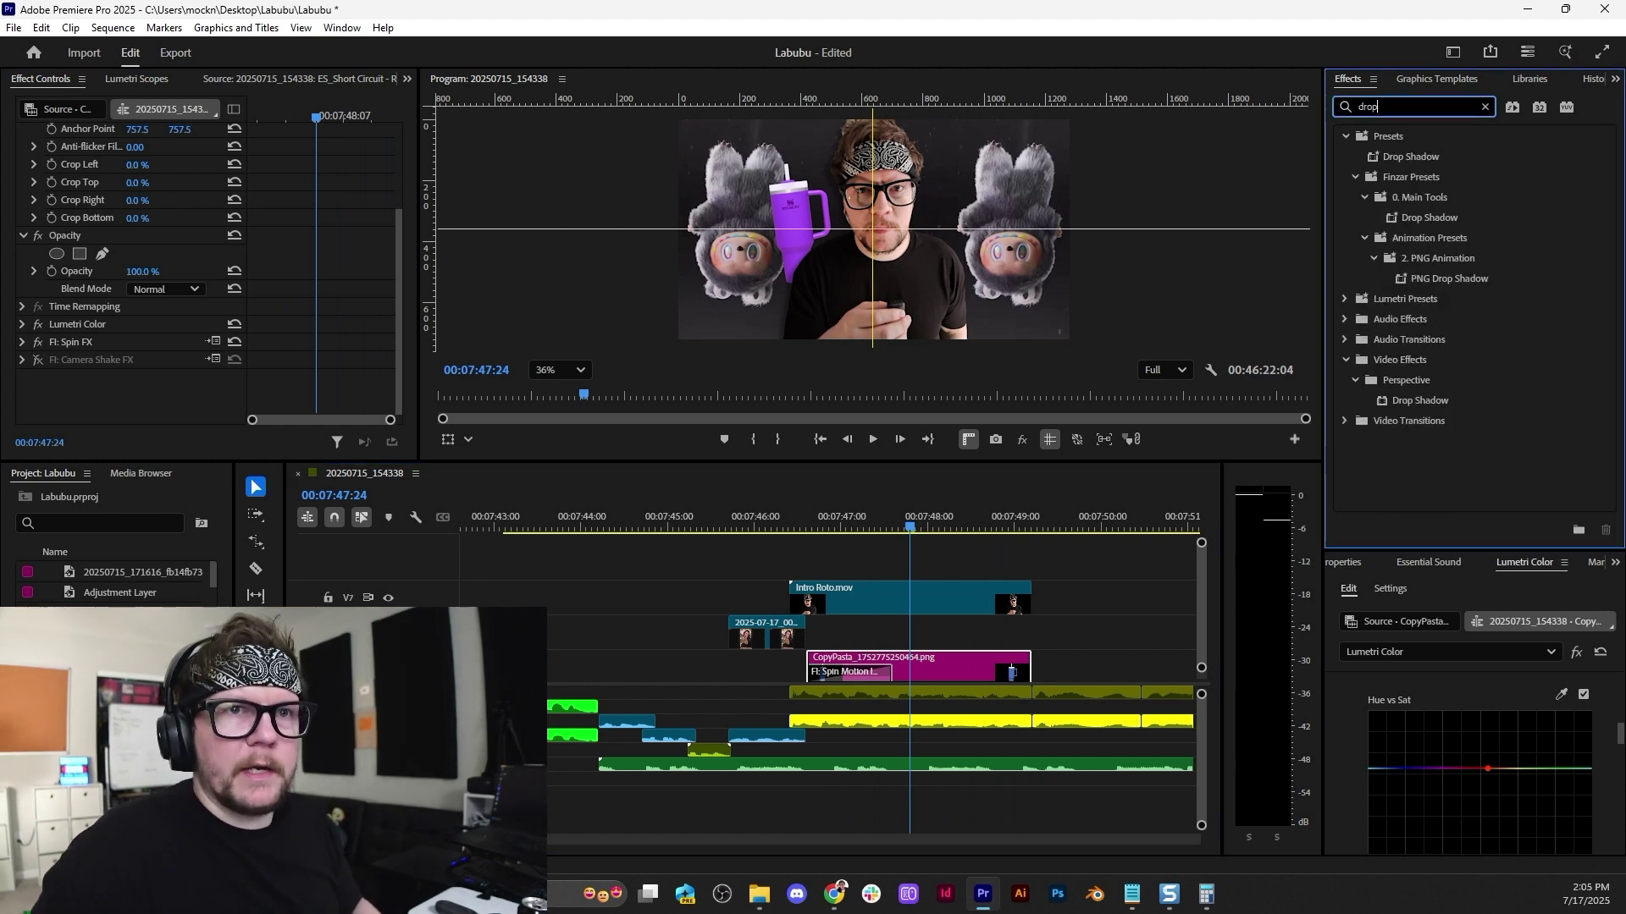
pyautogui.moveTo(1389, 161); pyautogui.dragTo(968, 656)
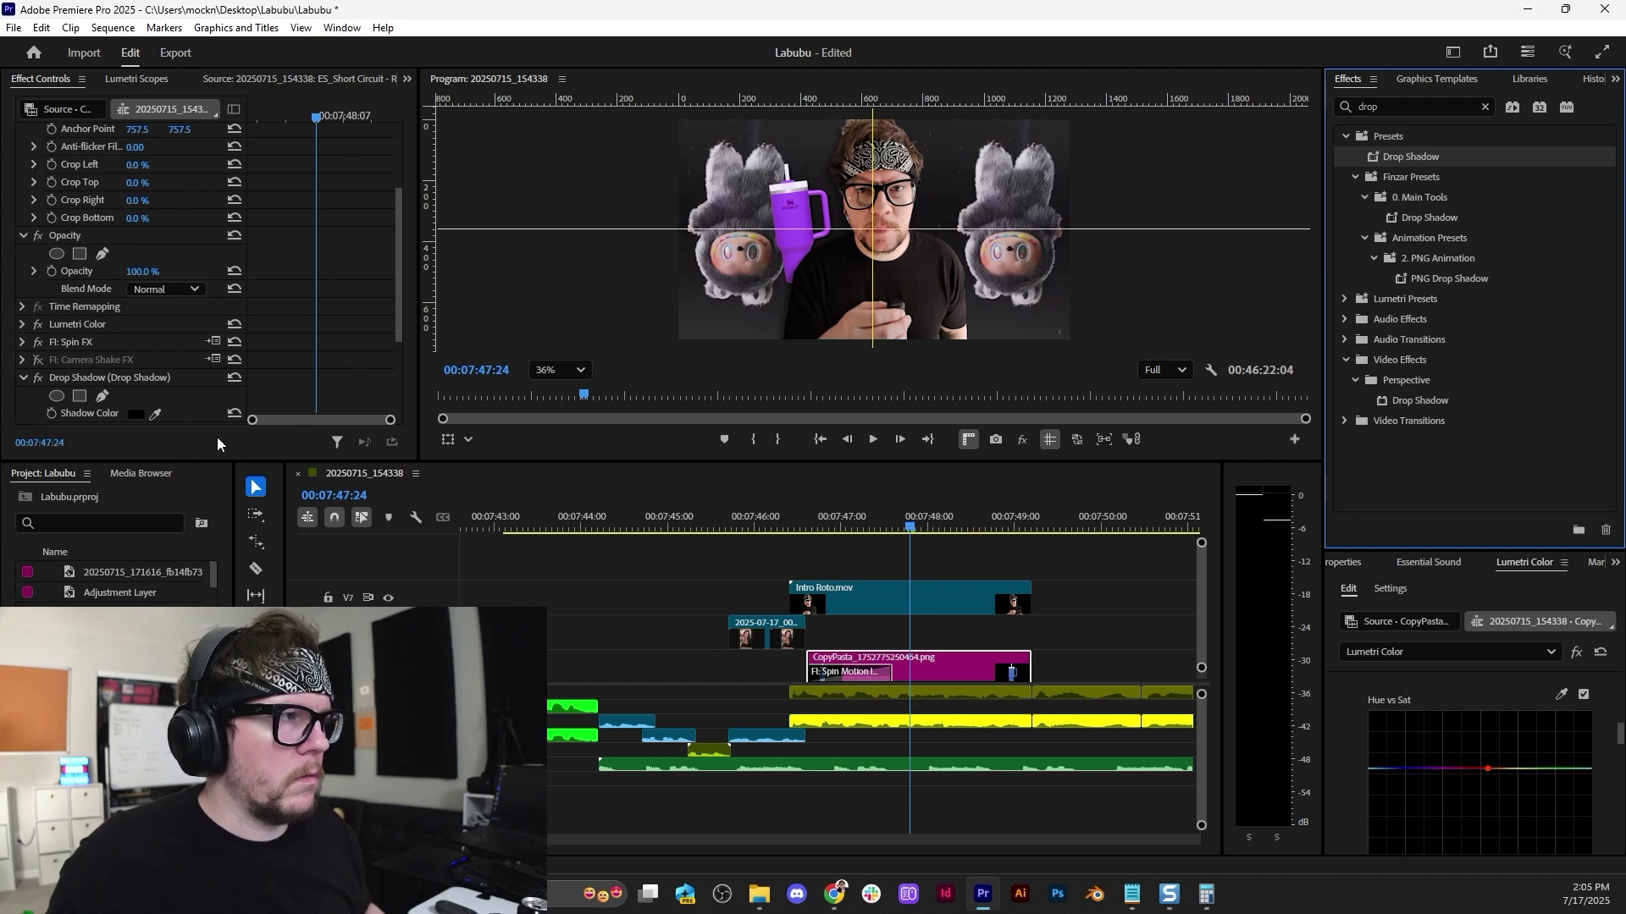
# Set the purple cup's Drop Shadow to 60% opacity, 255° direction, distance 54 and softness 99.
pyautogui.press('space')
pyautogui.press('space')
pyautogui.scroll(-3, 186, 404)
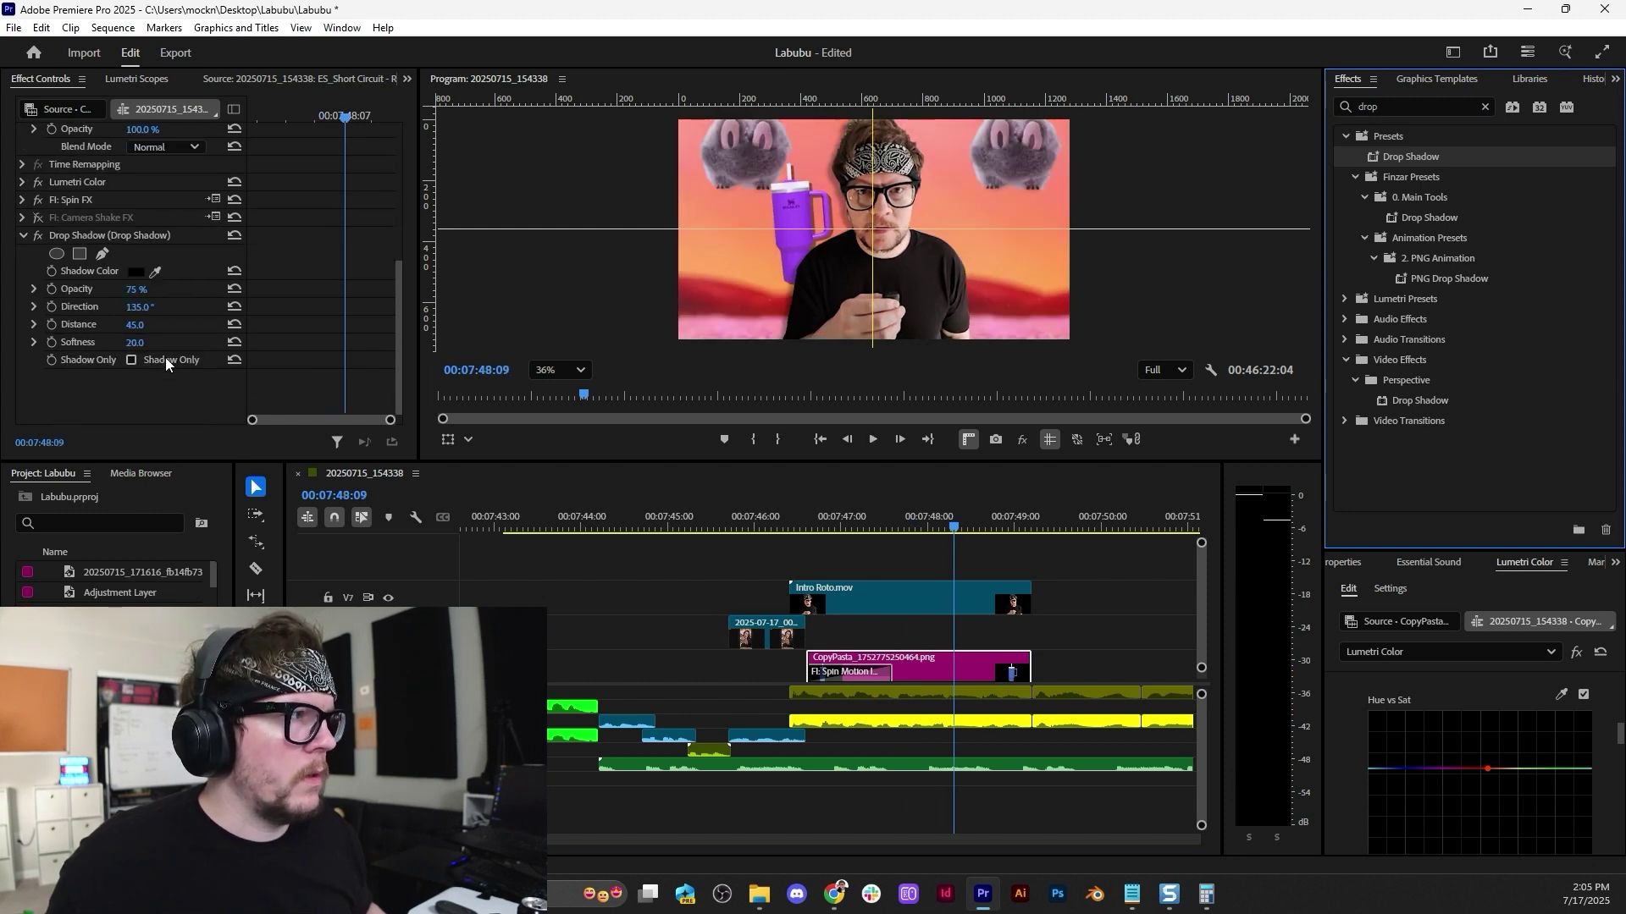
pyautogui.moveTo(131, 308); pyautogui.dragTo(249, 308)
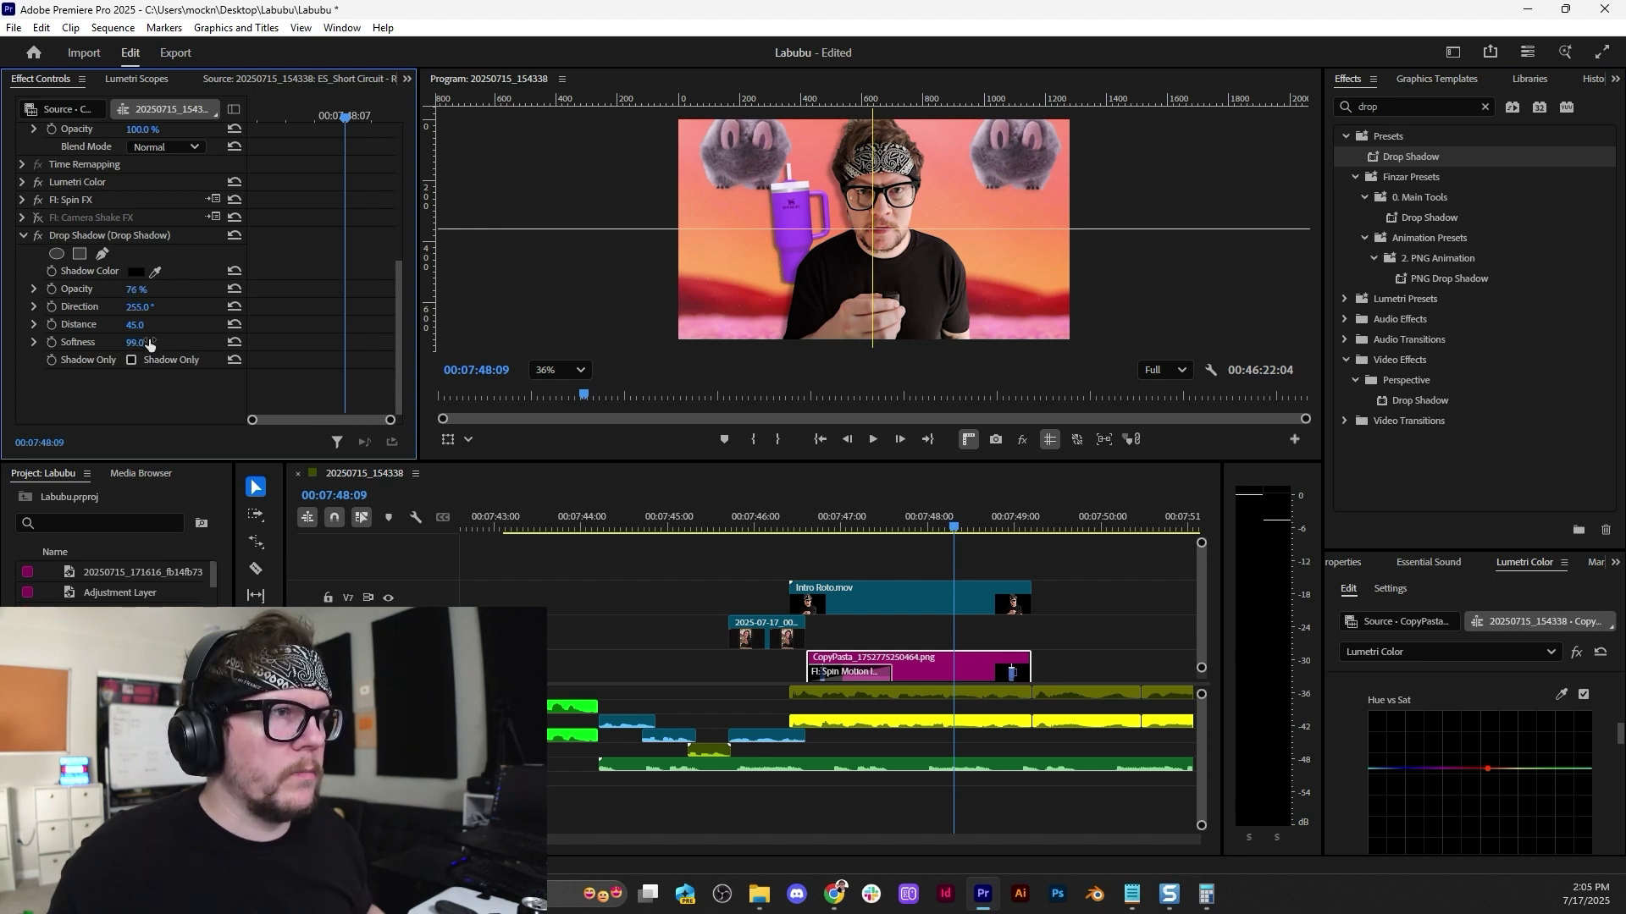
pyautogui.moveTo(136, 325); pyautogui.dragTo(165, 325)
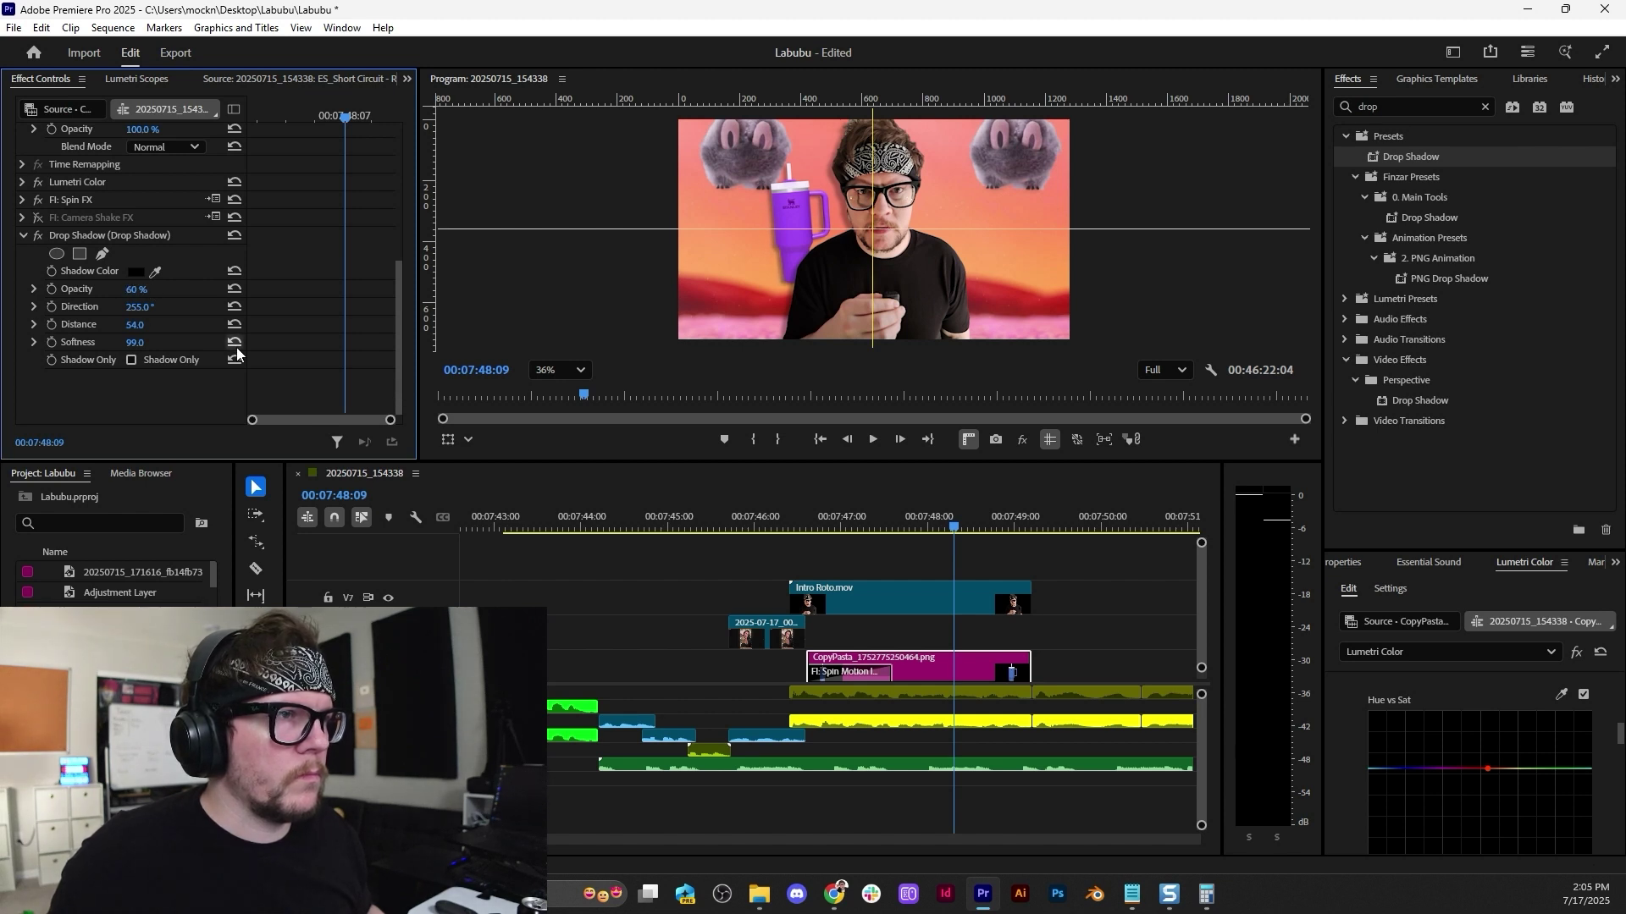
# Duplicate the cup clip onto track V6, set the copy's horizontal position to 889.5 and rotate it to 7.1°.
pyautogui.moveTo(956, 668); pyautogui.dragTo(957, 649)
pyautogui.click(956, 645)
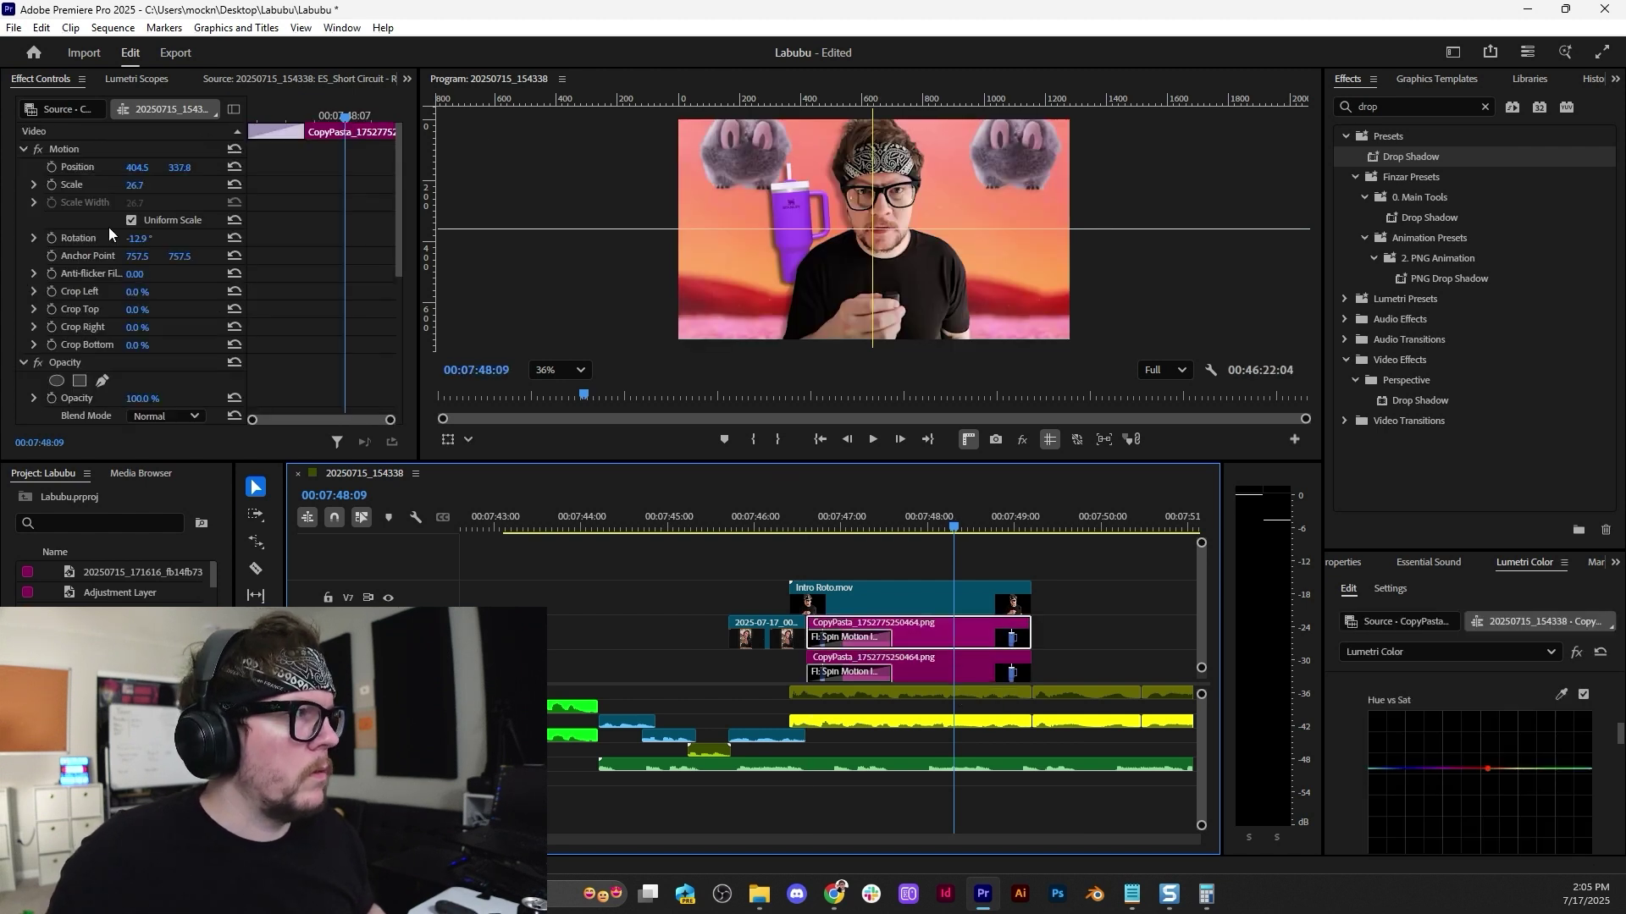
pyautogui.moveTo(149, 163); pyautogui.dragTo(559, 163)
pyautogui.moveTo(140, 238); pyautogui.dragTo(156, 237)
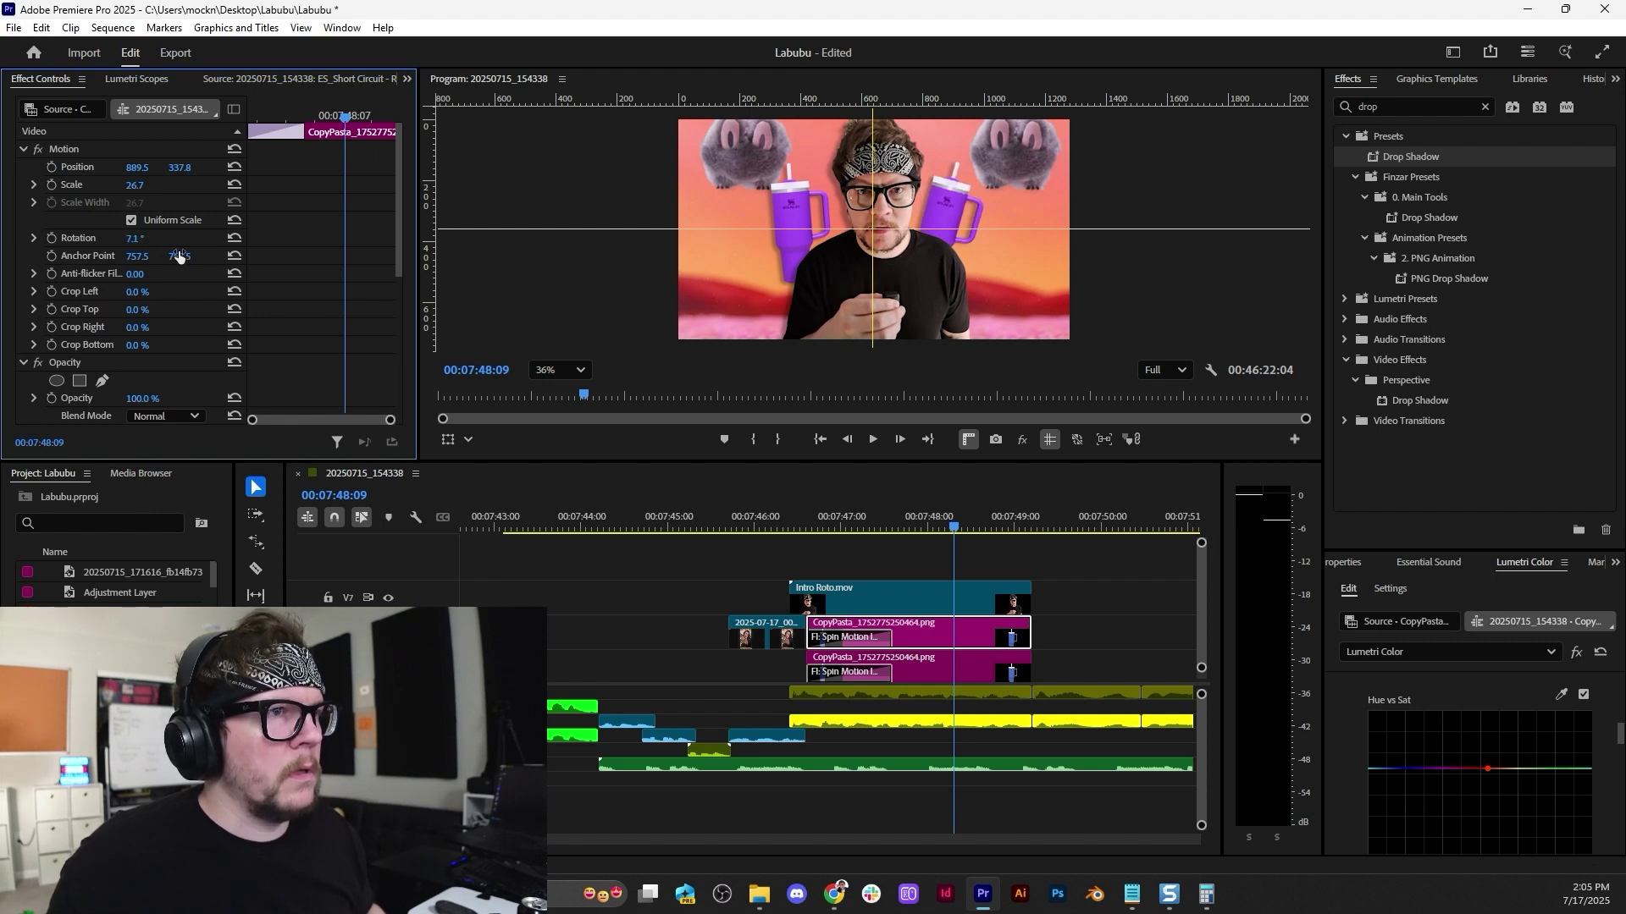
# Apply the Horizontal Flip Preset to the cup copy, then set its rotation to 20.1° and horizontal position to 896.5.
pyautogui.click(1484, 107)
pyautogui.write('ho')
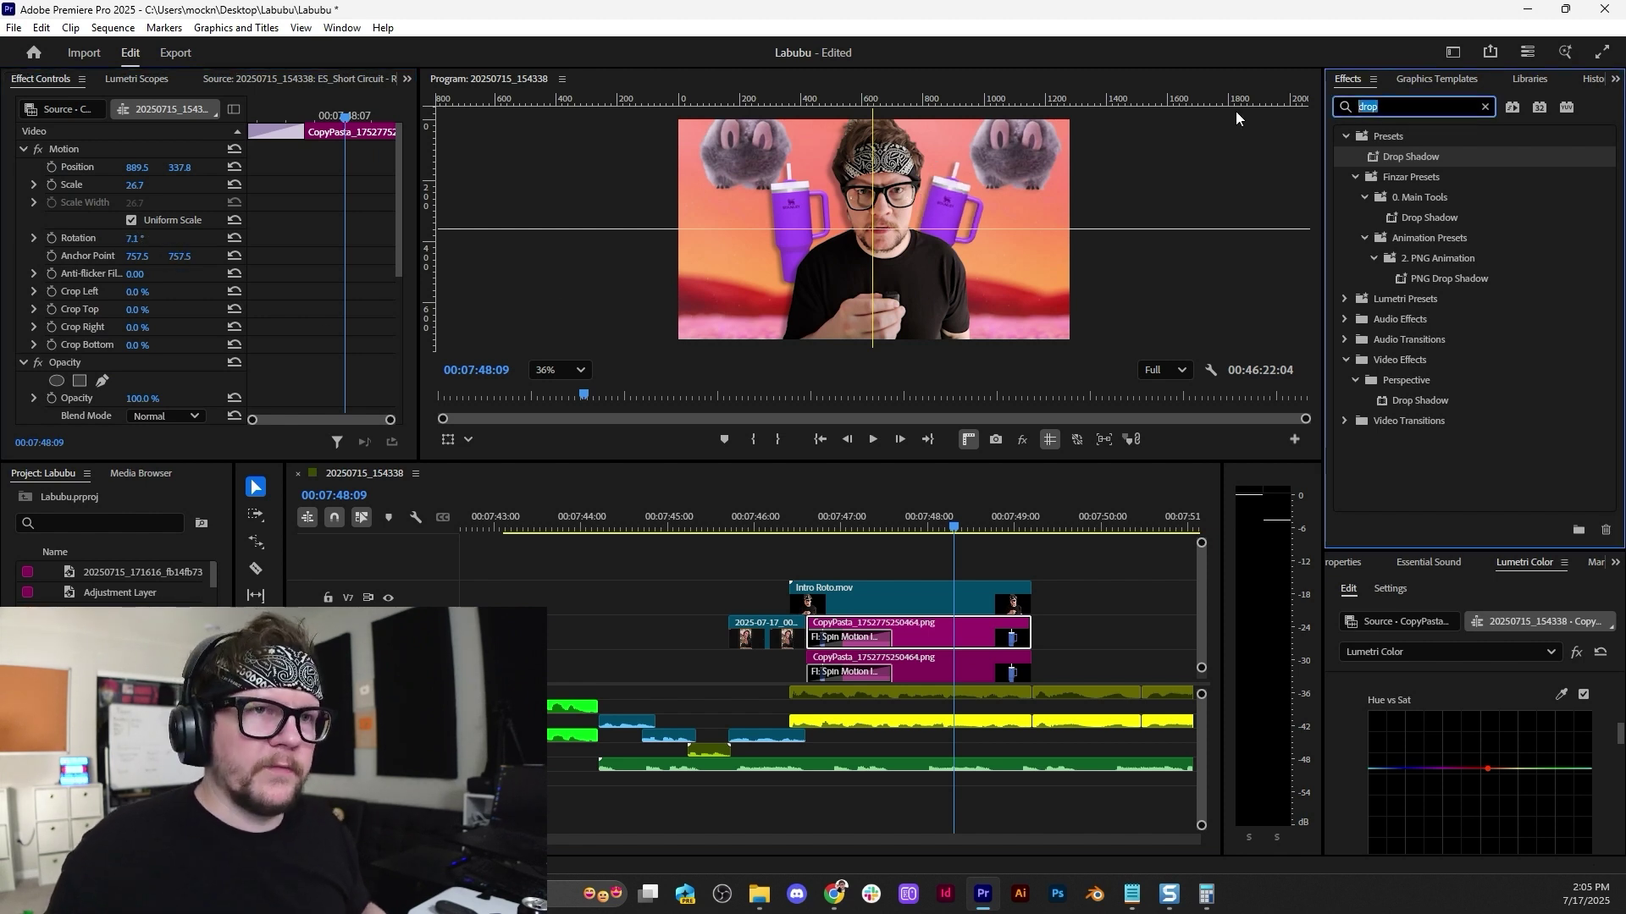
pyautogui.write('r')
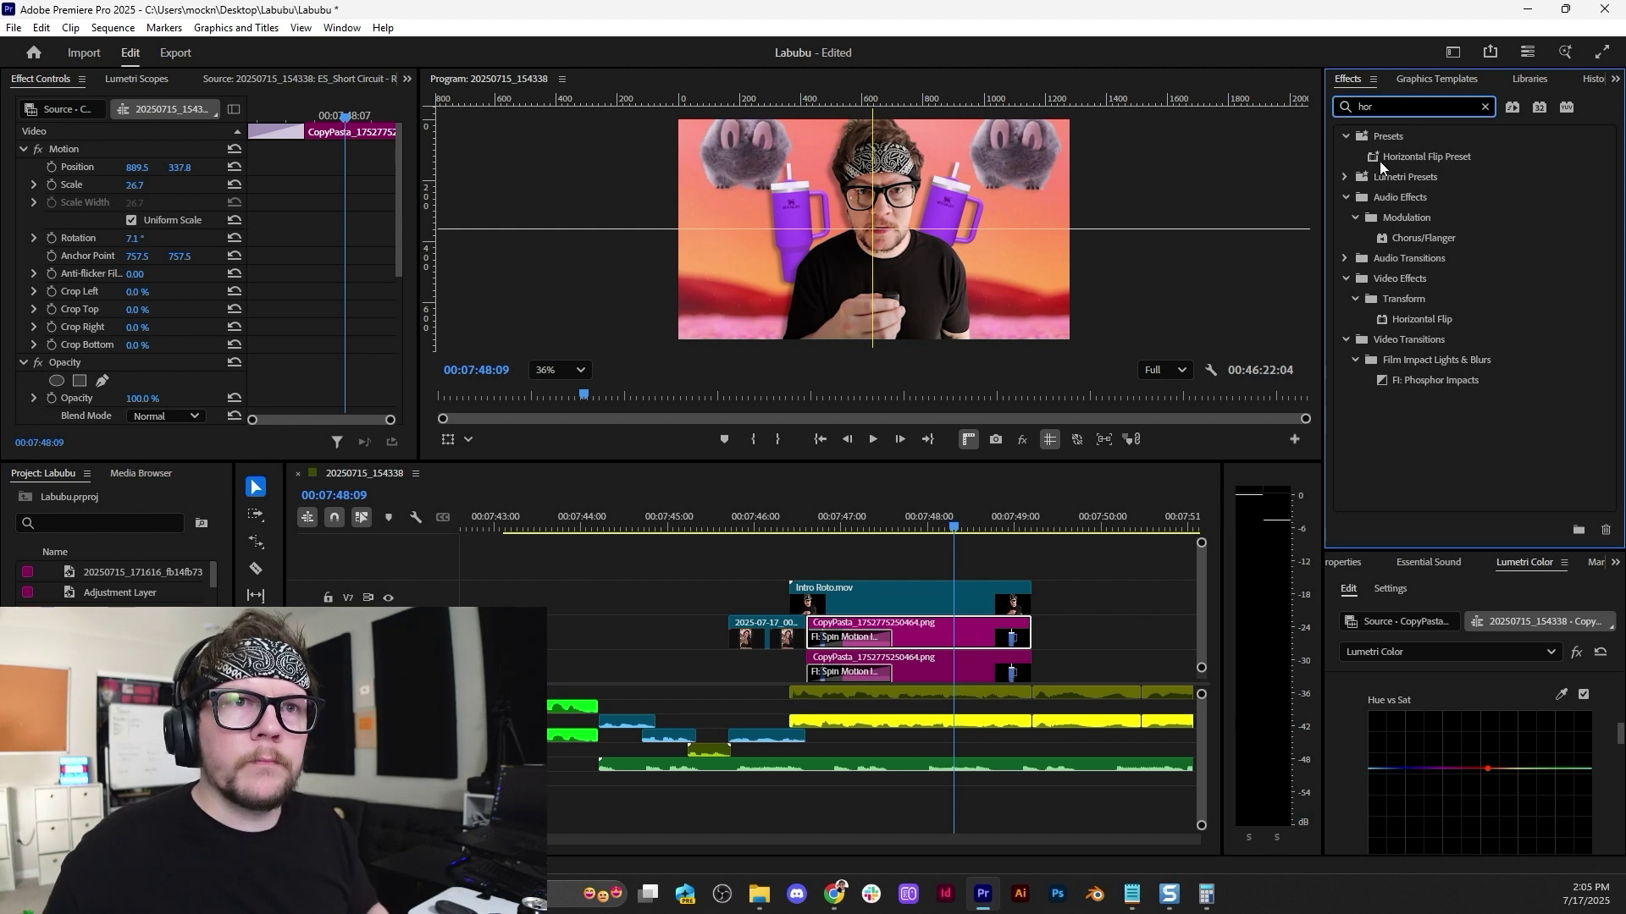
pyautogui.click(1483, 158)
pyautogui.moveTo(992, 572); pyautogui.dragTo(957, 640)
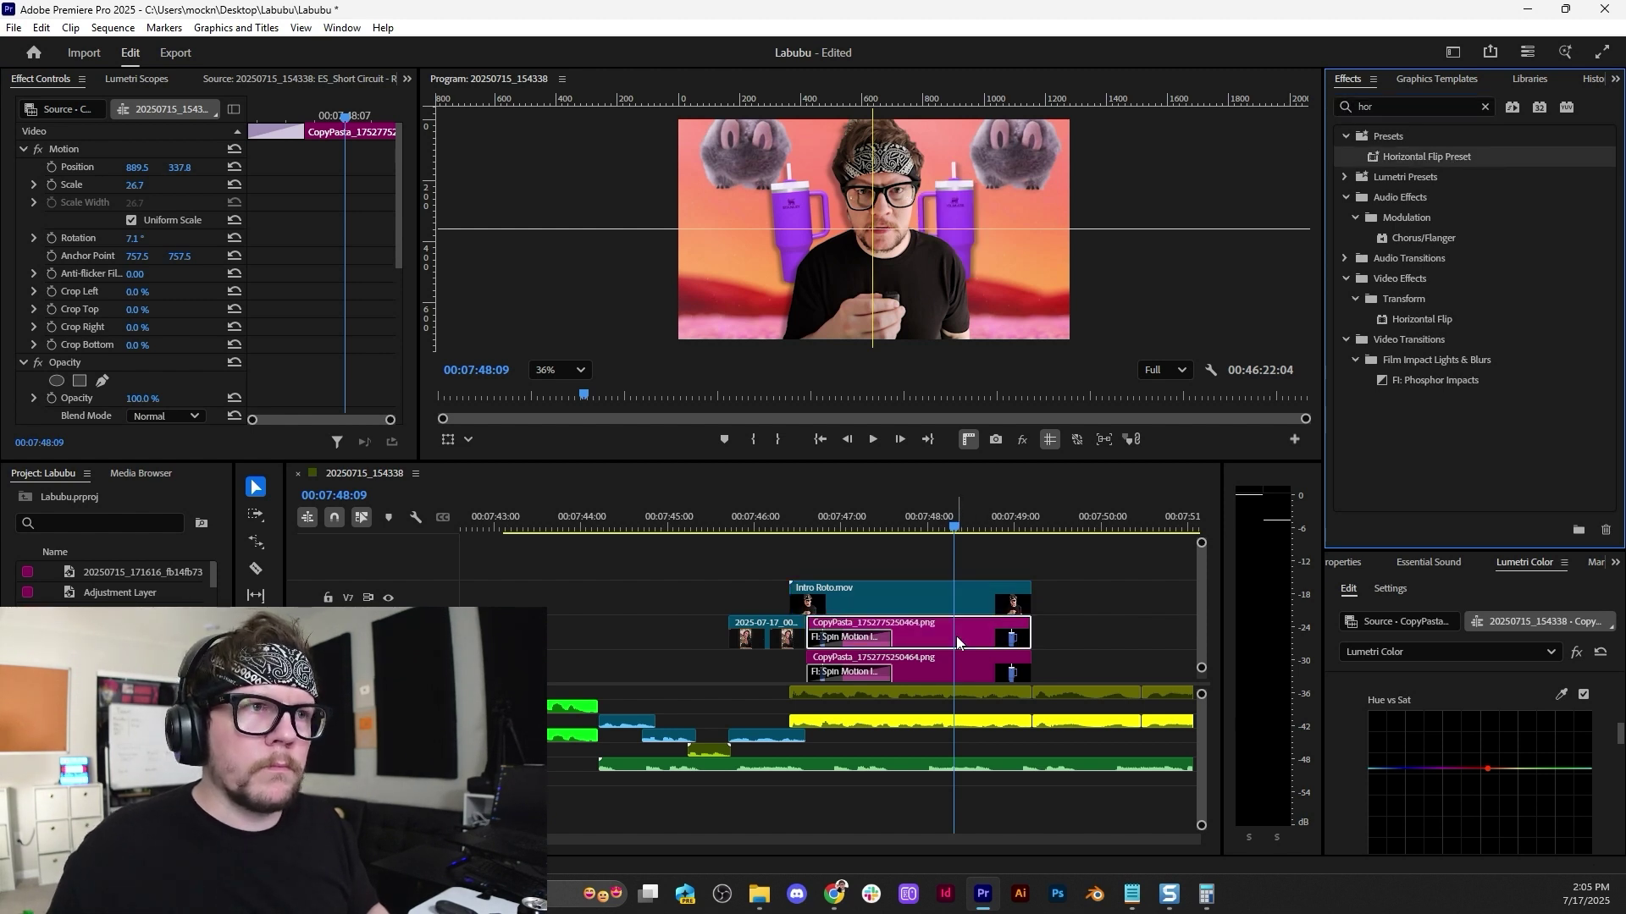
pyautogui.moveTo(134, 238); pyautogui.dragTo(143, 238)
pyautogui.moveTo(137, 168); pyautogui.dragTo(144, 168)
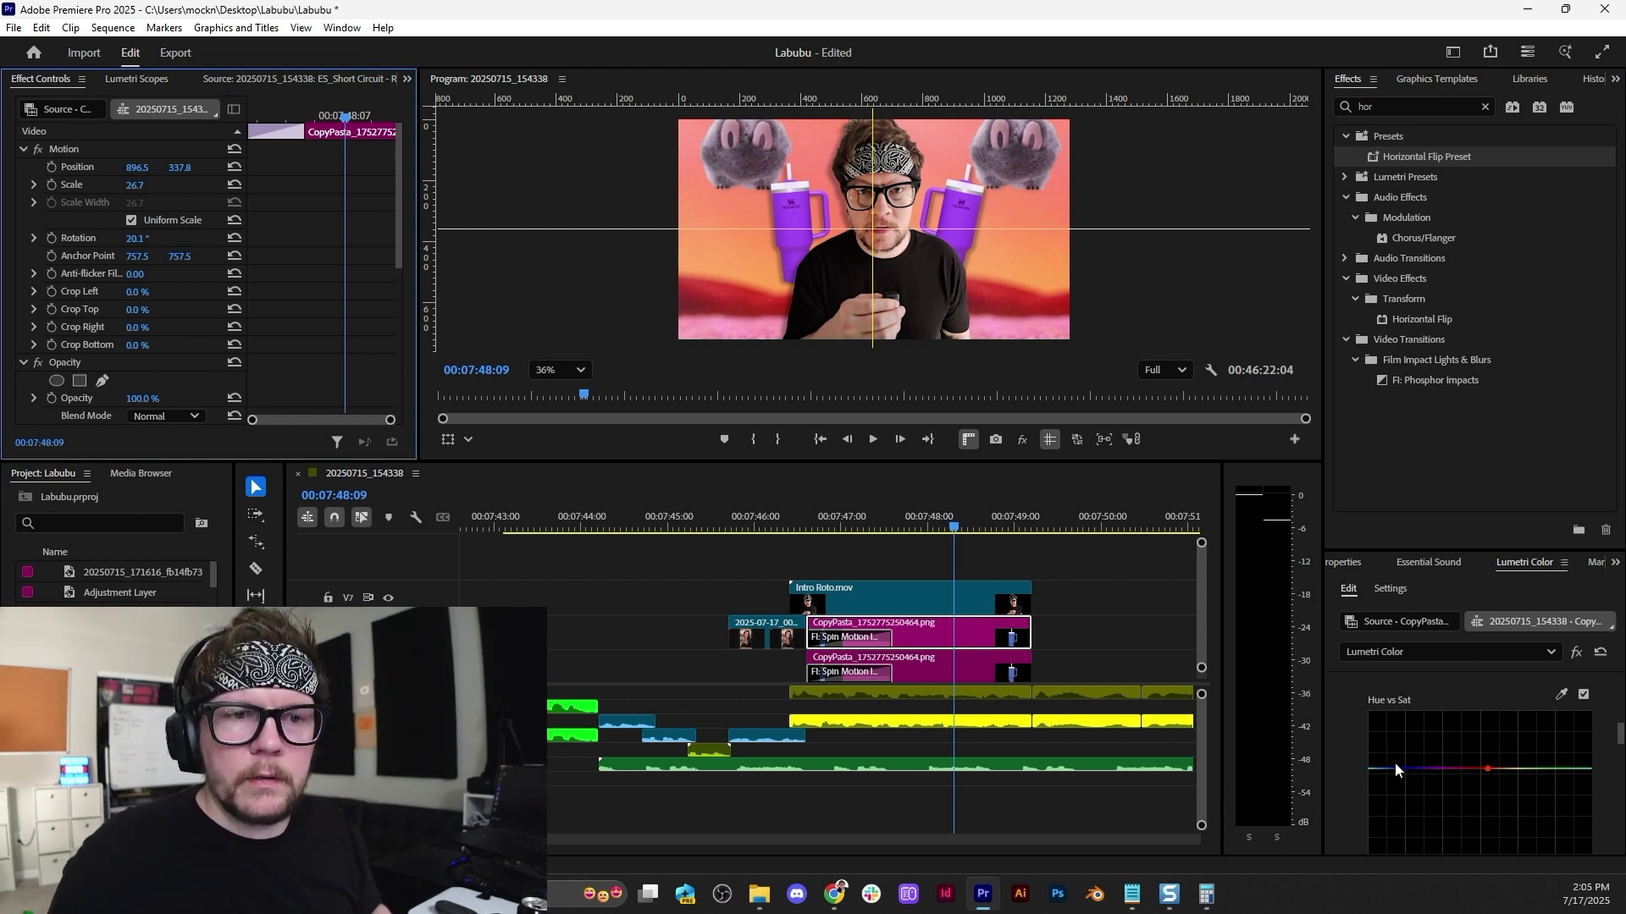
# Shift the flipped cup's color from purple to magenta with the Hue vs Hue curve.
pyautogui.scroll(-3, 1342, 774)
pyautogui.click(1490, 772)
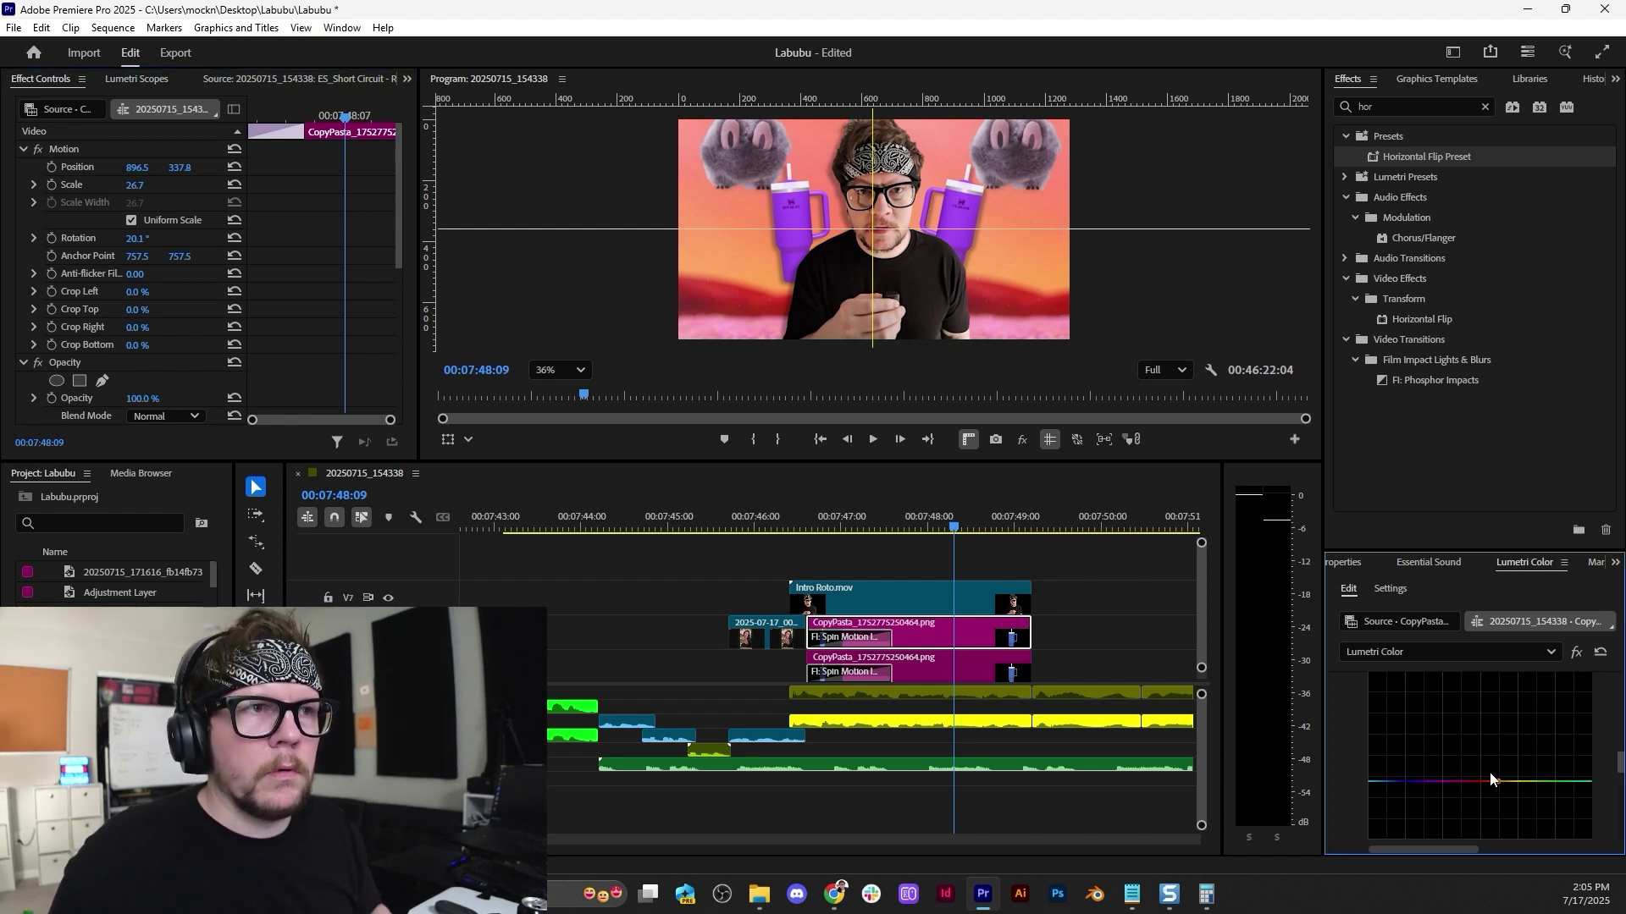
pyautogui.click(1496, 780)
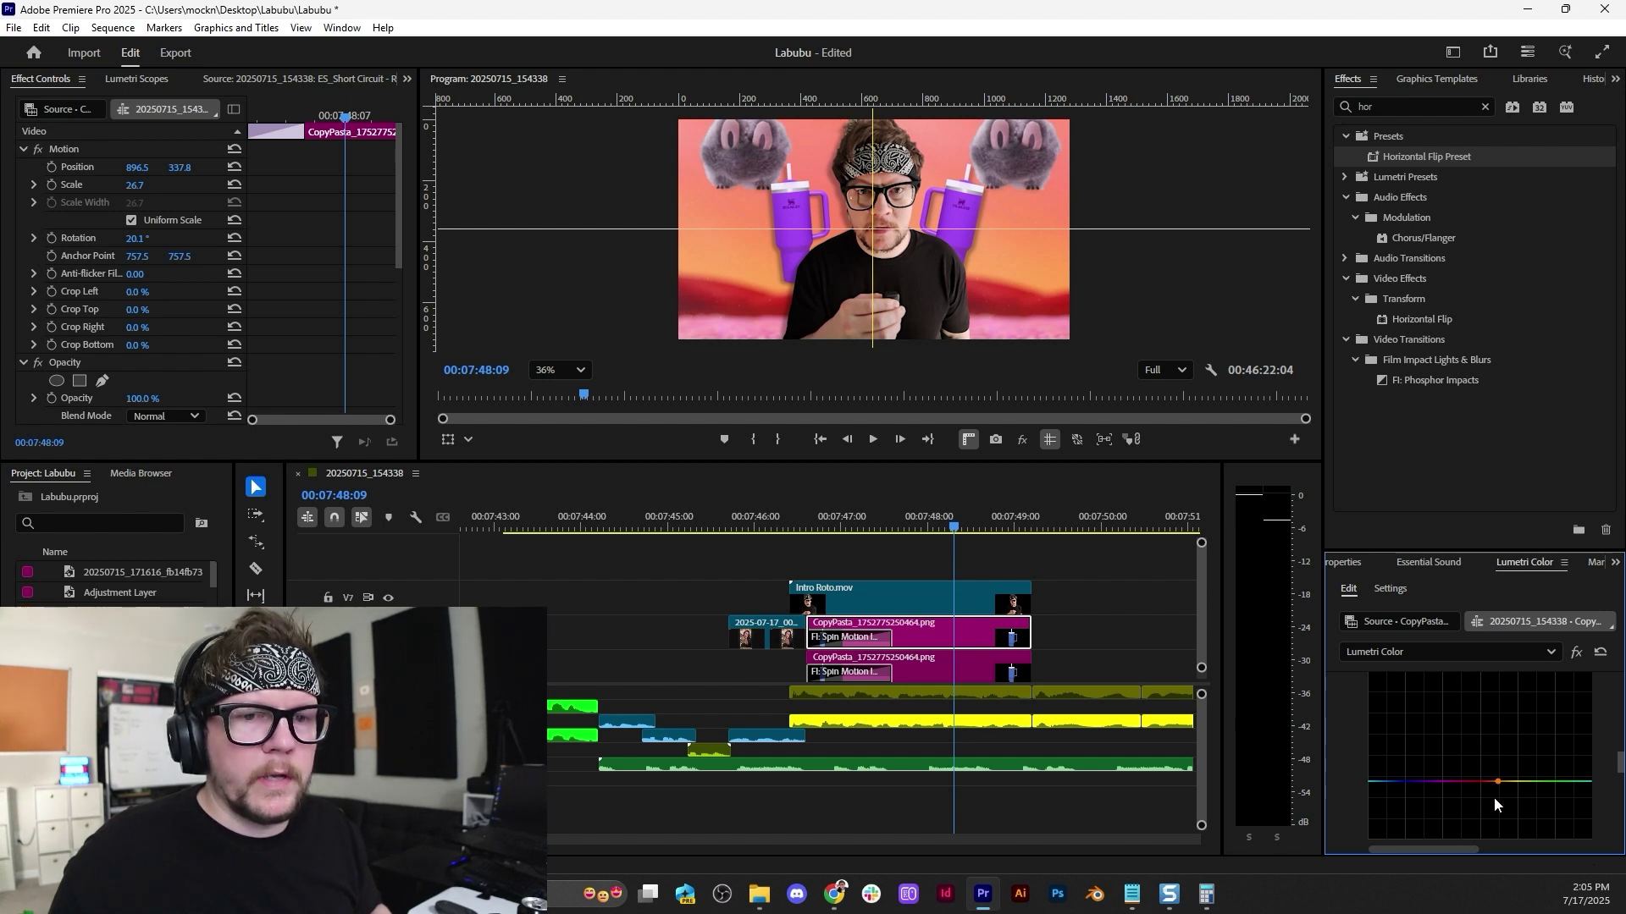
pyautogui.scroll(-1, 1495, 783)
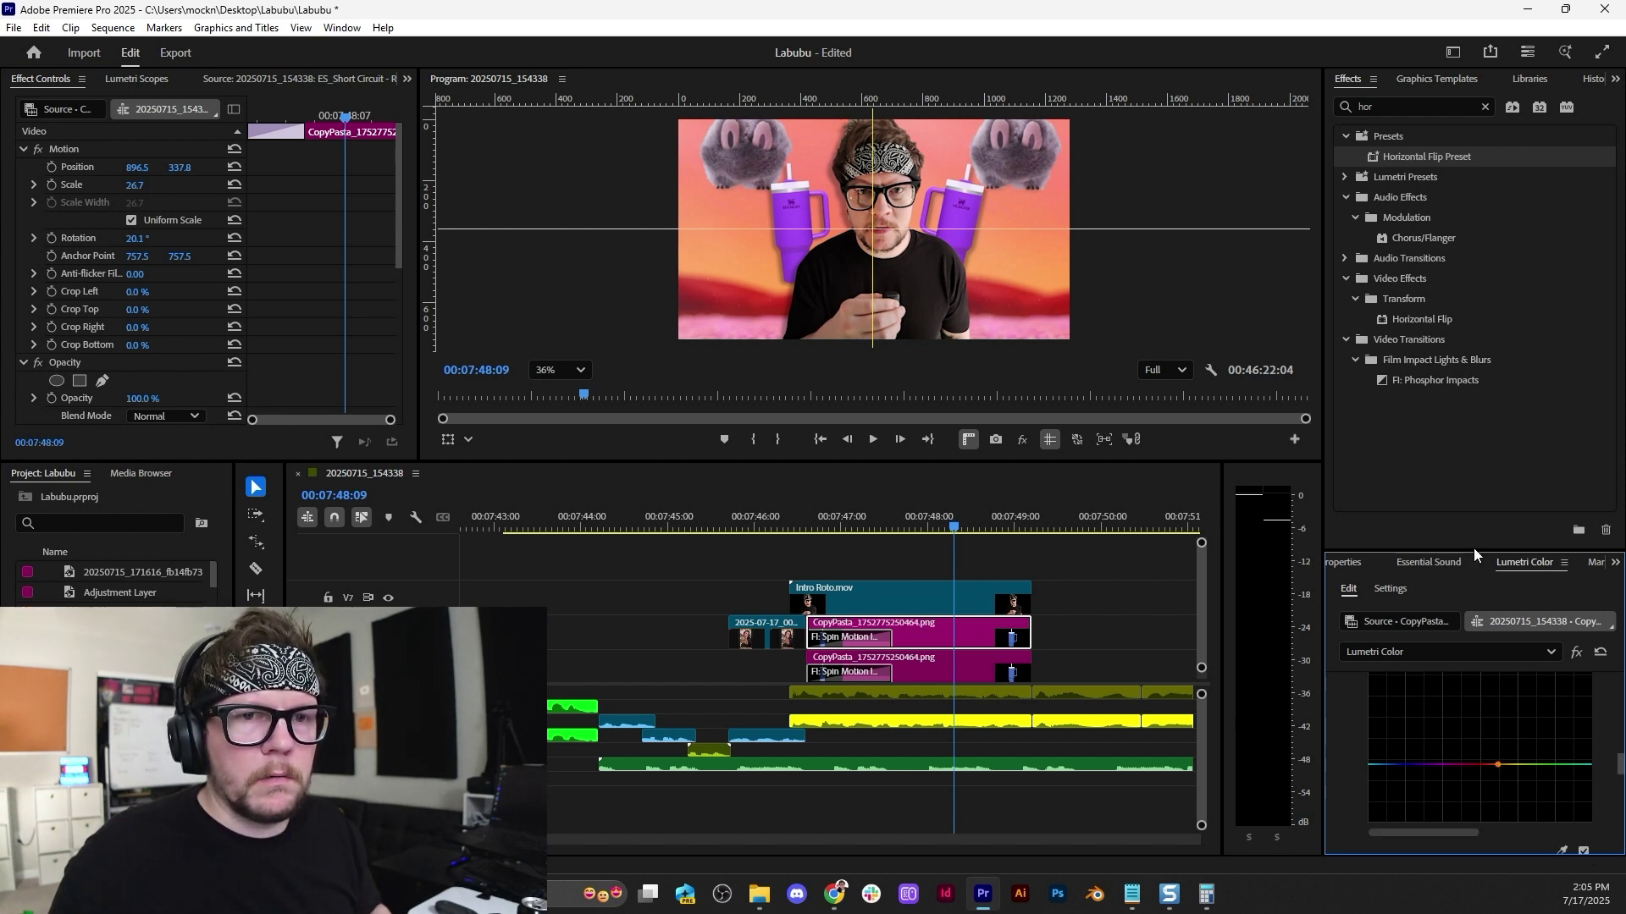
pyautogui.moveTo(1473, 547); pyautogui.dragTo(1473, 306)
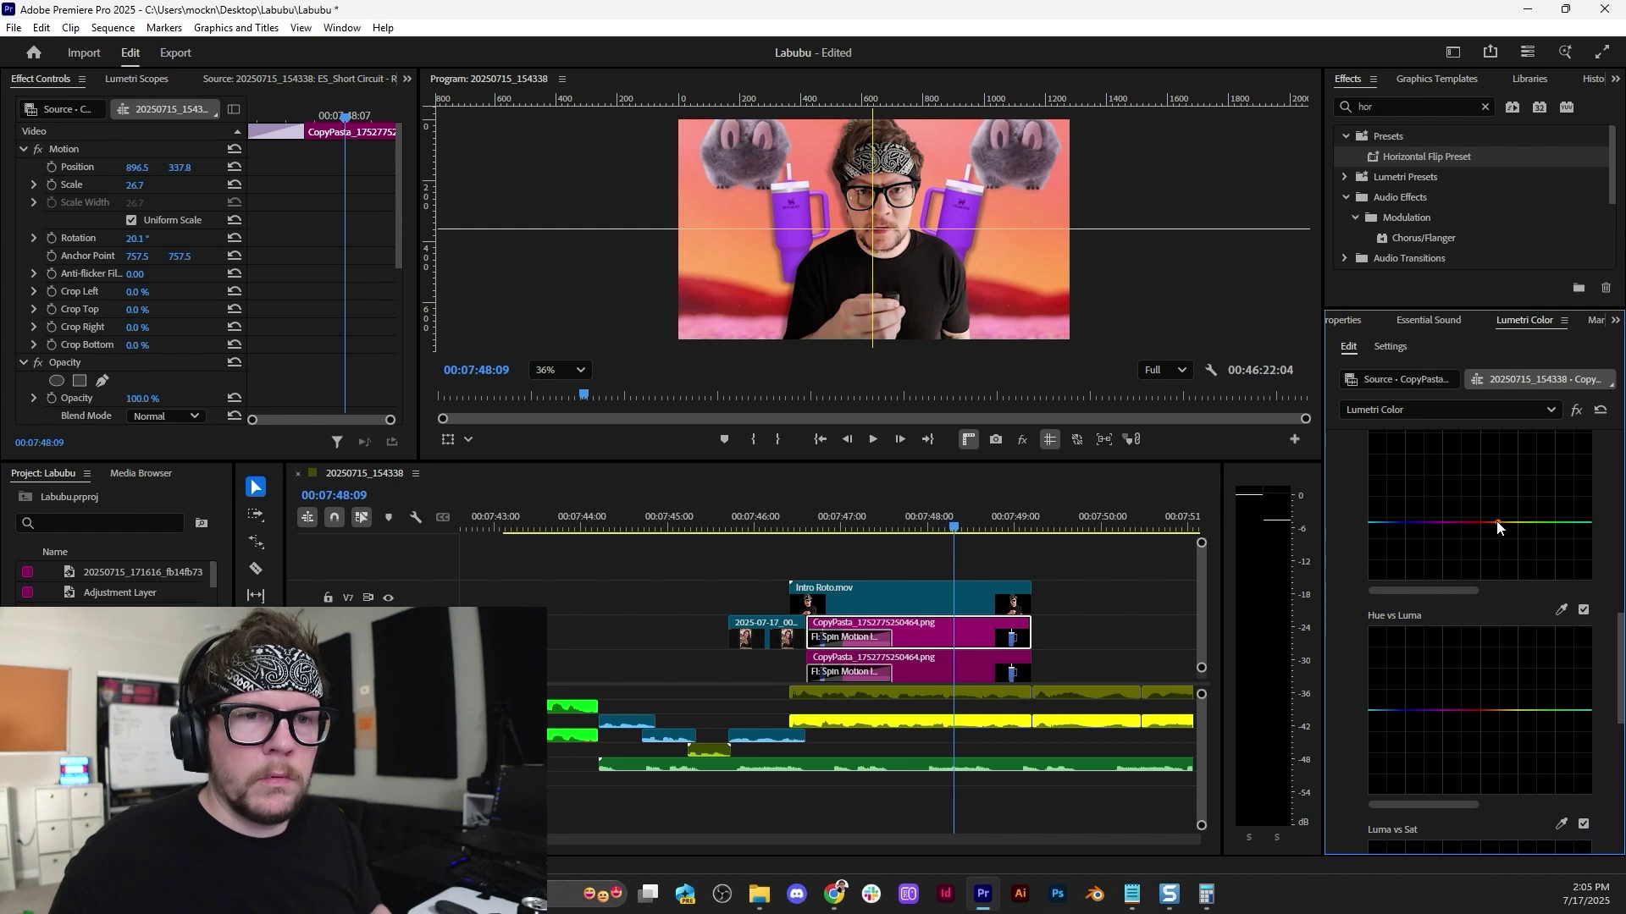
pyautogui.scroll(1, 1436, 601)
pyautogui.moveTo(1499, 589)
pyautogui.mouseDown()
pyautogui.moveTo(1500, 489)
pyautogui.moveTo(1492, 608)
pyautogui.mouseUp()
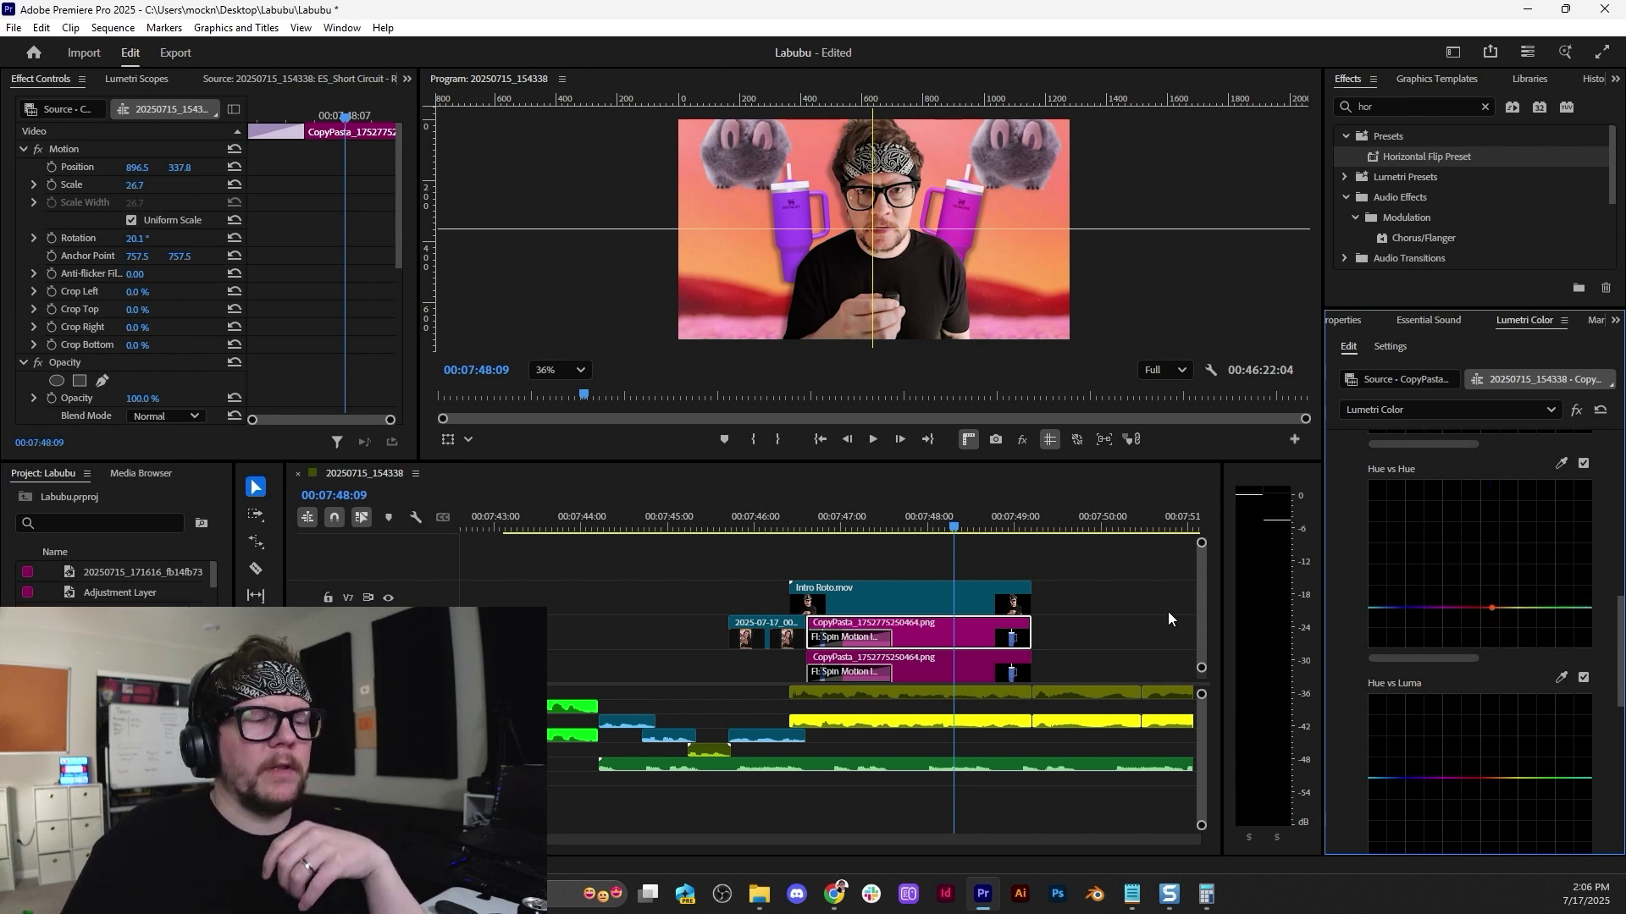
# Play back the cup animation and move both cup clips later so they start just before 00:07:48.
pyautogui.click(799, 507)
pyautogui.press('space')
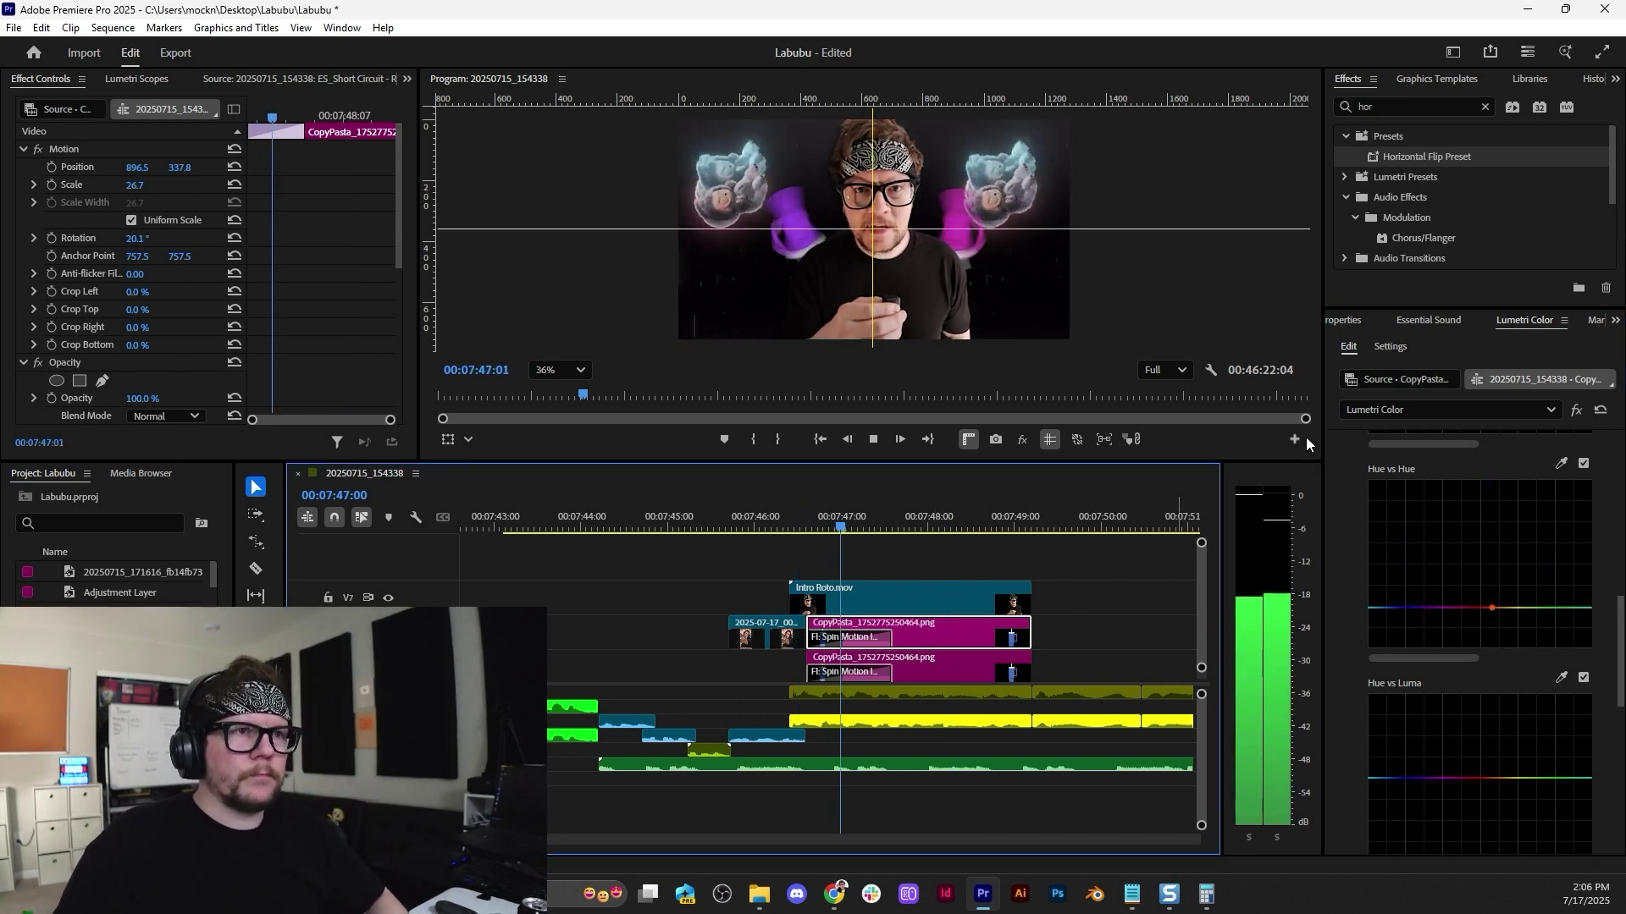
pyautogui.press('space')
pyautogui.moveTo(1123, 656); pyautogui.dragTo(864, 681)
pyautogui.moveTo(1104, 578)
pyautogui.mouseDown()
pyautogui.moveTo(970, 608)
pyautogui.moveTo(1043, 587)
pyautogui.moveTo(1092, 597)
pyautogui.mouseUp()
pyautogui.press('space')
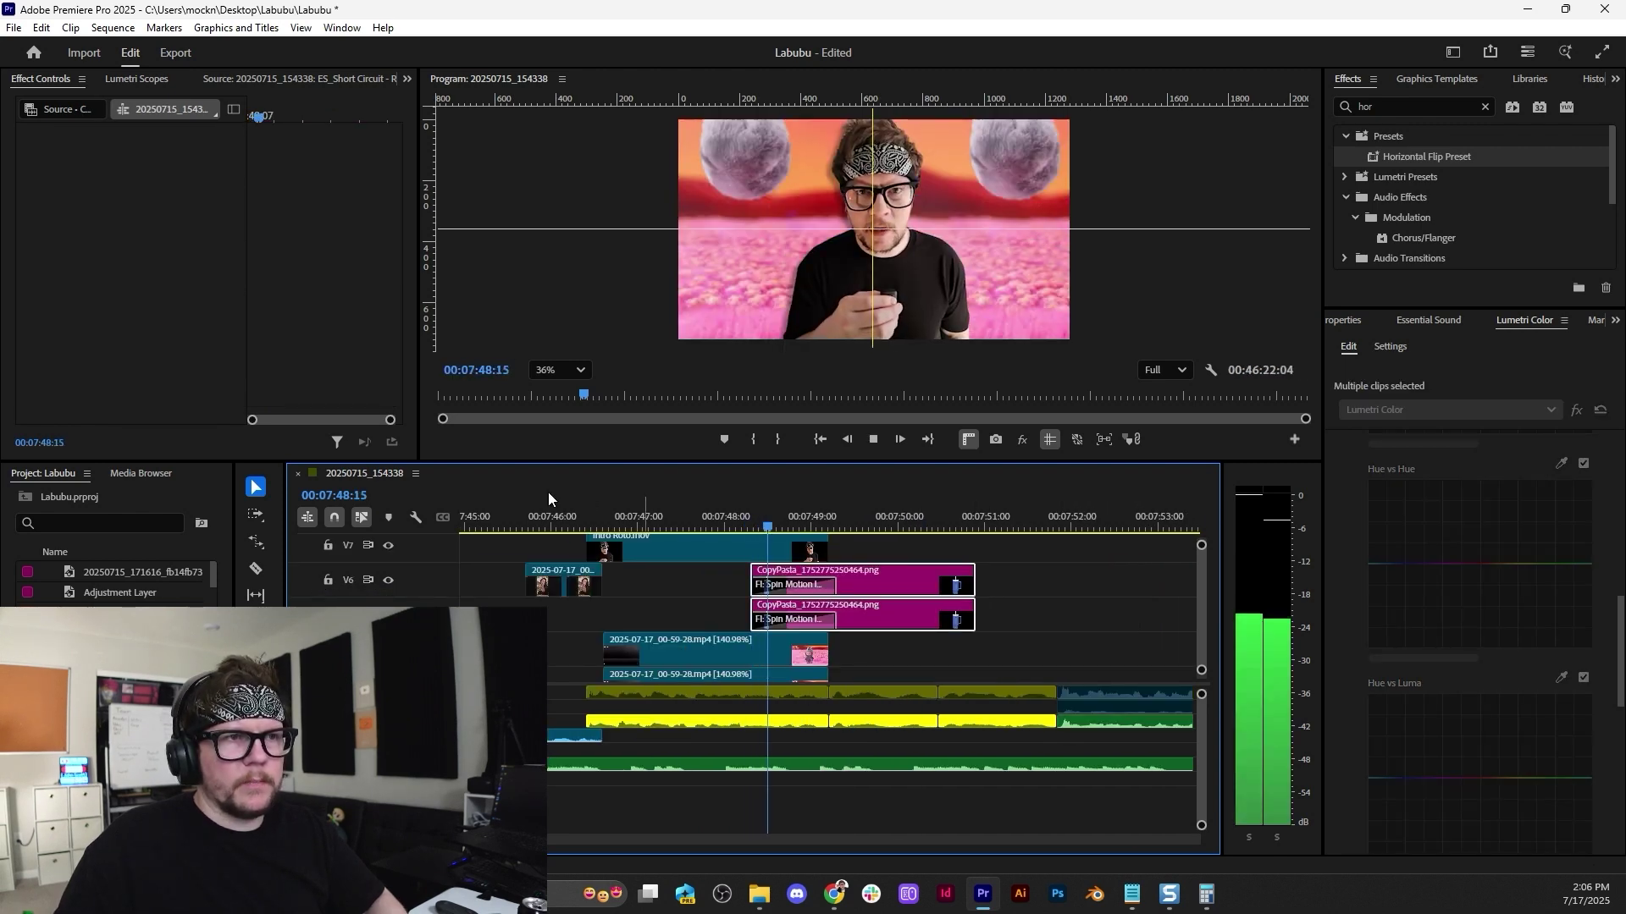
pyautogui.press('space')
pyautogui.moveTo(914, 588); pyautogui.dragTo(871, 583)
# Play back the cups' entrance from about 00:07:48 to check its timing.
pyautogui.click(723, 522)
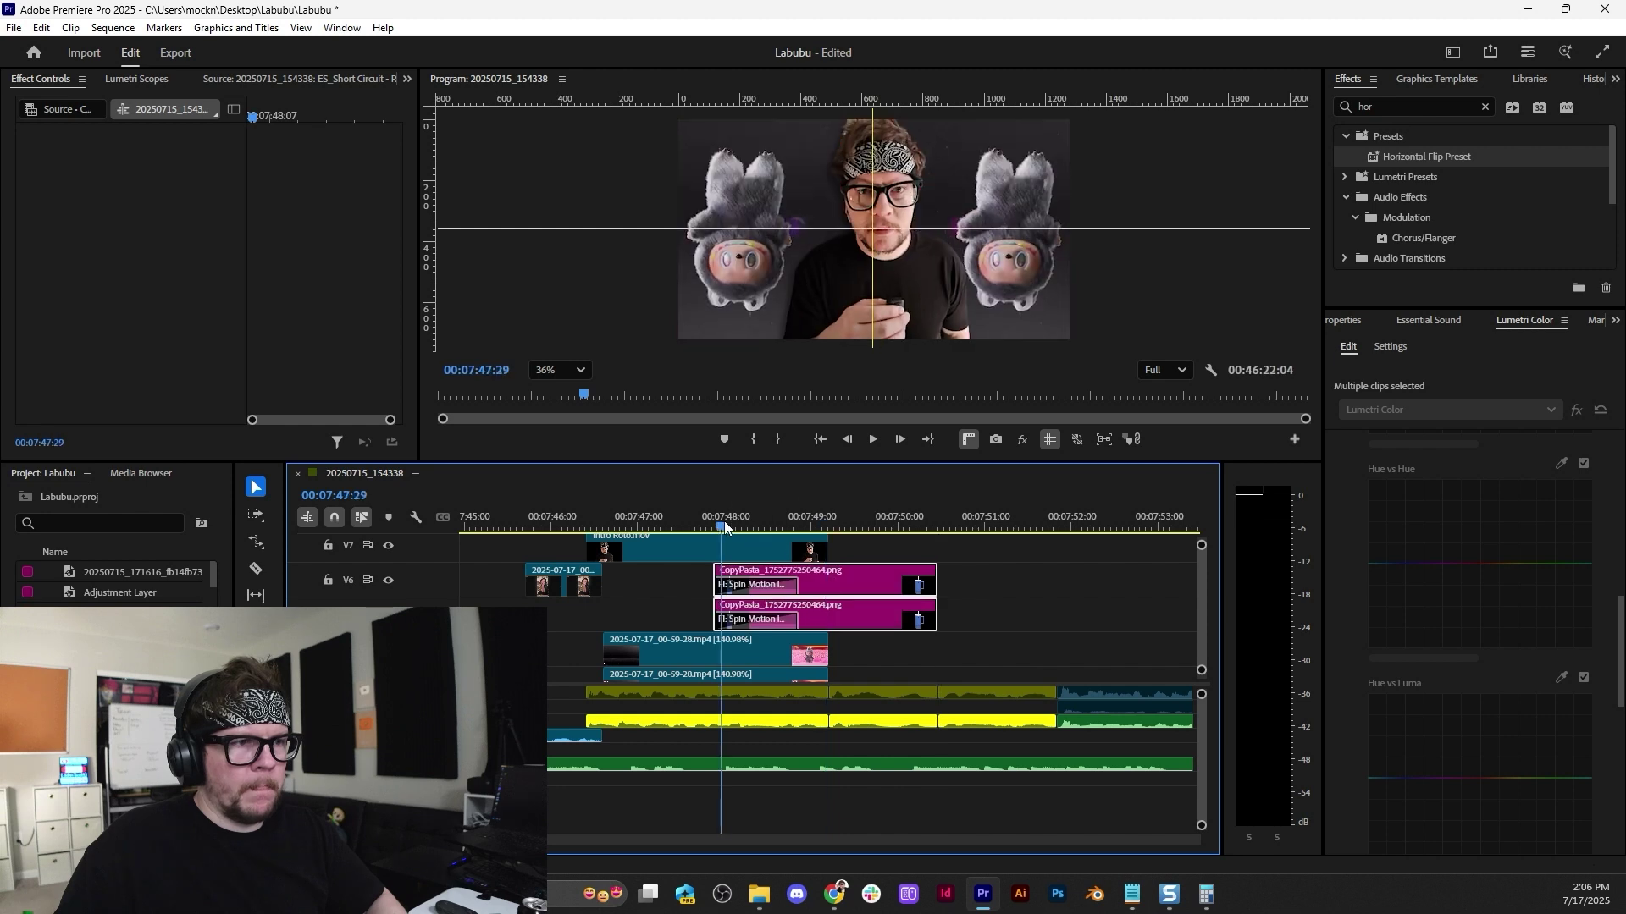
pyautogui.press('space')
pyautogui.click(726, 520)
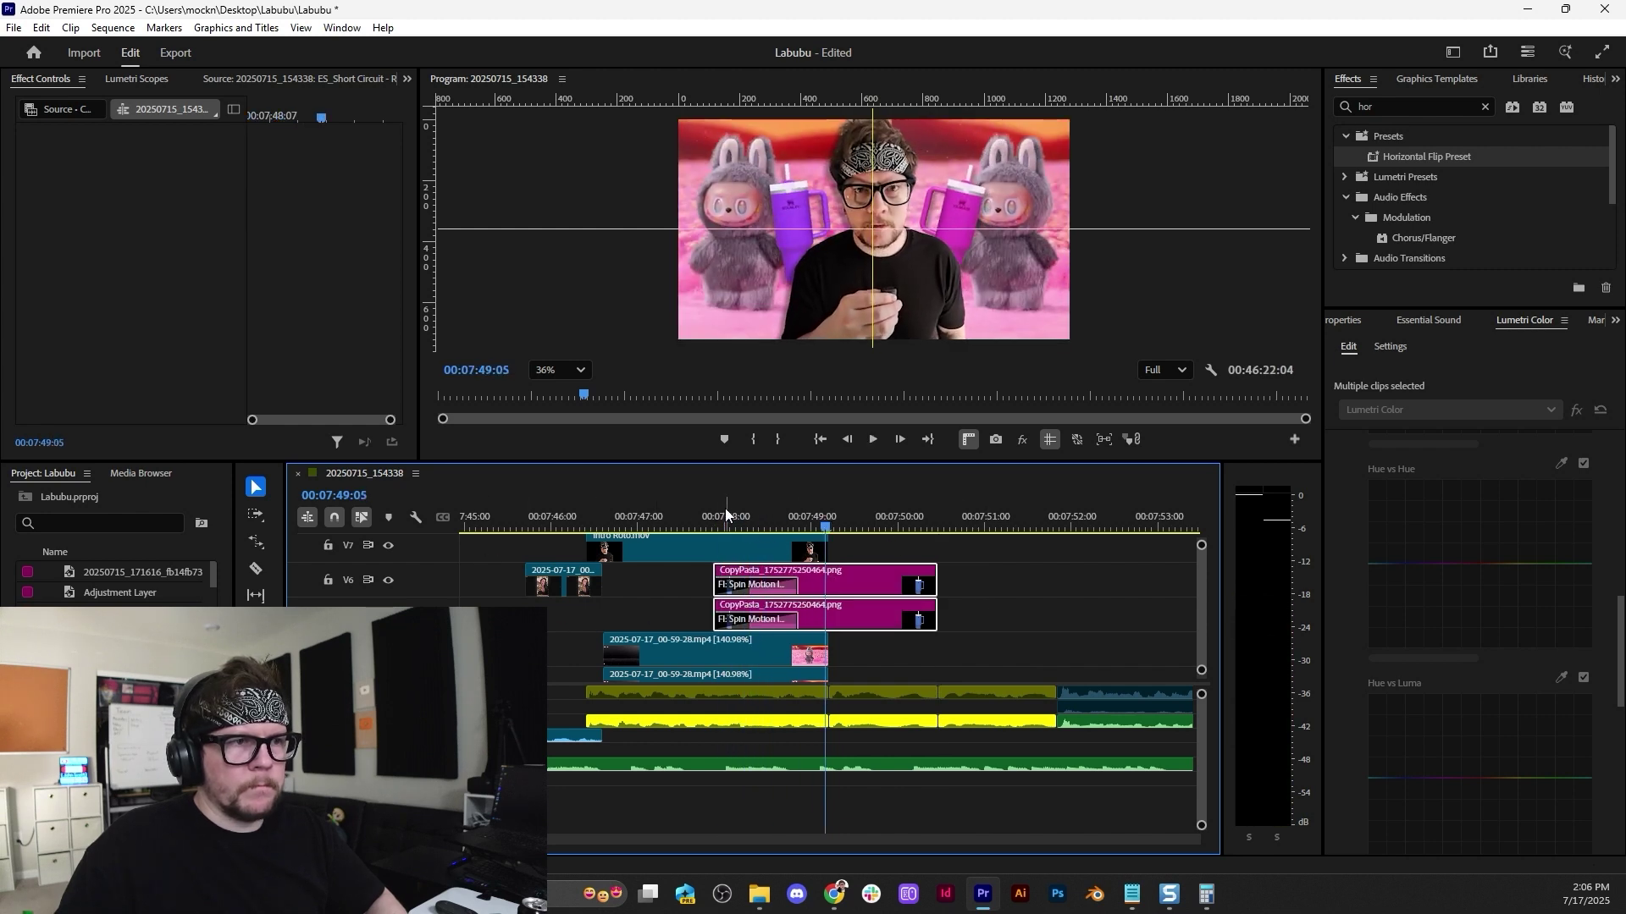
pyautogui.press('space')
pyautogui.press('space')
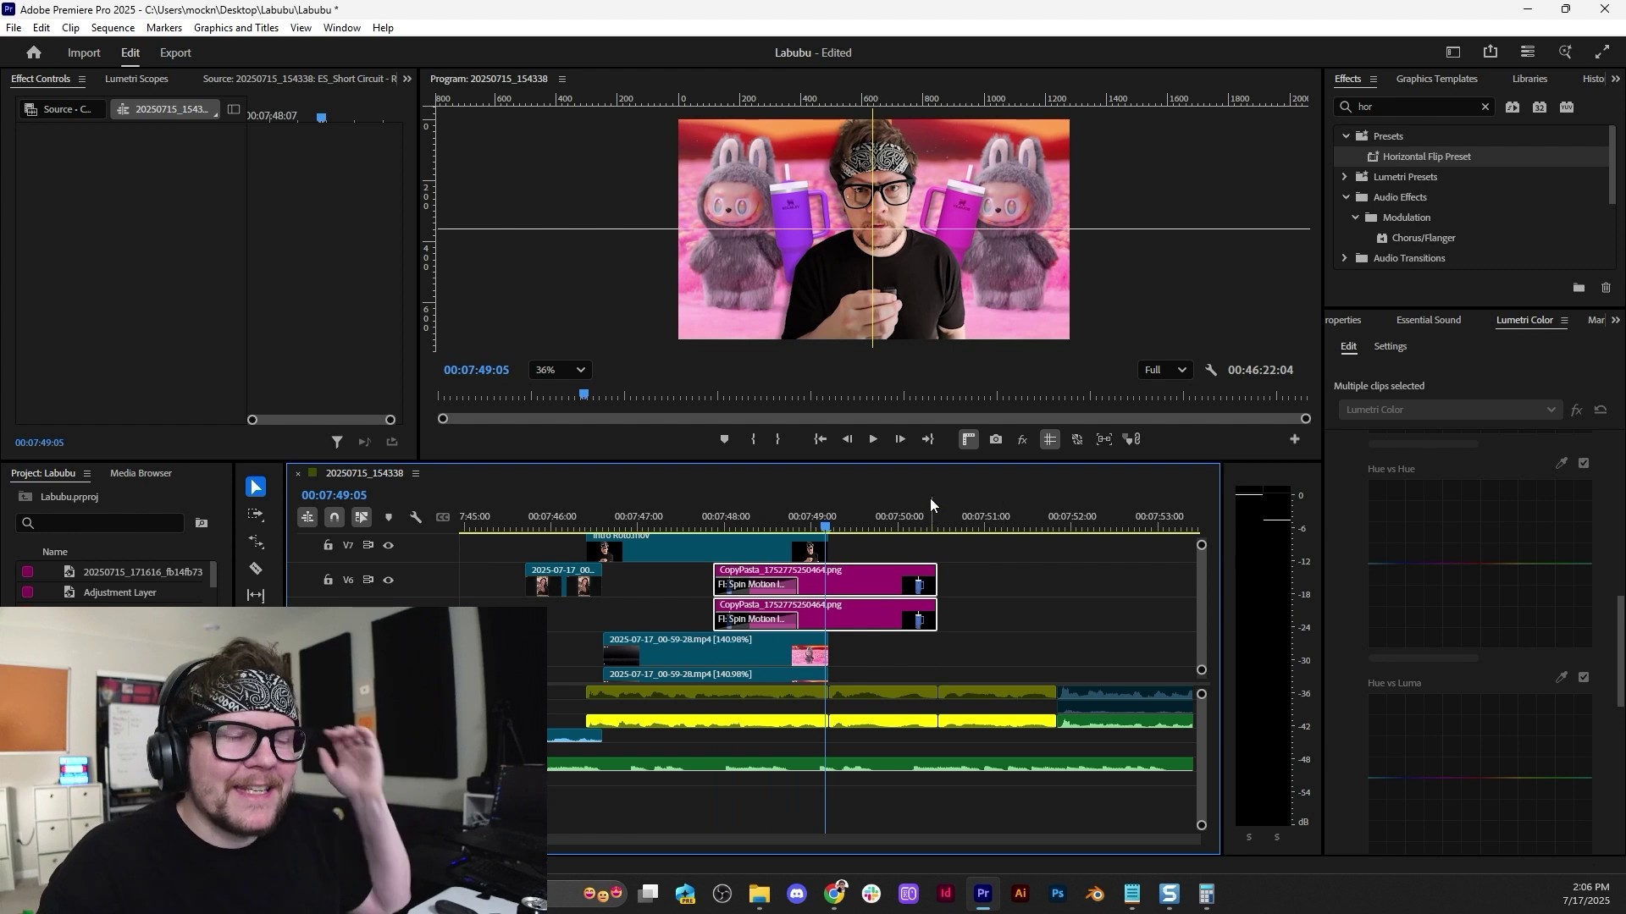
# Cut both cup clips at 00:07:49:06, where the background clips end, and delete the remainders.
pyautogui.click(835, 522)
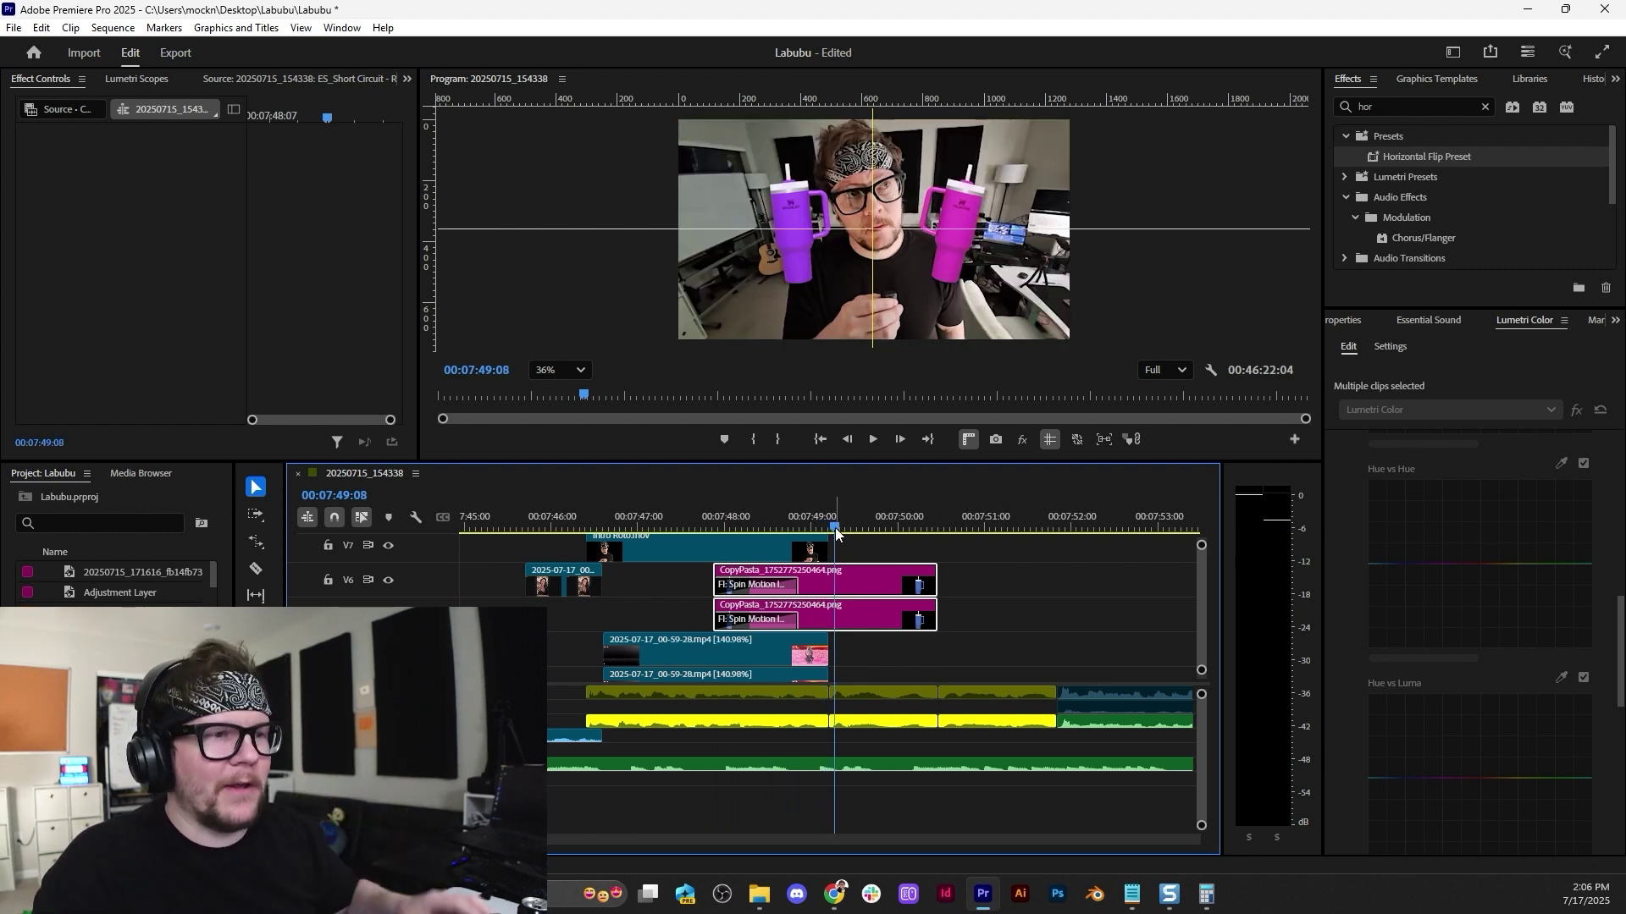
pyautogui.press('Up')
pyautogui.hotkey('shift', '2')
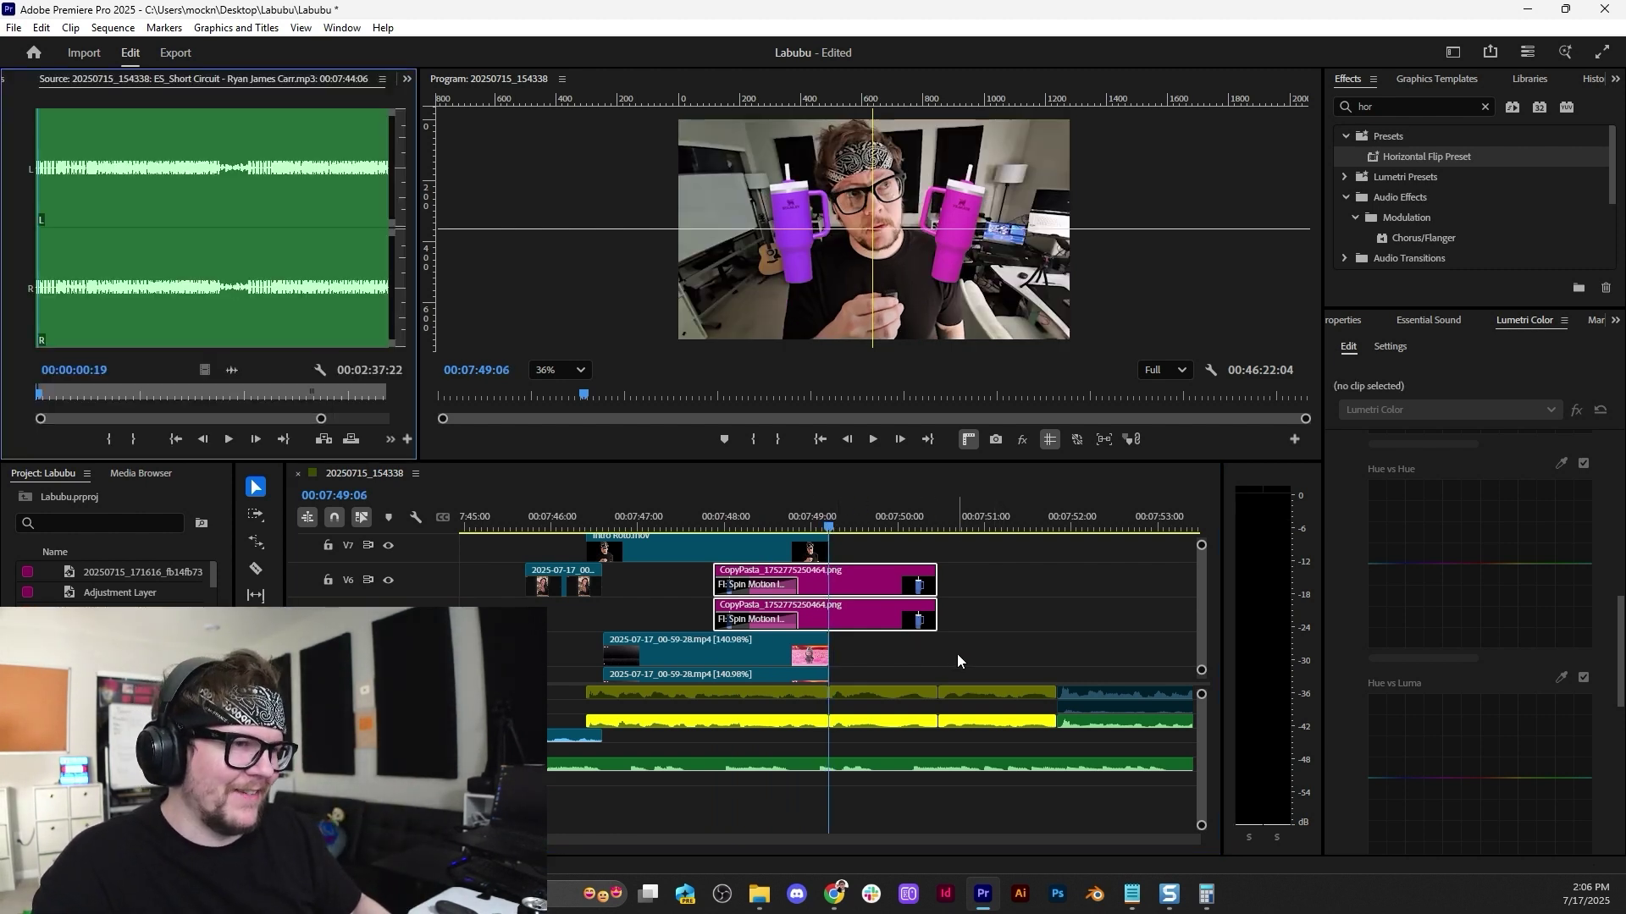
pyautogui.moveTo(960, 655); pyautogui.dragTo(888, 583)
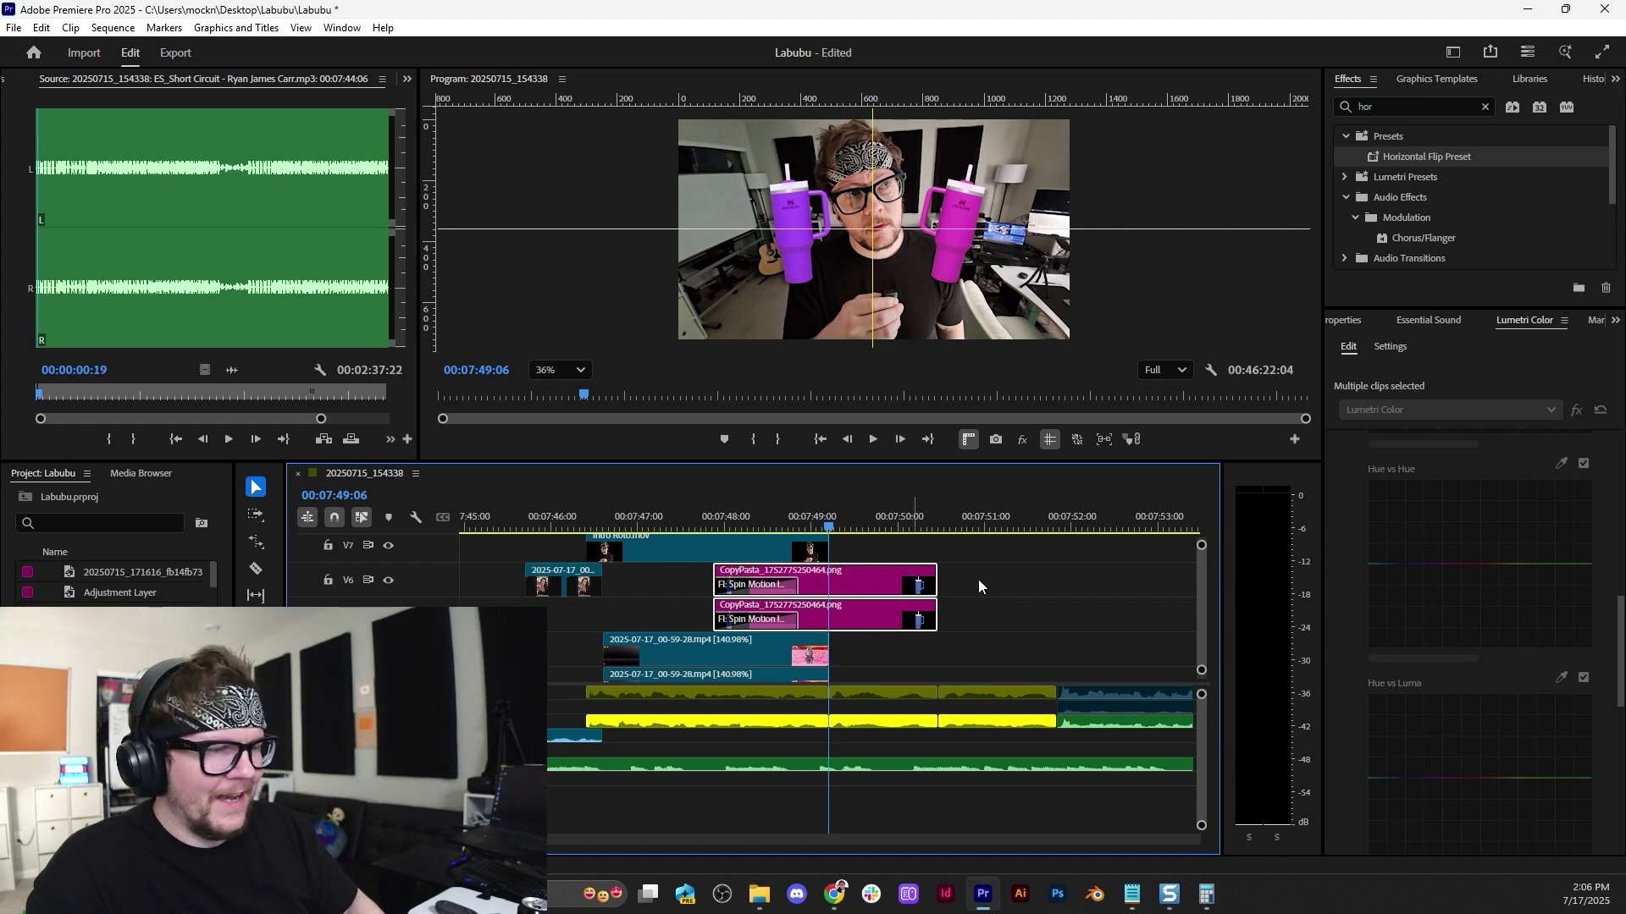
pyautogui.hotkey('ctrl', 'k')
pyautogui.moveTo(1000, 566); pyautogui.dragTo(900, 620)
pyautogui.press('Delete')
# Move the 2025-07-17 clip at 00:07:46 onto a new track above V7.
pyautogui.scroll(-2, 760, 611)
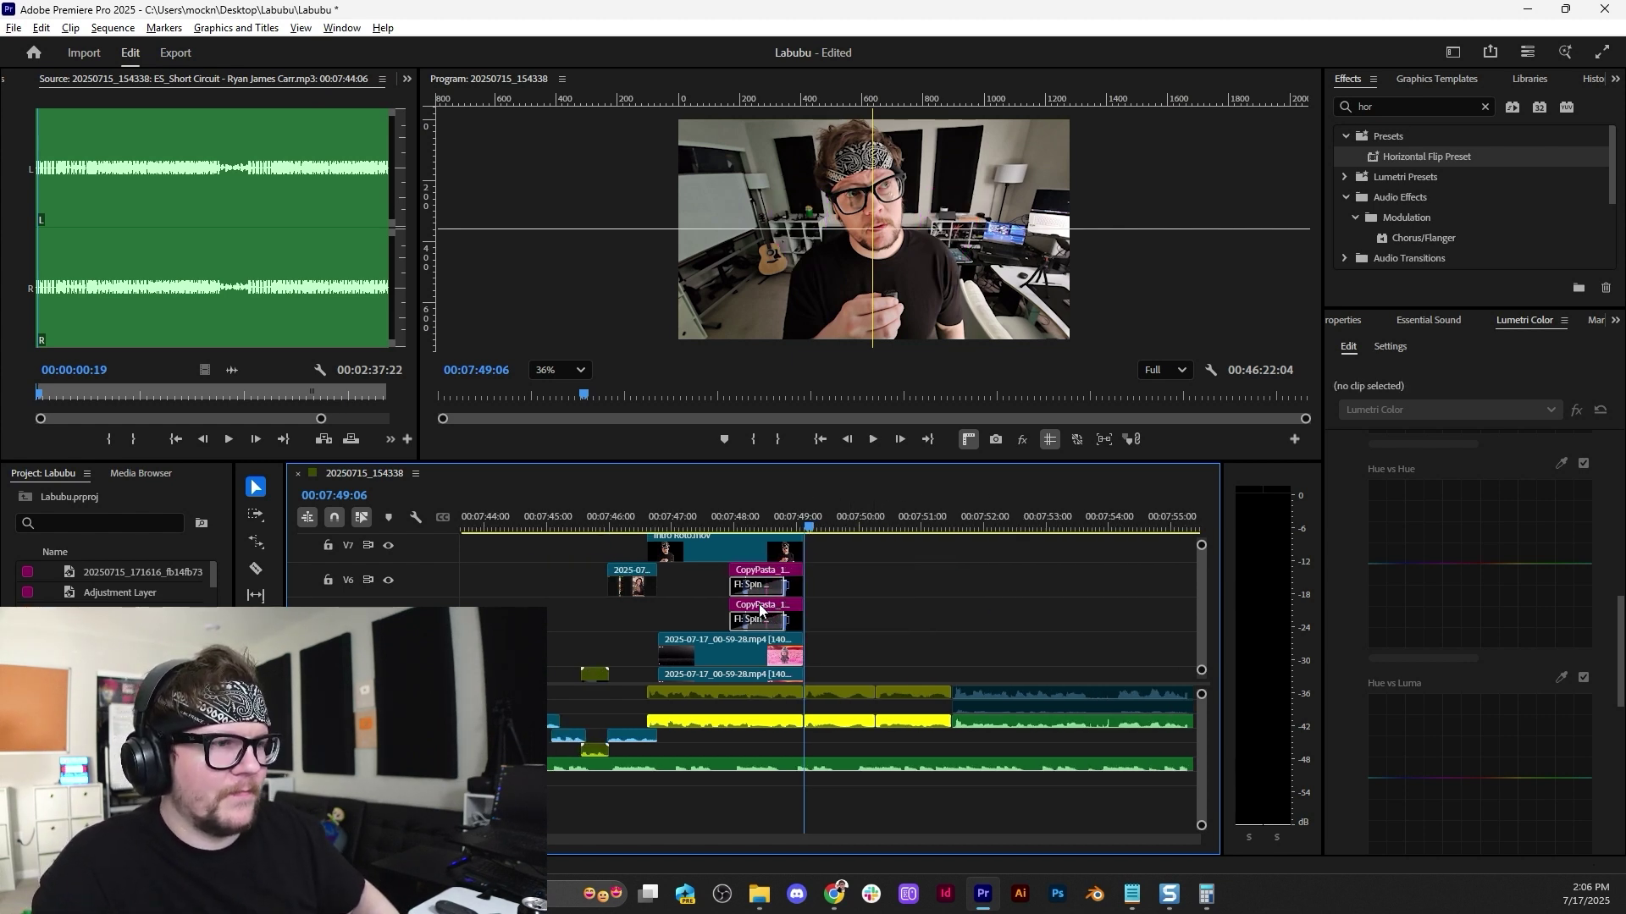
pyautogui.click(626, 523)
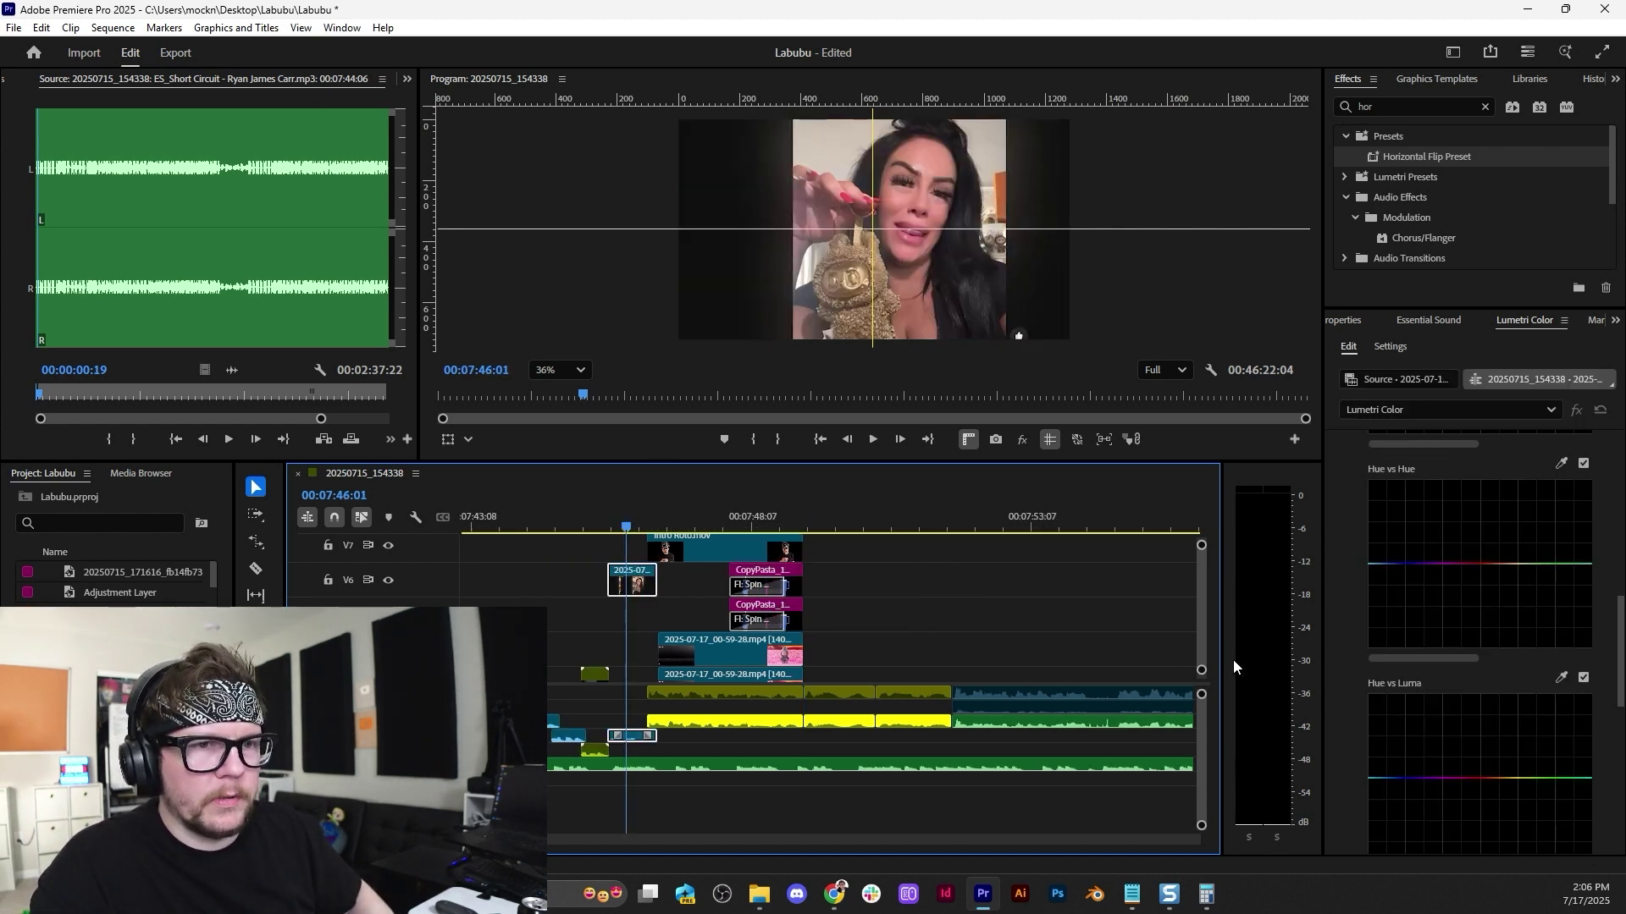
pyautogui.moveTo(1201, 672); pyautogui.dragTo(1201, 675)
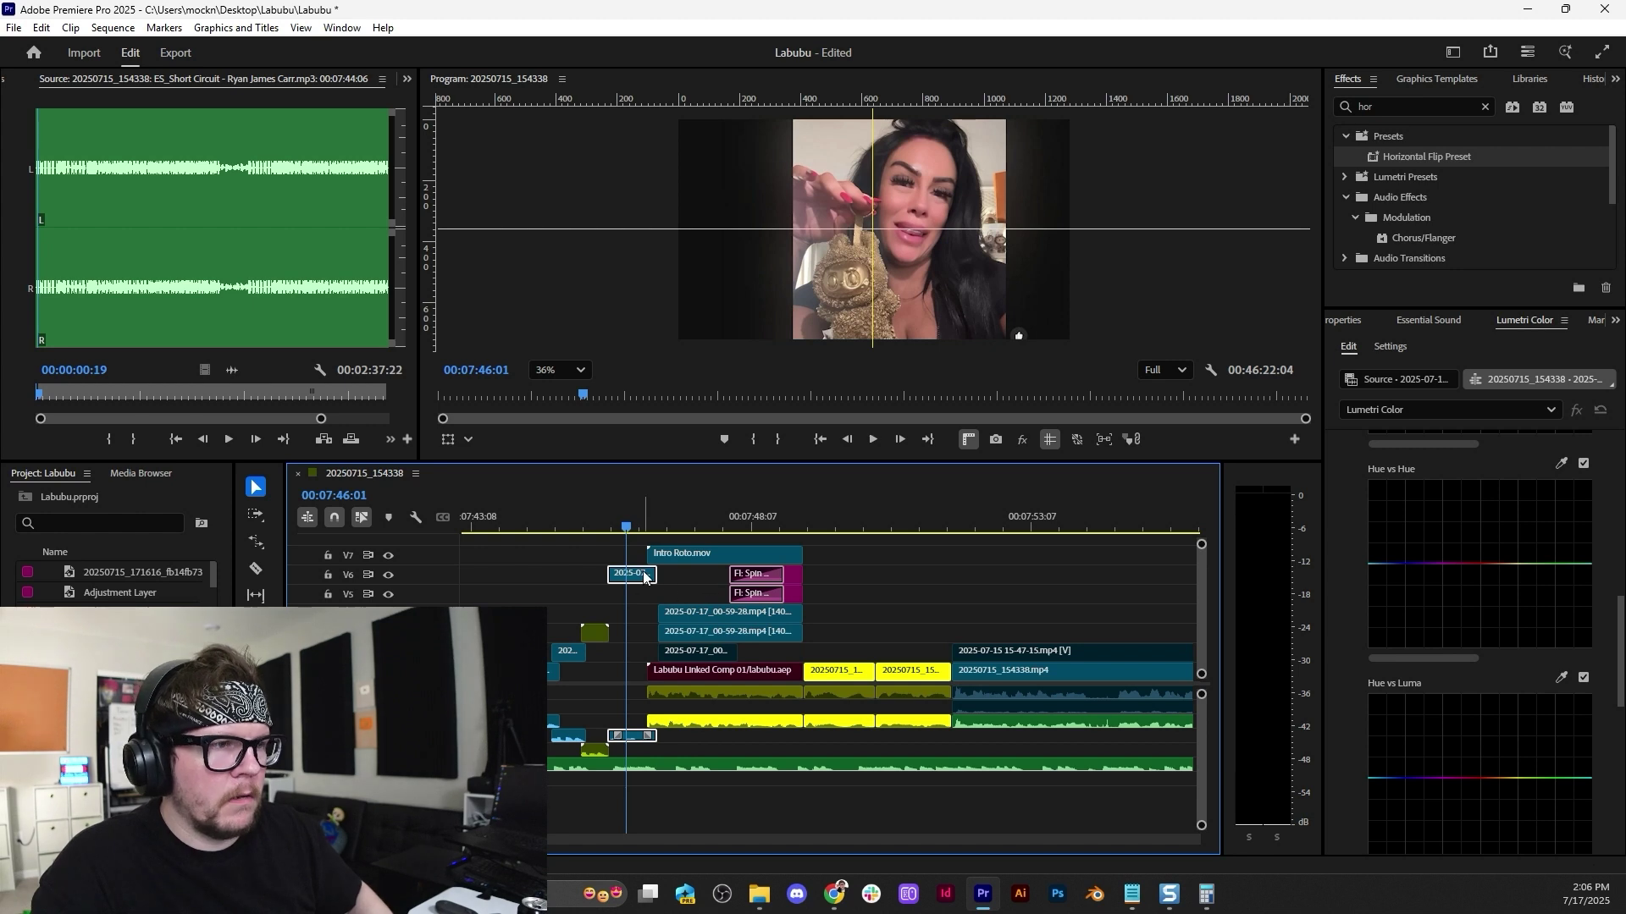
pyautogui.moveTo(641, 581); pyautogui.dragTo(642, 548)
# Save the project and play the sequence from 00:07:43:03.
pyautogui.scroll(-2, 632, 637)
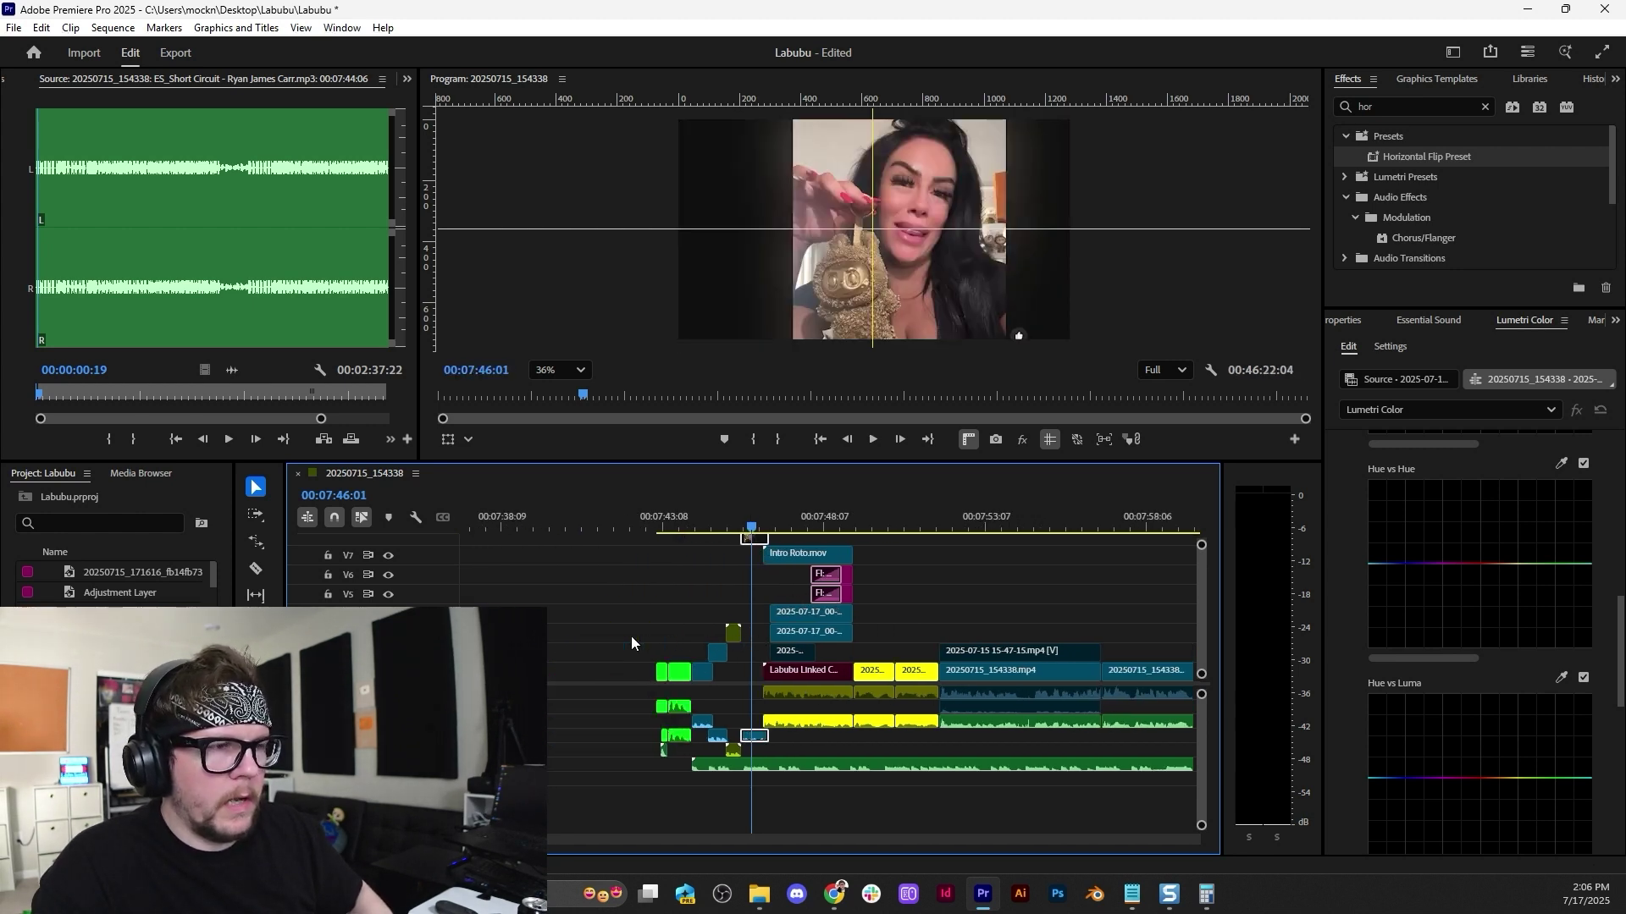
pyautogui.click(659, 527)
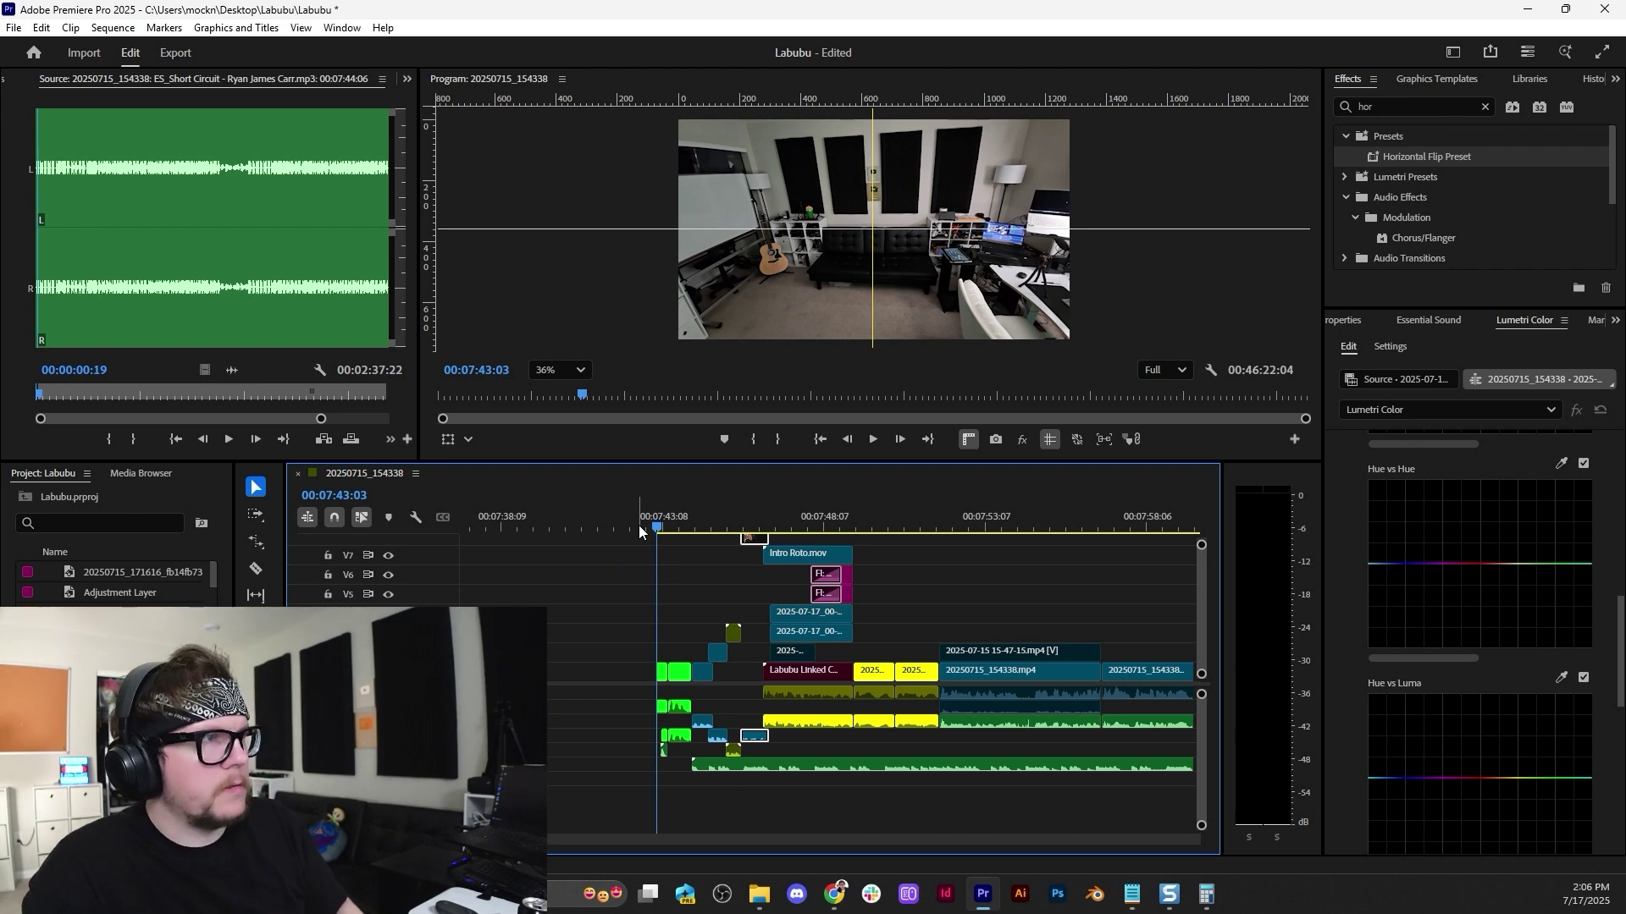
pyautogui.hotkey('ctrl', 's')
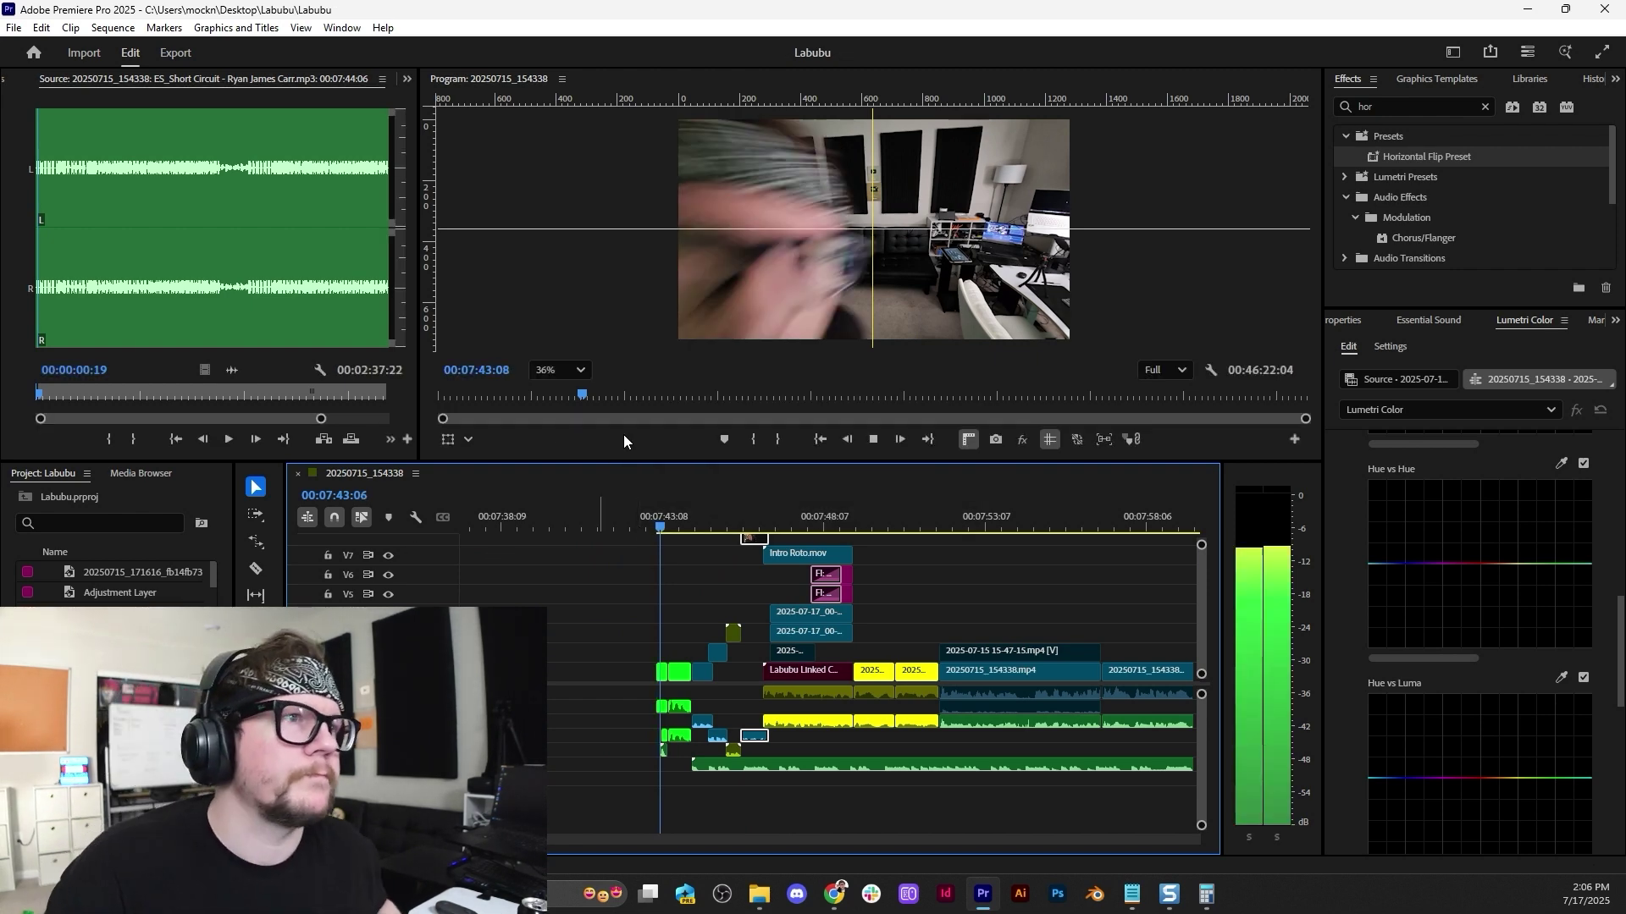
pyautogui.press('space')
# Enlarge the Program monitor, set its zoom level to Fit and hide the guides.
pyautogui.moveTo(775, 462); pyautogui.dragTo(767, 620)
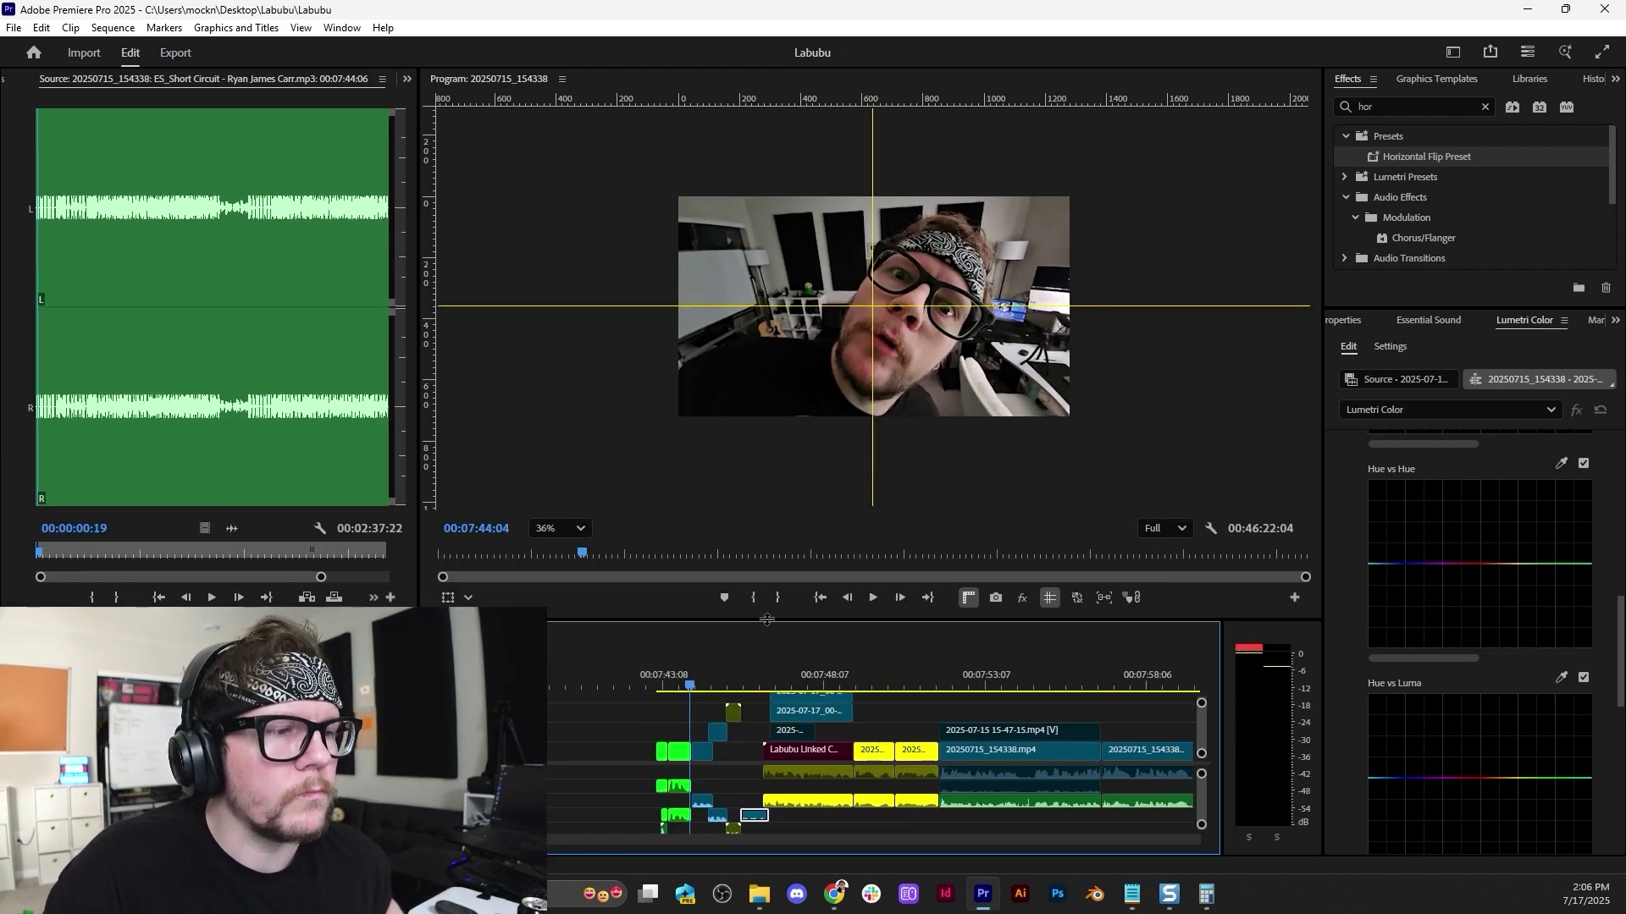
pyautogui.click(581, 529)
pyautogui.click(546, 546)
pyautogui.click(1050, 598)
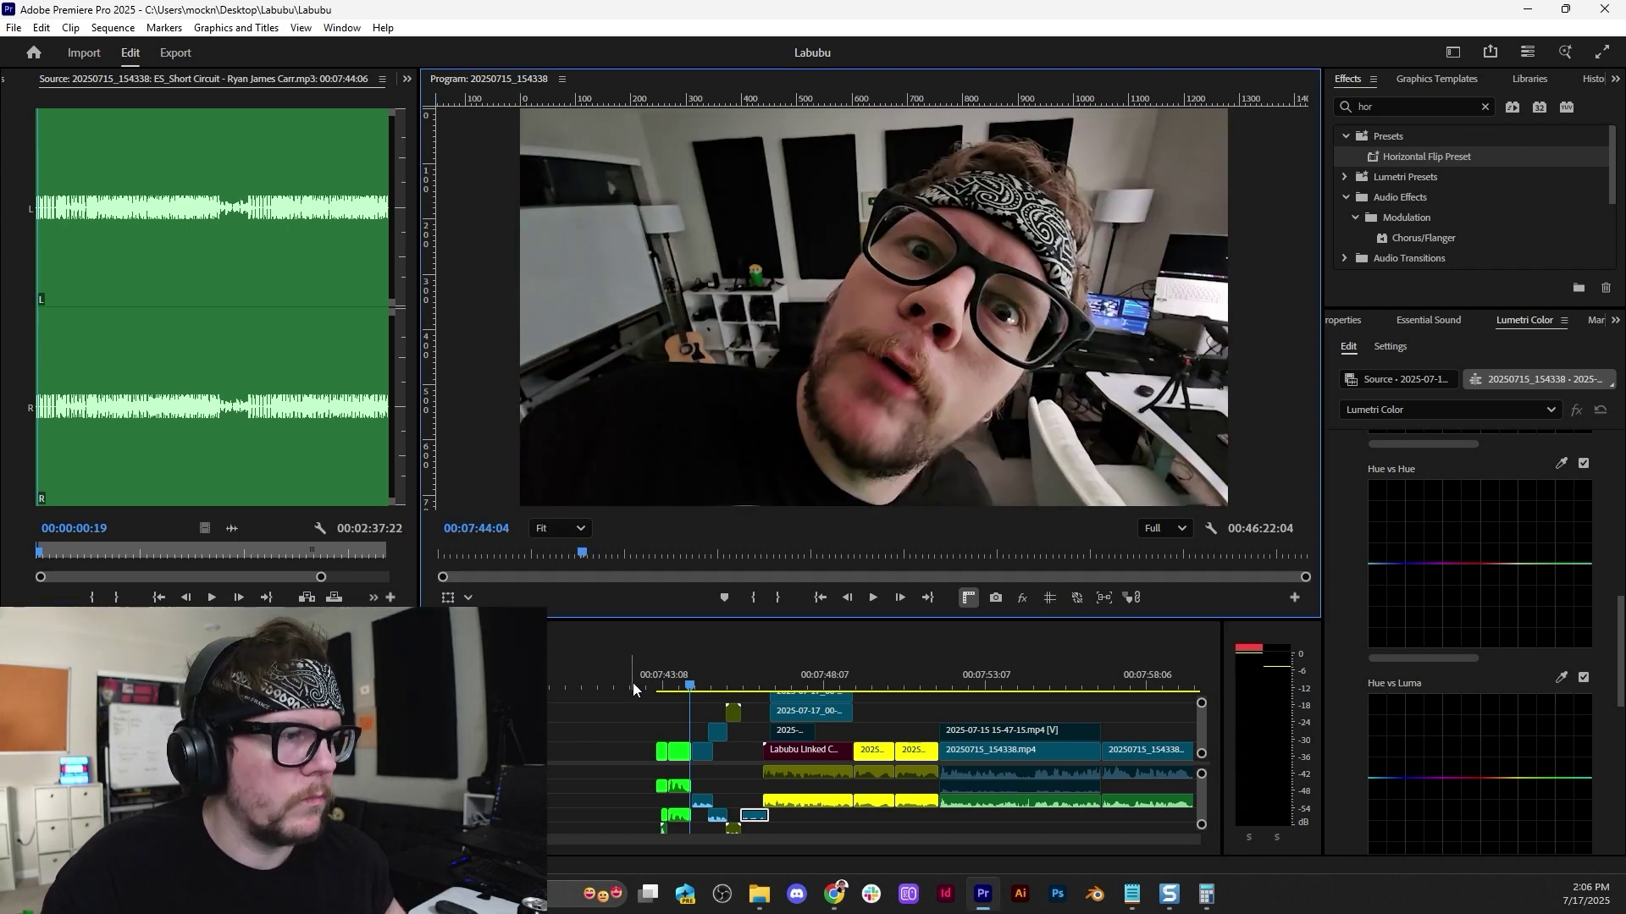
# Play back the intro from its start and review the footage following the cut at 00:07:49:06.
pyautogui.click(653, 696)
pyautogui.press('space')
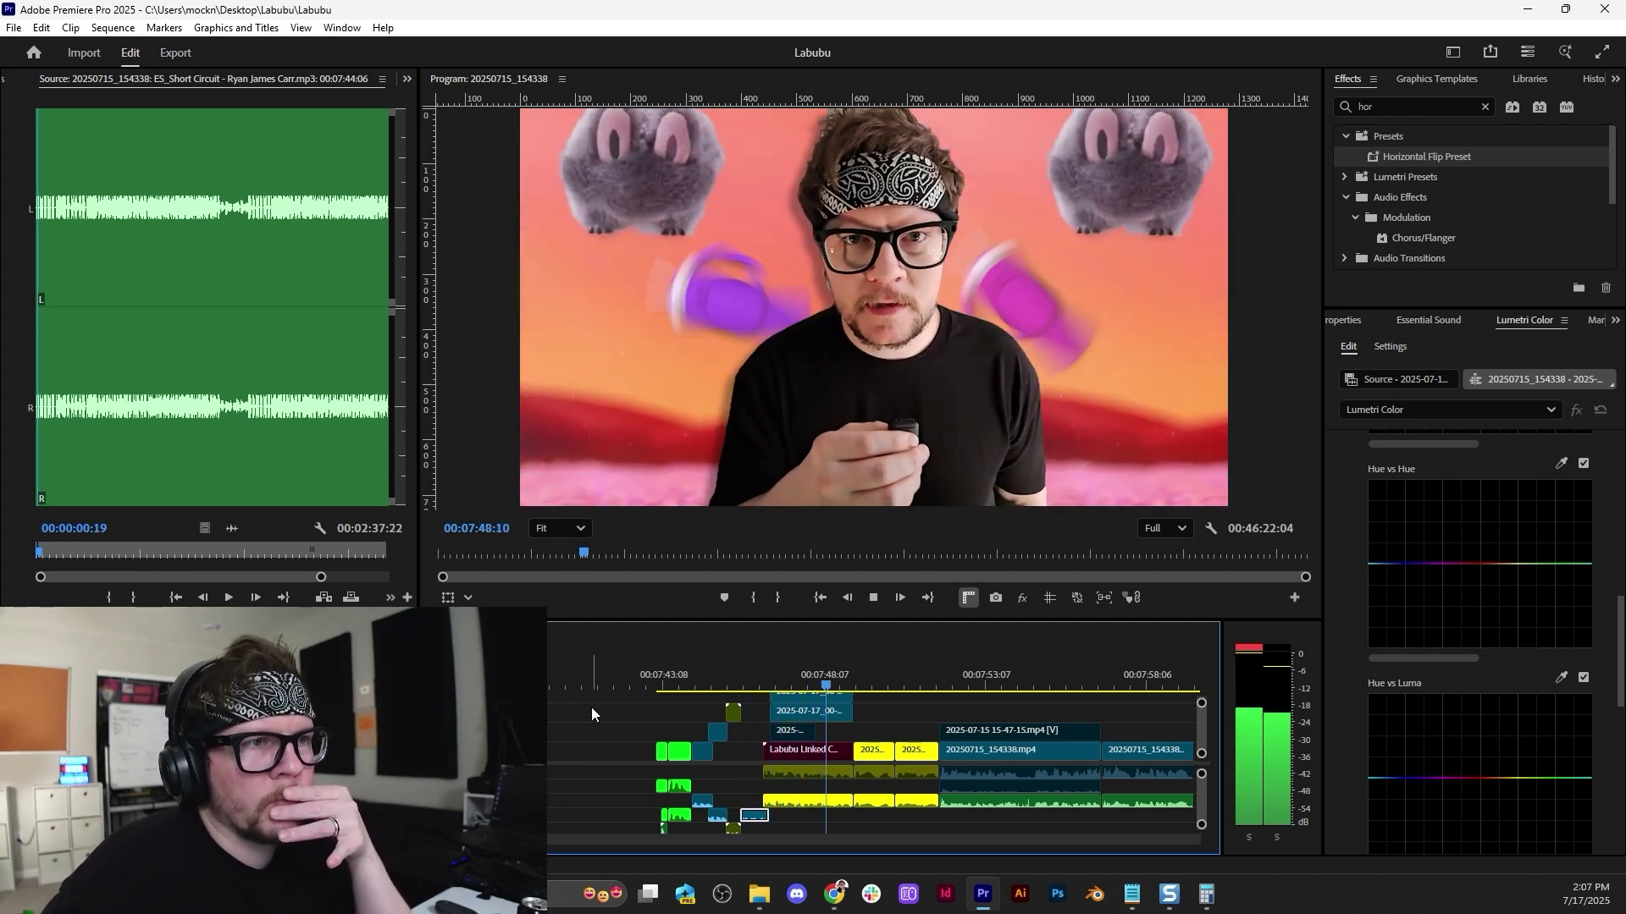
pyautogui.press('space')
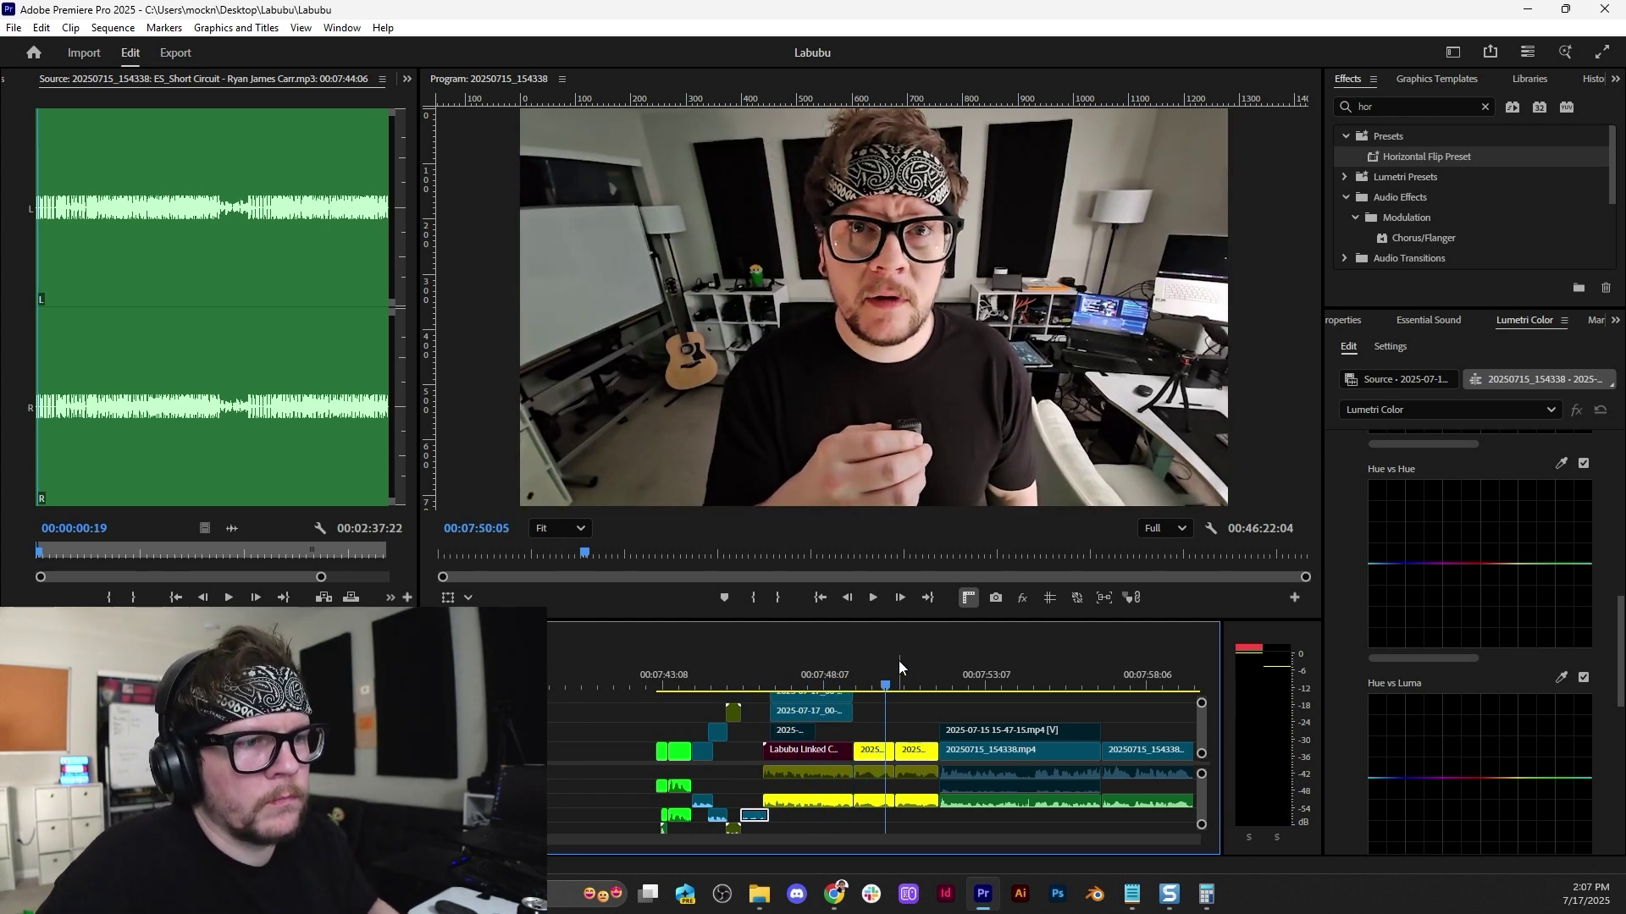
pyautogui.scroll(2, 991, 747)
pyautogui.press('space')
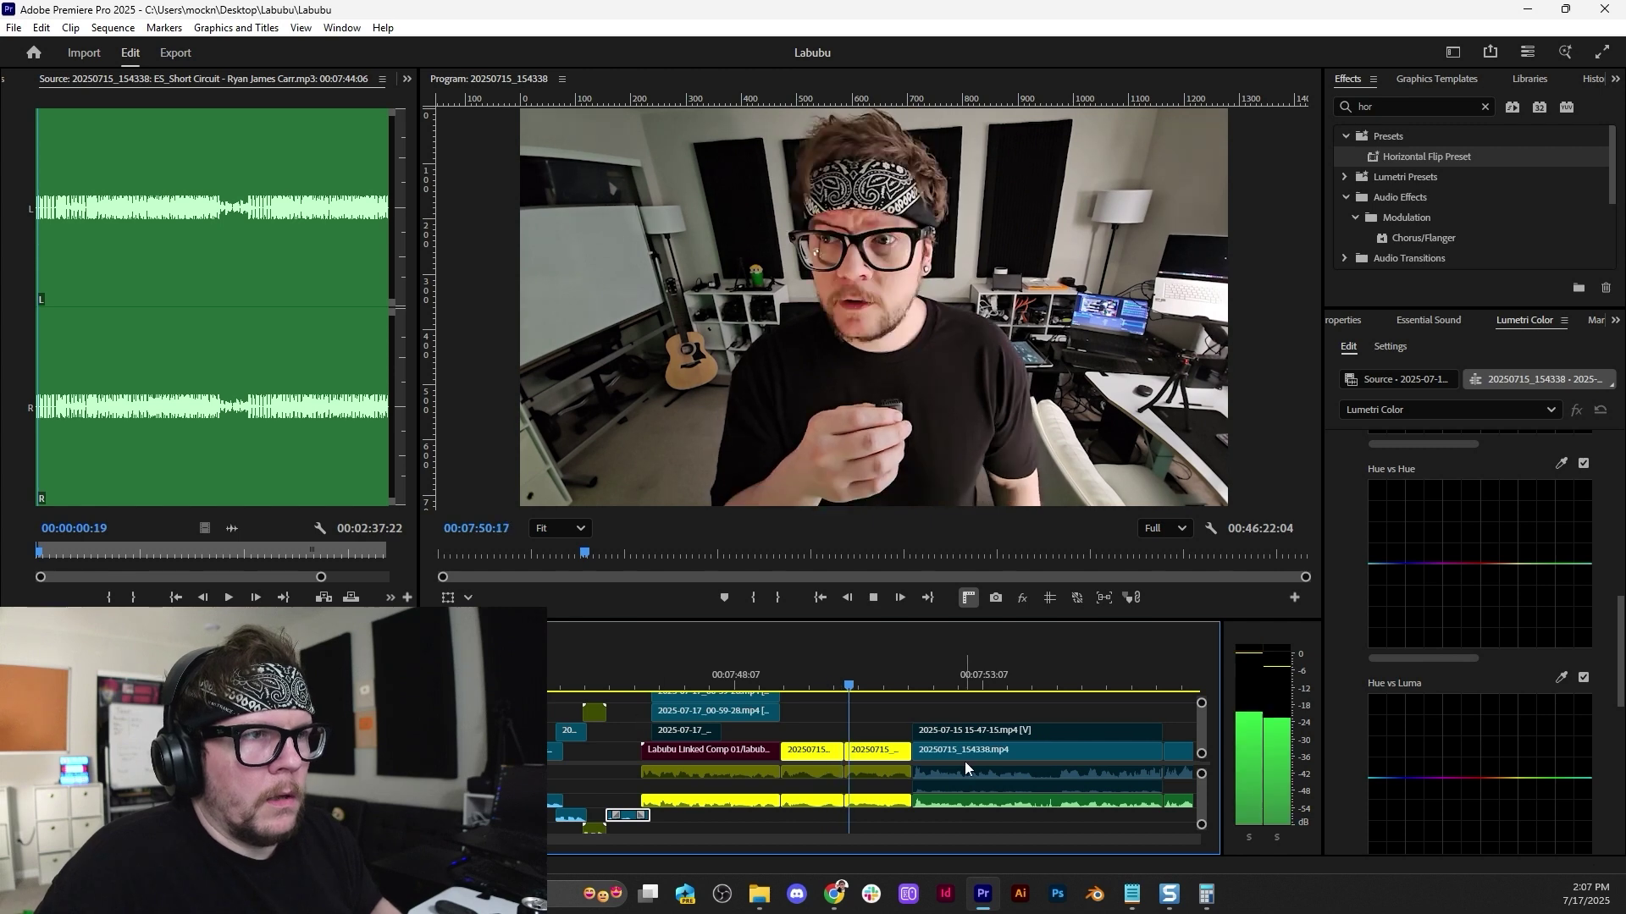
pyautogui.click(783, 674)
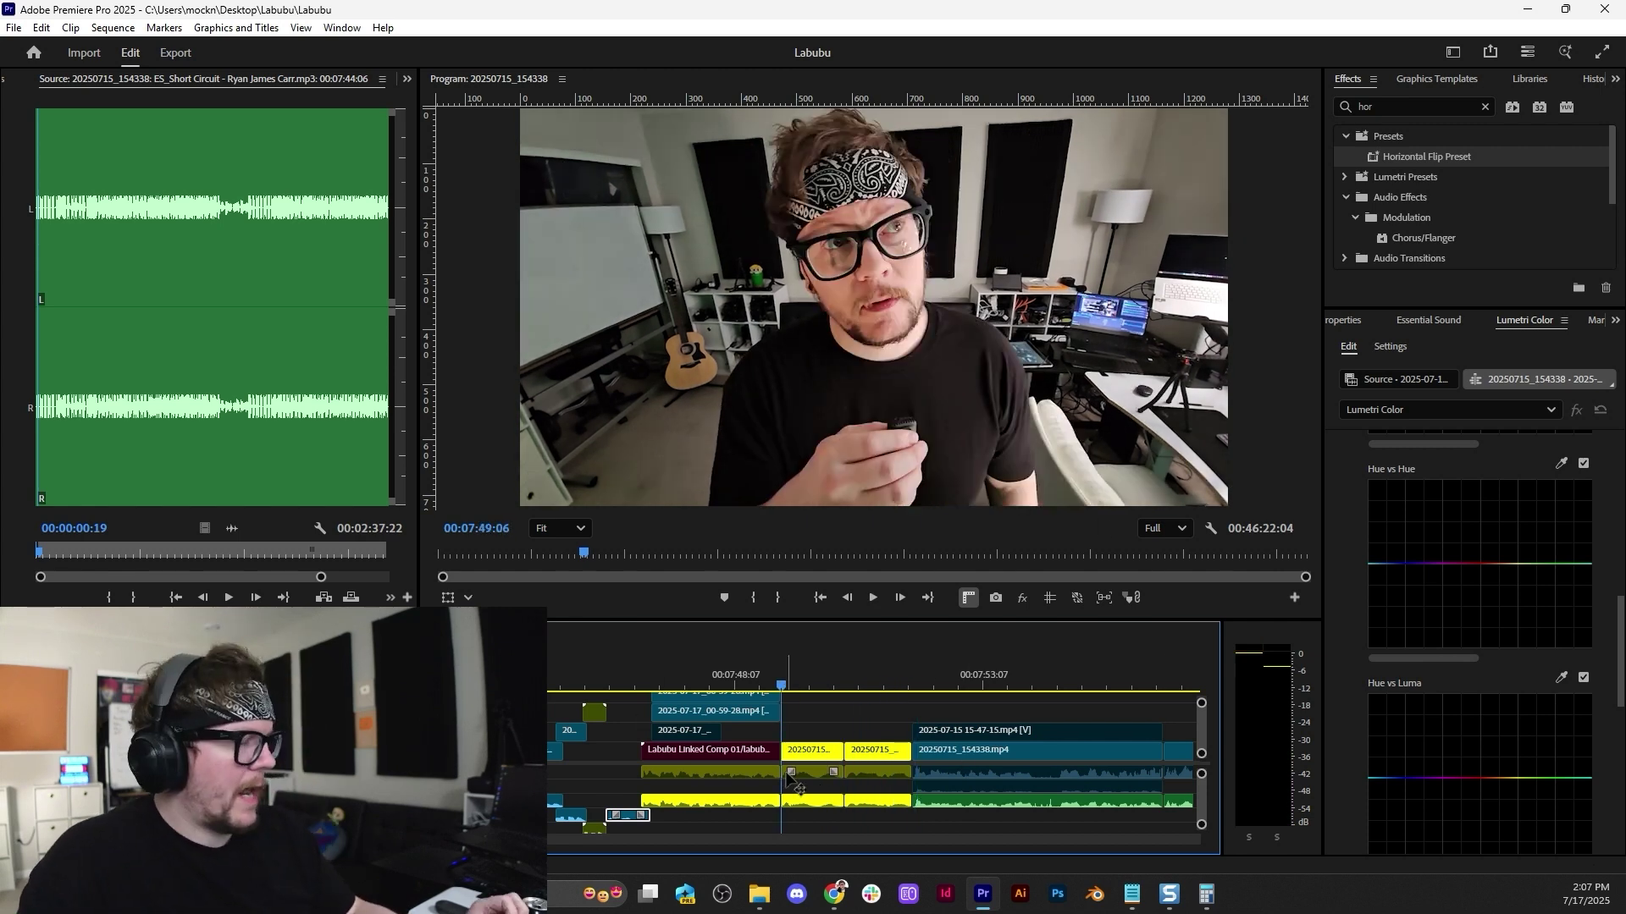
pyautogui.click(756, 678)
pyautogui.click(795, 674)
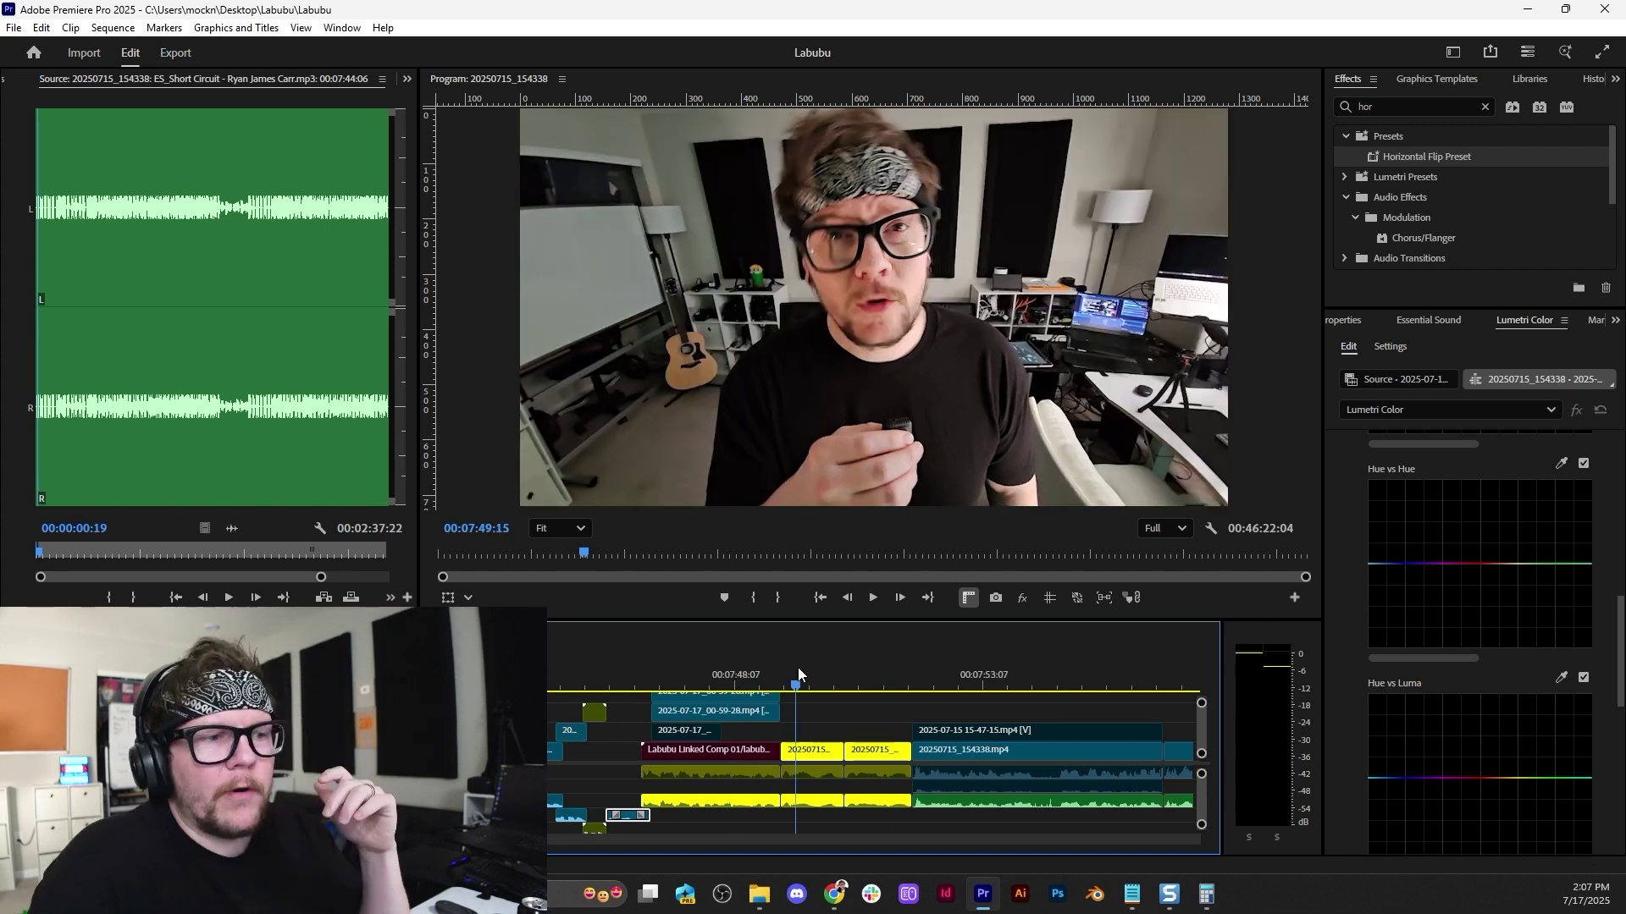
# Play the presenter footage from 00:07:51:24 to 00:07:53:00.
pyautogui.click(829, 754)
pyautogui.moveTo(857, 684); pyautogui.dragTo(916, 687)
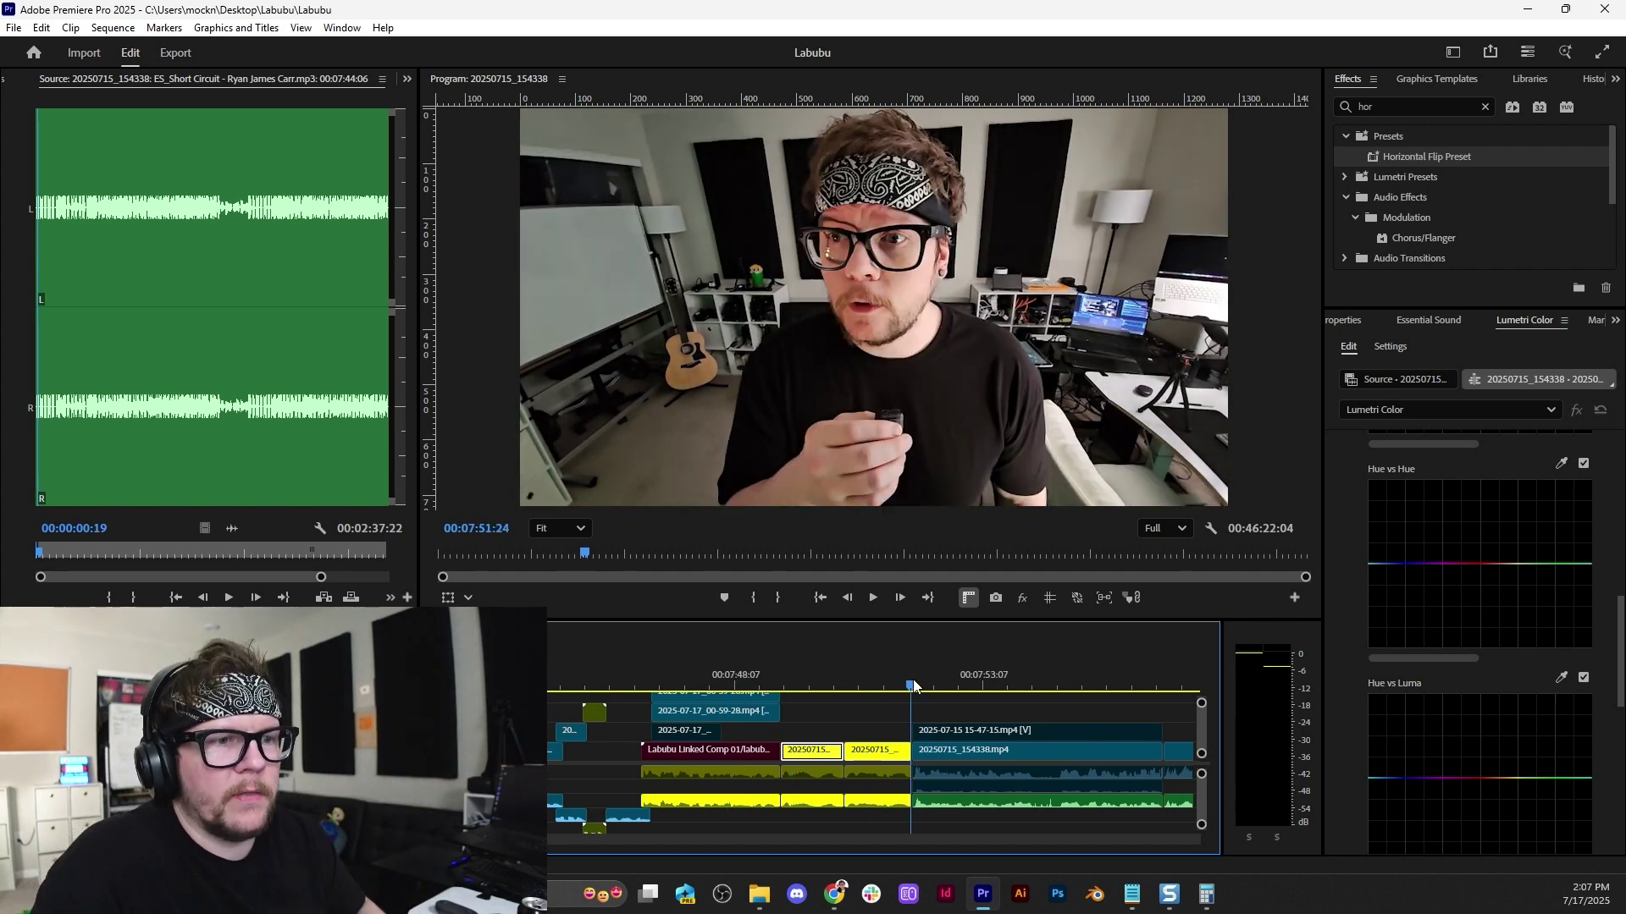
pyautogui.press('space')
pyautogui.press('space')
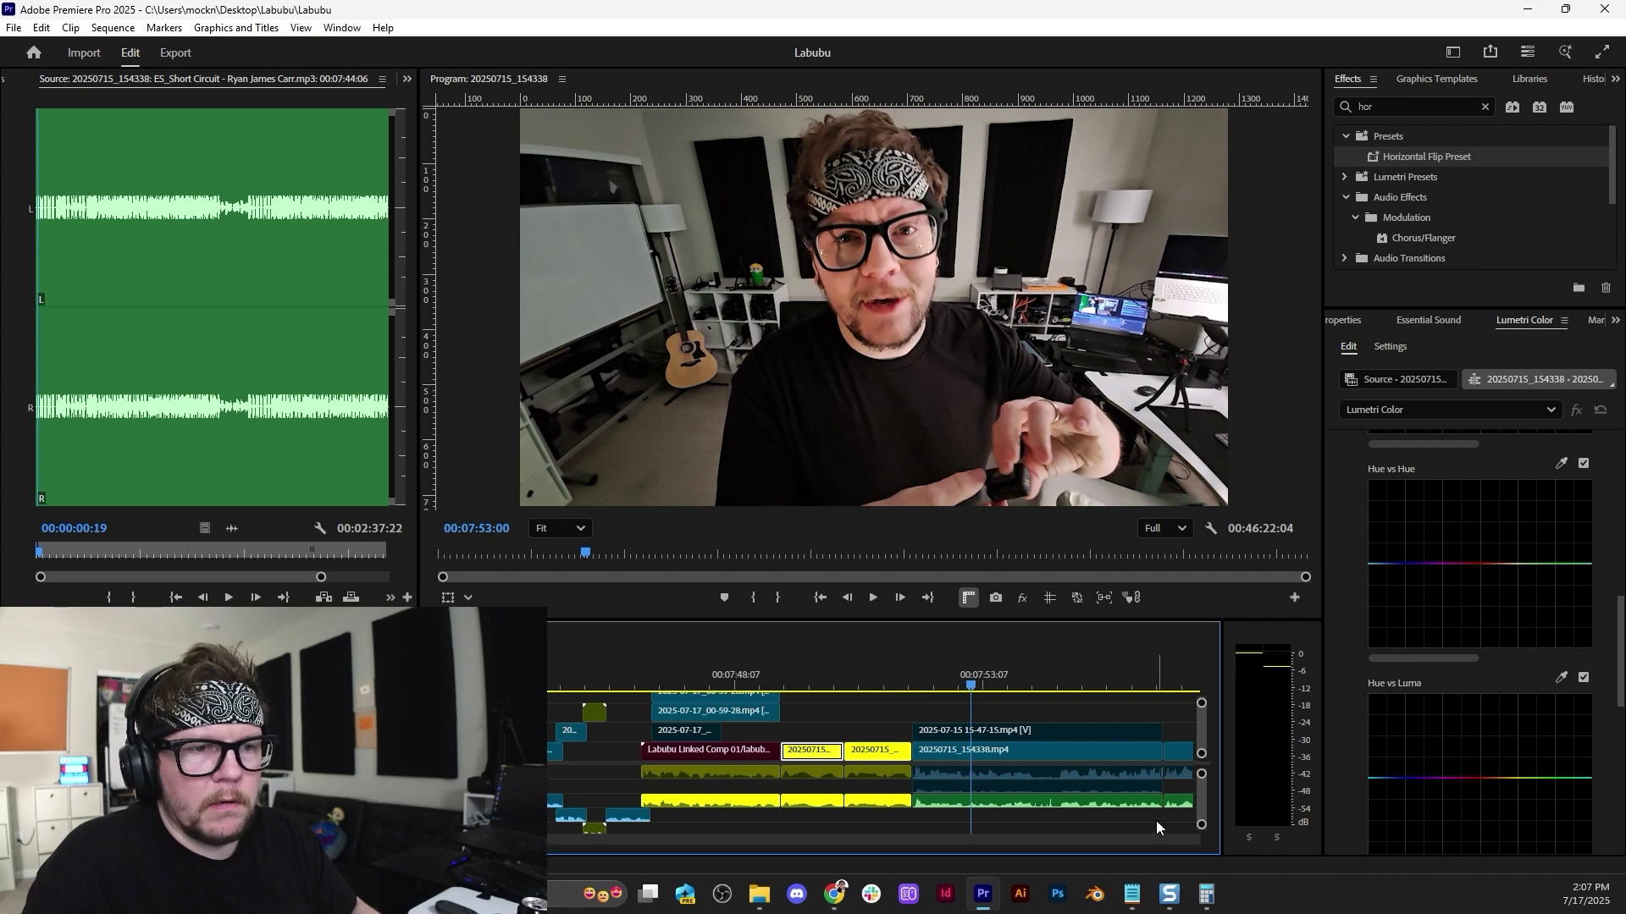
# Enlarge the timeline area and reduce the height of the audio tracks.
pyautogui.moveTo(1200, 842); pyautogui.dragTo(1204, 813)
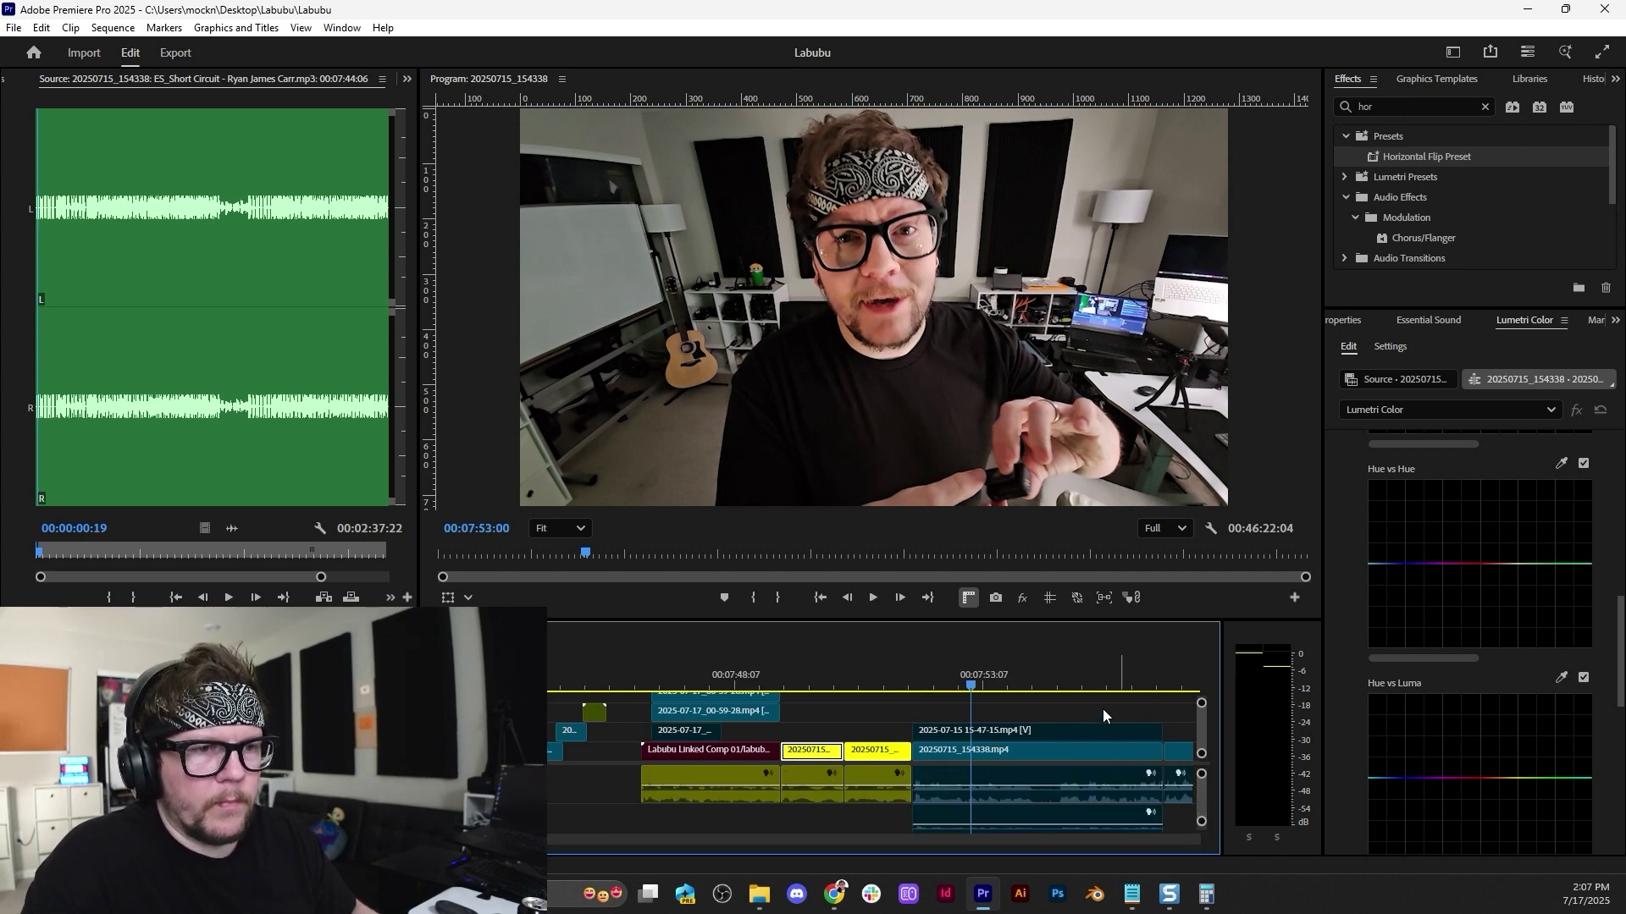
pyautogui.moveTo(576, 620); pyautogui.dragTo(576, 518)
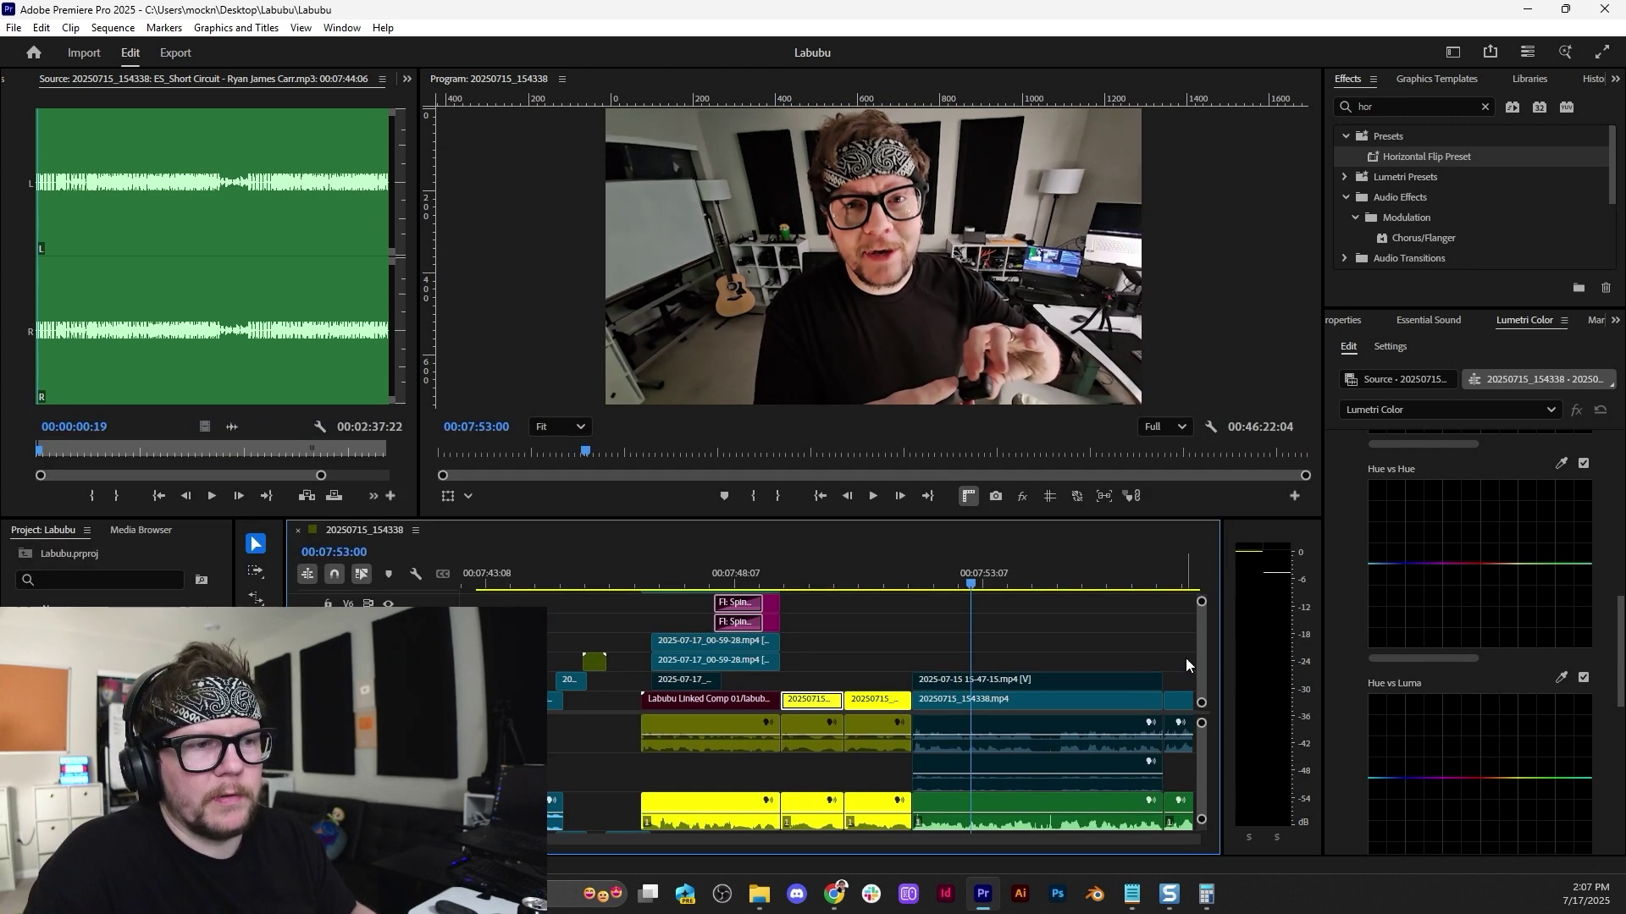
pyautogui.moveTo(1201, 834); pyautogui.dragTo(1205, 882)
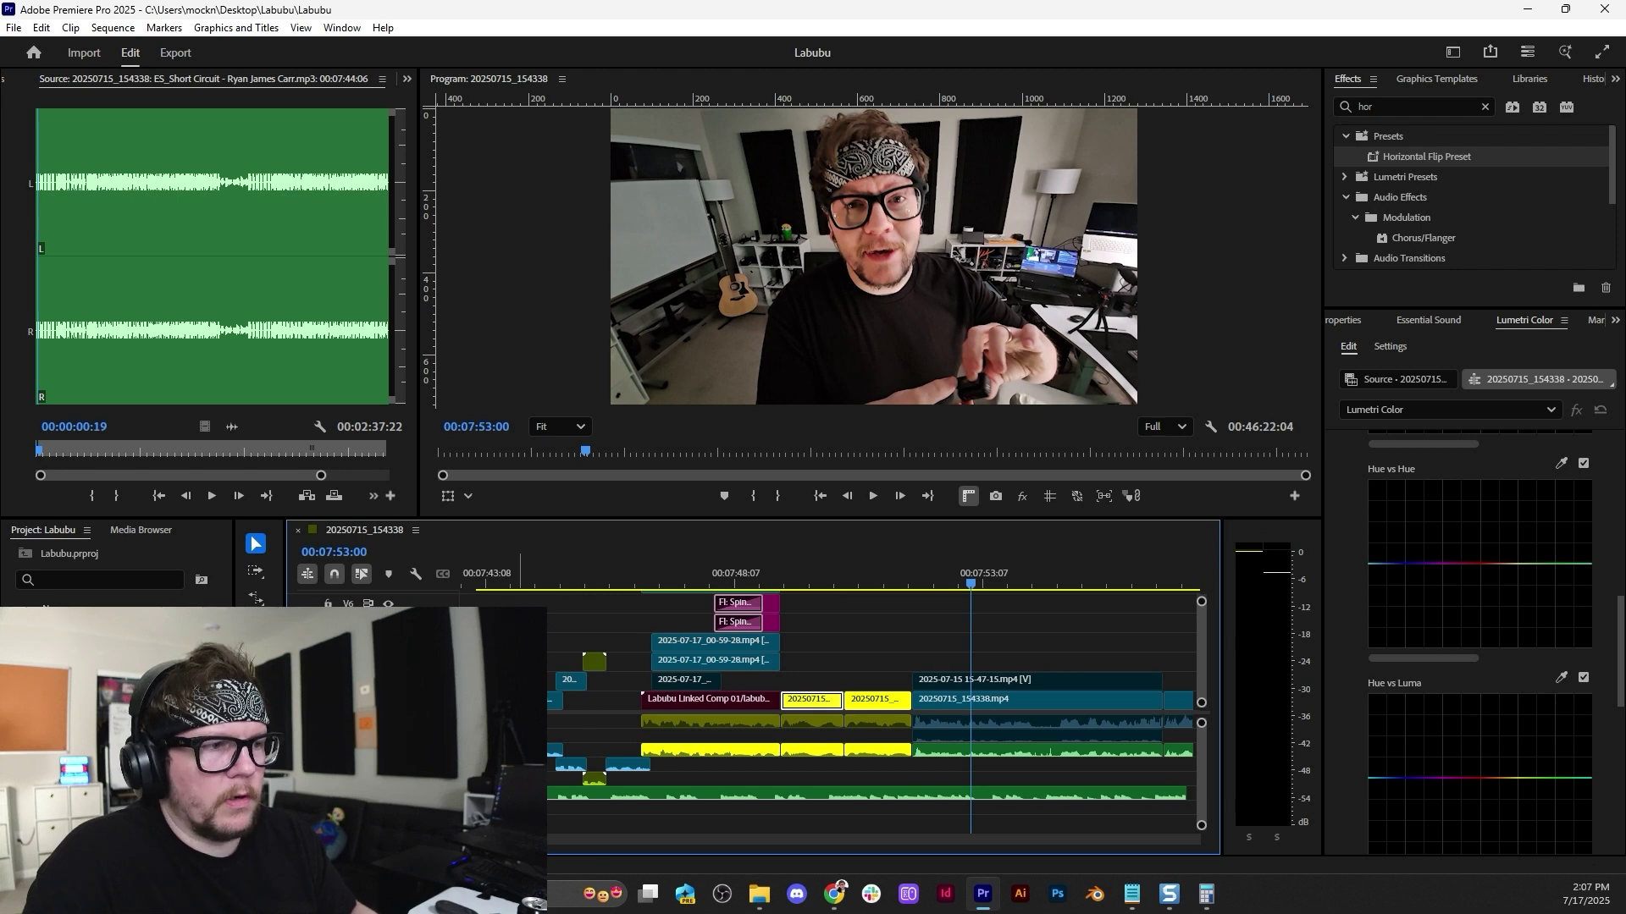
# Play the intro from 00:07:43:23 to check how loud the inserted clips are.
pyautogui.scroll(7, 528, 665)
pyautogui.moveTo(566, 557); pyautogui.dragTo(489, 555)
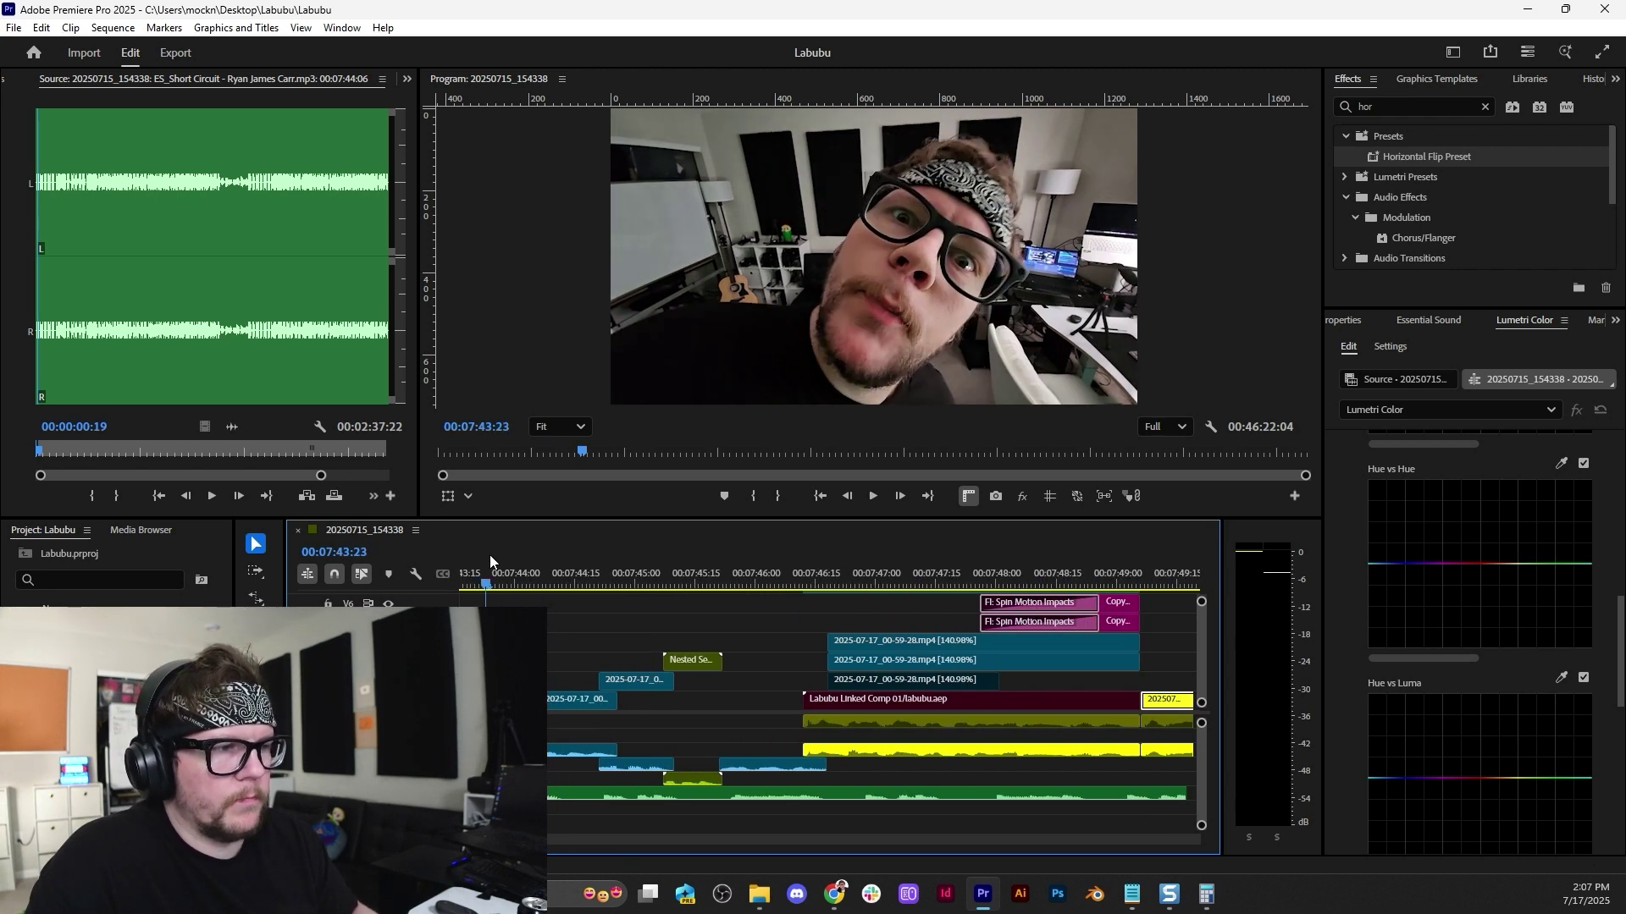
pyautogui.press('space')
pyautogui.scroll(1, 661, 639)
pyautogui.press('space')
# Raise the volume of the four inserted intro clips, including the nested sequence, to 8.4 dB.
pyautogui.moveTo(584, 779); pyautogui.dragTo(667, 747)
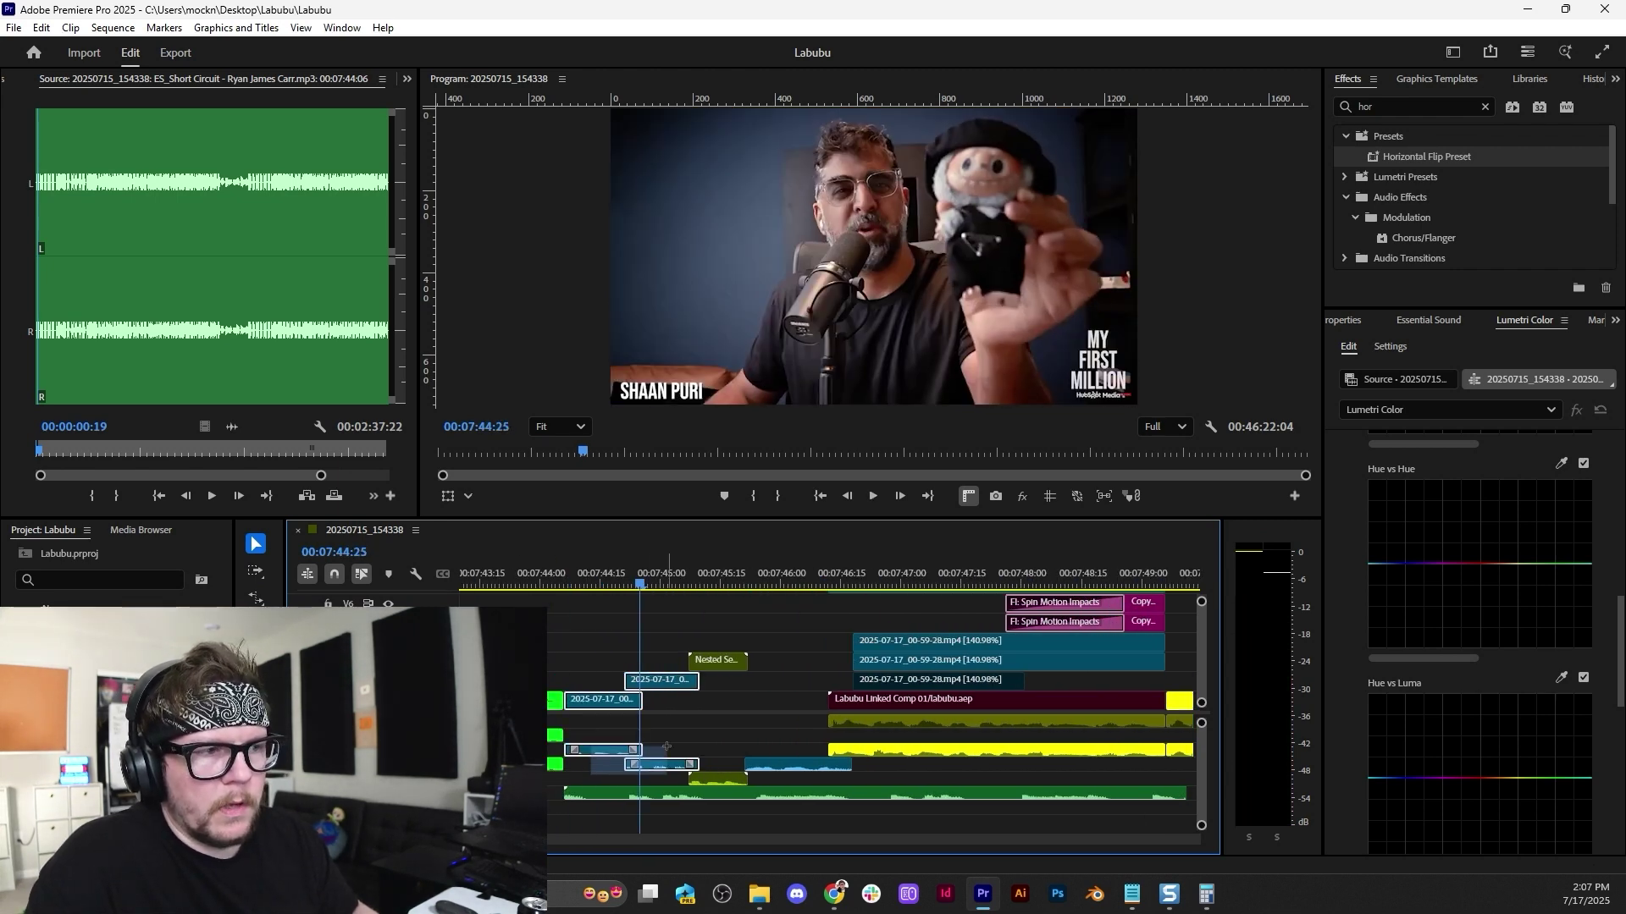
pyautogui.moveTo(777, 754); pyautogui.dragTo(602, 776)
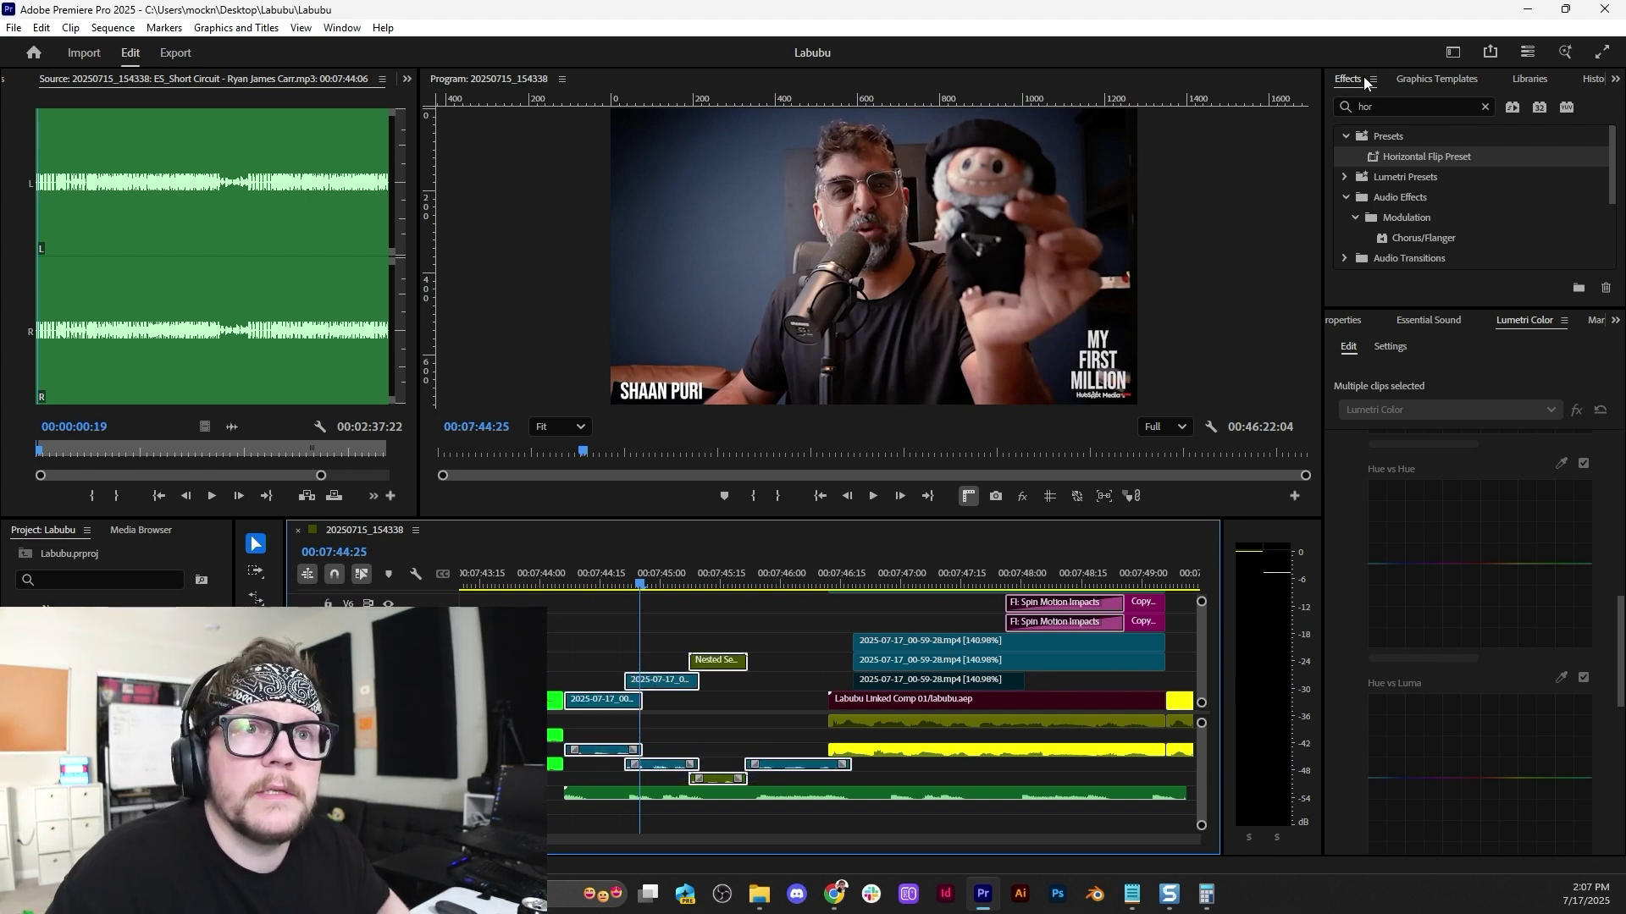
pyautogui.scroll(-3, 1557, 74)
pyautogui.scroll(3, 1553, 83)
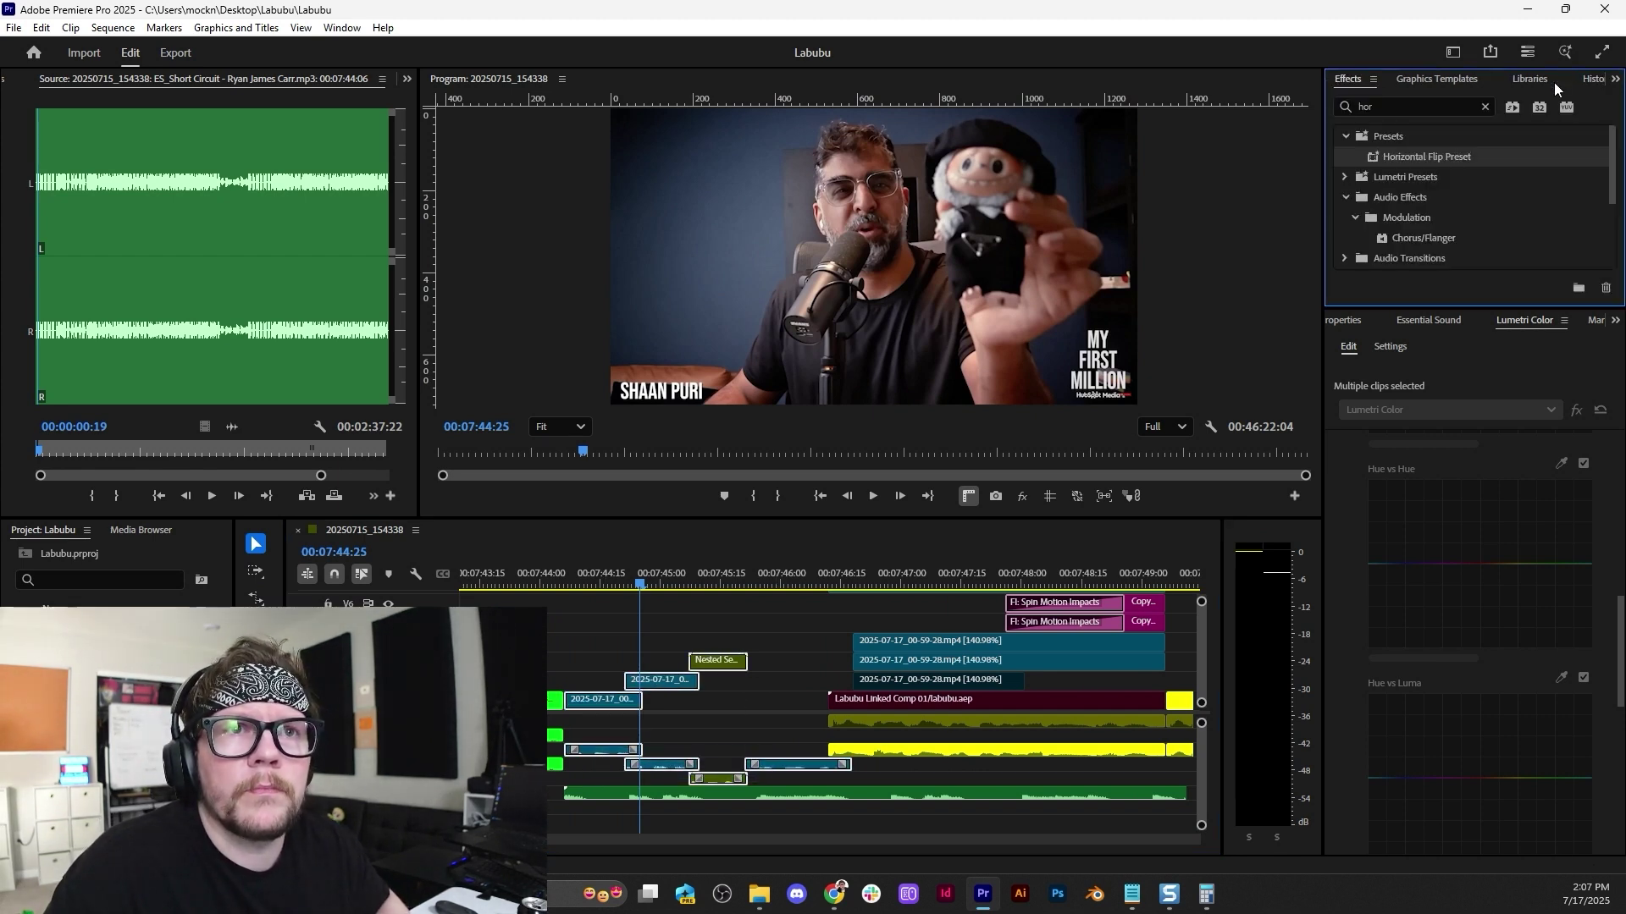
pyautogui.scroll(-1, 1553, 83)
pyautogui.scroll(-2, 1552, 83)
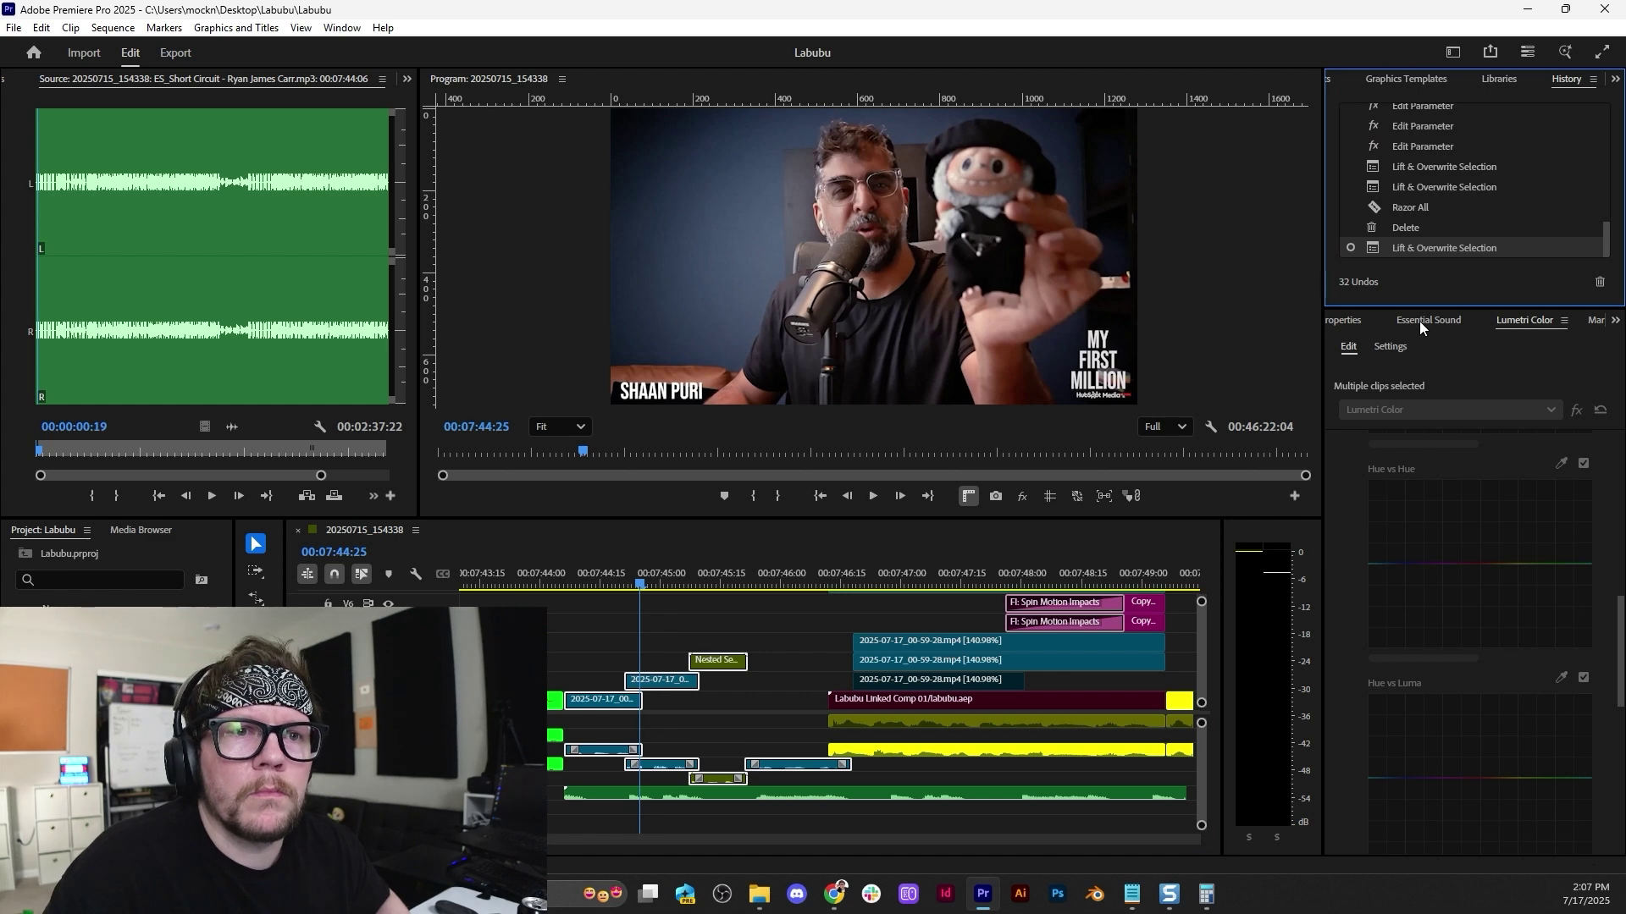
pyautogui.click(1354, 321)
pyautogui.click(1520, 657)
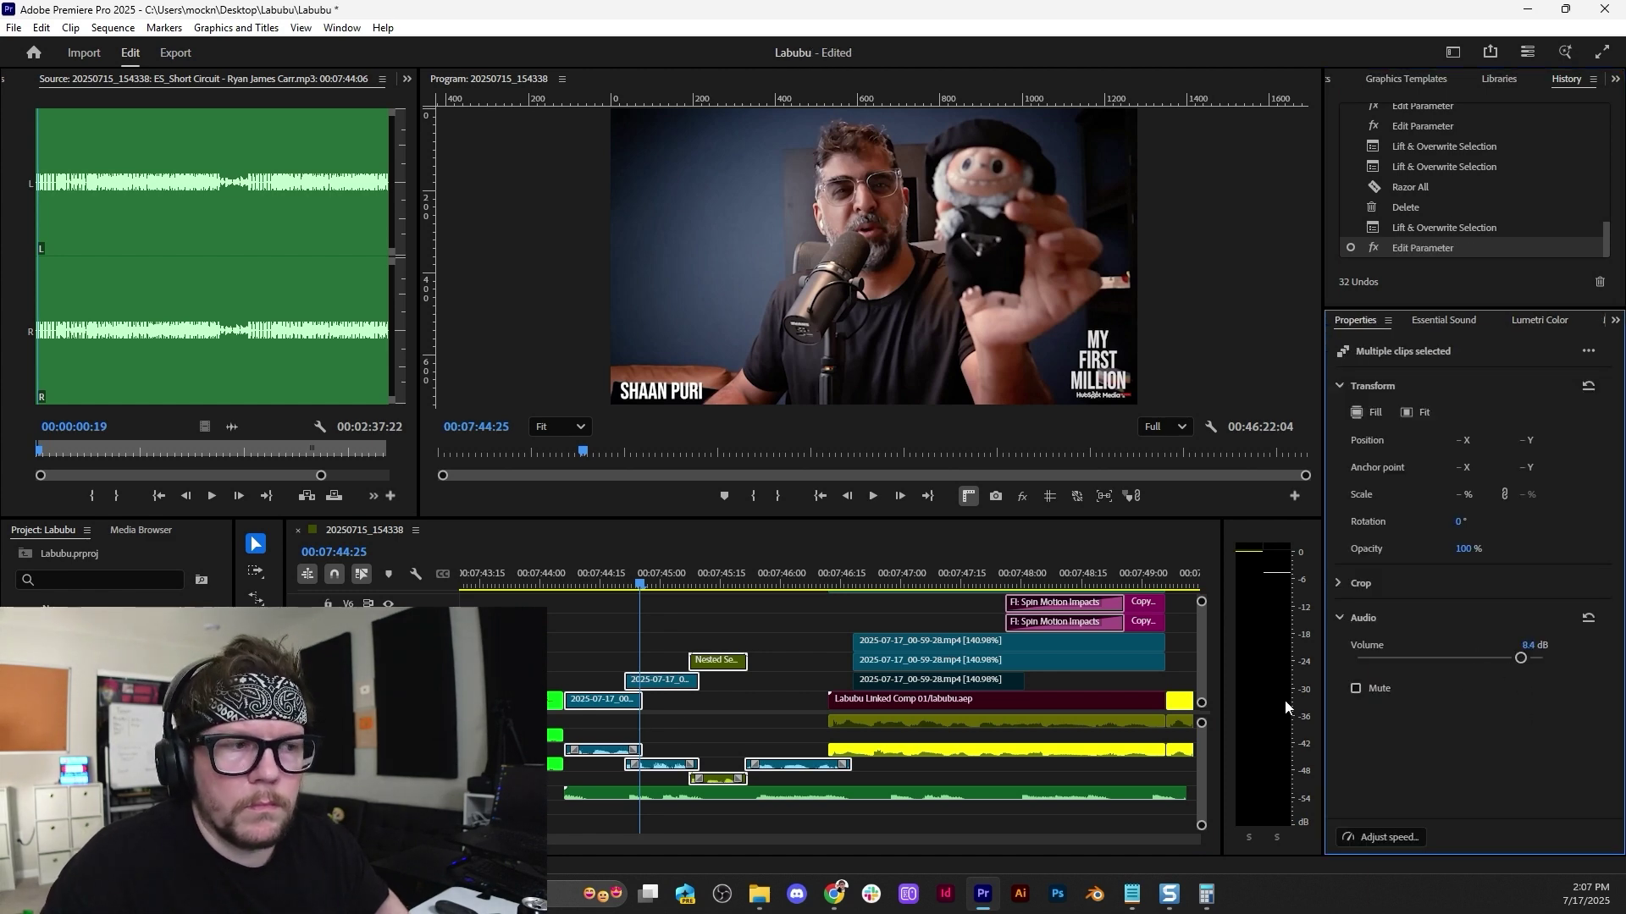
# Play back the inserted intro clips through 00:07:47:03 to check their audio level.
pyautogui.press('Left')
pyautogui.press('Left')
pyautogui.press('space')
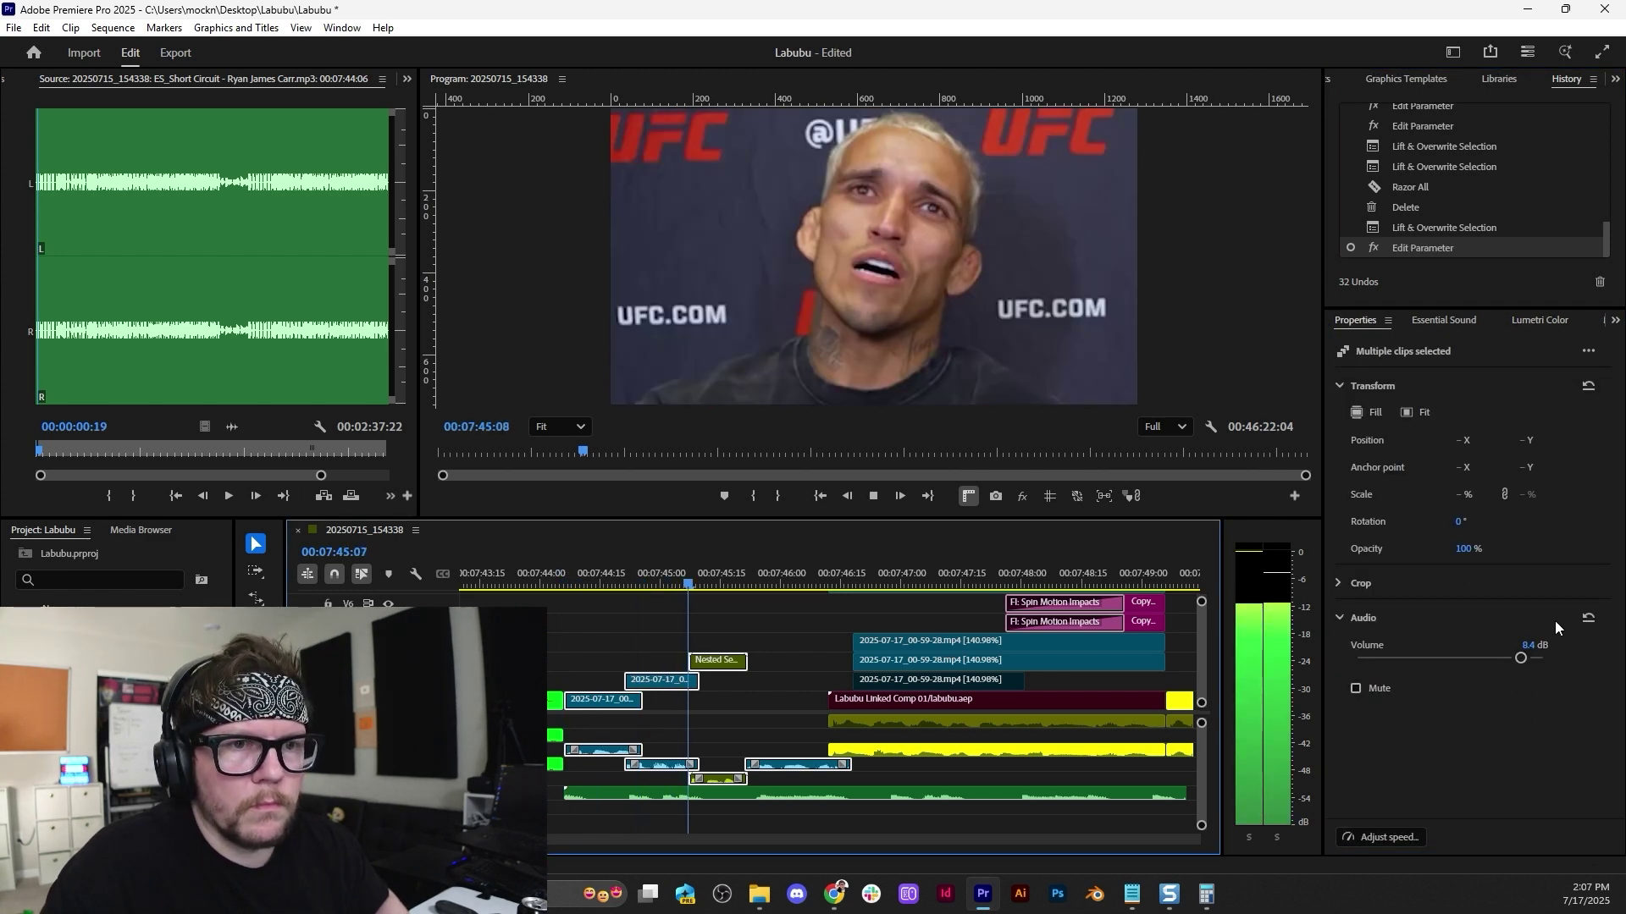
pyautogui.press('space')
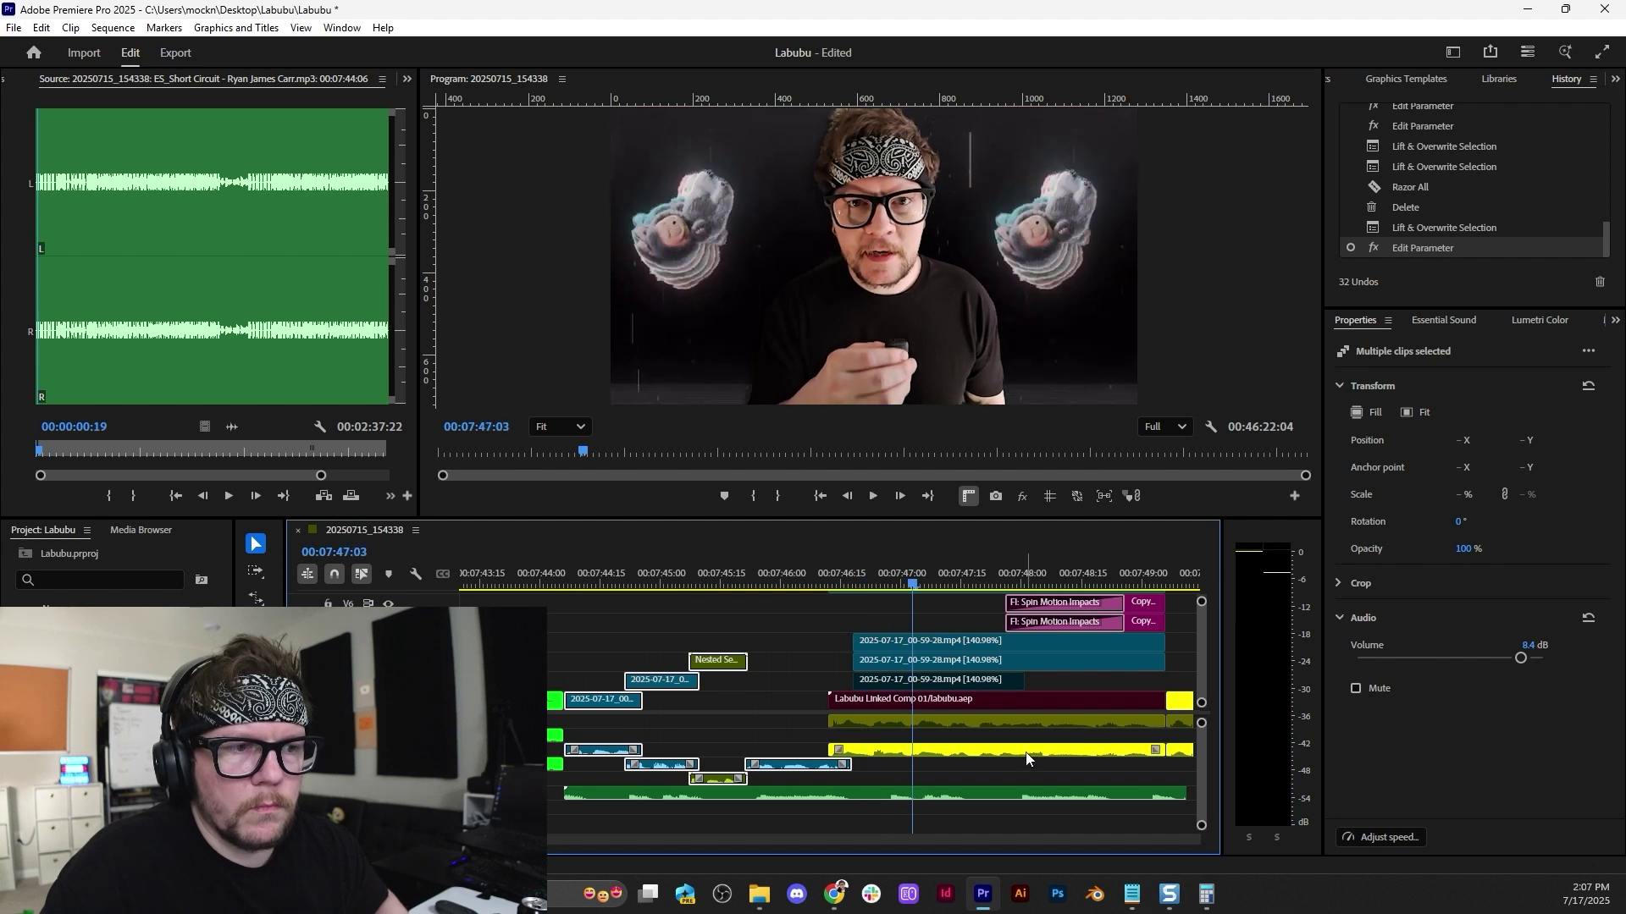
# Set the volume of the presenter's voice clips, from the linked comp onward, to 11.5 dB.
pyautogui.press('-')
pyautogui.press('-')
pyautogui.press('-')
pyautogui.scroll(-3, 988, 767)
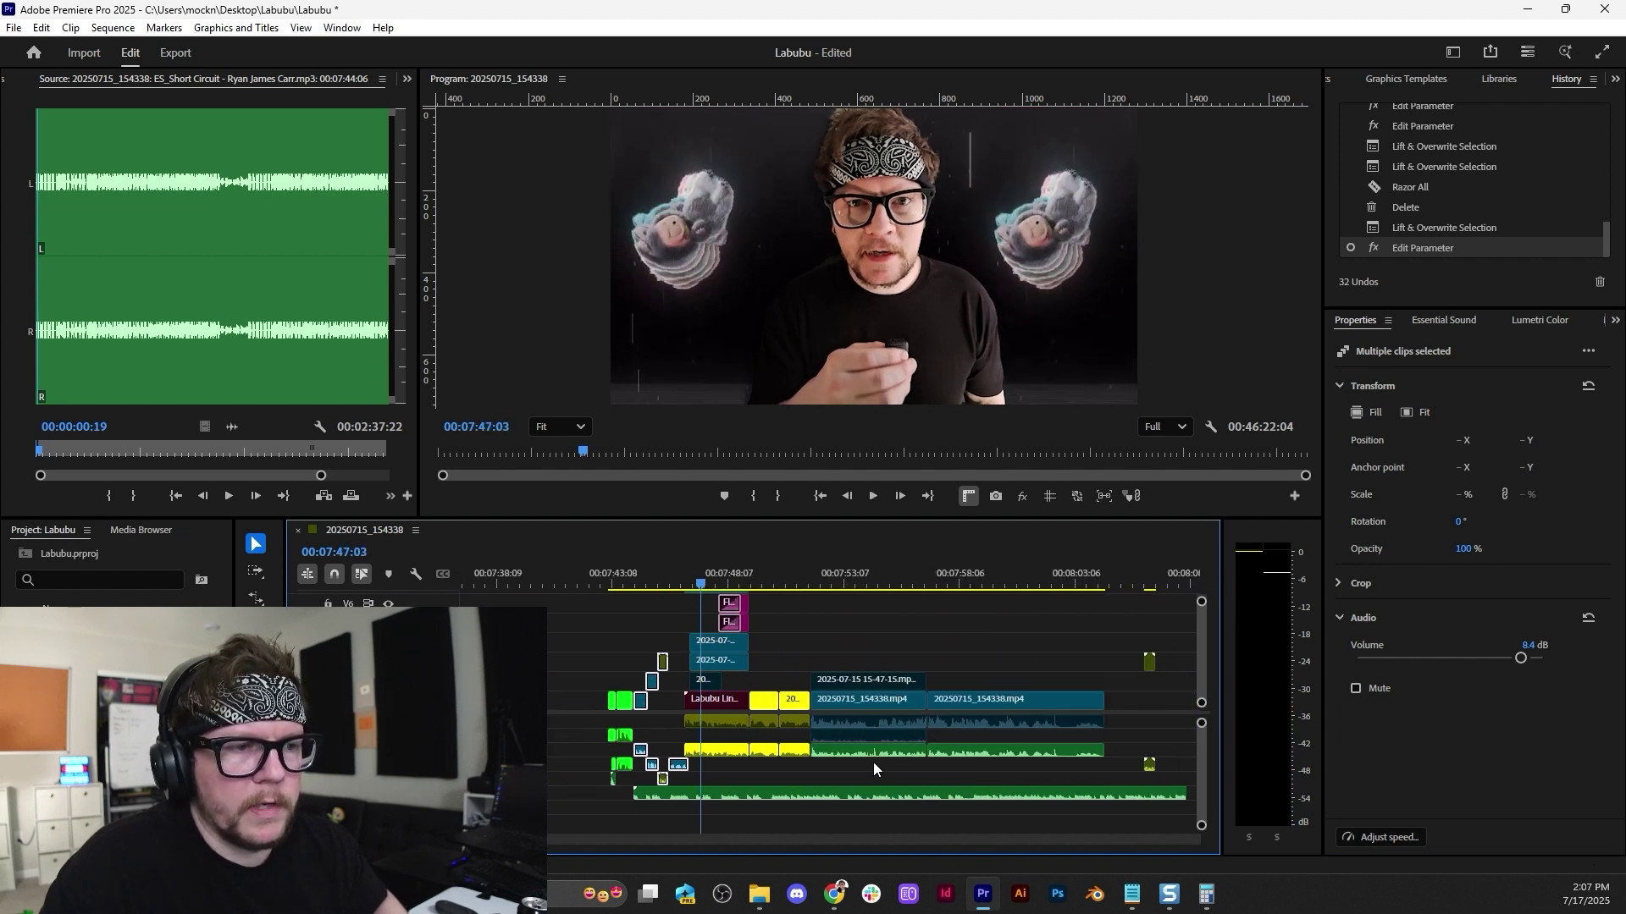
pyautogui.moveTo(808, 760); pyautogui.dragTo(694, 750)
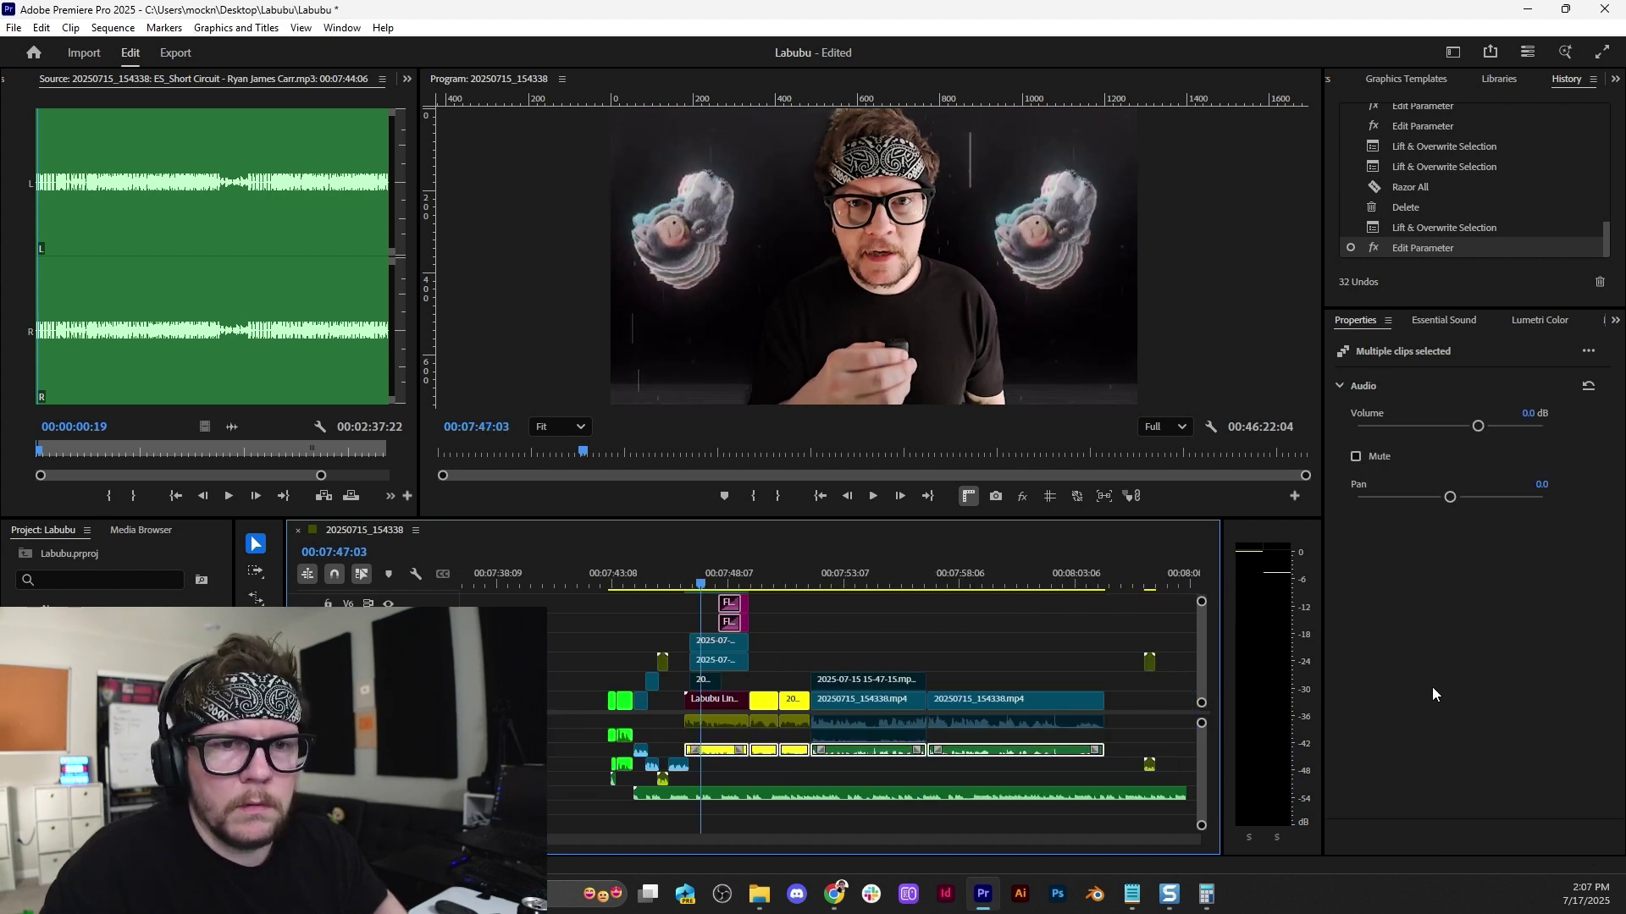
pyautogui.click(1524, 426)
pyautogui.click(1533, 426)
# Play the presenter section from 00:07:47:03 and again from 00:07:46:02 to check the voice level.
pyautogui.press('space')
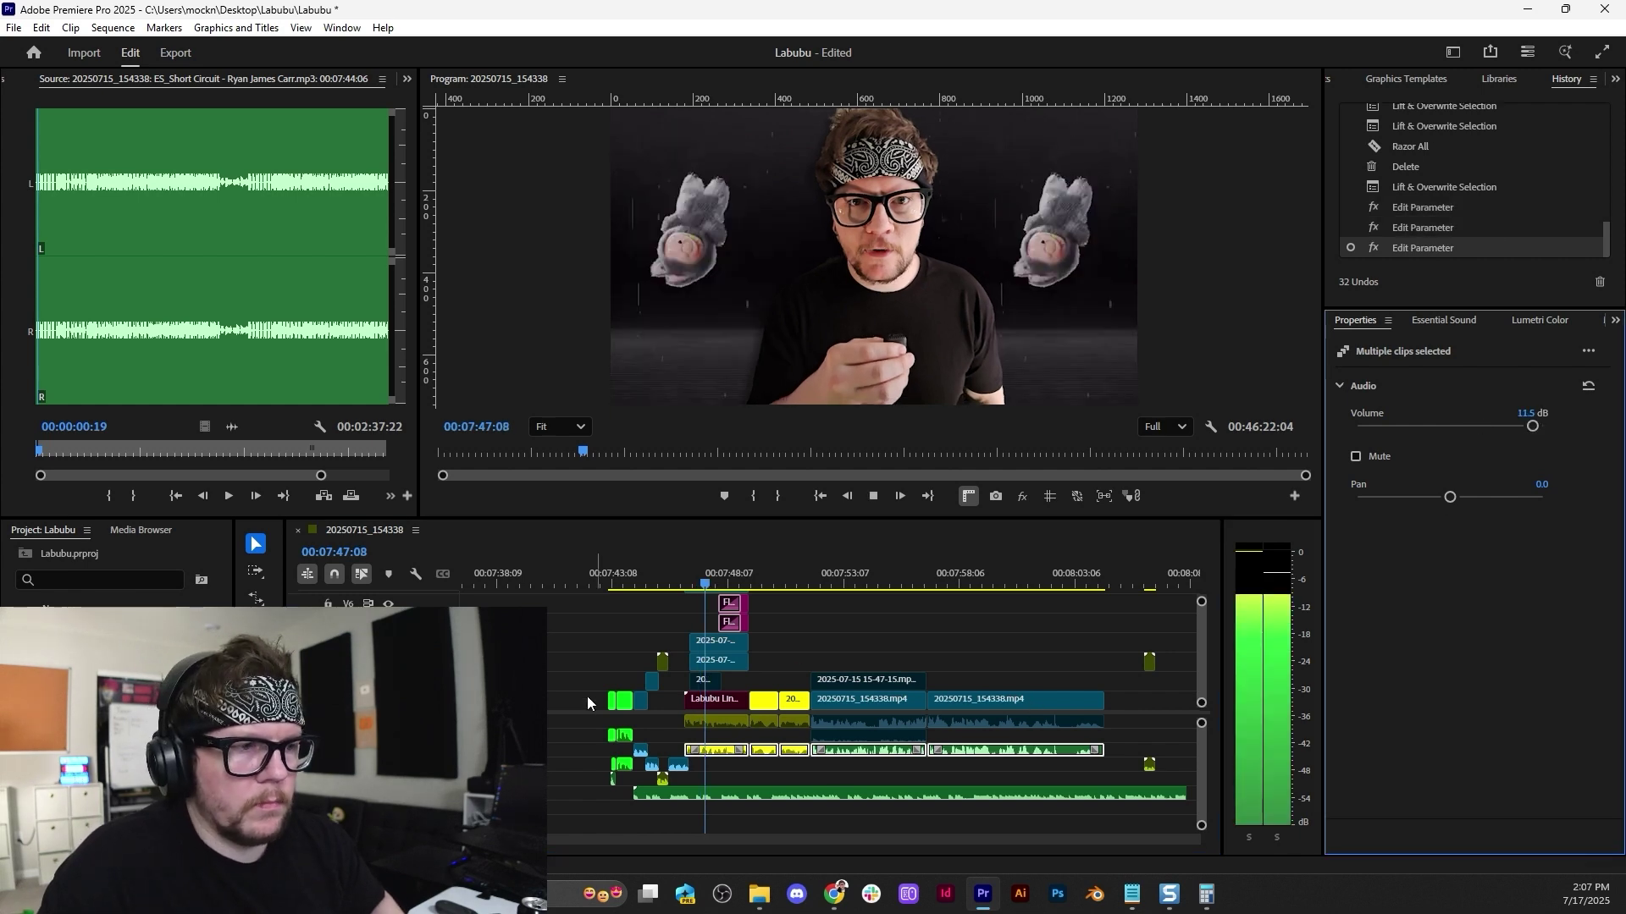
pyautogui.keyDown('alt'); pyautogui.scroll(2, 682, 623); pyautogui.keyUp('alt')
pyautogui.press('space')
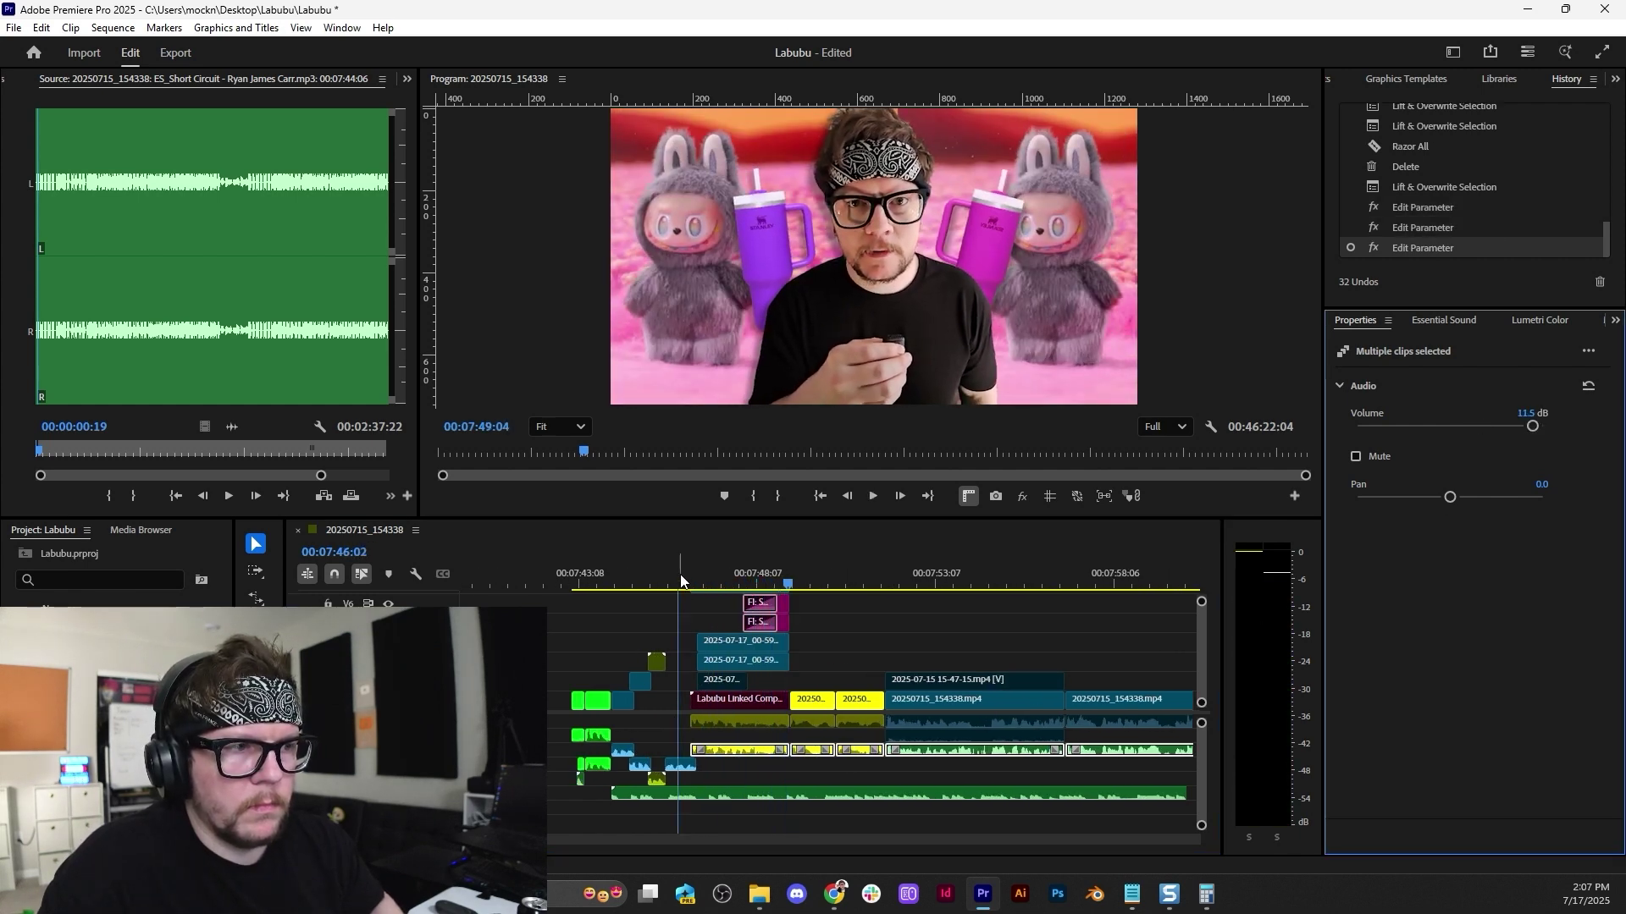
pyautogui.press('space')
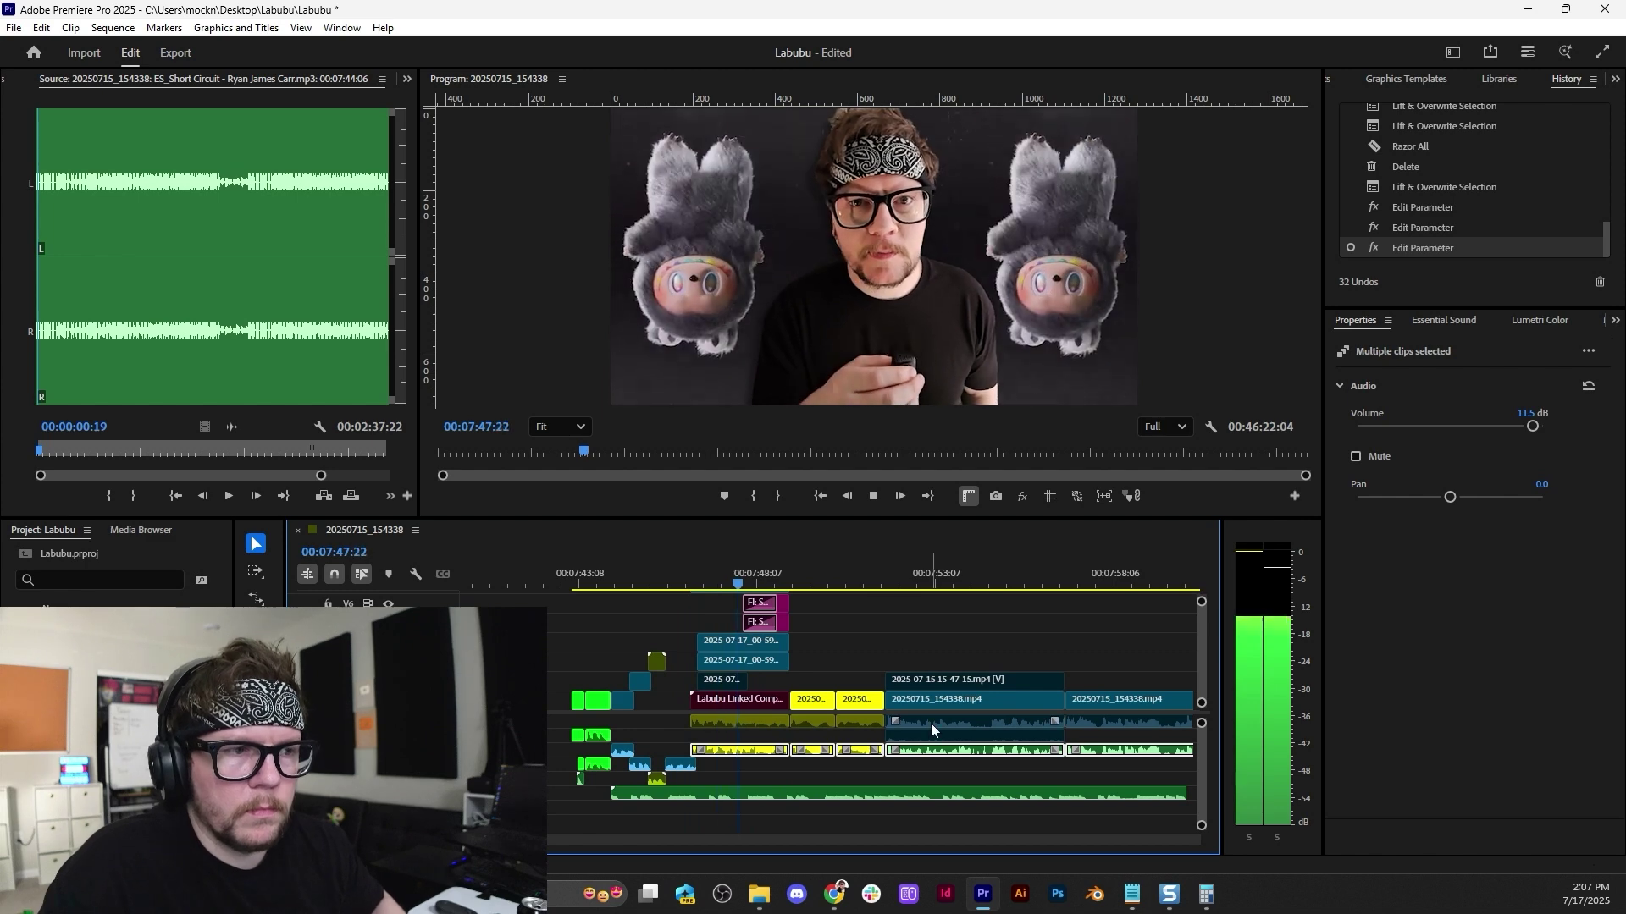
pyautogui.keyDown('alt'); pyautogui.scroll(2, 842, 758); pyautogui.keyUp('alt')
pyautogui.scroll(1, 675, 737)
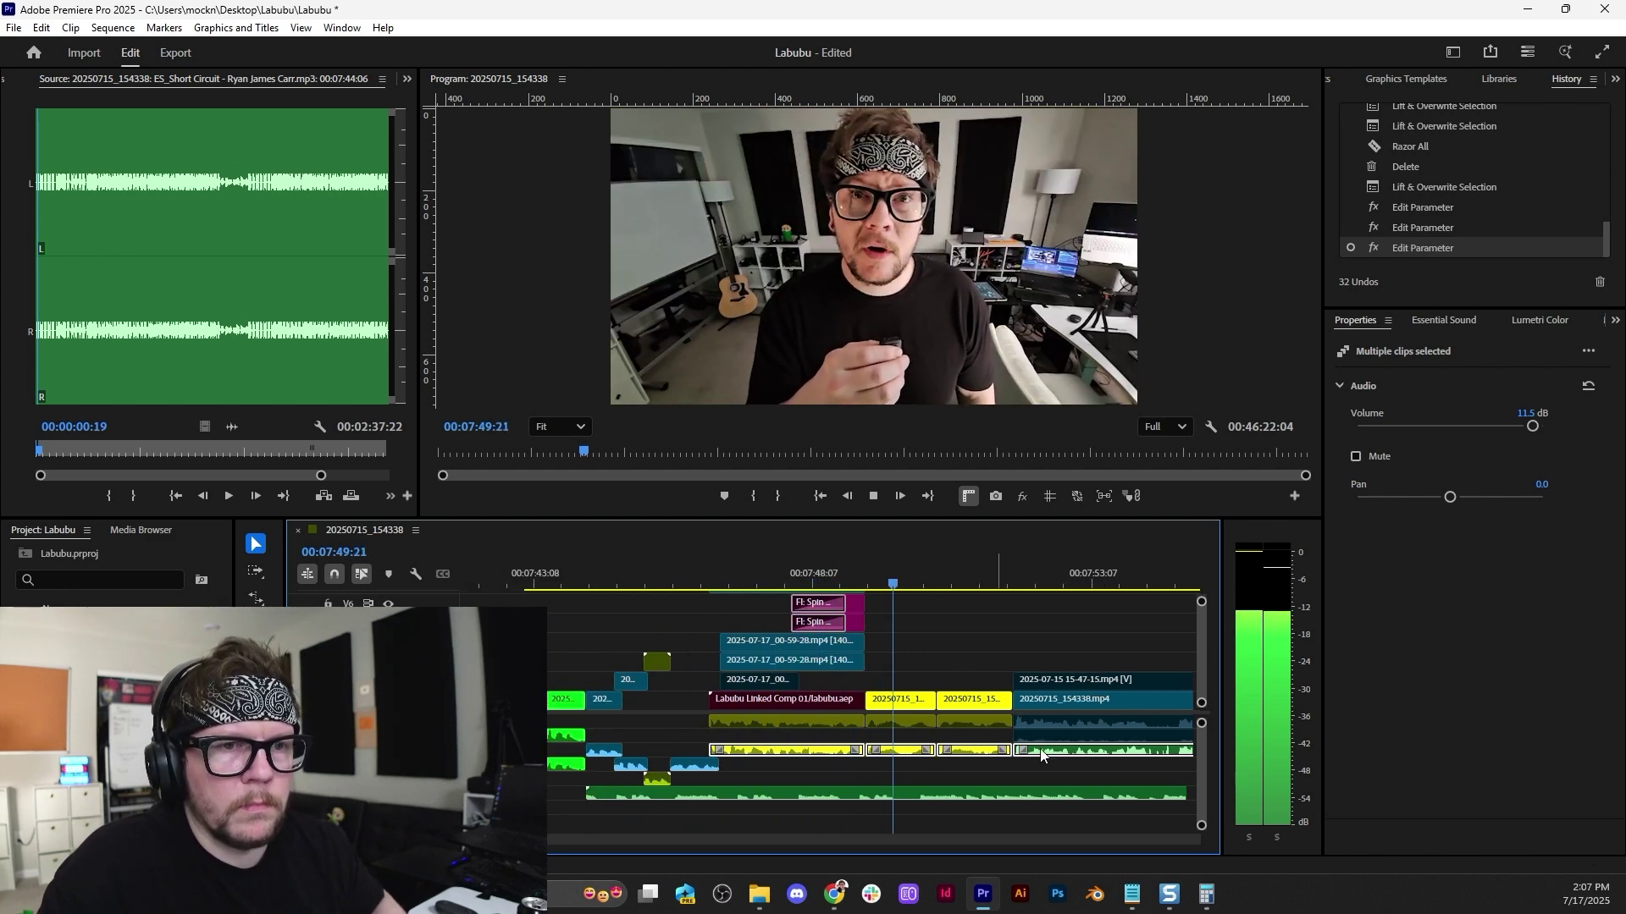
pyautogui.keyDown('alt'); pyautogui.scroll(-3, 984, 735); pyautogui.keyUp('alt')
pyautogui.press('space')
# Add two volume keyframes to the Short Circuit music near 00:07:46:15 and lower the level following them to -27.3 dB.
pyautogui.click(709, 796)
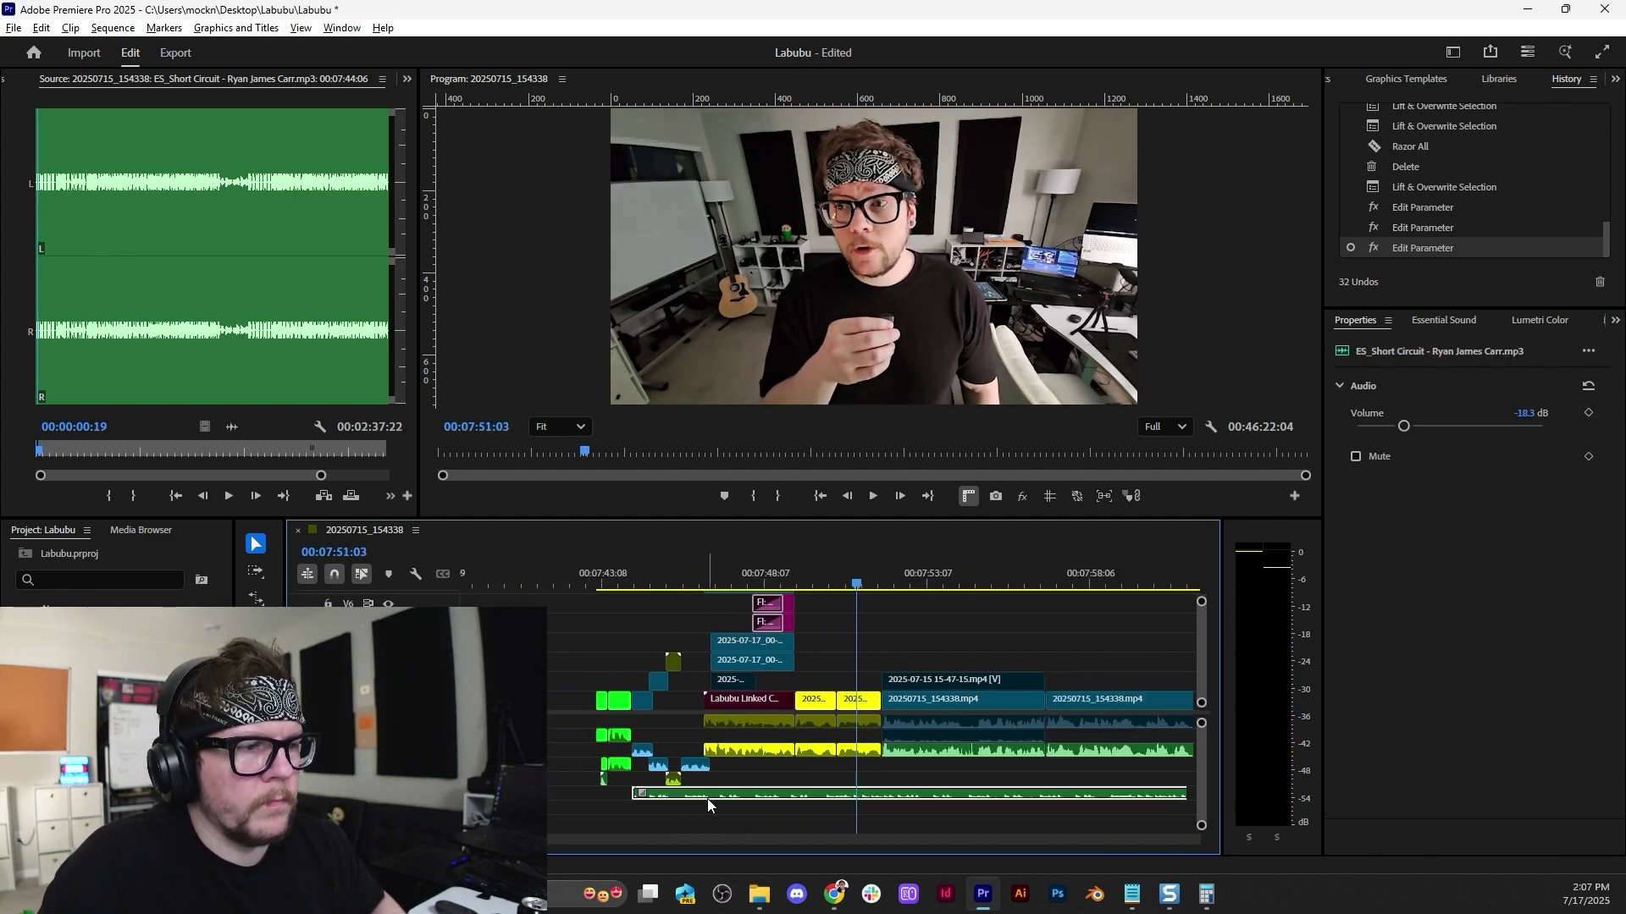
pyautogui.keyDown('alt'); pyautogui.scroll(3, 708, 800); pyautogui.keyUp('alt')
pyautogui.keyDown('shift'); pyautogui.scroll(2, 708, 799); pyautogui.keyUp('shift')
pyautogui.keyDown('alt'); pyautogui.scroll(2, 691, 816); pyautogui.keyUp('alt')
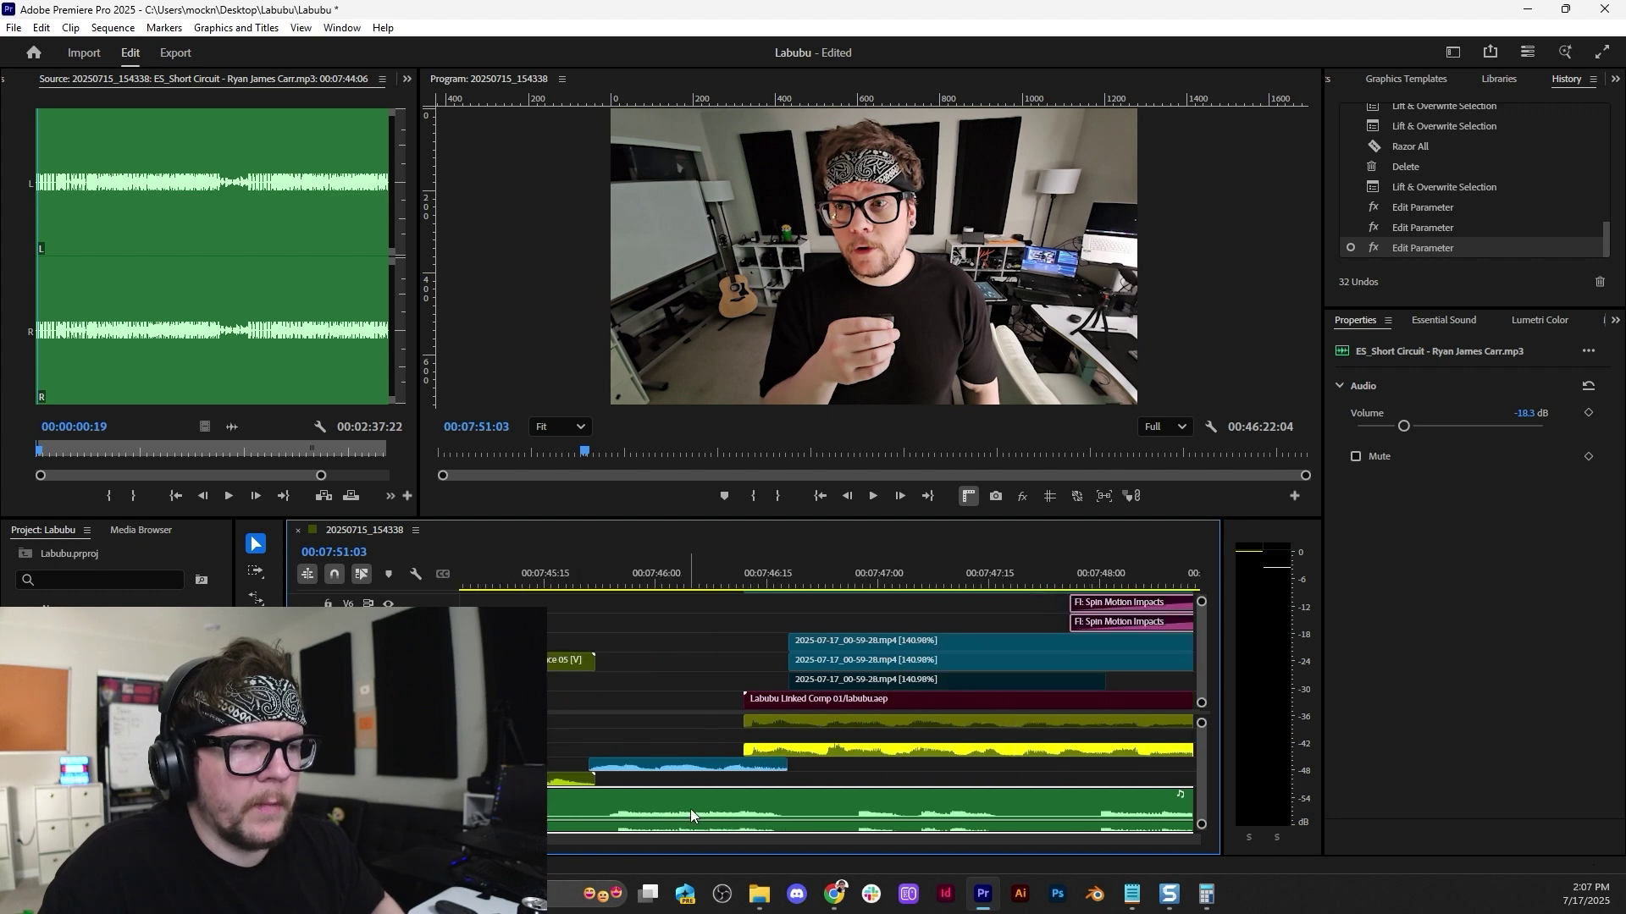
pyautogui.keyDown('ctrl'); pyautogui.click(735, 821); pyautogui.keyUp('ctrl')
pyautogui.keyDown('ctrl'); pyautogui.click(749, 821); pyautogui.keyUp('ctrl')
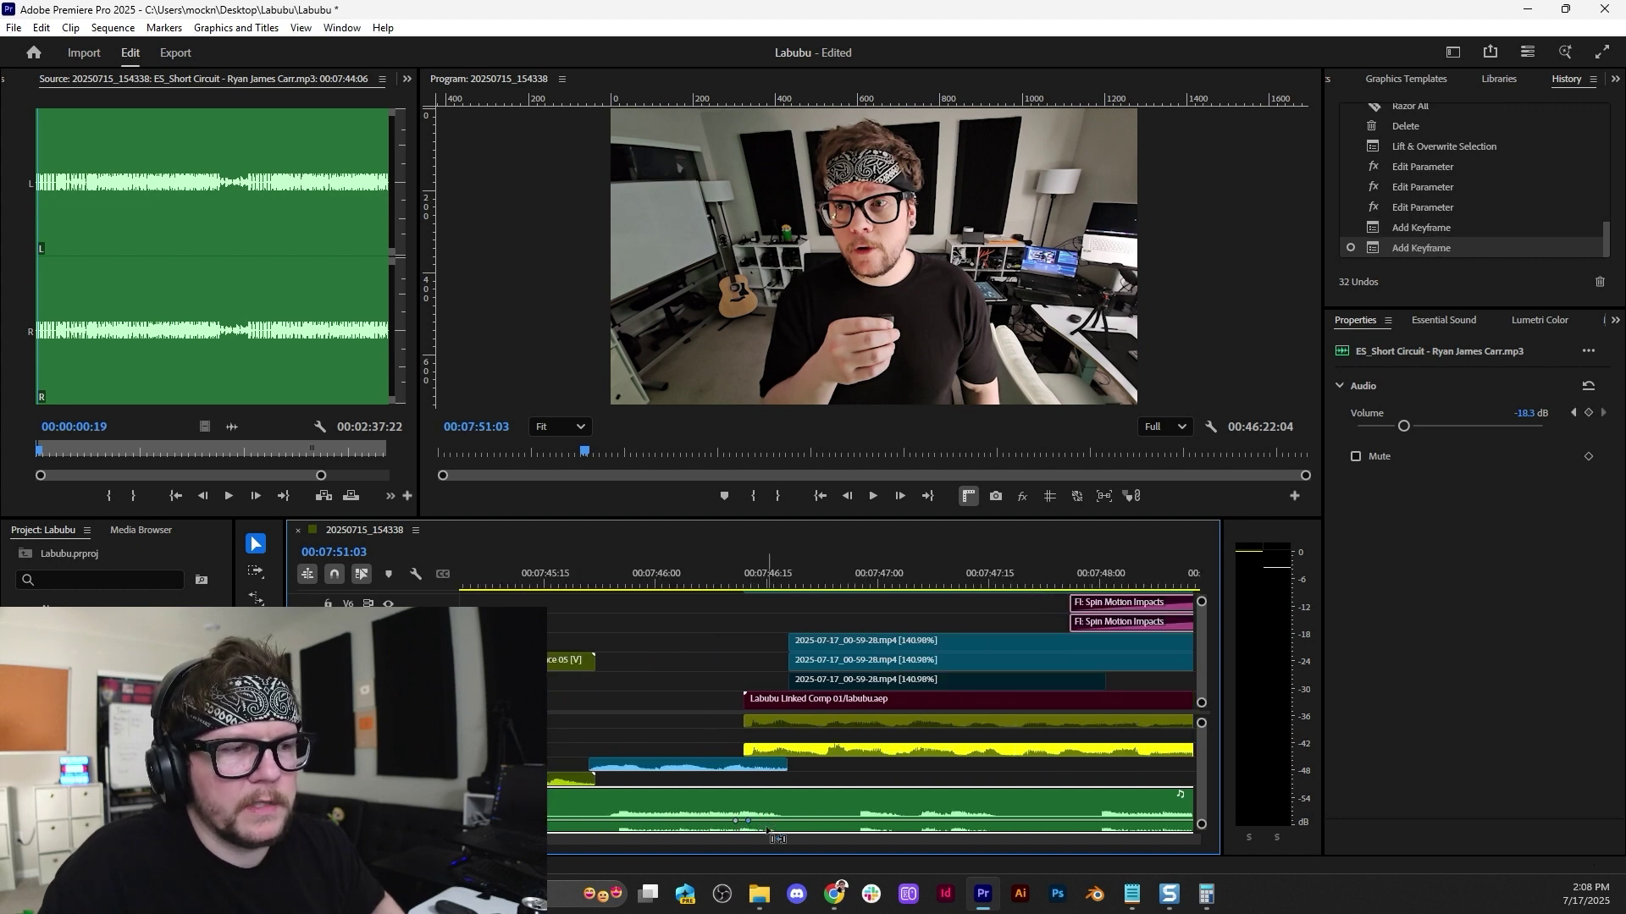
pyautogui.moveTo(773, 825); pyautogui.dragTo(772, 828)
# Play the sequence across the music volume drop to check the balance with the voice.
pyautogui.click(717, 578)
pyautogui.press('space')
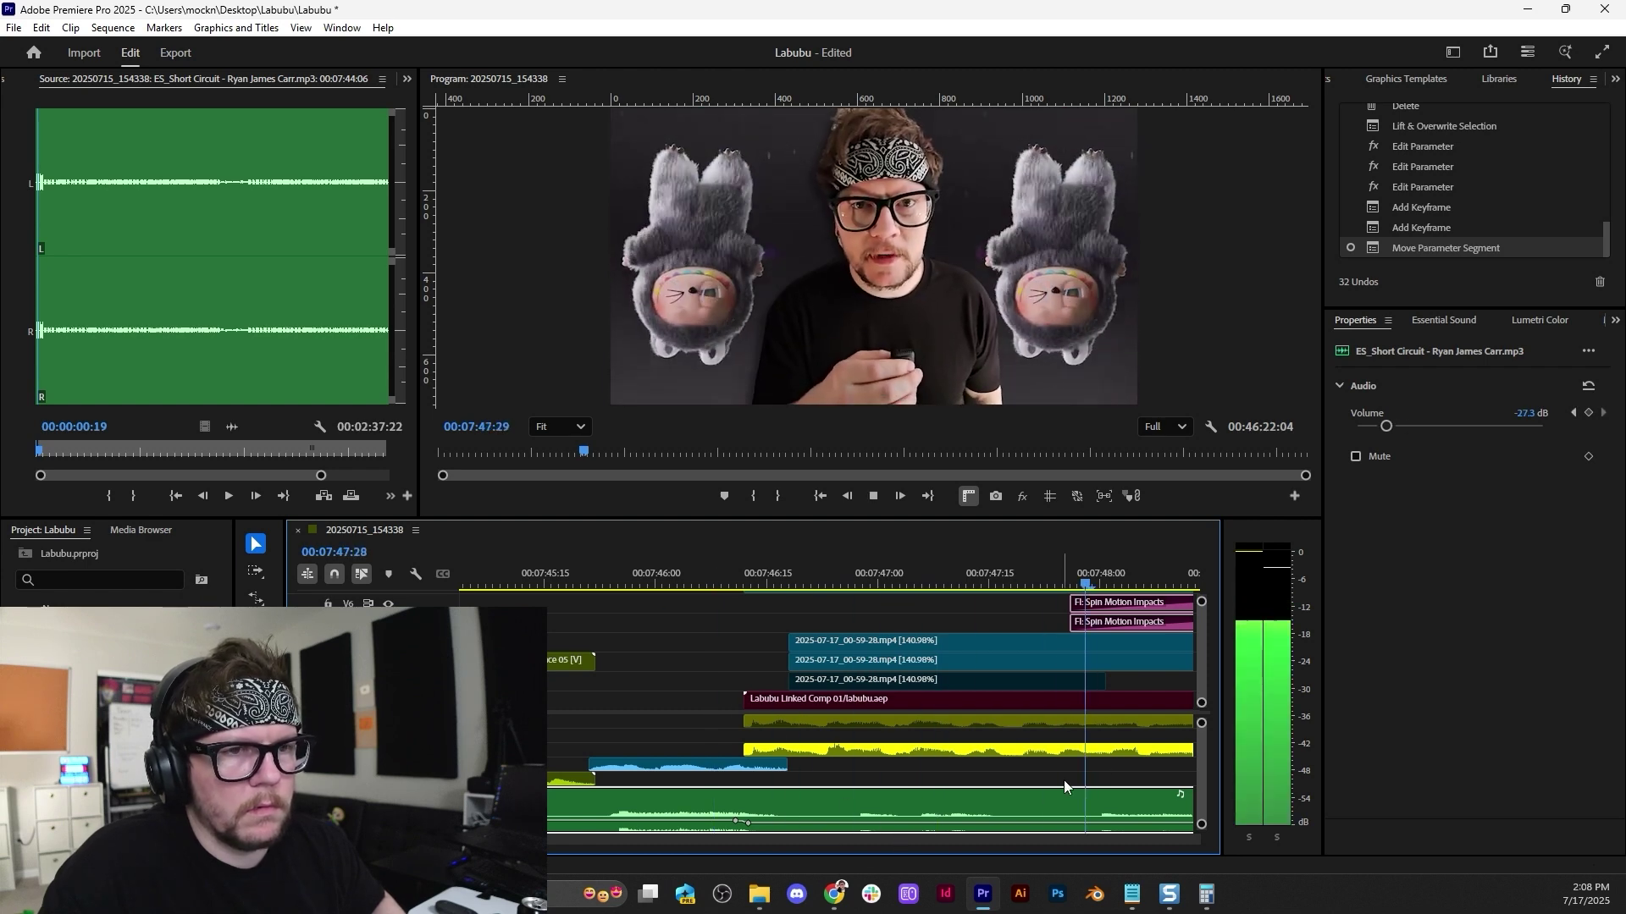
pyautogui.press('space')
# Raise the Short Circuit music level following the volume keyframes to -23.3 dB.
pyautogui.scroll(-5, 958, 815)
pyautogui.scroll(-3, 958, 815)
pyautogui.scroll(-2, 959, 815)
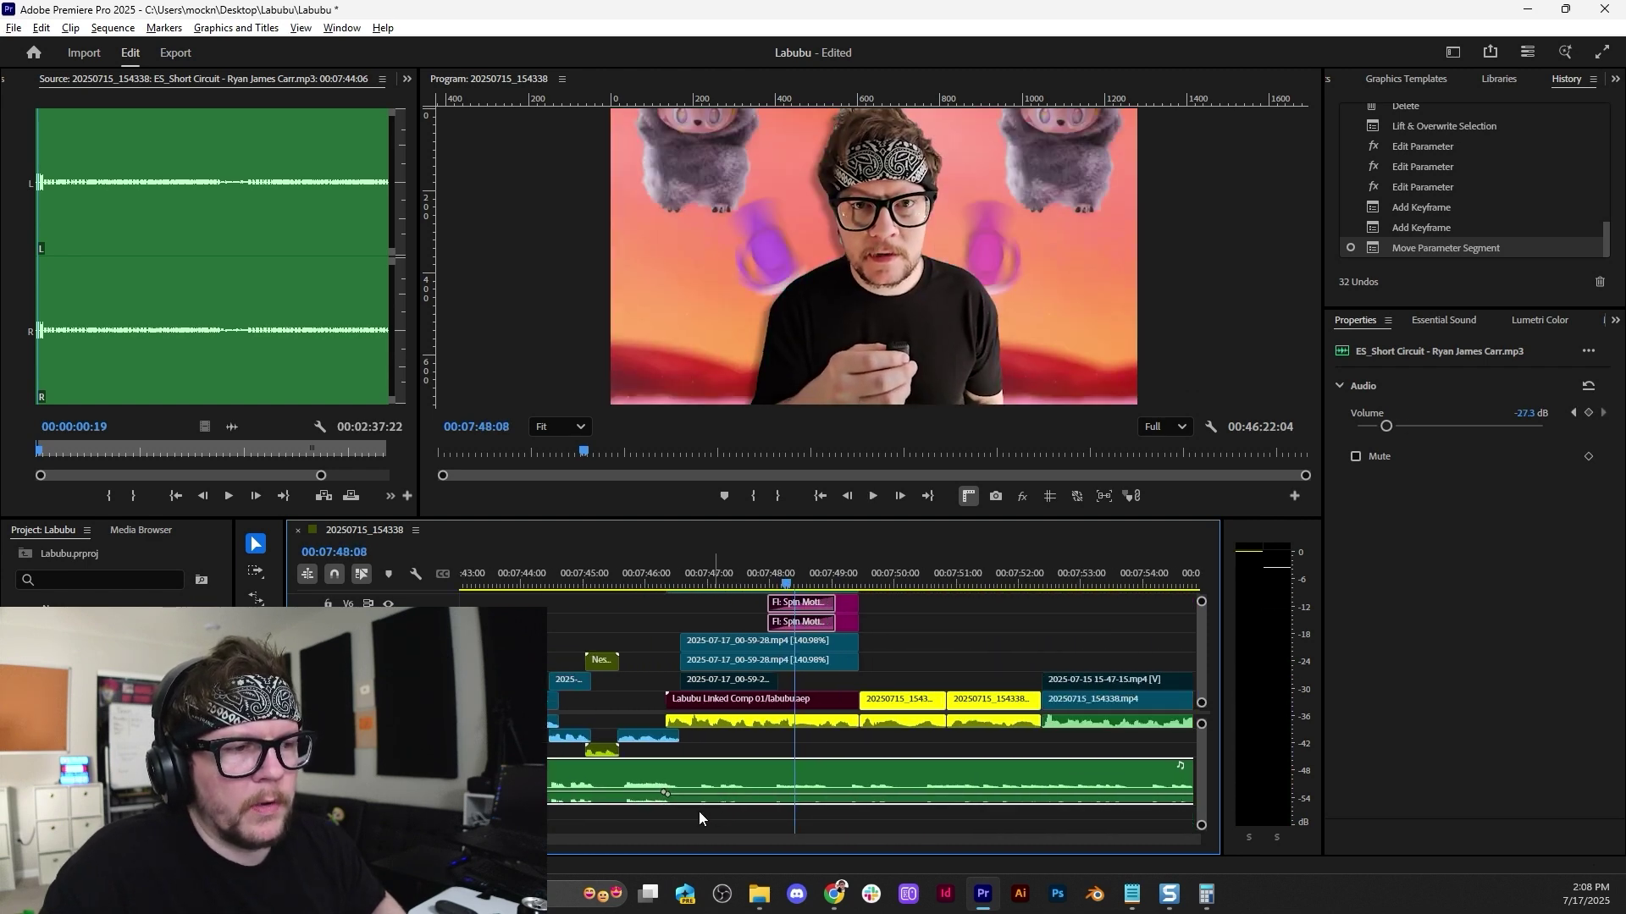
pyautogui.scroll(4, 667, 813)
pyautogui.hotkey('alt', '=')
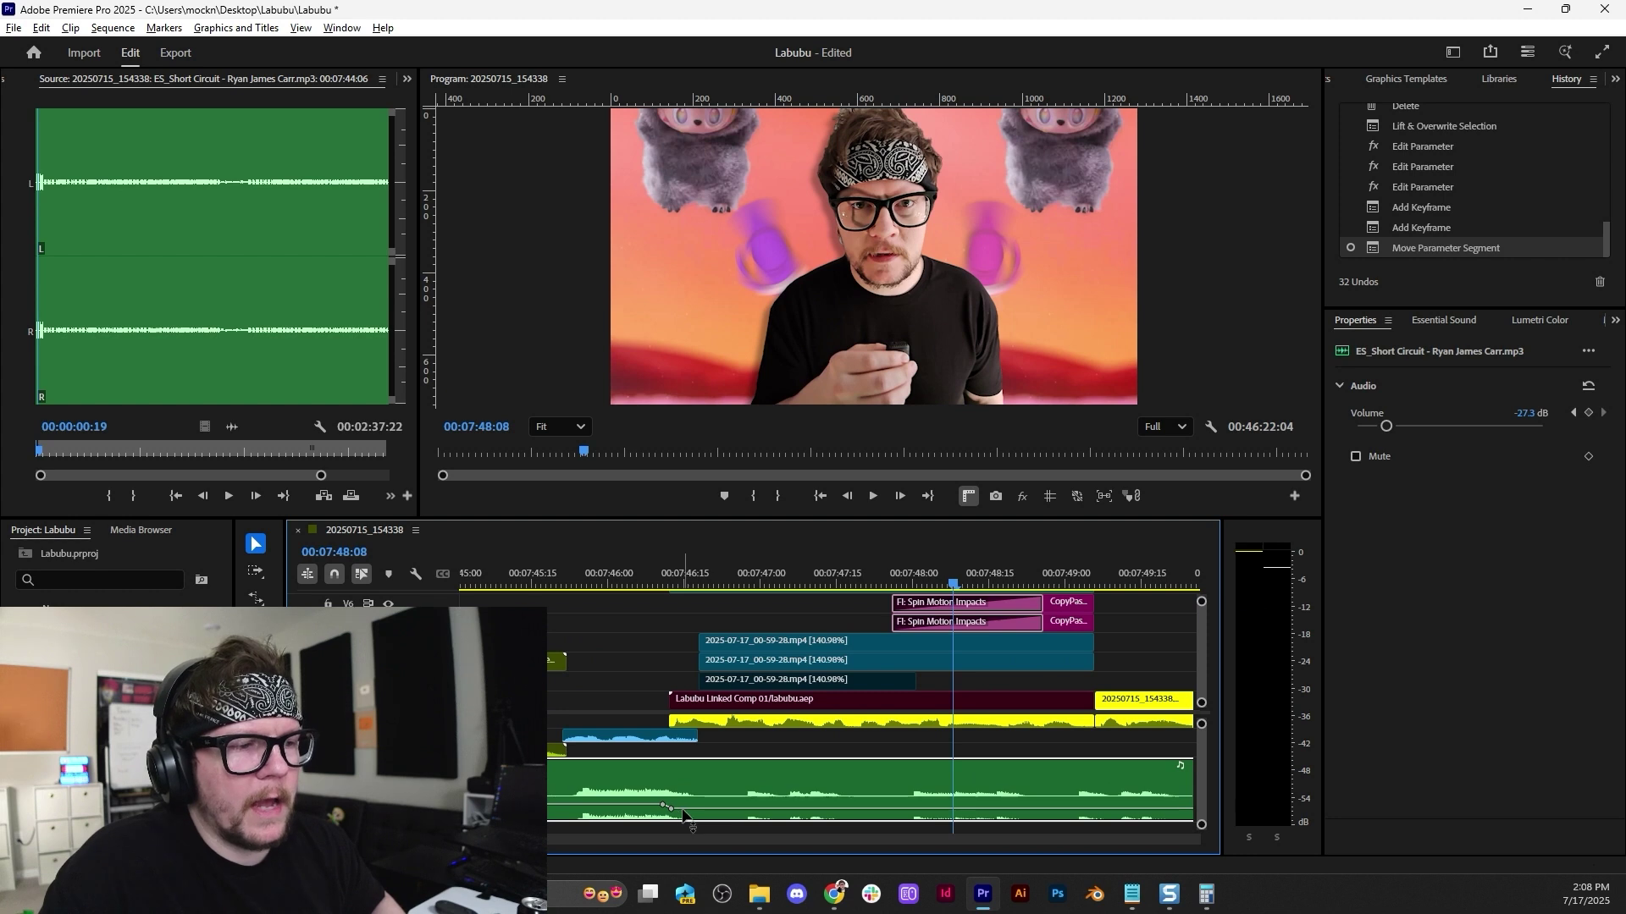
pyautogui.scroll(2, 684, 815)
pyautogui.moveTo(708, 817); pyautogui.dragTo(707, 804)
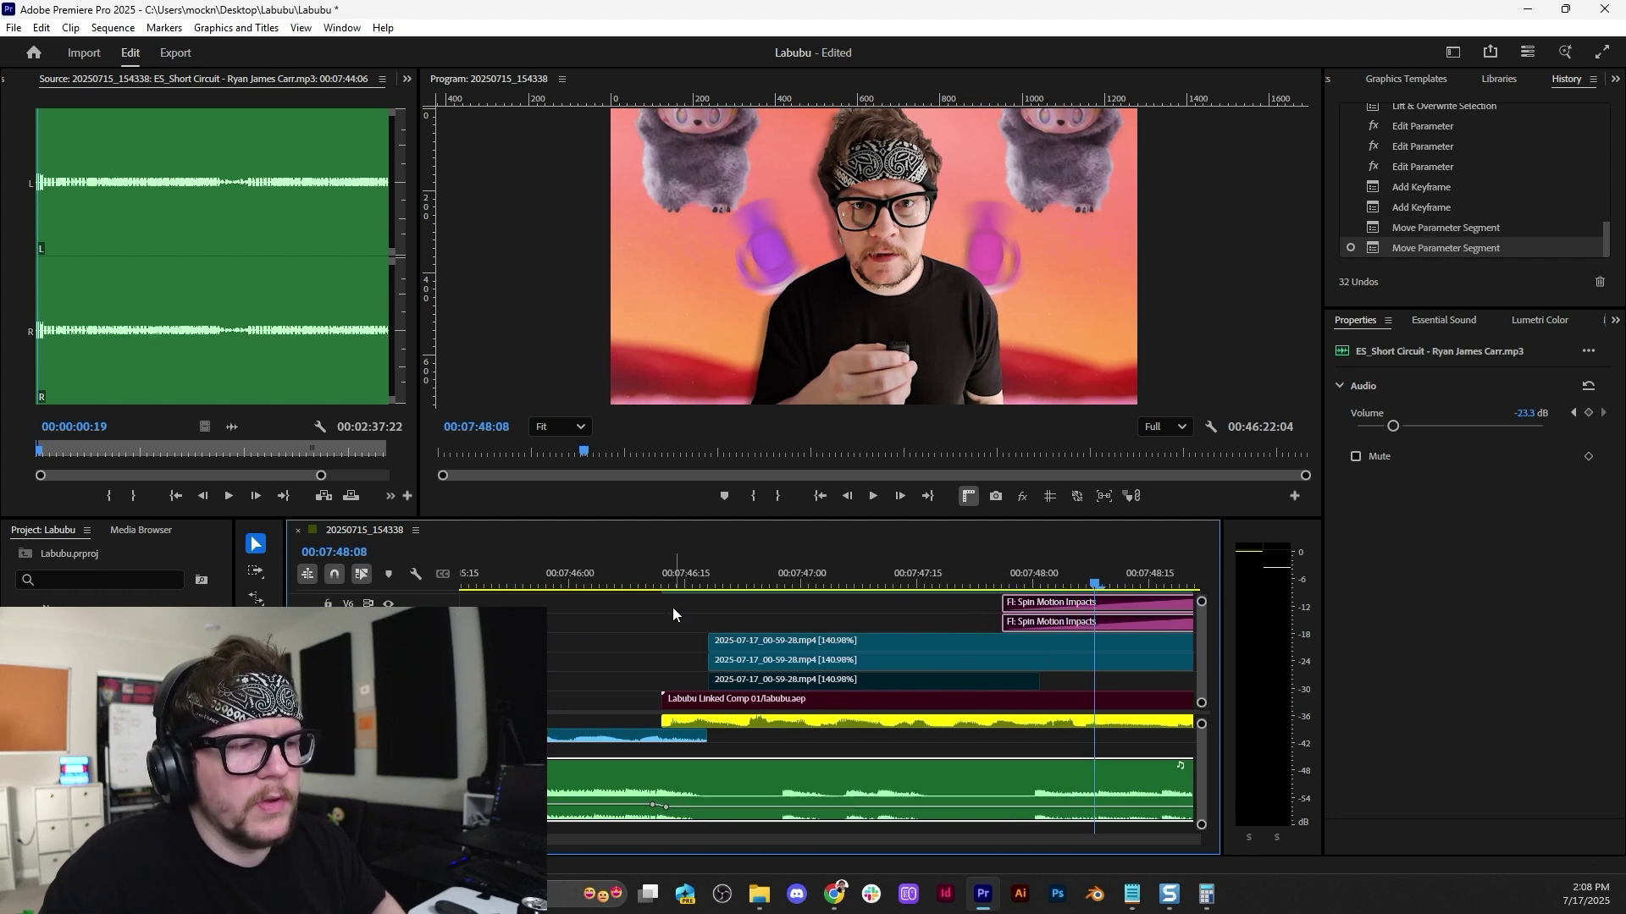
# Play the sequence from 00:07:46:11 to review the adjusted music level.
pyautogui.click(660, 579)
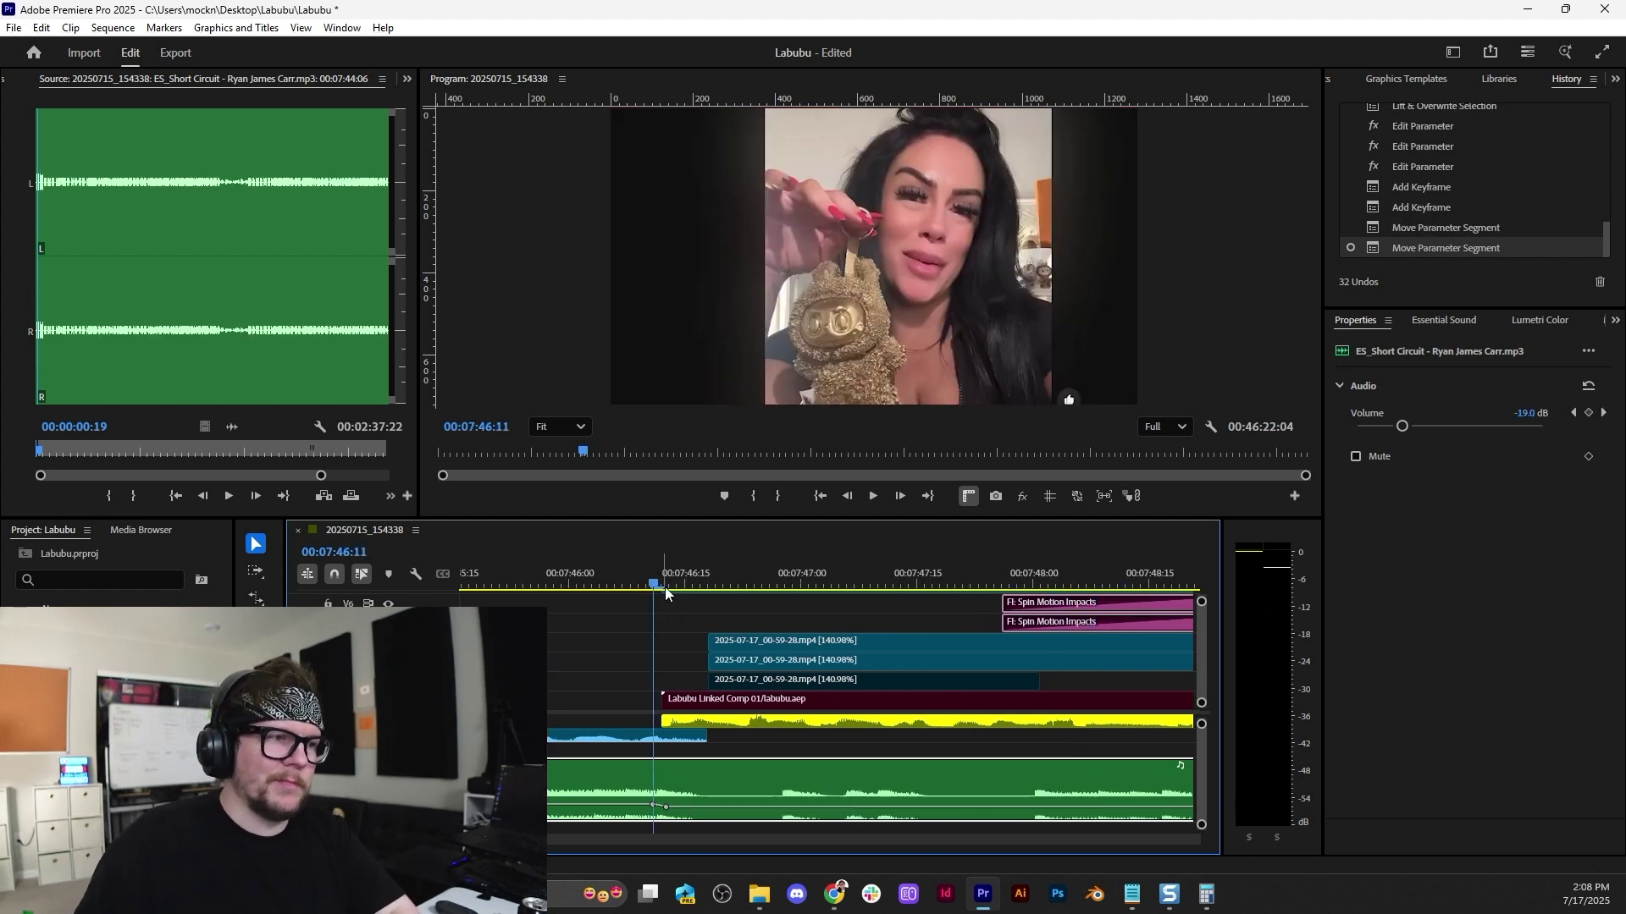
pyautogui.press('space')
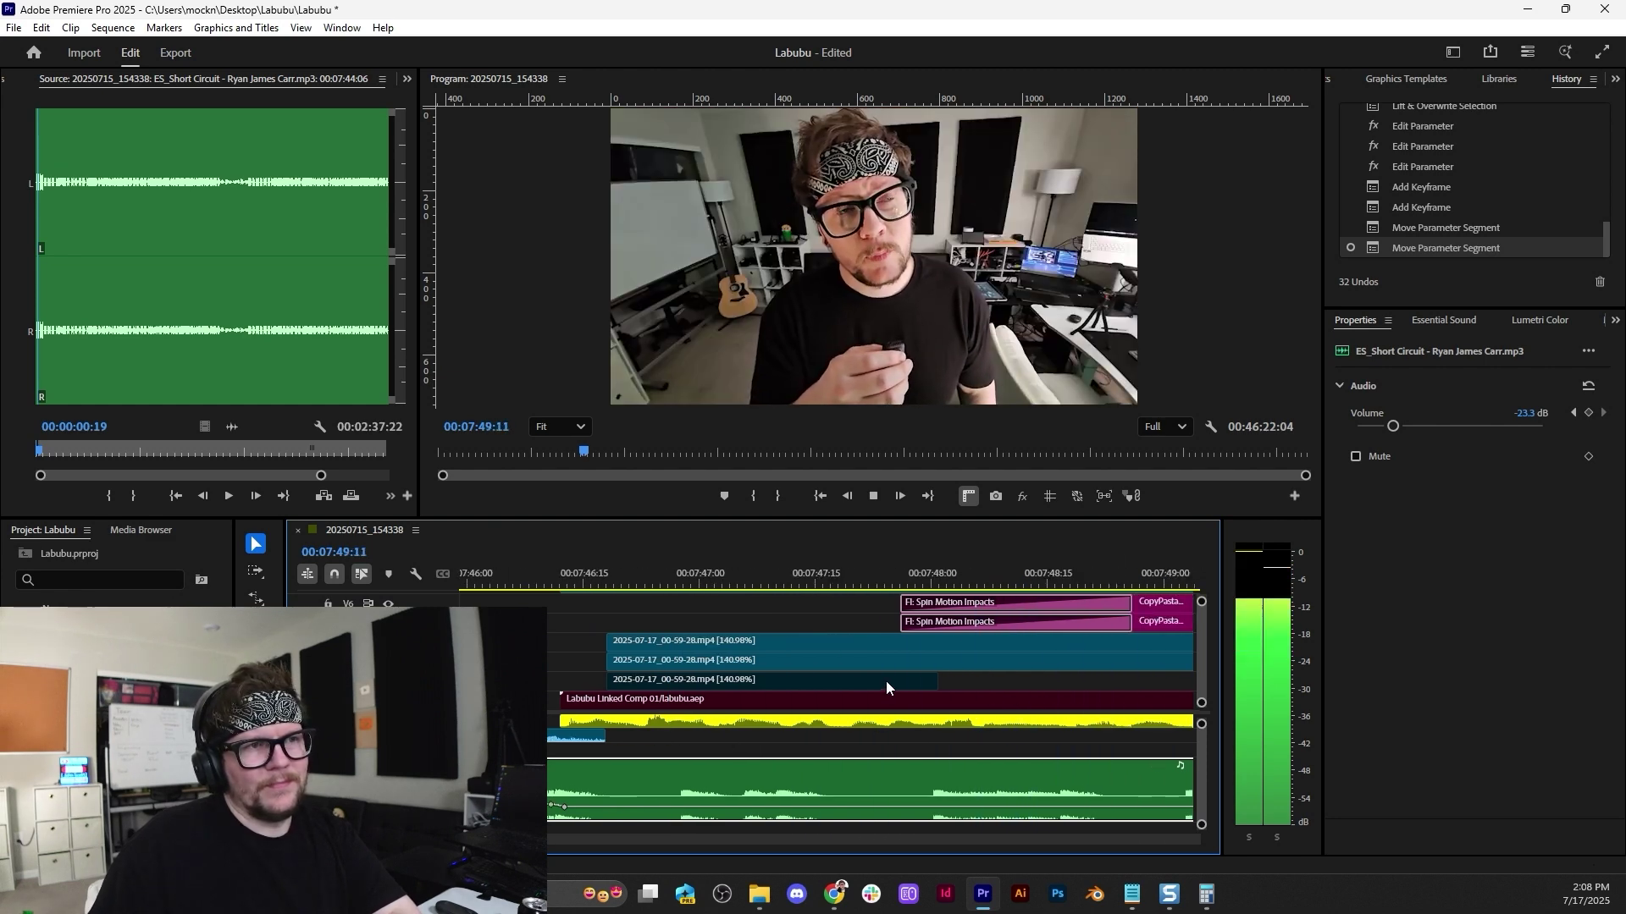
pyautogui.press('space')
pyautogui.scroll(-8, 859, 693)
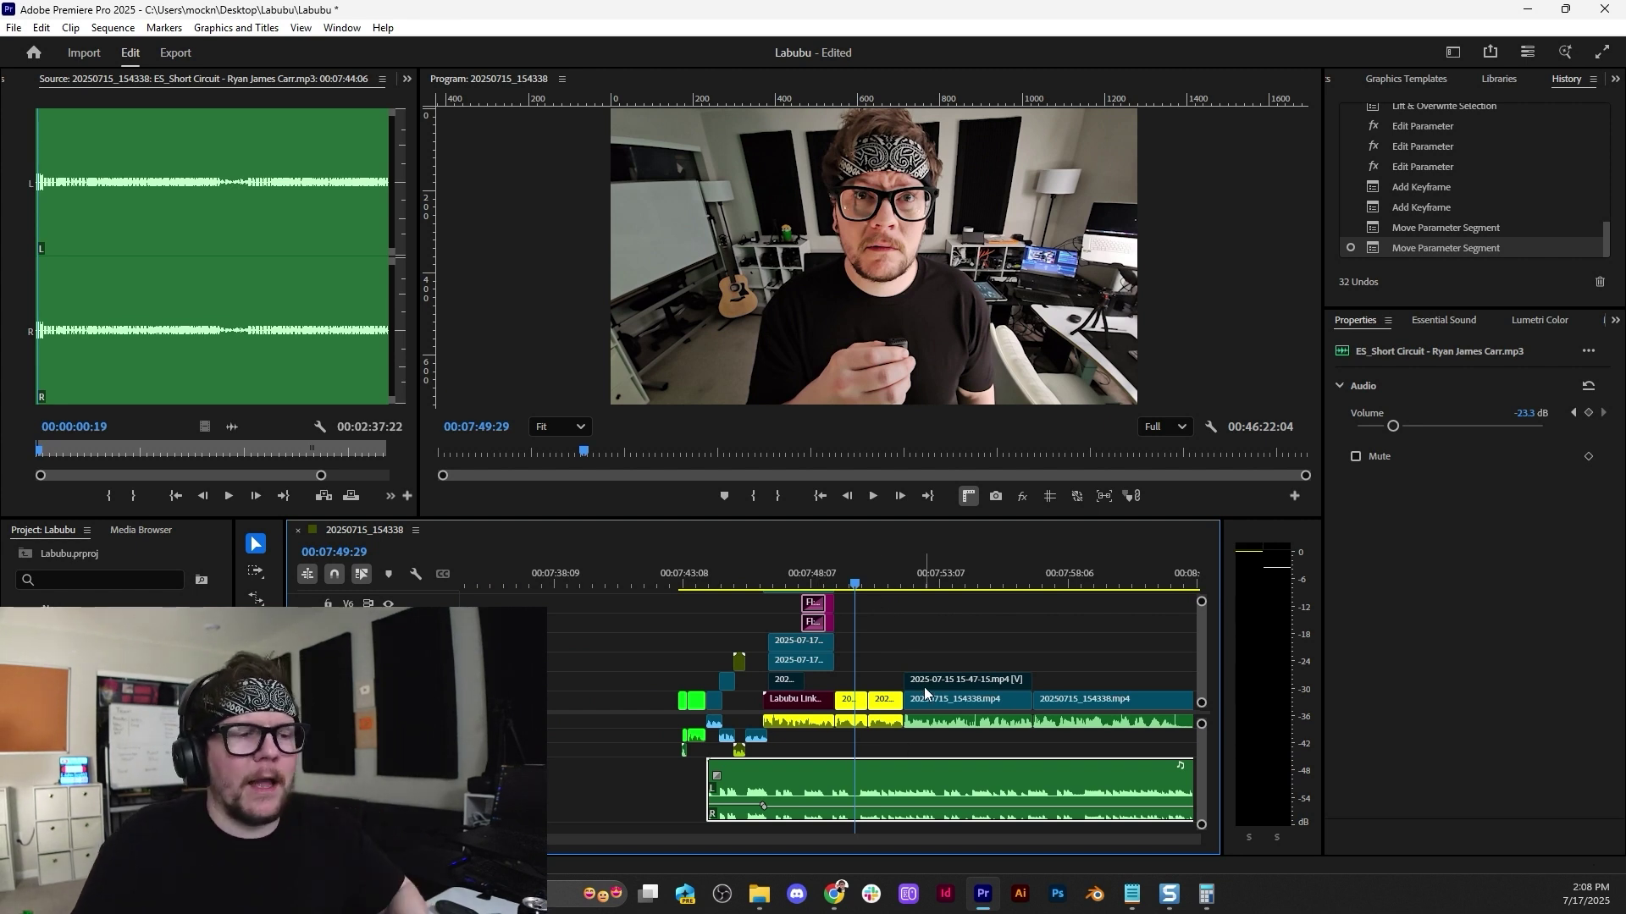
pyautogui.scroll(-3, 867, 735)
pyautogui.scroll(-5, 864, 735)
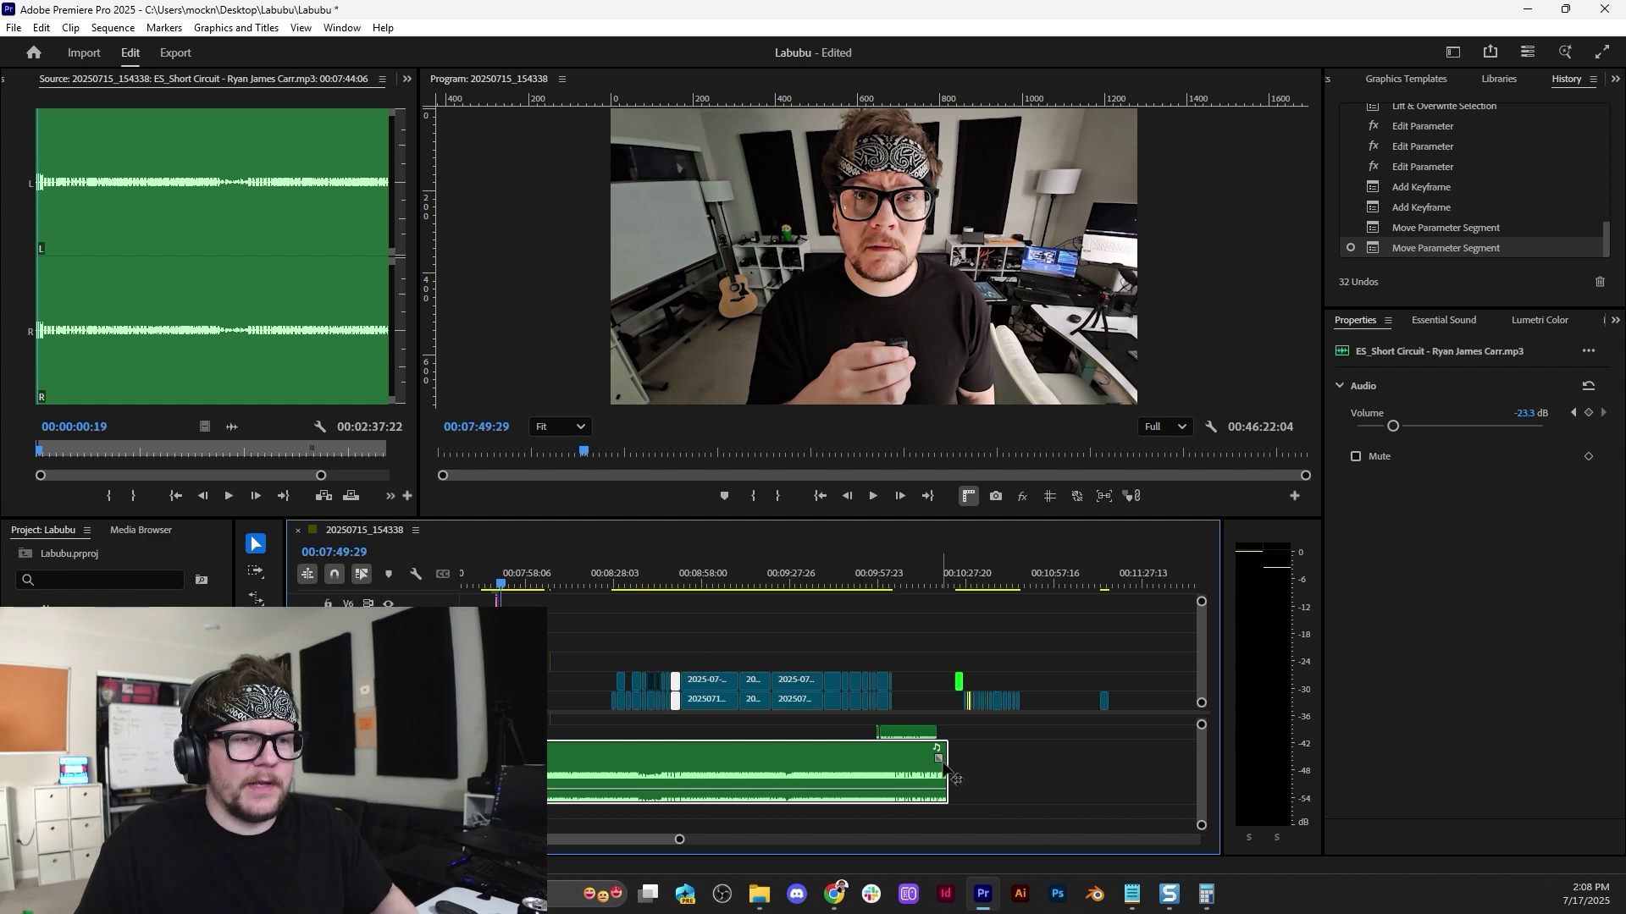
pyautogui.moveTo(901, 766); pyautogui.dragTo(522, 766)
# Play the sequence from 00:07:49:29 to 00:07:52:20 to find where the music should change.
pyautogui.scroll(4, 624, 756)
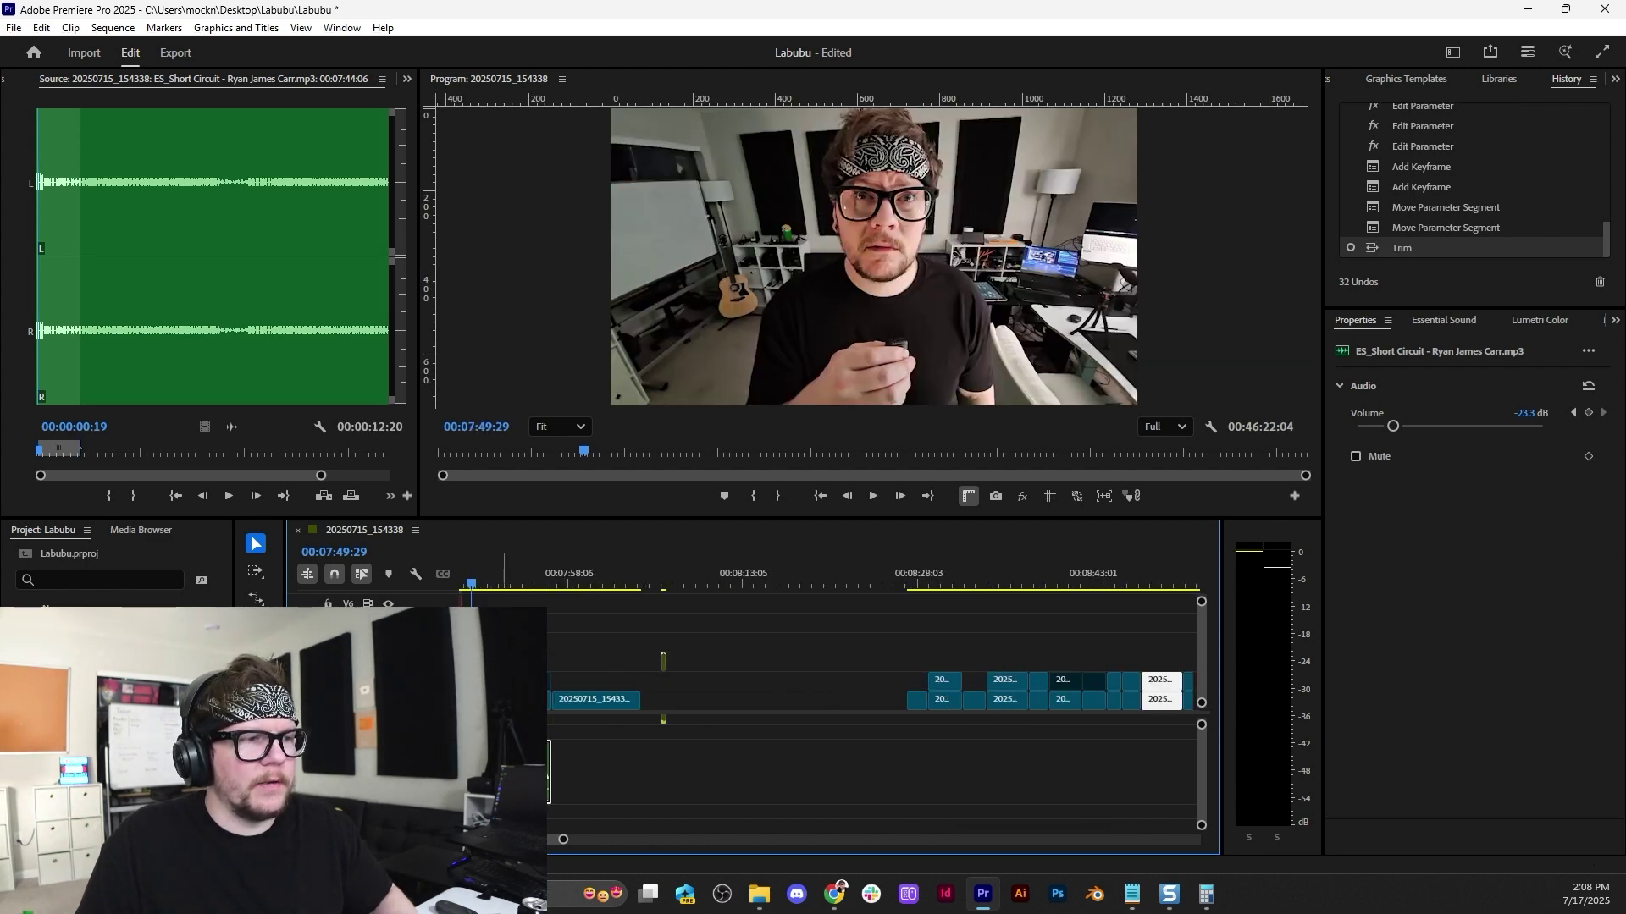
pyautogui.press('space')
pyautogui.scroll(5, 624, 752)
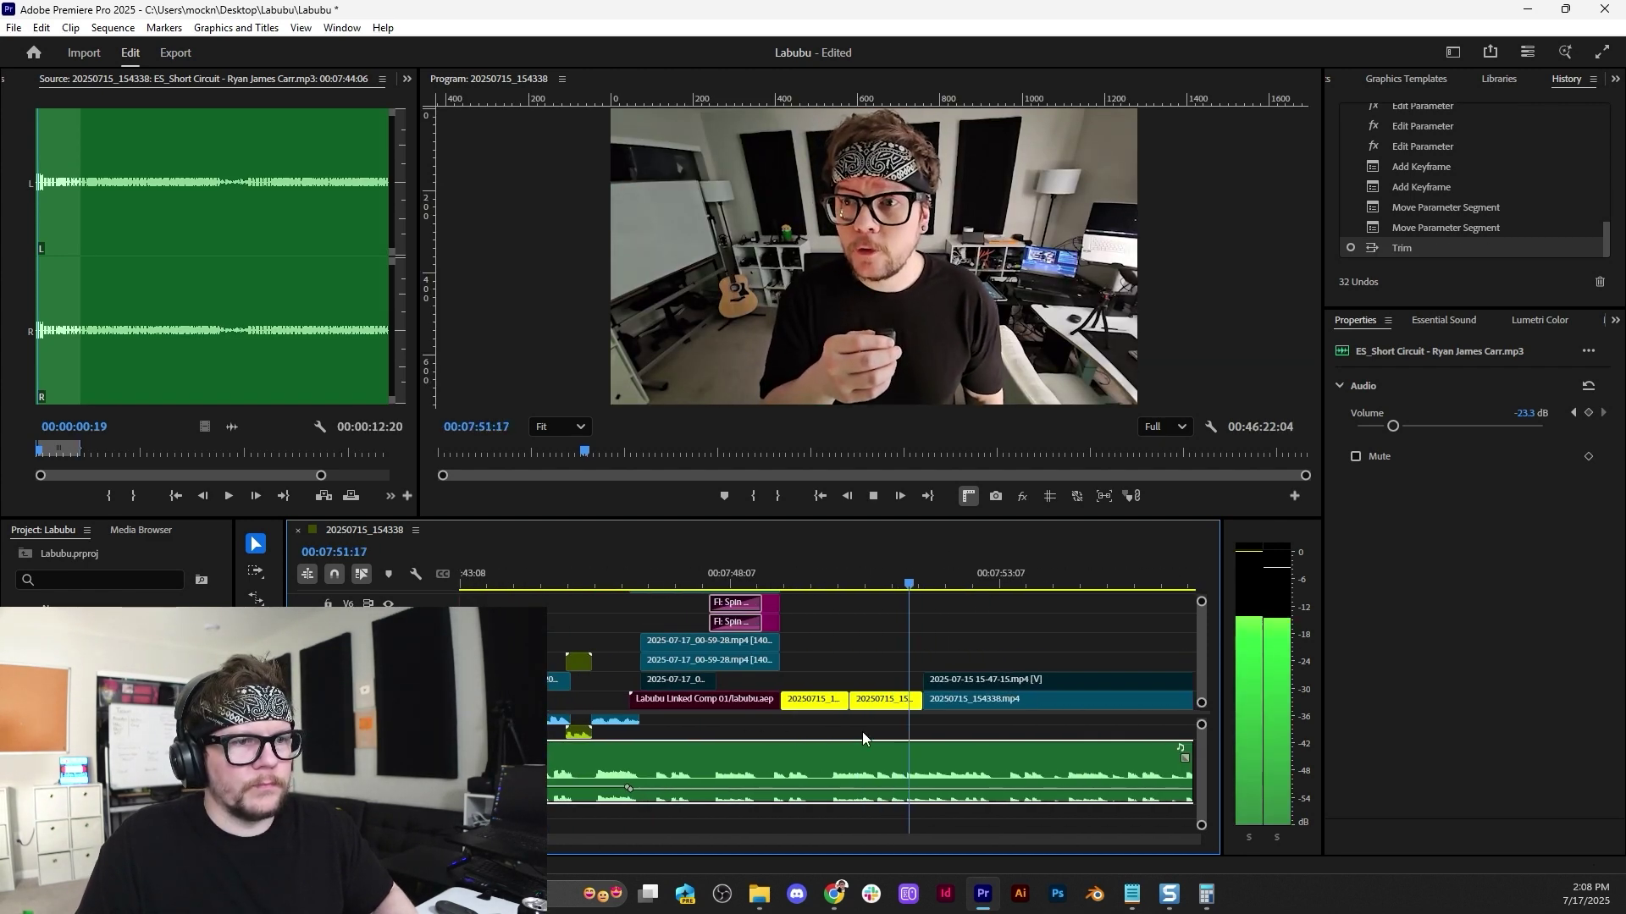
pyautogui.press('space')
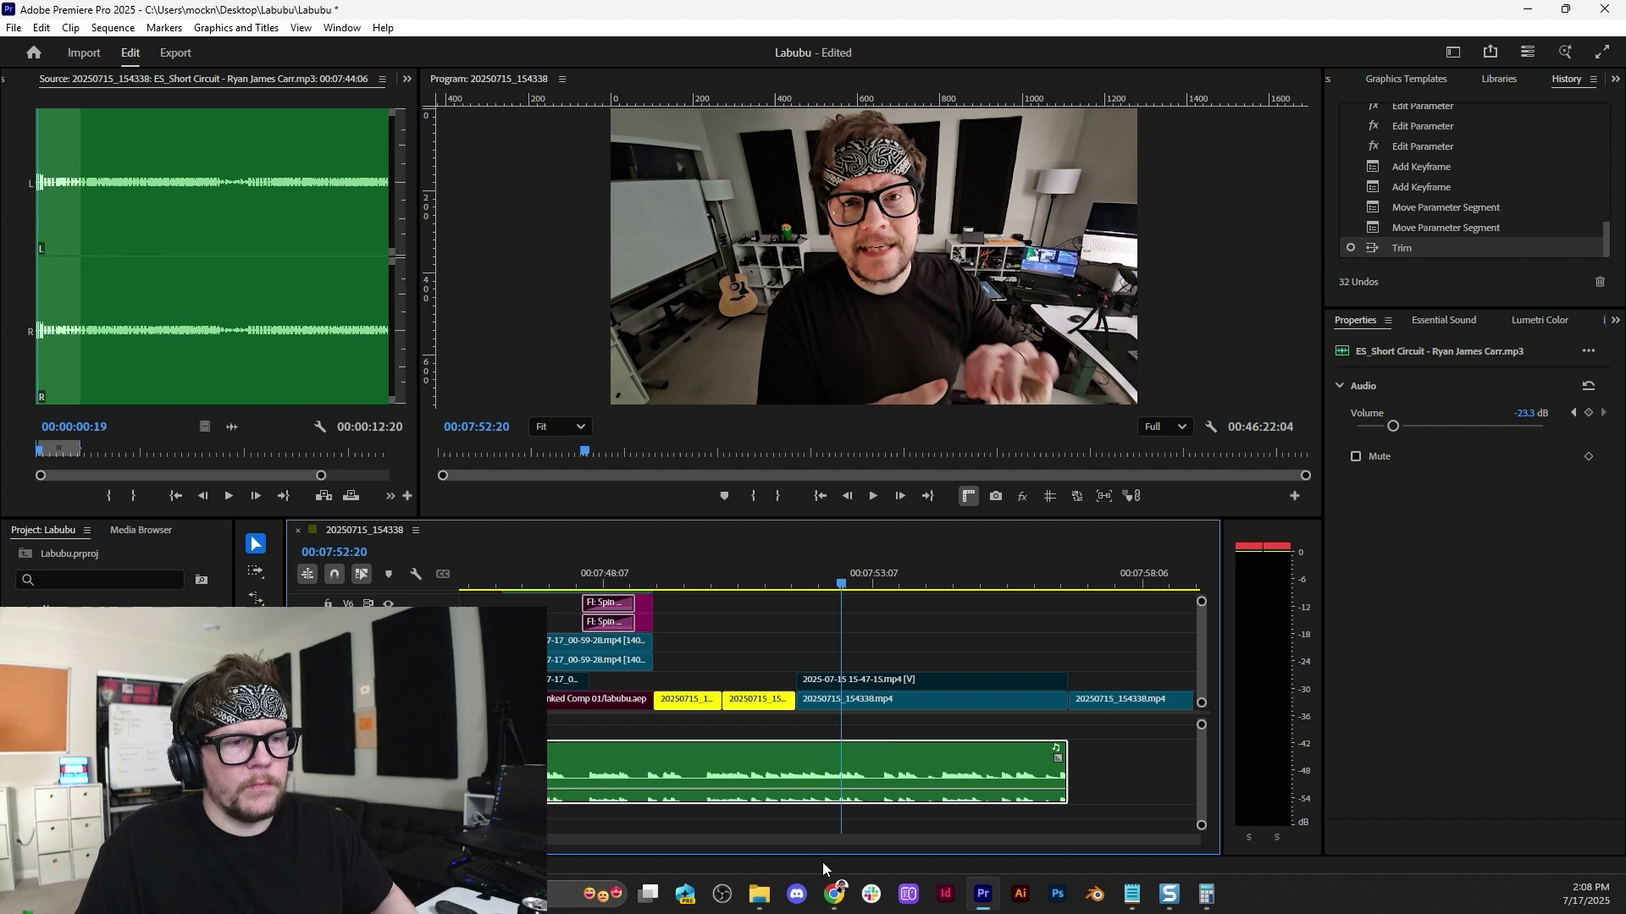
# Switch to File Explorer, open the Music folder, select ES_Applecart Upset and move the window off this screen.
pyautogui.click(759, 895)
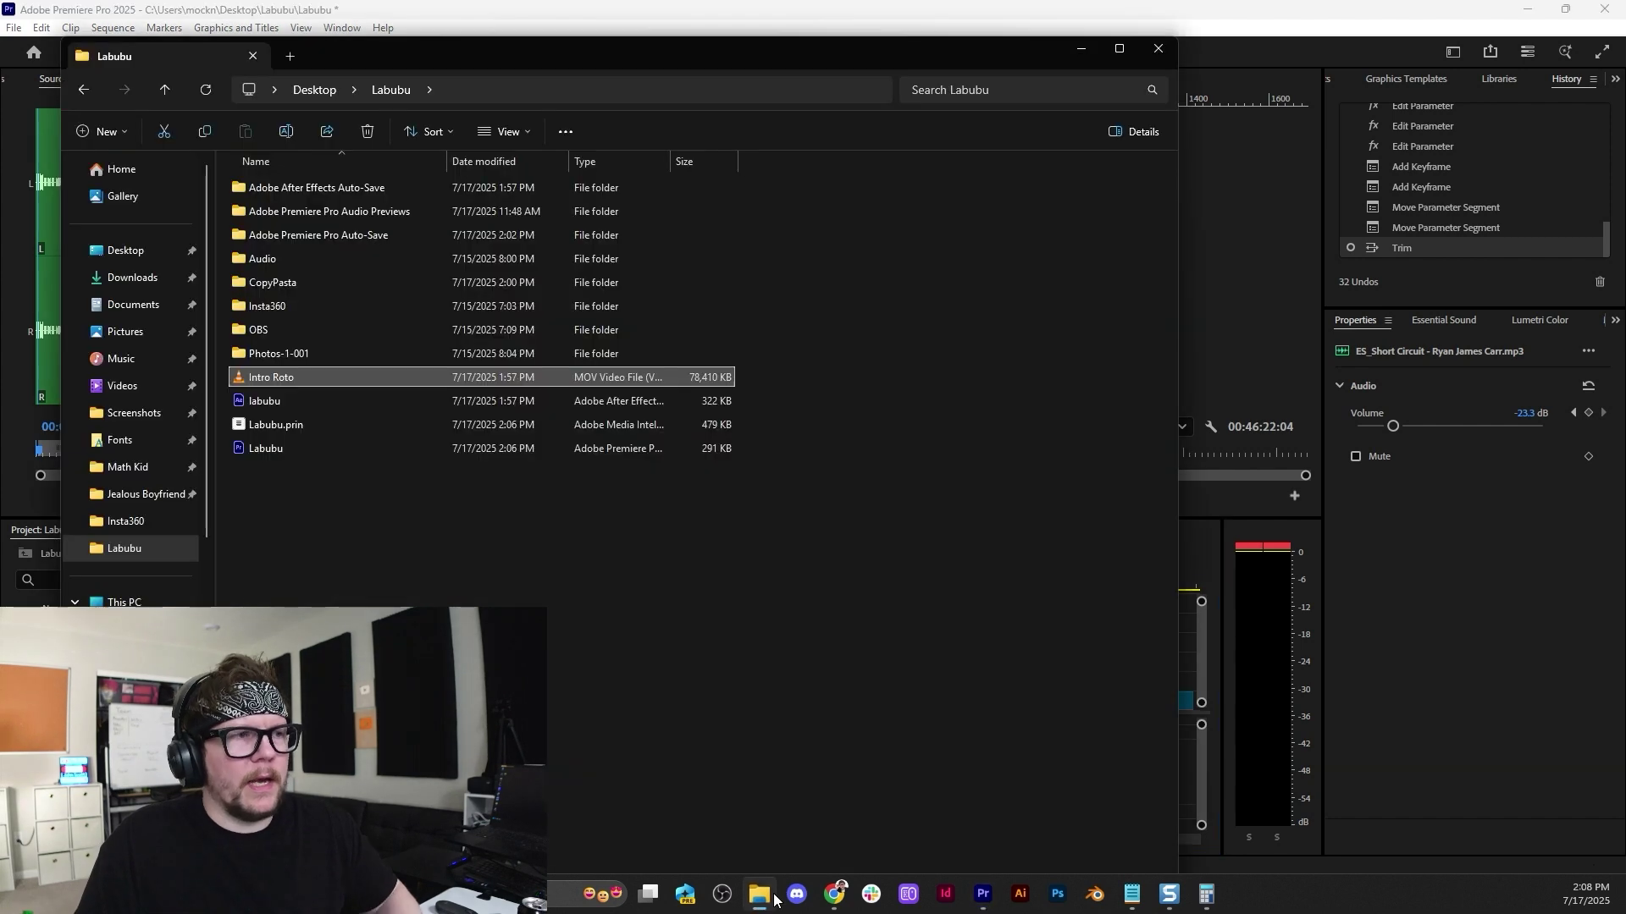
pyautogui.click(121, 360)
pyautogui.click(356, 282)
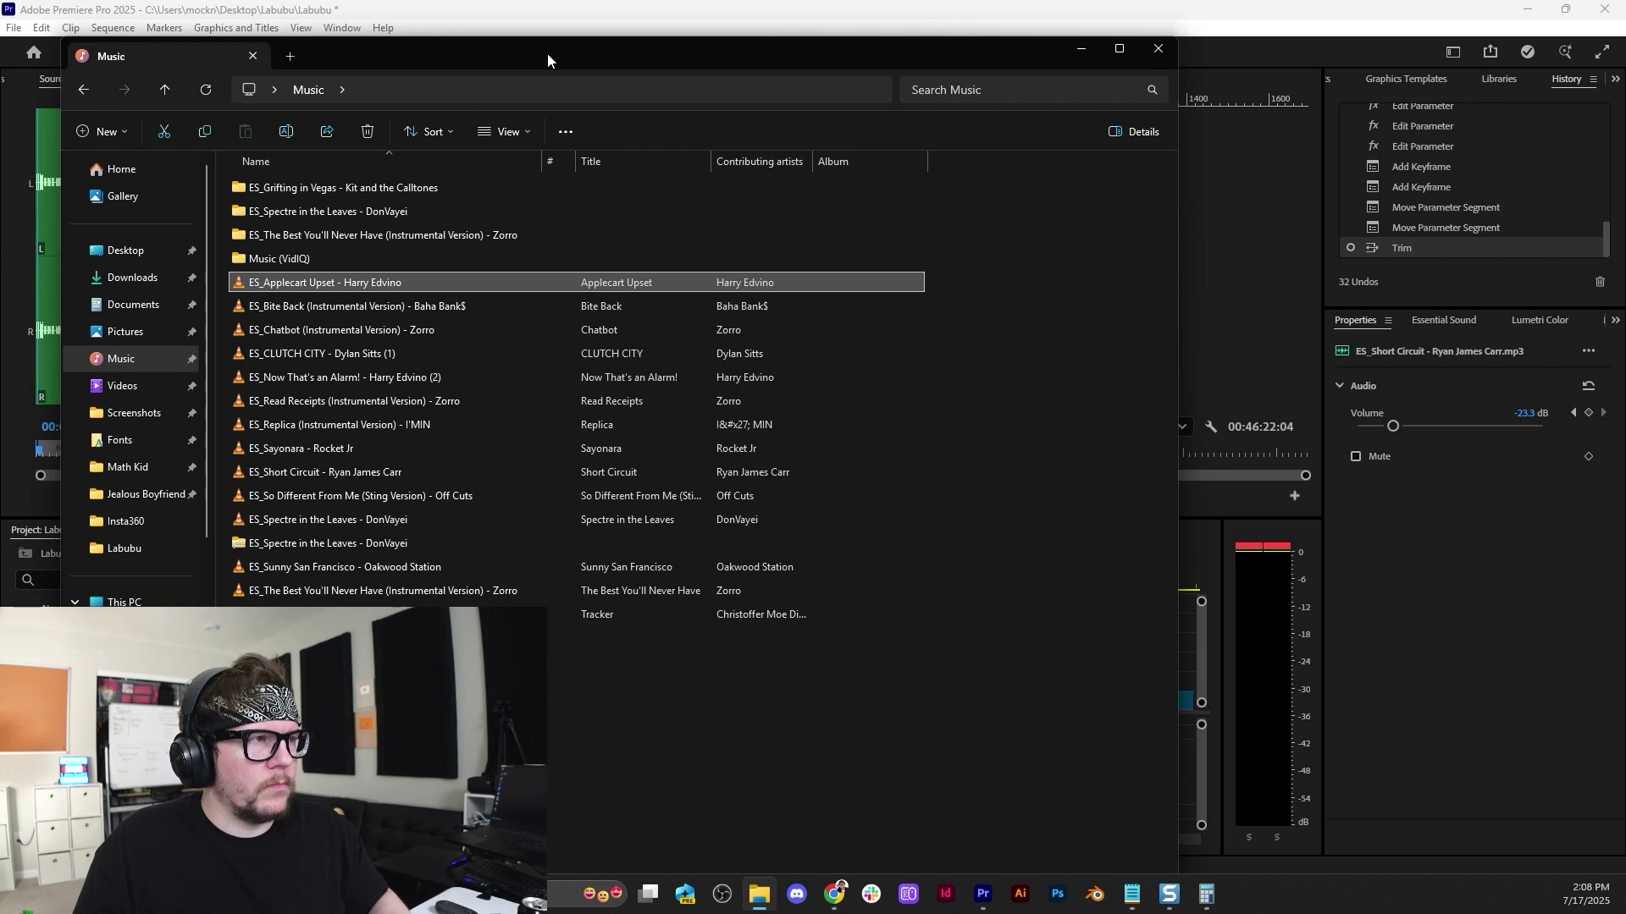
pyautogui.moveTo(547, 55); pyautogui.dragTo(559, 0)
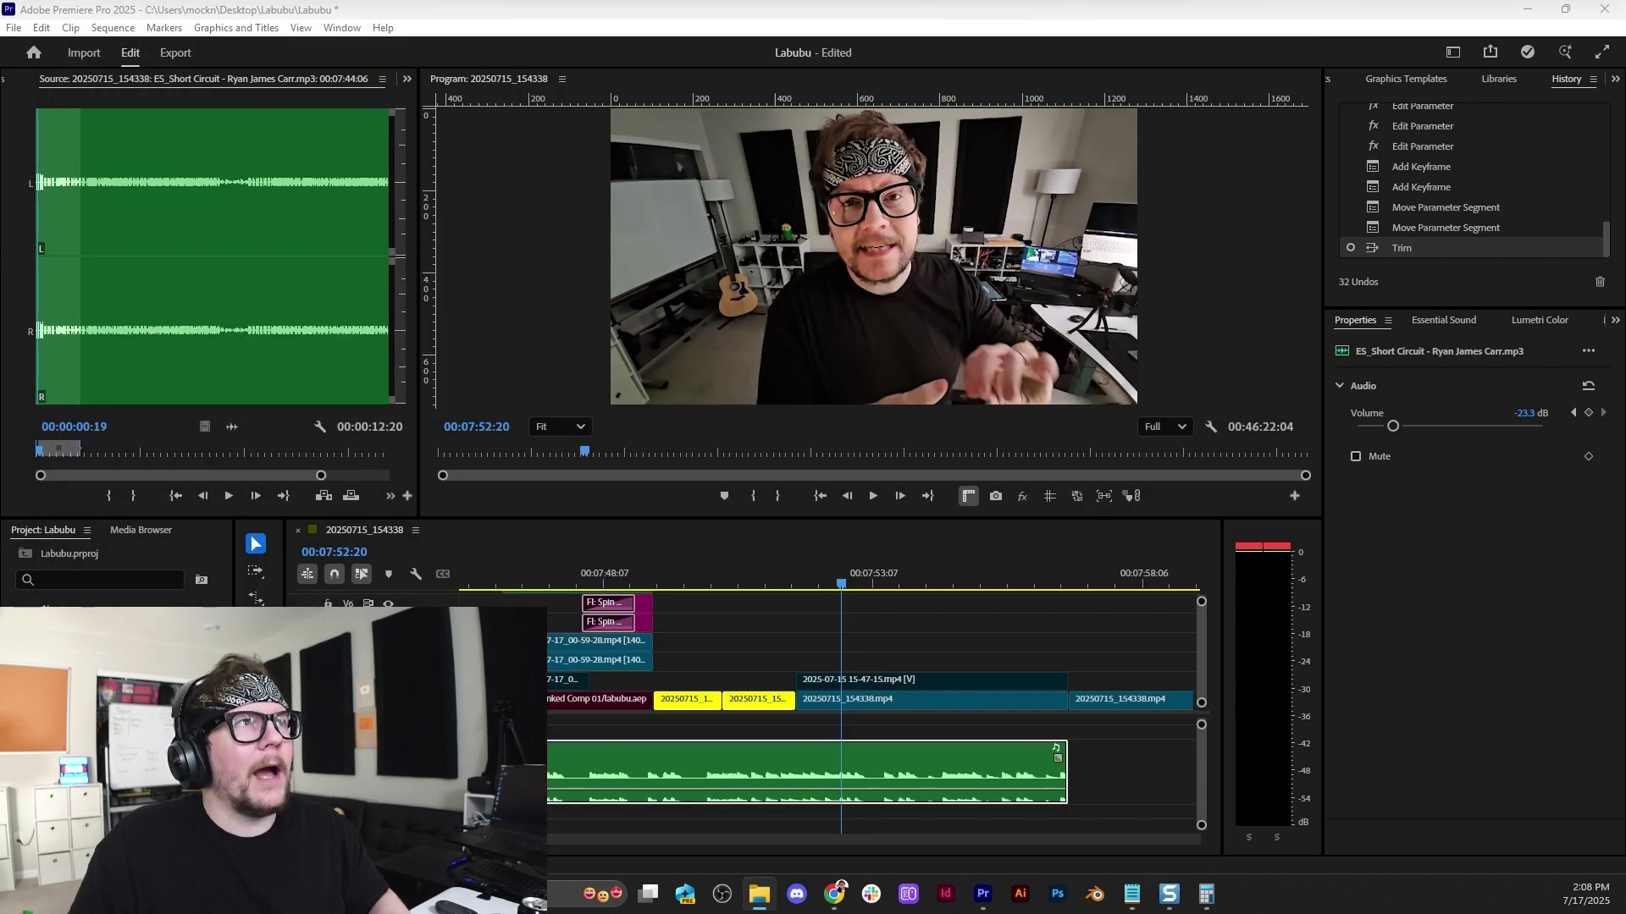
# Close the Snagit Editor window.
pyautogui.click(1206, 828)
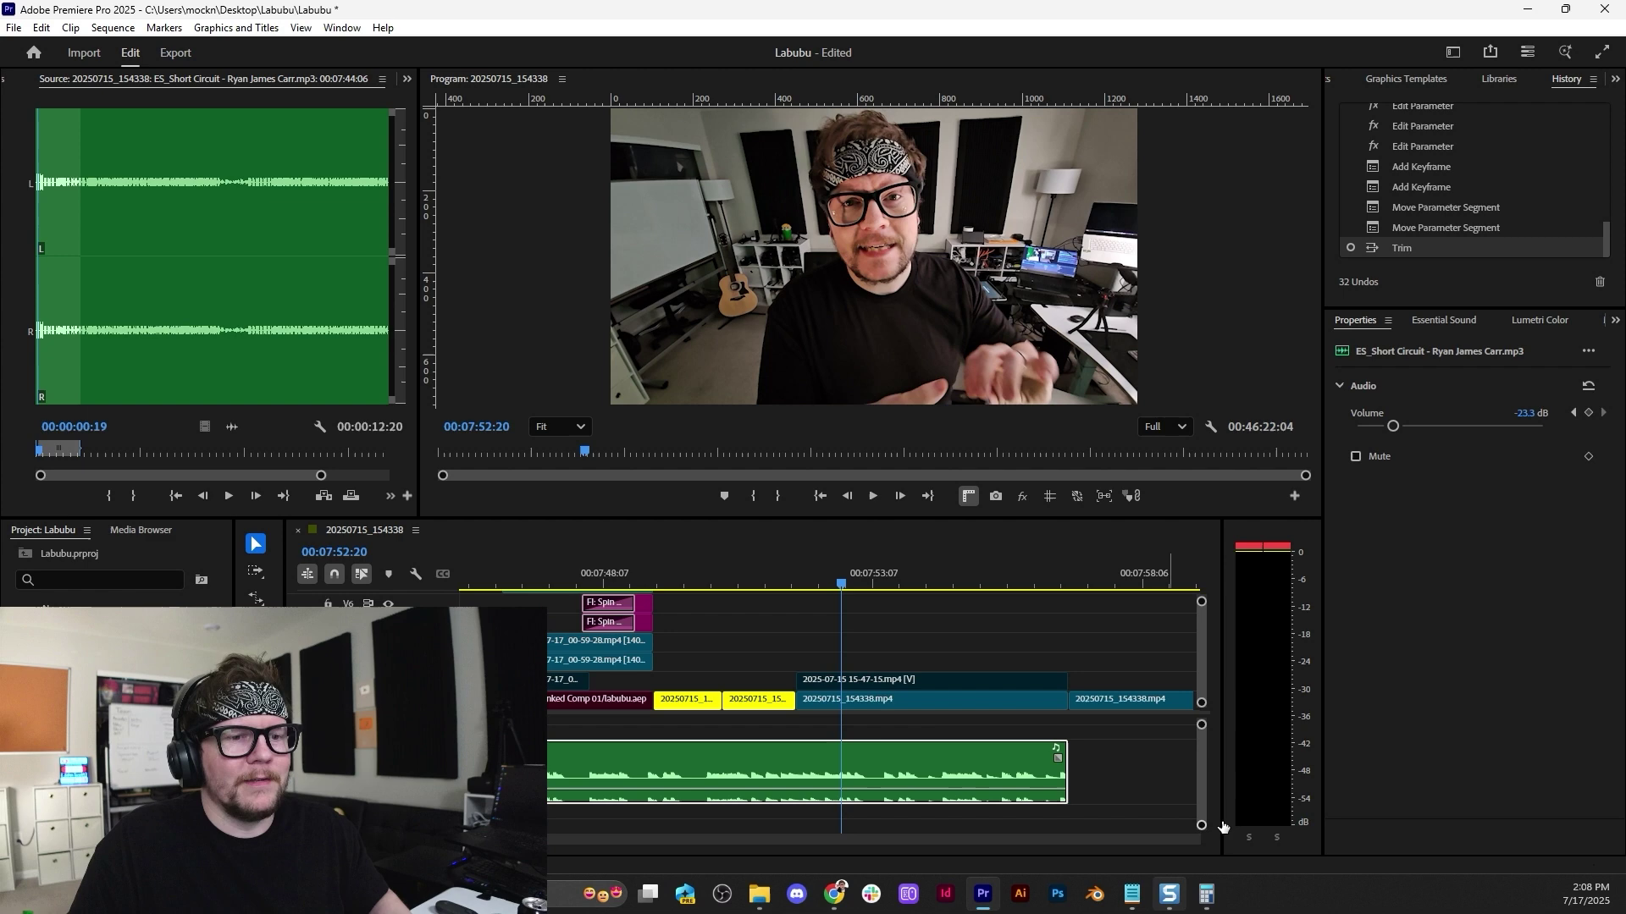
pyautogui.moveTo(1169, 892)
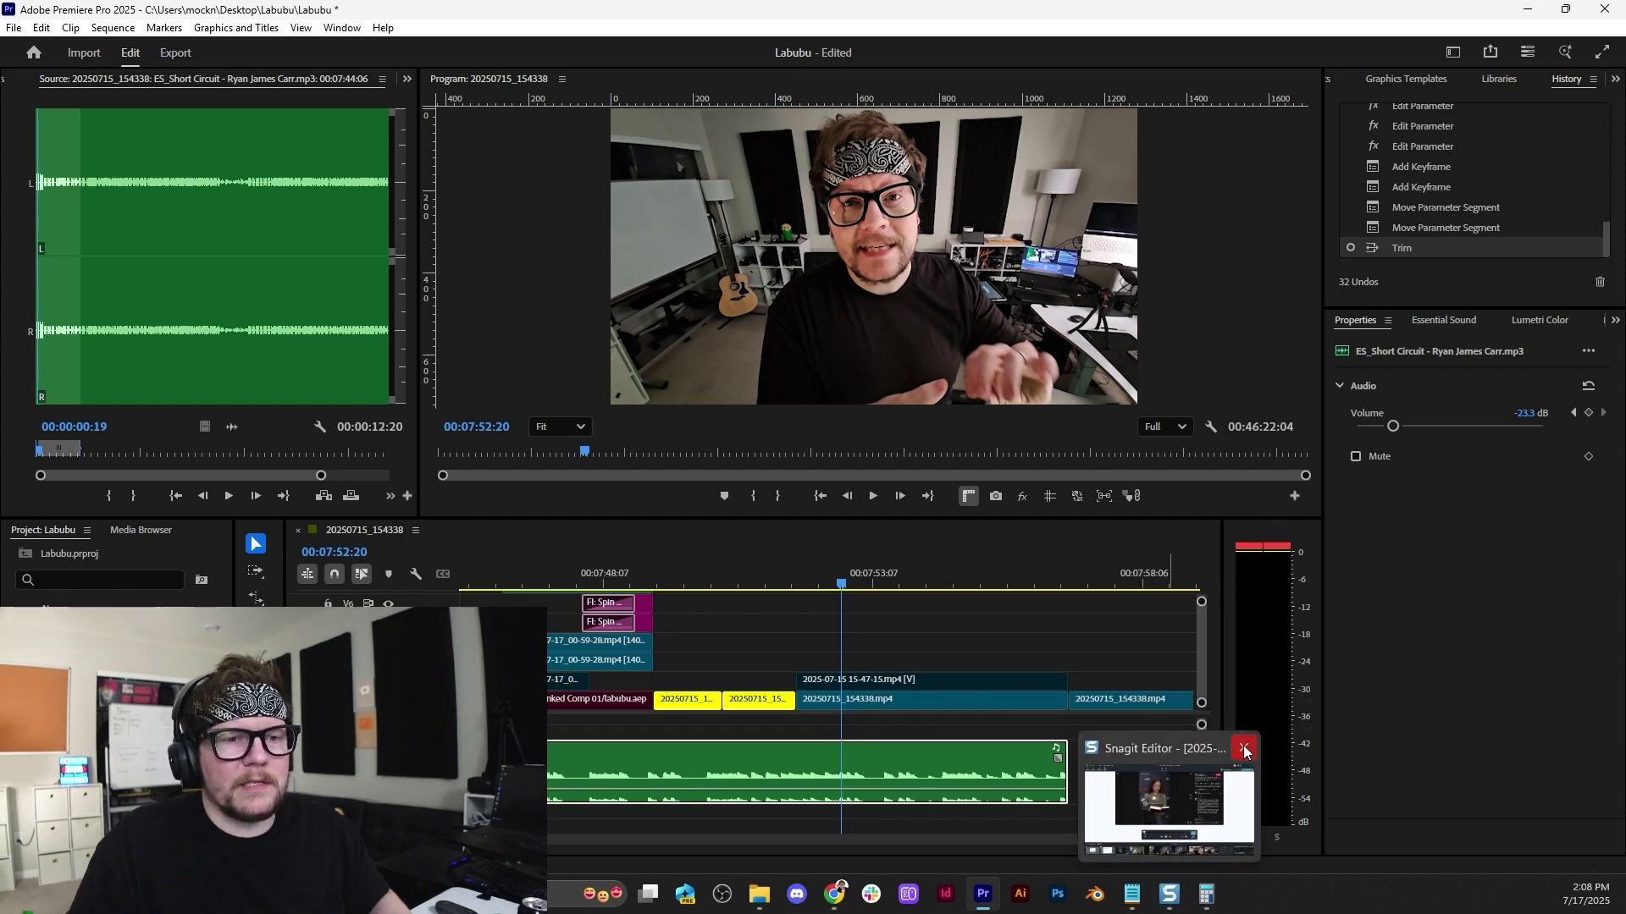
pyautogui.click(1239, 752)
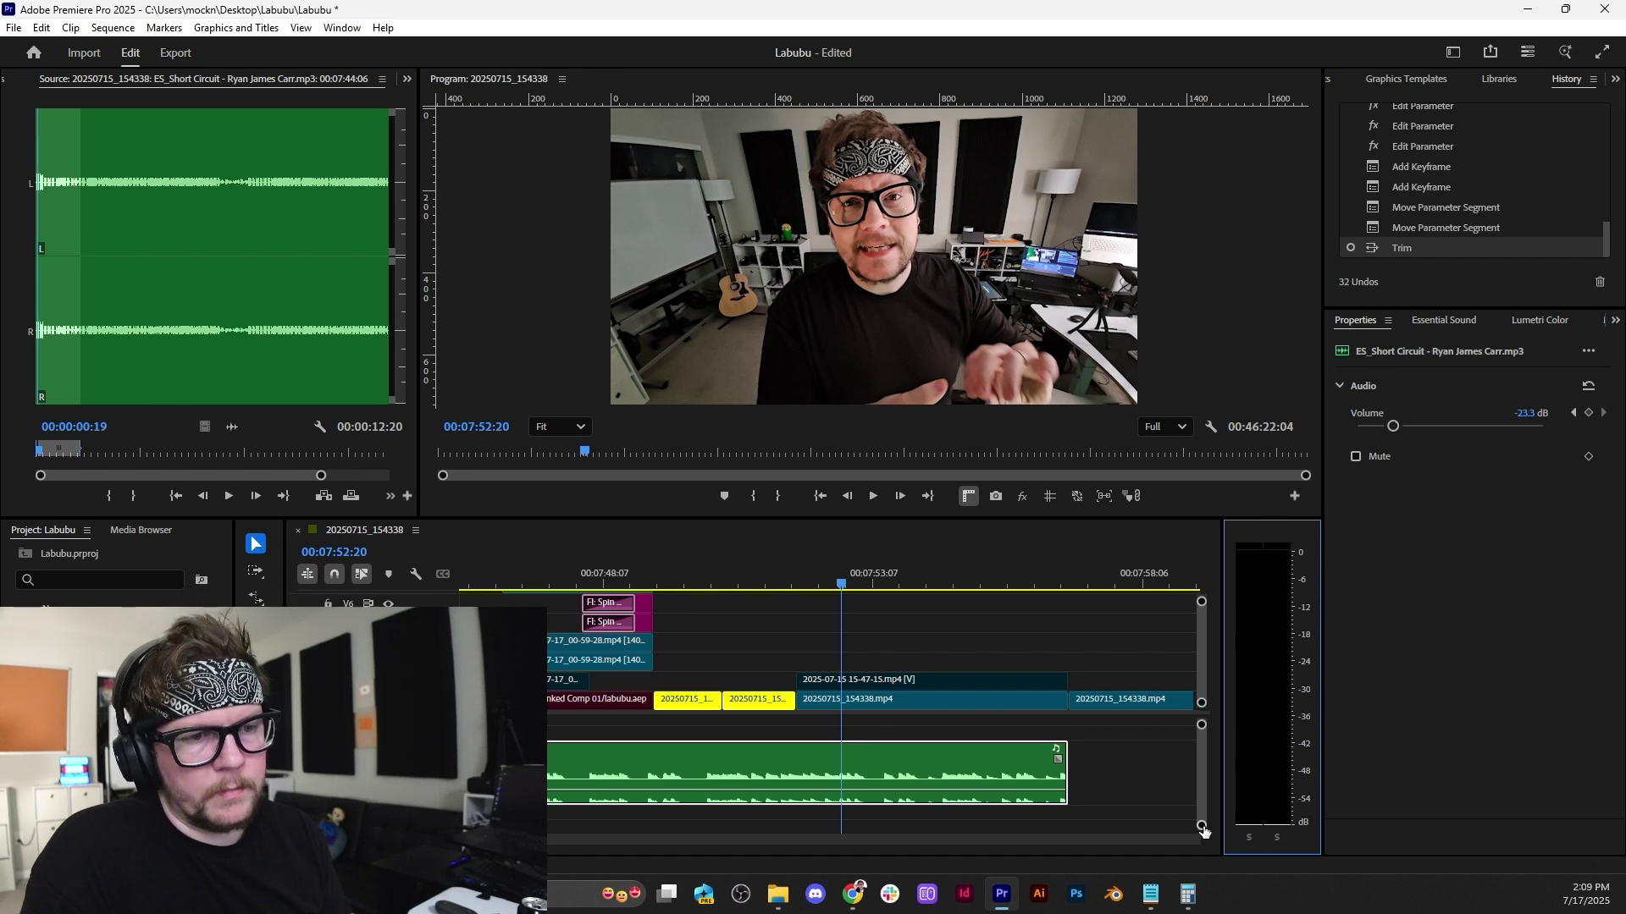
# Reduce the audio track heights in the timeline and save the project.
pyautogui.moveTo(1202, 826); pyautogui.dragTo(1203, 862)
pyautogui.hotkey('ctrl', 's')
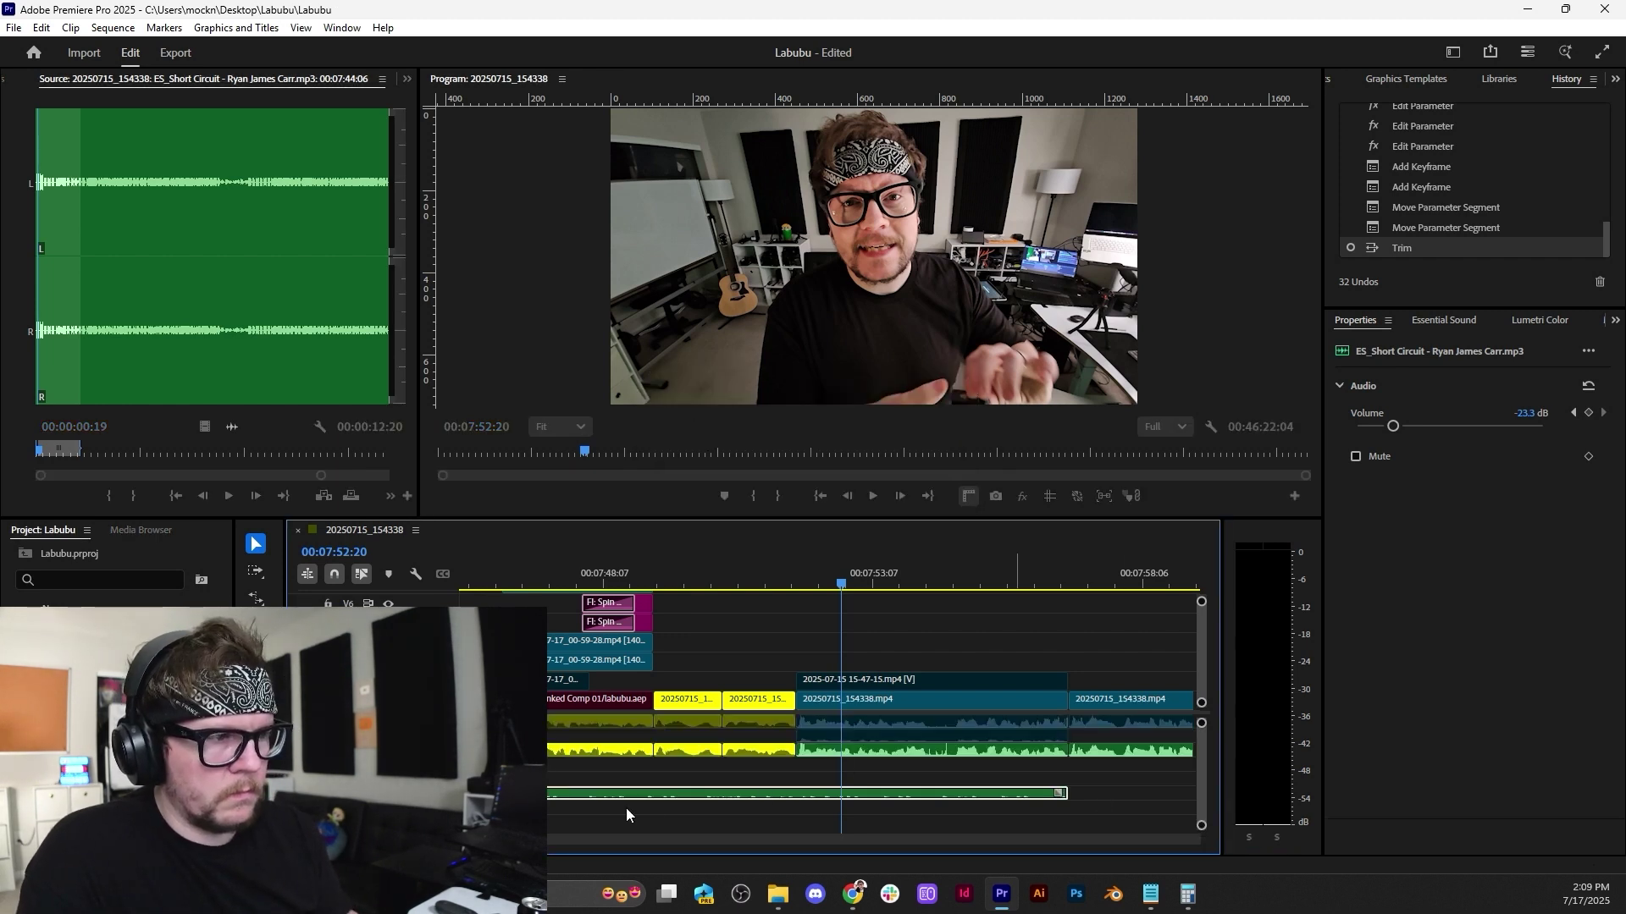
# Add ES_Applecart Upset on the audio track below the Short Circuit music and align its start with Short Circuit's start.
pyautogui.moveTo(495, 840); pyautogui.dragTo(533, 842)
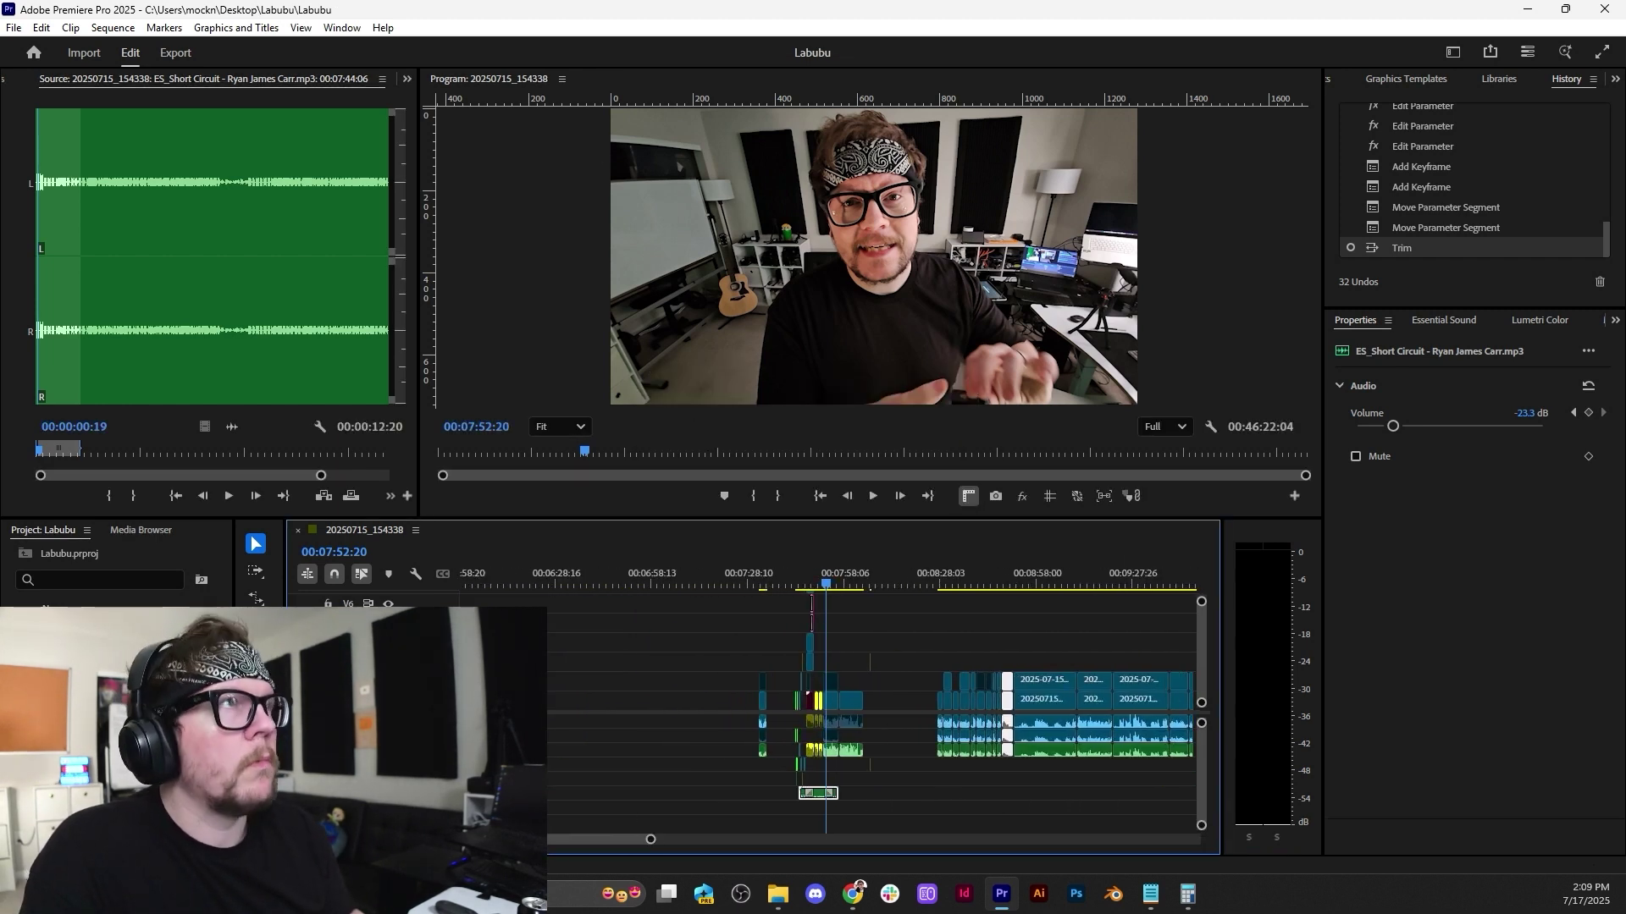
pyautogui.moveTo(127, 644); pyautogui.dragTo(803, 825)
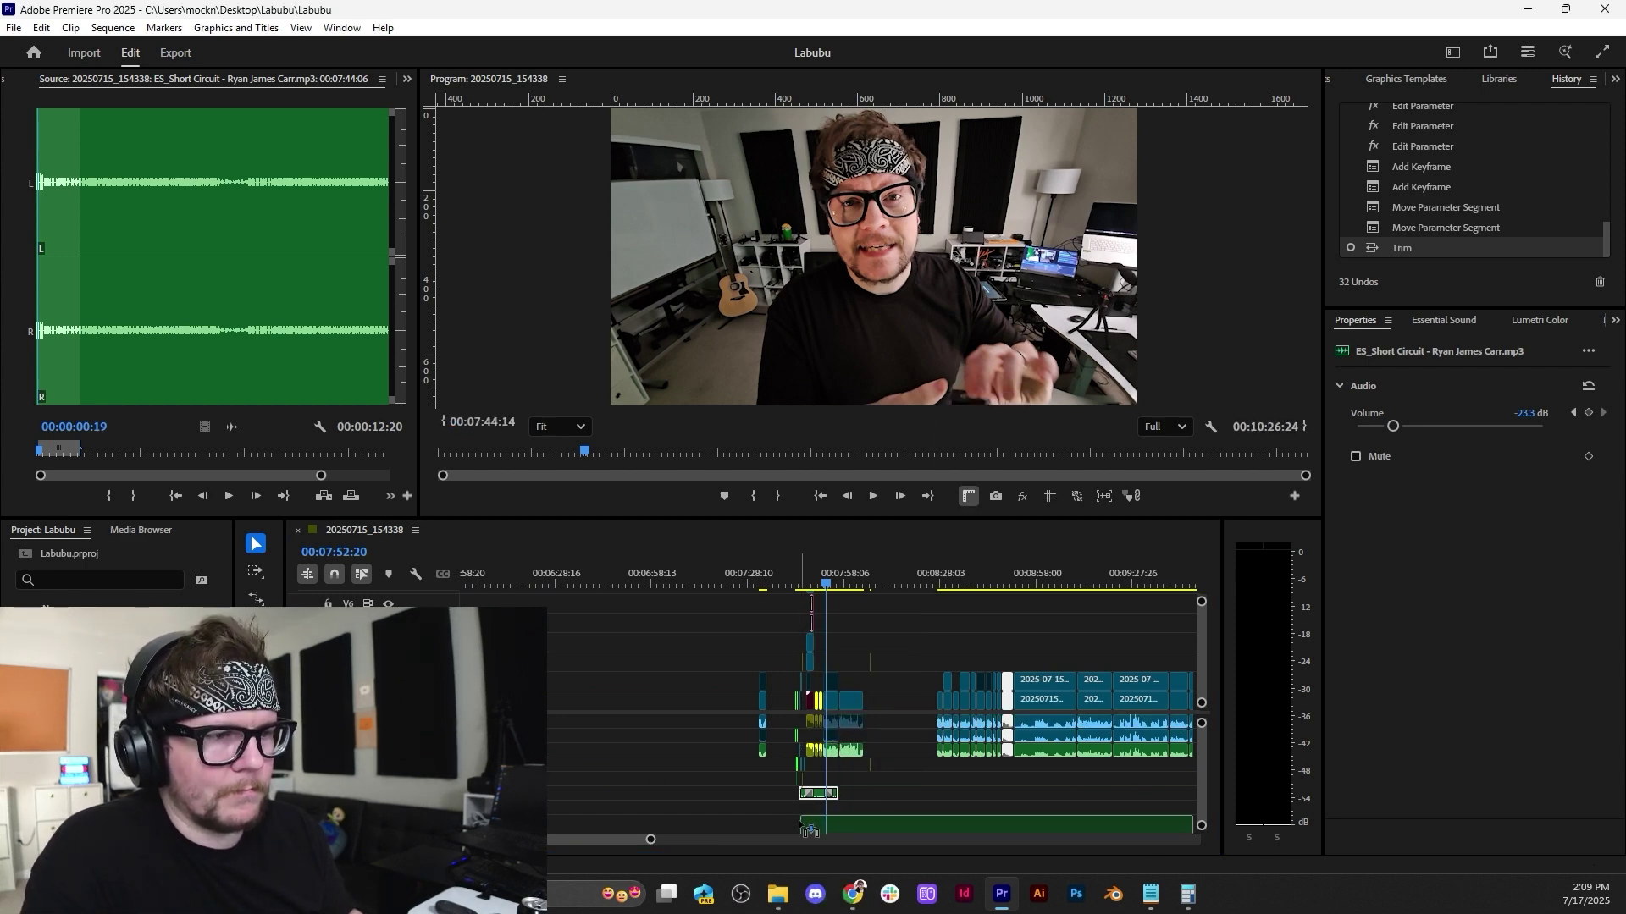
pyautogui.scroll(7, 818, 825)
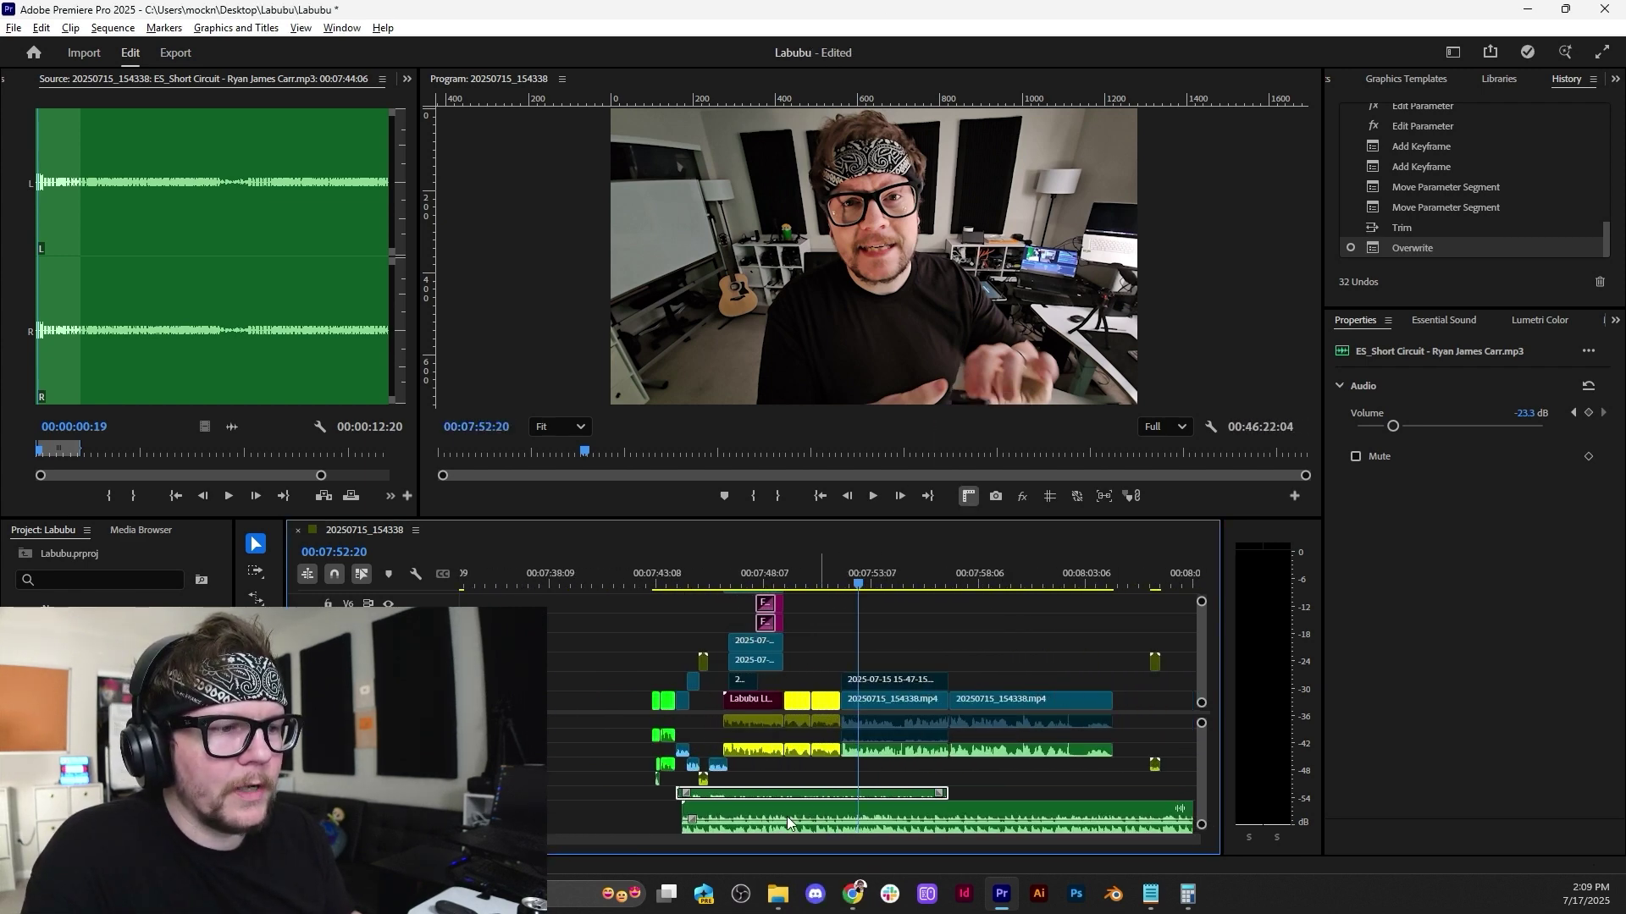
pyautogui.scroll(5, 709, 827)
pyautogui.scroll(4, 644, 819)
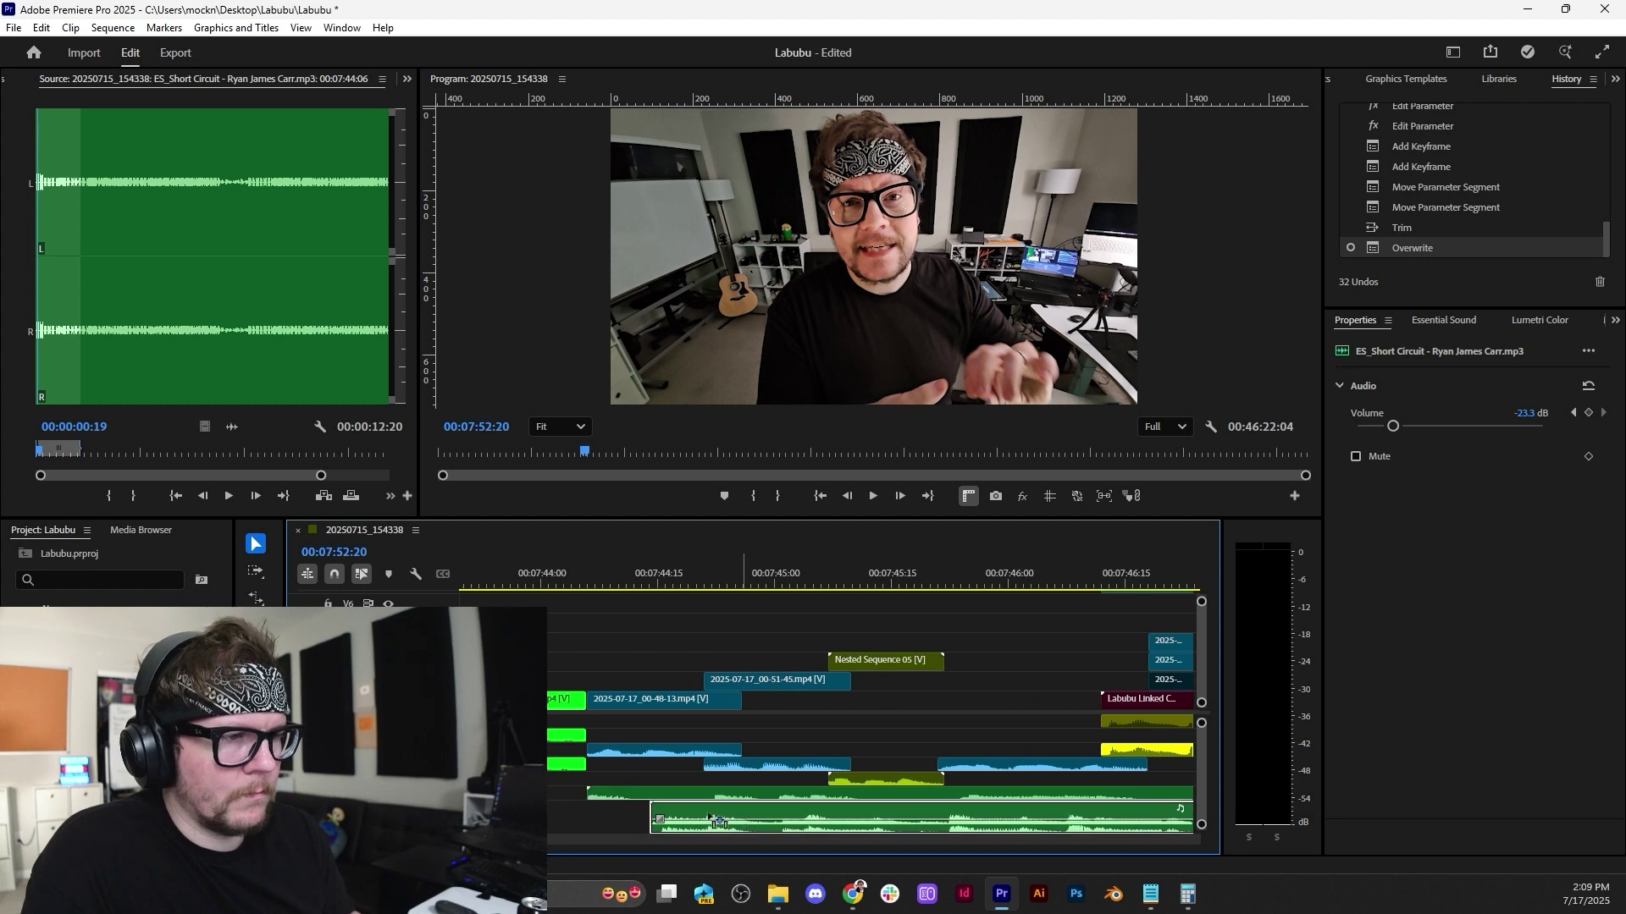
pyautogui.moveTo(762, 819); pyautogui.dragTo(722, 827)
# Disable the Short Circuit music clip and lower the Applecart Upset volume to -23.8 dB.
pyautogui.click(693, 791)
pyautogui.hotkey('shift', 'e')
pyautogui.press('-')
pyautogui.press('-')
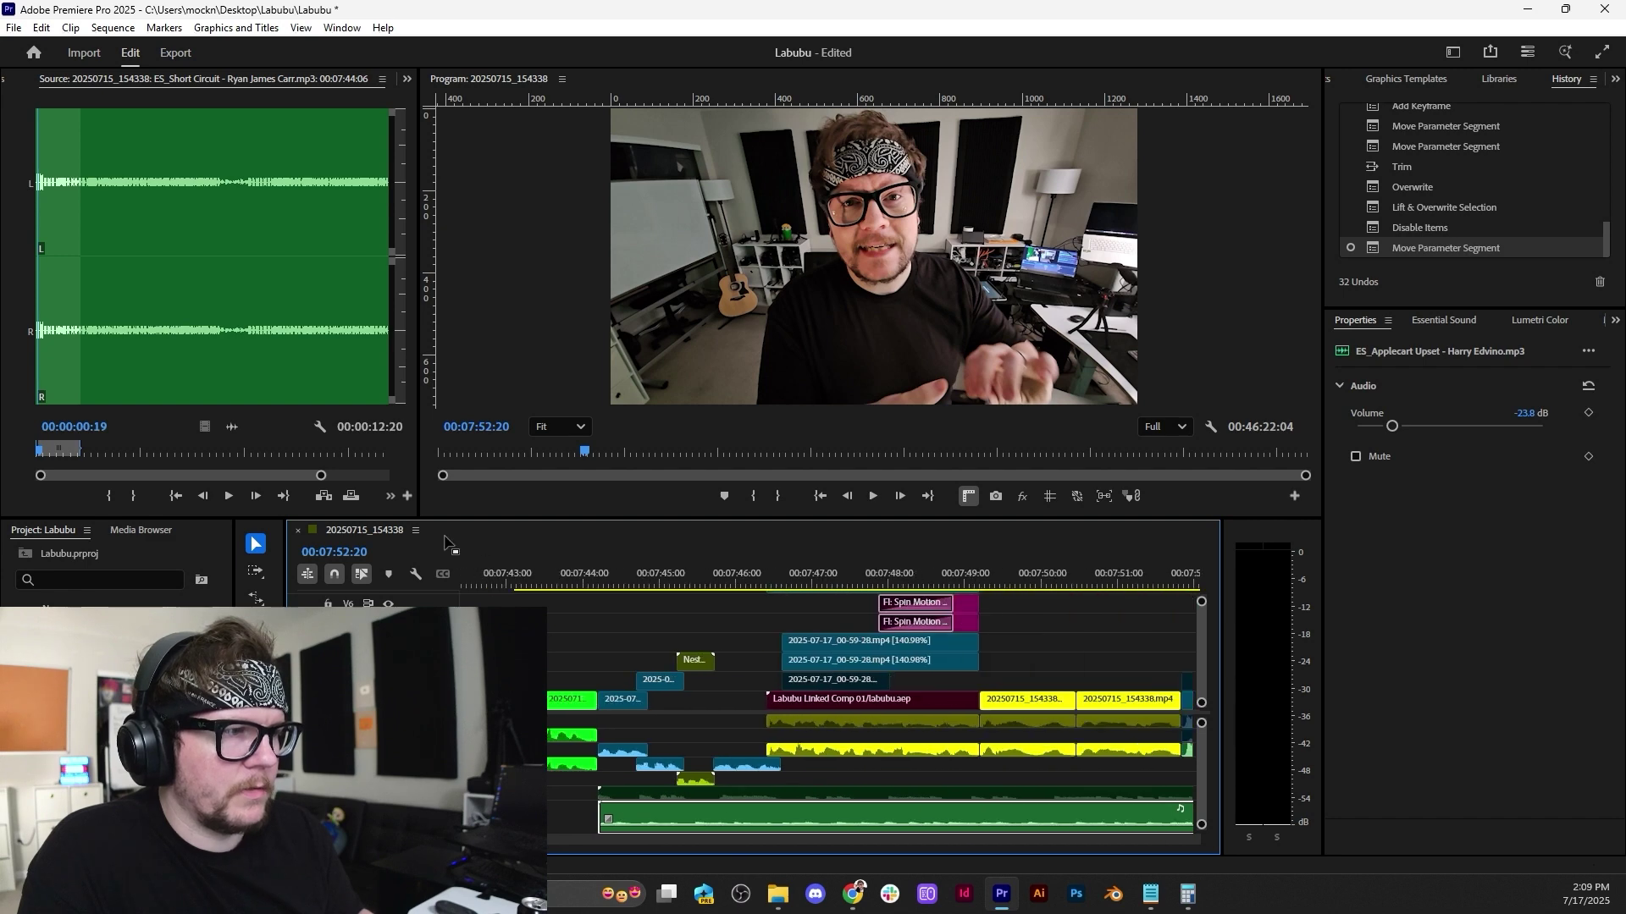
# Play the intro through to 00:07:52:17 to audition the Applecart Upset music under the voice.
pyautogui.press('space')
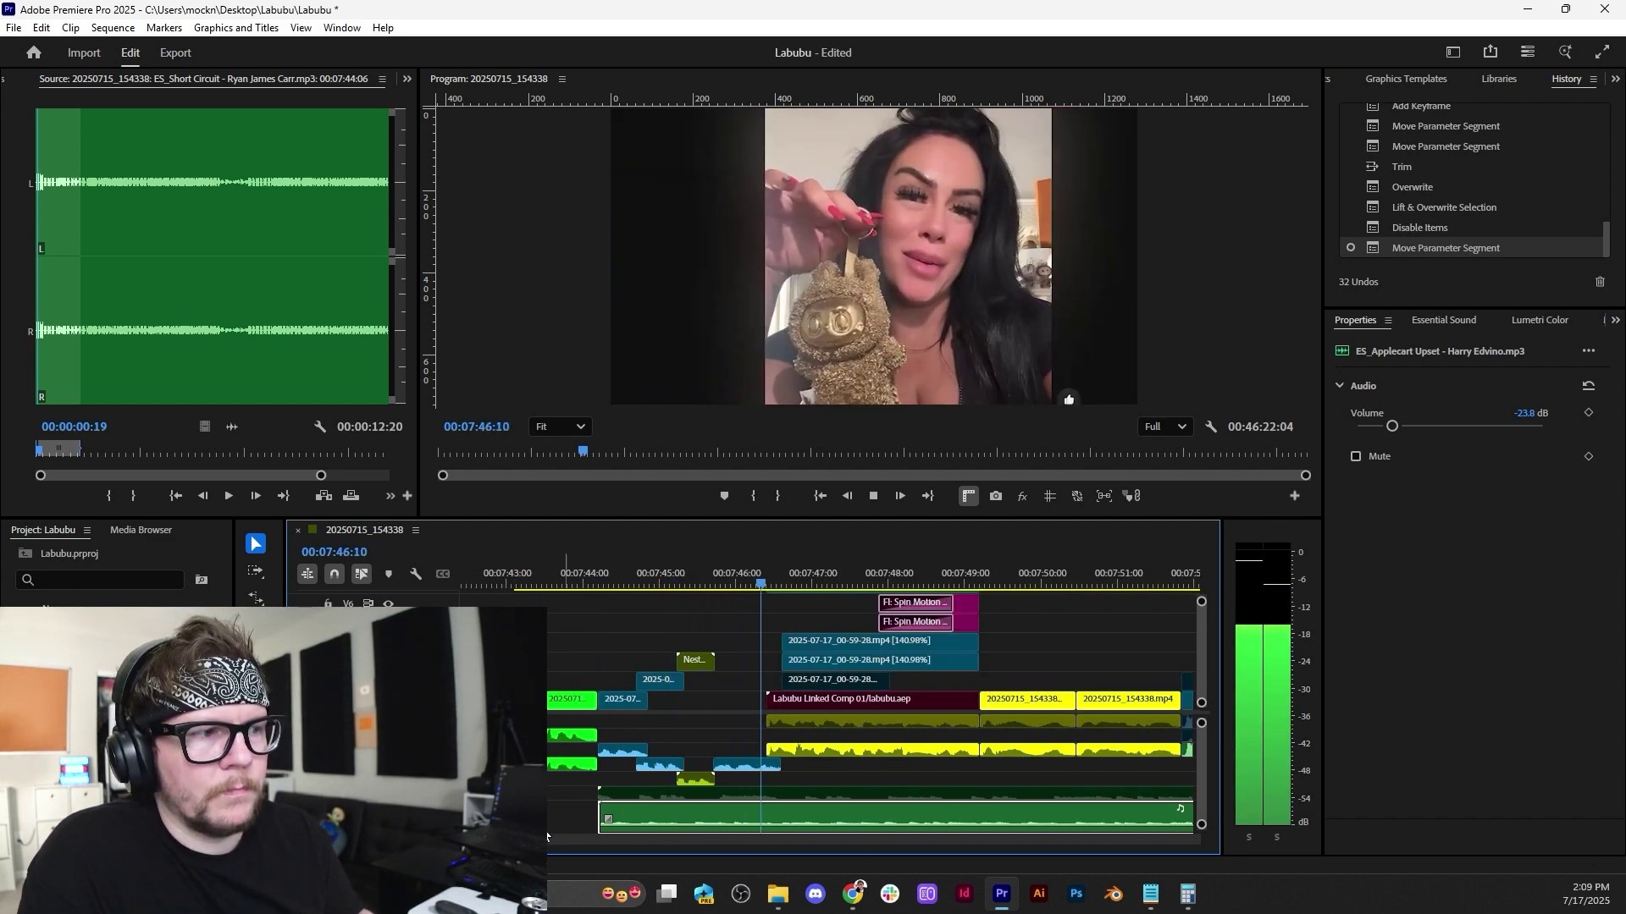
pyautogui.press('-')
pyautogui.press('-')
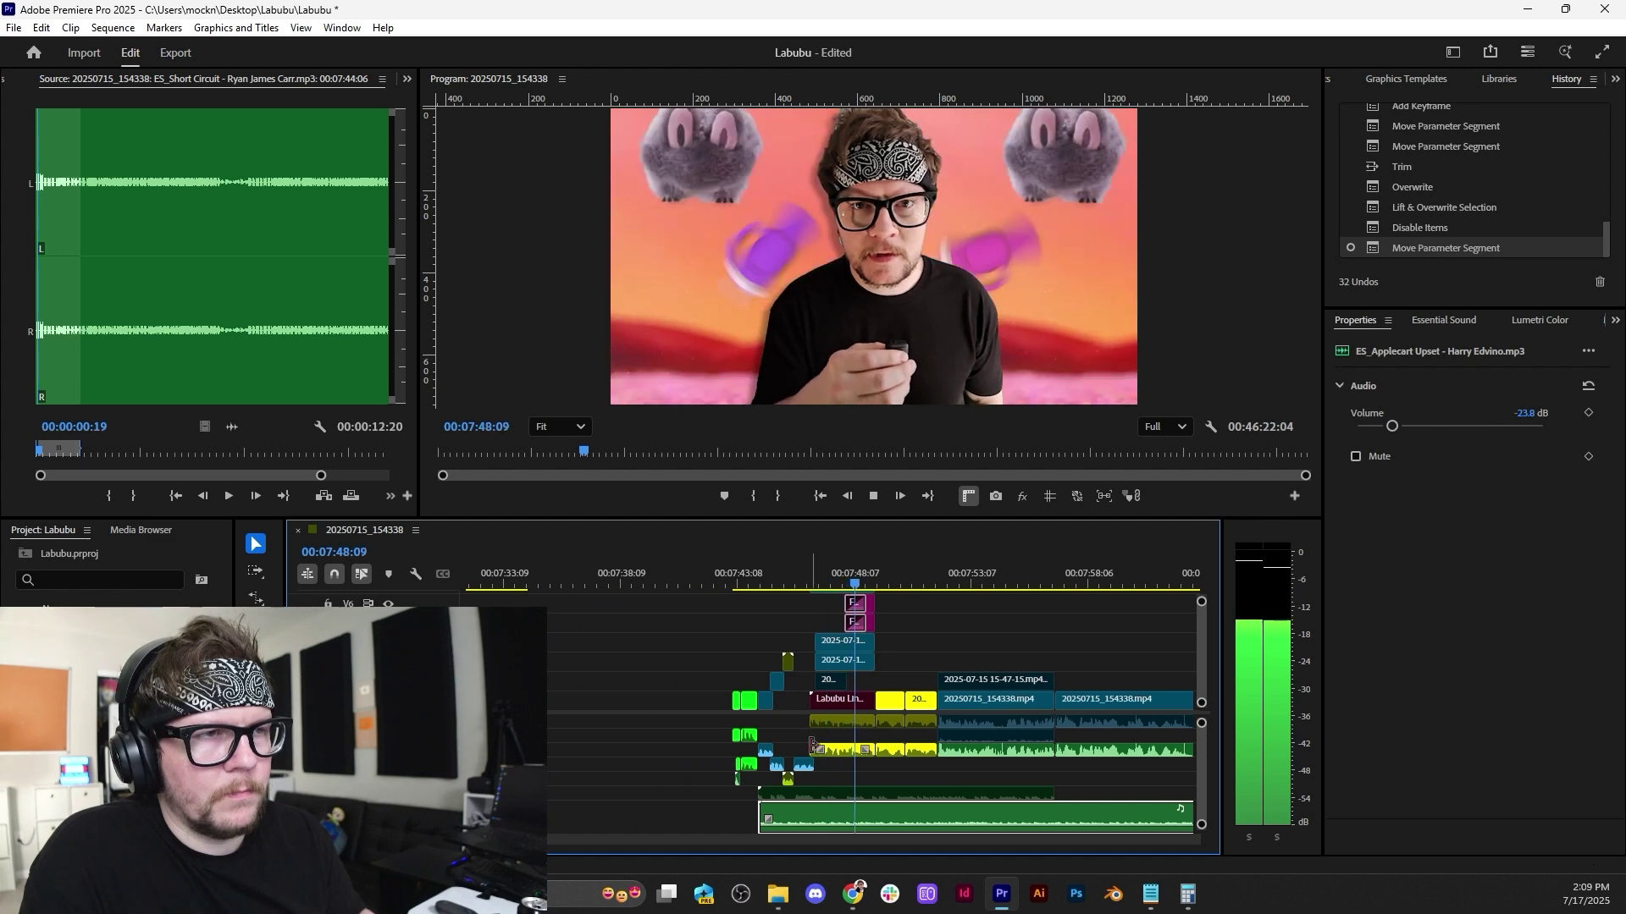
pyautogui.scroll(-2, 810, 754)
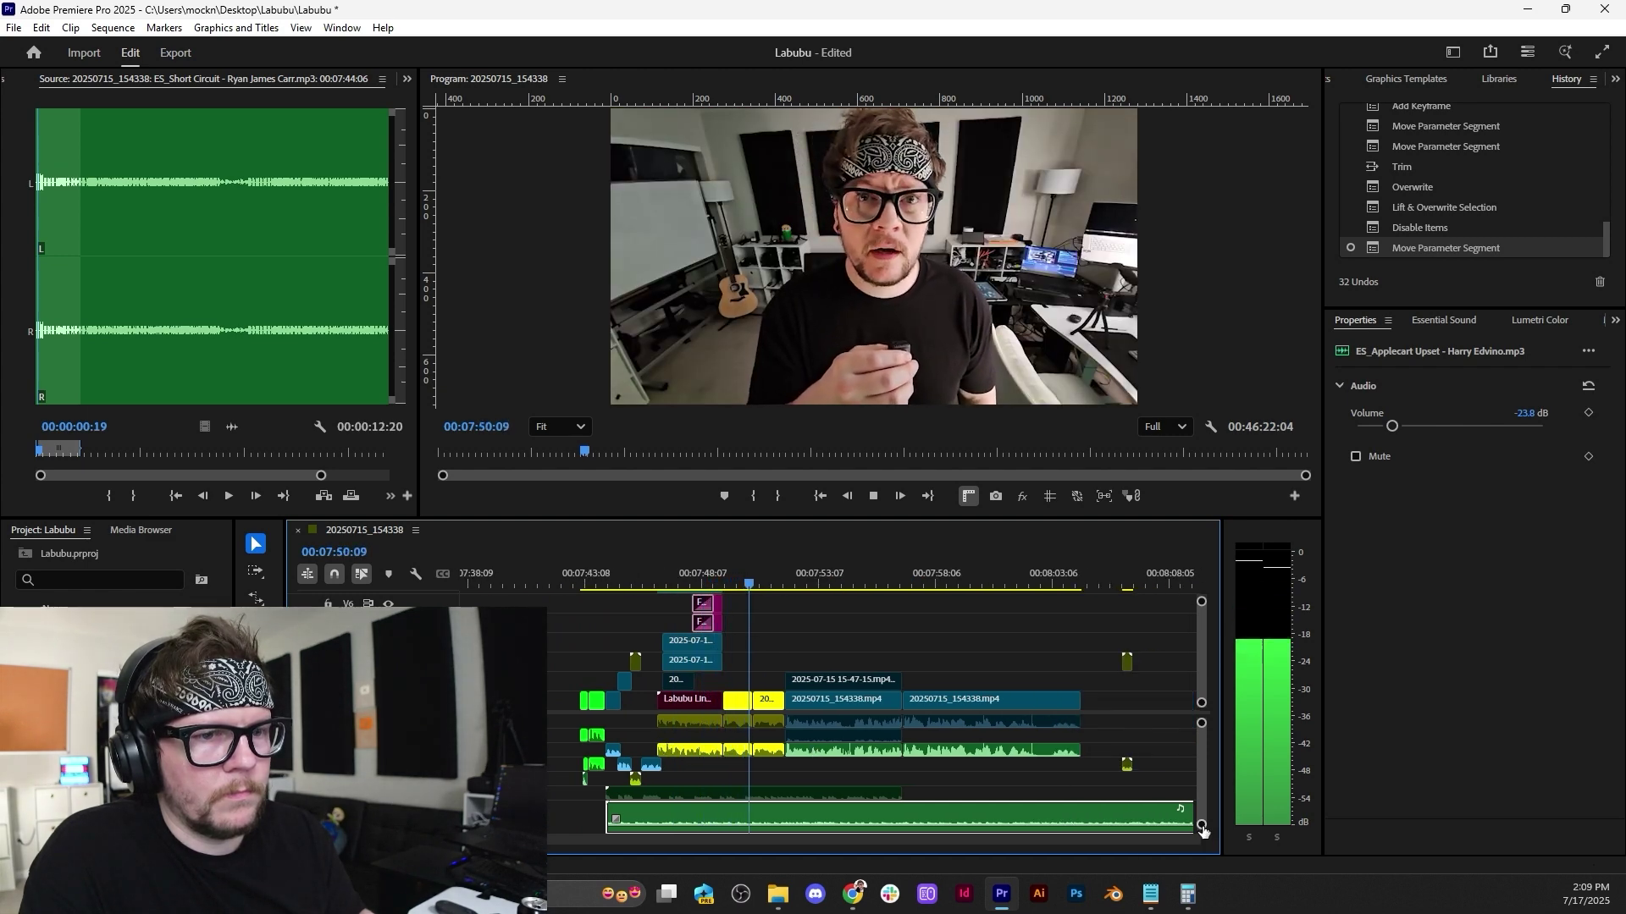
pyautogui.moveTo(1202, 825); pyautogui.dragTo(1204, 851)
pyautogui.press('-')
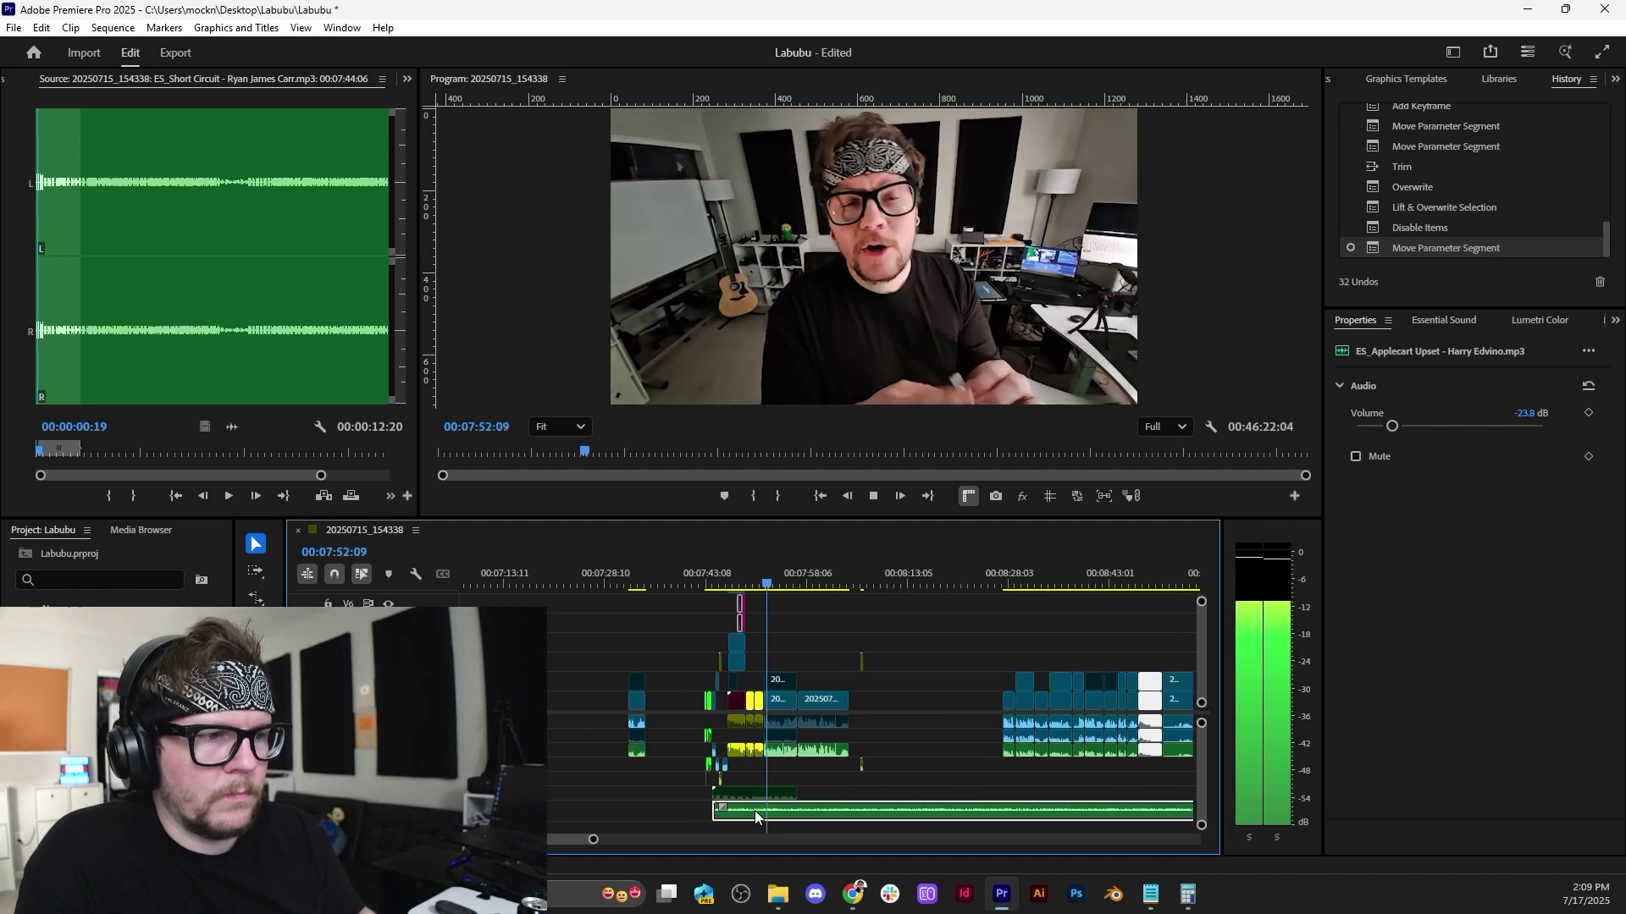
pyautogui.press('space')
# Delete the Applecart Upset music clip from the timeline.
pyautogui.press('-')
pyautogui.press('-')
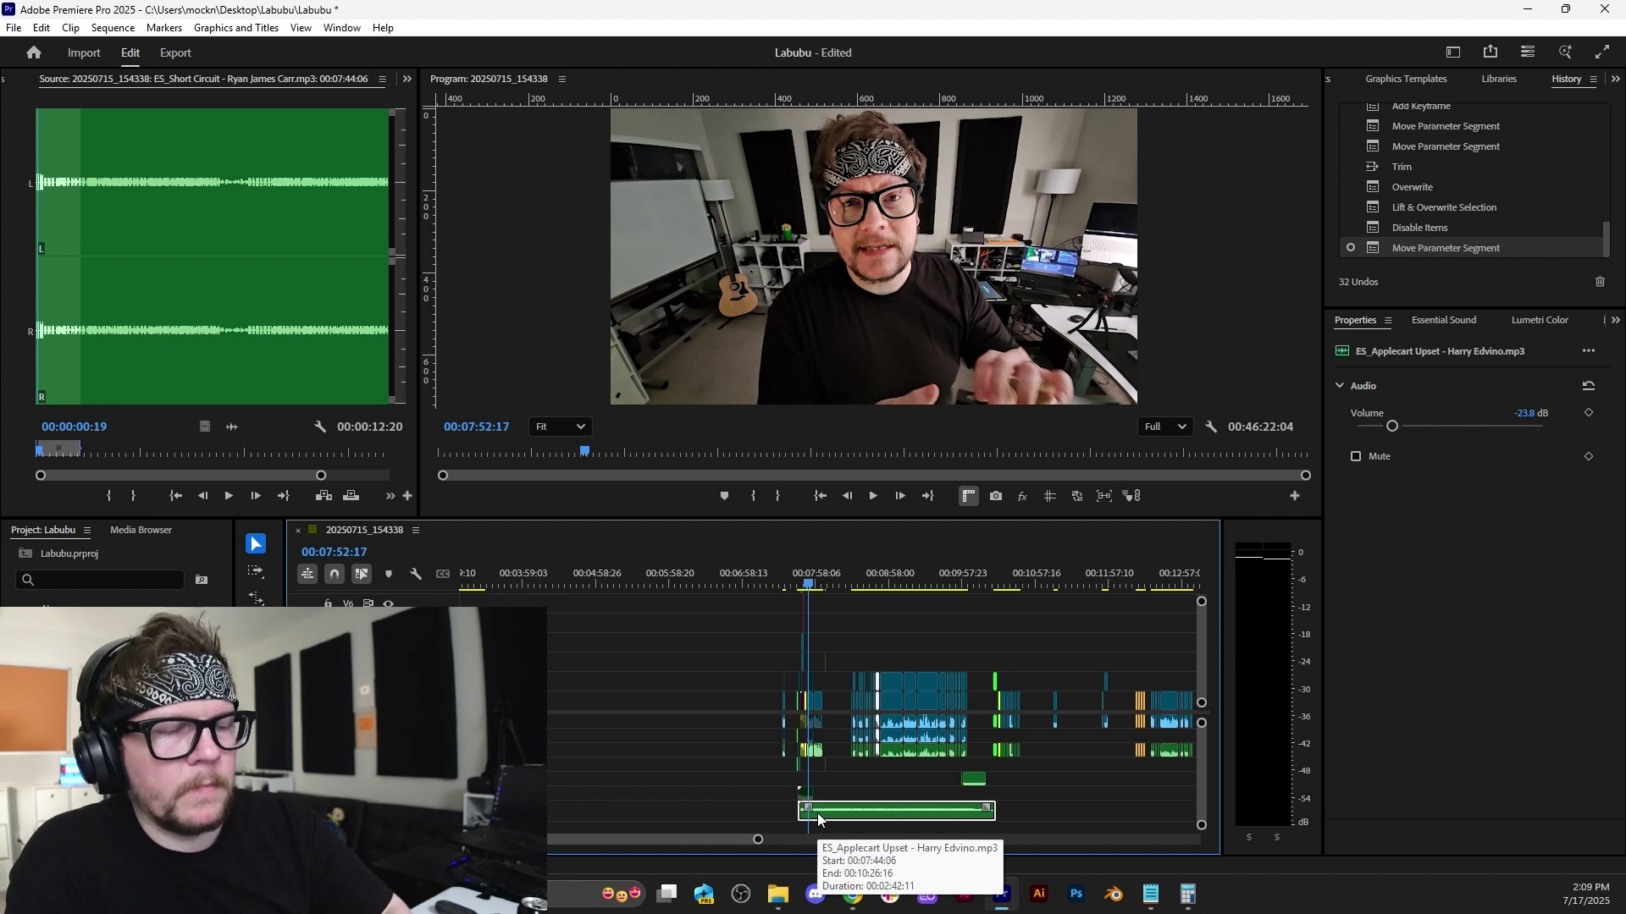
pyautogui.press('Delete')
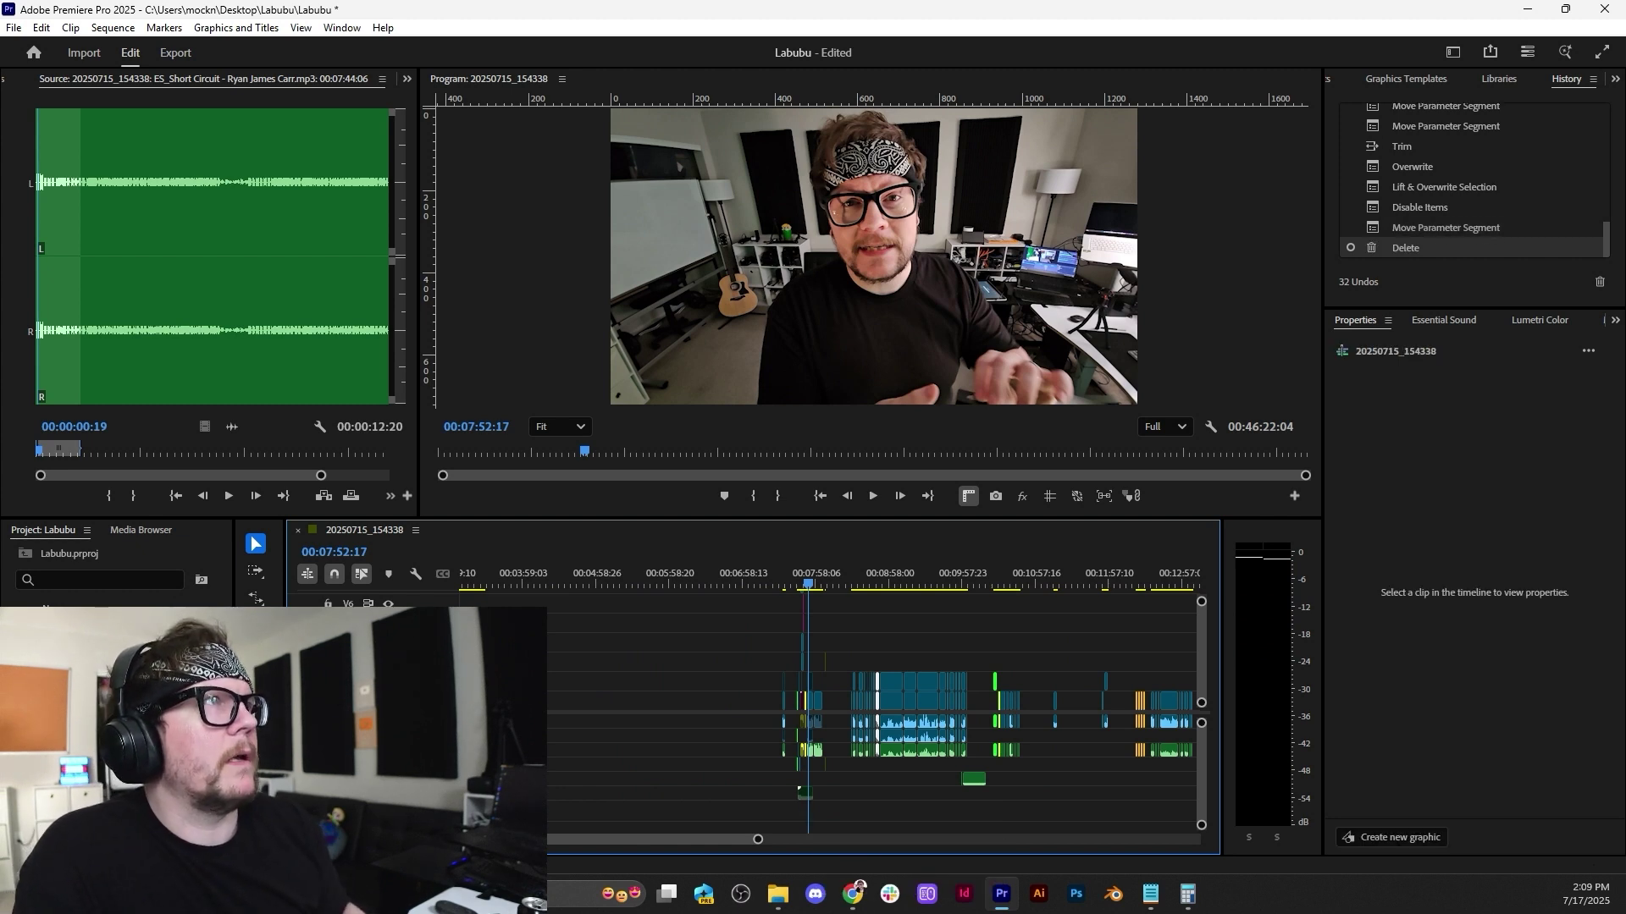
# Add ES_Spectre in the Leaves from the Music folder to the audio track below Short Circuit and enlarge the audio tracks.
pyautogui.hotkey('alt', 'Tab')
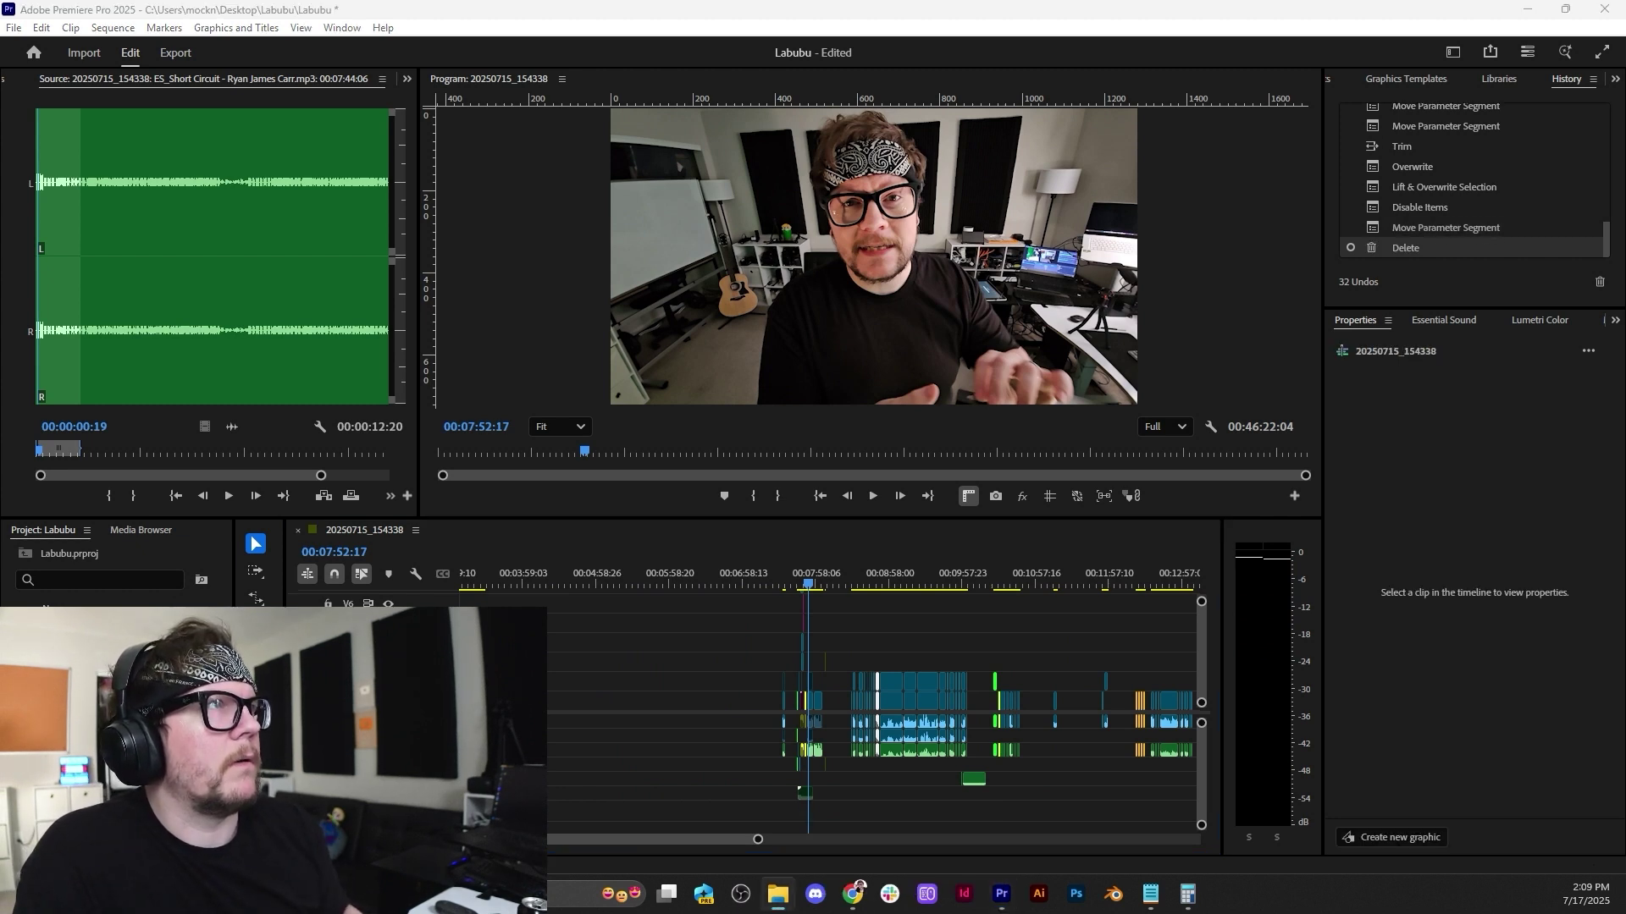
pyautogui.moveTo(855, 794); pyautogui.dragTo(794, 796)
pyautogui.press('=')
pyautogui.press('=')
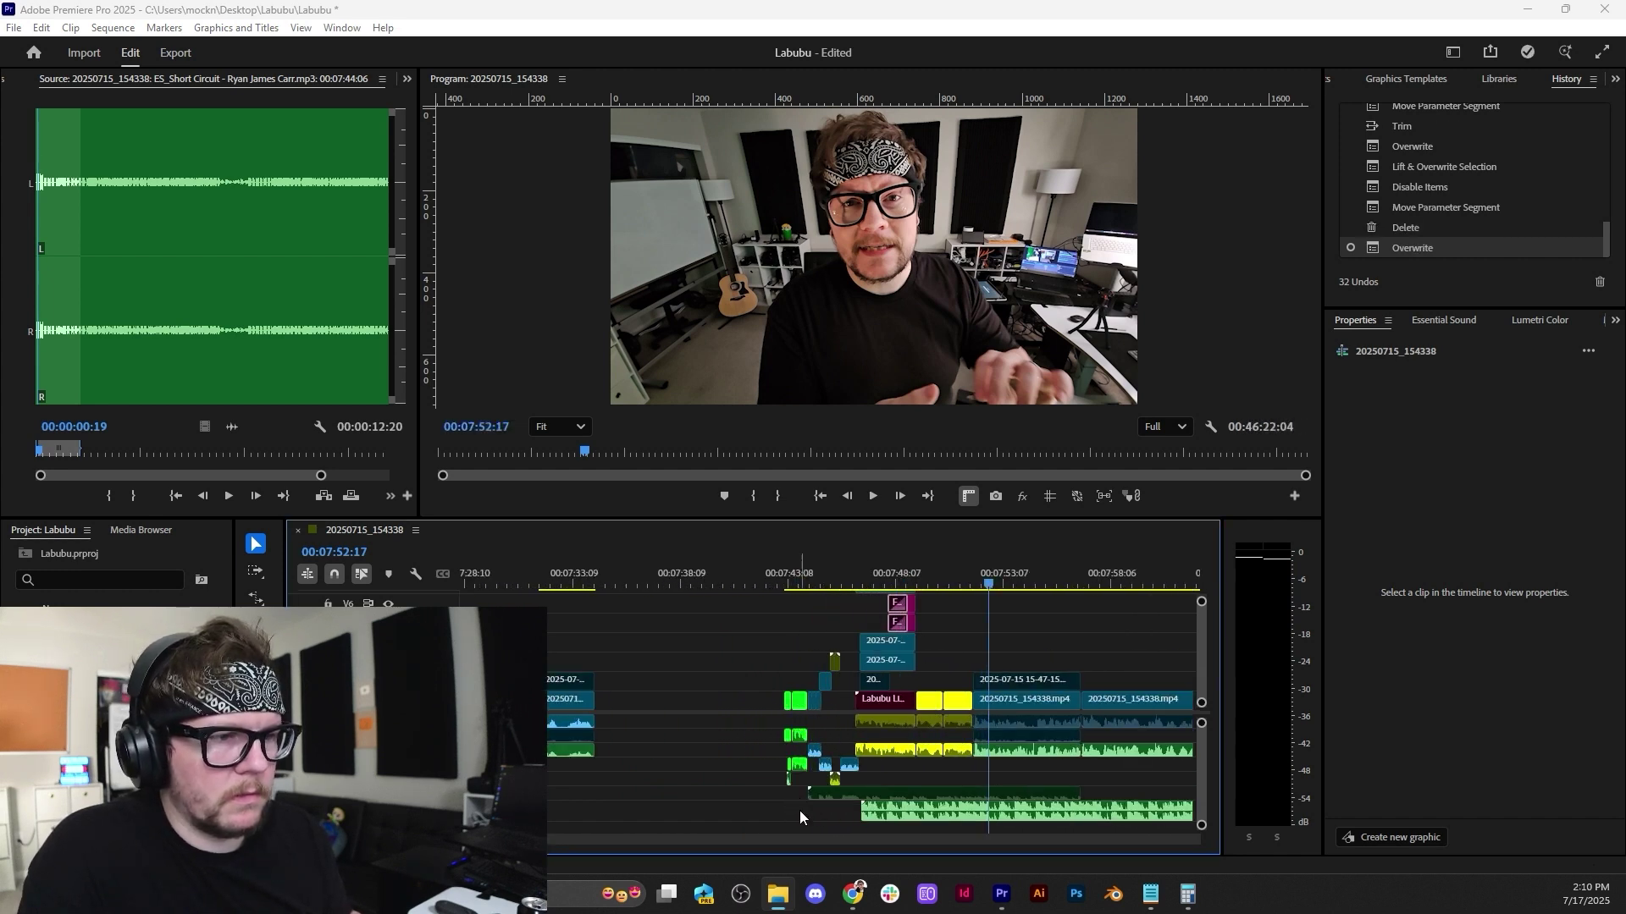
pyautogui.click(912, 799)
pyautogui.click(916, 810)
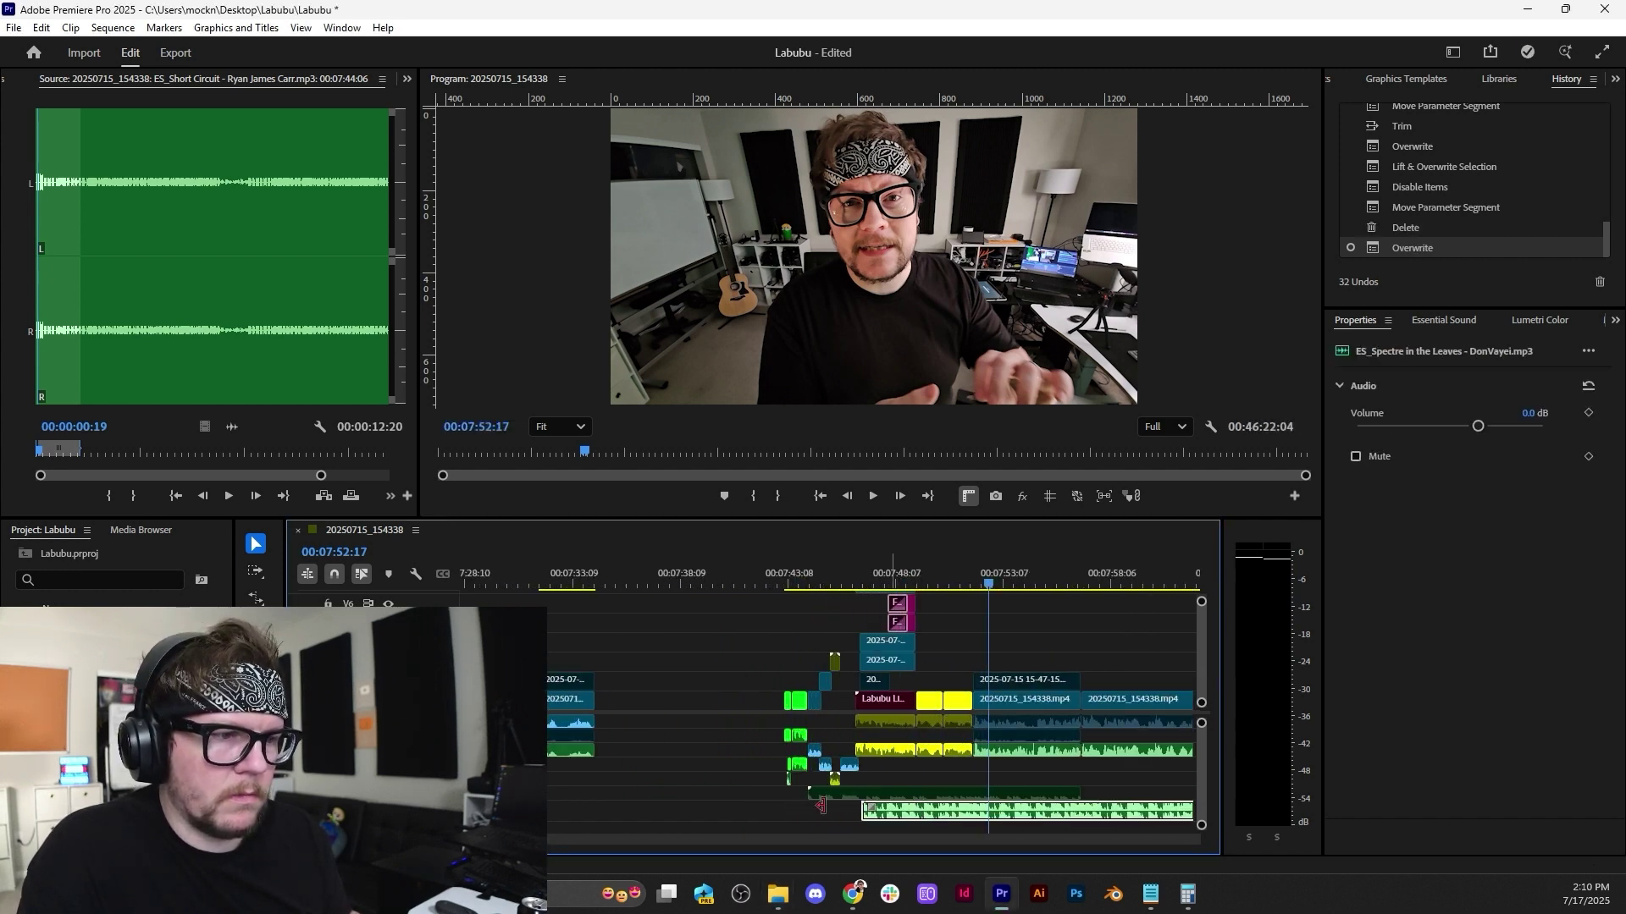
pyautogui.scroll(-2, 1203, 783)
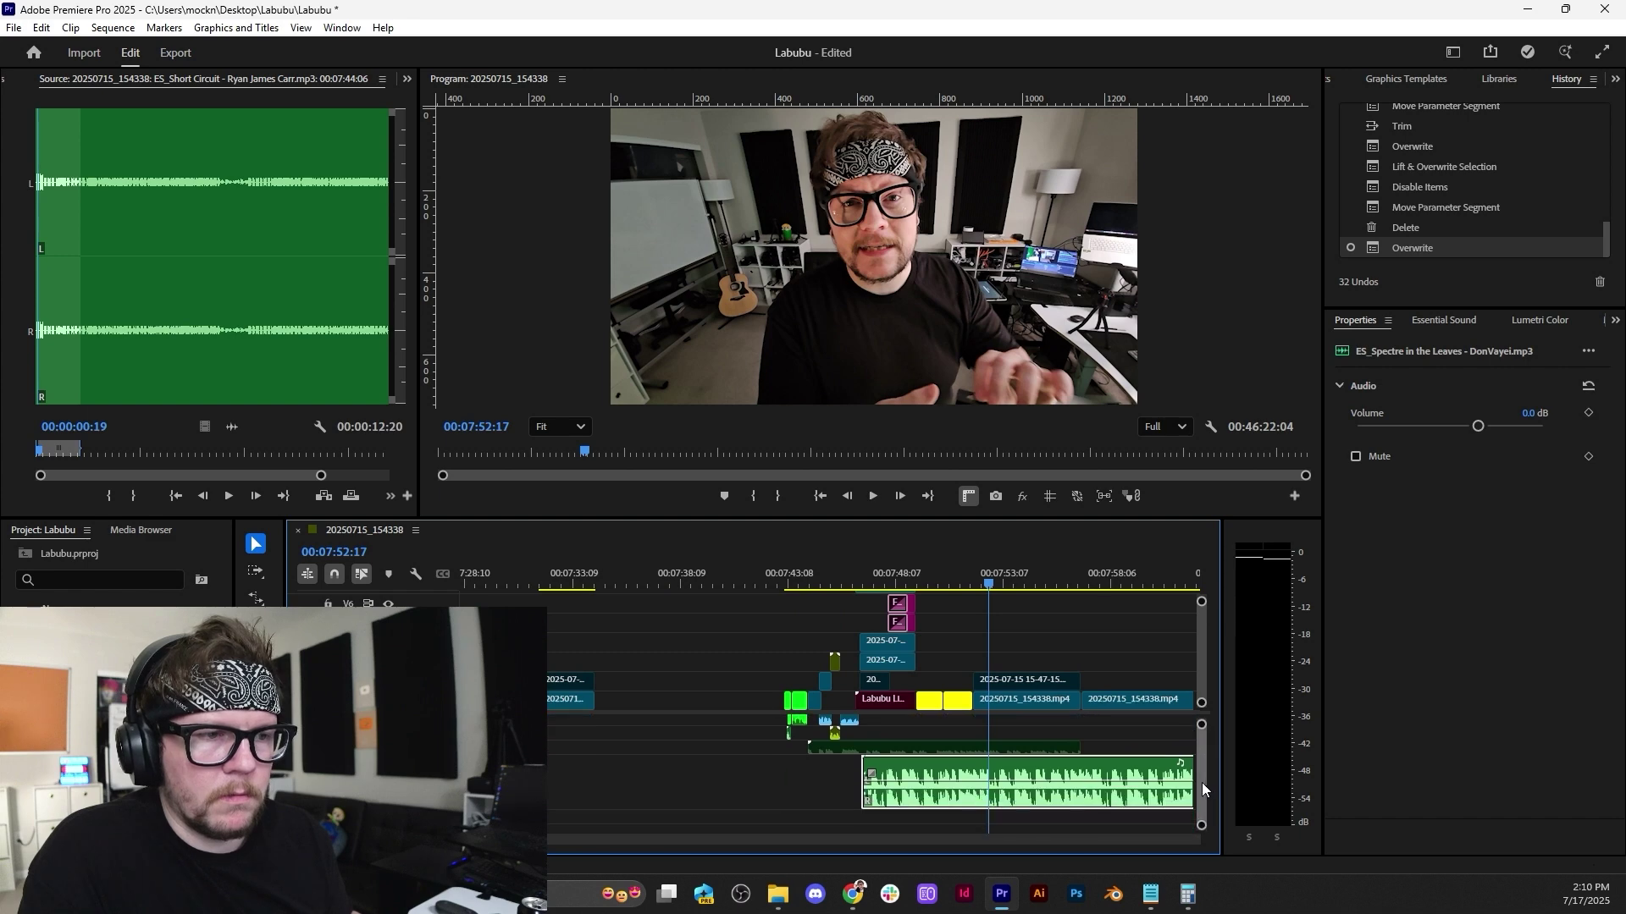
# Lower the Spectre in the Leaves volume to -20.3 dB and align the clip's start with Short Circuit's start.
pyautogui.moveTo(987, 773); pyautogui.dragTo(988, 798)
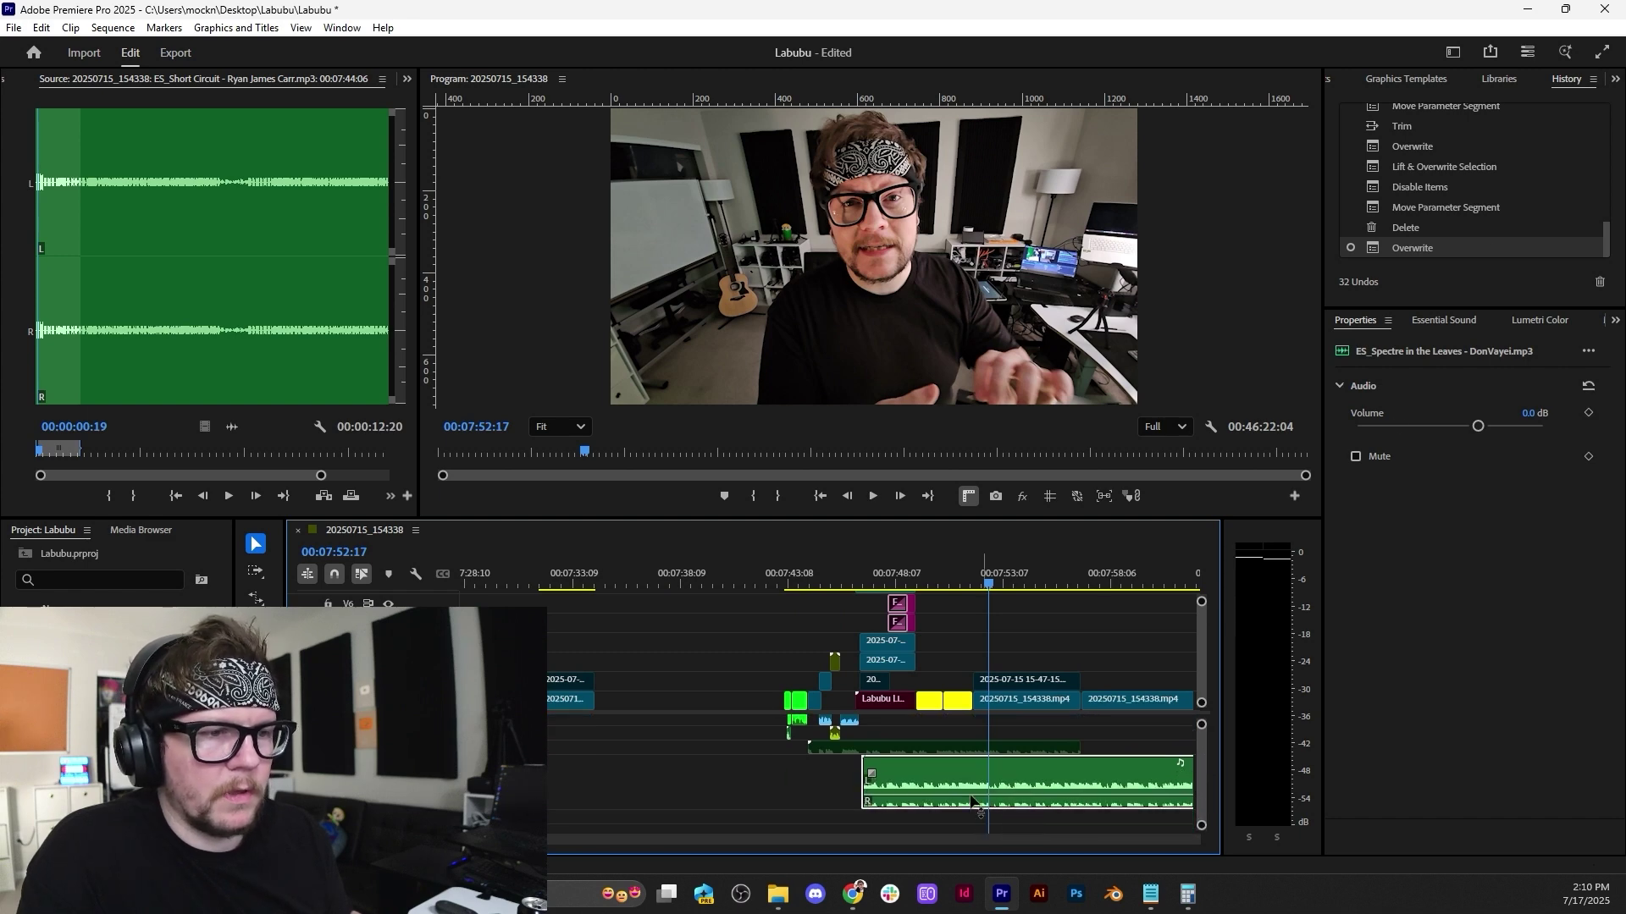
pyautogui.keyDown('alt'); pyautogui.scroll(5, 880, 775); pyautogui.keyUp('alt')
pyautogui.moveTo(855, 784); pyautogui.dragTo(609, 784)
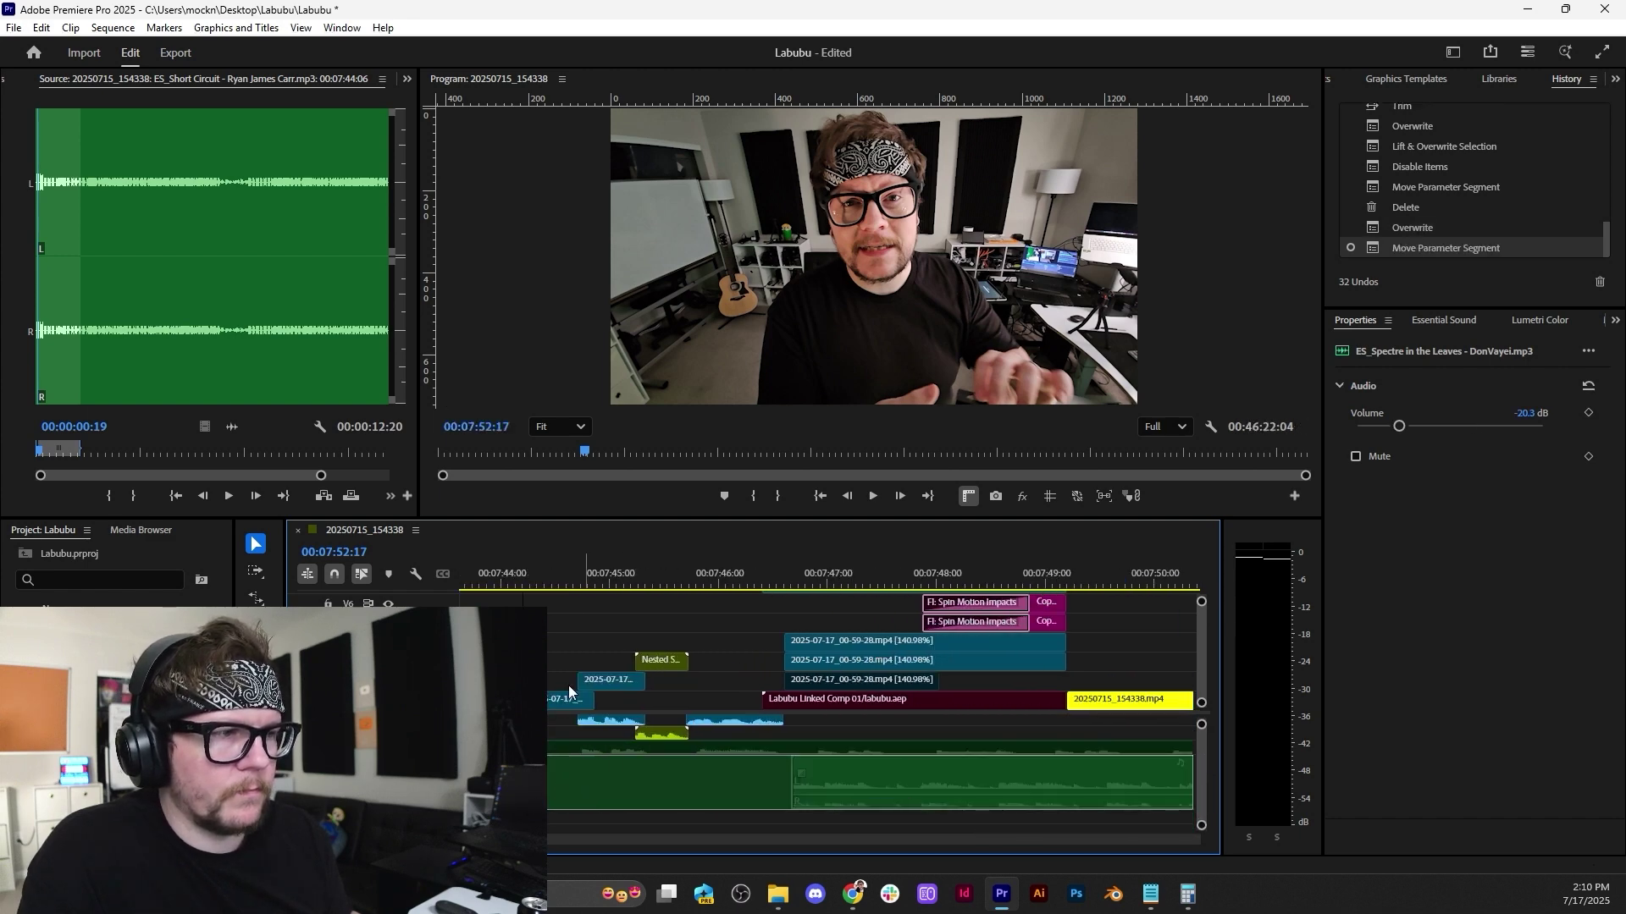
# Play the intro repeatedly around the music's start to audition Spectre in the Leaves.
pyautogui.click(523, 580)
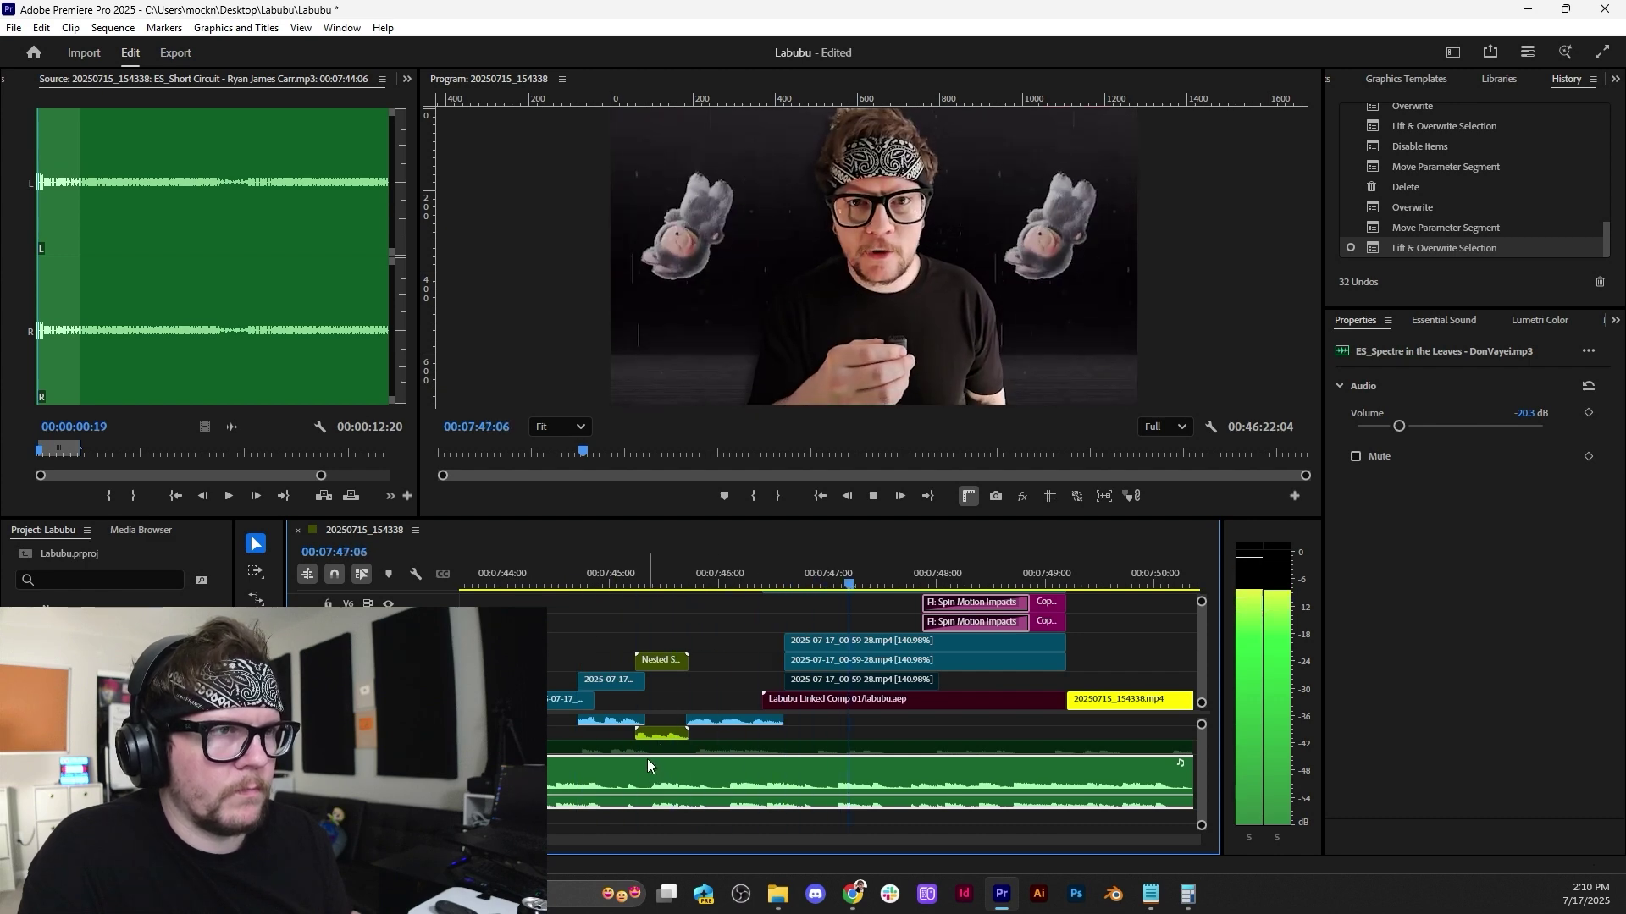
pyautogui.keyDown('alt'); pyautogui.scroll(-3, 643, 745); pyautogui.keyUp('alt')
pyautogui.scroll(2, 636, 724)
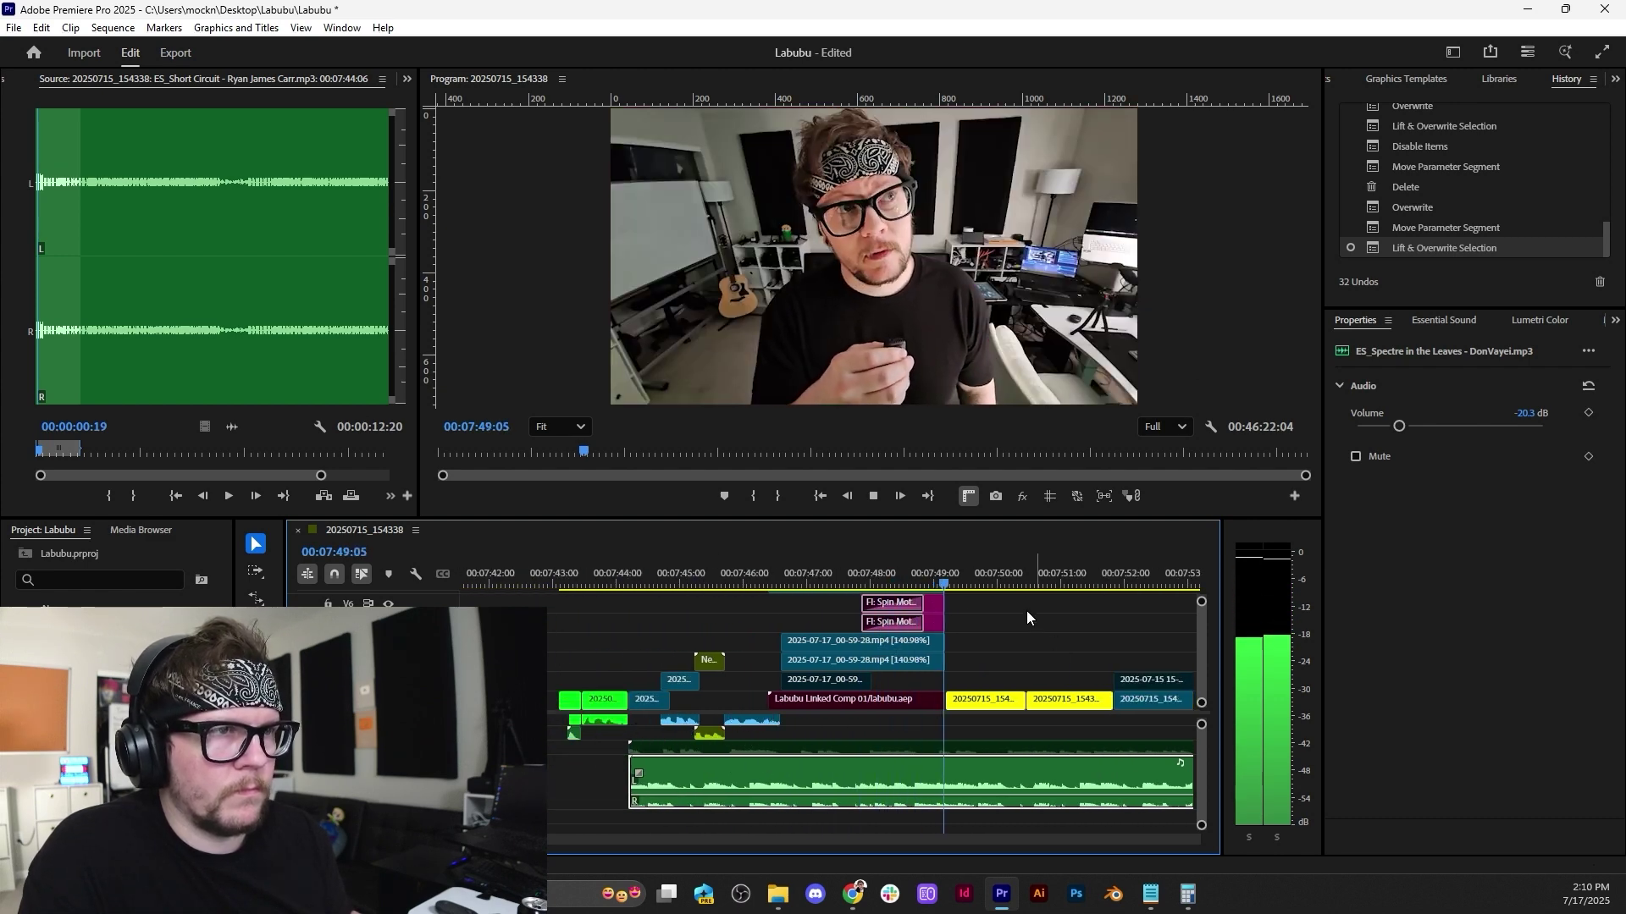
pyautogui.click(611, 576)
pyautogui.keyDown('alt'); pyautogui.scroll(2, 603, 652); pyautogui.keyUp('alt')
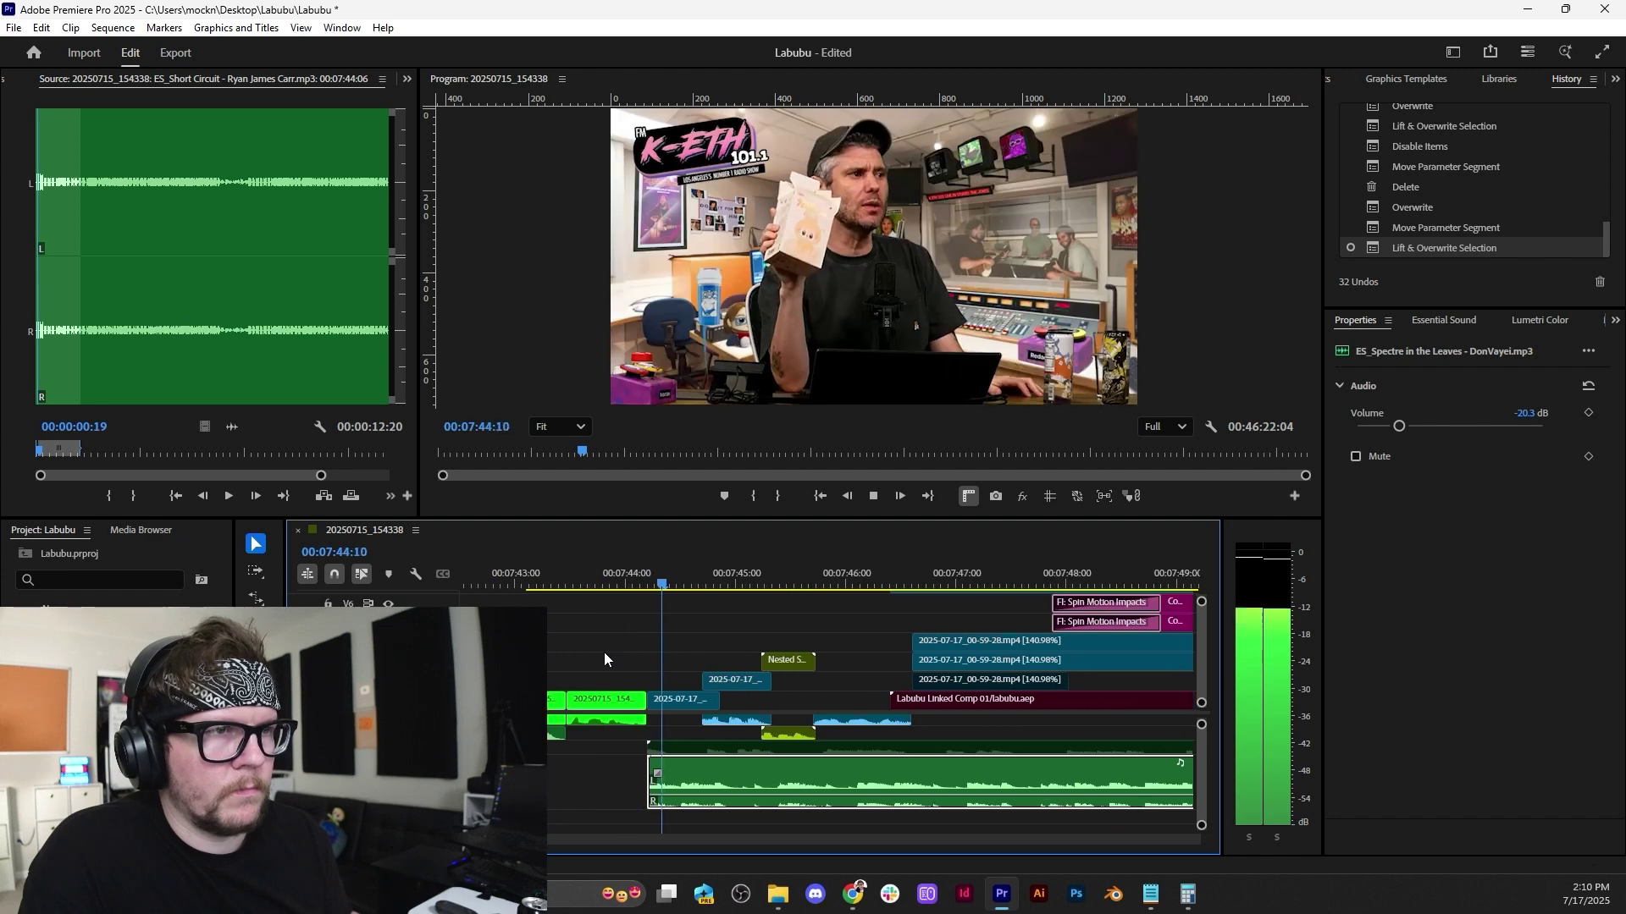
pyautogui.click(560, 558)
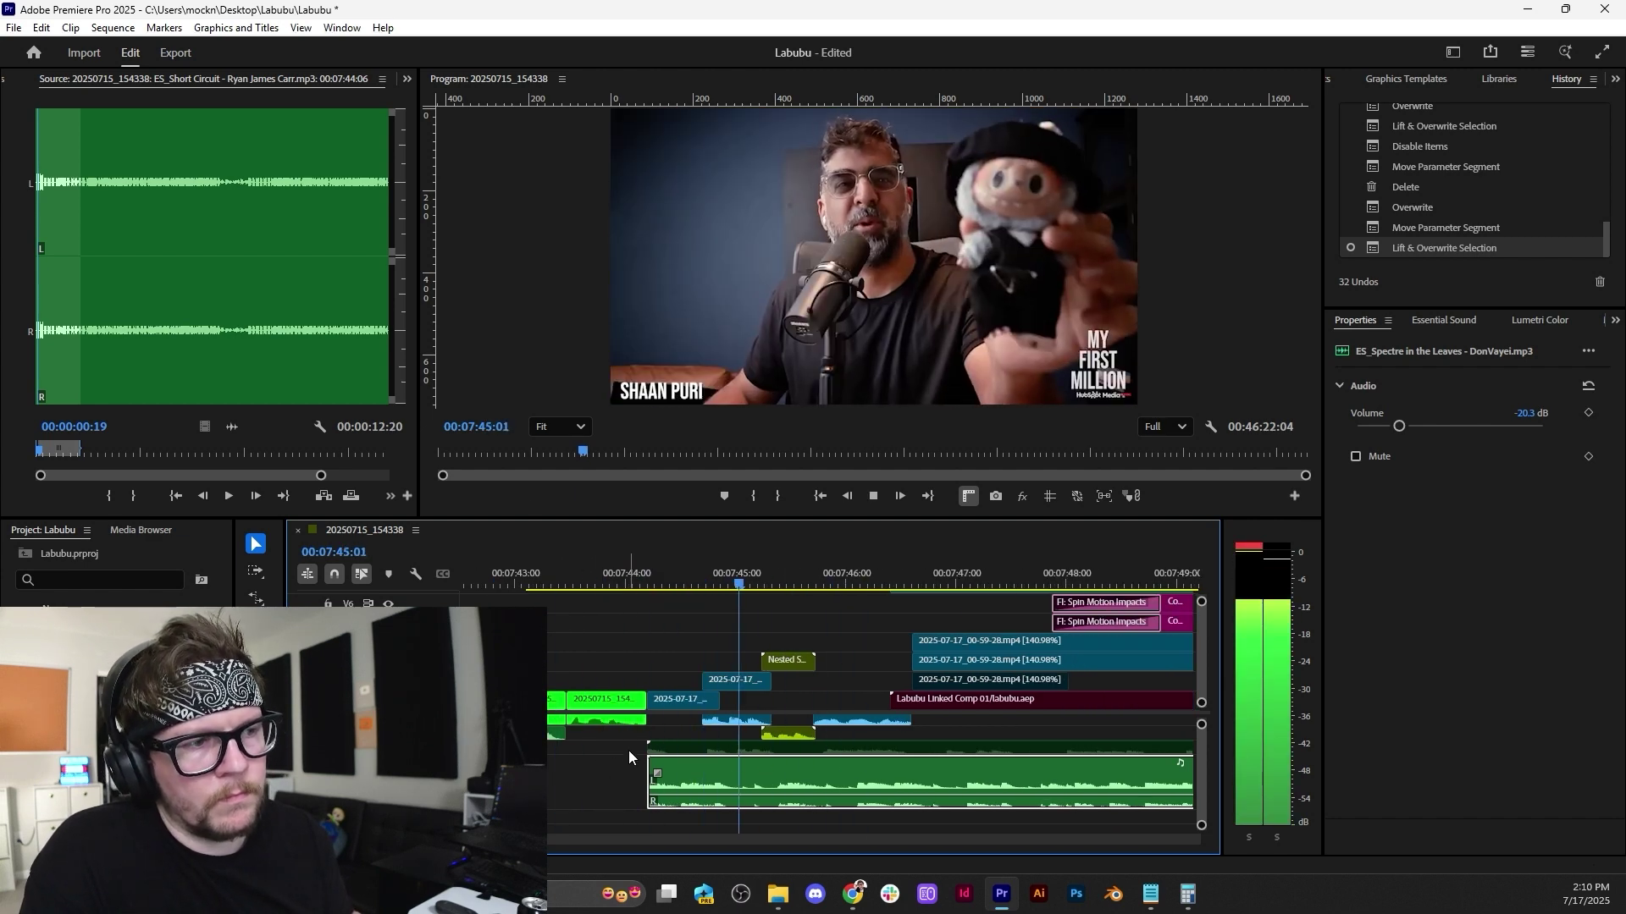
# Enable Short Circuit and disable Spectre in the Leaves, and play the intro up to 00:07:47:07 to compare the tracks.
pyautogui.keyDown('shift'); pyautogui.click(651, 747); pyautogui.keyUp('shift')
pyautogui.hotkey('shift', 'e')
pyautogui.click(605, 581)
pyautogui.press('space')
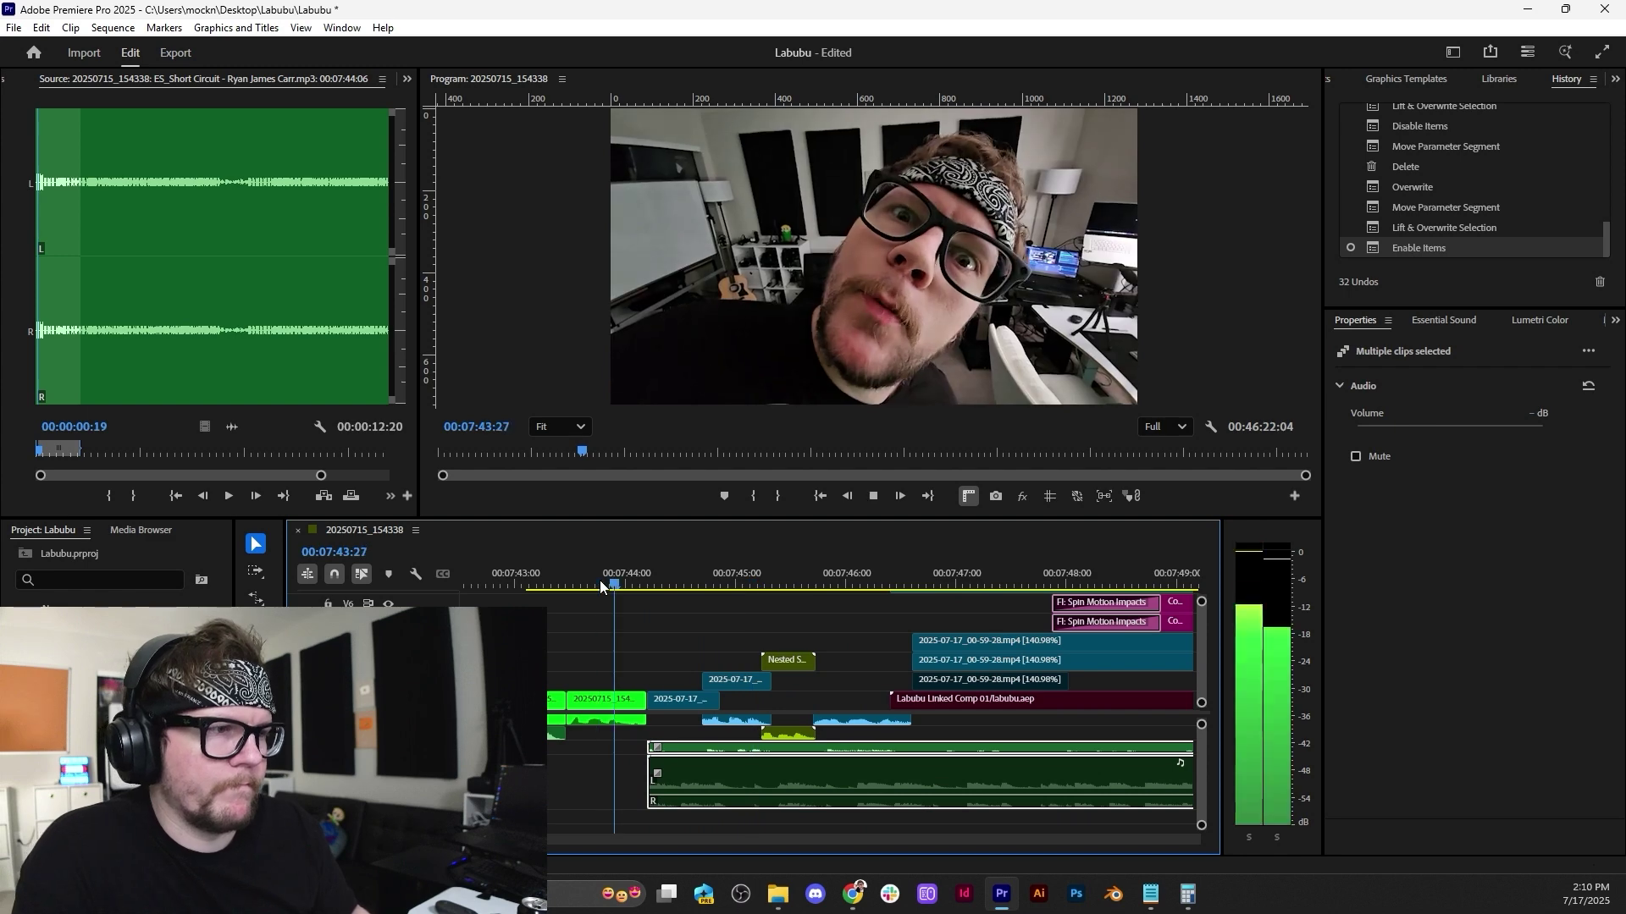
pyautogui.rightClick(572, 590)
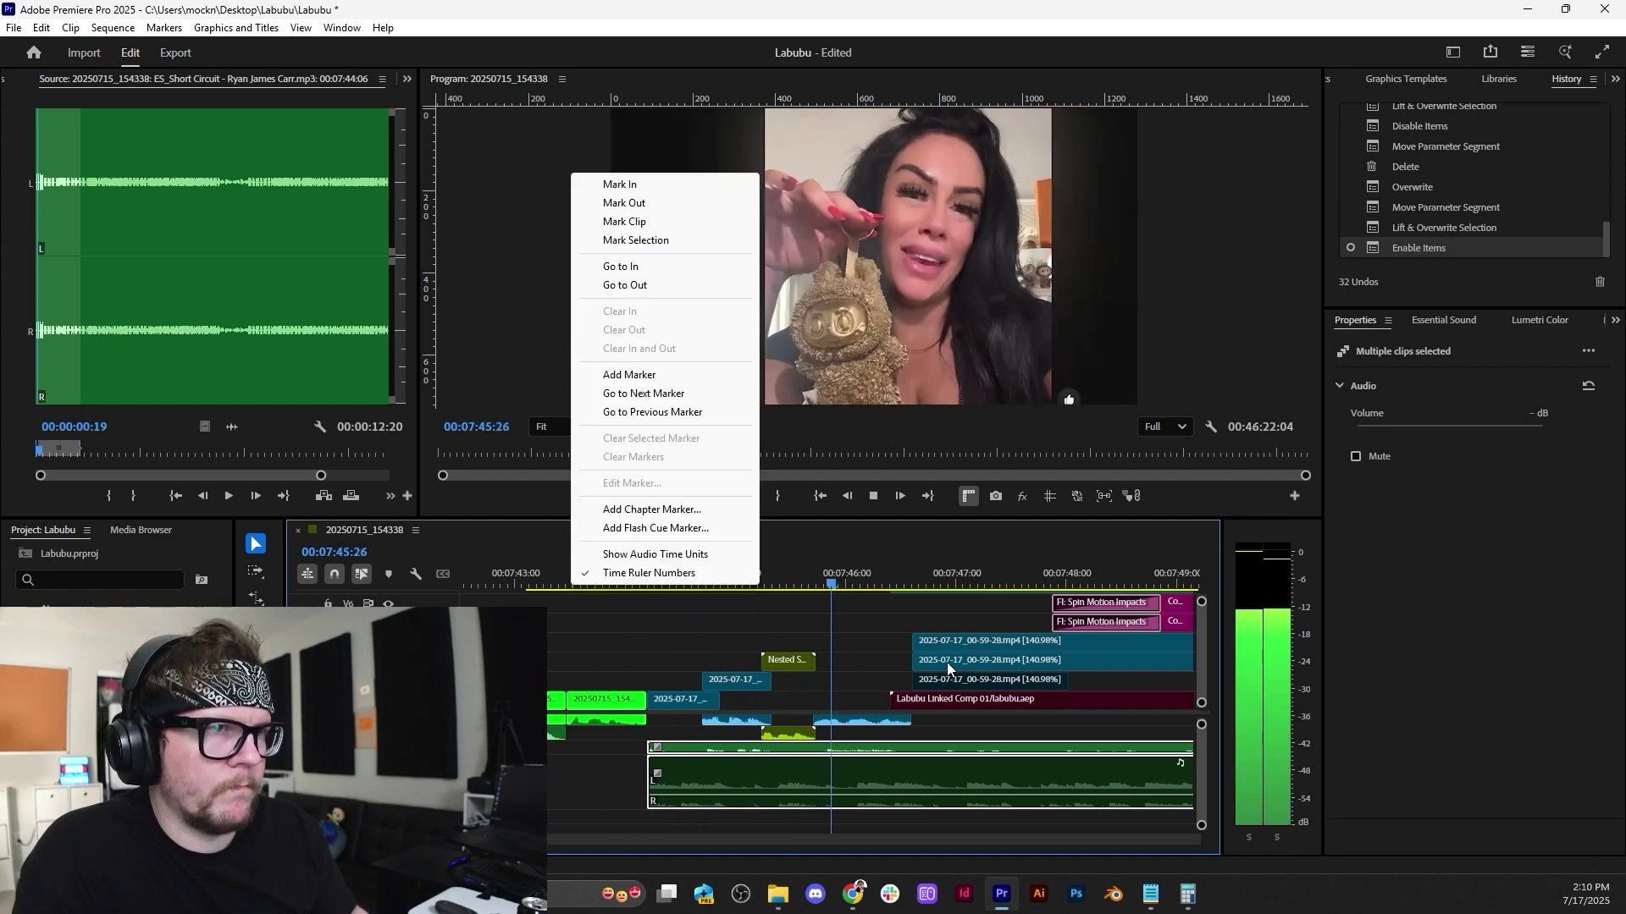
pyautogui.click(636, 789)
# Swap the enabled music back to Spectre in the Leaves and play the intro up to 00:07:46:08.
pyautogui.moveTo(622, 791); pyautogui.dragTo(677, 745)
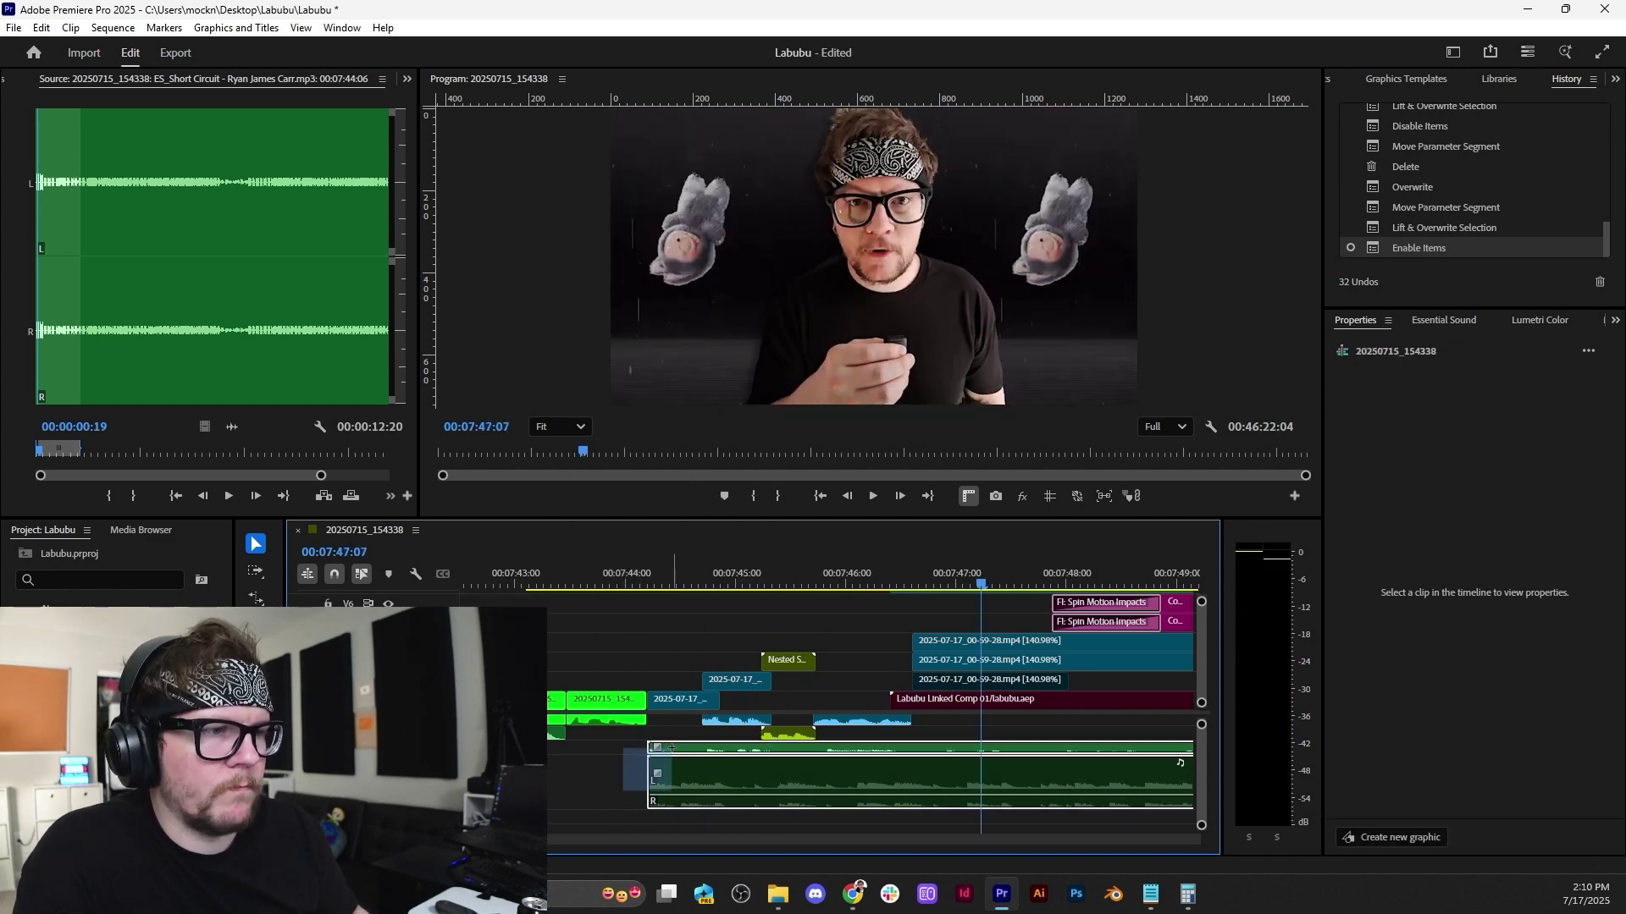
pyautogui.hotkey('shift', 'e')
pyautogui.click(644, 586)
pyautogui.press('space')
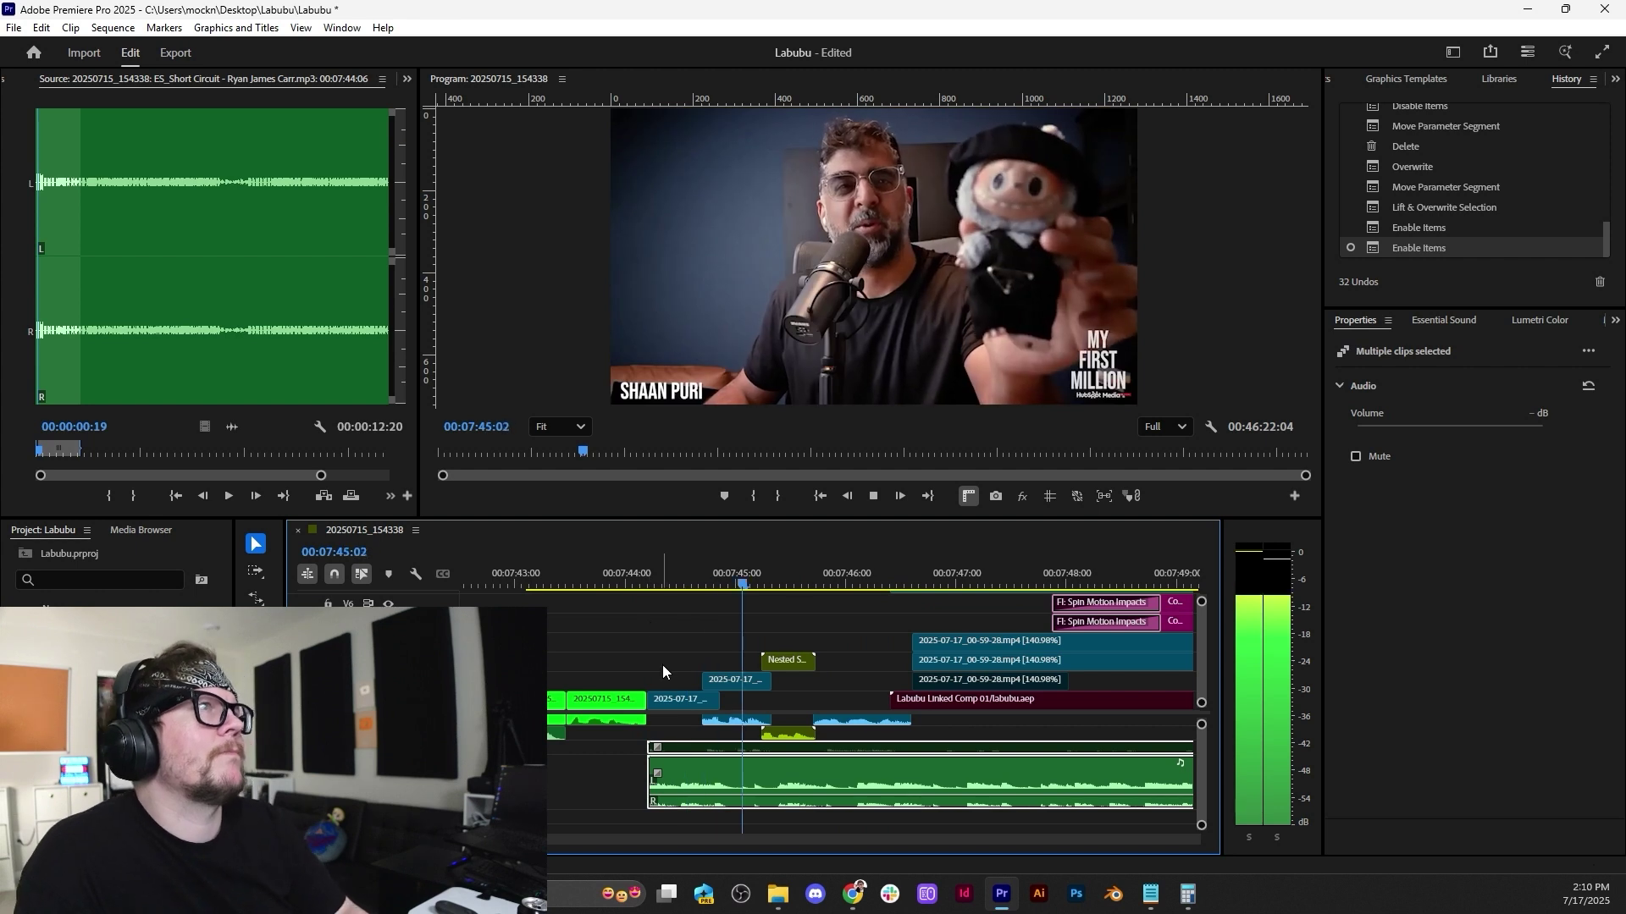
pyautogui.press('space')
# Disable the Spectre in the Leaves music clip.
pyautogui.click(699, 770)
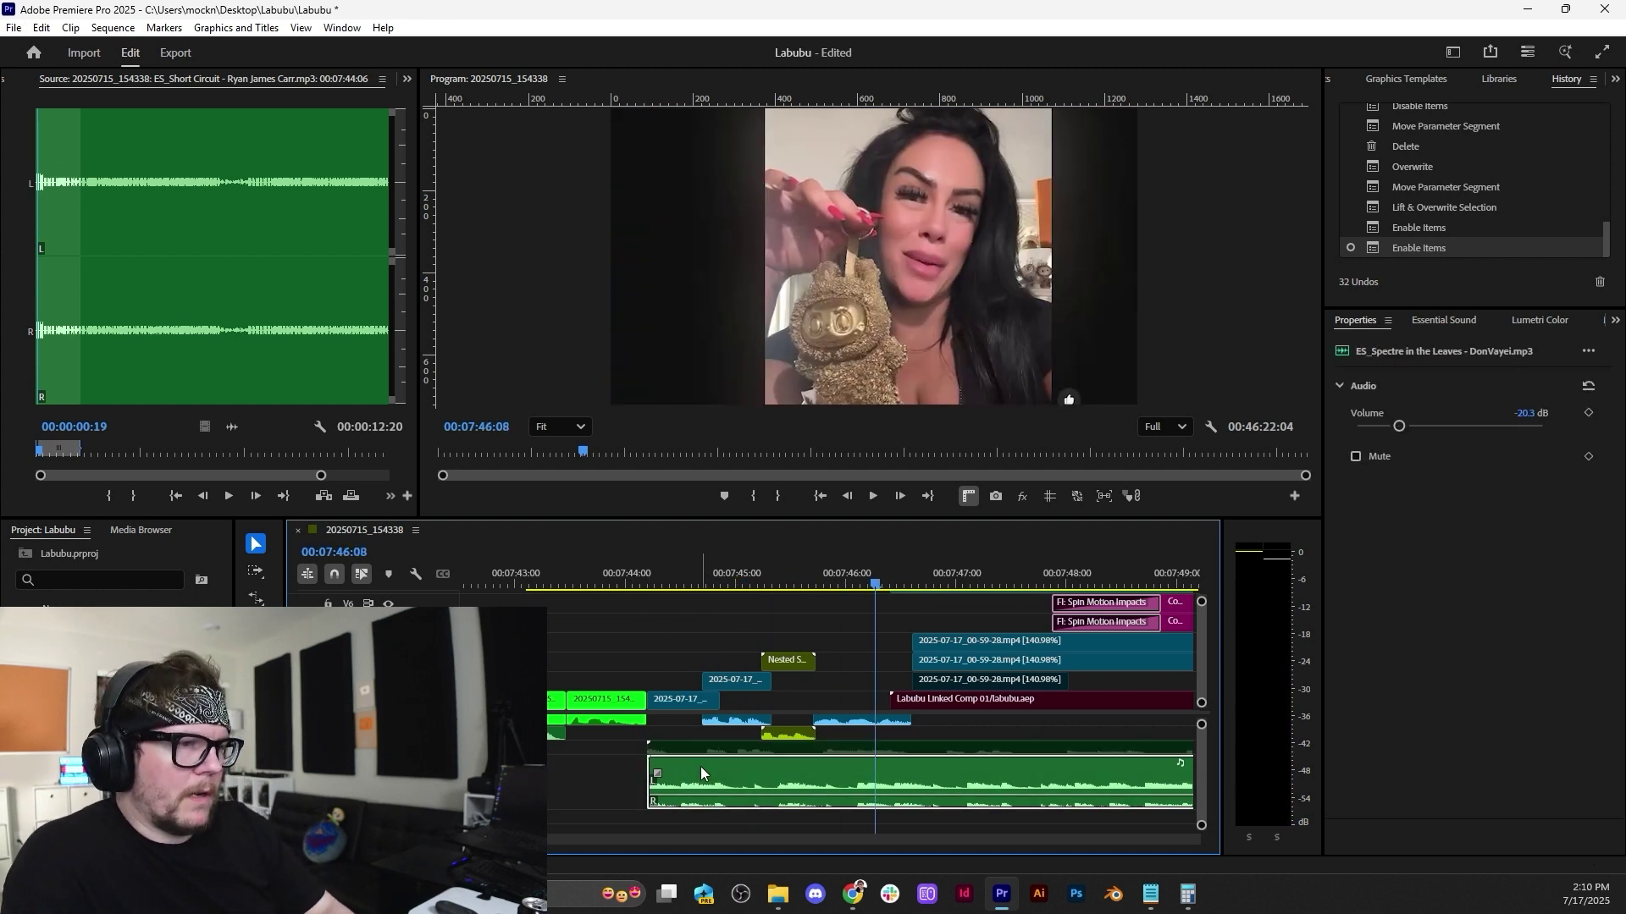
pyautogui.hotkey('shift', 'e')
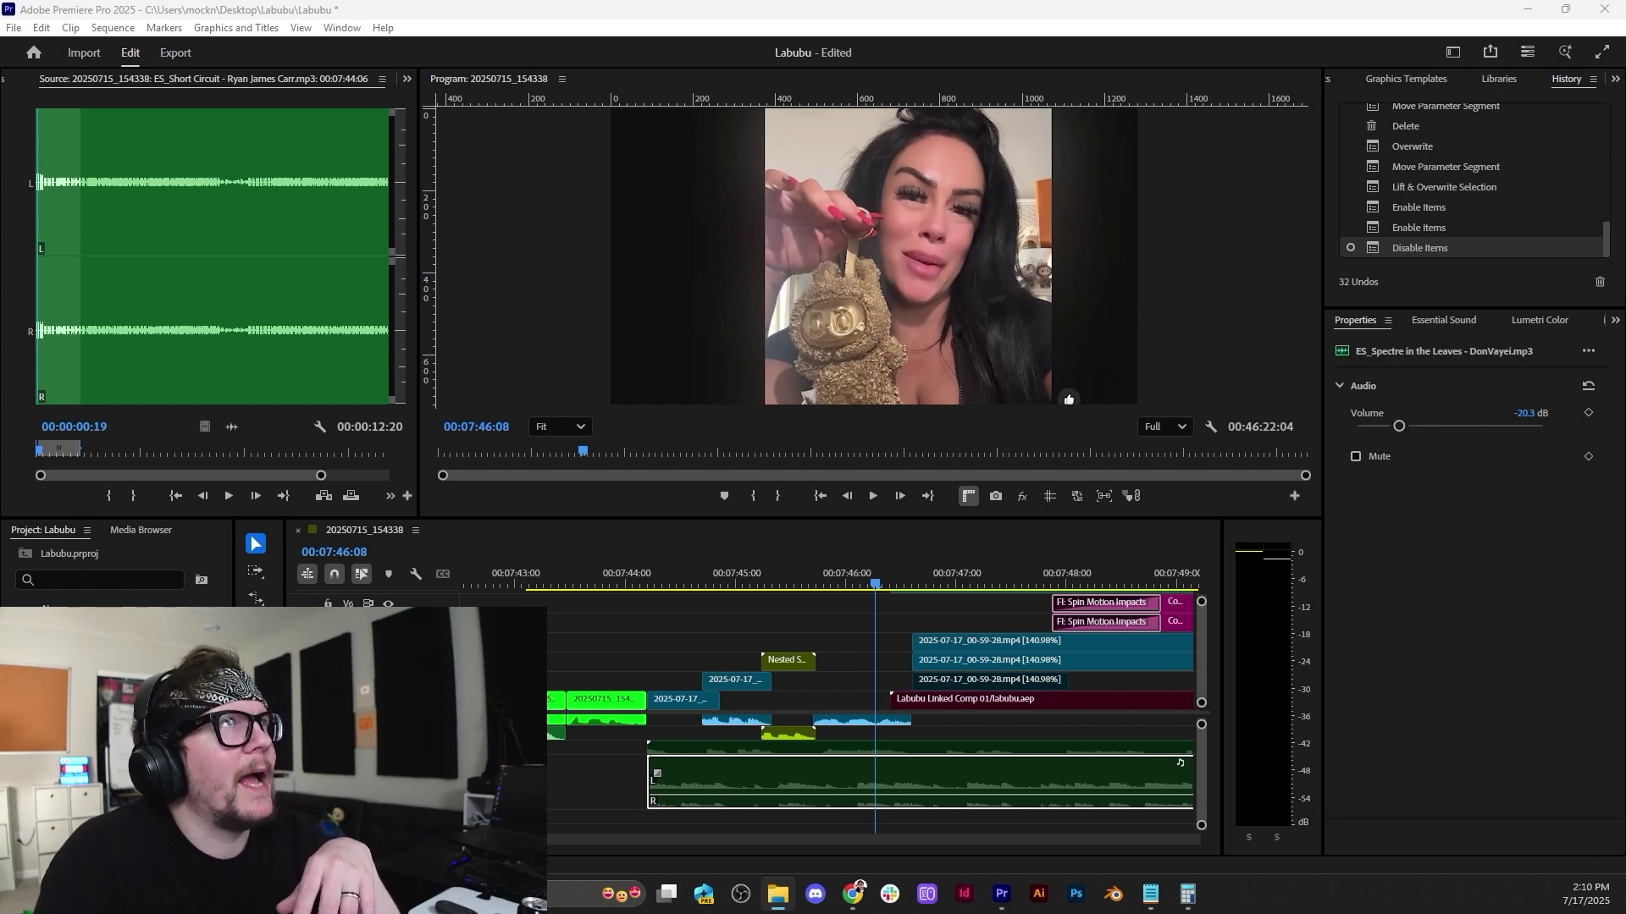
# Switch to the Music folder in File Explorer and move its window into view to look over the available tracks.
pyautogui.hotkey('alt', 'Tab')
pyautogui.moveTo(972, 244); pyautogui.dragTo(827, 139)
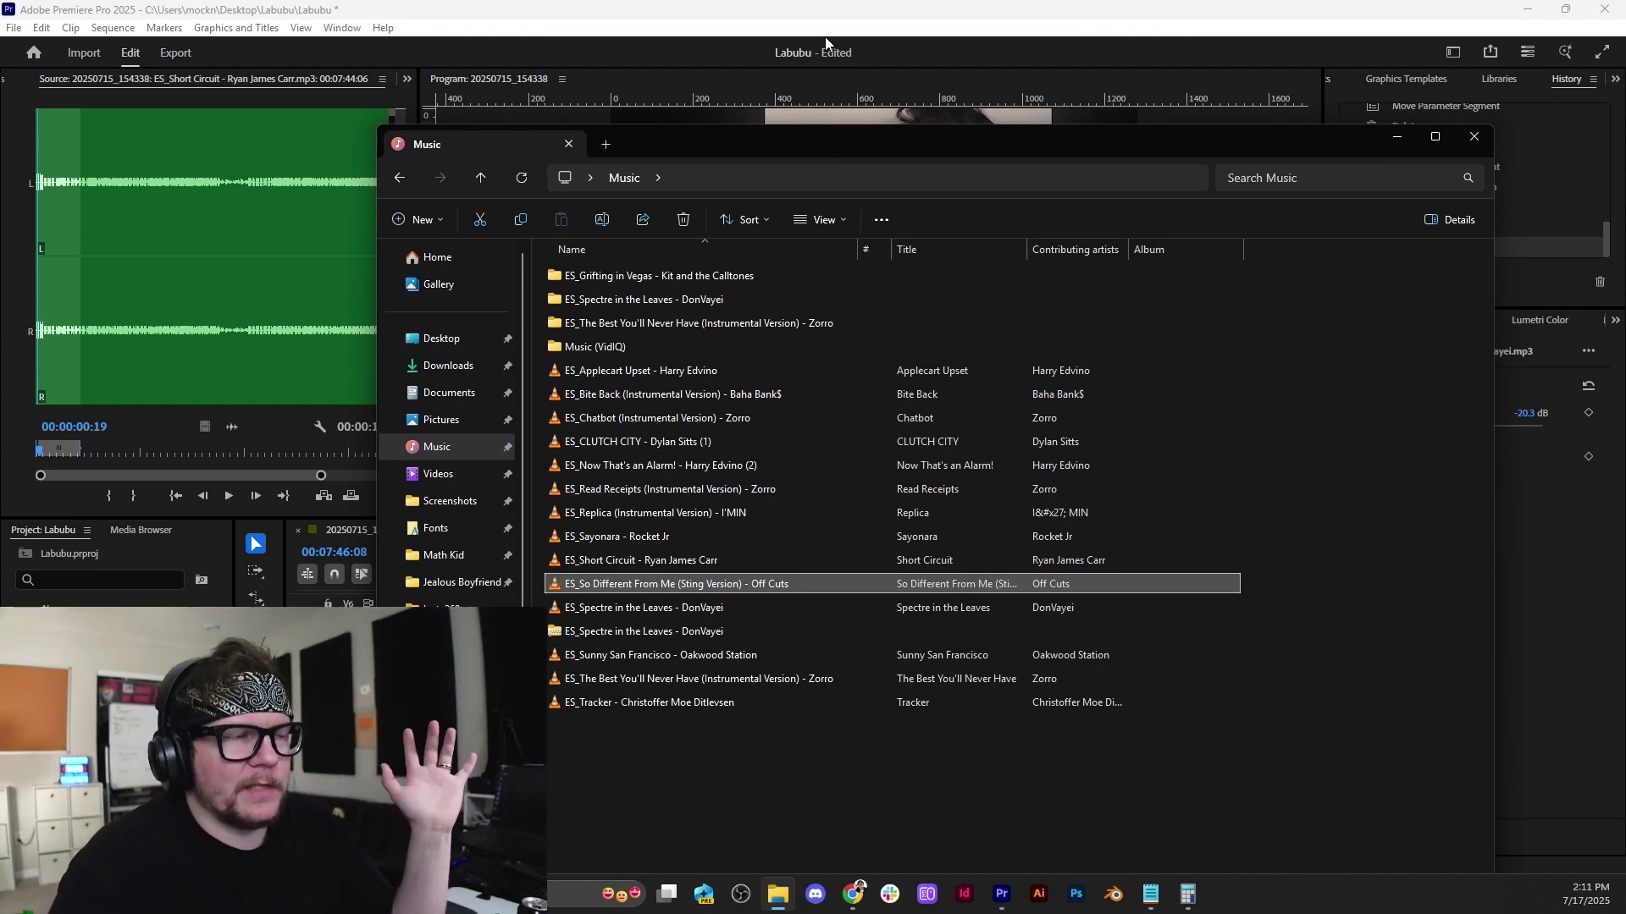
# Audition candidate tracks in VLC media player, including The Best You'll Never Have, Read Receipts and Bite Back, skipping ahead within them.
pyautogui.moveTo(786, 140); pyautogui.dragTo(788, 0)
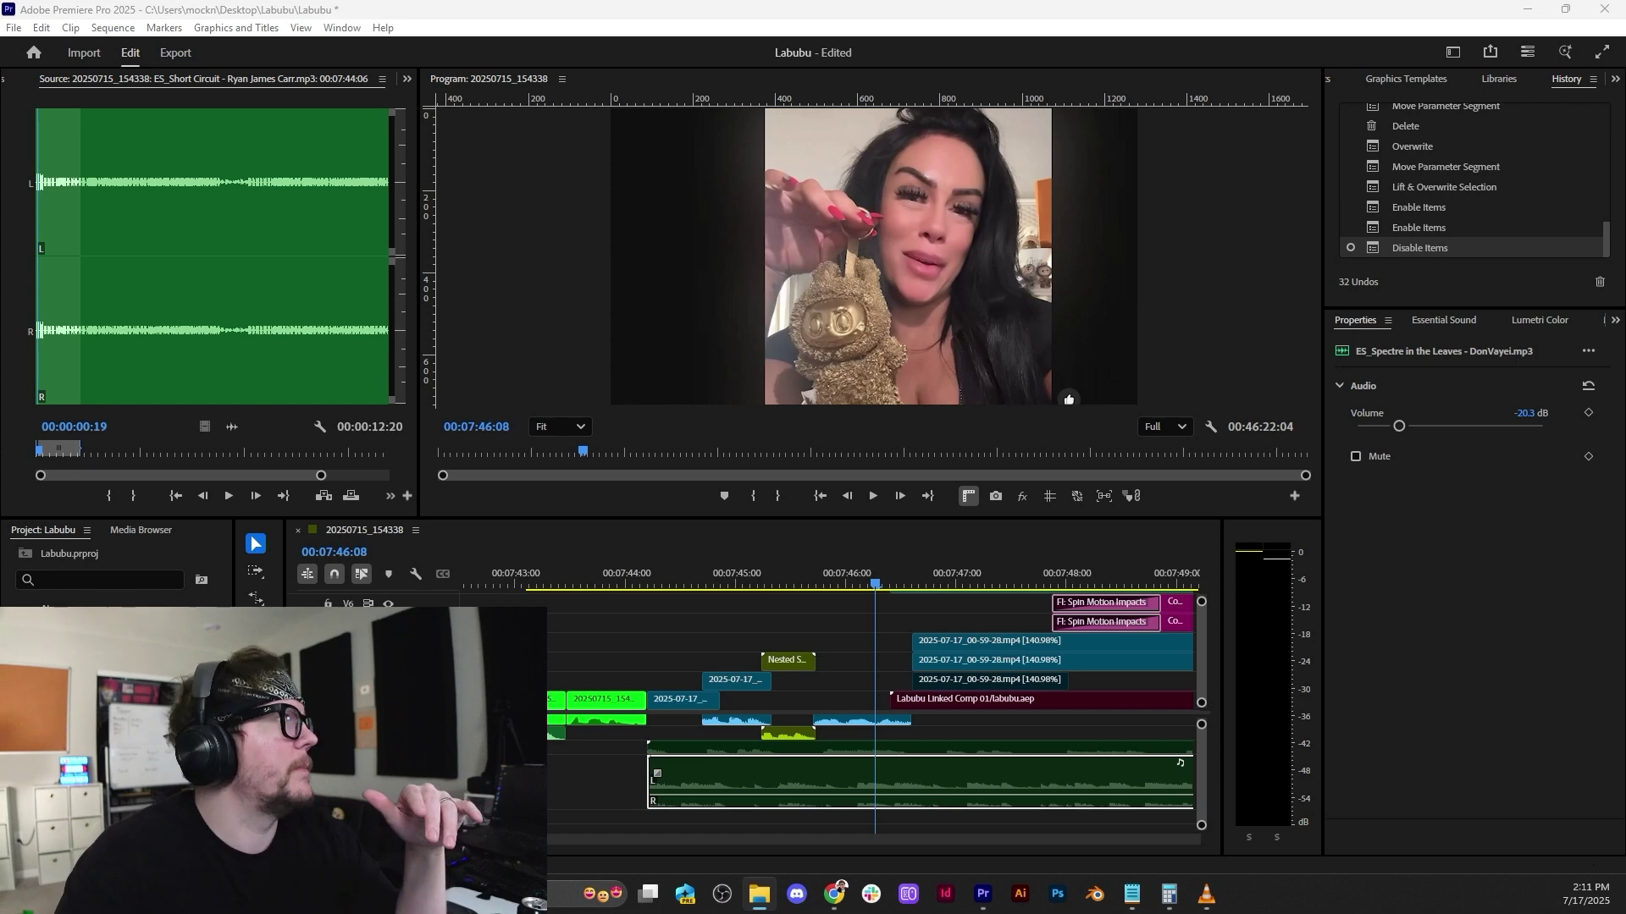
pyautogui.moveTo(17, 0); pyautogui.dragTo(799, 223)
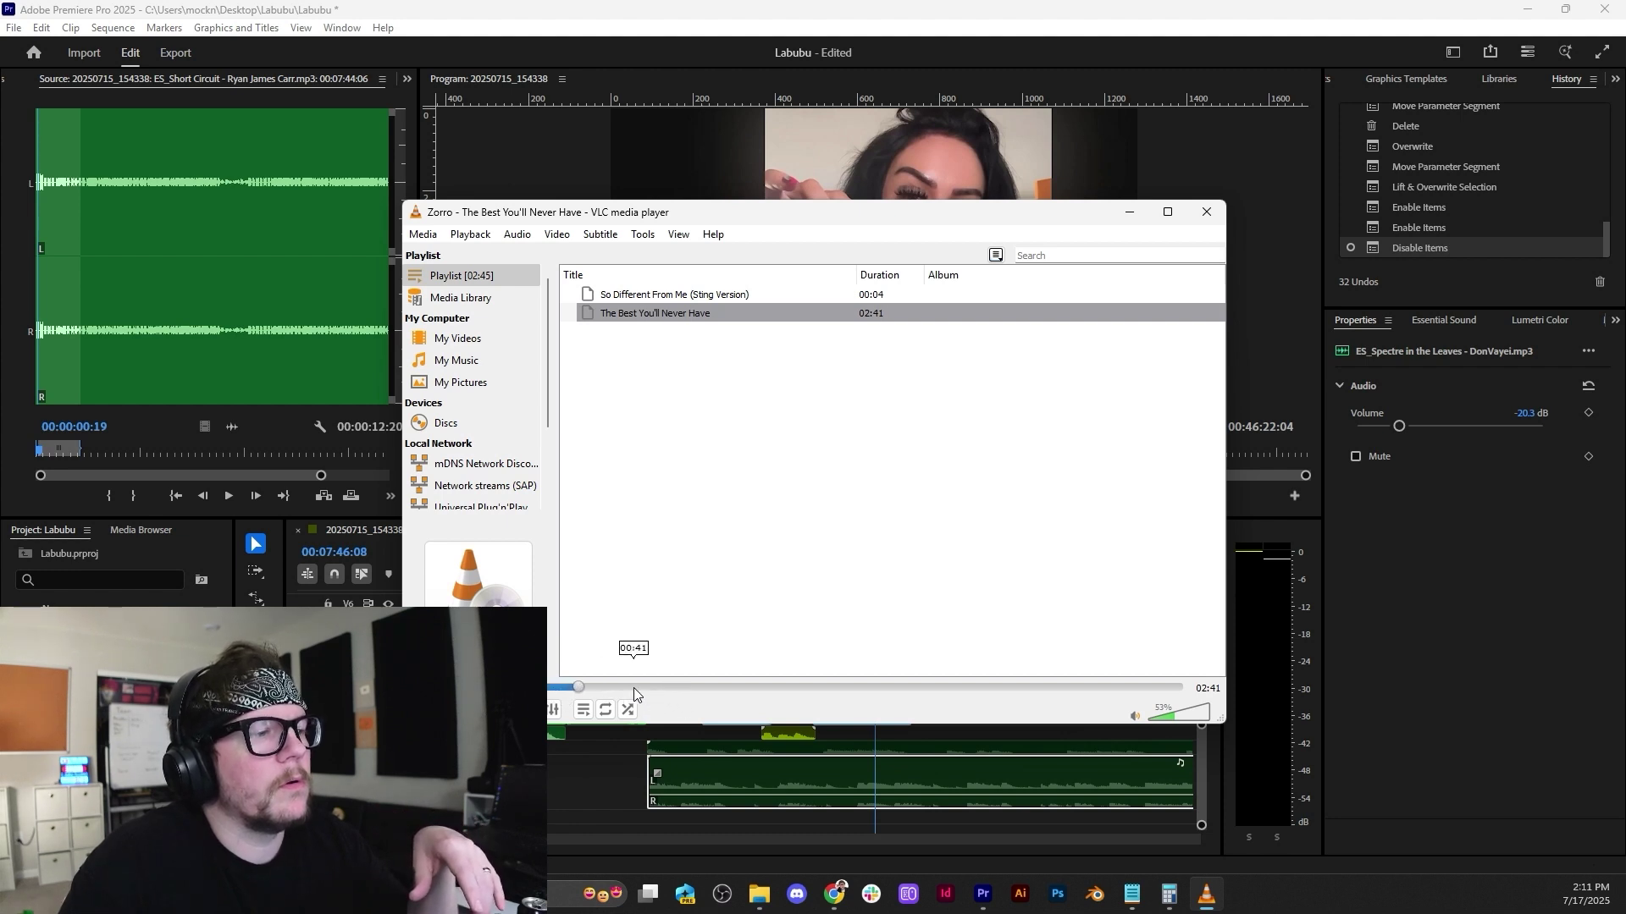
pyautogui.click(634, 688)
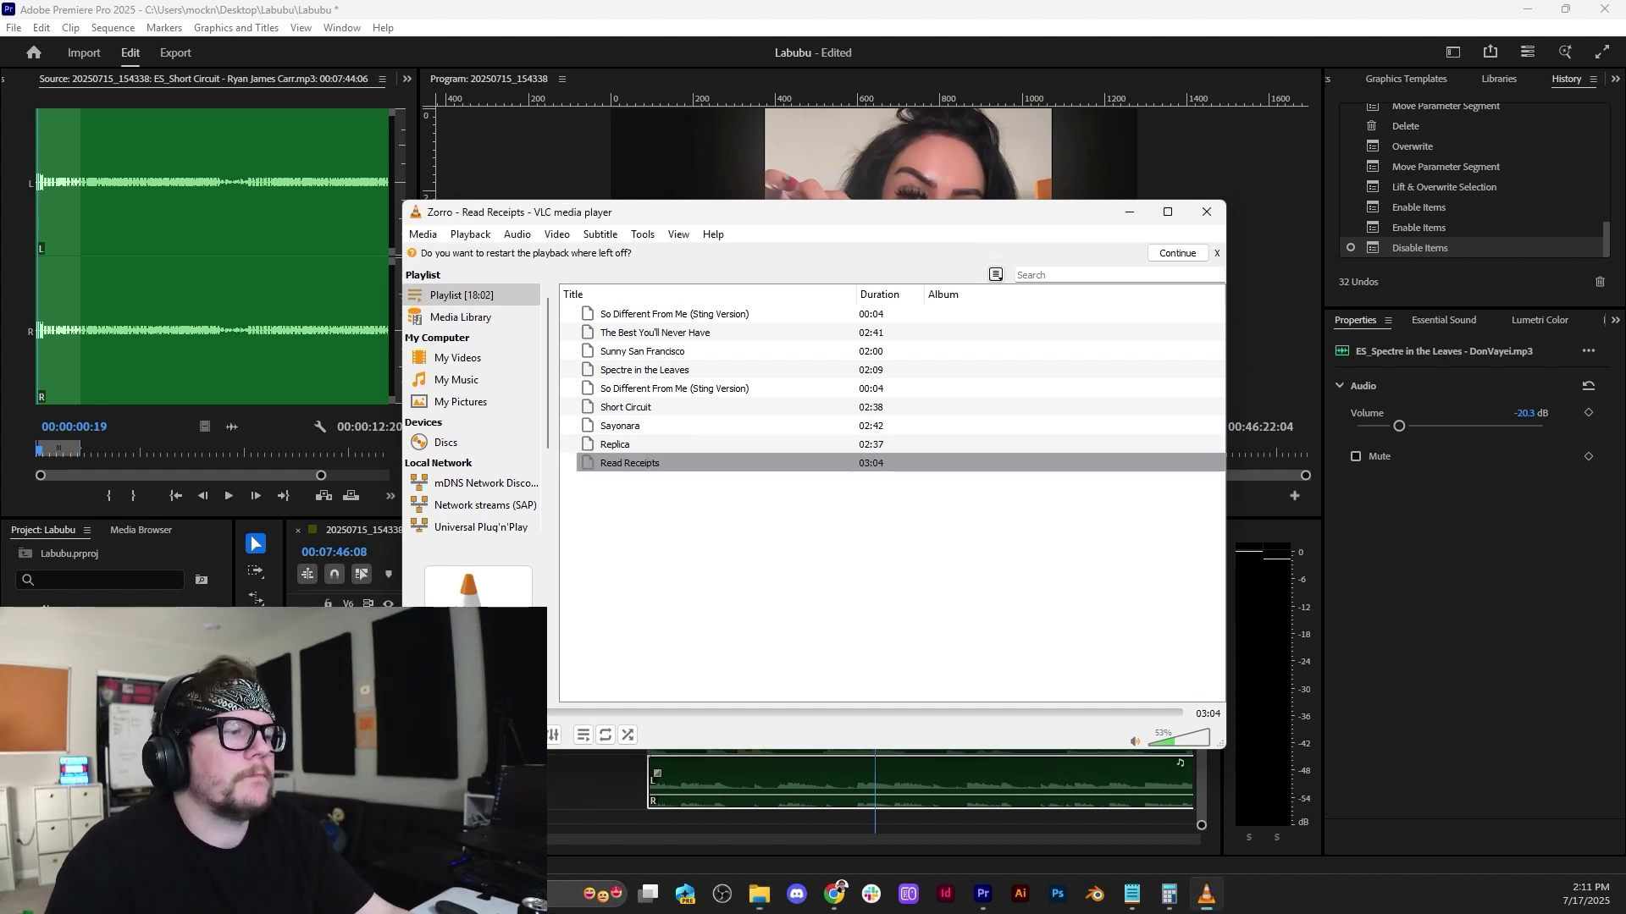
pyautogui.click(704, 713)
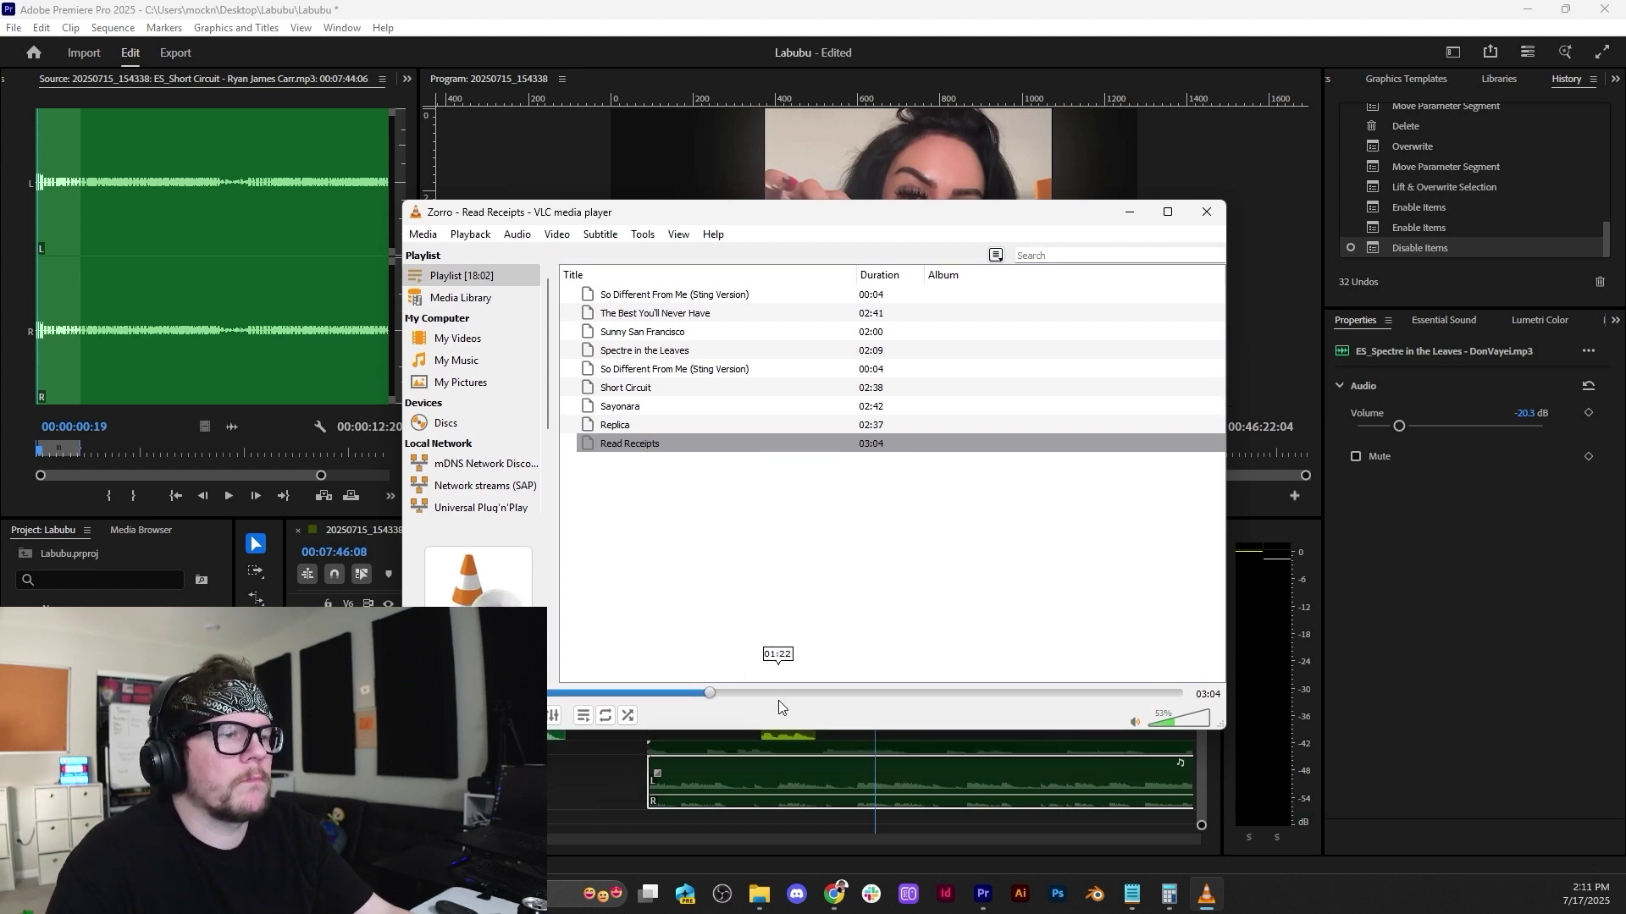
pyautogui.click(779, 693)
pyautogui.press('s')
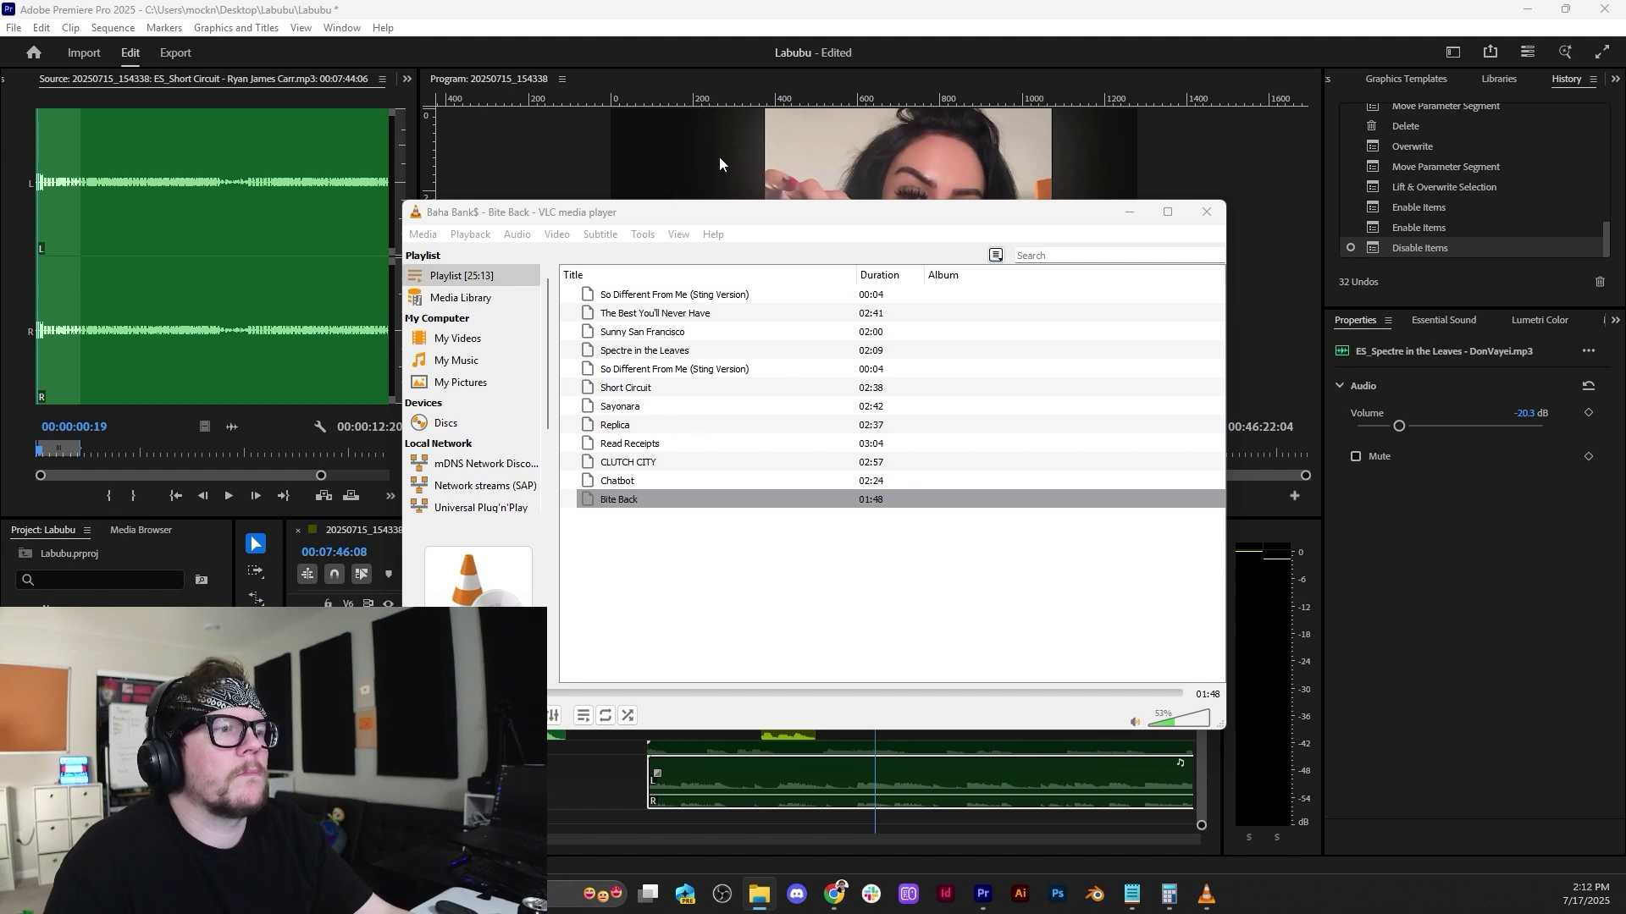
pyautogui.click(422, 716)
pyautogui.click(356, 715)
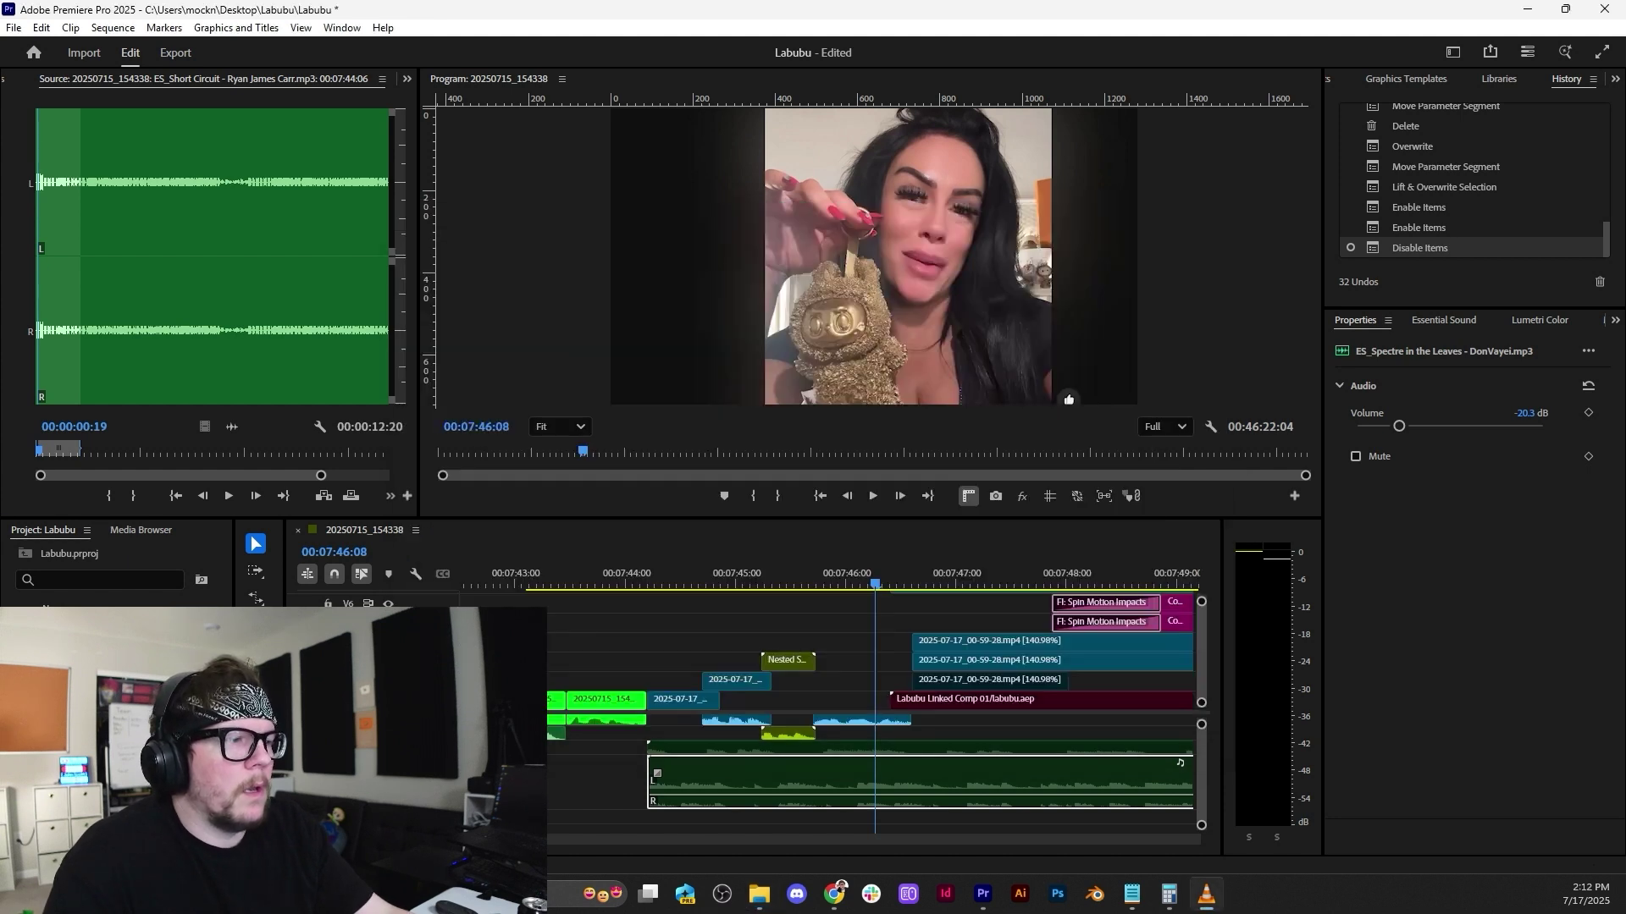
# Add ES_CLUTCH CITY to the audio track below the disabled music and slide it about two seconds earlier on the timeline.
pyautogui.moveTo(1200, 826); pyautogui.dragTo(1201, 824)
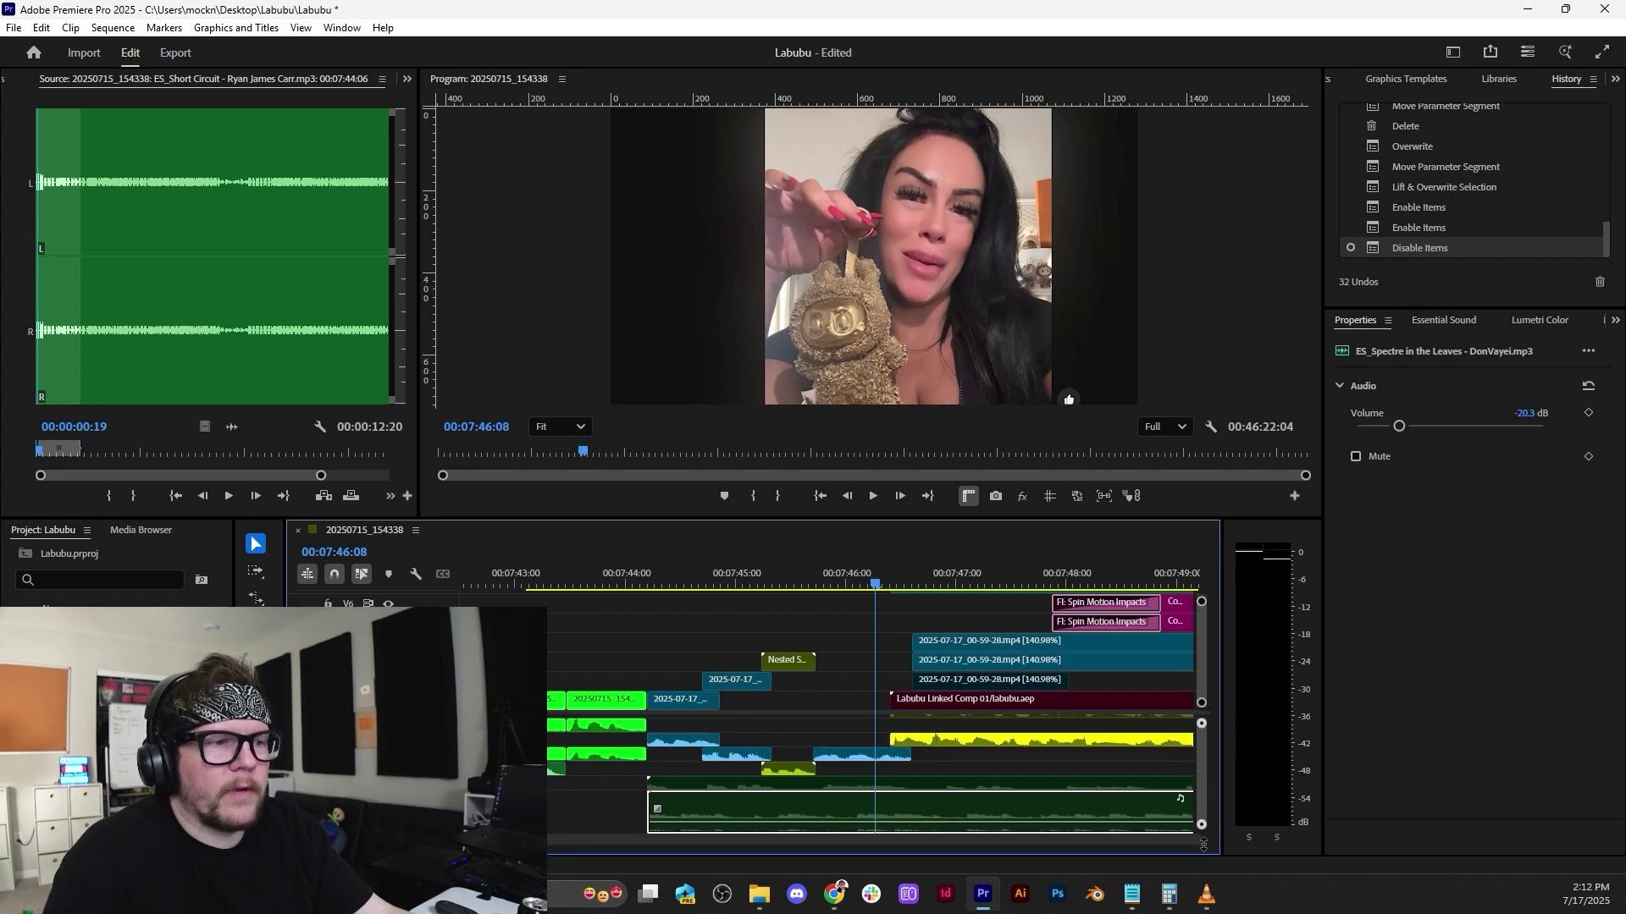
pyautogui.moveTo(102, 719); pyautogui.dragTo(657, 838)
pyautogui.moveTo(1206, 769); pyautogui.dragTo(1206, 796)
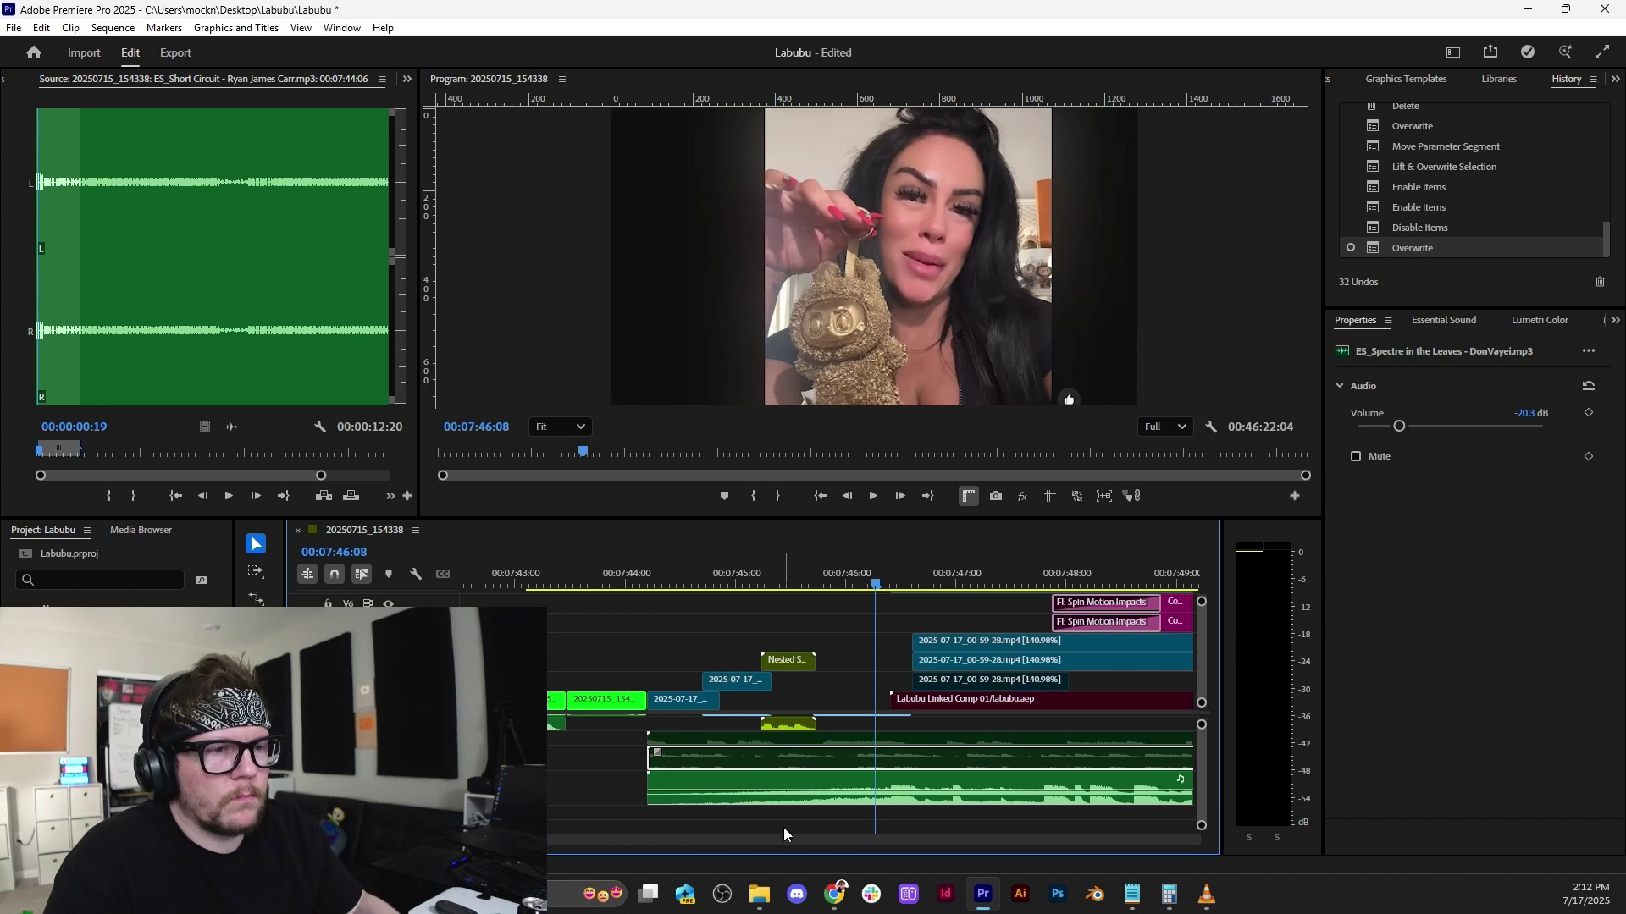
pyautogui.press('-')
pyautogui.press('-')
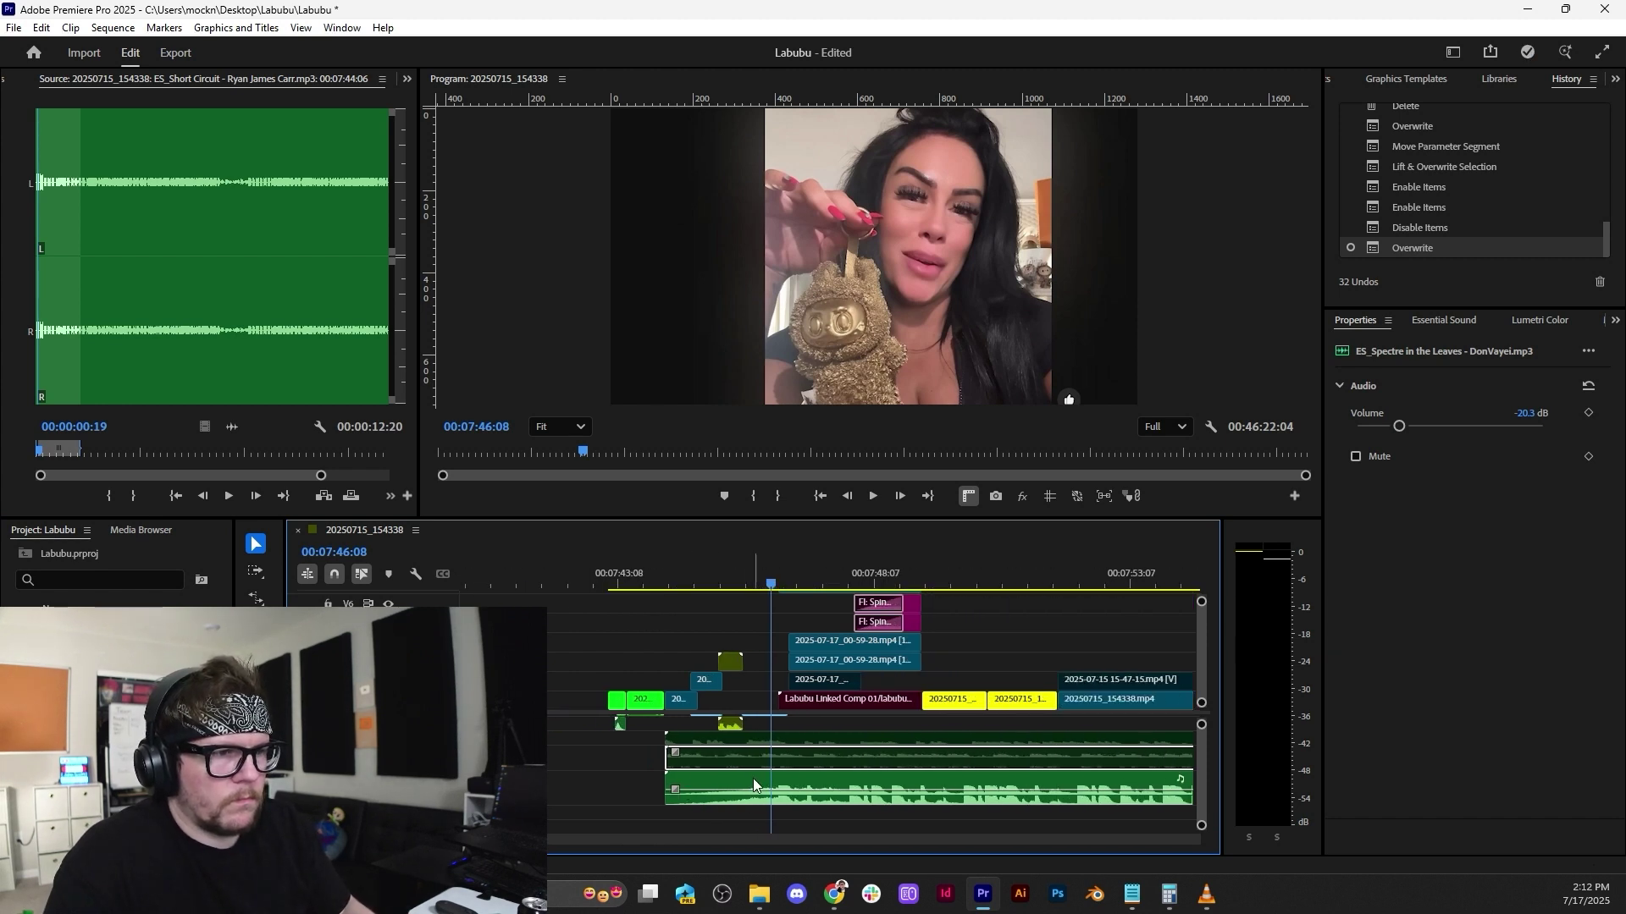
pyautogui.moveTo(754, 779); pyautogui.dragTo(645, 779)
# Play the intro with CLUTCH CITY from 00:07:44:05 and lower the track's volume to -10.6 dB.
pyautogui.click(664, 577)
pyautogui.press('space')
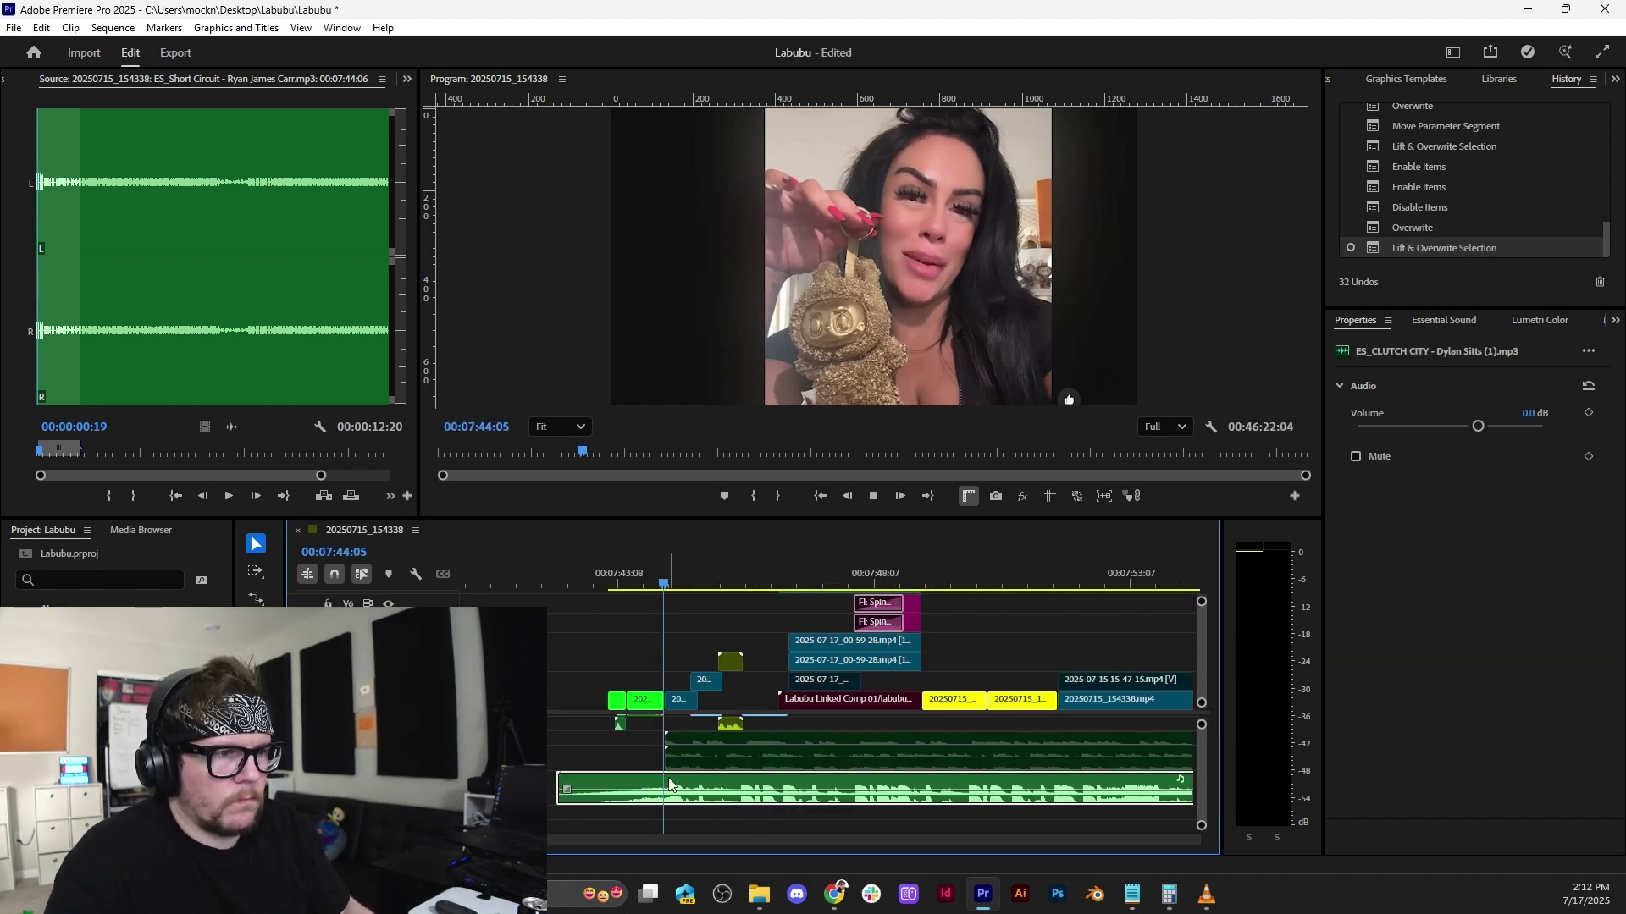
pyautogui.press('=')
pyautogui.press('space')
pyautogui.moveTo(804, 783); pyautogui.dragTo(805, 801)
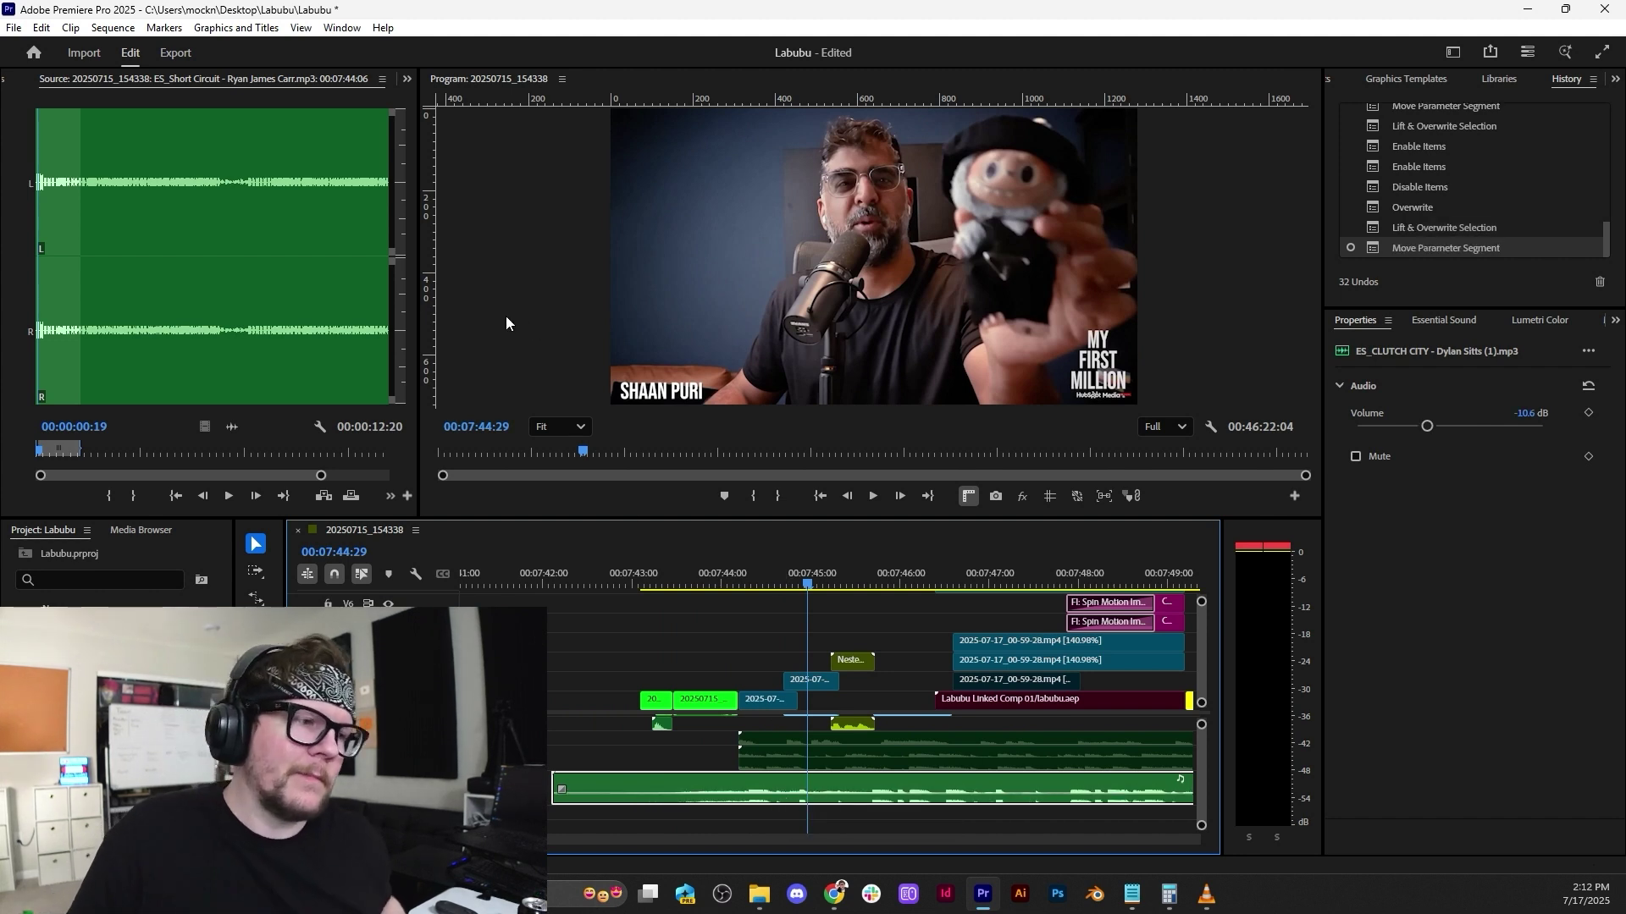
# Nudge the CLUTCH CITY clip slightly earlier and trim its beginning to the start of the intro's first green video clip.
pyautogui.scroll(6, 750, 769)
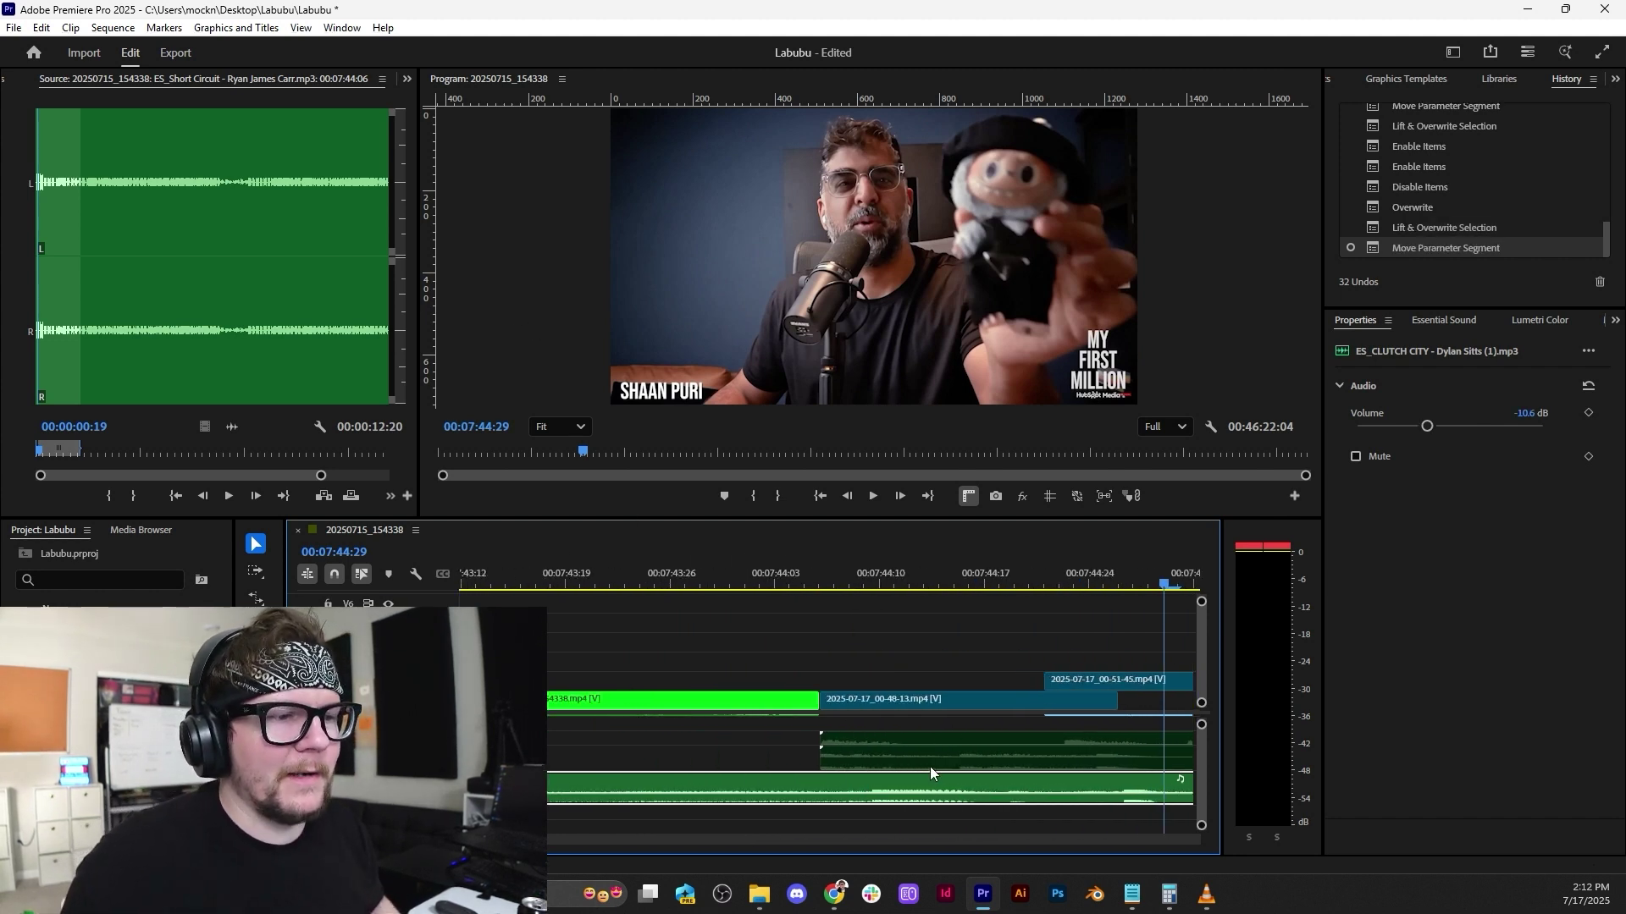
pyautogui.moveTo(932, 779); pyautogui.dragTo(850, 781)
pyautogui.scroll(-6, 850, 781)
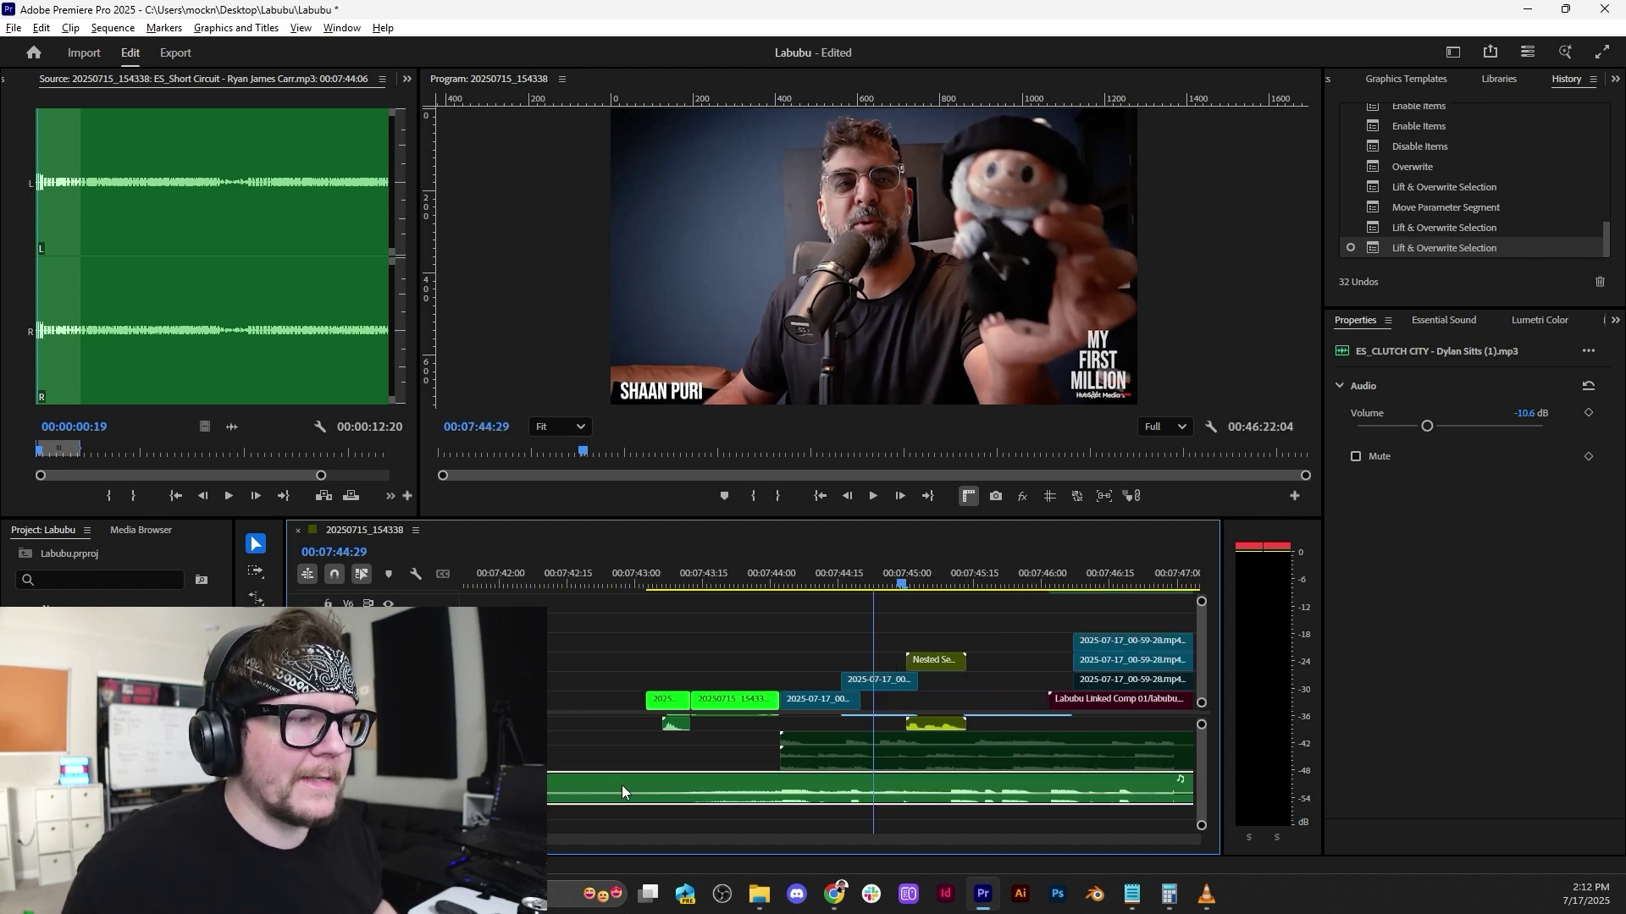
pyautogui.scroll(-2, 621, 792)
pyautogui.moveTo(542, 802); pyautogui.dragTo(643, 803)
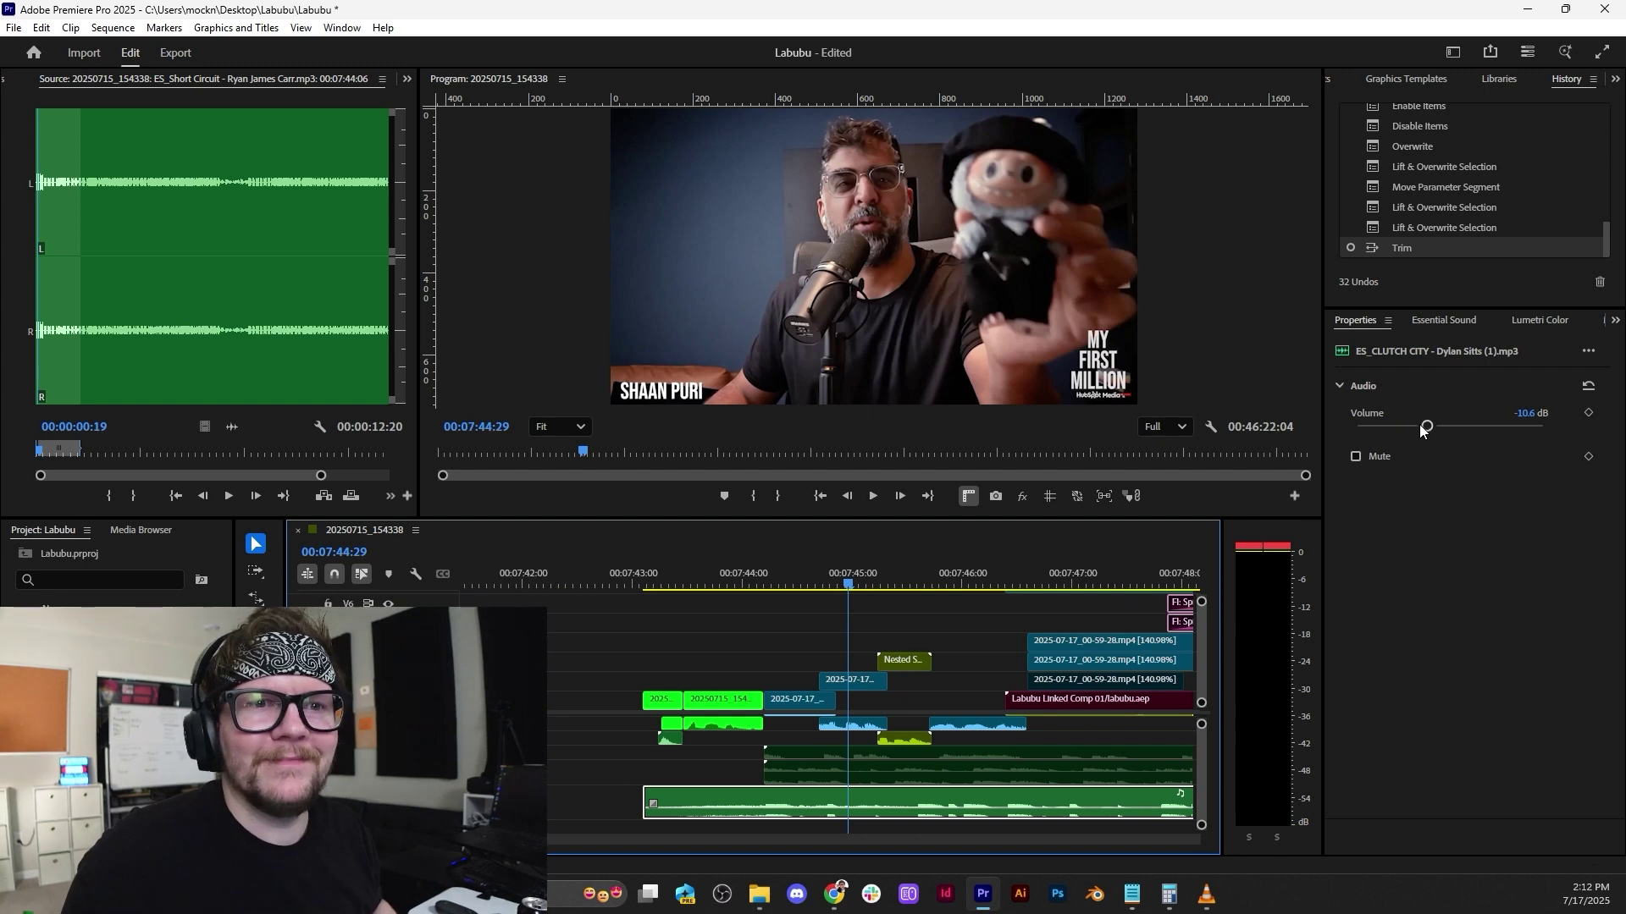
# Set the CLUTCH CITY volume to -17.3 dB and play the intro up to 00:07:47:09 to check the level.
pyautogui.moveTo(1426, 426); pyautogui.dragTo(1405, 426)
pyautogui.click(672, 573)
pyautogui.press('space')
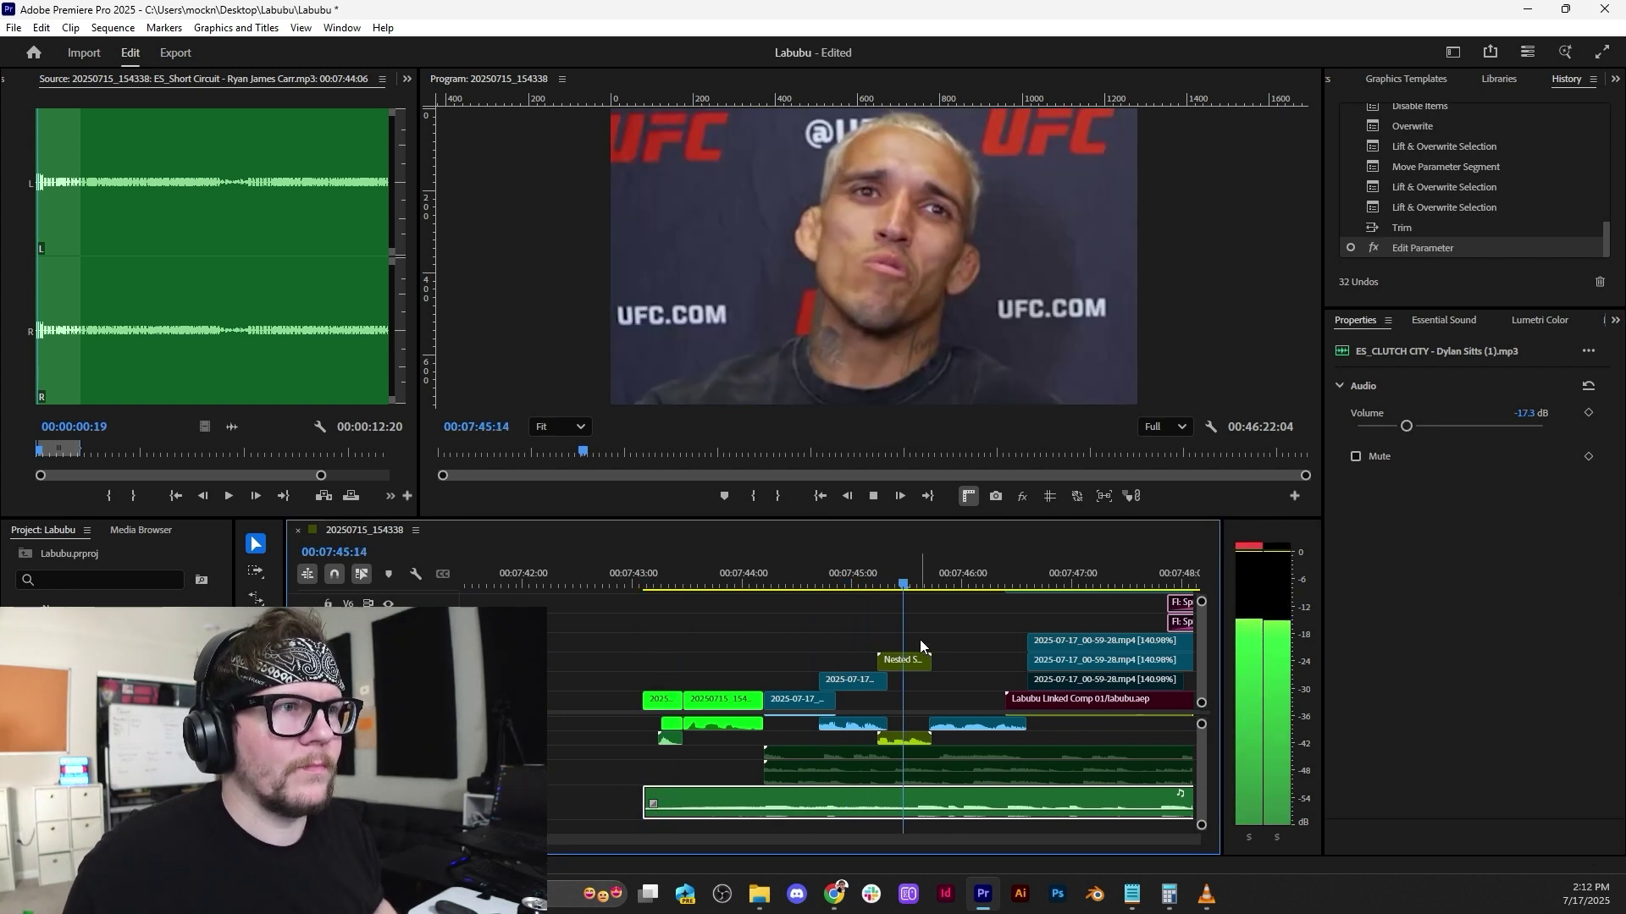
pyautogui.press('space')
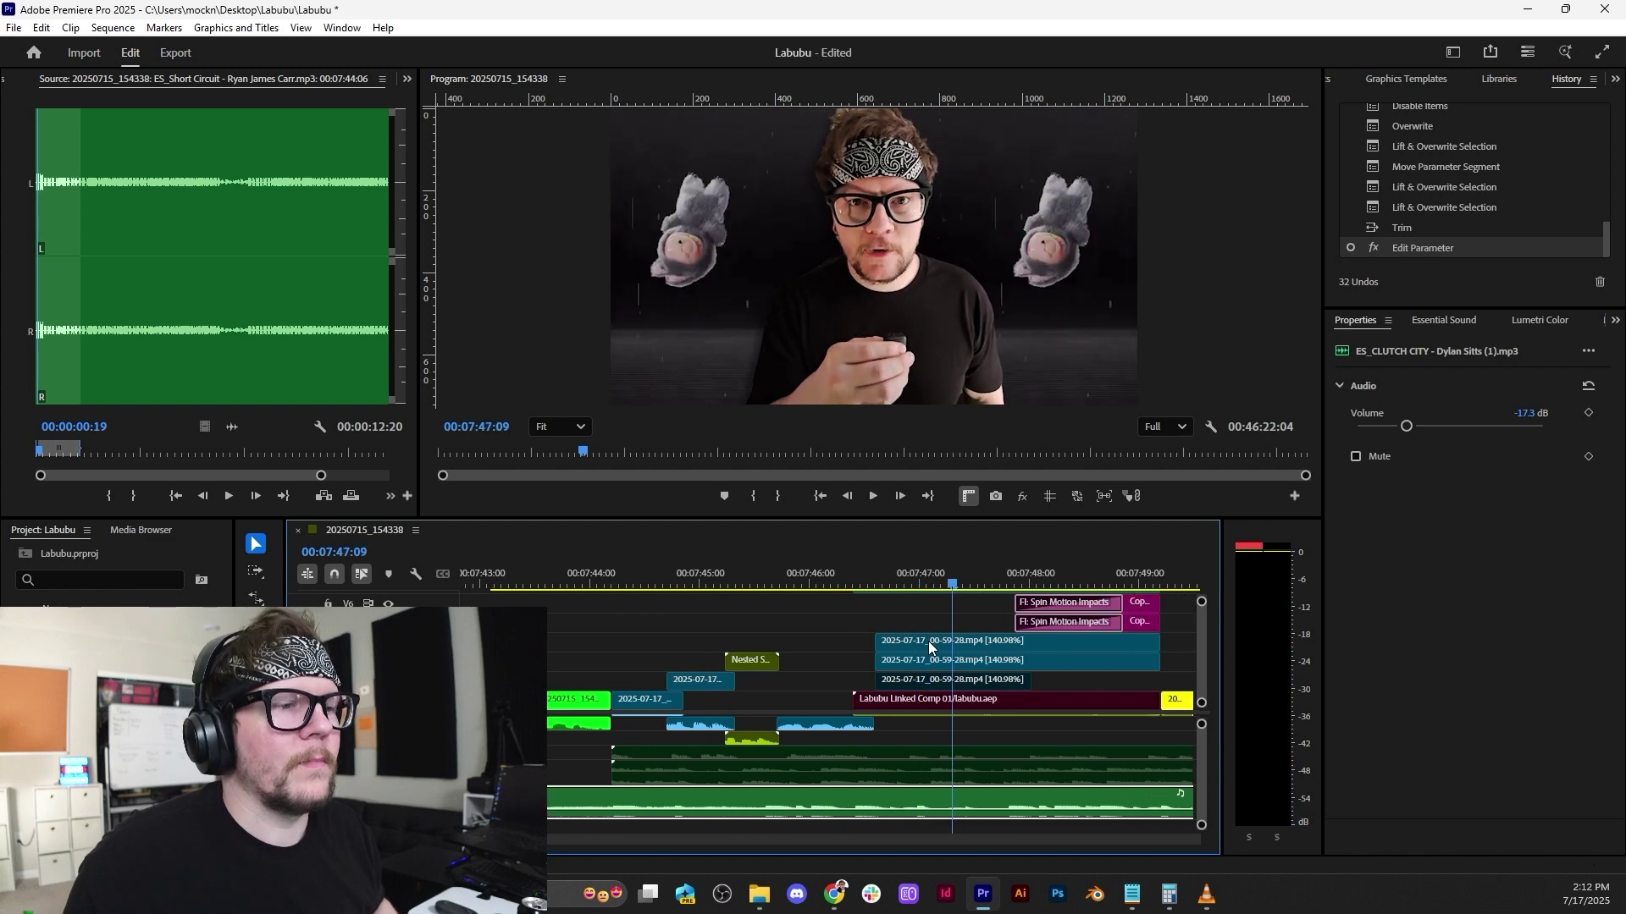
# Move the disabled Short Circuit and Spectre in the Leaves clips together out of the intro, with Short Circuit placed at 00:16:23:00.
pyautogui.press('-')
pyautogui.press('-')
pyautogui.press('-')
pyautogui.press('-')
pyautogui.press('-')
pyautogui.press('-')
pyautogui.press('-')
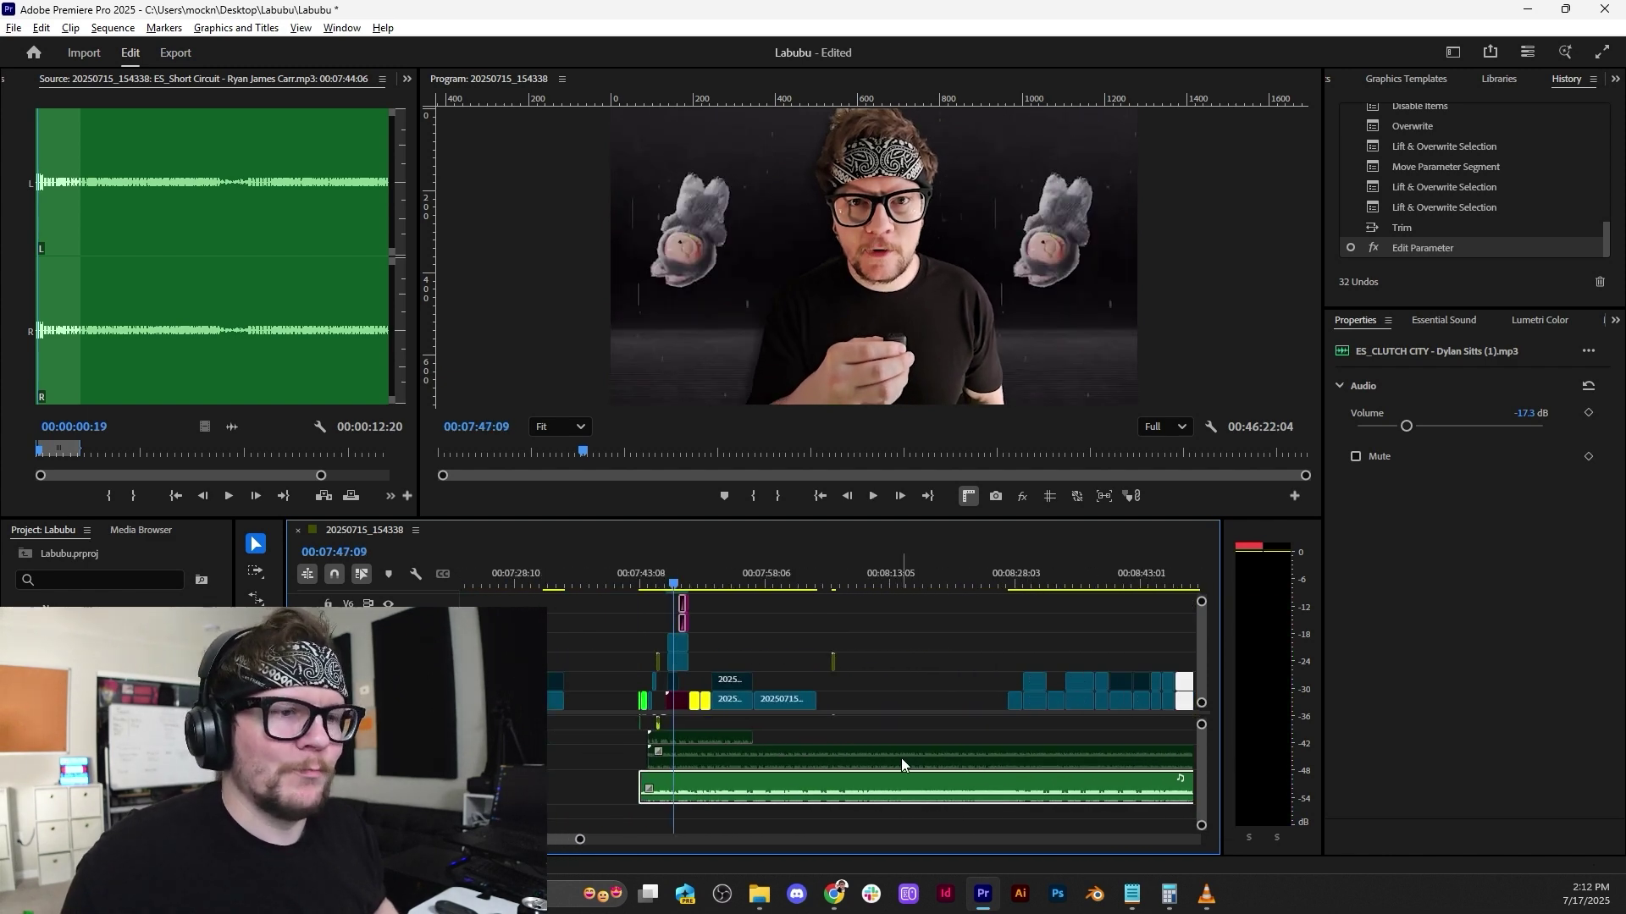
pyautogui.scroll(-5, 907, 755)
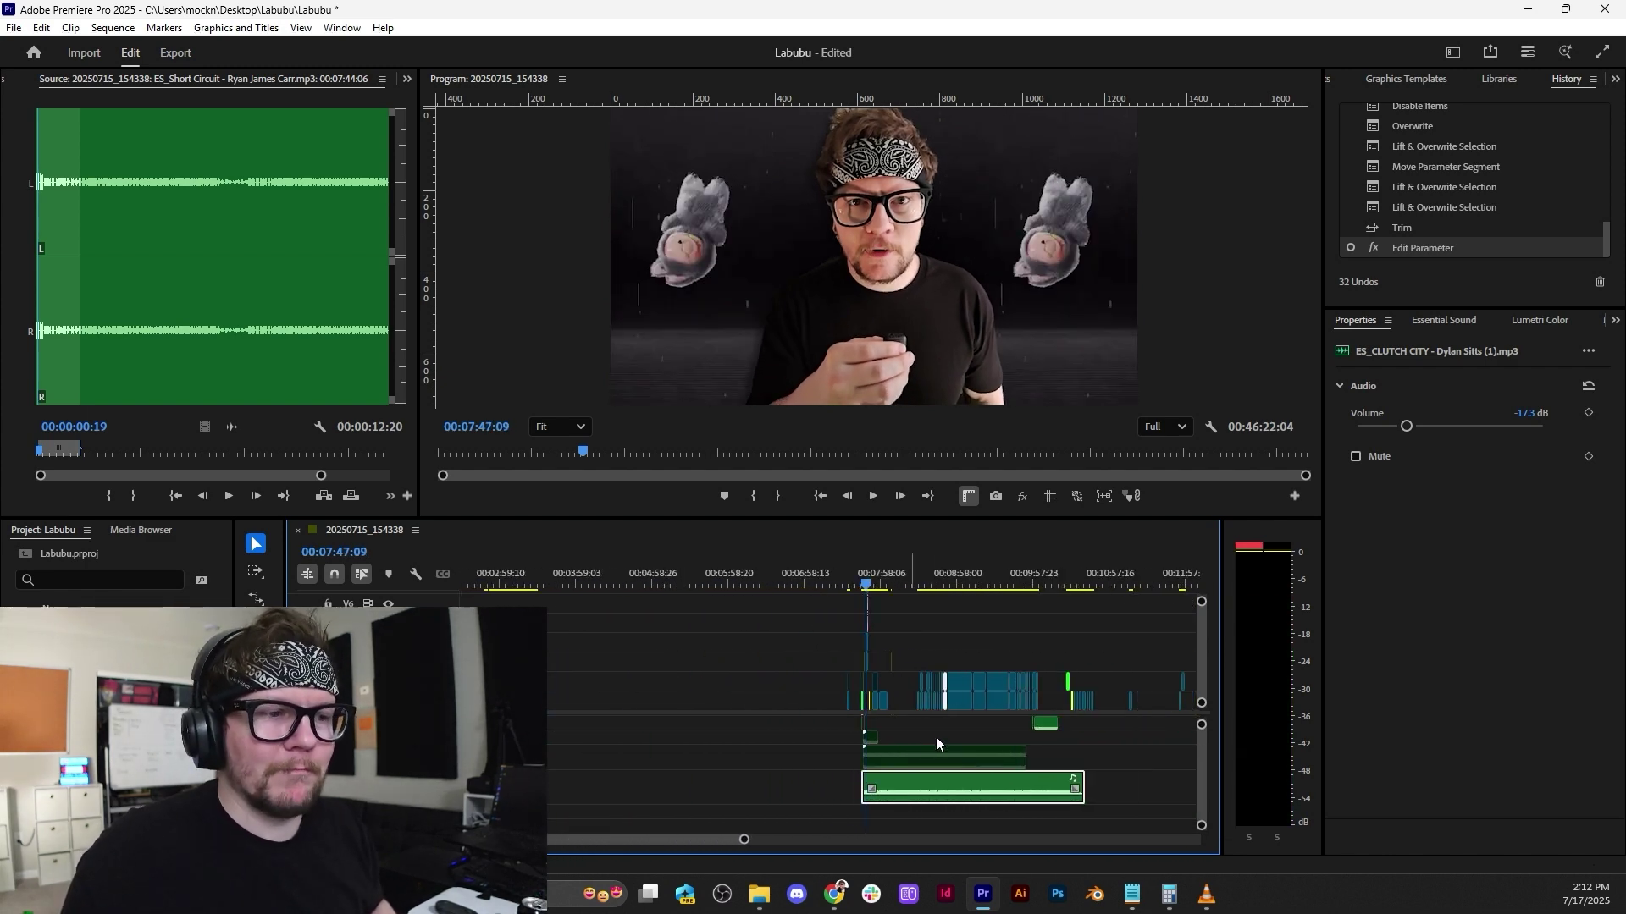
pyautogui.moveTo(936, 737); pyautogui.dragTo(1110, 757)
pyautogui.scroll(-1, 871, 754)
pyautogui.scroll(-2, 871, 756)
pyautogui.scroll(10, 763, 718)
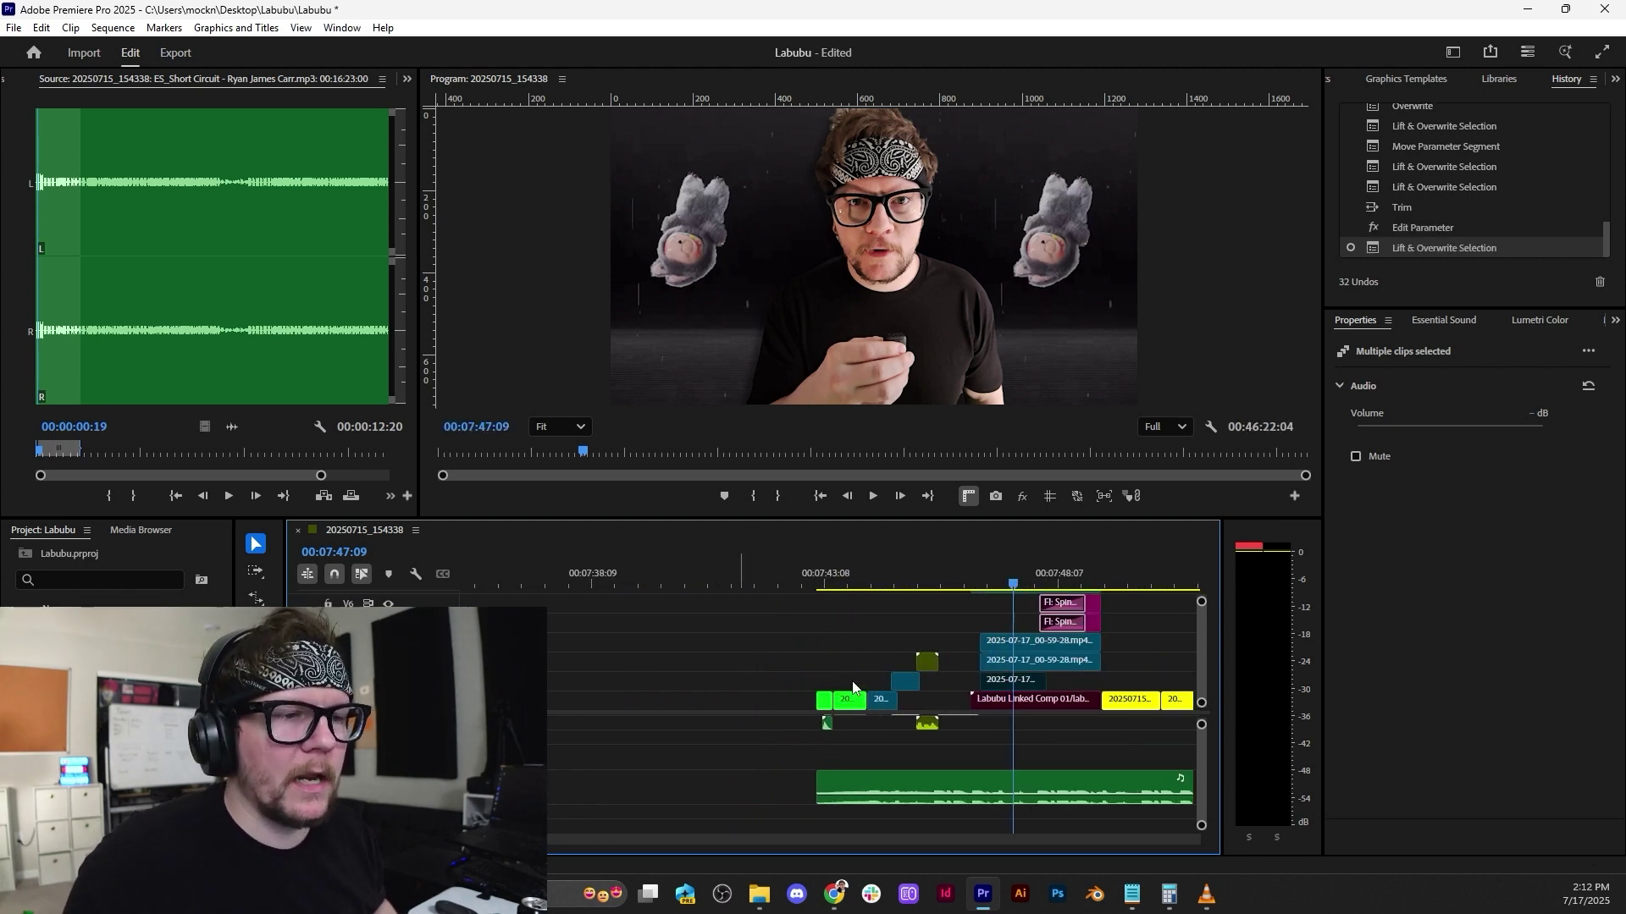
# Play the intro with only CLUTCH CITY as music up to 00:07:46:16.
pyautogui.click(586, 563)
pyautogui.press('space')
pyautogui.scroll(3, 582, 576)
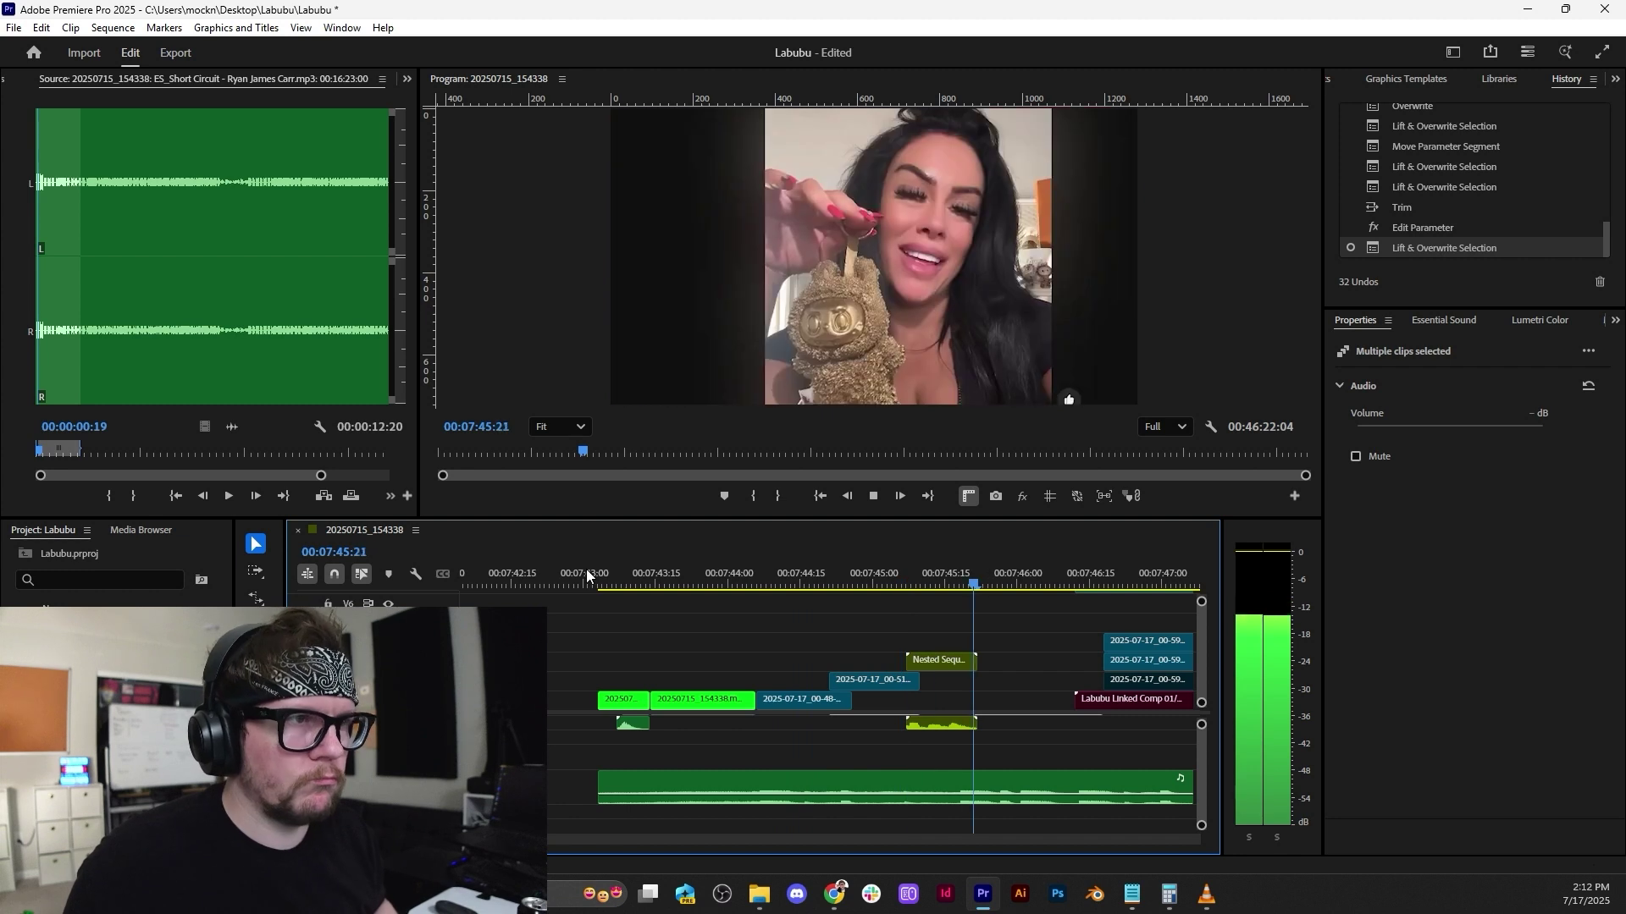
pyautogui.press('space')
pyautogui.scroll(-3, 586, 573)
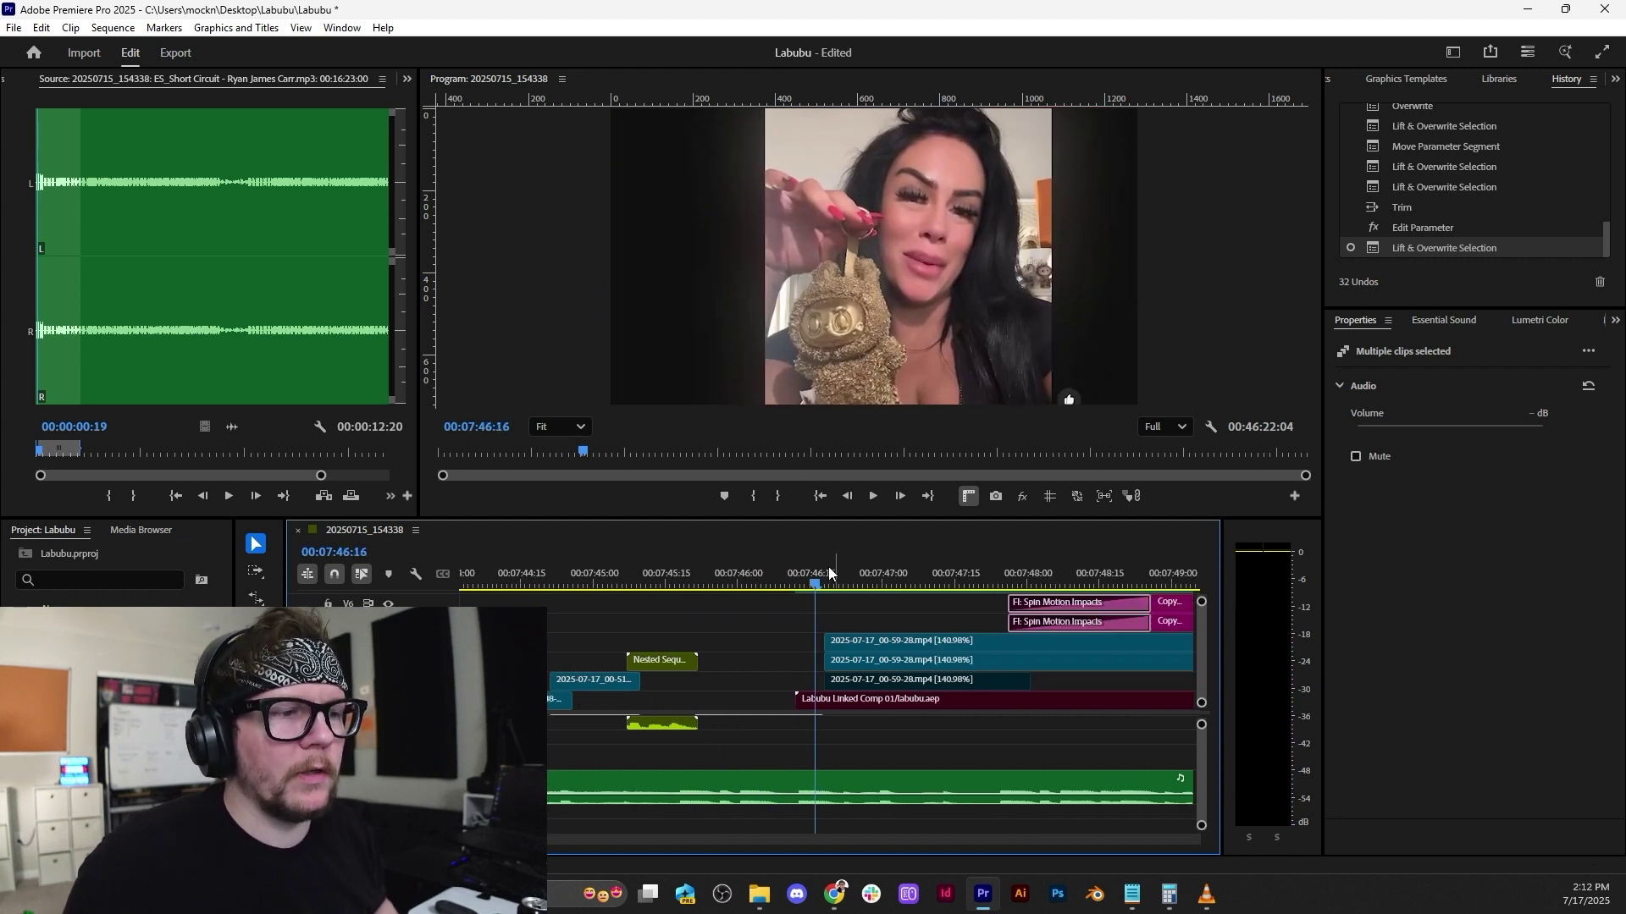
# Trim the end of the 2025-07-17_00-54-12.mp4 clip back to about 00:07:46:13 and play through the cut.
pyautogui.moveTo(830, 574); pyautogui.dragTo(801, 552)
pyautogui.scroll(3, 1204, 648)
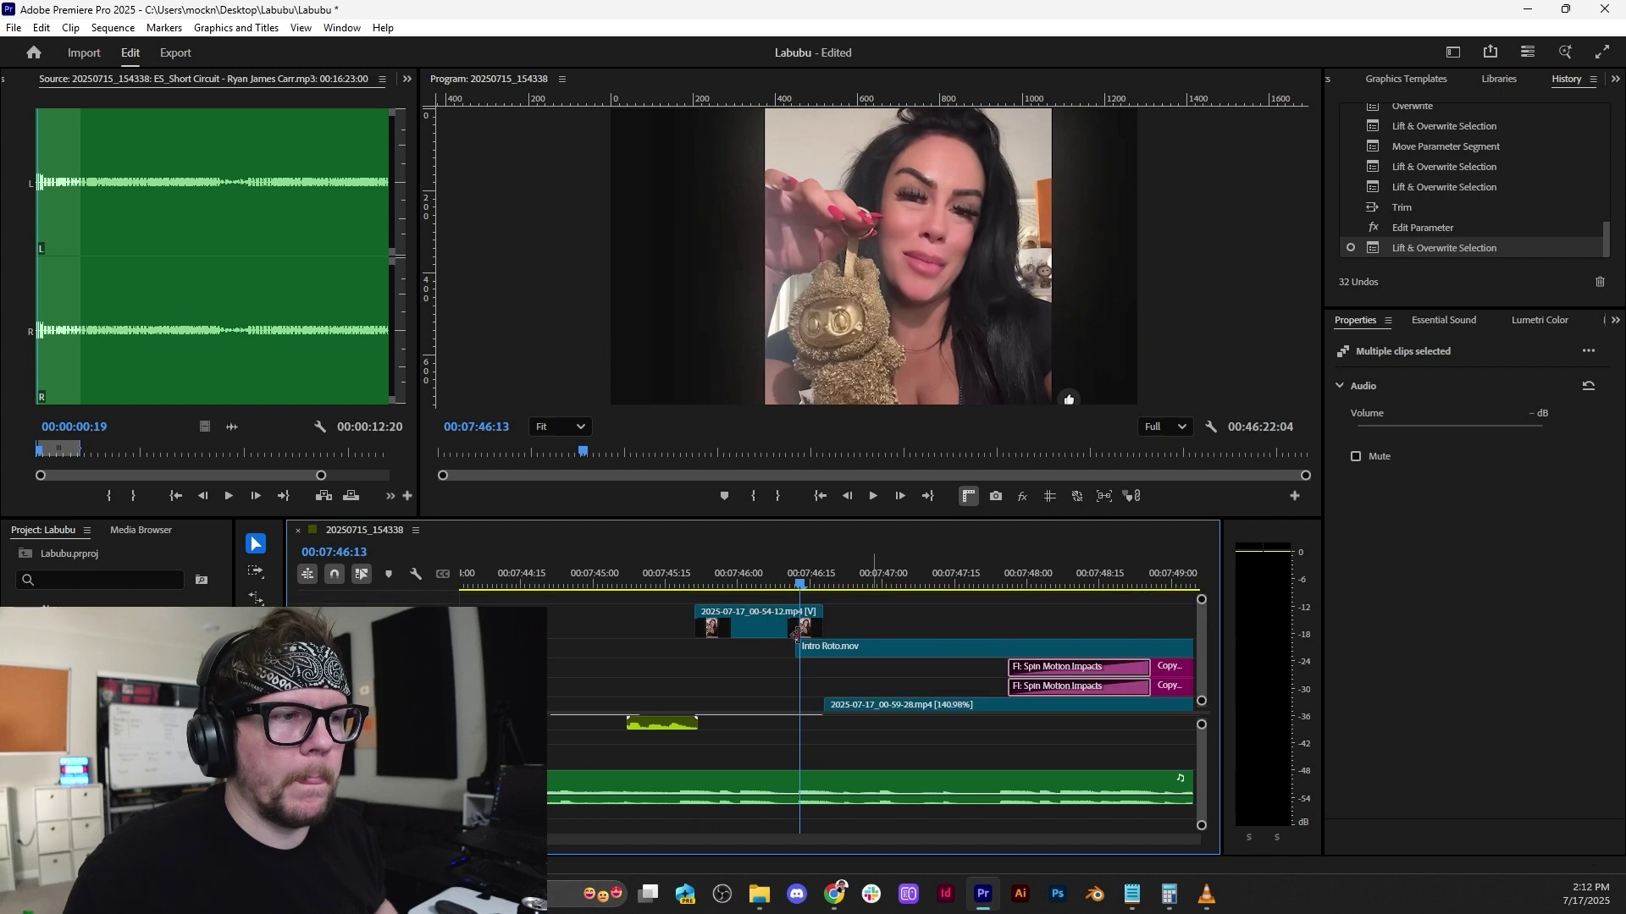
pyautogui.moveTo(822, 628); pyautogui.dragTo(796, 625)
pyautogui.press('space')
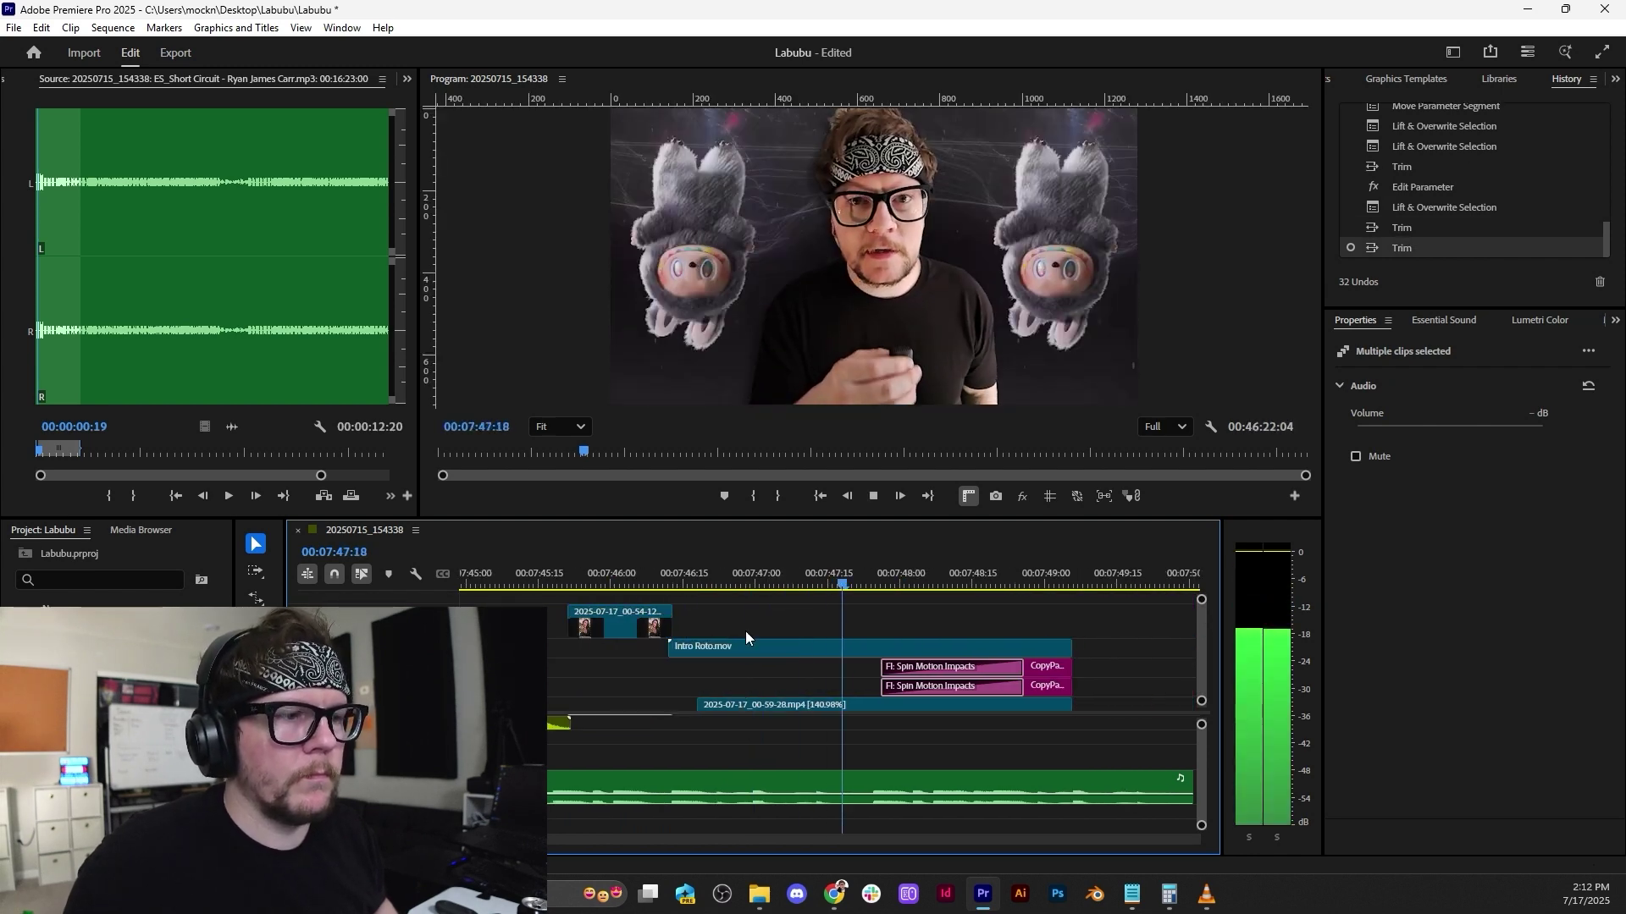
# Try extending the start of the 2025-07-17_00-59-28.mp4 clip back to the end of the preceding video clip.
pyautogui.click(781, 703)
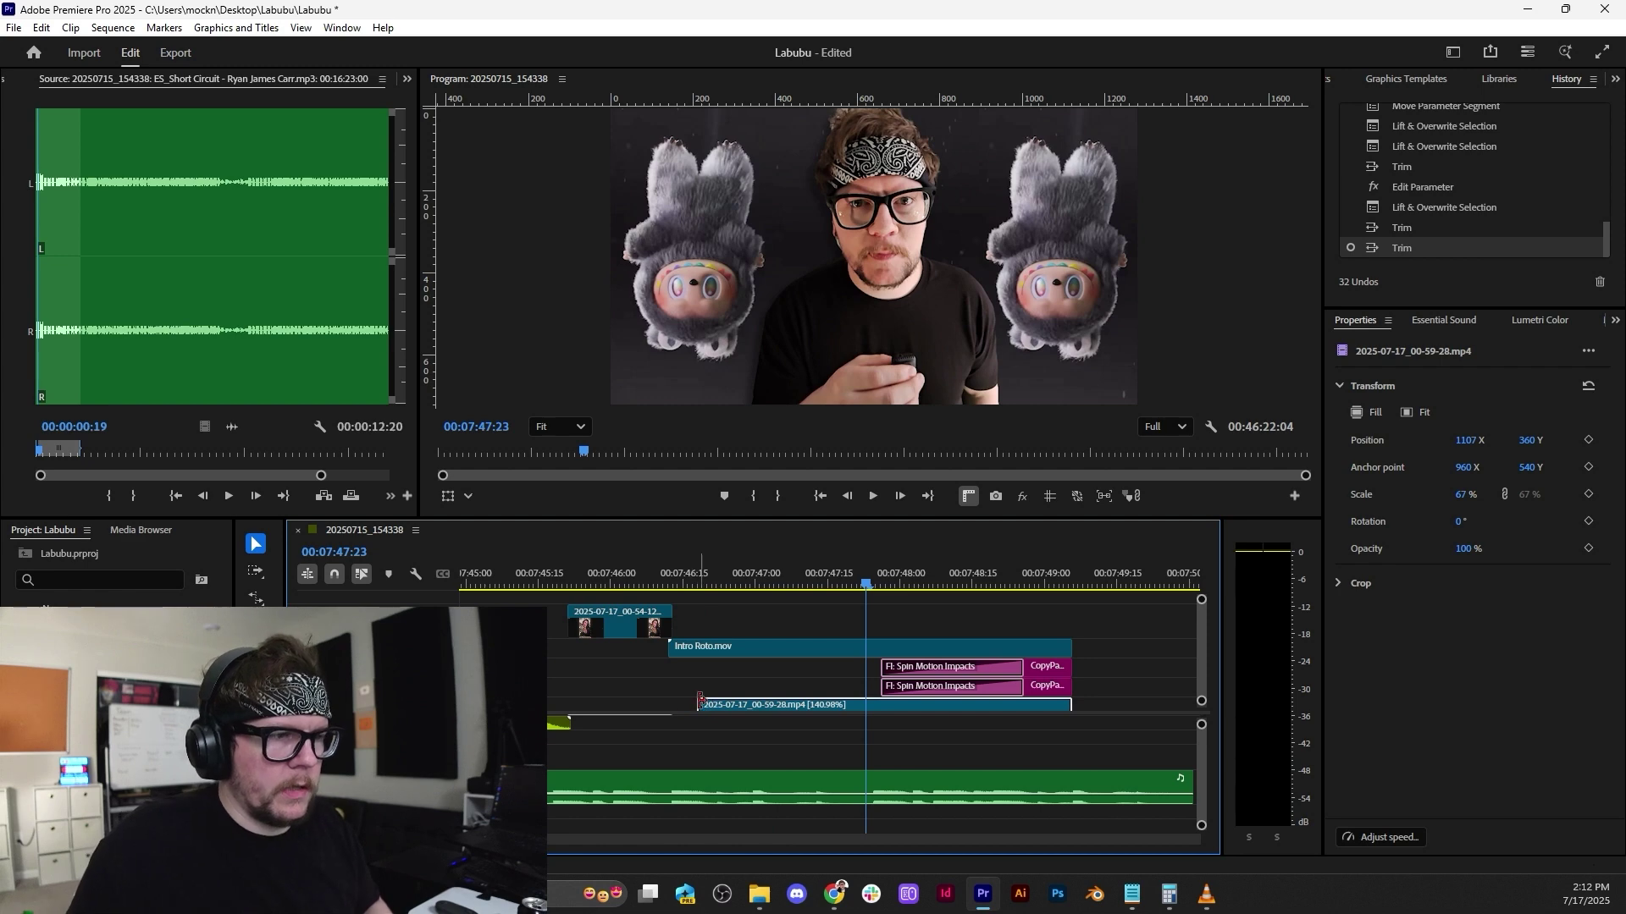
pyautogui.moveTo(700, 702); pyautogui.dragTo(675, 703)
pyautogui.click(663, 583)
pyautogui.press('space')
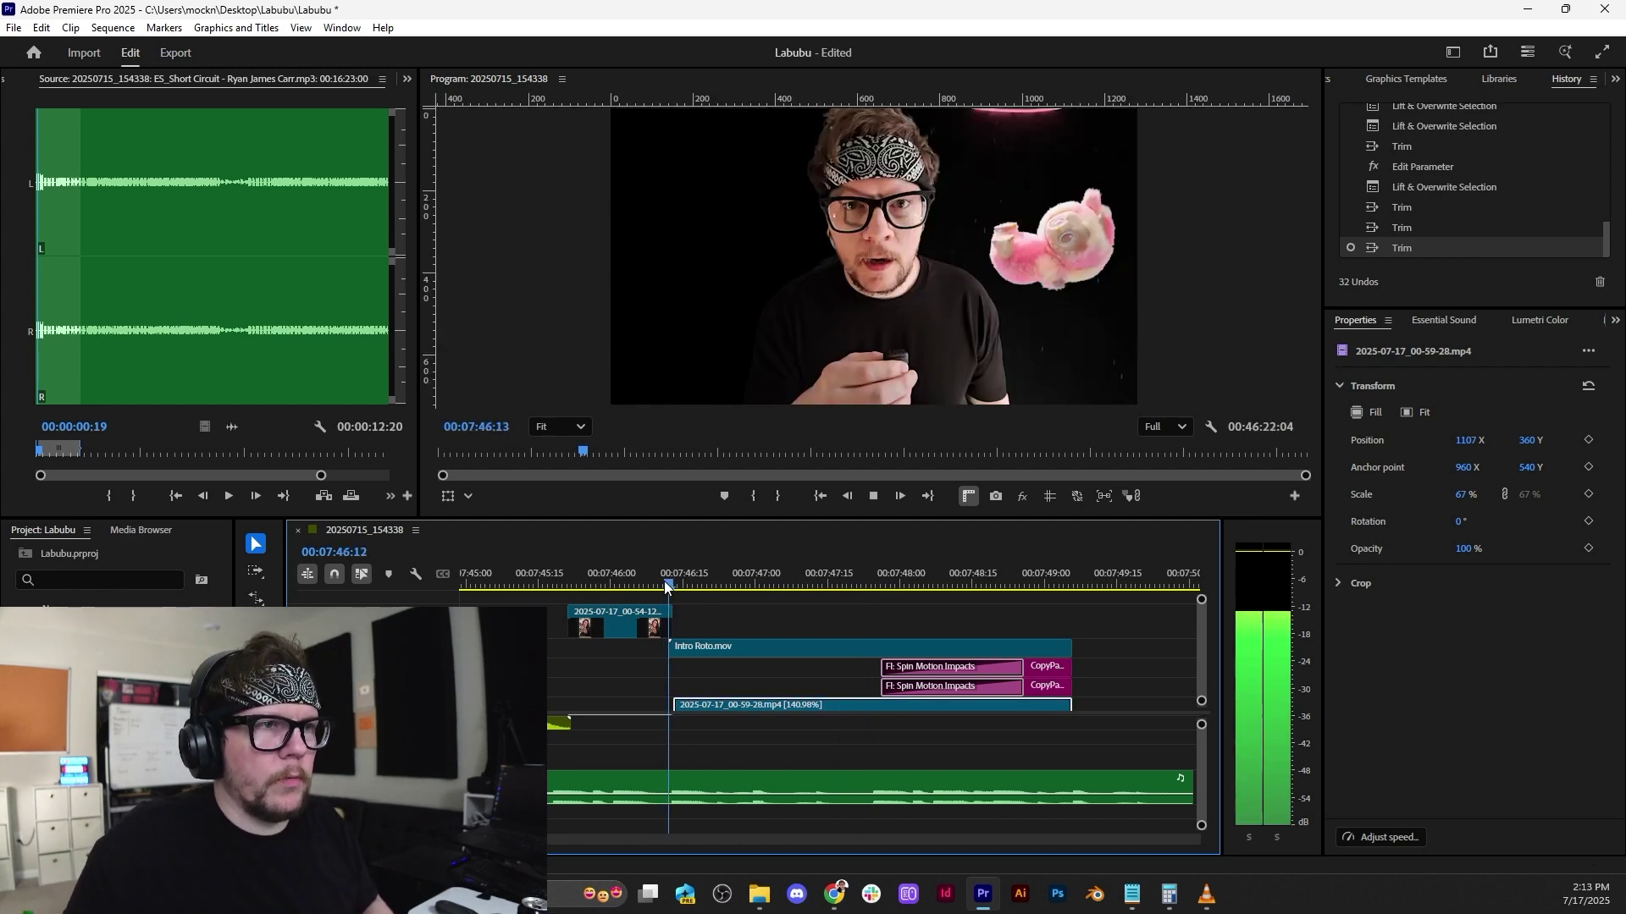
pyautogui.click(689, 571)
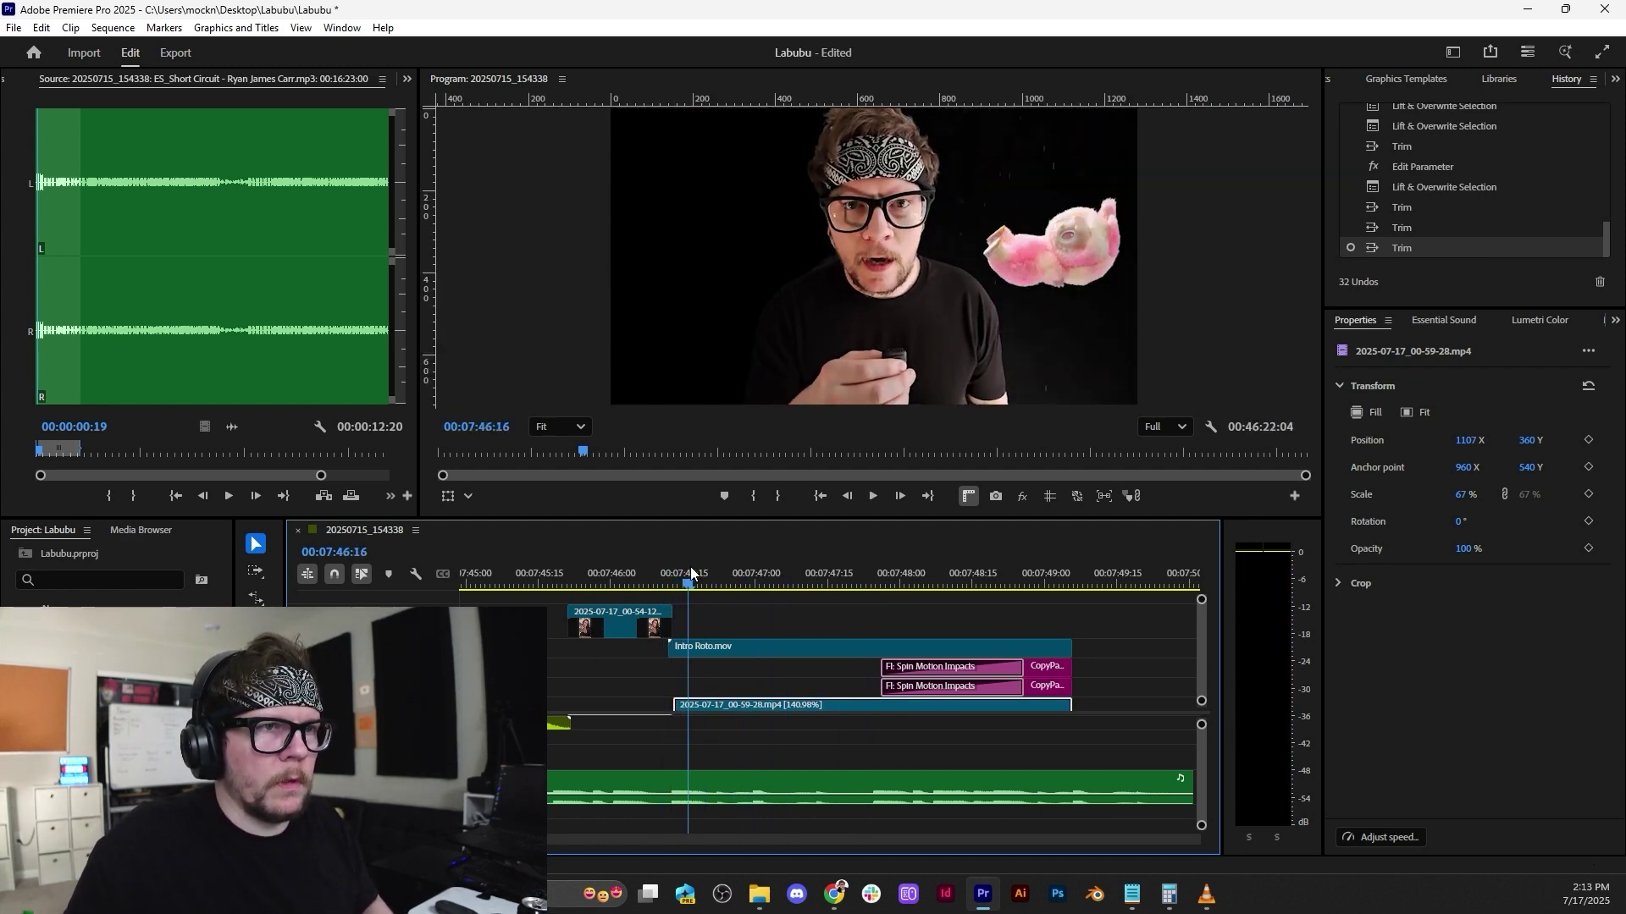
pyautogui.moveTo(691, 569); pyautogui.dragTo(707, 569)
pyautogui.hotkey('ctrl', 'z')
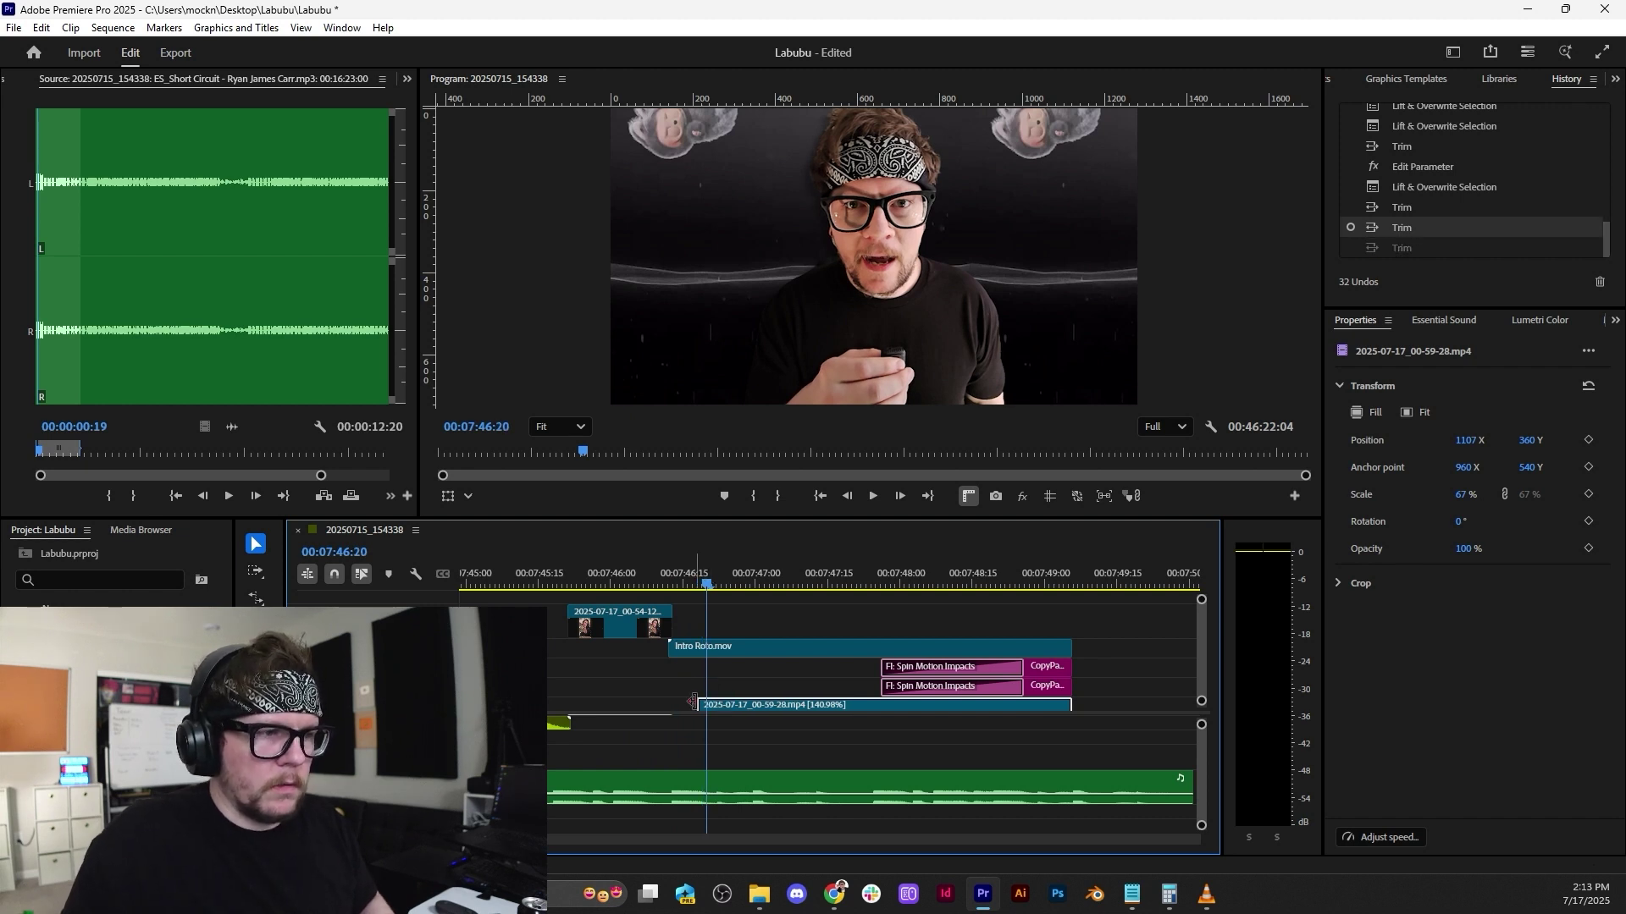
# Rate-stretch the start of the 2025-07-17_00-59-28.mp4 clip back to the end of the 2025-07-17_00-54-12.mp4 clip.
pyautogui.press('r')
pyautogui.moveTo(695, 705); pyautogui.dragTo(675, 704)
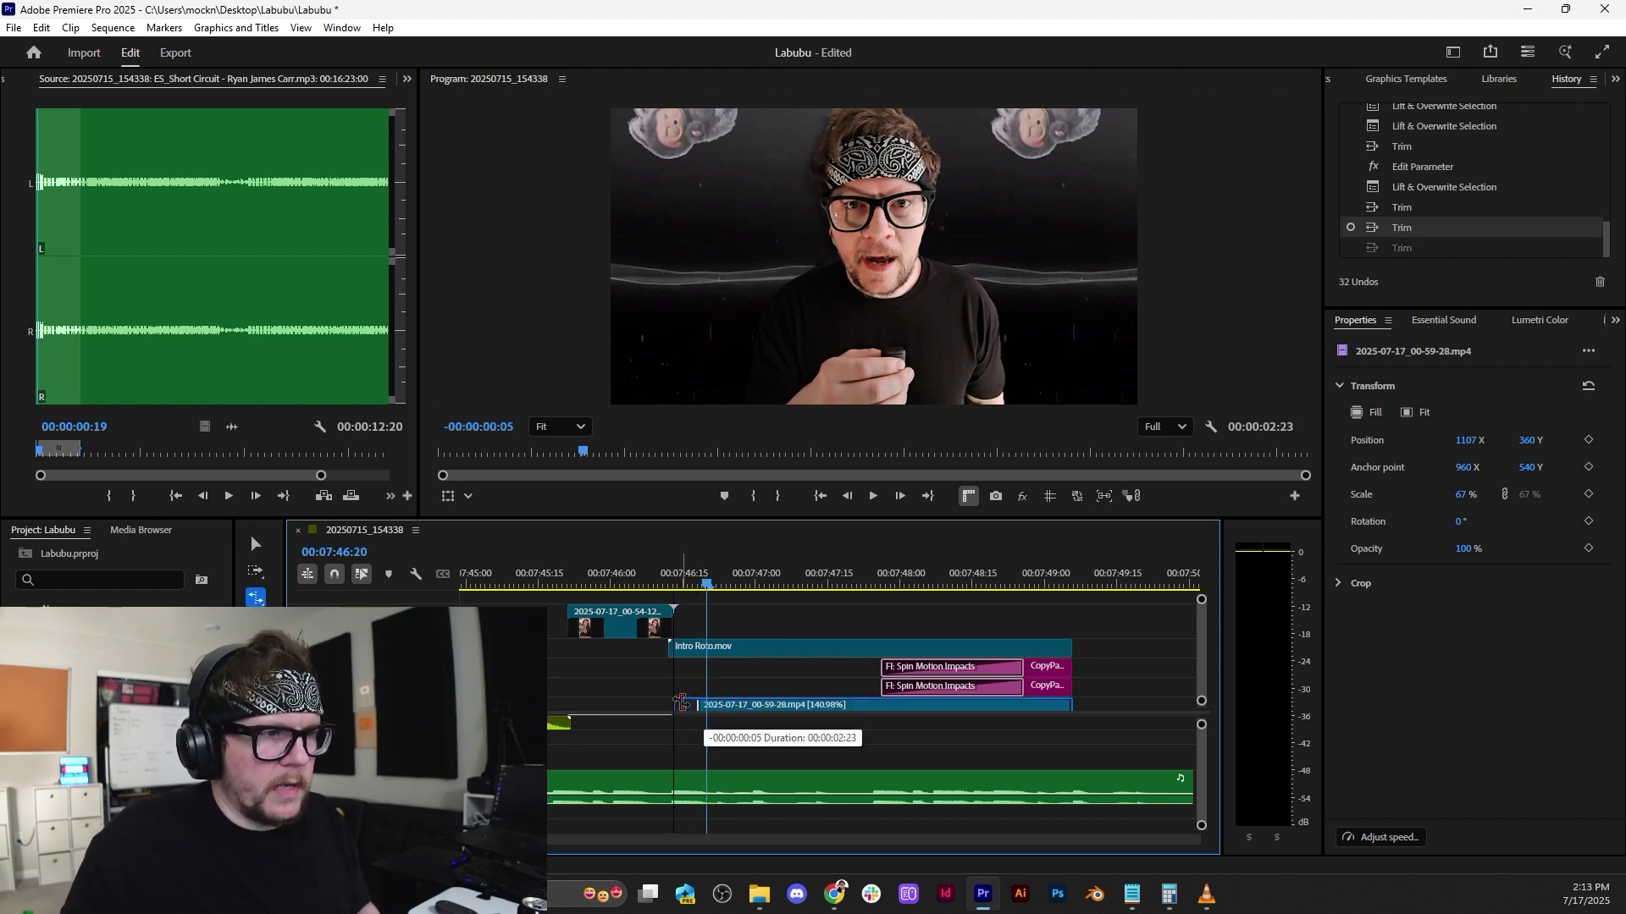
pyautogui.click(664, 569)
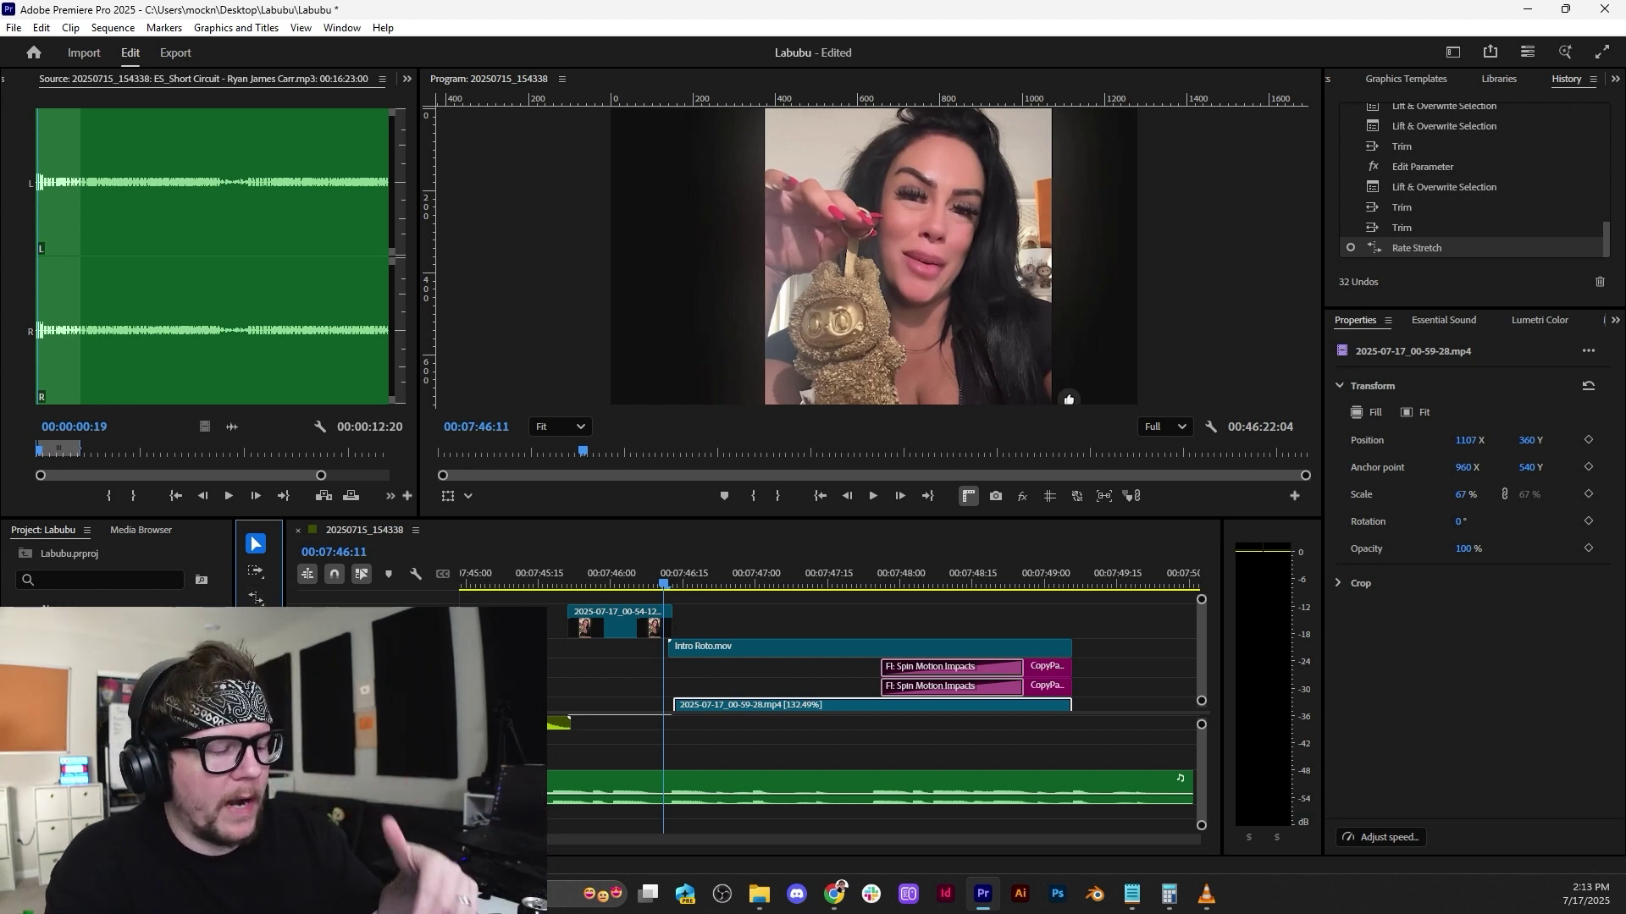
# Review the Intro Roto.mov section up to 00:07:47:10 and return to its opening at 00:07:46:14.
pyautogui.click(713, 648)
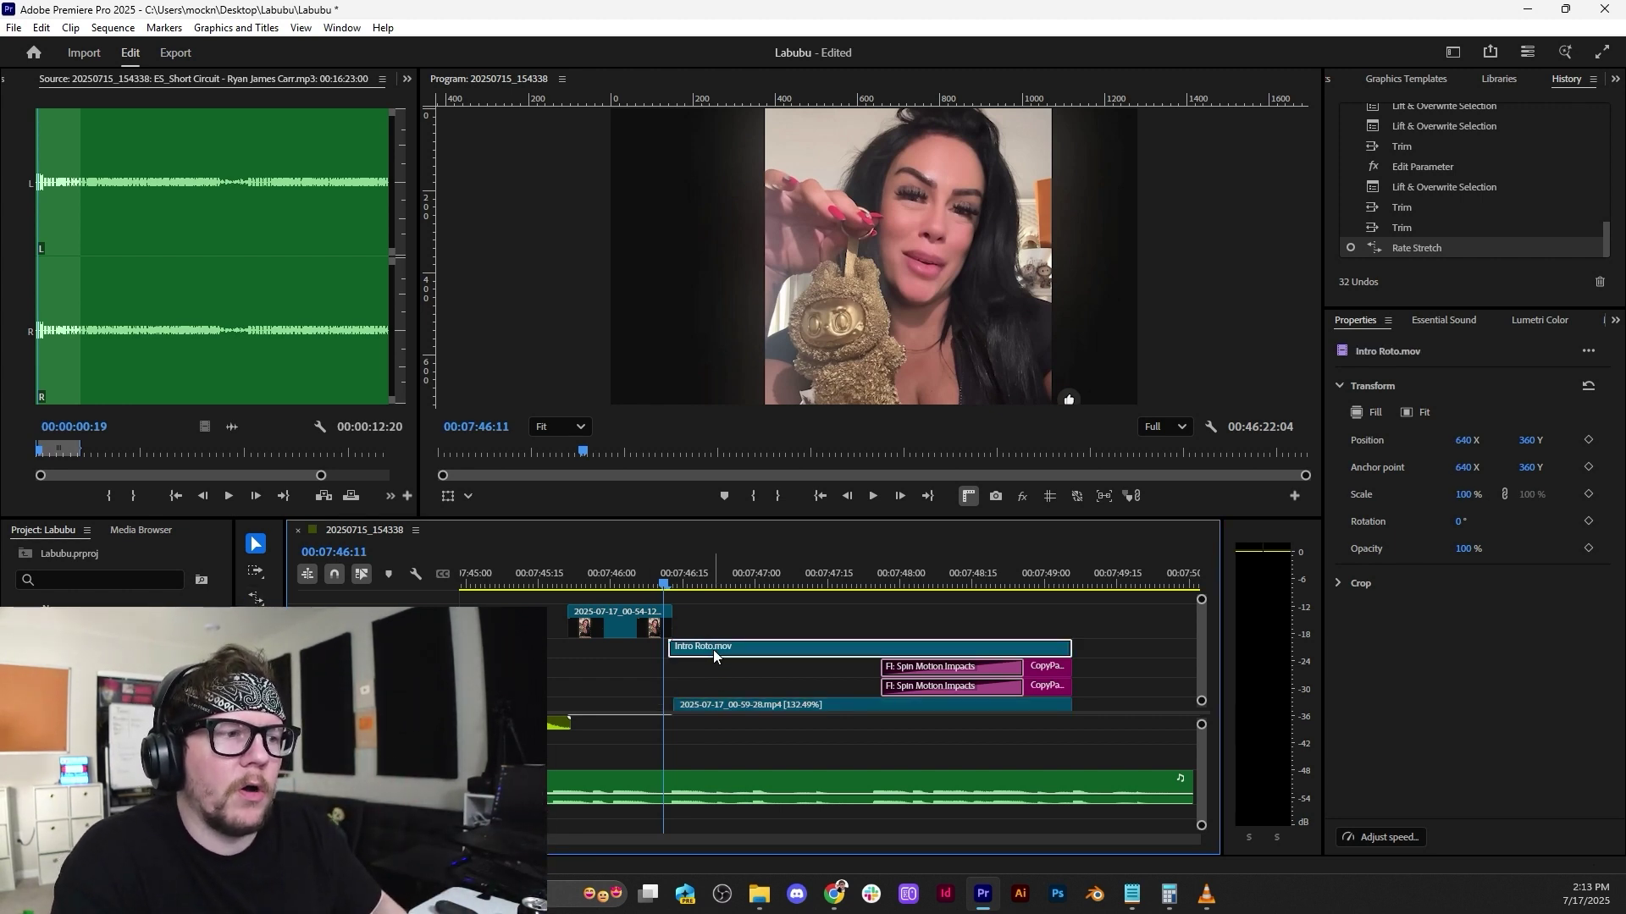
pyautogui.moveTo(711, 587); pyautogui.dragTo(803, 590)
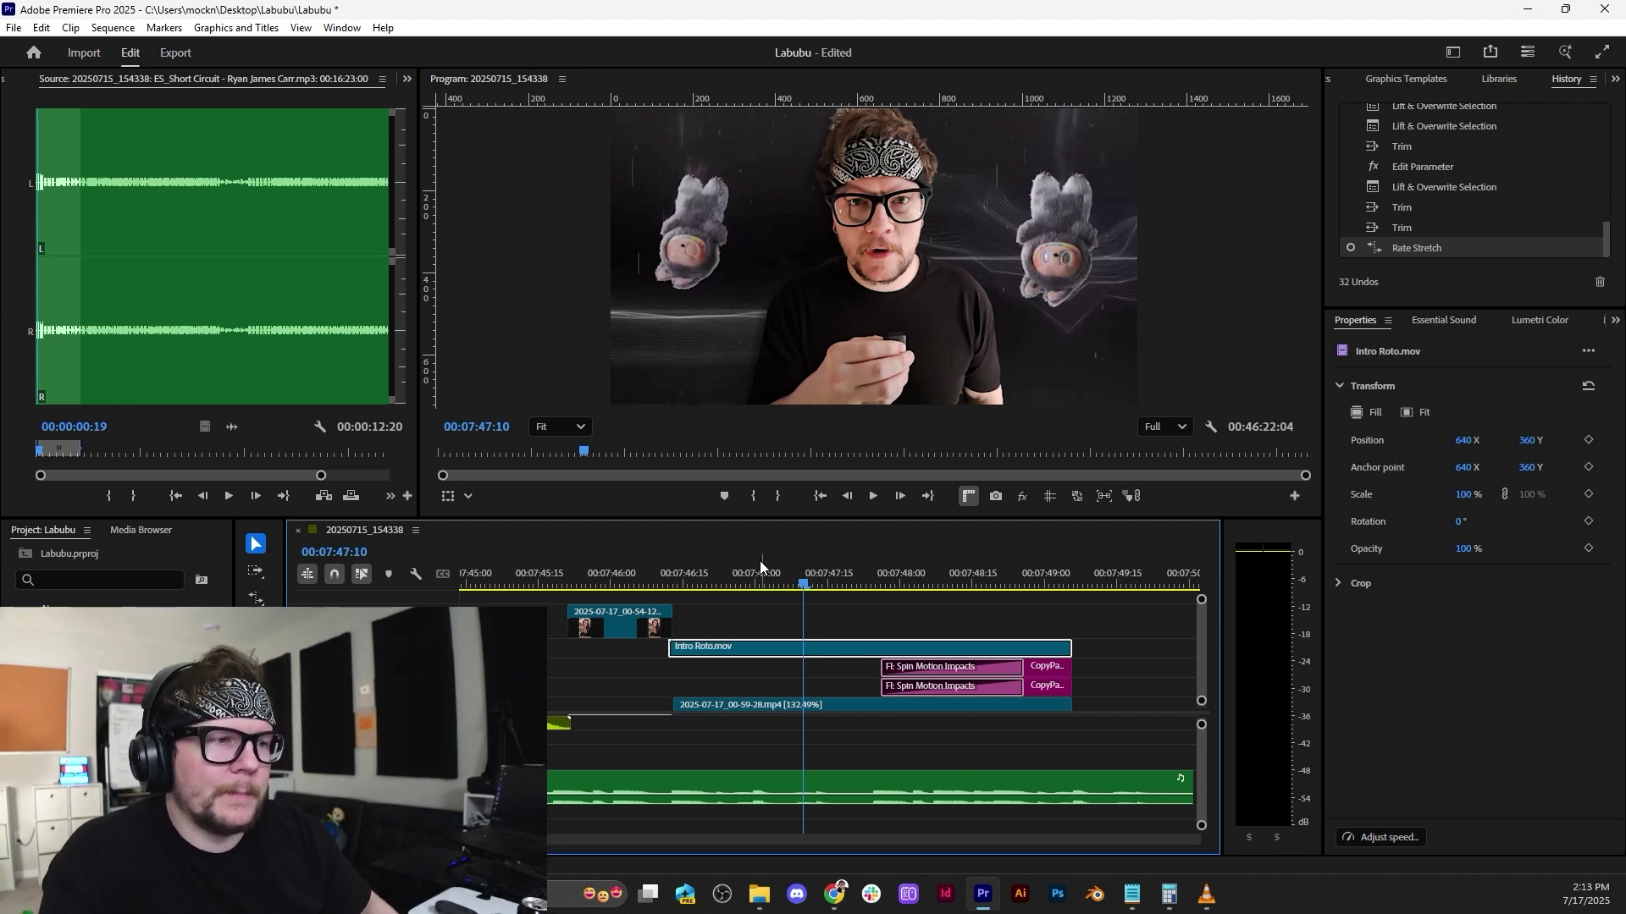
pyautogui.click(678, 584)
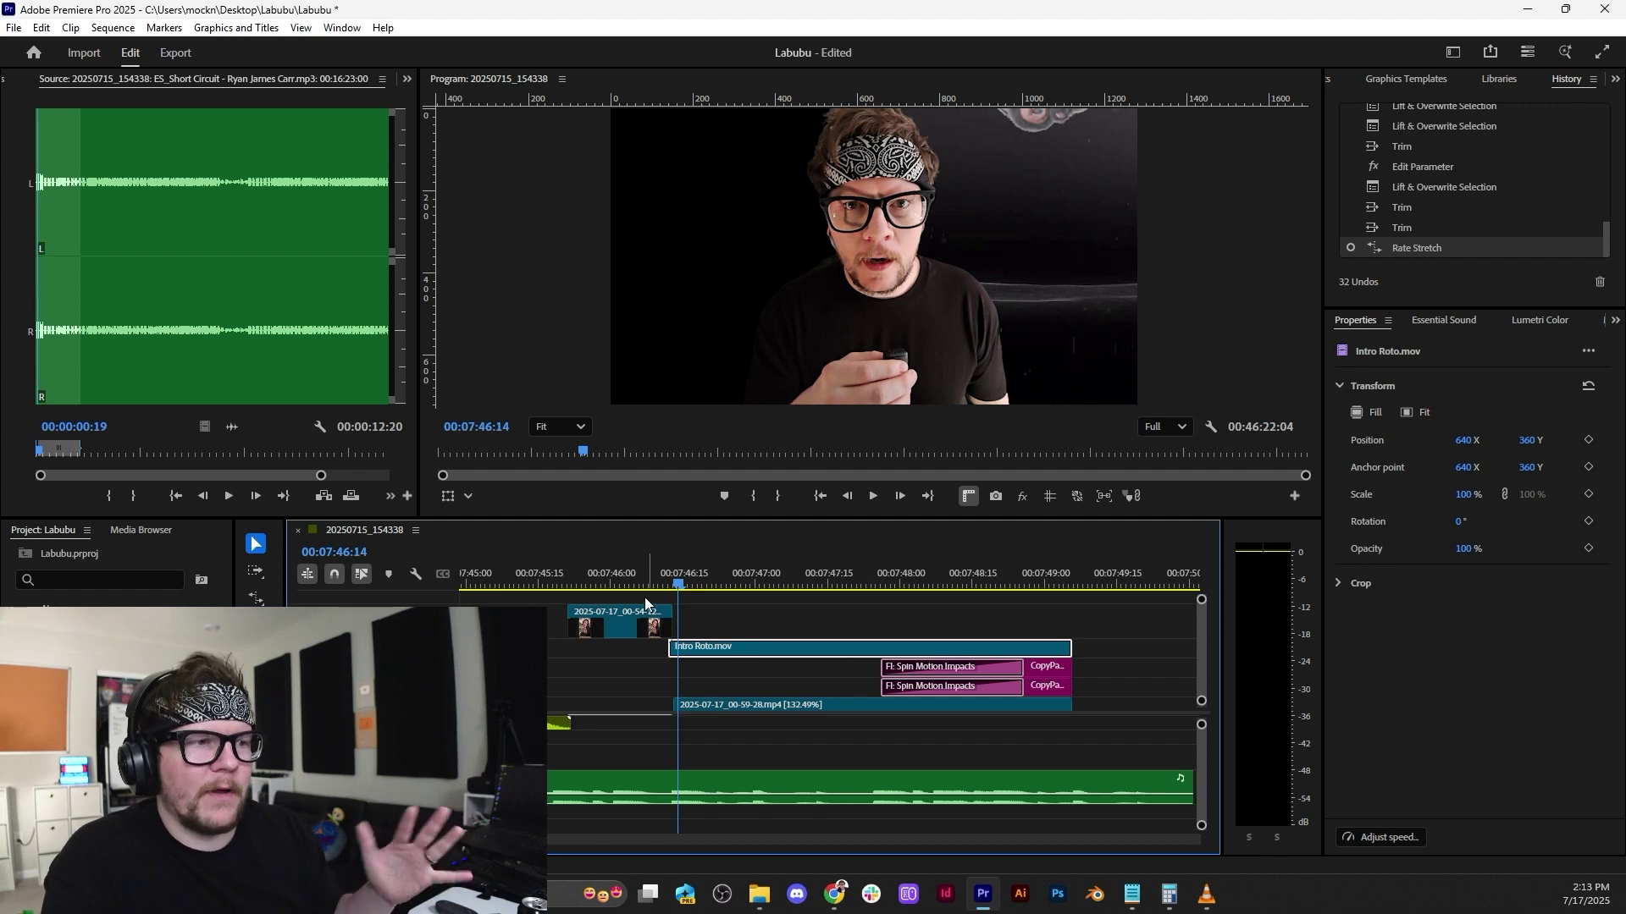
# Select the 2025-07-17_00-54-12.mp4 clip and show the group of edit tools that contains the Rate Stretch Tool.
pyautogui.click(604, 628)
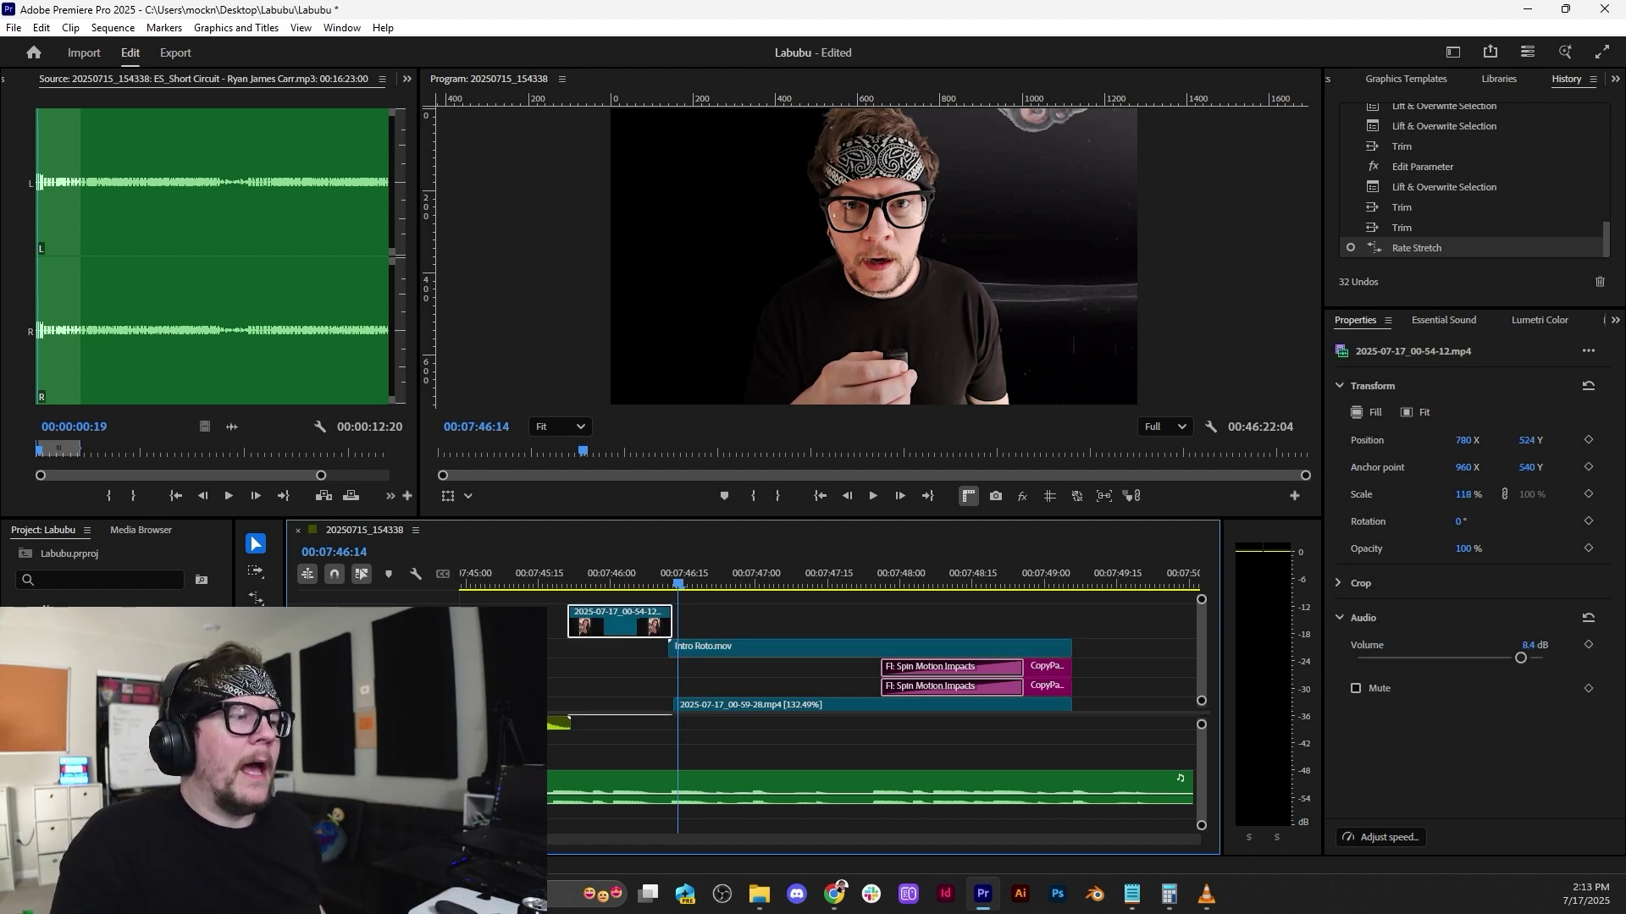
pyautogui.click(269, 600)
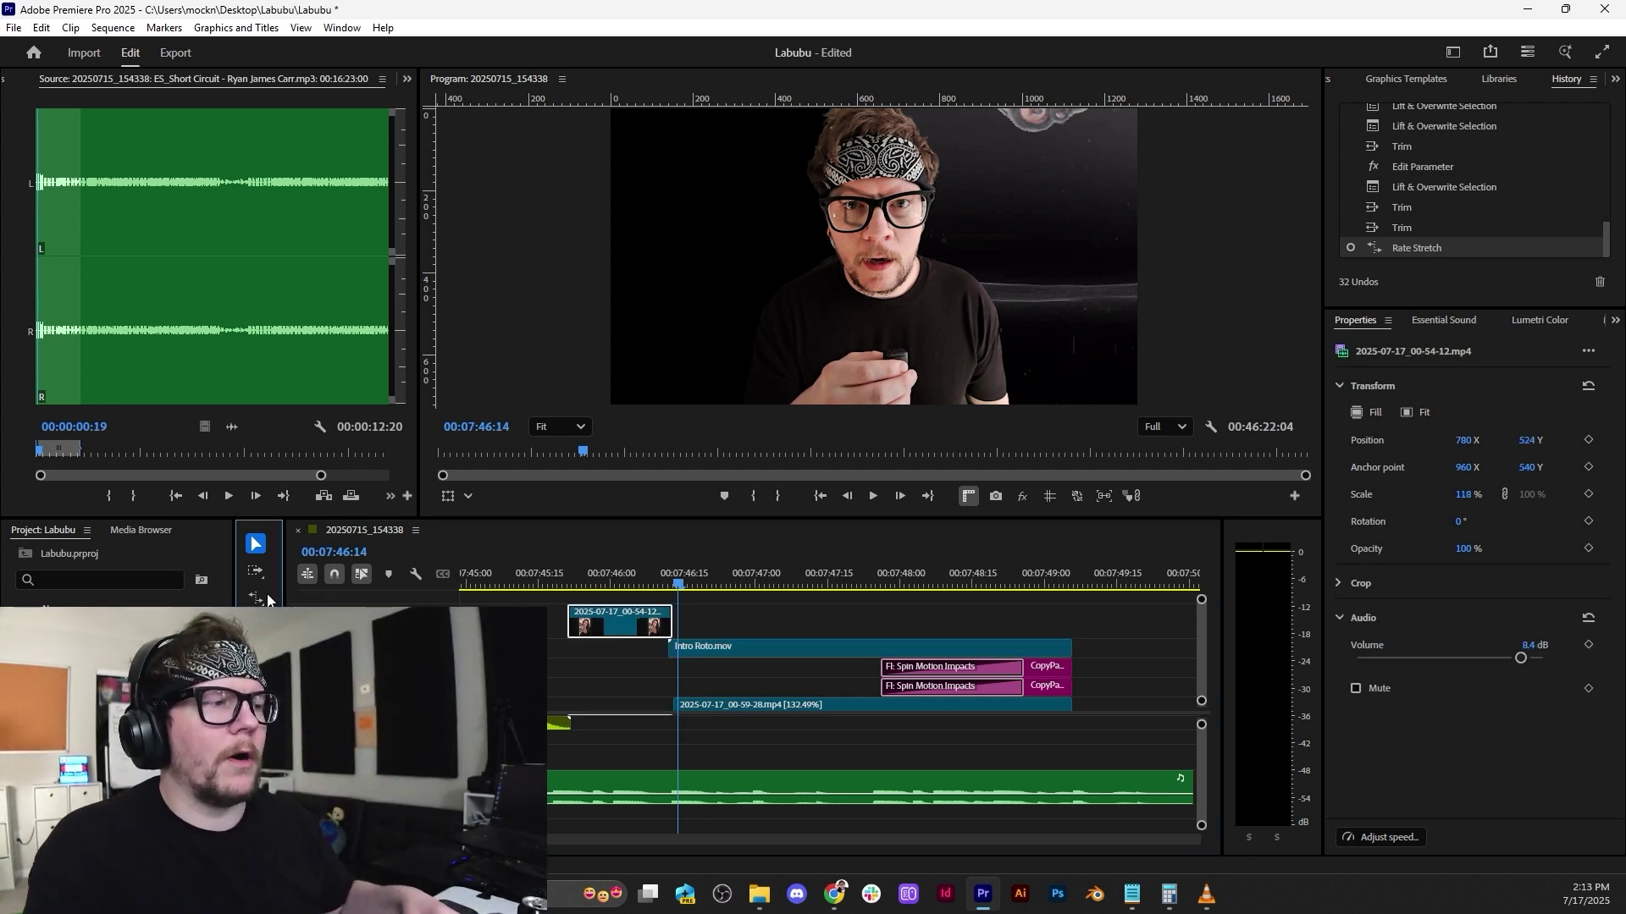
pyautogui.click(256, 599)
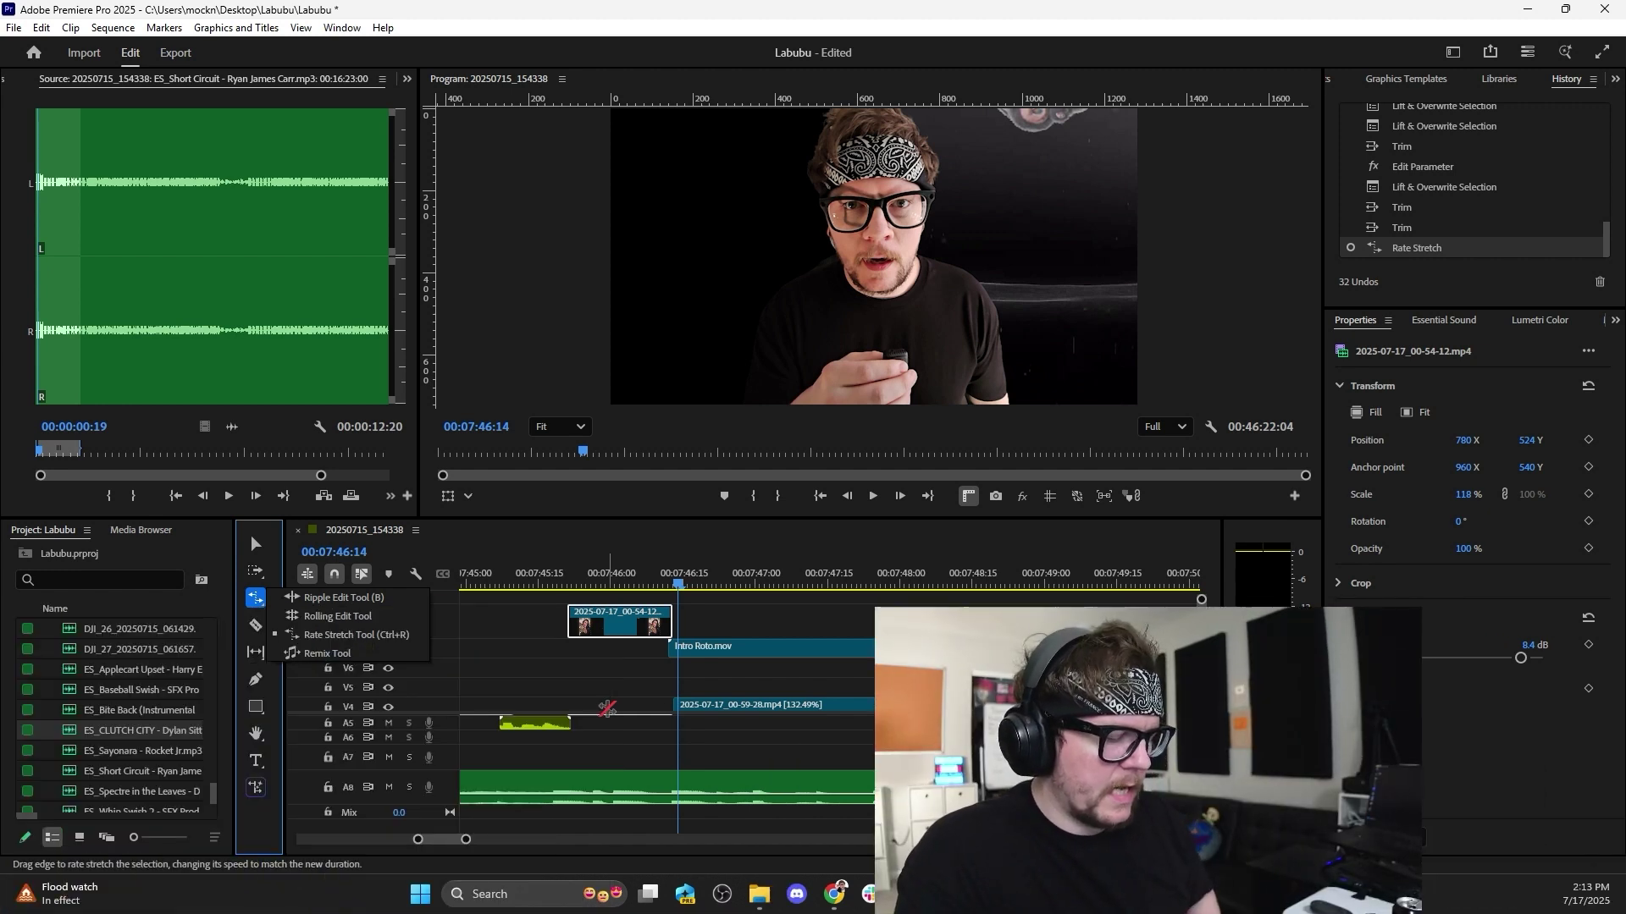
# Choose the Rate Stretch Tool from its group of edit tools.
pyautogui.click(257, 600)
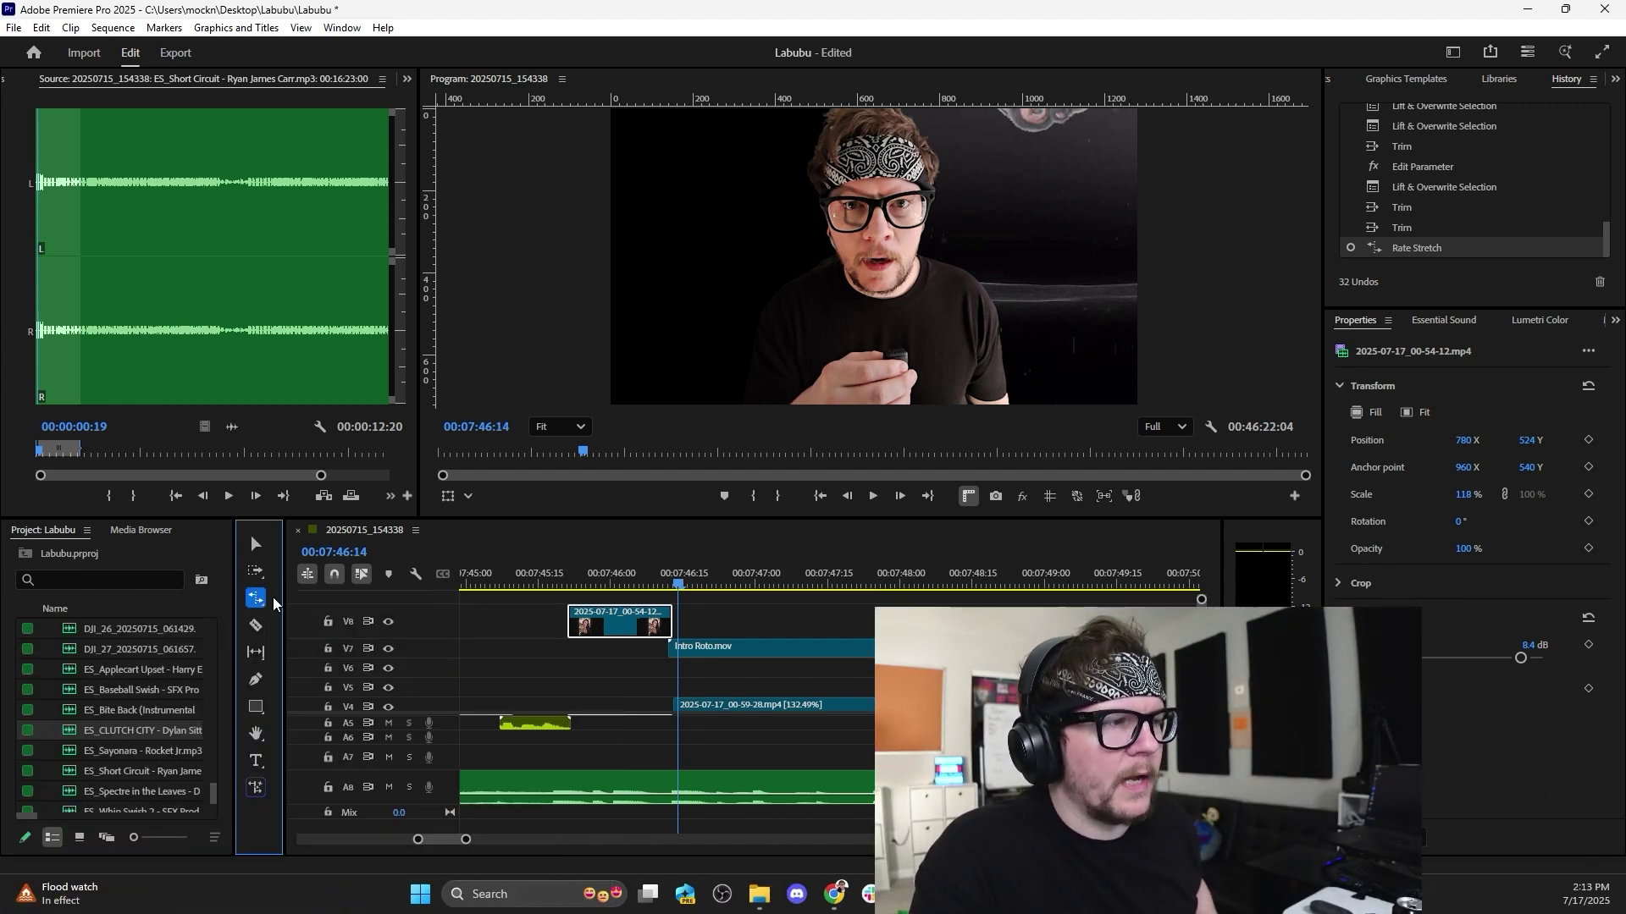
pyautogui.click(258, 605)
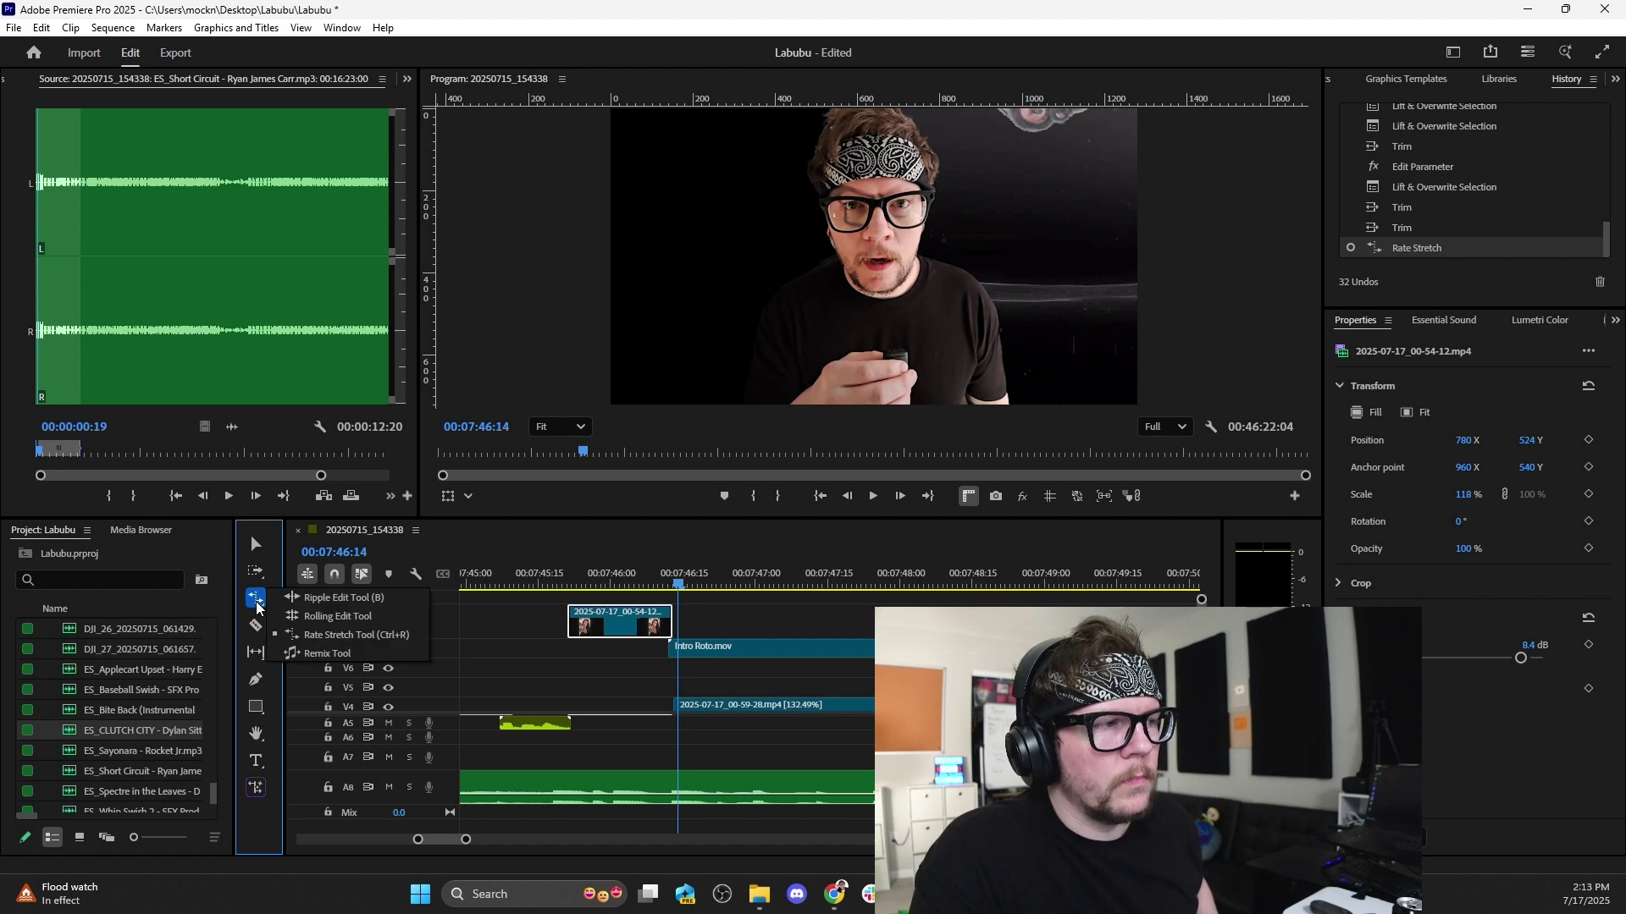
pyautogui.click(330, 636)
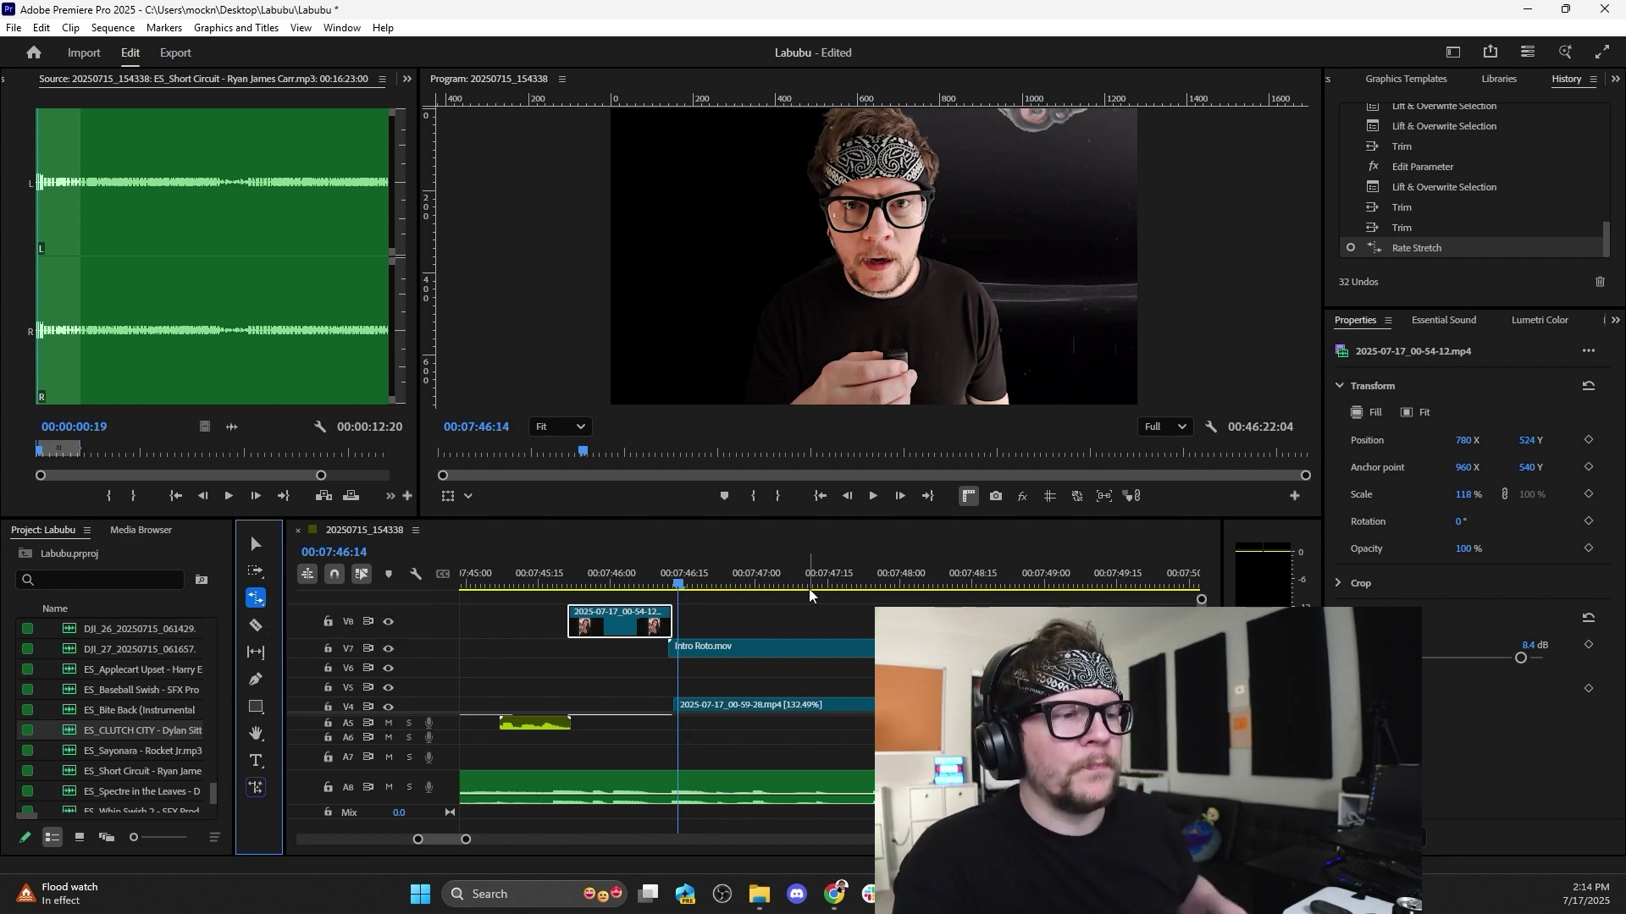
pyautogui.rightClick(810, 648)
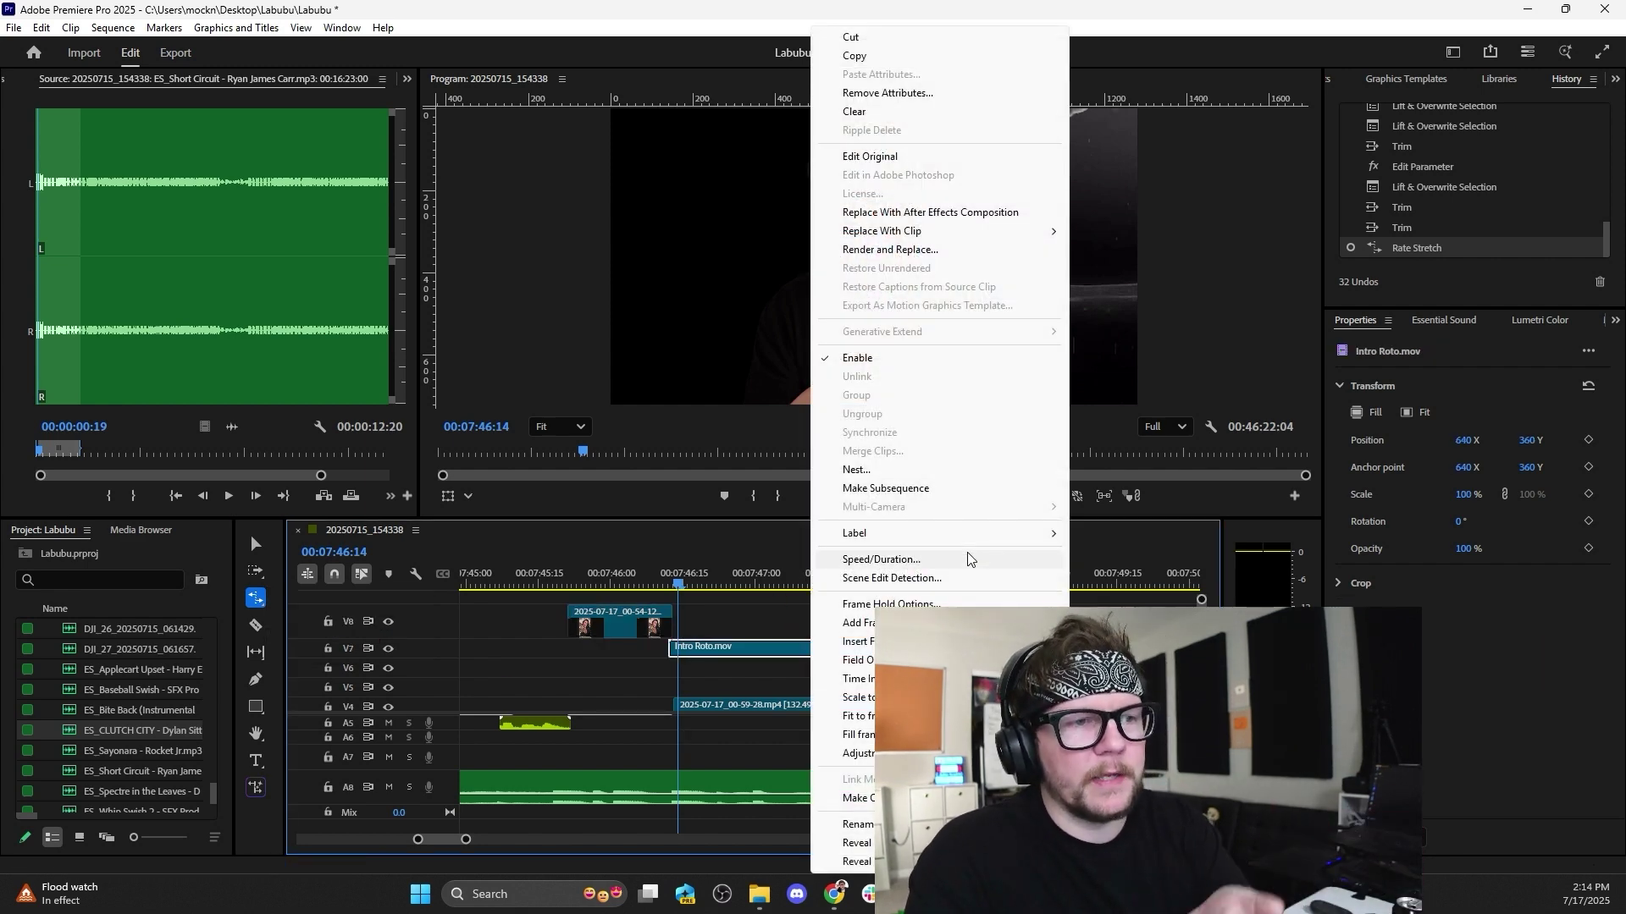
pyautogui.click(970, 560)
pyautogui.click(896, 524)
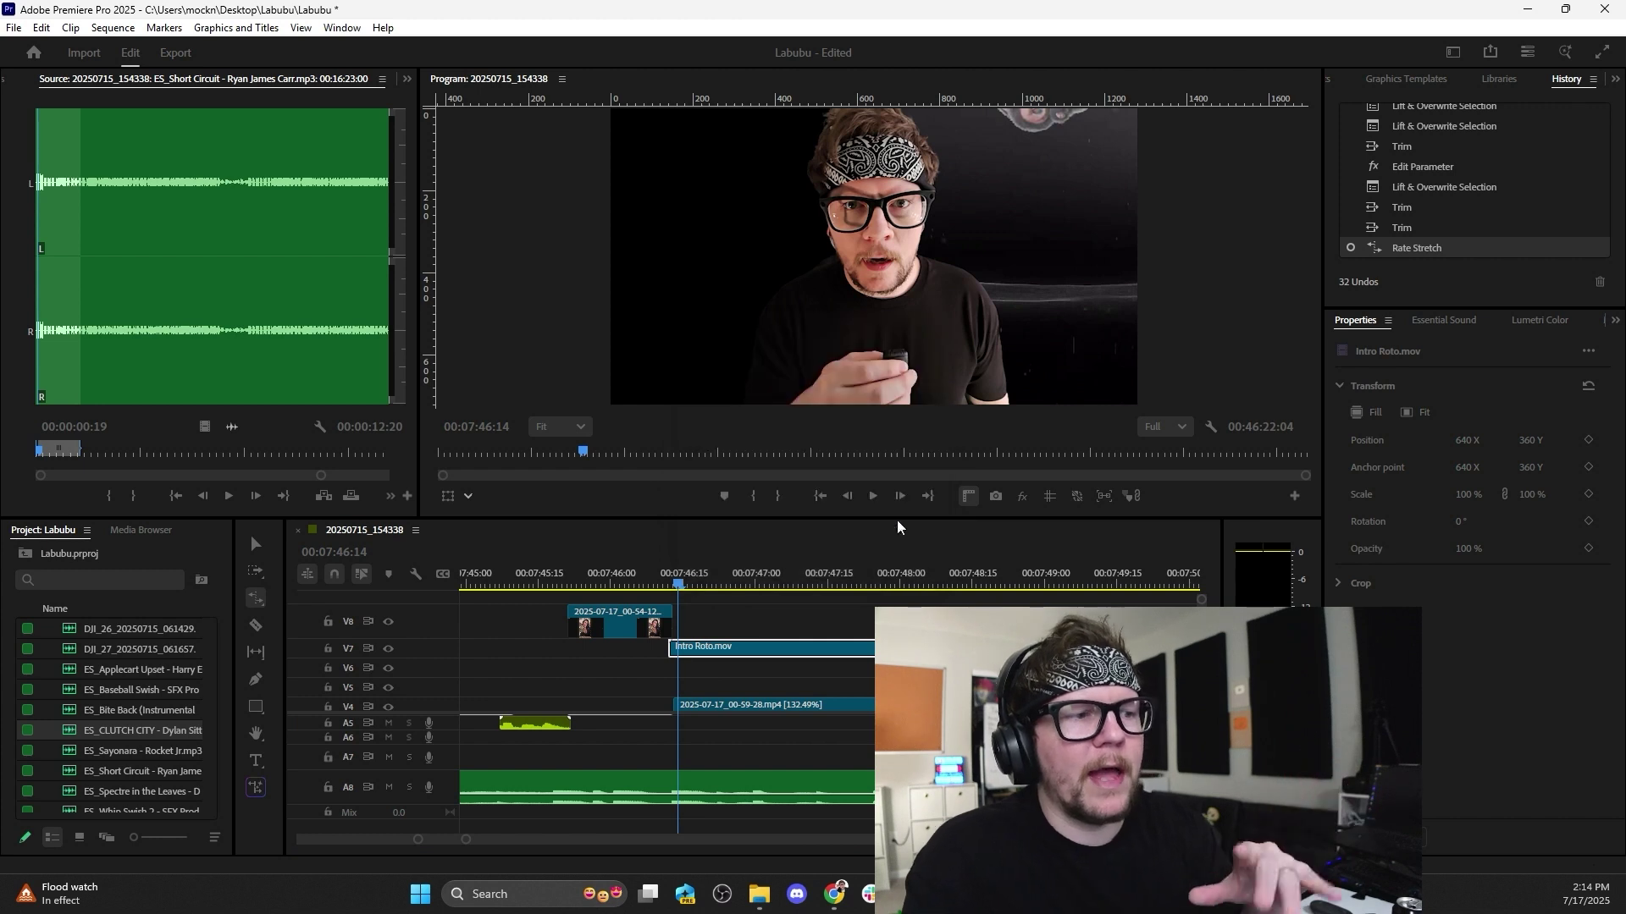
# Play the Intro Roto.mov section from just before its opening through to 00:07:48:23.
pyautogui.click(255, 542)
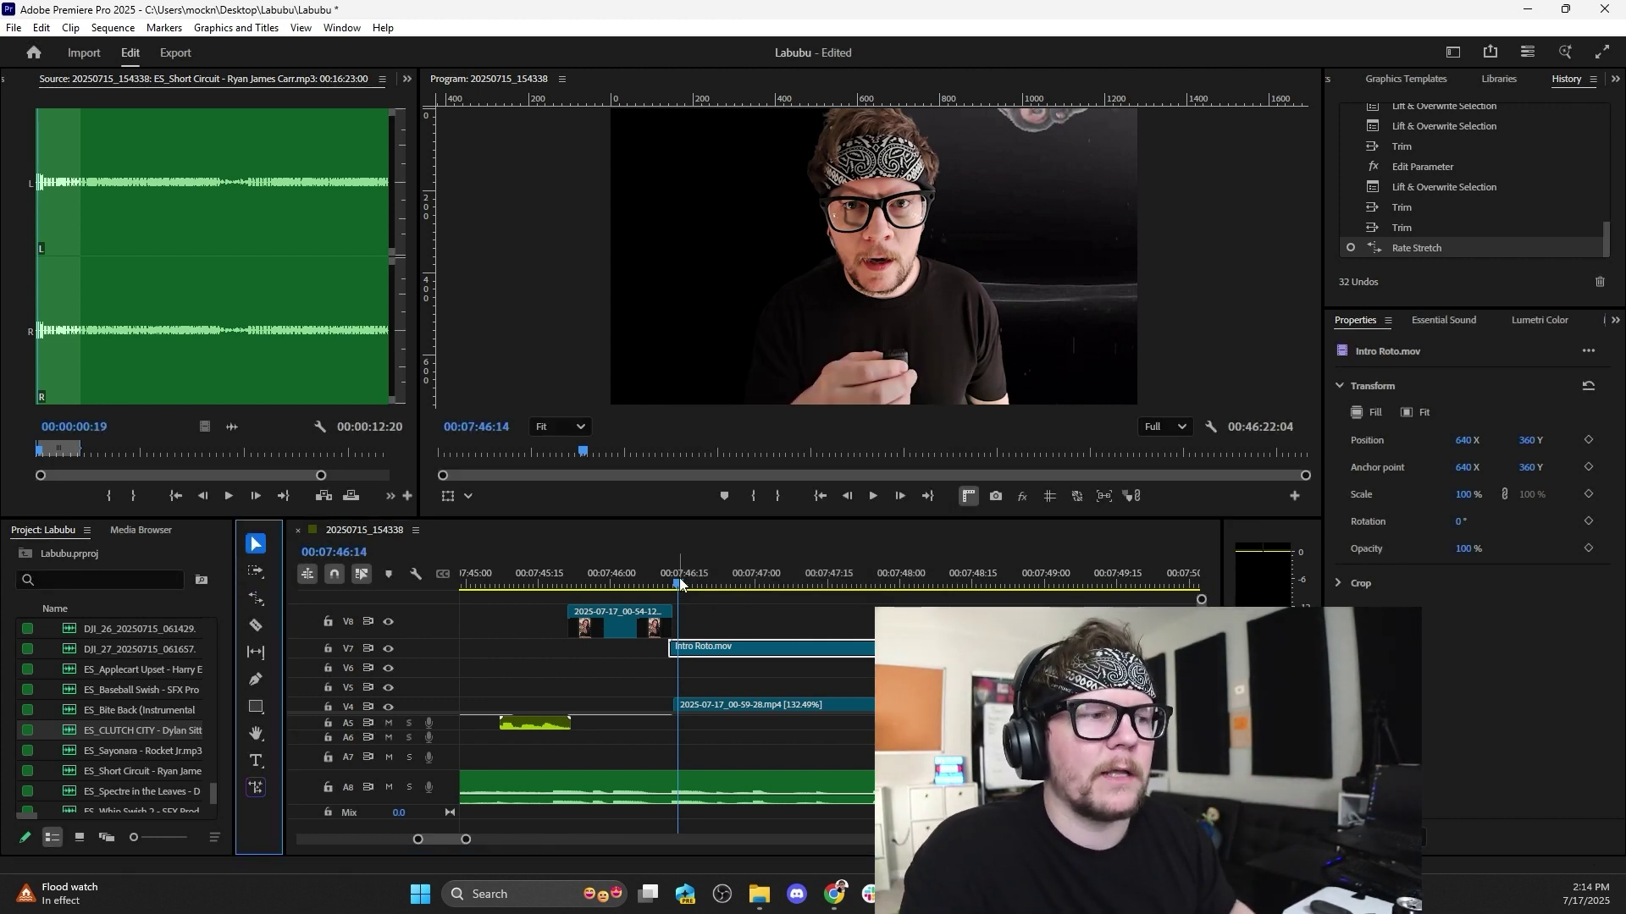
pyautogui.moveTo(680, 584); pyautogui.dragTo(664, 583)
pyautogui.hscroll(1, 677, 649)
pyautogui.press('space')
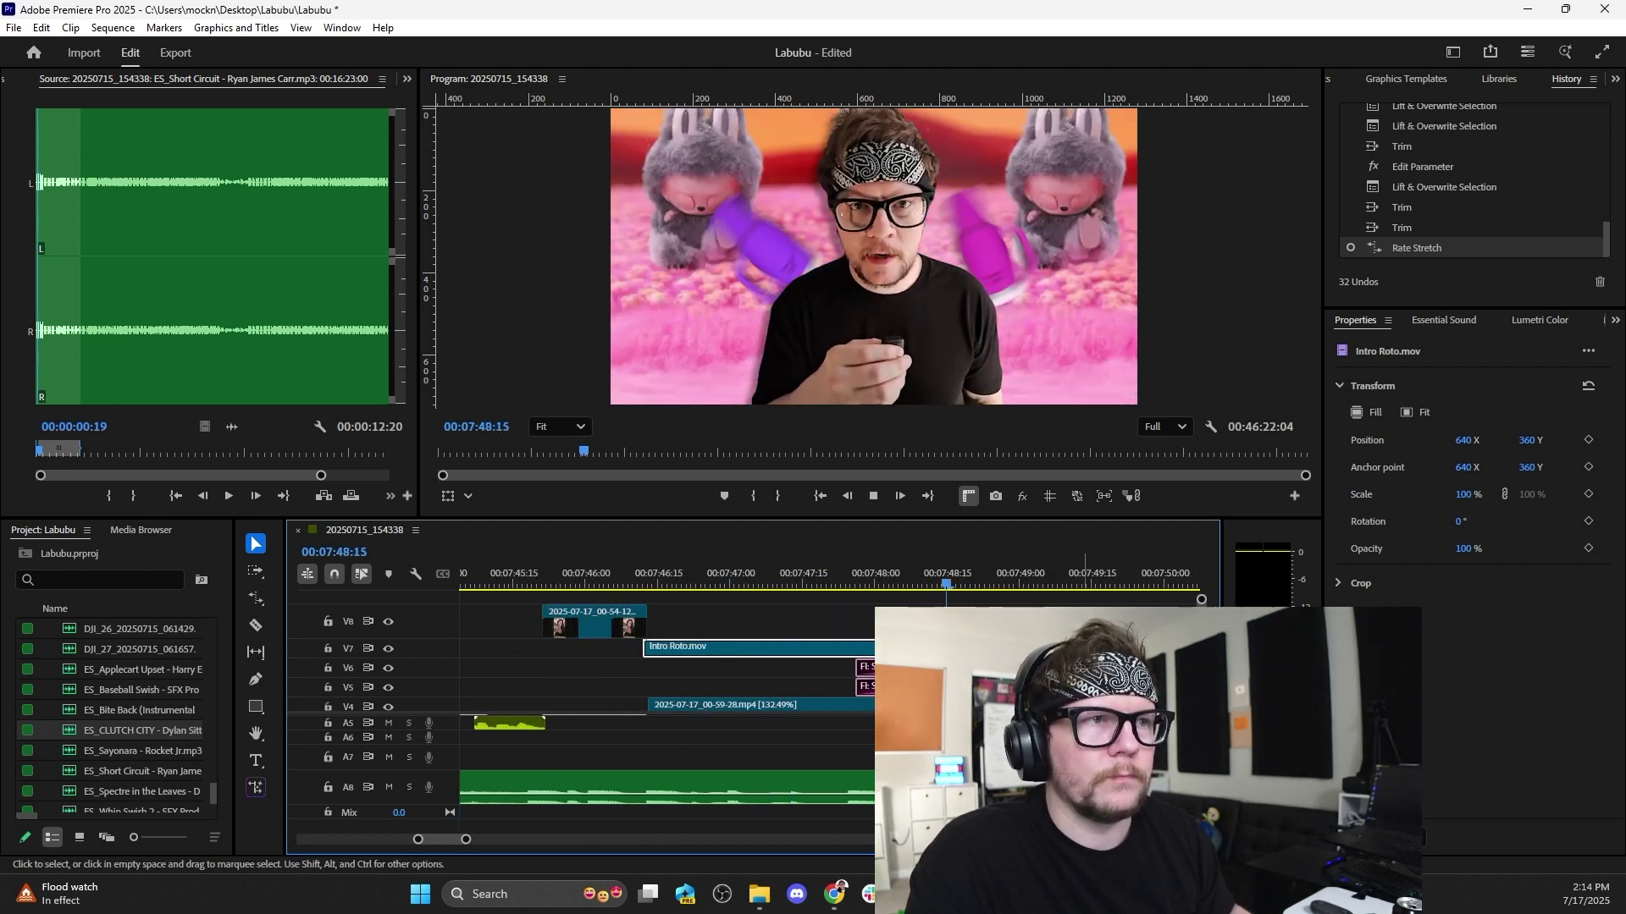
pyautogui.press('space')
# Show all video tracks down to V1 and replay the Intro Roto.mov section from 00:07:46:09.
pyautogui.moveTo(1201, 673); pyautogui.dragTo(1201, 703)
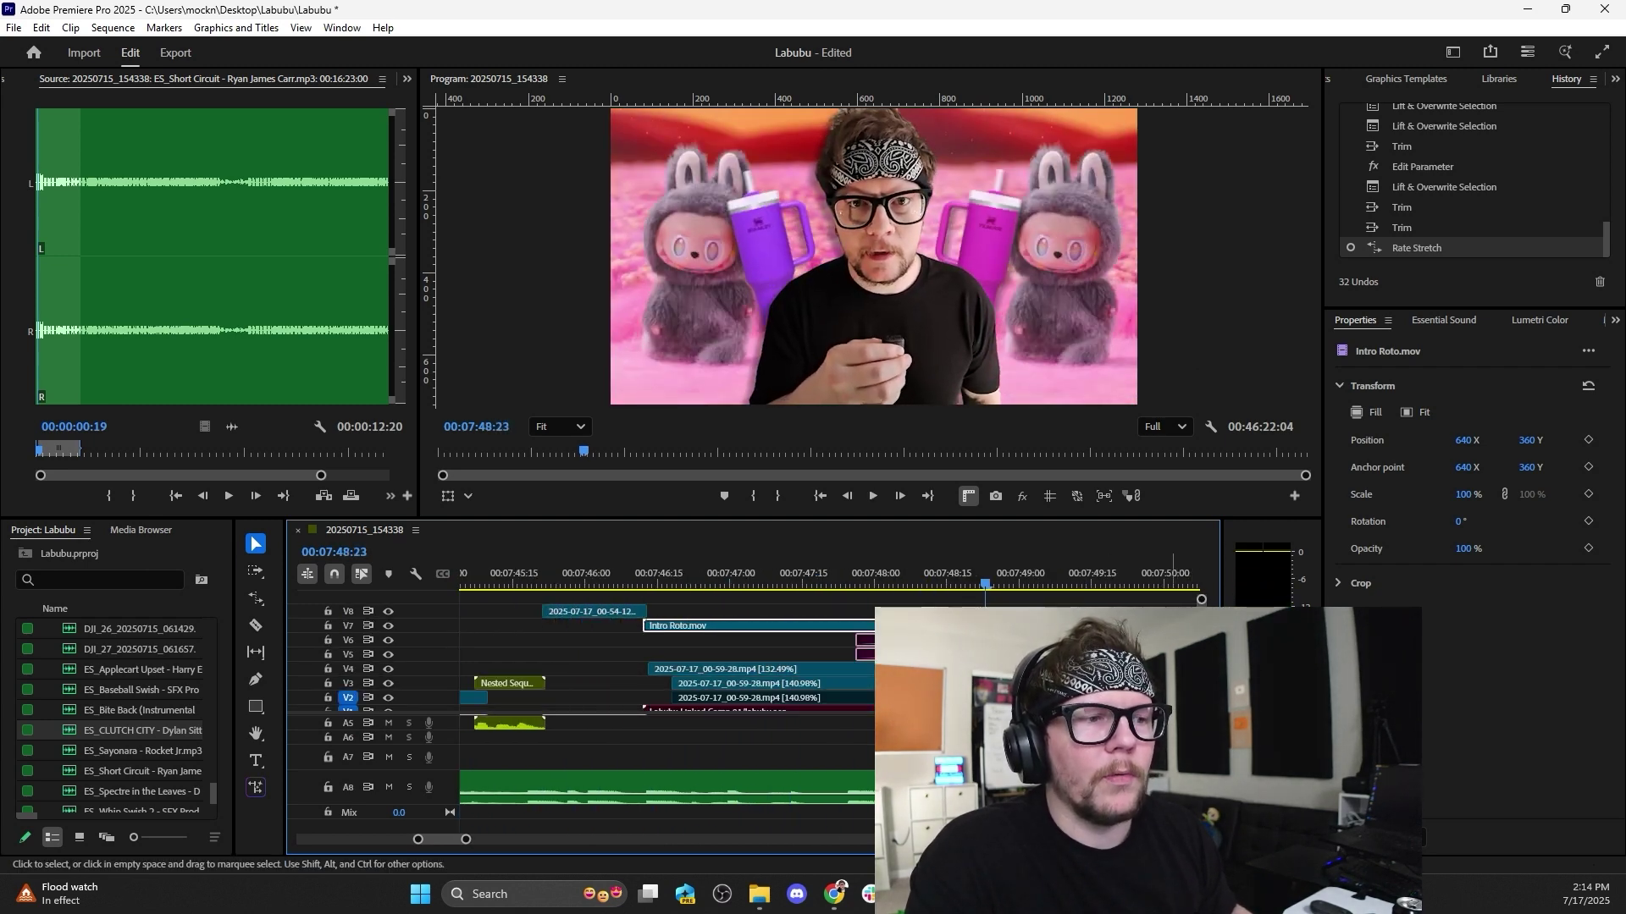
pyautogui.scroll(2, 633, 627)
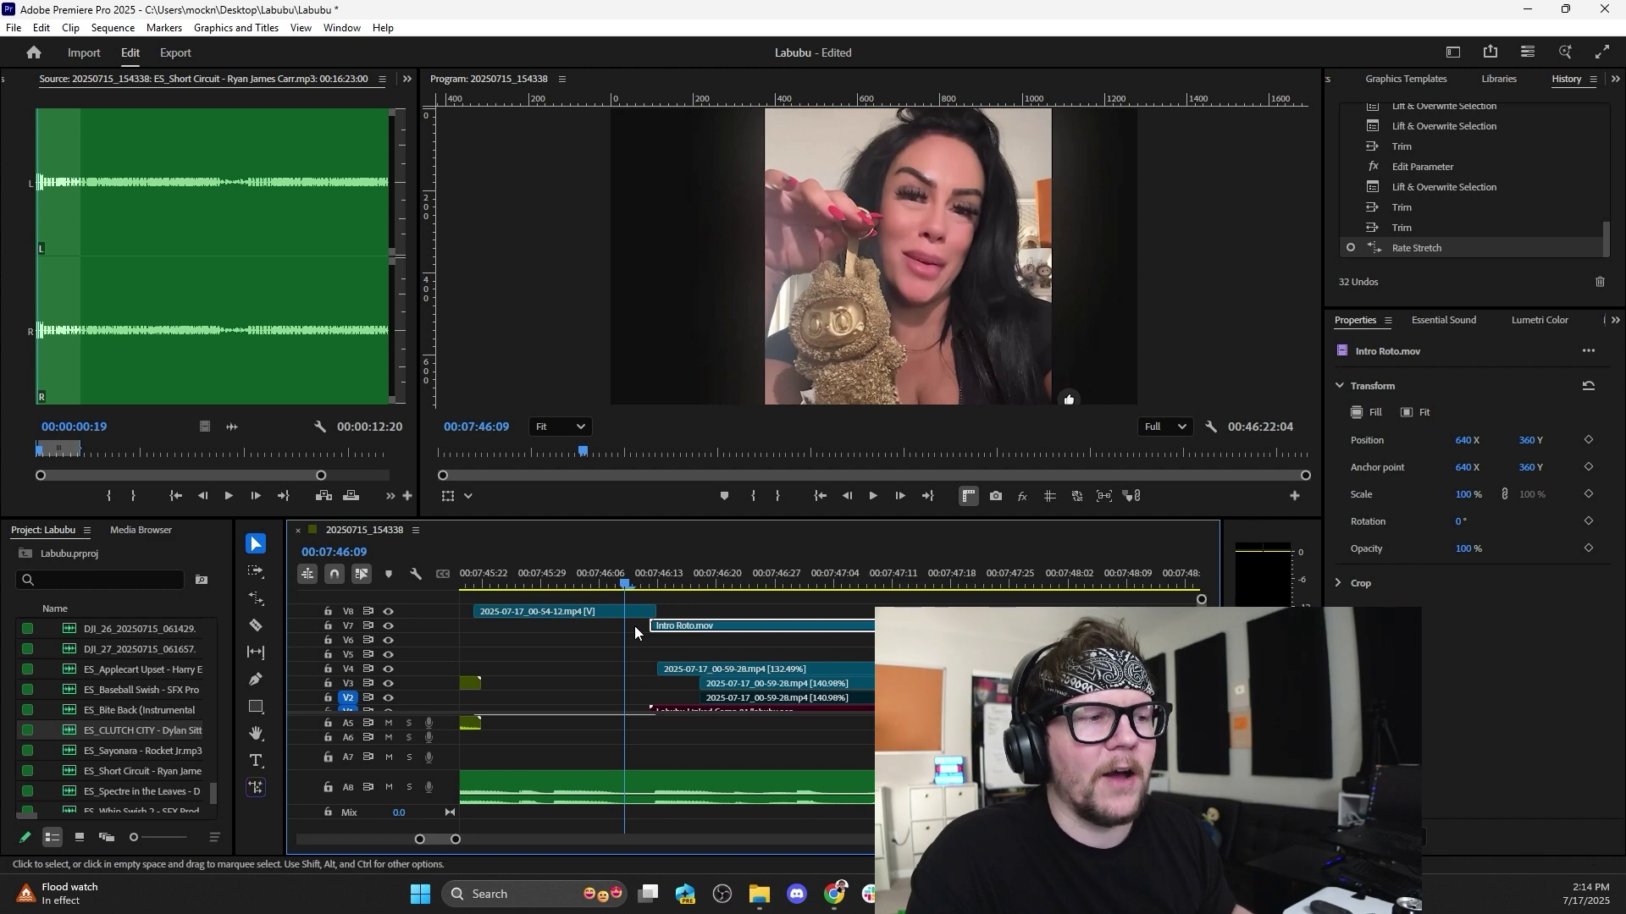
pyautogui.hscroll(3, 628, 626)
pyautogui.scroll(-1, 627, 631)
pyautogui.scroll(-1, 626, 627)
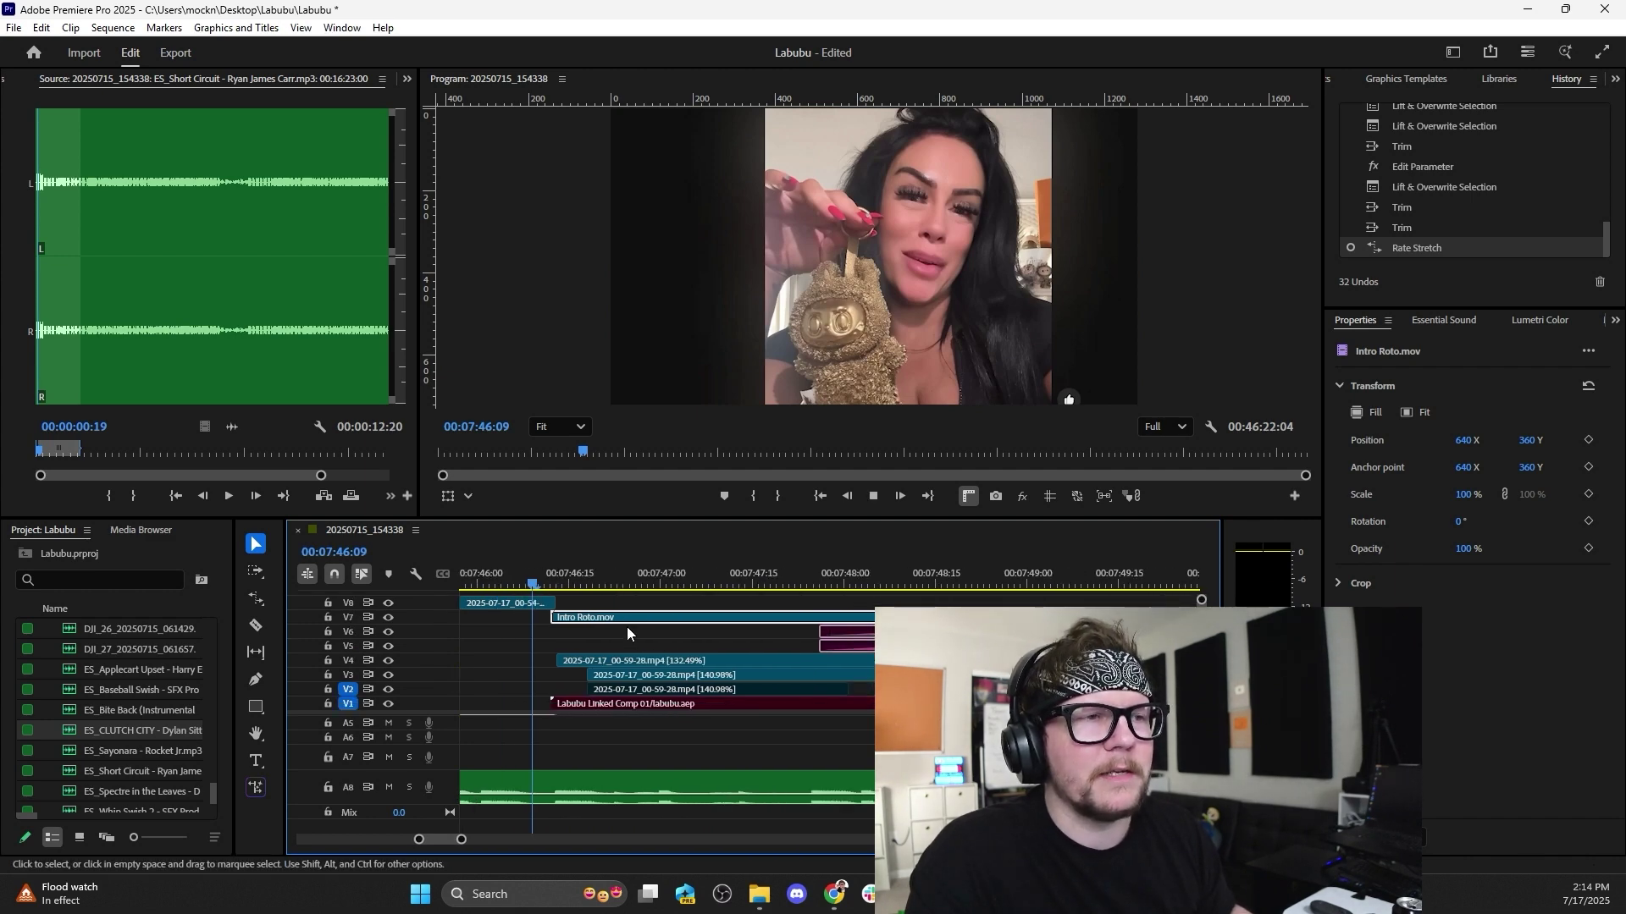
pyautogui.press('space')
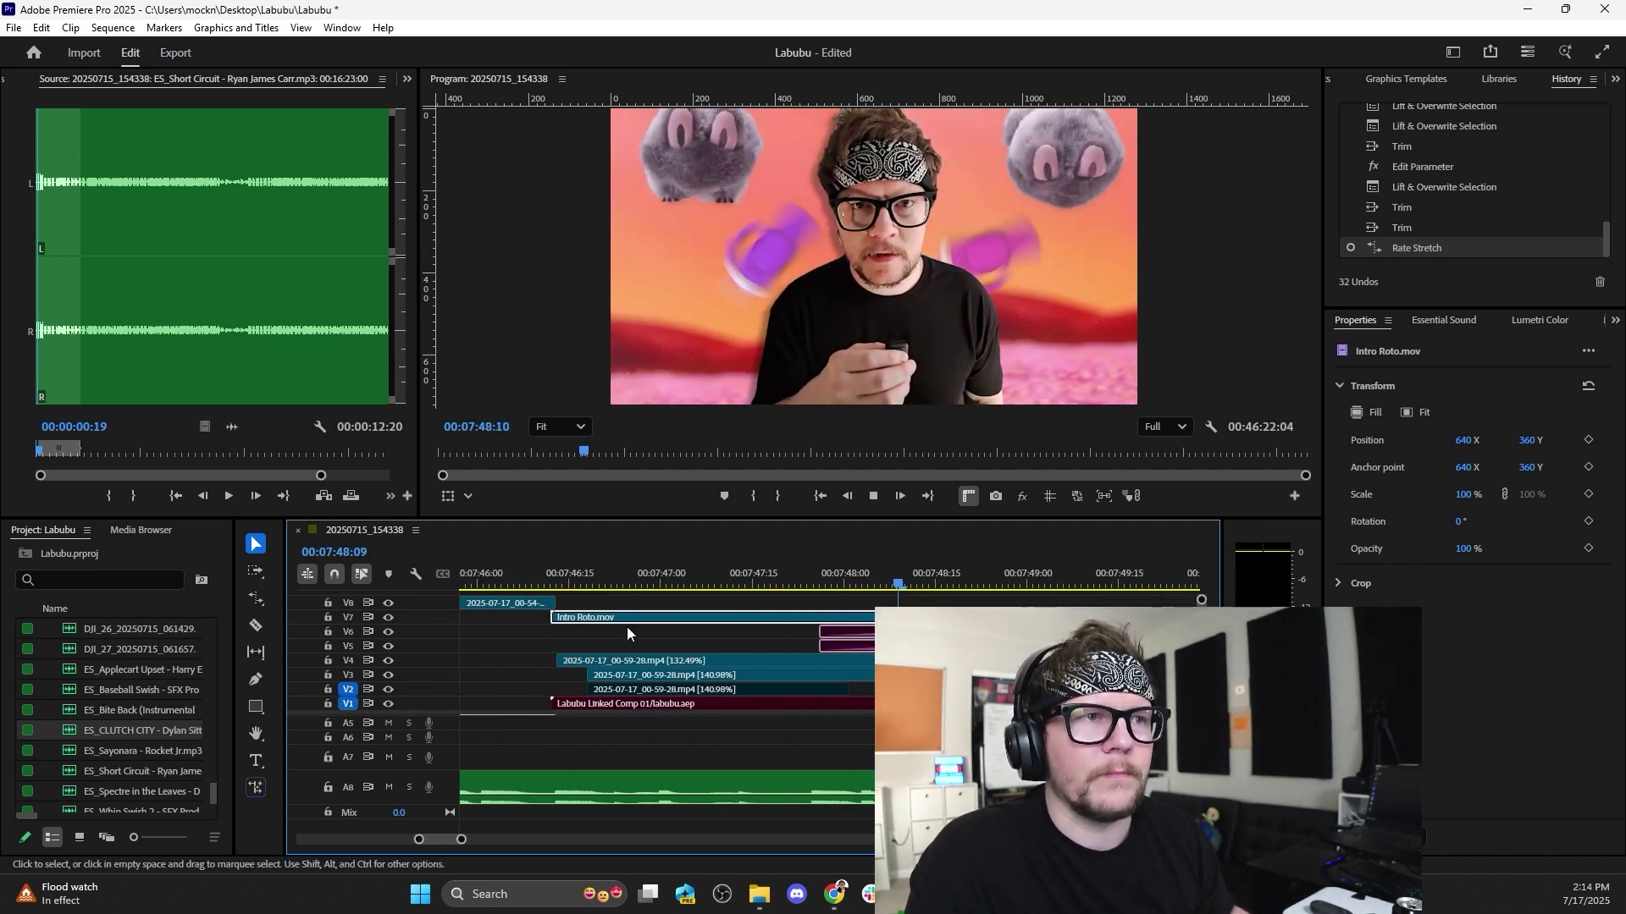
pyautogui.press('space')
# Rate-stretch the start of the V3 2025-07-17_00-59-28.mp4 clip back to line up with the V4 clip's start, and play it back.
pyautogui.moveTo(540, 586); pyautogui.dragTo(638, 575)
pyautogui.click(662, 675)
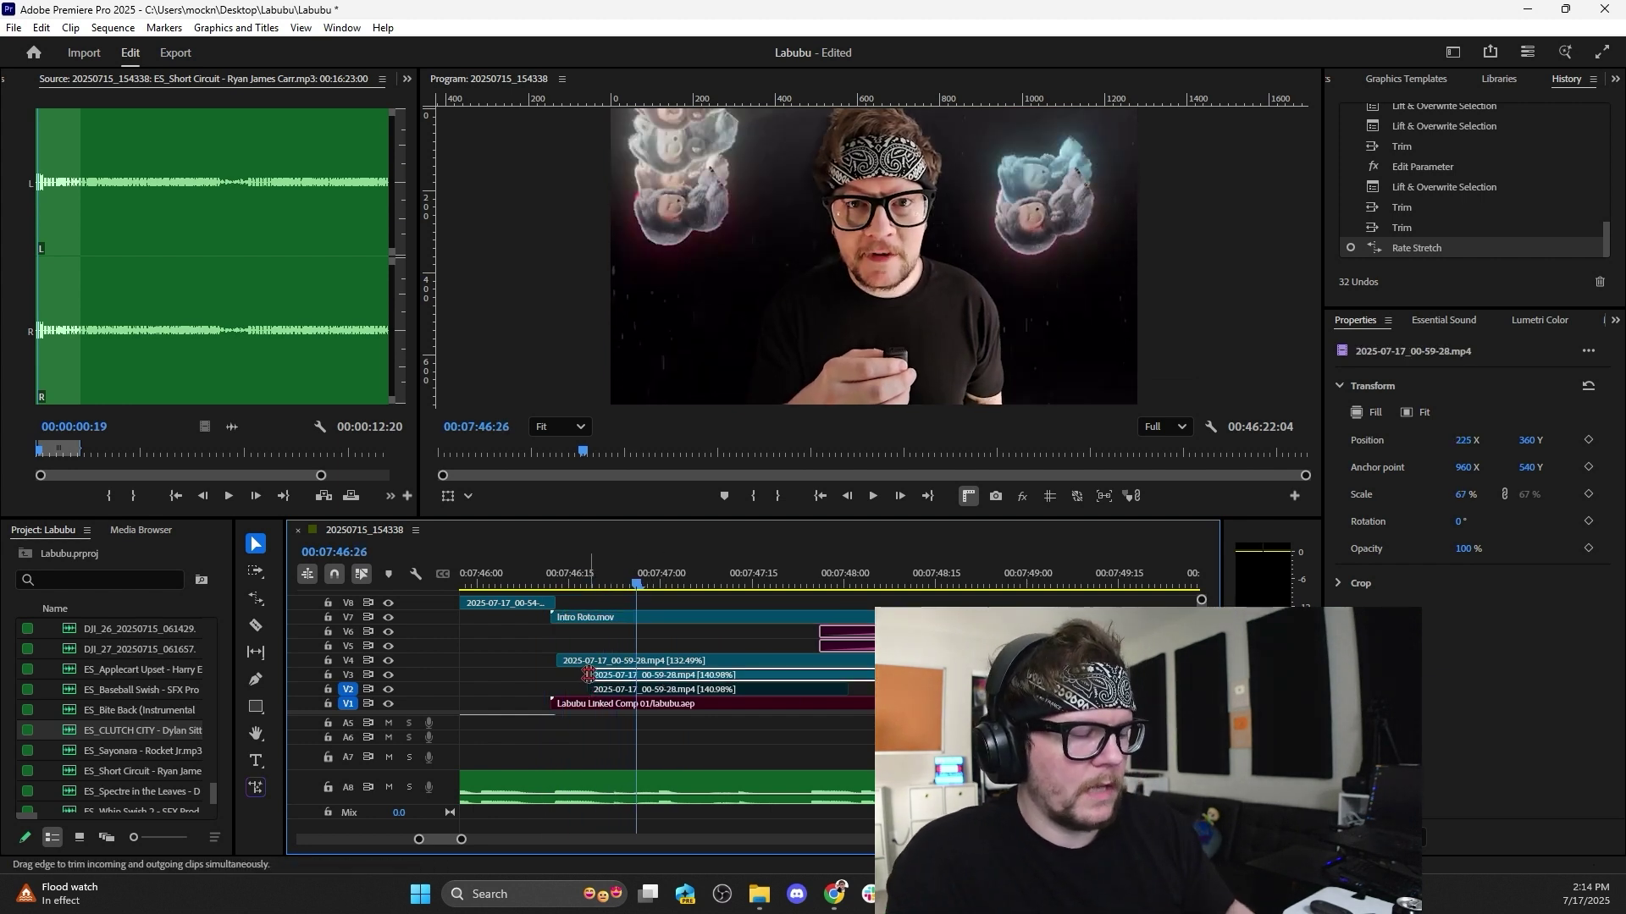
pyautogui.click(560, 575)
pyautogui.moveTo(565, 580)
pyautogui.mouseDown()
pyautogui.moveTo(552, 573)
pyautogui.moveTo(563, 582)
pyautogui.mouseUp()
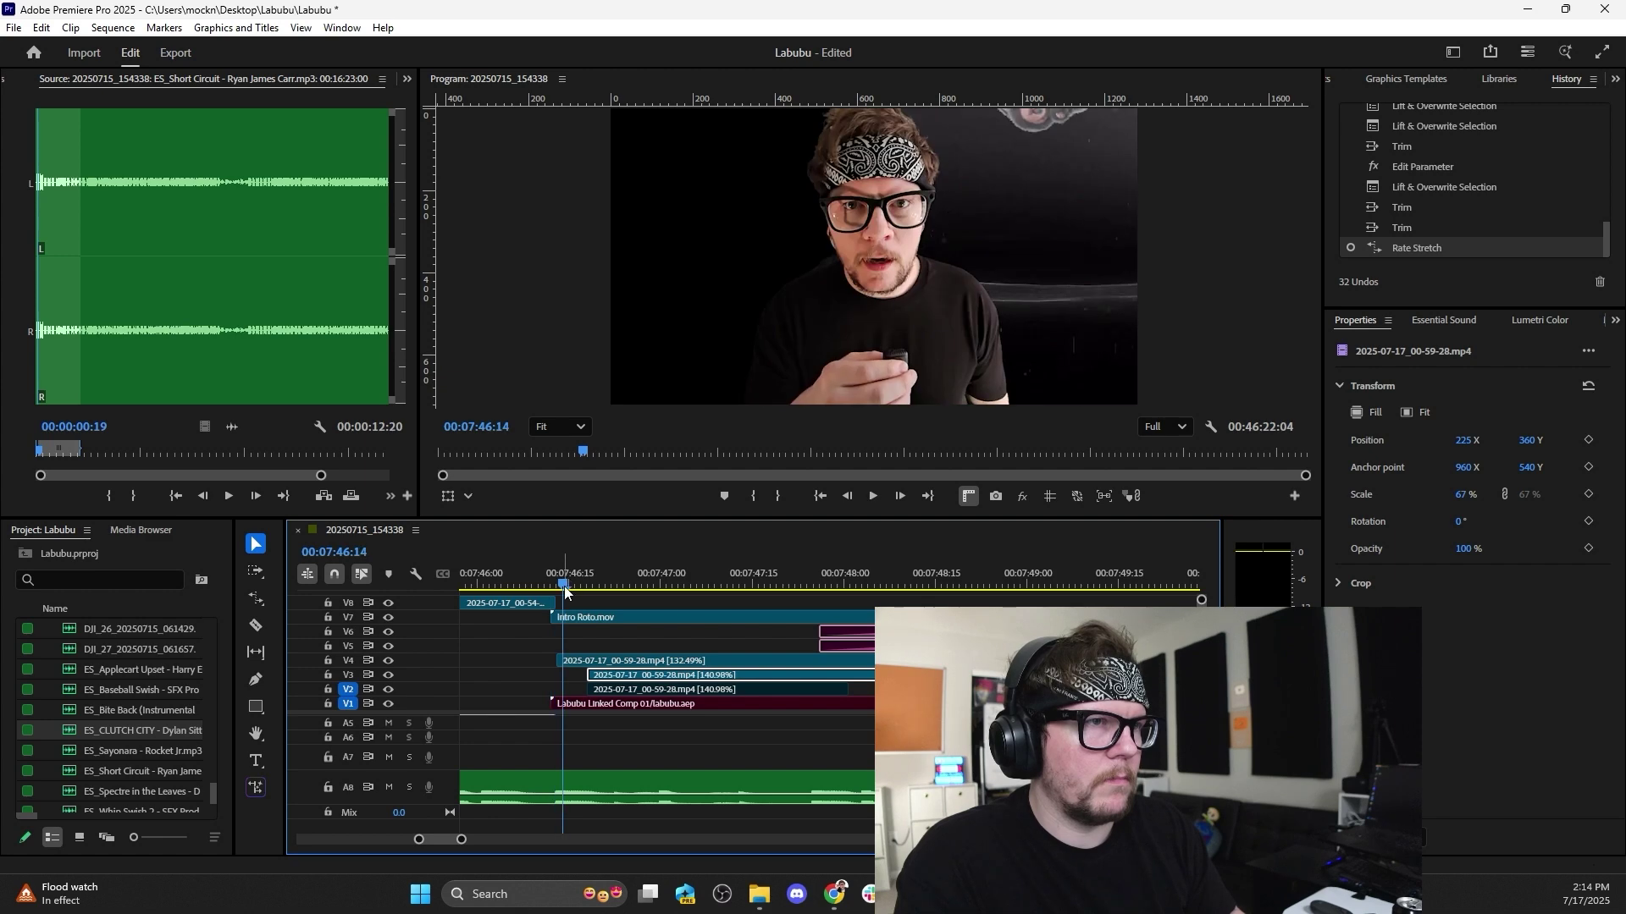
pyautogui.press('r')
pyautogui.moveTo(590, 675); pyautogui.dragTo(557, 674)
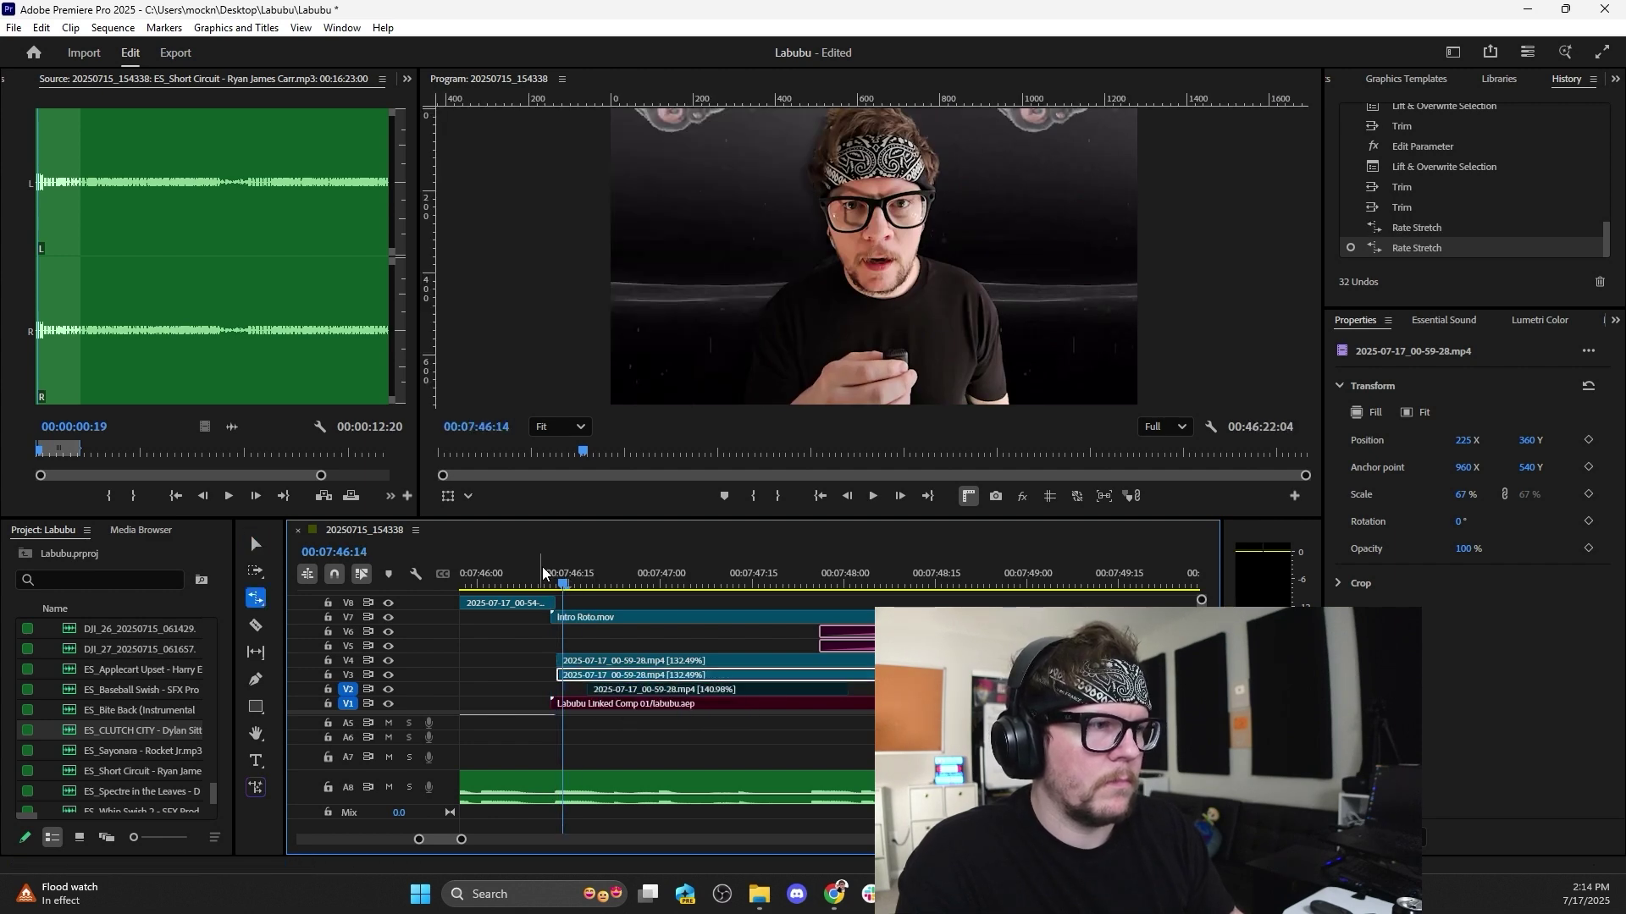
pyautogui.press('space')
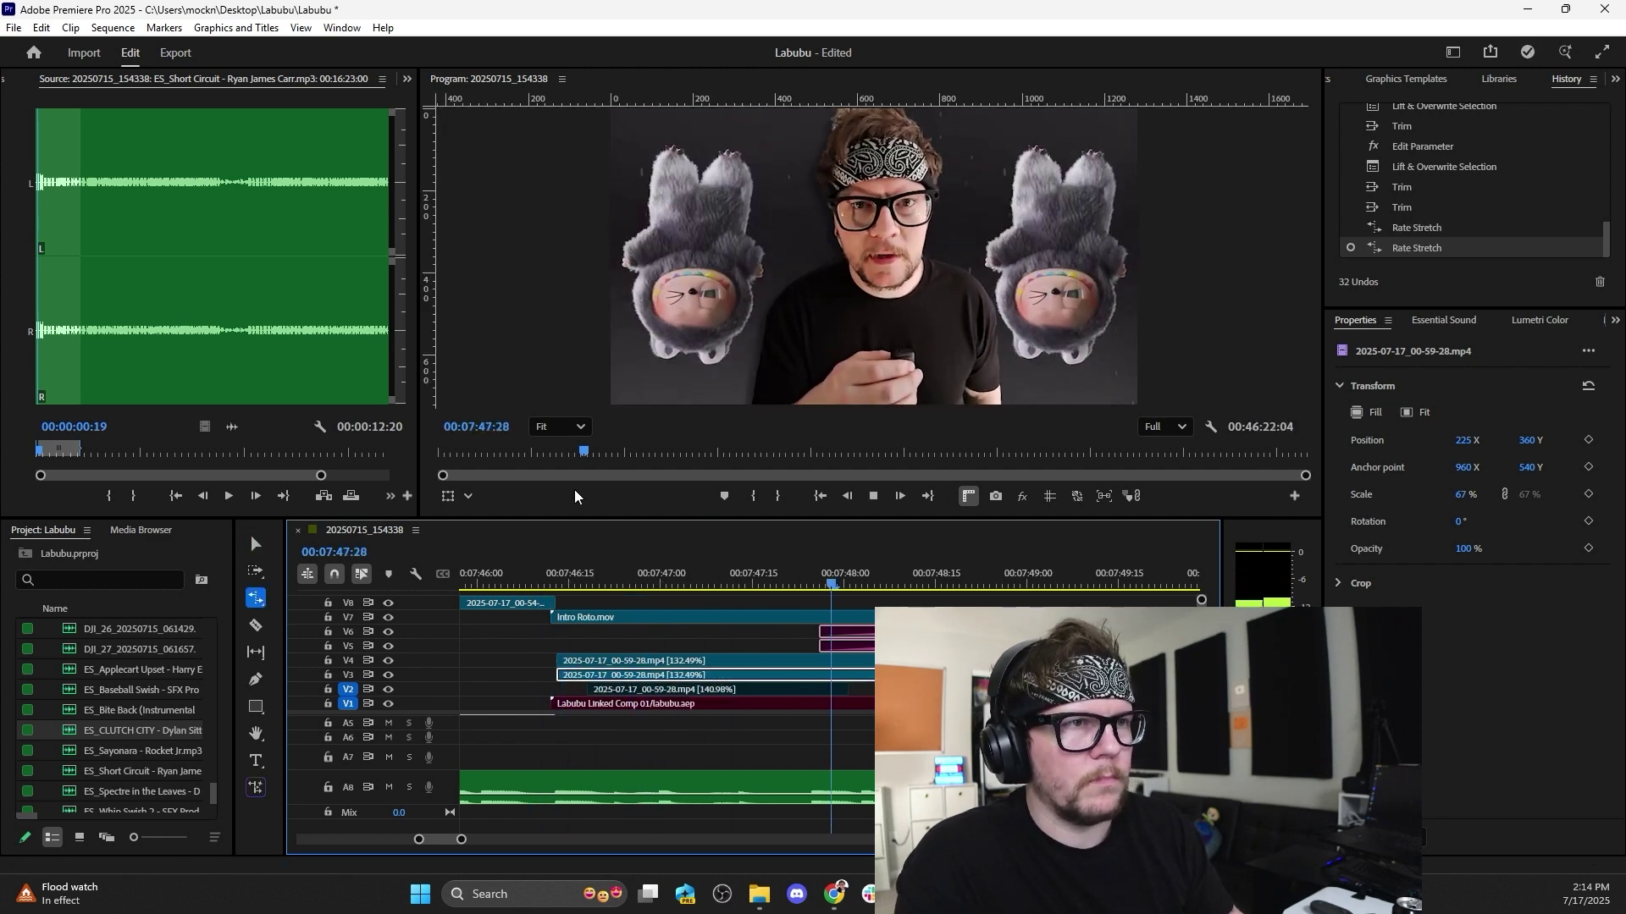
# Nest the V3 and V4 2025-07-17_00-59-28.mp4 clips into one sequence, keeping the suggested name.
pyautogui.click(255, 543)
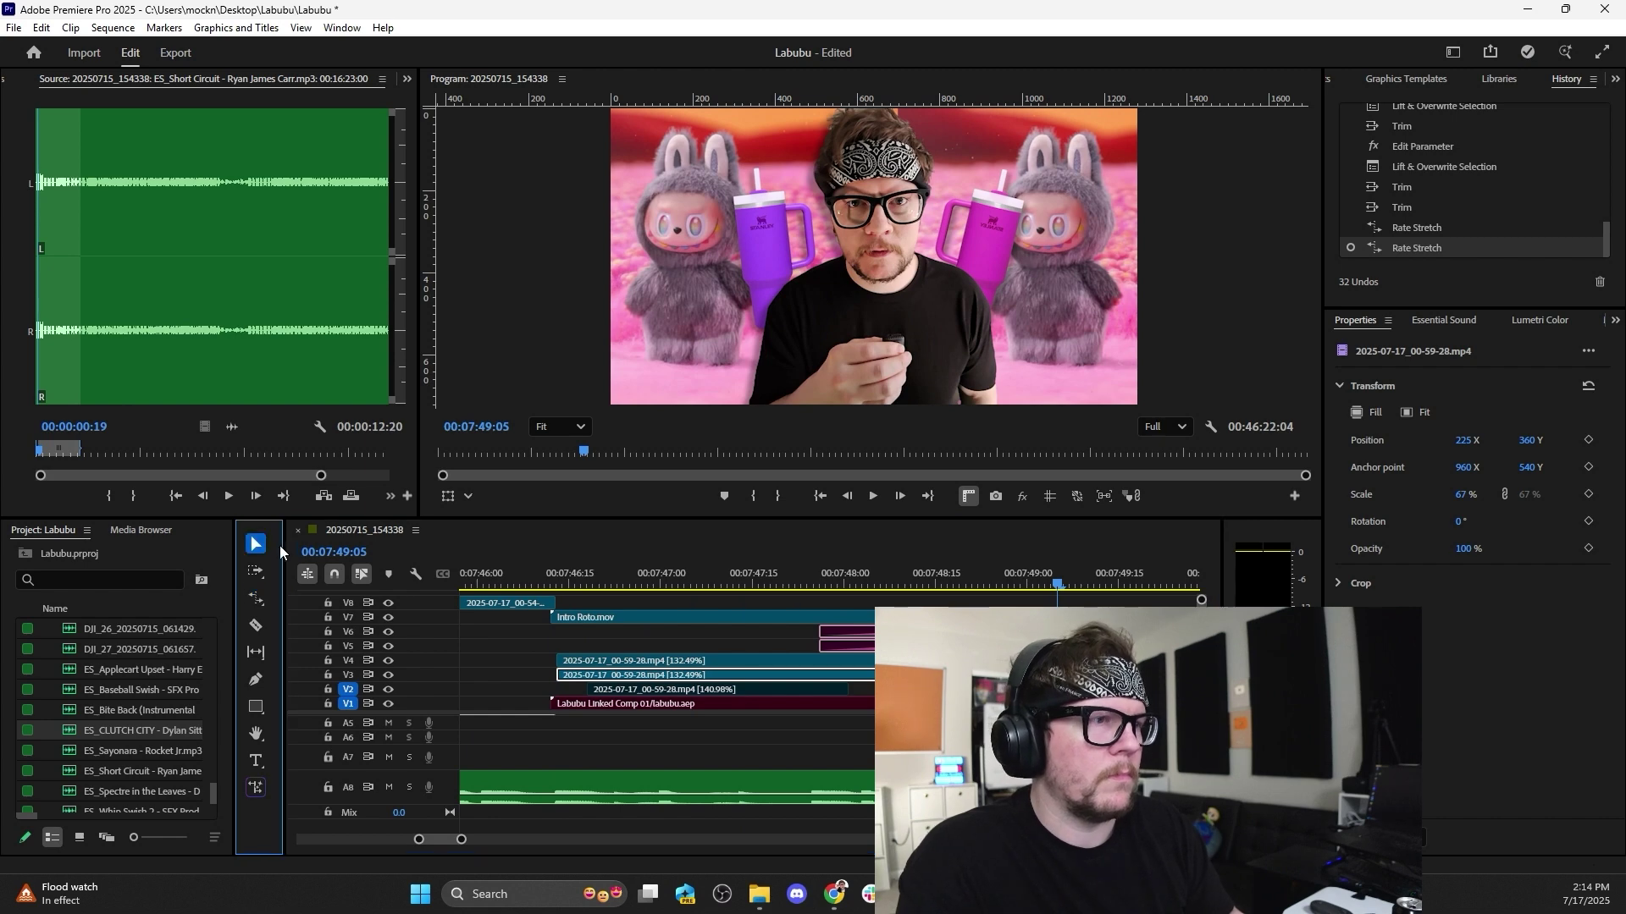
pyautogui.click(811, 569)
pyautogui.press('space')
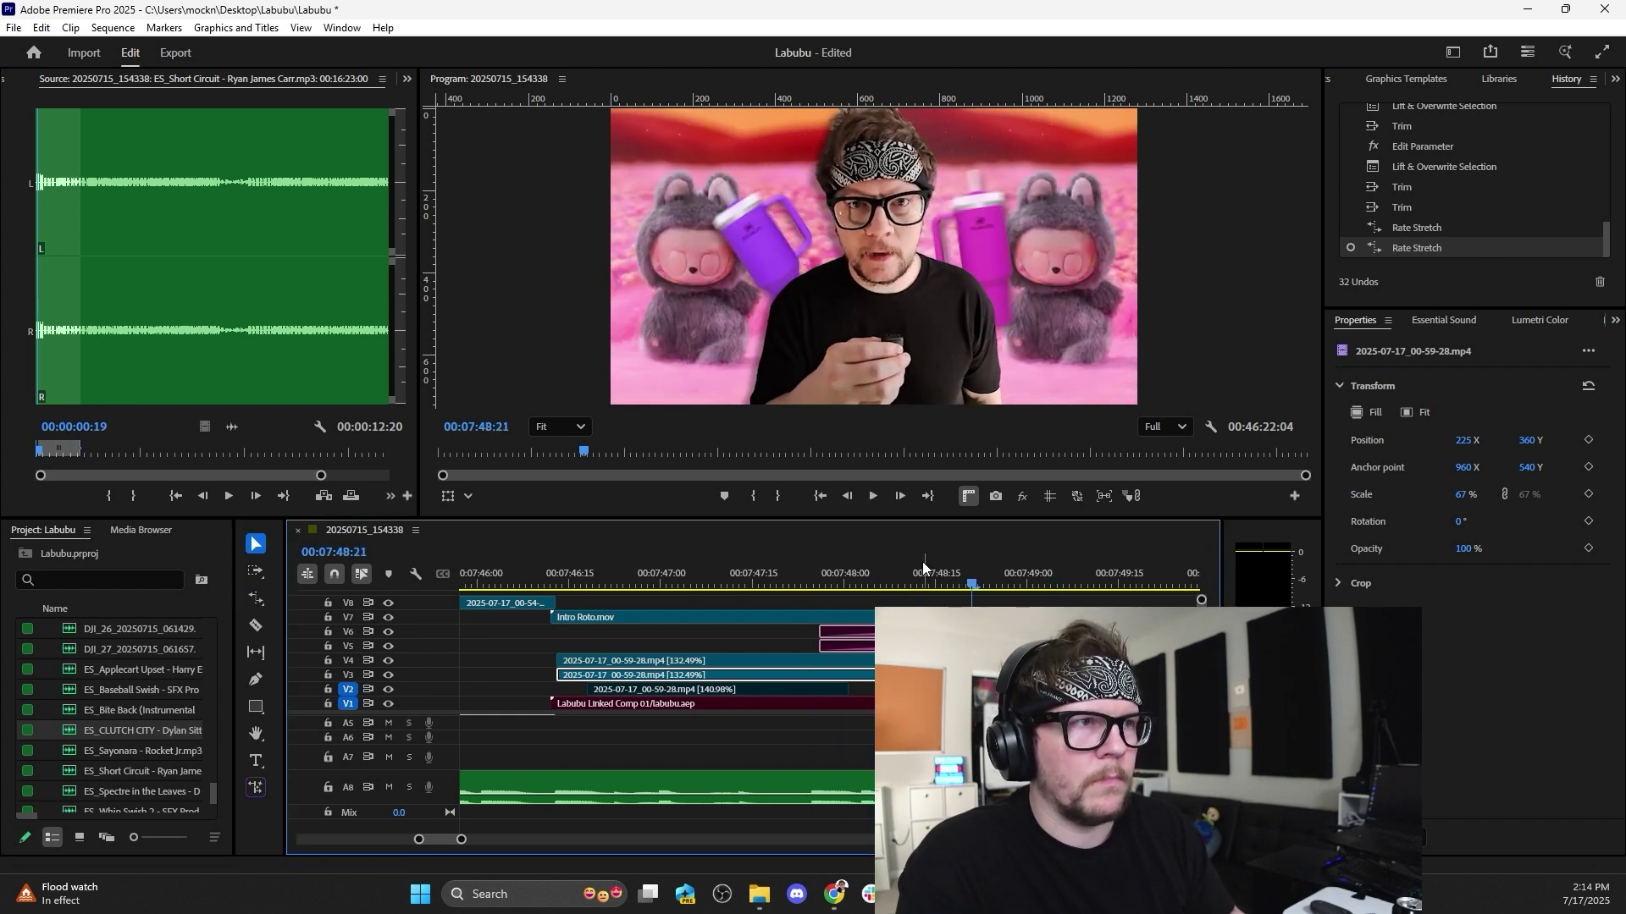
pyautogui.click(1026, 660)
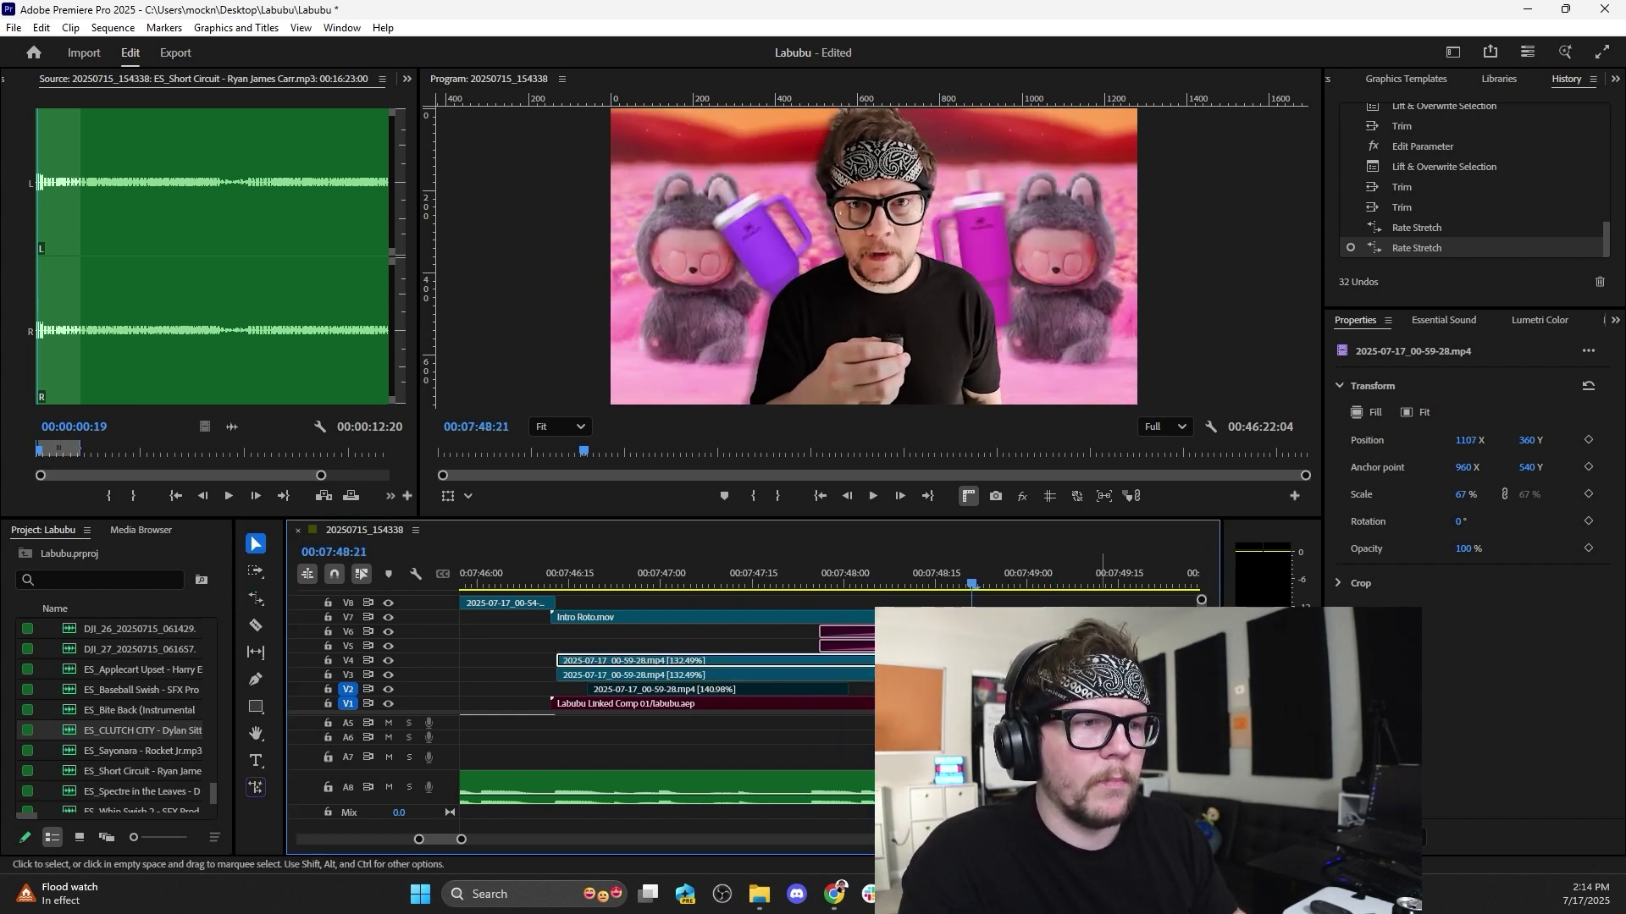
pyautogui.keyDown('shift'); pyautogui.click(1007, 675); pyautogui.keyUp('shift')
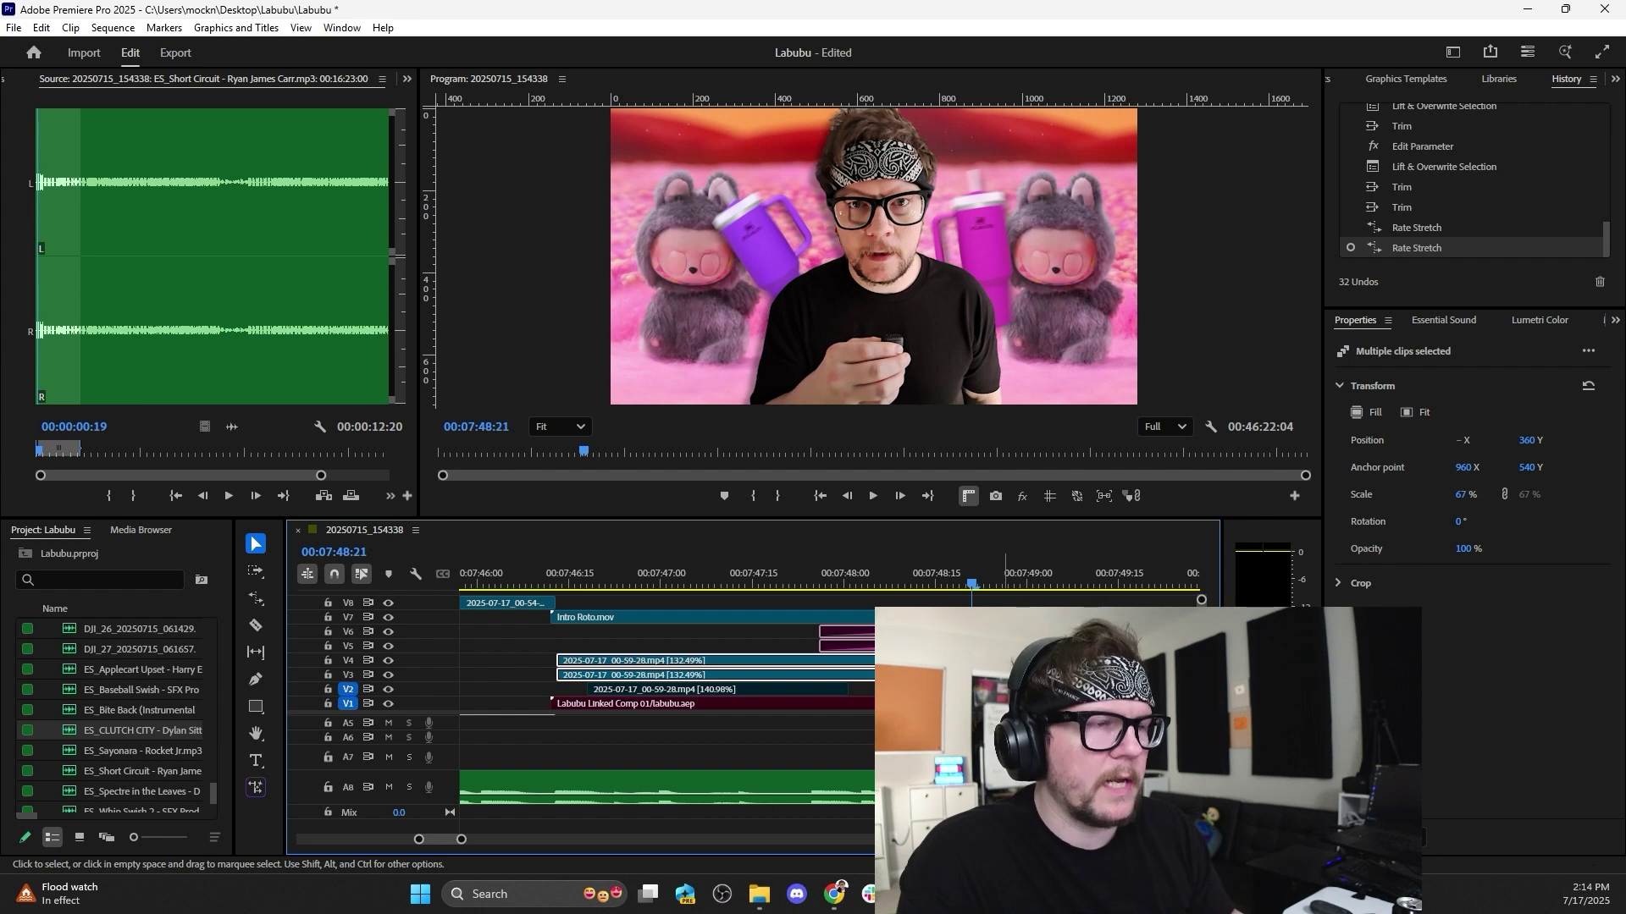
pyautogui.hotkey('shift', 'n')
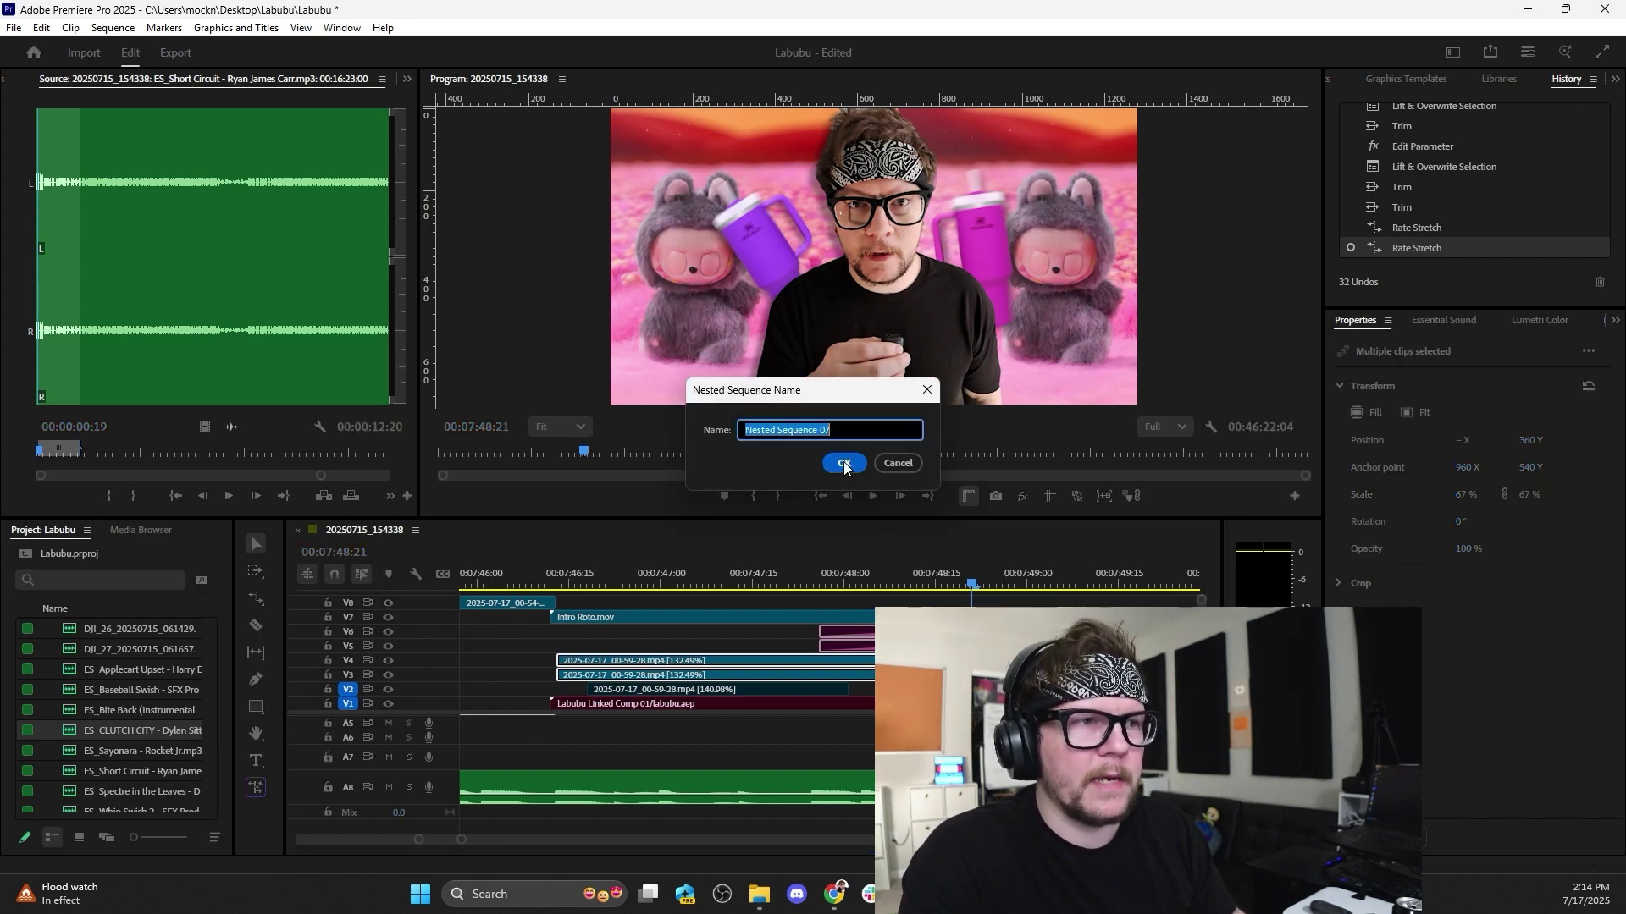
pyautogui.click(847, 464)
# Search the effects for "blur" and apply the Blur preset to the new nested sequence on V3.
pyautogui.click(986, 674)
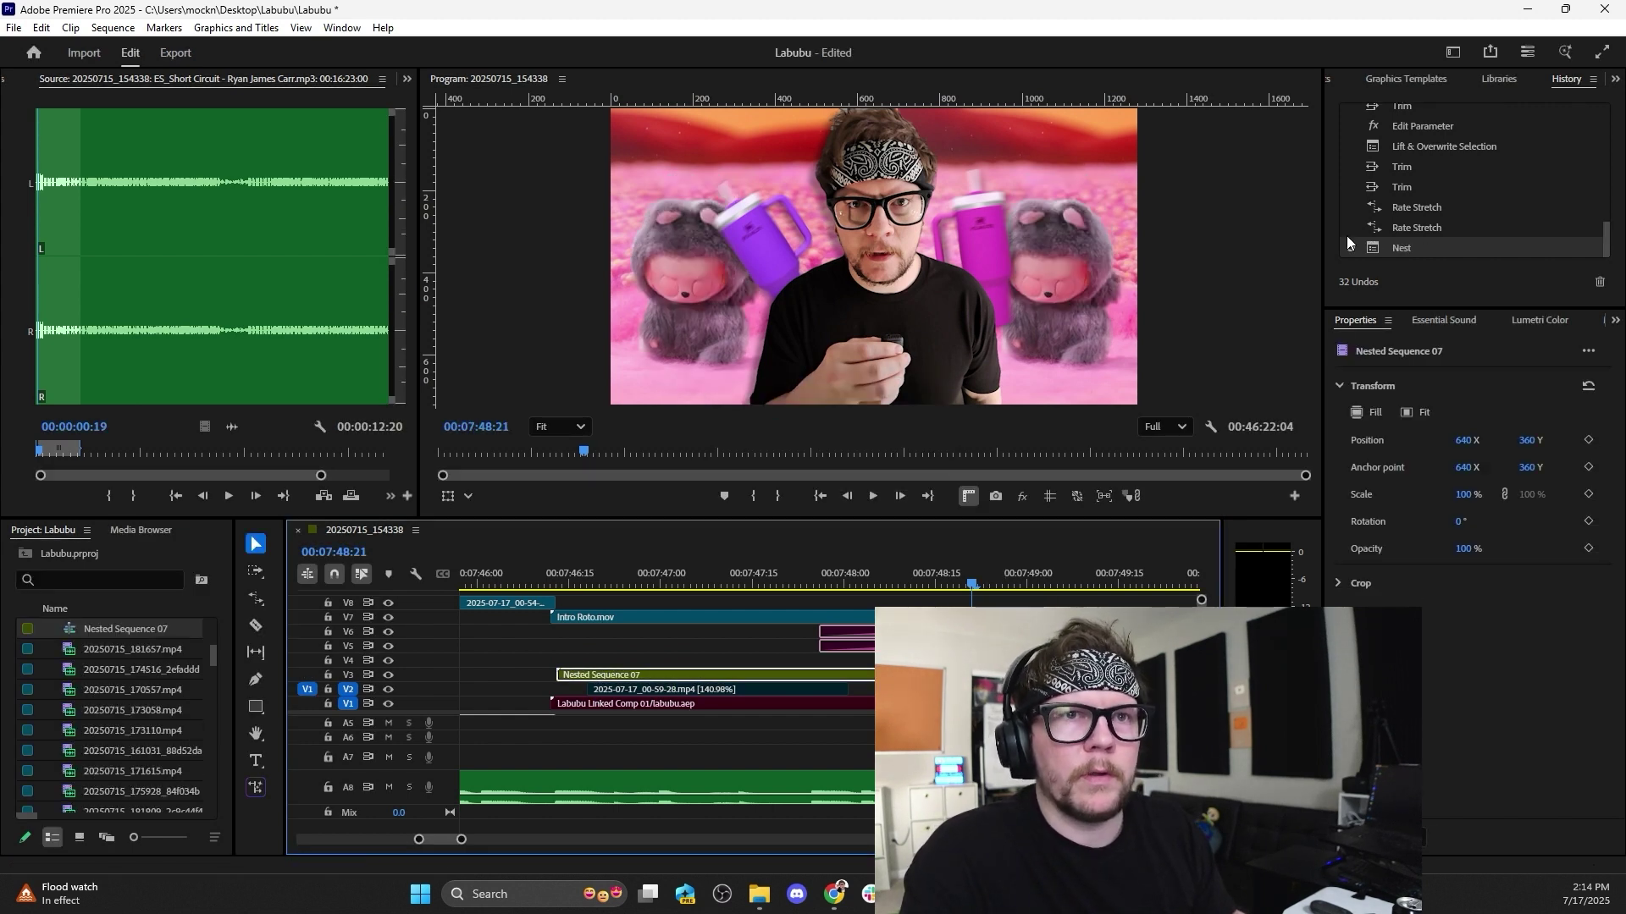
pyautogui.scroll(3, 1432, 80)
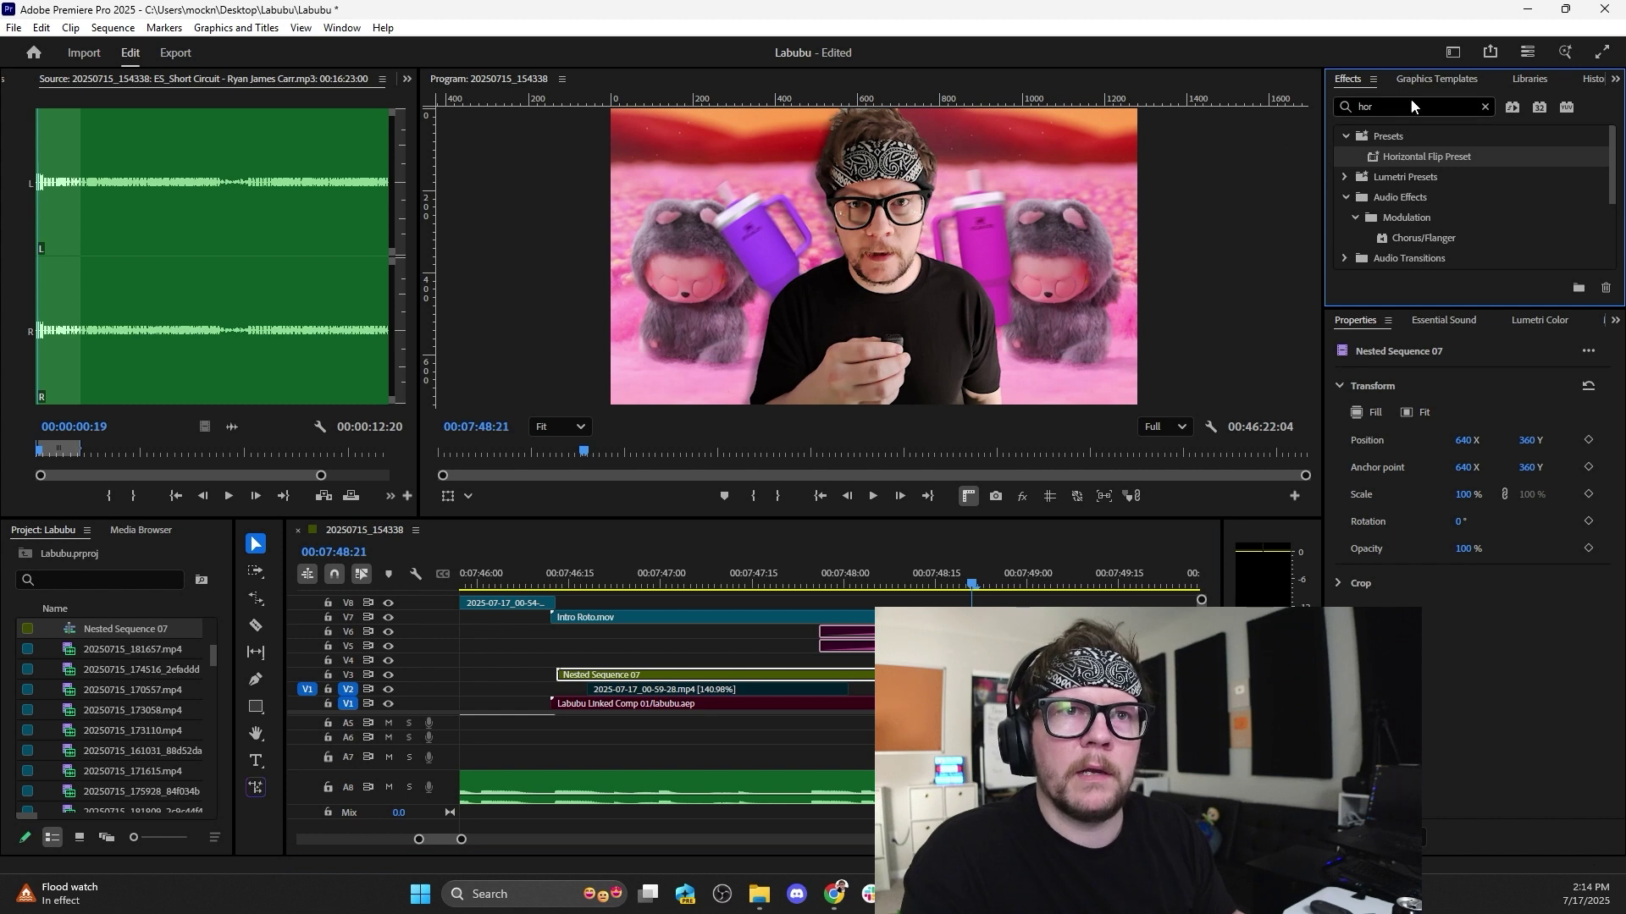
pyautogui.doubleClick(1410, 105)
pyautogui.write('blur')
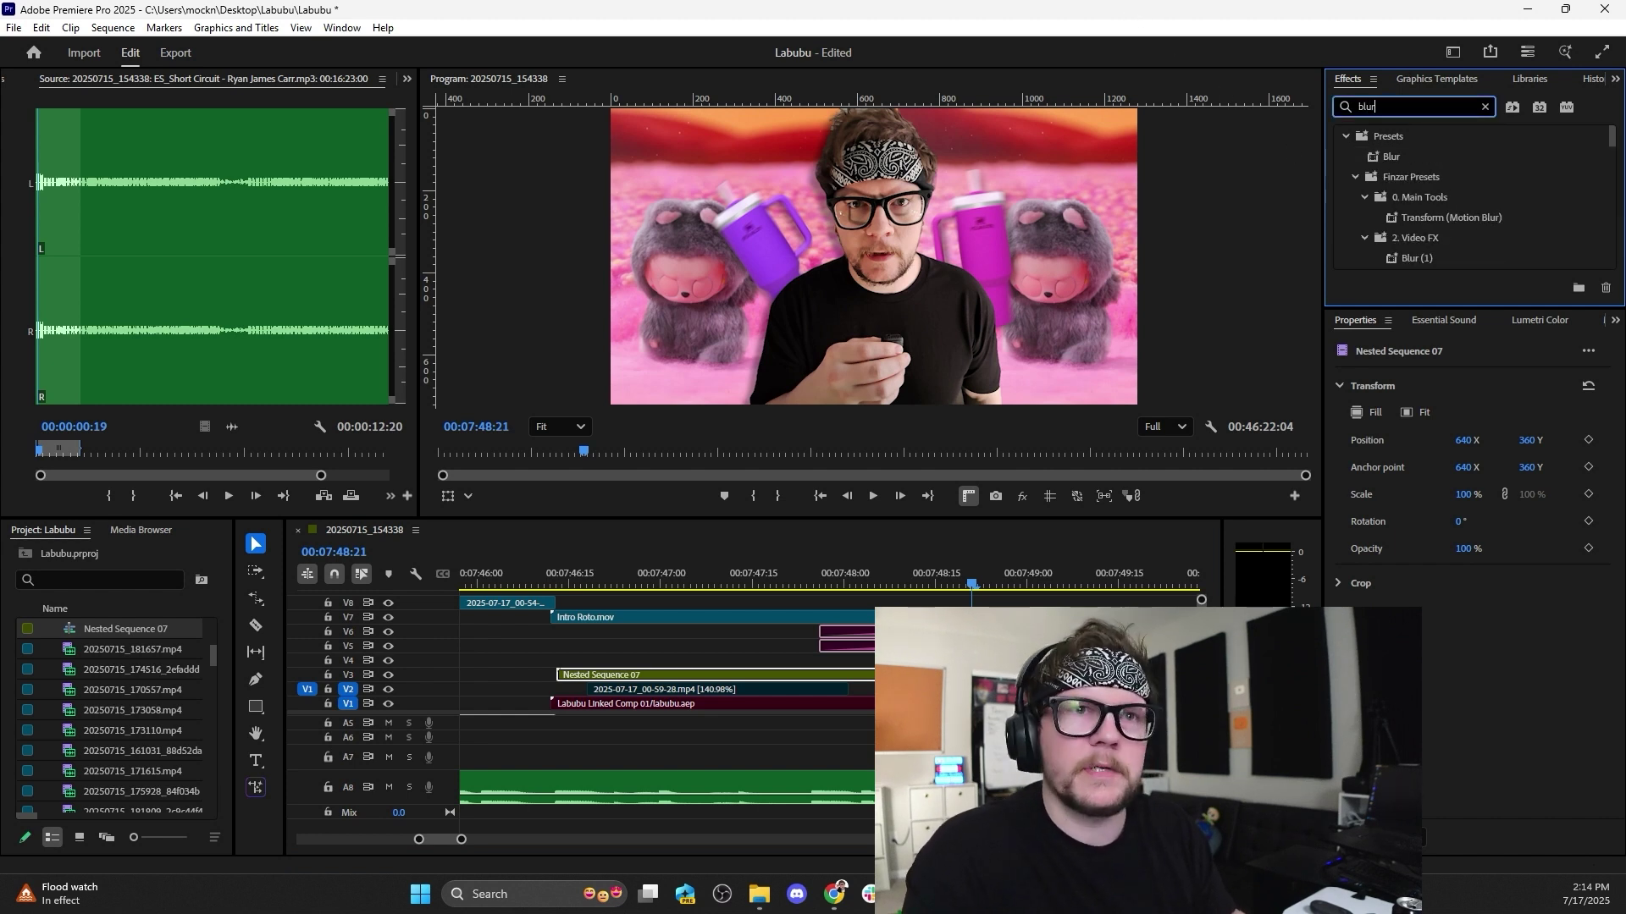
pyautogui.moveTo(1394, 159); pyautogui.dragTo(980, 675)
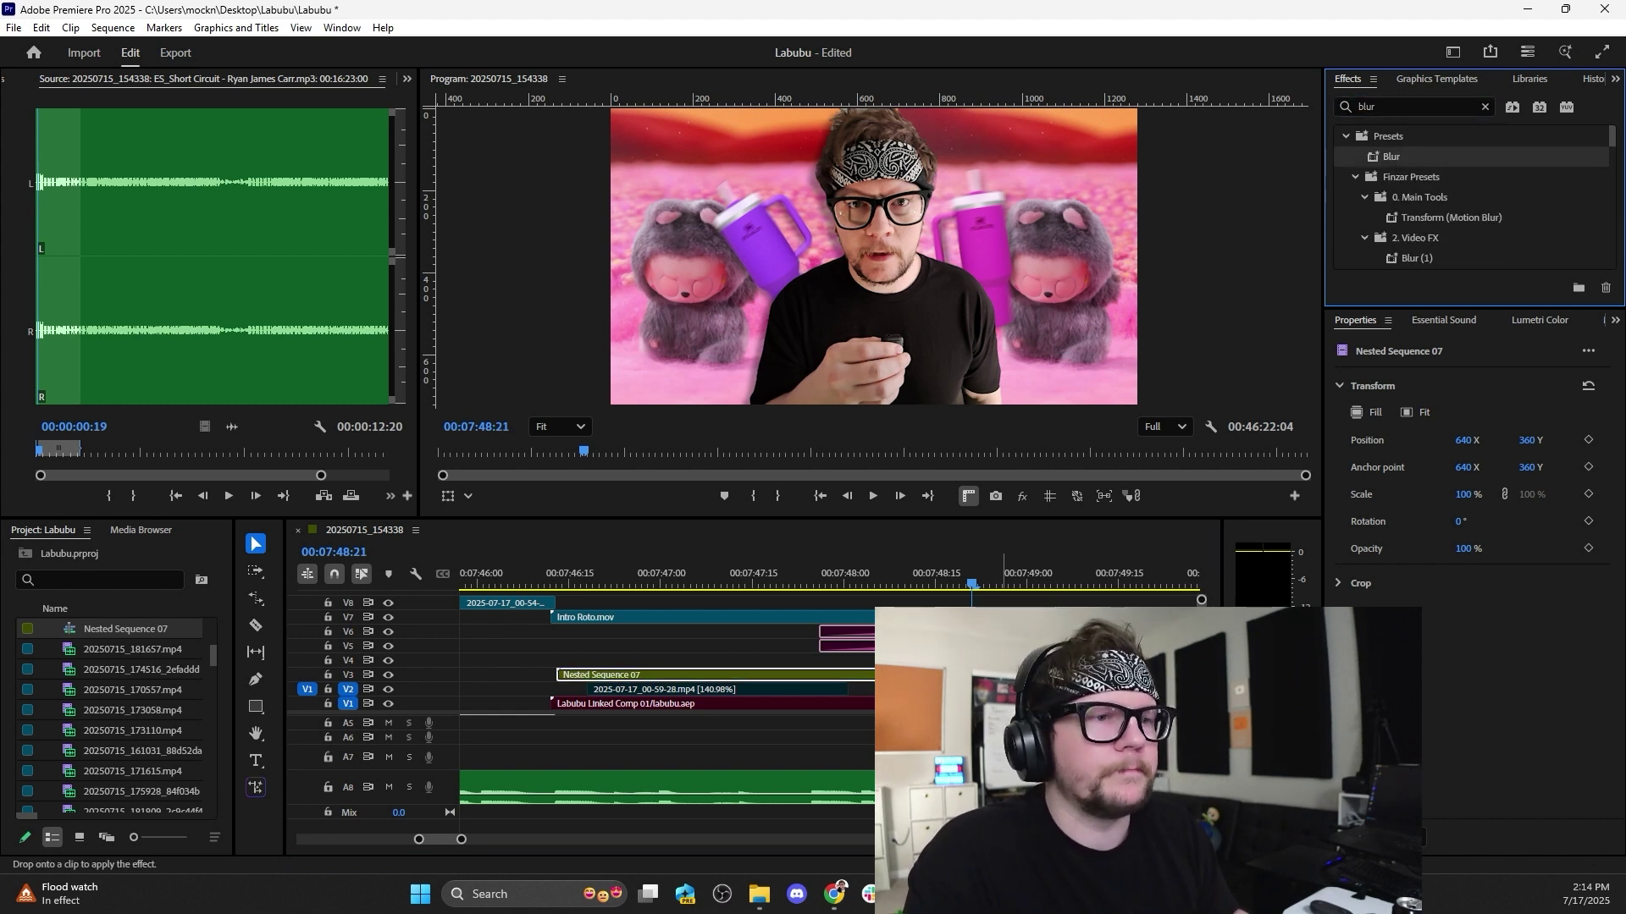
# Keyframe the nested sequence's Gaussian Blur so Blurriness is 0 at 00:07:48:25, with the 20 keyframe moved just after it.
pyautogui.scroll(3, 63, 77)
pyautogui.click(63, 81)
pyautogui.scroll(-3, 34, 471)
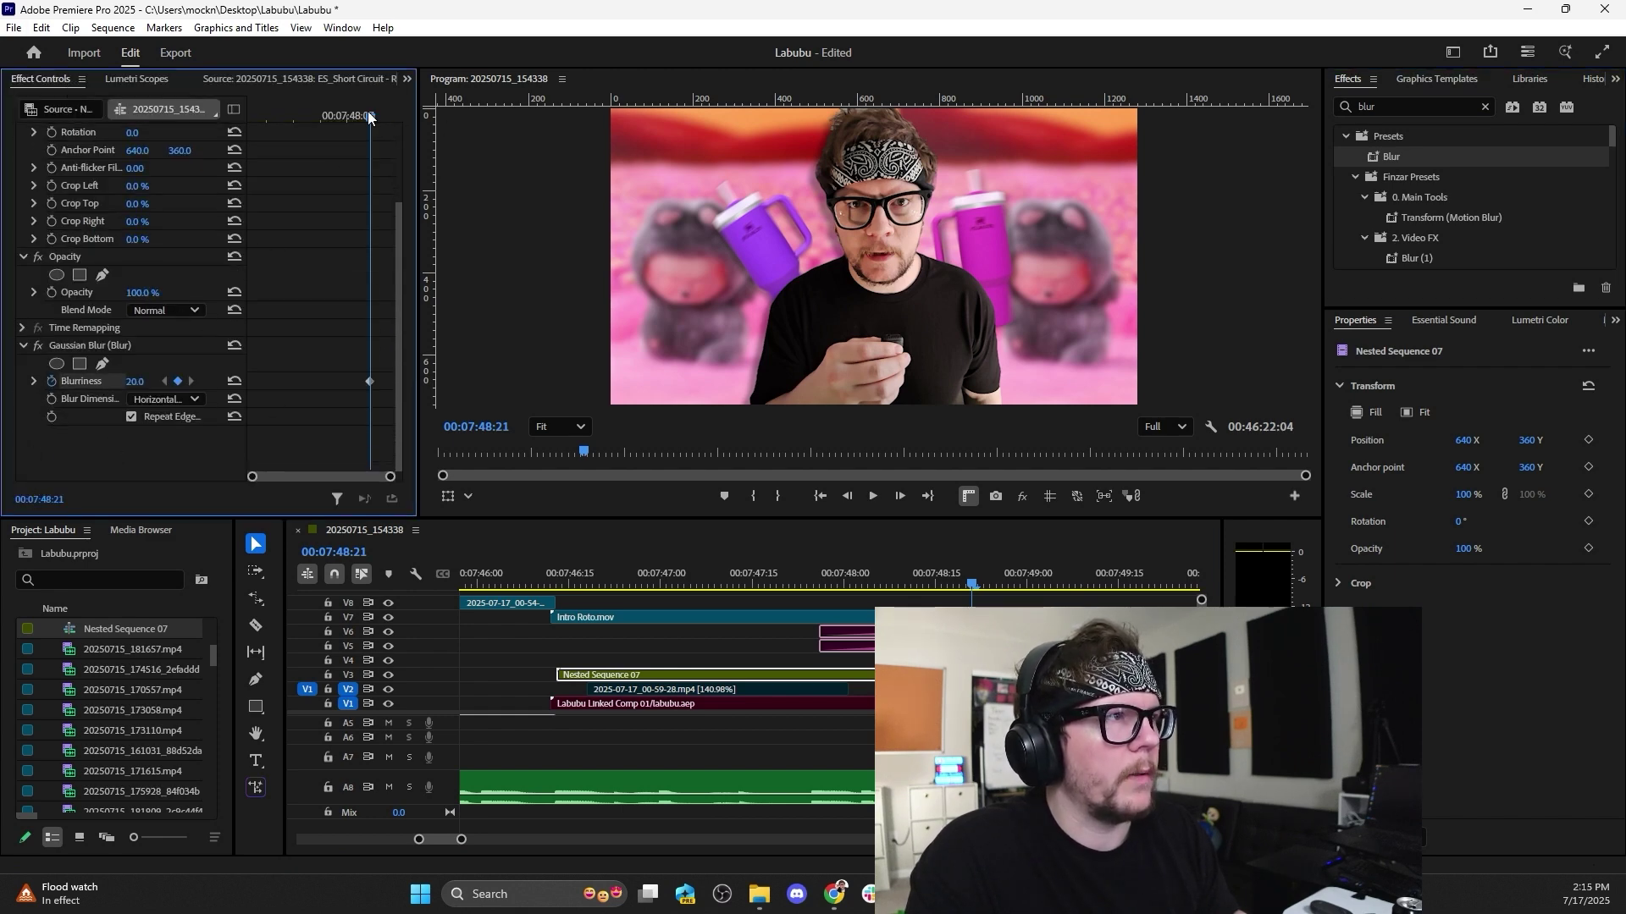
pyautogui.moveTo(370, 117); pyautogui.dragTo(380, 127)
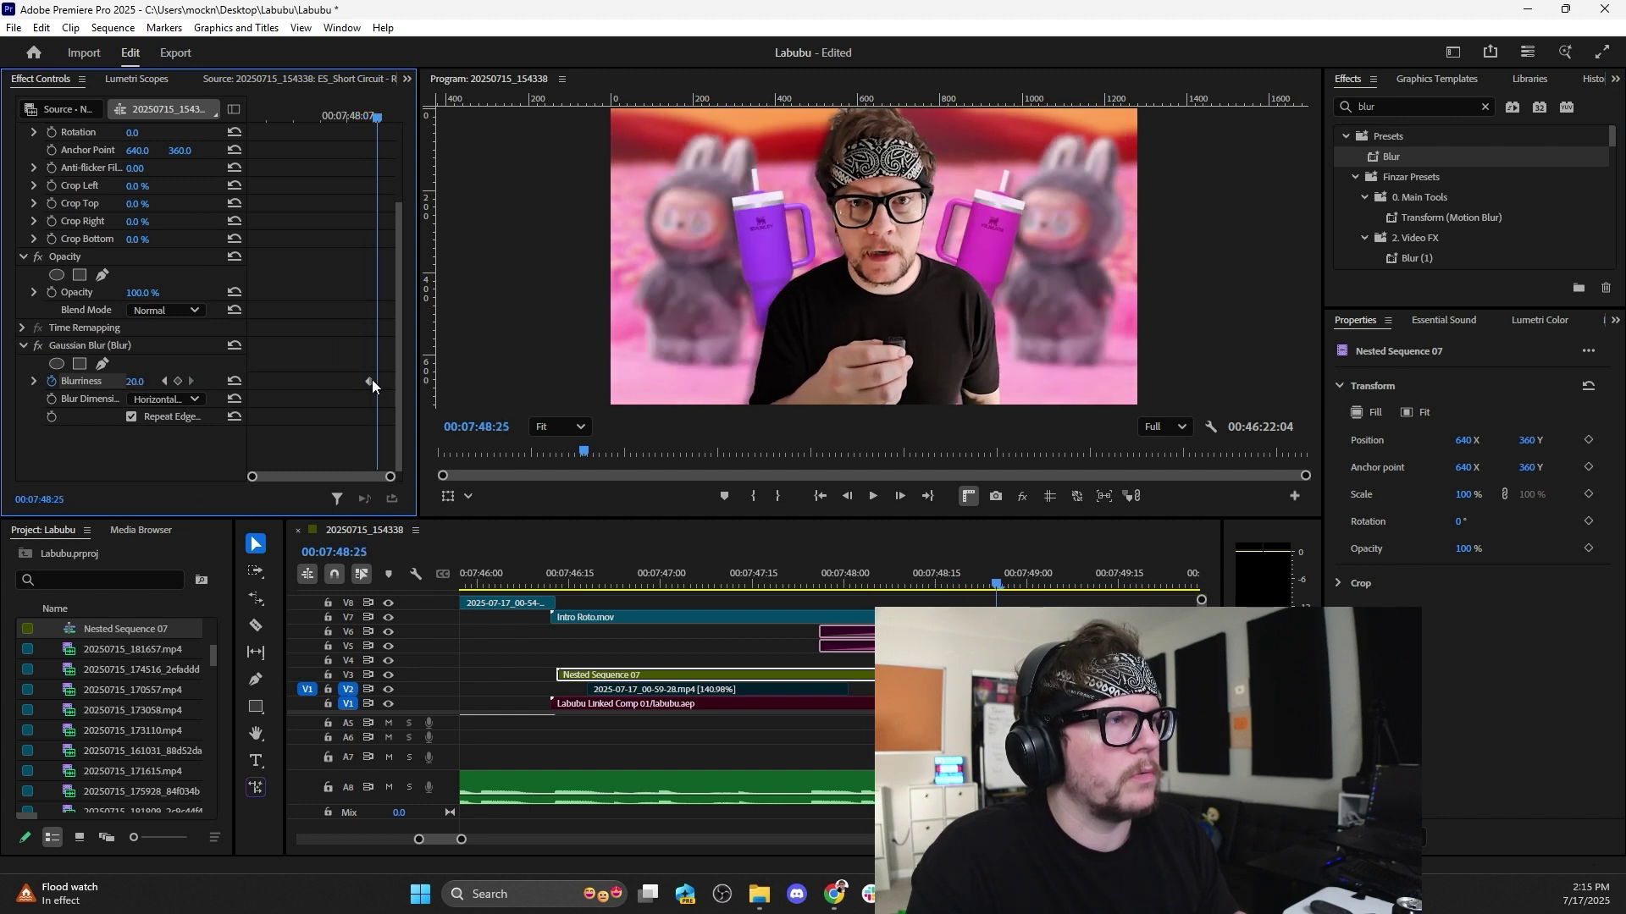
pyautogui.moveTo(371, 381); pyautogui.dragTo(388, 380)
pyautogui.moveTo(144, 381); pyautogui.dragTo(125, 381)
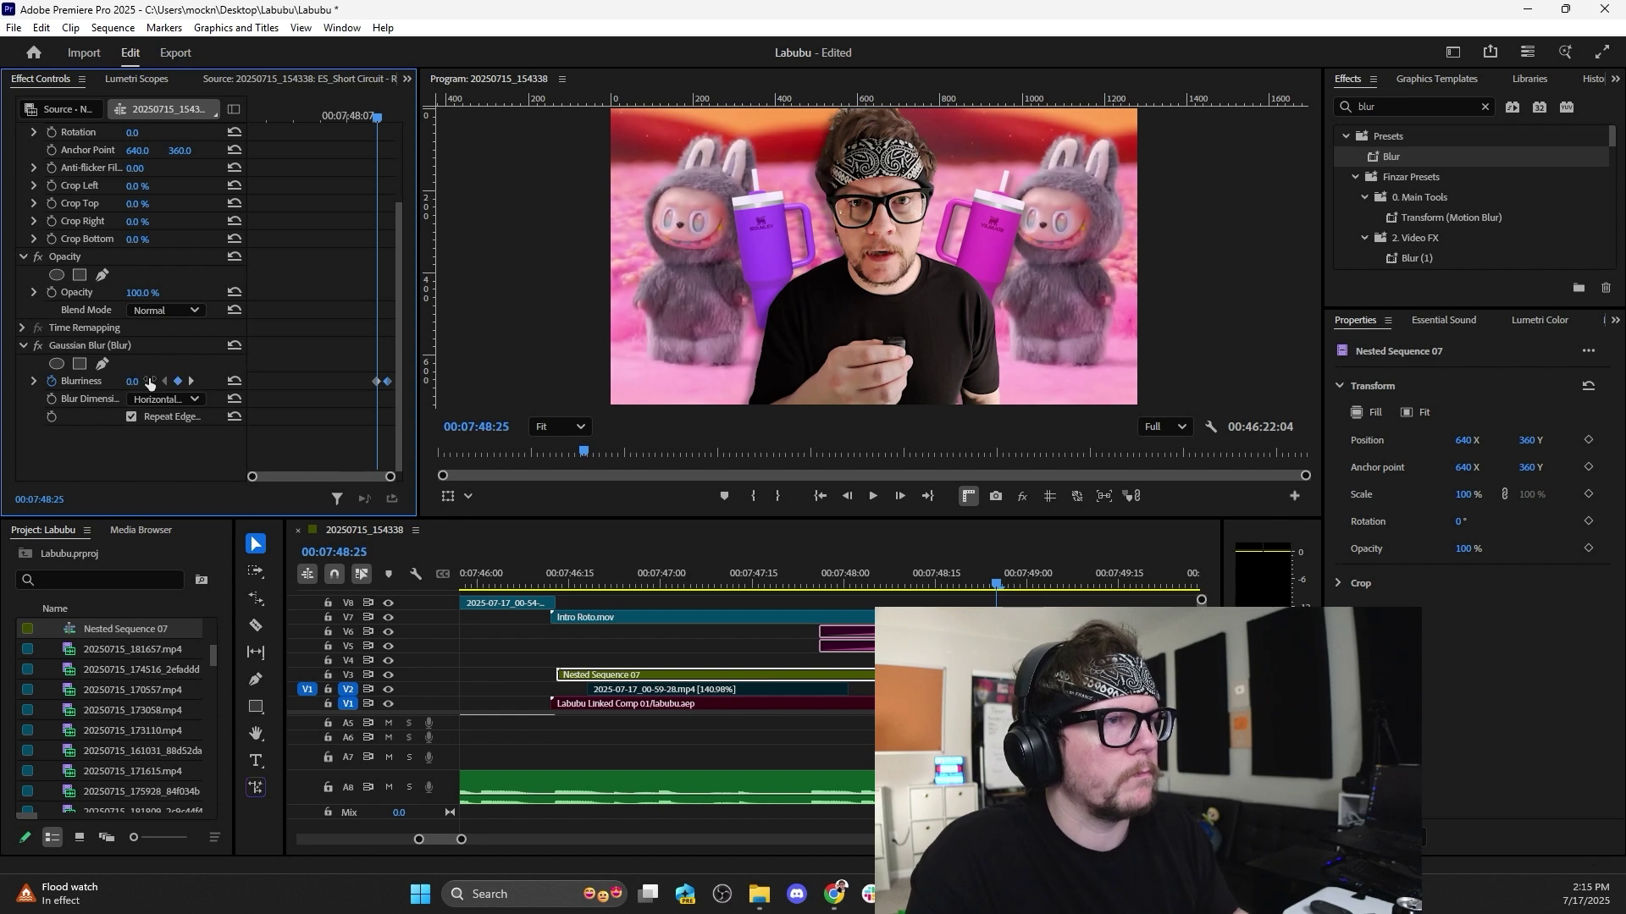
pyautogui.press('space')
# Shift the Blurriness keyframes earlier so the blur begins at 00:07:48:07 and is complete at 00:07:48:20.
pyautogui.moveTo(904, 583)
pyautogui.mouseDown()
pyautogui.moveTo(858, 585)
pyautogui.moveTo(886, 586)
pyautogui.mouseUp()
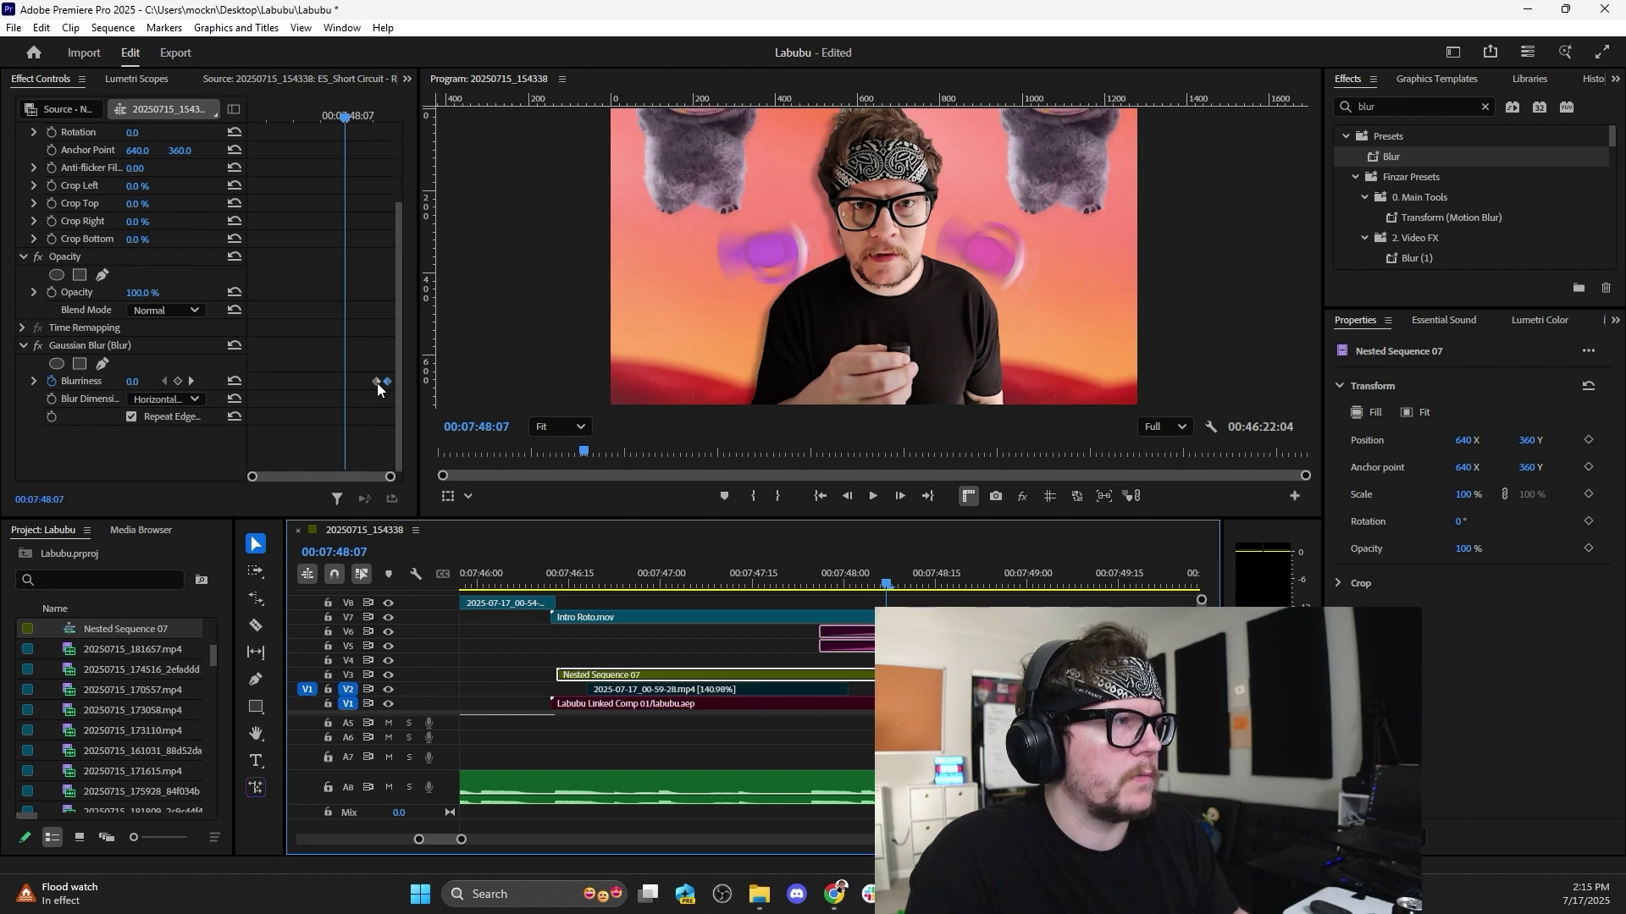
pyautogui.moveTo(378, 382); pyautogui.dragTo(347, 385)
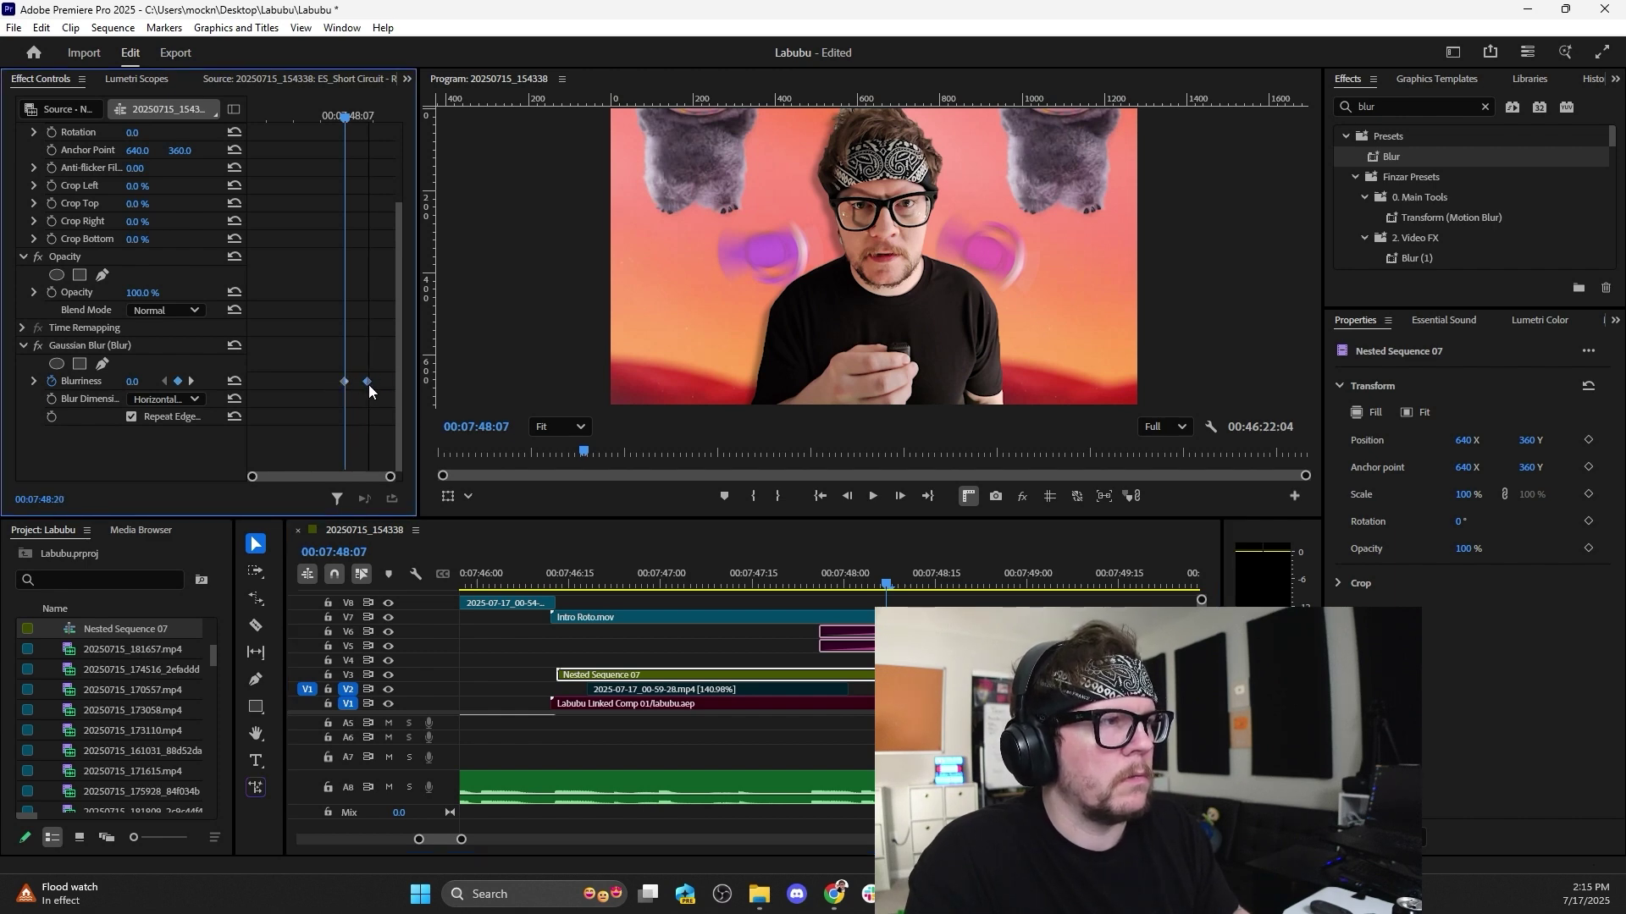
pyautogui.press('space')
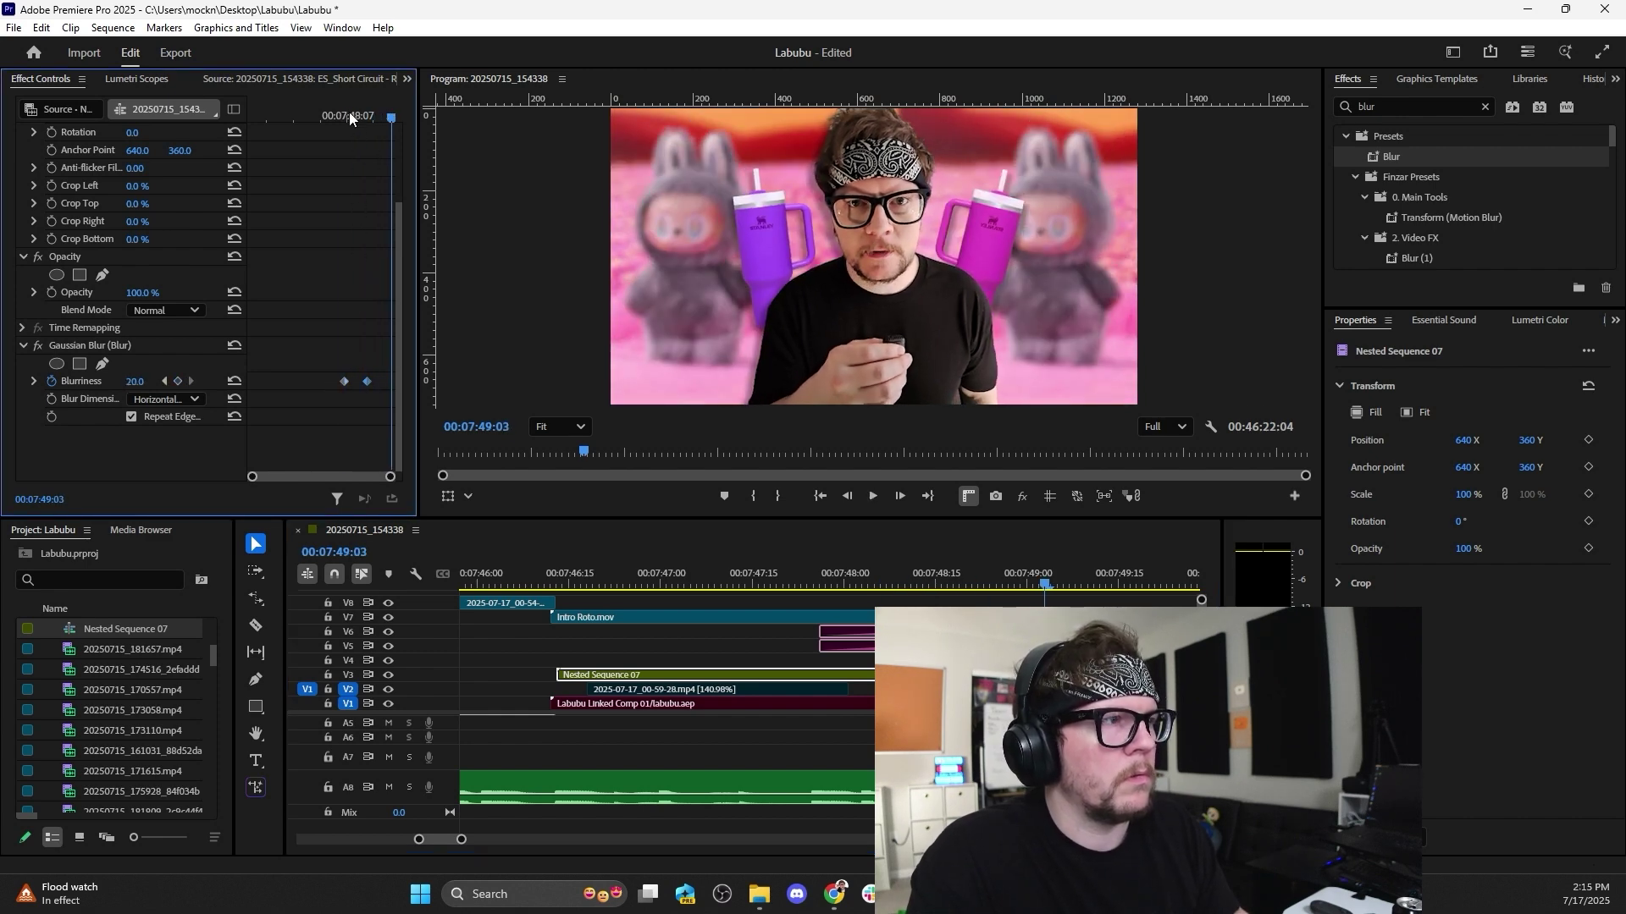
# Replay the blur transition from about 00:07:48:07 to 00:07:49:03 to check its timing.
pyautogui.click(349, 113)
pyautogui.press('space')
pyautogui.press('space')
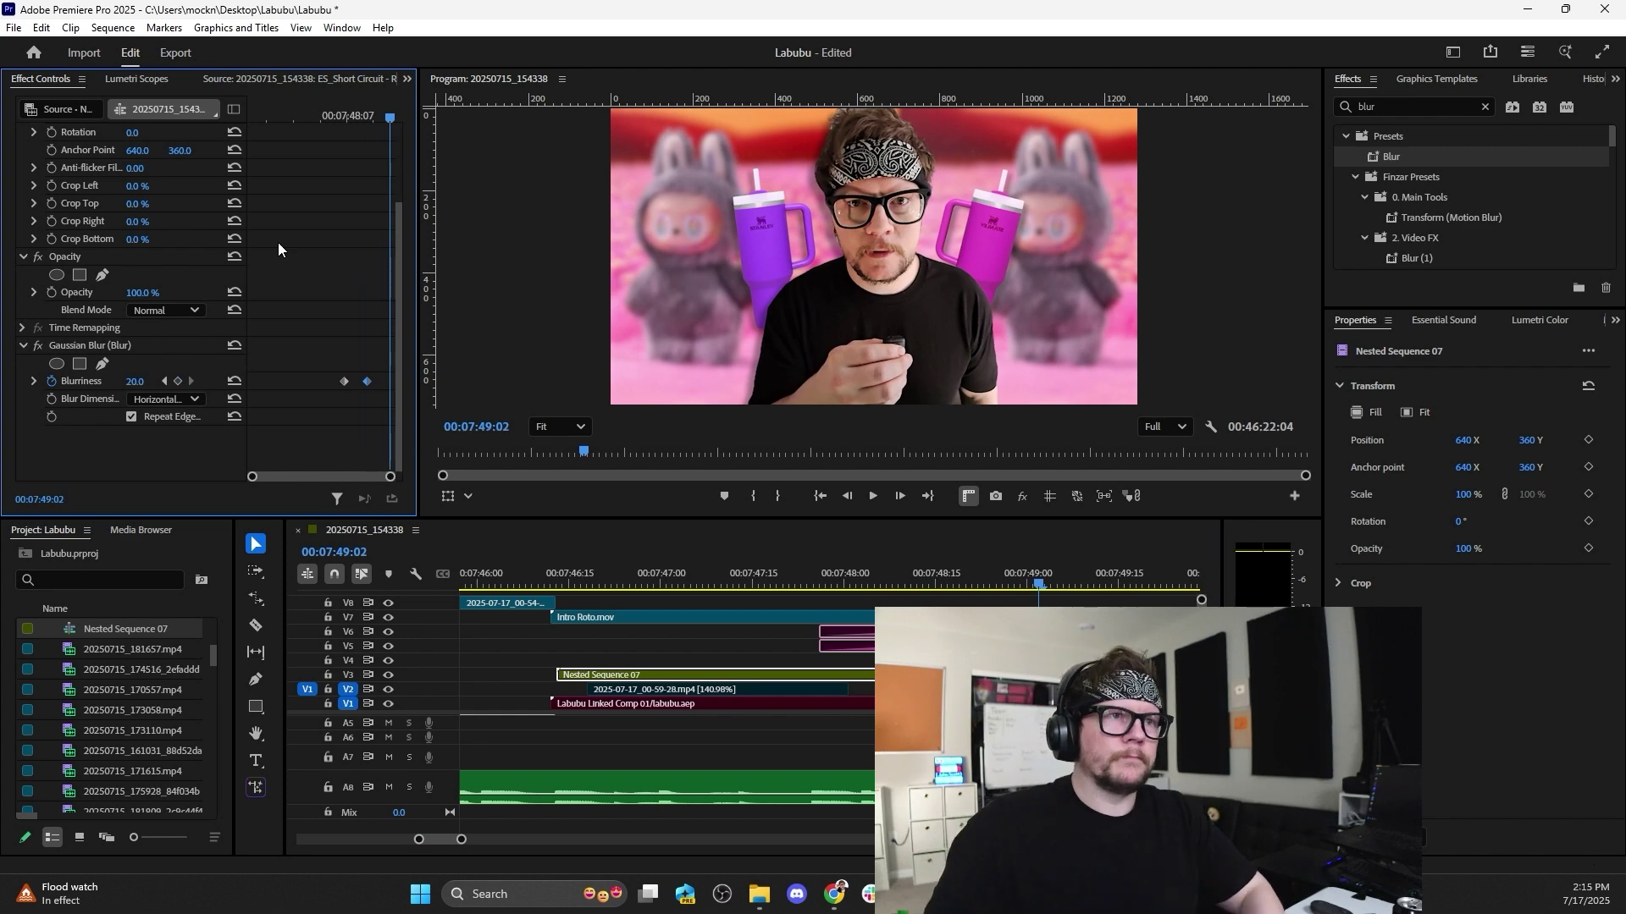
pyautogui.click(347, 116)
pyautogui.press('space')
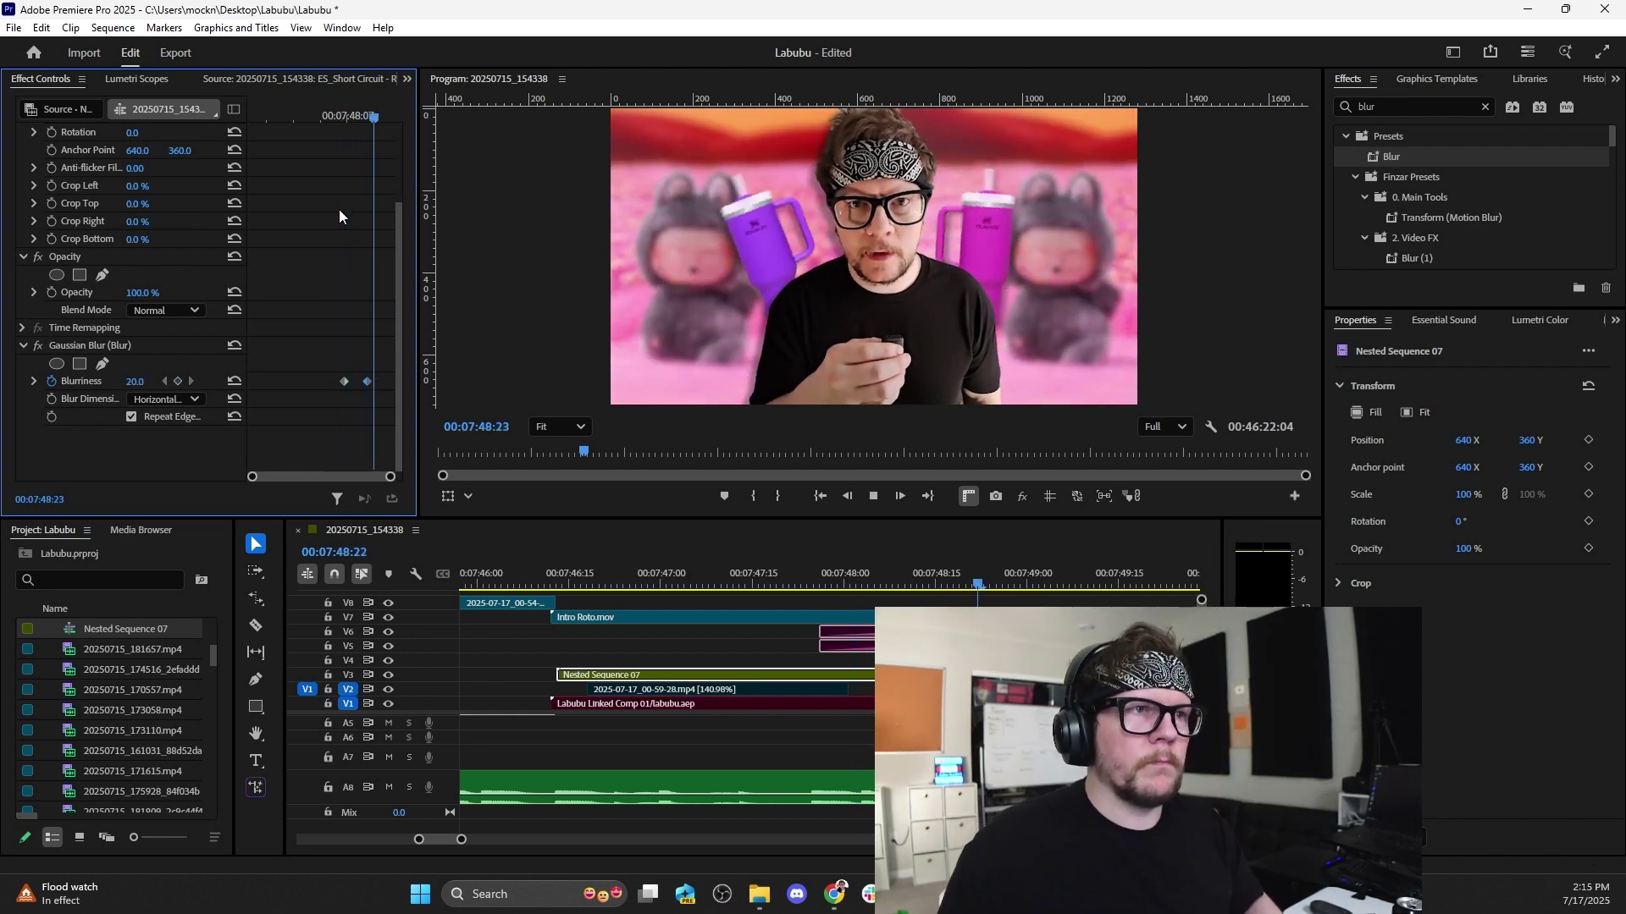
pyautogui.press('space')
# Enlarge and spread the two cup images: pink on V6 to 38% scale at X 1046.5, purple on V5 to 35.7 scale at X 236.5.
pyautogui.click(1024, 632)
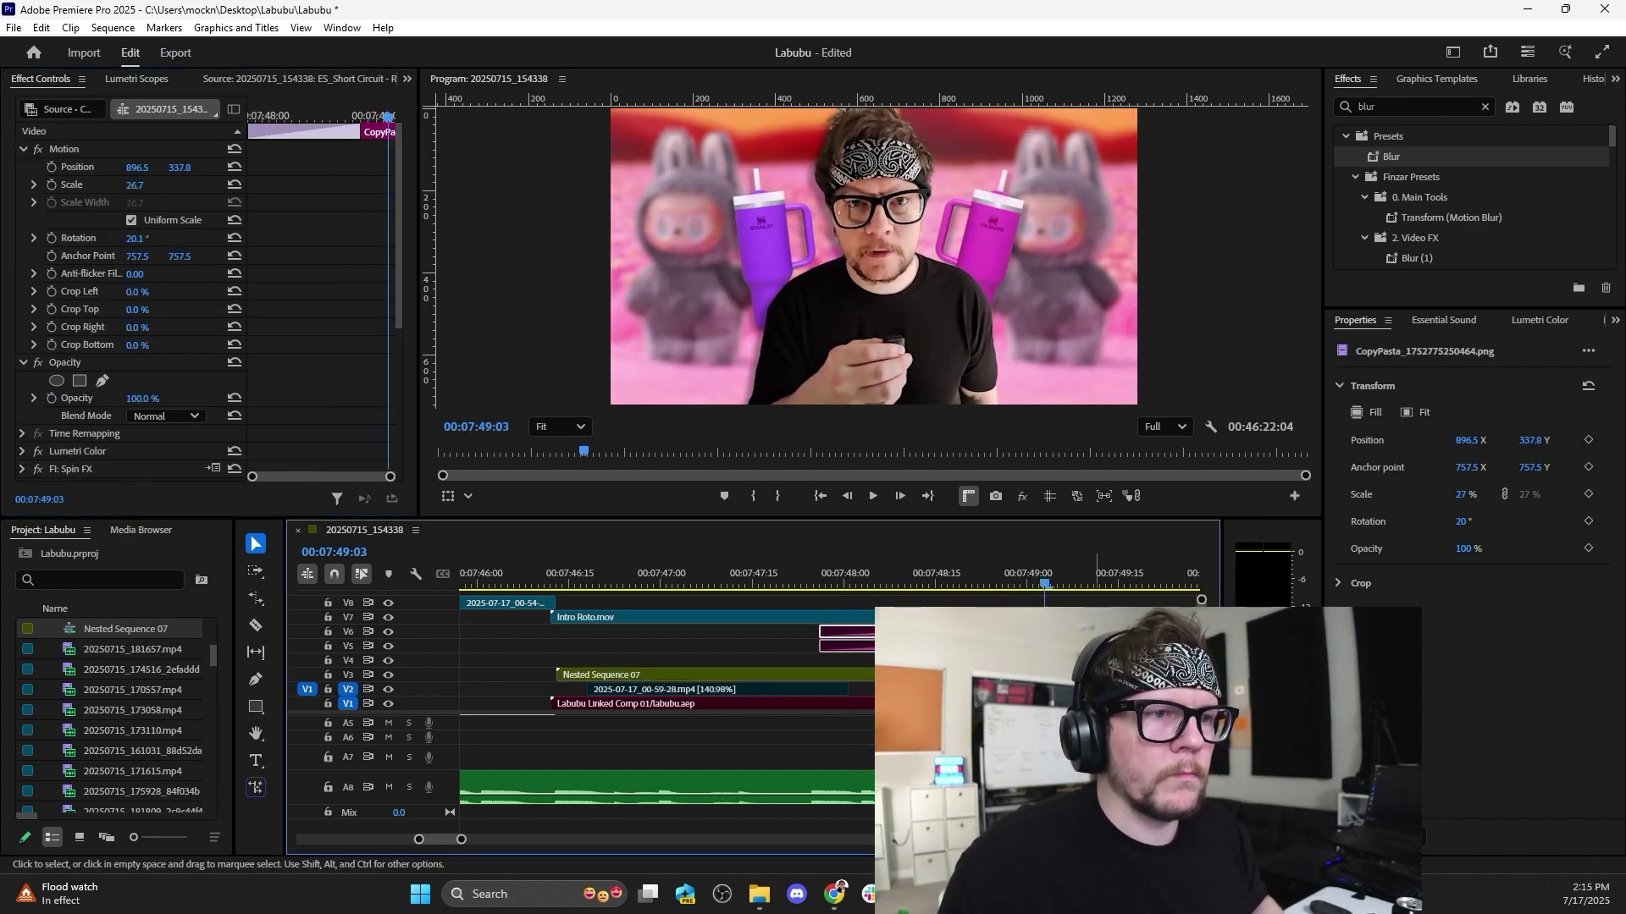
pyautogui.moveTo(141, 185); pyautogui.dragTo(286, 171)
pyautogui.click(1042, 646)
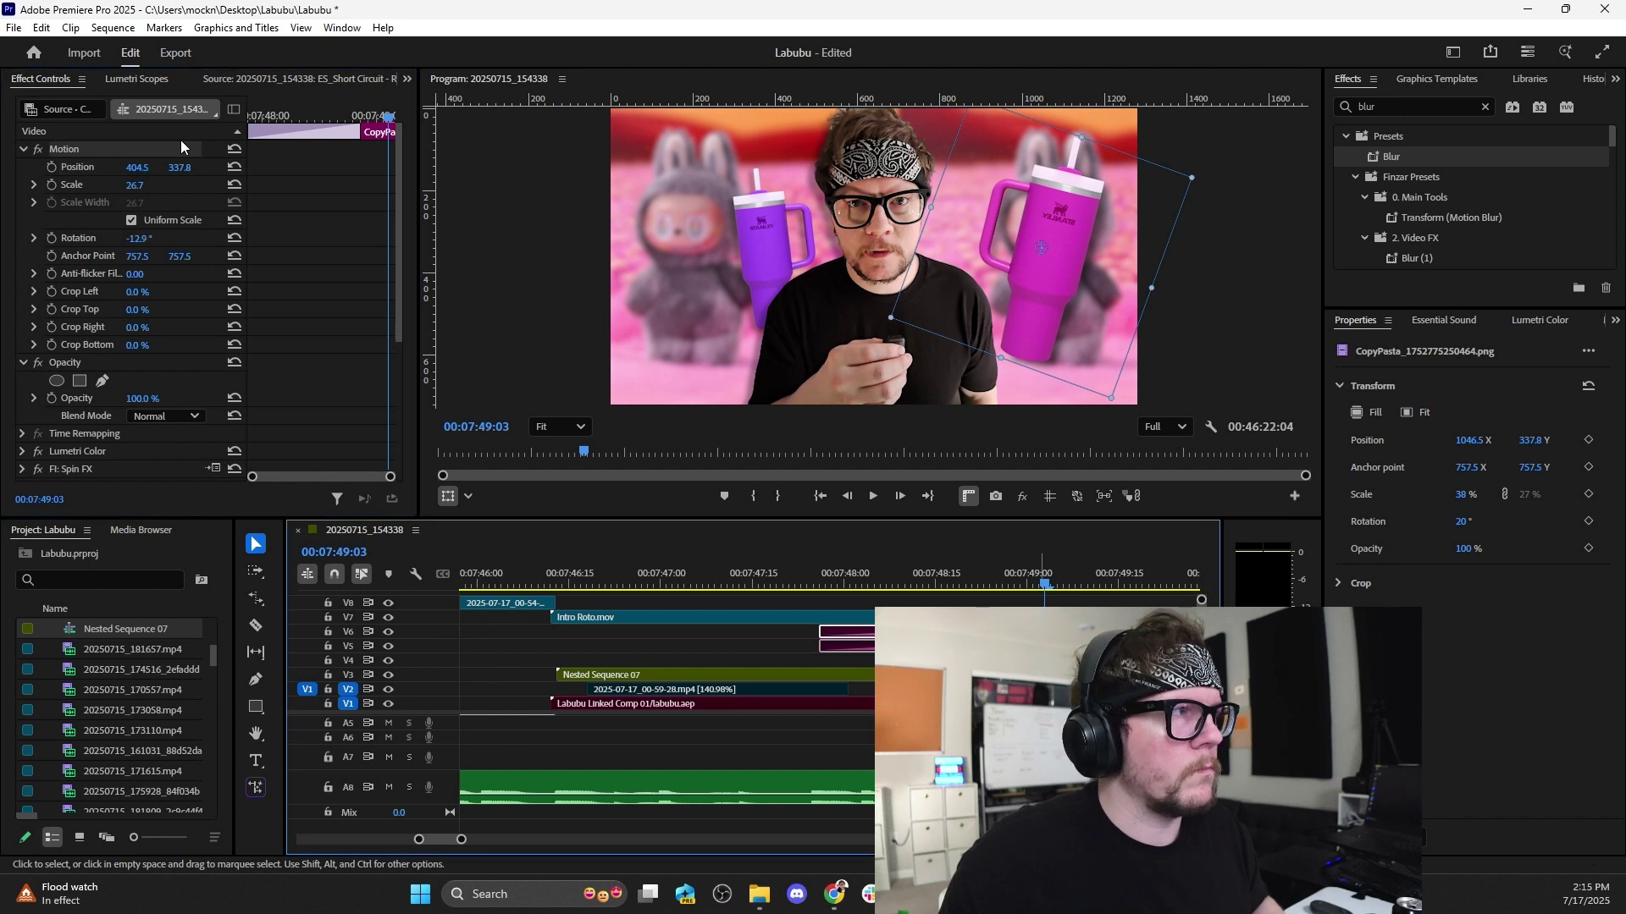
pyautogui.moveTo(136, 167)
pyautogui.mouseDown()
pyautogui.moveTo(51, 167)
pyautogui.moveTo(142, 185)
pyautogui.mouseUp()
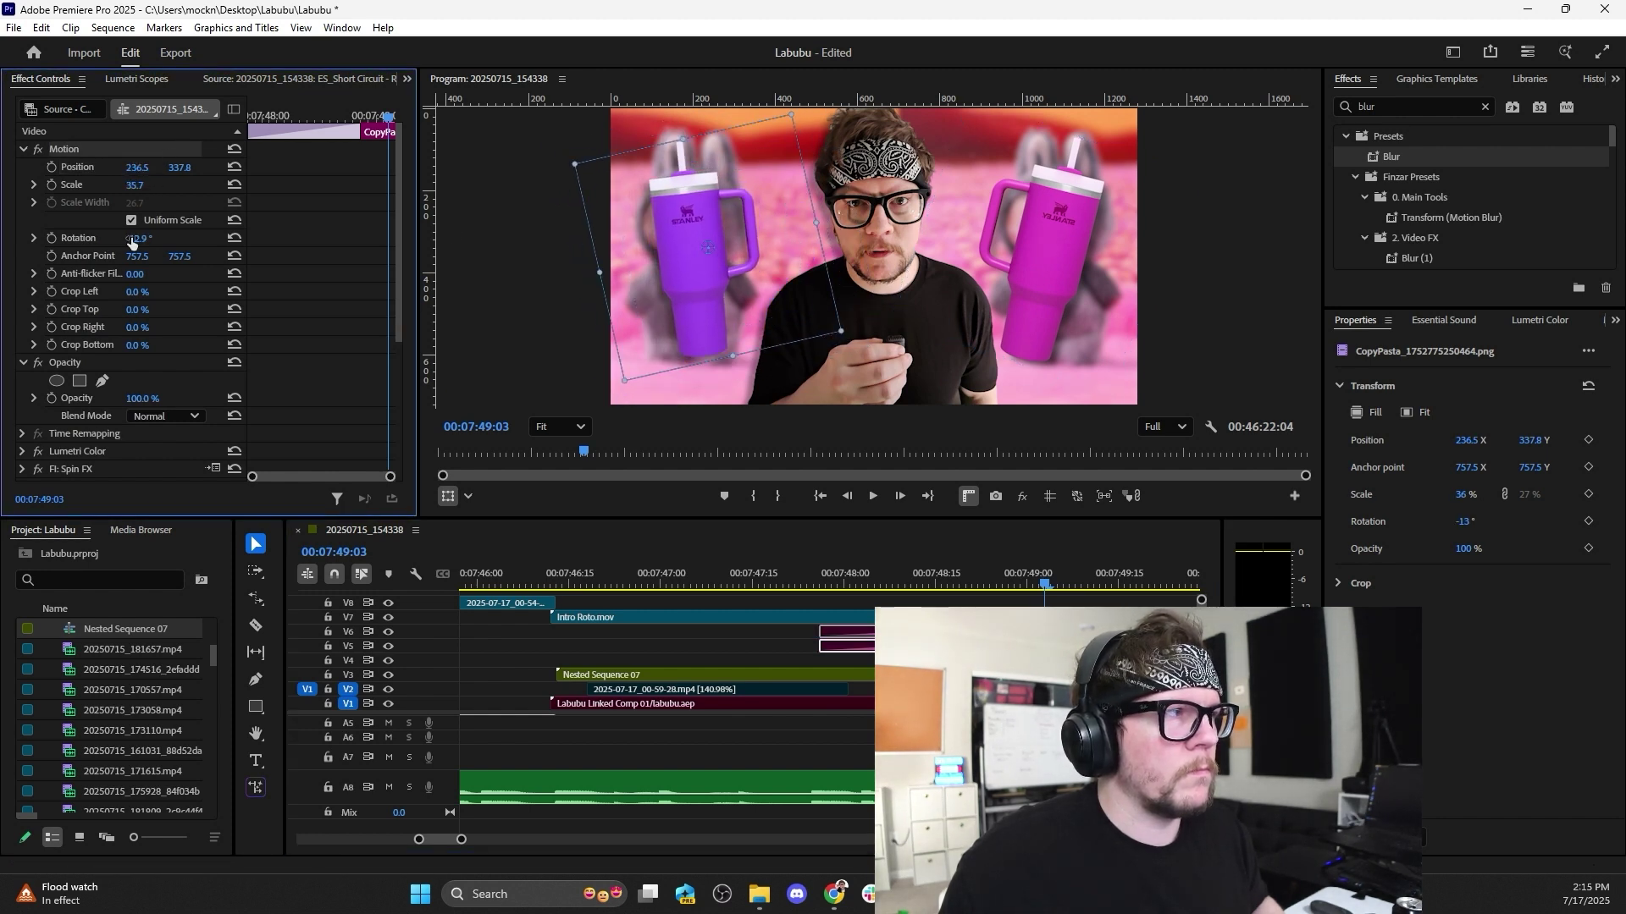
# Rotate the purple cup to -16.9°, shift it to X 242.5, and replay the cup animation.
pyautogui.moveTo(132, 240); pyautogui.dragTo(127, 239)
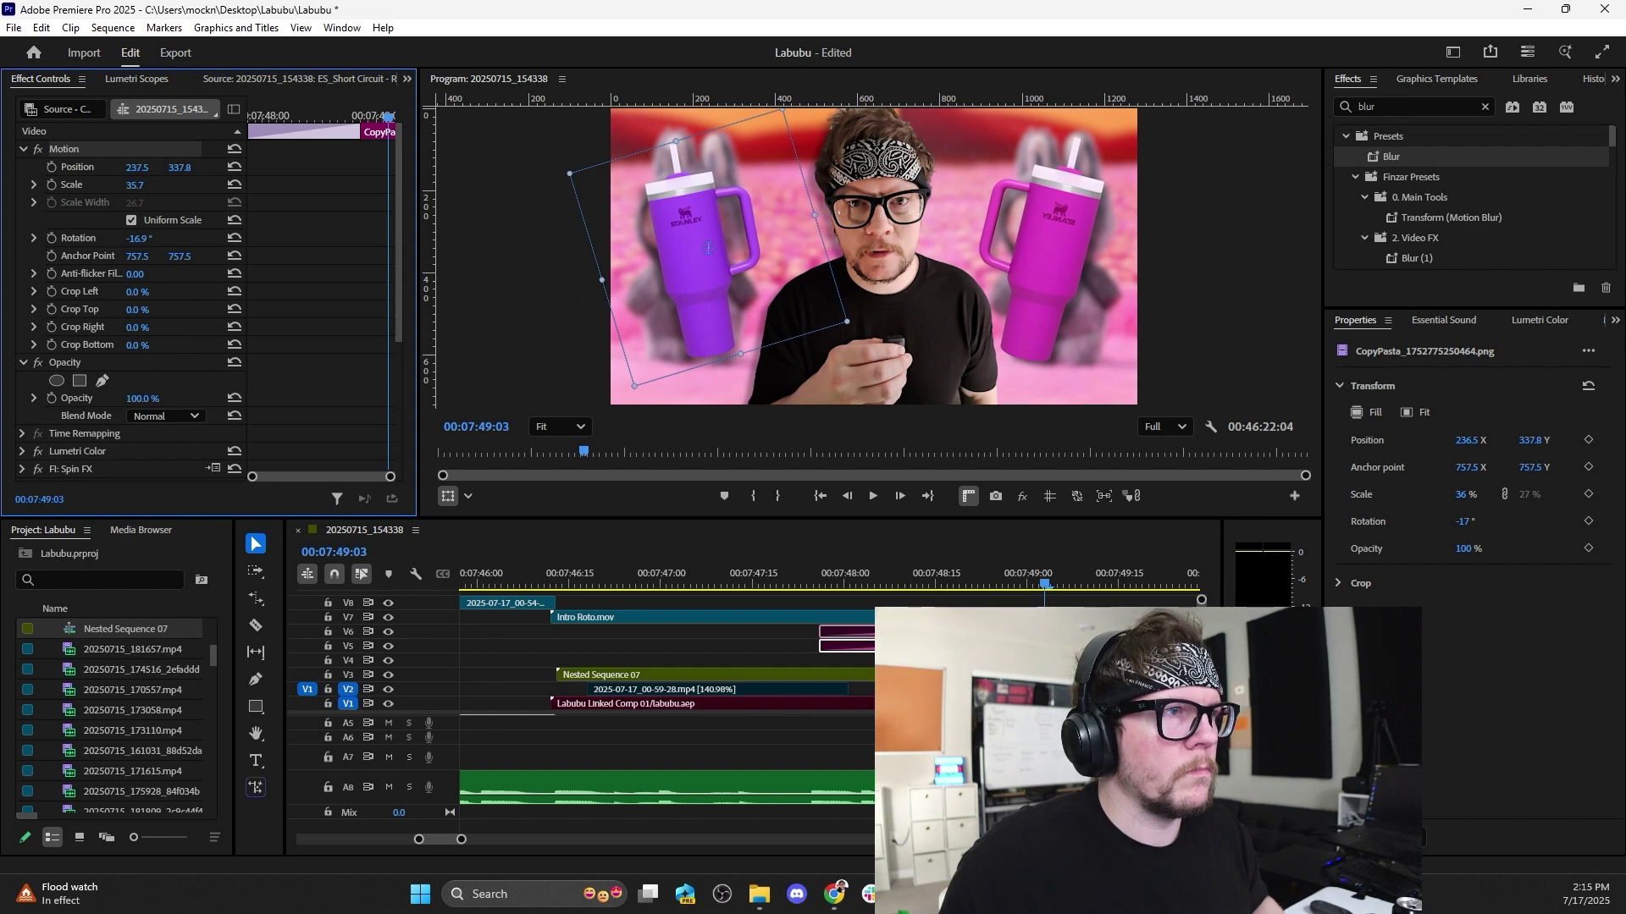
pyautogui.click(807, 576)
pyautogui.press('space')
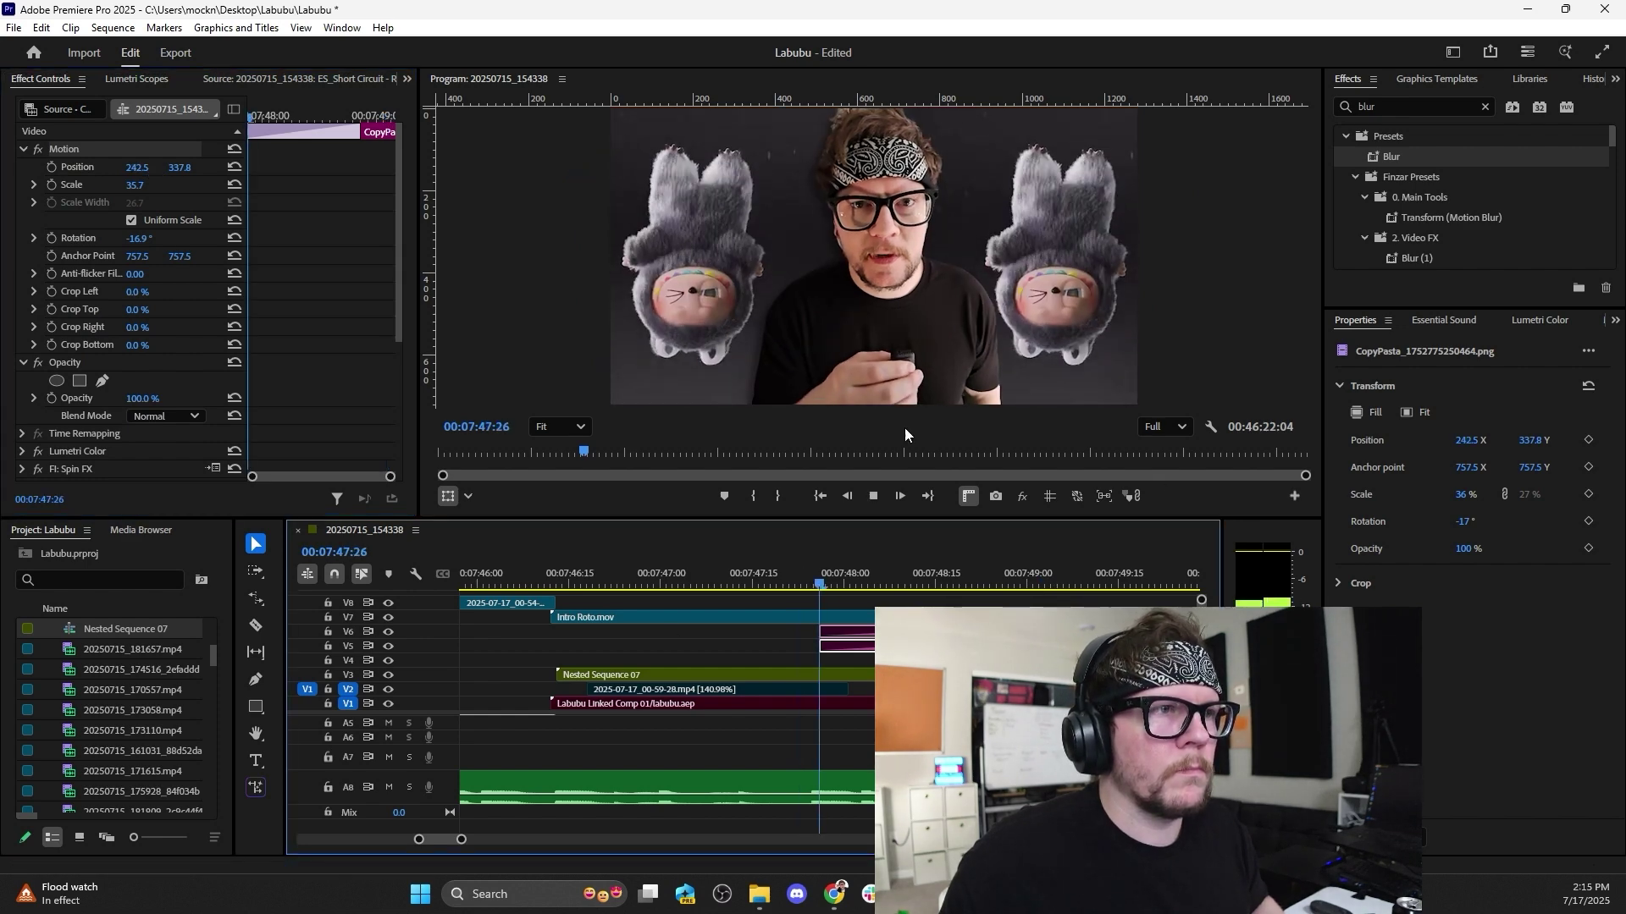
pyautogui.press('space')
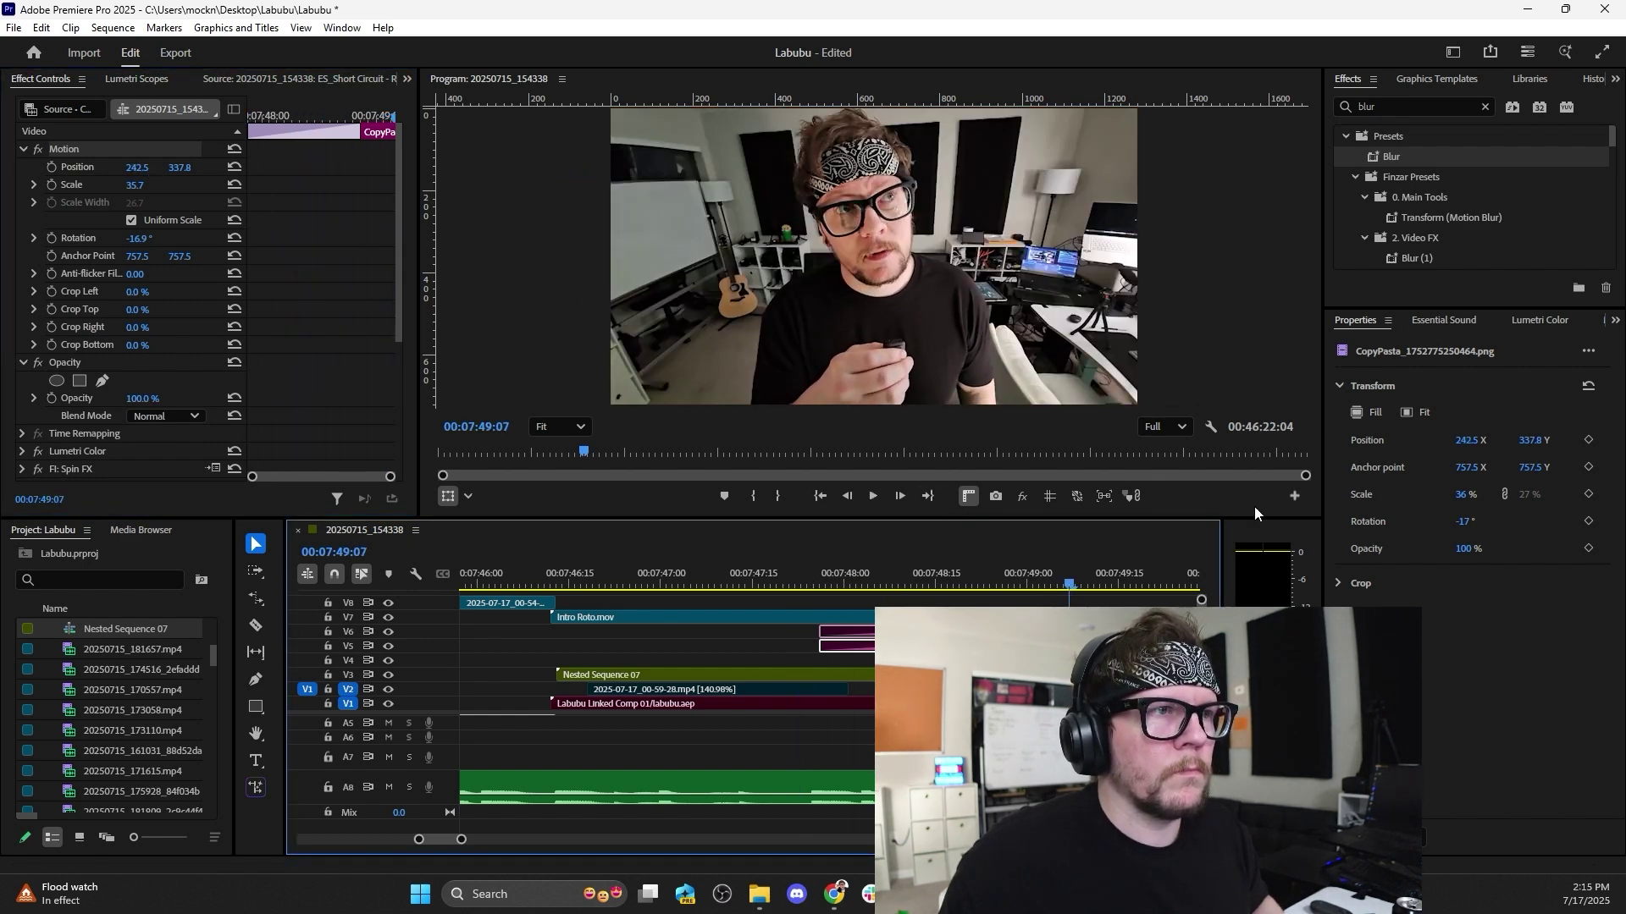
pyautogui.click(831, 576)
pyautogui.press('space')
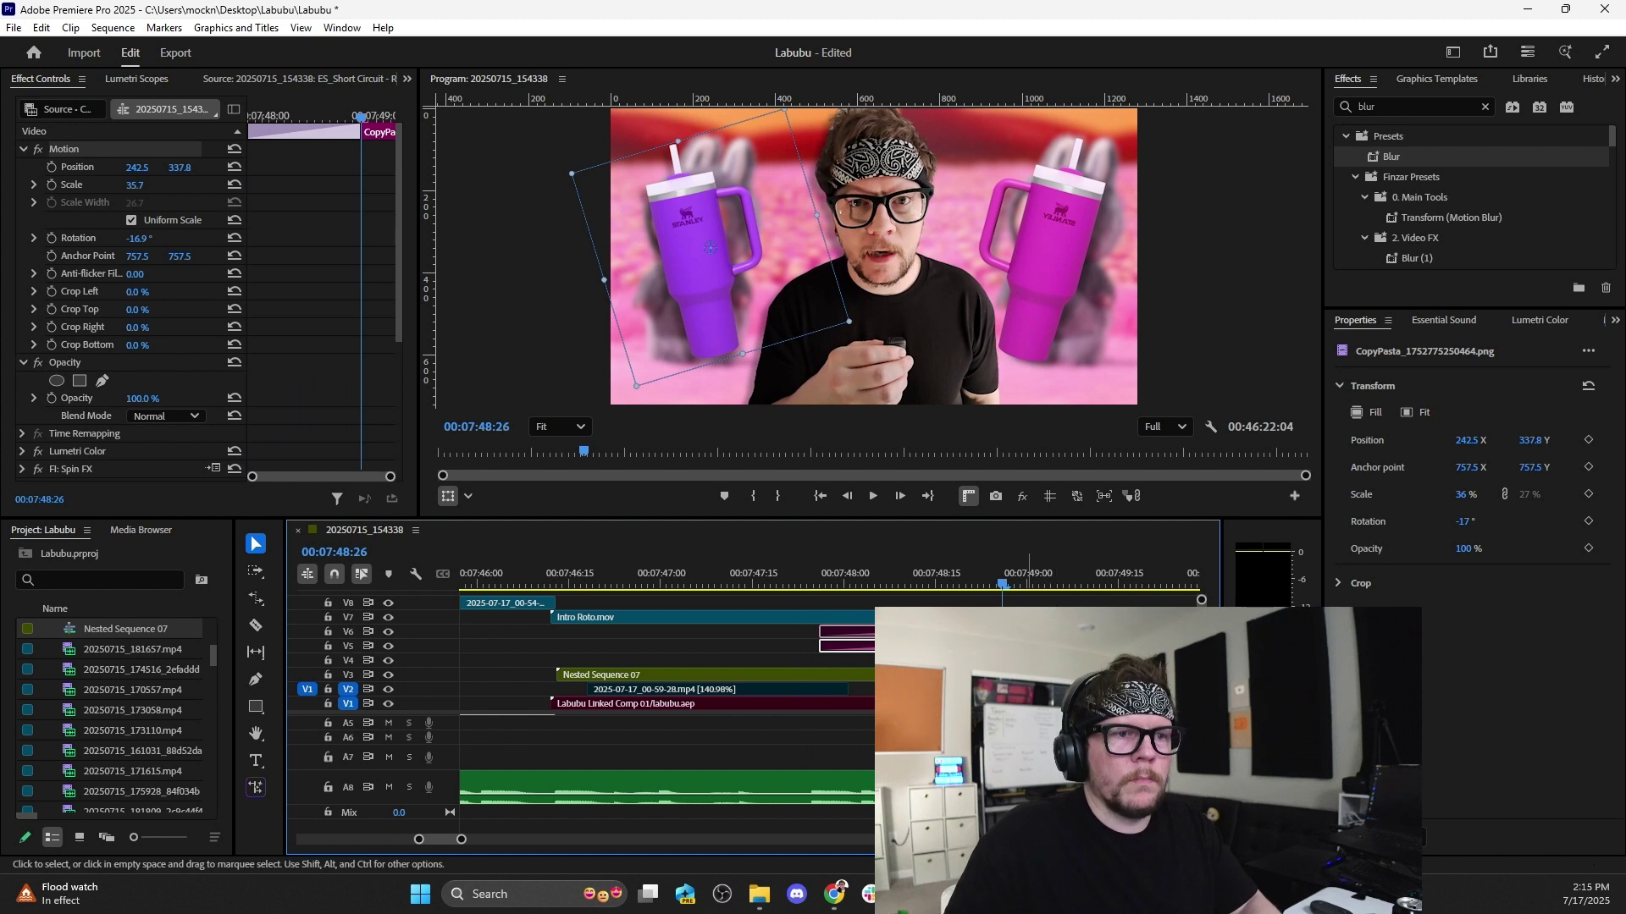
# Move Nested Sequence 07's ending Gaussian Blur keyframe to 00:07:48:26 and raise its Blurriness to 60.
pyautogui.click(1012, 573)
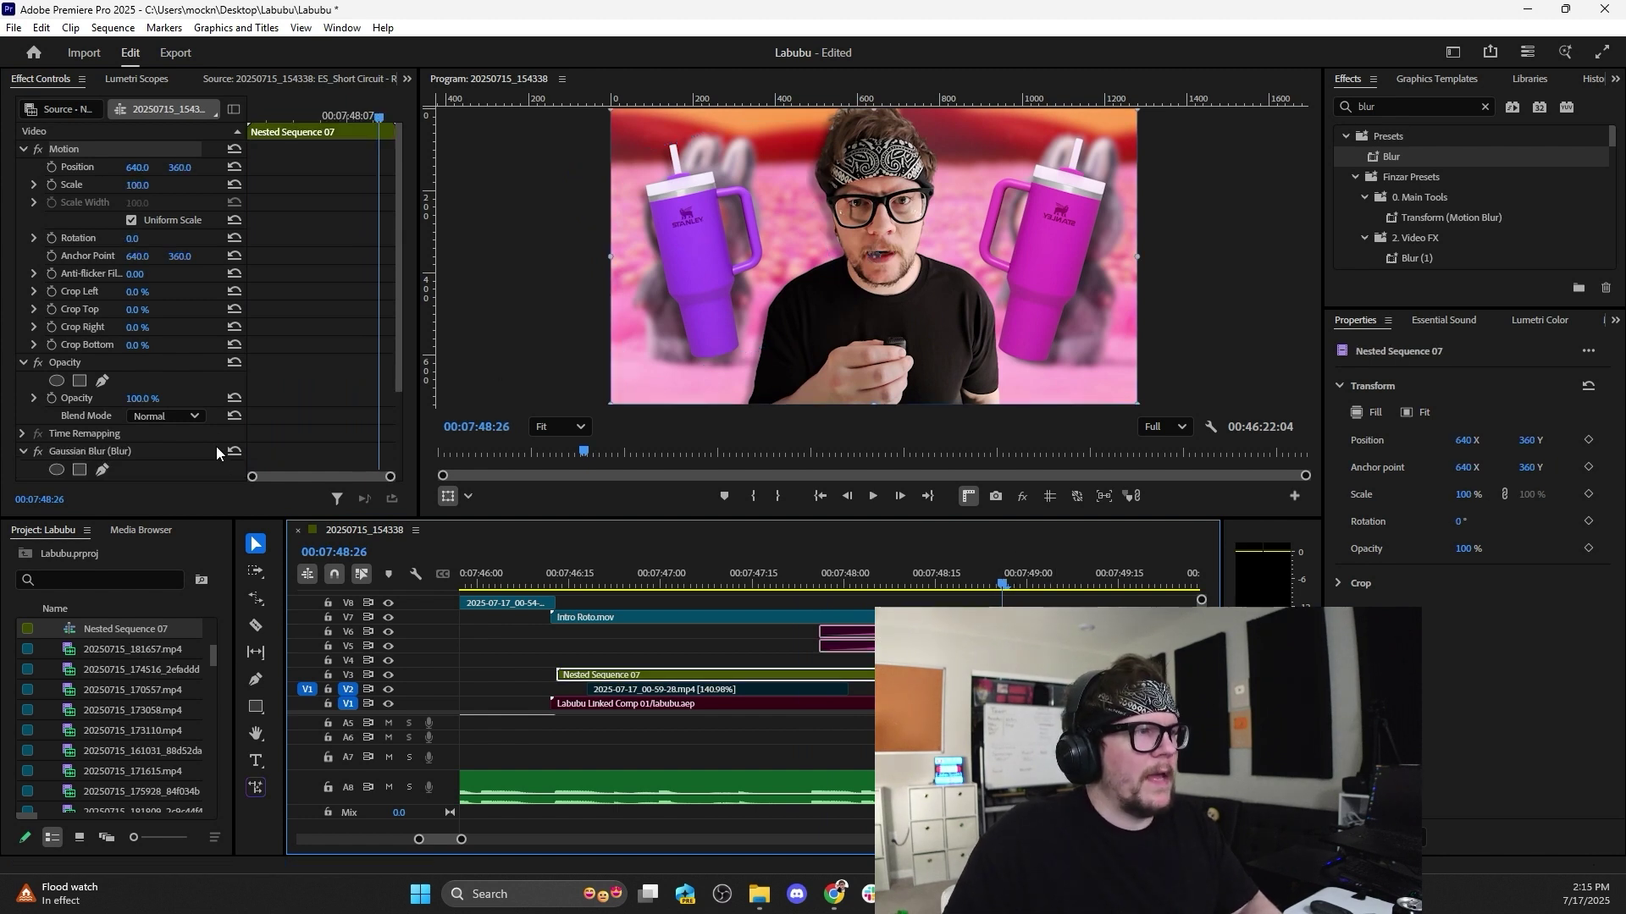
pyautogui.scroll(-3, 142, 446)
pyautogui.moveTo(367, 382); pyautogui.dragTo(377, 381)
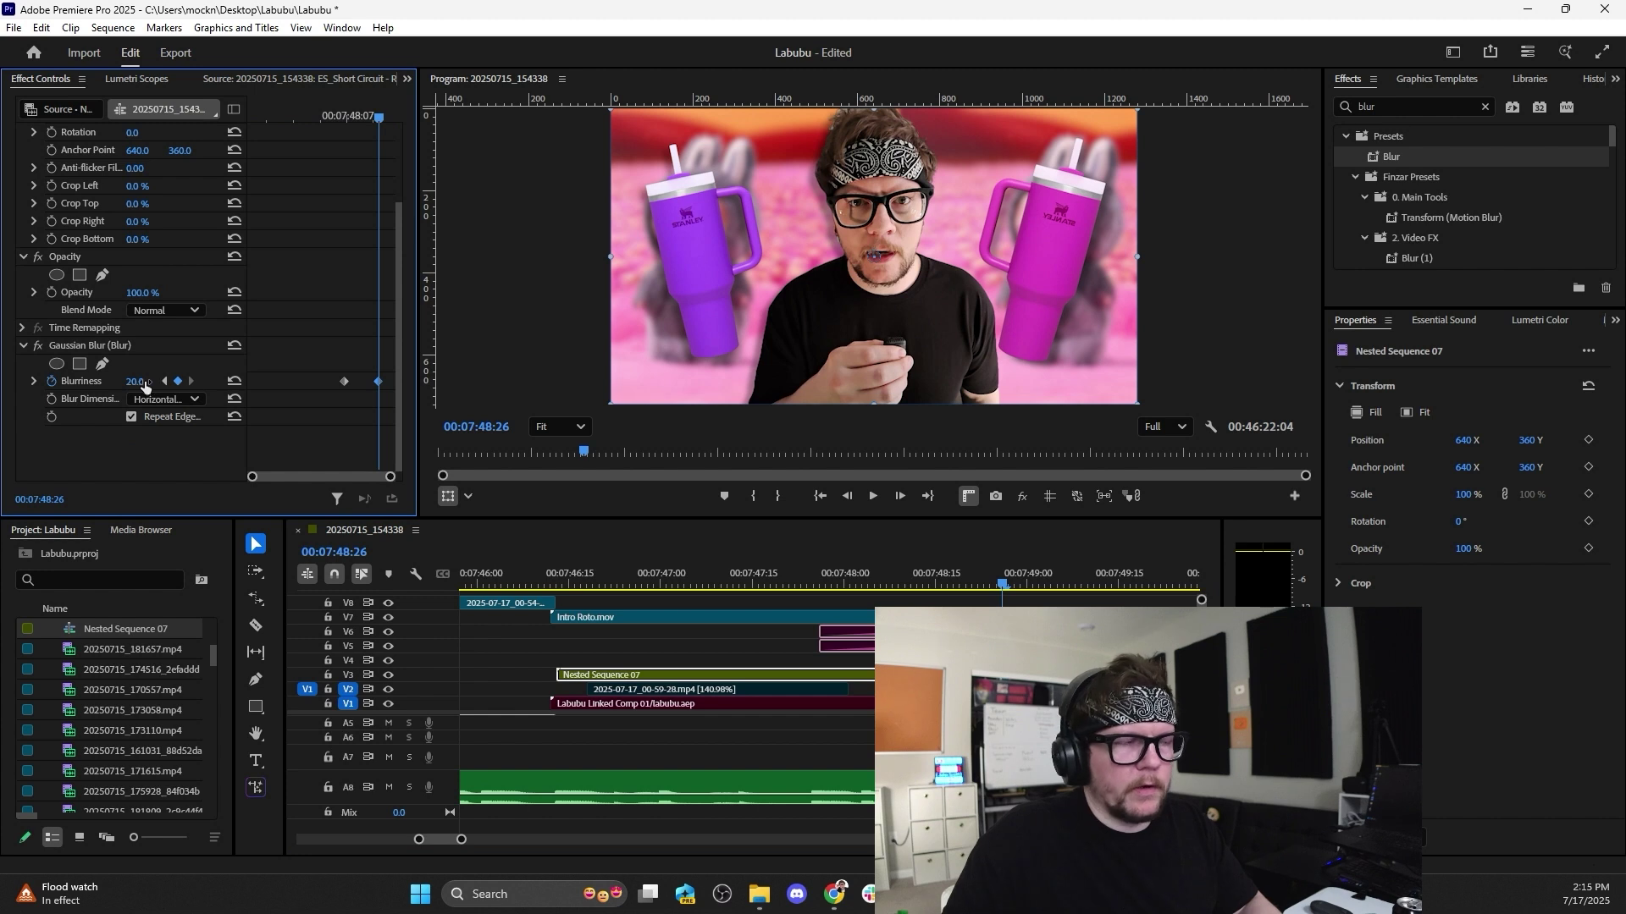
pyautogui.moveTo(134, 381); pyautogui.dragTo(149, 381)
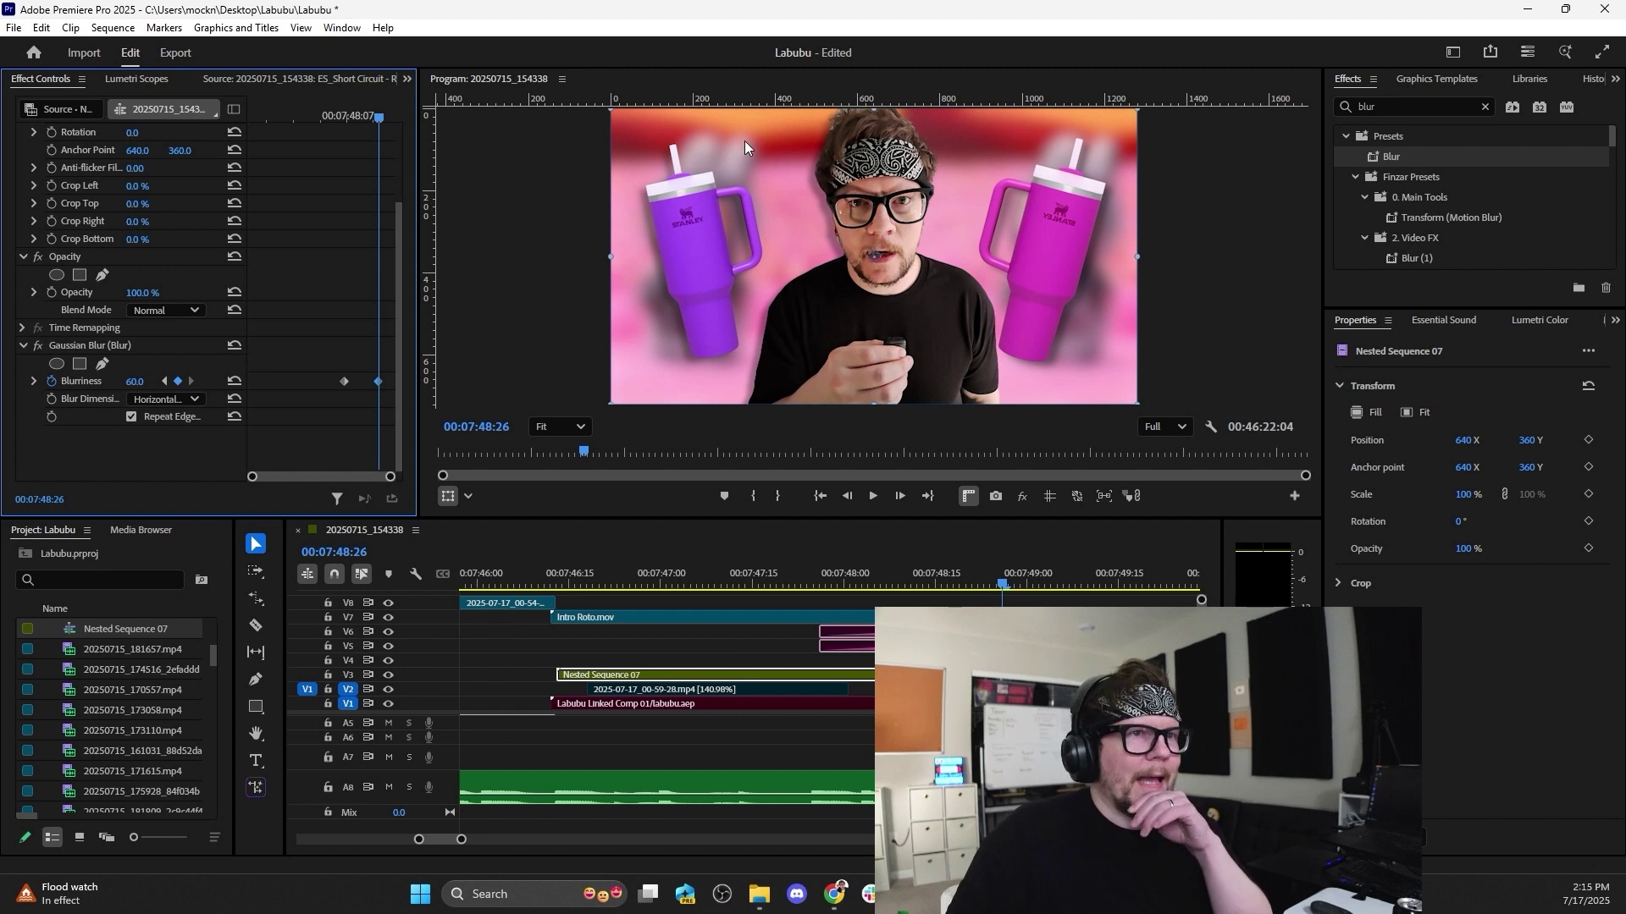
# Darken Nested Sequence 07 at 00:07:48:26 by lowering its Lumetri Color Exposure to -4.6.
pyautogui.click(1355, 79)
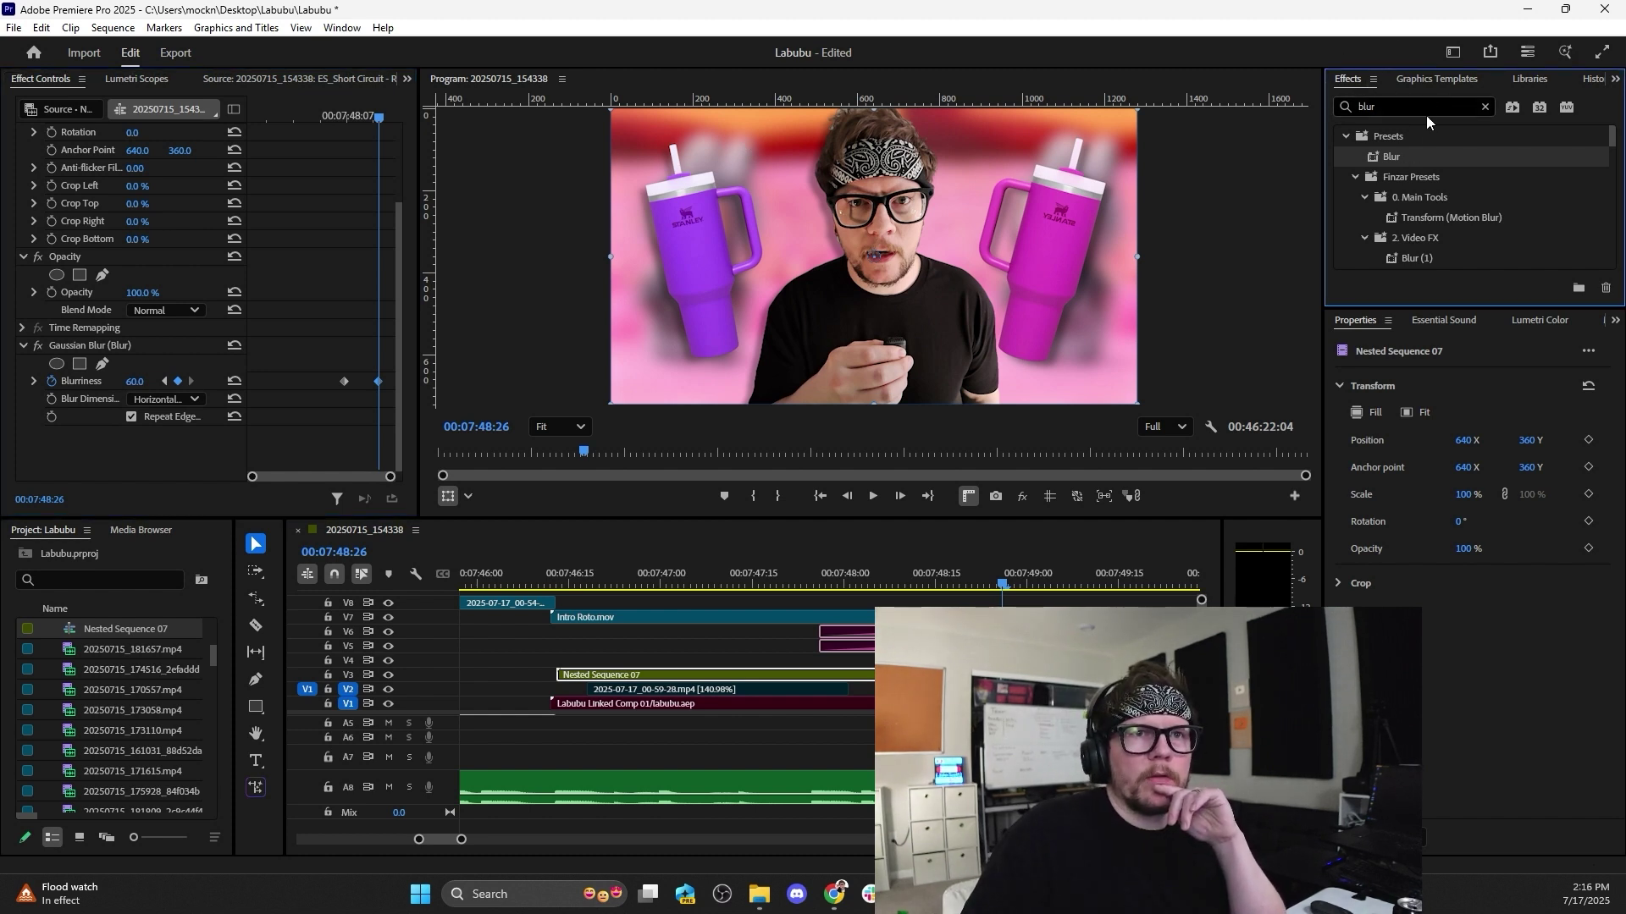
pyautogui.click(1485, 106)
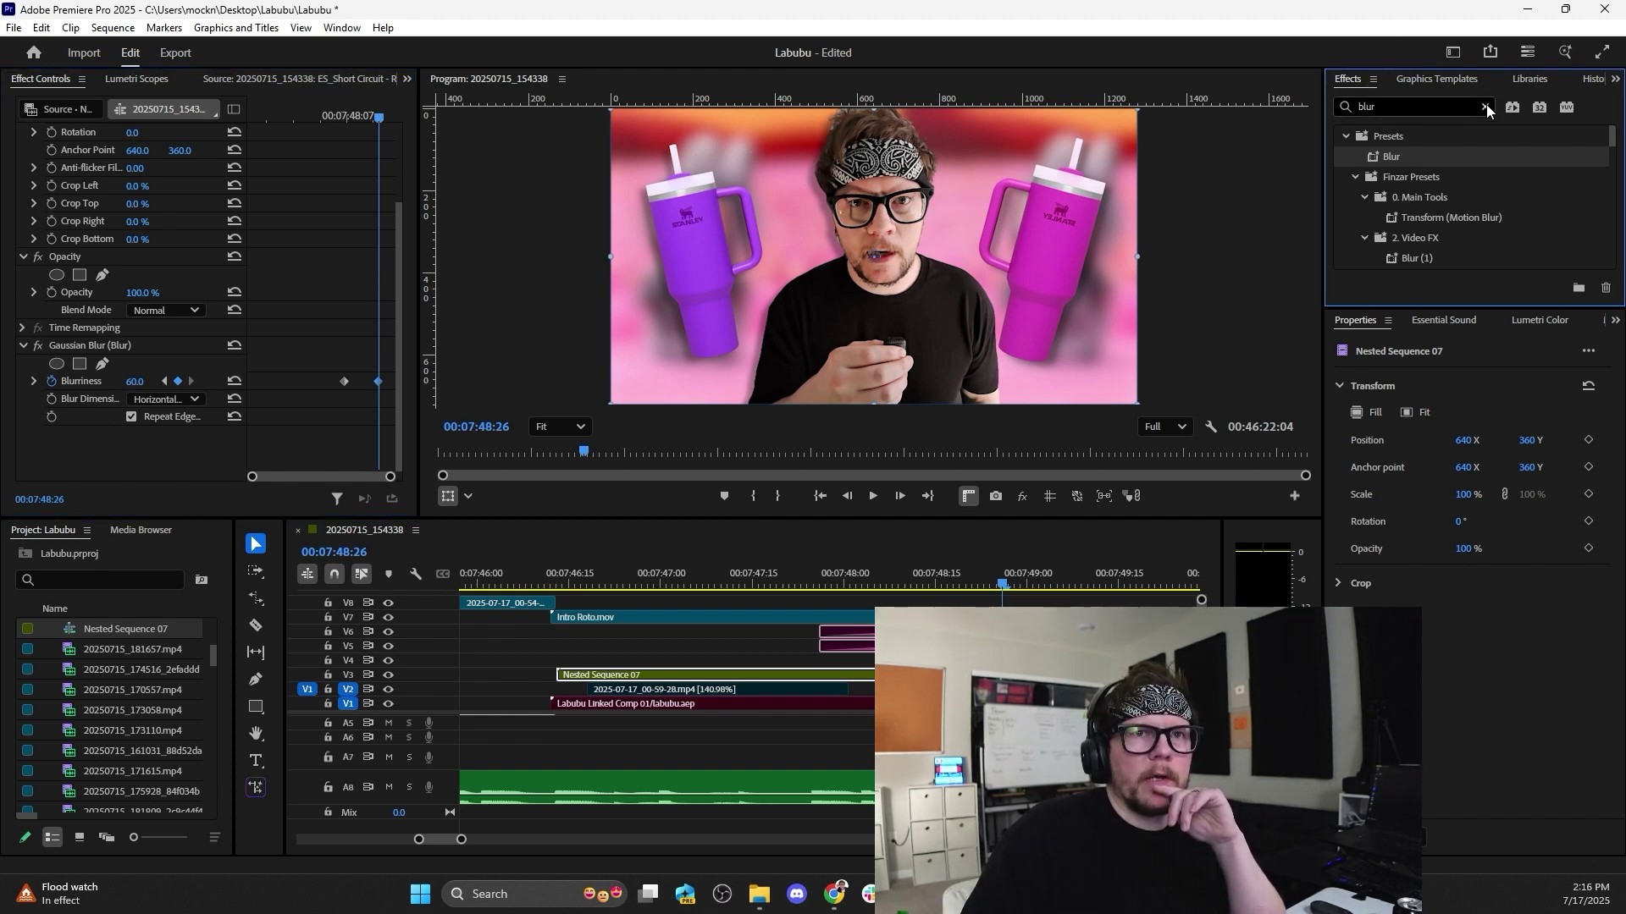
pyautogui.click(1533, 319)
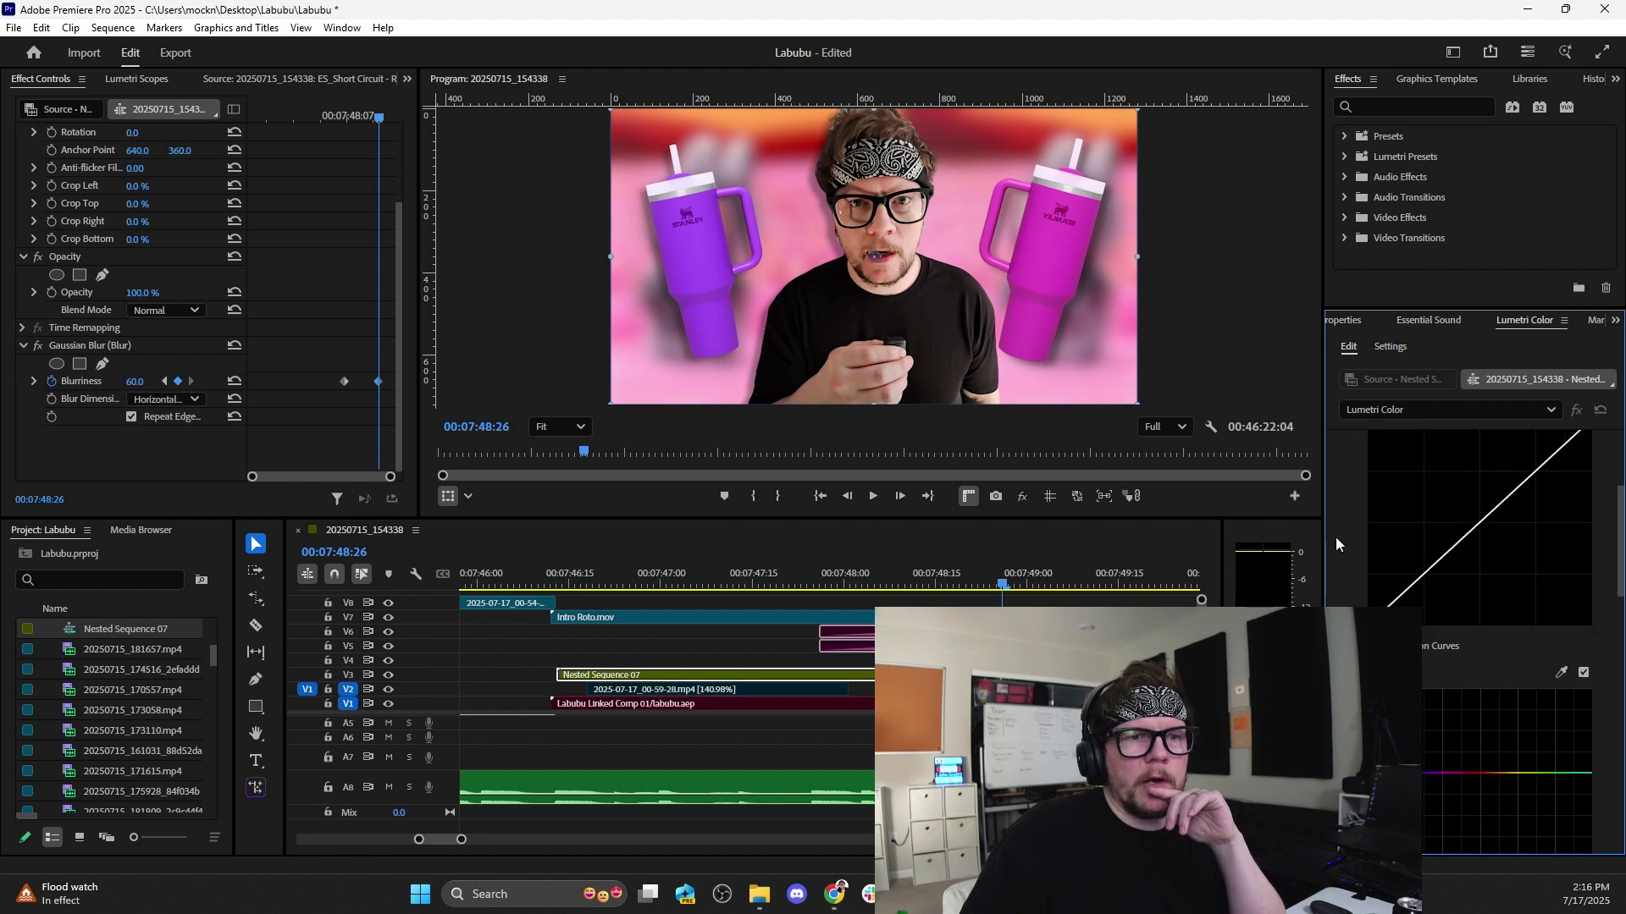
pyautogui.scroll(5, 1335, 537)
pyautogui.click(1338, 482)
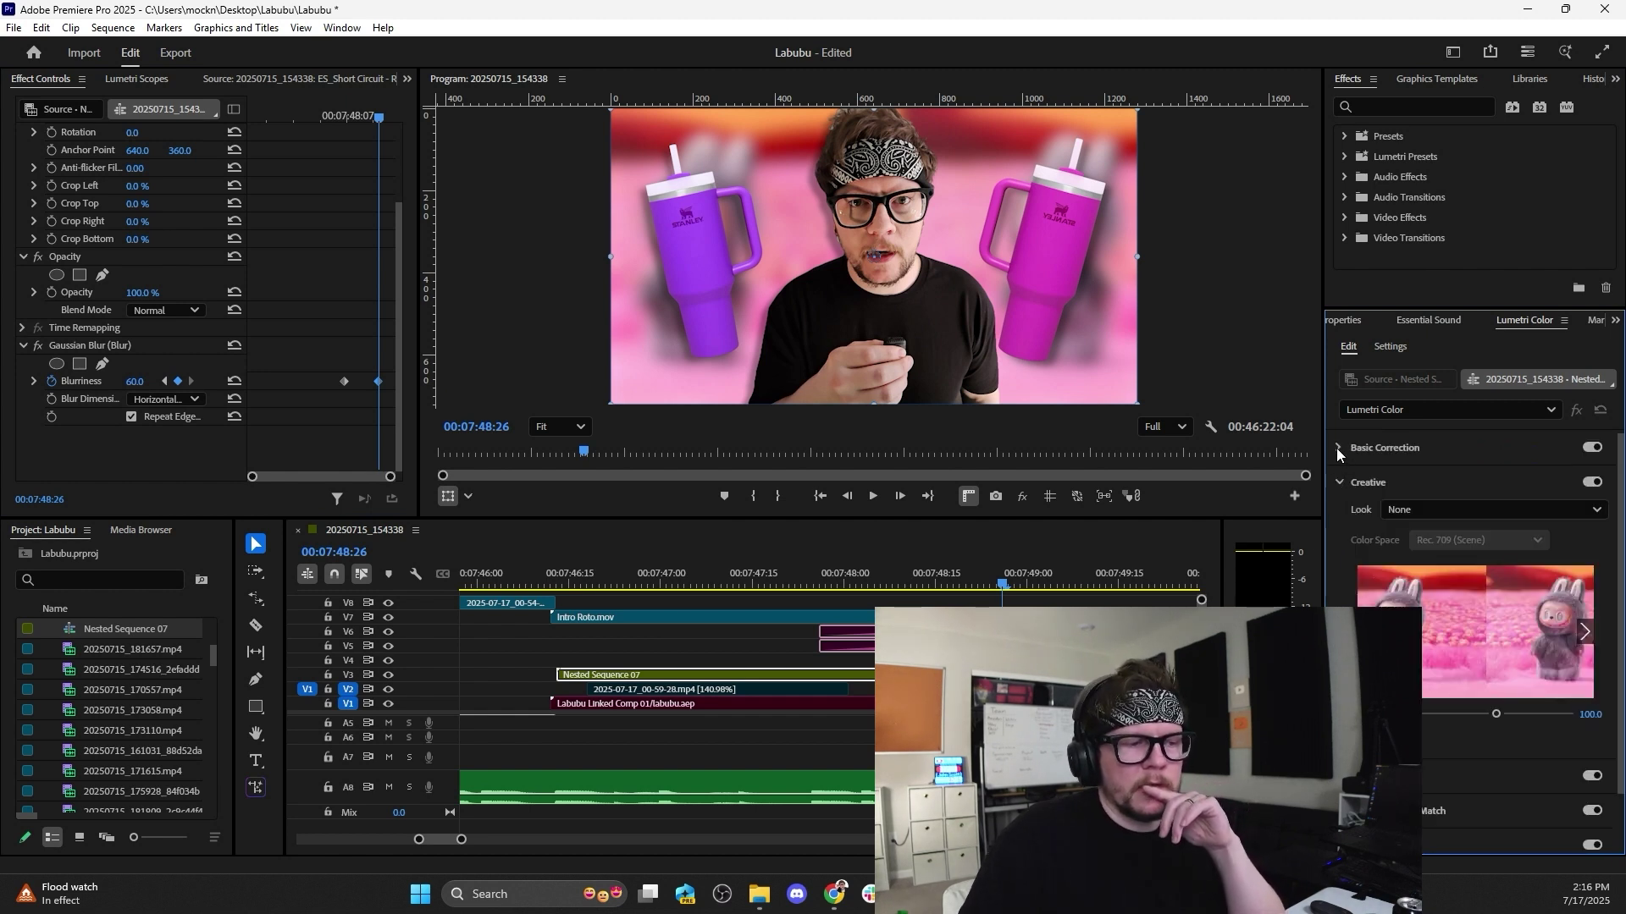
pyautogui.moveTo(649, 894)
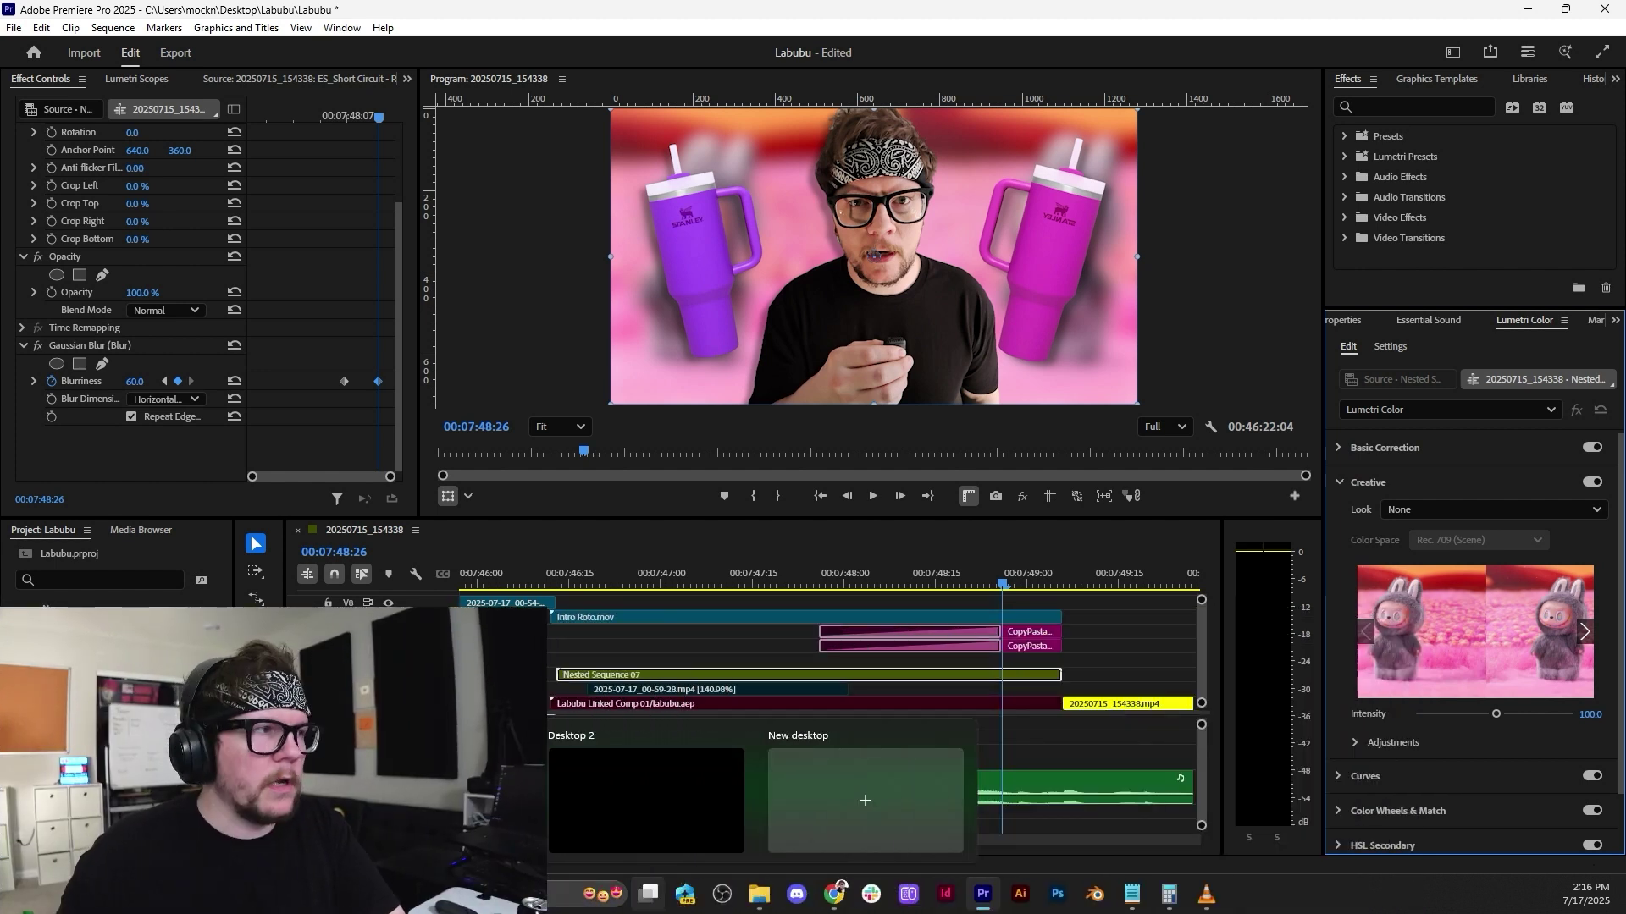
pyautogui.click(1339, 482)
pyautogui.click(146, 444)
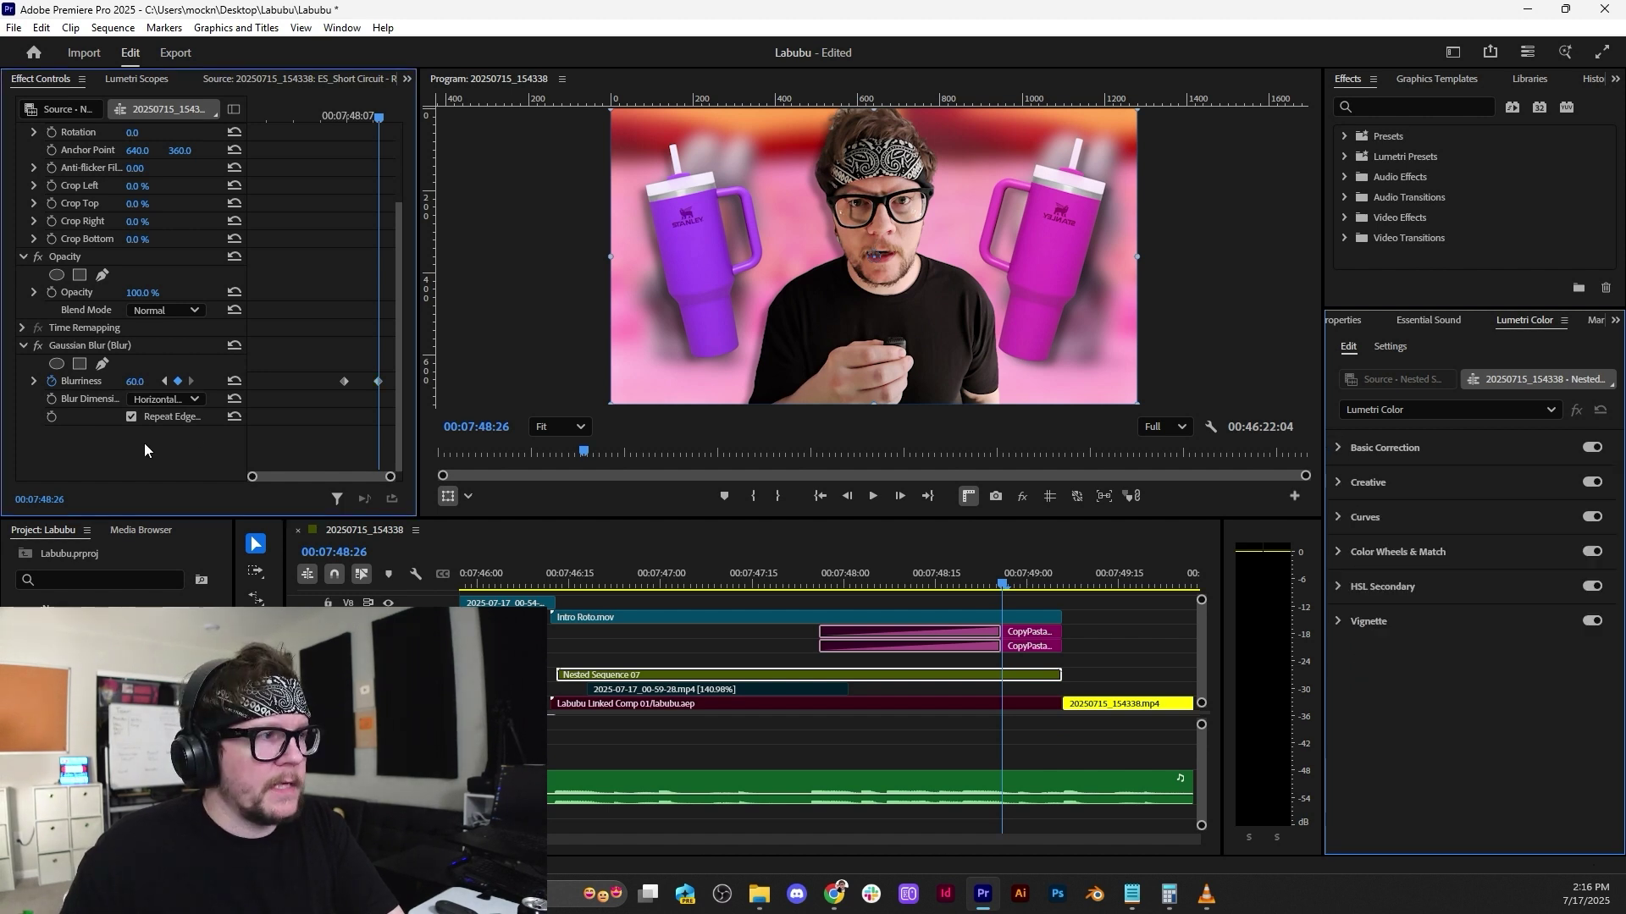
pyautogui.click(1337, 445)
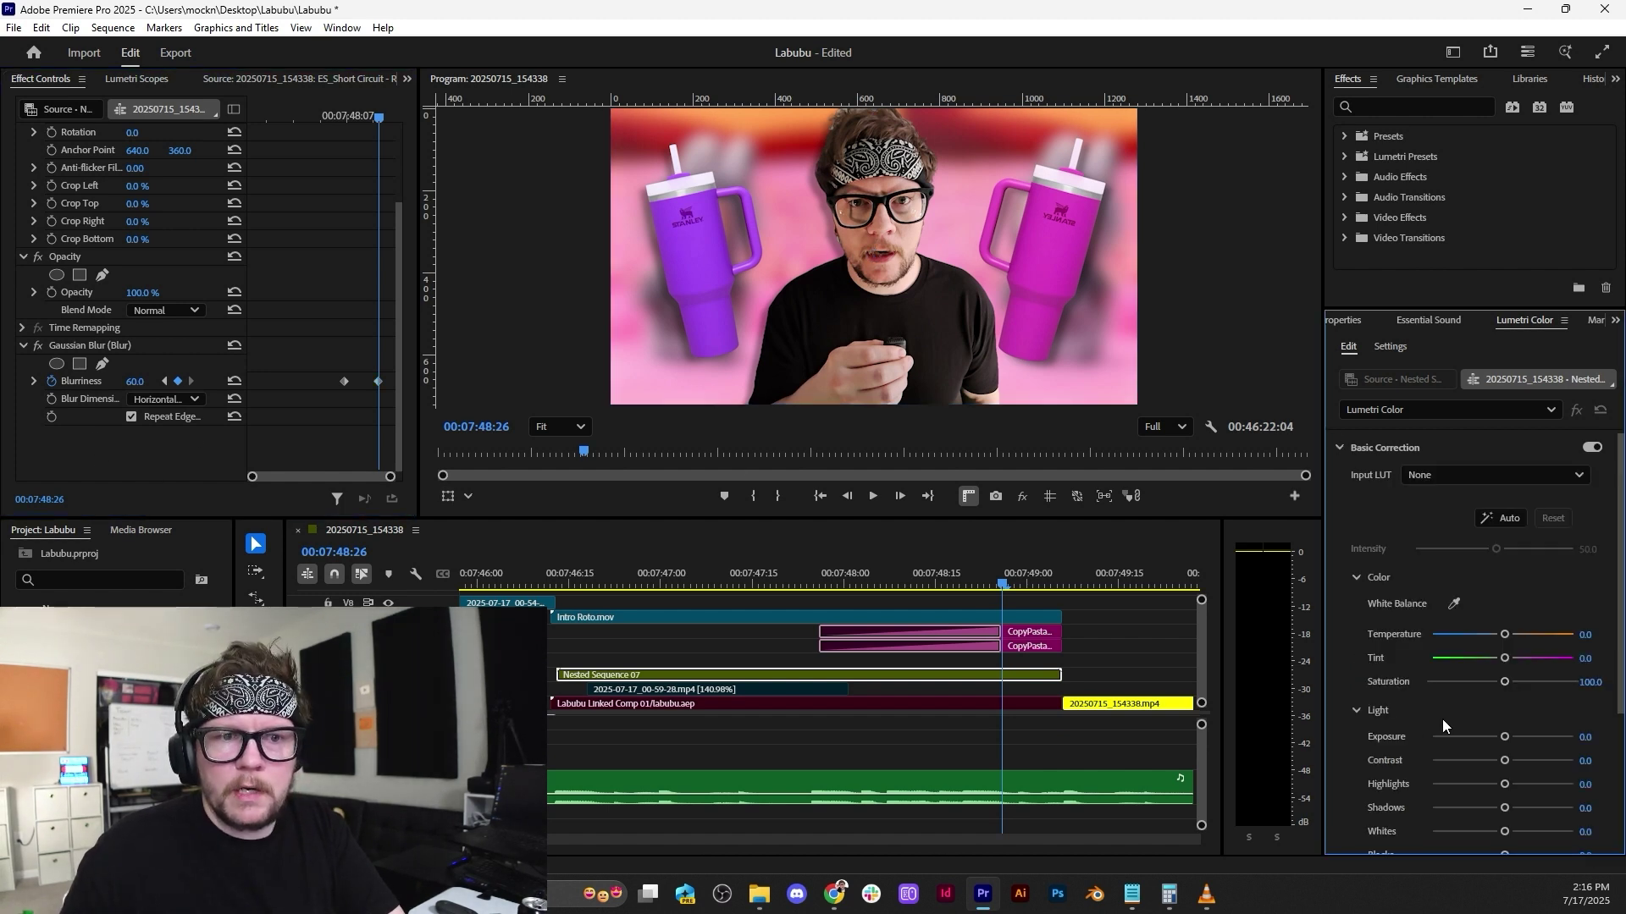
pyautogui.moveTo(1506, 722); pyautogui.dragTo(1437, 719)
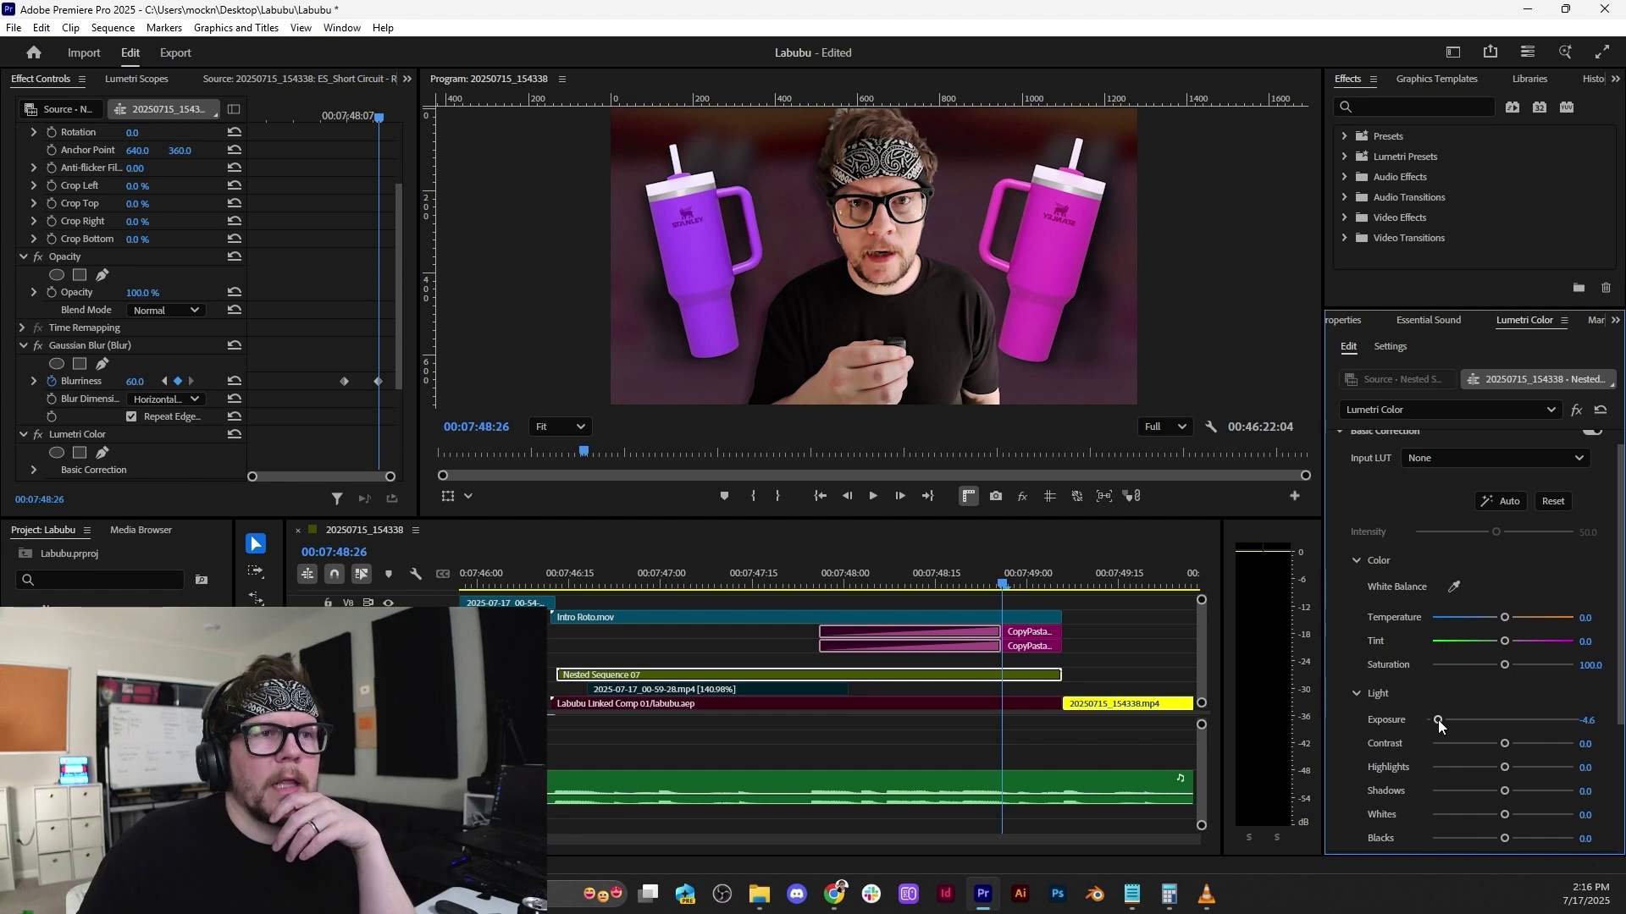
# Keyframe Nested Sequence 07's Lumetri Exposure from 0 at 00:07:48:07 to -4.6 at 00:07:48:26.
pyautogui.scroll(-3, 174, 461)
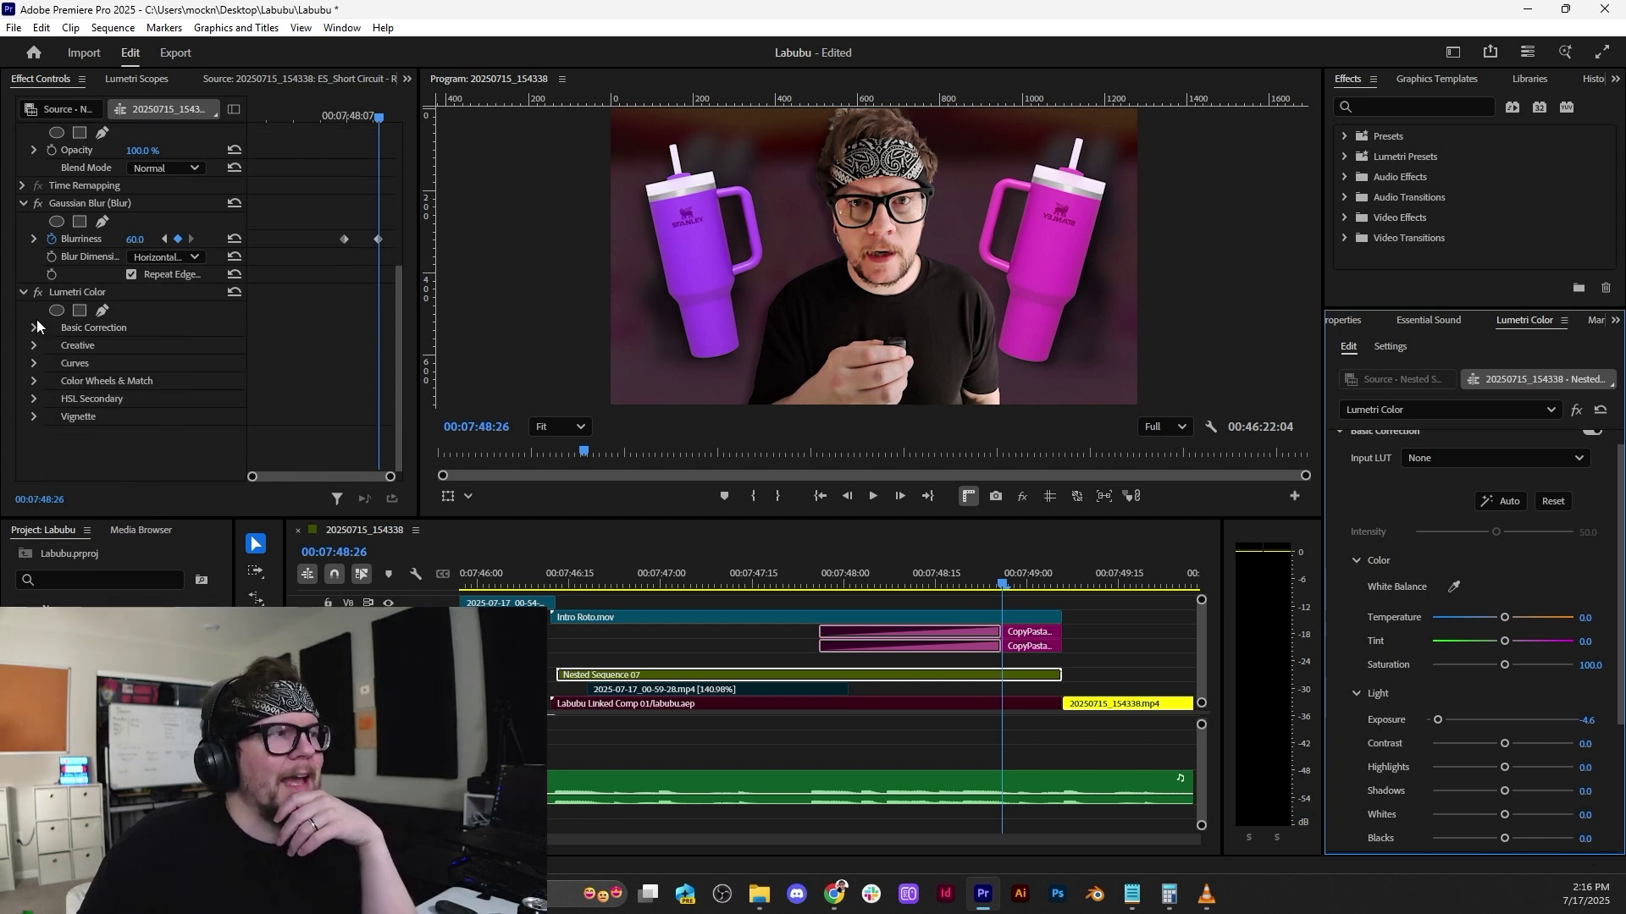
pyautogui.click(36, 322)
pyautogui.click(34, 329)
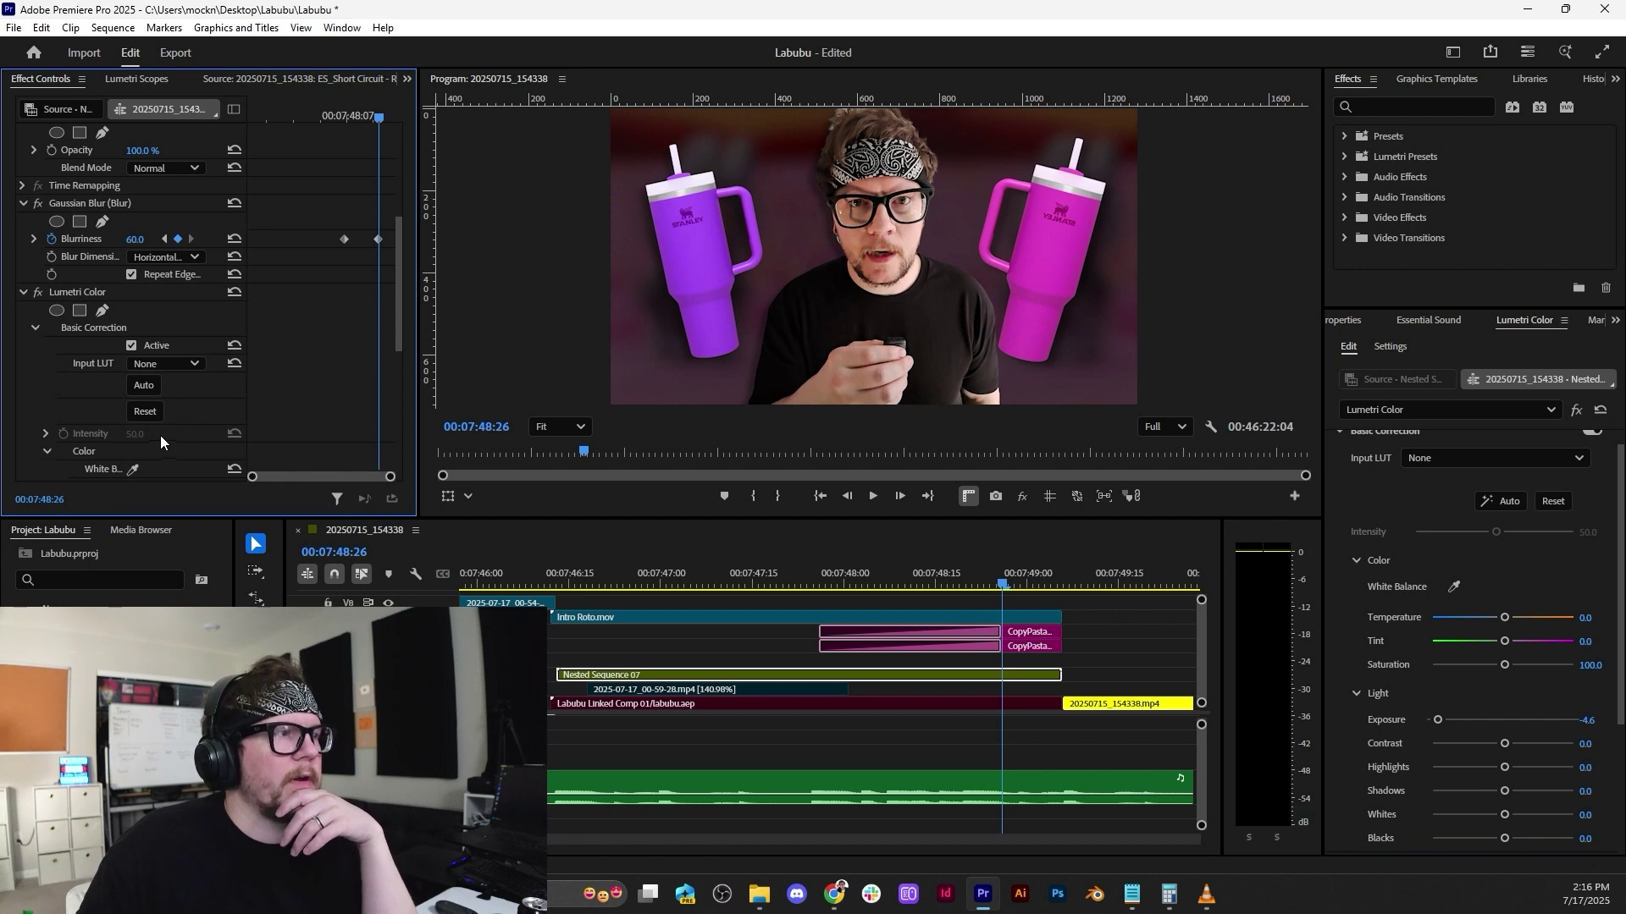
pyautogui.scroll(-5, 75, 421)
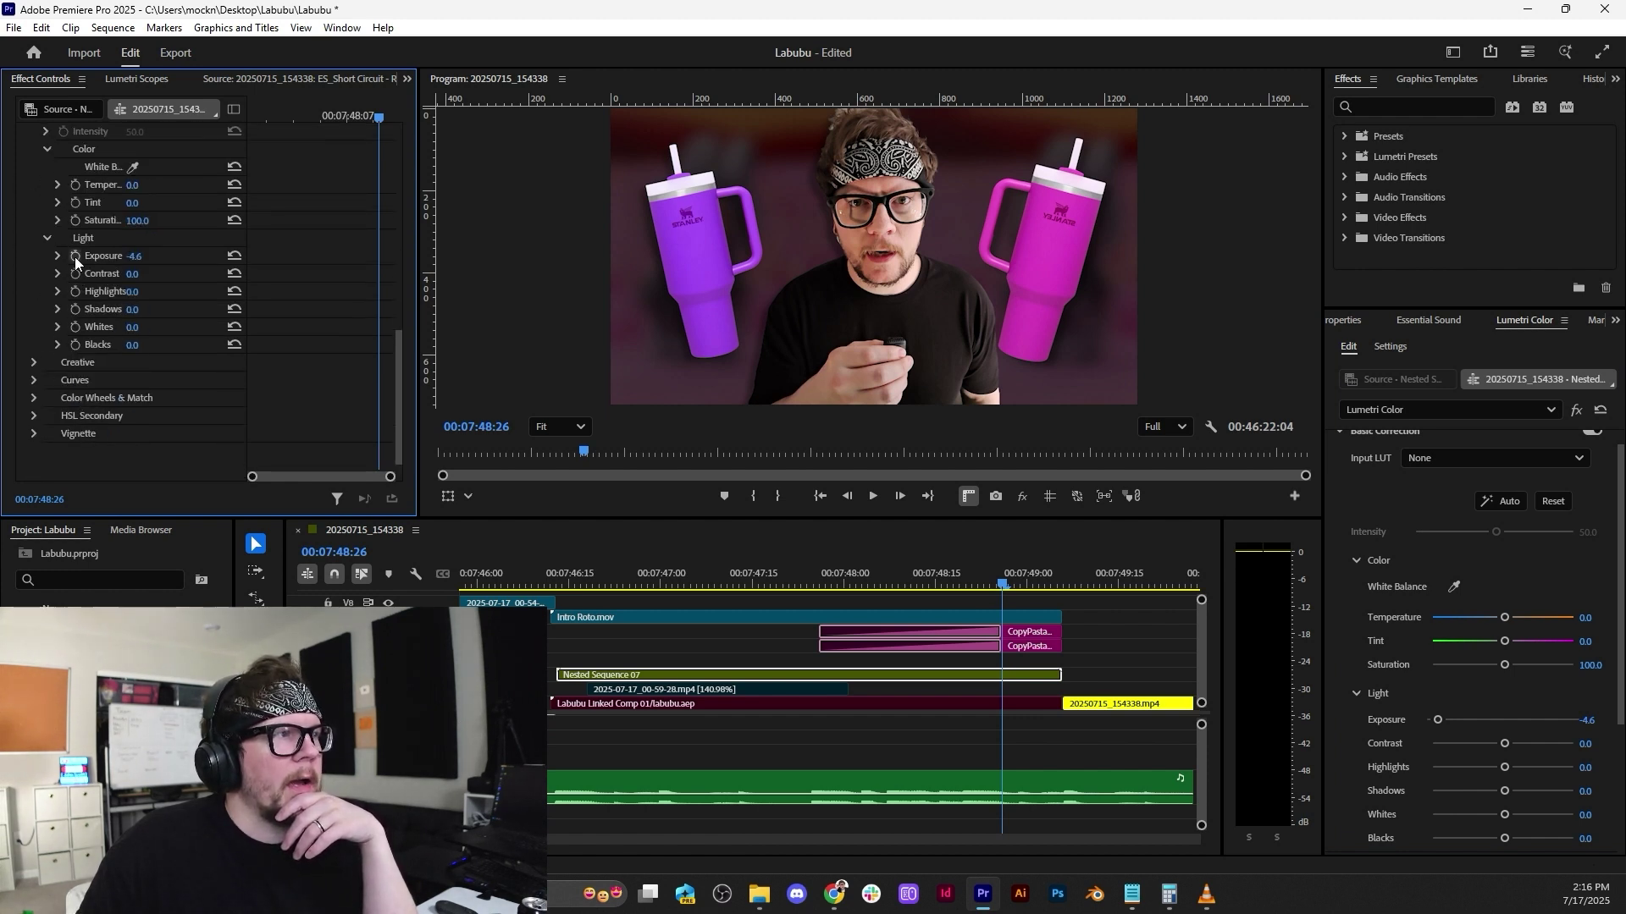
pyautogui.click(75, 257)
pyautogui.moveTo(395, 395); pyautogui.dragTo(404, 313)
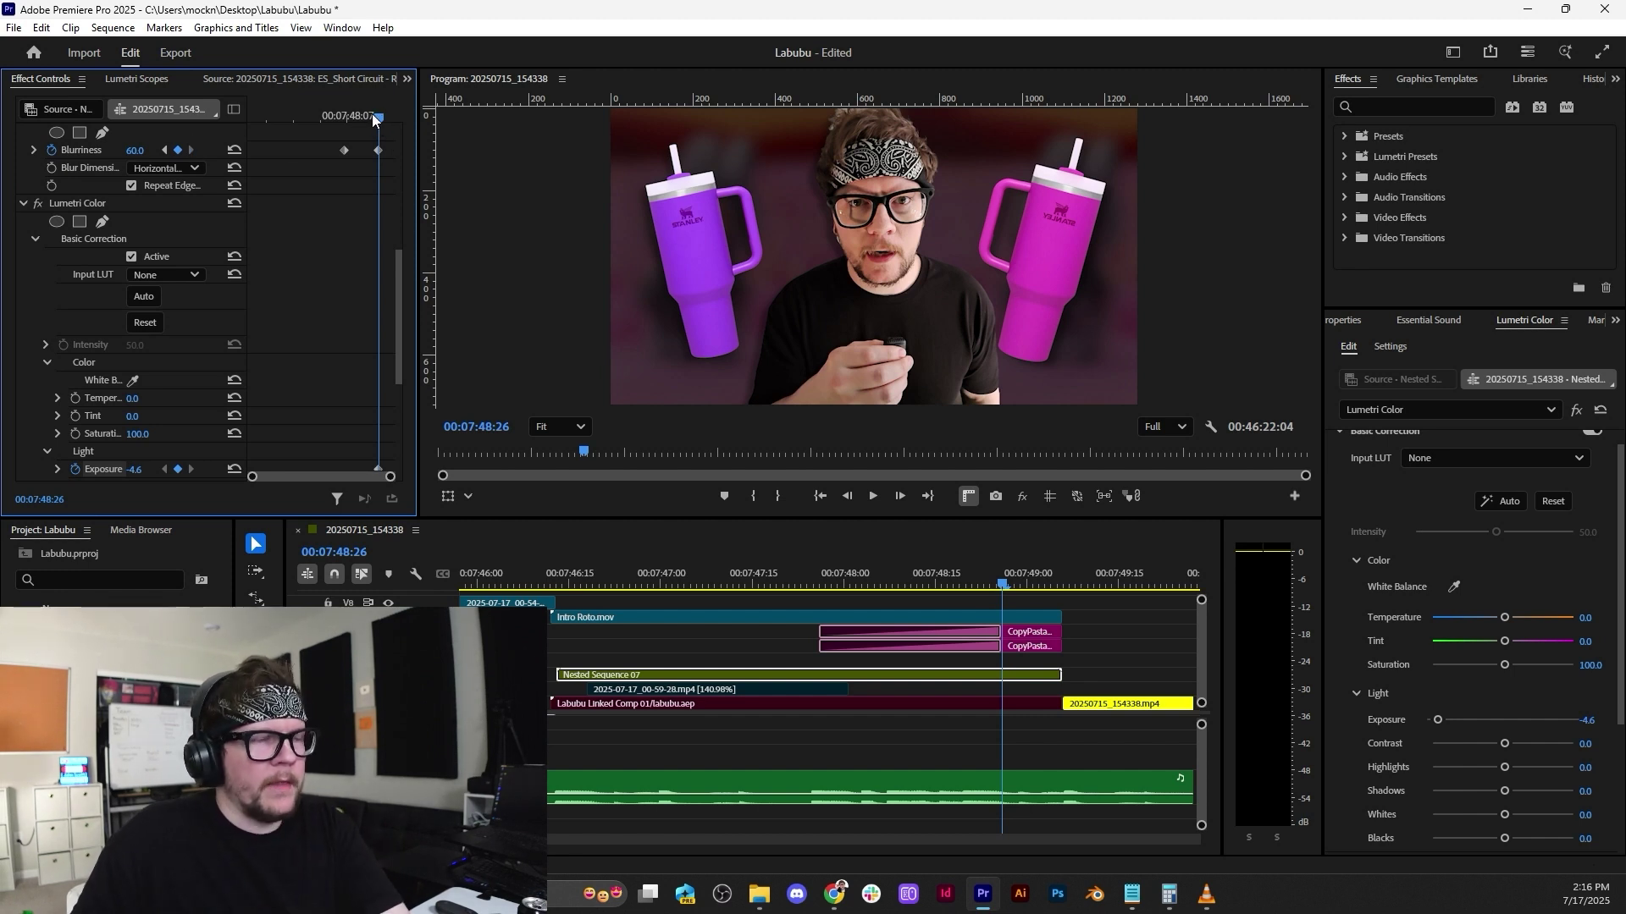
pyautogui.moveTo(372, 113); pyautogui.dragTo(342, 113)
pyautogui.moveTo(398, 276); pyautogui.dragTo(398, 340)
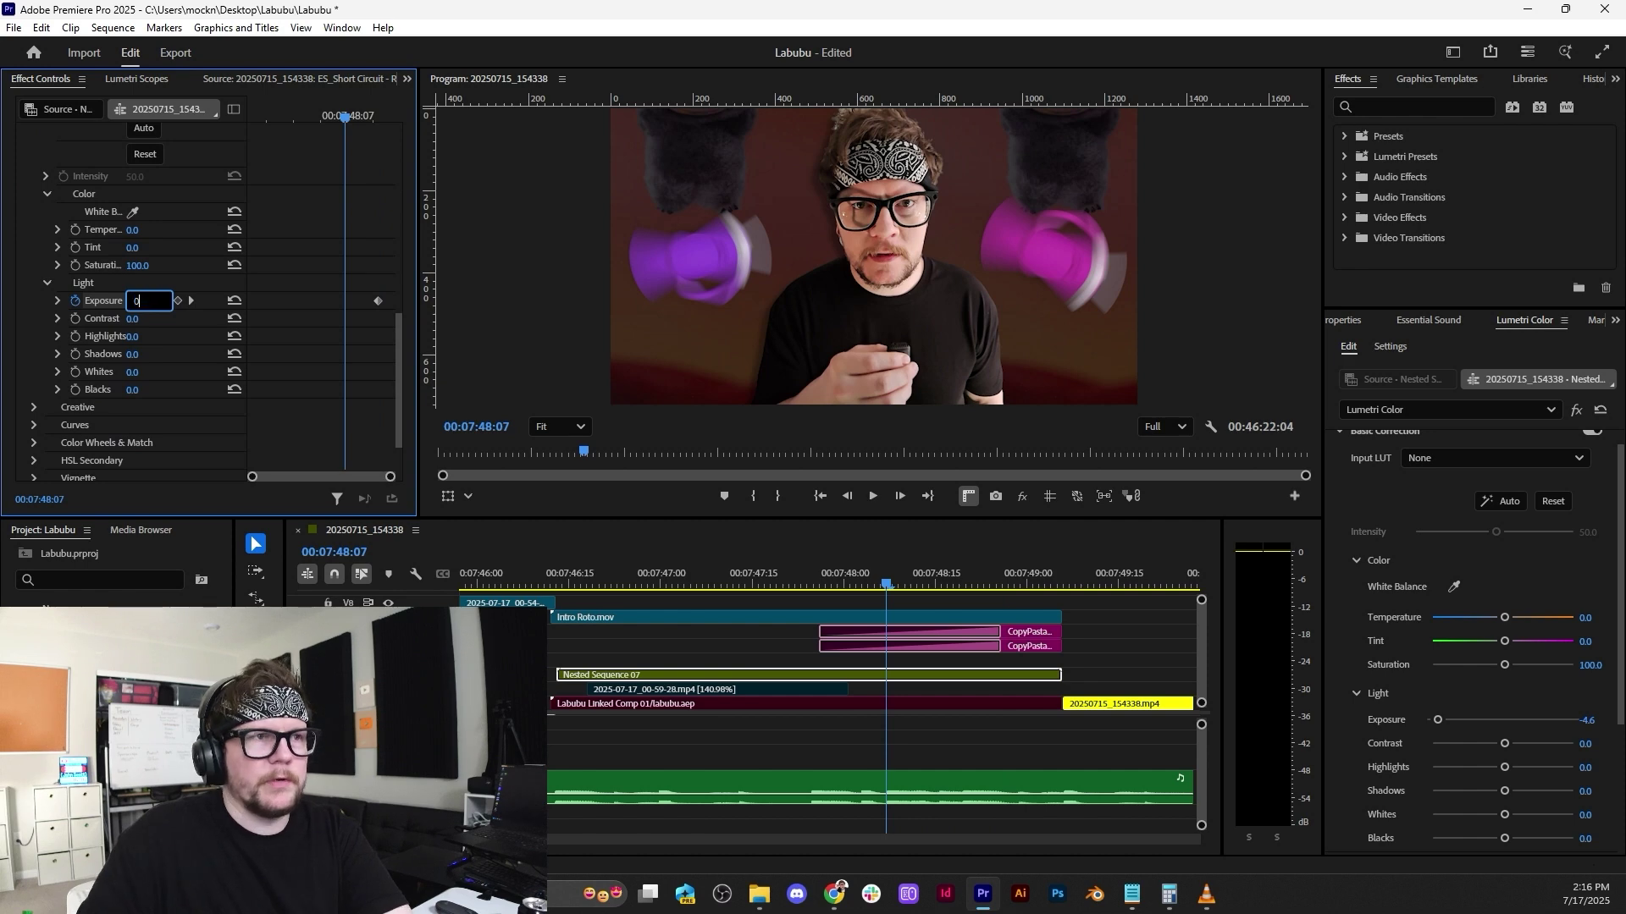
pyautogui.write('0')
pyautogui.press('Return')
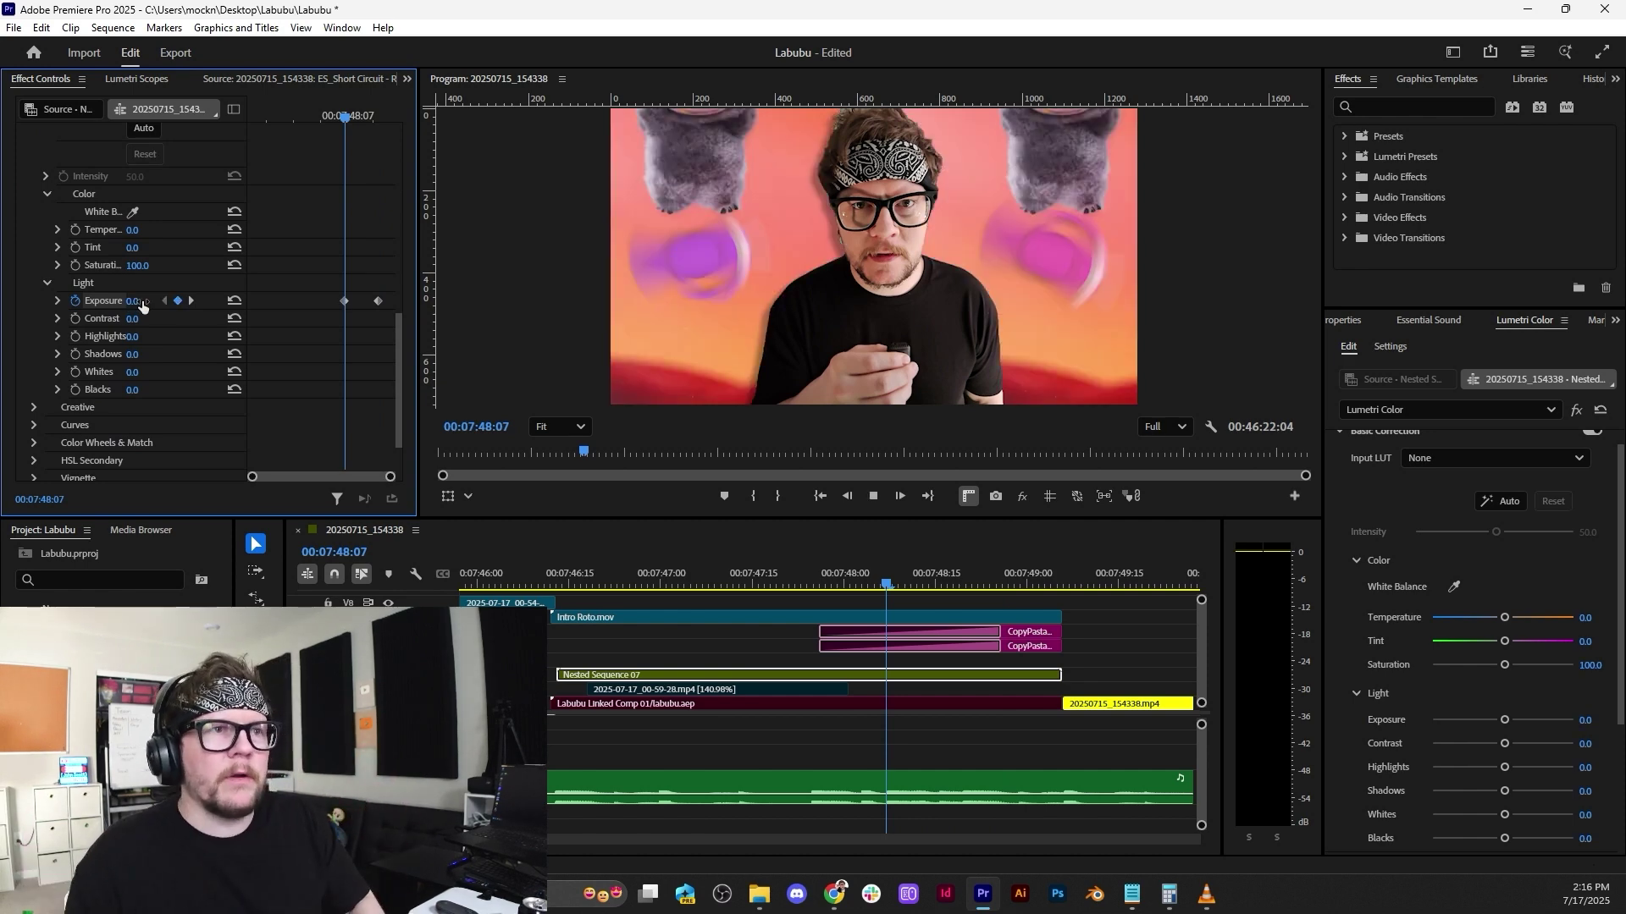
# Delay the starting Exposure and Blurriness keyframes of Nested Sequence 07 to 00:07:48:15.
pyautogui.press('space')
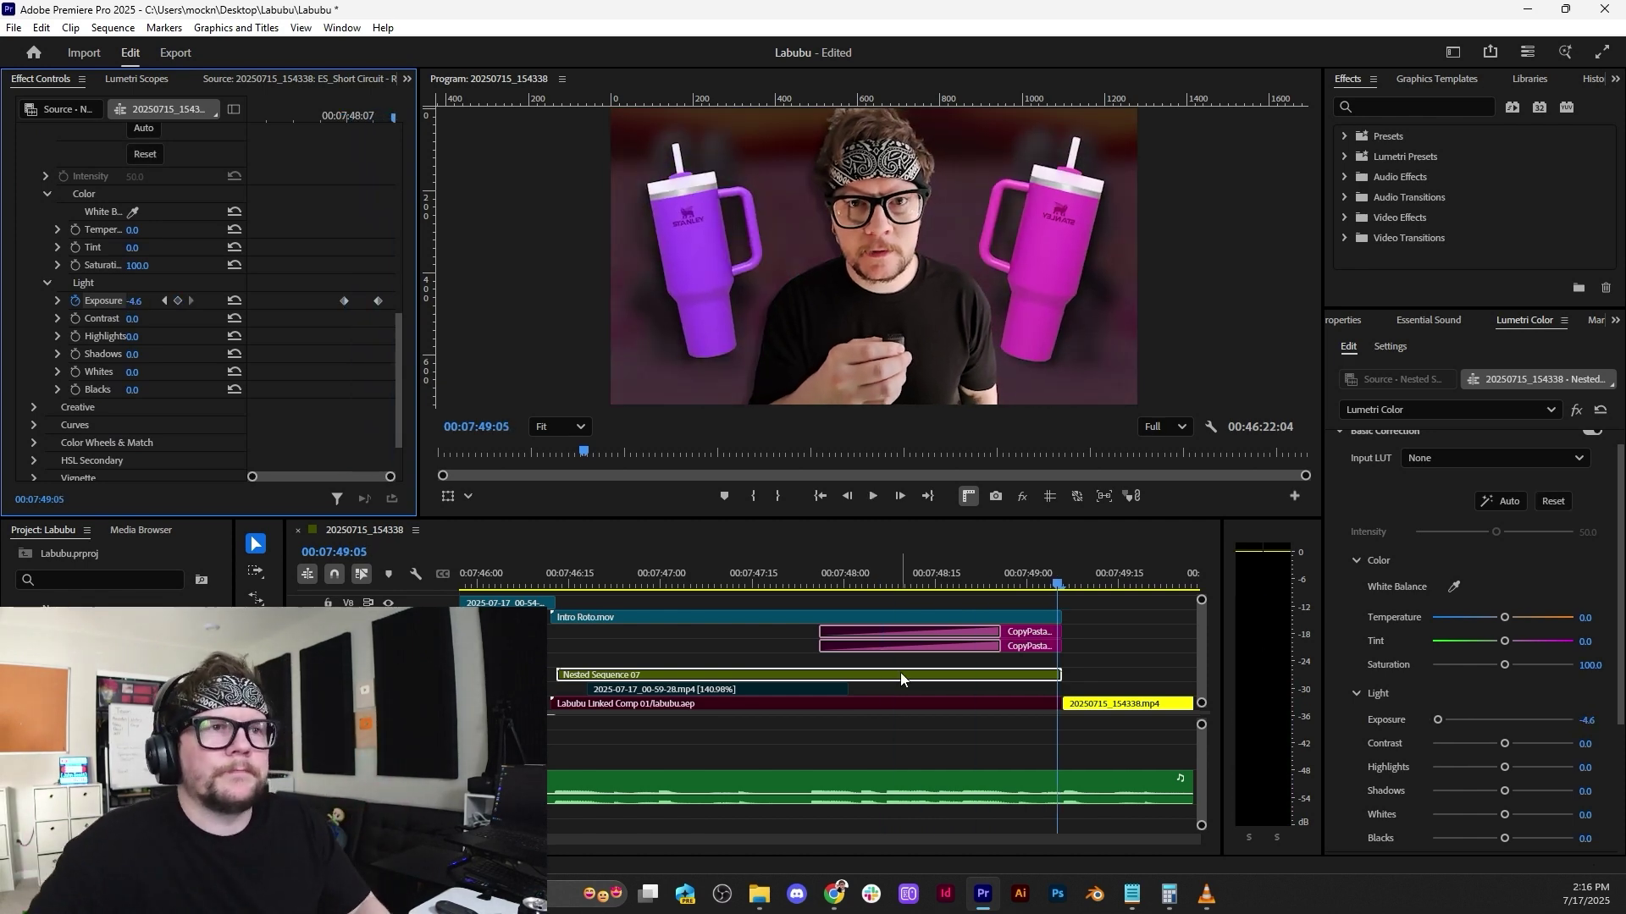
pyautogui.moveTo(911, 579); pyautogui.dragTo(960, 585)
pyautogui.moveTo(344, 302); pyautogui.dragTo(359, 301)
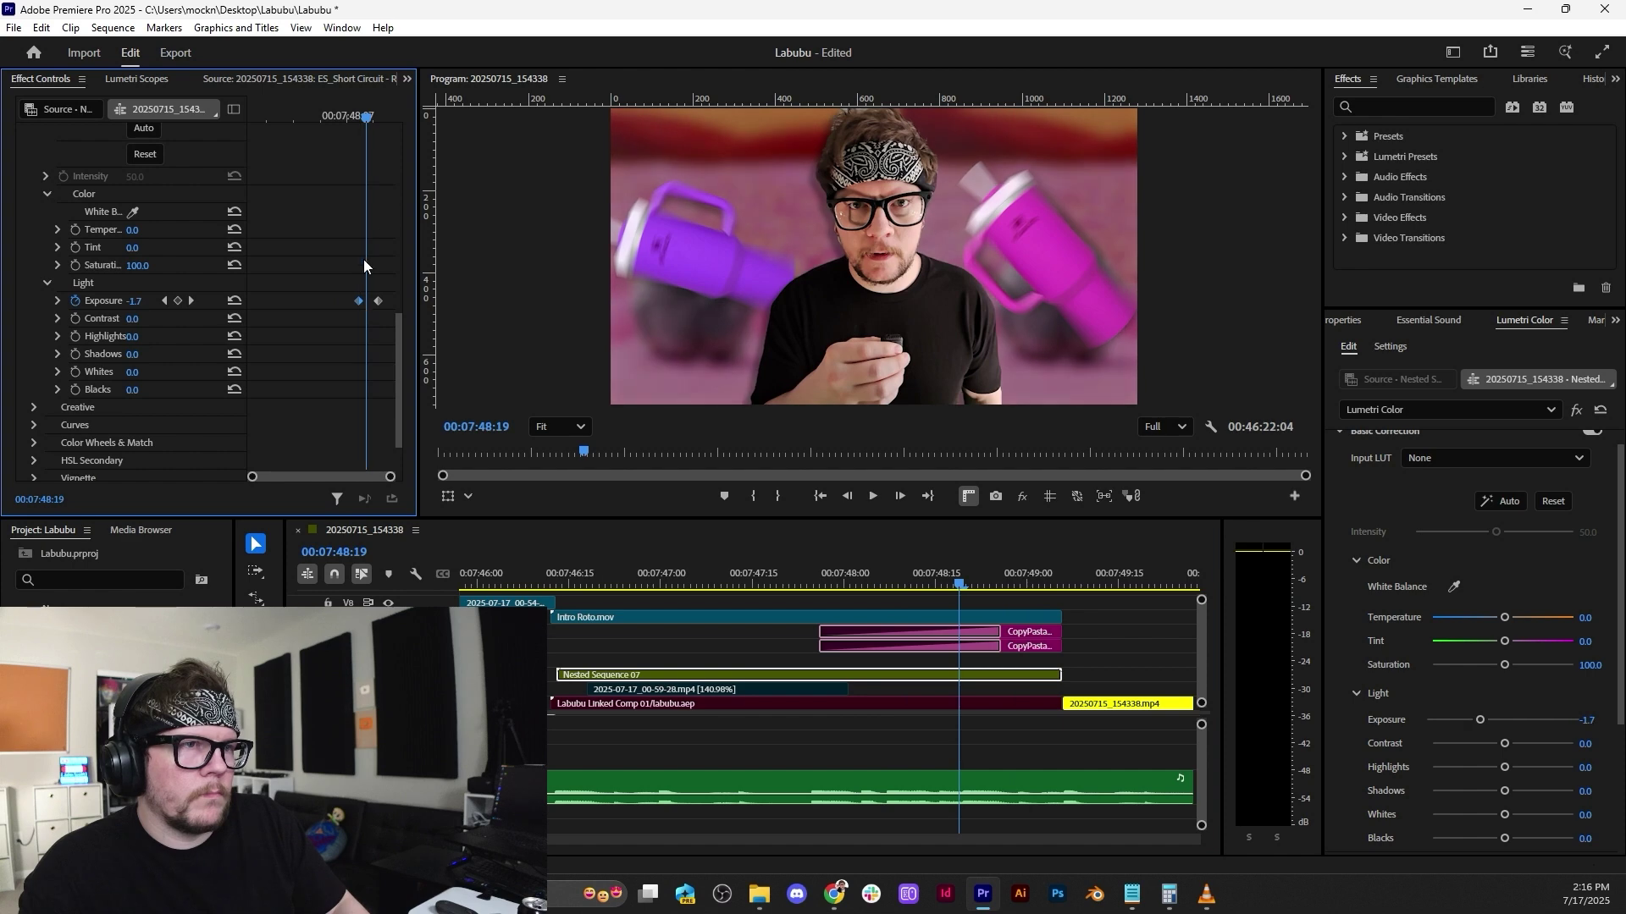
pyautogui.click(360, 116)
pyautogui.moveTo(398, 411); pyautogui.dragTo(398, 315)
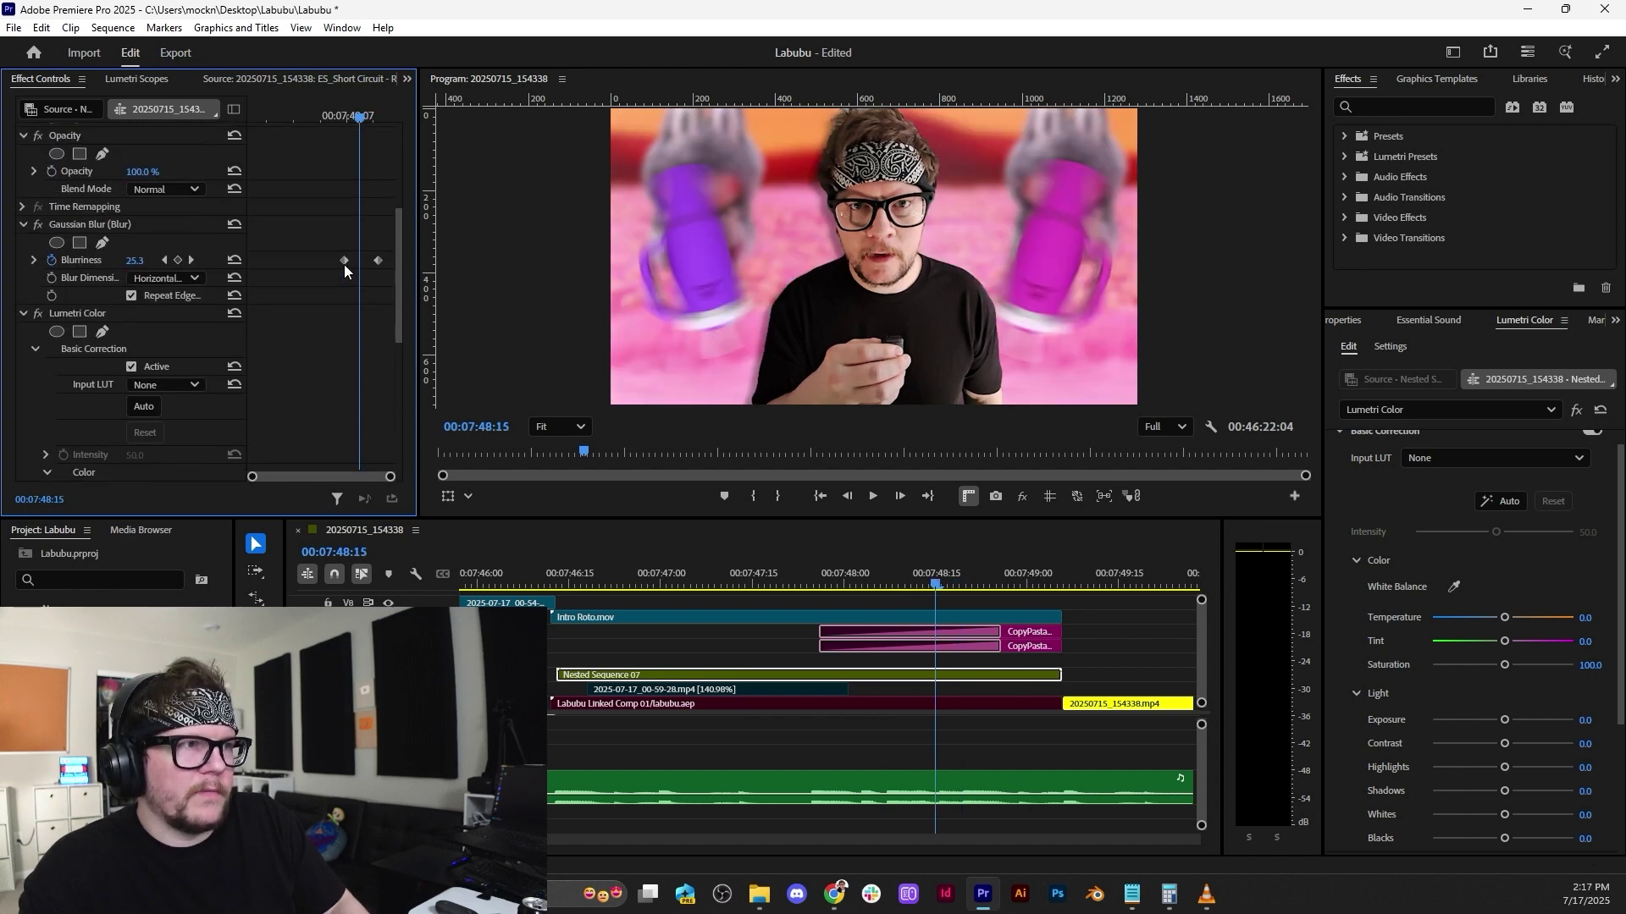
# Replay the intro up to about 00:07:49:08 to check the timing of the blur and darkening.
pyautogui.click(344, 113)
pyautogui.press('space')
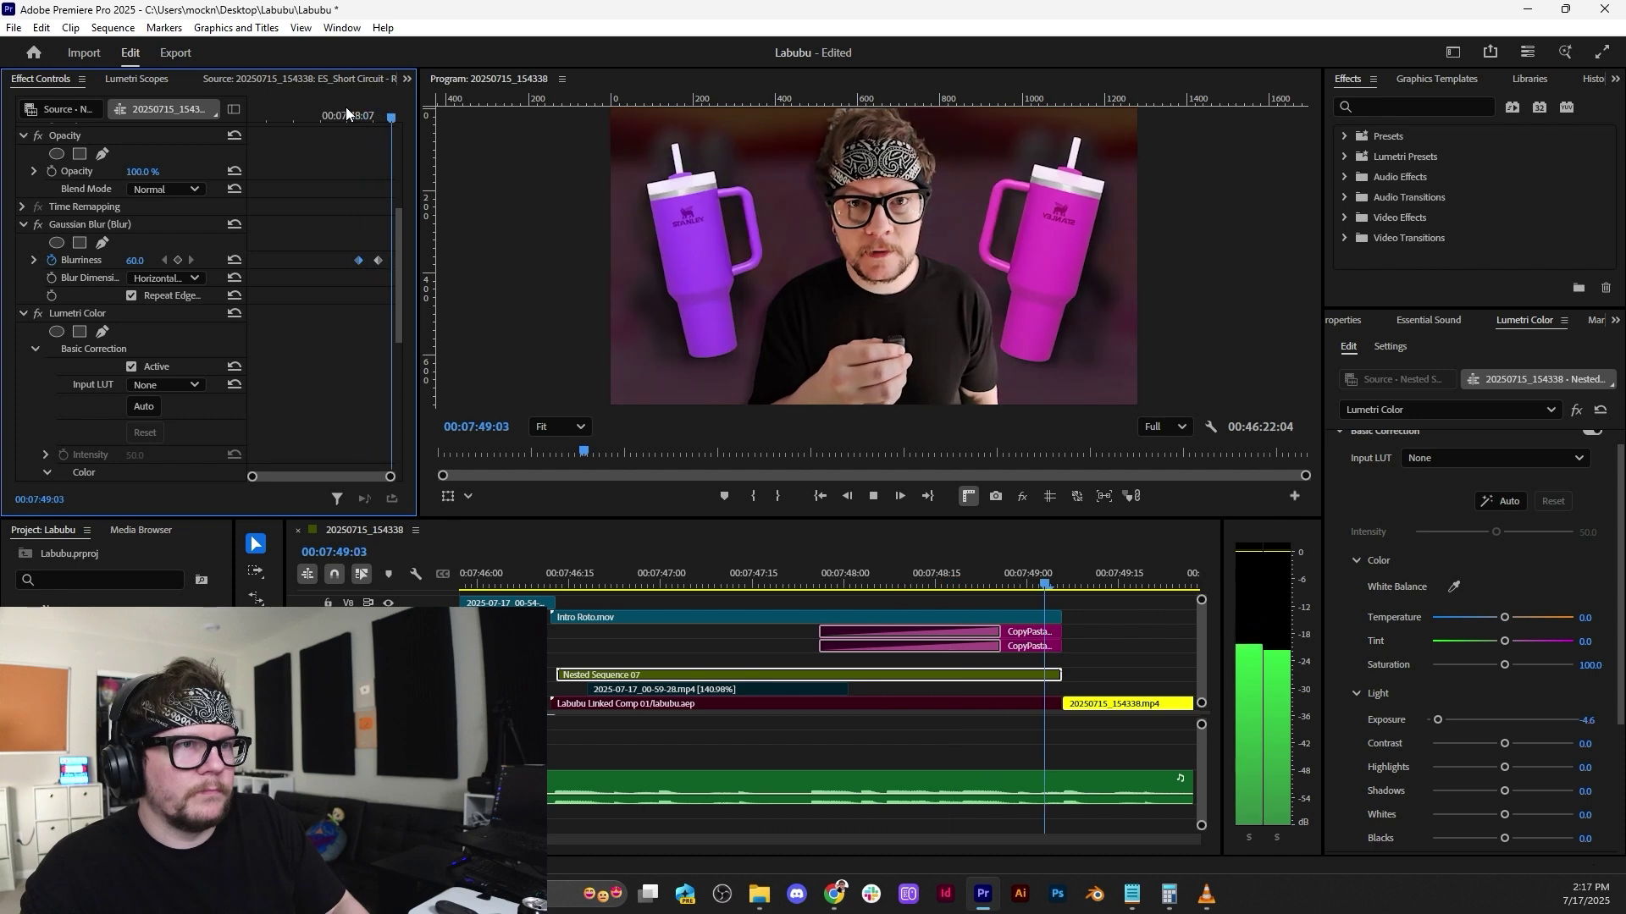
pyautogui.click(339, 113)
pyautogui.press('space')
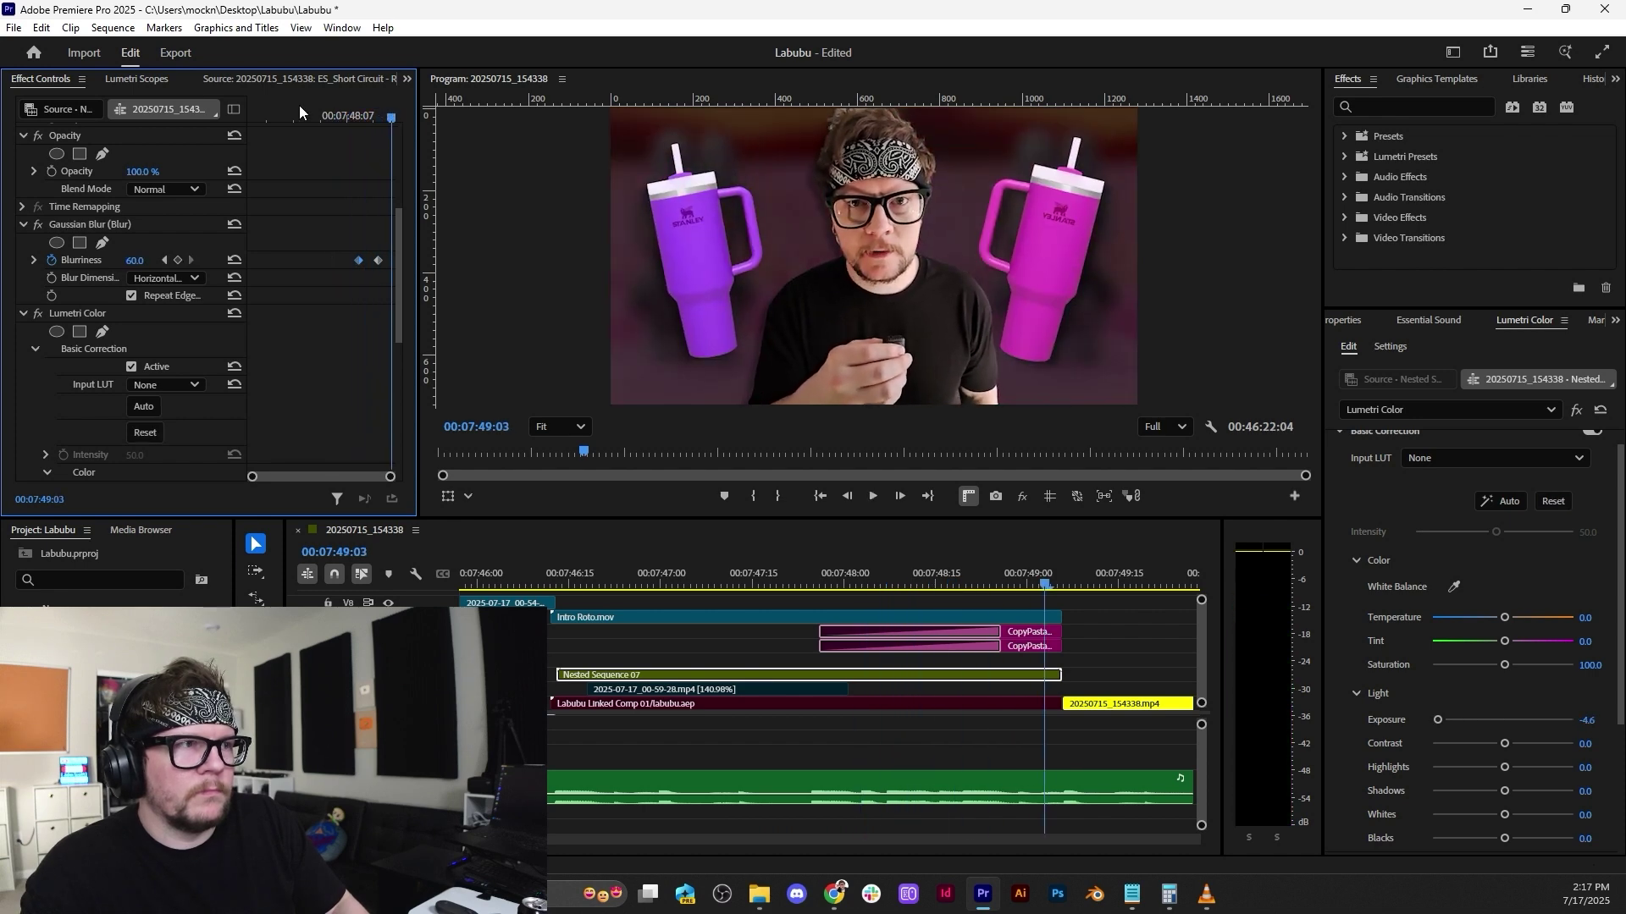
pyautogui.click(293, 110)
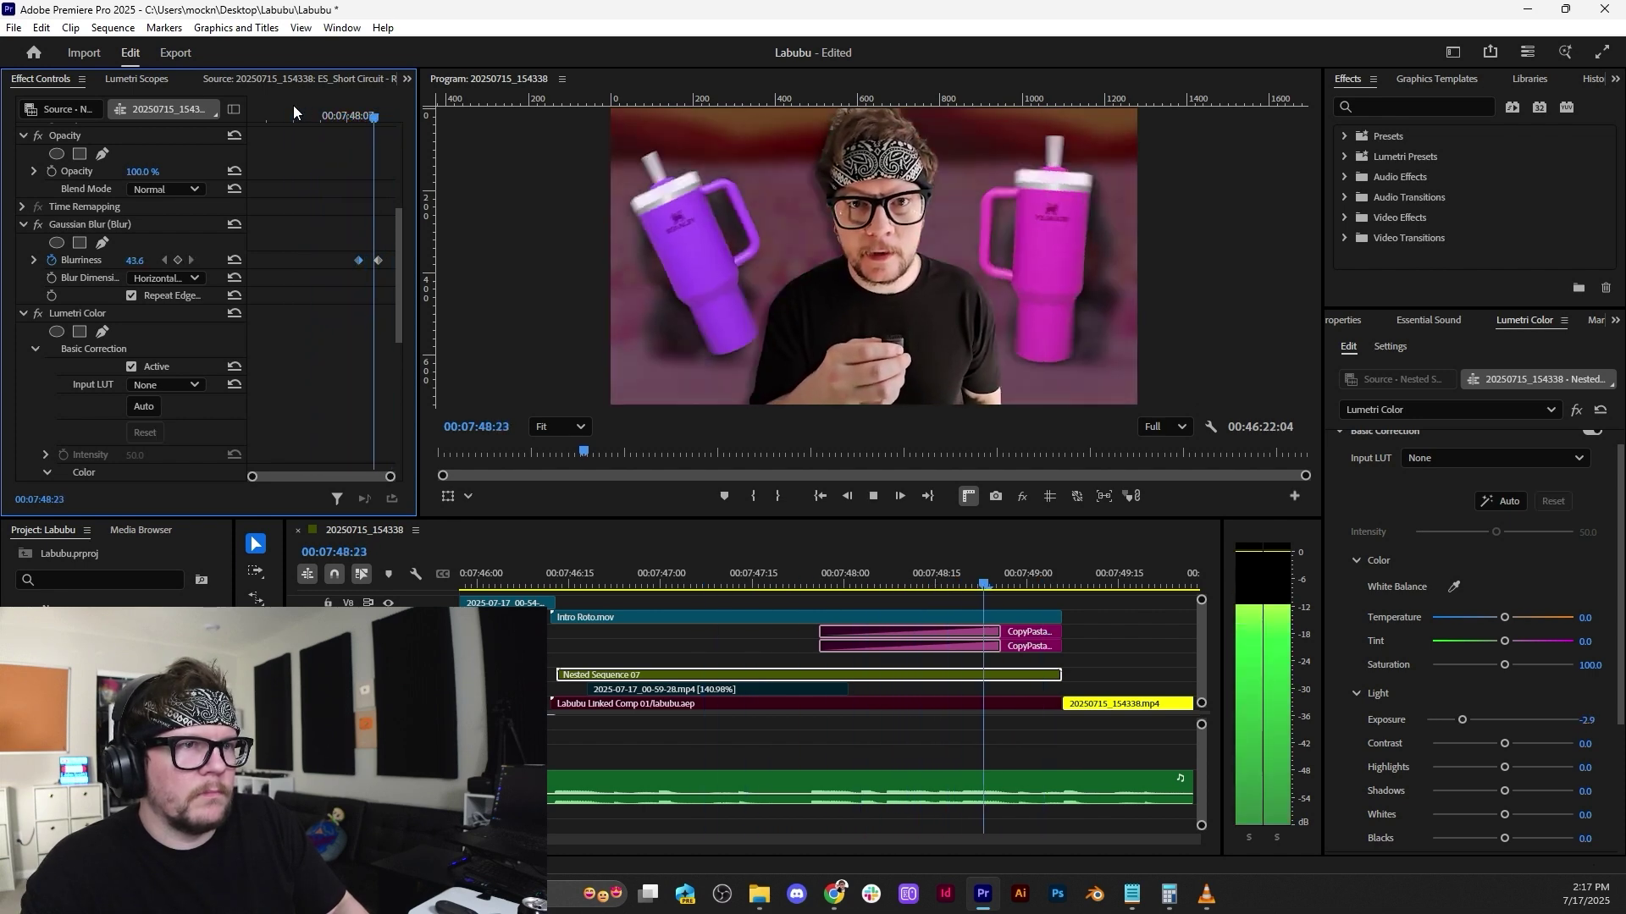
pyautogui.press('space')
pyautogui.click(637, 565)
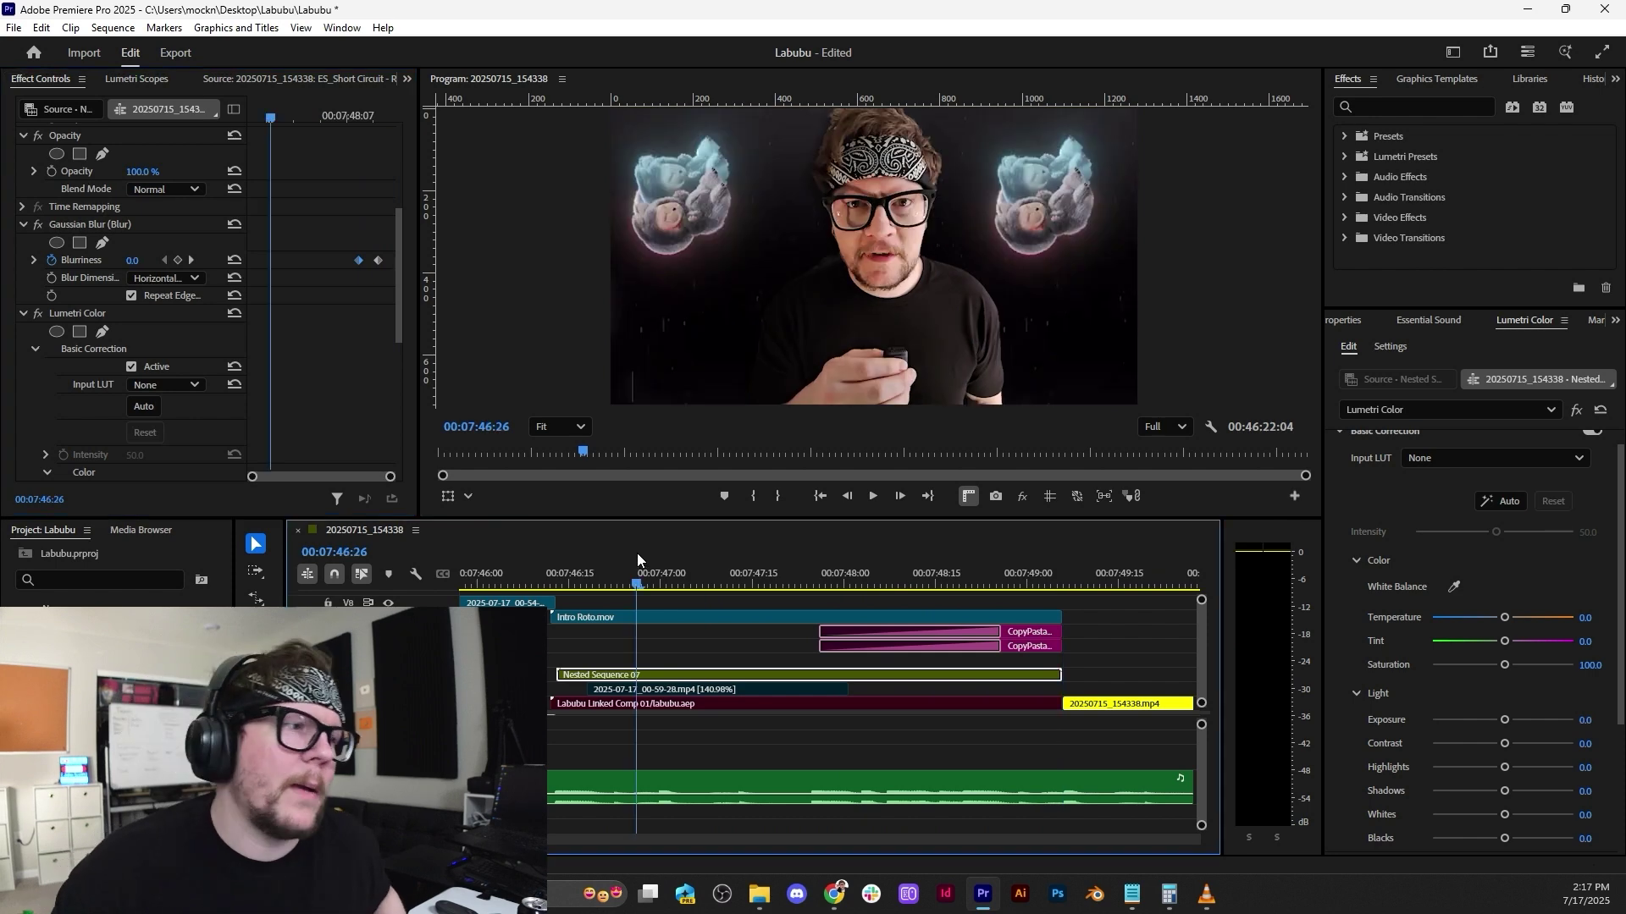
pyautogui.press('space')
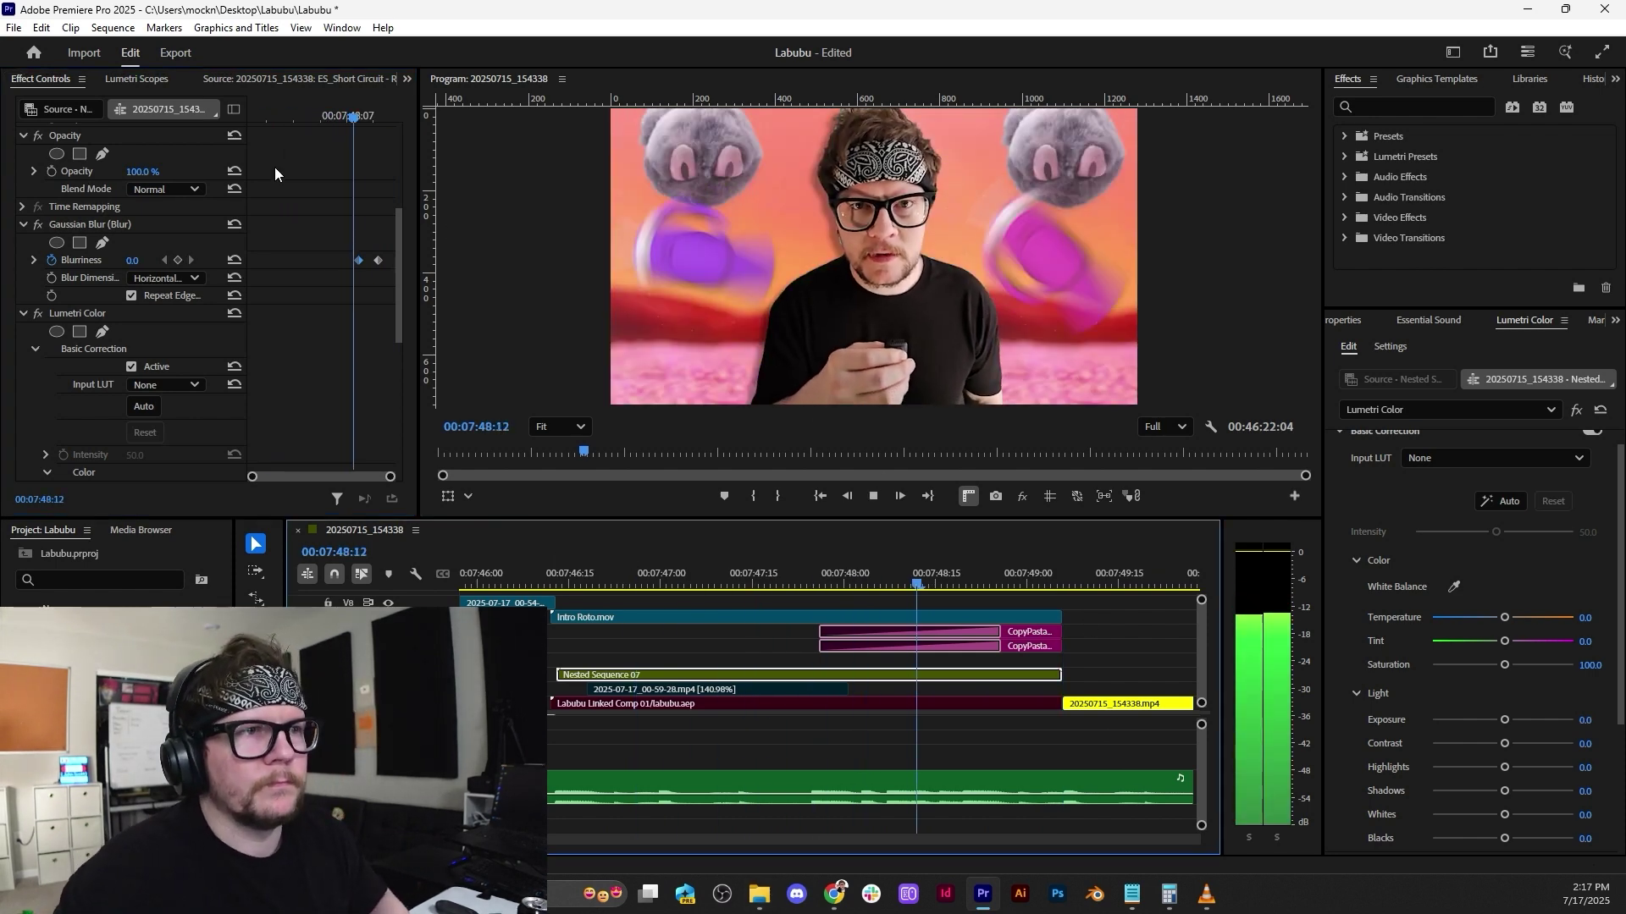
pyautogui.press('space')
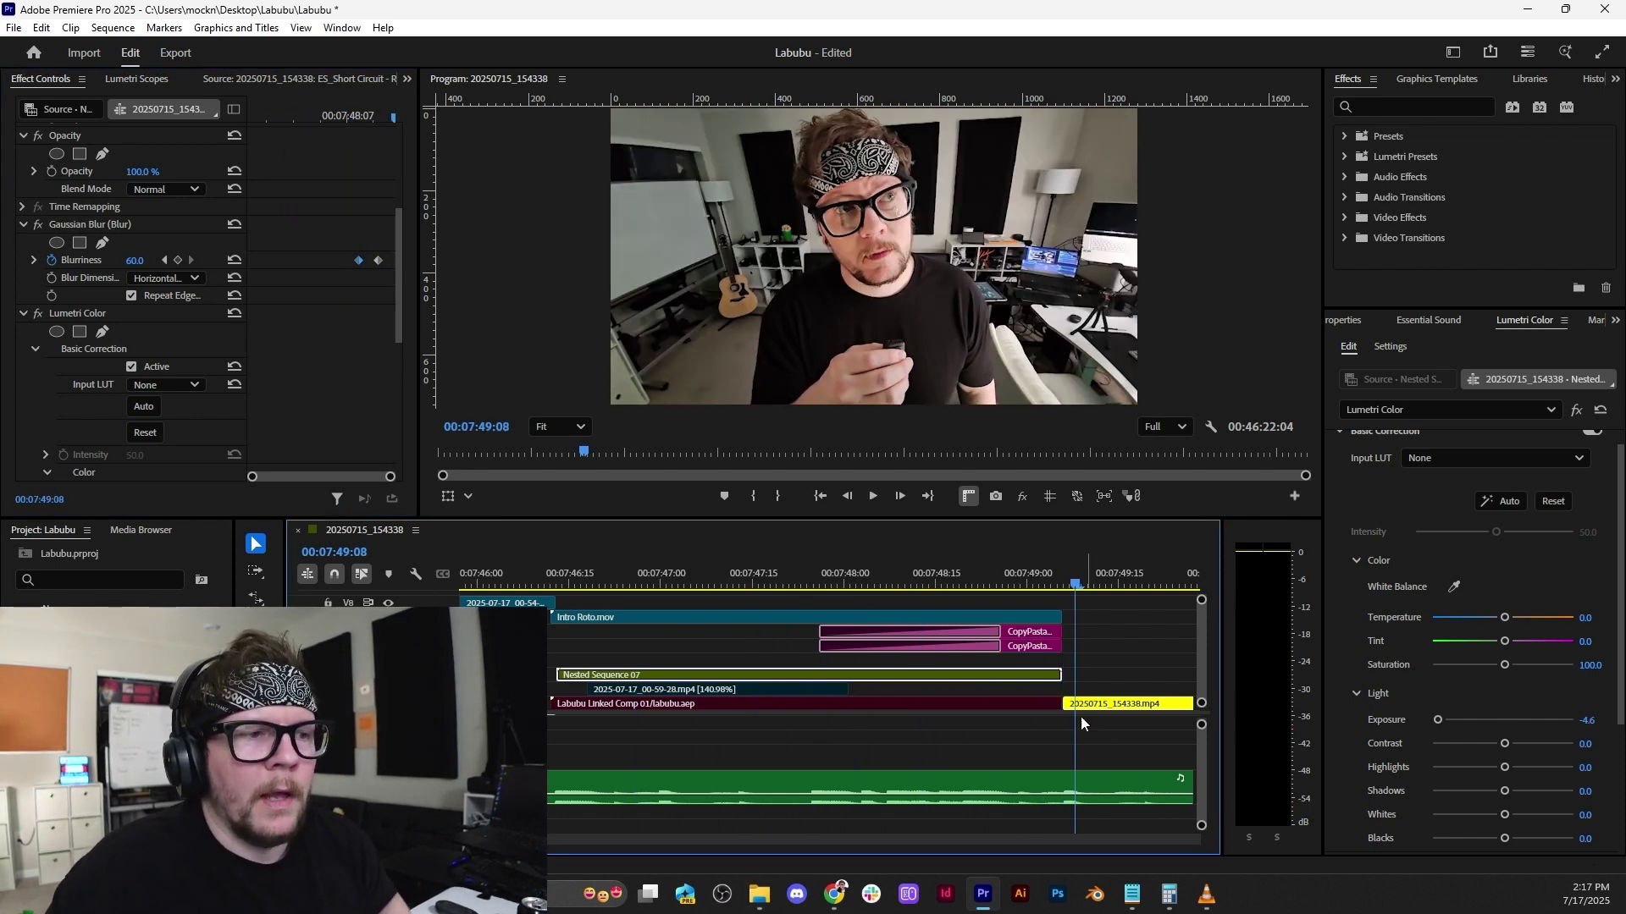
# Add two volume keyframes to the intro's voice clip just after 00:07:48:05 and slightly raise the level that follows them.
pyautogui.press('-')
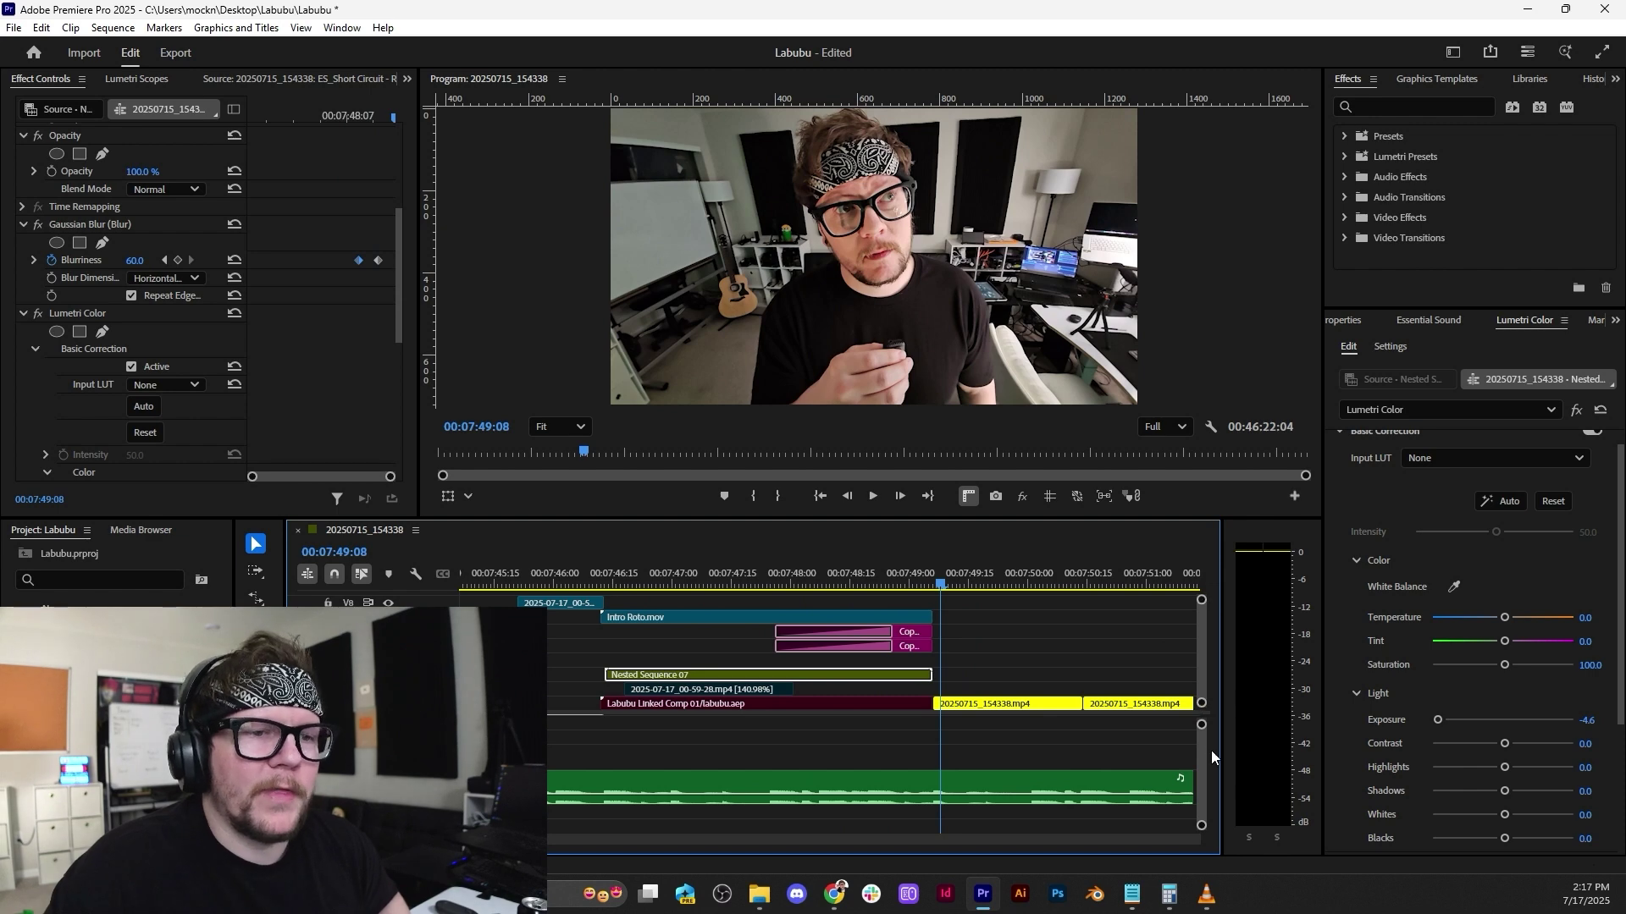
pyautogui.scroll(3, 1201, 716)
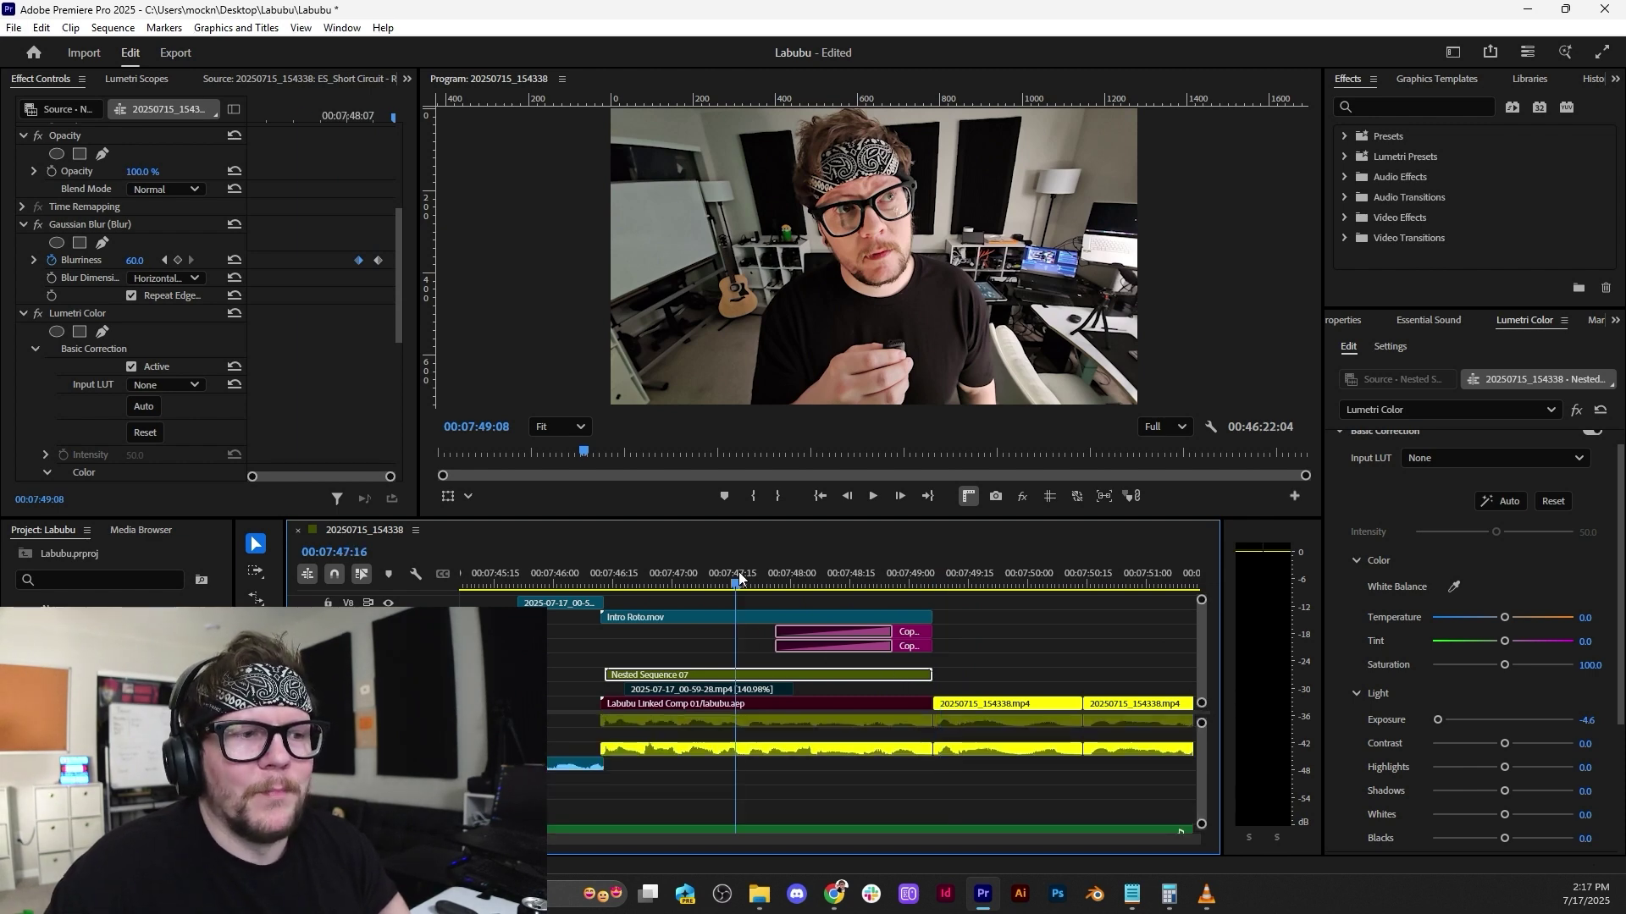
pyautogui.scroll(-2, 797, 834)
pyautogui.doubleClick(436, 750)
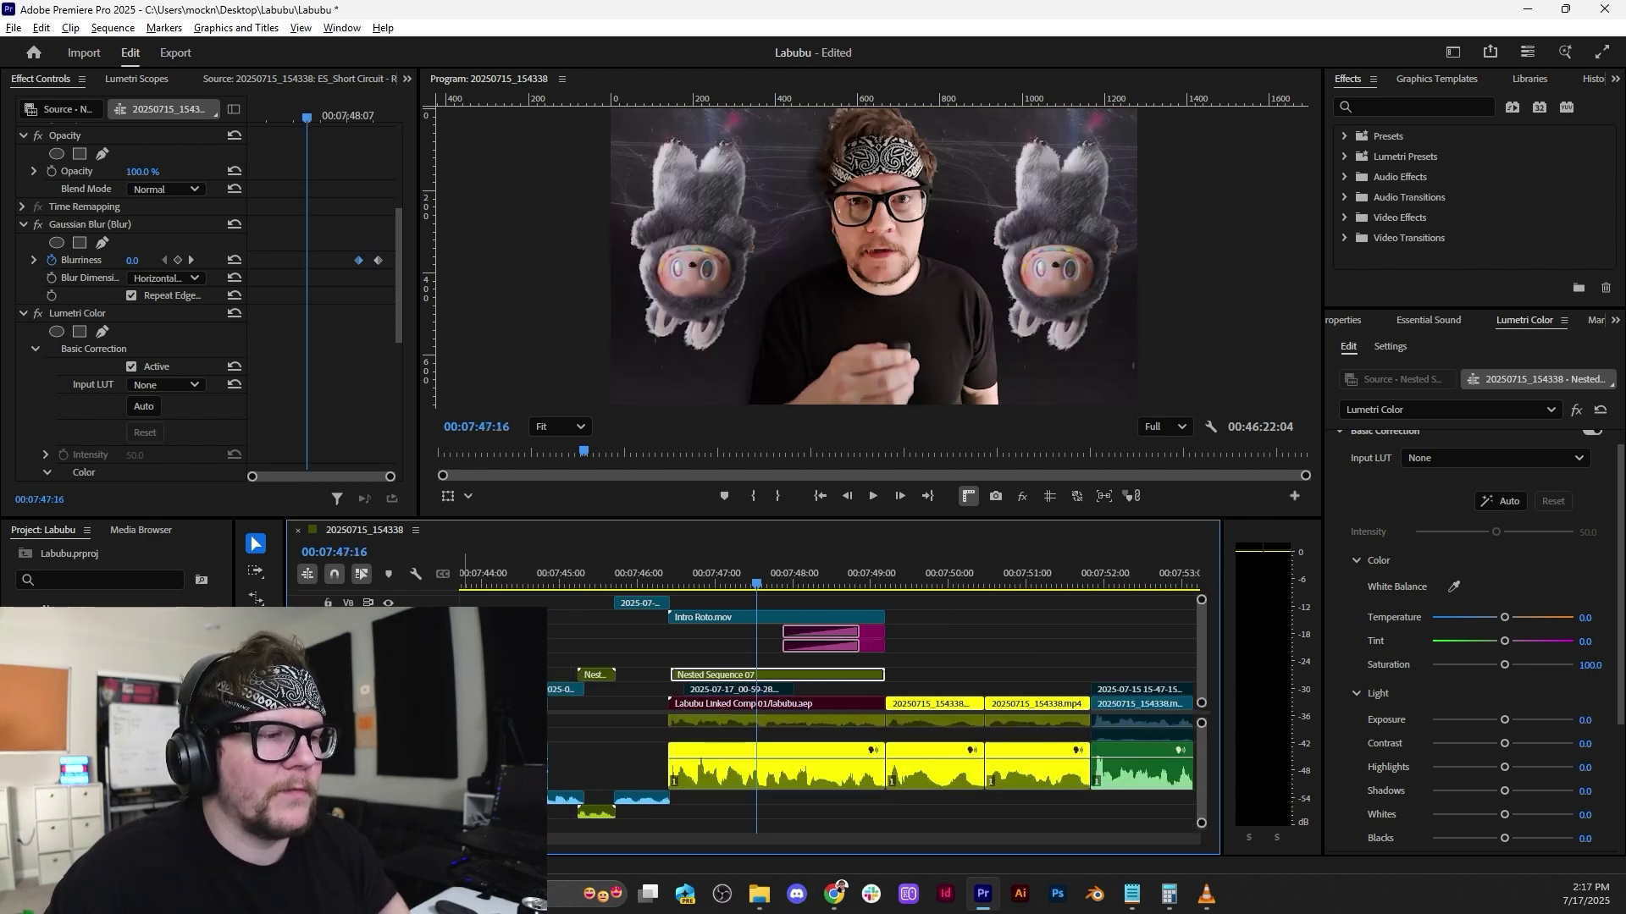
pyautogui.scroll(2, 903, 759)
pyautogui.press('space')
pyautogui.press('space')
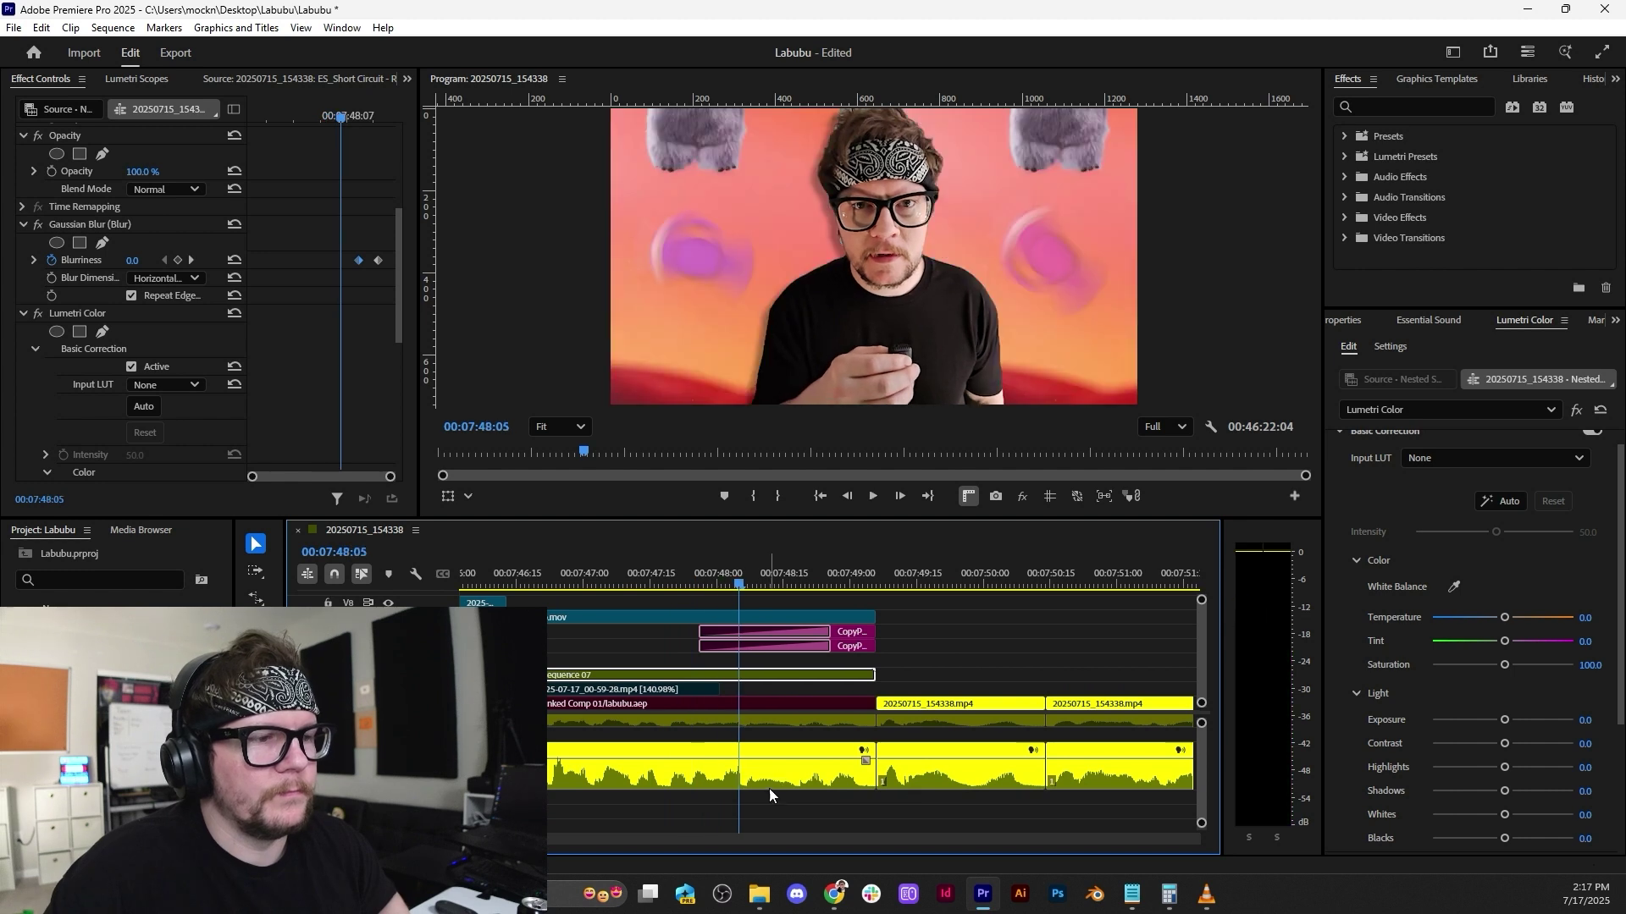
pyautogui.scroll(4, 762, 785)
pyautogui.keyDown('ctrl'); pyautogui.click(702, 758); pyautogui.keyUp('ctrl')
pyautogui.keyDown('ctrl'); pyautogui.click(713, 758); pyautogui.keyUp('ctrl')
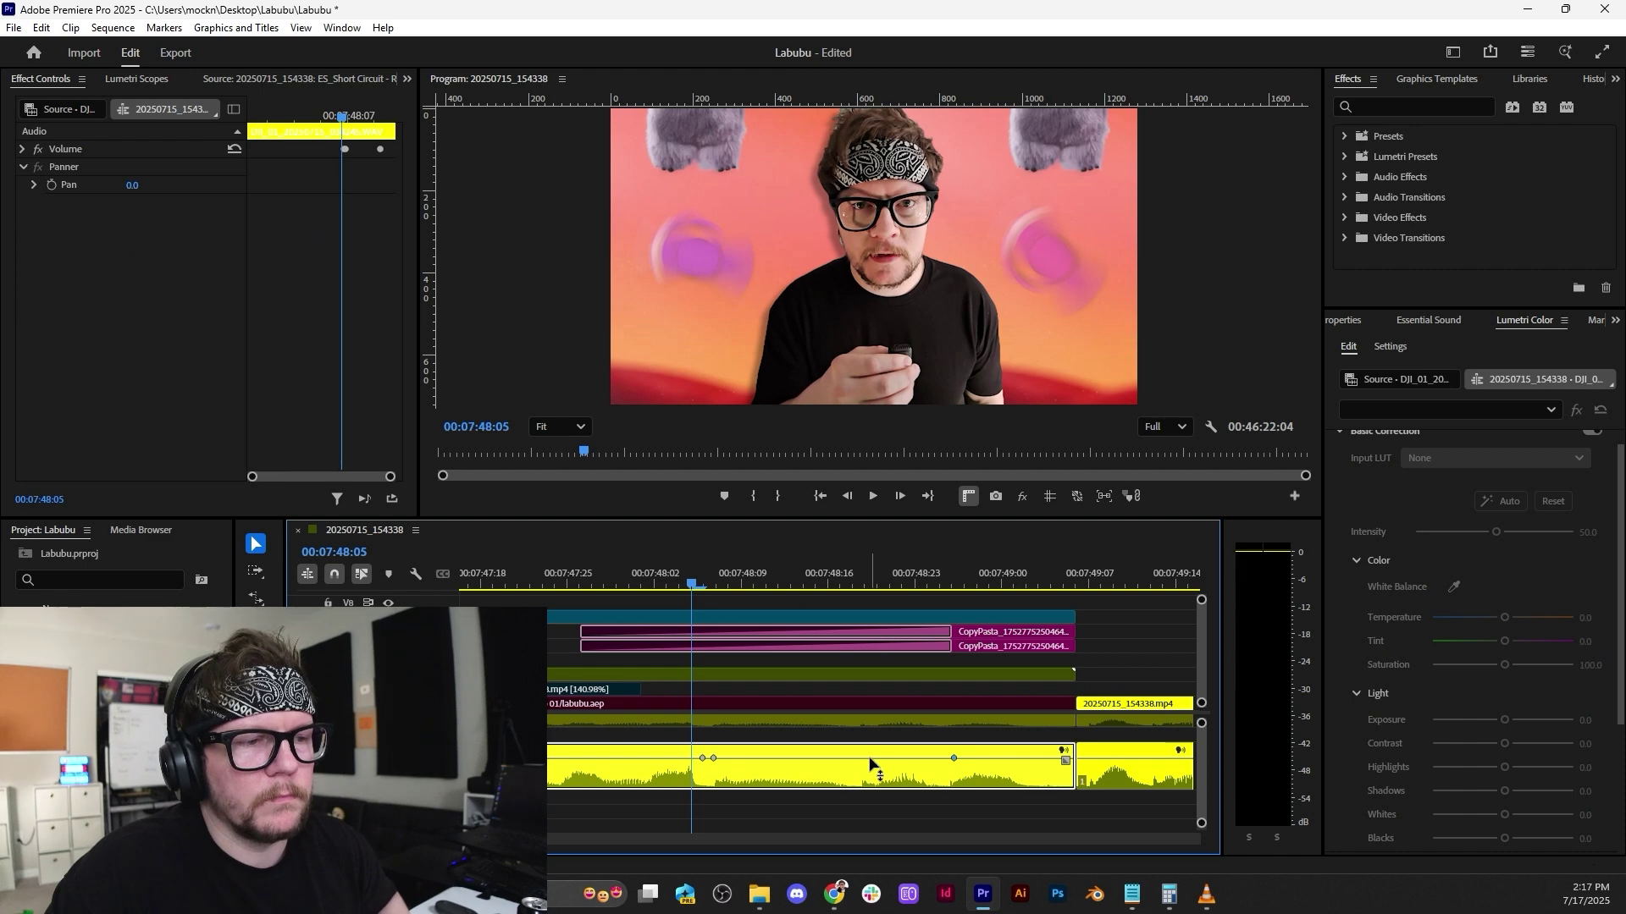
pyautogui.moveTo(872, 766); pyautogui.dragTo(872, 762)
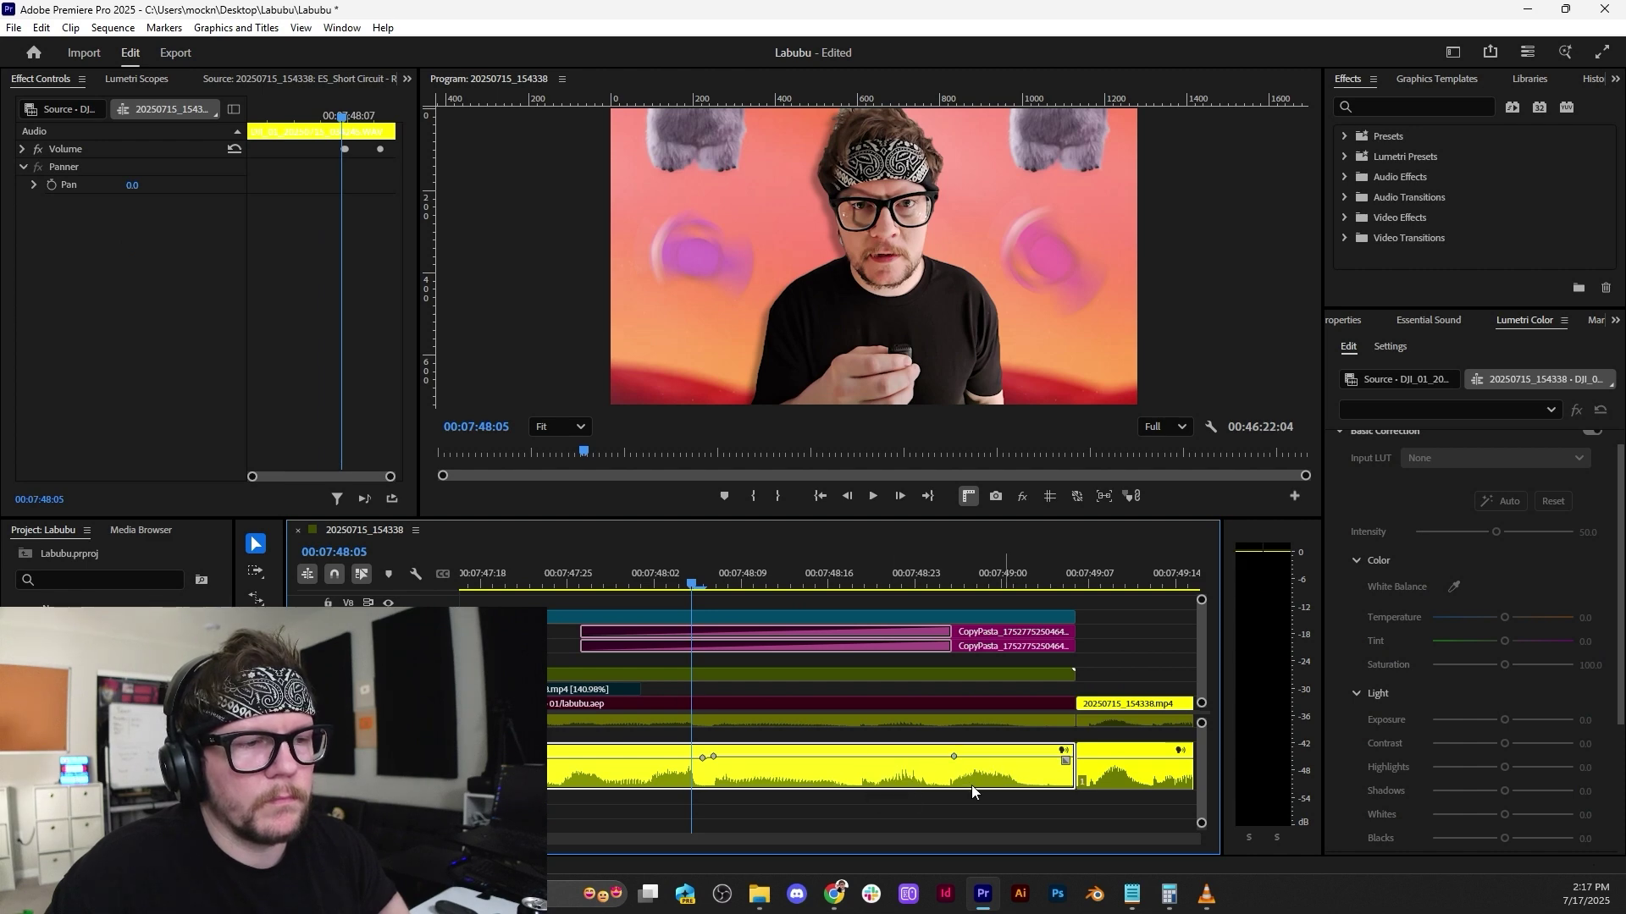
# Replay the intro from 00:07:48:05 to about 00:07:51:23 to check the voice level, and save the project.
pyautogui.press('space')
pyautogui.scroll(-3, 1065, 756)
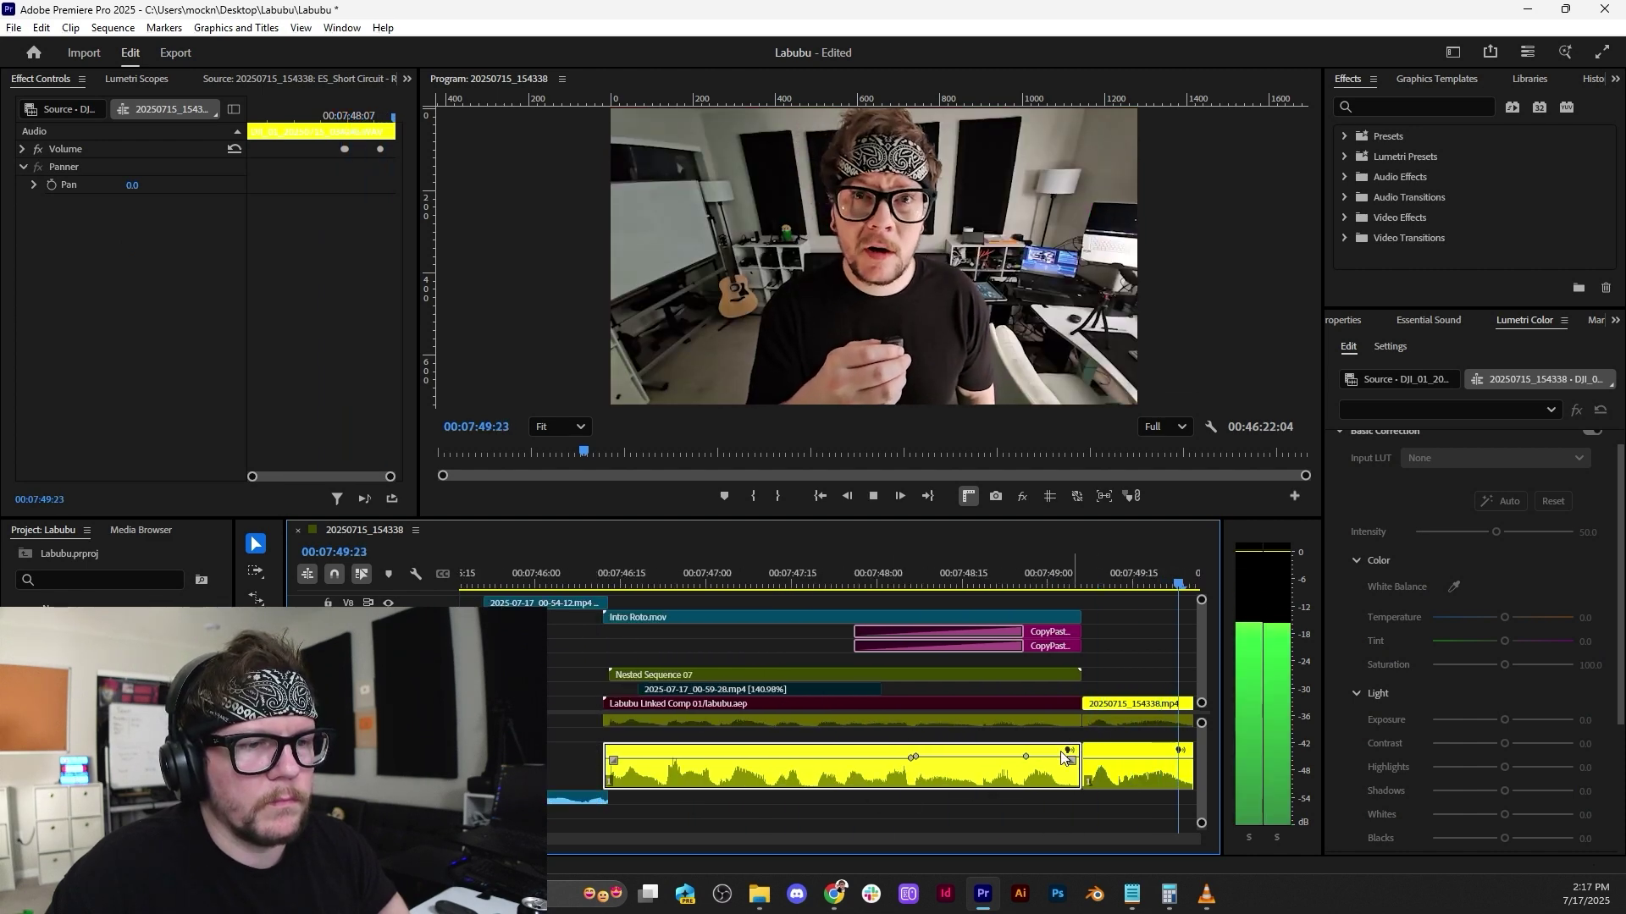
pyautogui.scroll(-3, 1066, 756)
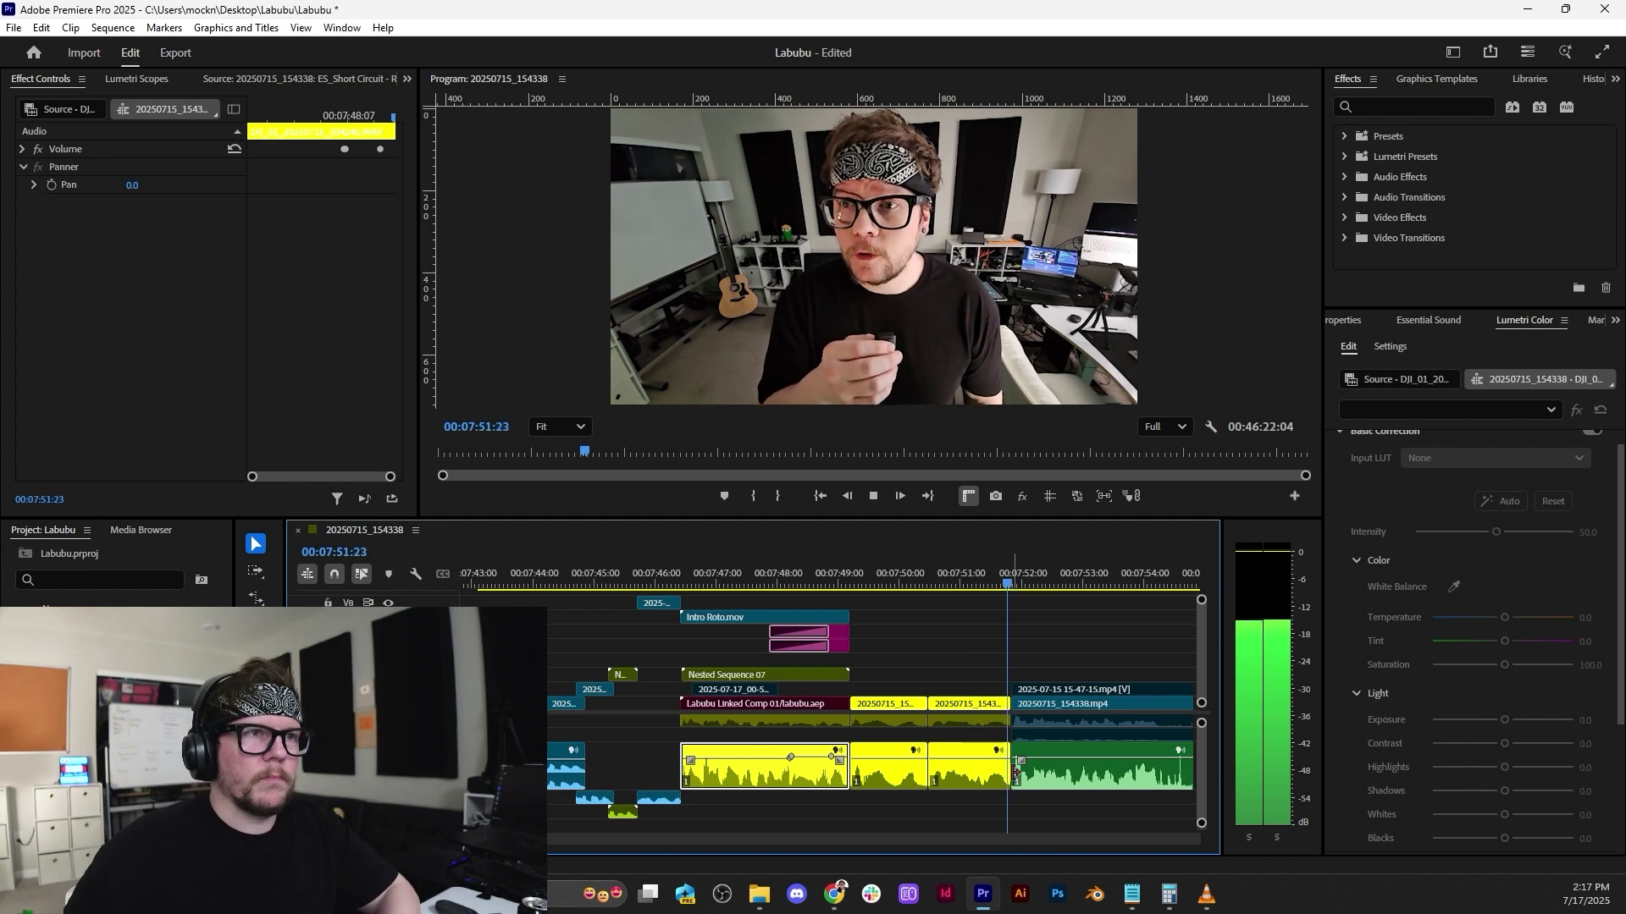
pyautogui.press('space')
pyautogui.click(867, 578)
pyautogui.scroll(-3, 615, 762)
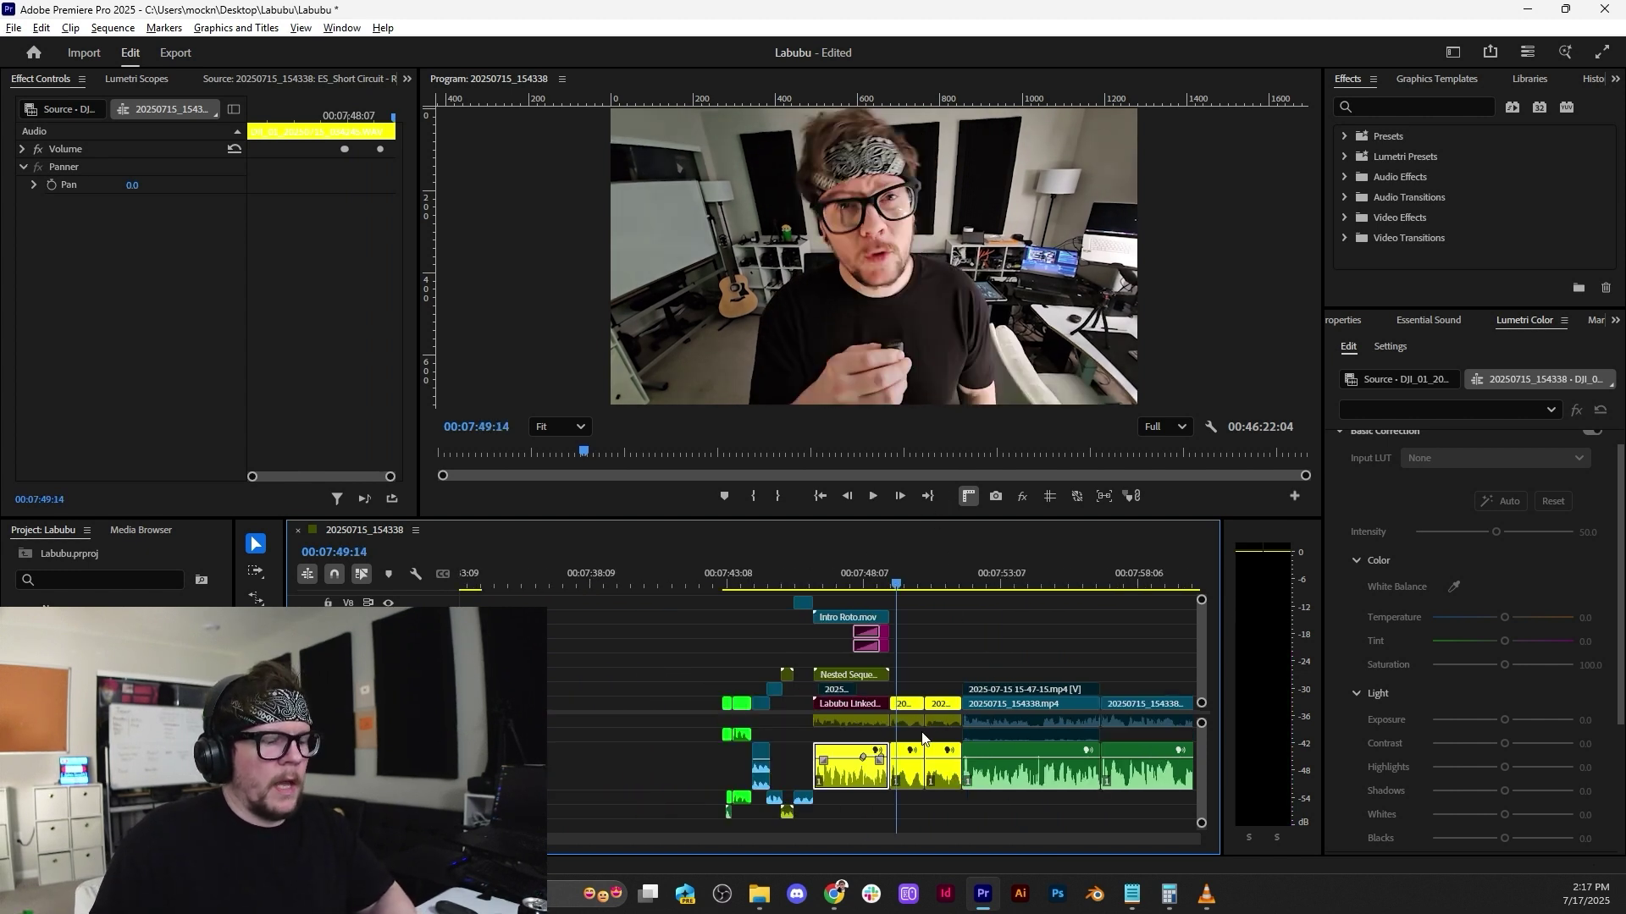
pyautogui.hscroll(3, 616, 762)
pyautogui.hscroll(-5, 615, 762)
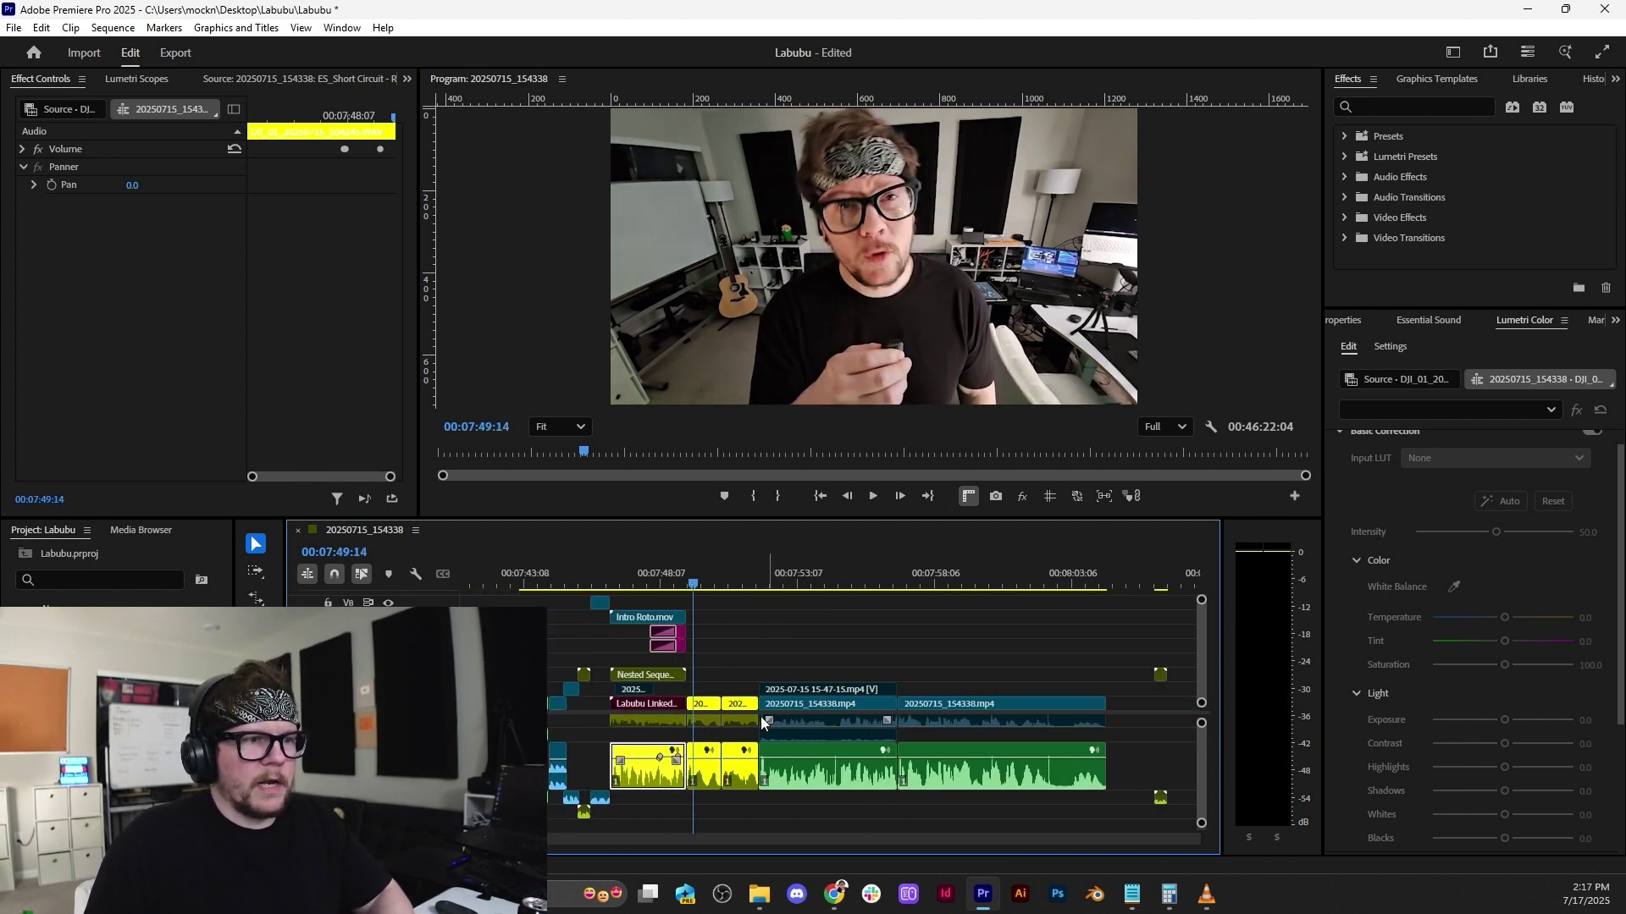
pyautogui.hotkey('ctrl', 's')
# Replay the two yellow 20250715_154338.mp4 talking clips following the intro to examine their timing against the music.
pyautogui.scroll(3, 682, 718)
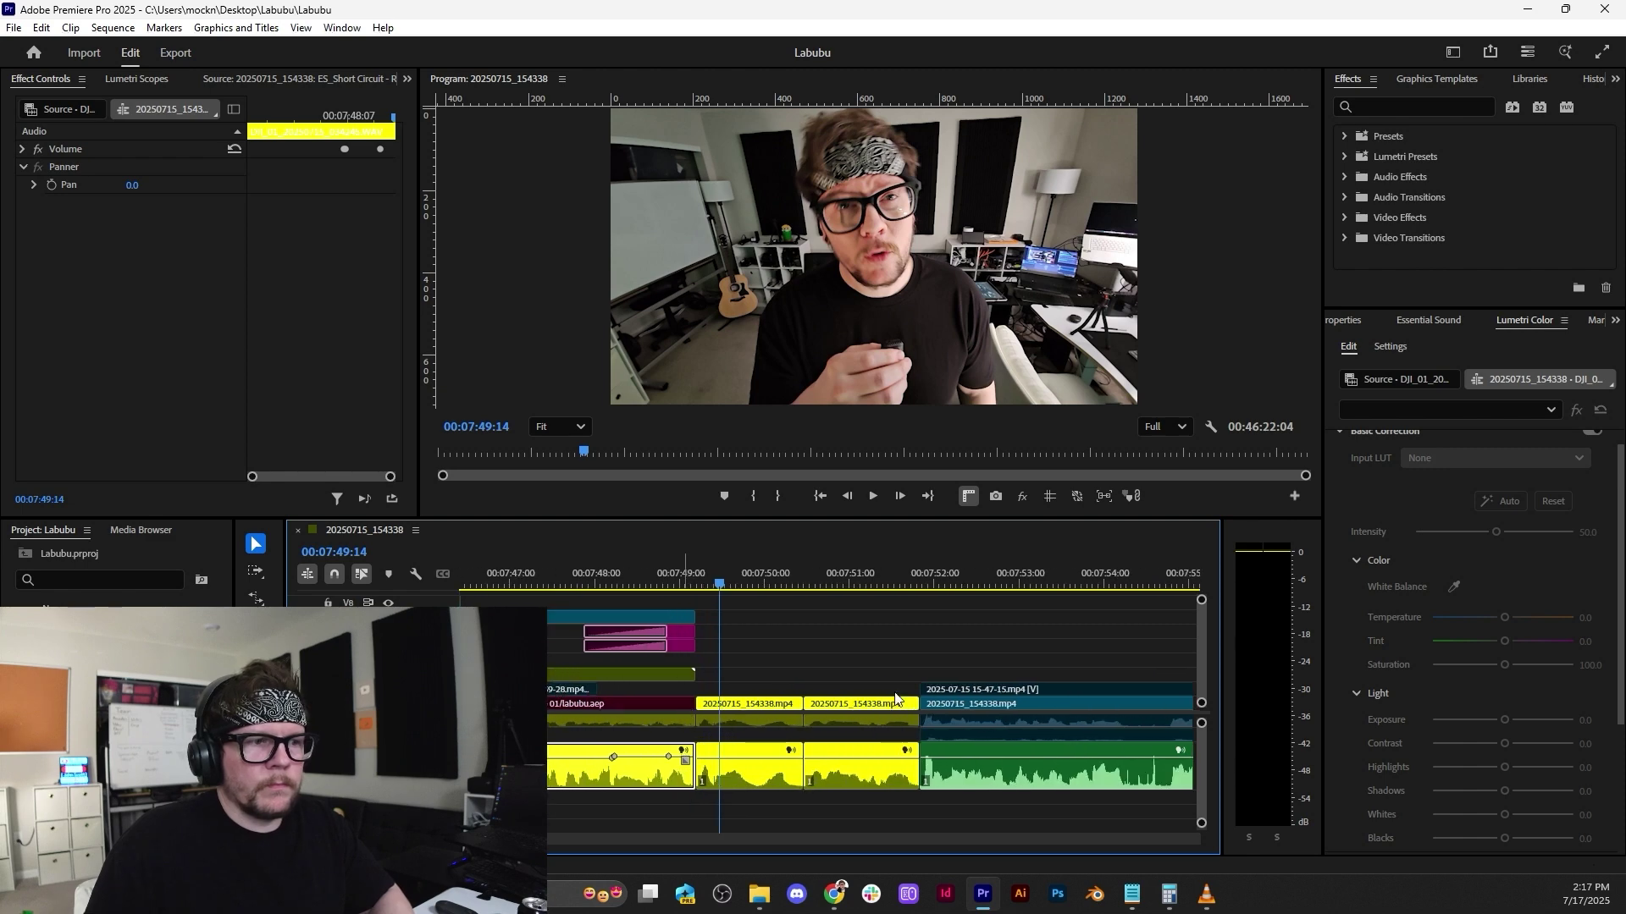
pyautogui.click(779, 698)
pyautogui.press('space')
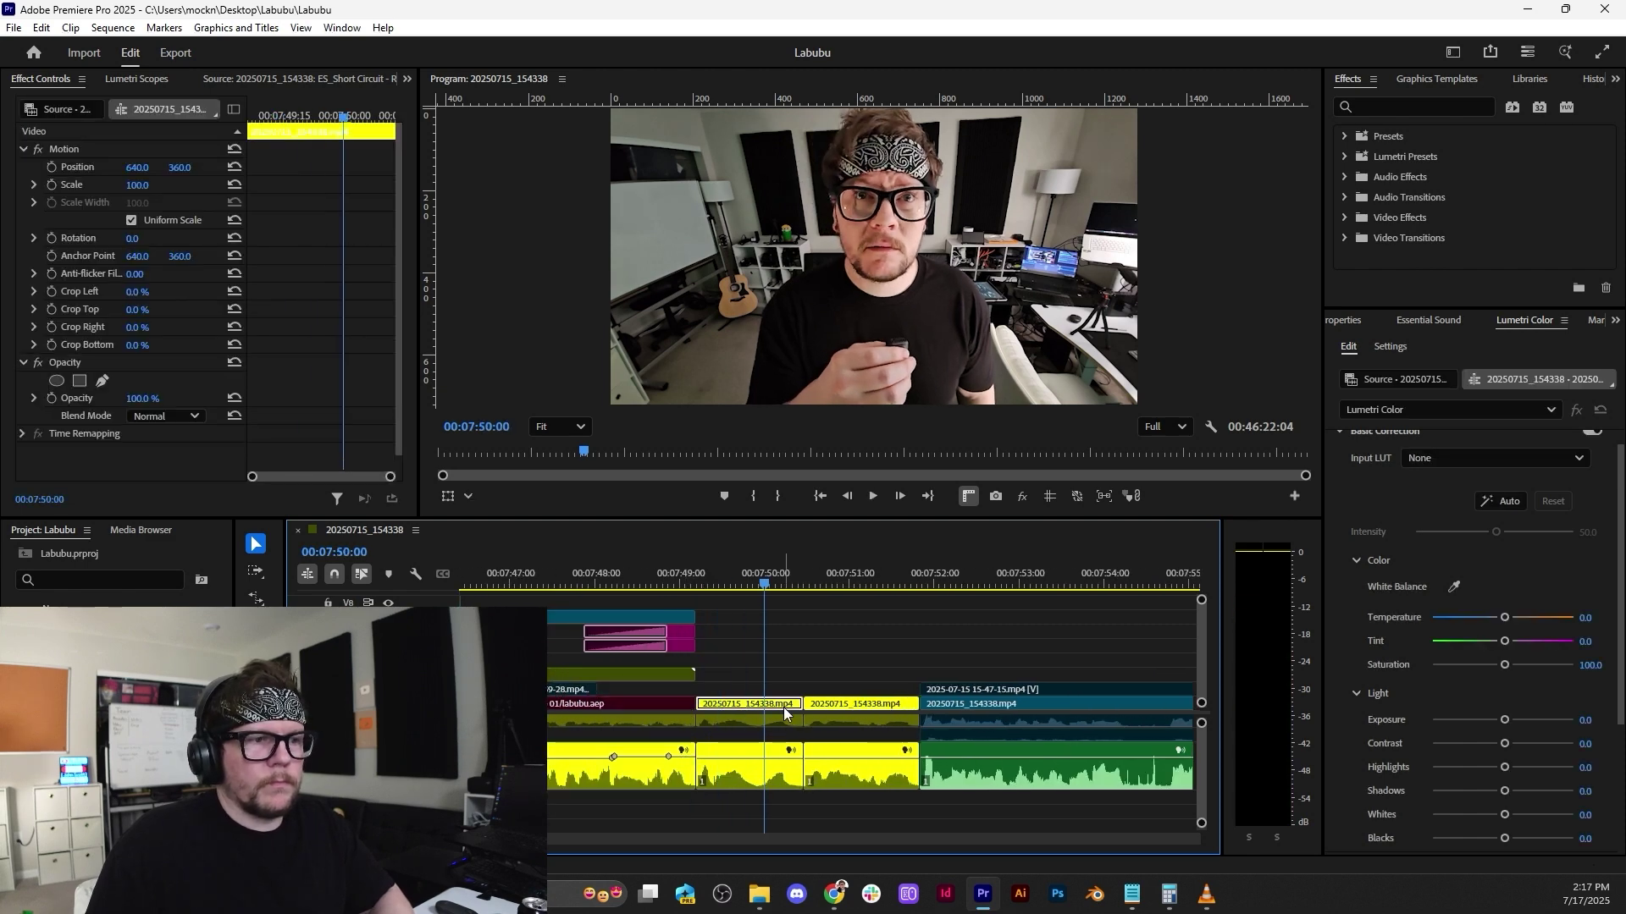
pyautogui.moveTo(765, 581); pyautogui.dragTo(678, 574)
pyautogui.press('space')
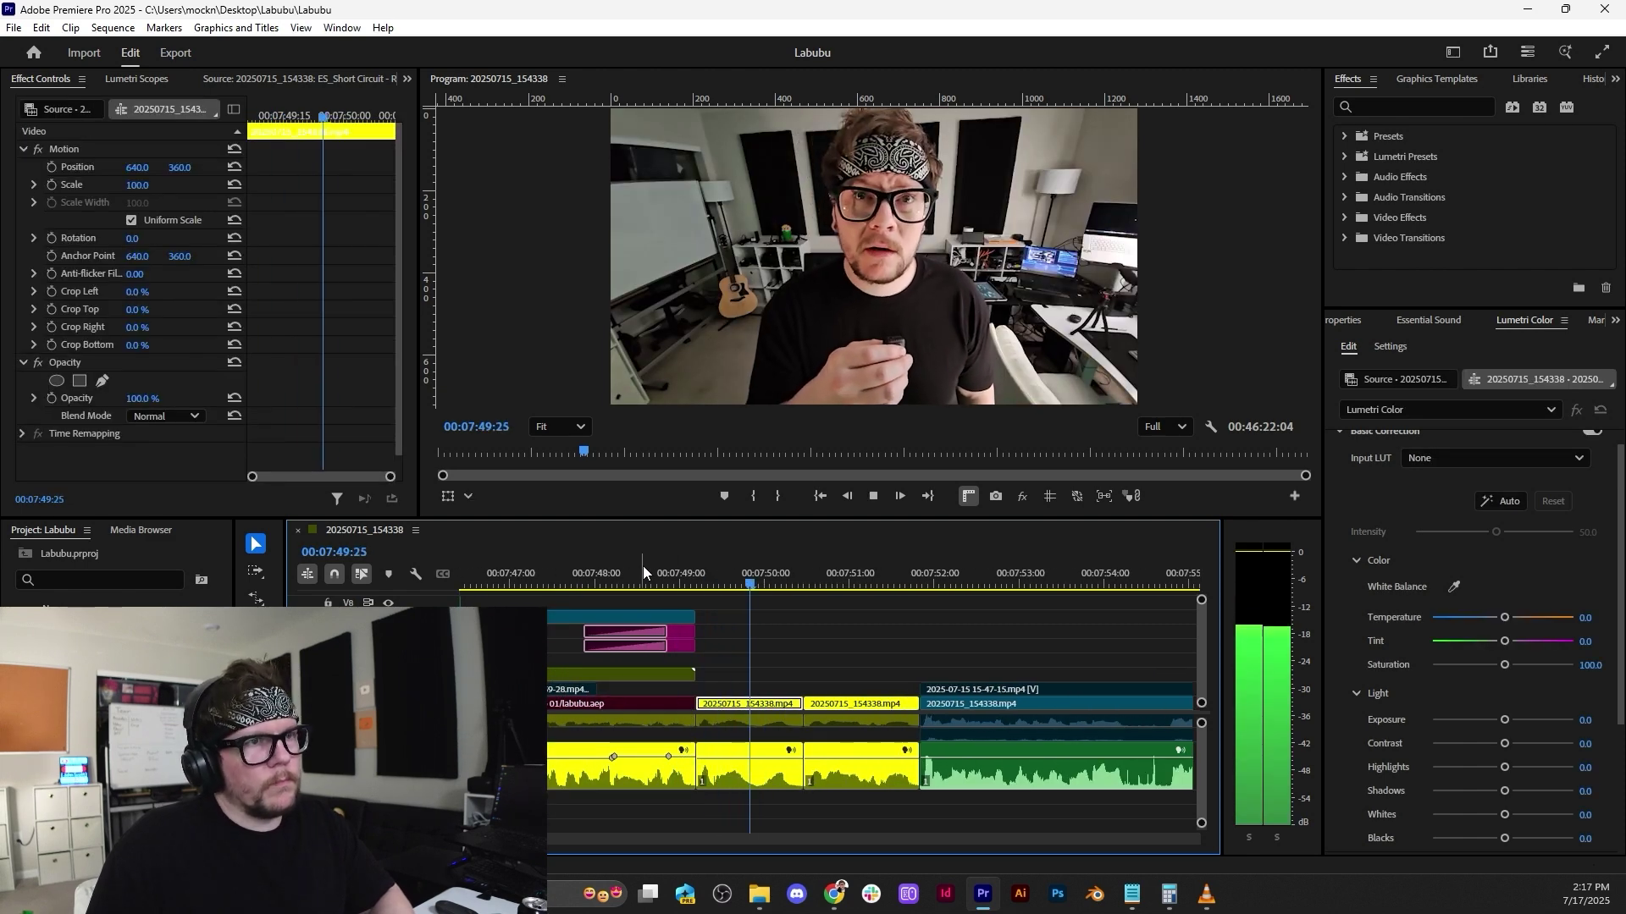
pyautogui.press('space')
pyautogui.press('space')
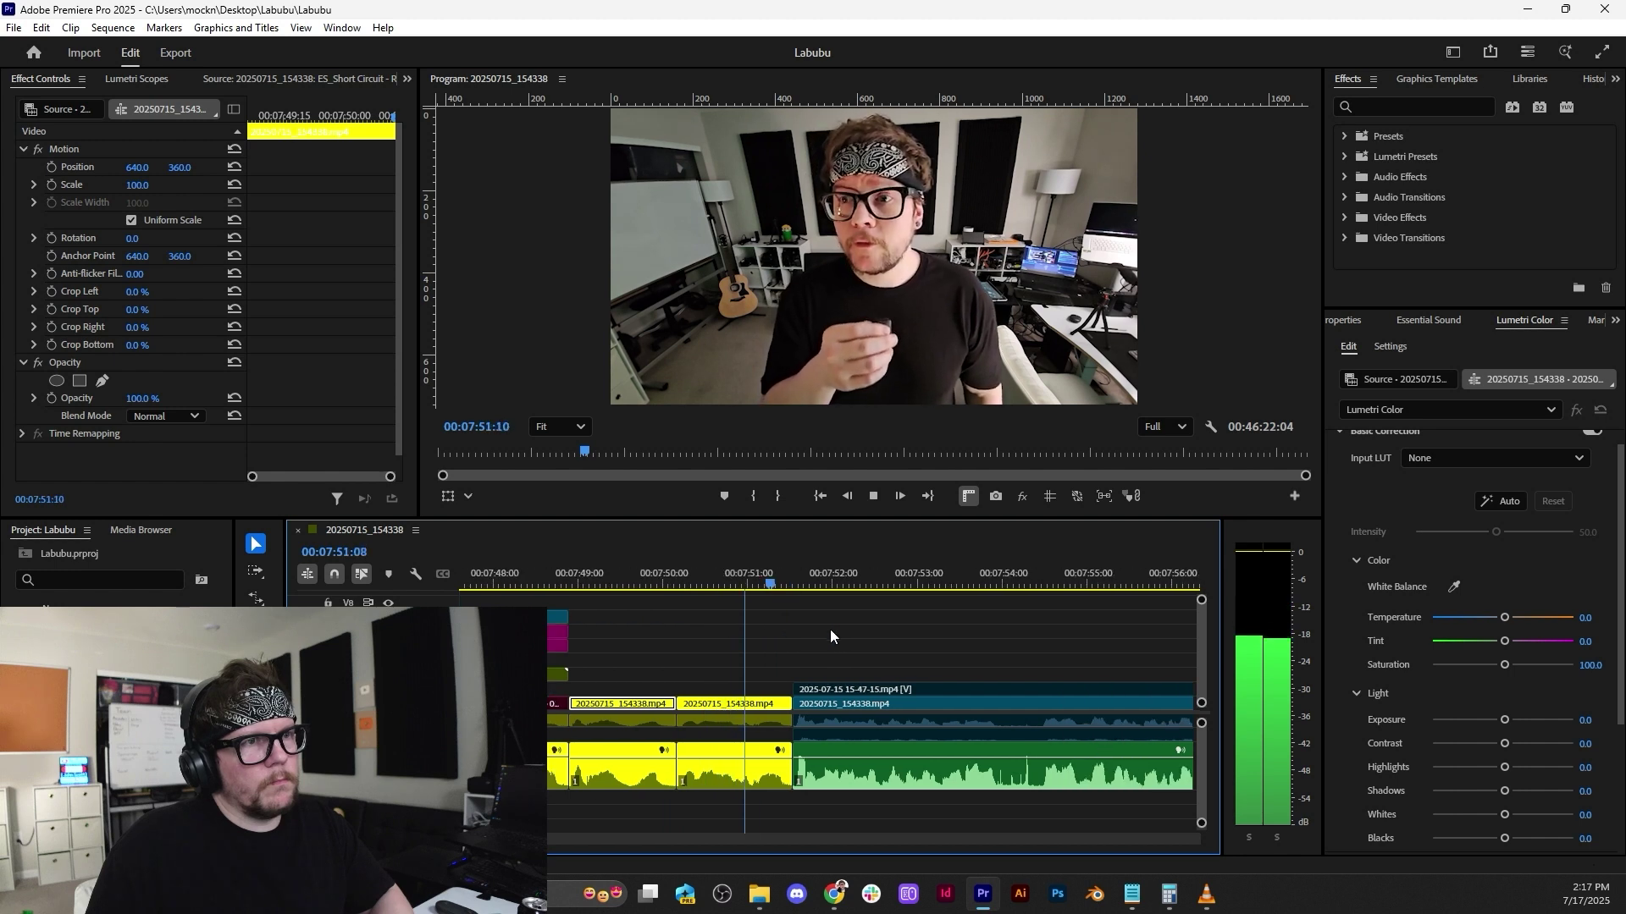
pyautogui.click(586, 574)
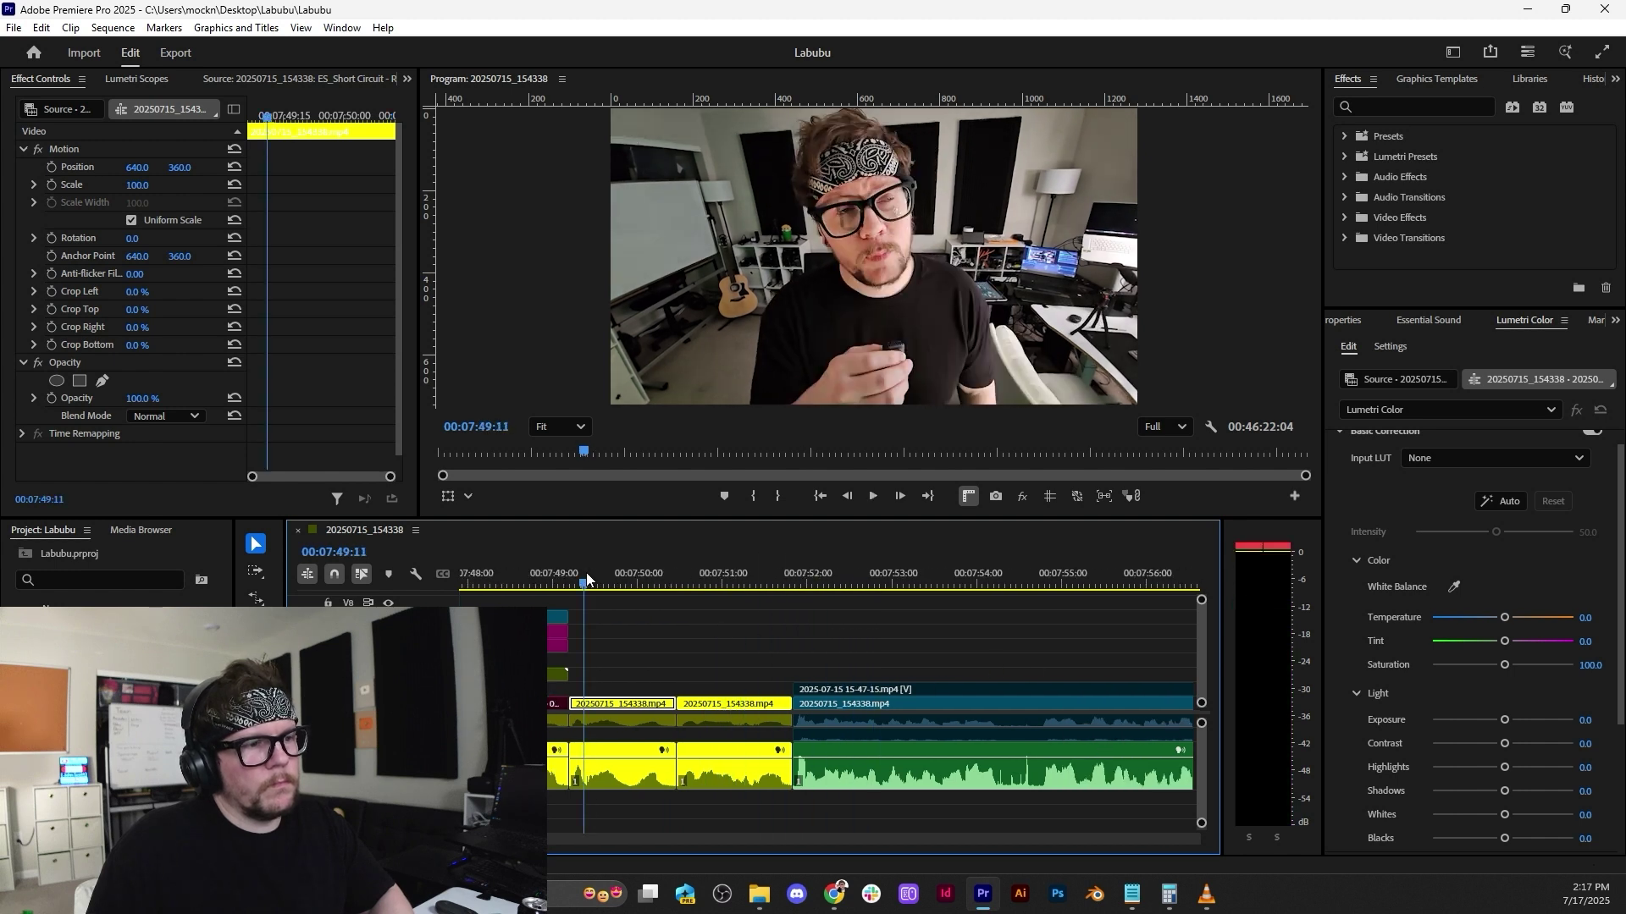
pyautogui.press('space')
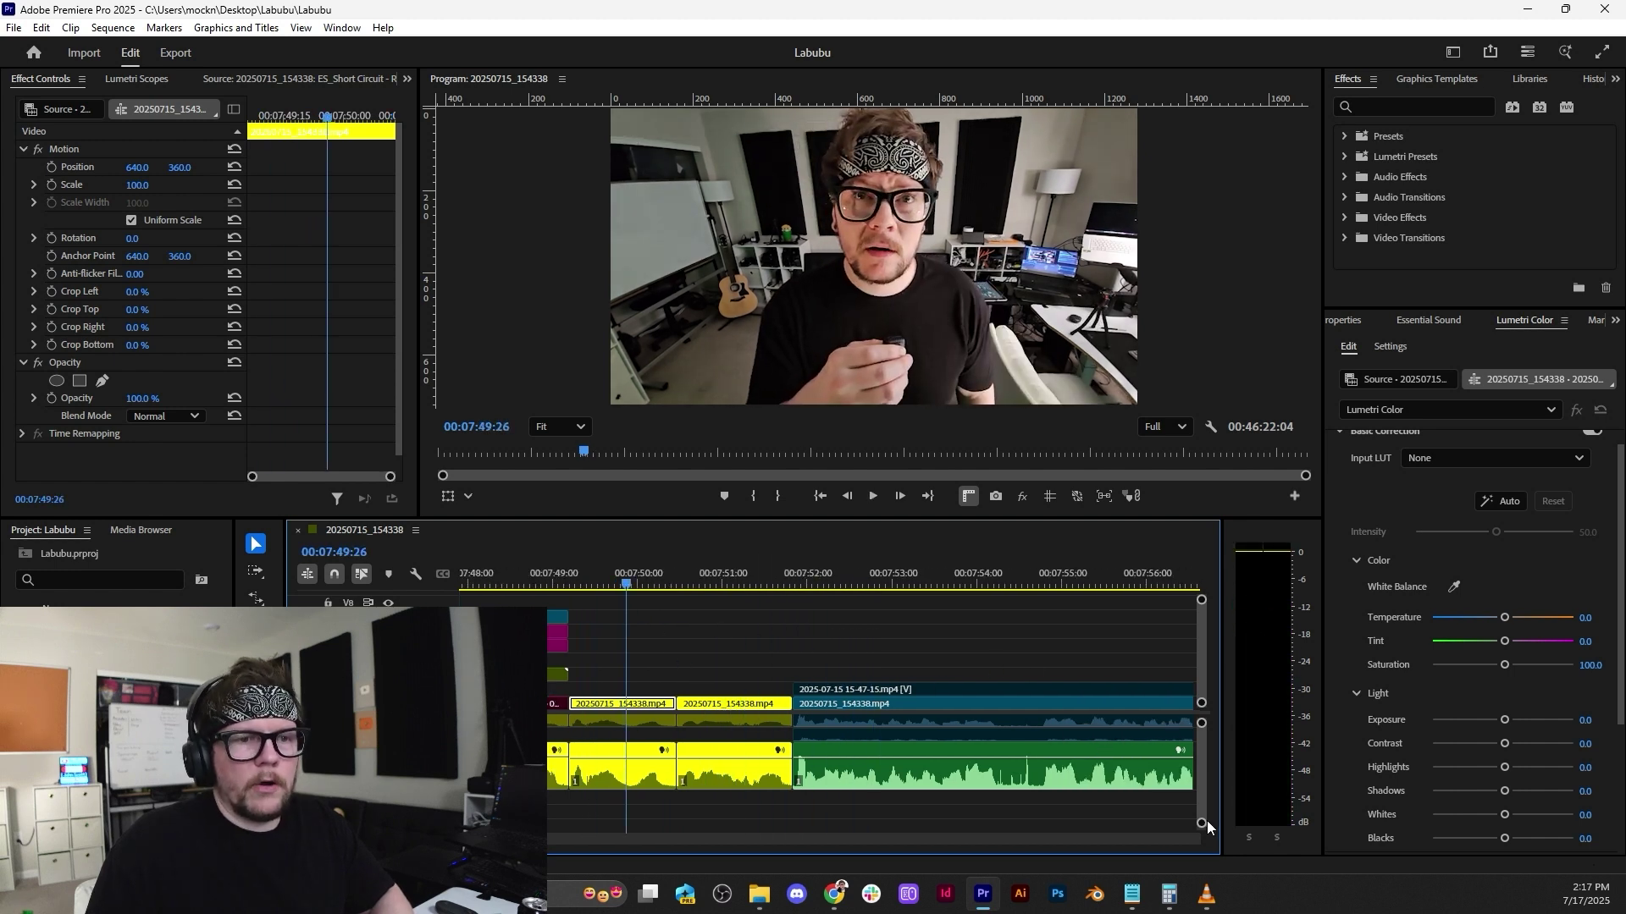
# Try marking an in-to-out range from 00:07:49:26 to 00:07:50:14 in the sequence, and undo both marks.
pyautogui.moveTo(1202, 823); pyautogui.dragTo(1203, 908)
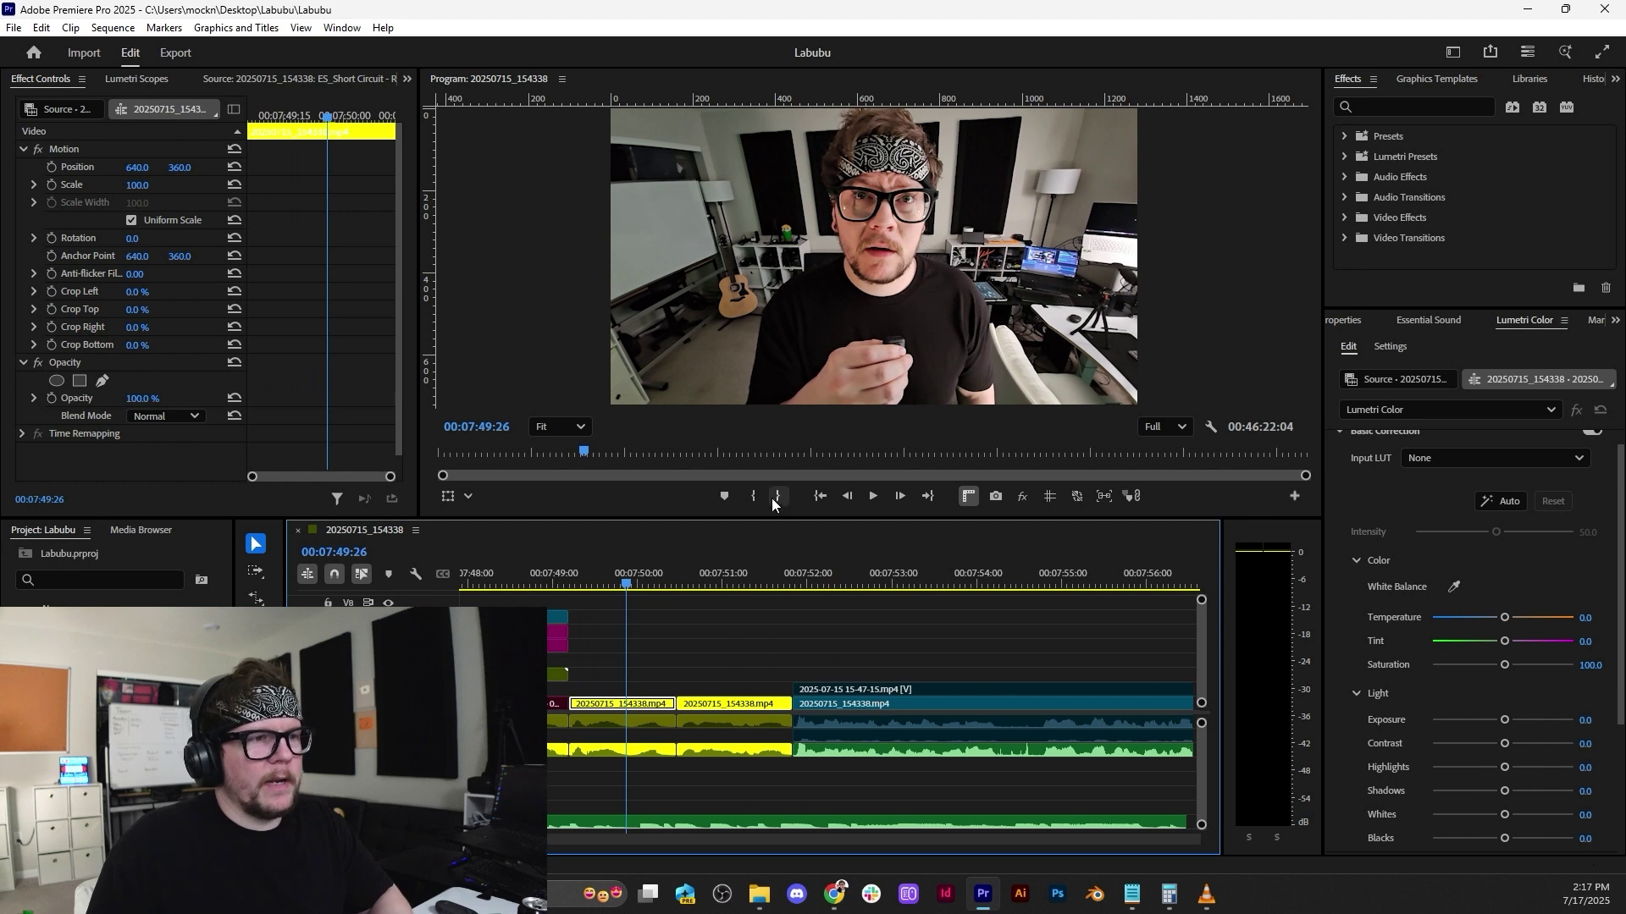
pyautogui.click(753, 496)
pyautogui.click(677, 574)
pyautogui.click(779, 496)
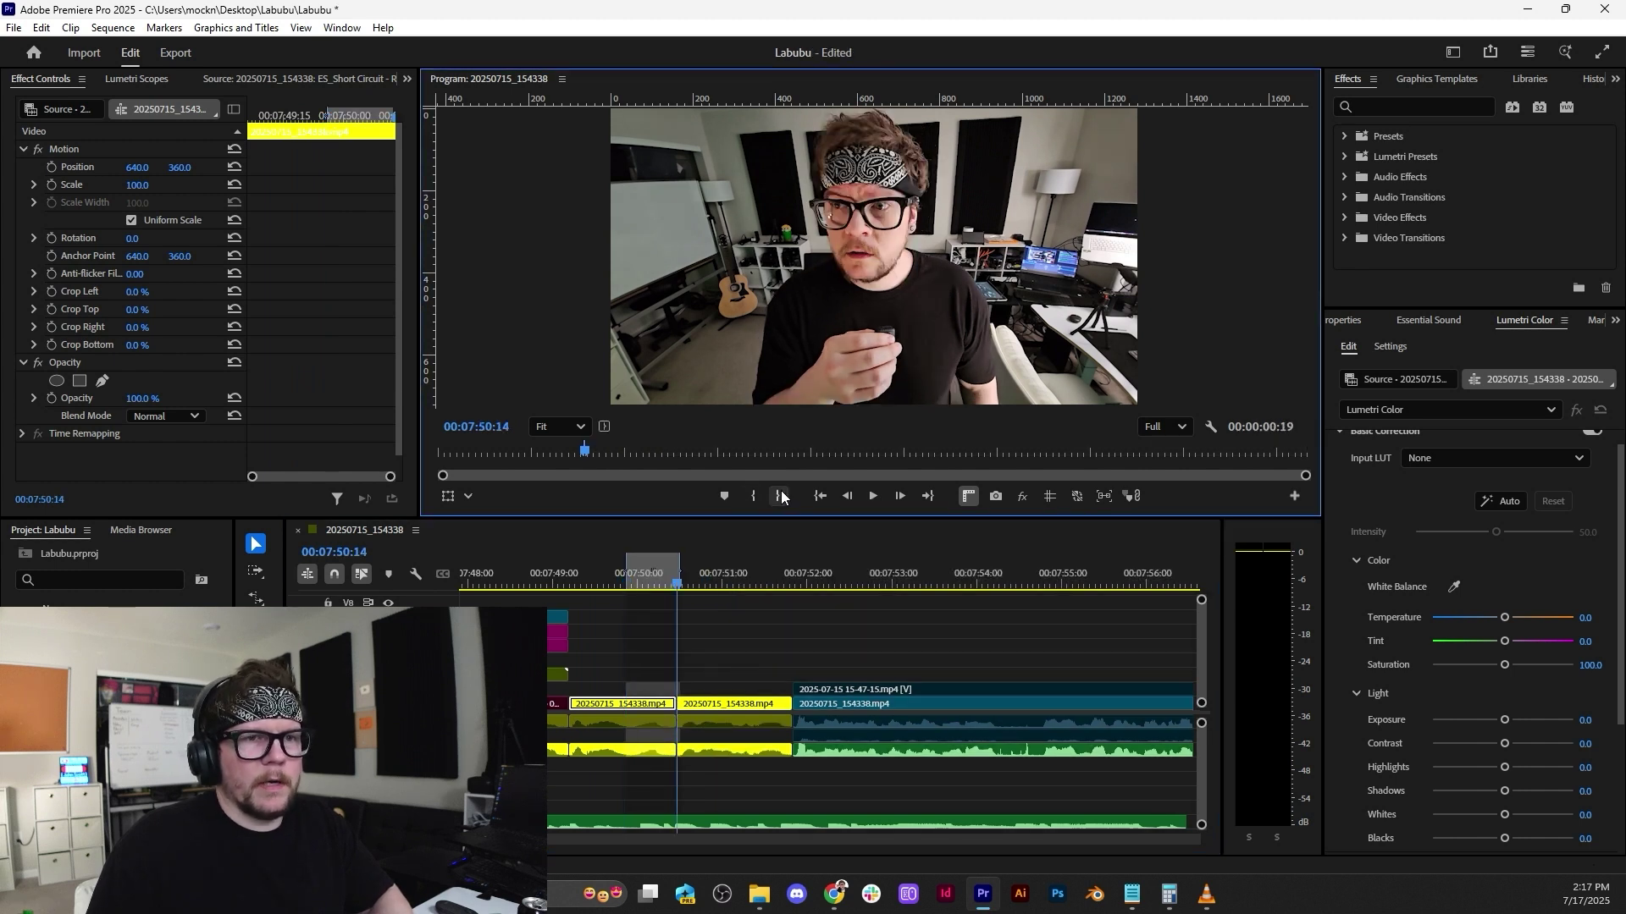
pyautogui.hotkey('ctrl', 'z')
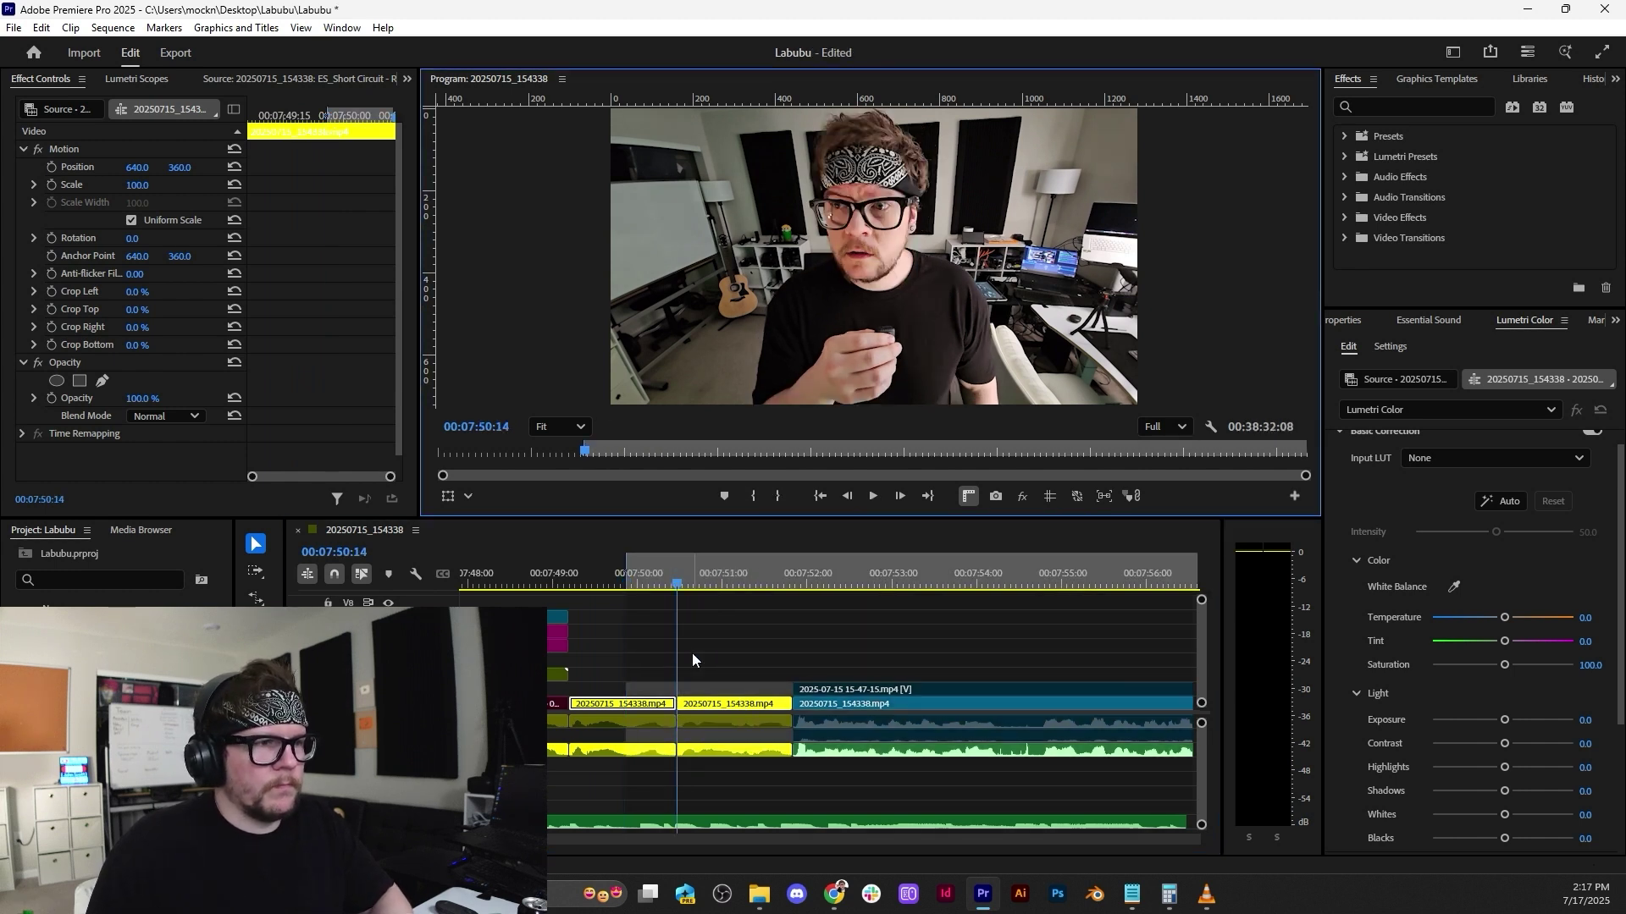
pyautogui.hotkey('ctrl', 'z')
pyautogui.press('-')
pyautogui.press('-')
pyautogui.press('space')
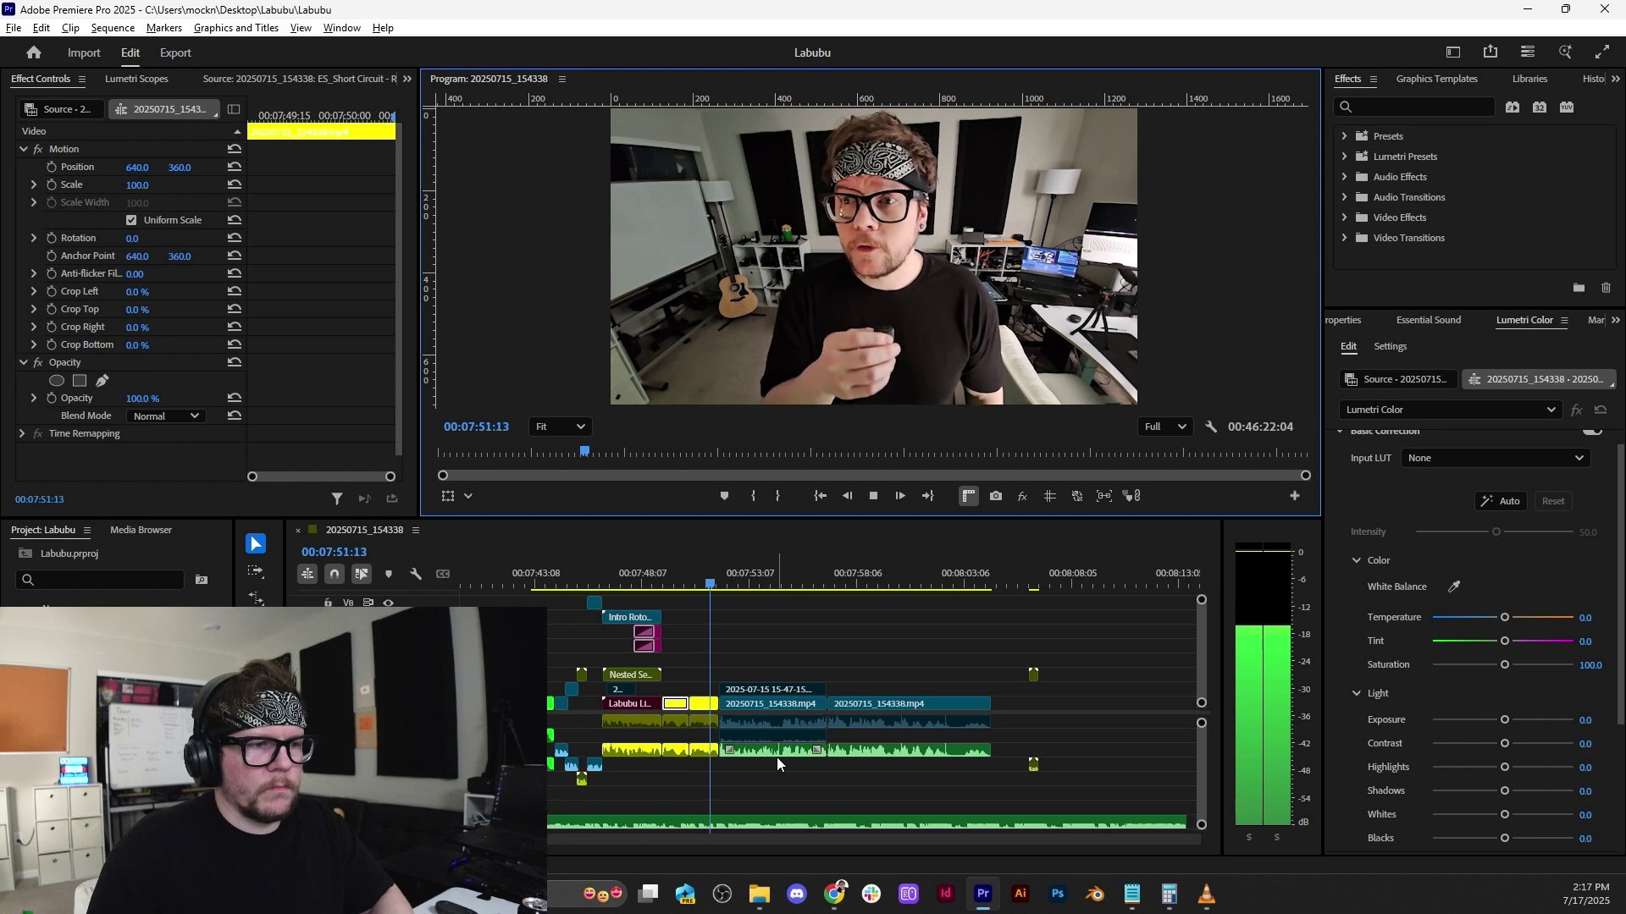
pyautogui.press('=')
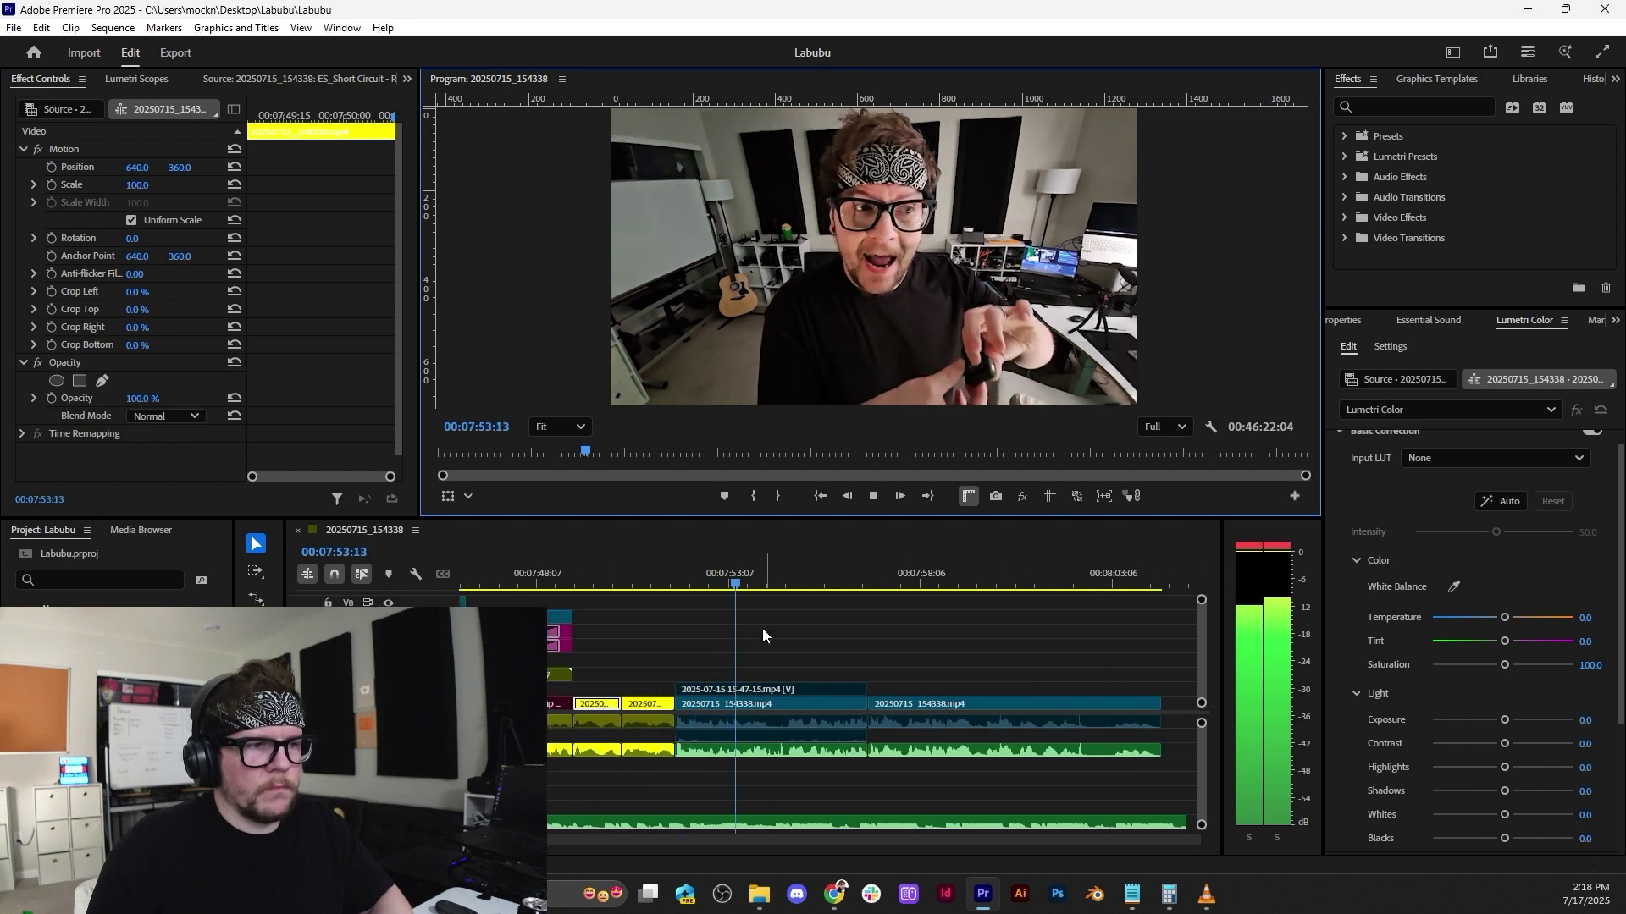
pyautogui.press('space')
pyautogui.click(704, 568)
pyautogui.press('space')
pyautogui.press('space')
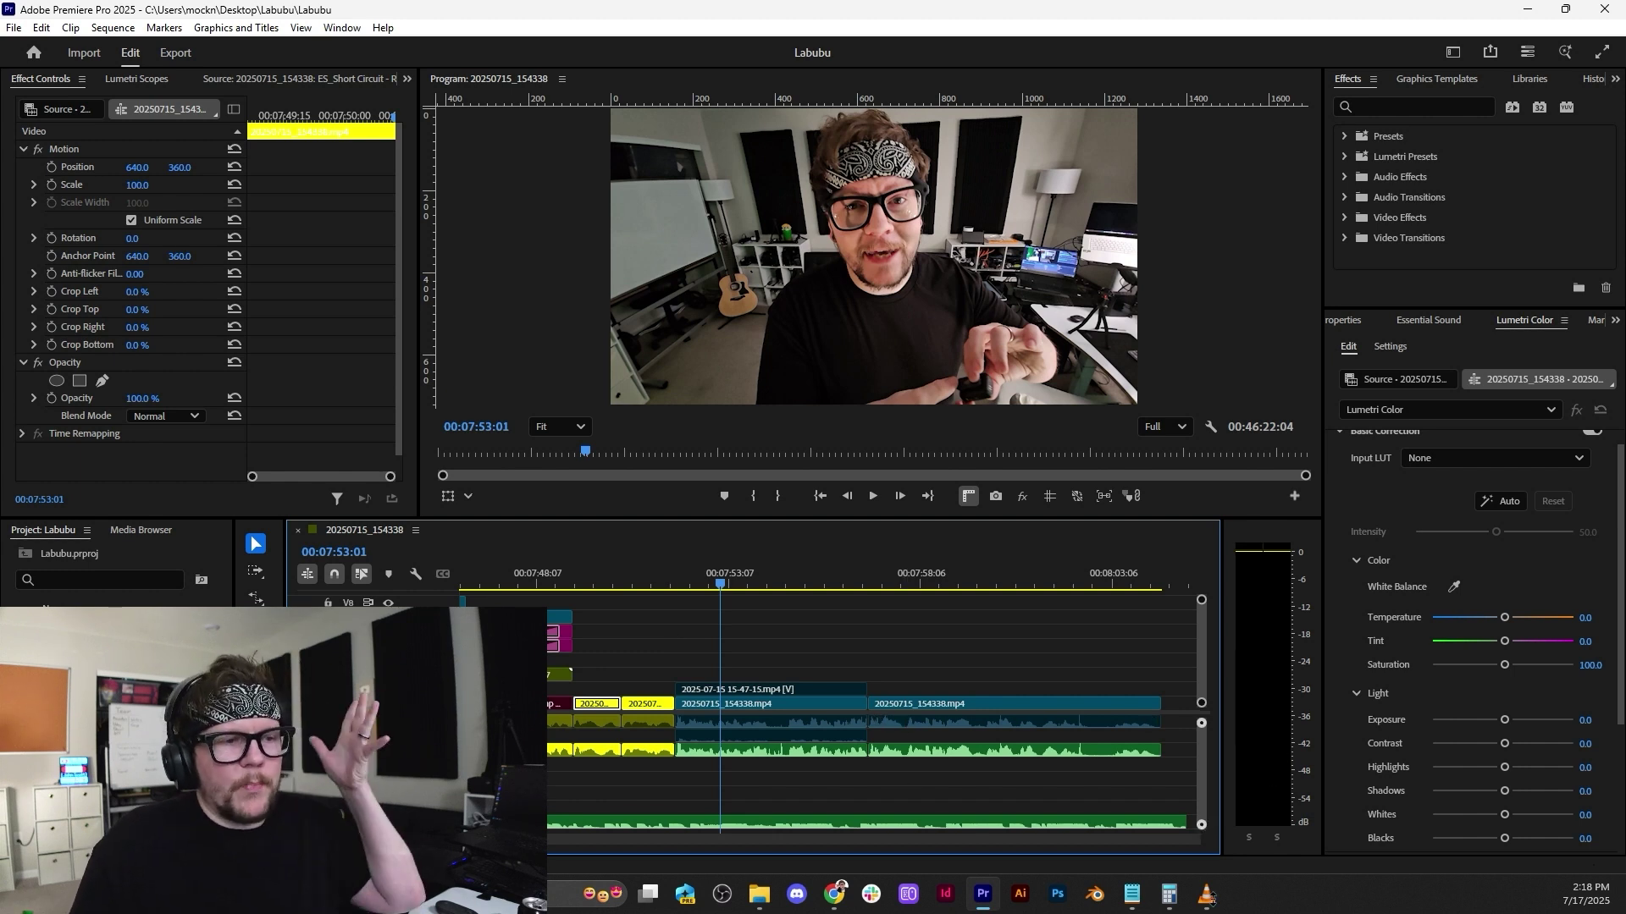
# Select the CLUTCH CITY music clip and enlarge the timeline to show its waveform around 00:07:53:01.
pyautogui.click(716, 822)
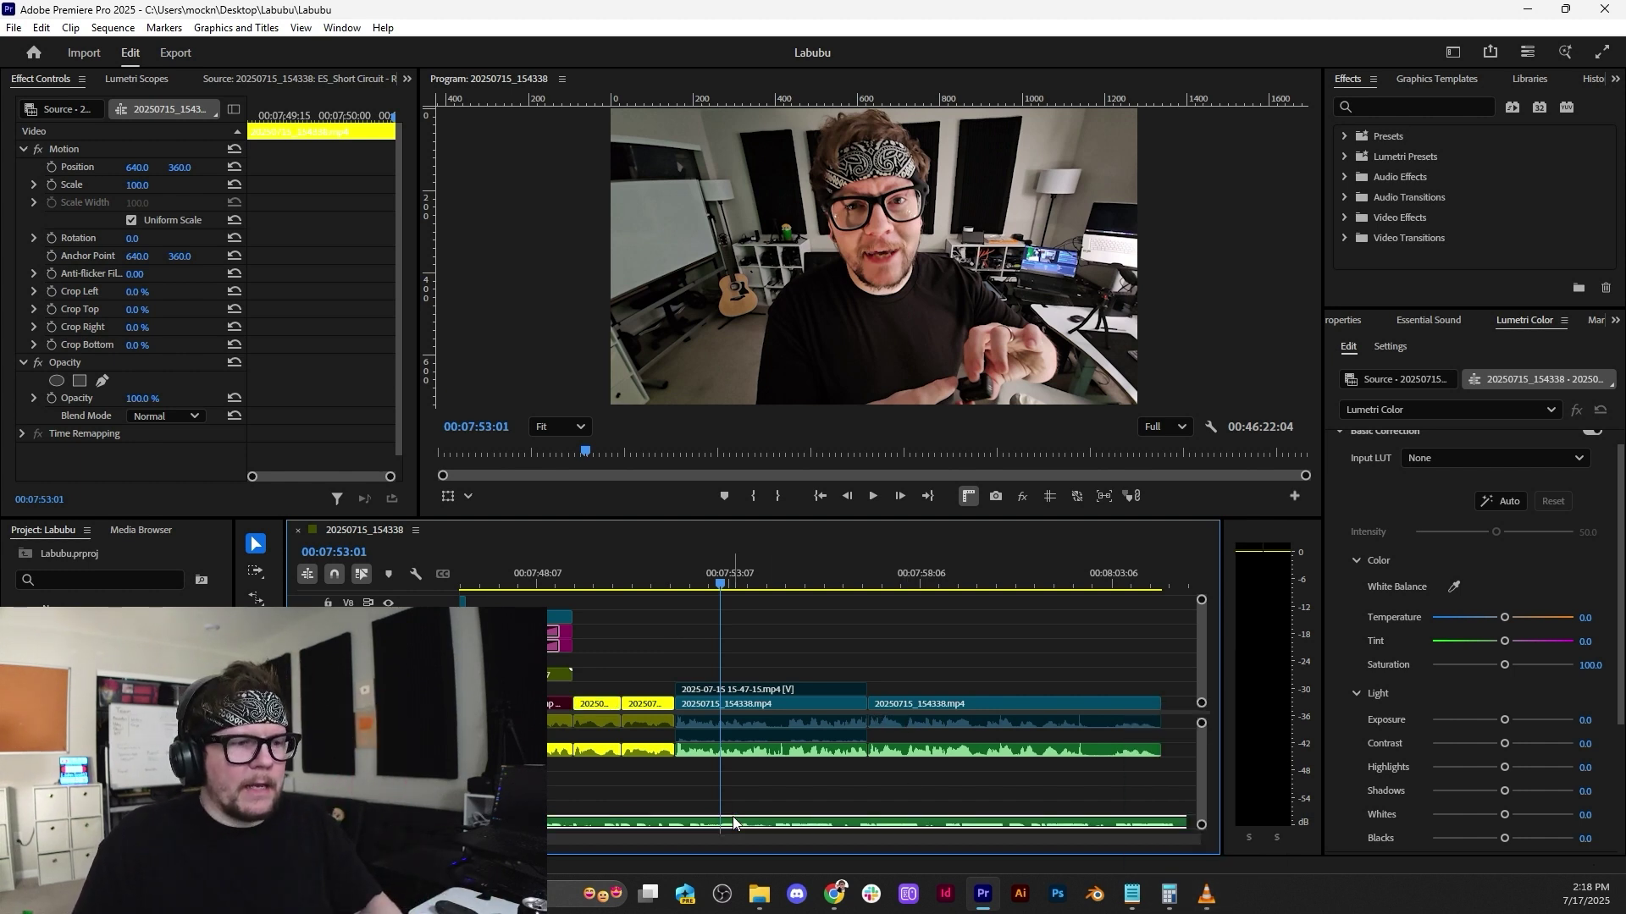
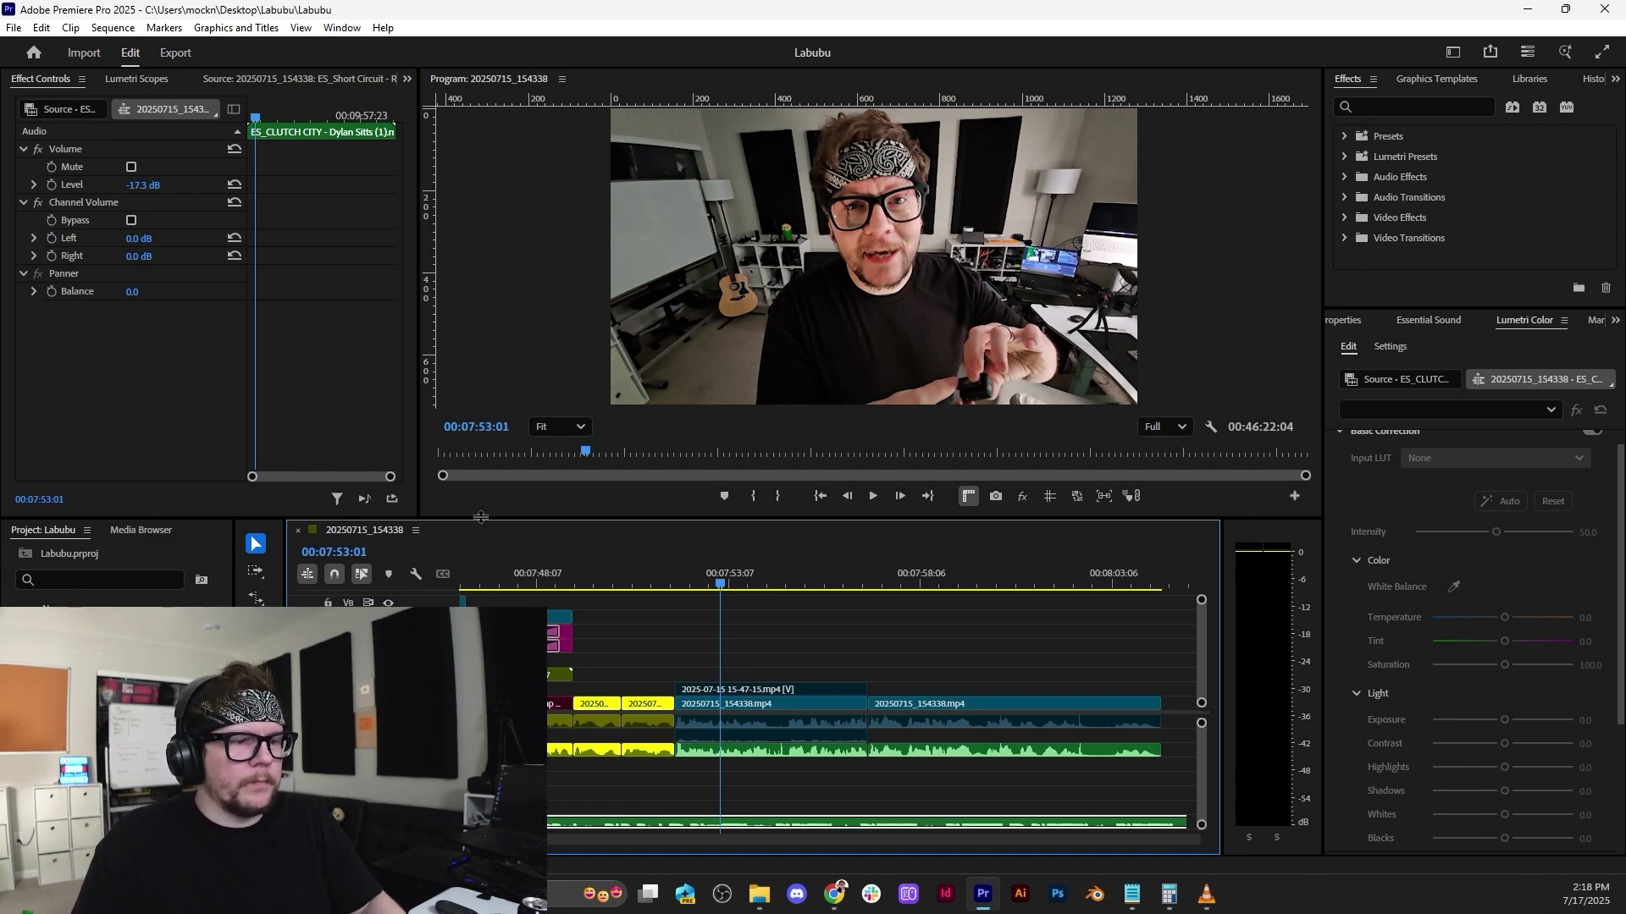
pyautogui.moveTo(480, 518); pyautogui.dragTo(480, 356)
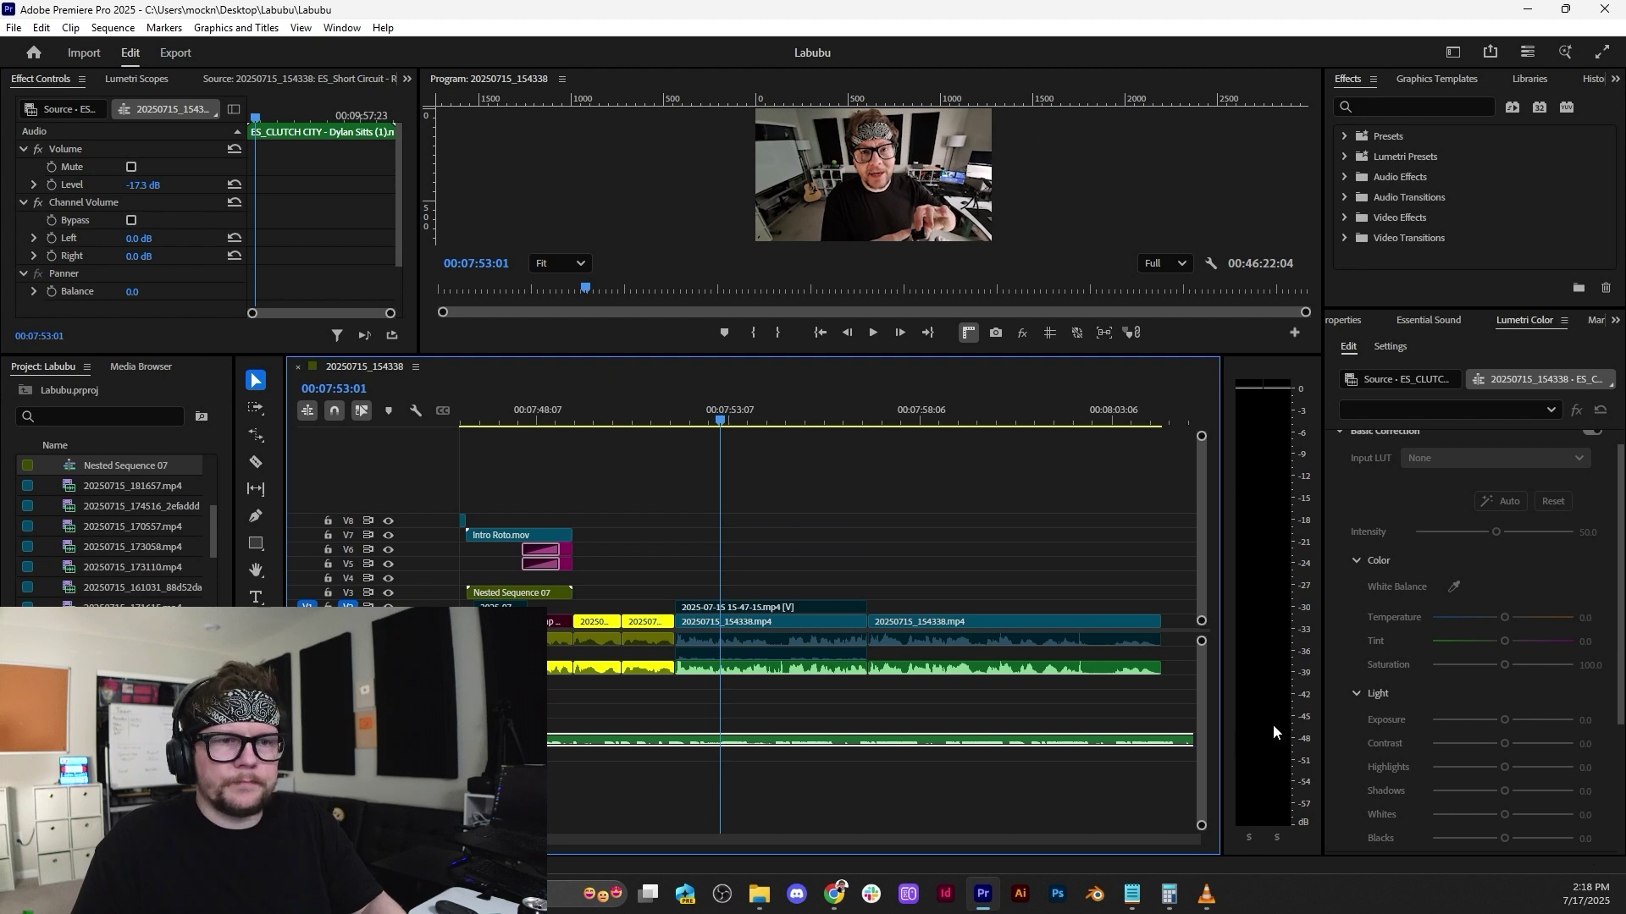
pyautogui.moveTo(1202, 642)
pyautogui.mouseDown()
pyautogui.moveTo(1204, 667)
pyautogui.moveTo(1204, 626)
pyautogui.mouseUp()
pyautogui.scroll(5, 720, 756)
pyautogui.scroll(4, 846, 702)
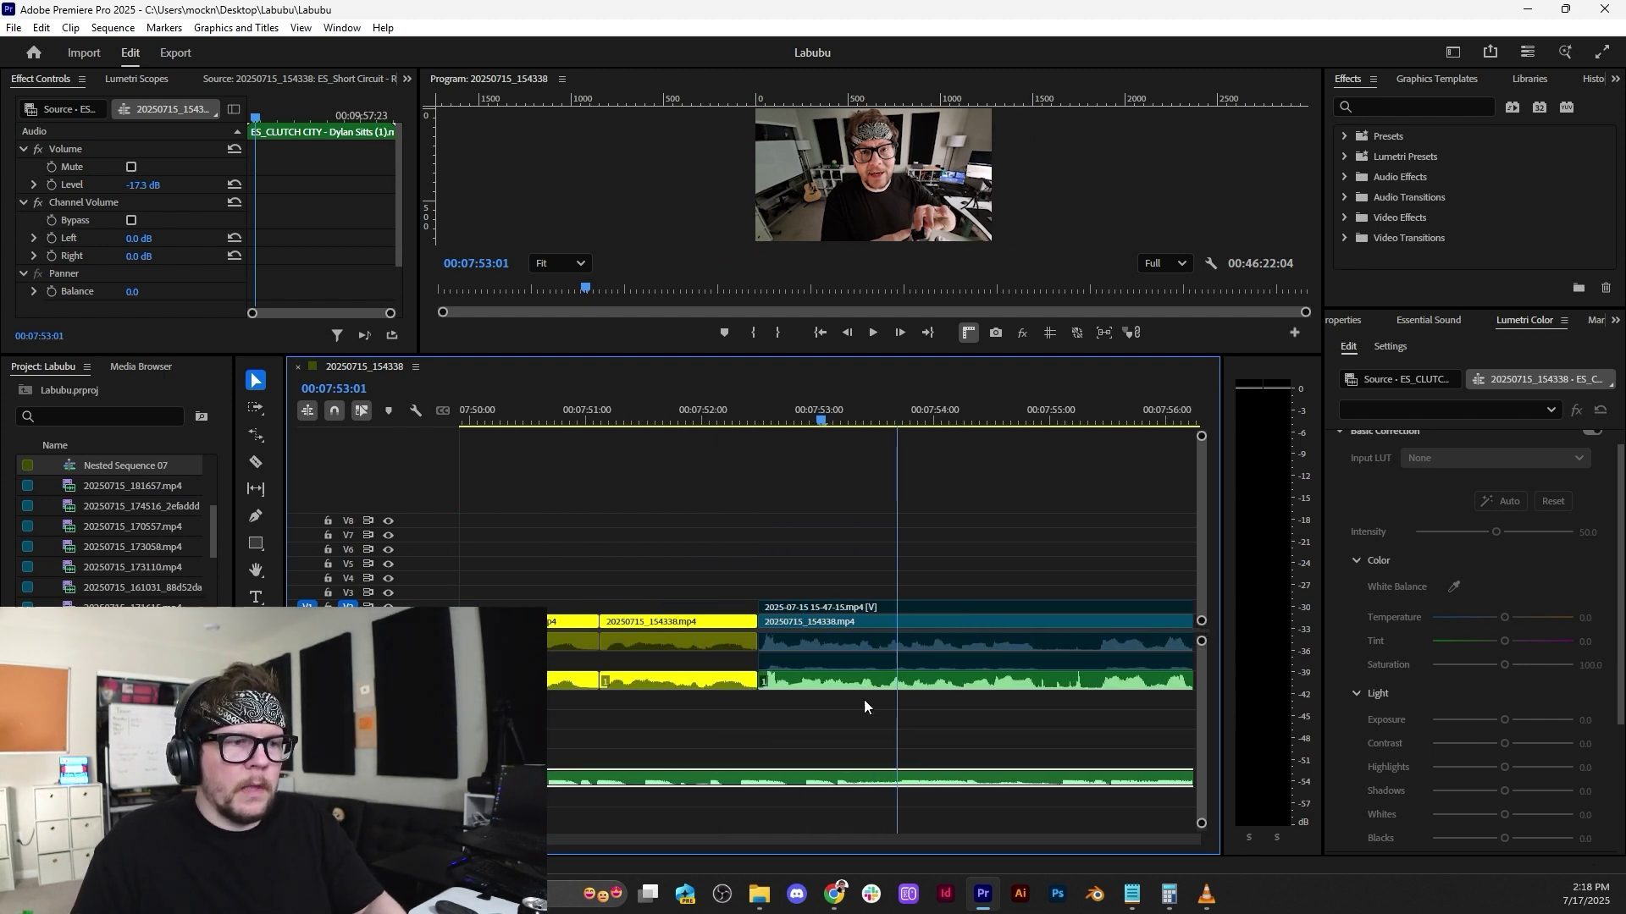
pyautogui.press('space')
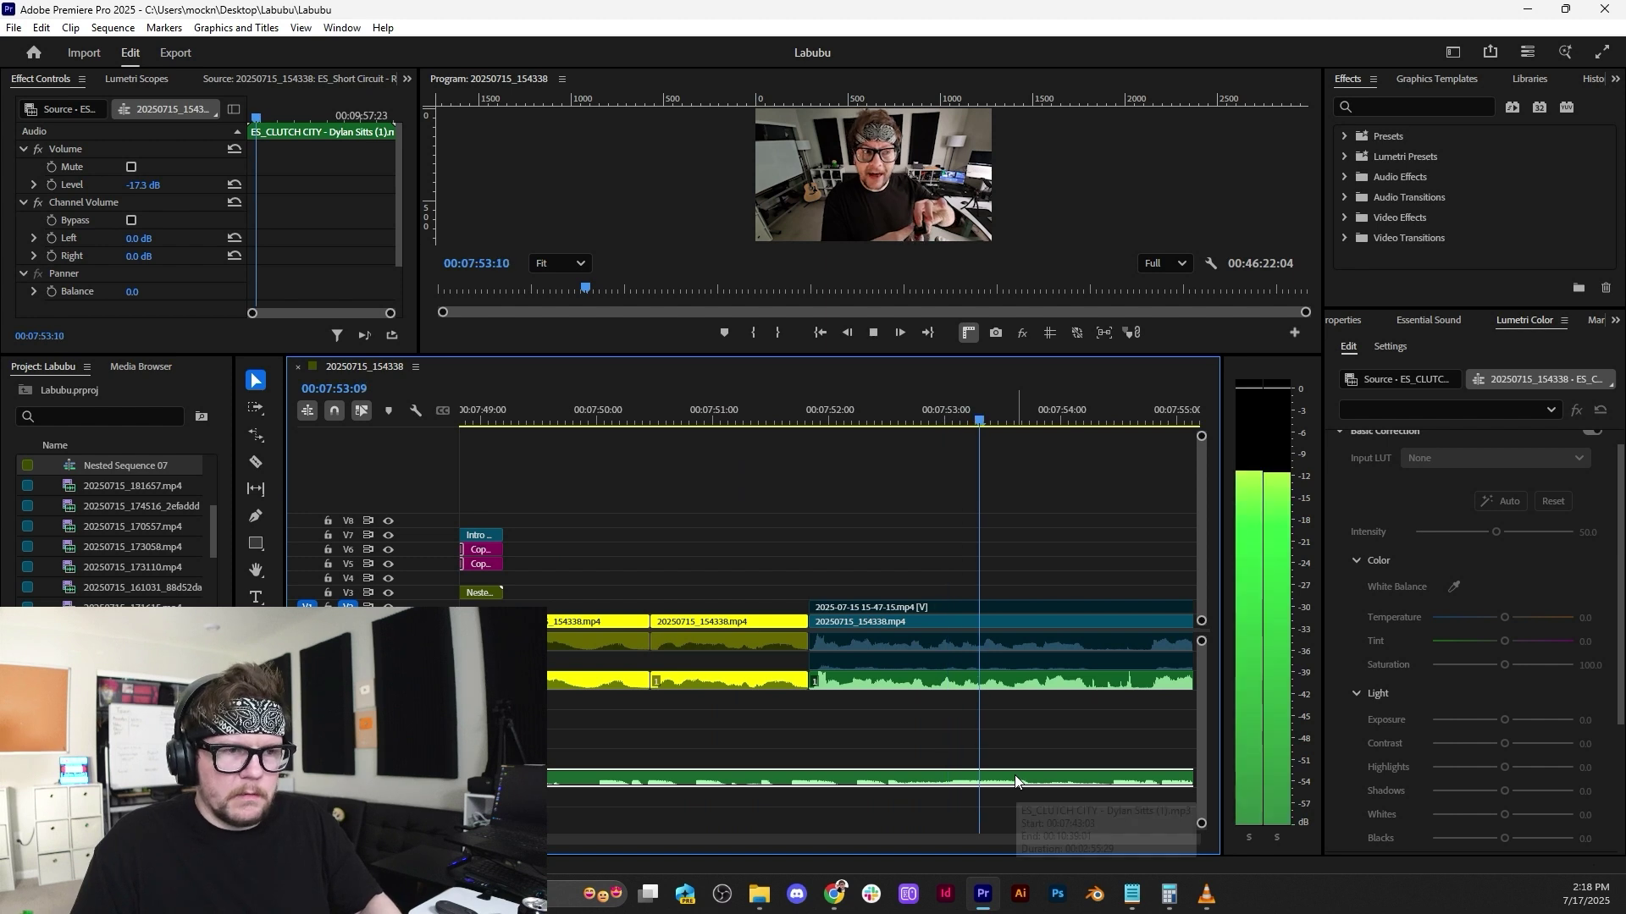
pyautogui.press('space')
pyautogui.click(955, 415)
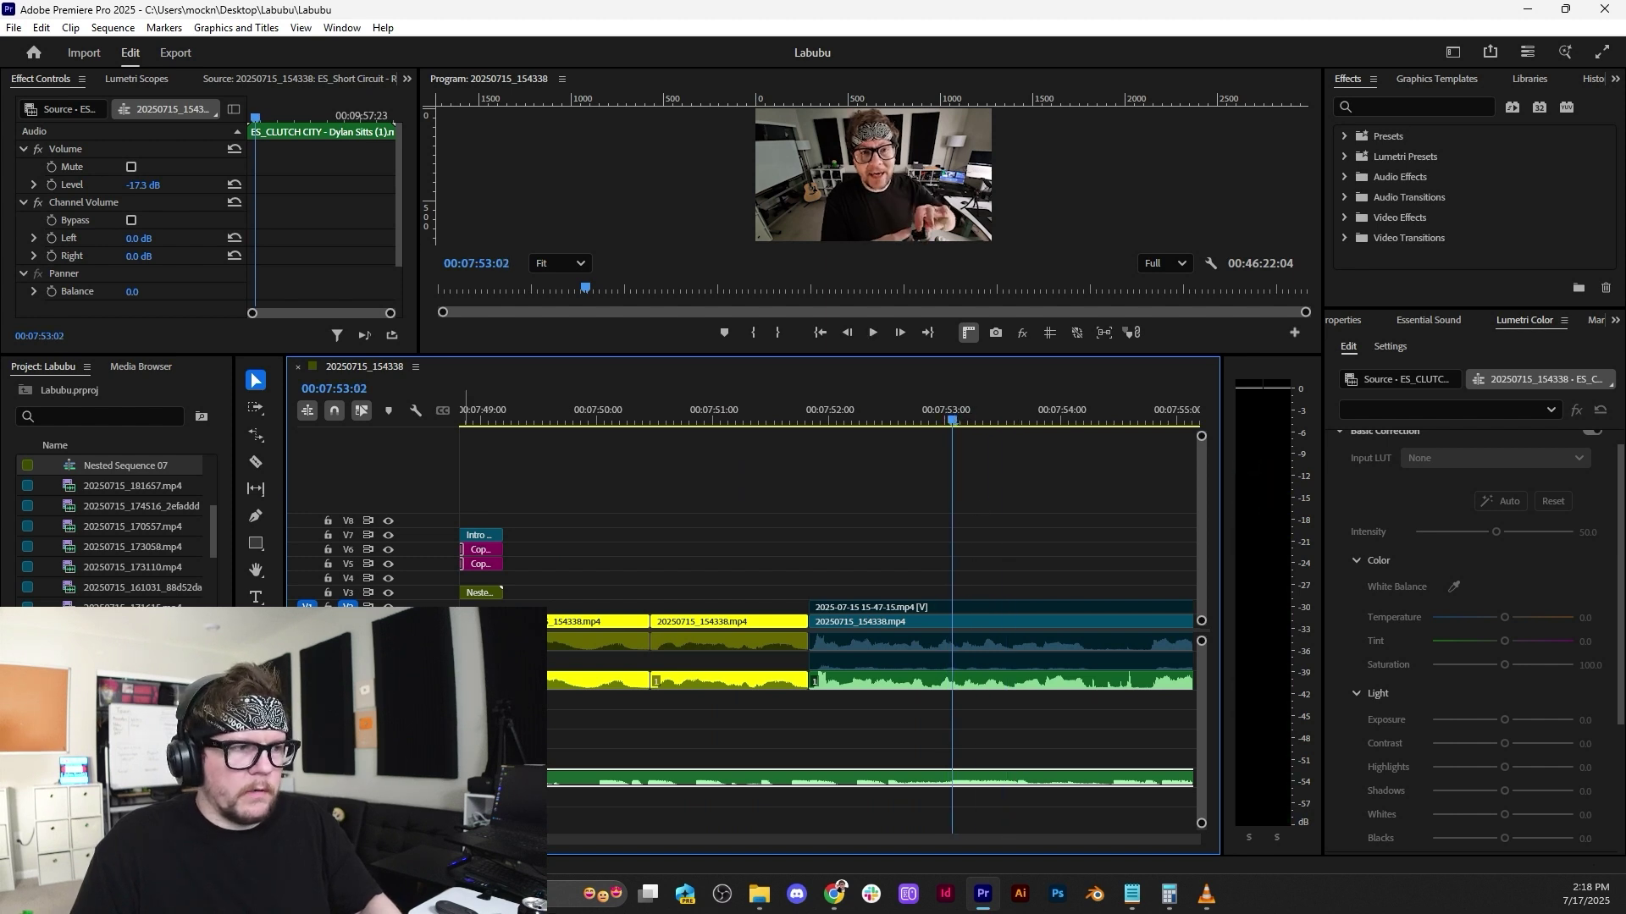
pyautogui.press('space')
pyautogui.press('space')
pyautogui.click(955, 416)
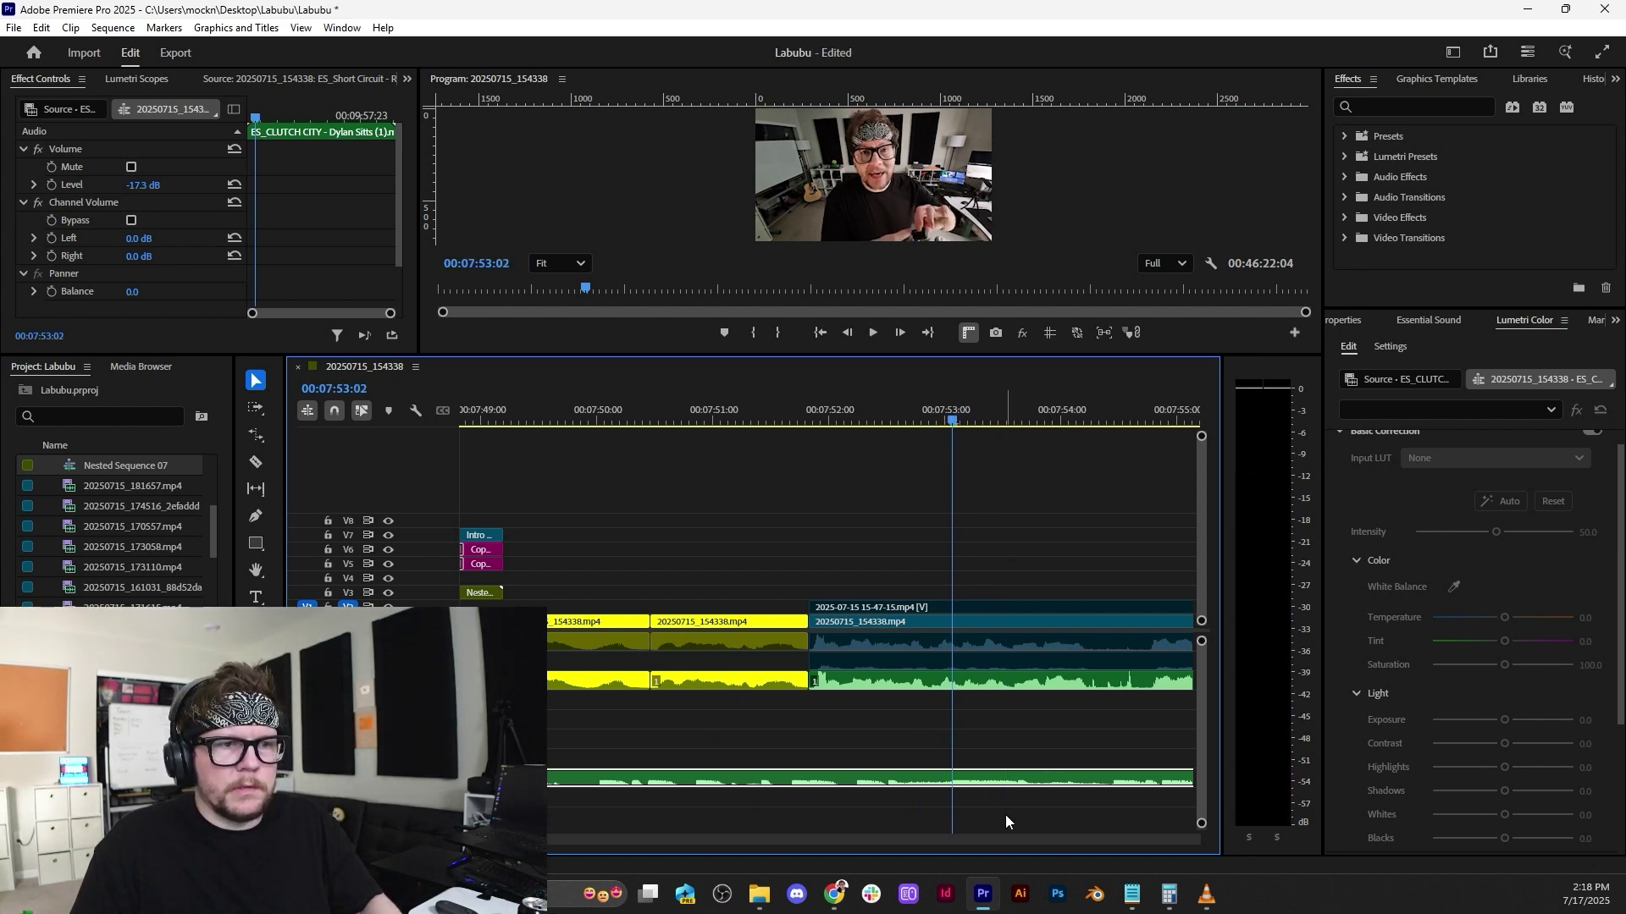
pyautogui.doubleClick(432, 779)
pyautogui.scroll(-2, 1204, 732)
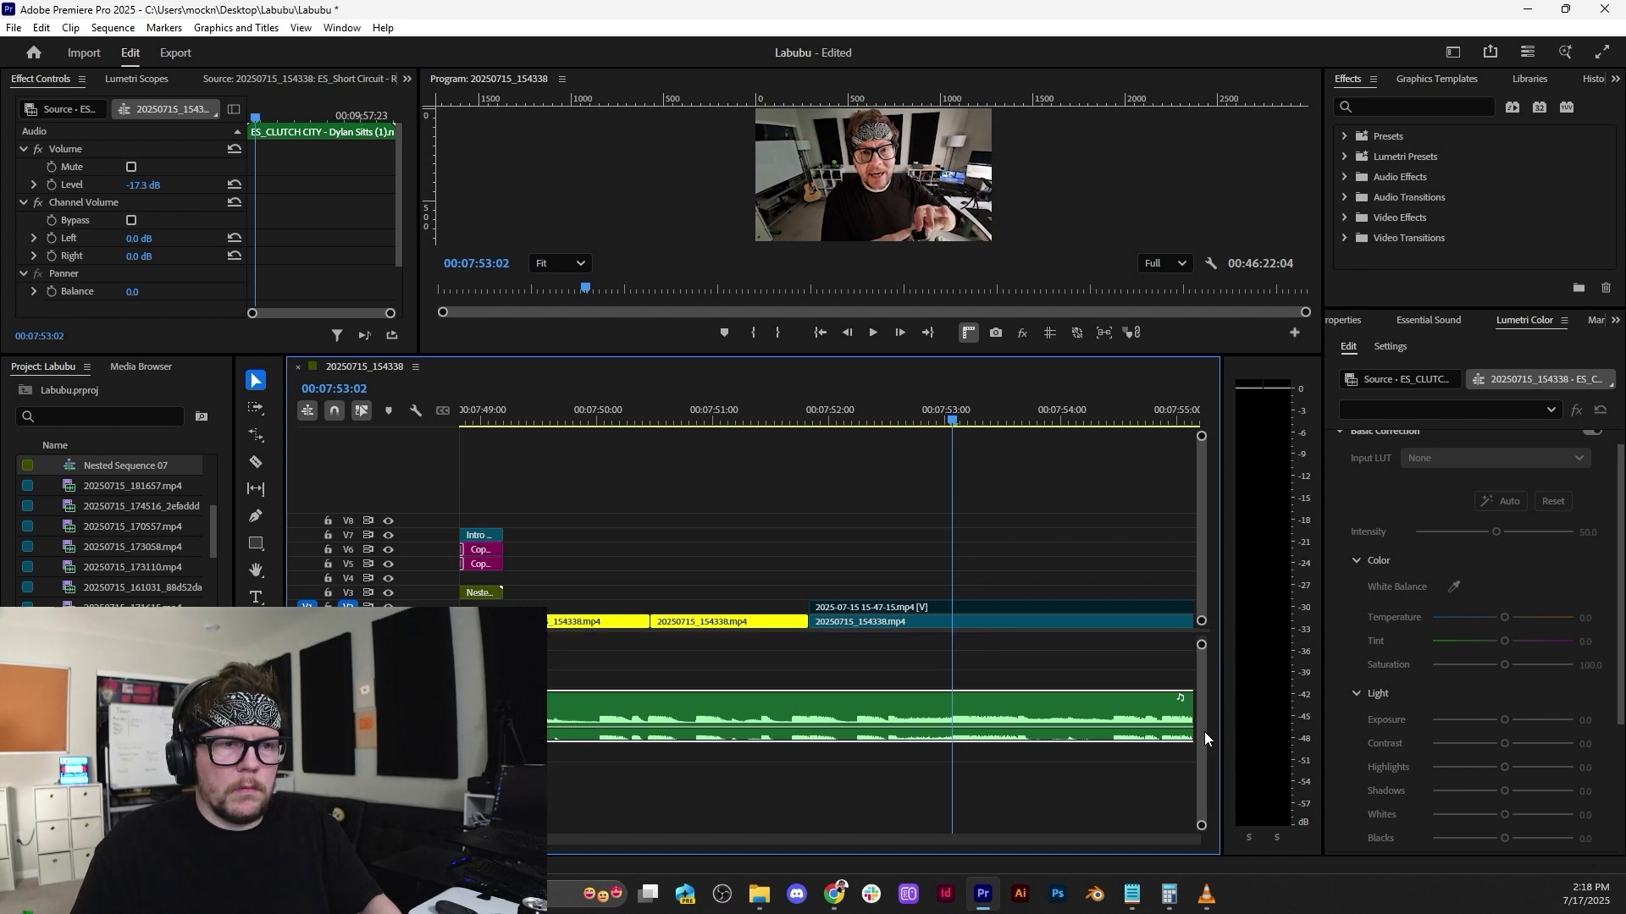
pyautogui.hotkey('ctrl', 'k')
pyautogui.moveTo(1060, 708); pyautogui.dragTo(885, 551)
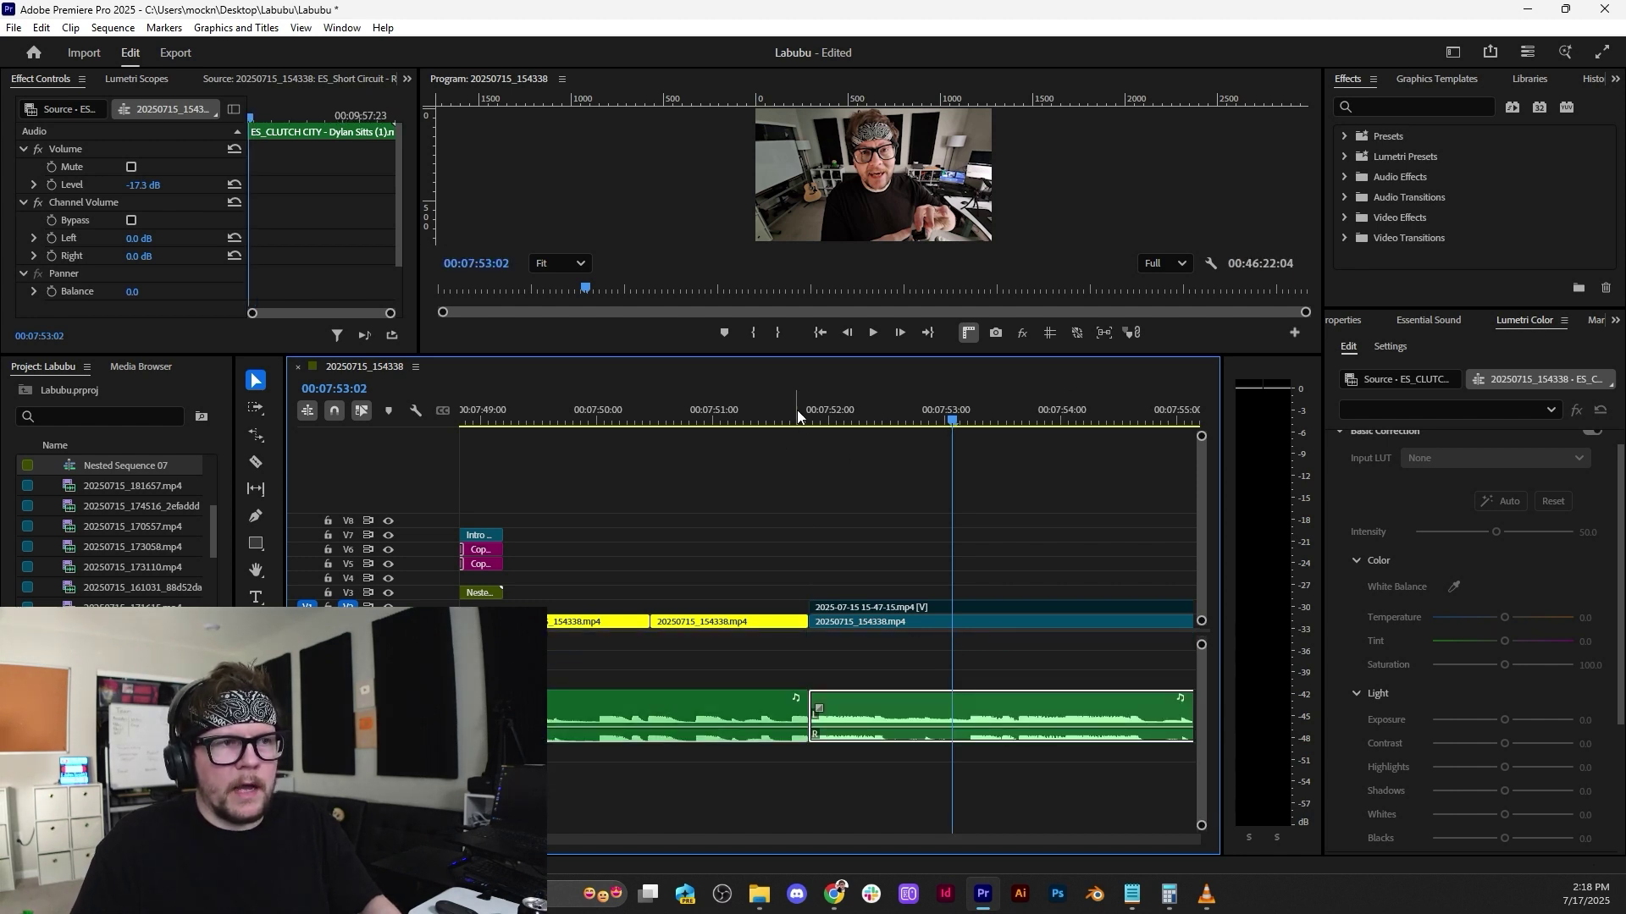
# Play from the start of the moved music part to about 00:07:53:22 to check how the beat hits the cut.
pyautogui.click(811, 418)
pyautogui.press('space')
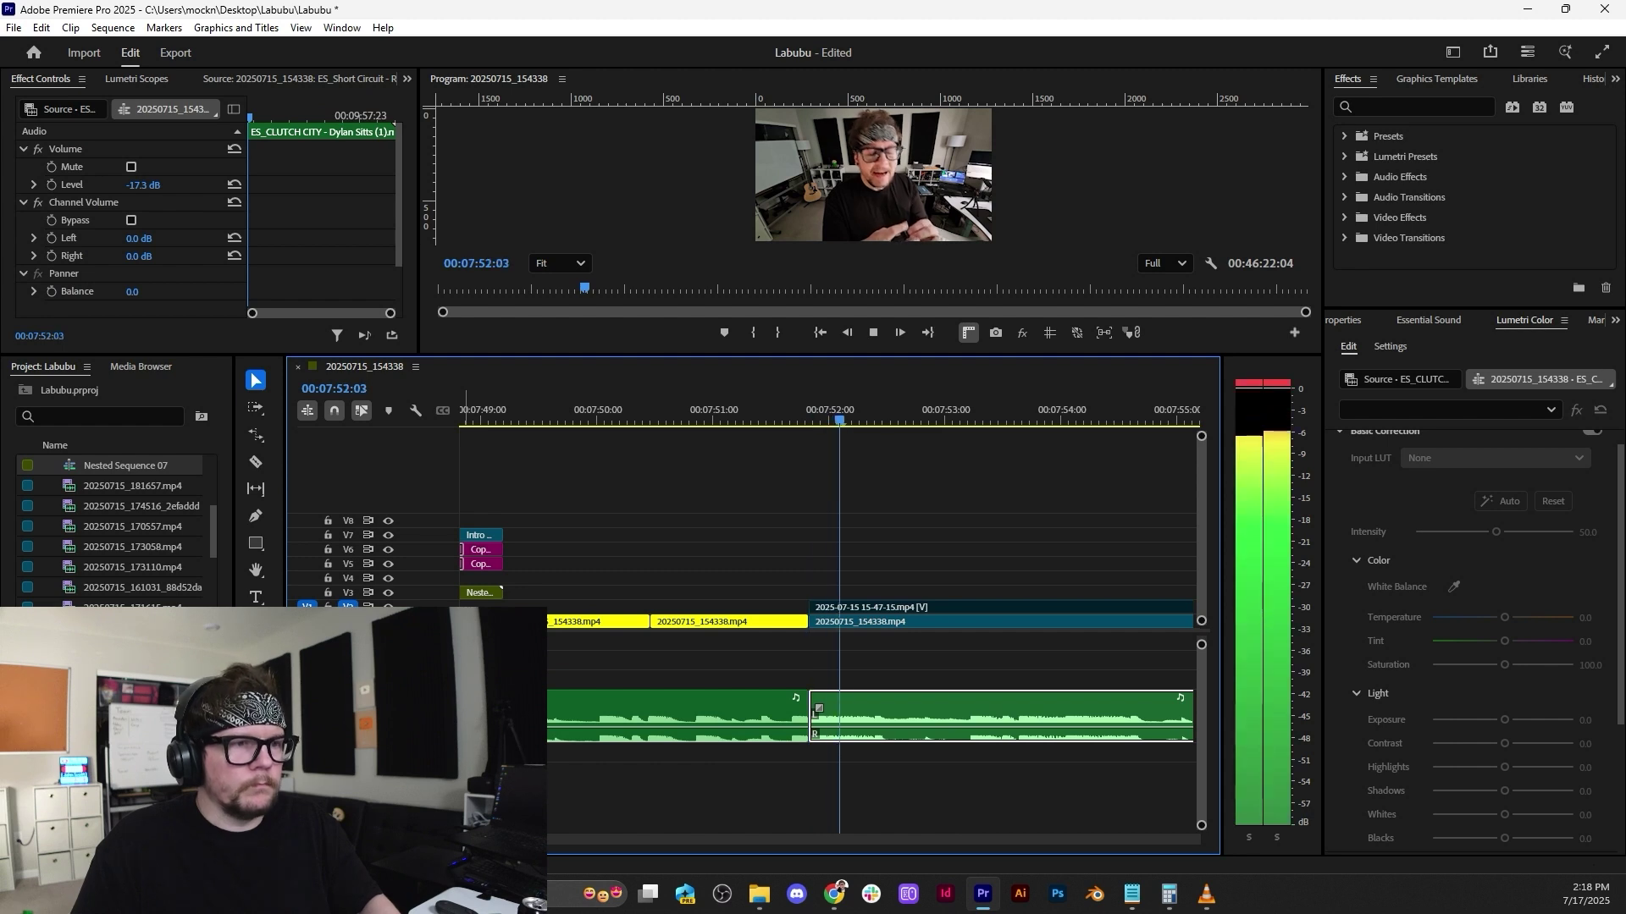
pyautogui.press('space')
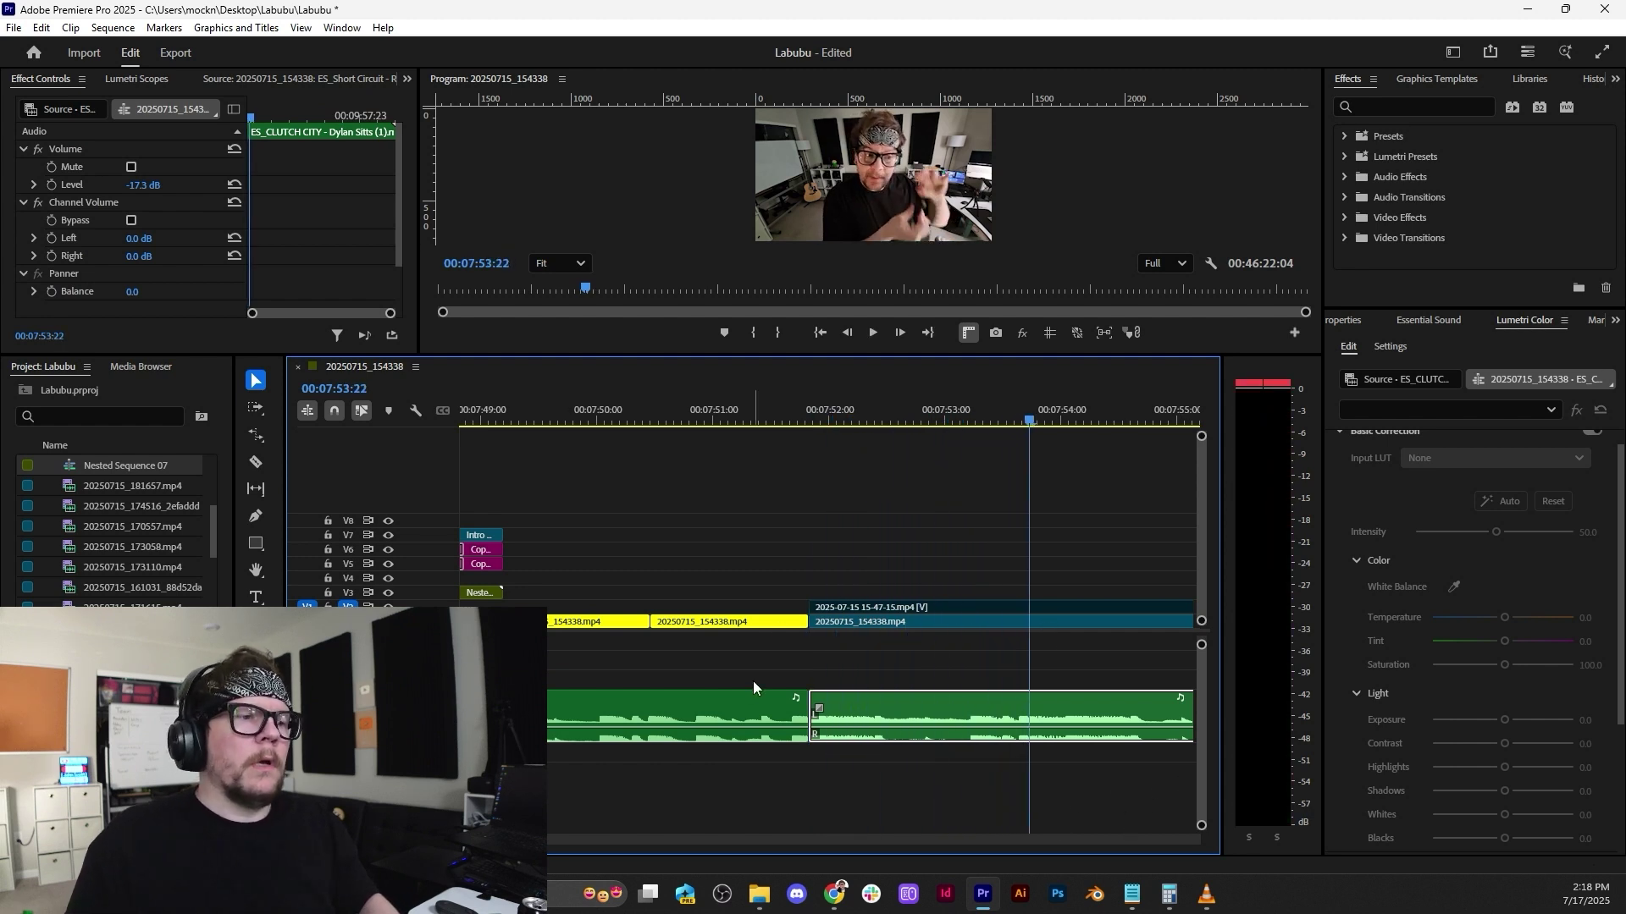
# Cut the first part of the CLUTCH CITY music at 00:07:49:06, where the Labubu intro ends.
pyautogui.press('-')
pyautogui.press('-')
pyautogui.moveTo(806, 409)
pyautogui.mouseDown()
pyautogui.moveTo(785, 408)
pyautogui.moveTo(803, 408)
pyautogui.mouseUp()
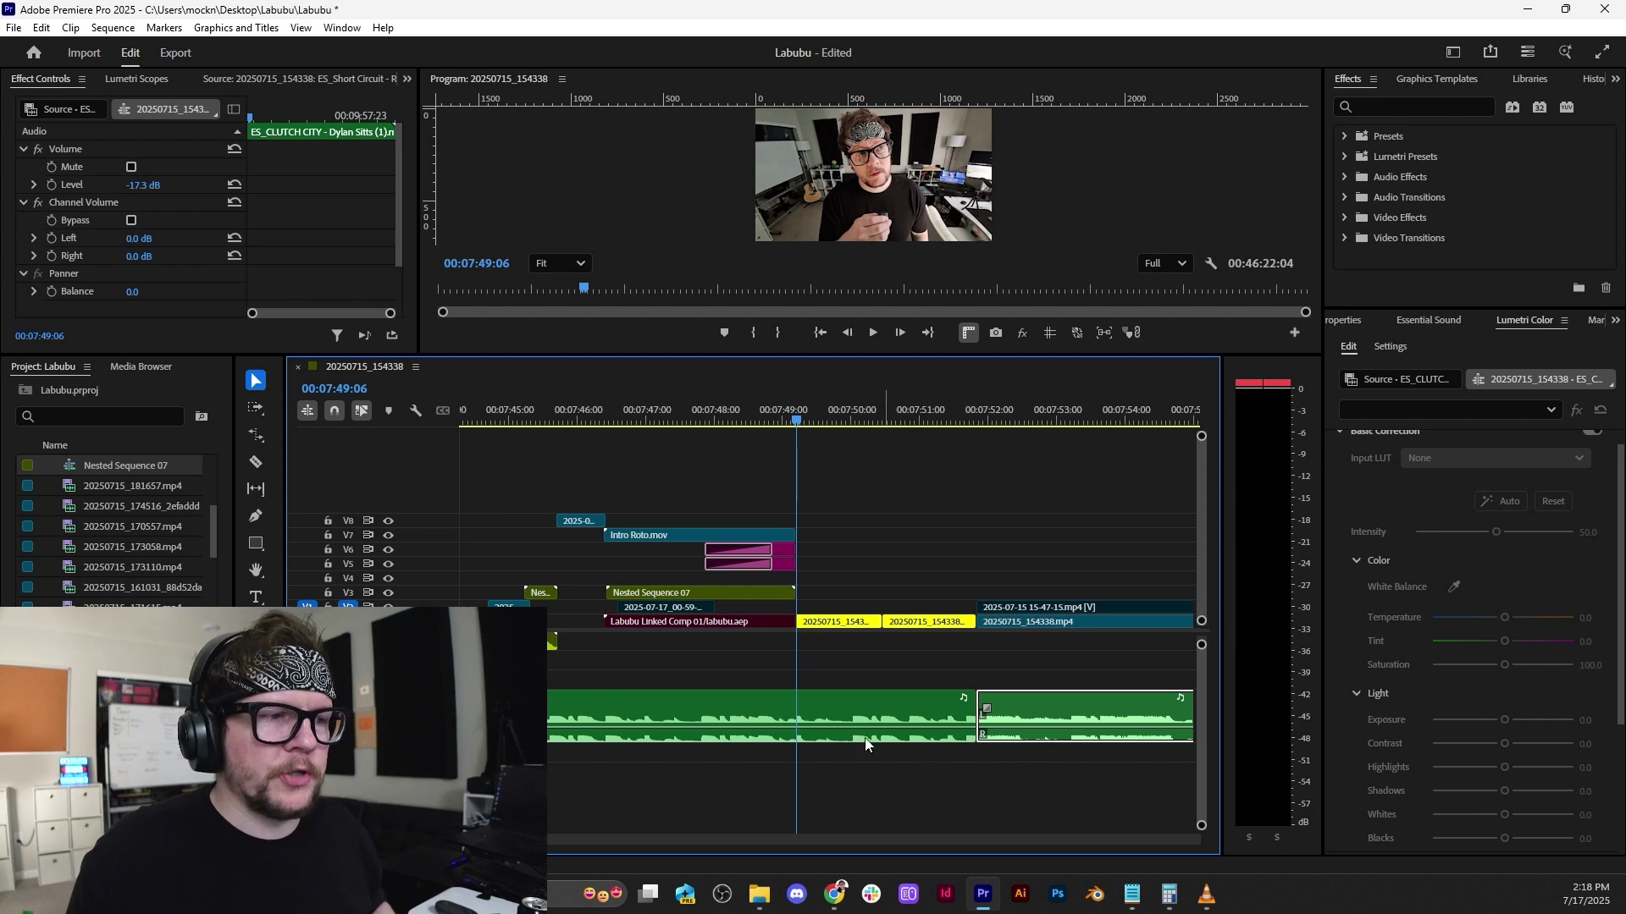
pyautogui.click(839, 719)
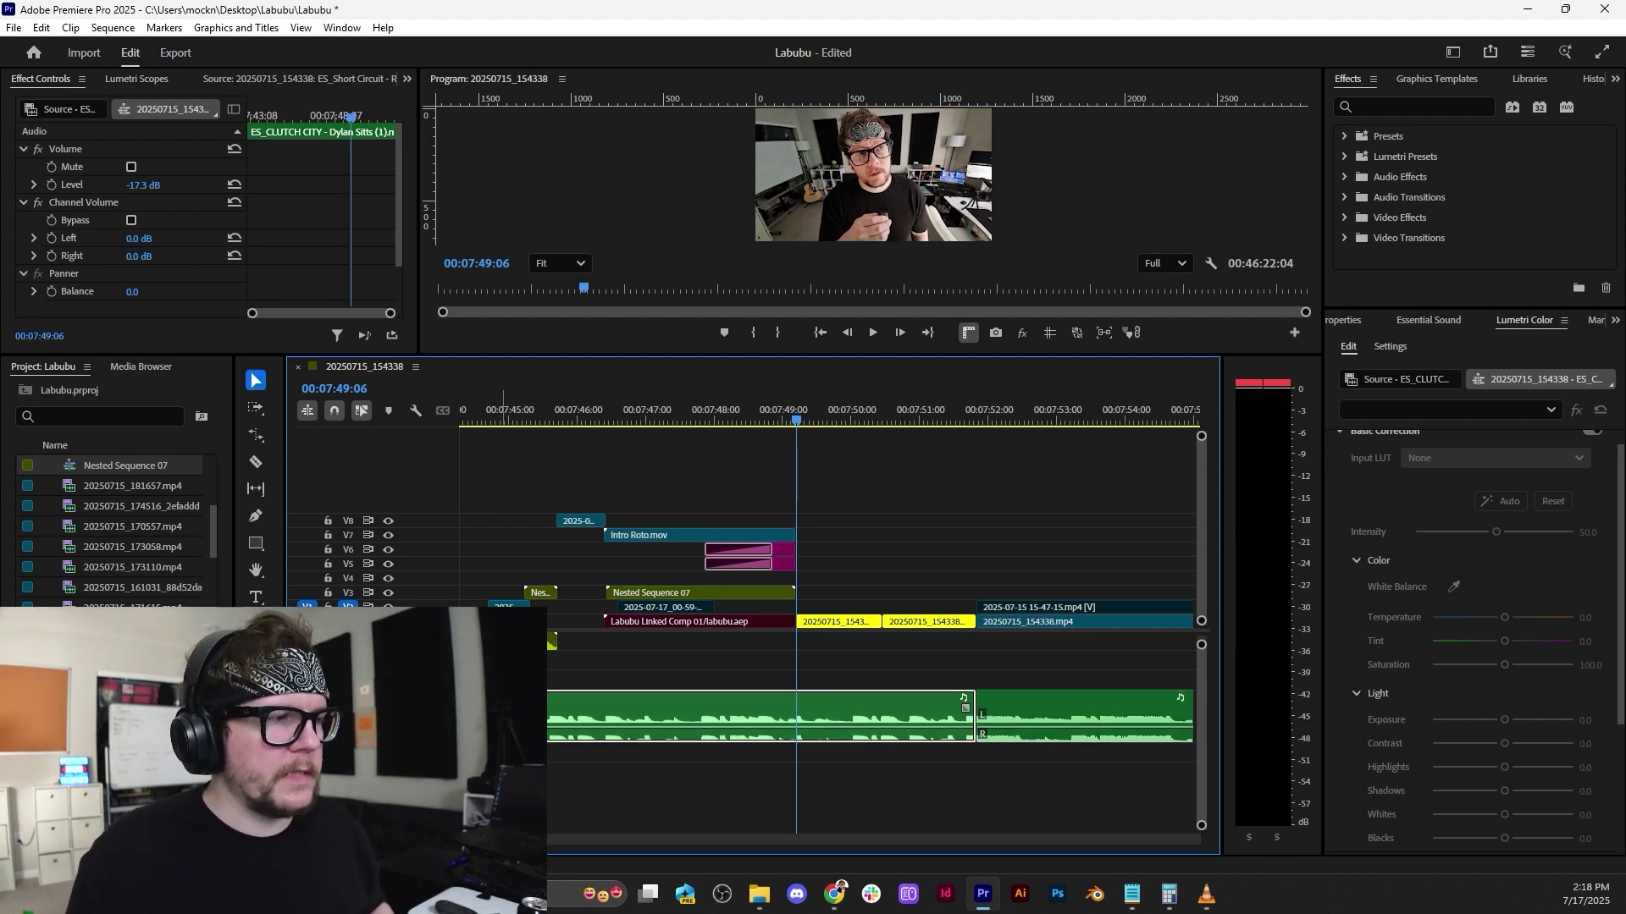
pyautogui.hotkey('ctrl', 'k')
# Play from 00:07:49:06 and again from 00:07:48:14 to hear the music under the two yellow clips.
pyautogui.press('space')
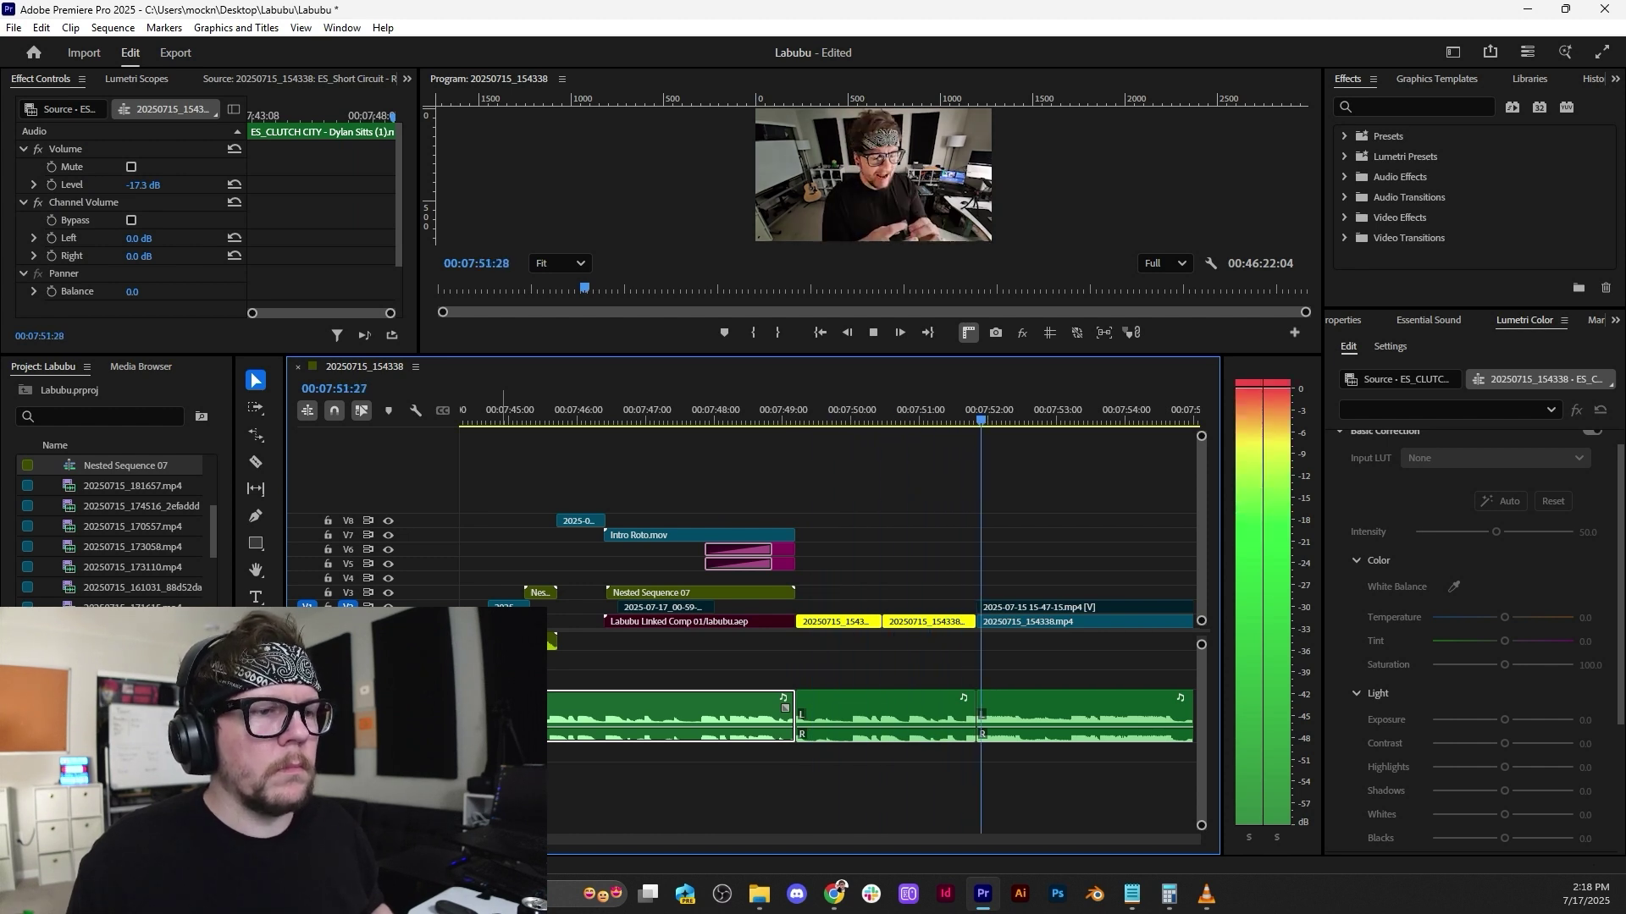
pyautogui.press('space')
pyautogui.click(745, 413)
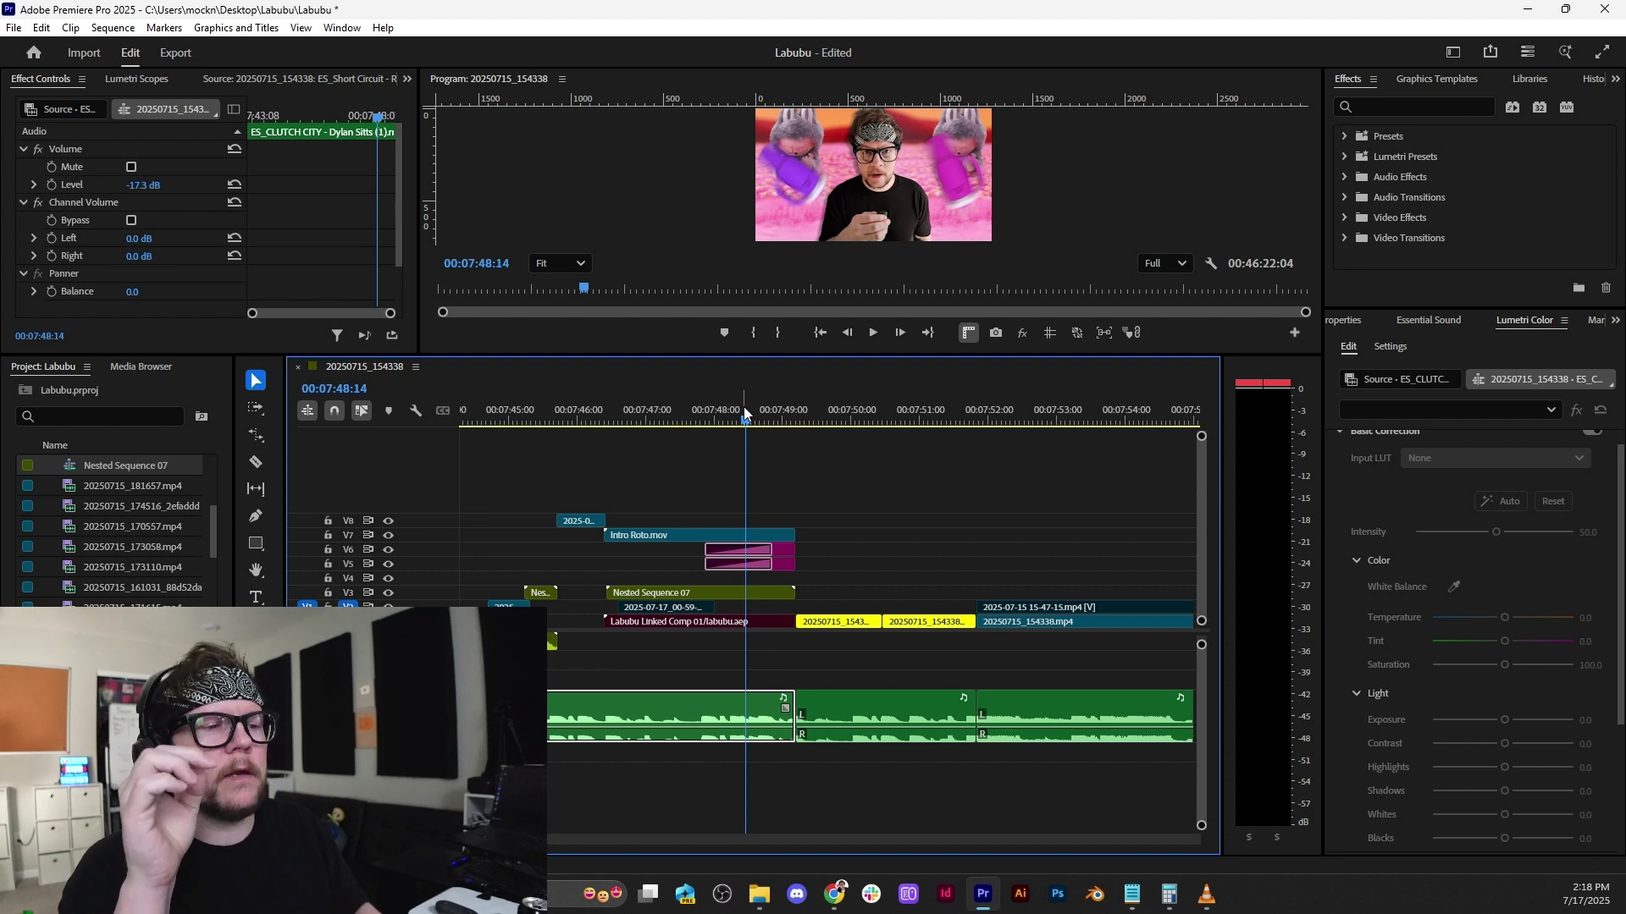
pyautogui.press('space')
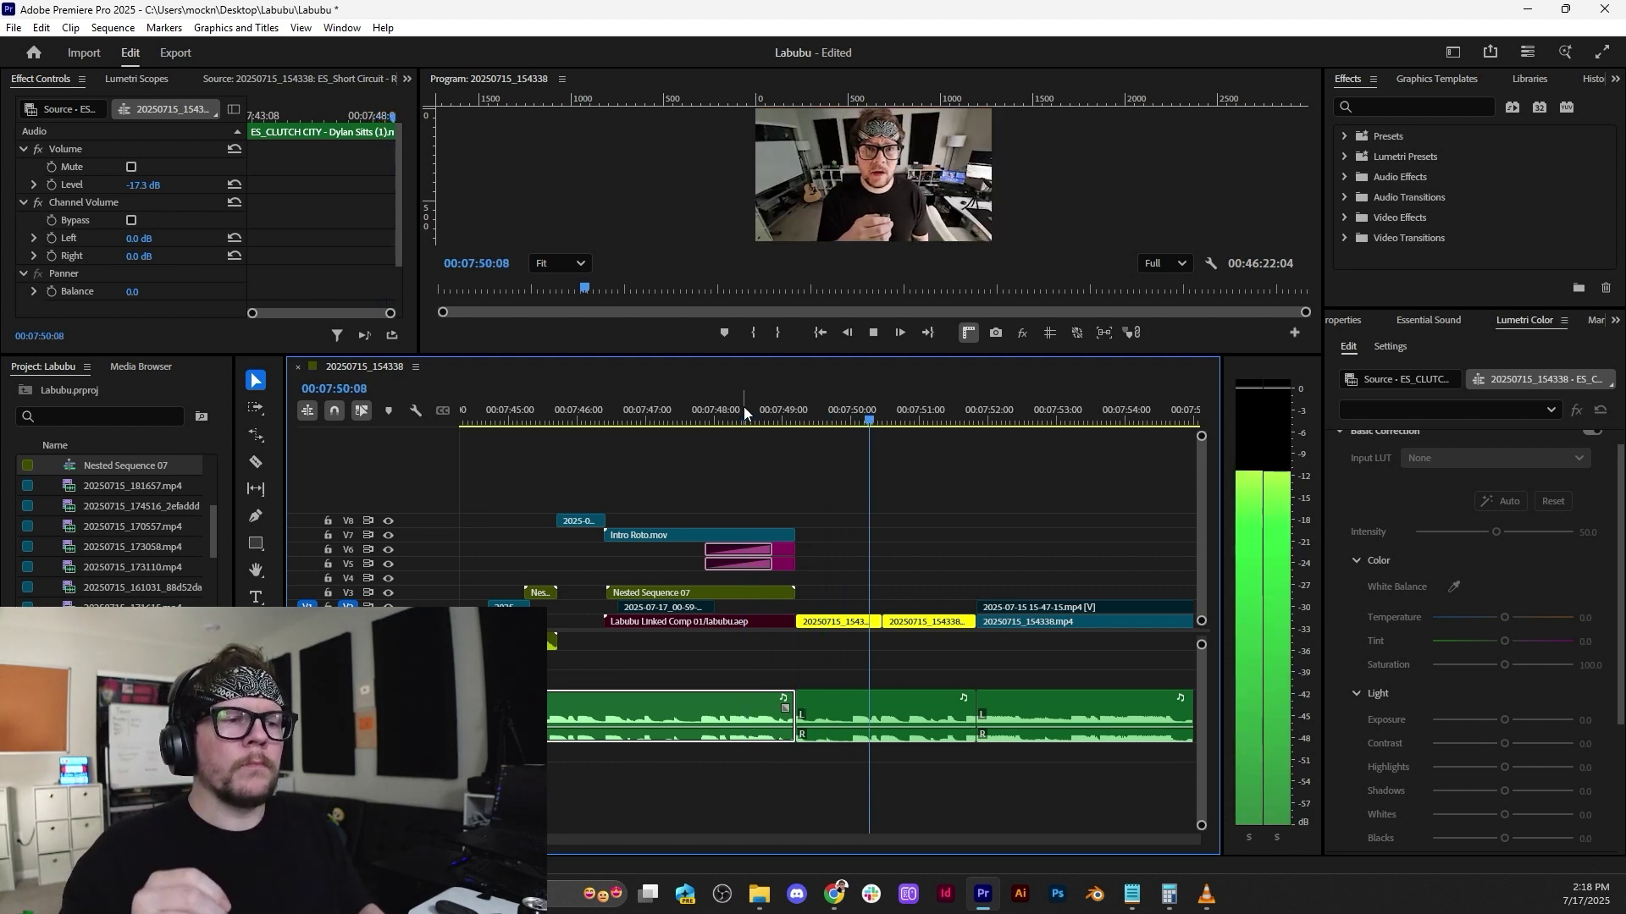
pyautogui.press('space')
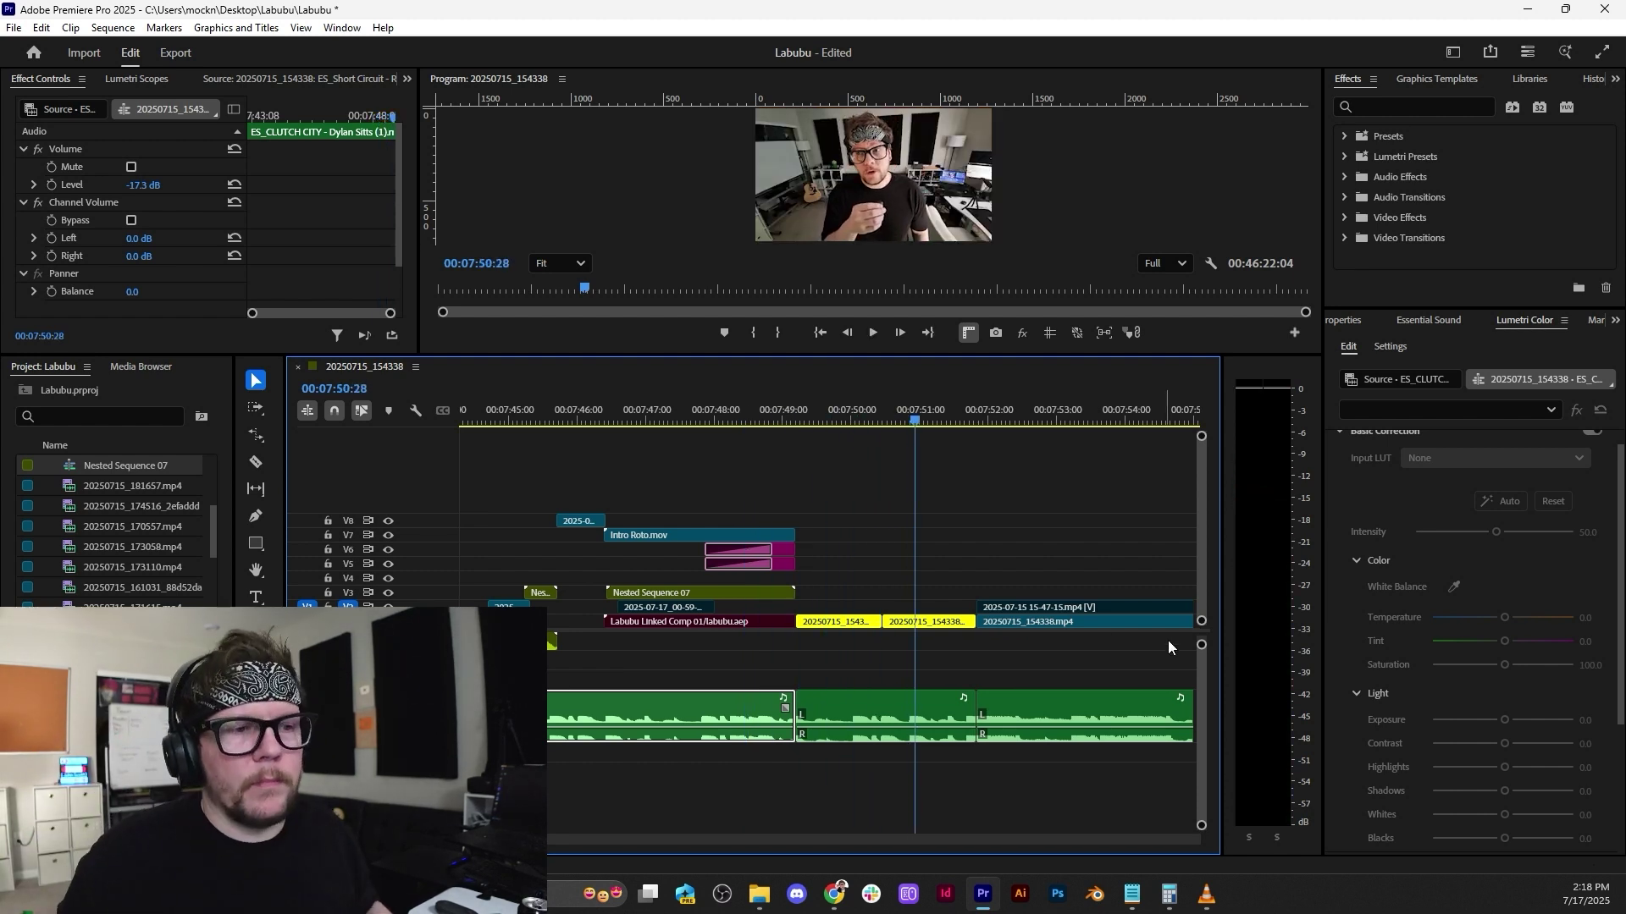
# Move the last CLUTCH CITY music part back so that it starts at 00:07:50:26.
pyautogui.press('=')
pyautogui.press('=')
pyautogui.click(779, 420)
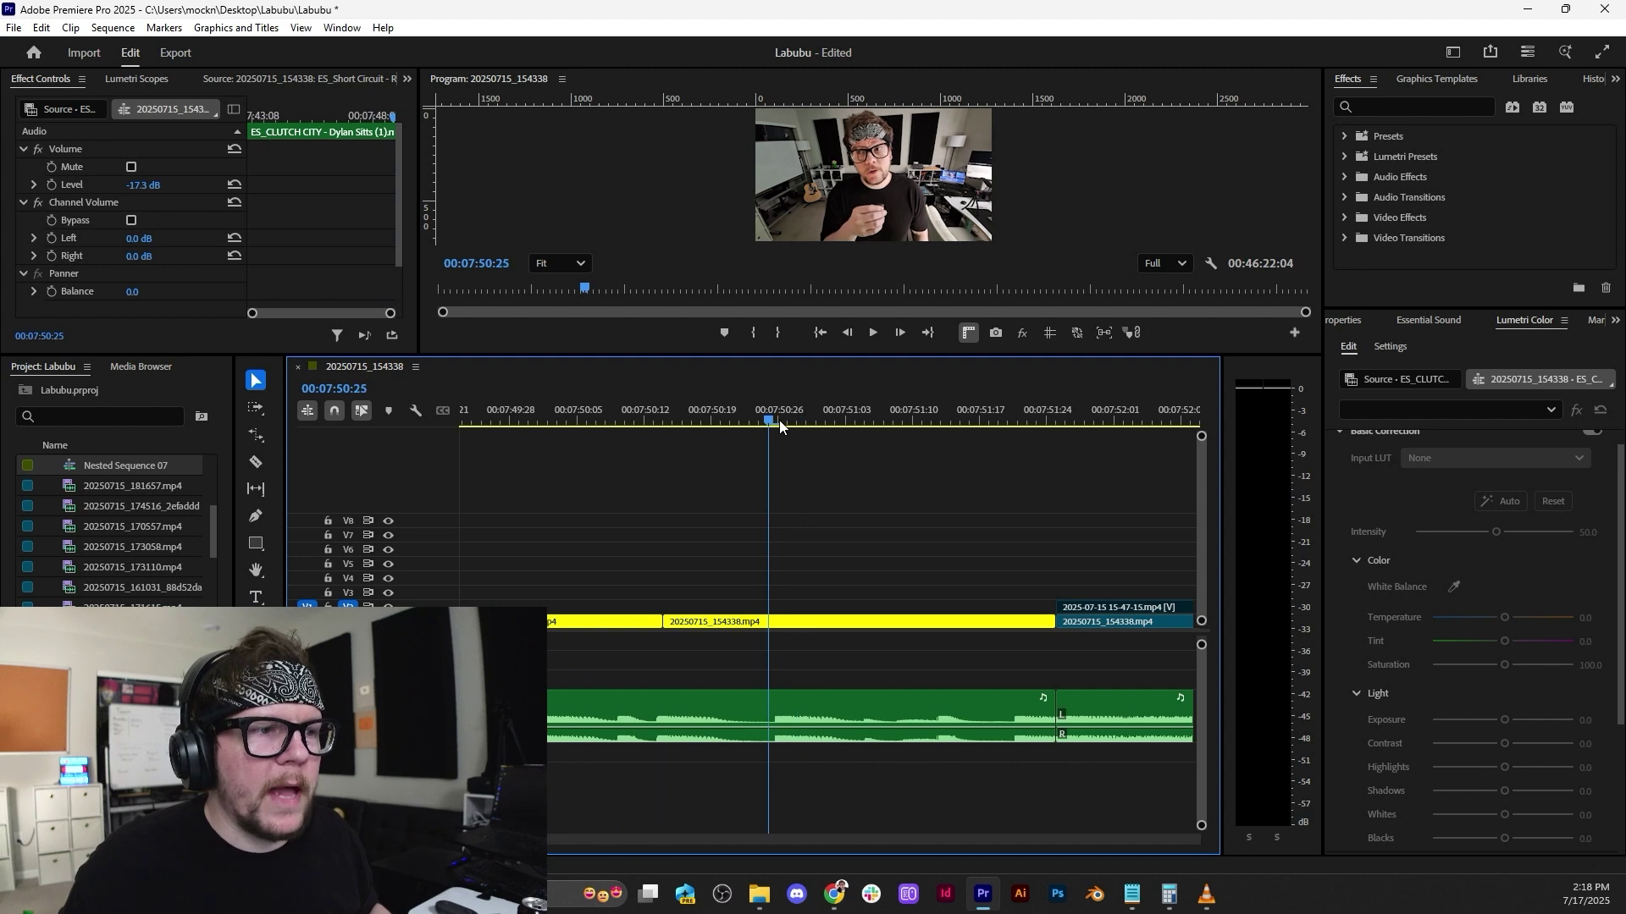
pyautogui.moveTo(1126, 710); pyautogui.dragTo(847, 716)
pyautogui.press('=')
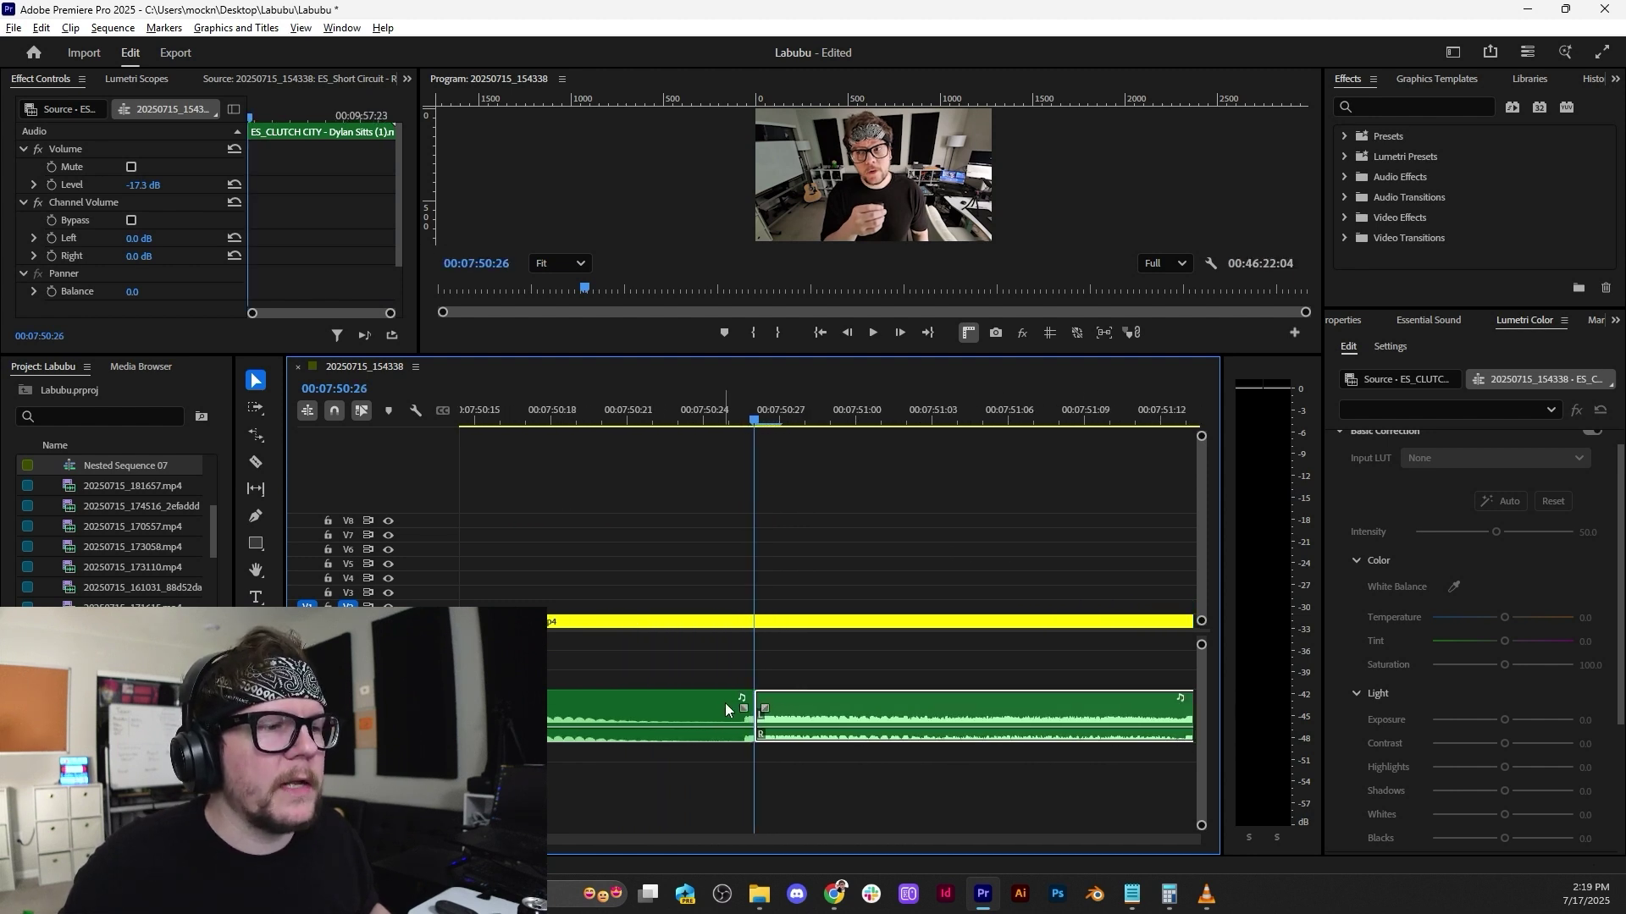
pyautogui.press('-')
pyautogui.press('-')
pyautogui.press('-')
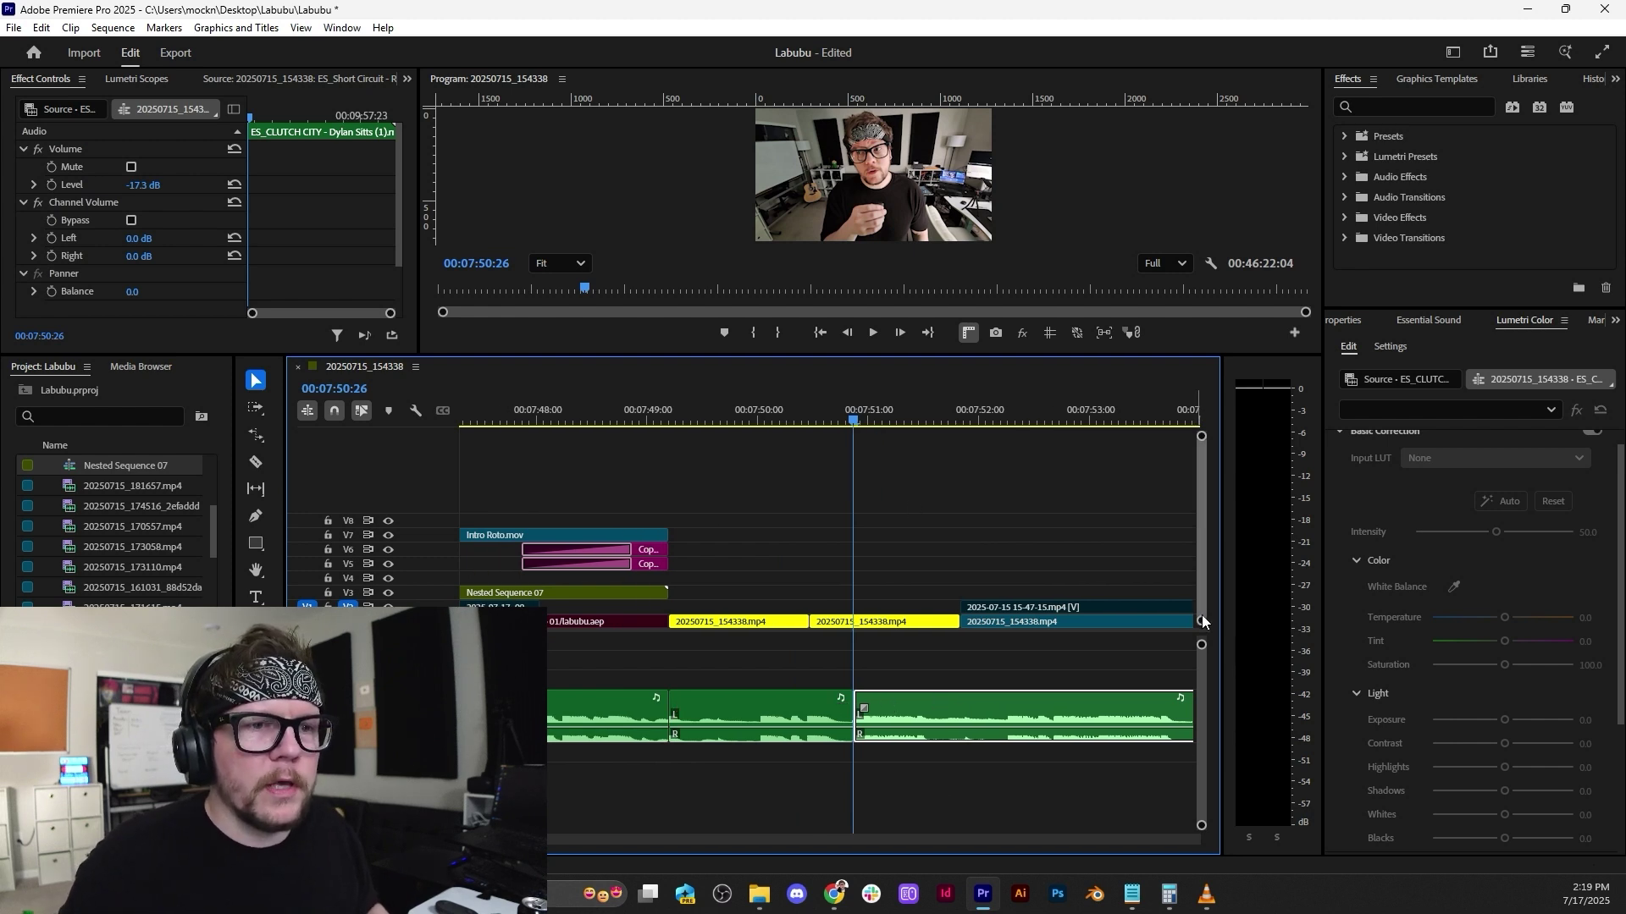
# Raise the second yellow 20250715_154338.mp4 clip one track, try ending it at the 00:07:50:26 music cut, and undo the time shift.
pyautogui.moveTo(1202, 653); pyautogui.dragTo(1198, 630)
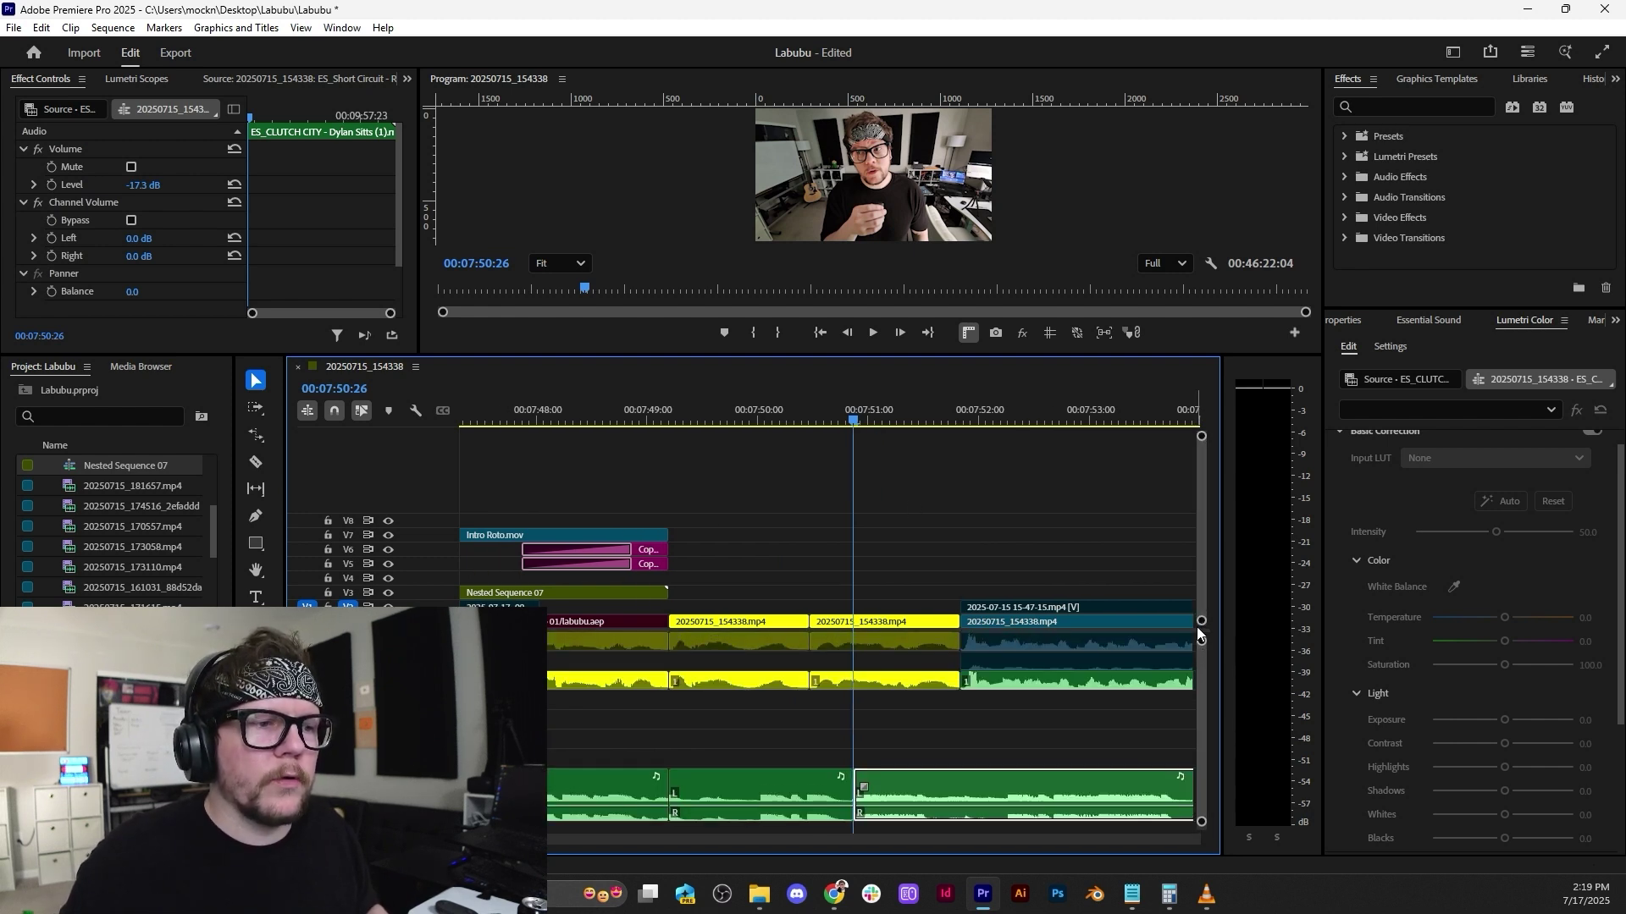
pyautogui.moveTo(866, 640); pyautogui.dragTo(773, 612)
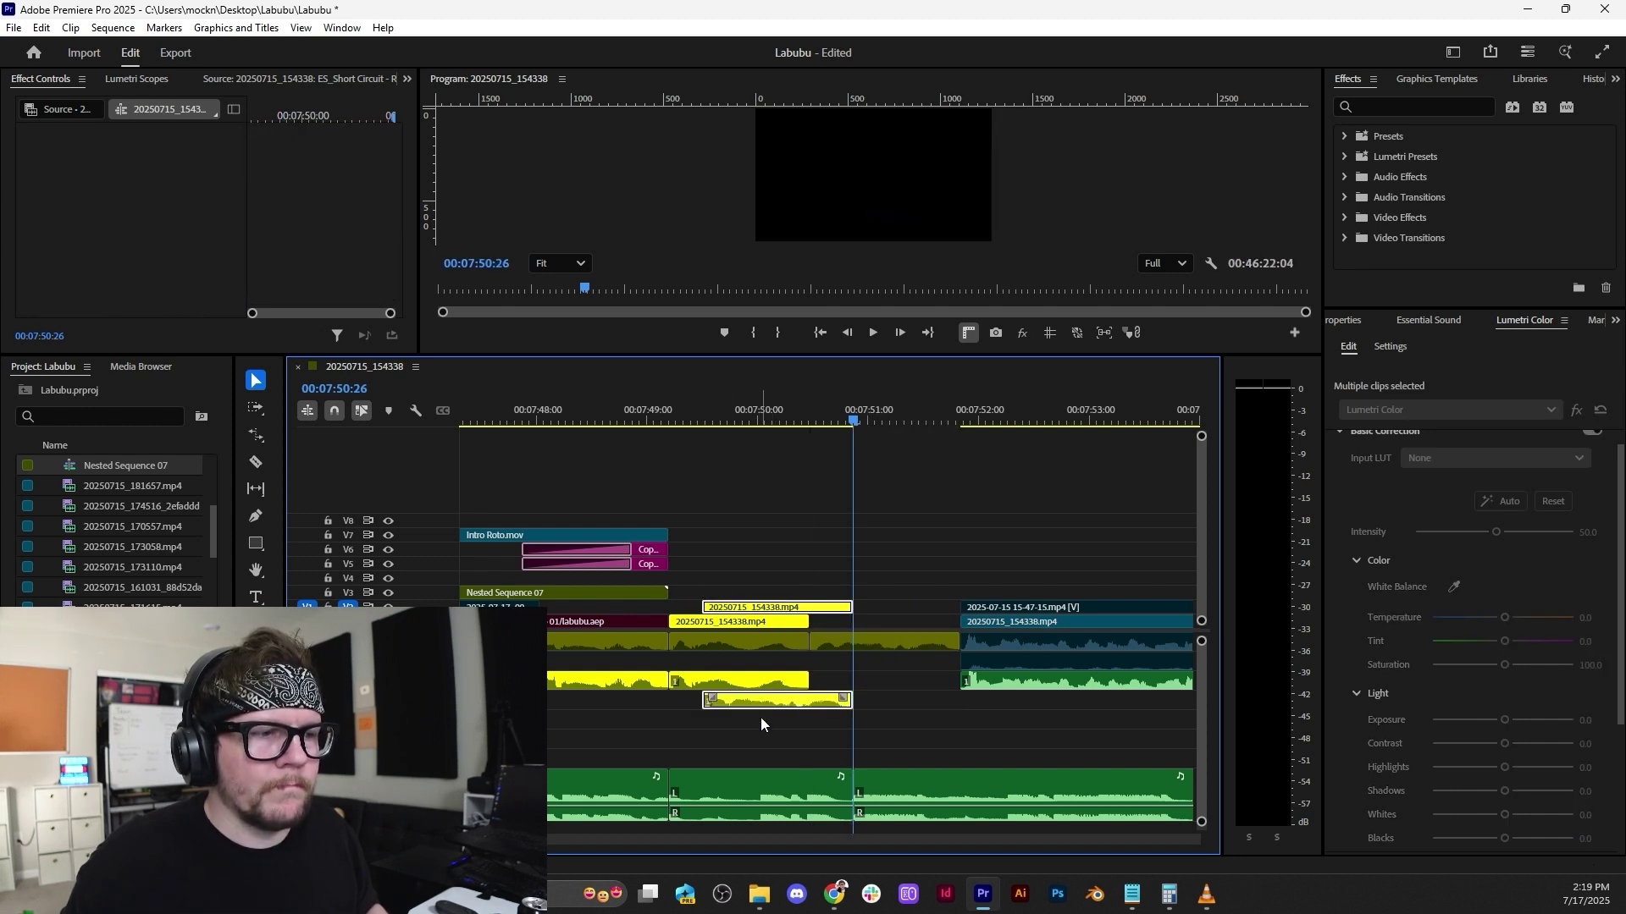
pyautogui.scroll(-2, 760, 718)
pyautogui.scroll(3, 617, 766)
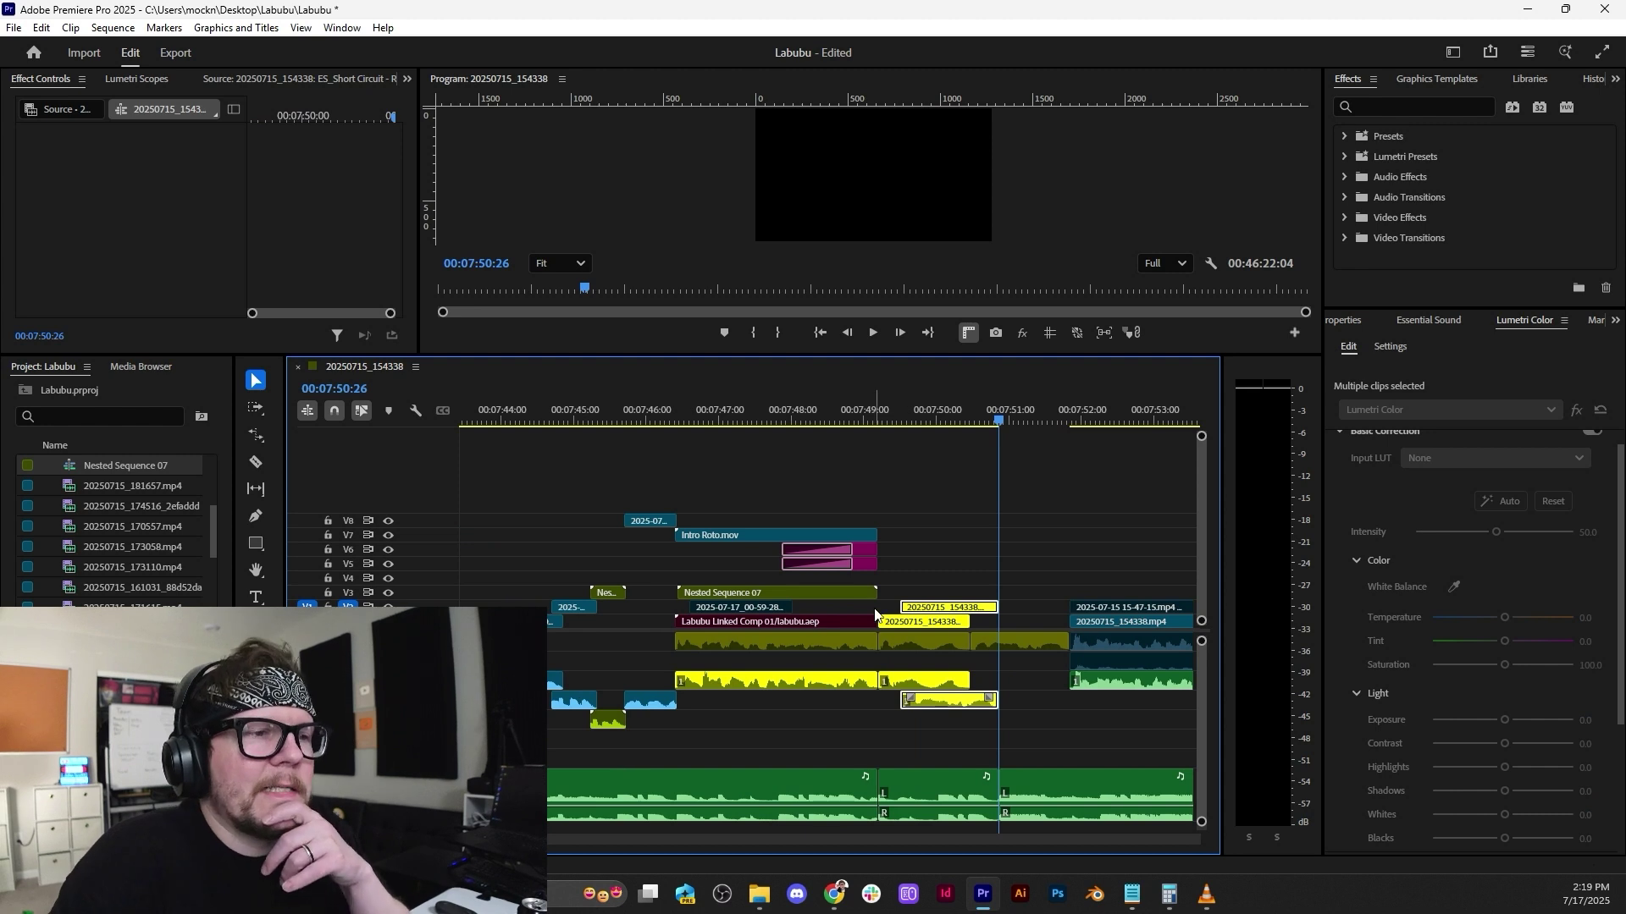
pyautogui.press('space')
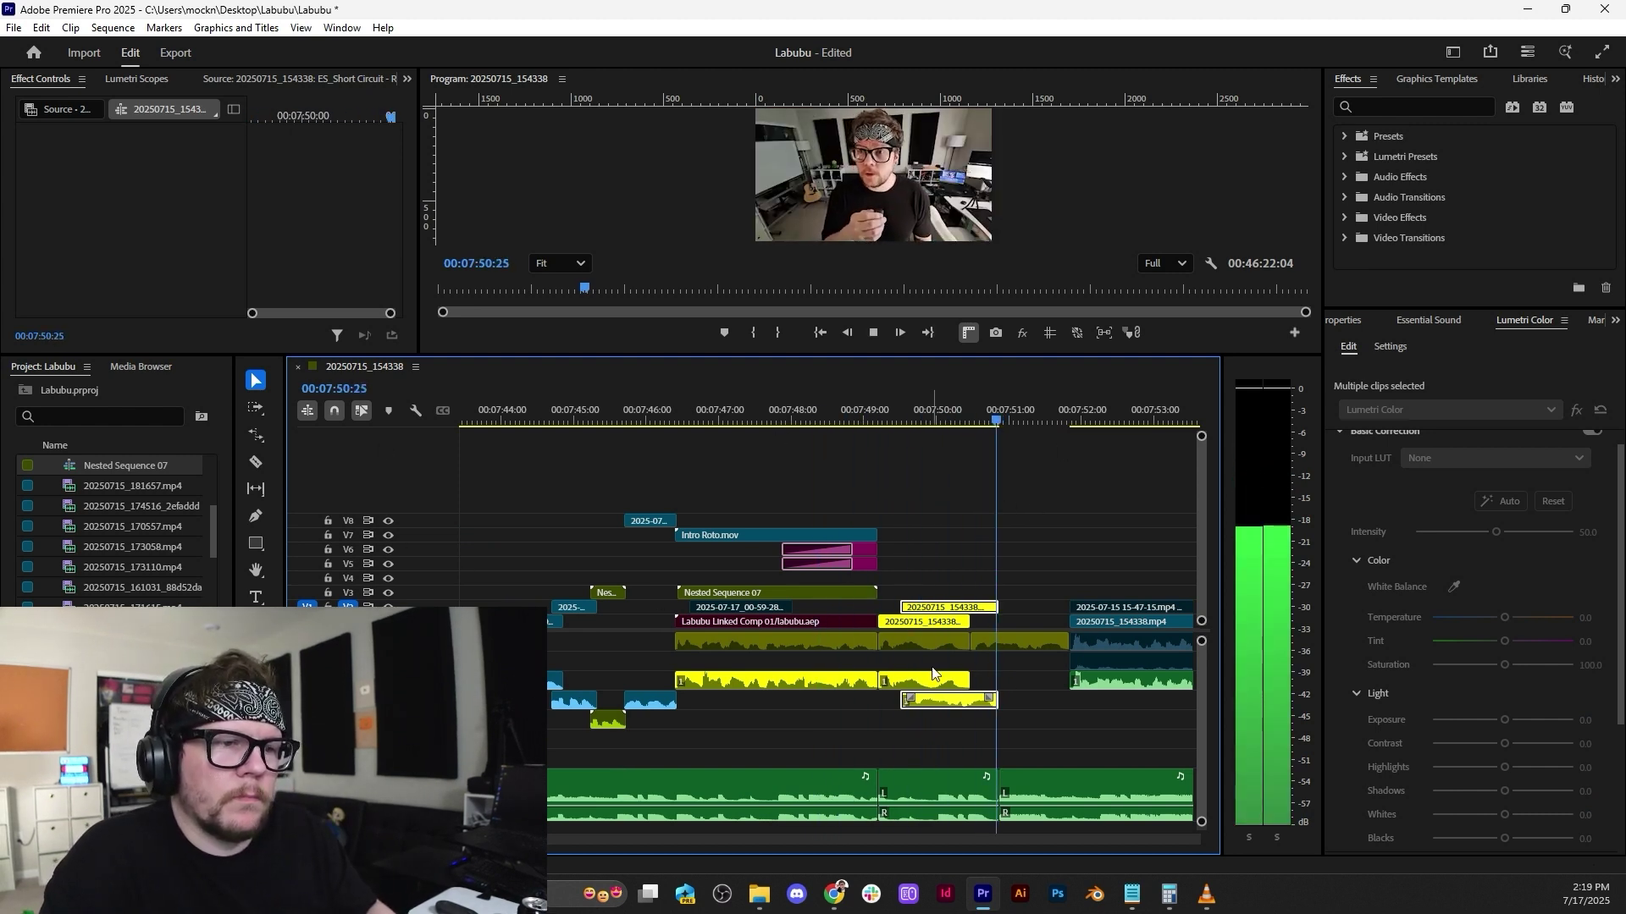
pyautogui.press('space')
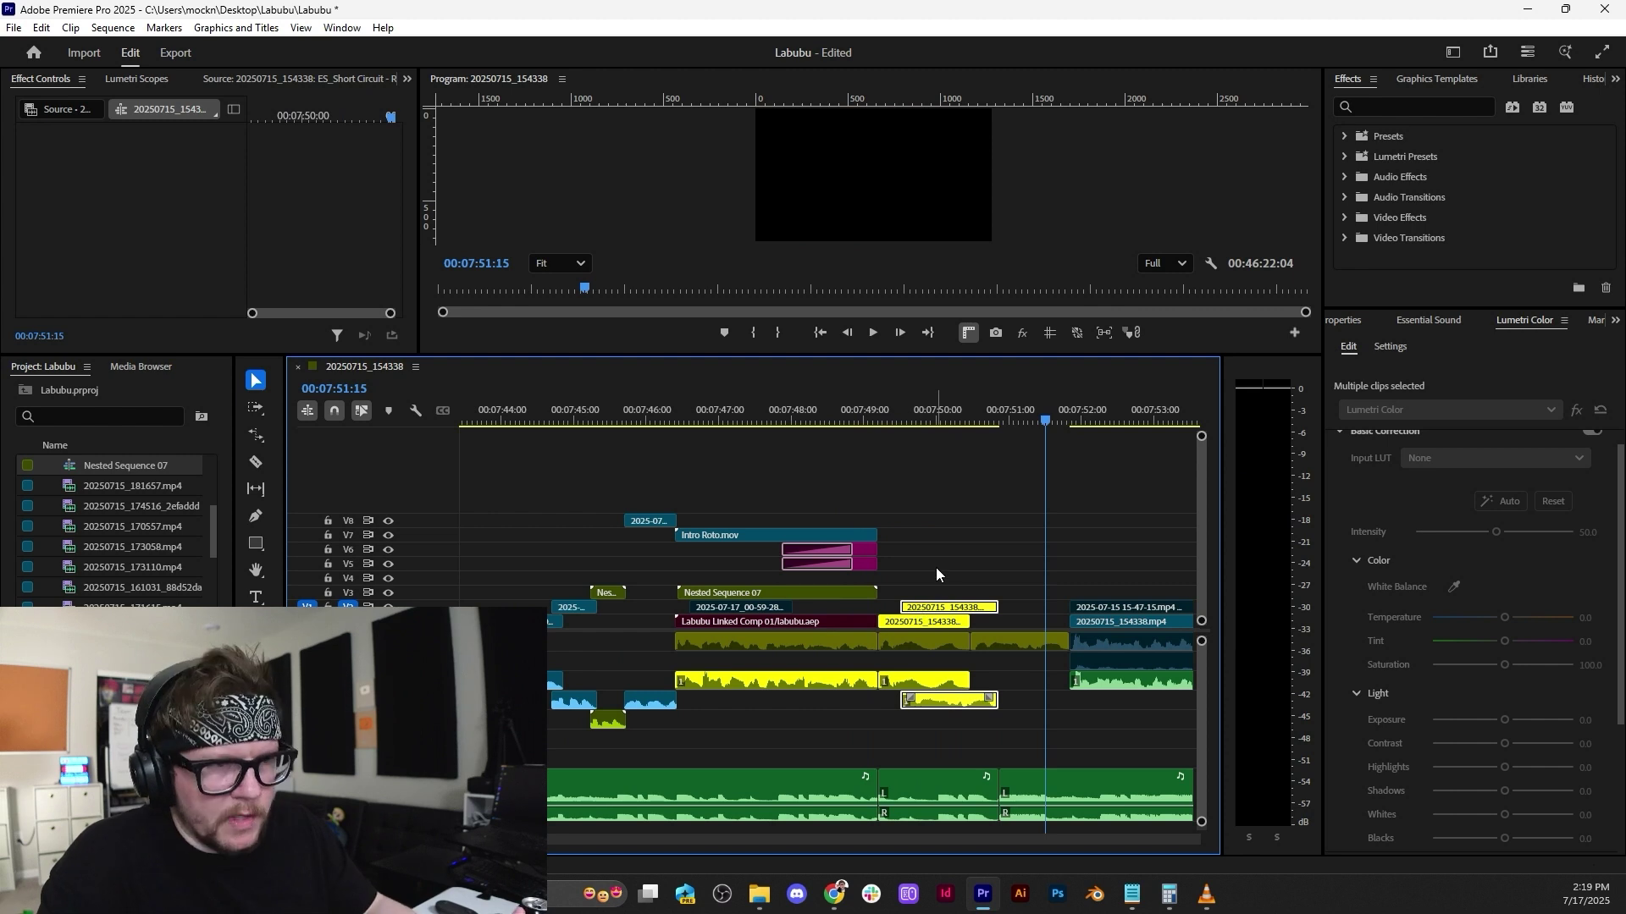
pyautogui.hotkey('ctrl', 'z')
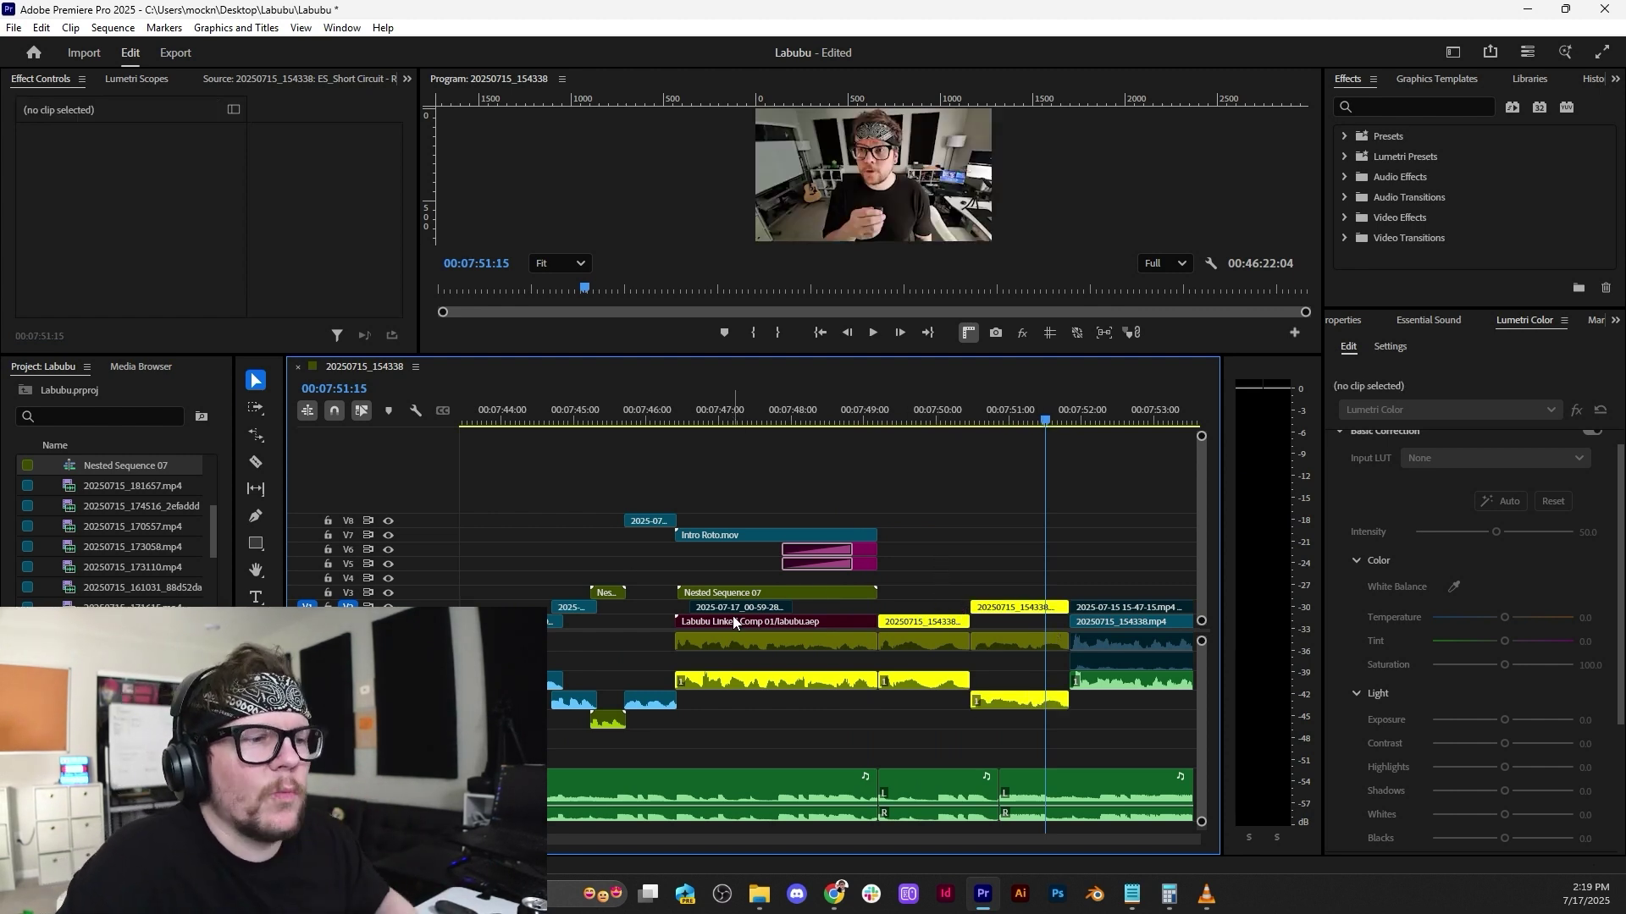
# Play from the Labubu intro through the two yellow clips to 00:07:52:00 to judge their timing against the music.
pyautogui.scroll(-3, 836, 713)
pyautogui.scroll(5, 891, 709)
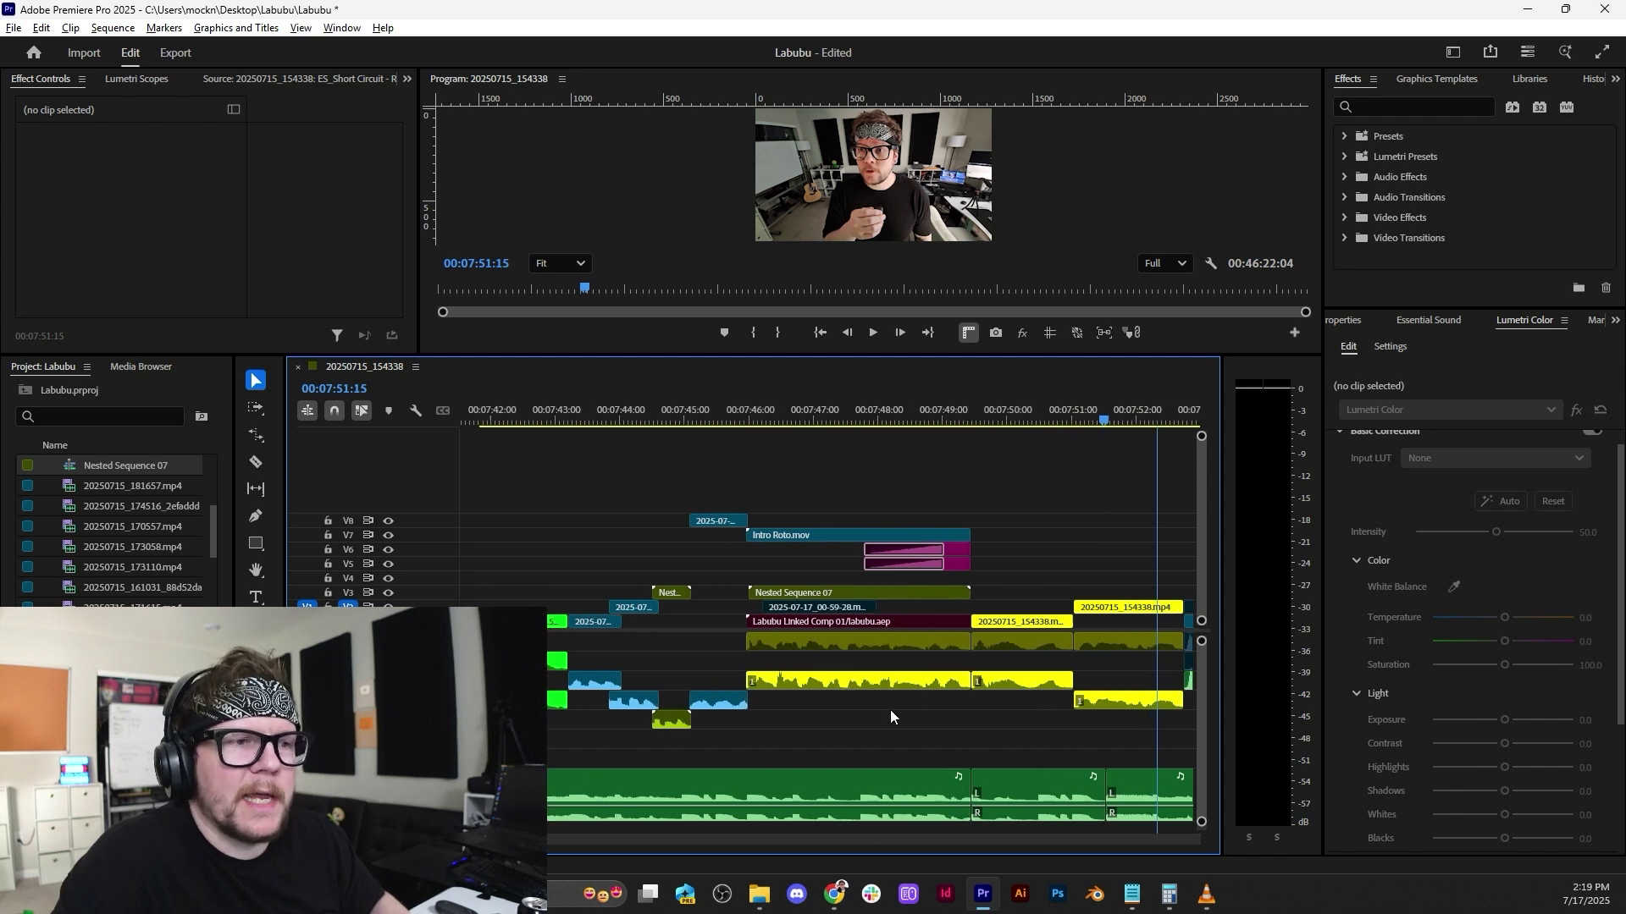
pyautogui.click(662, 419)
pyautogui.press('space')
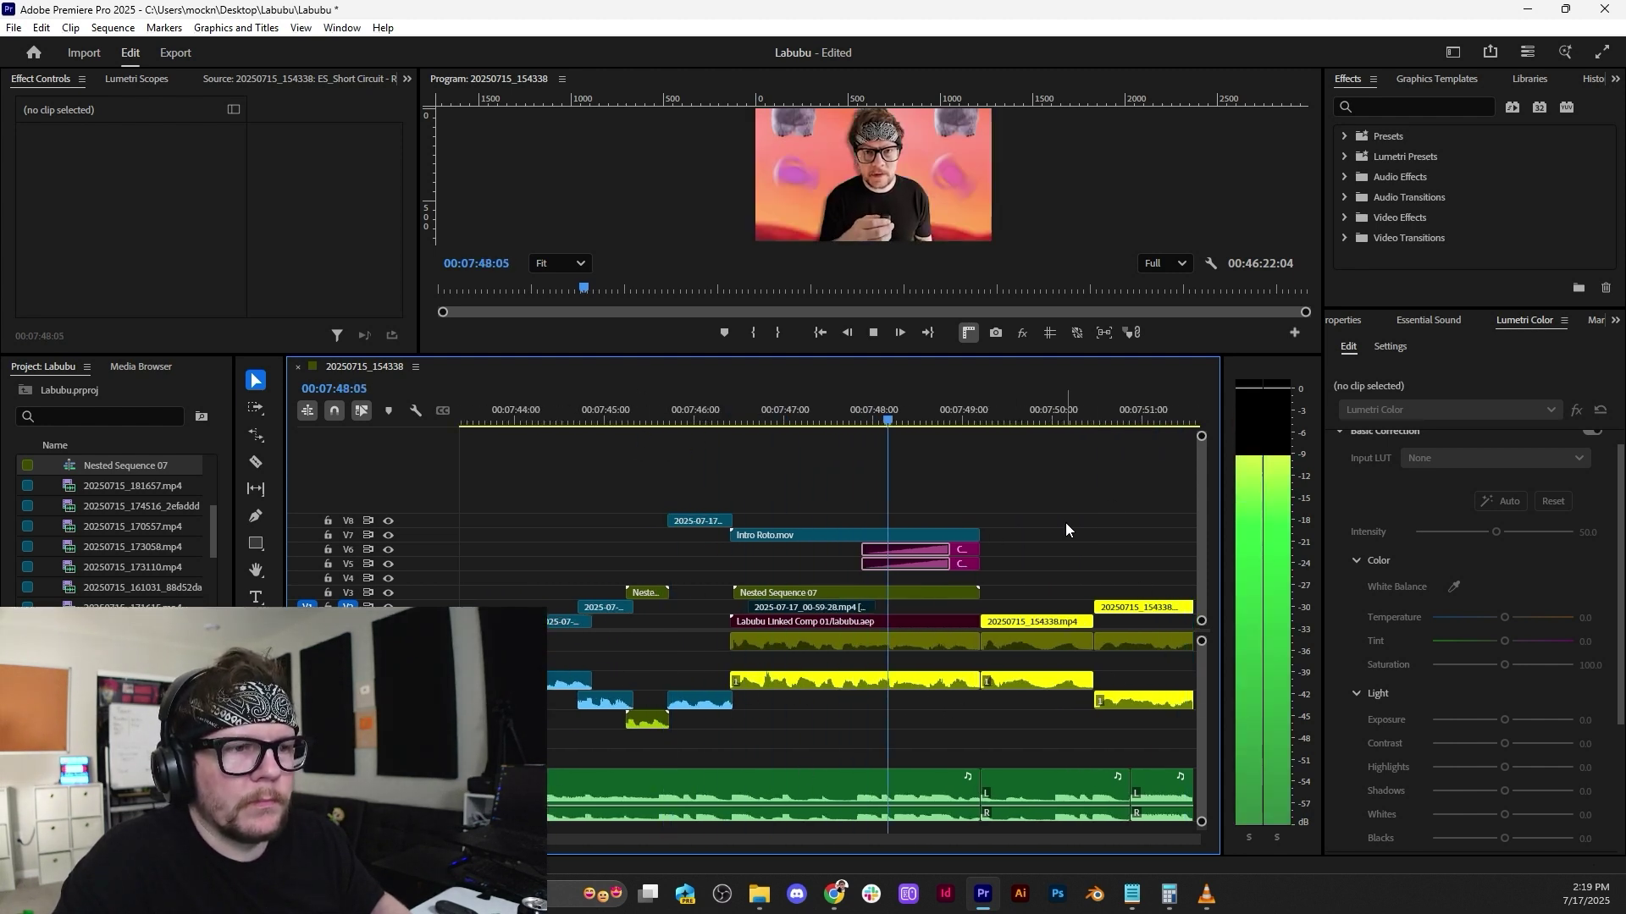
pyautogui.press('space')
pyautogui.press('space')
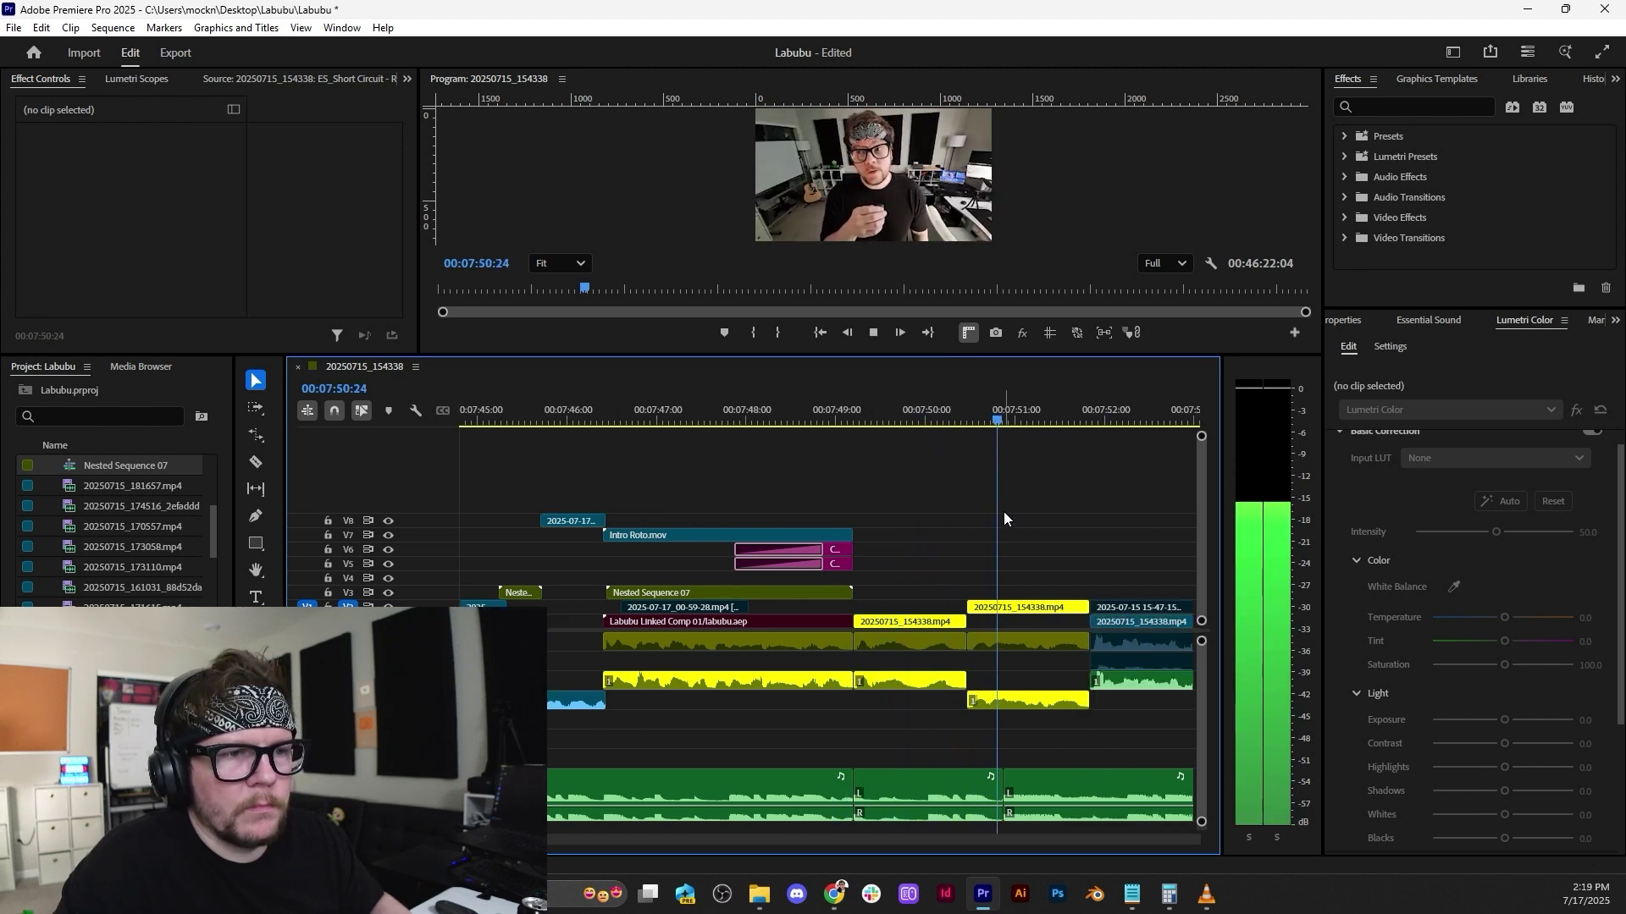
pyautogui.press('space')
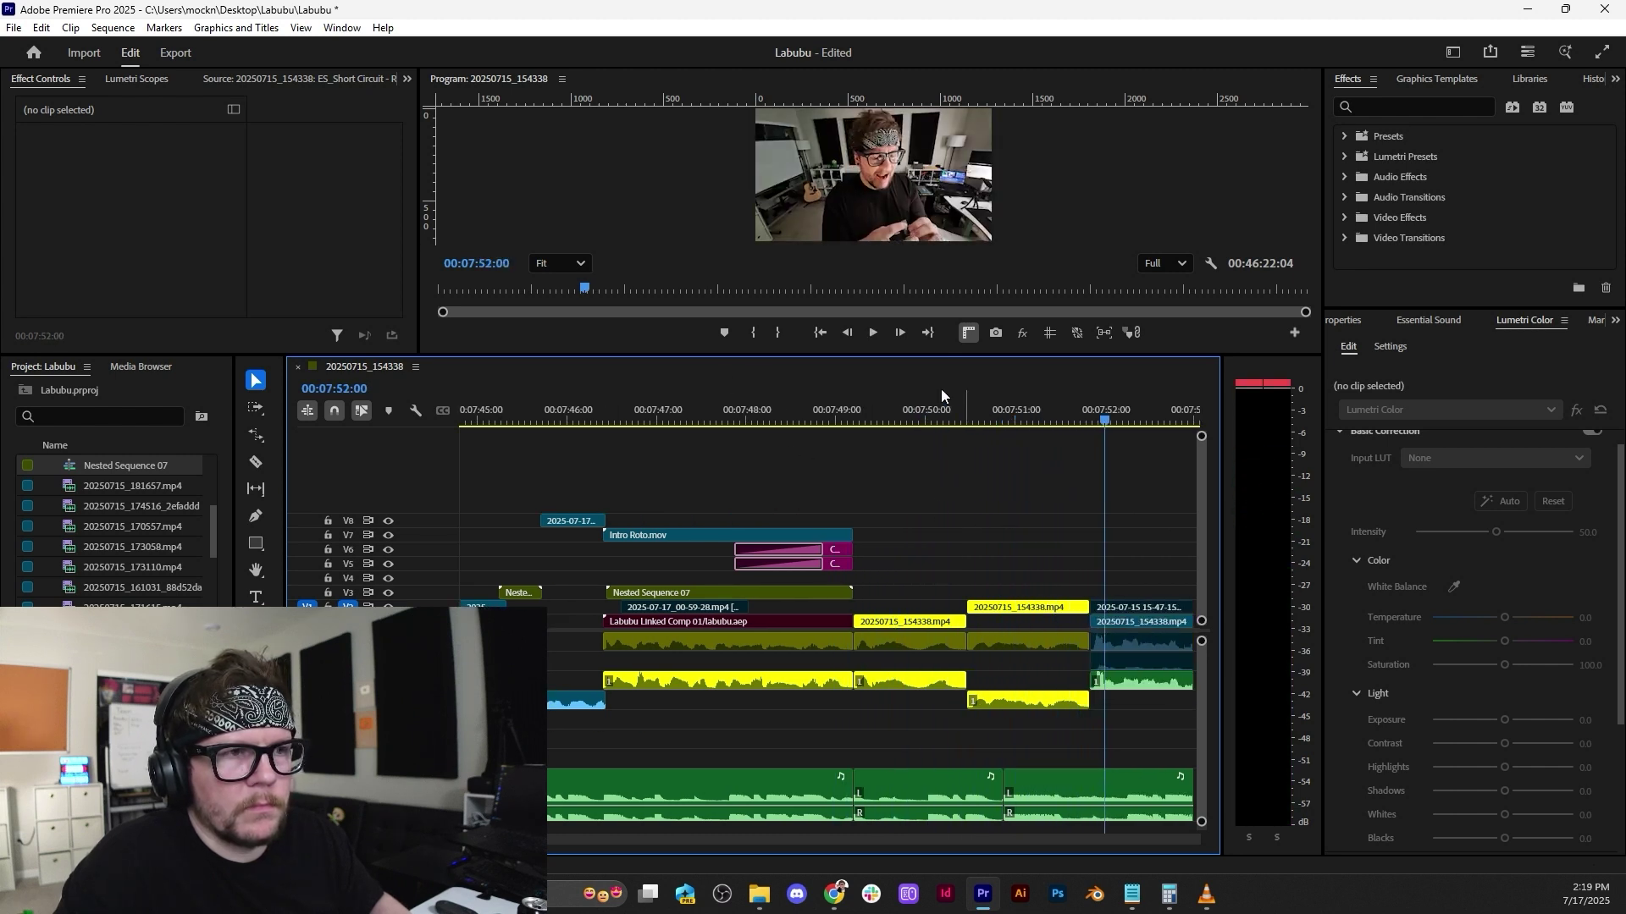
# Find the end of the phrase in the first yellow clip and trim its video and audio to 00:07:49:27.
pyautogui.click(709, 399)
pyautogui.press('space')
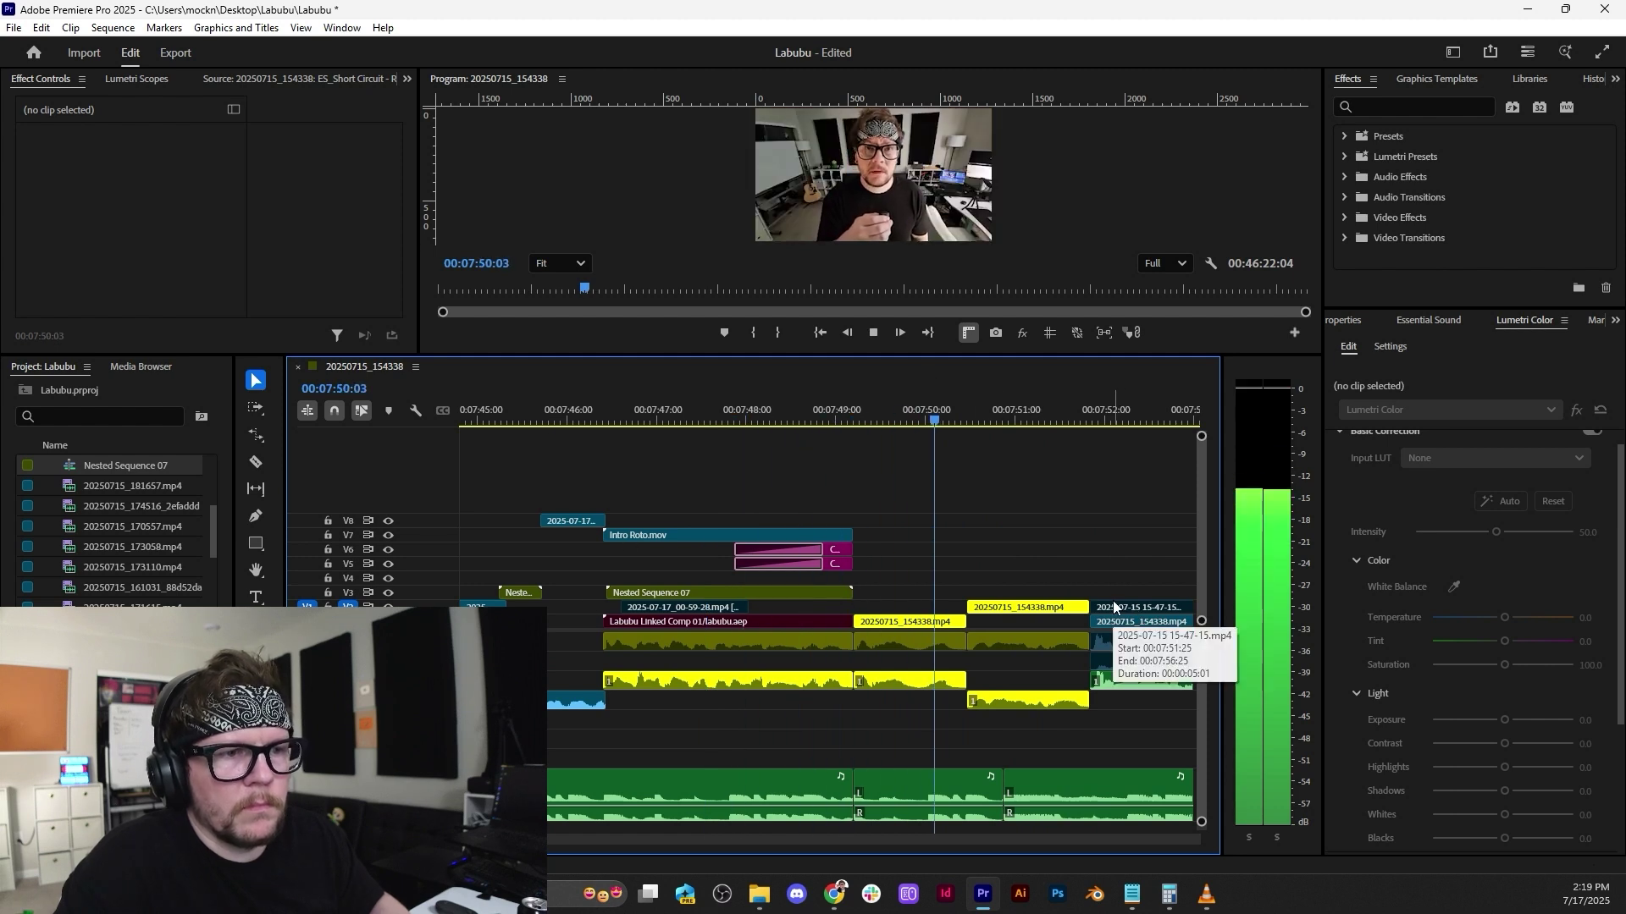
pyautogui.press('space')
pyautogui.click(841, 400)
pyautogui.press('space')
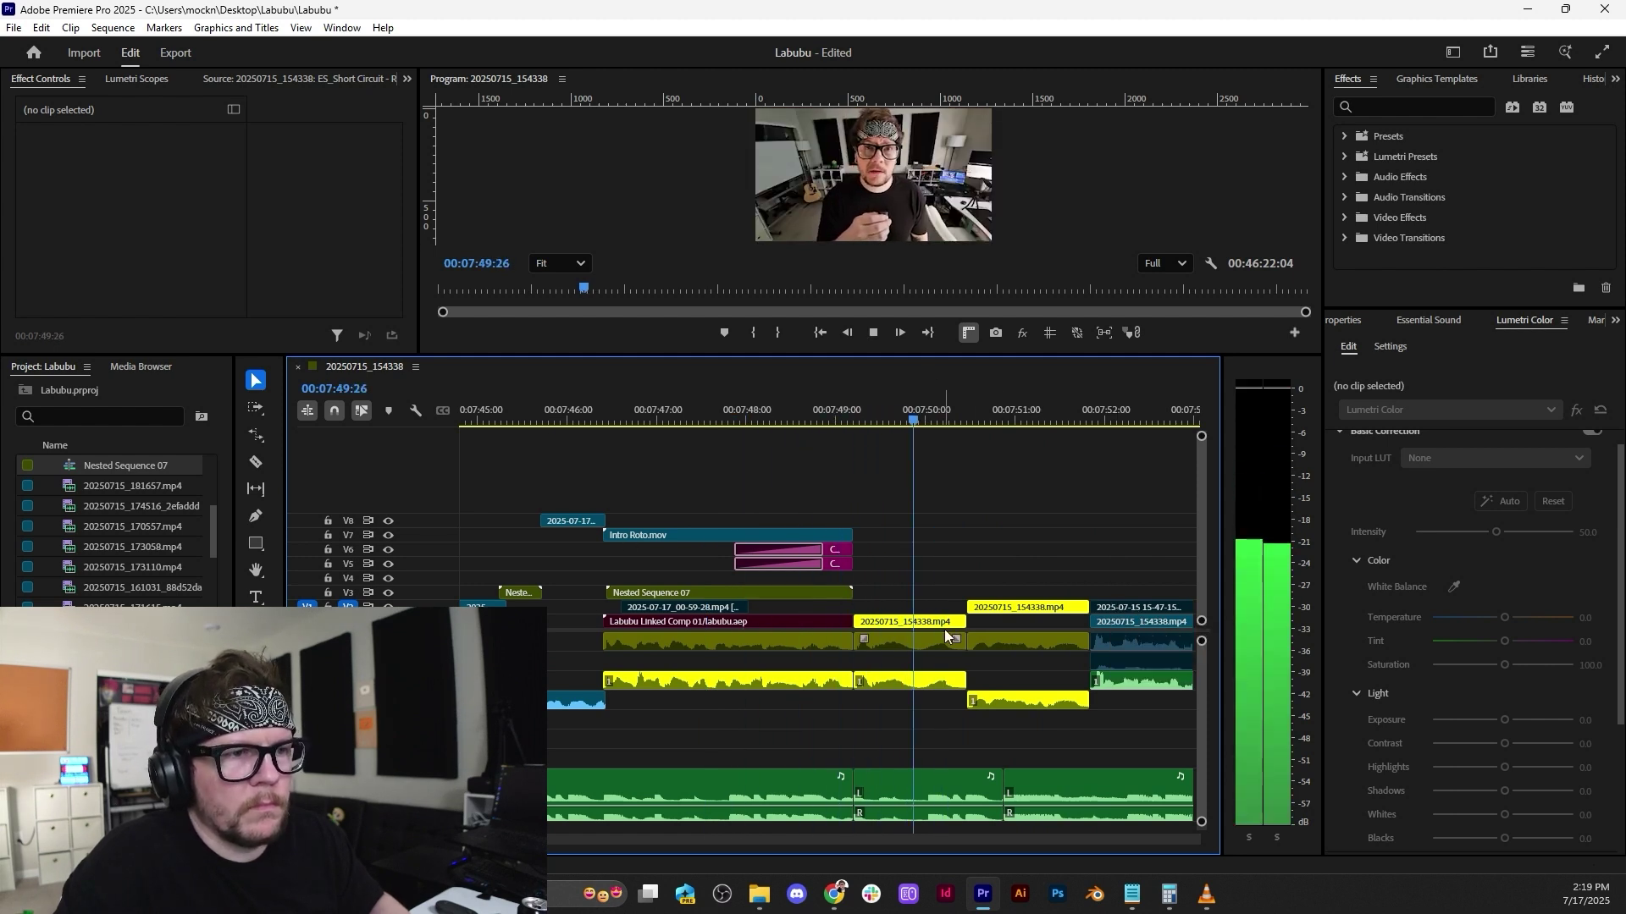
pyautogui.press('space')
pyautogui.moveTo(954, 623); pyautogui.dragTo(915, 623)
pyautogui.moveTo(961, 682); pyautogui.dragTo(915, 682)
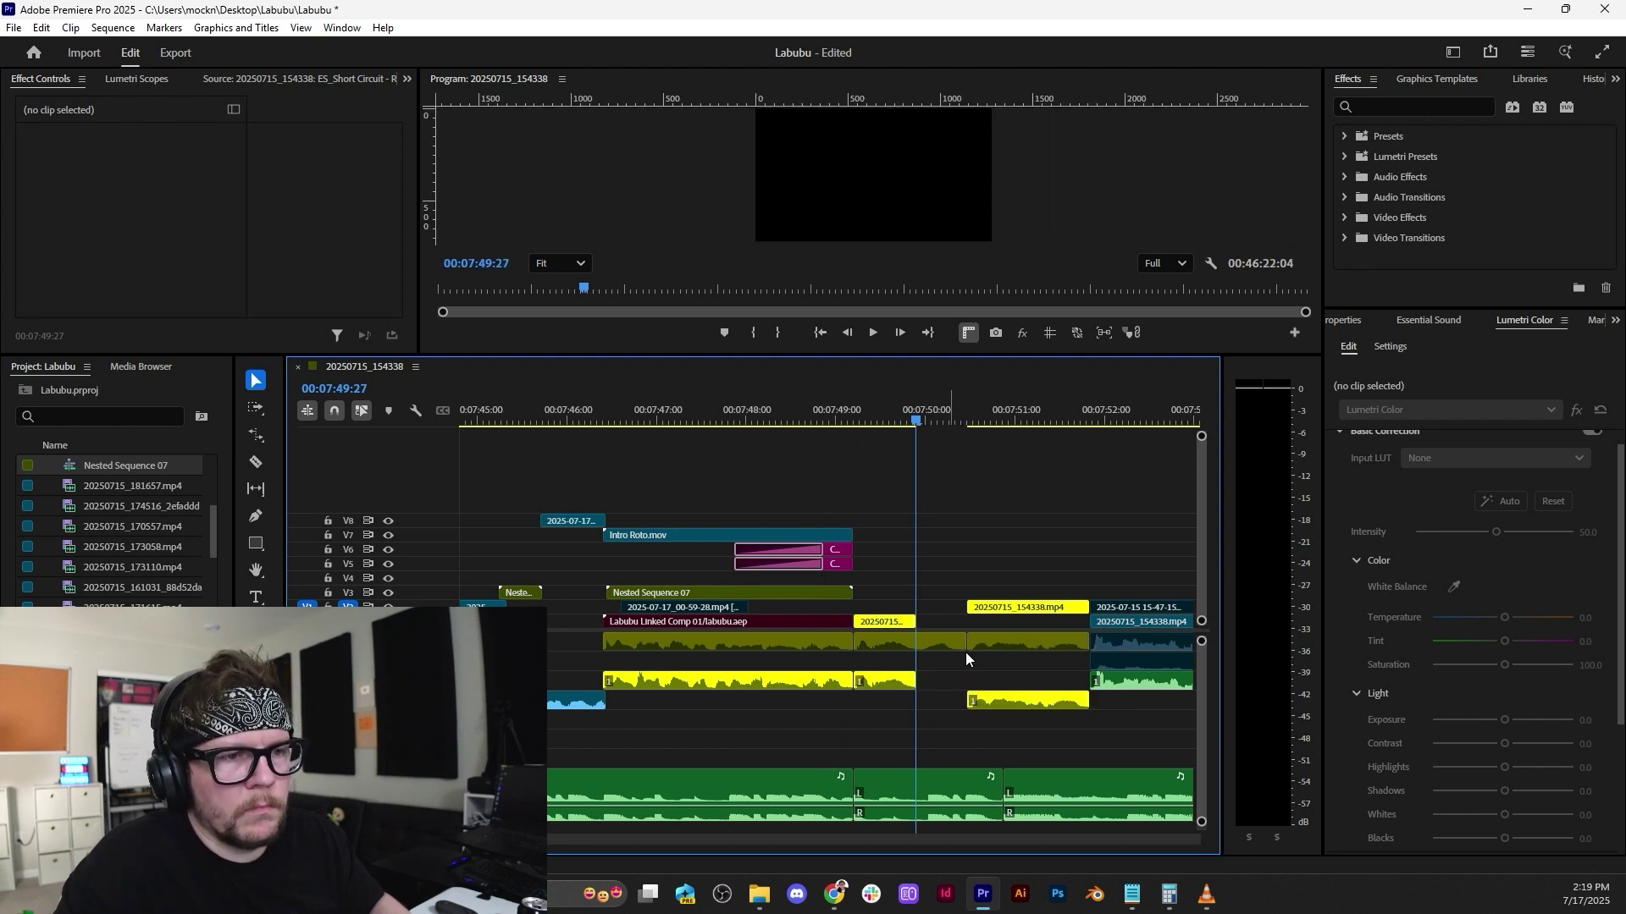
# Move the second yellow clip with its audio back to 00:07:49:27 and play it through to 00:07:51:15.
pyautogui.click(1039, 702)
pyautogui.moveTo(1032, 611); pyautogui.dragTo(982, 612)
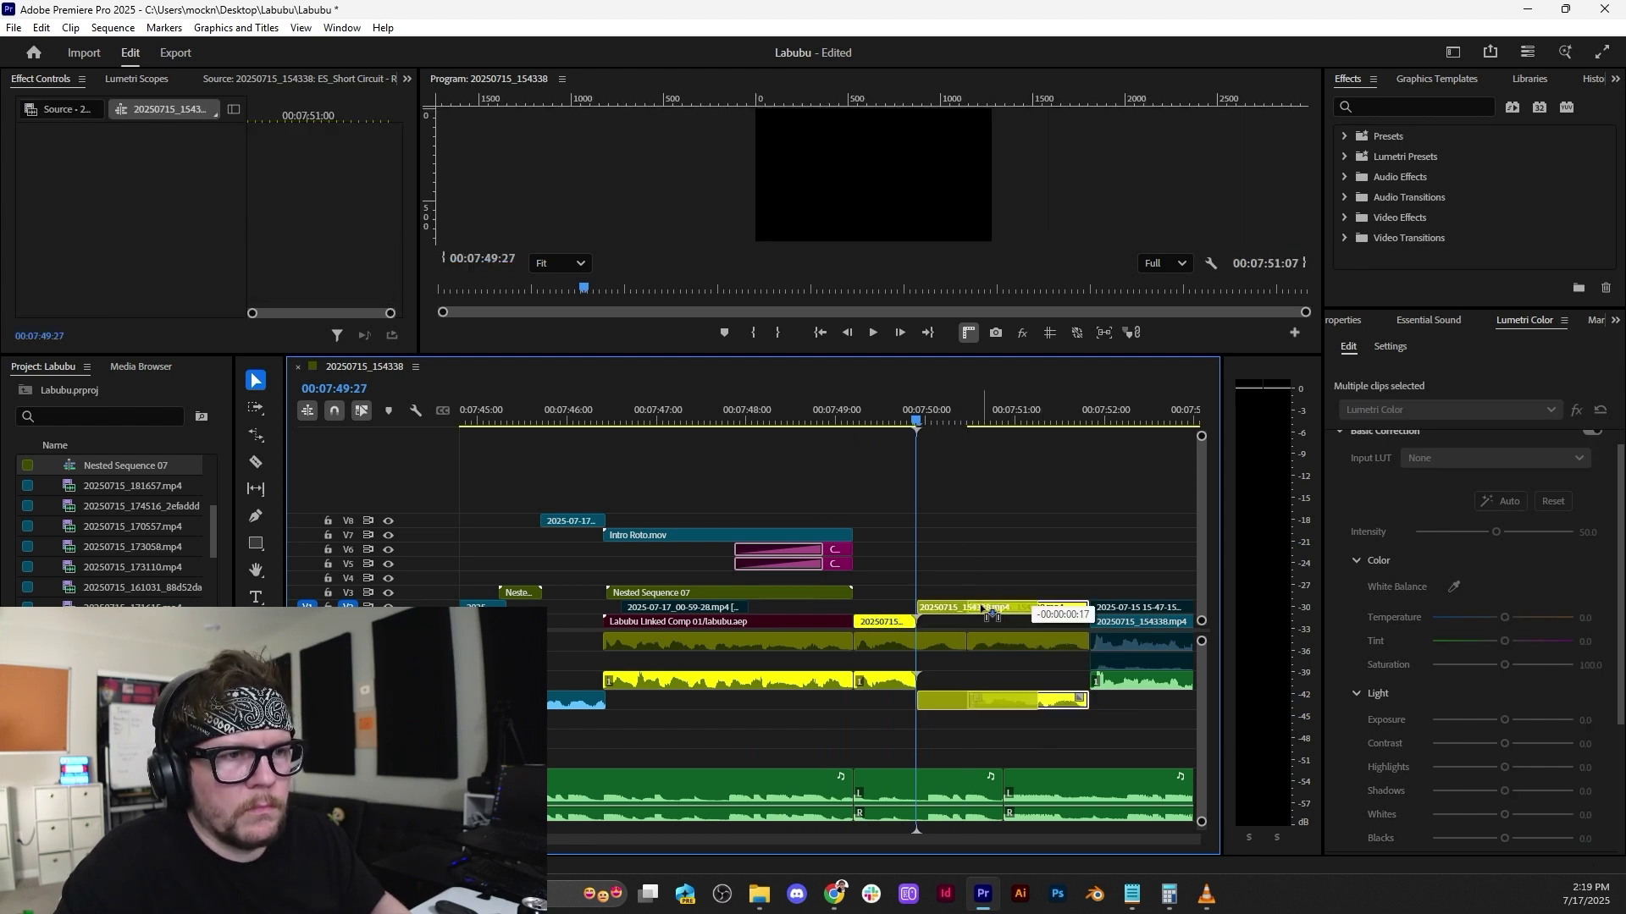
pyautogui.press('space')
pyautogui.press('space')
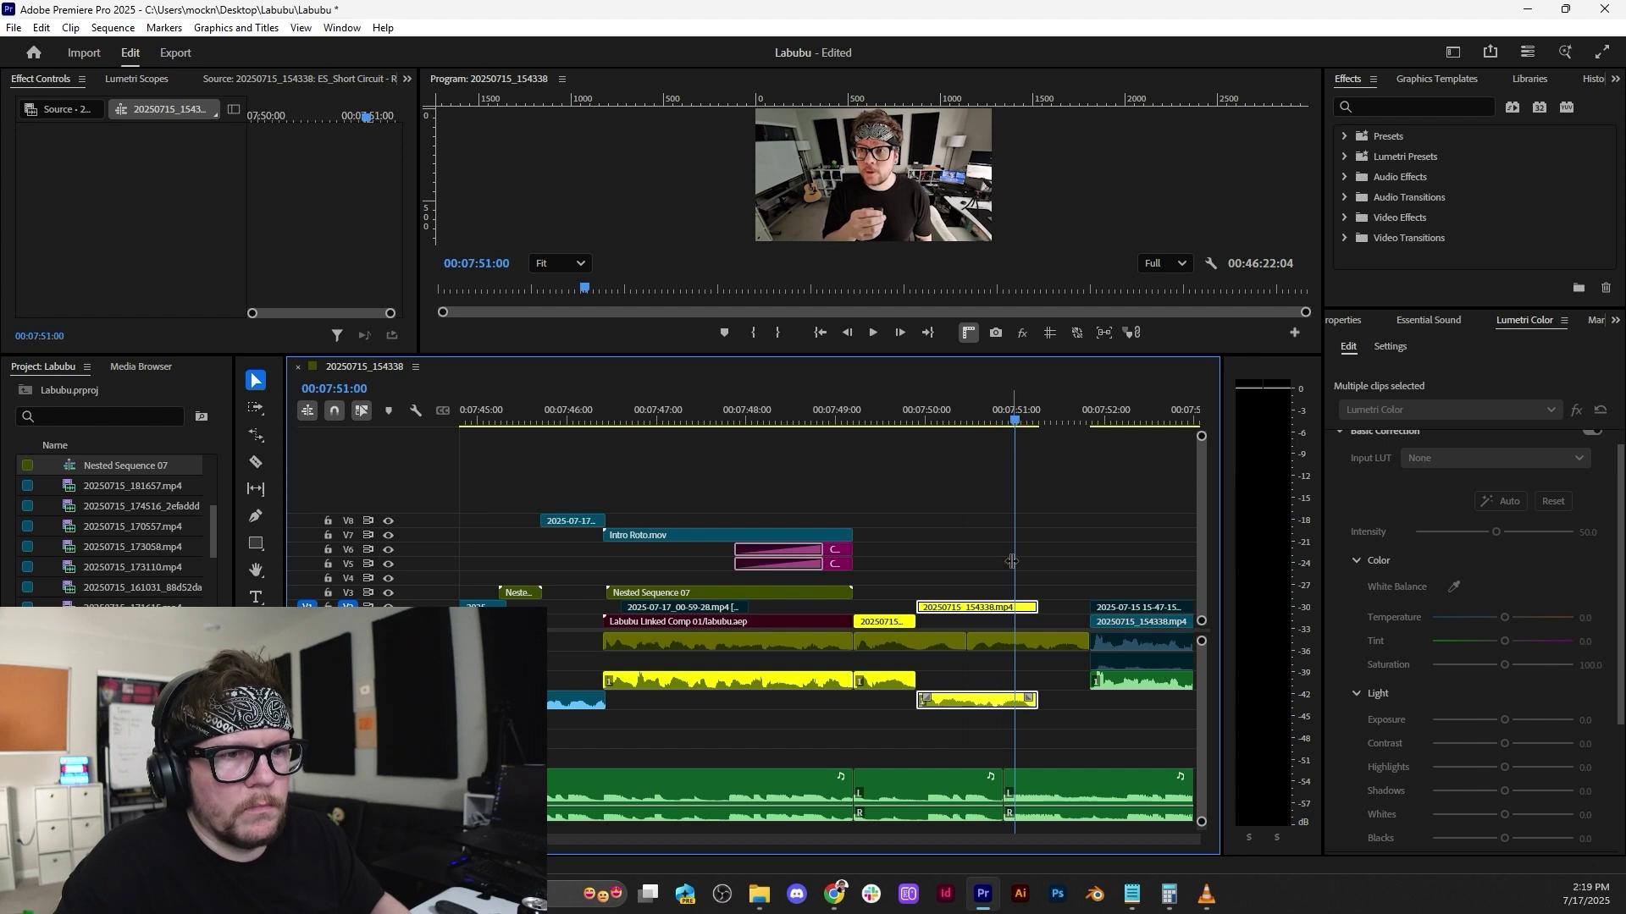
pyautogui.press('space')
pyautogui.press('space')
pyautogui.scroll(-1, 1016, 633)
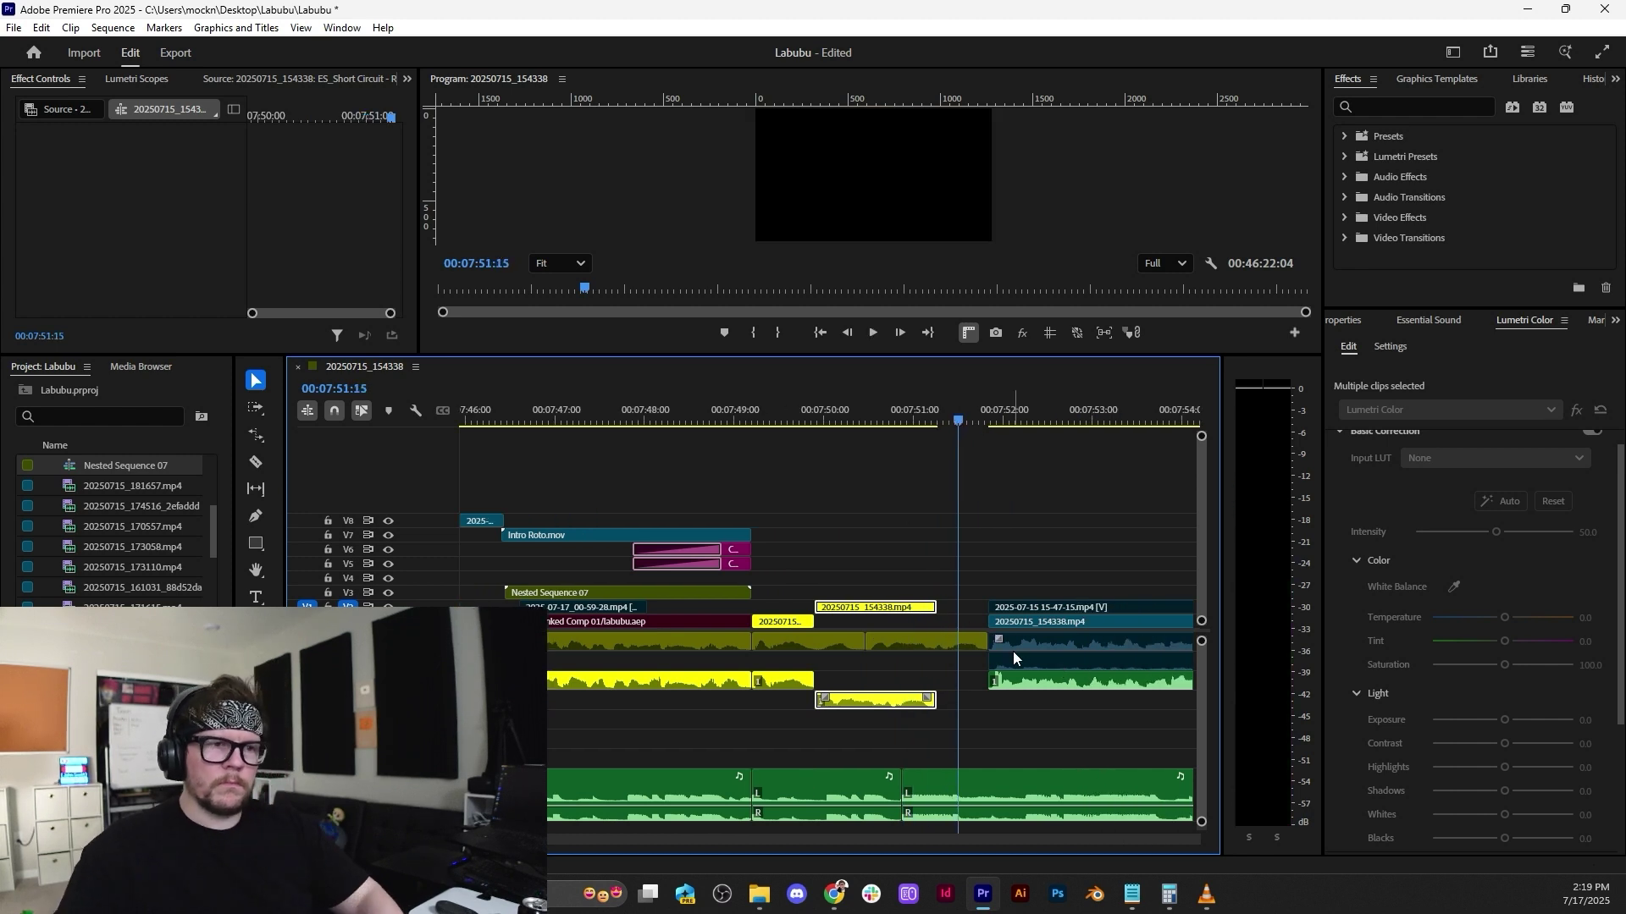
pyautogui.scroll(-1, 1024, 662)
pyautogui.scroll(-2, 958, 657)
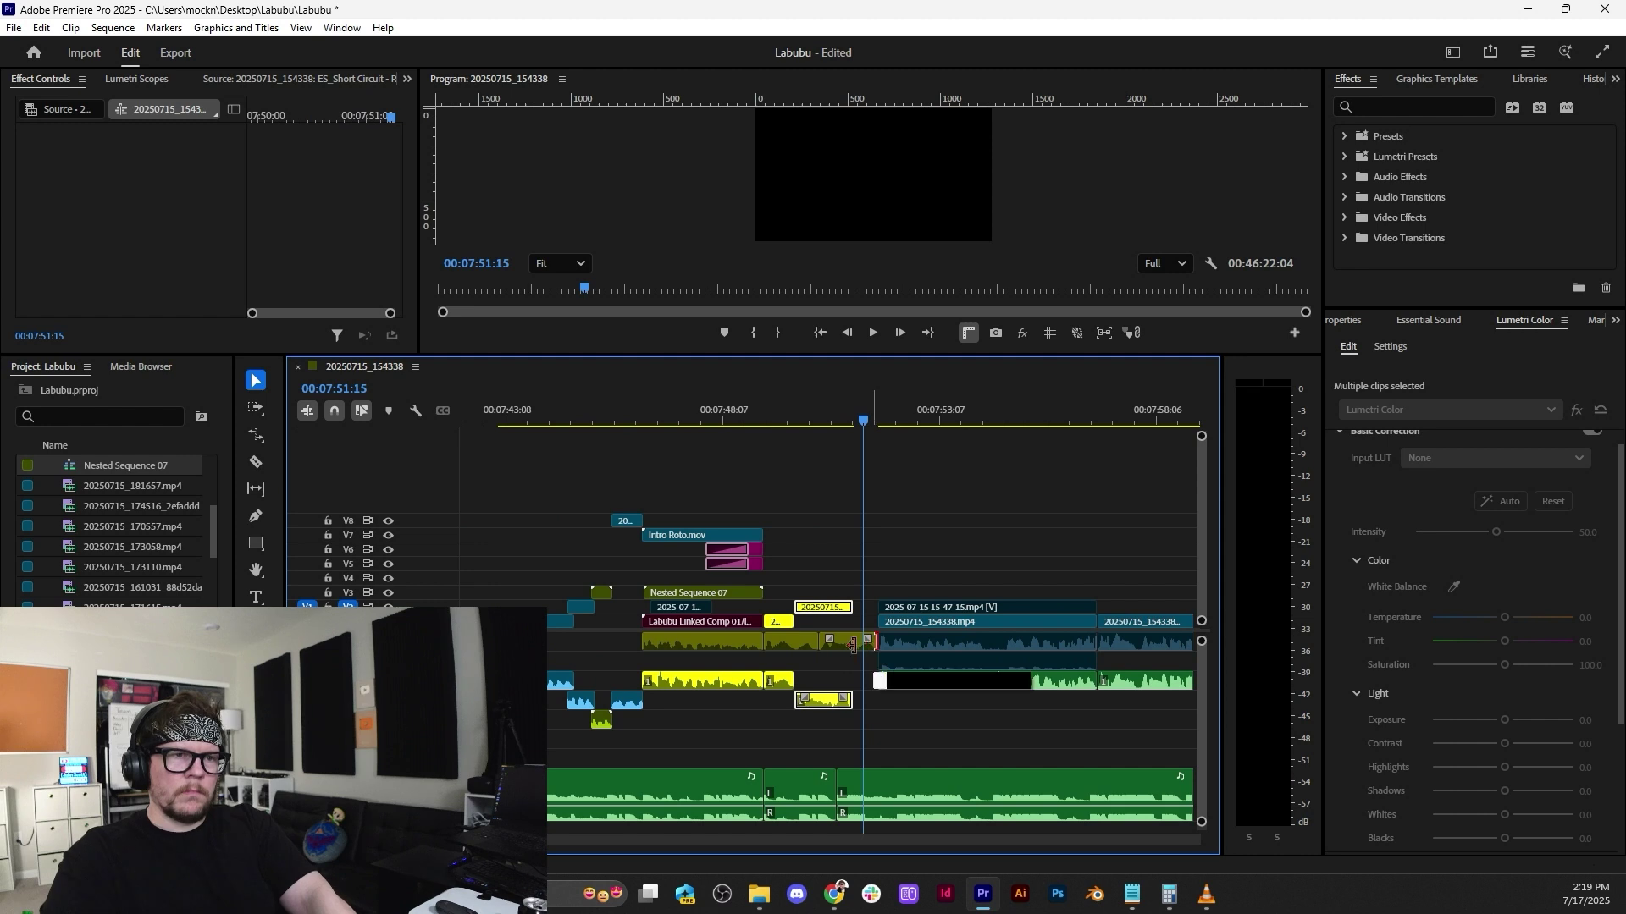
pyautogui.scroll(-3, 851, 648)
pyautogui.scroll(2, 849, 648)
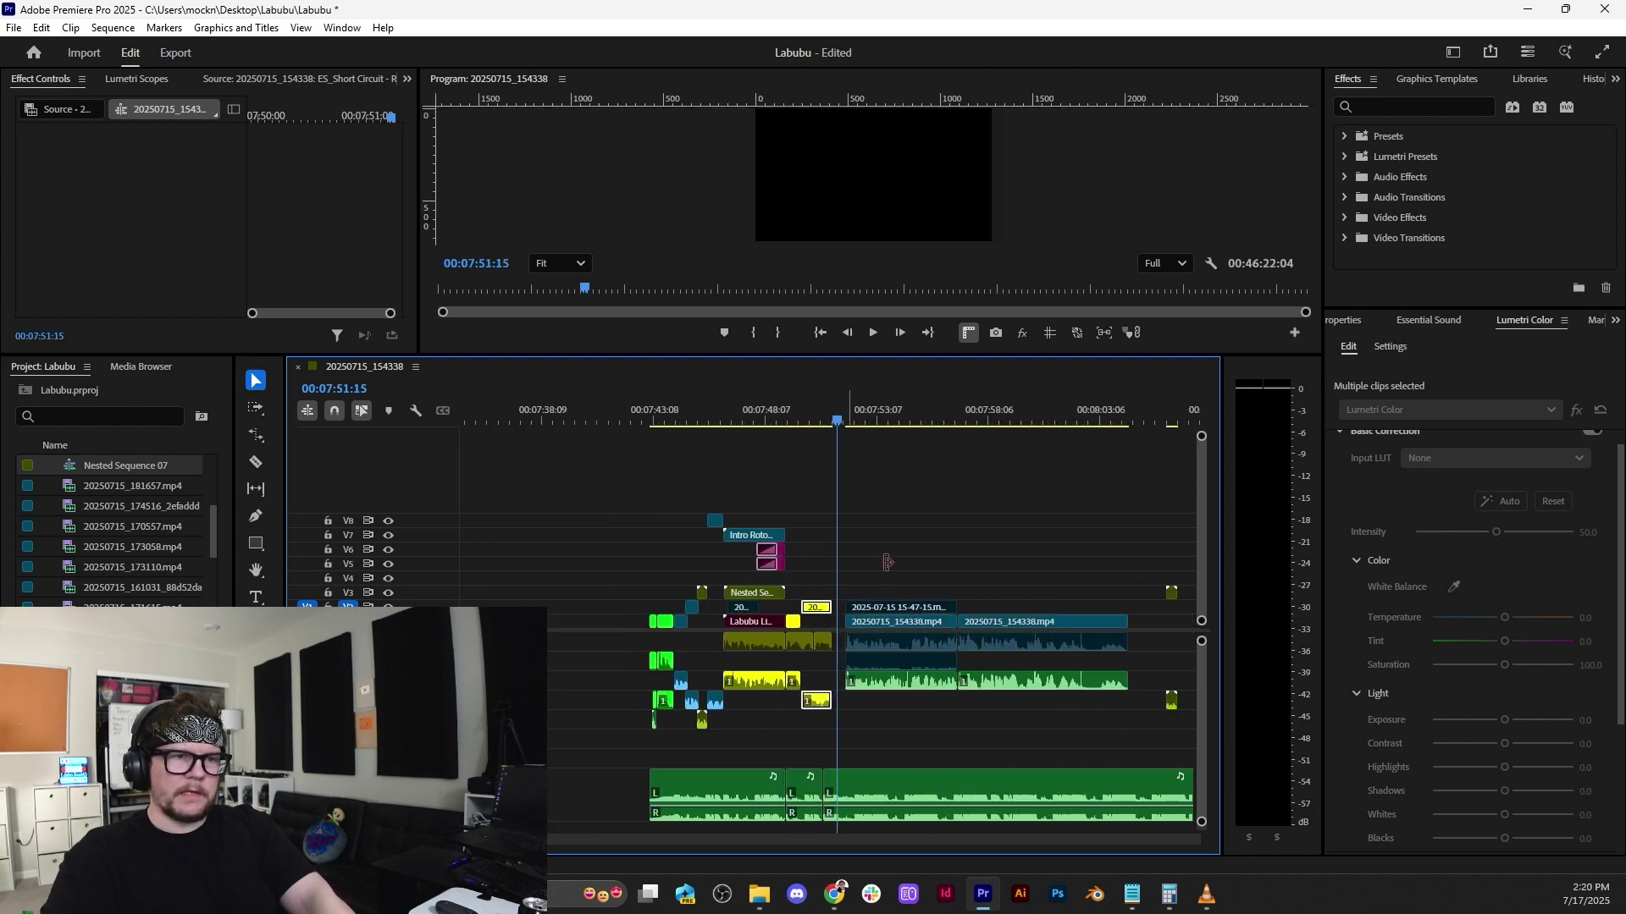
pyautogui.moveTo(866, 544); pyautogui.dragTo(1191, 723)
pyautogui.scroll(3, 840, 675)
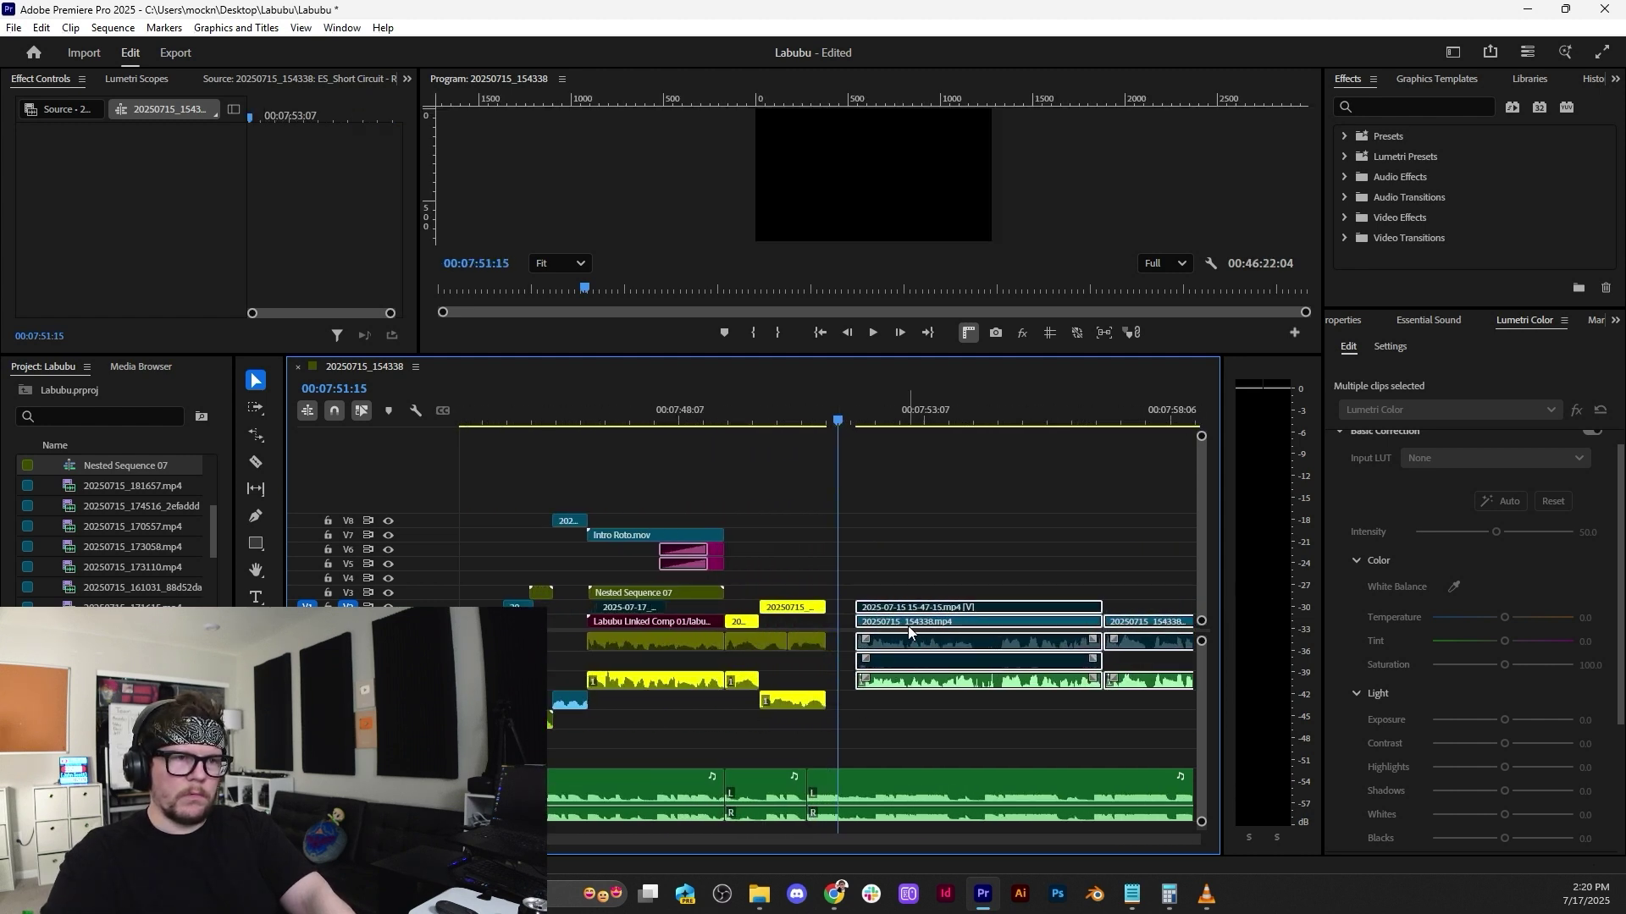
pyautogui.moveTo(908, 627); pyautogui.dragTo(880, 628)
pyautogui.scroll(2, 786, 662)
pyautogui.scroll(3, 786, 662)
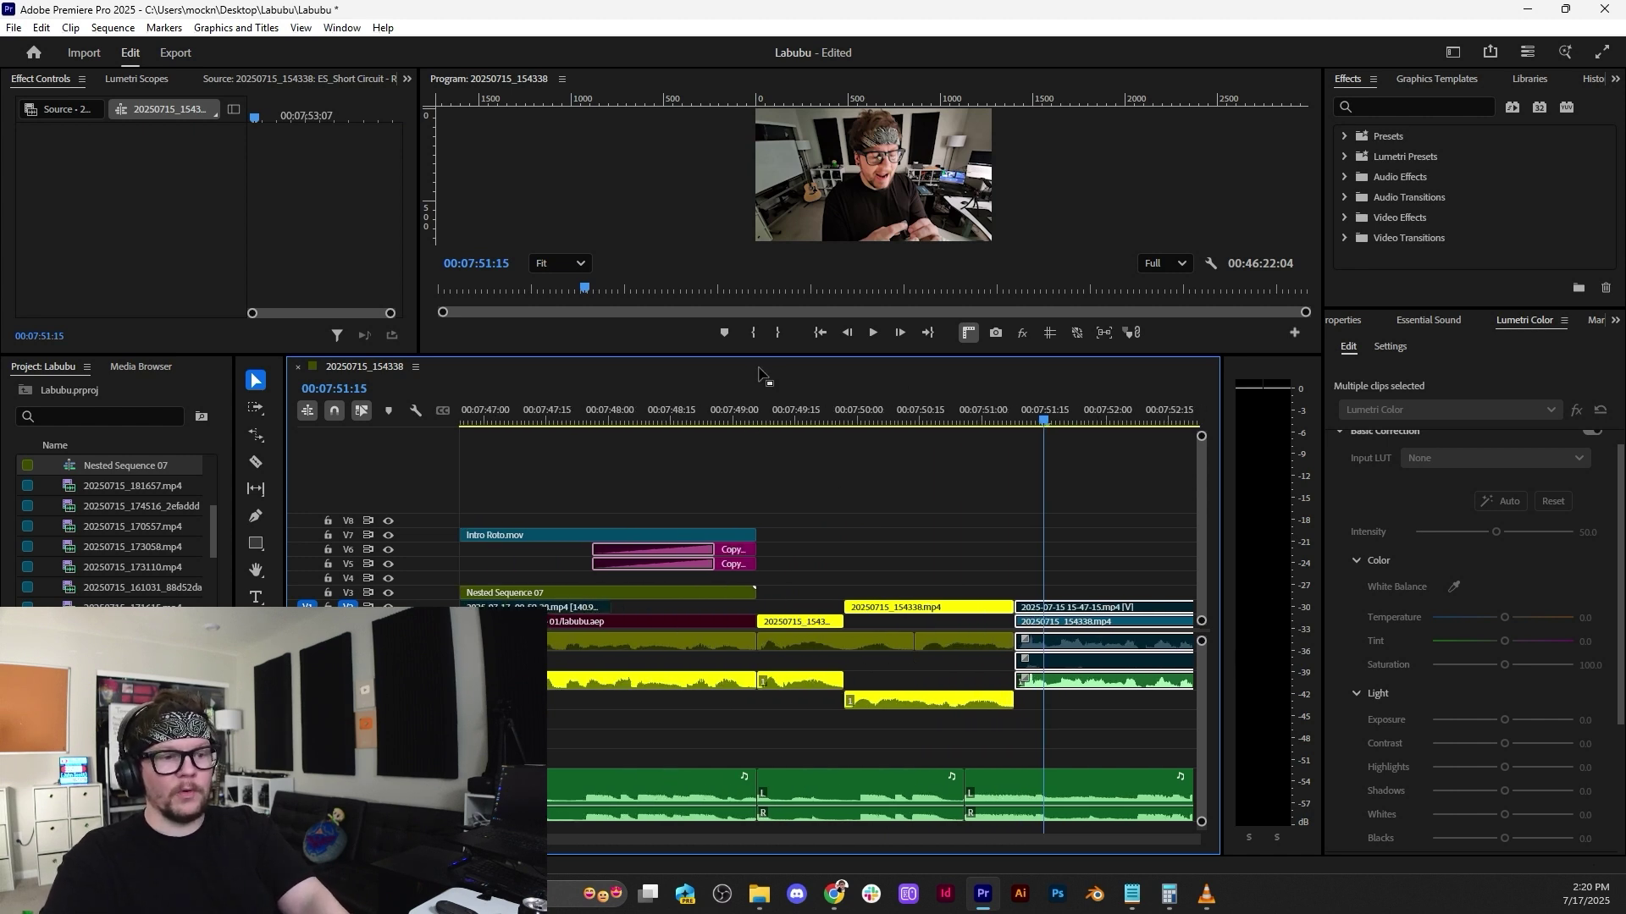
# Play from the end of the Labubu intro to 00:07:53:14 to check the tightened cuts against the music.
pyautogui.click(761, 415)
pyautogui.press('space')
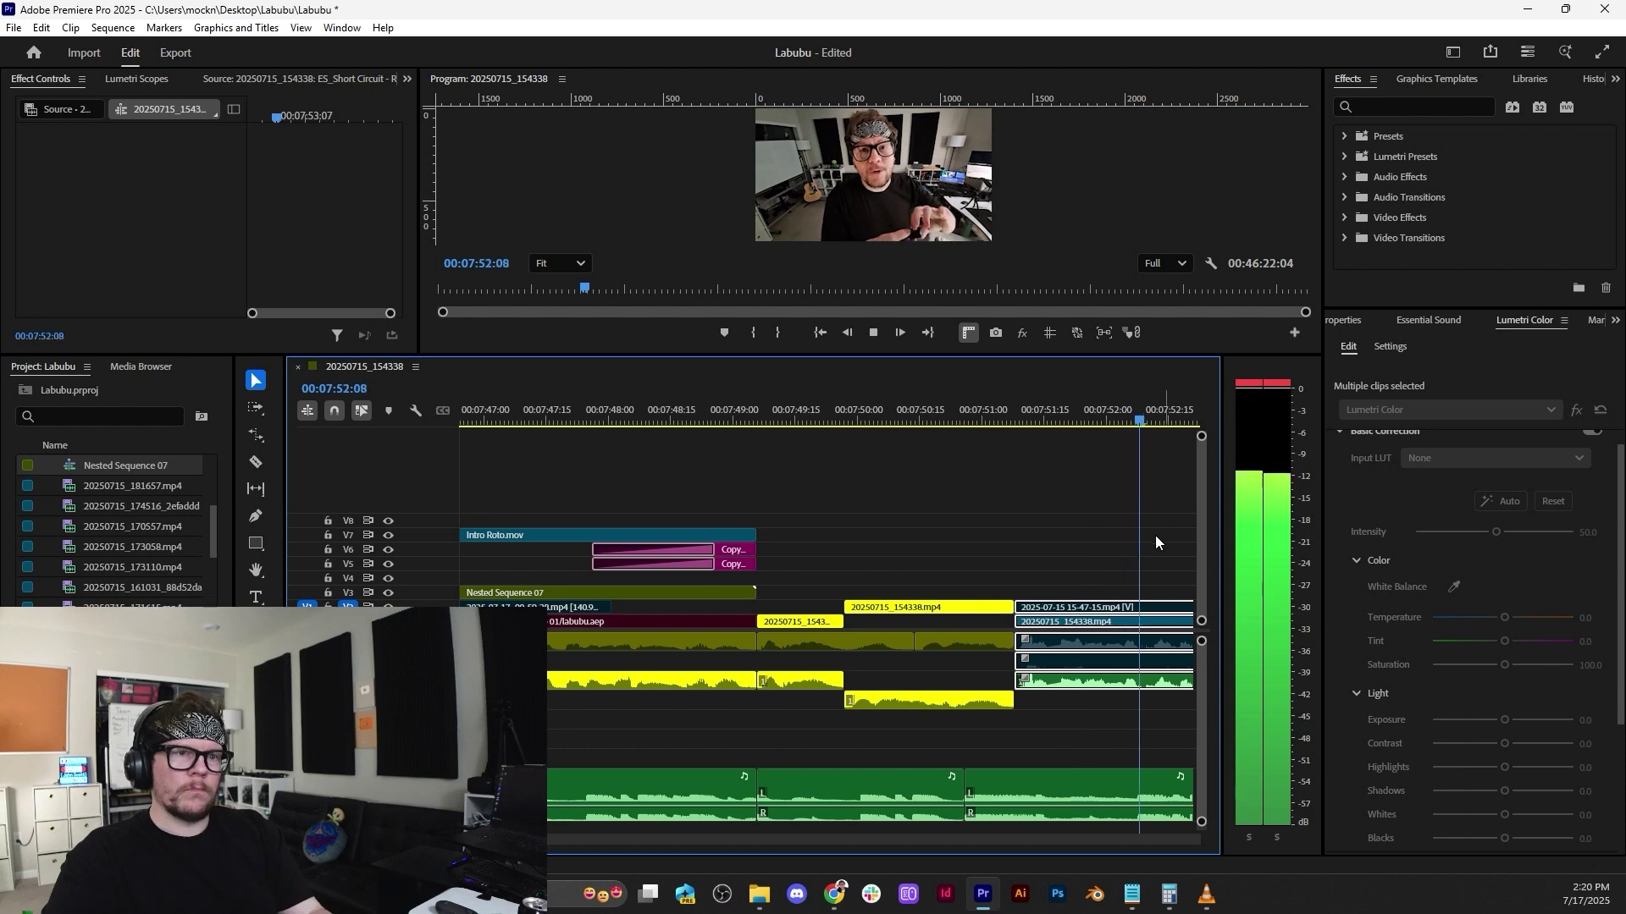
pyautogui.scroll(-3, 1128, 698)
pyautogui.press('space')
pyautogui.scroll(-3, 1124, 698)
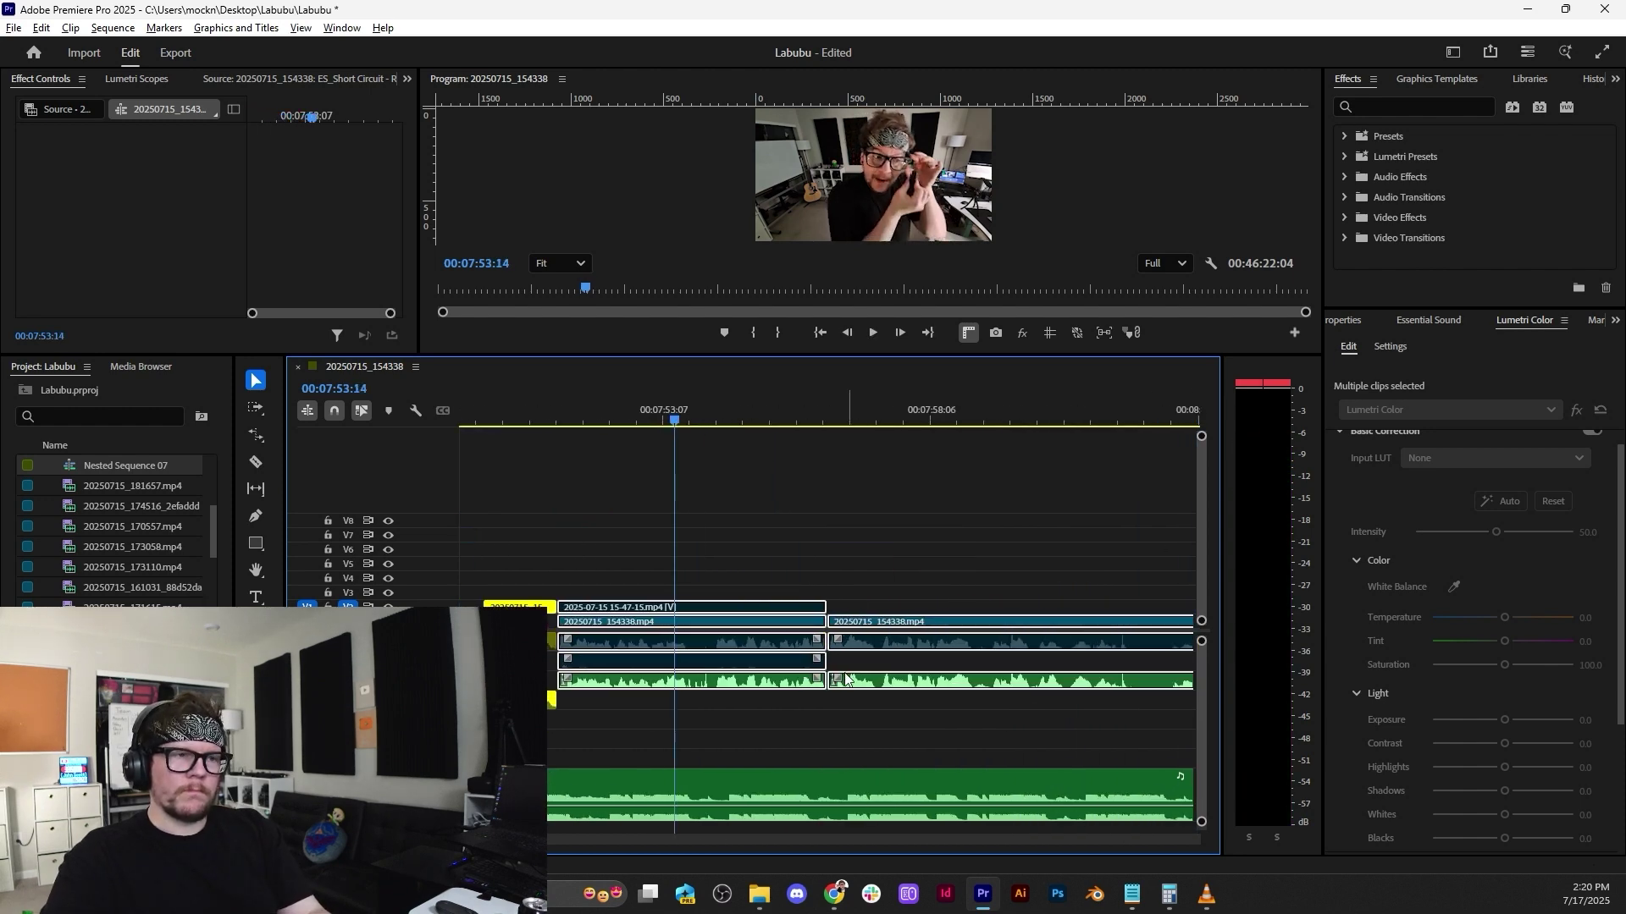
# Replay the two yellow clips after the Labubu intro, between 00:07:49 and 00:07:51, to check their cuts.
pyautogui.scroll(-4, 1016, 690)
pyautogui.scroll(3, 721, 682)
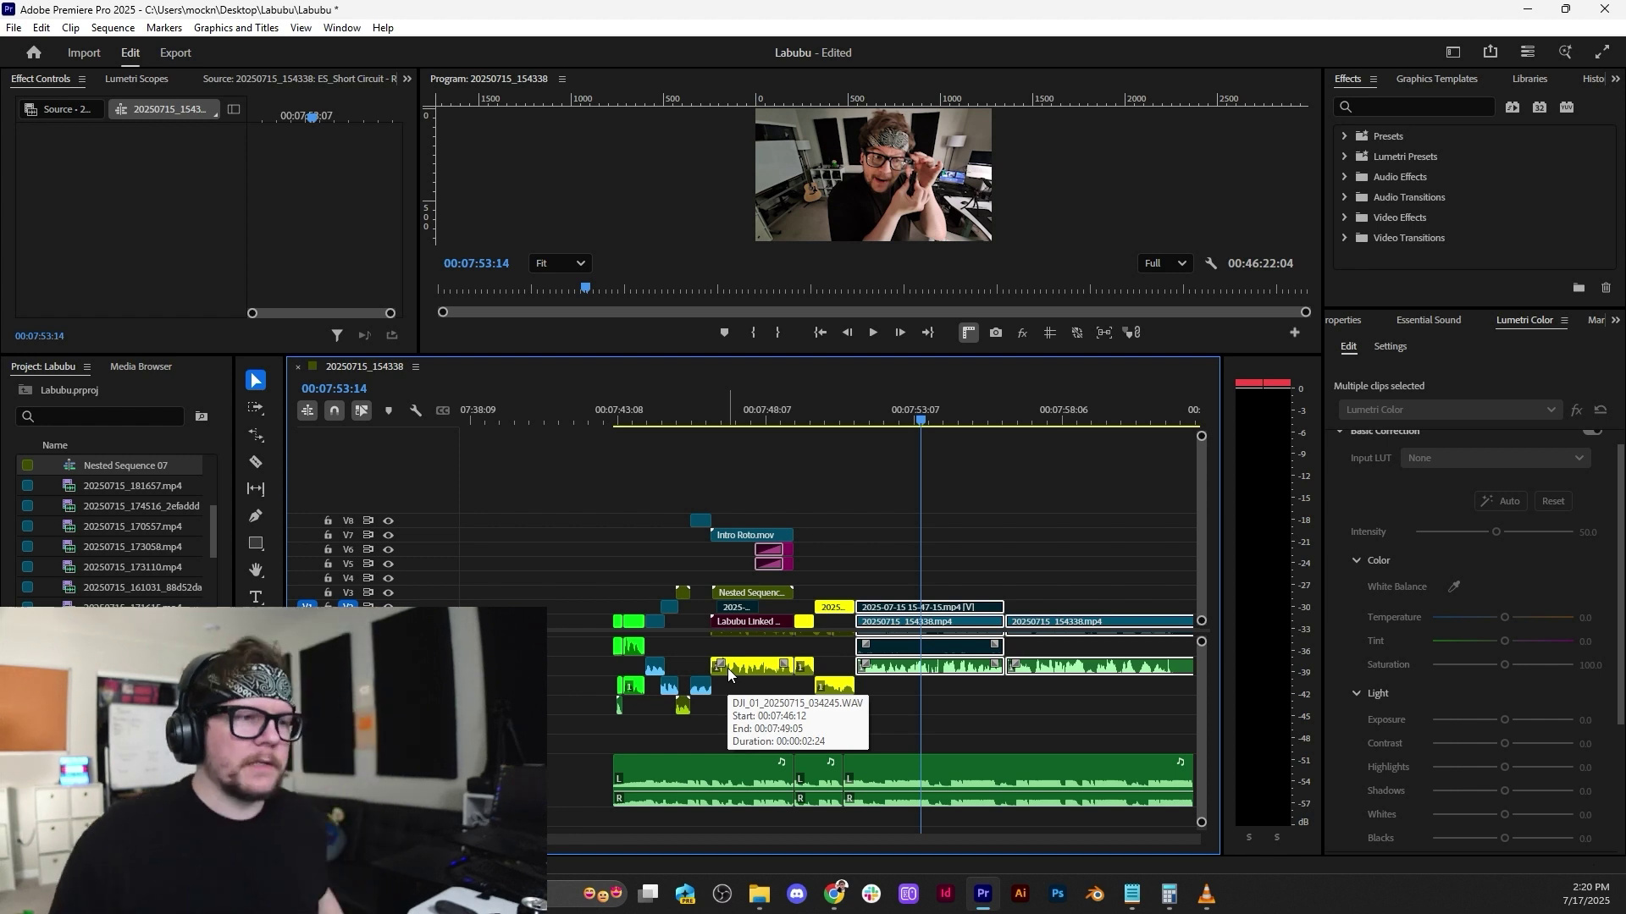
pyautogui.scroll(3, 864, 644)
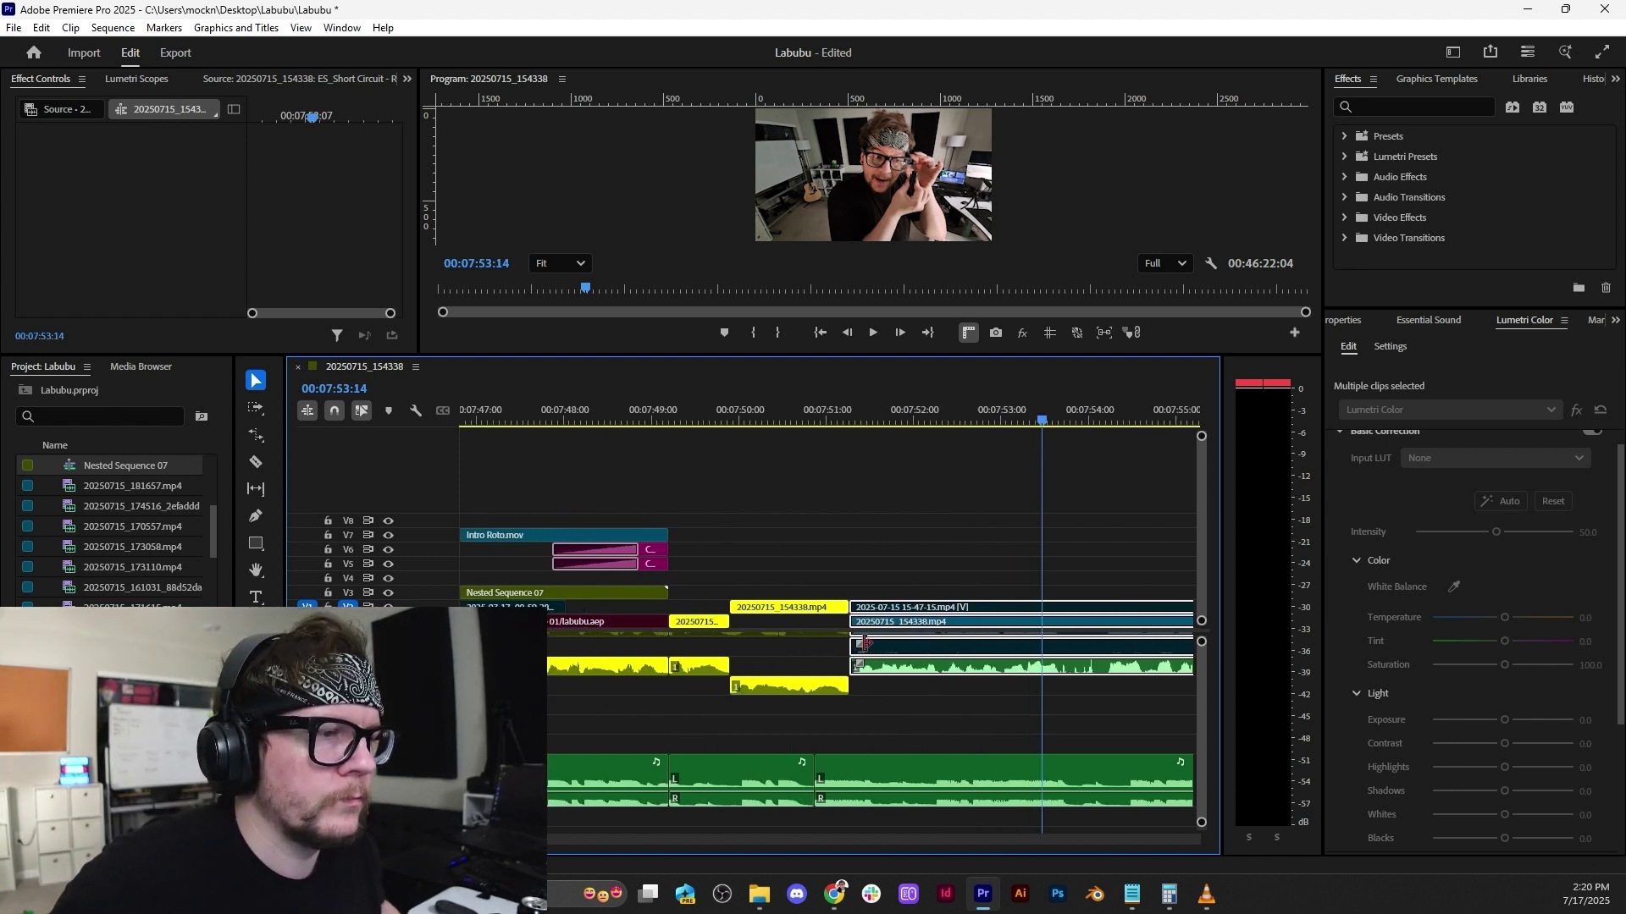
pyautogui.click(657, 420)
pyautogui.press('space')
pyautogui.press('space')
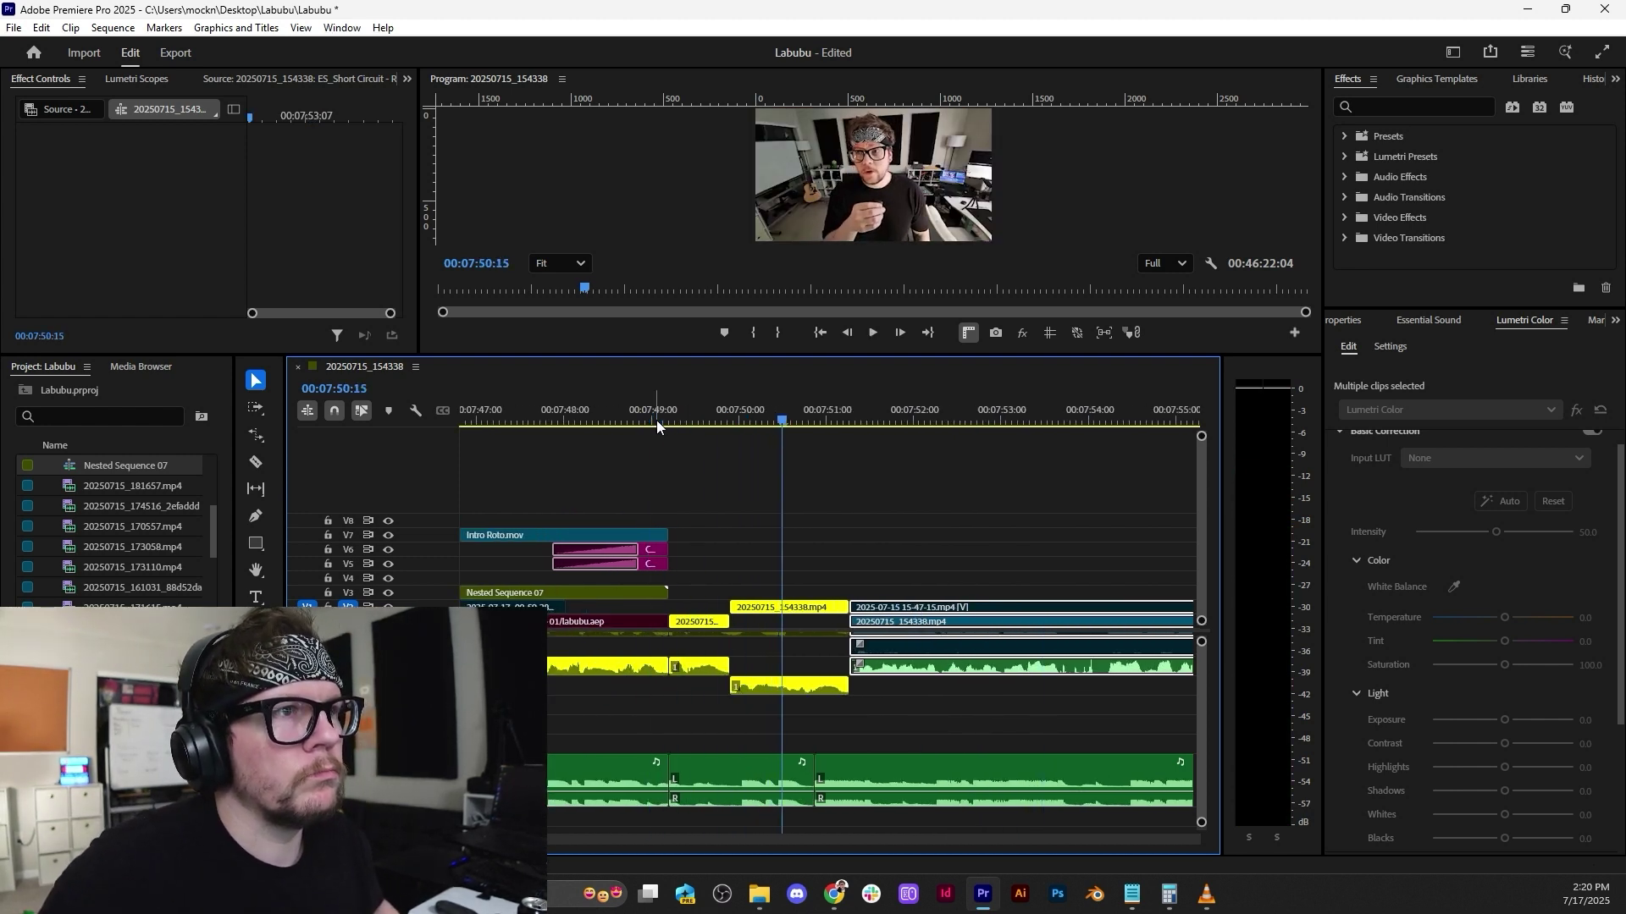
pyautogui.scroll(3, 800, 627)
pyautogui.press('space')
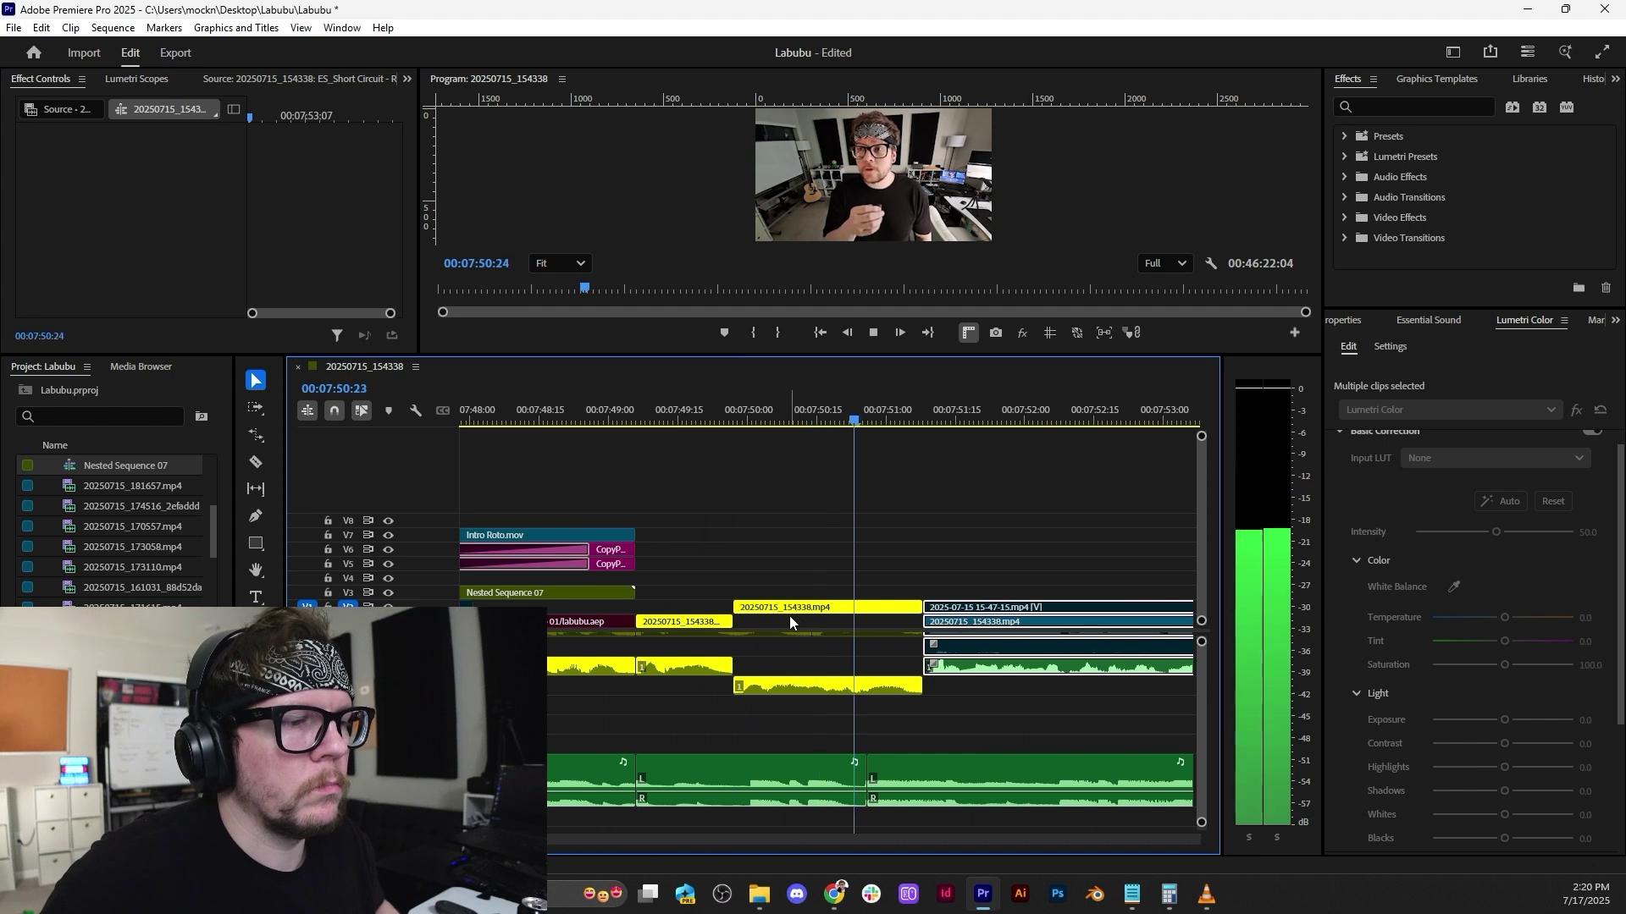
pyautogui.press('space')
pyautogui.scroll(2, 796, 627)
pyautogui.click(743, 414)
pyautogui.press('space')
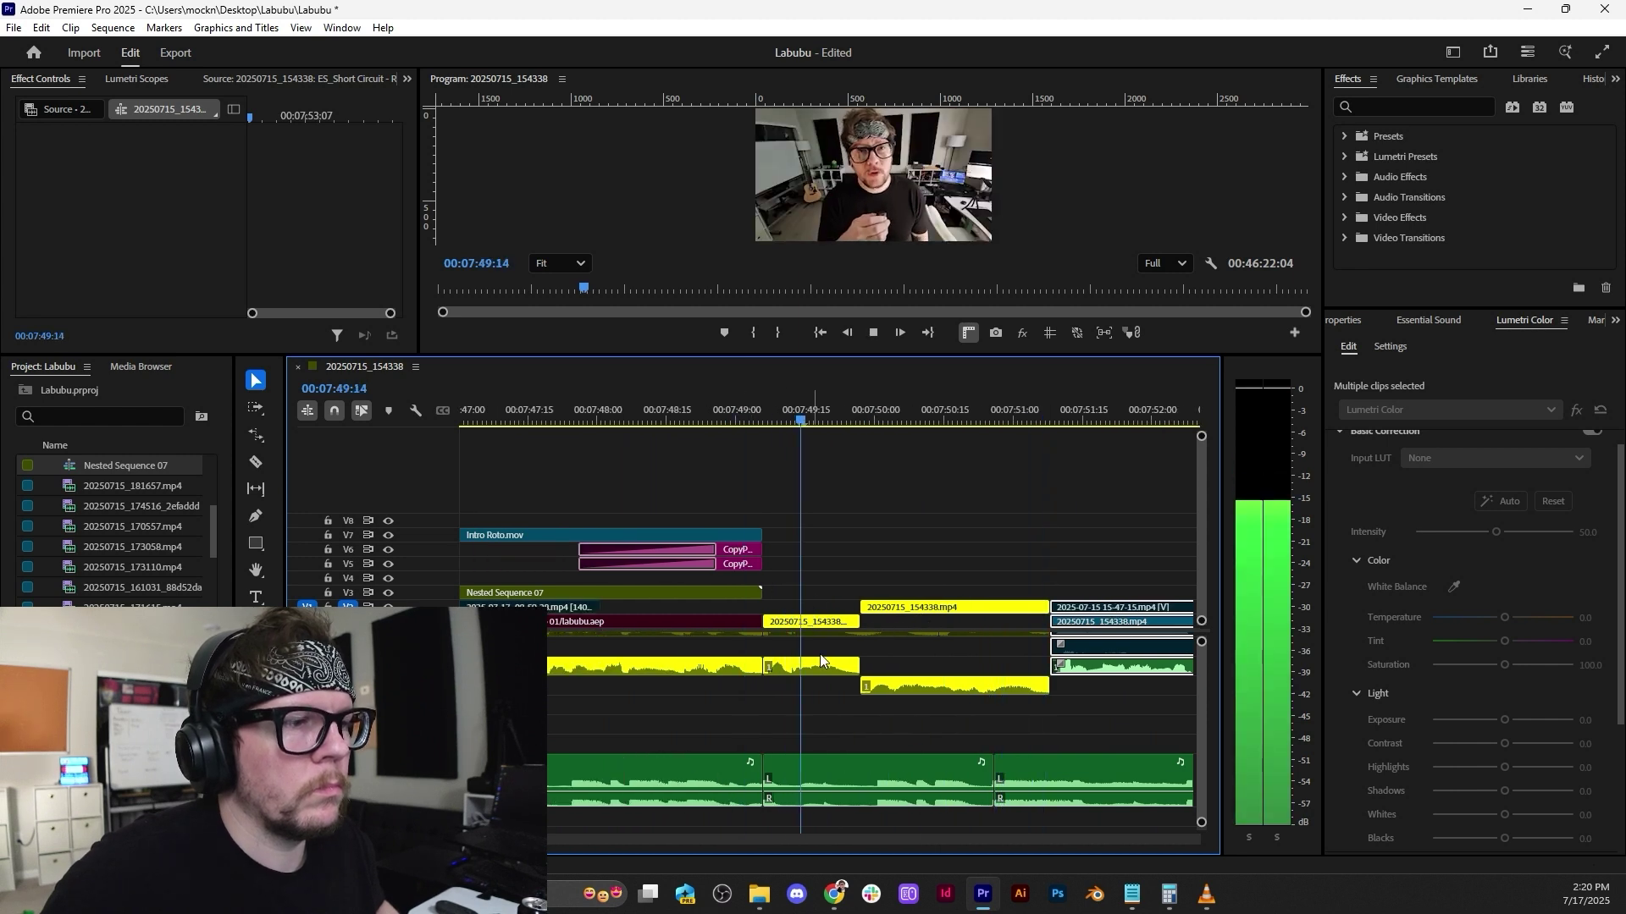
# Play from about 00:07:43 through the Labubu intro to 00:07:48:20 to review the lead-in clips.
pyautogui.scroll(-2, 819, 654)
pyautogui.click(766, 415)
pyautogui.scroll(5, 931, 759)
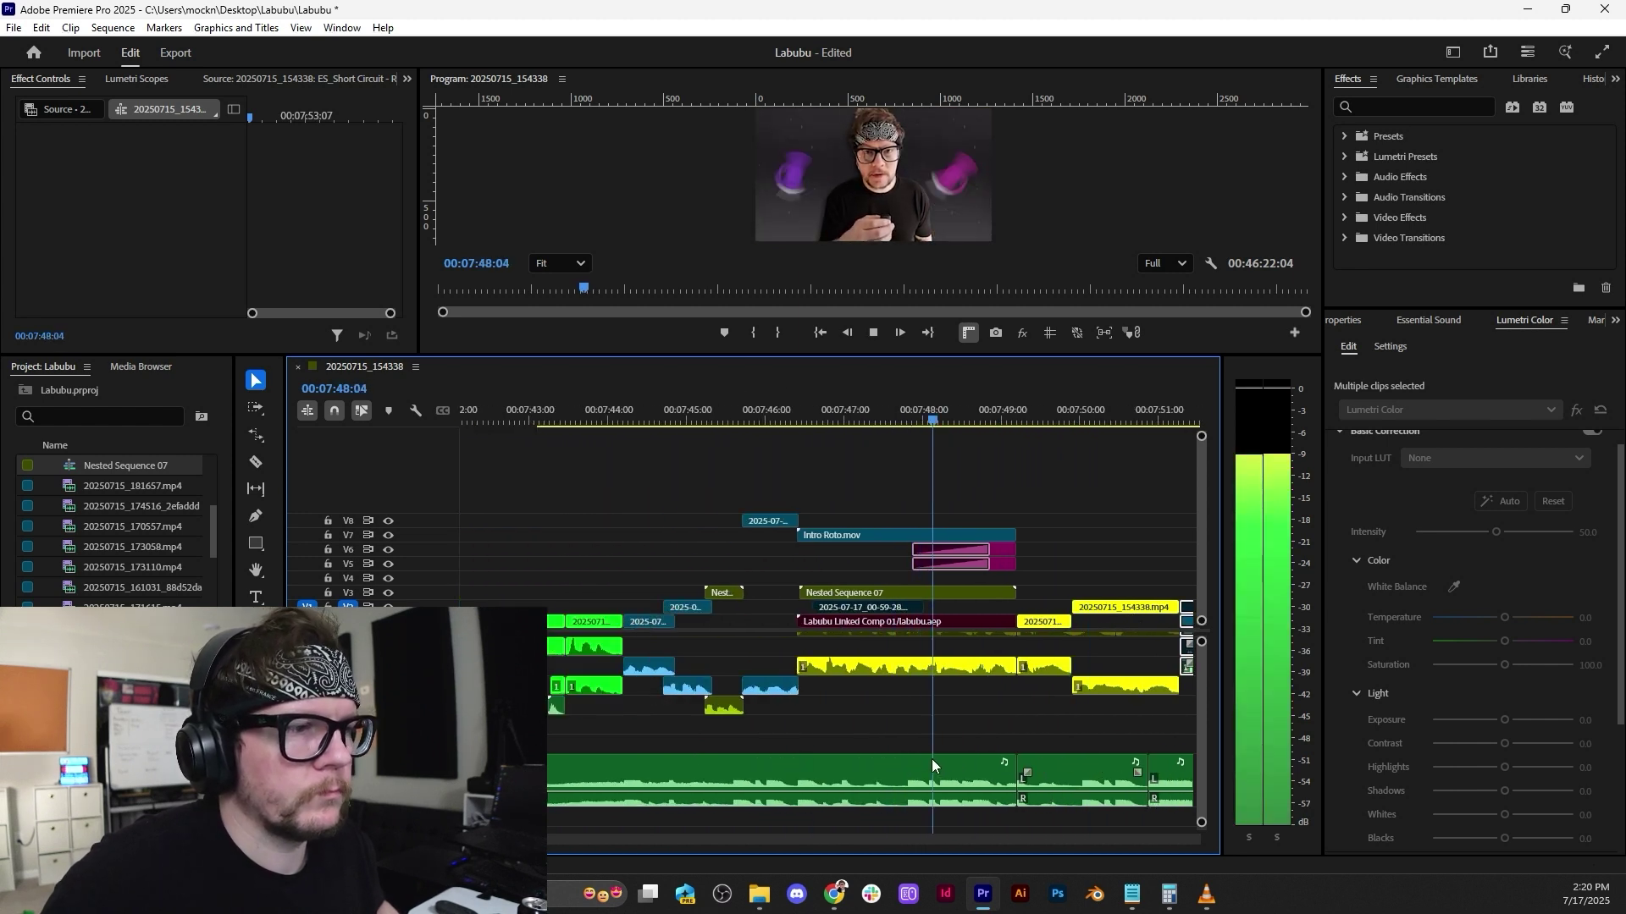
pyautogui.press('space')
pyautogui.click(635, 413)
pyautogui.scroll(3, 767, 704)
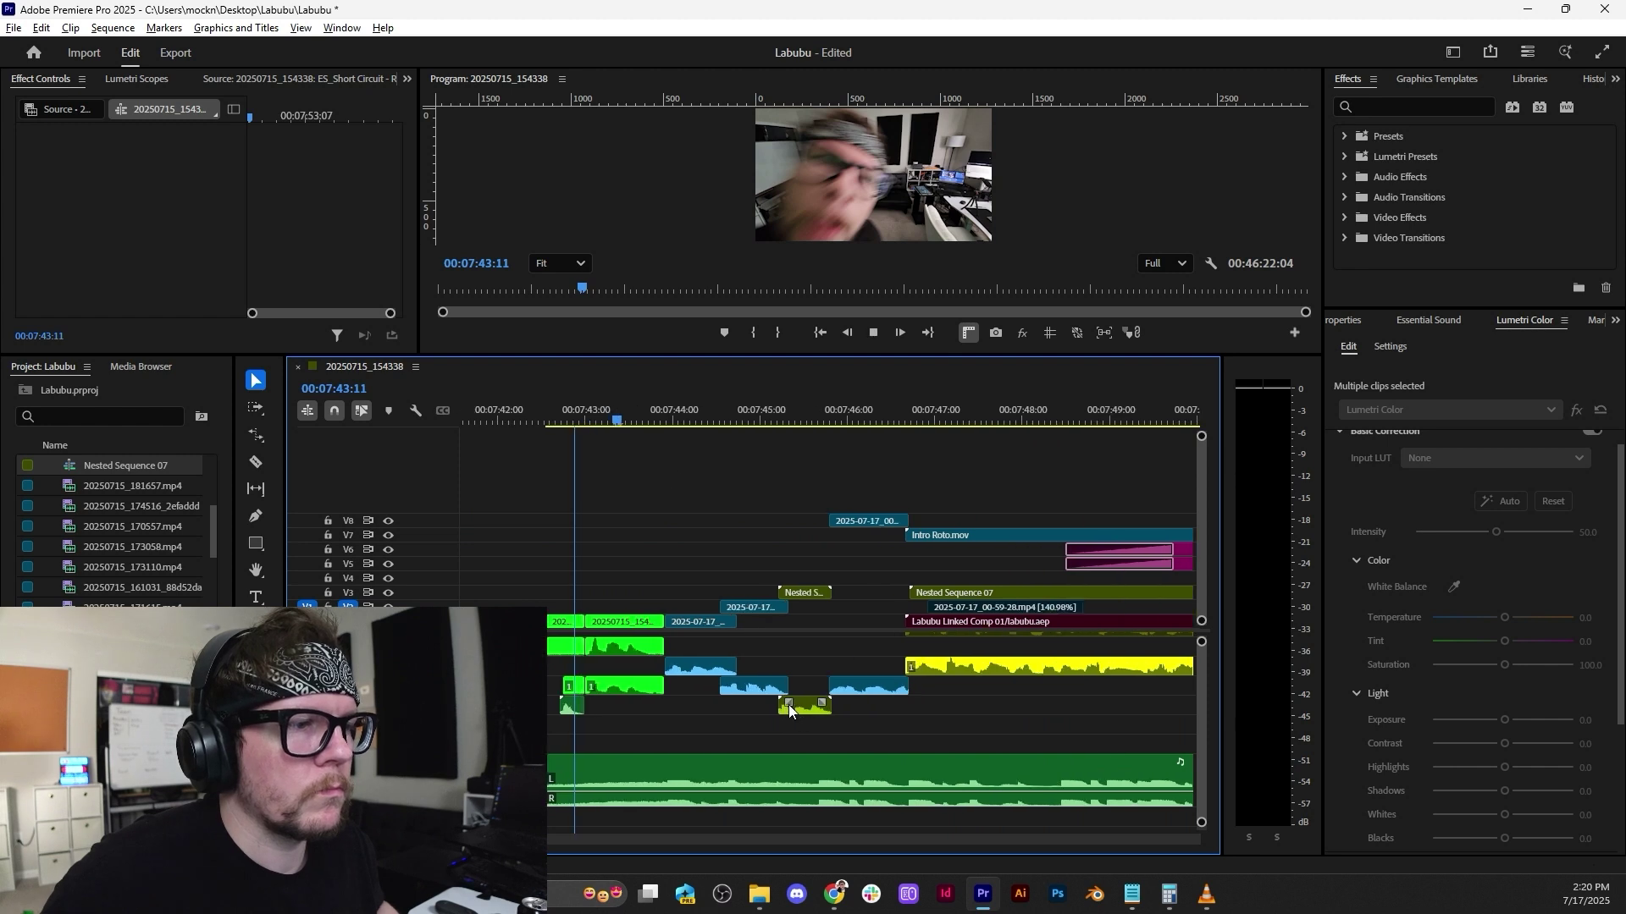
pyautogui.press('space')
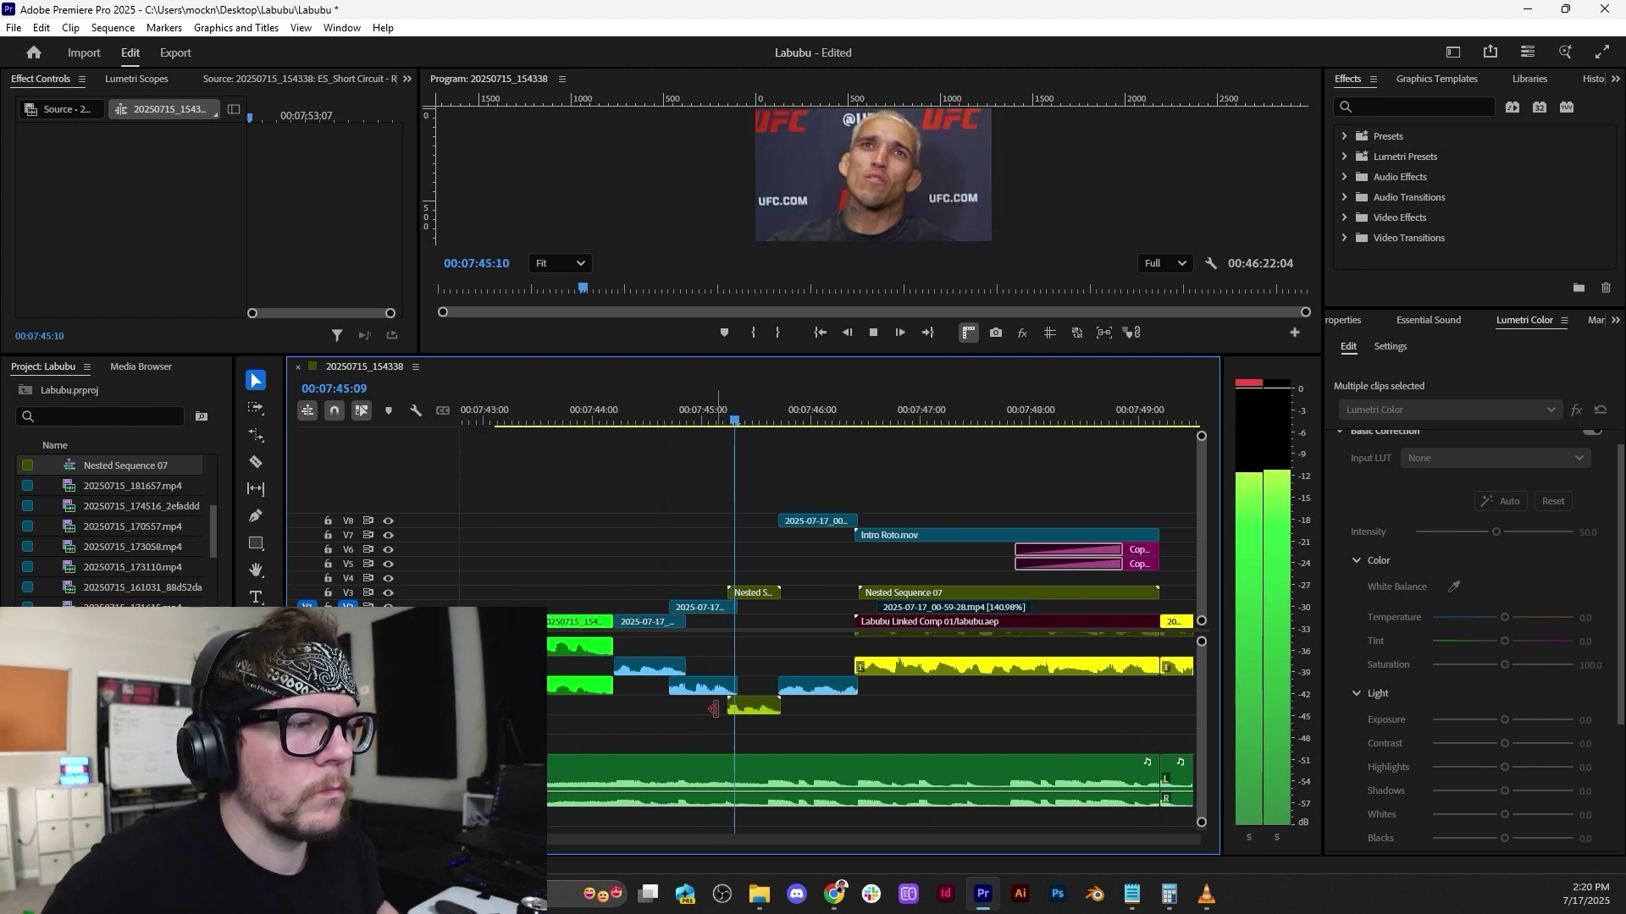
pyautogui.scroll(-1, 716, 709)
pyautogui.press('space')
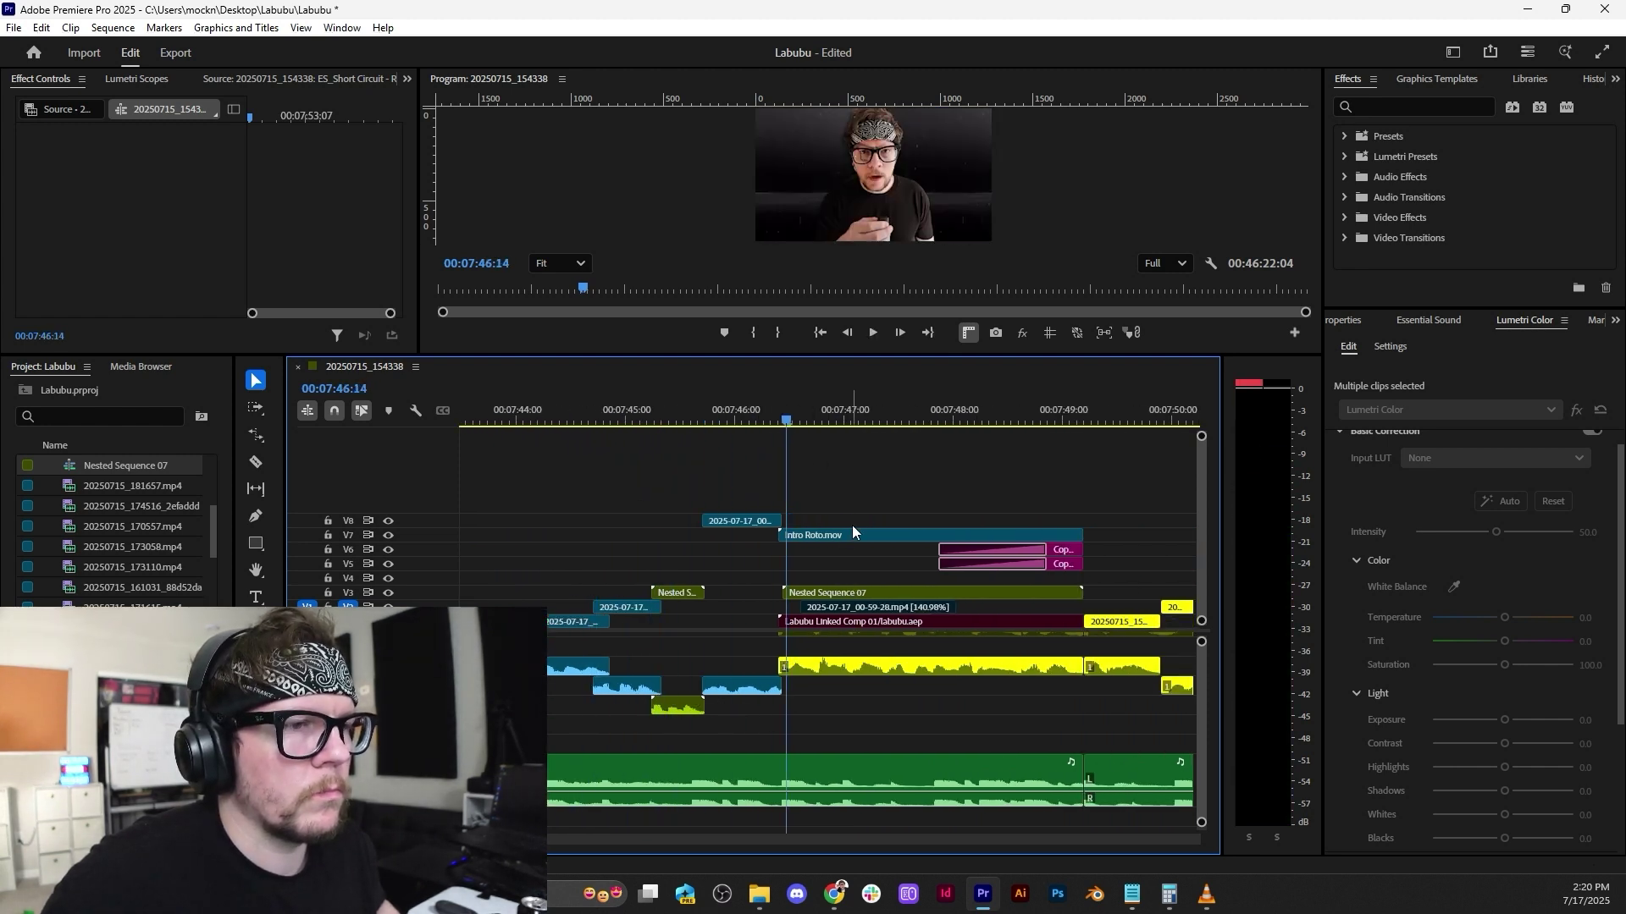
pyautogui.press('space')
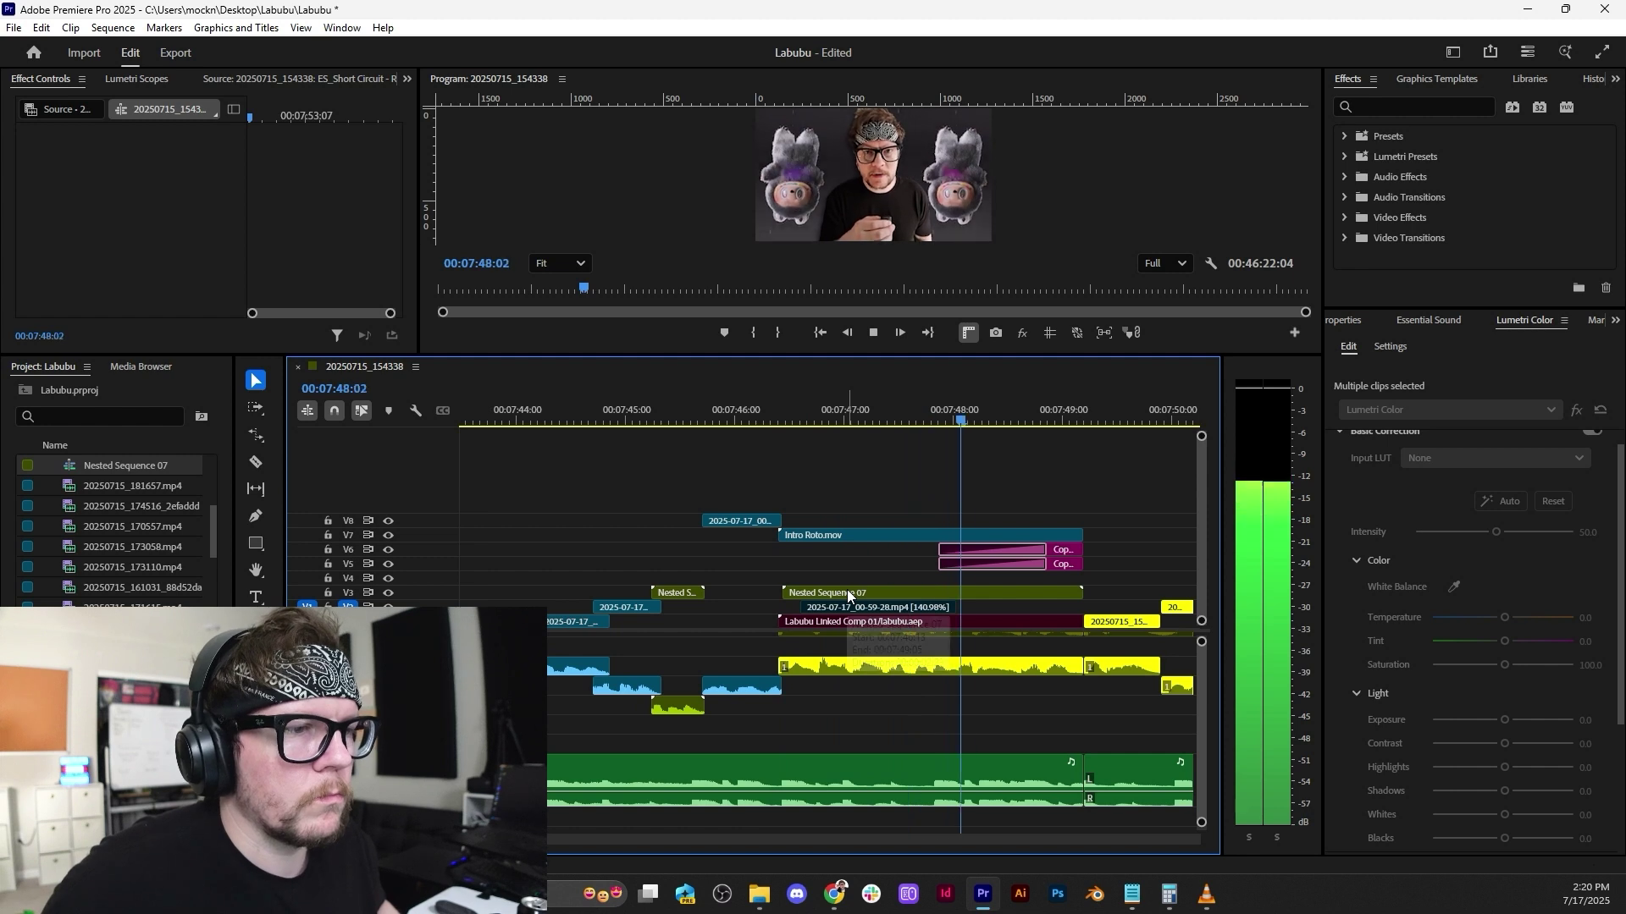
pyautogui.press('space')
# Continue playback from the end of the Labubu intro across both yellow clips to 00:07:51:21.
pyautogui.scroll(-2, 847, 597)
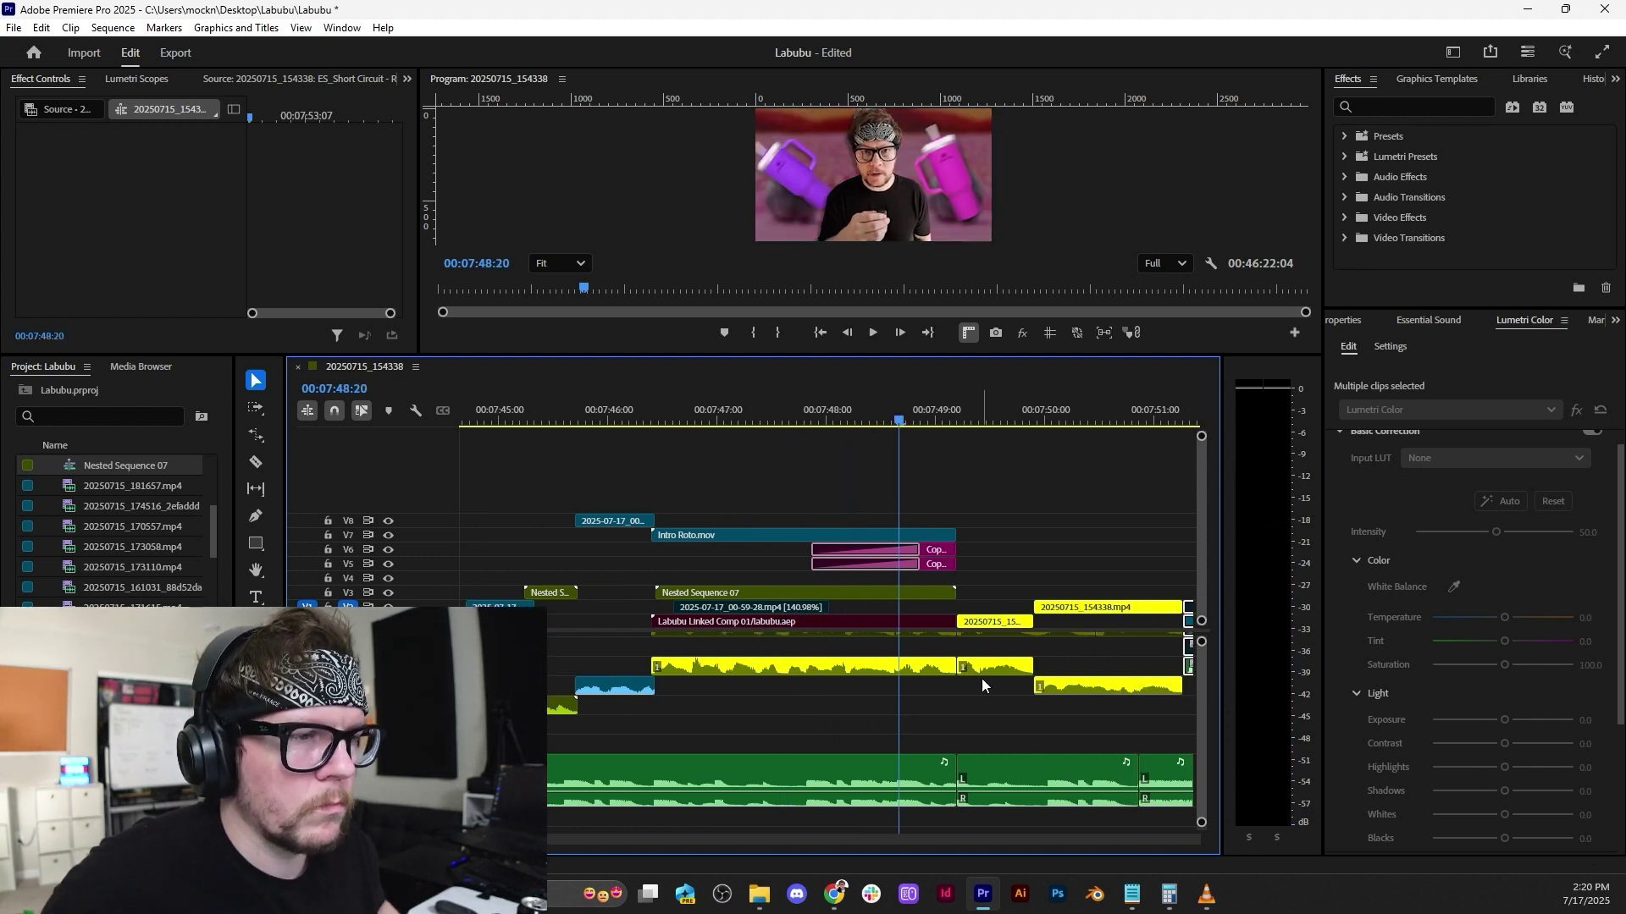
pyautogui.hotkey('shift', 'Right')
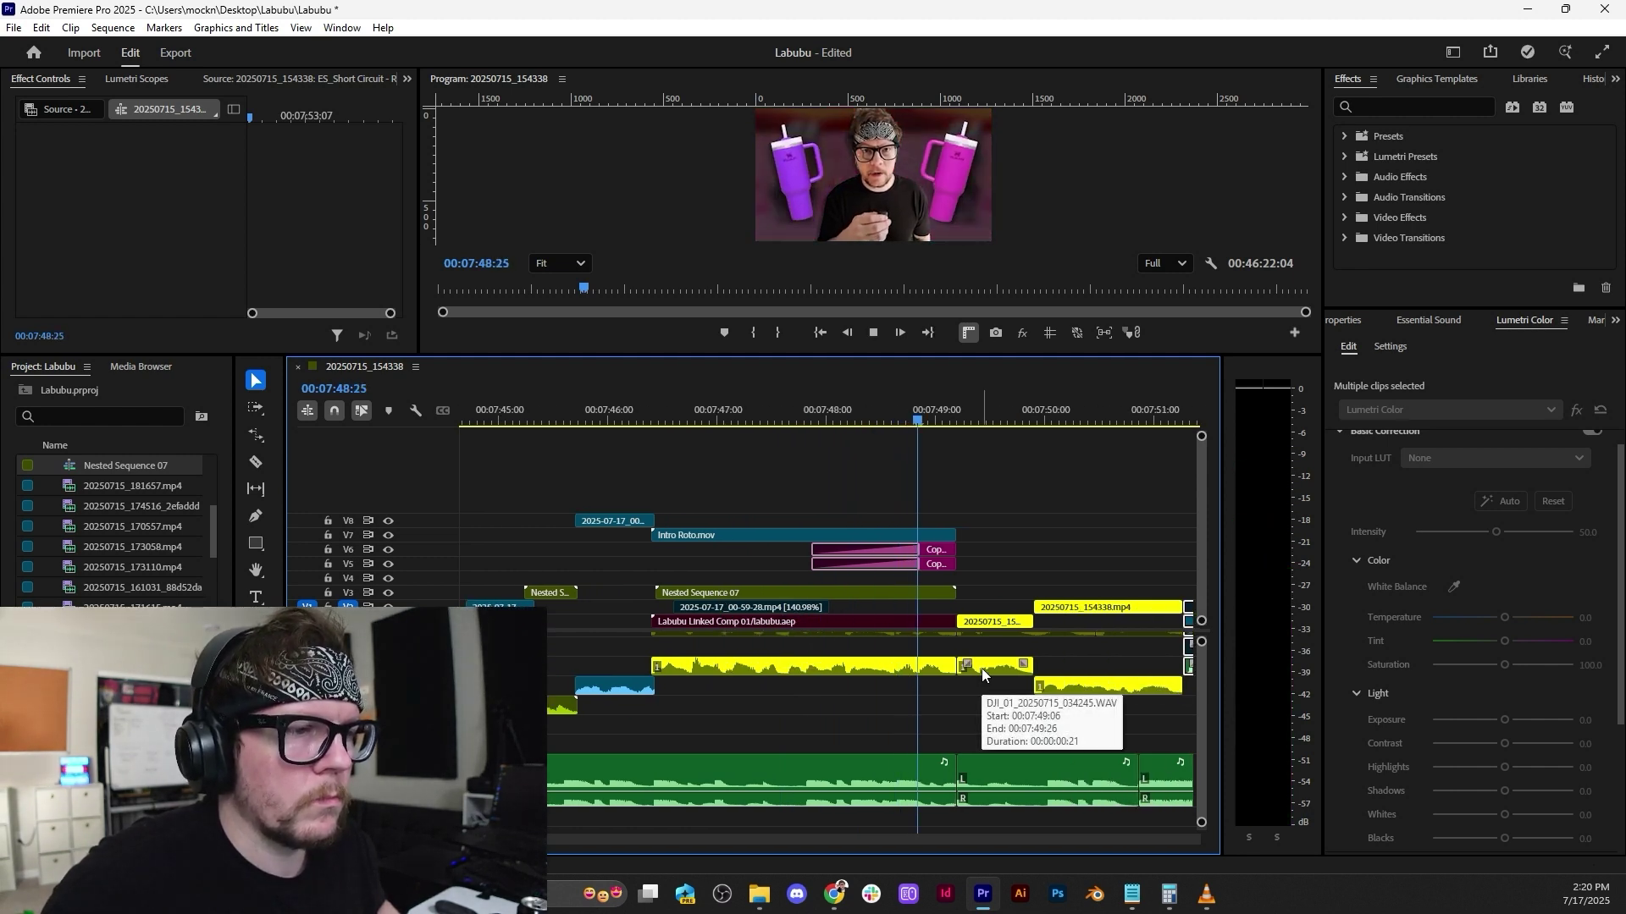
pyautogui.press('Right')
pyautogui.press('Right')
pyautogui.press('Right')
pyautogui.click(982, 668)
pyautogui.press('space')
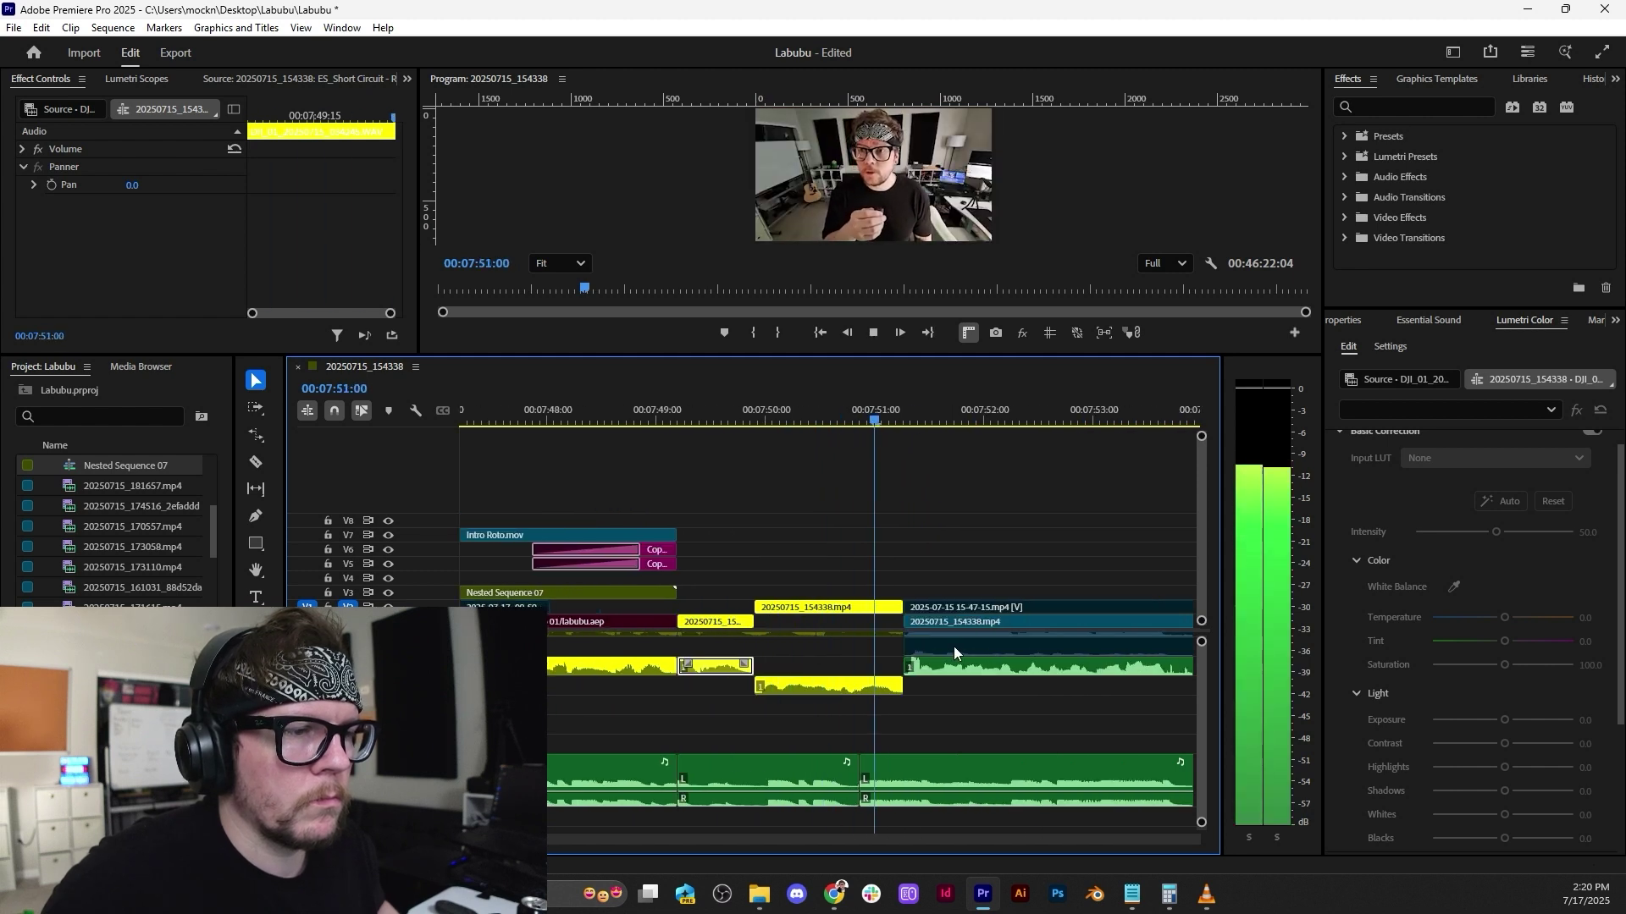
pyautogui.press('space')
# Select the second yellow clip's audio and display its properties with the surrounding sections in view.
pyautogui.click(802, 682)
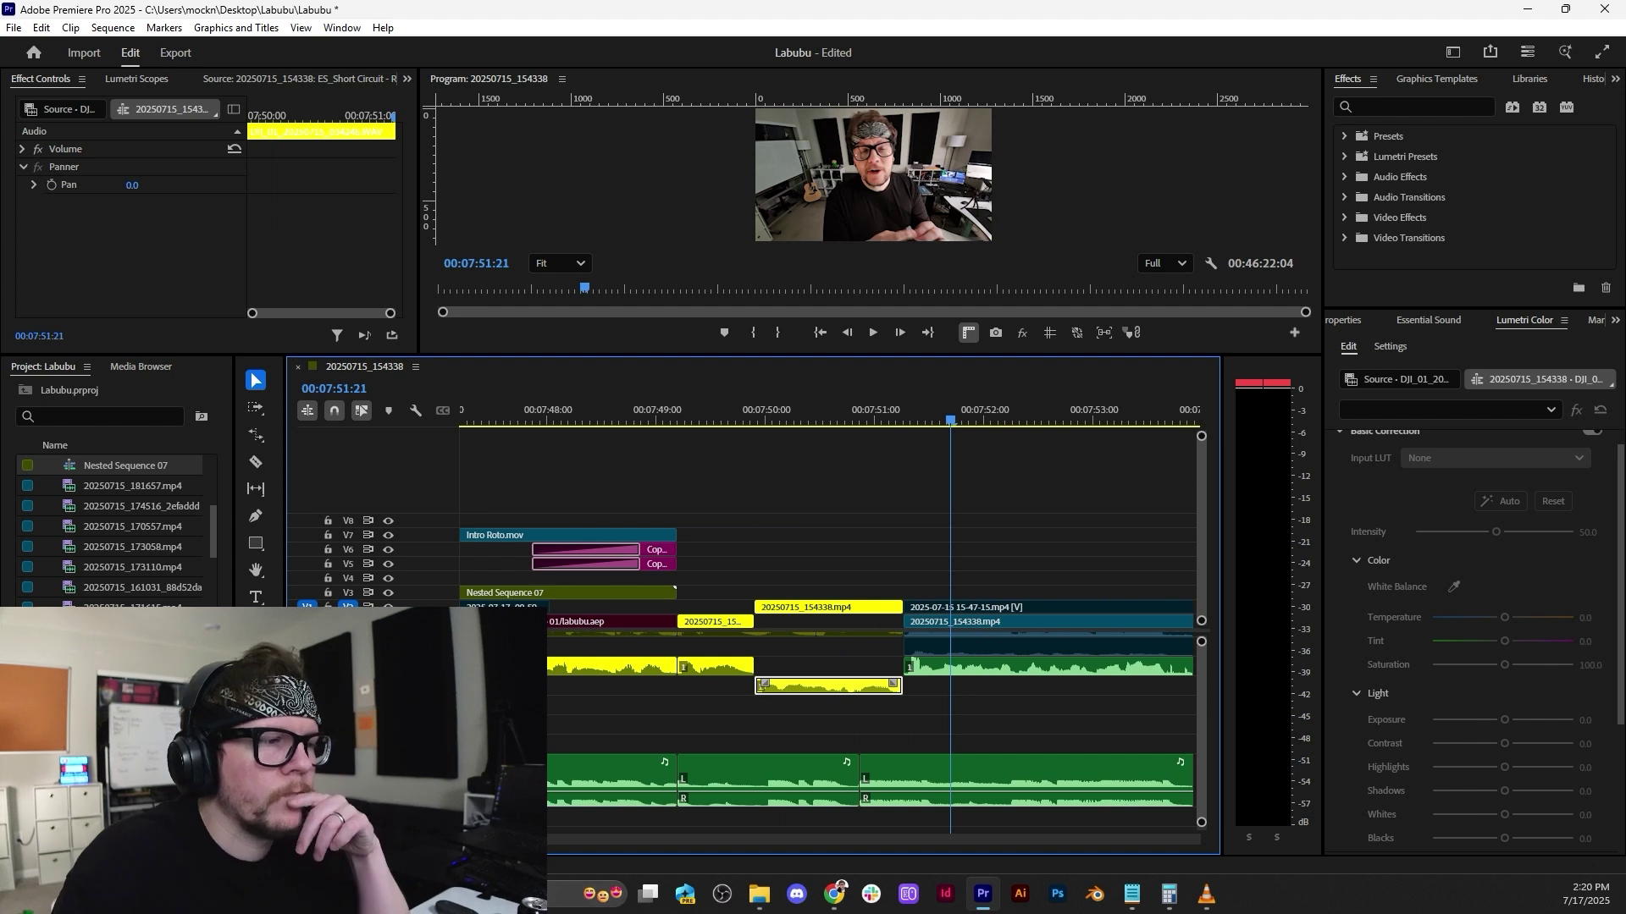
pyautogui.press('-')
pyautogui.press('-')
pyautogui.press('-')
pyautogui.press('-')
pyautogui.press('-')
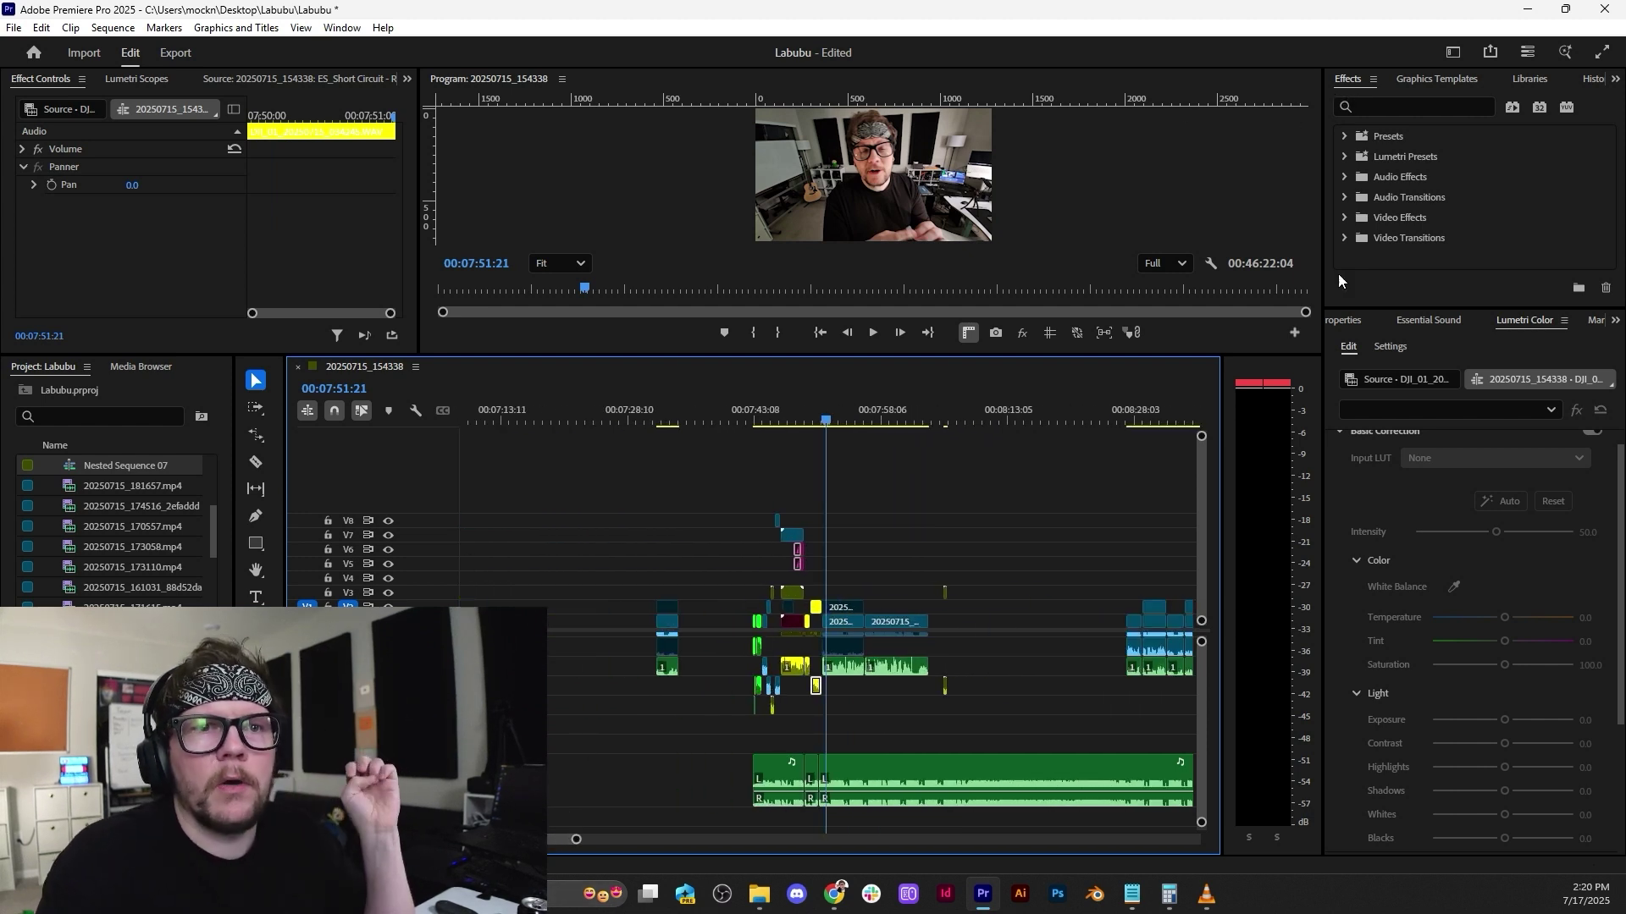
pyautogui.click(1384, 322)
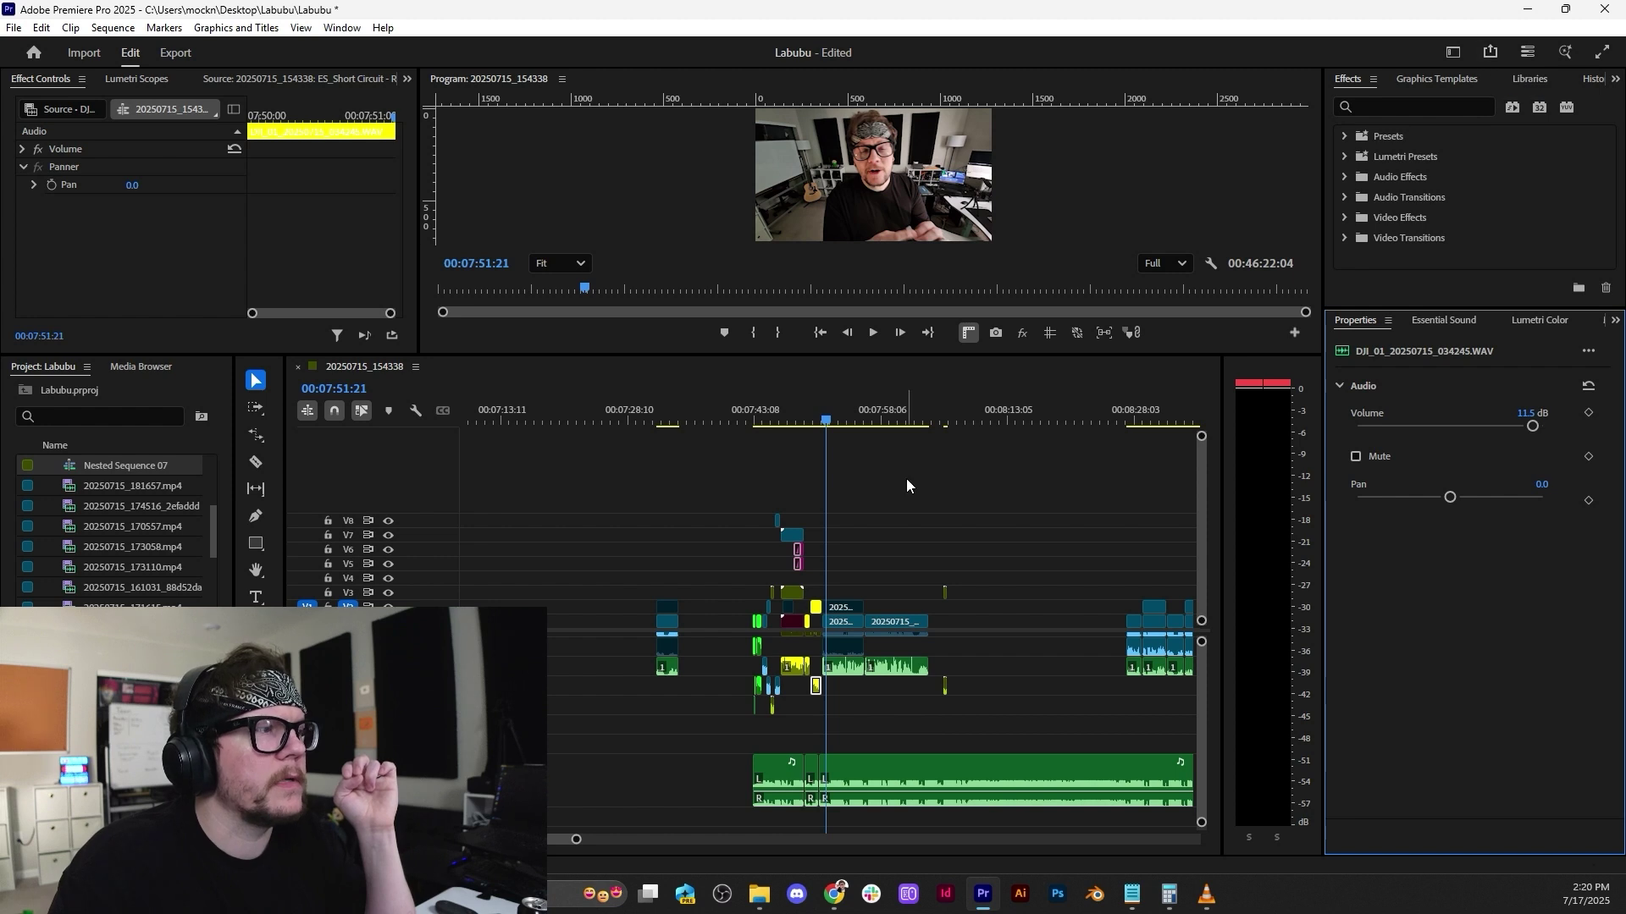
# Search the project for "grave" and open the Graveyard sequence.
pyautogui.click(120, 417)
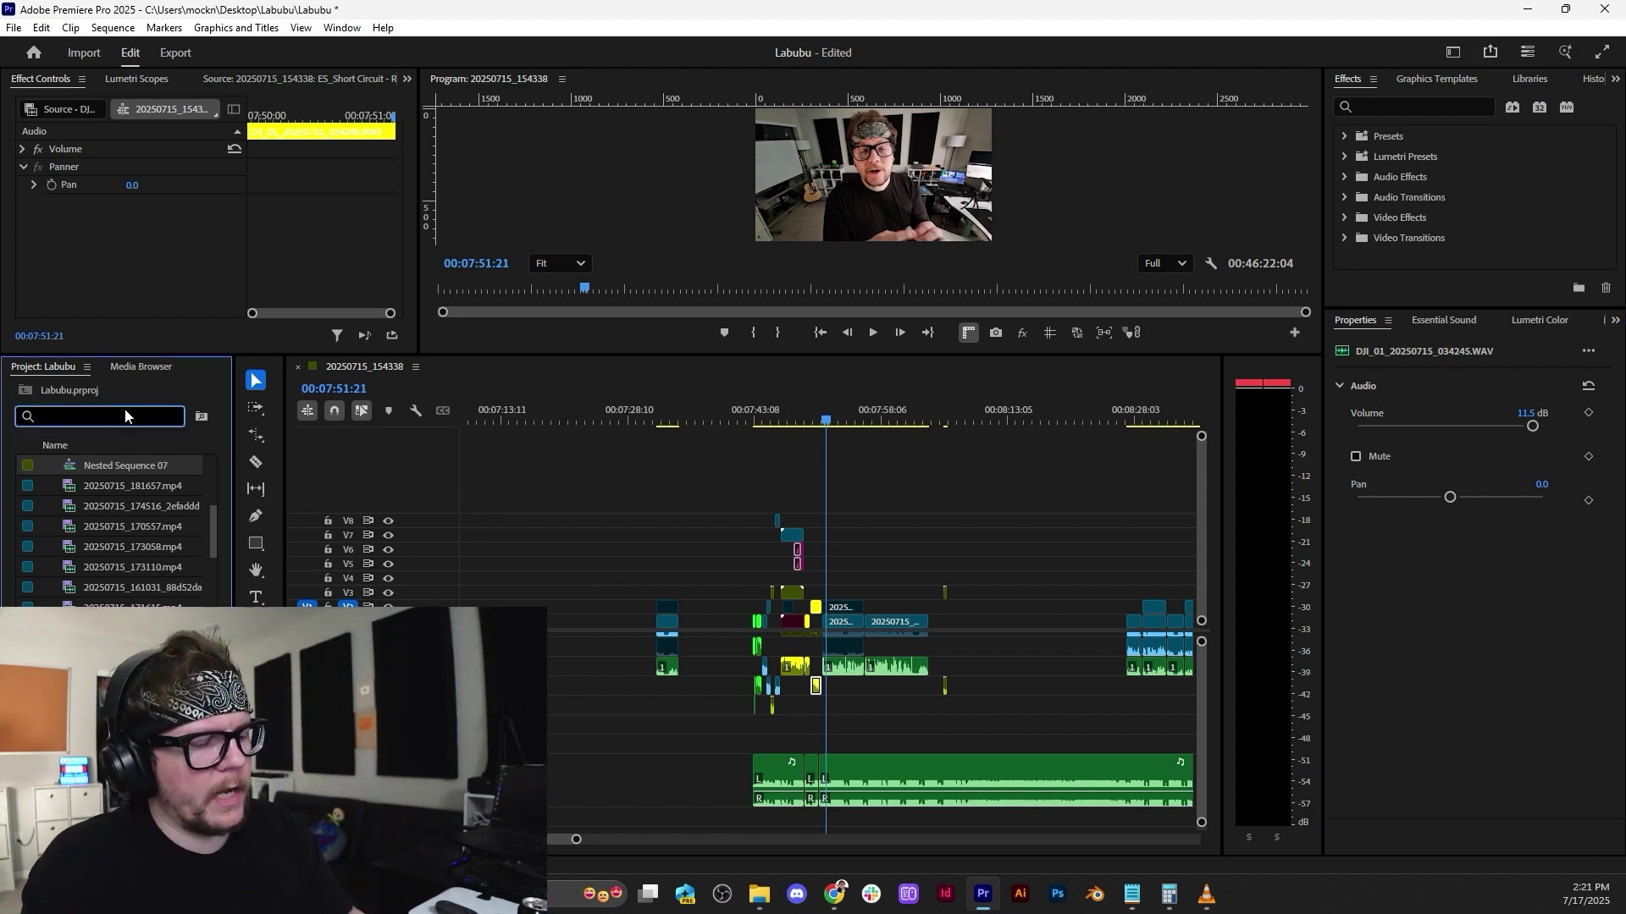
pyautogui.write('grave')
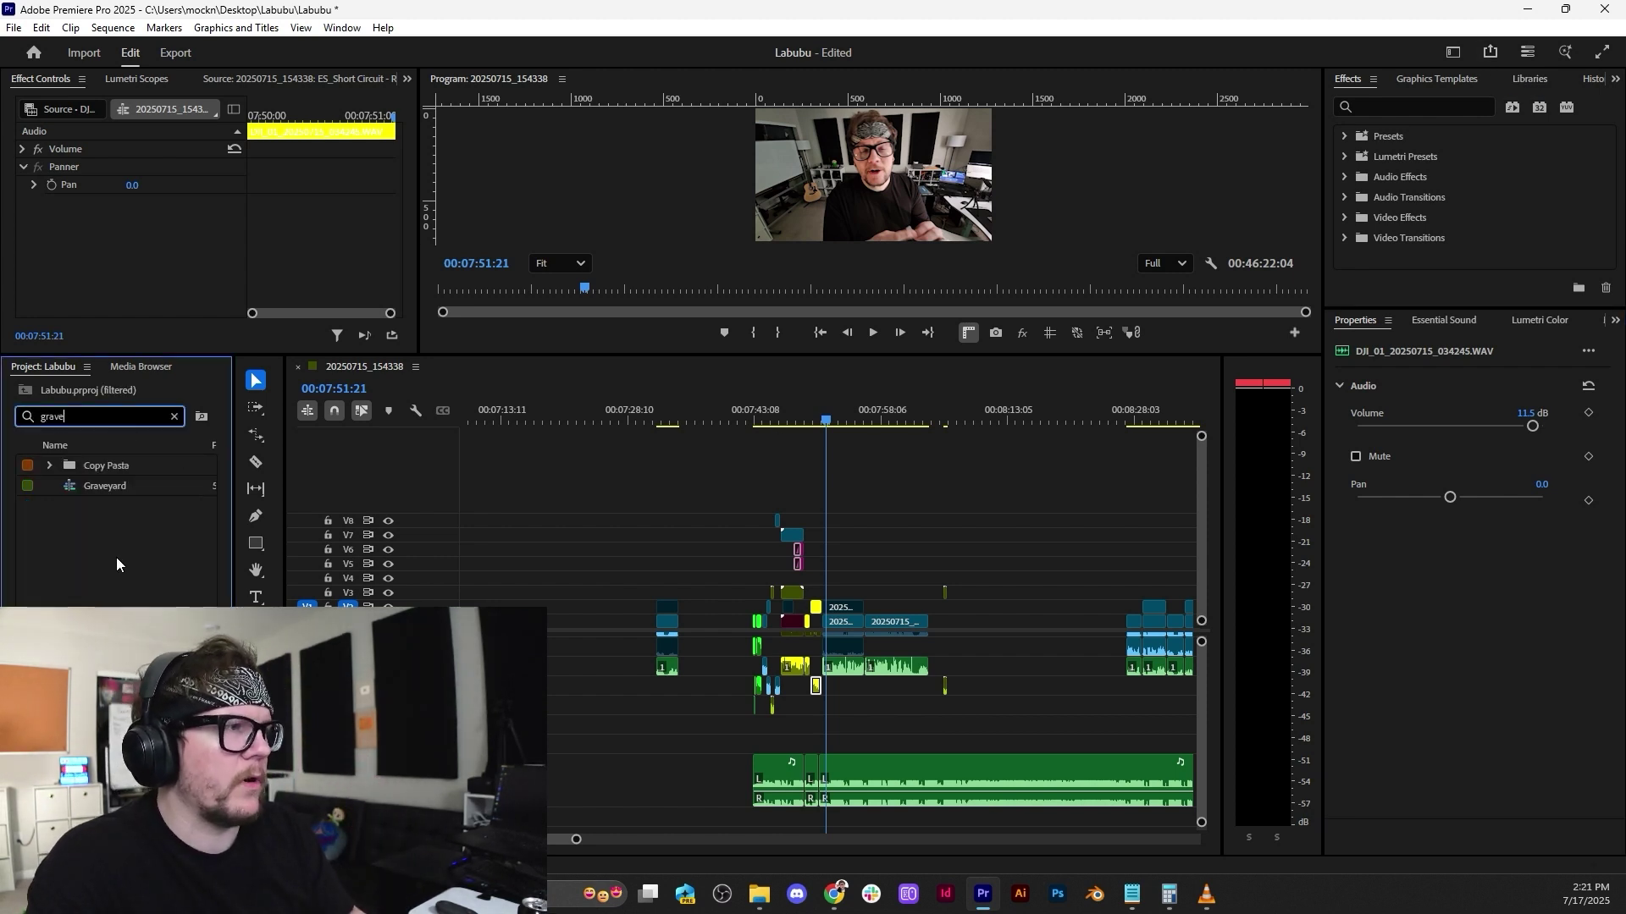
pyautogui.doubleClick(122, 488)
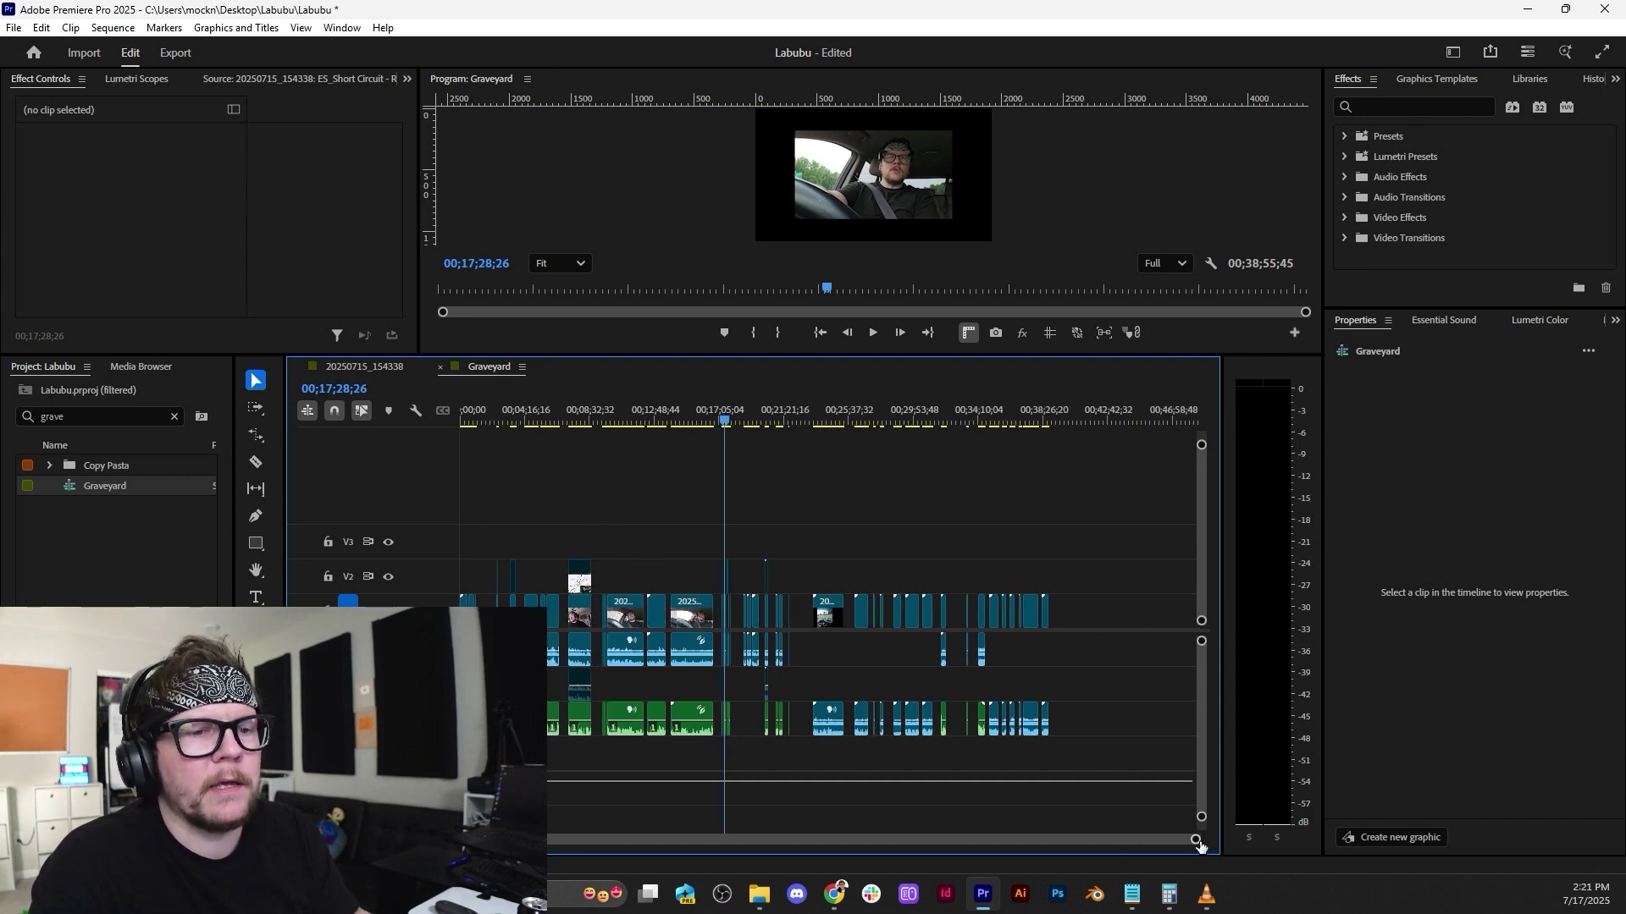
# Go to the beginning of the Graveyard sequence and play its first clip group around 00;00;28.
pyautogui.moveTo(1195, 840); pyautogui.dragTo(972, 826)
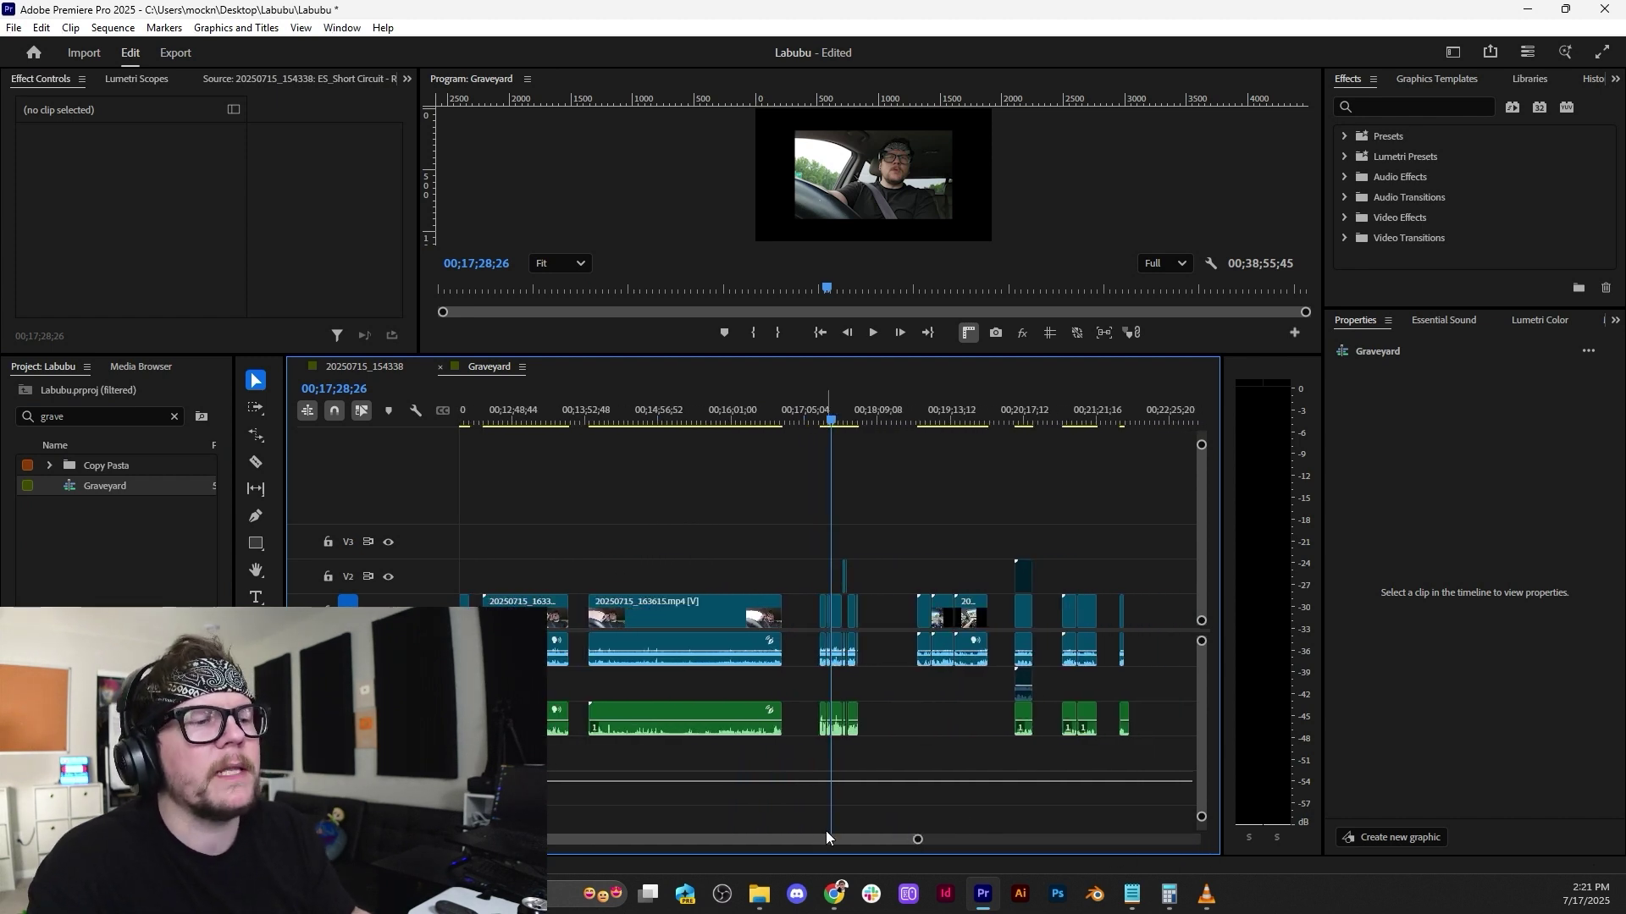
pyautogui.moveTo(826, 839); pyautogui.dragTo(729, 840)
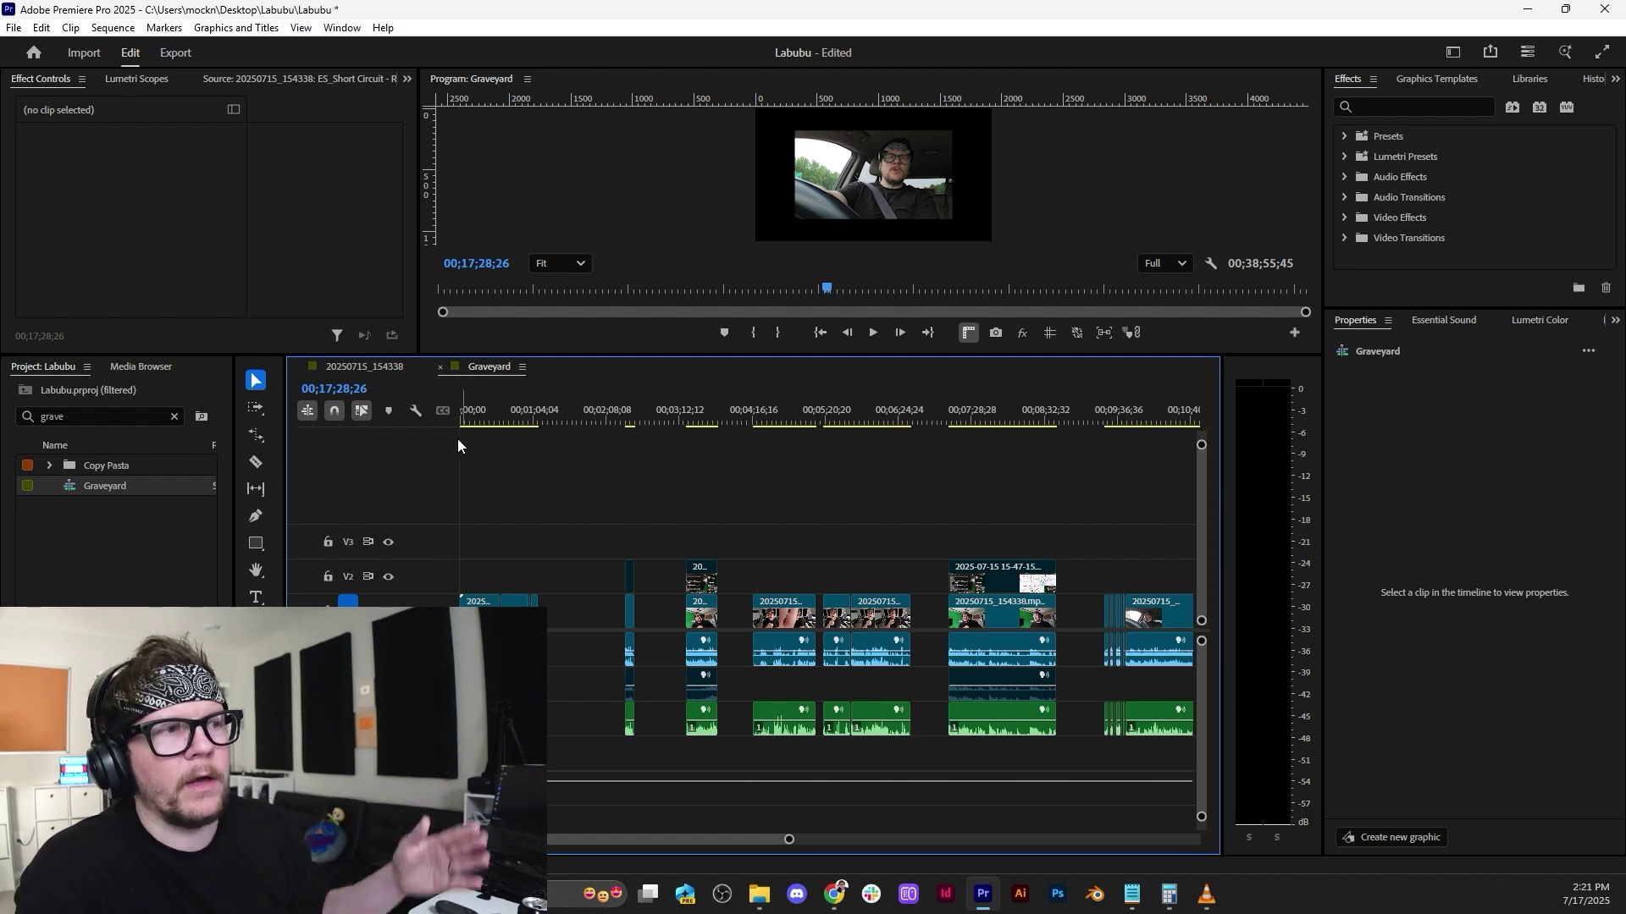
pyautogui.click(499, 416)
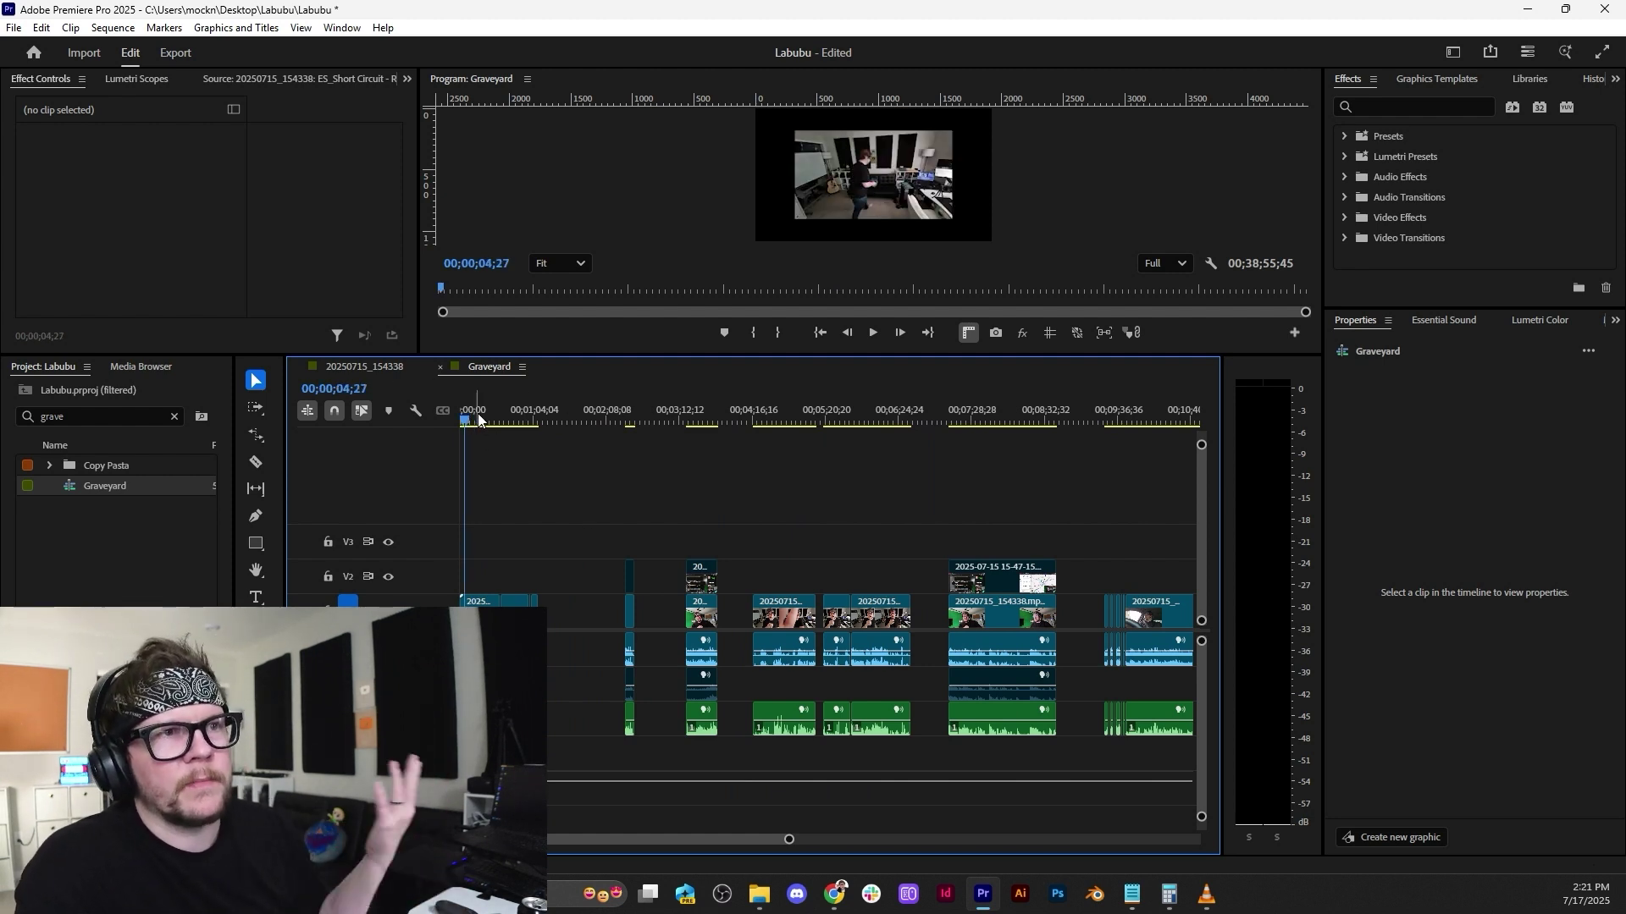
pyautogui.moveTo(503, 416); pyautogui.dragTo(495, 417)
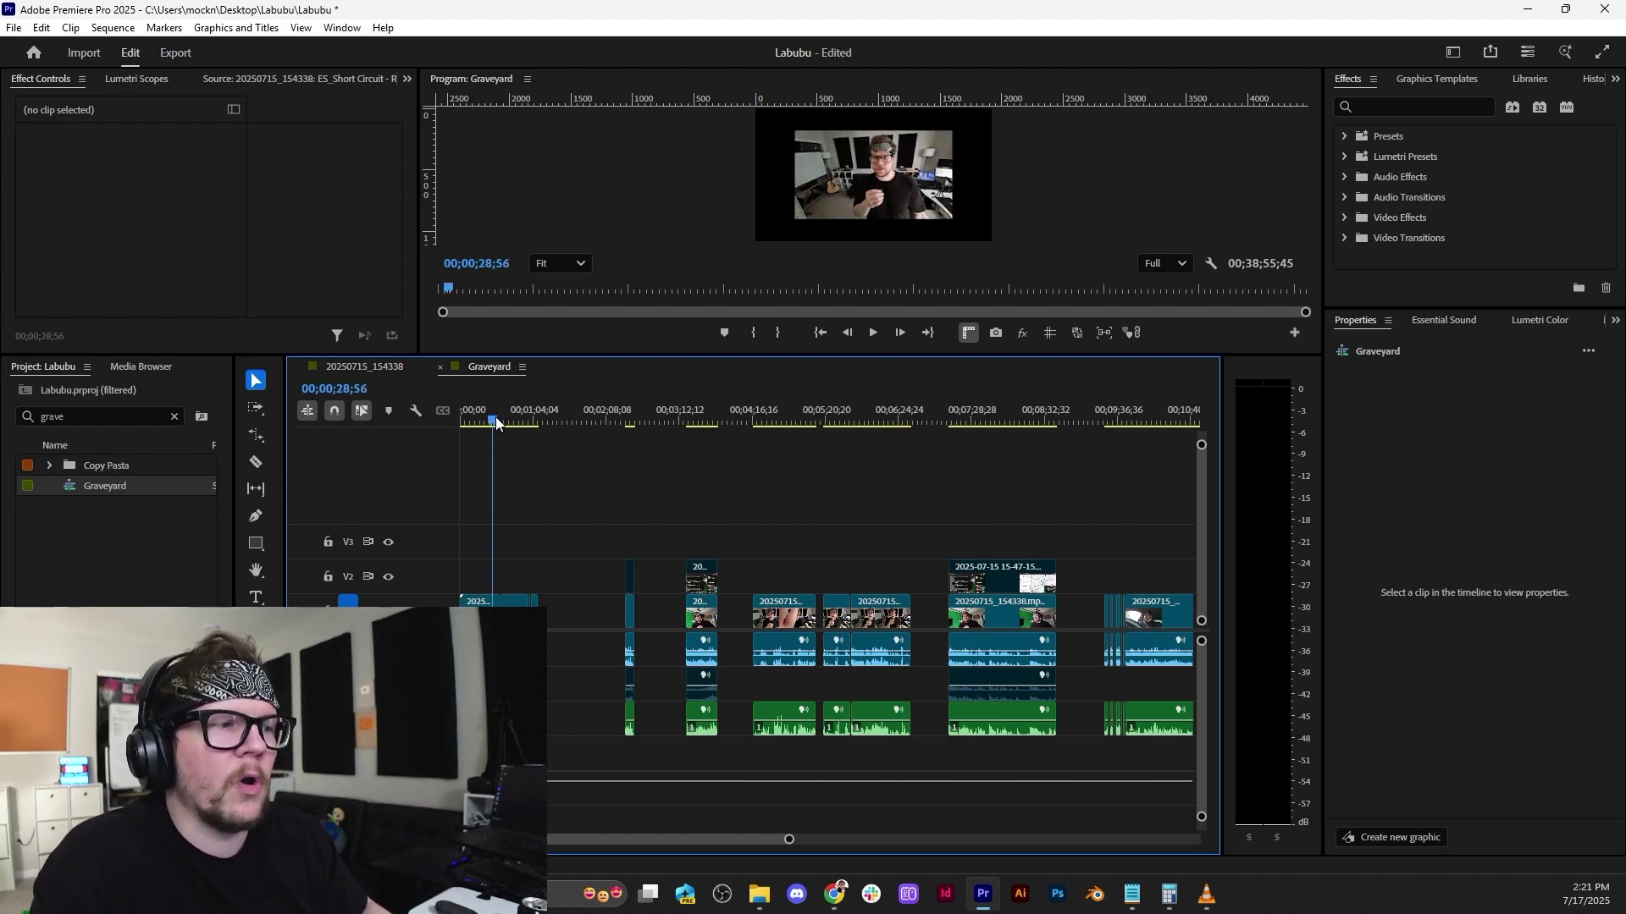
pyautogui.scroll(3, 516, 591)
pyautogui.scroll(4, 605, 660)
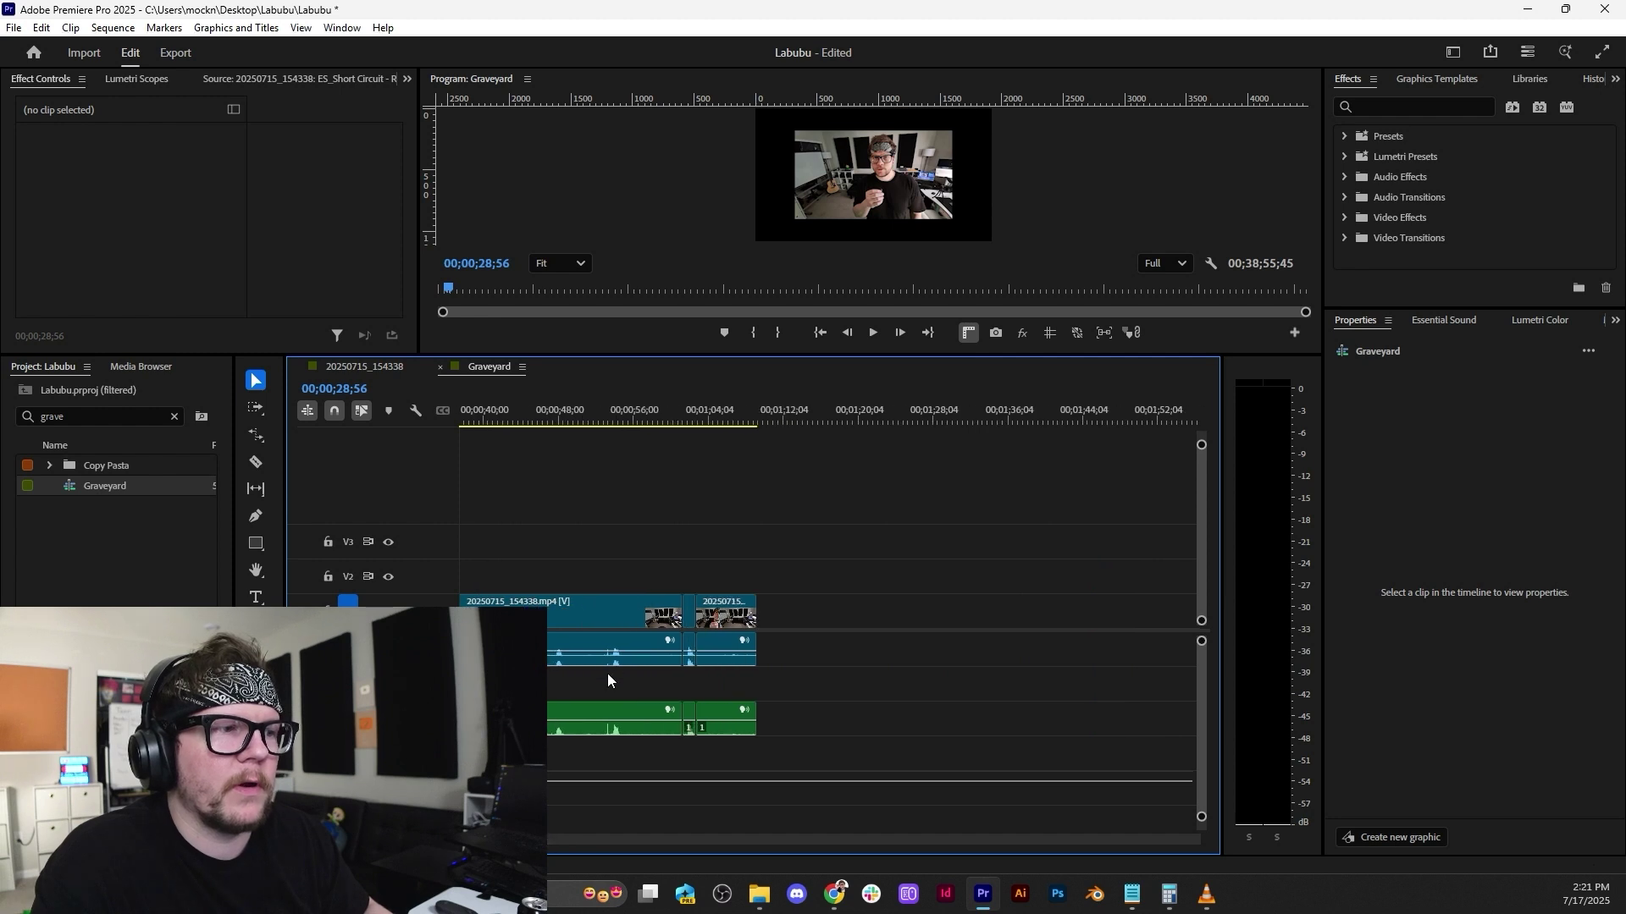
pyautogui.moveTo(735, 416); pyautogui.dragTo(720, 417)
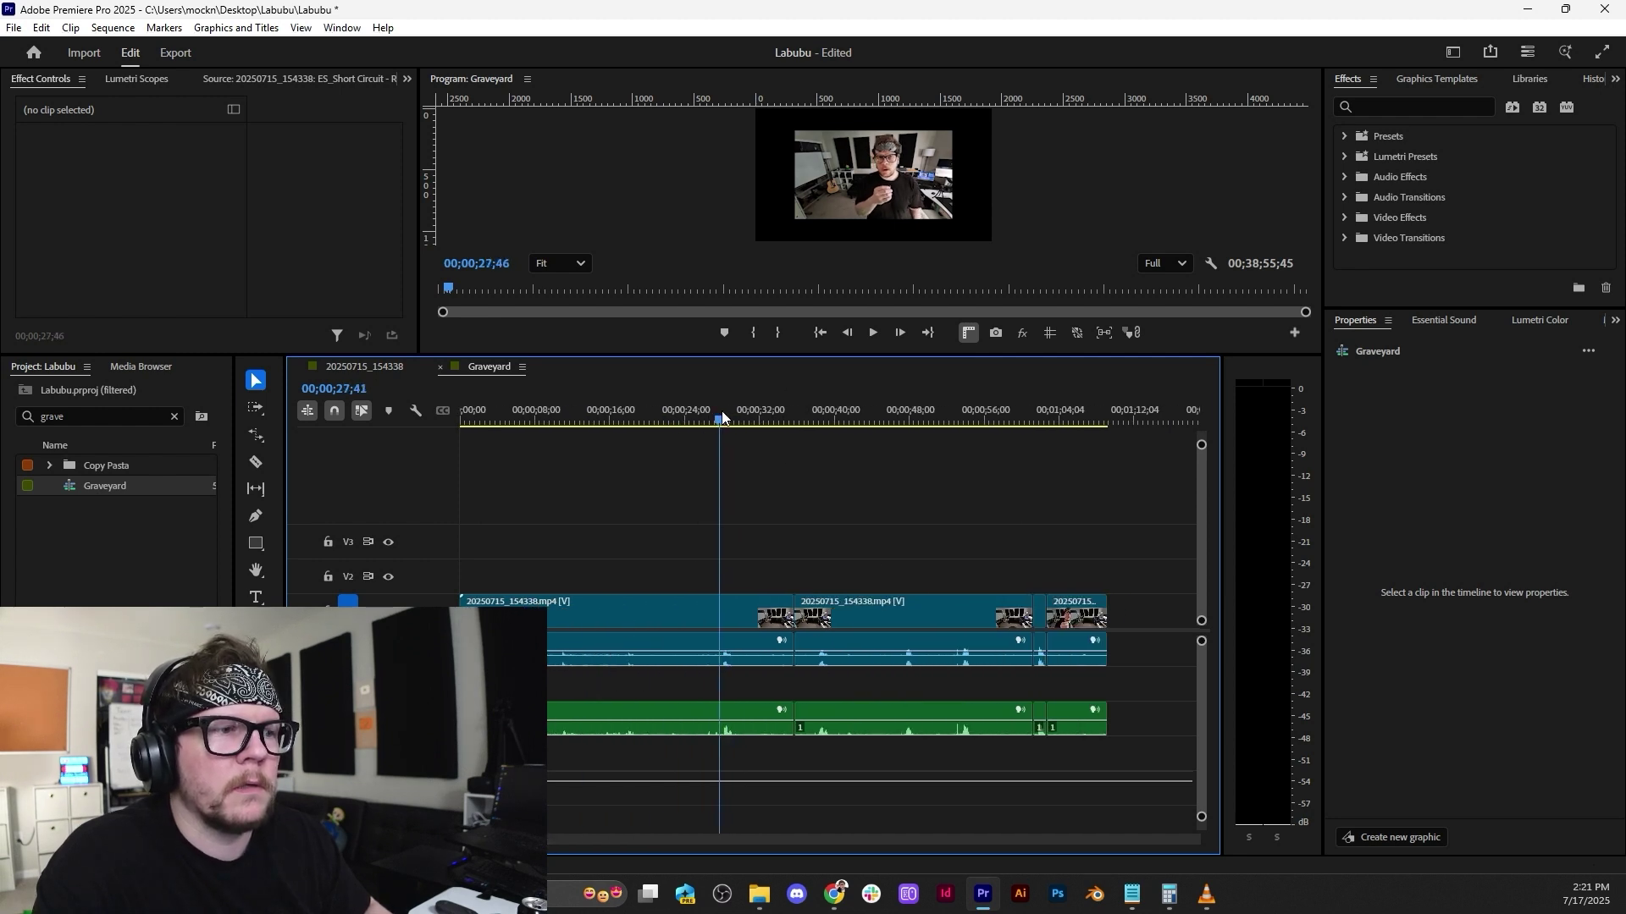
pyautogui.press('space')
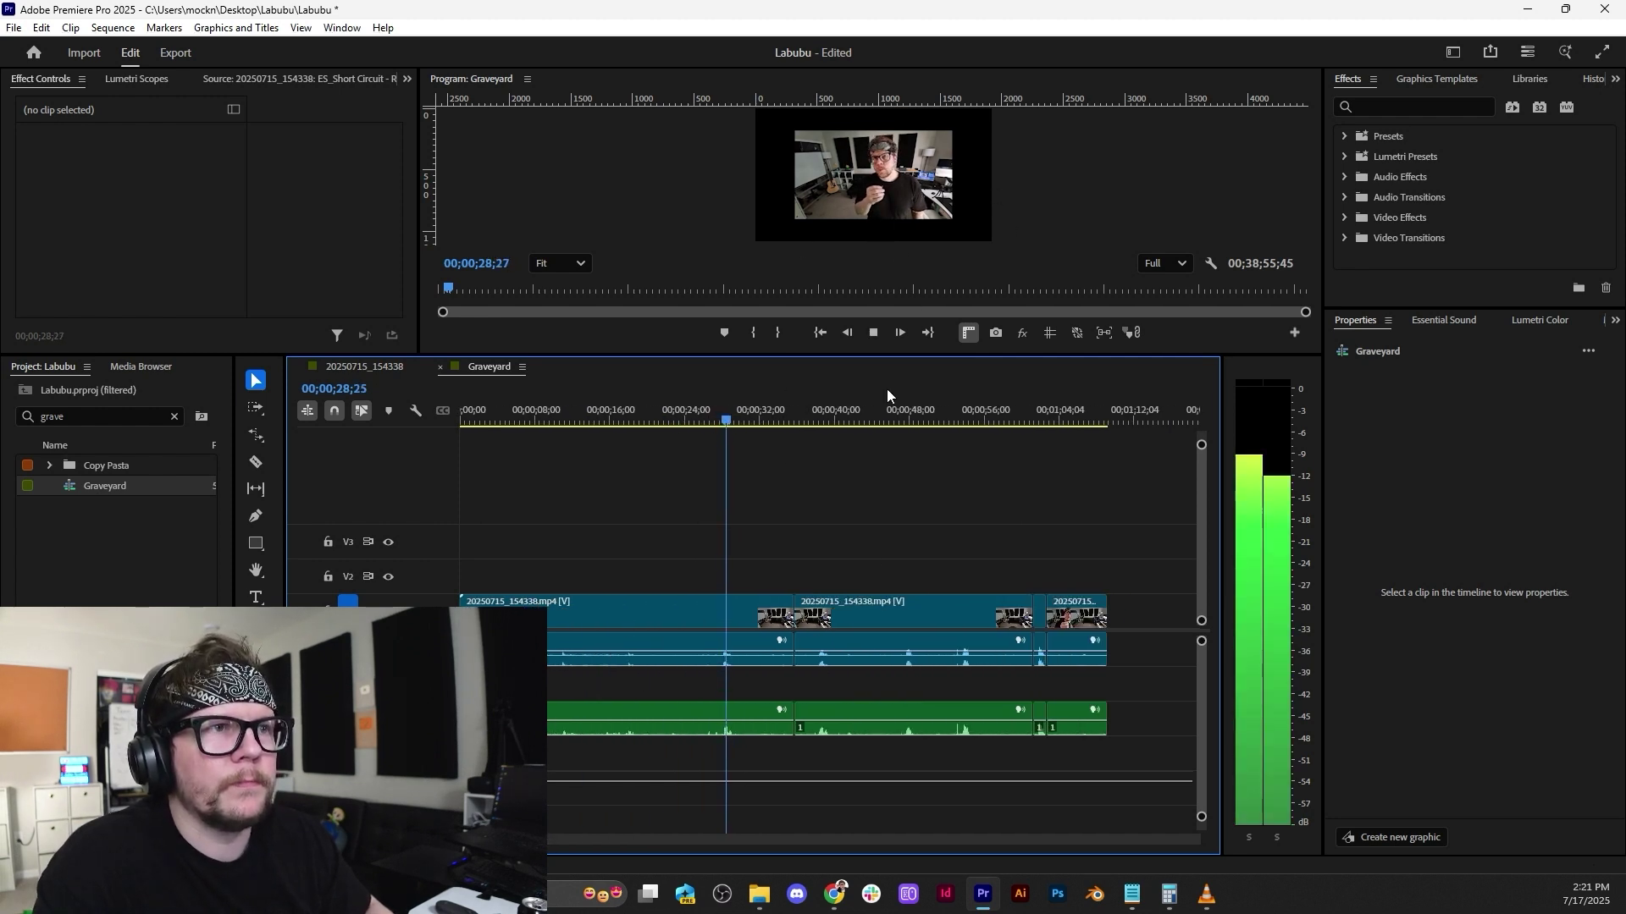
pyautogui.scroll(-5, 888, 495)
pyautogui.scroll(-2, 887, 500)
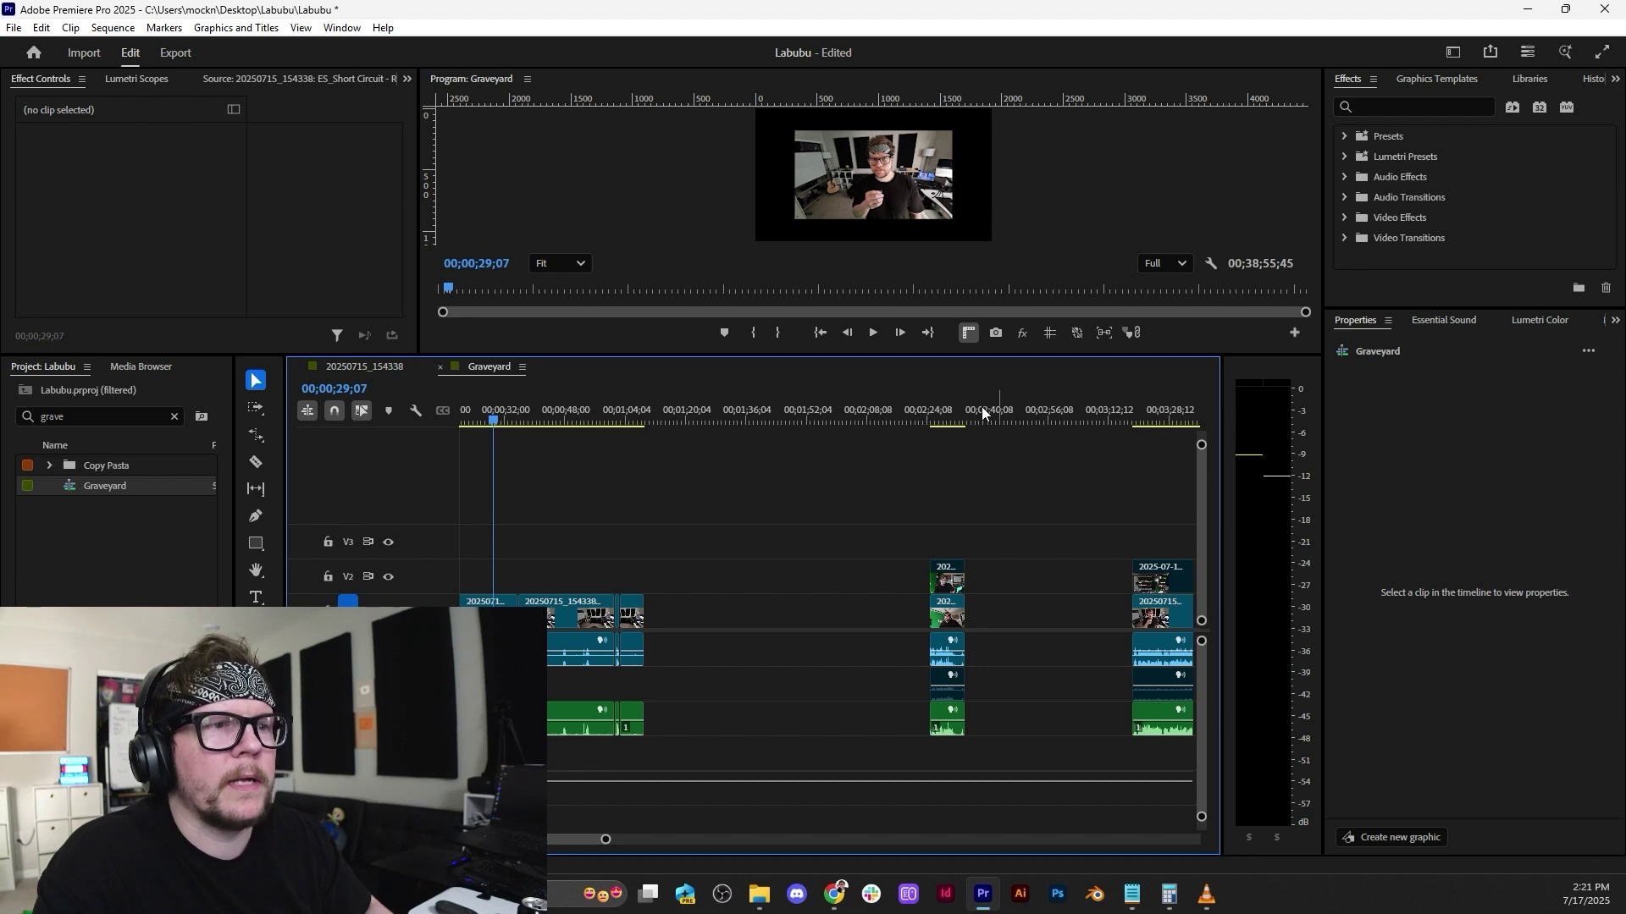
# Skim the stacked clips around 00;02;27 and from 00;03;20 to 00;03;40 in the Graveyard sequence for usable footage.
pyautogui.moveTo(982, 412); pyautogui.dragTo(937, 413)
pyautogui.press('space')
pyautogui.scroll(-2, 938, 508)
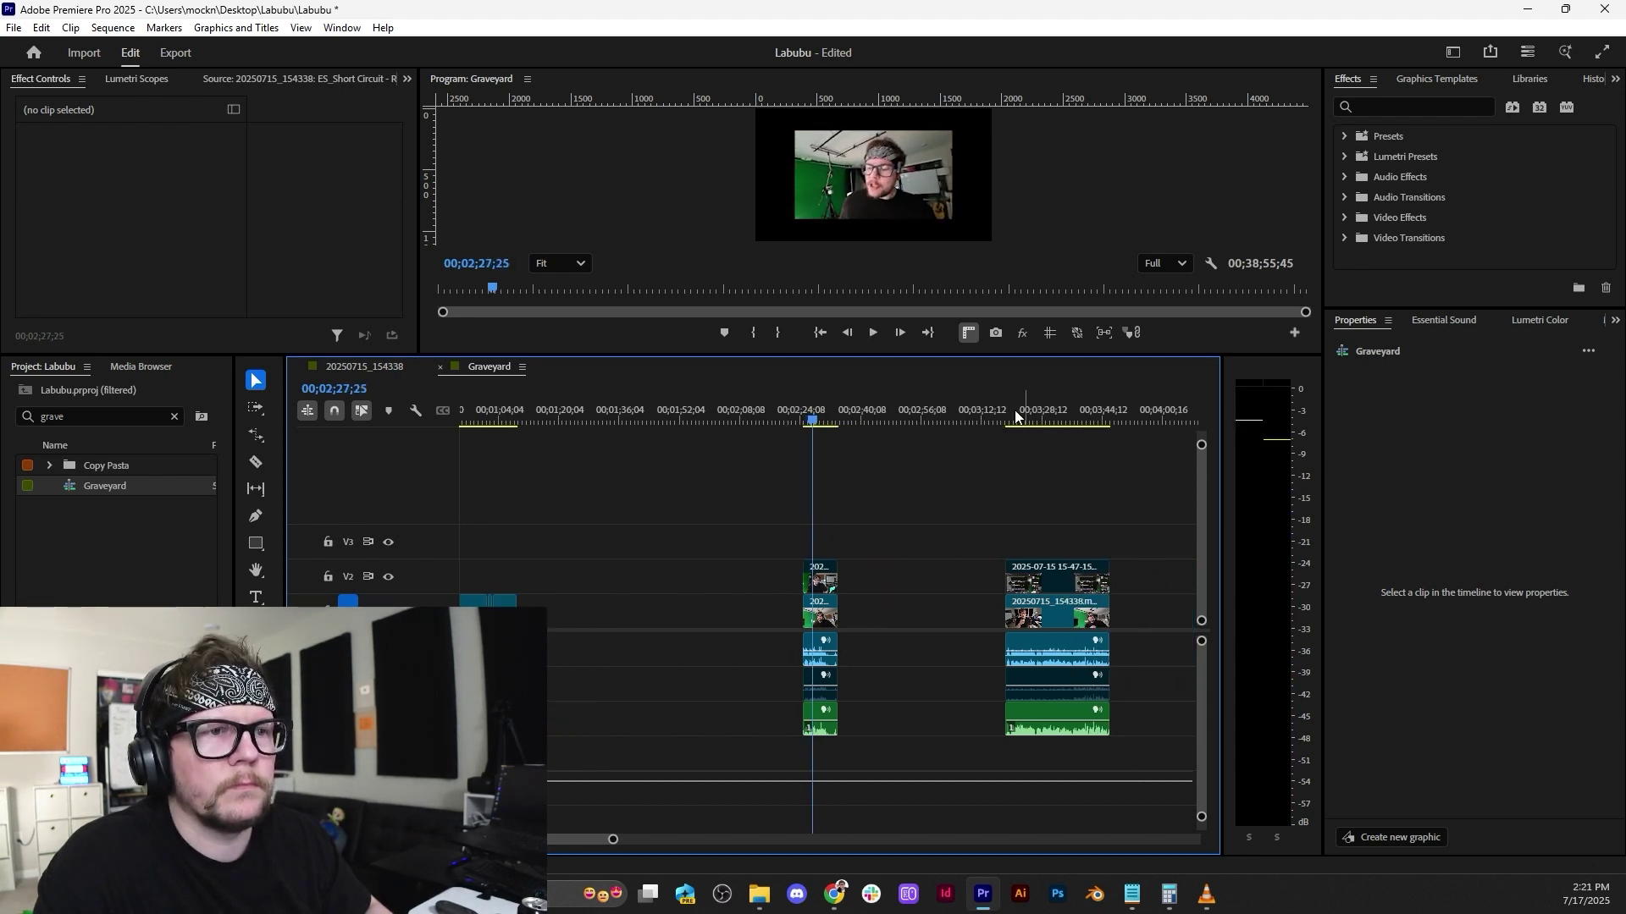
pyautogui.press('Down')
pyautogui.scroll(-2, 974, 506)
pyautogui.scroll(4, 935, 476)
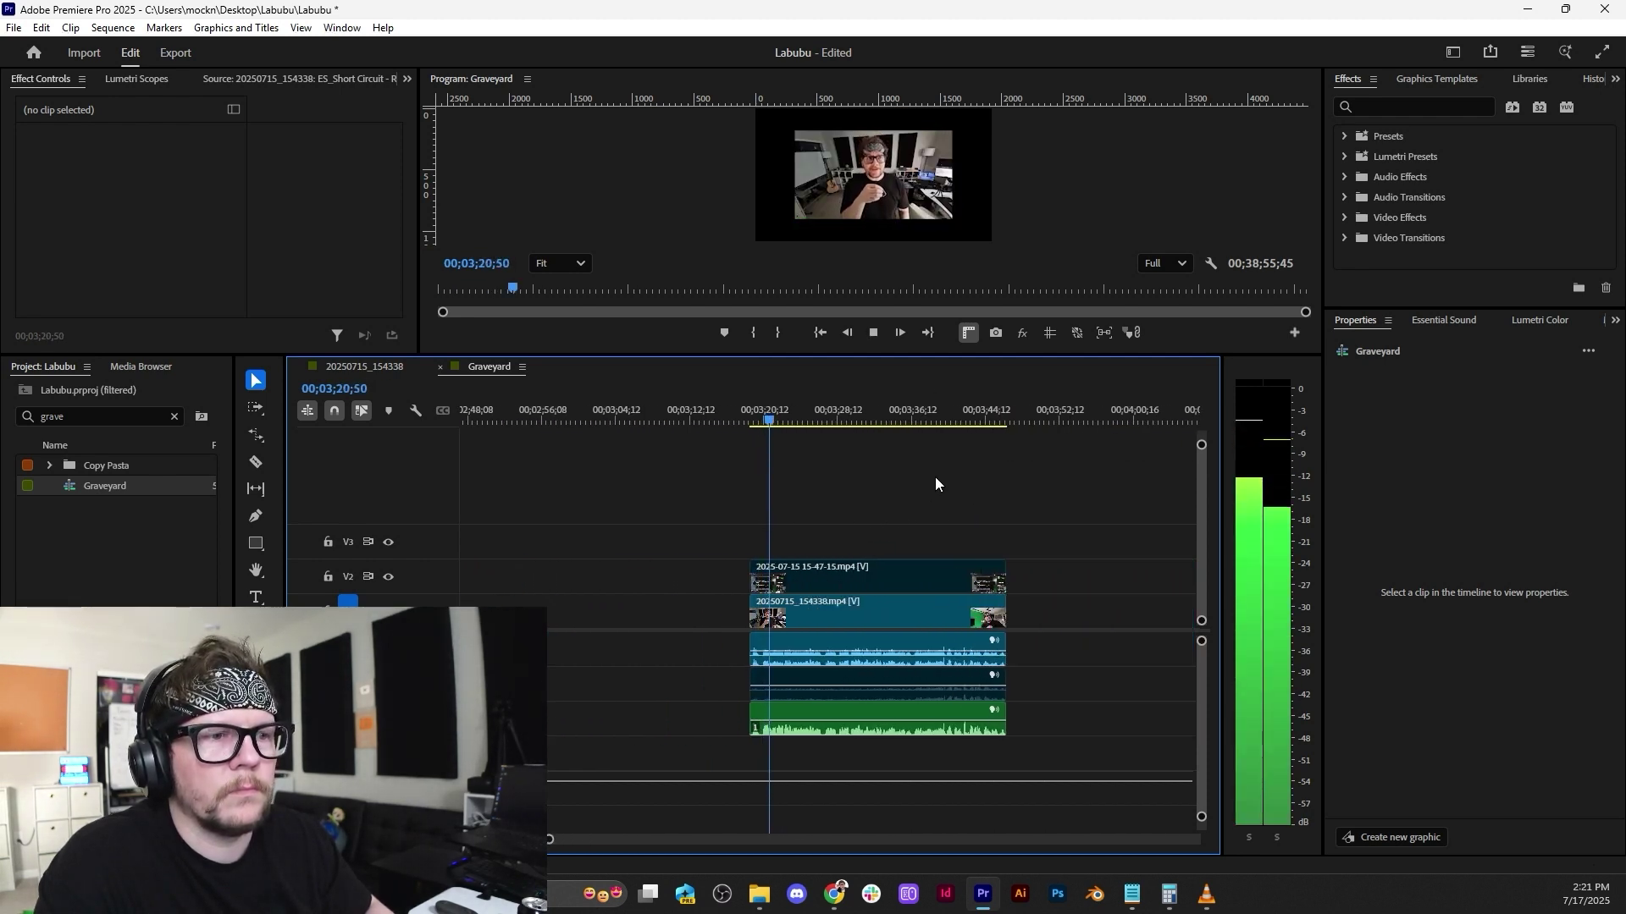
pyautogui.scroll(2, 854, 494)
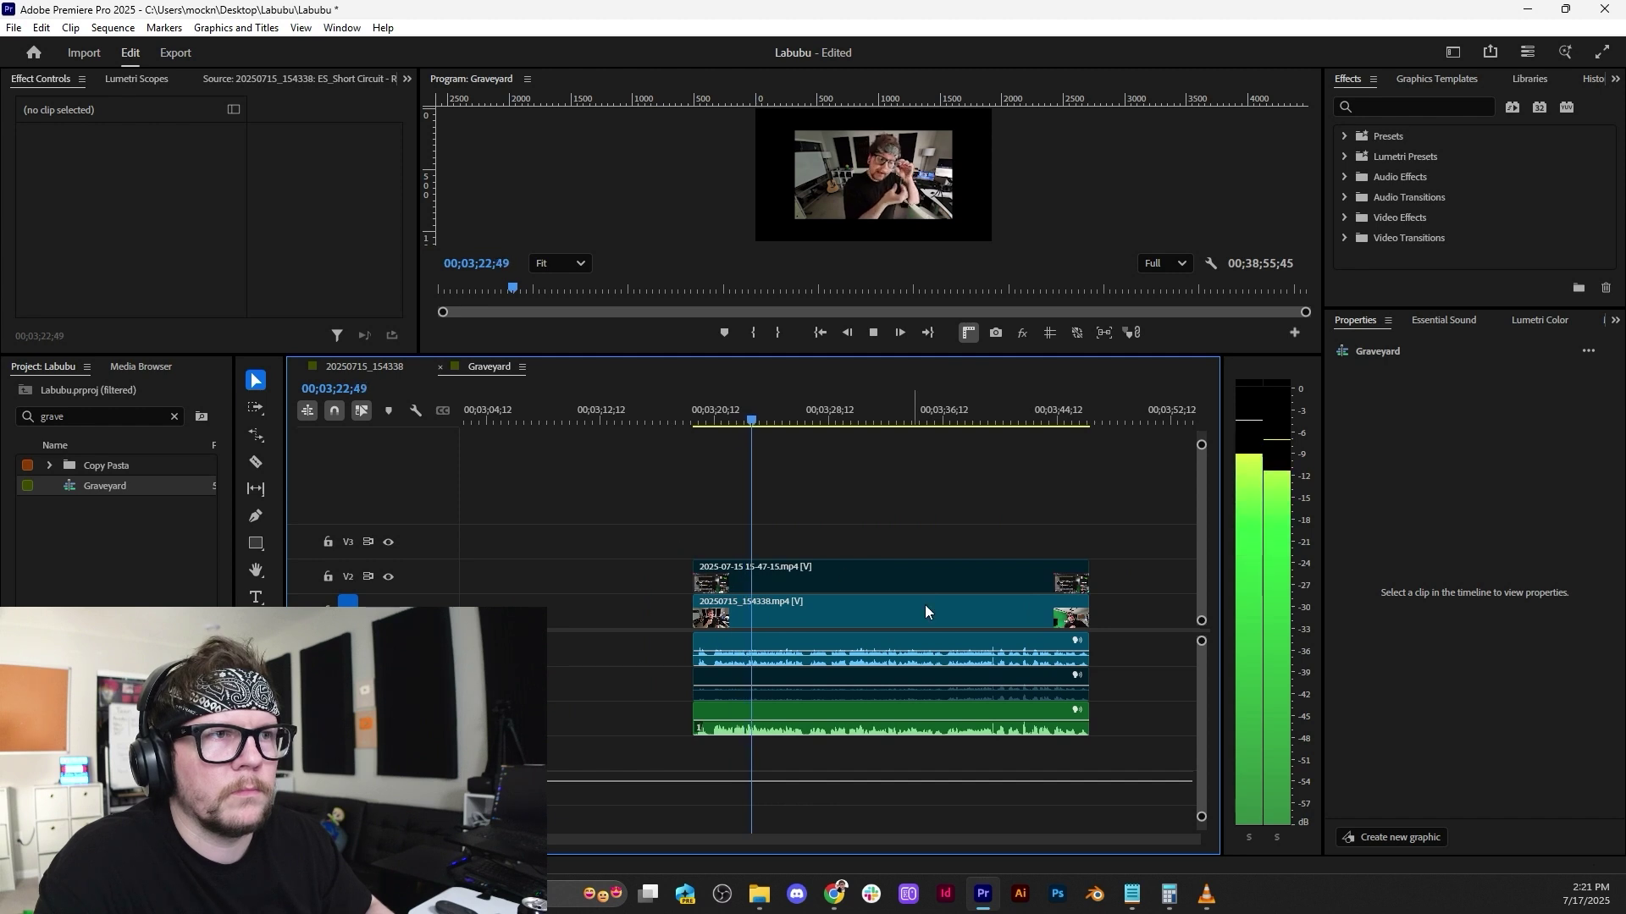
pyautogui.scroll(-1, 925, 605)
pyautogui.scroll(-2, 921, 602)
pyautogui.click(861, 417)
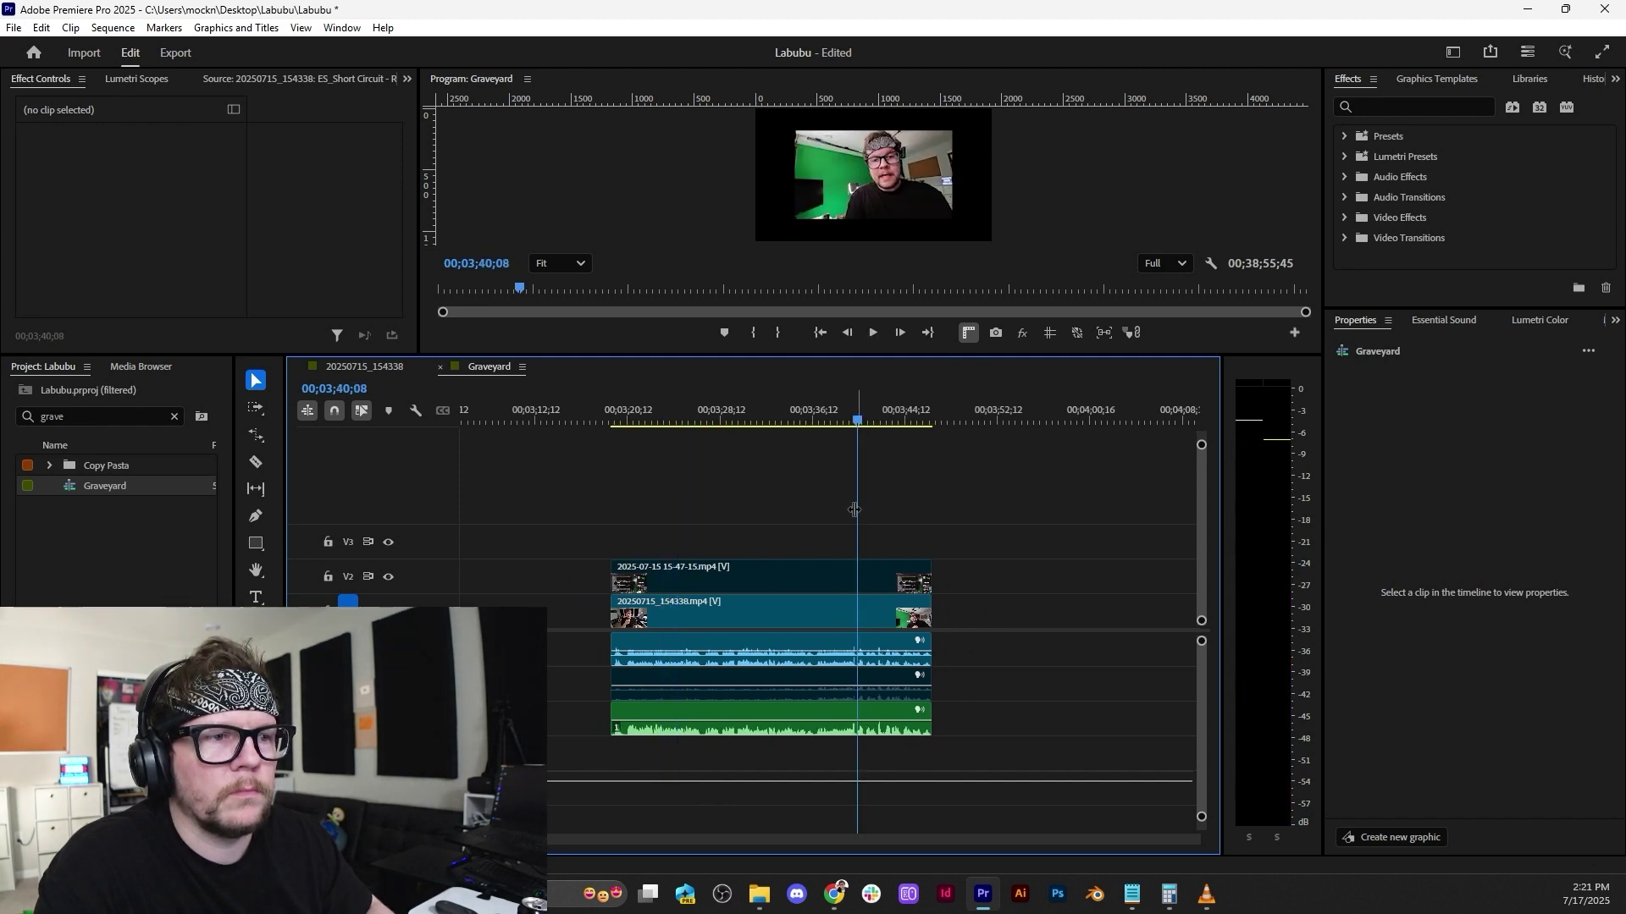
pyautogui.scroll(-3, 835, 626)
pyautogui.press('space')
# Skim the Graveyard clips between about 00;04;25 and 00;05;29 for usable footage.
pyautogui.click(1002, 415)
pyautogui.scroll(-3, 861, 588)
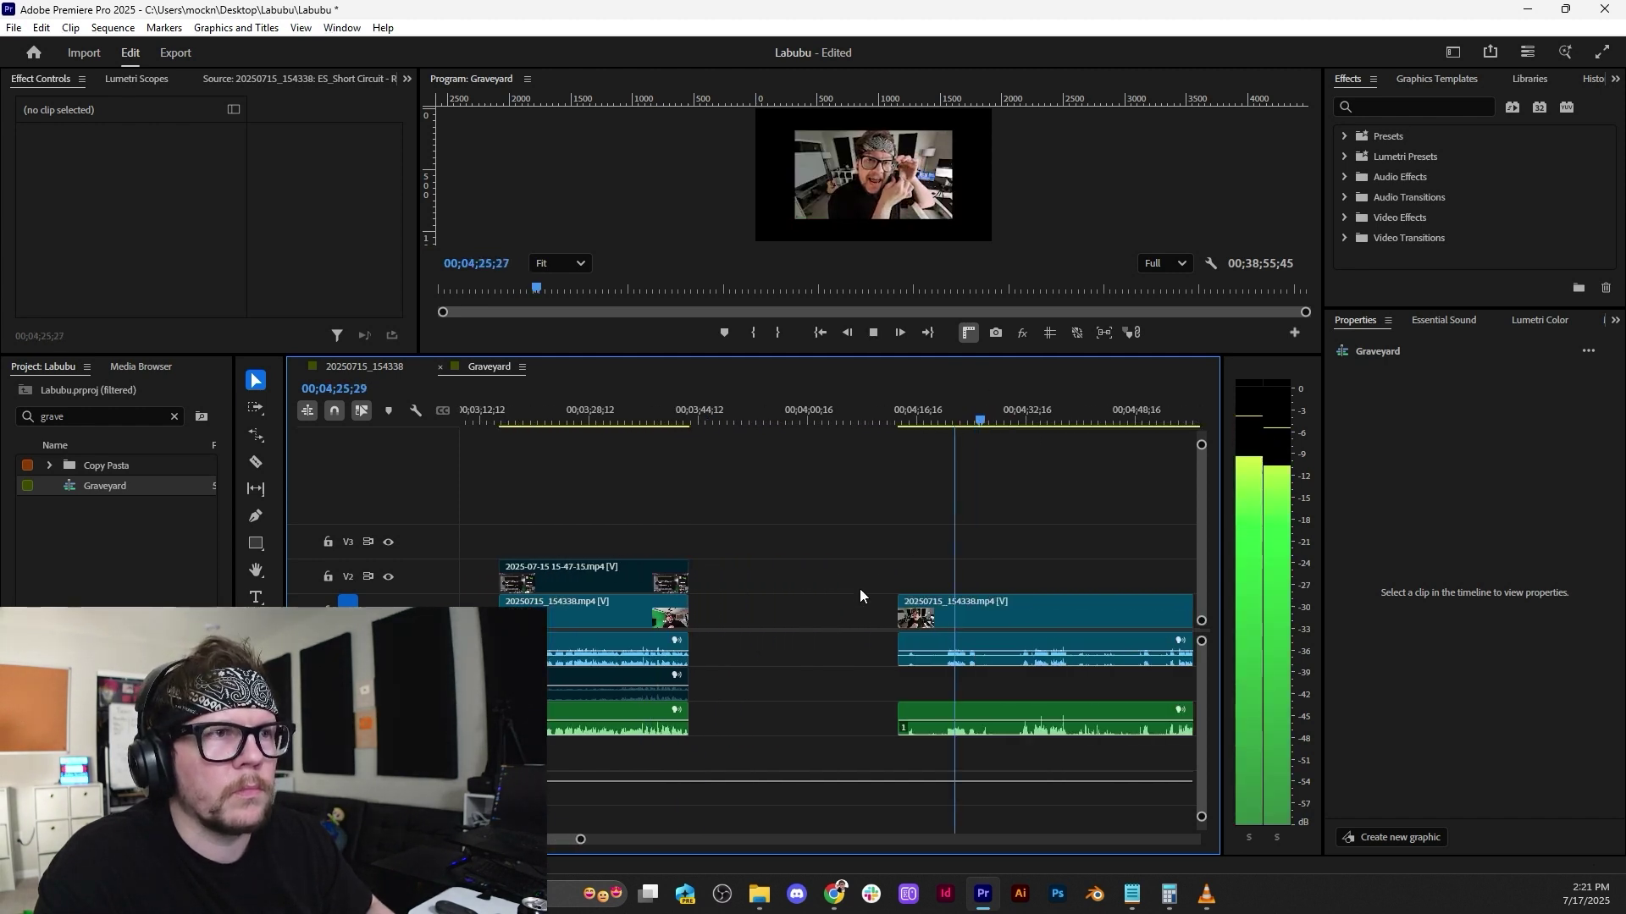
pyautogui.click(882, 413)
pyautogui.press('space')
pyautogui.scroll(-2, 870, 590)
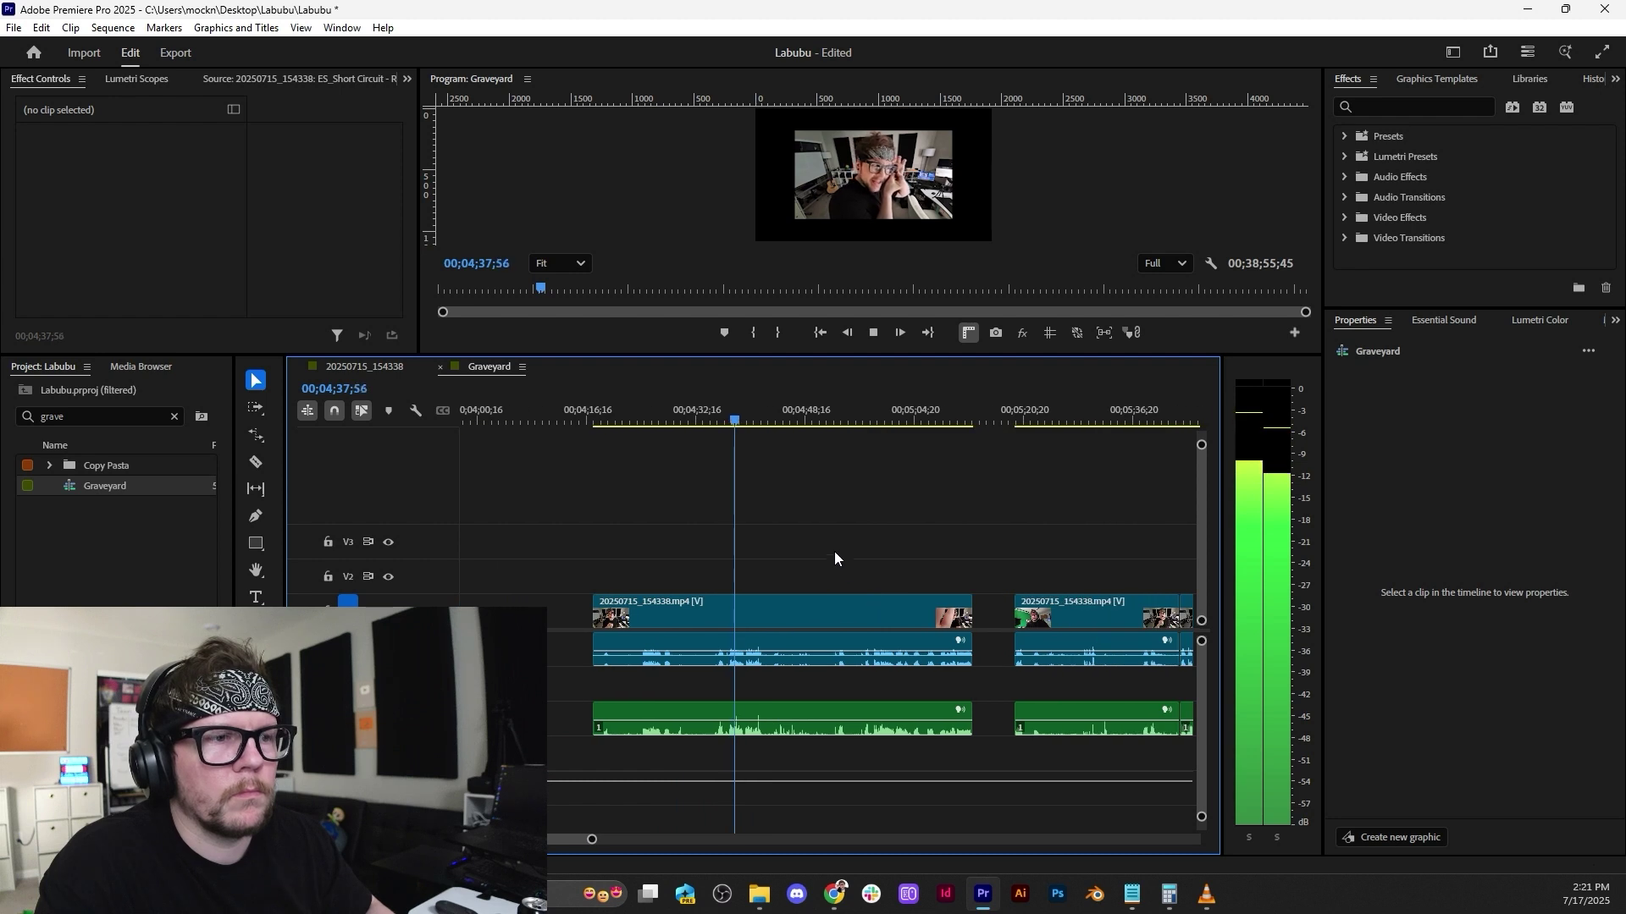
pyautogui.click(873, 417)
pyautogui.scroll(-4, 885, 702)
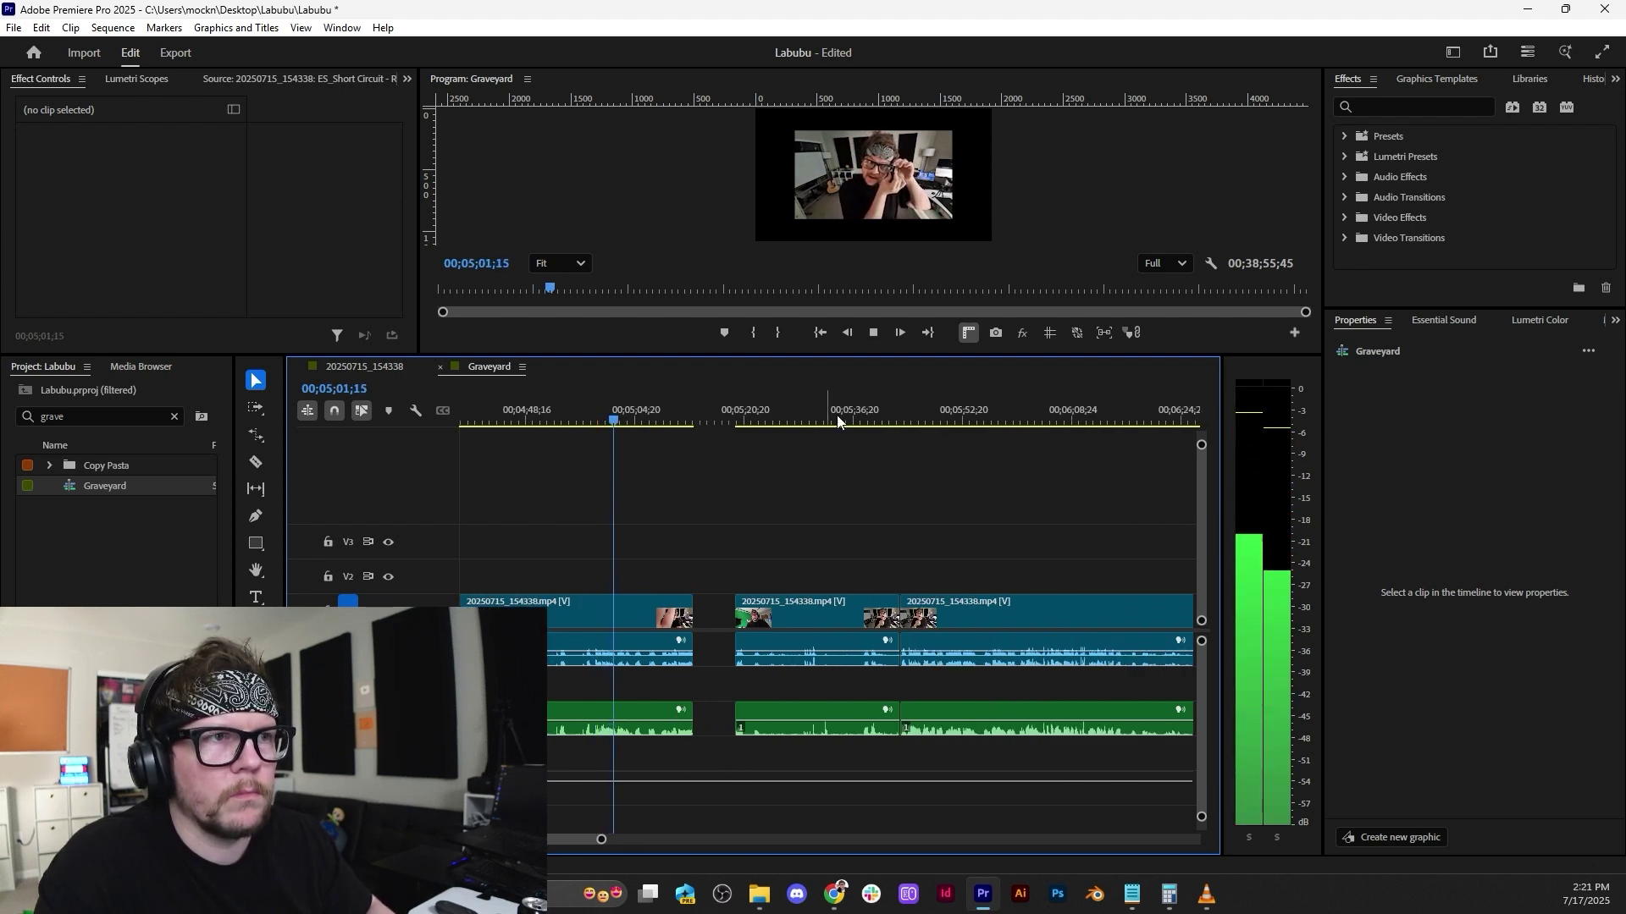
pyautogui.click(803, 417)
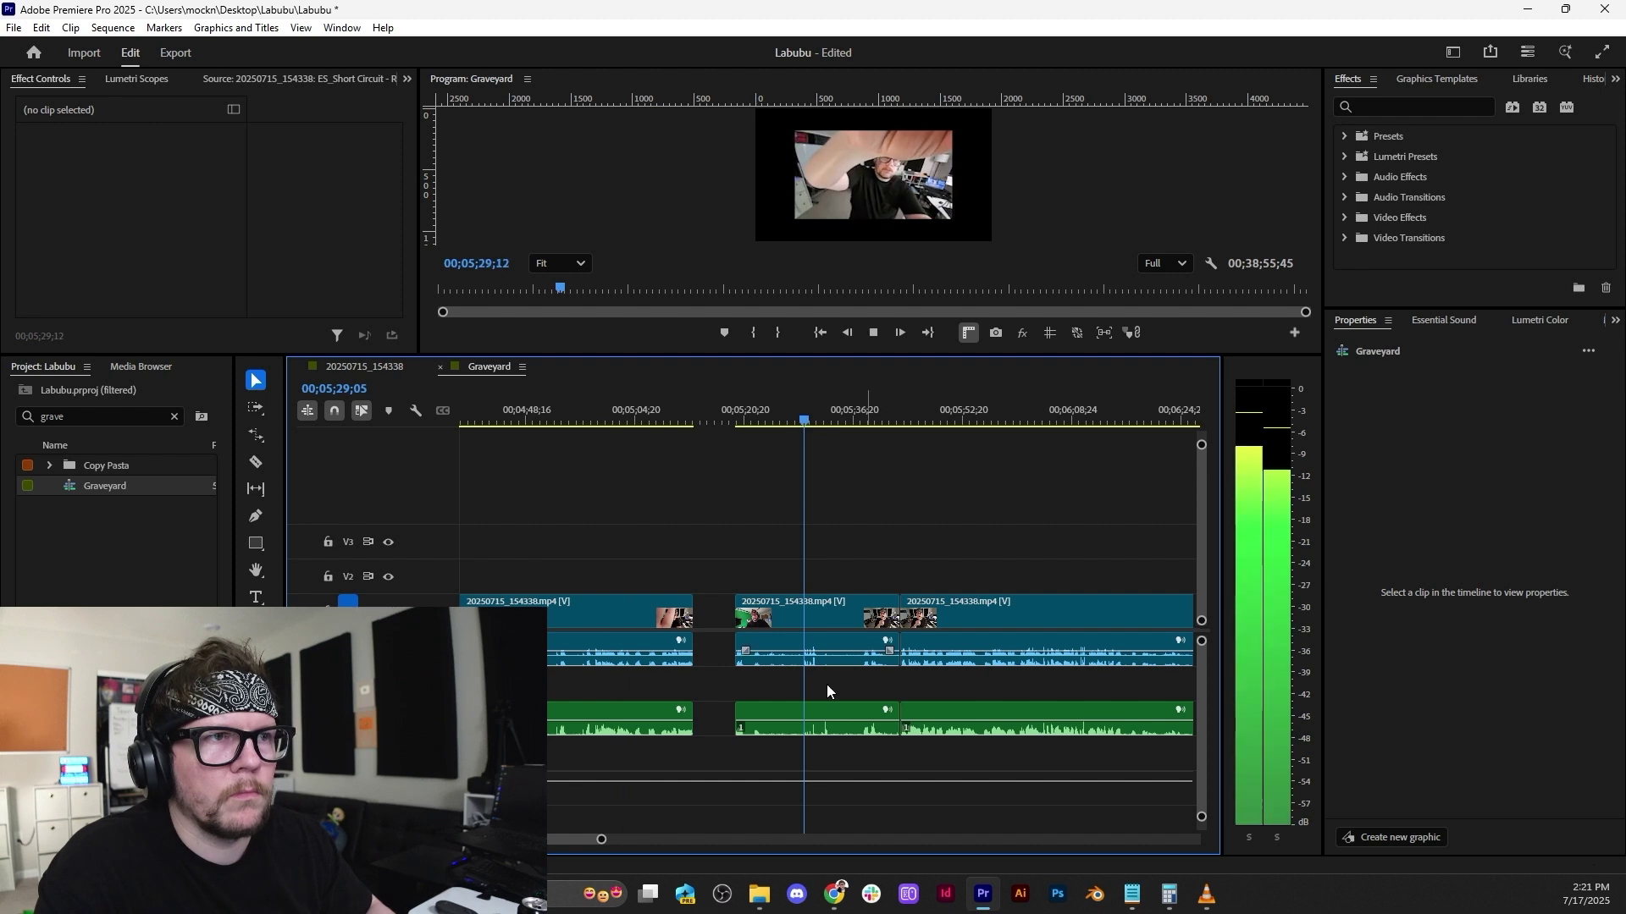
# Sample the adjoining Graveyard clips from 00;05;38 to 00;06;29.
pyautogui.scroll(-2, 826, 684)
pyautogui.press('space')
pyautogui.click(714, 417)
pyautogui.press('space')
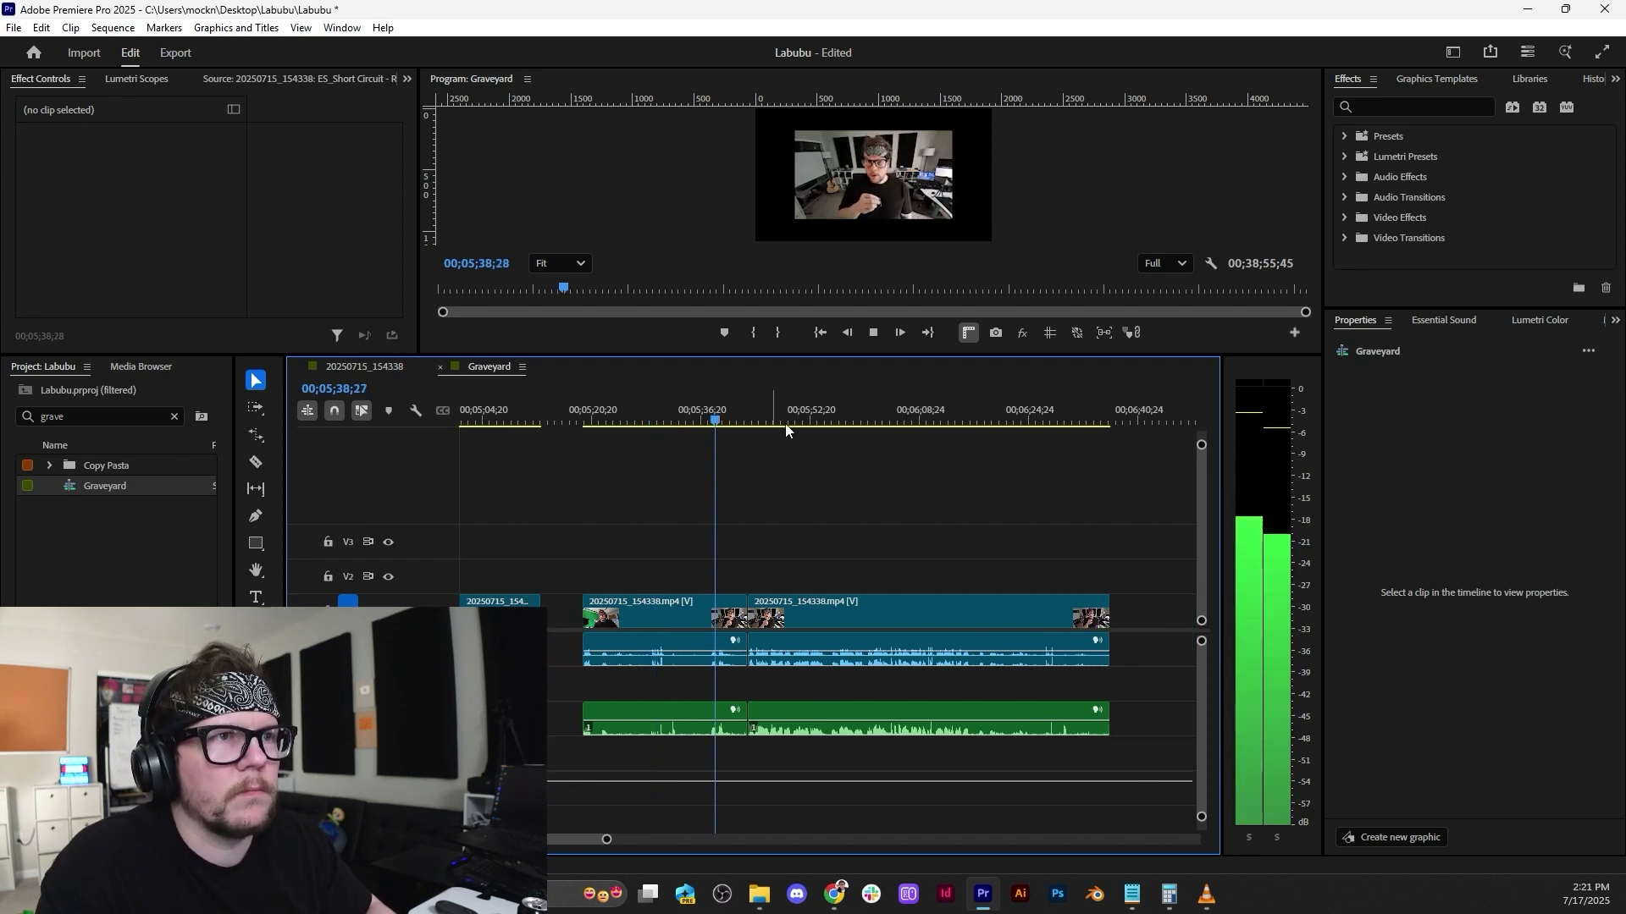
pyautogui.click(753, 419)
pyautogui.press('space')
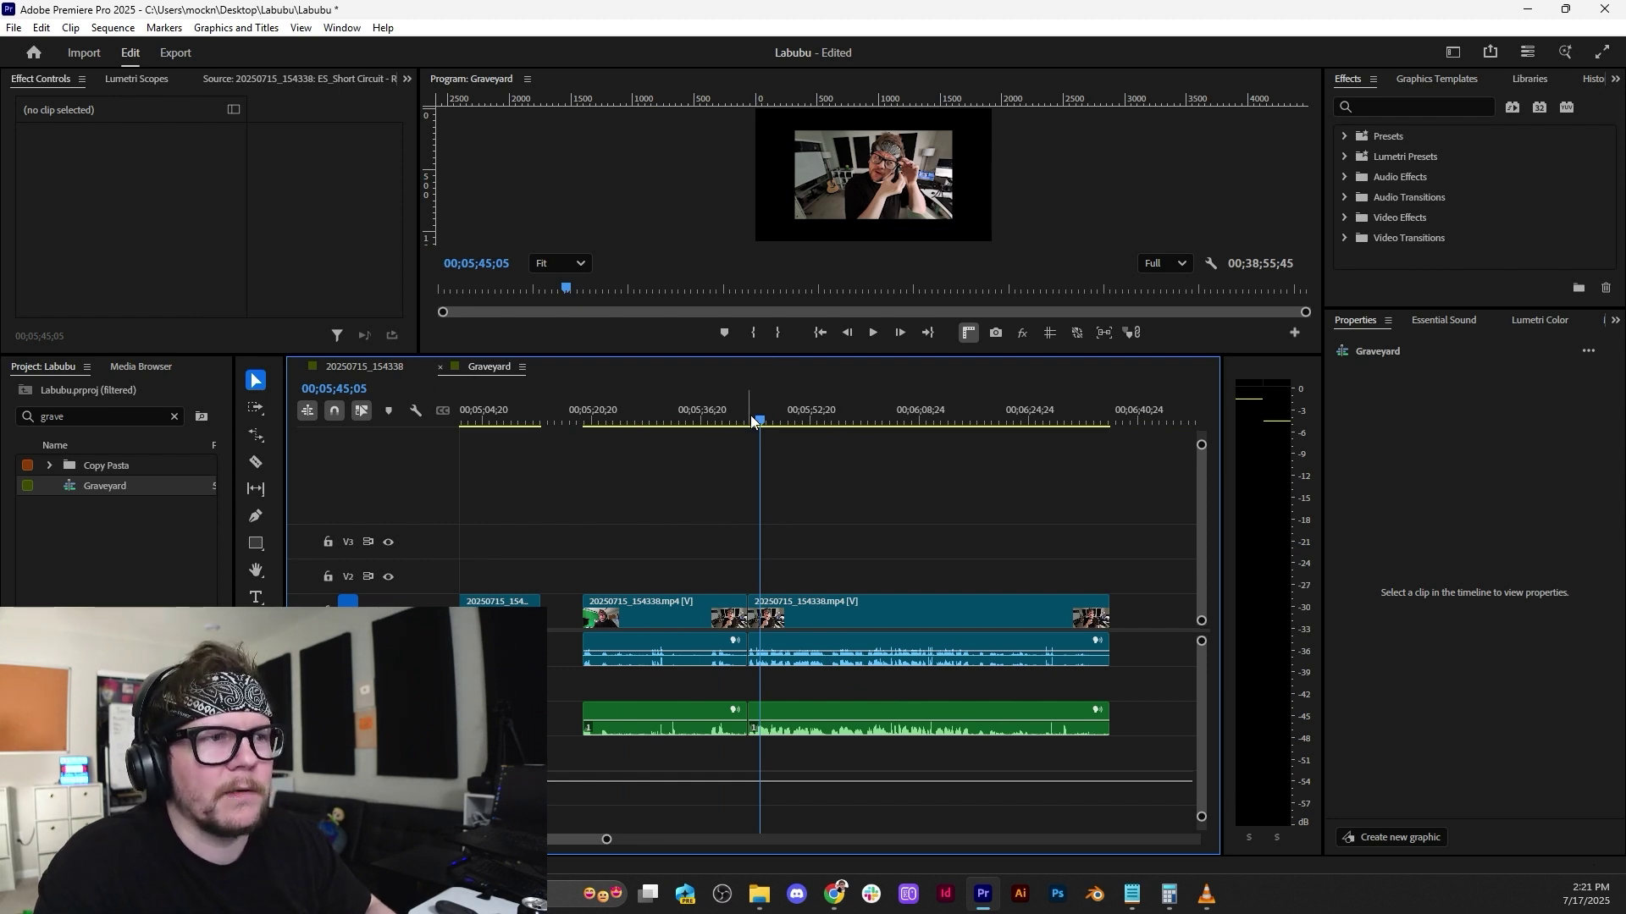
pyautogui.moveTo(793, 421); pyautogui.dragTo(1065, 420)
pyautogui.scroll(-5, 1052, 454)
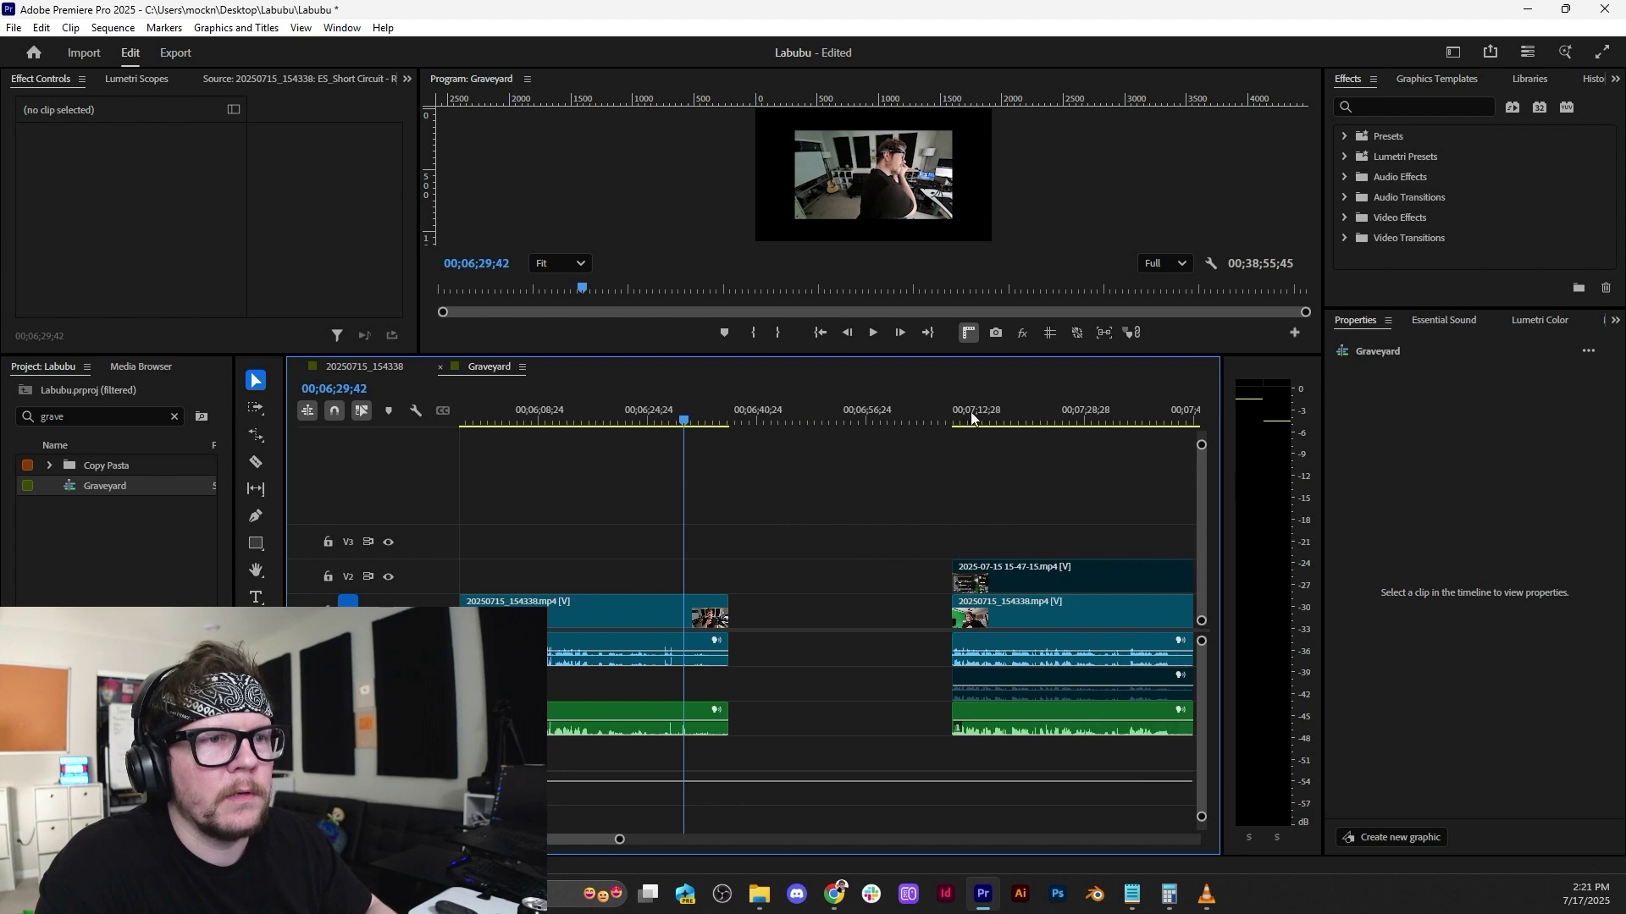
# Check the stacked Graveyard clips from 00;07;12 to 00;08;19 and the group that follows them.
pyautogui.click(977, 419)
pyautogui.scroll(-4, 957, 508)
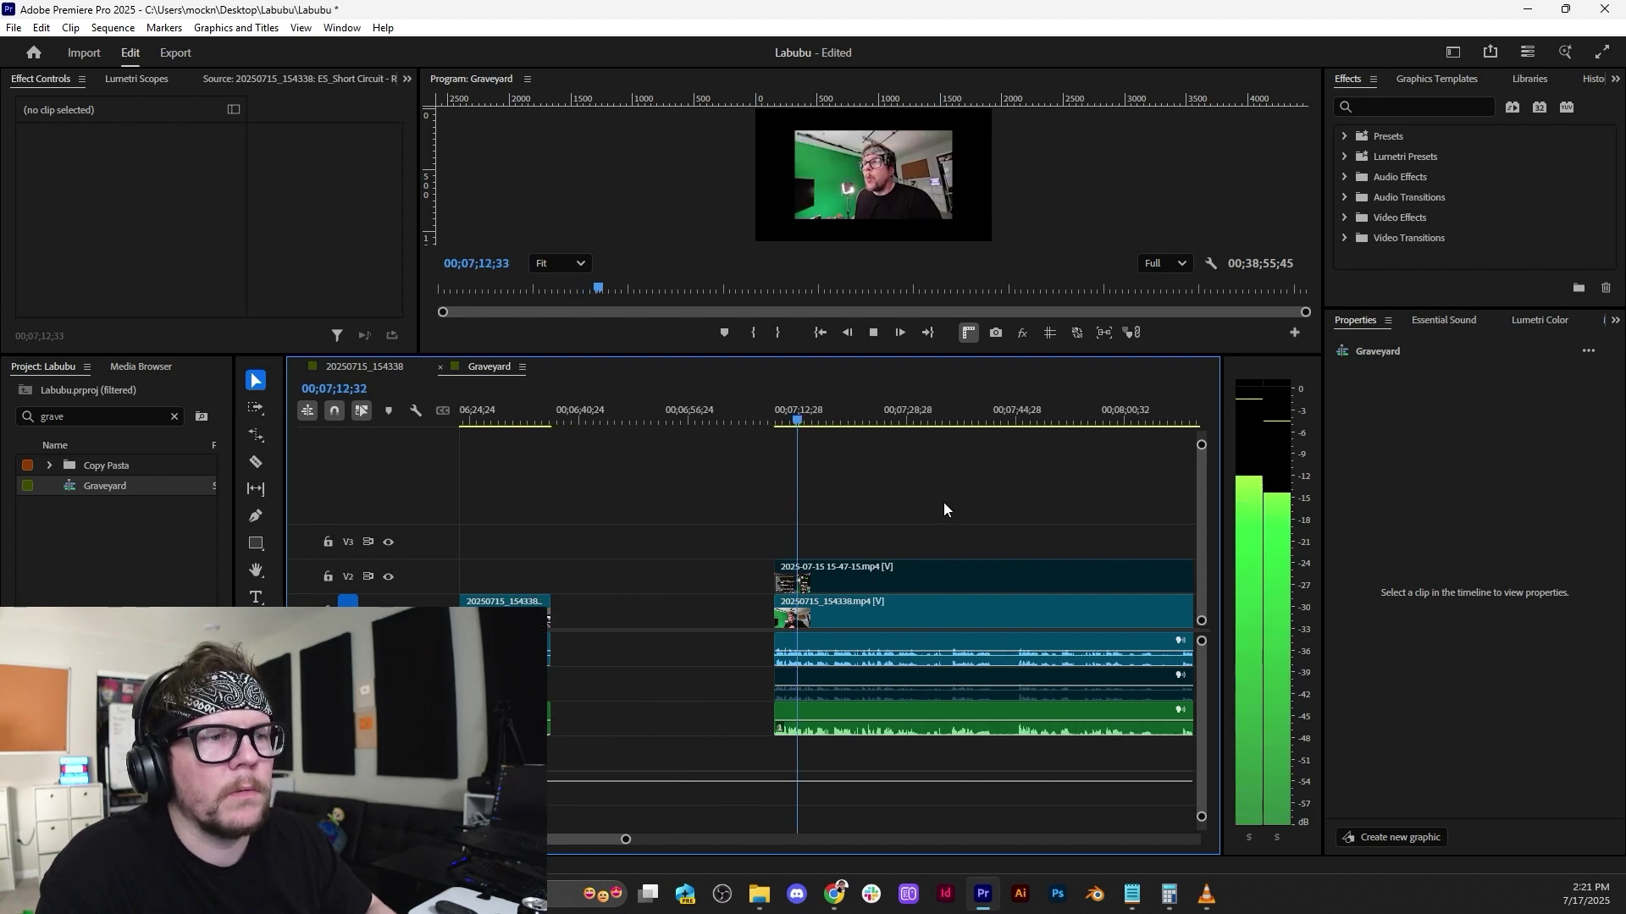
pyautogui.scroll(-3, 944, 498)
pyautogui.scroll(-3, 943, 498)
pyautogui.click(984, 418)
pyautogui.scroll(-3, 939, 511)
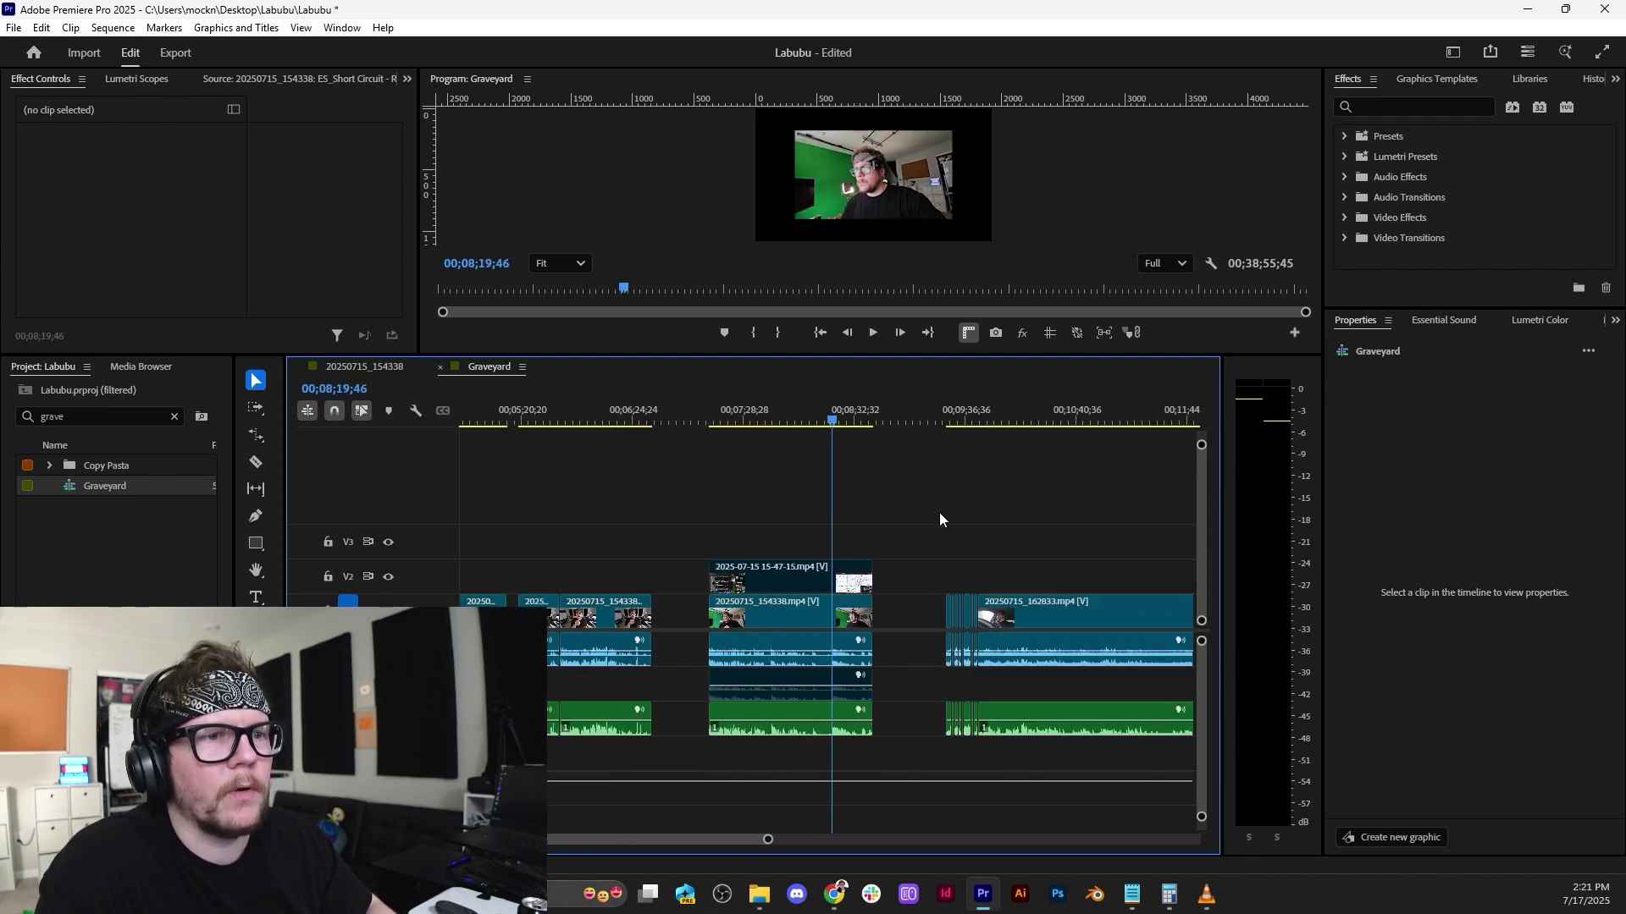
pyautogui.click(959, 417)
# Return to the 20250715_154338 sequence and play the opening from about 07:43 to 07:47:06.
pyautogui.click(367, 364)
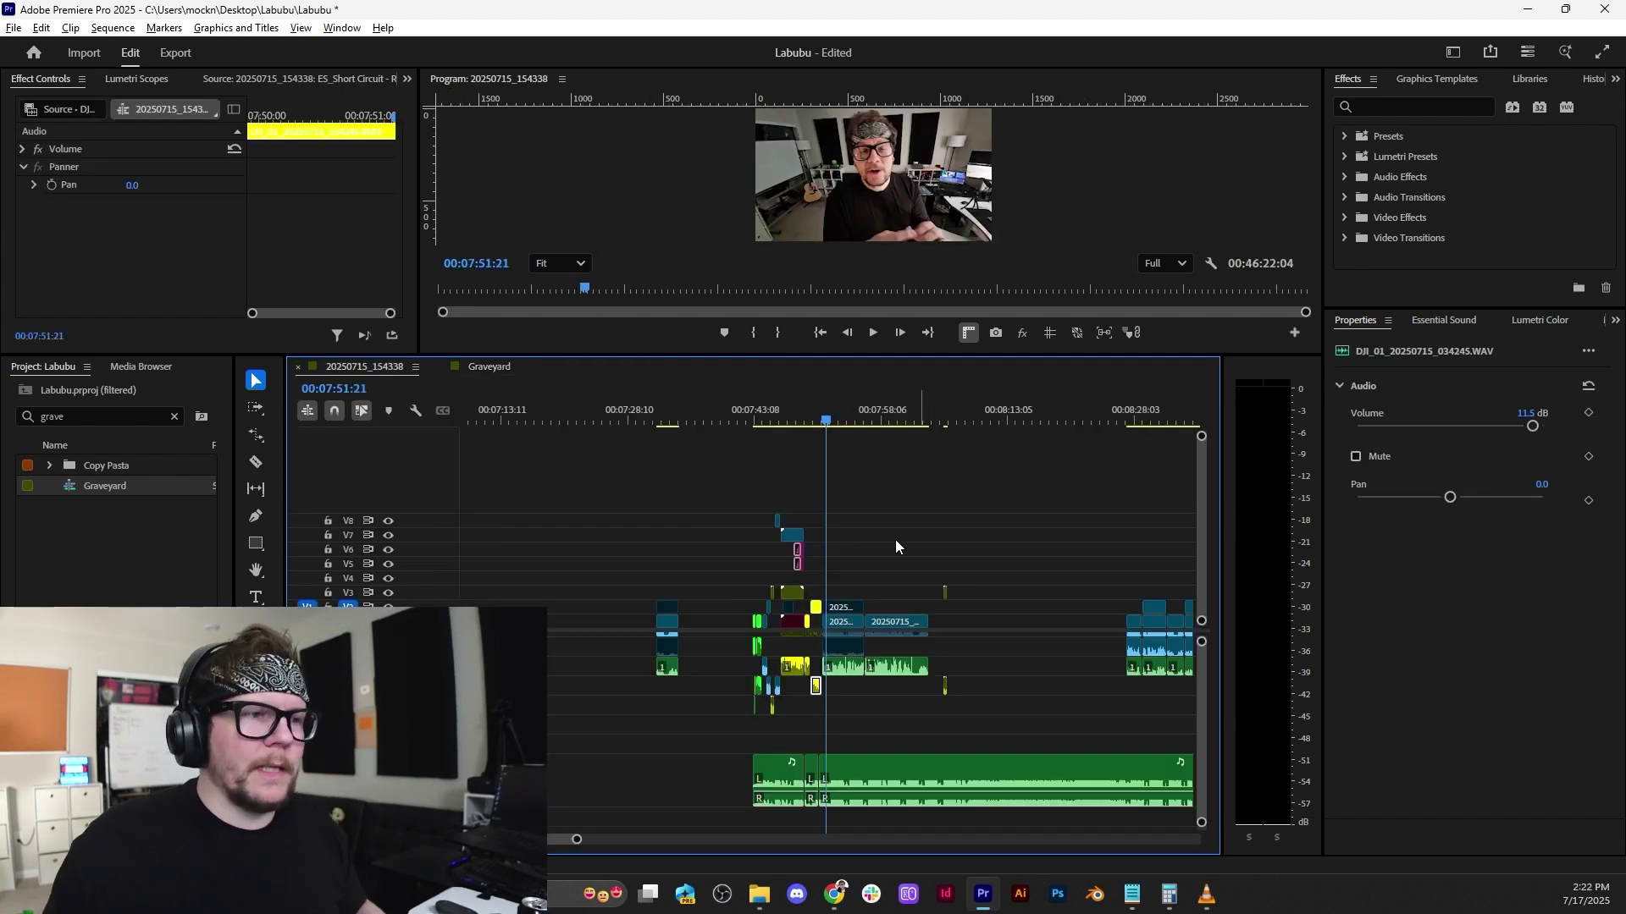
pyautogui.scroll(5, 843, 566)
pyautogui.scroll(3, 745, 559)
pyautogui.scroll(-3, 753, 462)
pyautogui.scroll(4, 744, 446)
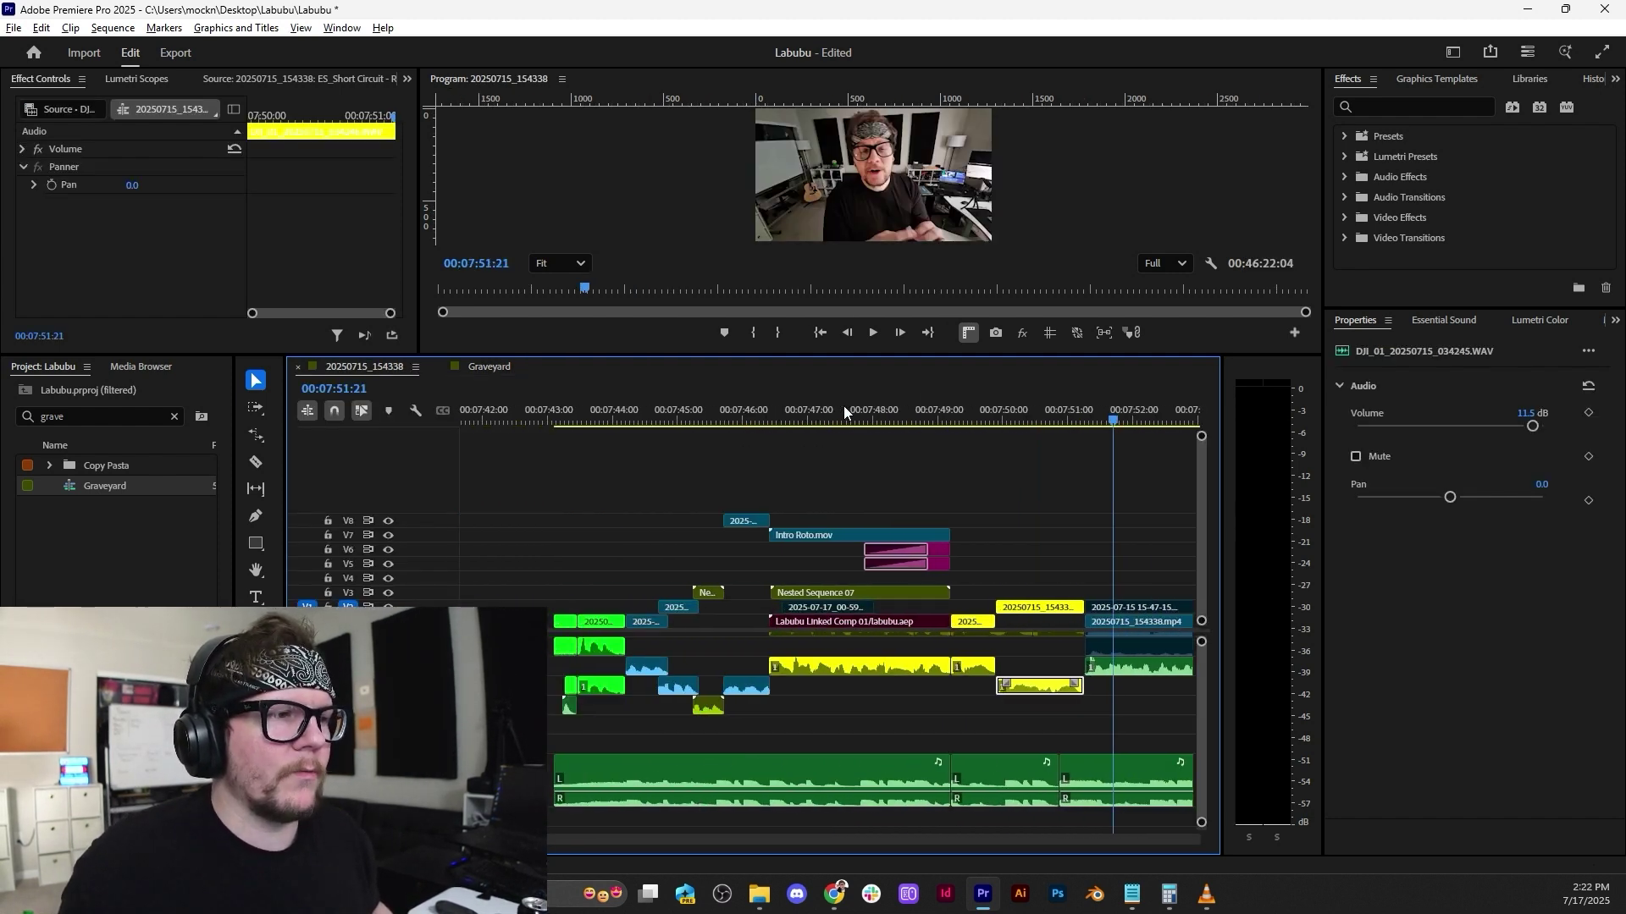
pyautogui.scroll(-2, 838, 409)
pyautogui.click(638, 410)
pyautogui.scroll(2, 628, 442)
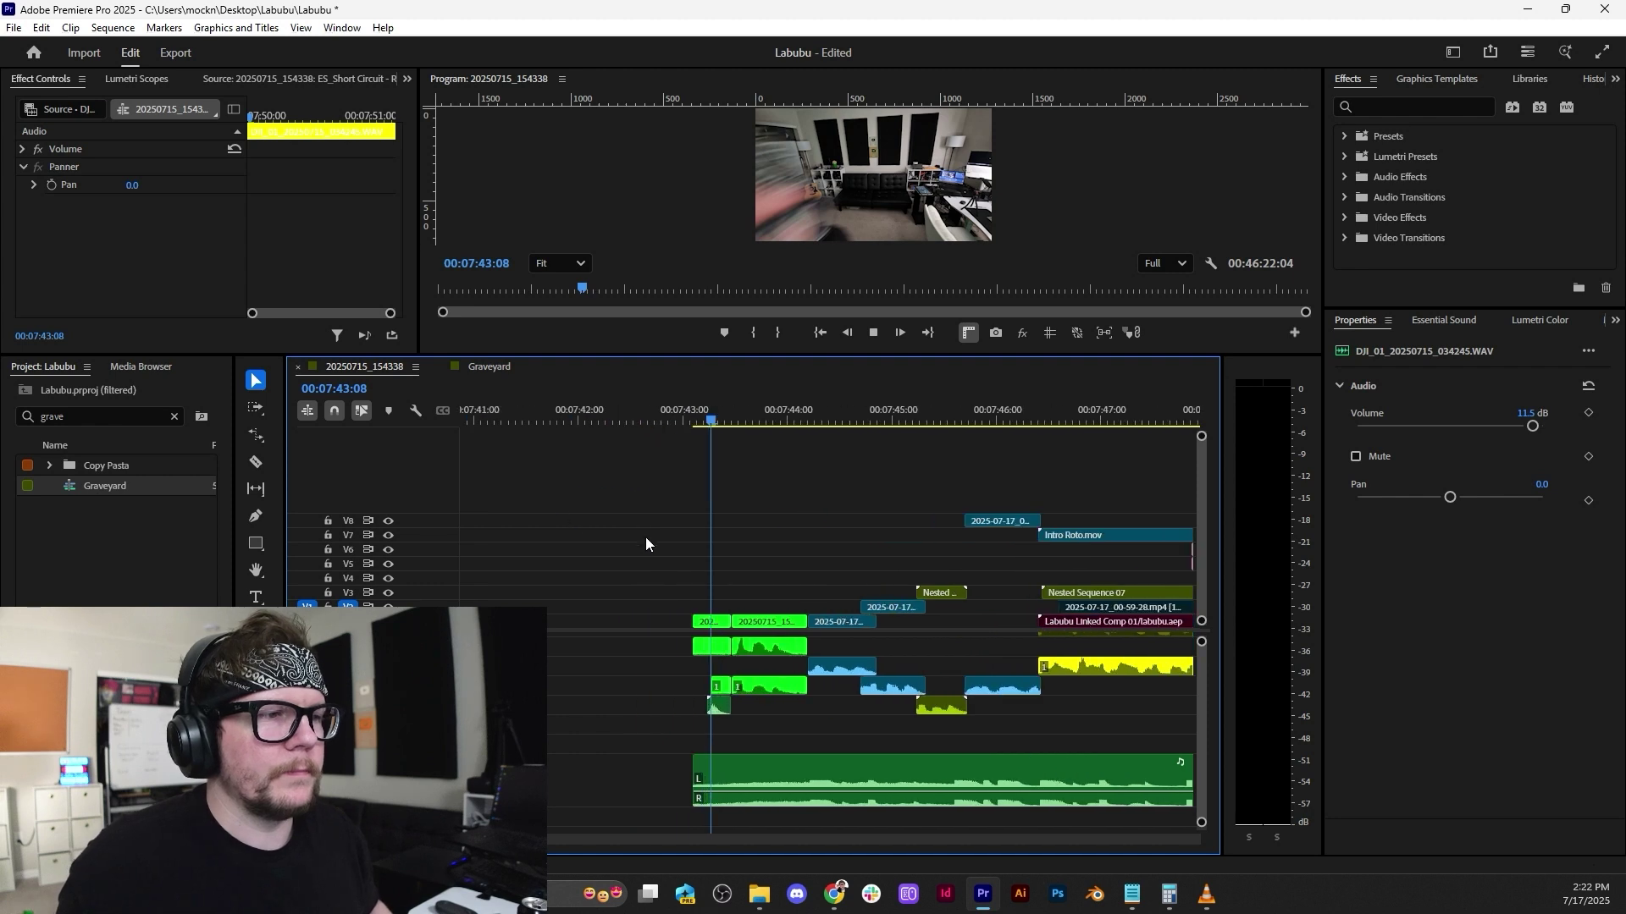
pyautogui.press('space')
pyautogui.scroll(-4, 765, 555)
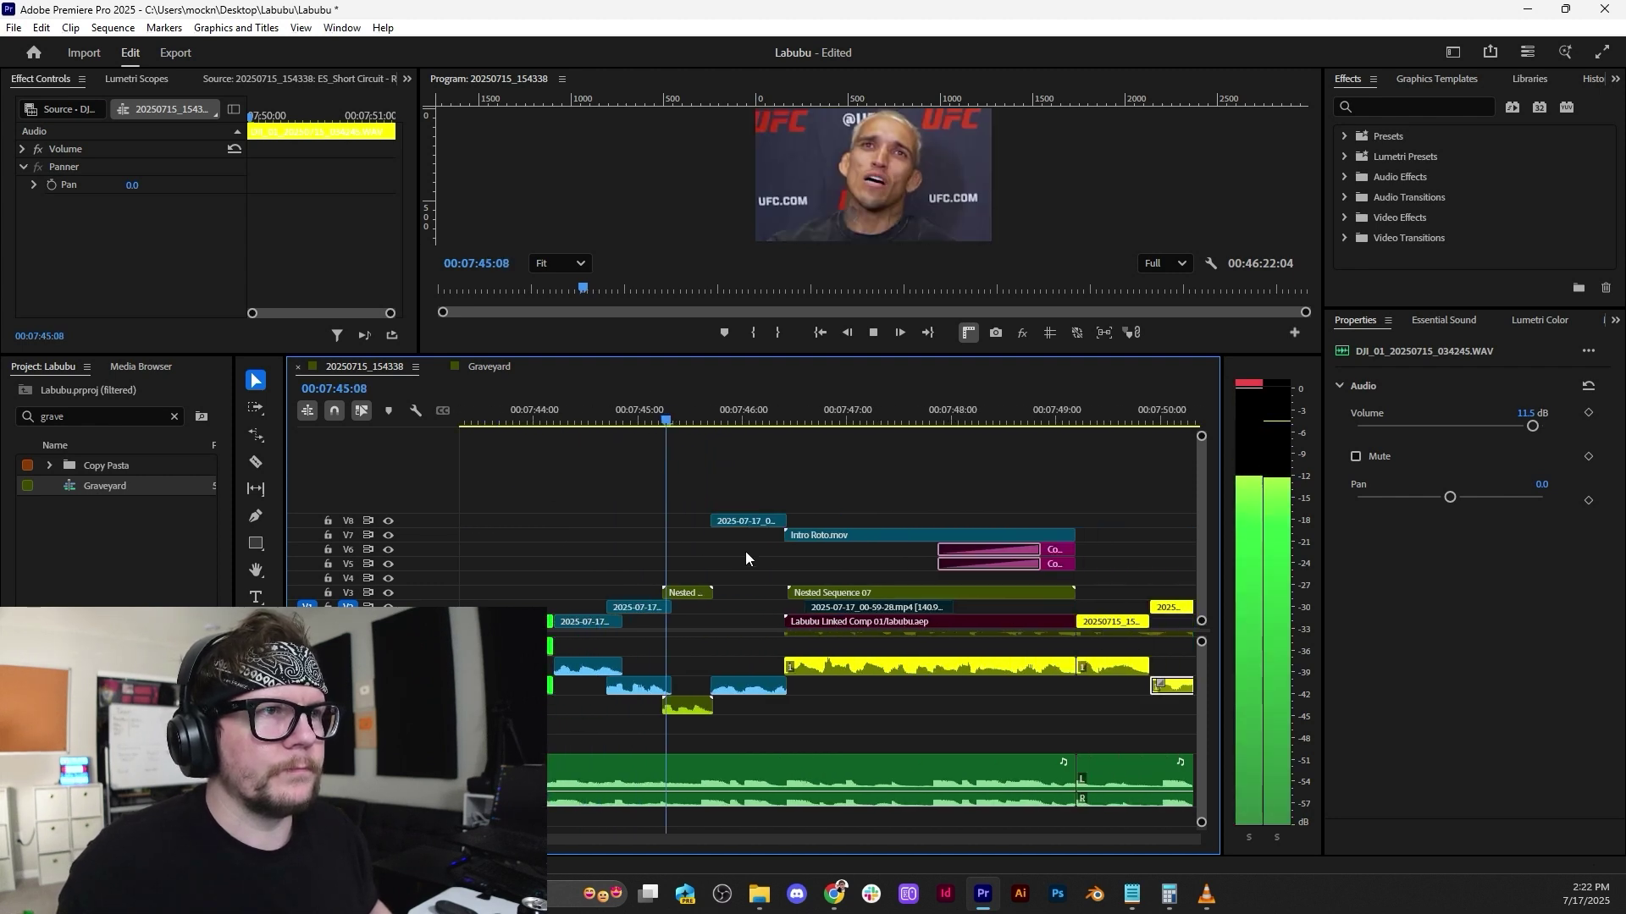
pyautogui.scroll(-3, 965, 504)
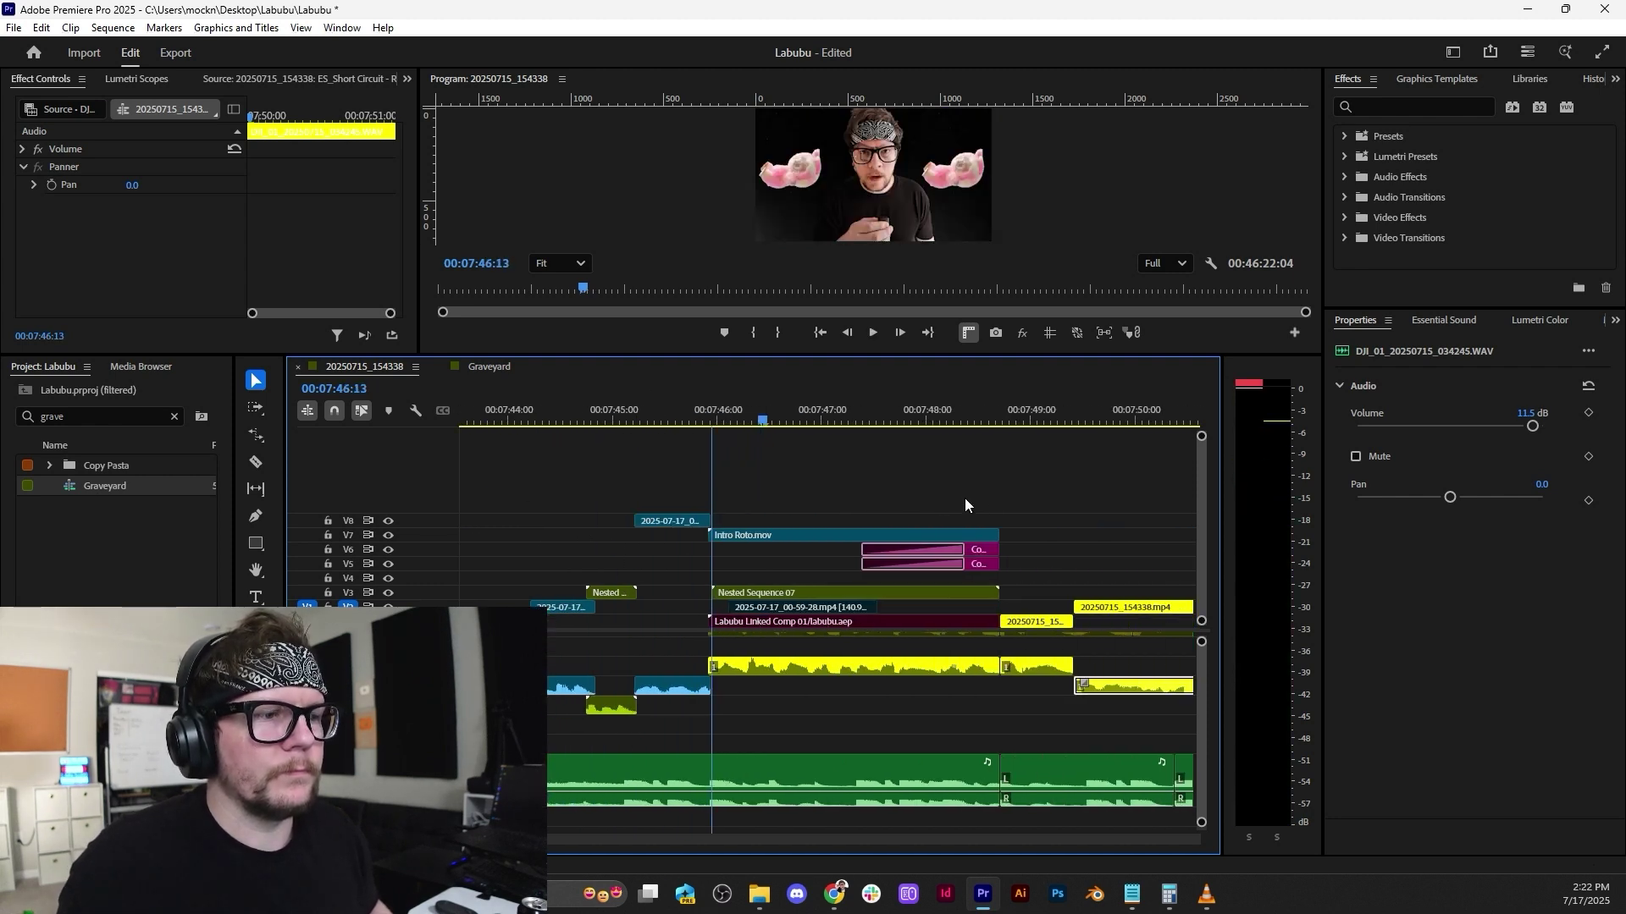
pyautogui.press('space')
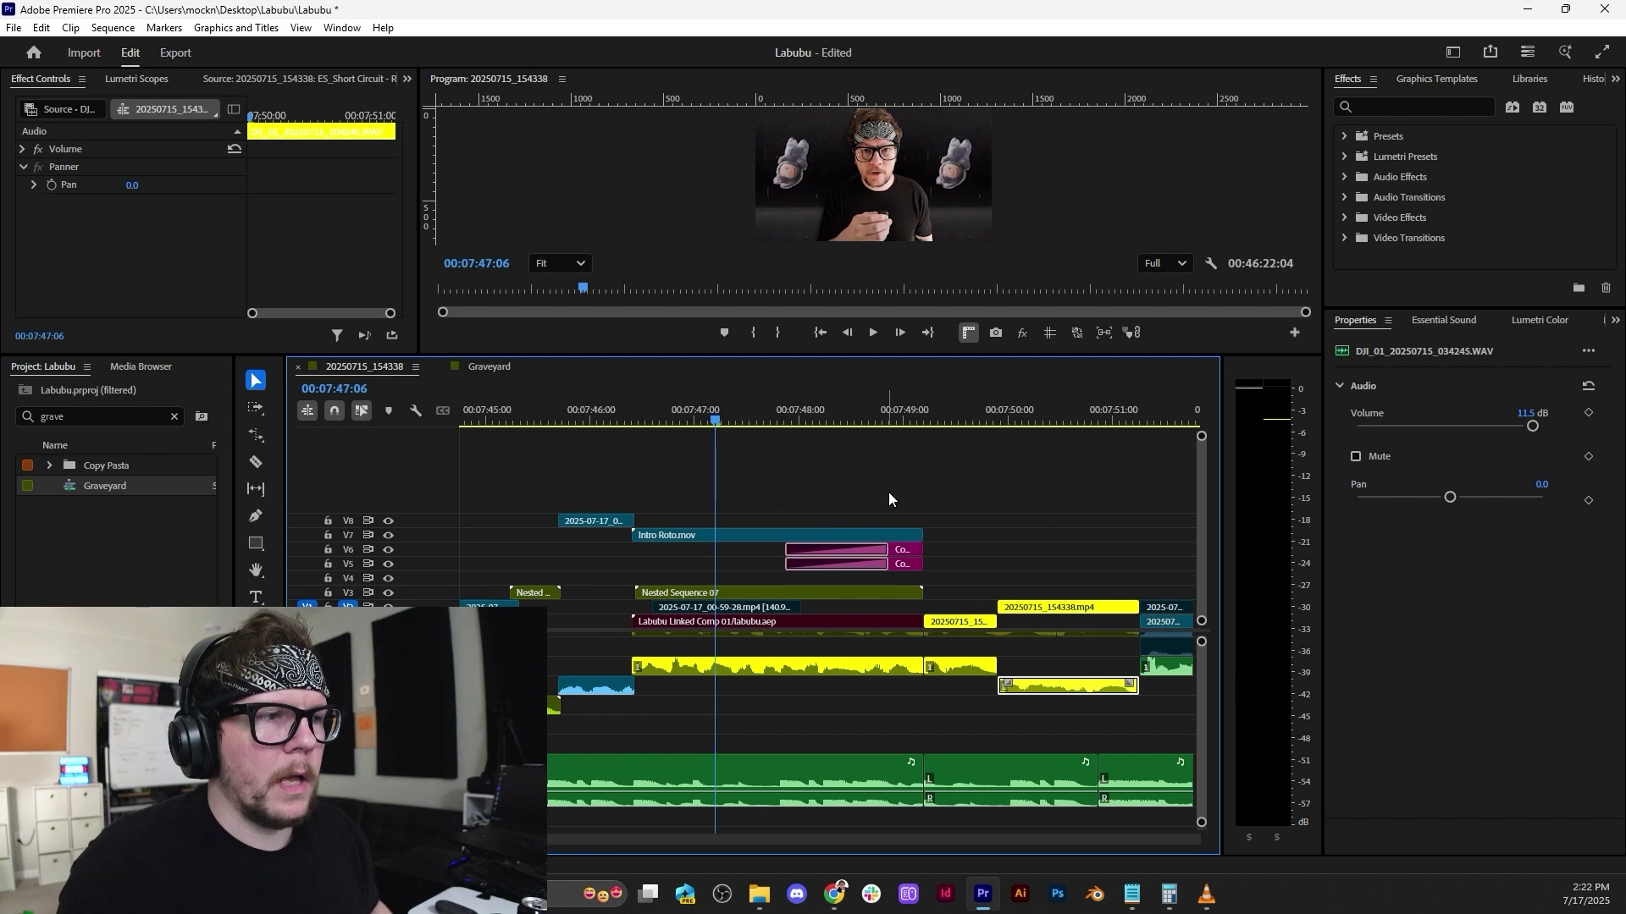
# Move the whole Labubu intro stack with its yellow audio earlier to about 07:46:00, overlapping the end of the preceding clip.
pyautogui.moveTo(888, 492); pyautogui.dragTo(687, 681)
pyautogui.press('=')
pyautogui.scroll(2, 886, 674)
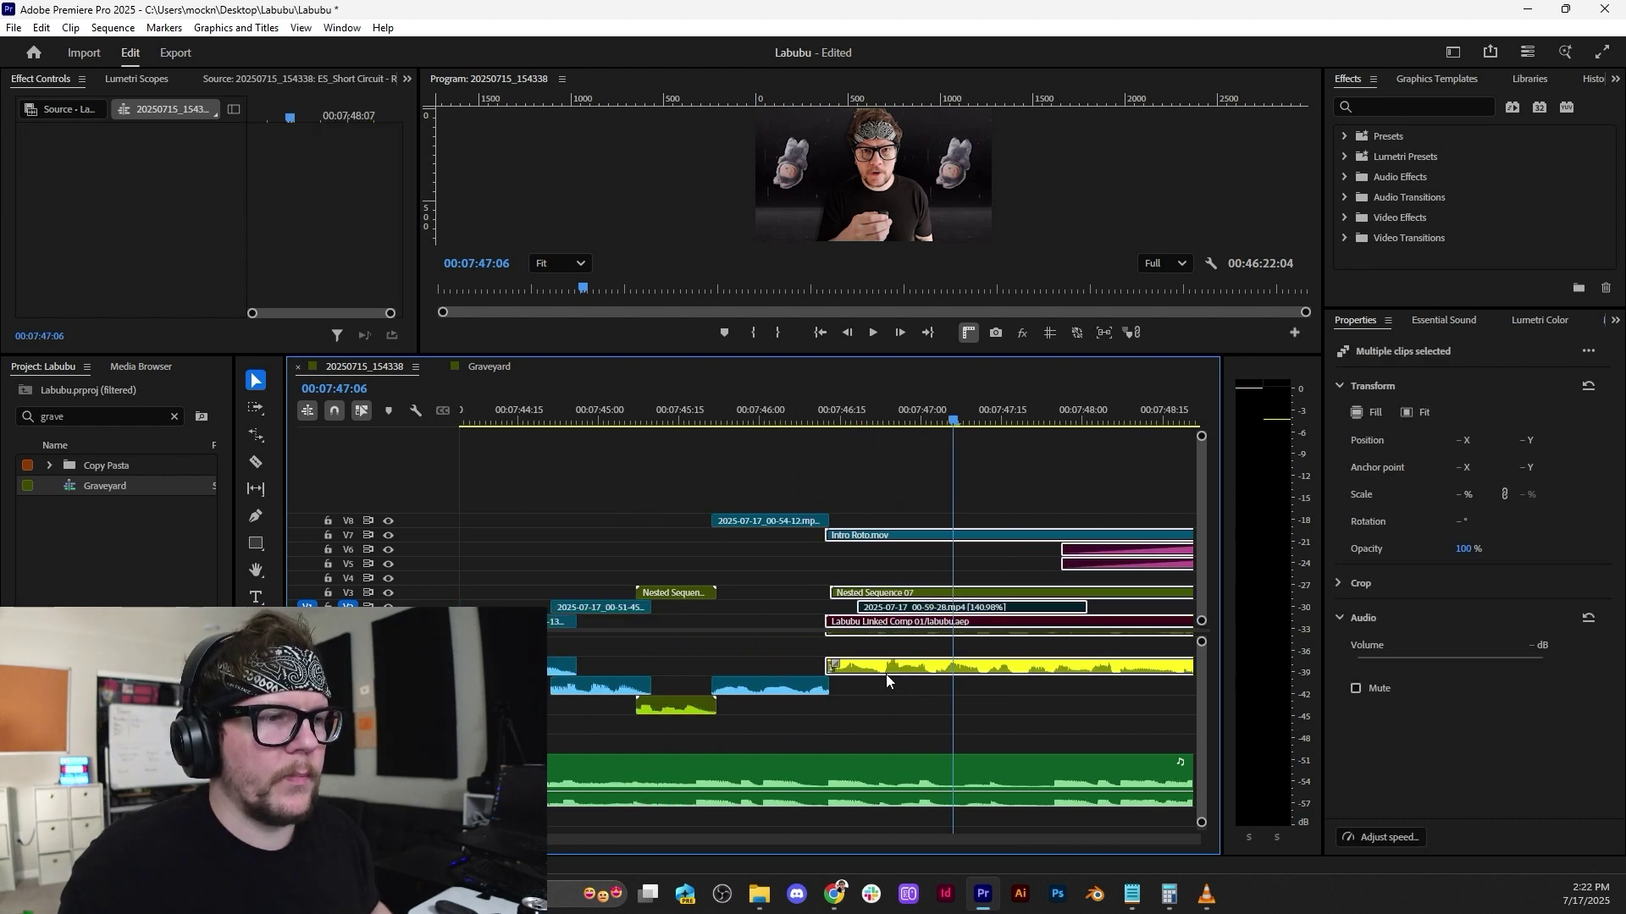
pyautogui.moveTo(919, 668); pyautogui.dragTo(850, 667)
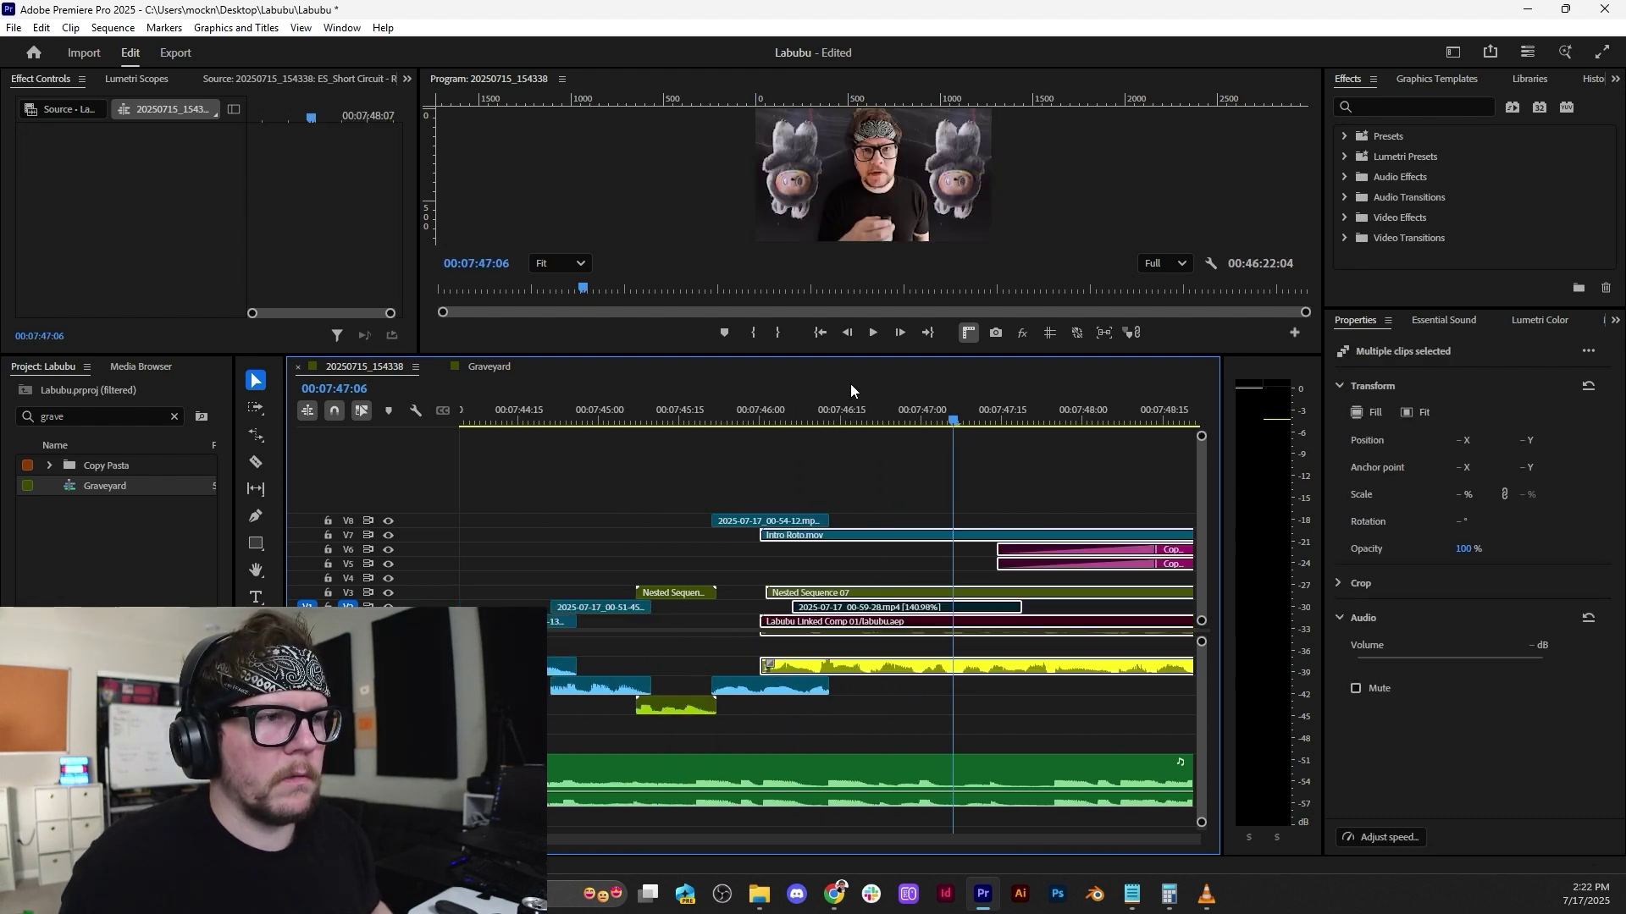
# Play the moved intro from 07:46:02 and park the playhead at 07:48:19 near its end.
pyautogui.click(771, 412)
pyautogui.scroll(-3, 779, 449)
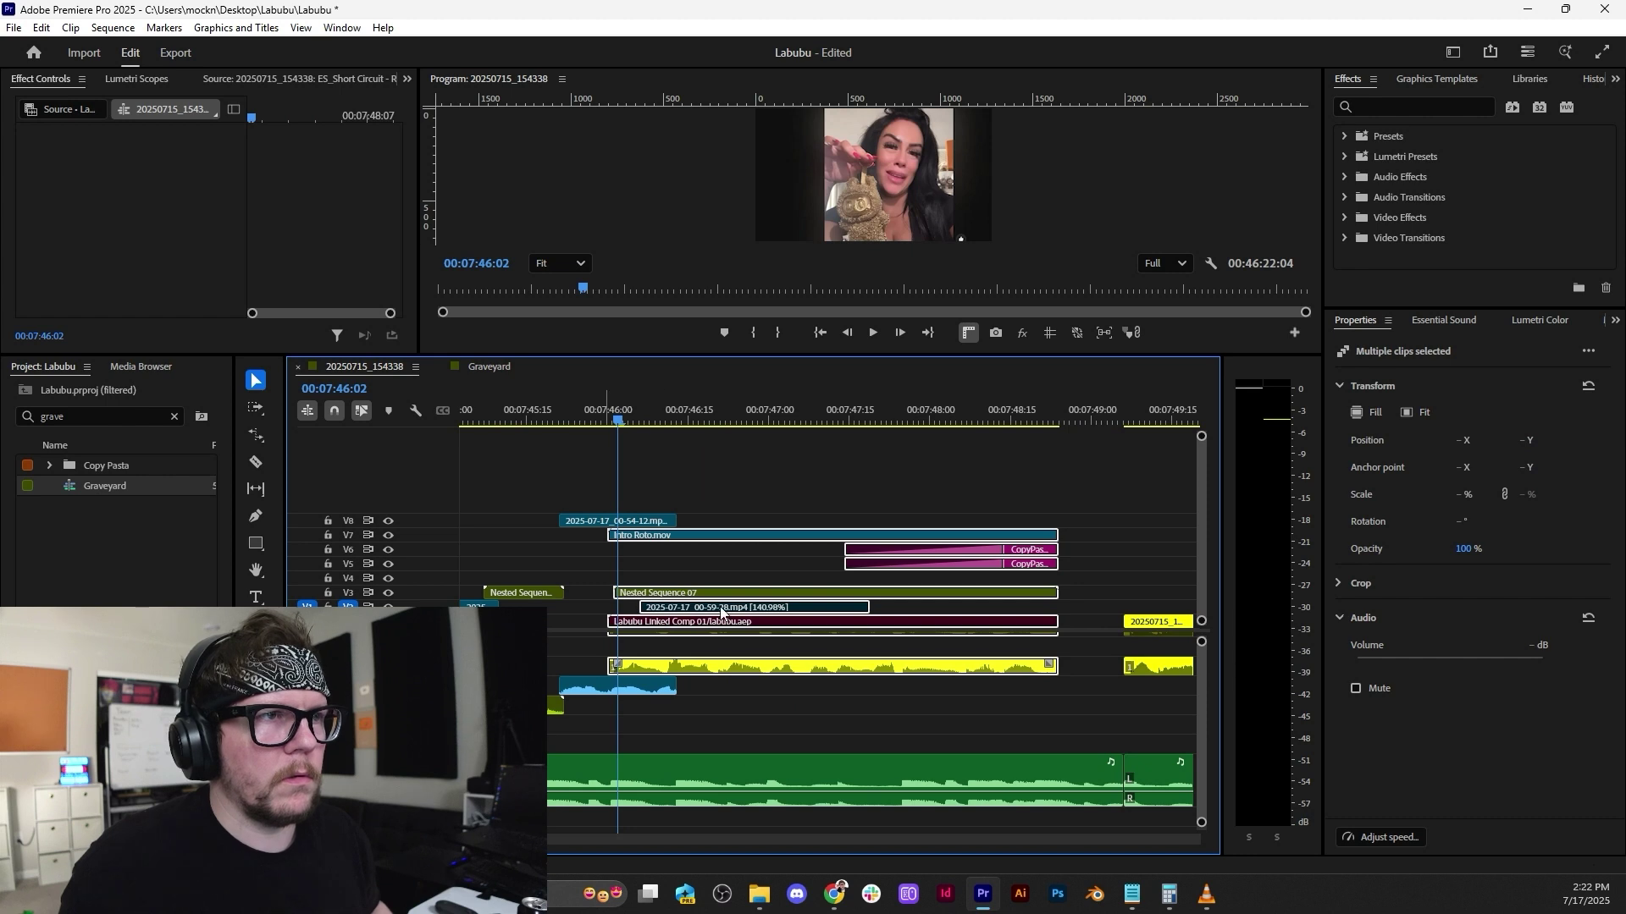
pyautogui.press('space')
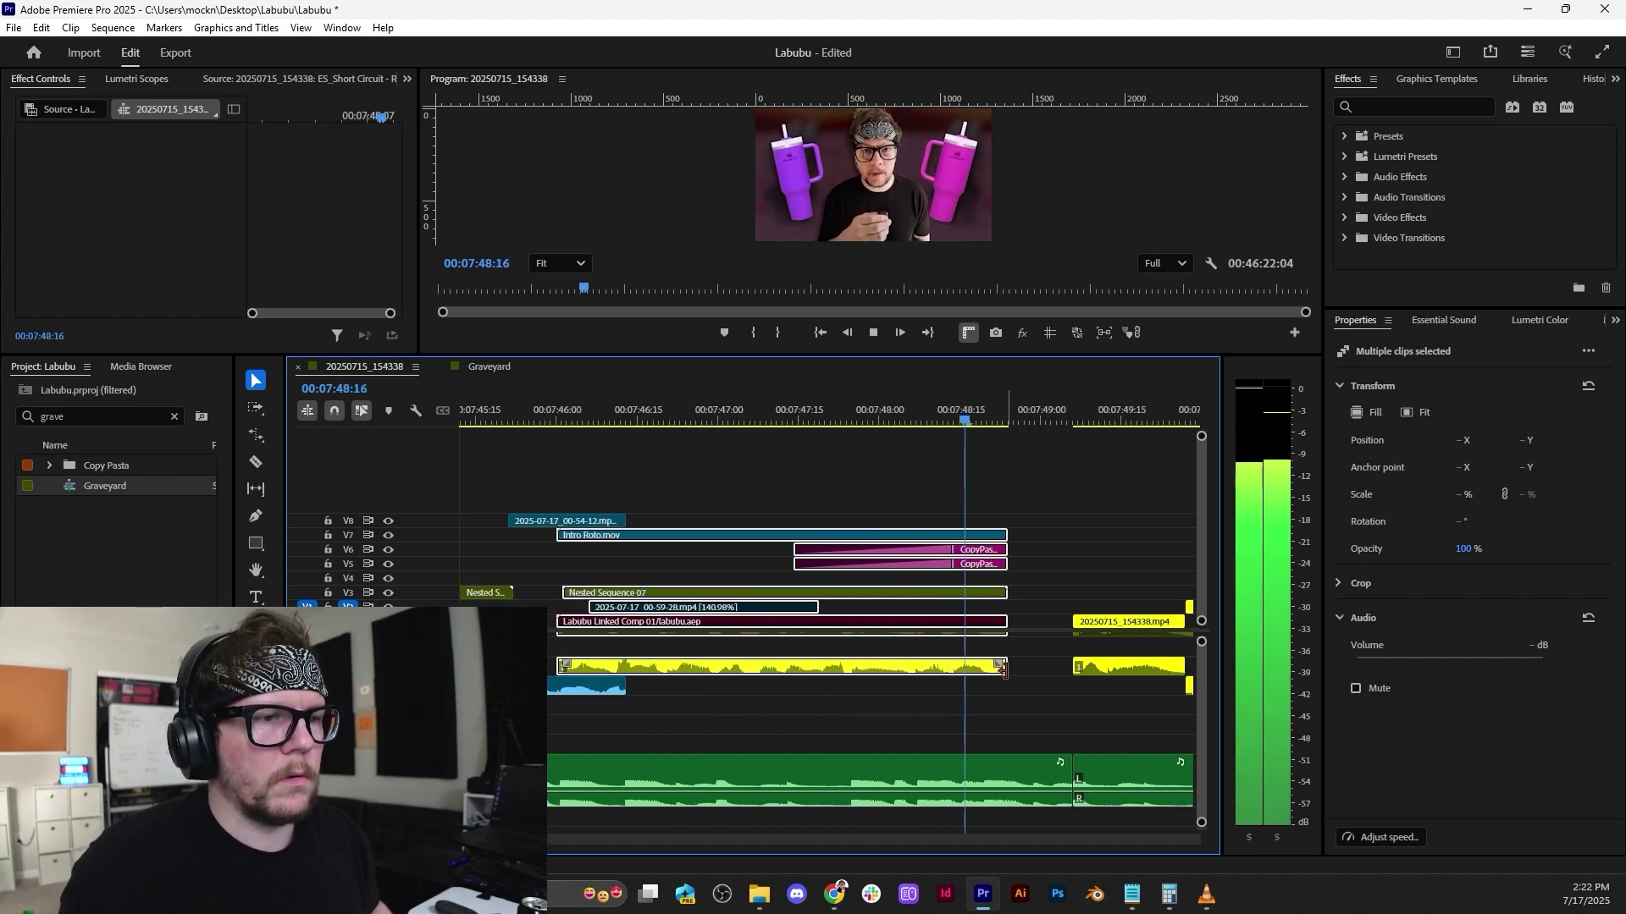
pyautogui.press('space')
pyautogui.click(921, 413)
pyautogui.press('space')
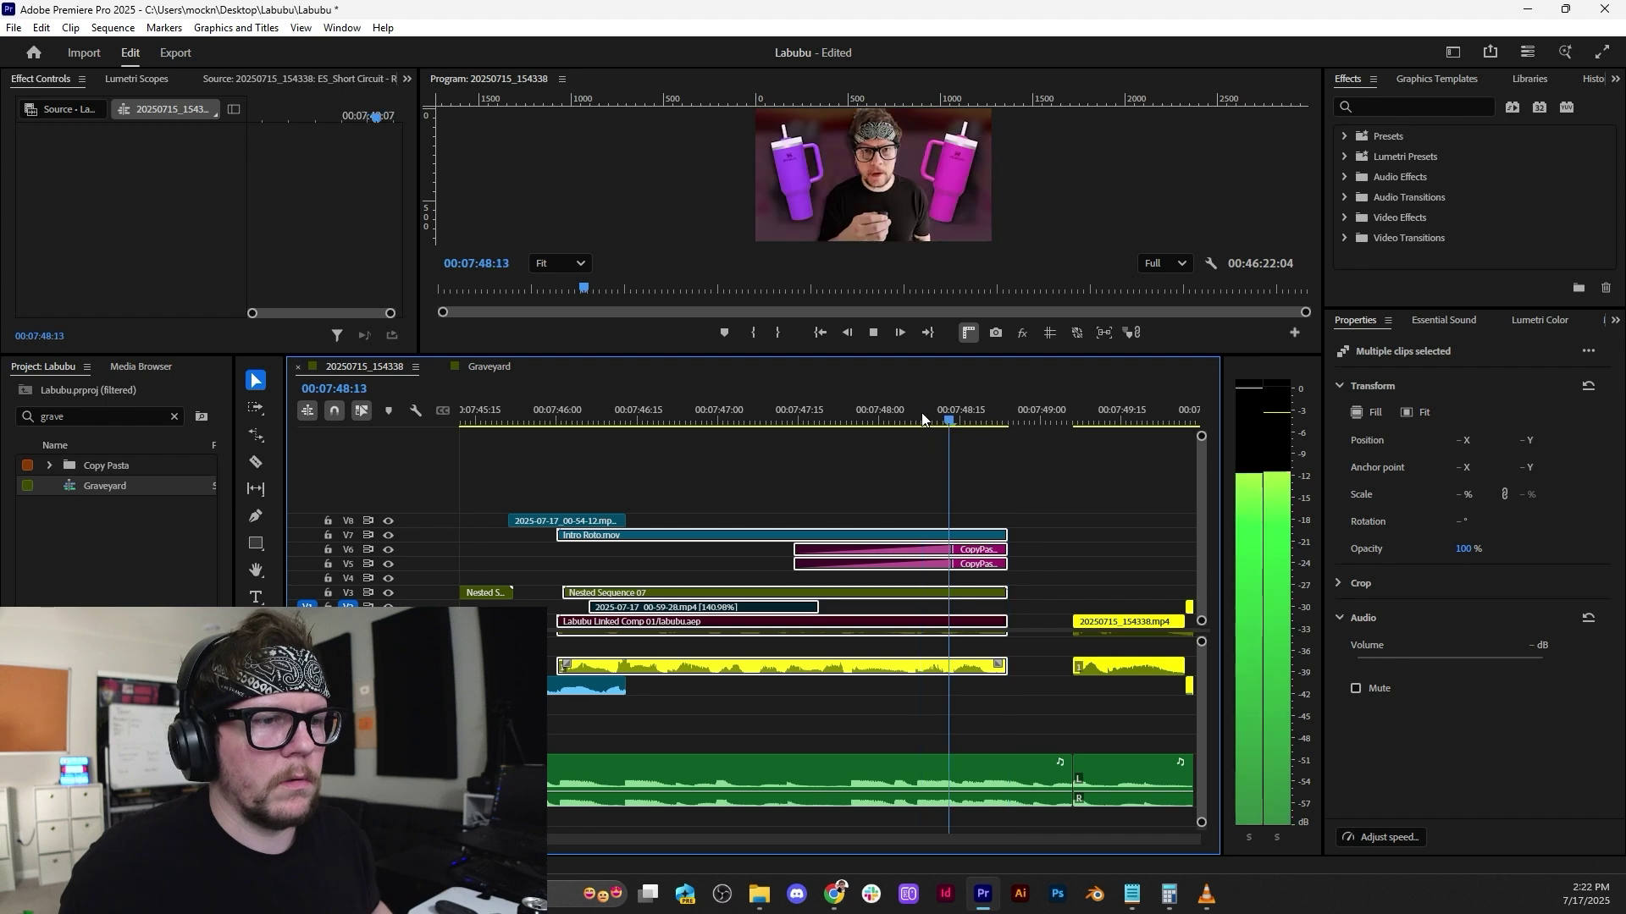
pyautogui.click(933, 406)
pyautogui.click(963, 405)
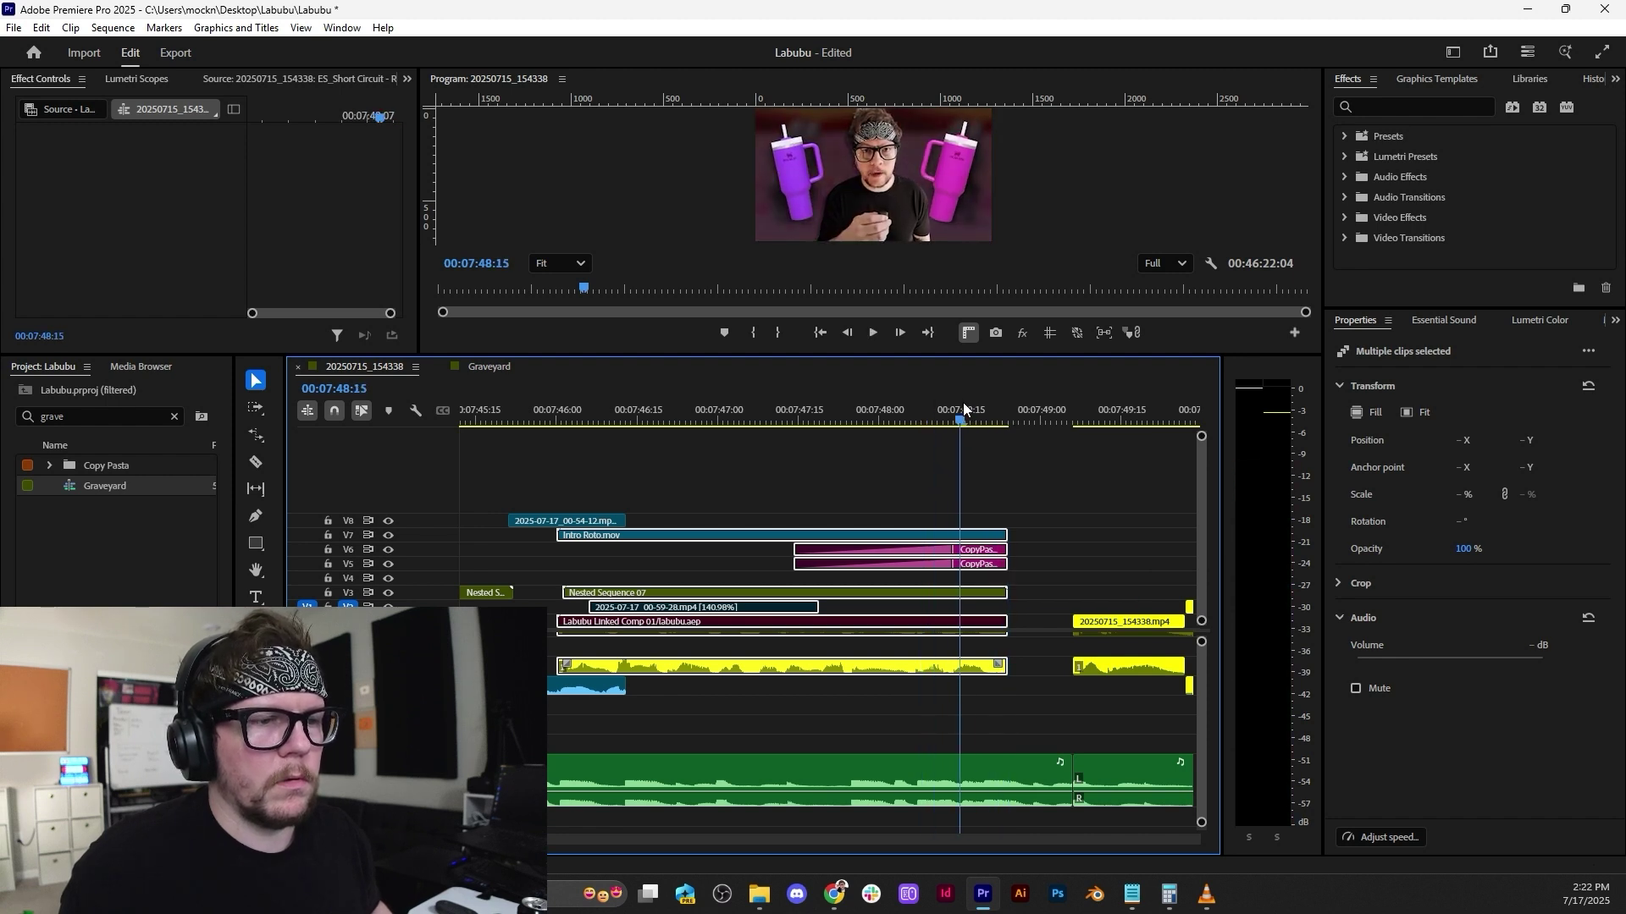
pyautogui.press('space')
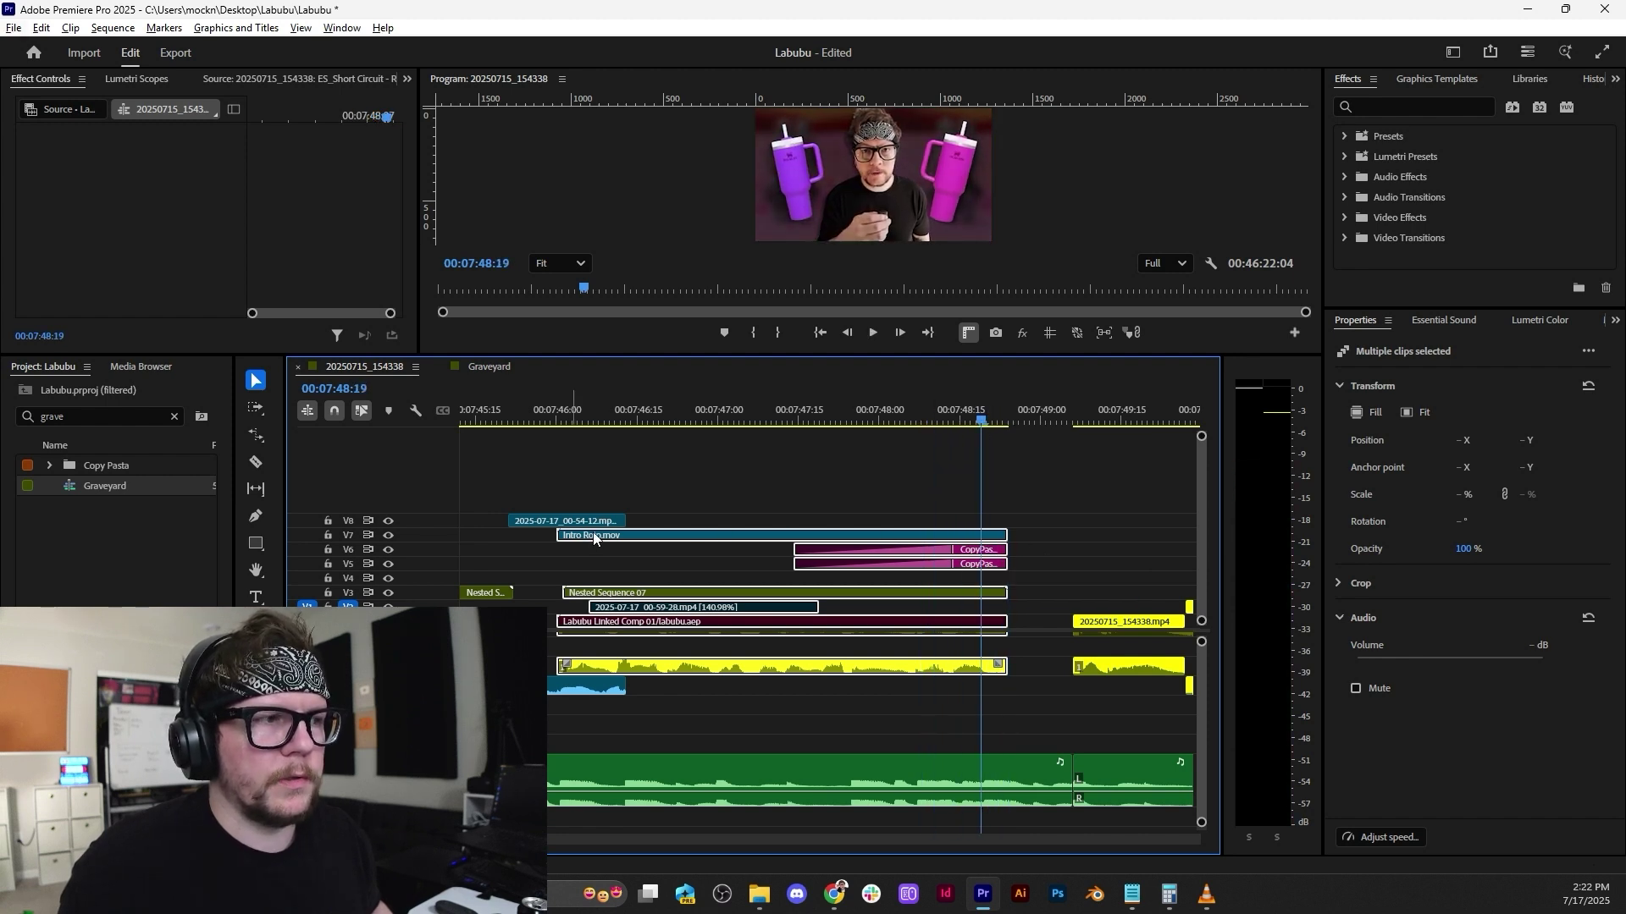
pyautogui.moveTo(593, 531); pyautogui.dragTo(587, 544)
# Raise the two yellow talking clips after the intro to V8 and V9, with their audio on lower free tracks.
pyautogui.scroll(-5, 1016, 673)
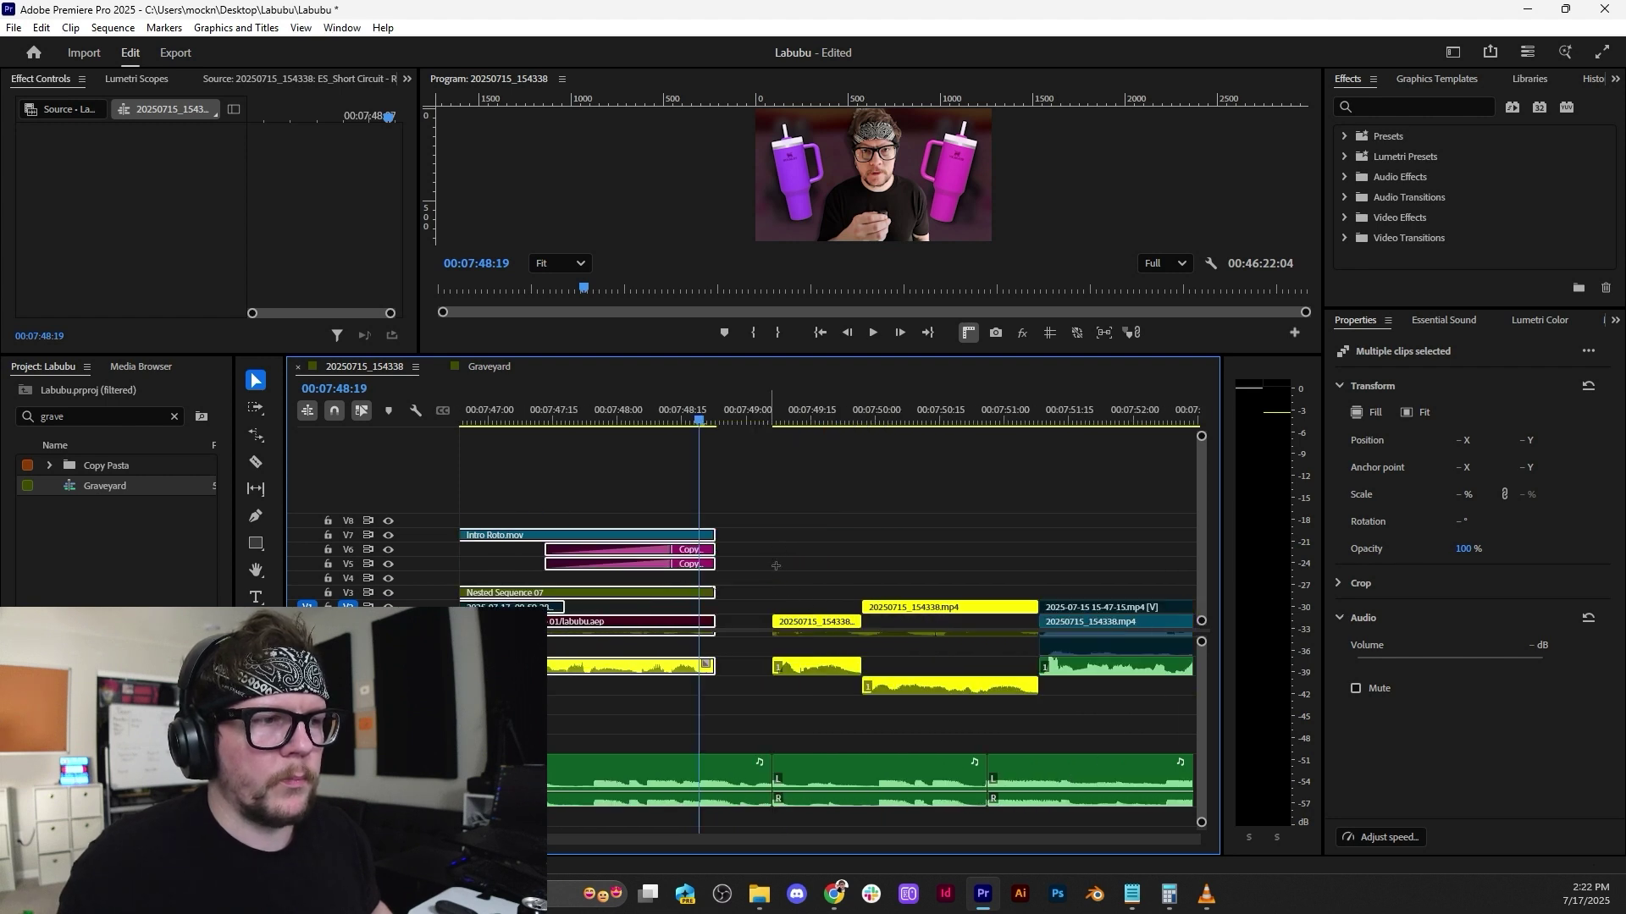
pyautogui.moveTo(769, 564); pyautogui.dragTo(911, 619)
pyautogui.moveTo(796, 712); pyautogui.dragTo(812, 665)
pyautogui.moveTo(916, 576); pyautogui.dragTo(813, 621)
pyautogui.moveTo(925, 606); pyautogui.dragTo(926, 504)
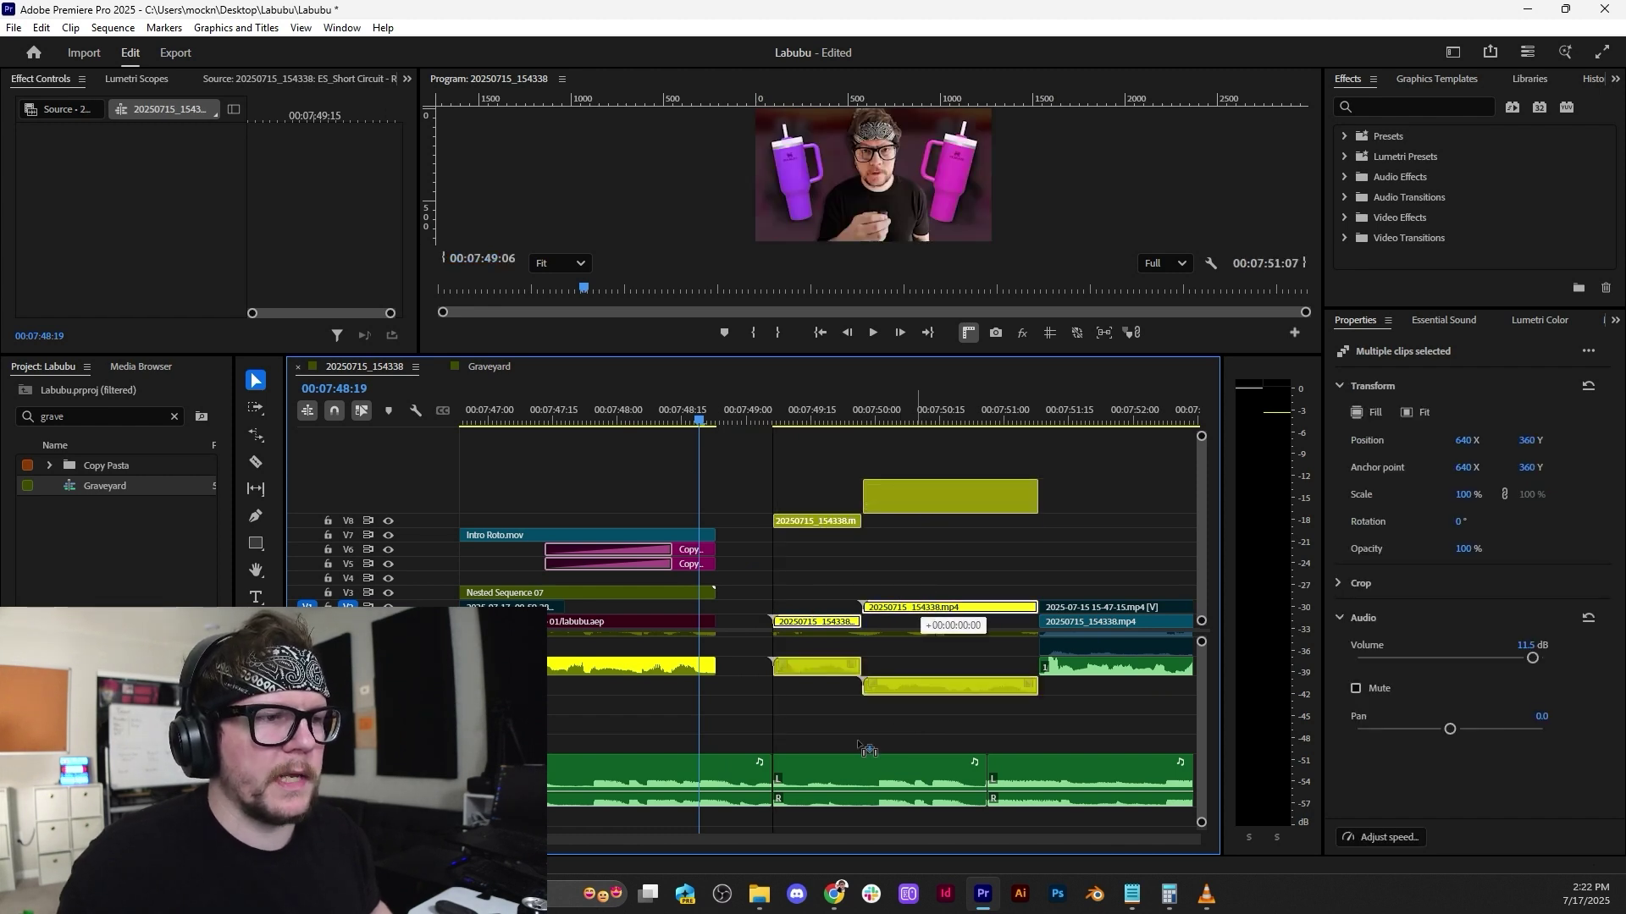
pyautogui.scroll(1, 819, 688)
pyautogui.moveTo(820, 688); pyautogui.dragTo(818, 711)
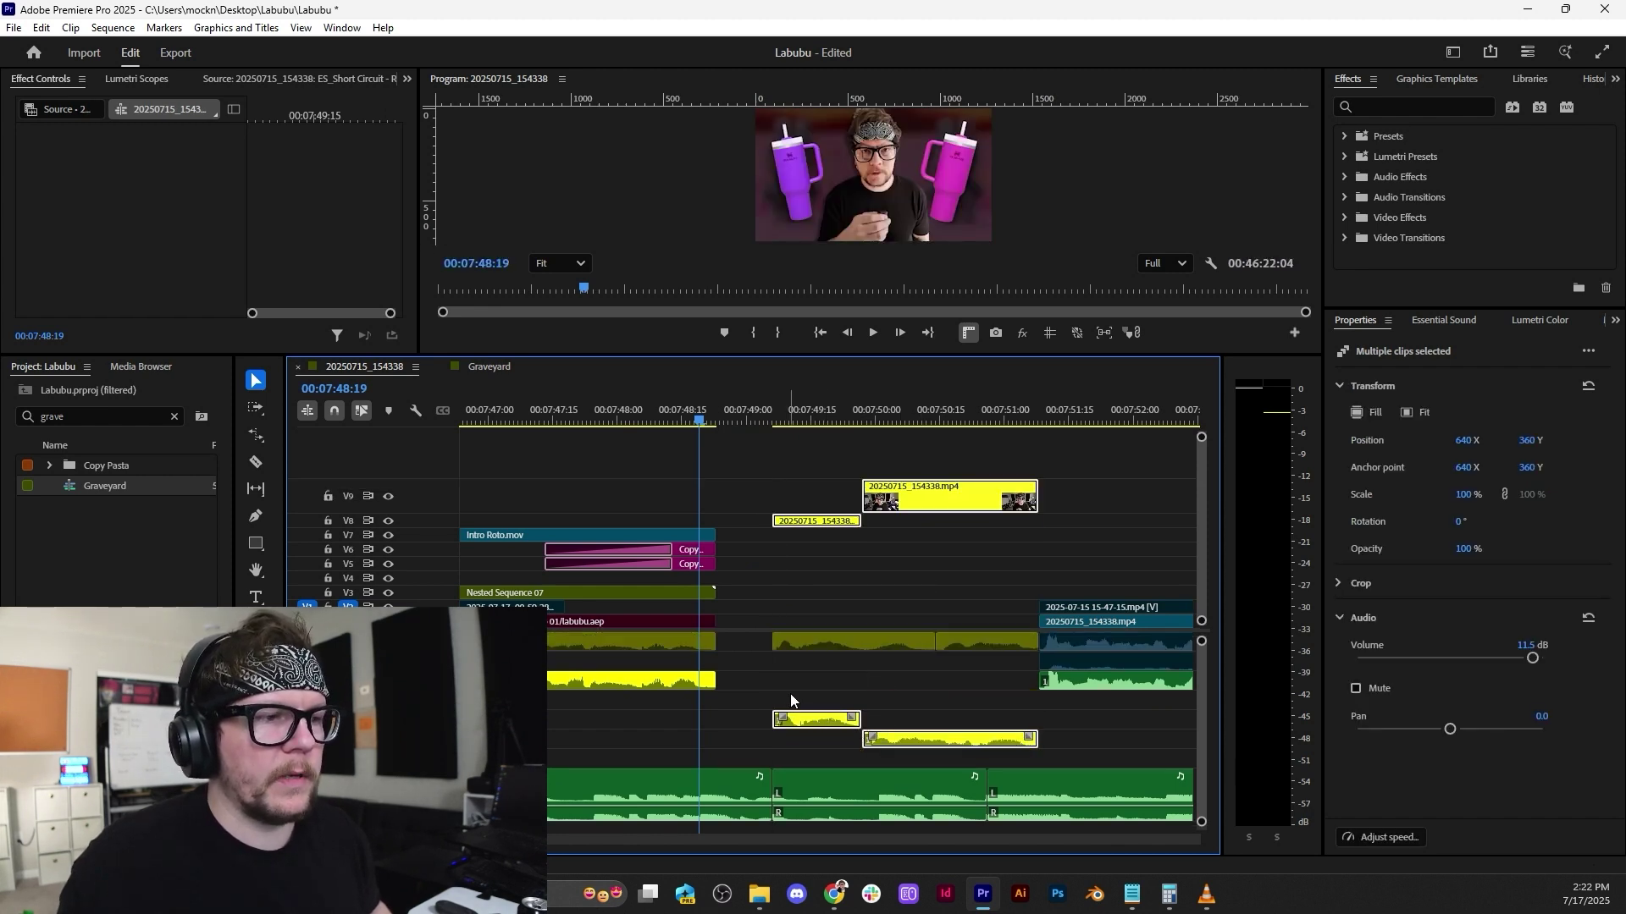
# Shift the two yellow clips to start at 07:48:19 on V9 and V10, overlapping the intro's end, and play the transition.
pyautogui.hscroll(-3, 790, 693)
pyautogui.moveTo(963, 526); pyautogui.dragTo(840, 566)
pyautogui.hscroll(-1, 836, 572)
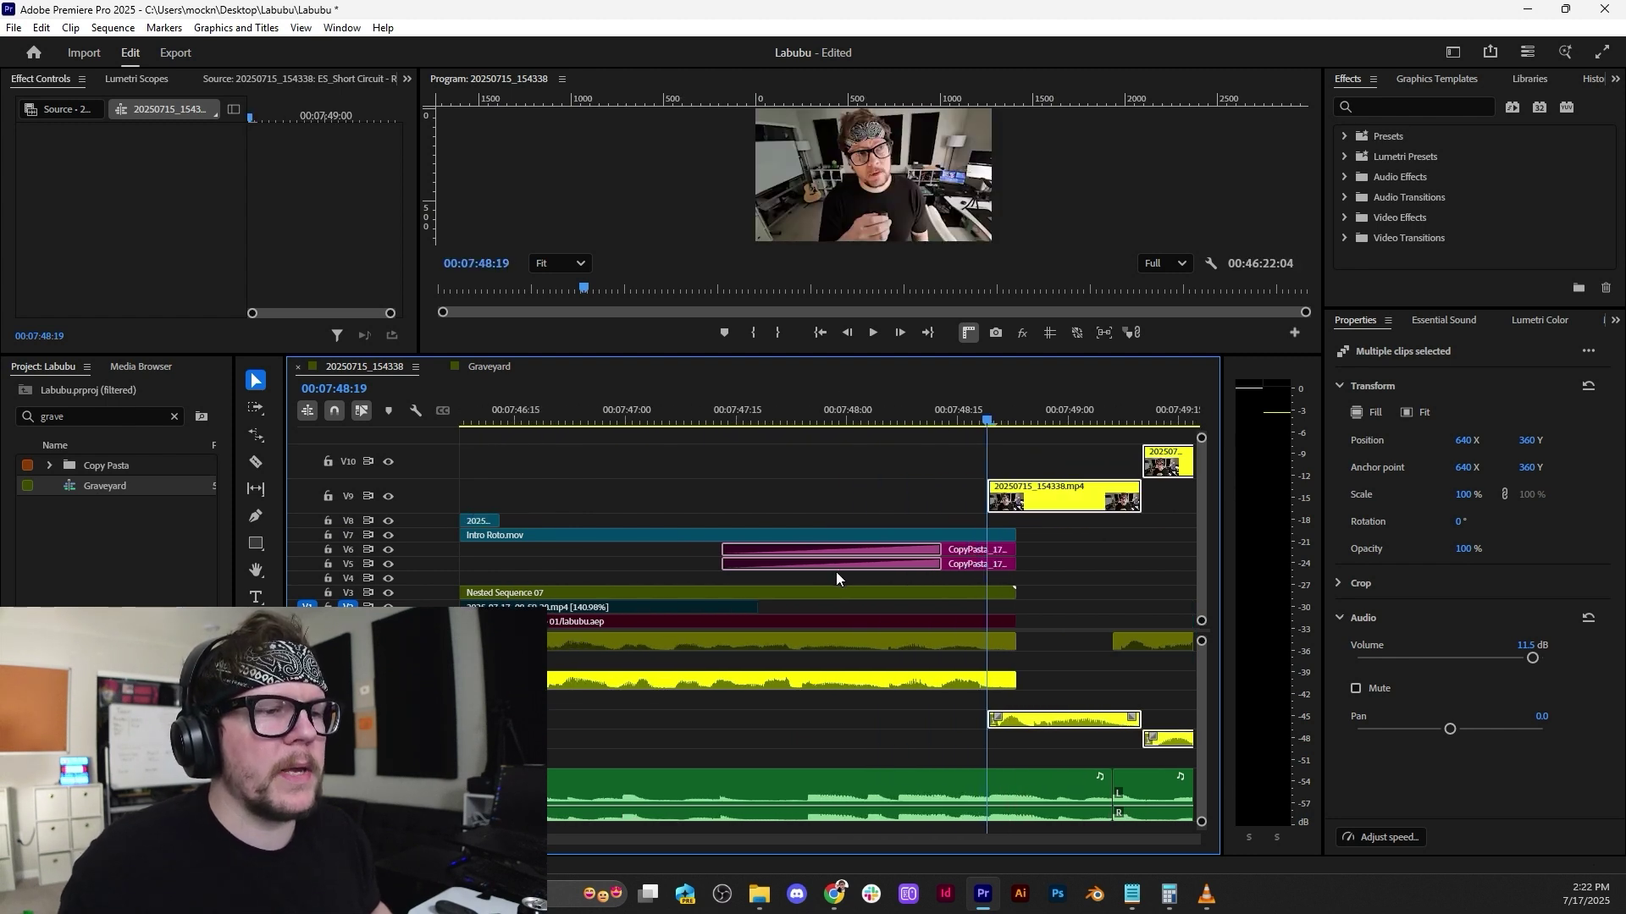
pyautogui.scroll(2, 906, 476)
pyautogui.press('space')
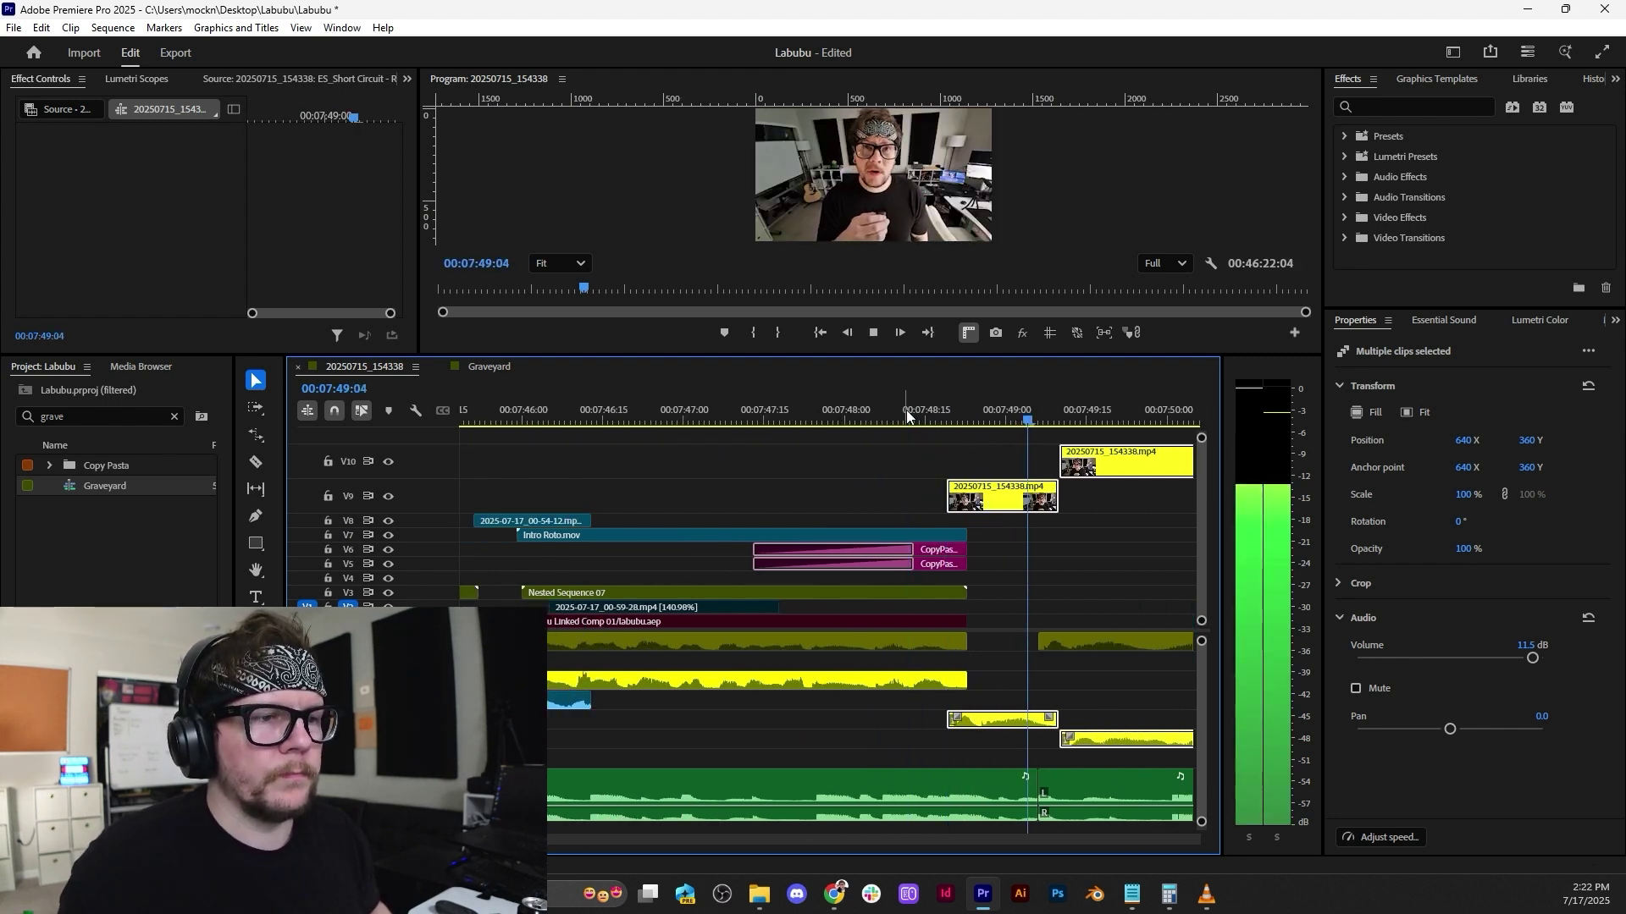
pyautogui.press('space')
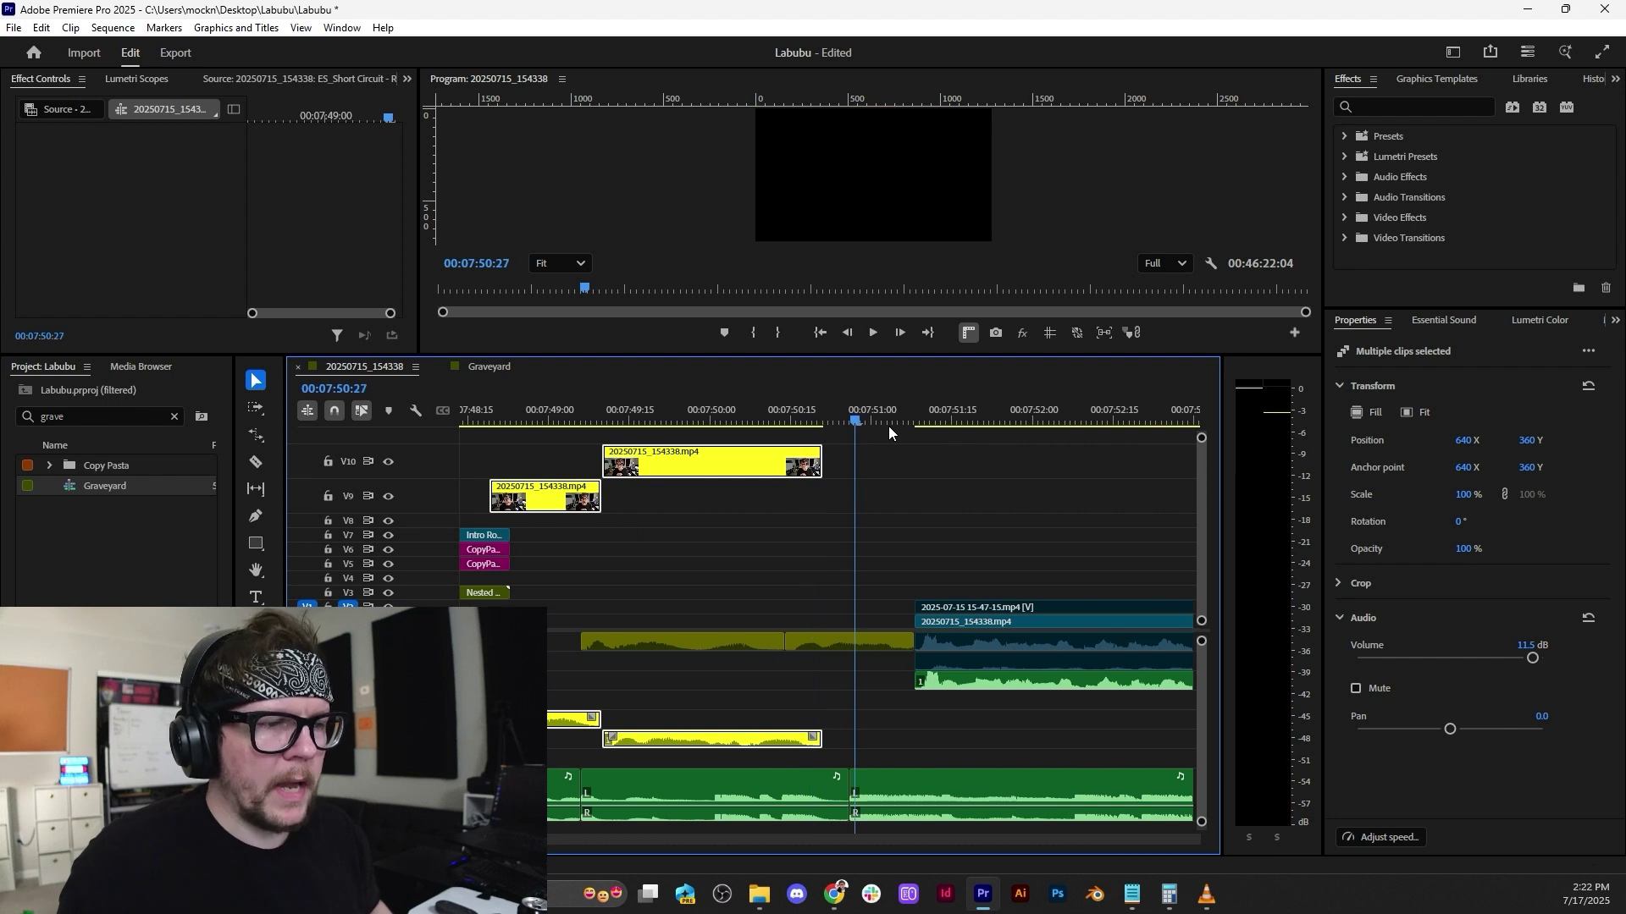
# Deselect the clips and play the opening from before the intro through to 07:47:03.
pyautogui.click(862, 512)
pyautogui.scroll(-2, 765, 517)
pyautogui.hscroll(-2, 765, 517)
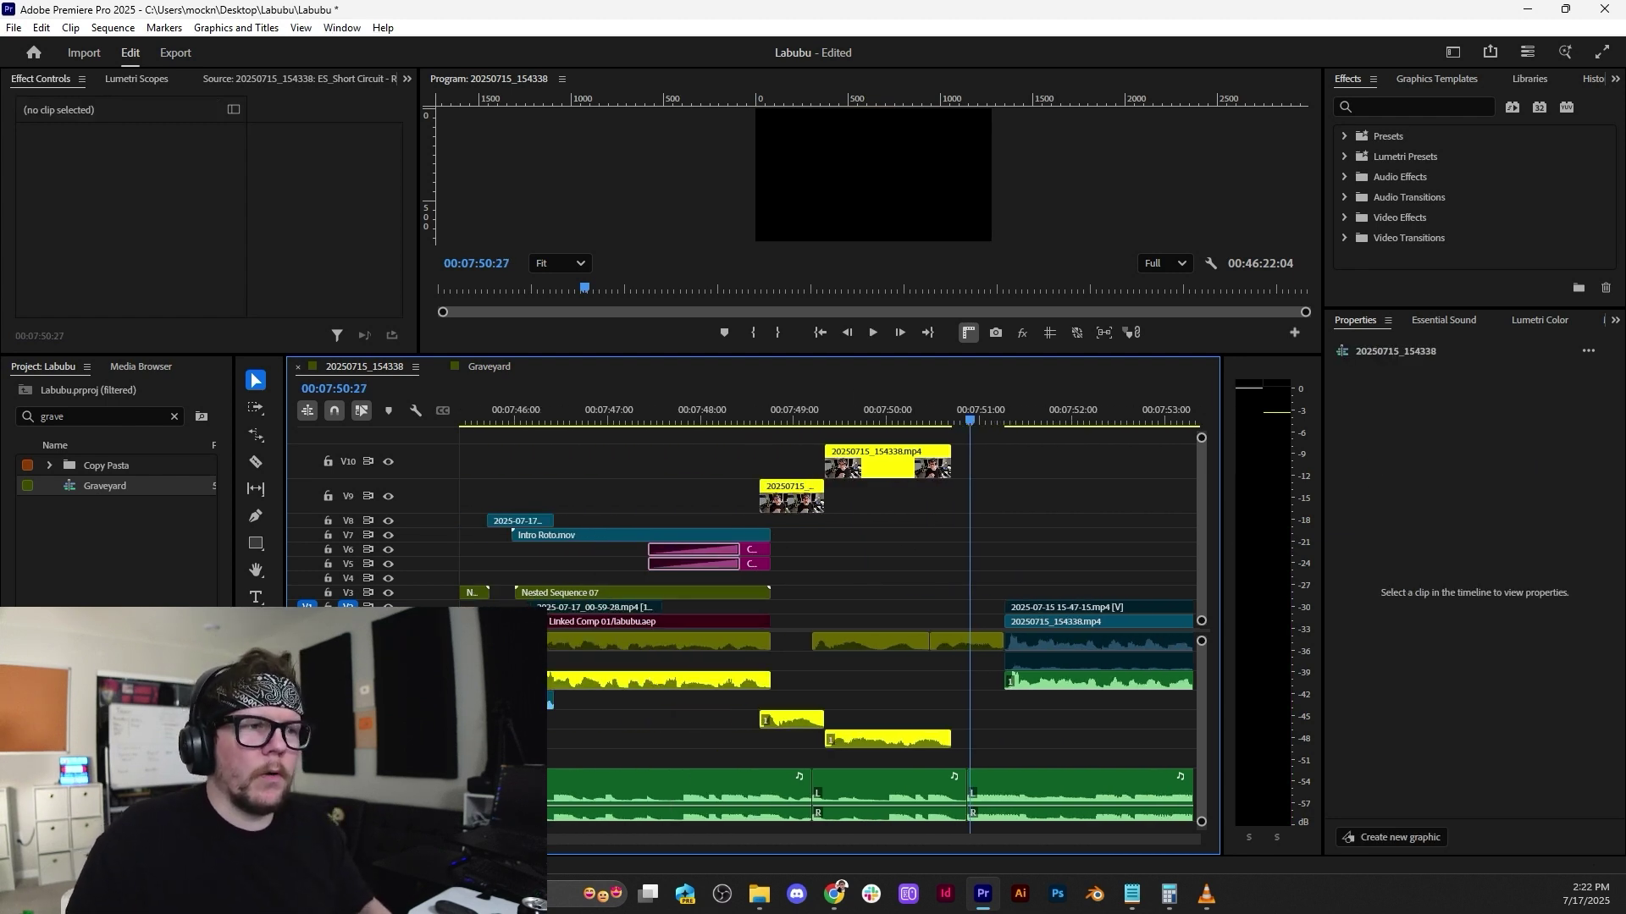
pyautogui.hscroll(-3, 744, 651)
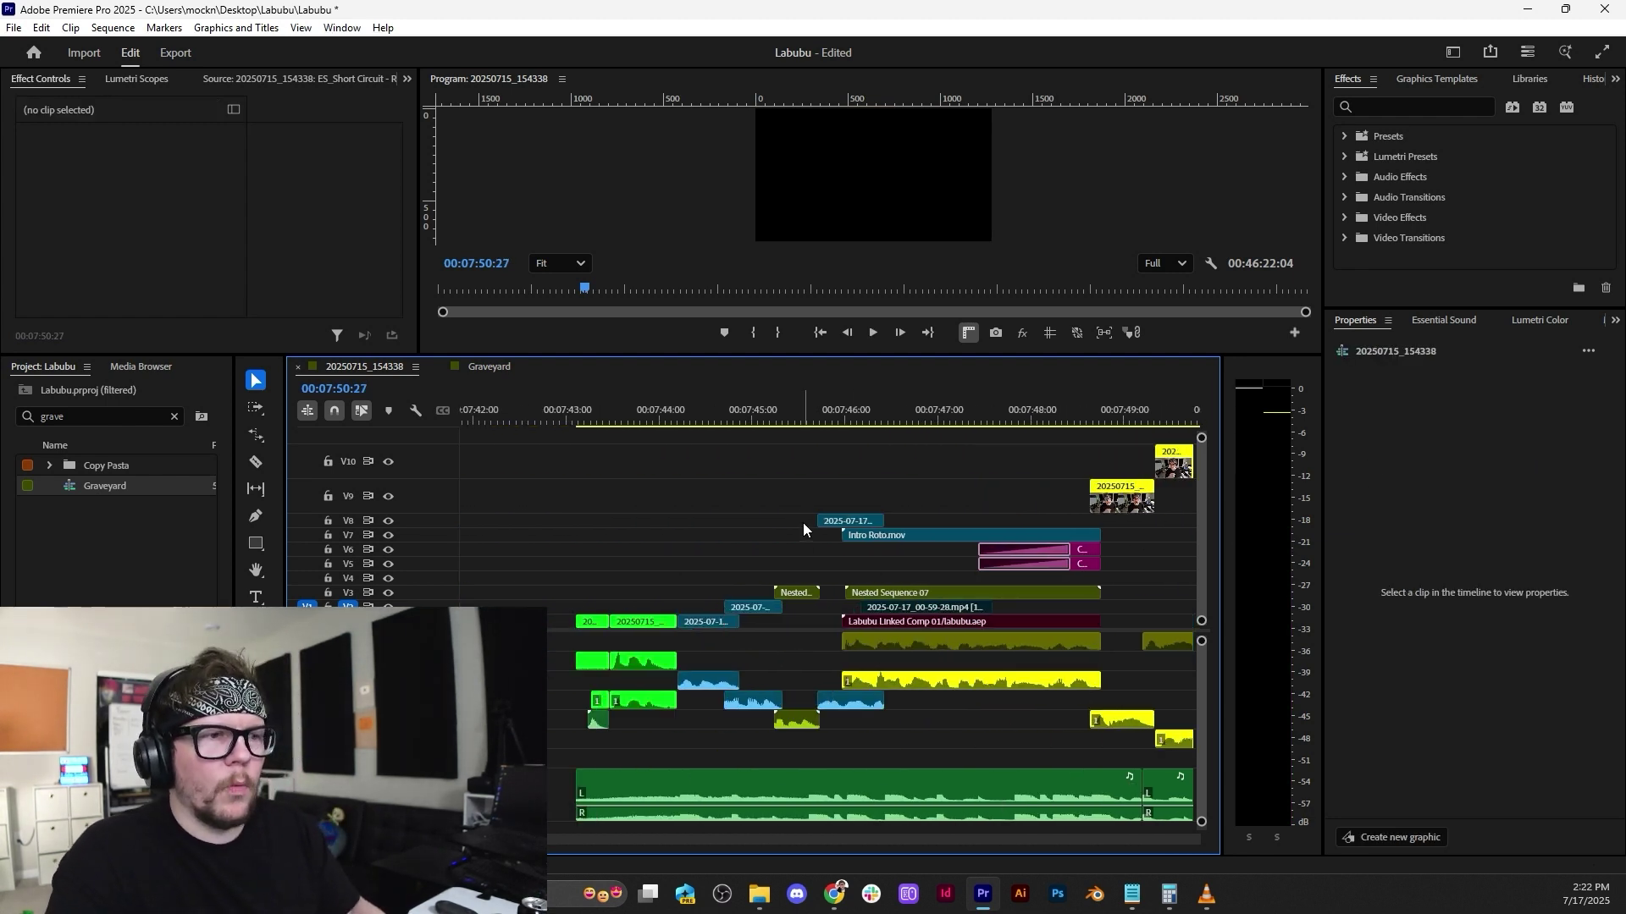
pyautogui.scroll(2, 813, 567)
pyautogui.click(522, 413)
pyautogui.press('space')
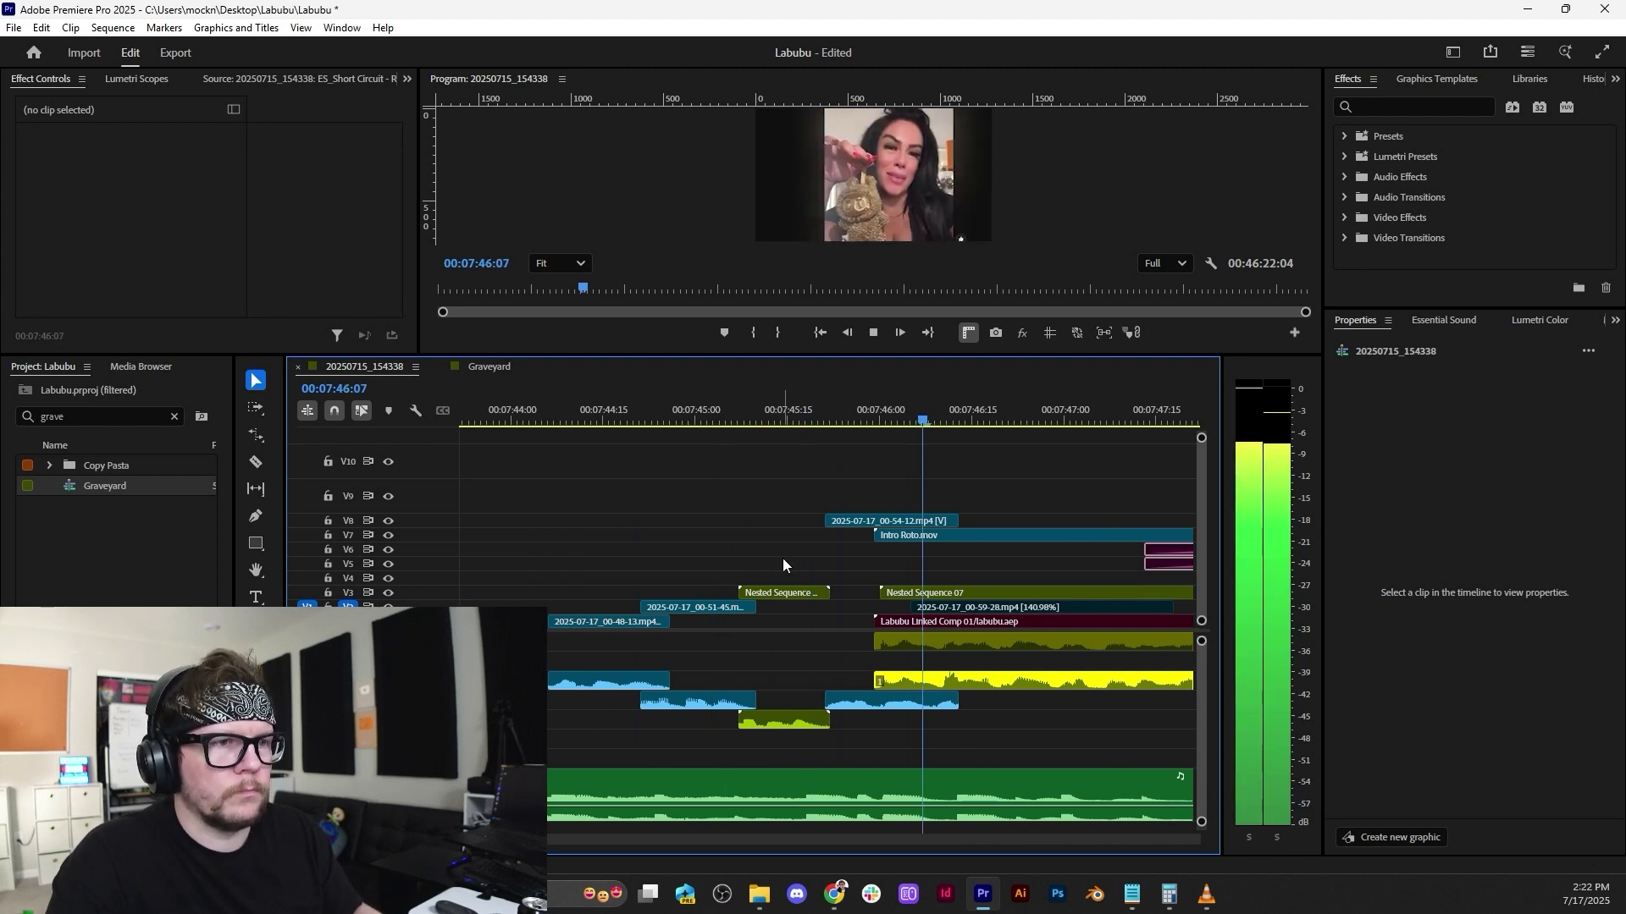
pyautogui.press('space')
pyautogui.hscroll(2, 1034, 580)
pyautogui.press('space')
pyautogui.scroll(-3, 1035, 576)
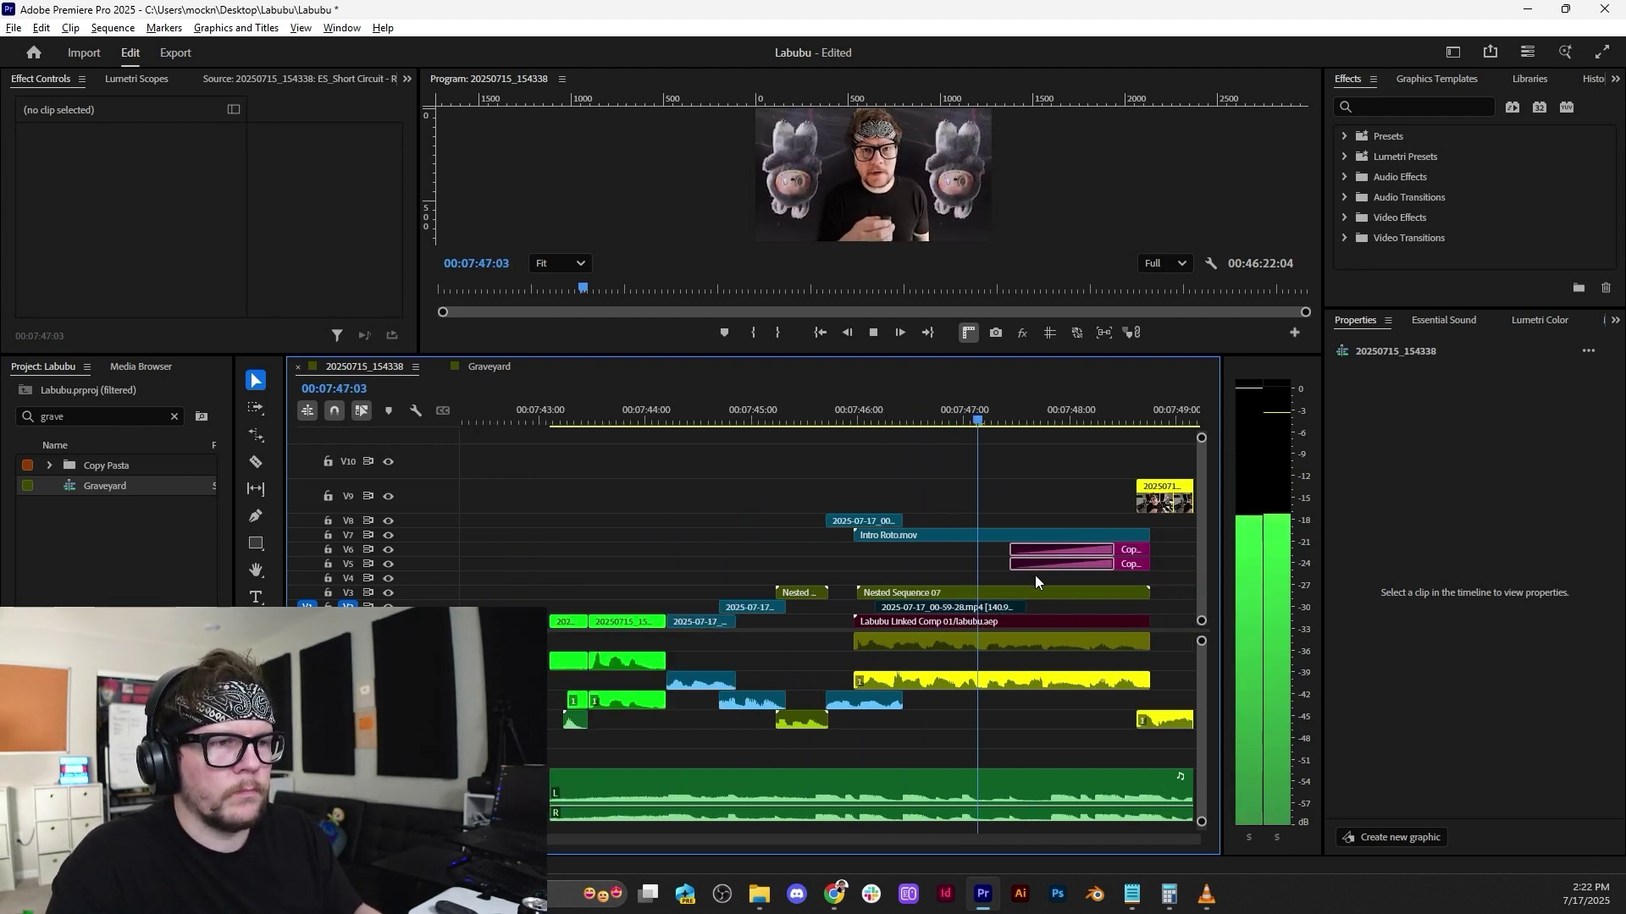
# Replay the start of the Labubu intro from 07:45:29 to 07:47:02.
pyautogui.click(707, 420)
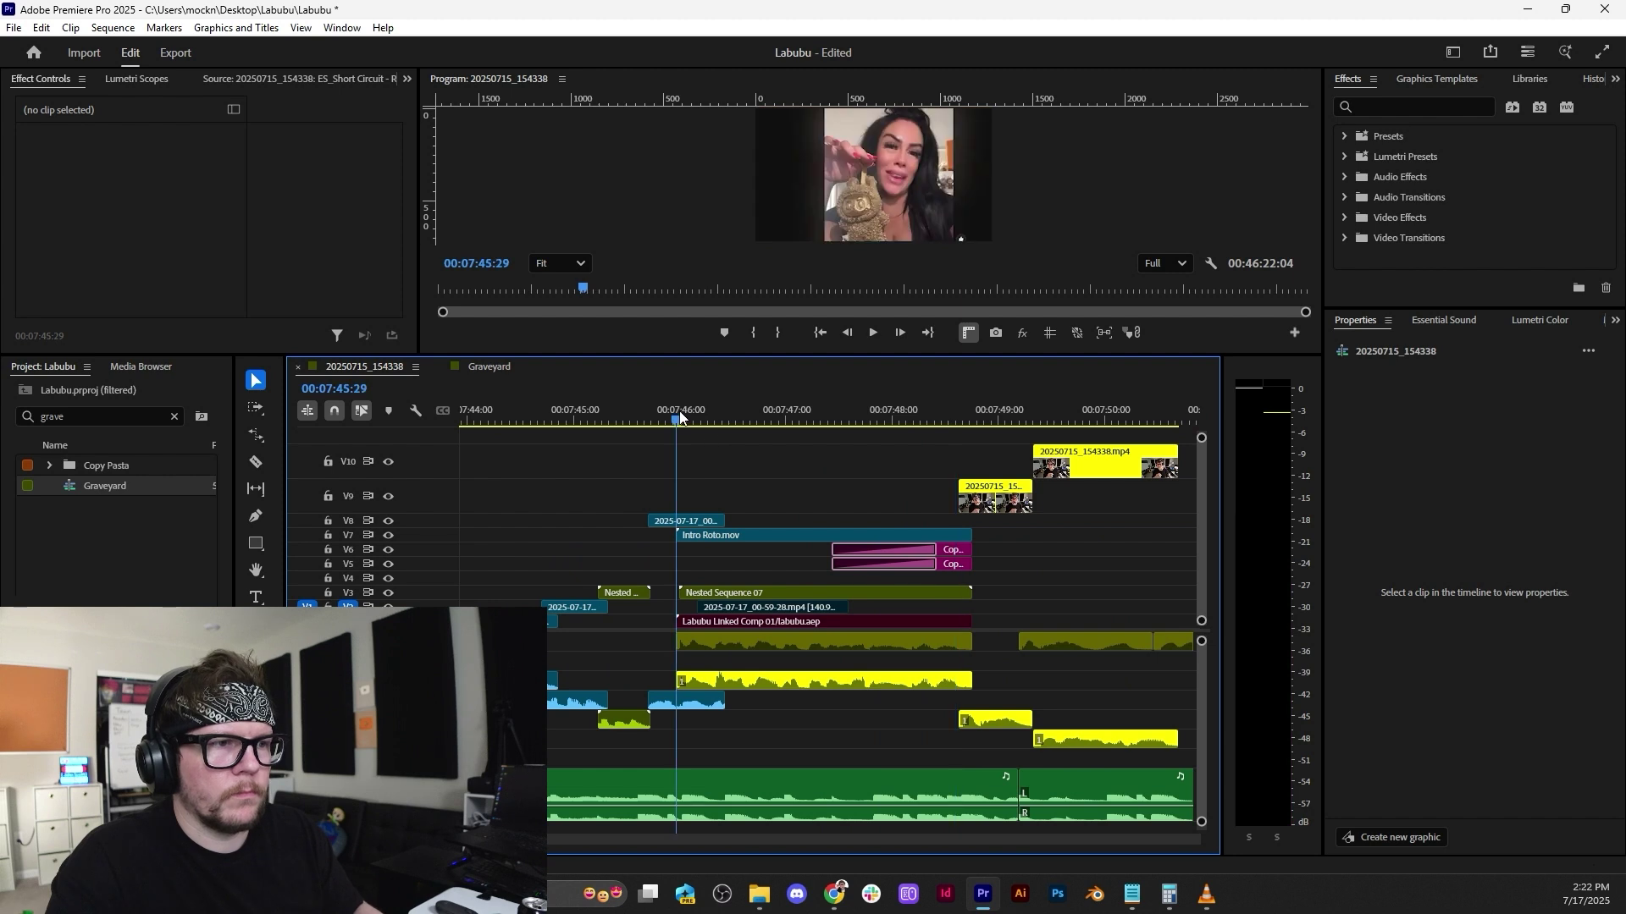
pyautogui.press('space')
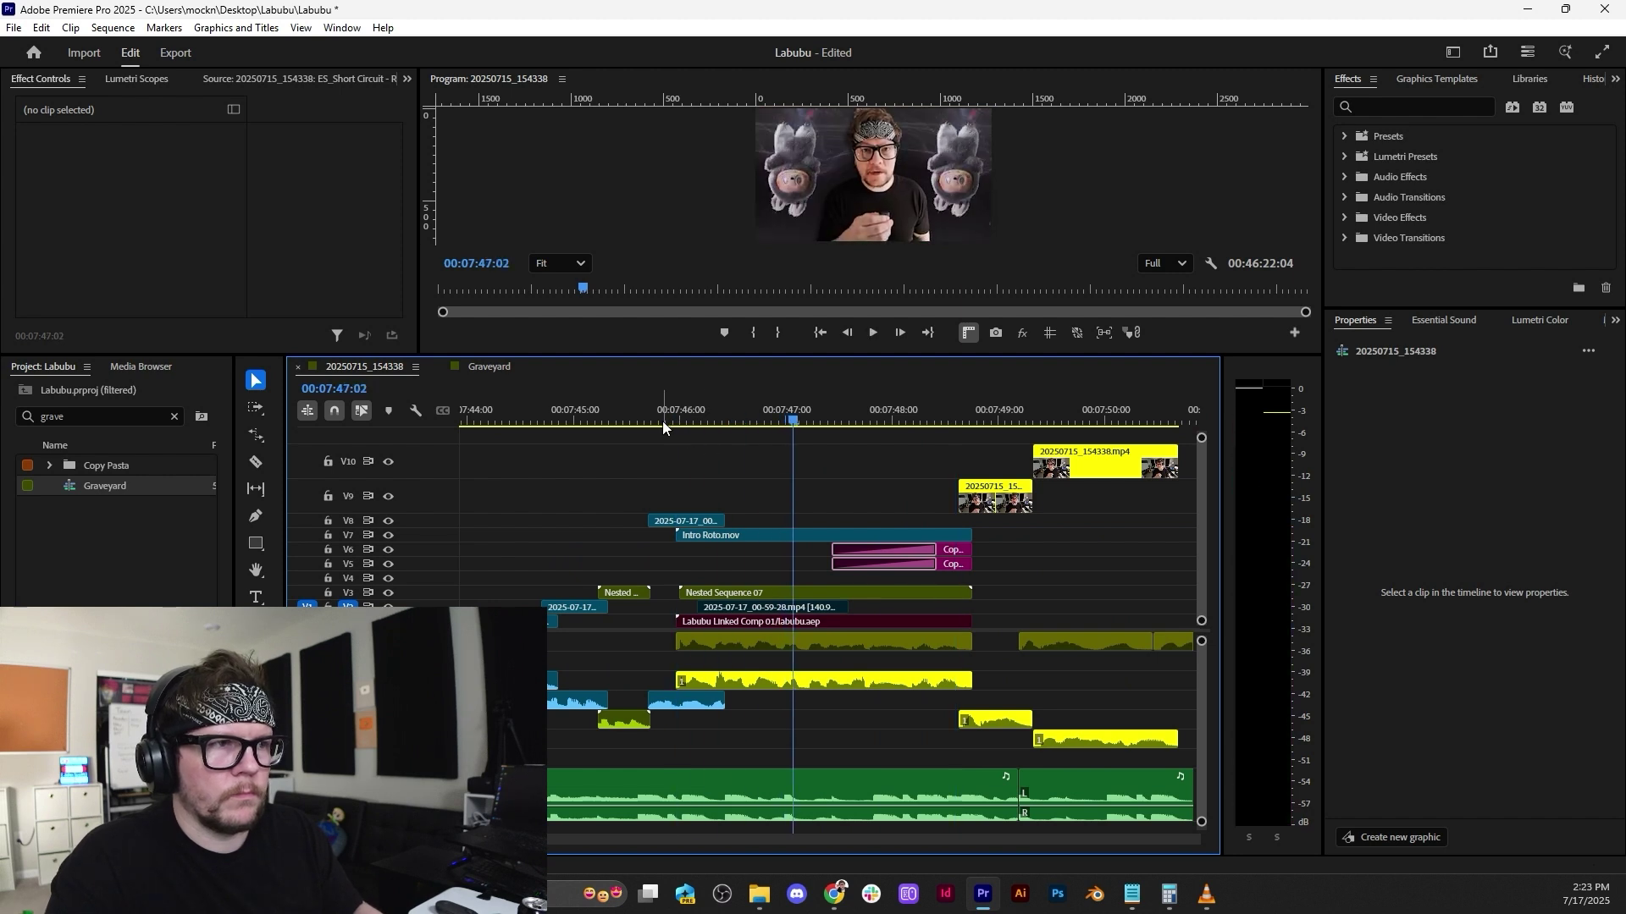
pyautogui.scroll(3, 694, 552)
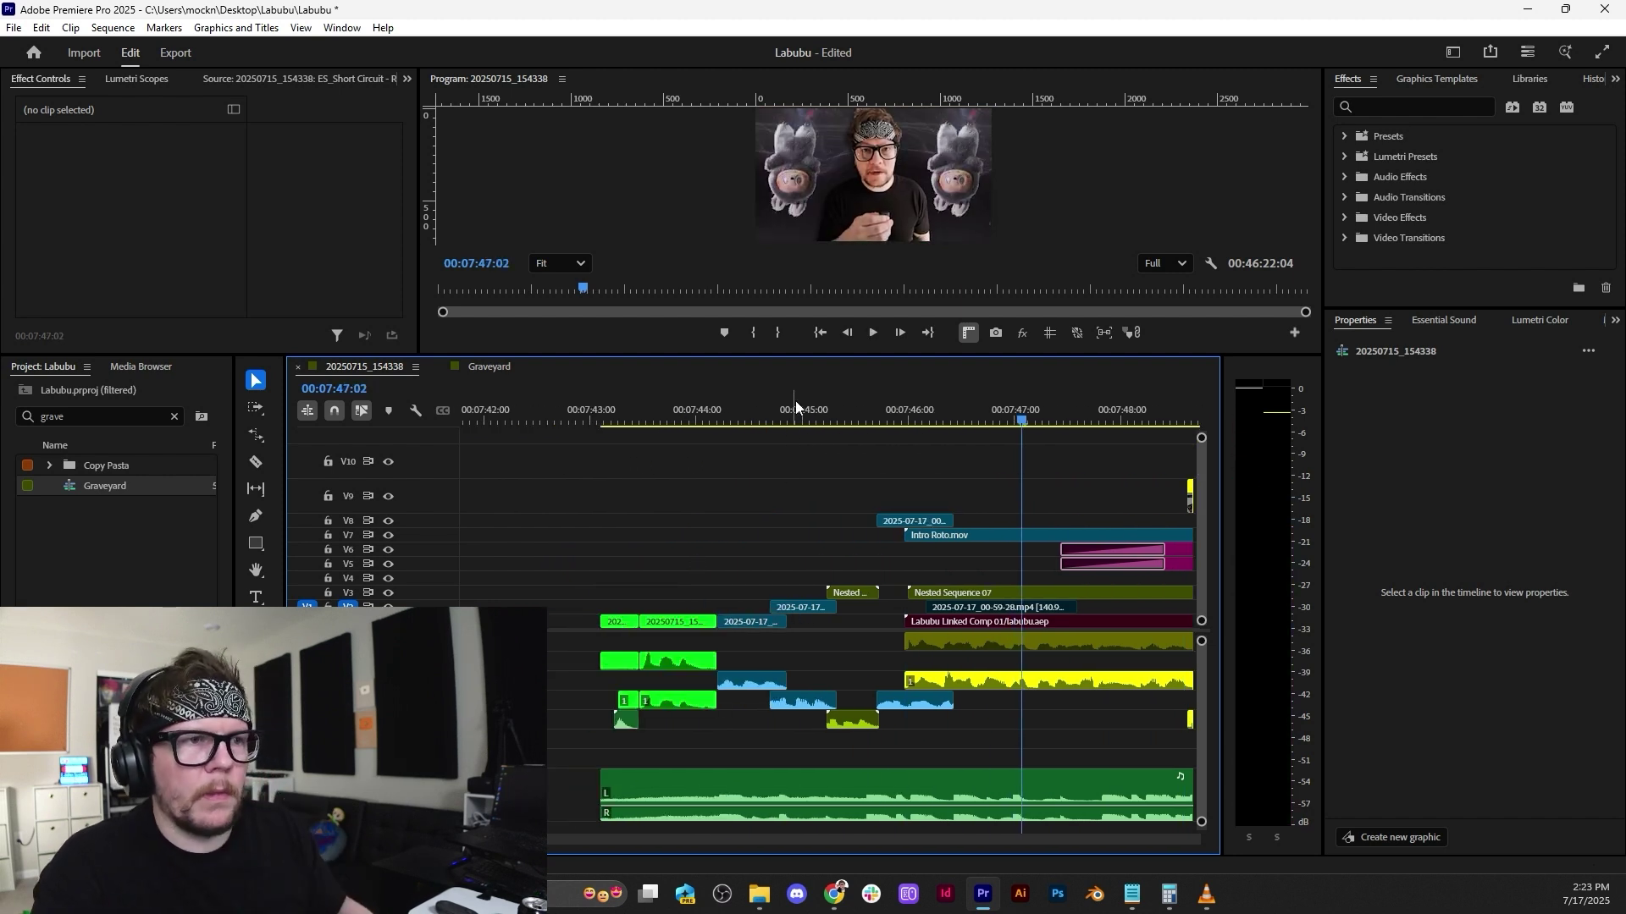
# Move the audio of clip 2025-07-17_00-54-12.mp4 to the lower free track and disable Nested Sequence 05 before the intro.
pyautogui.click(919, 702)
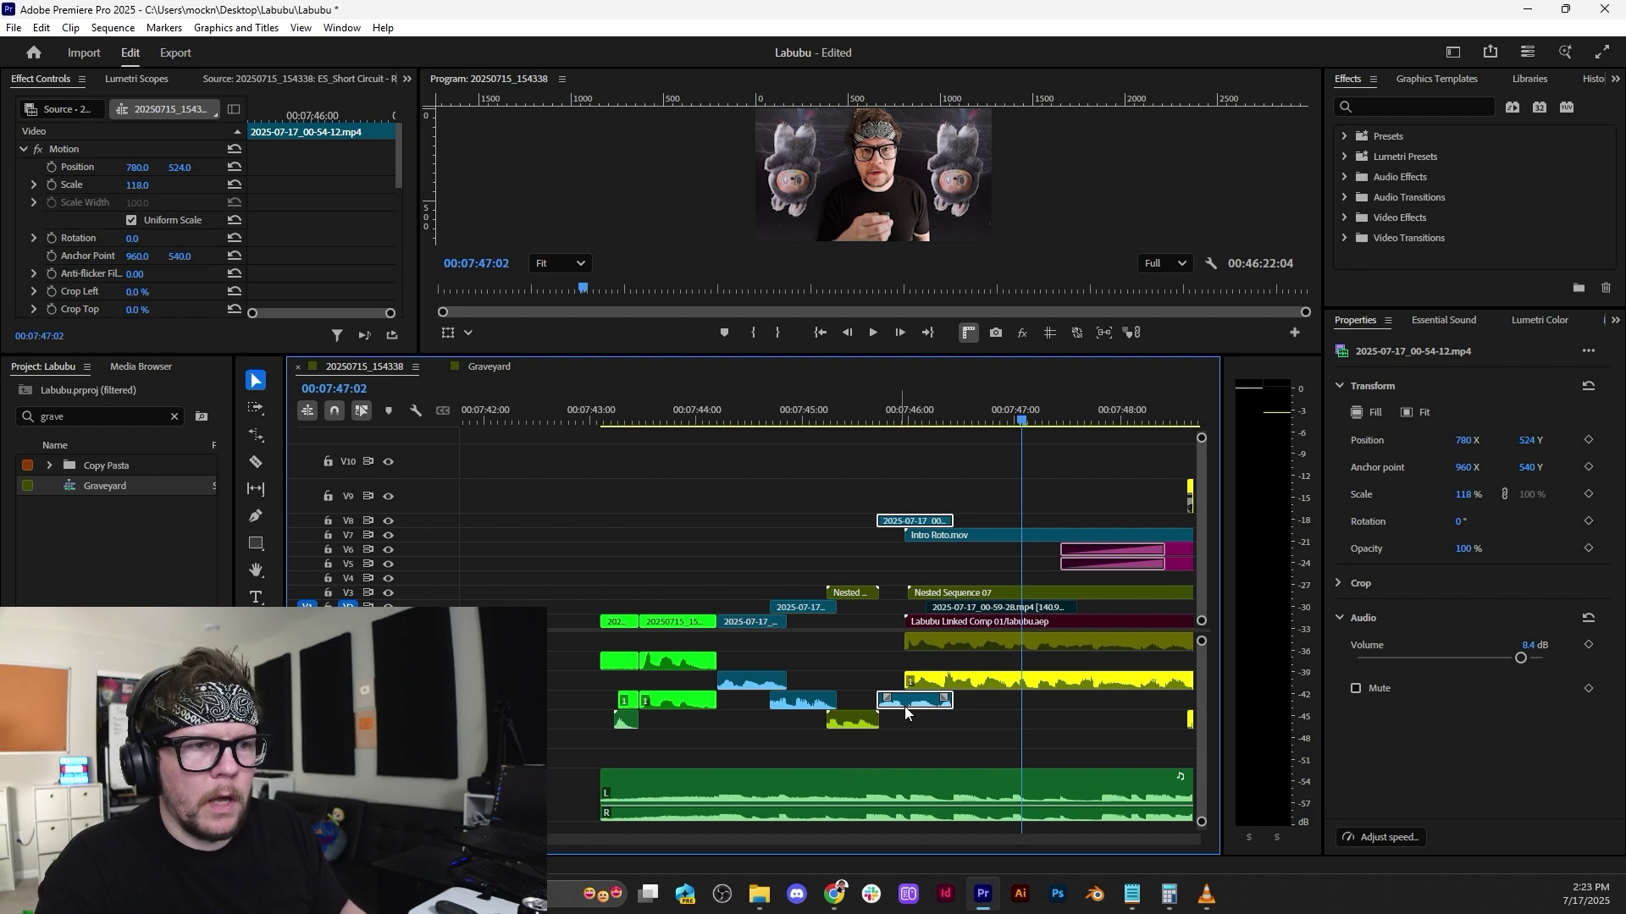
pyautogui.moveTo(904, 706); pyautogui.dragTo(905, 745)
pyautogui.click(873, 593)
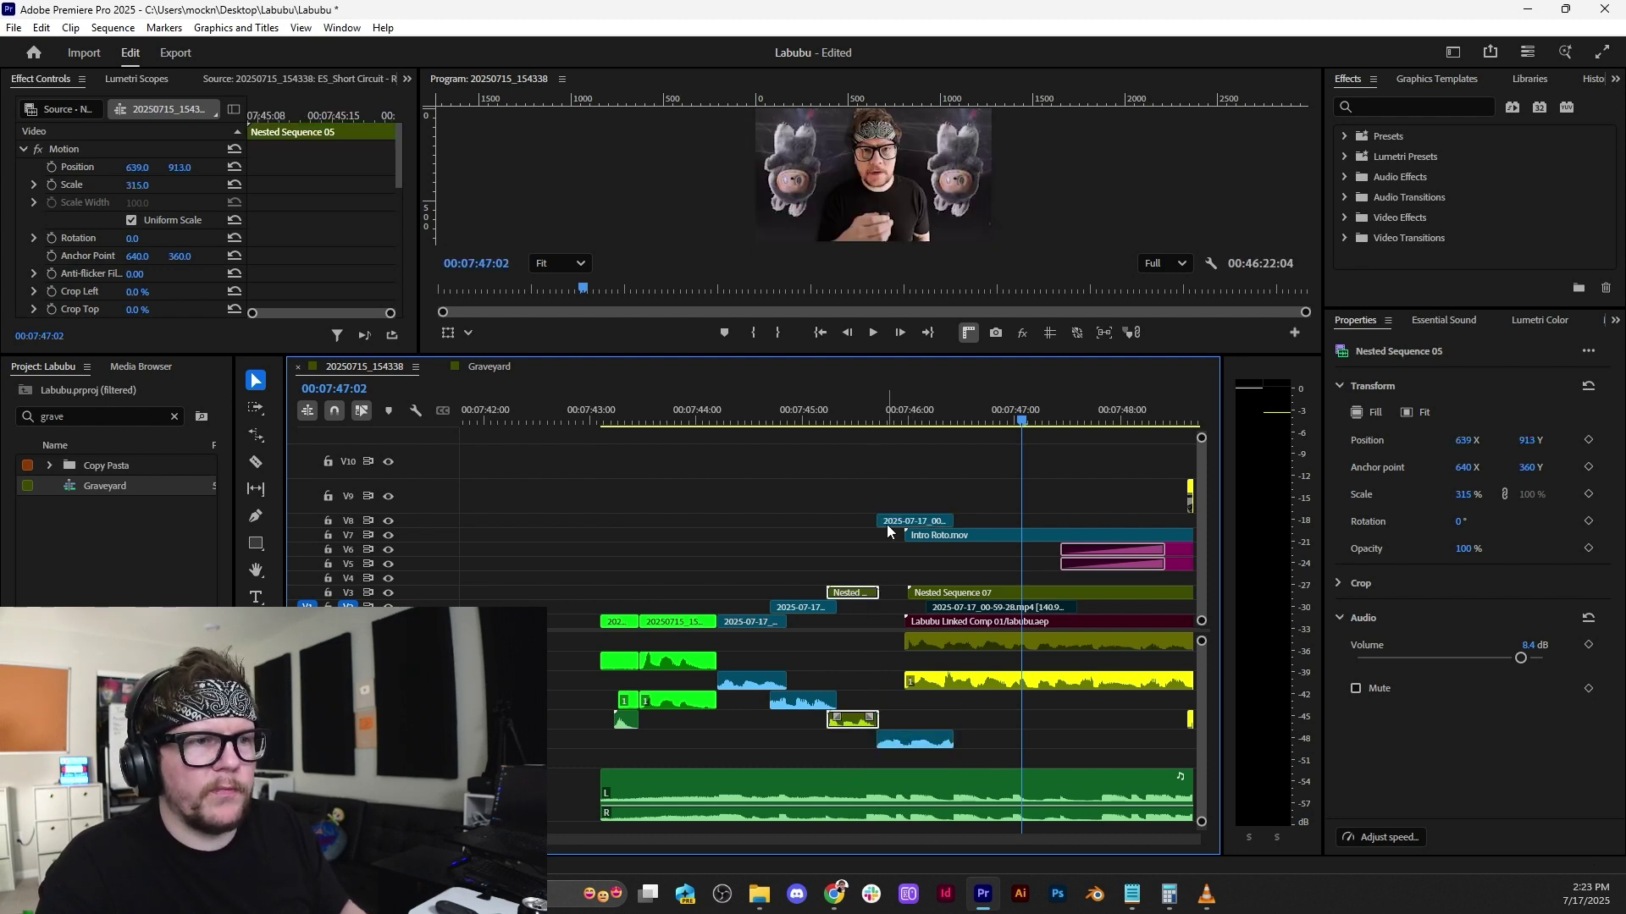
pyautogui.hotkey('shift', 'e')
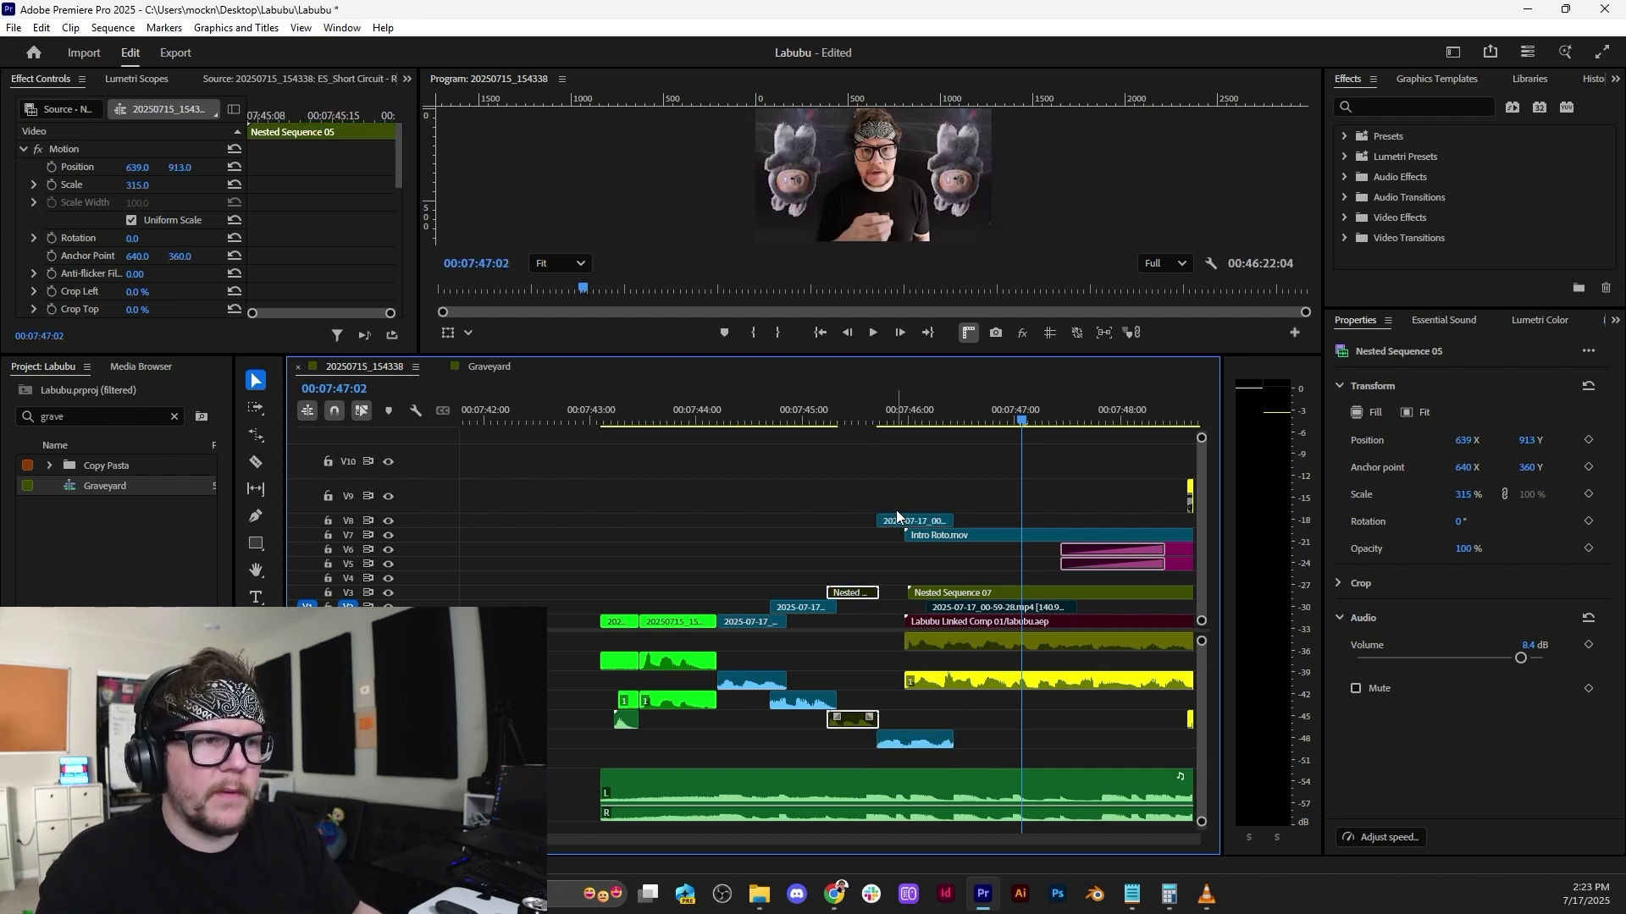
# Shift clip 2025-07-17_00-54-12.mp4 on V8 earlier to start at about 07:45:10 and play the opening through to 07:46:20.
pyautogui.click(899, 520)
pyautogui.moveTo(900, 530); pyautogui.dragTo(899, 530)
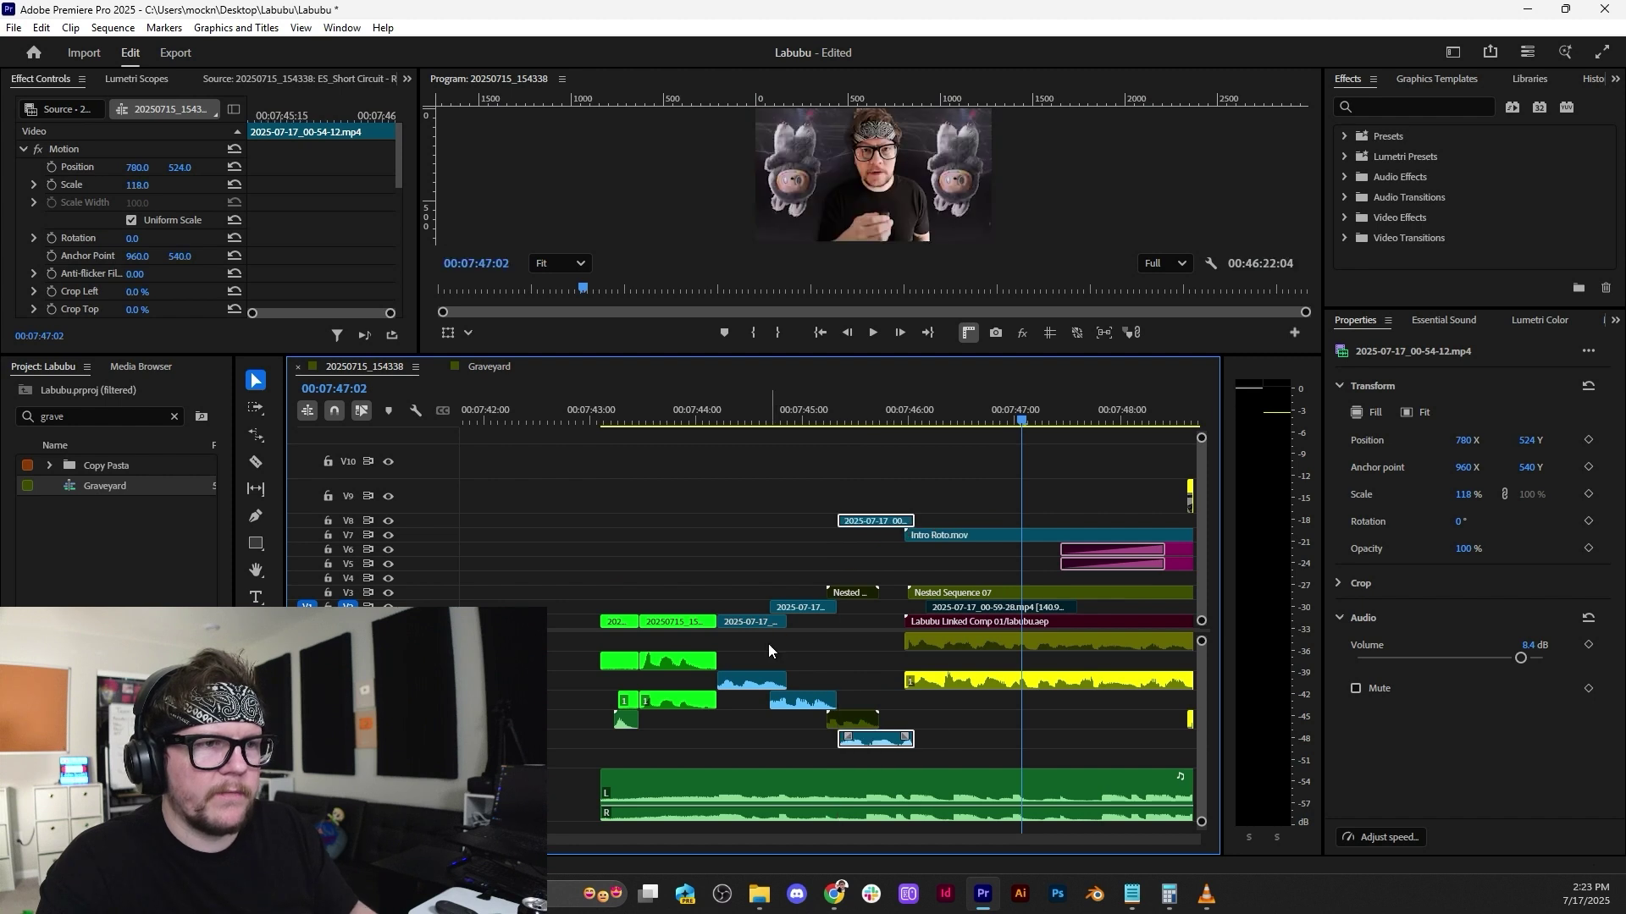
pyautogui.click(715, 415)
pyautogui.press('space')
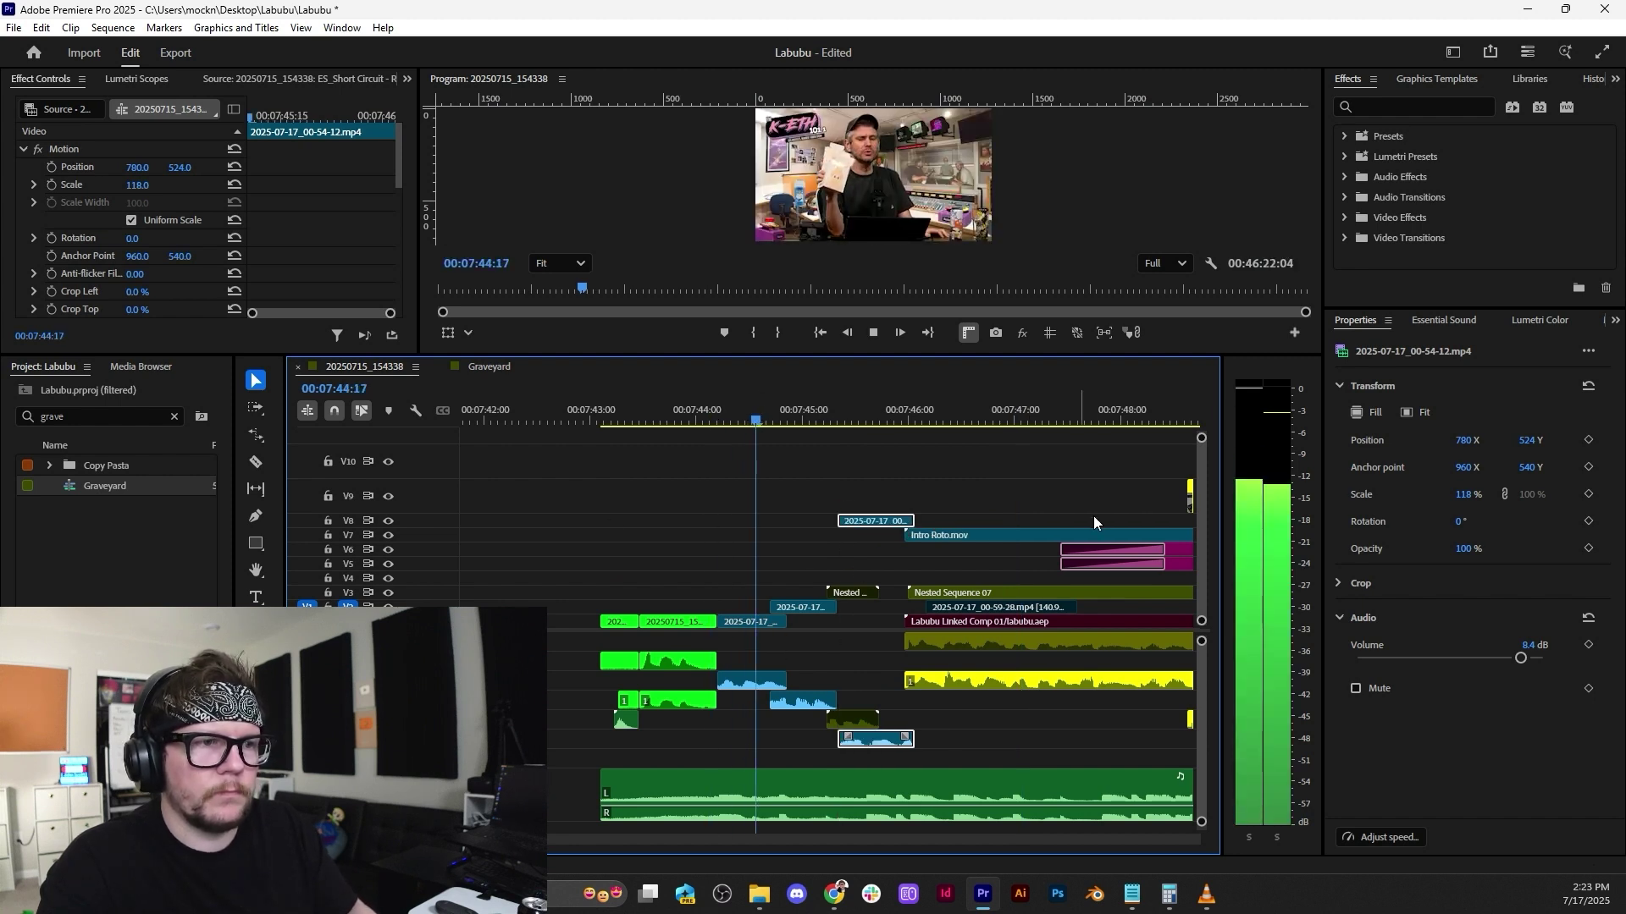
pyautogui.scroll(1, 906, 508)
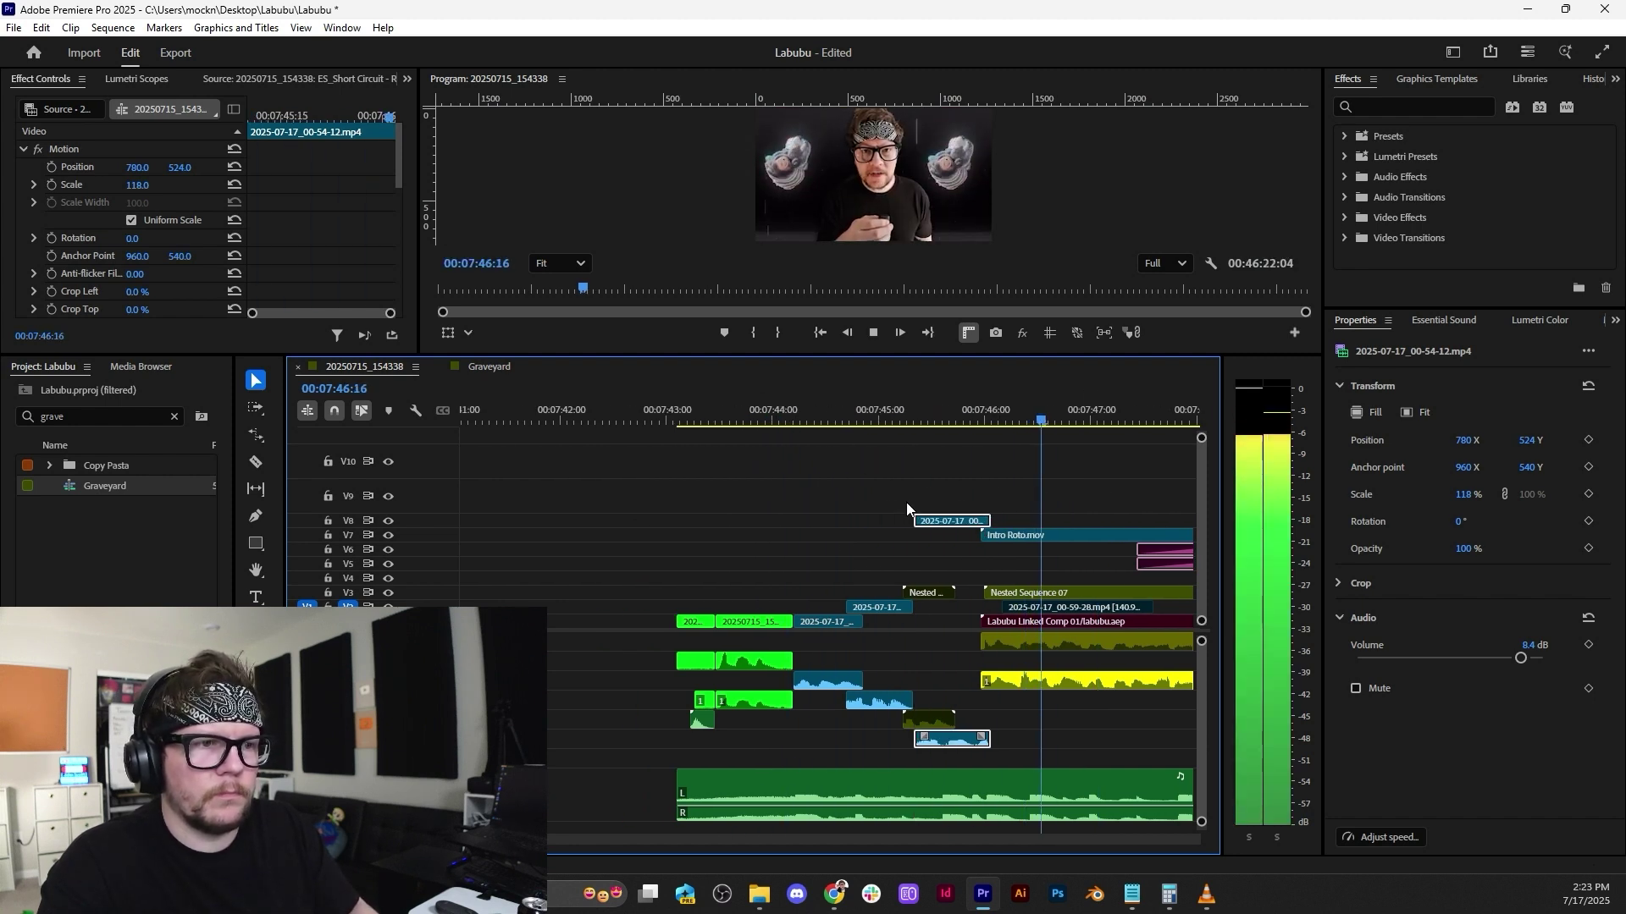
pyautogui.press('space')
# Move clip 2025-07-17_00-54-12.mp4 three frames earlier to start at 07:45:07 with Nested Sequence 05, and play it into the intro.
pyautogui.scroll(4, 923, 569)
pyautogui.moveTo(983, 740); pyautogui.dragTo(966, 743)
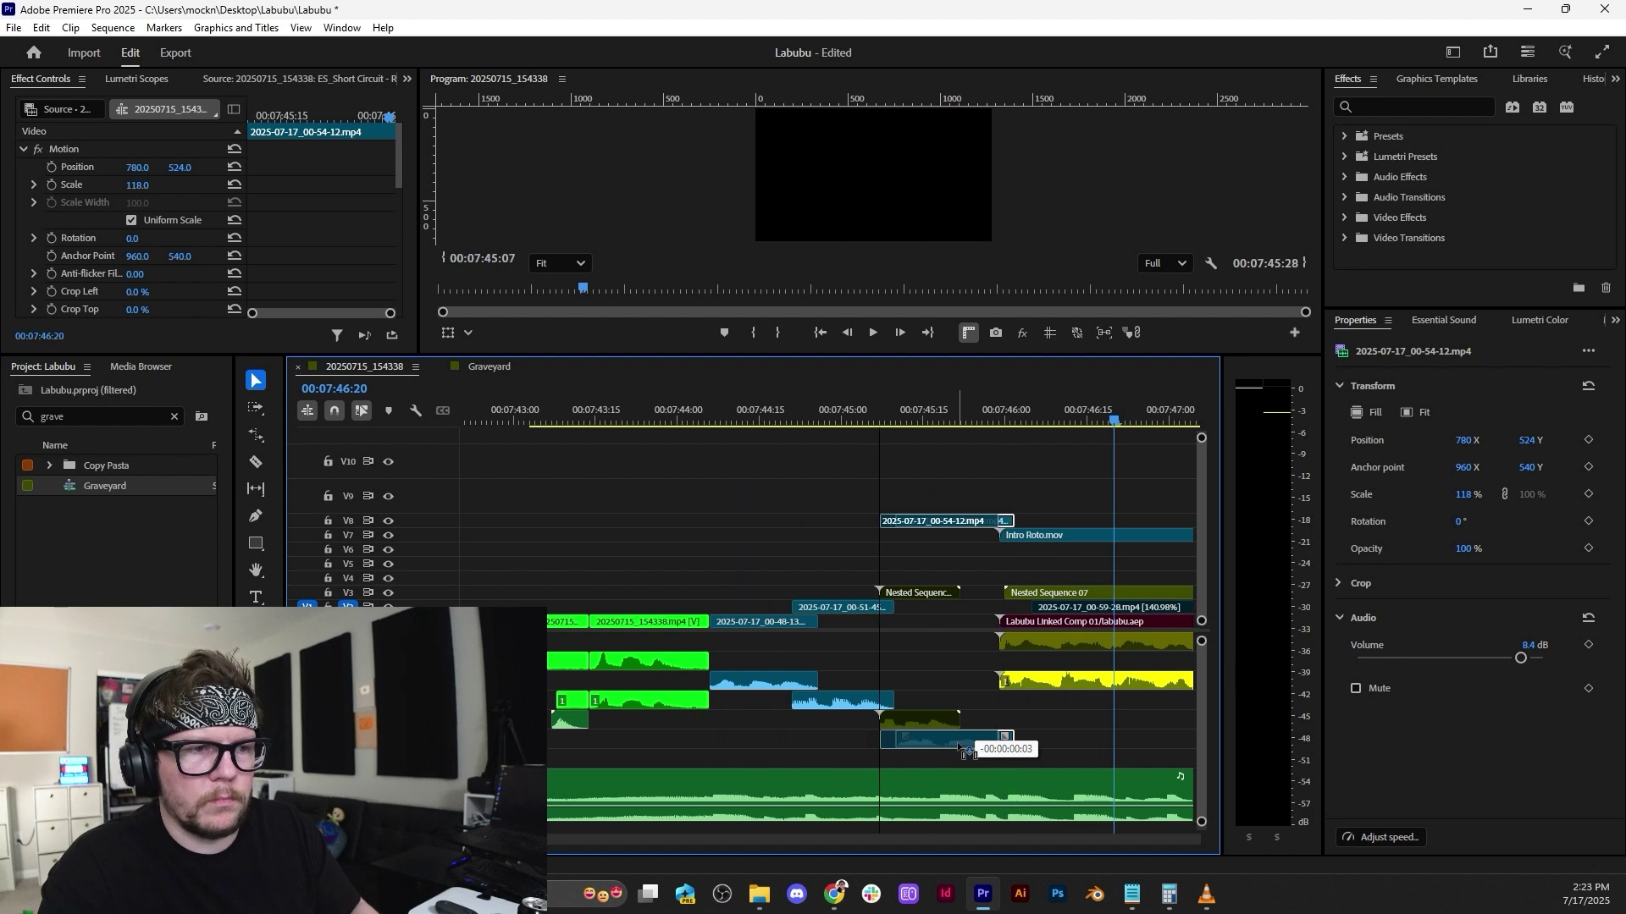
pyautogui.click(833, 409)
pyautogui.press('space')
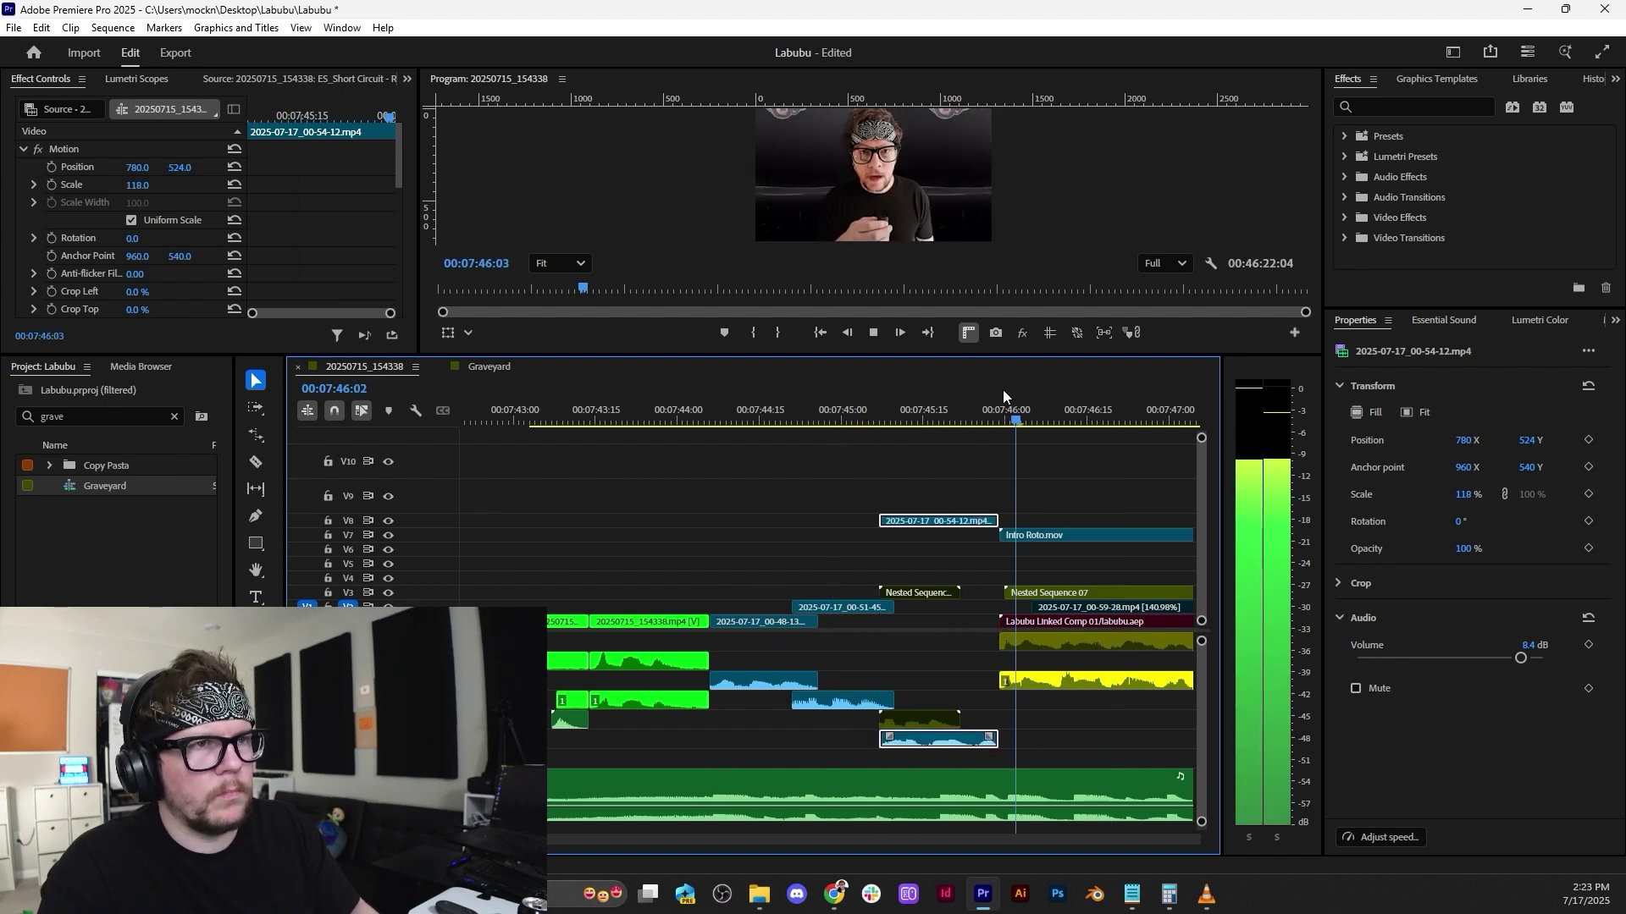
pyautogui.press('space')
# Extend the end of clip 2025-07-17_00-54-12.mp4 about six frames over the intro's start and play the sequence through to 07:52:06.
pyautogui.scroll(-2, 870, 643)
pyautogui.moveTo(874, 740); pyautogui.dragTo(906, 741)
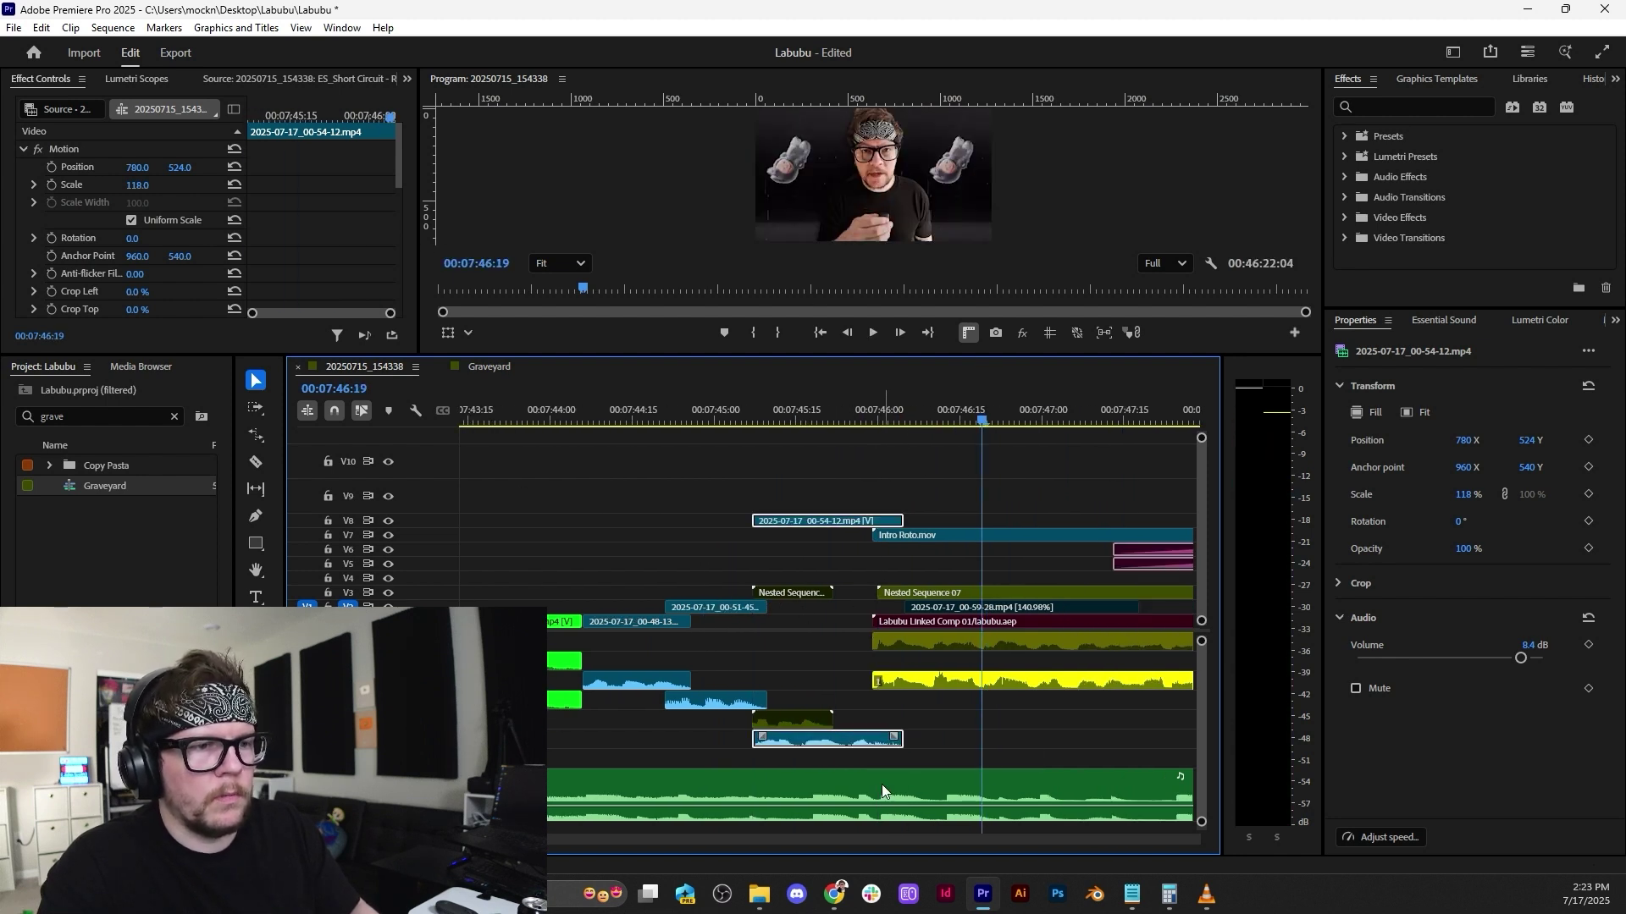
pyautogui.click(577, 410)
pyautogui.press('space')
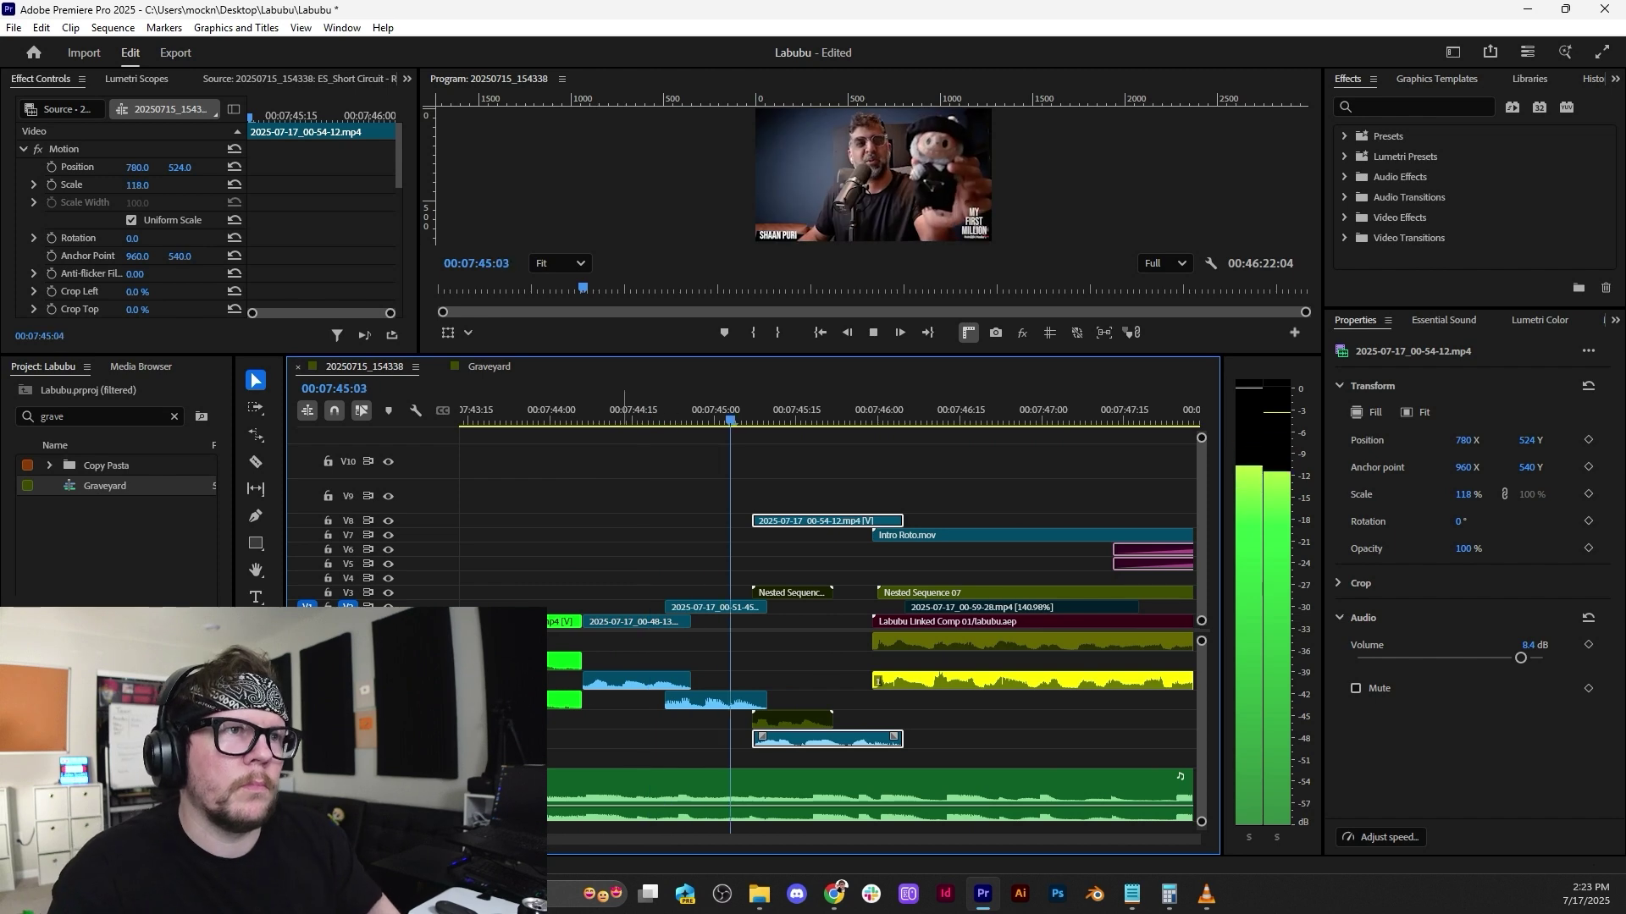
pyautogui.scroll(-3, 921, 674)
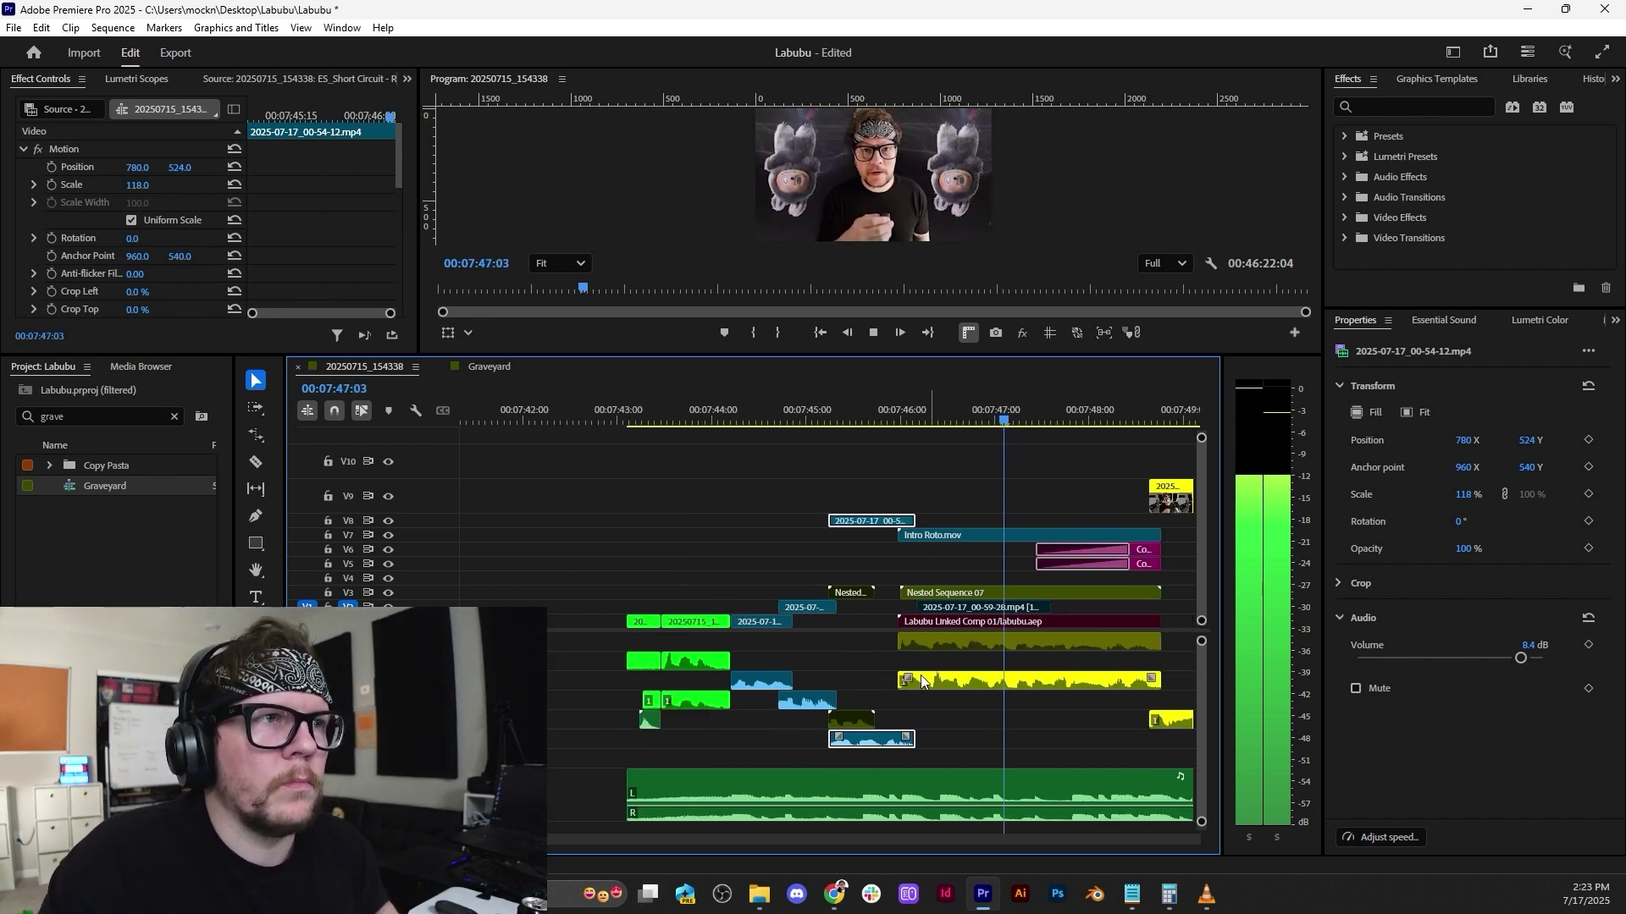
pyautogui.scroll(-3, 918, 676)
pyautogui.scroll(-3, 852, 618)
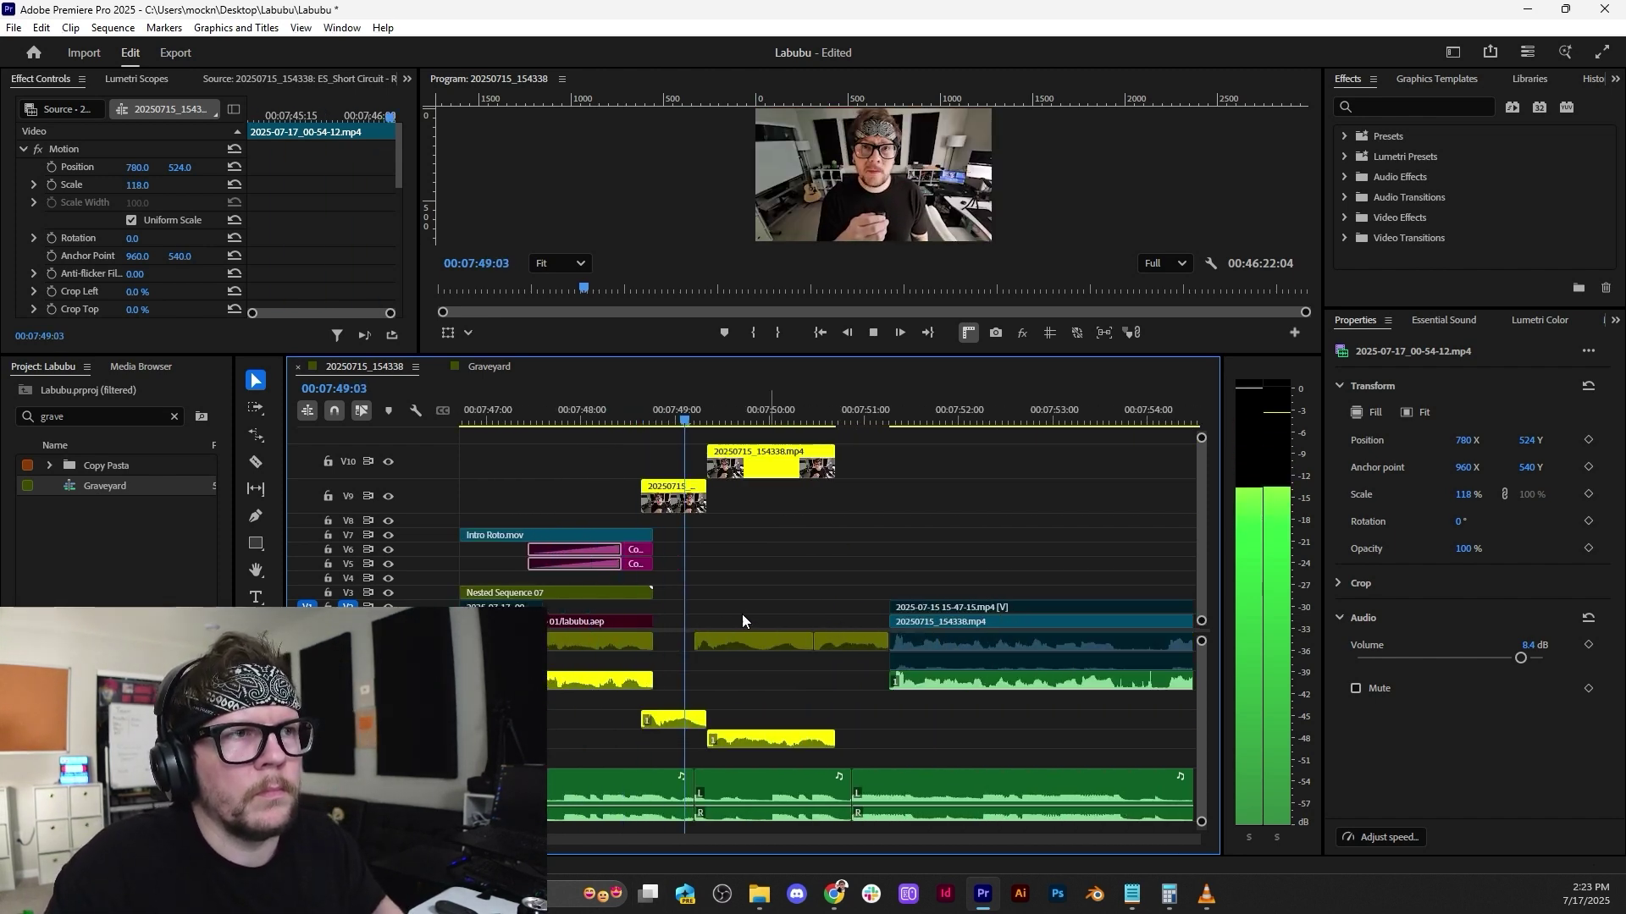
pyautogui.scroll(-1, 729, 685)
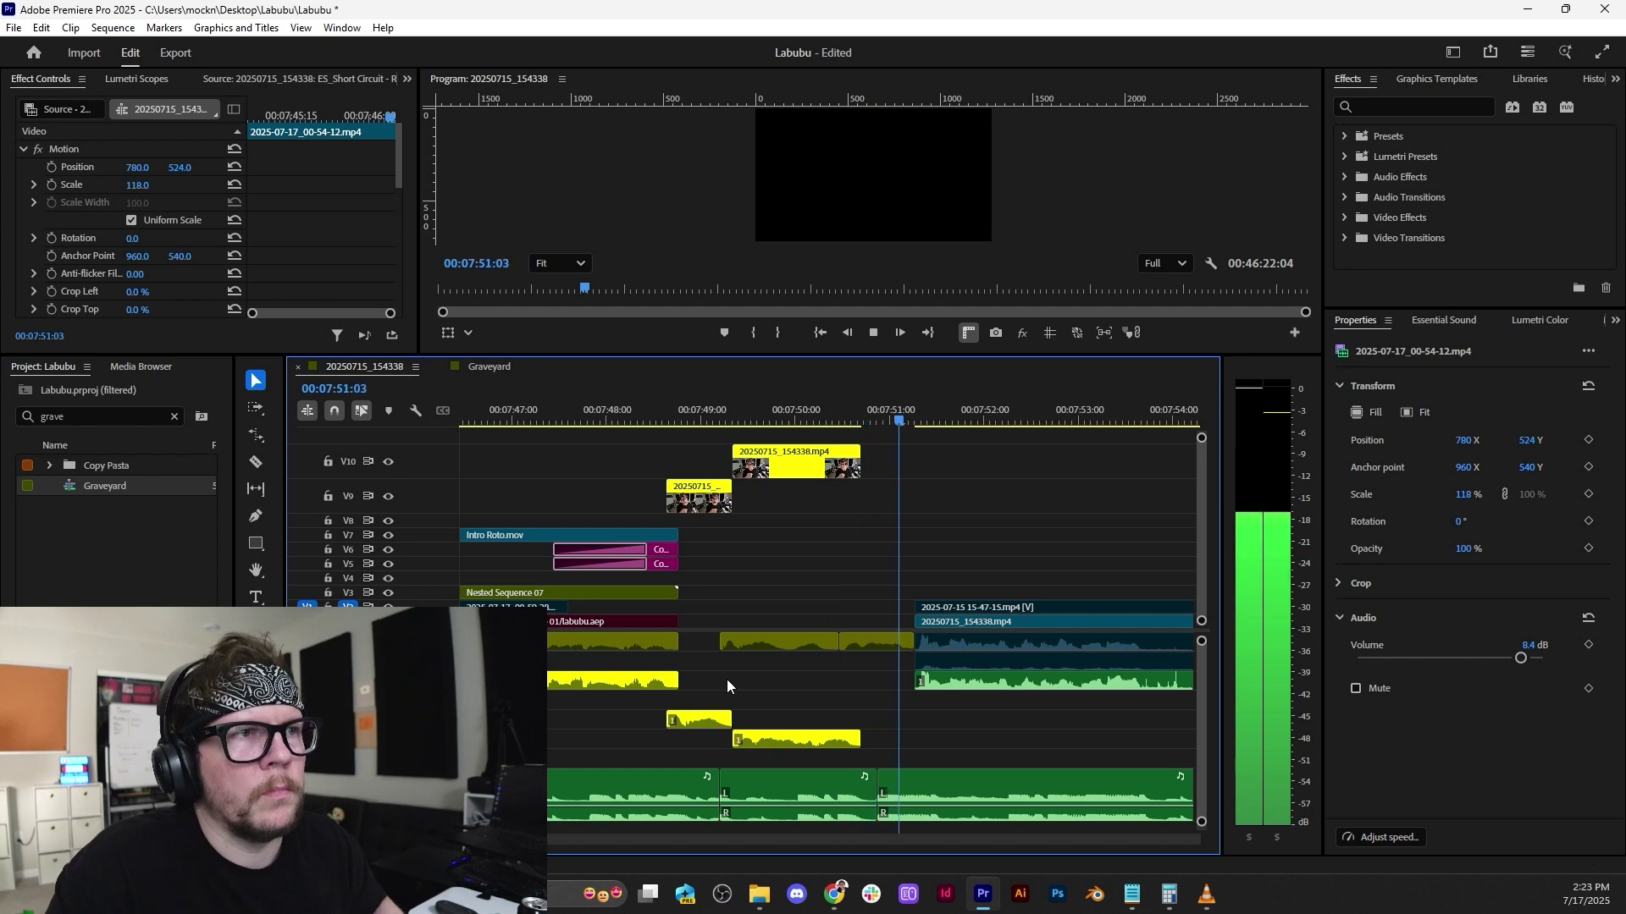
pyautogui.scroll(-1, 729, 685)
pyautogui.scroll(-1, 748, 668)
pyautogui.press('space')
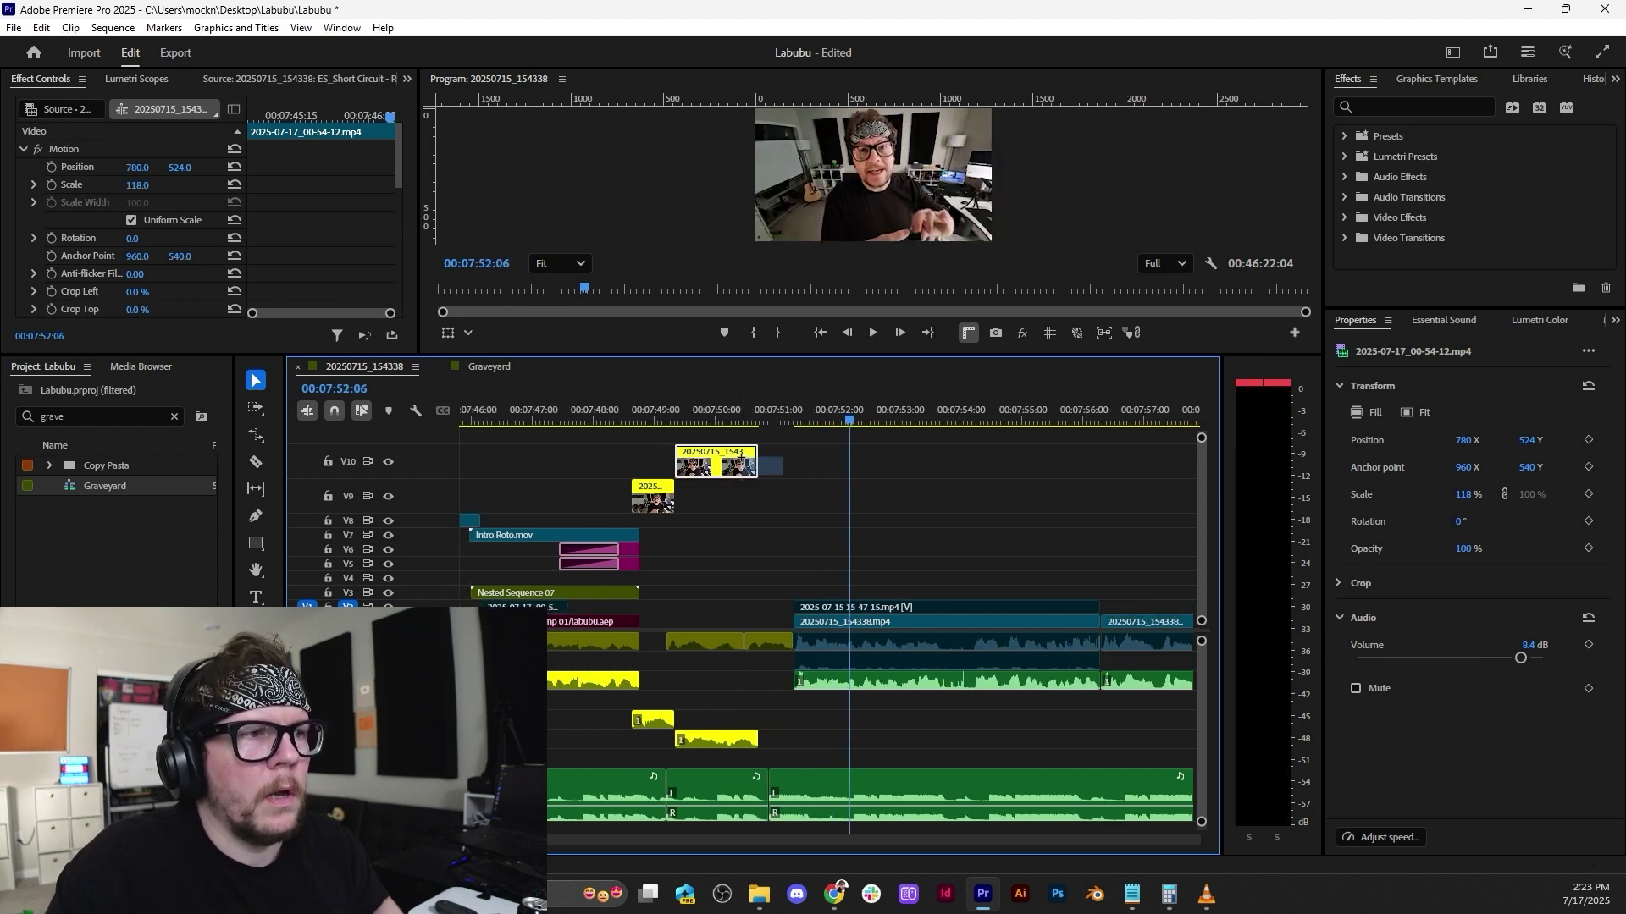
# Extend the end of the yellow talking clip on V10 and its audio by about five frames.
pyautogui.moveTo(741, 457); pyautogui.dragTo(741, 458)
pyautogui.moveTo(778, 754); pyautogui.dragTo(748, 739)
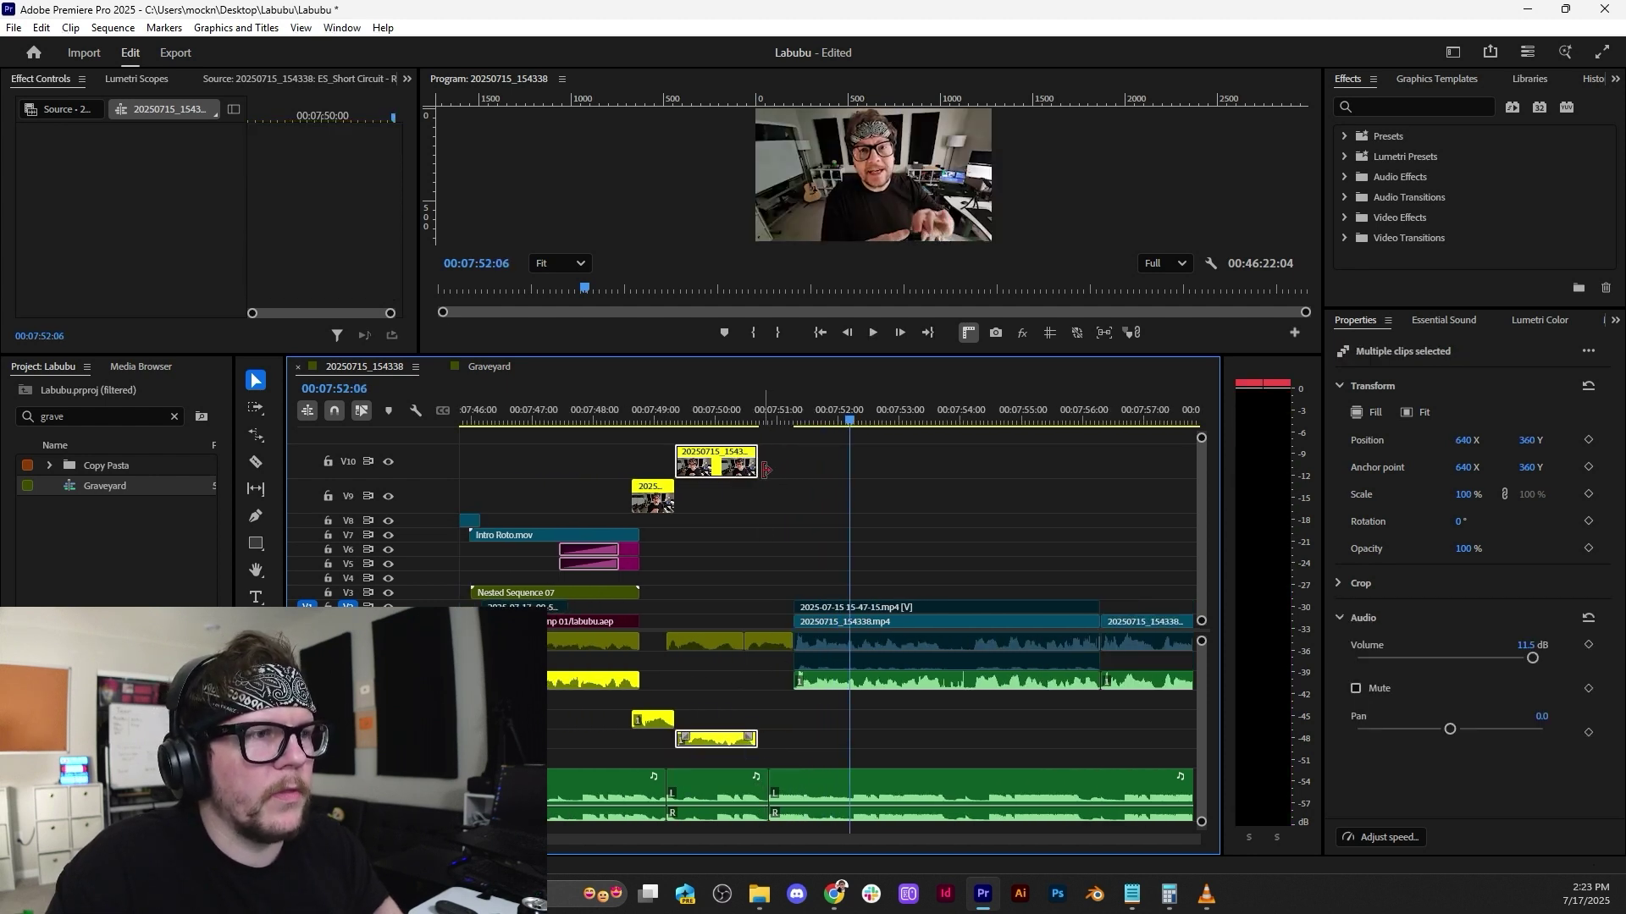
pyautogui.moveTo(767, 470); pyautogui.dragTo(769, 518)
# Select the talking clips and audio that follow the yellow clips, including the disabled yellow audio, and place the playhead at 07:48:24.
pyautogui.scroll(-2, 767, 521)
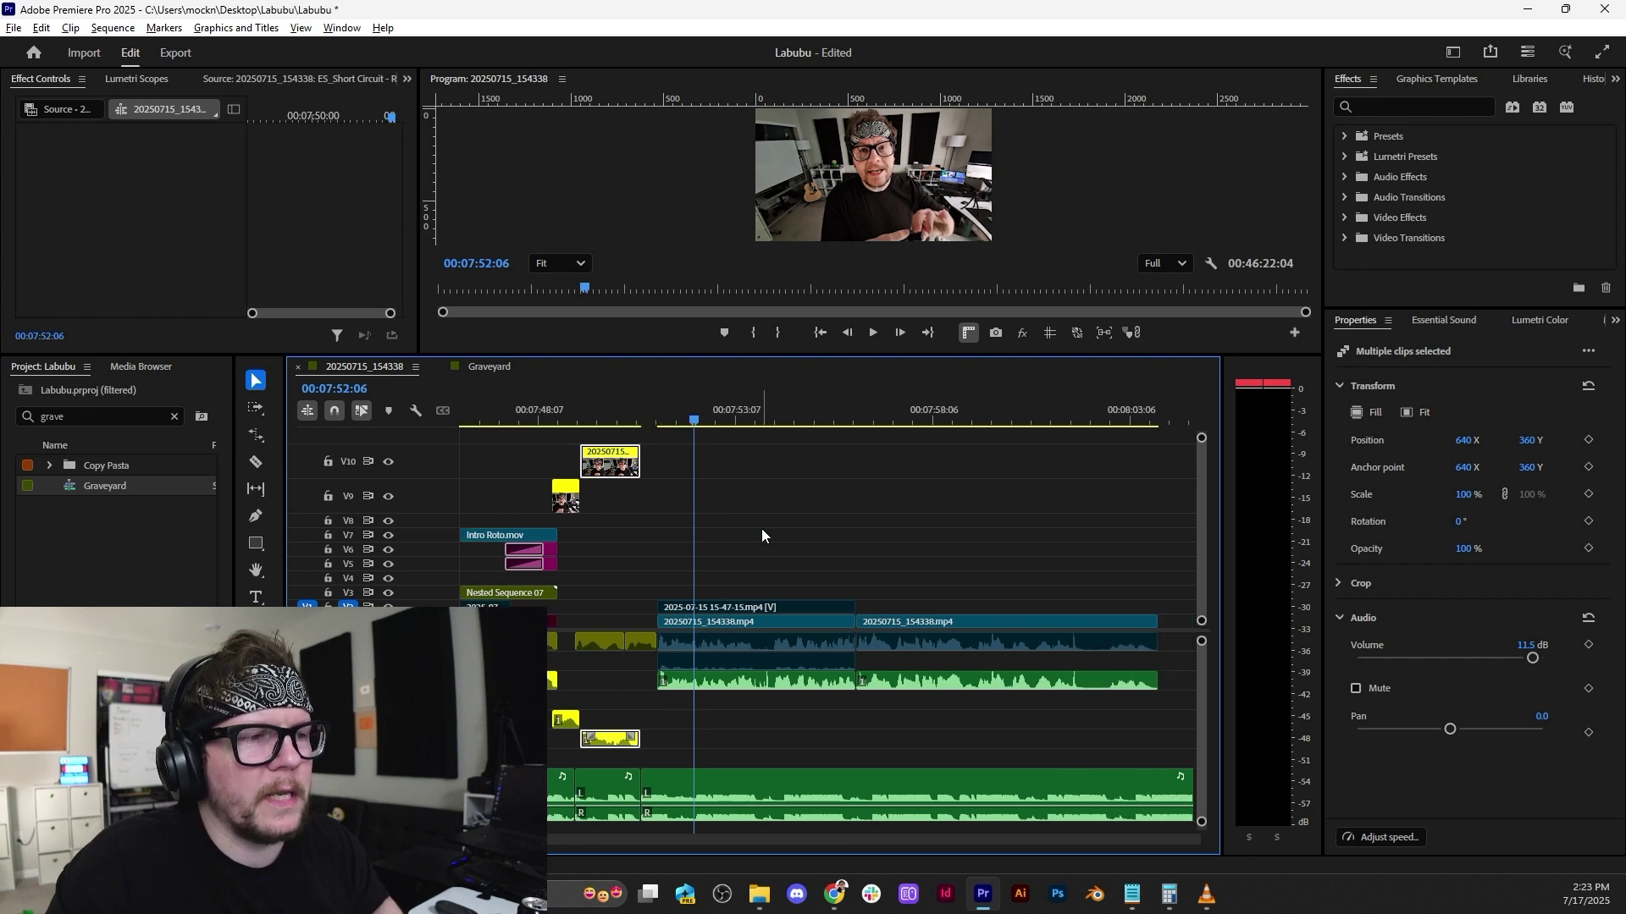
pyautogui.scroll(-2, 762, 536)
pyautogui.moveTo(1009, 579); pyautogui.dragTo(652, 691)
pyautogui.scroll(4, 693, 664)
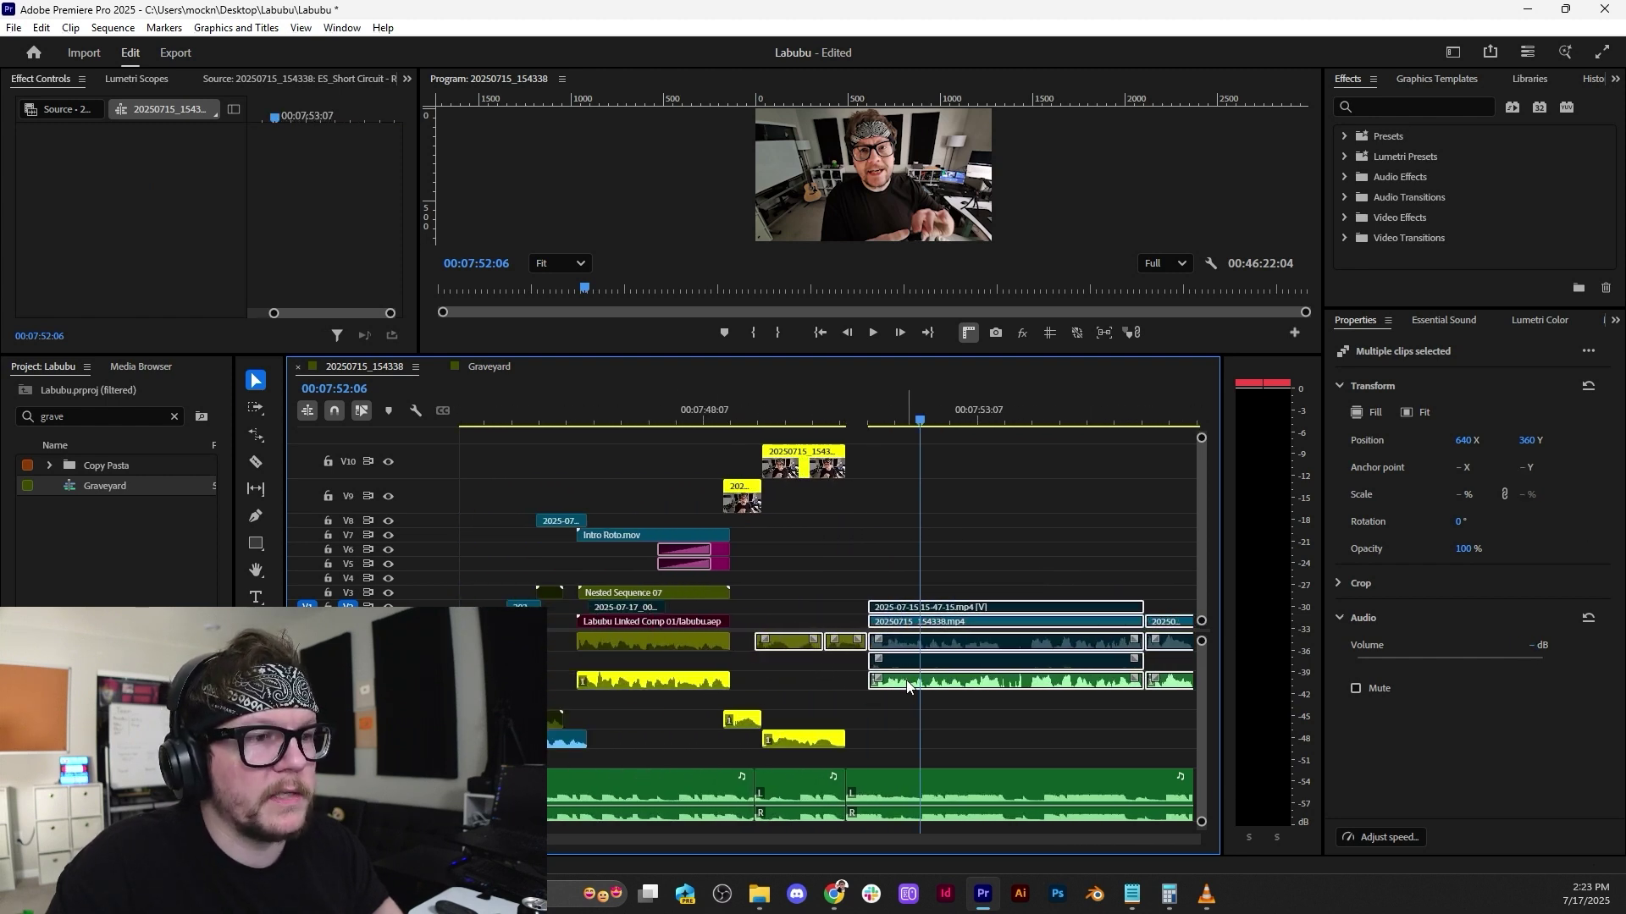
pyautogui.scroll(5, 774, 663)
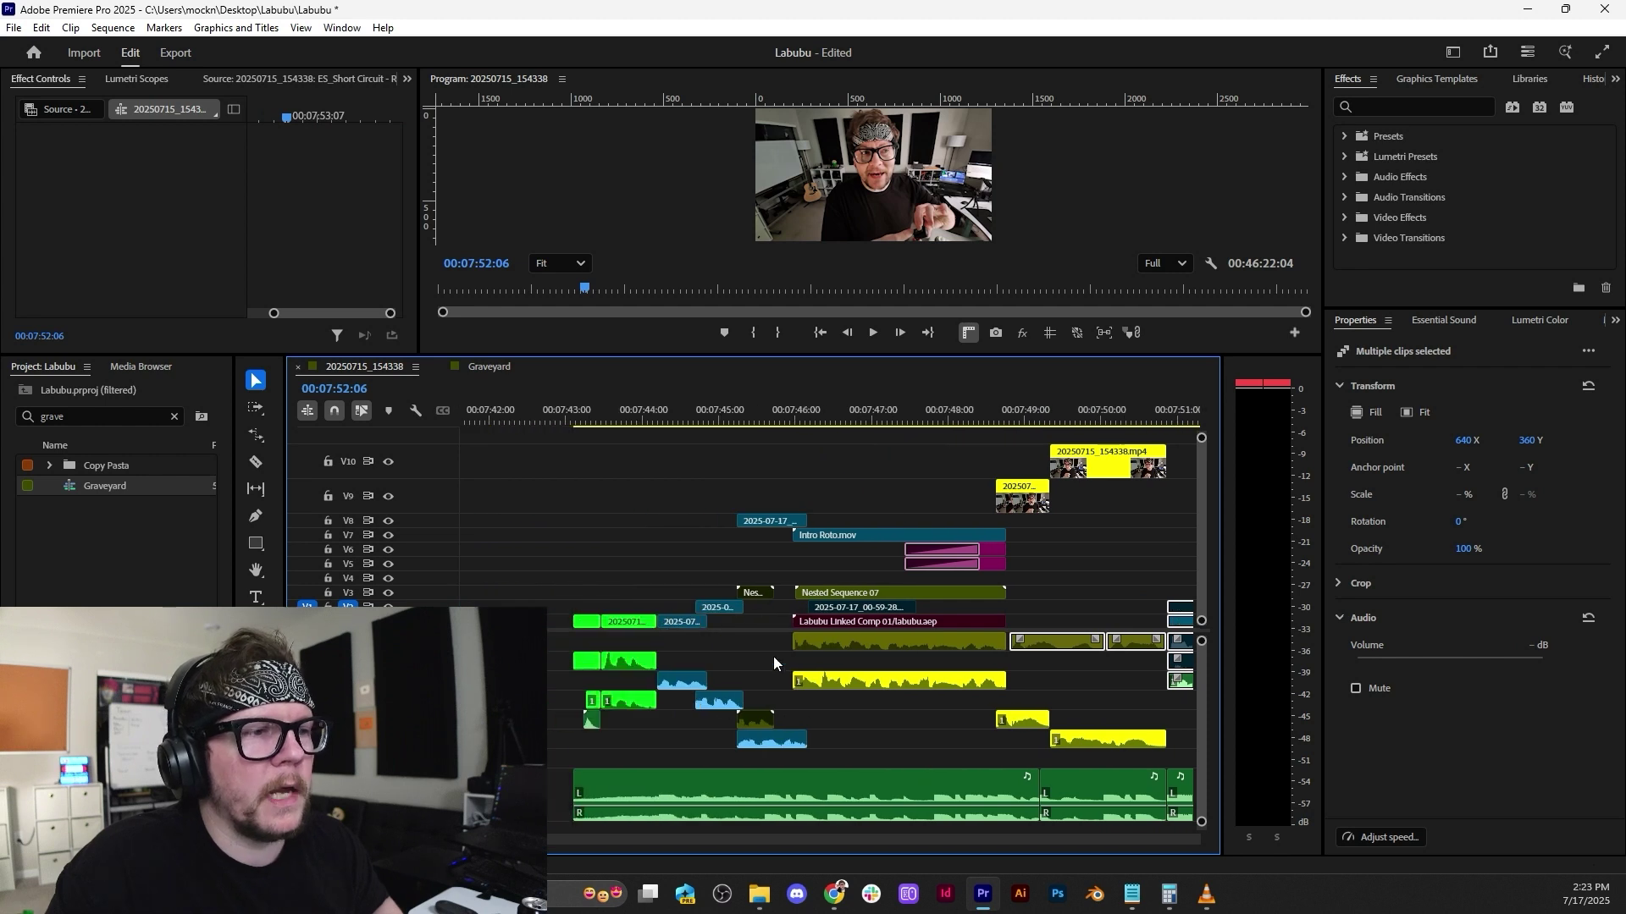
pyautogui.click(1010, 408)
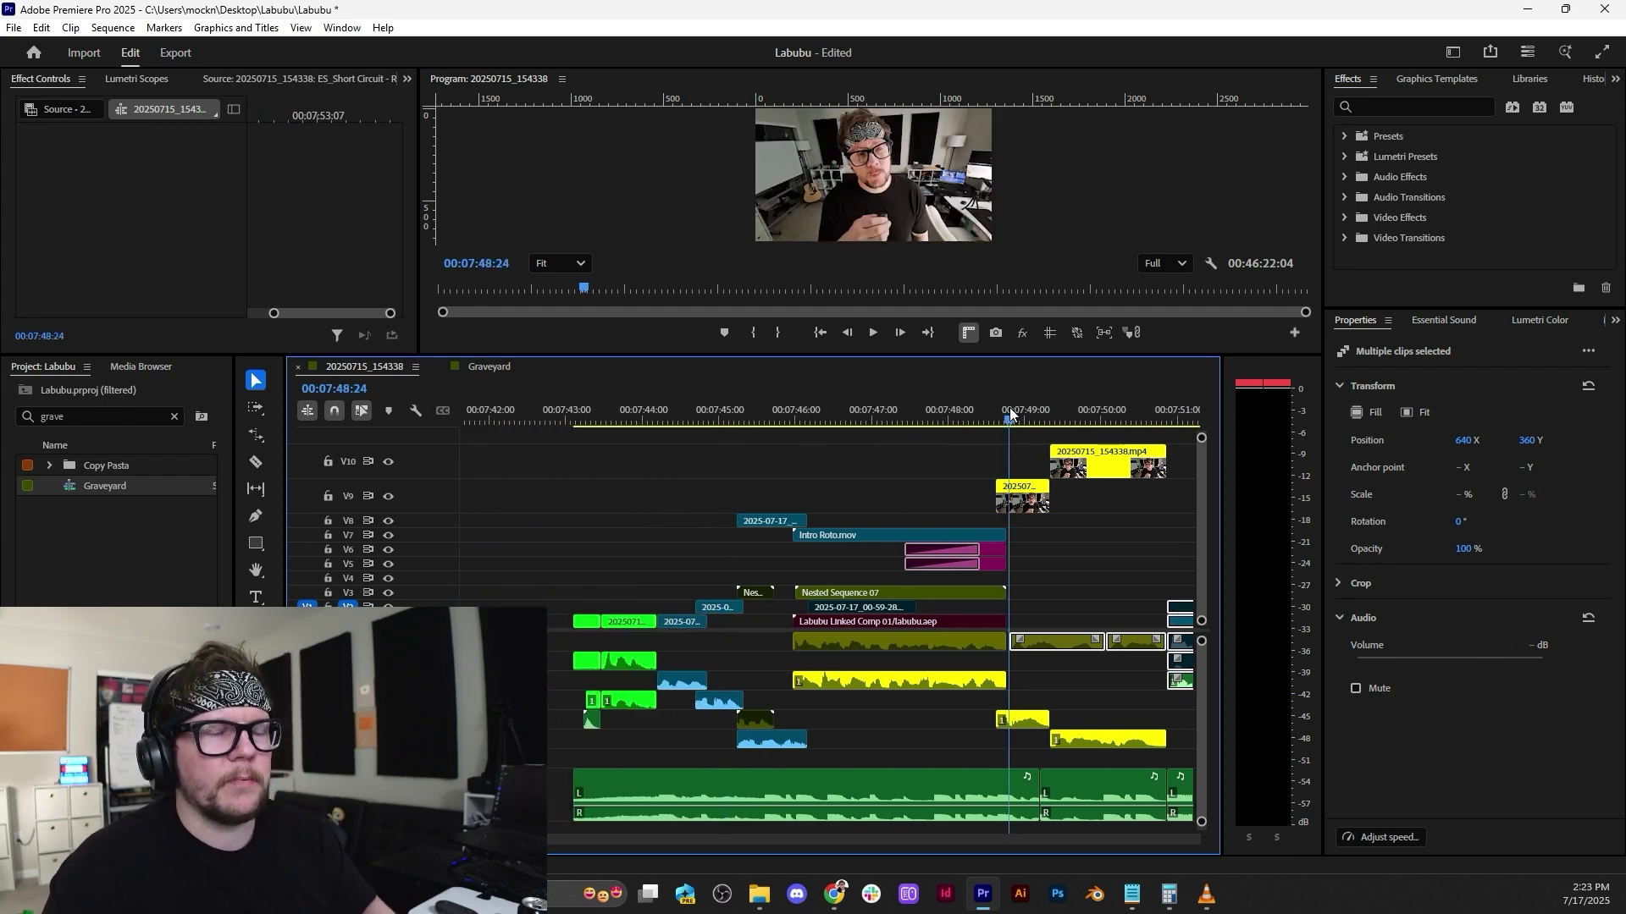
# Move Nested Sequence 05 earlier in the timeline so it ends together with the 2025-07-17_00-51-45.mp4 clip.
pyautogui.click(1086, 408)
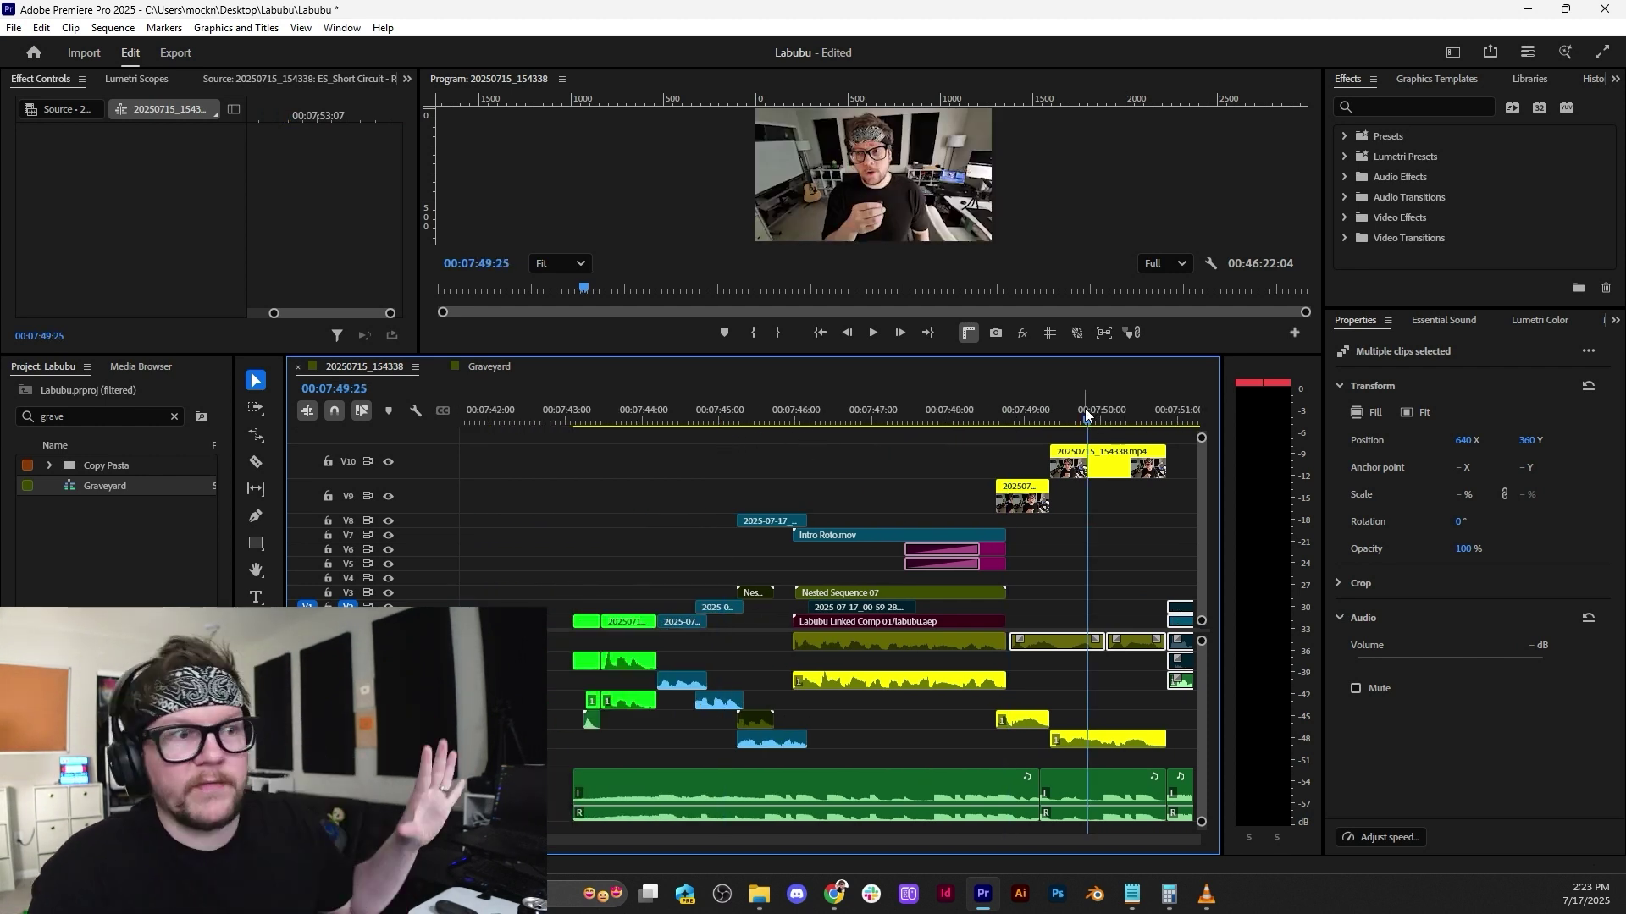
pyautogui.scroll(-2, 743, 516)
pyautogui.click(666, 590)
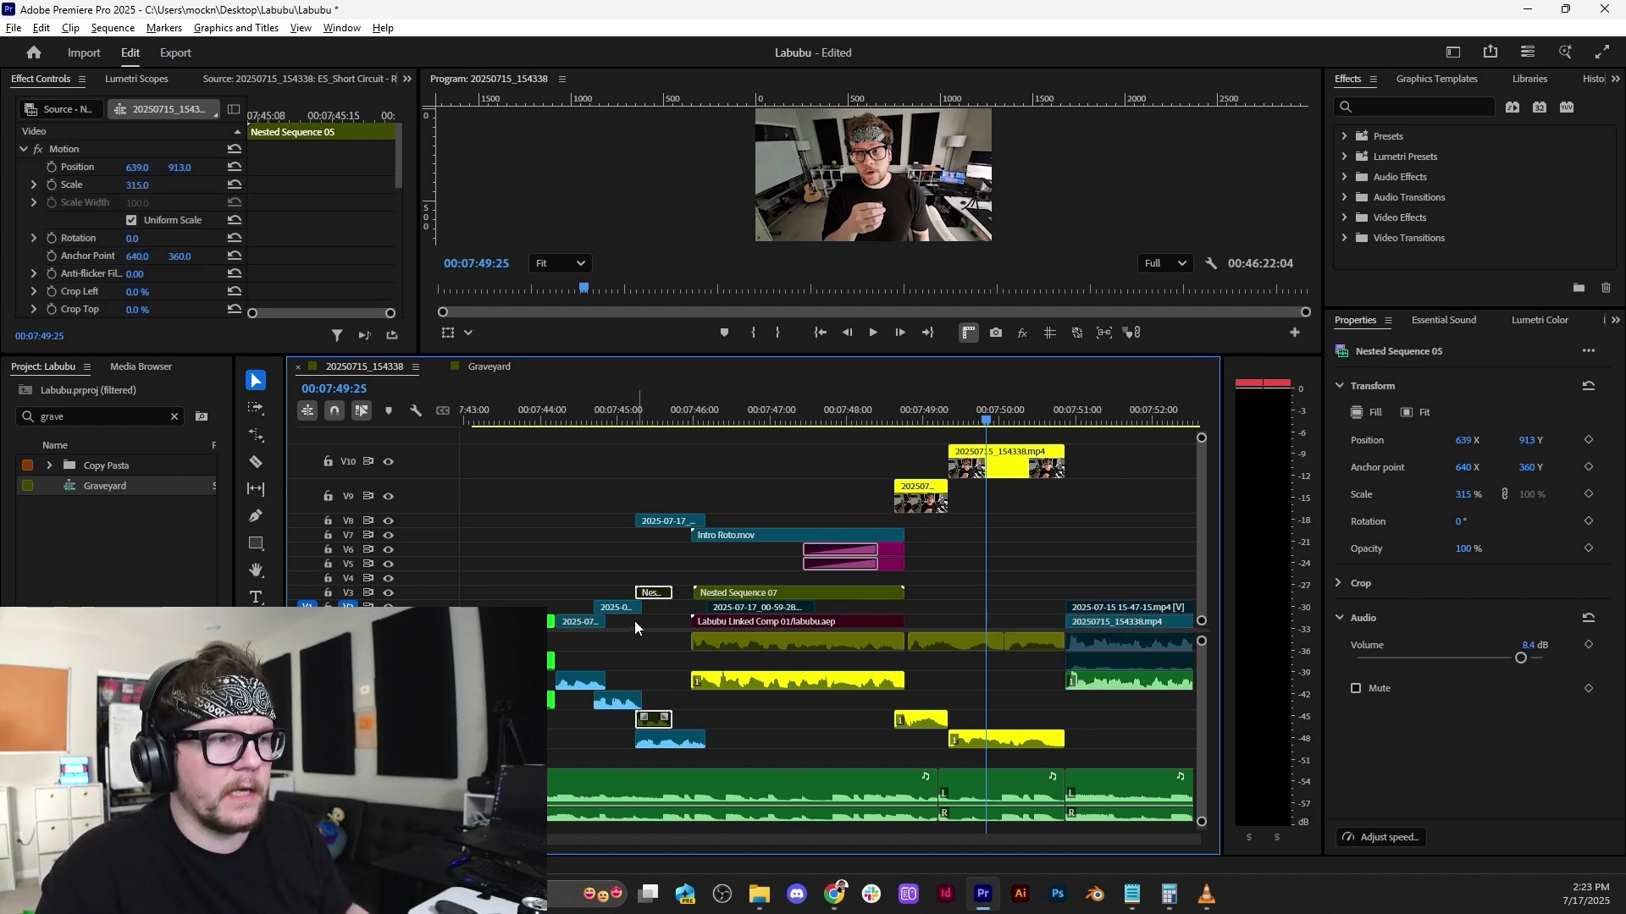
pyautogui.scroll(3, 633, 621)
pyautogui.scroll(4, 643, 615)
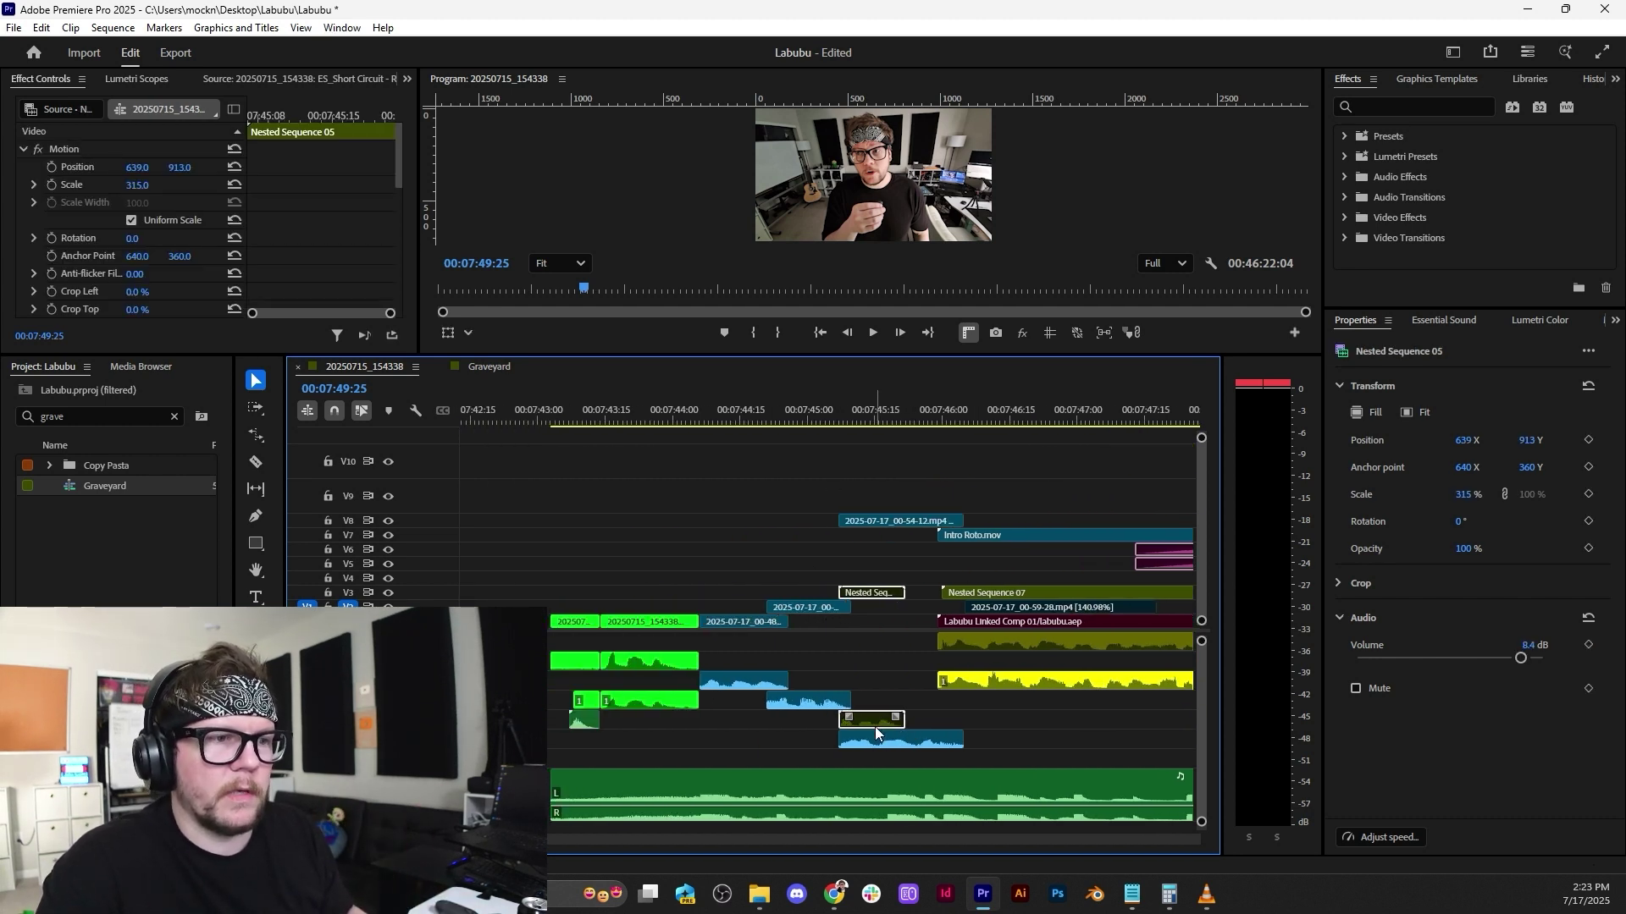
pyautogui.moveTo(875, 727); pyautogui.dragTo(822, 726)
# Play back the overlapping clips around Nested Sequence 05 repeatedly to check their timing.
pyautogui.click(767, 417)
pyautogui.press('space')
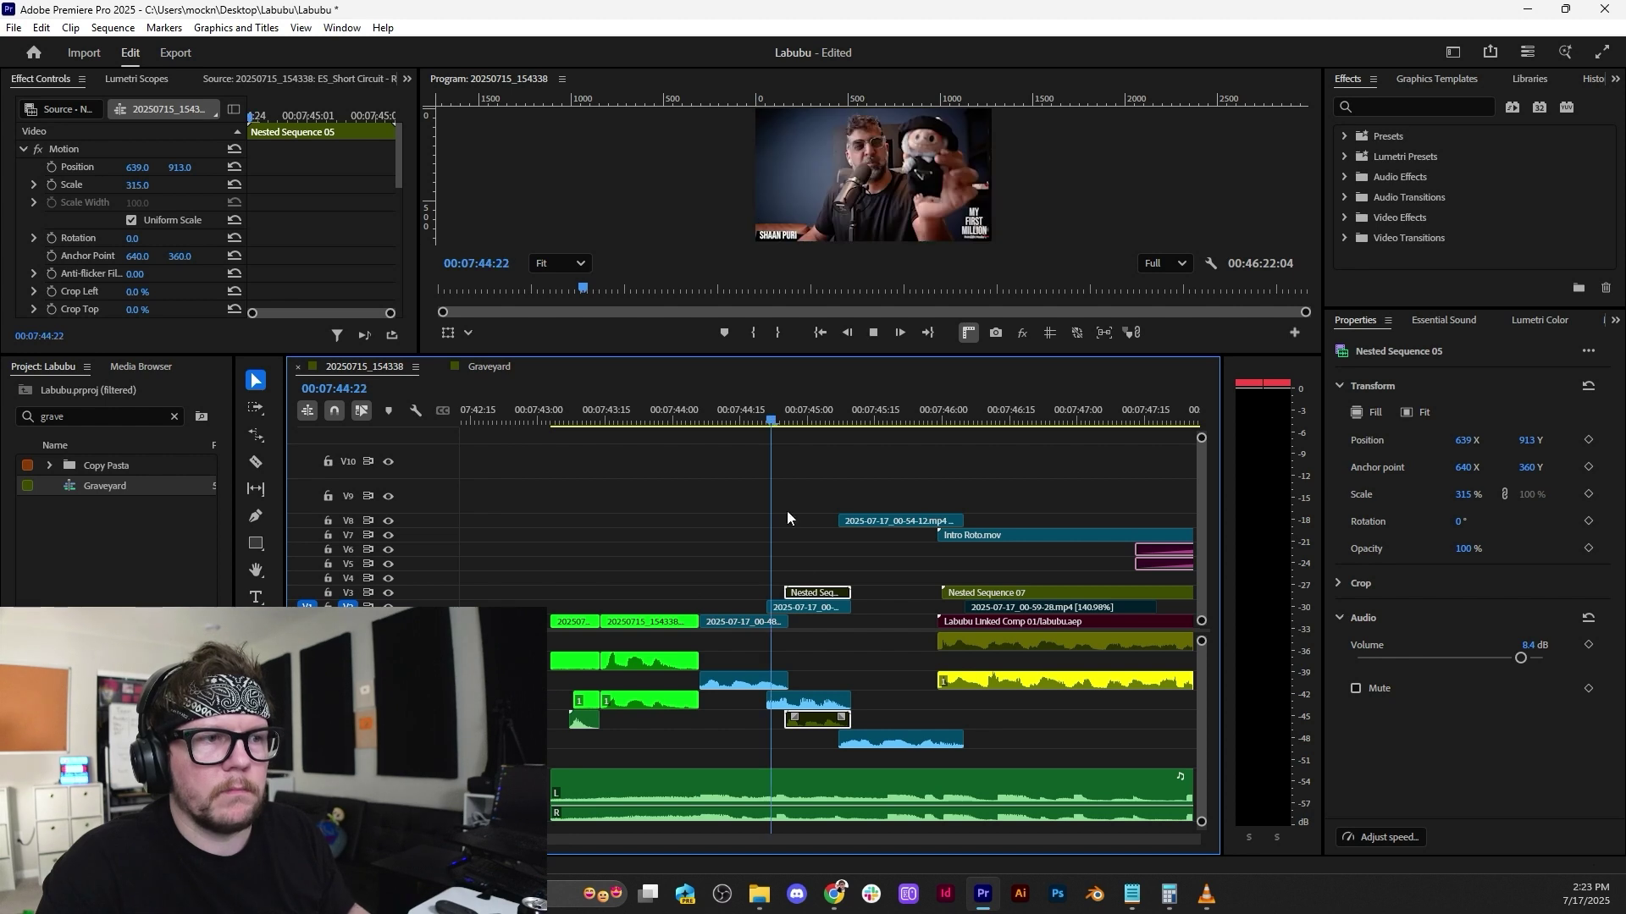
pyautogui.scroll(2, 806, 625)
pyautogui.press('space')
pyautogui.click(765, 407)
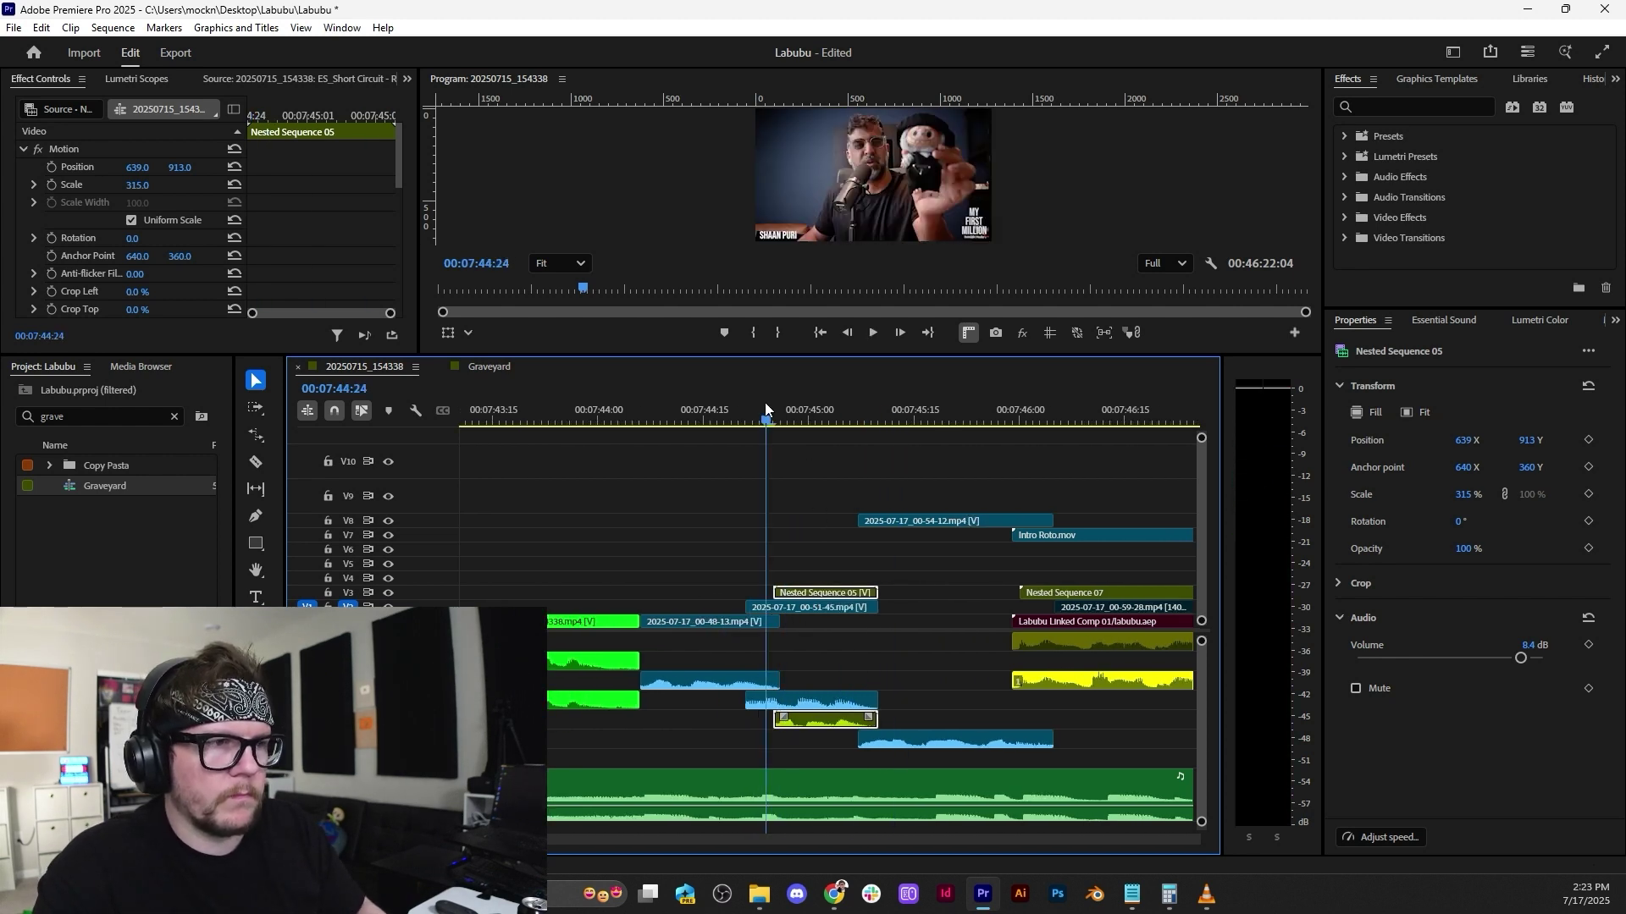
pyautogui.press('space')
pyautogui.scroll(2, 808, 596)
pyautogui.press('space')
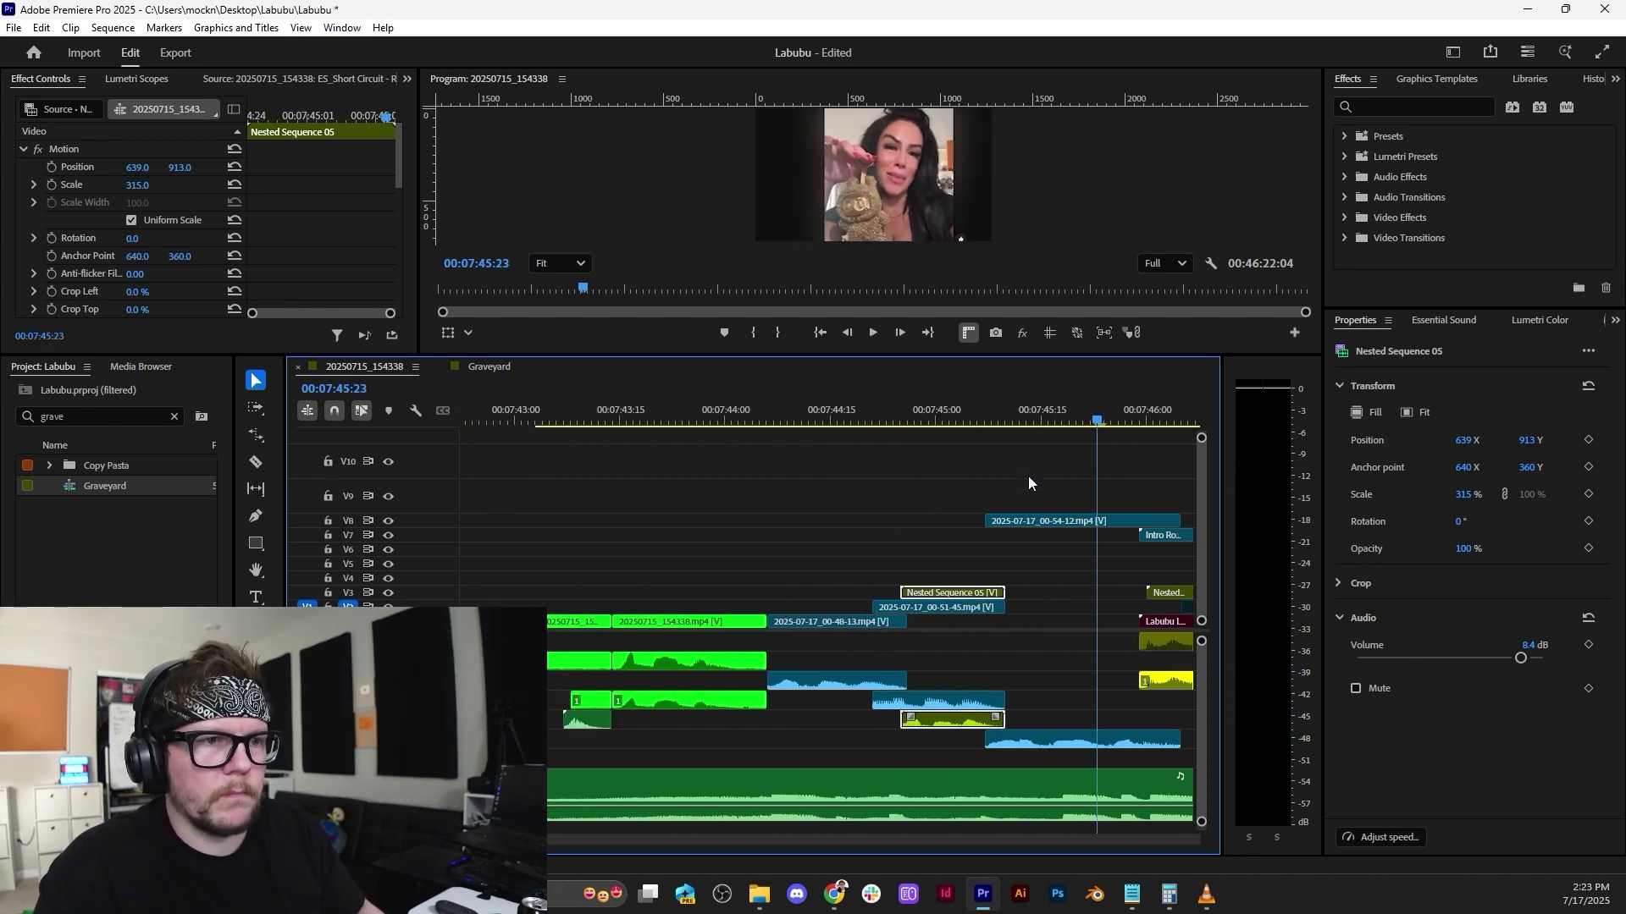
pyautogui.click(830, 415)
pyautogui.press('space')
pyautogui.press('space')
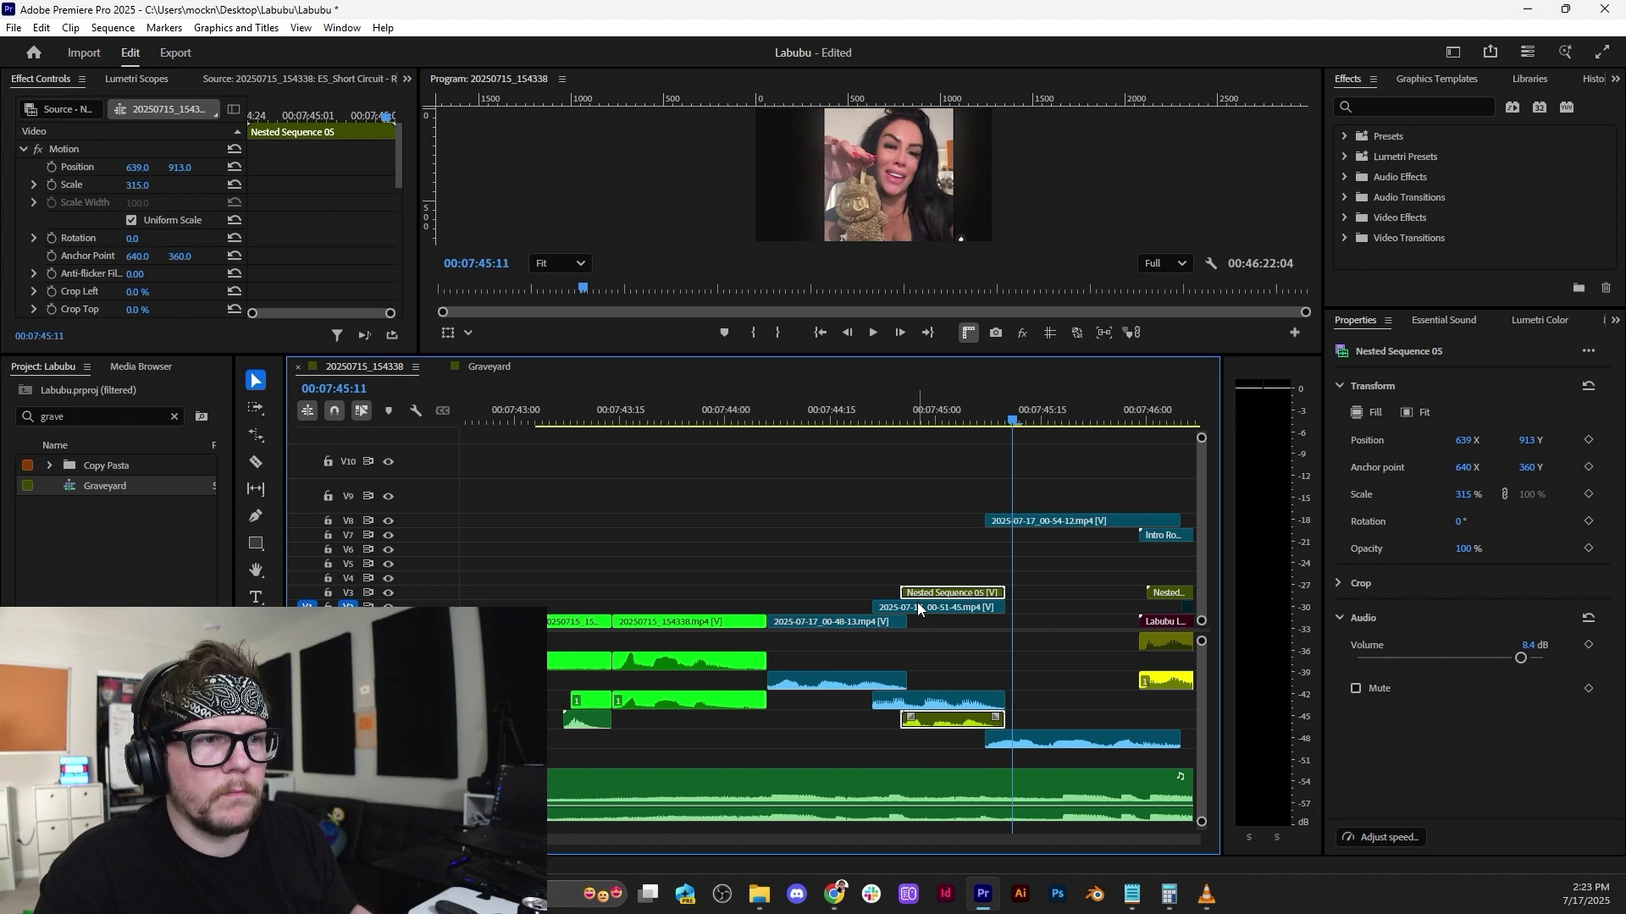
pyautogui.click(770, 420)
pyautogui.press('space')
pyautogui.press('space')
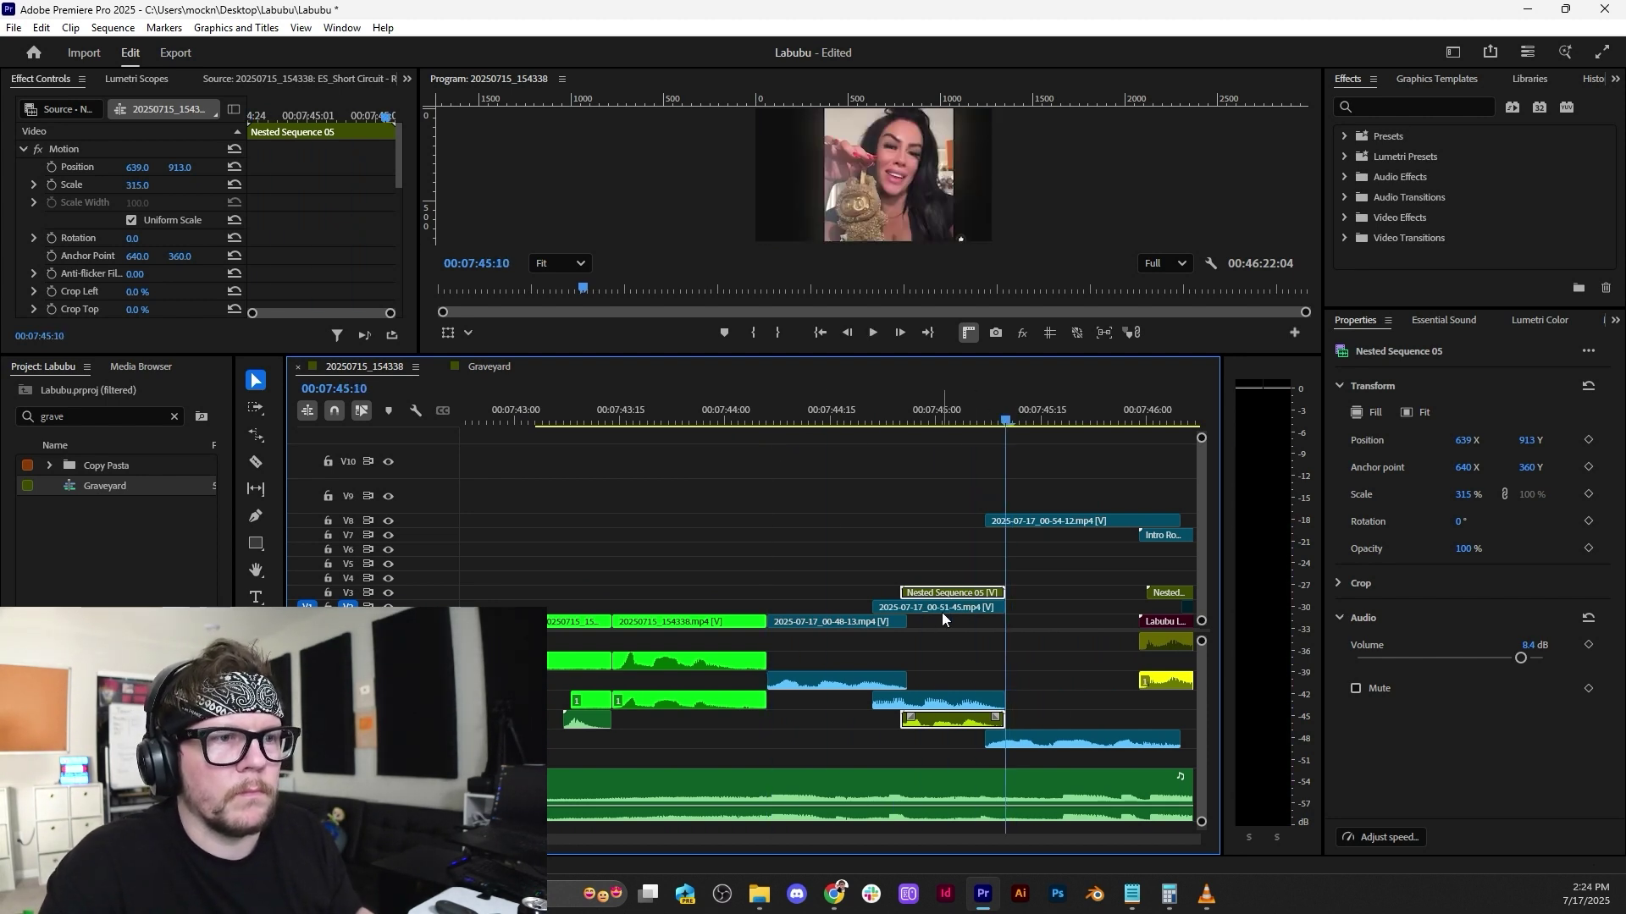
pyautogui.press('space')
pyautogui.scroll(-2, 888, 608)
pyautogui.press('space')
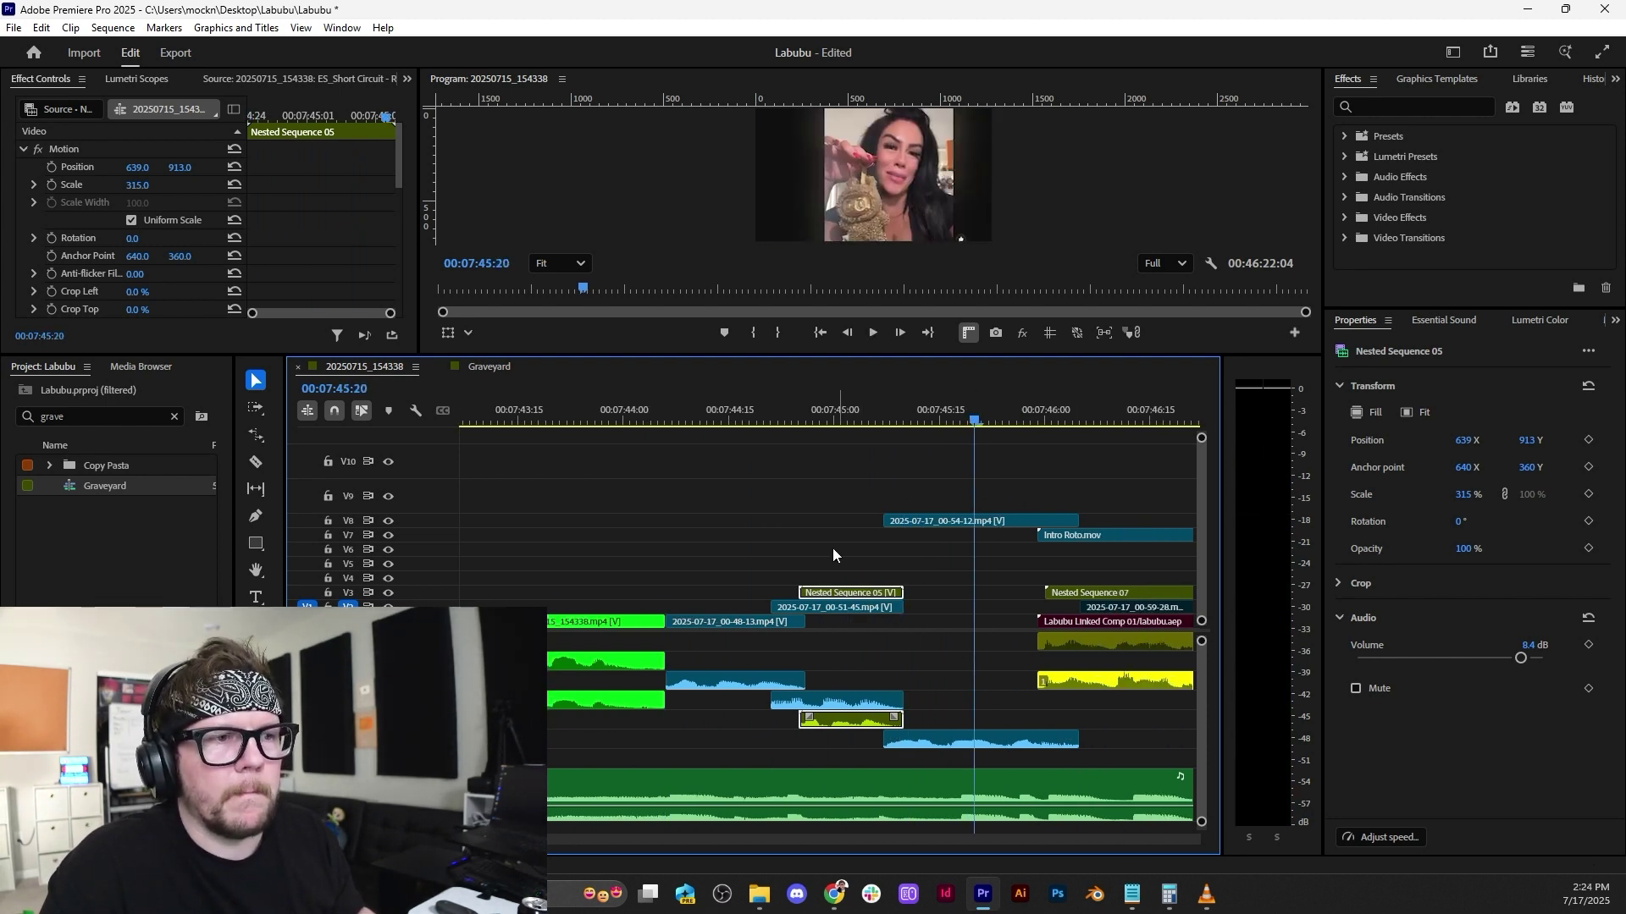
# Arrange a split screen with Nested Sequence 05 at position 912, 586 and scale 200, and 2025-07-17_00-51-45.mp4 at X position 363.
pyautogui.click(820, 420)
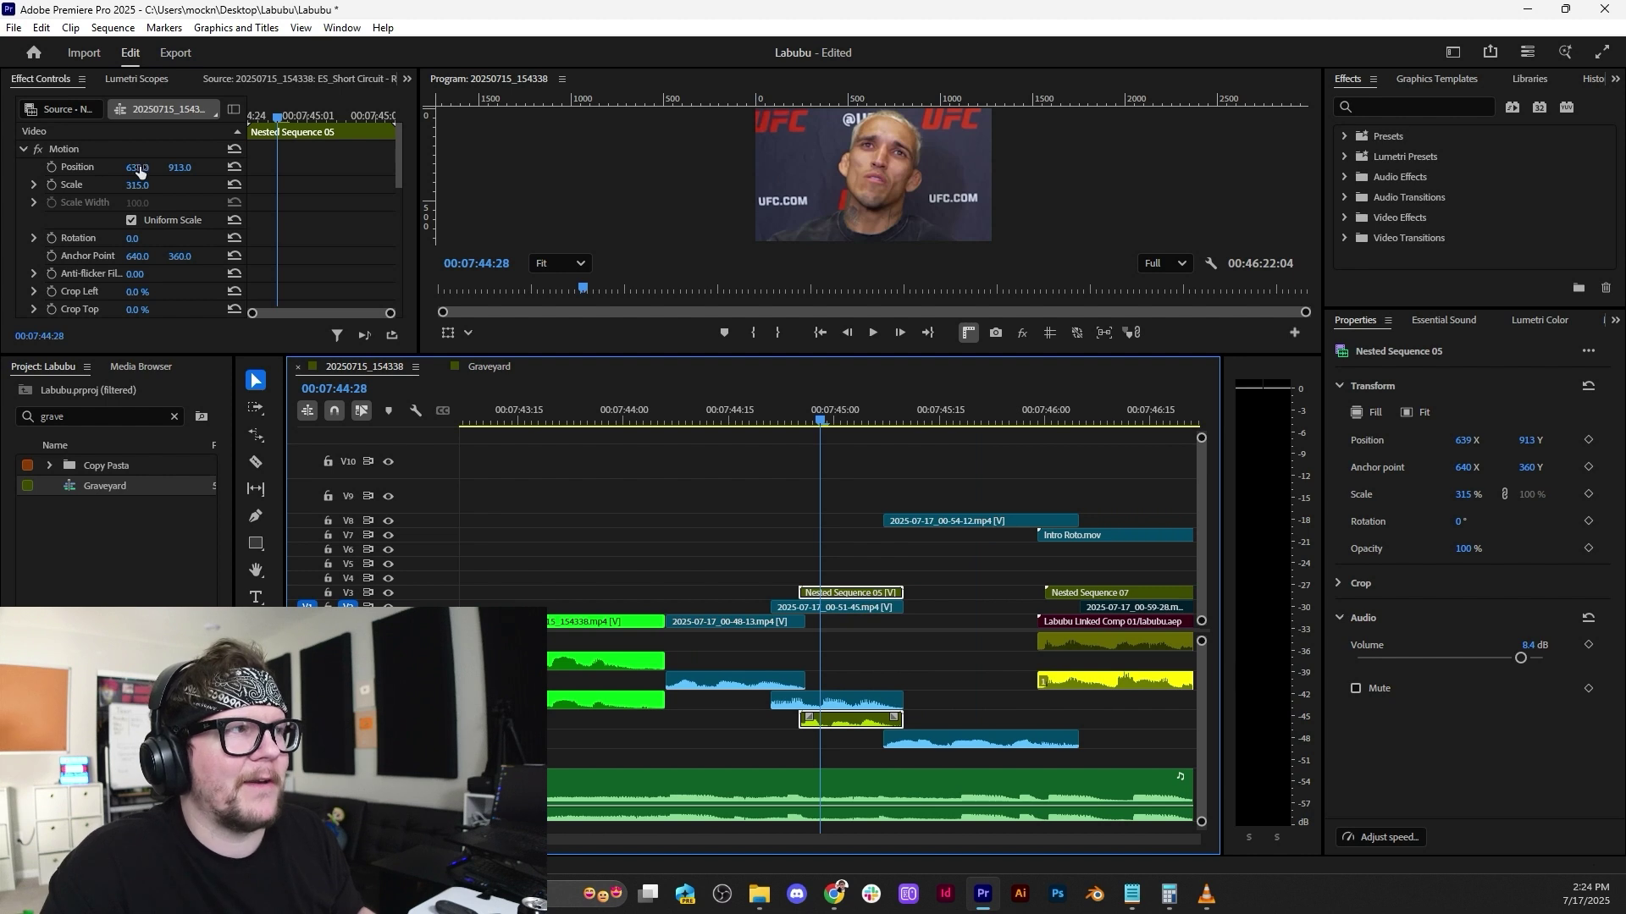
pyautogui.moveTo(141, 172); pyautogui.dragTo(275, 252)
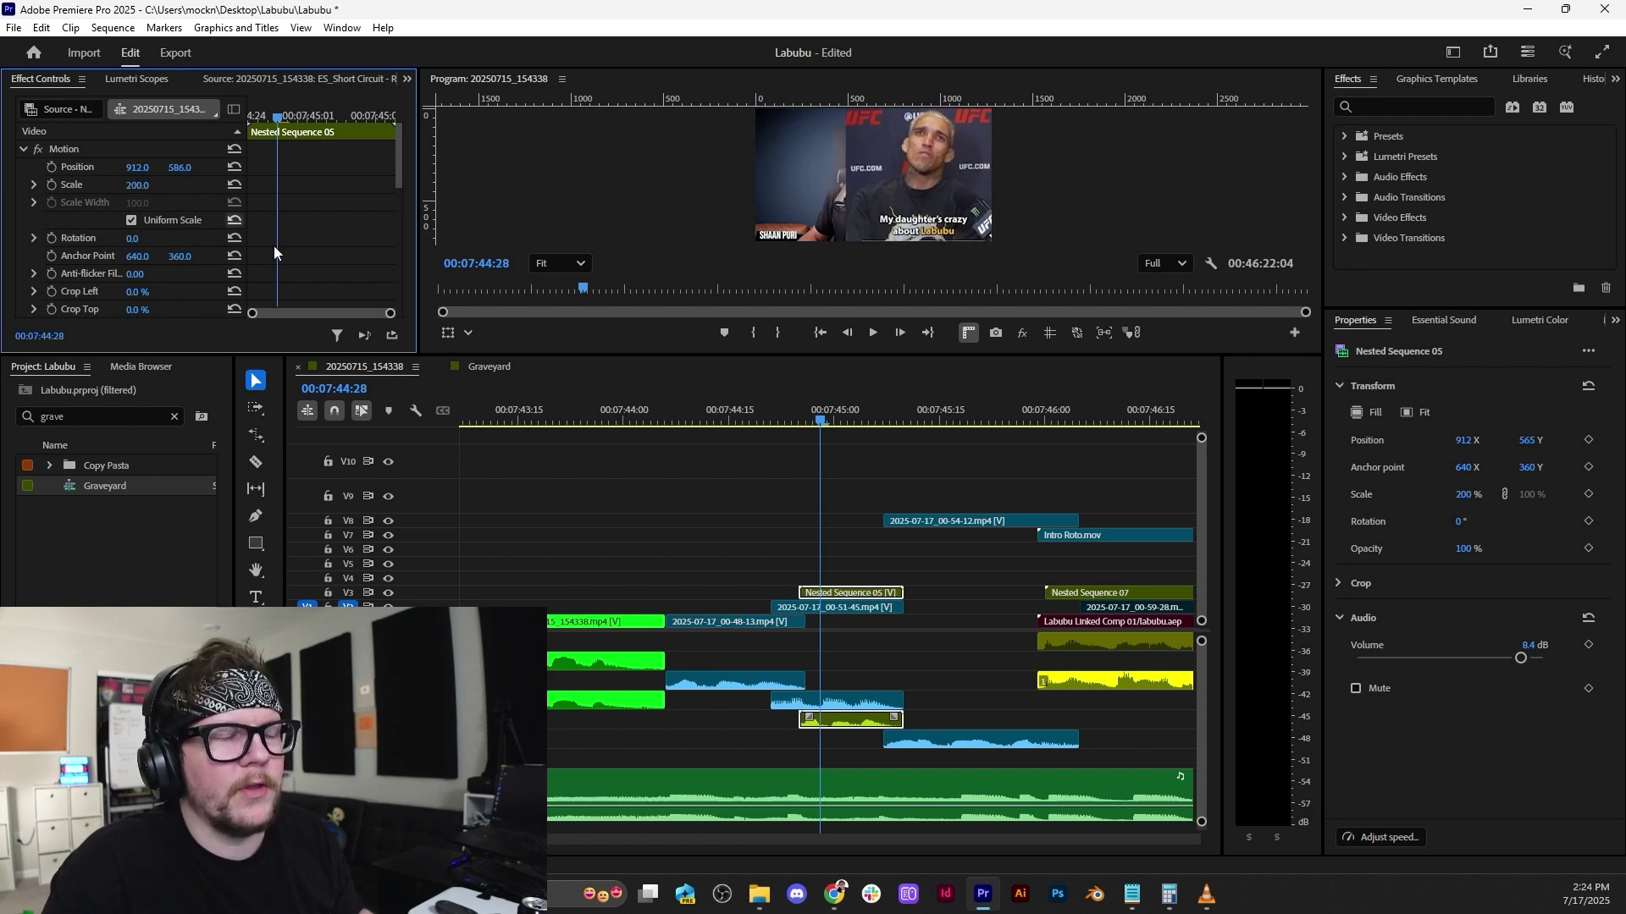
pyautogui.click(835, 607)
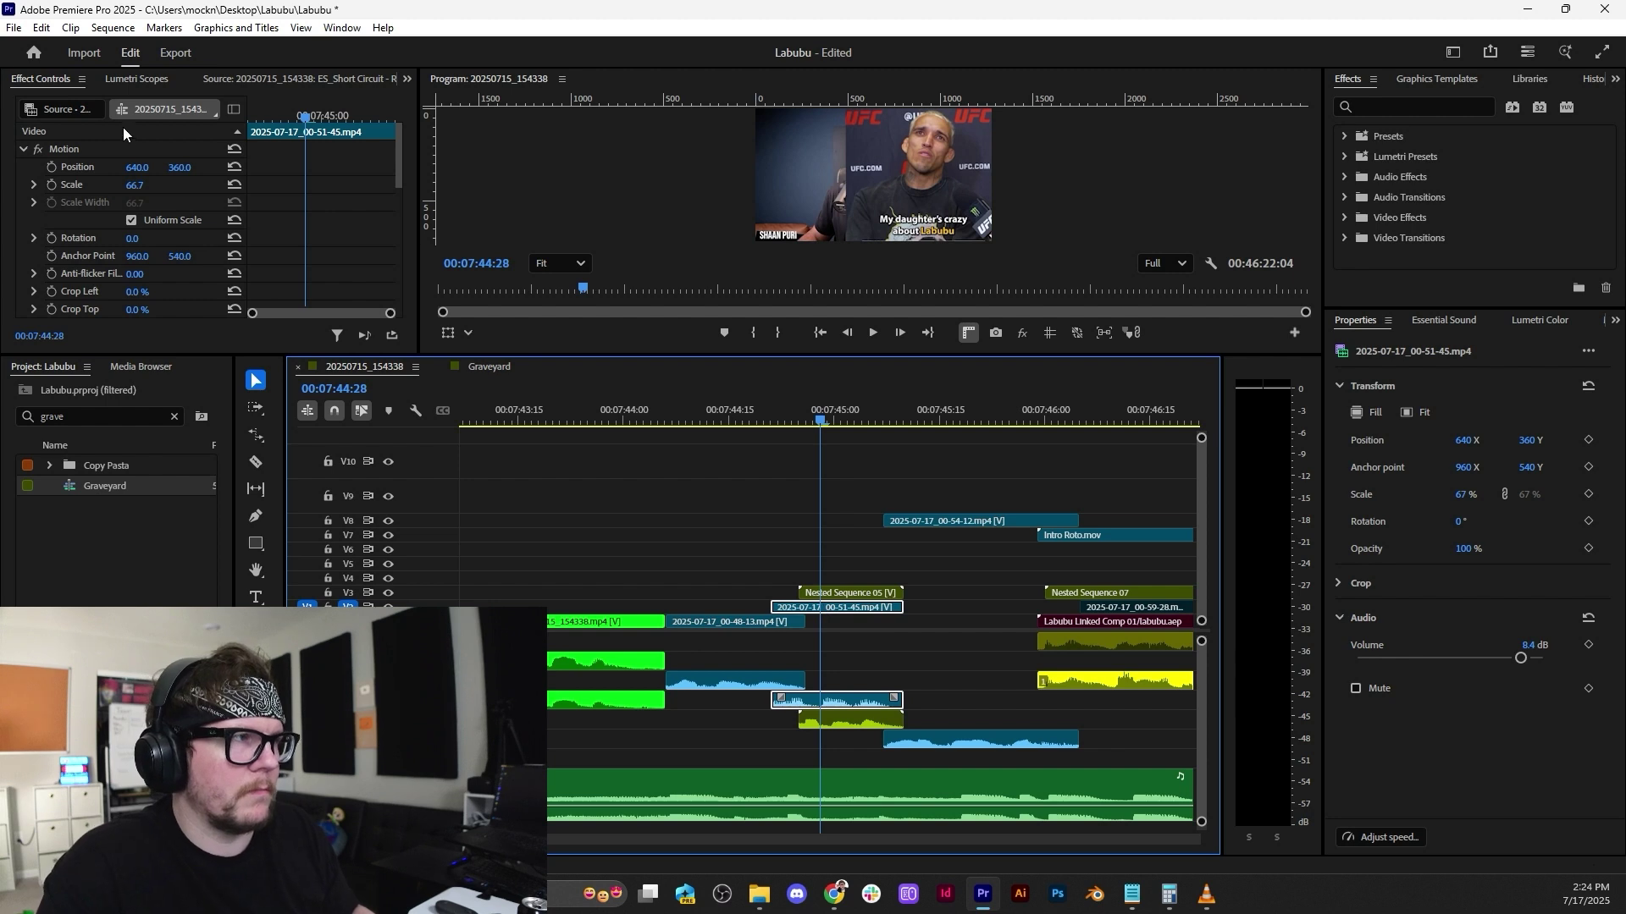
pyautogui.moveTo(137, 166); pyautogui.dragTo(8, 166)
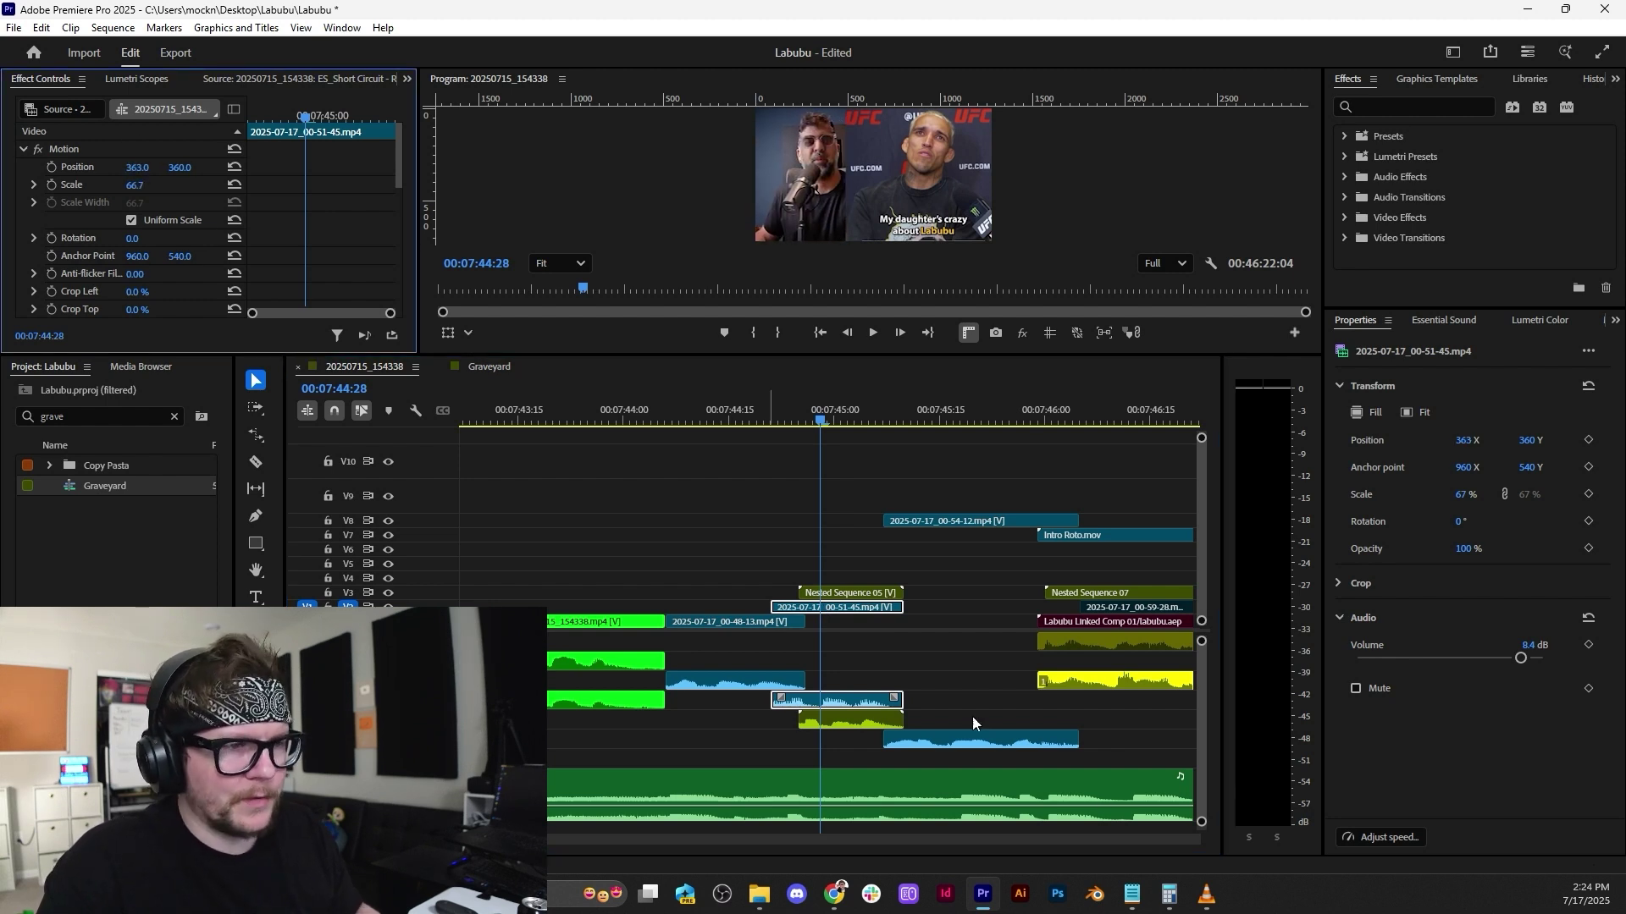
# Move 2025-07-17_00-51-45.mp4 to track V4 above Nested Sequence 05 and crop its right side by 13%.
pyautogui.moveTo(847, 604); pyautogui.dragTo(847, 576)
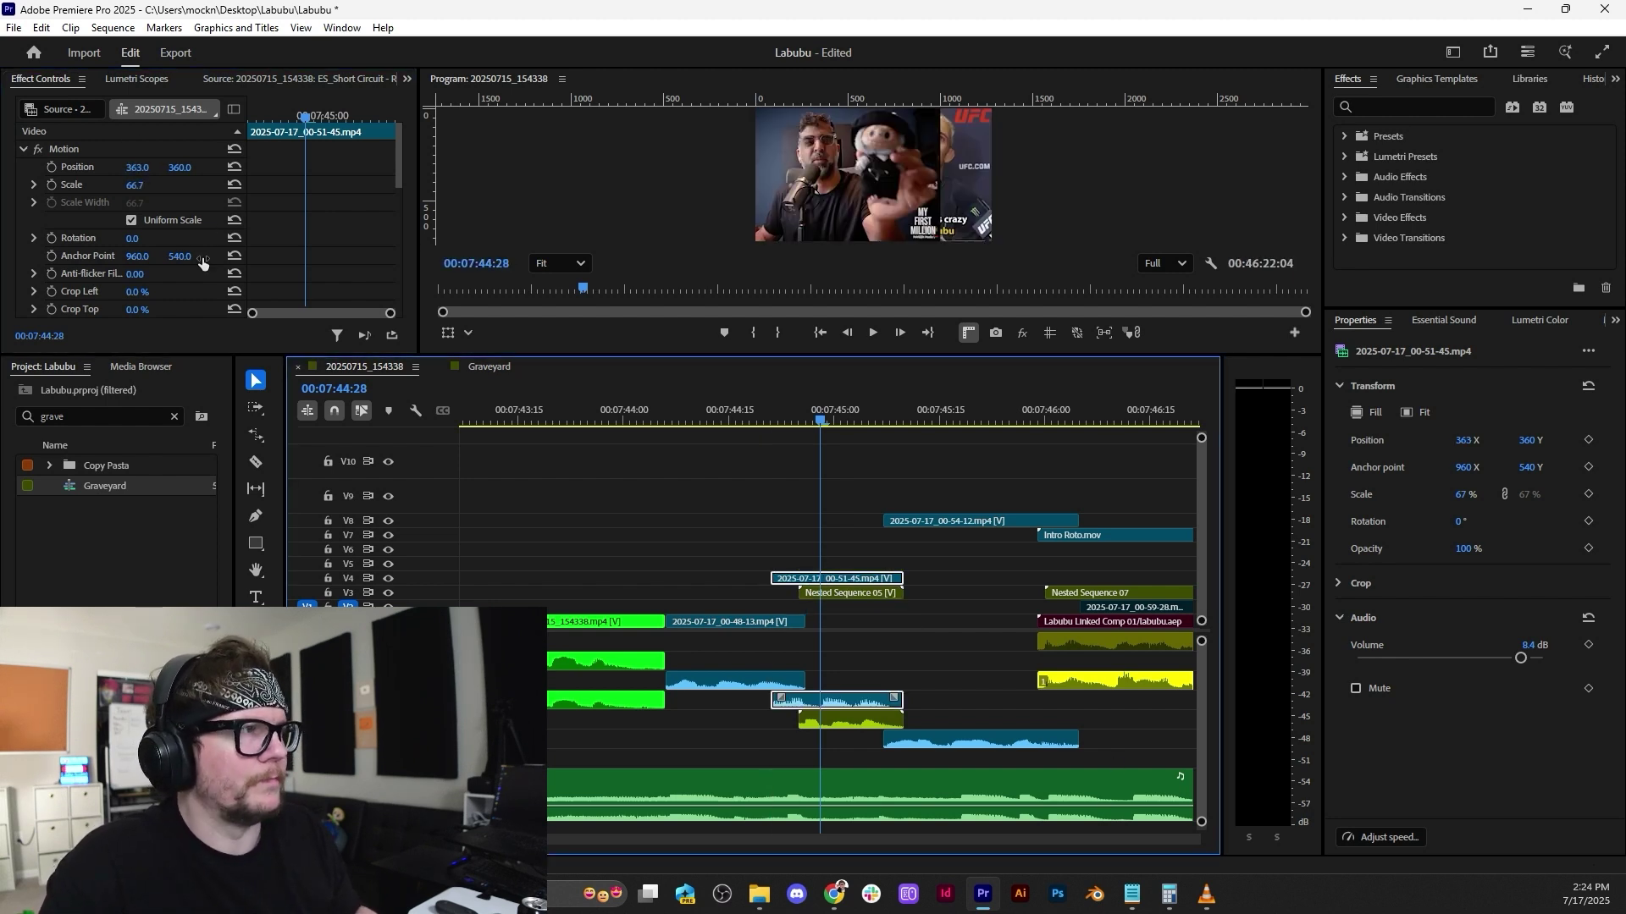
pyautogui.scroll(-1, 122, 317)
pyautogui.moveTo(135, 310)
pyautogui.mouseDown()
pyautogui.moveTo(169, 310)
pyautogui.moveTo(127, 310)
pyautogui.mouseUp()
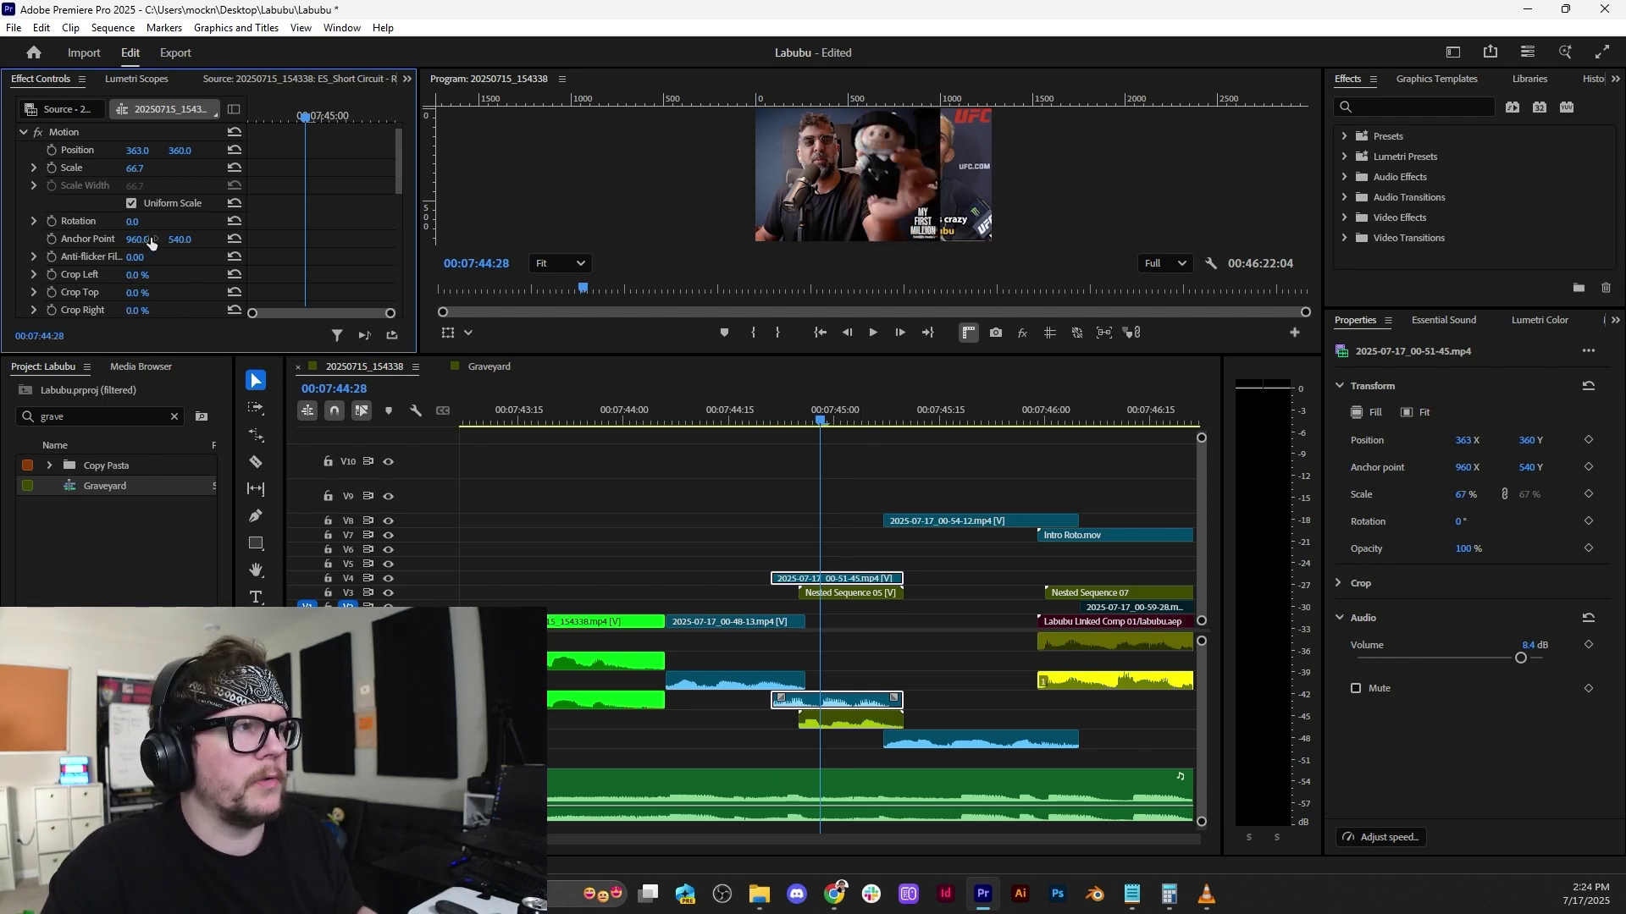
pyautogui.scroll(-3, 149, 263)
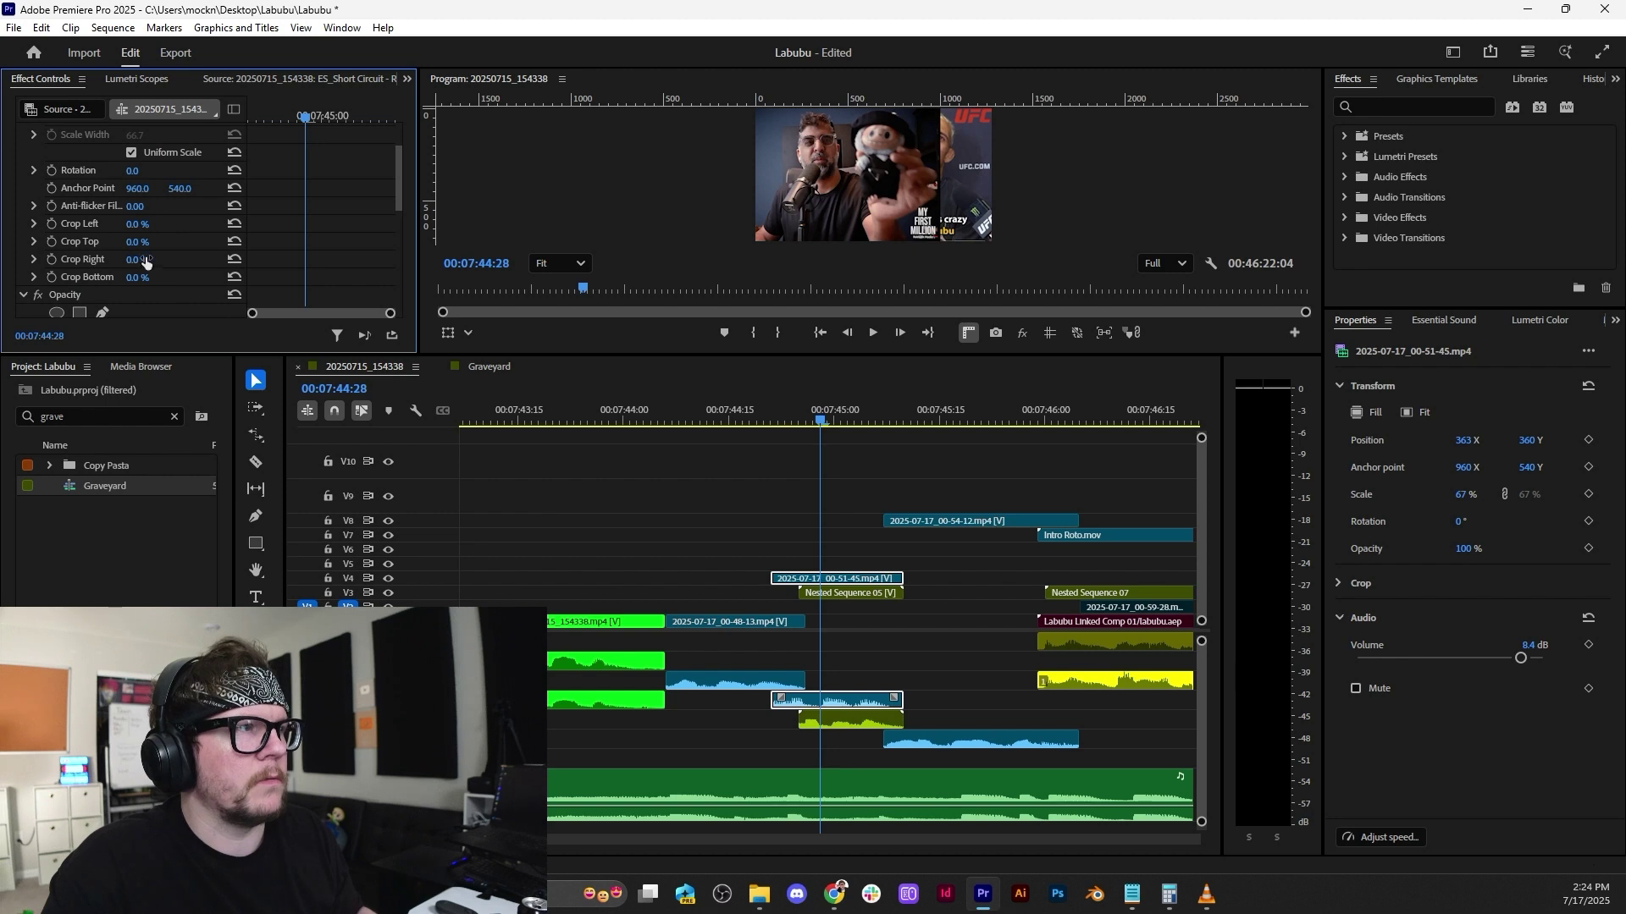
pyautogui.moveTo(145, 264); pyautogui.dragTo(171, 264)
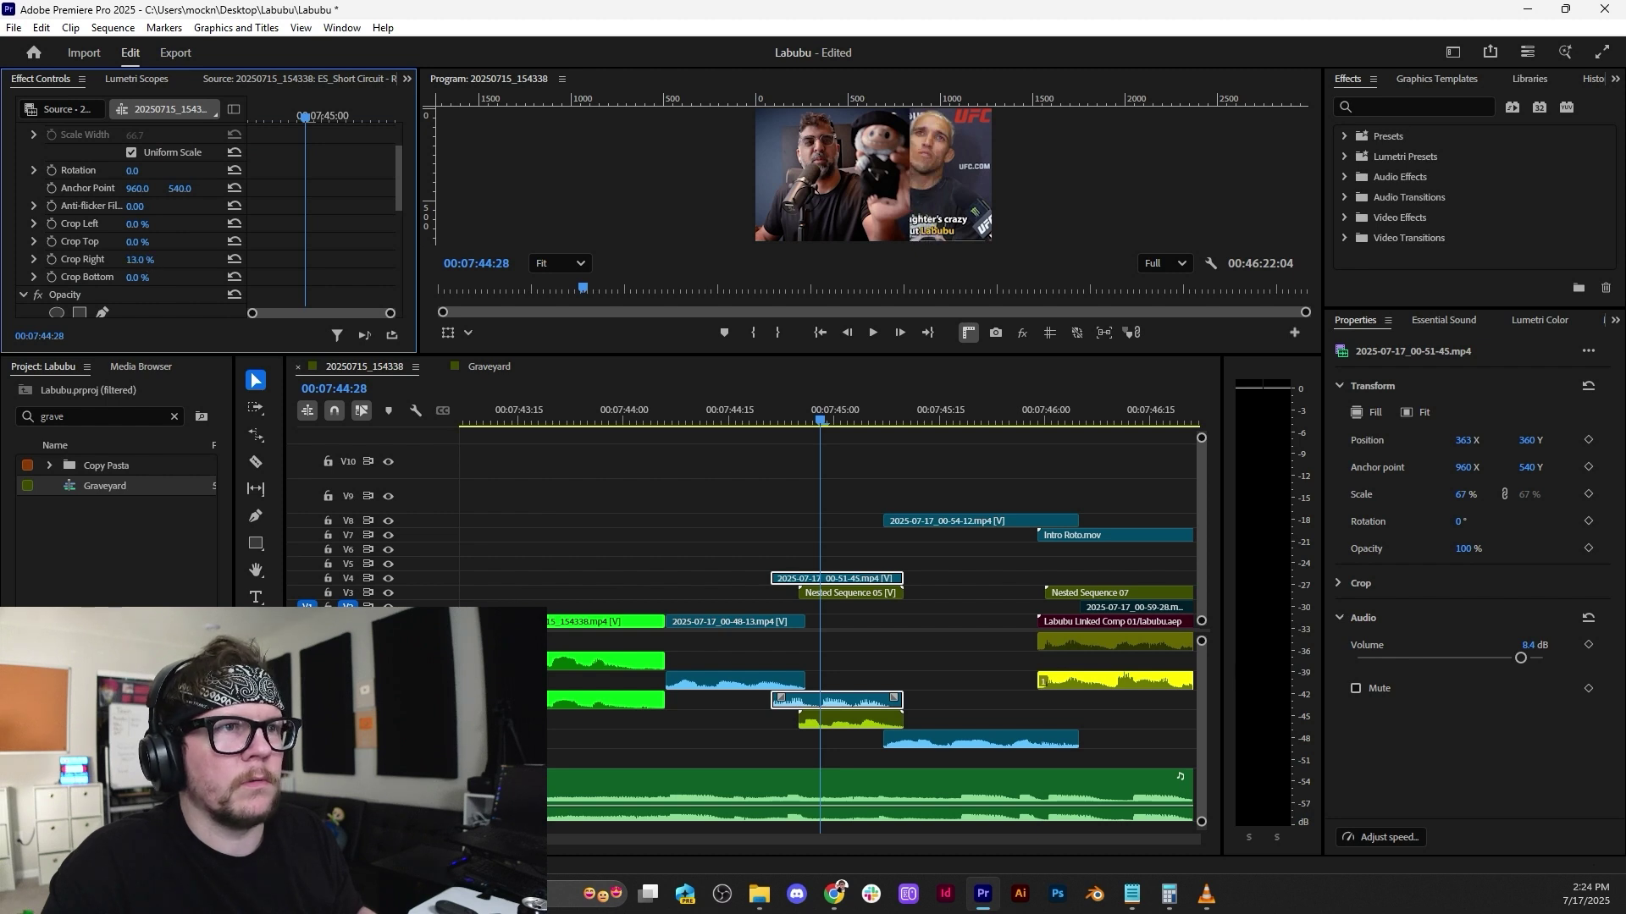
# Try the Horizontal Flip Preset on the 2025-07-17_00-51-45.mp4 clip.
pyautogui.click(1376, 106)
pyautogui.write('hori')
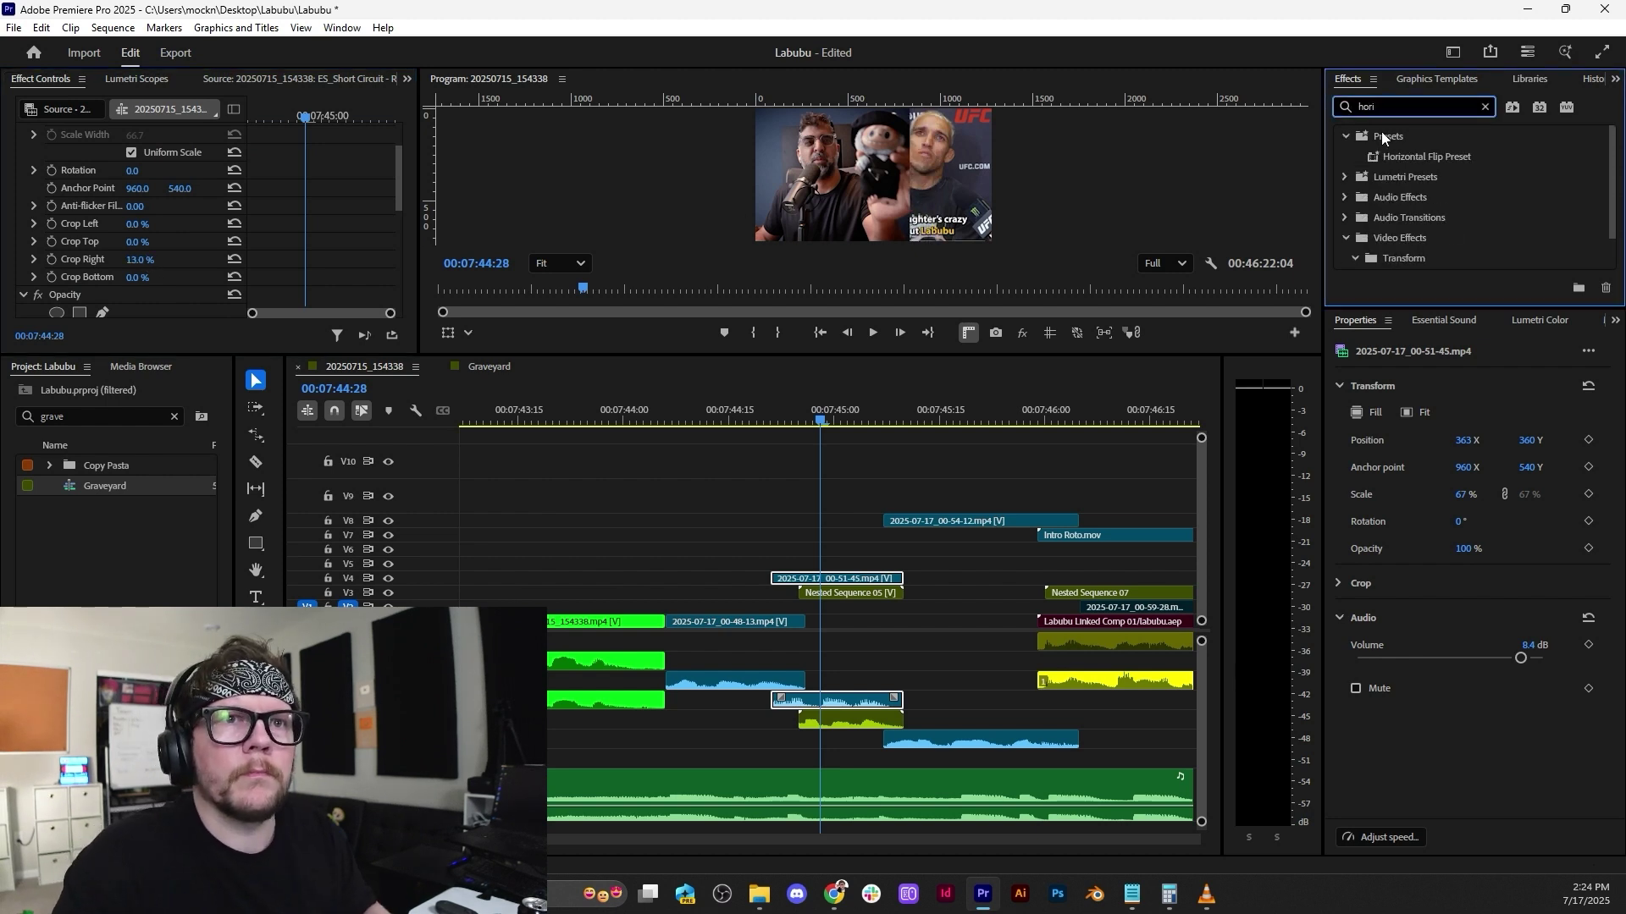
pyautogui.click(1410, 160)
pyautogui.moveTo(890, 562); pyautogui.dragTo(881, 580)
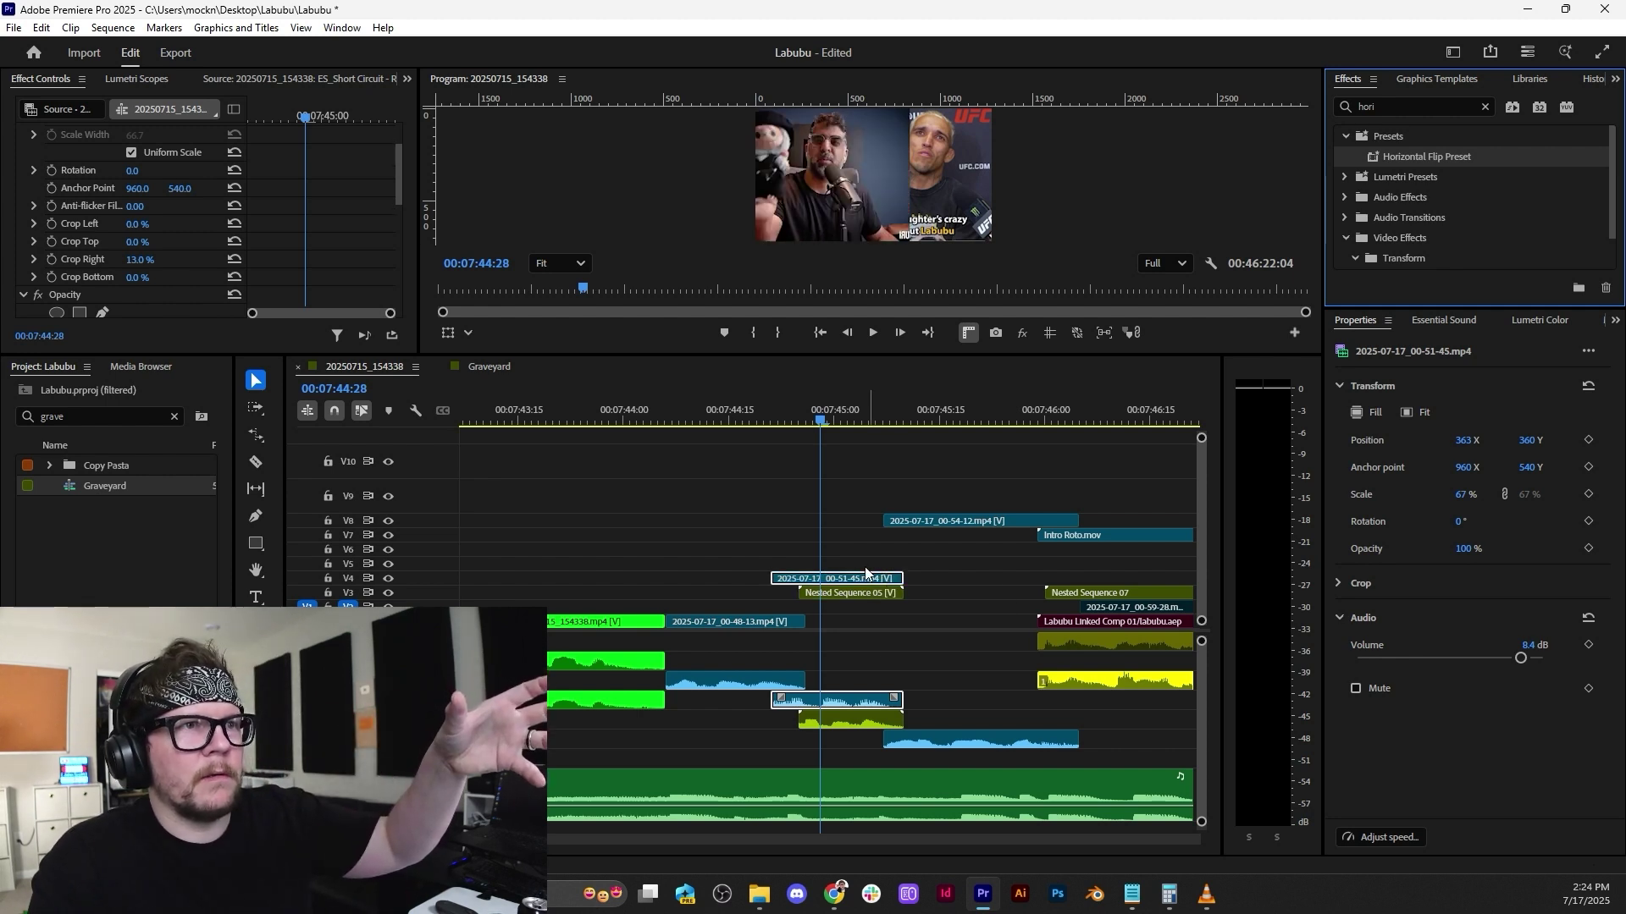
# Set the X position of 2025-07-17_00-51-45.mp4 to 858 to shift it to the right side of the frame.
pyautogui.scroll(3, 57, 243)
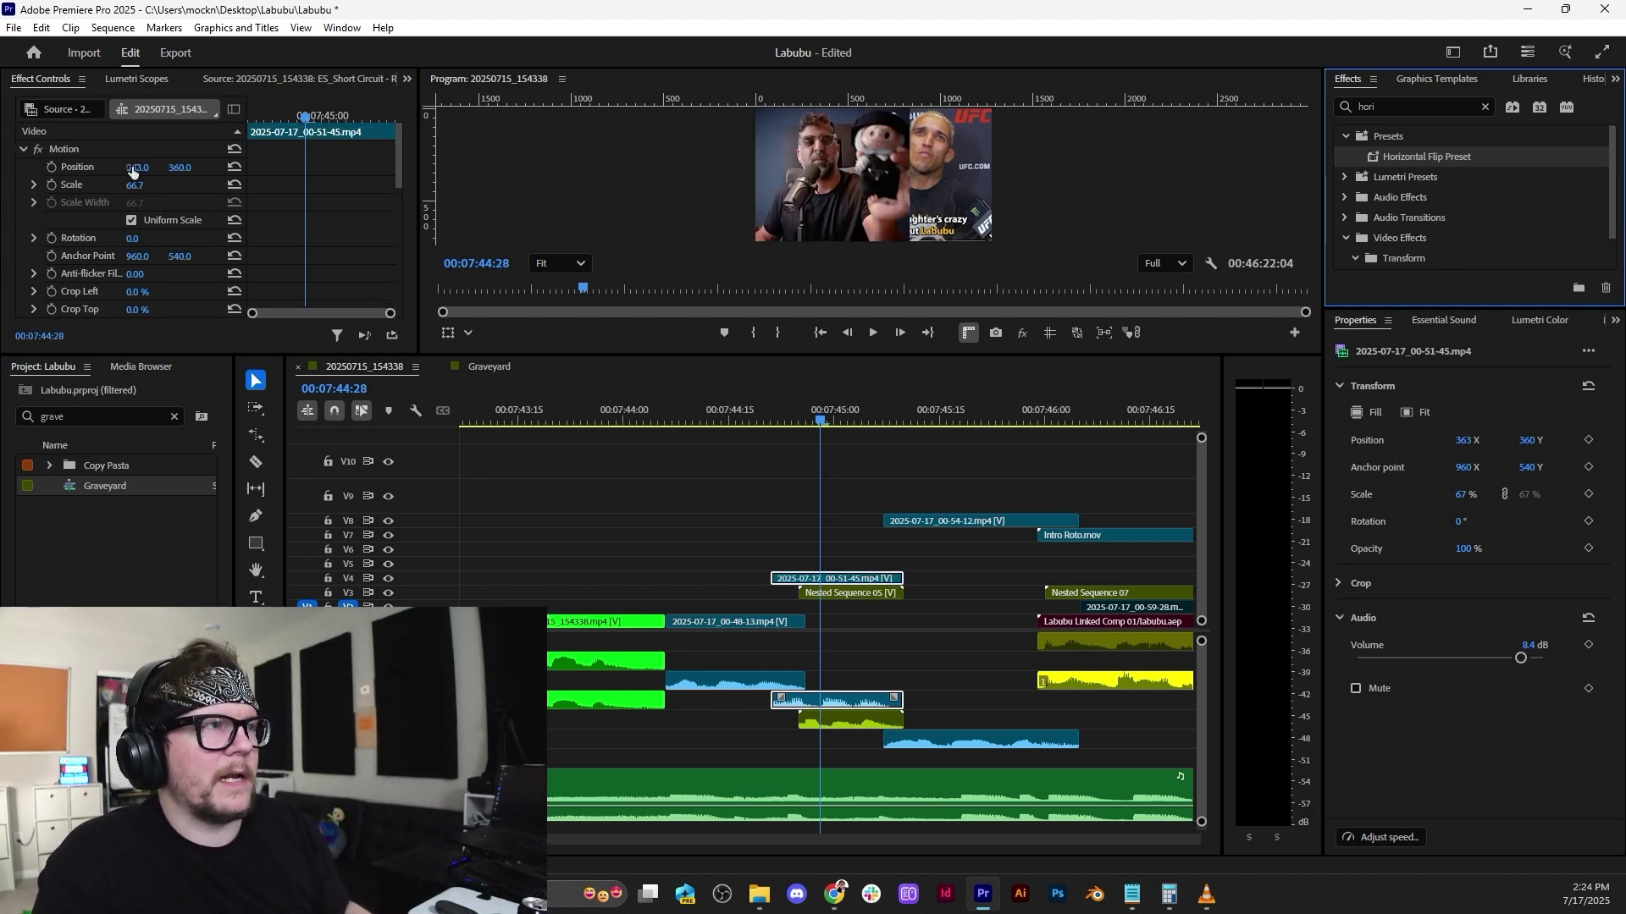
pyautogui.moveTo(133, 172); pyautogui.dragTo(258, 173)
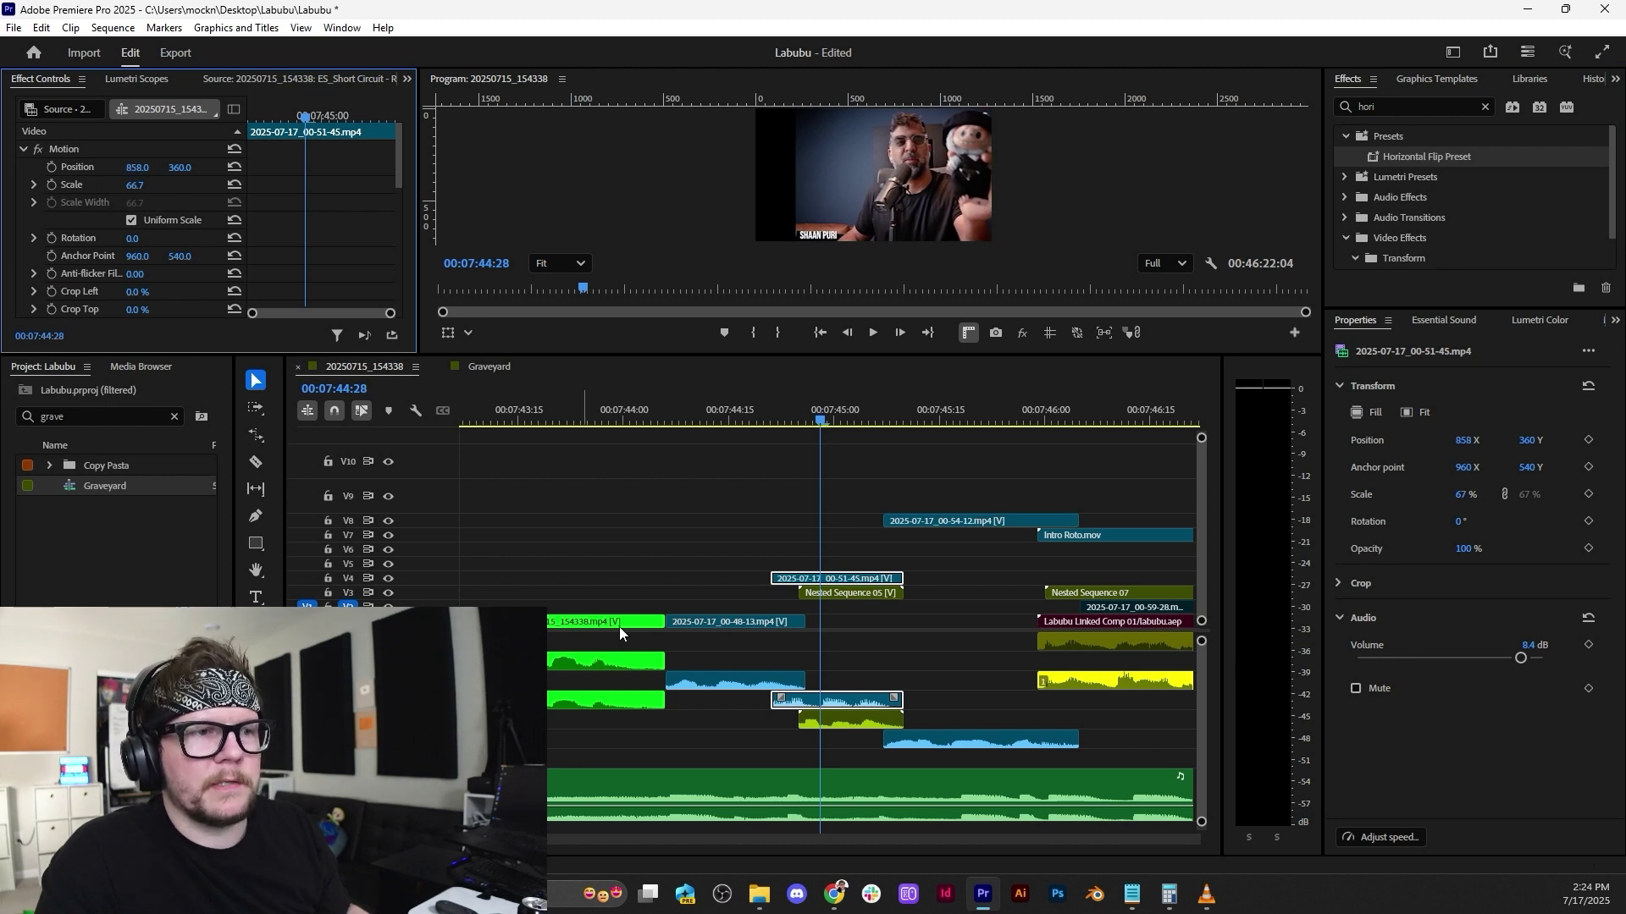
# Move Nested Sequence 05 to track V5 and, with the center guides shown, set its position to 272, 555 and scale to 179.
pyautogui.click(871, 593)
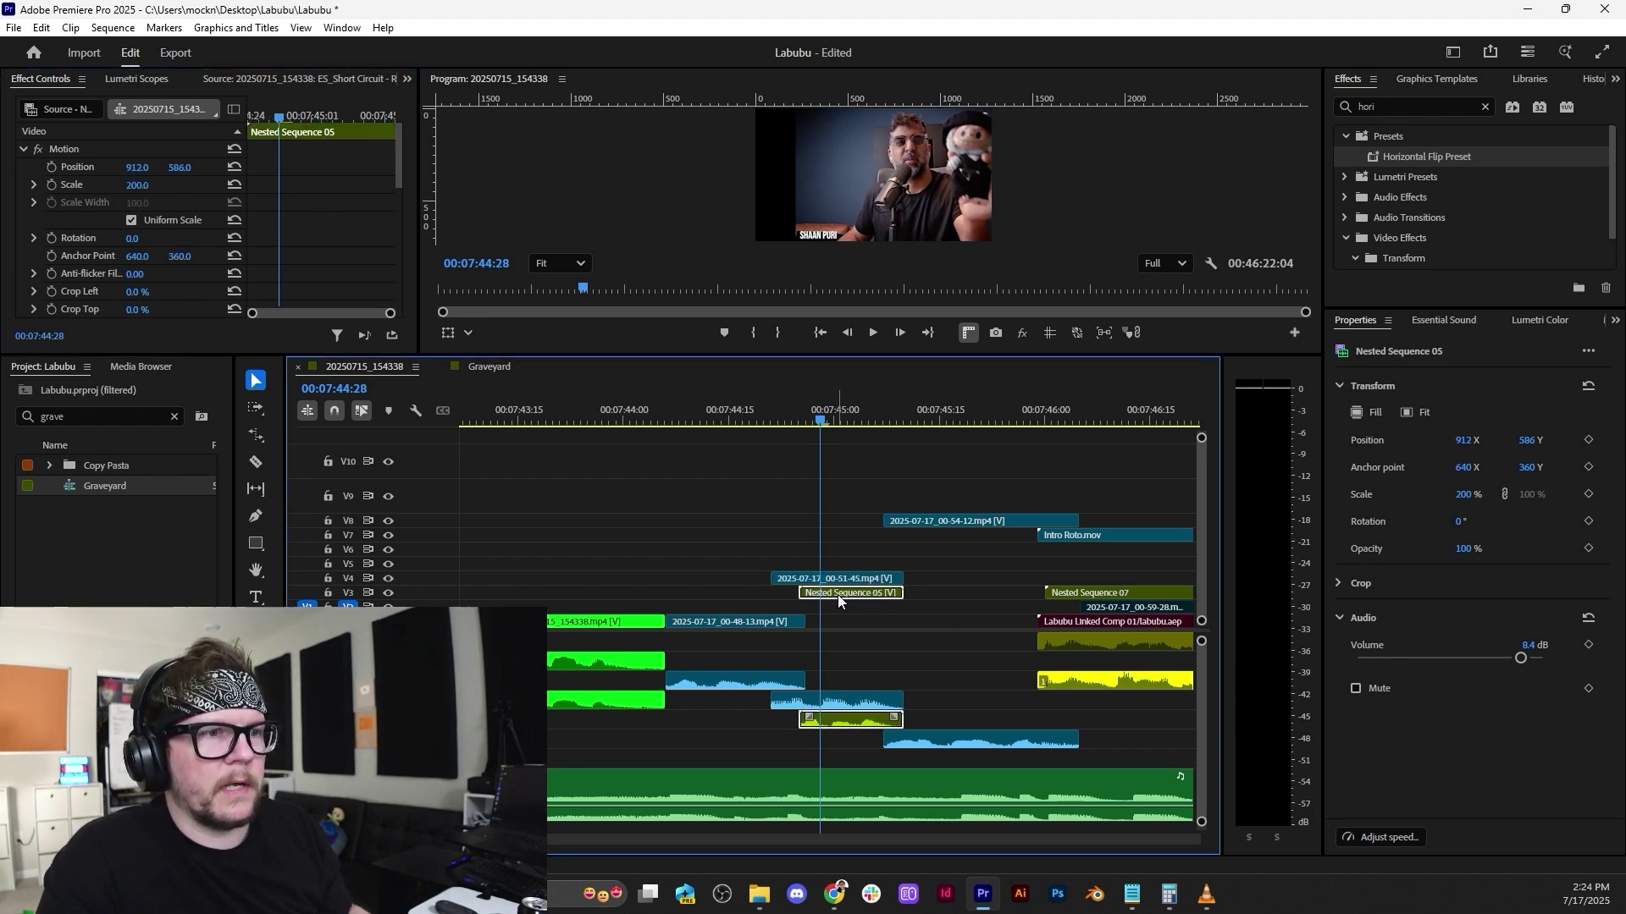
pyautogui.moveTo(836, 595); pyautogui.dragTo(837, 565)
pyautogui.moveTo(137, 167); pyautogui.dragTo(10, 167)
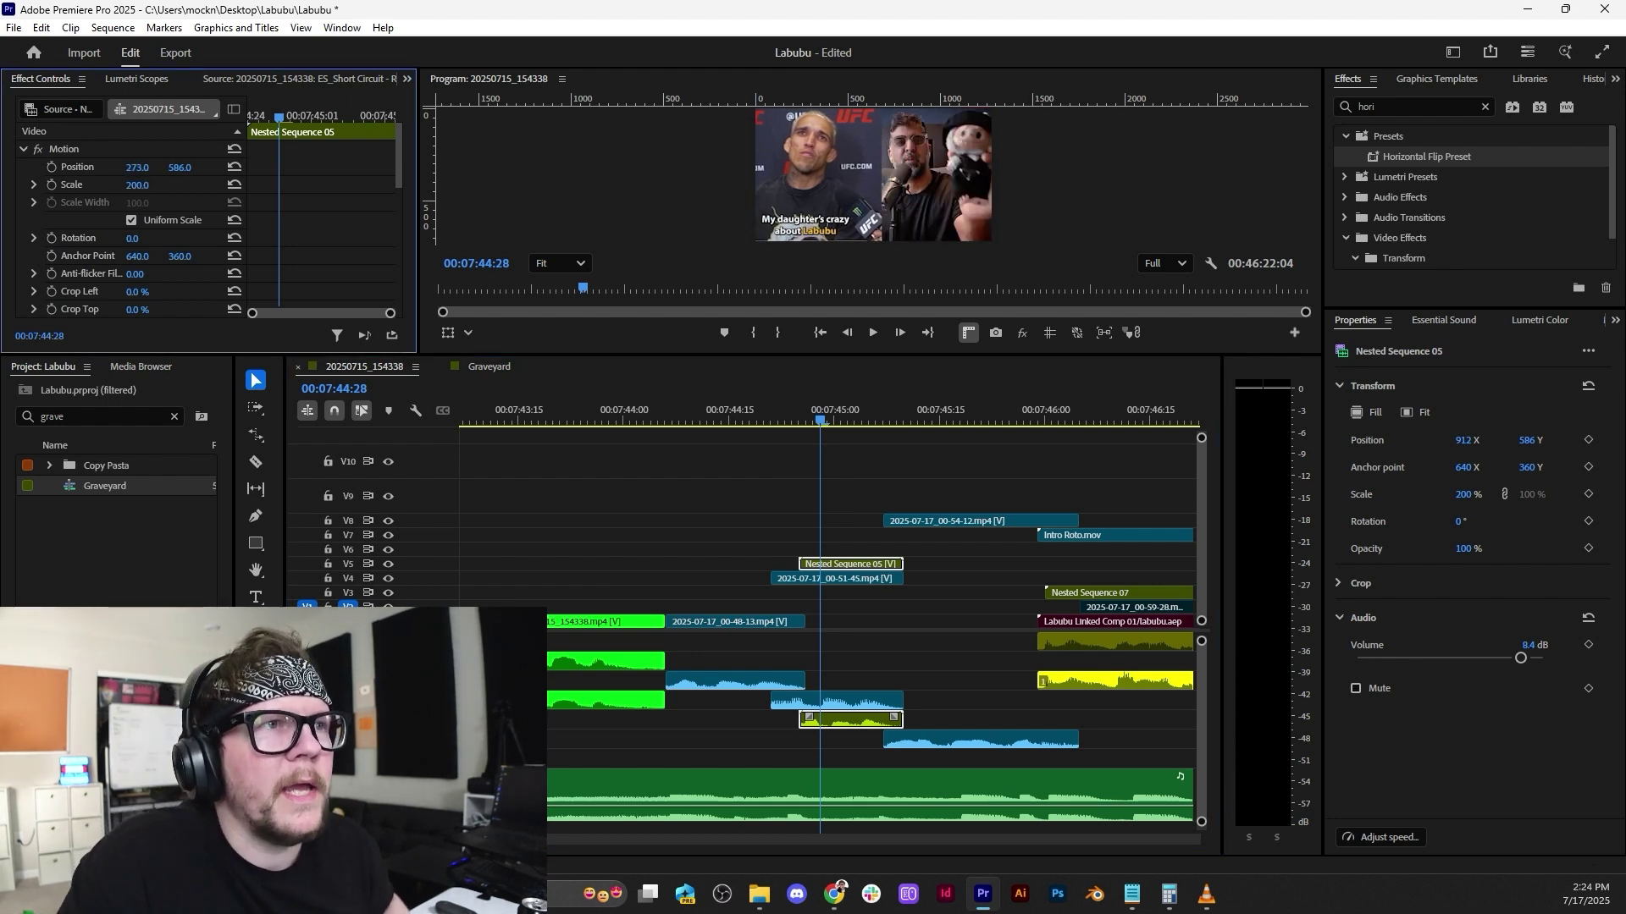
pyautogui.click(1049, 332)
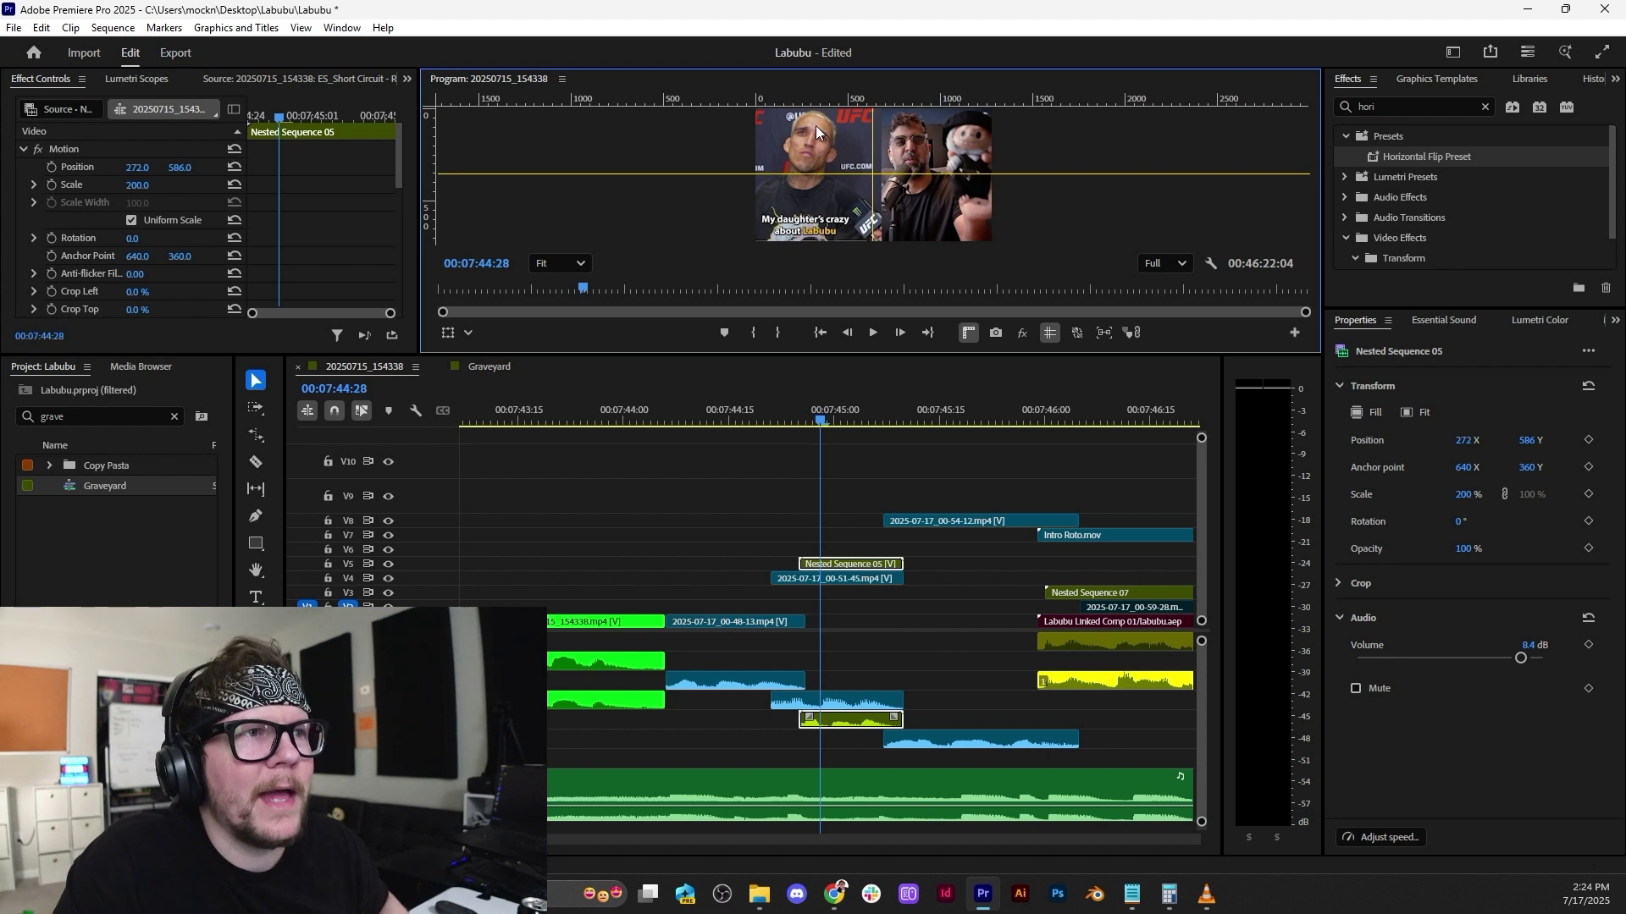
pyautogui.moveTo(137, 184); pyautogui.dragTo(183, 166)
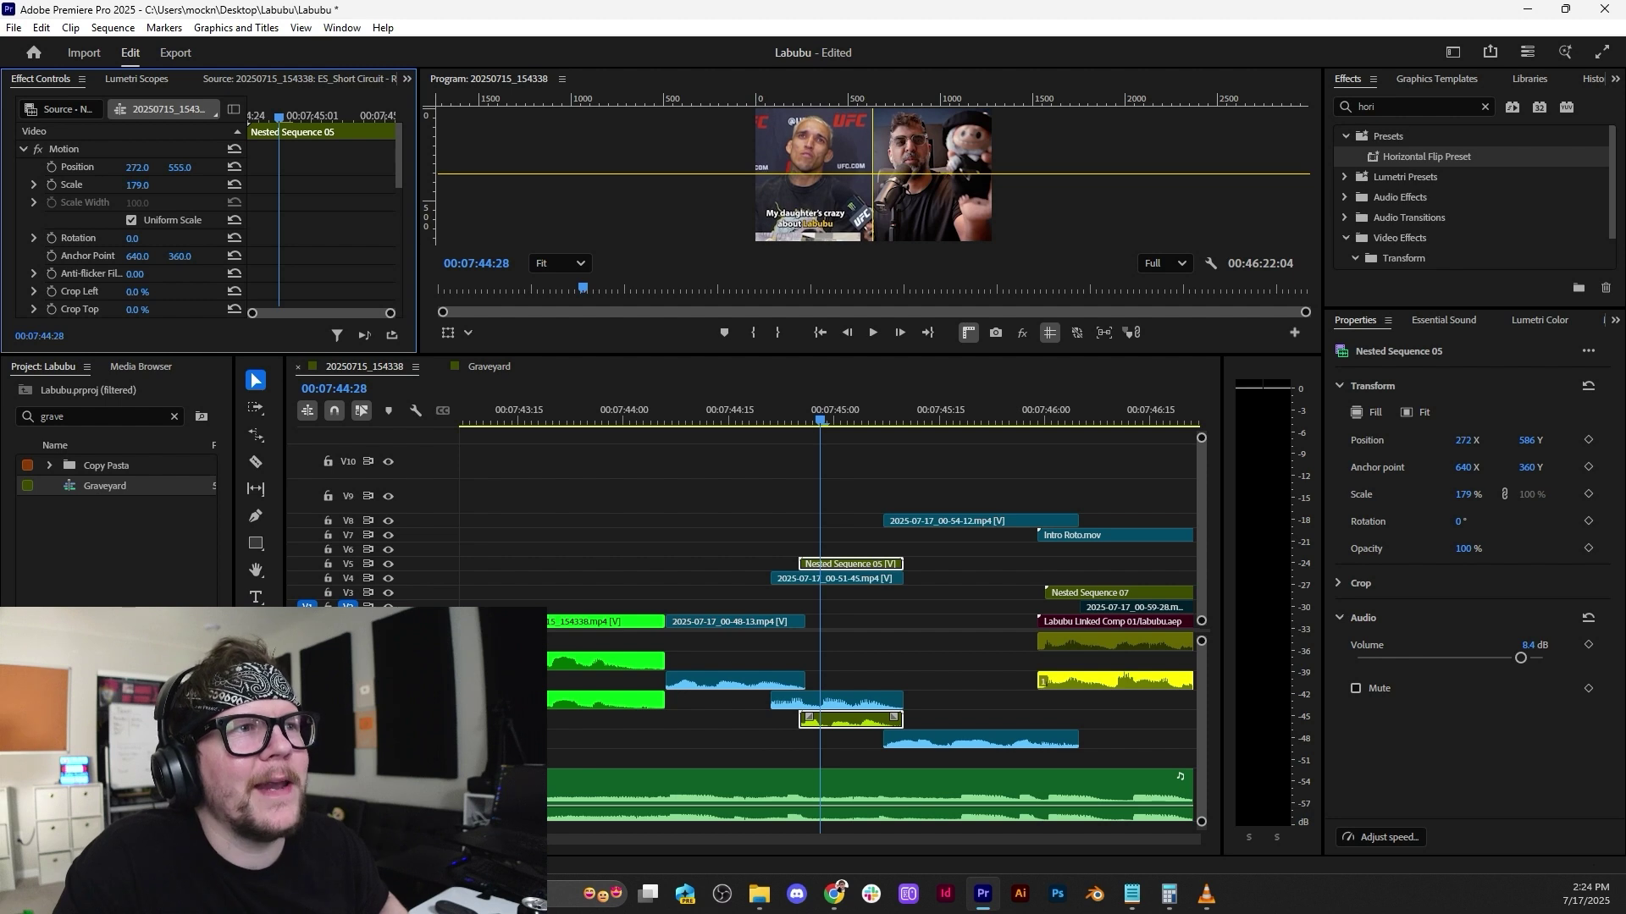
# Play the split screen and try to extend the start of Nested Sequence 05 back toward the start of the clip below it.
pyautogui.click(756, 419)
pyautogui.press('space')
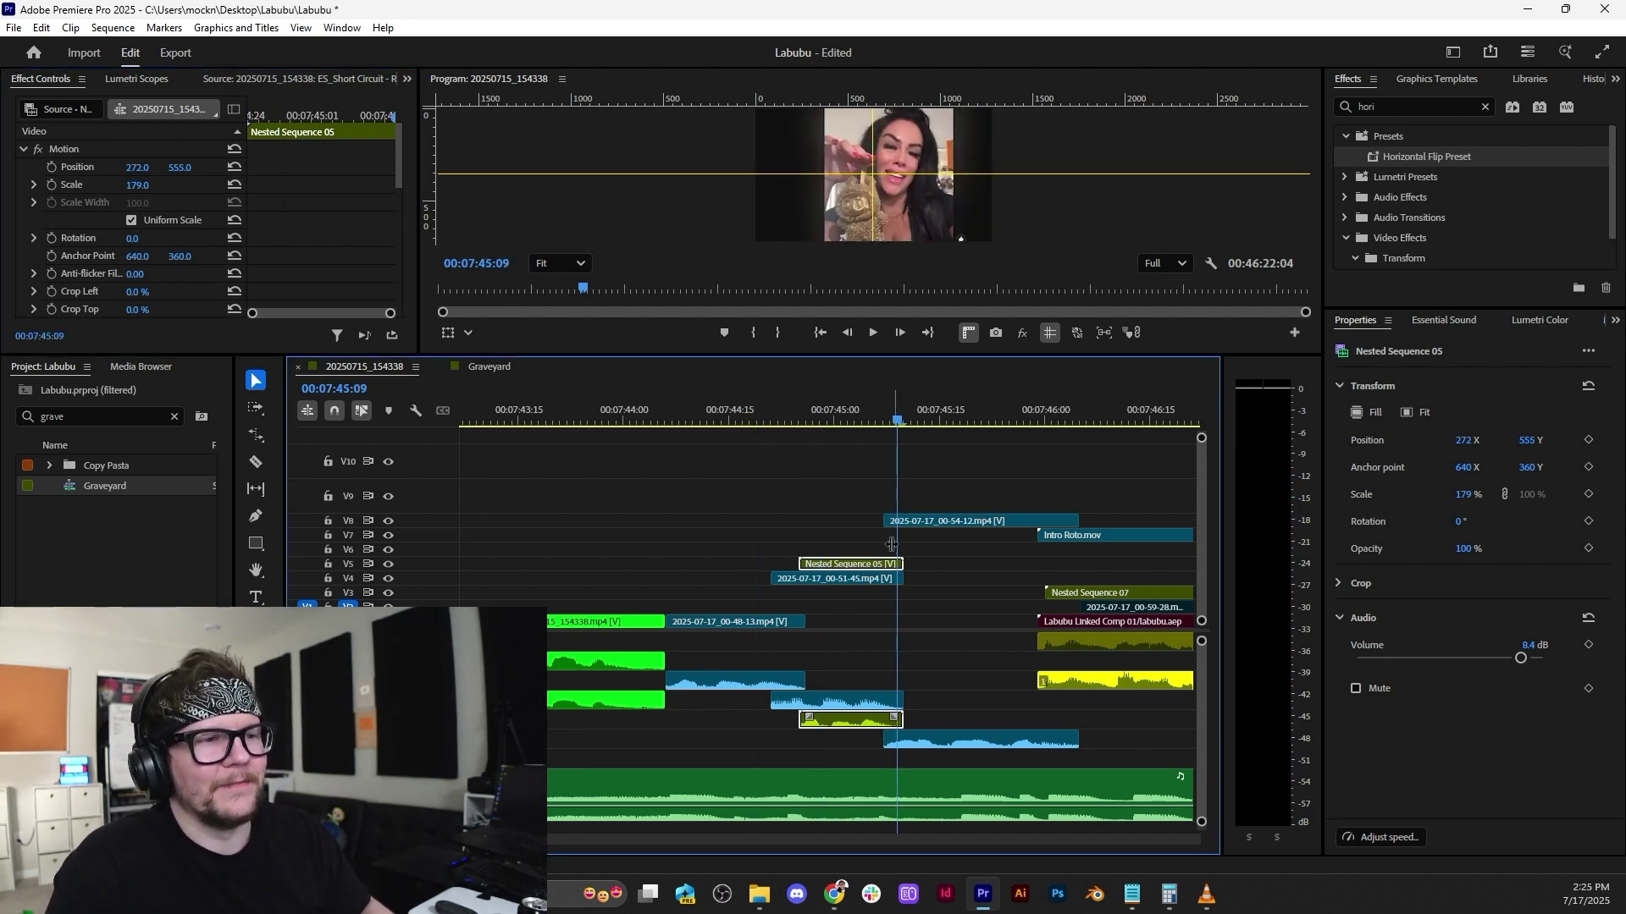
pyautogui.moveTo(801, 565); pyautogui.dragTo(777, 564)
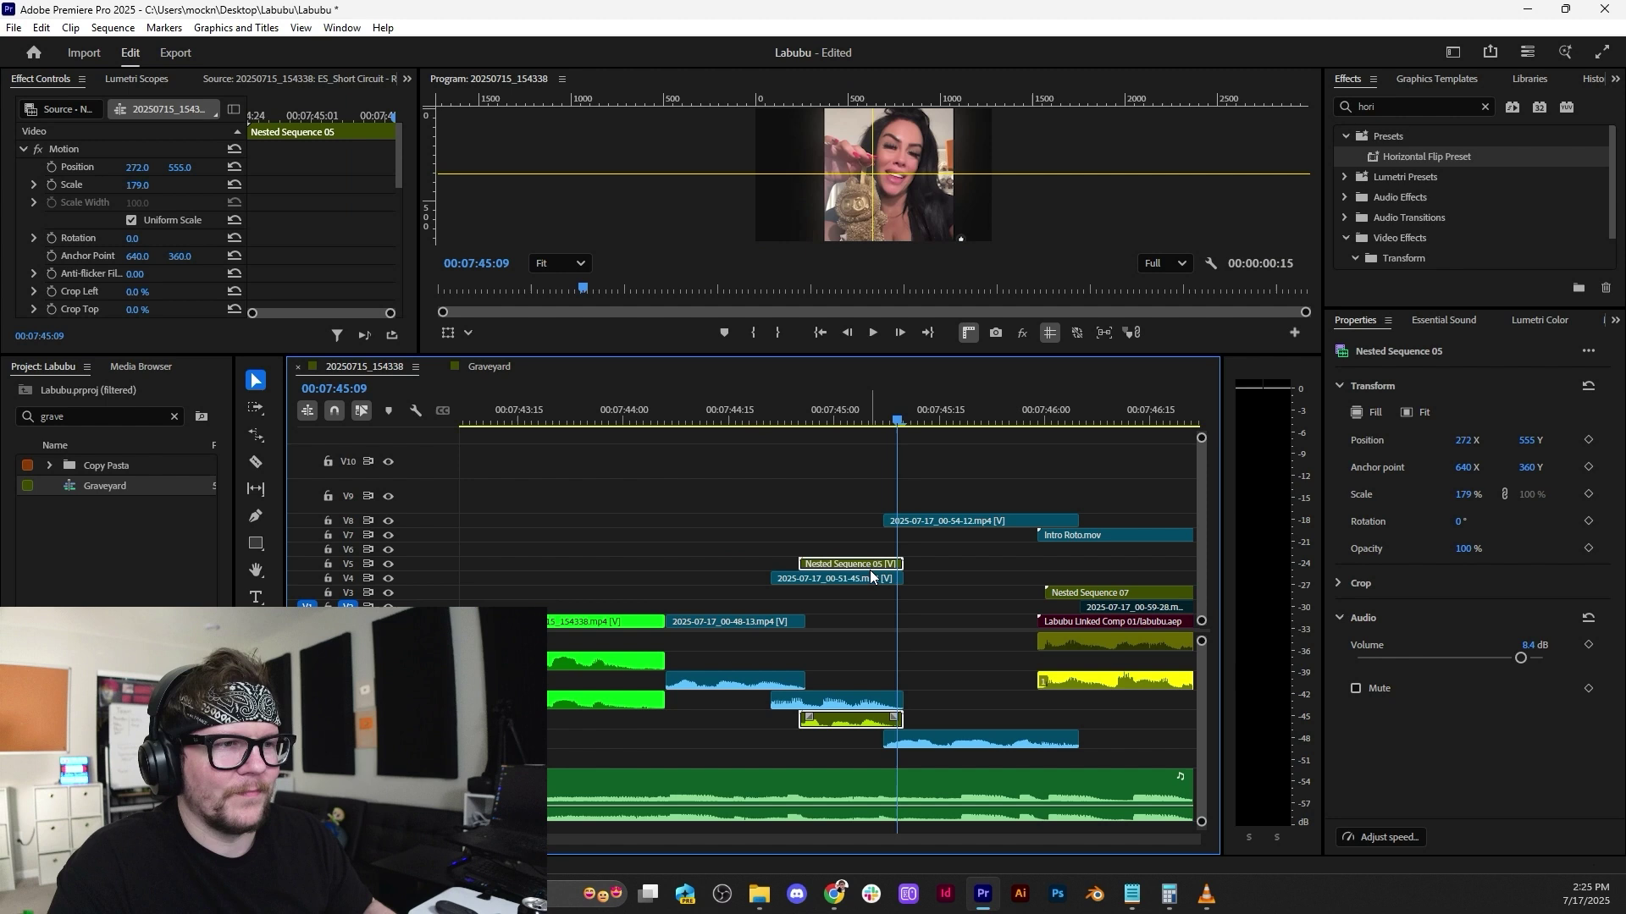
# Shift Nested Sequence 05 about two frames earlier and check the timing of the split screen in playback.
pyautogui.click(759, 416)
pyautogui.press('space')
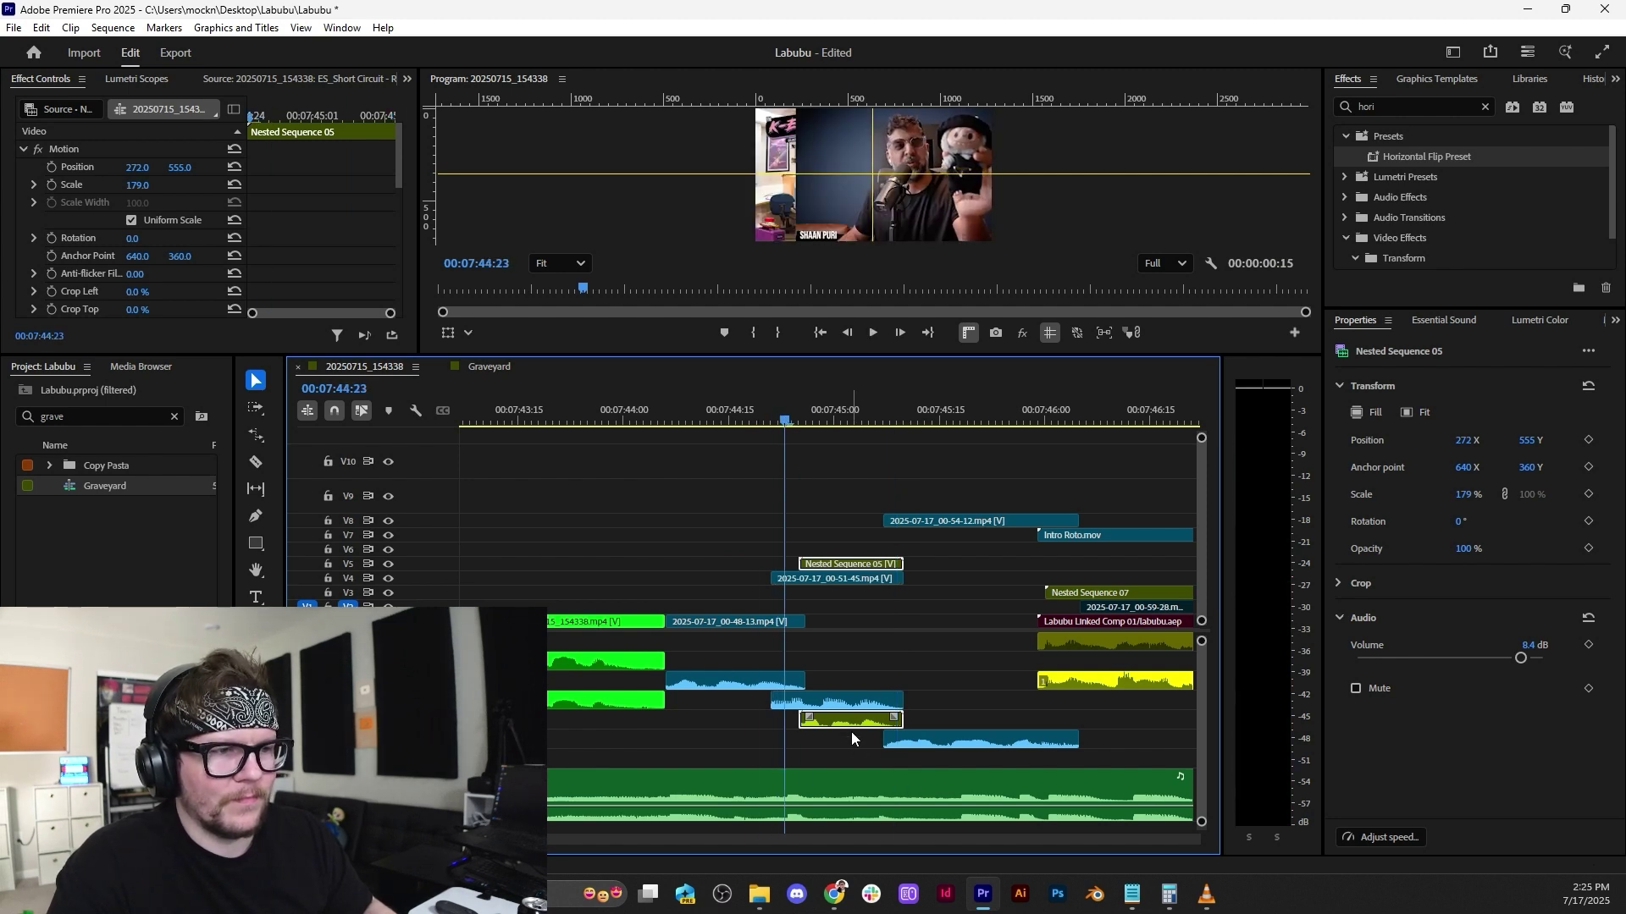
pyautogui.moveTo(851, 727); pyautogui.dragTo(830, 726)
pyautogui.press('space')
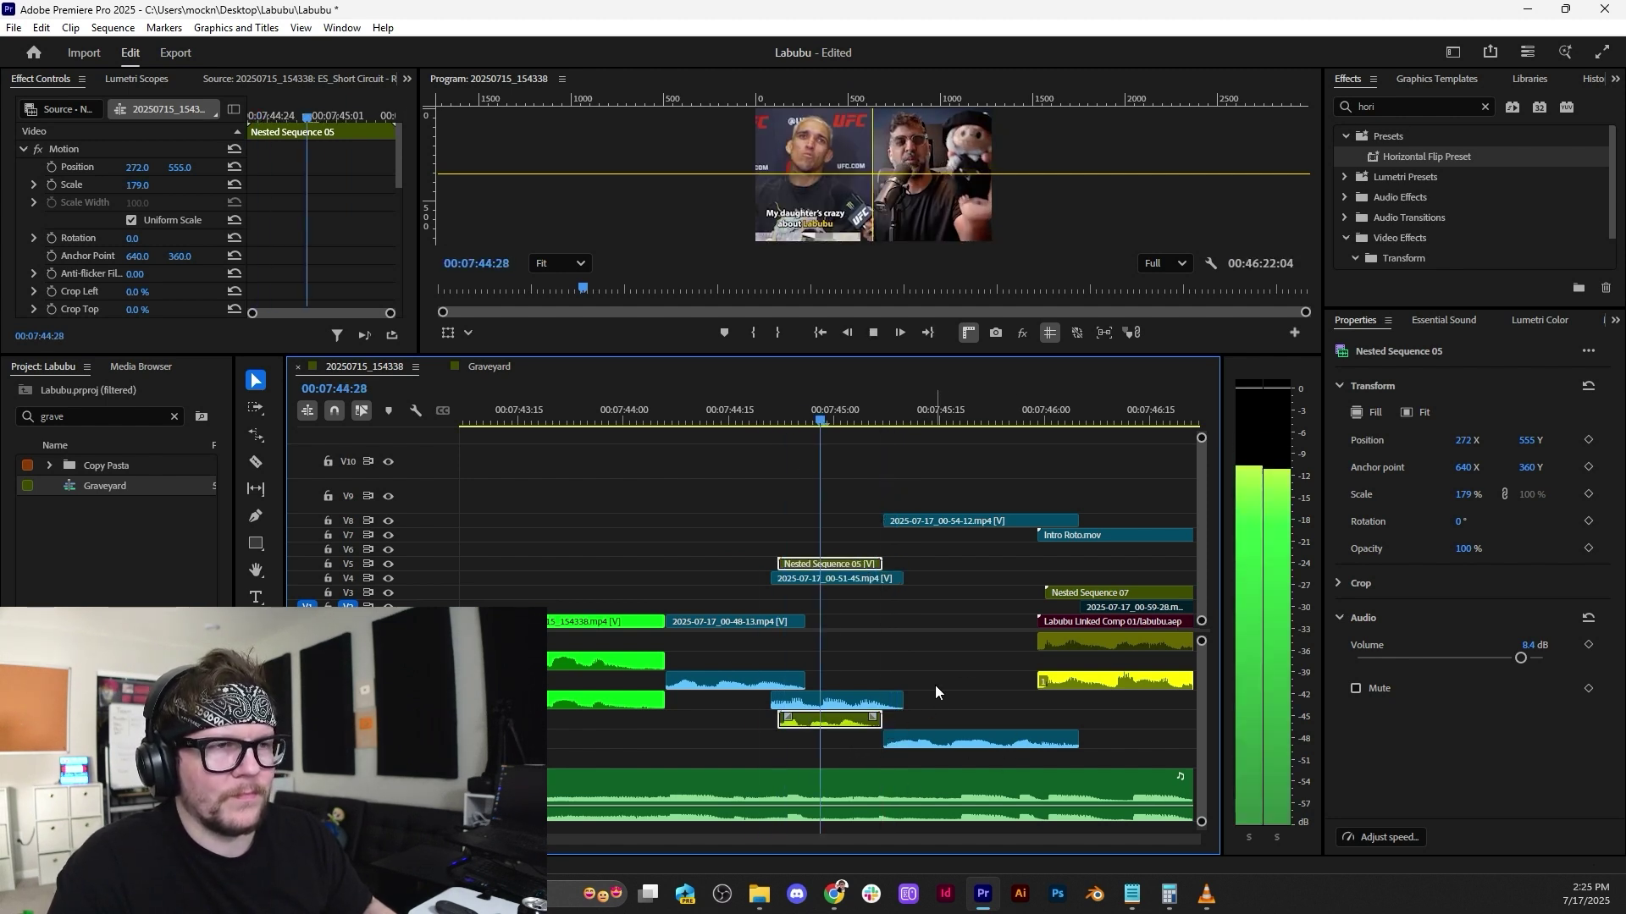
pyautogui.press('space')
pyautogui.scroll(3, 830, 673)
pyautogui.moveTo(852, 725); pyautogui.dragTo(867, 727)
# Inside Nested Sequence 05, extend the video of 2025-07-17_13-43-04.mp4 at both ends and shift its audio about four frames later.
pyautogui.doubleClick(840, 564)
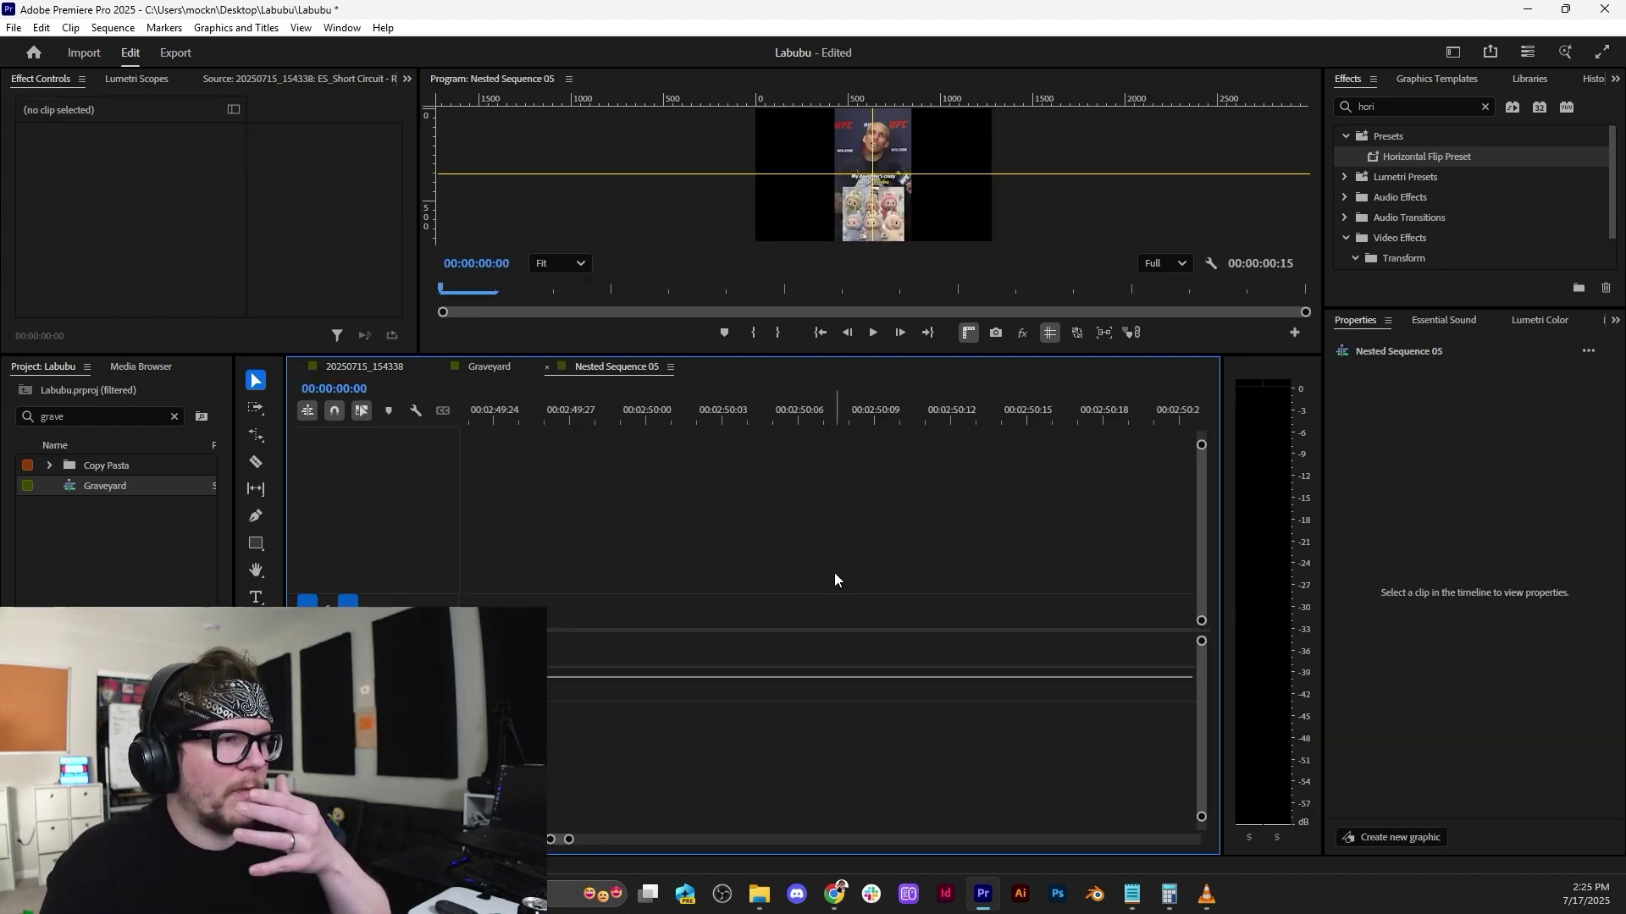
pyautogui.moveTo(568, 839); pyautogui.dragTo(677, 843)
pyautogui.click(796, 615)
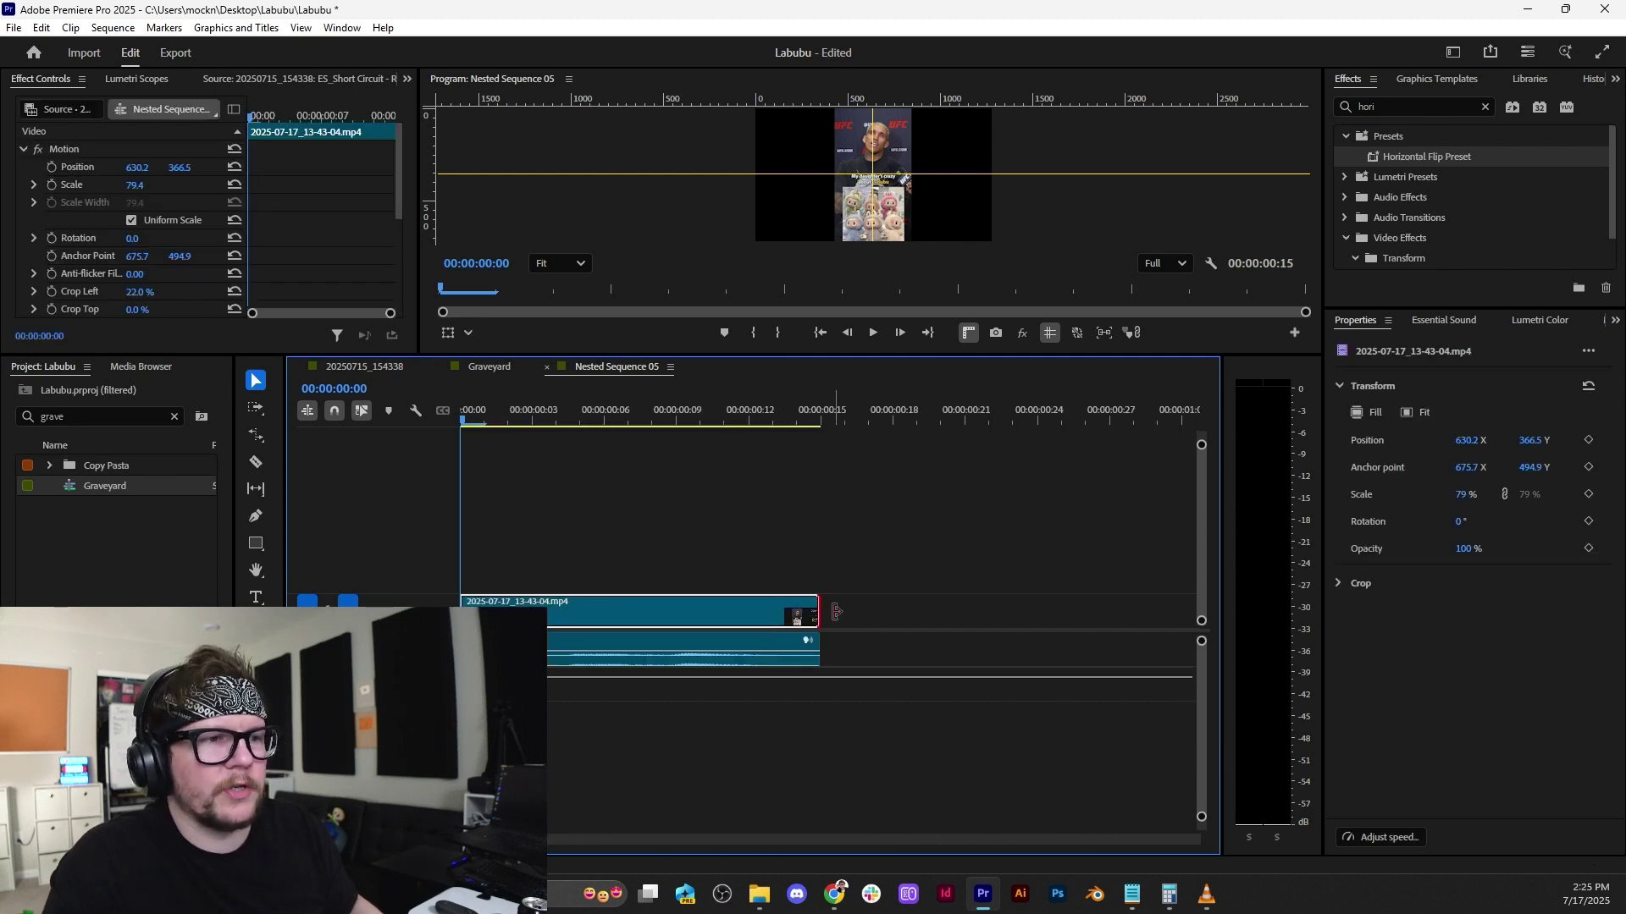
pyautogui.moveTo(816, 611); pyautogui.dragTo(1154, 611)
pyautogui.moveTo(1014, 575); pyautogui.dragTo(800, 637)
pyautogui.moveTo(499, 611)
pyautogui.mouseDown()
pyautogui.moveTo(595, 612)
pyautogui.moveTo(51, 600)
pyautogui.mouseUp()
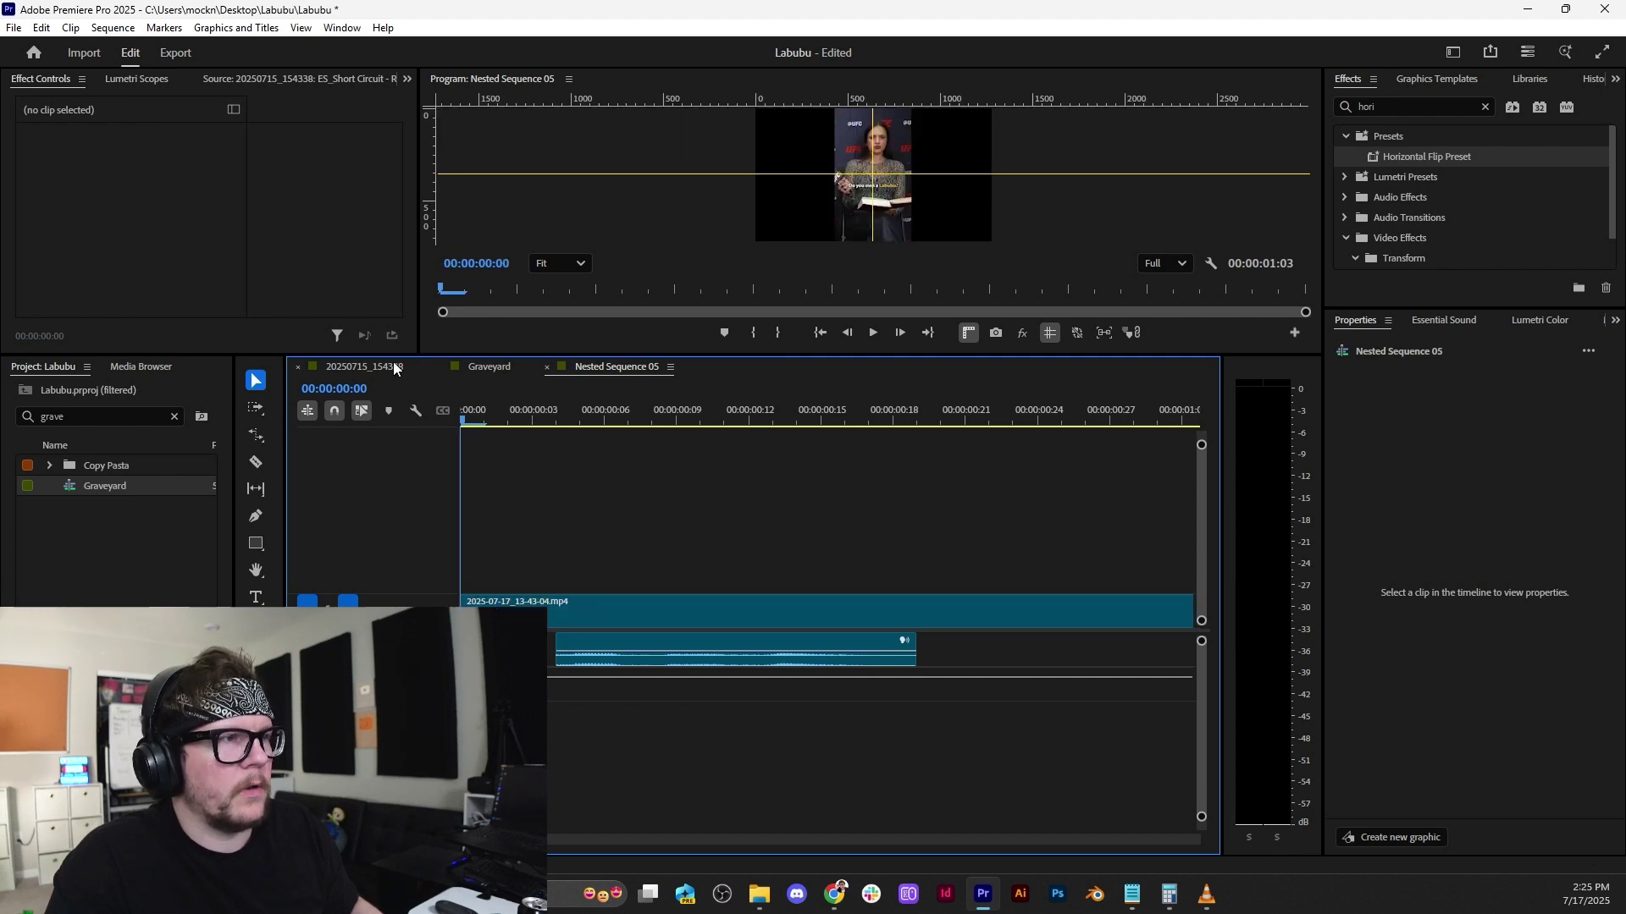
# Back in sequence 20250715_154338, align the start of Nested Sequence 05 with 2025-07-17_00-51-45.mp4 and extend its end past that clip.
pyautogui.click(364, 367)
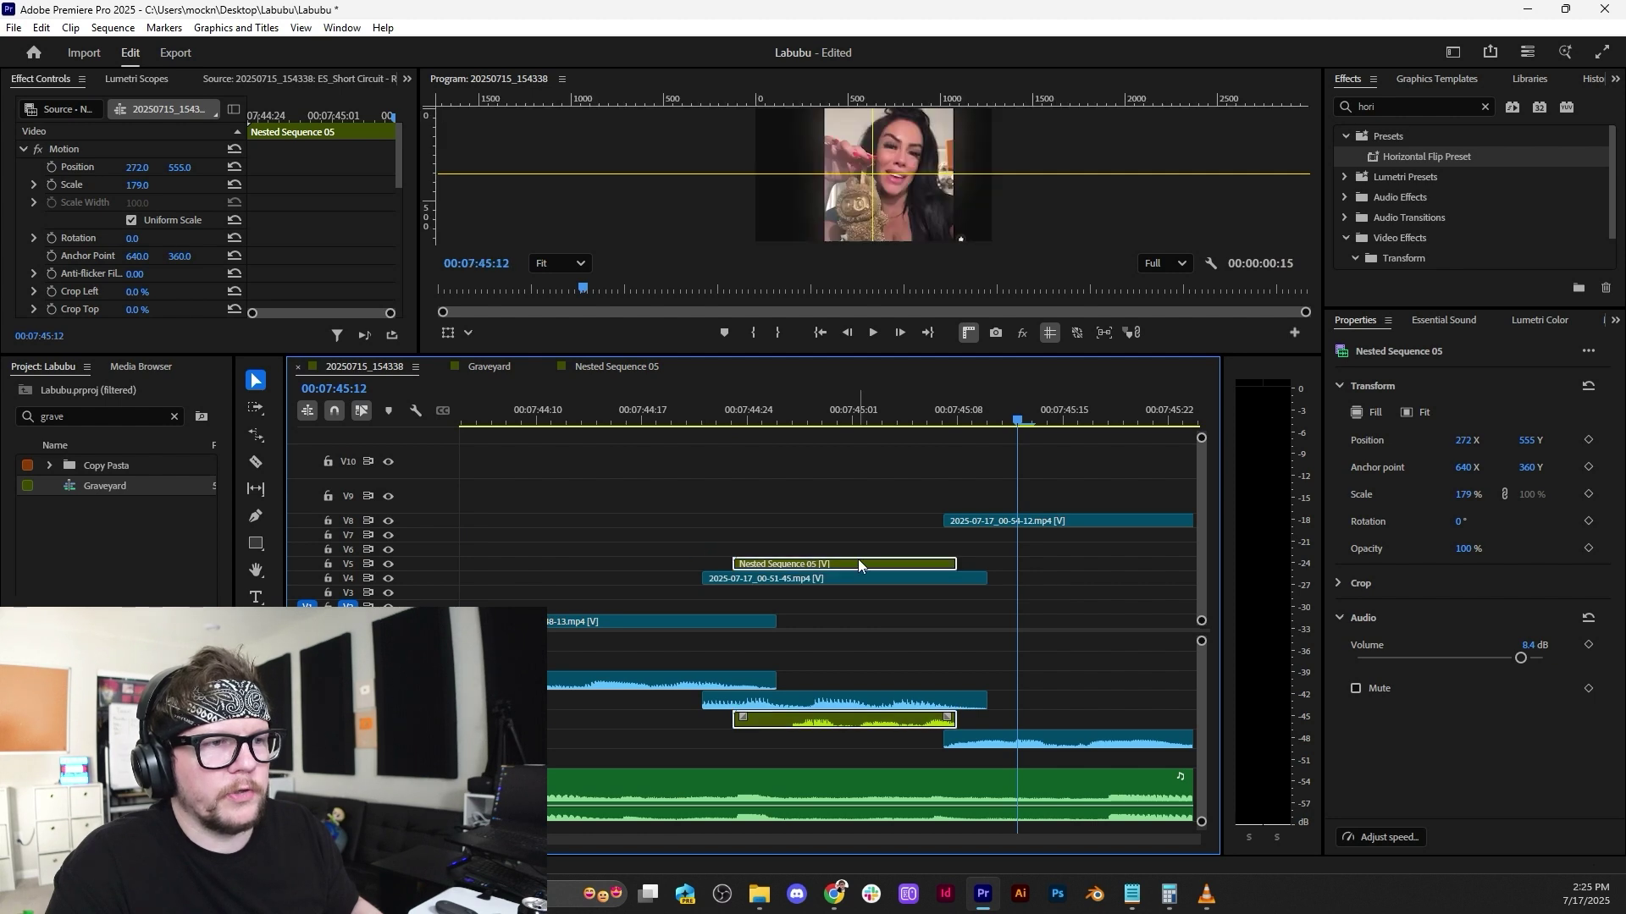
pyautogui.moveTo(851, 562); pyautogui.dragTo(818, 561)
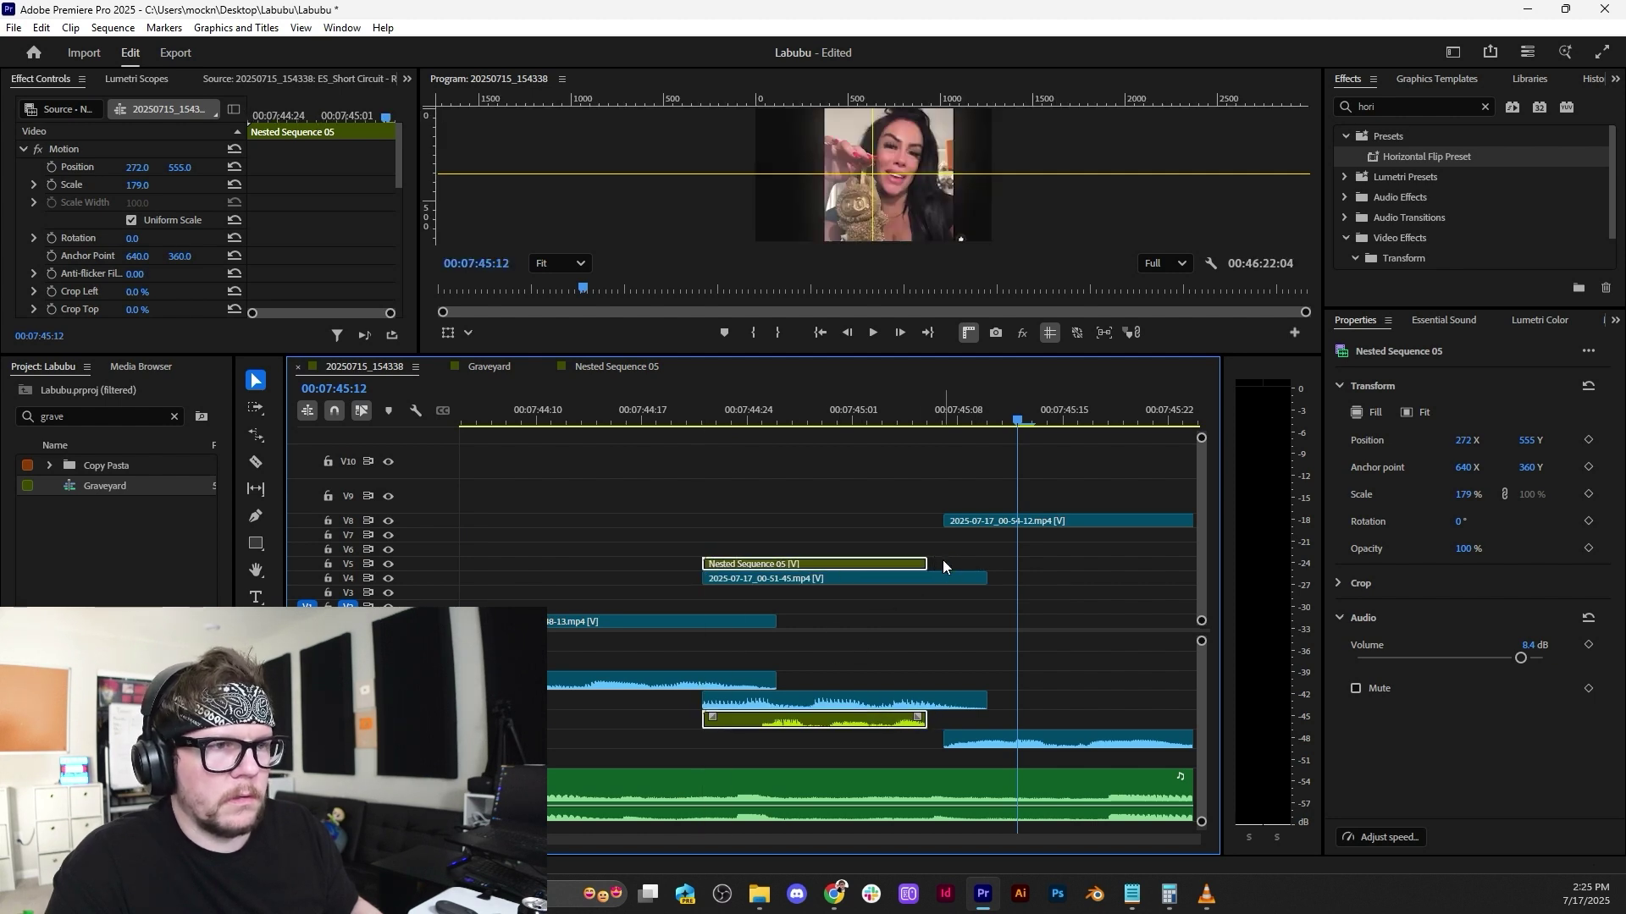
pyautogui.moveTo(928, 563); pyautogui.dragTo(1137, 563)
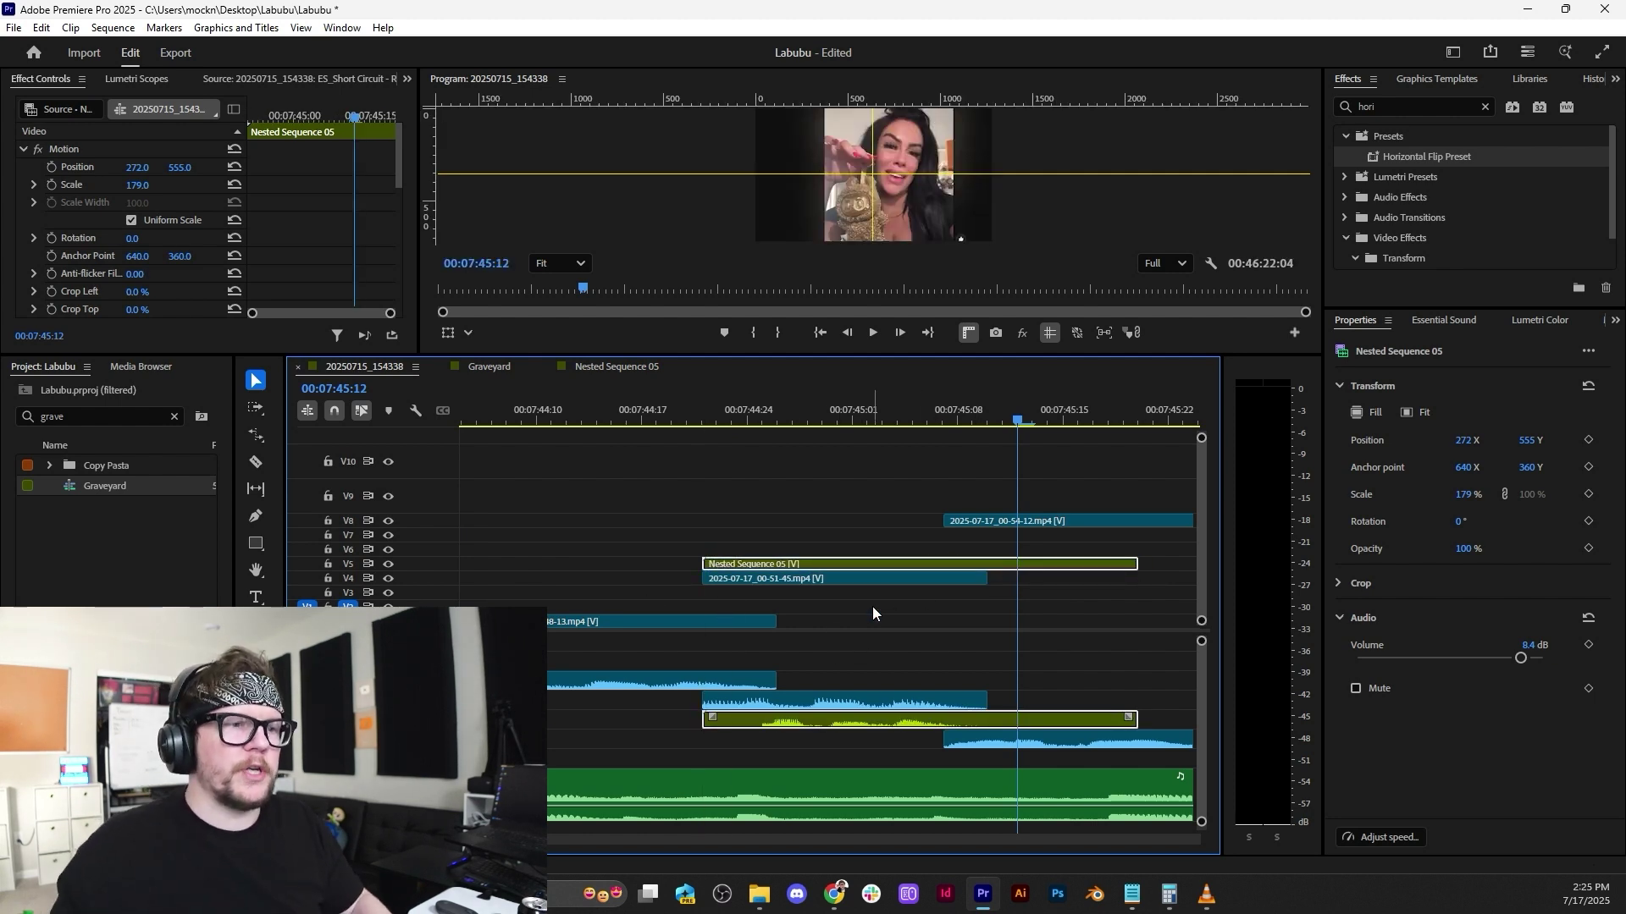
# Unlink the audio of Nested Sequence 05 from its video so each can be edited separately.
pyautogui.click(821, 413)
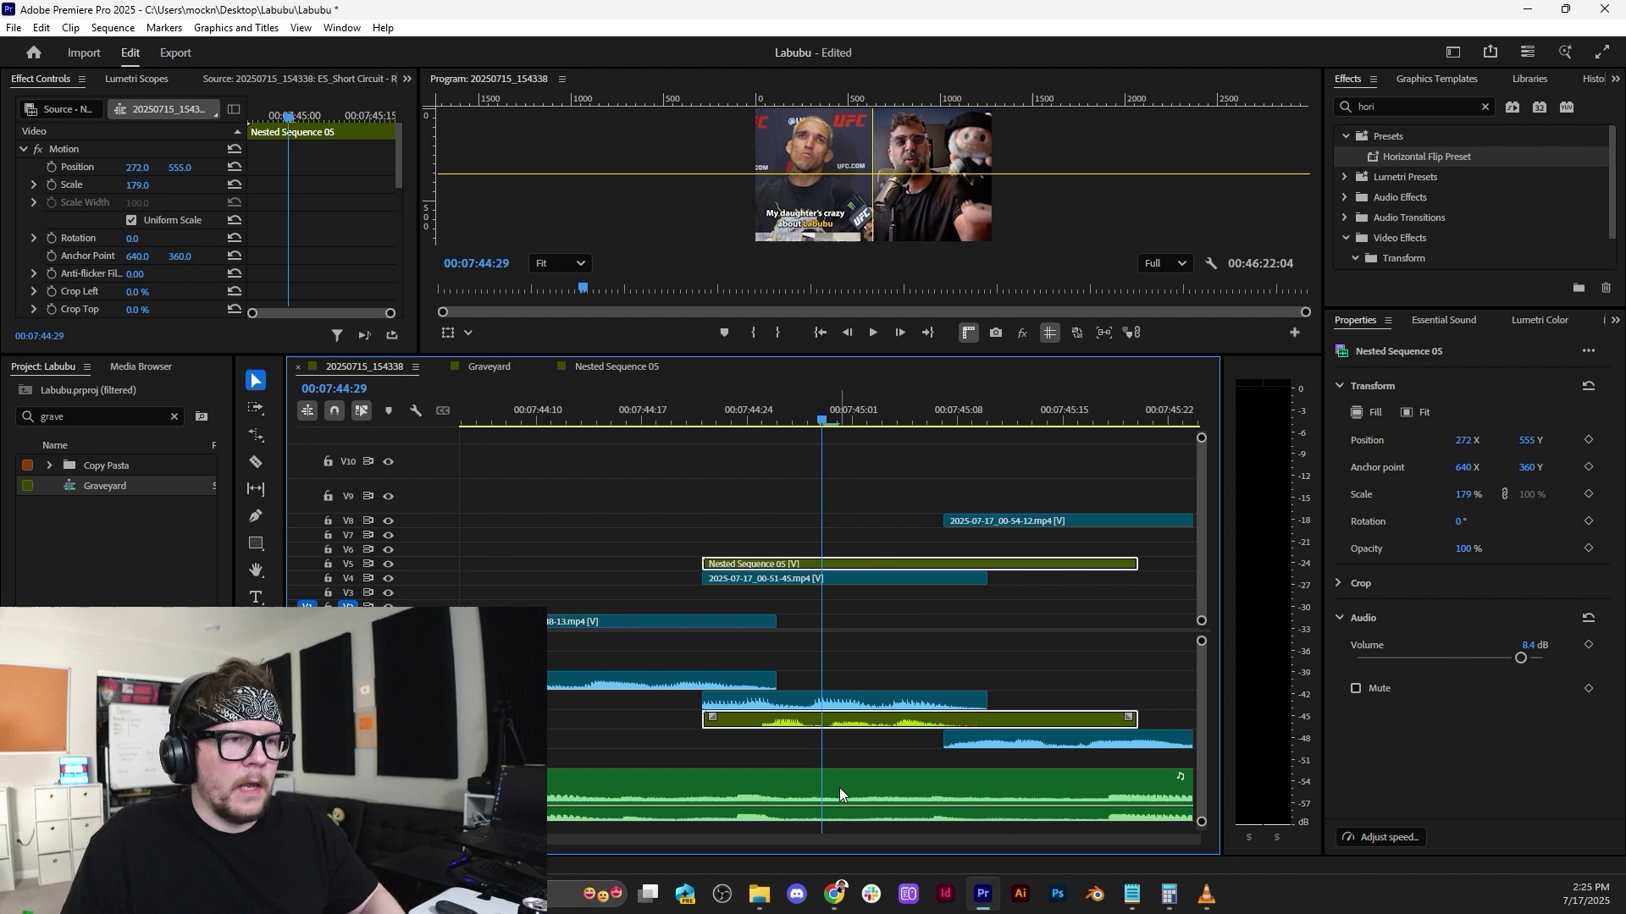
pyautogui.rightClick(847, 724)
pyautogui.click(951, 351)
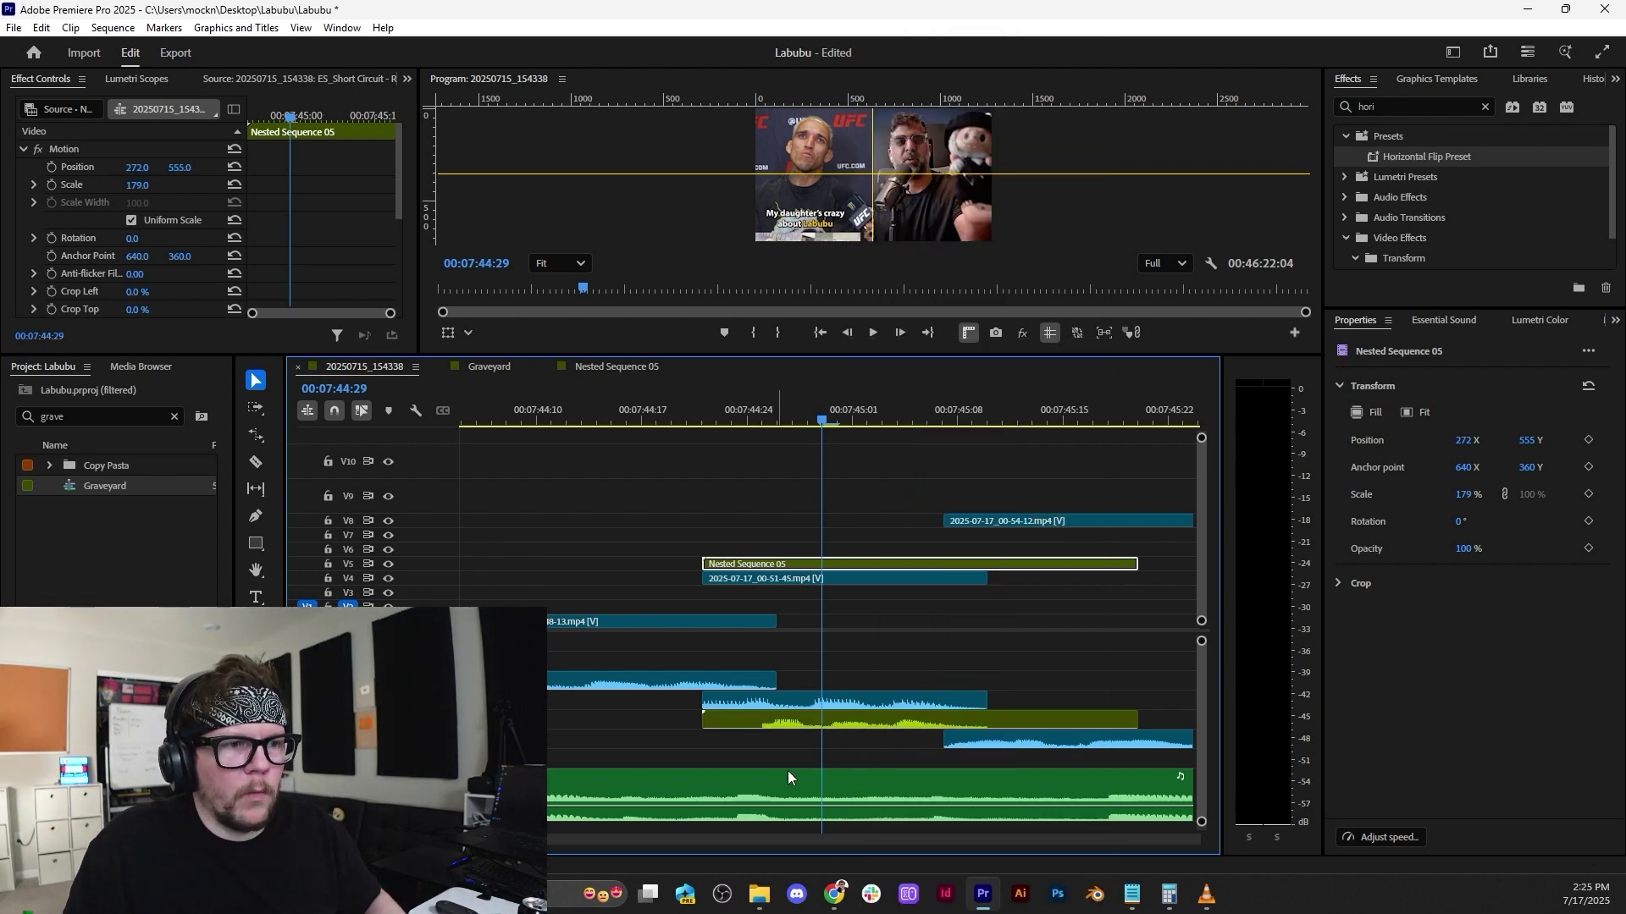
# Cut Nested Sequence 05's audio at 00:07:44:29, then shift the first piece about two frames earlier and the second about one frame earlier.
pyautogui.click(846, 719)
pyautogui.press('=')
pyautogui.press('=')
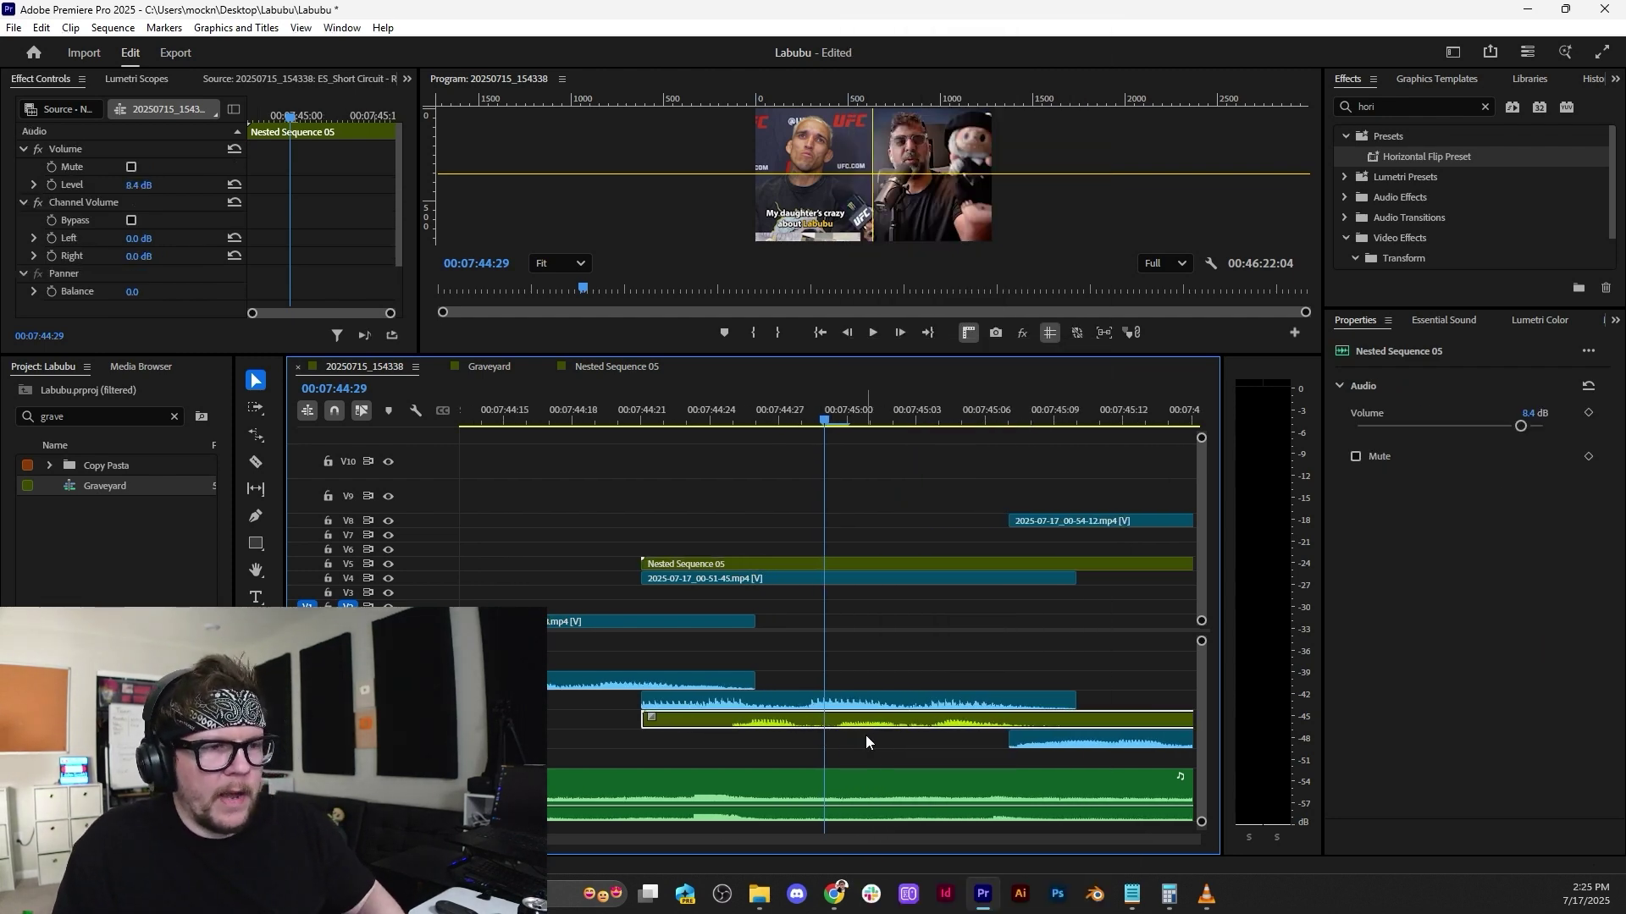
pyautogui.hotkey('ctrl', 'k')
pyautogui.press('=')
pyautogui.moveTo(779, 730); pyautogui.dragTo(727, 730)
pyautogui.moveTo(899, 726); pyautogui.dragTo(887, 733)
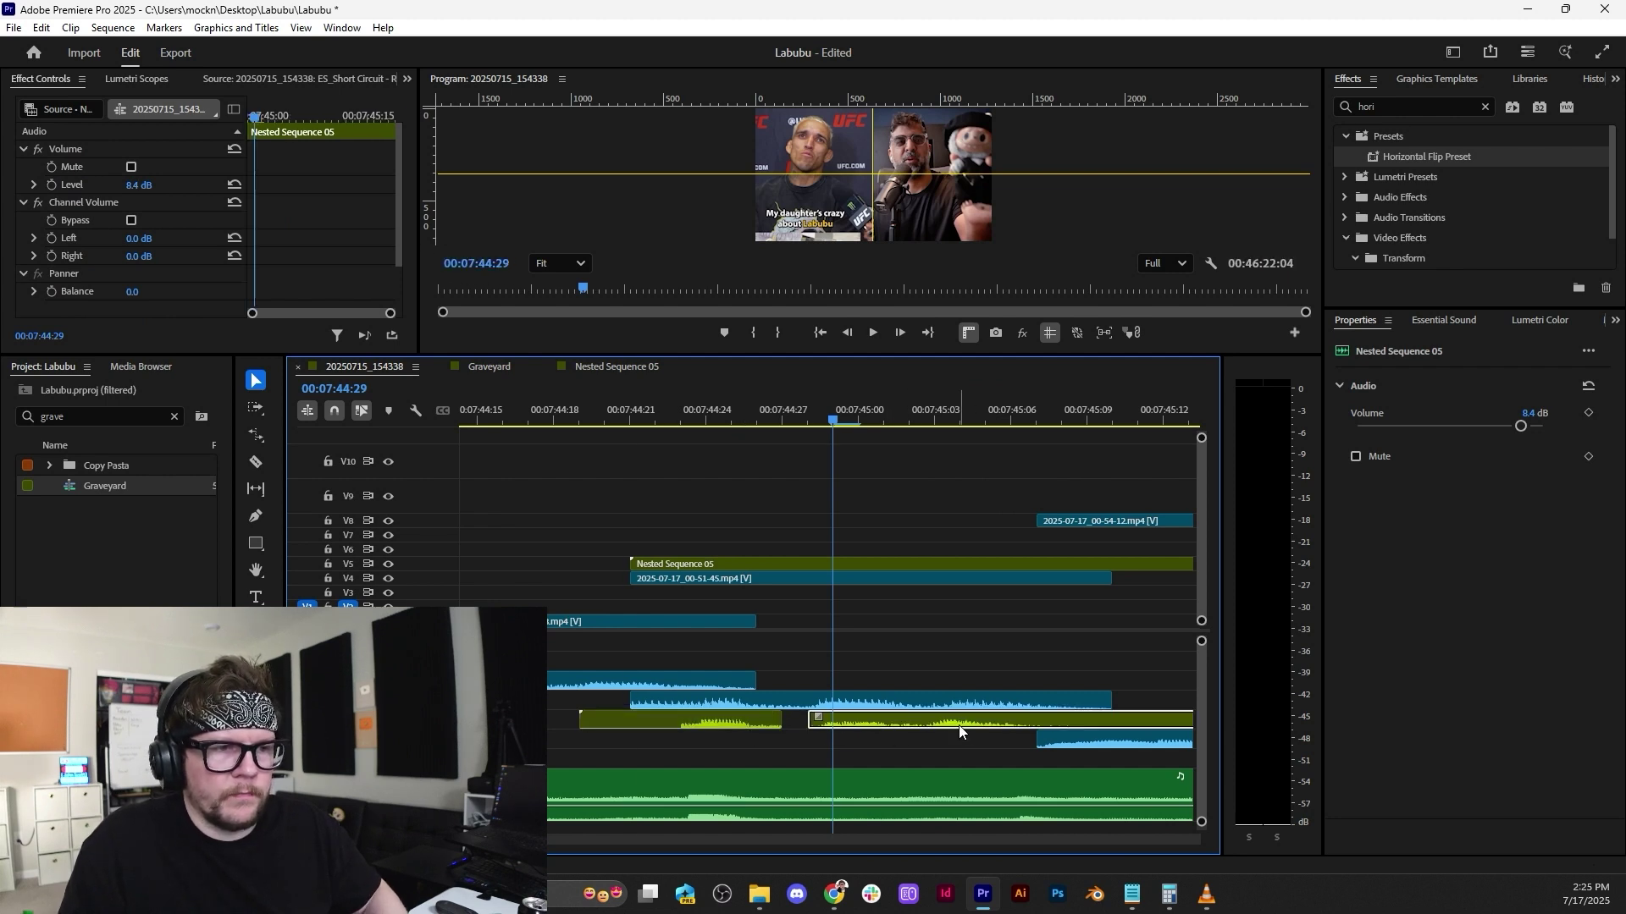
# Cut the second piece of Nested Sequence 05's audio at 00:07:45:02 and move the last piece about one frame later.
pyautogui.click(906, 418)
pyautogui.hotkey('ctrl', 'k')
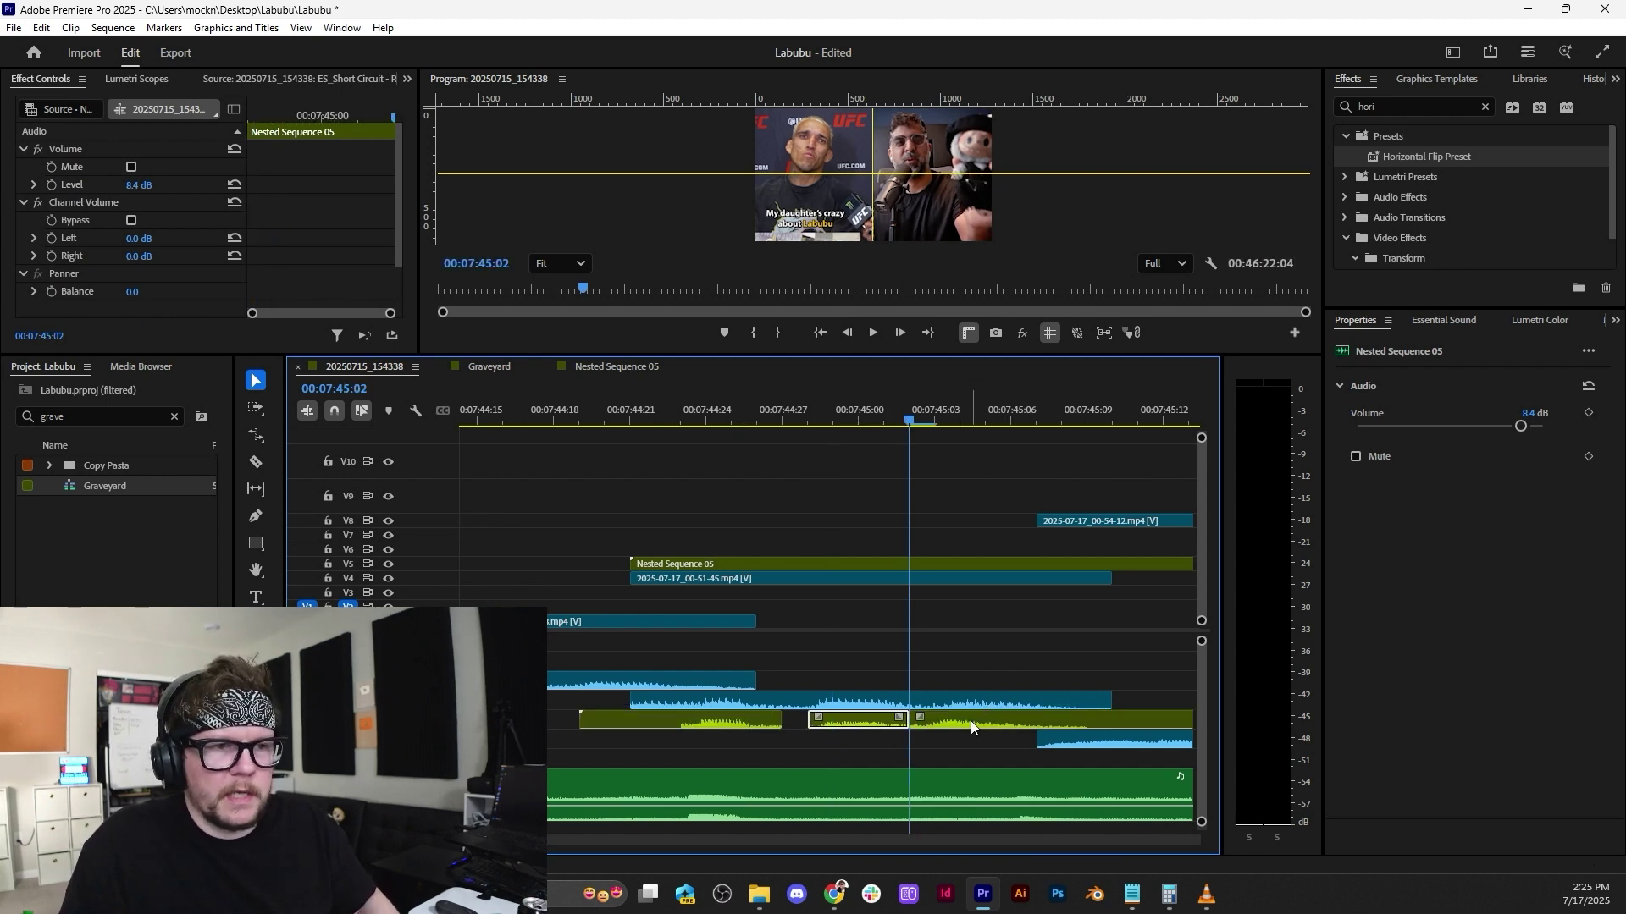
pyautogui.click(978, 721)
pyautogui.moveTo(979, 722); pyautogui.dragTo(995, 723)
pyautogui.press('-')
pyautogui.press('-')
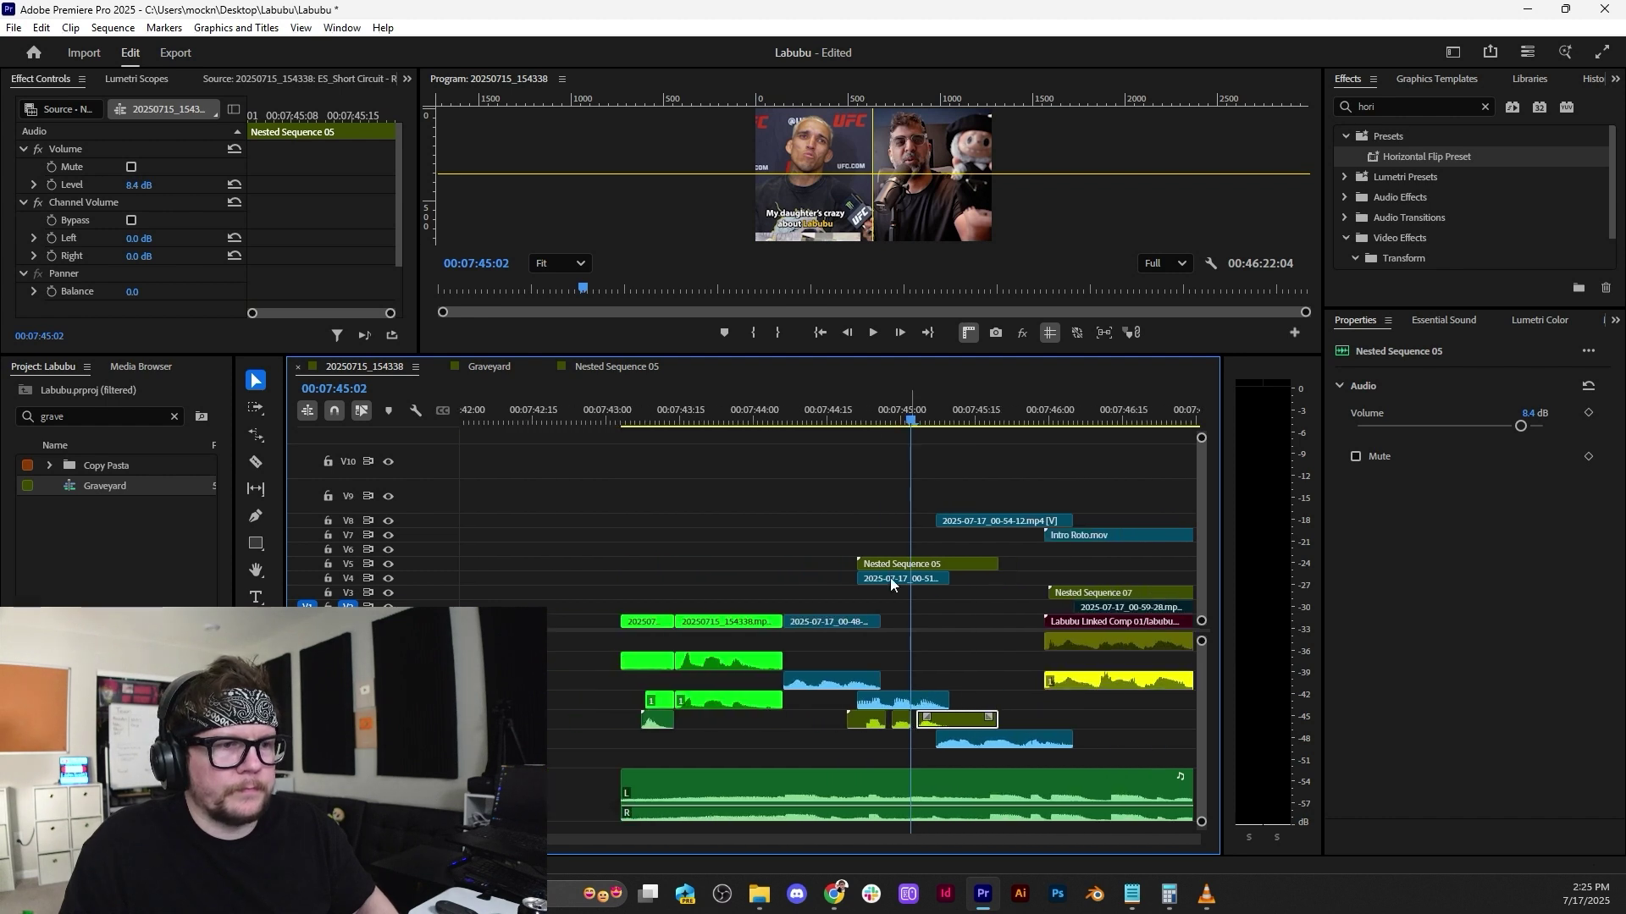
# Play the re-timed audio and trim the first piece's start to the start of Nested Sequence 05's video at 00:07:44:21.
pyautogui.click(844, 415)
pyautogui.press('space')
pyautogui.click(808, 414)
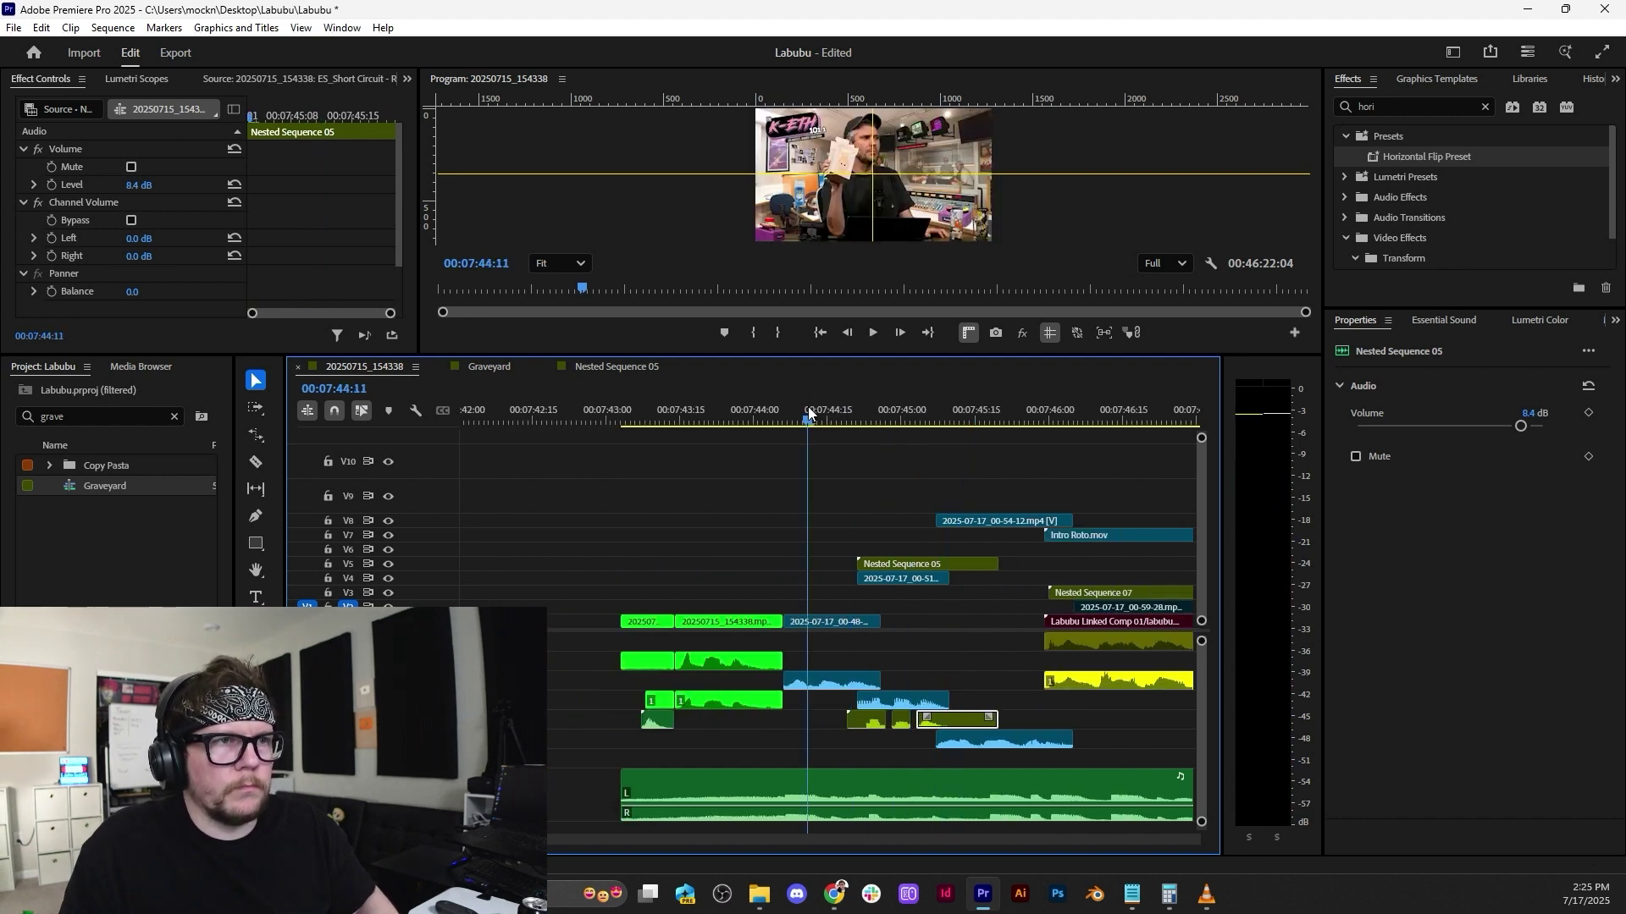
pyautogui.click(857, 416)
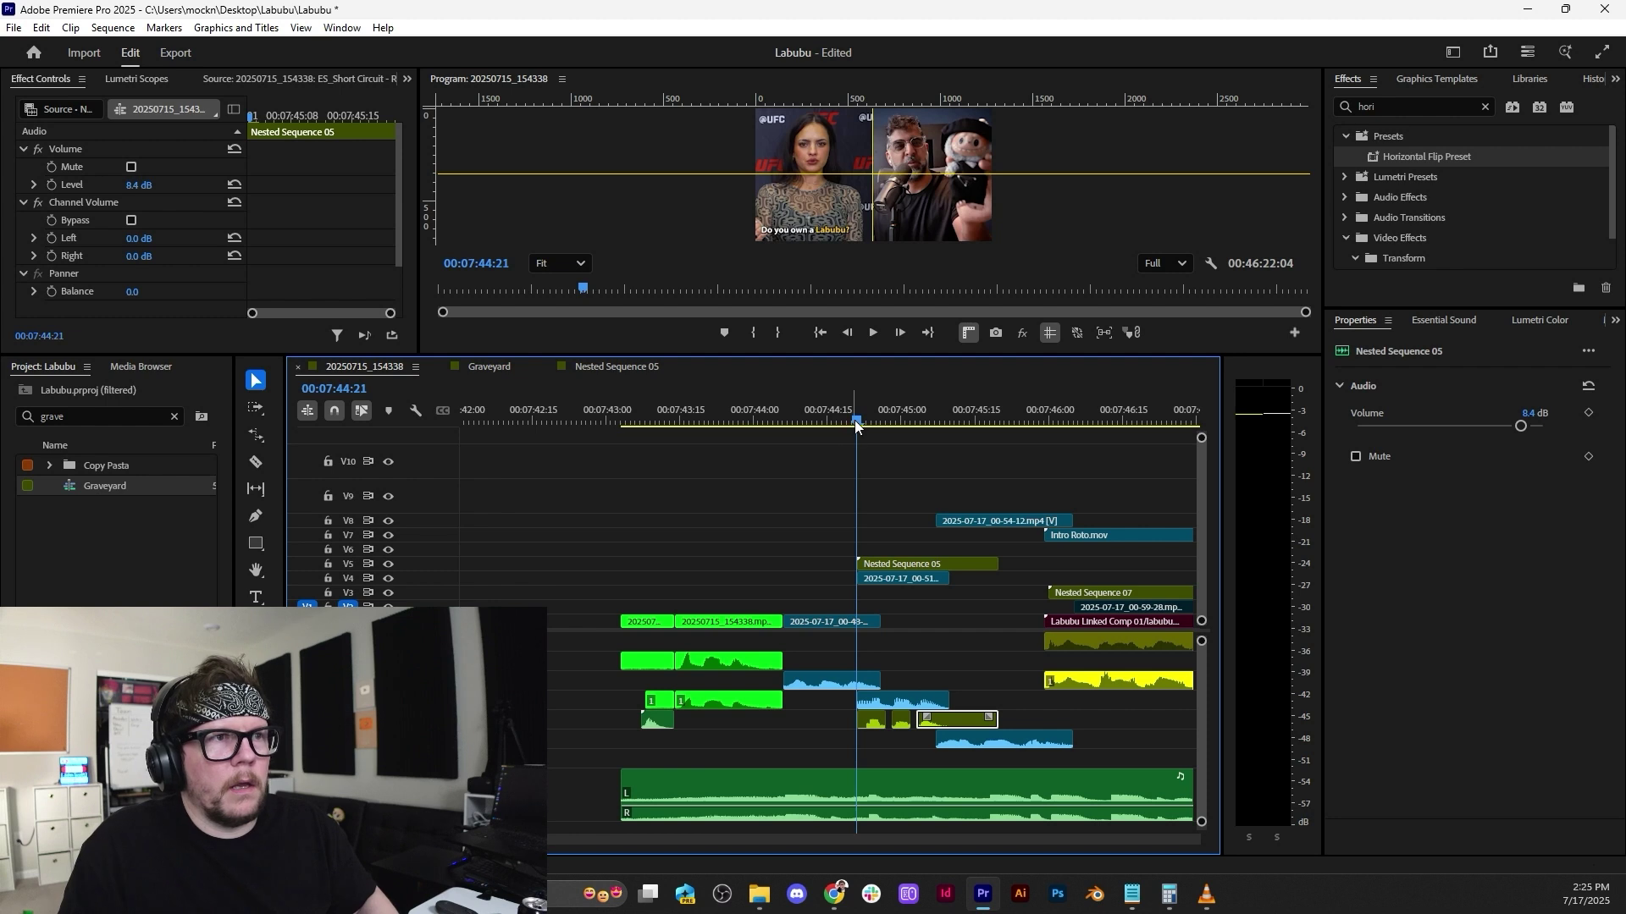
# Shift Nested Sequence 05's video about four frames earlier, trim its start to 2025-07-17_00-51-45.mp4's start, and play the split screen.
pyautogui.scroll(4, 881, 472)
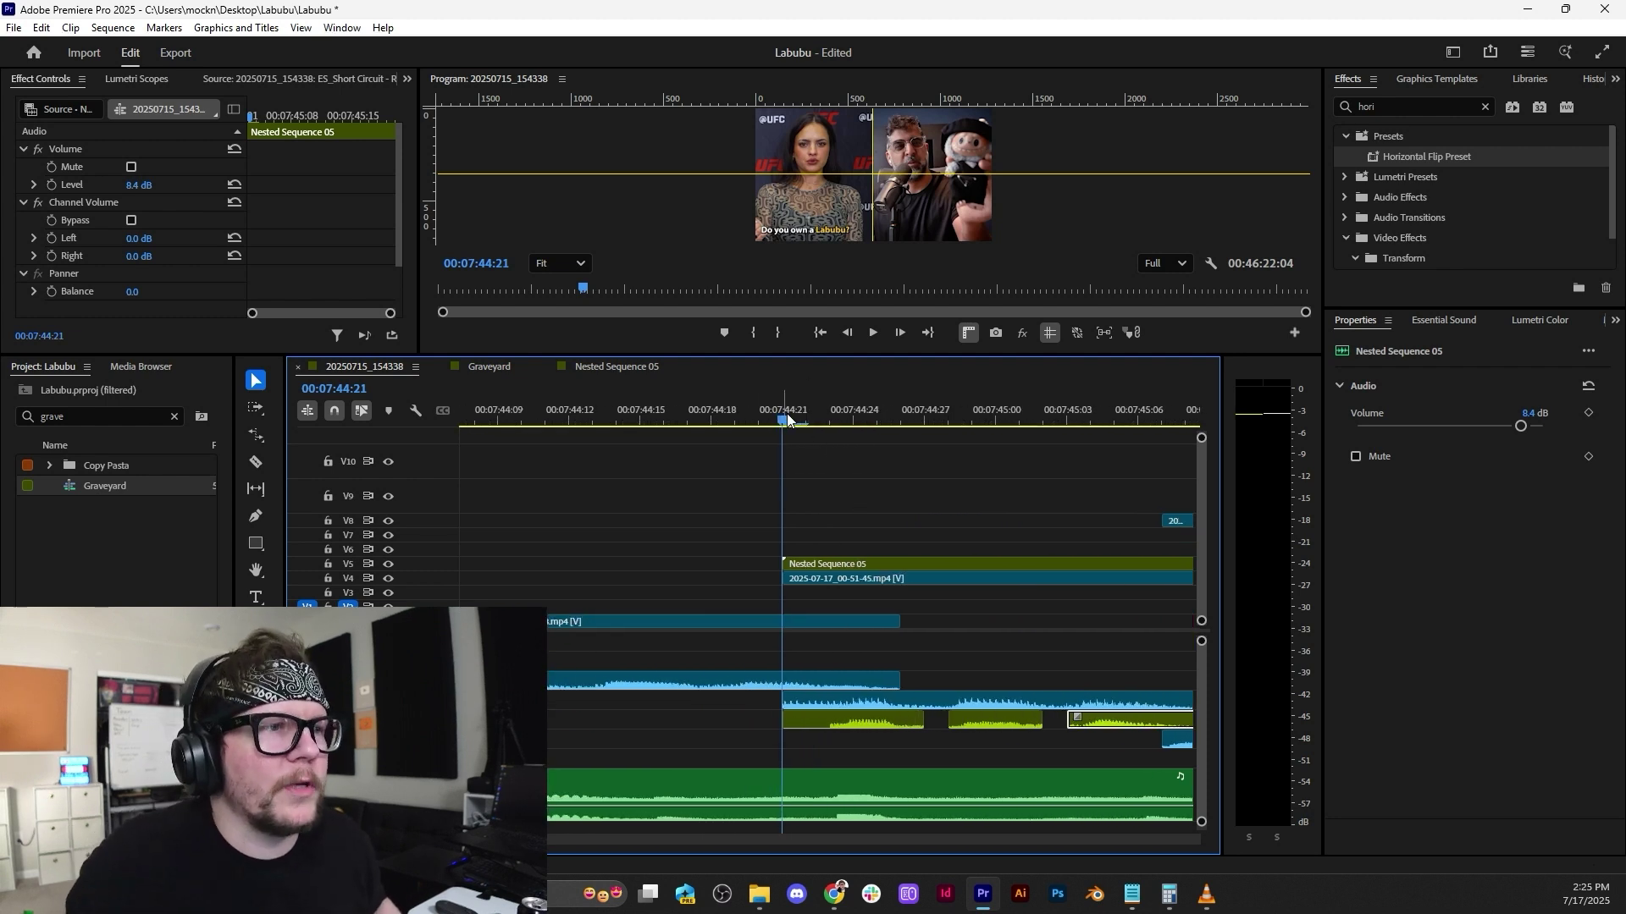
pyautogui.moveTo(787, 418); pyautogui.dragTo(881, 420)
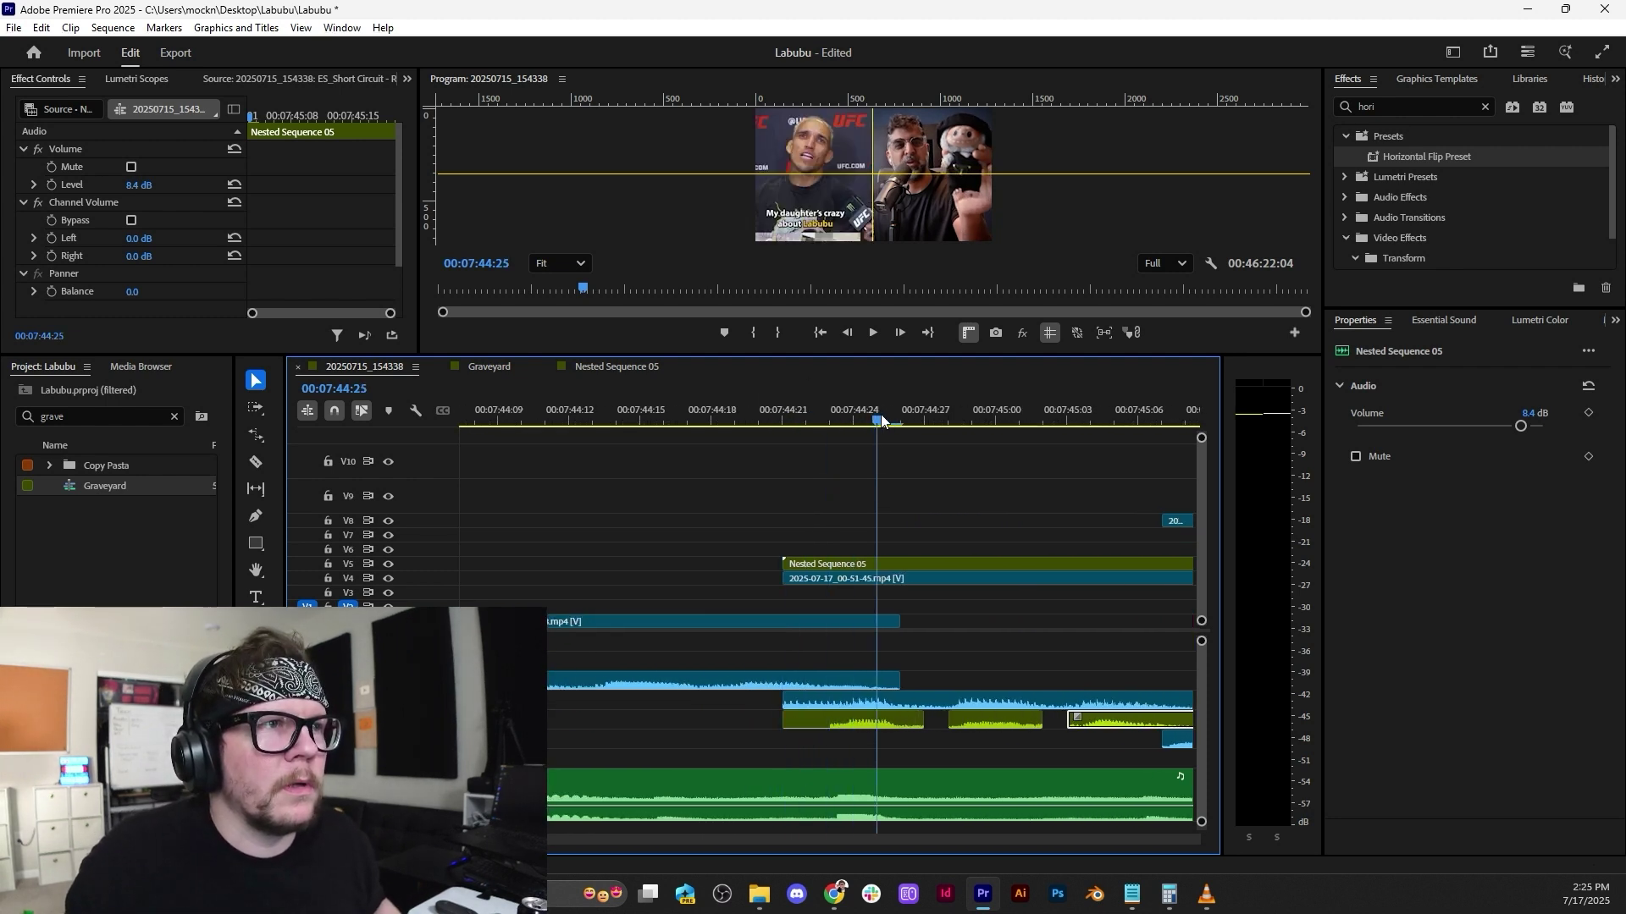
pyautogui.moveTo(888, 562)
pyautogui.mouseDown()
pyautogui.moveTo(904, 566)
pyautogui.moveTo(881, 562)
pyautogui.mouseUp()
pyautogui.scroll(-3, 878, 561)
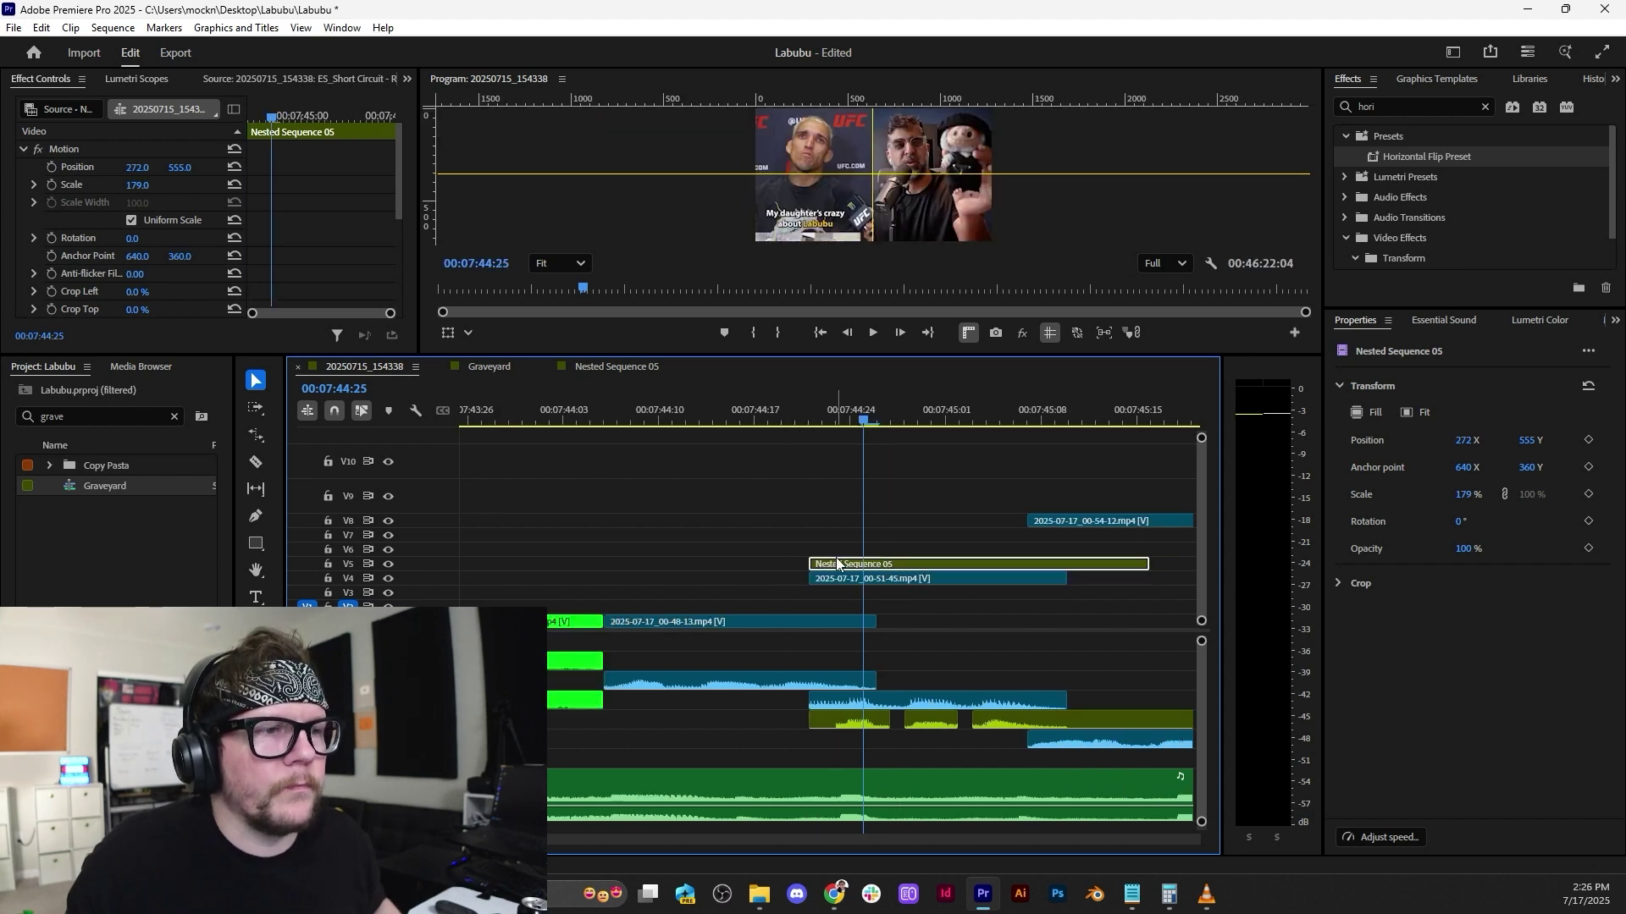
pyautogui.press('space')
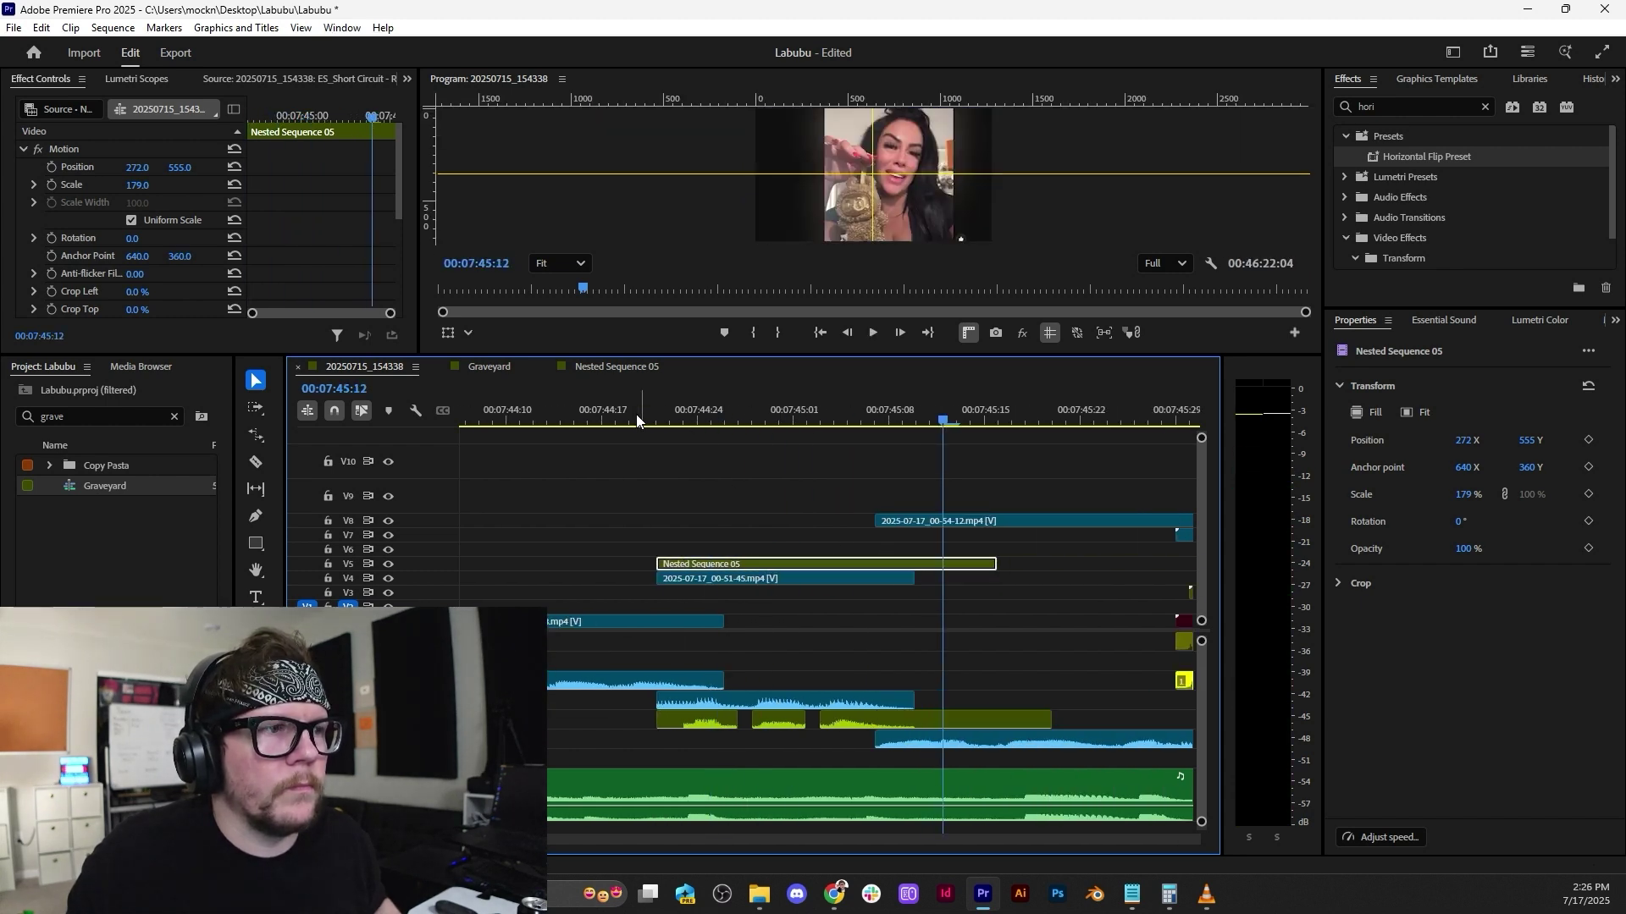
pyautogui.click(629, 403)
pyautogui.press('space')
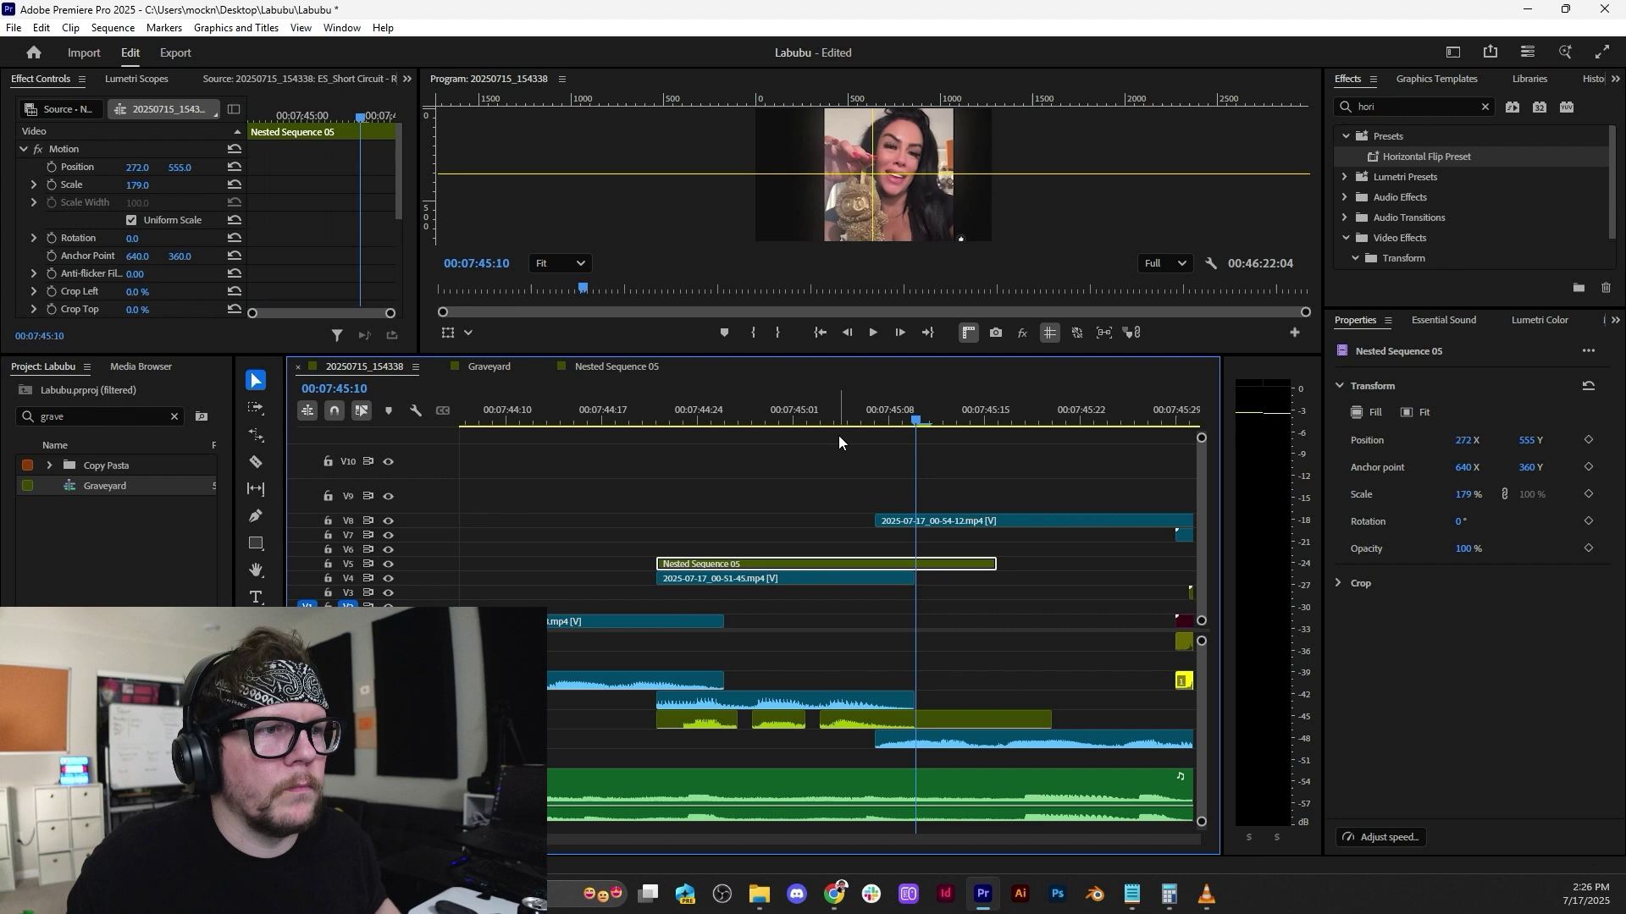
# Trim the end of Nested Sequence 05's video to the end of 2025-07-17_00-51-45.mp4 and save the project.
pyautogui.click(887, 410)
pyautogui.moveTo(993, 568); pyautogui.dragTo(915, 583)
pyautogui.scroll(-4, 841, 659)
pyautogui.moveTo(652, 409); pyautogui.dragTo(637, 412)
pyautogui.hotkey('ctrl', 's')
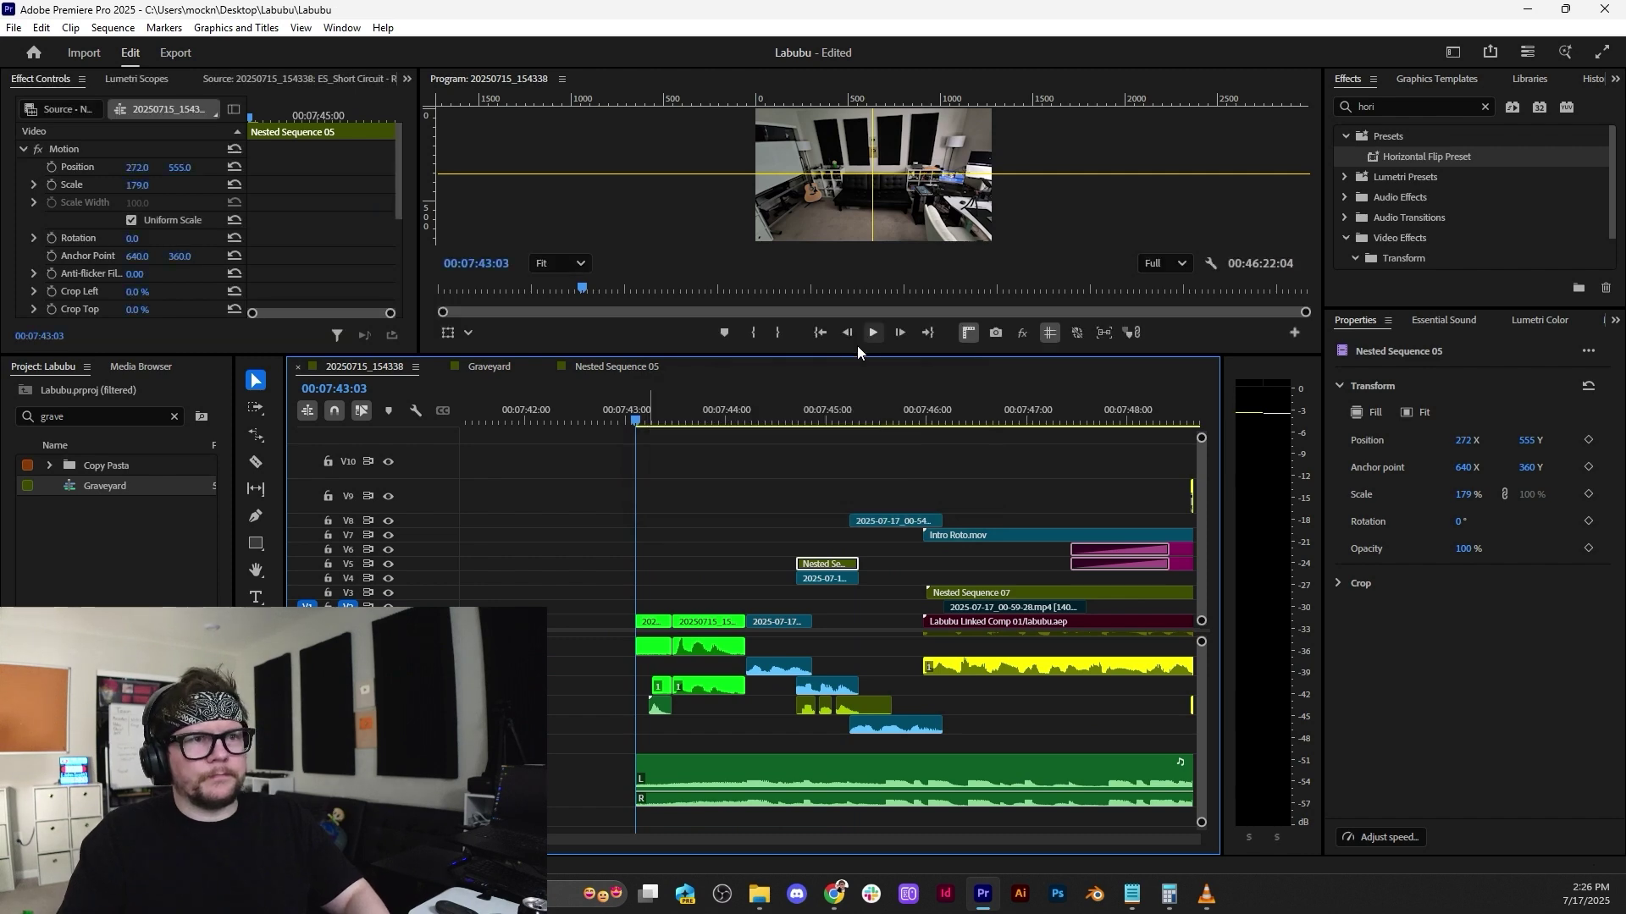
# Enlarge the program preview and play the intro montage from 00:07:43:03 to review the split-screen timing.
pyautogui.moveTo(850, 357); pyautogui.dragTo(835, 611)
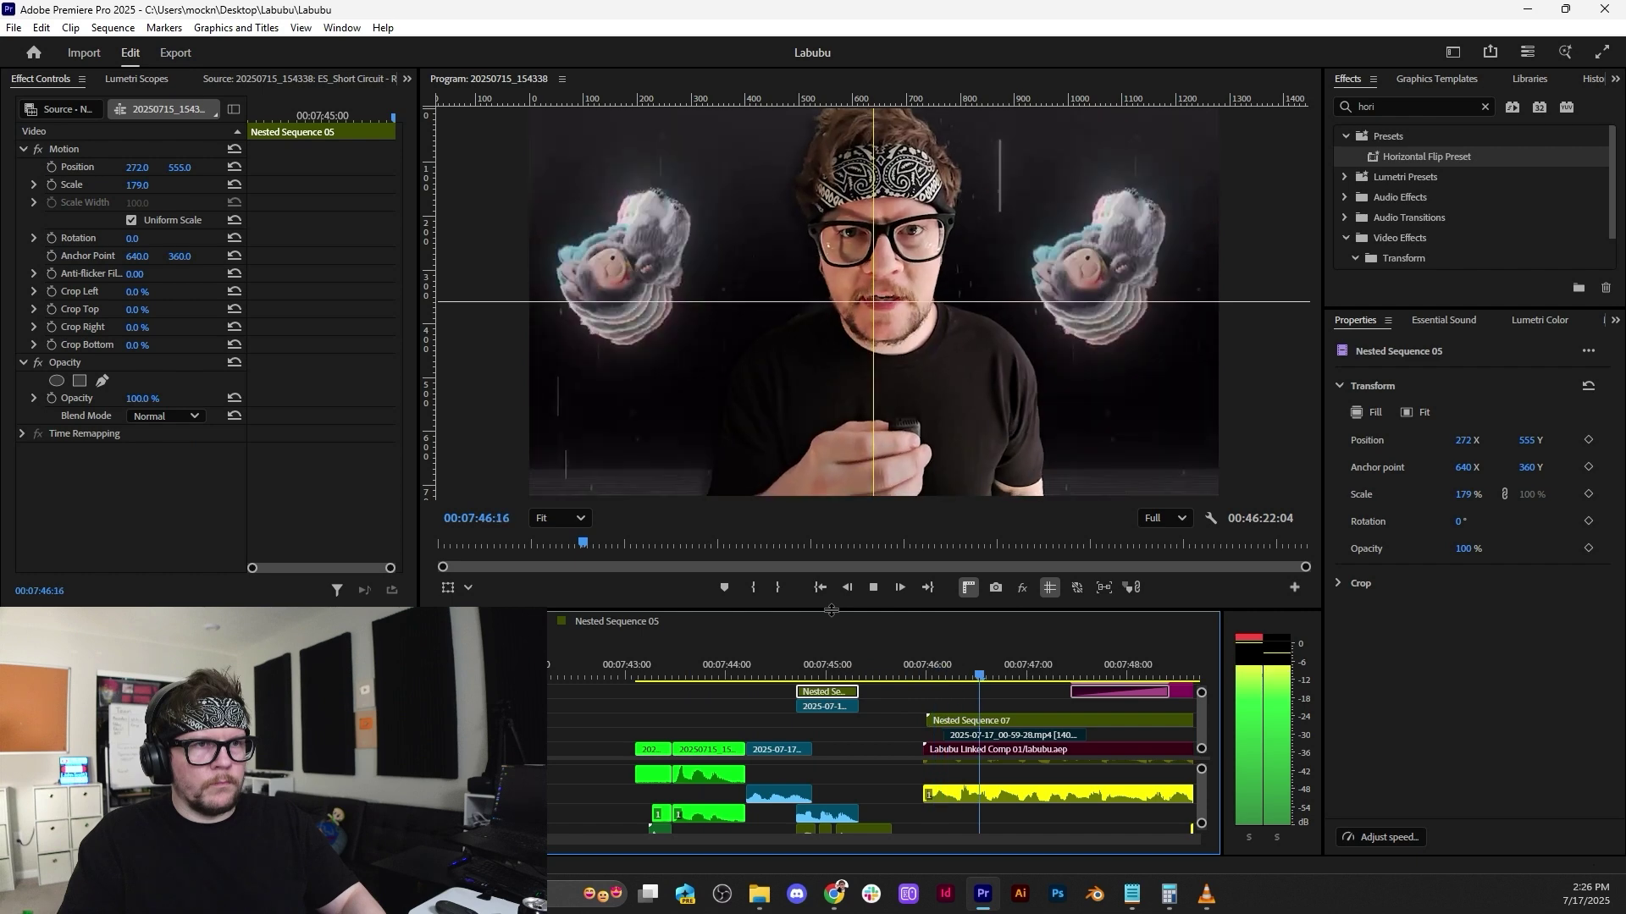
pyautogui.press('space')
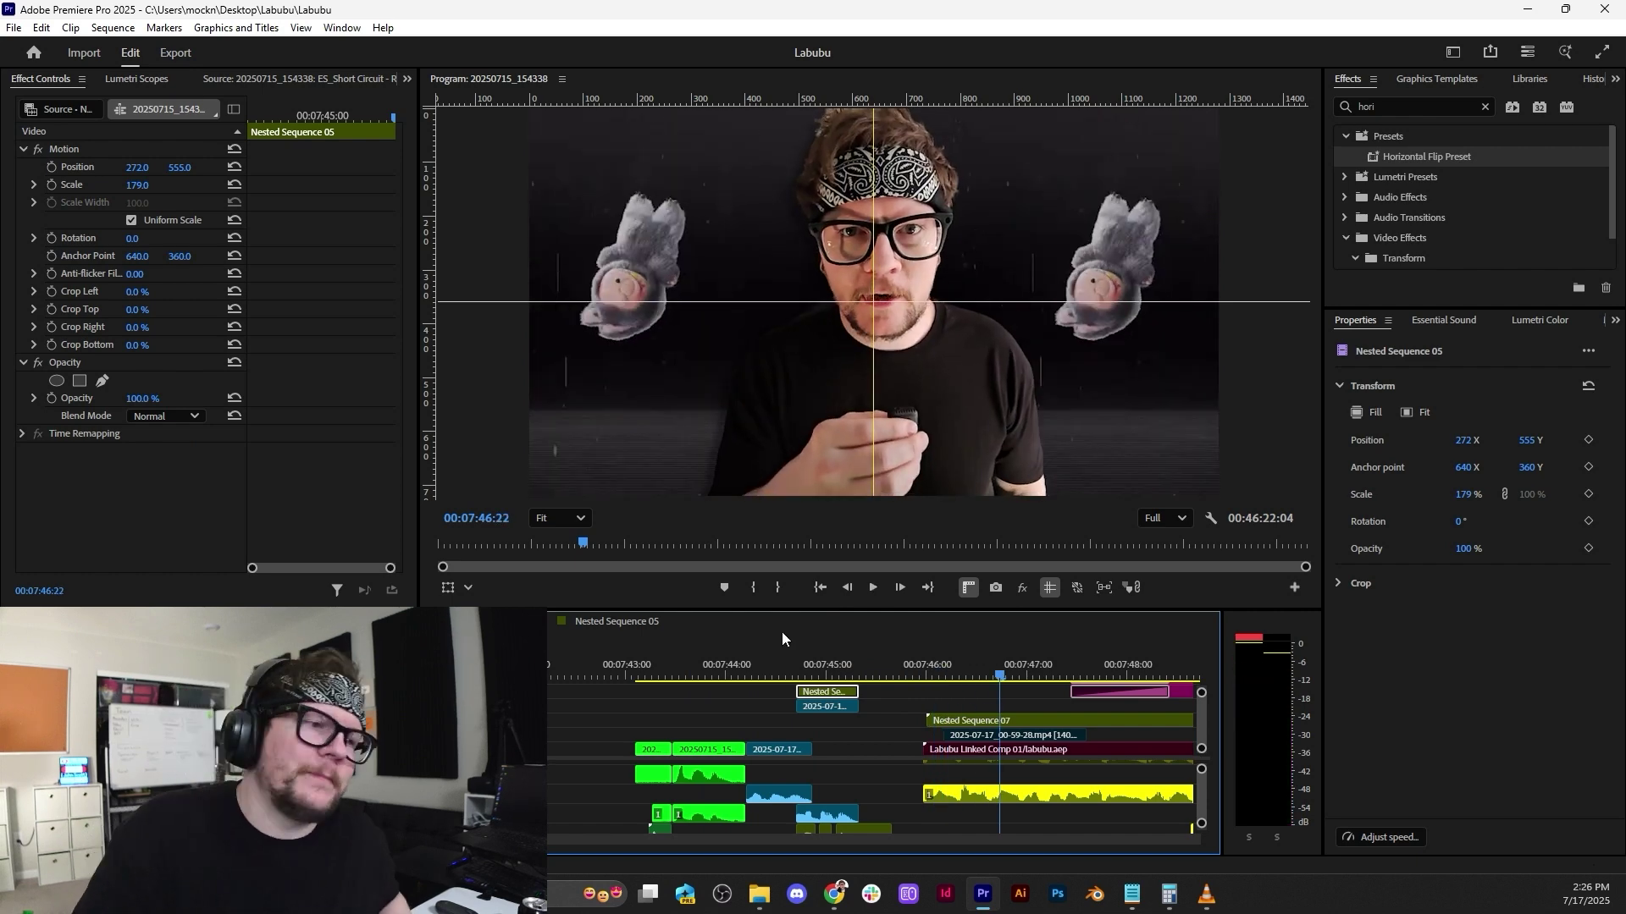
pyautogui.click(634, 662)
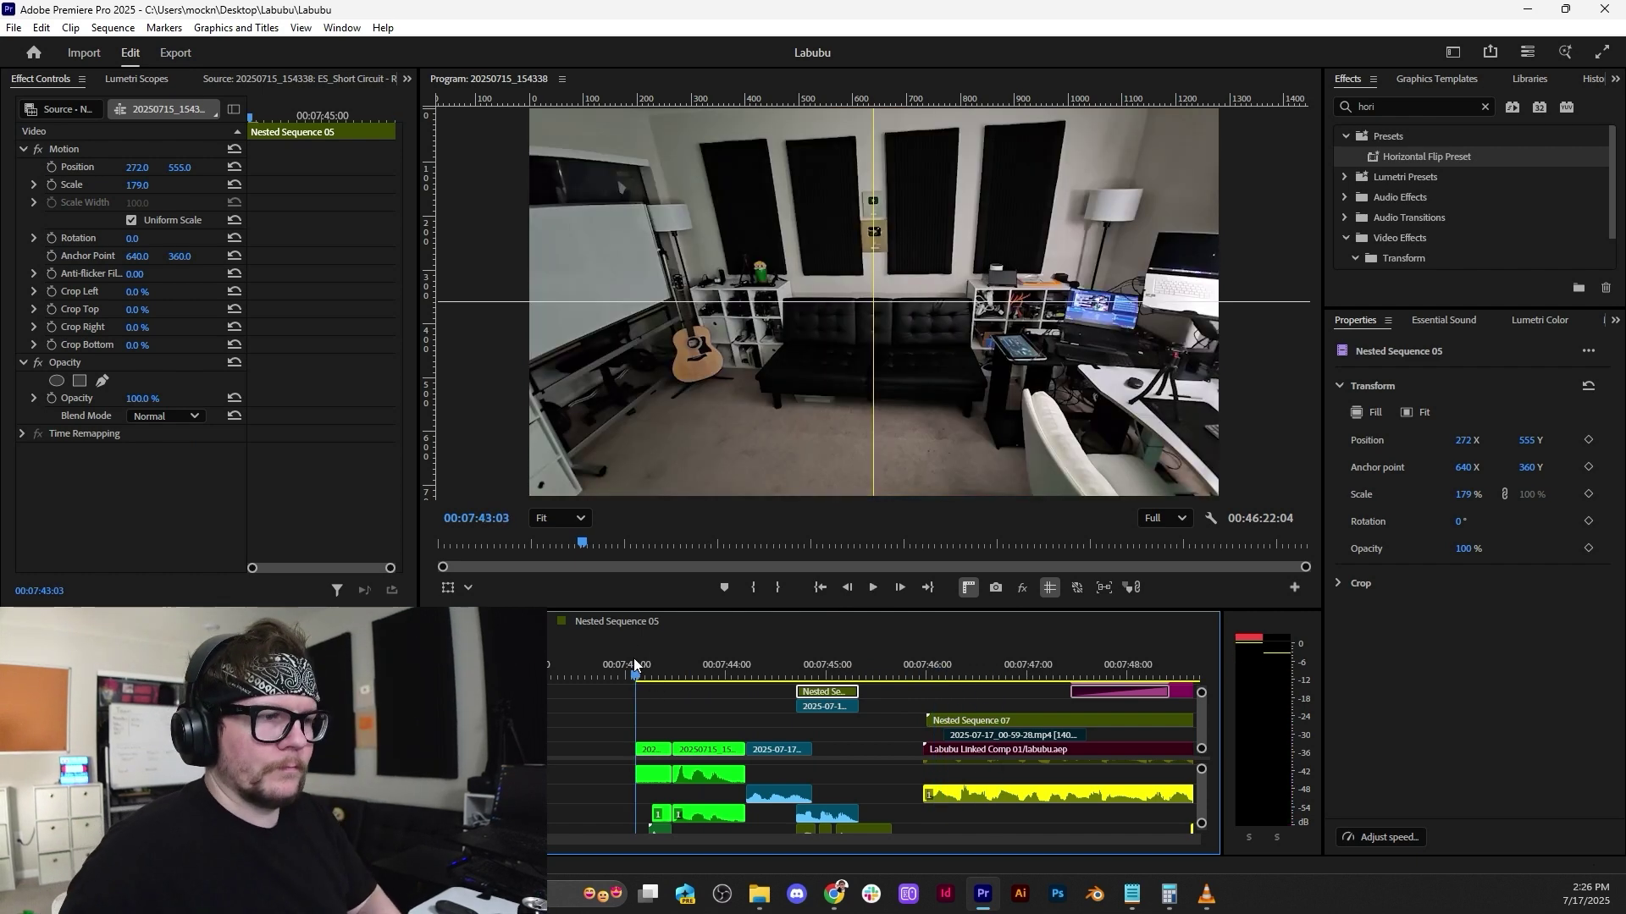
pyautogui.press('space')
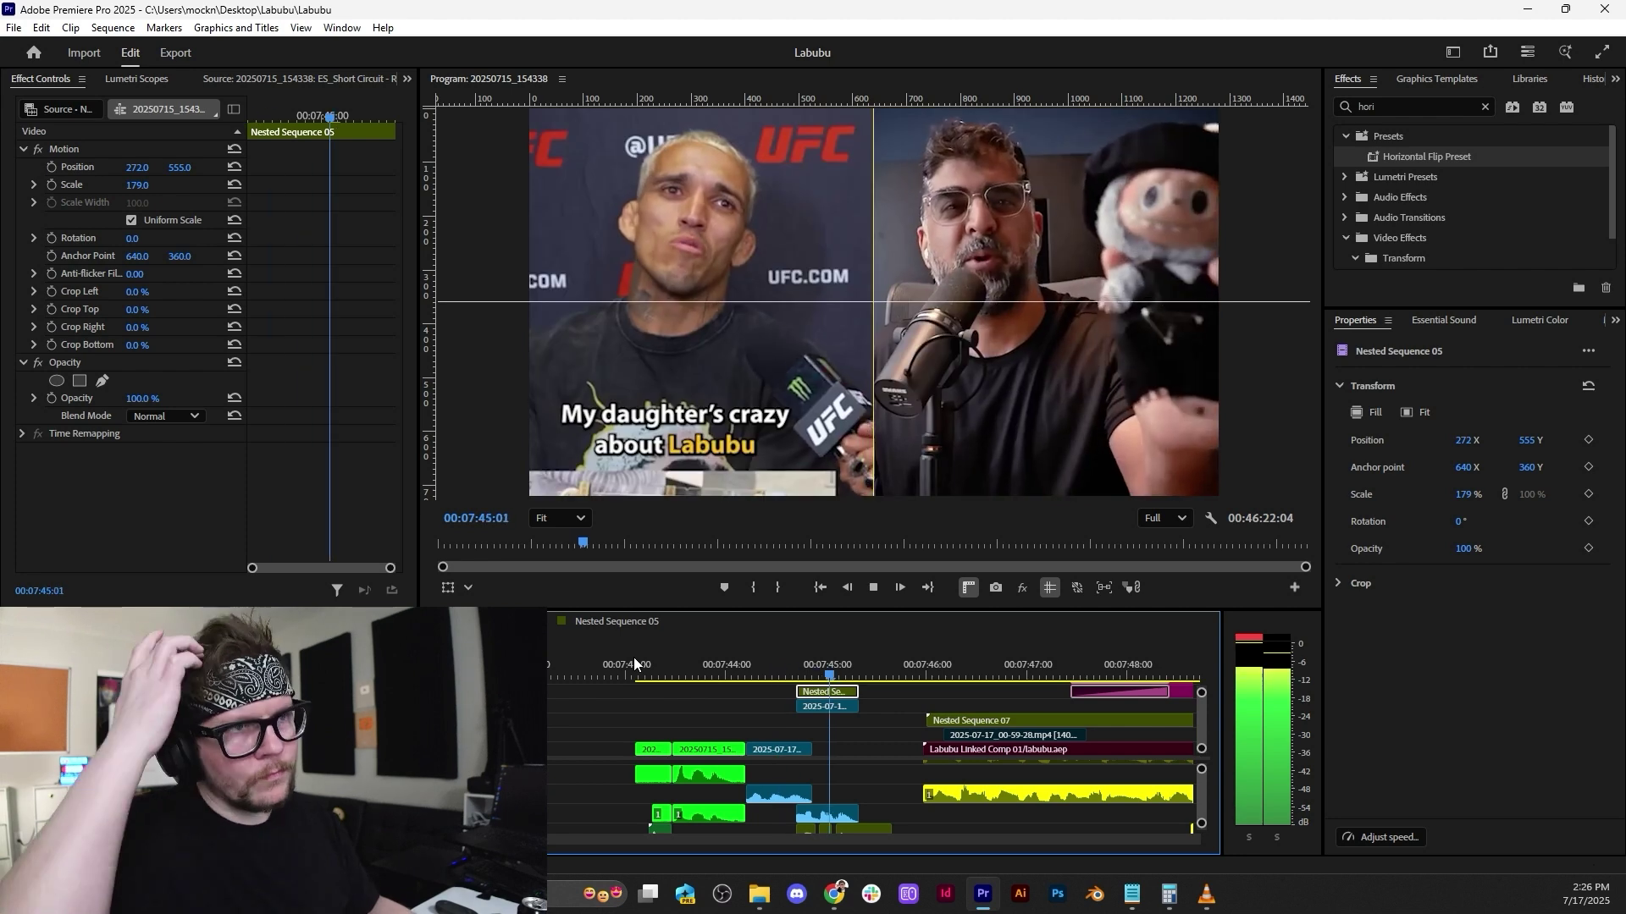
pyautogui.press('space')
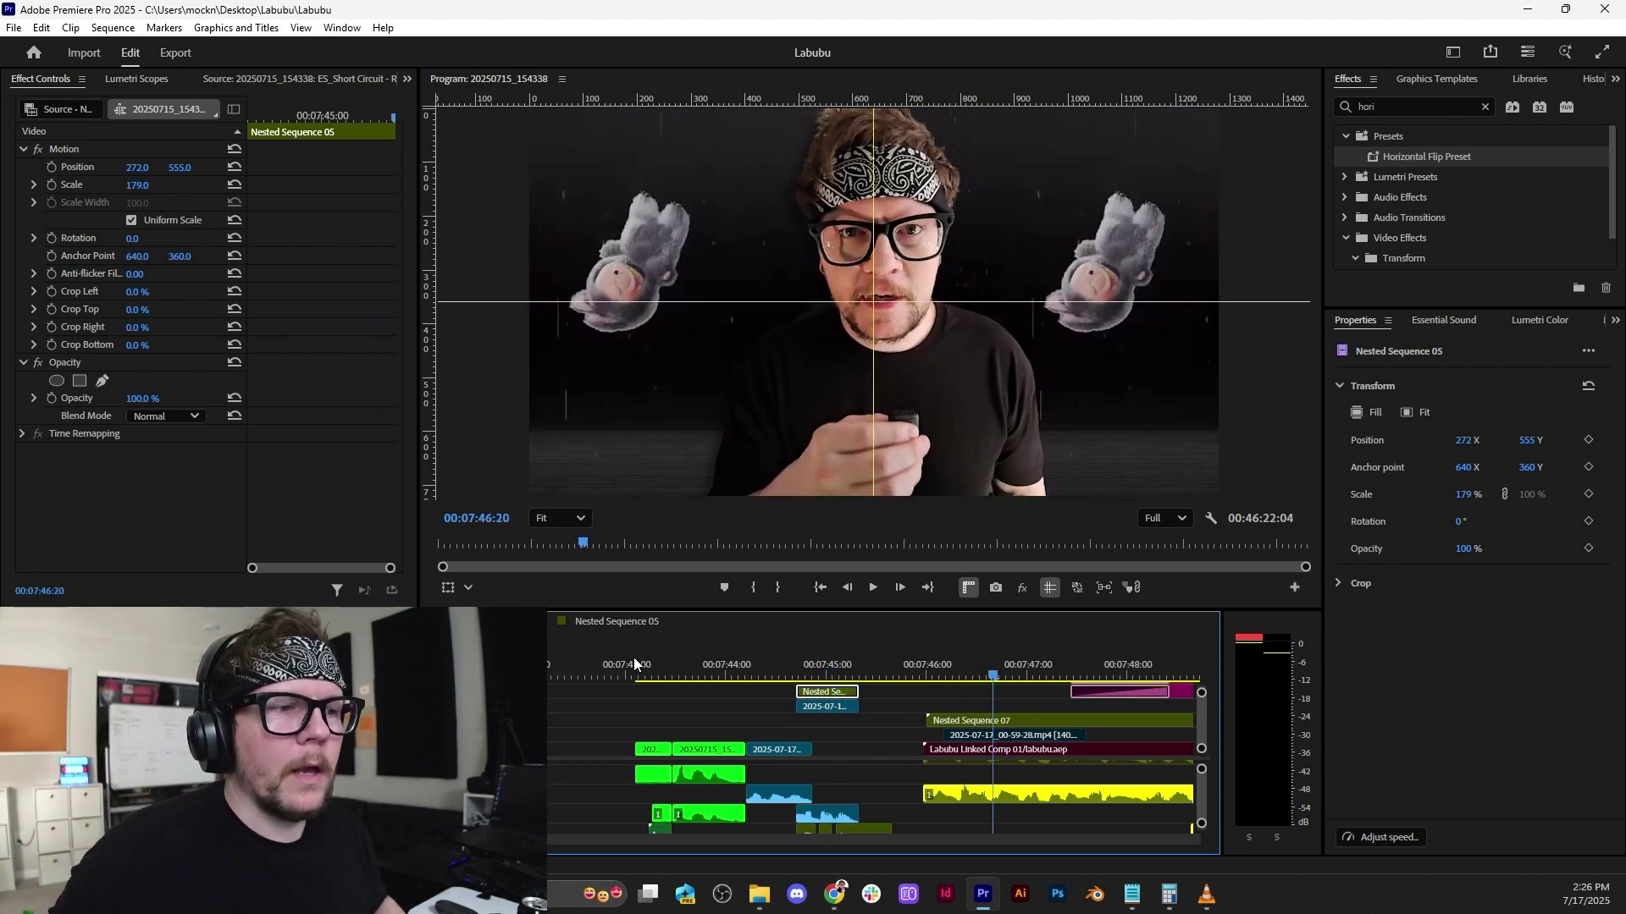
# Set the horizontal position of 2025-07-17_00-54-12.mp4 to 694.
pyautogui.moveTo(1206, 715); pyautogui.dragTo(1206, 713)
pyautogui.click(882, 675)
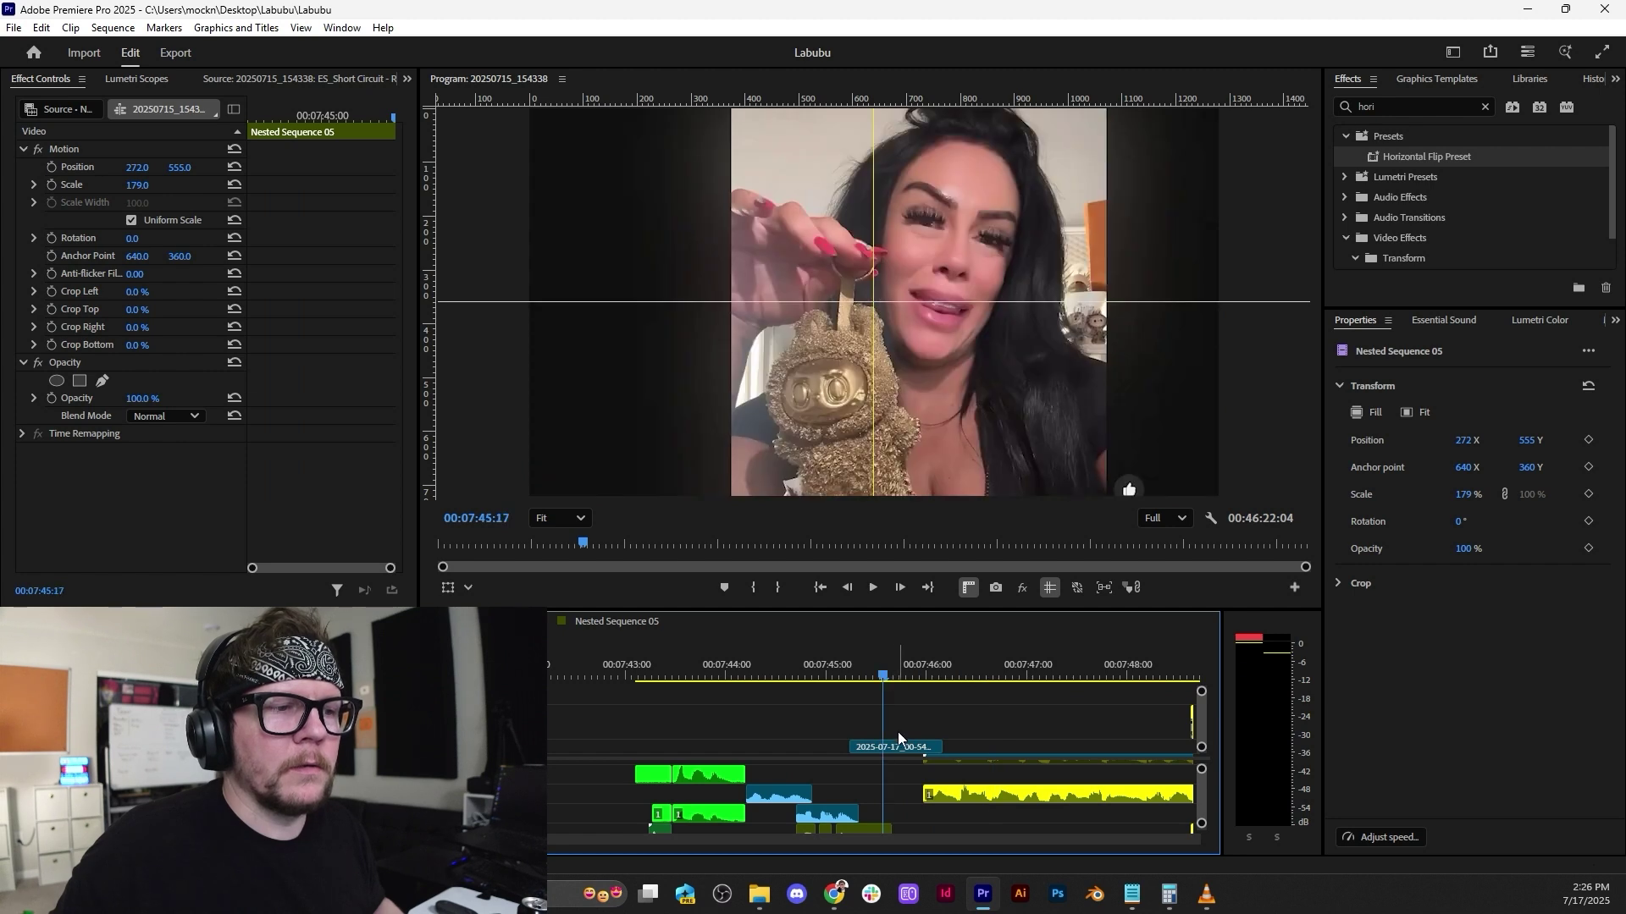
pyautogui.click(902, 746)
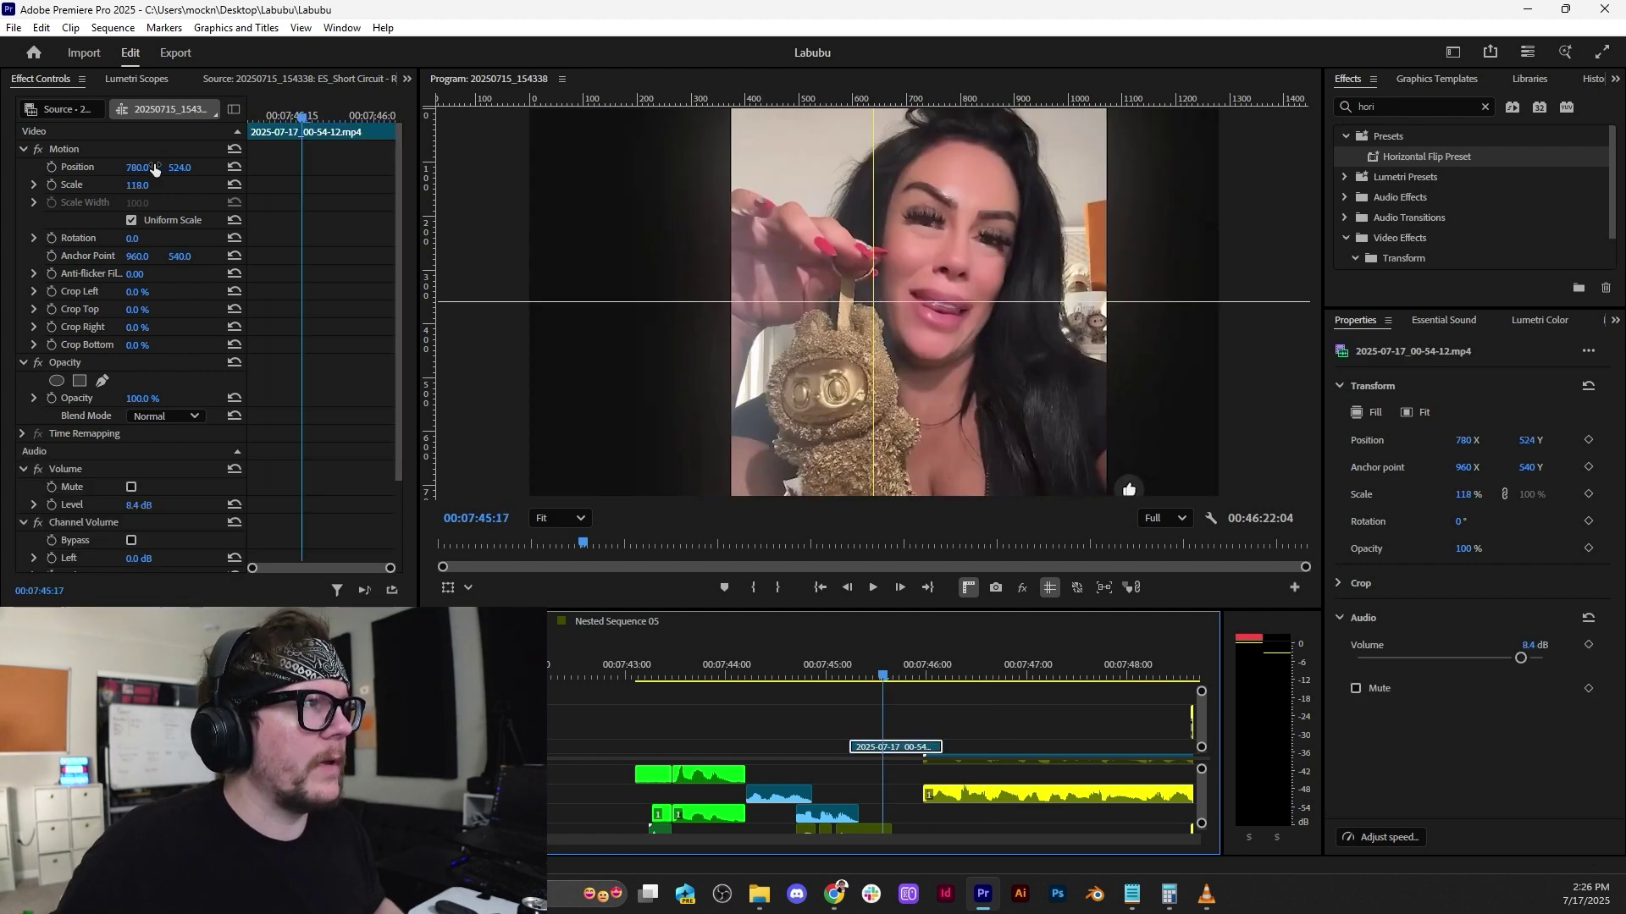
pyautogui.moveTo(154, 169); pyautogui.dragTo(44, 170)
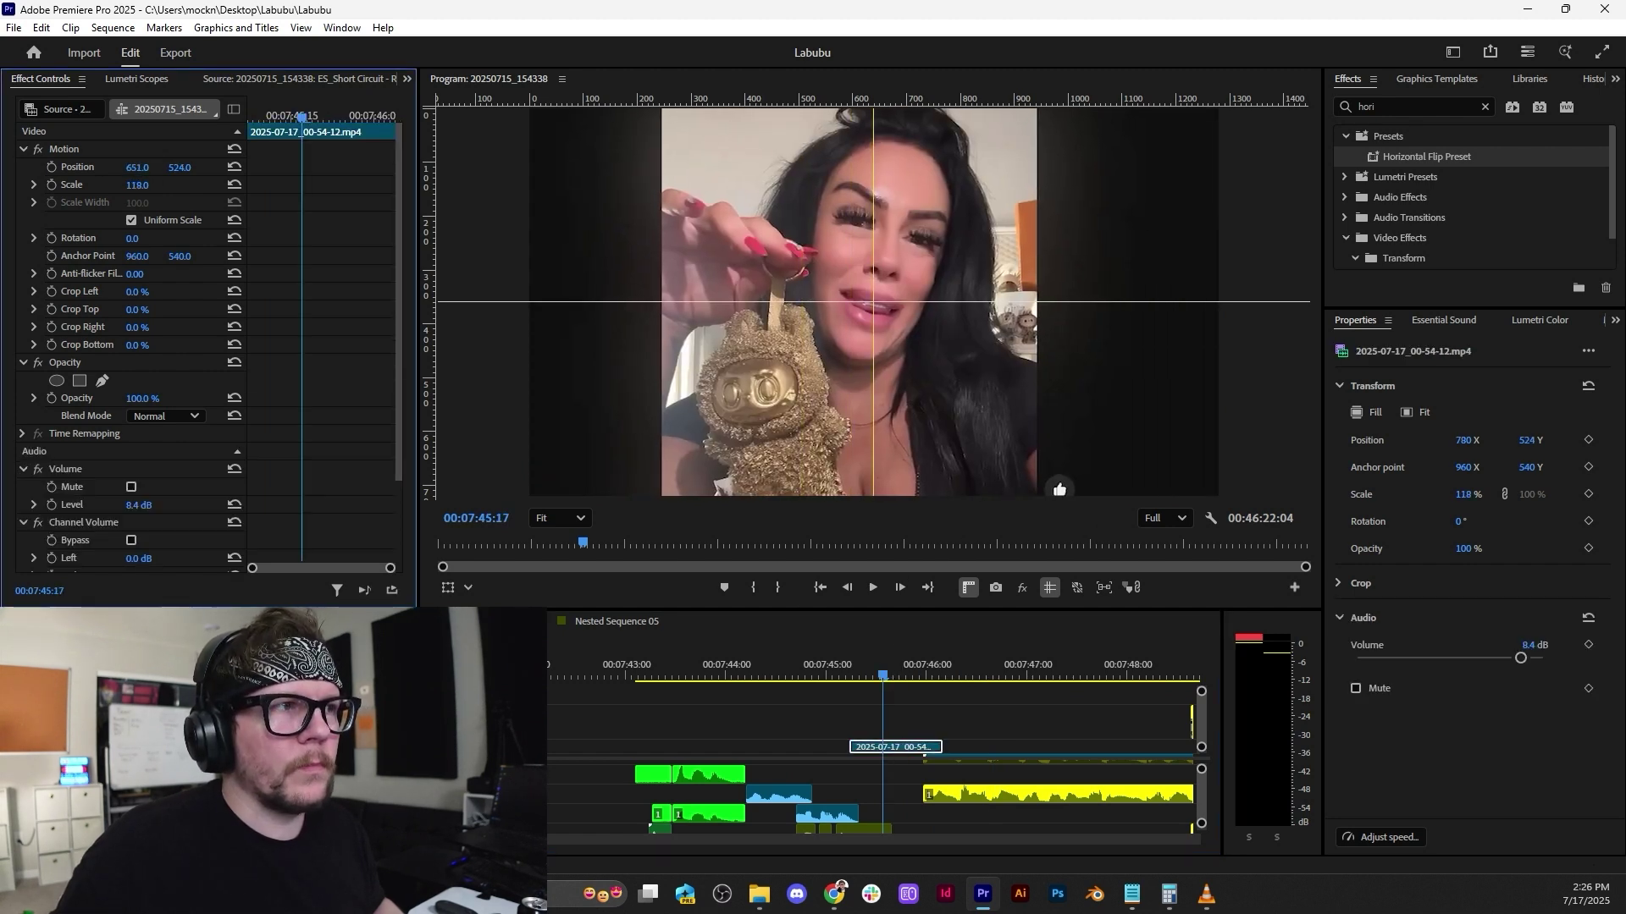
pyautogui.hotkey('ctrl', 'z')
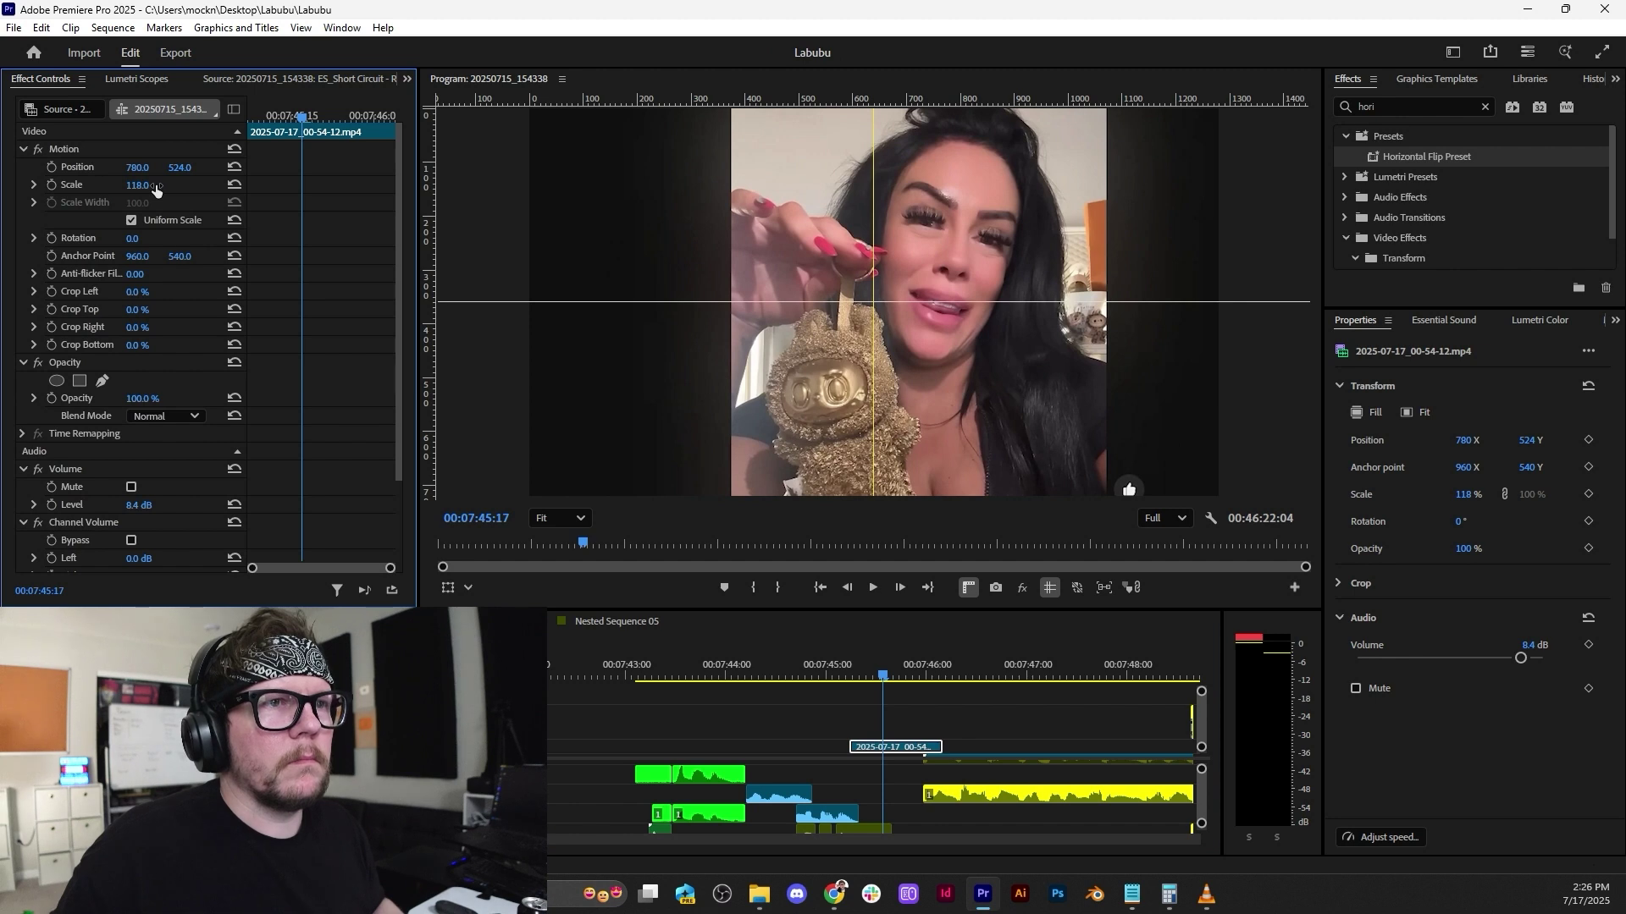
pyautogui.moveTo(123, 168); pyautogui.dragTo(65, 167)
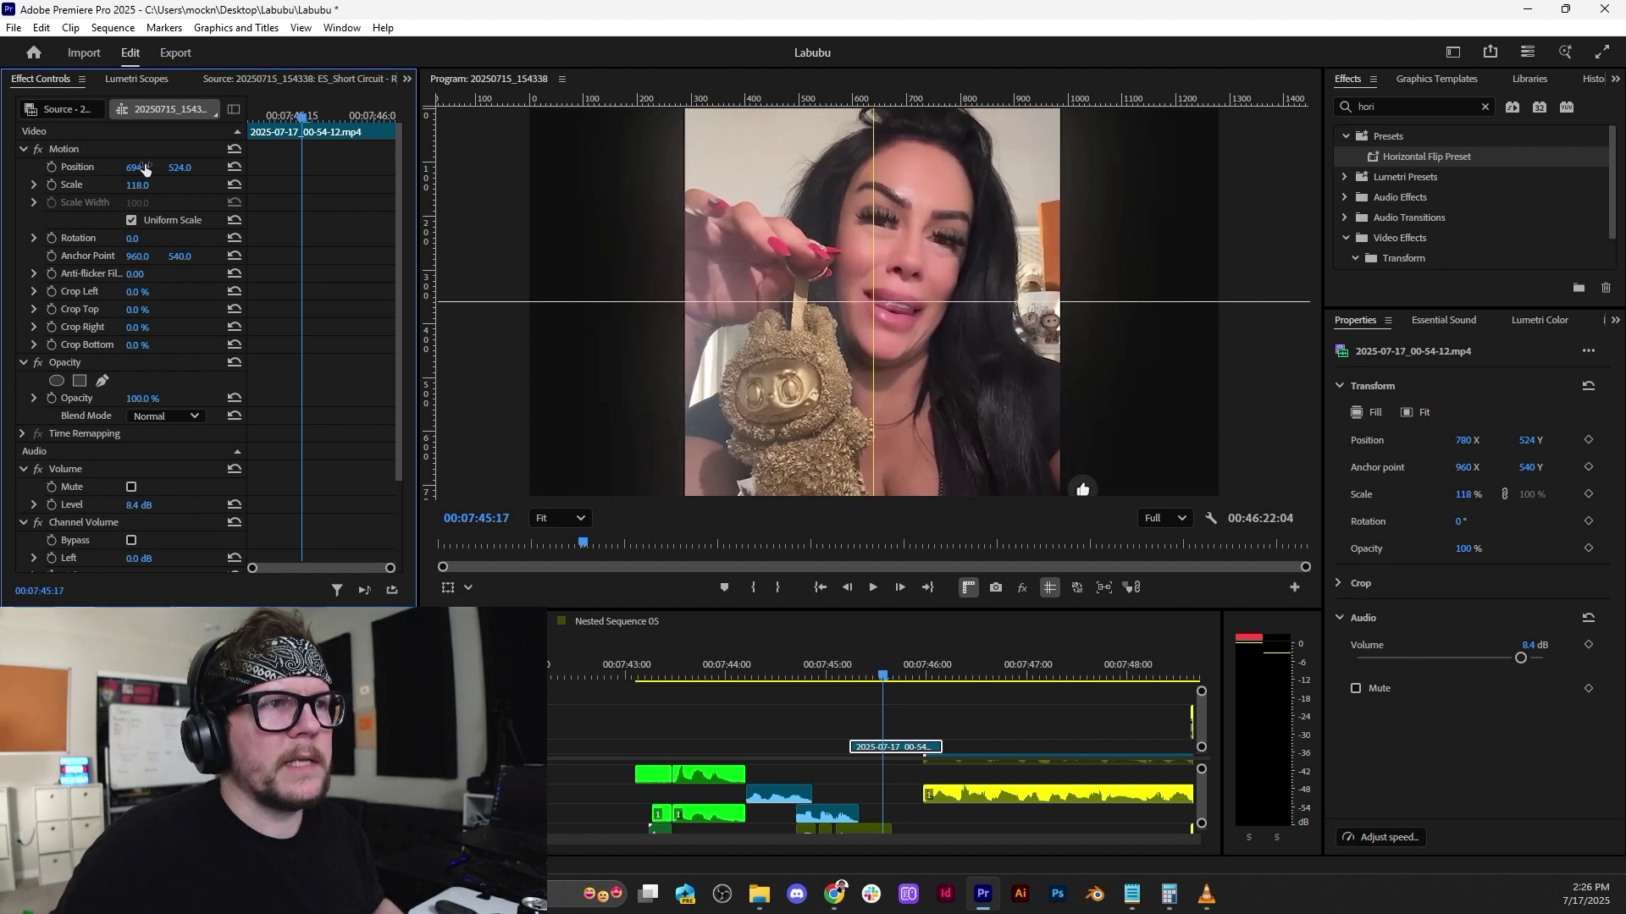
# Play back 2025-07-17_00-54-12.mp4, then set its scale to 68 and its vertical position to 326.
pyautogui.click(826, 660)
pyautogui.press('space')
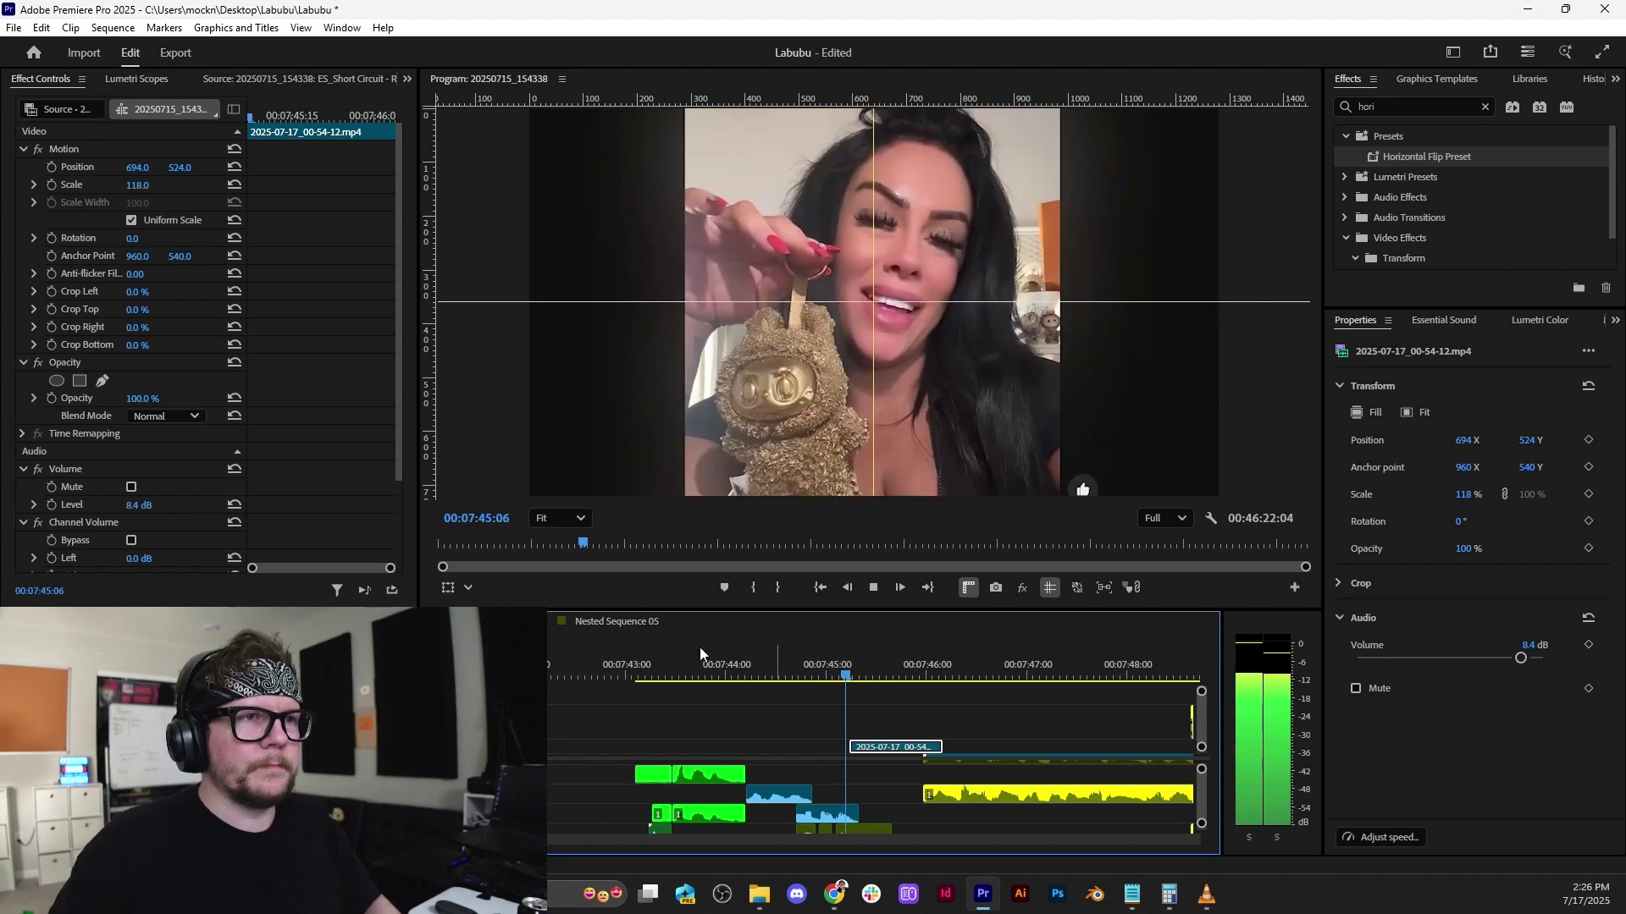
pyautogui.press('space')
pyautogui.moveTo(138, 185)
pyautogui.mouseDown()
pyautogui.moveTo(106, 184)
pyautogui.moveTo(165, 166)
pyautogui.moveTo(123, 167)
pyautogui.moveTo(194, 167)
pyautogui.moveTo(140, 193)
pyautogui.moveTo(244, 168)
pyautogui.moveTo(123, 185)
pyautogui.mouseUp()
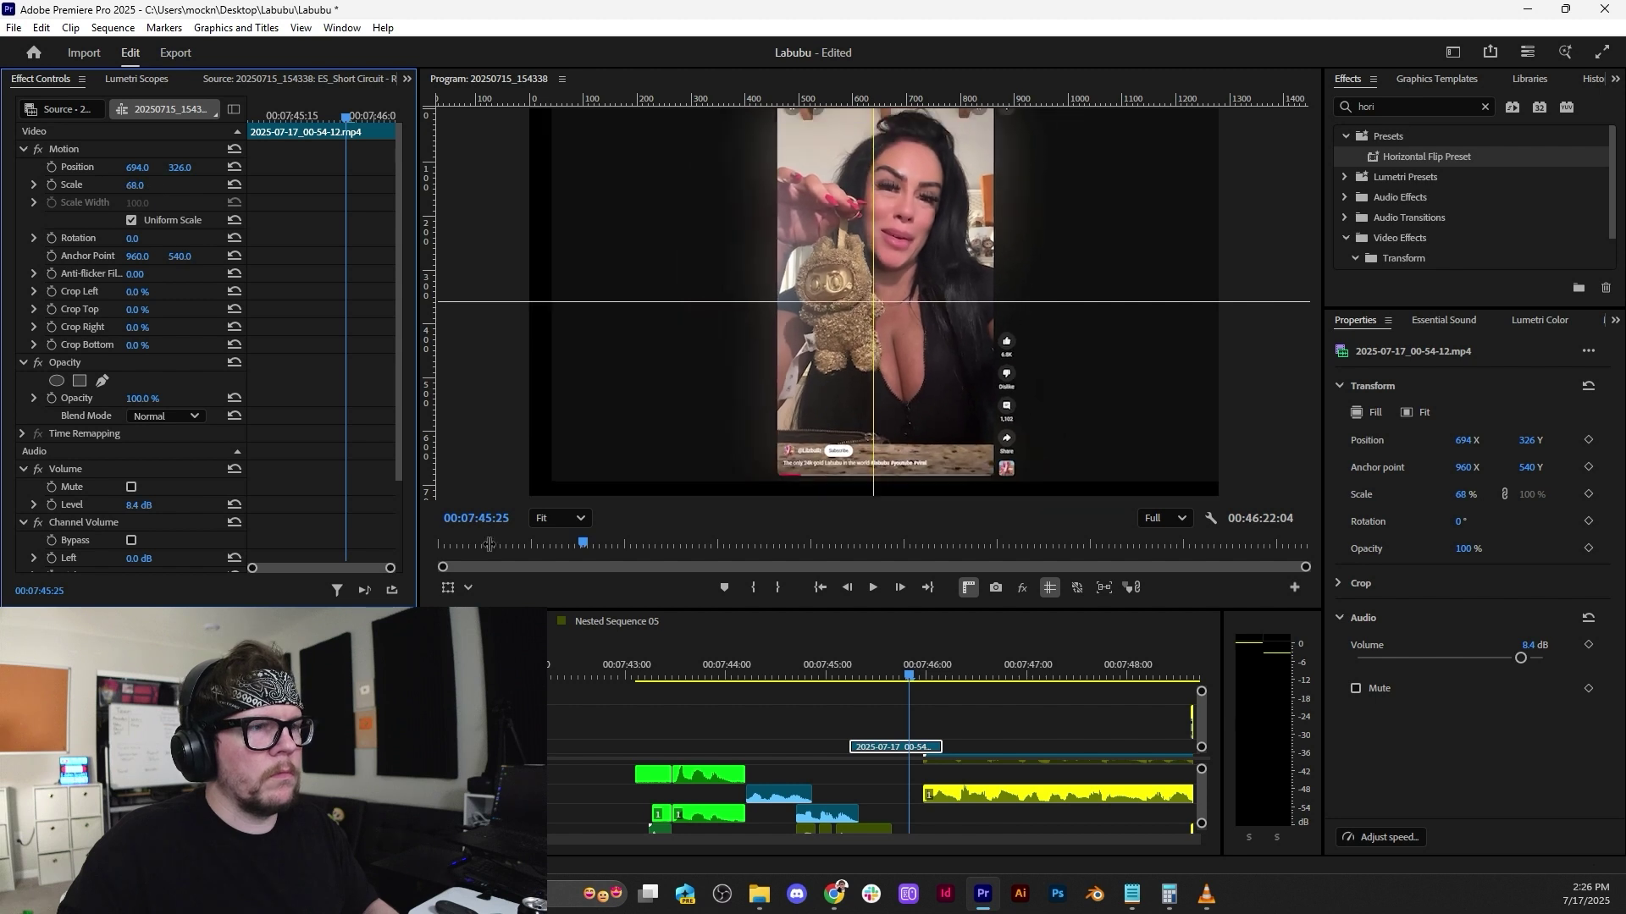
# Fit 2025-07-17_00-54-12.mp4 to the frame at scale 66.7 and set its horizontal position to 697.
pyautogui.click(906, 730)
pyautogui.click(881, 748)
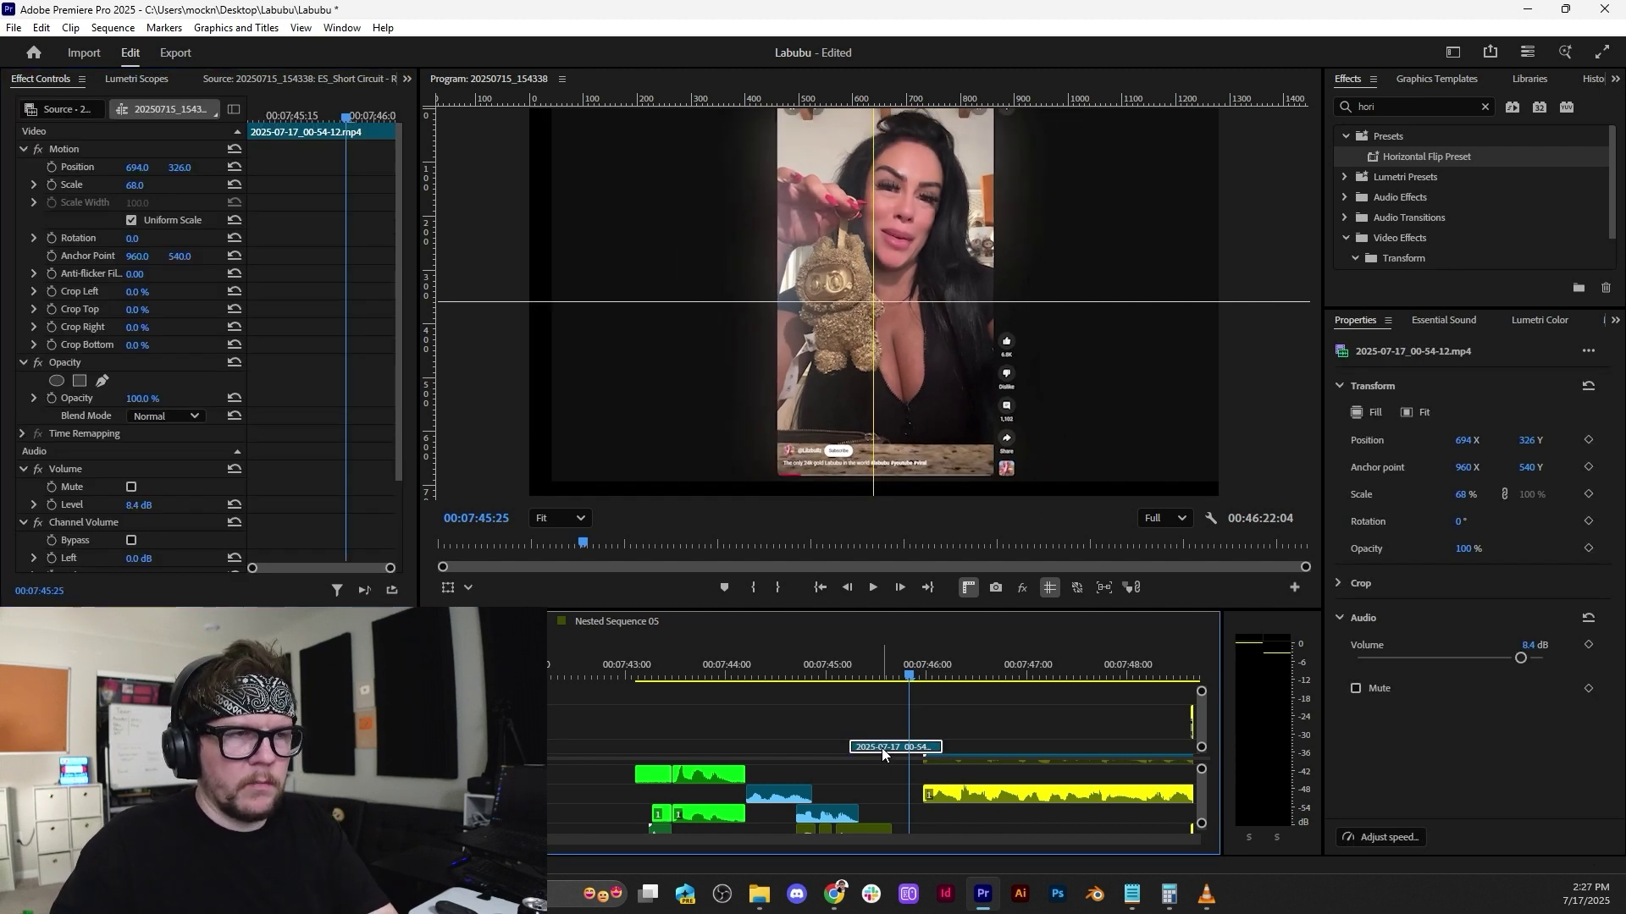
pyautogui.press('f')
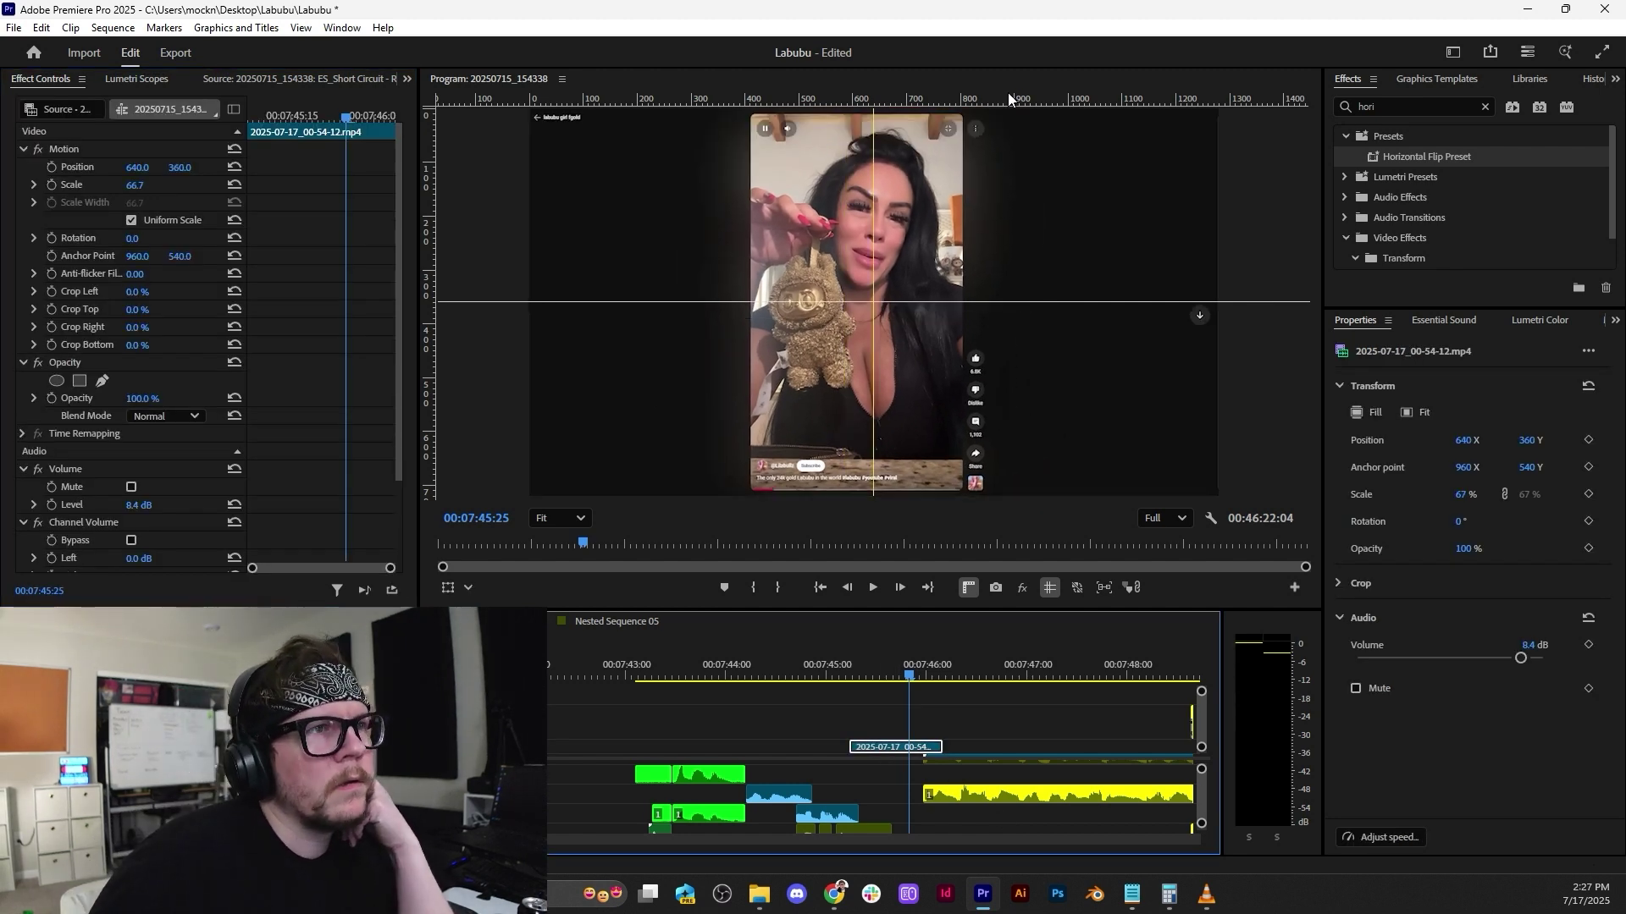
pyautogui.moveTo(138, 167); pyautogui.dragTo(185, 168)
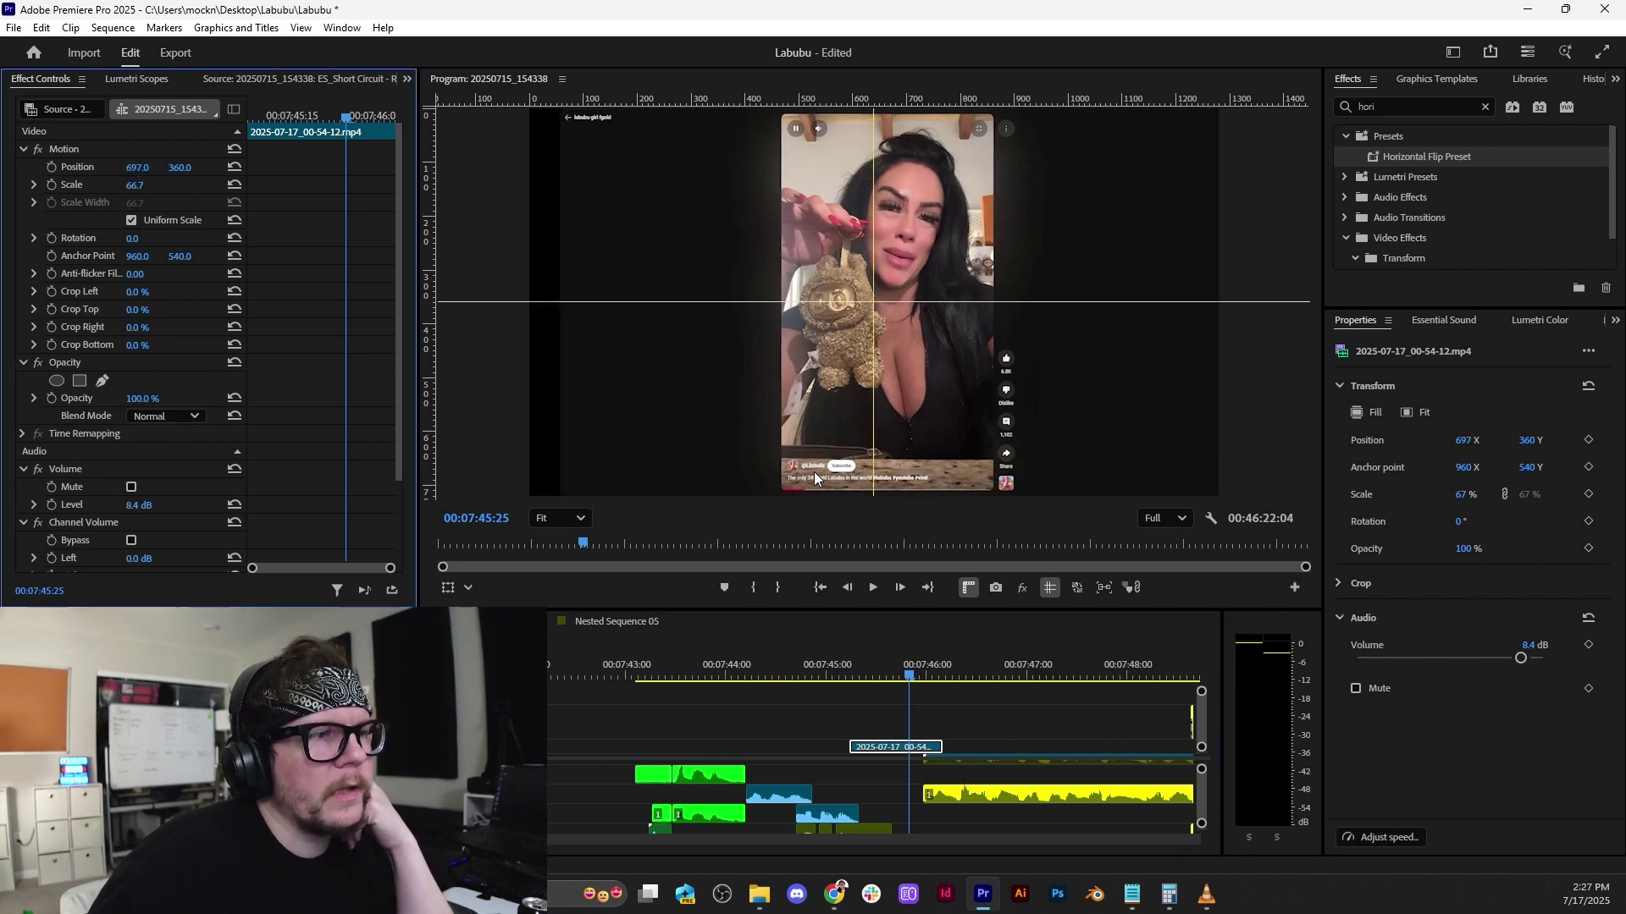
# Switch to Chrome and search Google for "lilz bullz" in a new tab.
pyautogui.click(815, 904)
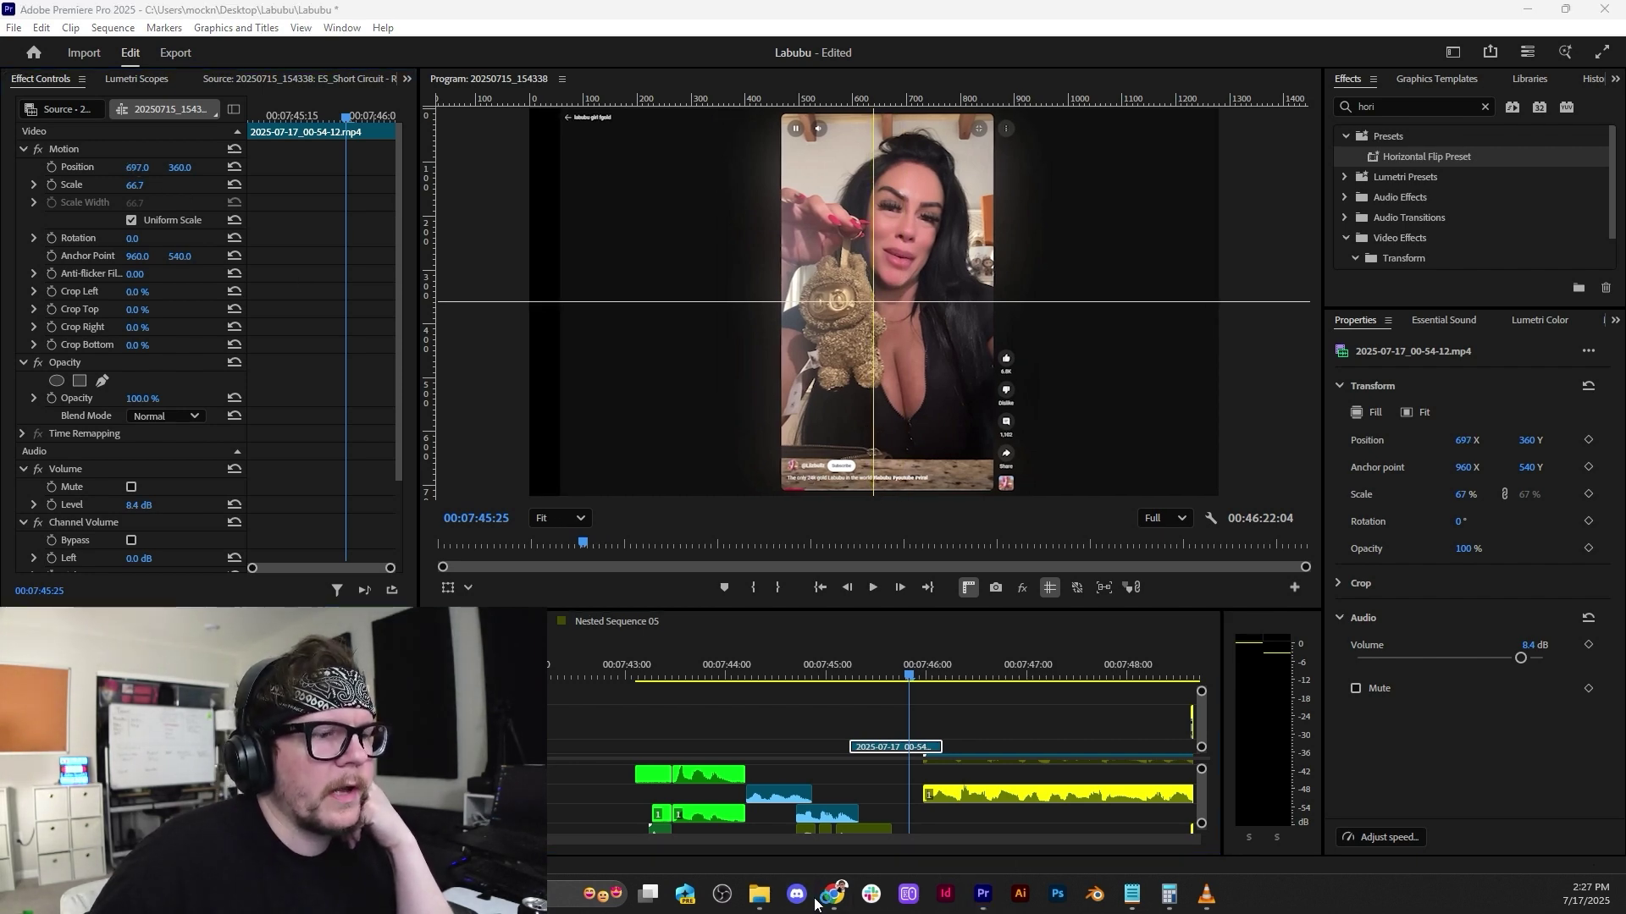
pyautogui.click(828, 904)
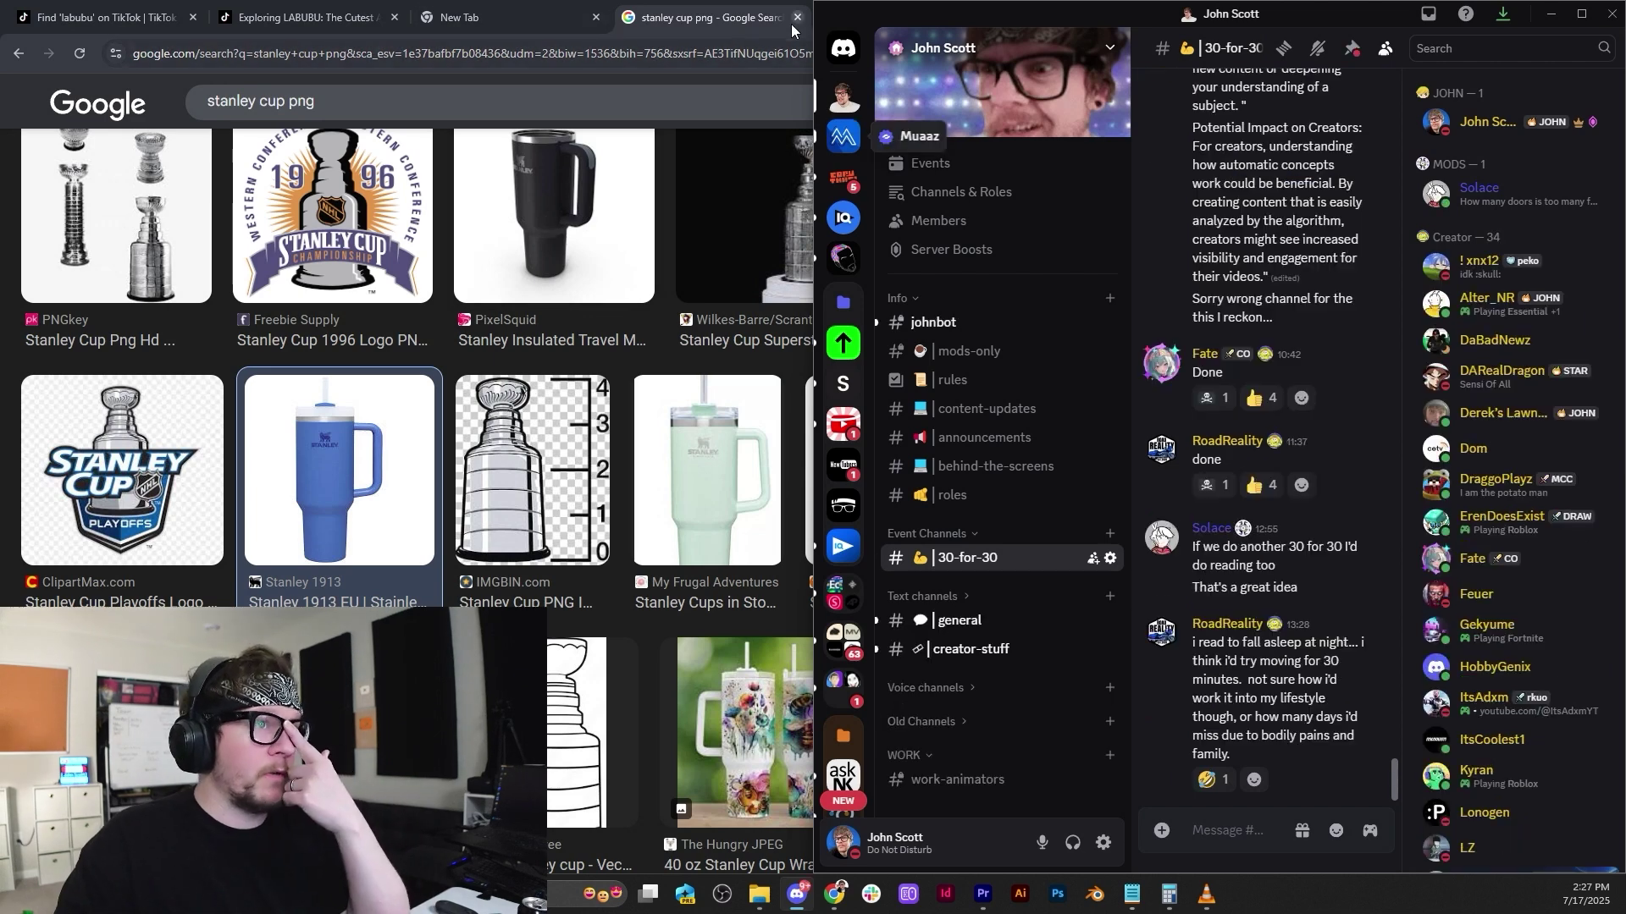
pyautogui.click(744, 11)
pyautogui.click(828, 17)
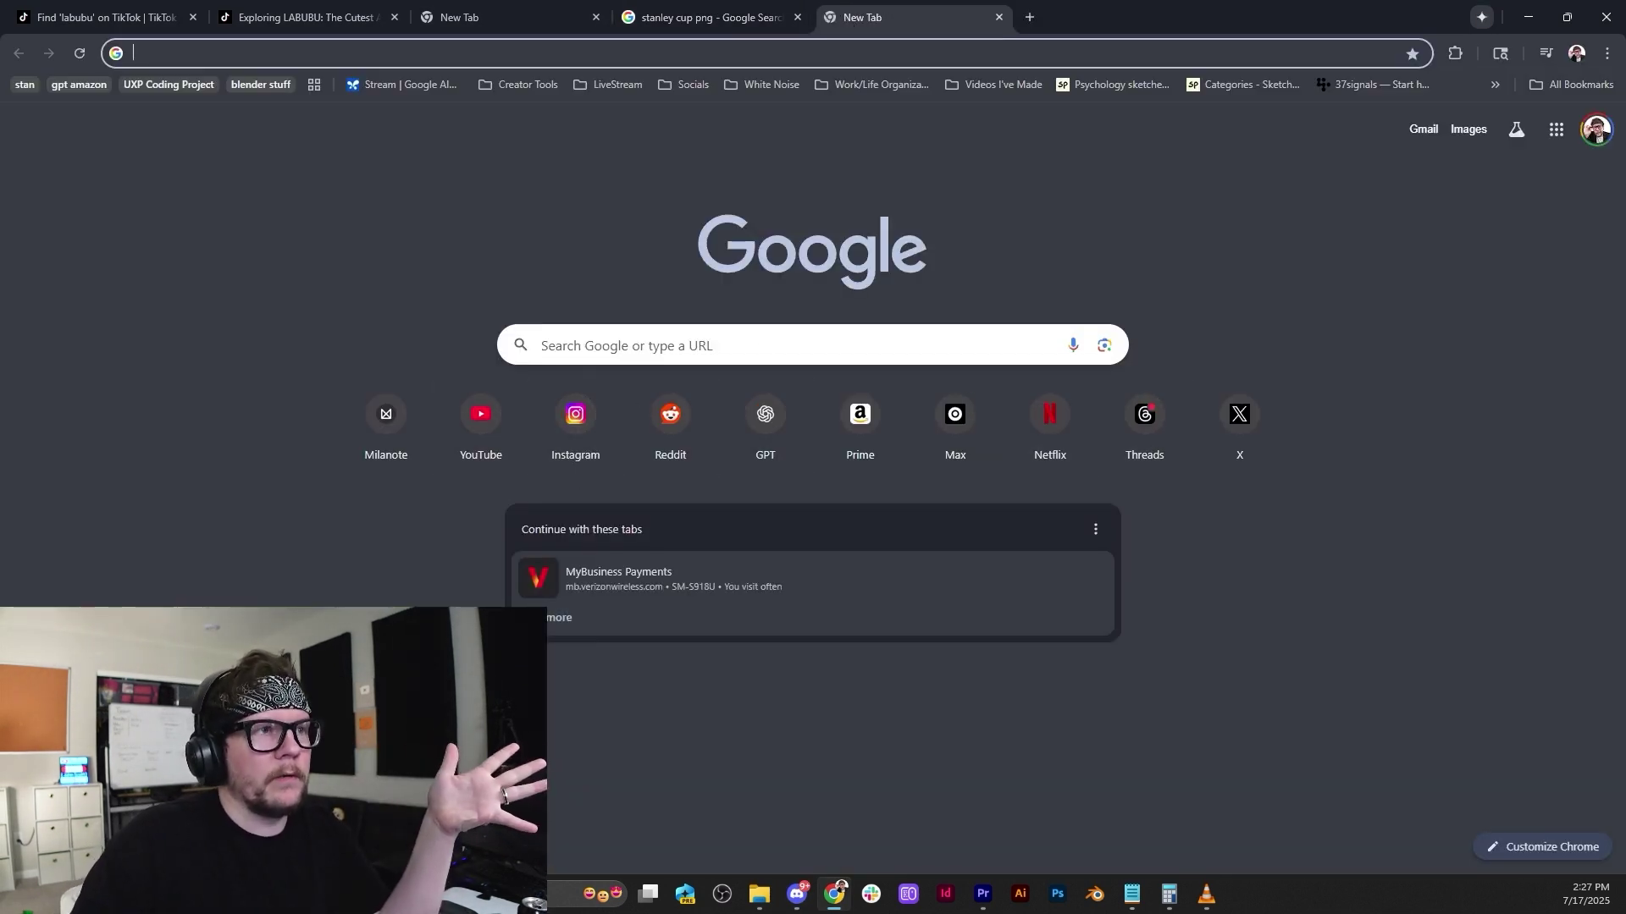
pyautogui.click(705, 56)
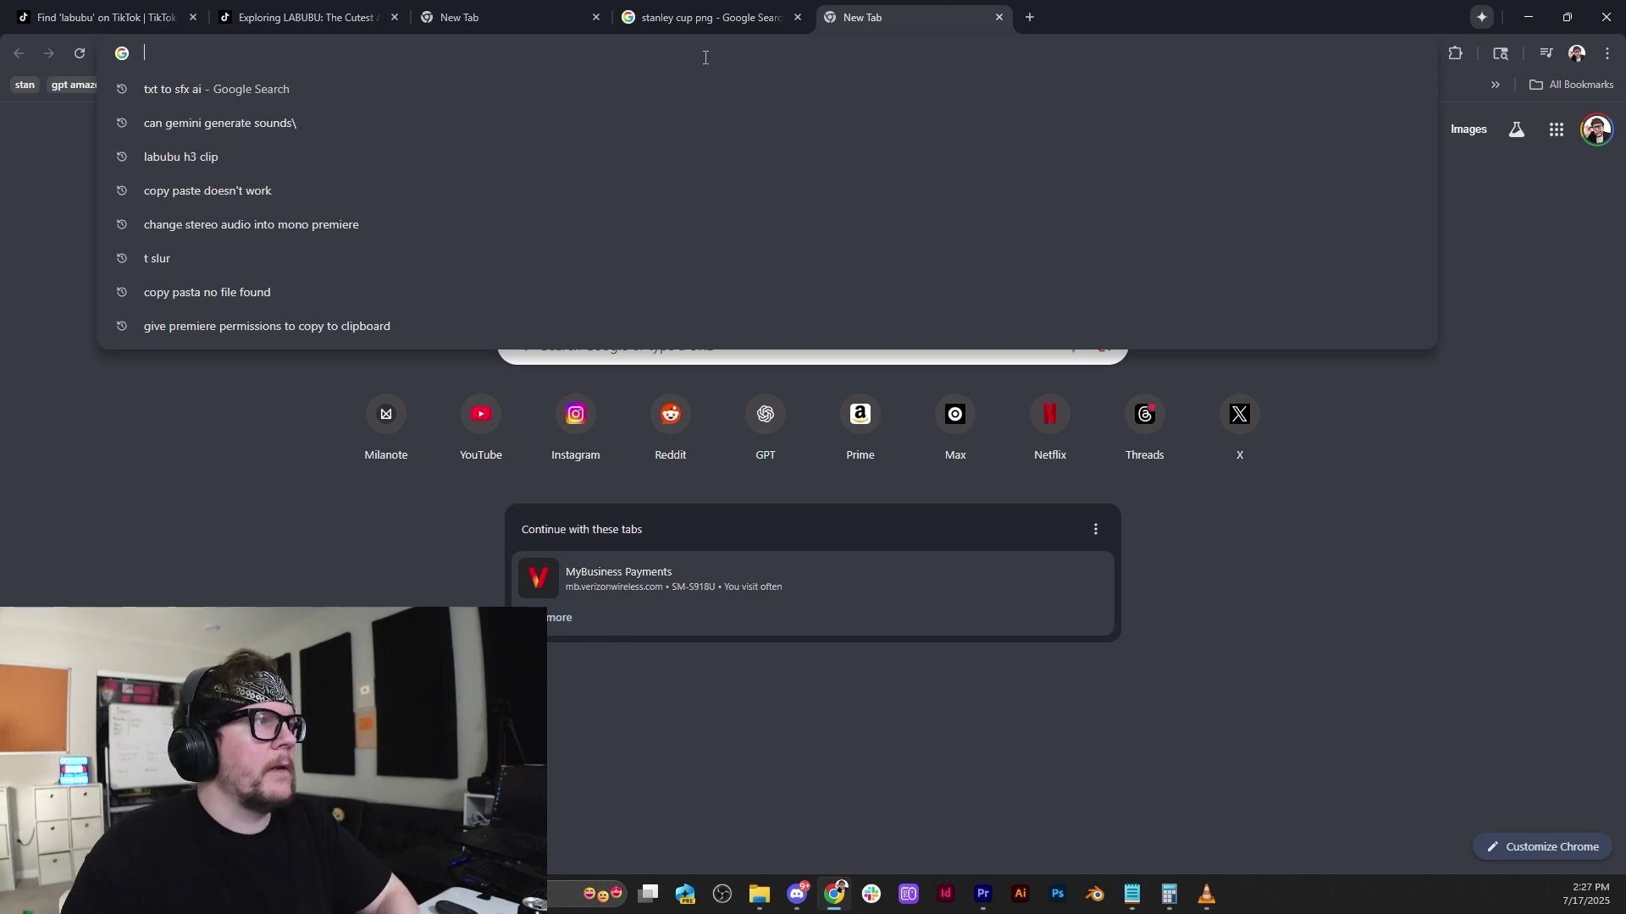
pyautogui.click(685, 342)
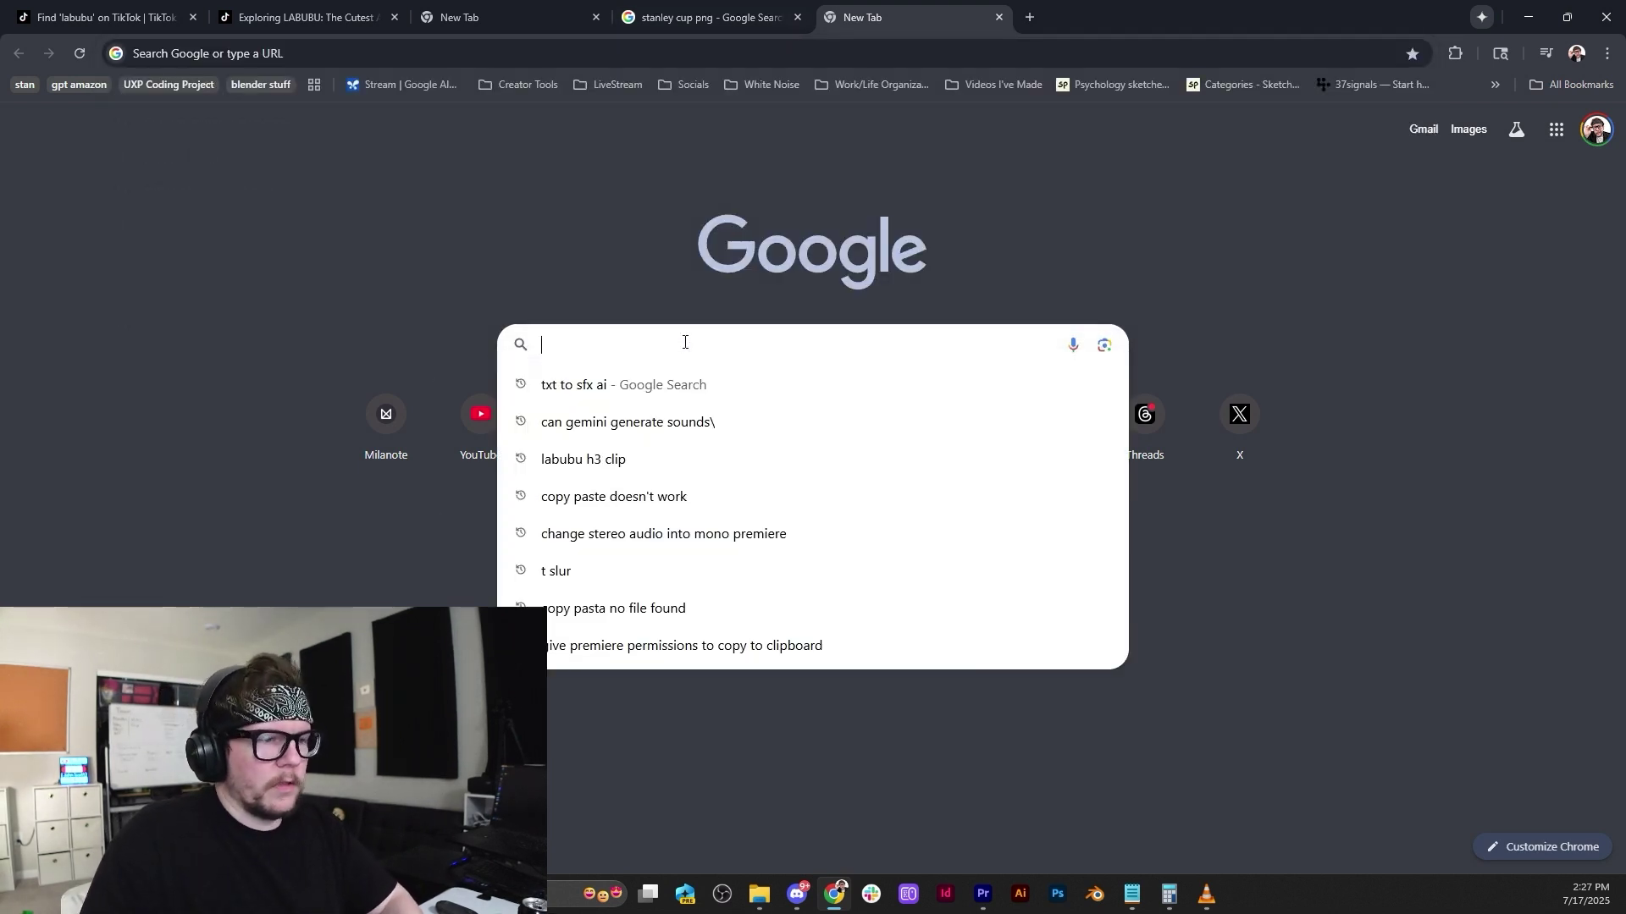
pyautogui.write('lilzbull')
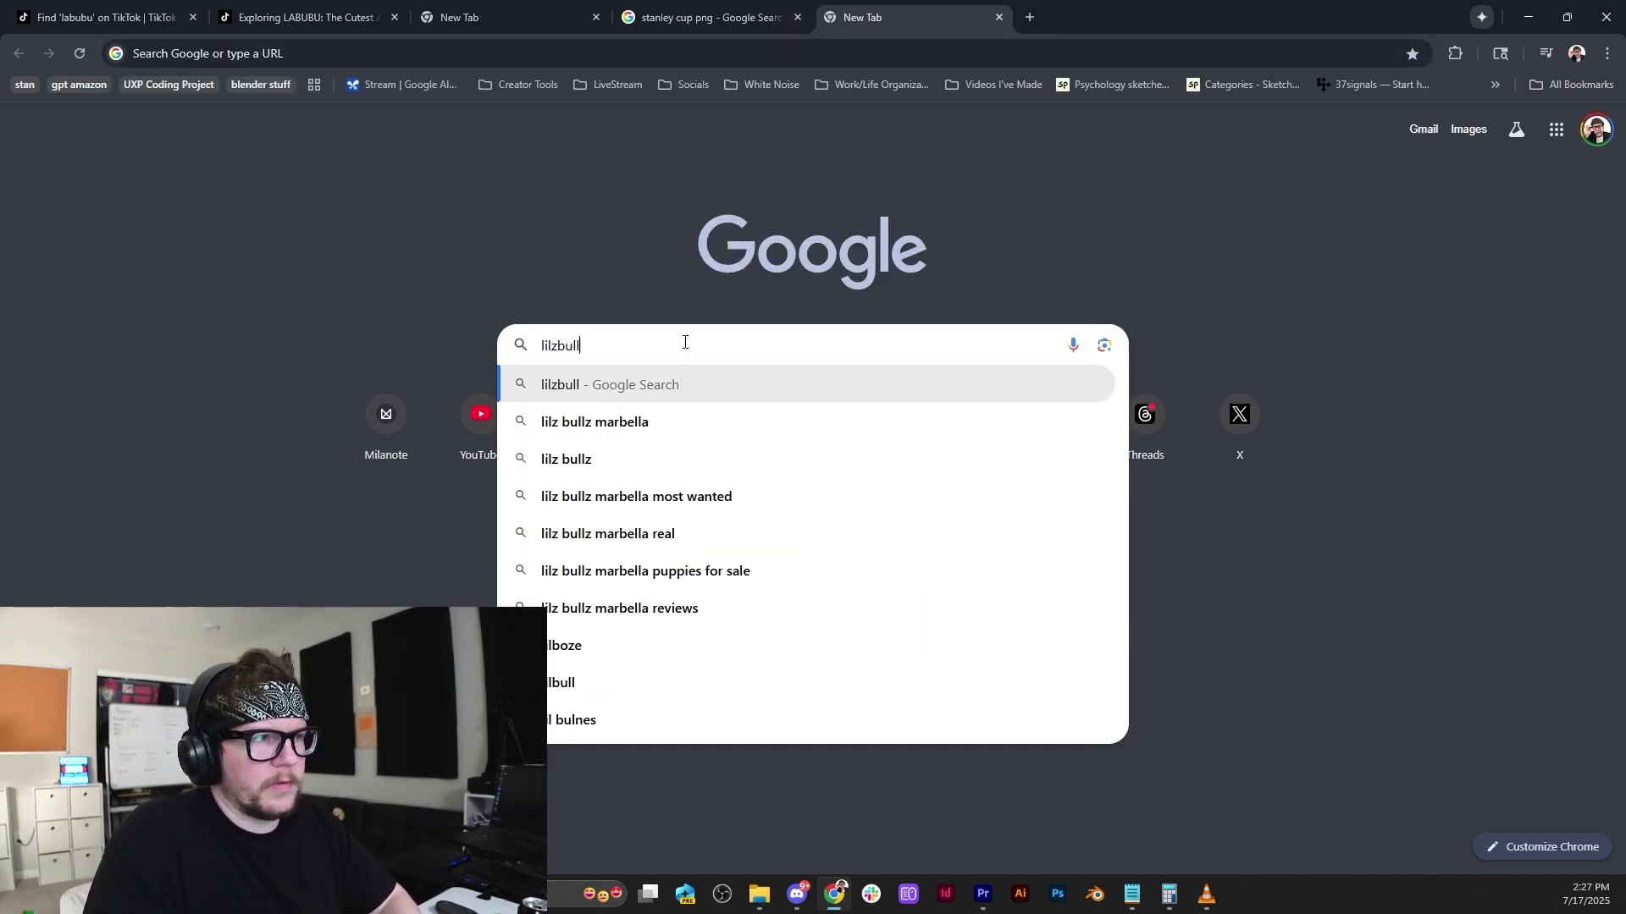
pyautogui.press('Down')
pyautogui.press('Down')
pyautogui.press('Return')
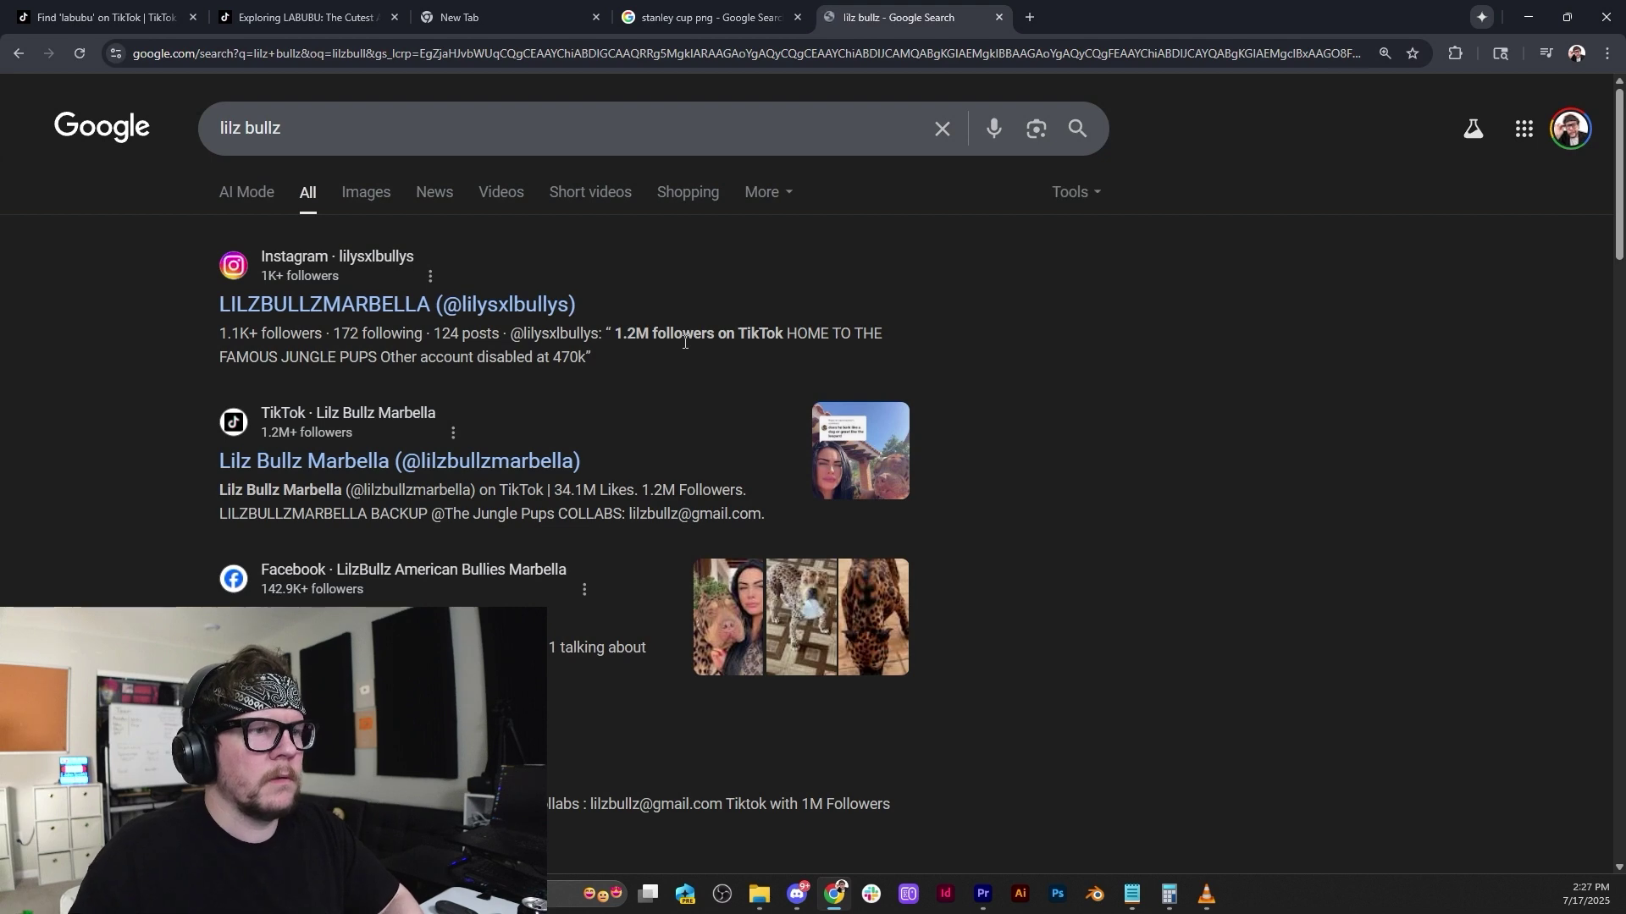
# Search Google Images for "lilz bullz labubu" and preview the Liz Golden Labubu TikTok result.
pyautogui.click(349, 197)
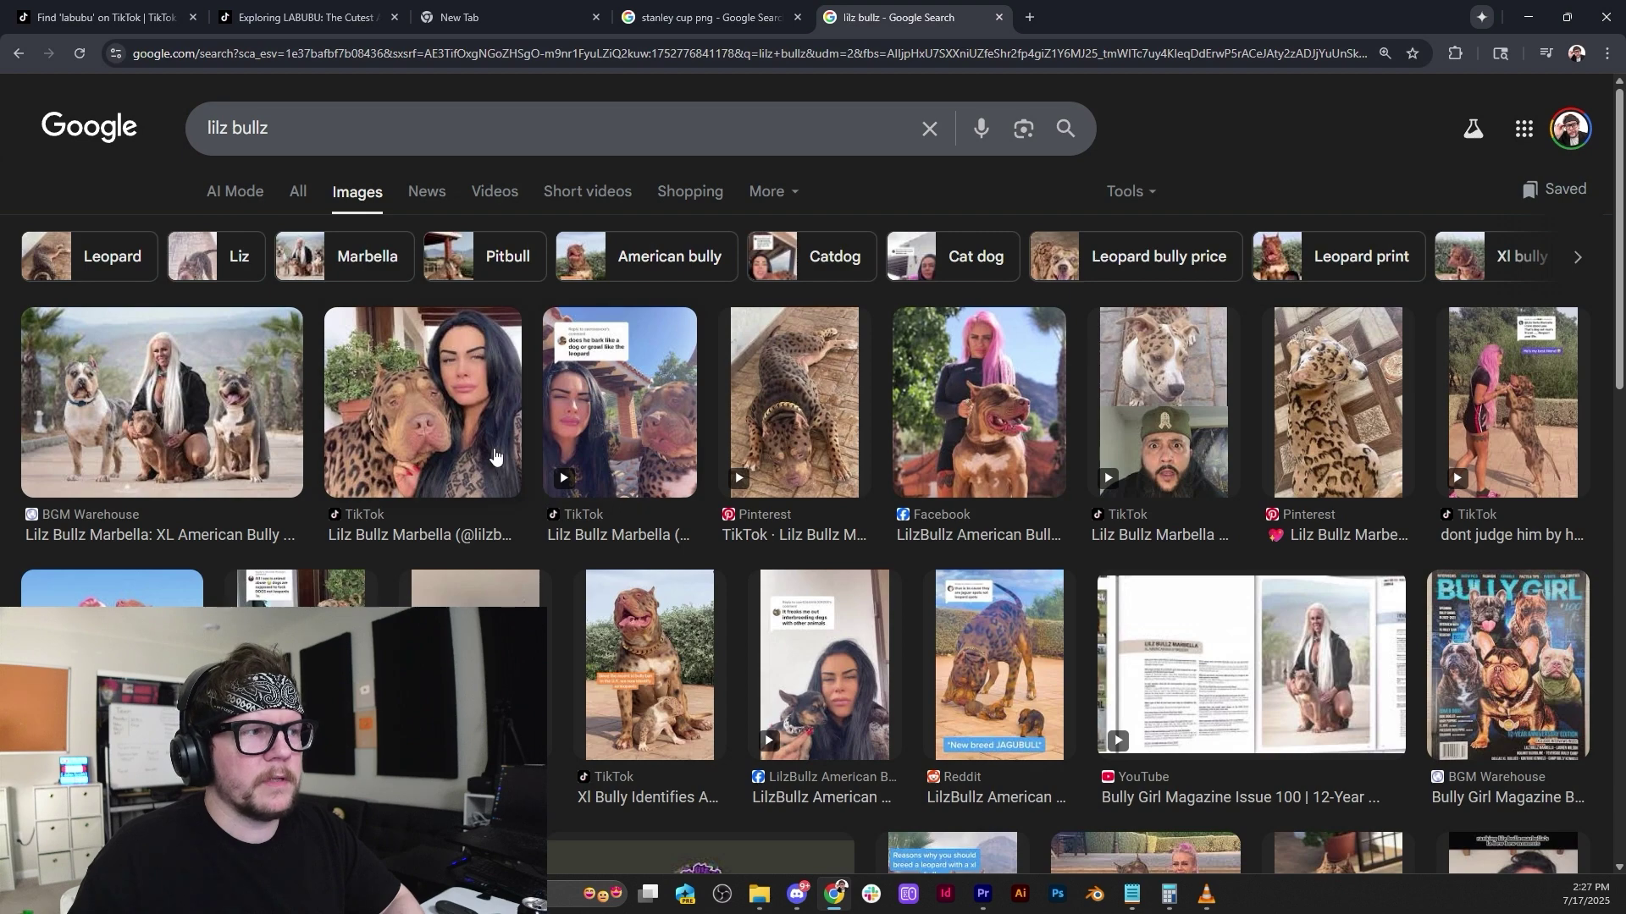
pyautogui.click(369, 141)
pyautogui.write('labubu')
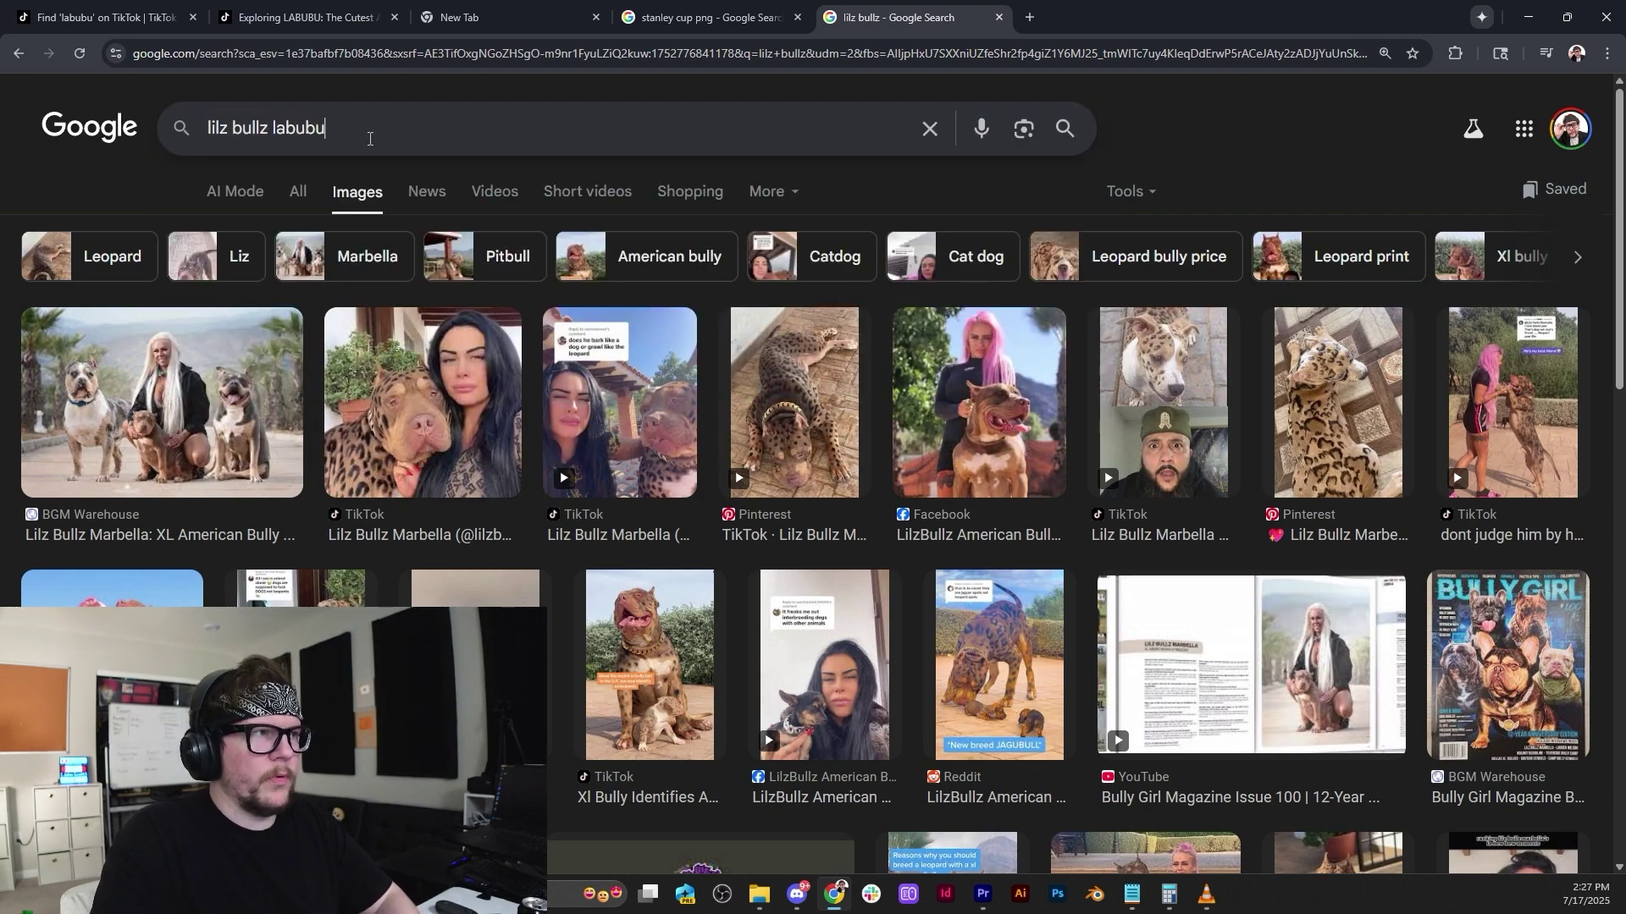
pyautogui.press('Return')
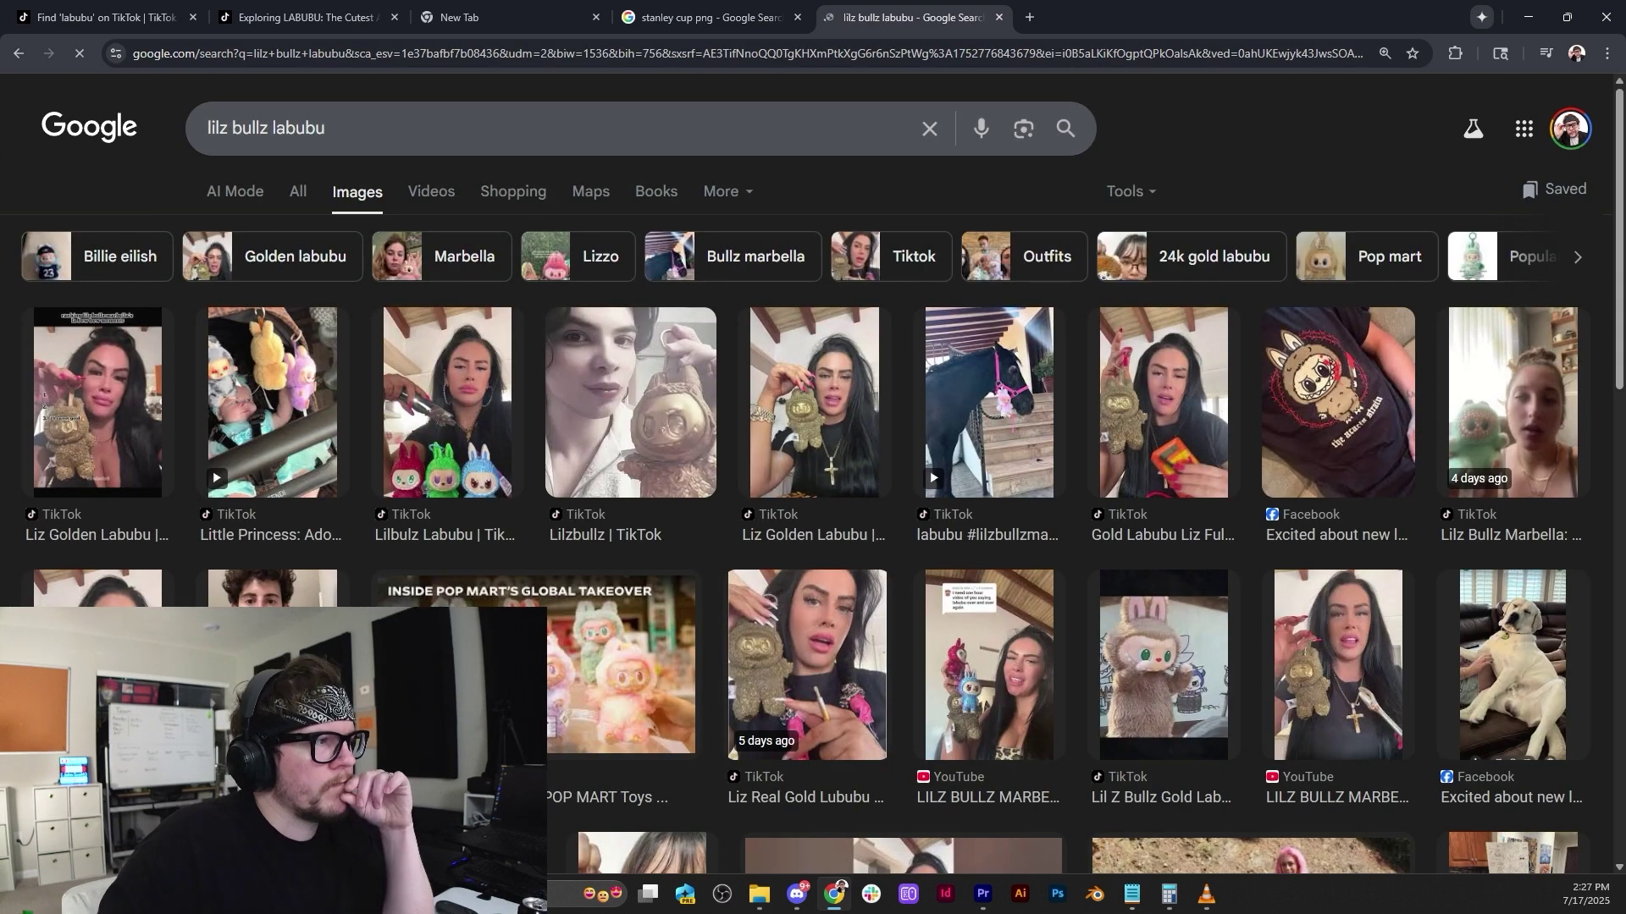
pyautogui.click(97, 398)
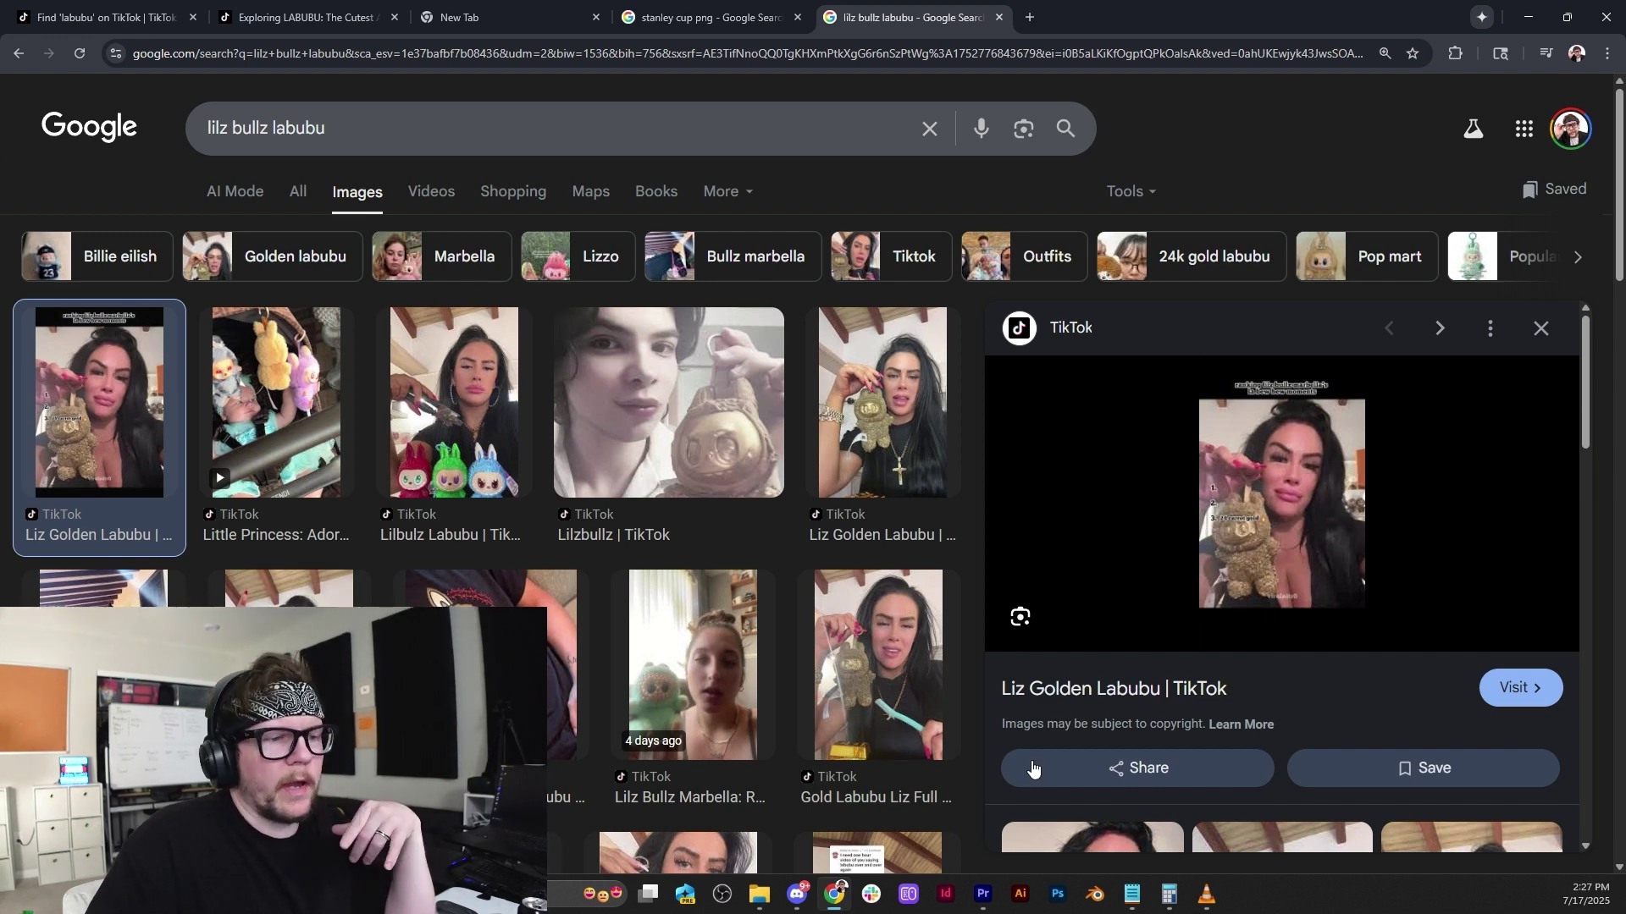
# Switch to Premiere Pro, magnify the program preview to read the clip's channel handle and caption, and restore the view to Fit.
pyautogui.click(987, 901)
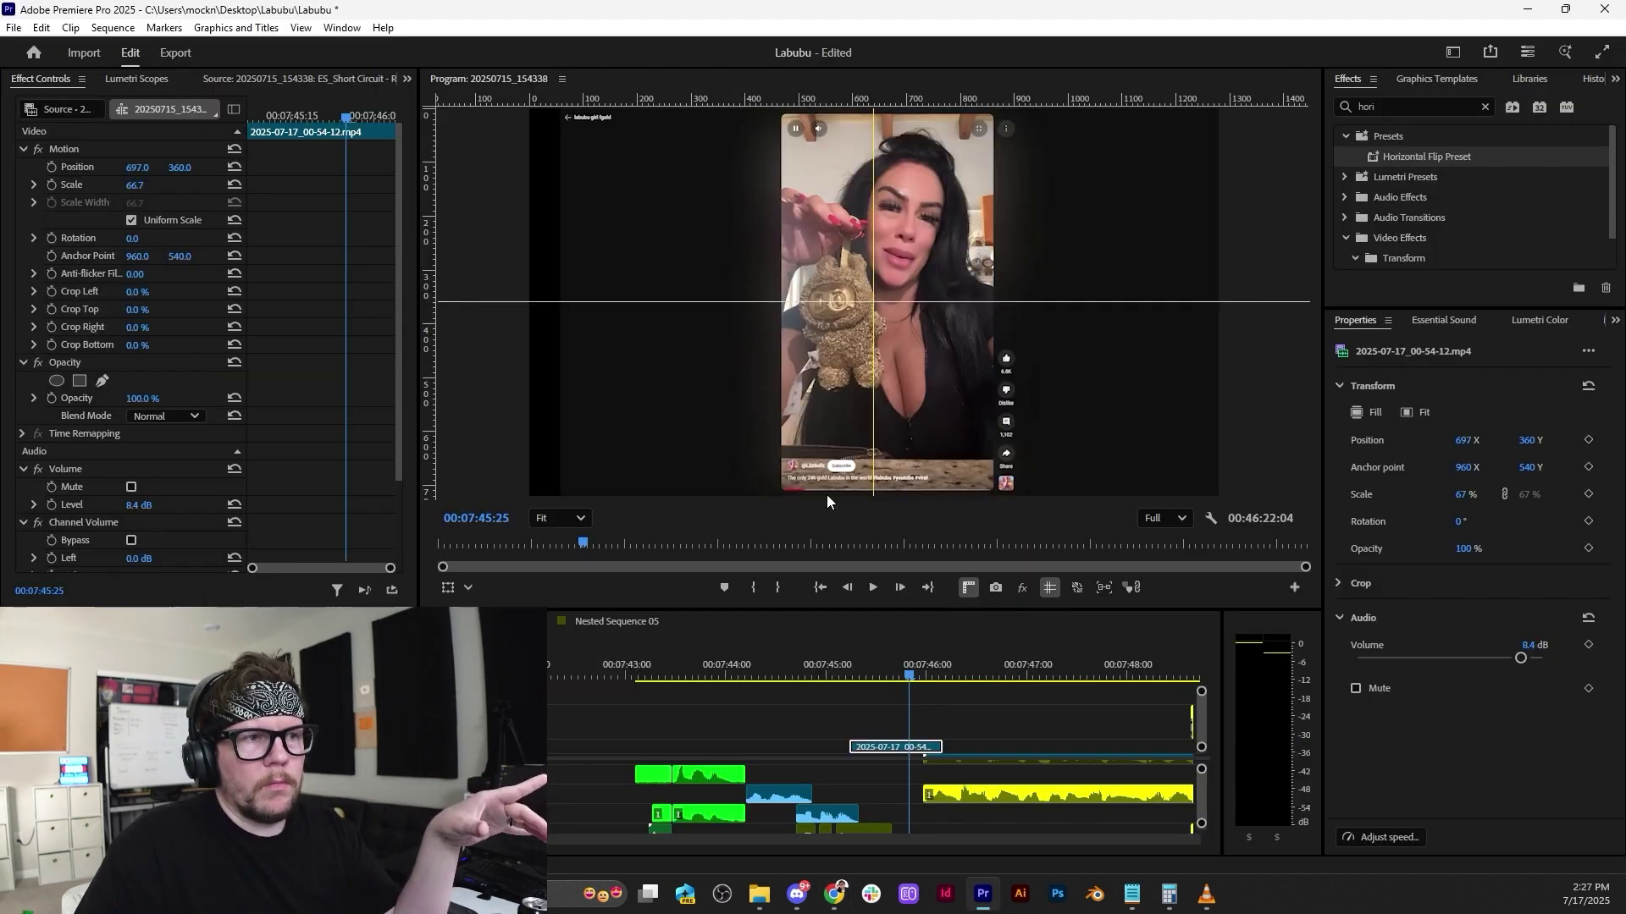
pyautogui.scroll(6, 823, 491)
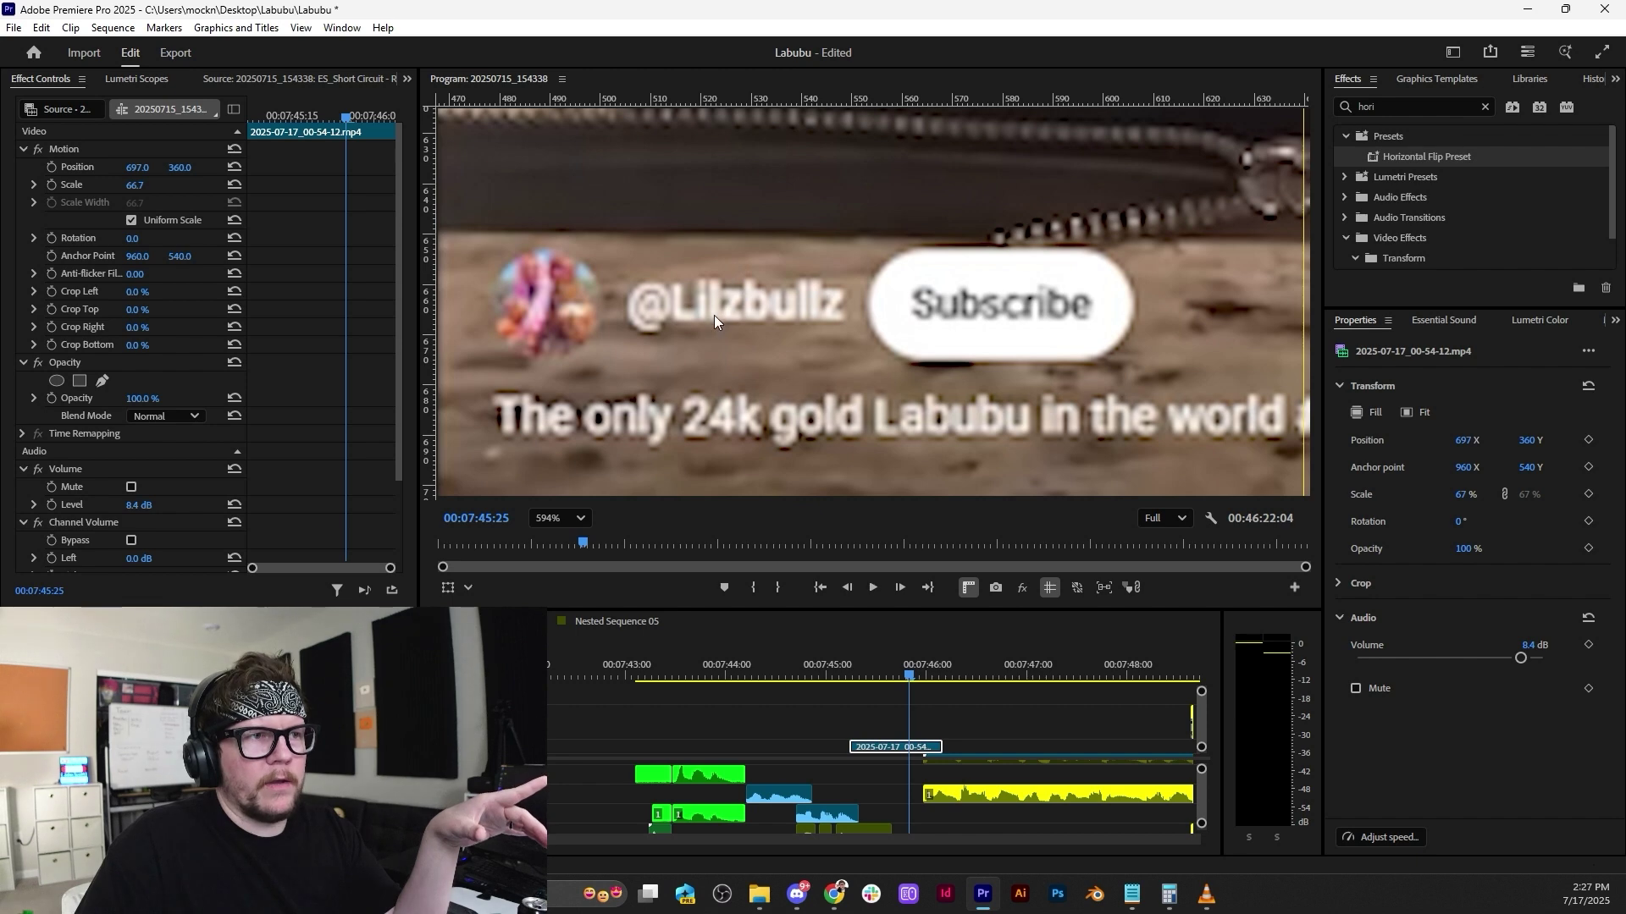
pyautogui.scroll(-5, 775, 320)
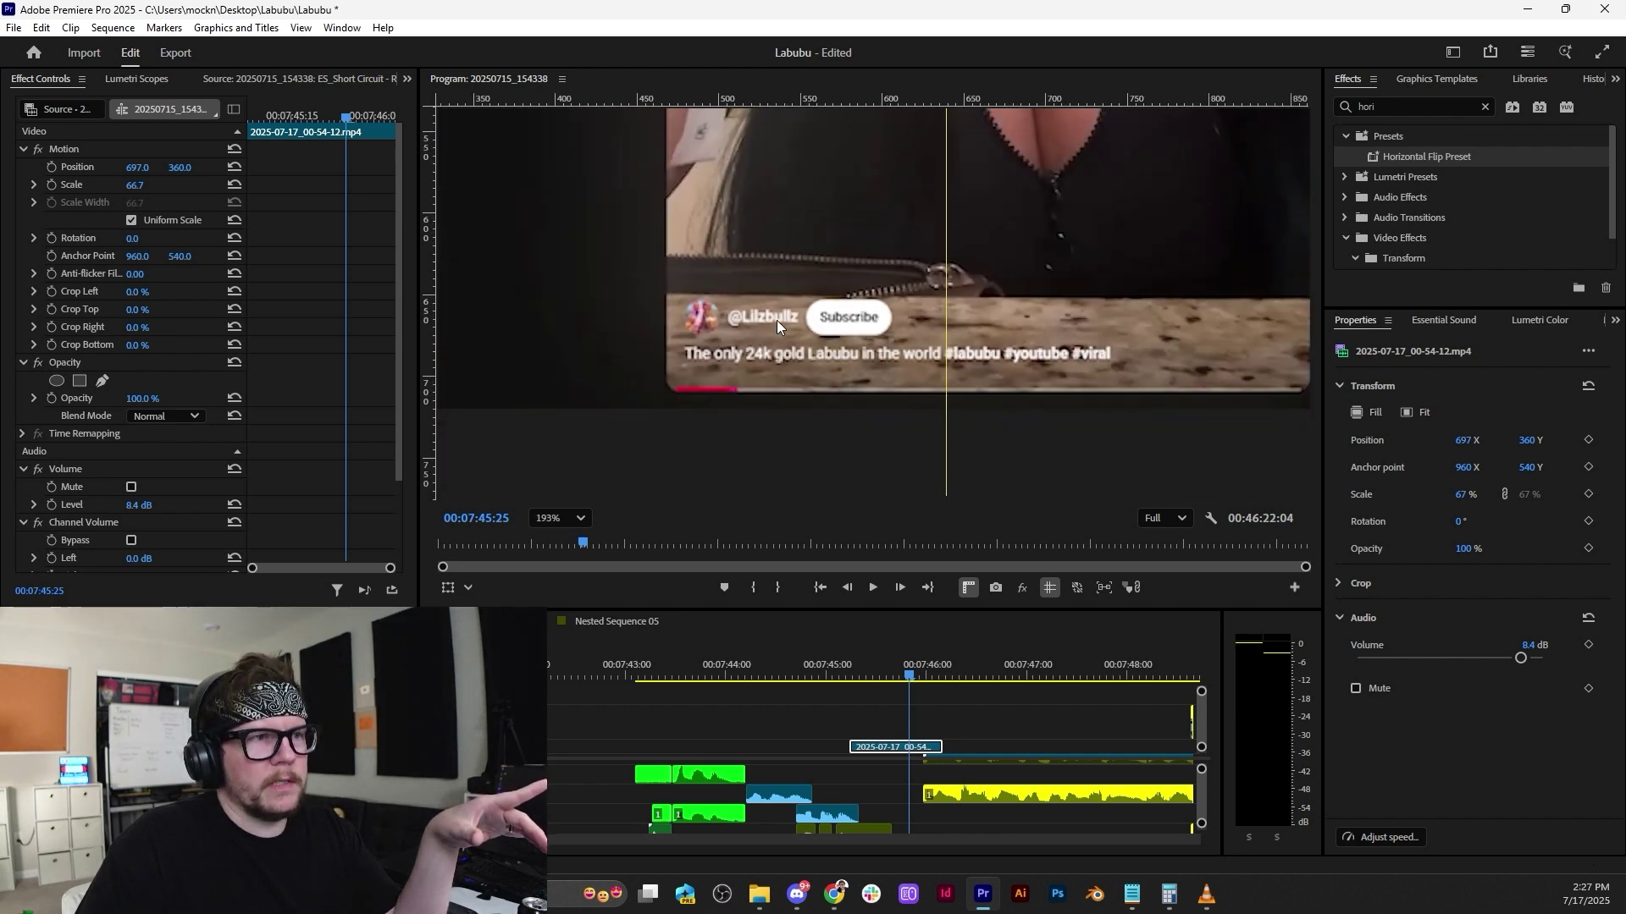
pyautogui.click(580, 519)
pyautogui.click(555, 549)
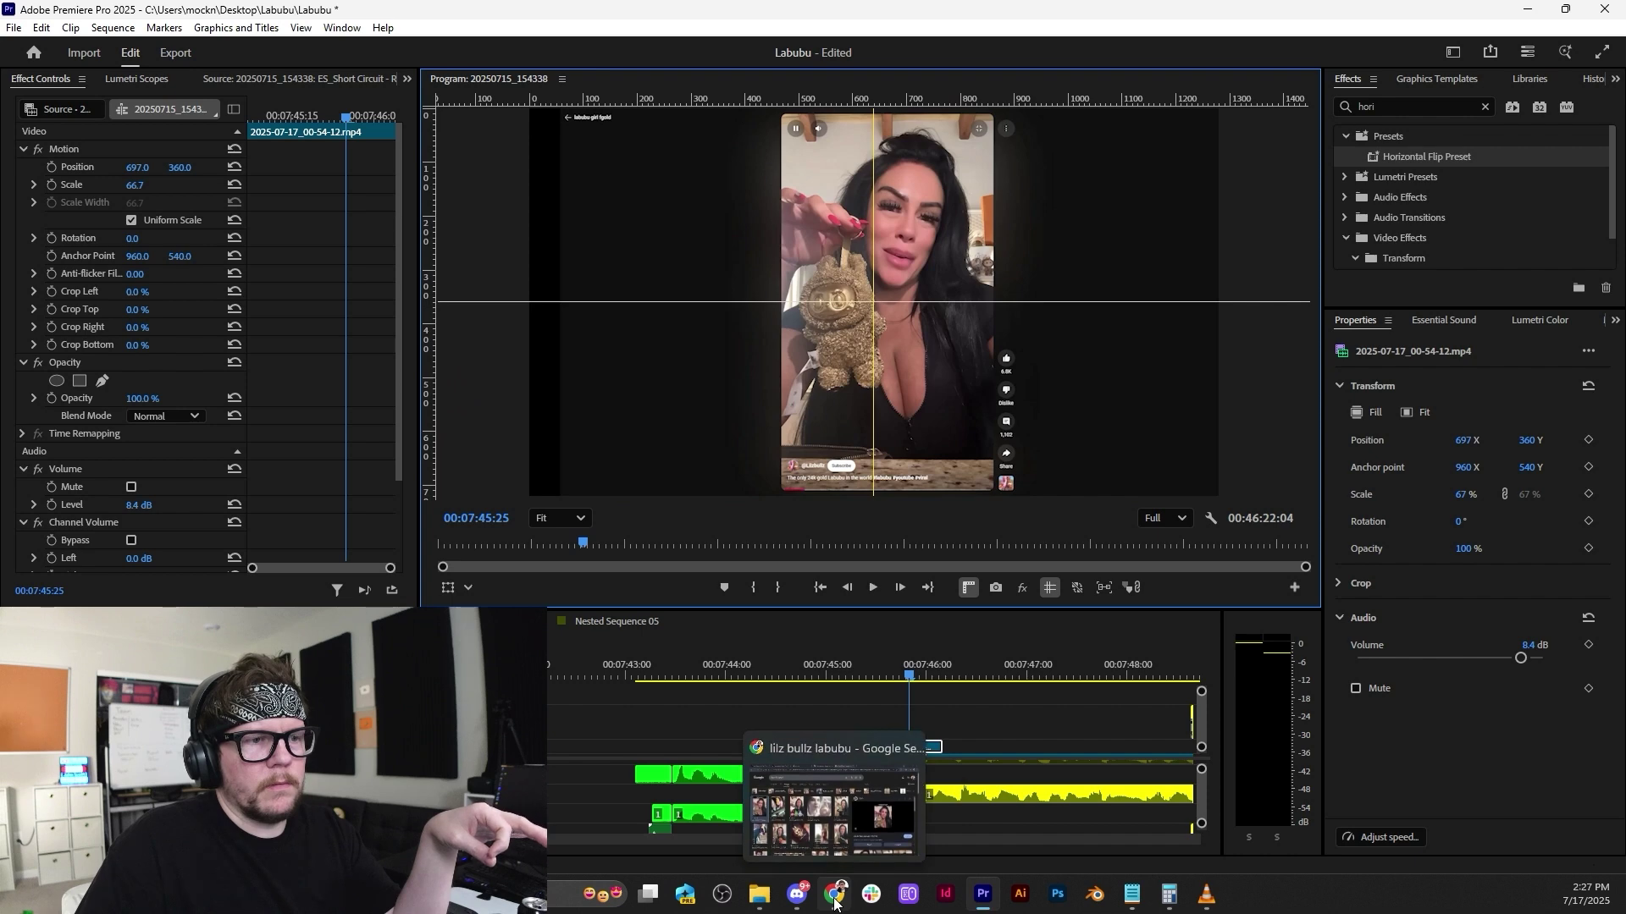
# Return to Chrome, open the Lilz Bullz Marbella: Real Peel Labubu Insights result on TikTok, and search TikTok for "lilzbullz".
pyautogui.click(834, 898)
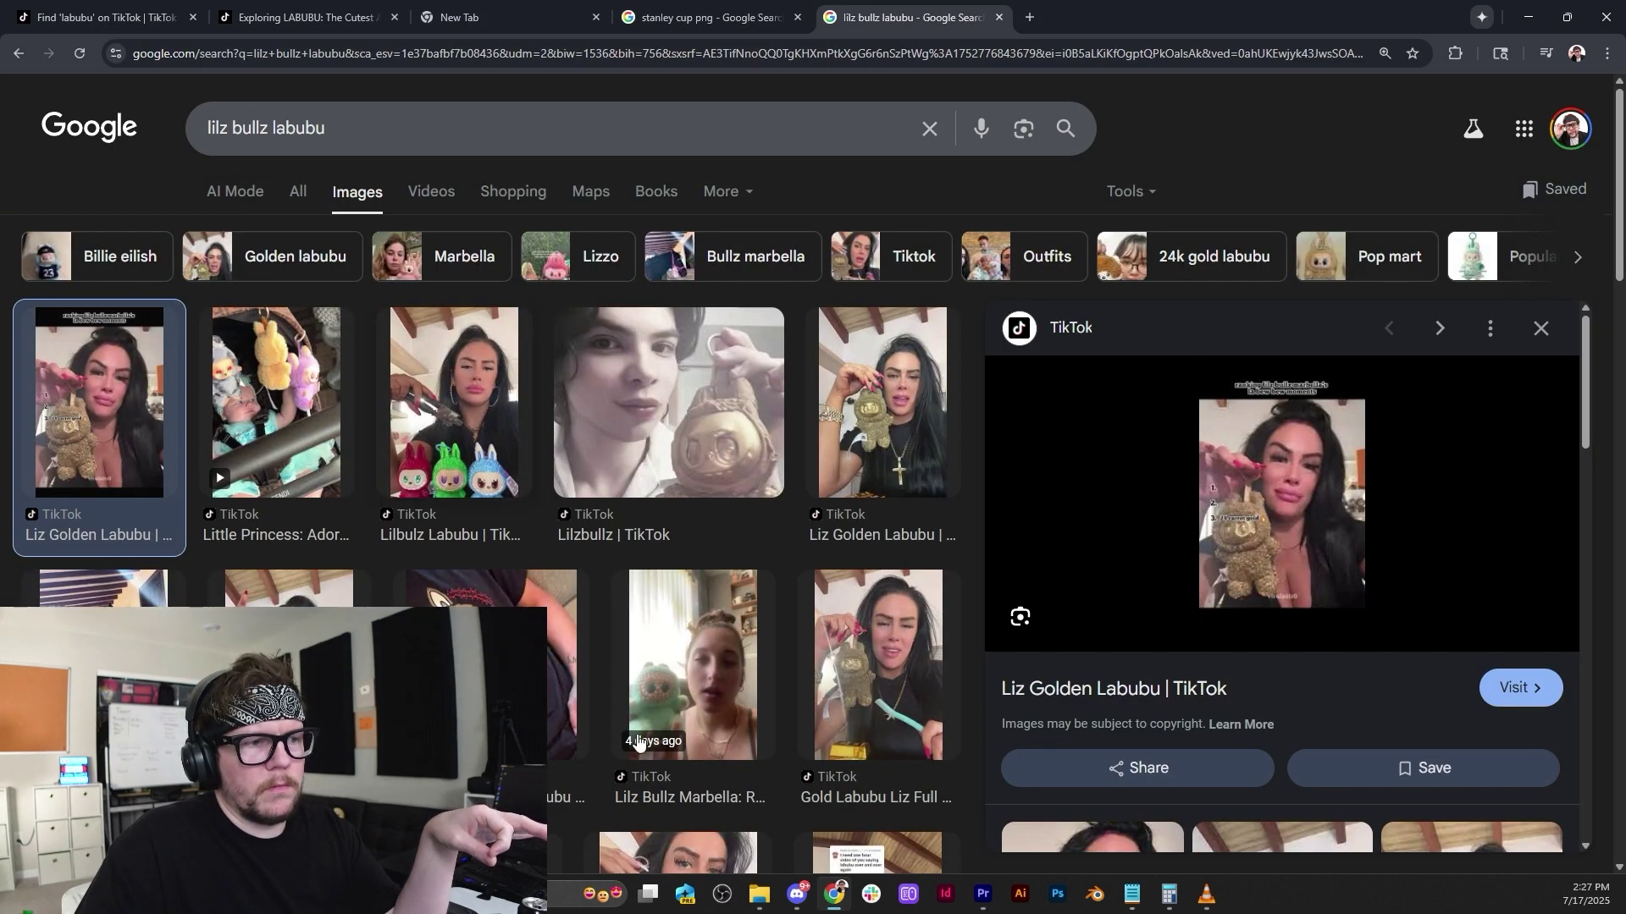
pyautogui.click(704, 677)
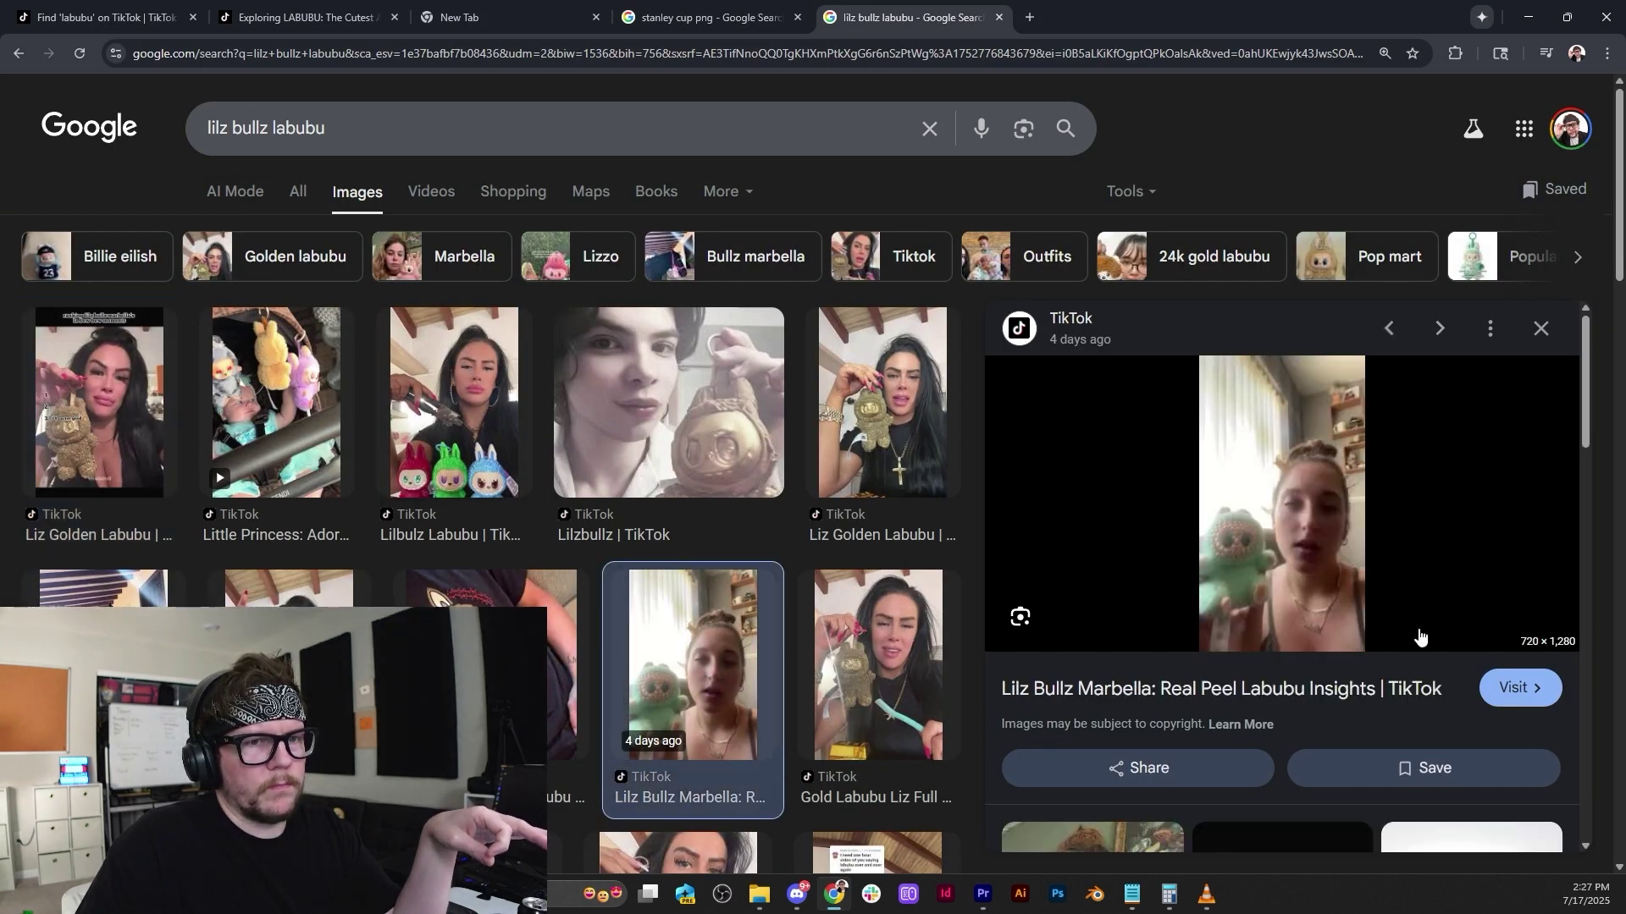
pyautogui.click(1484, 687)
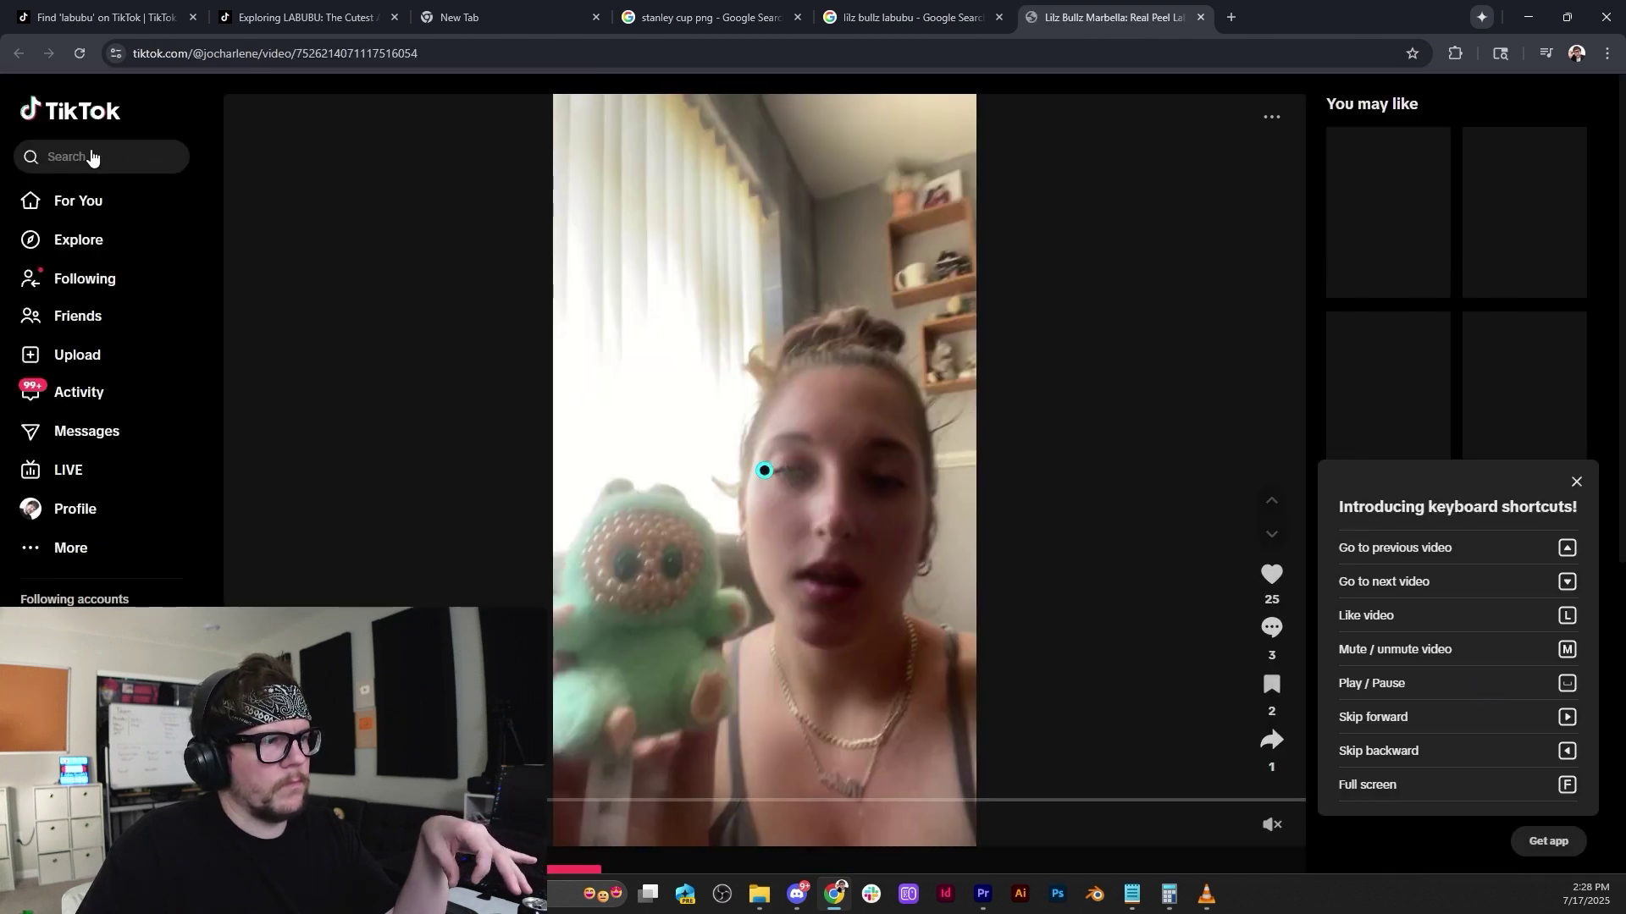
pyautogui.click(46, 157)
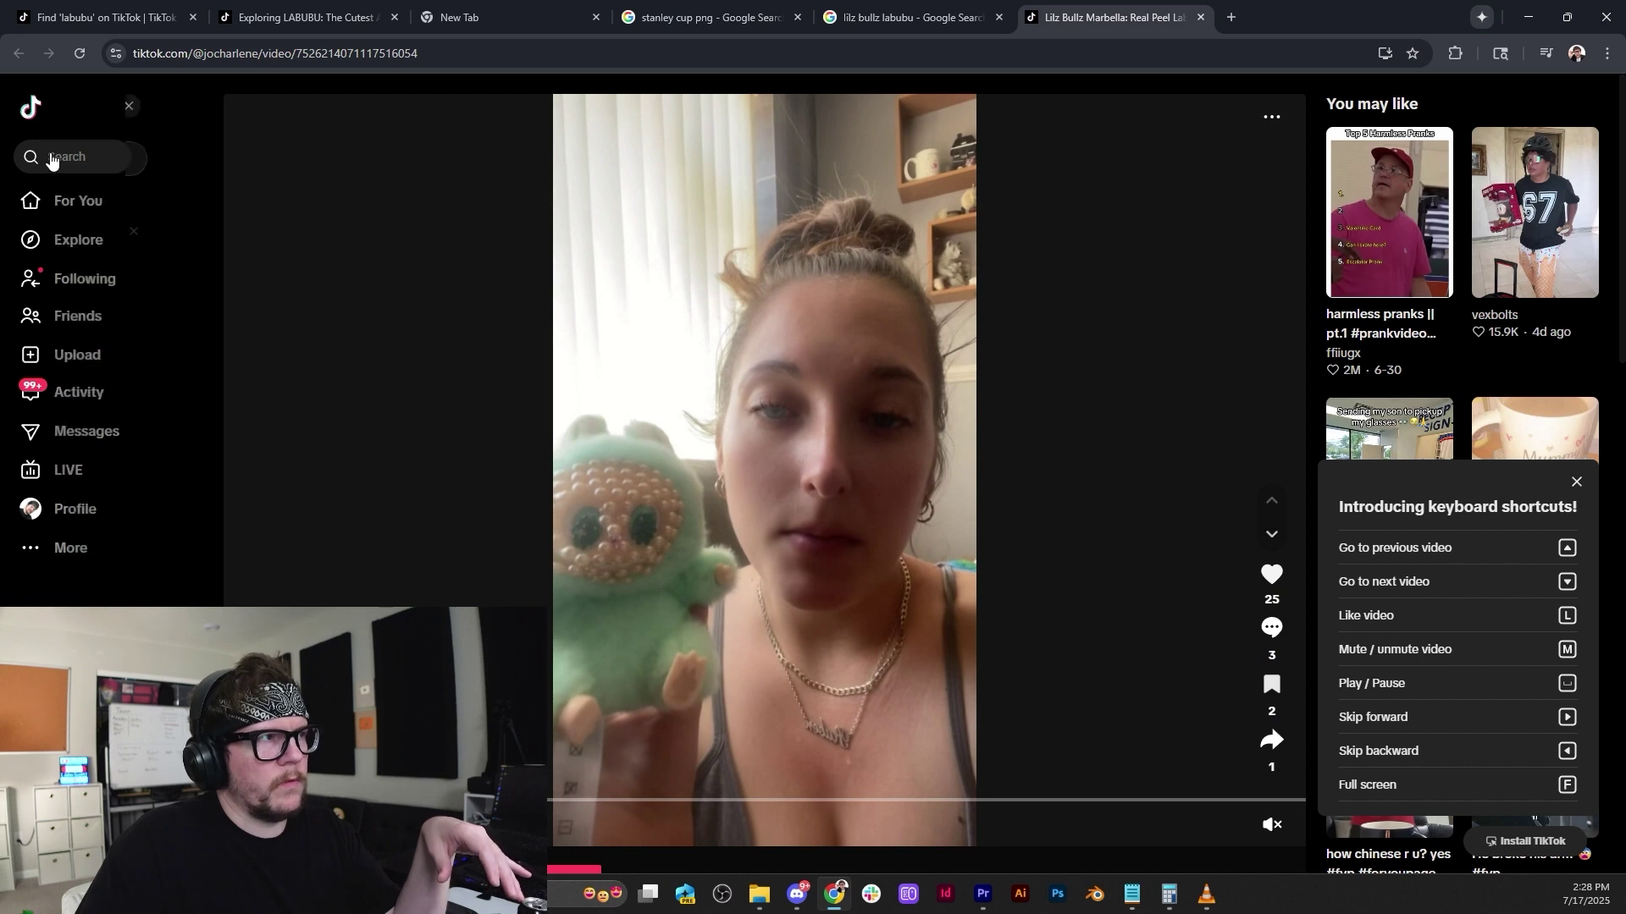
pyautogui.write('lil')
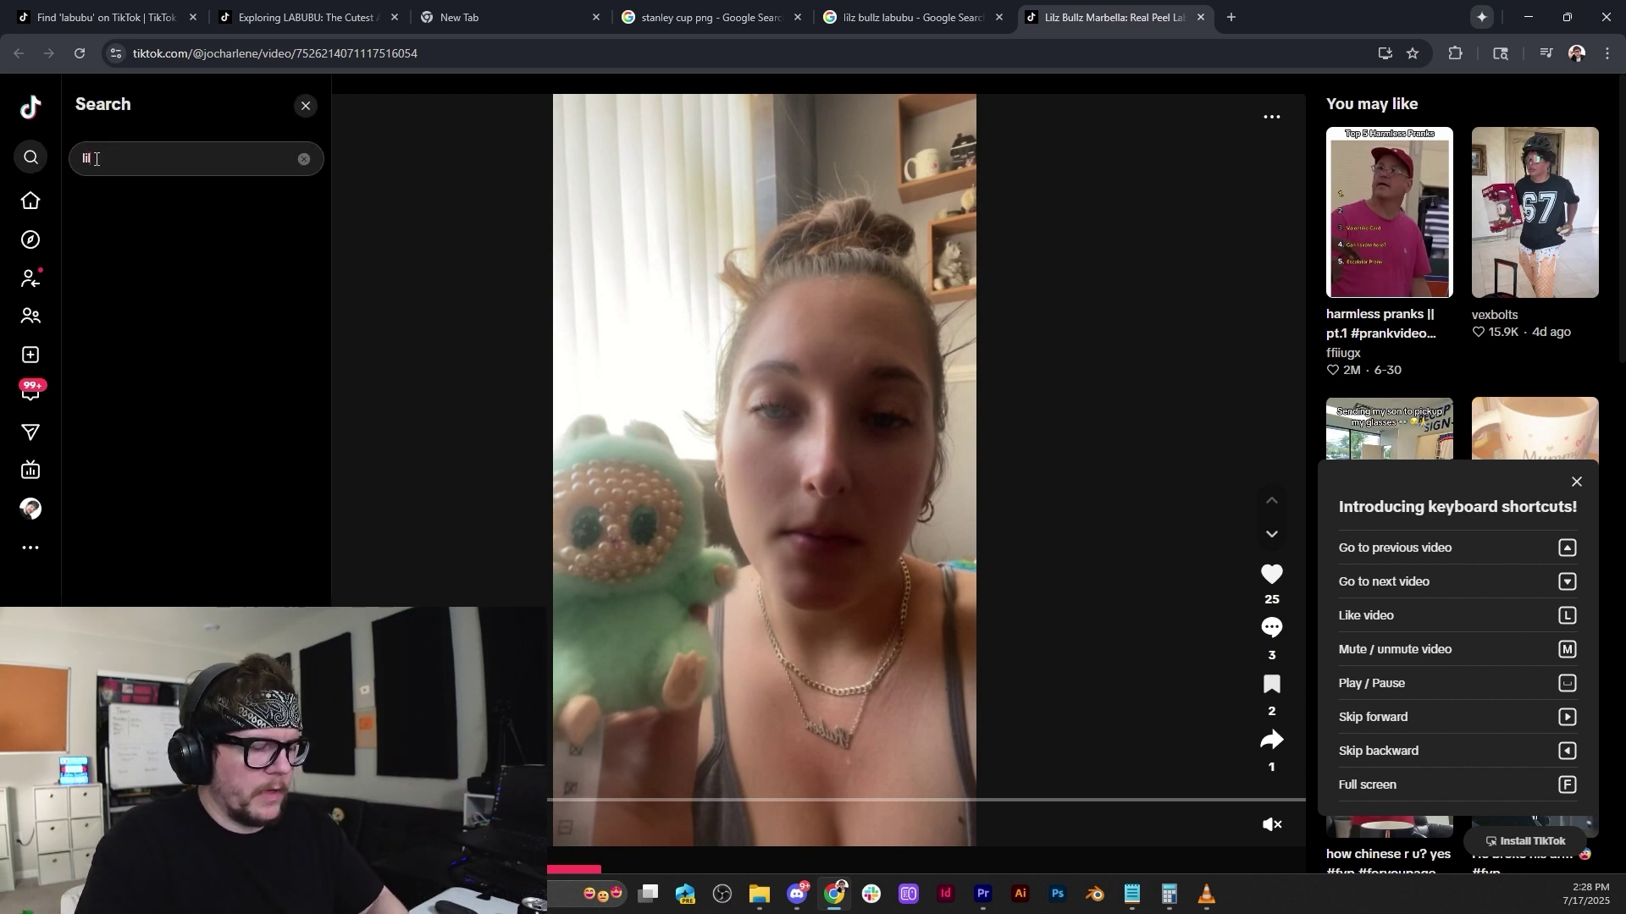
pyautogui.write('zbullz')
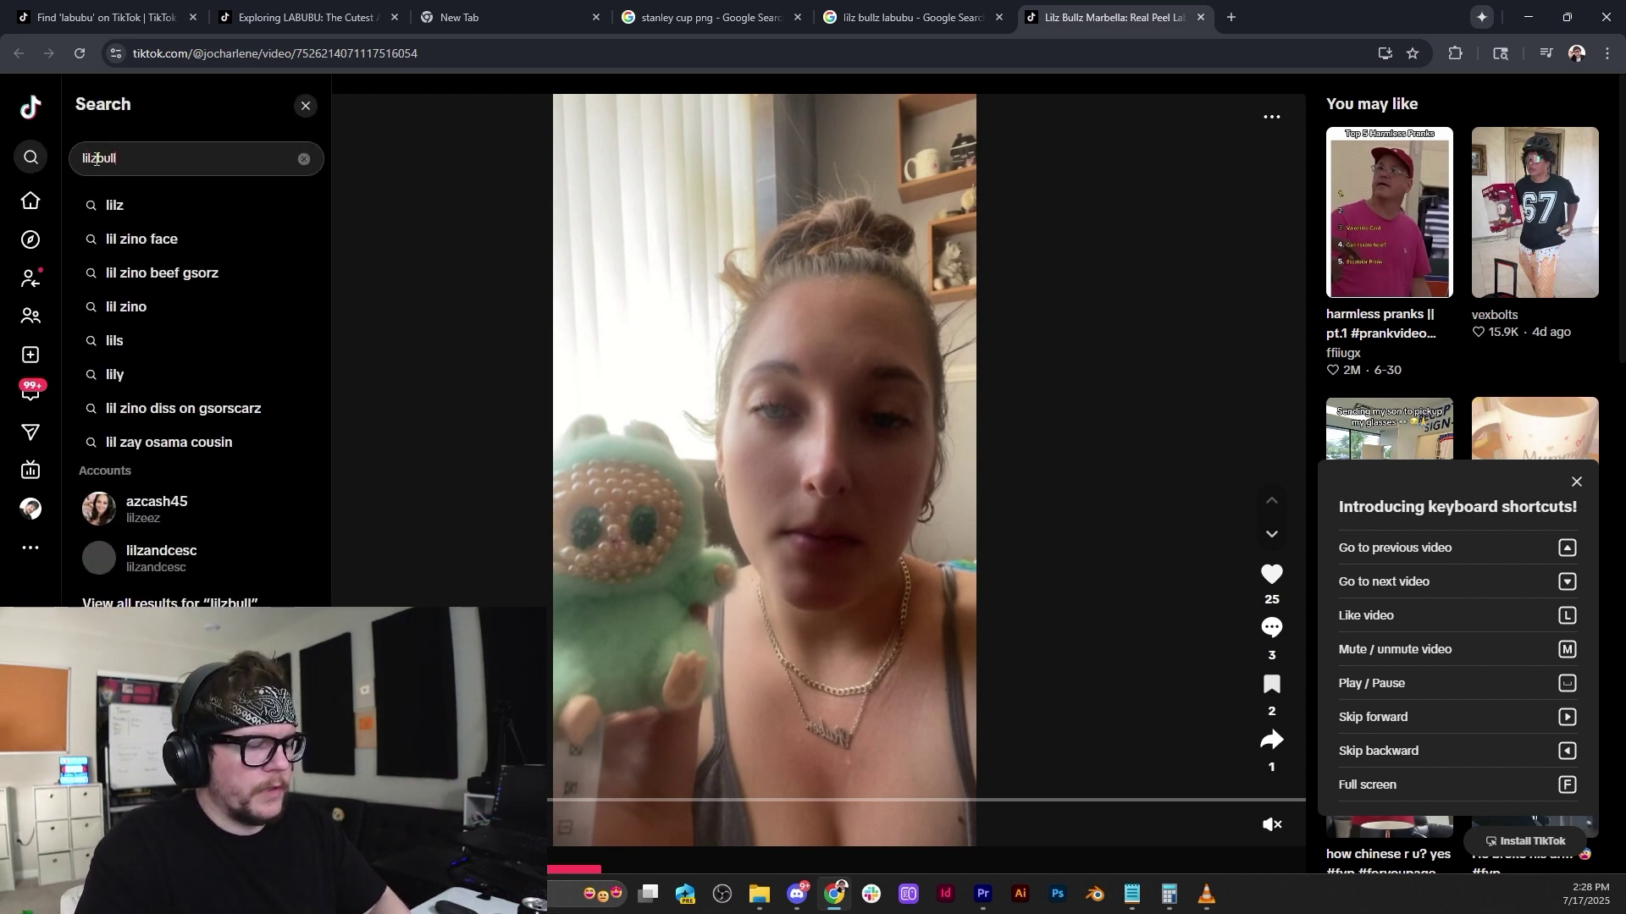
pyautogui.press('Return')
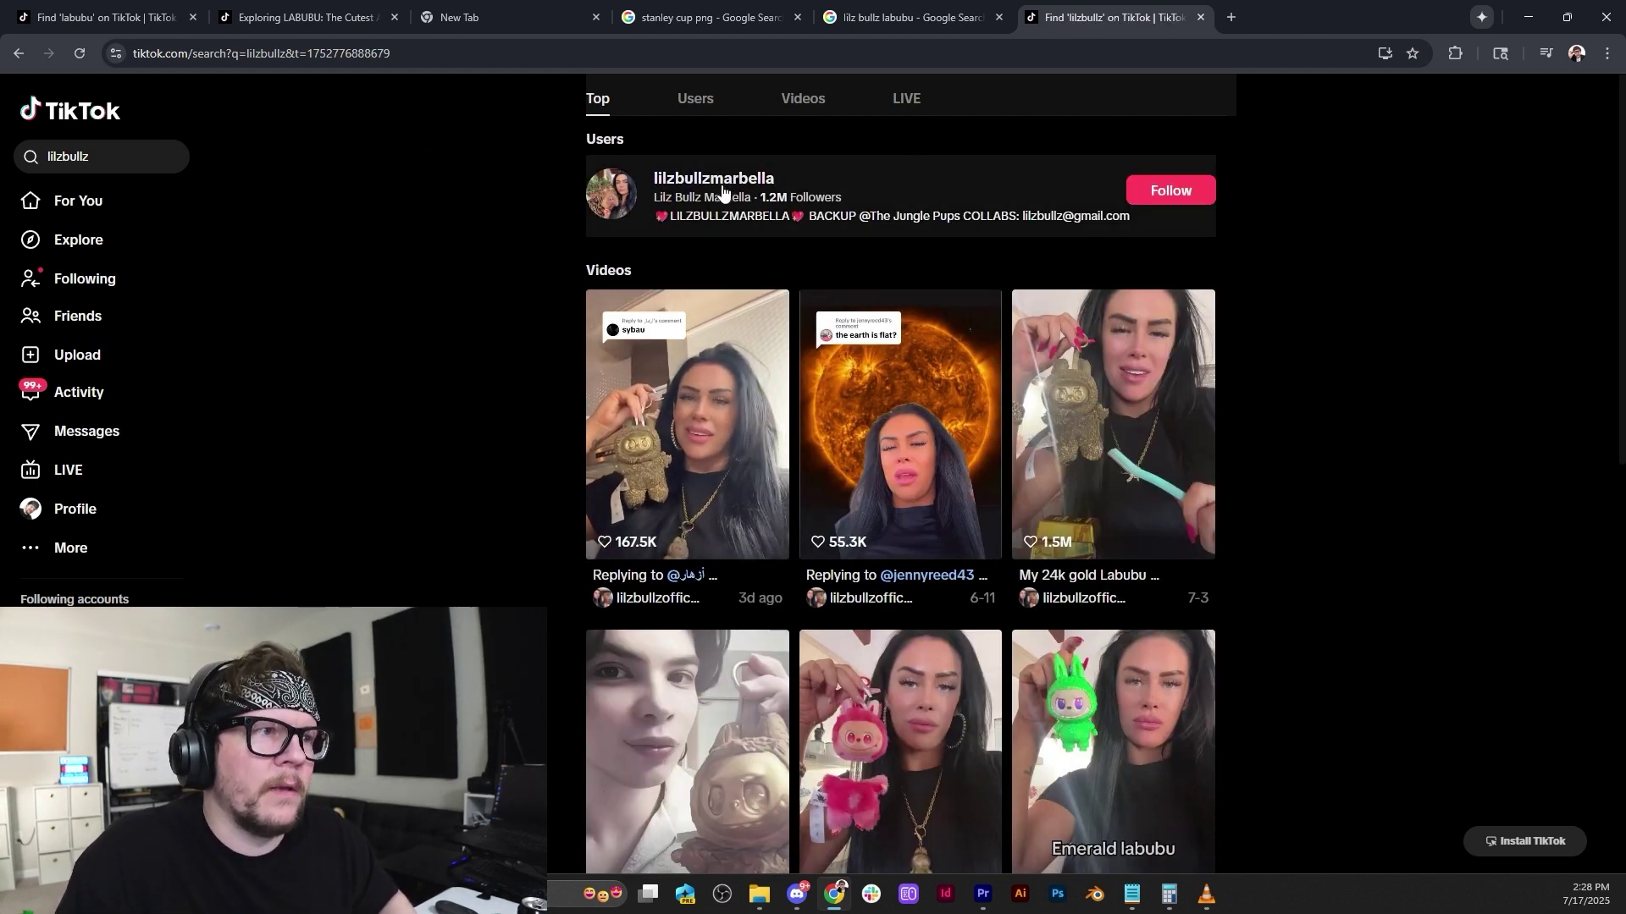
pyautogui.click(696, 99)
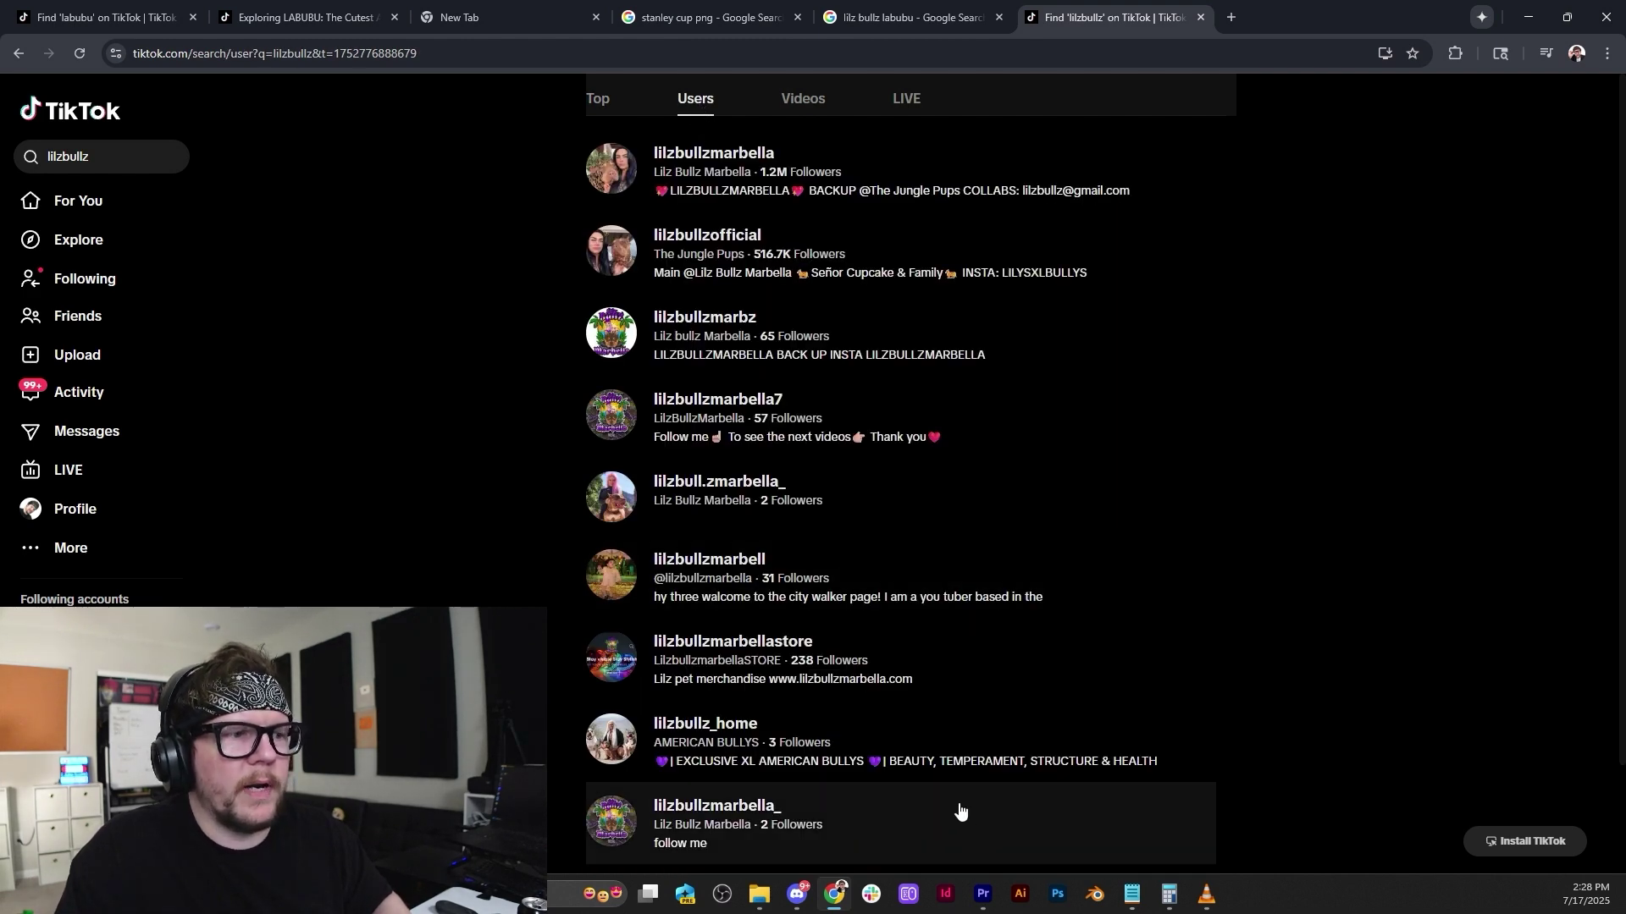
pyautogui.scroll(-1, 942, 782)
pyautogui.scroll(-1, 941, 776)
pyautogui.scroll(-3, 942, 774)
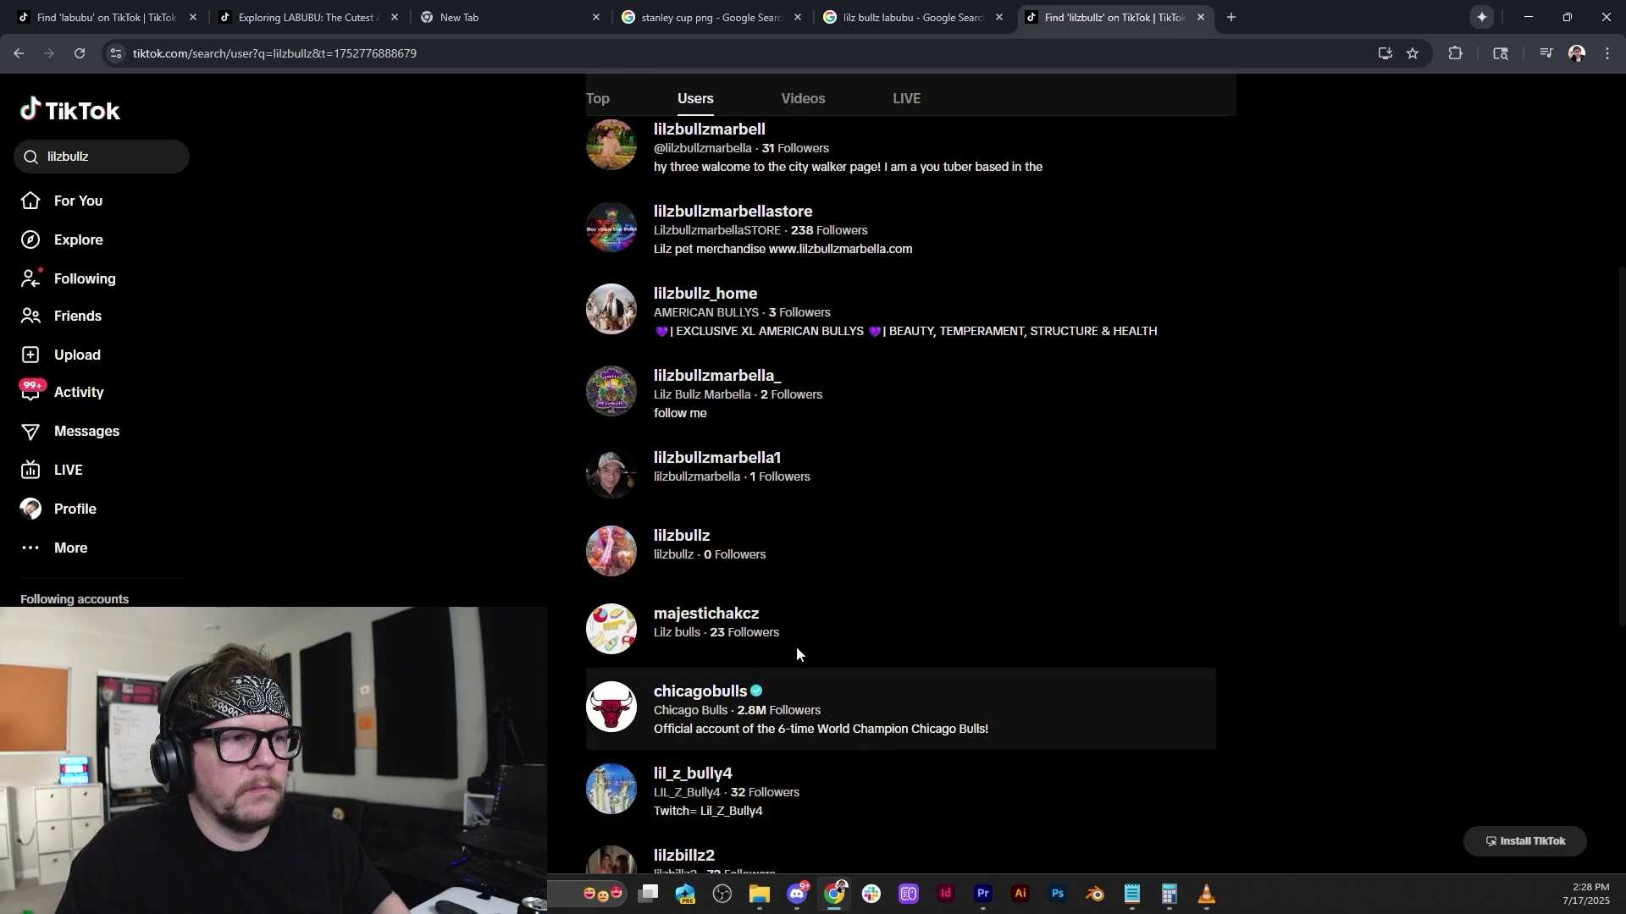
pyautogui.click(700, 541)
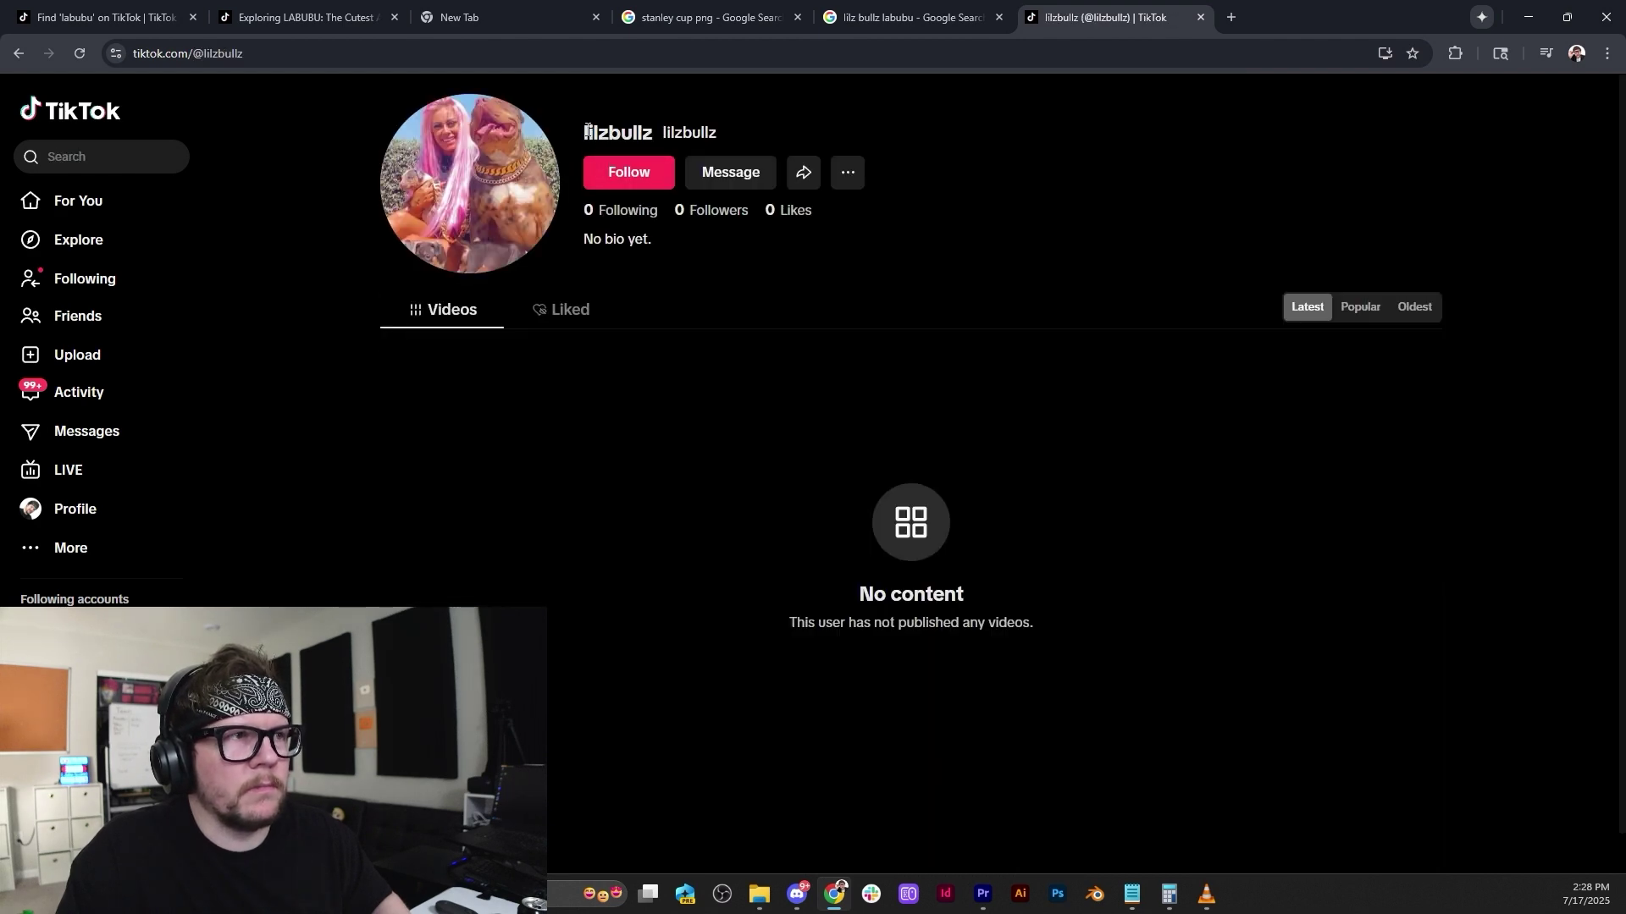
pyautogui.moveTo(587, 131); pyautogui.dragTo(760, 142)
pyautogui.click(122, 89)
pyautogui.click(18, 54)
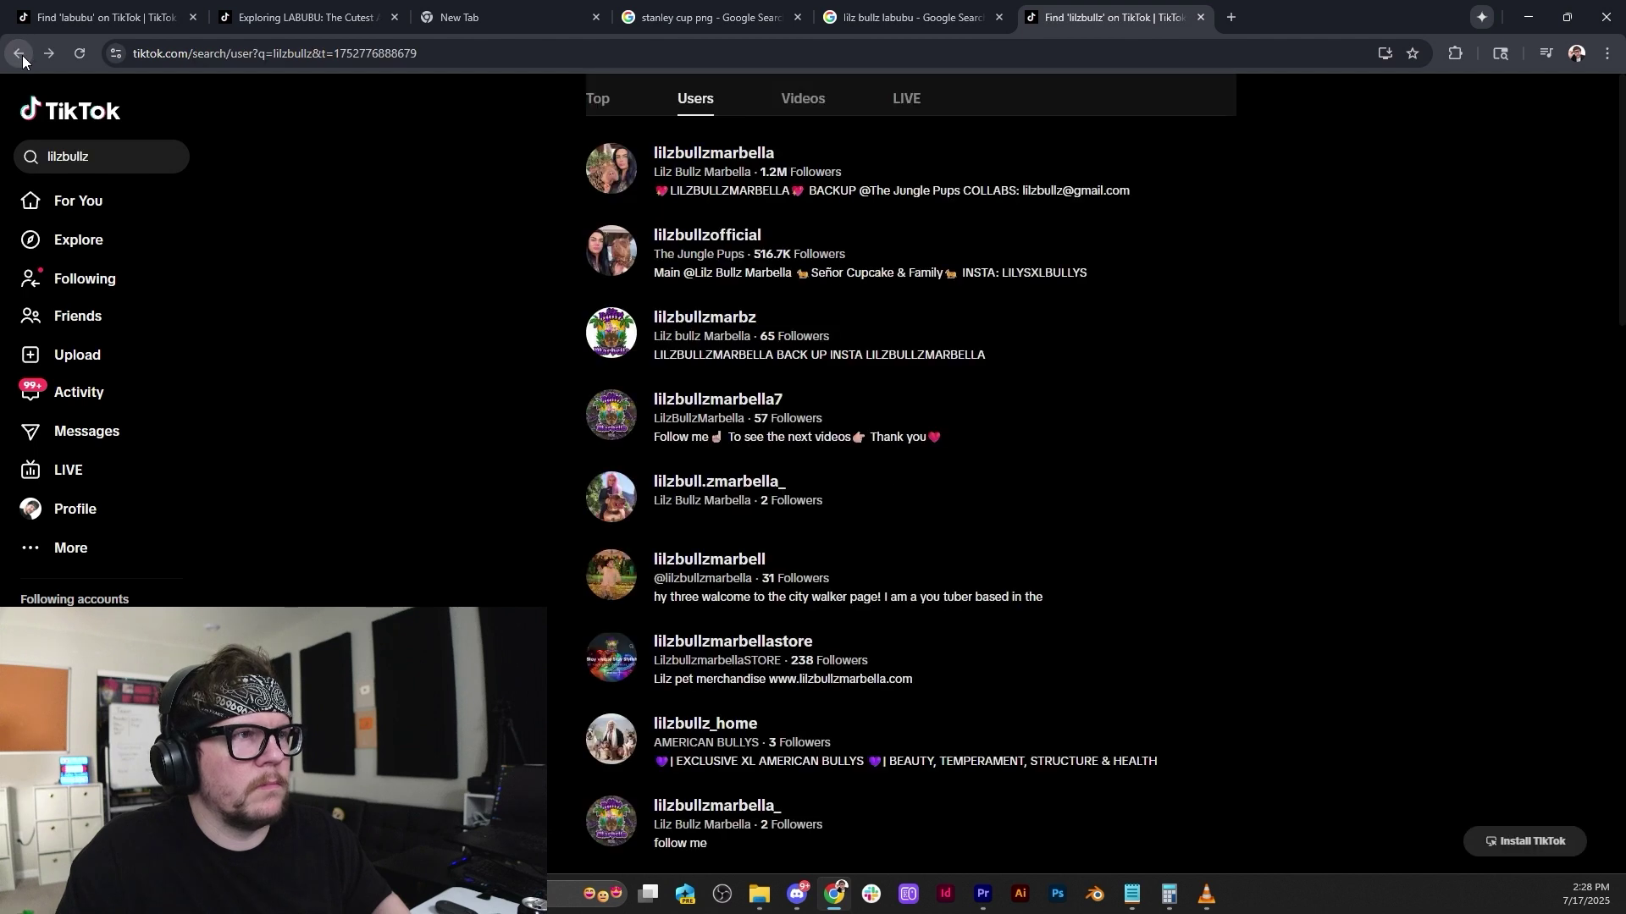
# In Premiere Pro, set 2025-07-17_00-54-12.mp4 to scale 85.7 and position 675, 381, and play back that section of the montage.
pyautogui.click(984, 896)
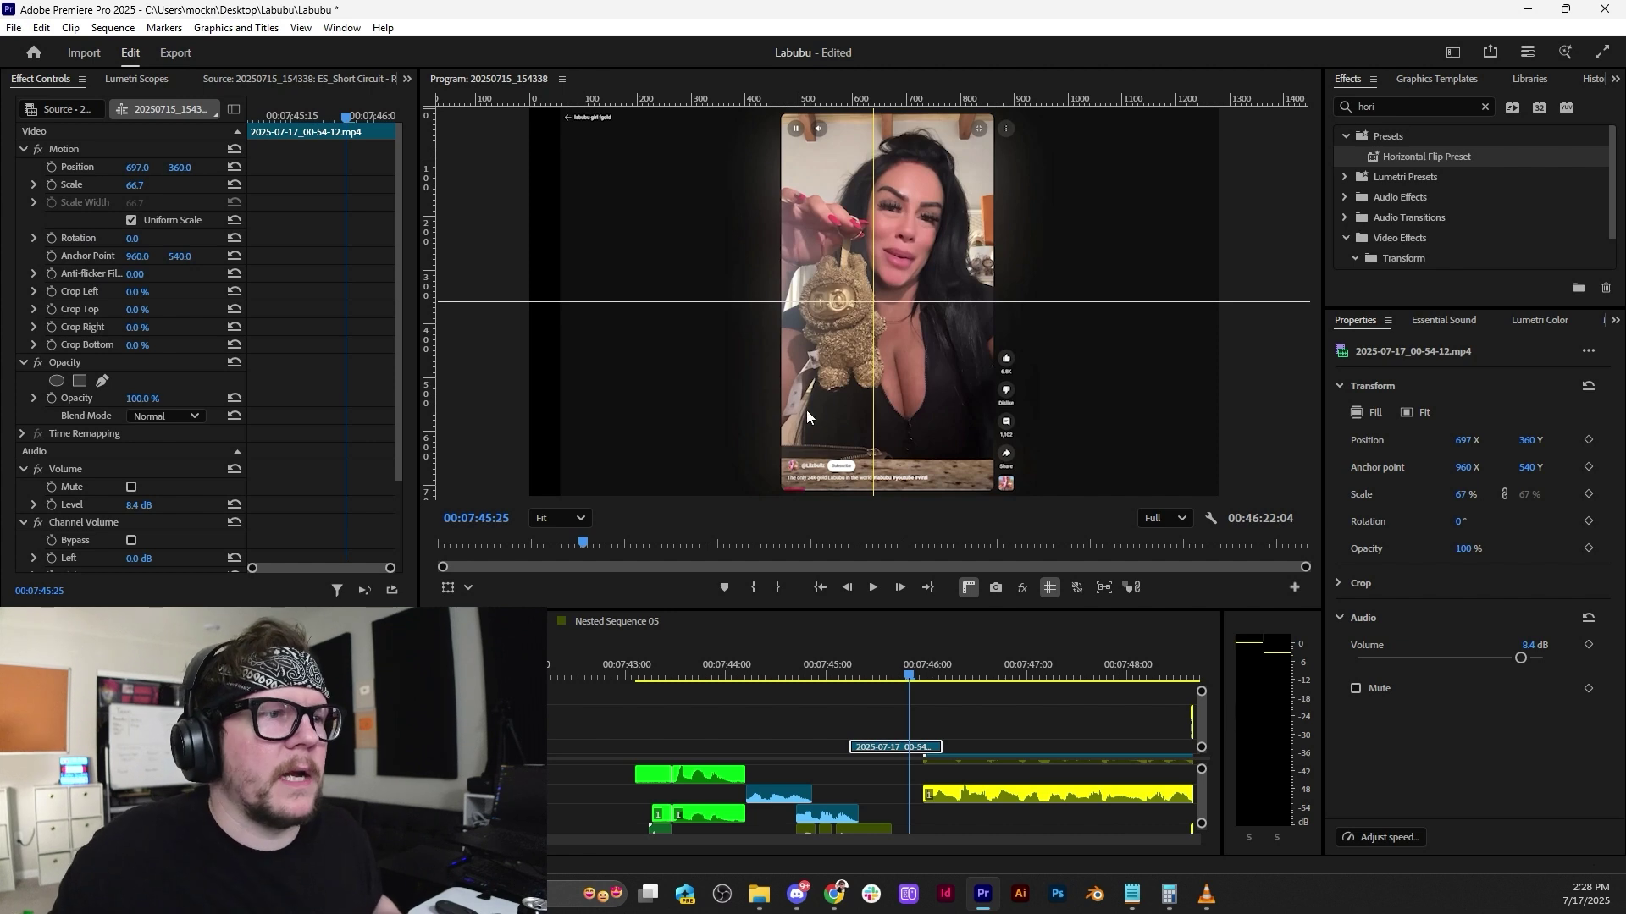
pyautogui.moveTo(141, 187); pyautogui.dragTo(187, 167)
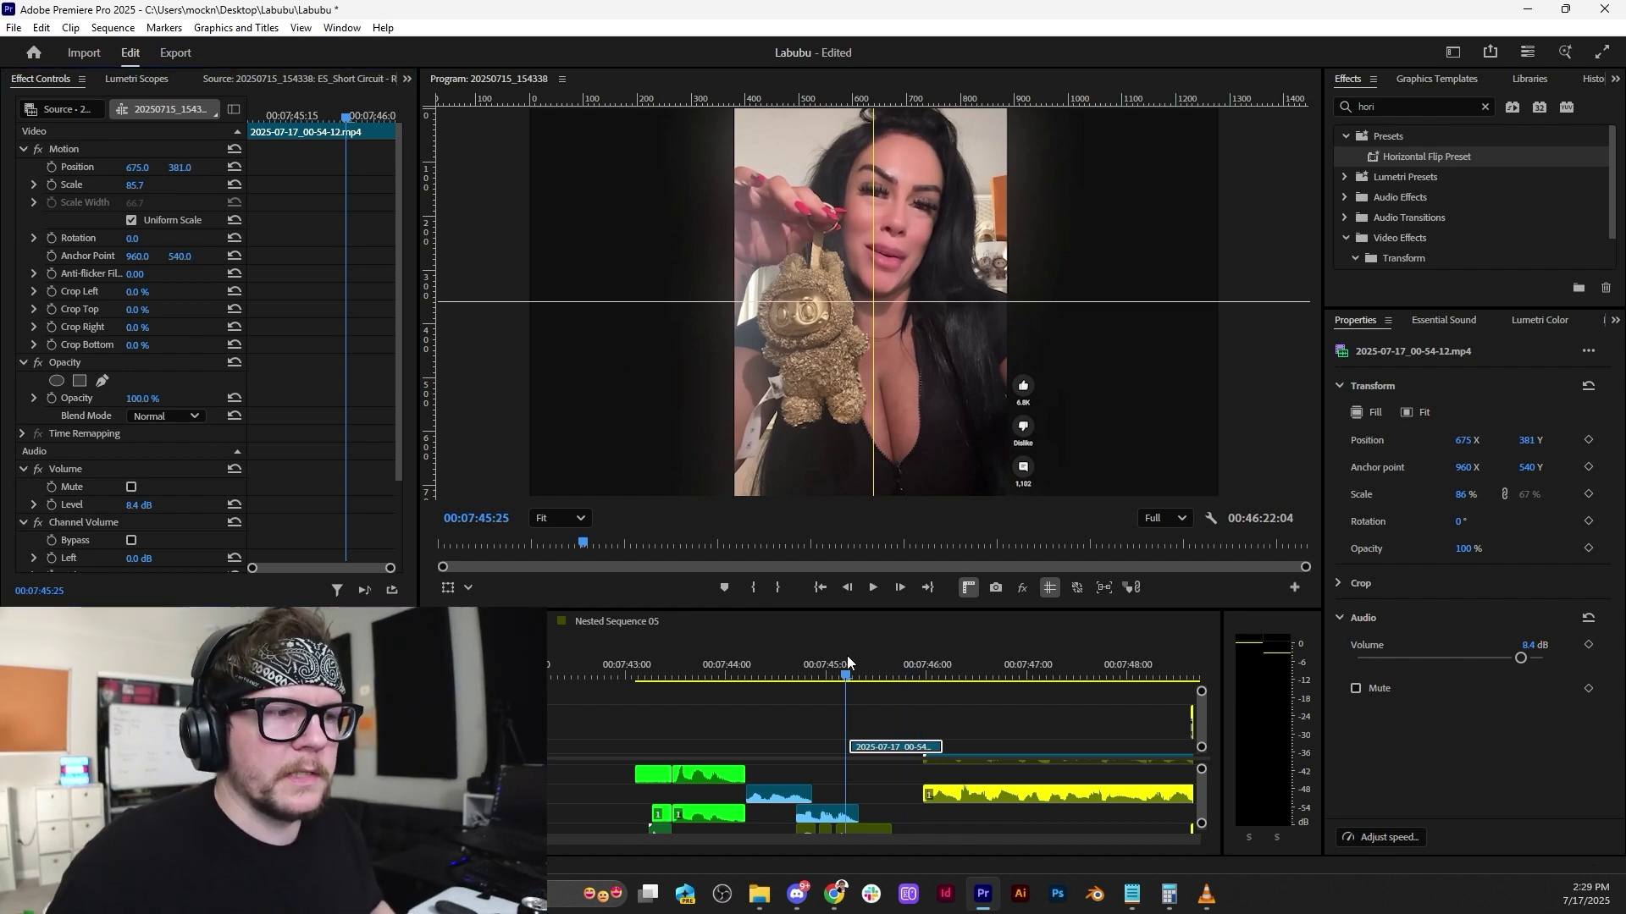
pyautogui.press('space')
pyautogui.scroll(-3, 838, 669)
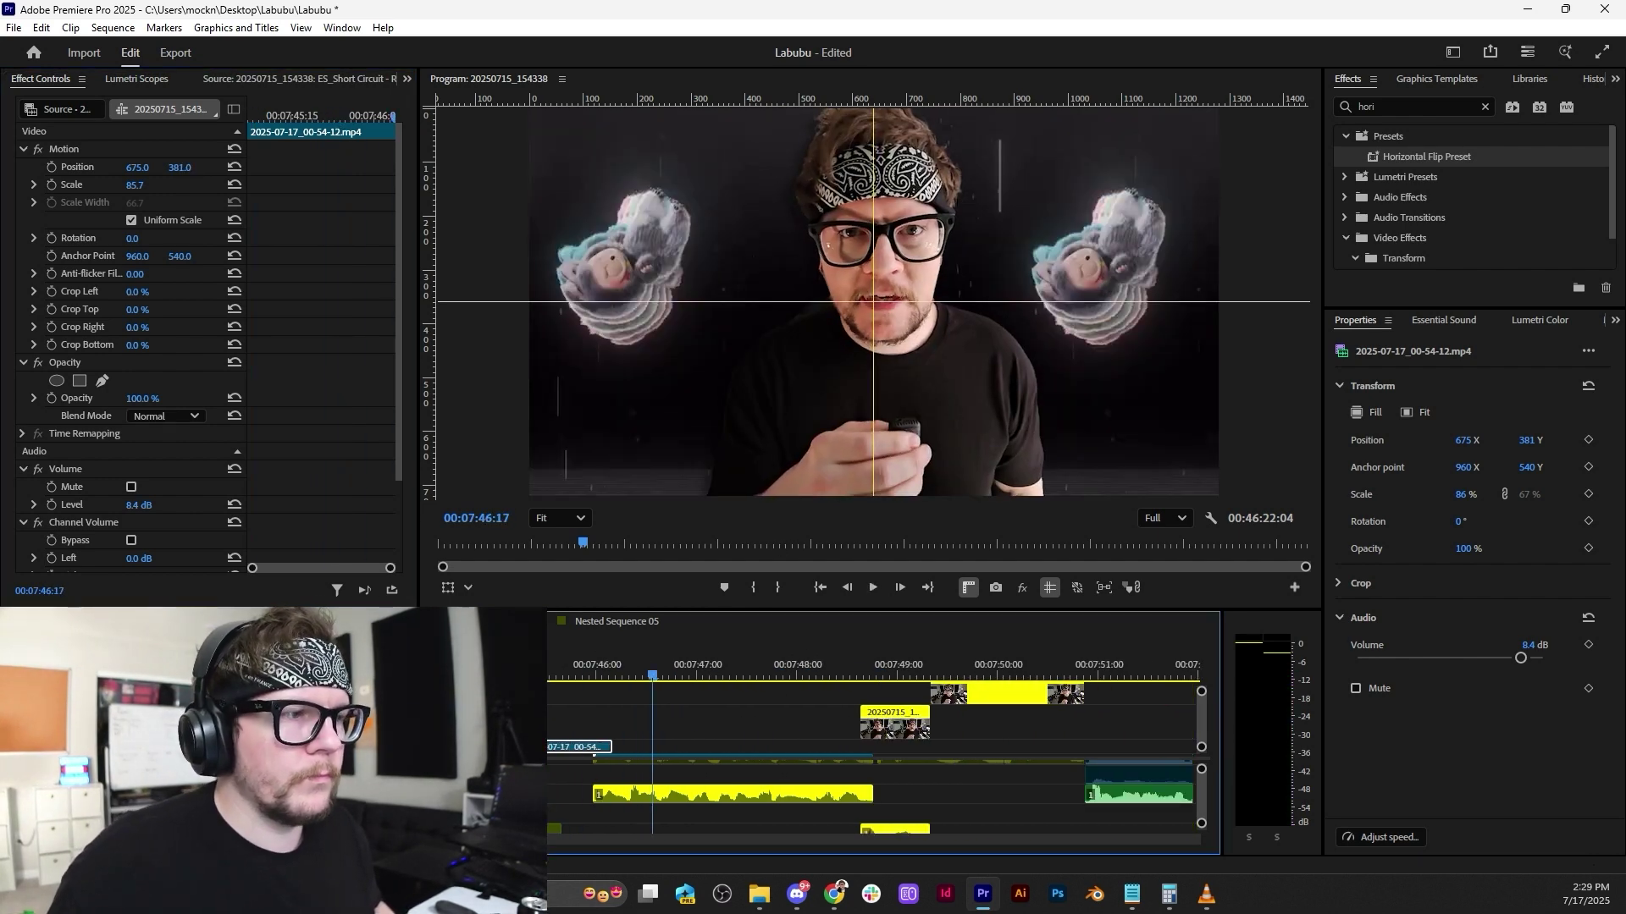
pyautogui.press('space')
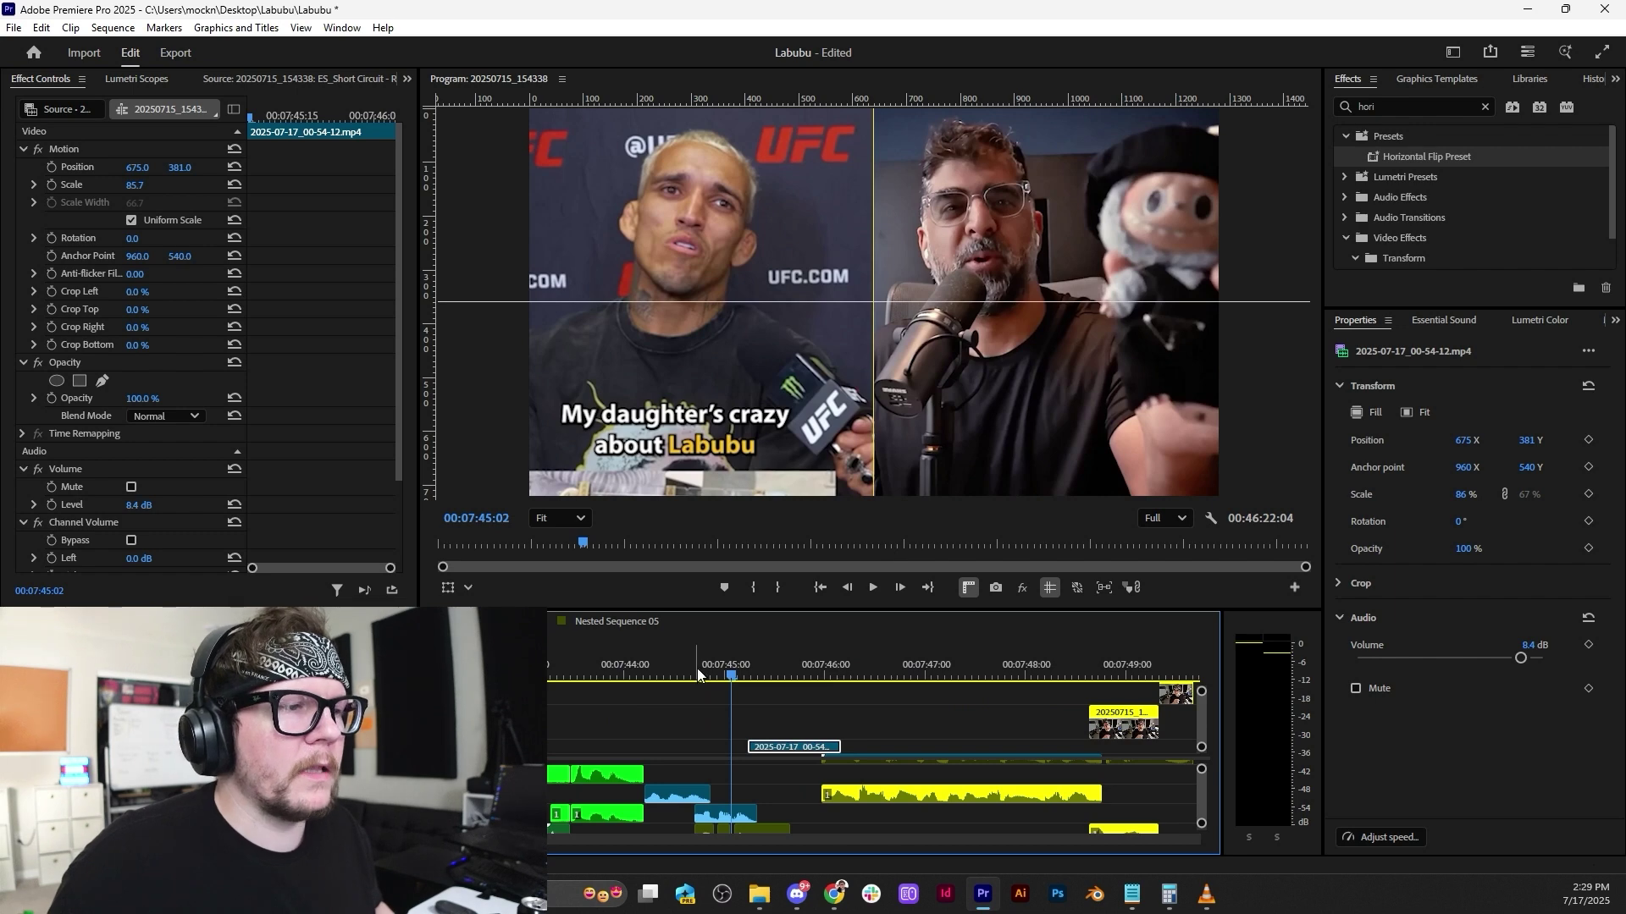
# Set the vertical position of 2025-07-17_00-54-12.mp4 to 415 and add a horizontal guide at about 203 across the woman's eyes.
pyautogui.moveTo(700, 674); pyautogui.dragTo(798, 637)
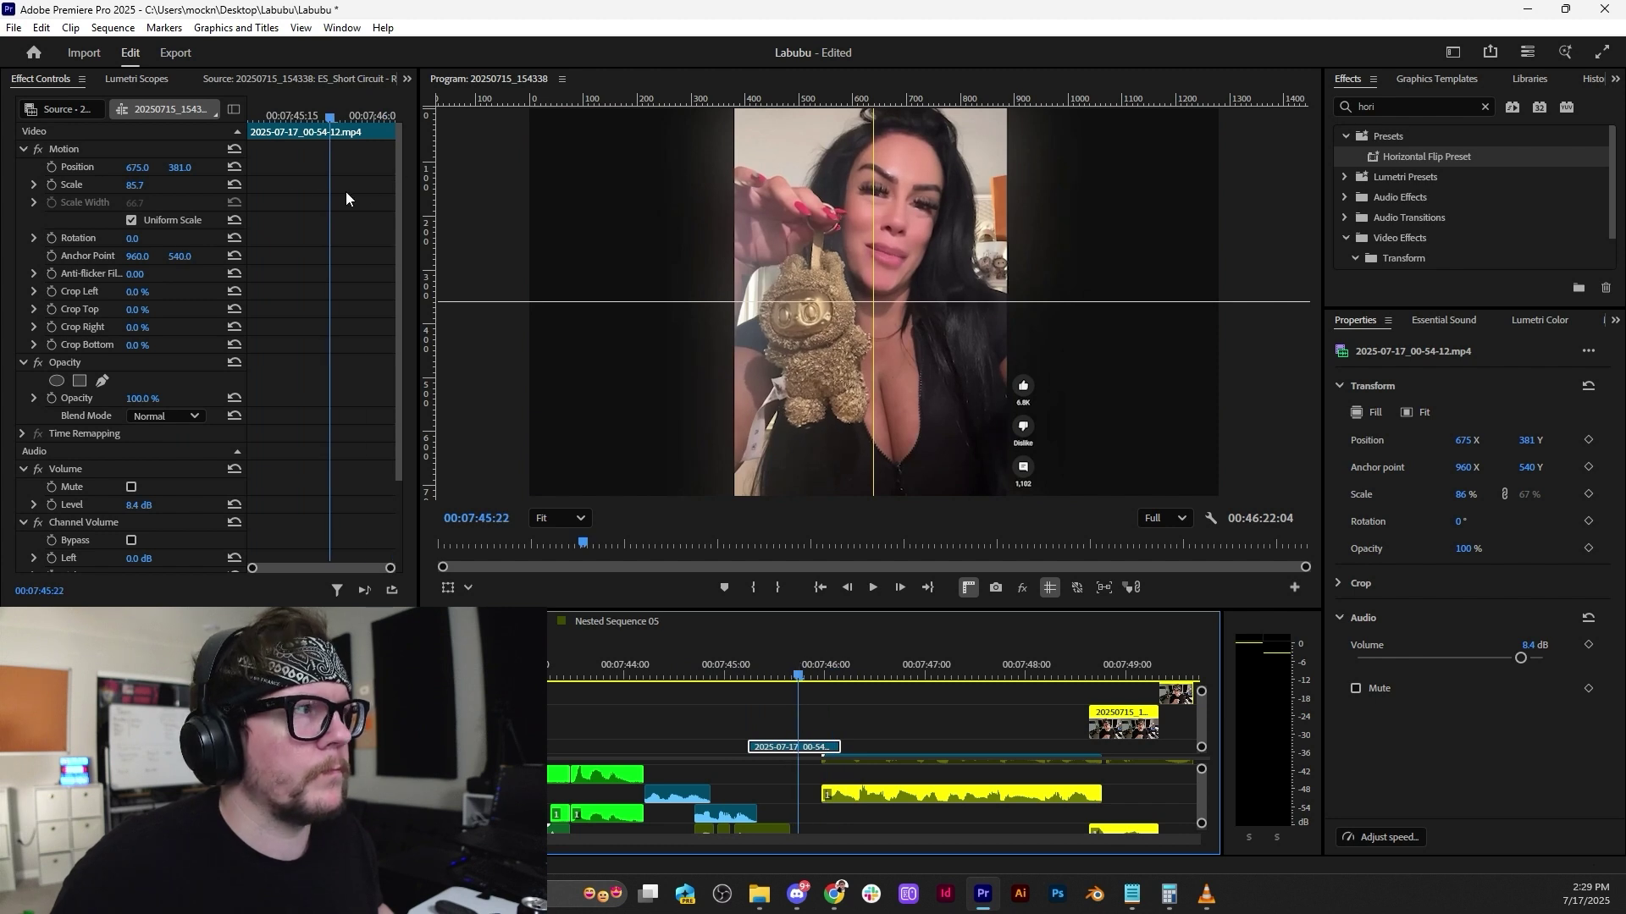
pyautogui.moveTo(184, 167); pyautogui.dragTo(213, 166)
pyautogui.moveTo(916, 109); pyautogui.dragTo(914, 218)
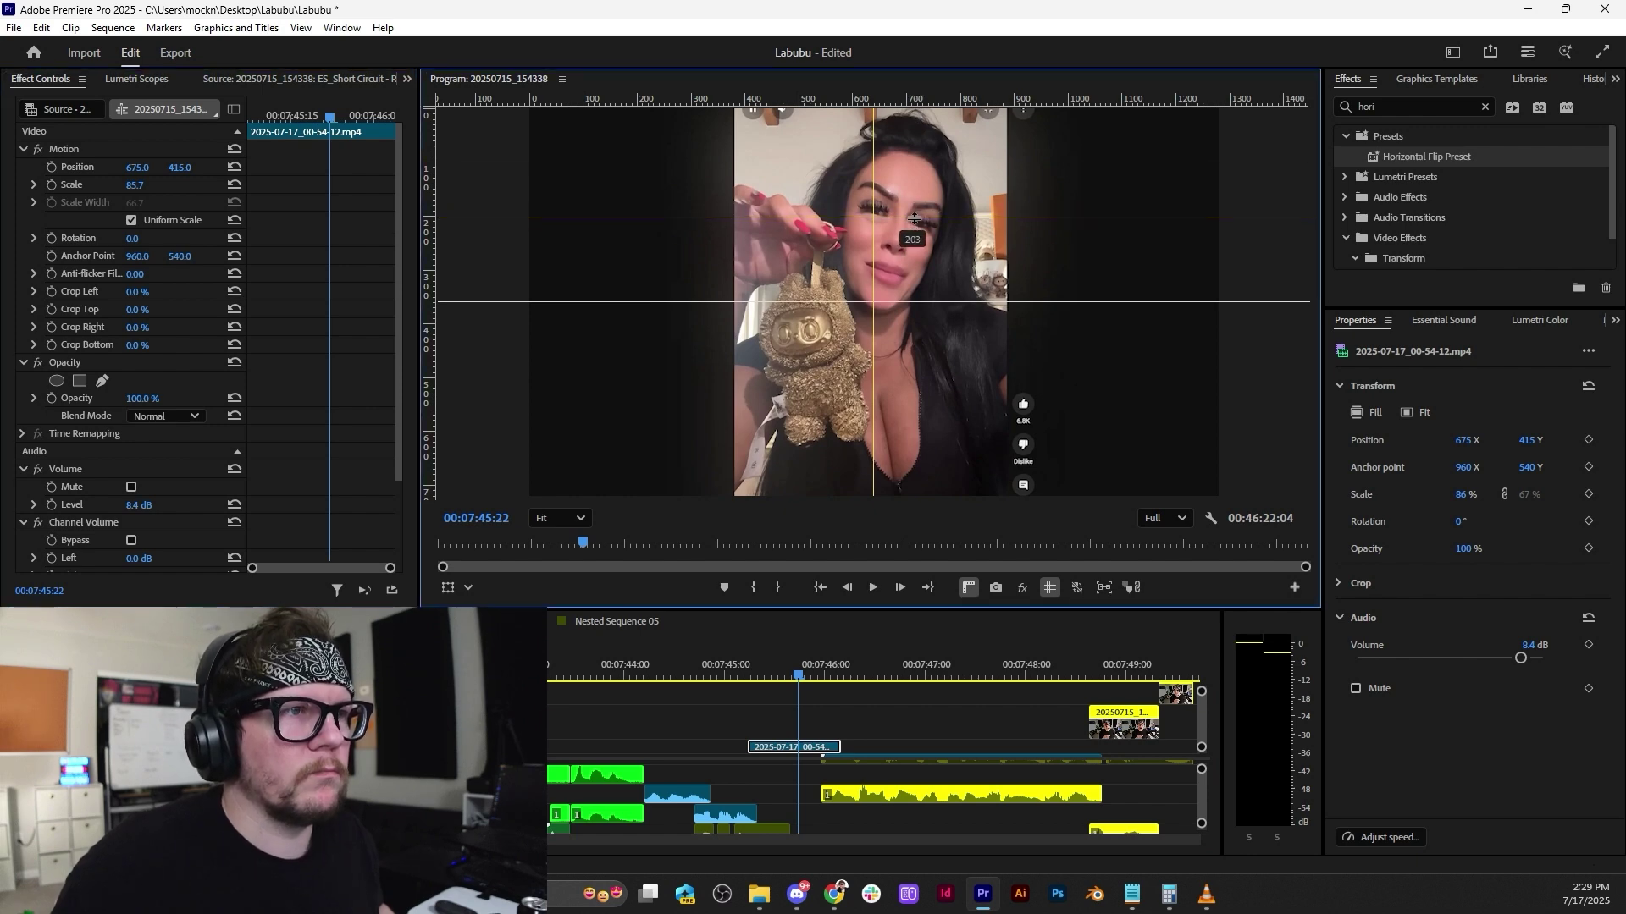
# Reframe 2025-07-17_00-48-13.mp4 by setting its scale to 81 and its position to 674, 426.
pyautogui.click(732, 671)
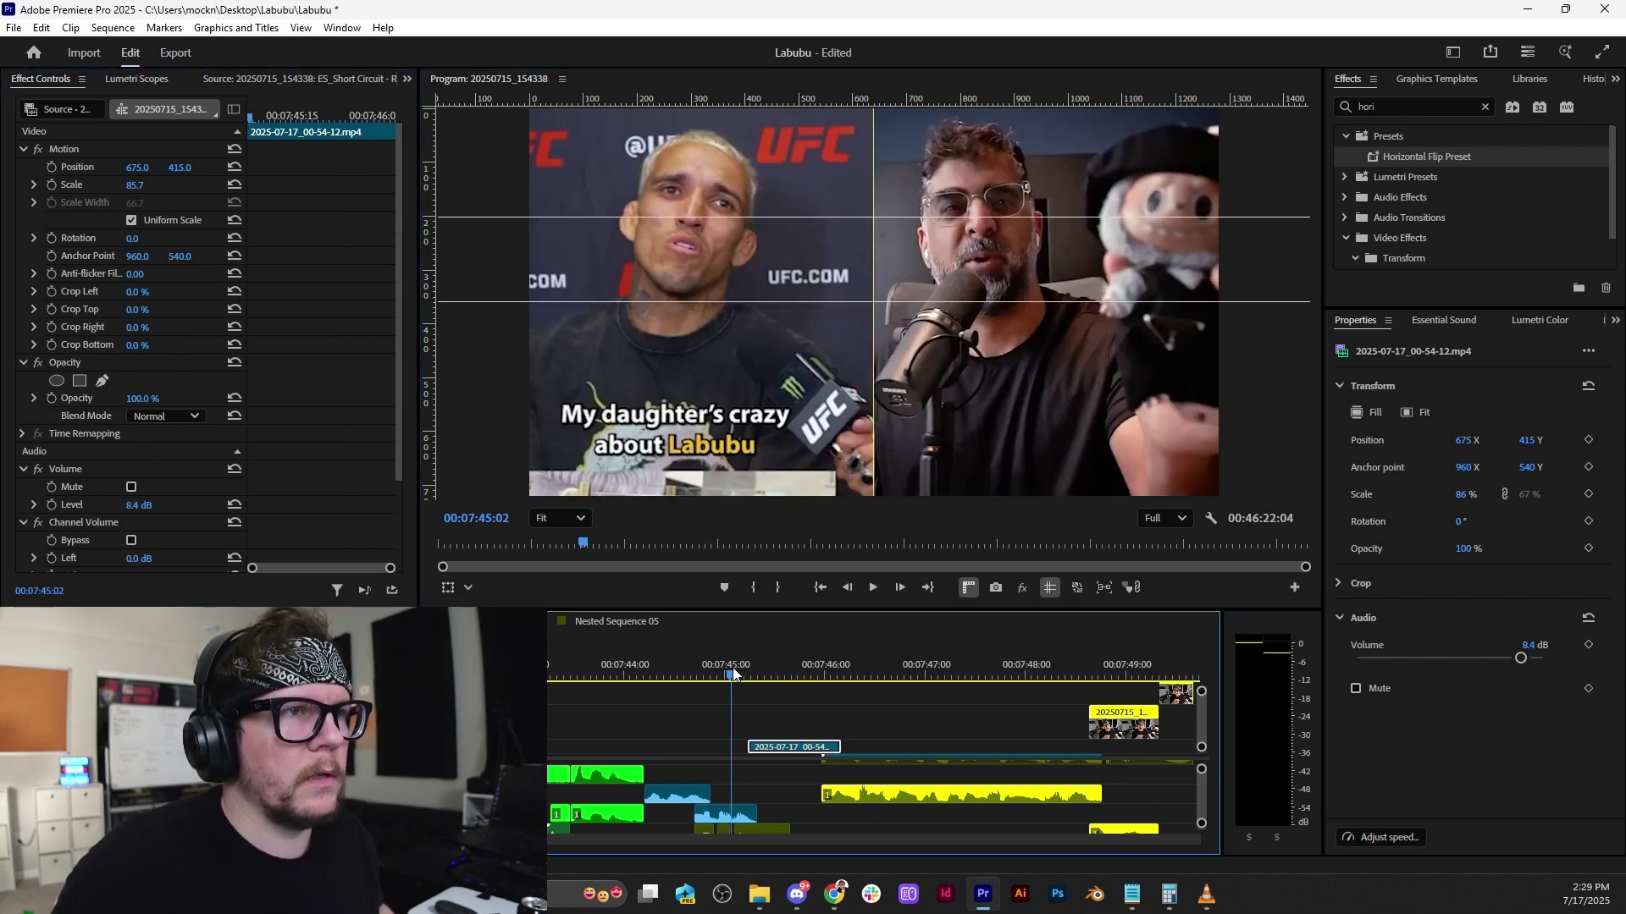
pyautogui.moveTo(732, 672); pyautogui.dragTo(677, 674)
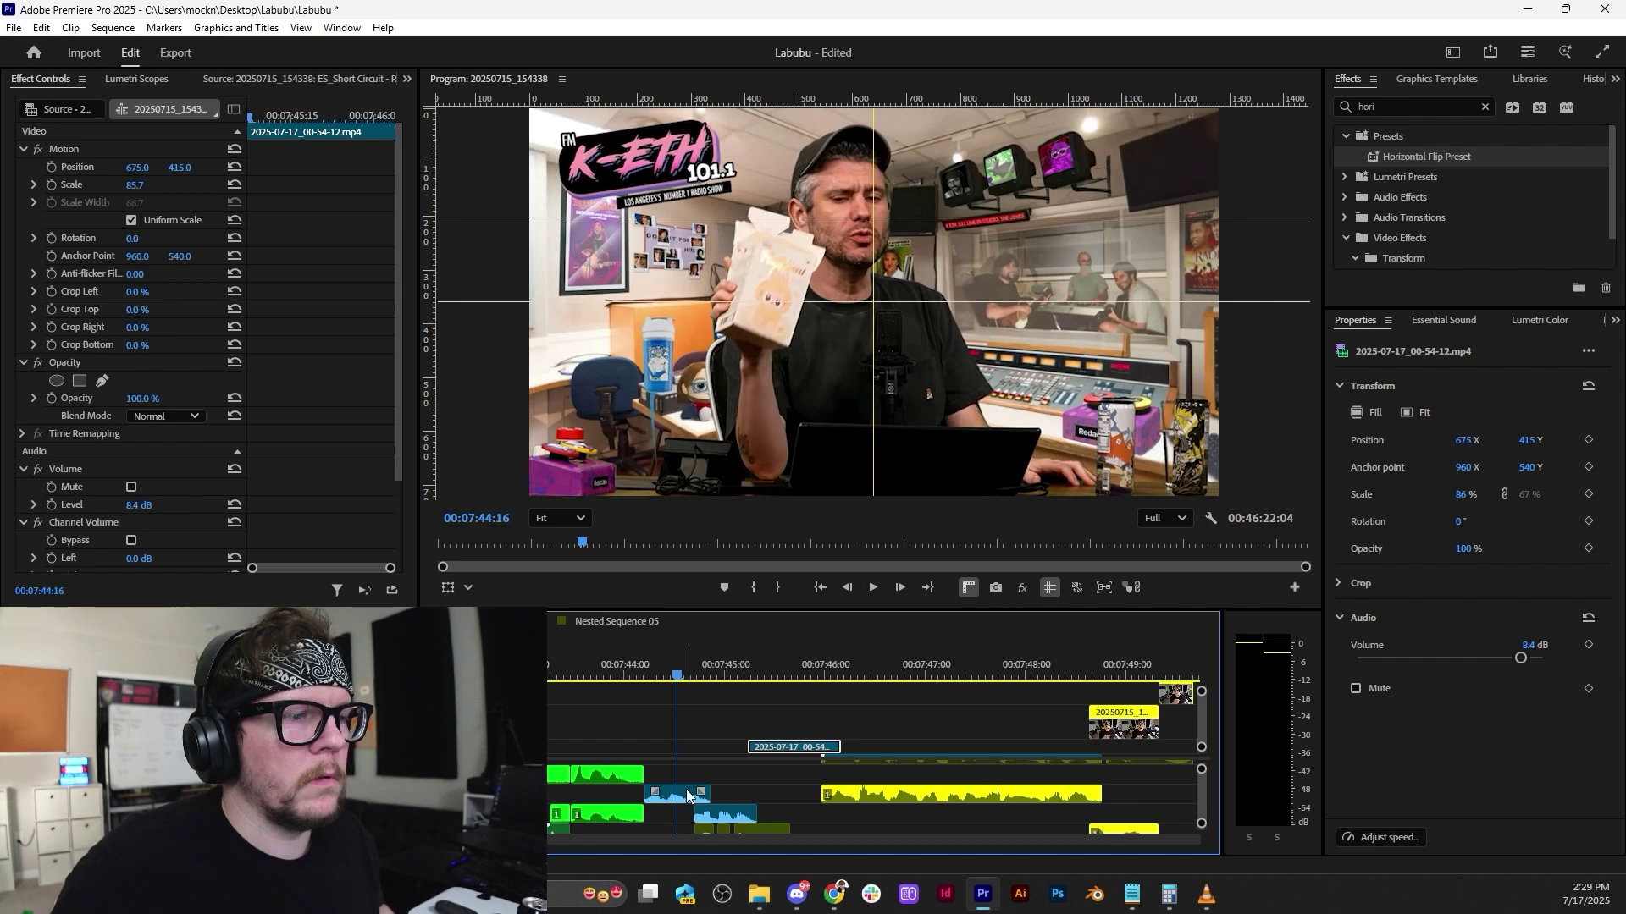
pyautogui.click(681, 793)
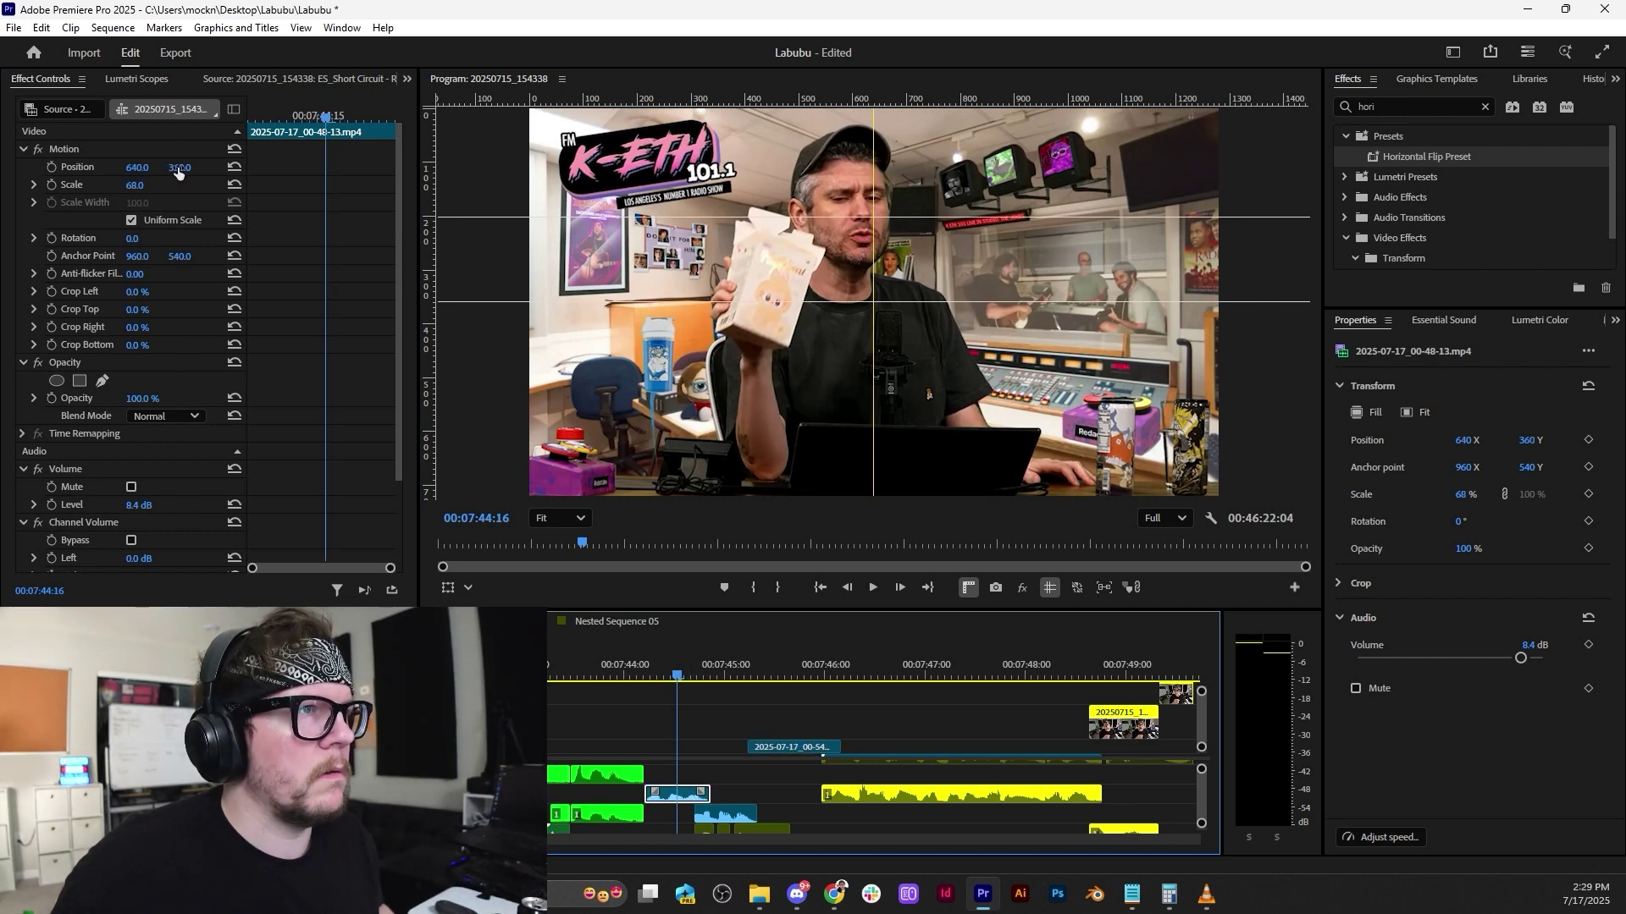
pyautogui.moveTo(178, 169)
pyautogui.mouseDown()
pyautogui.moveTo(175, 186)
pyautogui.moveTo(140, 184)
pyautogui.moveTo(145, 167)
pyautogui.moveTo(177, 177)
pyautogui.mouseUp()
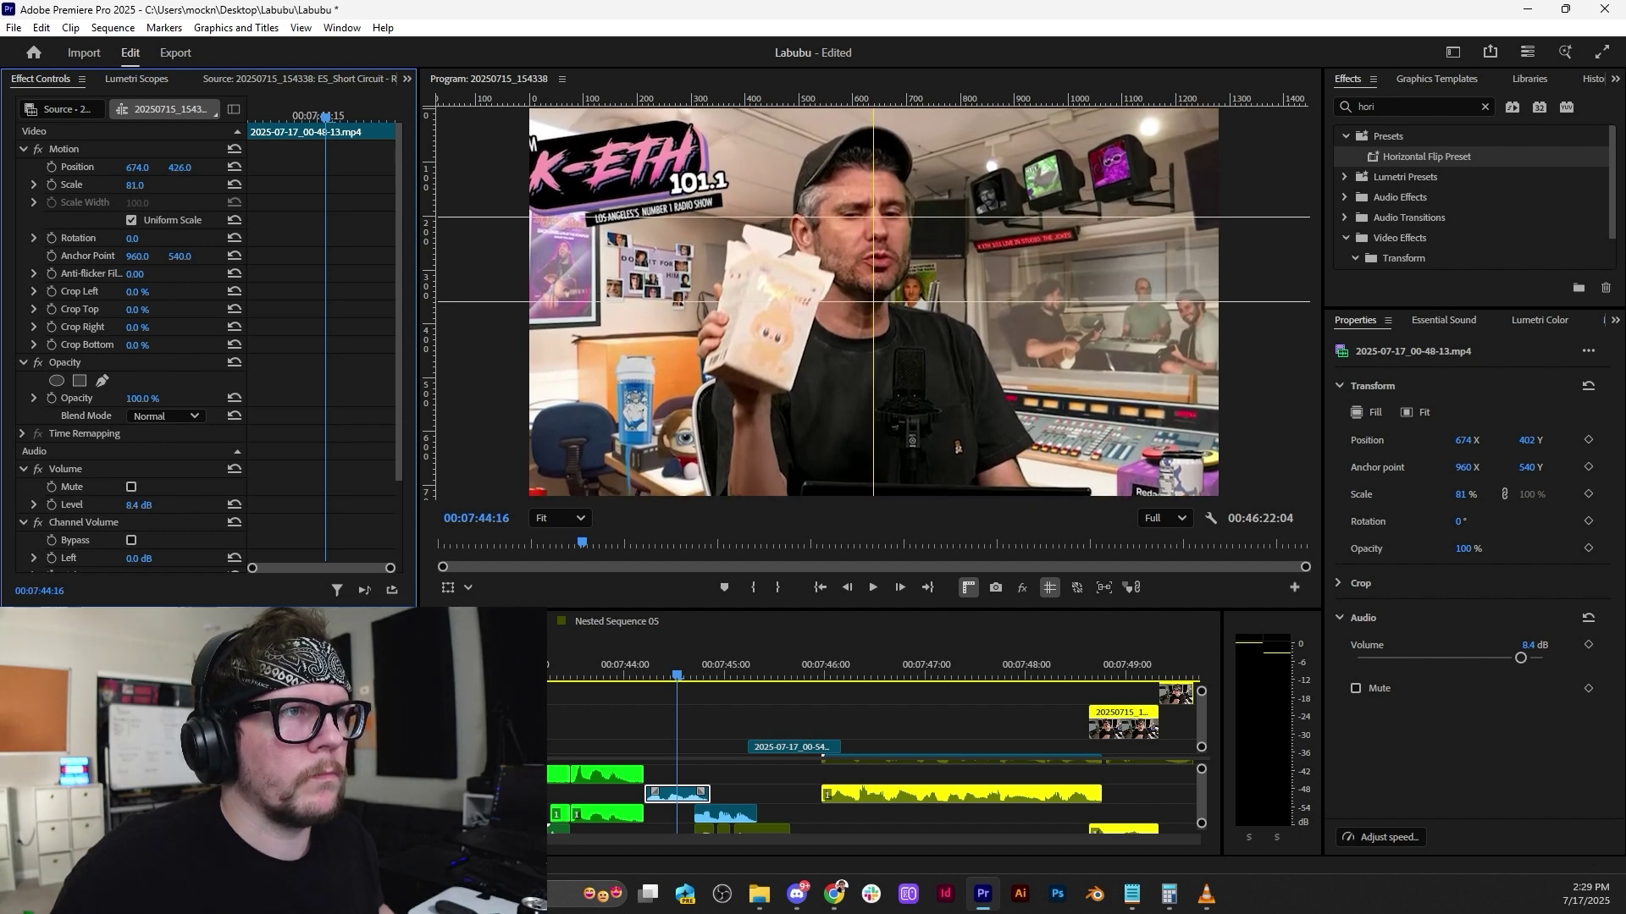
# Play back the montage twice from just before 2025-07-17_00-48-13.mp4 to check how the faces line up across the cuts.
pyautogui.click(628, 653)
pyautogui.press('space')
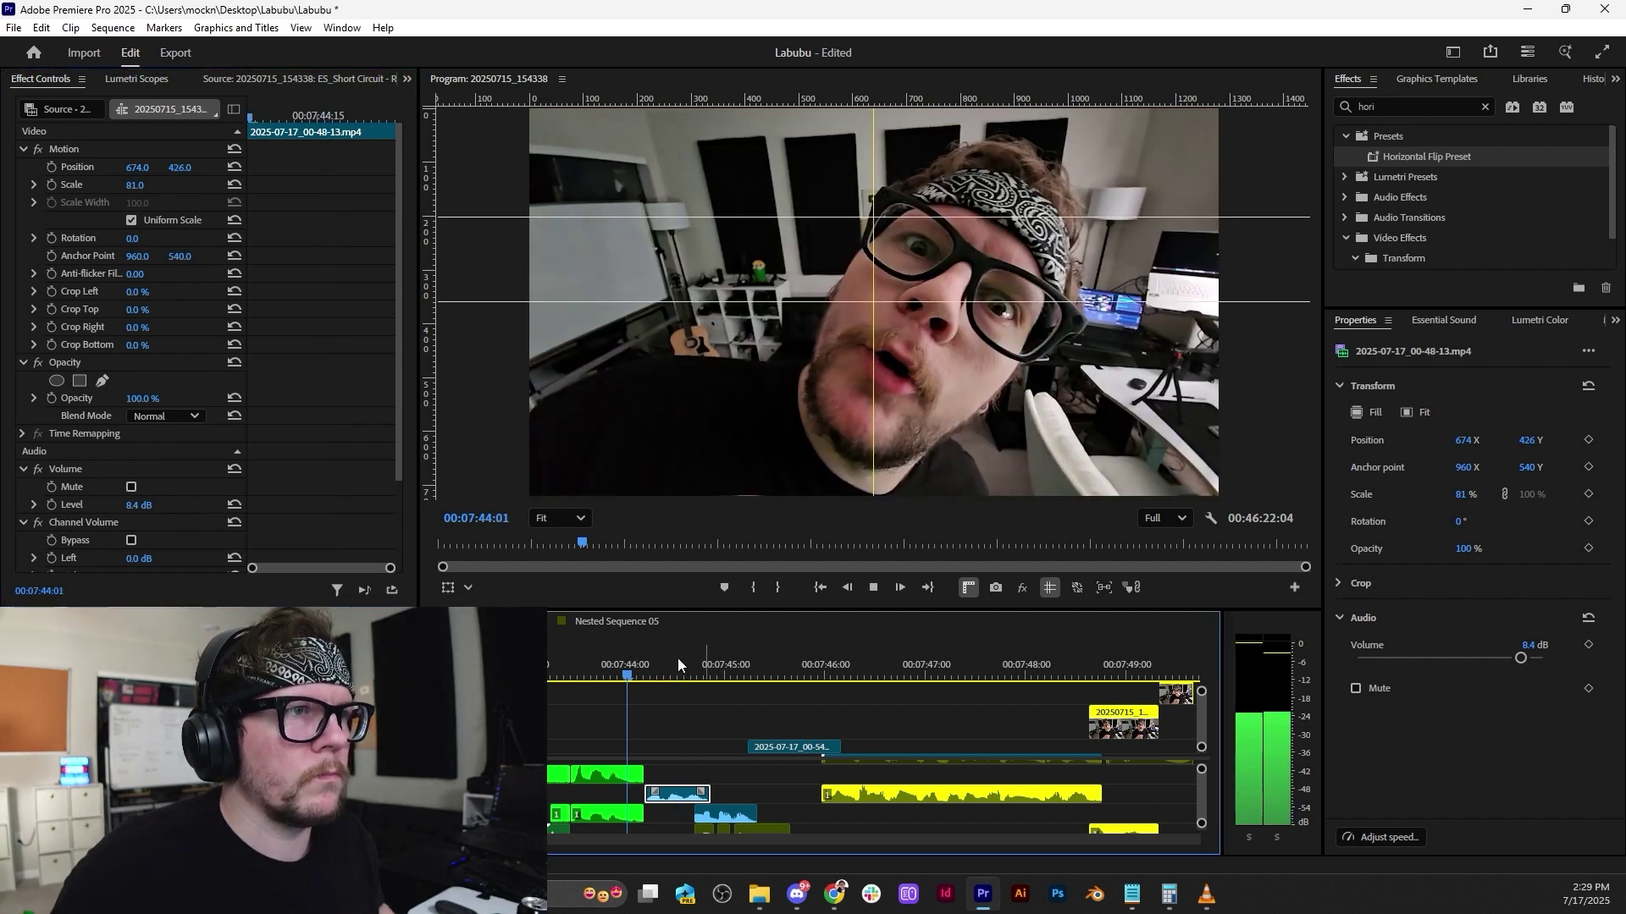
pyautogui.scroll(-1, 675, 664)
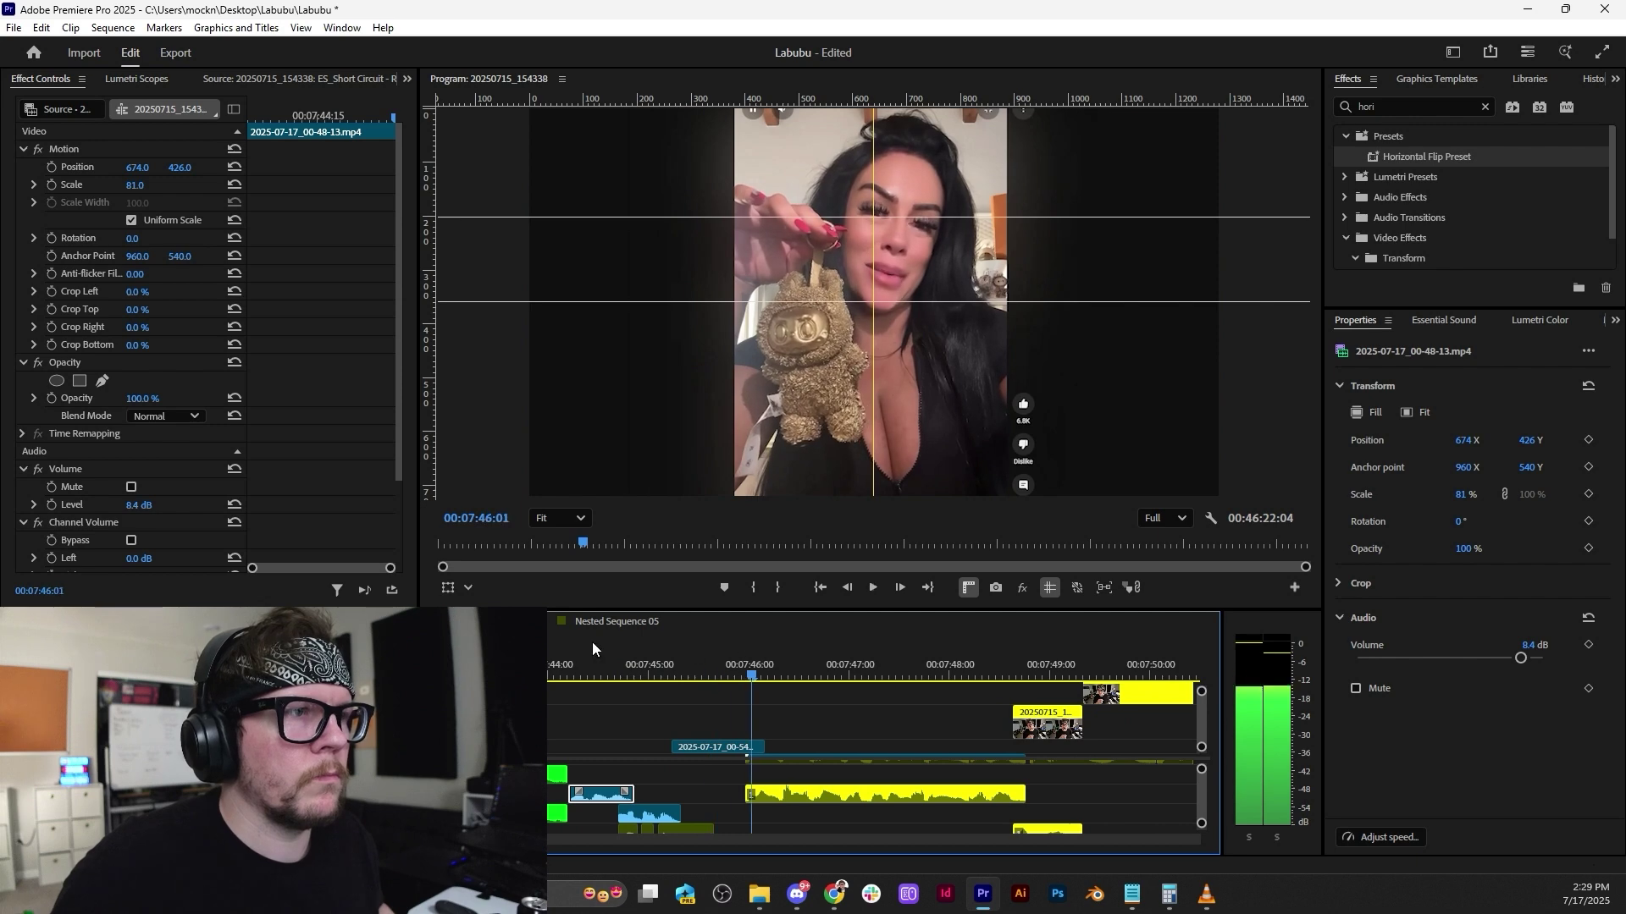
pyautogui.click(566, 657)
pyautogui.press('space')
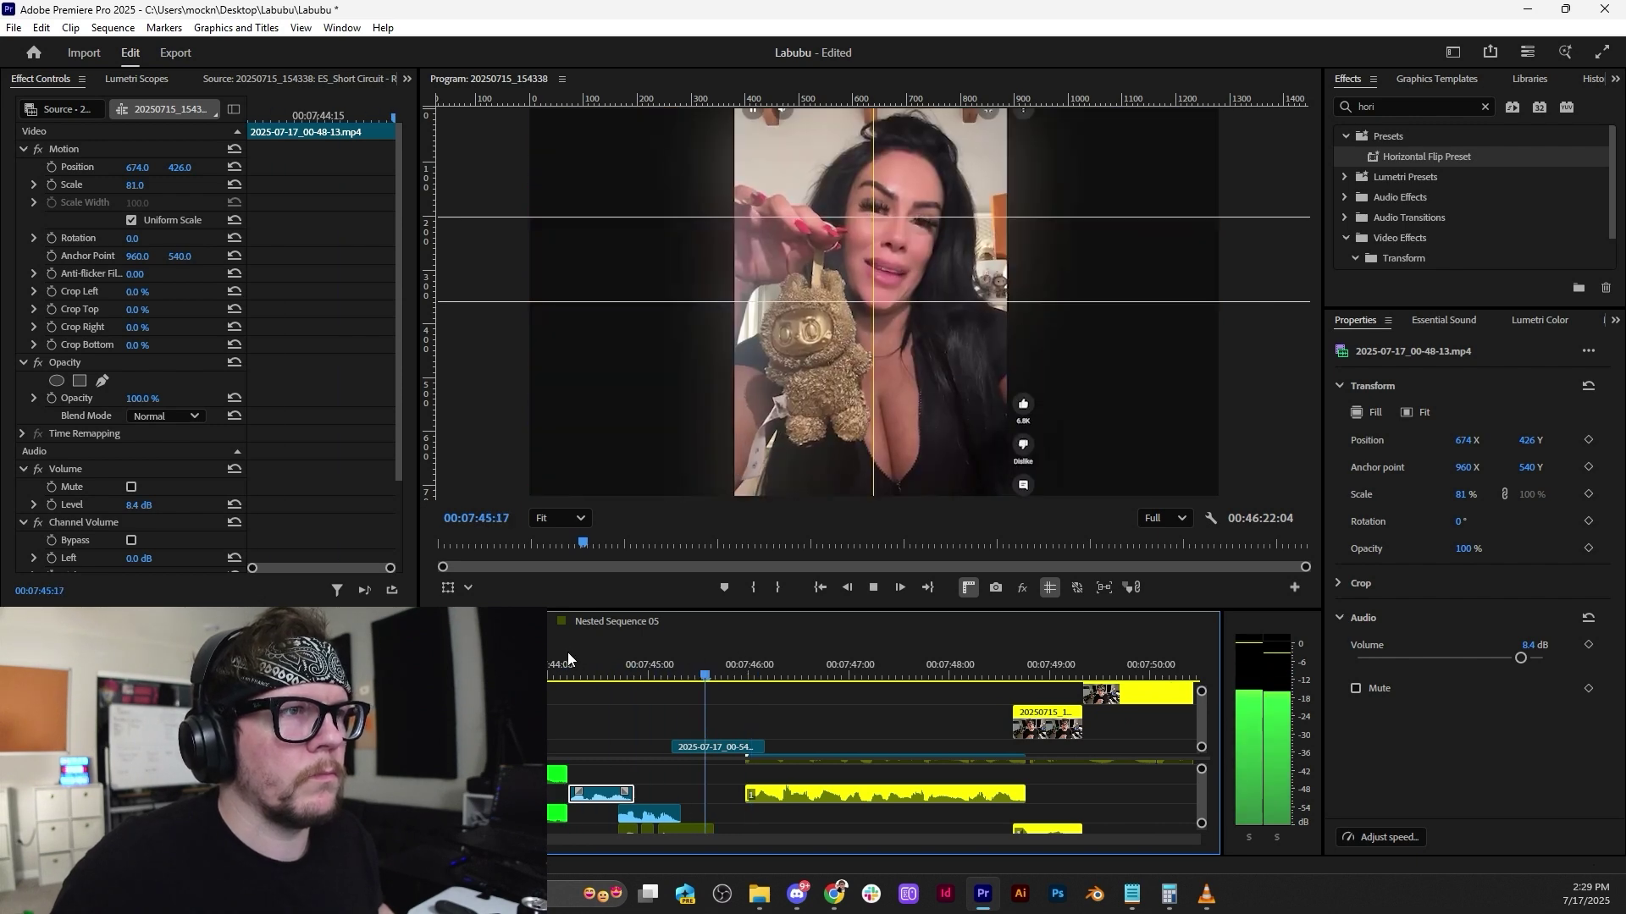
pyautogui.press('space')
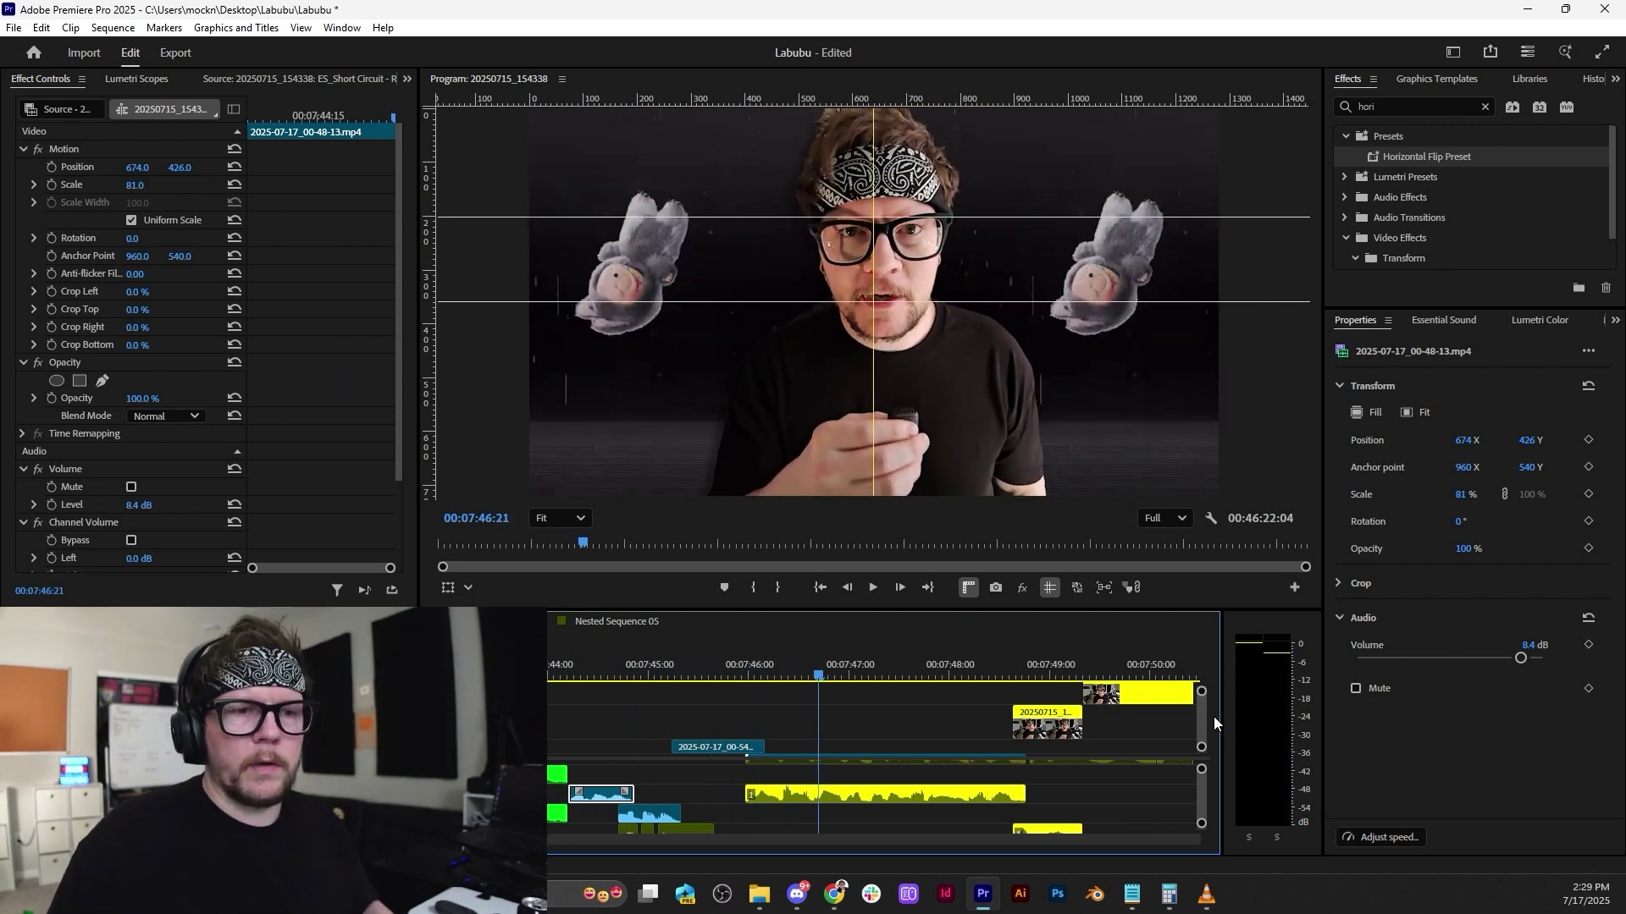
# Check Intro Roto.mov's vertical position against the eye-level guide and play on through the clips that follow it.
pyautogui.moveTo(1205, 751); pyautogui.dragTo(1202, 768)
pyautogui.click(839, 745)
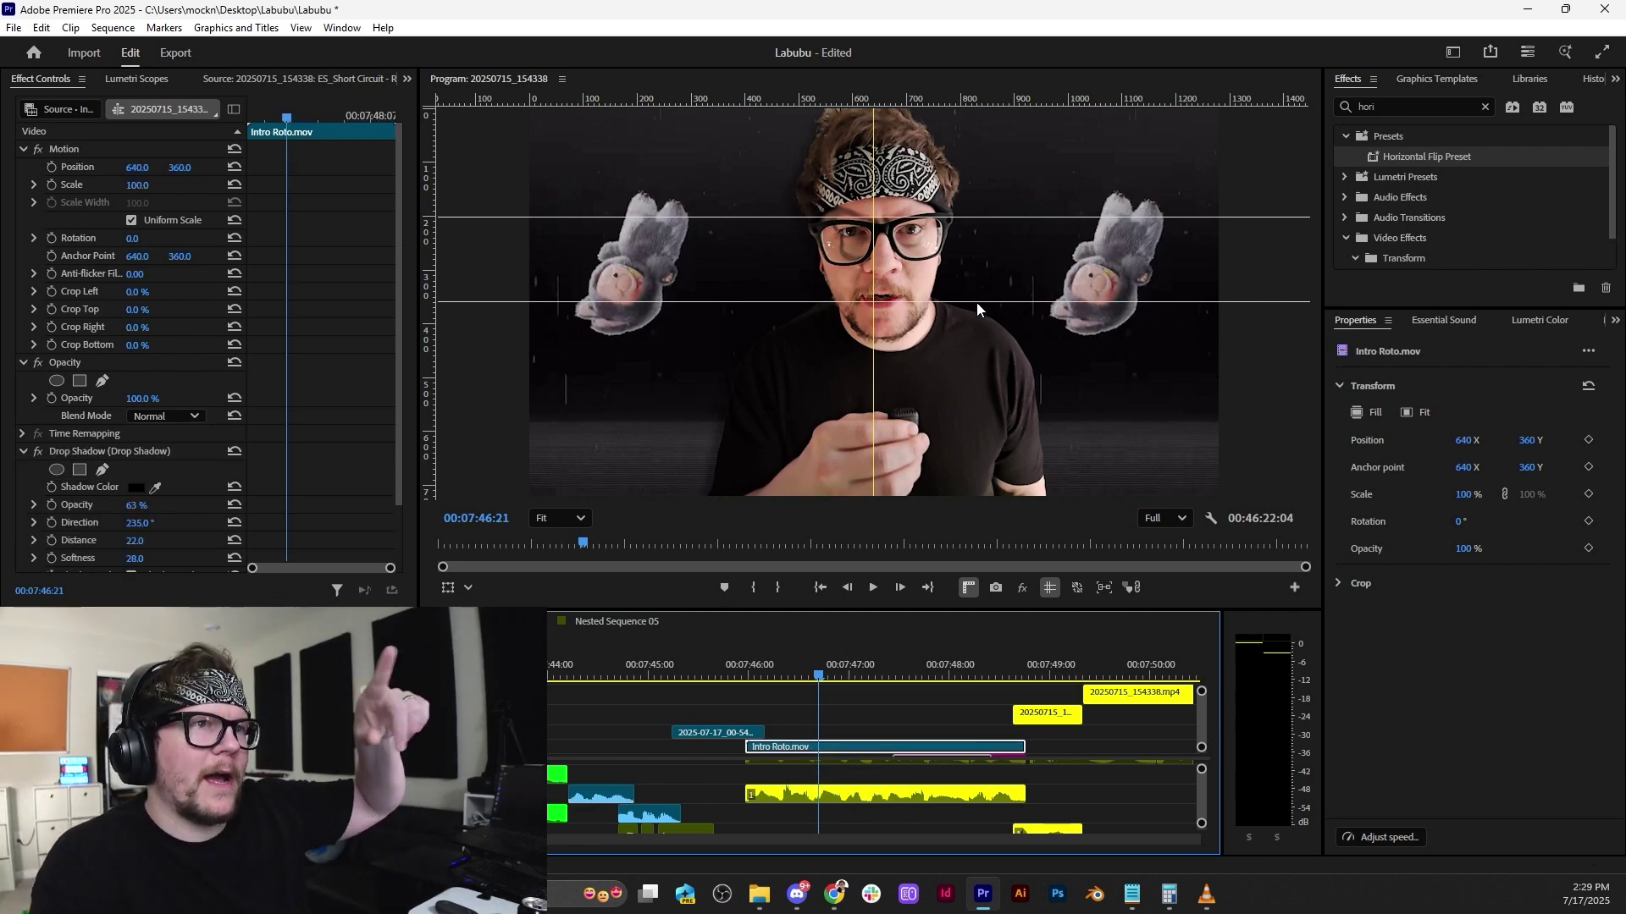
pyautogui.moveTo(176, 168); pyautogui.dragTo(182, 167)
pyautogui.press('space')
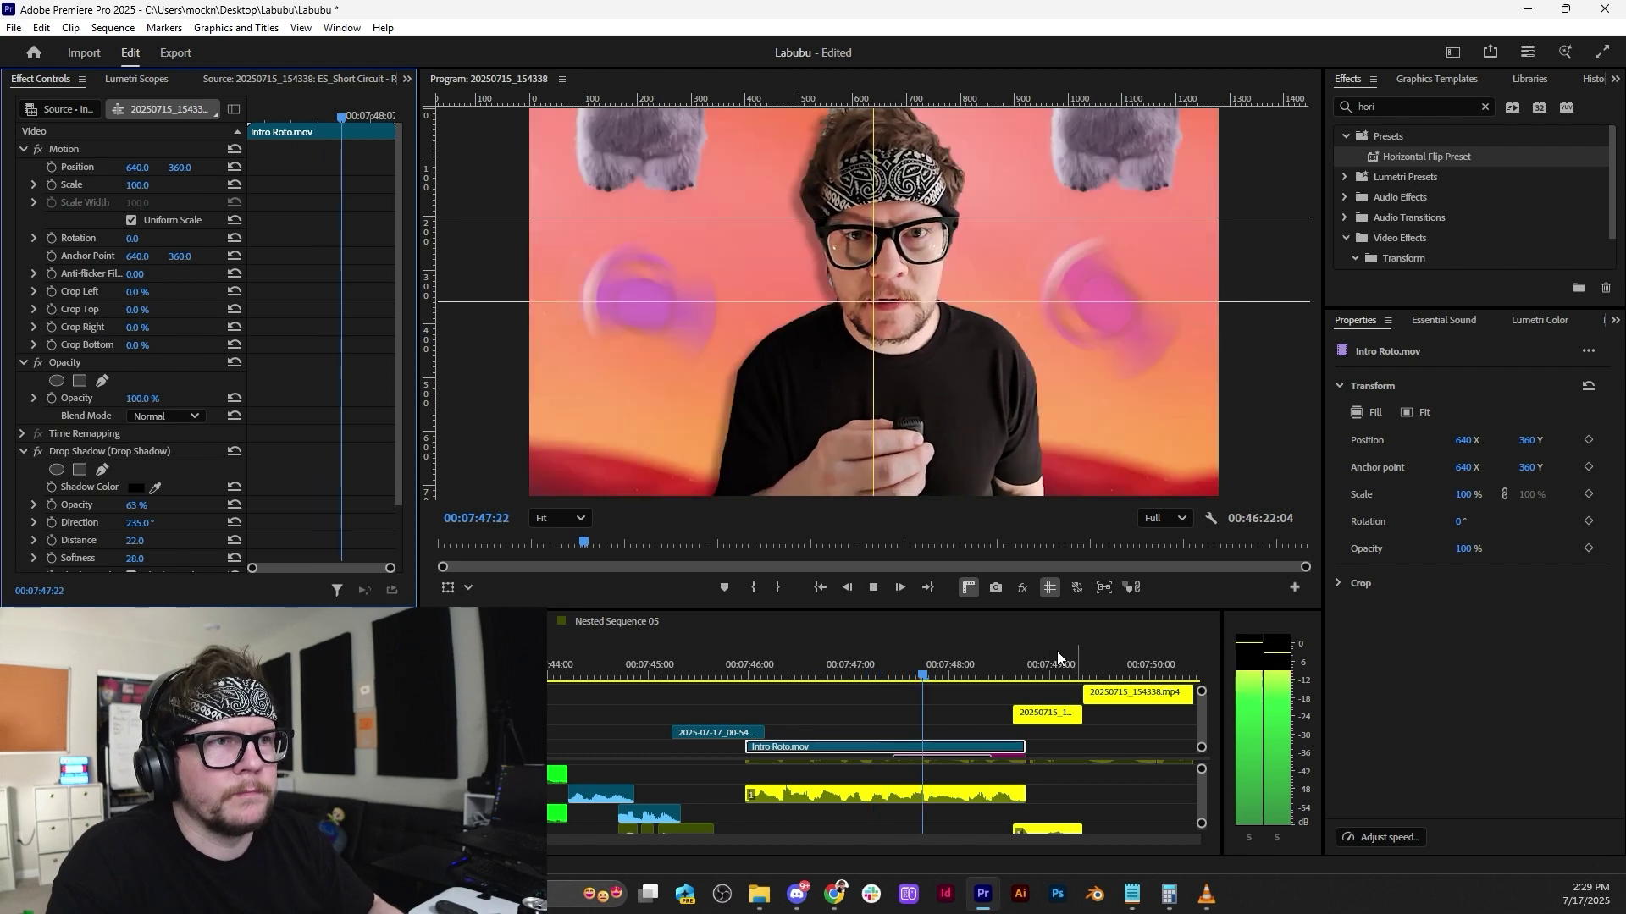
pyautogui.press('space')
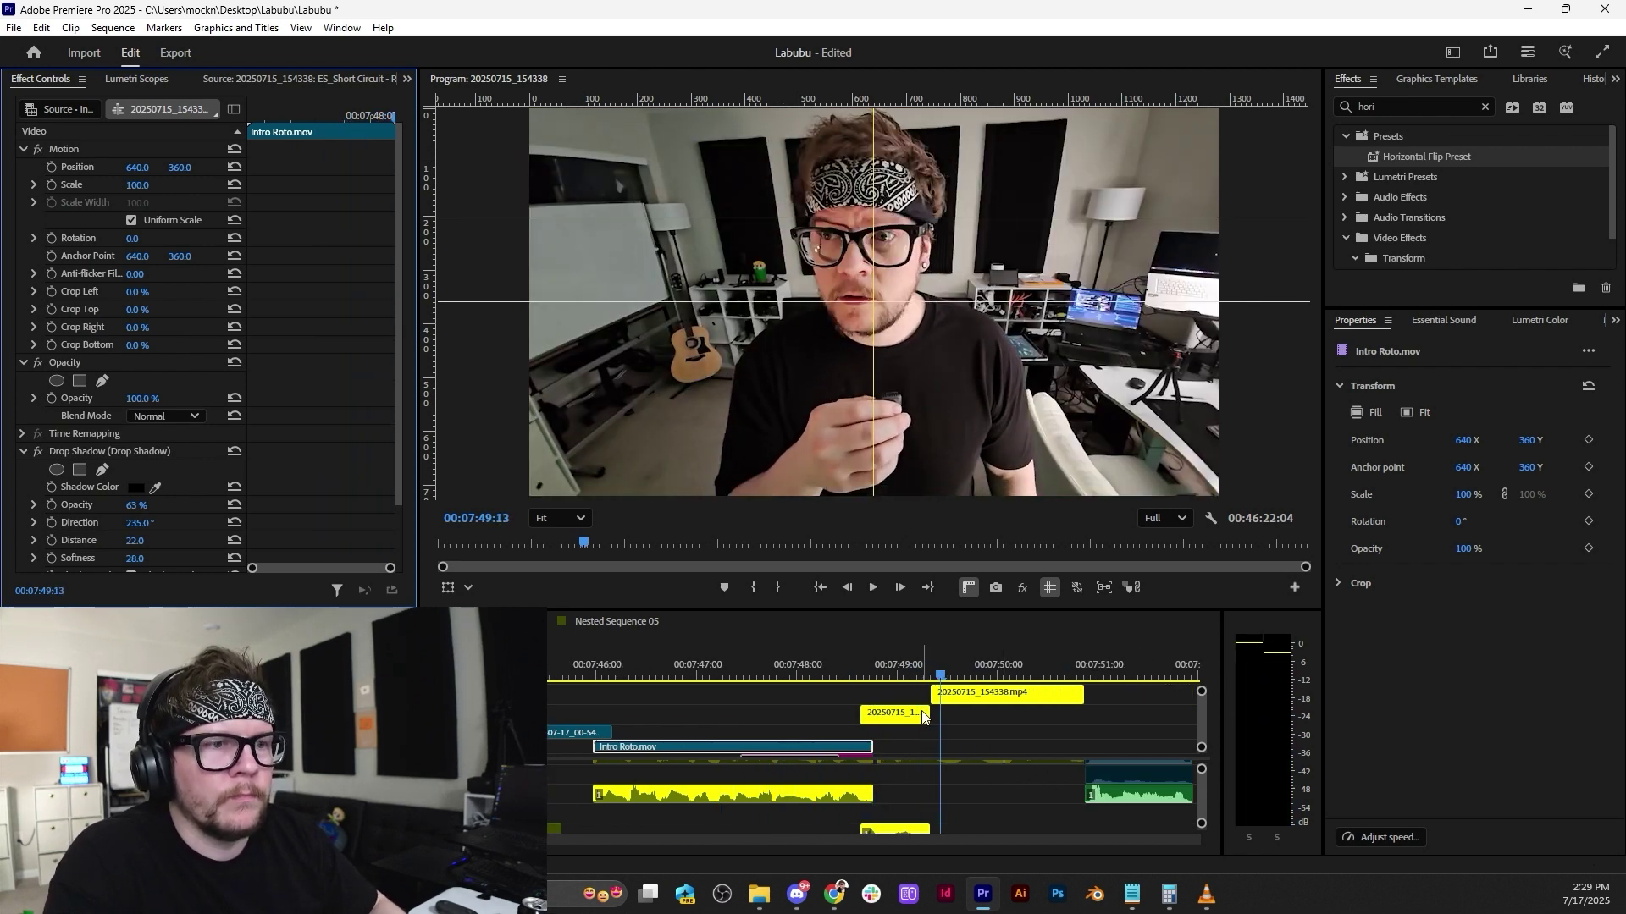
# Save the project and replace the short 20250715_154338.mp4 clip after Intro Roto.mov with an After Effects composition.
pyautogui.click(891, 665)
pyautogui.click(894, 719)
pyautogui.hotkey('ctrl', 's')
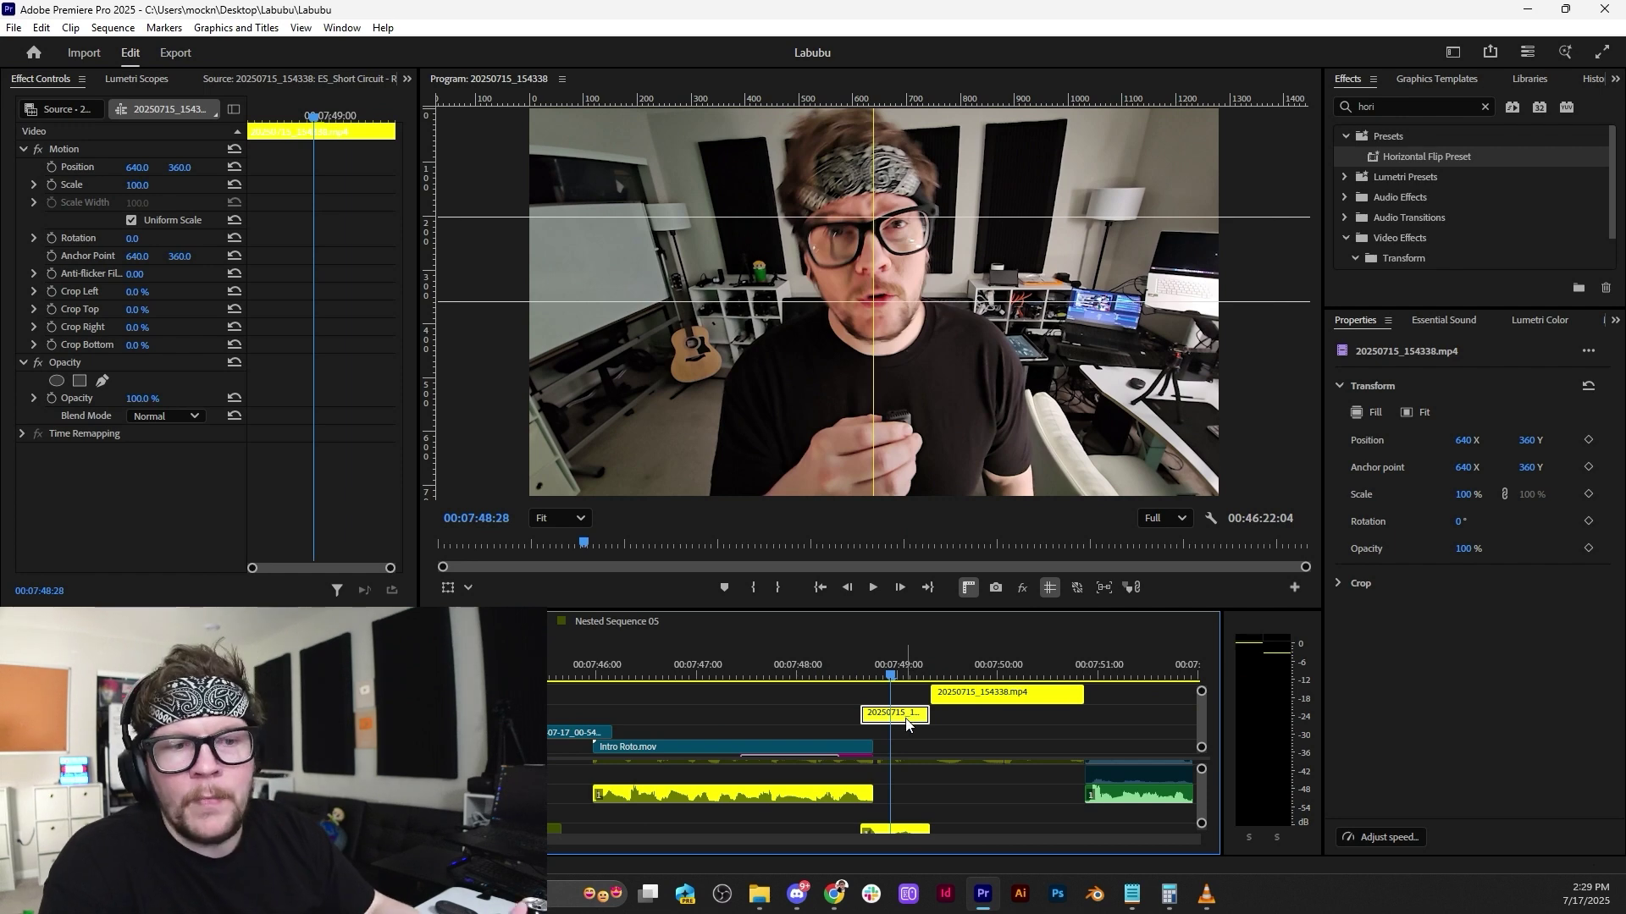
pyautogui.press('-')
pyautogui.press('-')
pyautogui.press('-')
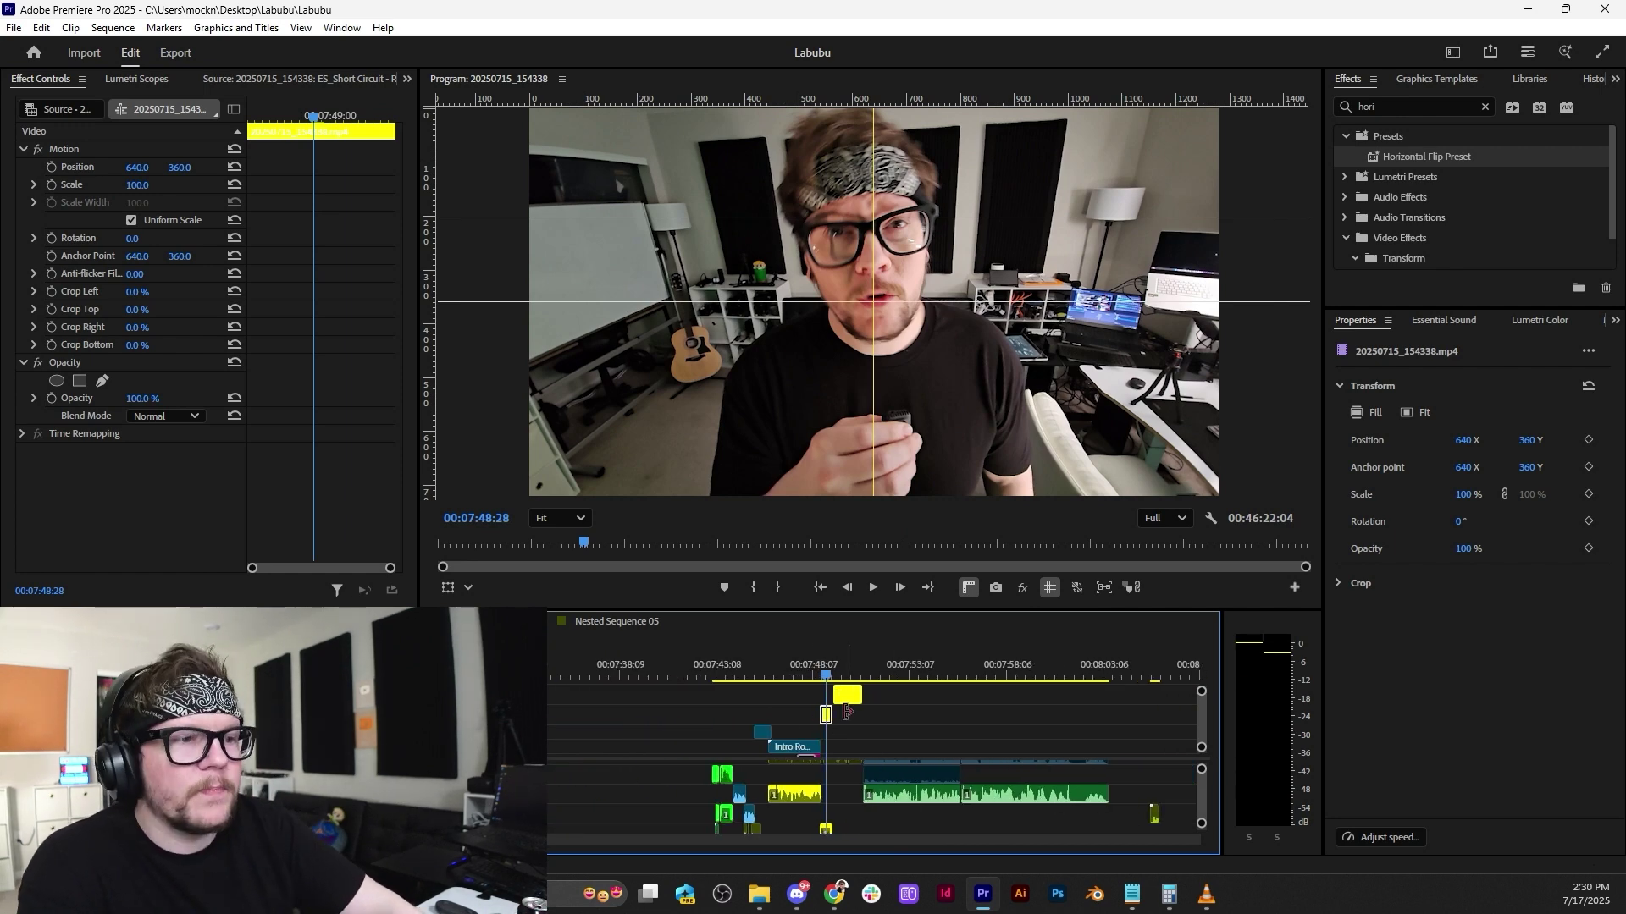
pyautogui.rightClick(826, 718)
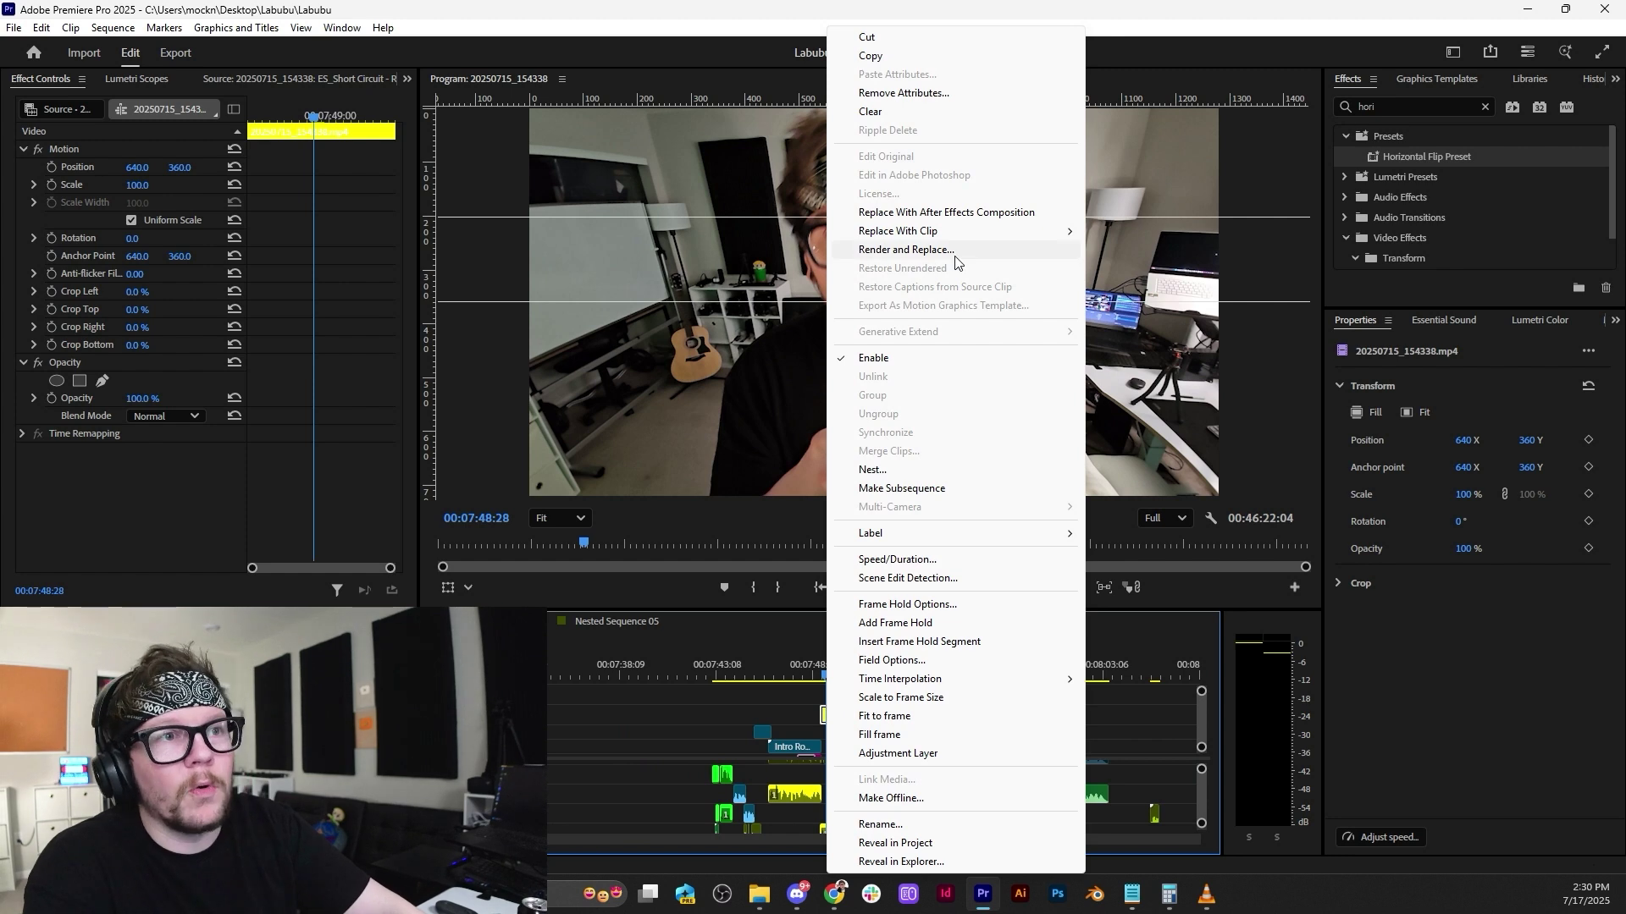
pyautogui.click(972, 212)
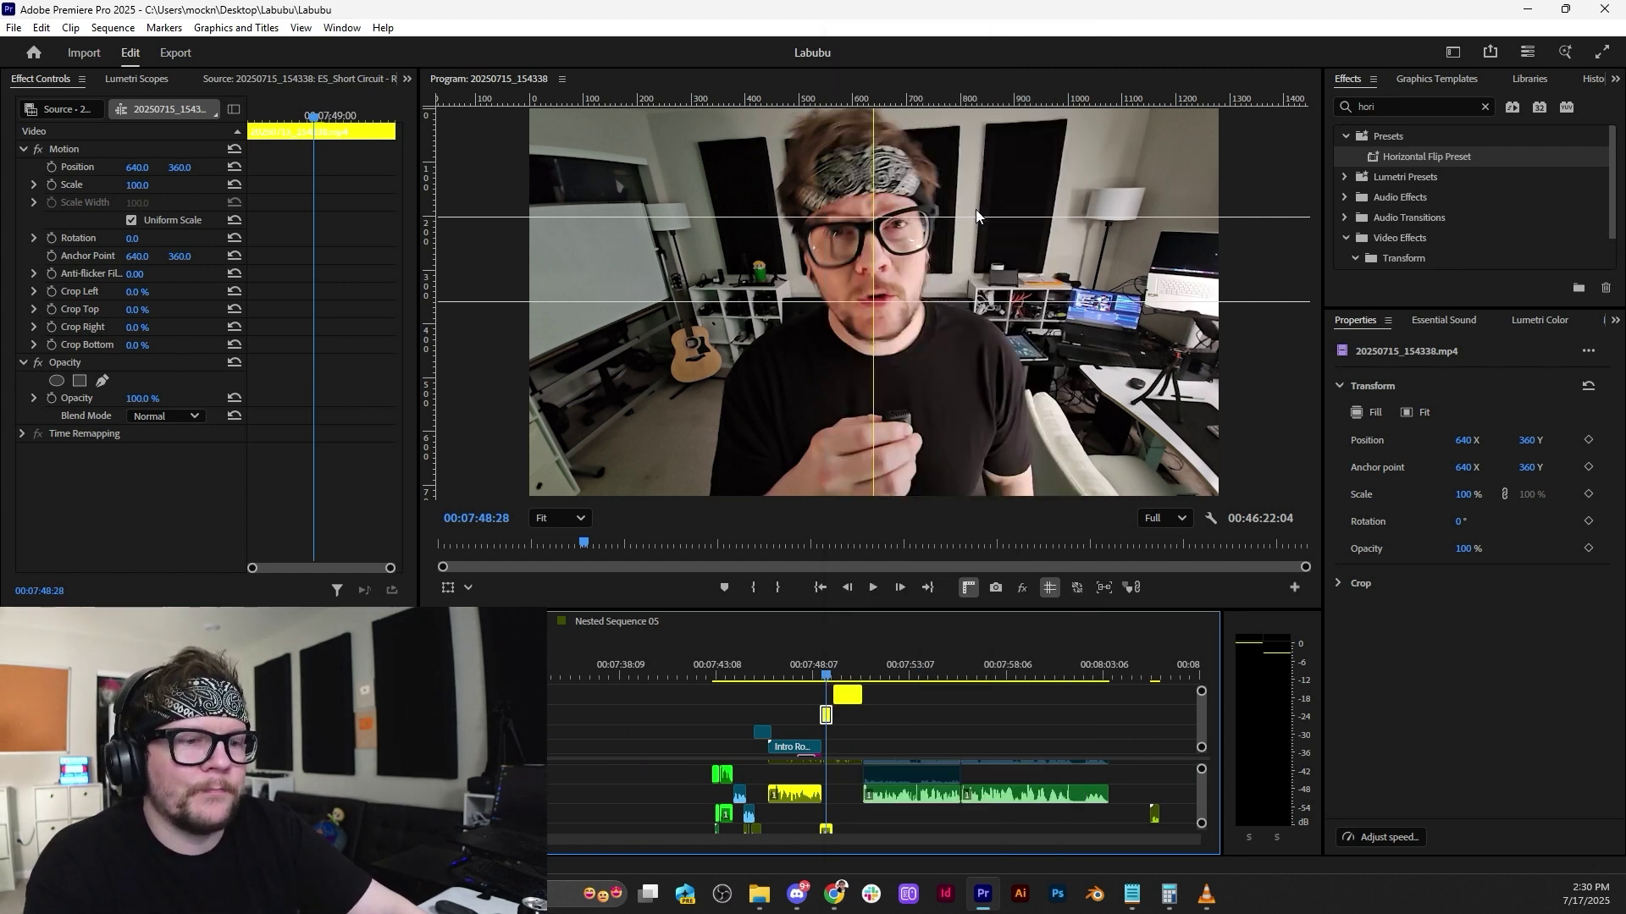
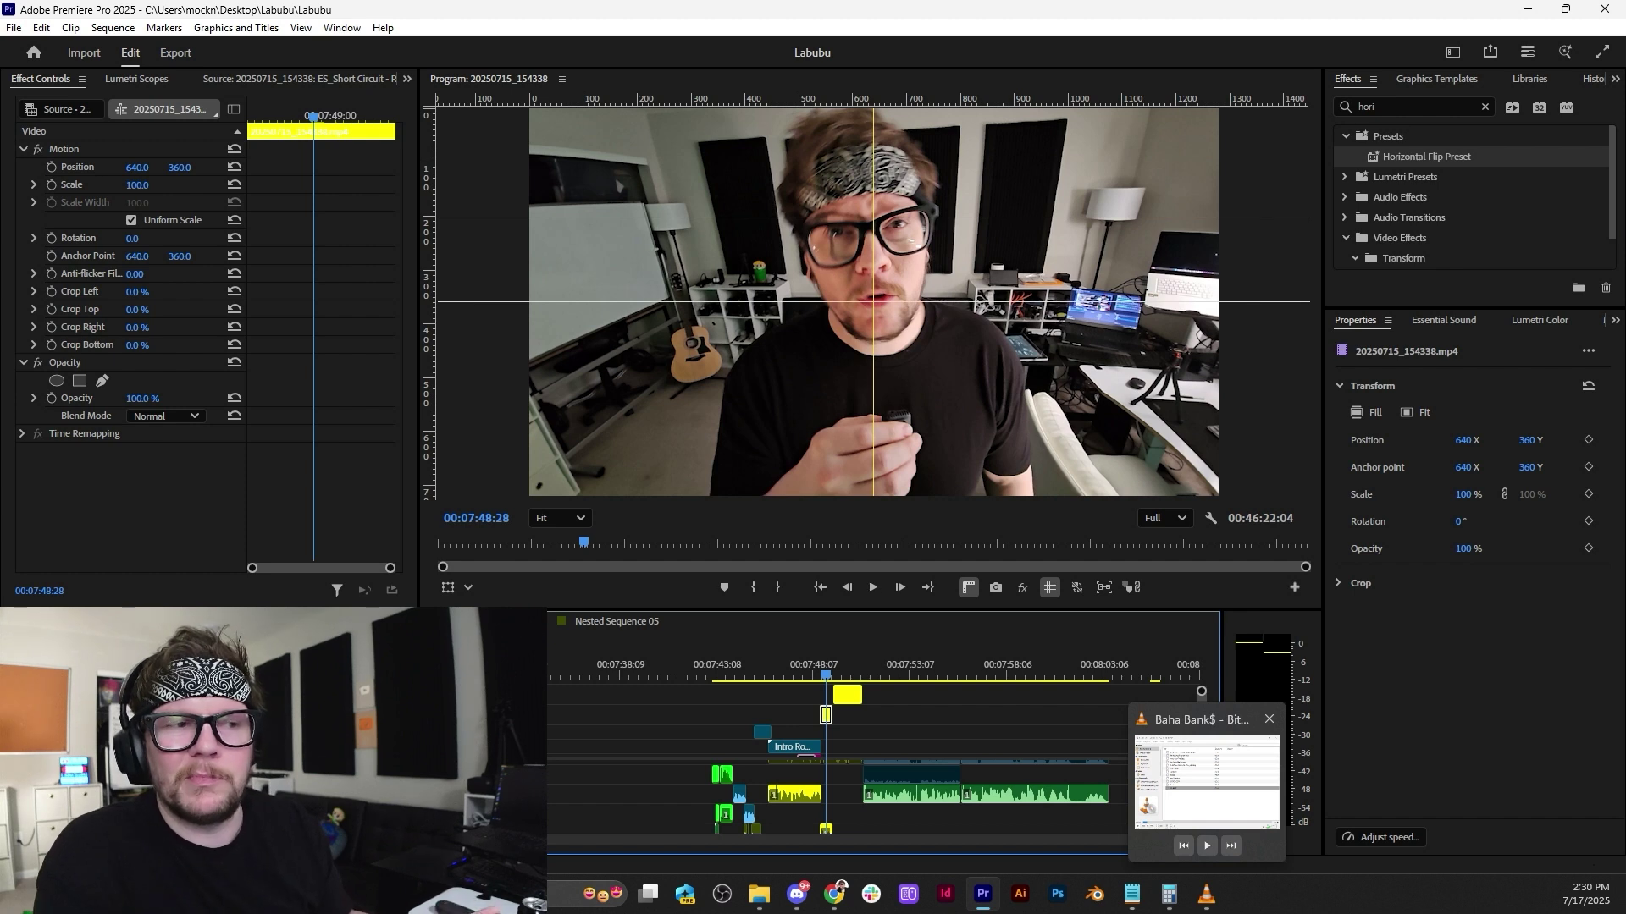
# Close the VLC player window and save the new After Effects project as labubu 2 in the Labubu folder.
pyautogui.click(1268, 719)
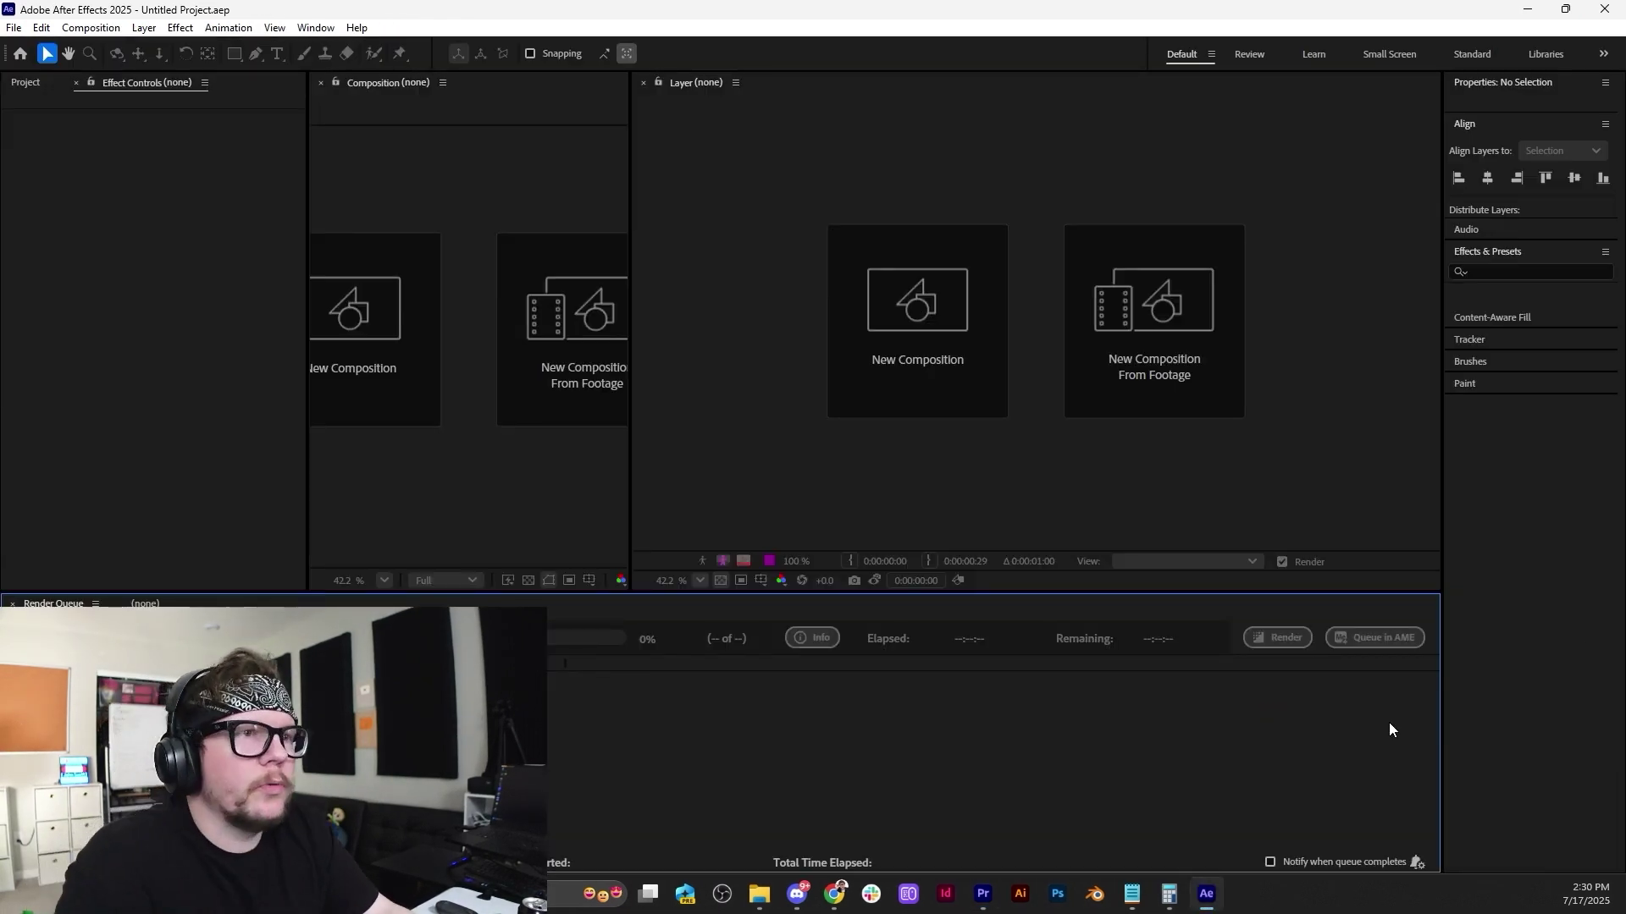
pyautogui.hotkey('ctrl', 's')
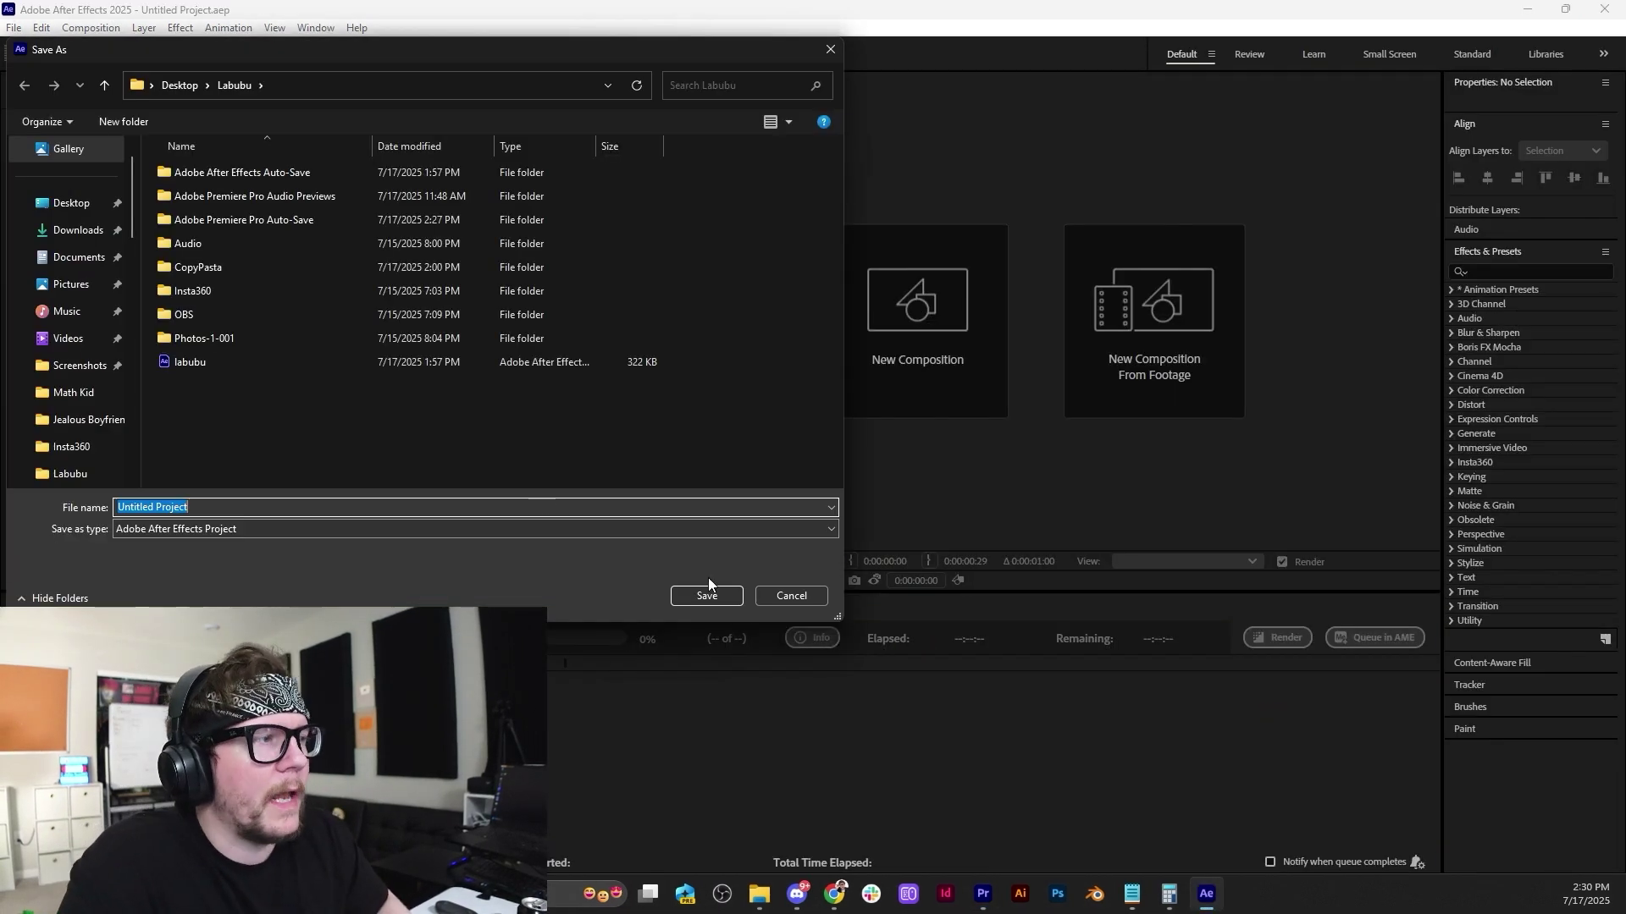
pyautogui.write('labubu')
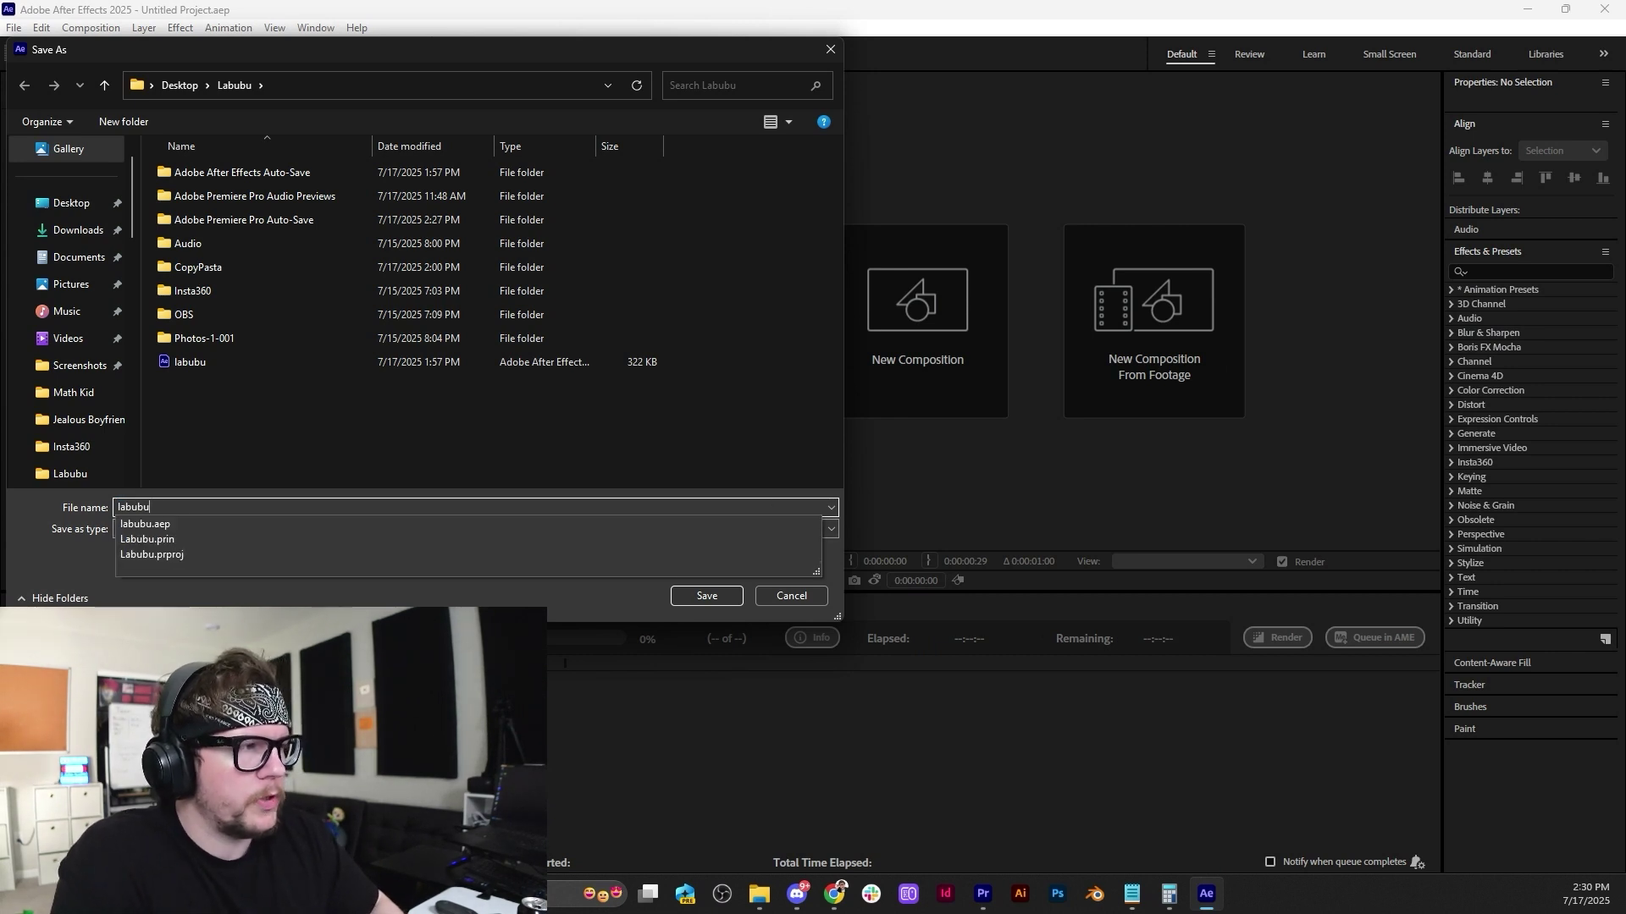
pyautogui.press('Return')
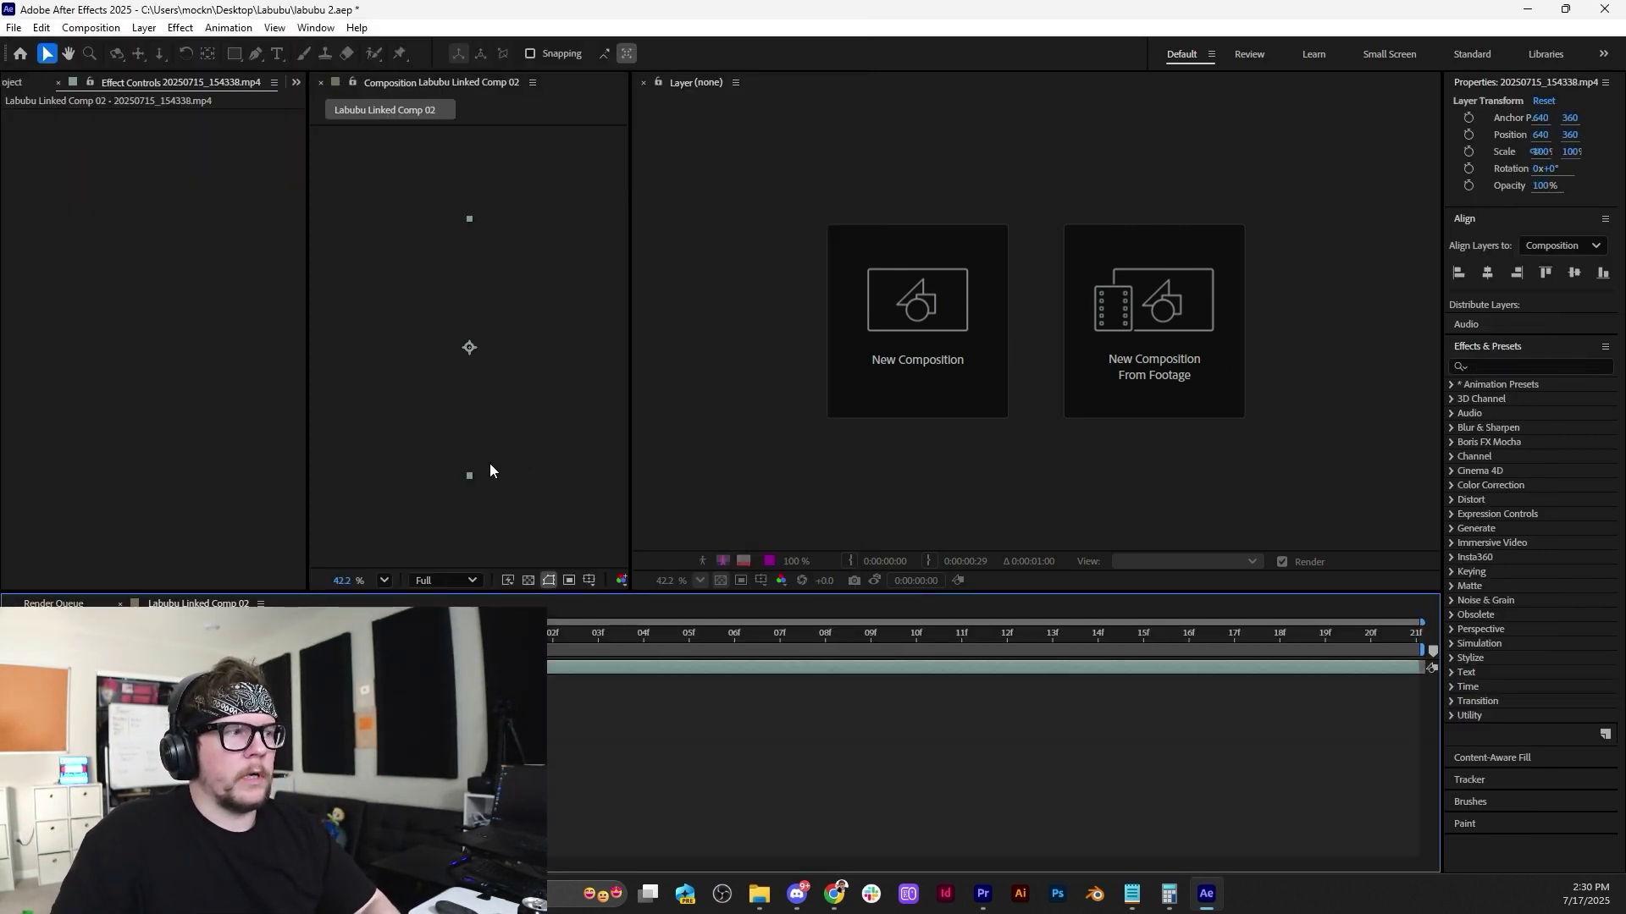
# Open the 20250715_154338.mp4 layer and, at frame 15, paint a Roto Brush foreground stroke over the man with an enlarged brush.
pyautogui.doubleClick(212, 668)
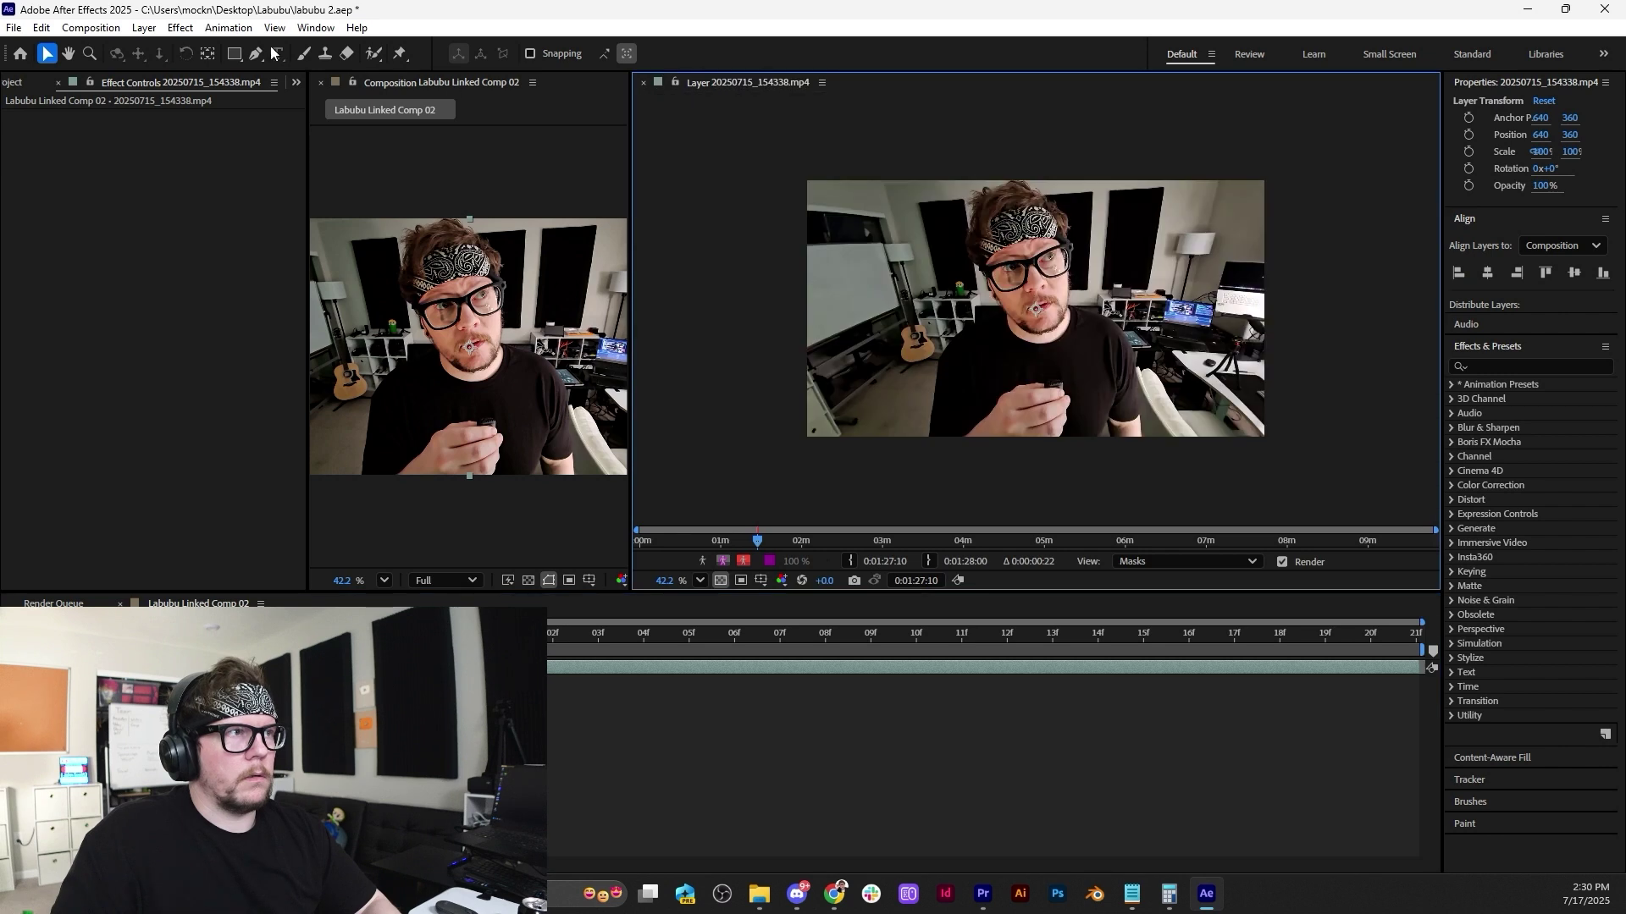
pyautogui.click(374, 53)
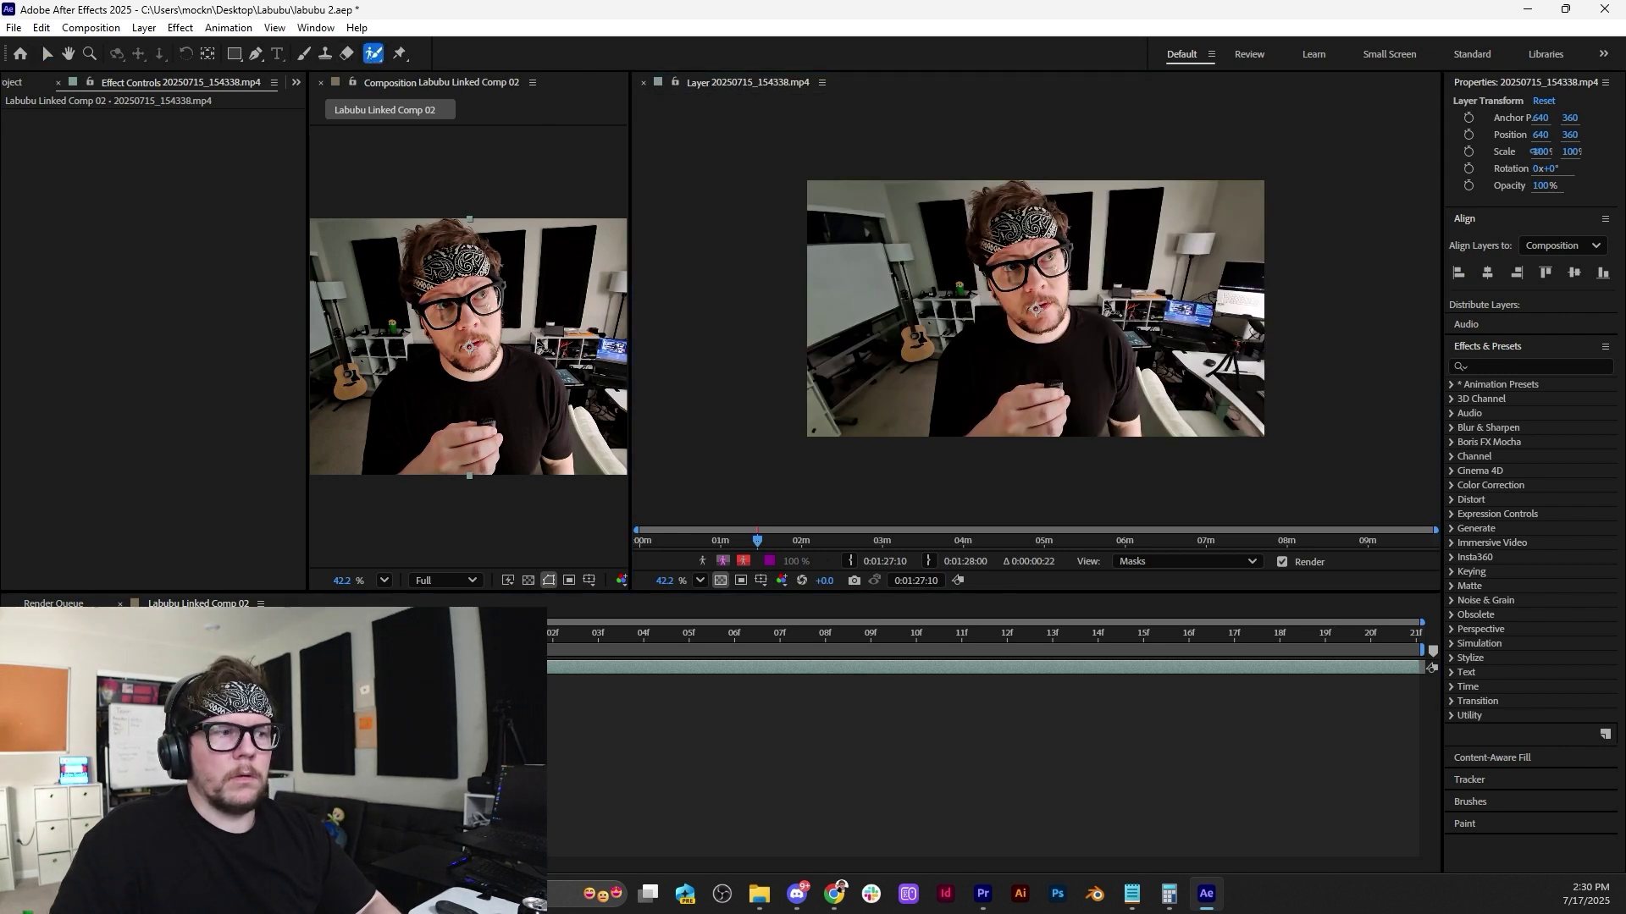
pyautogui.moveTo(463, 633); pyautogui.dragTo(1135, 650)
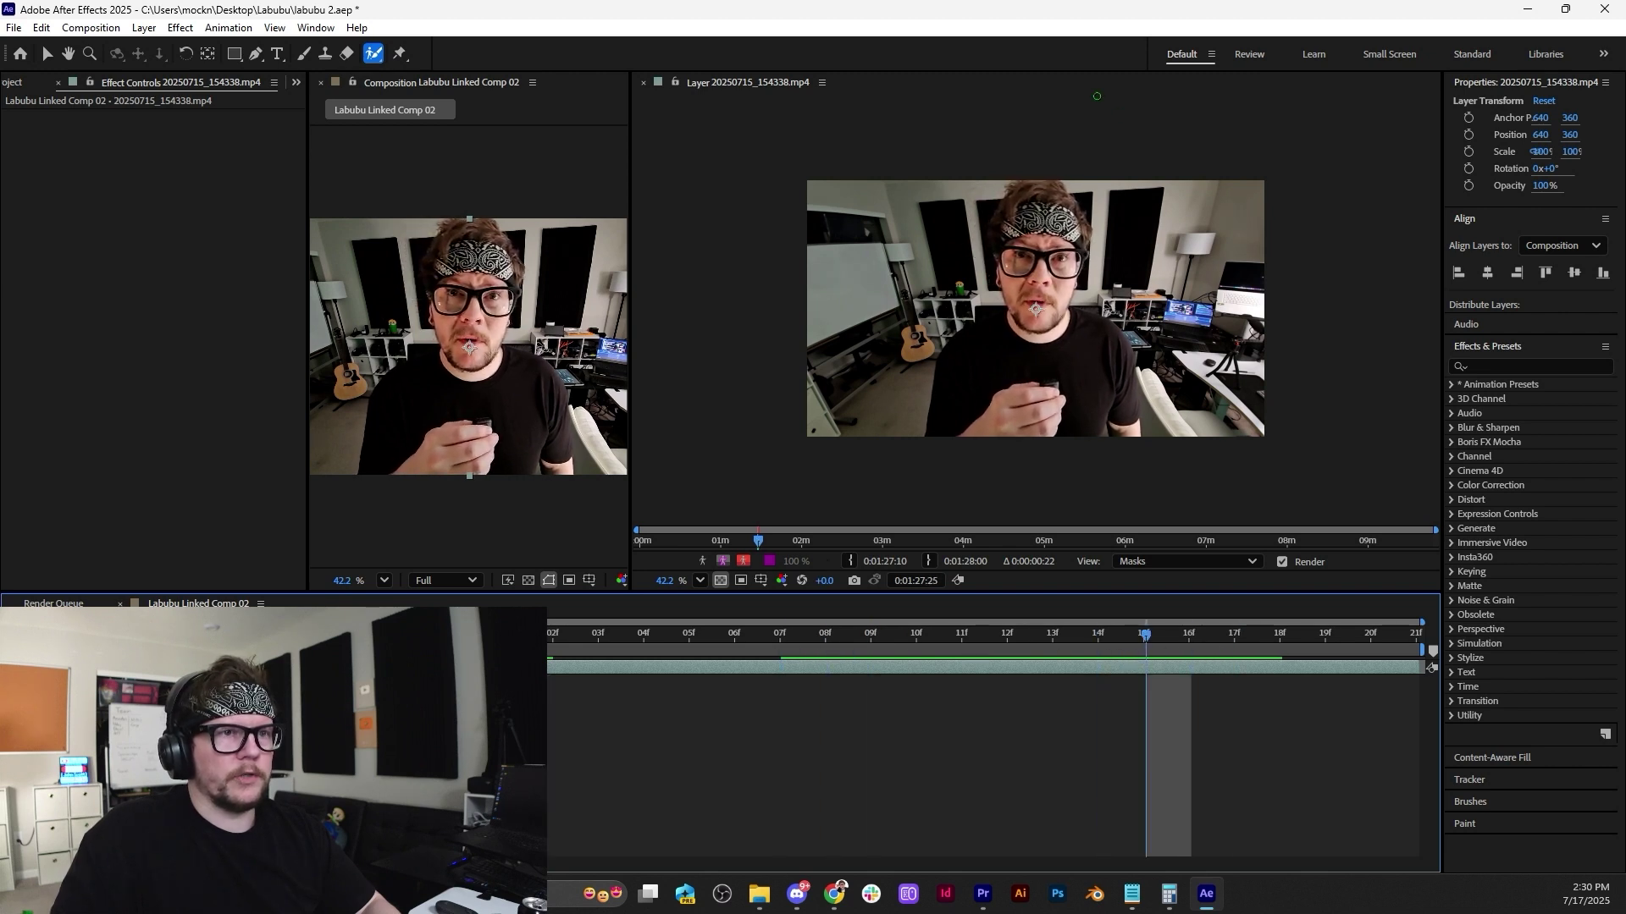
pyautogui.scroll(2, 1026, 302)
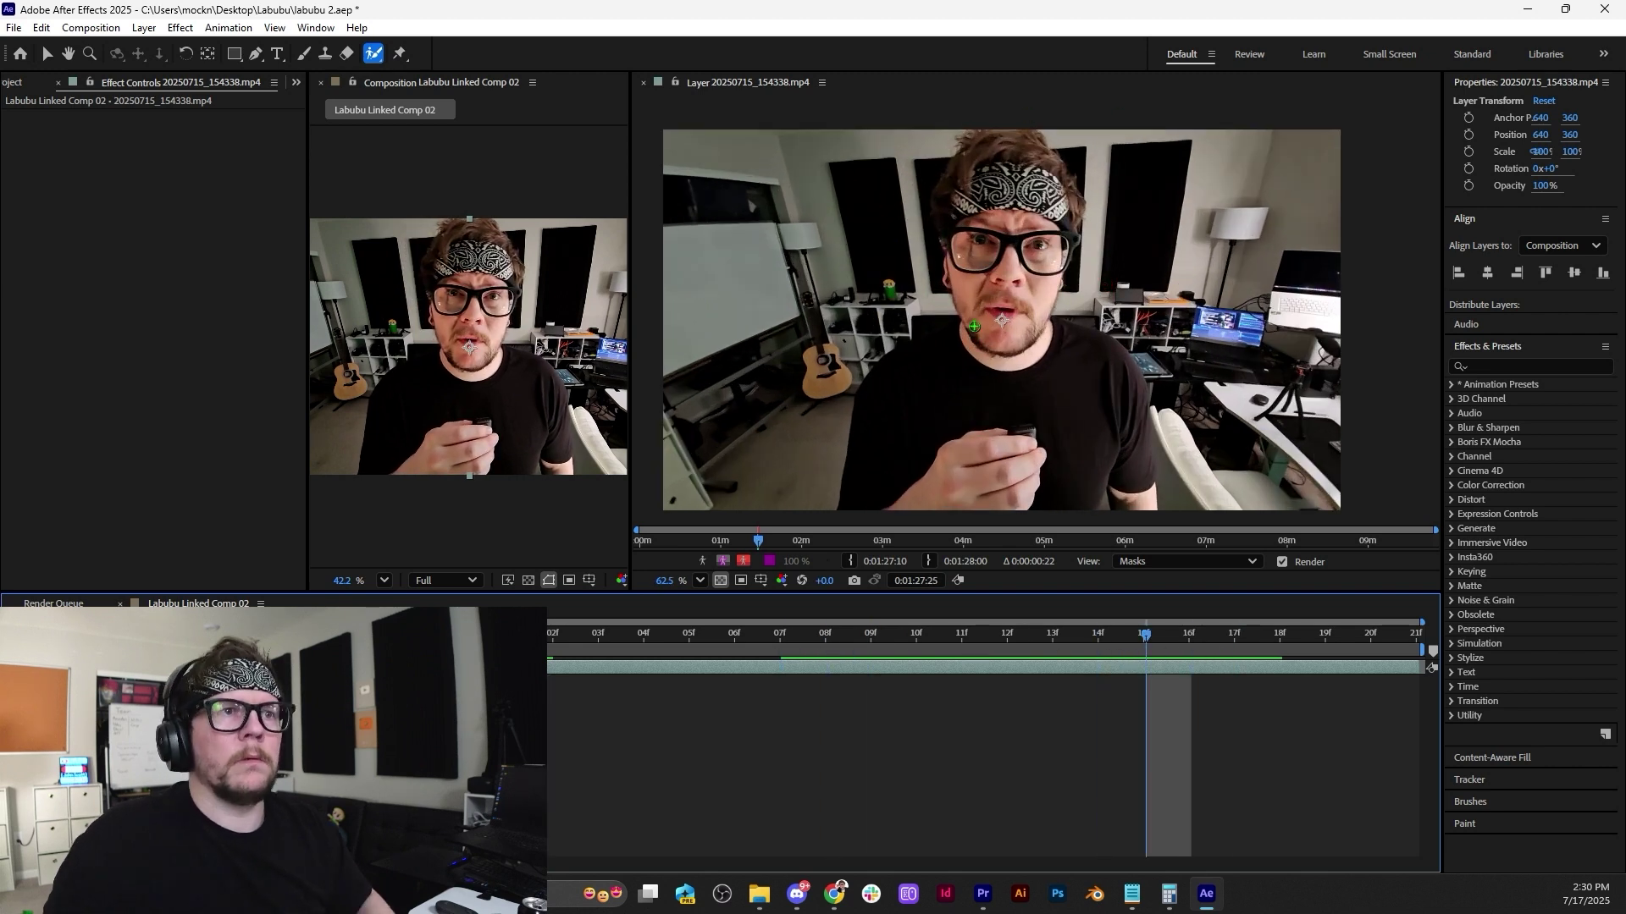
pyautogui.keyDown('ctrl'); pyautogui.moveTo(1002, 316); pyautogui.dragTo(1066, 254); pyautogui.keyUp('ctrl')
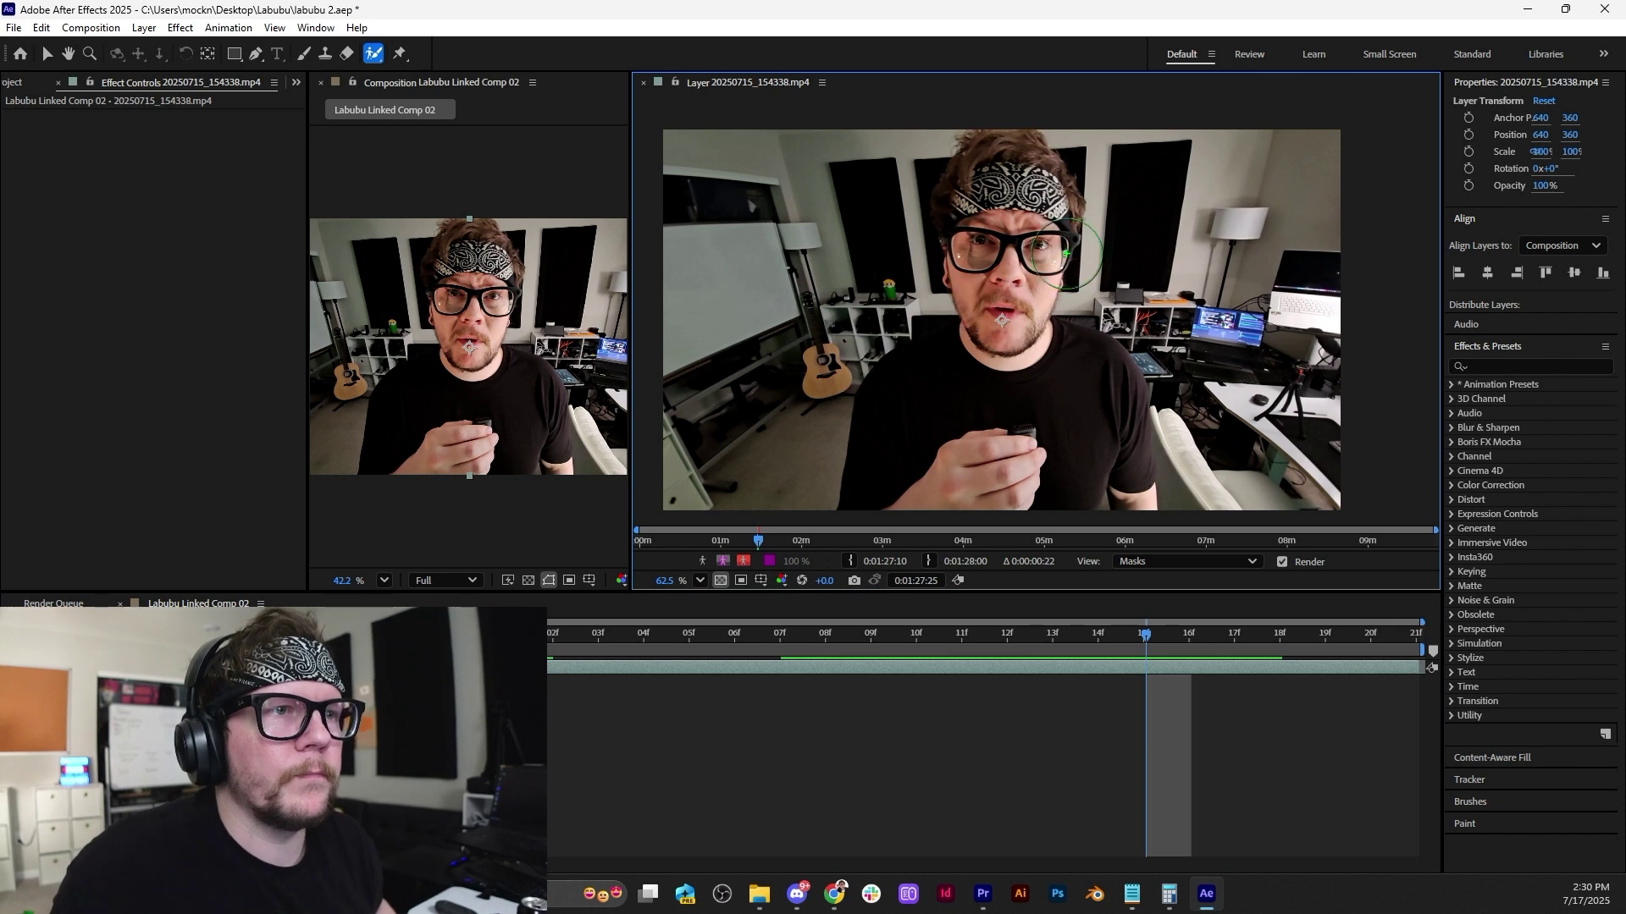
pyautogui.moveTo(1018, 178)
pyautogui.mouseDown()
pyautogui.moveTo(1011, 390)
pyautogui.moveTo(940, 441)
pyautogui.moveTo(1053, 439)
pyautogui.moveTo(1109, 500)
pyautogui.moveTo(1084, 360)
pyautogui.moveTo(918, 415)
pyautogui.mouseUp()
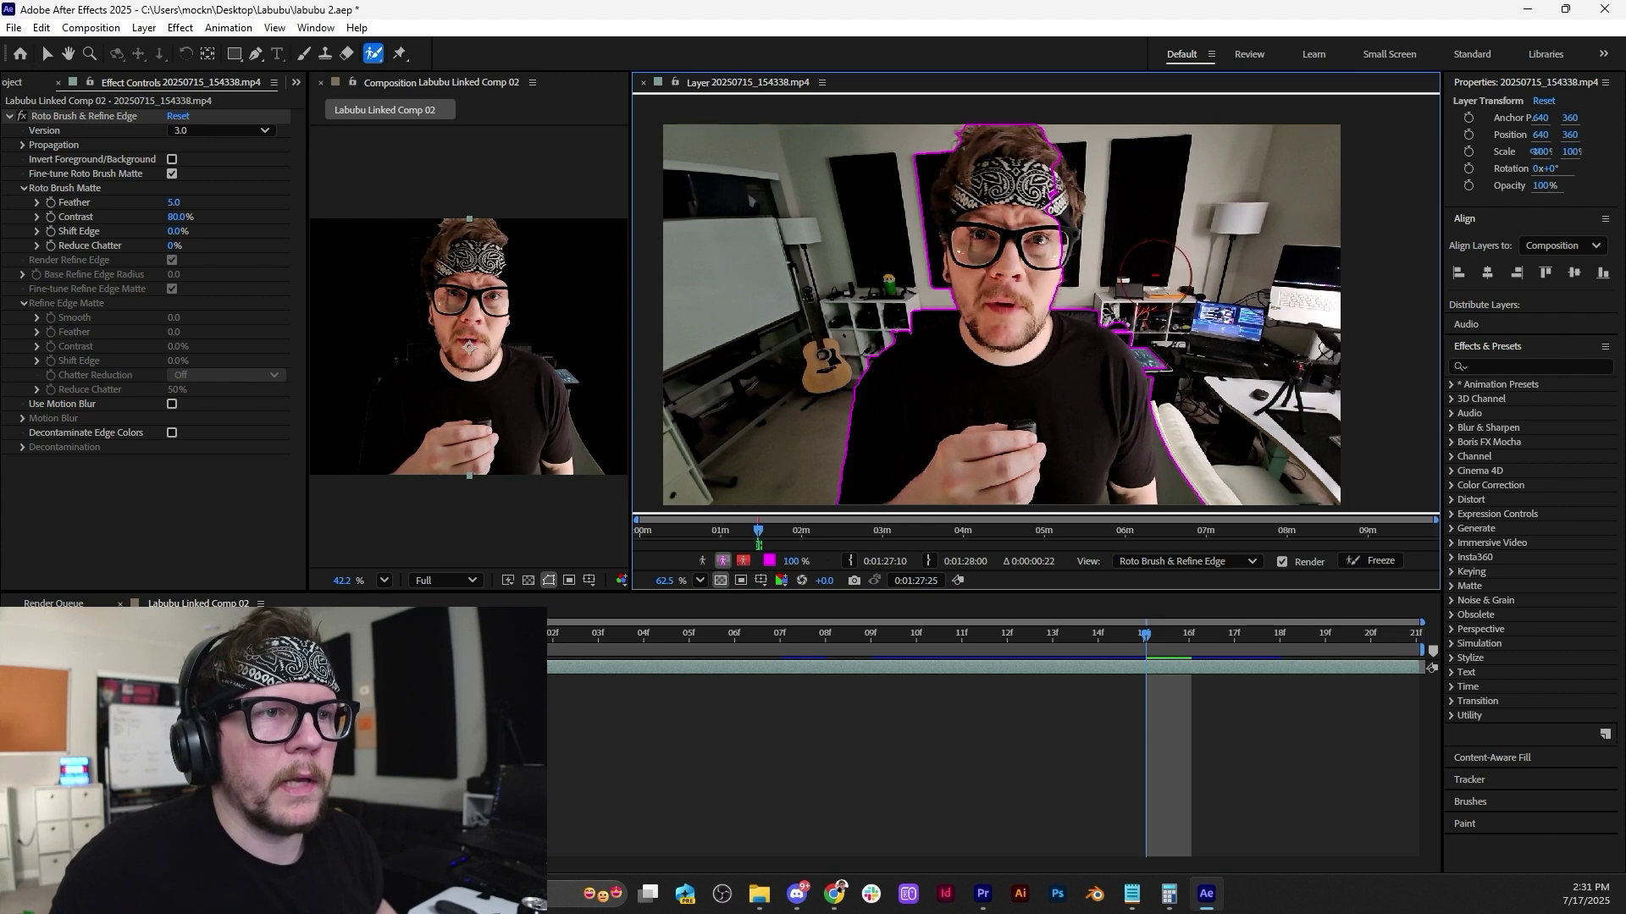
# Subtract the background areas beside both of the man's shoulders from the Roto Brush selection.
pyautogui.keyDown('alt'); pyautogui.click(1137, 288); pyautogui.keyUp('alt')
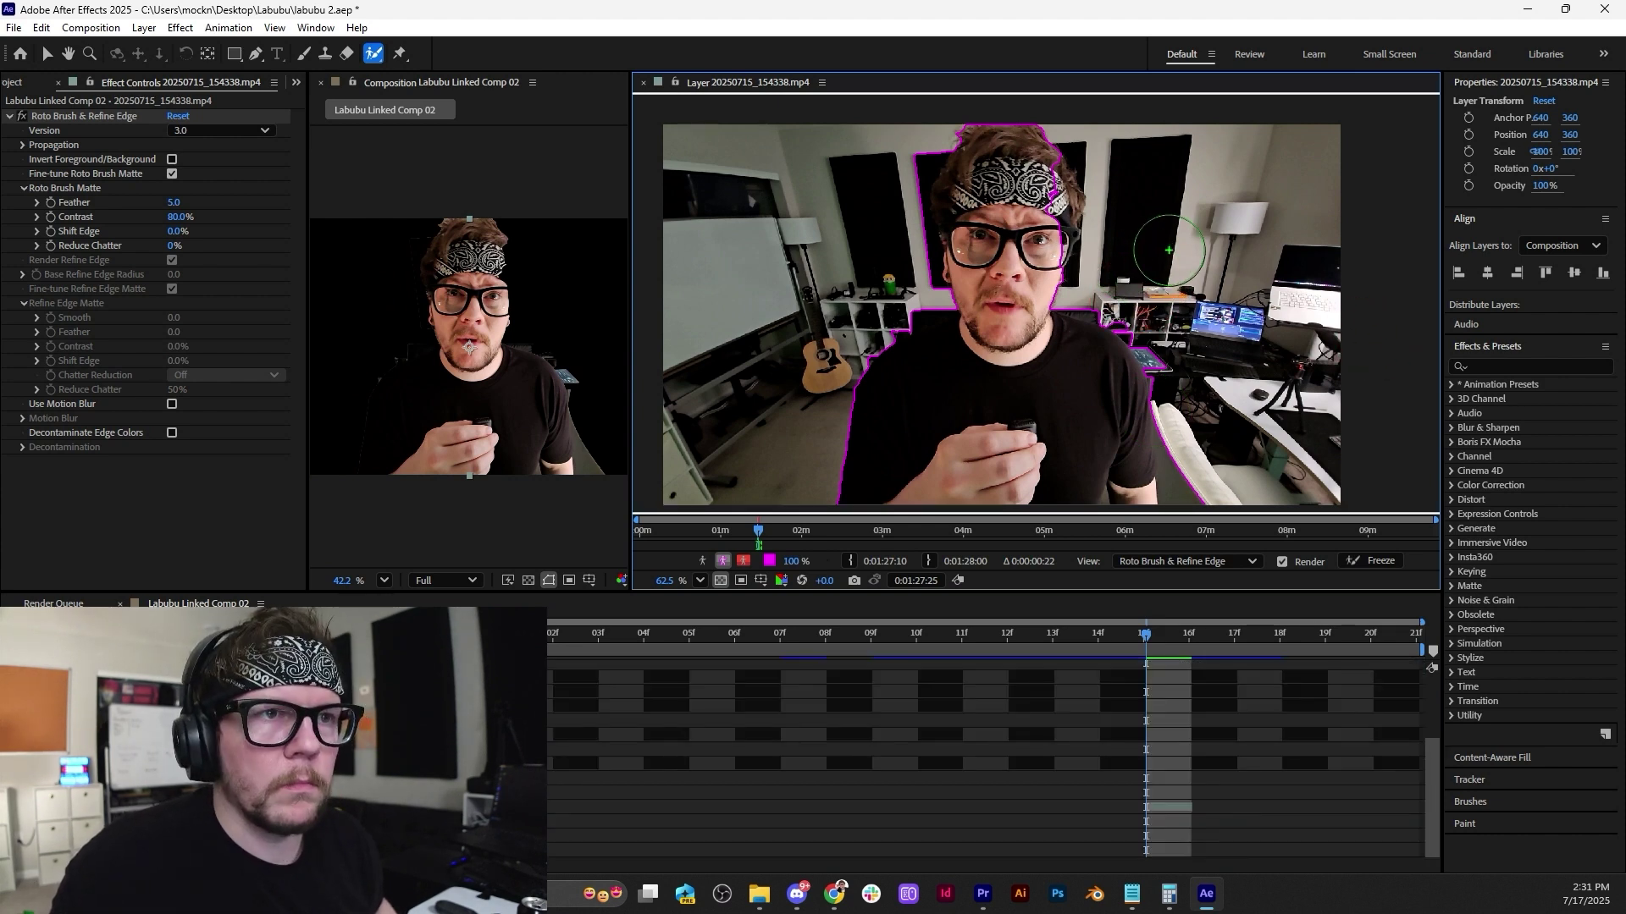
pyautogui.scroll(2, 1084, 297)
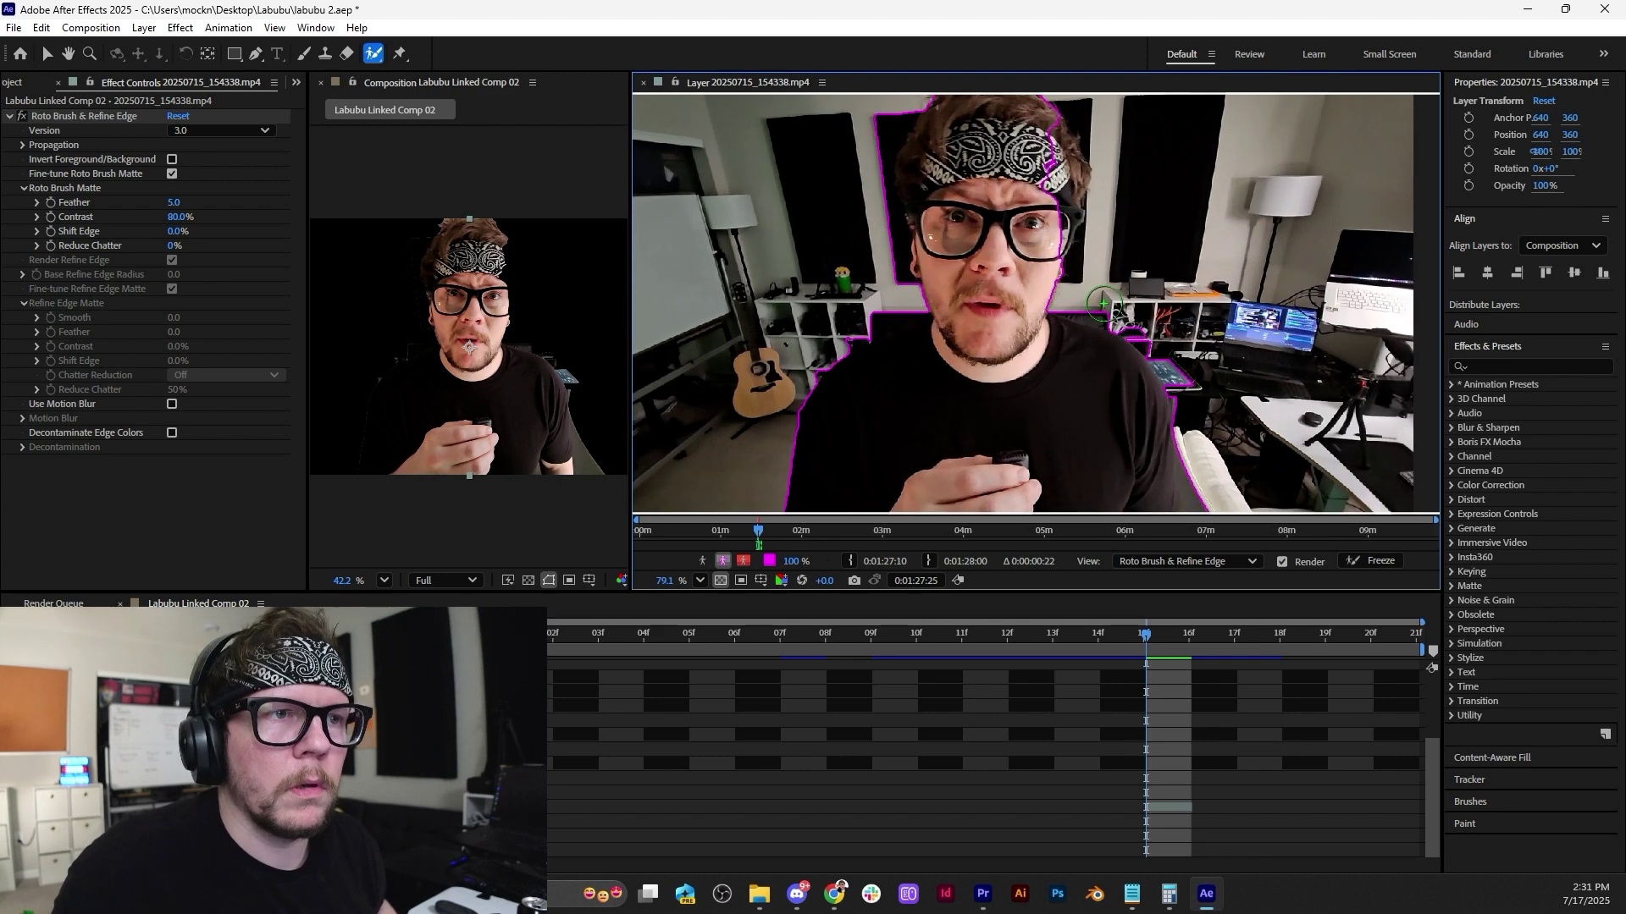
pyautogui.moveTo(1084, 302)
pyautogui.mouseDown()
pyautogui.moveTo(1190, 383)
pyautogui.moveTo(1195, 452)
pyautogui.mouseUp()
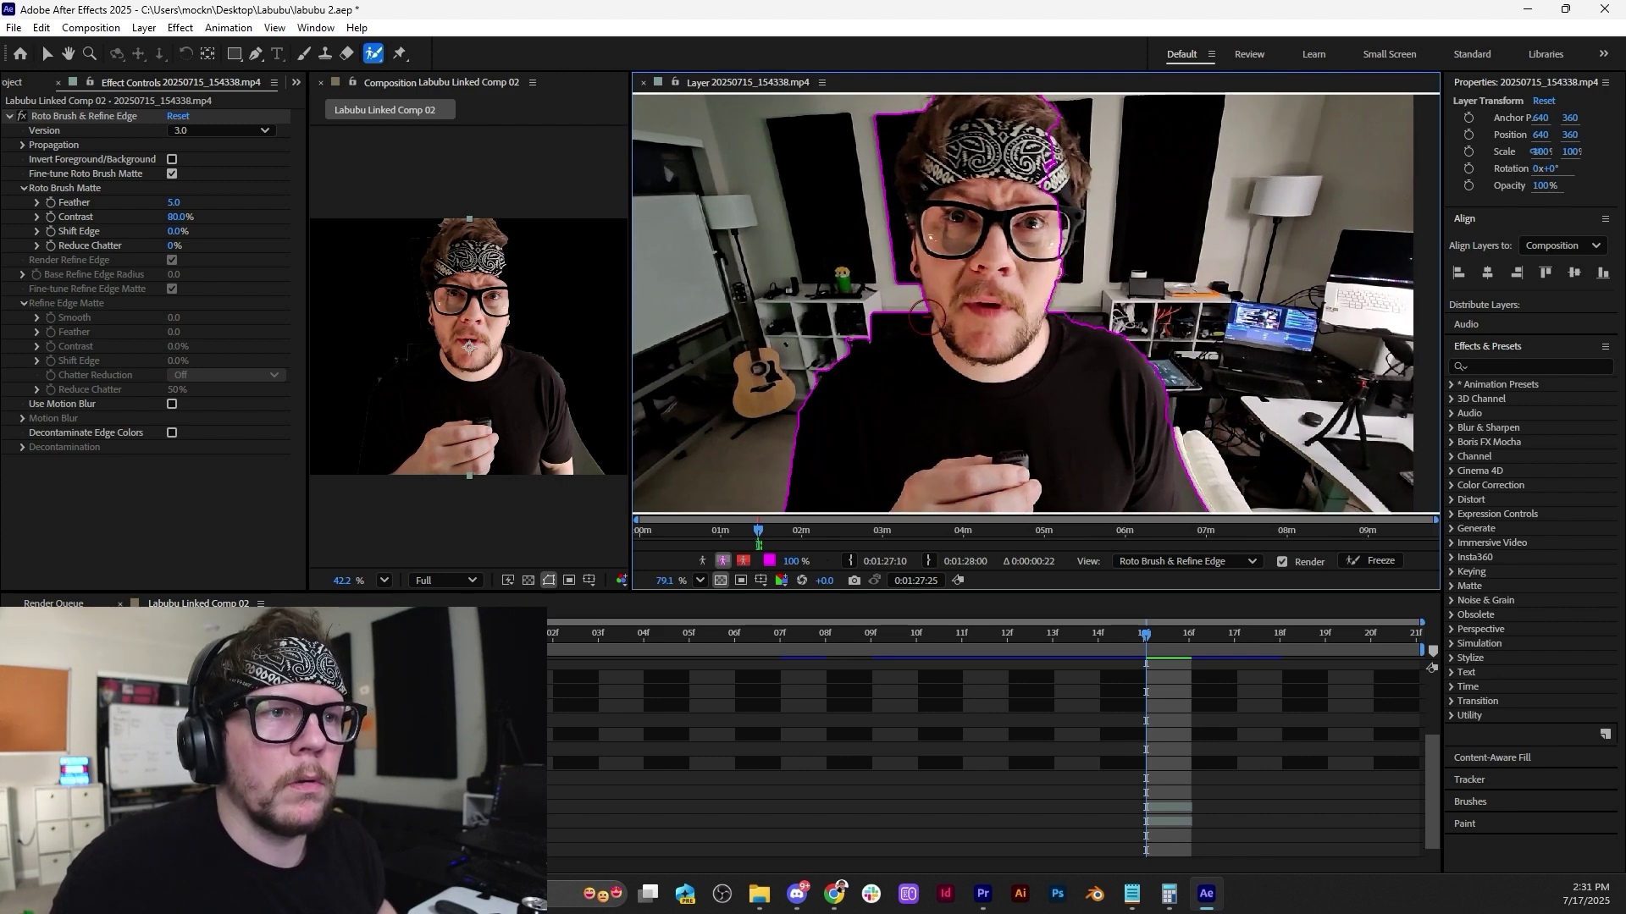
pyautogui.moveTo(889, 303); pyautogui.dragTo(772, 397)
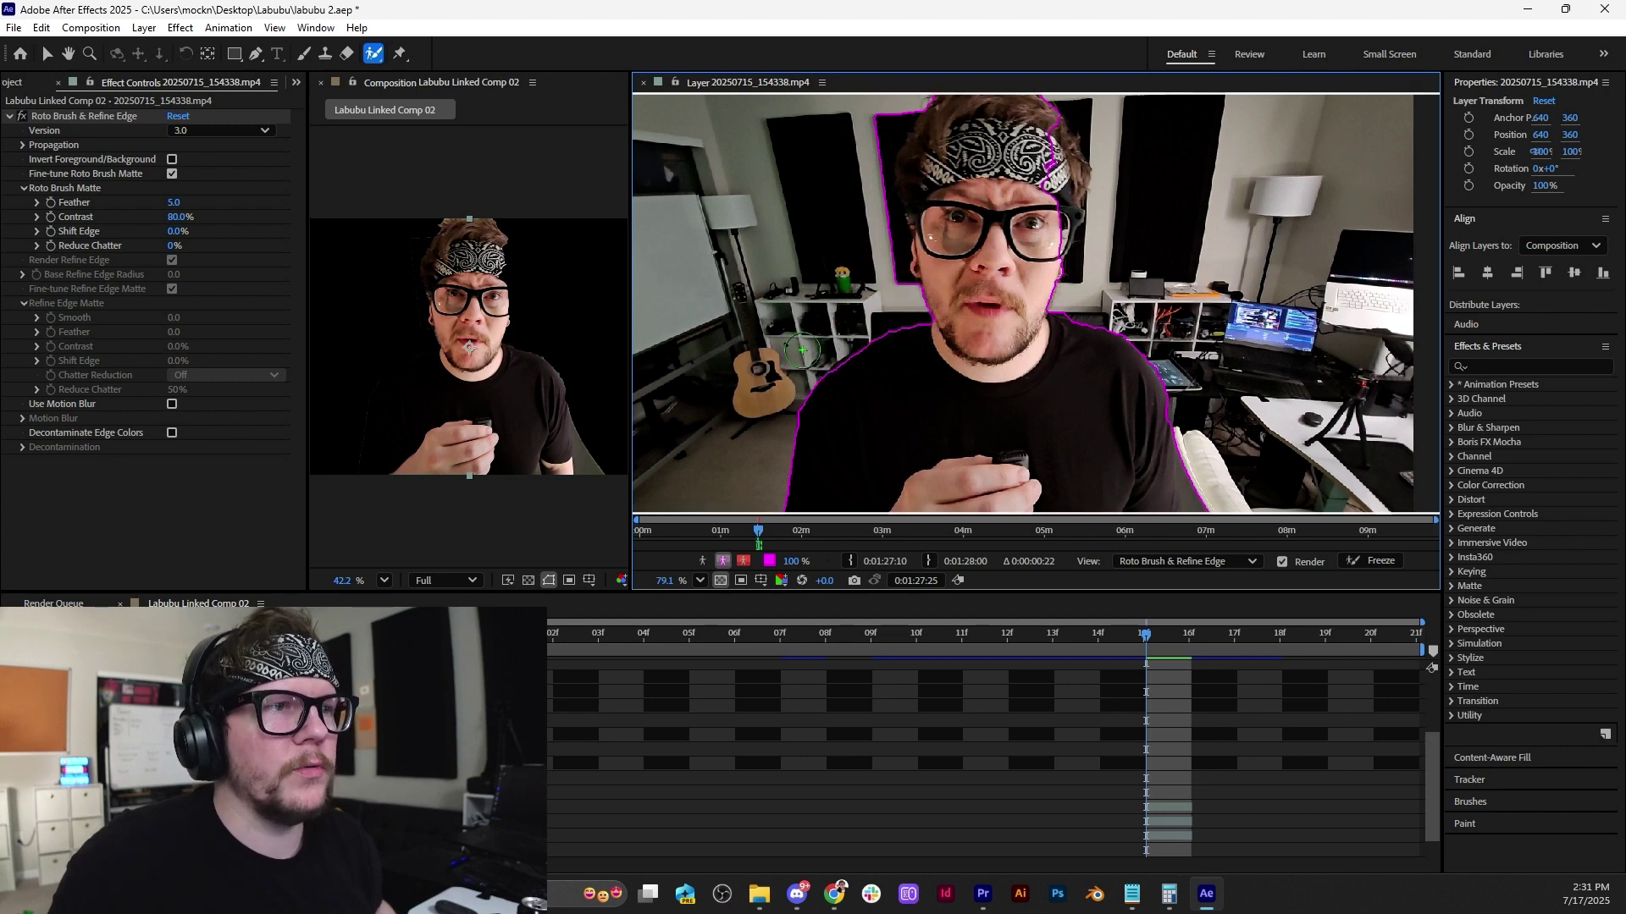
# Subtract the white chair from the Roto Brush selection and paint the adjacent sleeve and arm back in.
pyautogui.moveTo(1211, 466); pyautogui.dragTo(1093, 345)
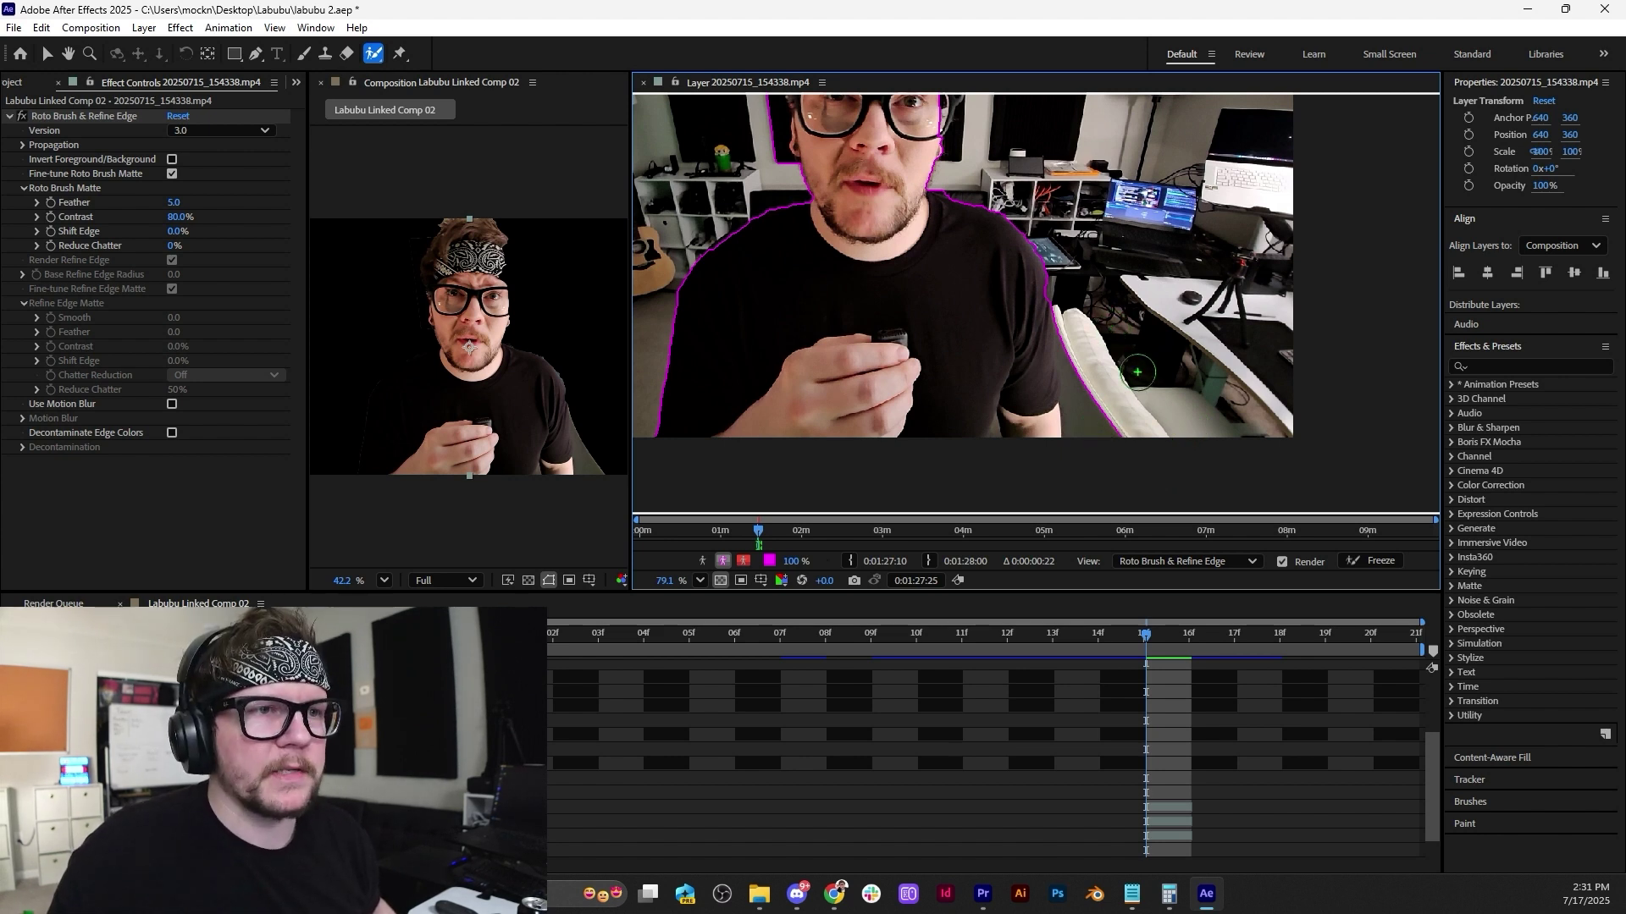
pyautogui.moveTo(1094, 431)
pyautogui.mouseDown()
pyautogui.moveTo(1077, 322)
pyautogui.moveTo(1094, 431)
pyautogui.mouseUp()
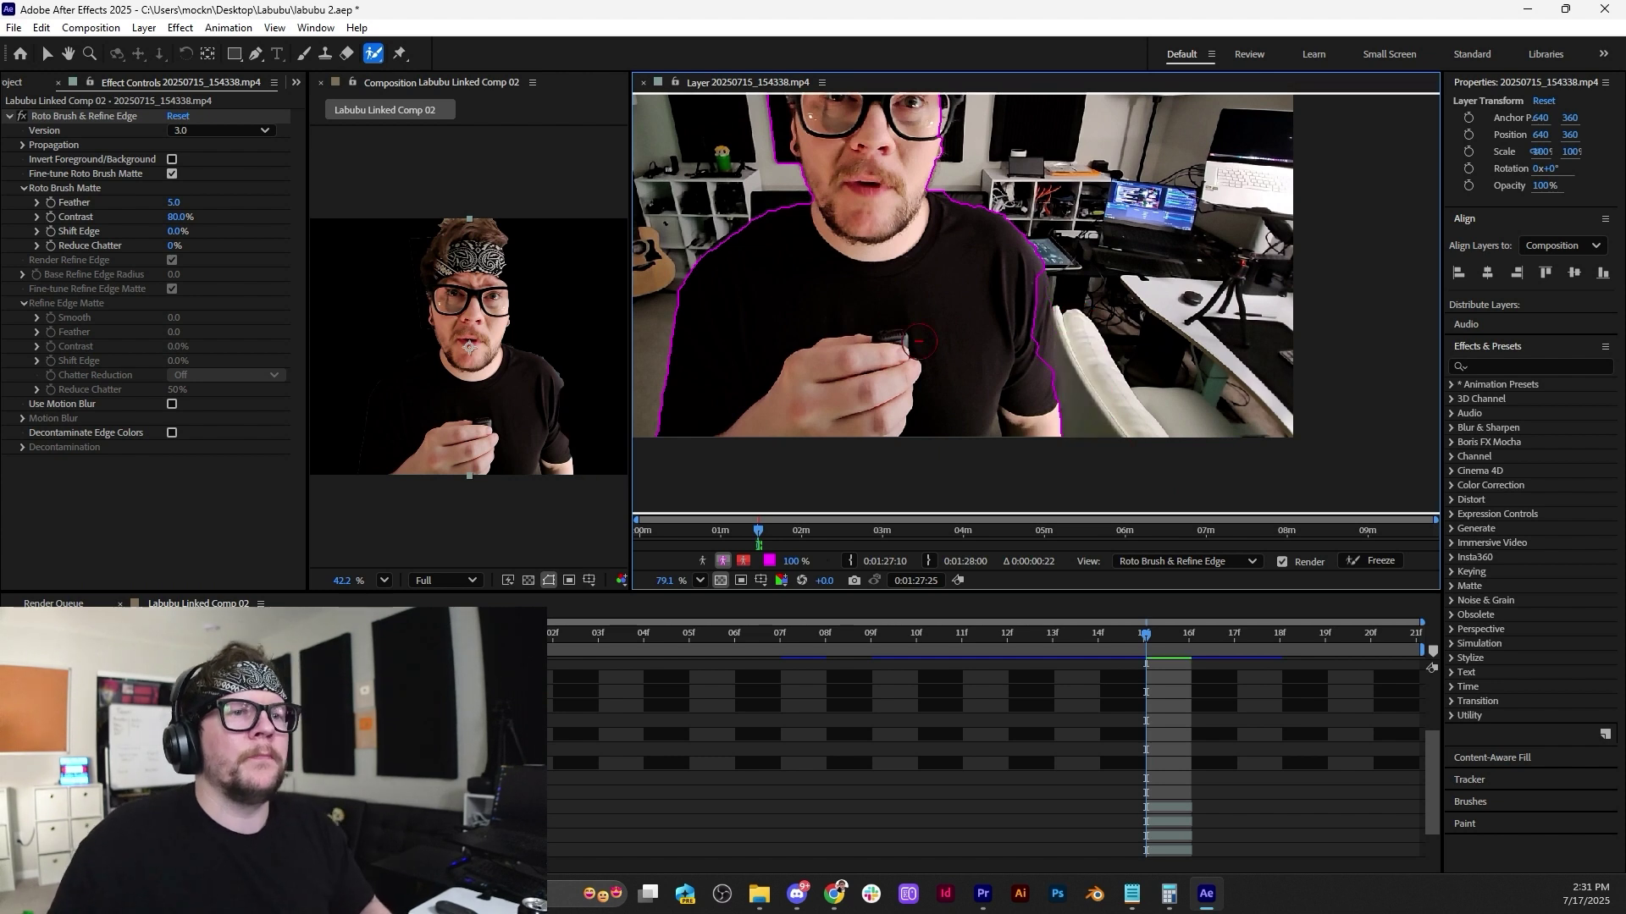
pyautogui.moveTo(1019, 287); pyautogui.dragTo(1024, 379)
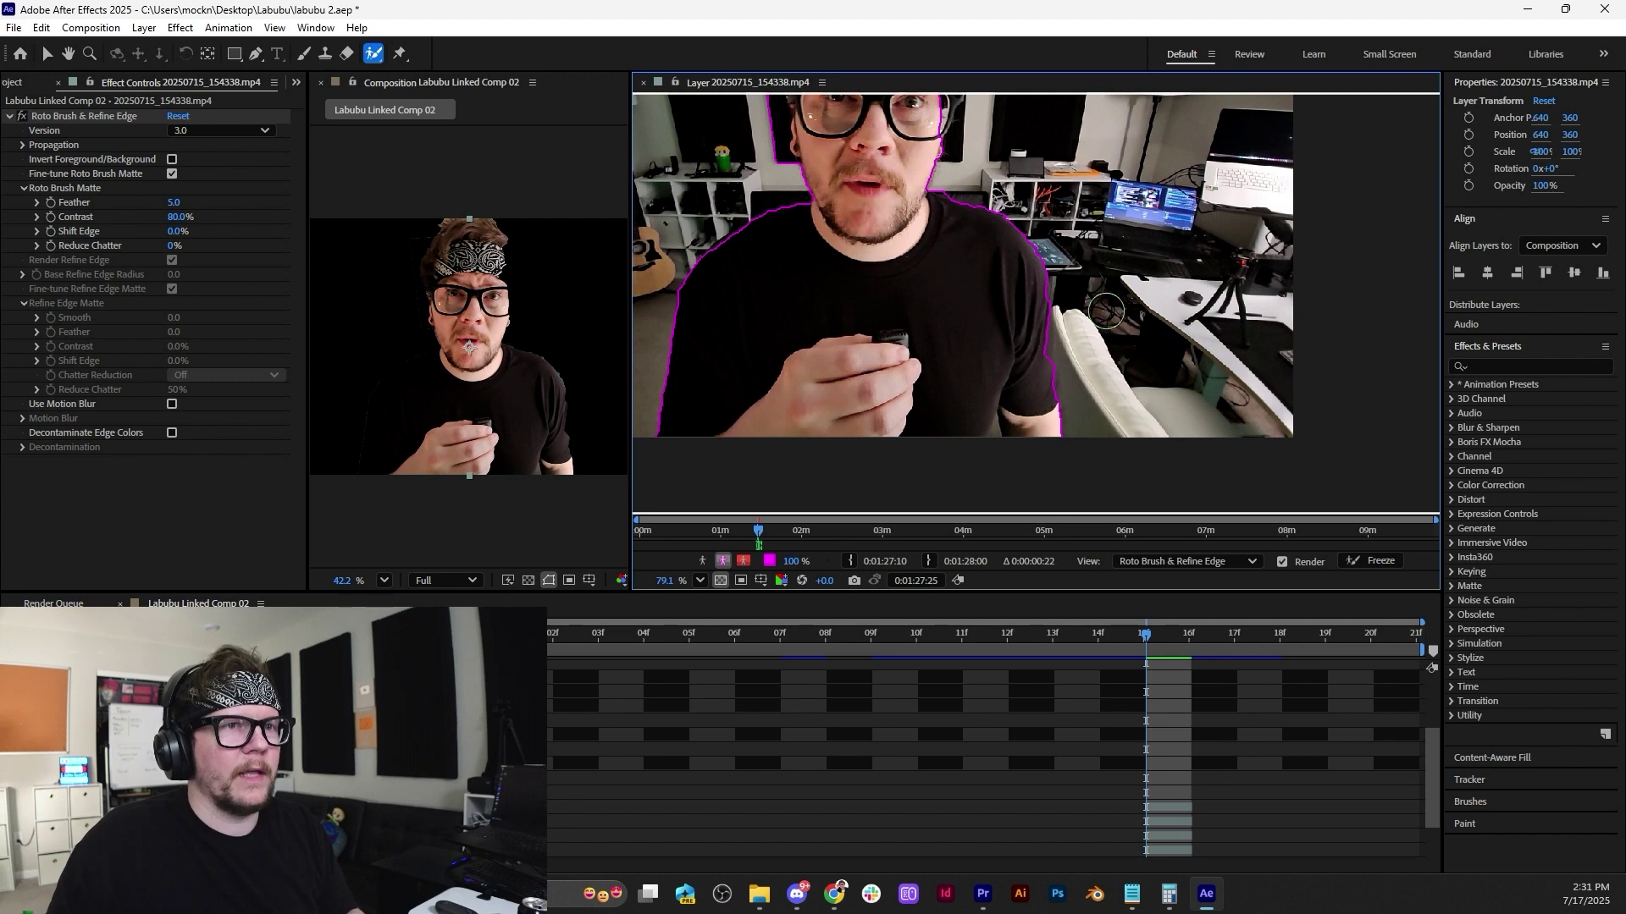
pyautogui.moveTo(1105, 309)
pyautogui.mouseDown()
pyautogui.moveTo(1085, 310)
pyautogui.moveTo(1241, 311)
pyautogui.moveTo(1108, 310)
pyautogui.mouseUp()
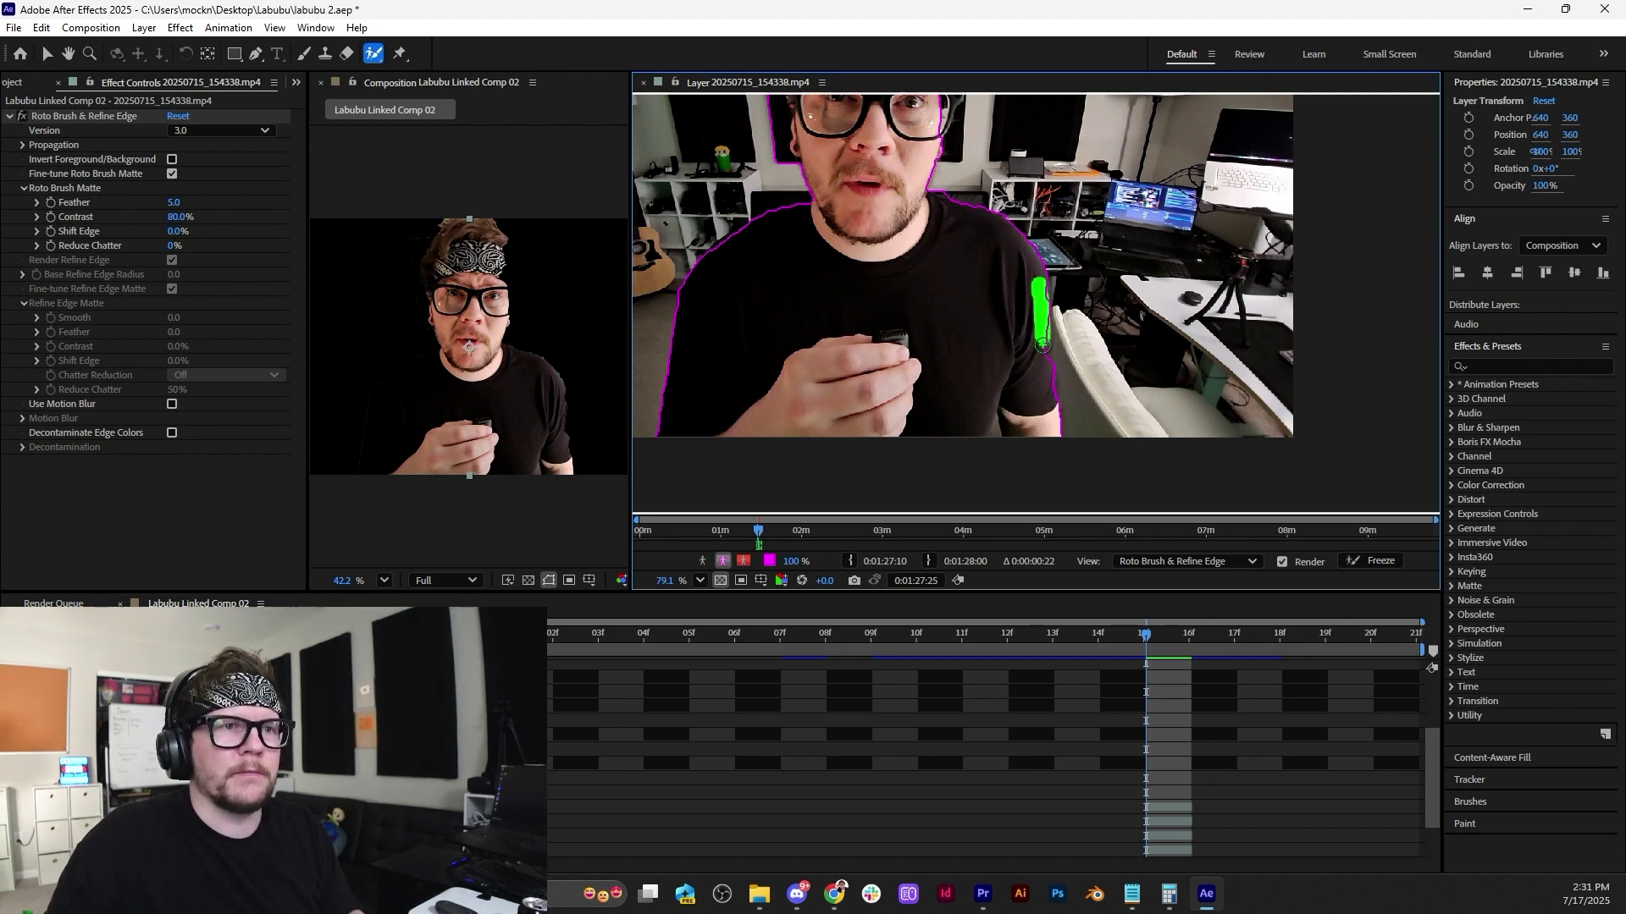
pyautogui.moveTo(1050, 392); pyautogui.dragTo(1054, 419)
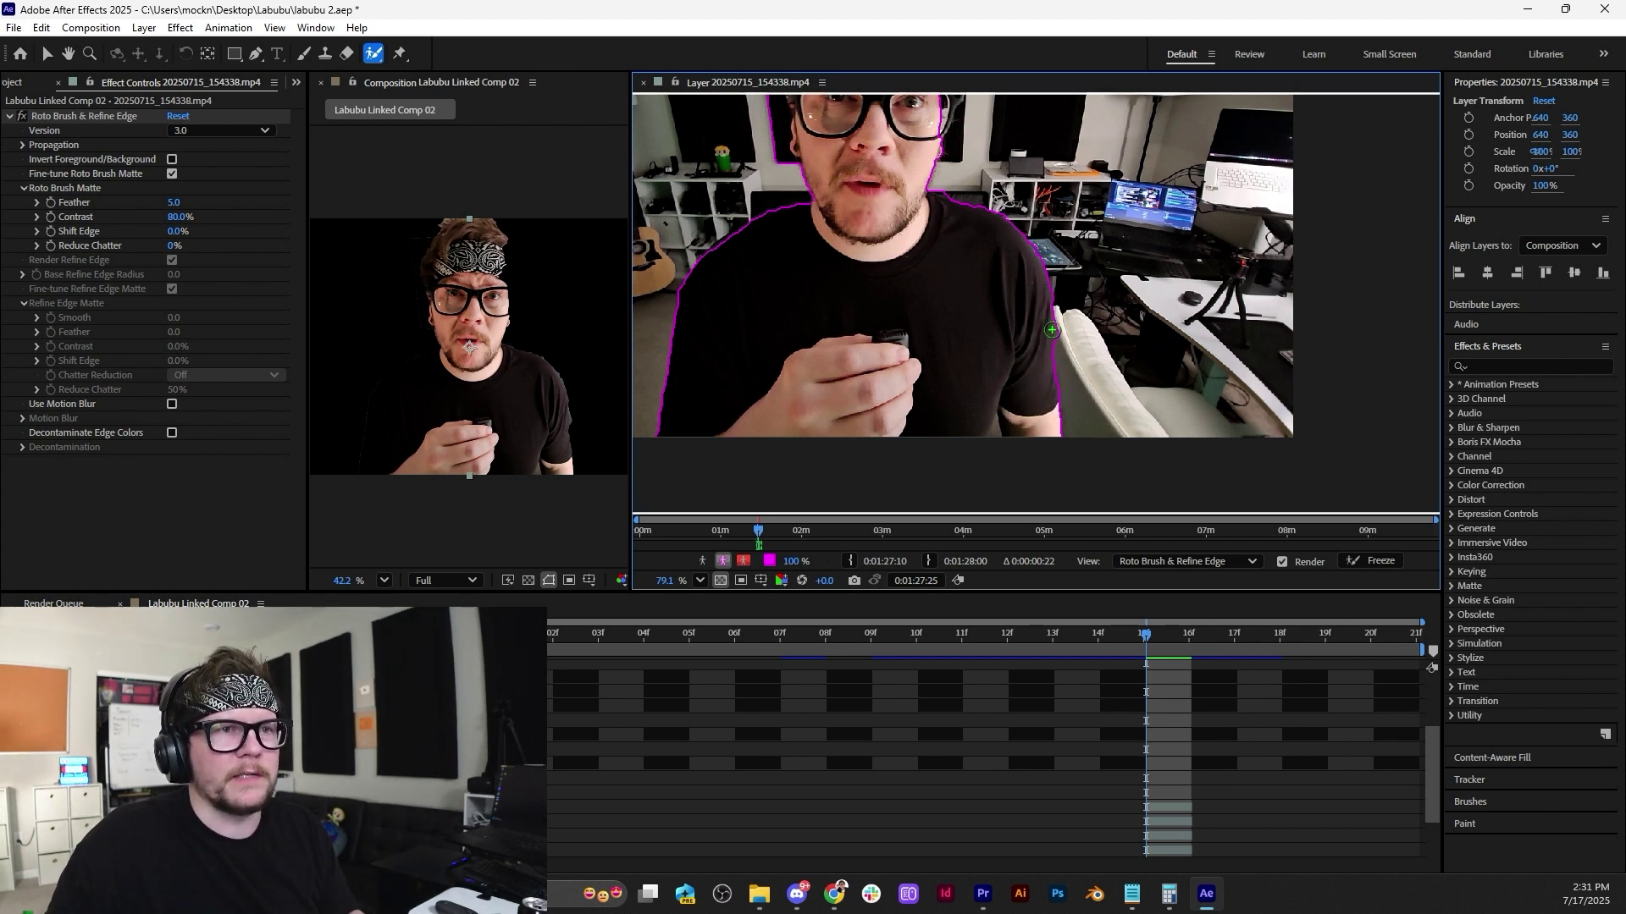
# Touch up the sleeve edge beside the chair and subtract the dark wall panel beside the man's head from the Roto Brush selection.
pyautogui.moveTo(1063, 315); pyautogui.dragTo(1066, 345)
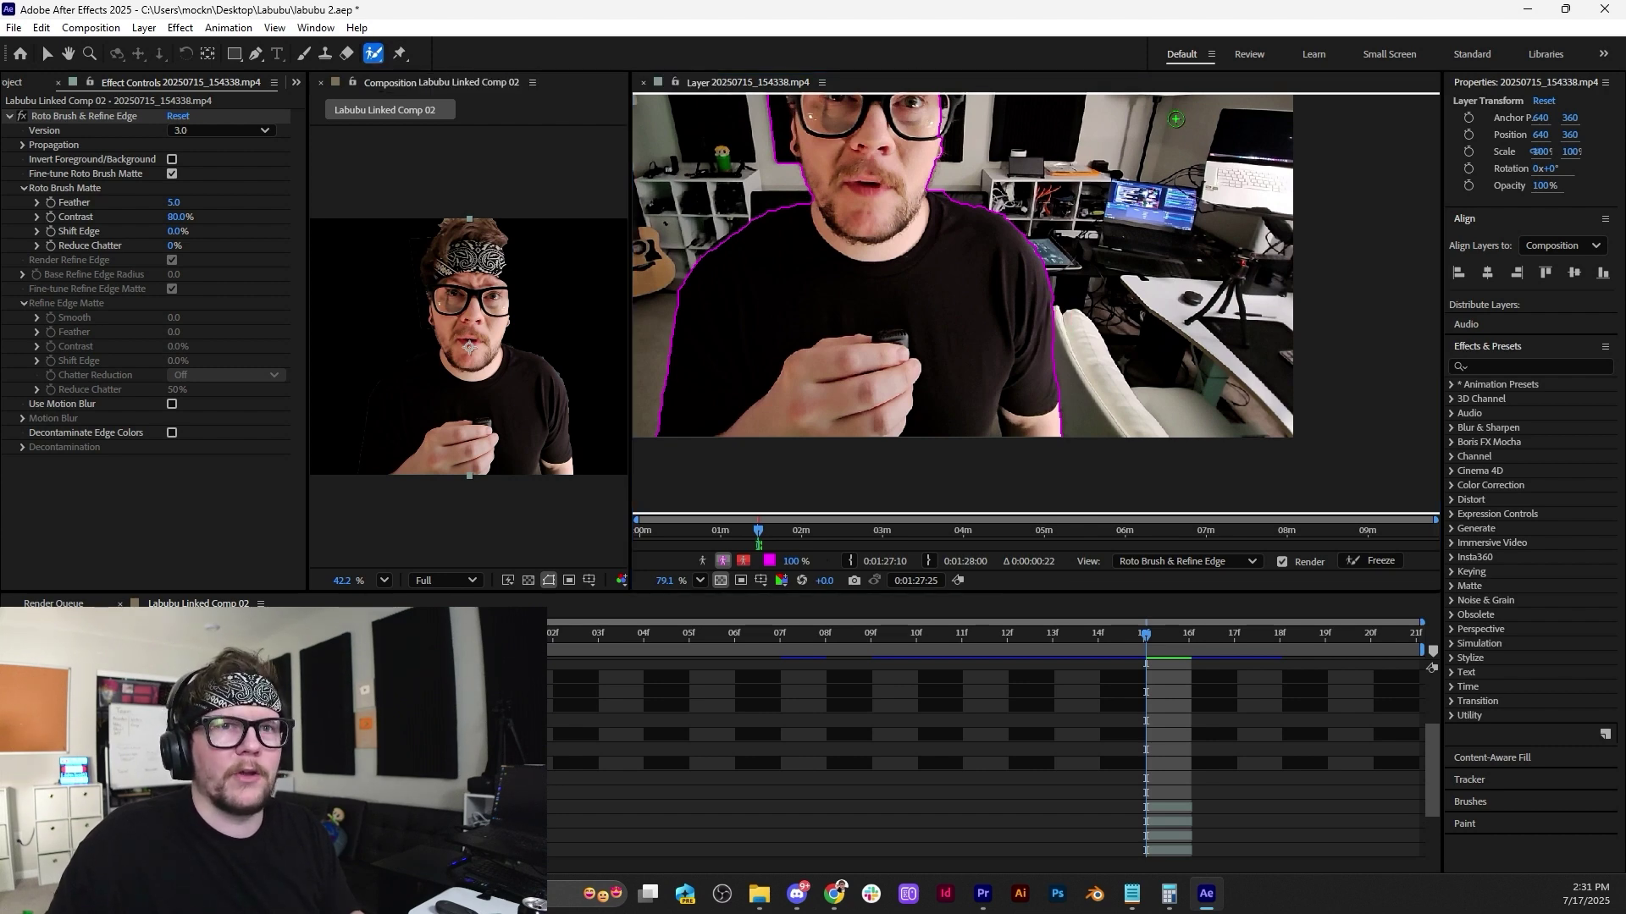
pyautogui.scroll(3, 908, 278)
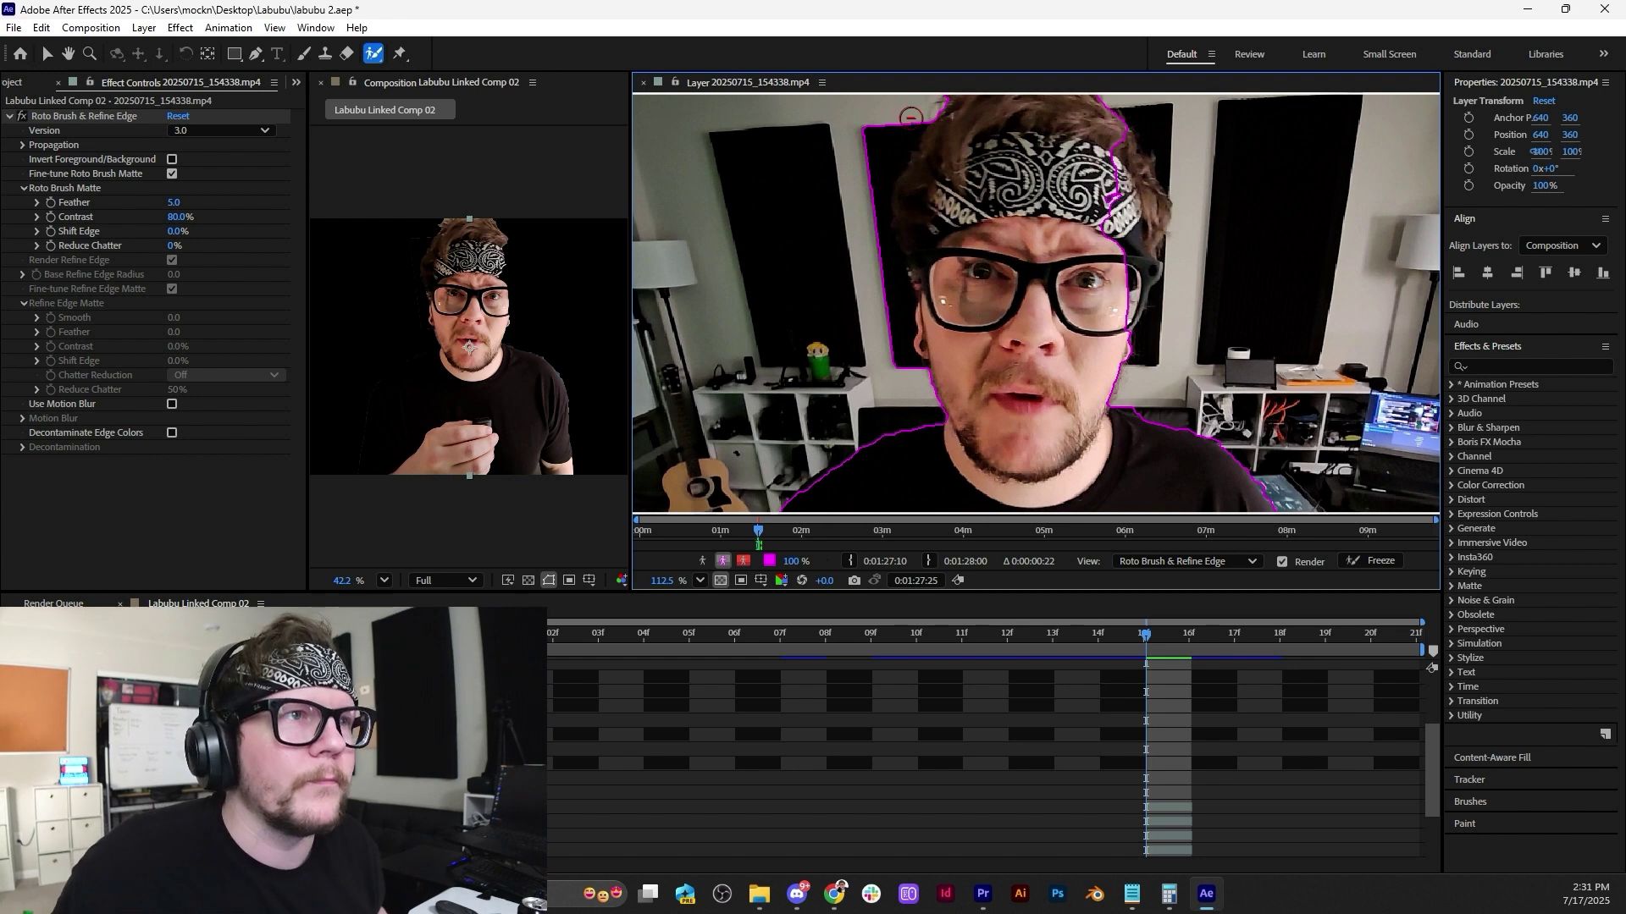
pyautogui.moveTo(910, 106)
pyautogui.mouseDown()
pyautogui.moveTo(874, 239)
pyautogui.moveTo(886, 268)
pyautogui.mouseUp()
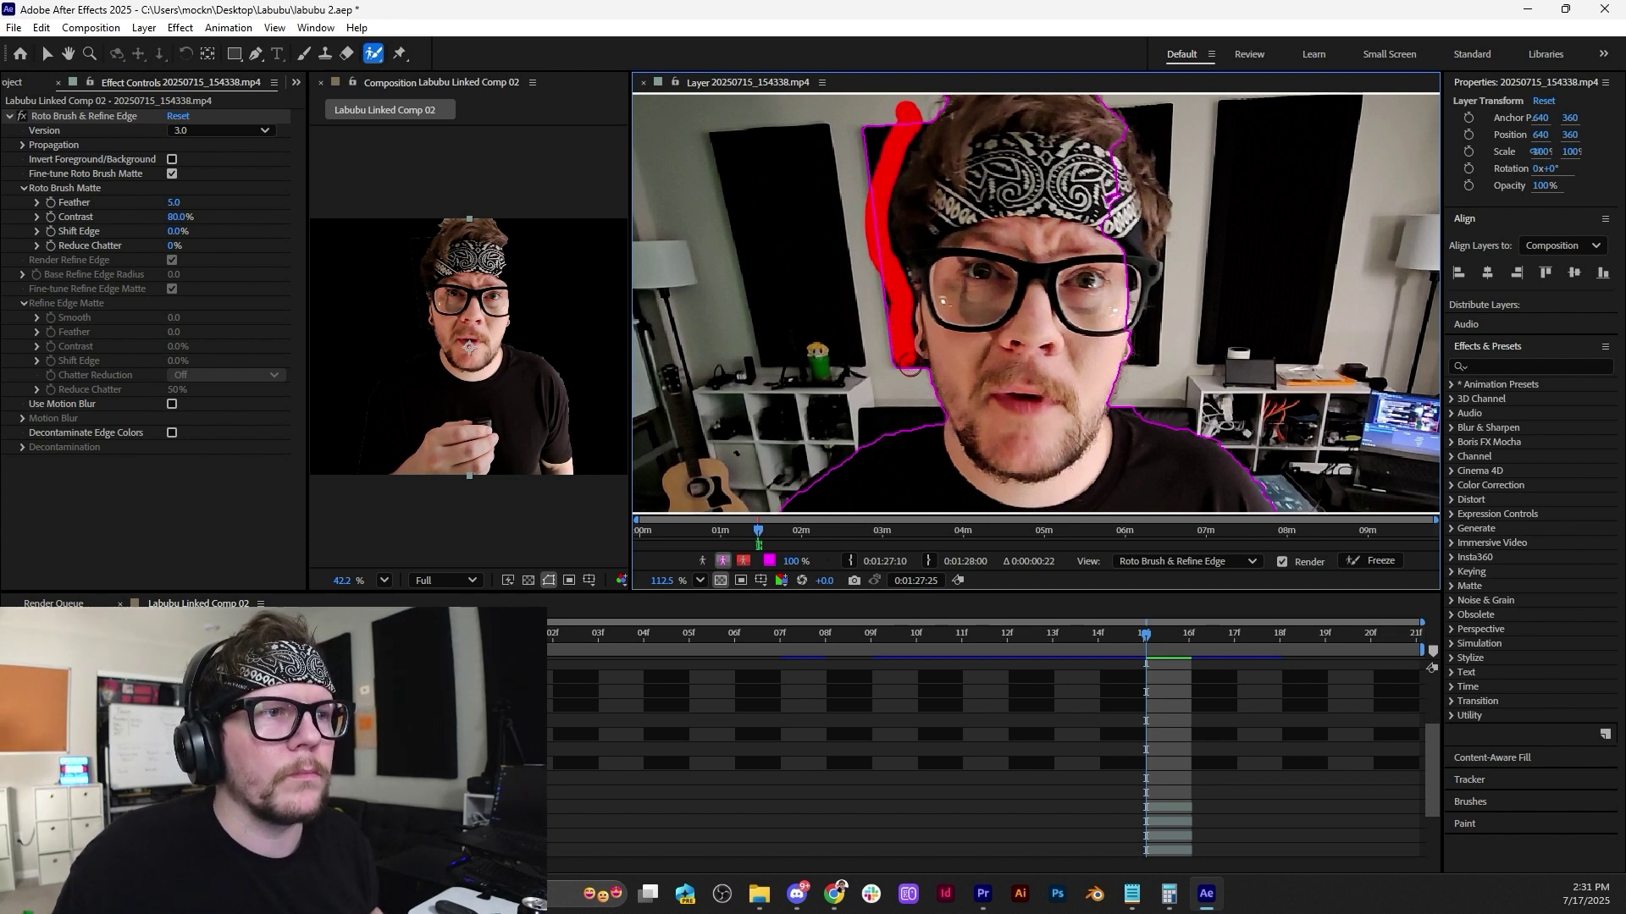
pyautogui.moveTo(914, 372); pyautogui.dragTo(873, 290)
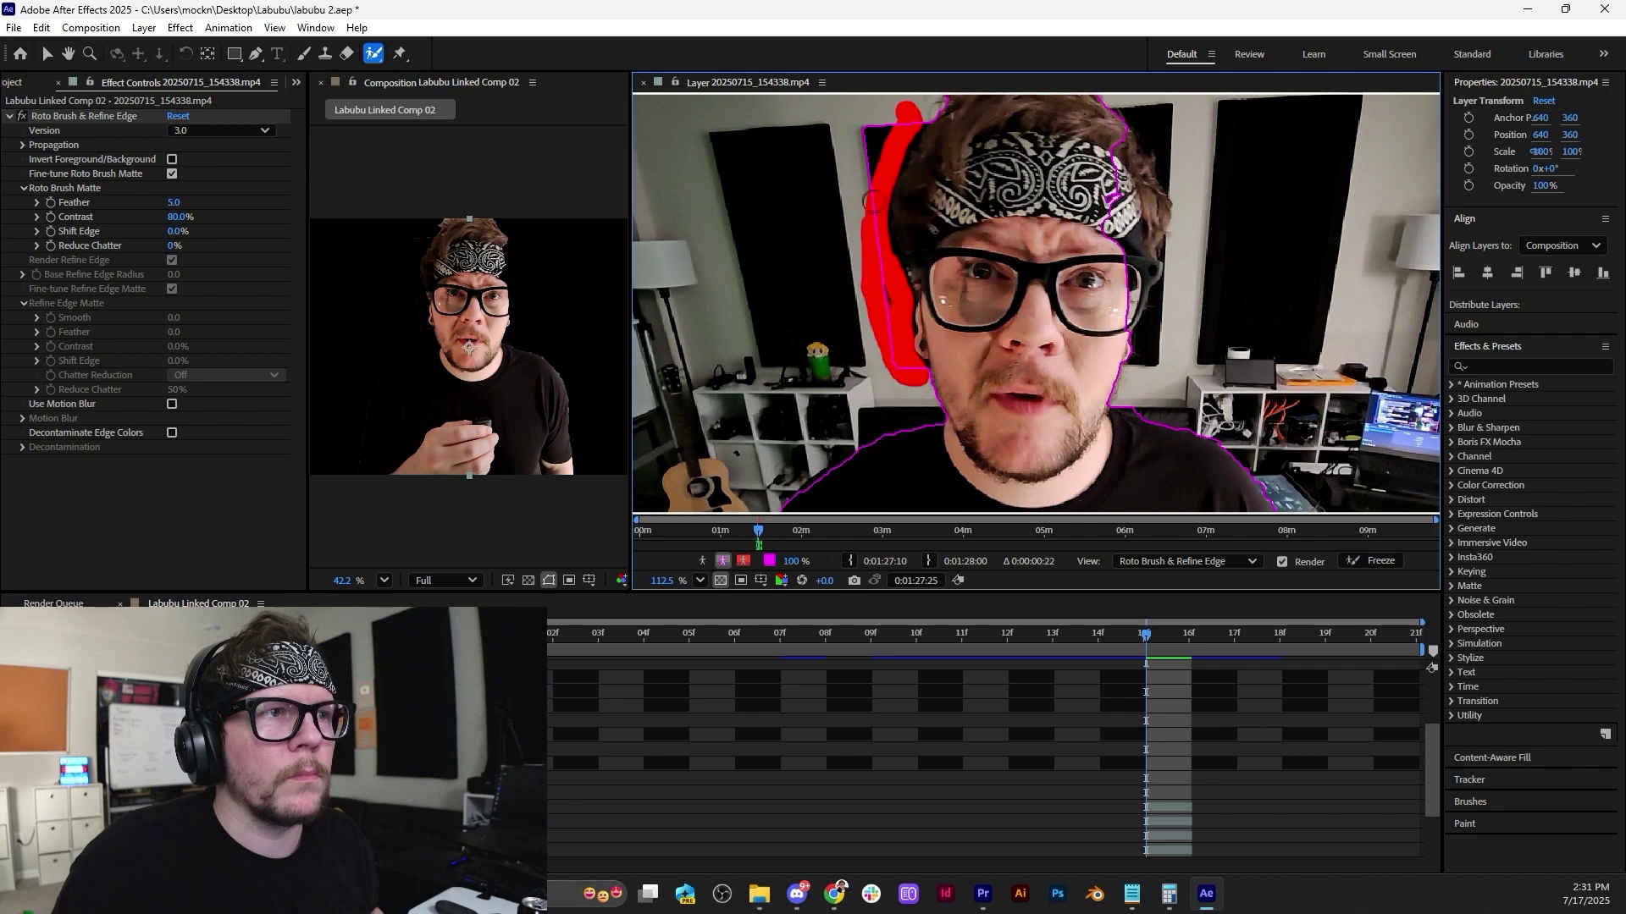
pyautogui.moveTo(874, 201); pyautogui.dragTo(867, 127)
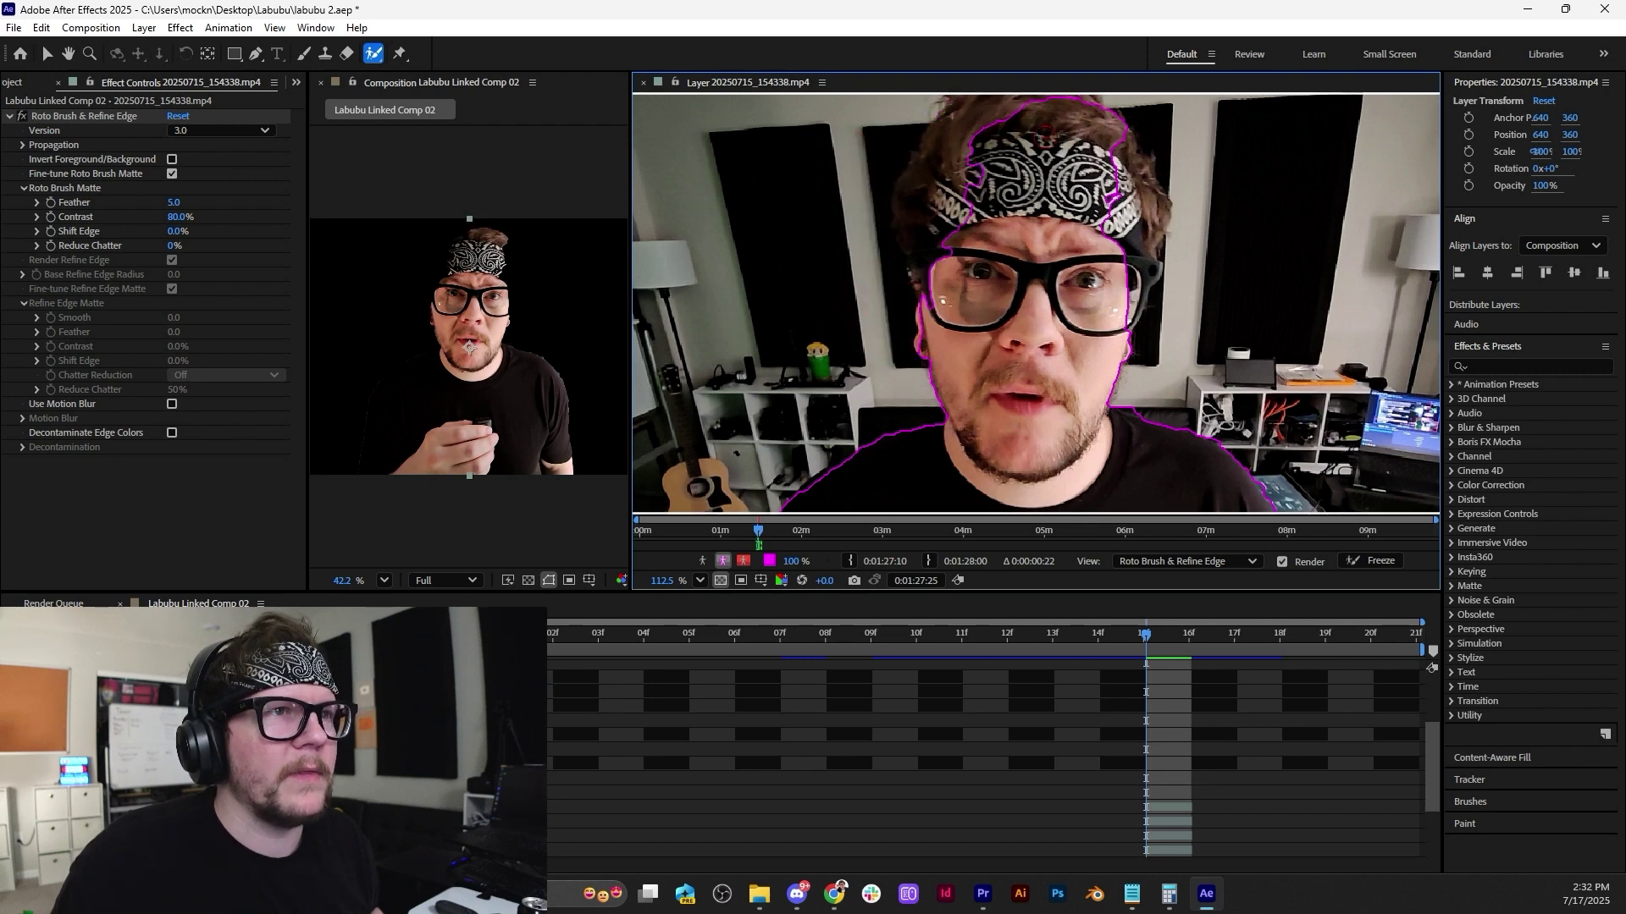
# Paint the man's hair and both sides of his headband back into the Roto Brush selection.
pyautogui.moveTo(1044, 128)
pyautogui.mouseDown()
pyautogui.moveTo(998, 266)
pyautogui.moveTo(1068, 198)
pyautogui.moveTo(1038, 182)
pyautogui.moveTo(951, 241)
pyautogui.moveTo(912, 298)
pyautogui.moveTo(938, 372)
pyautogui.moveTo(920, 375)
pyautogui.moveTo(902, 318)
pyautogui.moveTo(930, 313)
pyautogui.moveTo(934, 279)
pyautogui.mouseUp()
pyautogui.moveTo(947, 215)
pyautogui.mouseDown()
pyautogui.moveTo(1031, 177)
pyautogui.moveTo(1043, 201)
pyautogui.moveTo(953, 258)
pyautogui.mouseUp()
pyautogui.moveTo(943, 322); pyautogui.dragTo(948, 303)
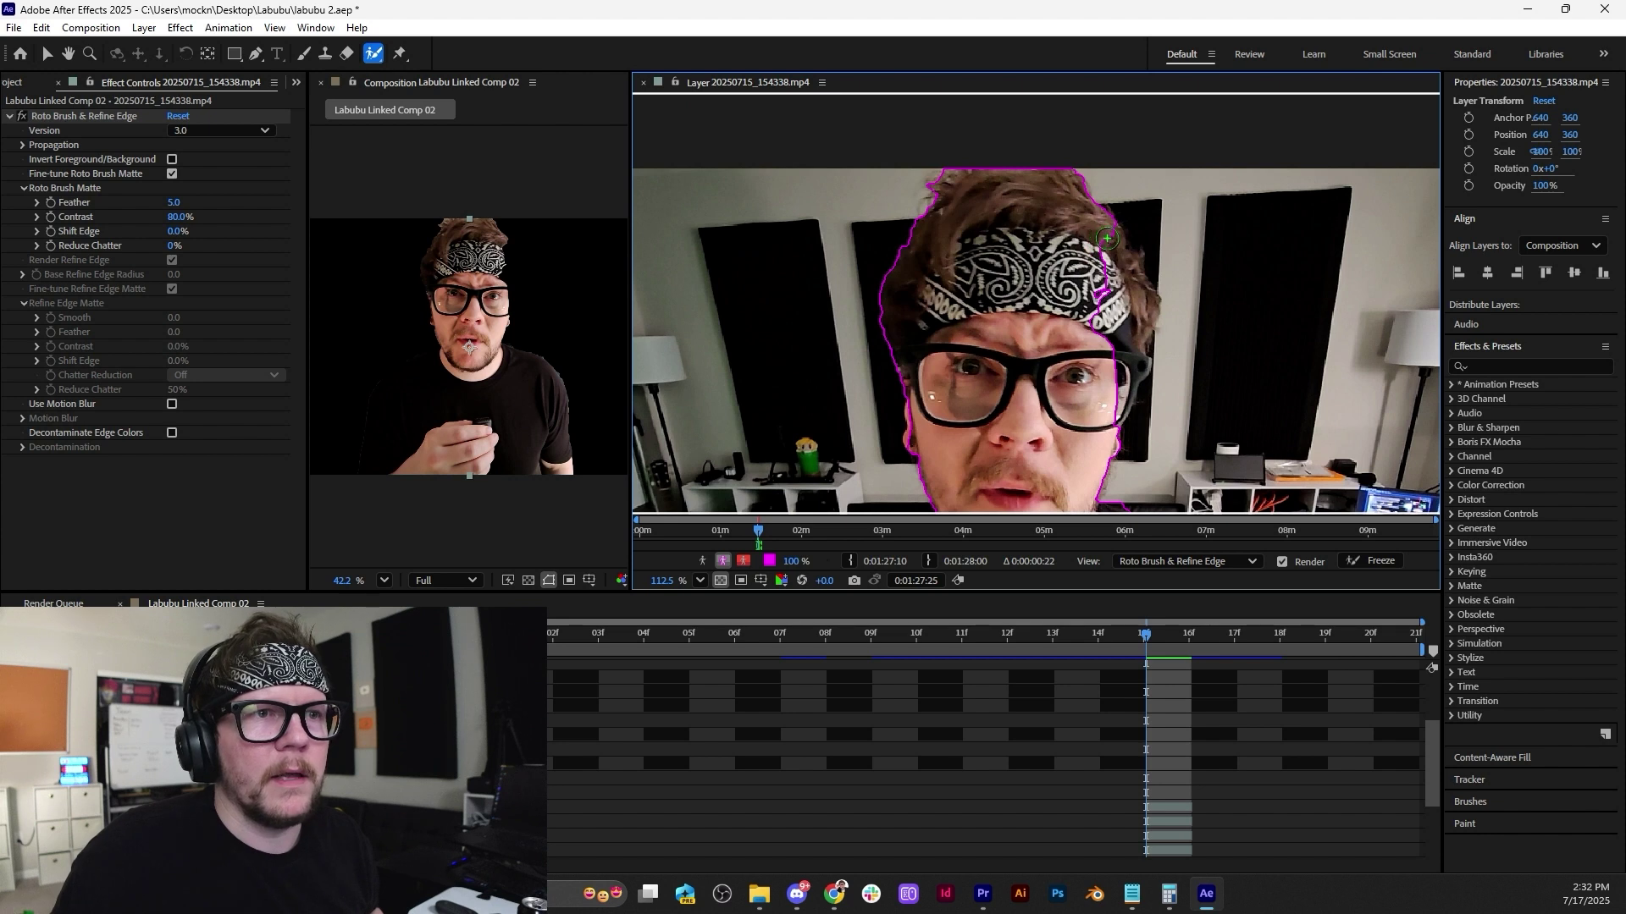
pyautogui.moveTo(1107, 239)
pyautogui.mouseDown()
pyautogui.moveTo(1139, 317)
pyautogui.moveTo(1102, 423)
pyautogui.moveTo(1116, 336)
pyautogui.moveTo(1095, 261)
pyautogui.moveTo(1094, 371)
pyautogui.mouseUp()
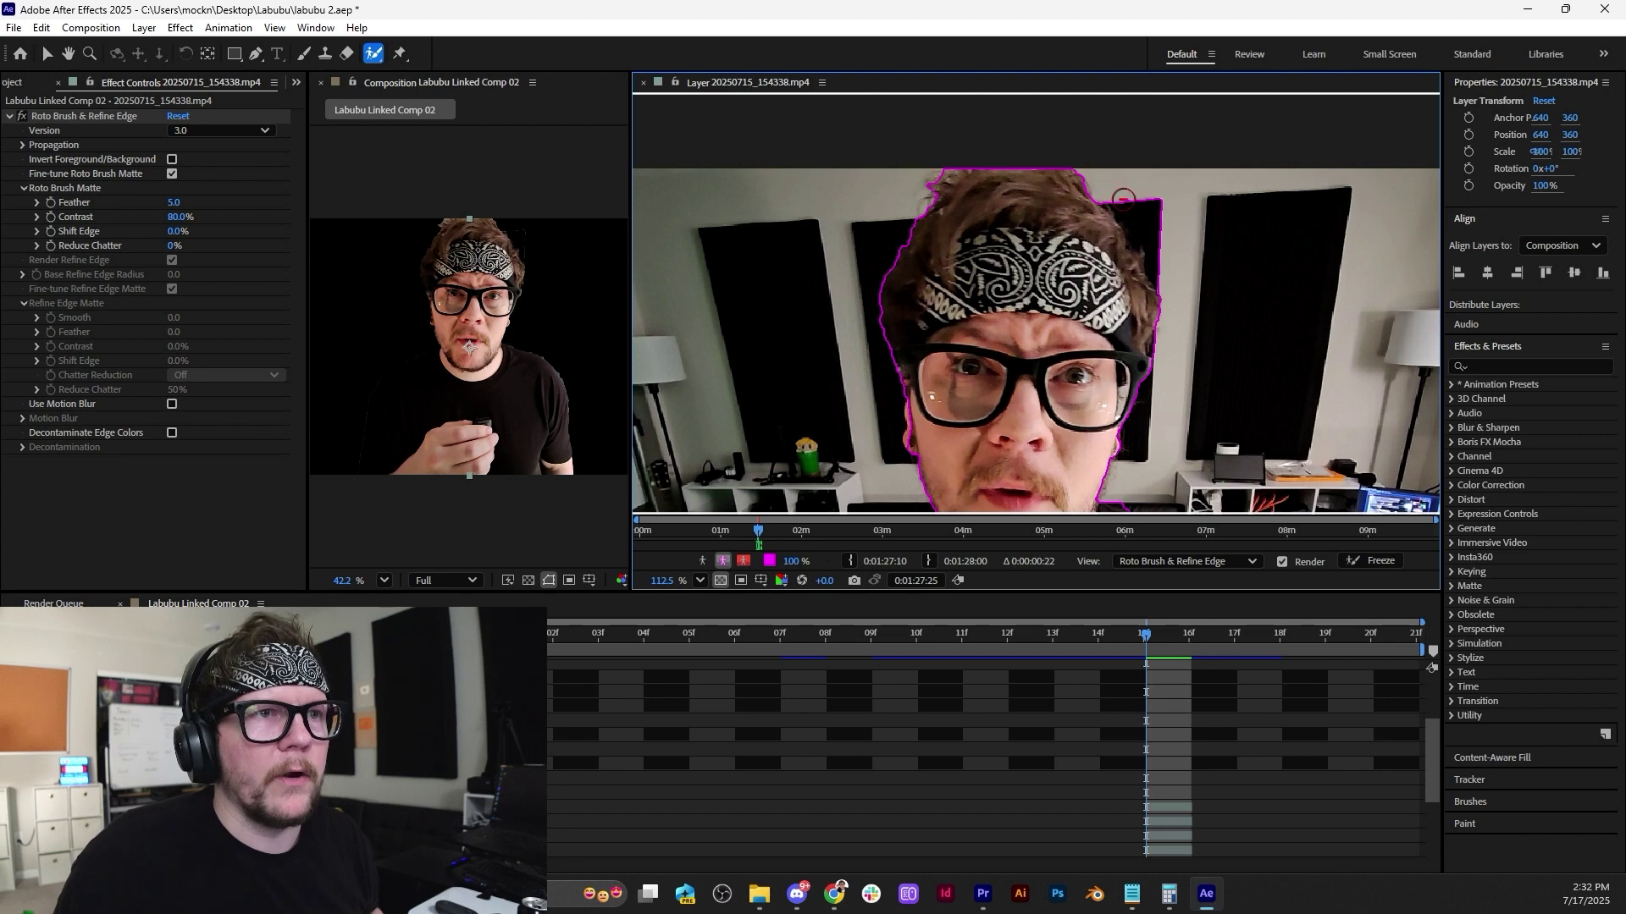
# Subtract the background sliver beside the man's hair and paint his ear back into the selection.
pyautogui.moveTo(1124, 198)
pyautogui.mouseDown()
pyautogui.moveTo(1170, 287)
pyautogui.moveTo(1145, 185)
pyautogui.mouseUp()
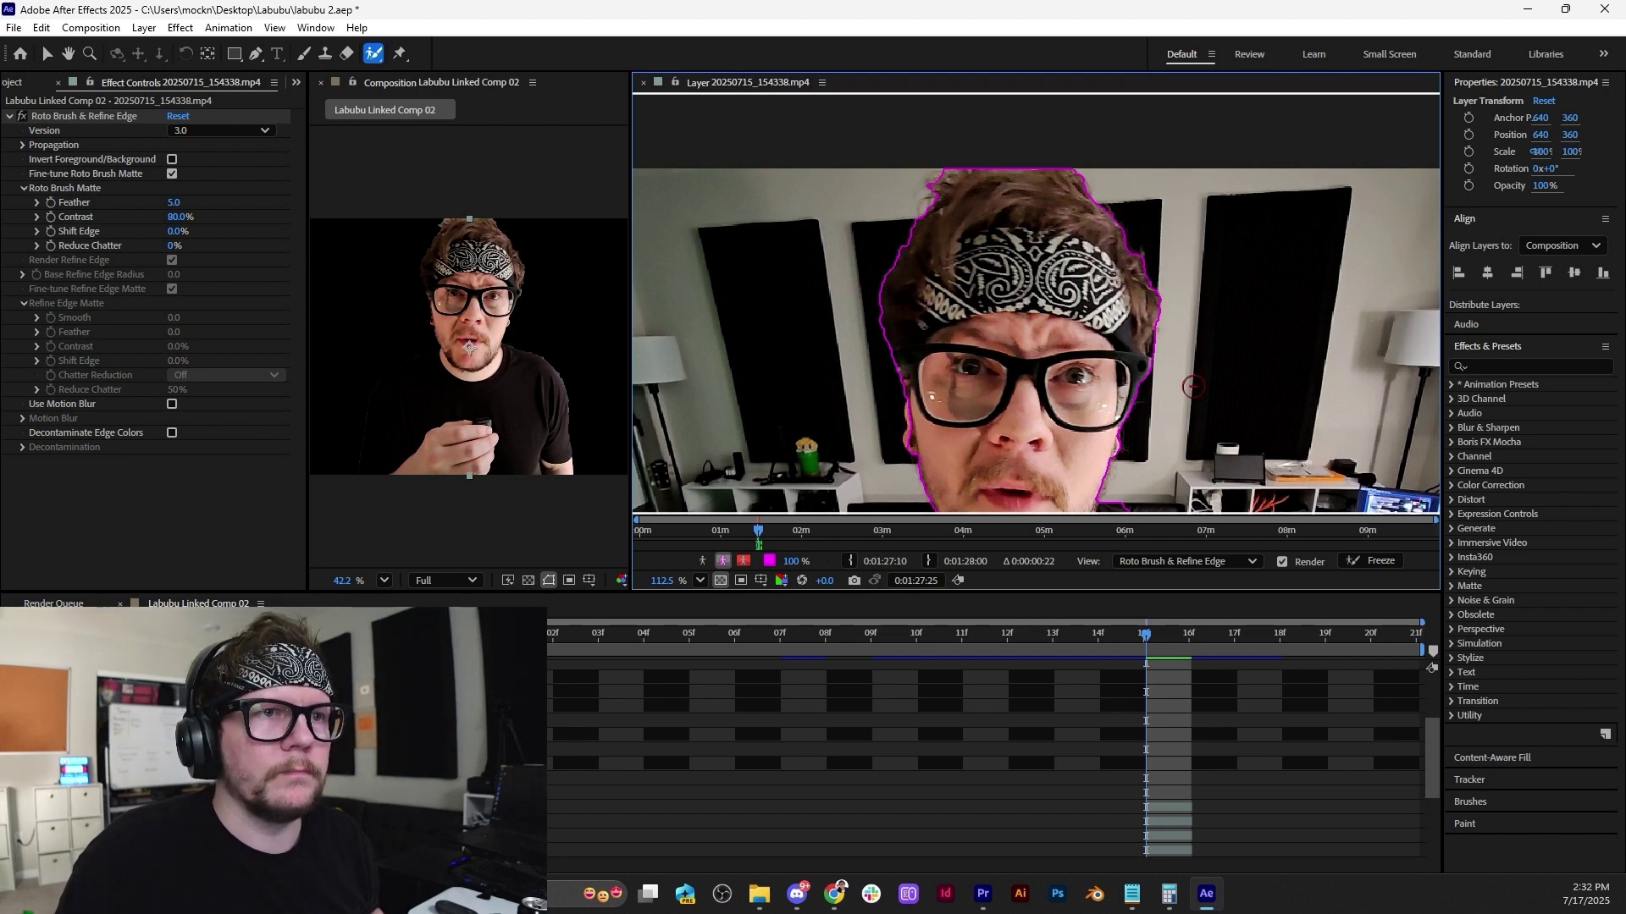
pyautogui.scroll(-3, 1193, 389)
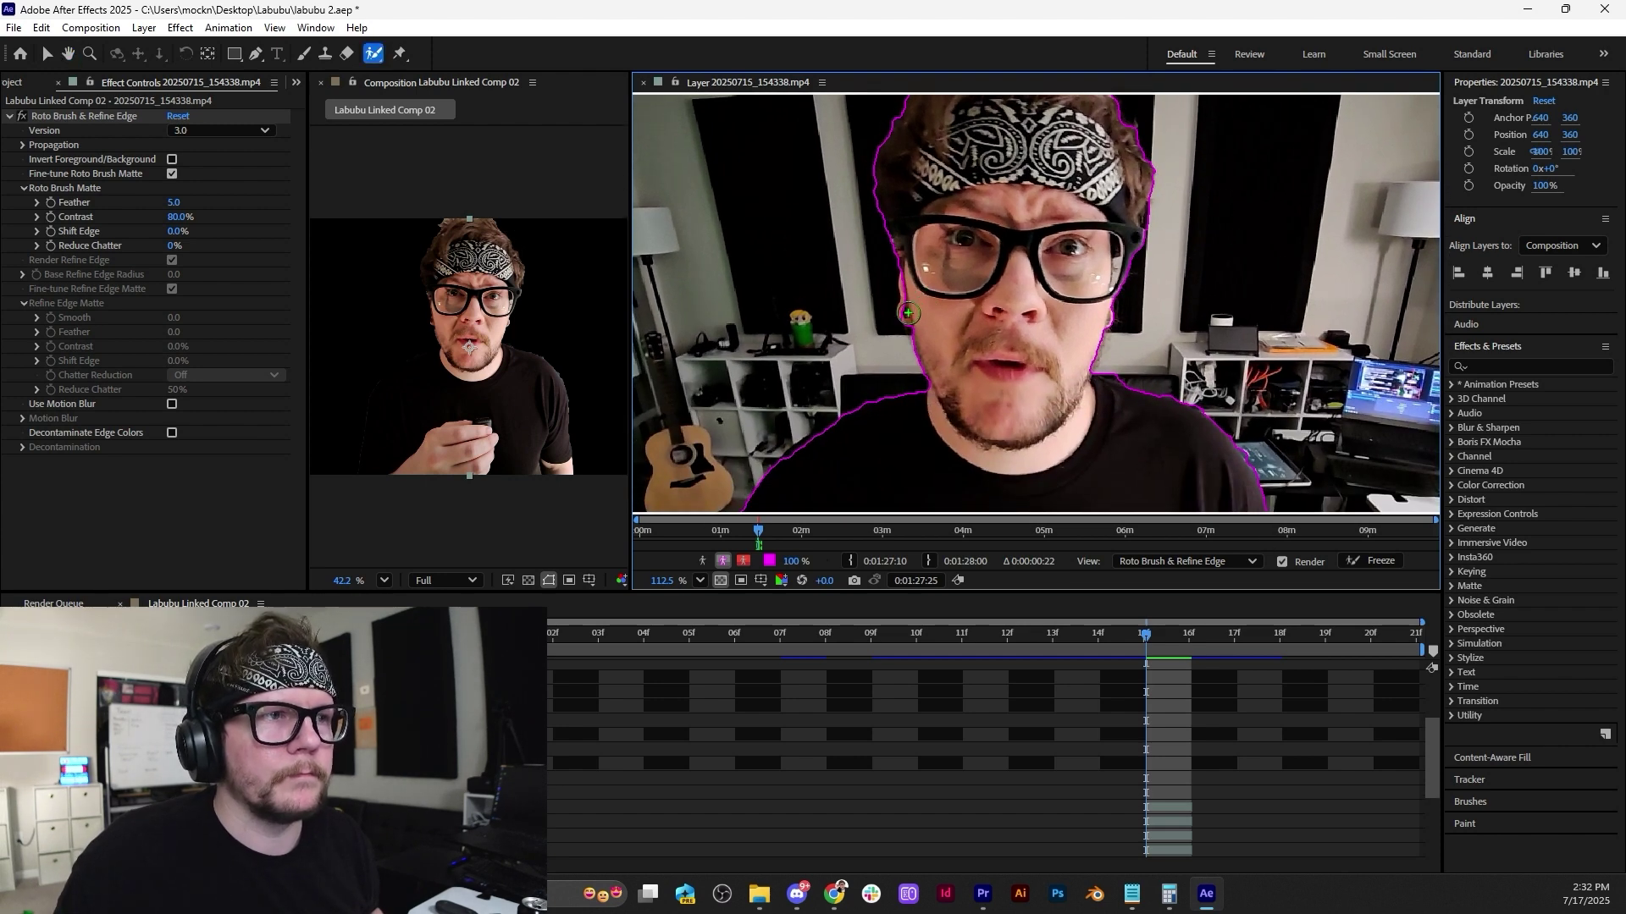
pyautogui.moveTo(908, 313); pyautogui.dragTo(913, 270)
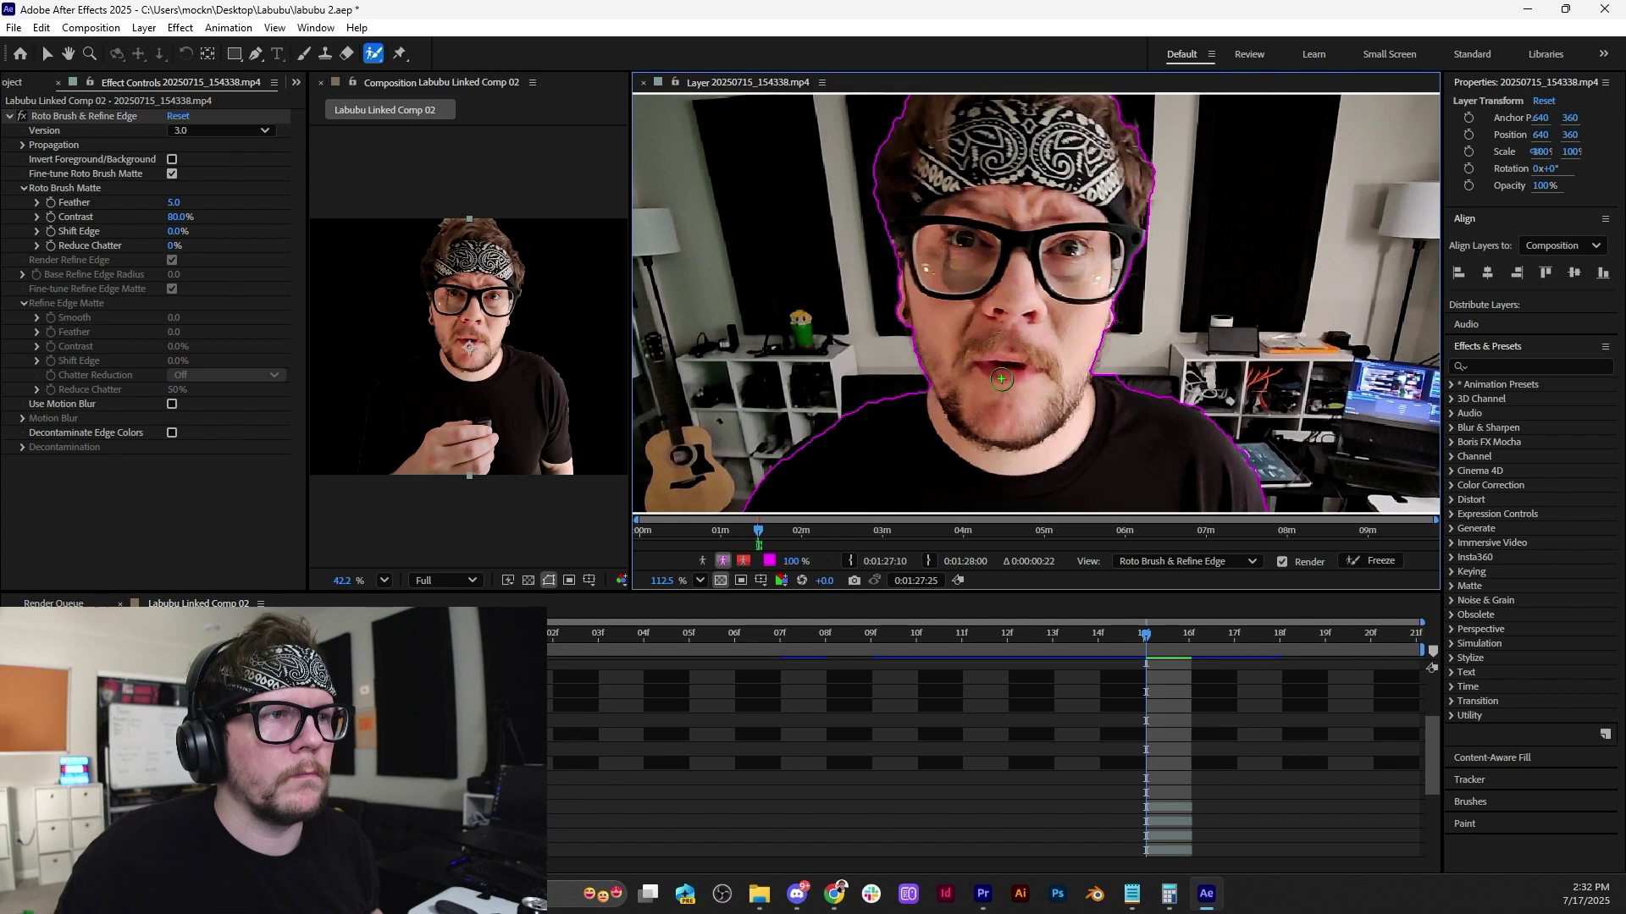
# Set the Roto Brush Matte's Shift Edge to -64%.
pyautogui.scroll(-4, 1033, 378)
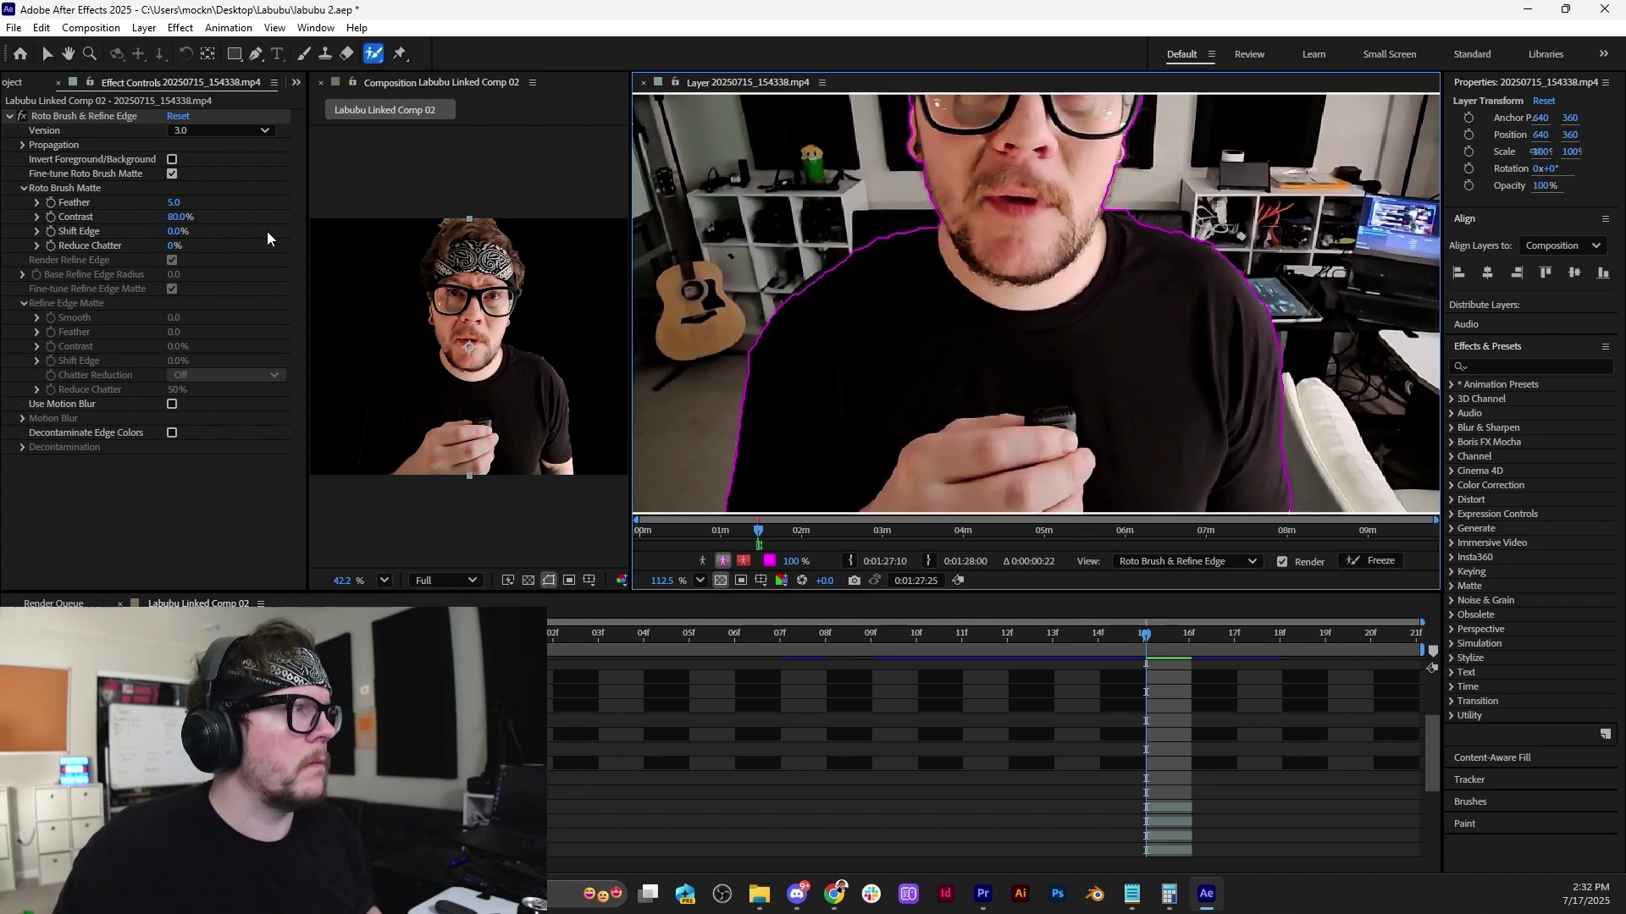
pyautogui.click(171, 230)
pyautogui.write('-3')
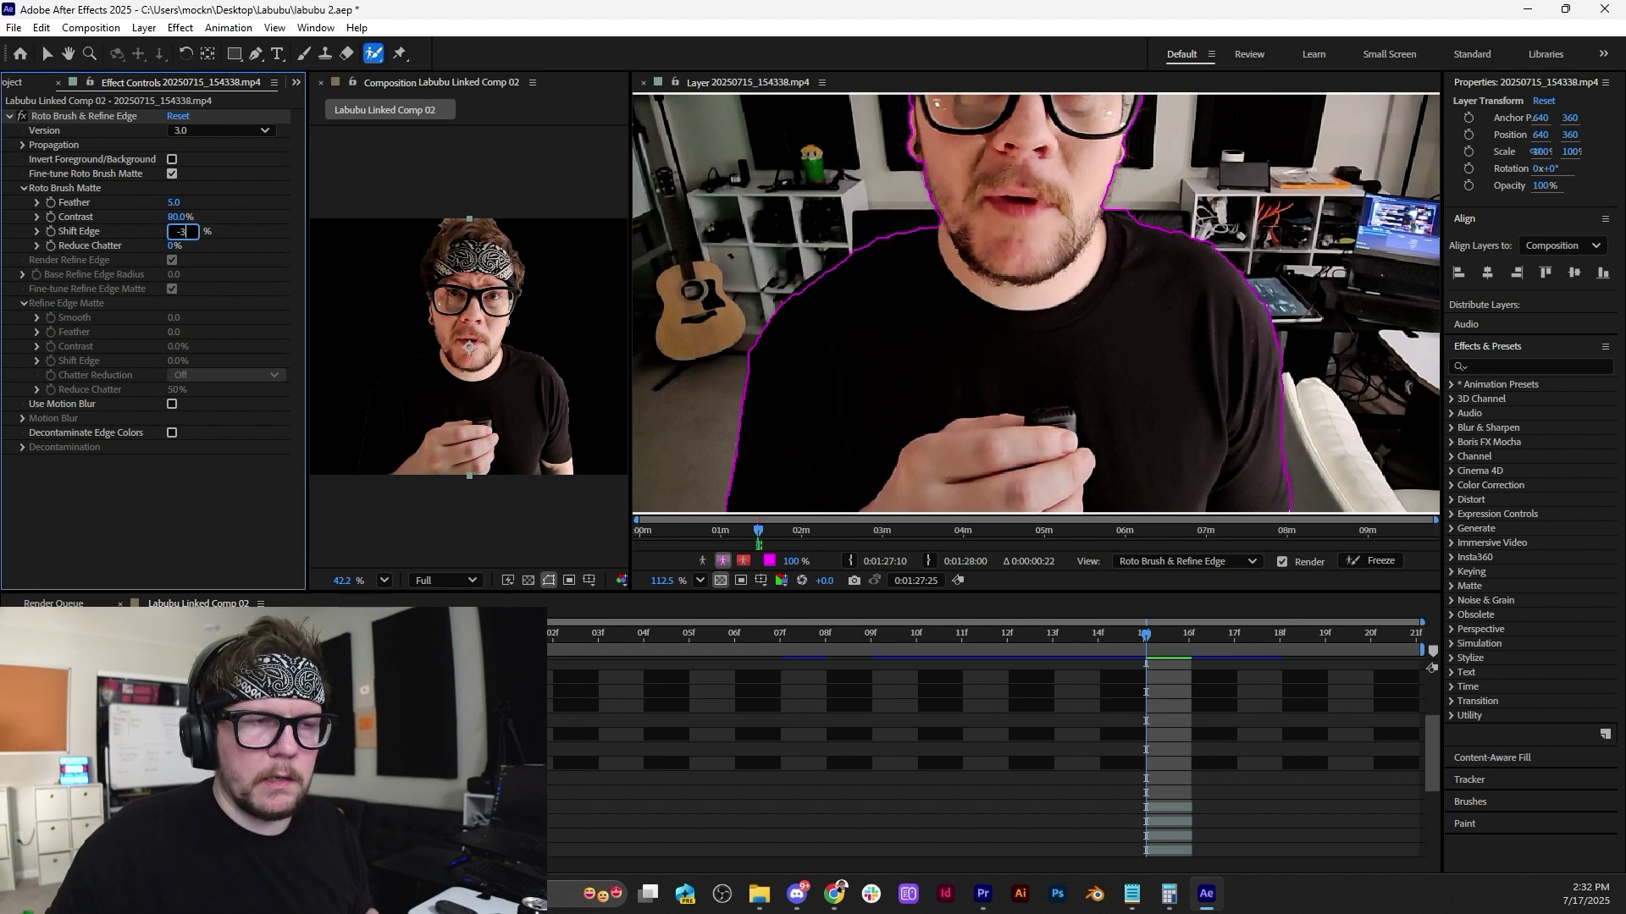
pyautogui.write('0')
pyautogui.press('Return')
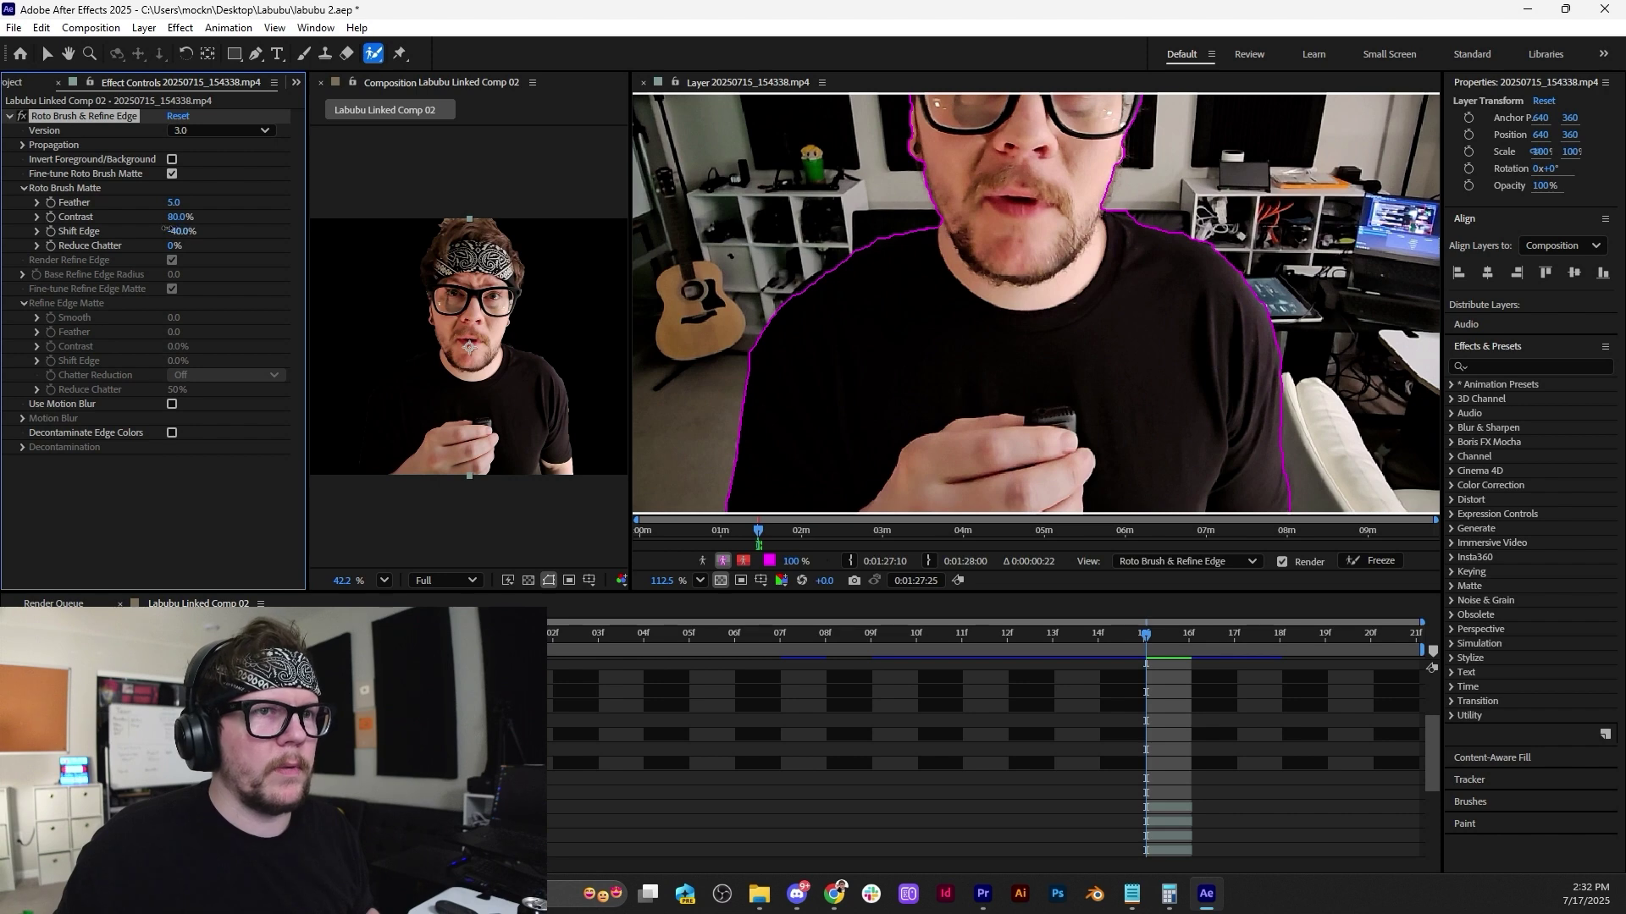
pyautogui.moveTo(165, 229); pyautogui.dragTo(117, 235)
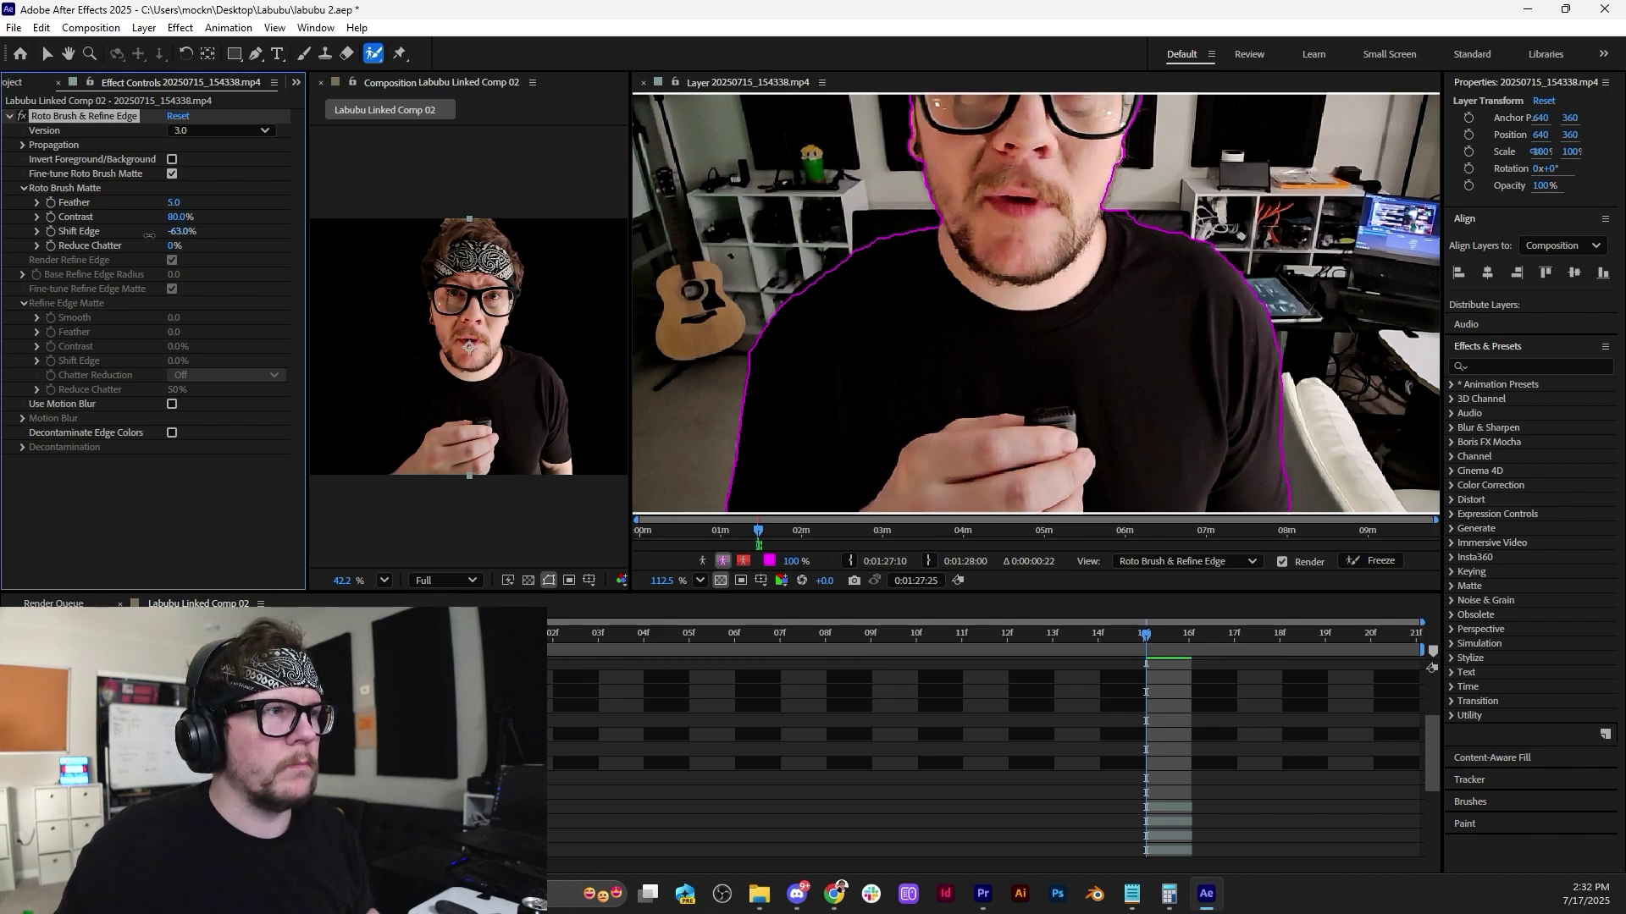
# Paint a Refine Edge stroke along the man's hair outline from the side of his head over the crown.
pyautogui.scroll(-1, 866, 275)
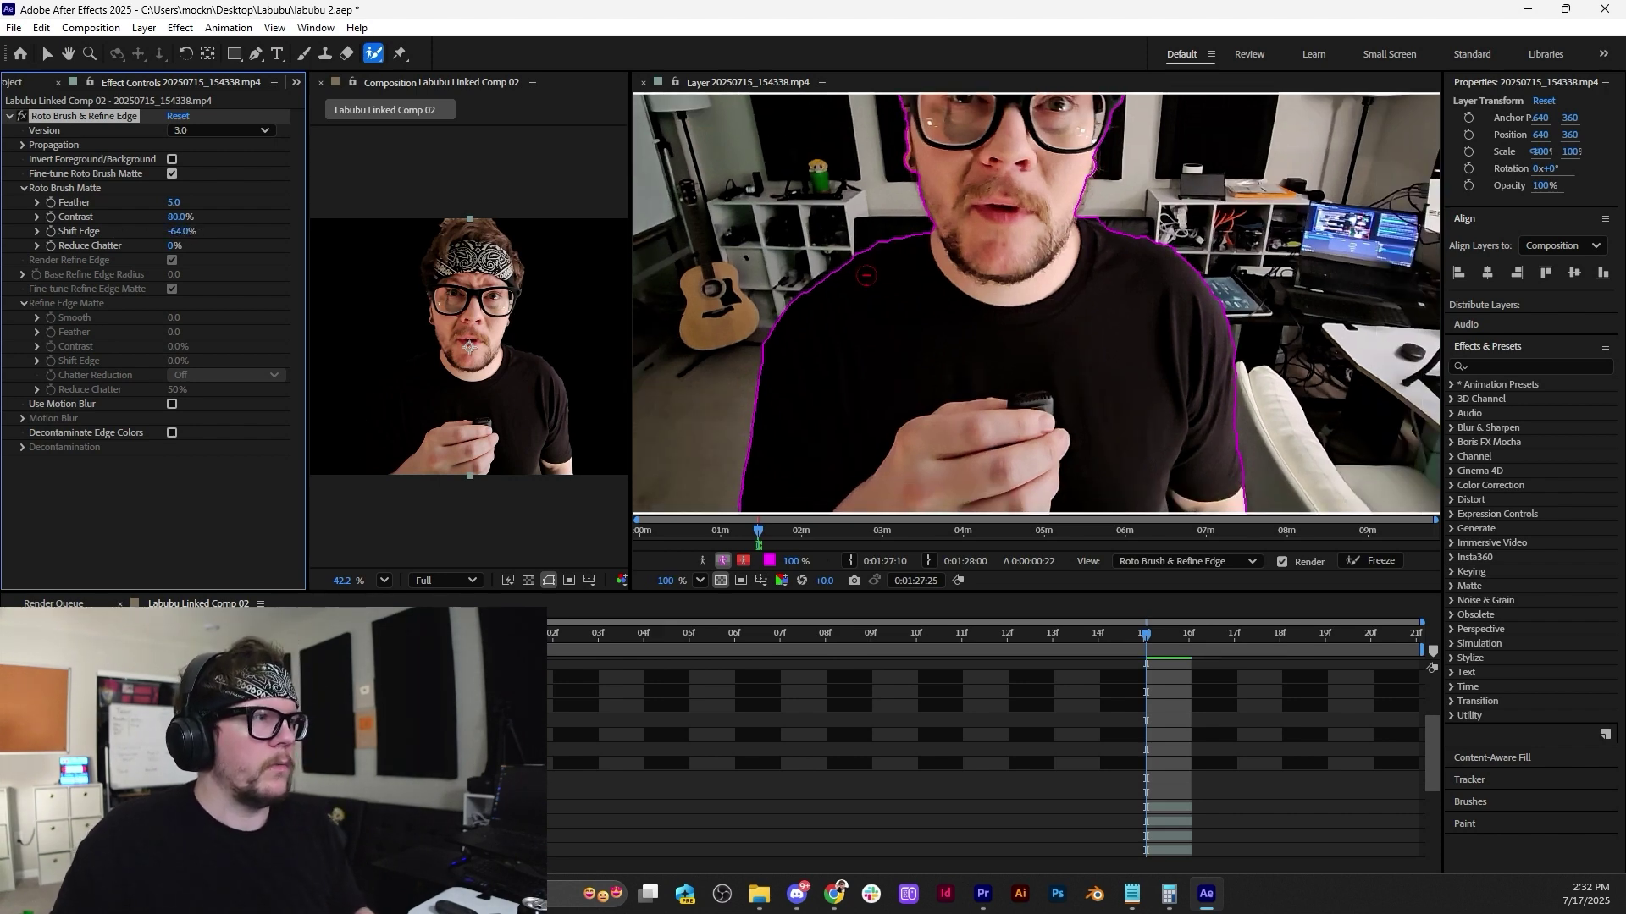
pyautogui.scroll(3, 894, 342)
pyautogui.moveTo(775, 262); pyautogui.dragTo(852, 206)
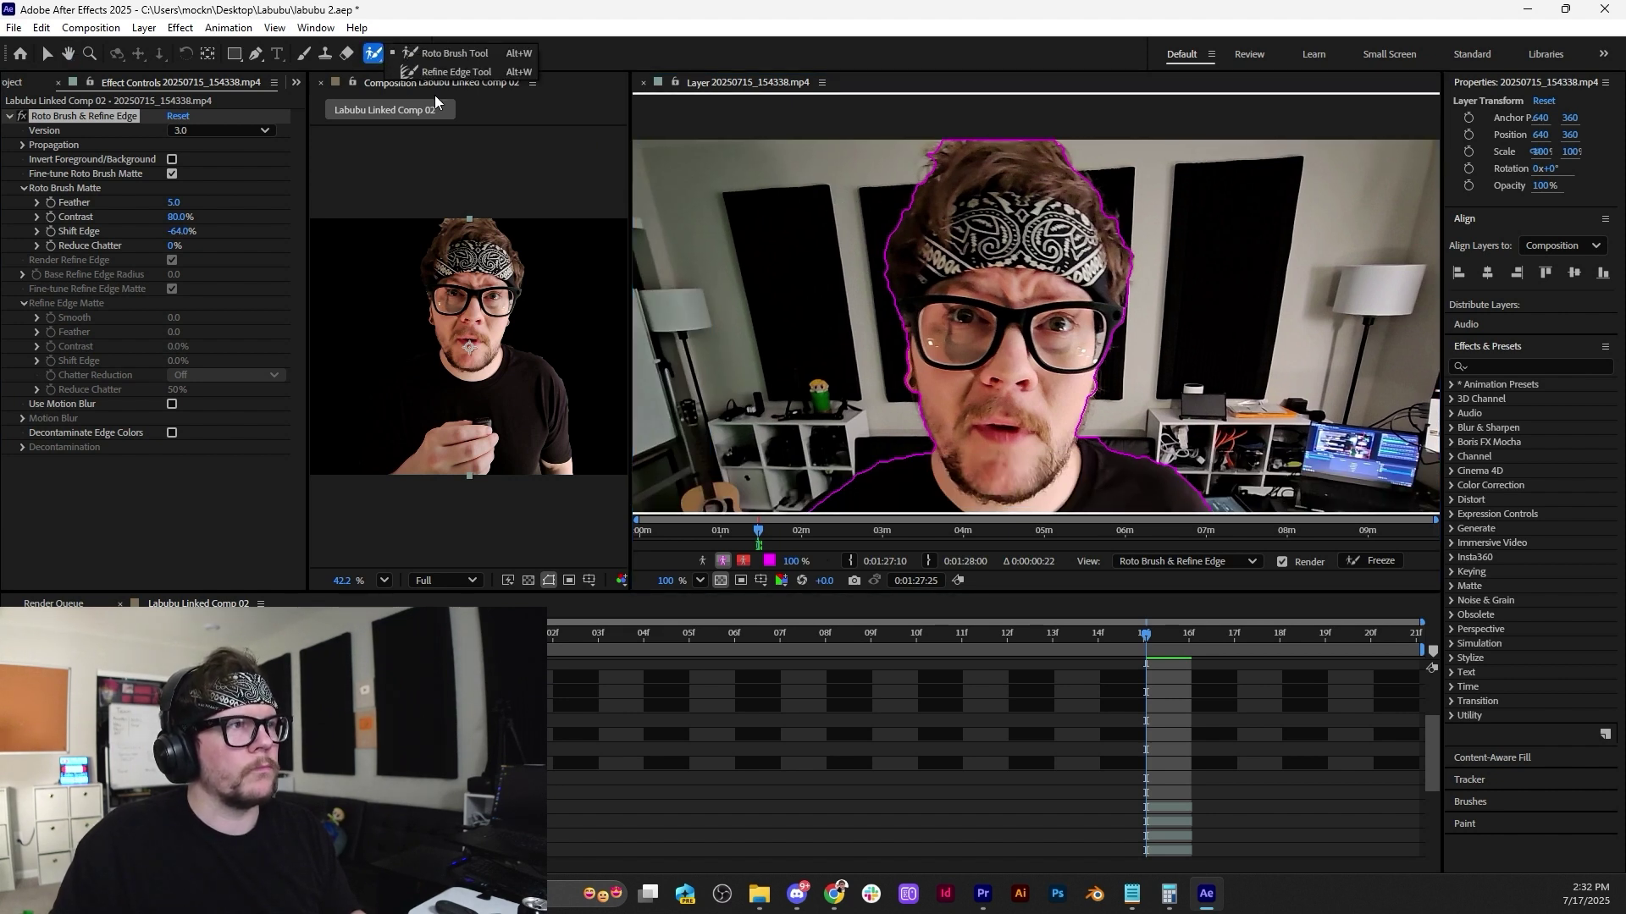
pyautogui.moveTo(1167, 272)
pyautogui.mouseDown()
pyautogui.moveTo(1135, 311)
pyautogui.moveTo(1112, 223)
pyautogui.moveTo(1059, 139)
pyautogui.moveTo(940, 146)
pyautogui.moveTo(905, 182)
pyautogui.mouseUp()
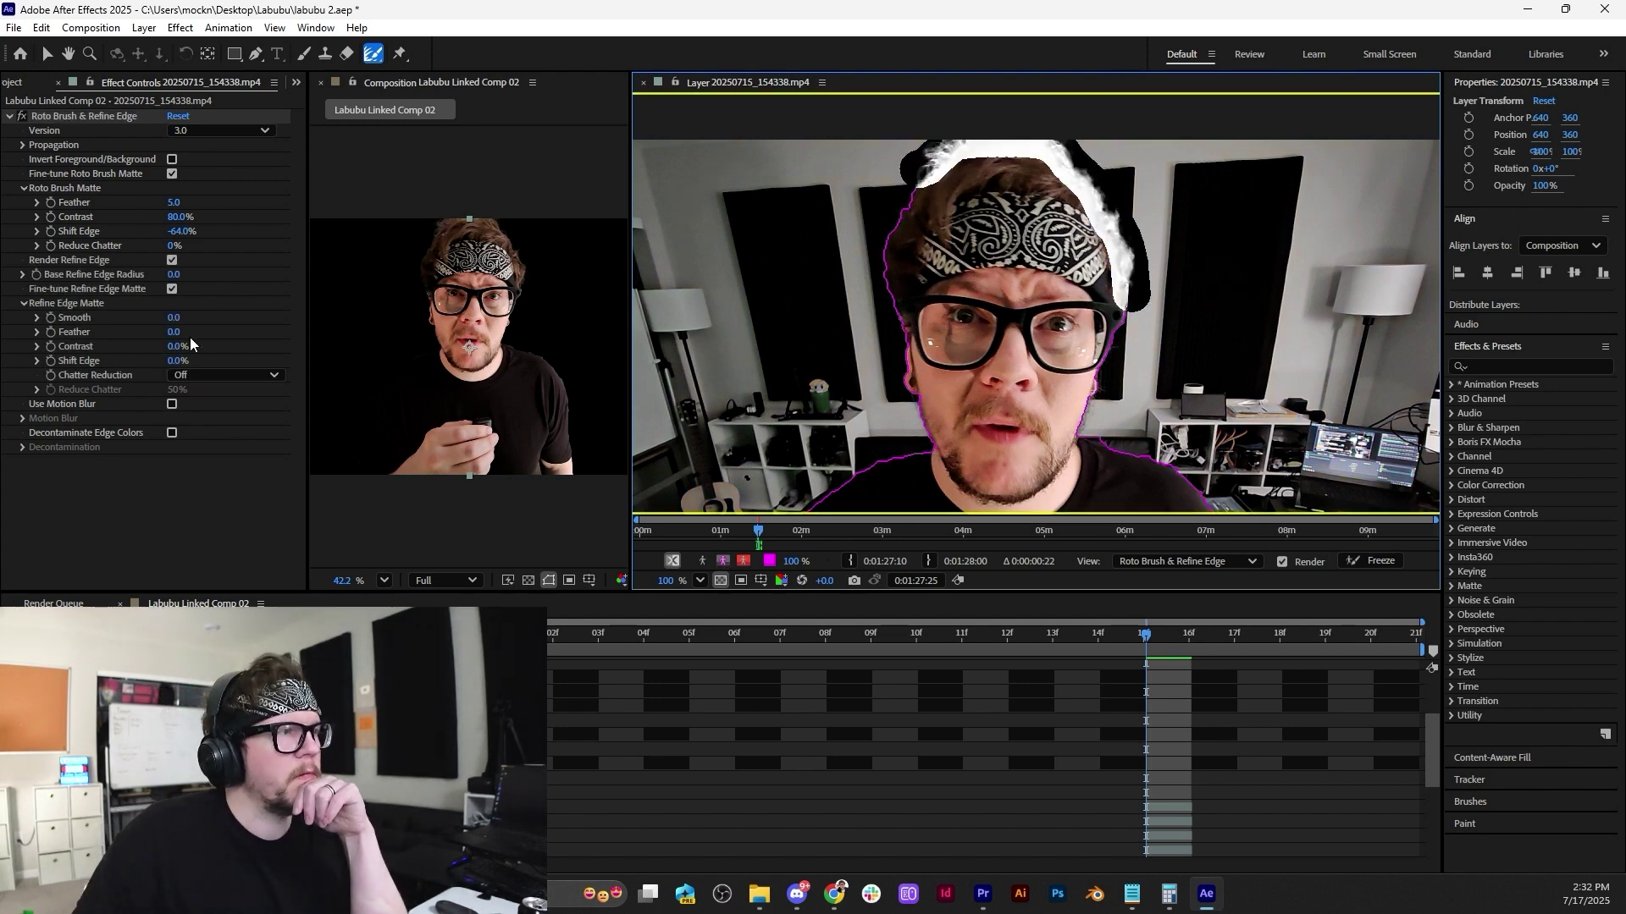
# Set the Refine Edge Matte's Contrast to 20% and enable motion blur for the Roto Brush effect.
pyautogui.moveTo(176, 346); pyautogui.dragTo(196, 346)
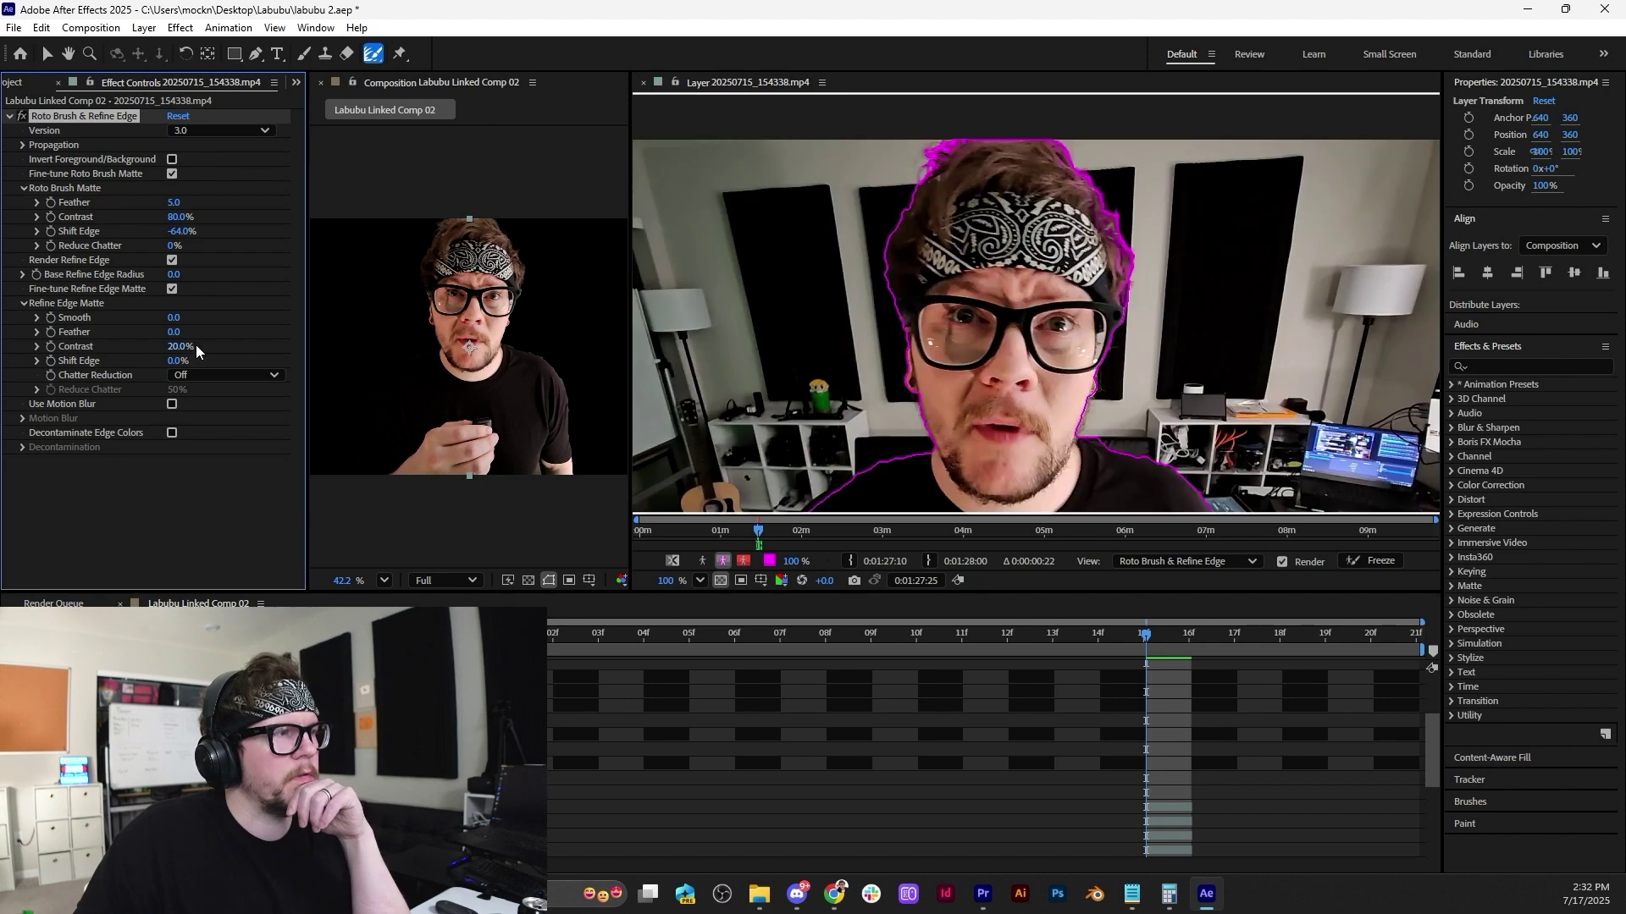
pyautogui.click(171, 405)
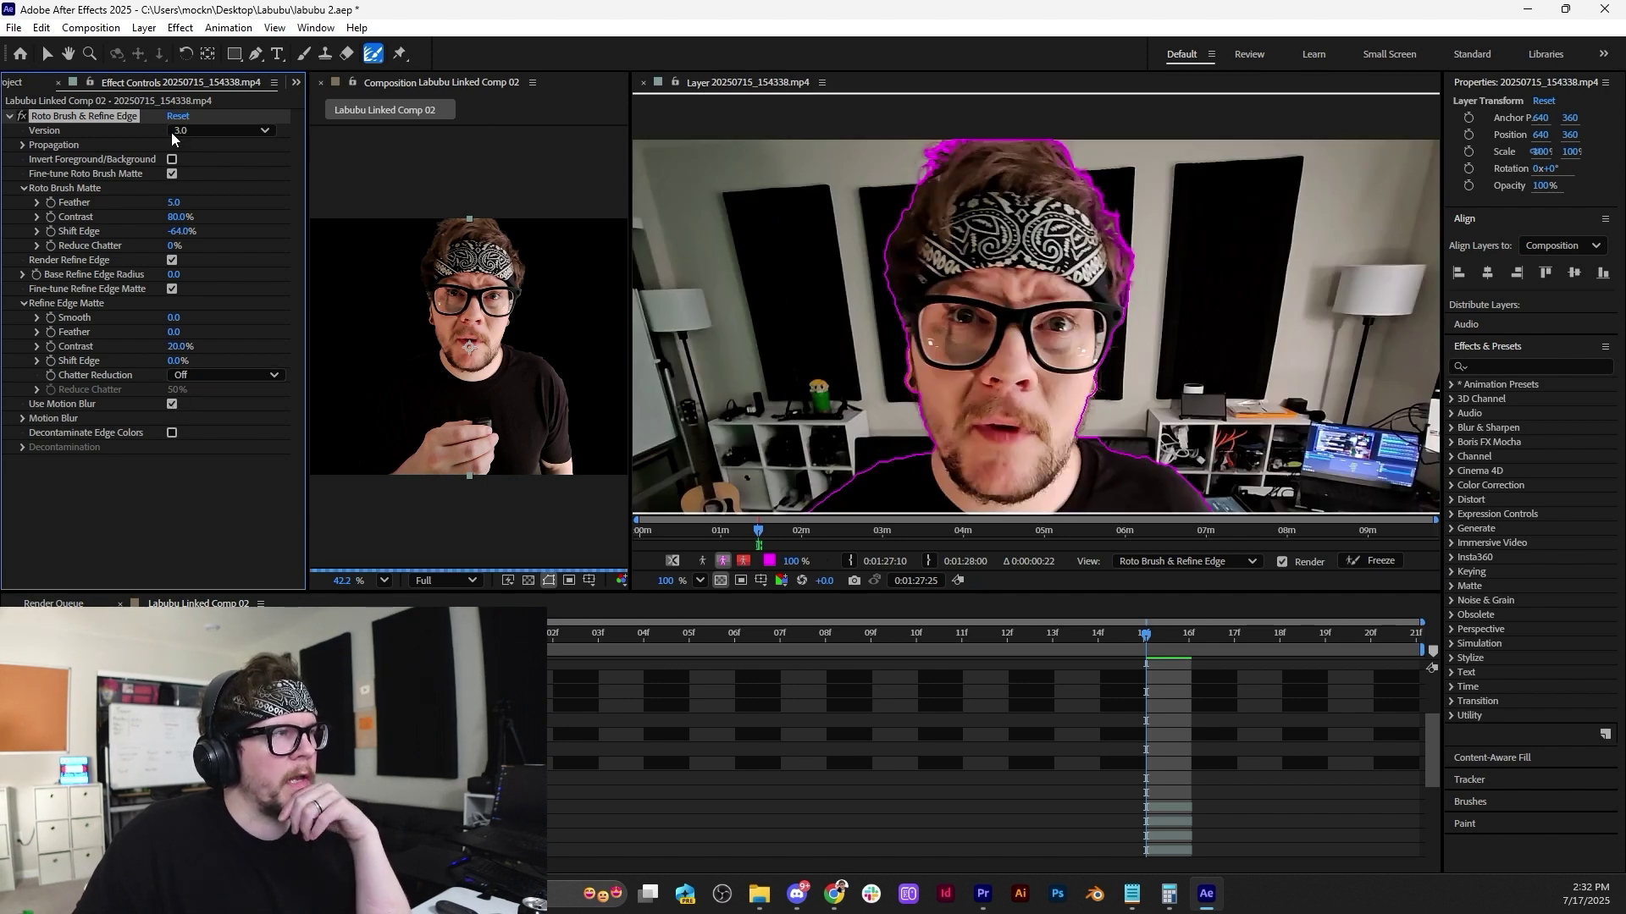
# Add Labubu Linked Comp 02 to the render queue and start rendering it.
pyautogui.click(90, 27)
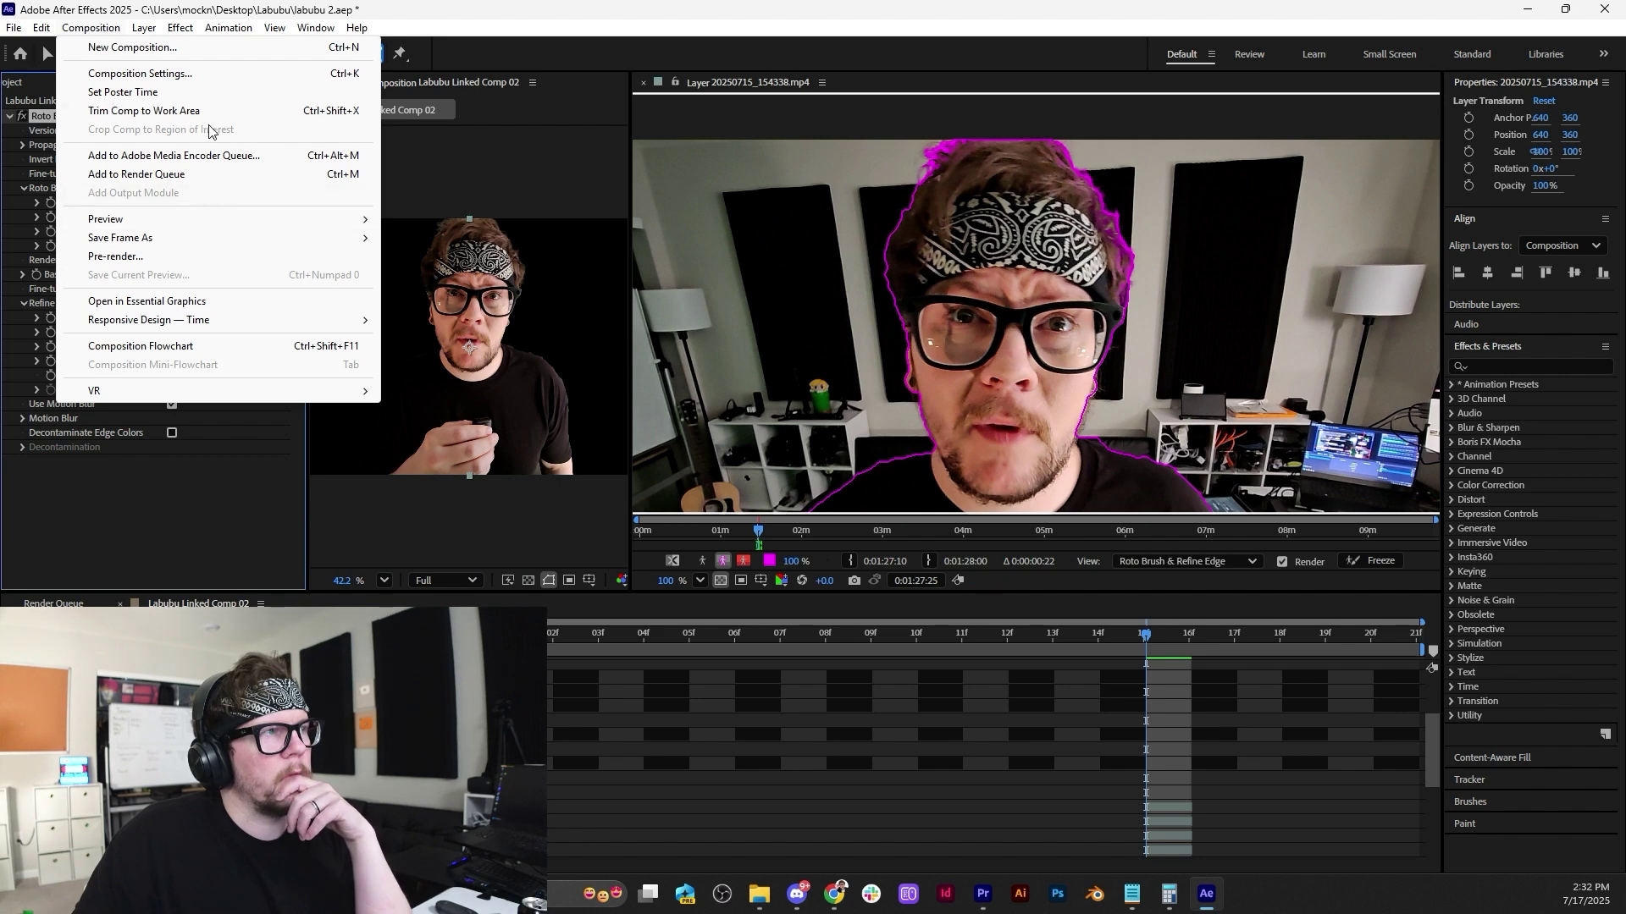
pyautogui.click(207, 173)
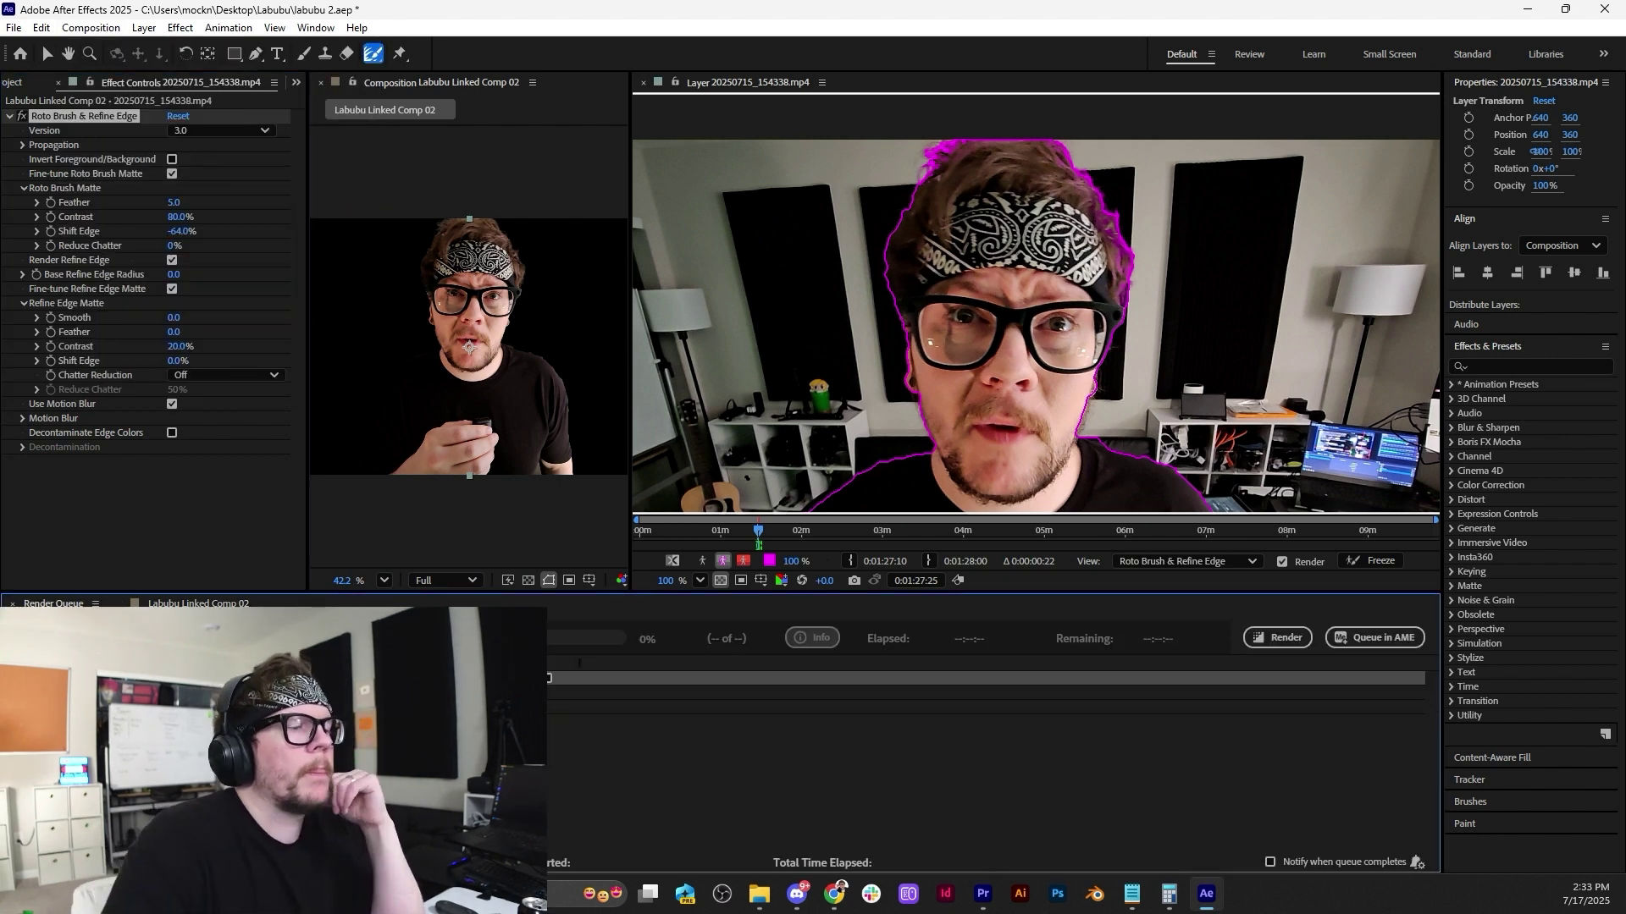
pyautogui.click(107, 707)
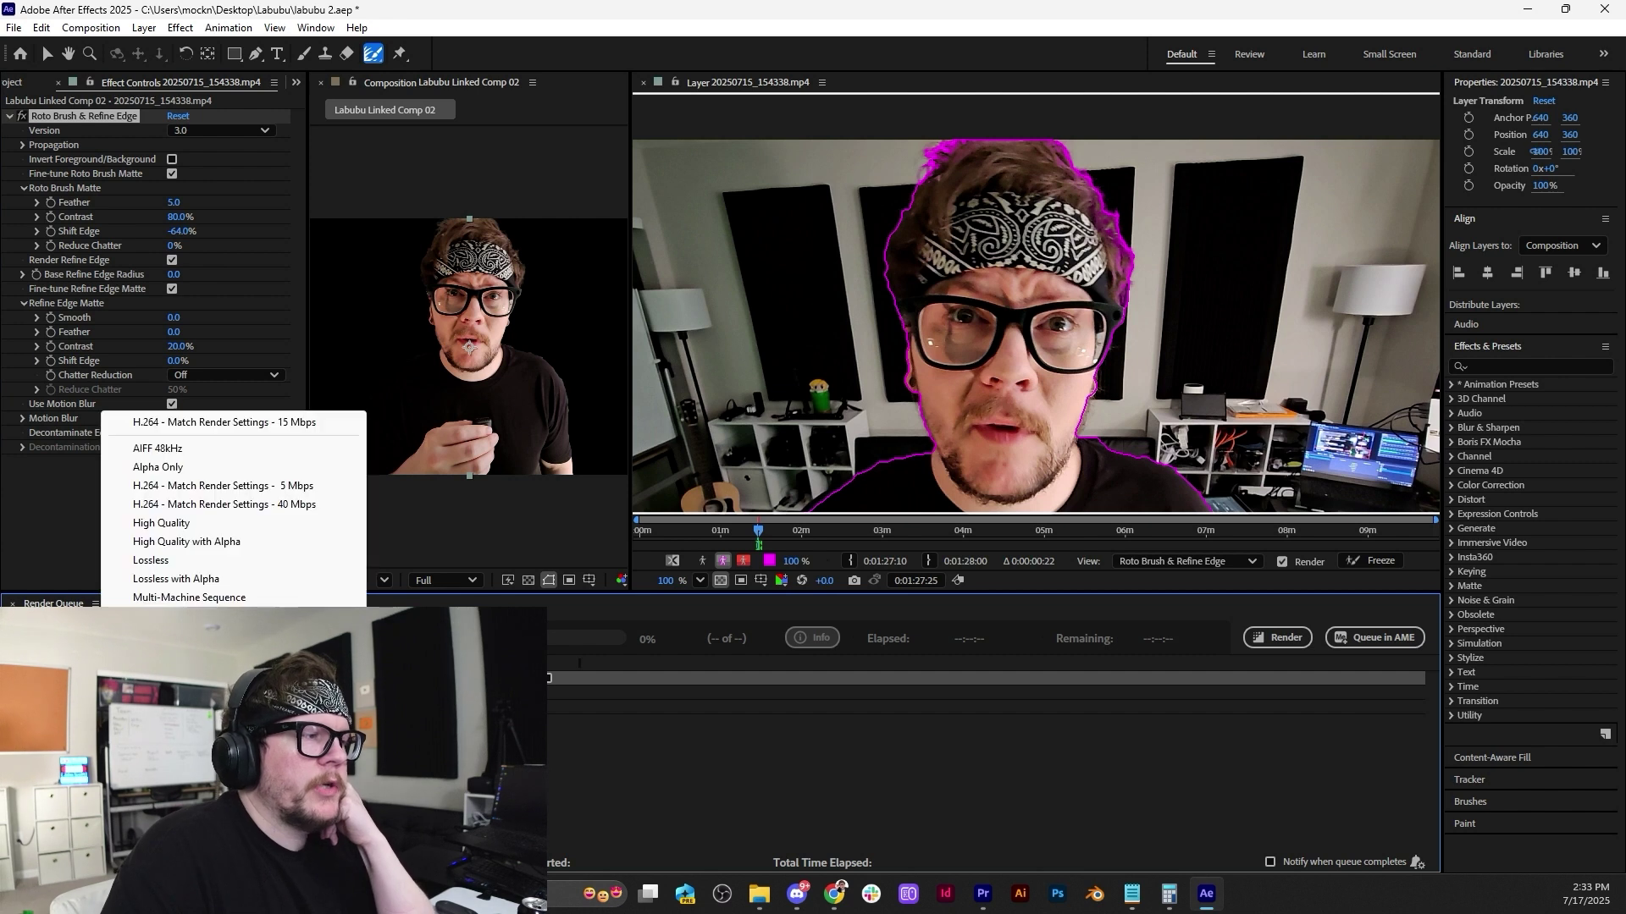
pyautogui.press('Escape')
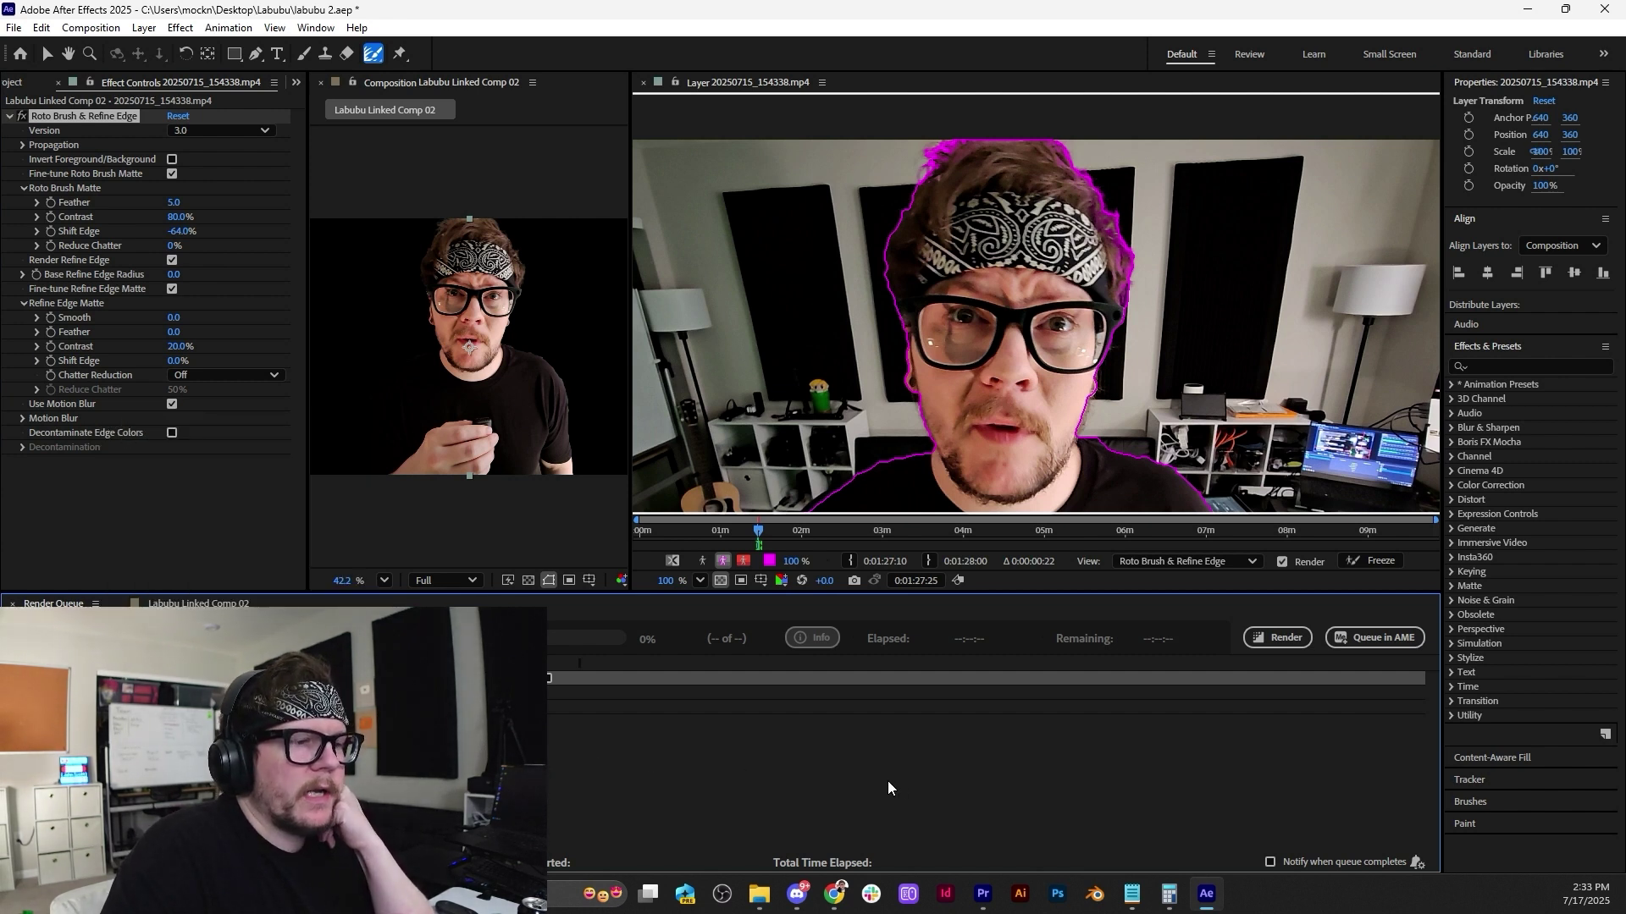
pyautogui.click(1289, 637)
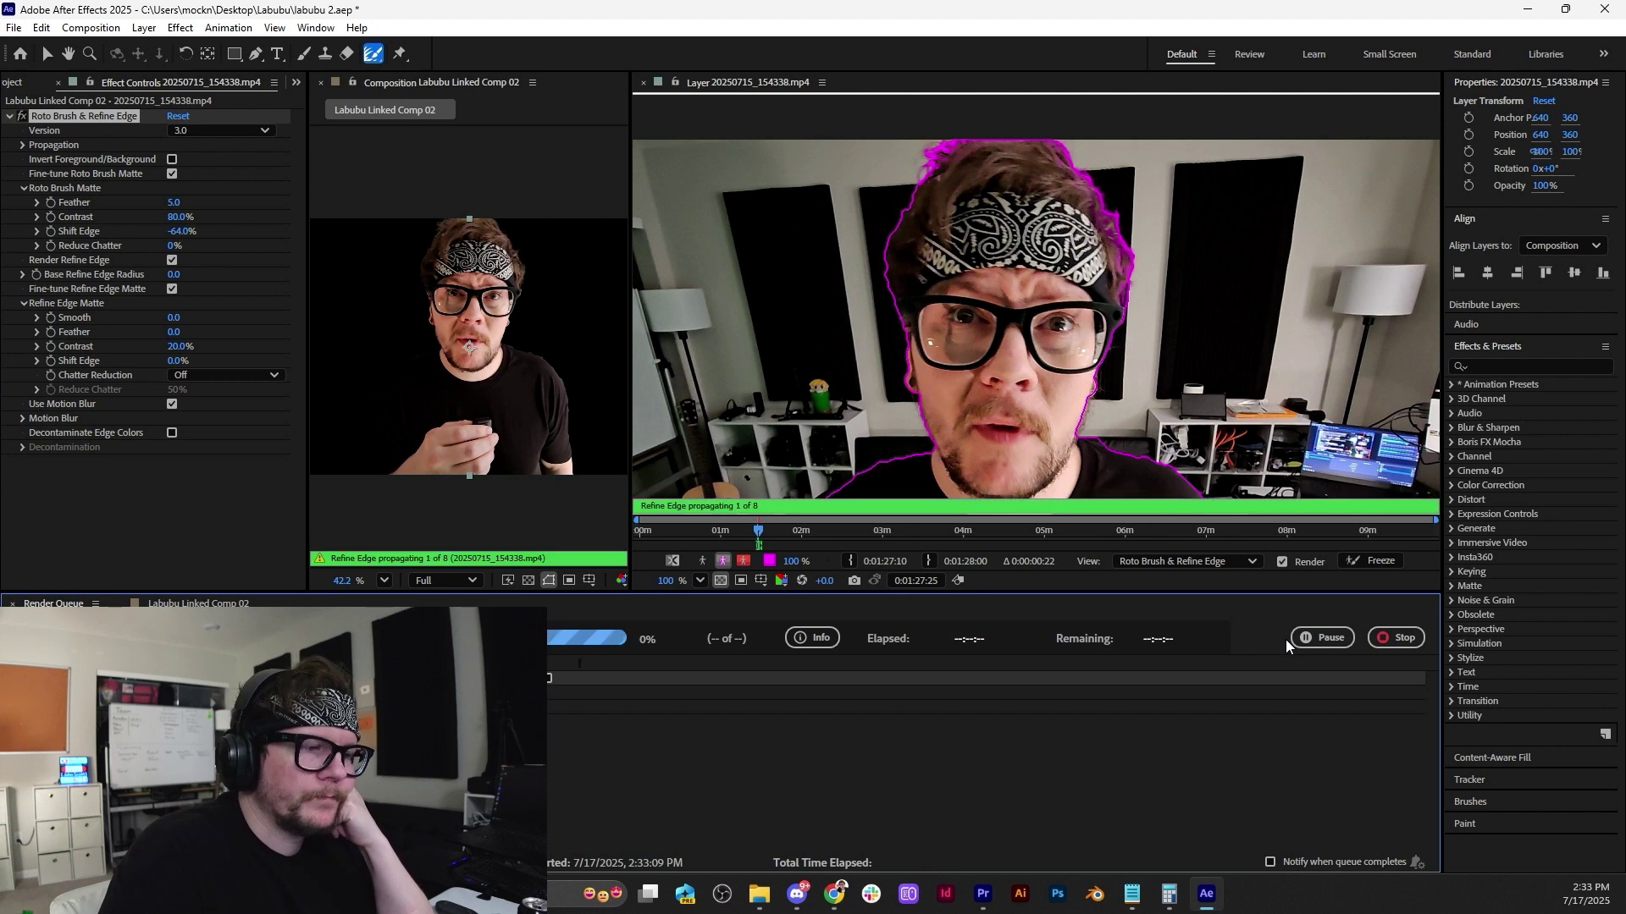
# In Labubu Linked Comp 03, go to frame 12 and try to select the man with Refine Edge strokes over his head and body.
pyautogui.moveTo(976, 896)
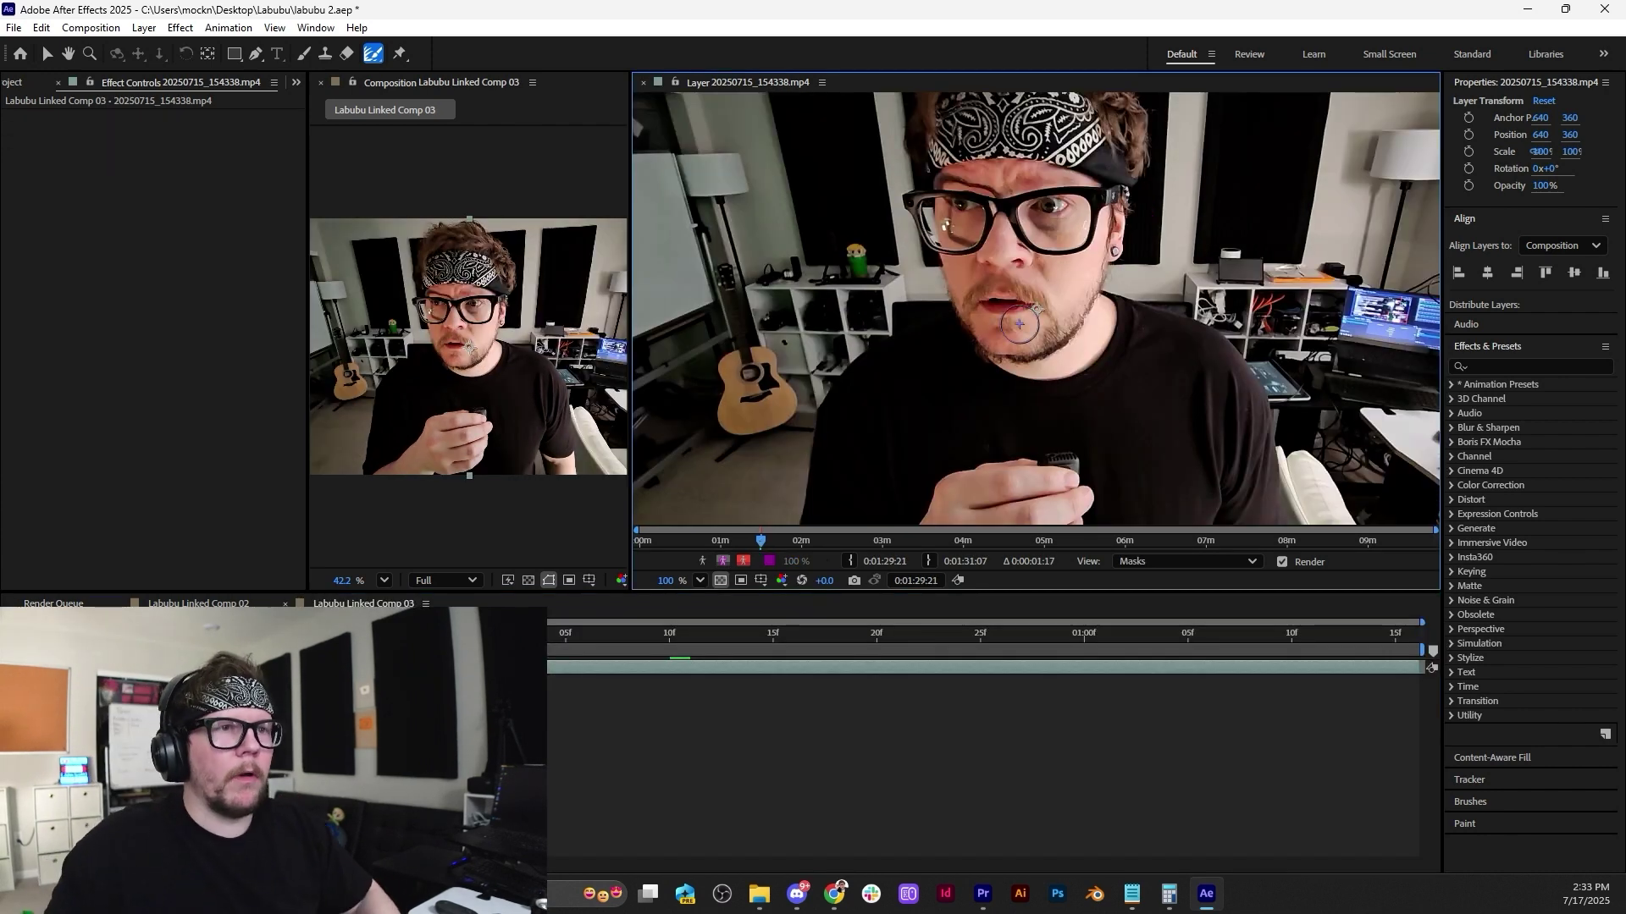
pyautogui.scroll(-4, 1037, 288)
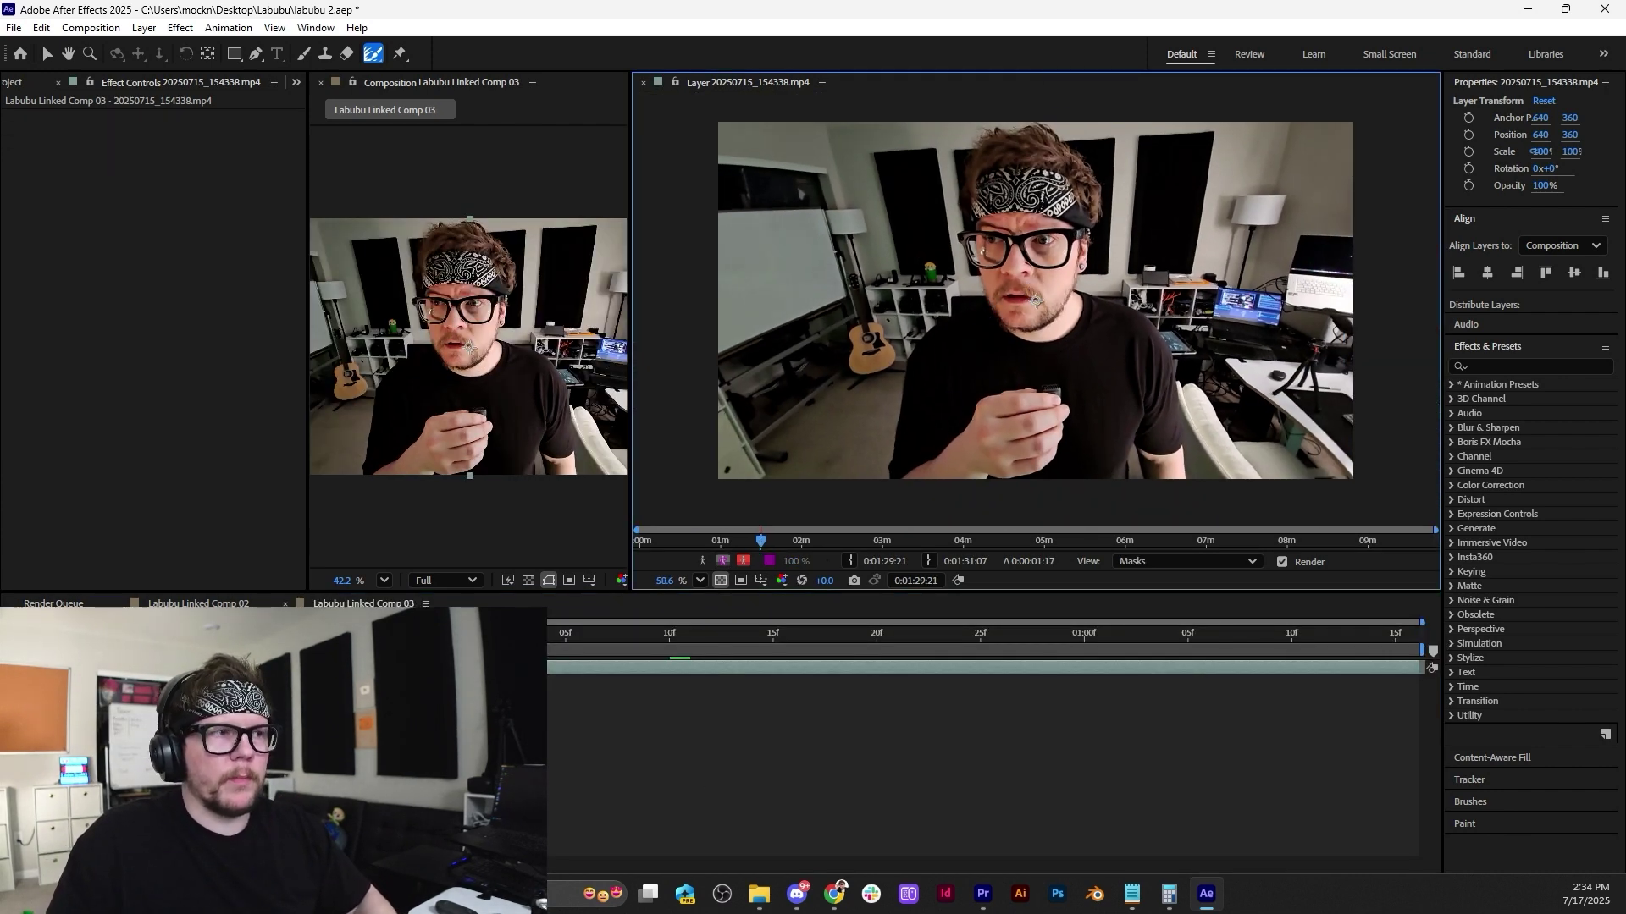
pyautogui.moveTo(569, 636); pyautogui.dragTo(604, 641)
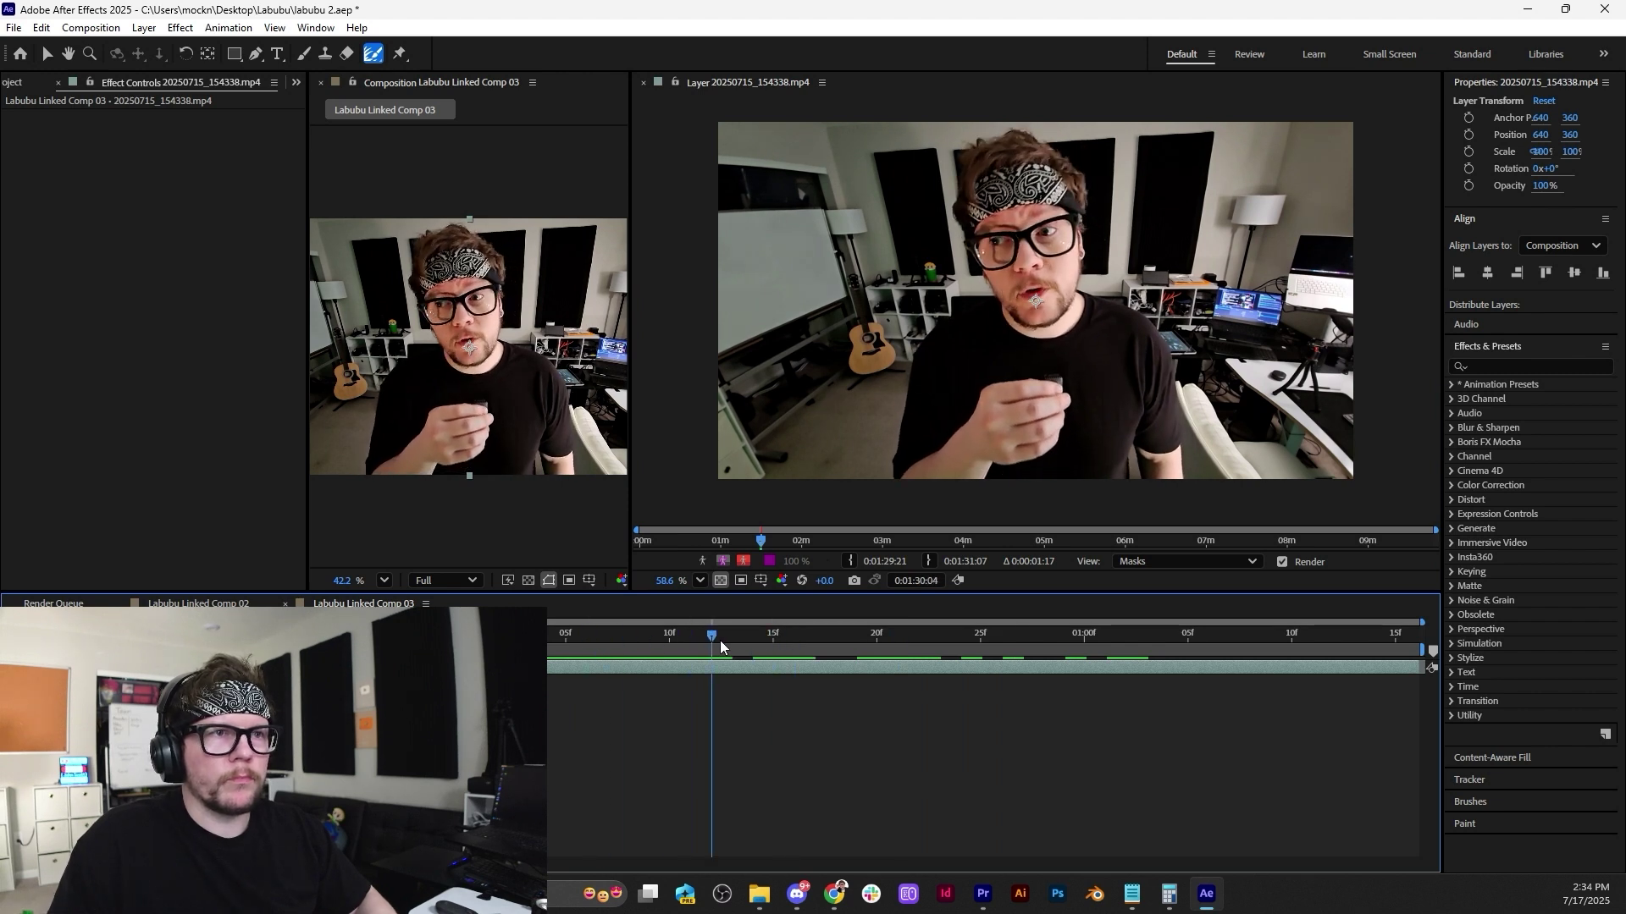
pyautogui.moveTo(1169, 494); pyautogui.dragTo(1151, 387)
pyautogui.moveTo(1122, 325)
pyautogui.mouseDown()
pyautogui.moveTo(1065, 302)
pyautogui.moveTo(1062, 184)
pyautogui.moveTo(1005, 144)
pyautogui.mouseUp()
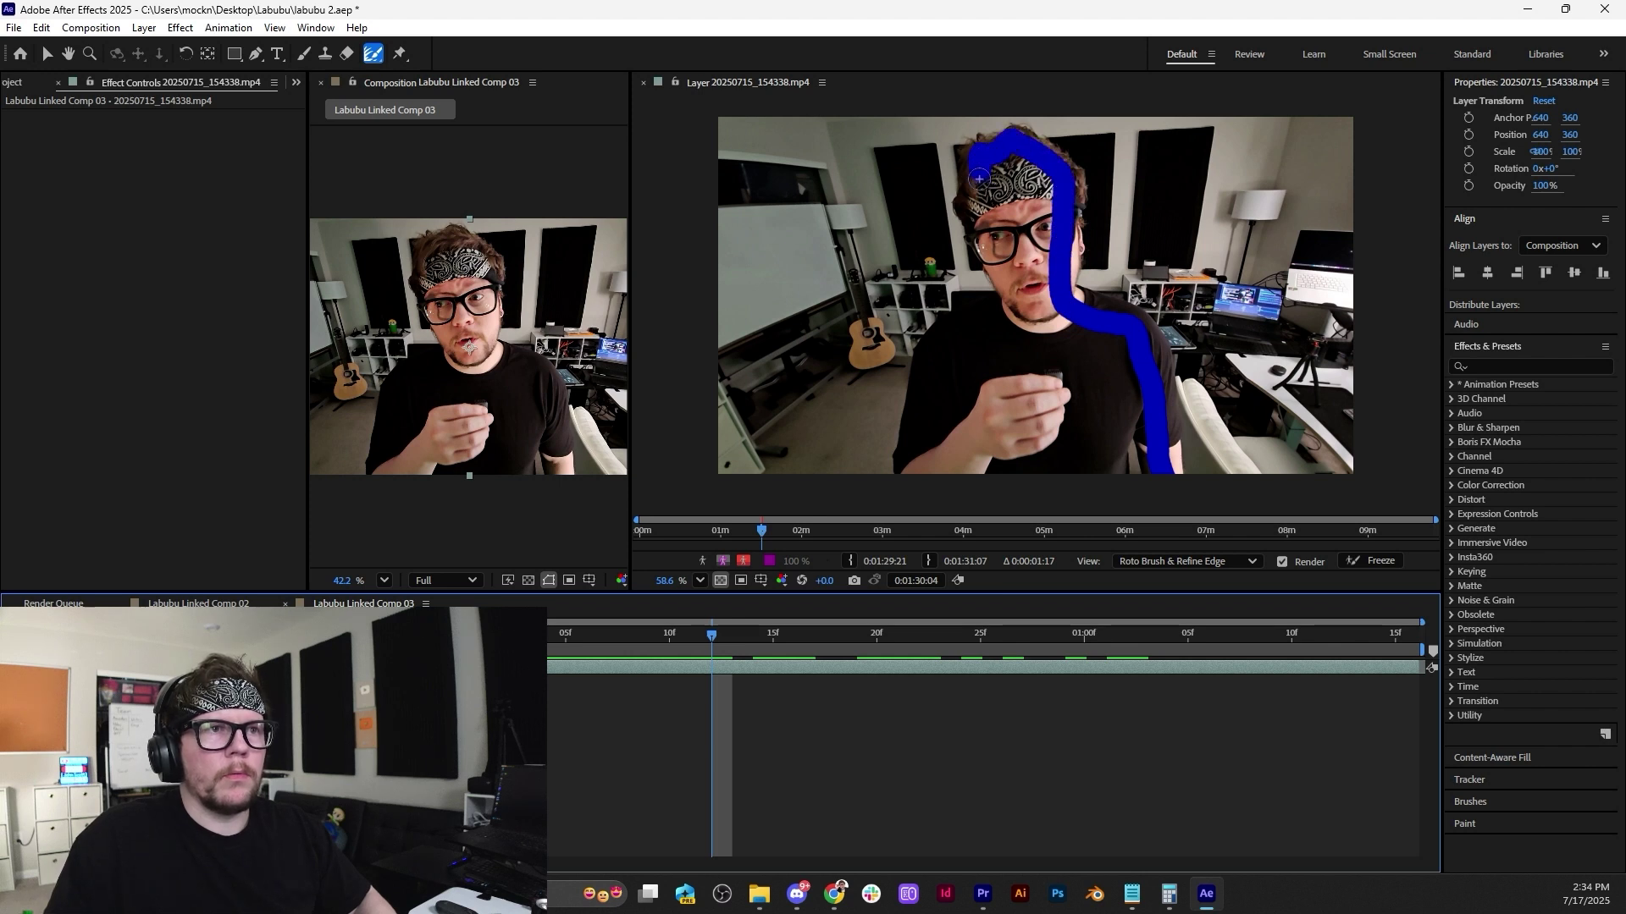
pyautogui.moveTo(978, 226)
pyautogui.mouseDown()
pyautogui.moveTo(1020, 297)
pyautogui.moveTo(944, 357)
pyautogui.moveTo(922, 466)
pyautogui.moveTo(1062, 455)
pyautogui.moveTo(1126, 430)
pyautogui.moveTo(1124, 470)
pyautogui.moveTo(1098, 366)
pyautogui.moveTo(1121, 418)
pyautogui.moveTo(976, 450)
pyautogui.moveTo(995, 356)
pyautogui.moveTo(1035, 324)
pyautogui.moveTo(1024, 197)
pyautogui.mouseUp()
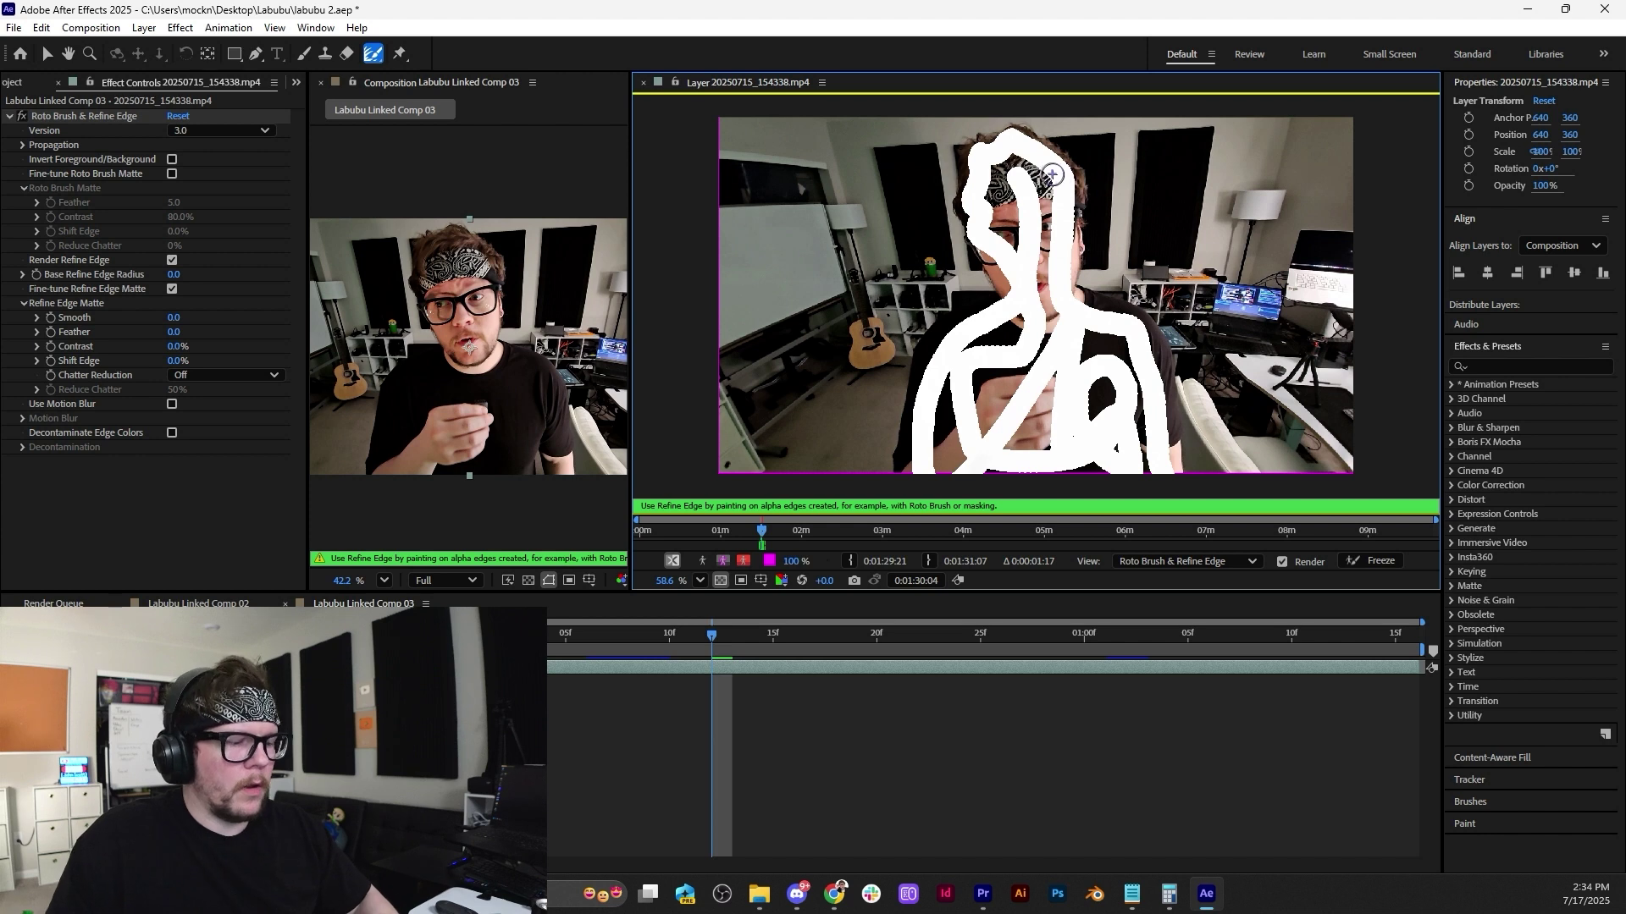
# Switch to the Roto Brush Tool and paint a foreground stroke over the man from his head down.
pyautogui.click(371, 56)
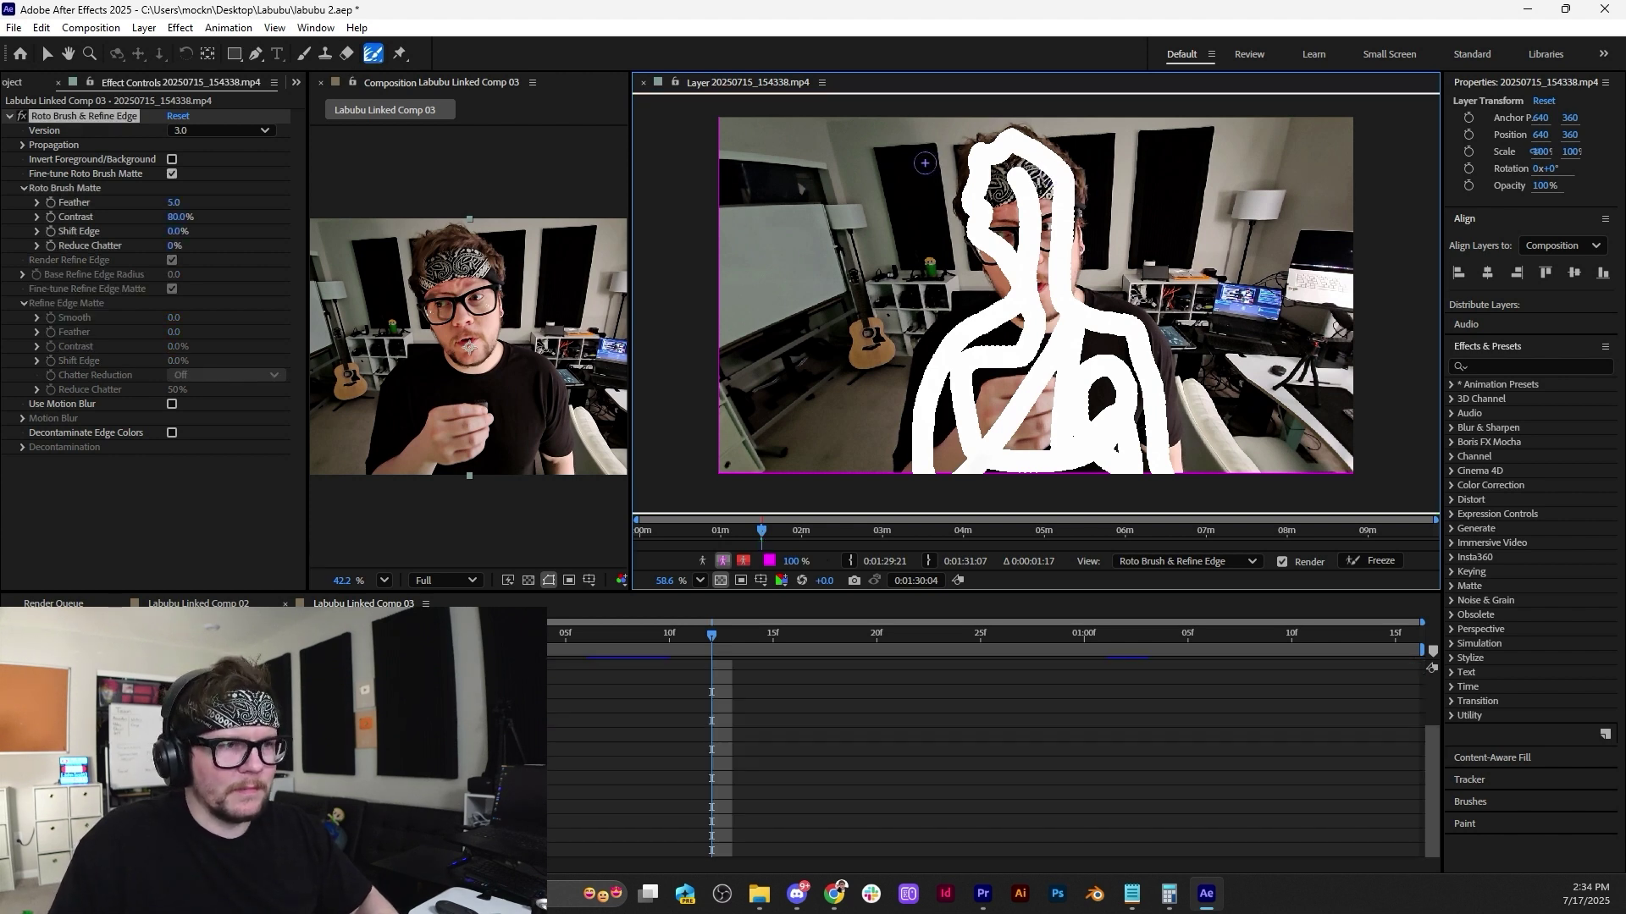
pyautogui.moveTo(374, 56); pyautogui.dragTo(408, 57)
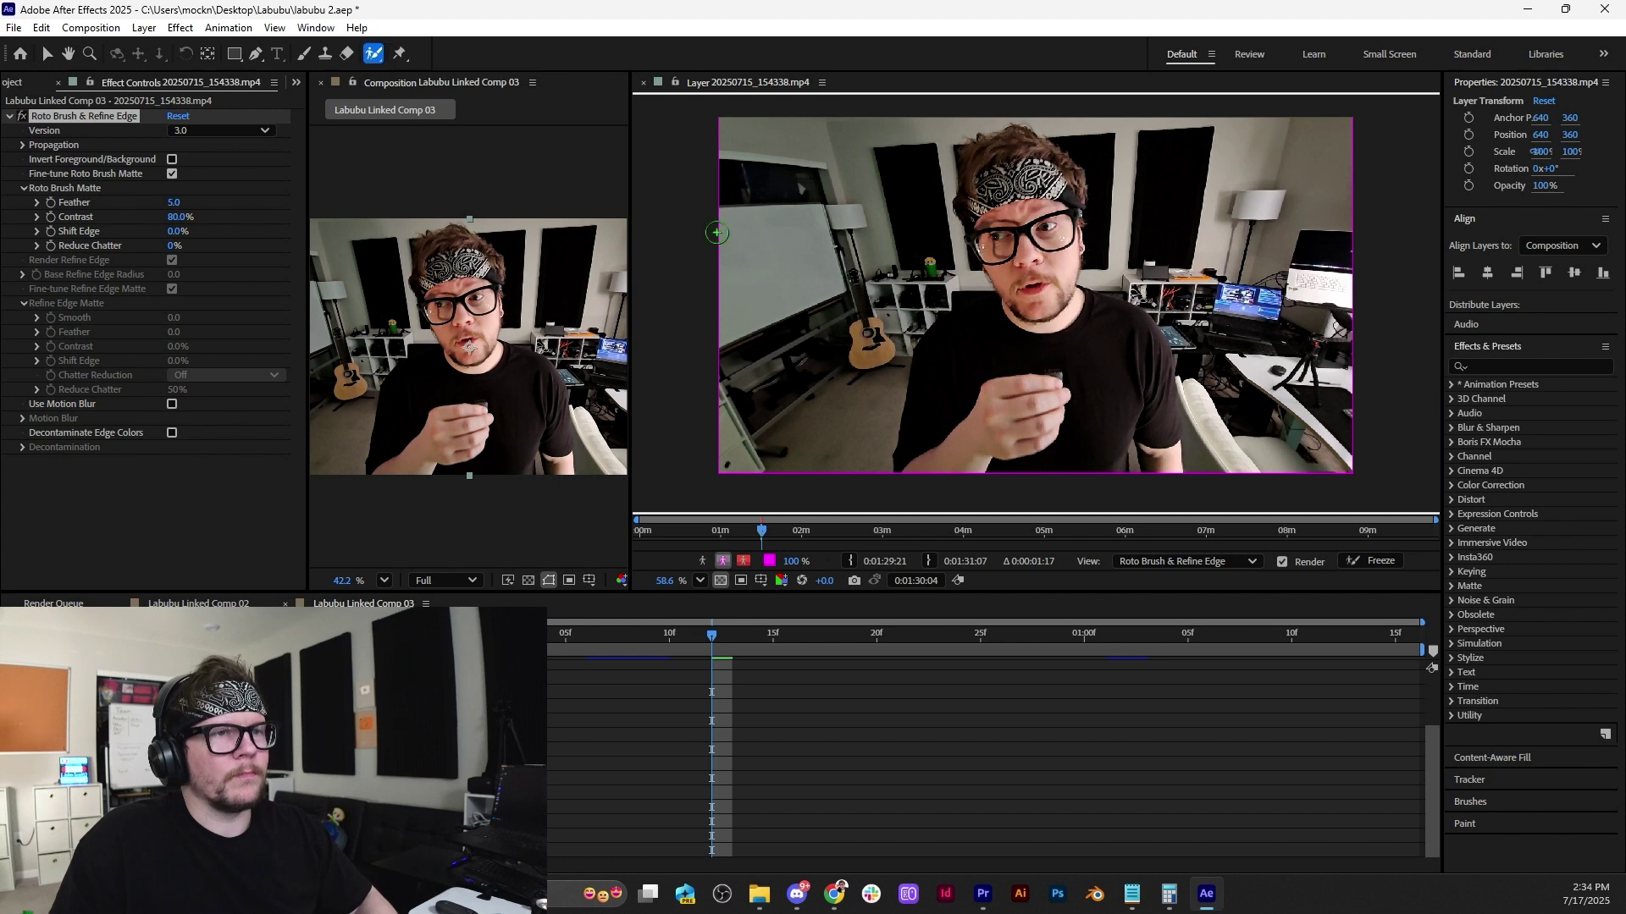
pyautogui.moveTo(1008, 149)
pyautogui.mouseDown()
pyautogui.moveTo(1067, 454)
pyautogui.moveTo(928, 454)
pyautogui.moveTo(974, 344)
pyautogui.moveTo(1117, 333)
pyautogui.moveTo(1133, 336)
pyautogui.moveTo(1159, 481)
pyautogui.moveTo(1085, 410)
pyautogui.moveTo(1063, 332)
pyautogui.moveTo(1004, 264)
pyautogui.moveTo(992, 200)
pyautogui.moveTo(1008, 163)
pyautogui.moveTo(1050, 242)
pyautogui.moveTo(1049, 279)
pyautogui.mouseUp()
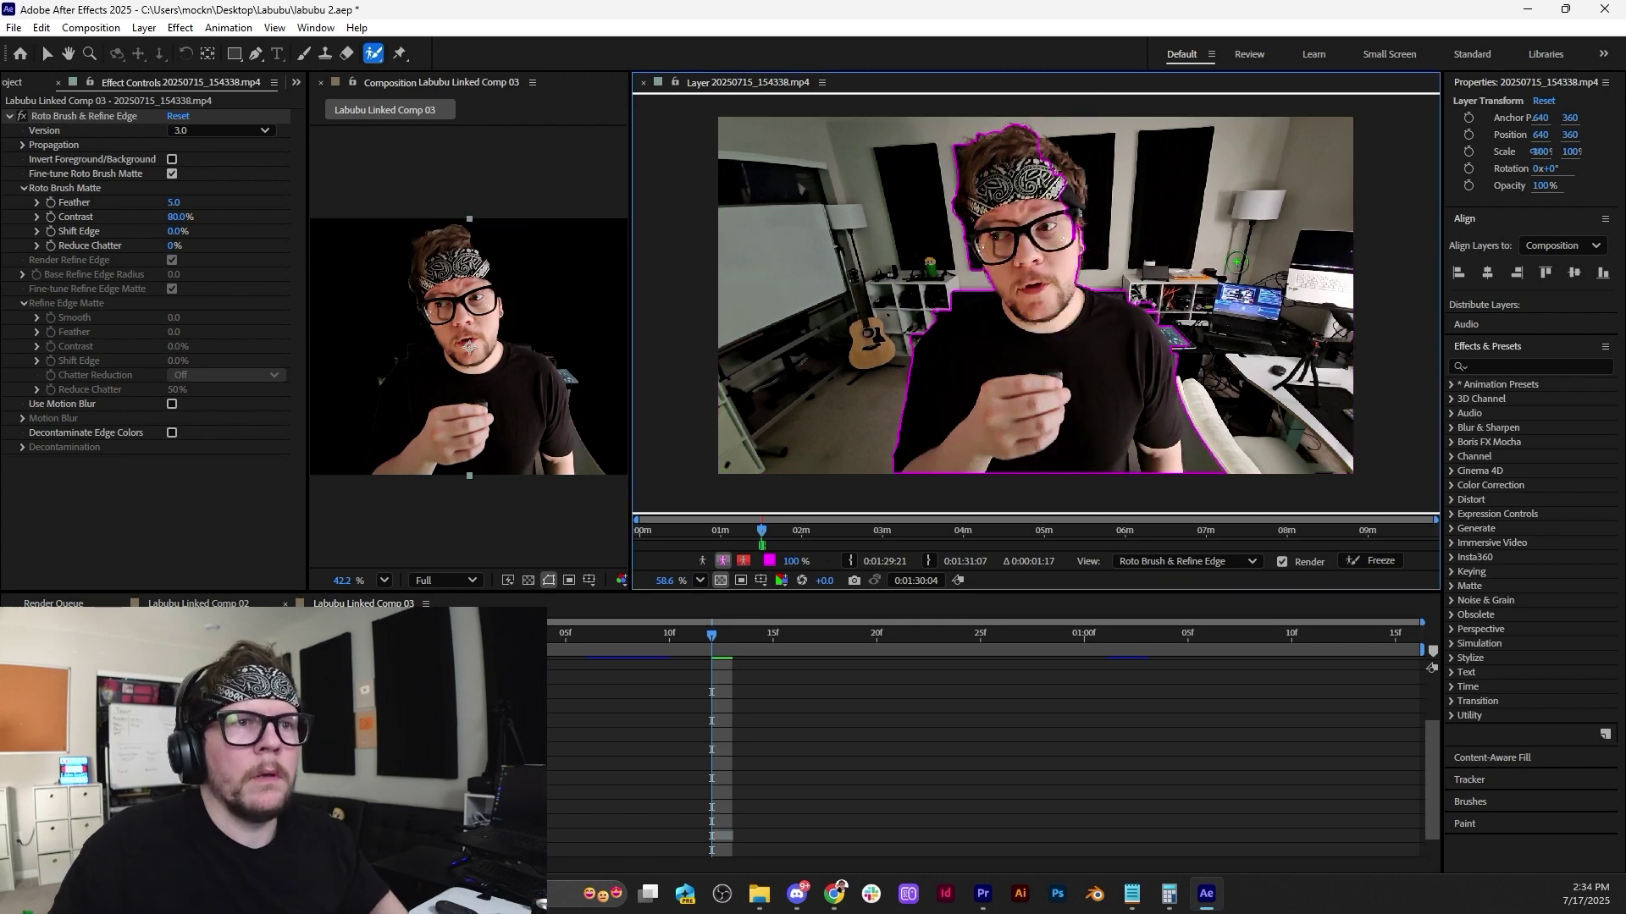
# Subtract the background and chair beside the man's arm from the Roto Brush selection and paint his sleeve back in.
pyautogui.scroll(1, 1056, 278)
pyautogui.press('space')
pyautogui.moveTo(1194, 401)
pyautogui.mouseDown()
pyautogui.moveTo(1017, 277)
pyautogui.moveTo(936, 248)
pyautogui.moveTo(1000, 346)
pyautogui.moveTo(1010, 438)
pyautogui.moveTo(1001, 362)
pyautogui.moveTo(1039, 444)
pyautogui.moveTo(986, 292)
pyautogui.moveTo(922, 201)
pyautogui.mouseUp()
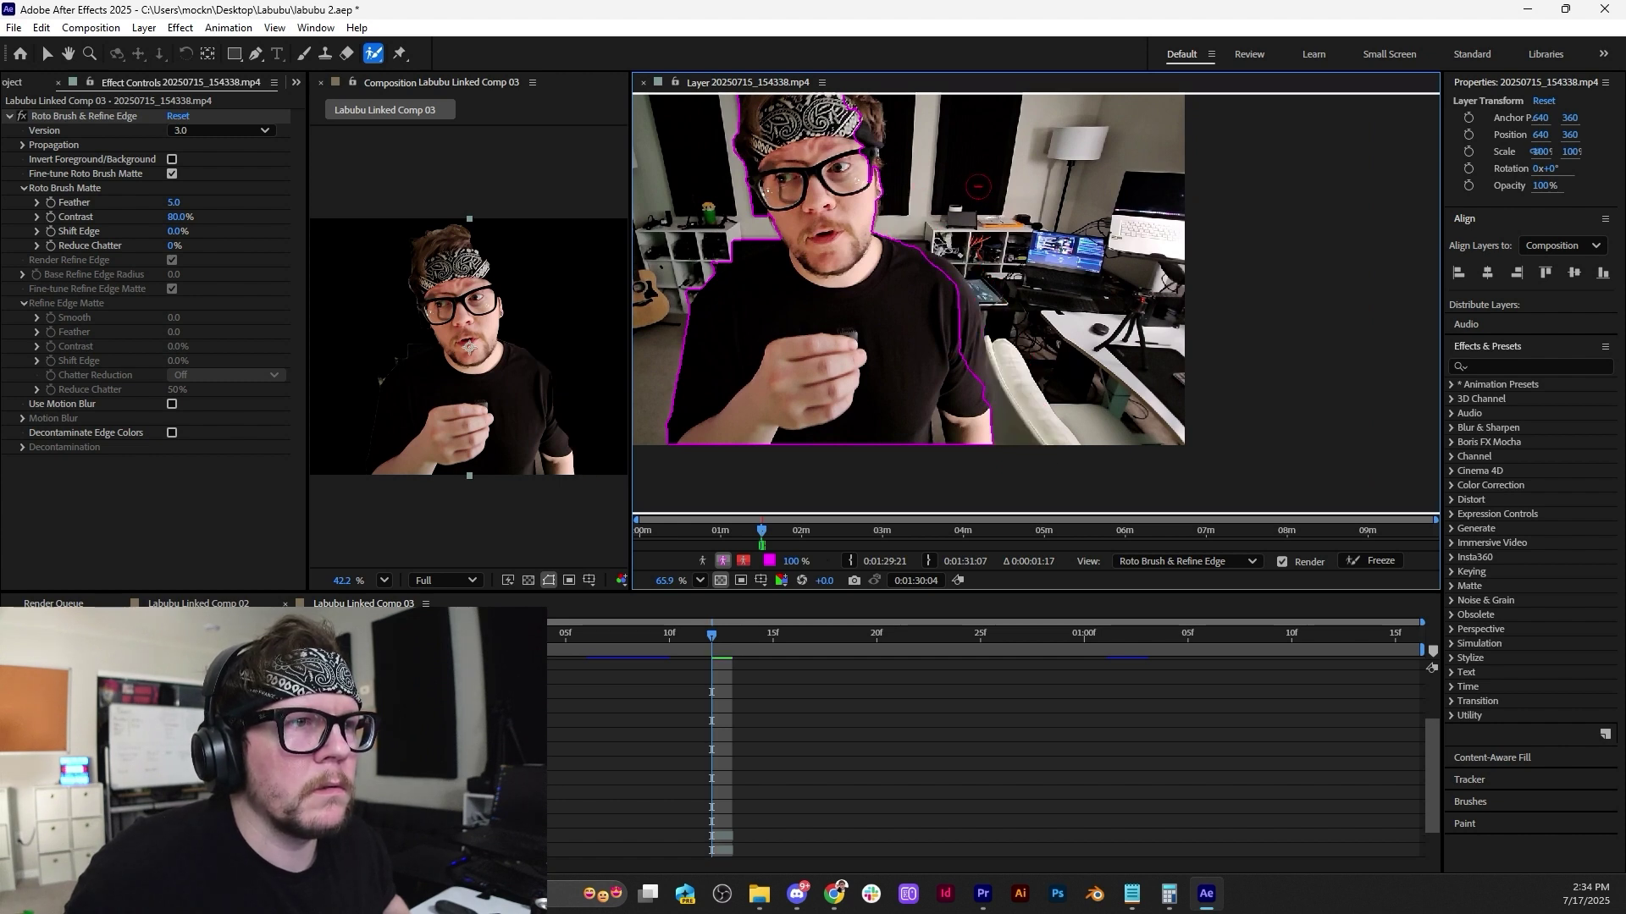
pyautogui.moveTo(915, 263)
pyautogui.mouseDown()
pyautogui.moveTo(969, 331)
pyautogui.moveTo(975, 449)
pyautogui.mouseUp()
pyautogui.moveTo(996, 318)
pyautogui.mouseDown()
pyautogui.moveTo(999, 346)
pyautogui.moveTo(966, 363)
pyautogui.mouseUp()
pyautogui.moveTo(861, 323); pyautogui.dragTo(973, 316)
pyautogui.scroll(2, 847, 237)
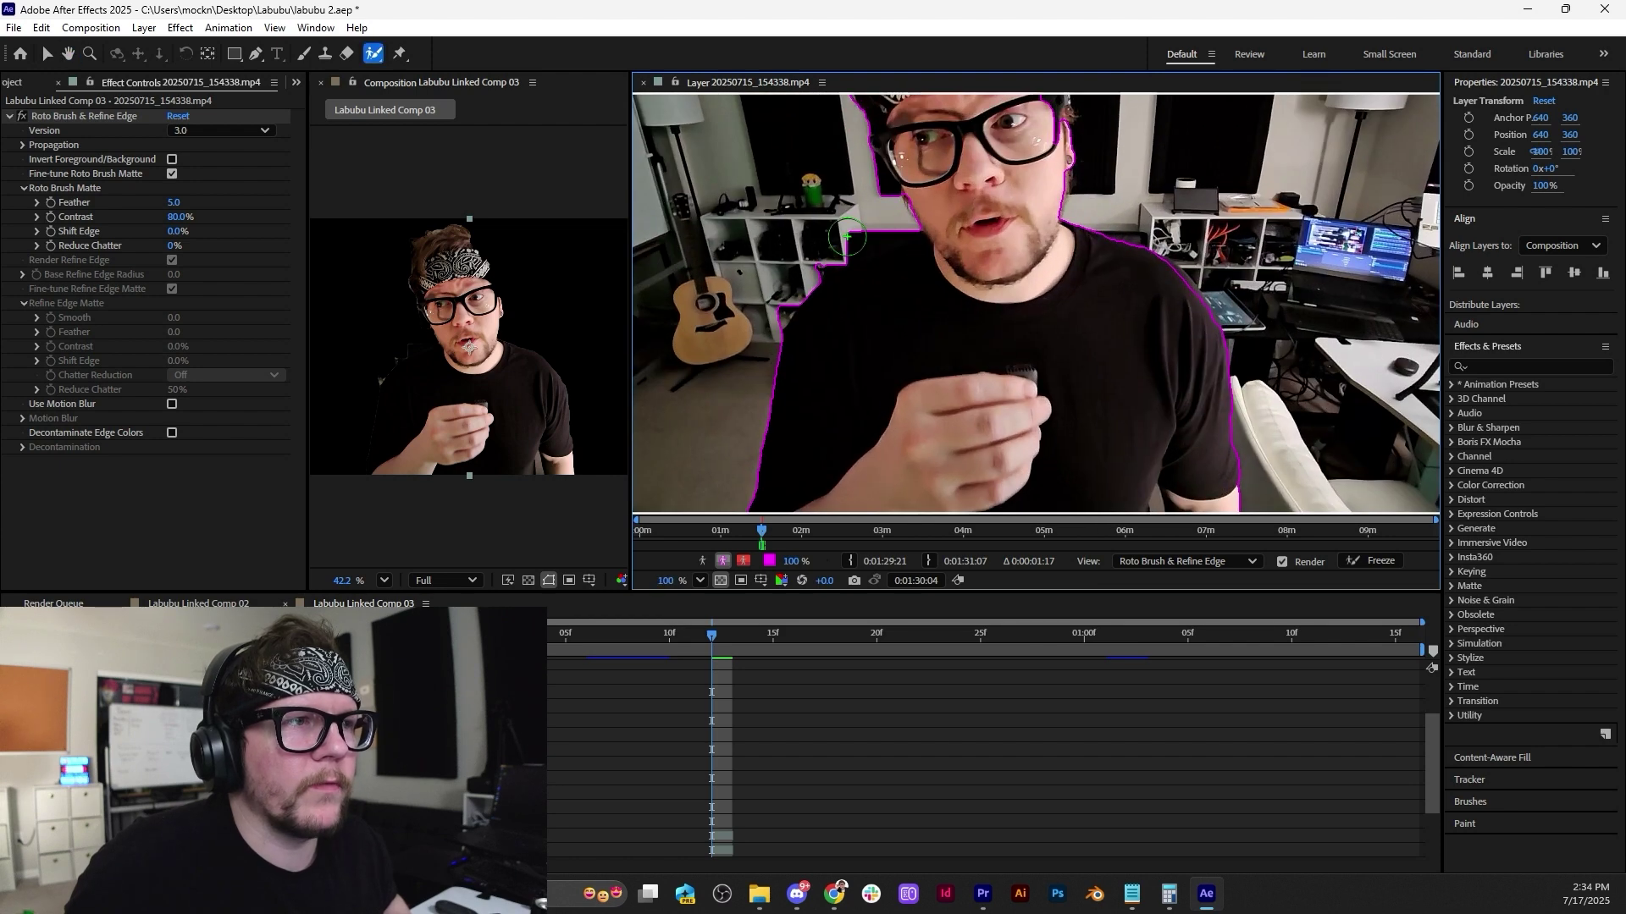
pyautogui.scroll(1, 847, 237)
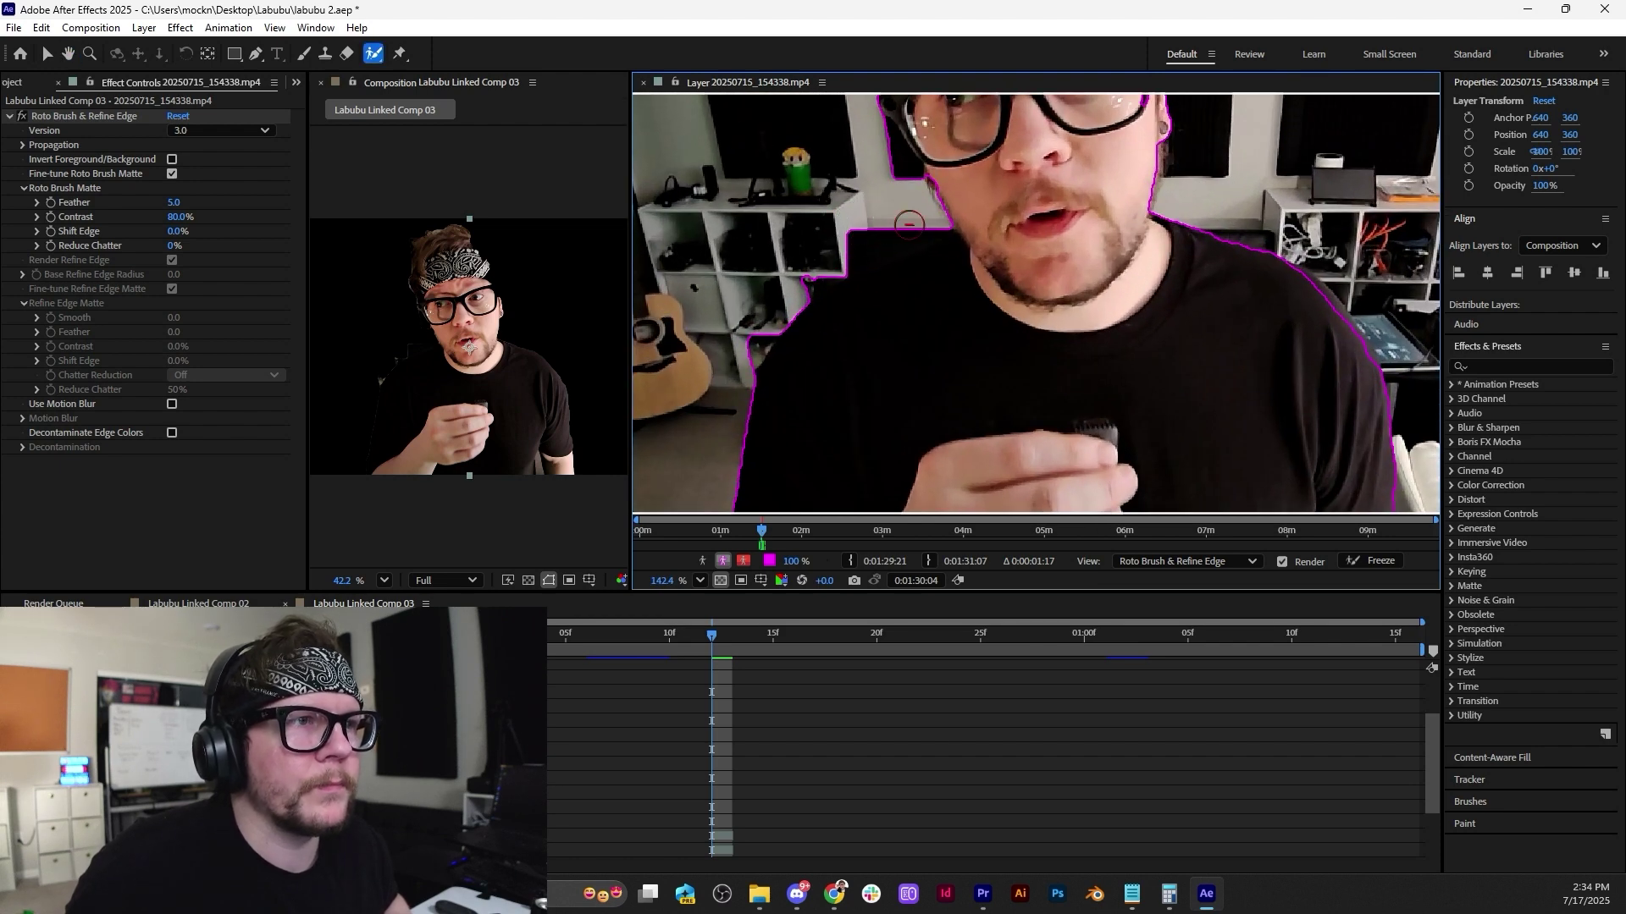
# Remove the background above and beside the man's shoulder and upper arm from the Roto Brush selection, restoring the sleeve edge.
pyautogui.moveTo(895, 232)
pyautogui.mouseDown()
pyautogui.moveTo(834, 257)
pyautogui.moveTo(772, 321)
pyautogui.moveTo(737, 411)
pyautogui.moveTo(761, 419)
pyautogui.moveTo(802, 321)
pyautogui.moveTo(935, 252)
pyautogui.moveTo(777, 403)
pyautogui.mouseUp()
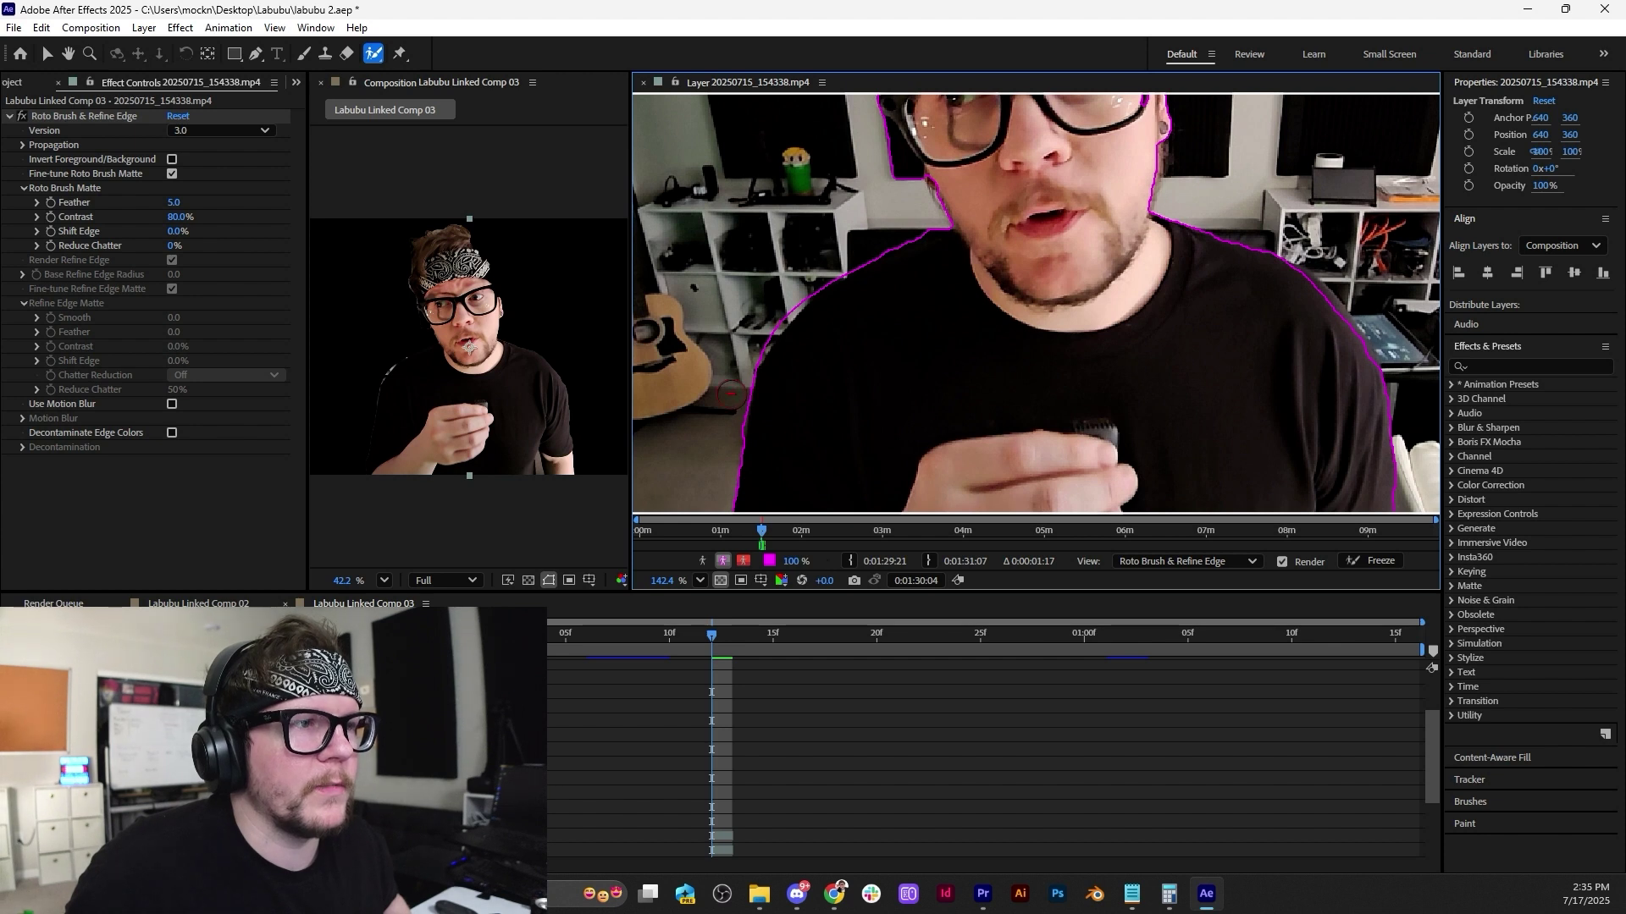
pyautogui.moveTo(729, 459)
pyautogui.mouseDown()
pyautogui.moveTo(753, 346)
pyautogui.moveTo(843, 235)
pyautogui.moveTo(745, 340)
pyautogui.mouseUp()
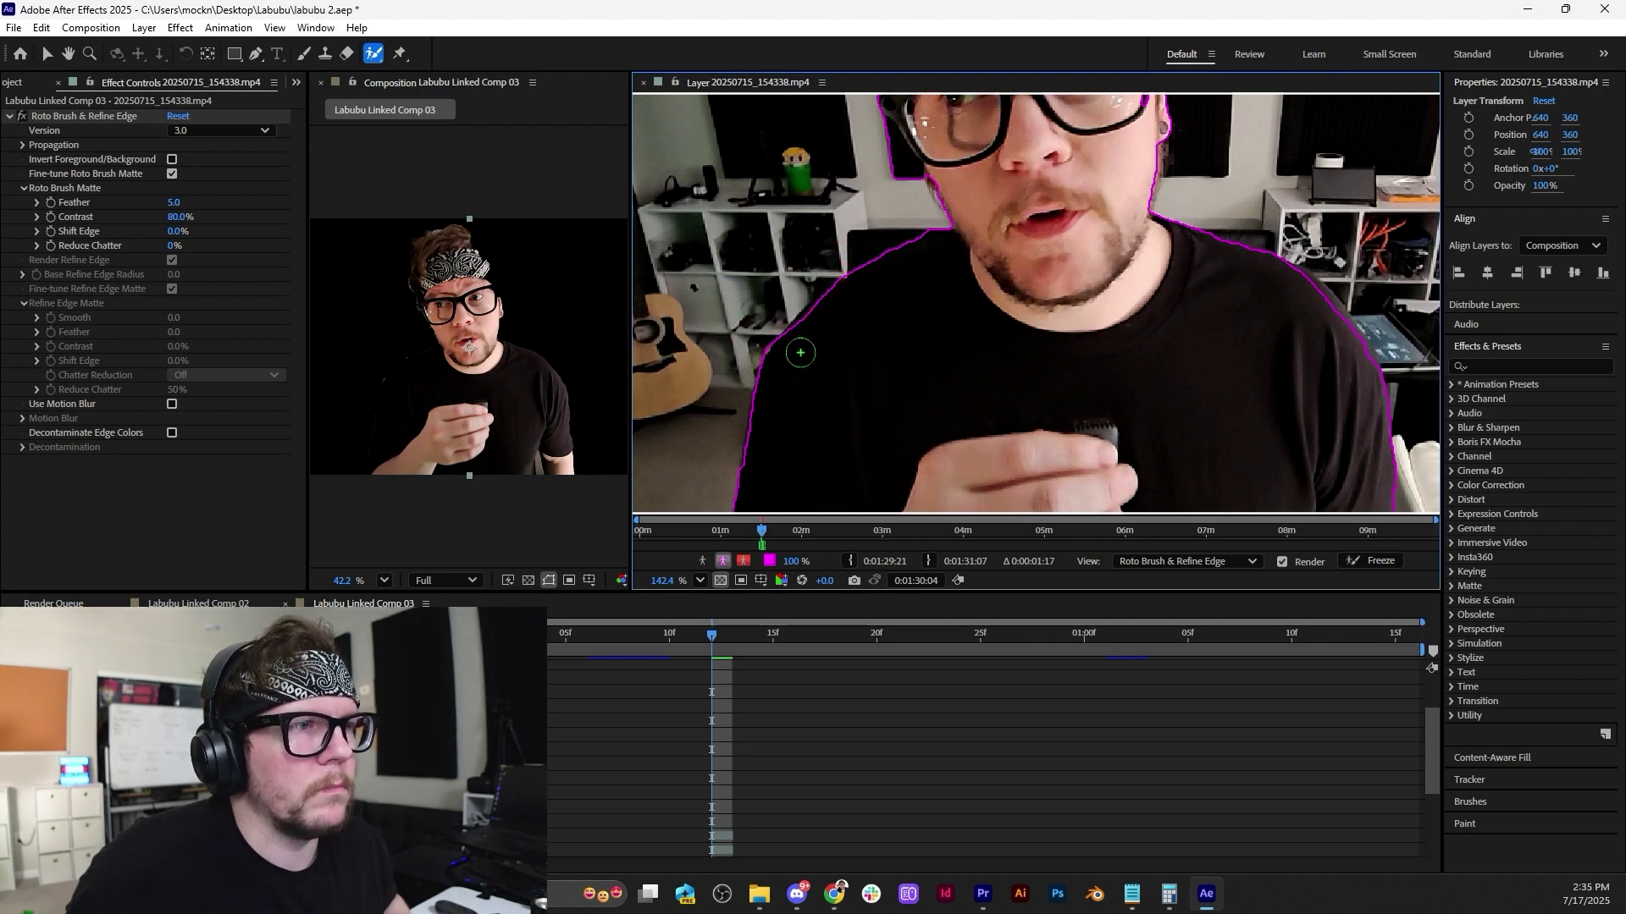
pyautogui.moveTo(795, 342)
pyautogui.mouseDown()
pyautogui.moveTo(851, 288)
pyautogui.moveTo(918, 437)
pyautogui.mouseUp()
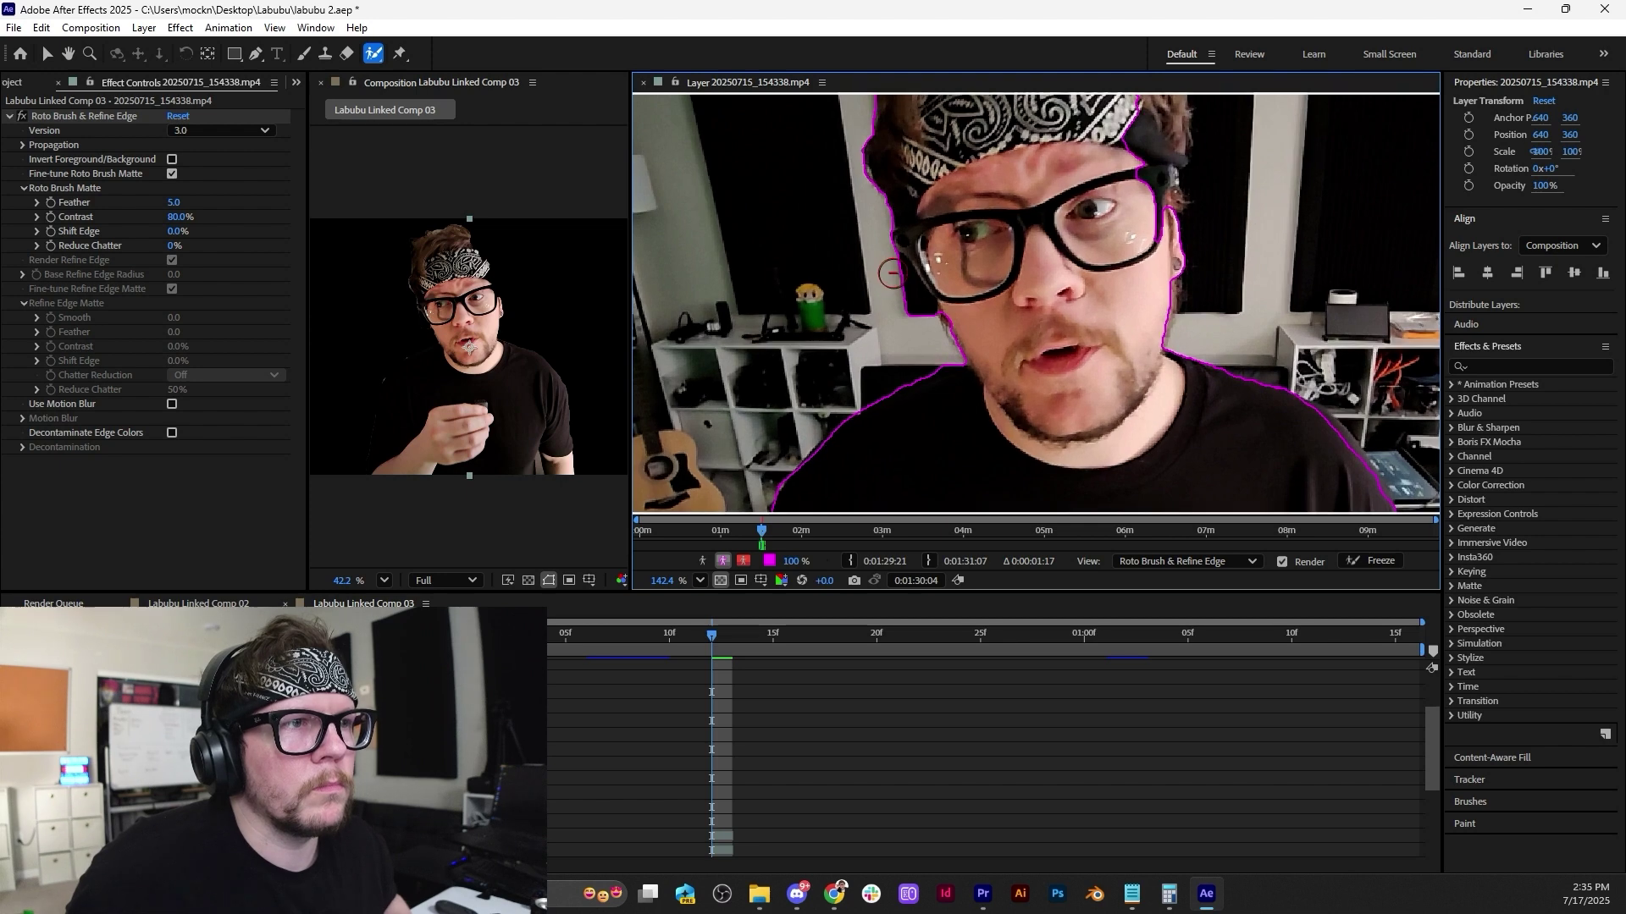
# Clean up the Roto Brush selection beside the man's face and hair, then paint his whole head back in as foreground.
pyautogui.moveTo(929, 326)
pyautogui.mouseDown()
pyautogui.moveTo(906, 292)
pyautogui.moveTo(930, 452)
pyautogui.mouseUp()
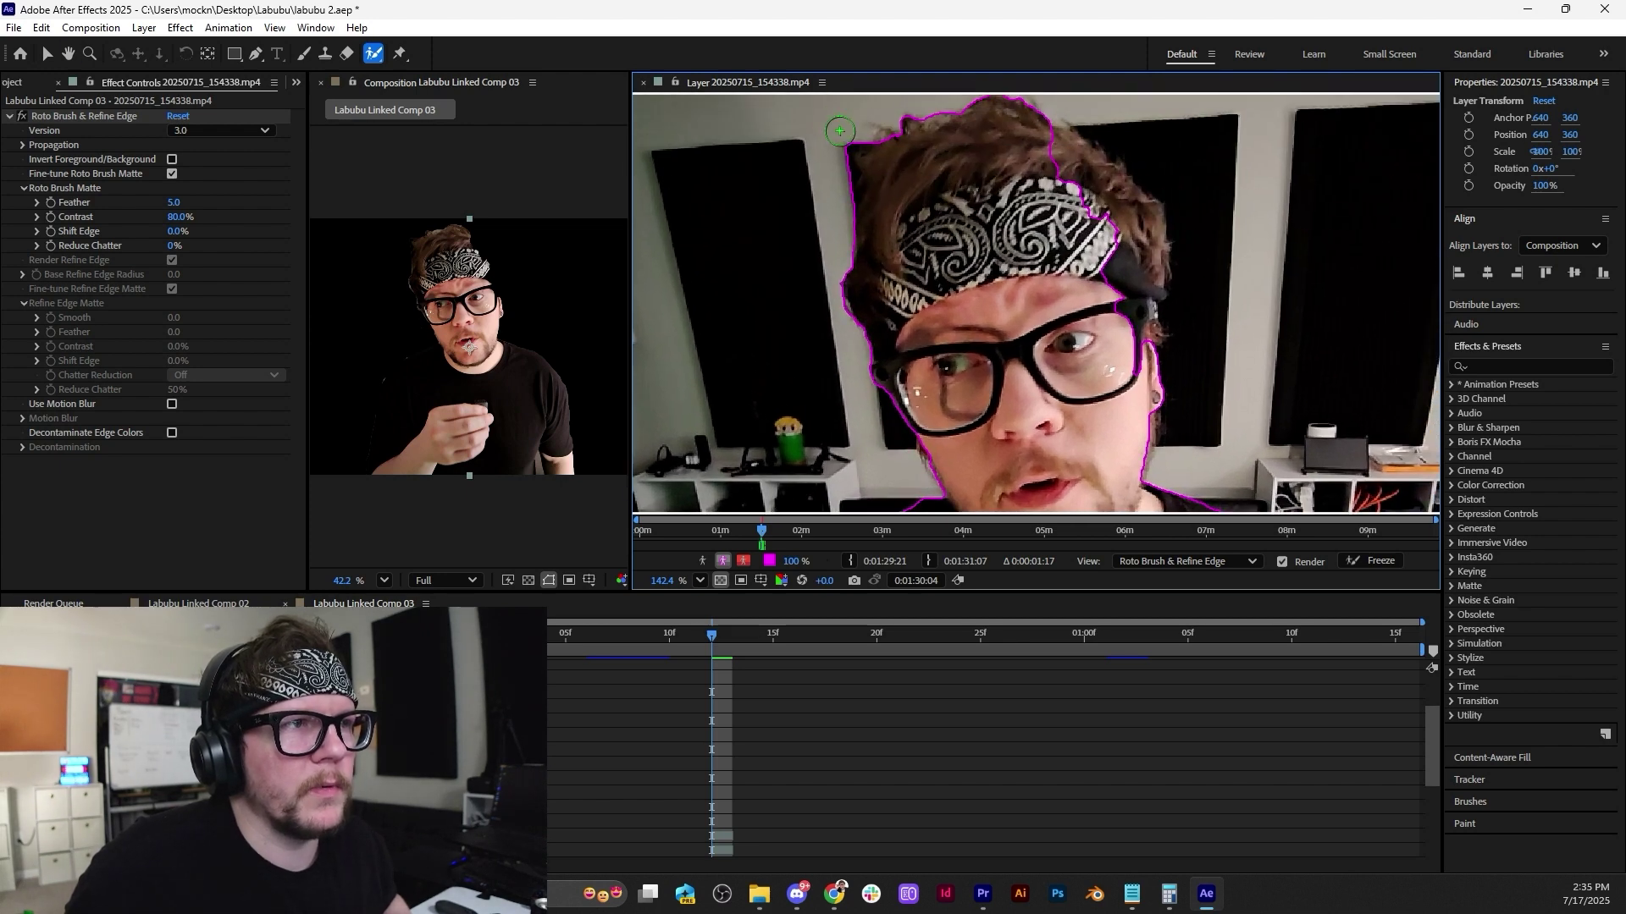
pyautogui.moveTo(848, 132); pyautogui.dragTo(837, 179)
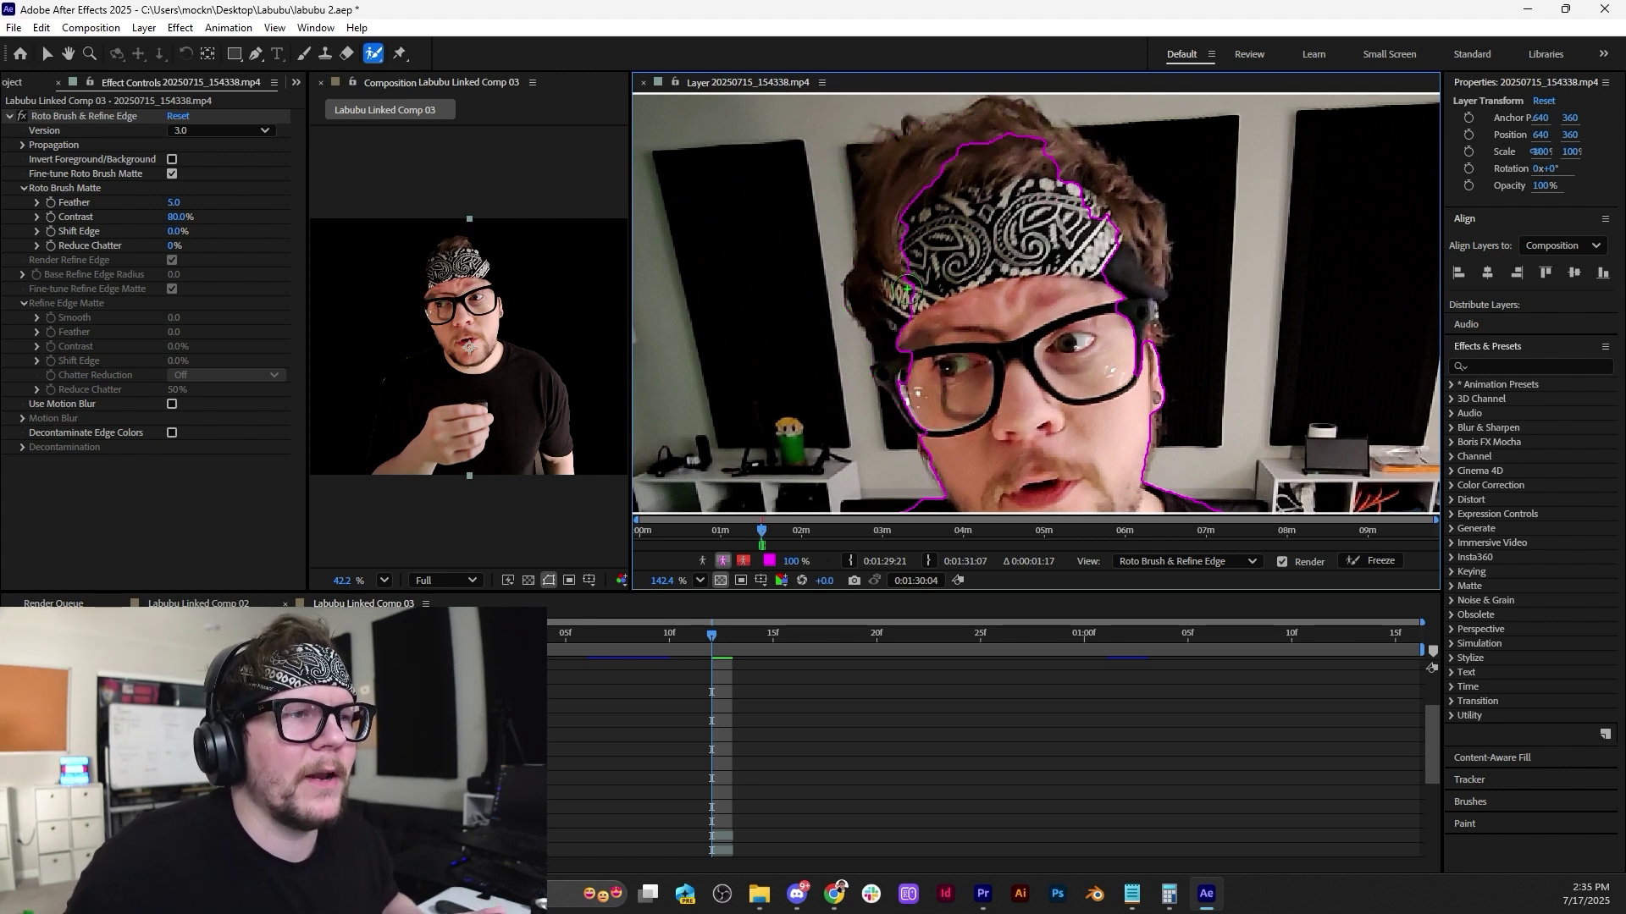
pyautogui.moveTo(914, 378)
pyautogui.mouseDown()
pyautogui.moveTo(872, 282)
pyautogui.moveTo(909, 246)
pyautogui.moveTo(909, 329)
pyautogui.moveTo(885, 174)
pyautogui.moveTo(995, 122)
pyautogui.moveTo(1079, 167)
pyautogui.moveTo(1124, 208)
pyautogui.moveTo(1142, 271)
pyautogui.moveTo(1131, 377)
pyautogui.moveTo(1072, 206)
pyautogui.mouseUp()
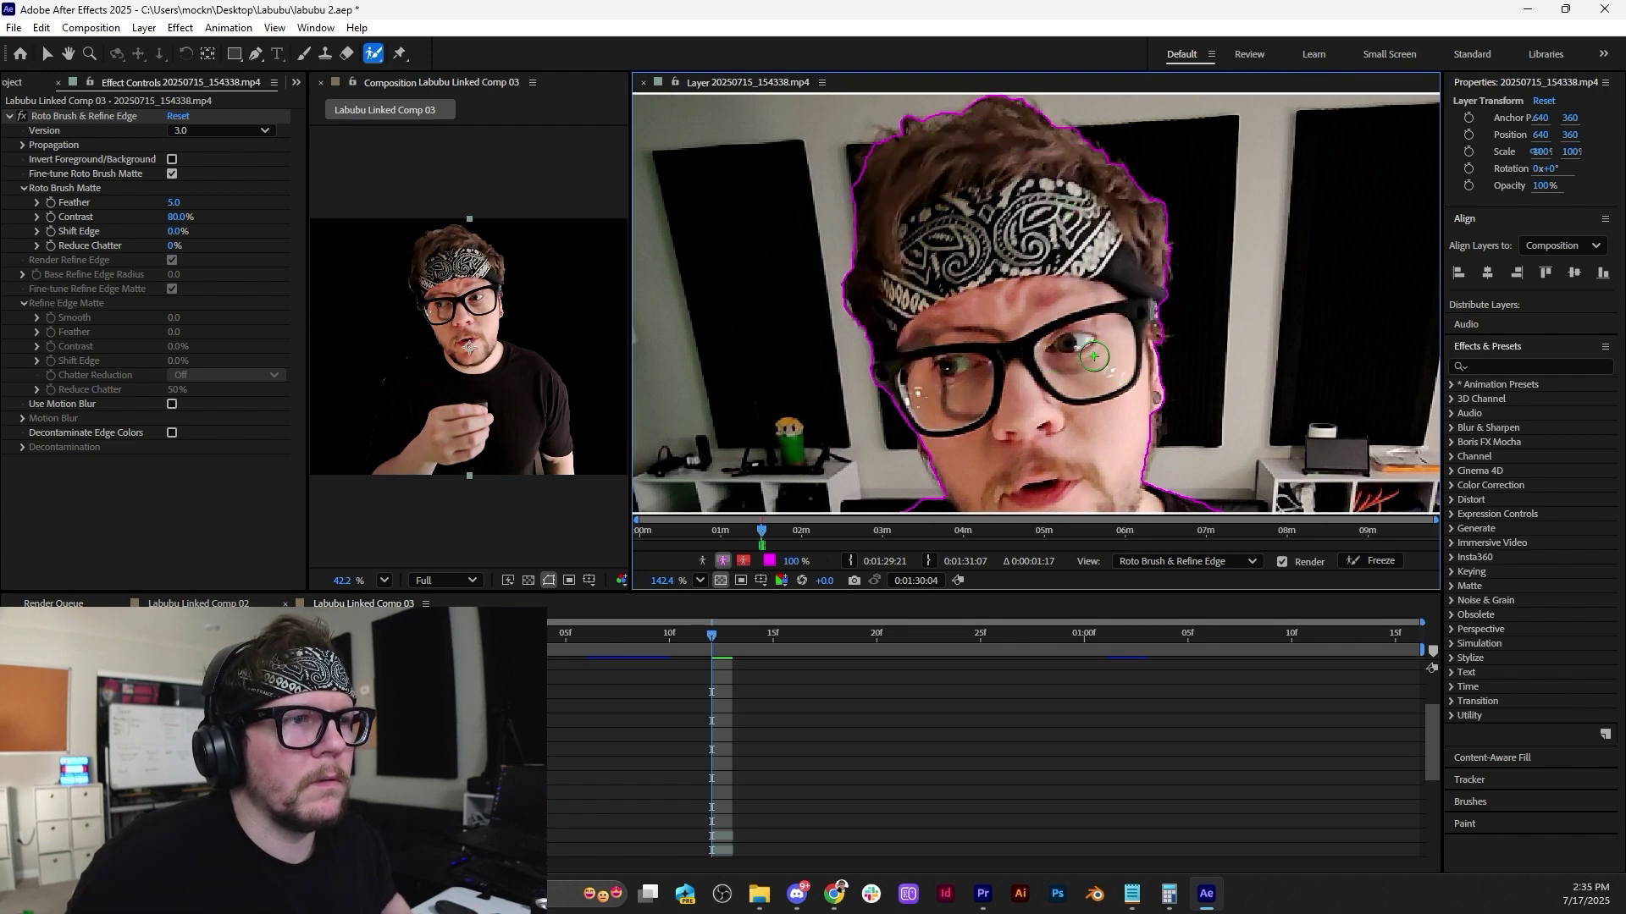
# Set the Roto Brush Matte's Shift Edge to -40%.
pyautogui.scroll(-1, 1093, 357)
pyautogui.moveTo(1151, 438); pyautogui.dragTo(999, 281)
pyautogui.scroll(-1, 1000, 281)
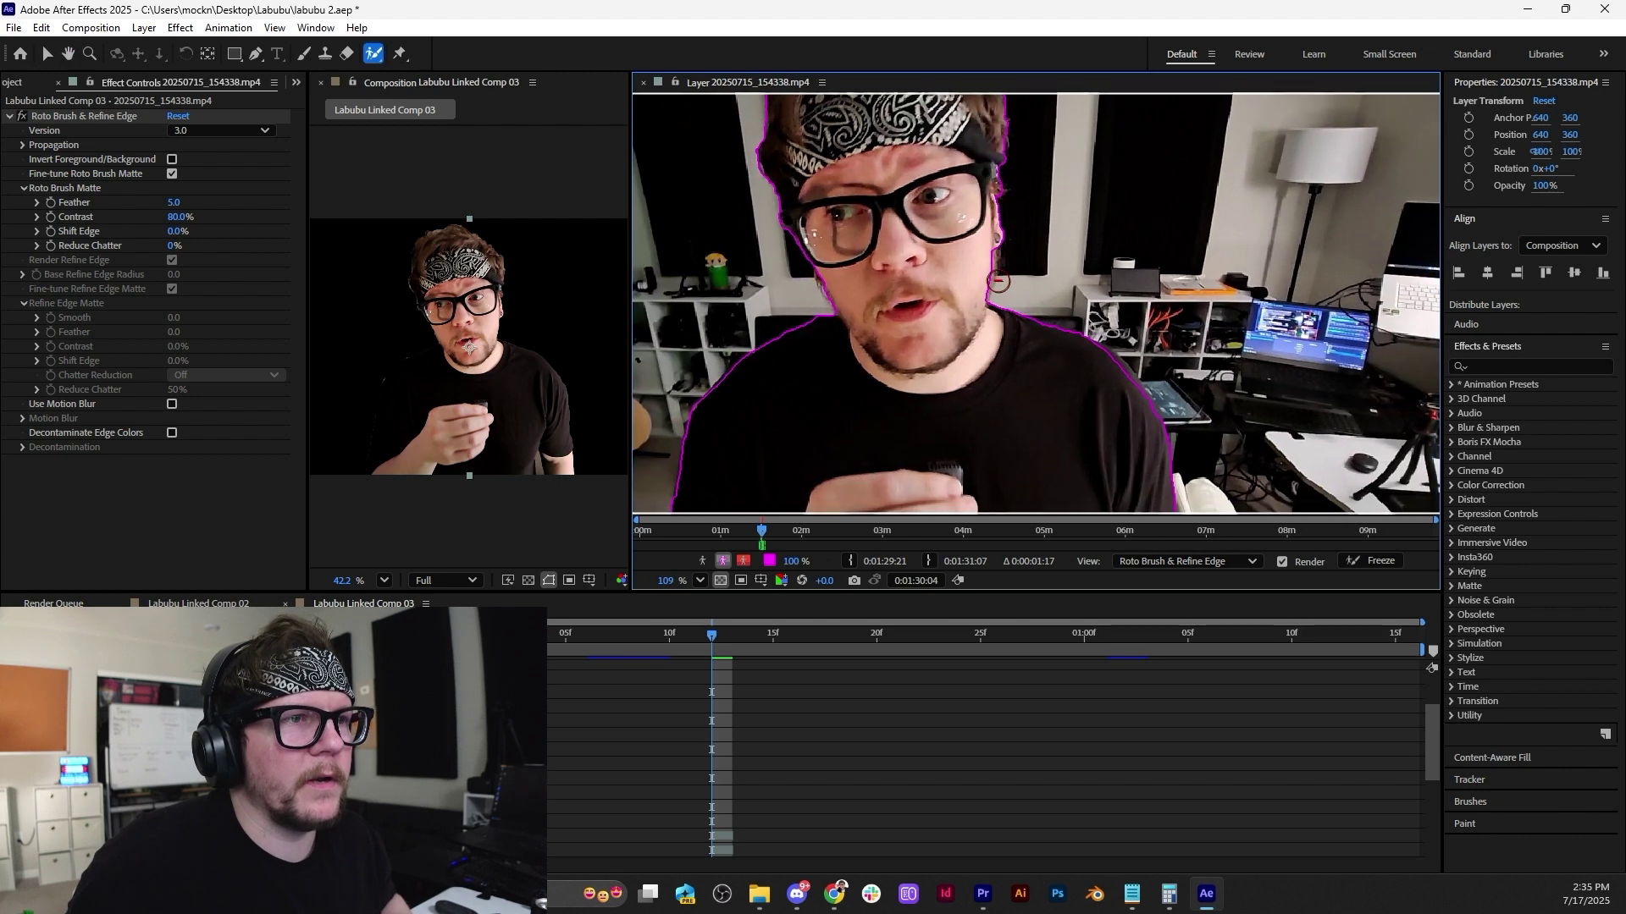
pyautogui.click(173, 232)
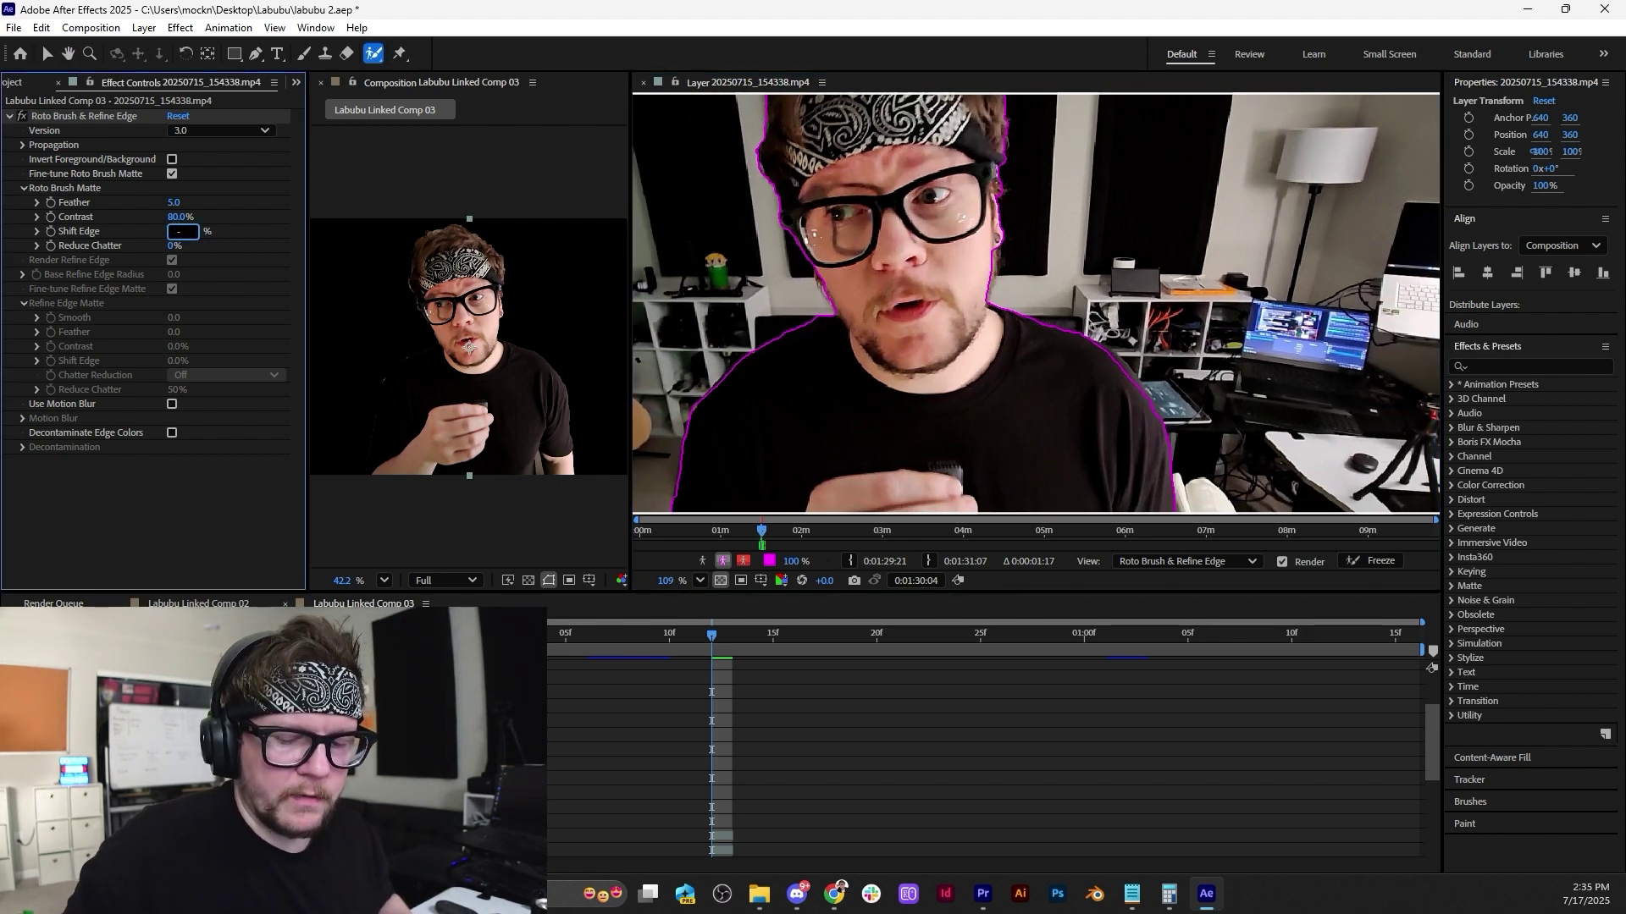
pyautogui.write('-40')
pyautogui.press('Return')
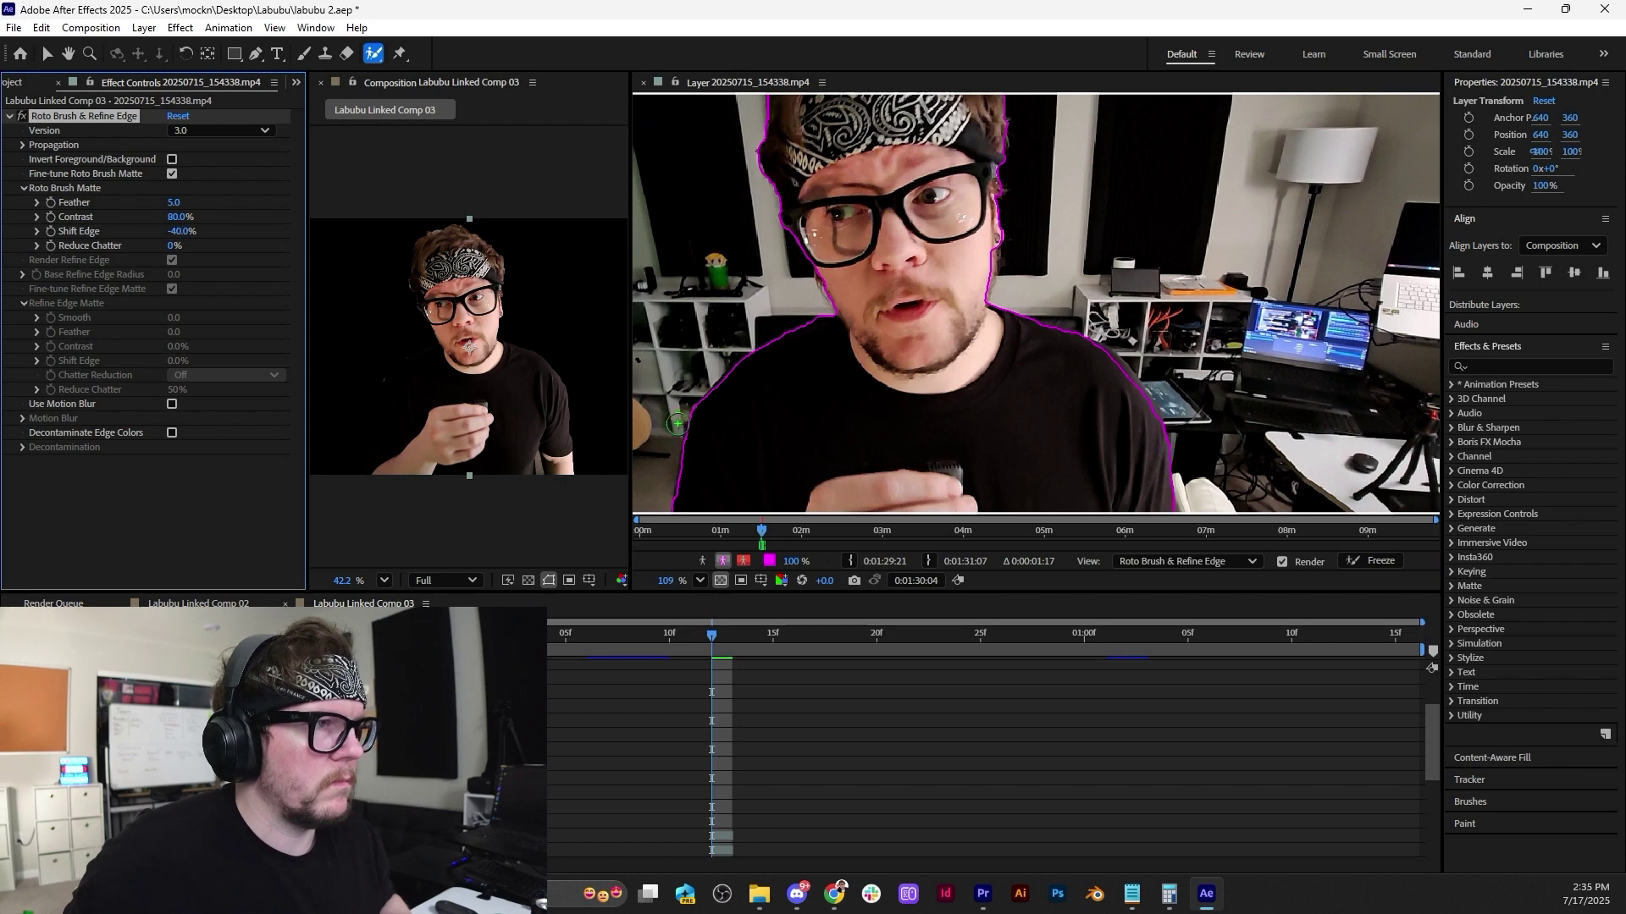
# Touch up the Roto Brush selection along the man's shoulder edge beside the shelf.
pyautogui.scroll(2, 699, 432)
pyautogui.moveTo(739, 425)
pyautogui.mouseDown()
pyautogui.moveTo(903, 326)
pyautogui.moveTo(836, 300)
pyautogui.moveTo(827, 320)
pyautogui.mouseUp()
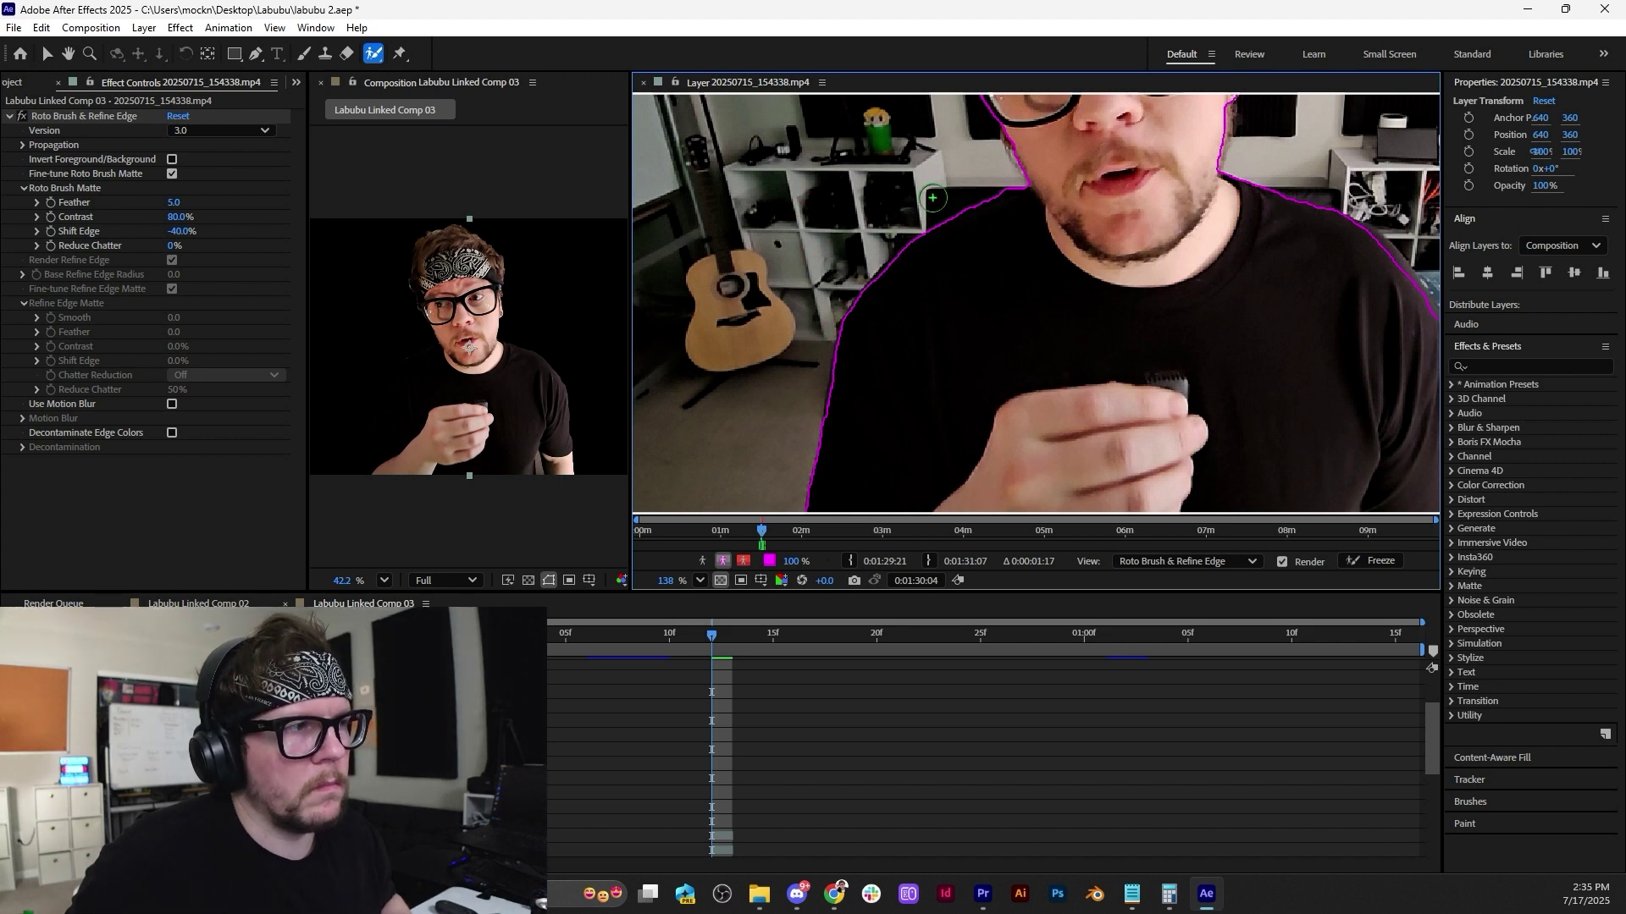
pyautogui.moveTo(917, 222); pyautogui.dragTo(921, 219)
pyautogui.scroll(-8, 942, 237)
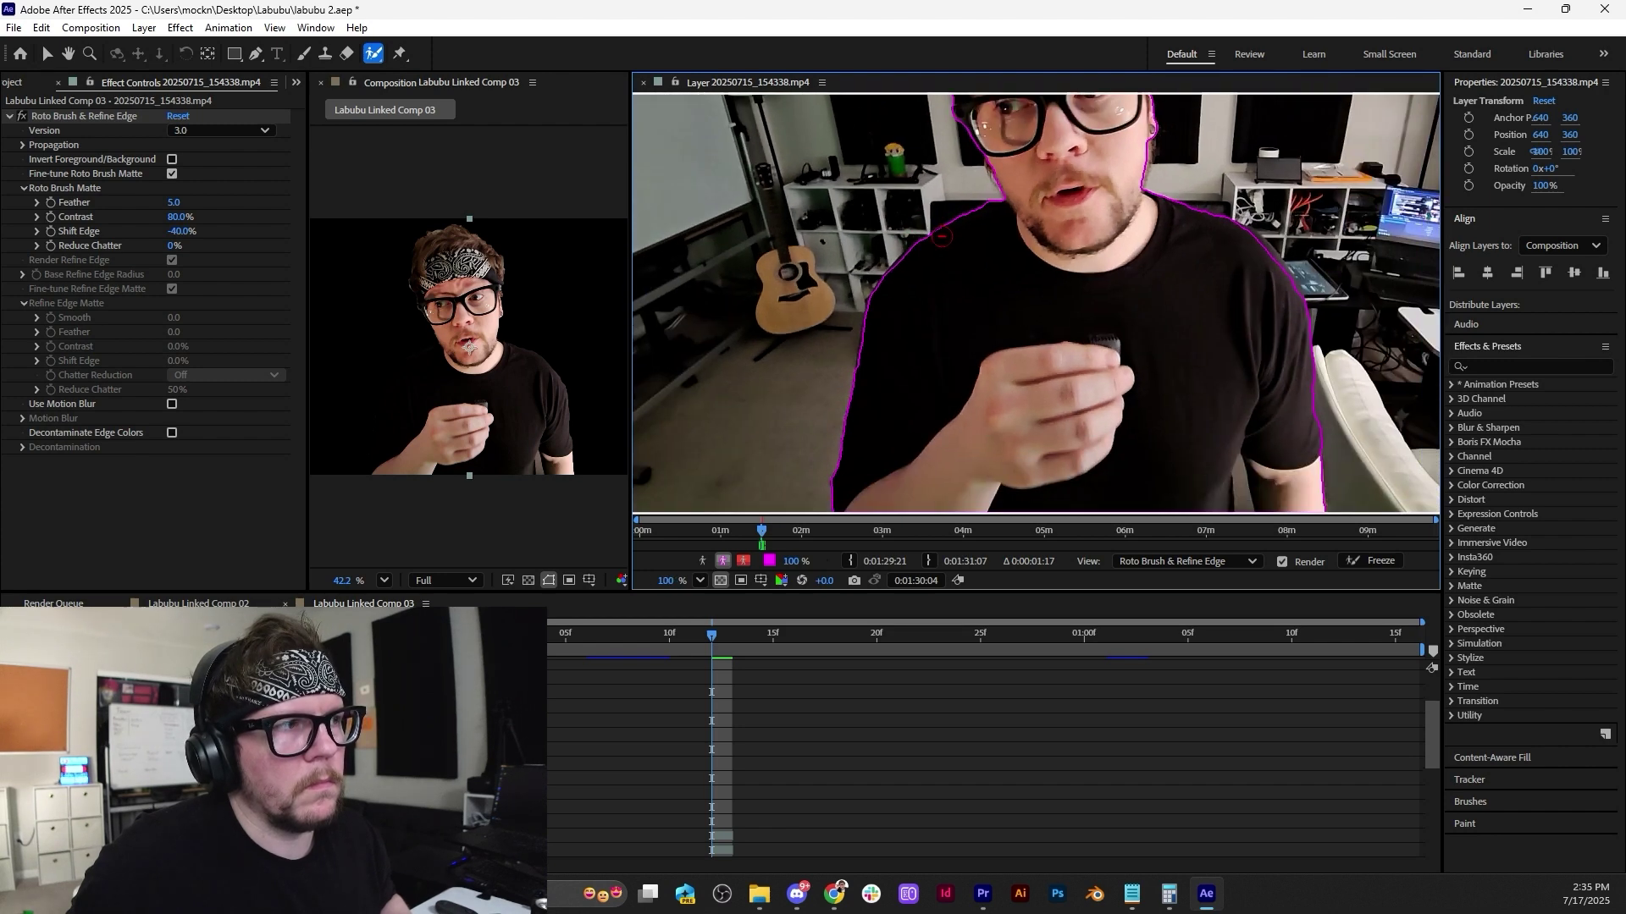
# Paint a Refine Edge stroke around the man's hair, from one ear over the top of his head to the other side.
pyautogui.press('space')
pyautogui.moveTo(956, 394); pyautogui.dragTo(950, 308)
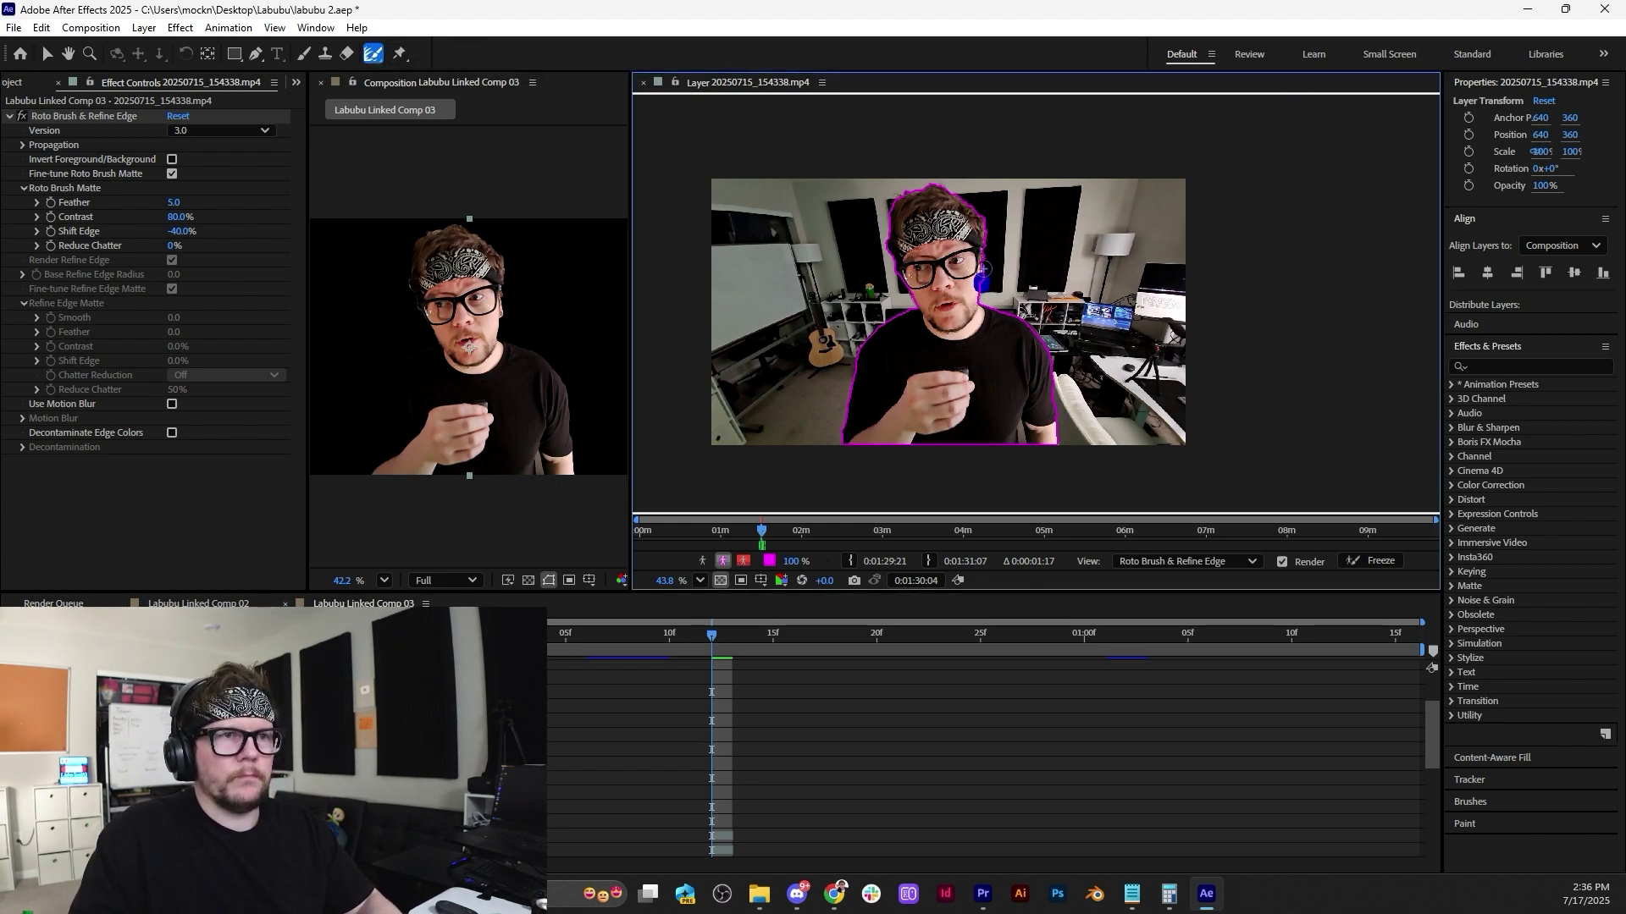
pyautogui.moveTo(944, 191); pyautogui.dragTo(903, 192)
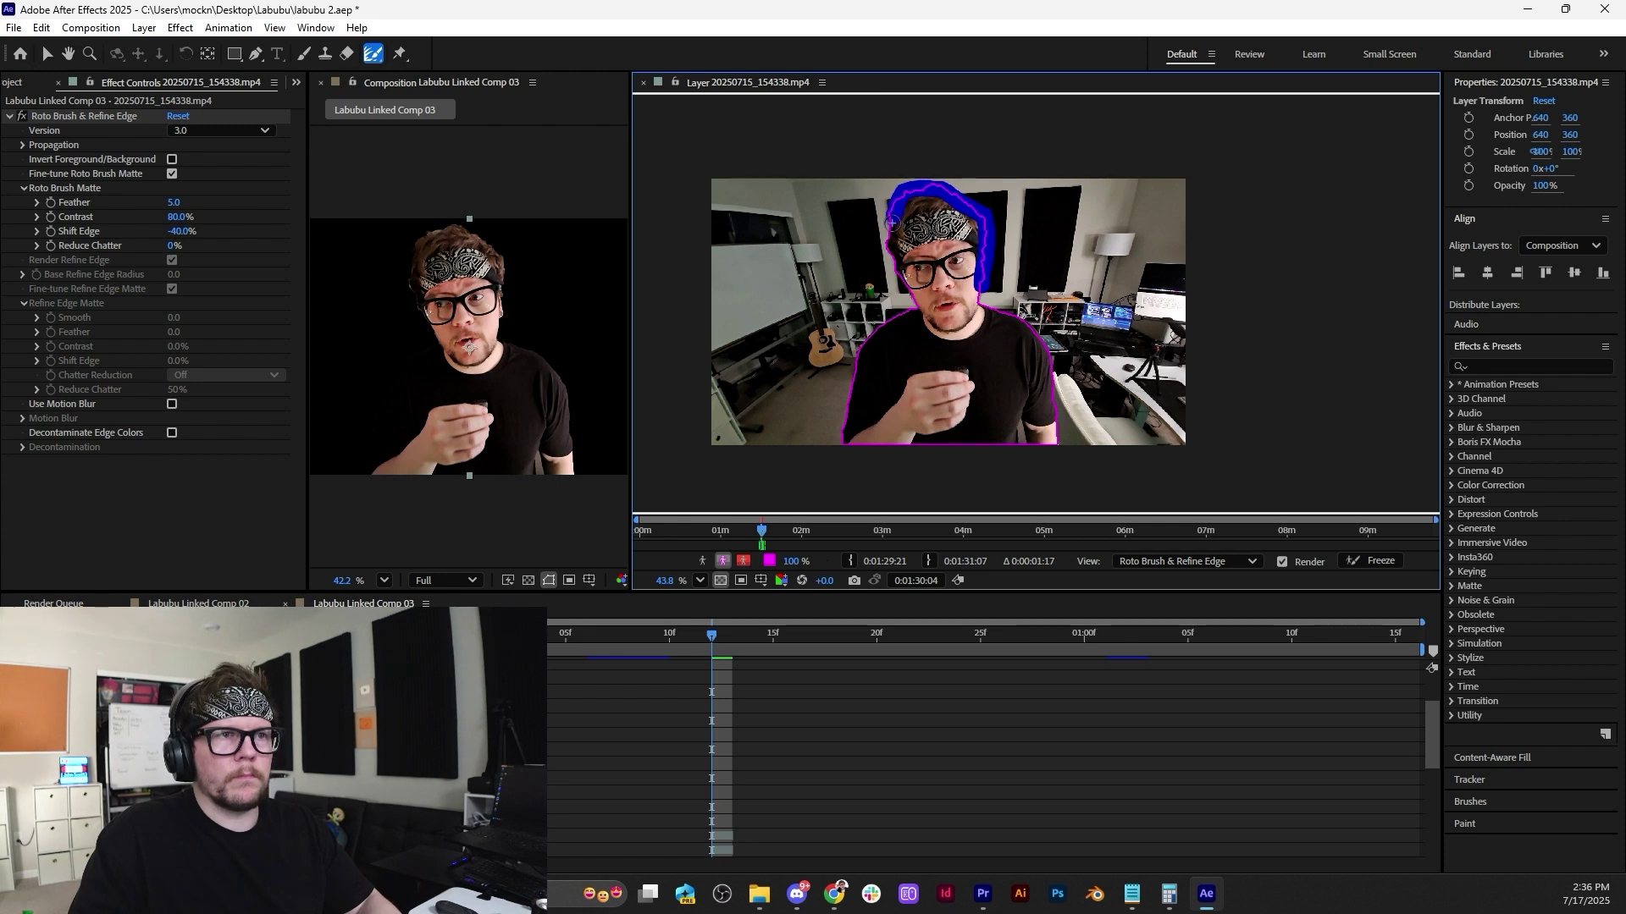
pyautogui.moveTo(895, 281); pyautogui.dragTo(895, 281)
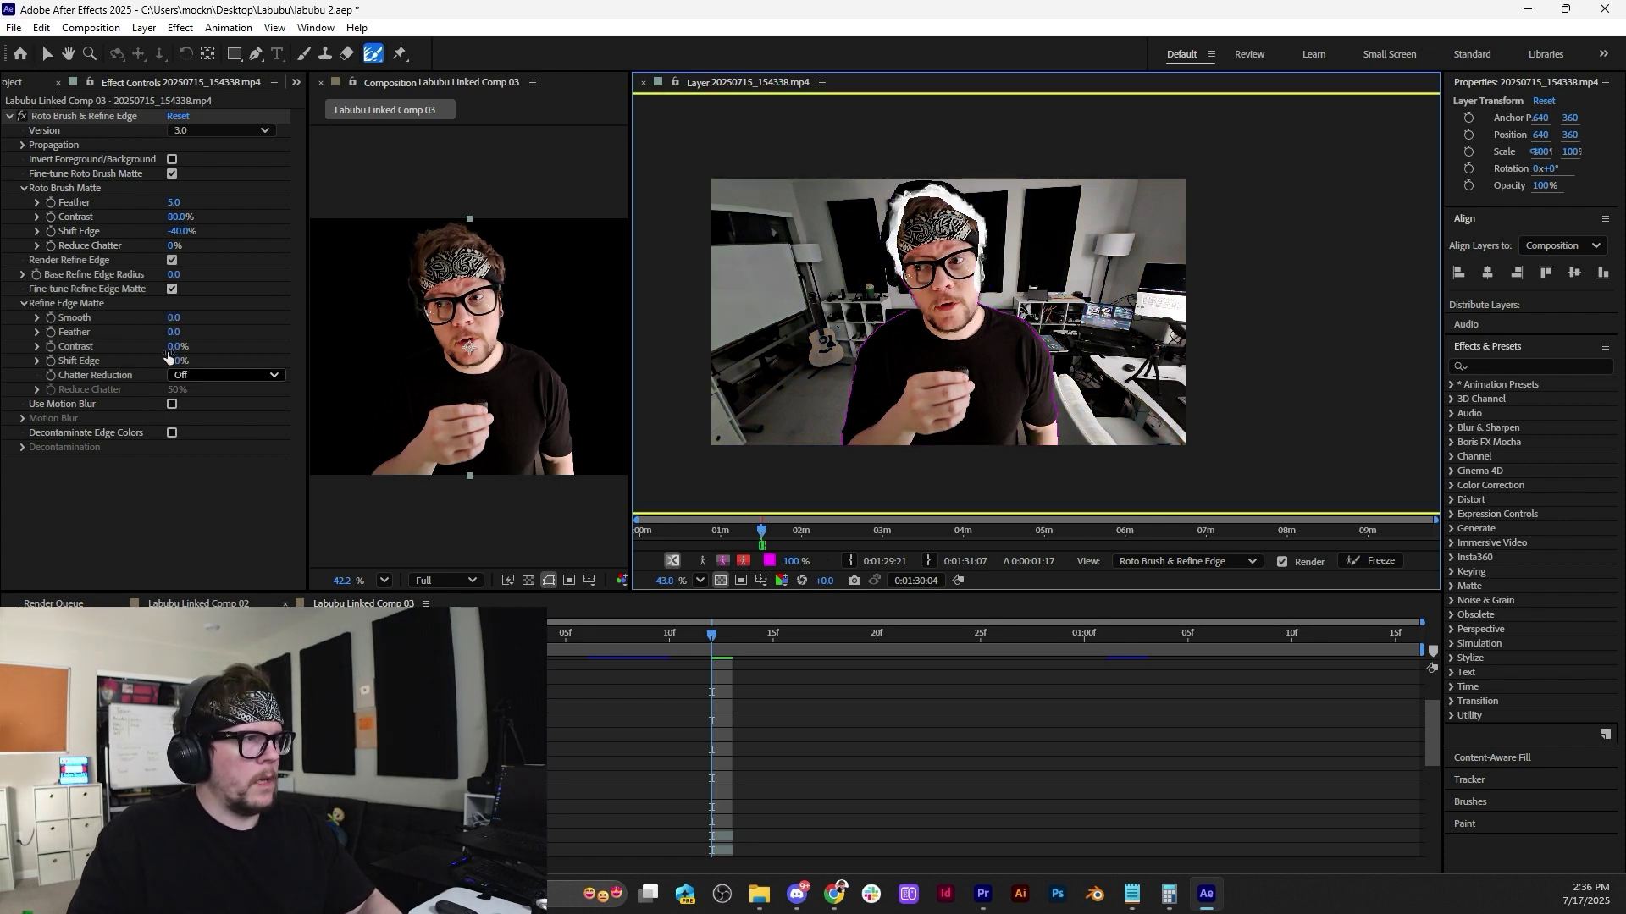
# Set the Refine Edge Matte's Contrast to 34% and enable Use Motion Blur.
pyautogui.moveTo(174, 346); pyautogui.dragTo(204, 346)
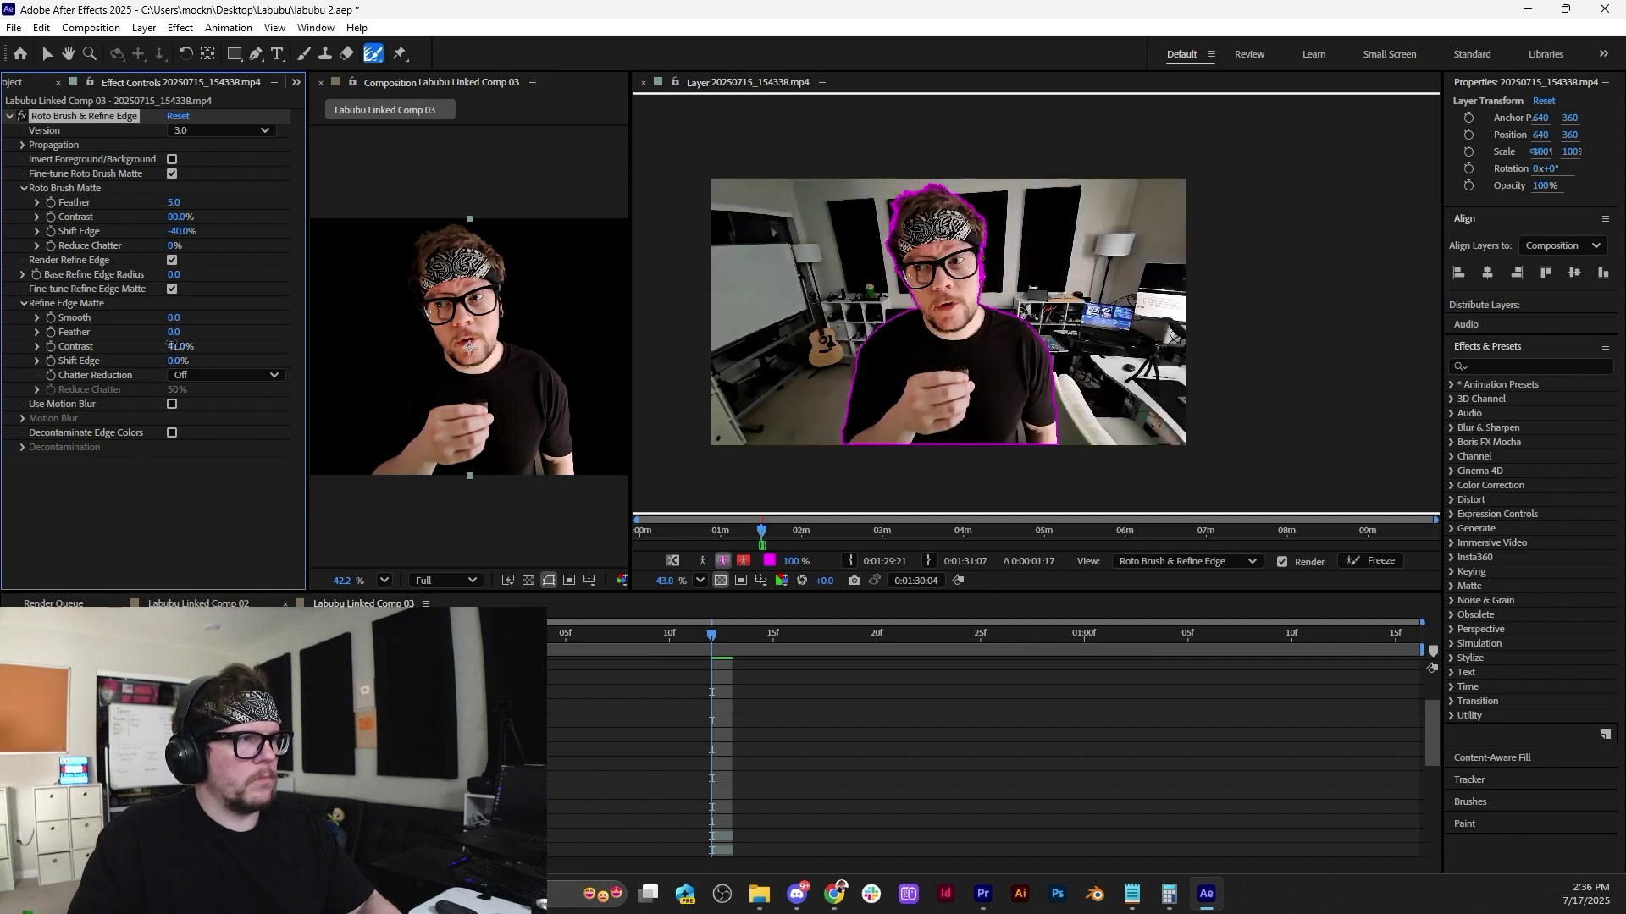
pyautogui.moveTo(170, 346); pyautogui.dragTo(164, 346)
pyautogui.click(172, 404)
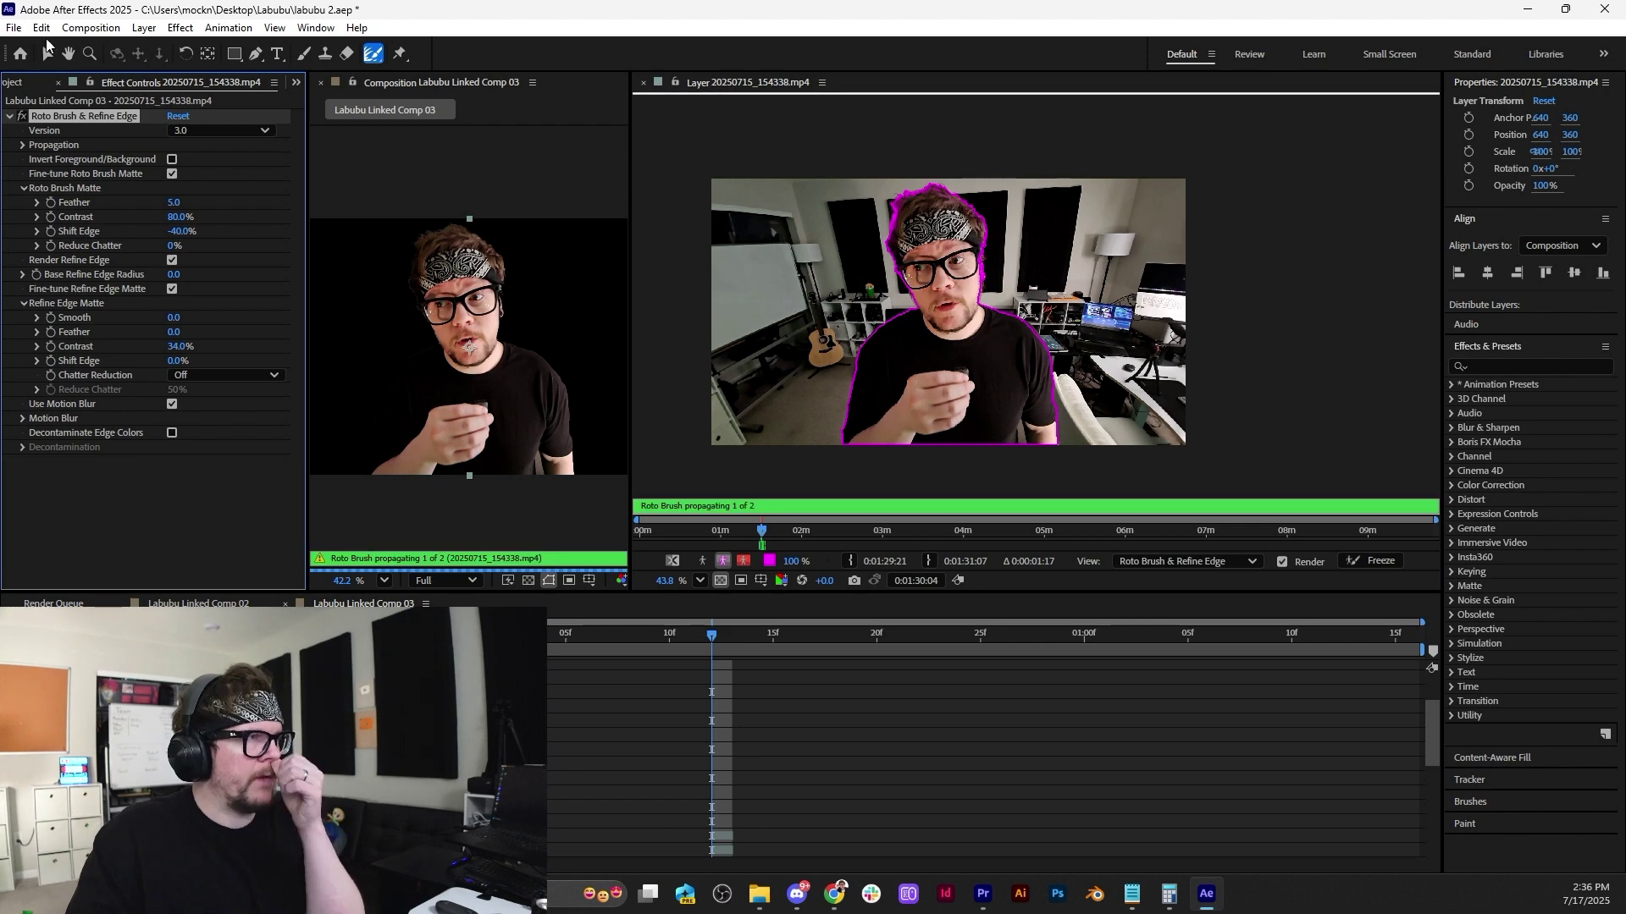
# Add Labubu Linked Comp 03 to the render queue, choose its output module preset and render it.
pyautogui.click(91, 27)
pyautogui.click(217, 172)
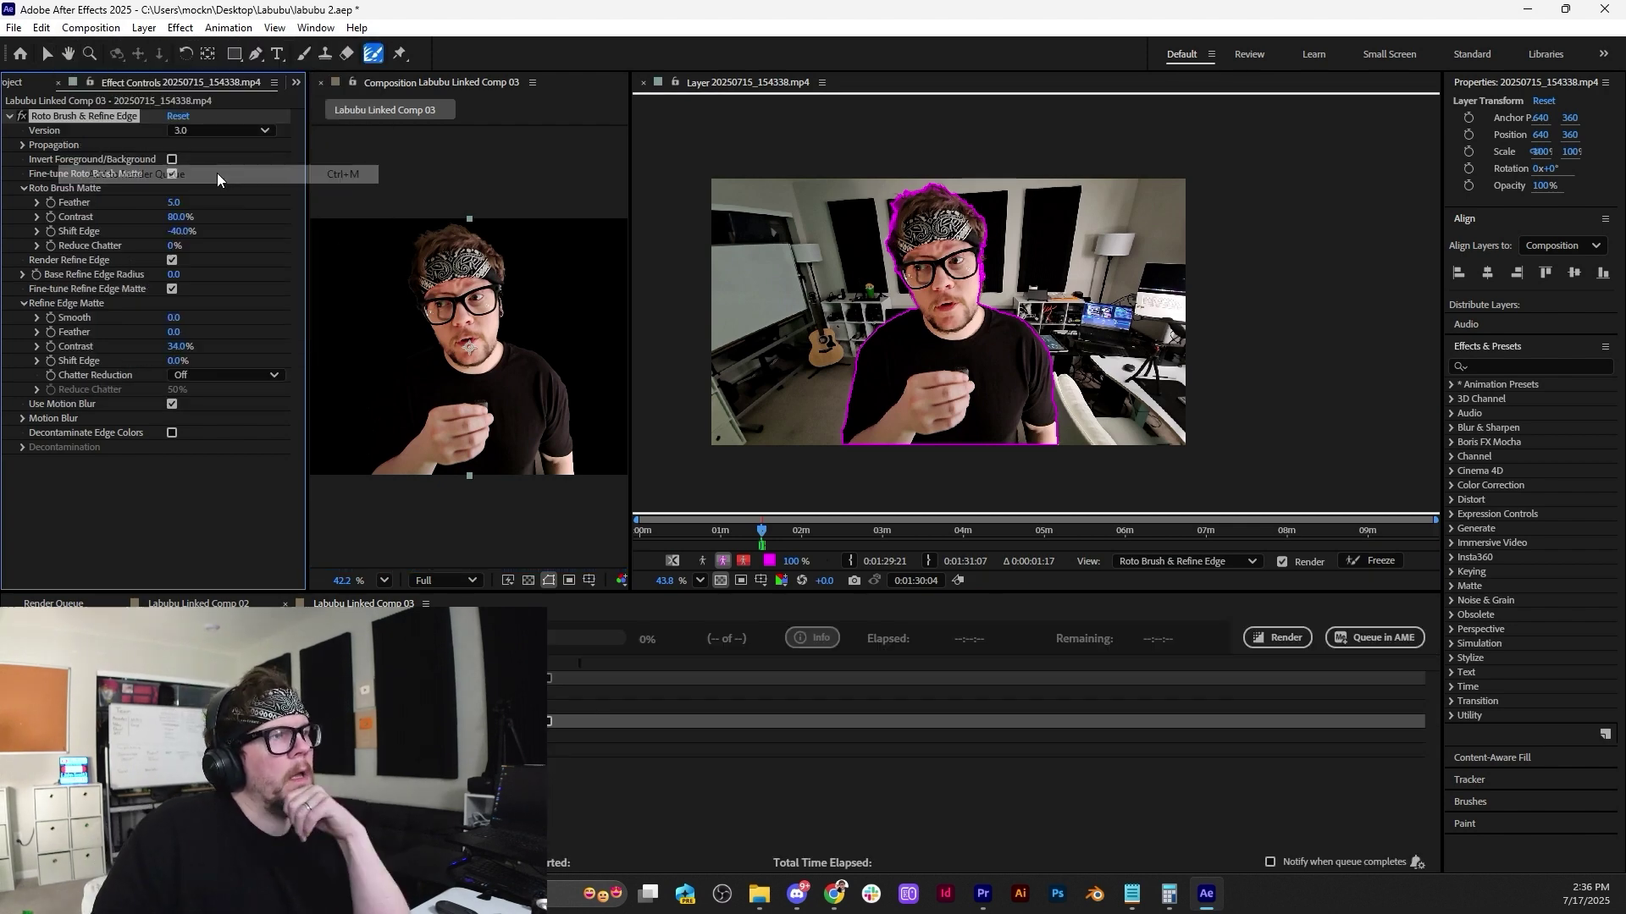
pyautogui.click(106, 750)
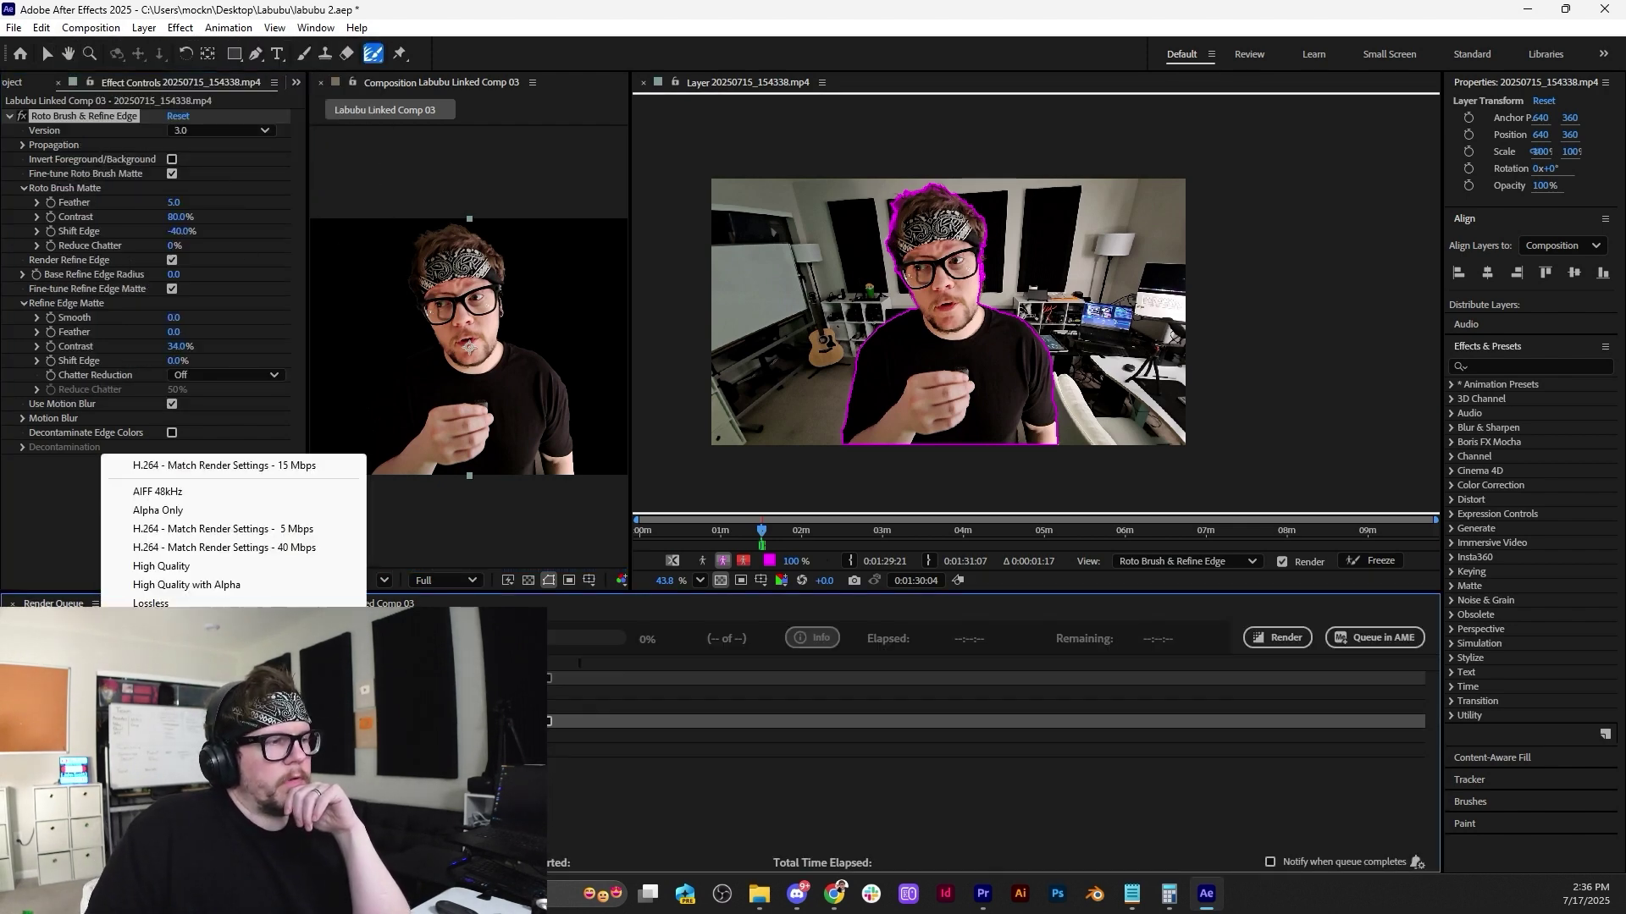
pyautogui.click(173, 622)
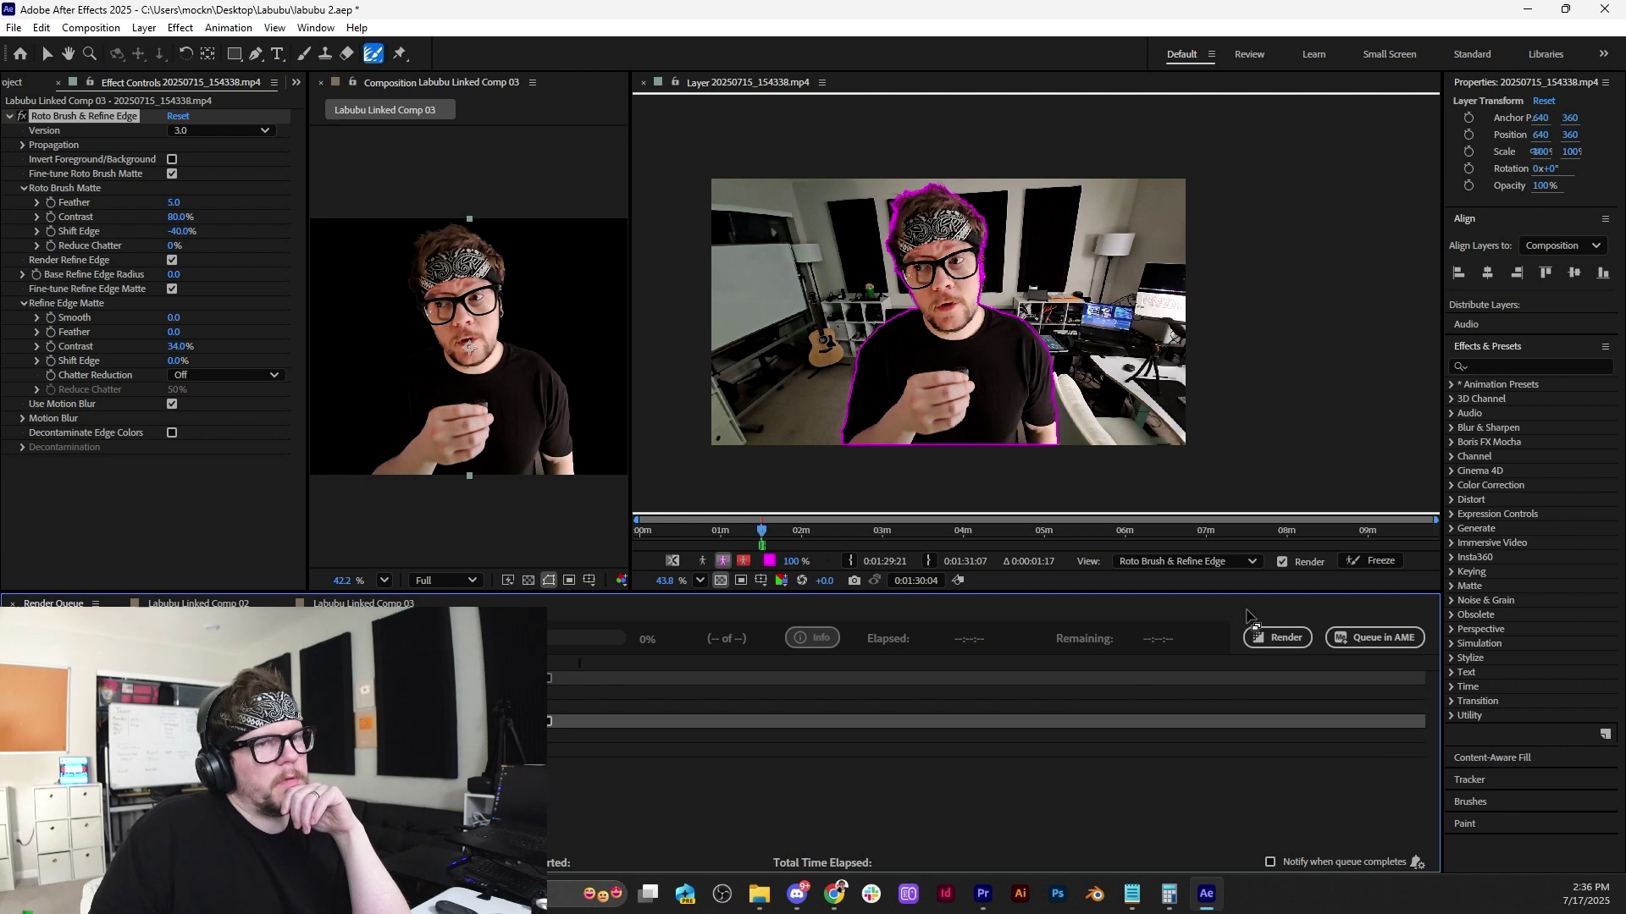
pyautogui.click(1260, 640)
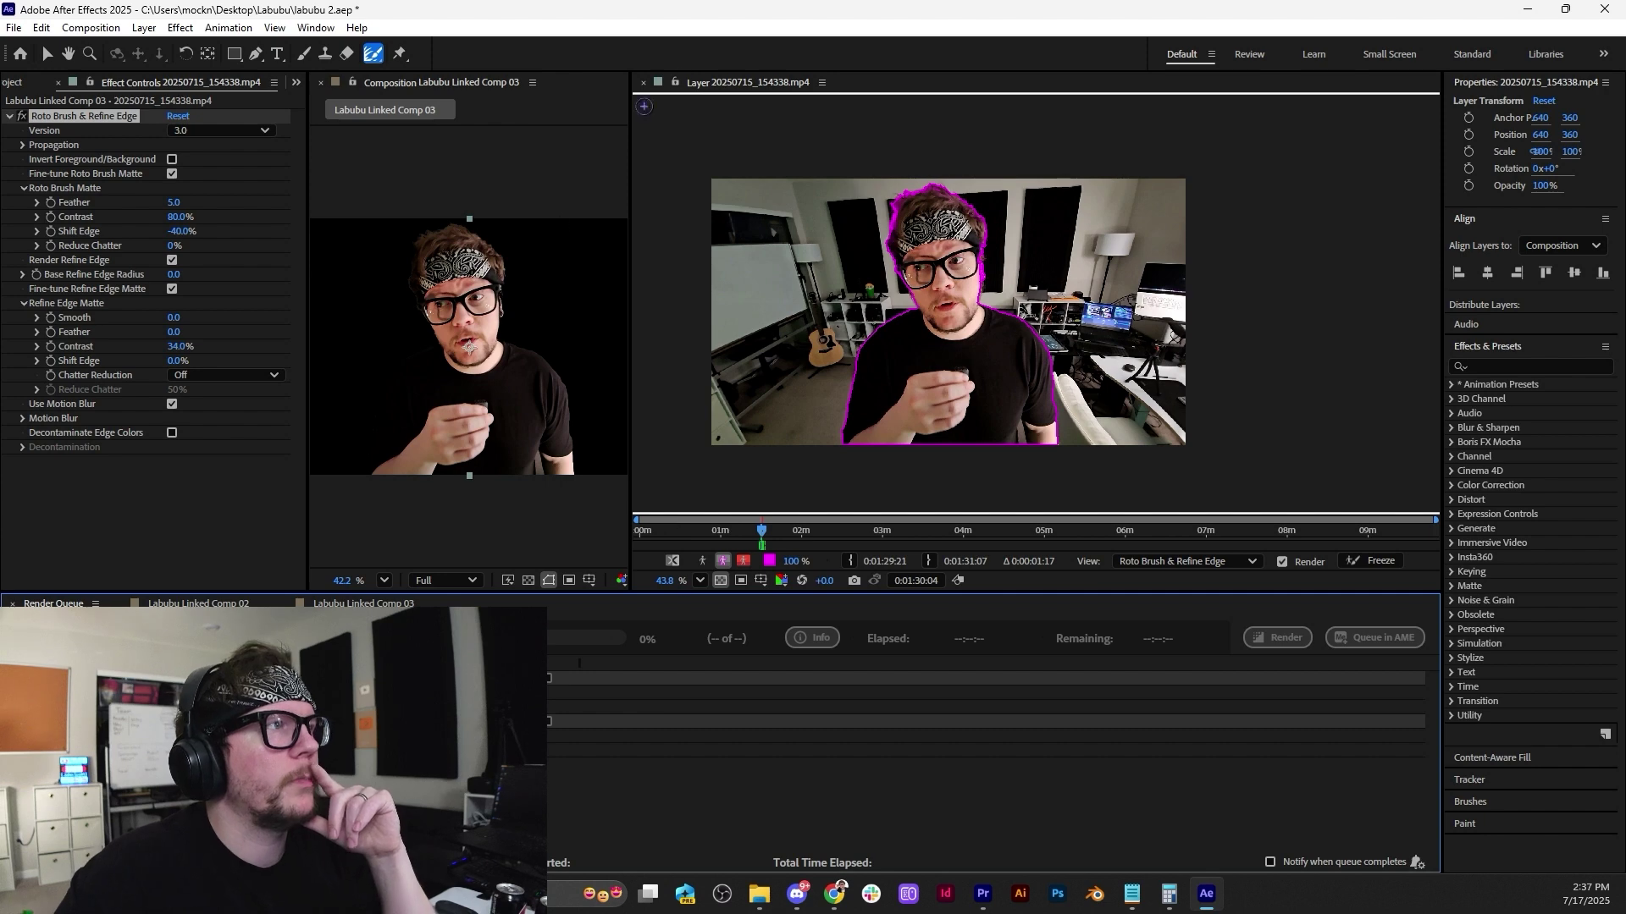
# Save the project labubu 2.aep and close After Effects to return to Premiere Pro.
pyautogui.hotkey('ctrl', 's')
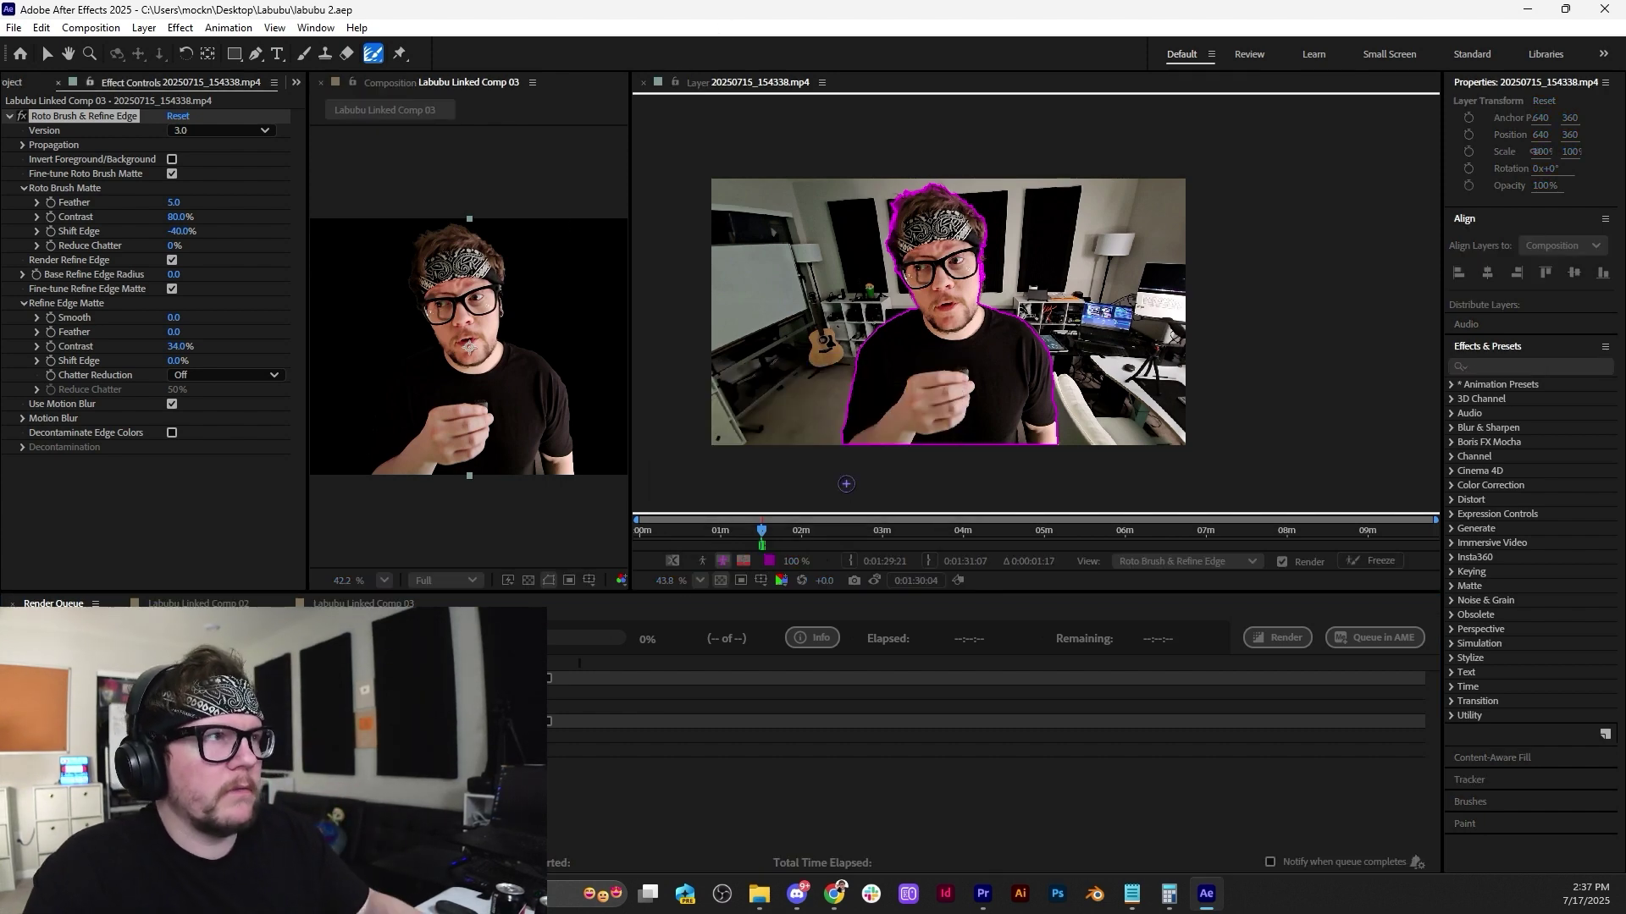
pyautogui.click(1605, 8)
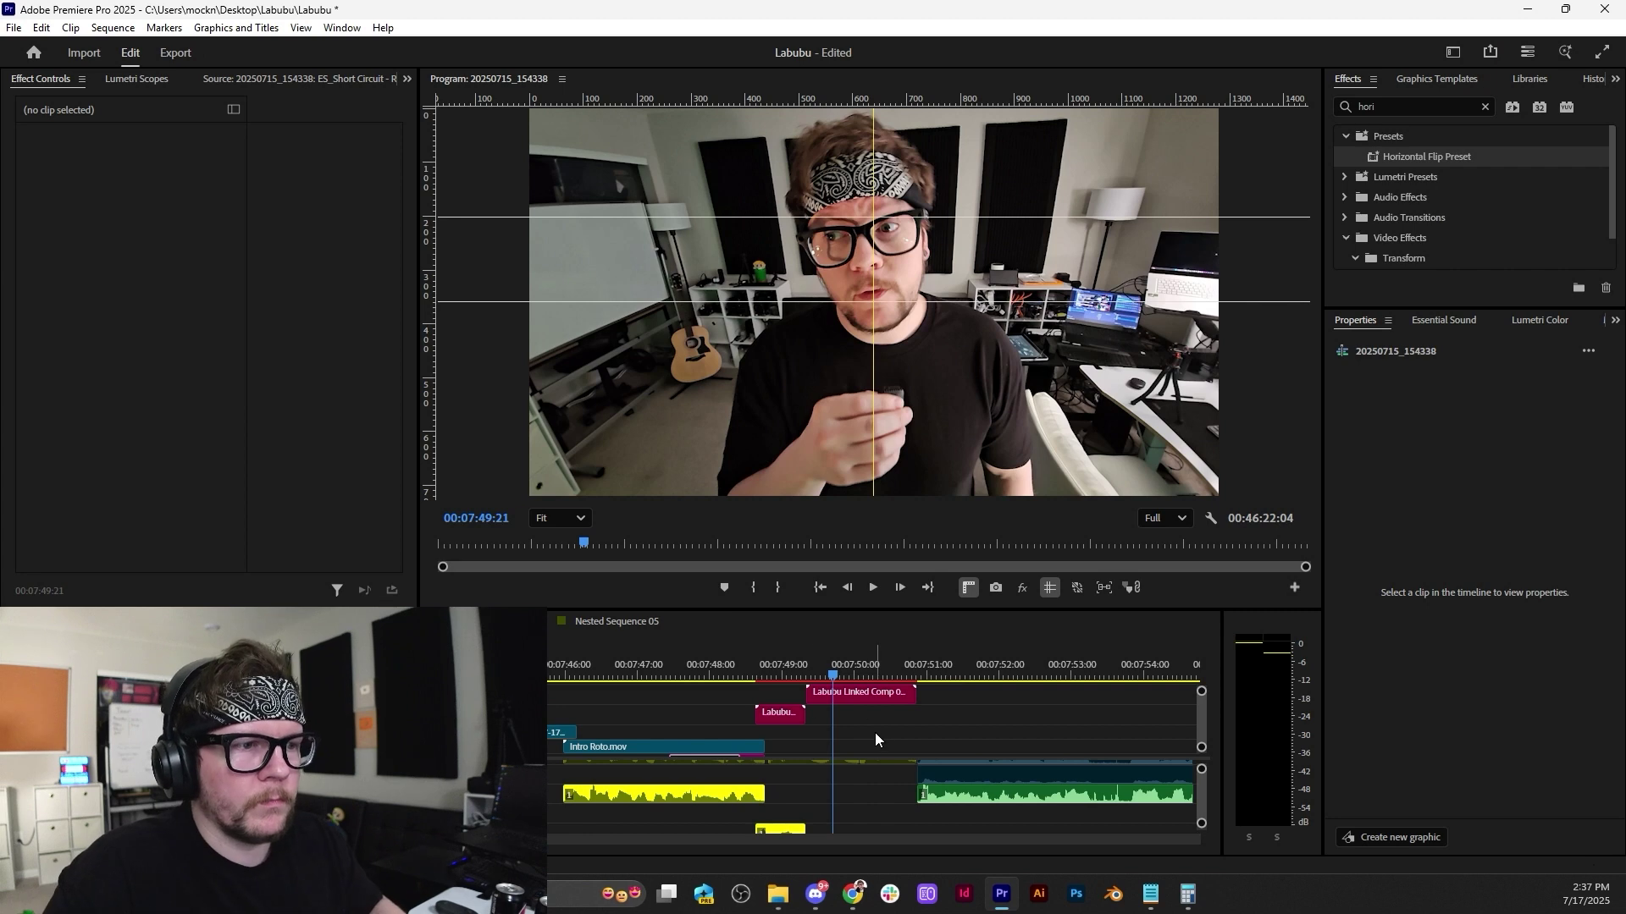
# Move the Labubu Linked Comp 02 and 03 clips down to a lower video track and disable them.
pyautogui.moveTo(876, 727); pyautogui.dragTo(800, 698)
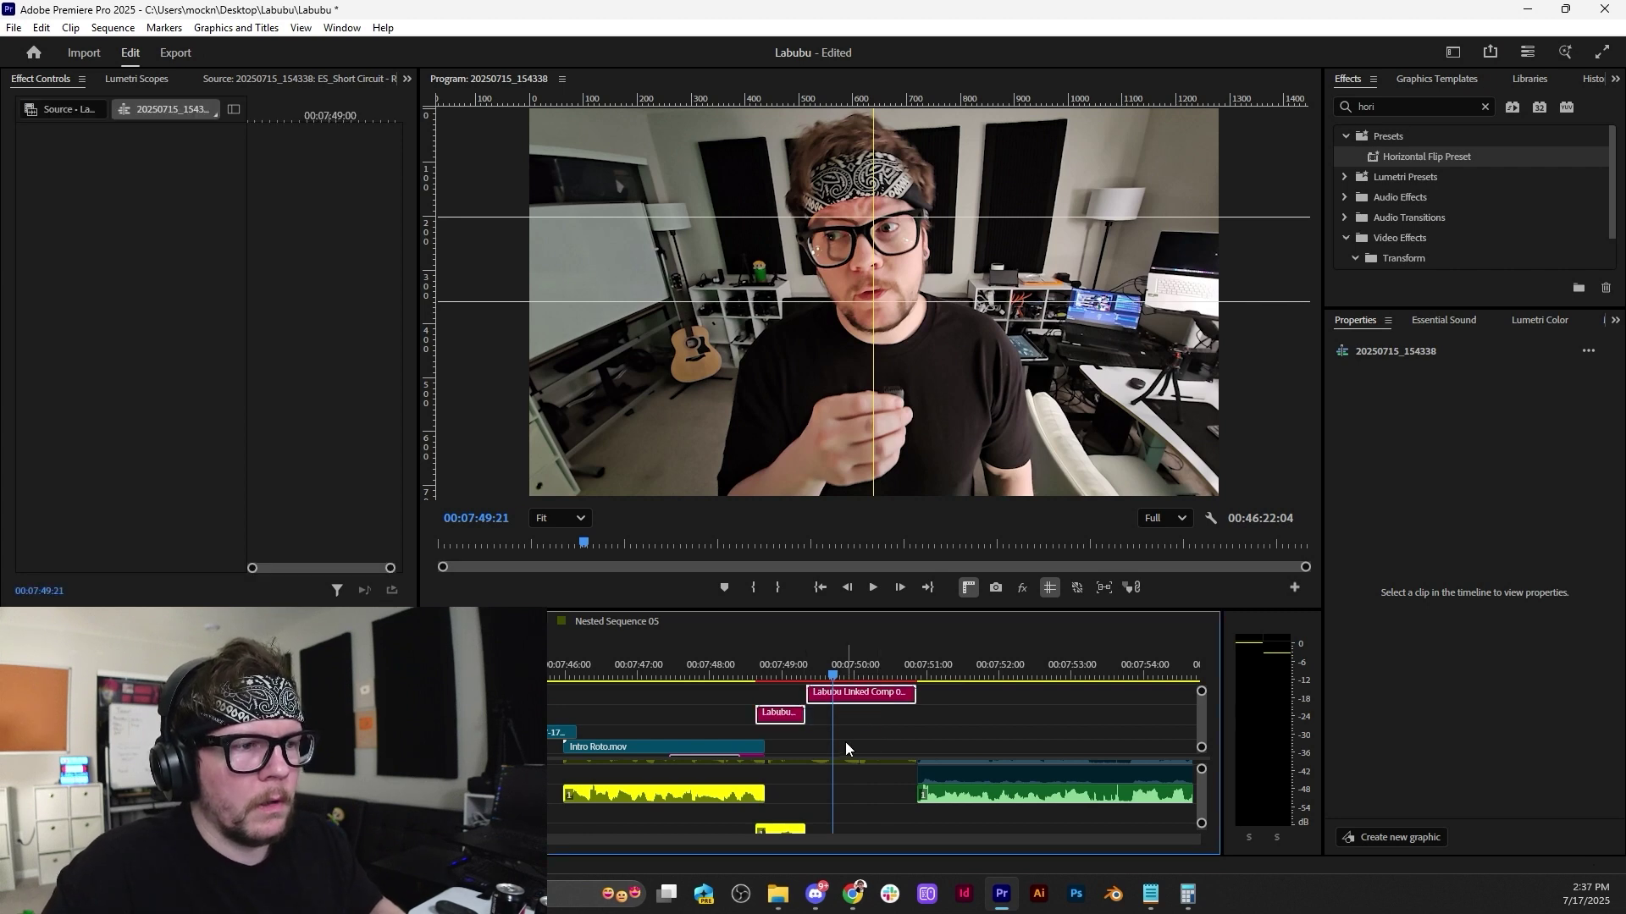
pyautogui.click(769, 734)
pyautogui.click(745, 712)
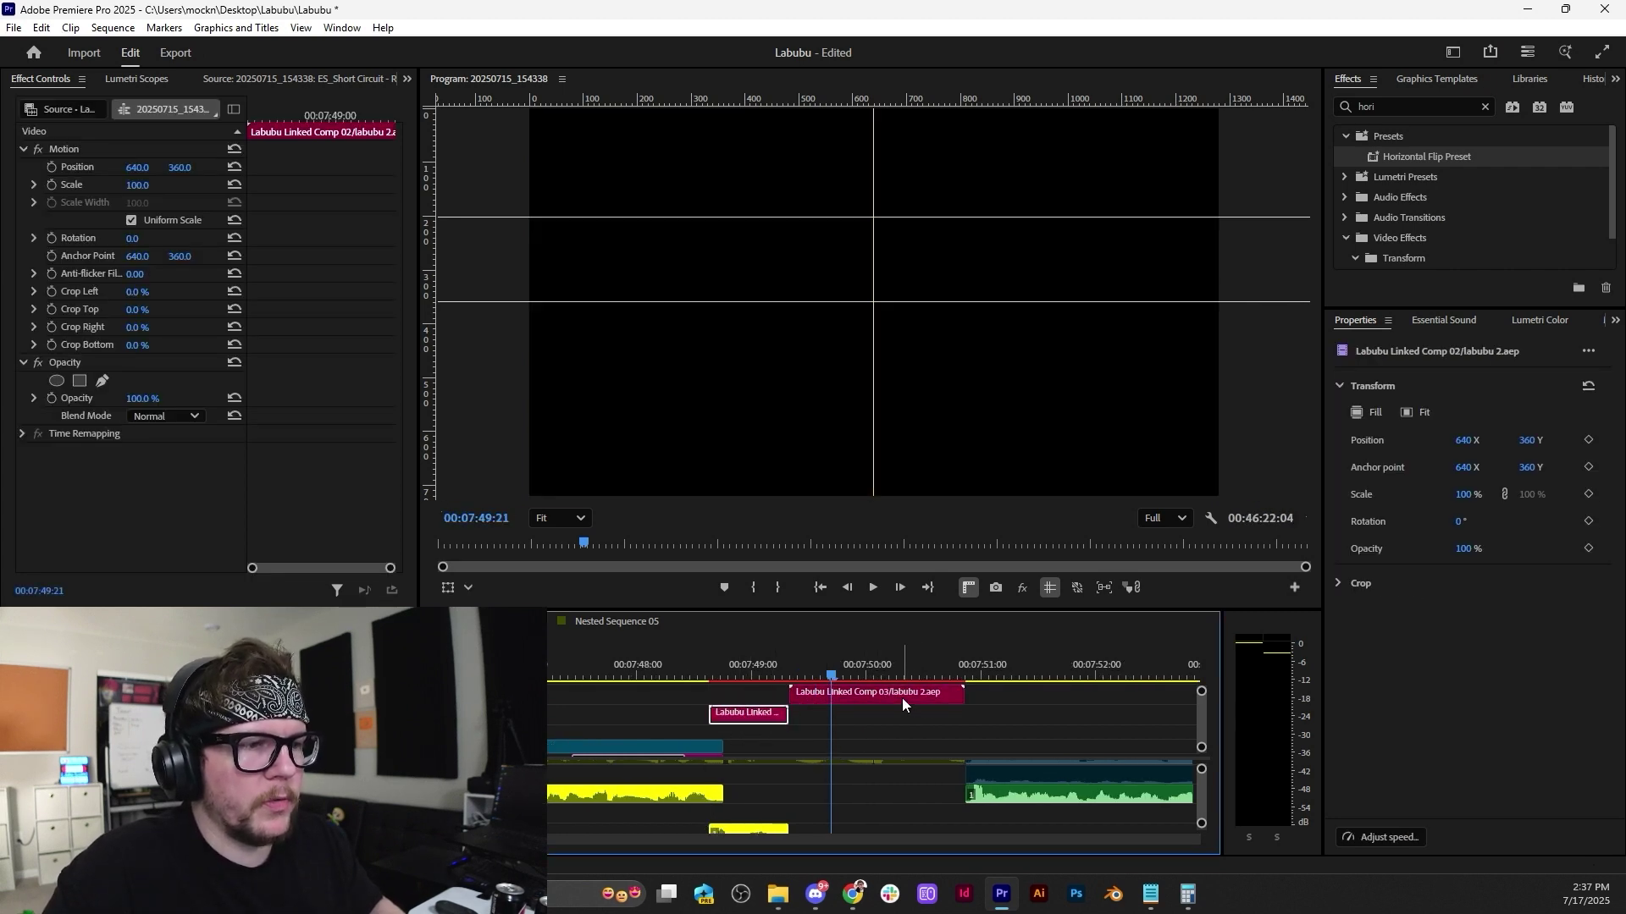
pyautogui.moveTo(957, 706); pyautogui.dragTo(769, 717)
pyautogui.moveTo(904, 719); pyautogui.dragTo(906, 735)
pyautogui.hotkey('shift', 'e')
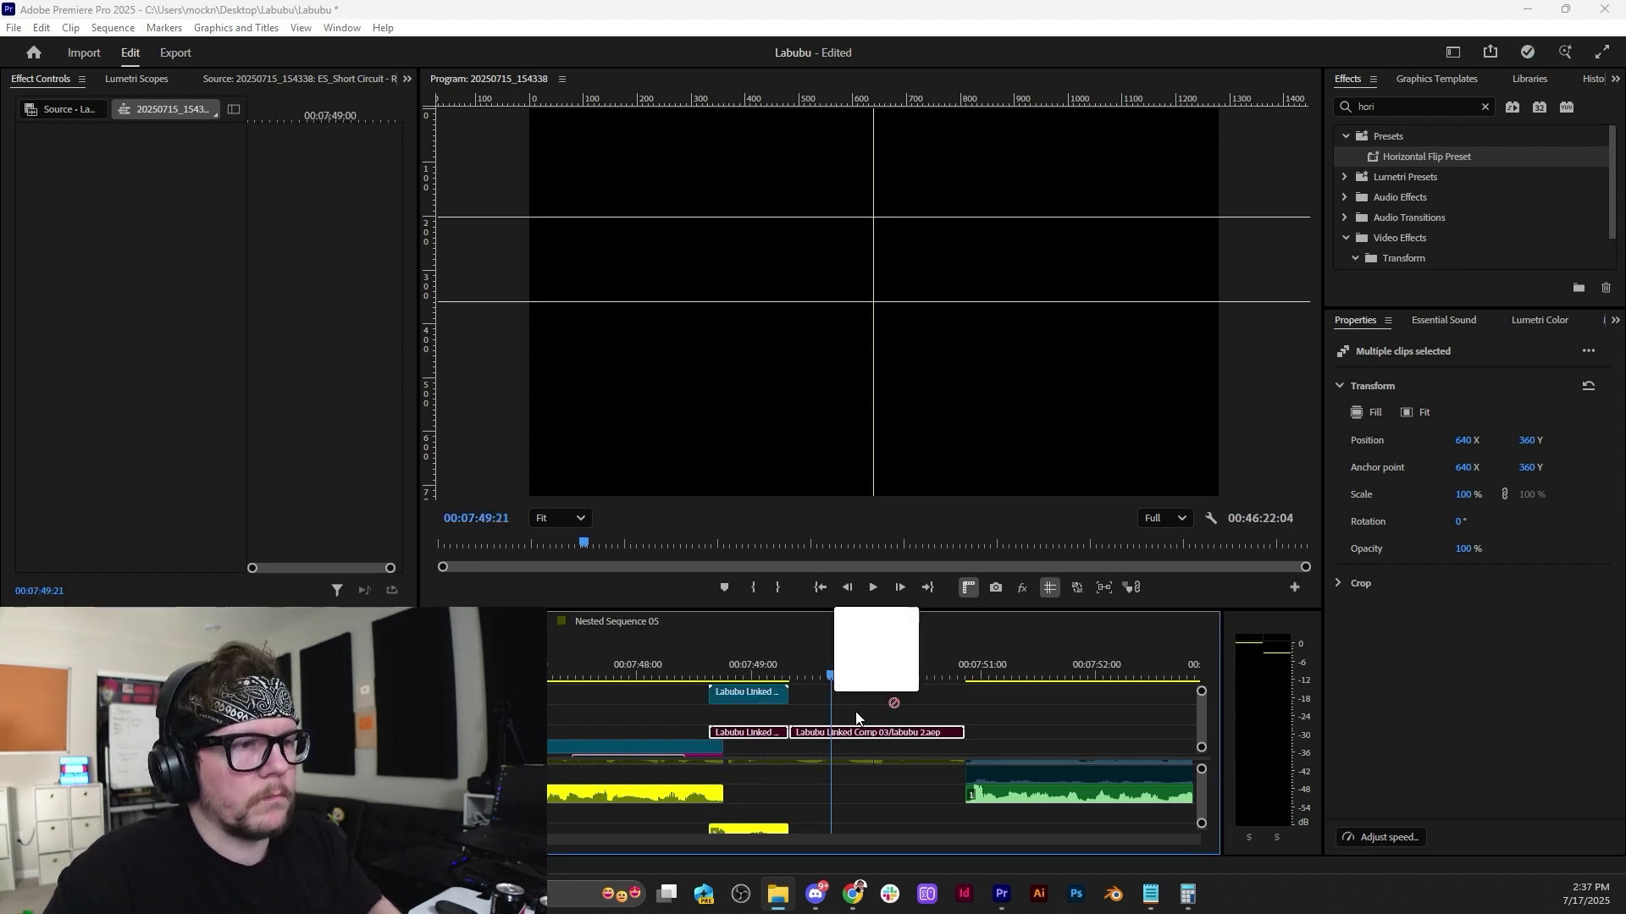
# Place the rendered Labubu Linked Comp movies above their disabled clips and play back the section from the Stanley cup shot.
pyautogui.moveTo(803, 701); pyautogui.dragTo(818, 708)
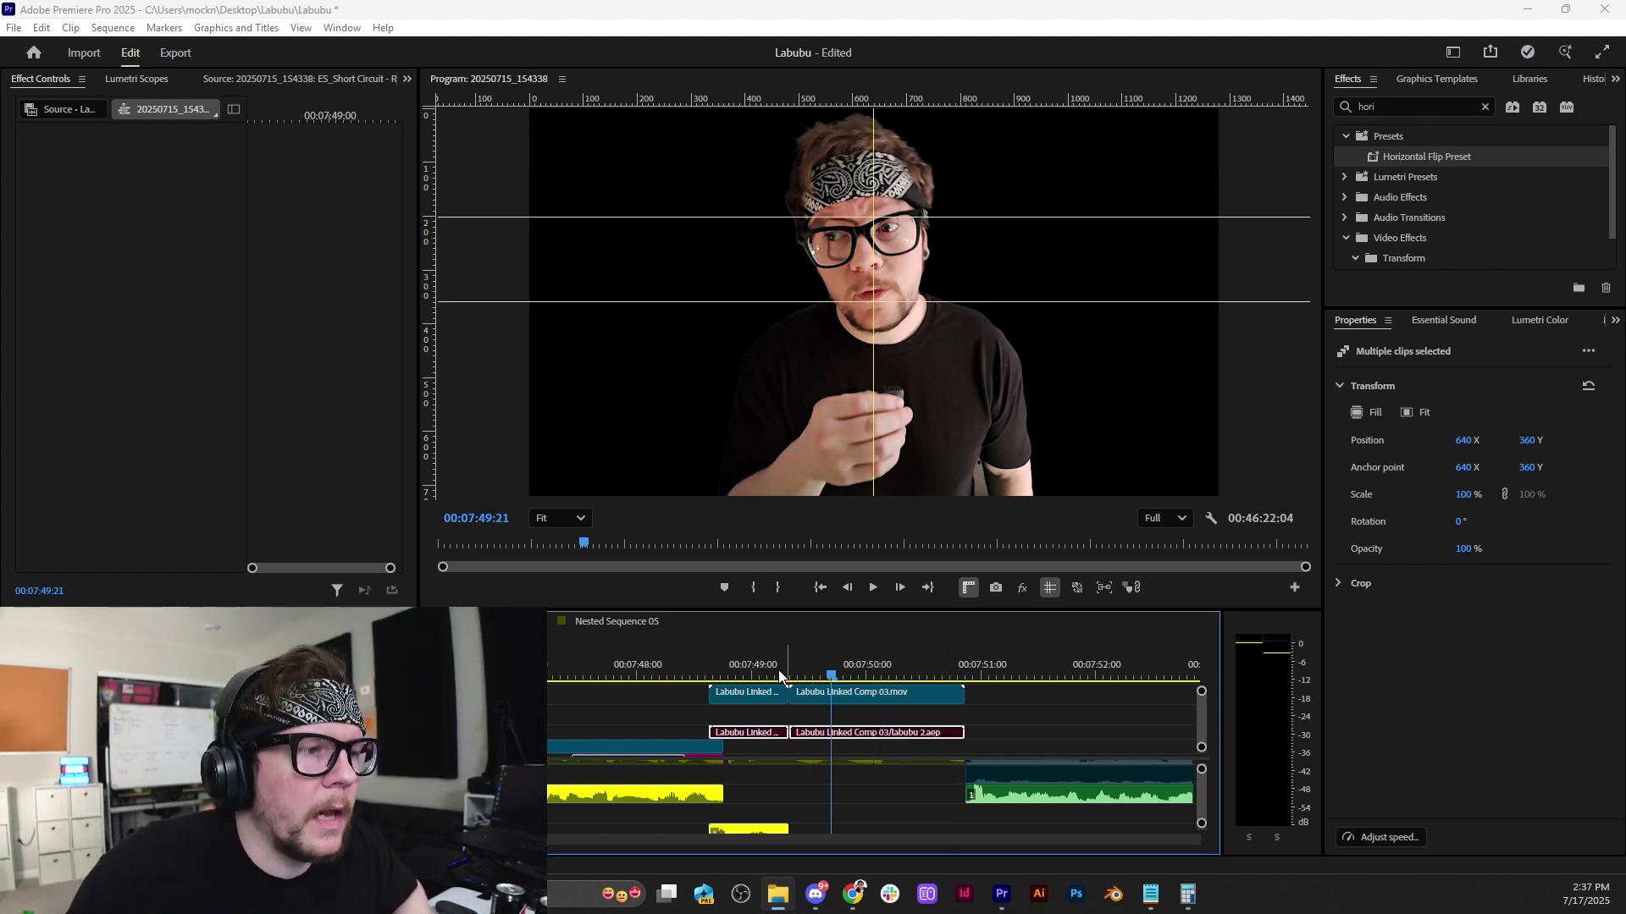
pyautogui.click(745, 669)
pyautogui.press('space')
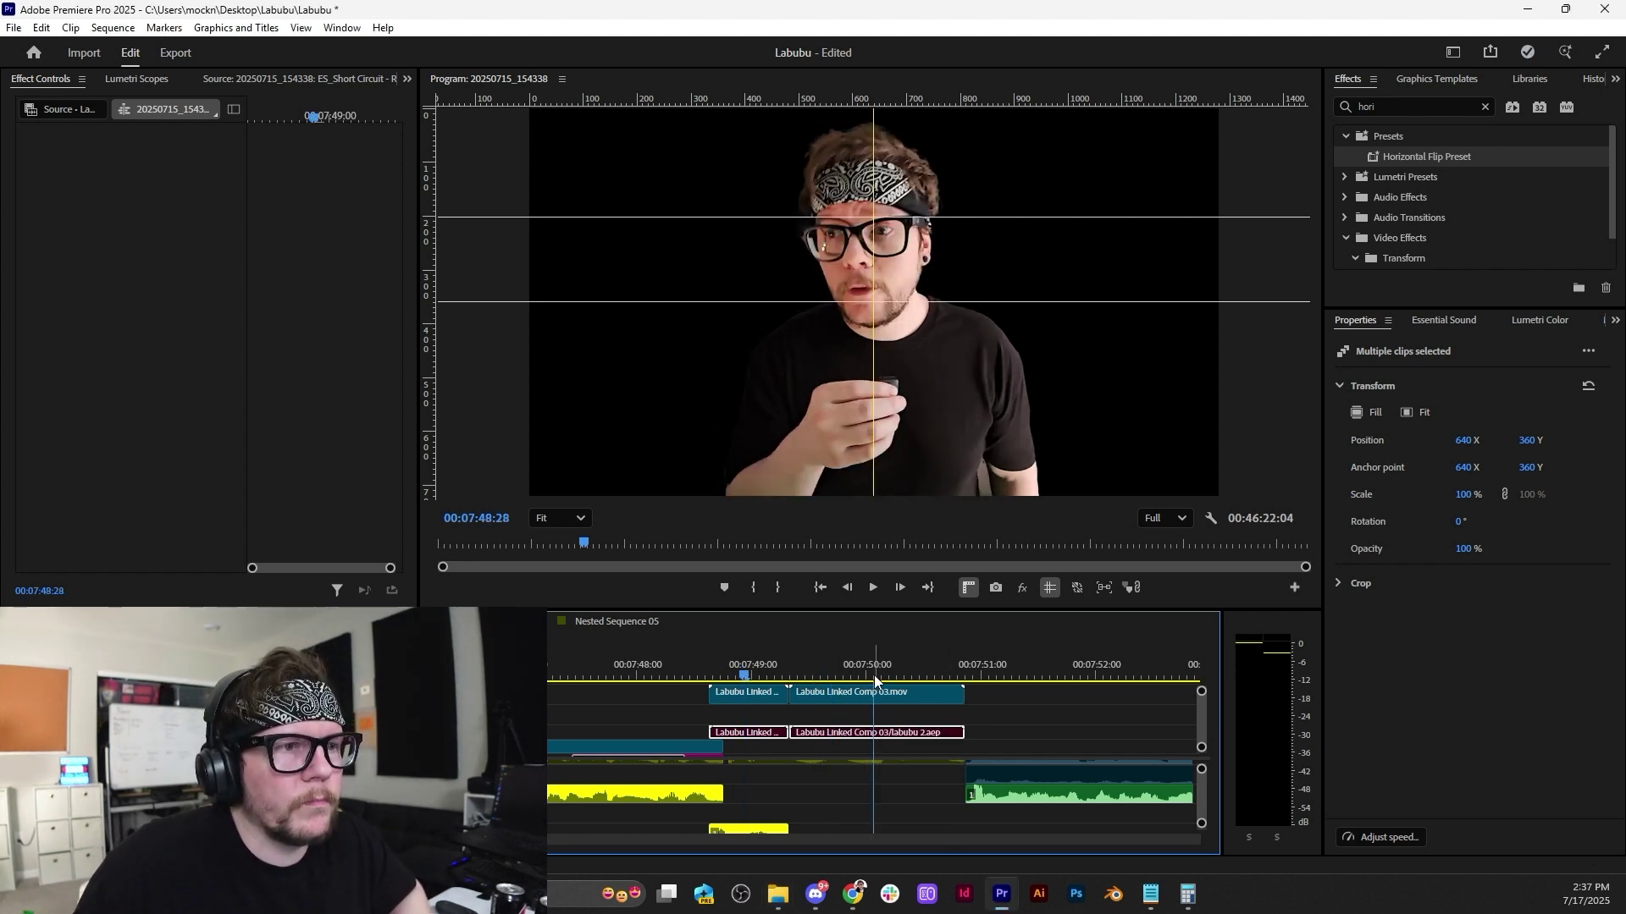
pyautogui.click(713, 678)
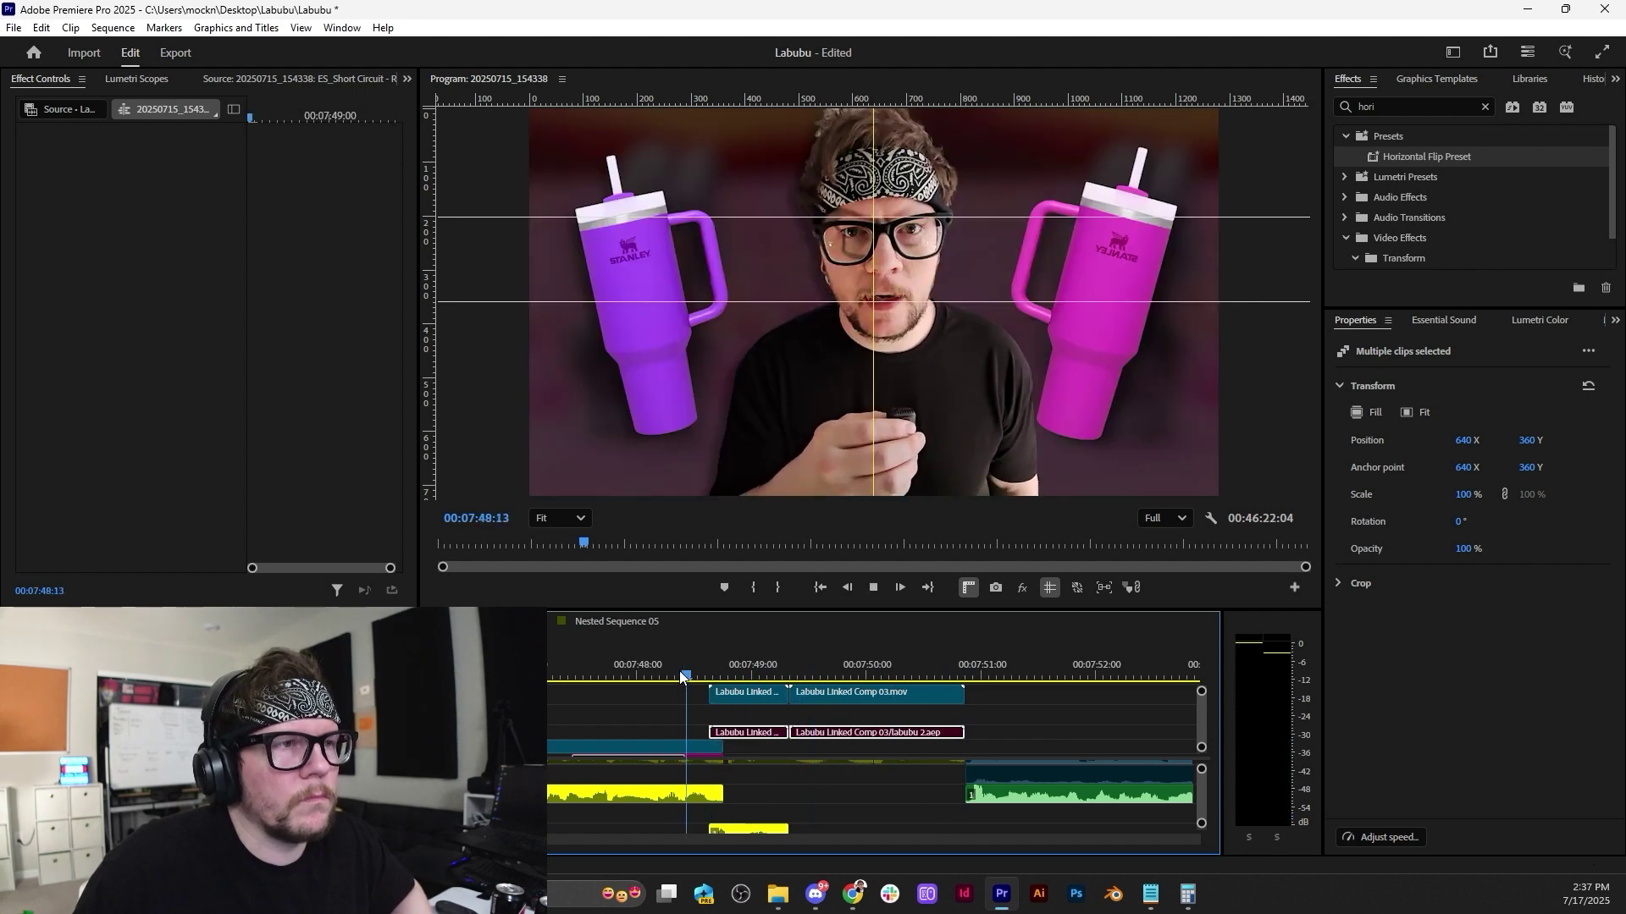
pyautogui.click(679, 671)
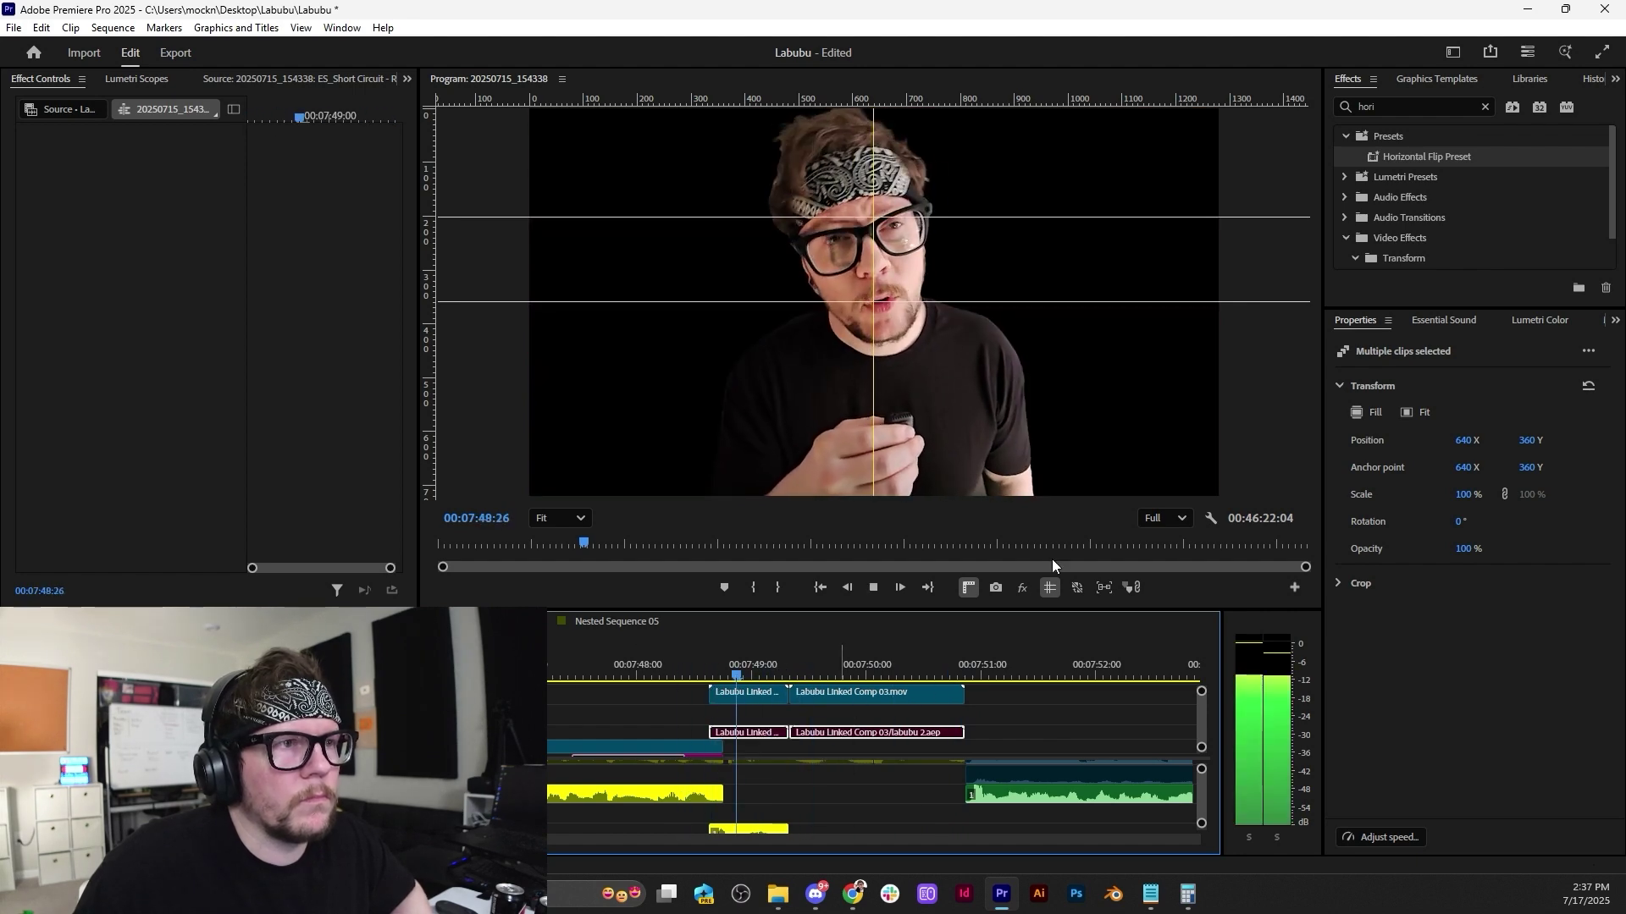
# Switch to Chrome, search Google Images for "pokemon gif" and preview the flying Pikachu and the Pikachu with Eevee images.
pyautogui.click(852, 895)
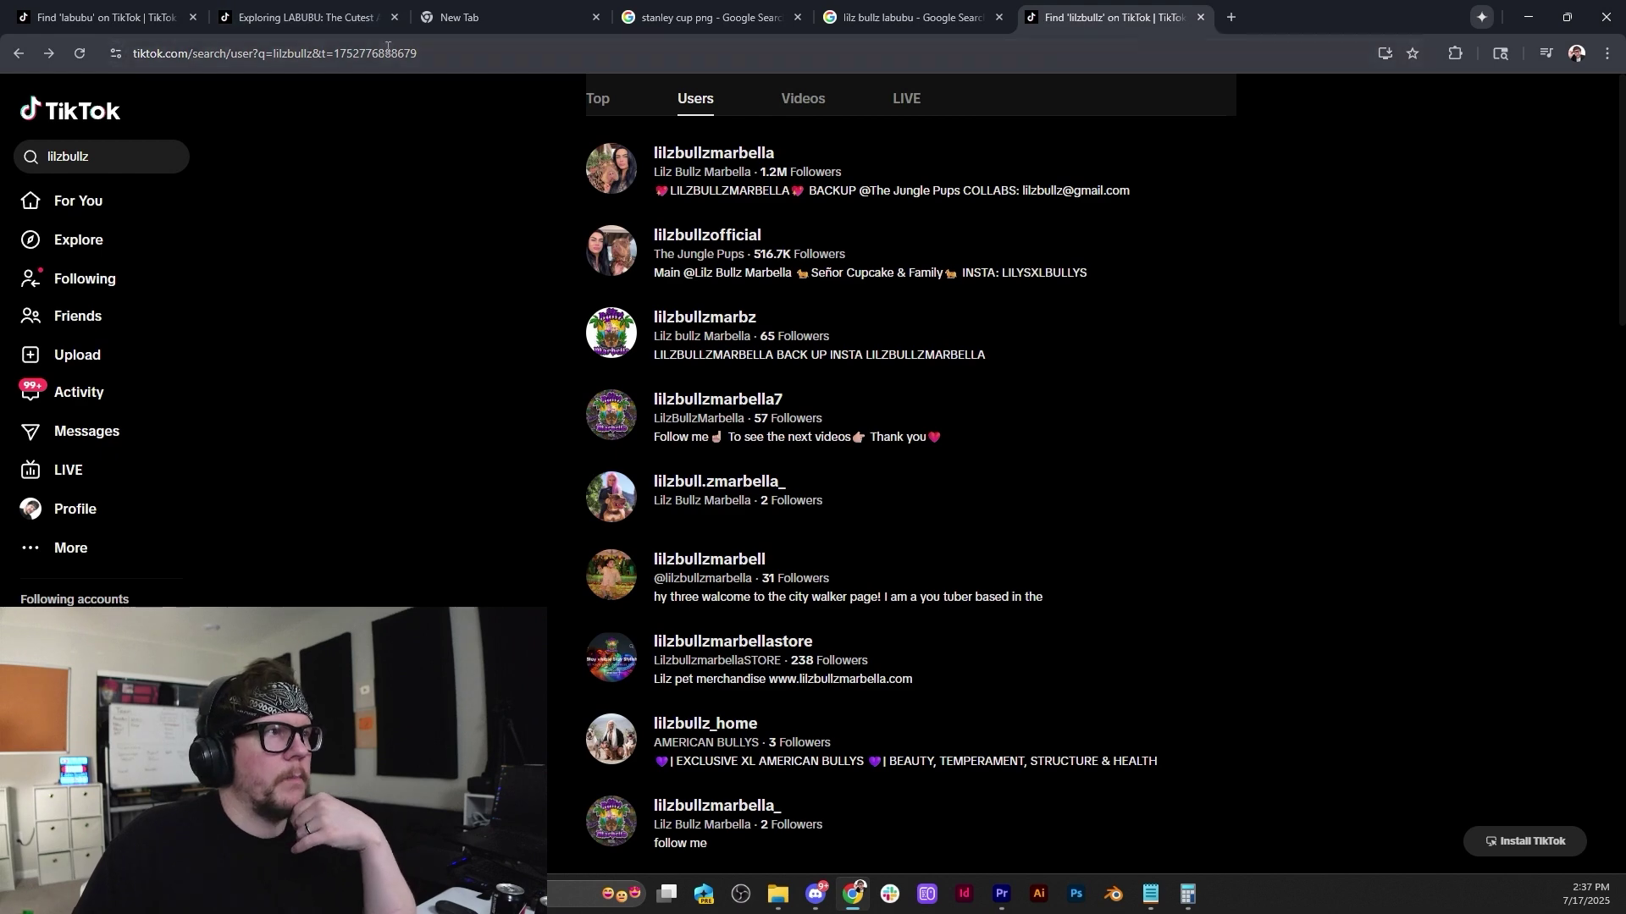
pyautogui.write('poke')
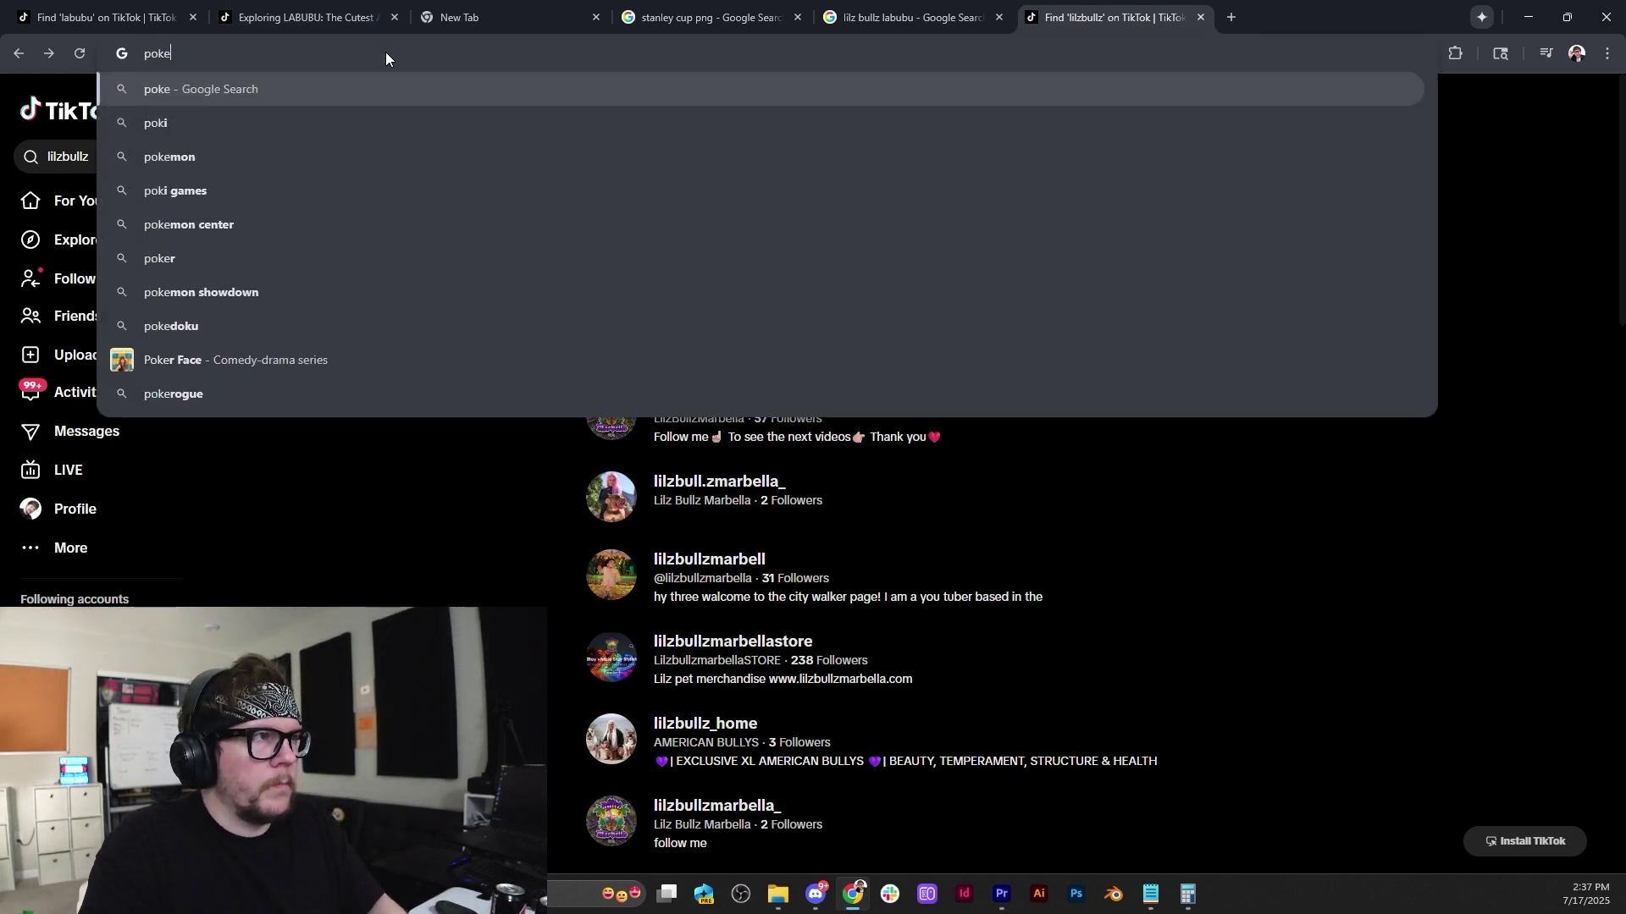
pyautogui.write('mon gif')
pyautogui.press('Return')
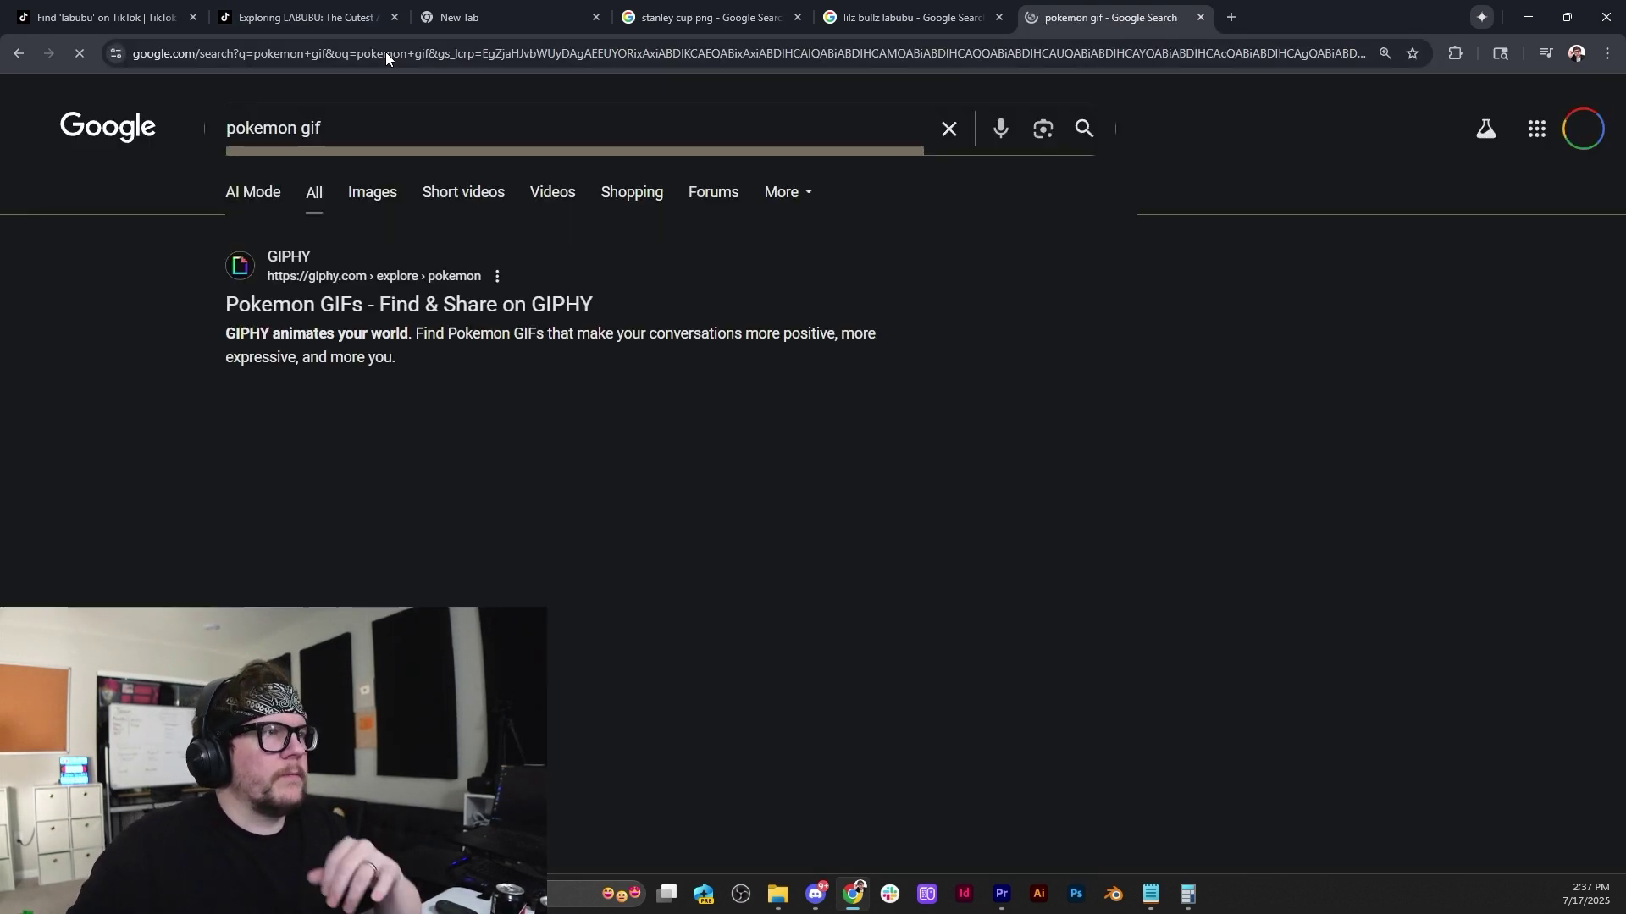
pyautogui.click(362, 191)
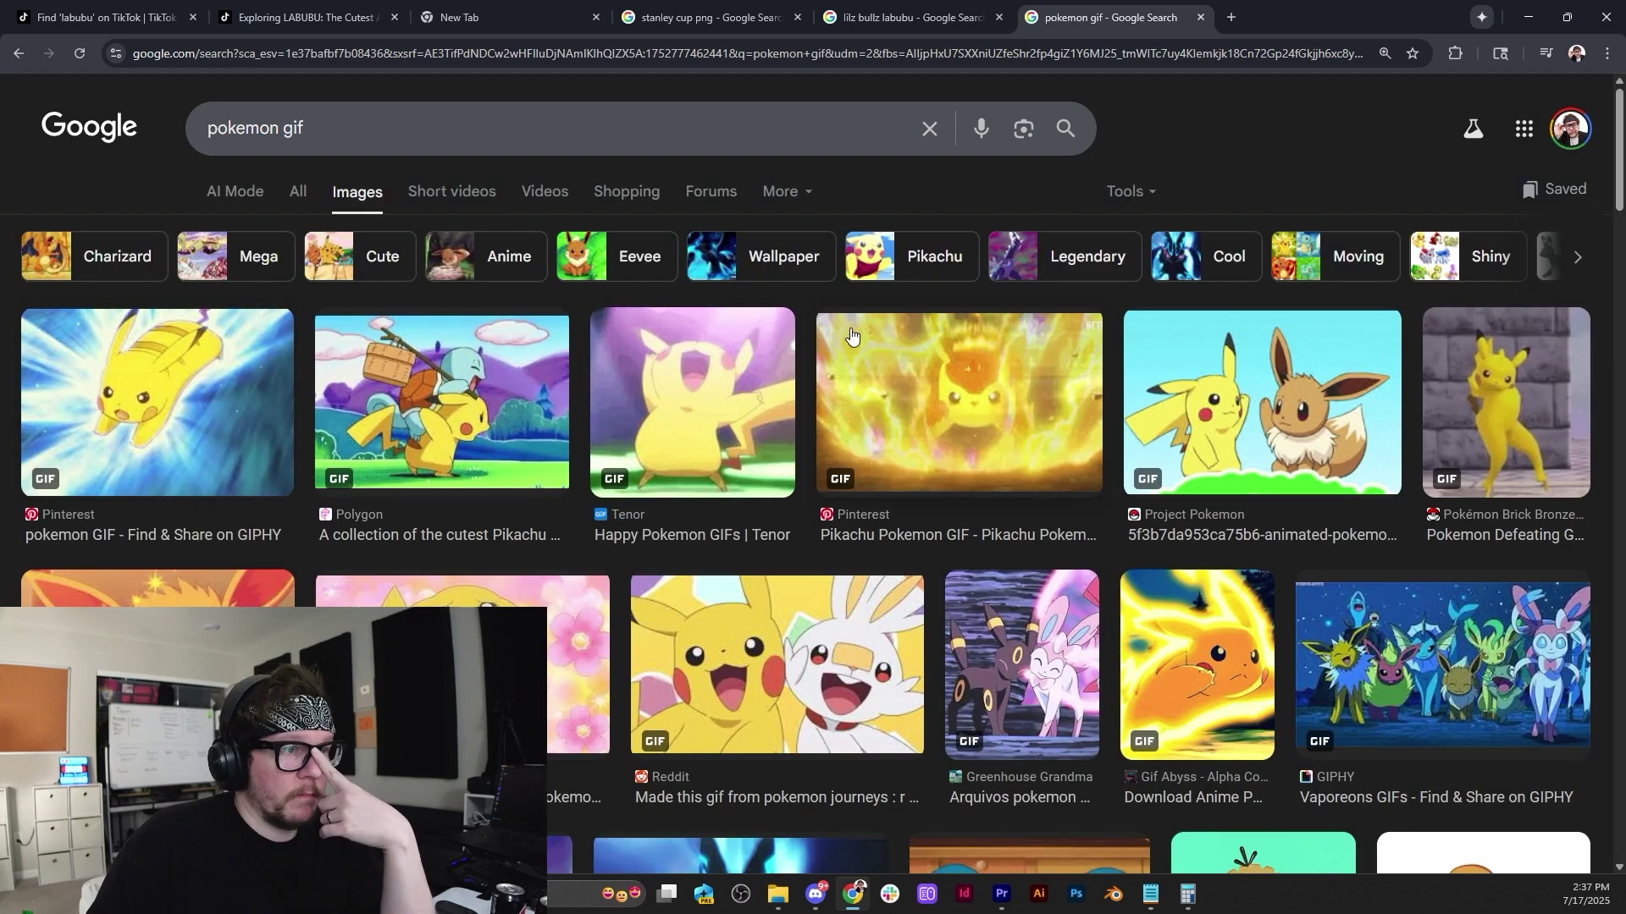
pyautogui.click(127, 407)
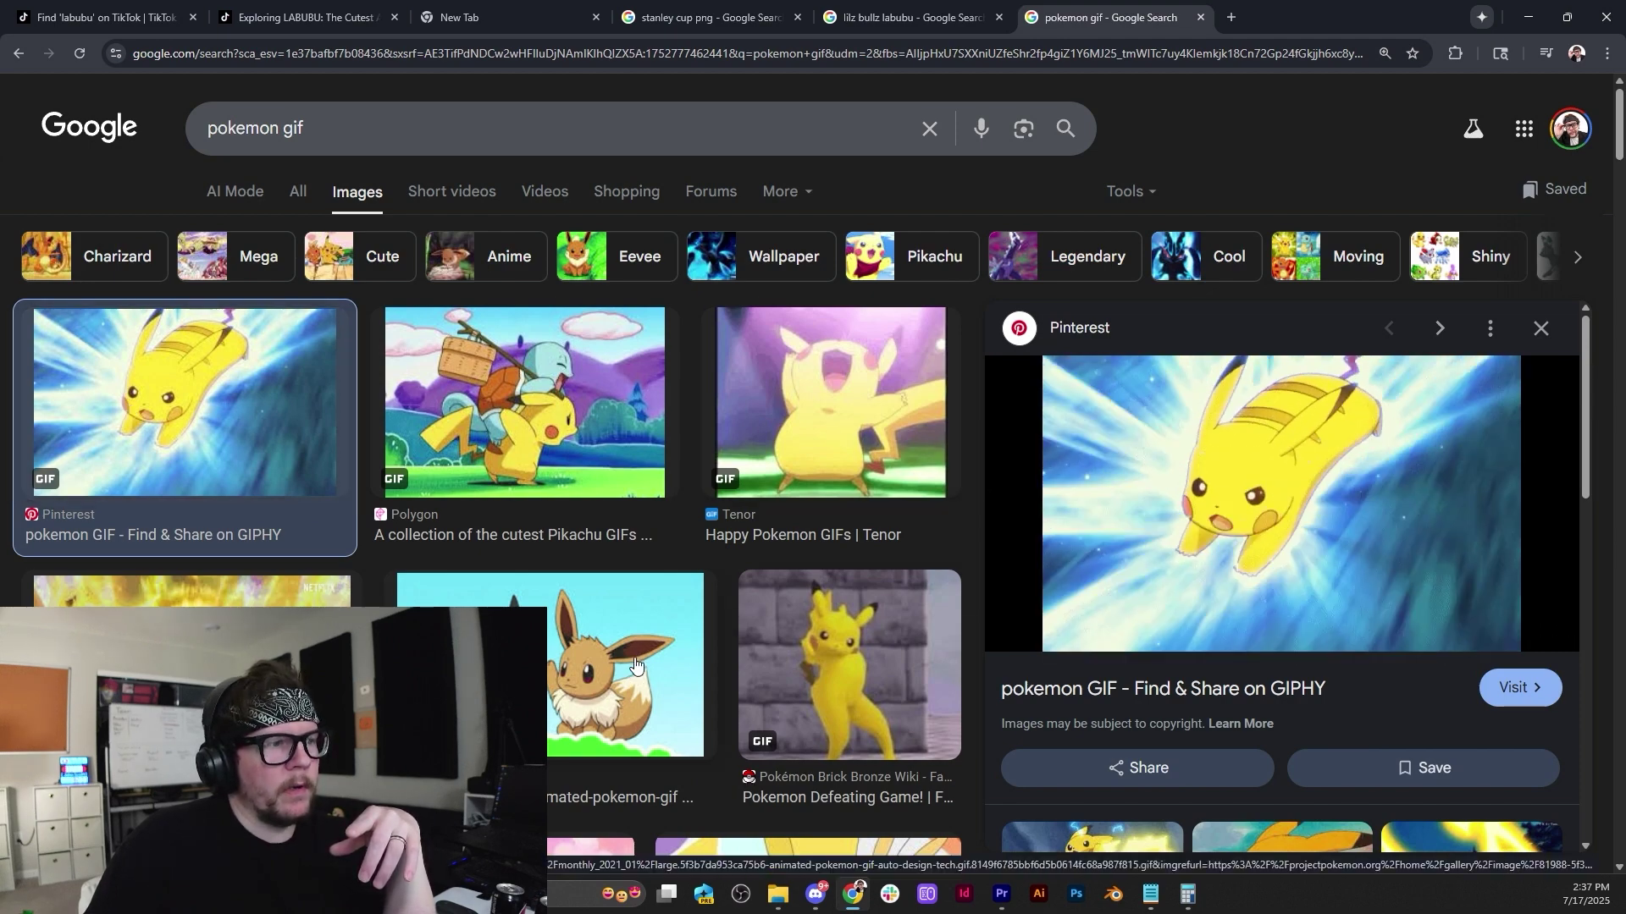
pyautogui.click(635, 663)
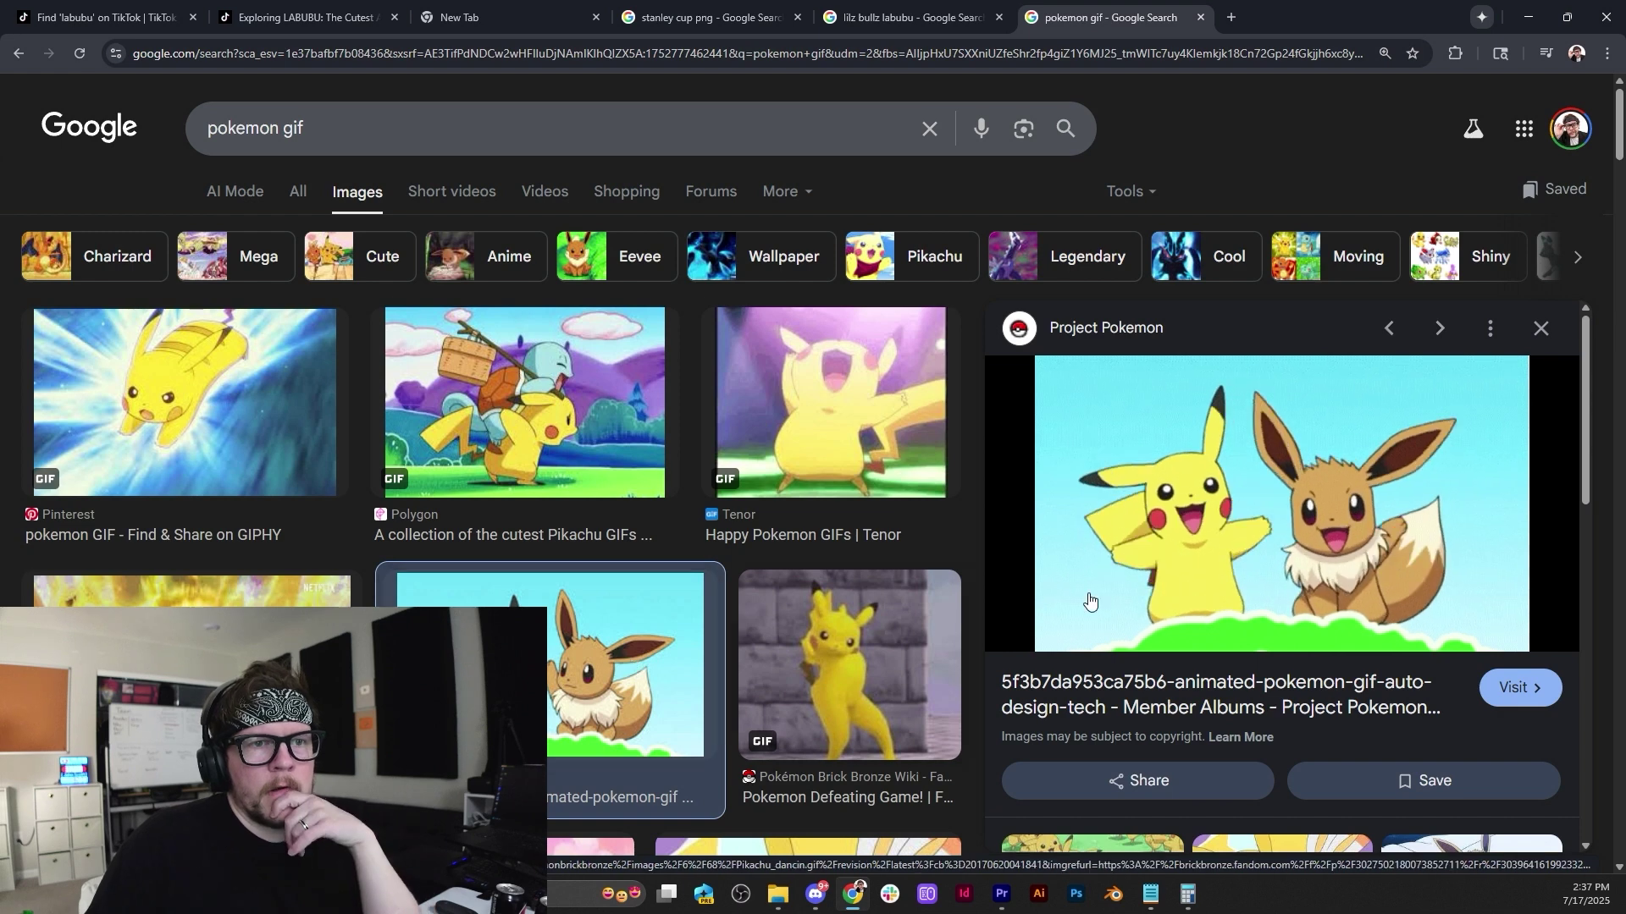
pyautogui.rightClick(1212, 462)
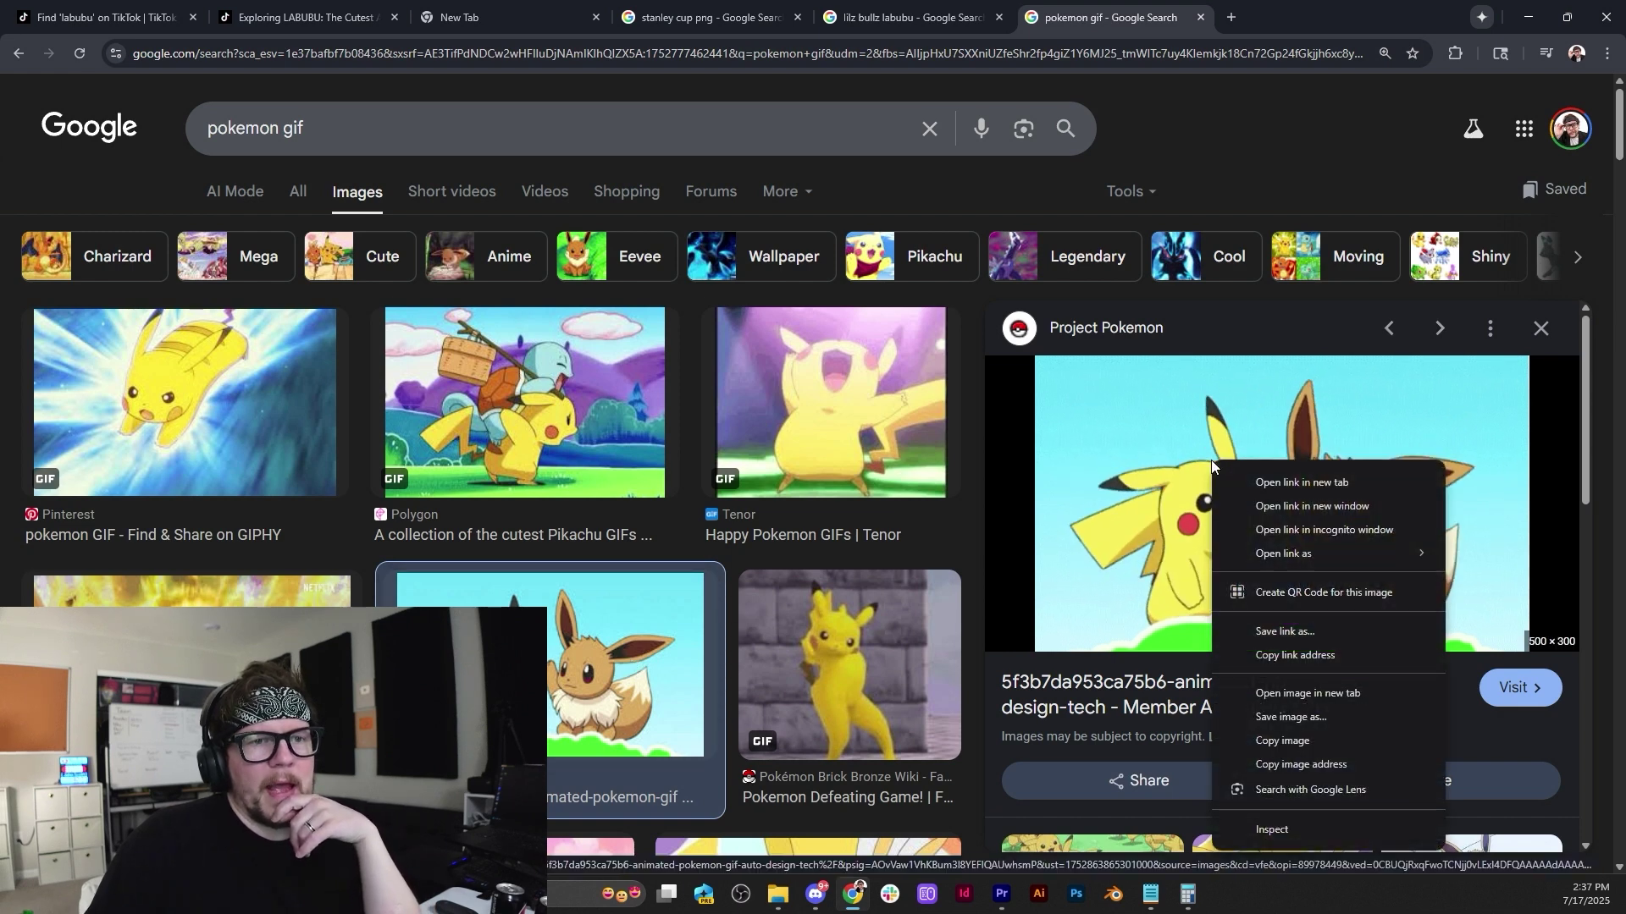
pyautogui.click(1261, 745)
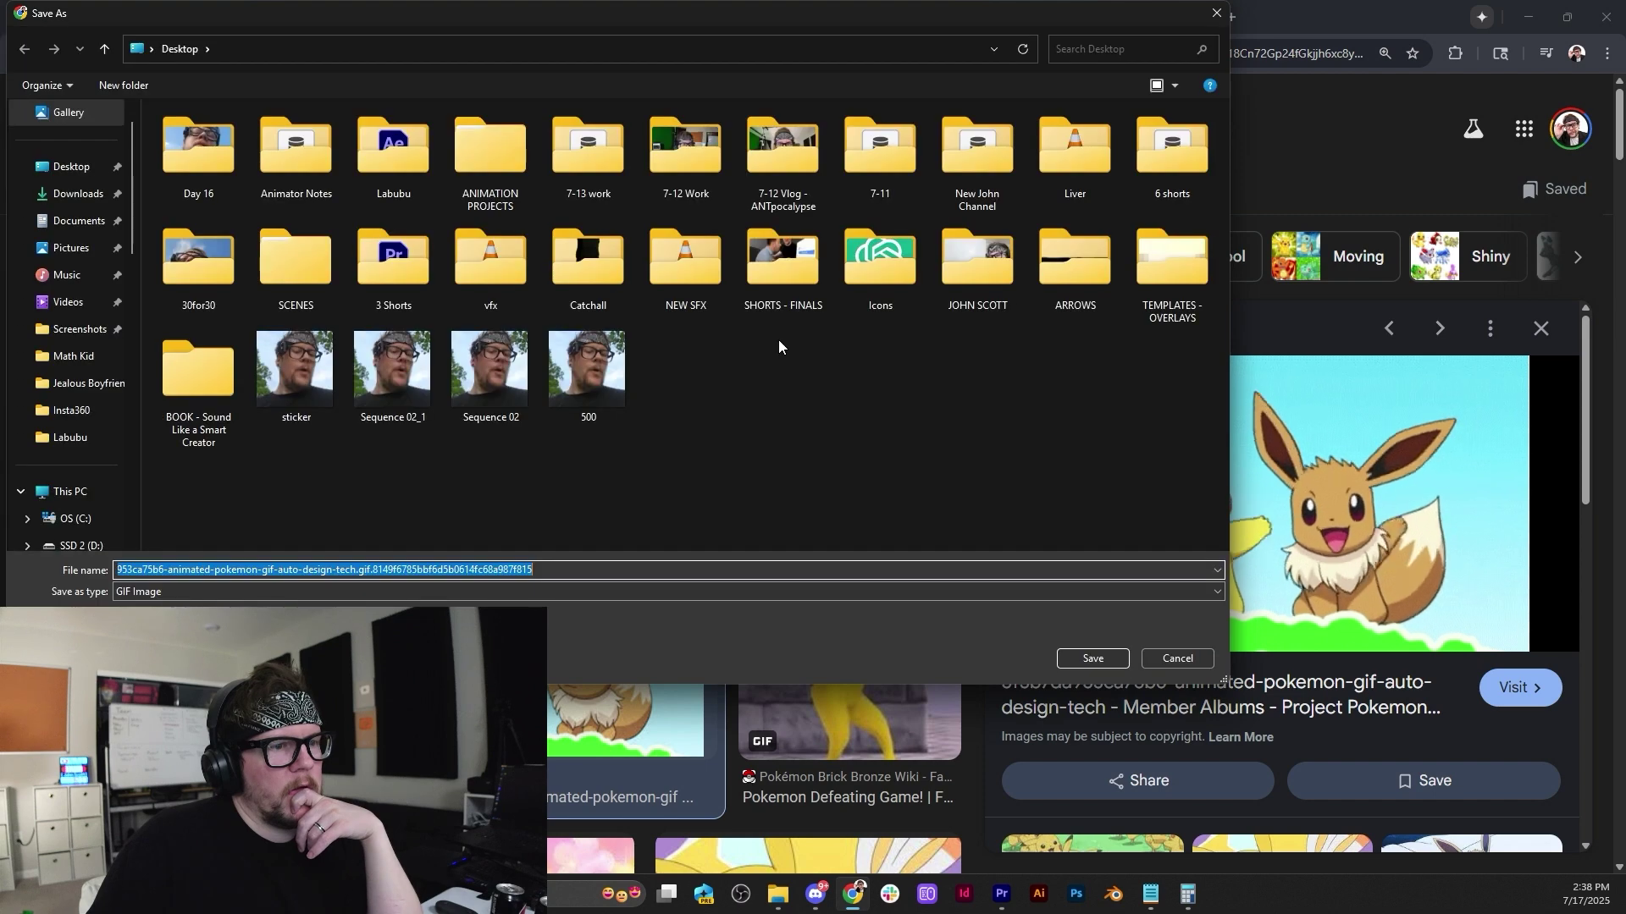
pyautogui.click(1150, 658)
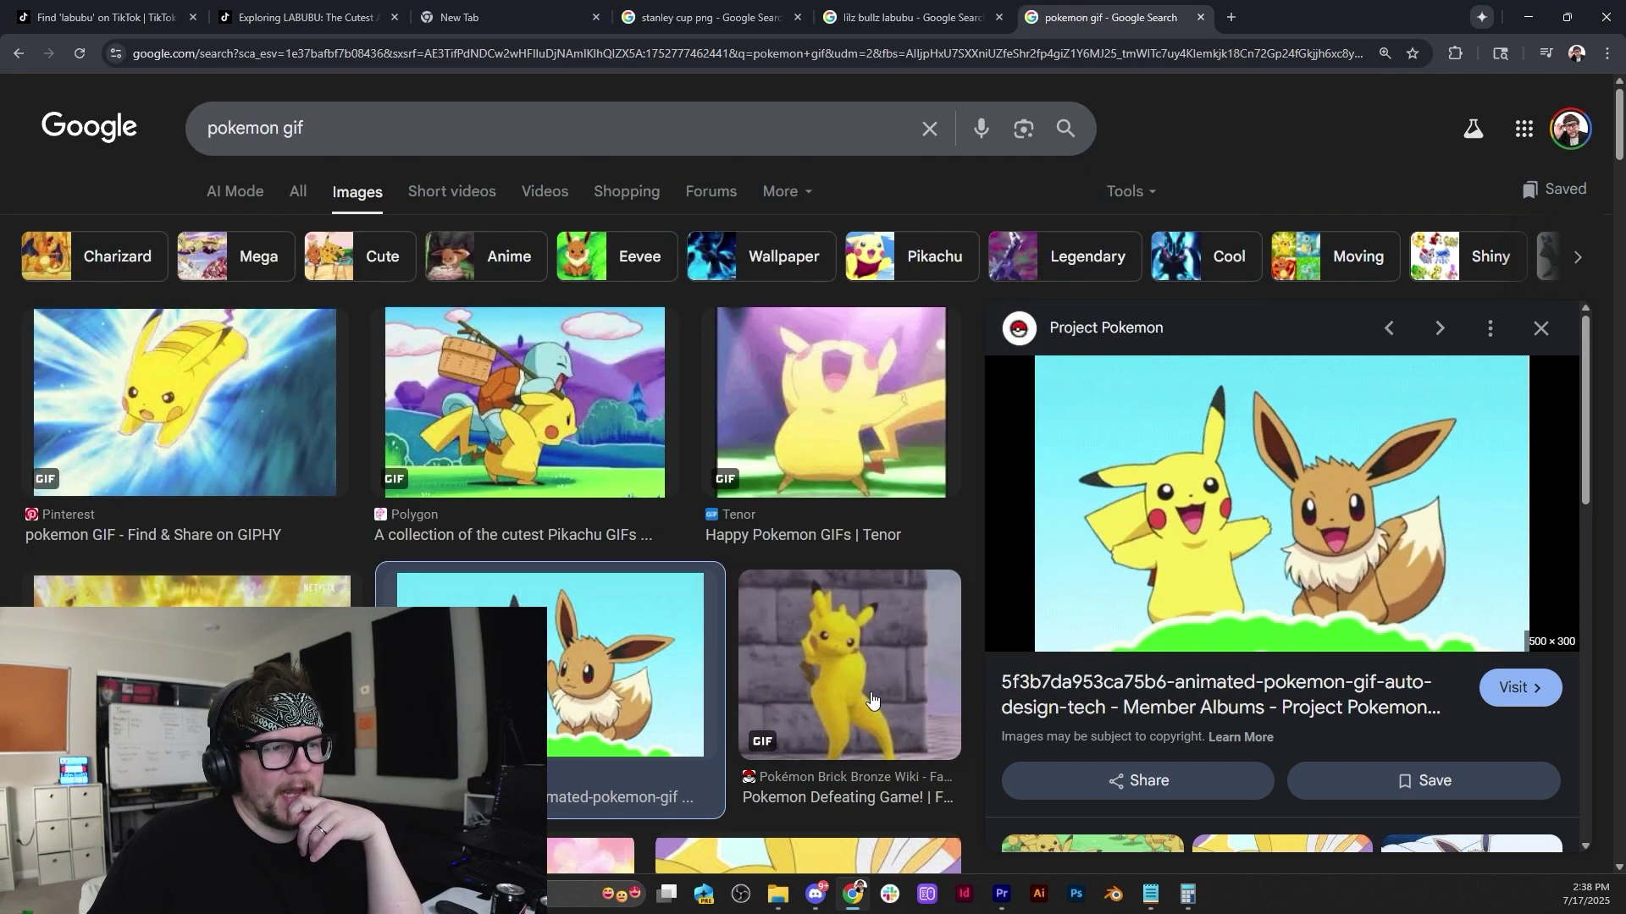
# Save the dancing Pikachu image from the Pokémon Brick Bronze Wiki result to the Desktop as Pikachu_dancin and preview the saved file.
pyautogui.click(841, 683)
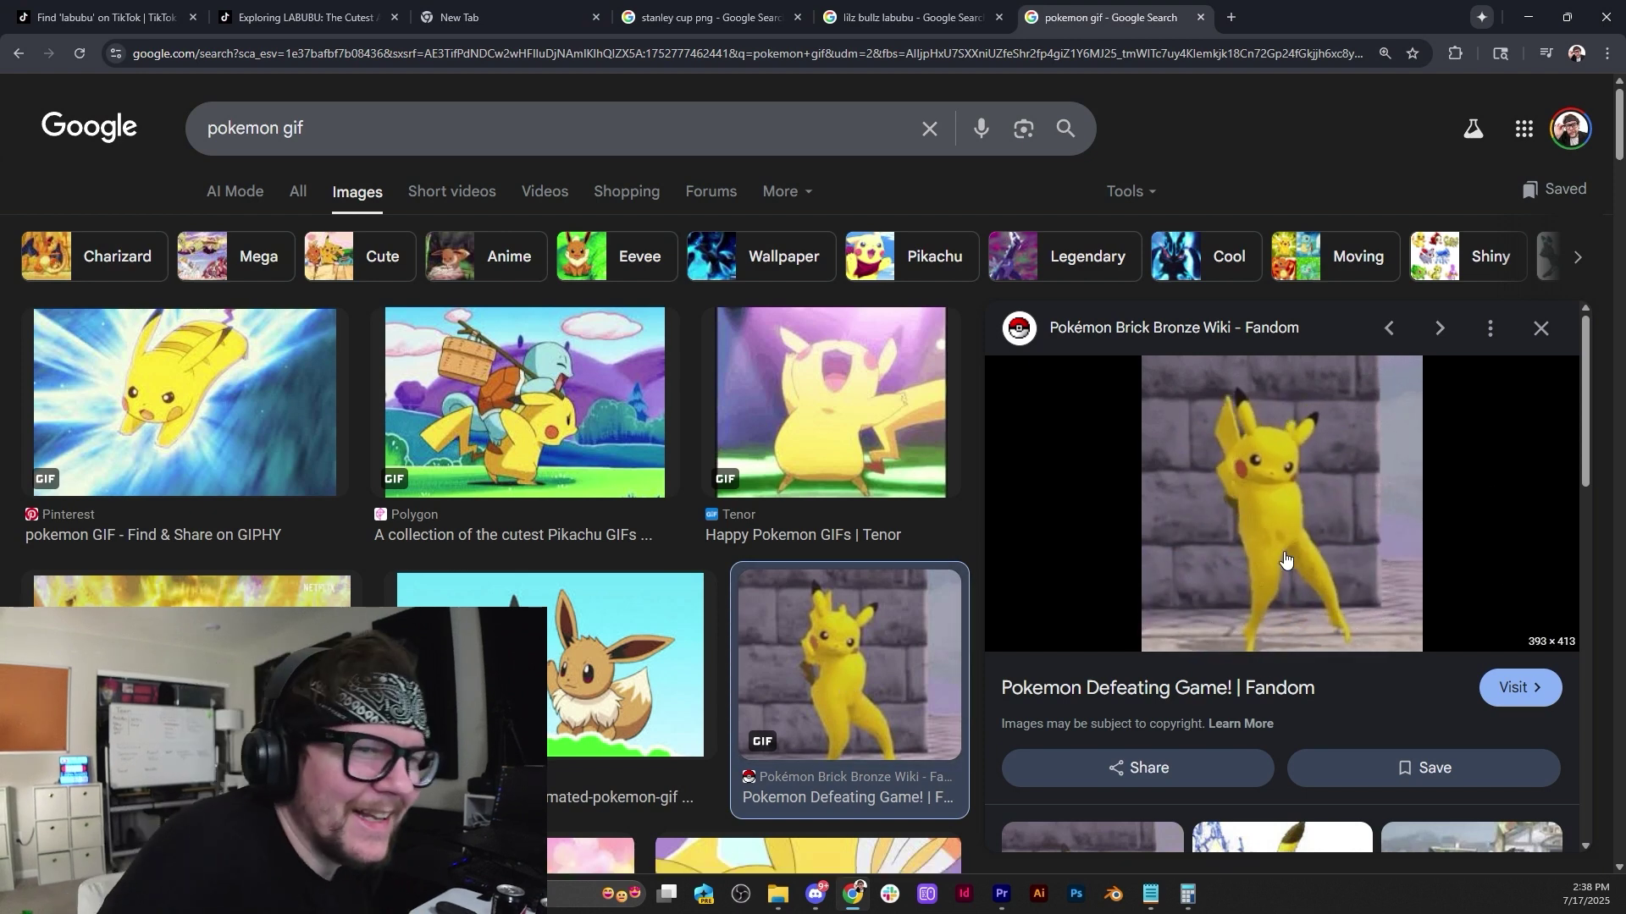
pyautogui.scroll(-5, 683, 594)
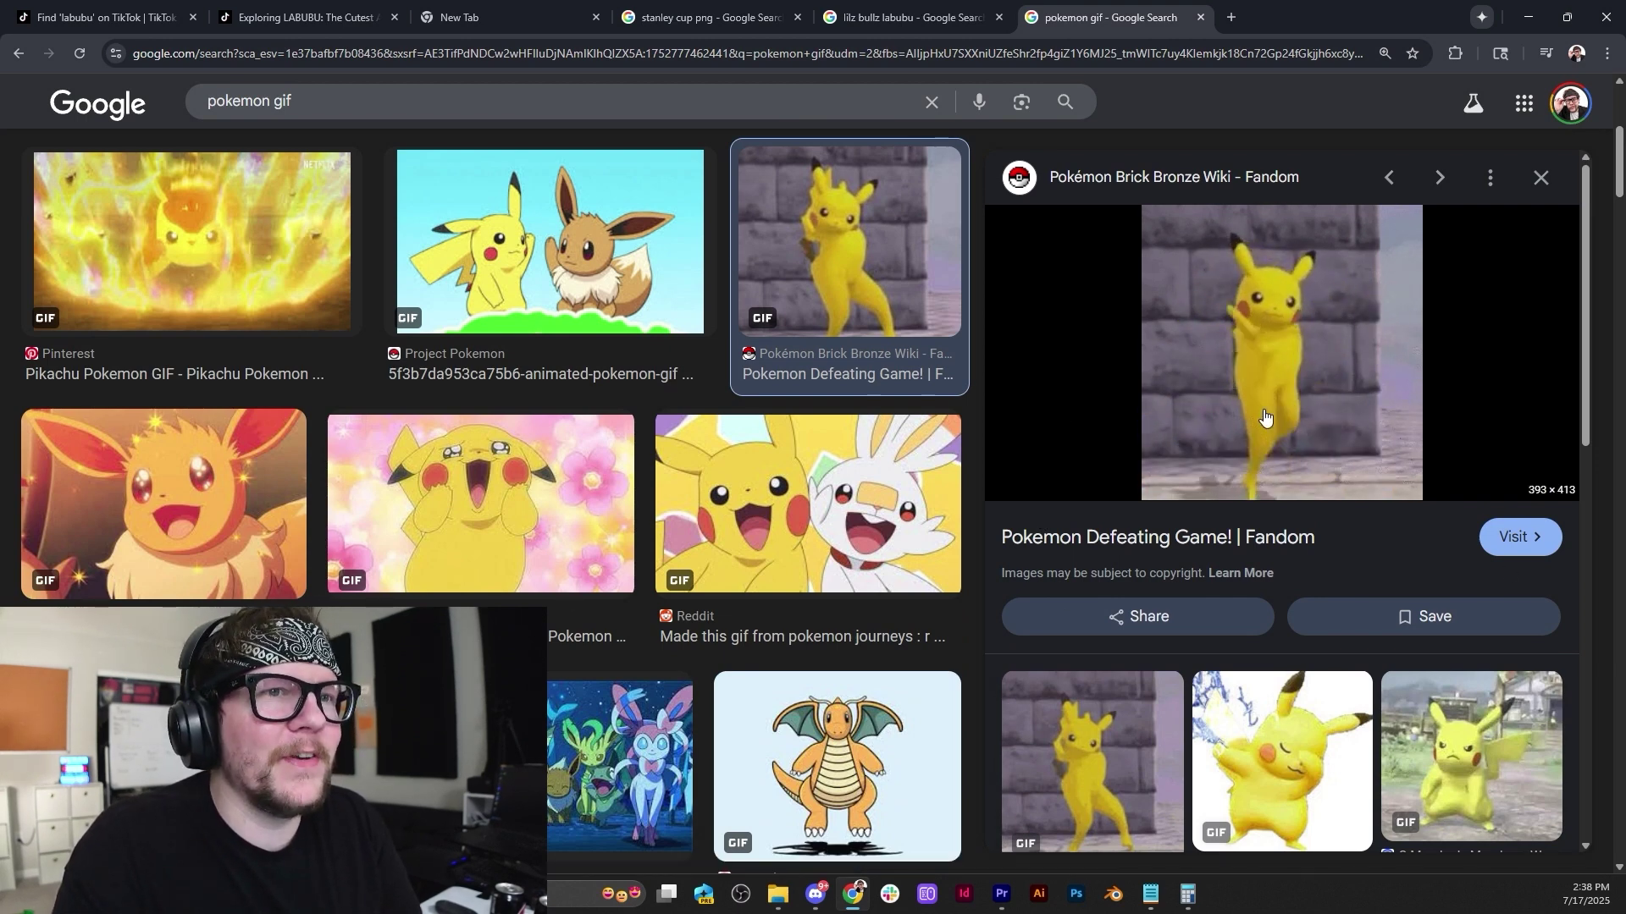
pyautogui.rightClick(1290, 393)
pyautogui.click(1390, 640)
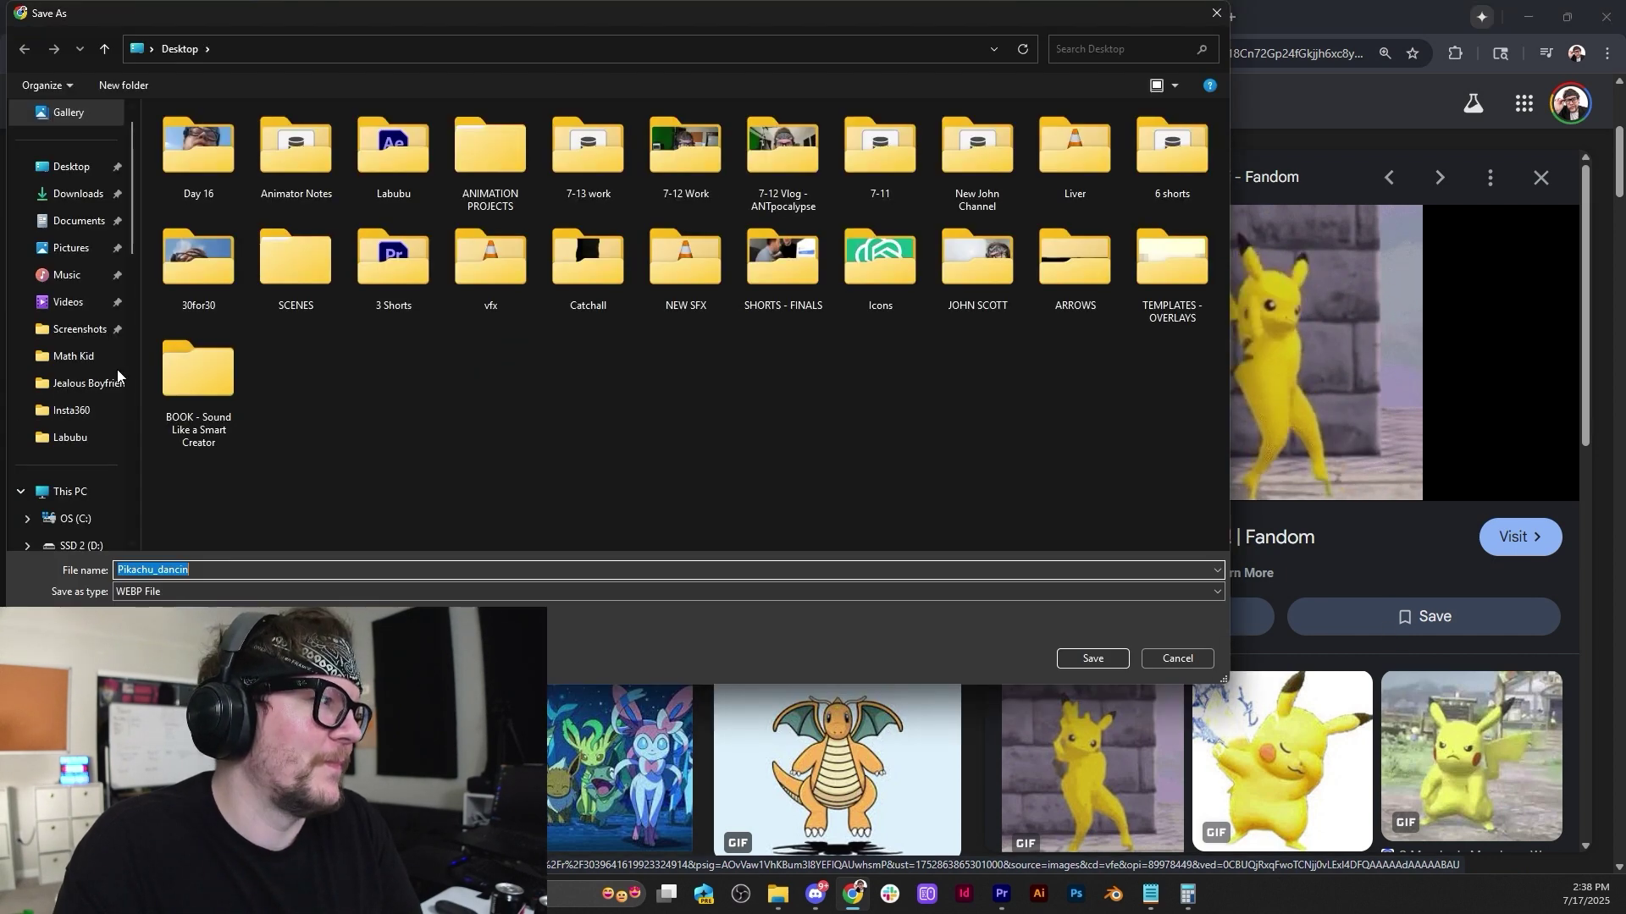
pyautogui.click(213, 597)
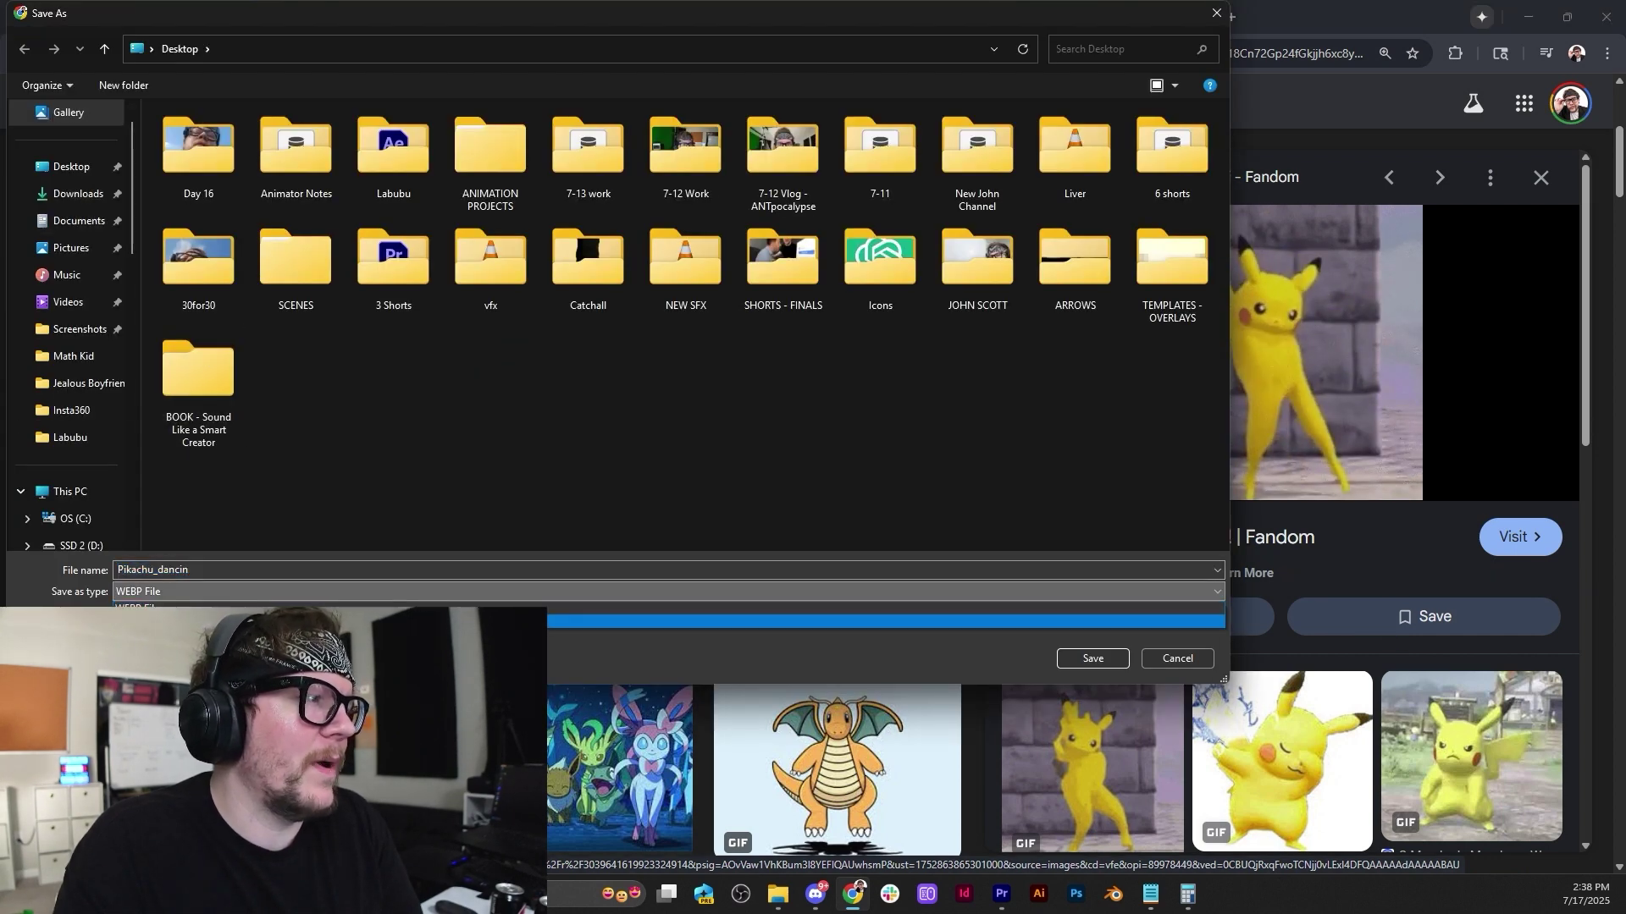
pyautogui.click(213, 620)
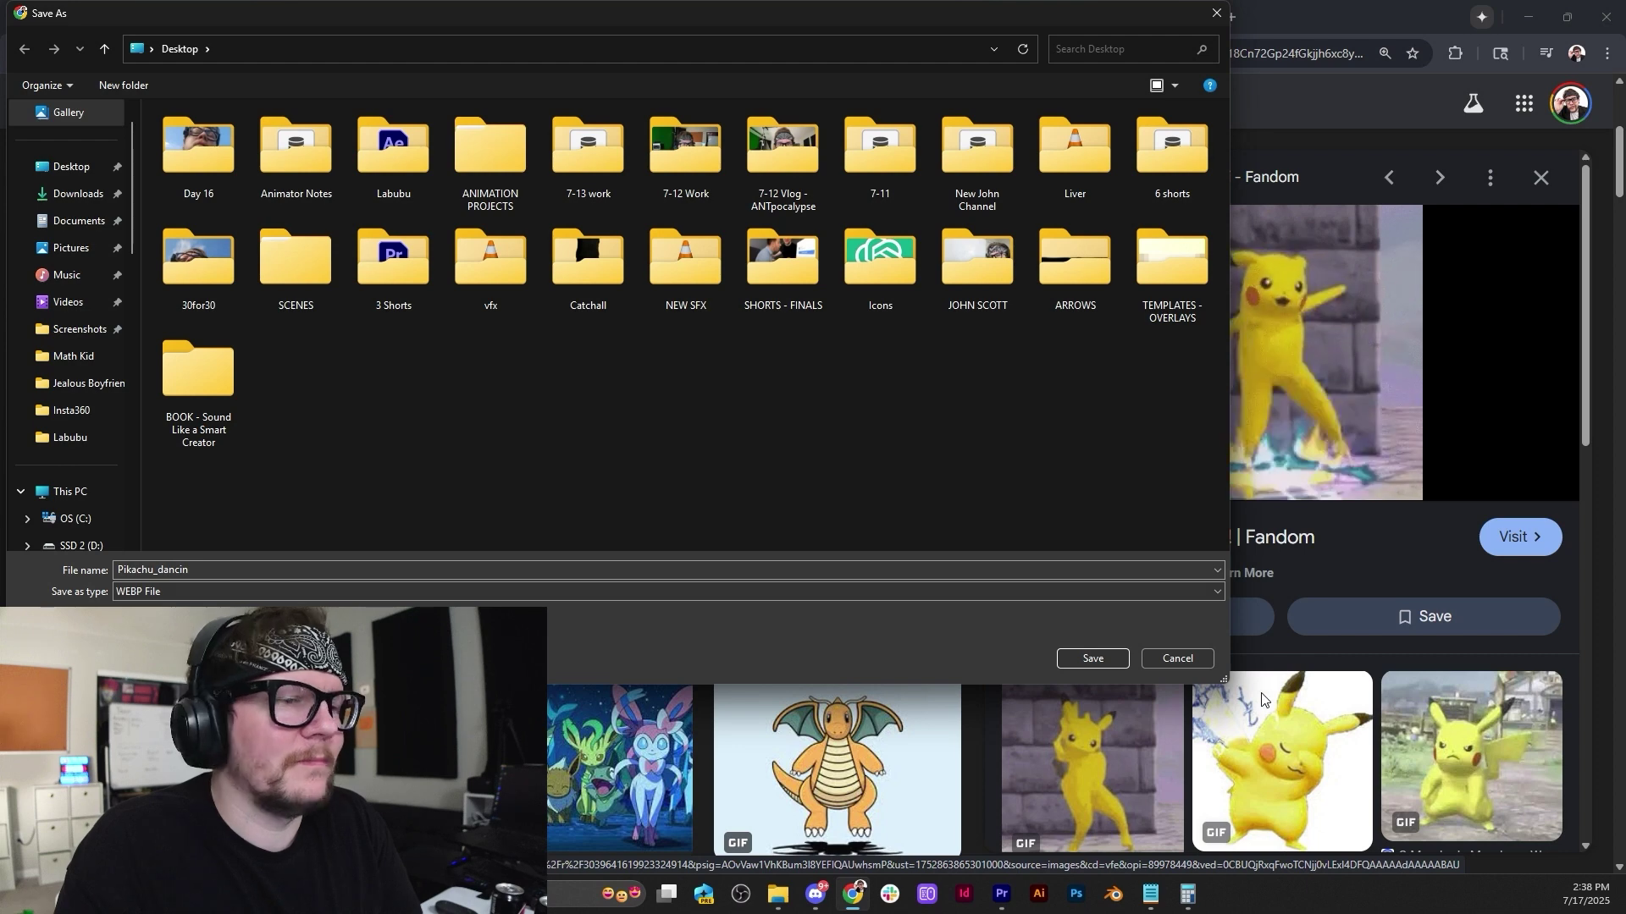
pyautogui.click(1107, 663)
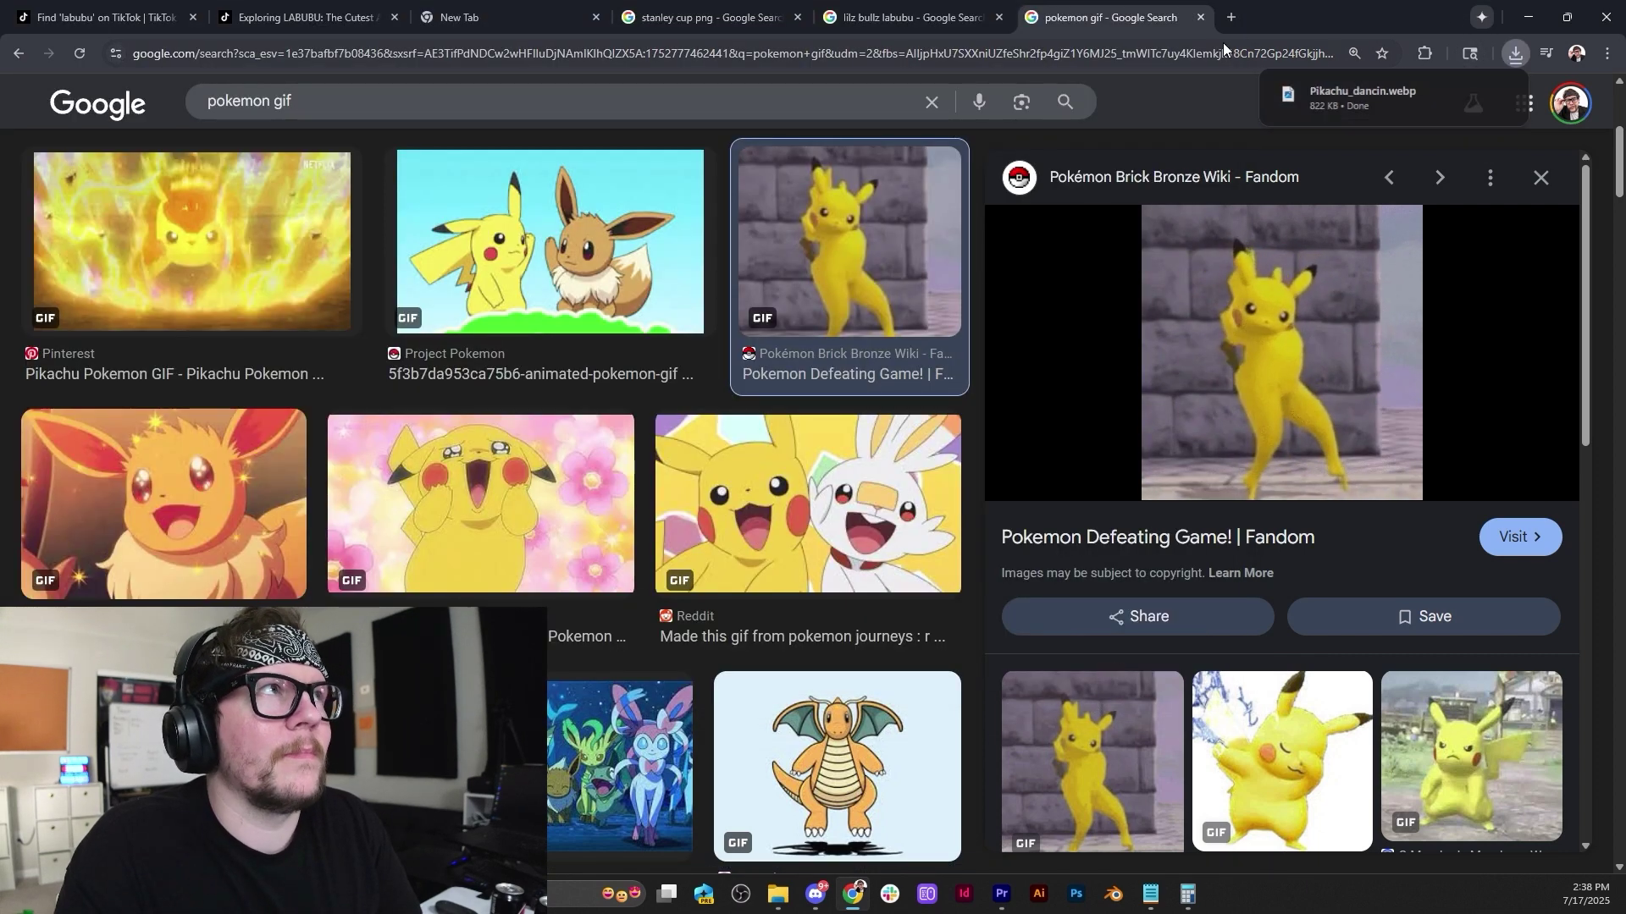
pyautogui.click(1470, 93)
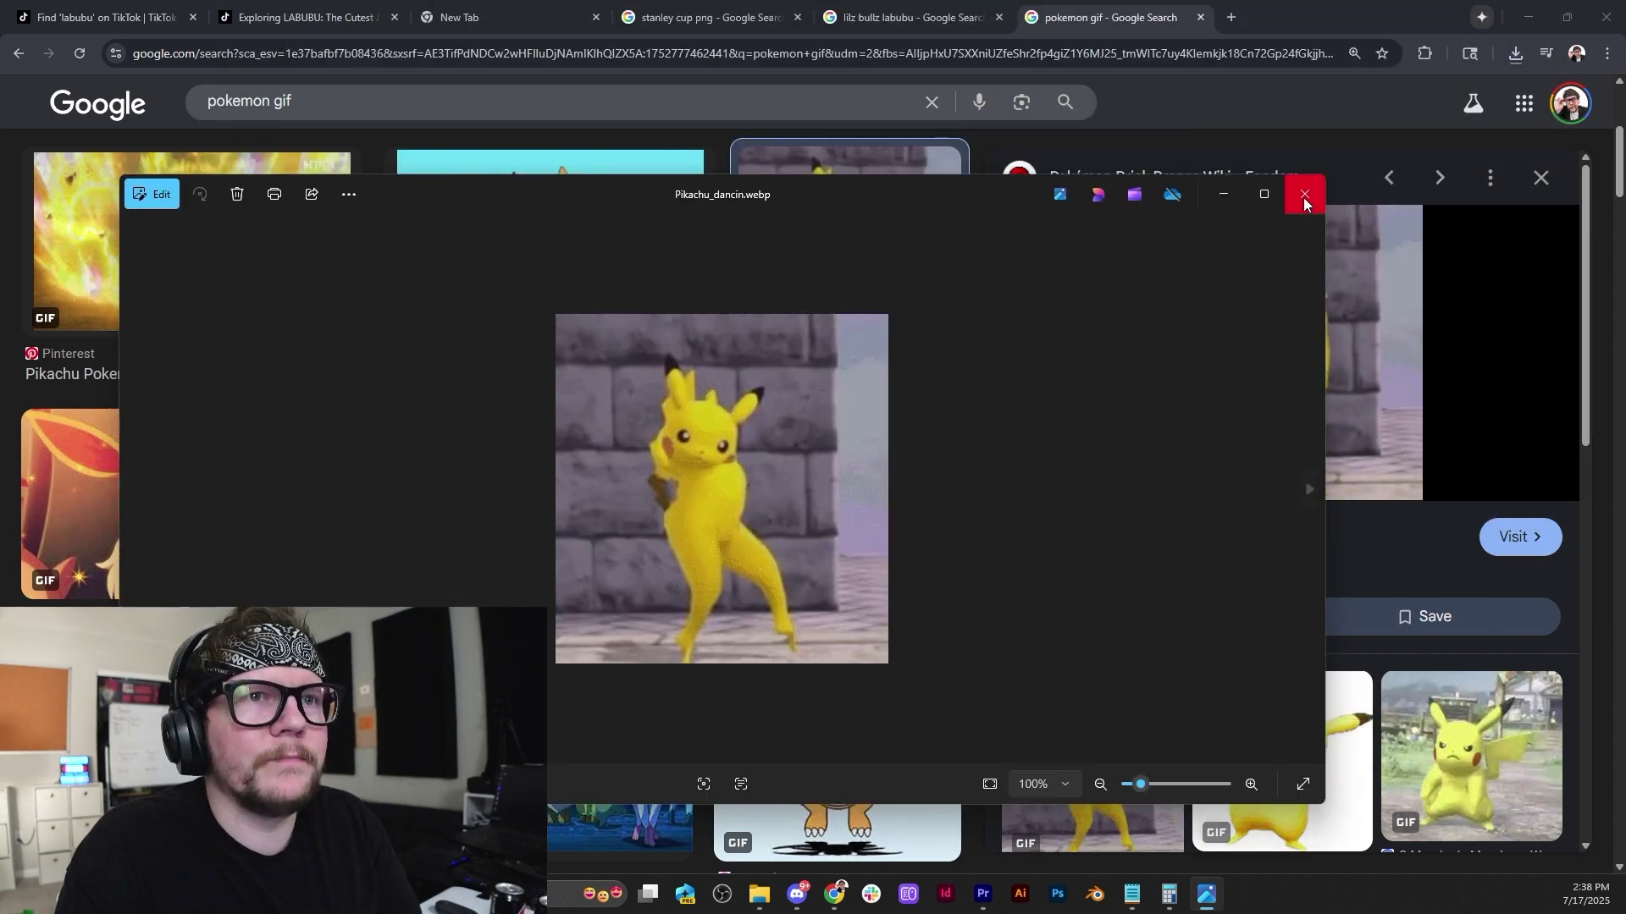
pyautogui.click(1303, 197)
# Visit the Fandom page hosting the dancing Pikachu and open its image in a separate browser tab.
pyautogui.click(1255, 365)
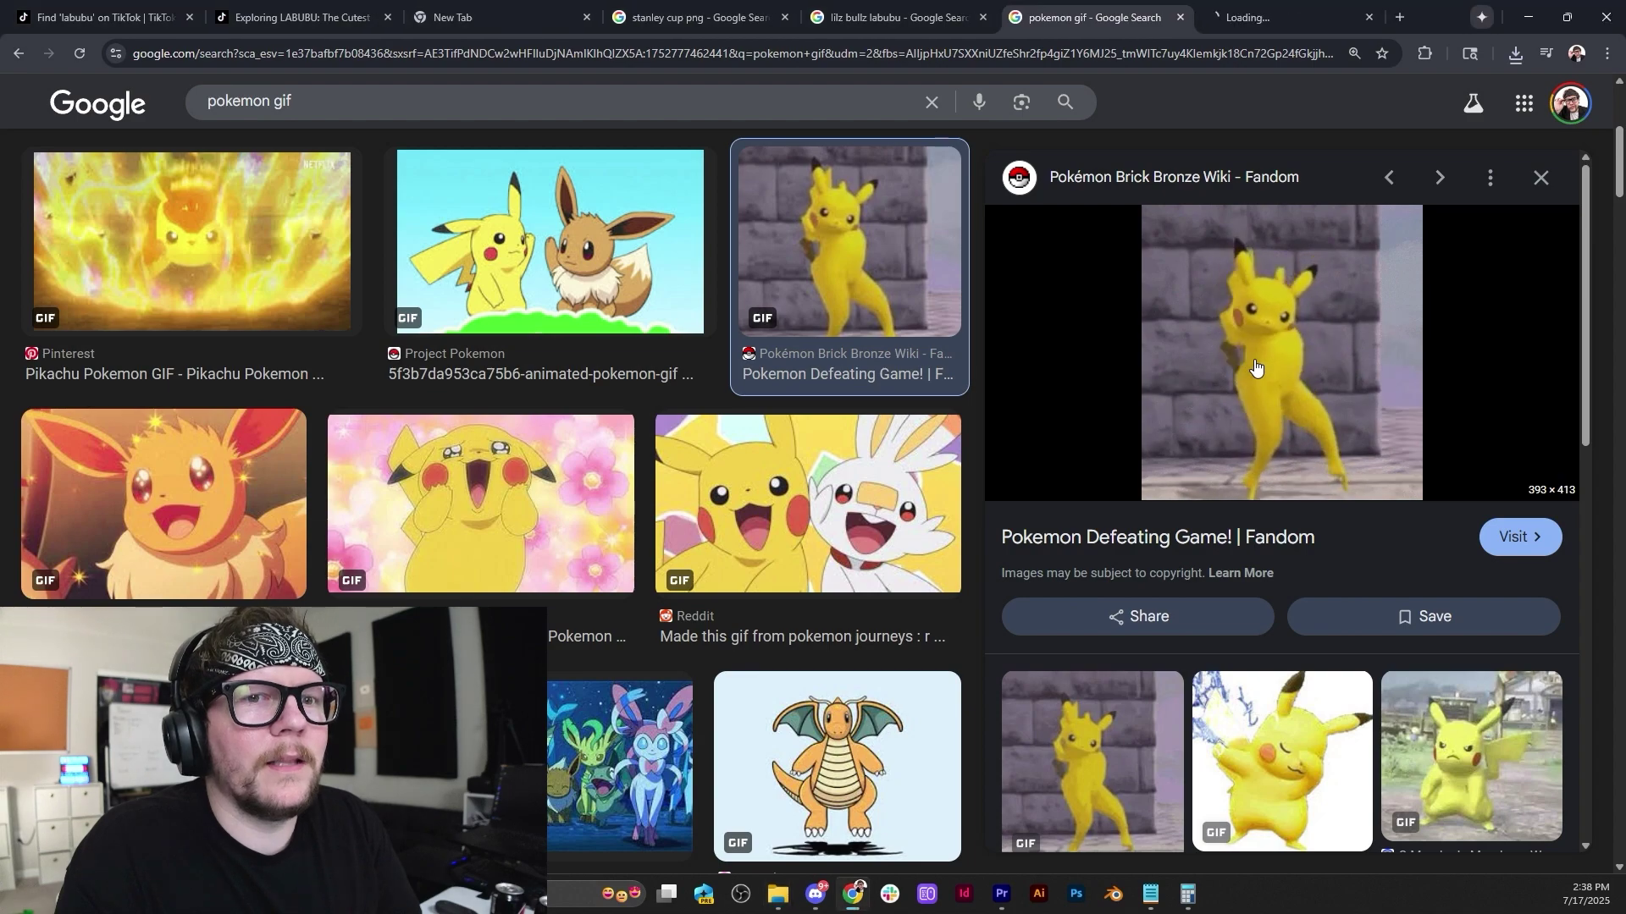
pyautogui.click(1245, 25)
pyautogui.scroll(-15, 759, 456)
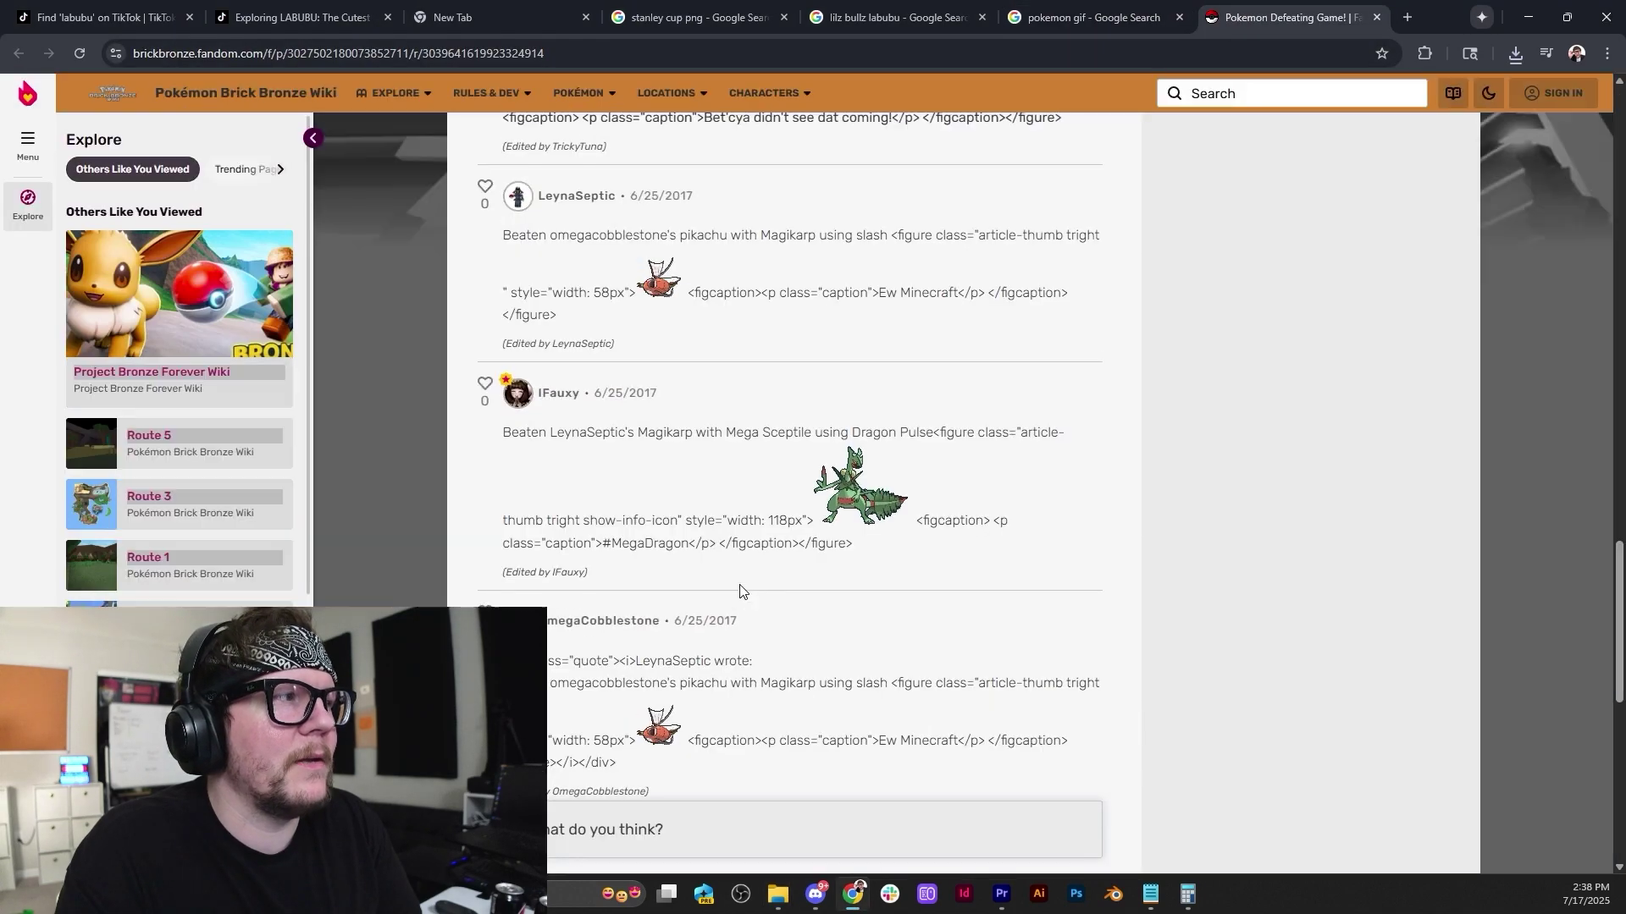
pyautogui.scroll(-8, 740, 588)
pyautogui.rightClick(679, 332)
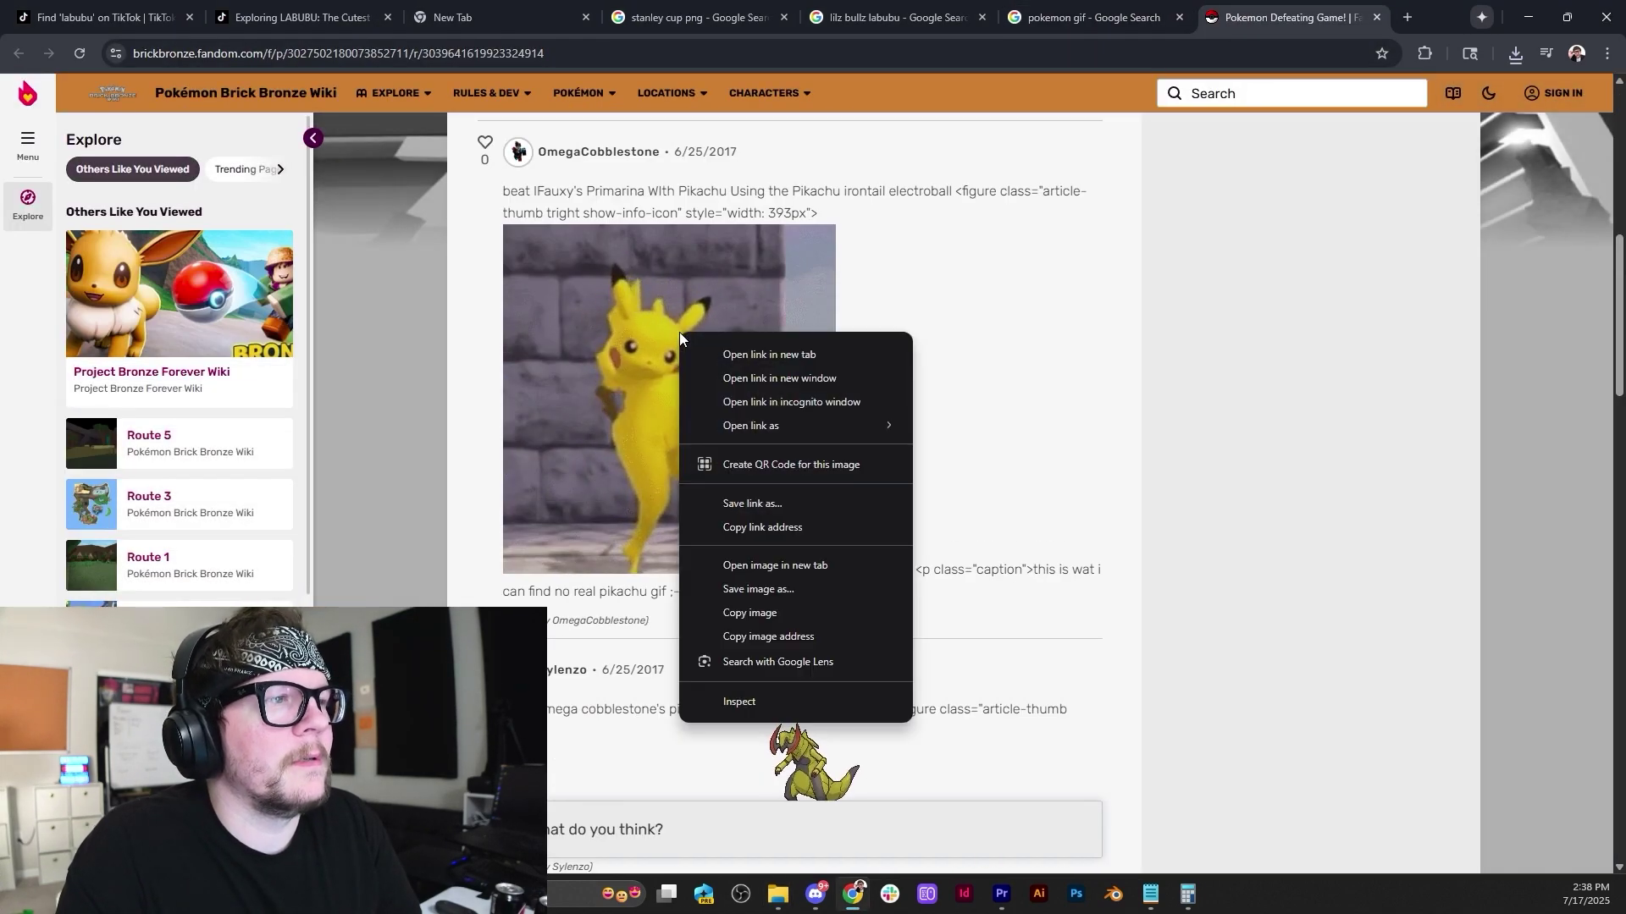
pyautogui.click(857, 354)
pyautogui.click(1315, 21)
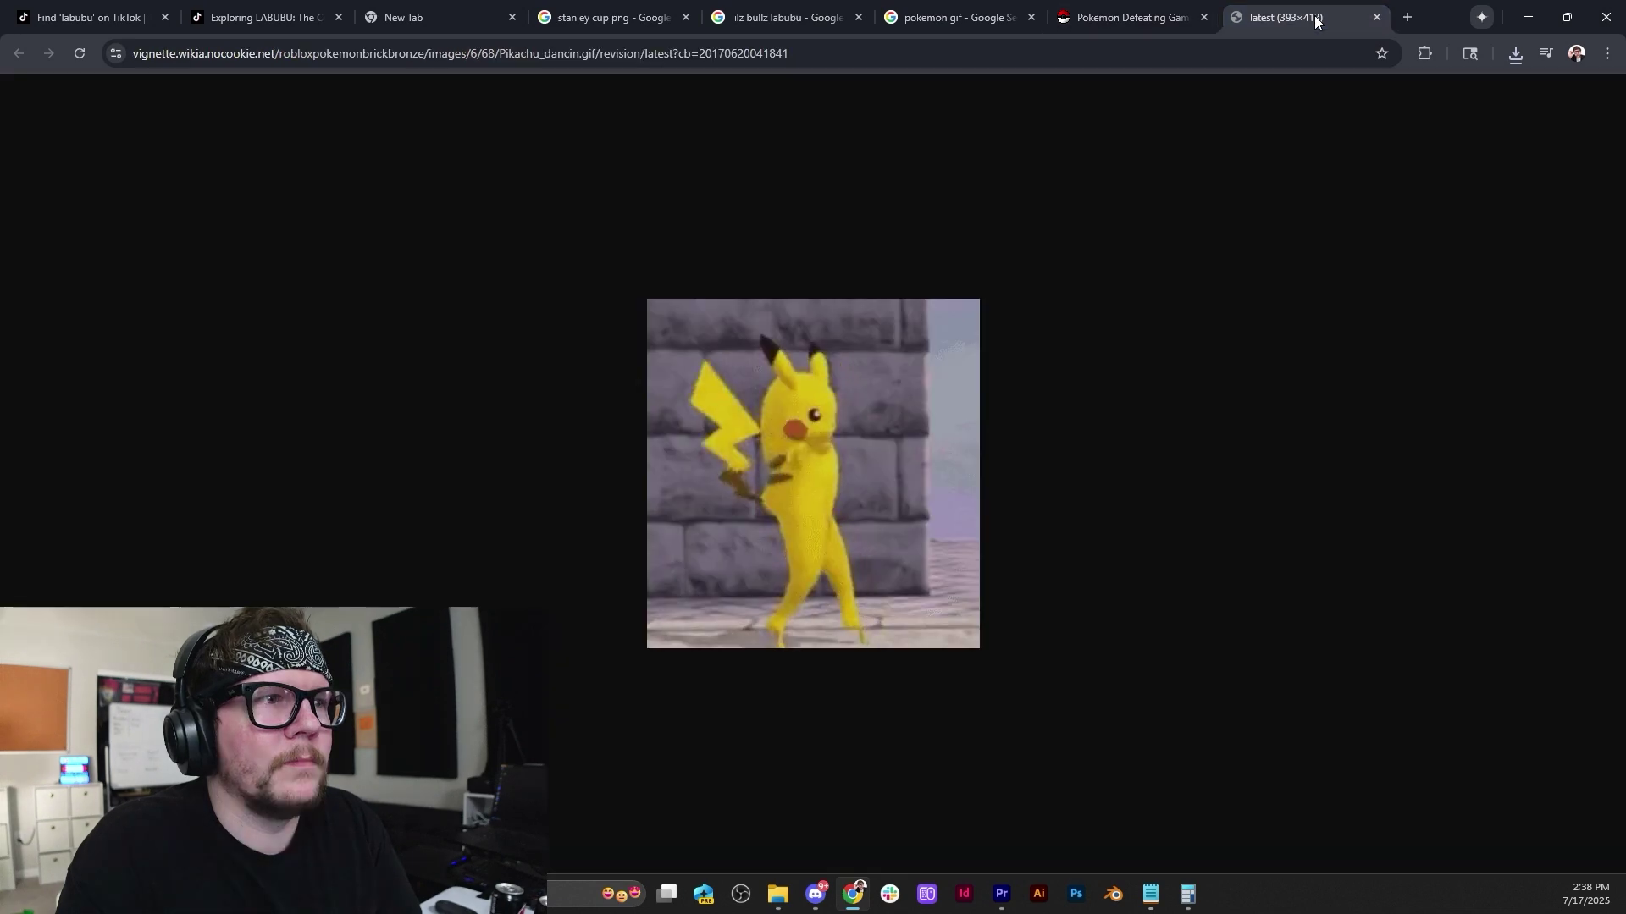
pyautogui.rightClick(771, 405)
pyautogui.click(825, 450)
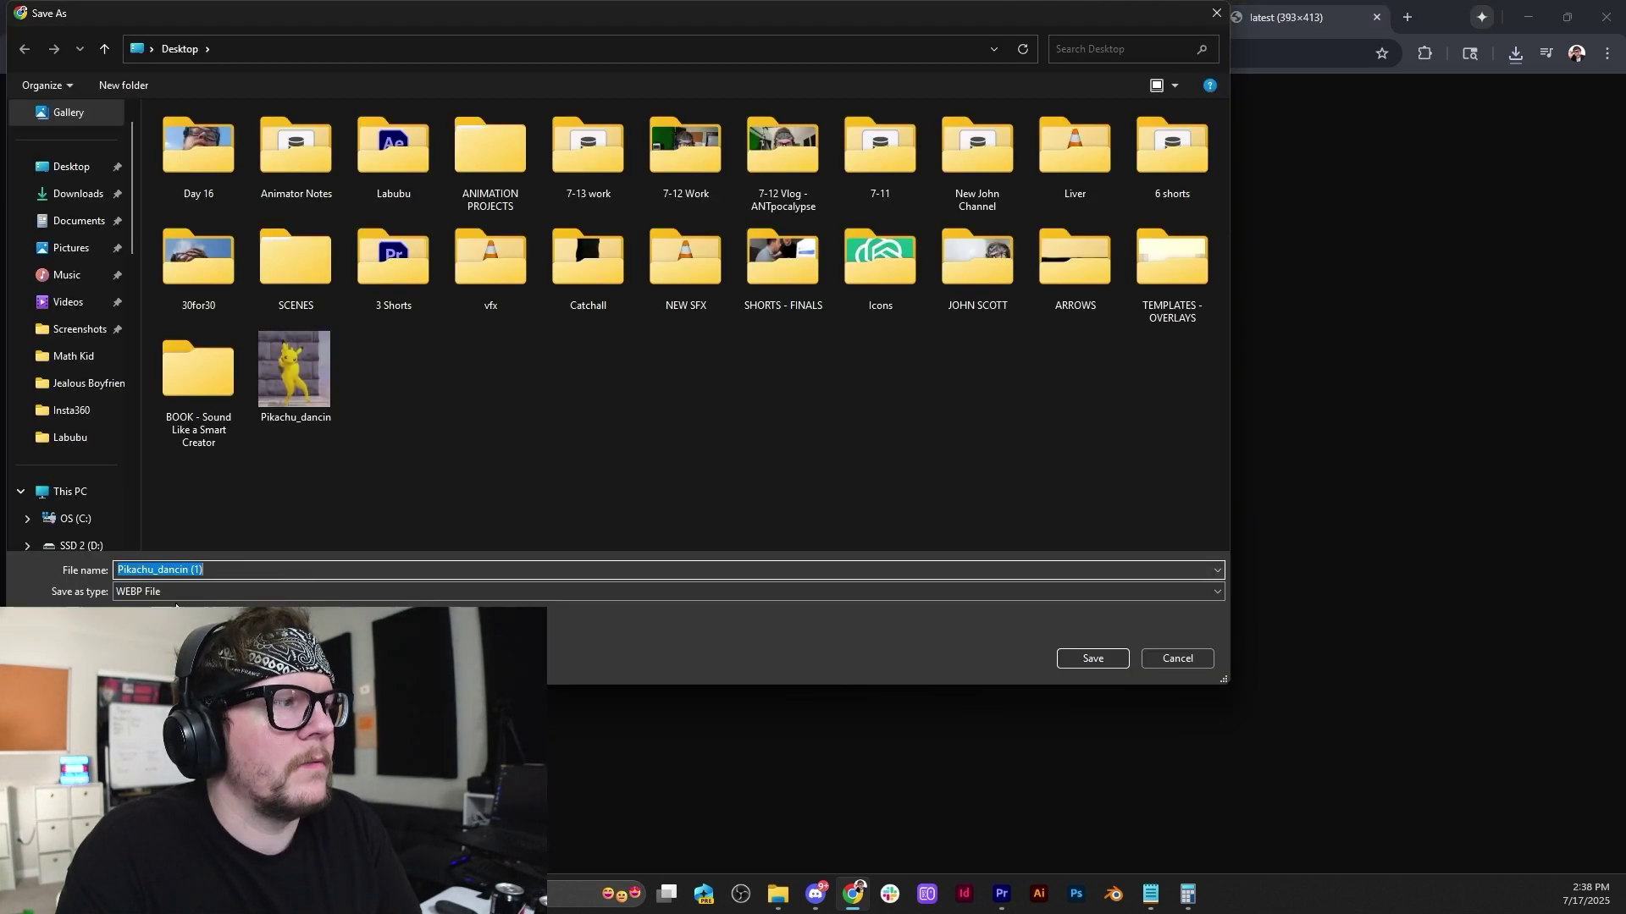
pyautogui.click(474, 593)
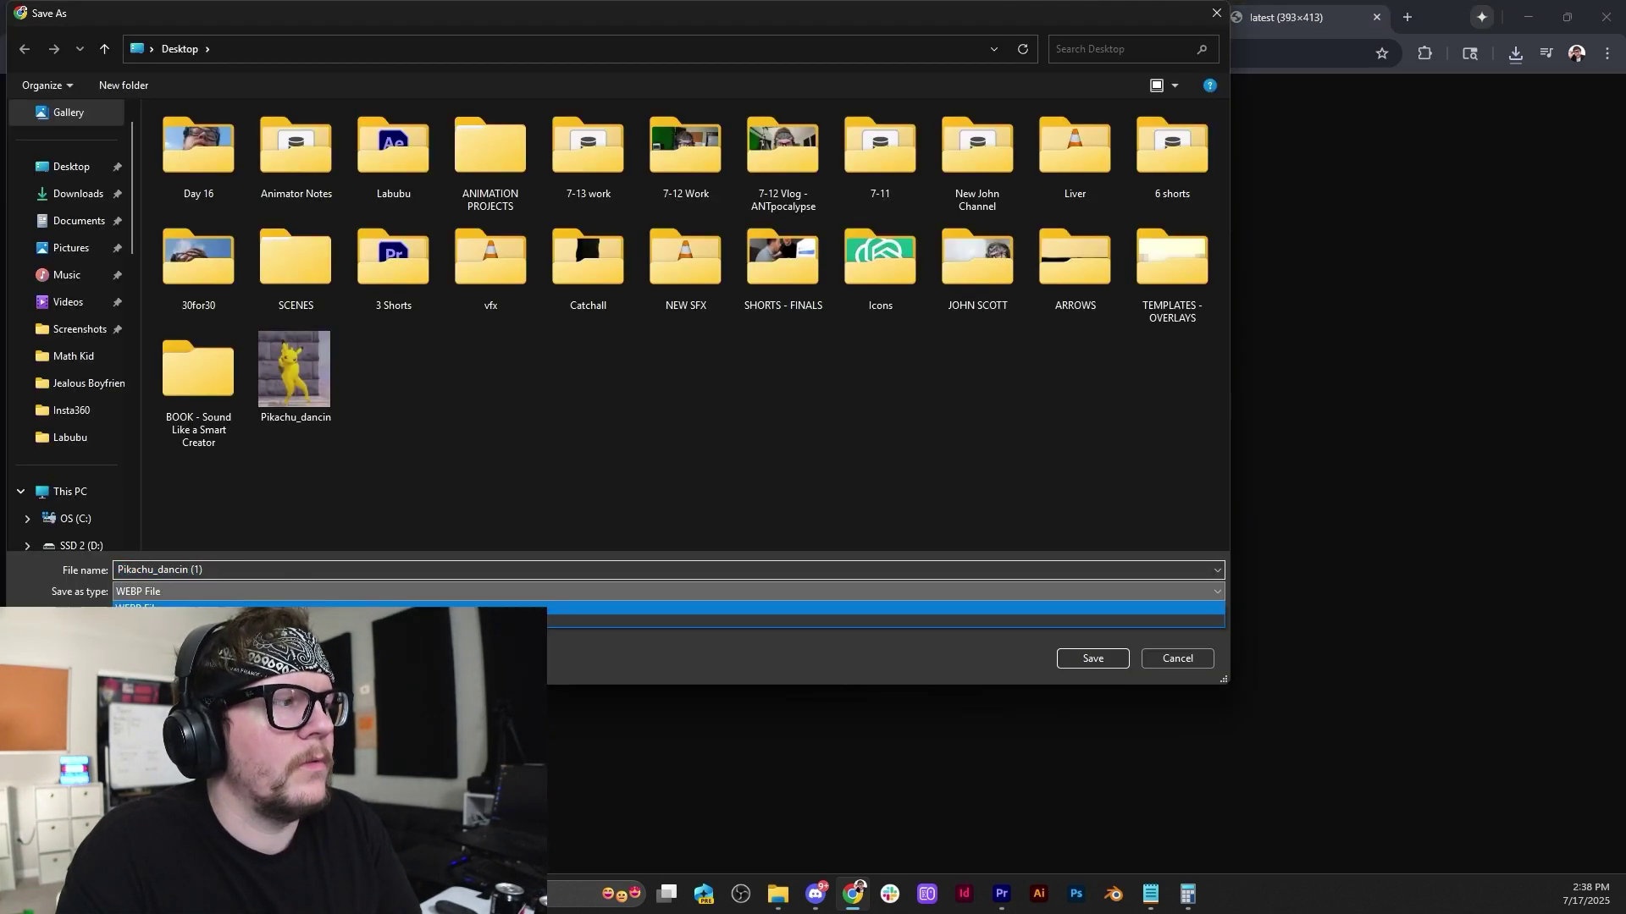
pyautogui.click(1090, 664)
pyautogui.click(1184, 664)
# Copy the Pikachu image's address, inspect its element in the page code and open the source link in a new tab.
pyautogui.rightClick(865, 479)
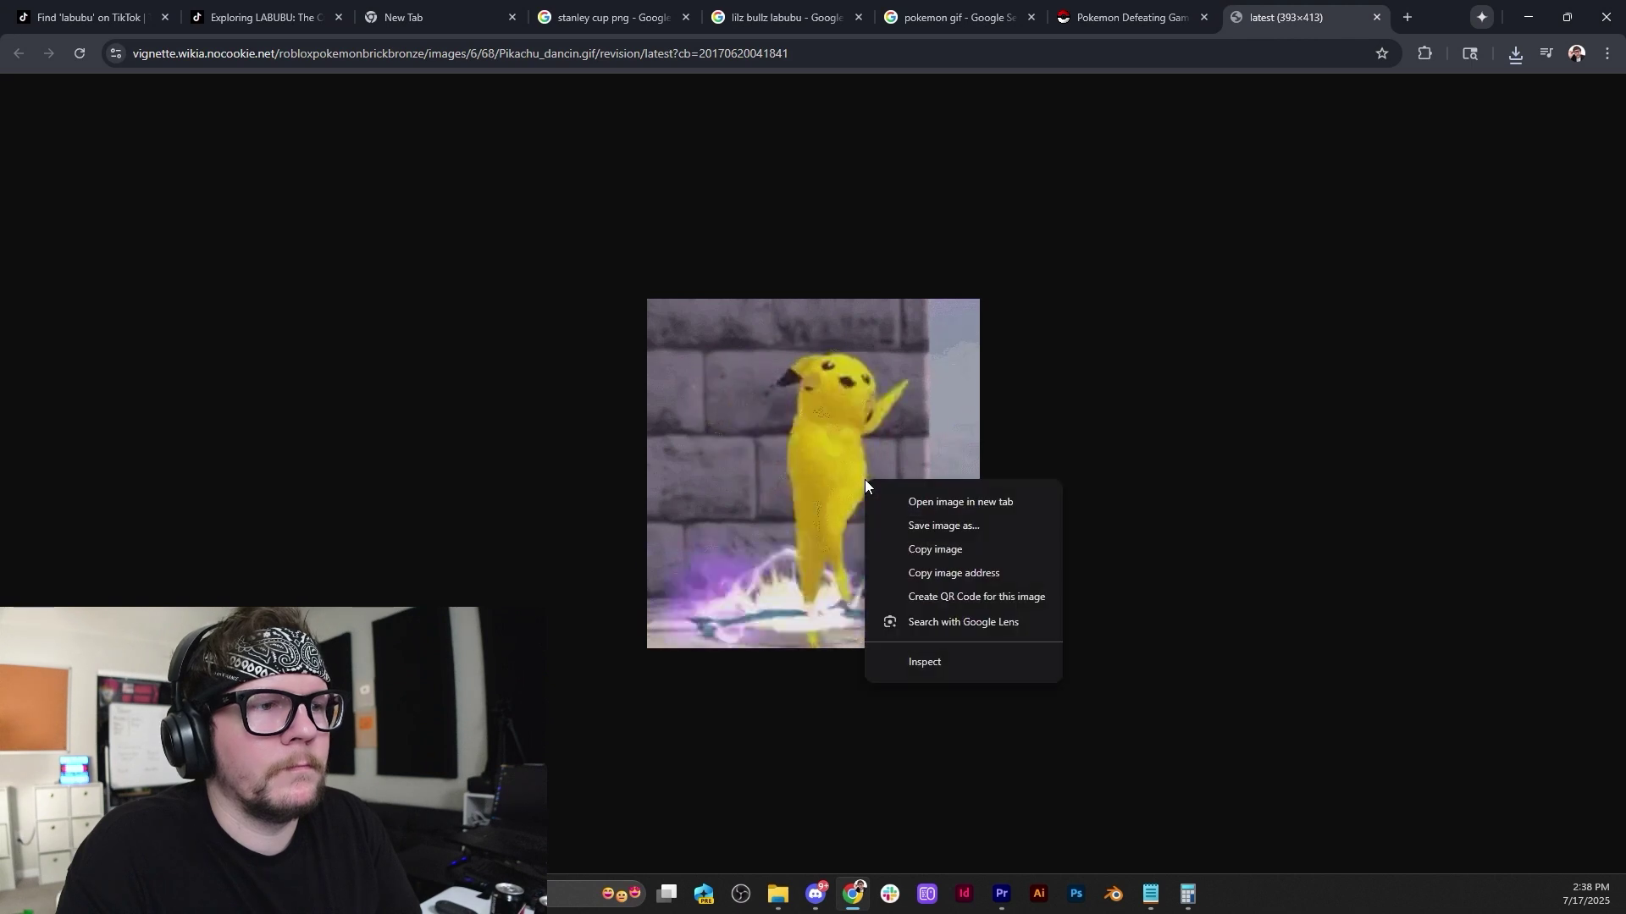
pyautogui.click(982, 576)
pyautogui.rightClick(1084, 296)
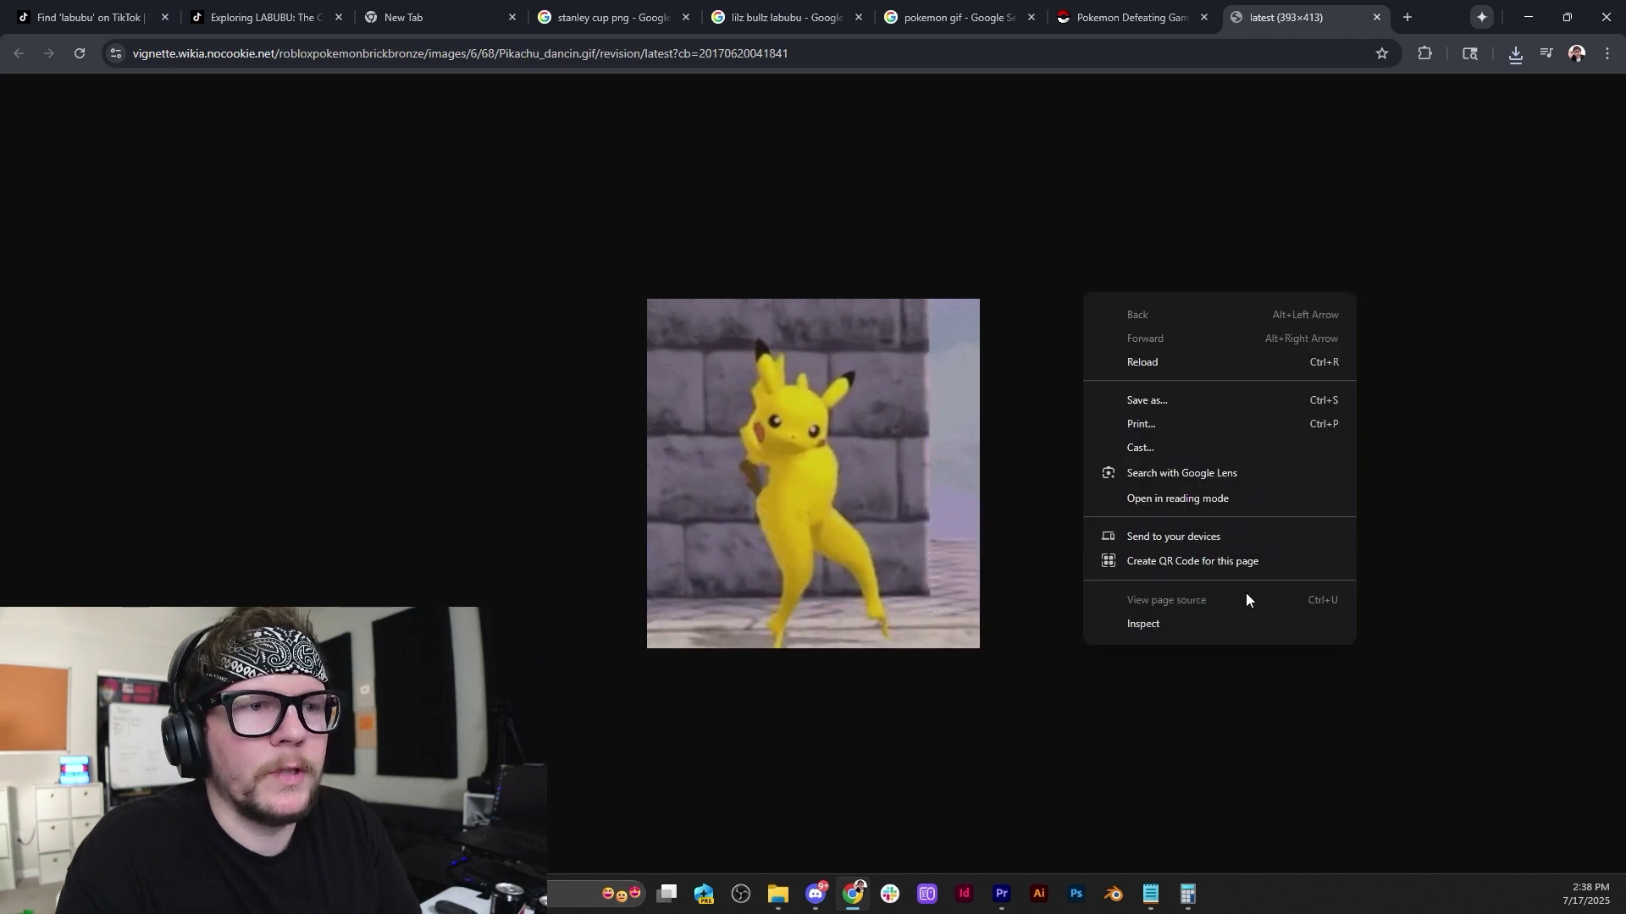
pyautogui.click(1155, 626)
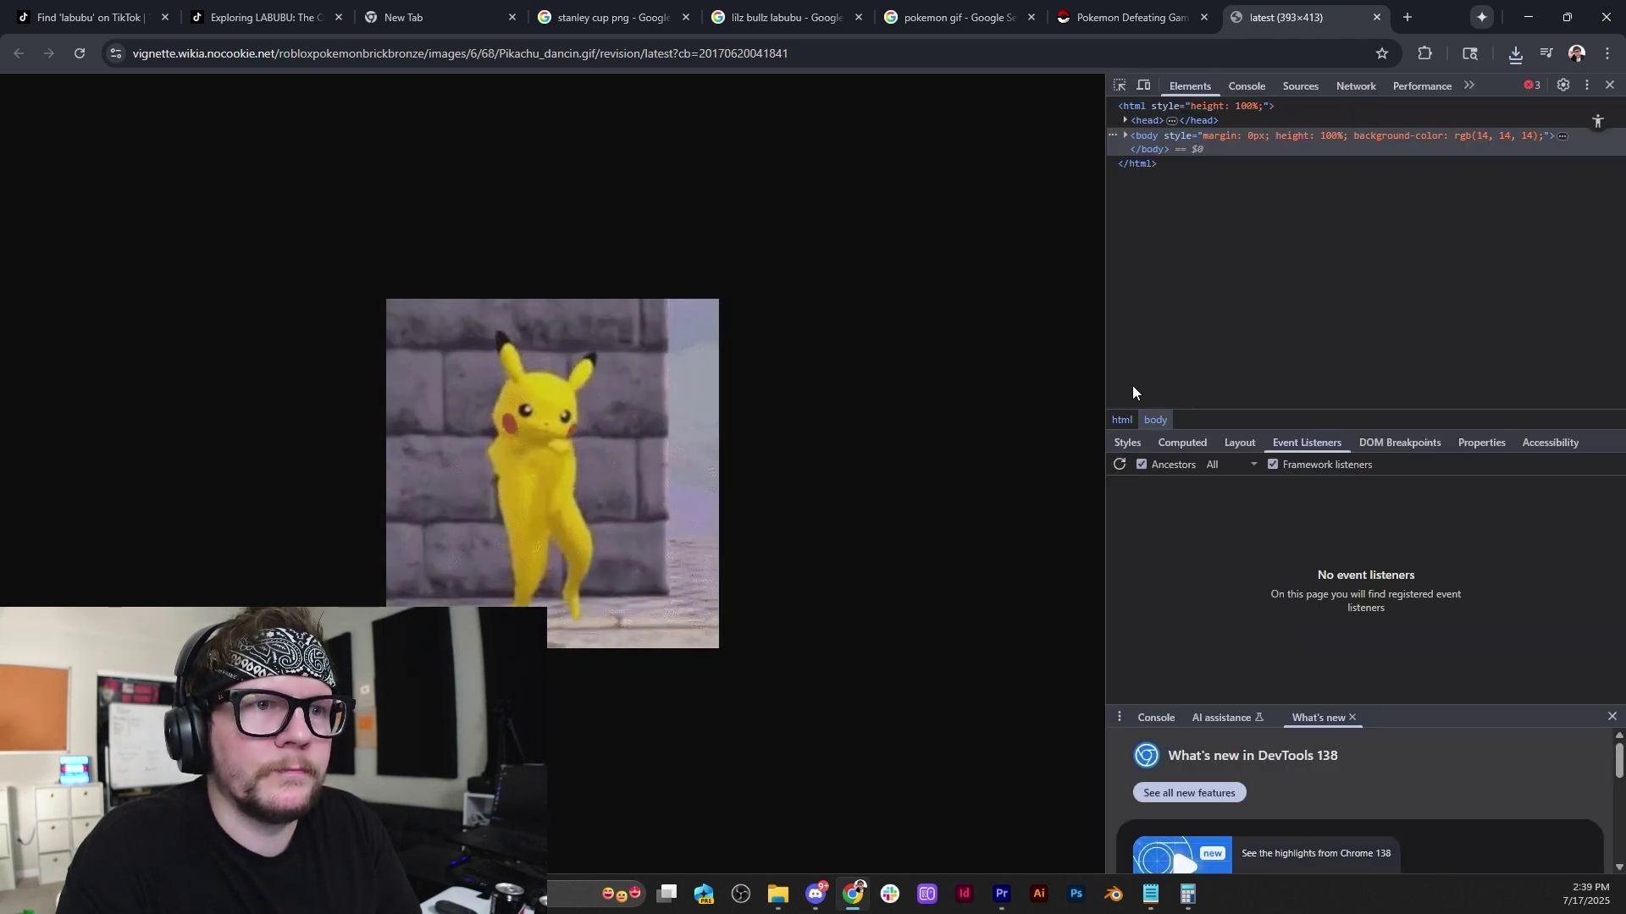
pyautogui.click(1118, 87)
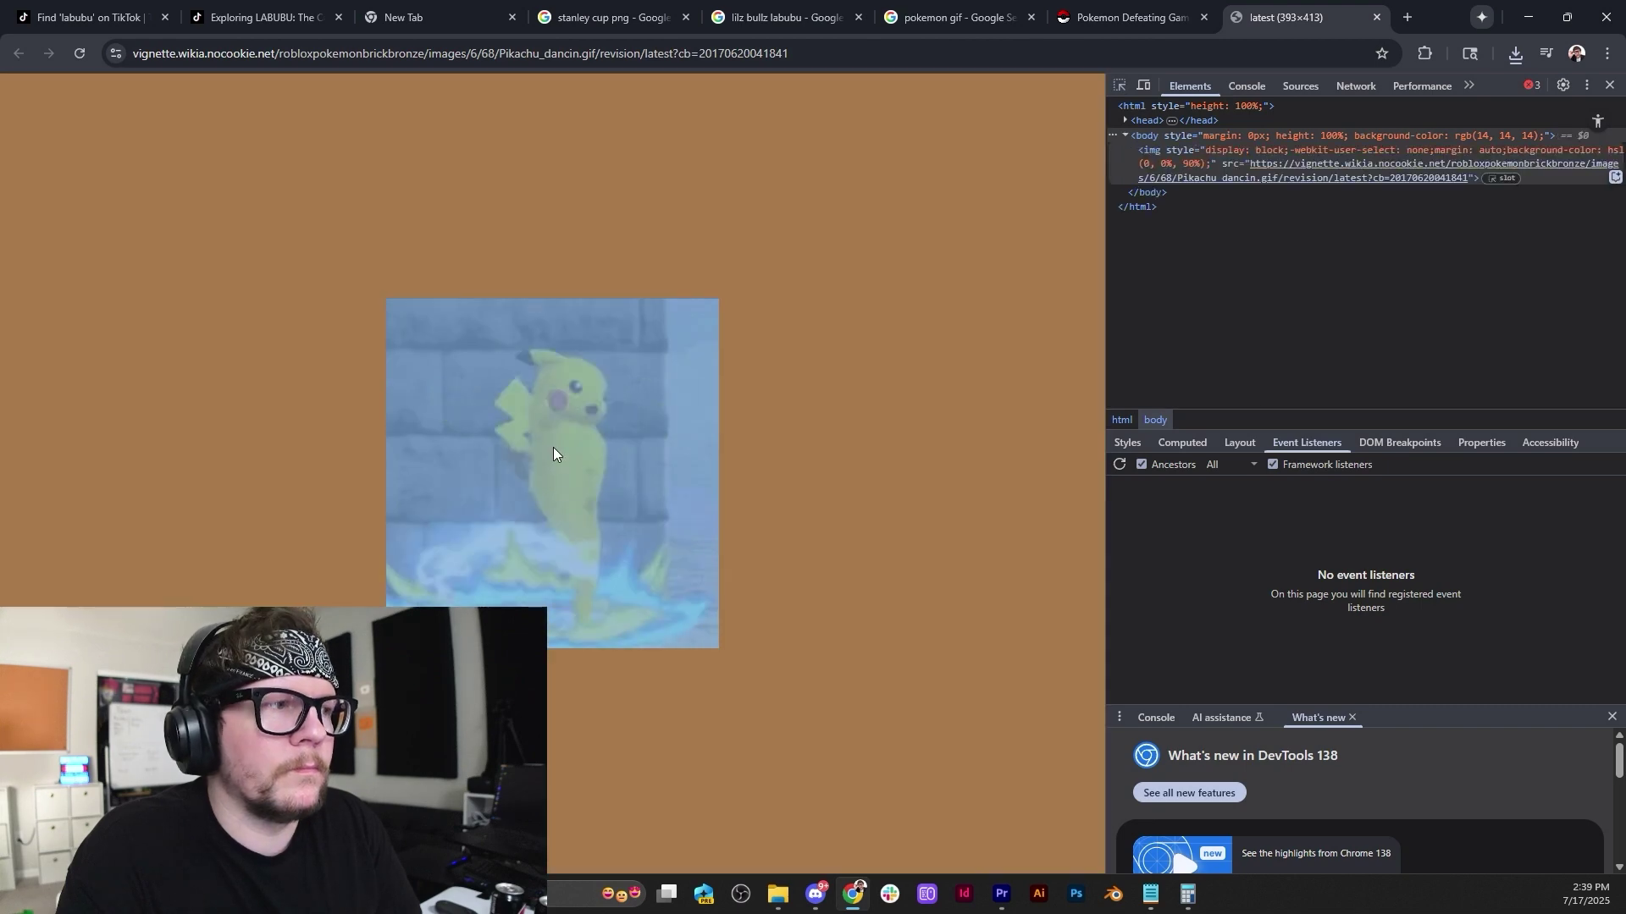
pyautogui.click(552, 447)
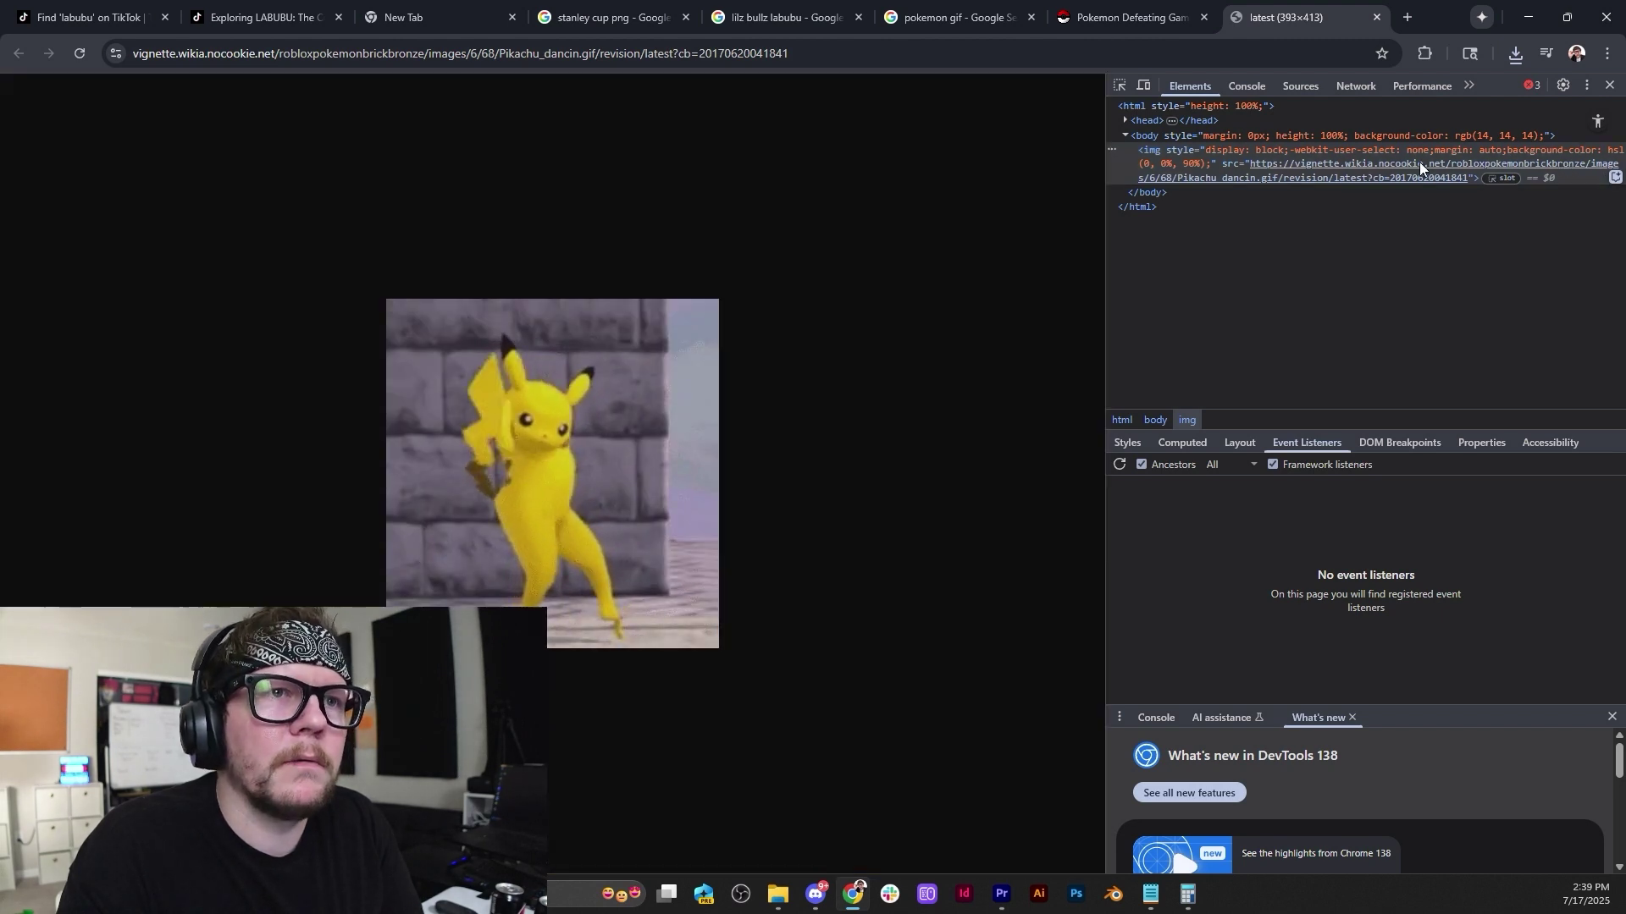
pyautogui.doubleClick(1419, 161)
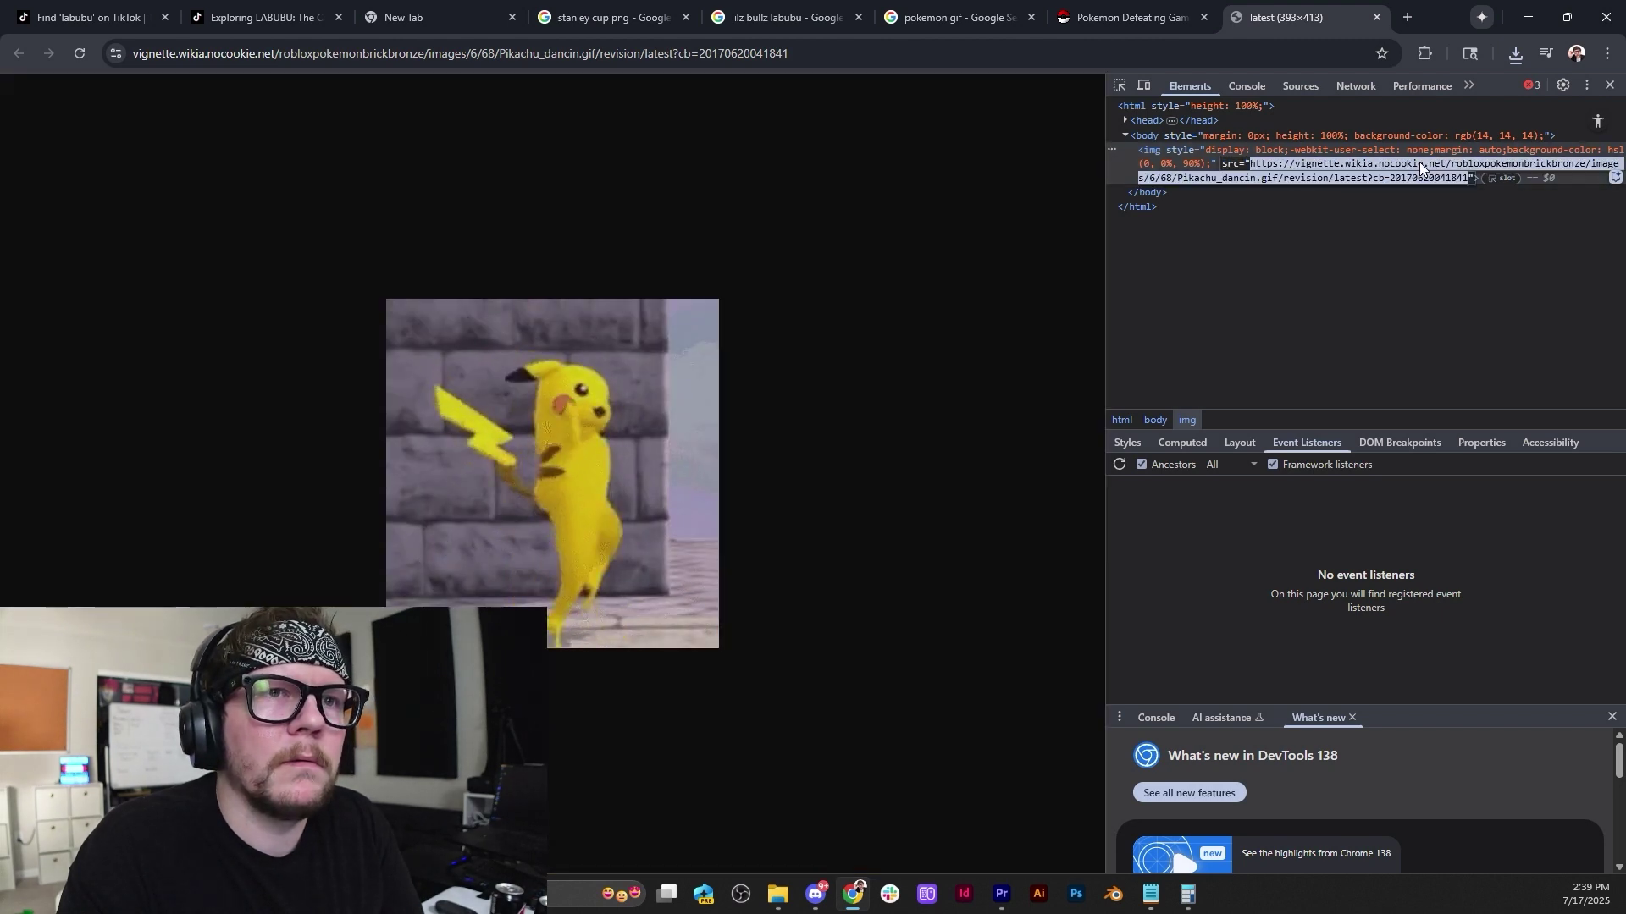
pyautogui.rightClick(1419, 164)
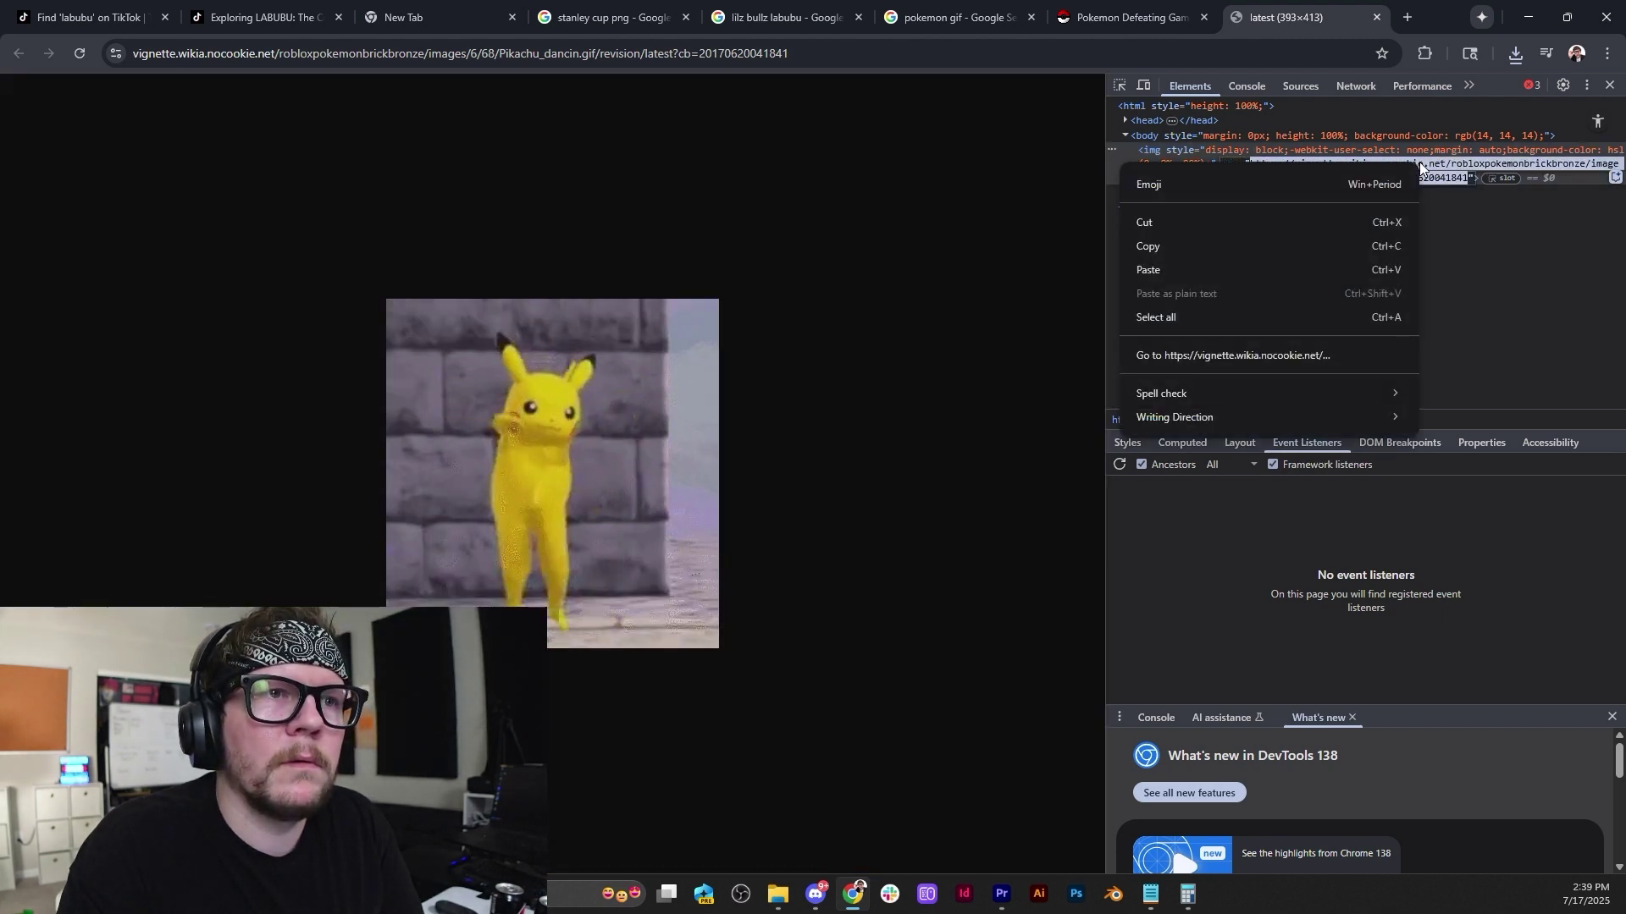
pyautogui.click(1293, 356)
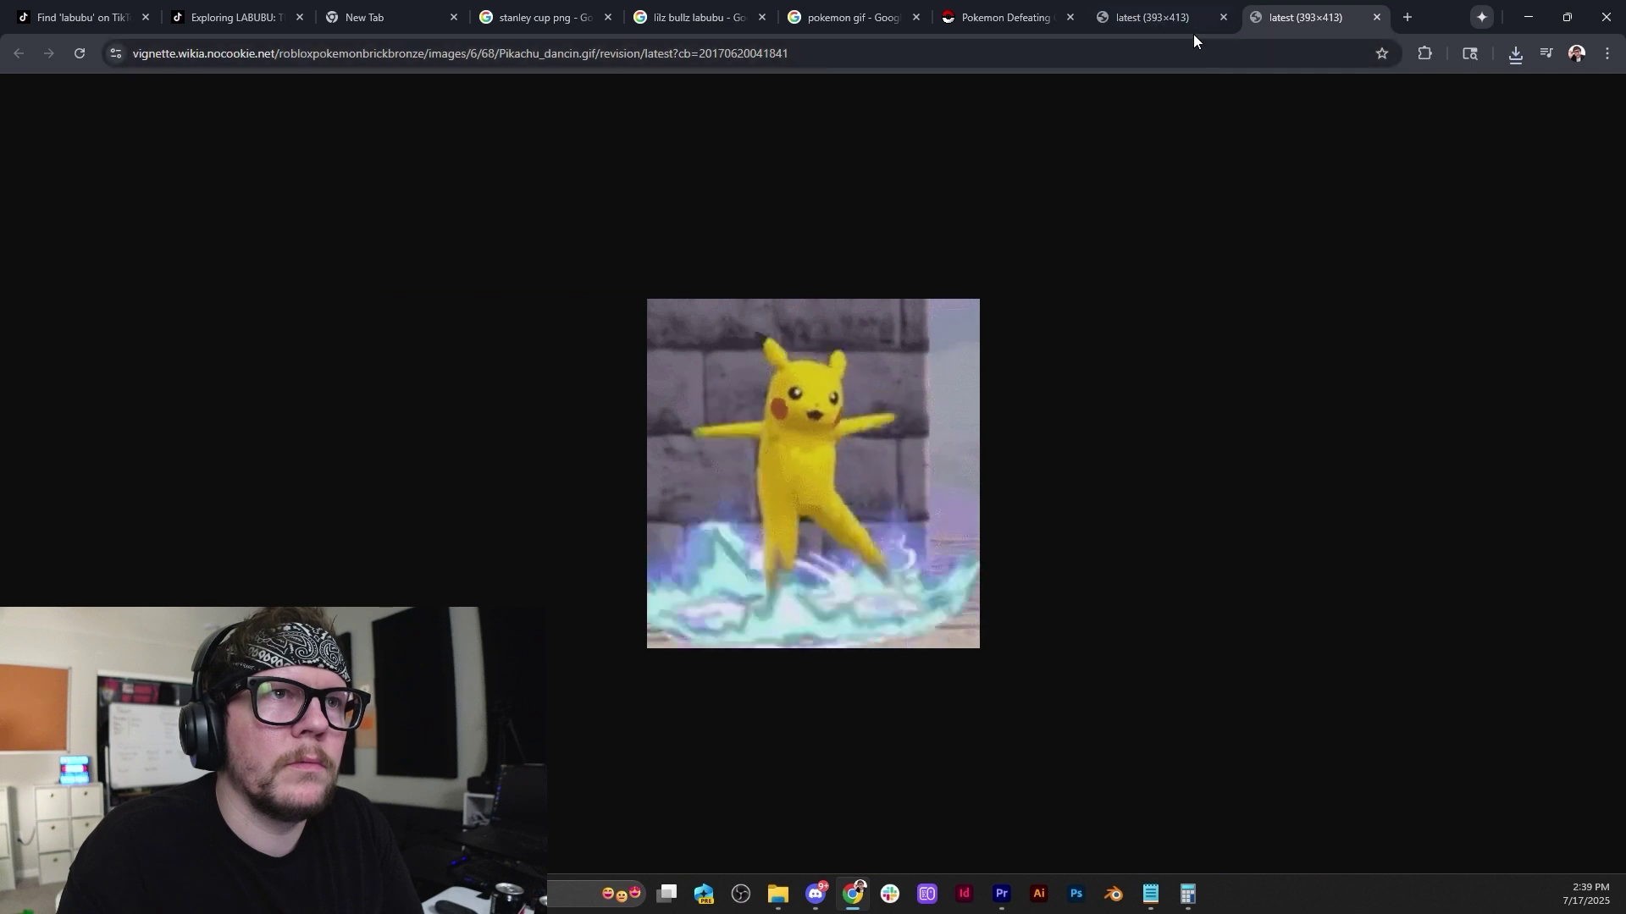
# Return to the first image tab, reselect the Pikachu image for inspection and widen the developer tools to read its code.
pyautogui.click(1192, 31)
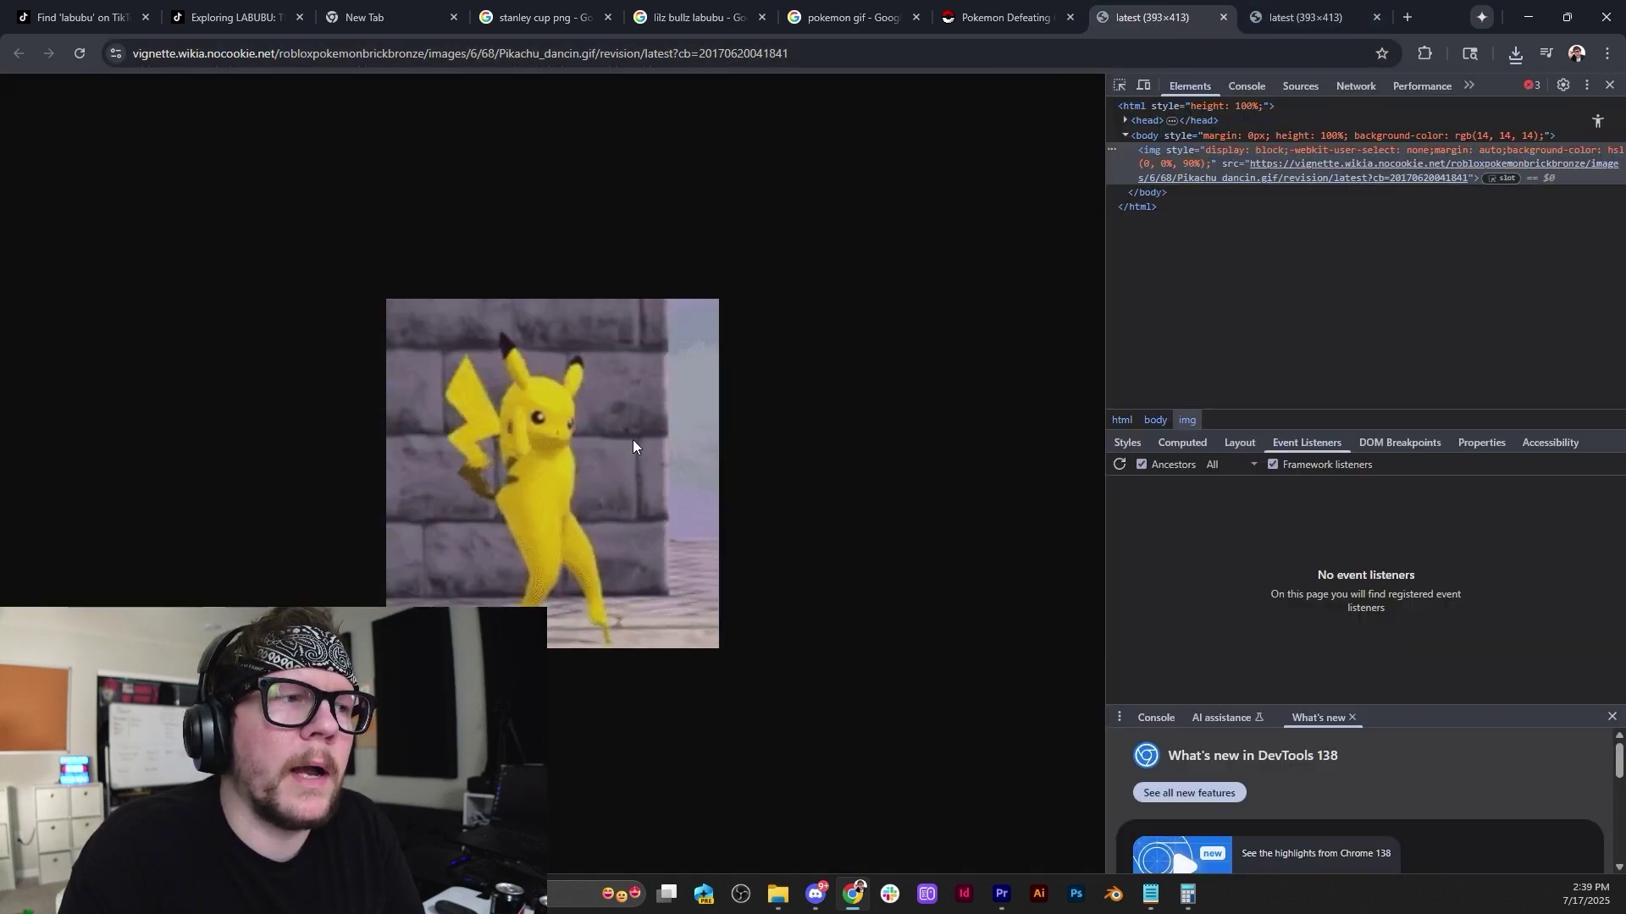
pyautogui.click(1117, 87)
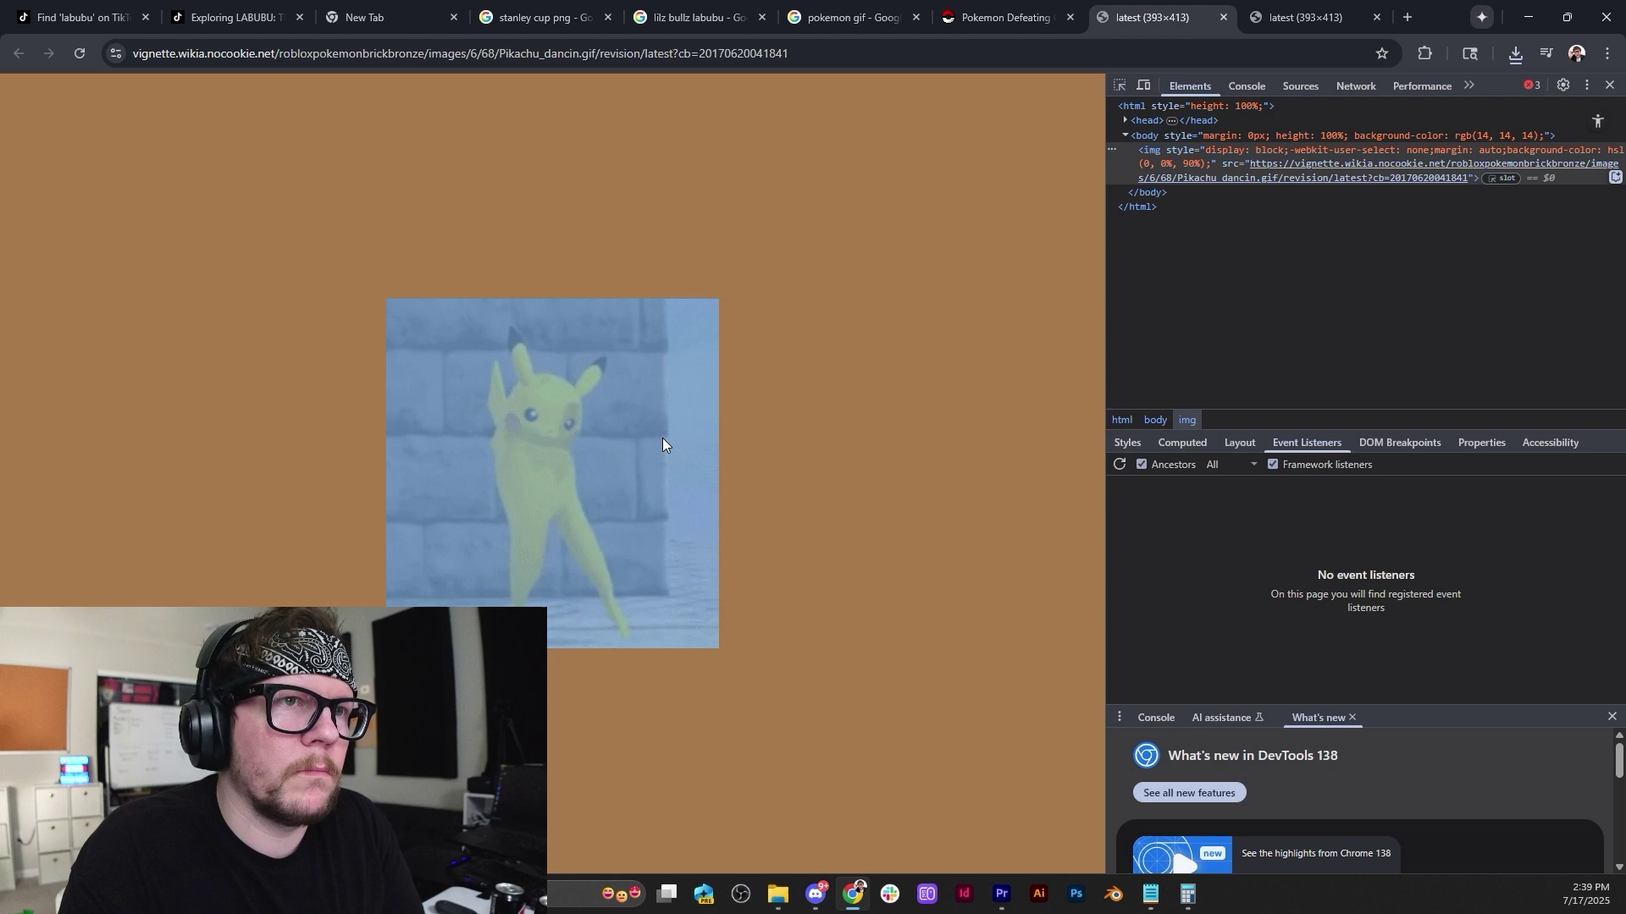
pyautogui.click(662, 439)
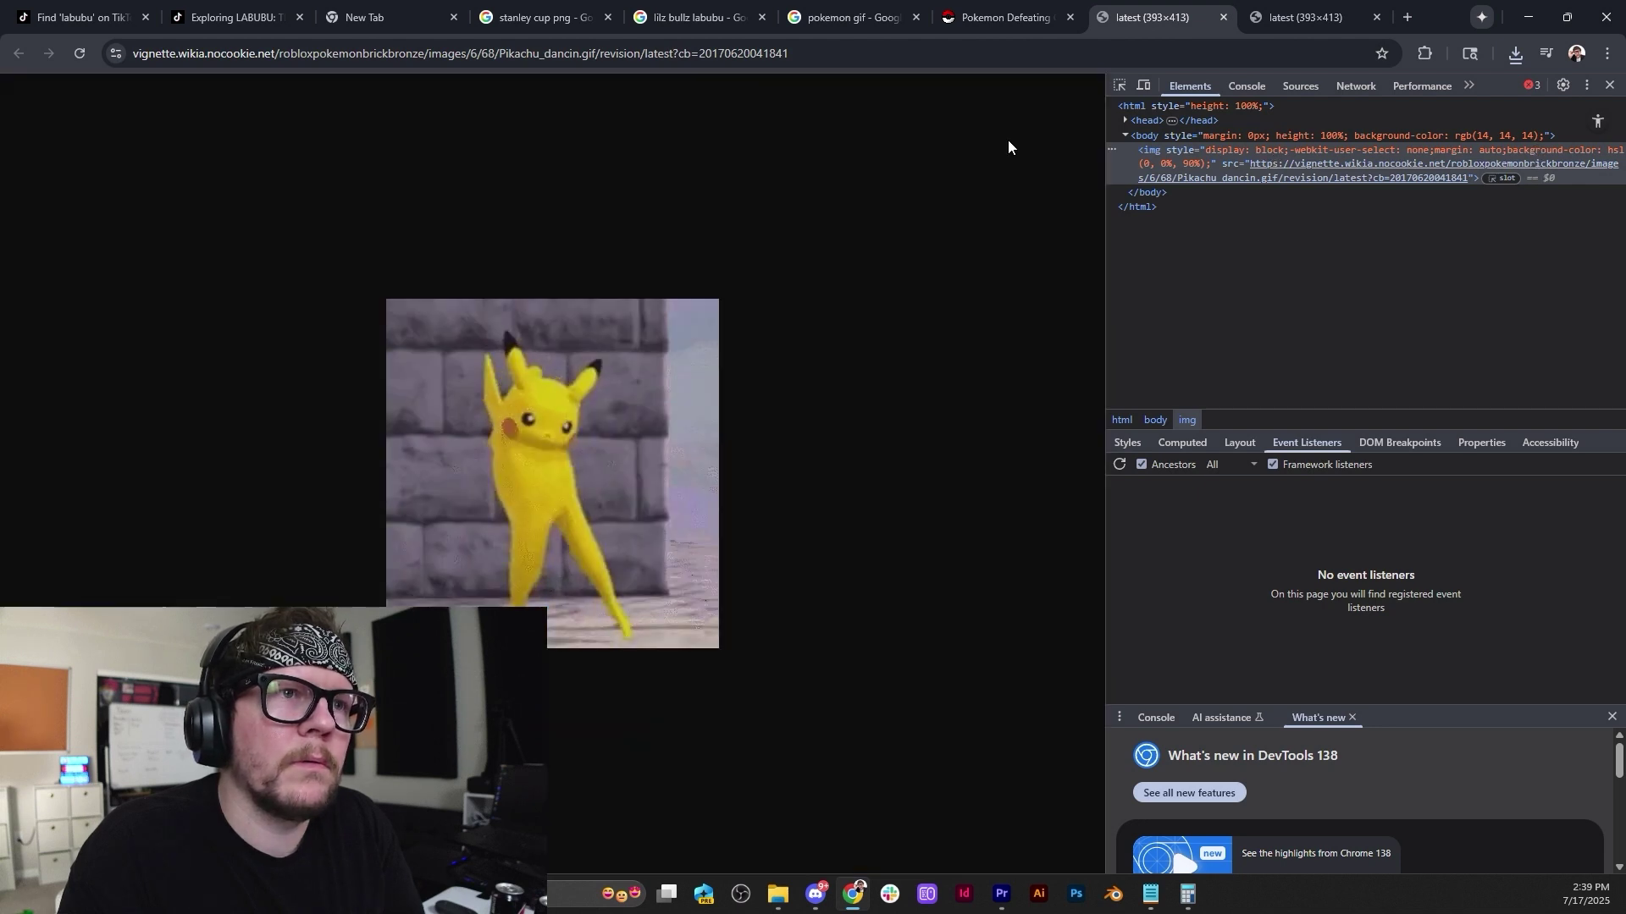
pyautogui.moveTo(1106, 165); pyautogui.dragTo(1306, 169)
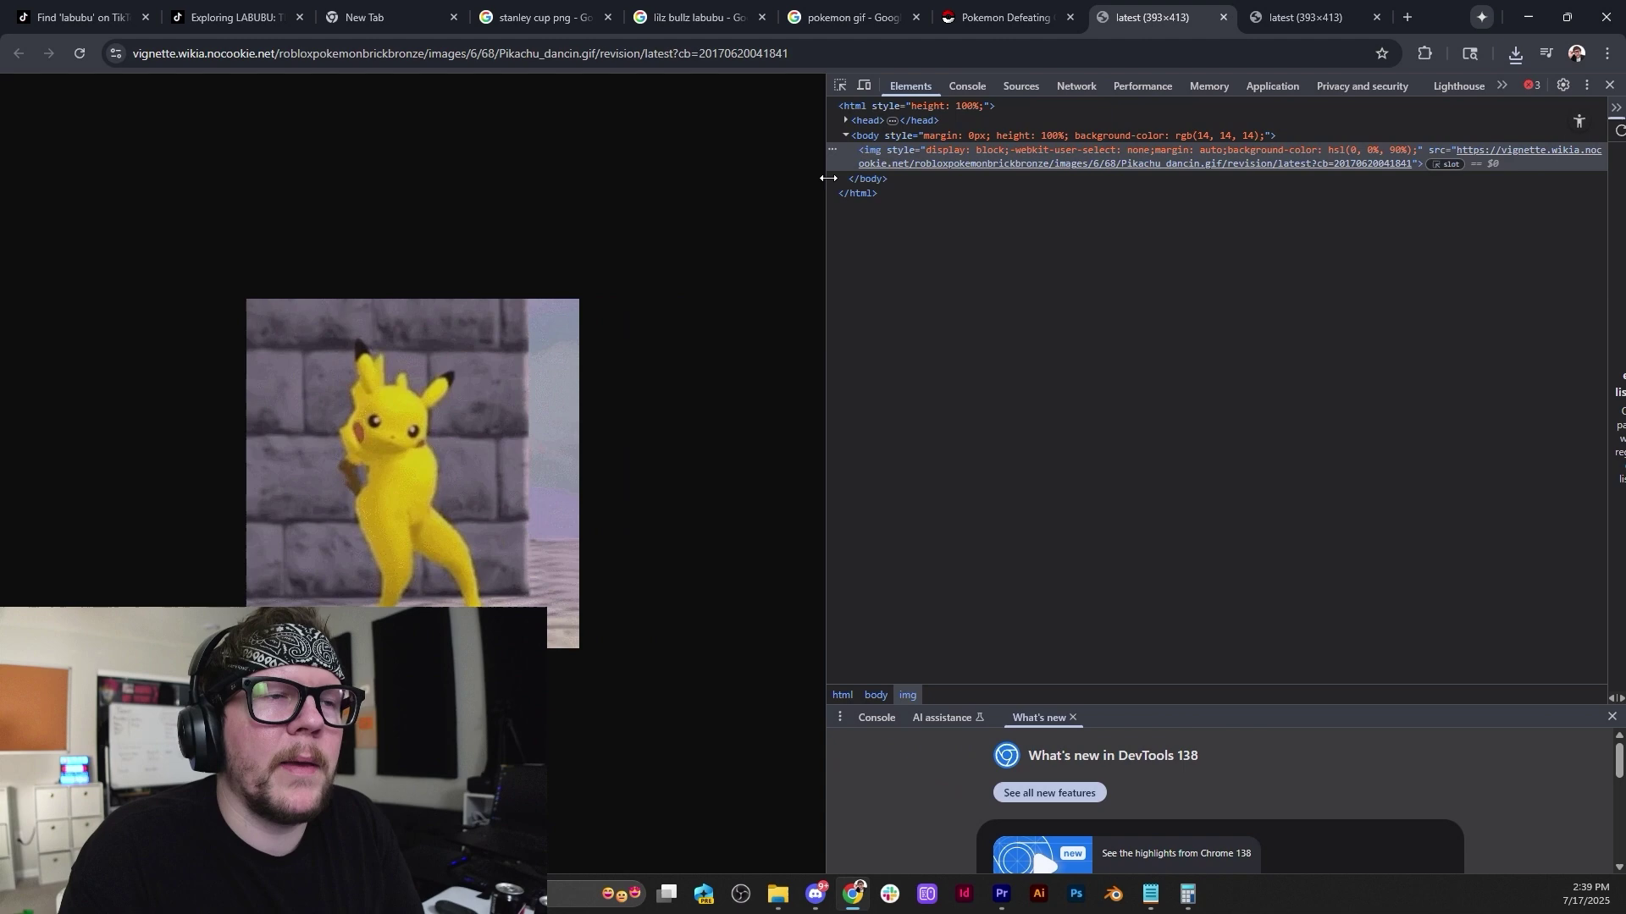
# Return to the pokemon gif results, find the GIFcen version of the dancing Pikachu and save it to the Desktop as GIF image pokemon-gif-9.
pyautogui.click(991, 18)
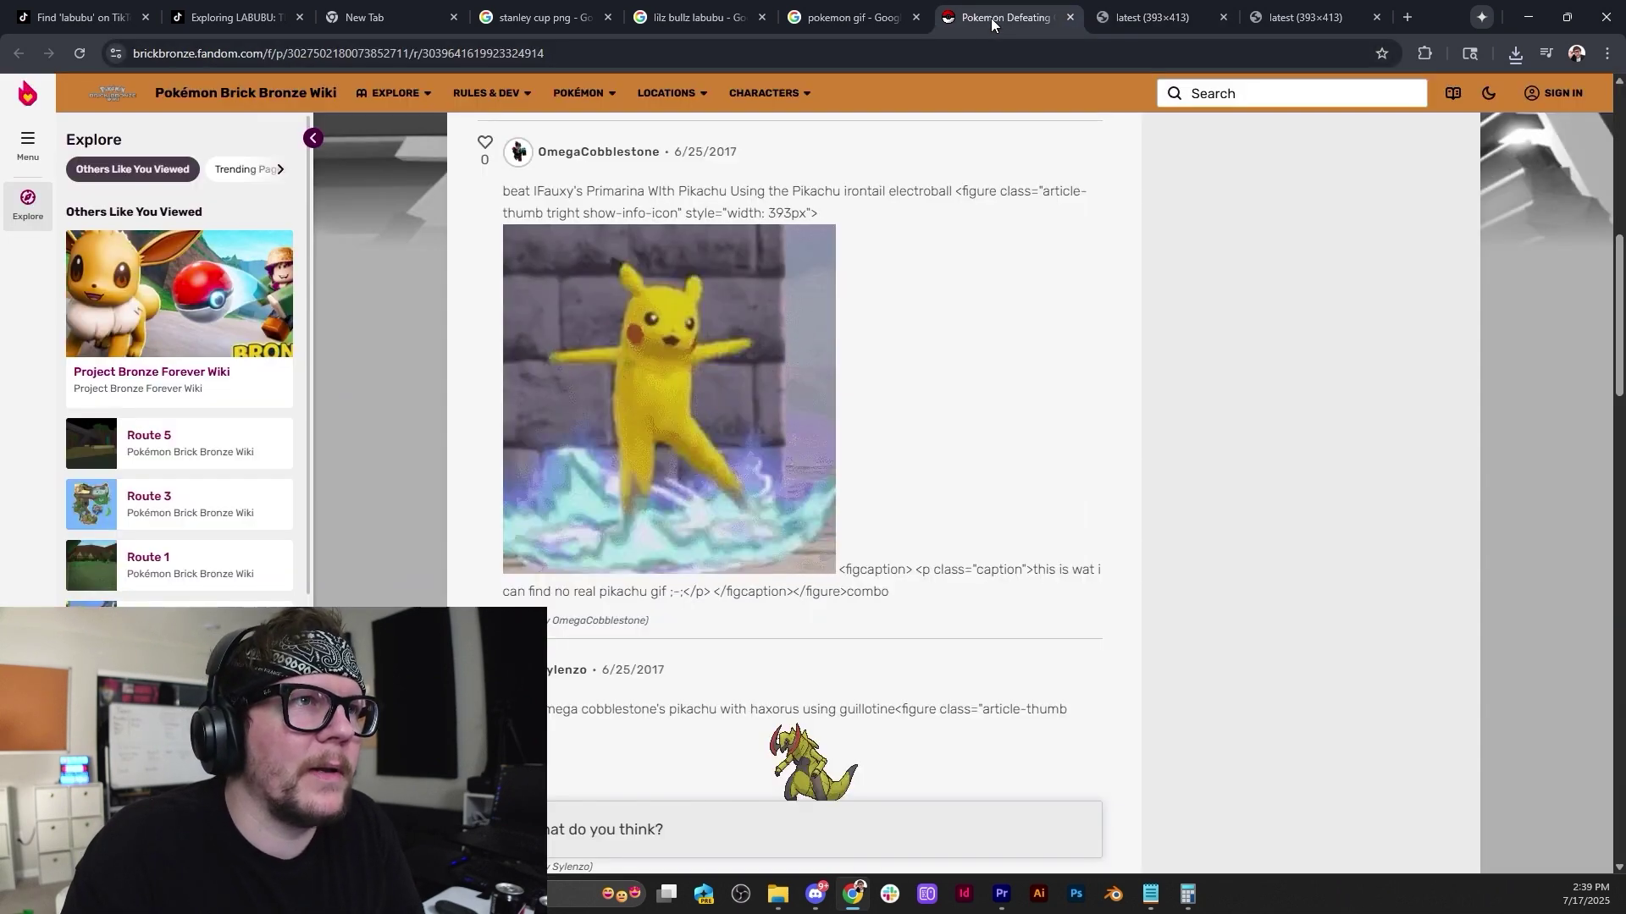
pyautogui.click(865, 22)
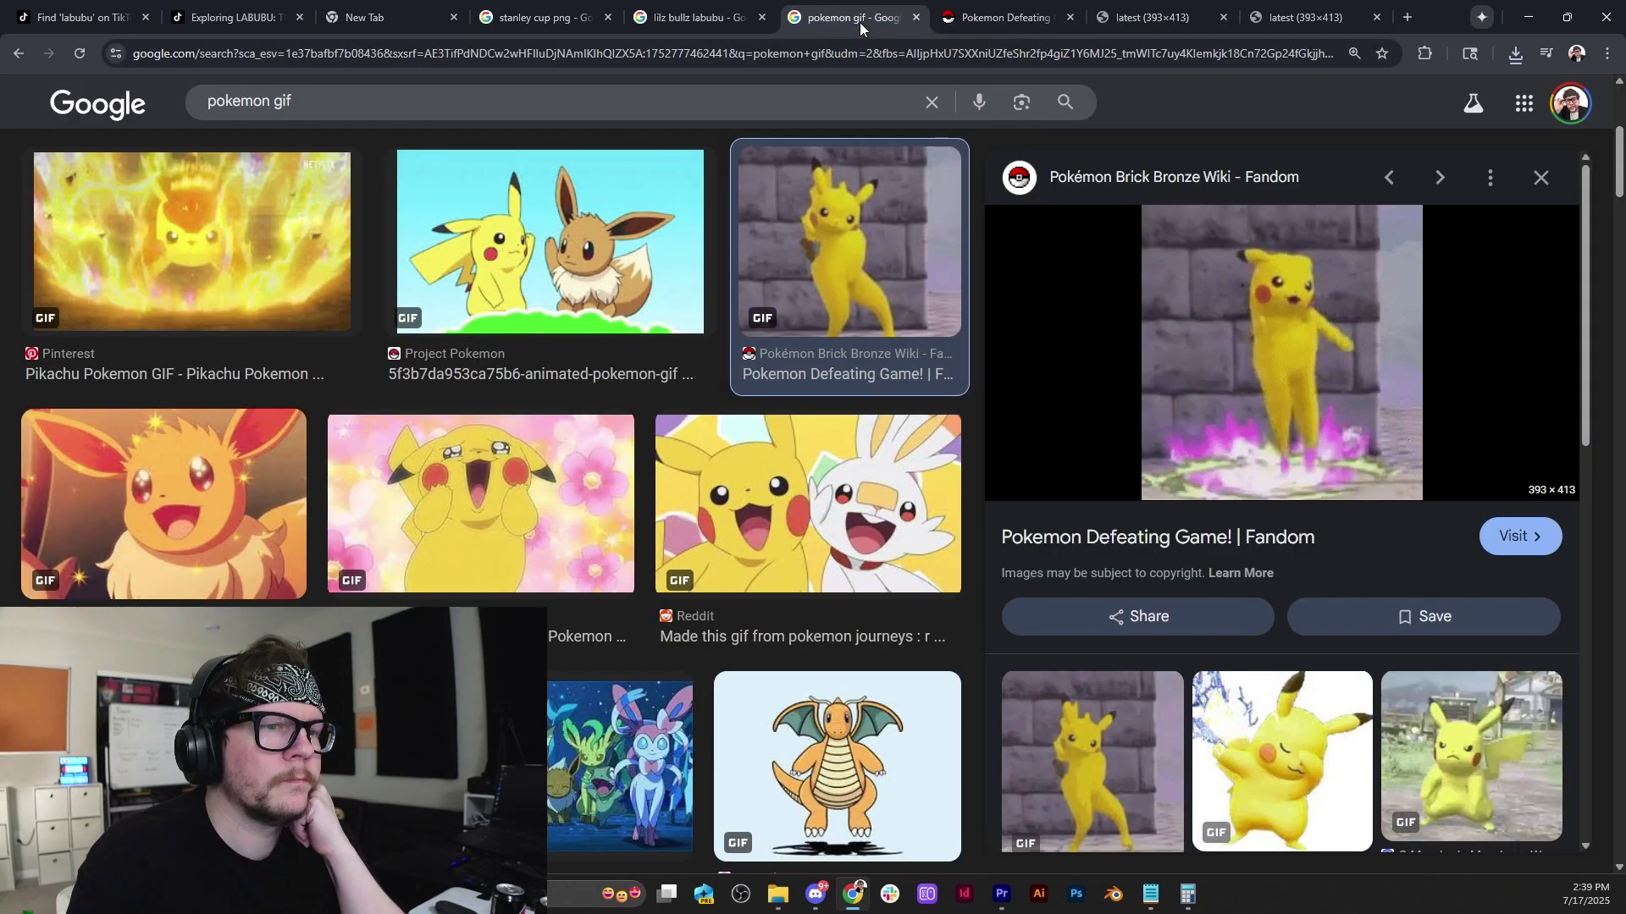
pyautogui.click(1053, 789)
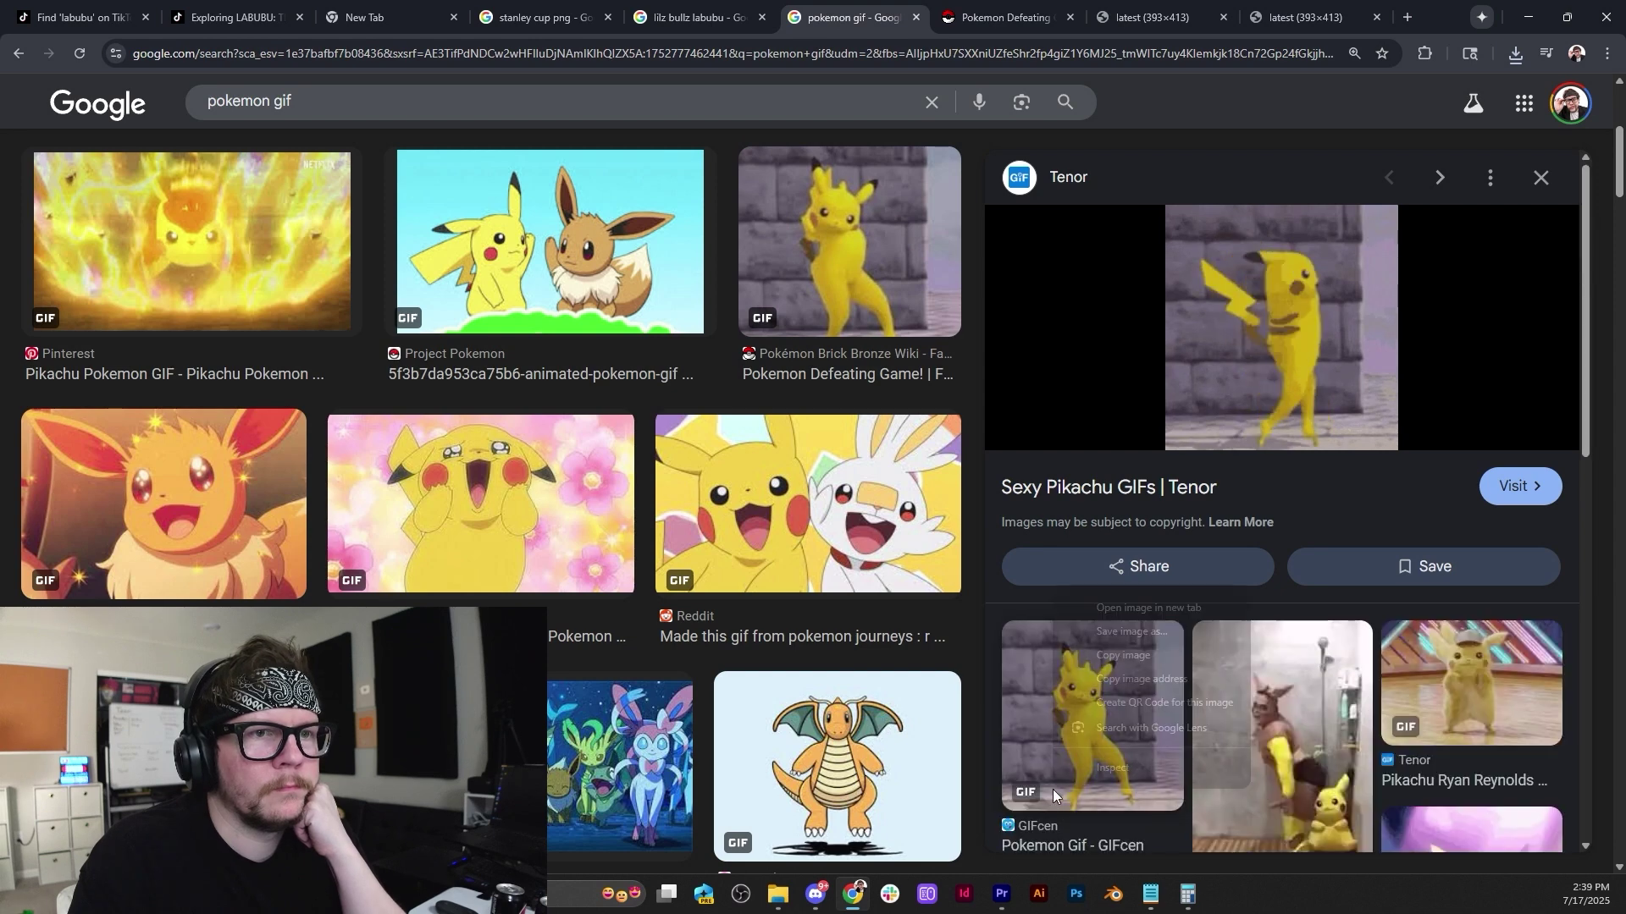
pyautogui.rightClick(1053, 789)
pyautogui.rightClick(1278, 328)
pyautogui.click(1113, 667)
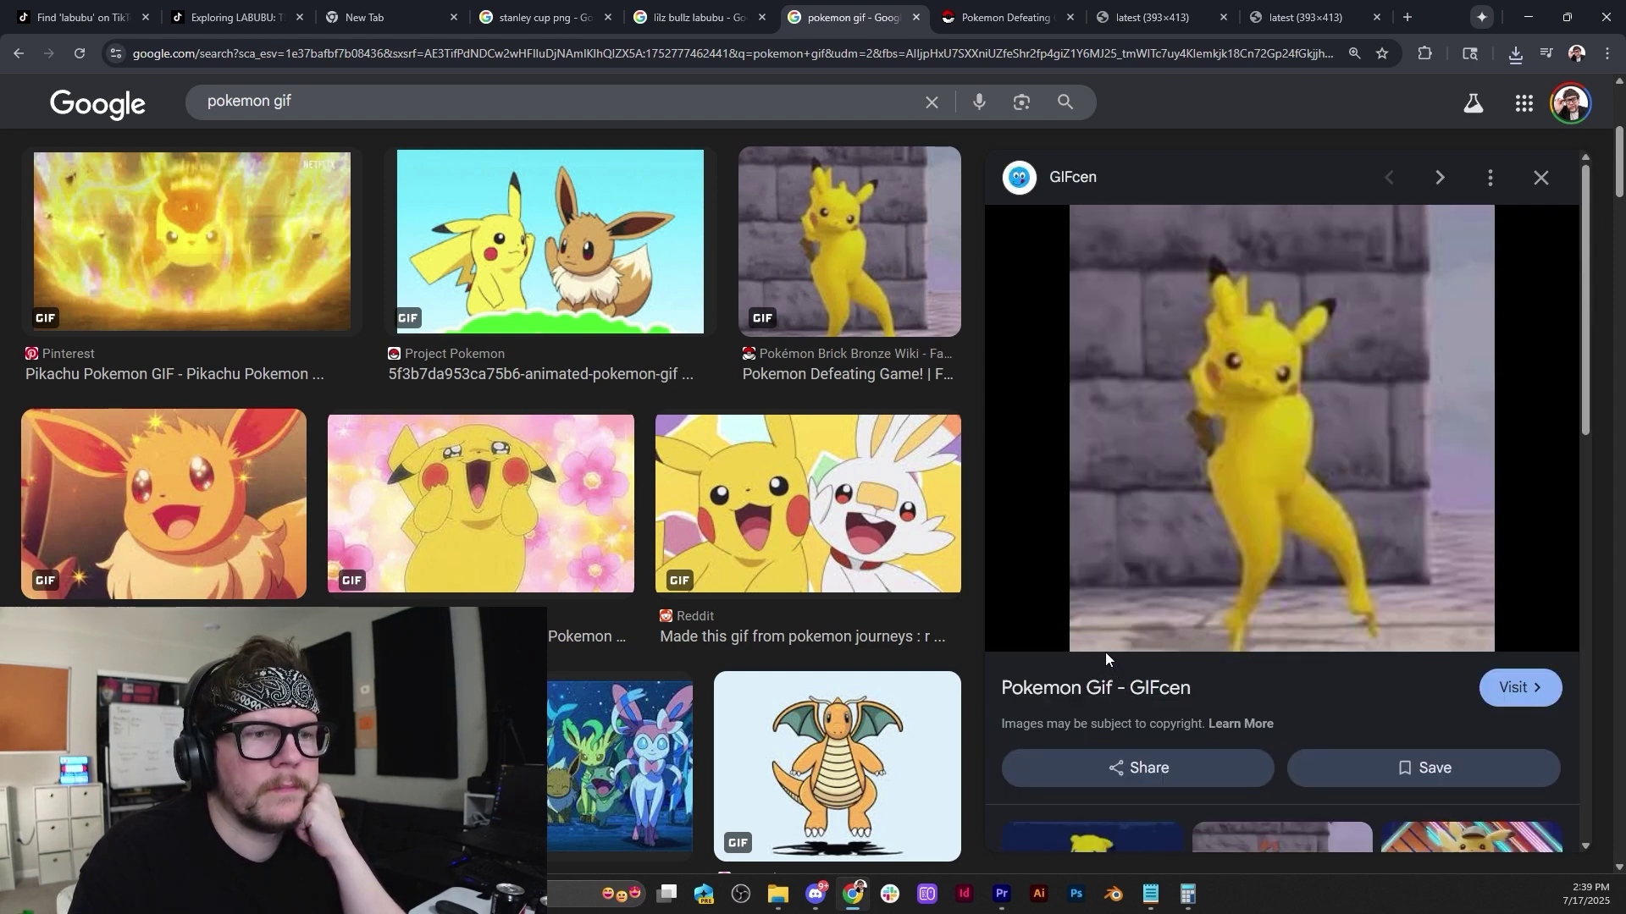
pyautogui.rightClick(1313, 356)
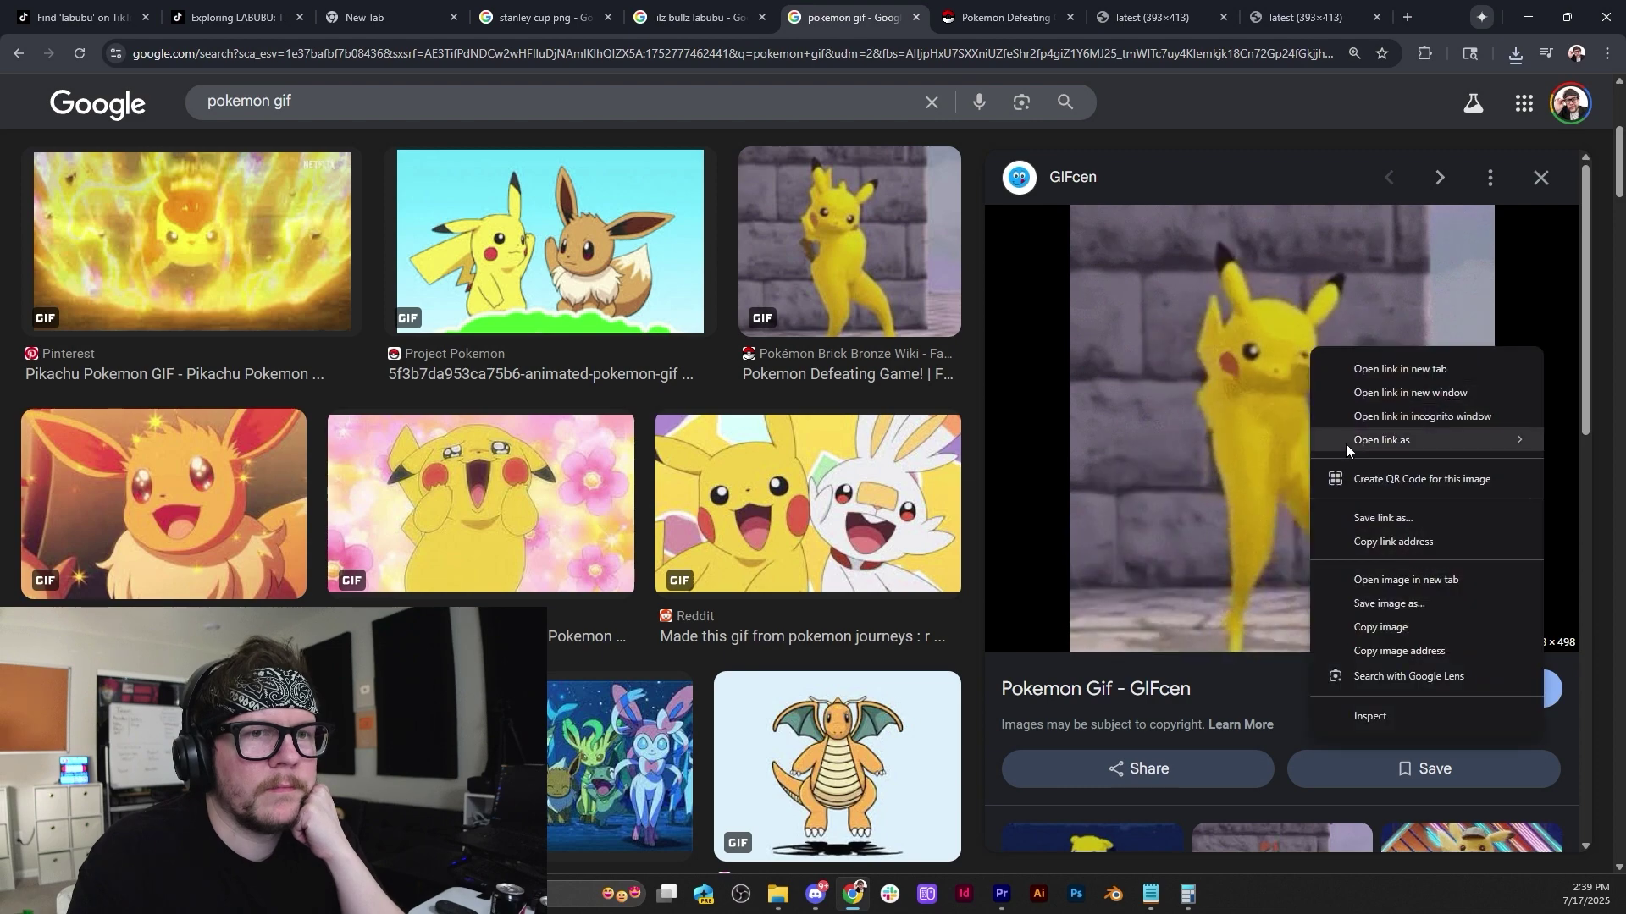
pyautogui.click(1379, 599)
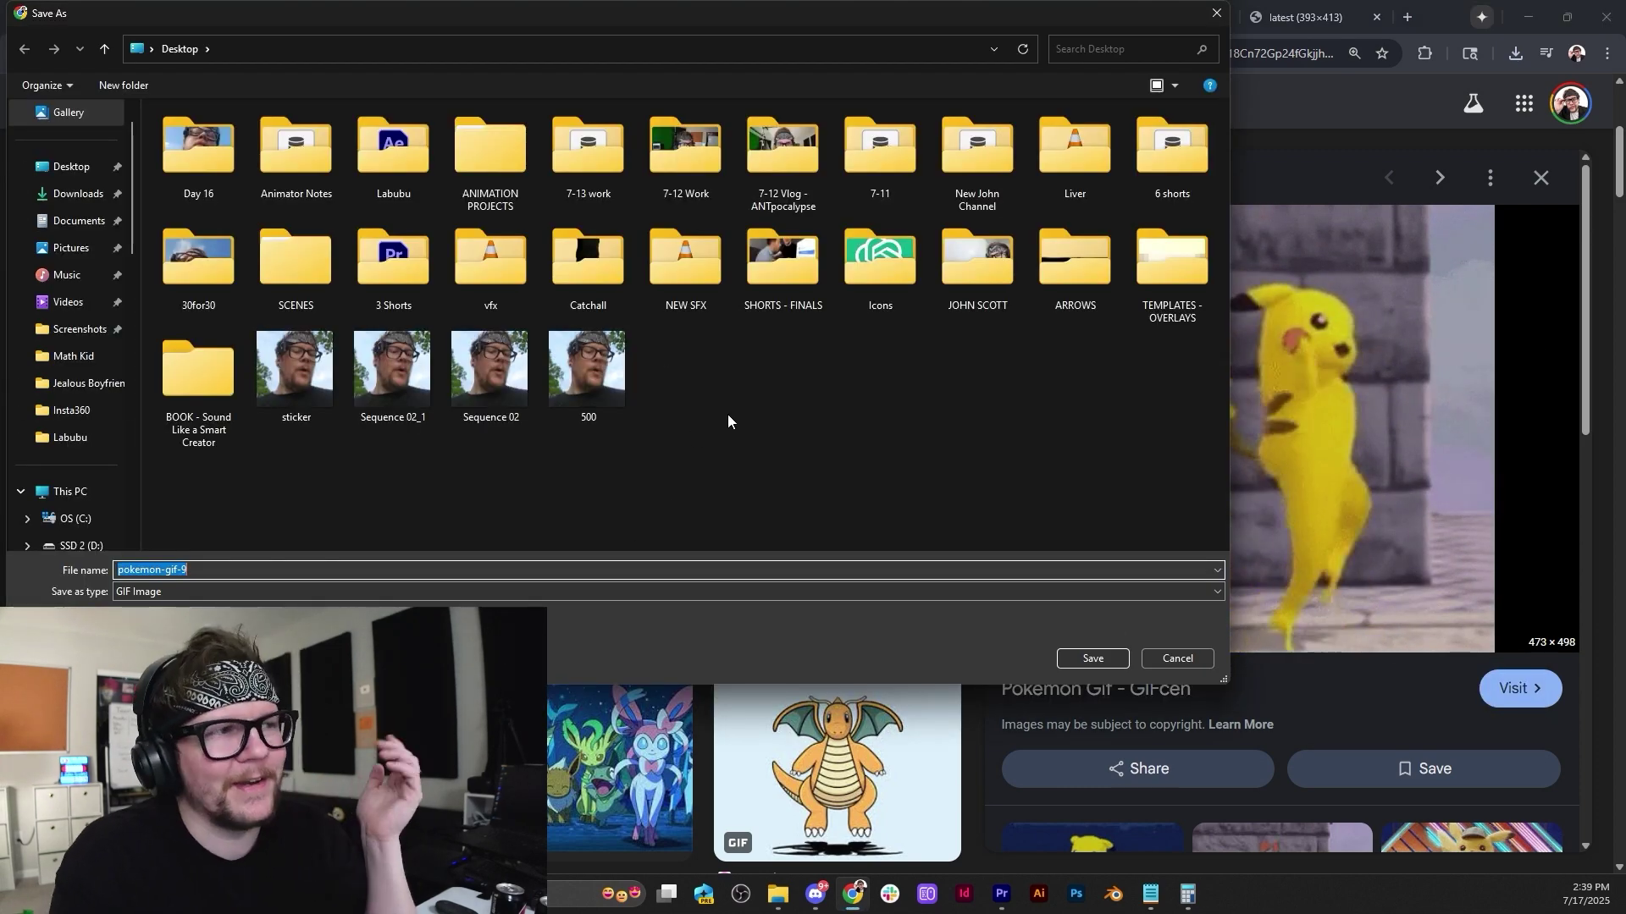
pyautogui.click(1090, 657)
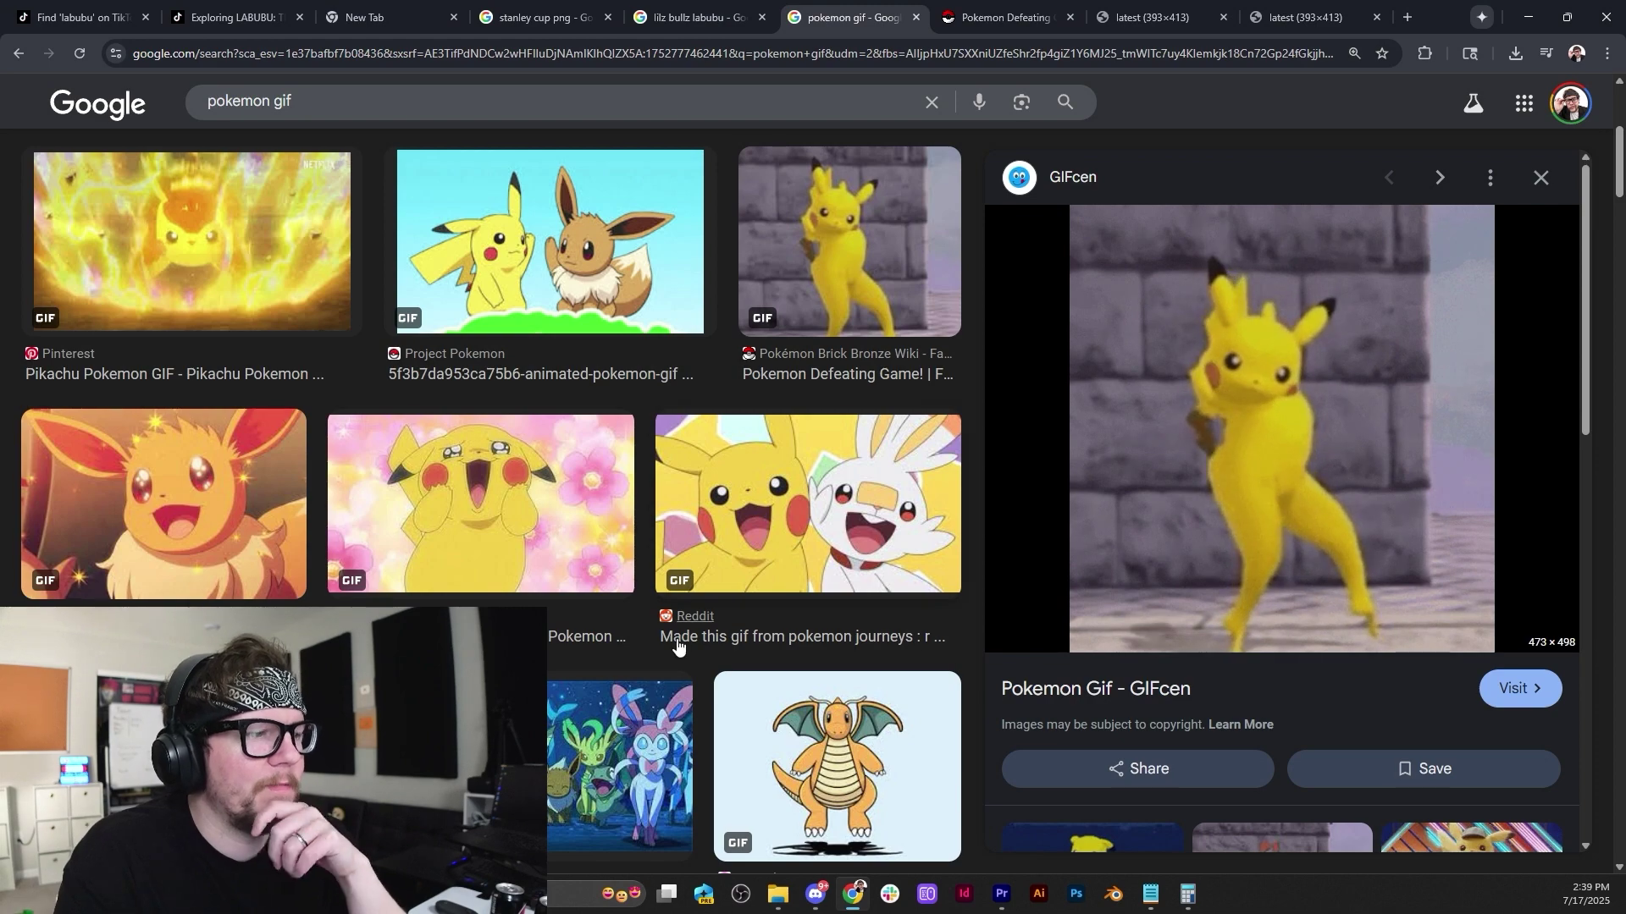
# Browse the pokemon gif results and preview the Dribbble and Pinterest Gastly GIFs along with their related images.
pyautogui.scroll(-7, 947, 643)
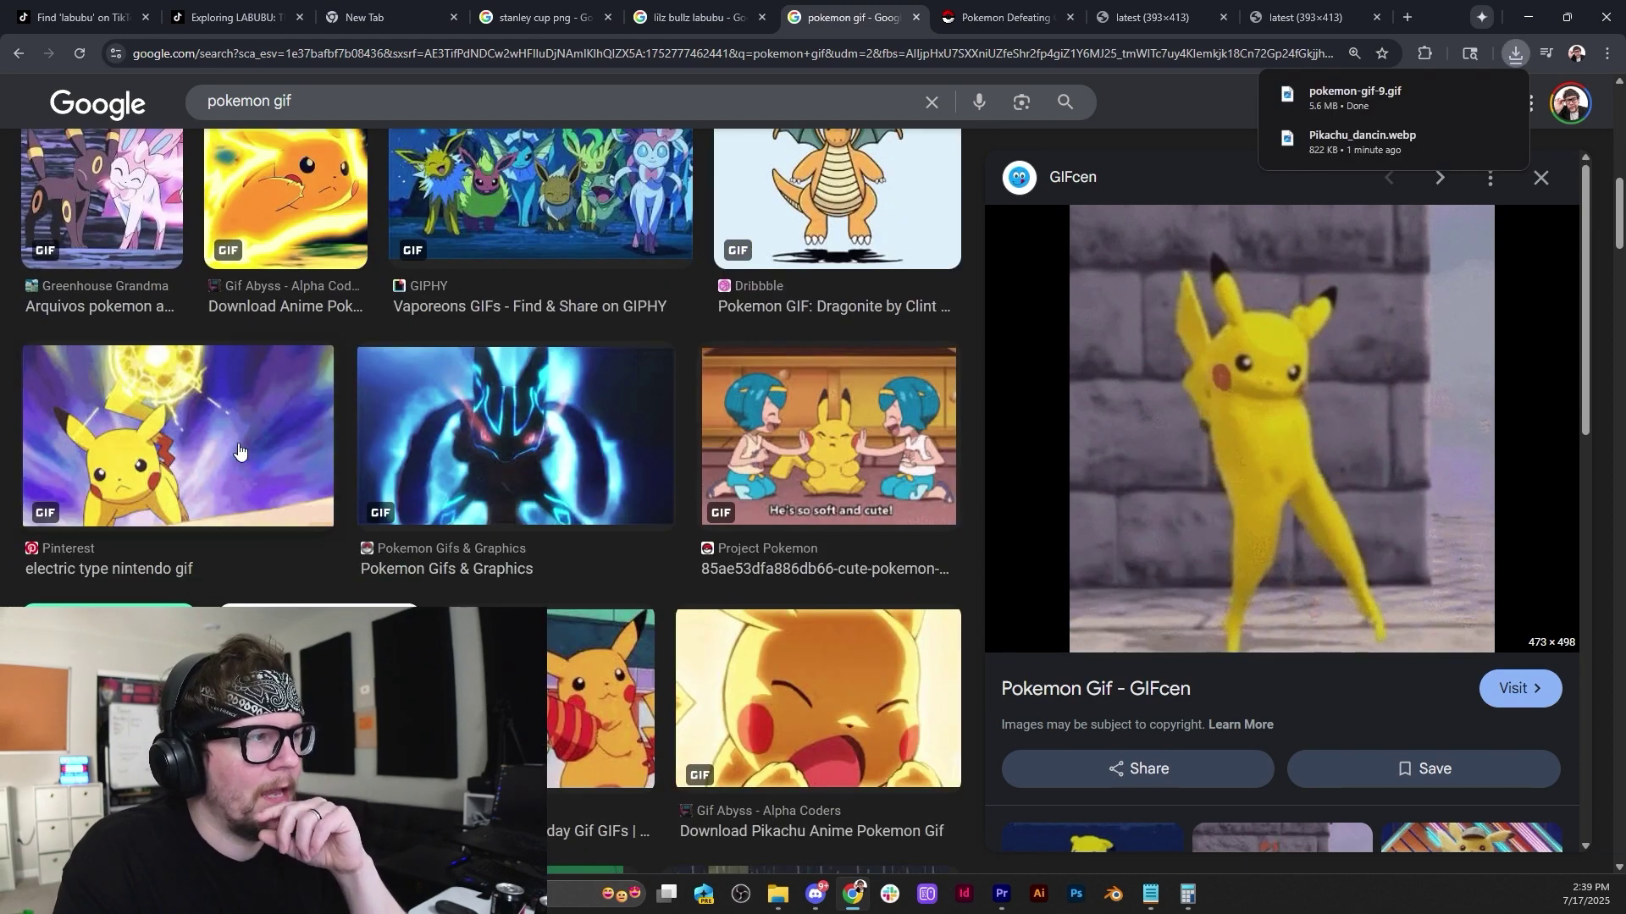
pyautogui.scroll(-5, 239, 579)
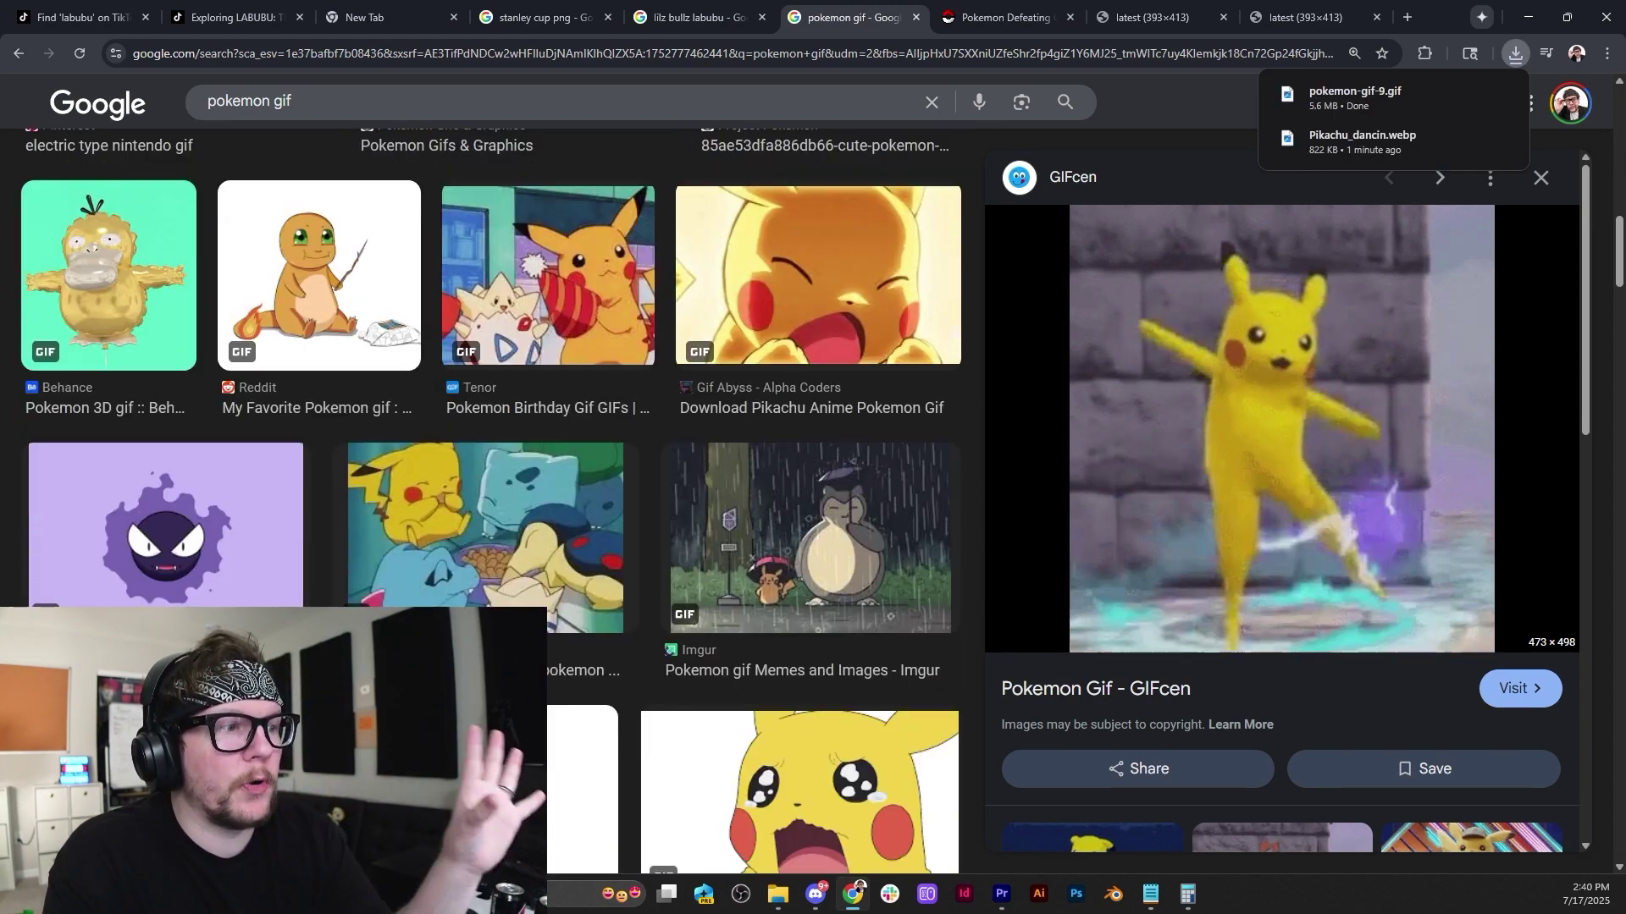
pyautogui.click(238, 579)
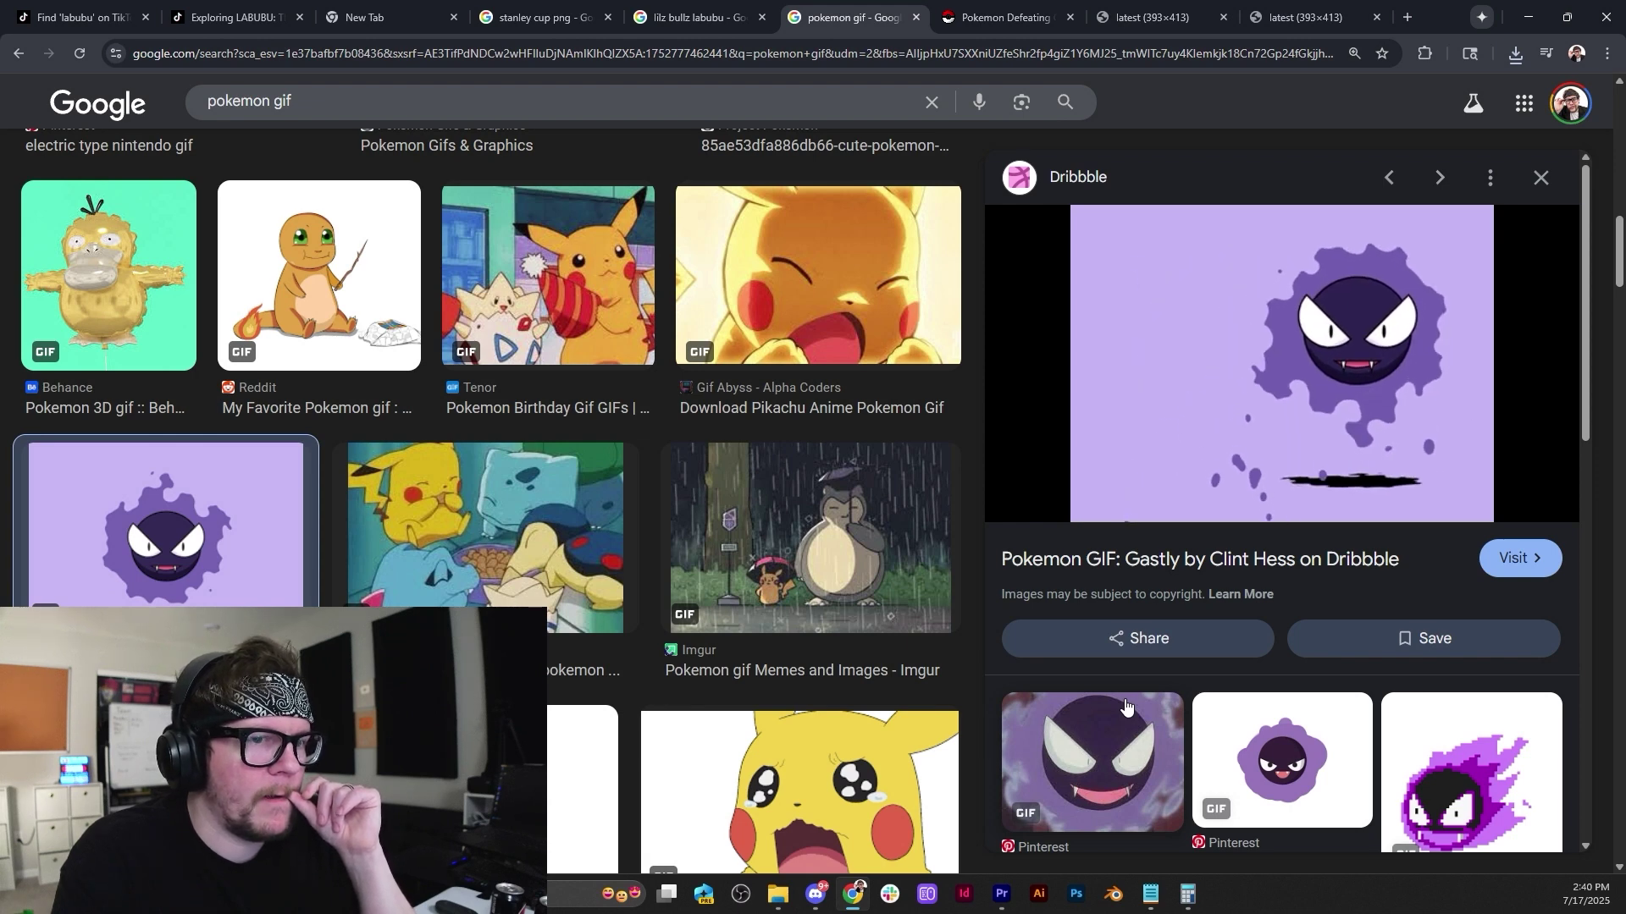
pyautogui.scroll(-4, 1125, 706)
pyautogui.click(1300, 444)
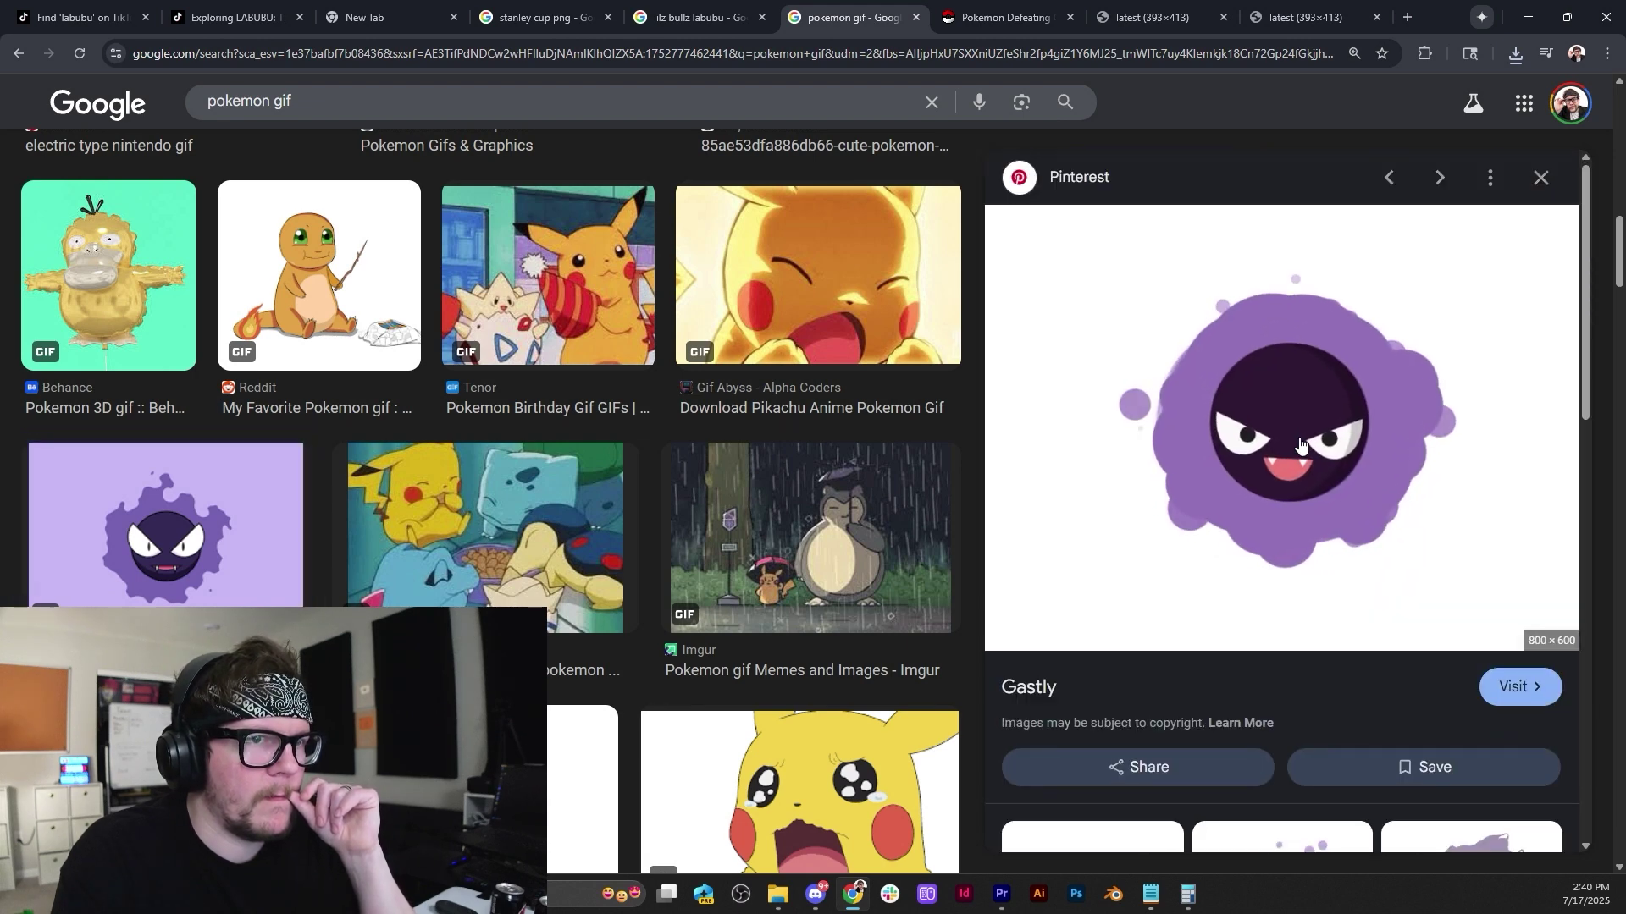
pyautogui.scroll(-5, 547, 533)
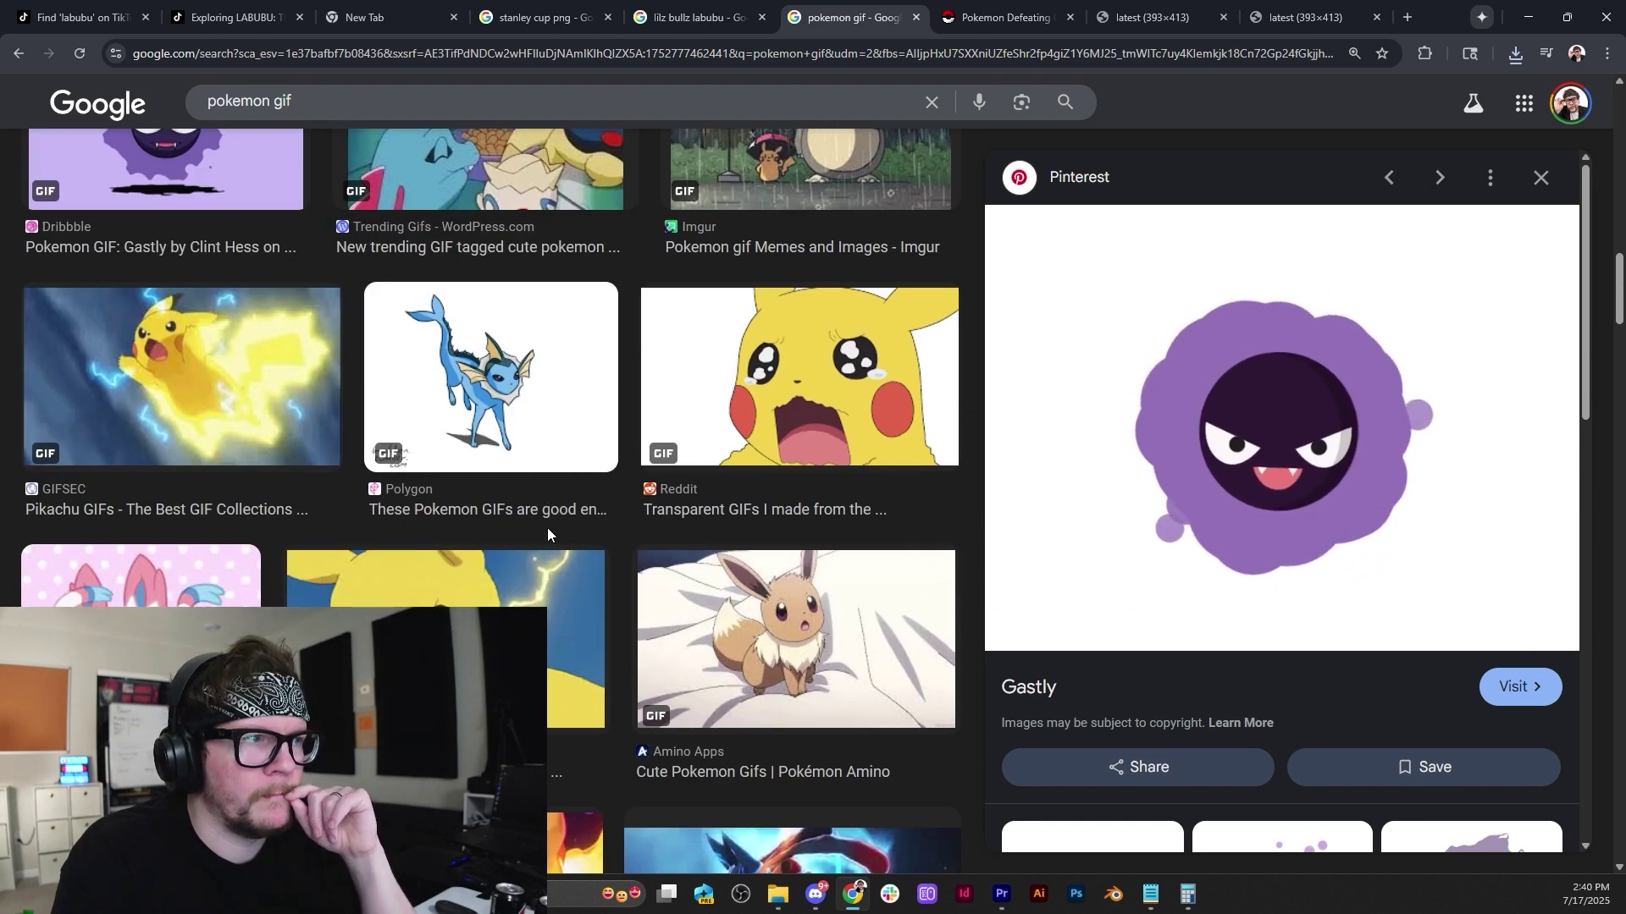
pyautogui.scroll(-5, 1227, 497)
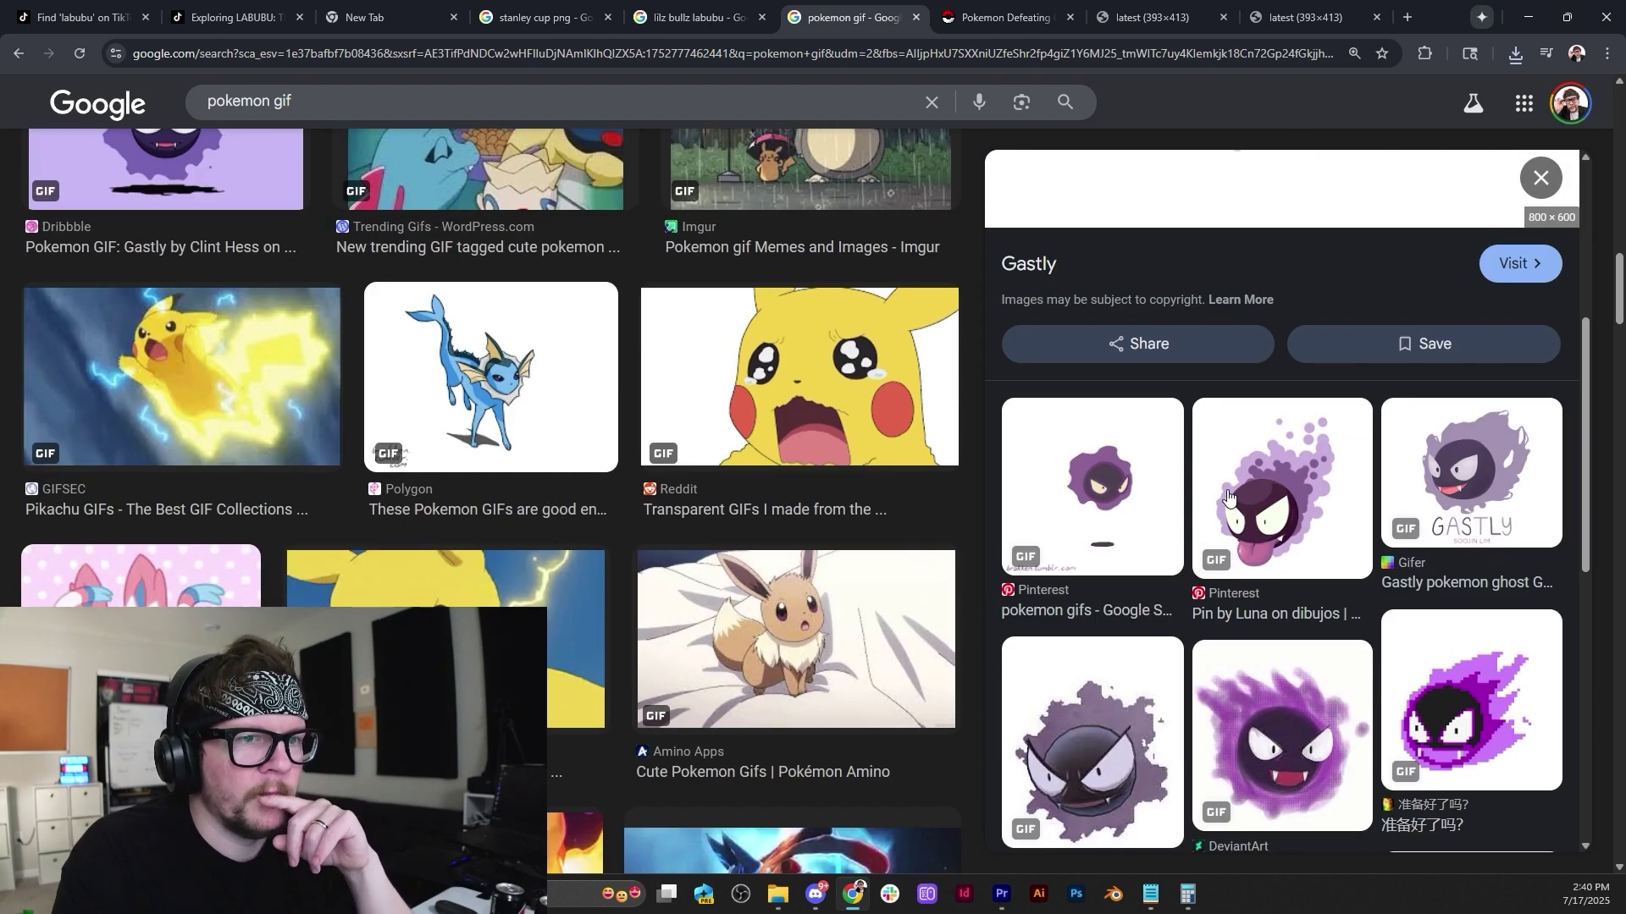
# Look further down the pokemon gif results for usable clips and preview the GIFsme rainbow Pikachu GIF.
pyautogui.scroll(-5, 866, 625)
pyautogui.scroll(-2, 865, 625)
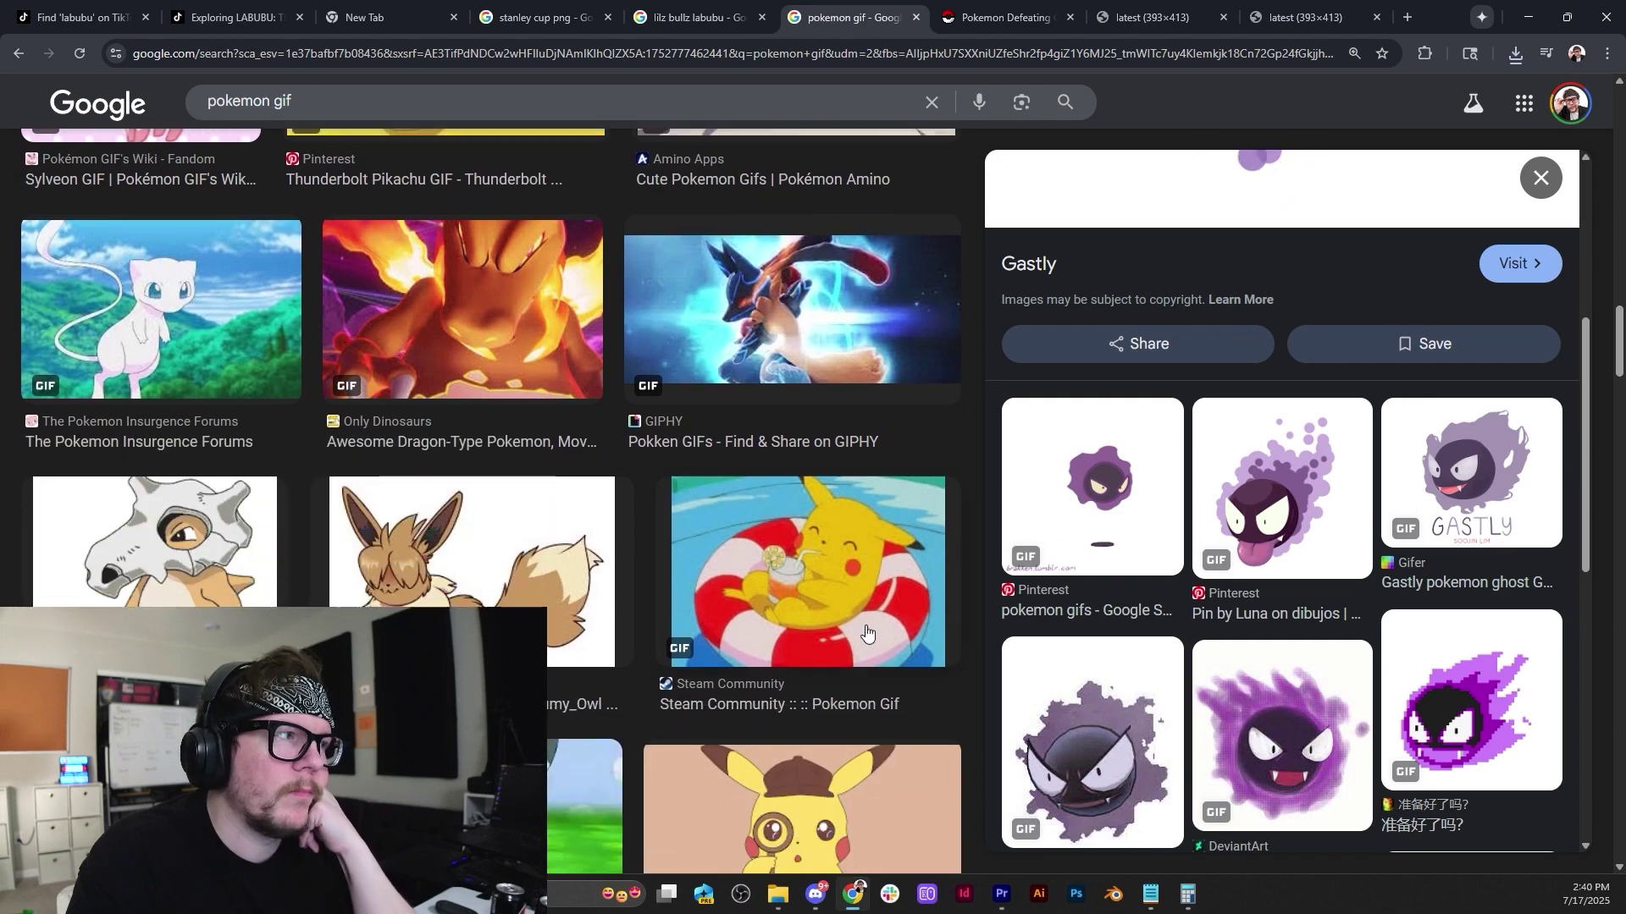
pyautogui.scroll(-12, 865, 631)
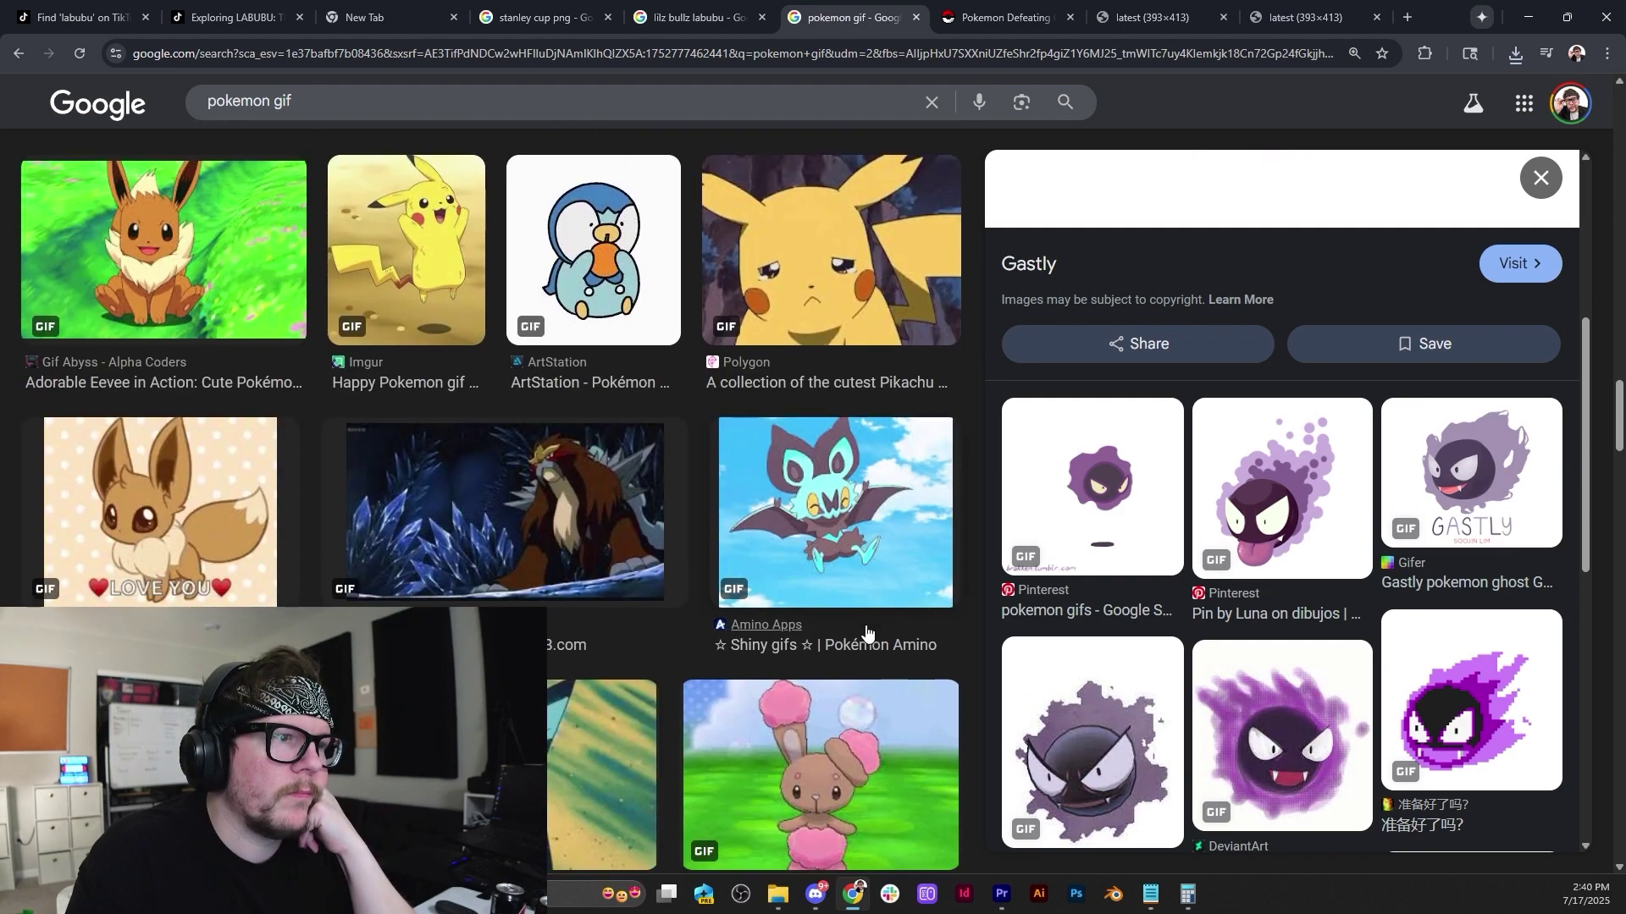
pyautogui.scroll(-6, 866, 631)
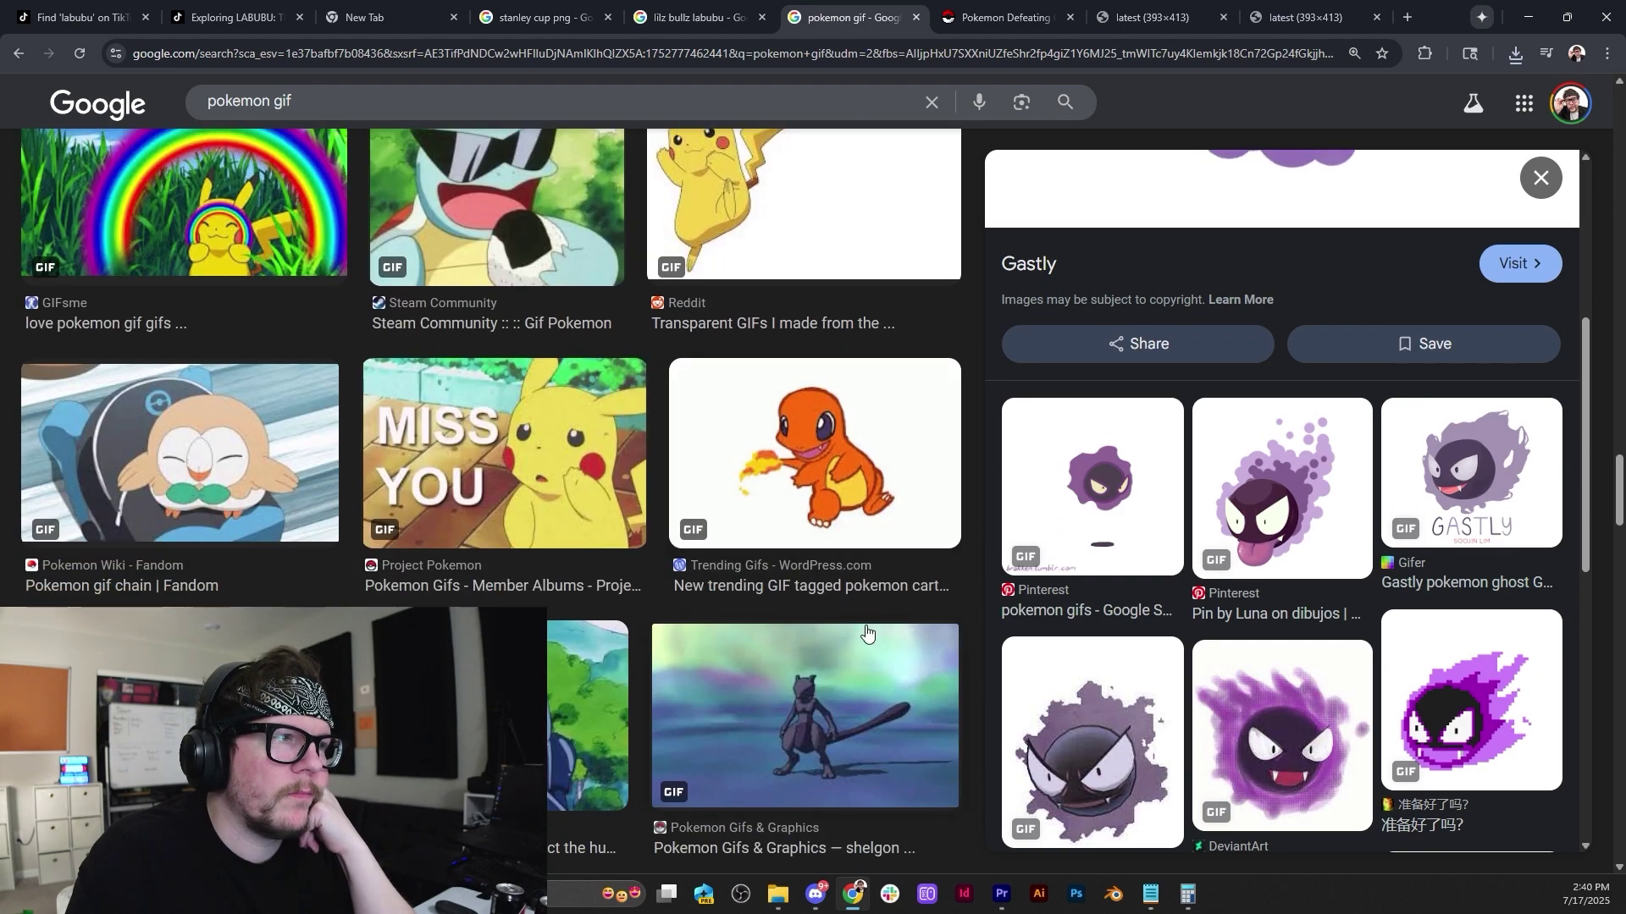
pyautogui.click(215, 208)
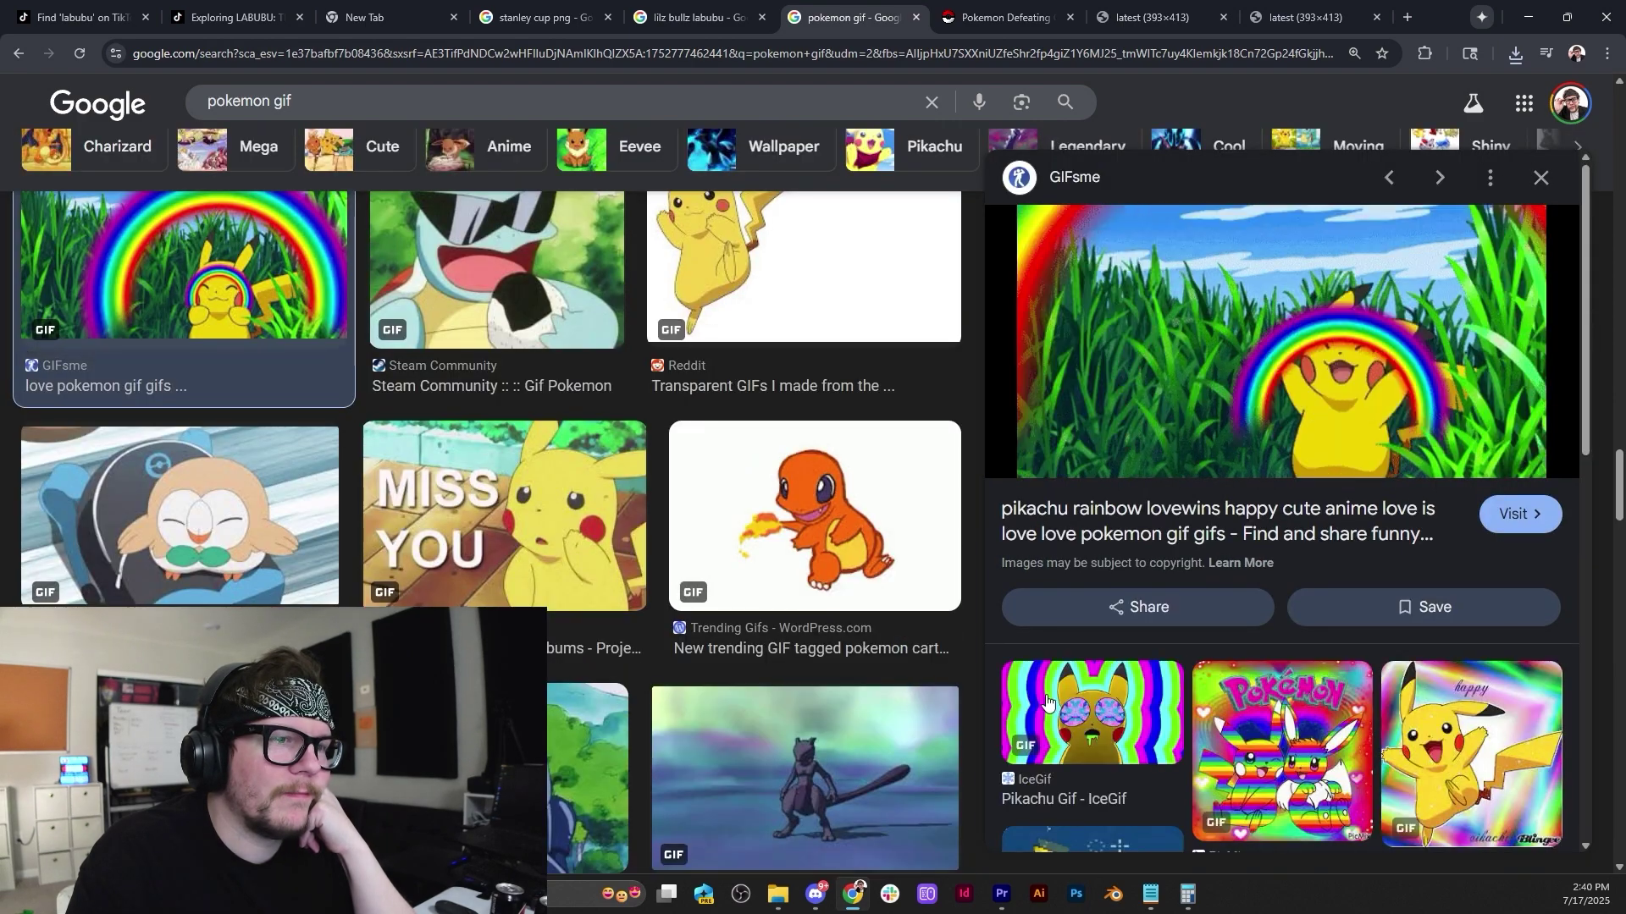
pyautogui.scroll(-11, 714, 695)
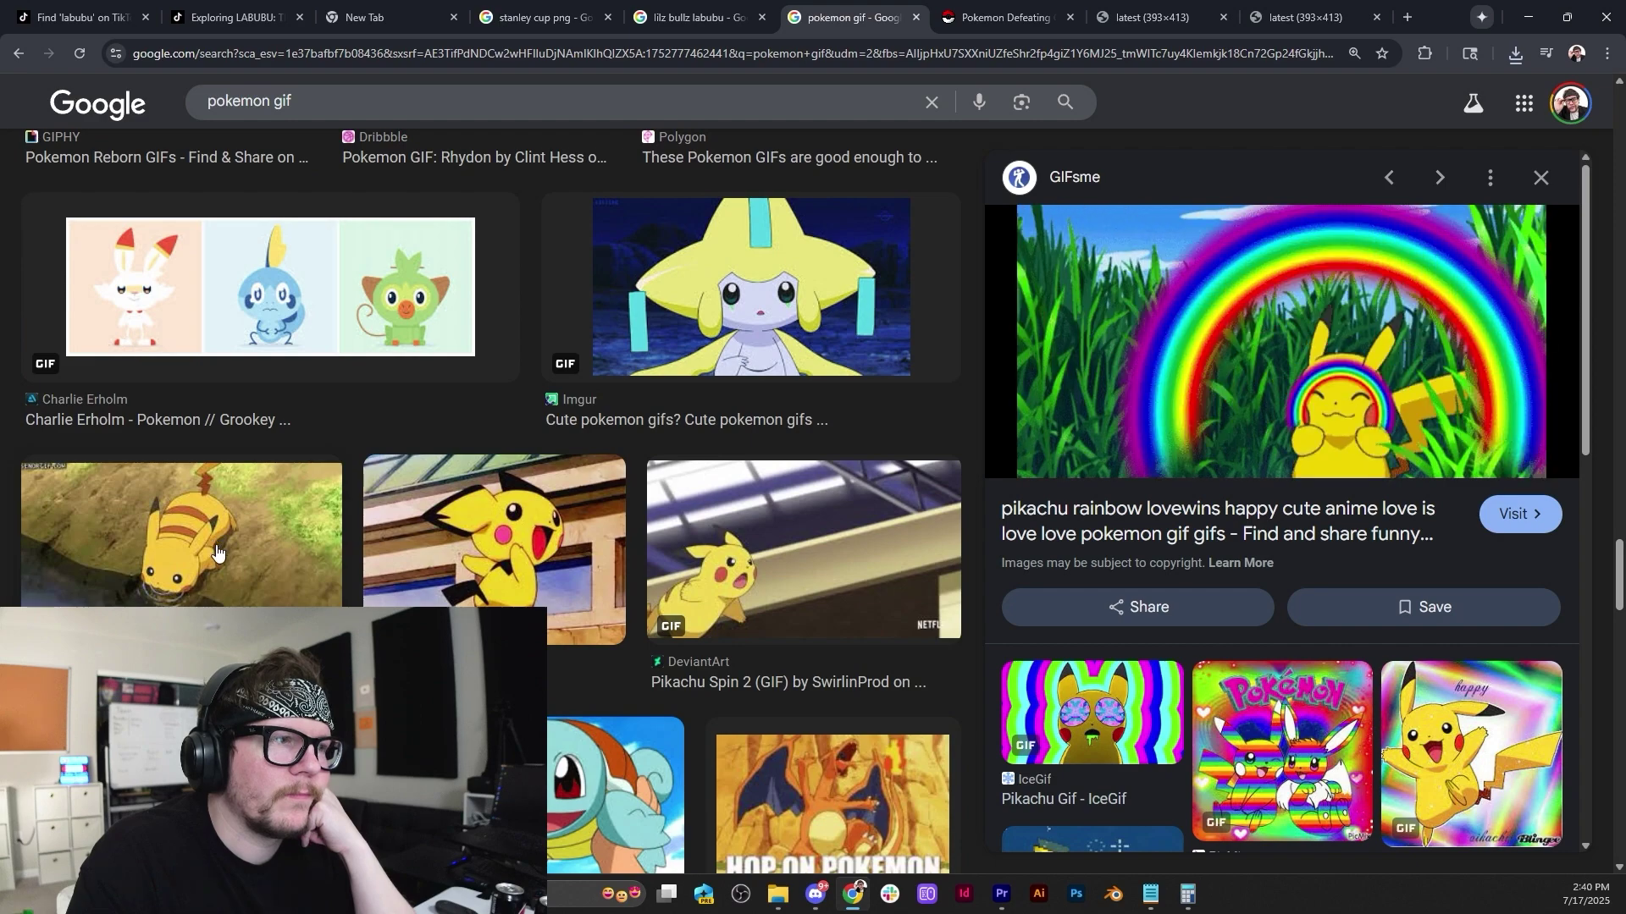
pyautogui.scroll(11, 212, 549)
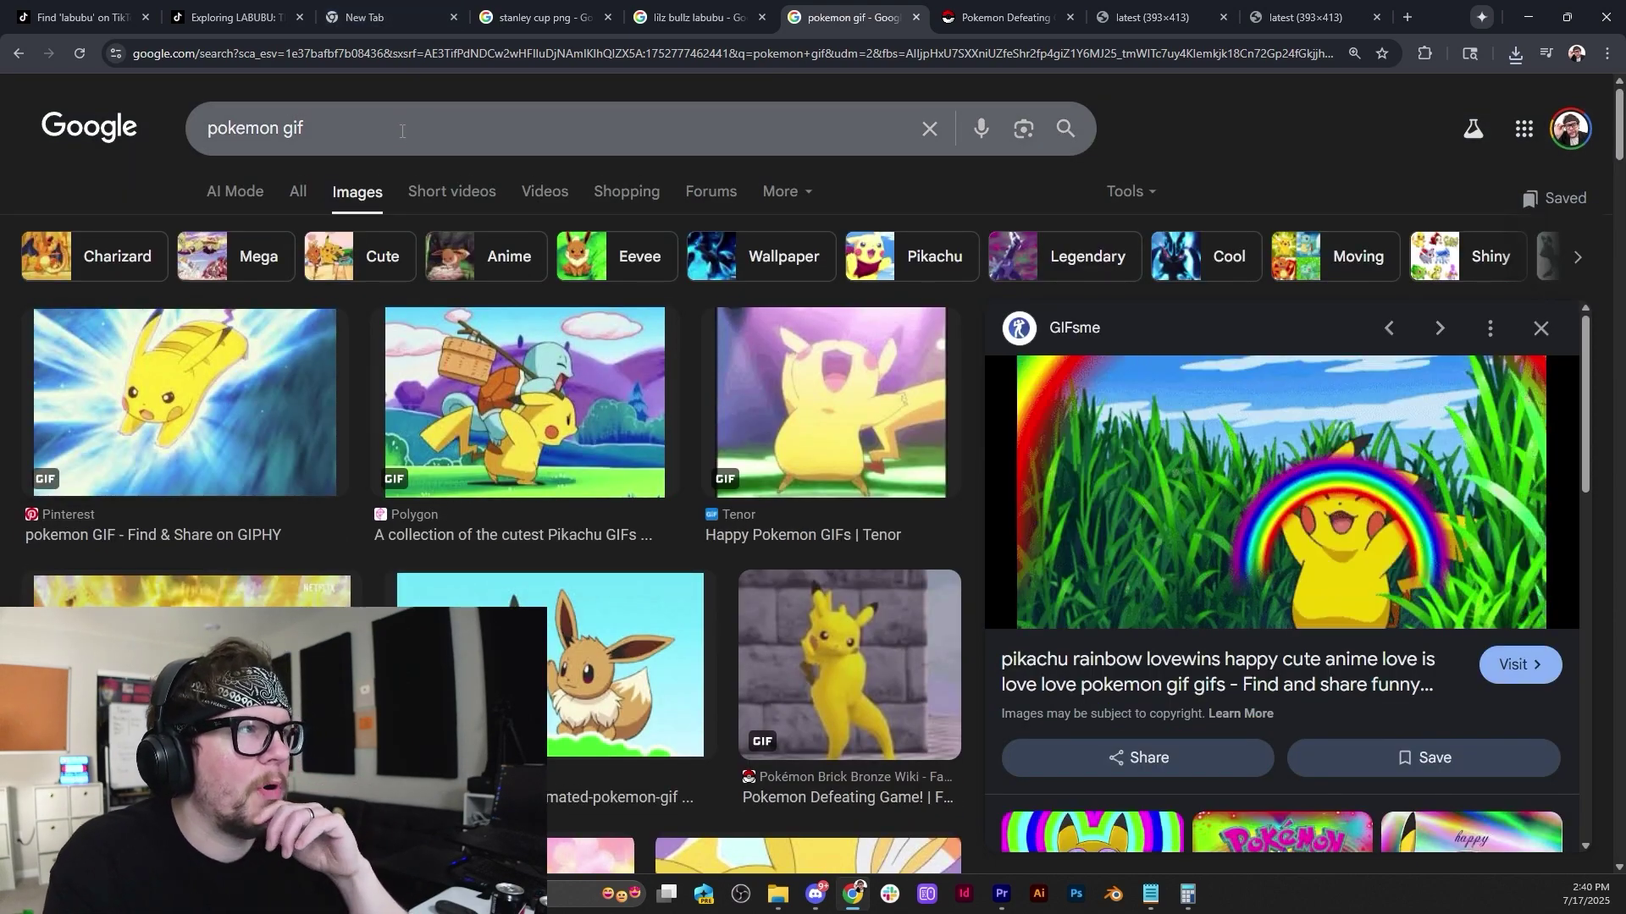
# Search images for "pokemon card gif" and refine the query to "pokemon cards gif".
pyautogui.doubleClick(294, 129)
pyautogui.write('card gif')
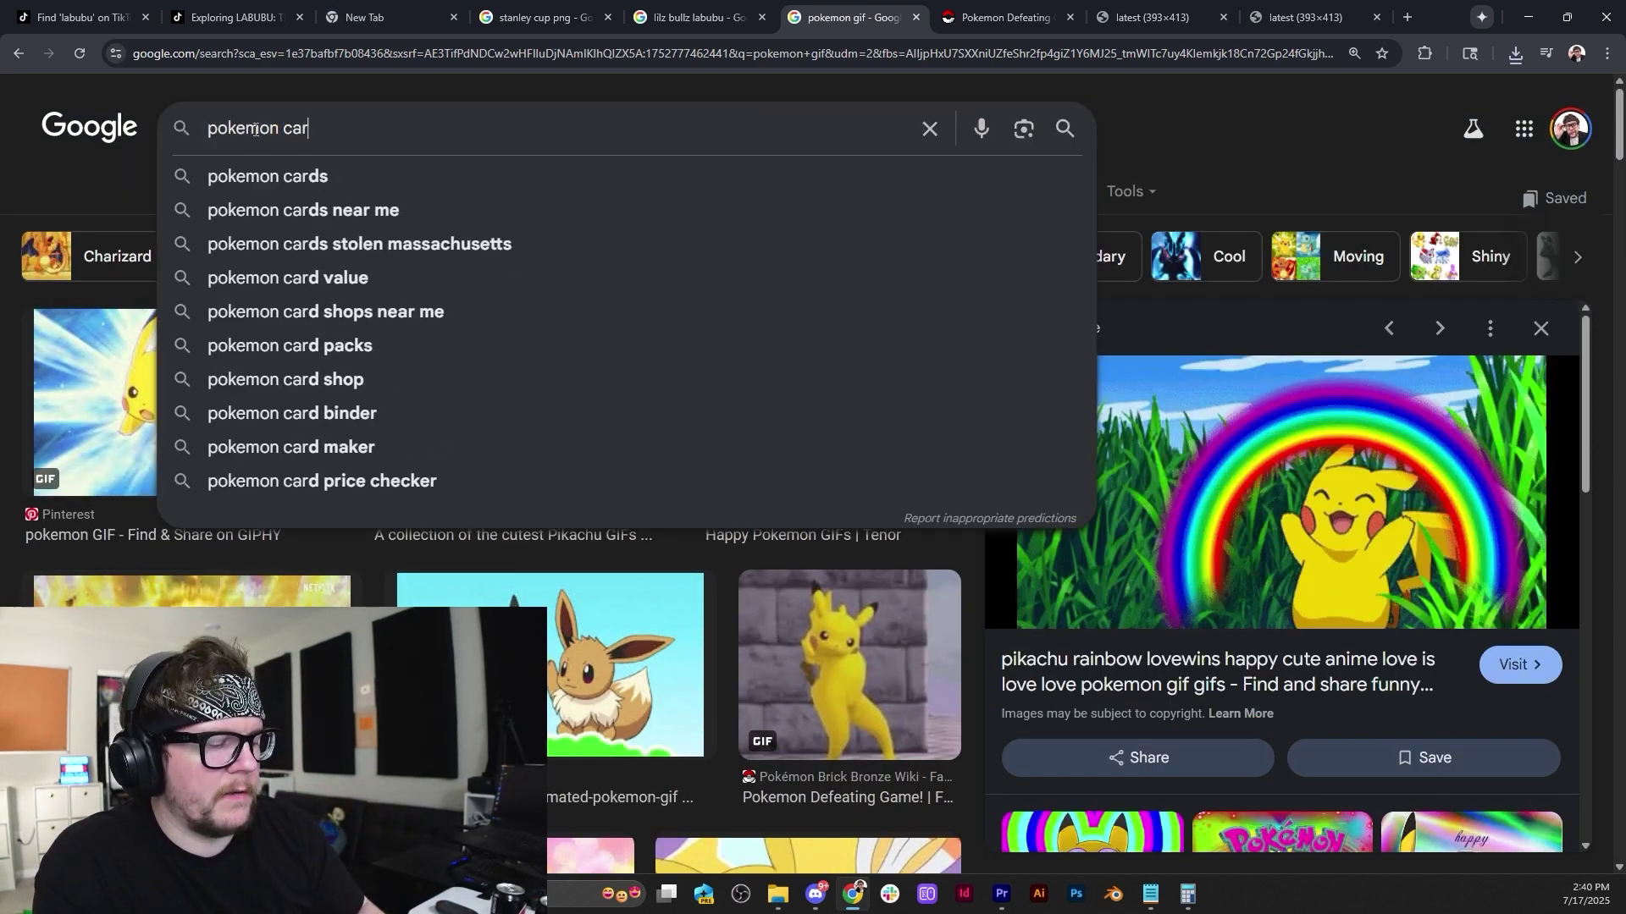
pyautogui.press('Return')
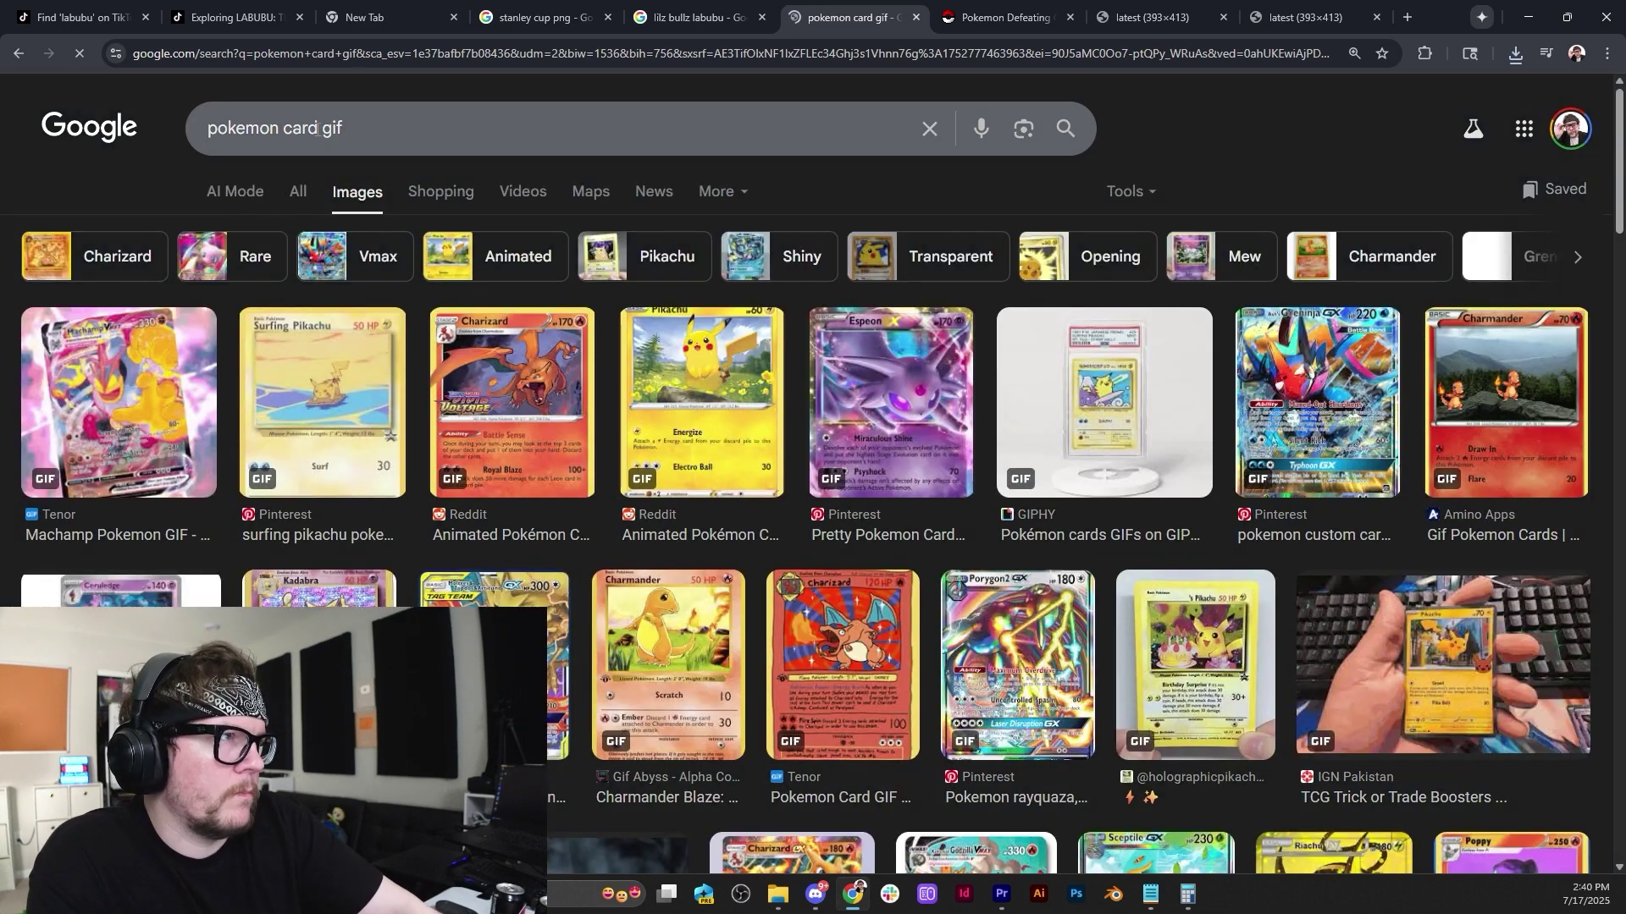
pyautogui.click(317, 127)
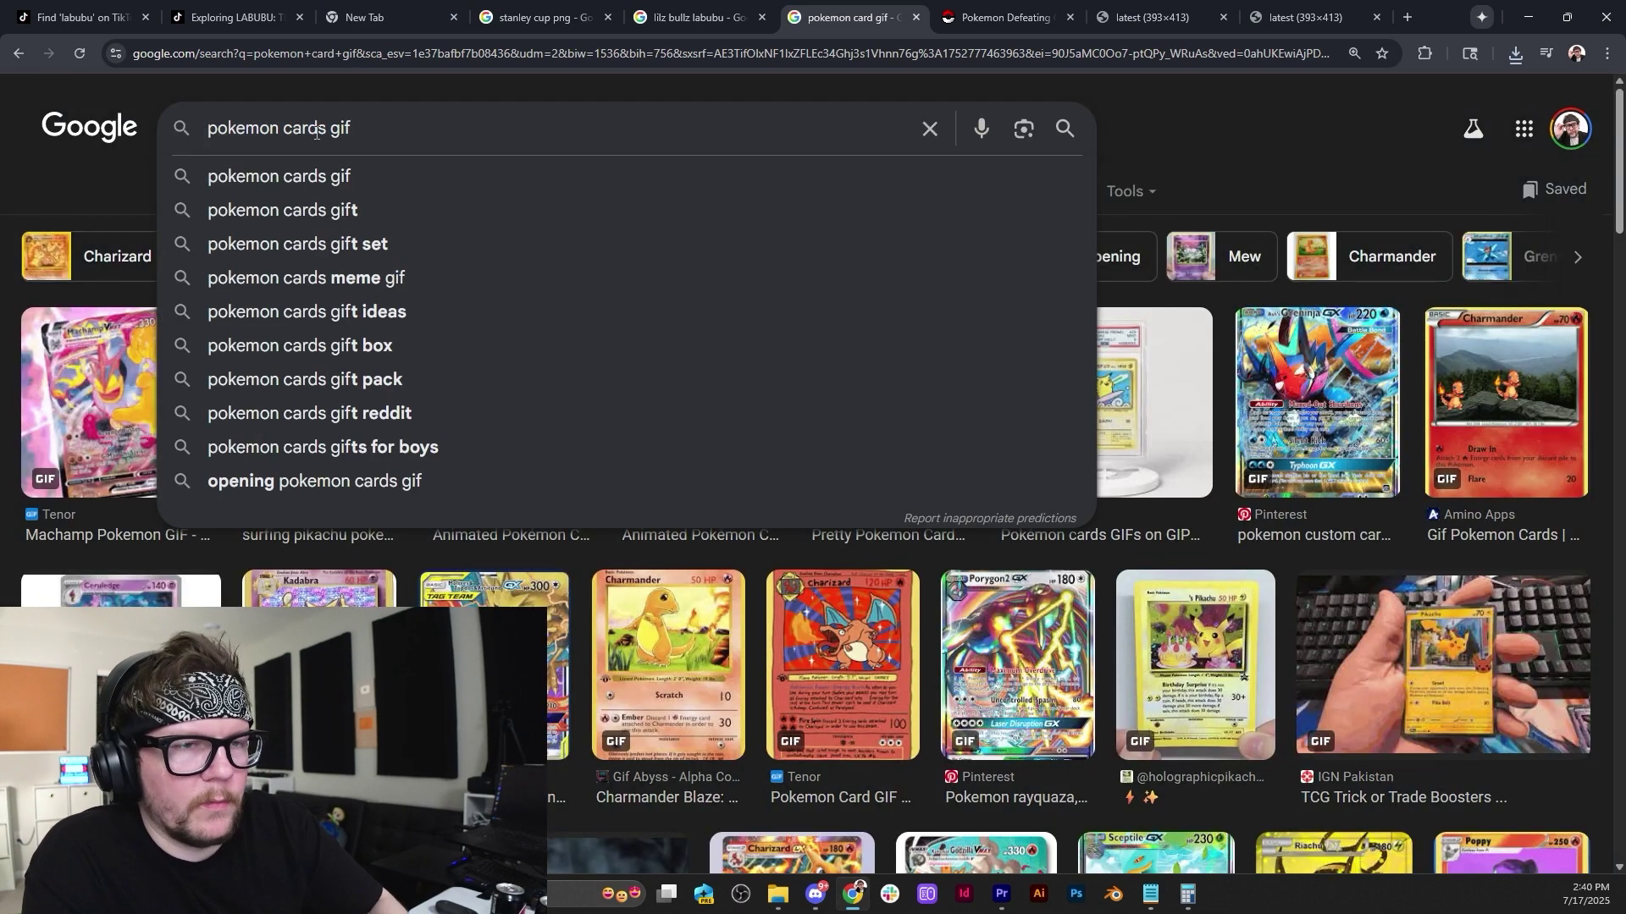
pyautogui.press('Return')
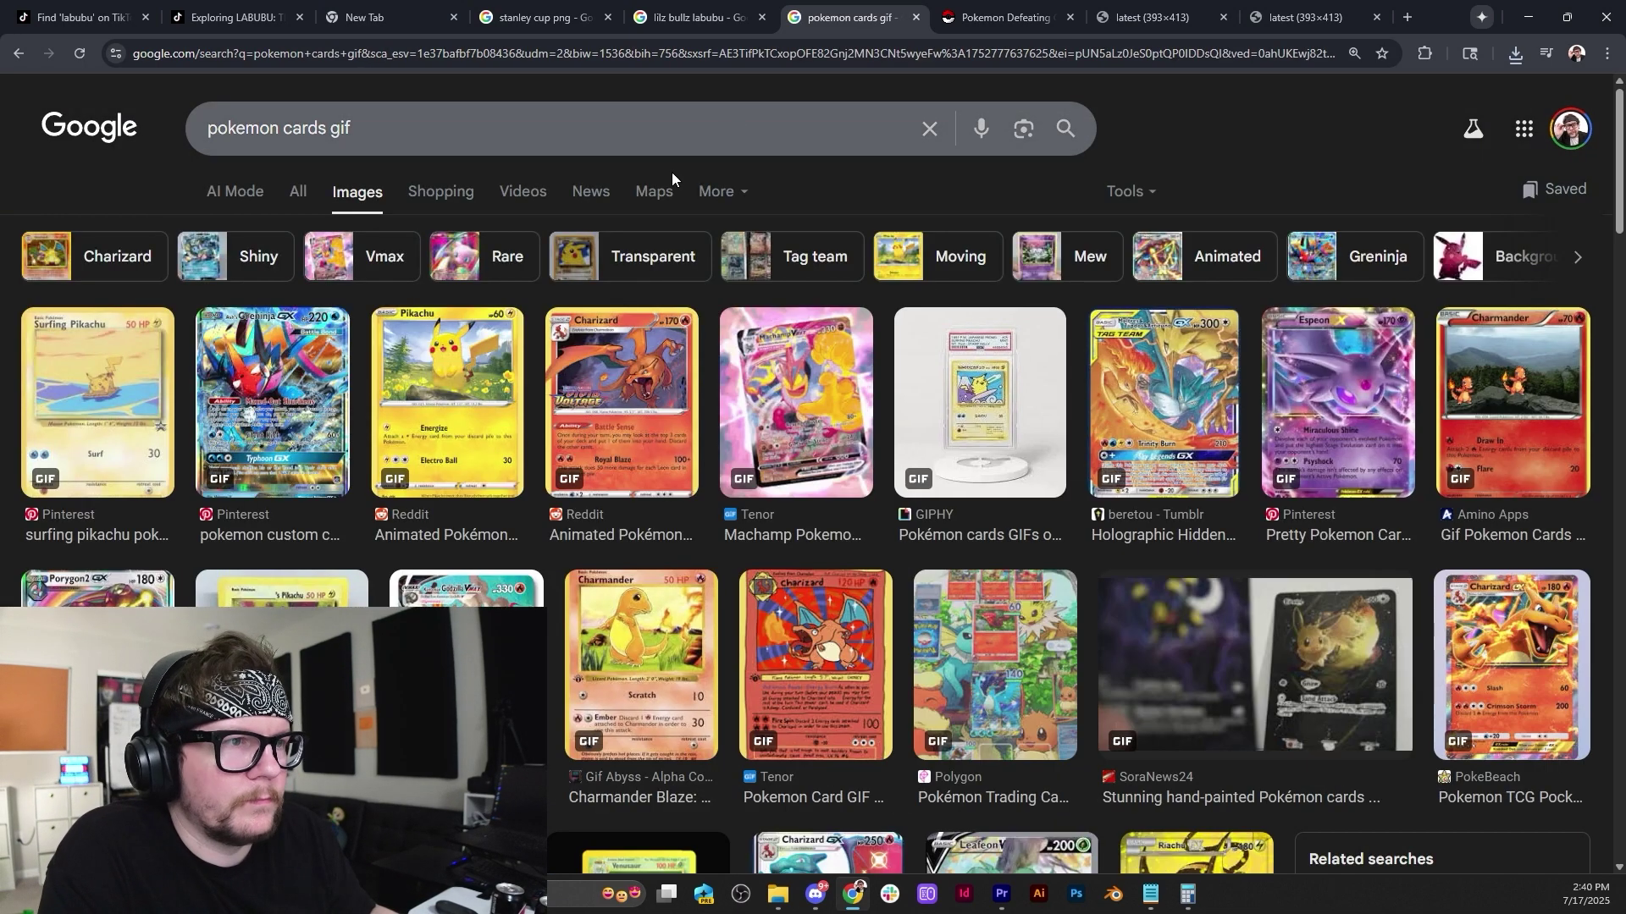
# Preview the animated Pikachu, Charizard, Tag Team and Espeon EX card GIFs among the first results.
pyautogui.click(500, 403)
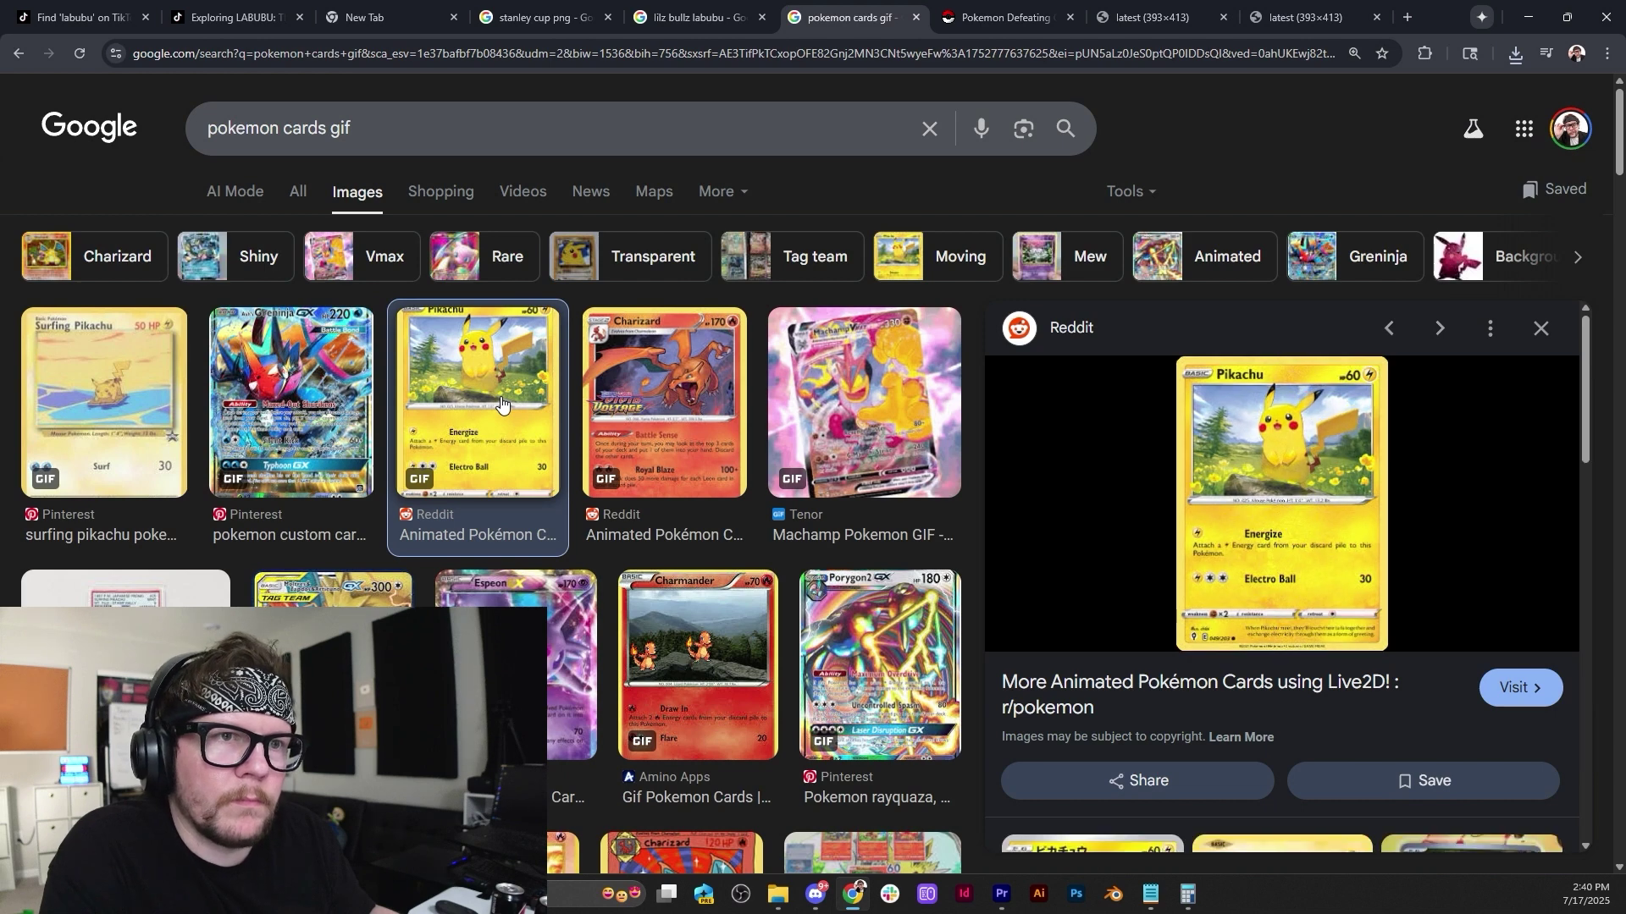
pyautogui.click(621, 405)
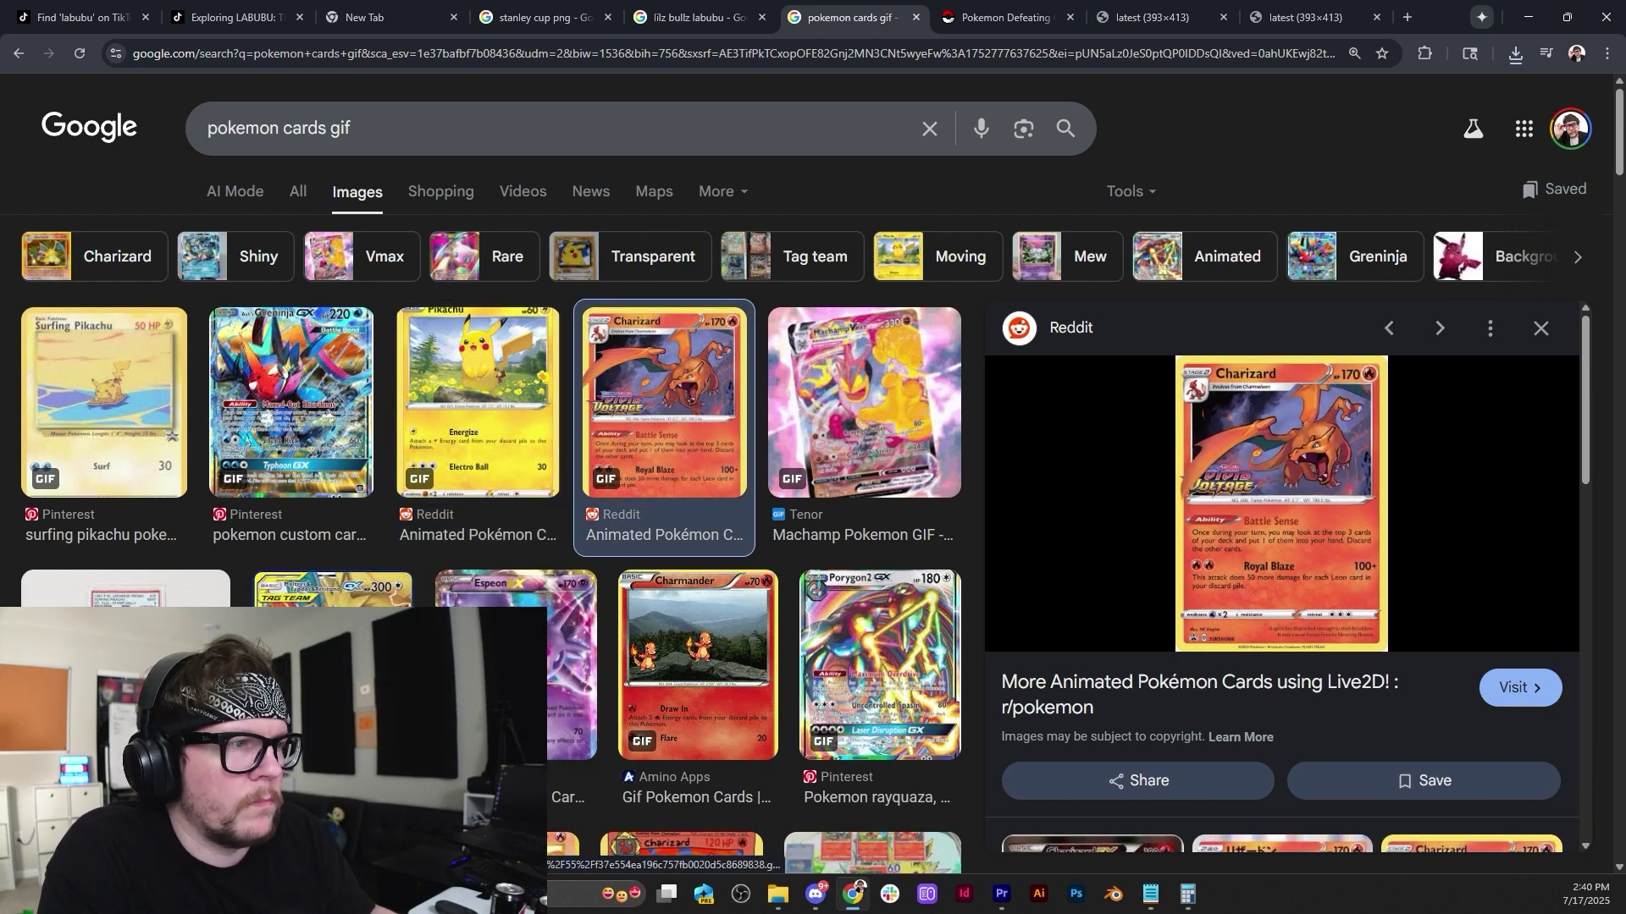
pyautogui.click(333, 593)
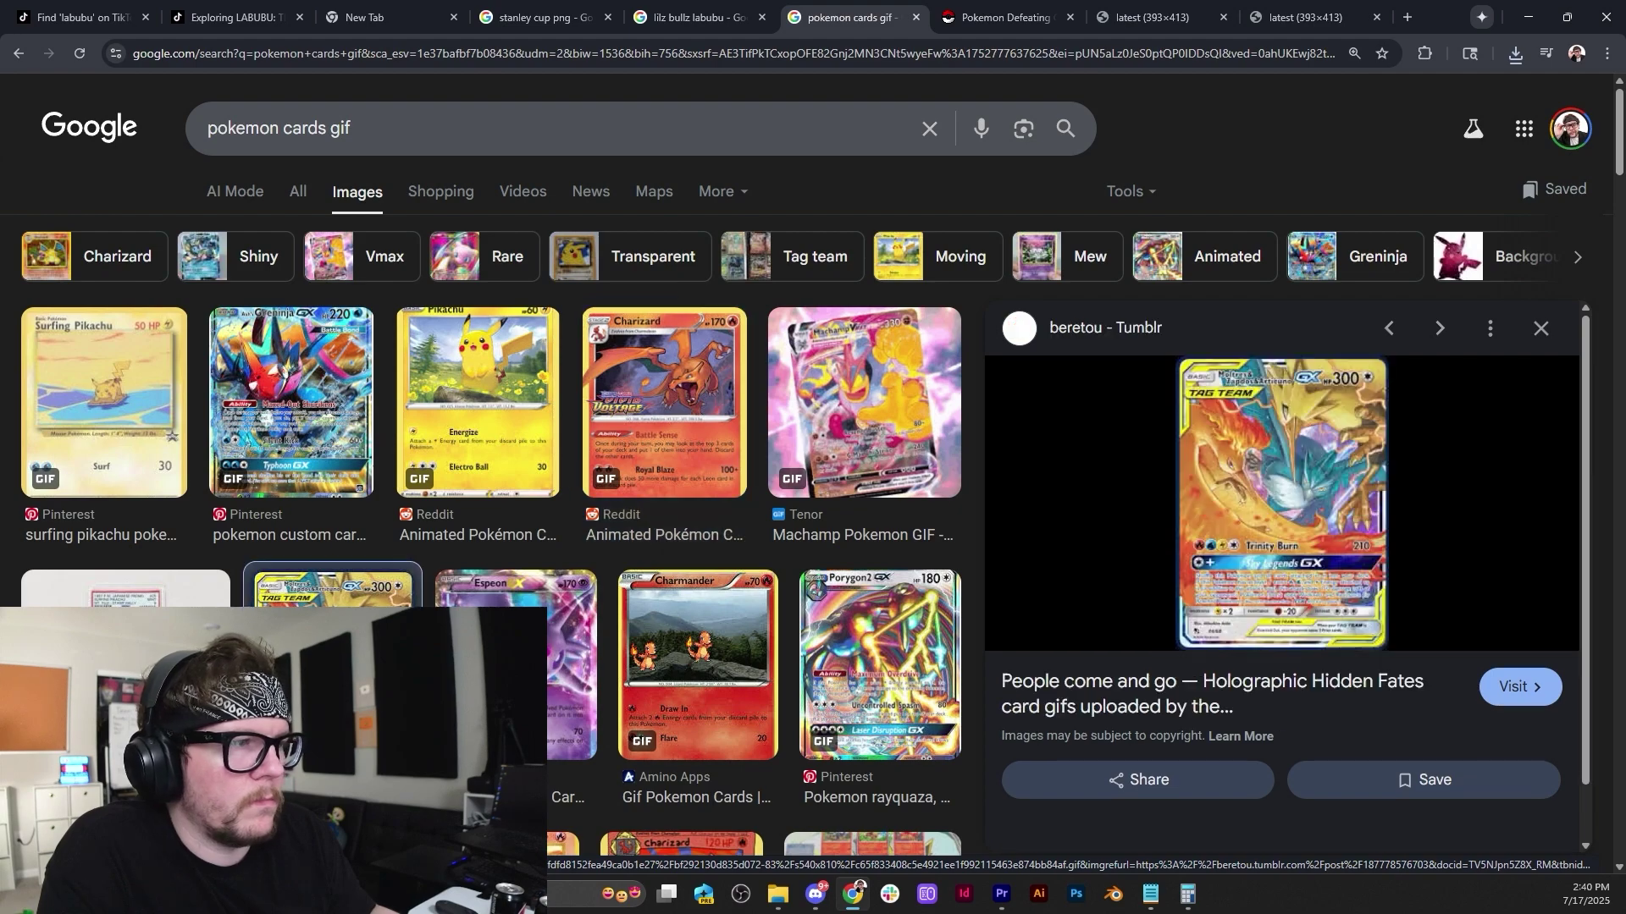
pyautogui.click(572, 669)
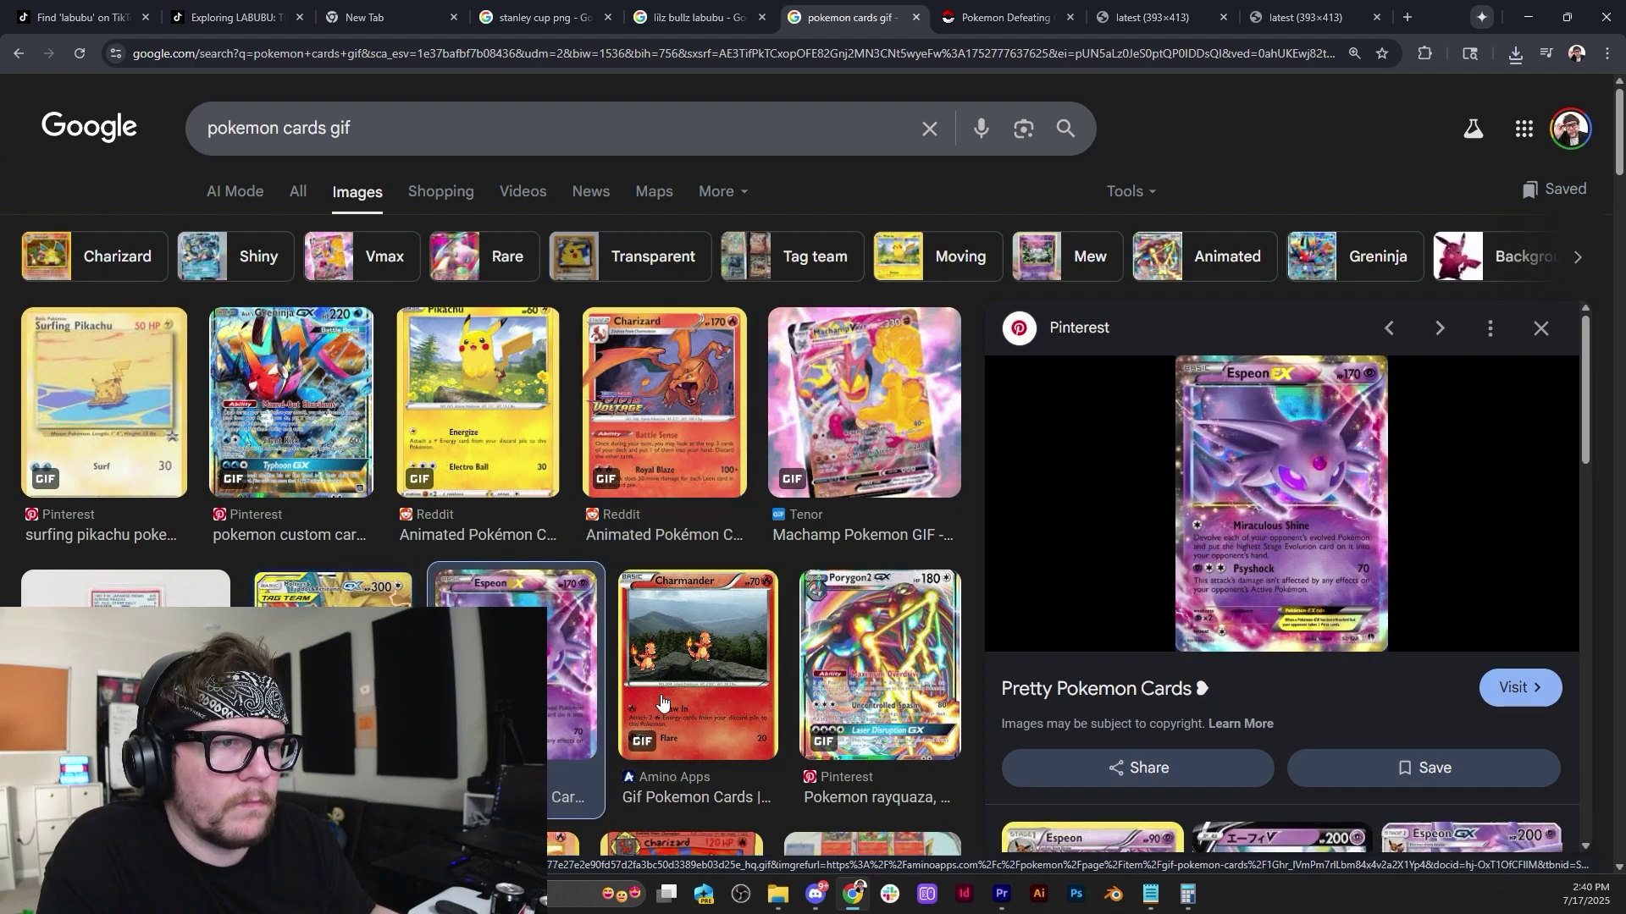
# Preview the SoraNews24 hand-painted cards, the PokeBeach Charizard ex card and the PokeCommunity Mew card.
pyautogui.scroll(-4, 925, 630)
pyautogui.click(193, 762)
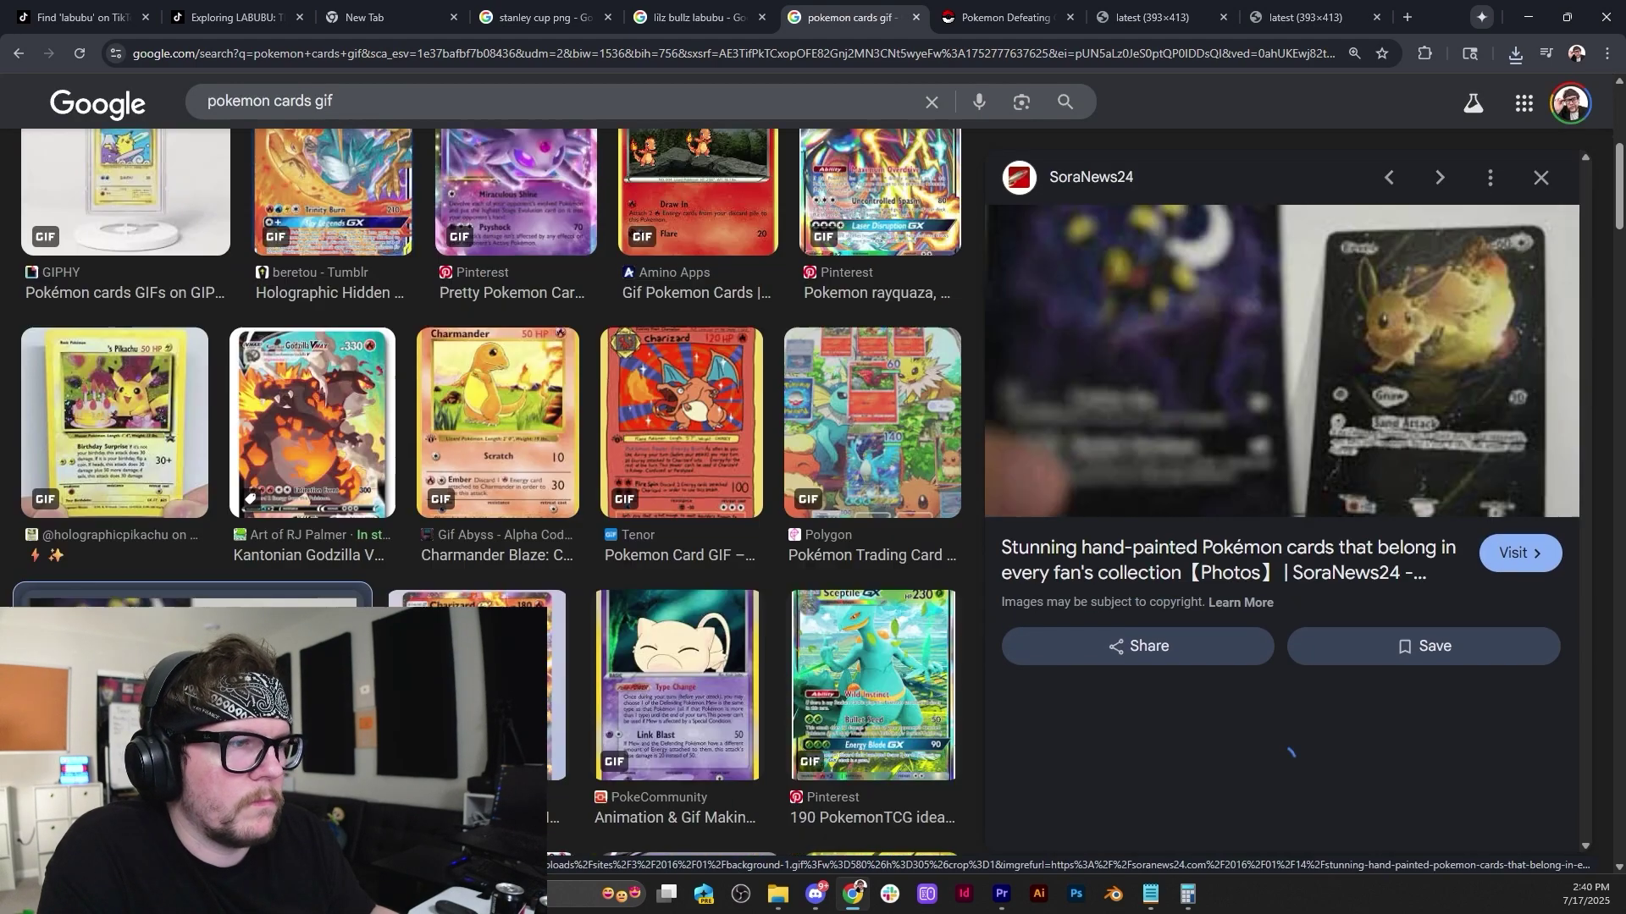
pyautogui.scroll(-4, 193, 762)
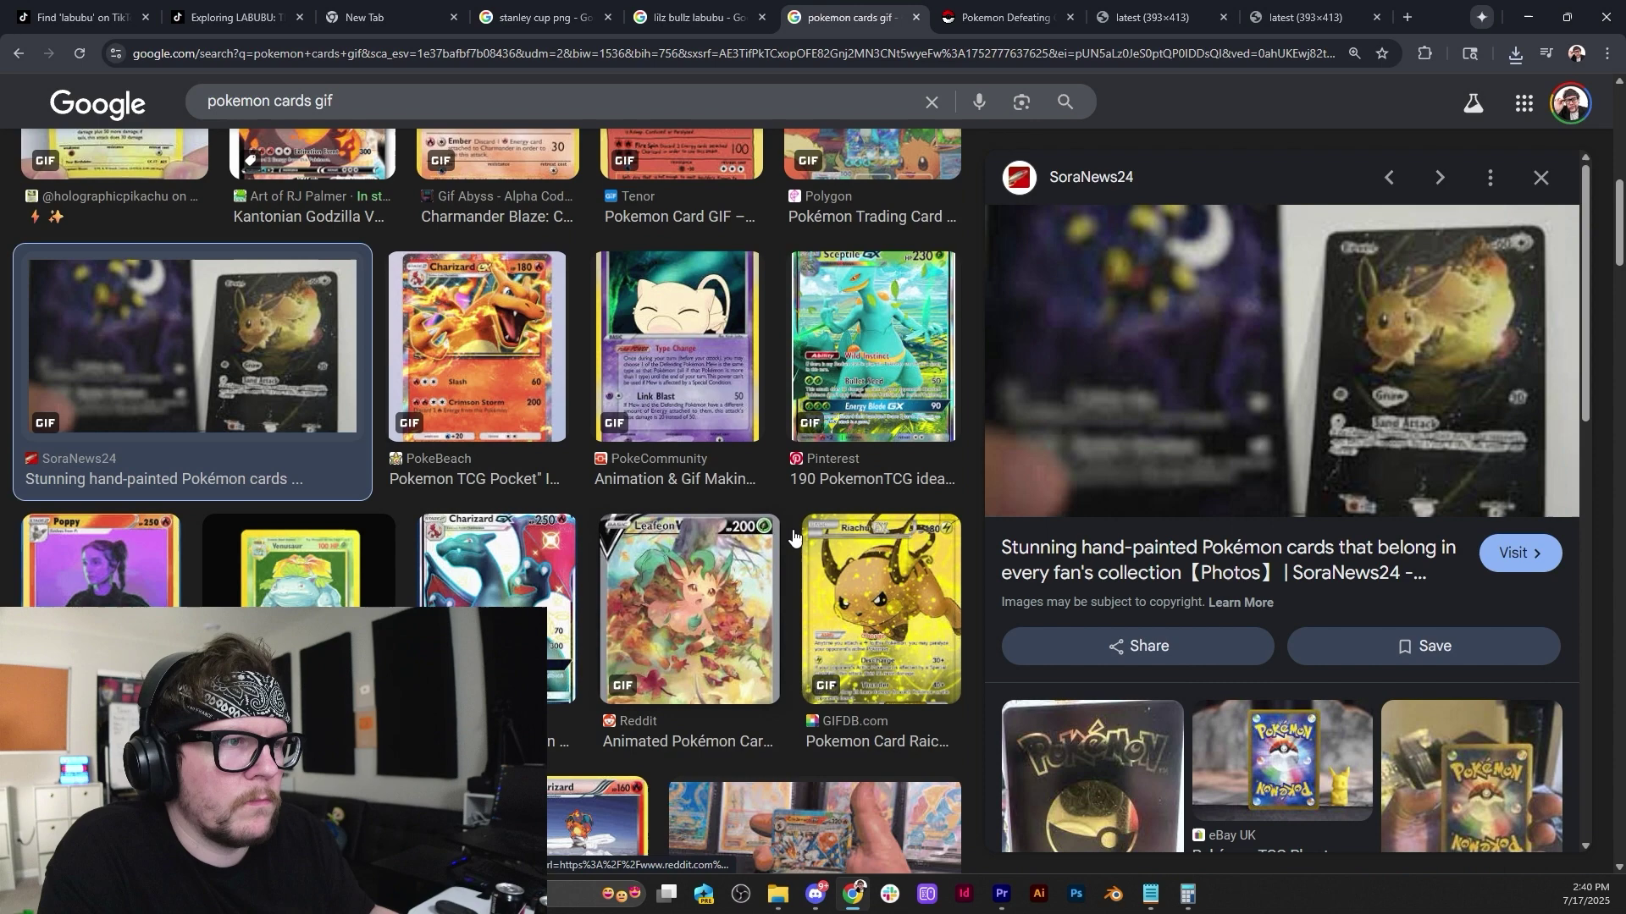
pyautogui.click(669, 355)
pyautogui.click(512, 342)
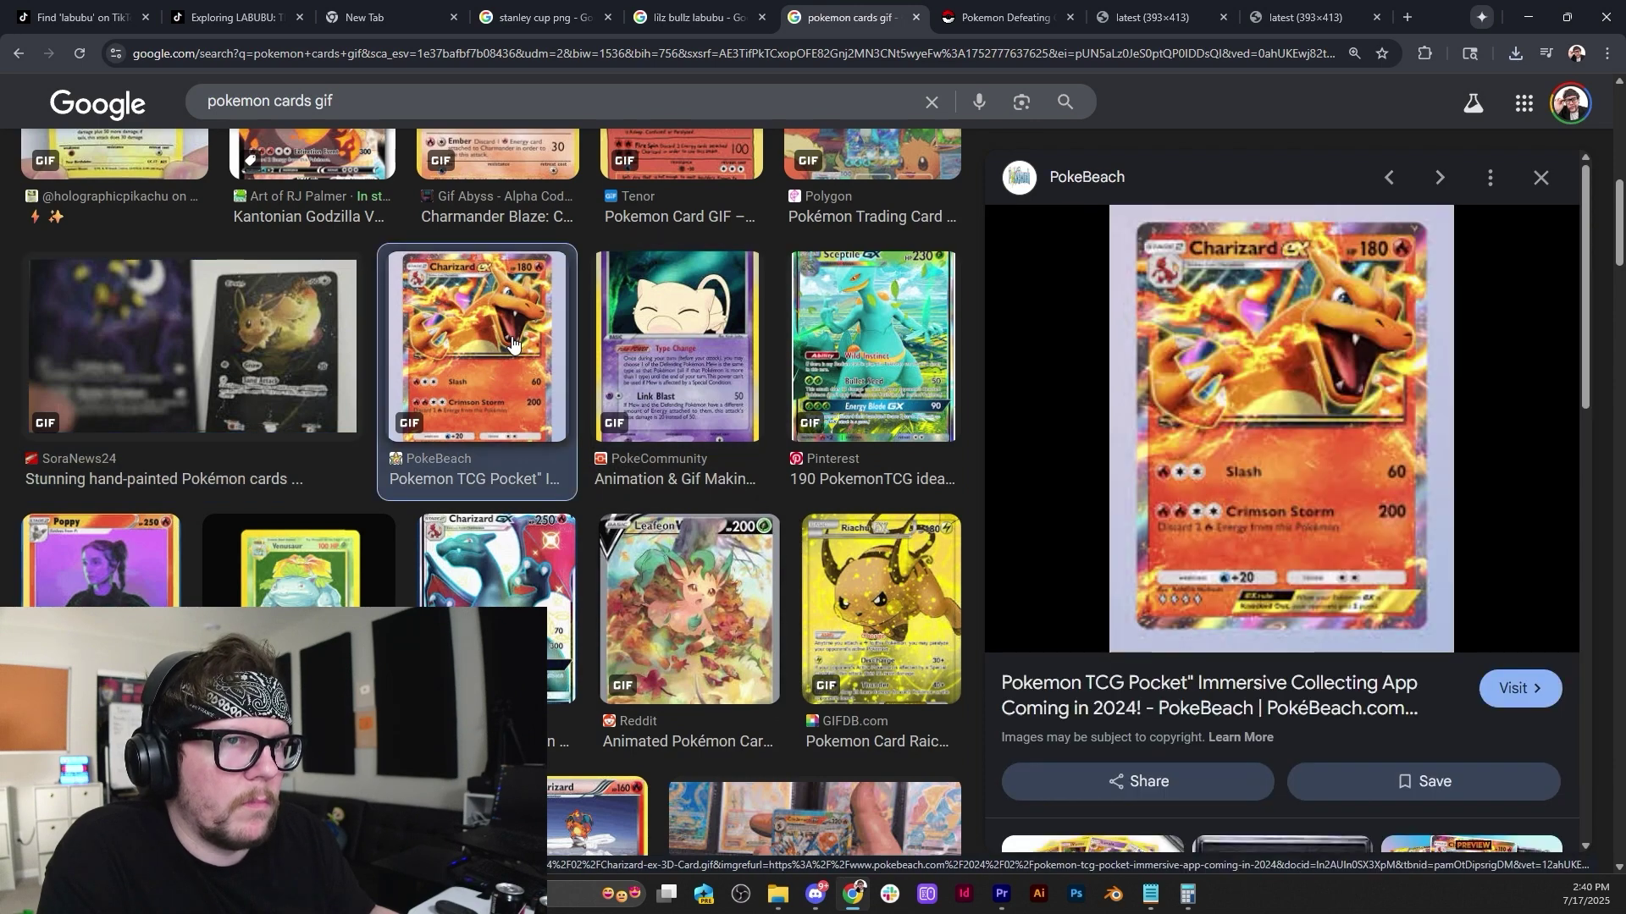
pyautogui.click(686, 391)
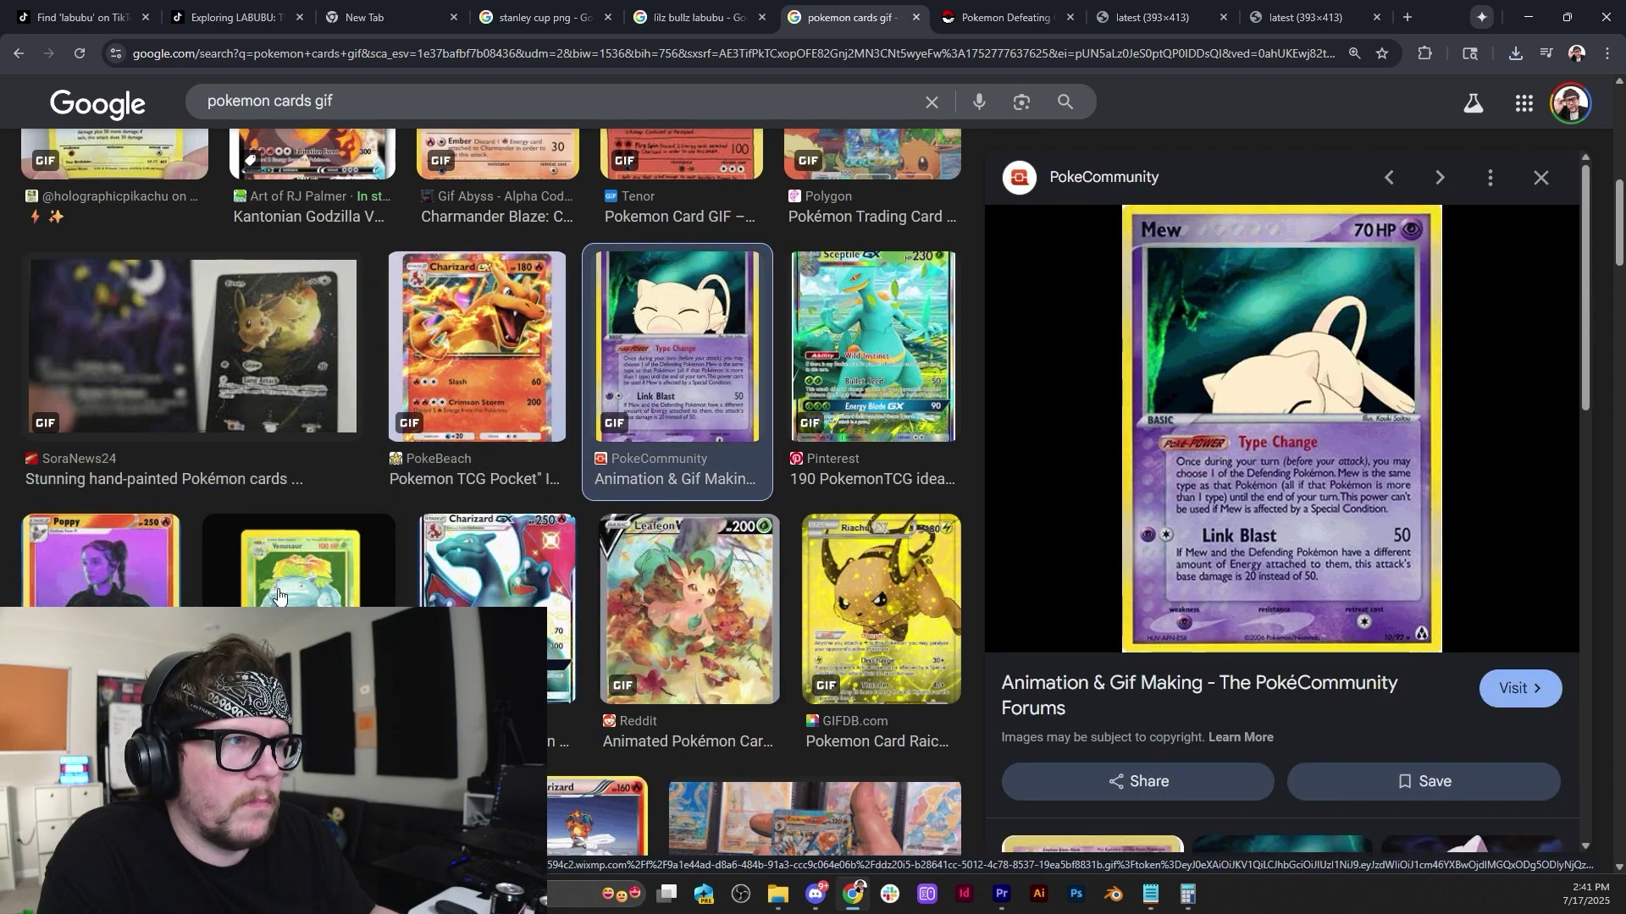
# Find and preview the two IGN Nordic Stellar Crown GIFs that show a hand holding Pokémon cards.
pyautogui.scroll(-4, 278, 596)
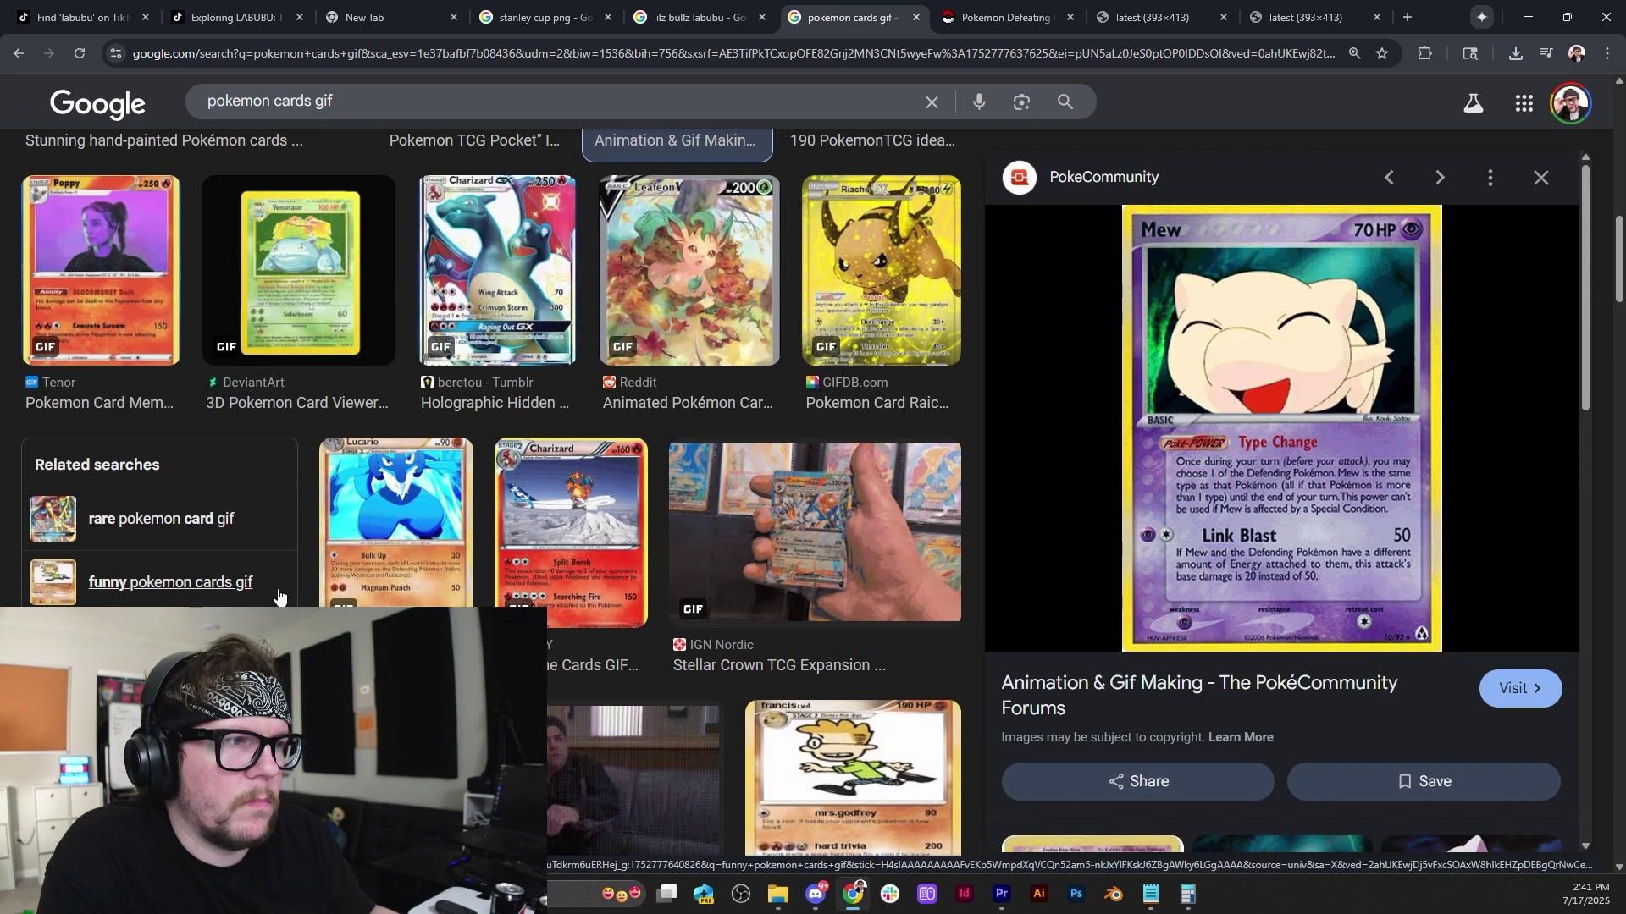
pyautogui.click(696, 555)
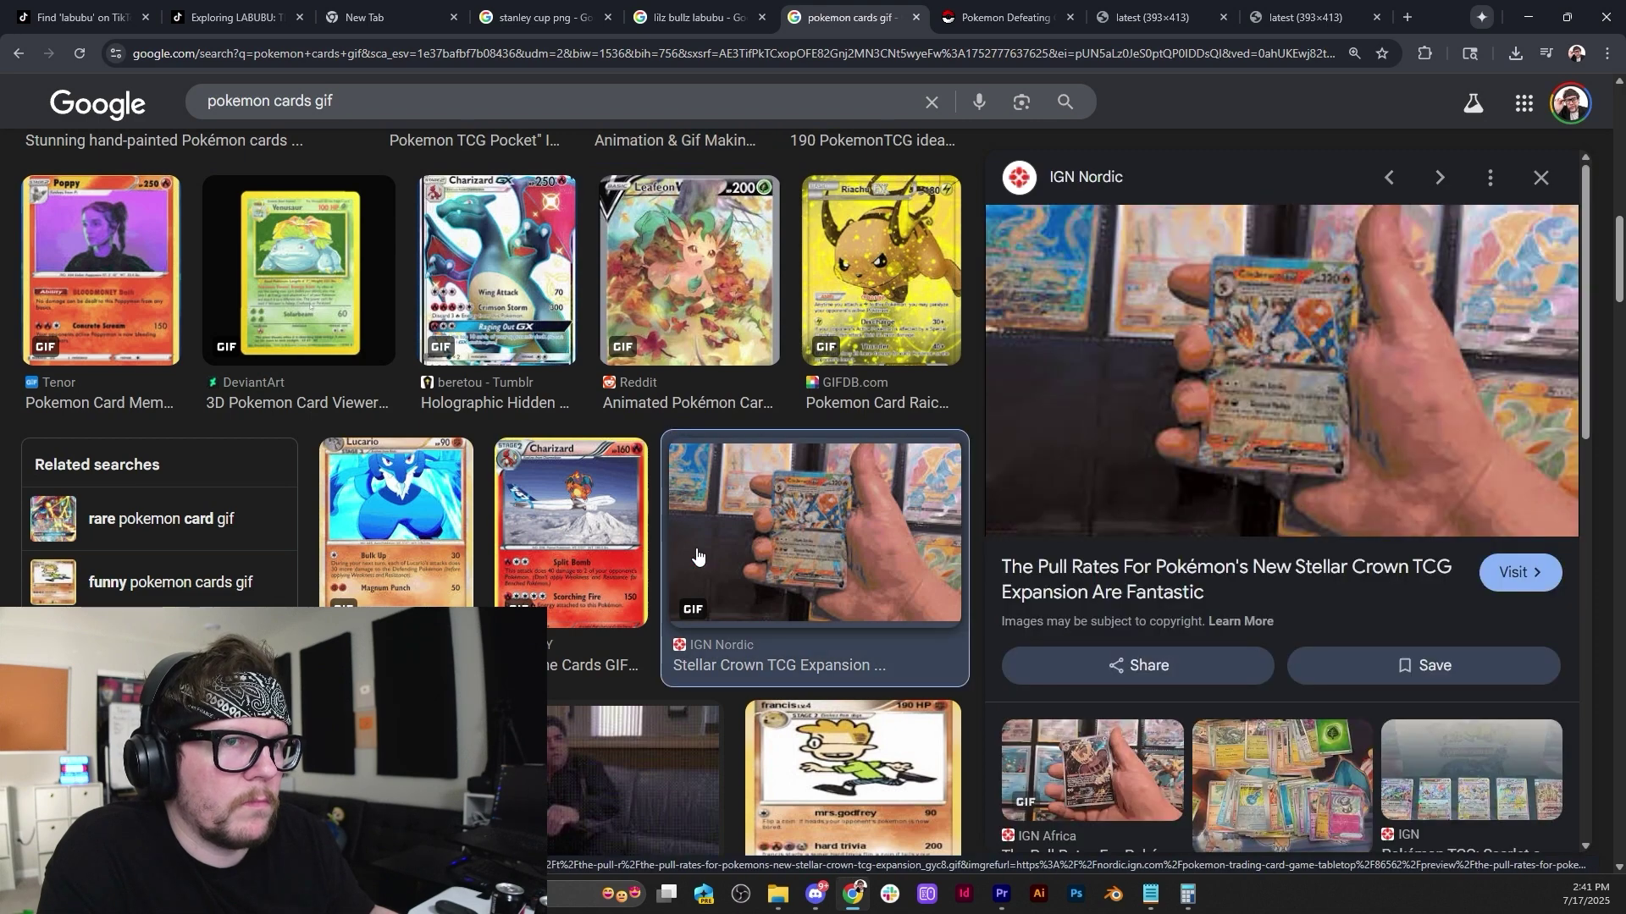
pyautogui.scroll(-3, 696, 555)
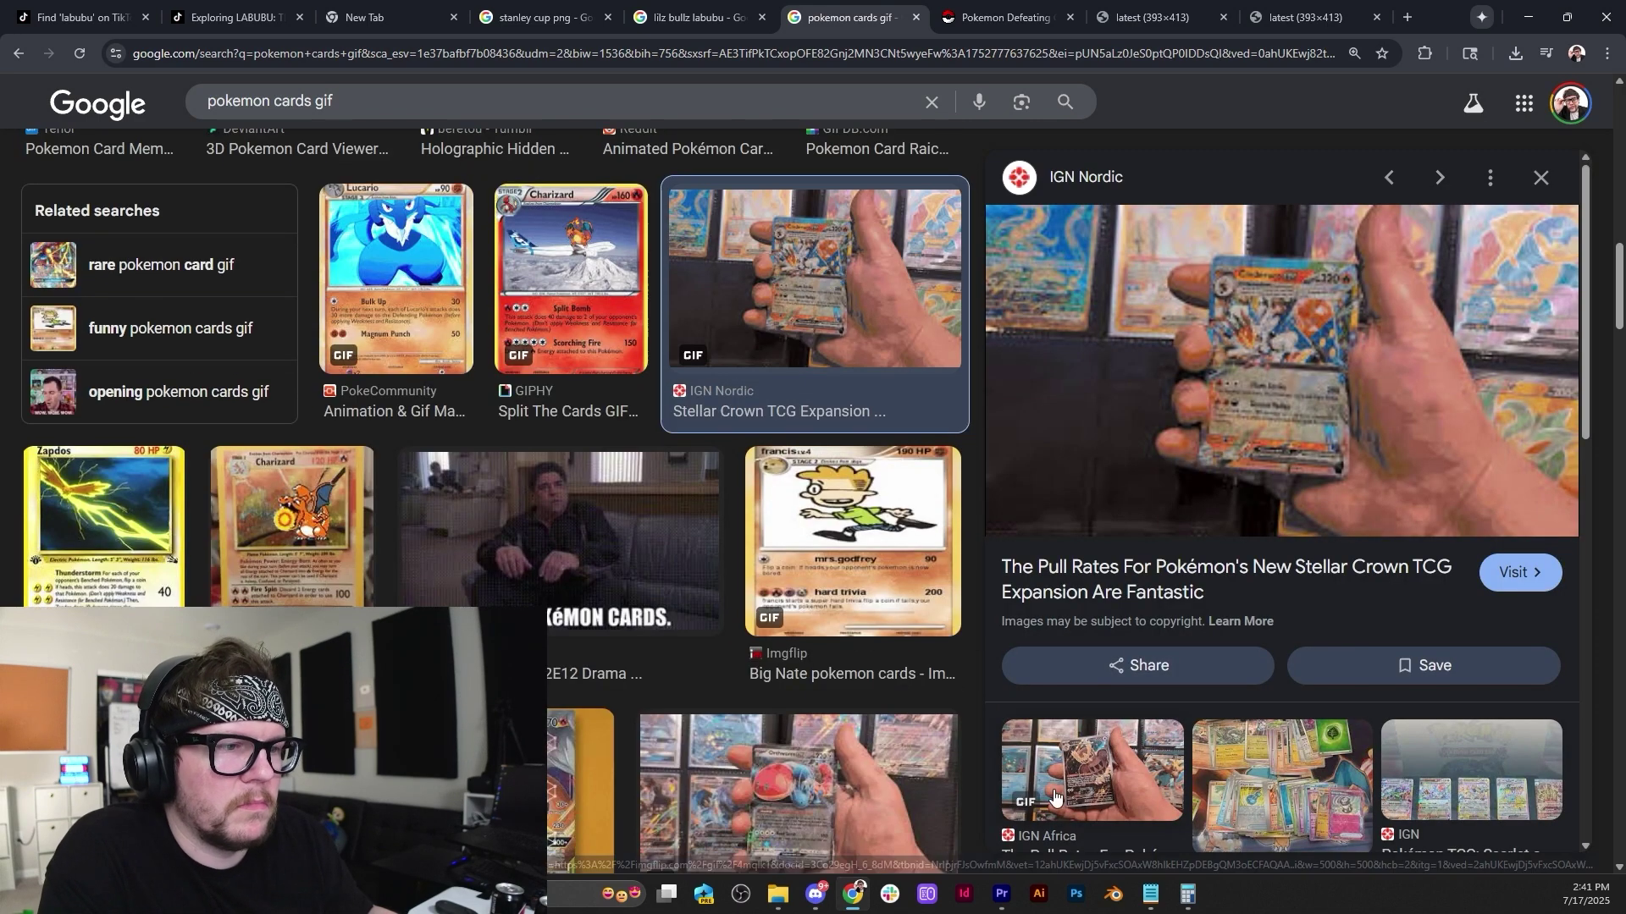
pyautogui.scroll(-1, 880, 792)
pyautogui.click(880, 793)
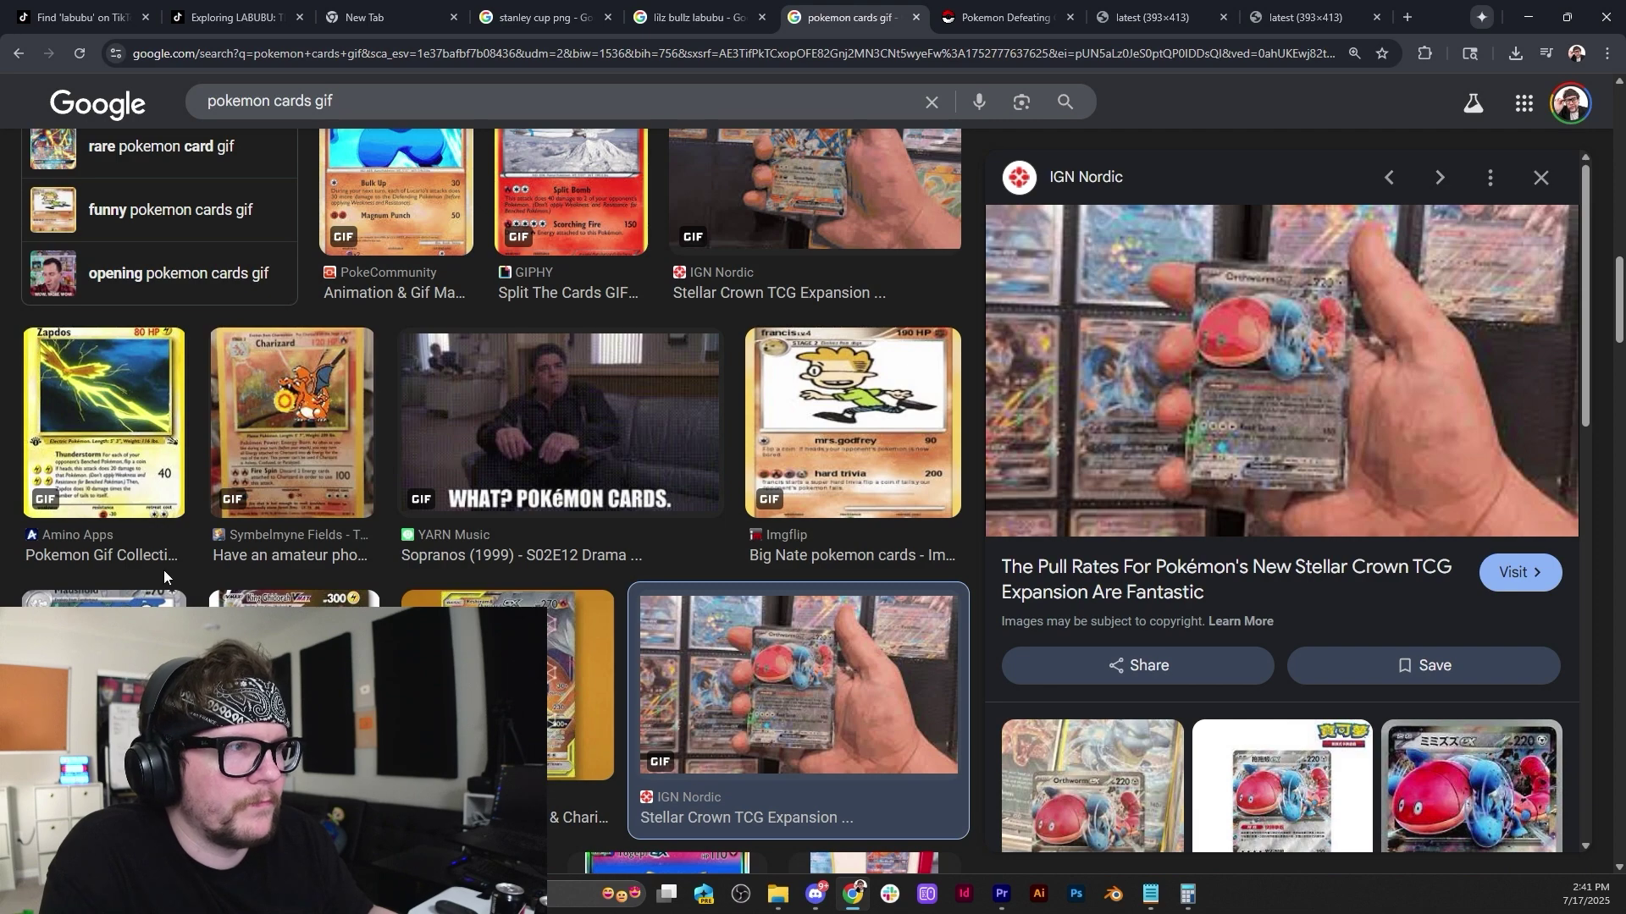
# Go back through the previewed card images to the earlier "pokemon card gif" results.
pyautogui.click(17, 54)
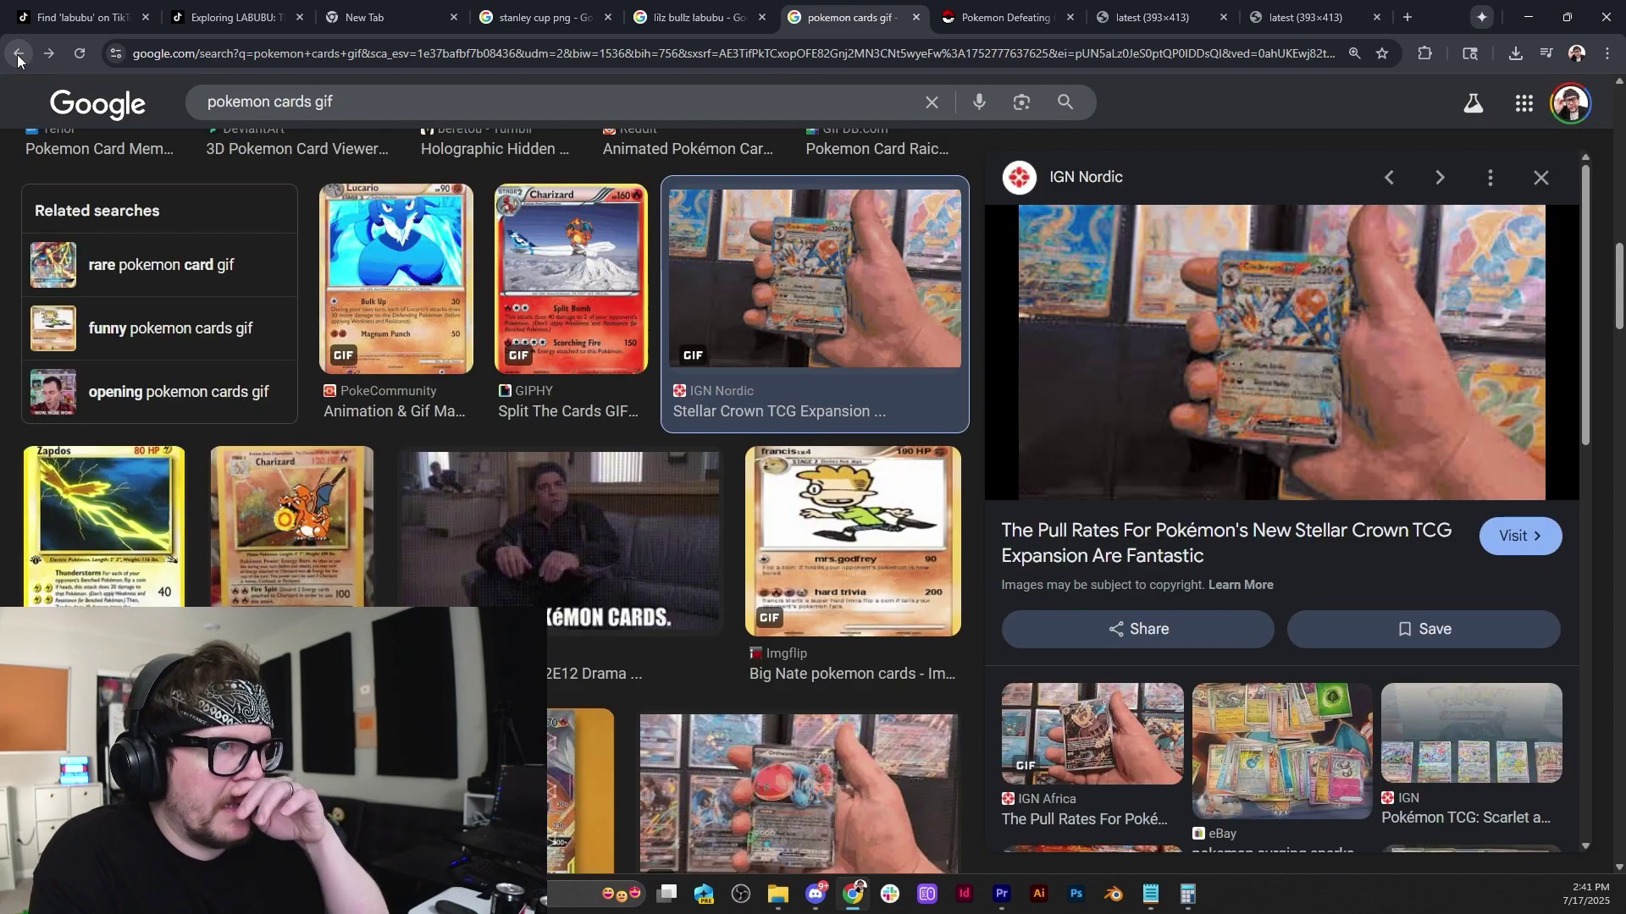
pyautogui.click(18, 55)
pyautogui.scroll(5, 979, 266)
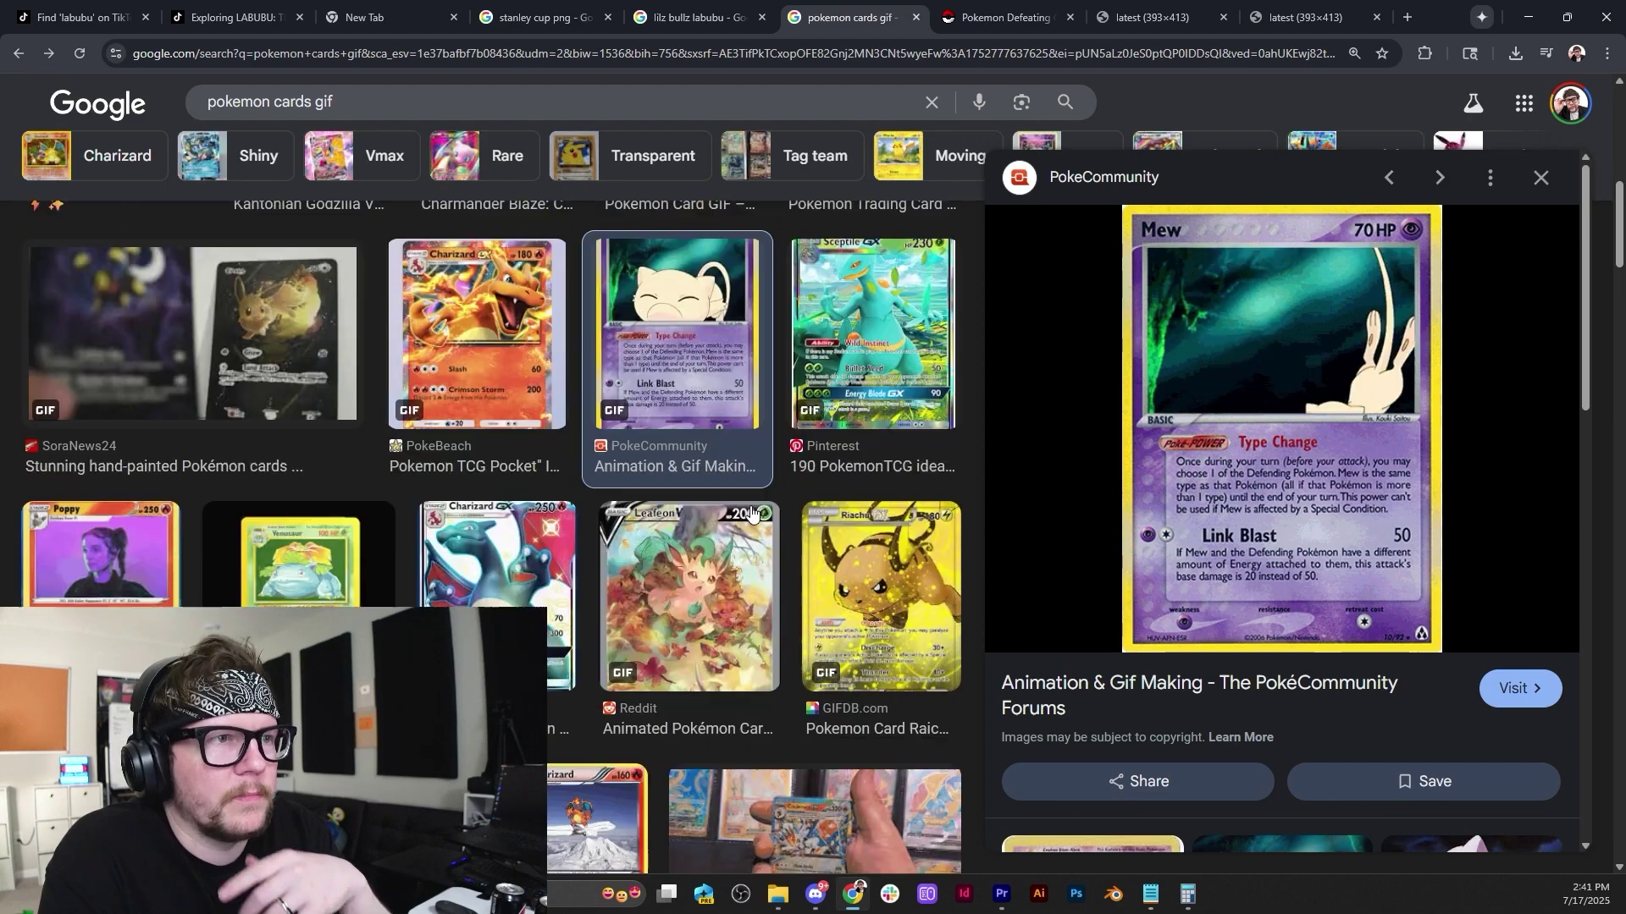
pyautogui.click(18, 54)
pyautogui.scroll(10, 580, 434)
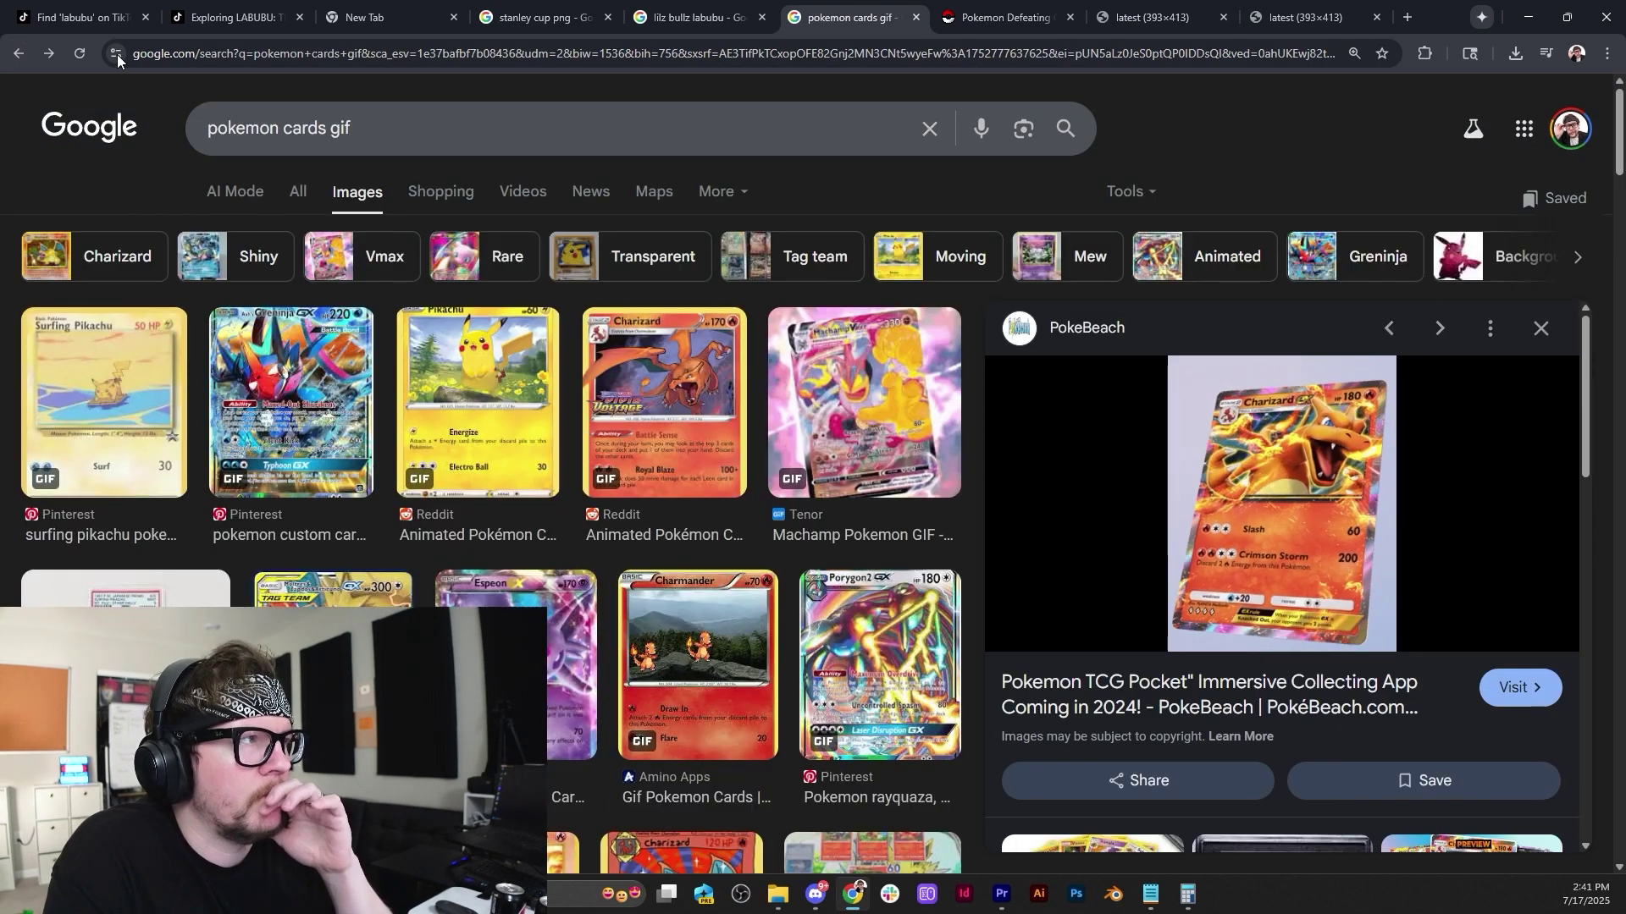
pyautogui.click(18, 54)
pyautogui.scroll(10, 477, 496)
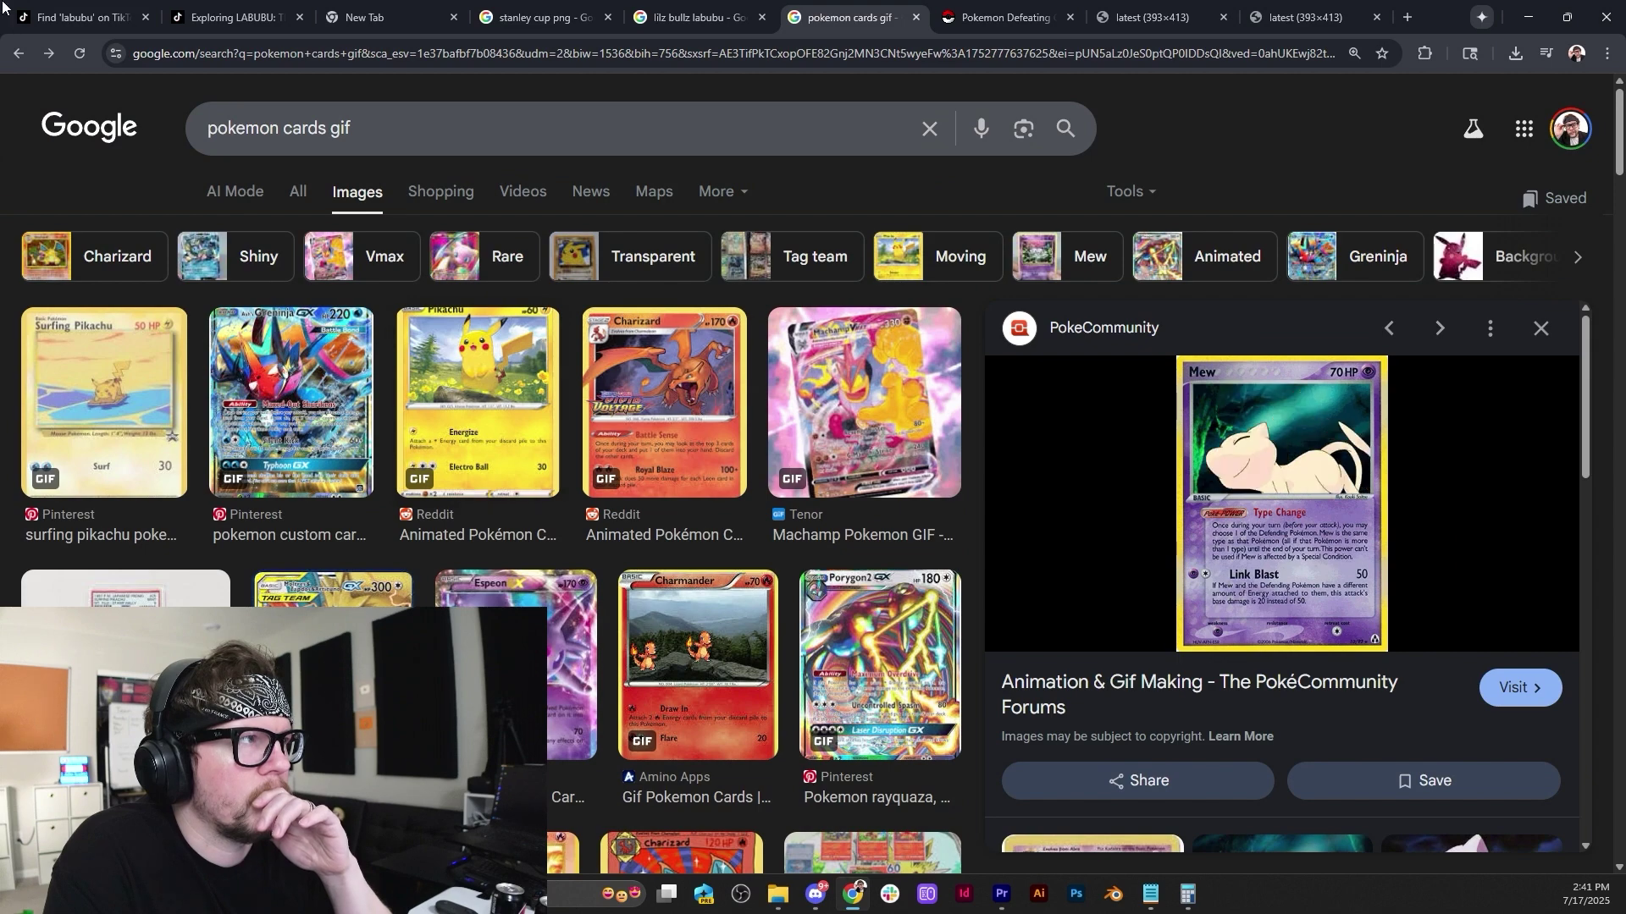
pyautogui.click(17, 61)
pyautogui.click(17, 61)
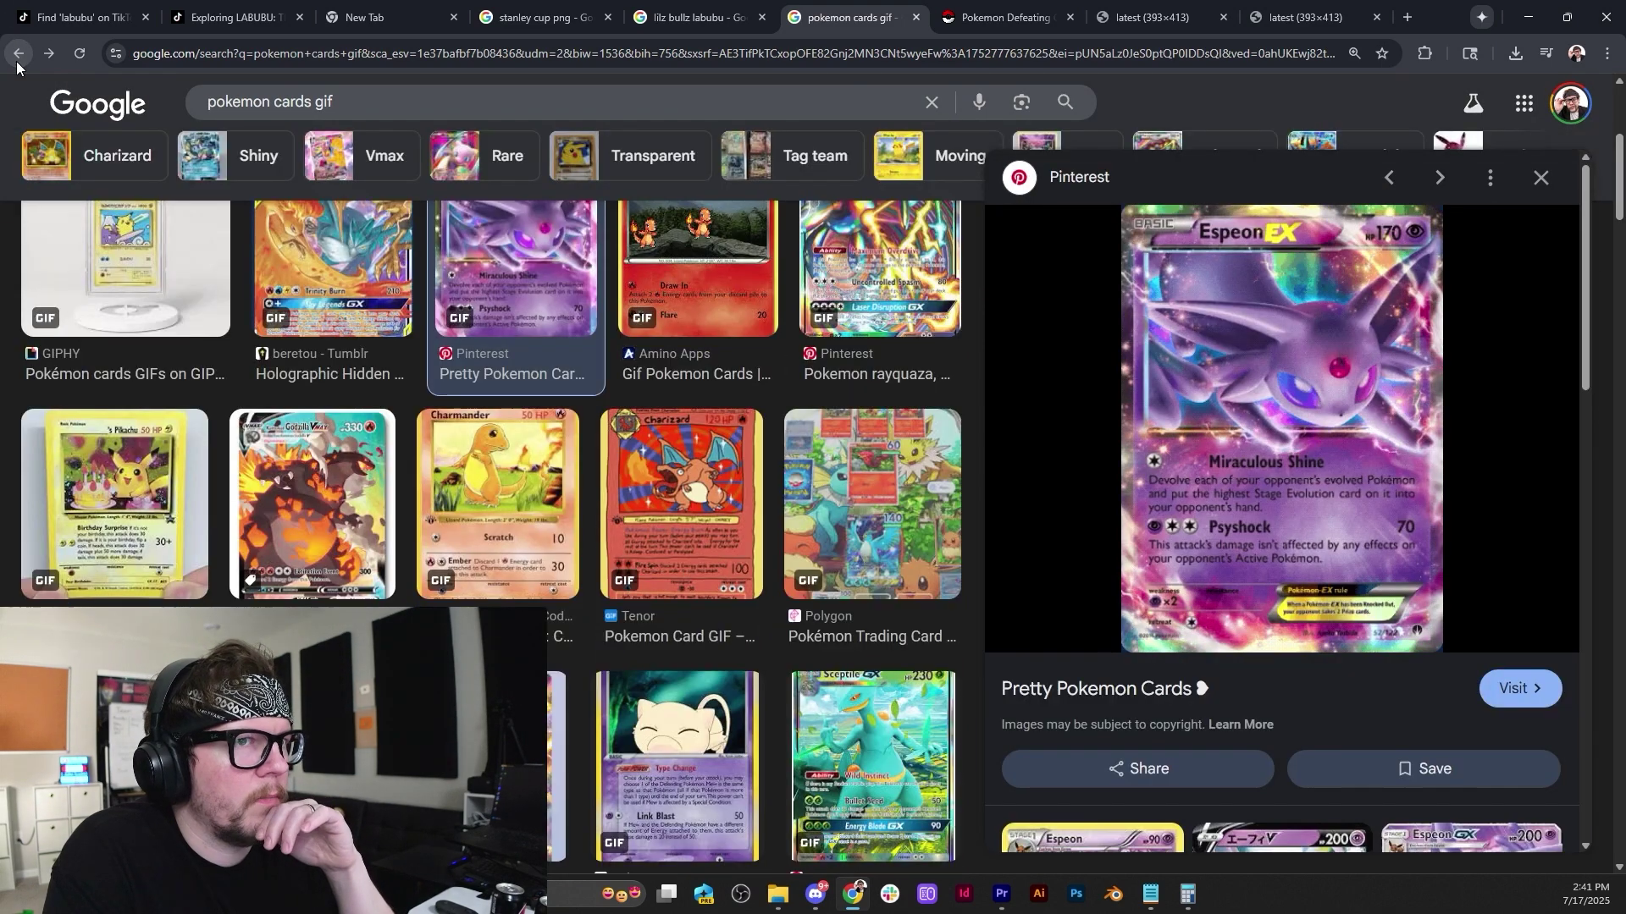
pyautogui.click(17, 61)
pyautogui.click(17, 61)
pyautogui.click(17, 61)
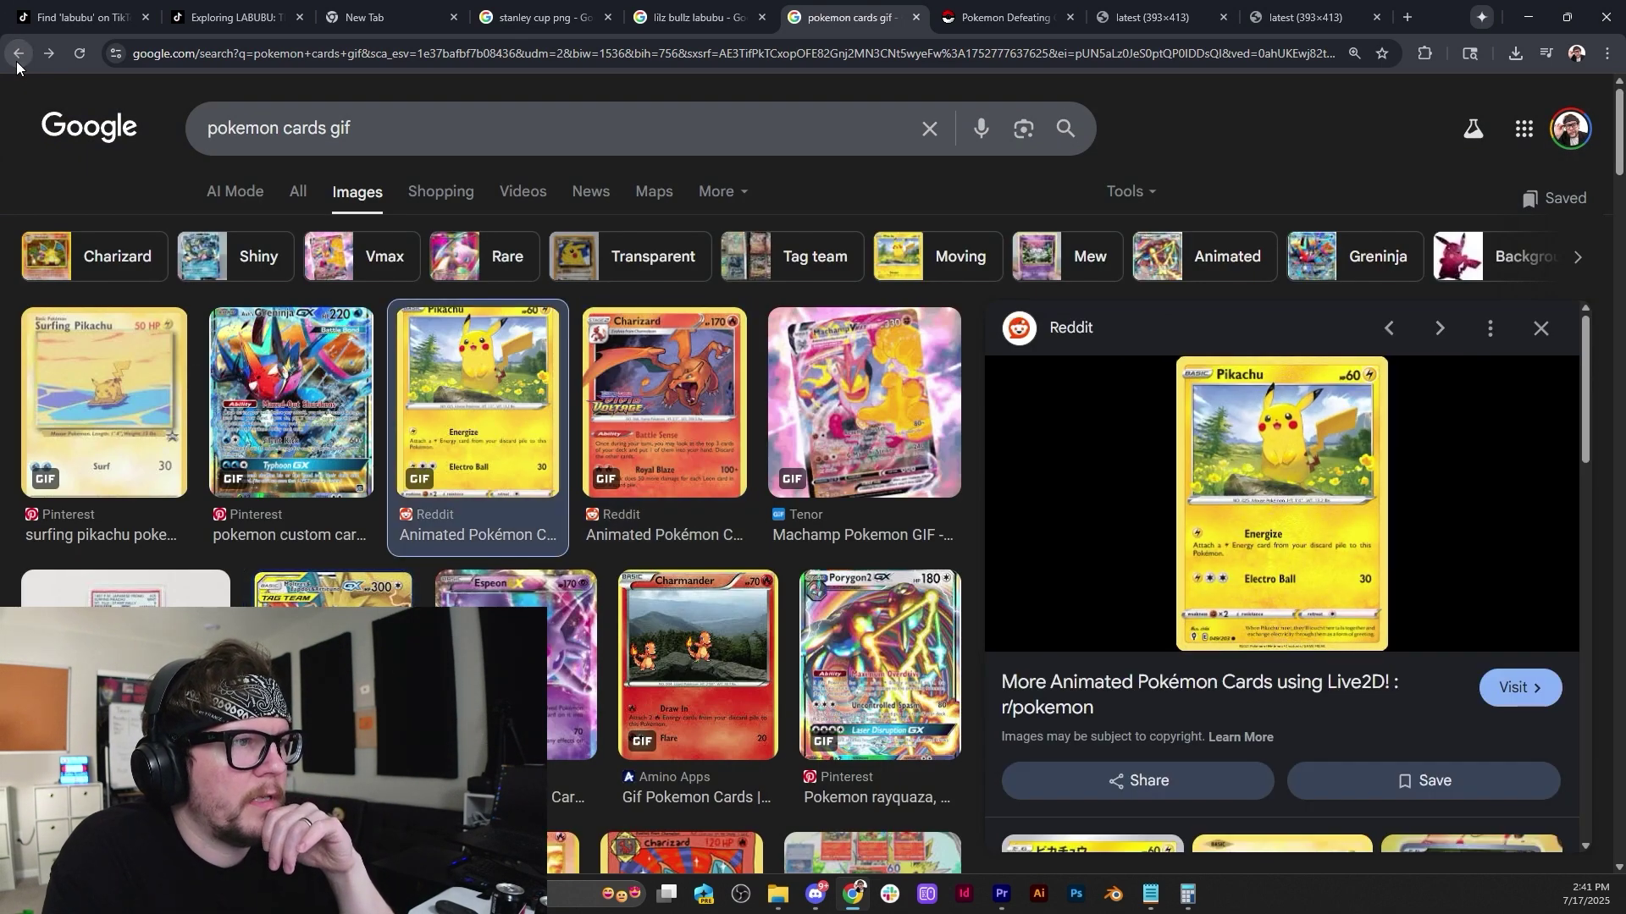
pyautogui.click(17, 61)
pyautogui.click(17, 61)
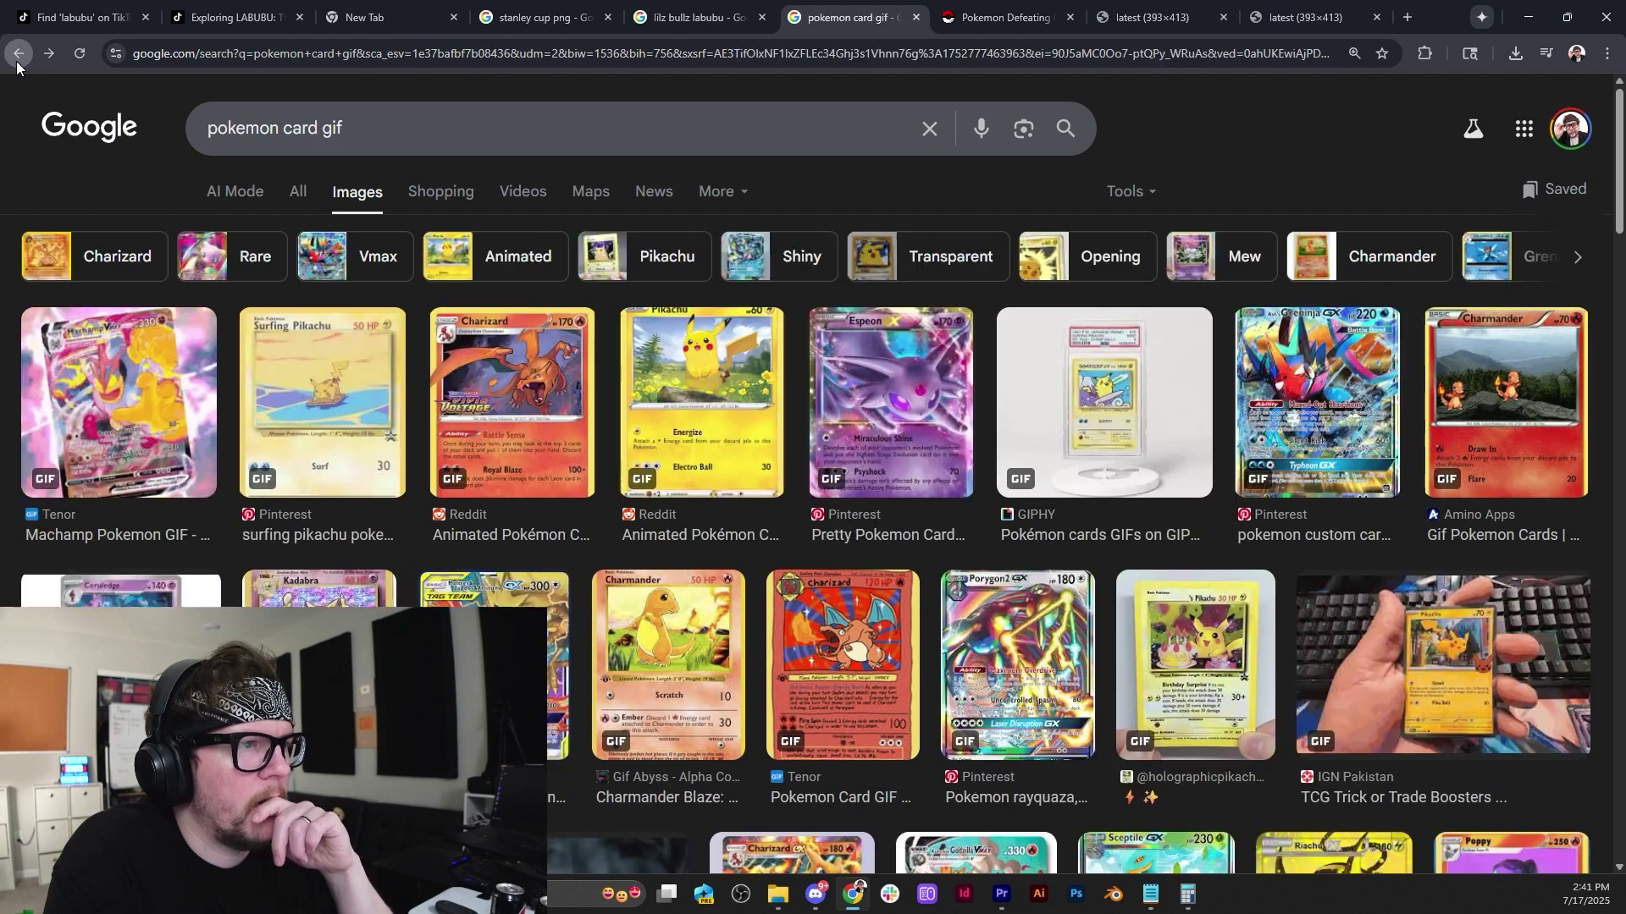
# Return to the "pokemon gif" image results and save the Project Pokemon GIF of Pikachu and Eevee.
pyautogui.click(17, 61)
pyautogui.click(17, 61)
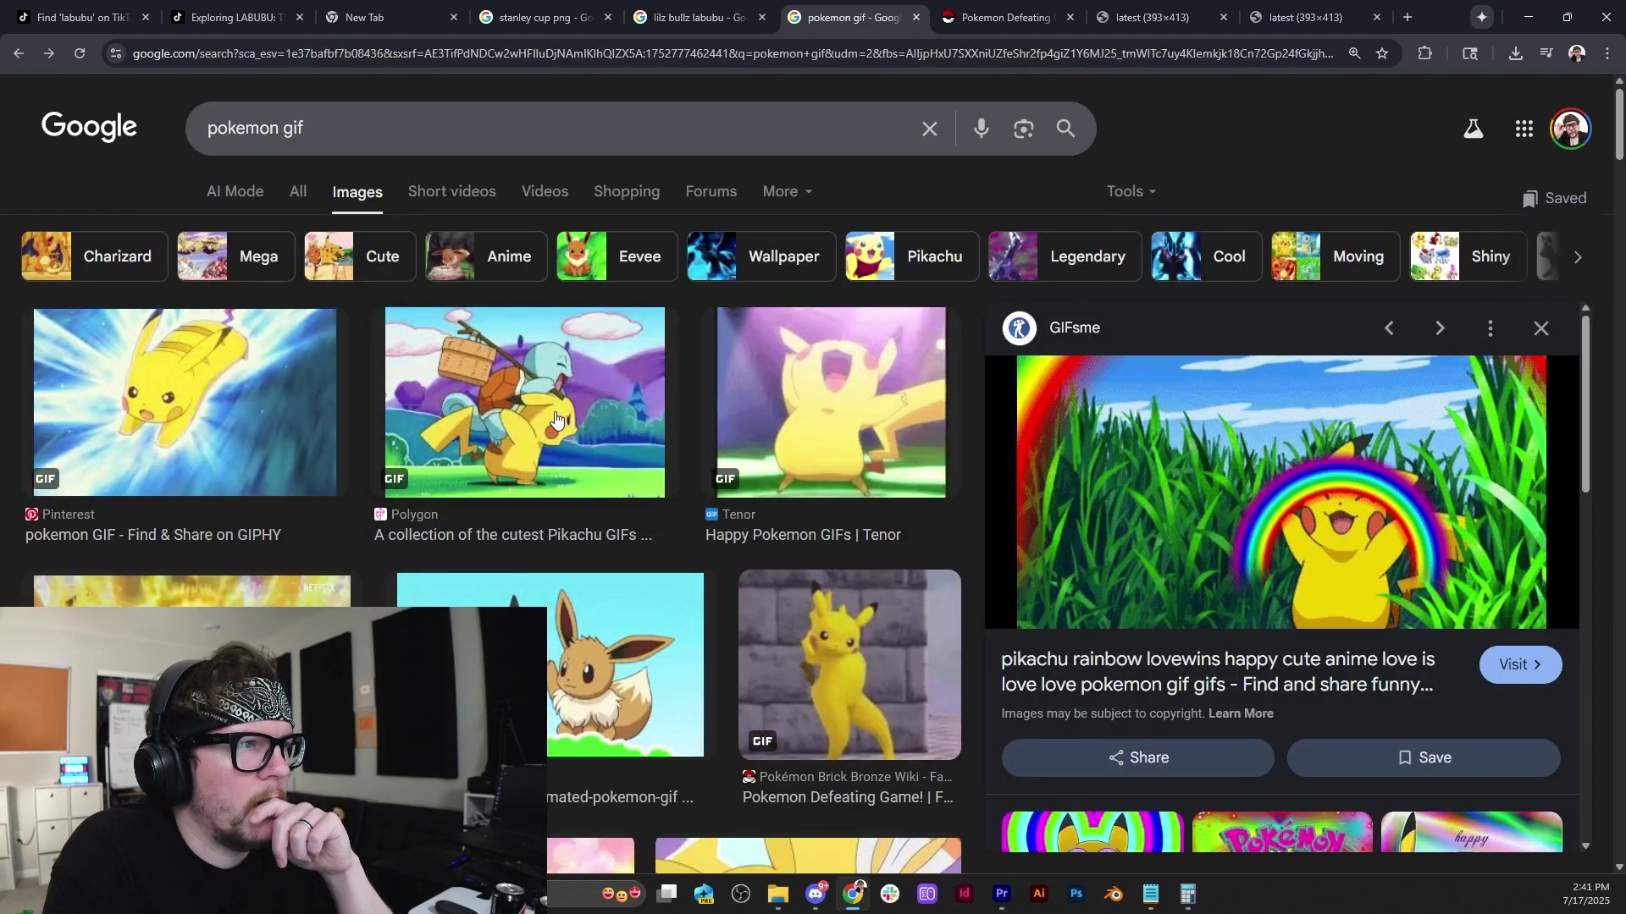
pyautogui.click(508, 474)
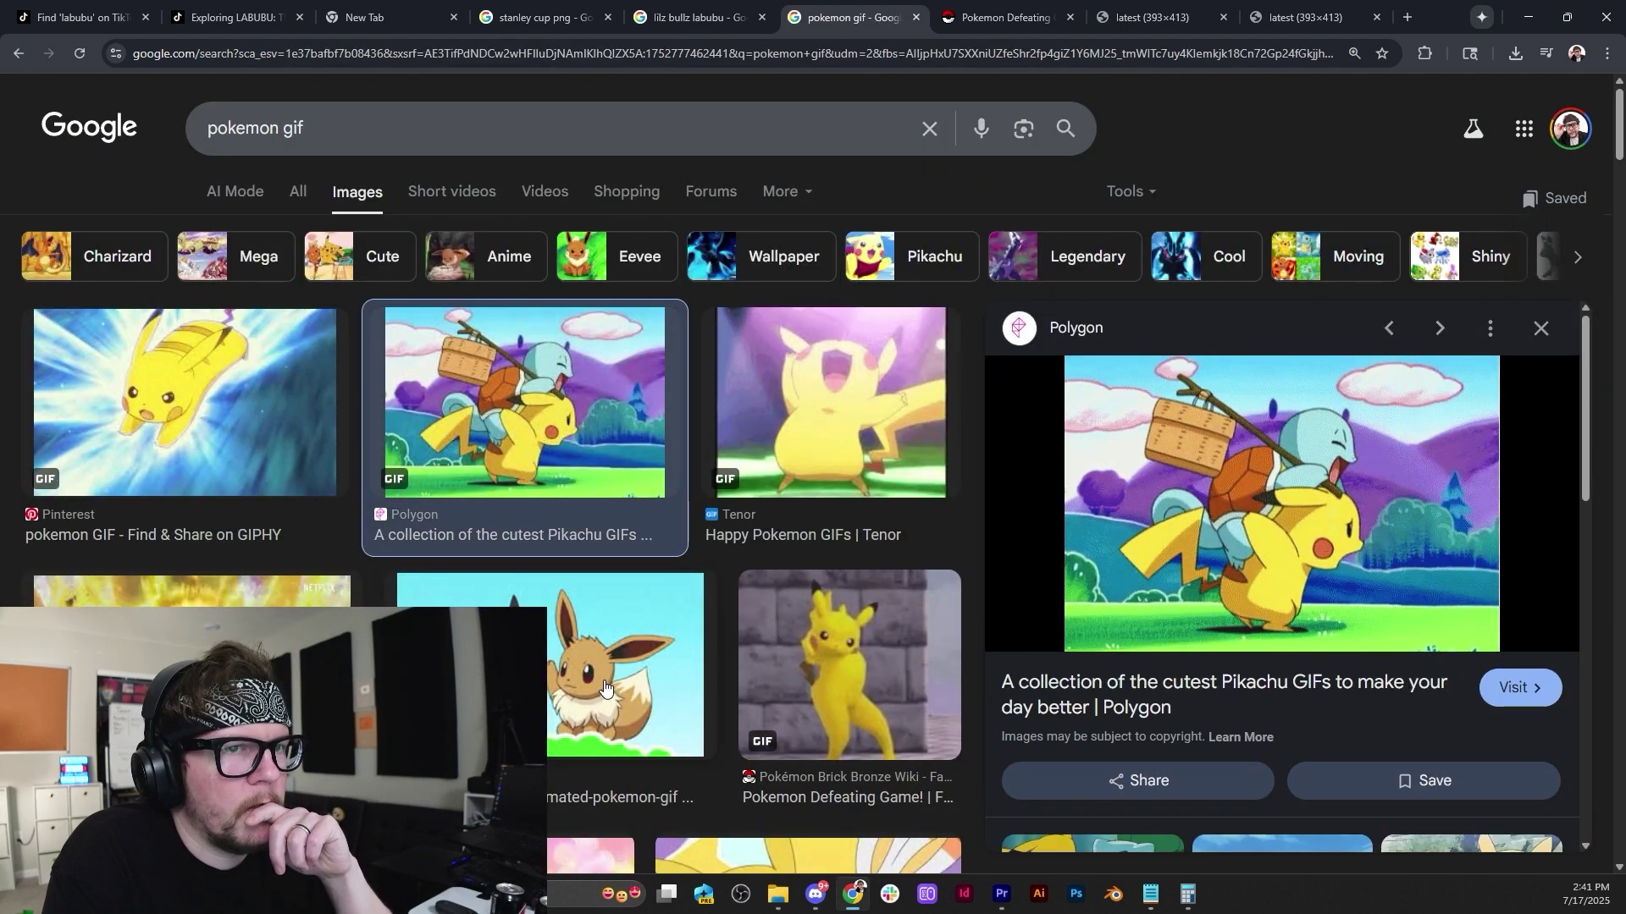
pyautogui.click(589, 715)
pyautogui.rightClick(1253, 464)
pyautogui.click(1329, 718)
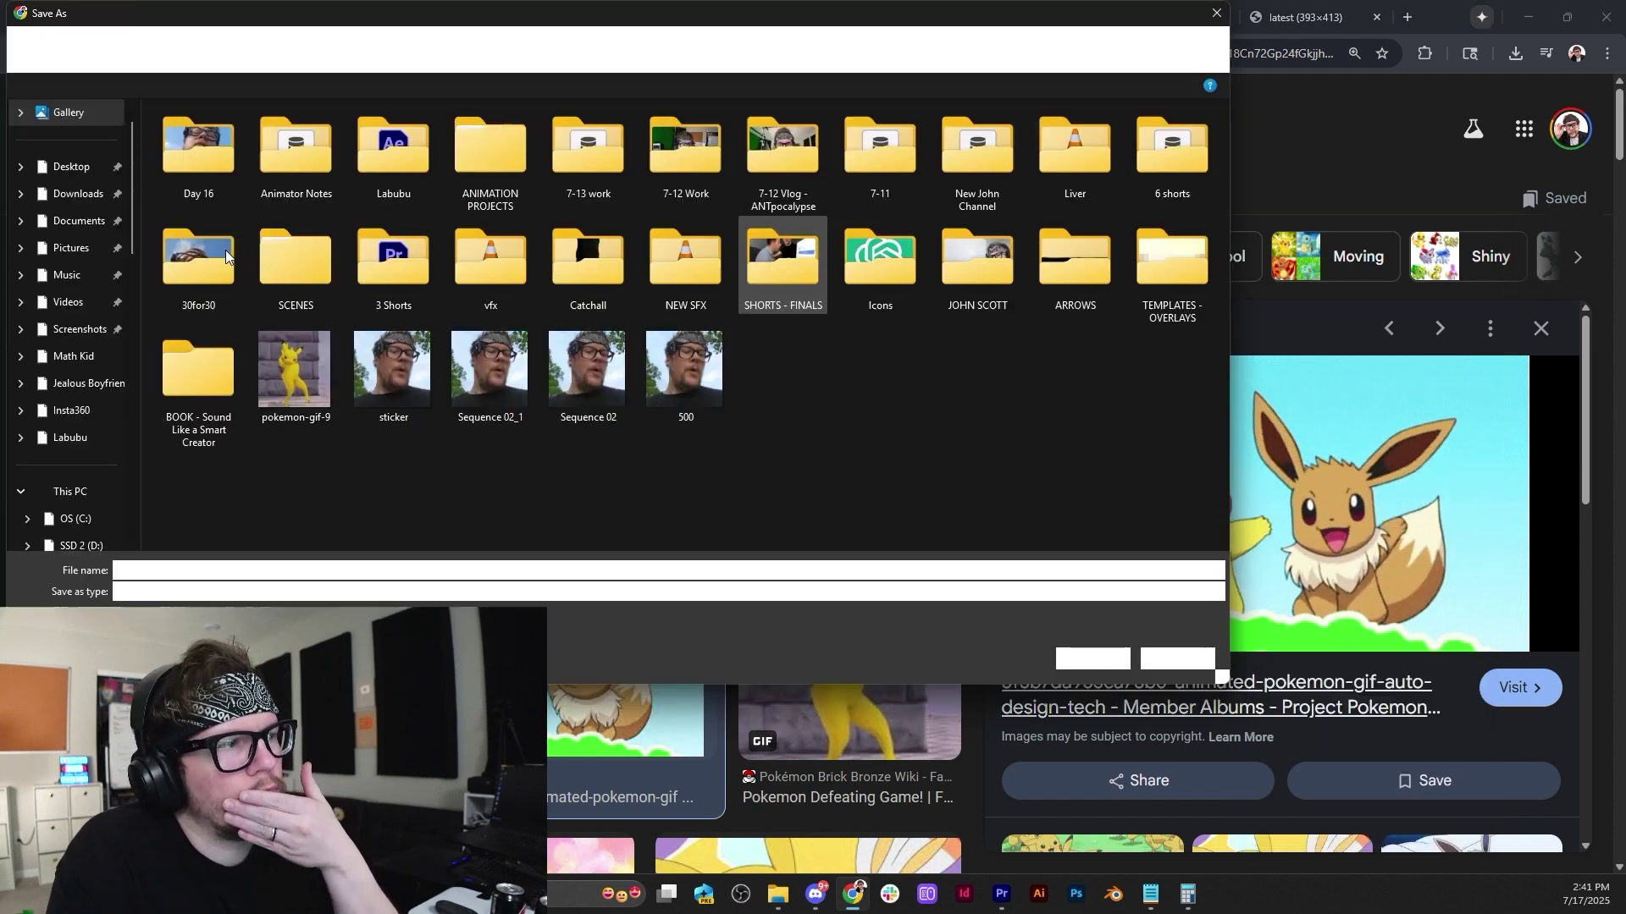
pyautogui.click(1092, 658)
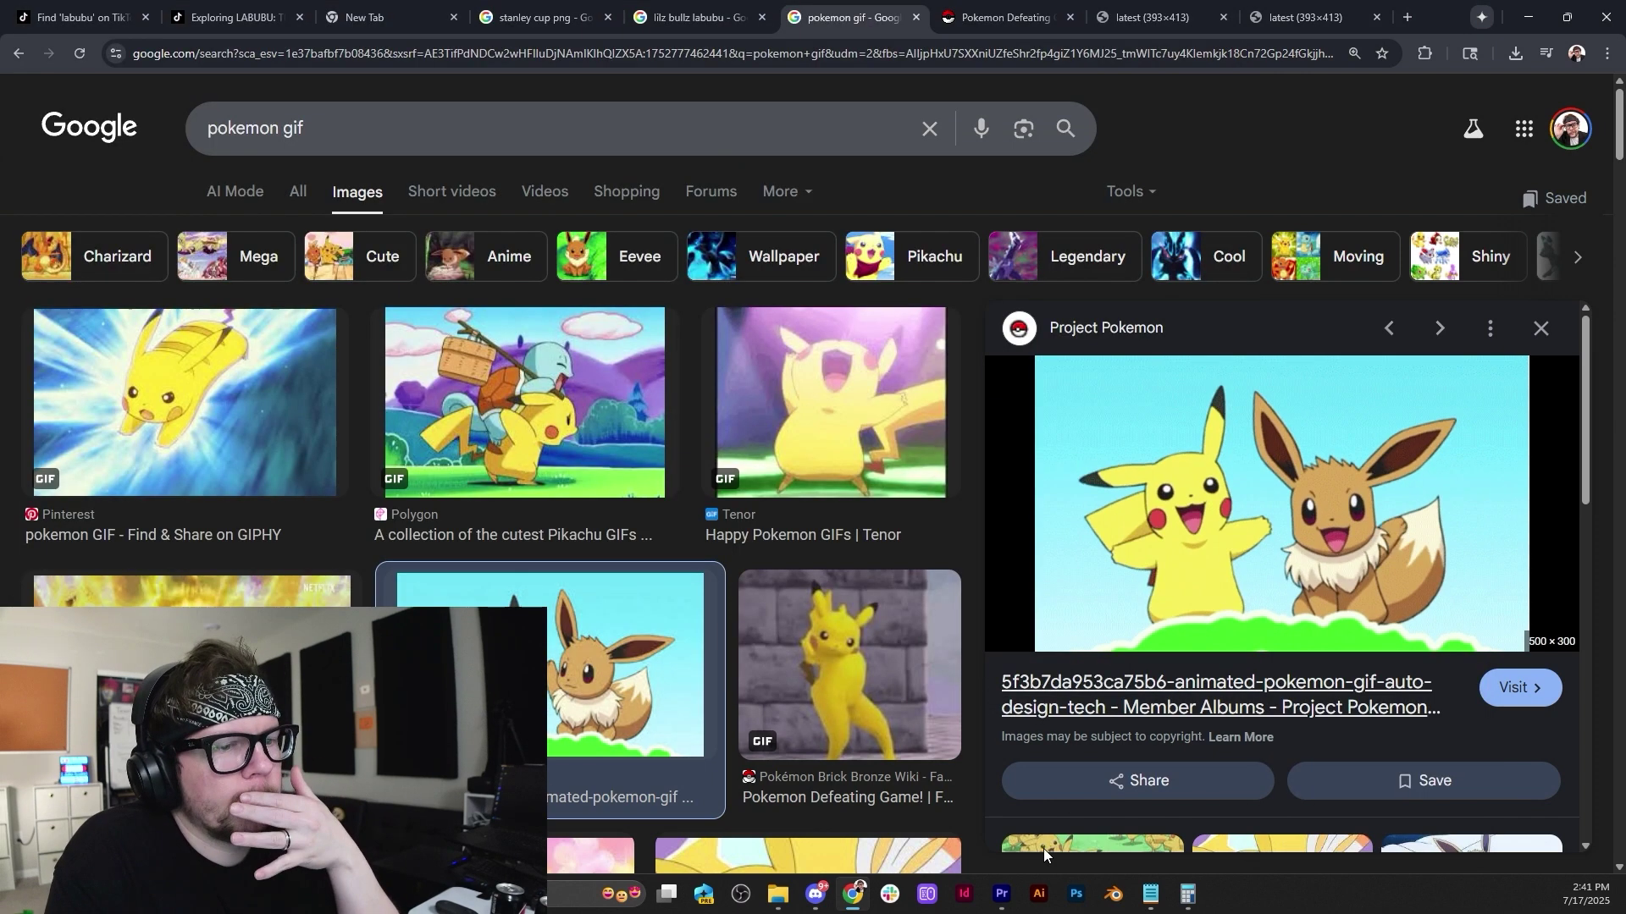
# Switch to Premiere Pro and place the Pikachu and Eevee GIF beneath the rendered Labubu Linked Comp clips, starting at 00:07:48:19.
pyautogui.click(1001, 893)
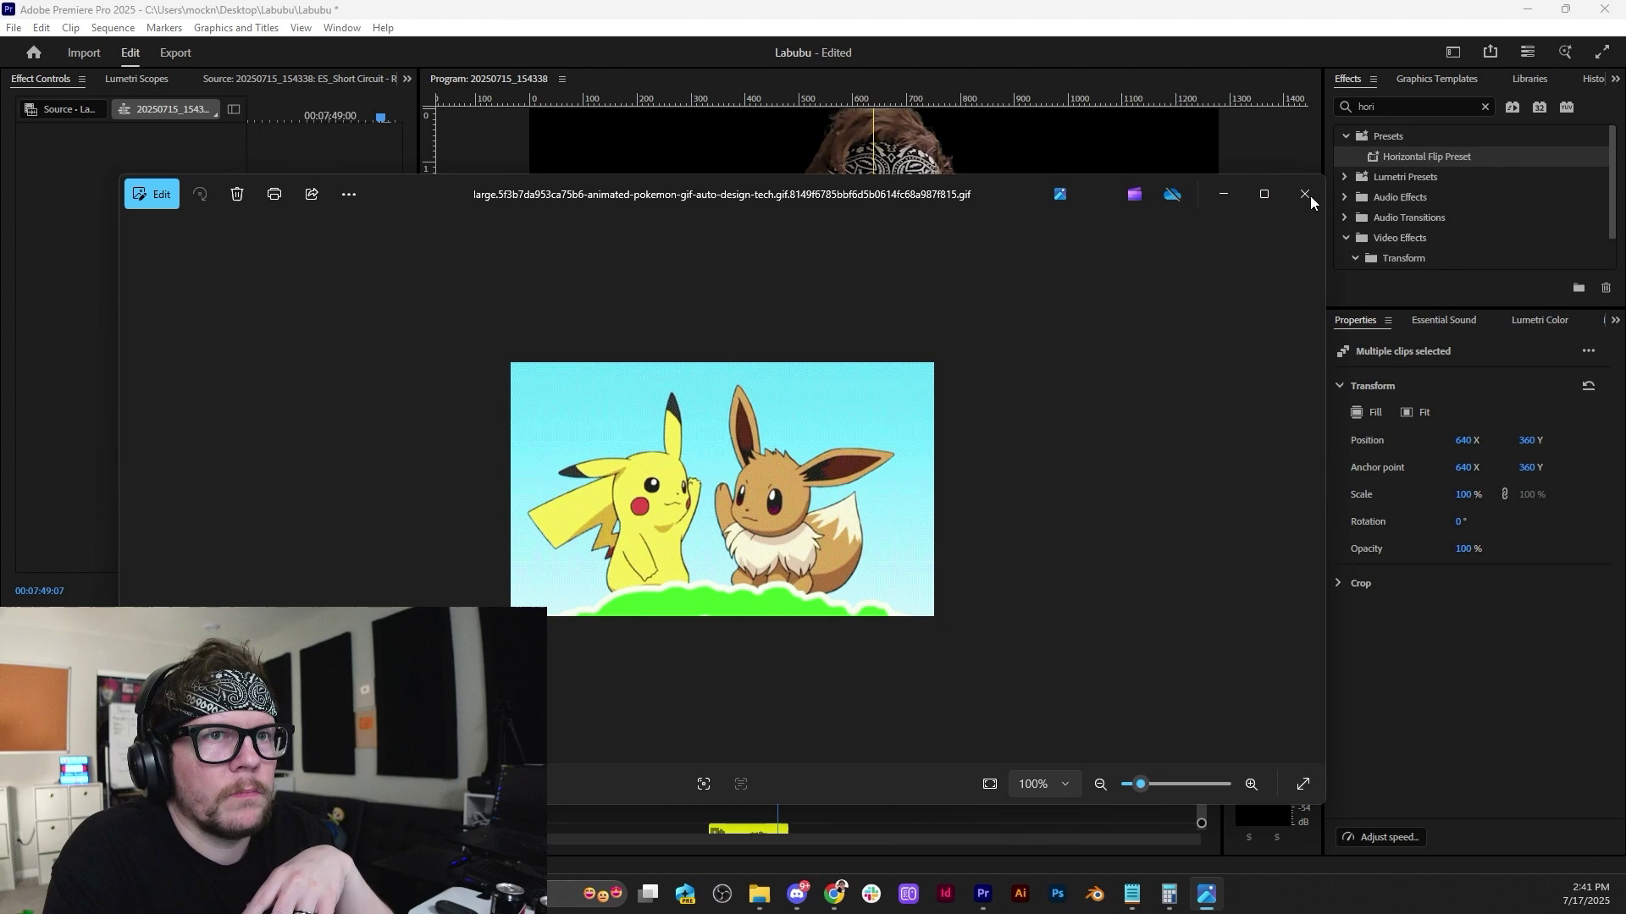
pyautogui.click(1305, 194)
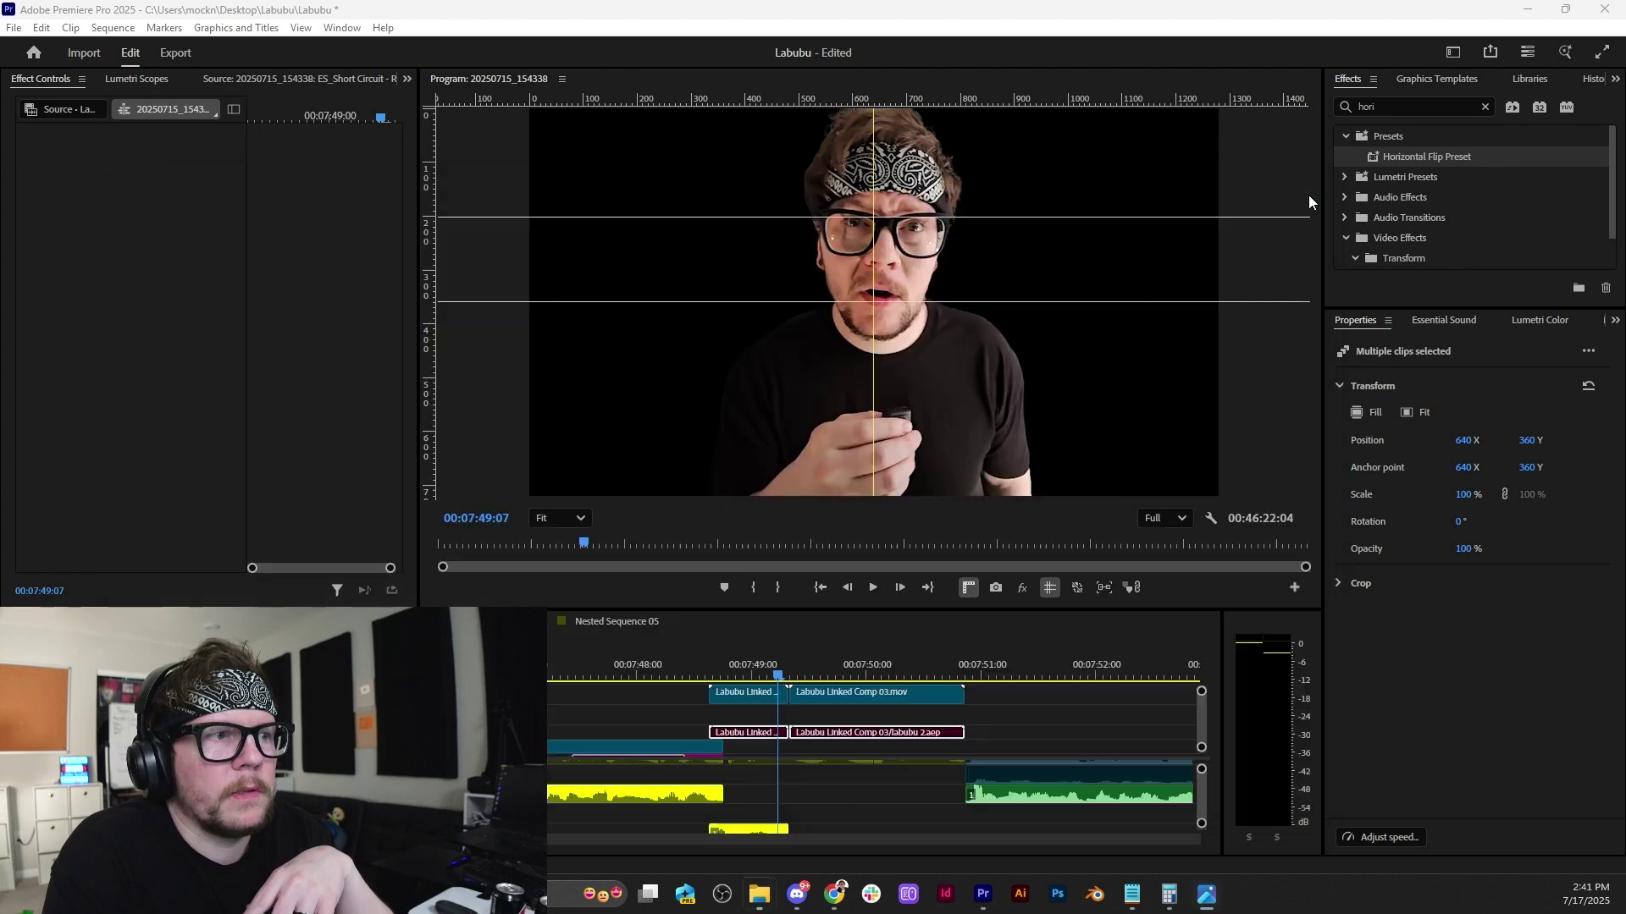
pyautogui.moveTo(909, 744); pyautogui.dragTo(711, 715)
pyautogui.click(739, 653)
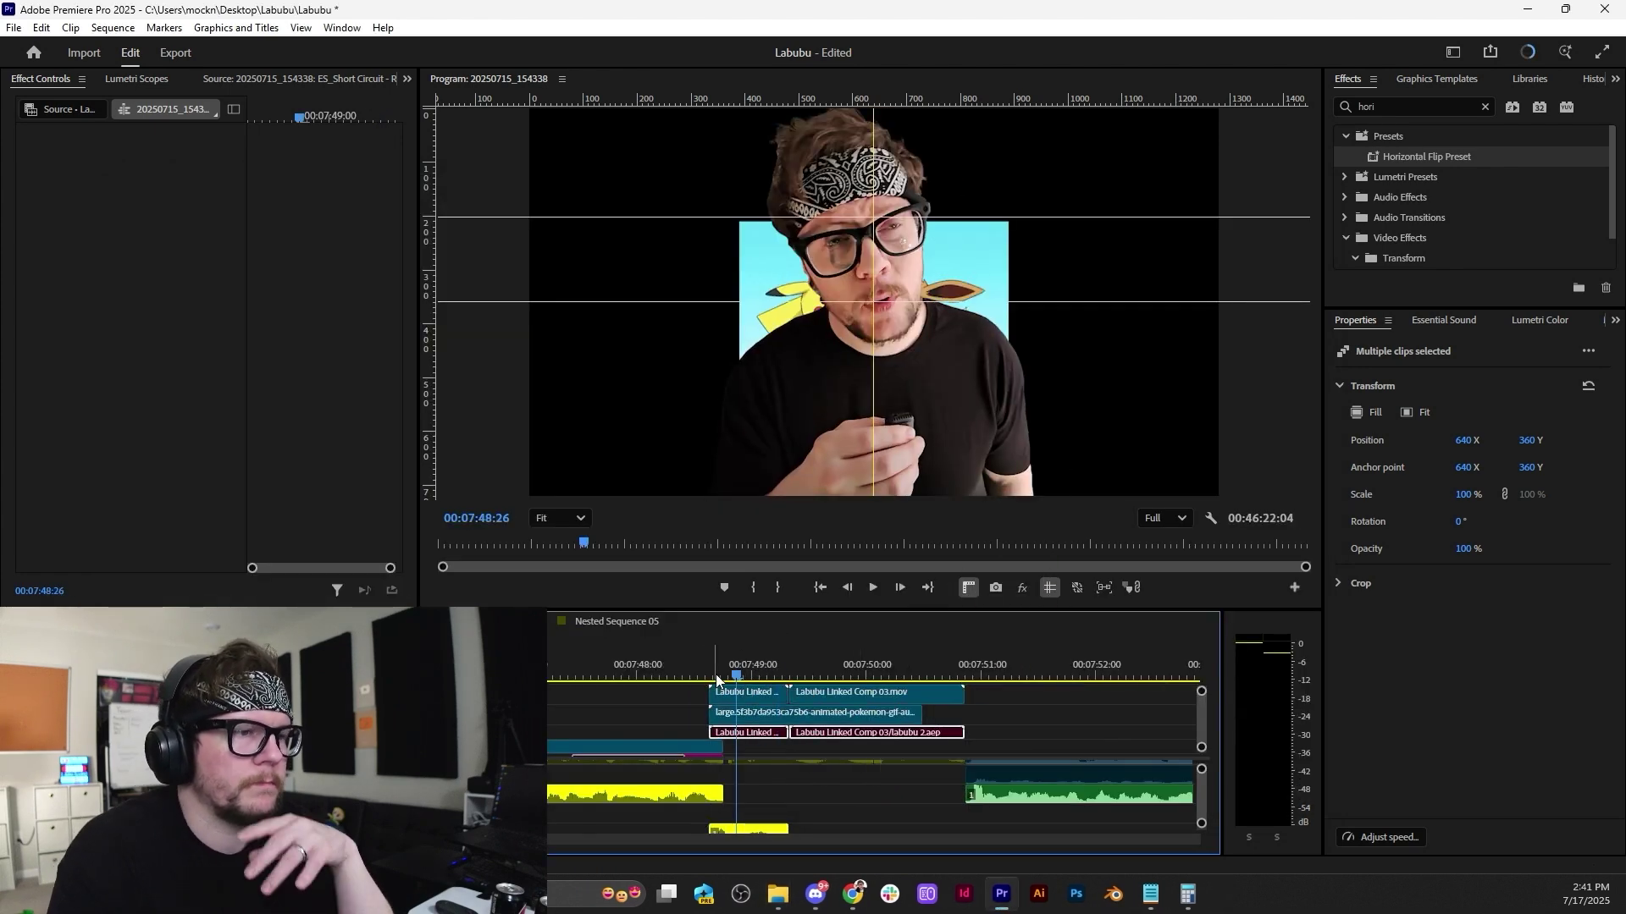
# Set the Pikachu and Eevee GIF's scale to 274 and its position to 487, 318.
pyautogui.click(751, 708)
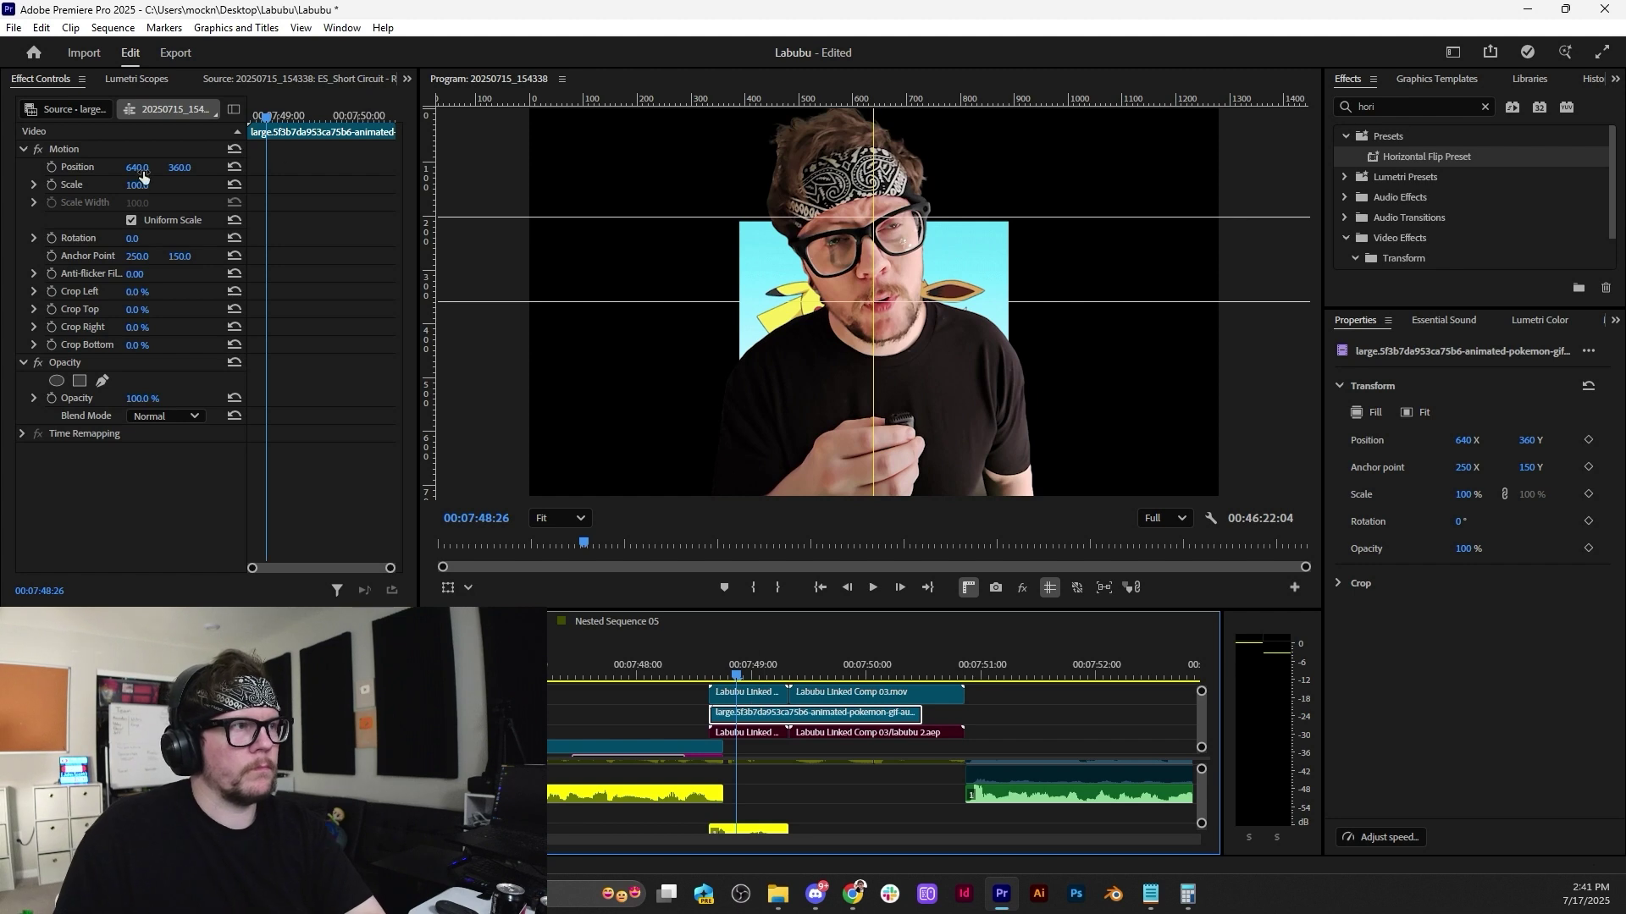
pyautogui.moveTo(137, 185); pyautogui.dragTo(258, 185)
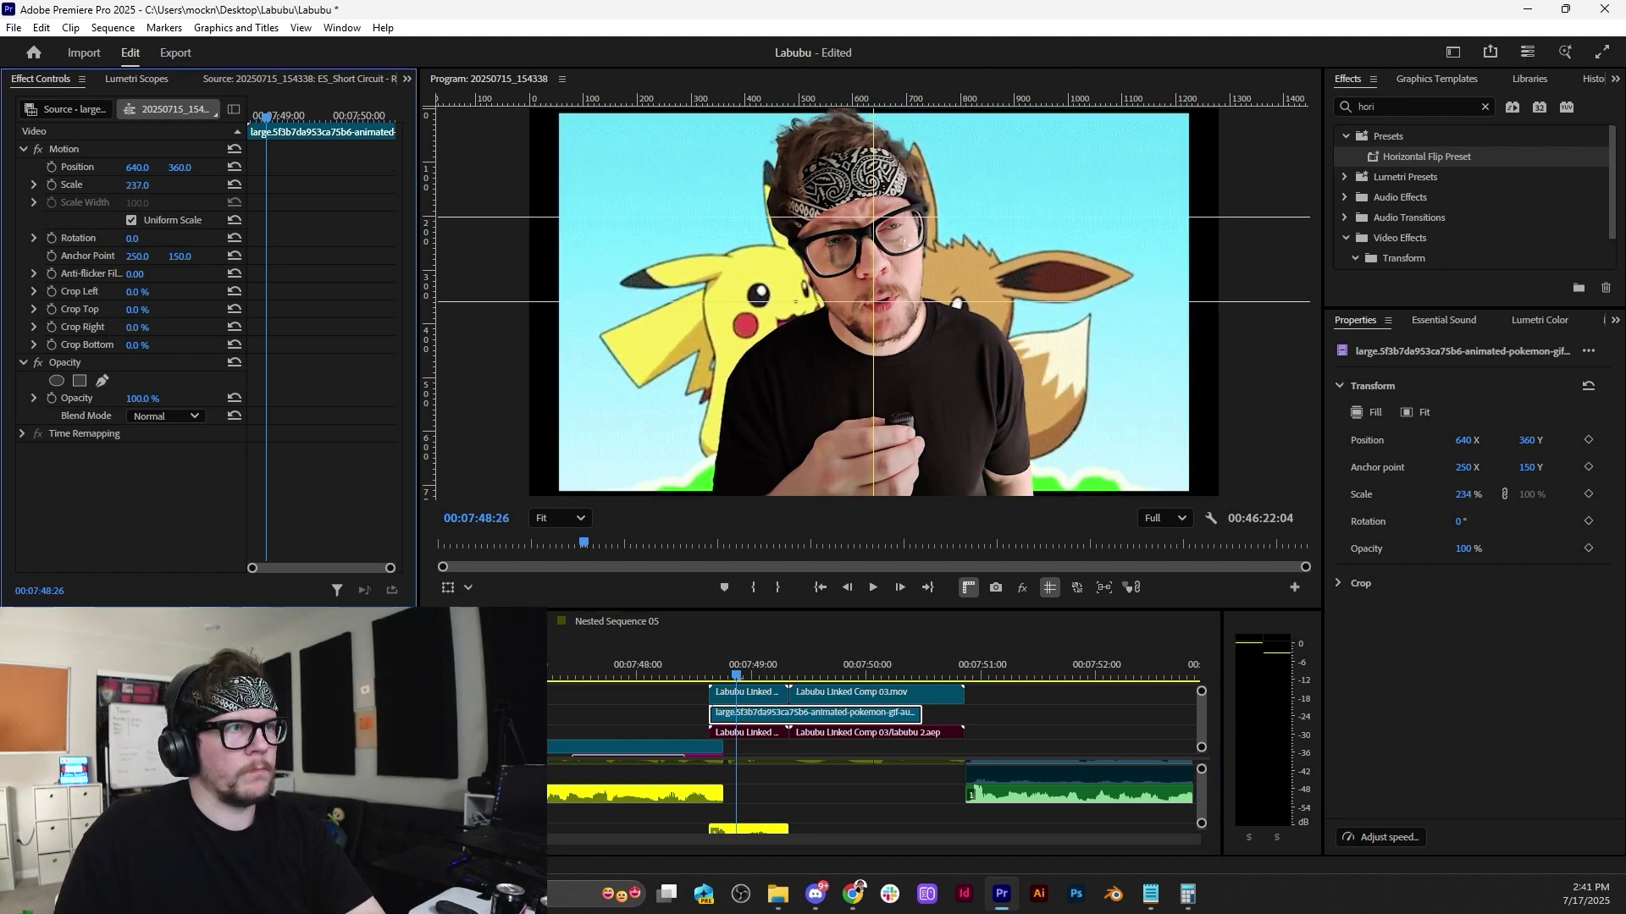
pyautogui.moveTo(137, 166); pyautogui.dragTo(189, 170)
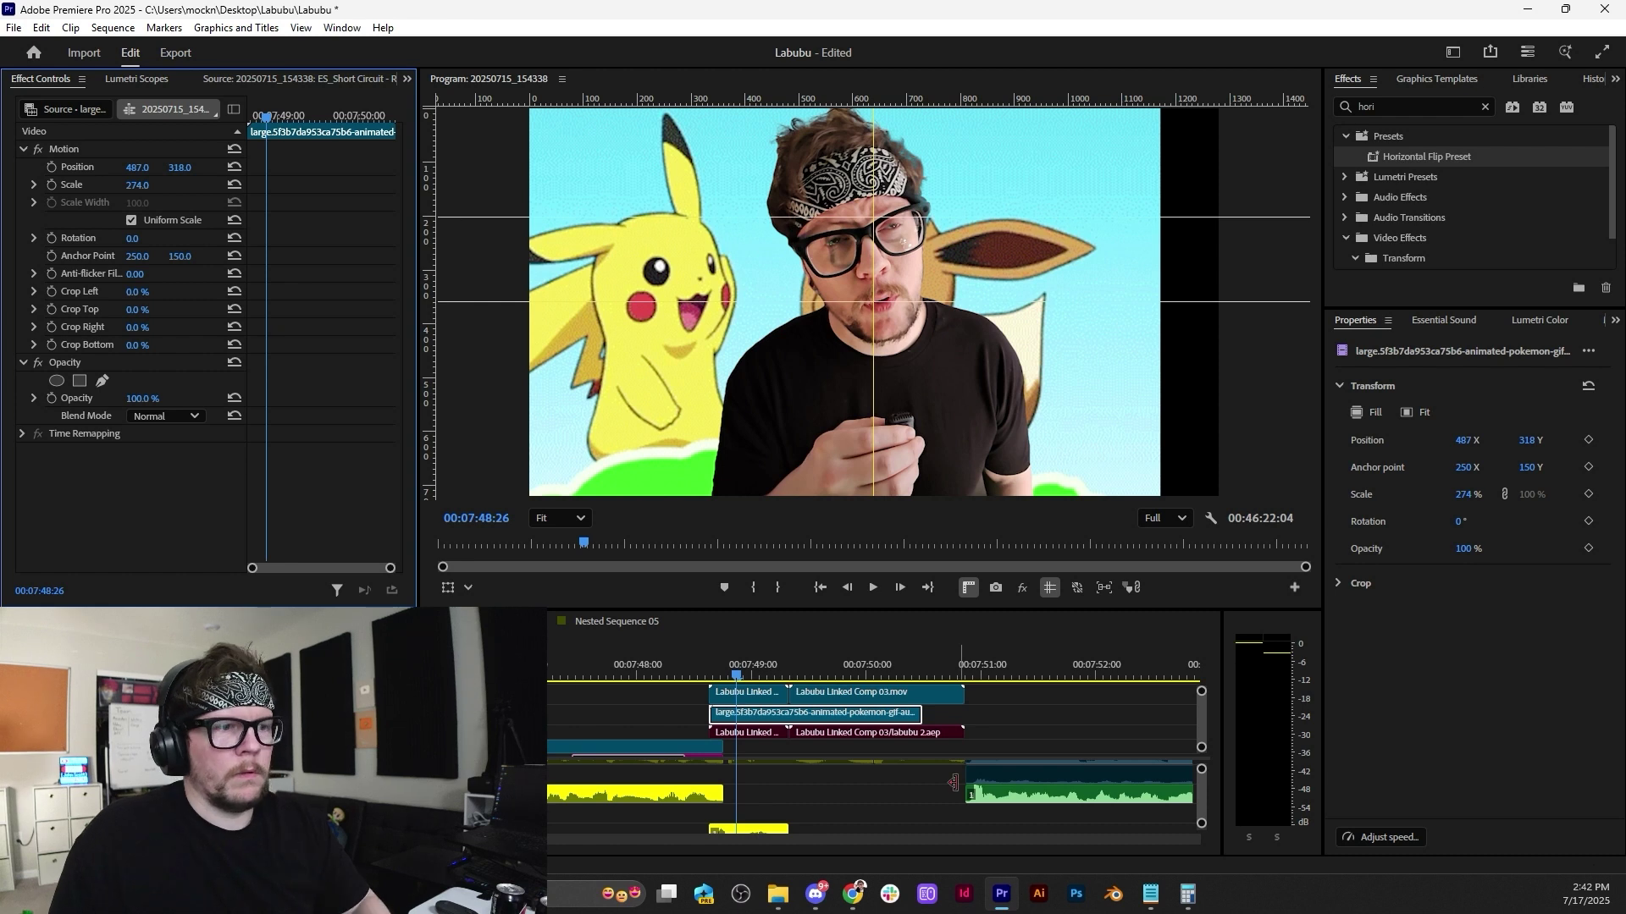
# Move both rendered Labubu Linked Comp .mov clips up one track and duplicate the GIF onto the freed track.
pyautogui.moveTo(1200, 691); pyautogui.dragTo(1199, 681)
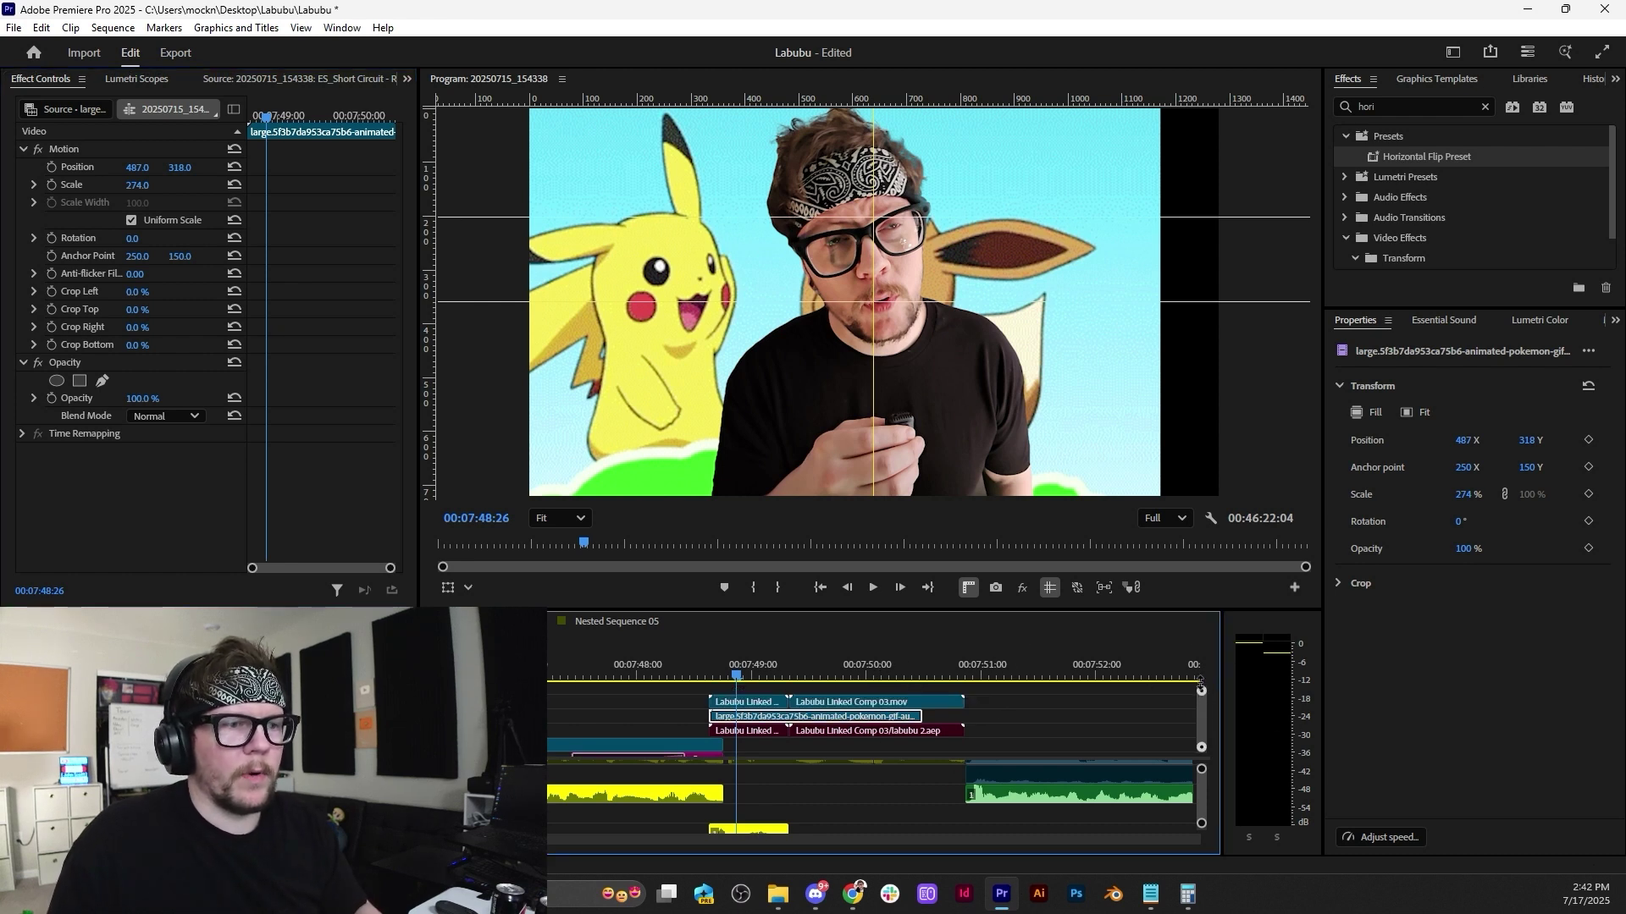
pyautogui.moveTo(1054, 700); pyautogui.dragTo(688, 704)
pyautogui.moveTo(884, 702); pyautogui.dragTo(886, 688)
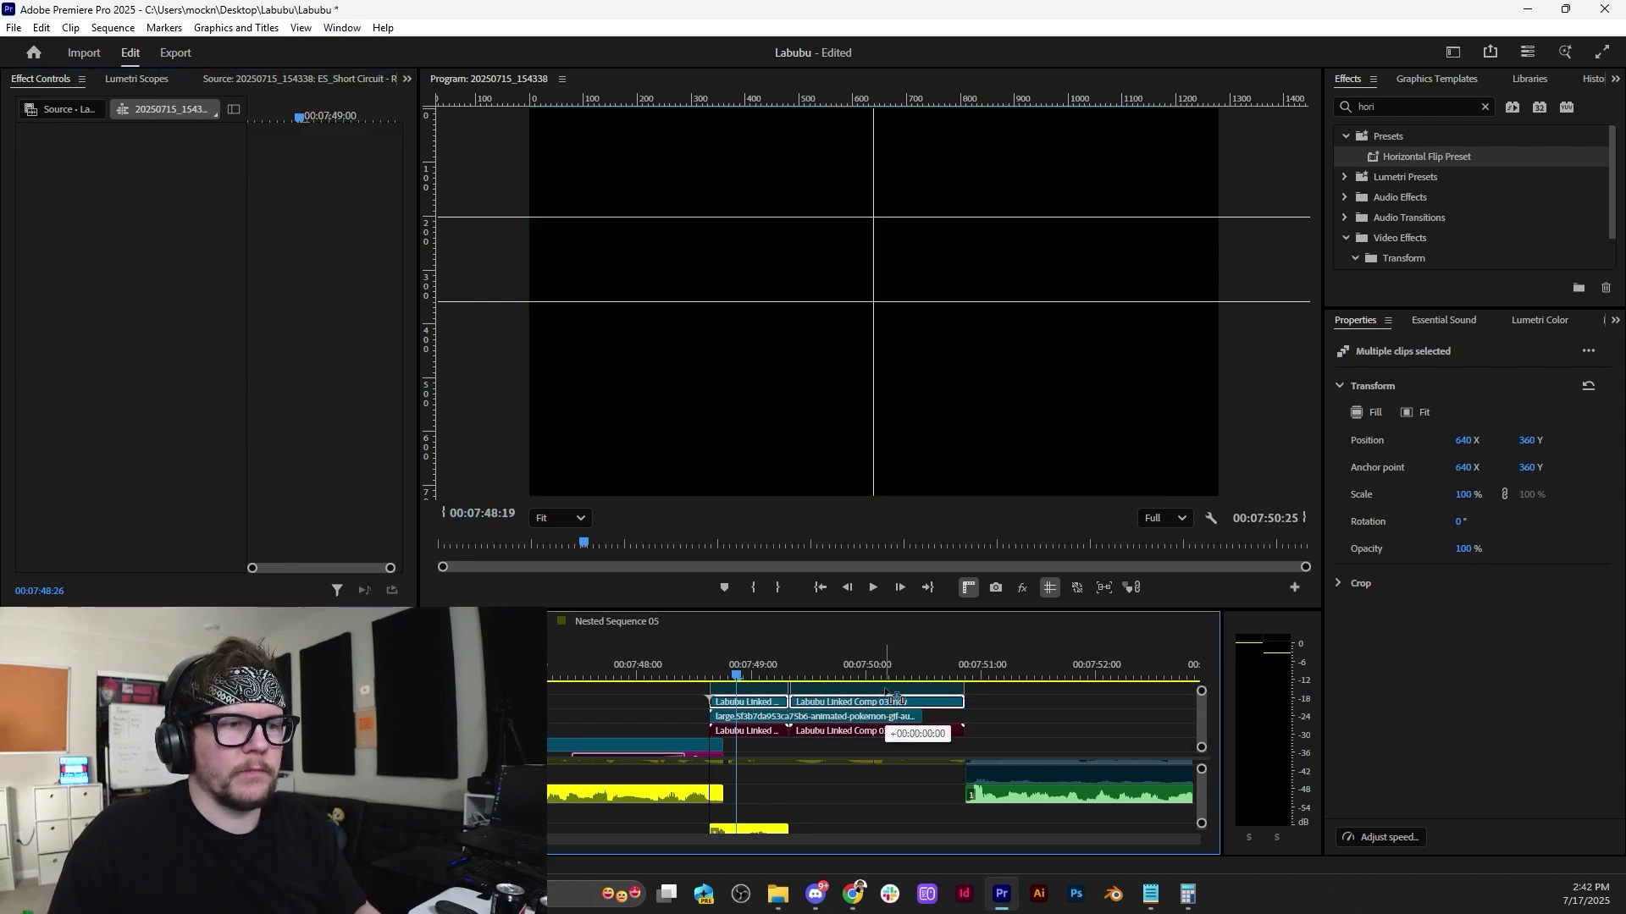
pyautogui.click(1190, 720)
pyautogui.moveTo(1204, 721); pyautogui.dragTo(1203, 720)
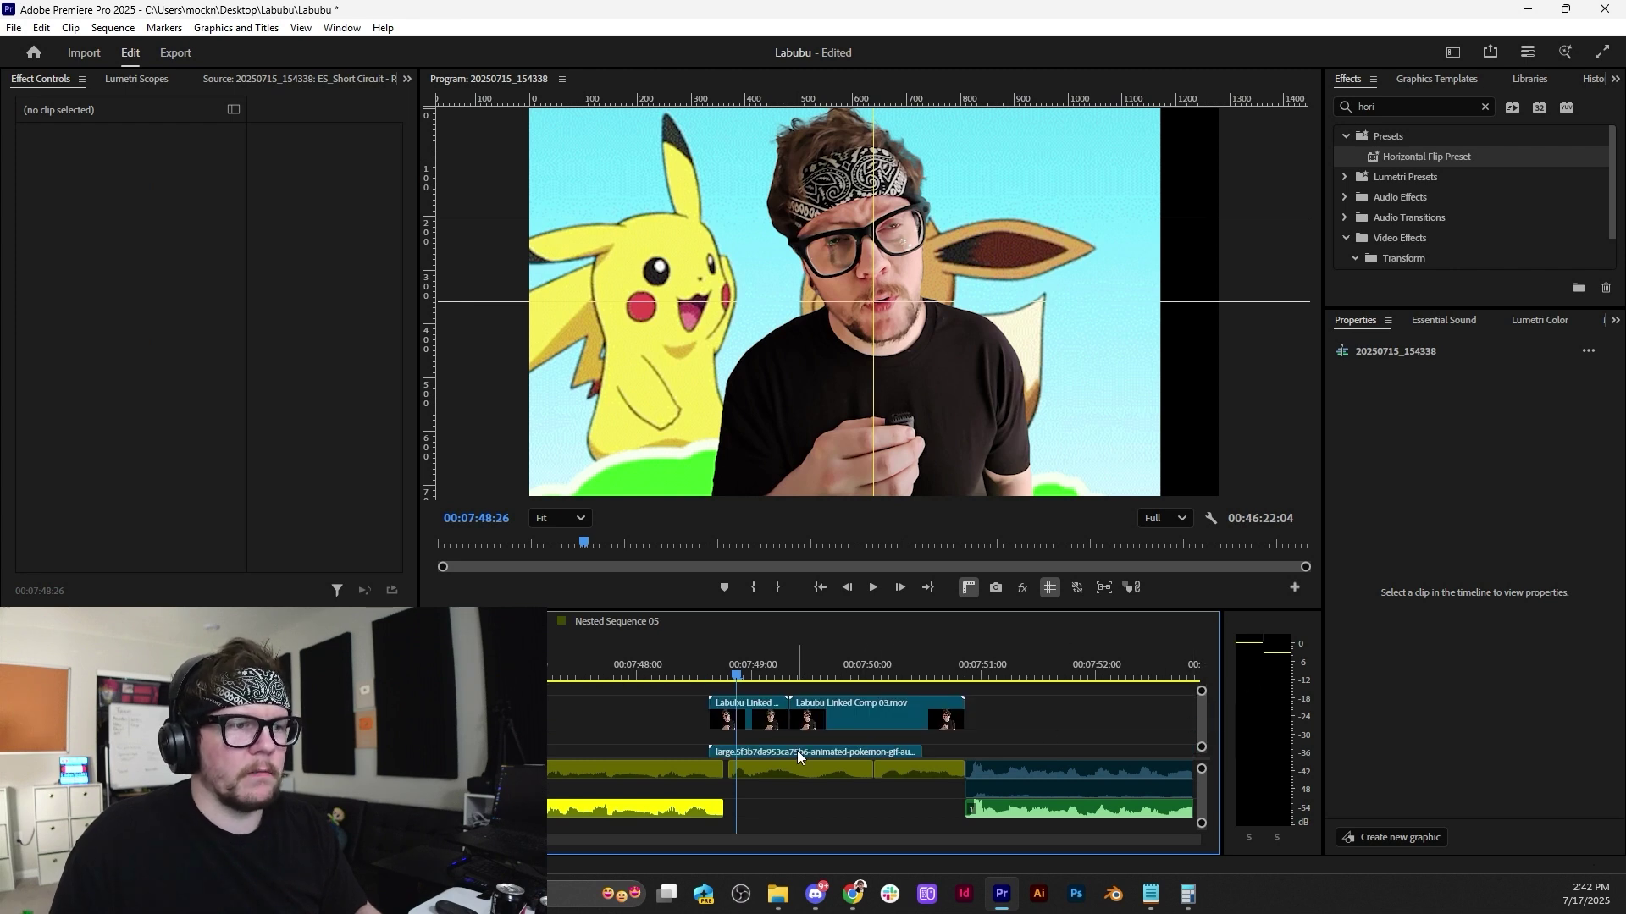
pyautogui.moveTo(796, 750); pyautogui.dragTo(759, 743)
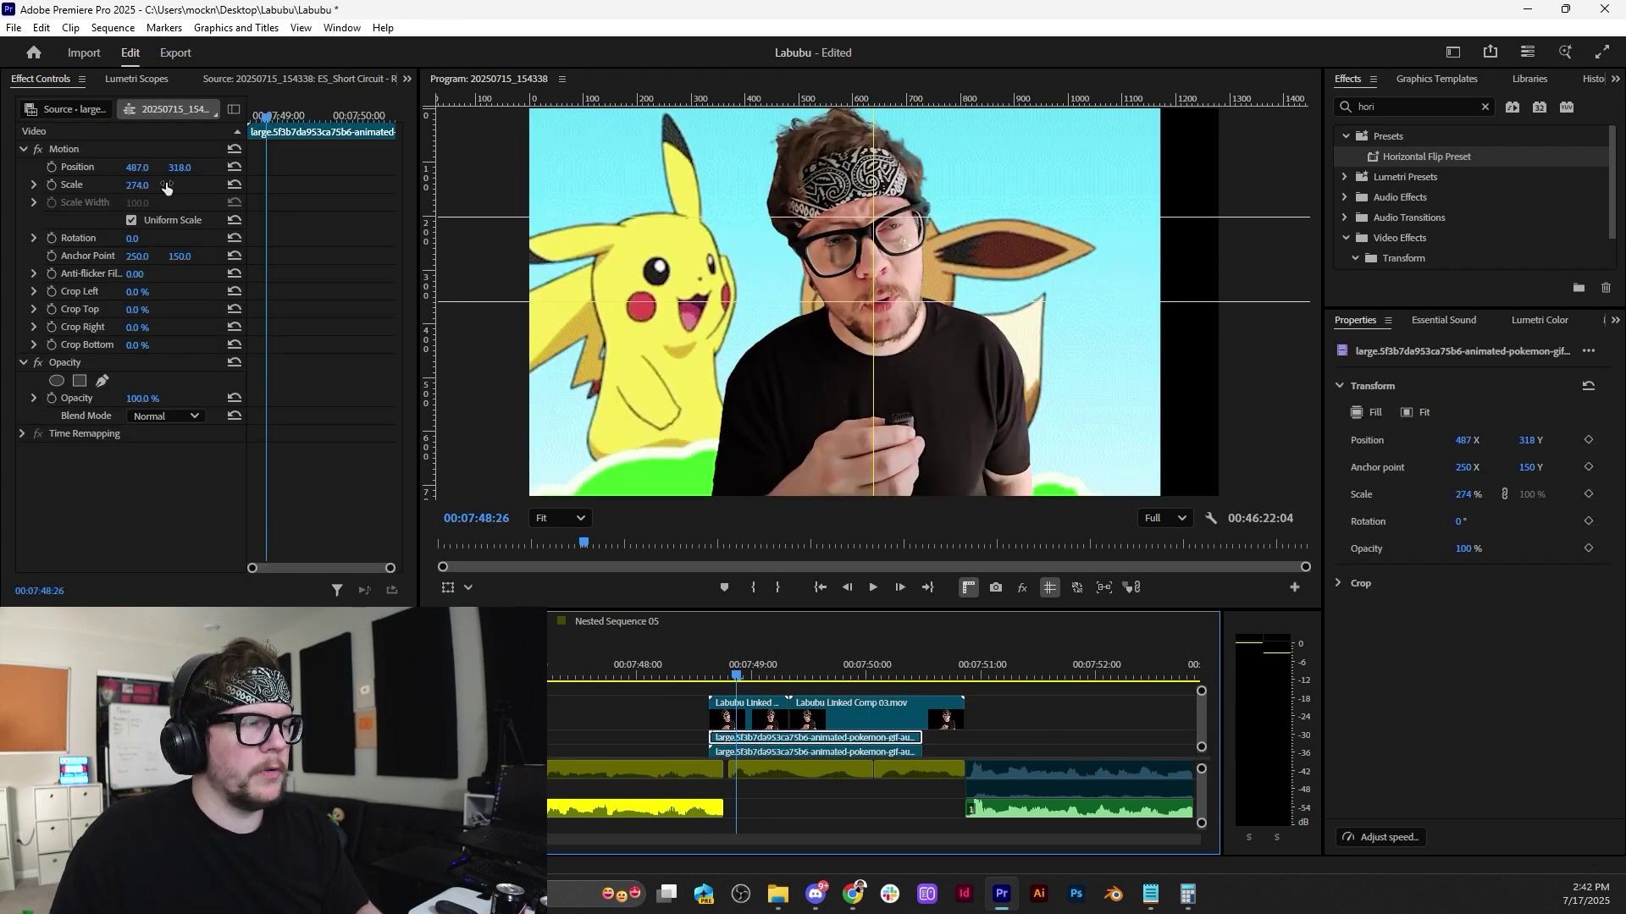
# Set the GIF copy's horizontal position to 820 and its left crop to 48%, and crop the original GIF 54% from the right.
pyautogui.moveTo(145, 293); pyautogui.dragTo(155, 293)
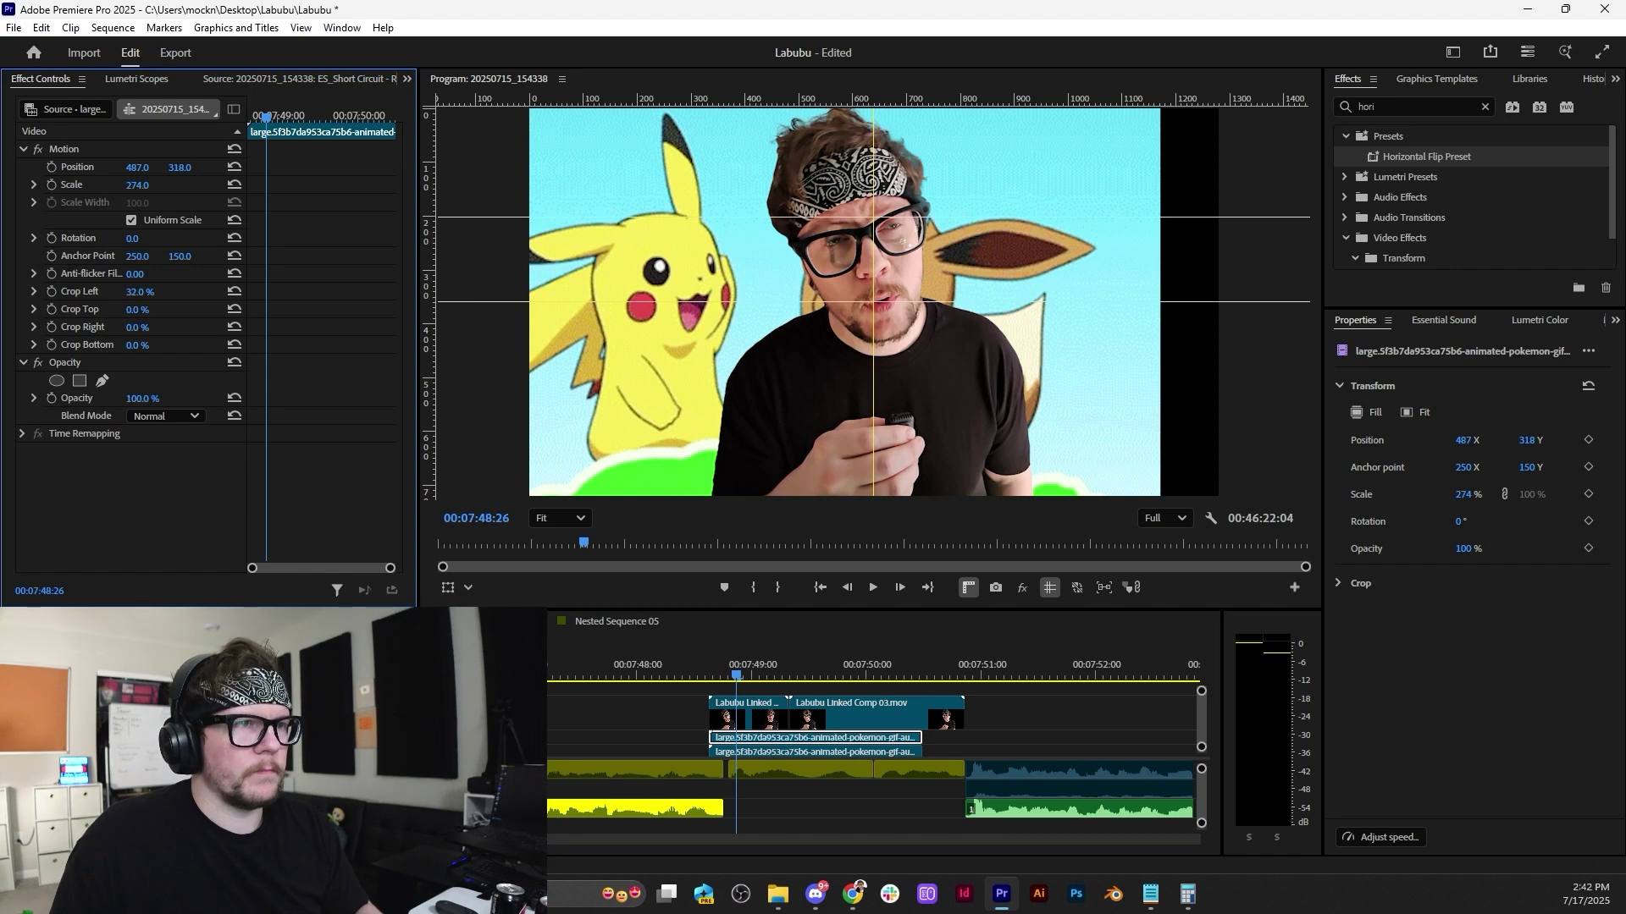
pyautogui.moveTo(137, 167); pyautogui.dragTo(272, 167)
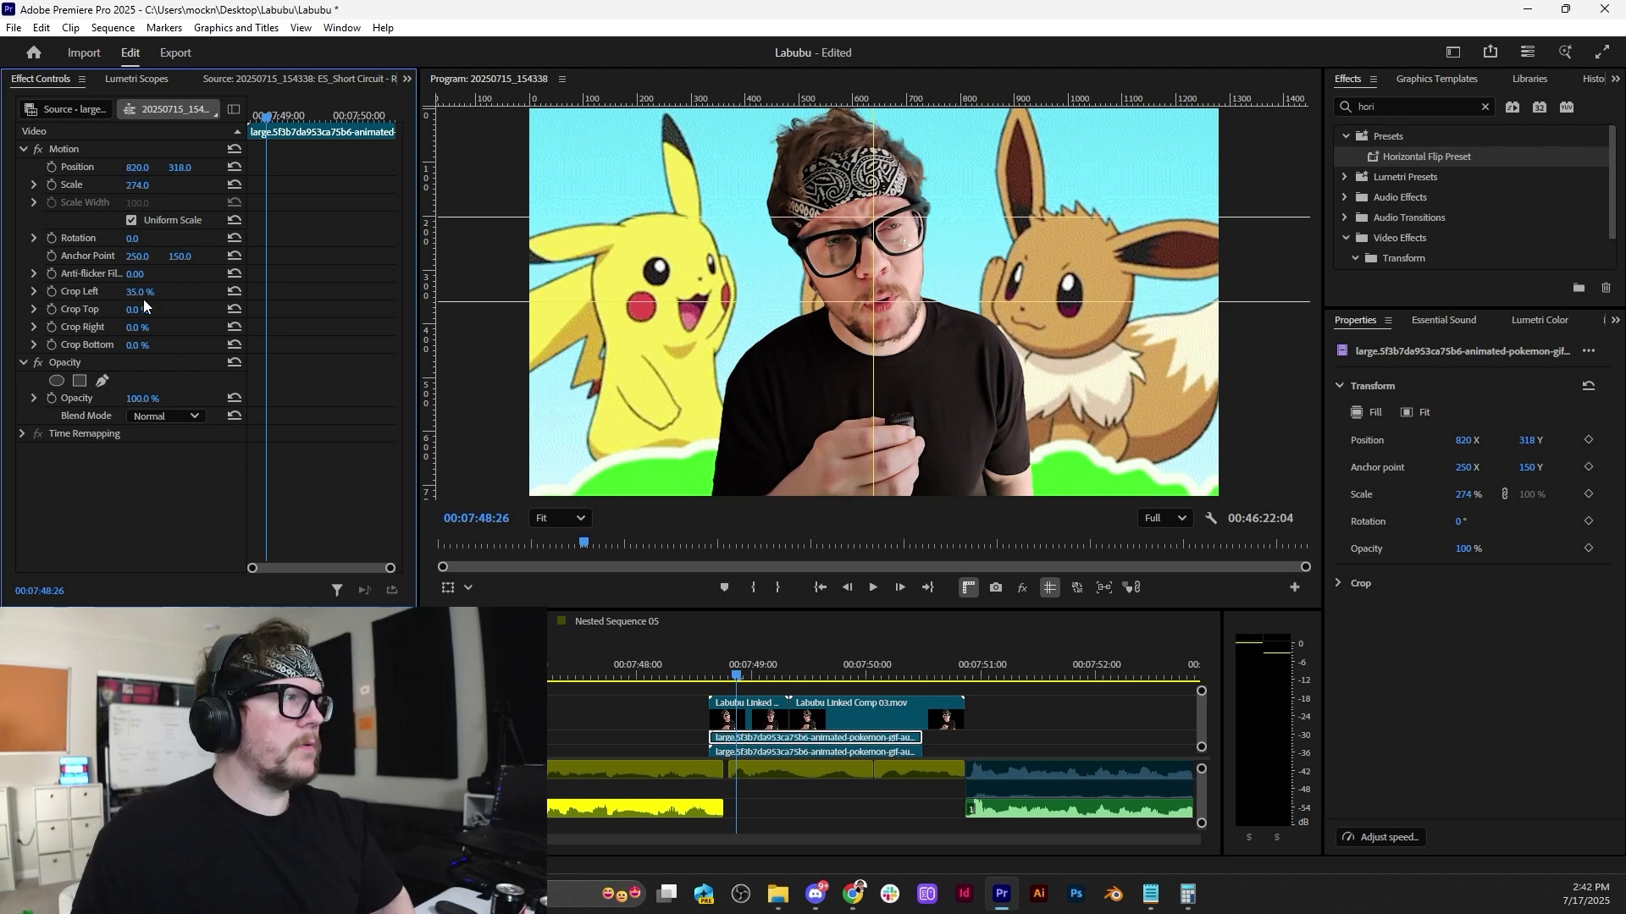
pyautogui.moveTo(144, 293); pyautogui.dragTo(154, 293)
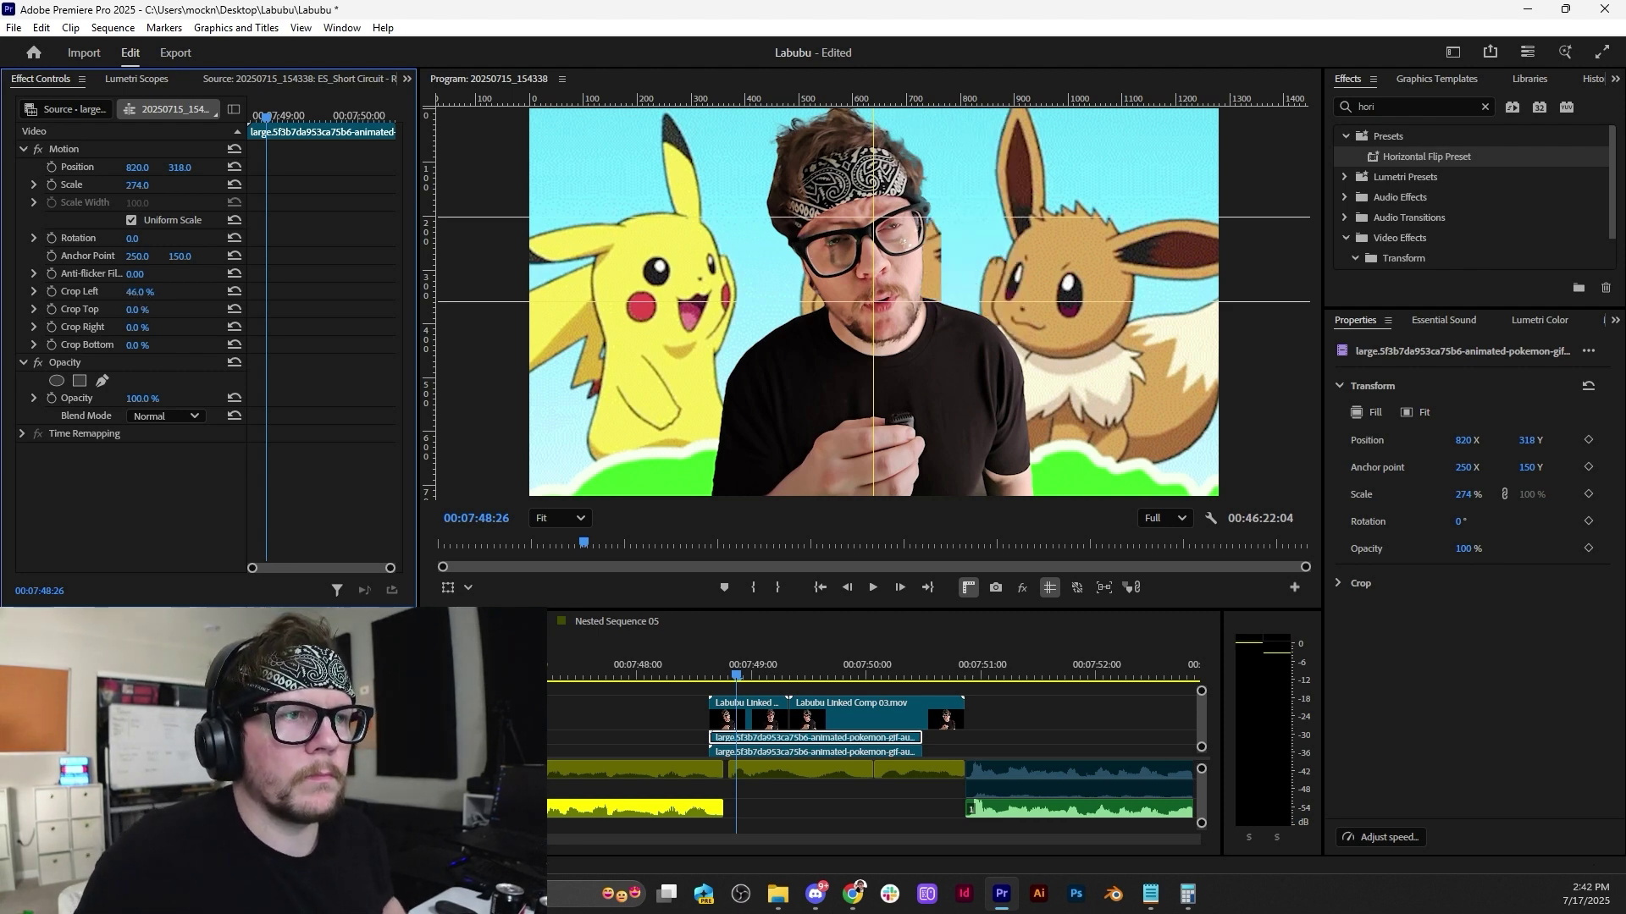
pyautogui.moveTo(763, 667)
pyautogui.mouseDown()
pyautogui.moveTo(780, 664)
pyautogui.moveTo(749, 668)
pyautogui.mouseUp()
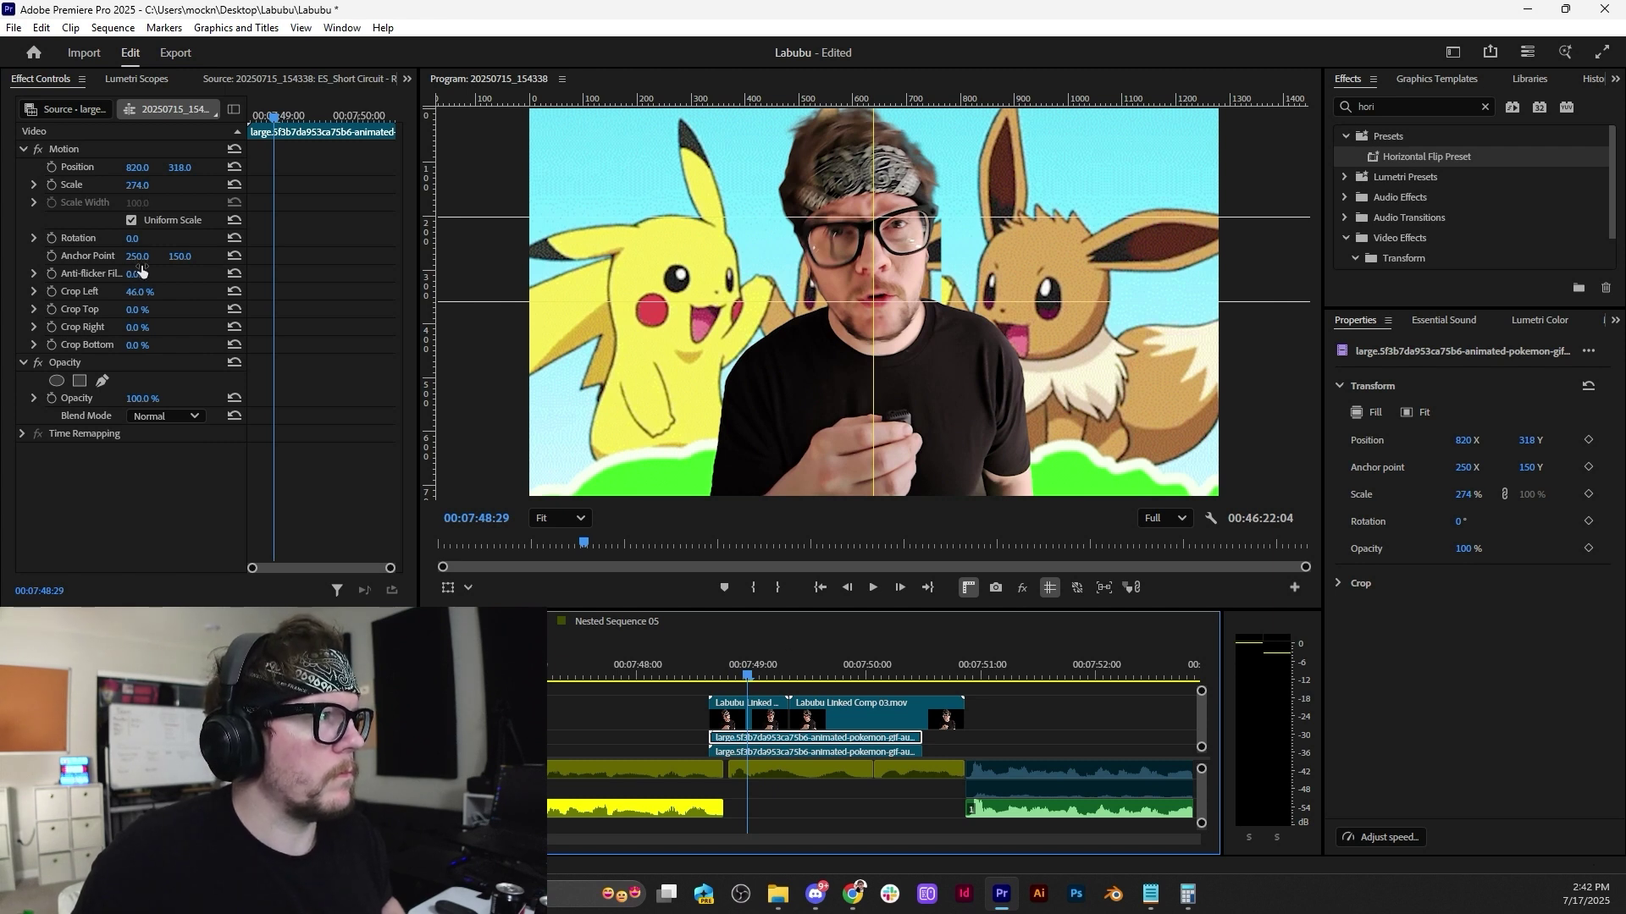
pyautogui.moveTo(142, 296); pyautogui.dragTo(145, 296)
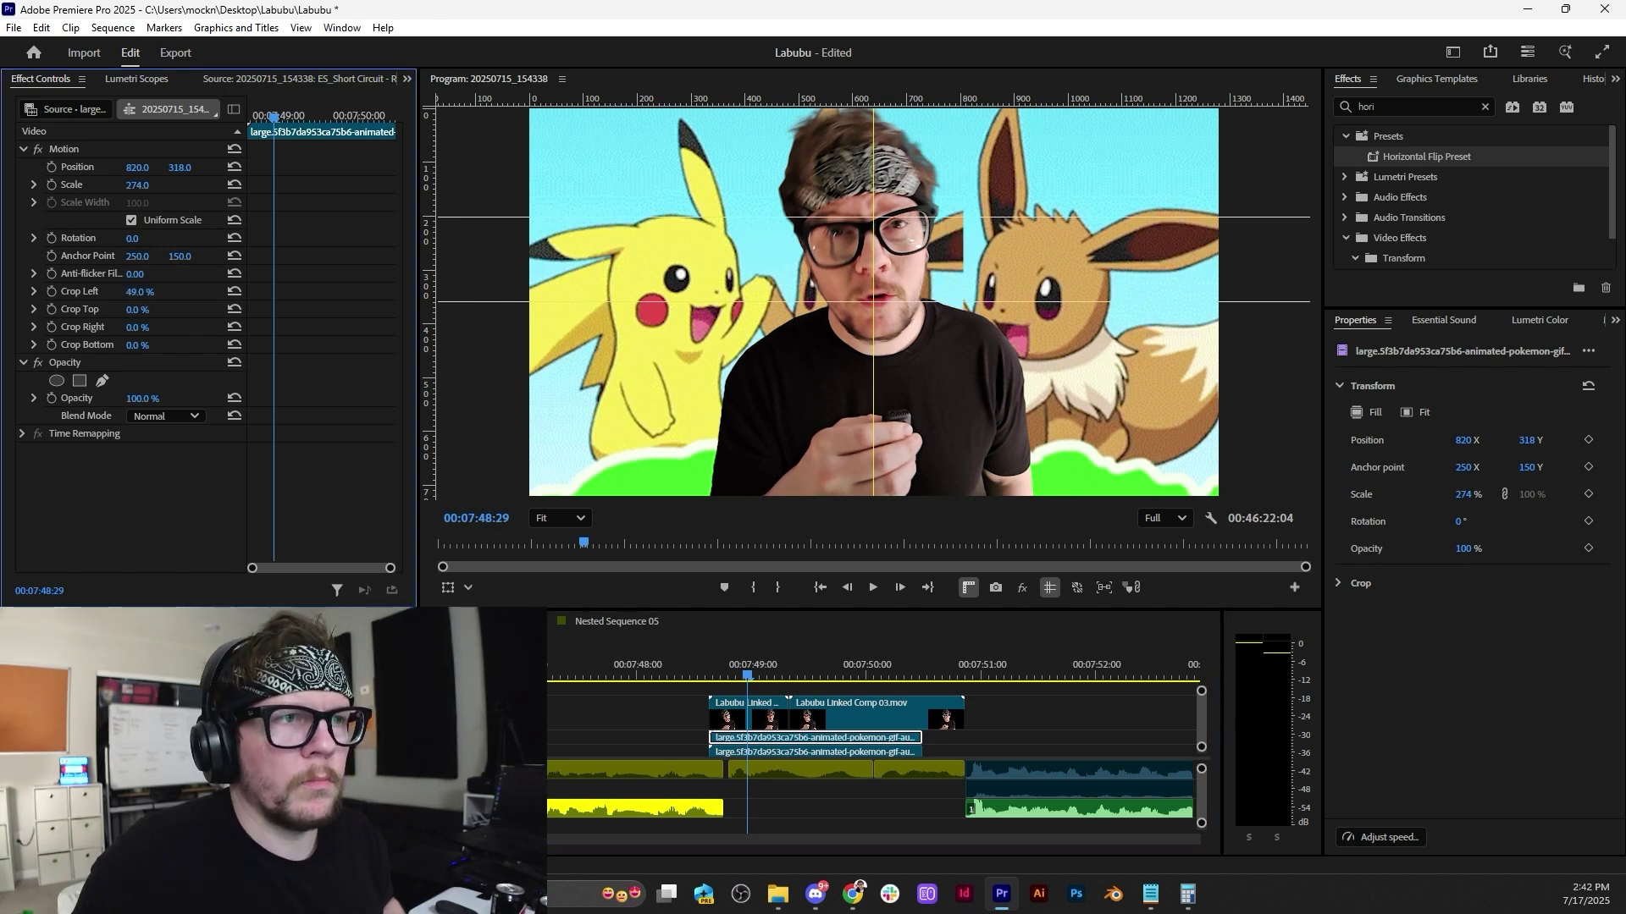
pyautogui.click(828, 753)
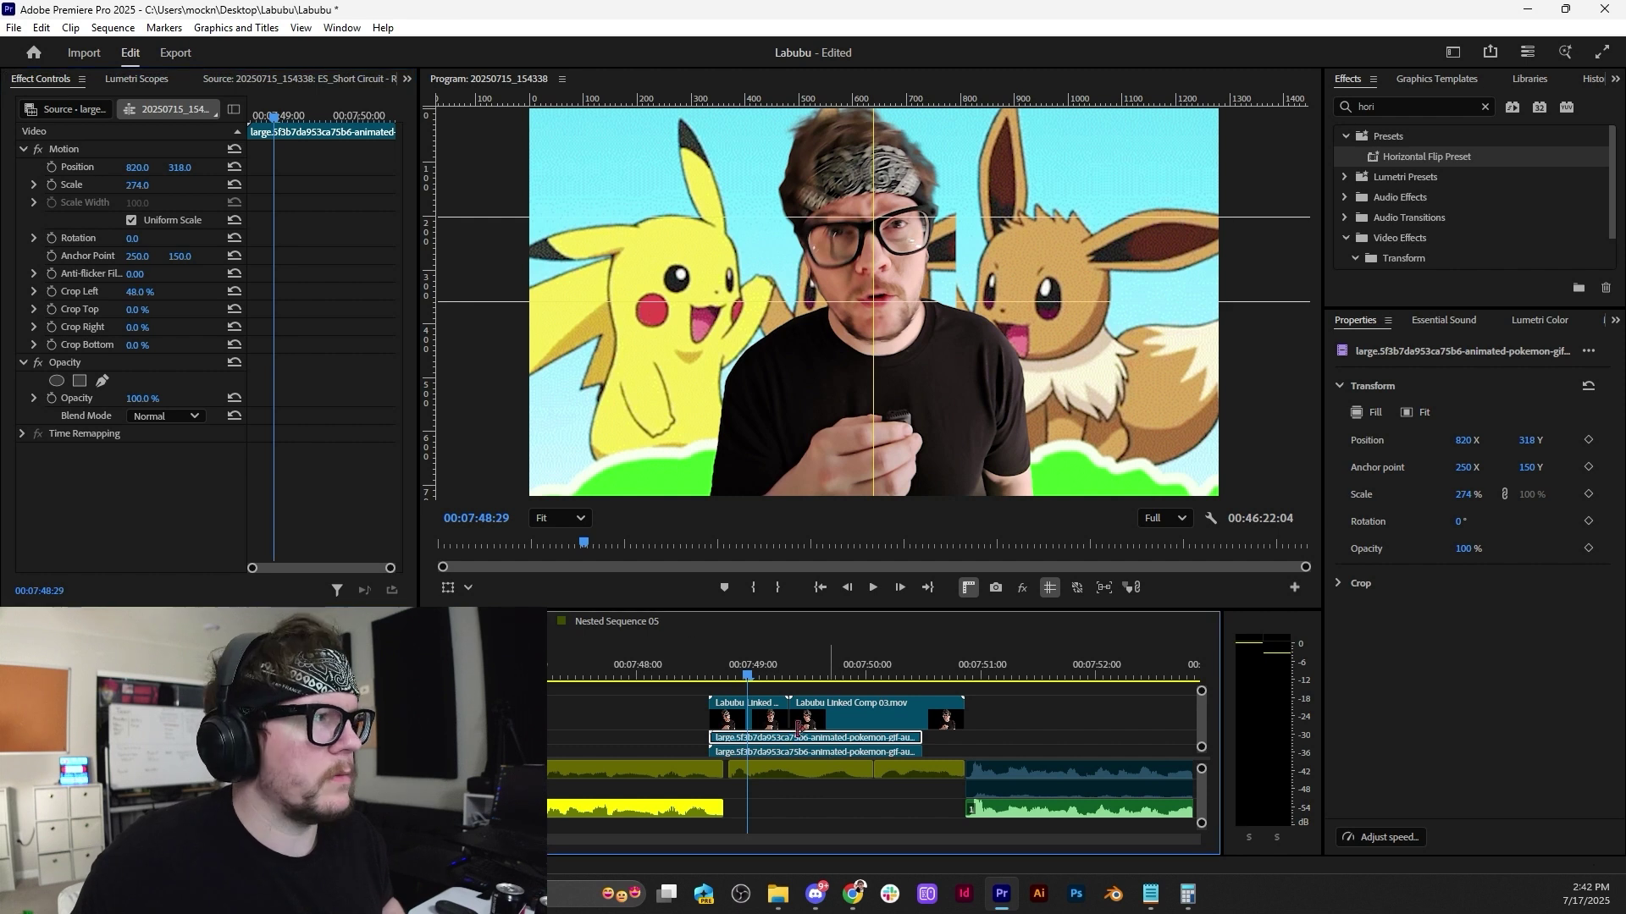
pyautogui.moveTo(144, 325); pyautogui.dragTo(150, 327)
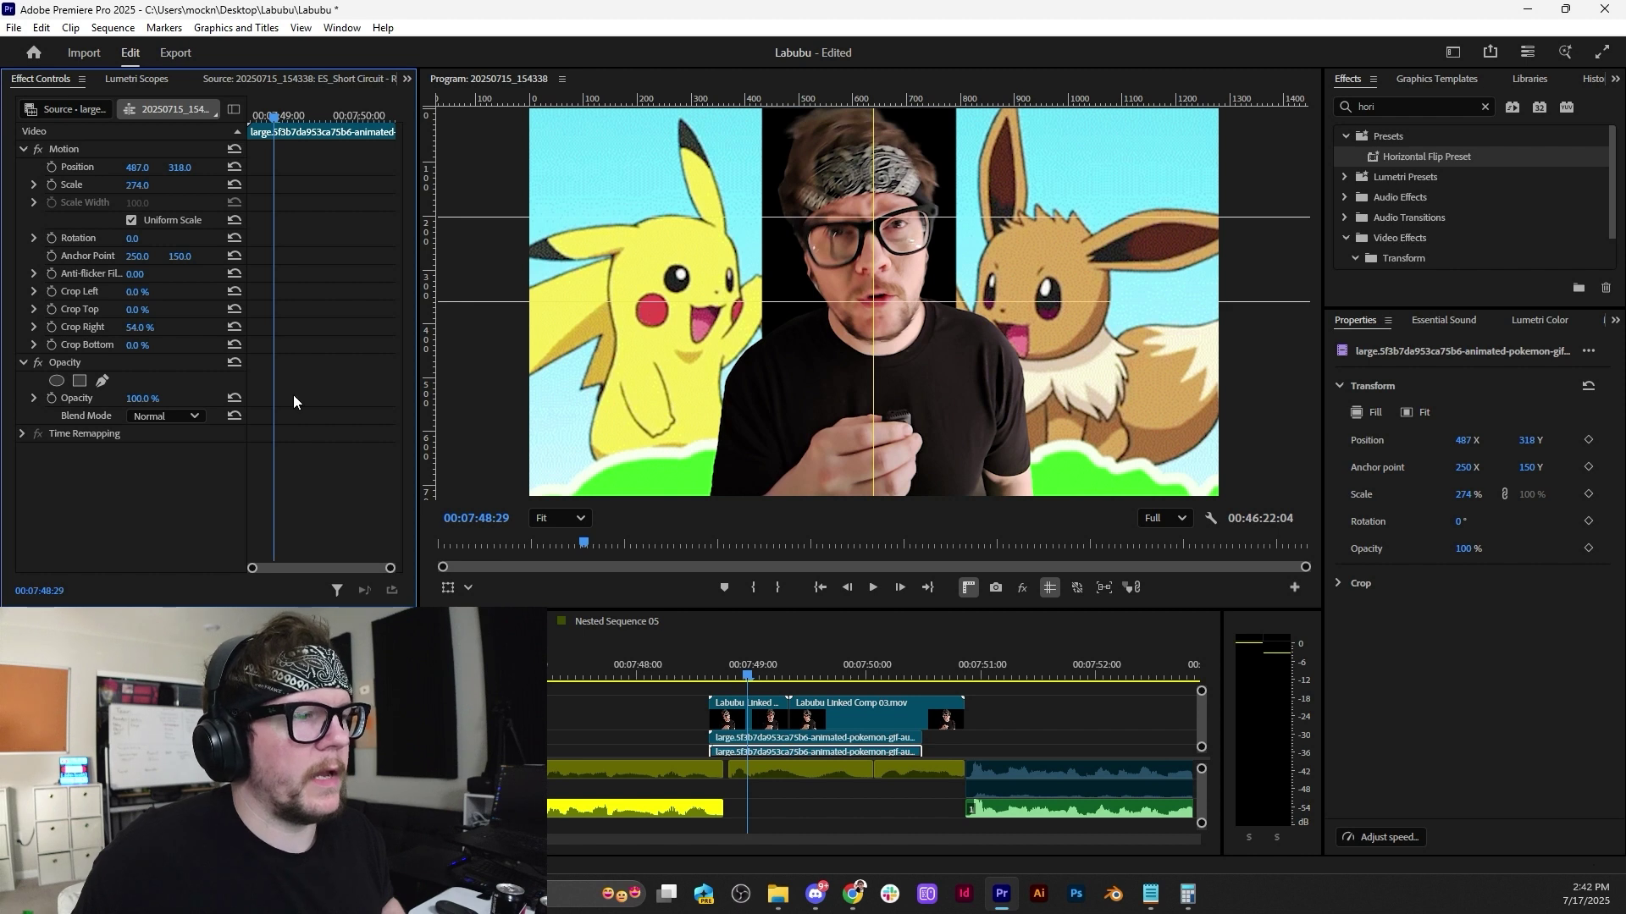
pyautogui.moveTo(137, 184)
pyautogui.mouseDown()
pyautogui.moveTo(150, 184)
pyautogui.moveTo(142, 167)
pyautogui.moveTo(176, 166)
pyautogui.moveTo(158, 185)
pyautogui.mouseUp()
pyautogui.hotkey('ctrl', 'z')
pyautogui.hotkey('ctrl', 'z')
pyautogui.hotkey('ctrl', 'z')
pyautogui.hotkey('ctrl', 'z')
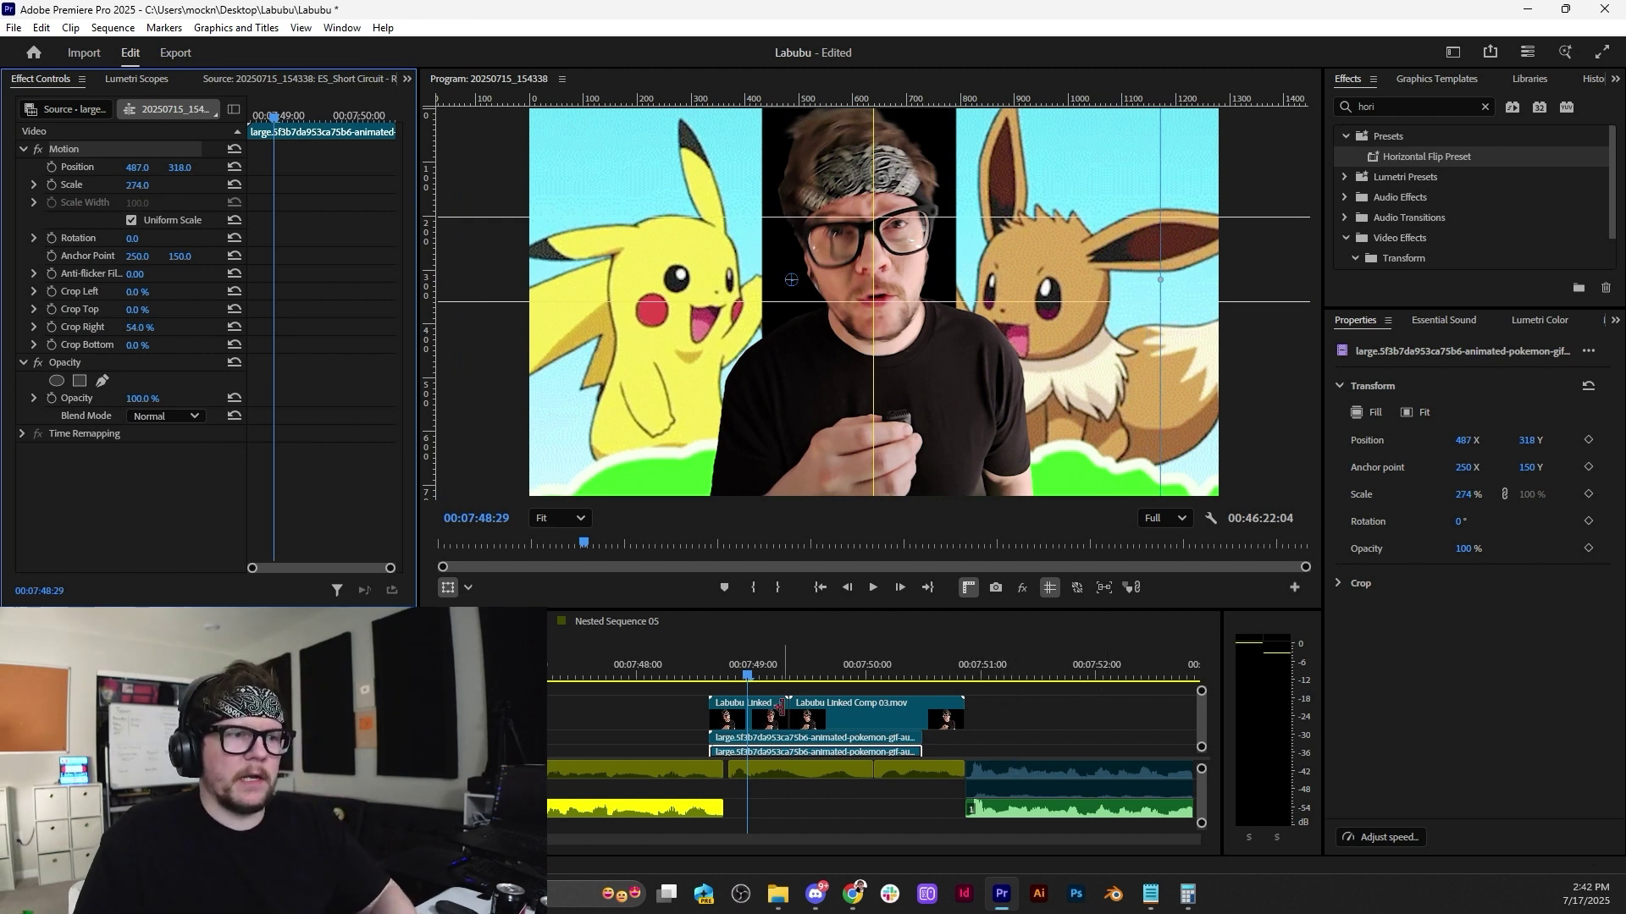
# Play the Pokémon shot from 00:07:48:19 to check the two cropped GIFs behind the speaker.
pyautogui.moveTo(724, 677); pyautogui.dragTo(711, 676)
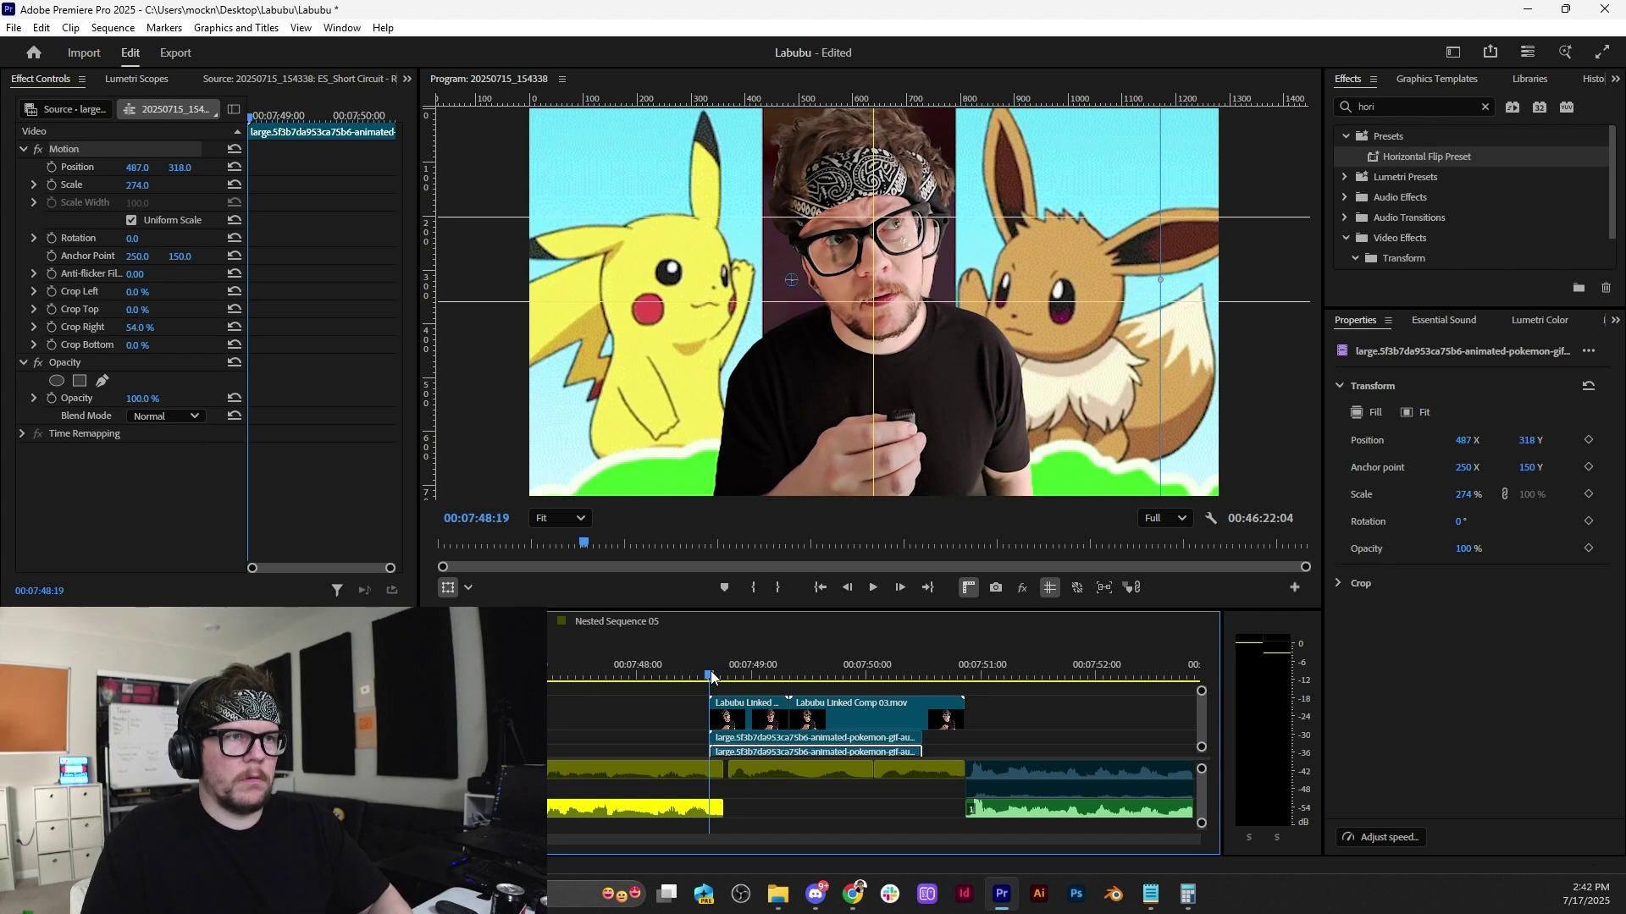
pyautogui.press('space')
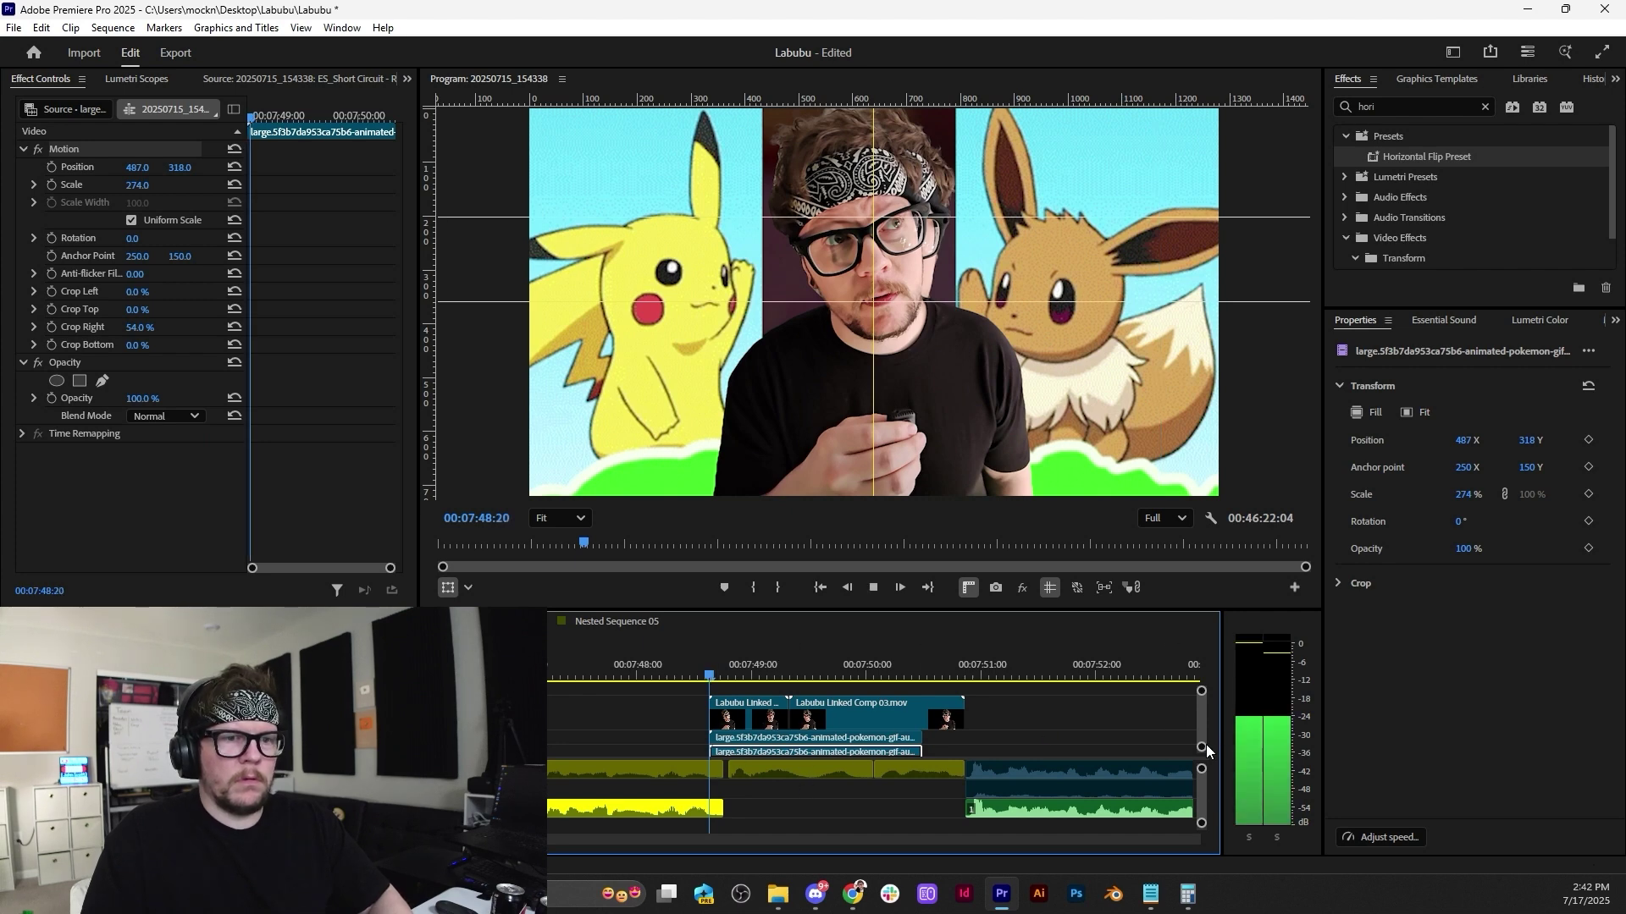
pyautogui.scroll(-1, 1206, 744)
pyautogui.press('space')
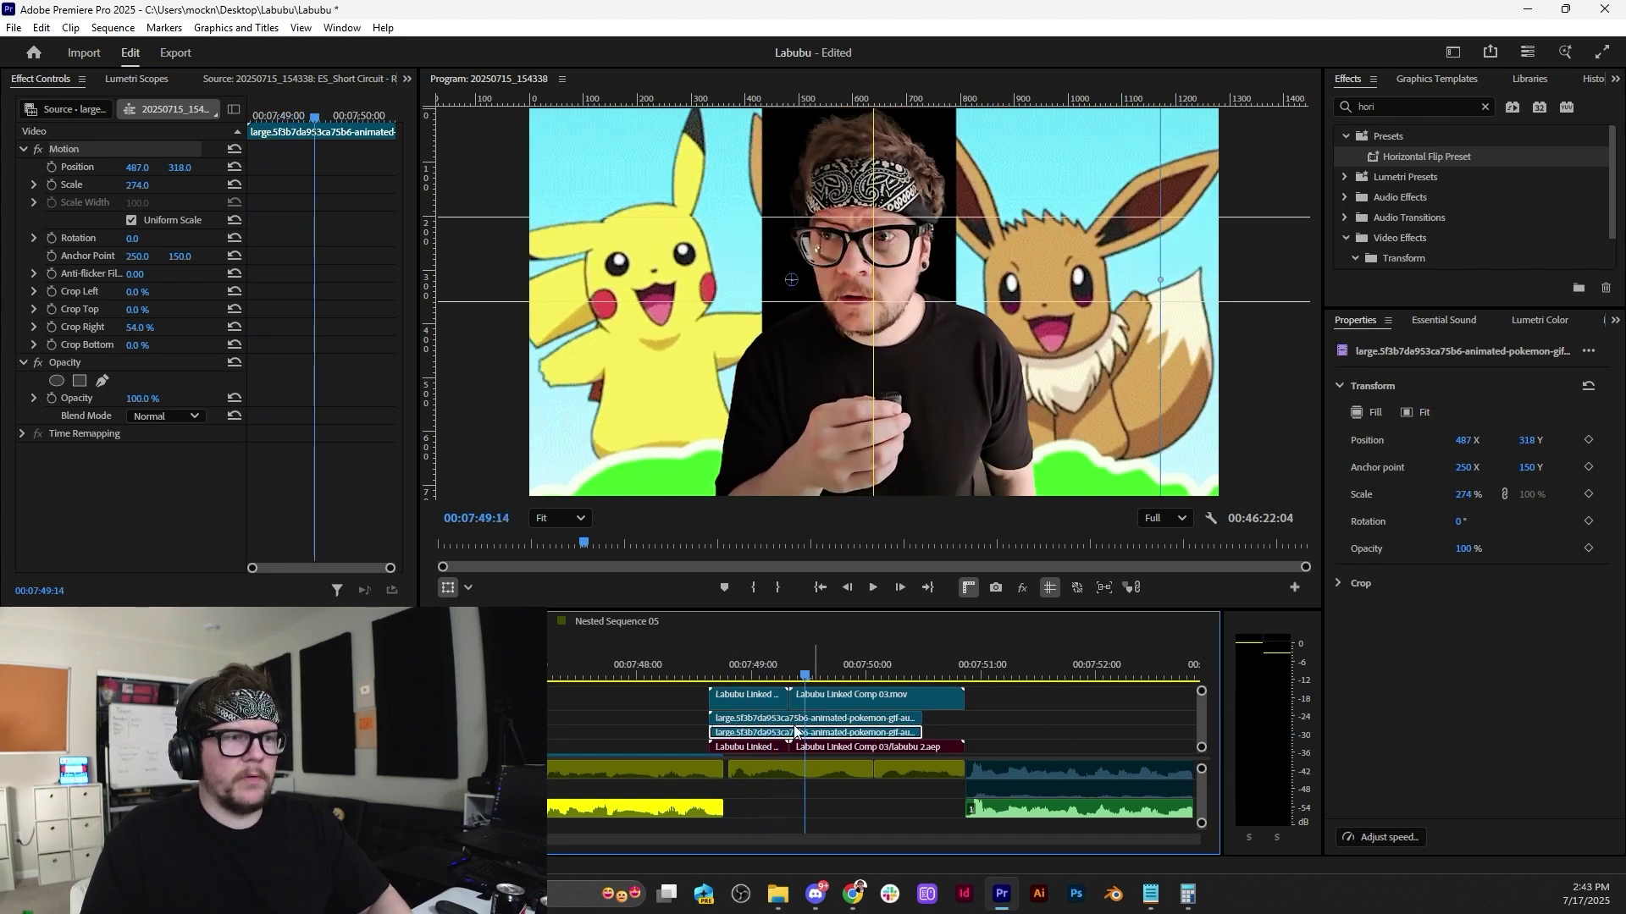
# Split the overlapping Intro Roto, CopyPasta and background clips at 00:07:48:19 and disable the pieces after the cut.
pyautogui.click(716, 673)
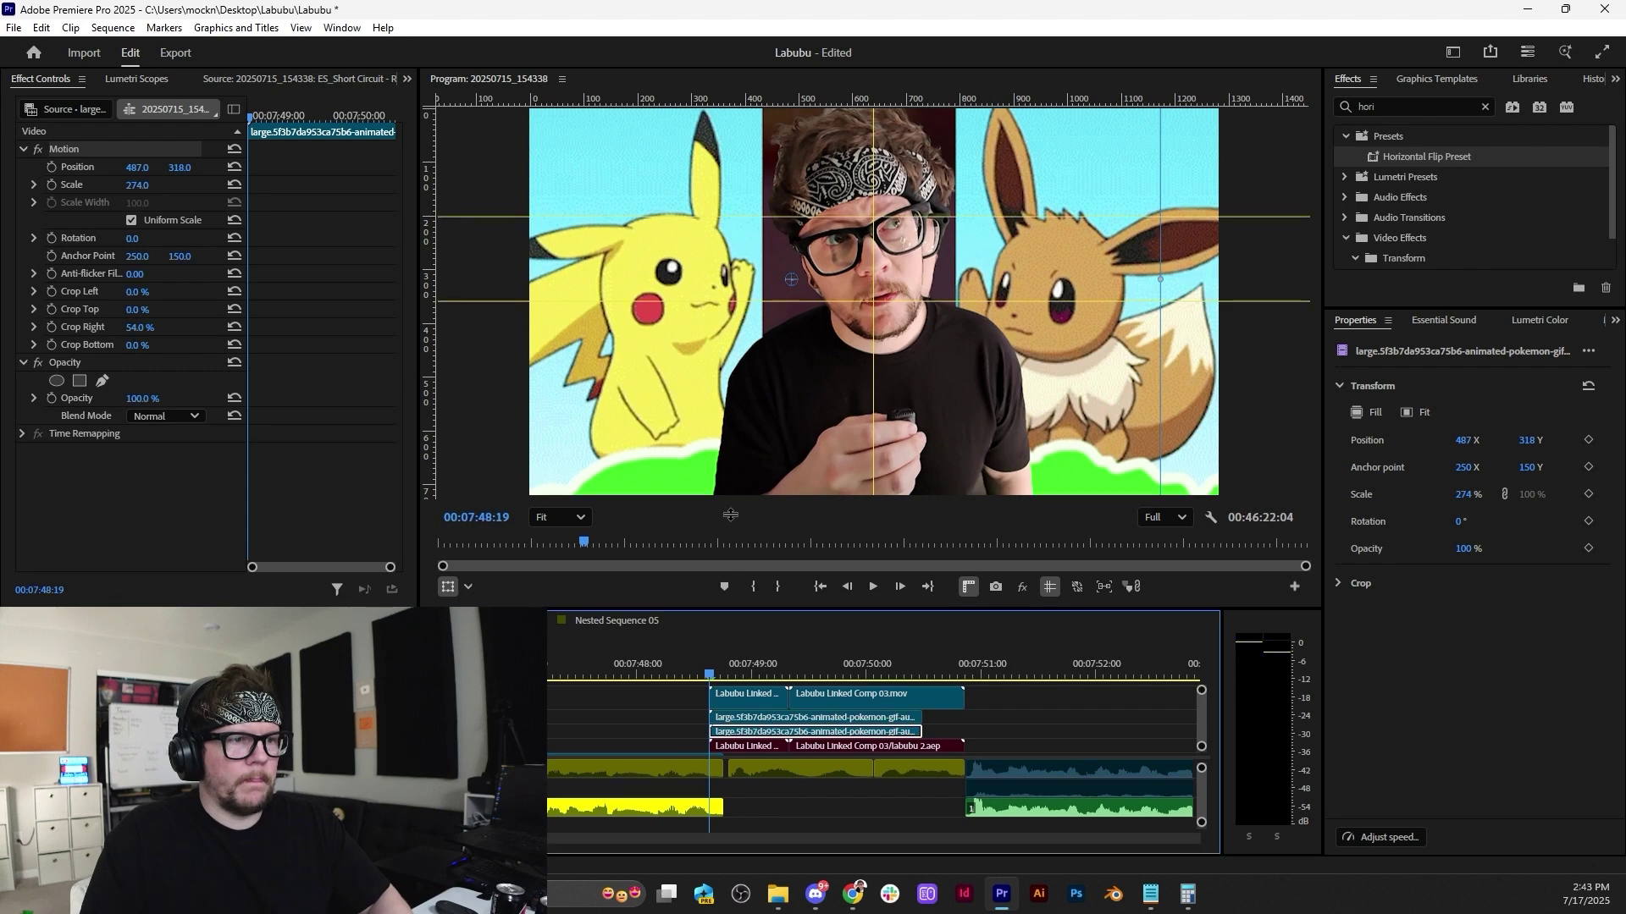
pyautogui.moveTo(743, 610); pyautogui.dragTo(730, 530)
pyautogui.click(717, 674)
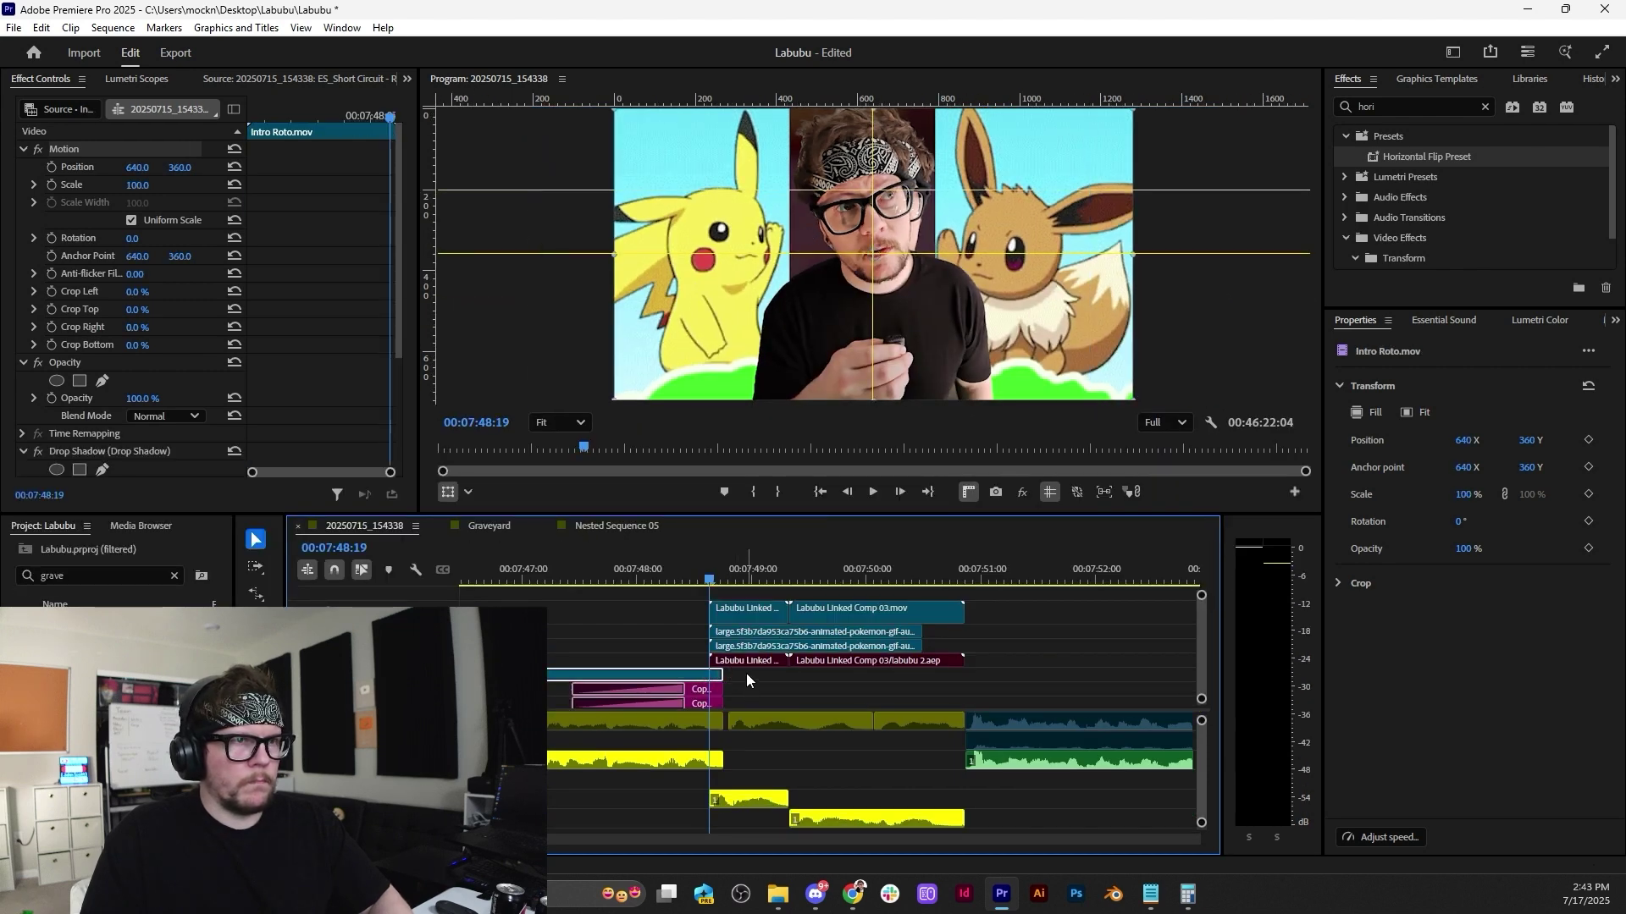
pyautogui.moveTo(745, 675); pyautogui.dragTo(714, 704)
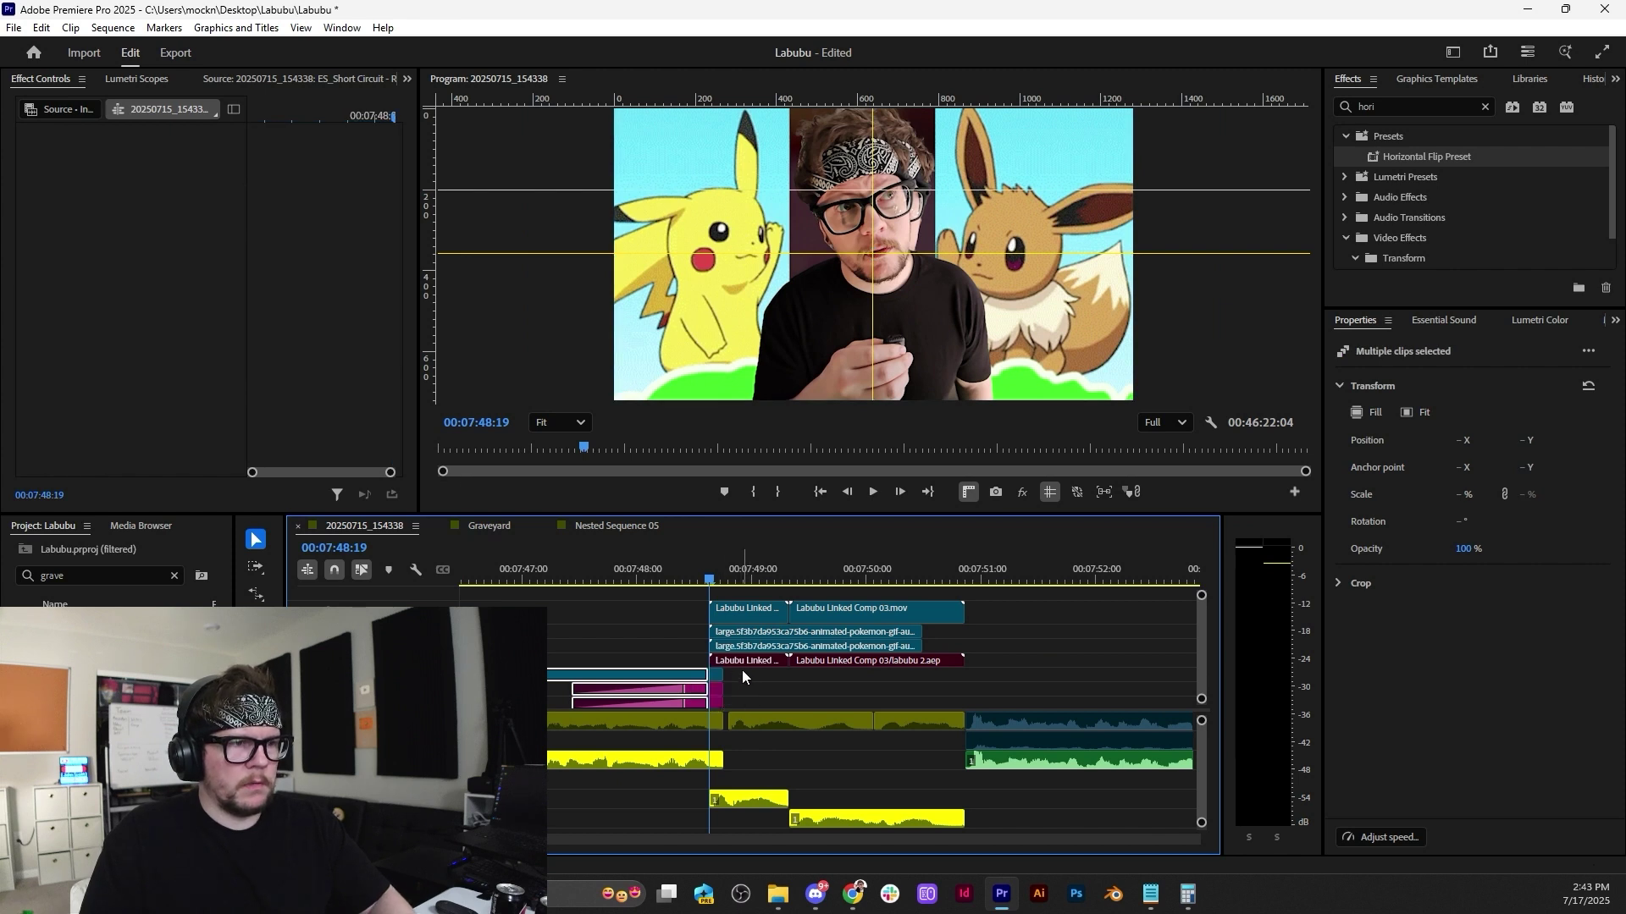
pyautogui.scroll(-2, 742, 669)
pyautogui.moveTo(742, 692); pyautogui.dragTo(720, 625)
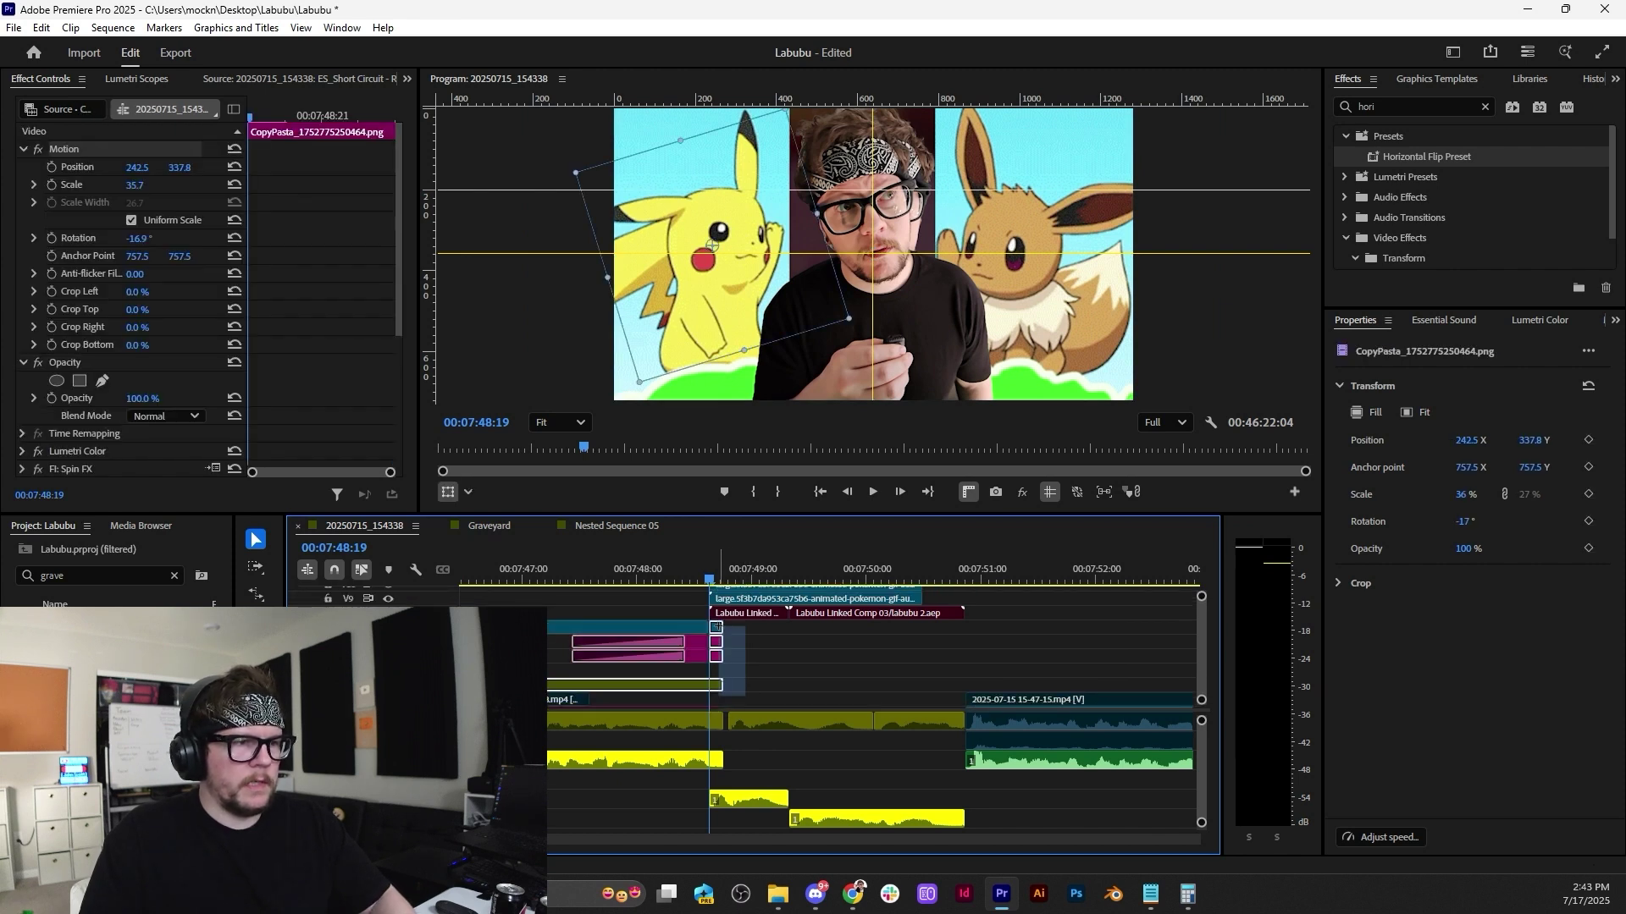
pyautogui.hotkey('ctrl', 'k')
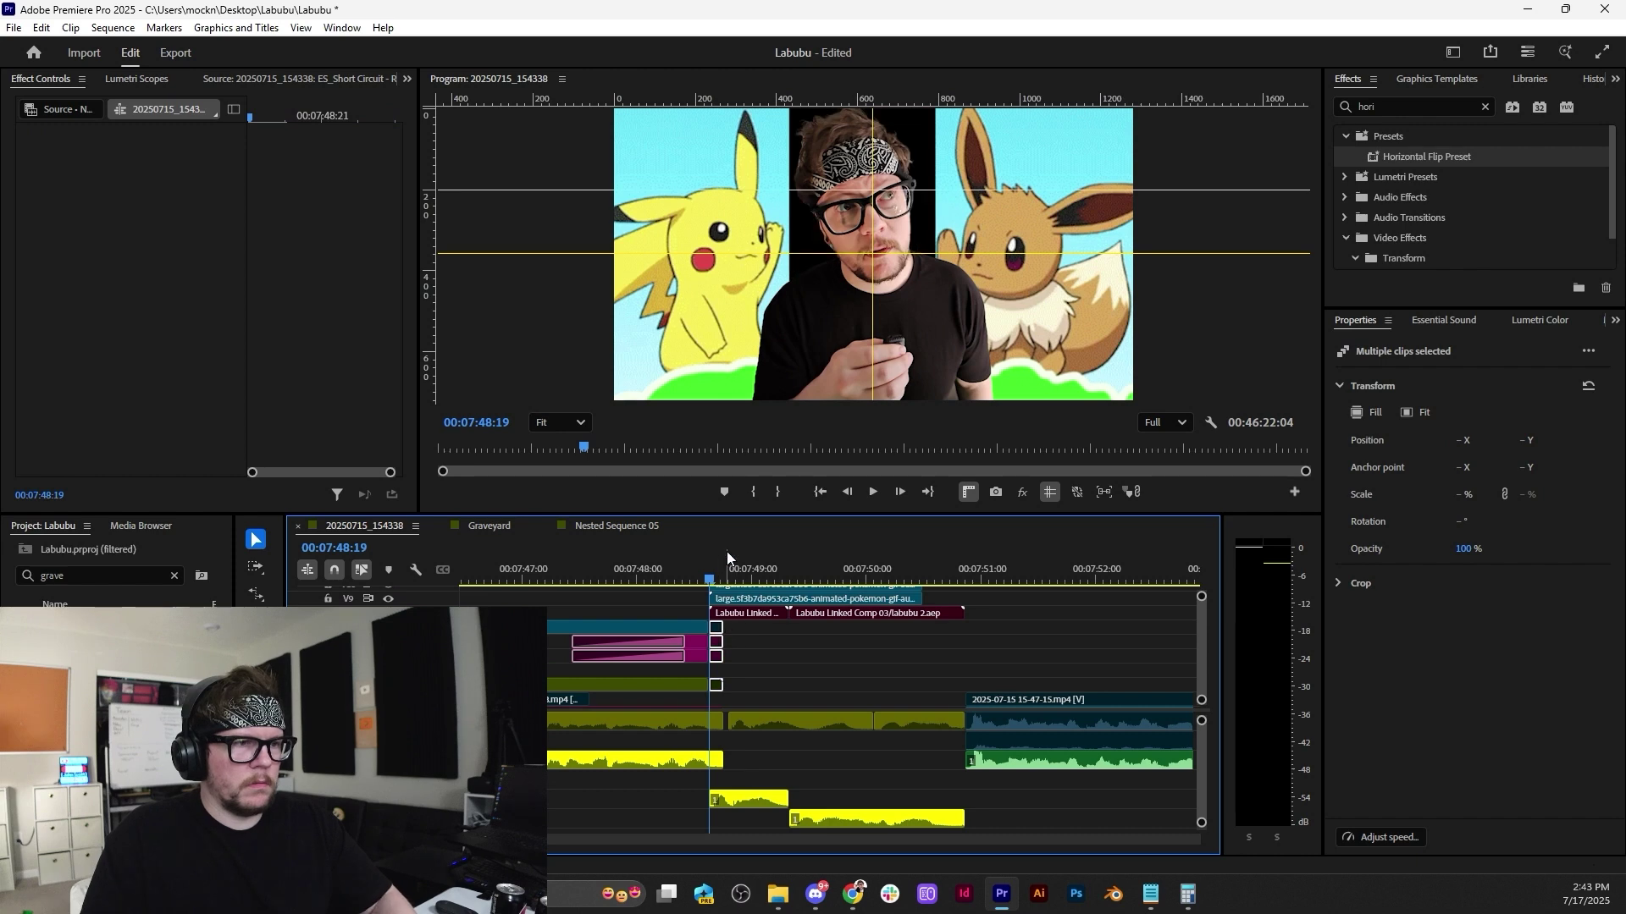
# Replay the start of the Pokémon shot and return the playhead to 00:07:48:26.
pyautogui.press('space')
pyautogui.press('space')
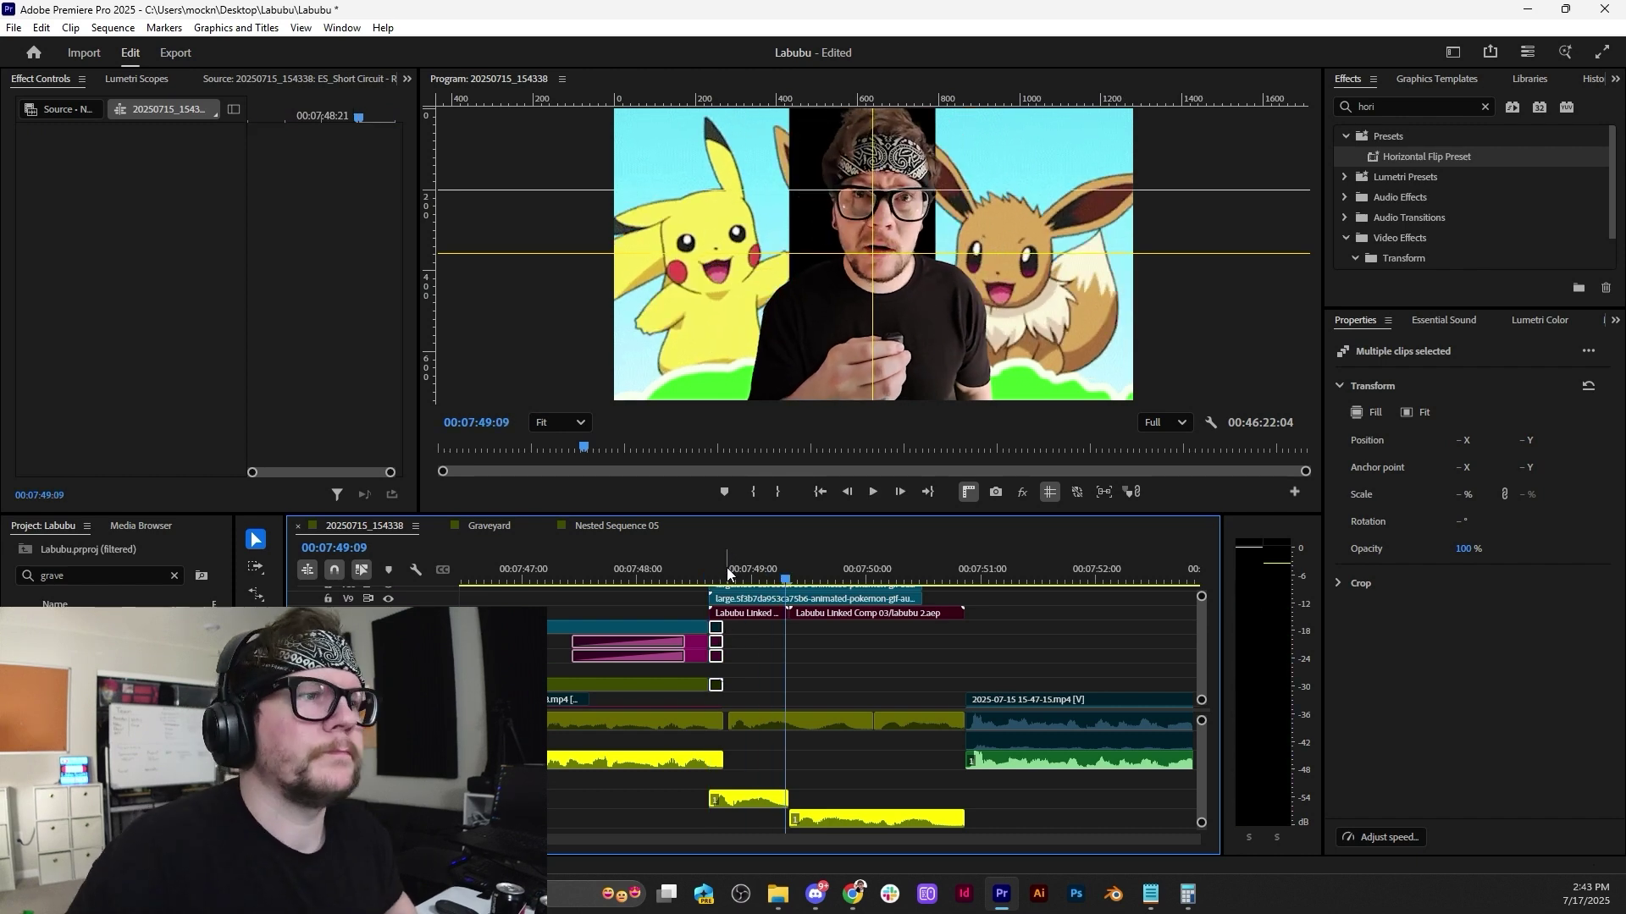
pyautogui.moveTo(786, 583); pyautogui.dragTo(739, 569)
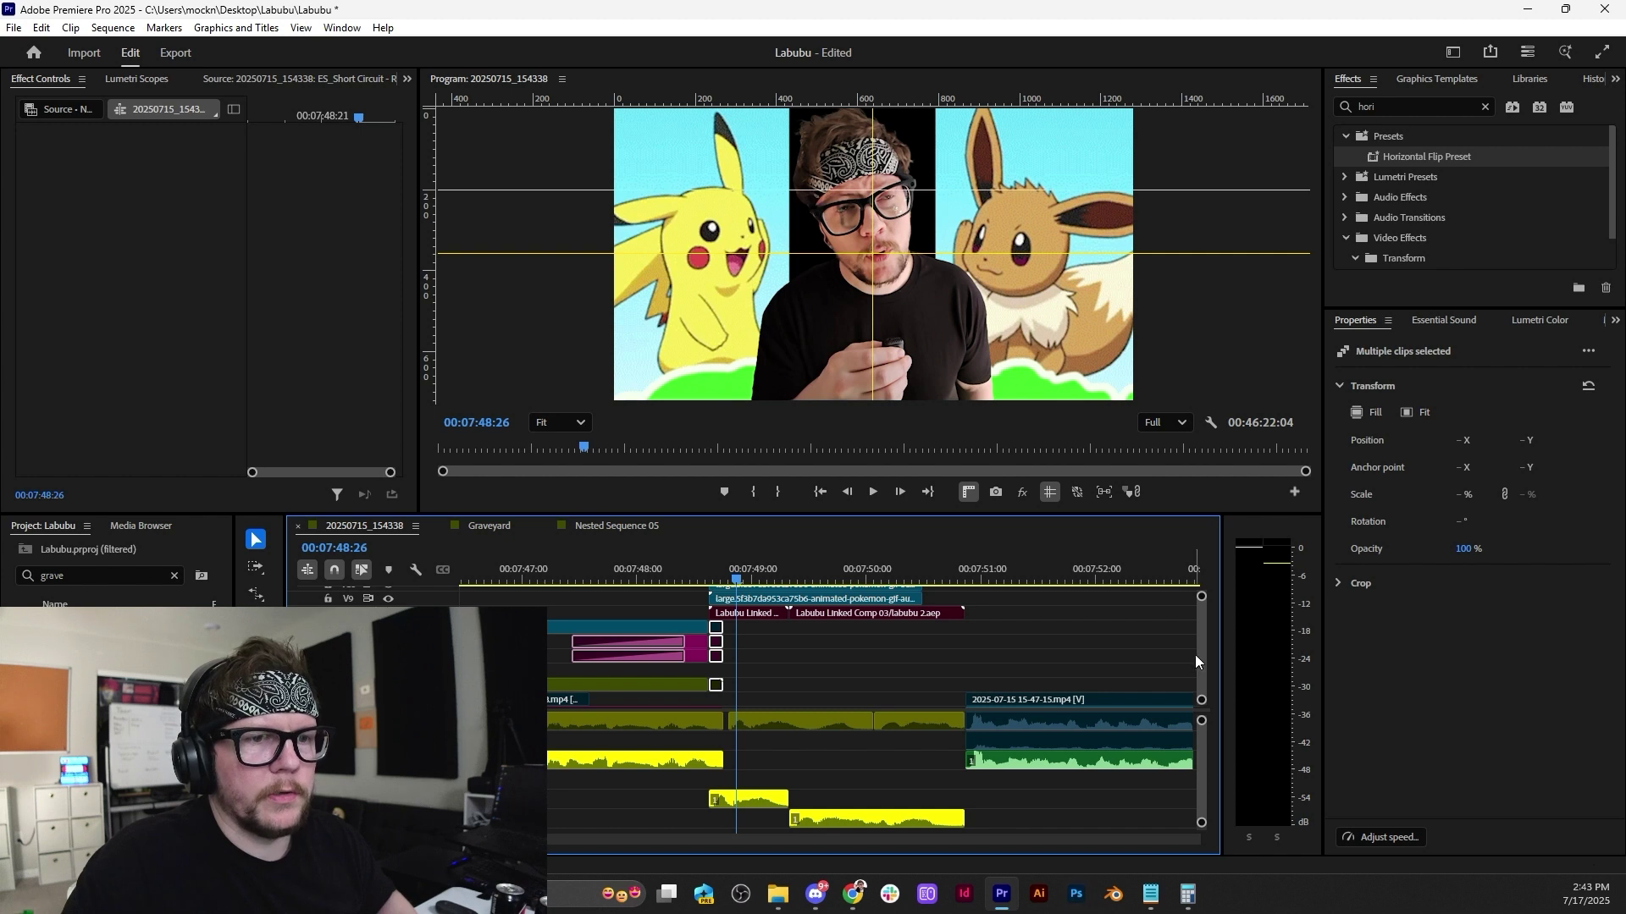
# Disable the rendered Labubu Linked Comp 02 and Comp 03 .mov clips above the Pokémon GIFs.
pyautogui.scroll(2, 1196, 660)
pyautogui.click(749, 617)
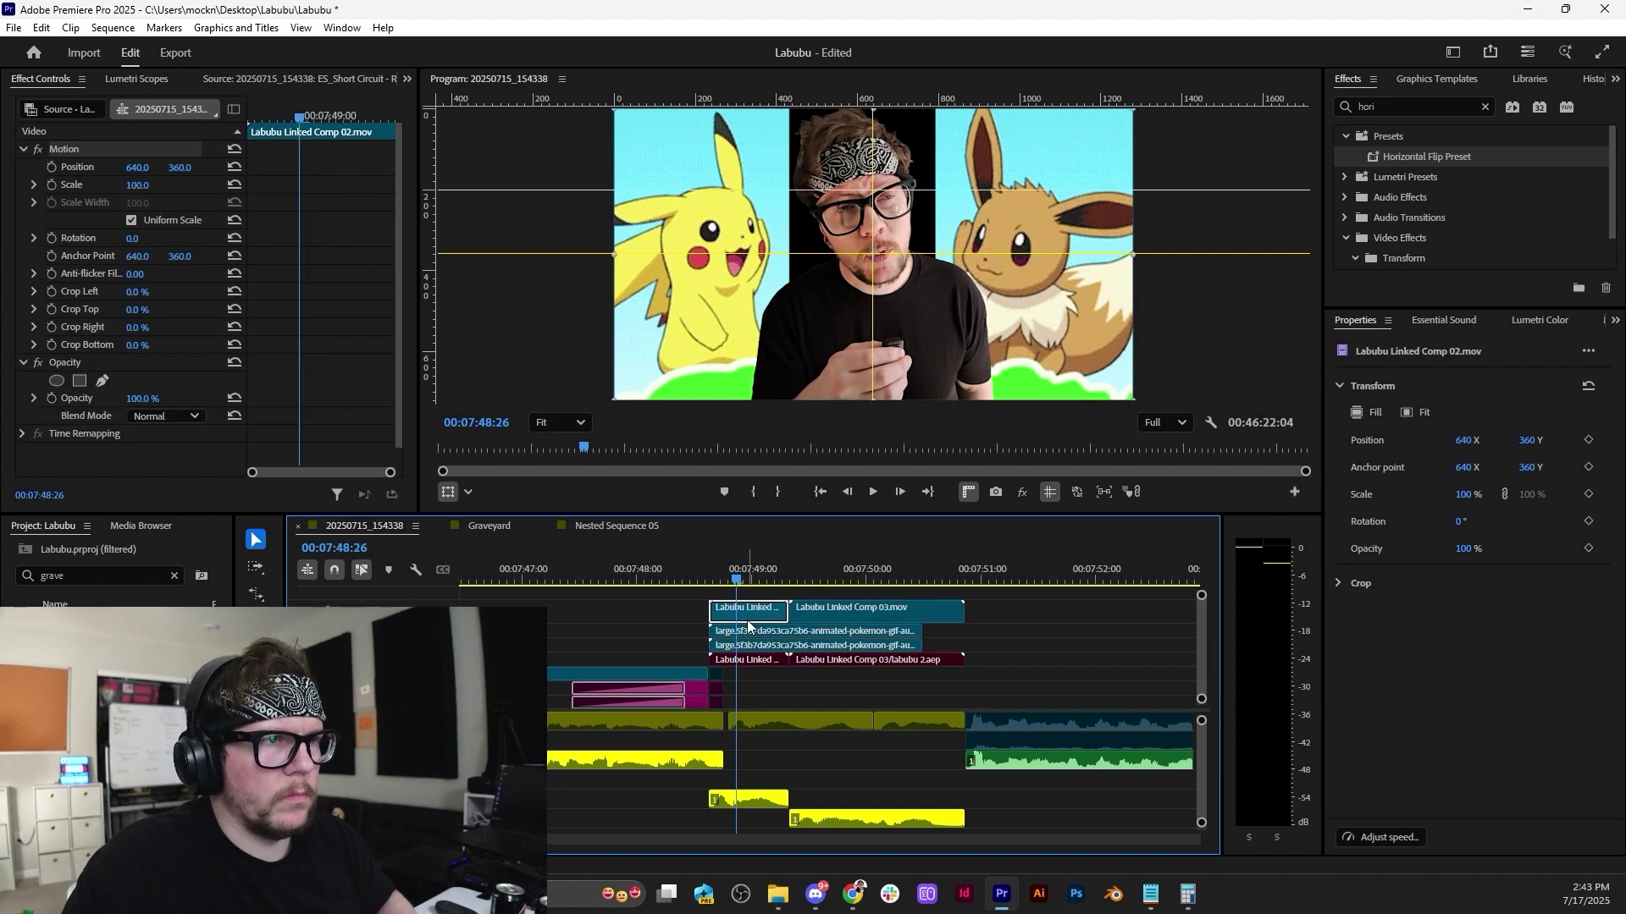
pyautogui.click(750, 631)
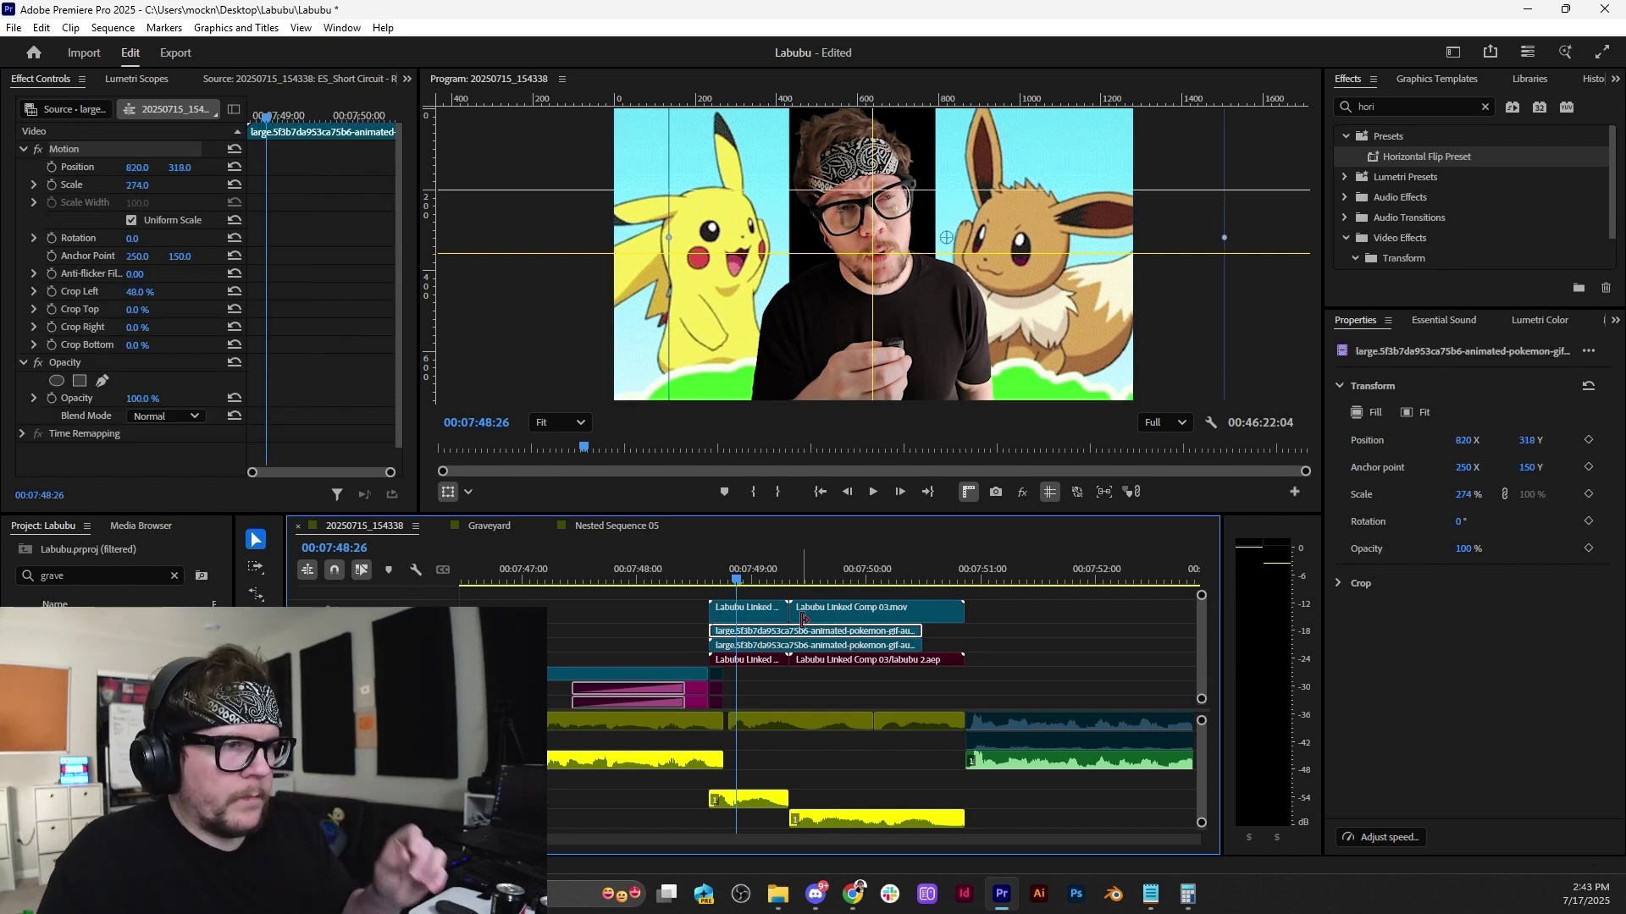
pyautogui.click(771, 606)
pyautogui.hotkey('shift', 'e')
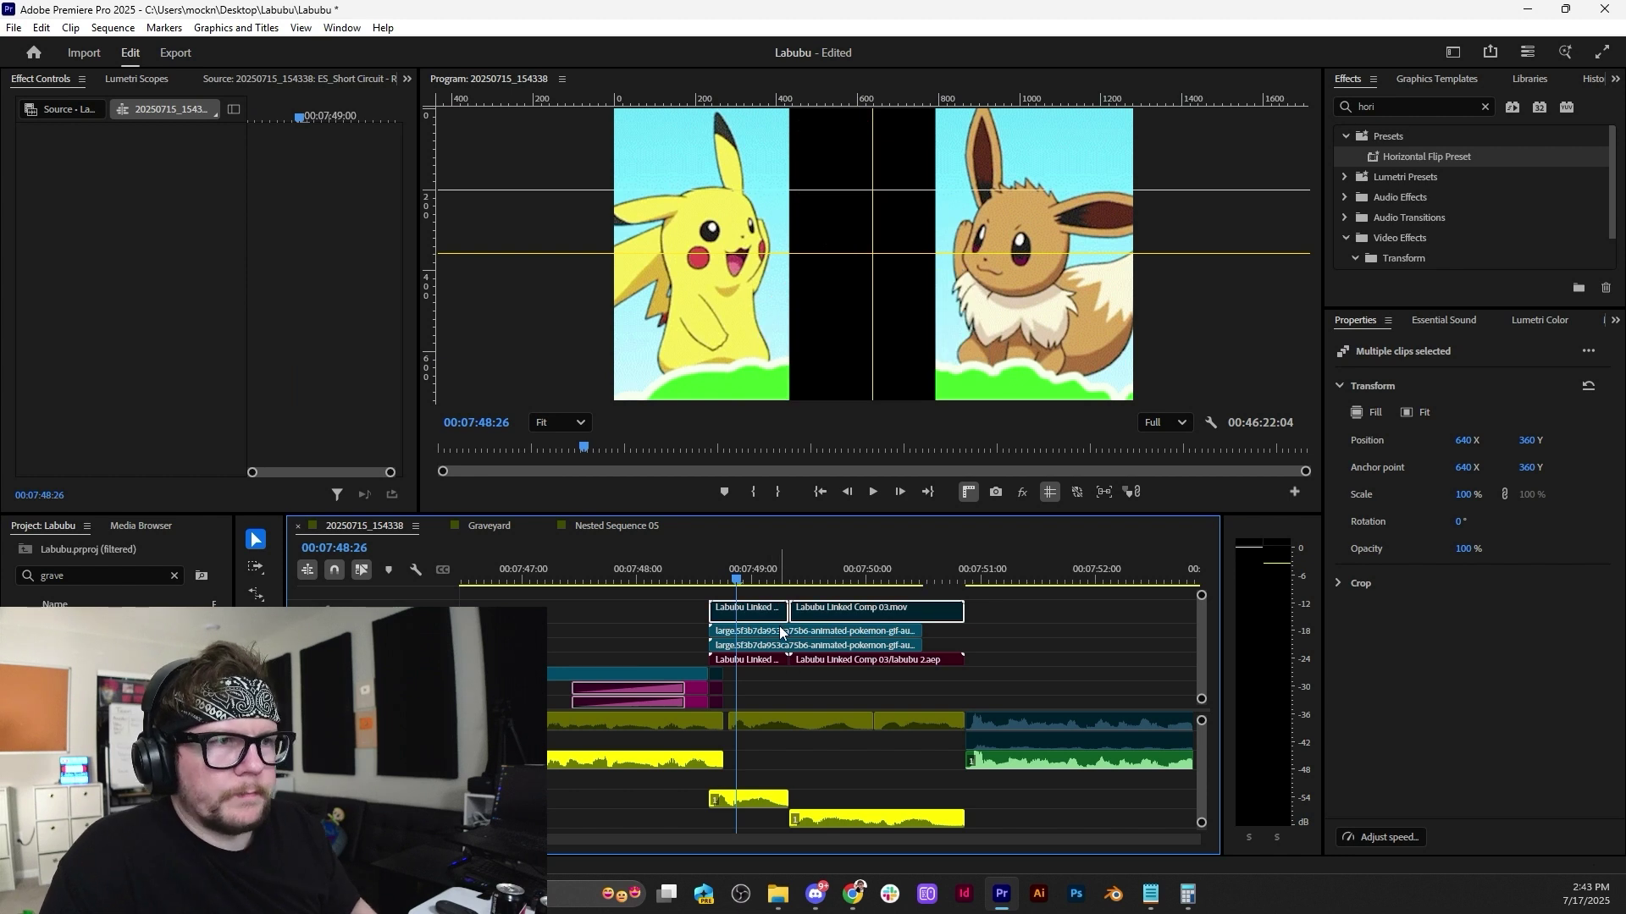
# Export the frame at 00:07:48:26 as a PNG to the Desktop and open that still in a maximized Photoshop window.
pyautogui.click(847, 632)
pyautogui.click(996, 493)
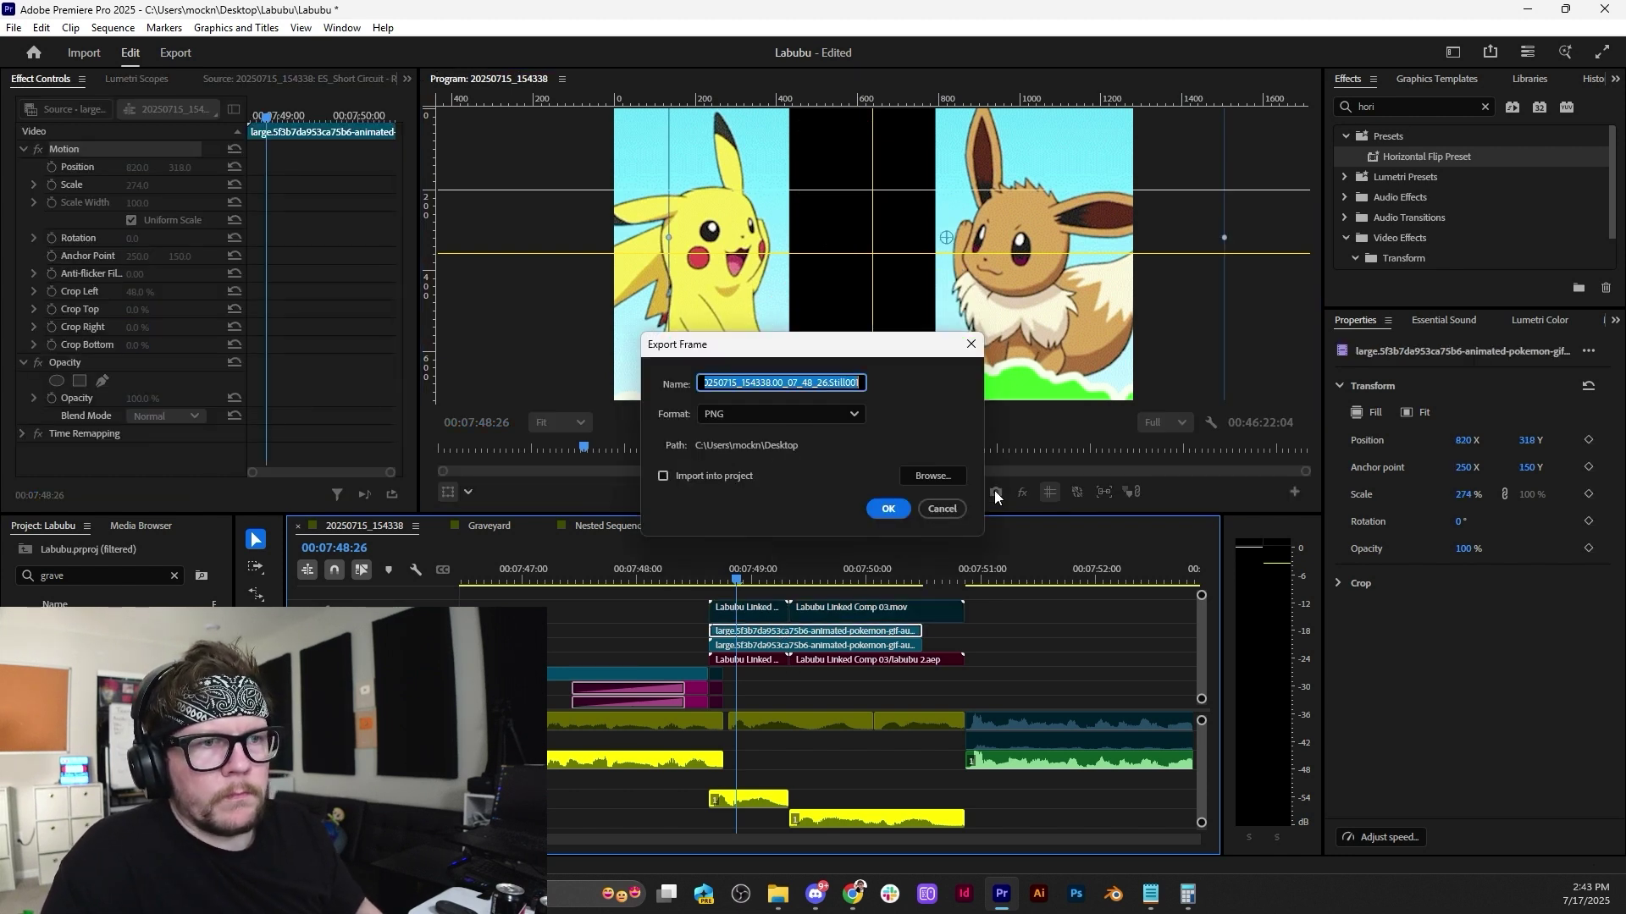
pyautogui.click(906, 510)
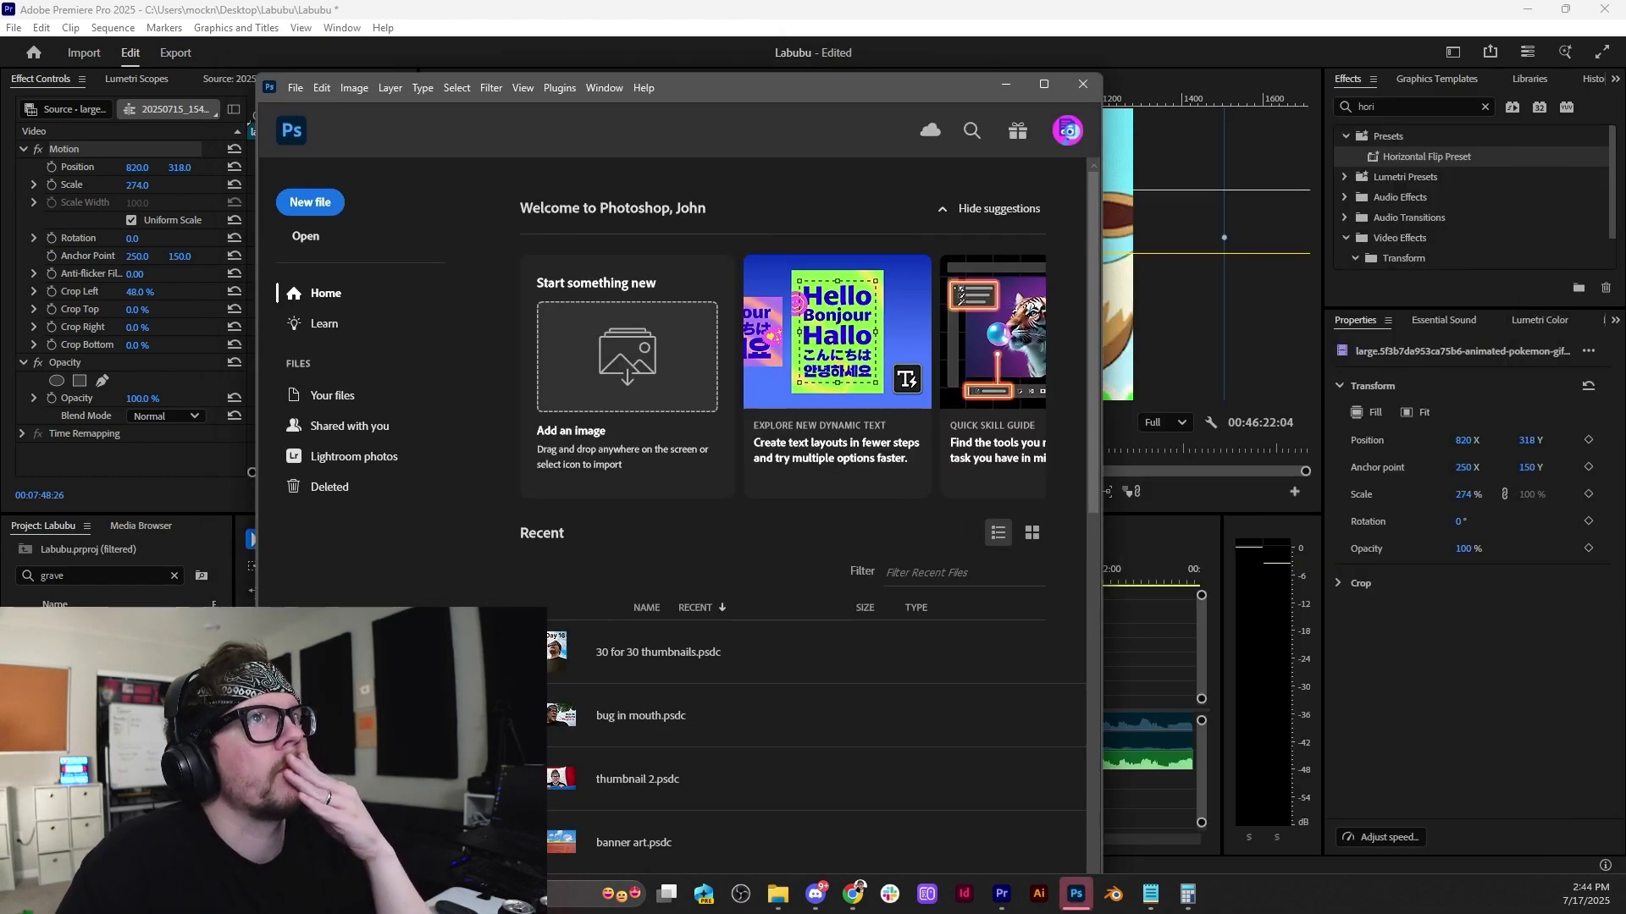
pyautogui.moveTo(714, 419); pyautogui.dragTo(756, 550)
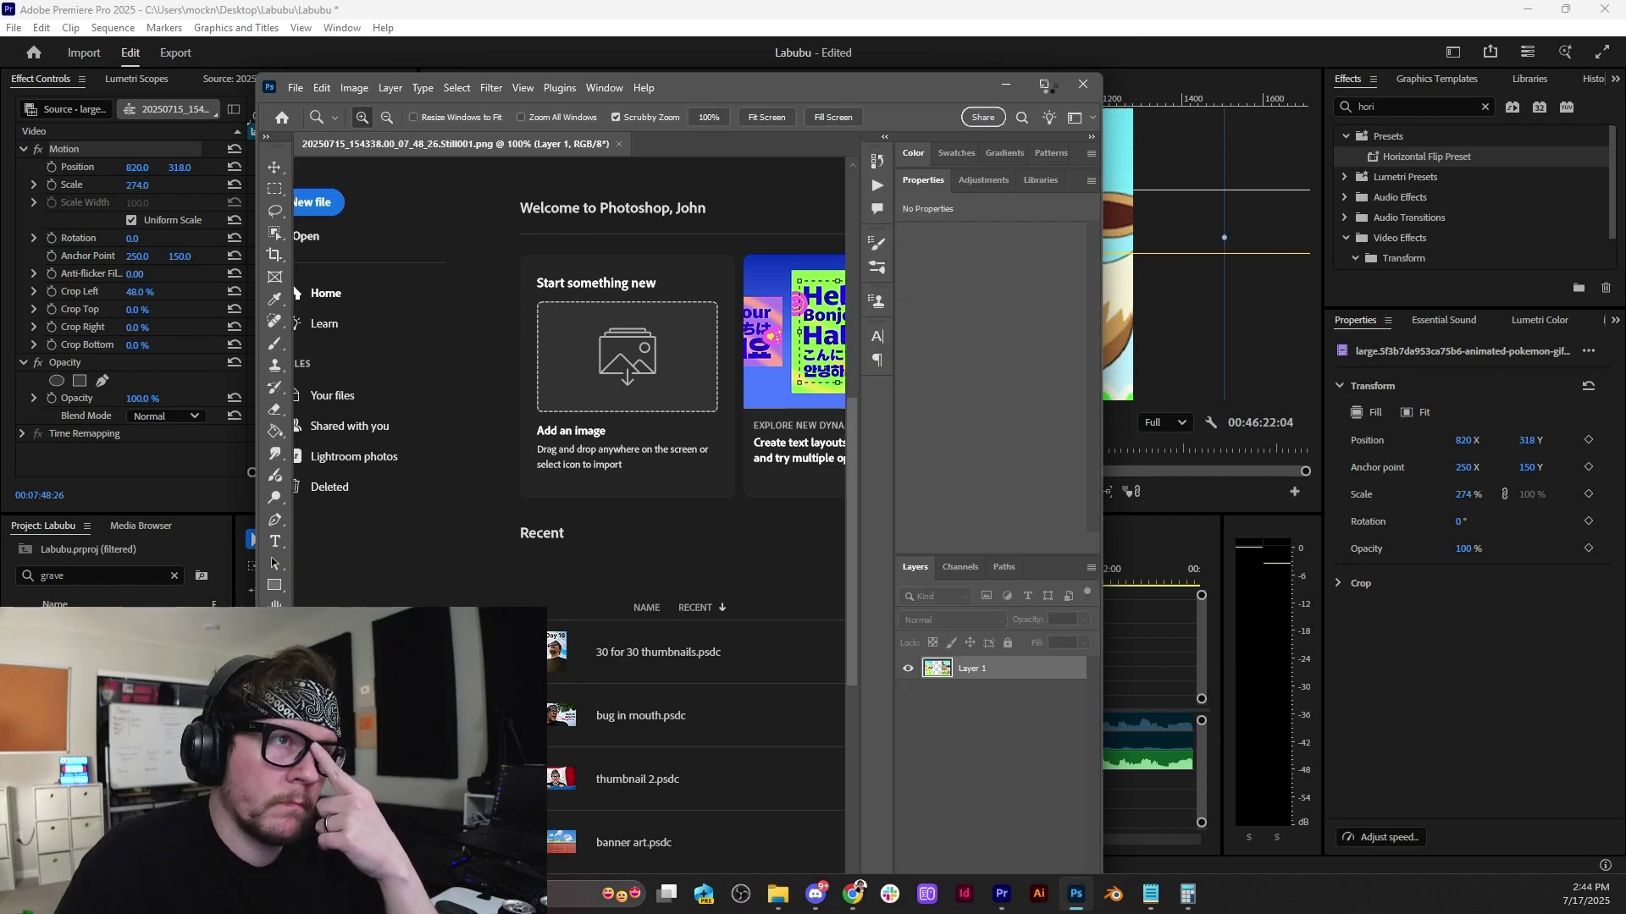
pyautogui.click(1044, 86)
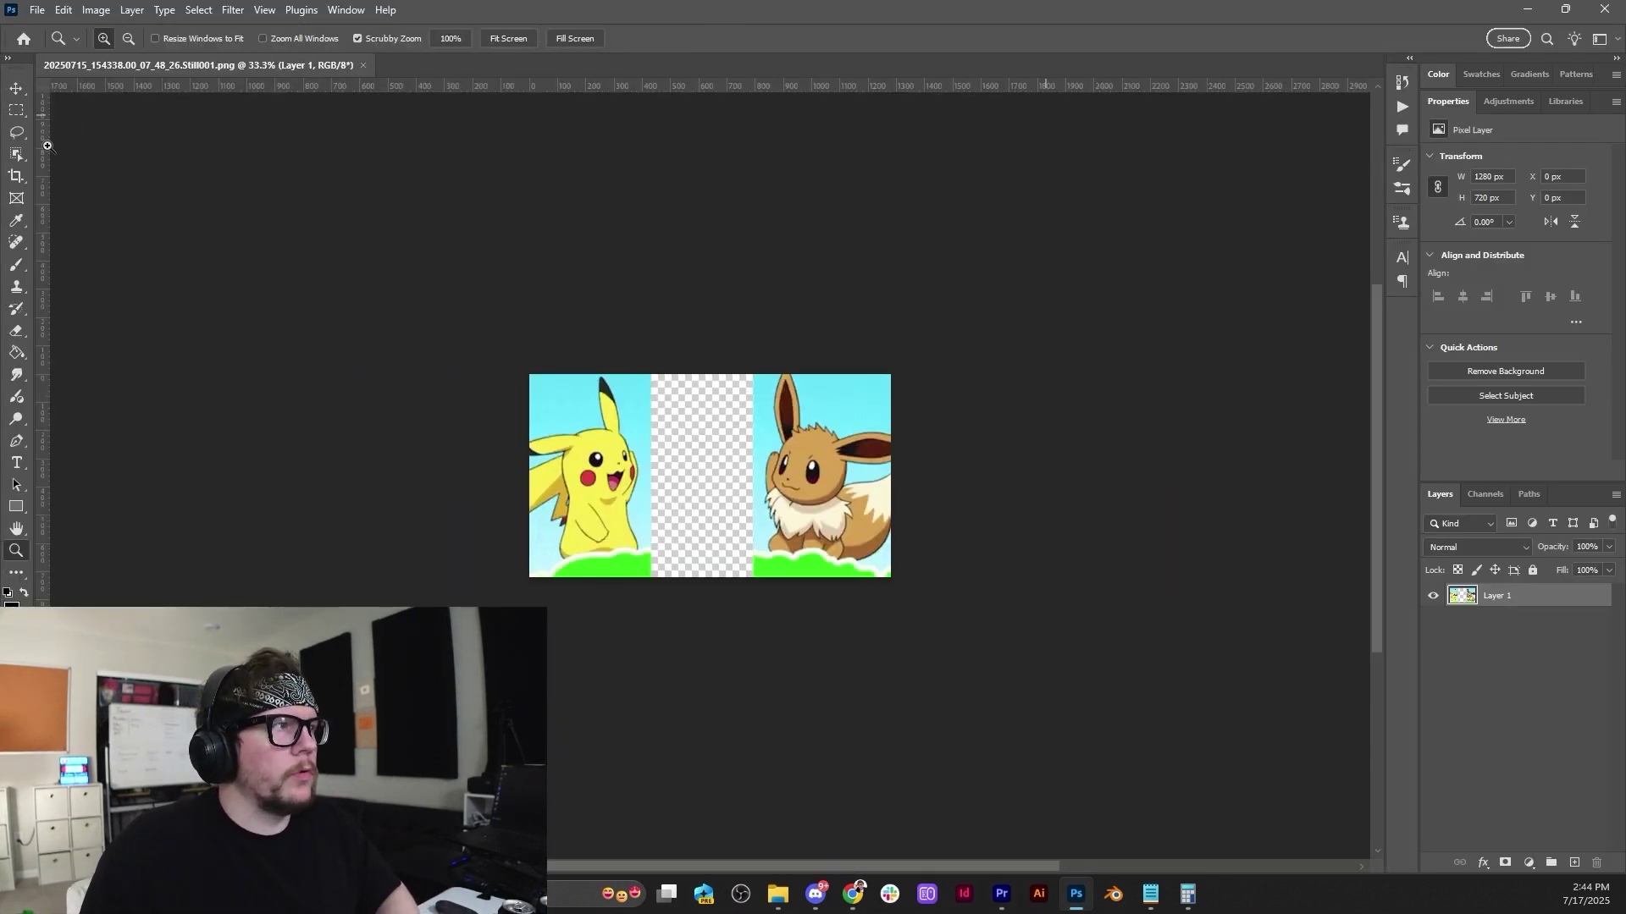
# On a new layer, select the transparent strip between Pikachu and Eevee, about 394 × 720 px, and fill it using Generative Fill without a prompt.
pyautogui.click(659, 702)
pyautogui.press('m')
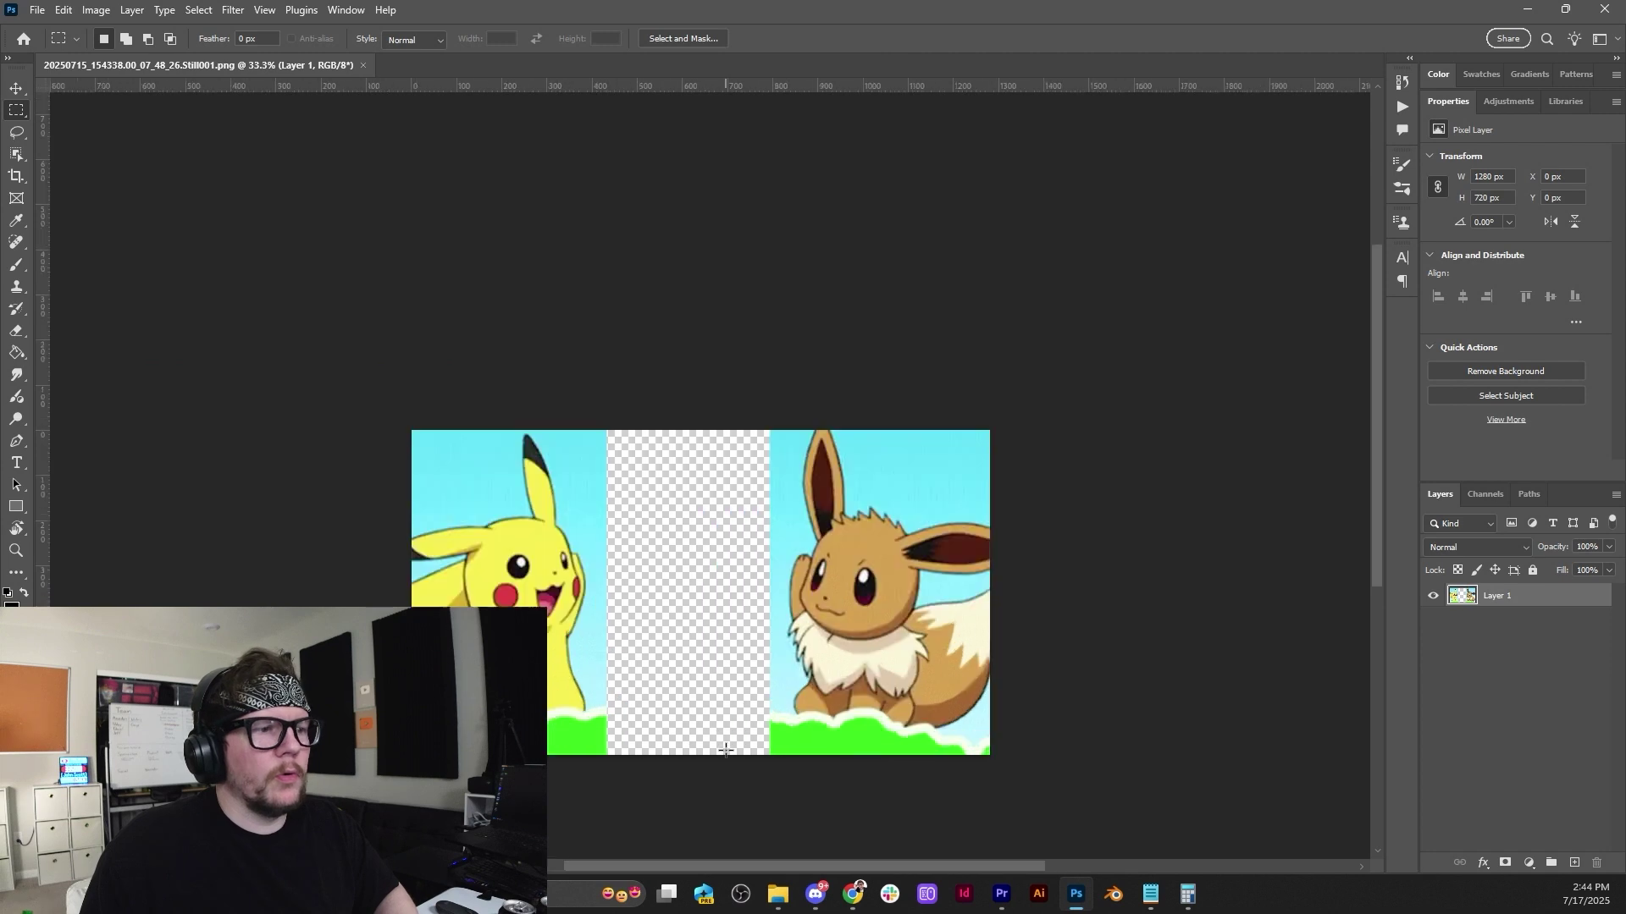
pyautogui.scroll(5, 726, 749)
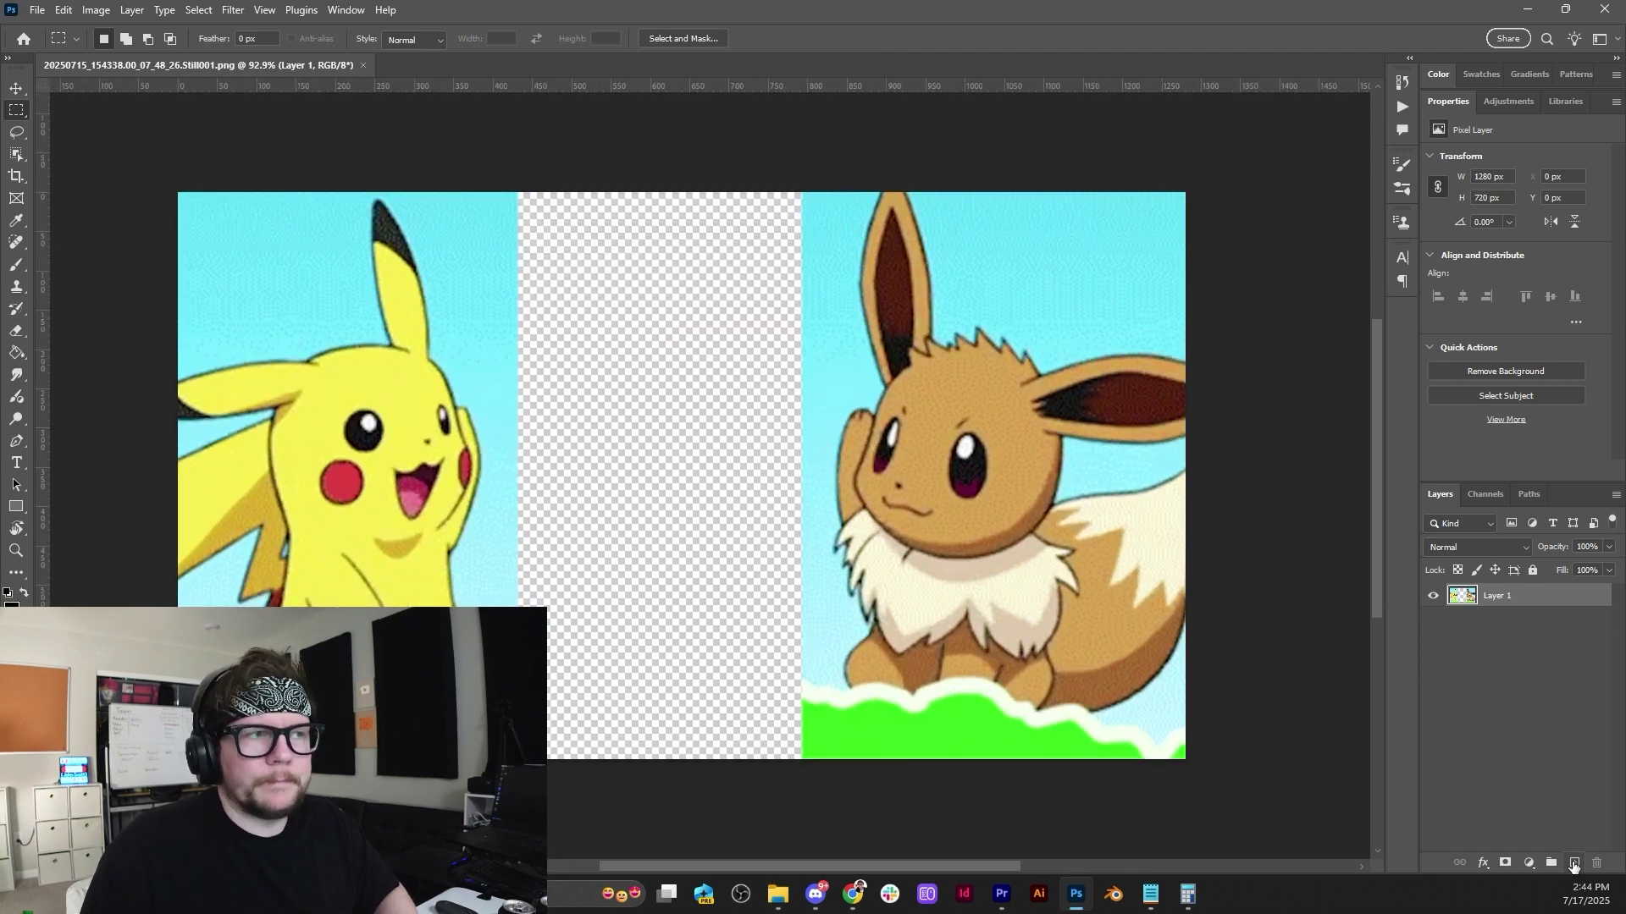
pyautogui.click(1573, 863)
pyautogui.moveTo(503, 193); pyautogui.dragTo(812, 797)
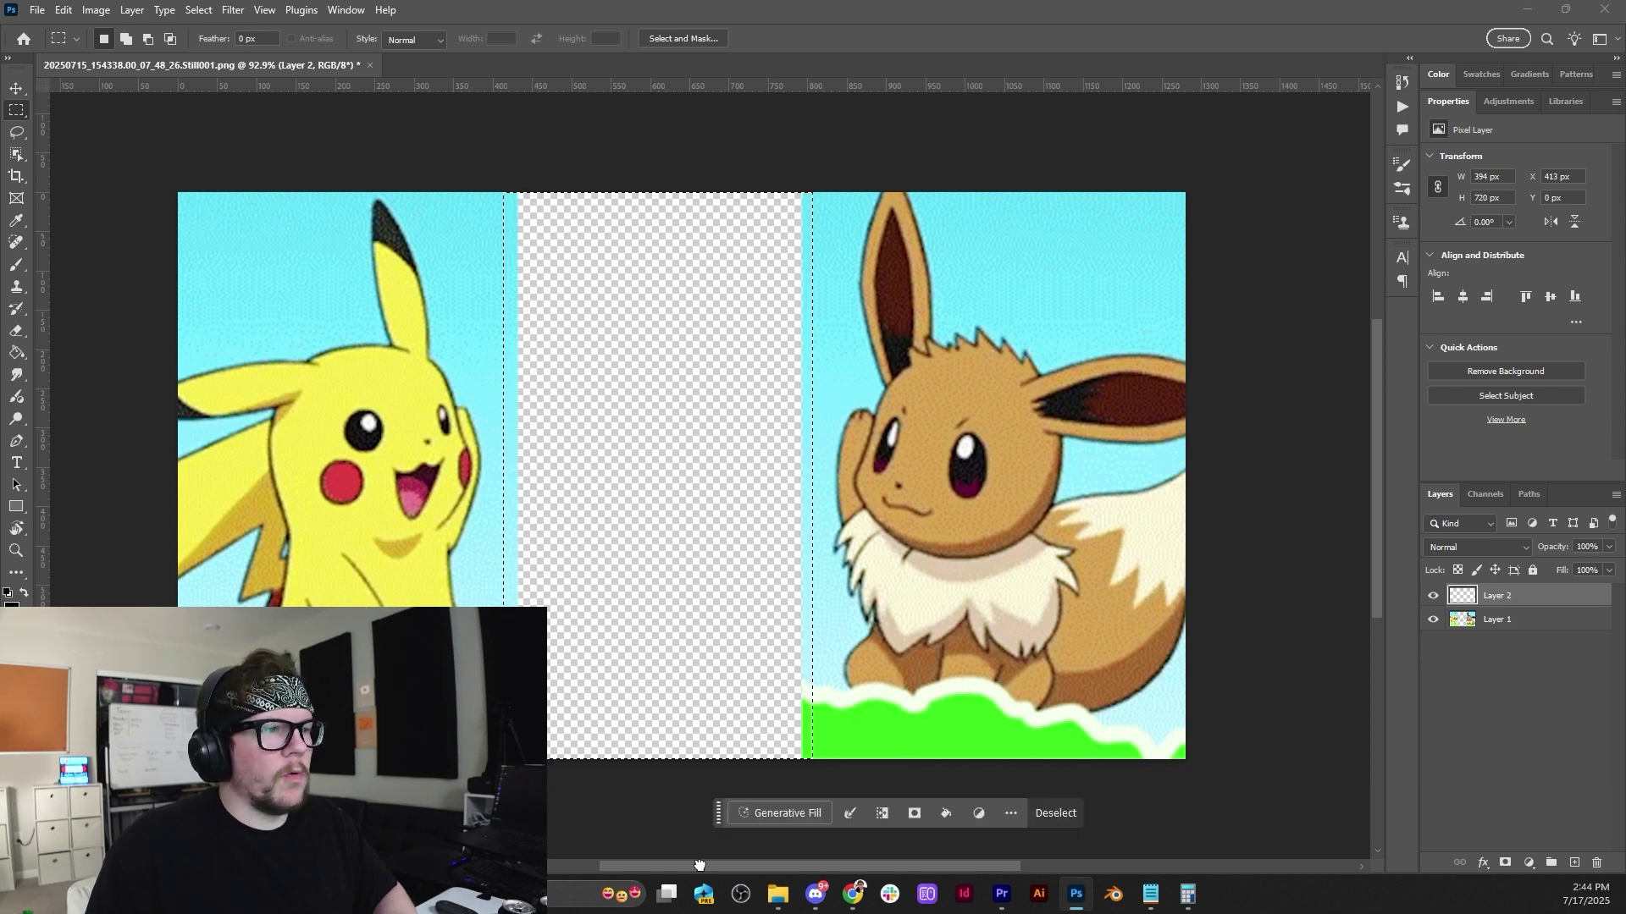
pyautogui.moveTo(722, 813); pyautogui.dragTo(984, 591)
pyautogui.click(1045, 591)
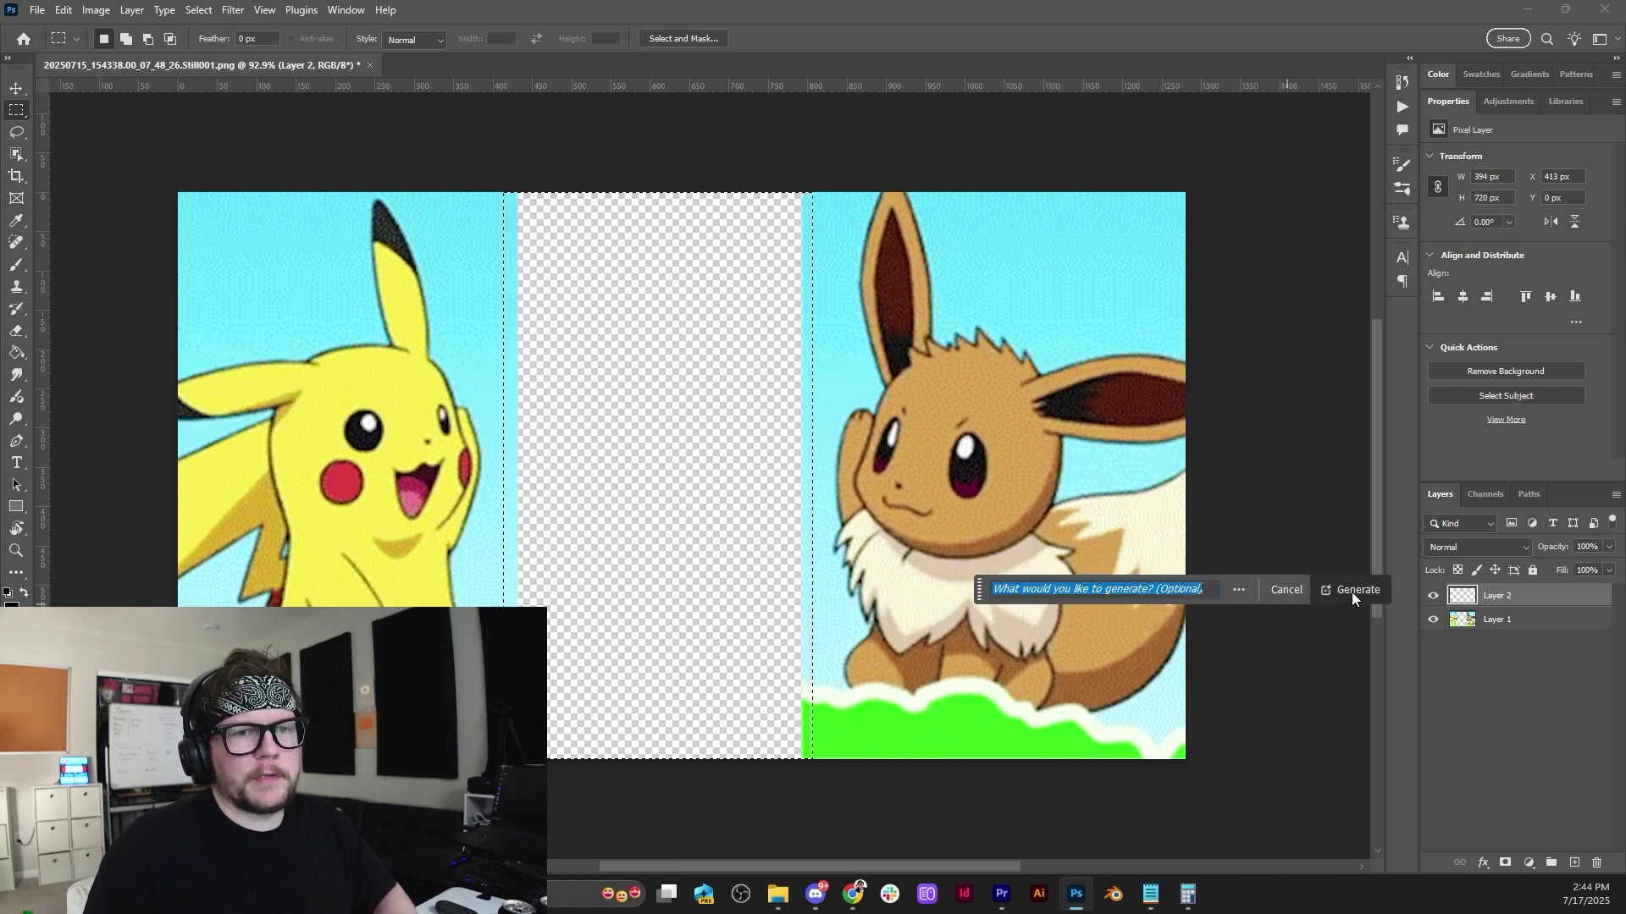
pyautogui.click(1357, 602)
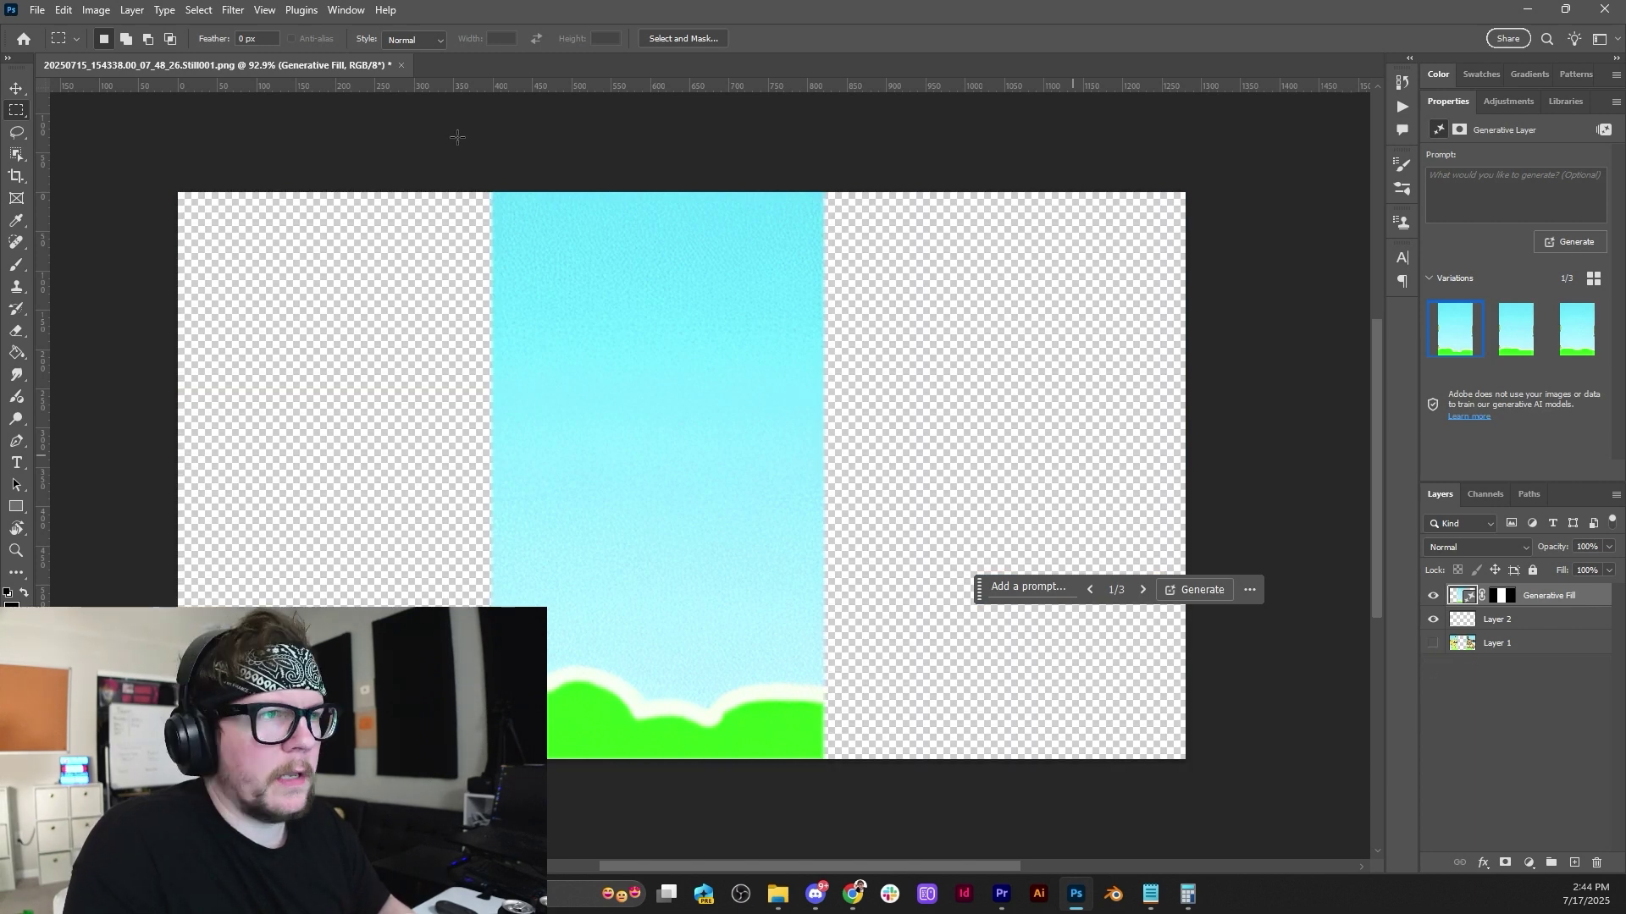
pyautogui.click(39, 10)
pyautogui.moveTo(116, 305)
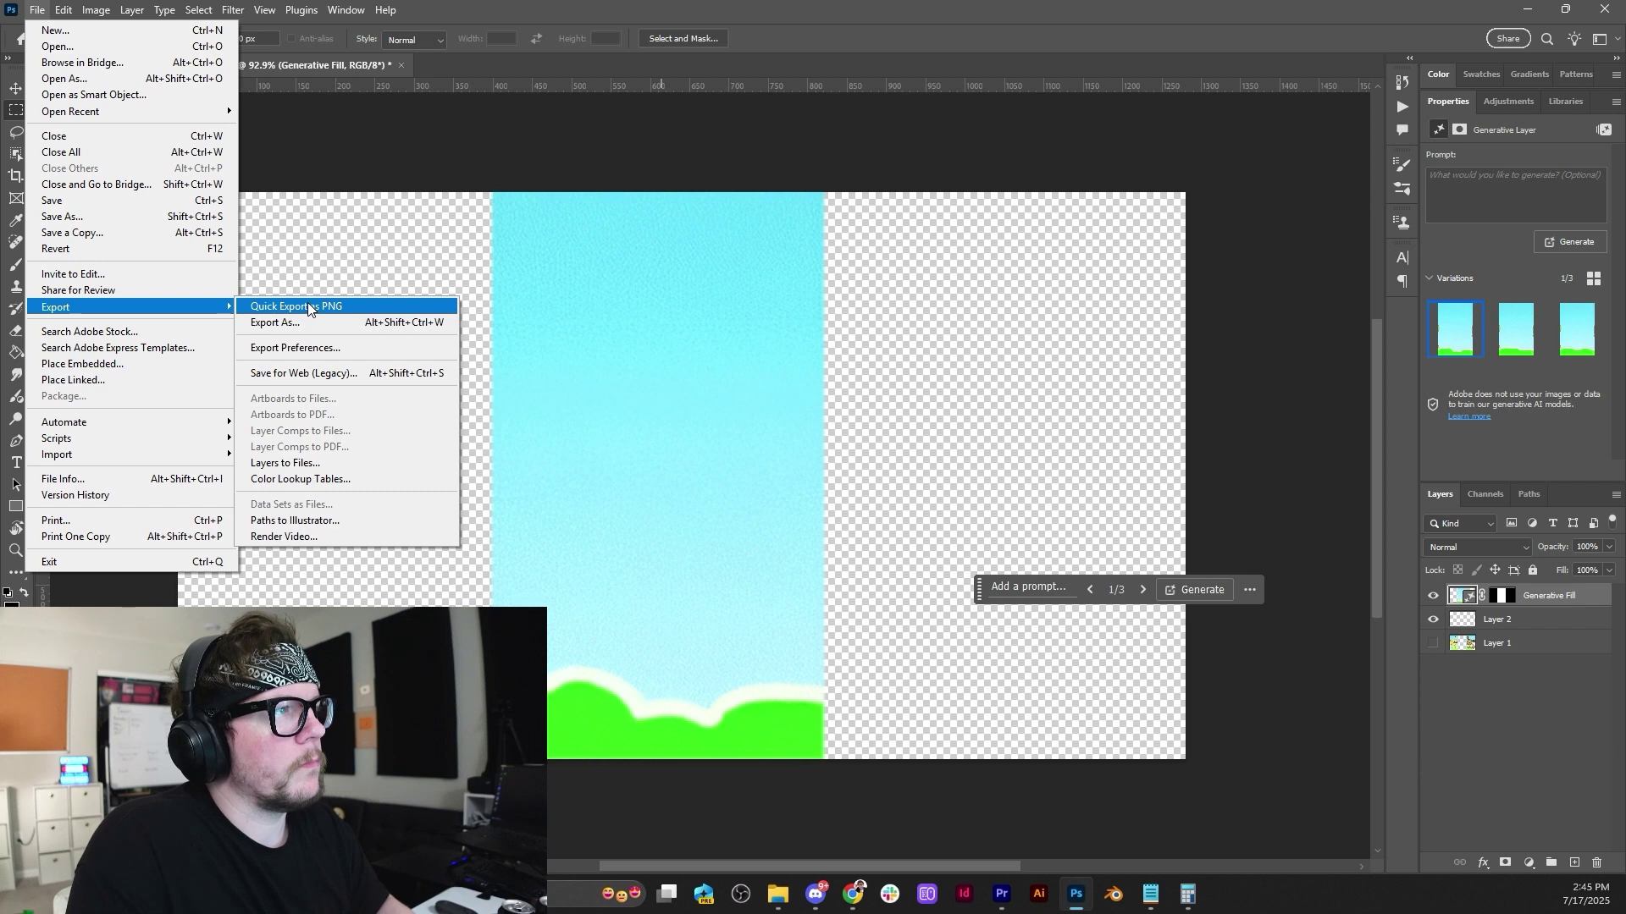
pyautogui.click(308, 306)
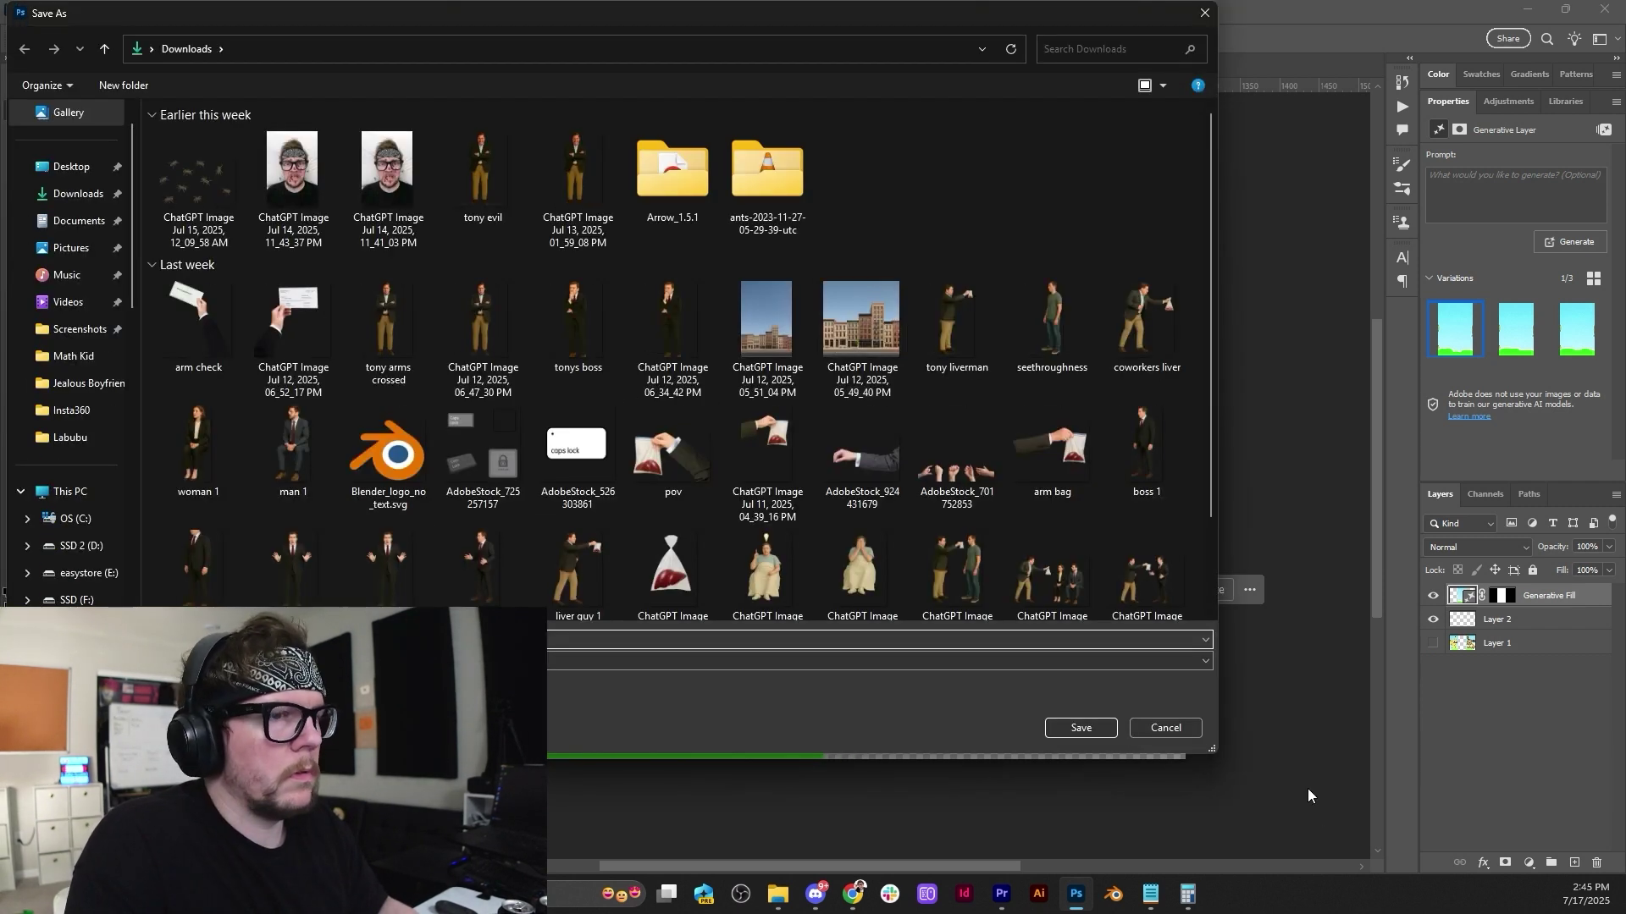
pyautogui.click(1180, 729)
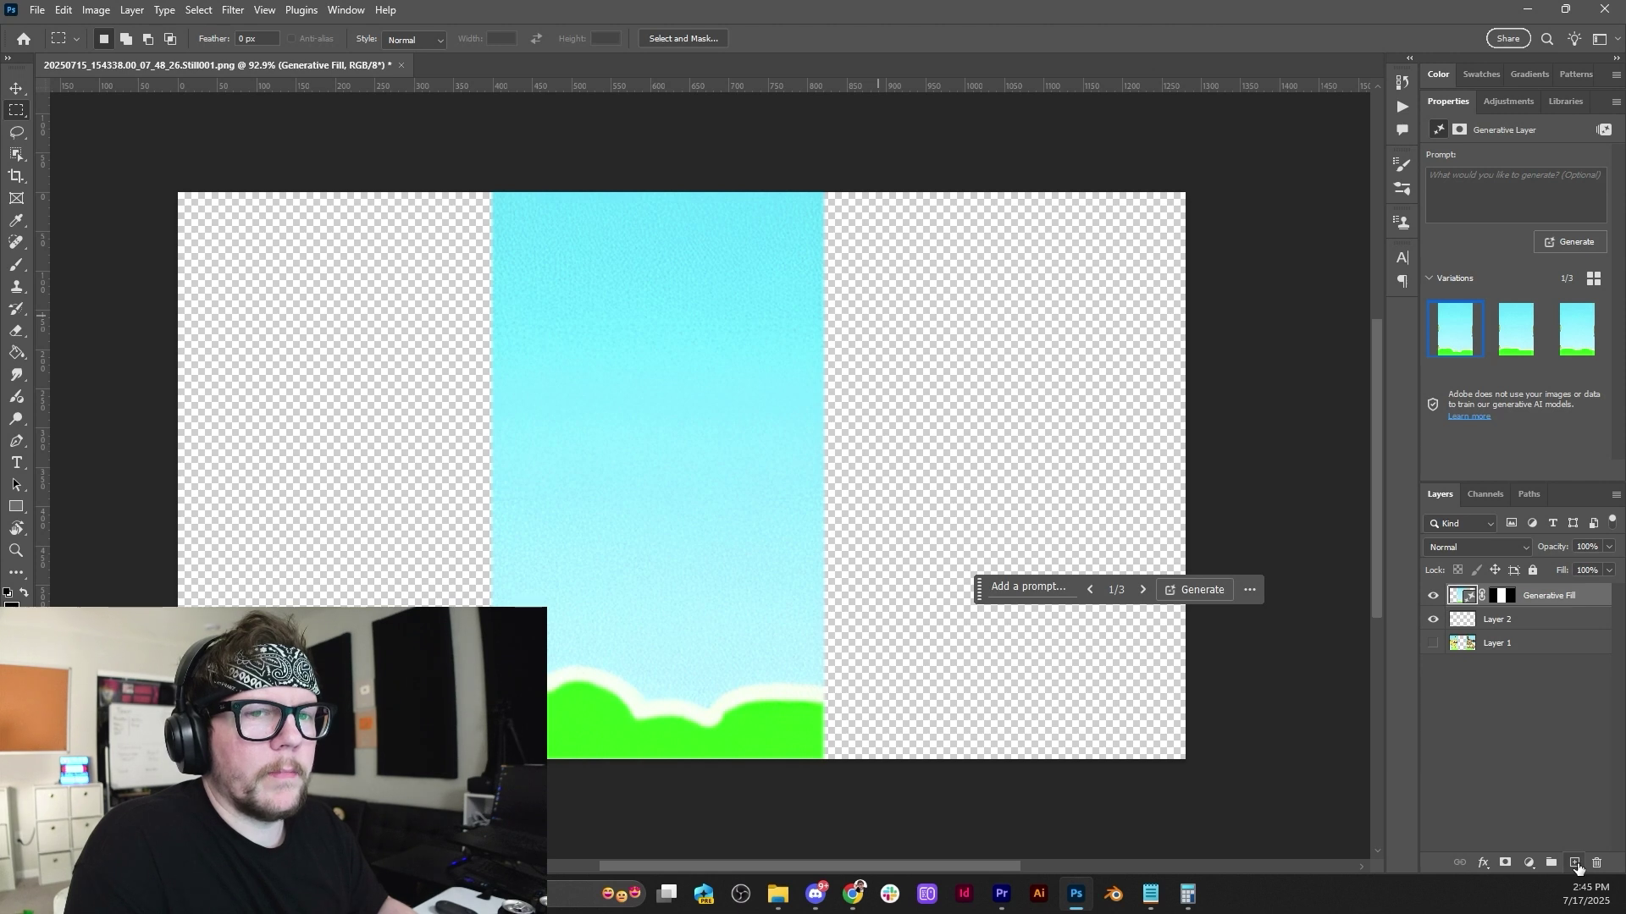
# Stamp the generated strip onto a new layer, hiding the layers below, and select the whole canvas for copying.
pyautogui.click(1571, 865)
pyautogui.hotkey('ctrl', 'shift', 'alt', 'e')
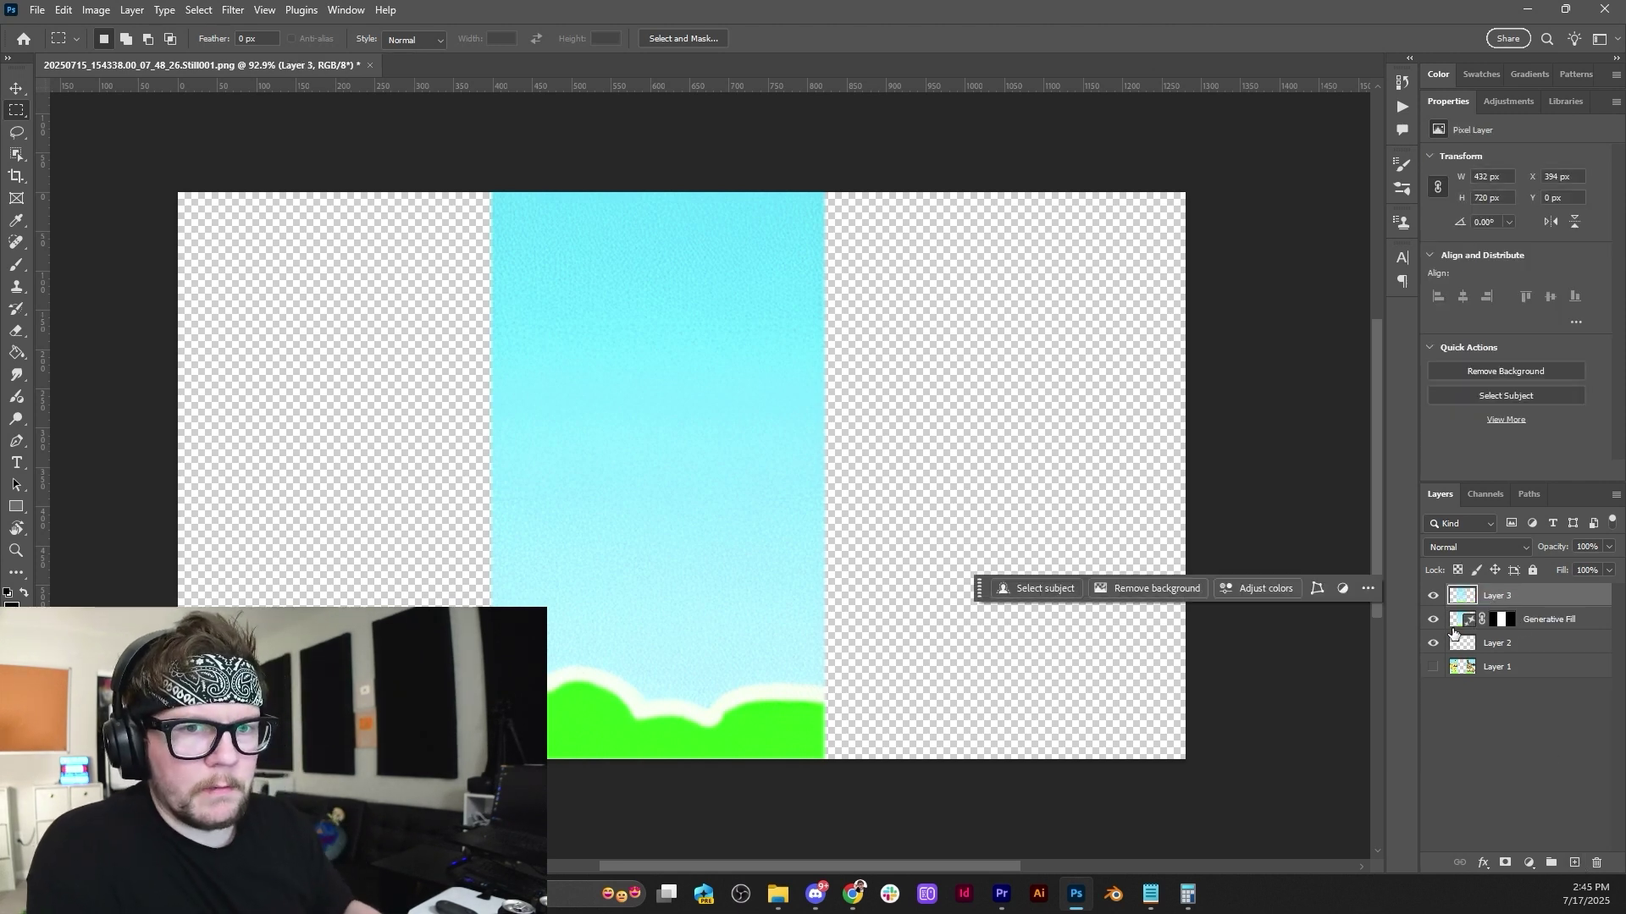
pyautogui.click(1433, 620)
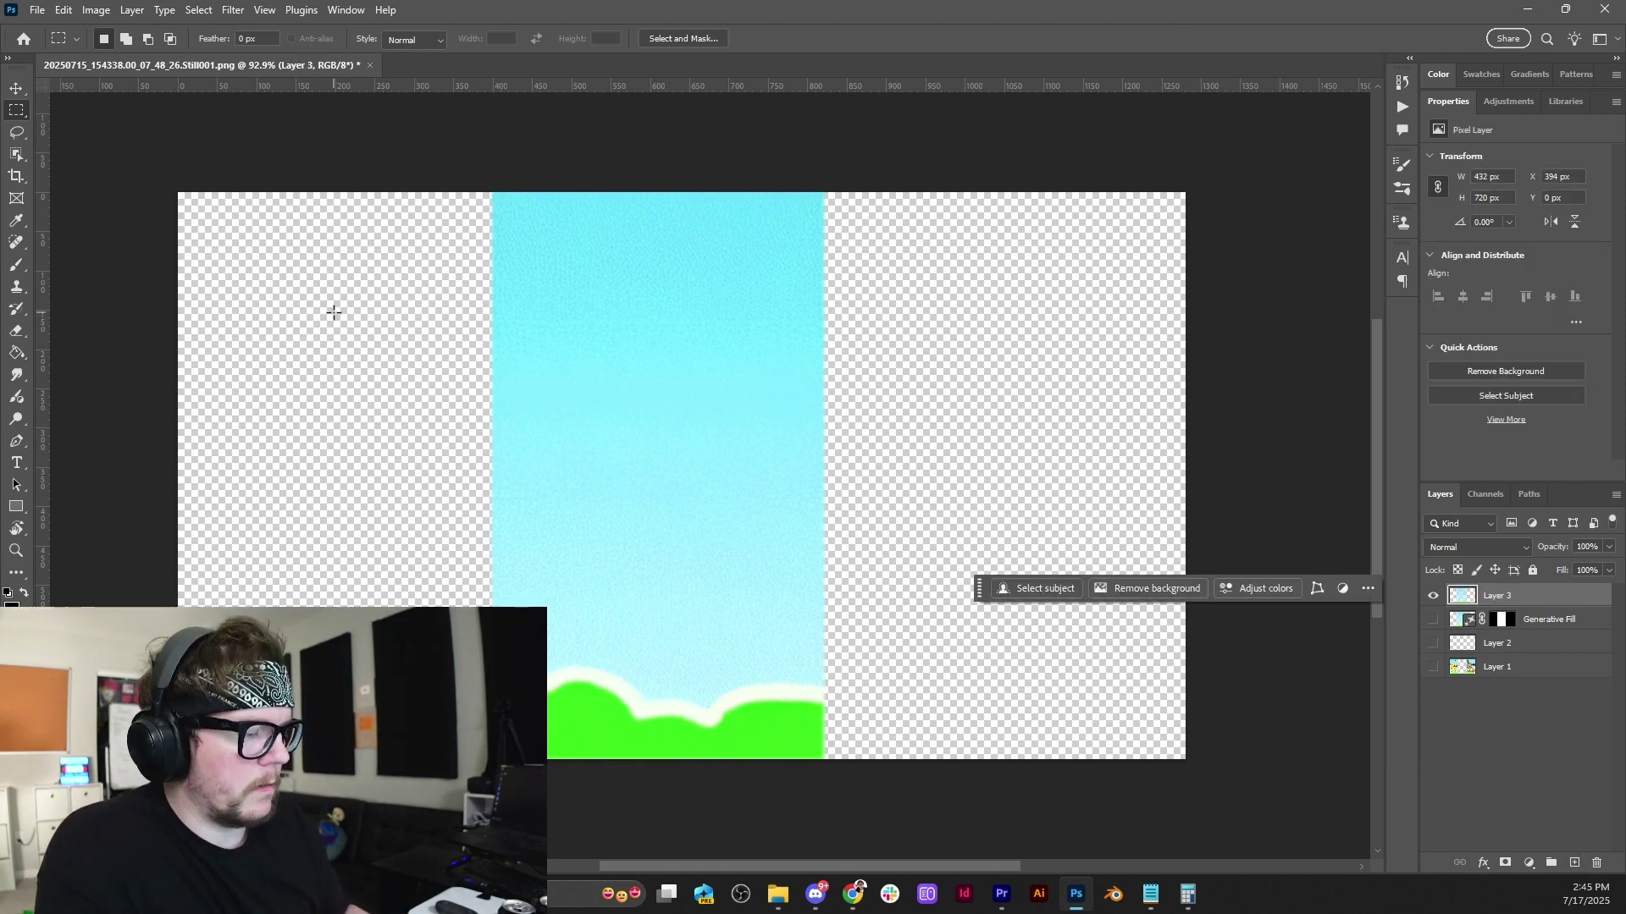
pyautogui.hotkey('ctrl', 'a')
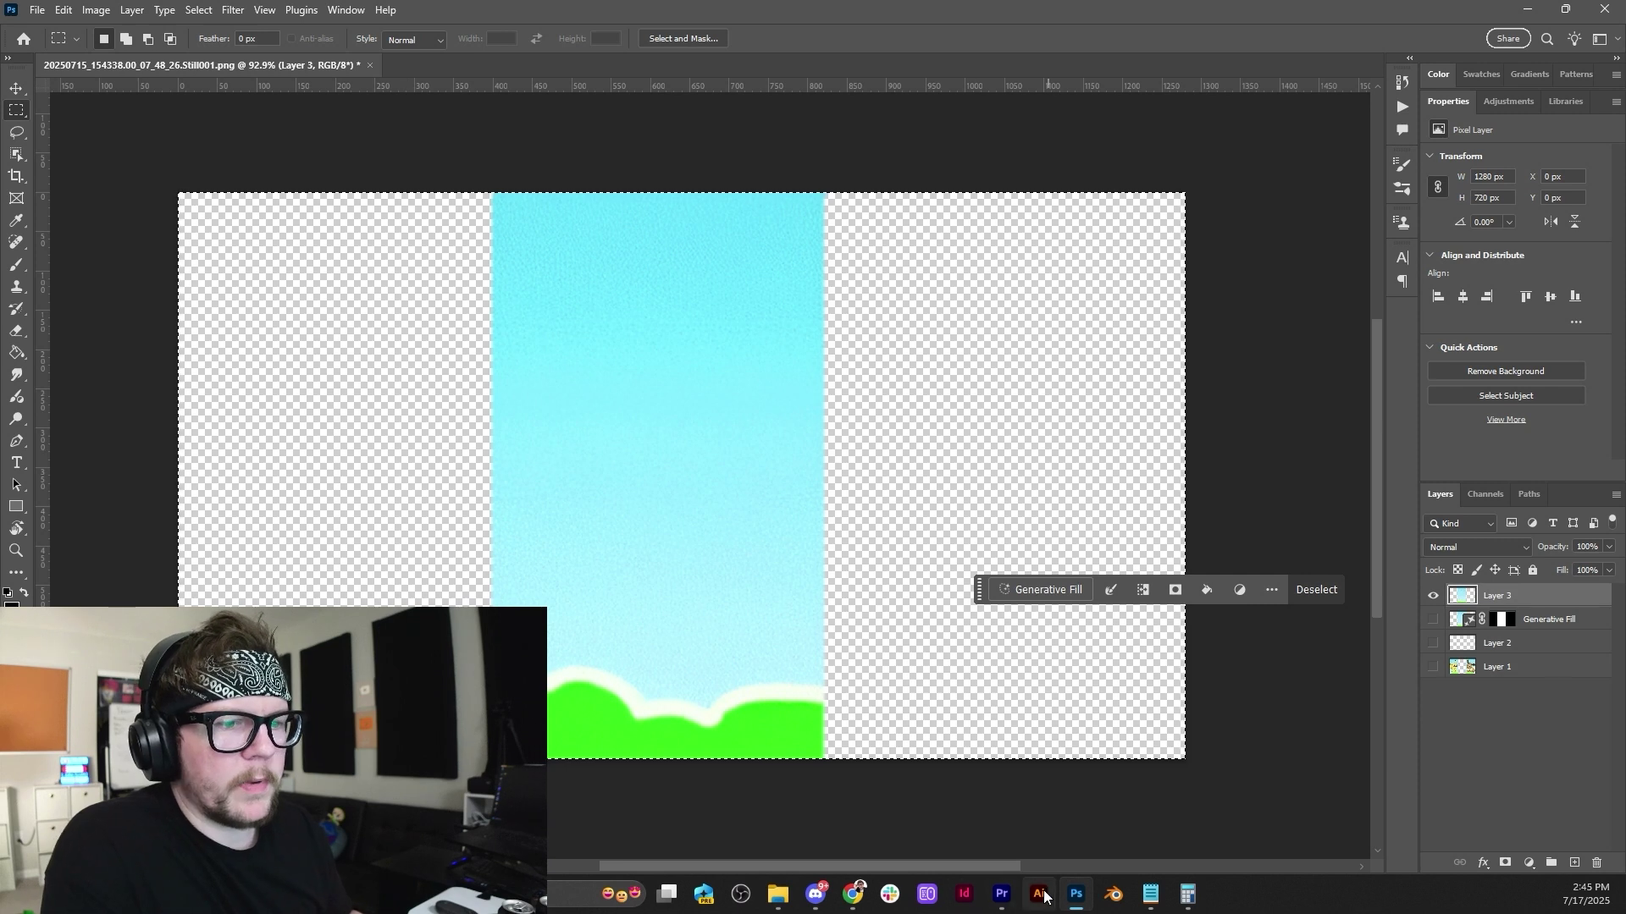
# Switch to Premiere Pro and open the Copy Pasta extension as a floating panel over the clip properties.
pyautogui.click(1001, 895)
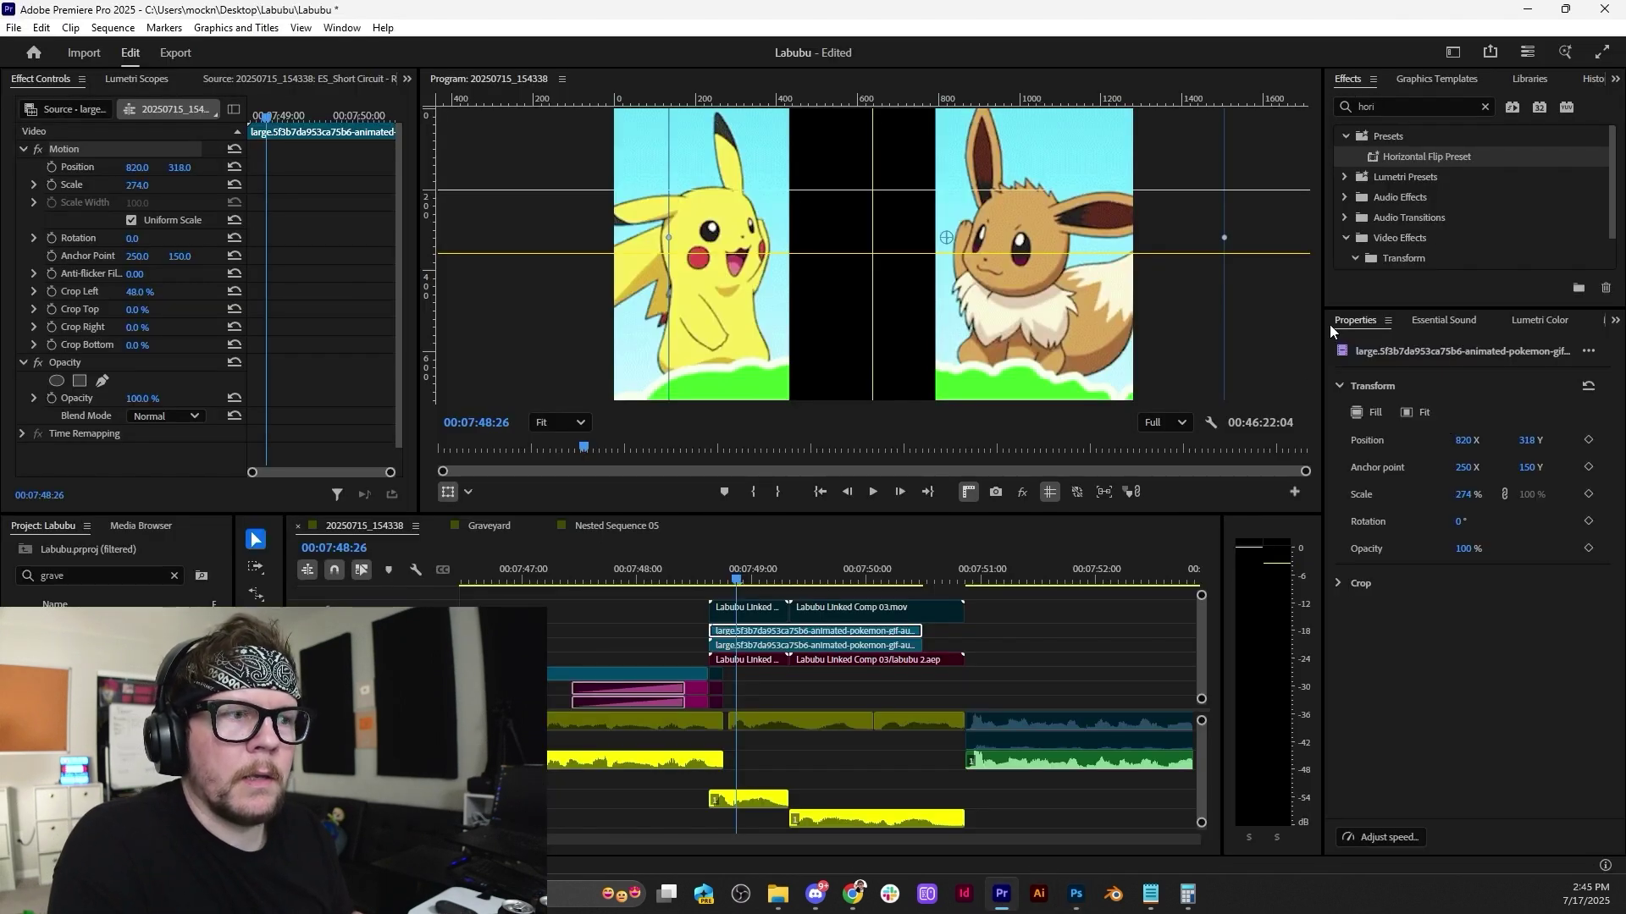
pyautogui.click(1356, 329)
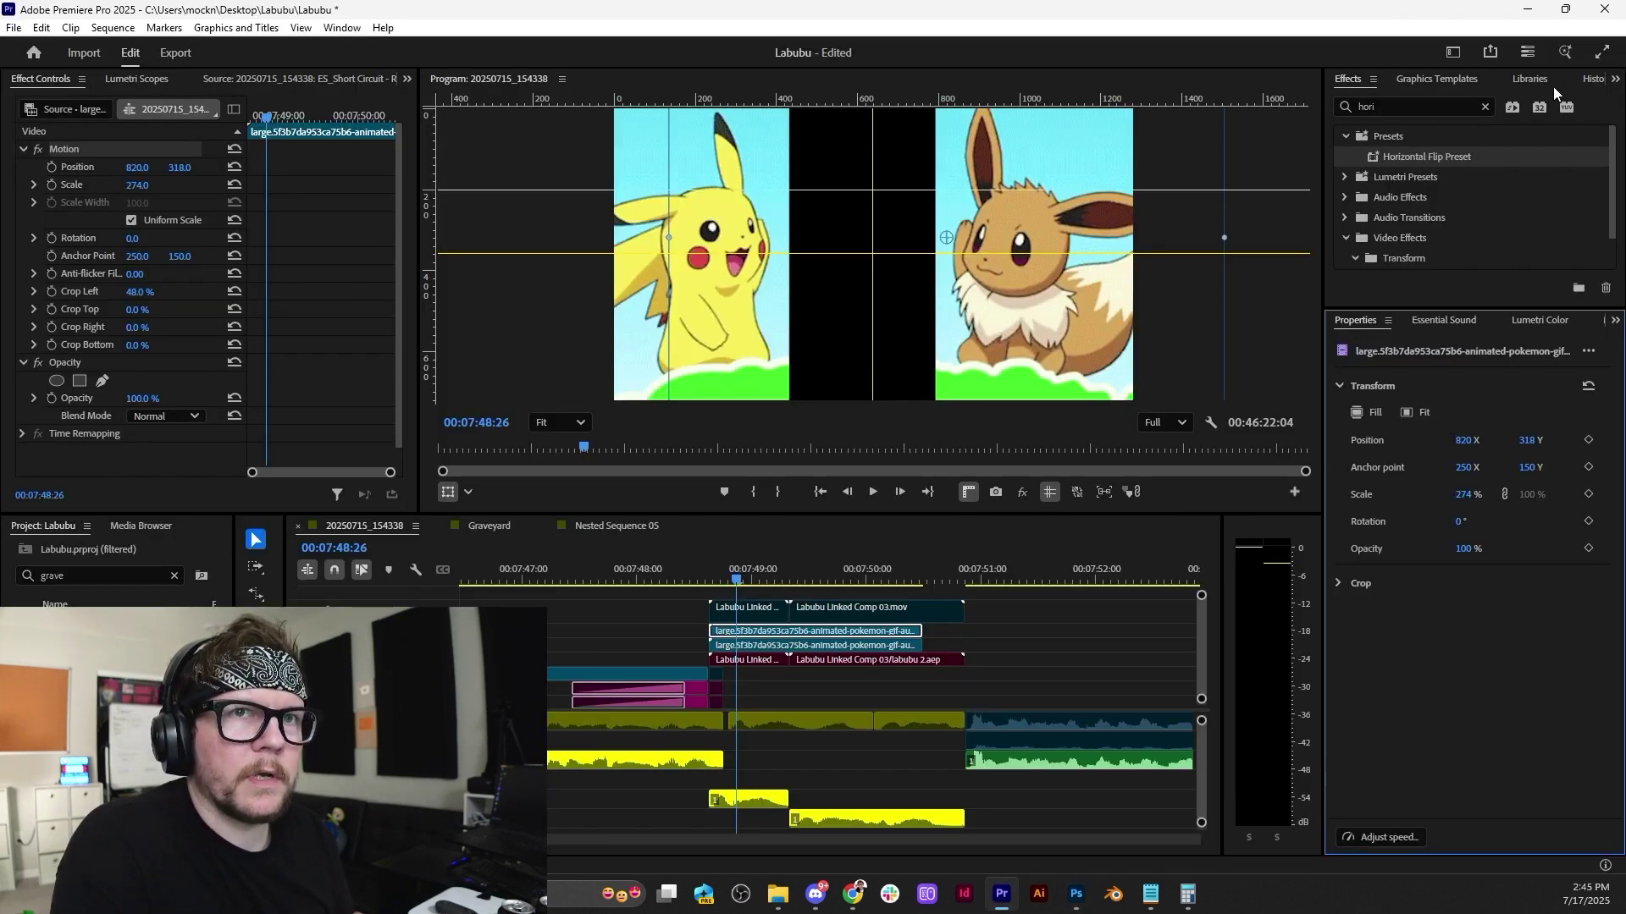
pyautogui.click(342, 27)
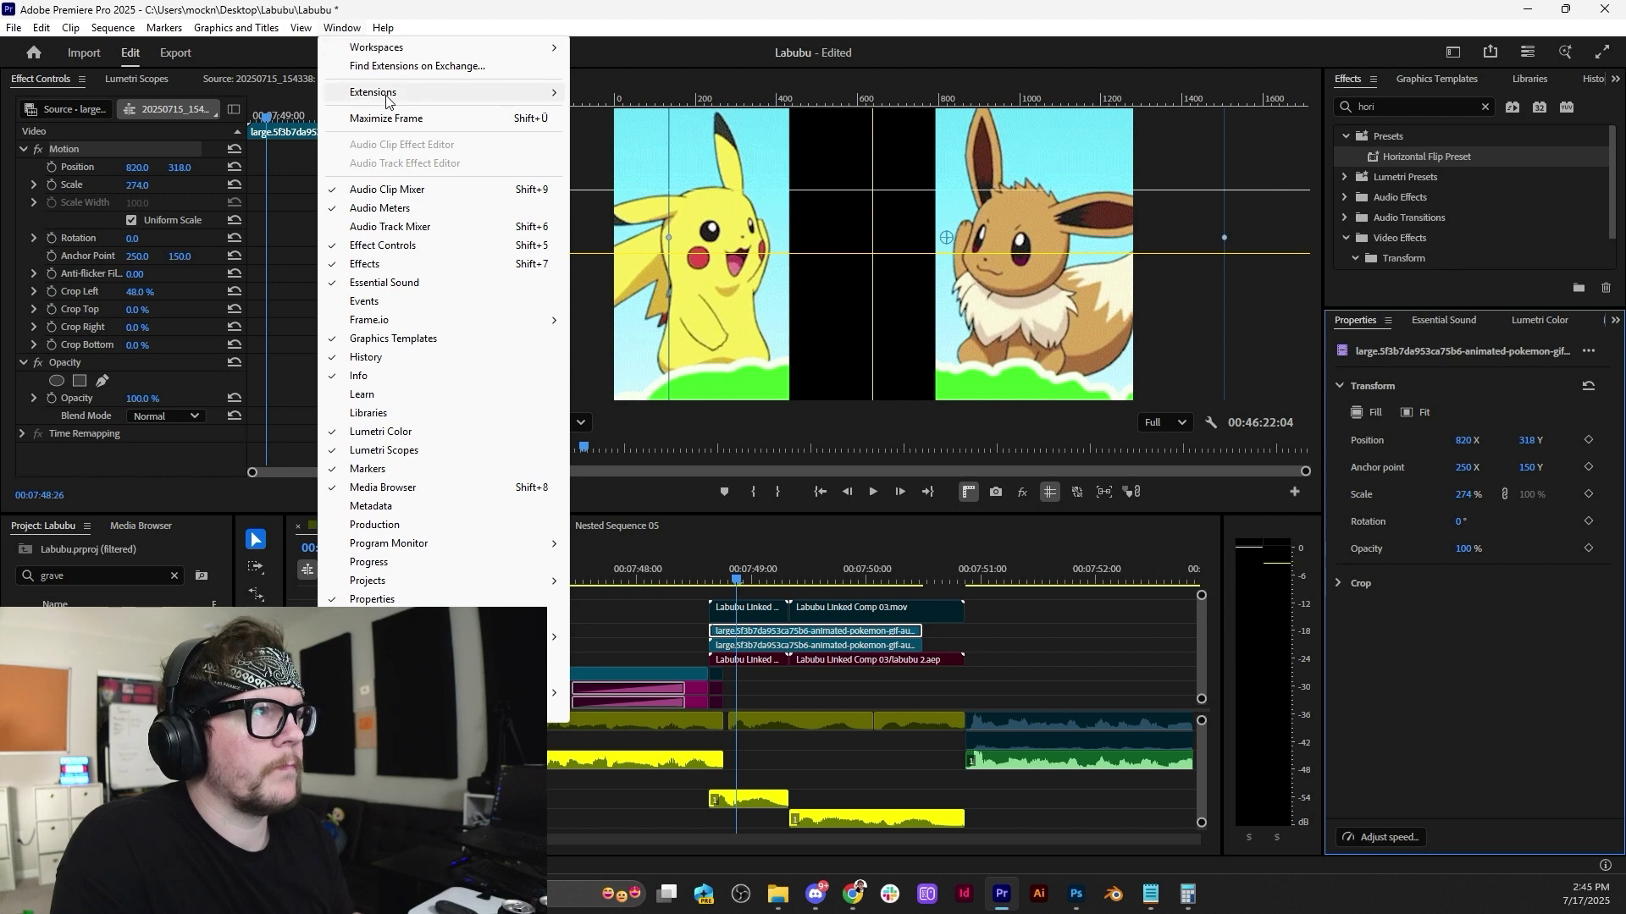
pyautogui.moveTo(390, 93)
pyautogui.click(632, 113)
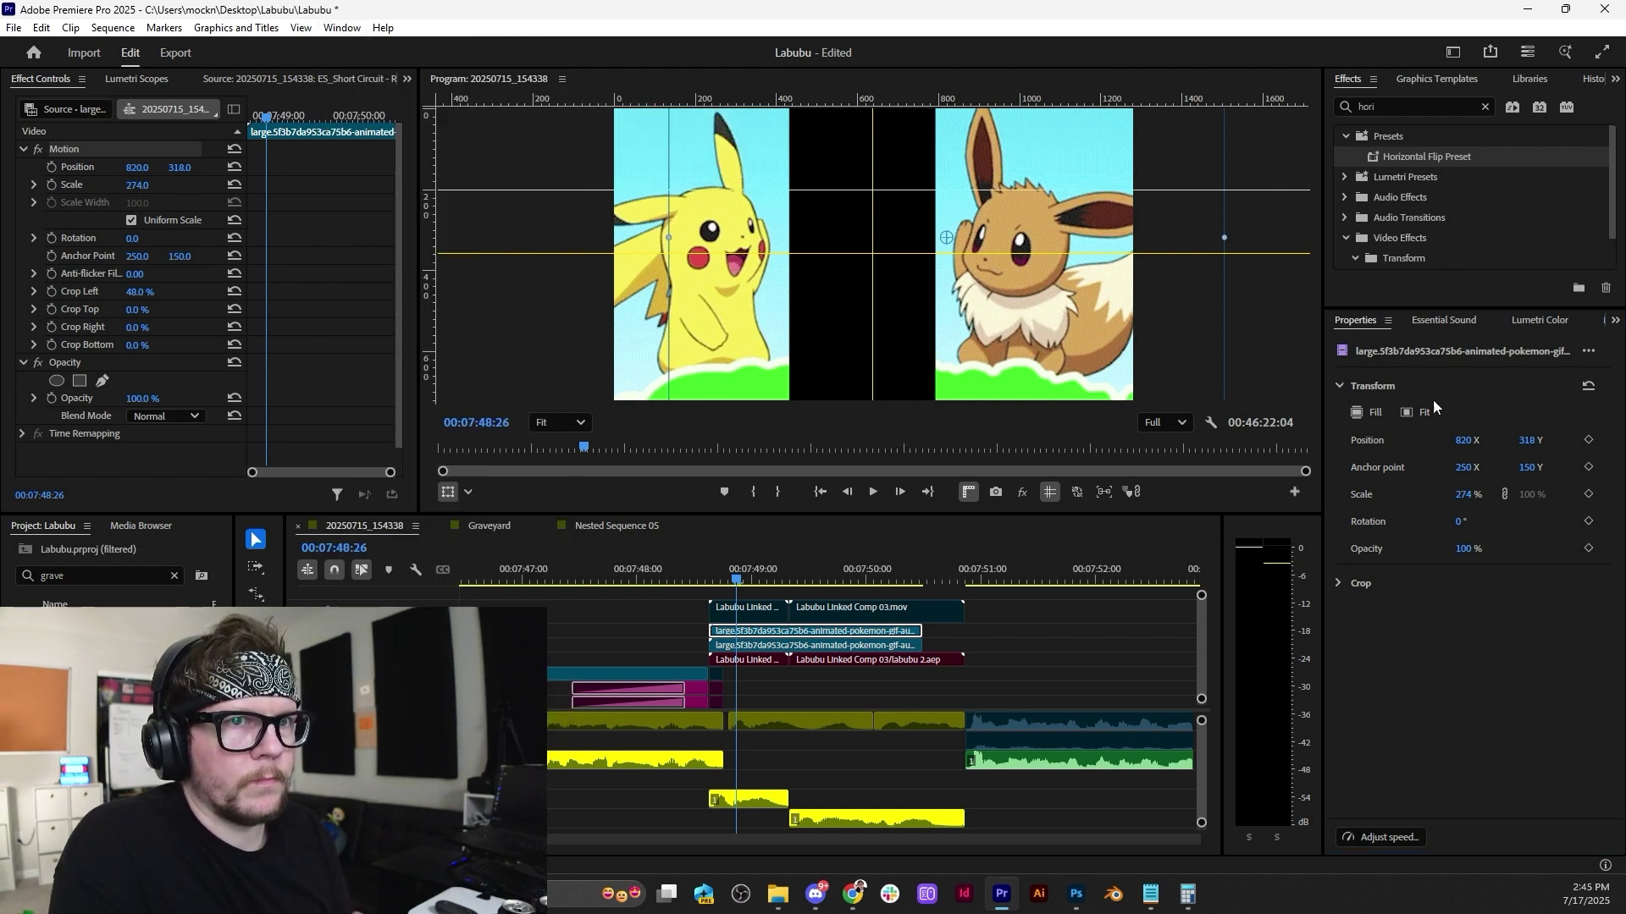
pyautogui.press('`')
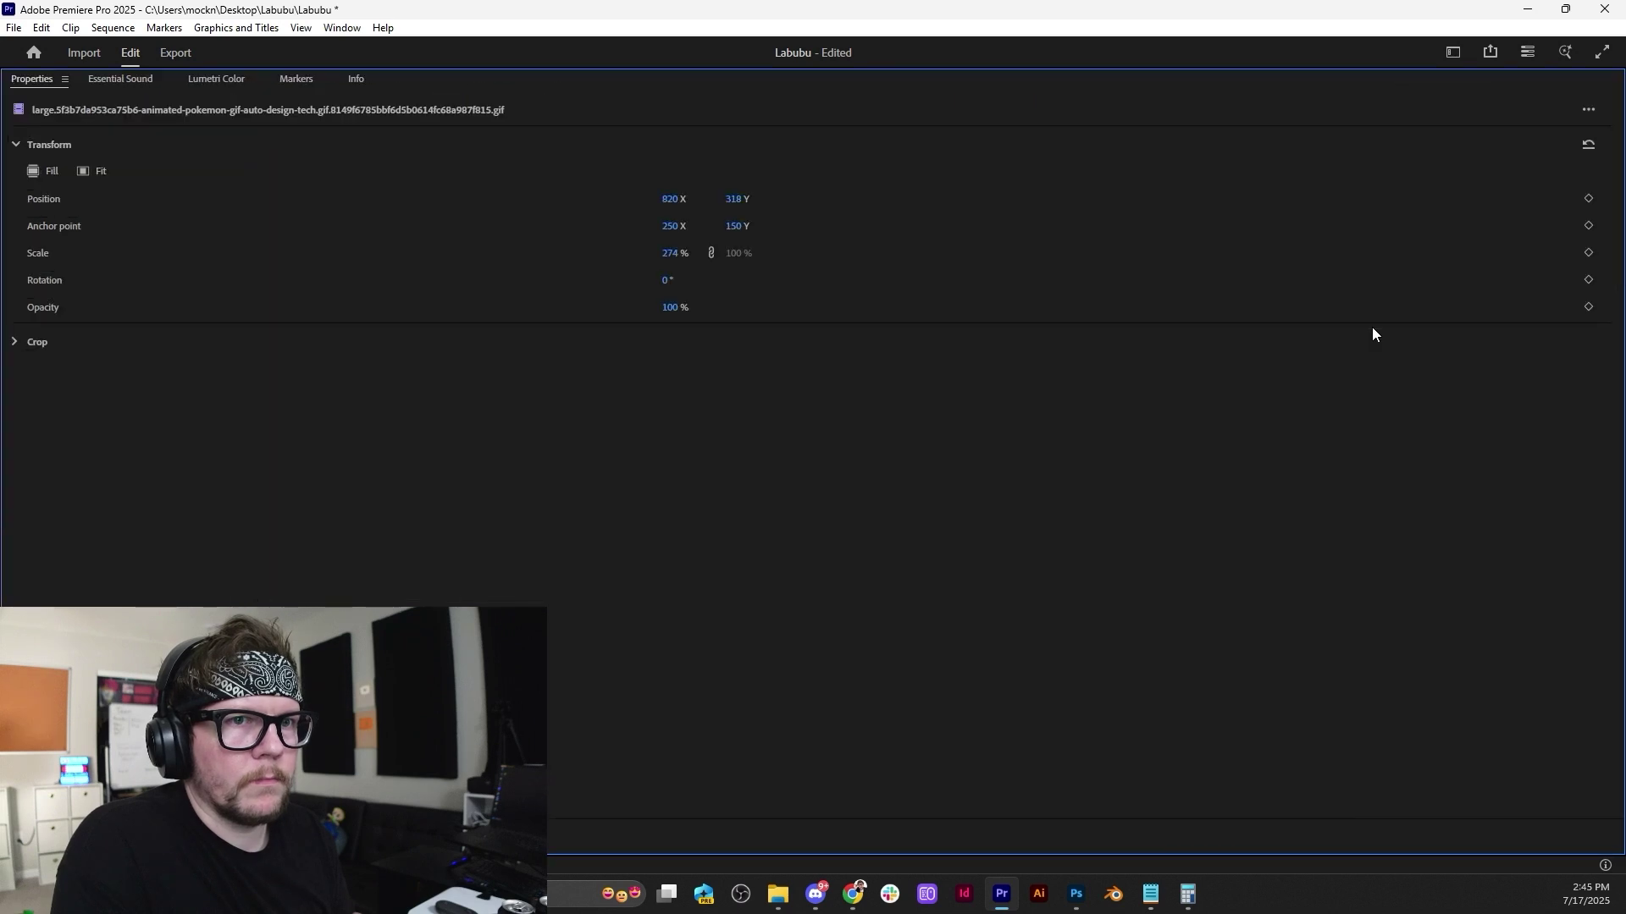
pyautogui.press('`')
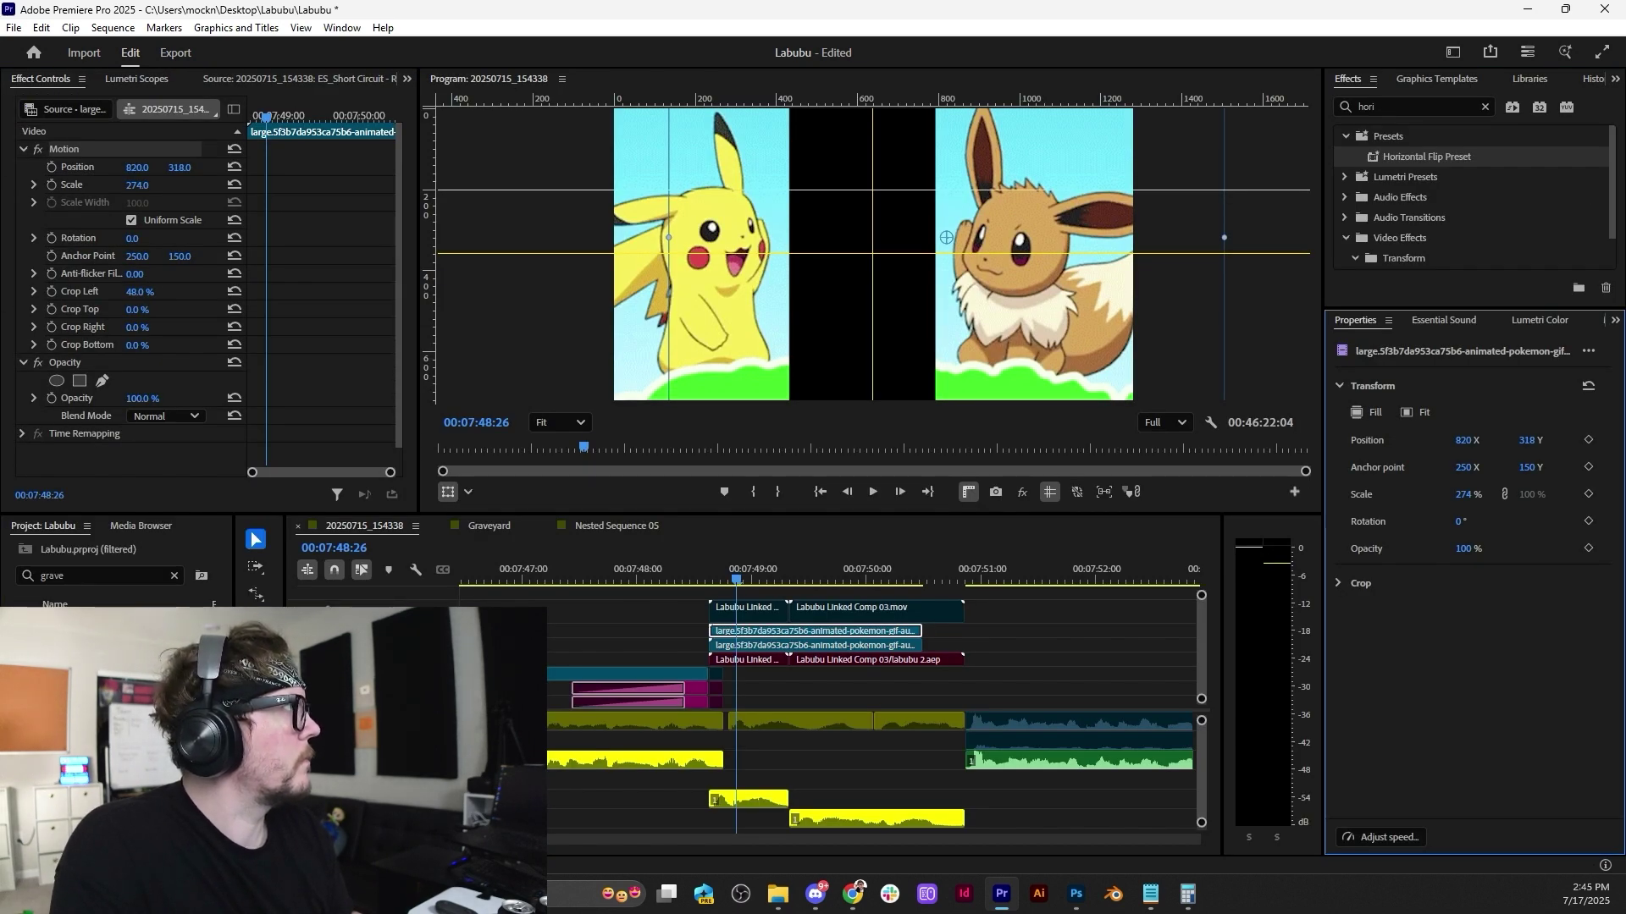
pyautogui.moveTo(1219, 0); pyautogui.dragTo(1441, 334)
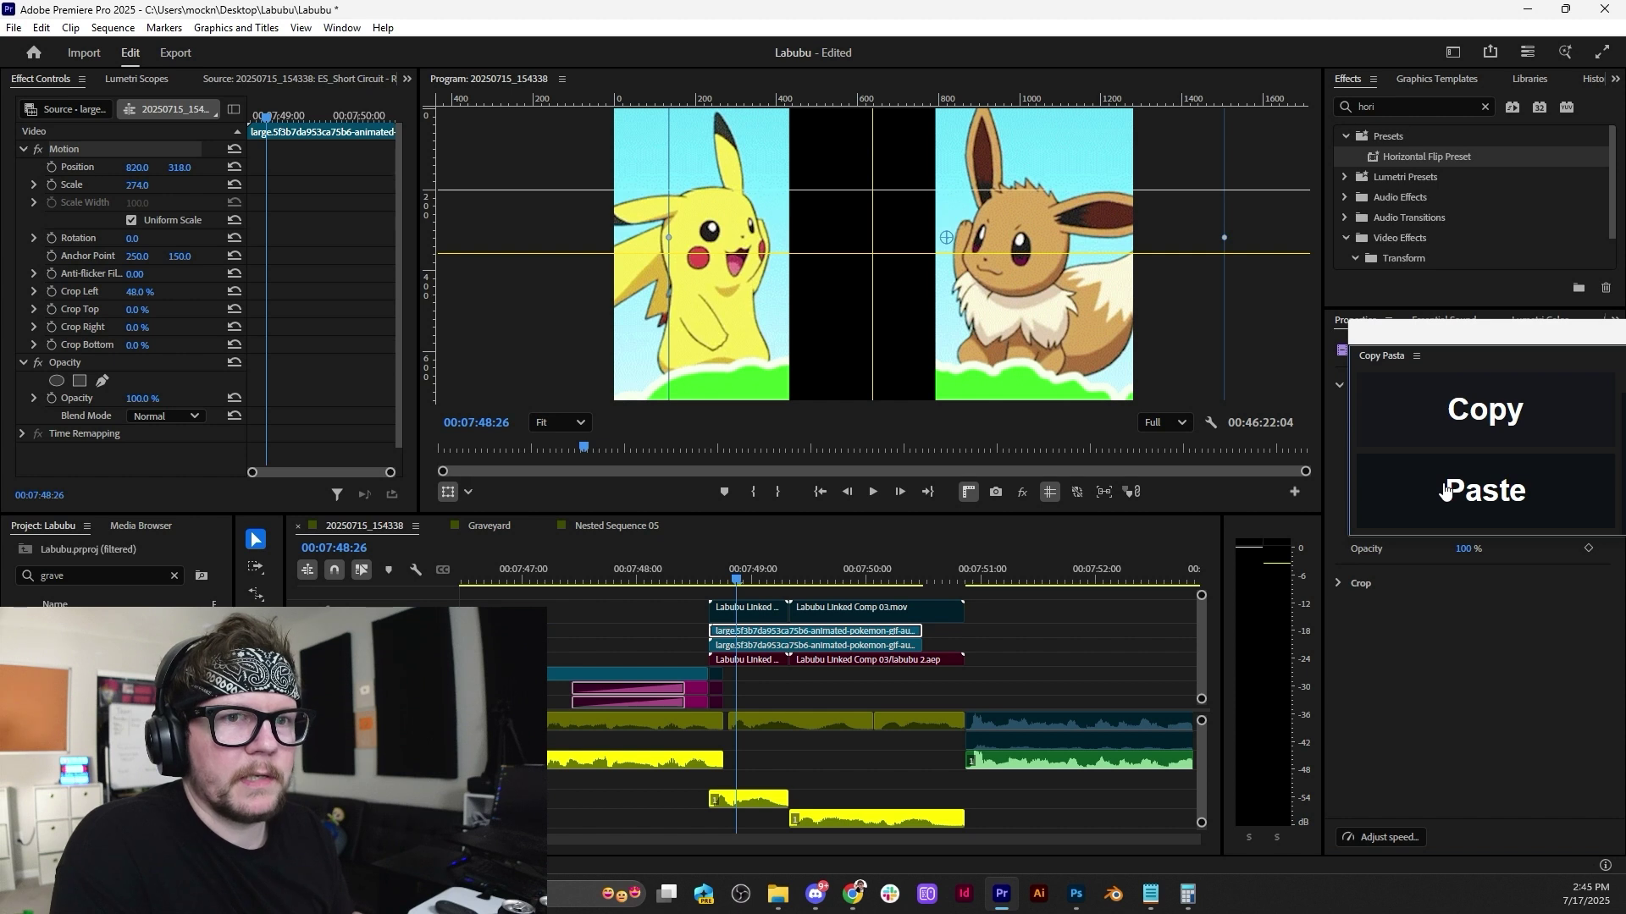
# Paste the generated strip into the sequence at 00:07:48:26 using Copy Pasta, and try its Copy and Paste functions again.
pyautogui.click(1444, 485)
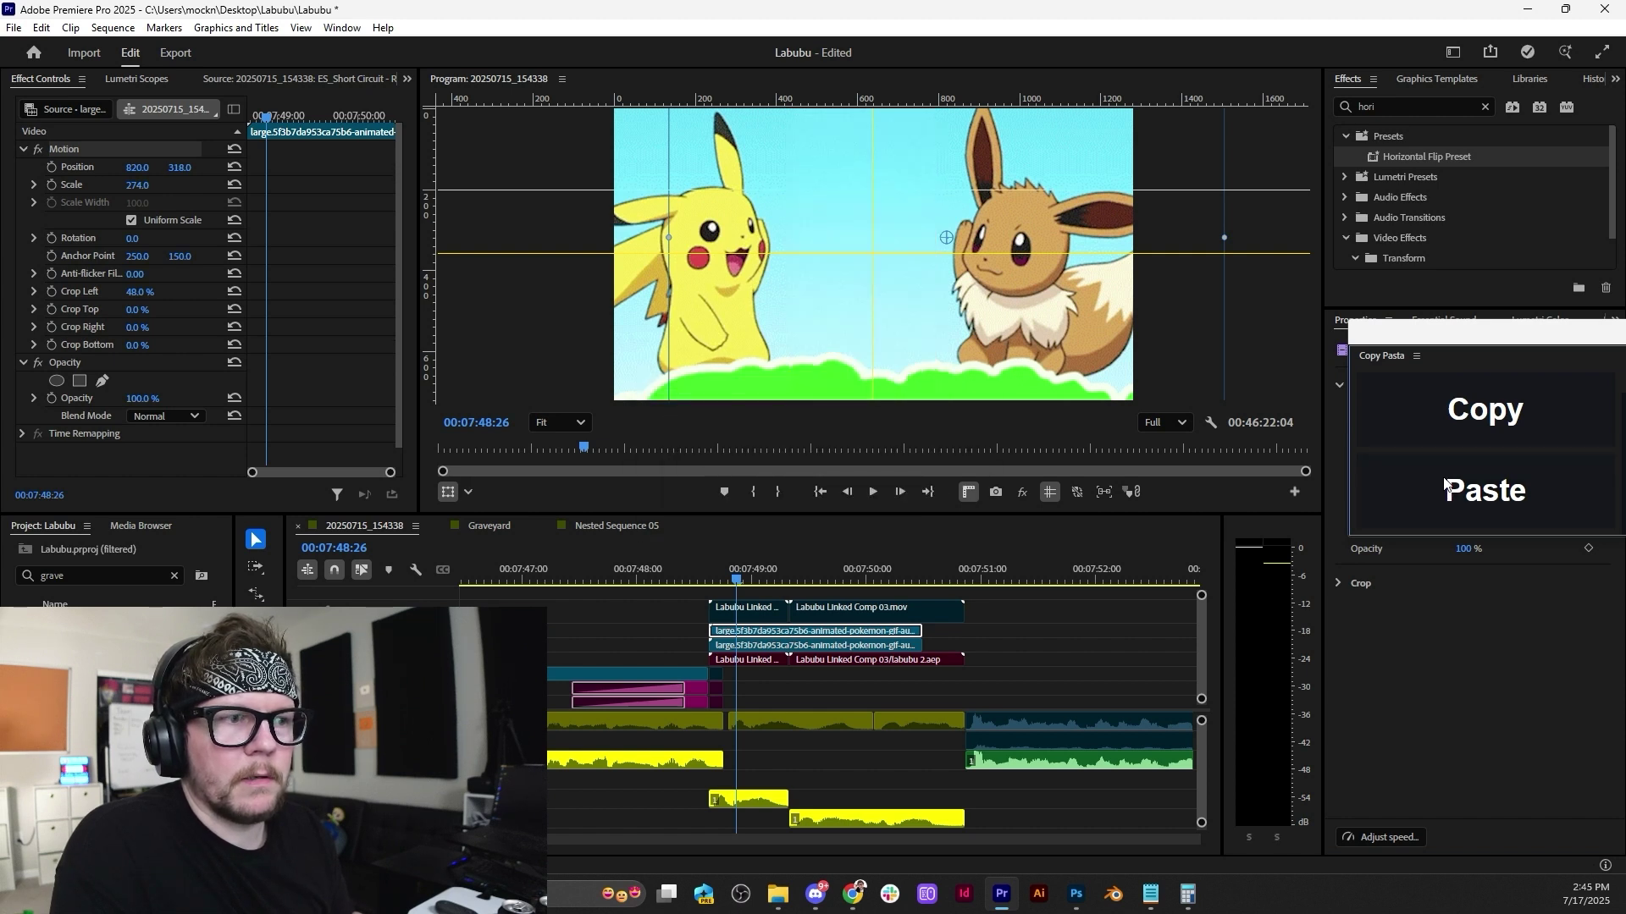
pyautogui.click(1201, 638)
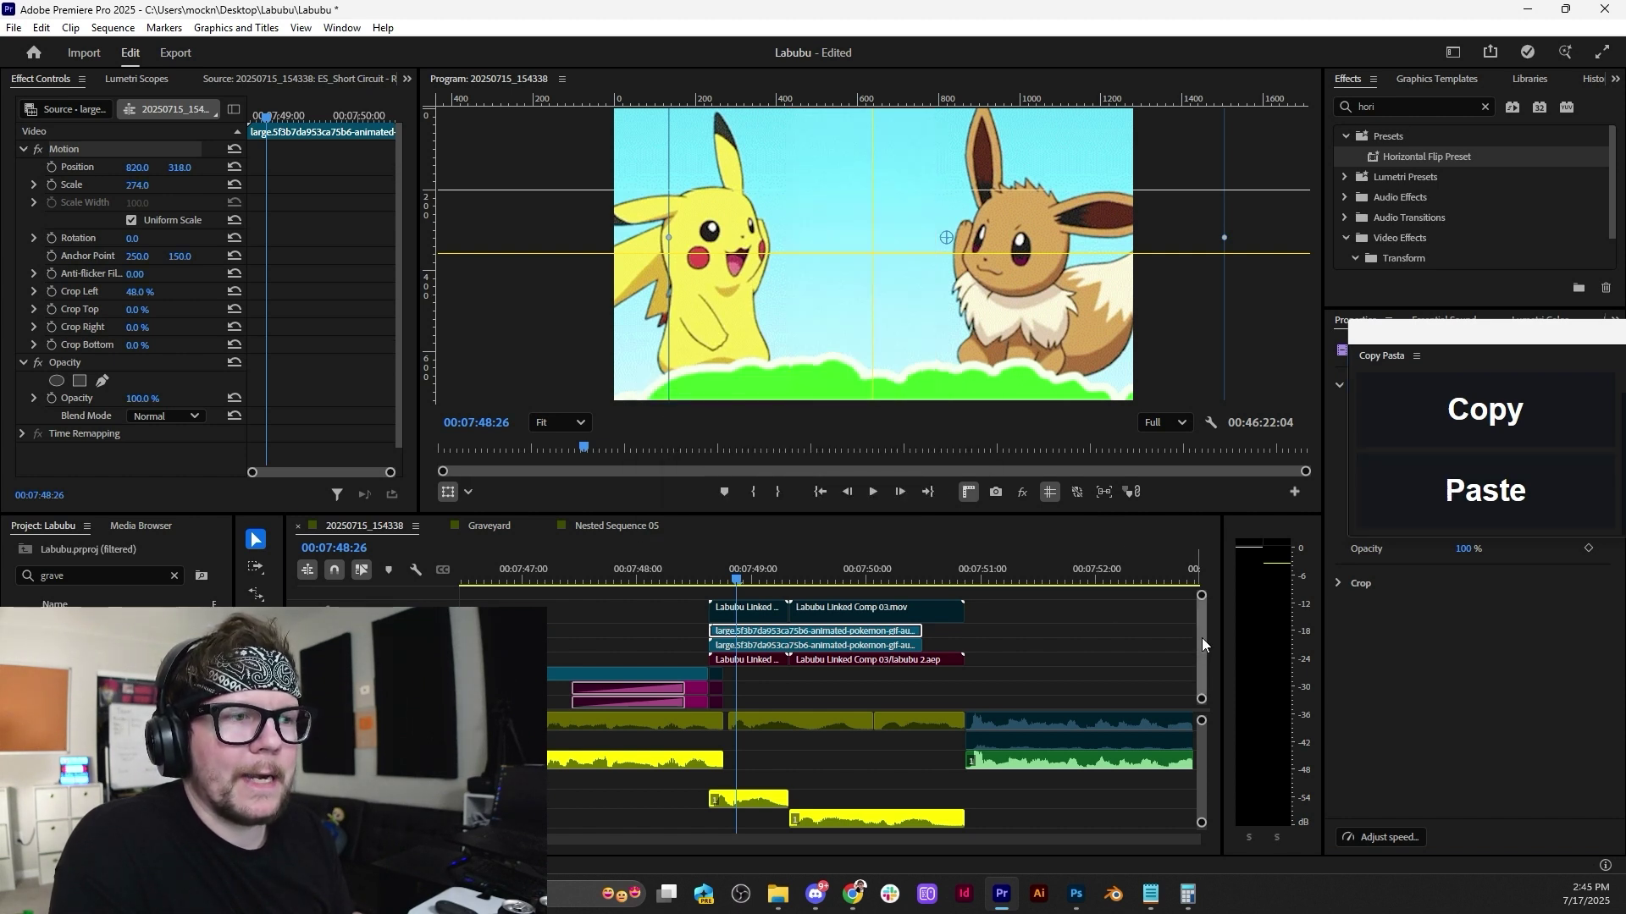
pyautogui.scroll(-1, 1201, 691)
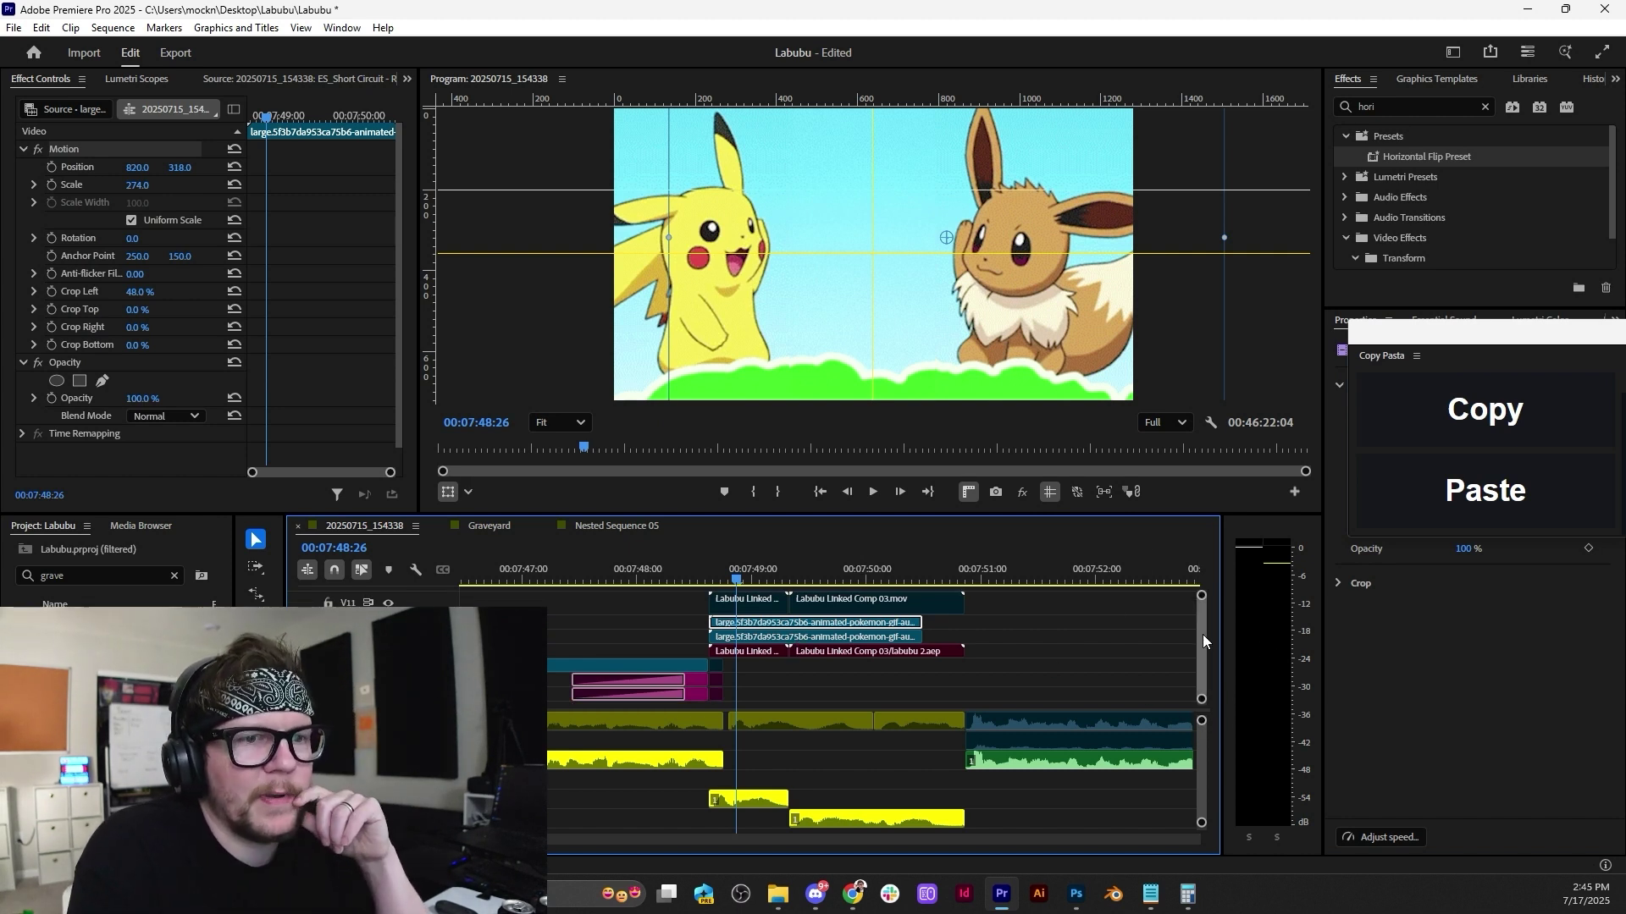
pyautogui.click(1462, 419)
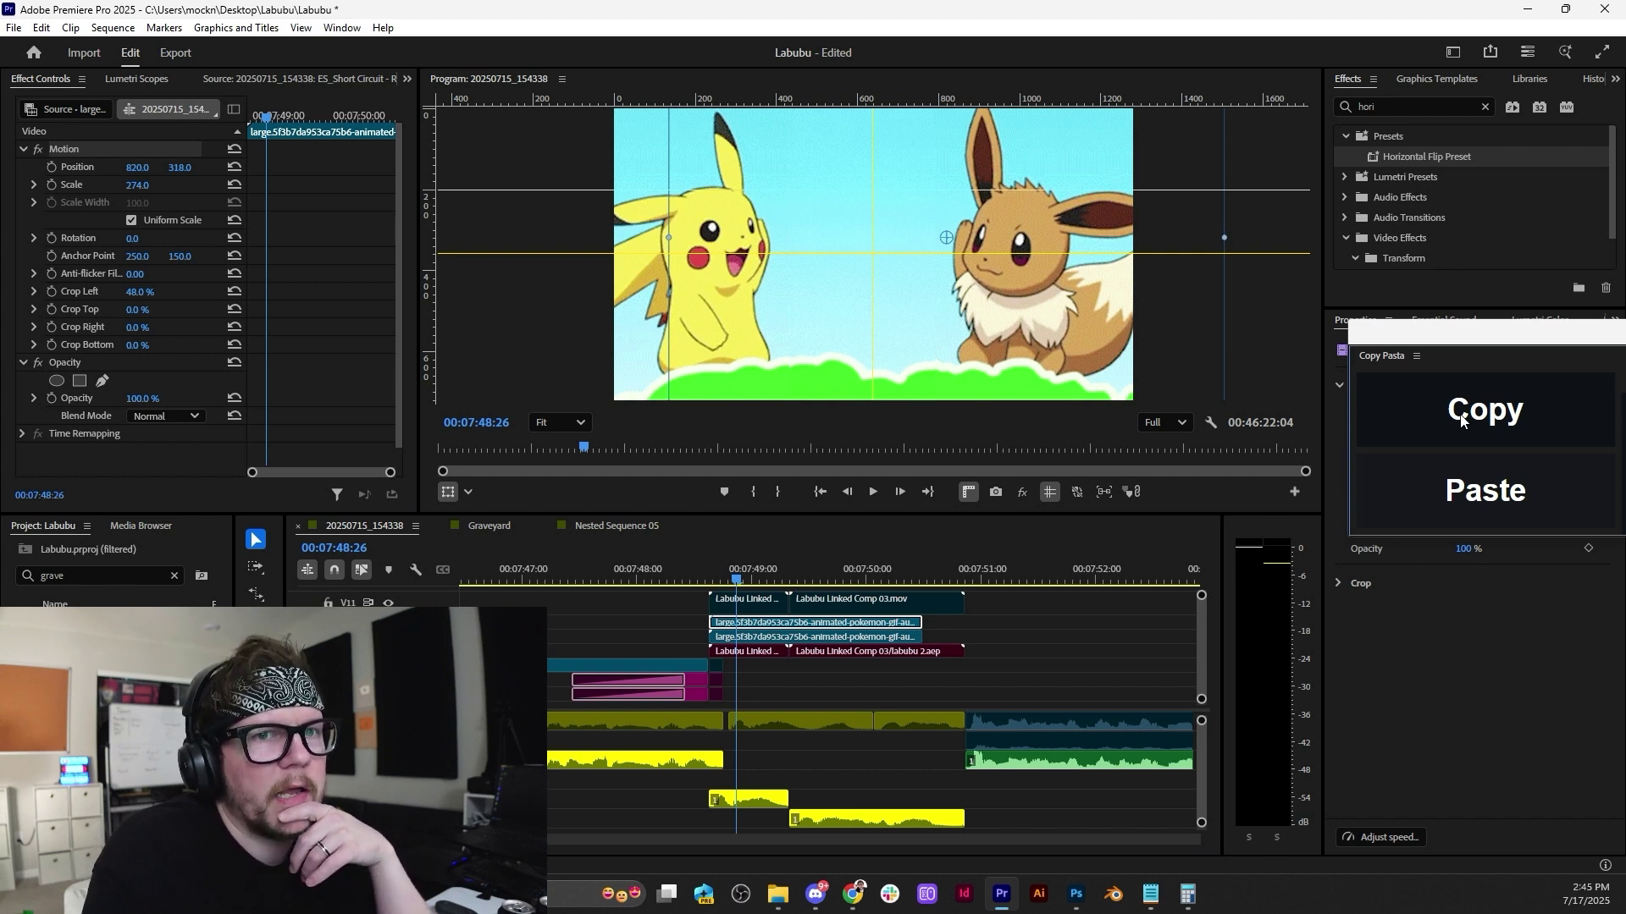
pyautogui.click(1490, 508)
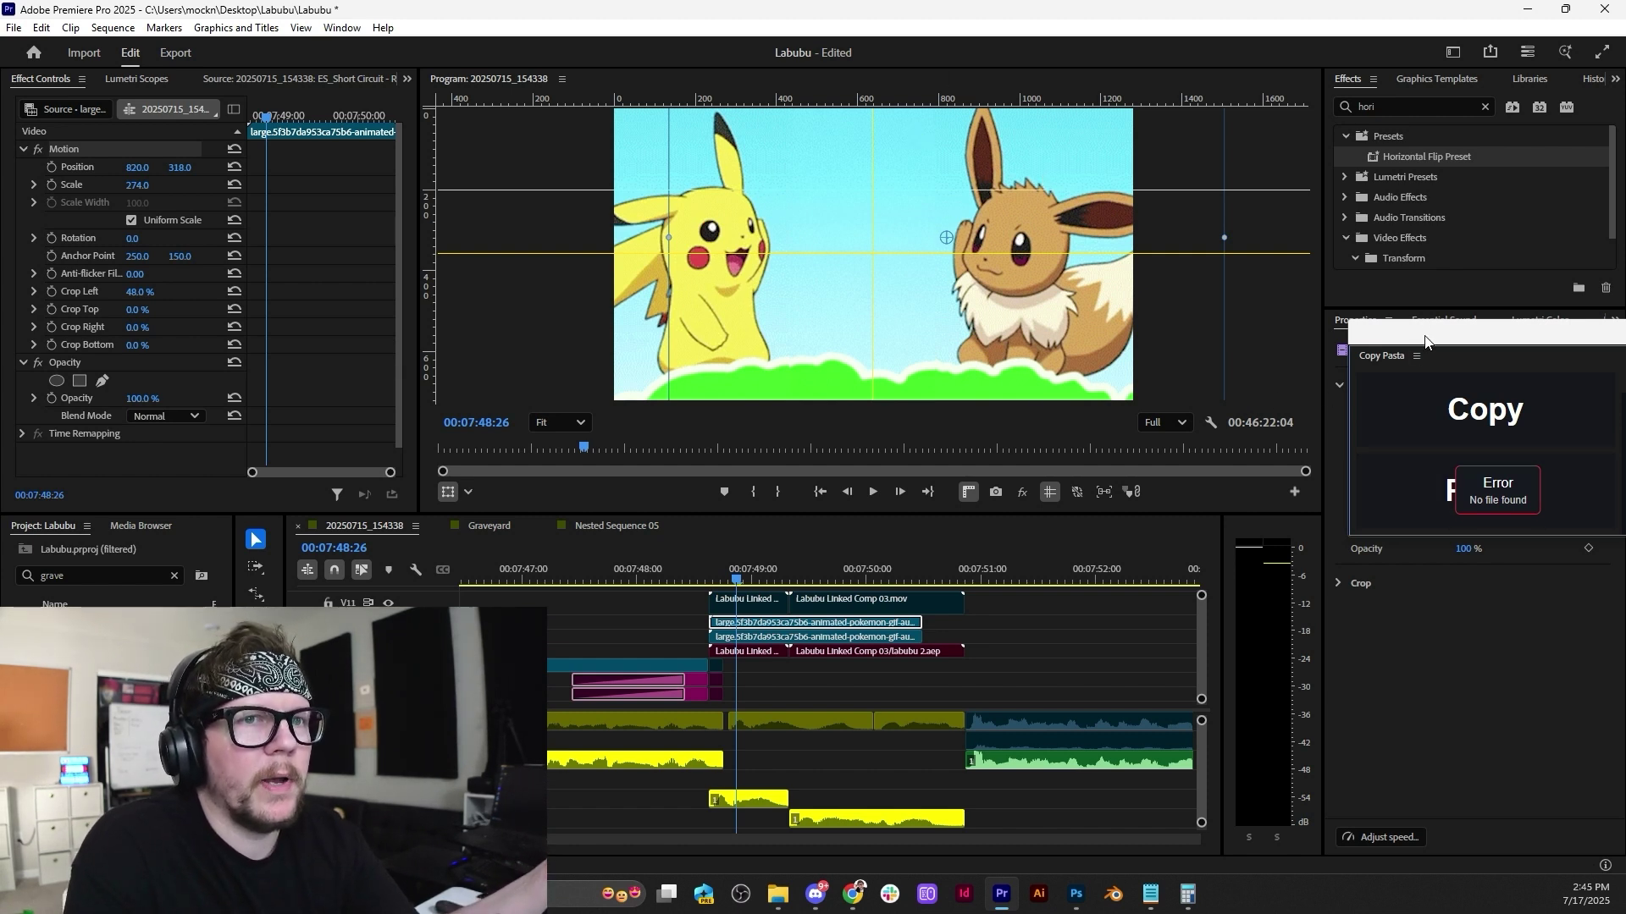
pyautogui.moveTo(1426, 336); pyautogui.dragTo(1363, 286)
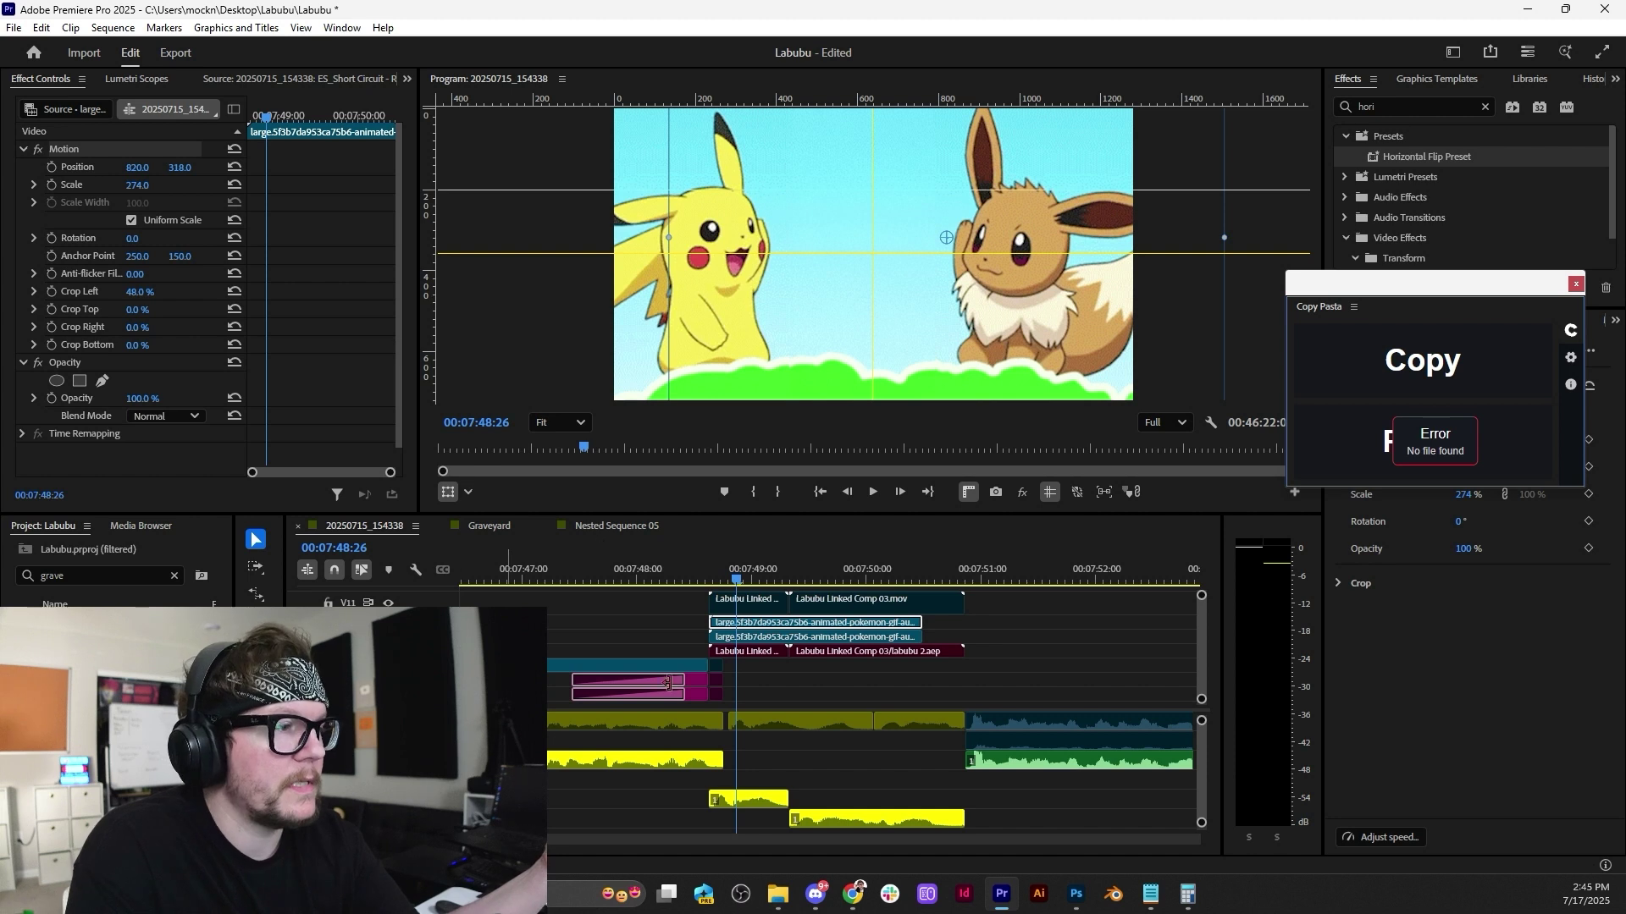
# Locate the pasted CopyPasta_1752777933040.png clip on the lowest video track and undo its paste.
pyautogui.scroll(-3, 1217, 684)
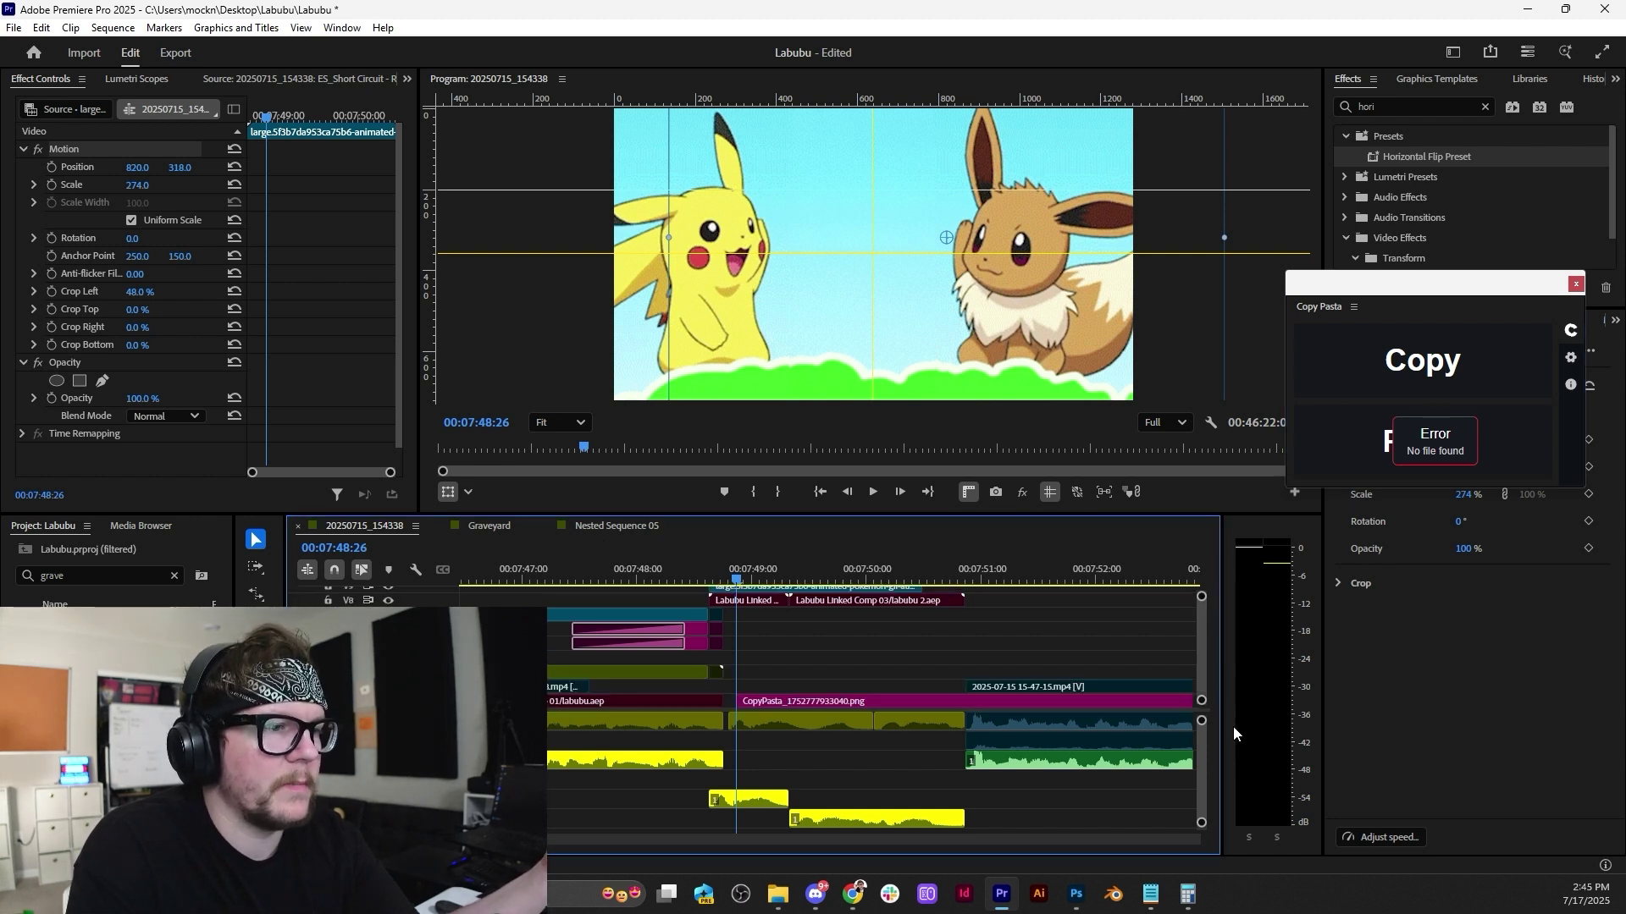
pyautogui.click(1059, 699)
pyautogui.scroll(-3, 1059, 698)
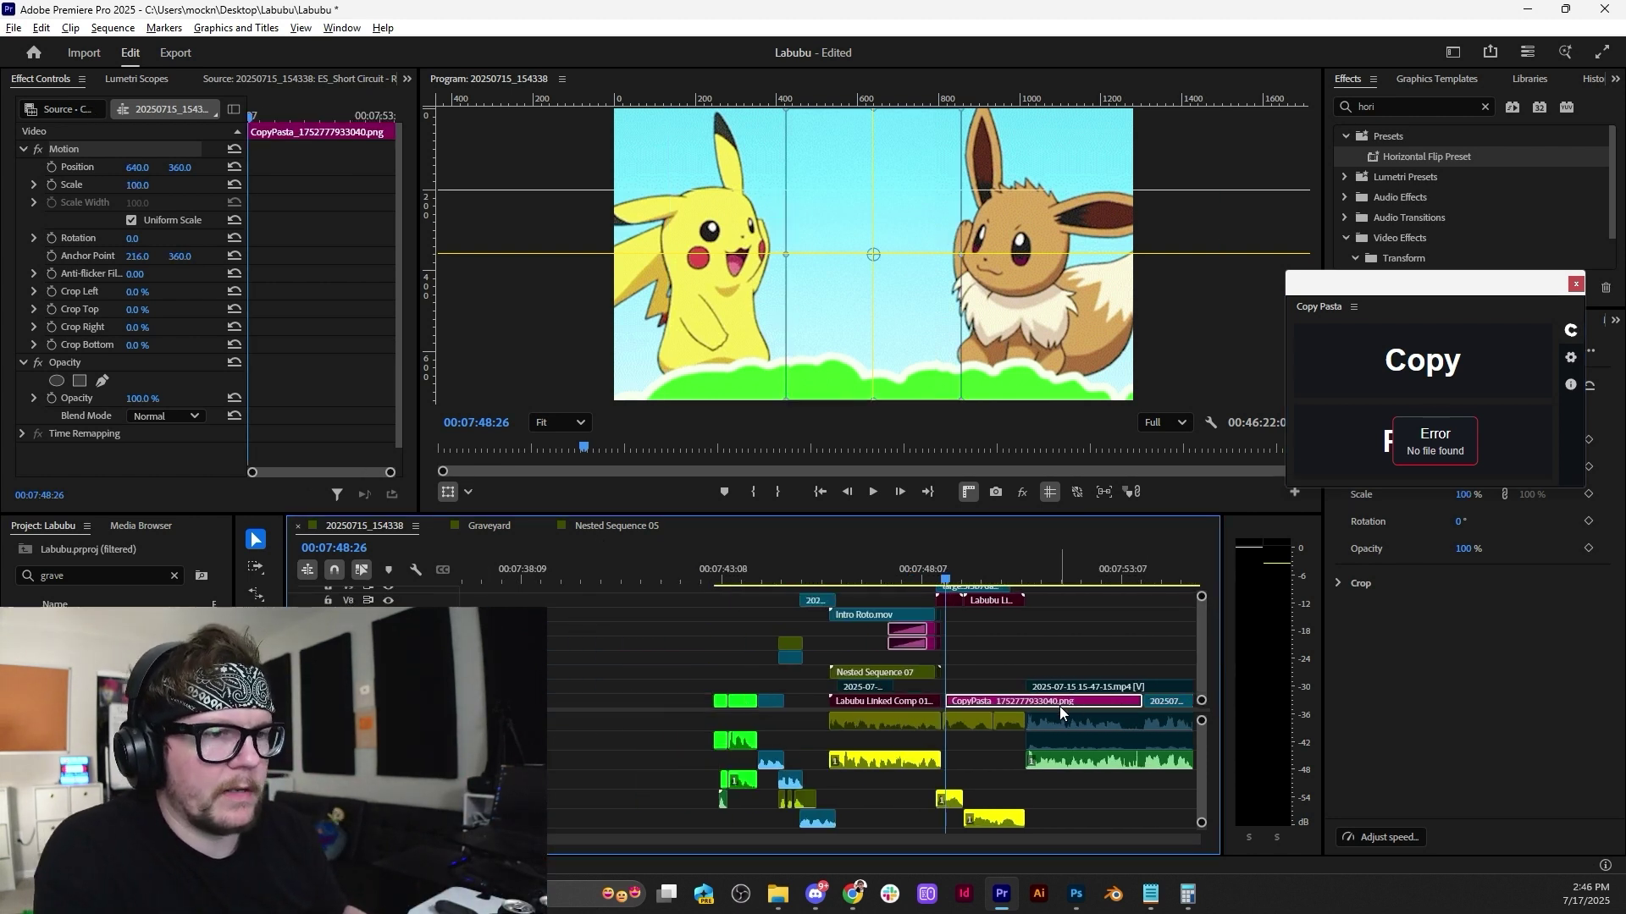
pyautogui.scroll(-2, 1058, 713)
pyautogui.hotkey('ctrl', 'z')
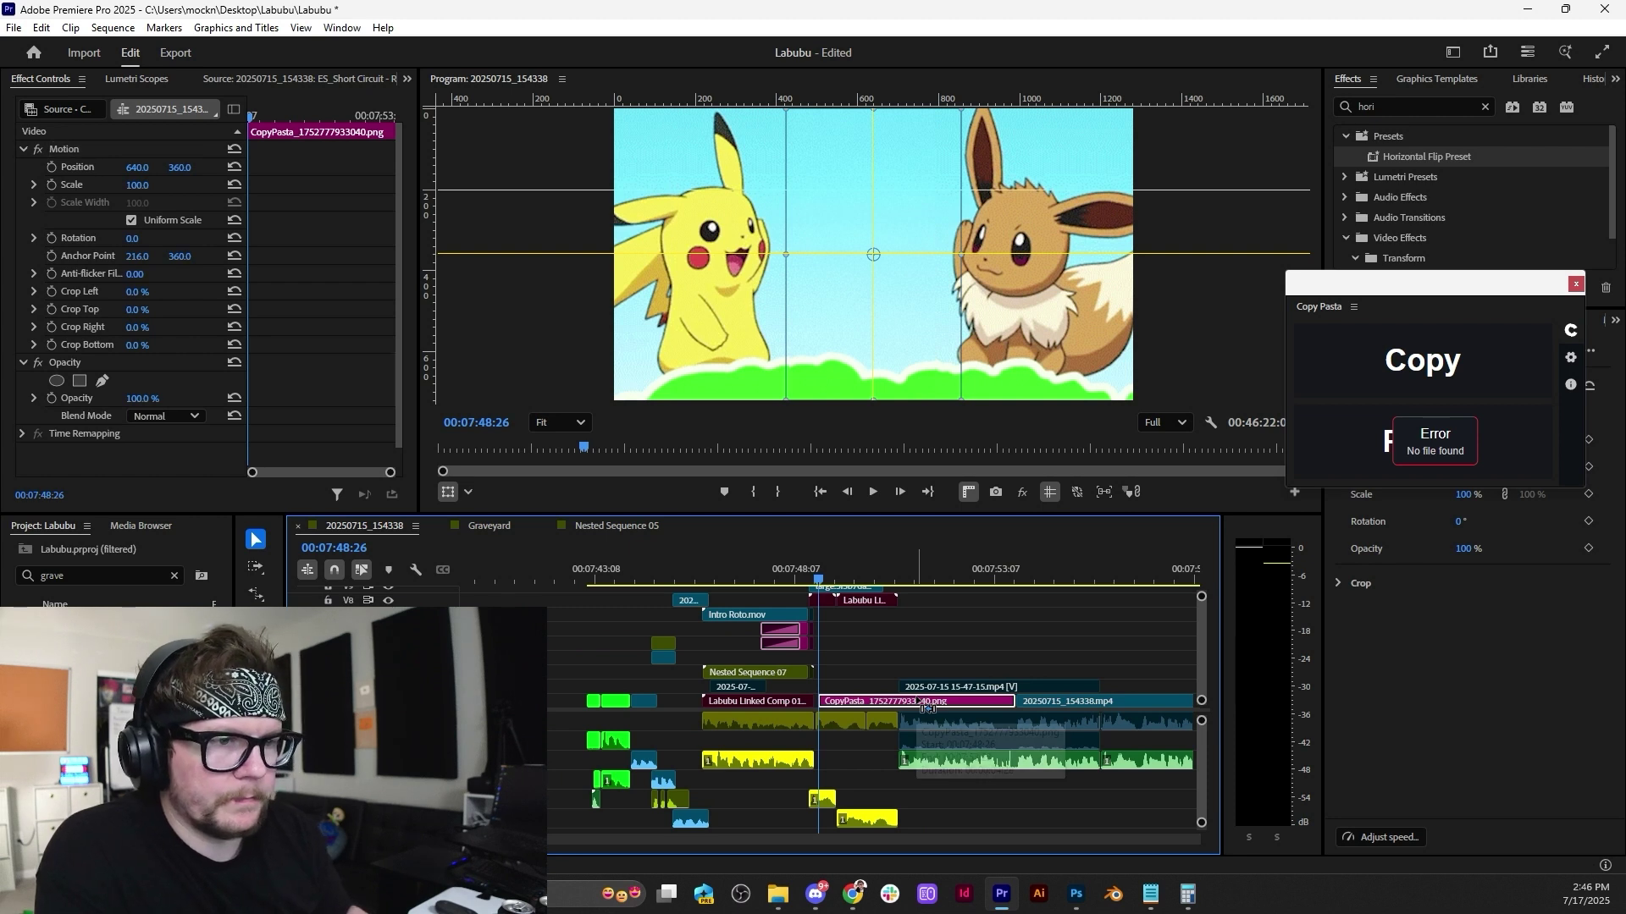
# Paste the strip image into the empty gap at 00:07:34:24 and move it to a higher video track, starting at 00:07:50:26.
pyautogui.scroll(-4, 624, 703)
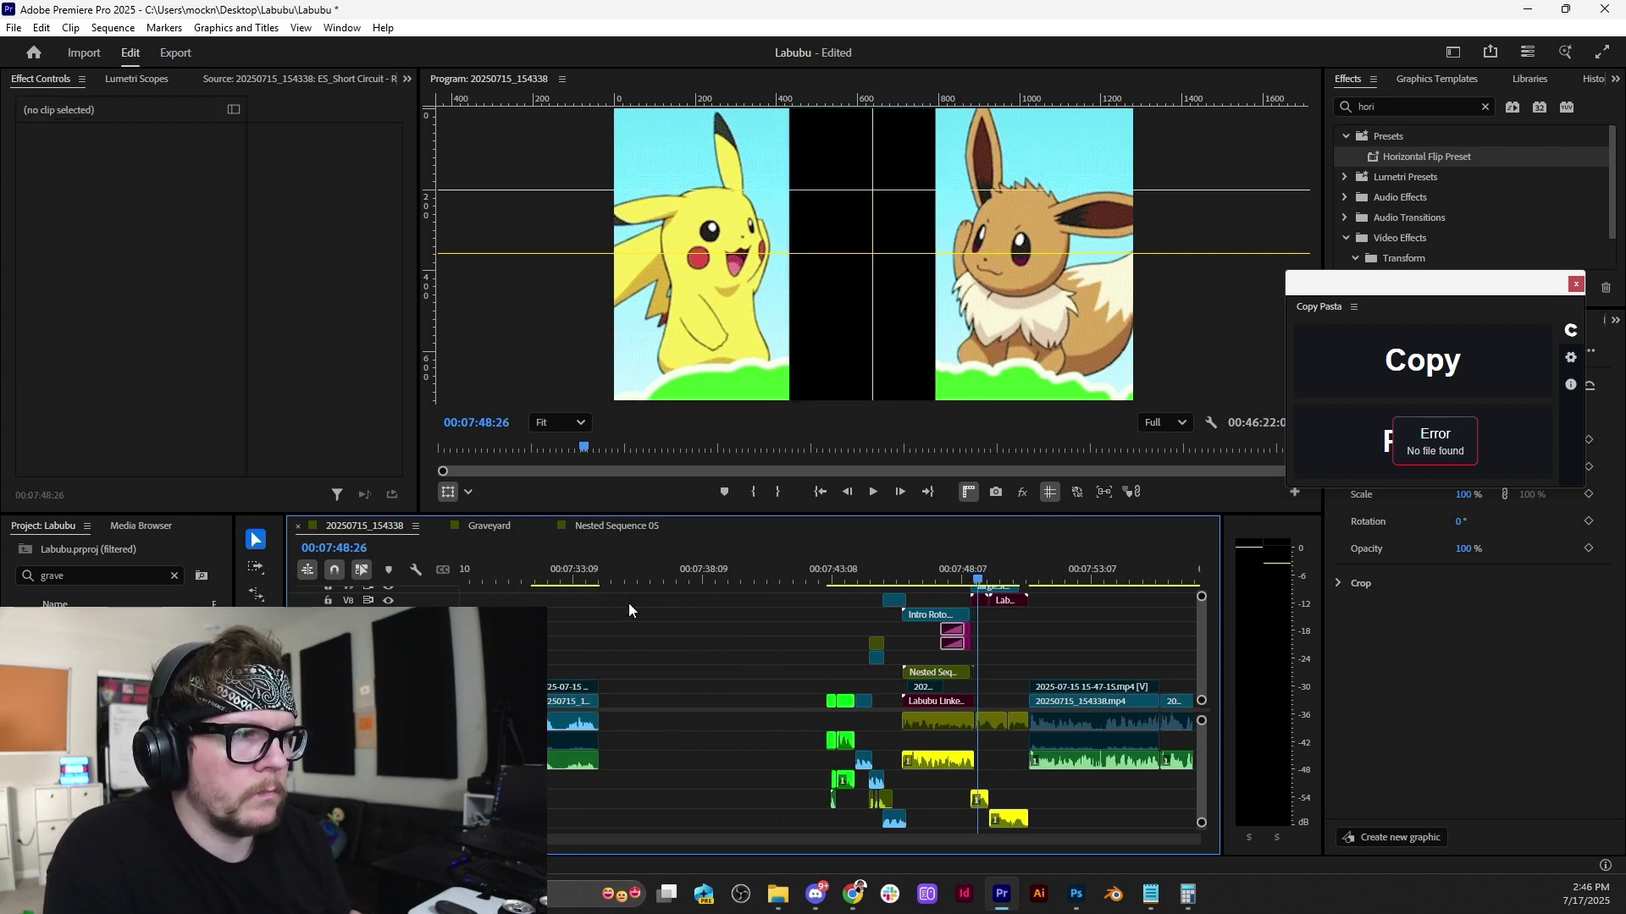
pyautogui.click(612, 579)
pyautogui.click(1357, 472)
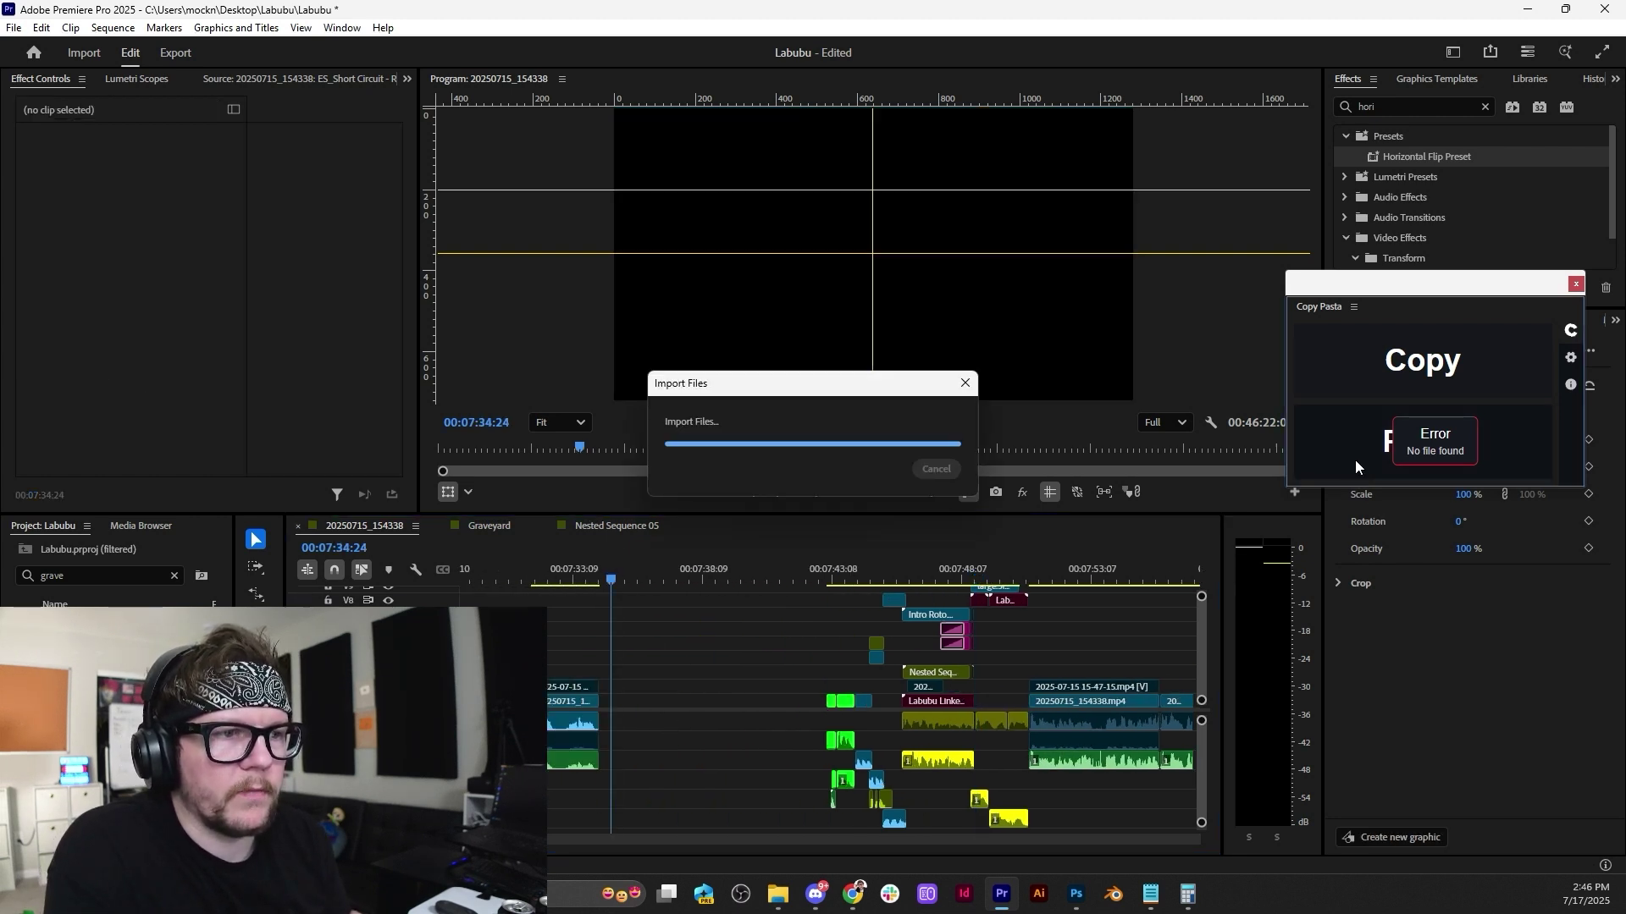
pyautogui.moveTo(733, 701); pyautogui.dragTo(1064, 636)
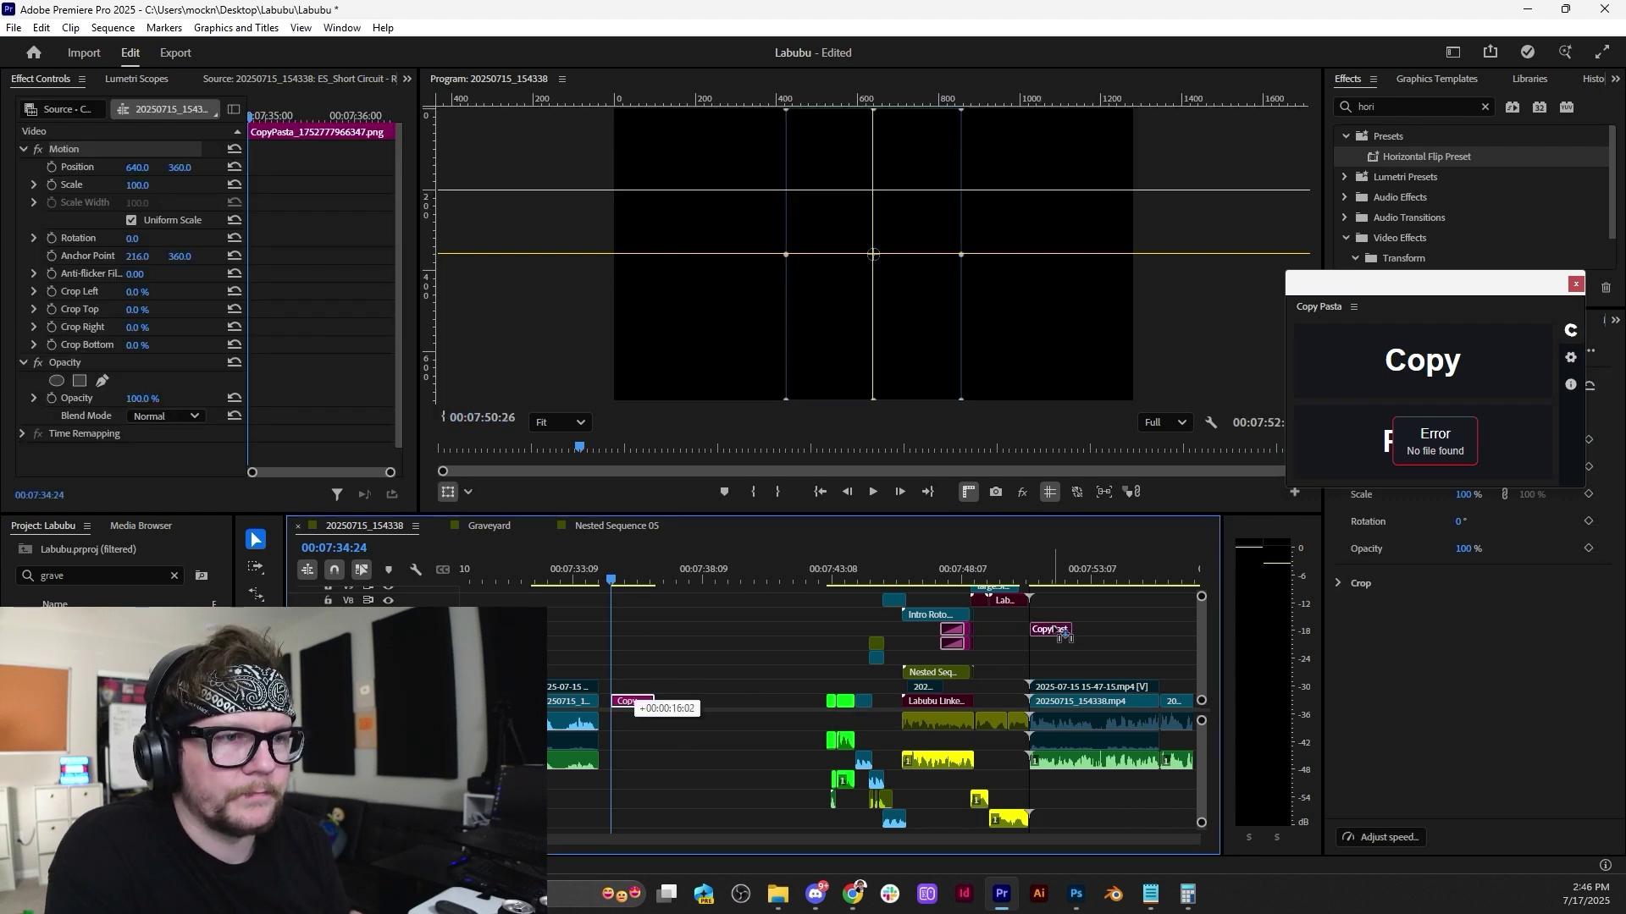
pyautogui.scroll(2, 1202, 642)
pyautogui.scroll(3, 1059, 675)
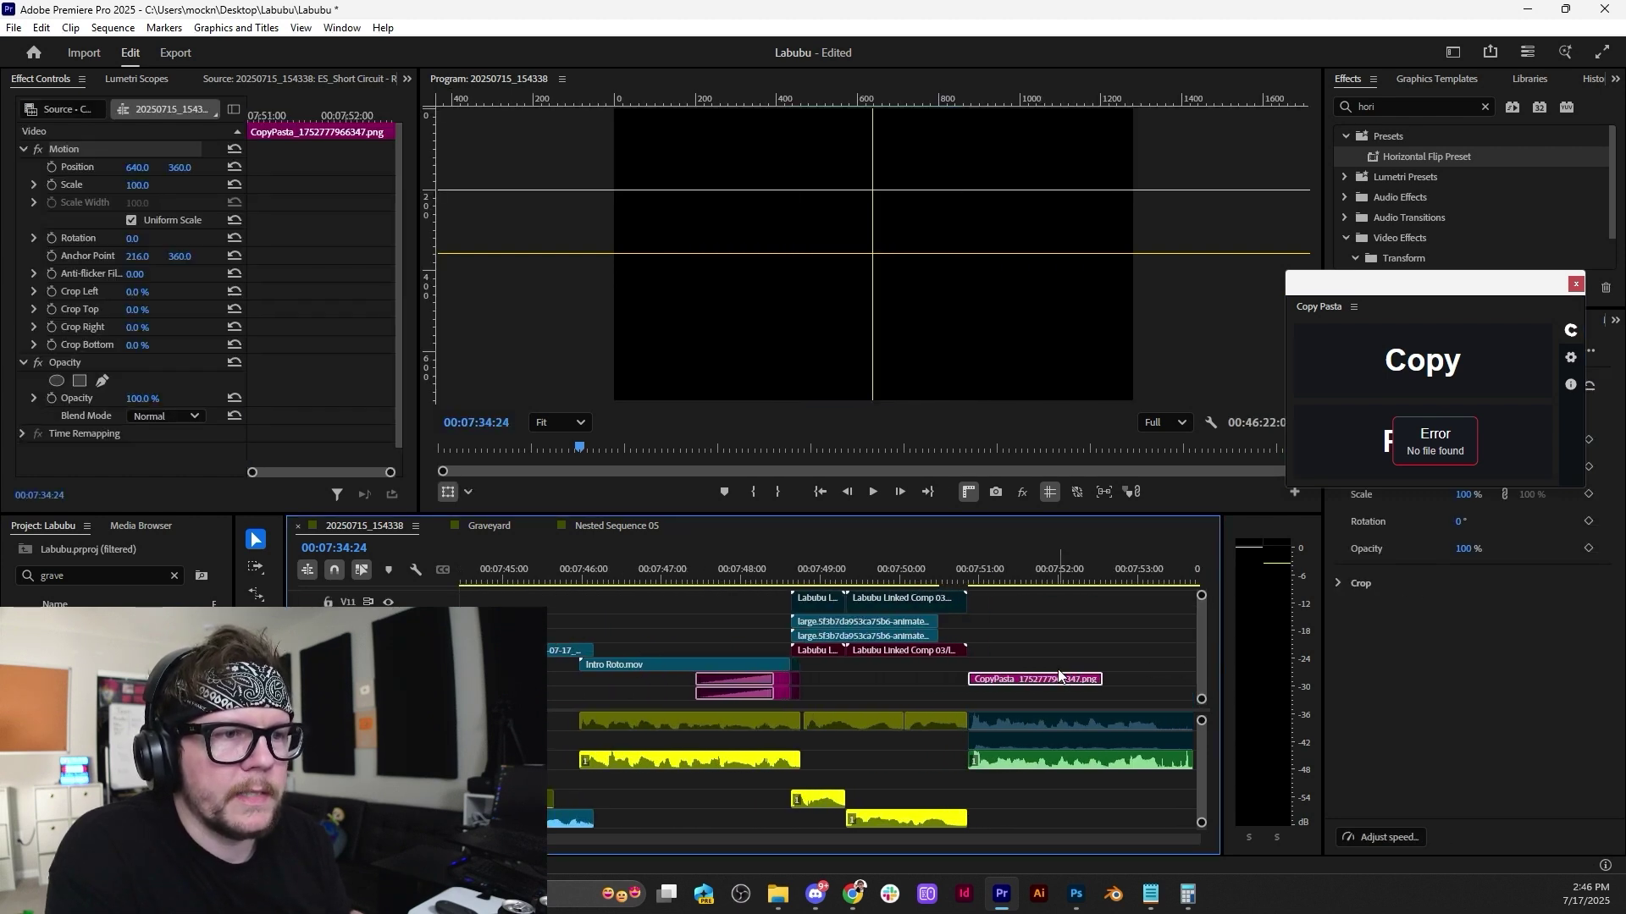
# Place the CopyPasta strip directly beneath the Pikachu and Eevee GIFs, aligned to their start, moving the linked Labubu .aep comp clips to a lower track.
pyautogui.moveTo(1008, 674); pyautogui.dragTo(829, 669)
pyautogui.scroll(2, 830, 669)
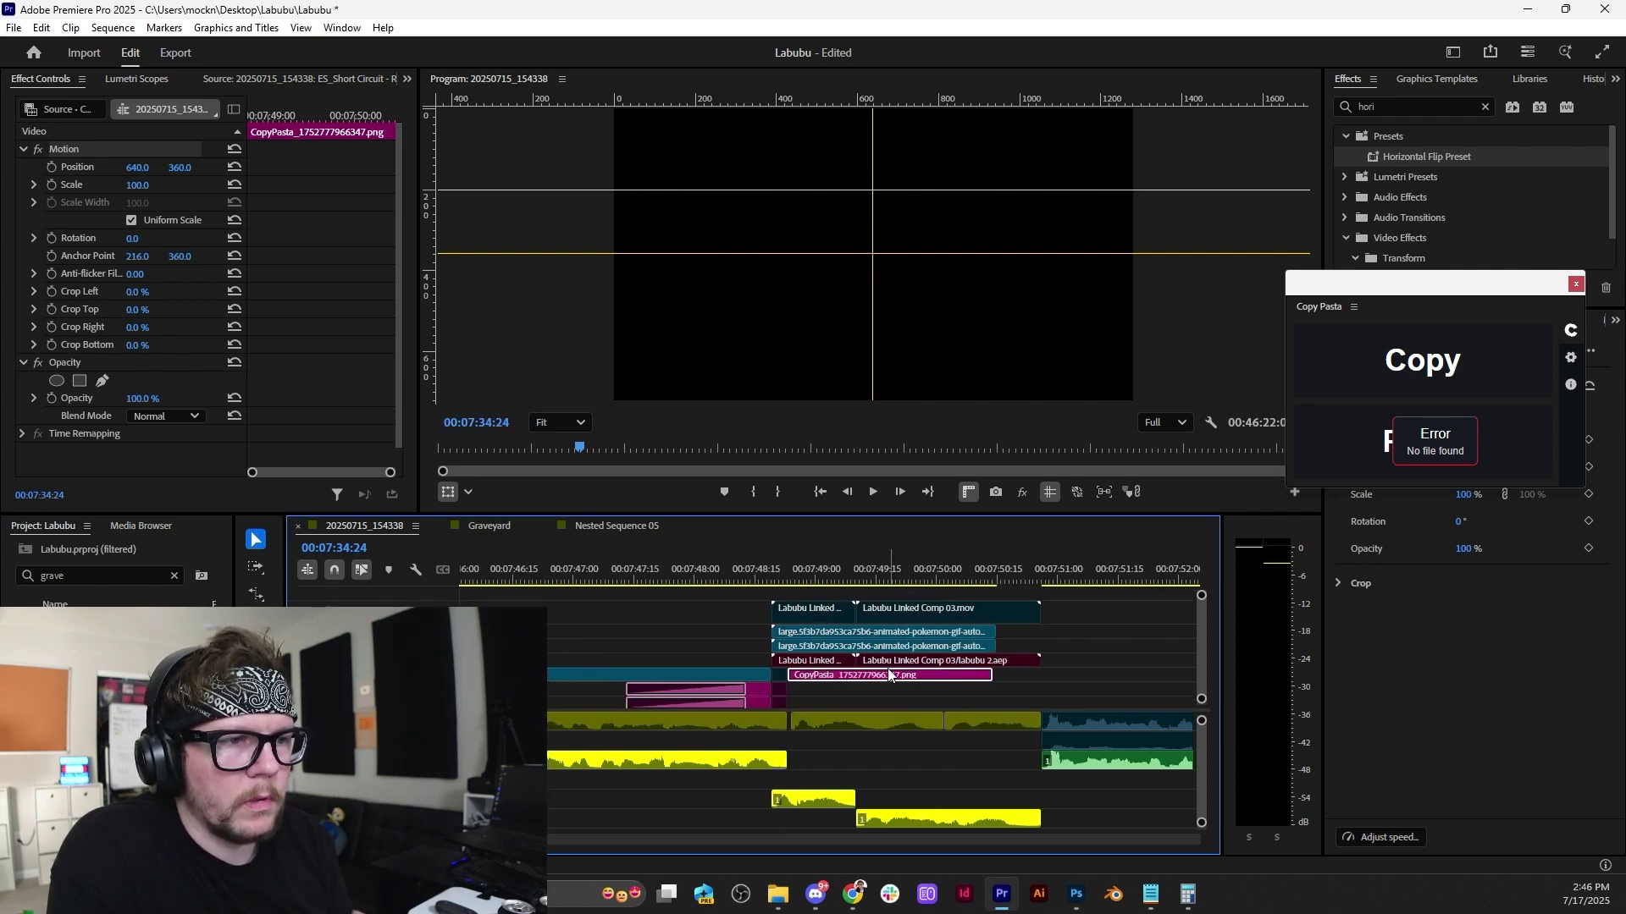
pyautogui.scroll(-3, 877, 682)
pyautogui.click(836, 662)
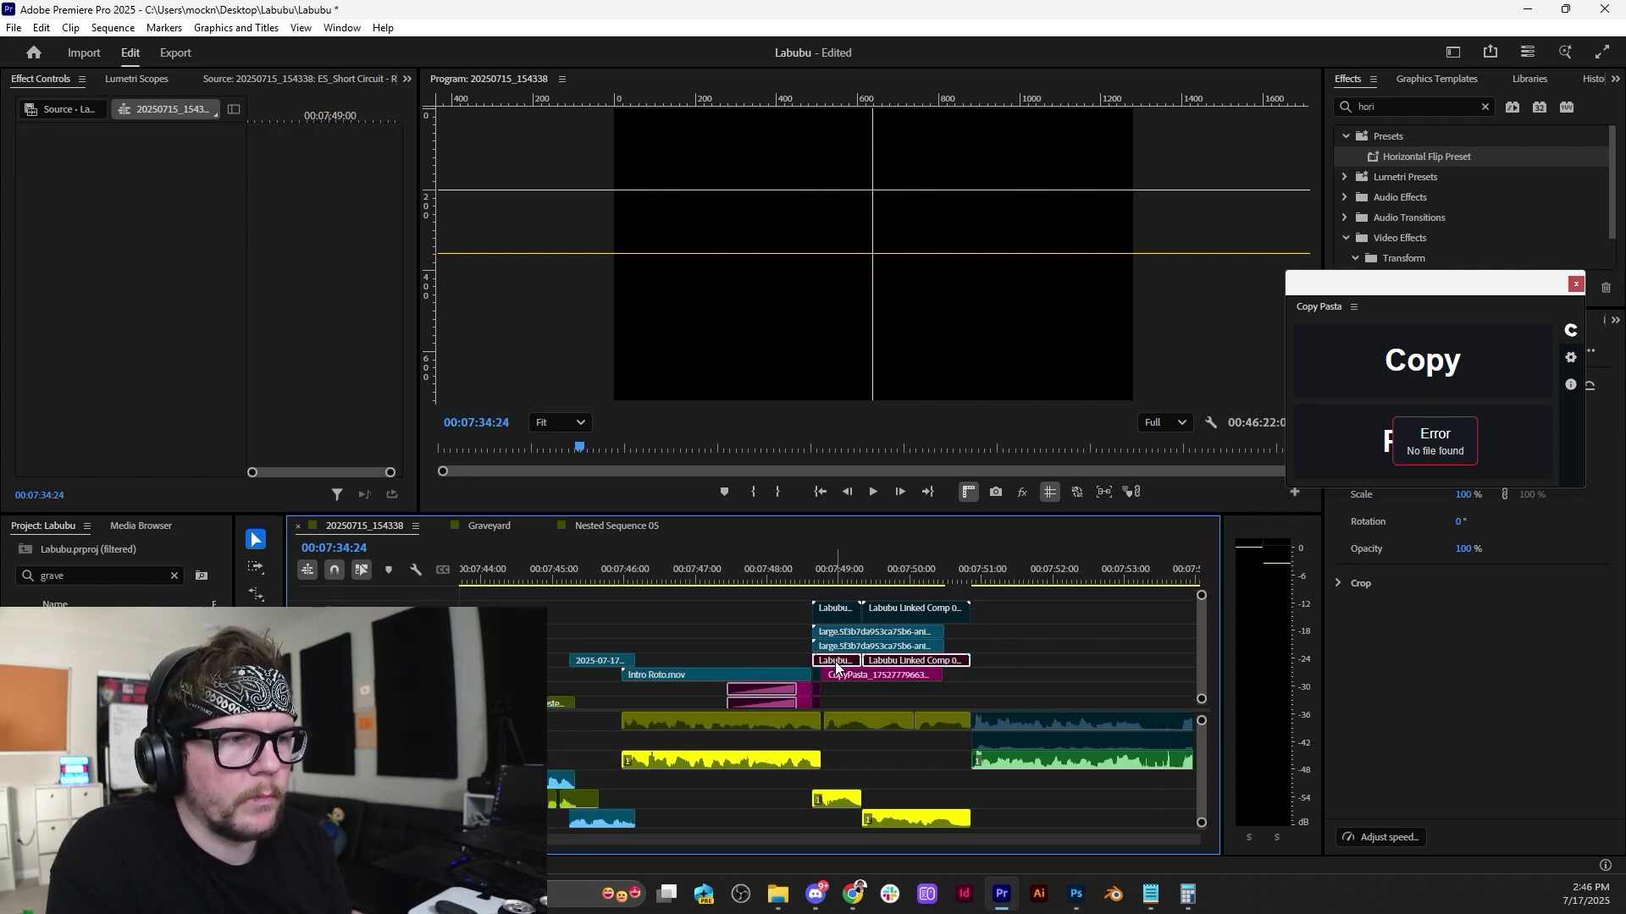
pyautogui.moveTo(836, 662)
pyautogui.mouseDown()
pyautogui.moveTo(845, 692)
pyautogui.moveTo(849, 660)
pyautogui.mouseUp()
pyautogui.moveTo(949, 659); pyautogui.dragTo(953, 658)
# Play the sequence from 00:07:49:05 to check how the strip fills the gap between Pikachu and Eevee.
pyautogui.click(850, 578)
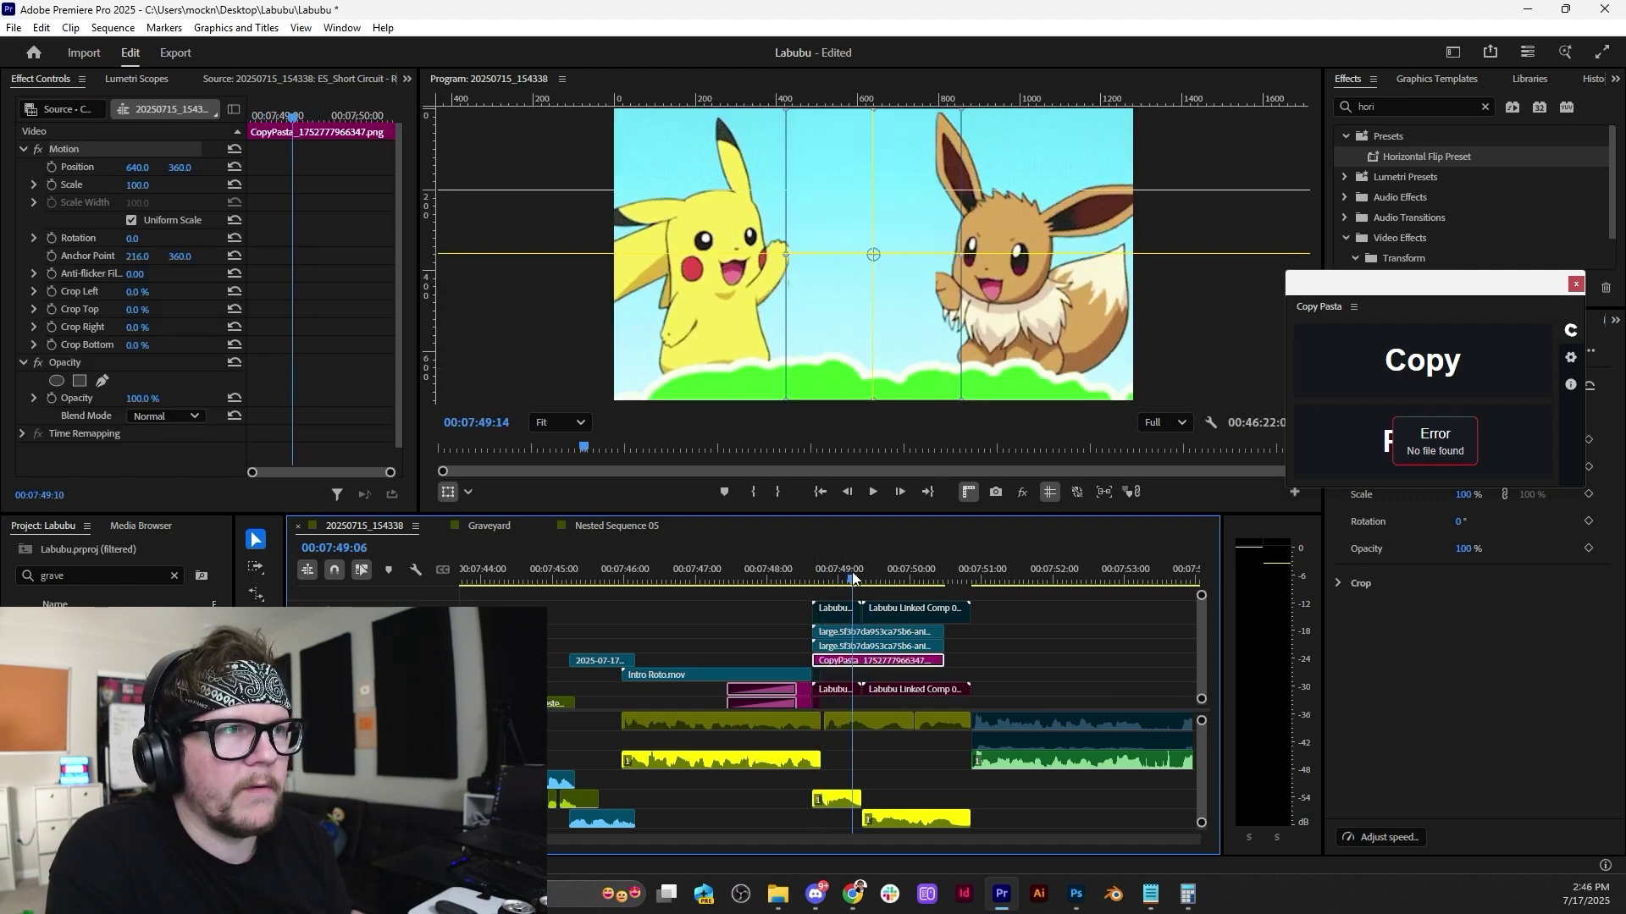
pyautogui.moveTo(853, 579); pyautogui.dragTo(850, 580)
pyautogui.scroll(2, 855, 587)
pyautogui.press('space')
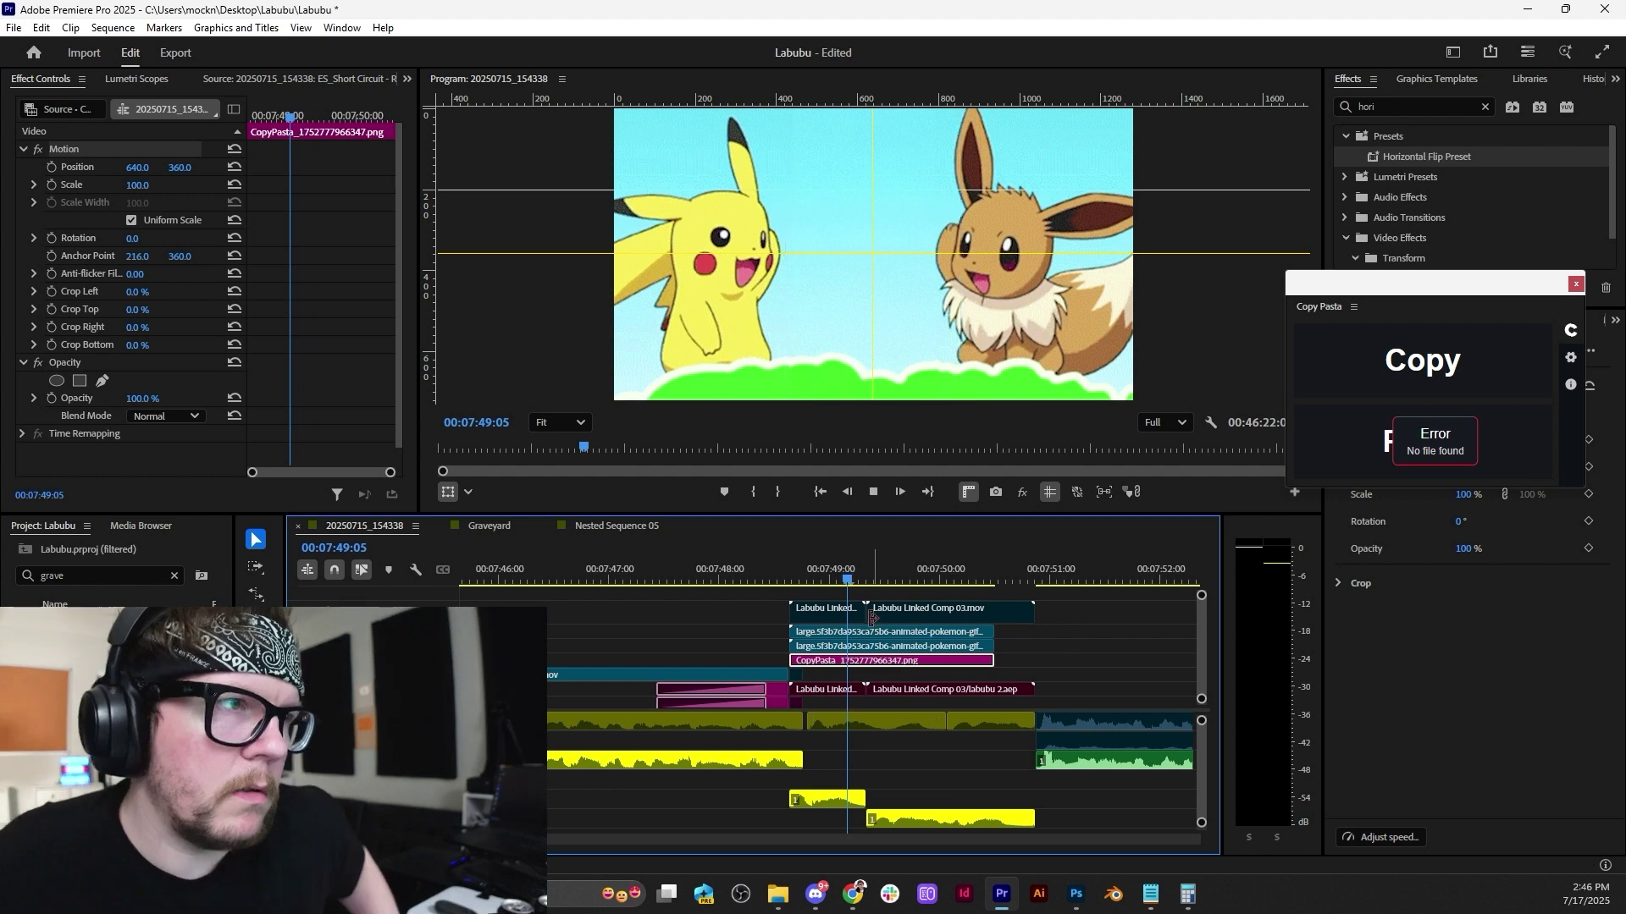
pyautogui.press('space')
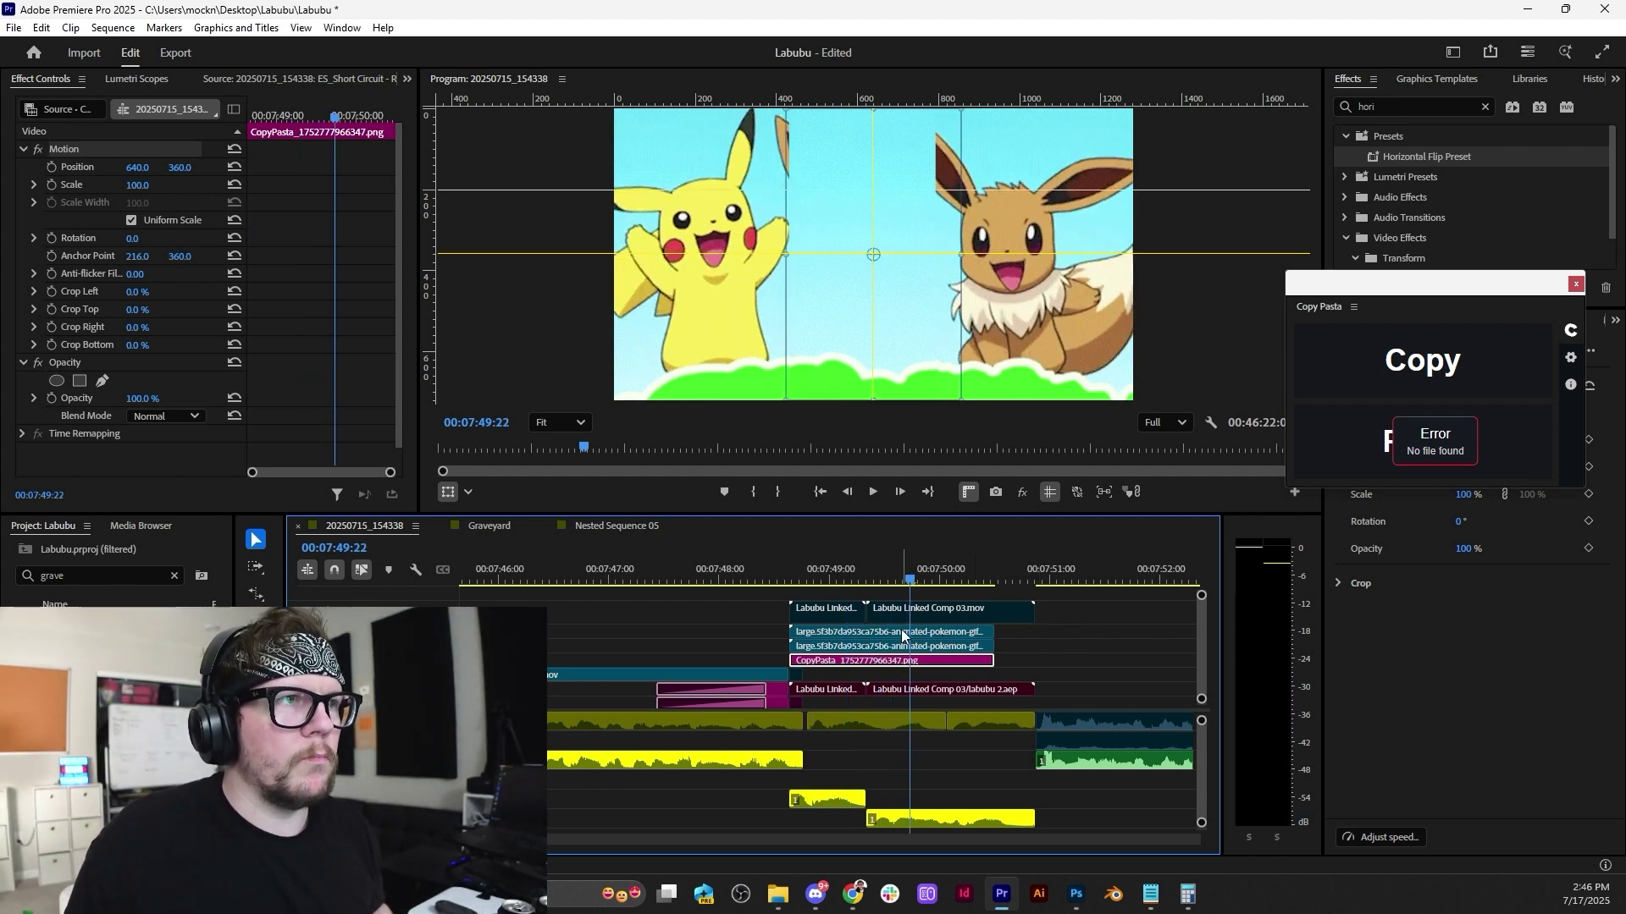
# Move the top-track Labubu Linked Comp clips and both Pokémon GIF clips up one video track together.
pyautogui.click(1019, 608)
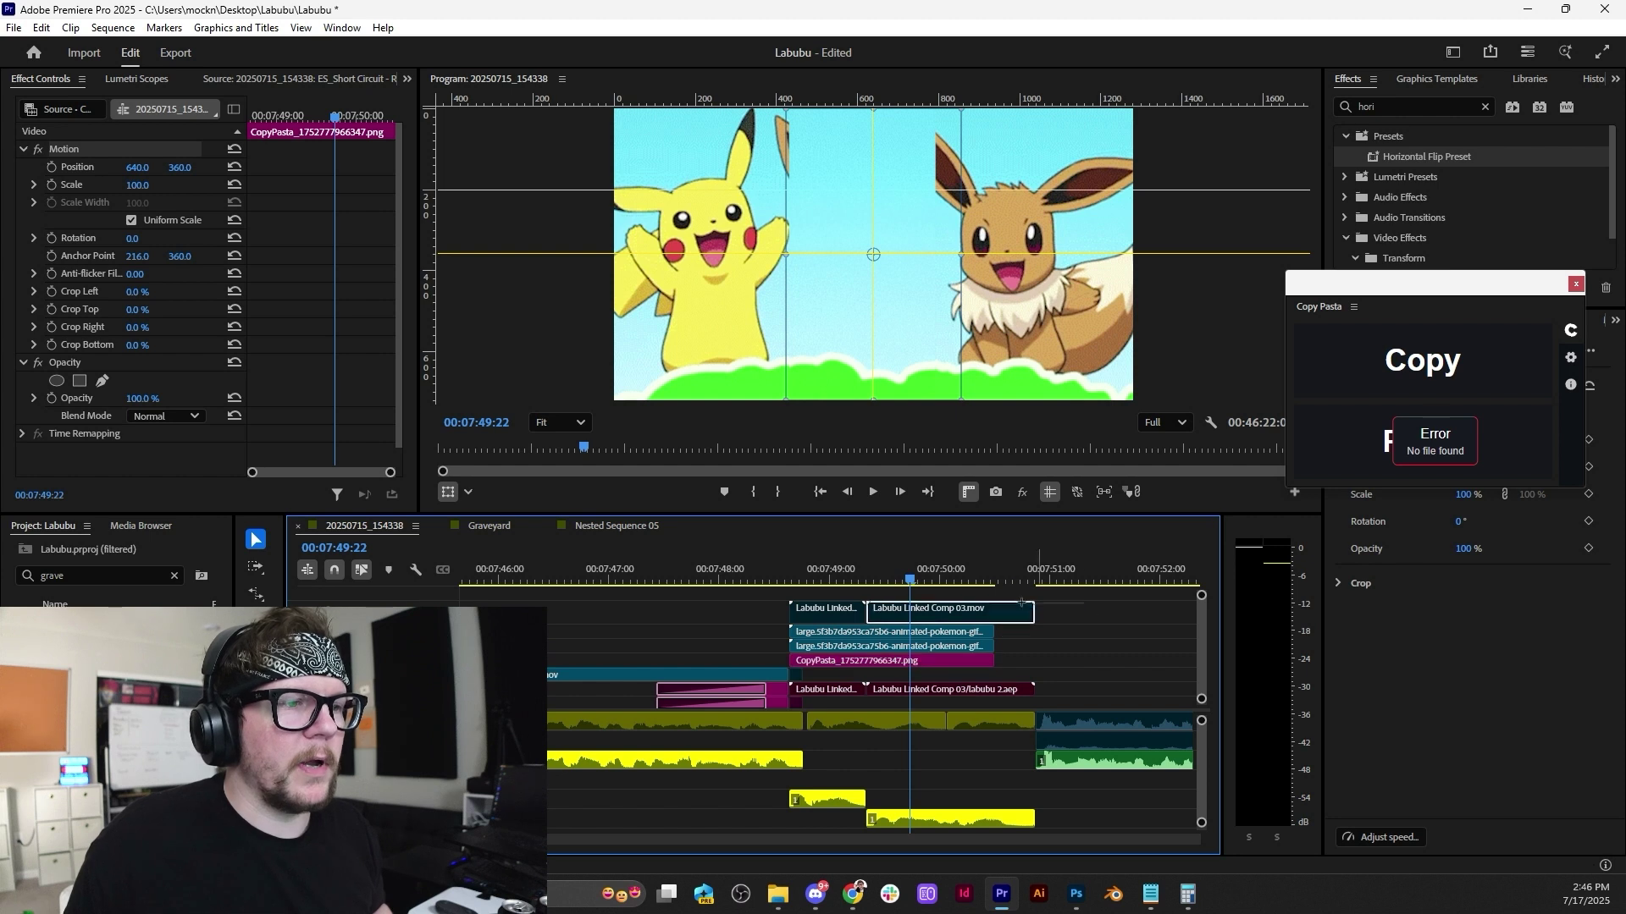
pyautogui.moveTo(1021, 602); pyautogui.dragTo(779, 647)
pyautogui.moveTo(1199, 591); pyautogui.dragTo(1201, 595)
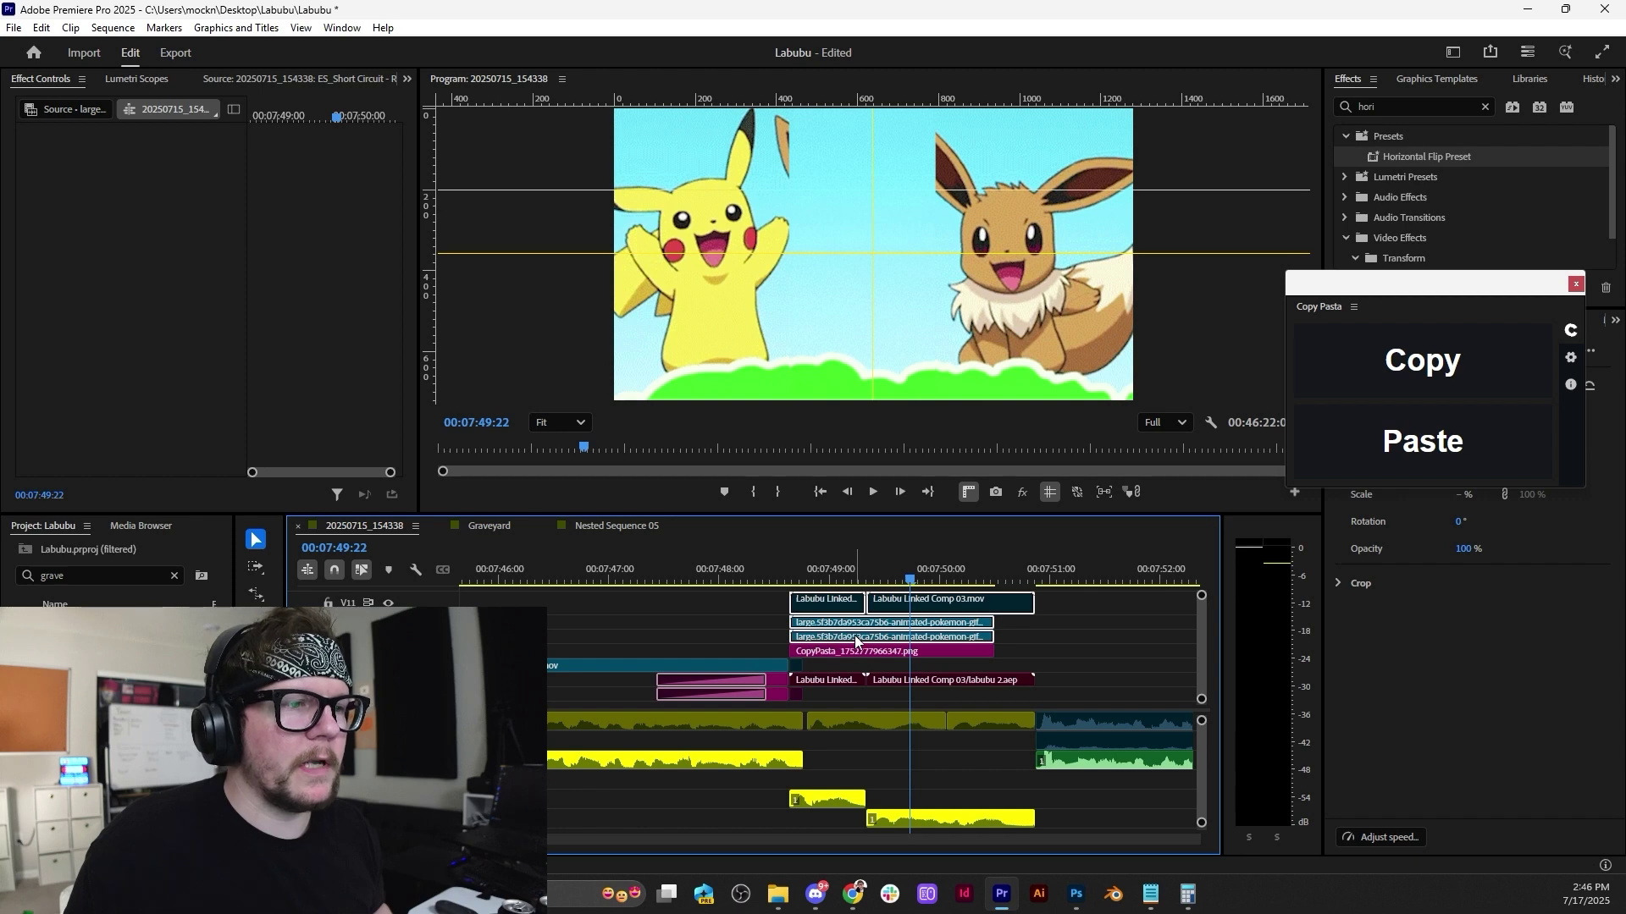
pyautogui.moveTo(855, 641); pyautogui.dragTo(861, 631)
# Duplicate the CopyPasta strip onto the empty track directly above it and select the upper copy.
pyautogui.scroll(-3, 861, 631)
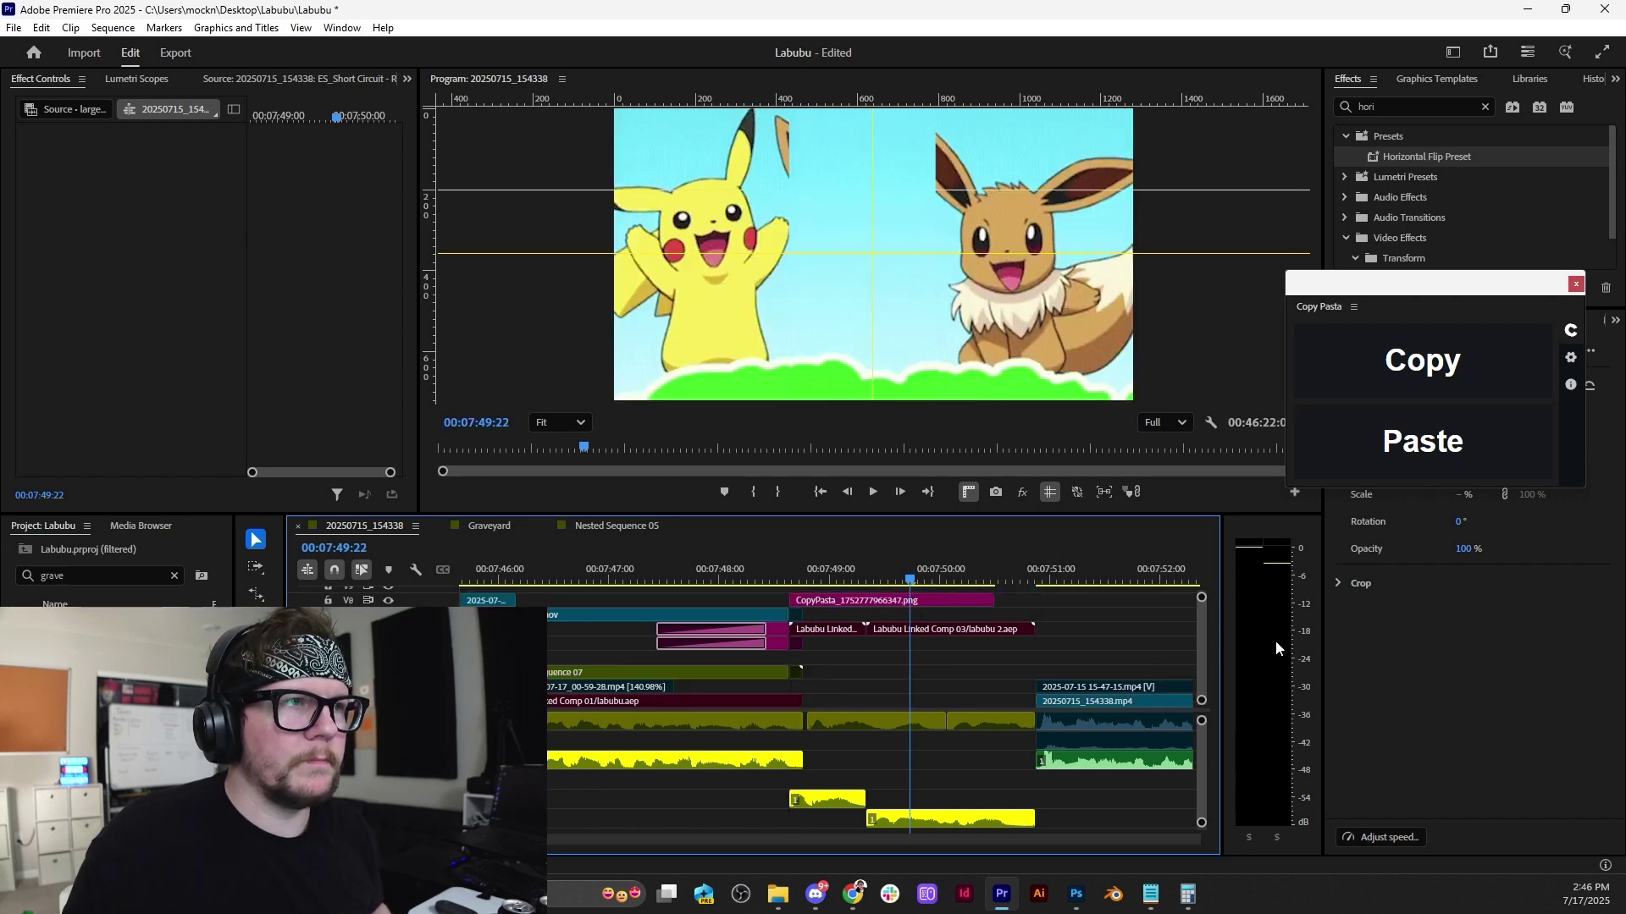
pyautogui.scroll(3, 1194, 665)
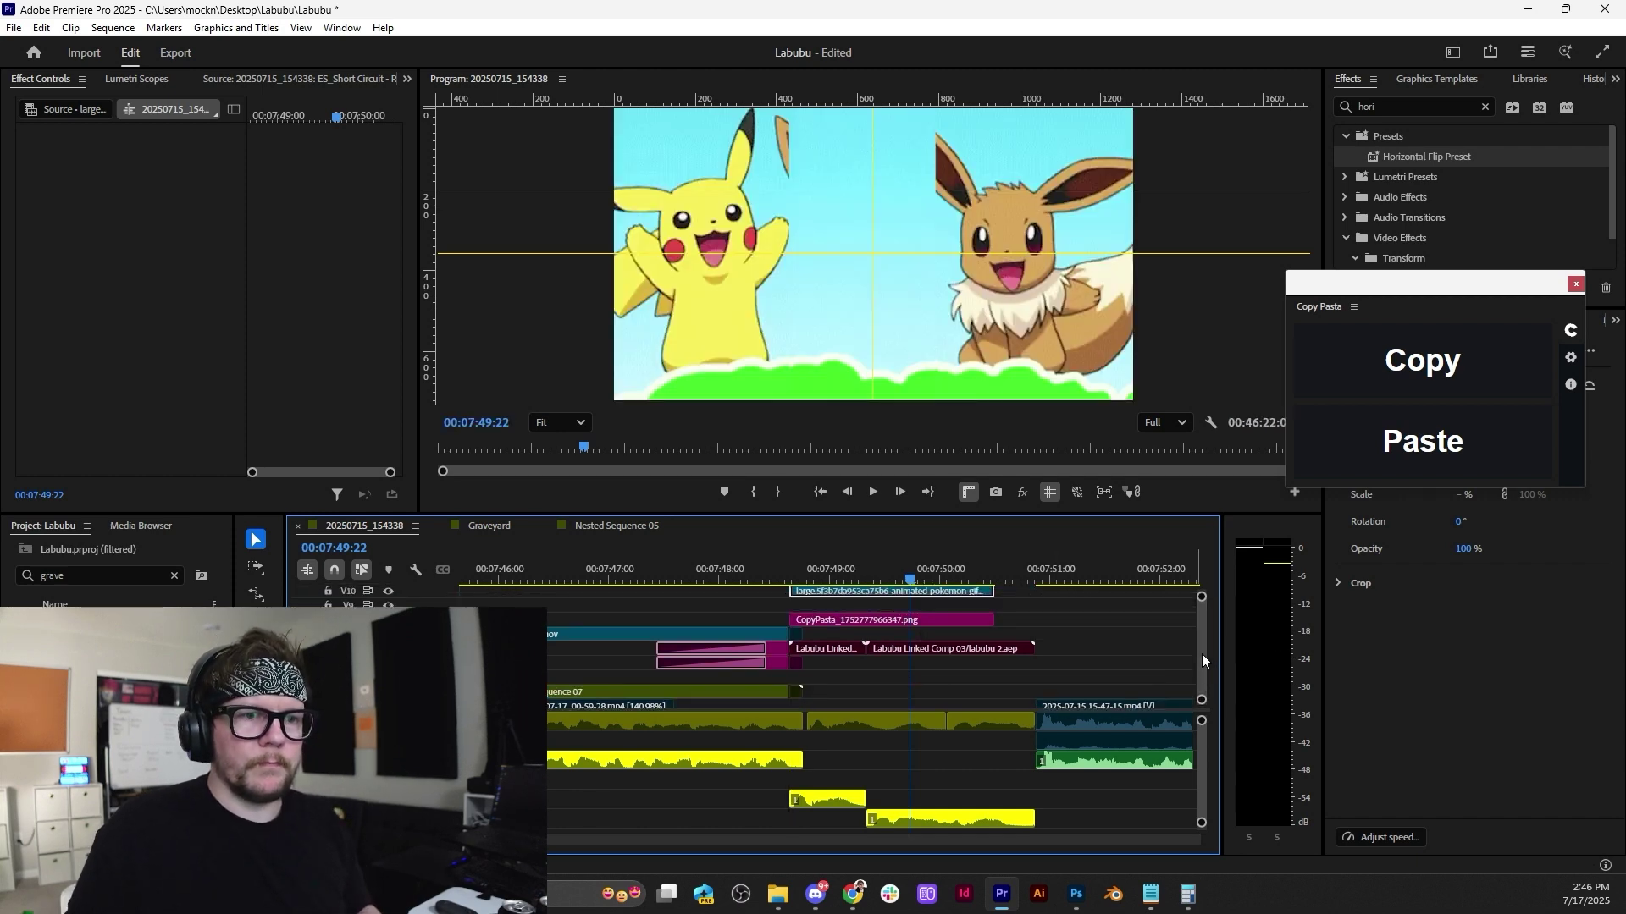
pyautogui.click(1022, 671)
pyautogui.click(855, 695)
pyautogui.moveTo(911, 695); pyautogui.dragTo(911, 684)
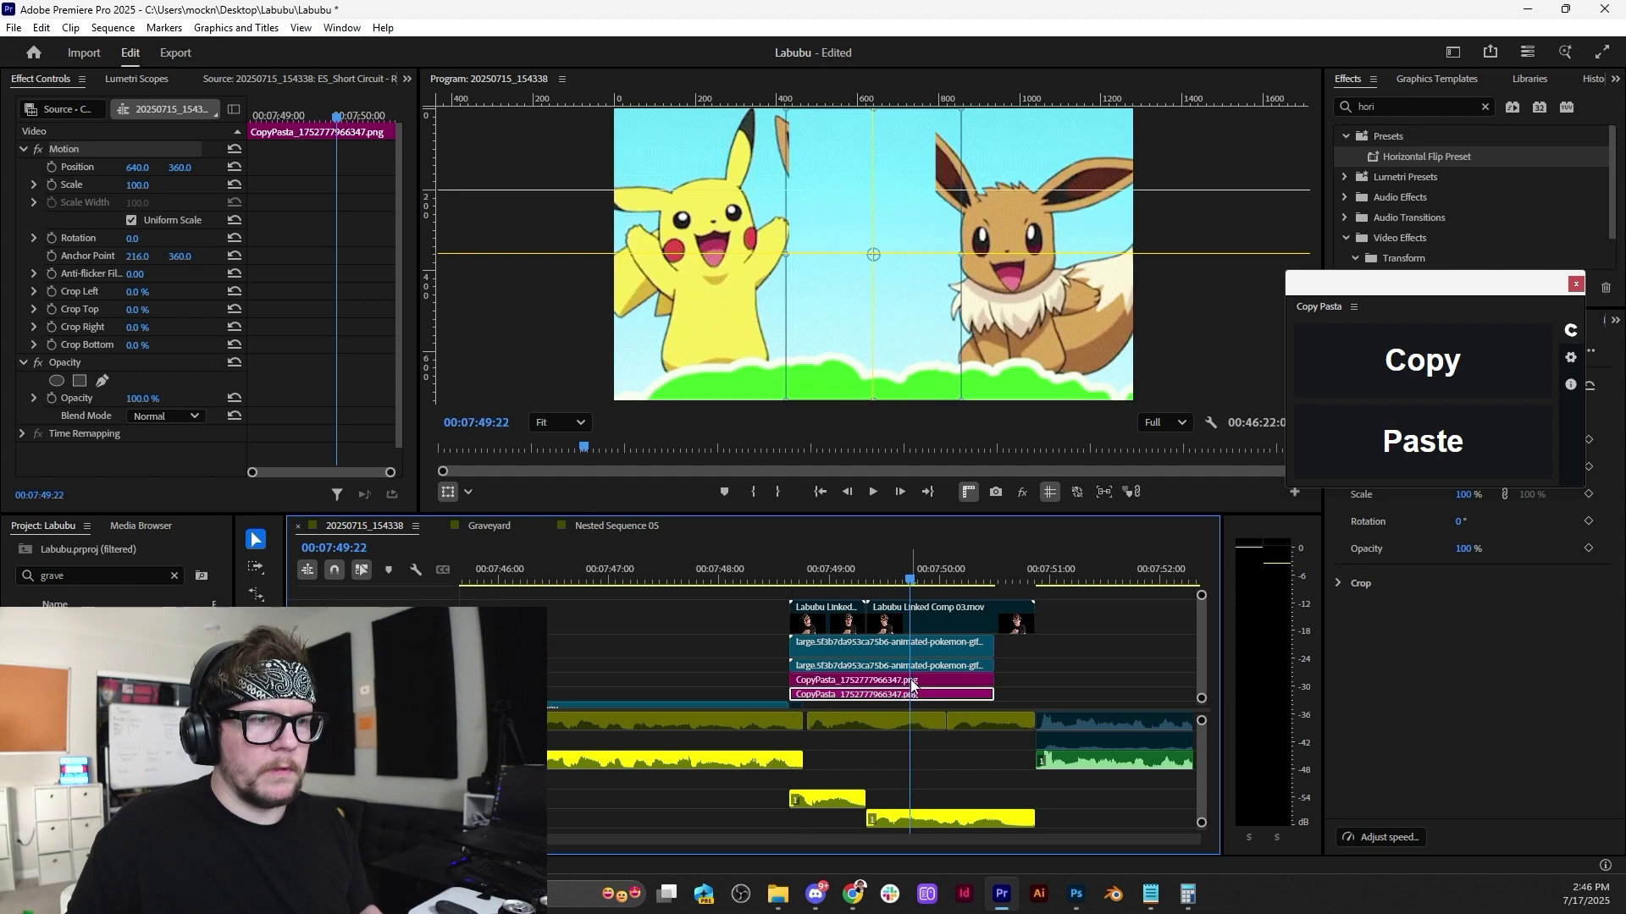
pyautogui.click(911, 685)
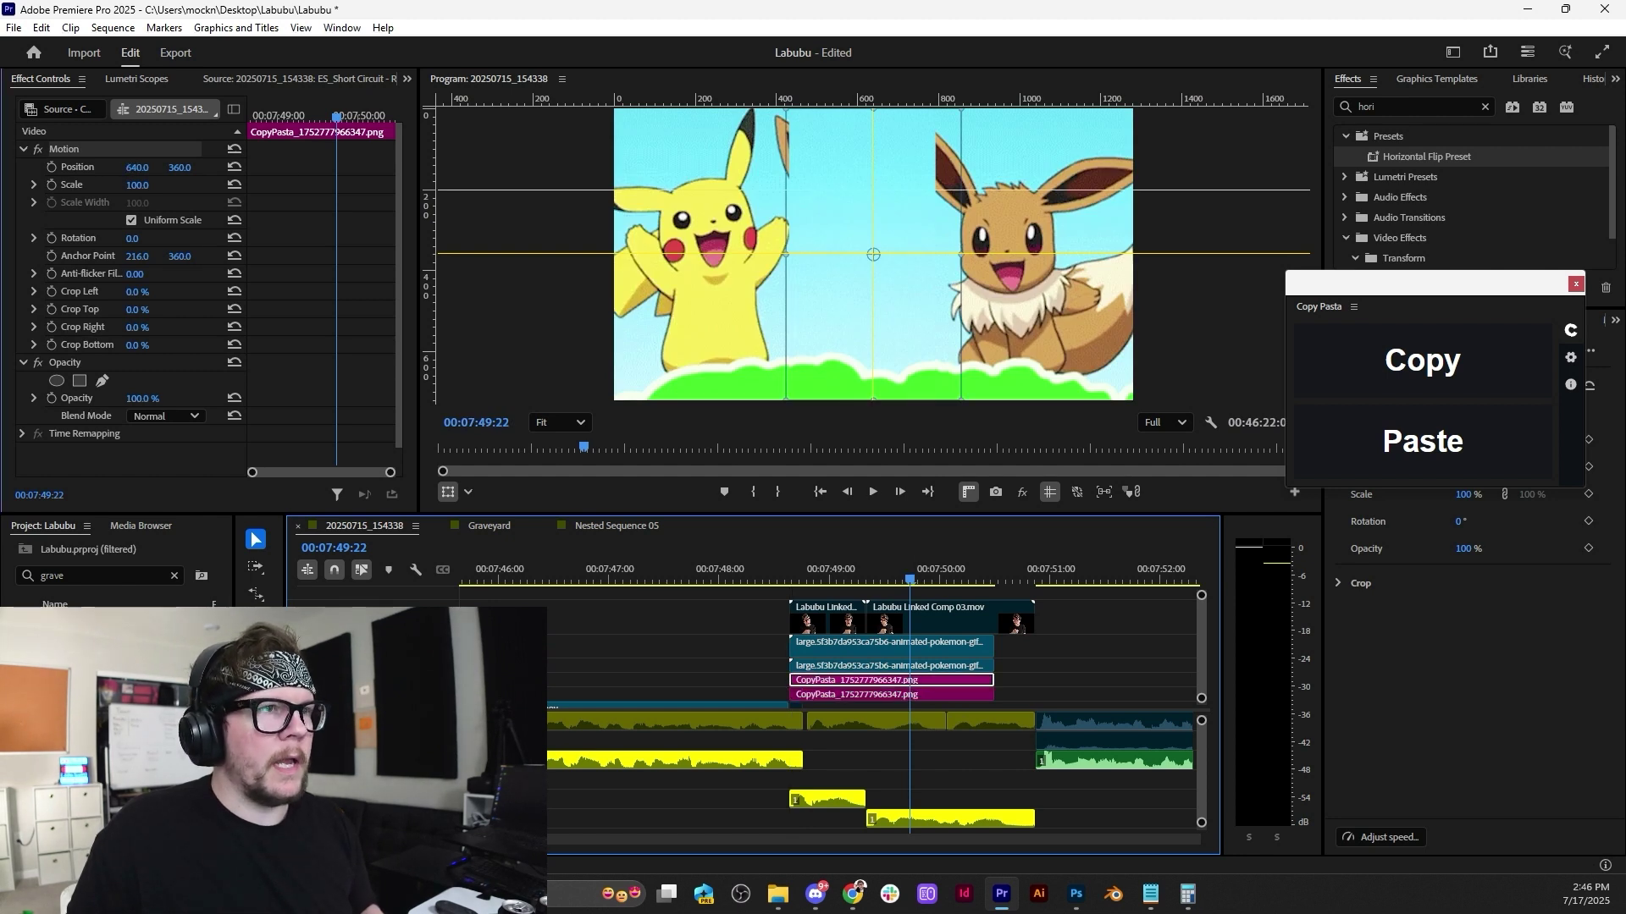
# Set the upper CopyPasta background image's horizontal position to 635 and apply the Horizontal Flip preset to it.
pyautogui.moveTo(136, 167)
pyautogui.mouseDown()
pyautogui.moveTo(33, 167)
pyautogui.moveTo(144, 169)
pyautogui.mouseUp()
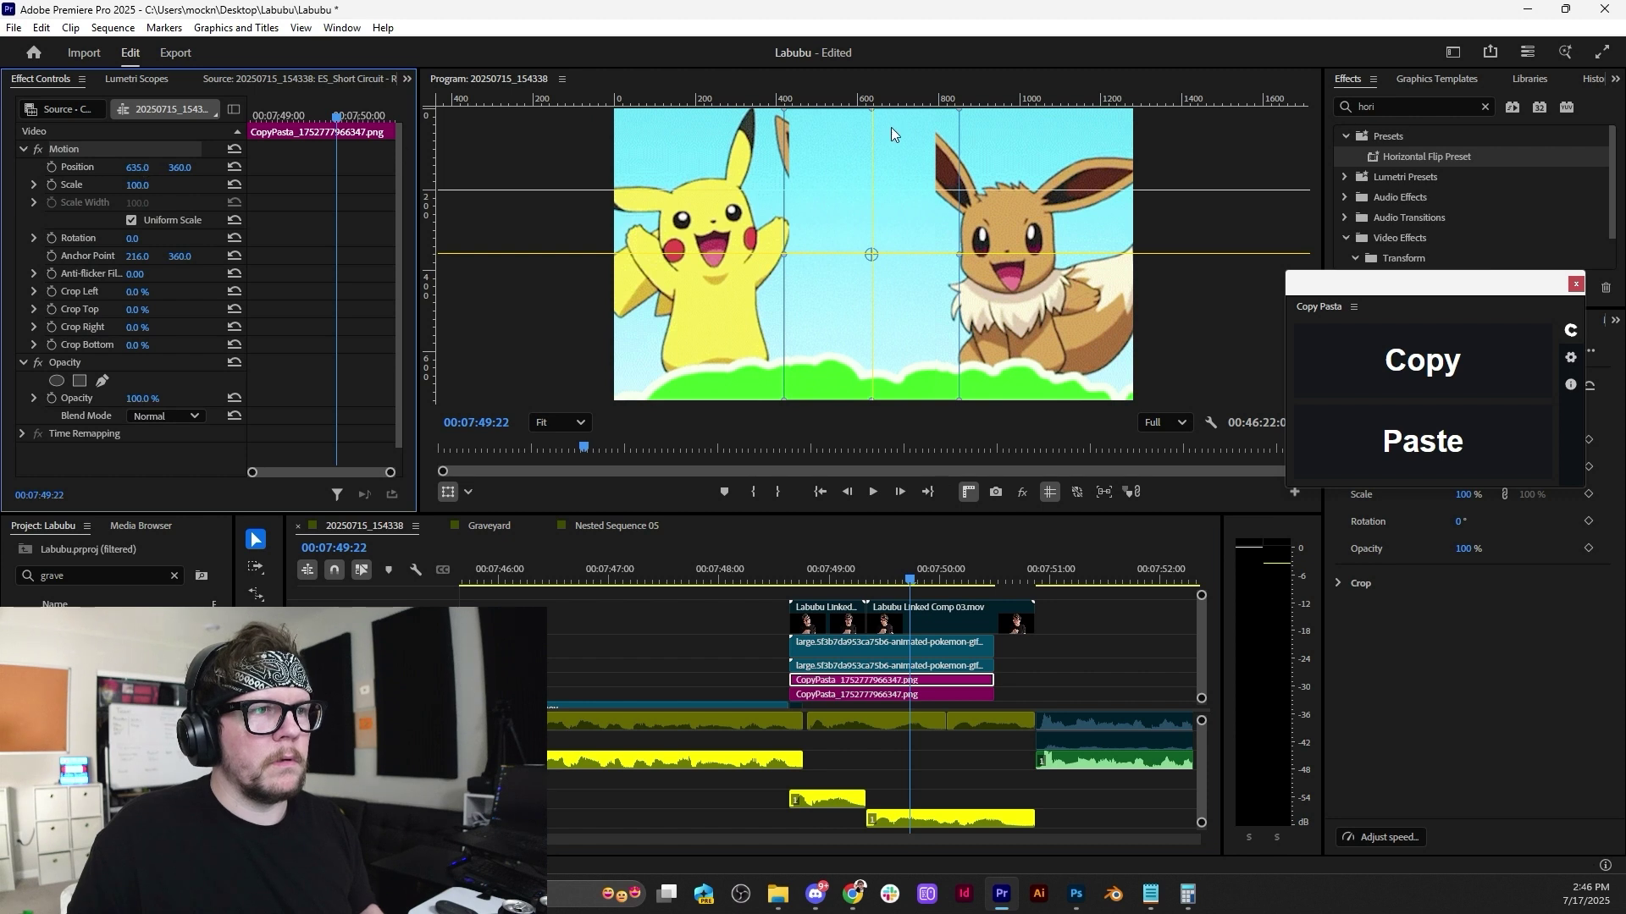
pyautogui.moveTo(1406, 158); pyautogui.dragTo(823, 681)
# Disable both Pokémon GIF clips, and set the flipped background image's horizontal position to 228 with a 4% right crop.
pyautogui.click(823, 649)
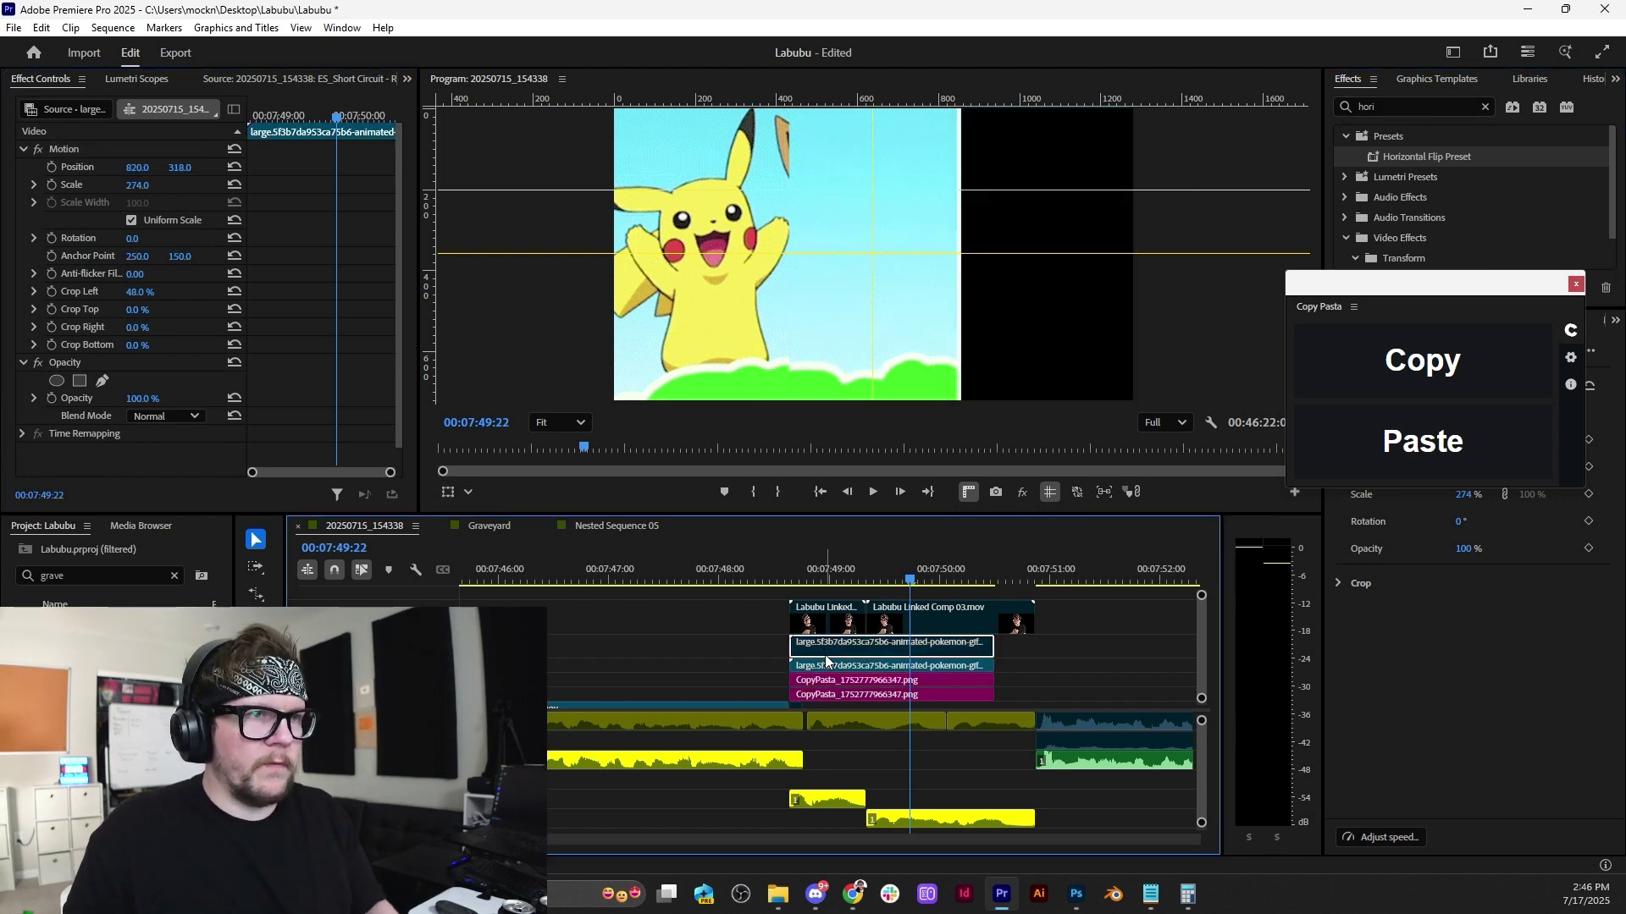
pyautogui.click(838, 667)
pyautogui.click(844, 681)
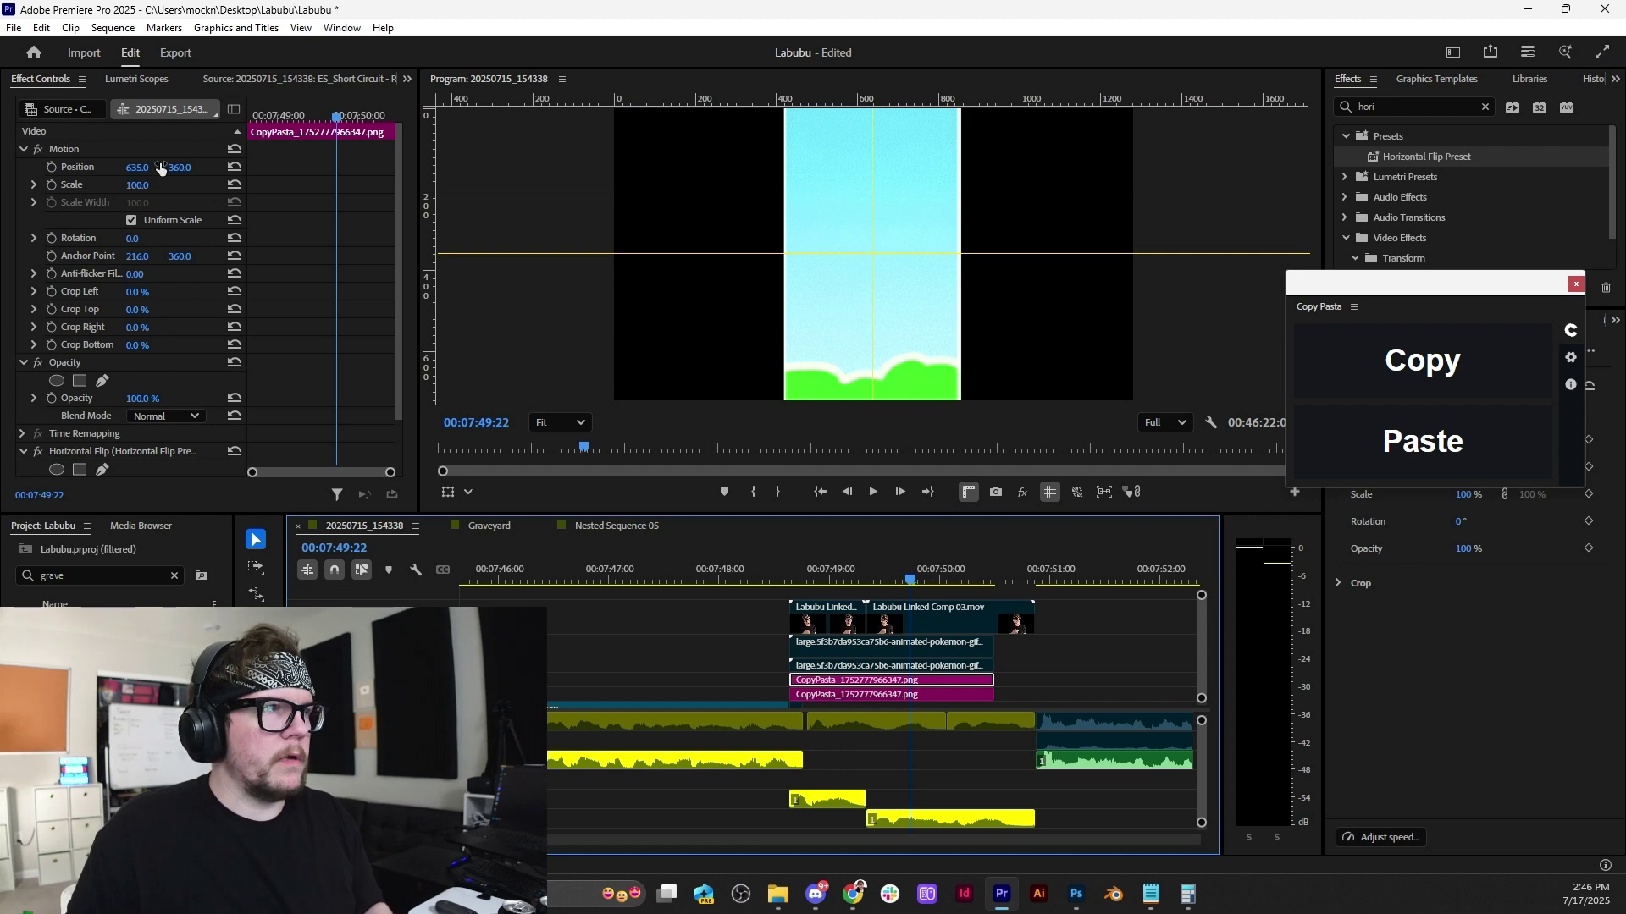
pyautogui.moveTo(161, 167); pyautogui.dragTo(148, 329)
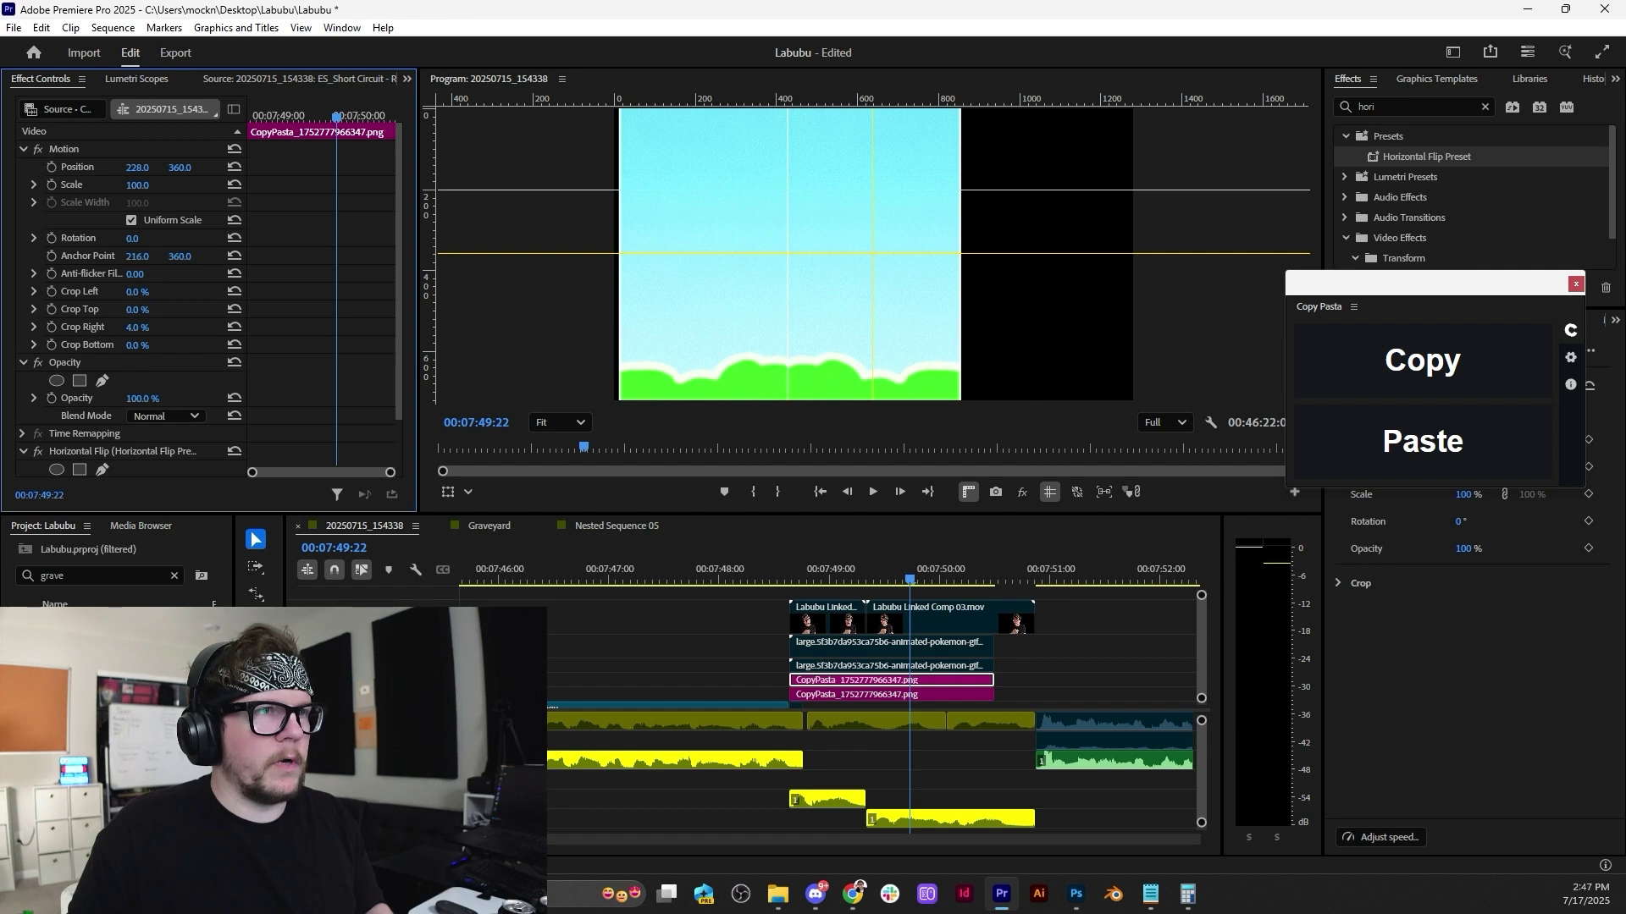
# Re-enable both Pokémon GIF clips to check the background, and disable the upper Eevee clip again.
pyautogui.click(1097, 696)
pyautogui.click(898, 678)
pyautogui.click(901, 647)
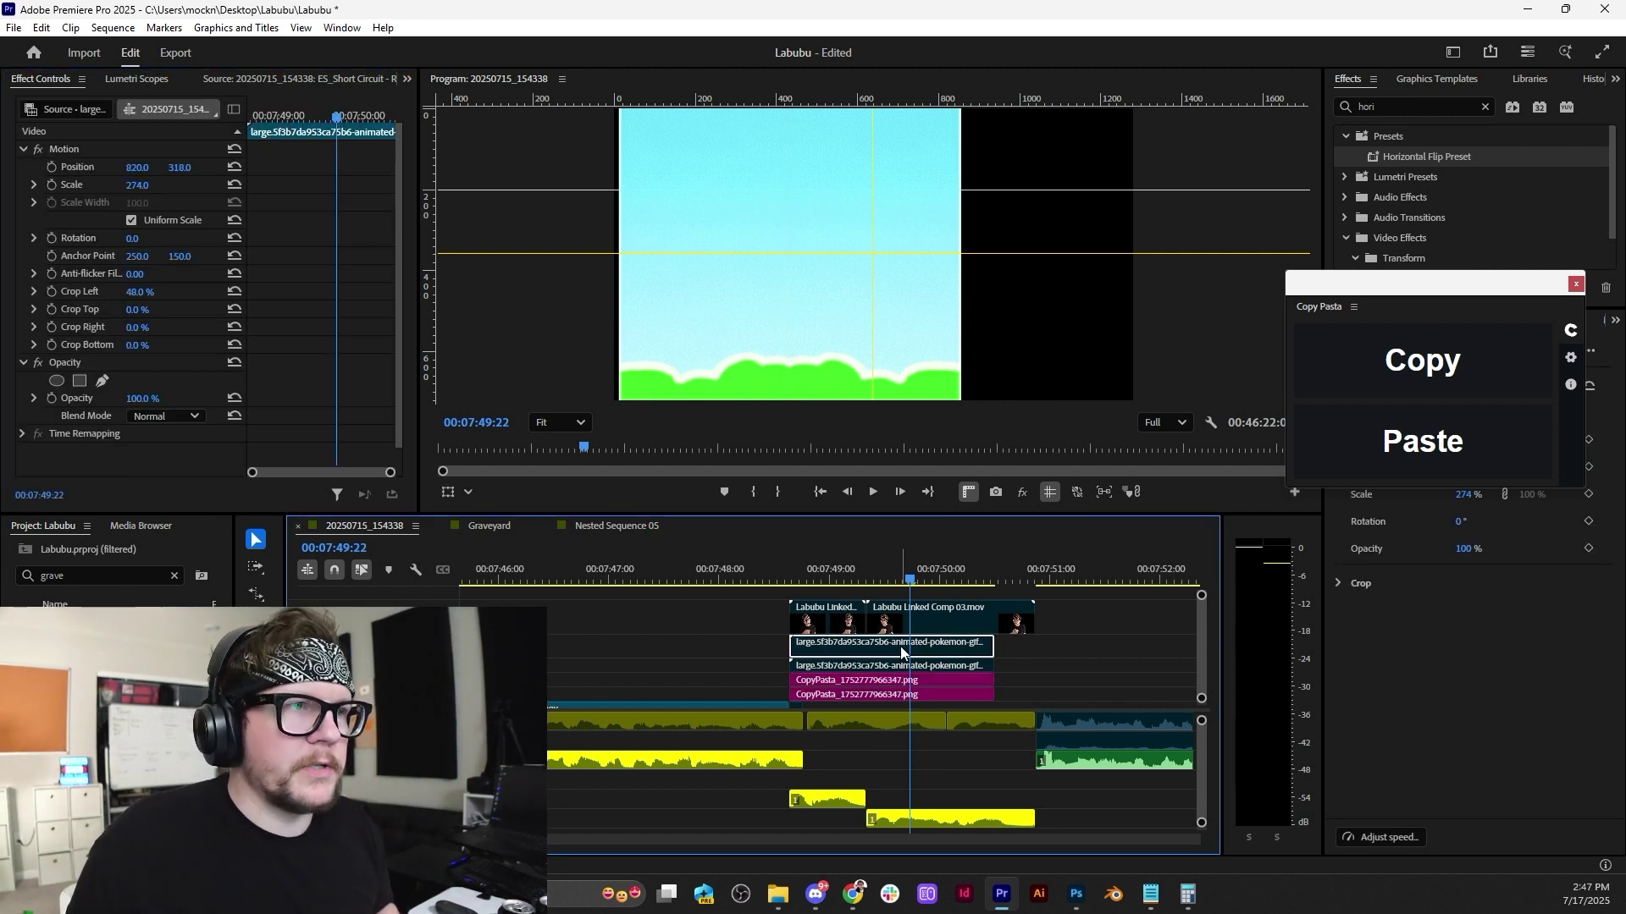
pyautogui.hotkey('shift', 'e')
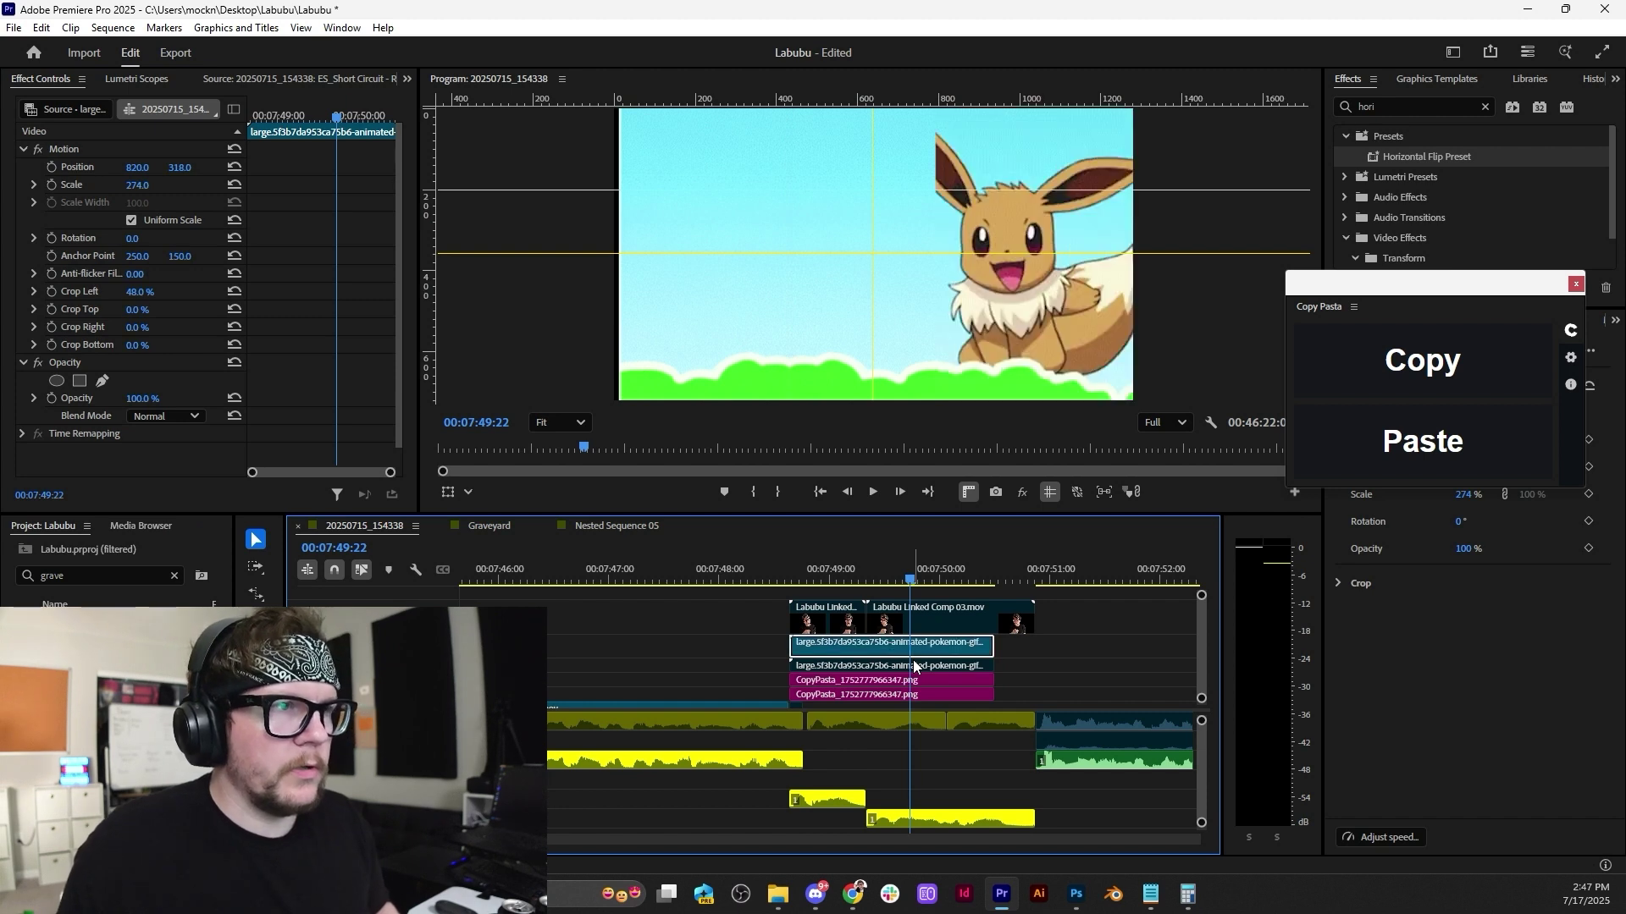
pyautogui.hotkey('shift', 'e')
pyautogui.hotkey('shift', 'e')
pyautogui.click(917, 649)
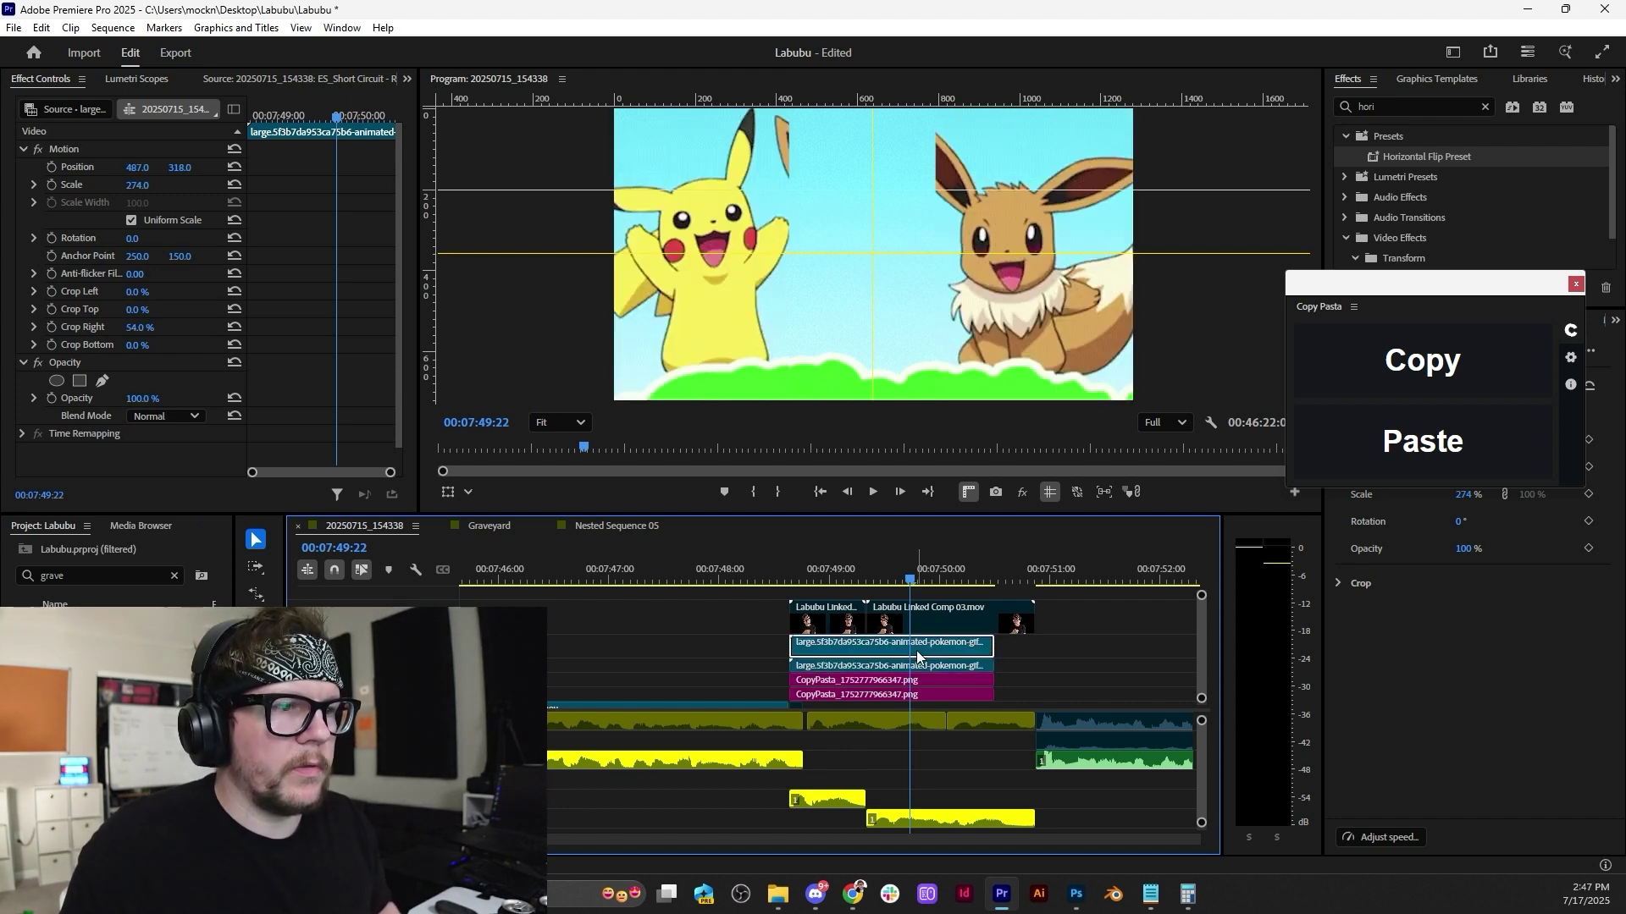
# Draw a freeform opacity mask around the stray ear tip beside Pikachu and cut it from the upper GIF clip.
pyautogui.click(102, 379)
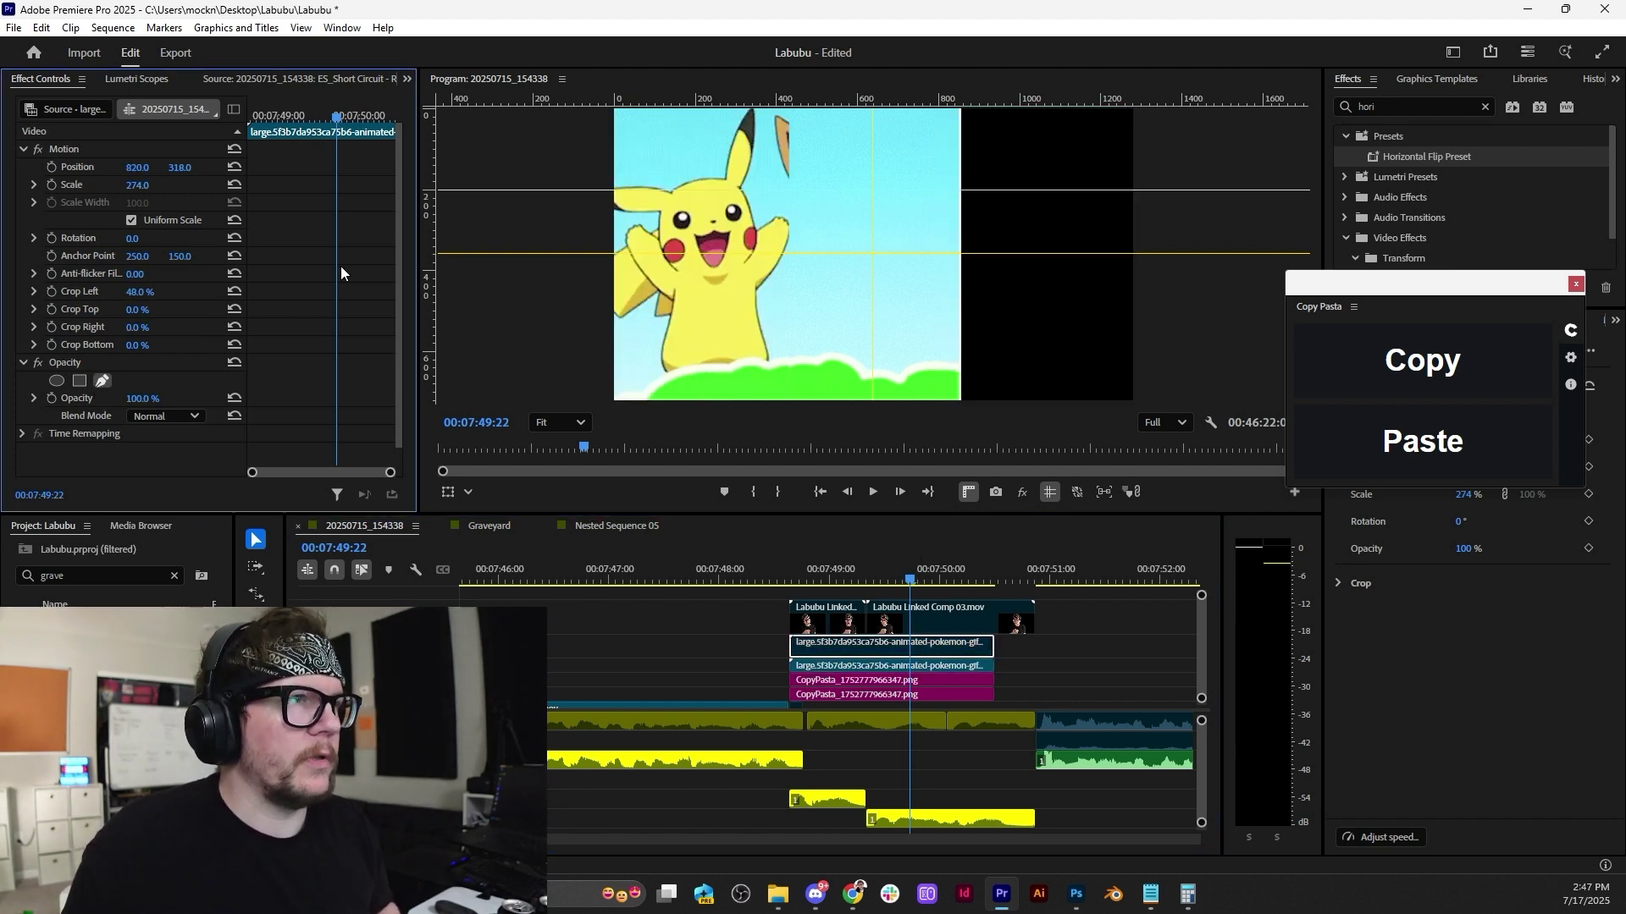
pyautogui.click(797, 112)
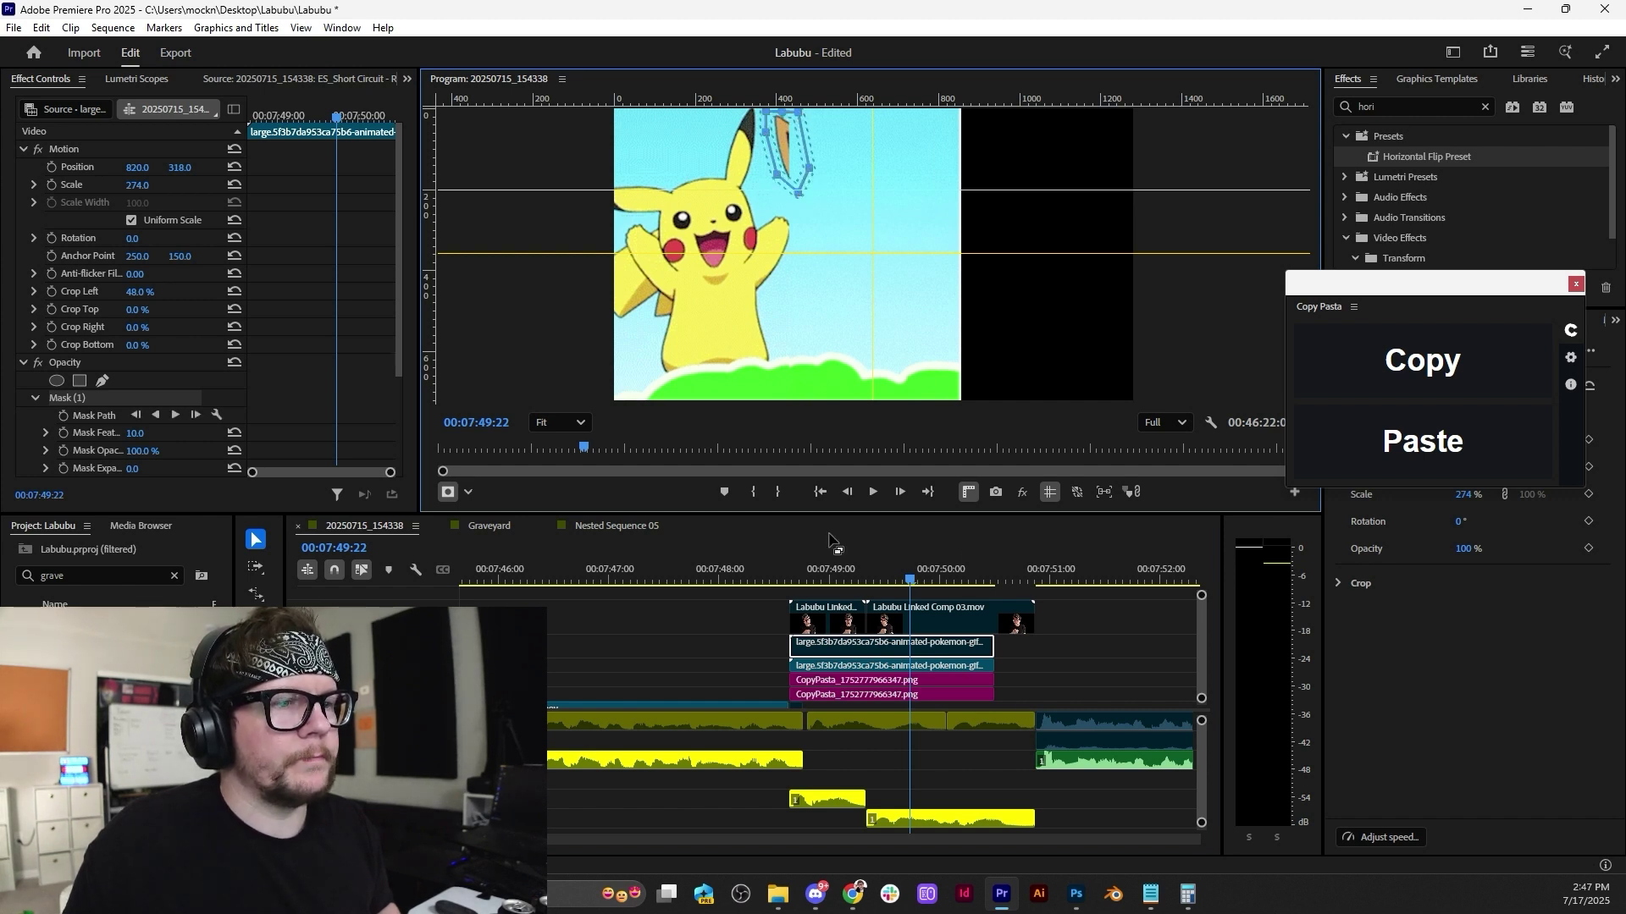
pyautogui.rightClick(96, 402)
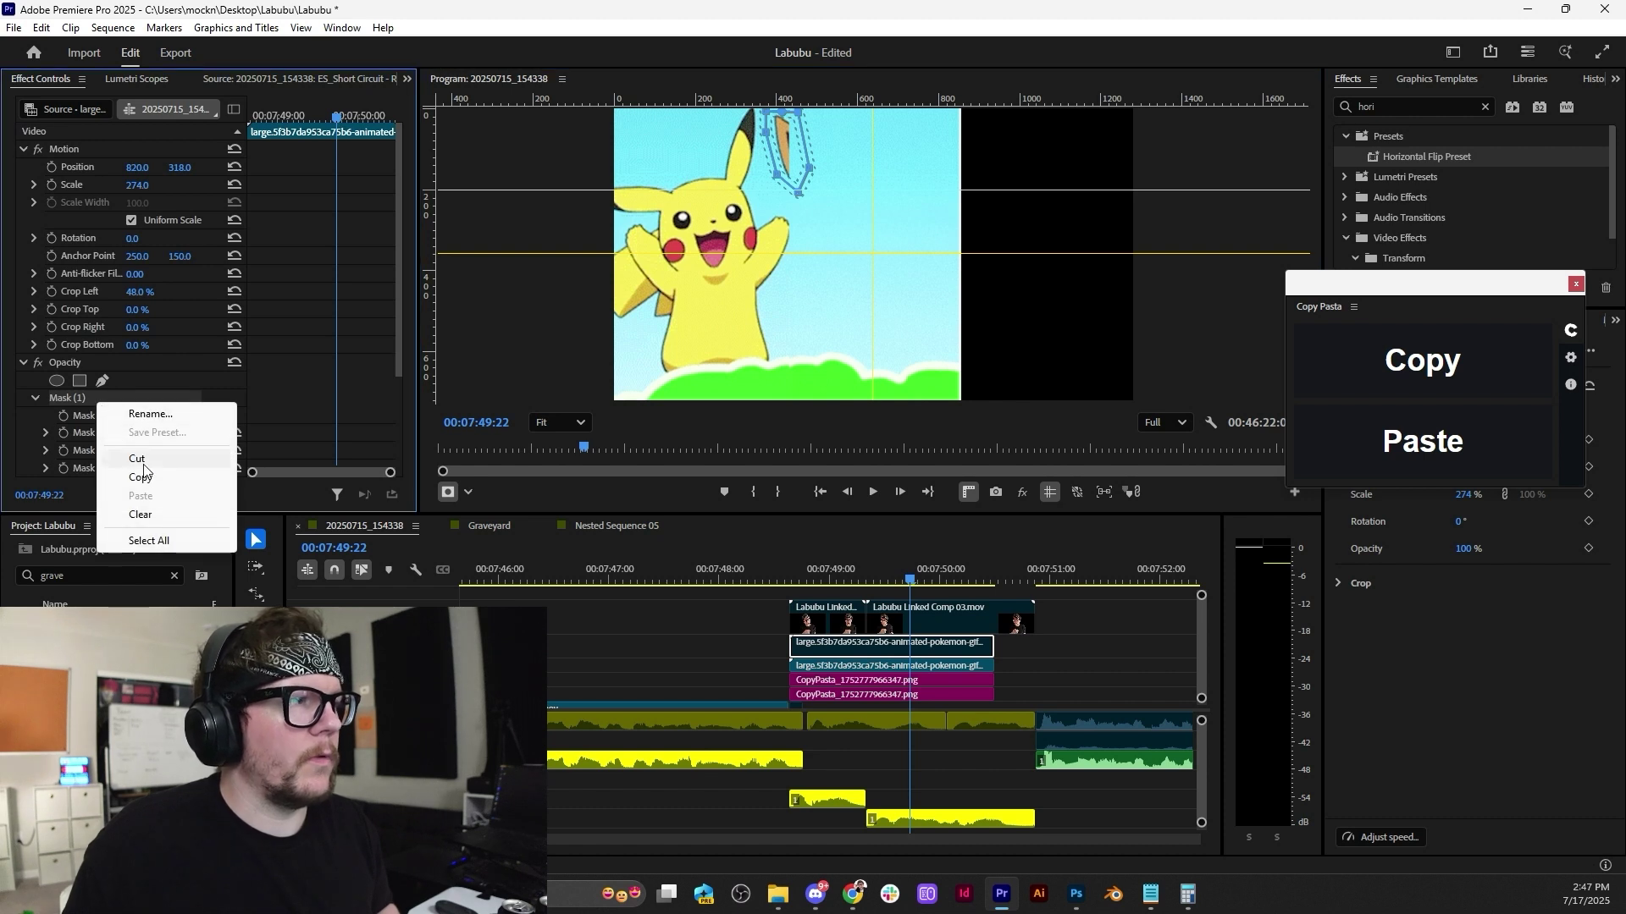
pyautogui.click(144, 480)
pyautogui.rightClick(110, 400)
pyautogui.click(144, 460)
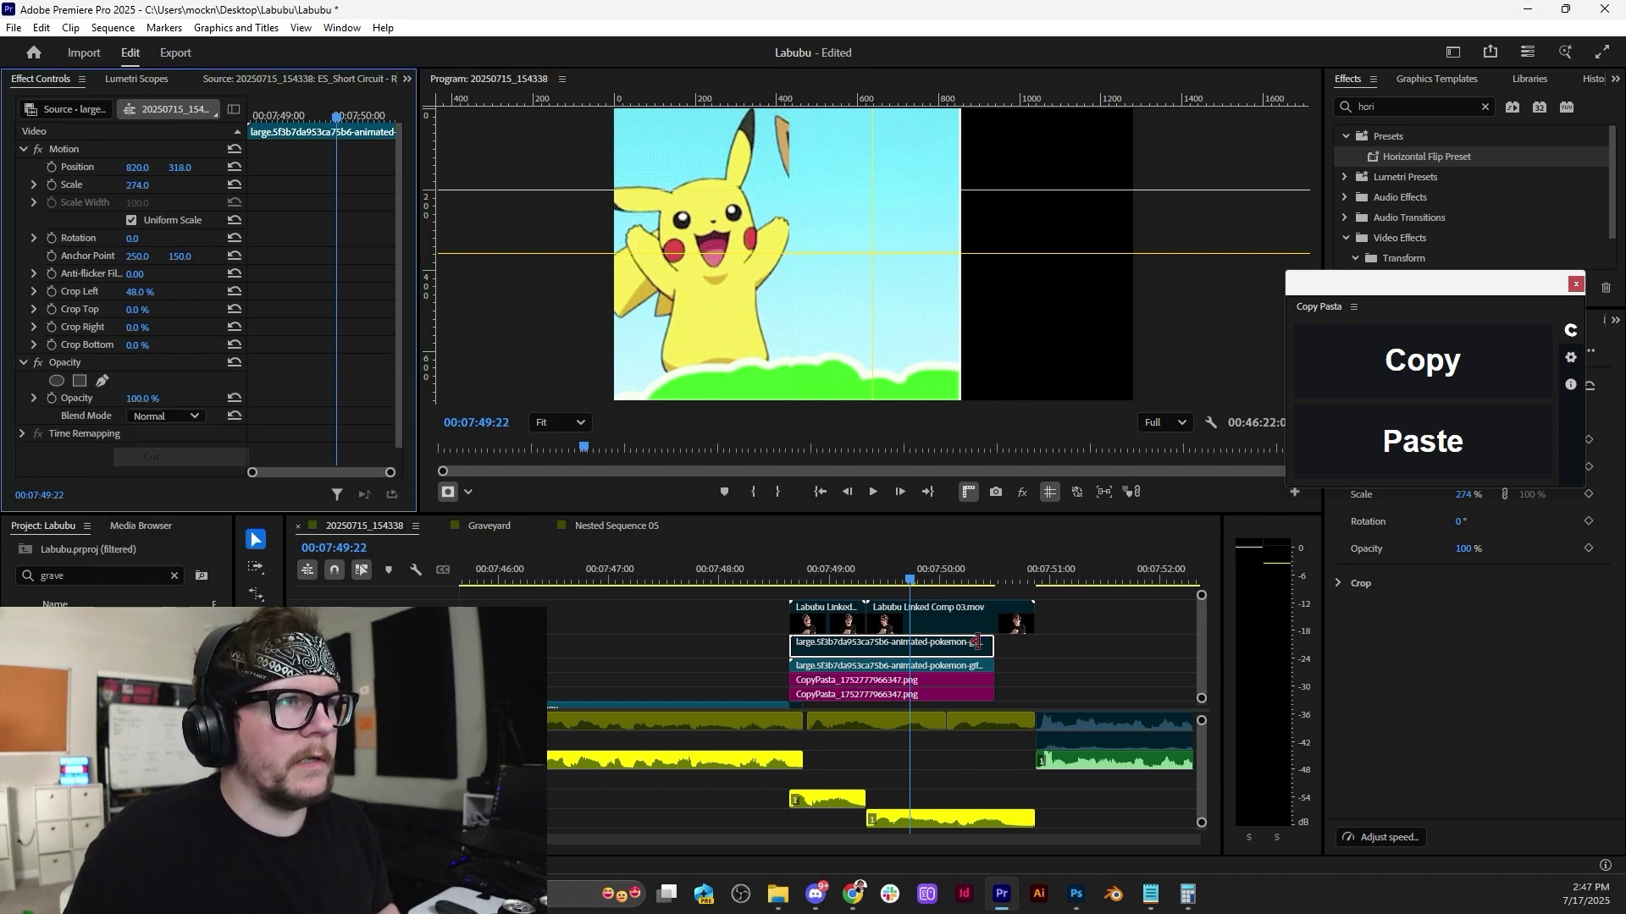
# Paste the mask into the Opacity effect of the lower Pikachu GIF clip and invert it.
pyautogui.click(933, 664)
pyautogui.rightClick(88, 362)
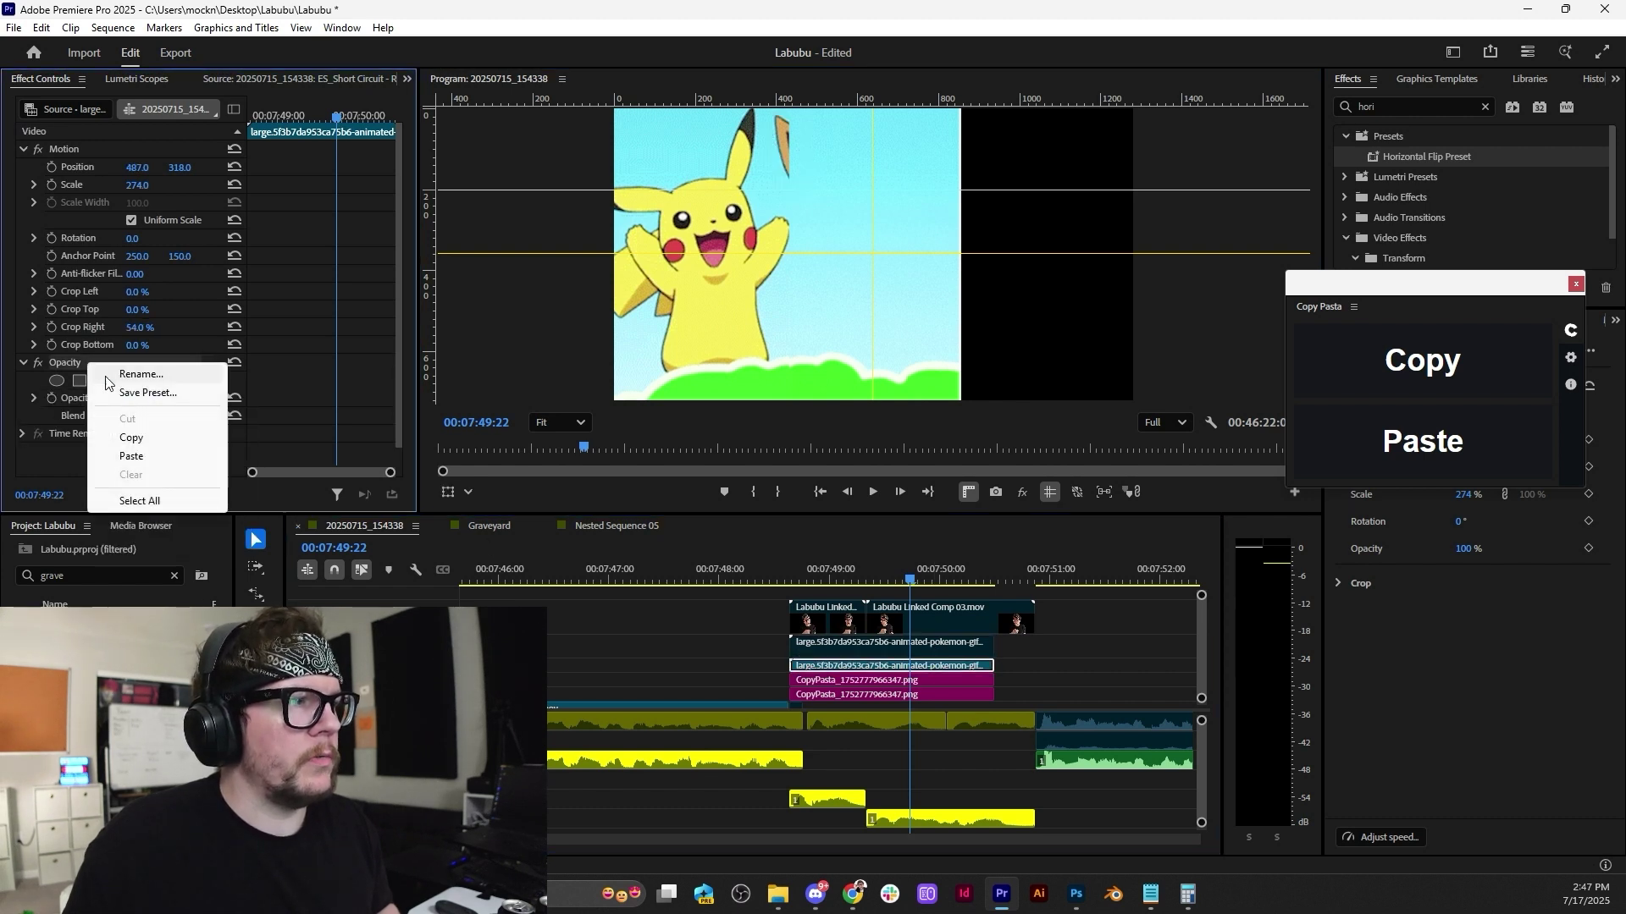
pyautogui.click(146, 457)
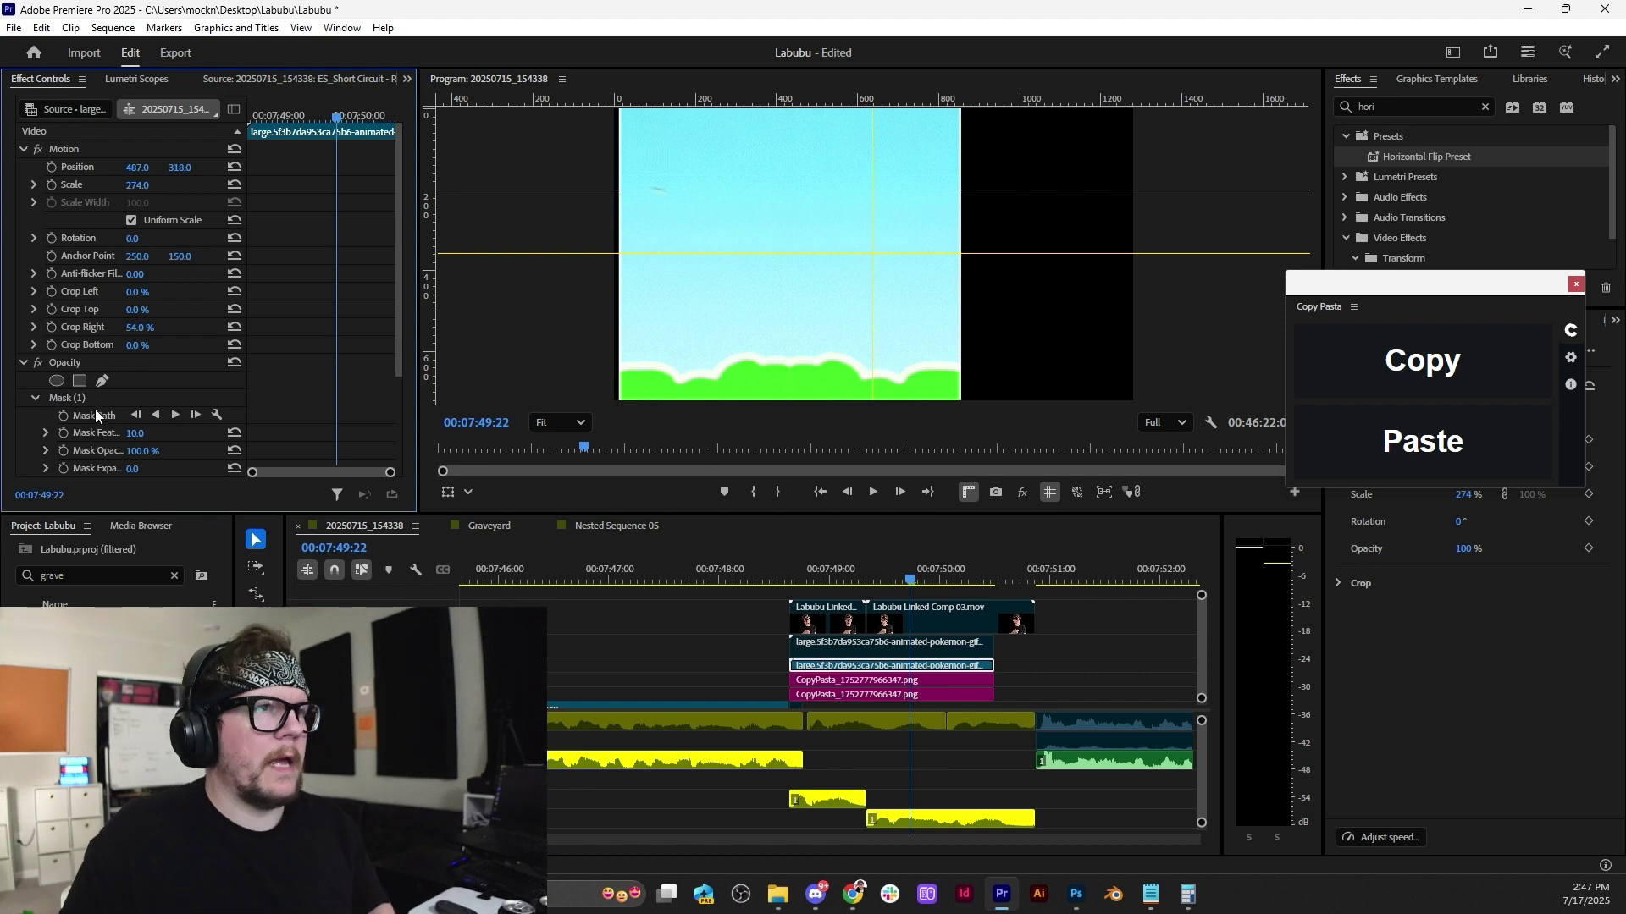
pyautogui.scroll(-2, 110, 437)
pyautogui.click(131, 418)
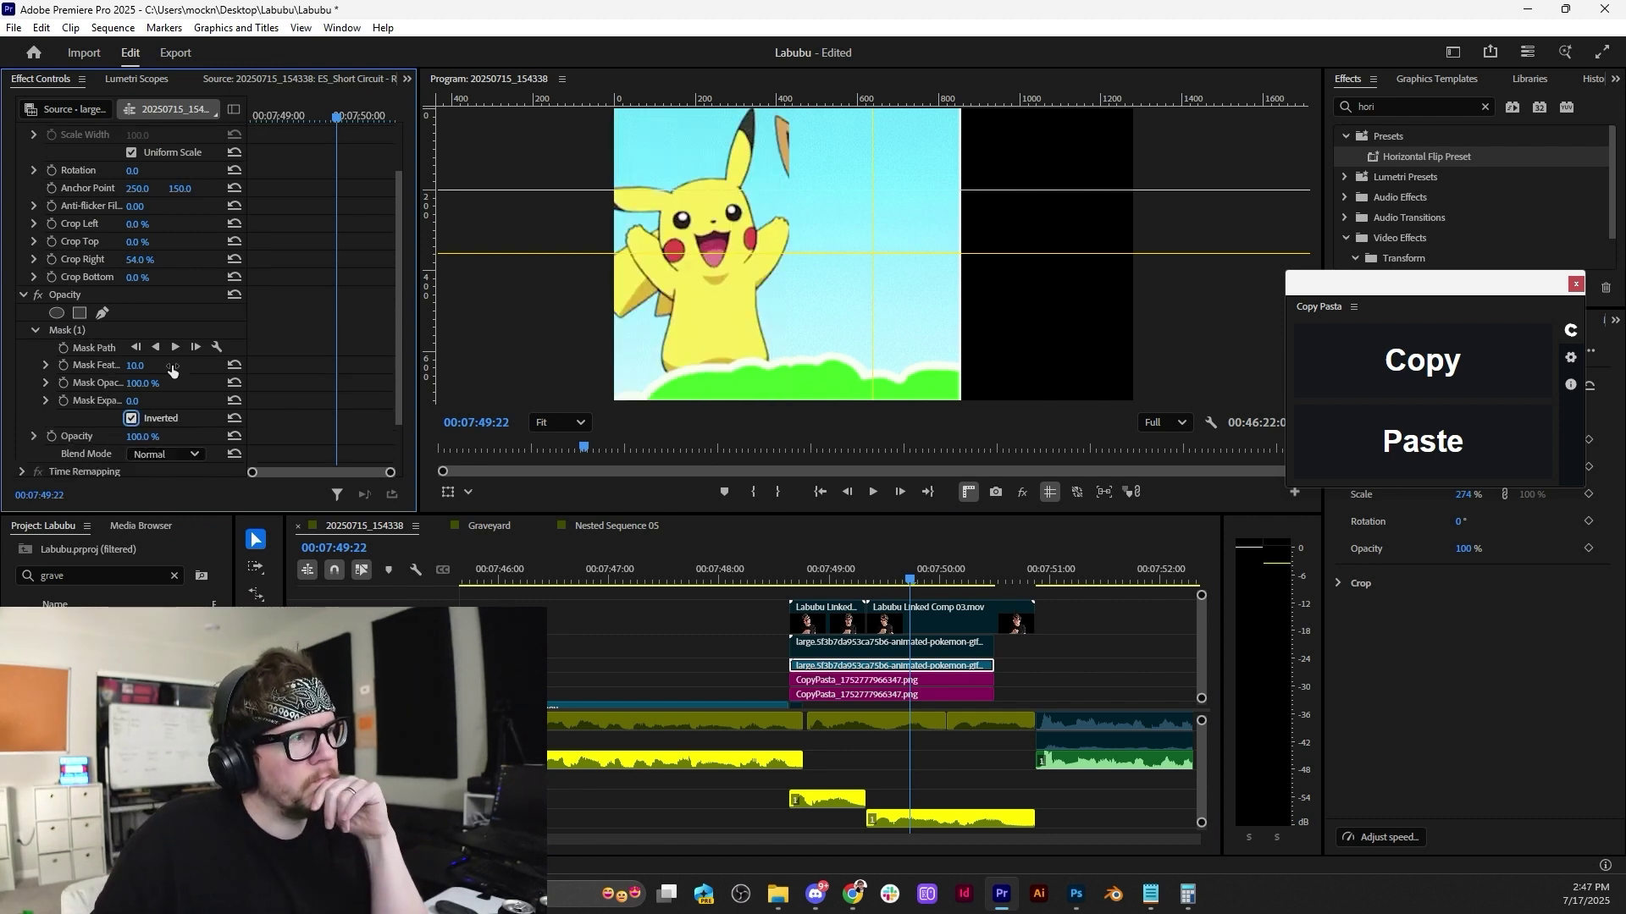
# Move the inverted mask over the stray ear tip and extend its lower and upper points, checking against frame 00:07:49:26.
pyautogui.click(109, 329)
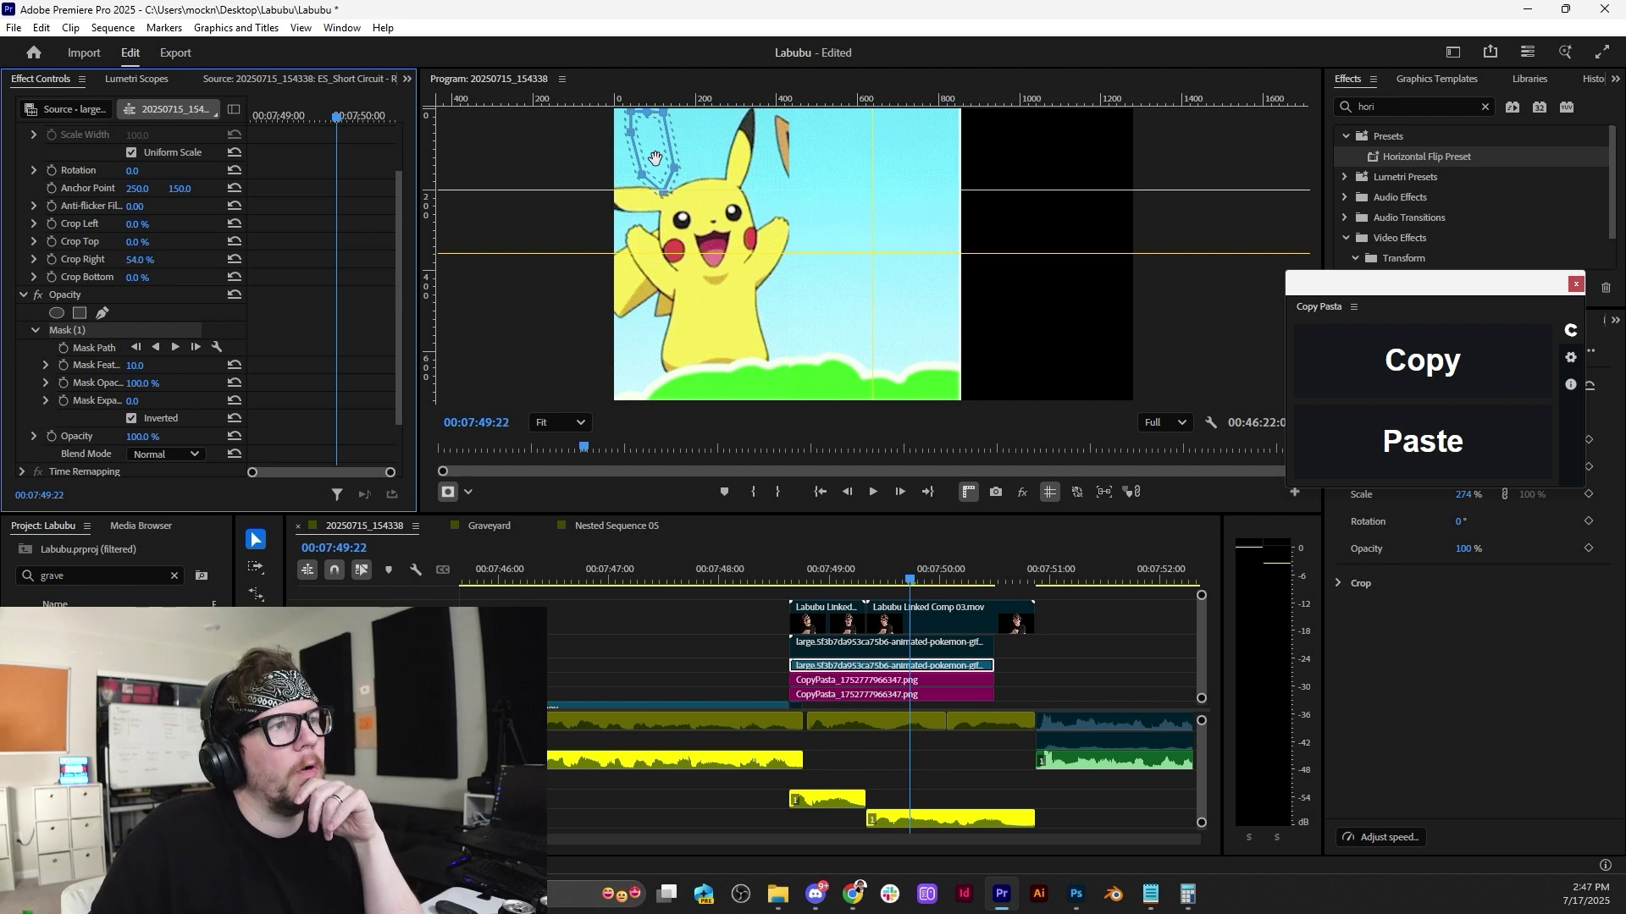
pyautogui.moveTo(651, 150); pyautogui.dragTo(786, 146)
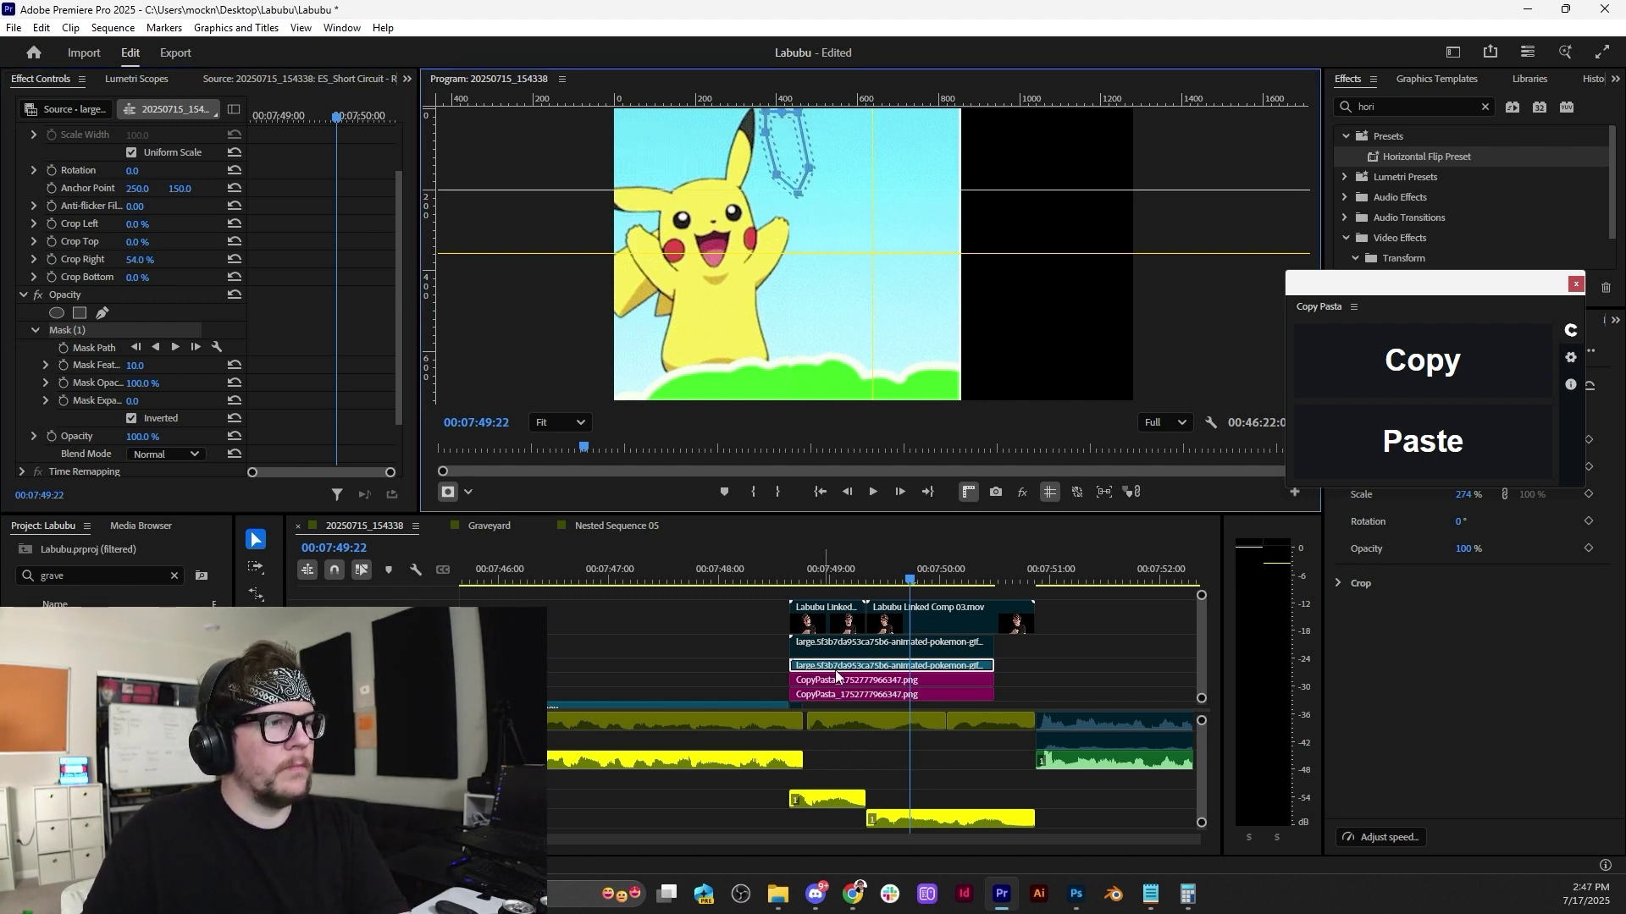
pyautogui.click(736, 650)
pyautogui.moveTo(892, 562); pyautogui.dragTo(925, 584)
pyautogui.click(943, 666)
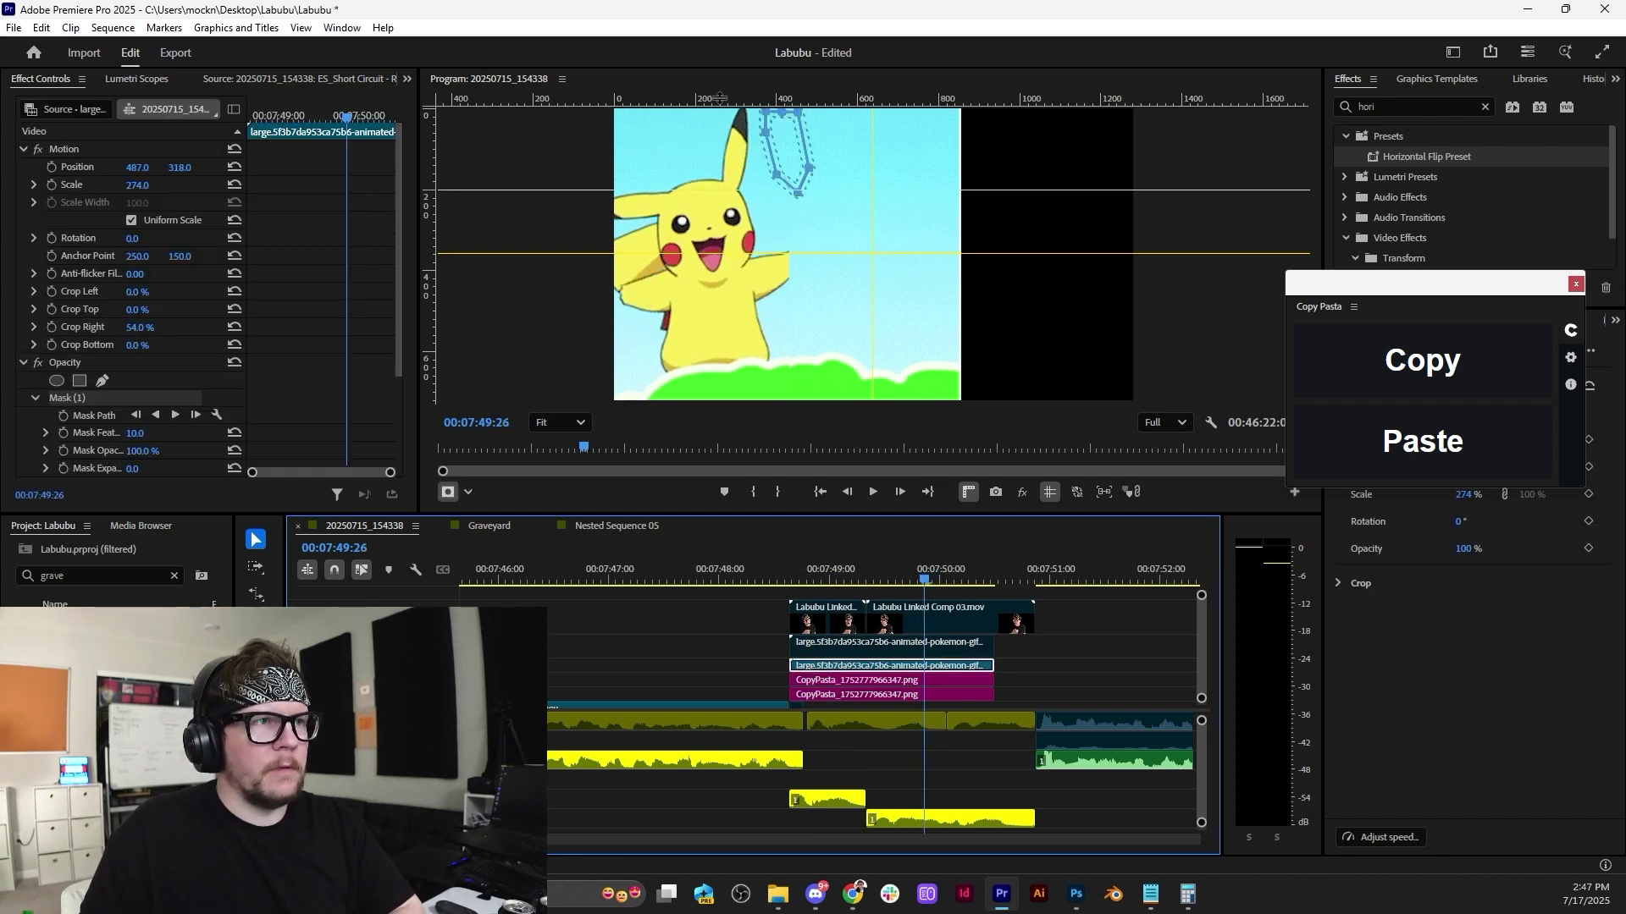
pyautogui.scroll(3, 804, 107)
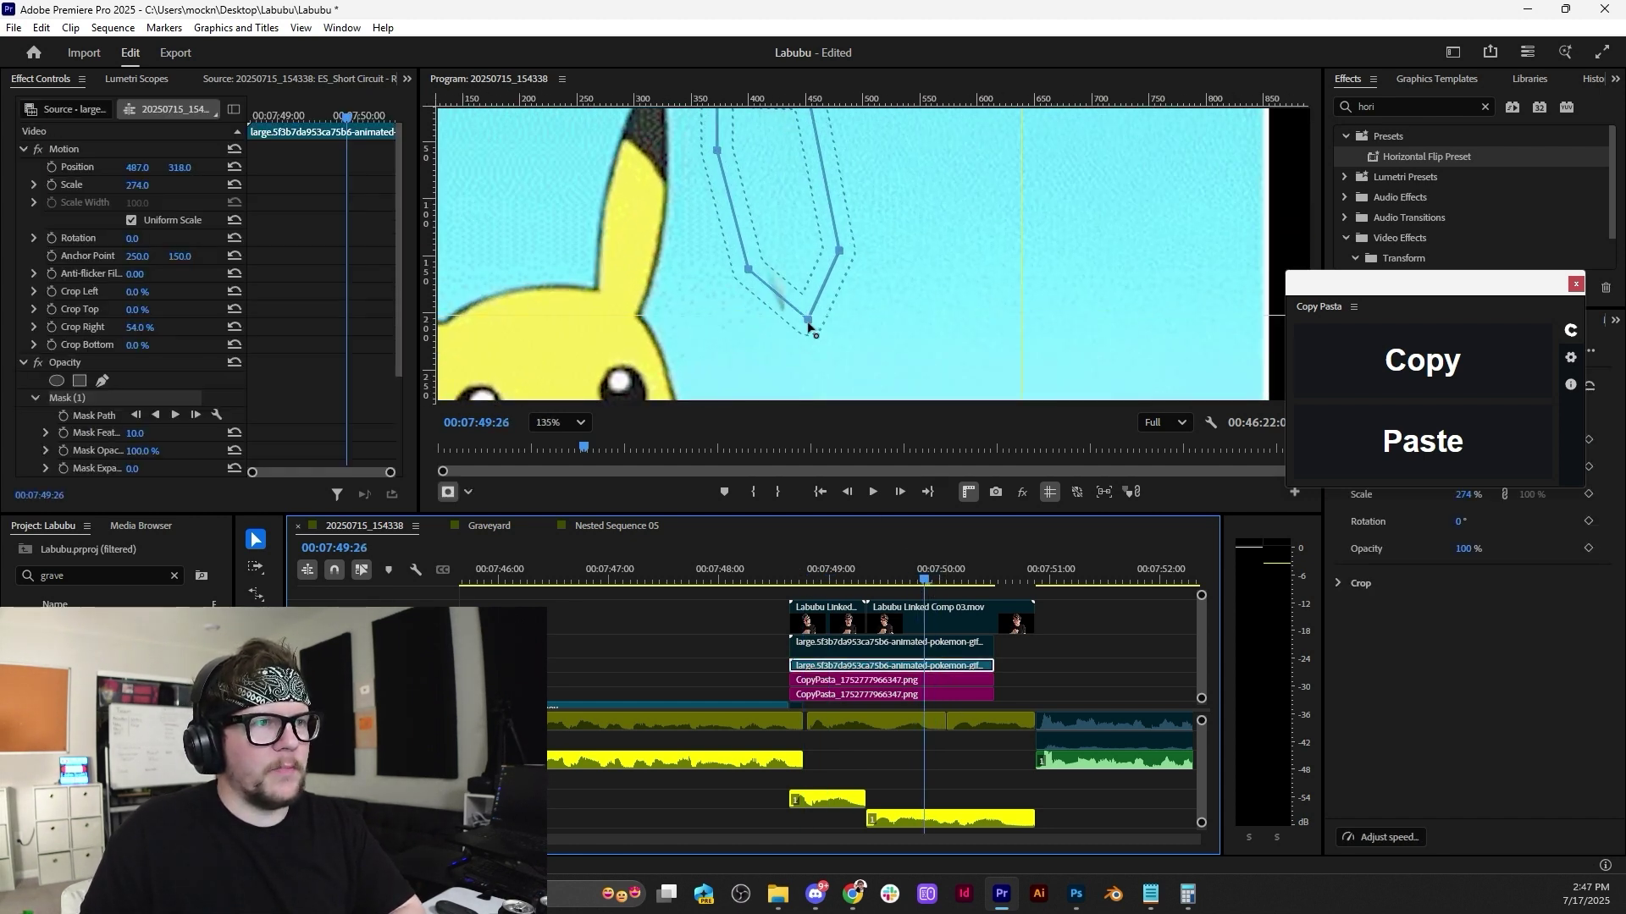
pyautogui.moveTo(808, 326); pyautogui.dragTo(773, 377)
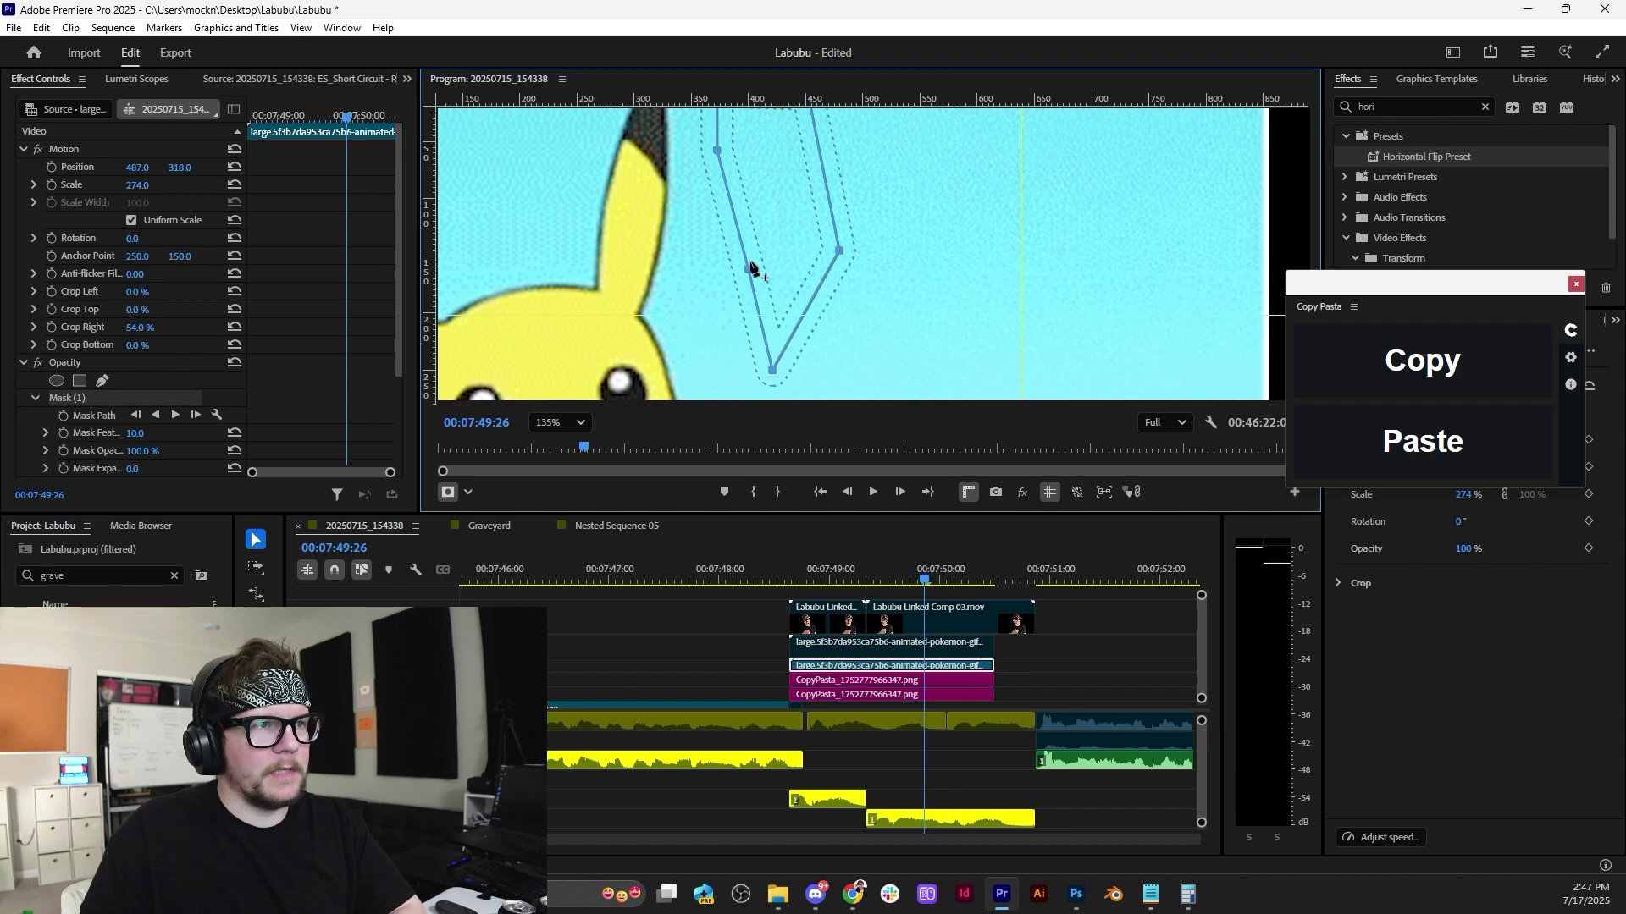
pyautogui.scroll(-4, 1009, 237)
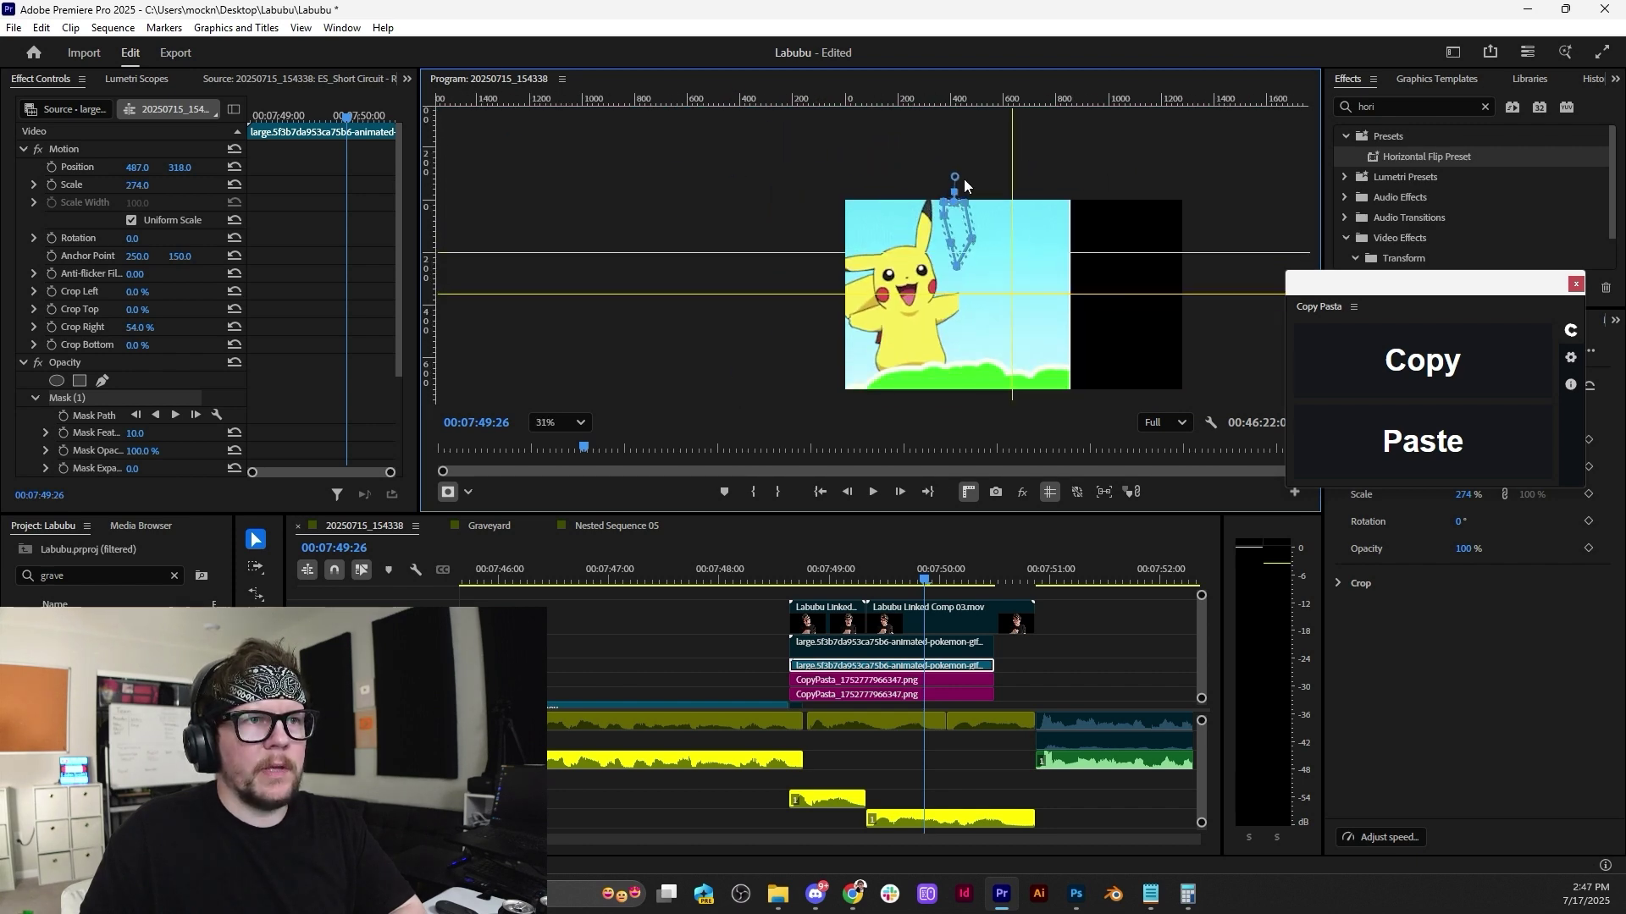
pyautogui.scroll(5, 964, 180)
pyautogui.moveTo(972, 211); pyautogui.dragTo(952, 142)
# Scrub and play through the Pikachu clip to check the mask coverage, and set the program view back to Fit.
pyautogui.moveTo(813, 584); pyautogui.dragTo(799, 582)
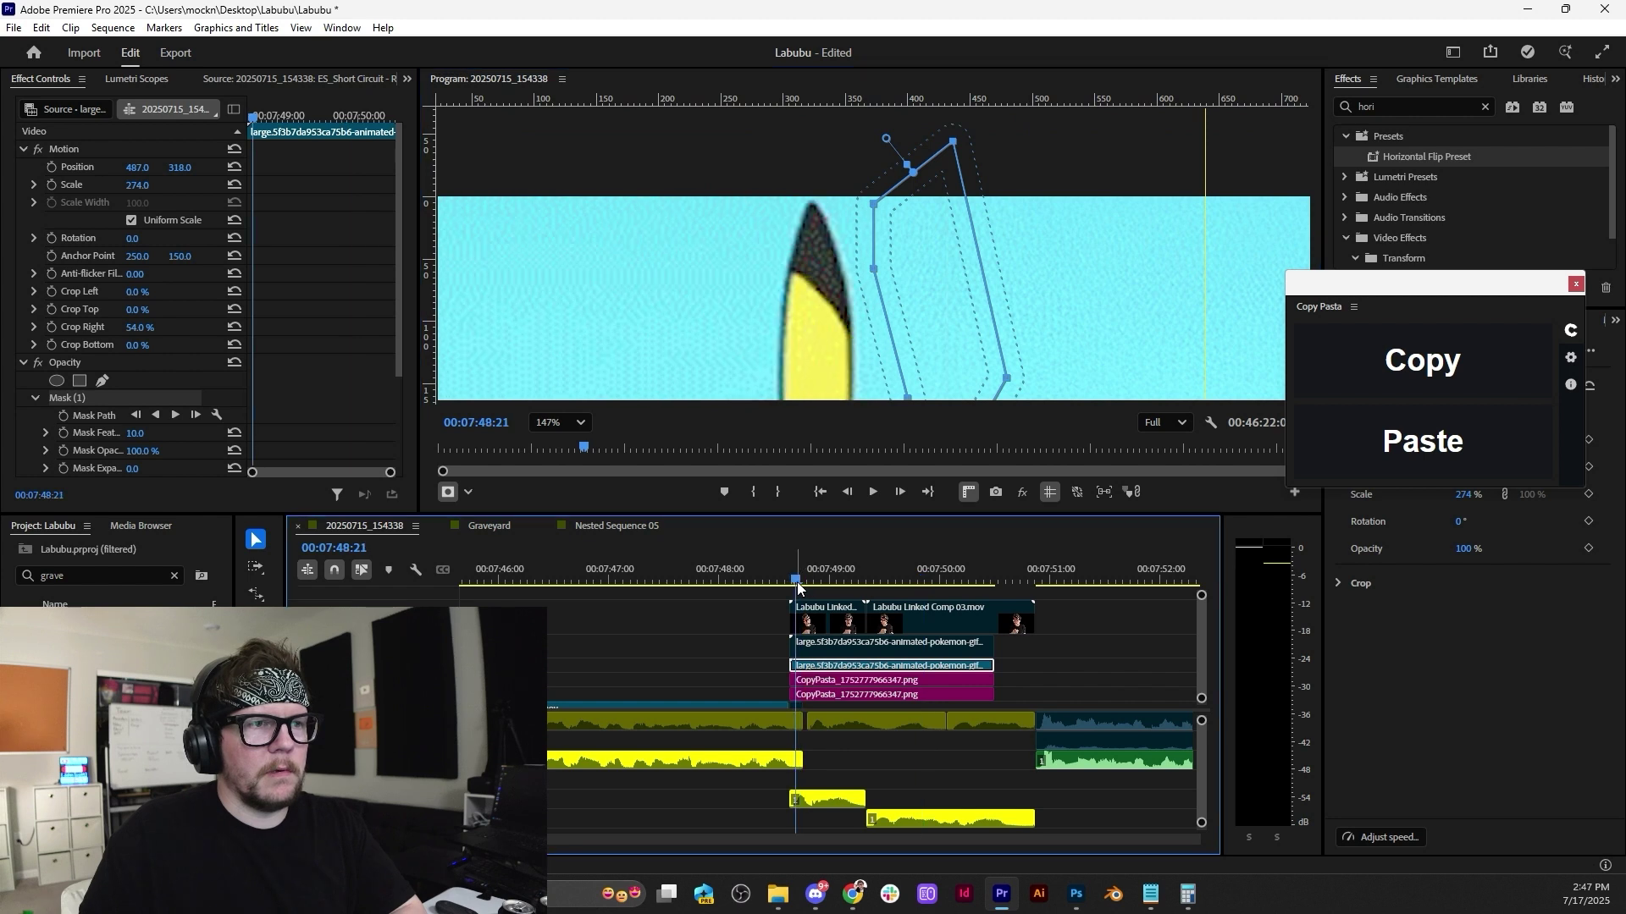
pyautogui.press('space')
pyautogui.press('space')
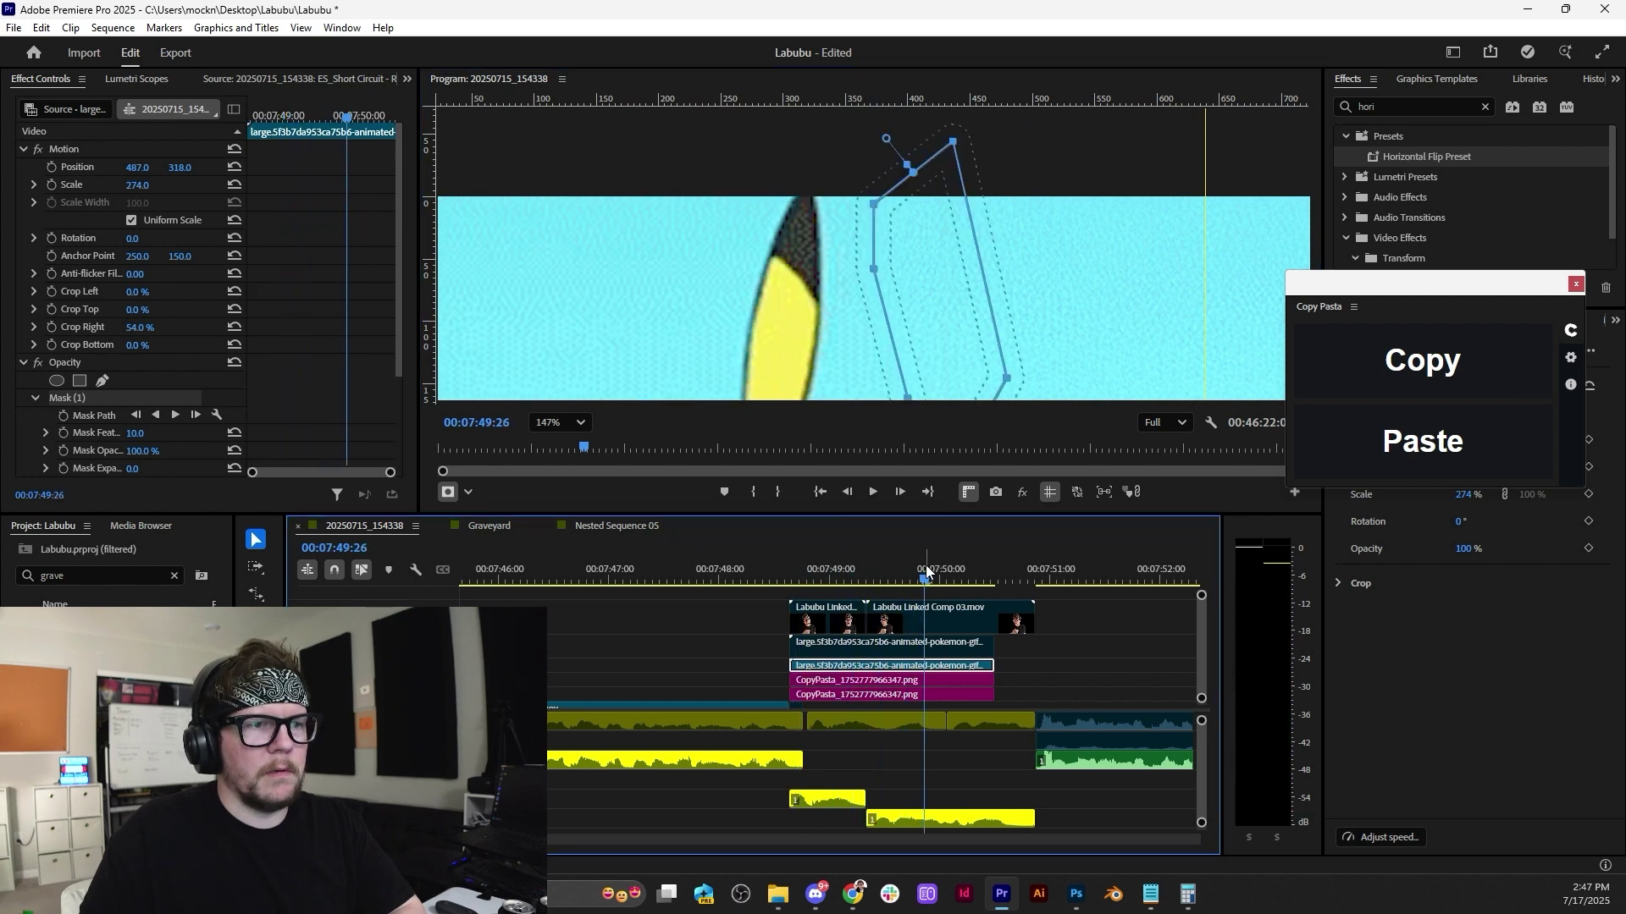
pyautogui.moveTo(926, 573); pyautogui.dragTo(862, 576)
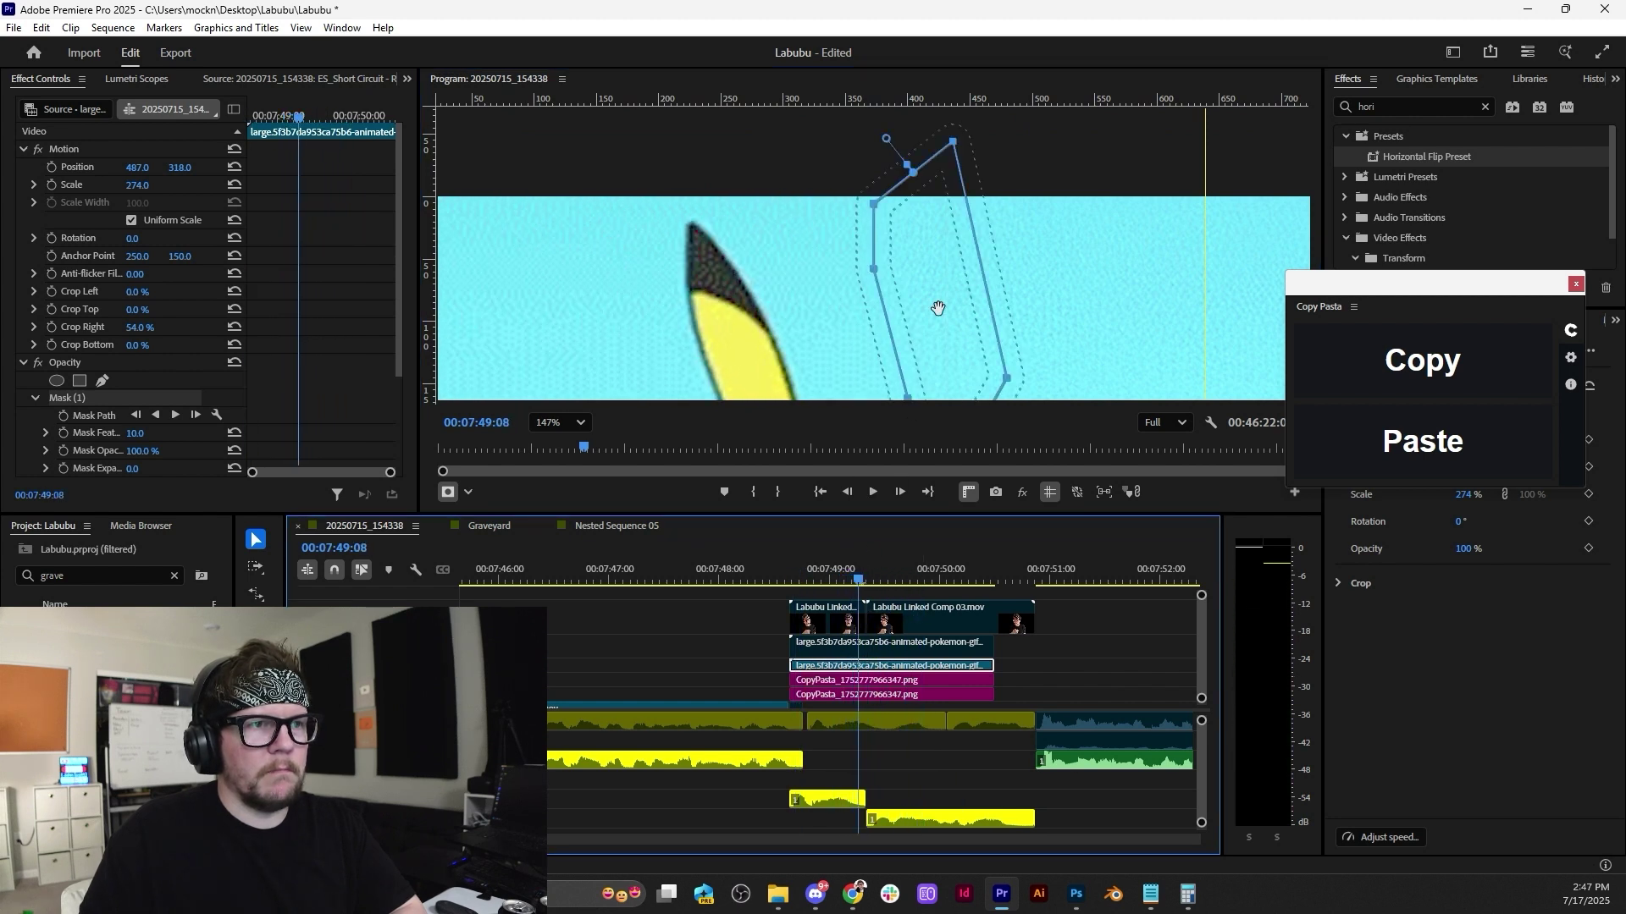
pyautogui.scroll(-4, 938, 308)
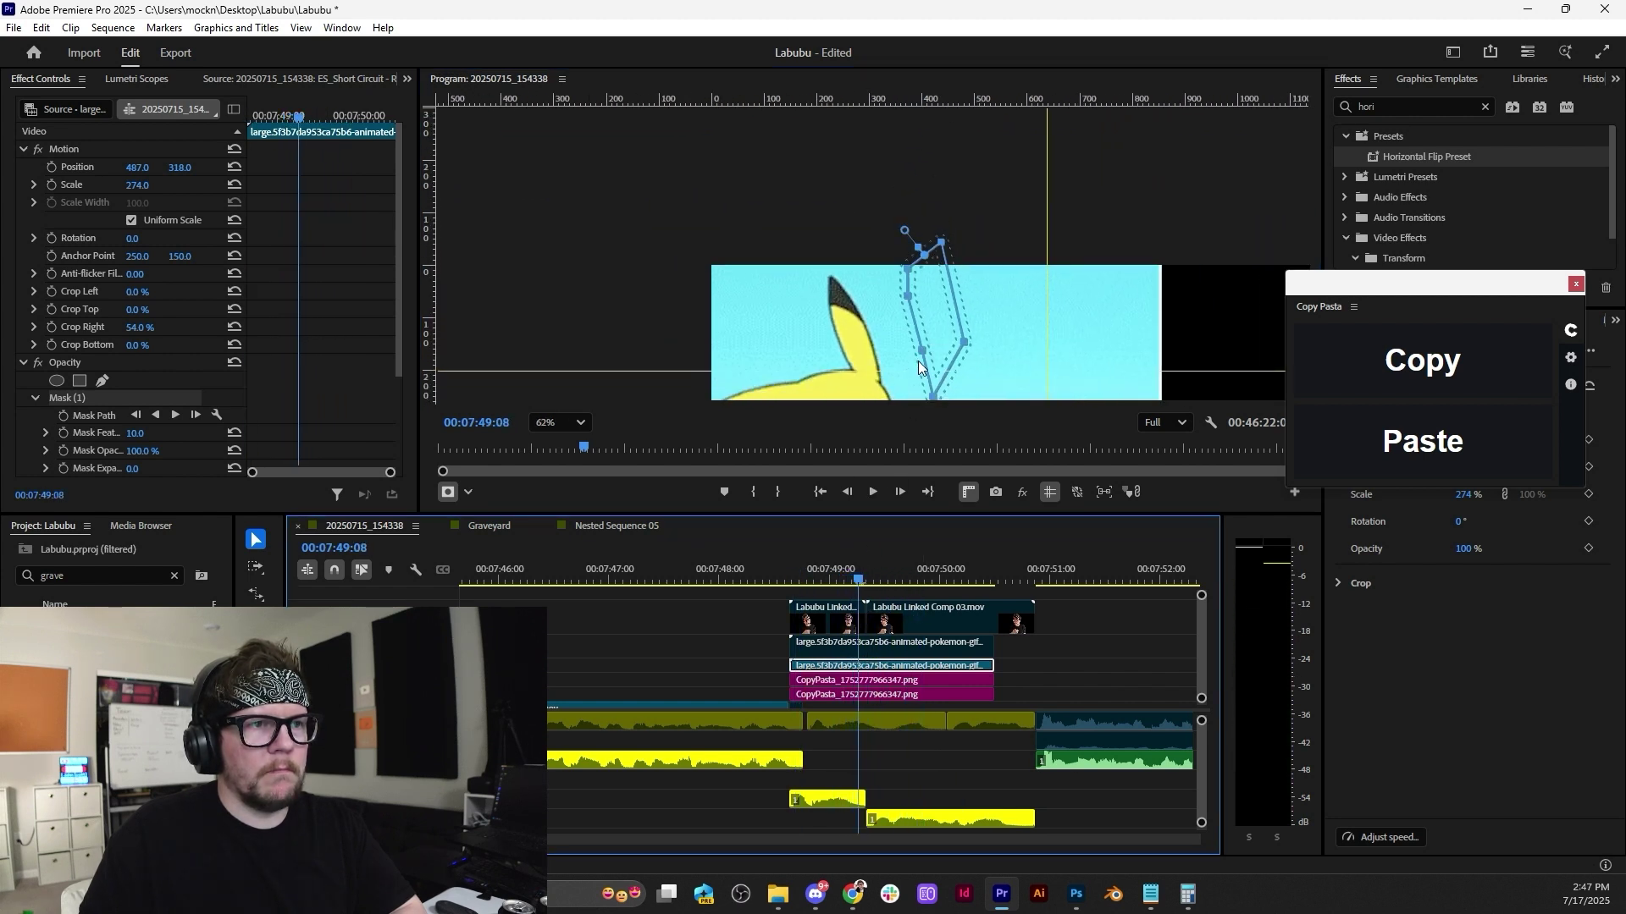
pyautogui.click(574, 421)
pyautogui.click(575, 456)
# Enable the Eevee GIF clip and the Labubu Linked Comp 02.mov clip again.
pyautogui.moveTo(779, 579); pyautogui.dragTo(771, 579)
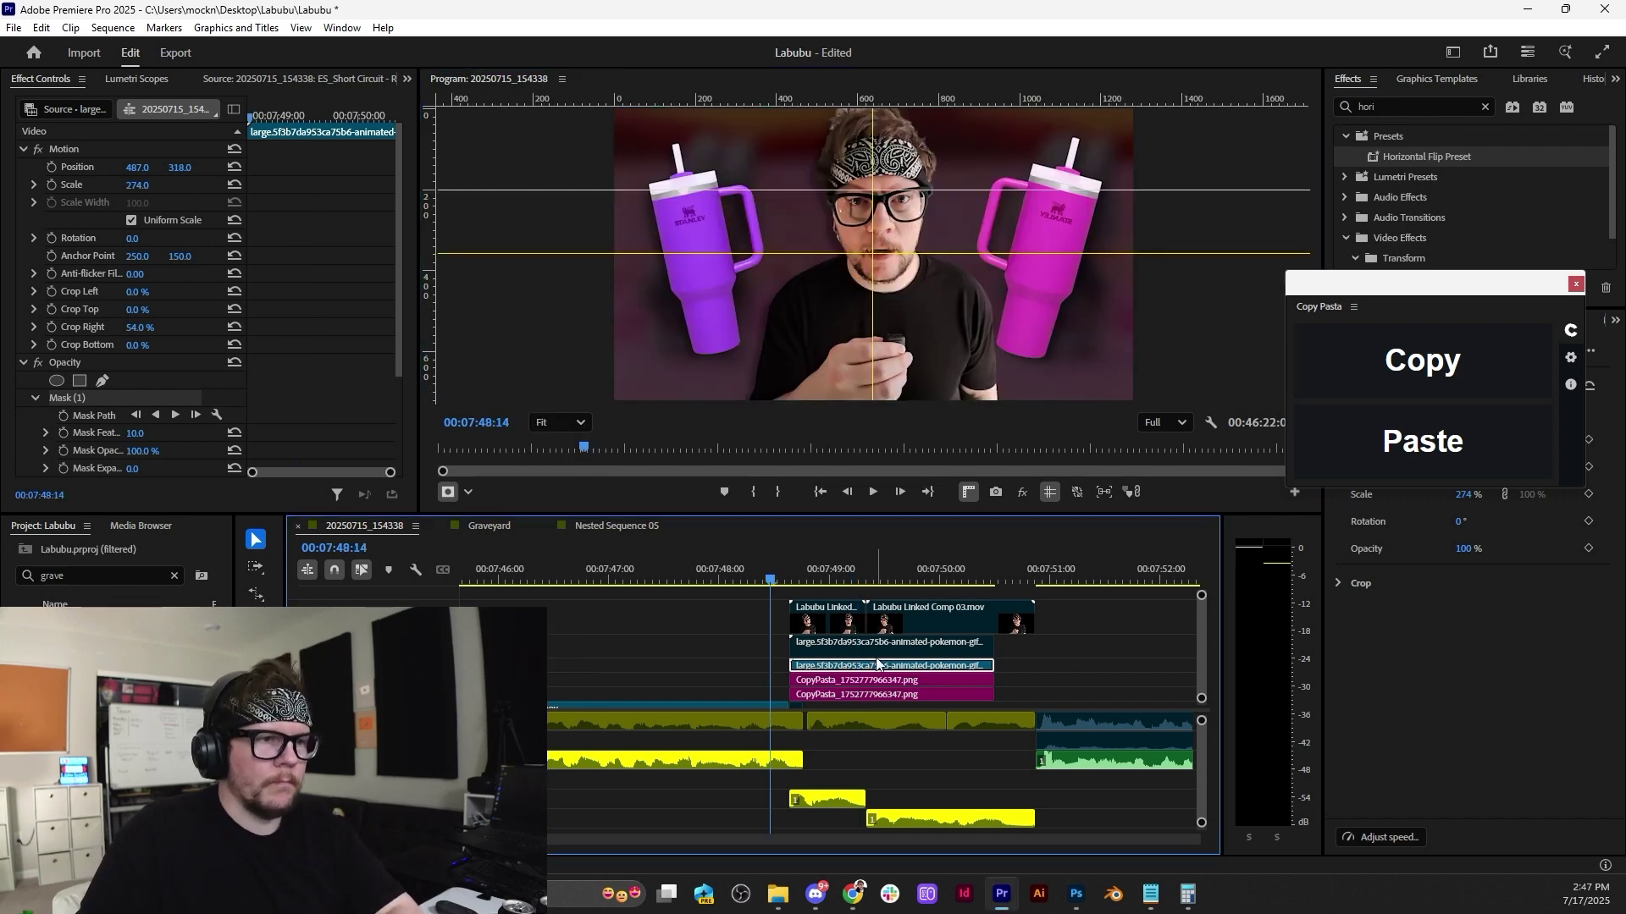
pyautogui.click(873, 649)
pyautogui.click(810, 627)
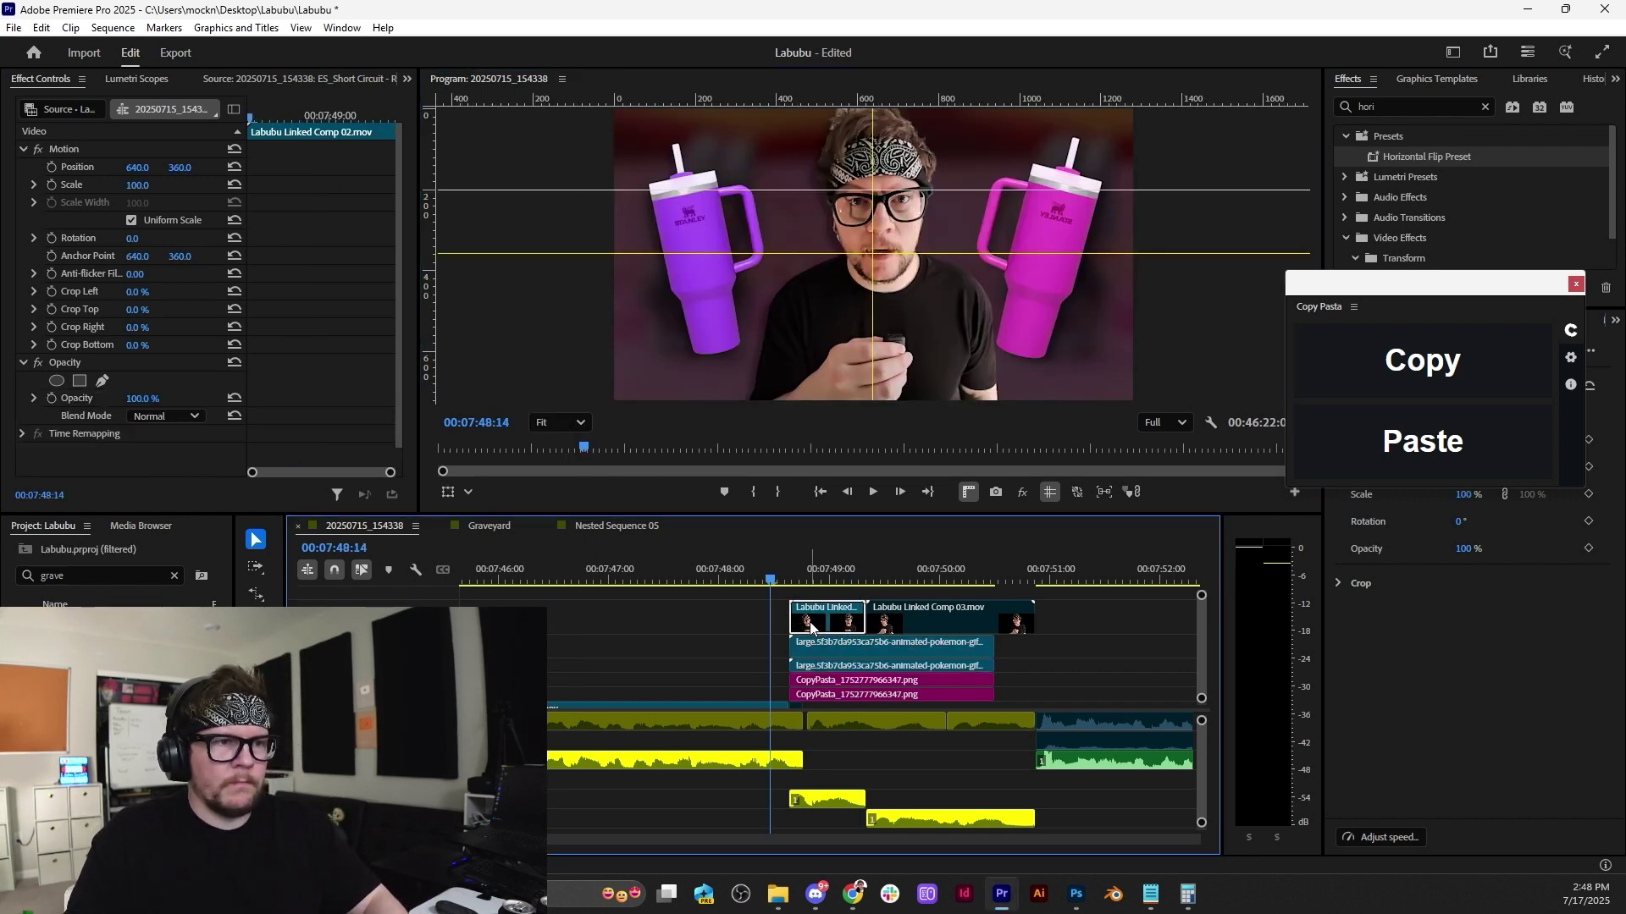
# Play the Labubu Linked Comp 02.mov section several times to check how the Pokémon animation times with the foreground.
pyautogui.click(795, 576)
pyautogui.press('space')
pyautogui.press('space')
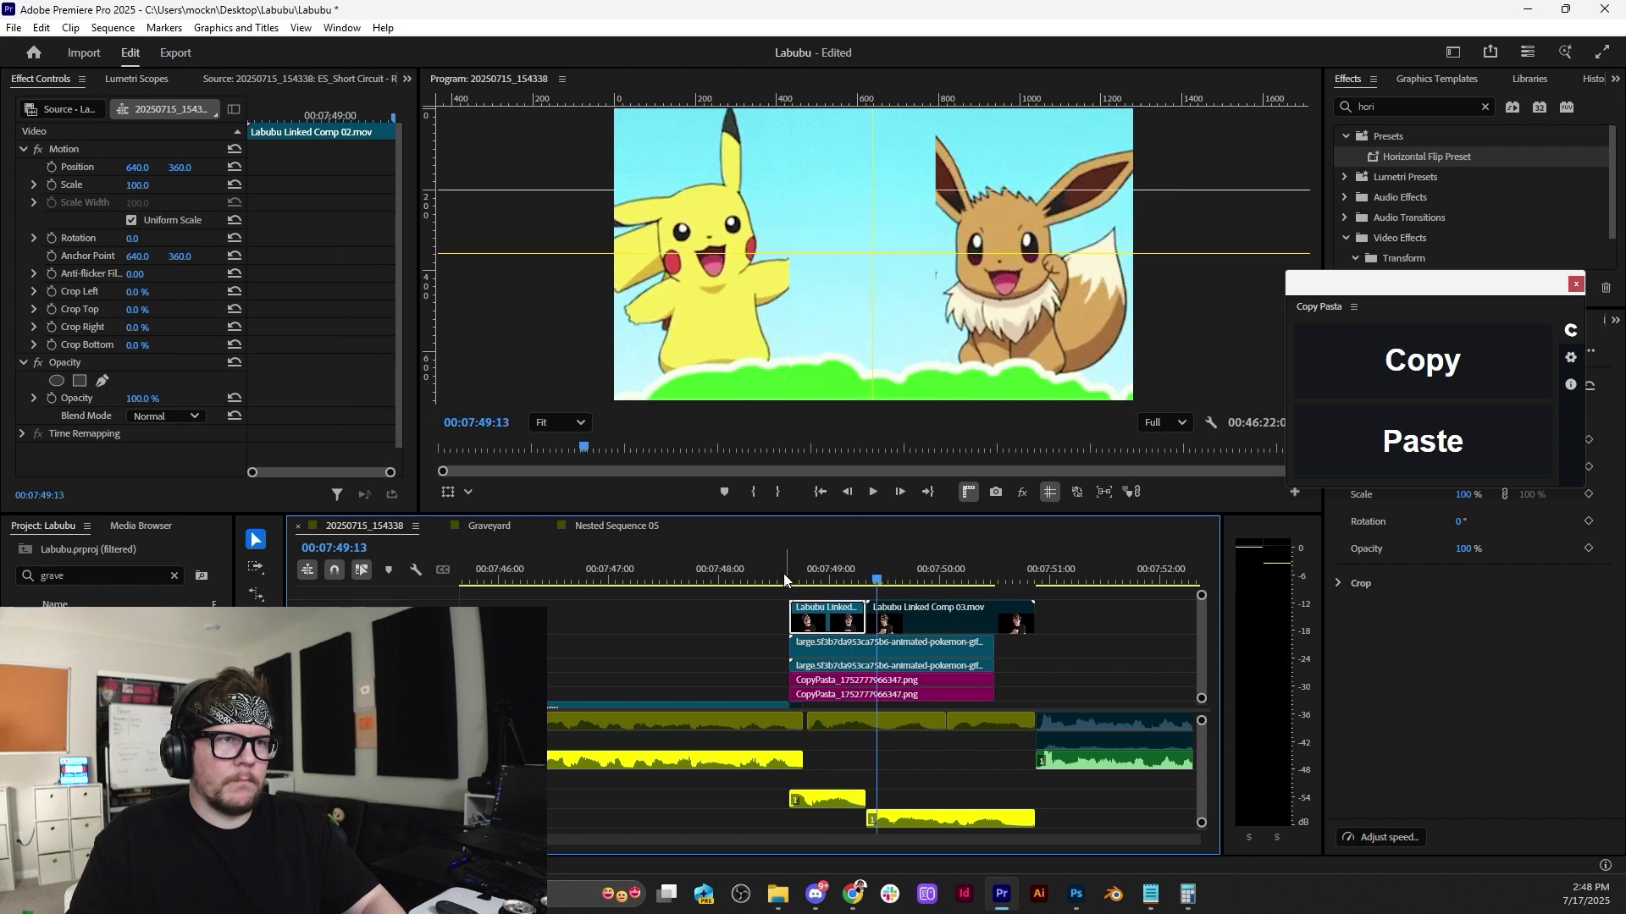
pyautogui.click(772, 571)
pyautogui.press('space')
pyautogui.press('space')
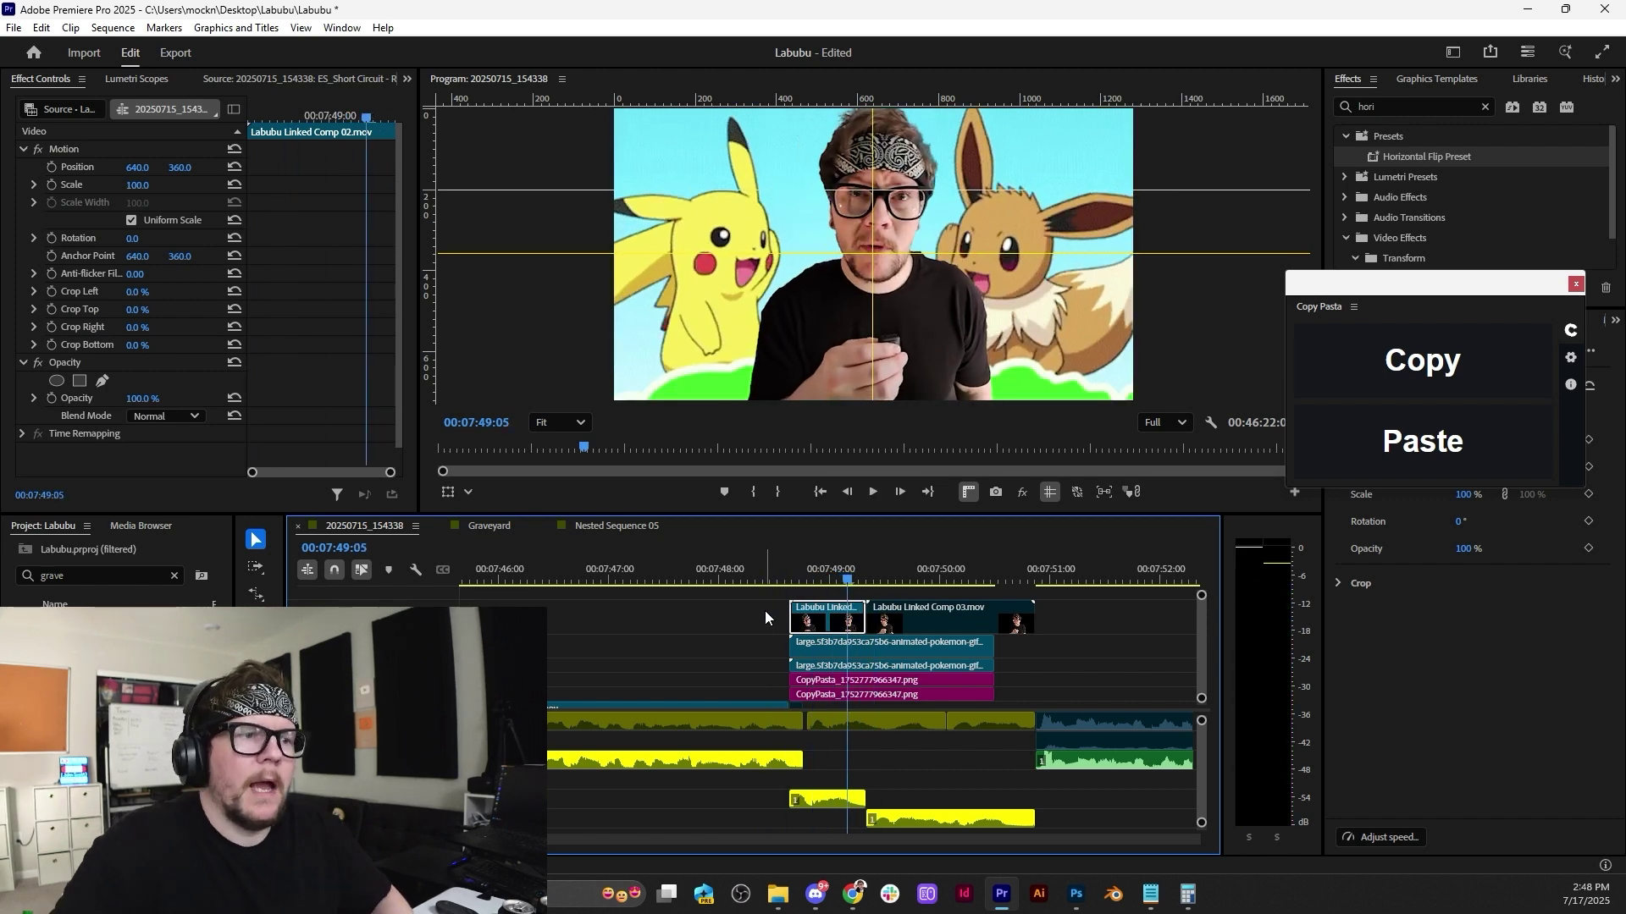
pyautogui.scroll(2, 788, 626)
pyautogui.scroll(-2, 976, 698)
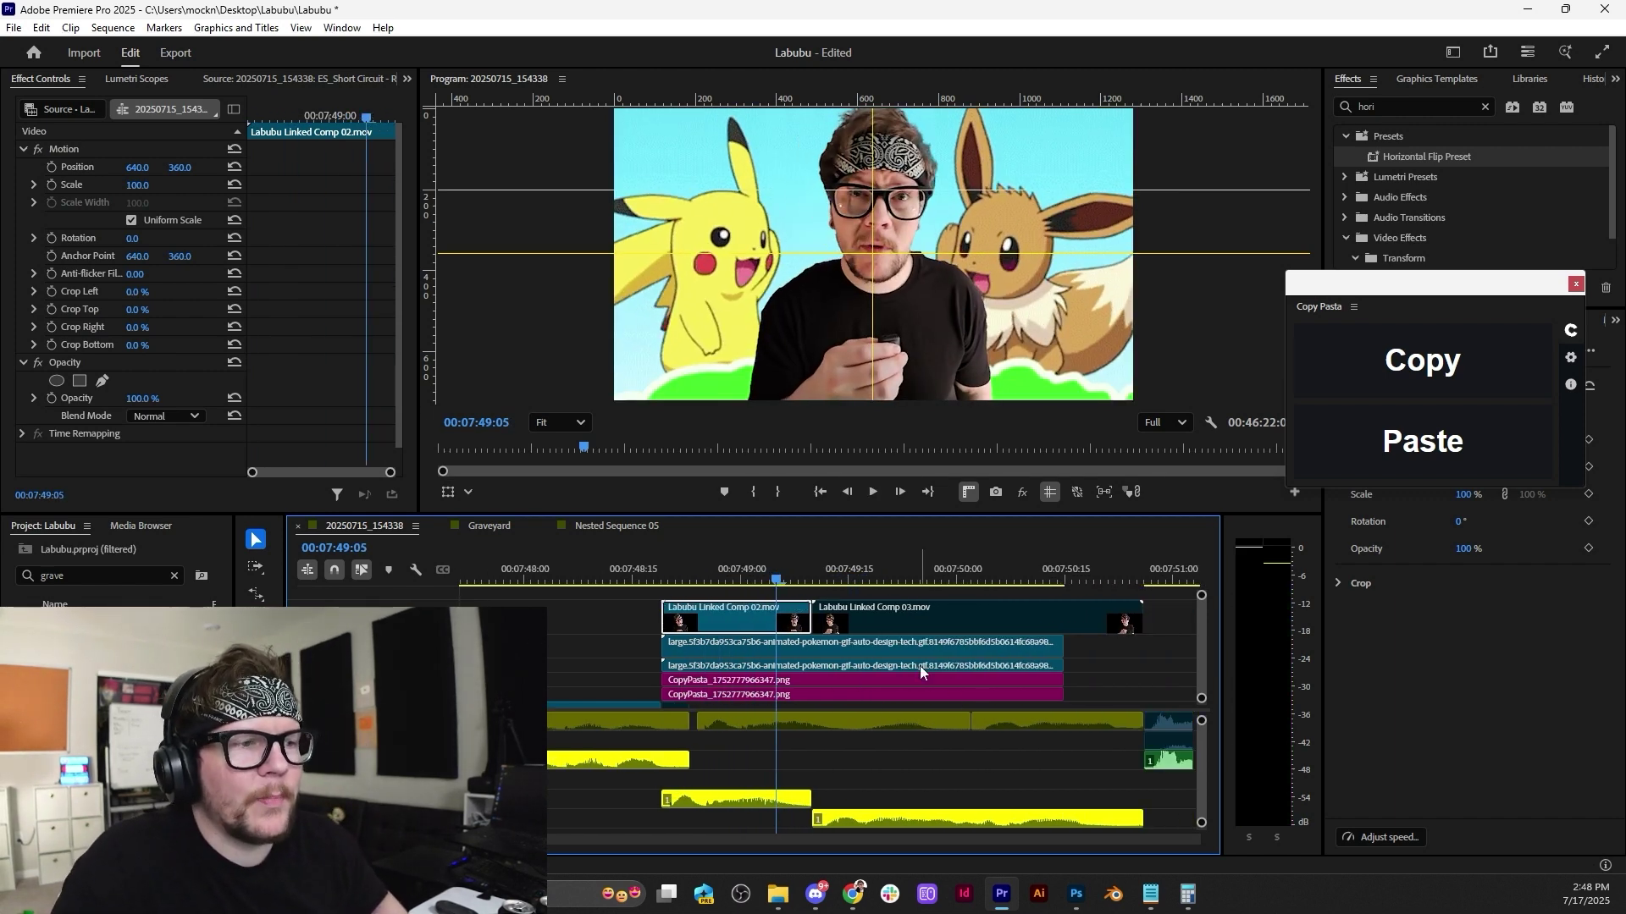
pyautogui.moveTo(669, 575)
pyautogui.mouseDown()
pyautogui.moveTo(742, 577)
pyautogui.moveTo(673, 573)
pyautogui.mouseUp()
pyautogui.press('space')
pyautogui.press('space')
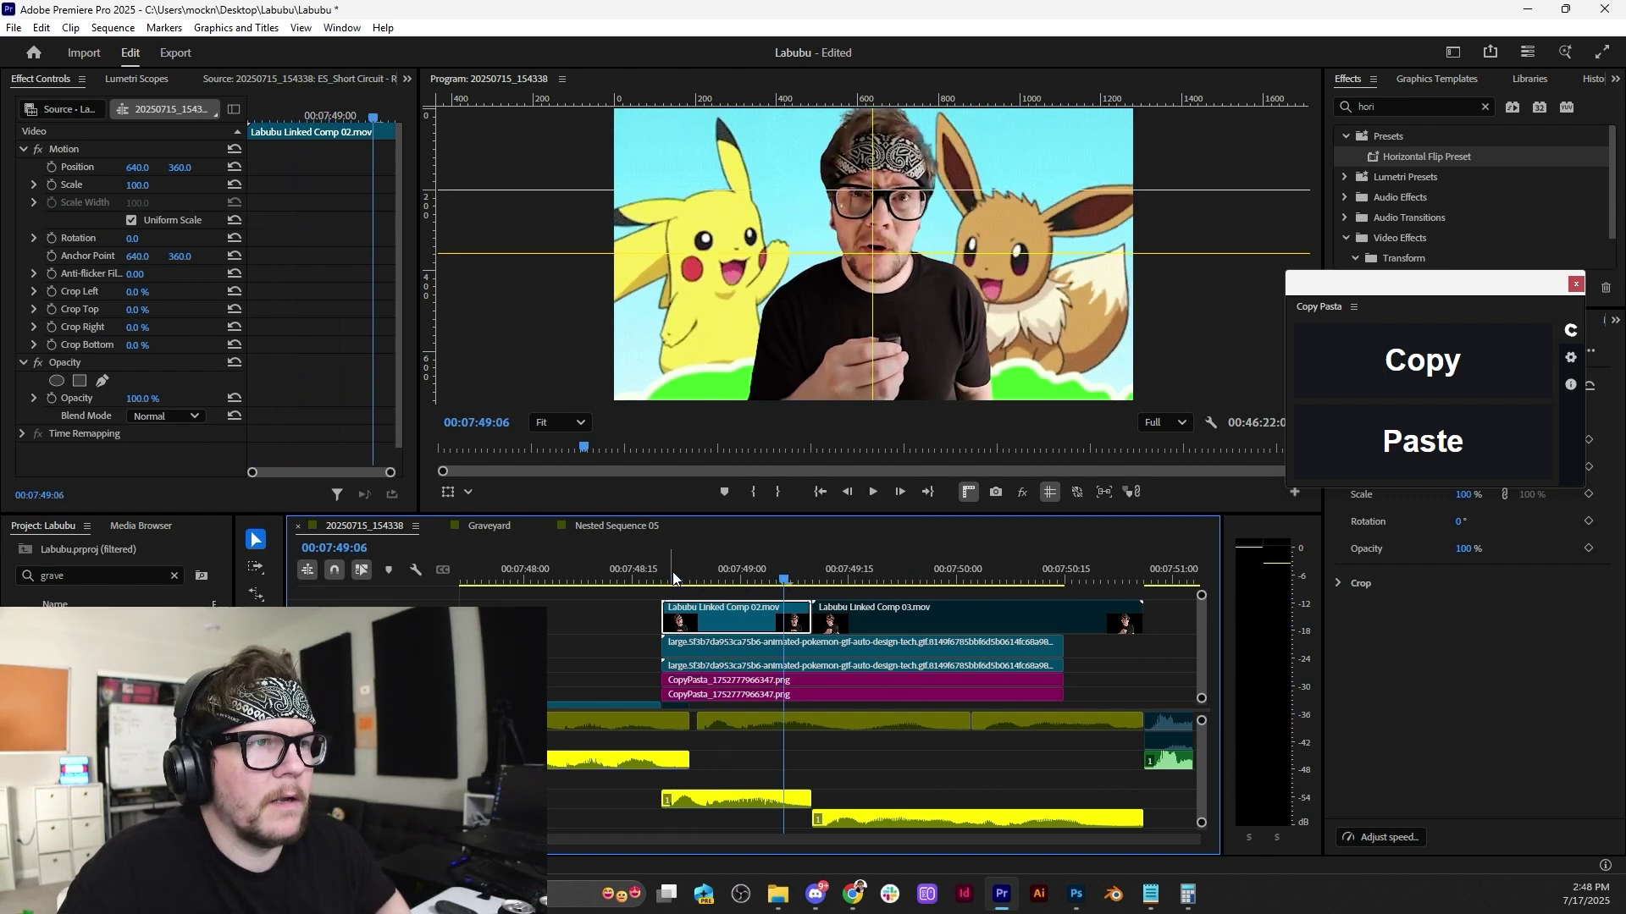
# Shift both Pokémon GIF clips on the timeline to start at 00:07:48:26 and review the new timing.
pyautogui.click(716, 664)
pyautogui.moveTo(690, 649); pyautogui.dragTo(740, 648)
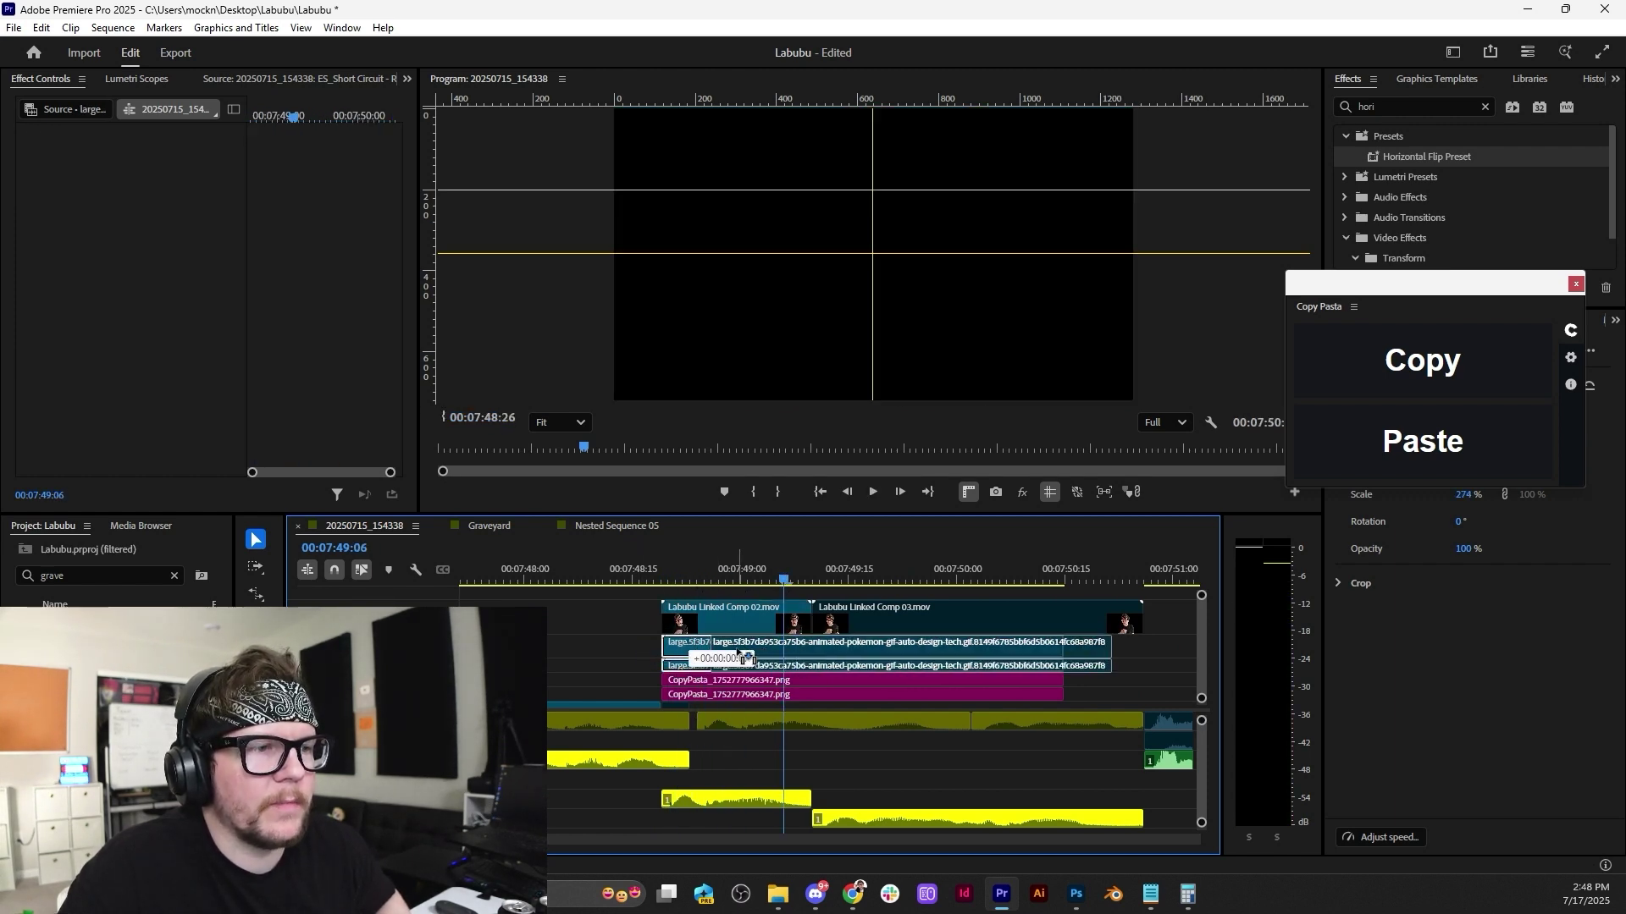
pyautogui.press('space')
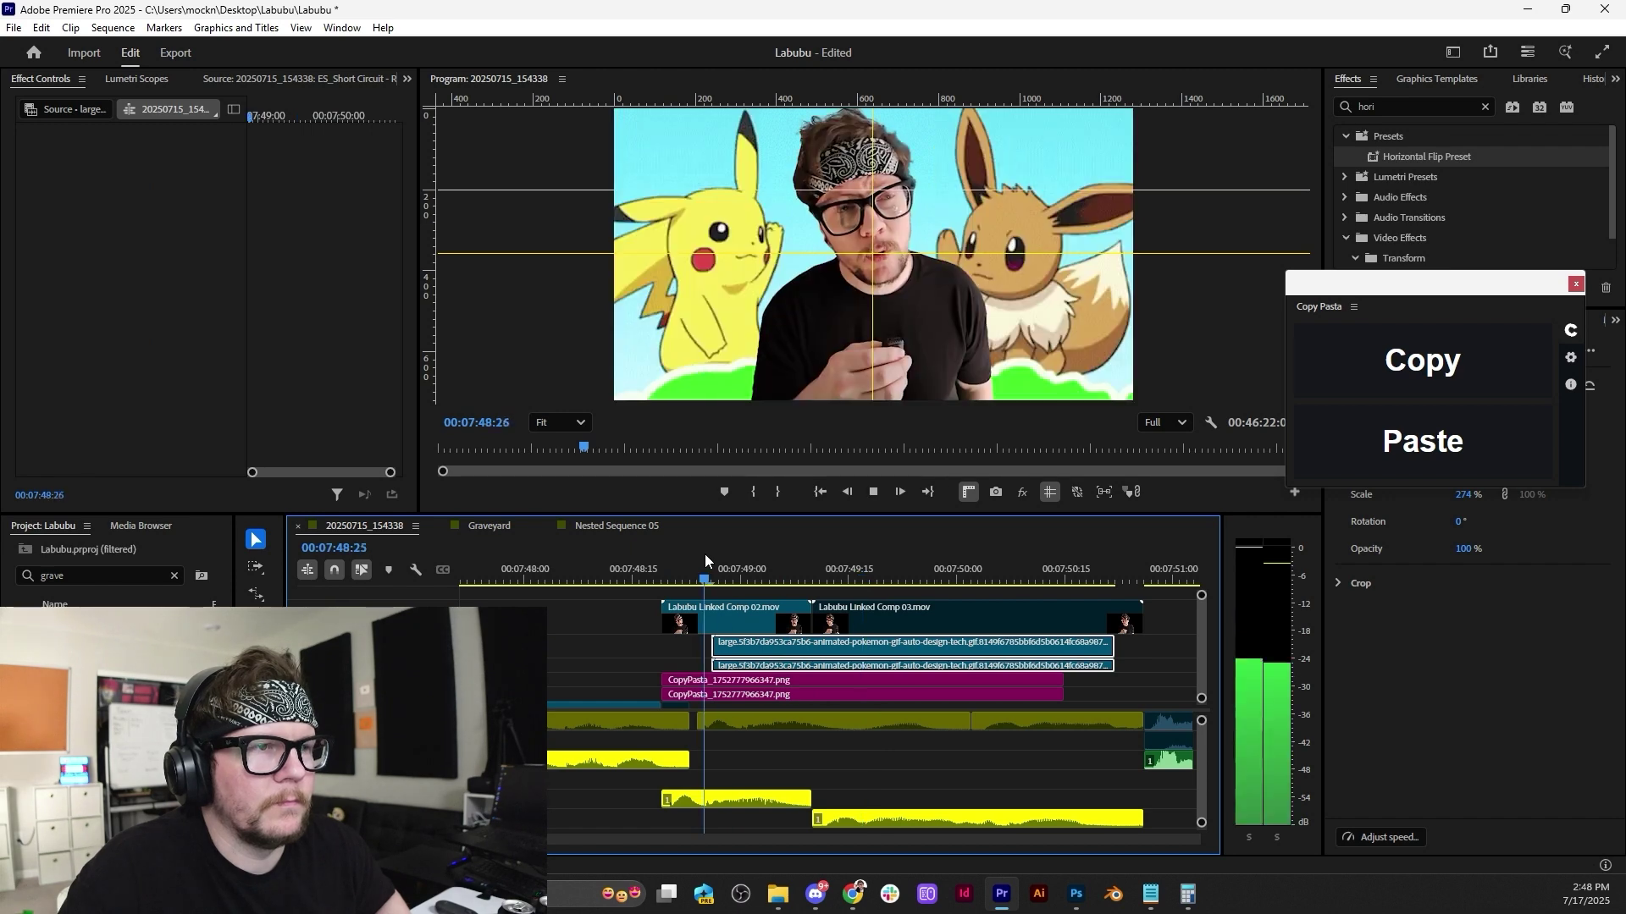
pyautogui.press('space')
pyautogui.click(706, 562)
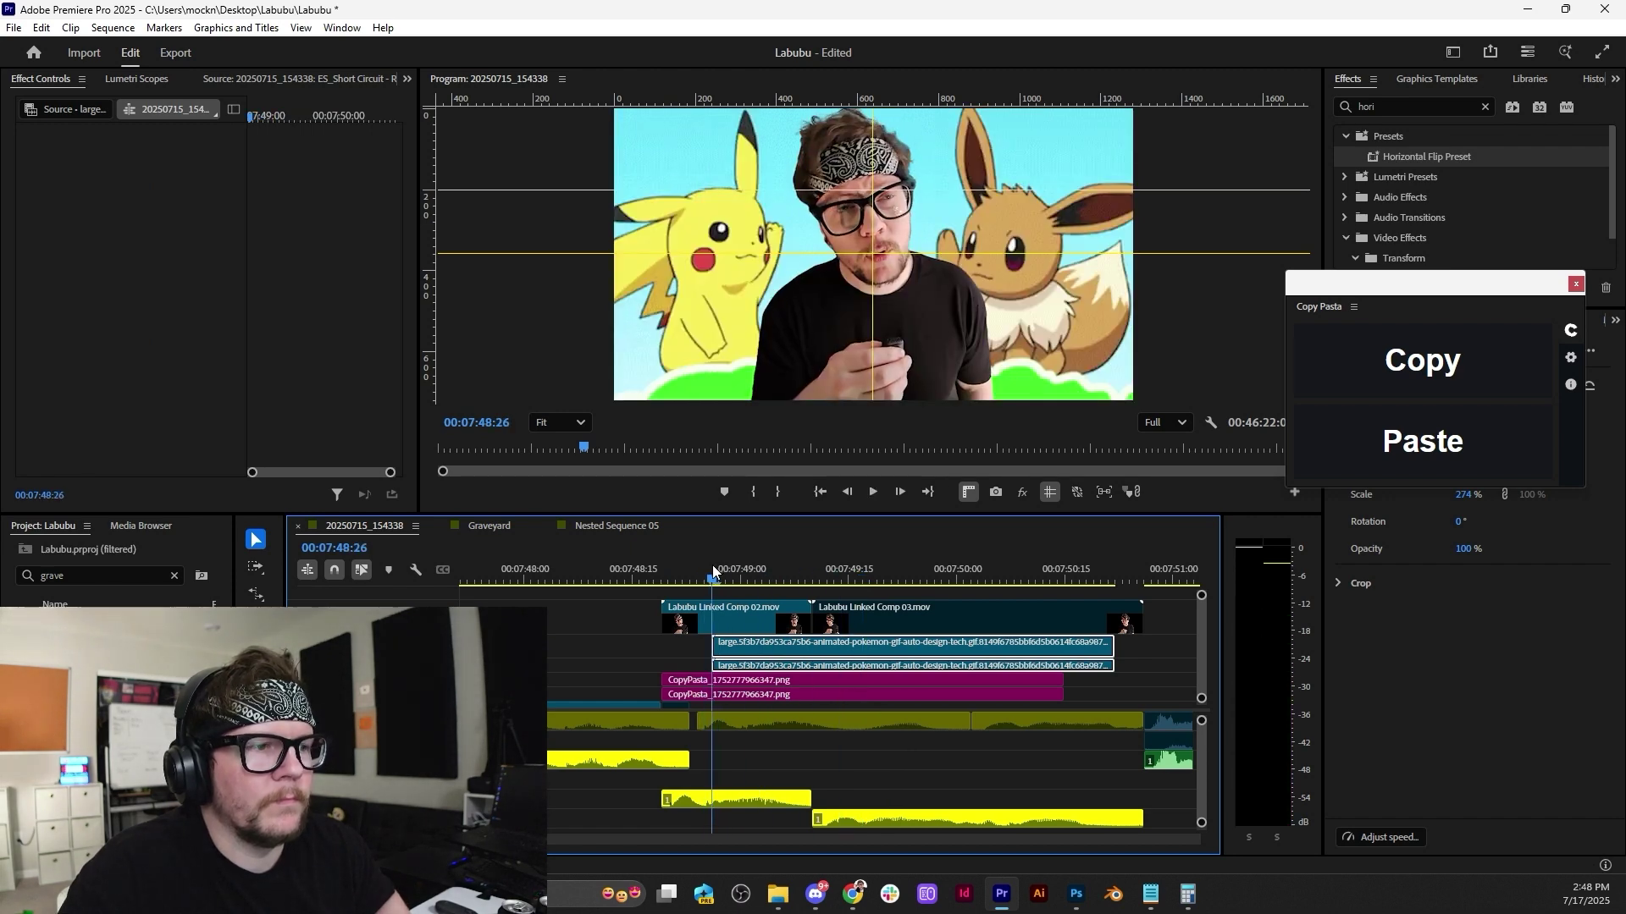
pyautogui.press('space')
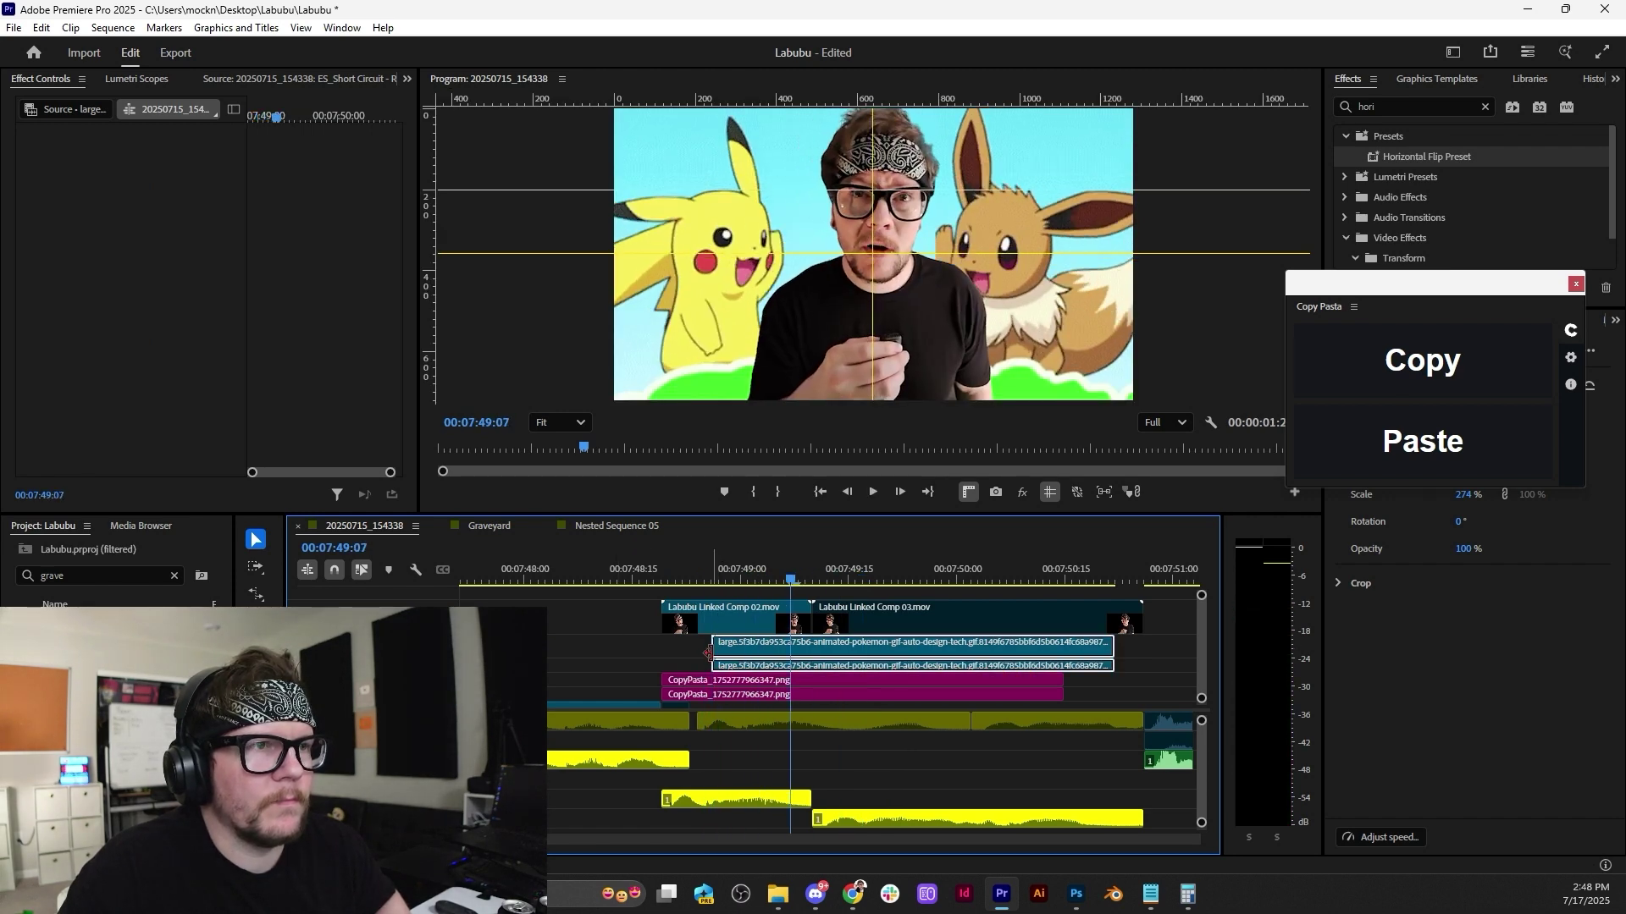
pyautogui.moveTo(796, 592); pyautogui.dragTo(917, 600)
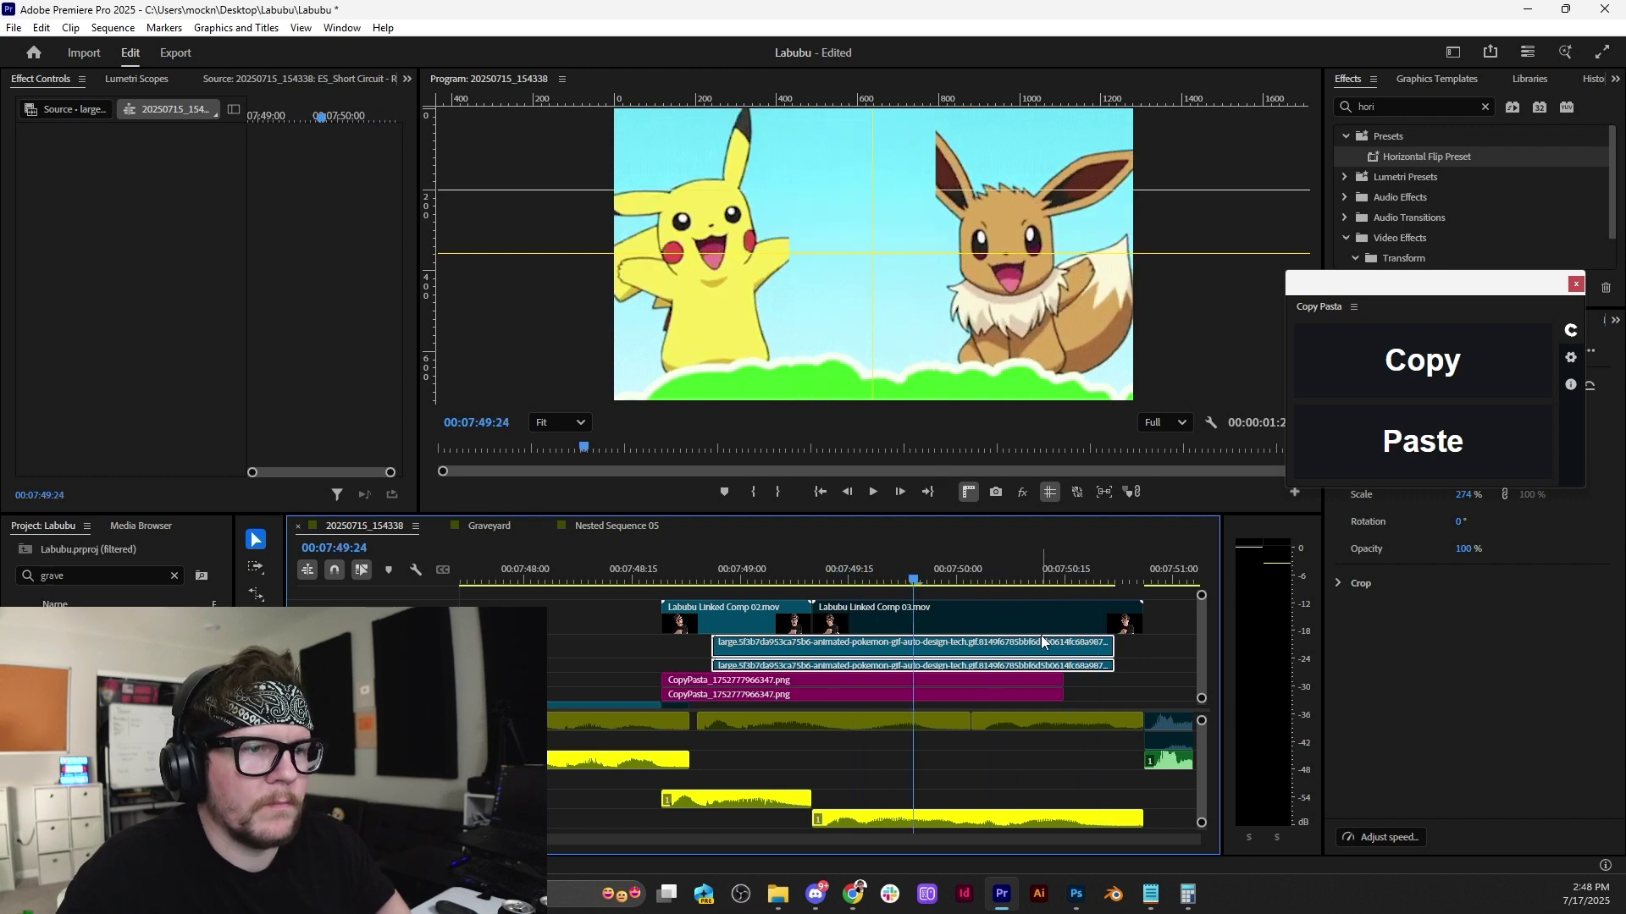
# Split both Pokémon GIF clips at 00:07:49:24, move the tail pieces directly in front of the remaining clips, and play the section.
pyautogui.hotkey('ctrl', 'k')
pyautogui.moveTo(1112, 644); pyautogui.dragTo(666, 618)
pyautogui.click(662, 561)
pyautogui.press('space')
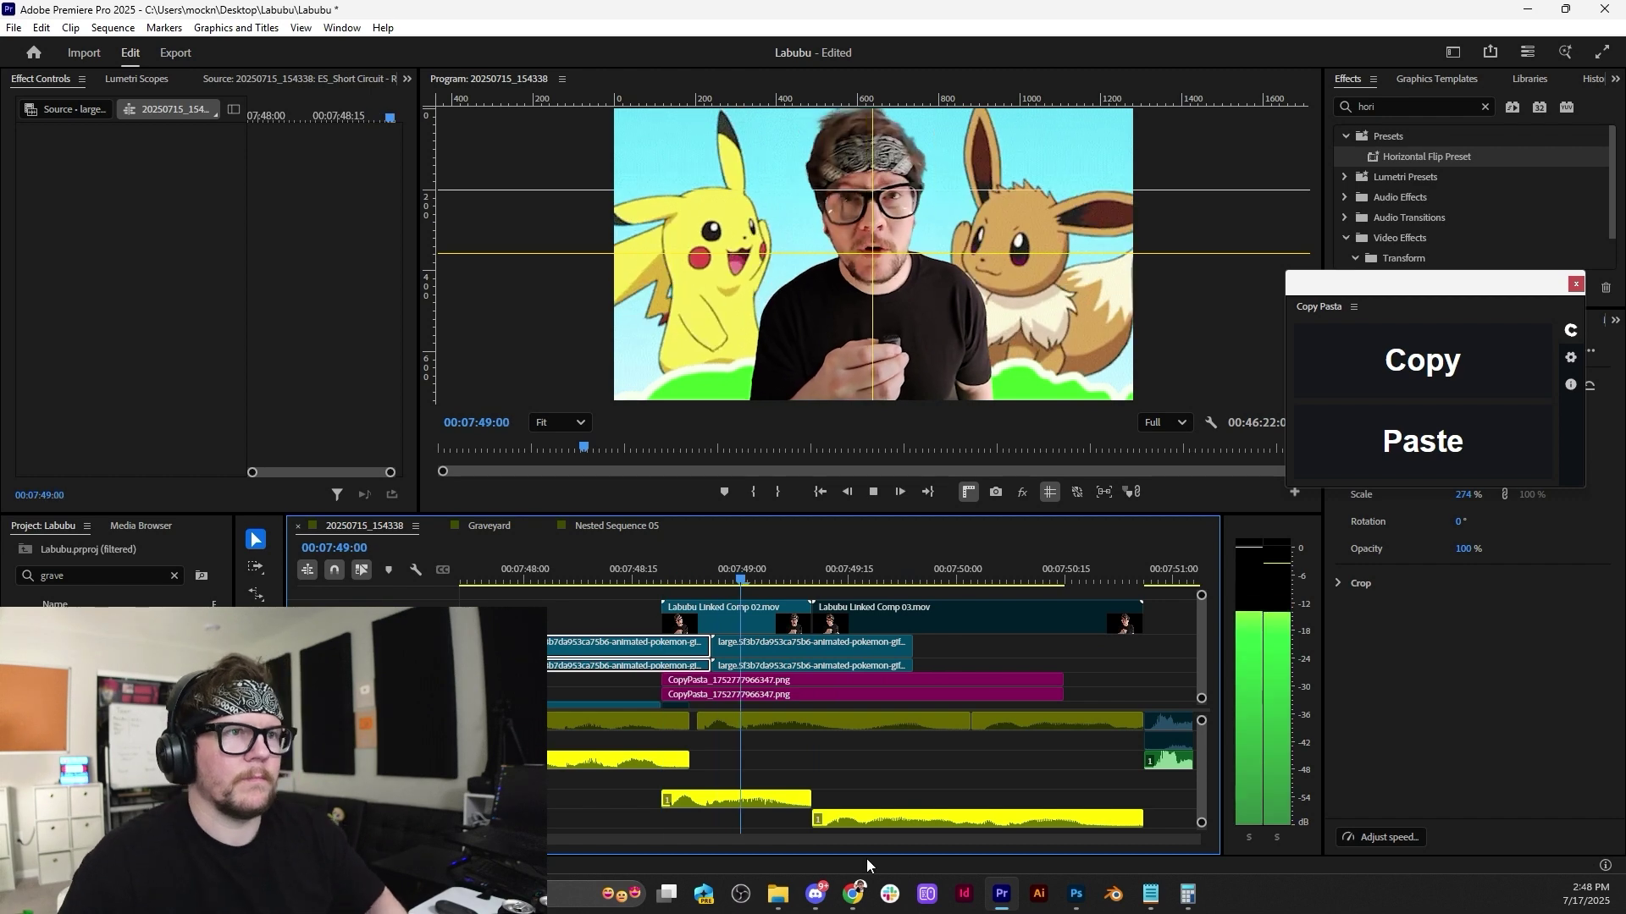
pyautogui.press('space')
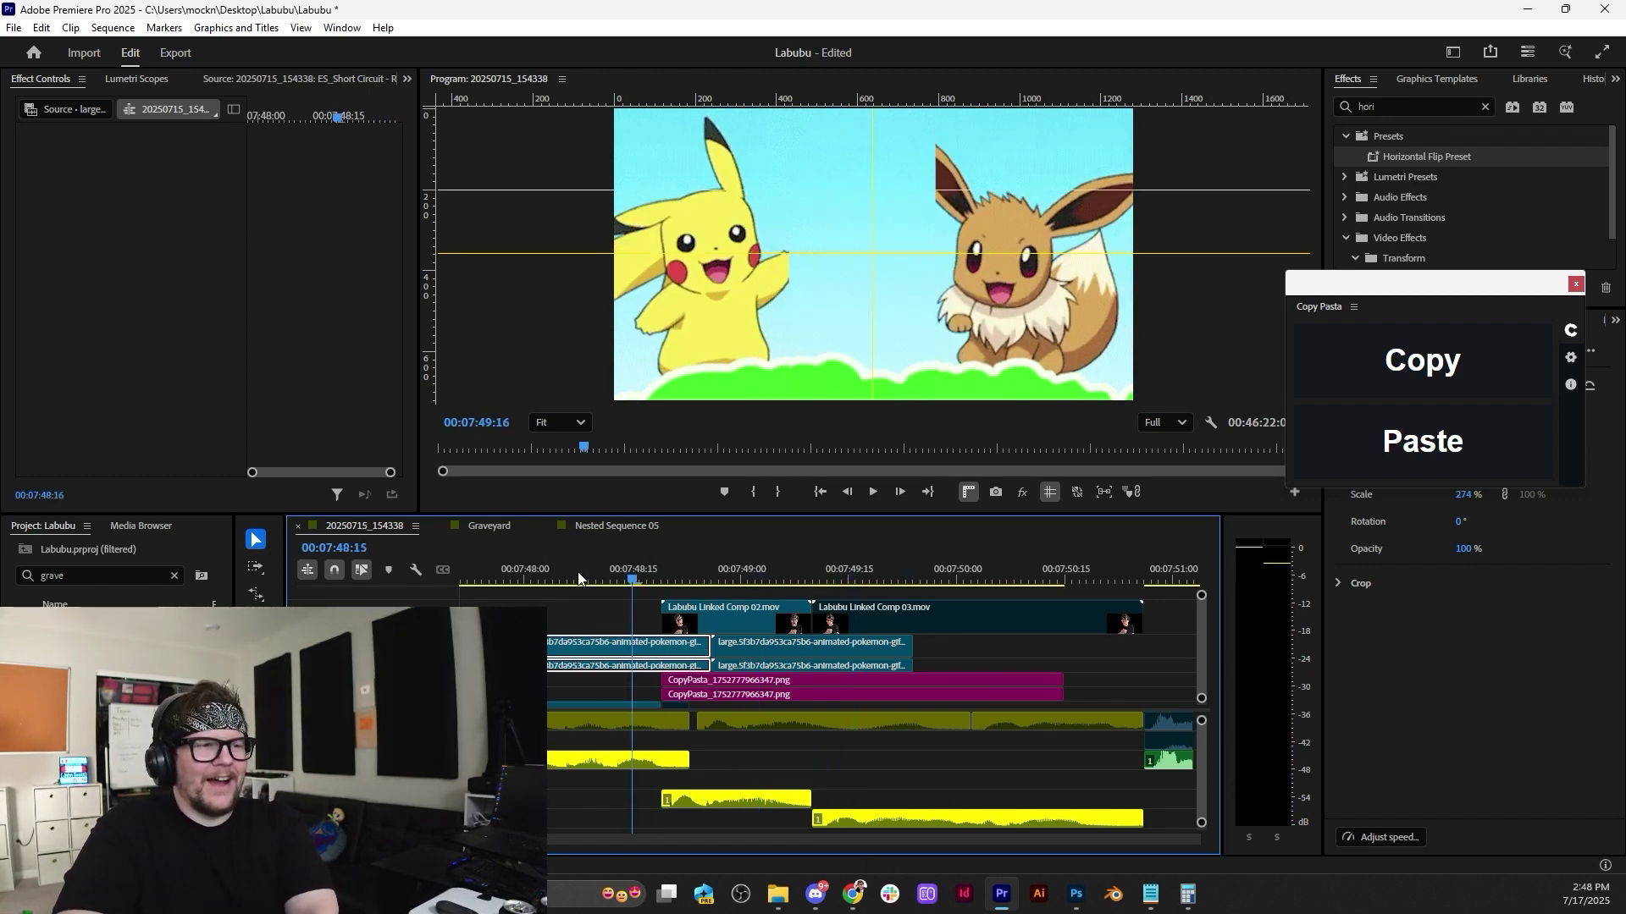
# Split both Pokémon GIF clips at 00:07:49:10 and move the detached tail pieces ahead of the Labubu Linked Comp 02.mov section.
pyautogui.moveTo(578, 578); pyautogui.dragTo(814, 608)
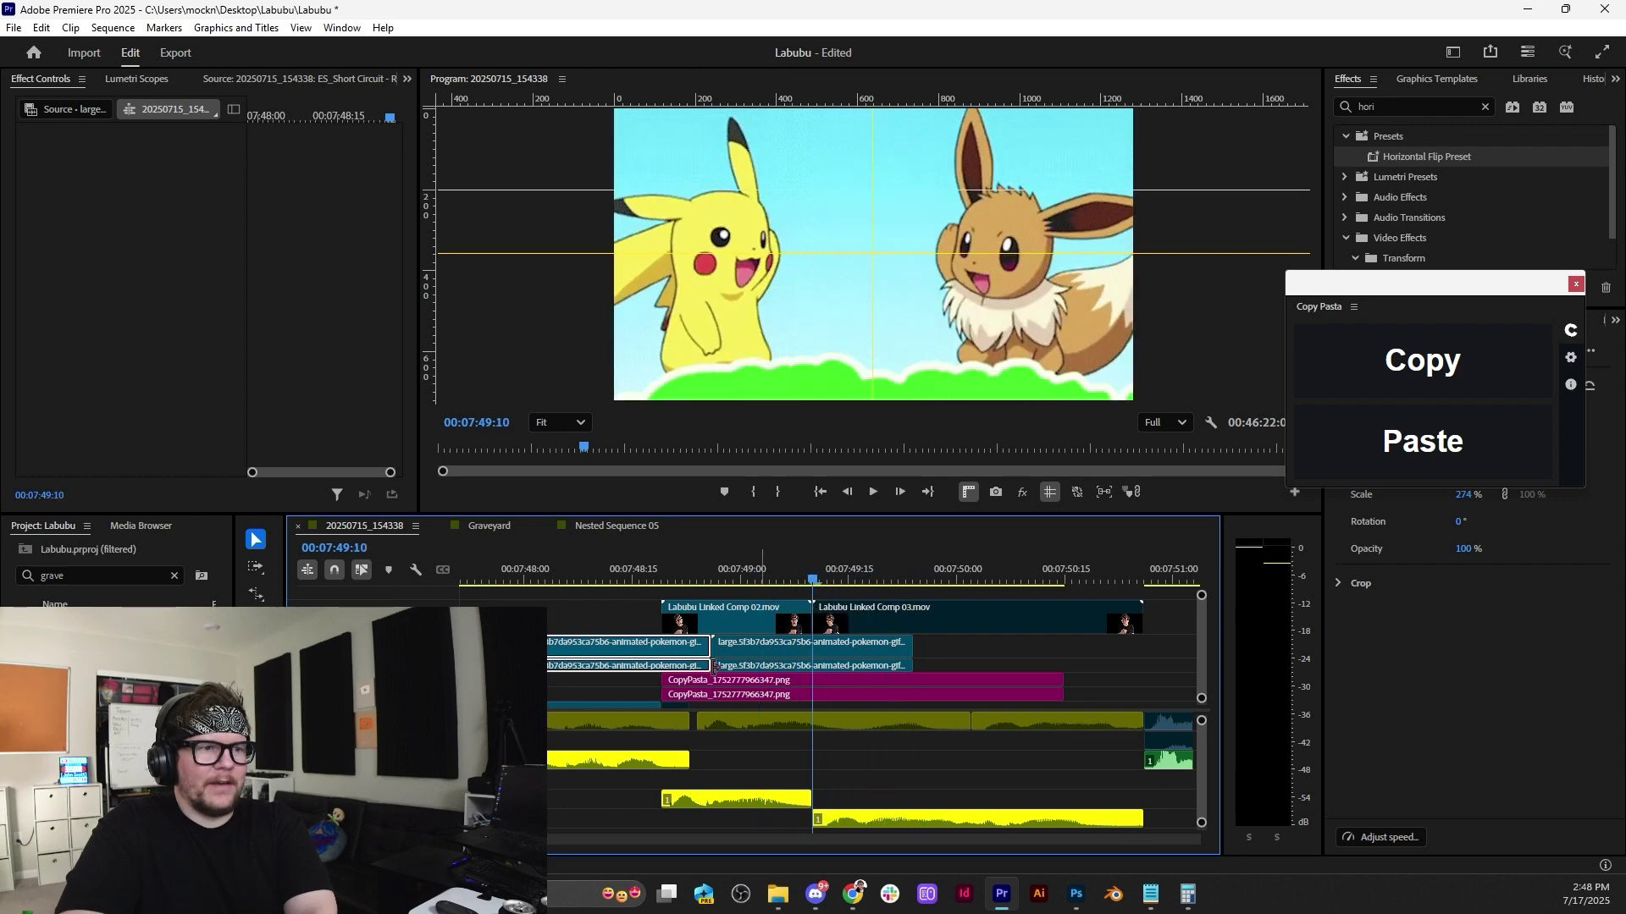
pyautogui.click(855, 652)
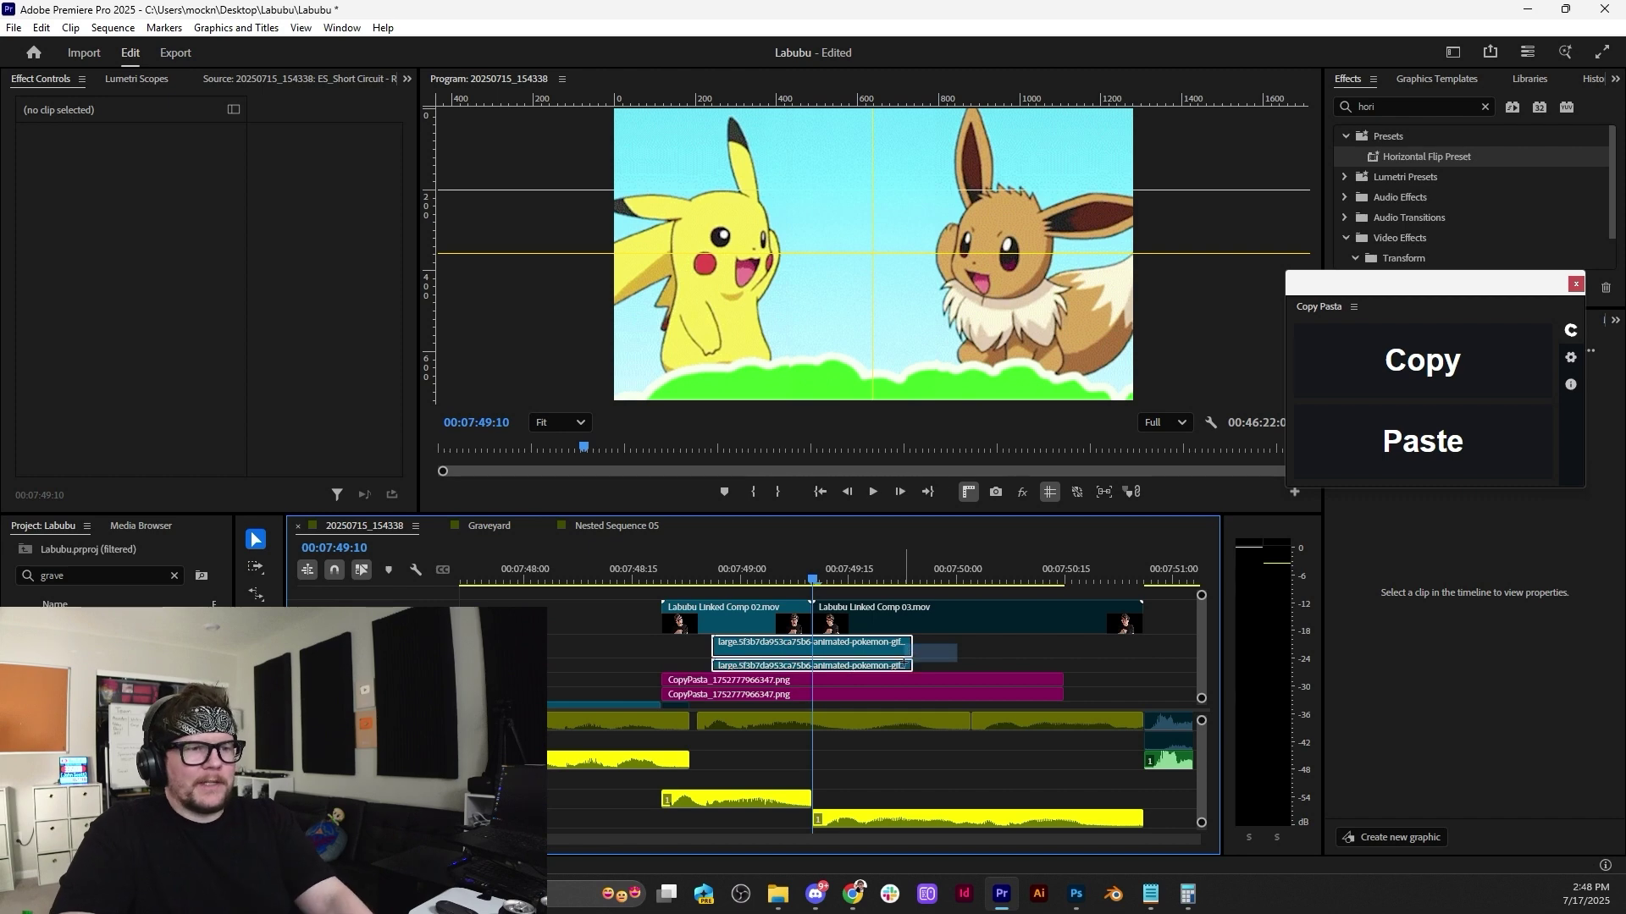
pyautogui.hotkey('ctrl', 'k')
pyautogui.moveTo(947, 640); pyautogui.dragTo(596, 656)
pyautogui.click(571, 580)
pyautogui.moveTo(567, 567)
pyautogui.mouseDown()
pyautogui.moveTo(534, 567)
pyautogui.moveTo(571, 568)
pyautogui.mouseUp()
# Nest the two detached Pokémon GIF pieces and reverse the speed of the nested clip.
pyautogui.rightClick(556, 663)
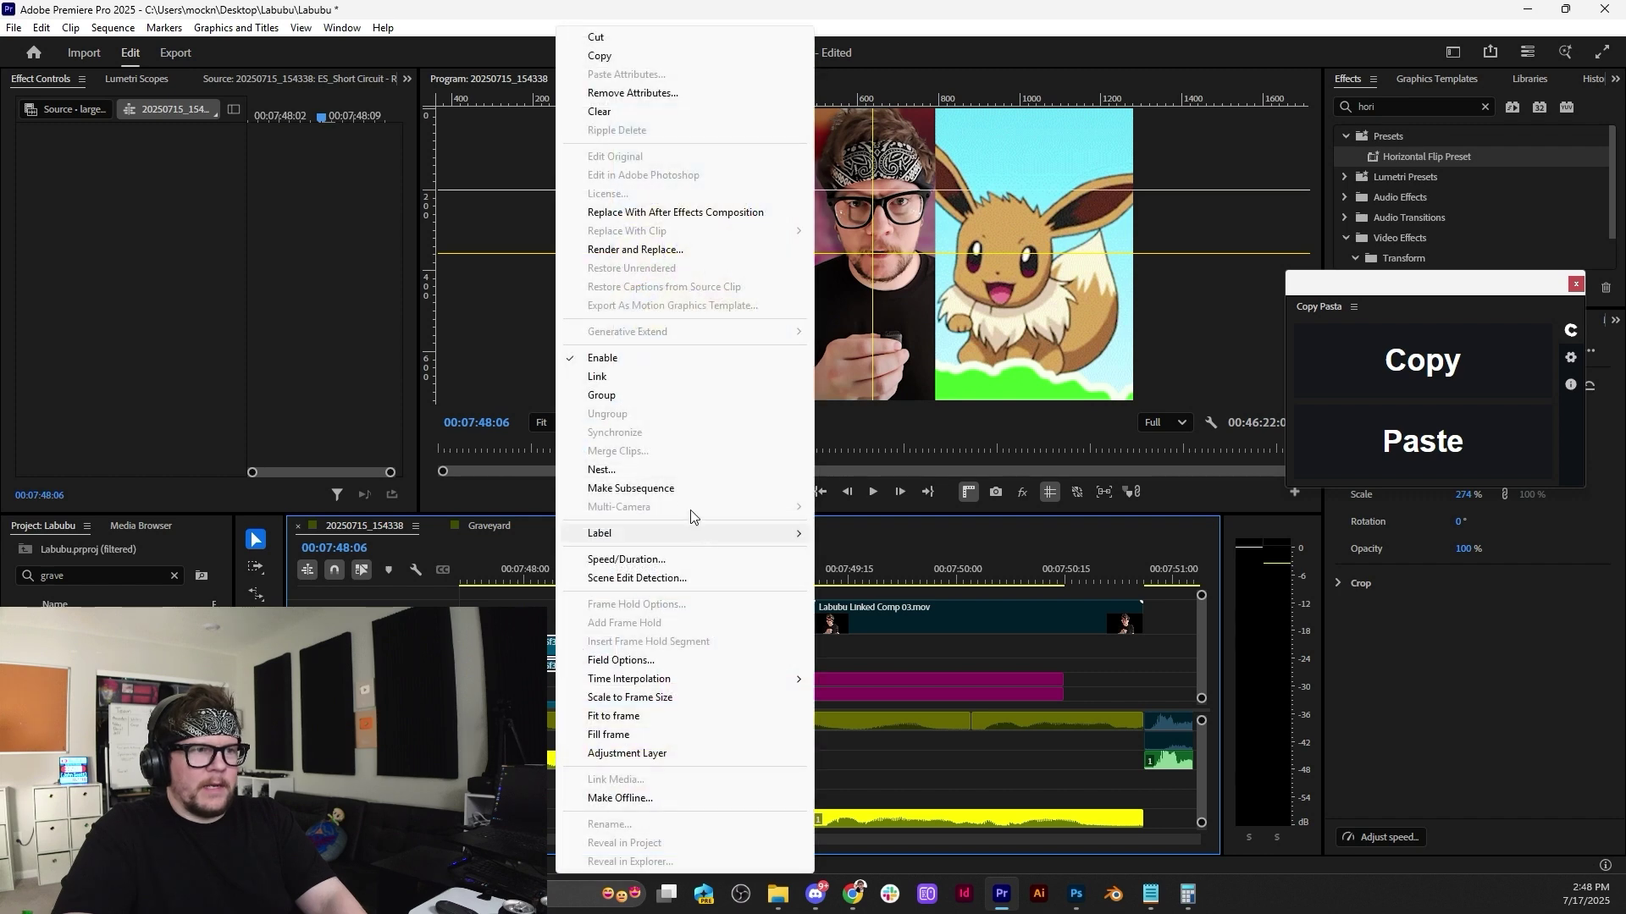
pyautogui.click(669, 466)
pyautogui.click(858, 463)
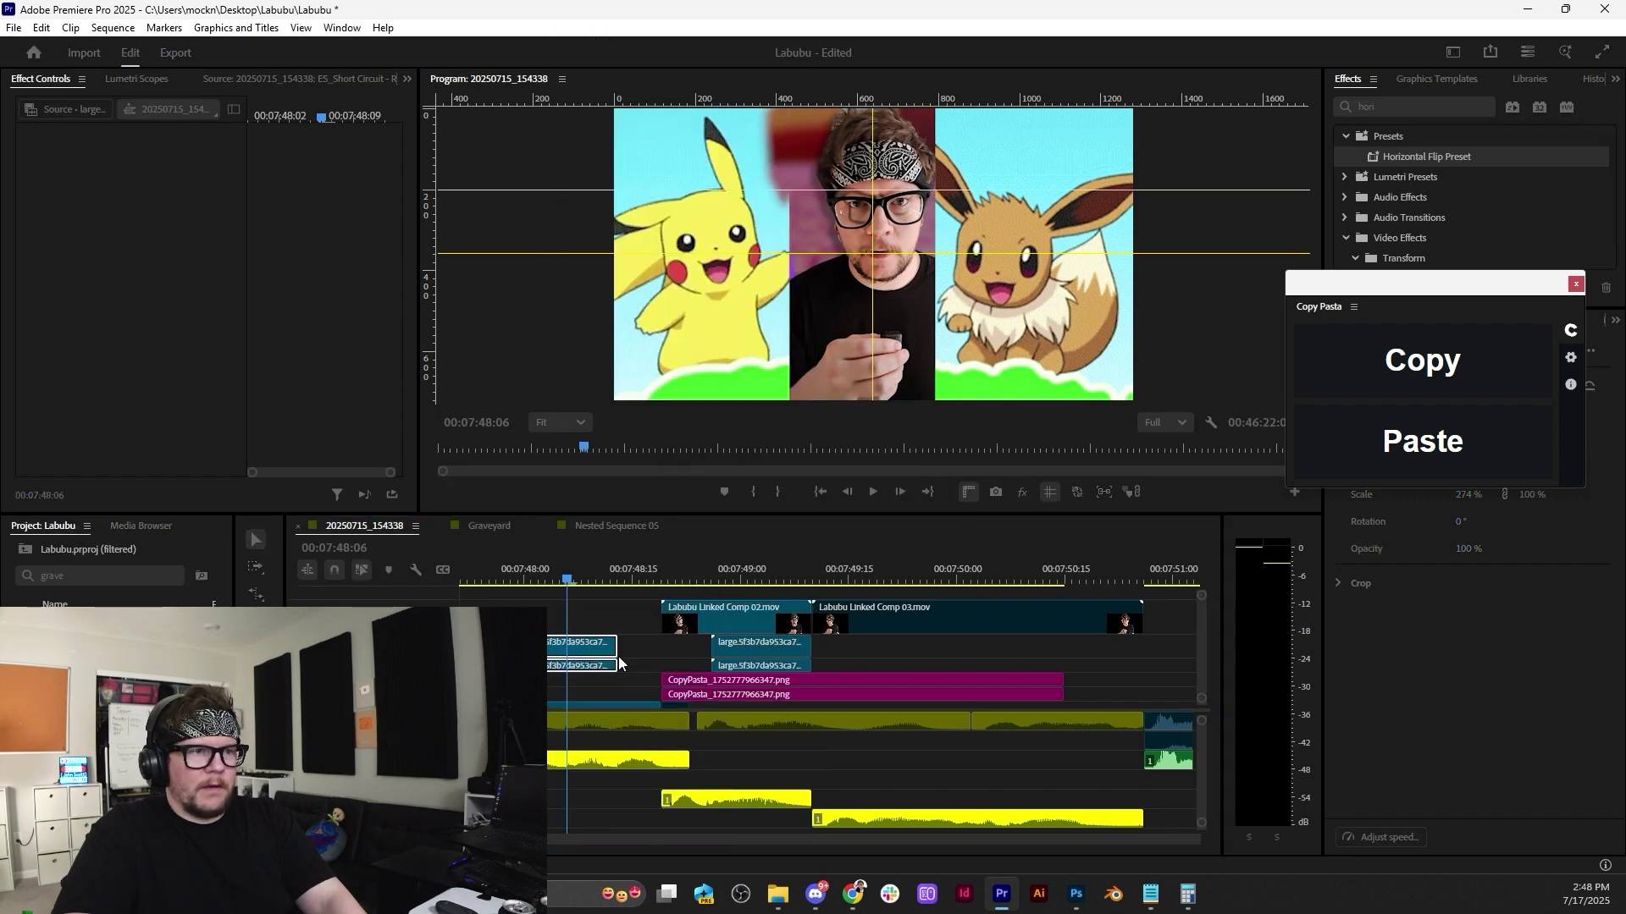
pyautogui.rightClick(559, 665)
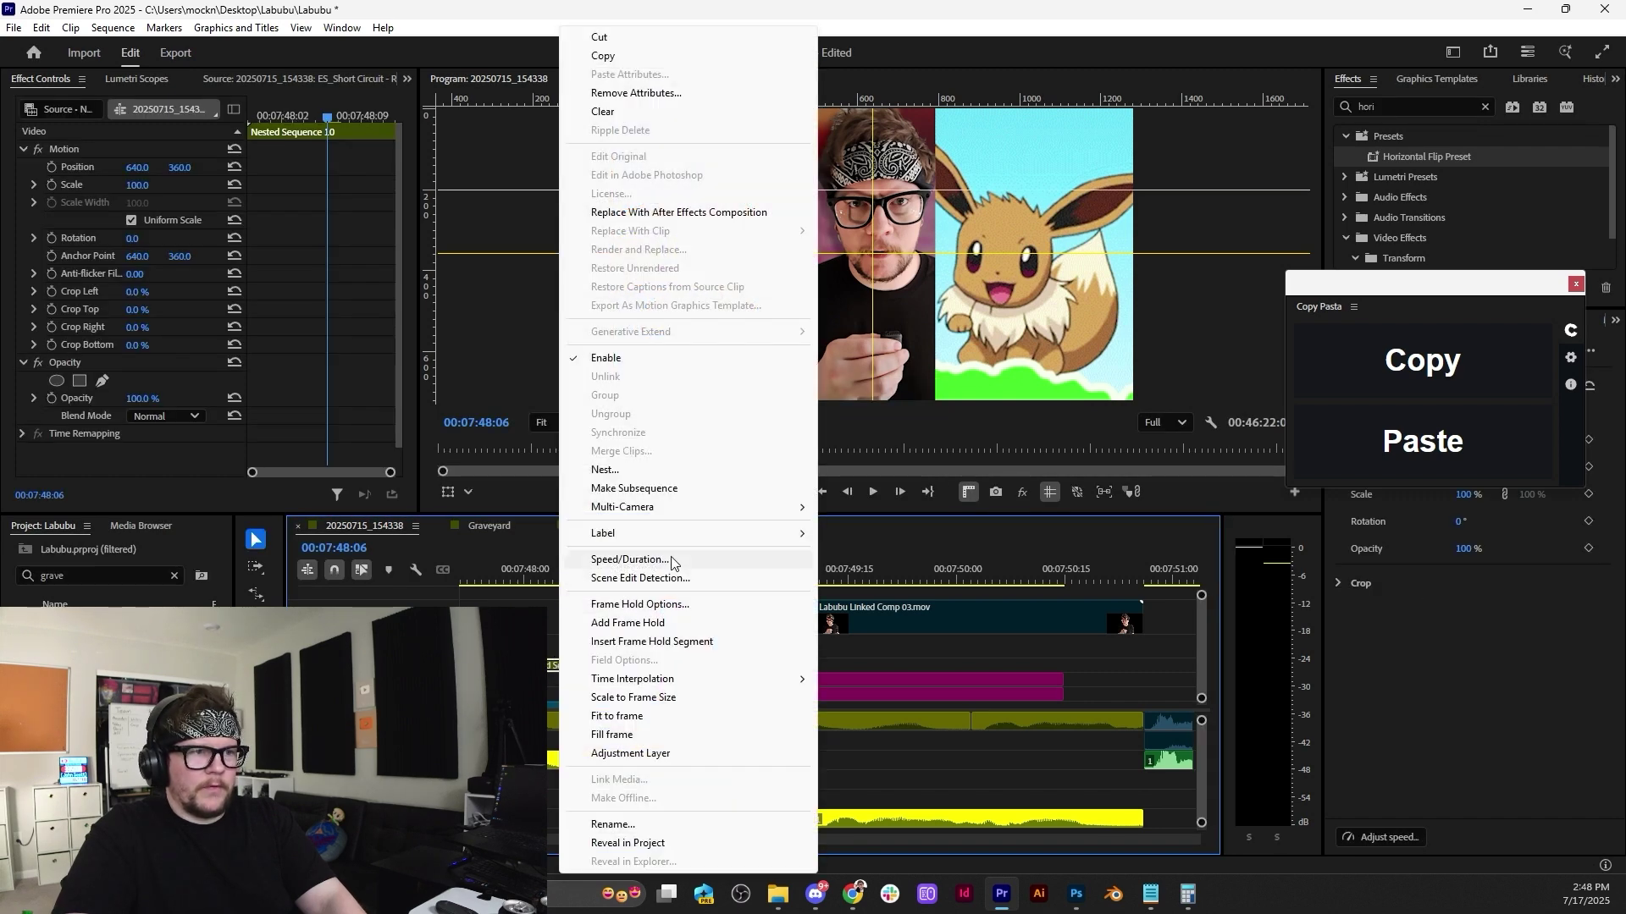
pyautogui.click(644, 560)
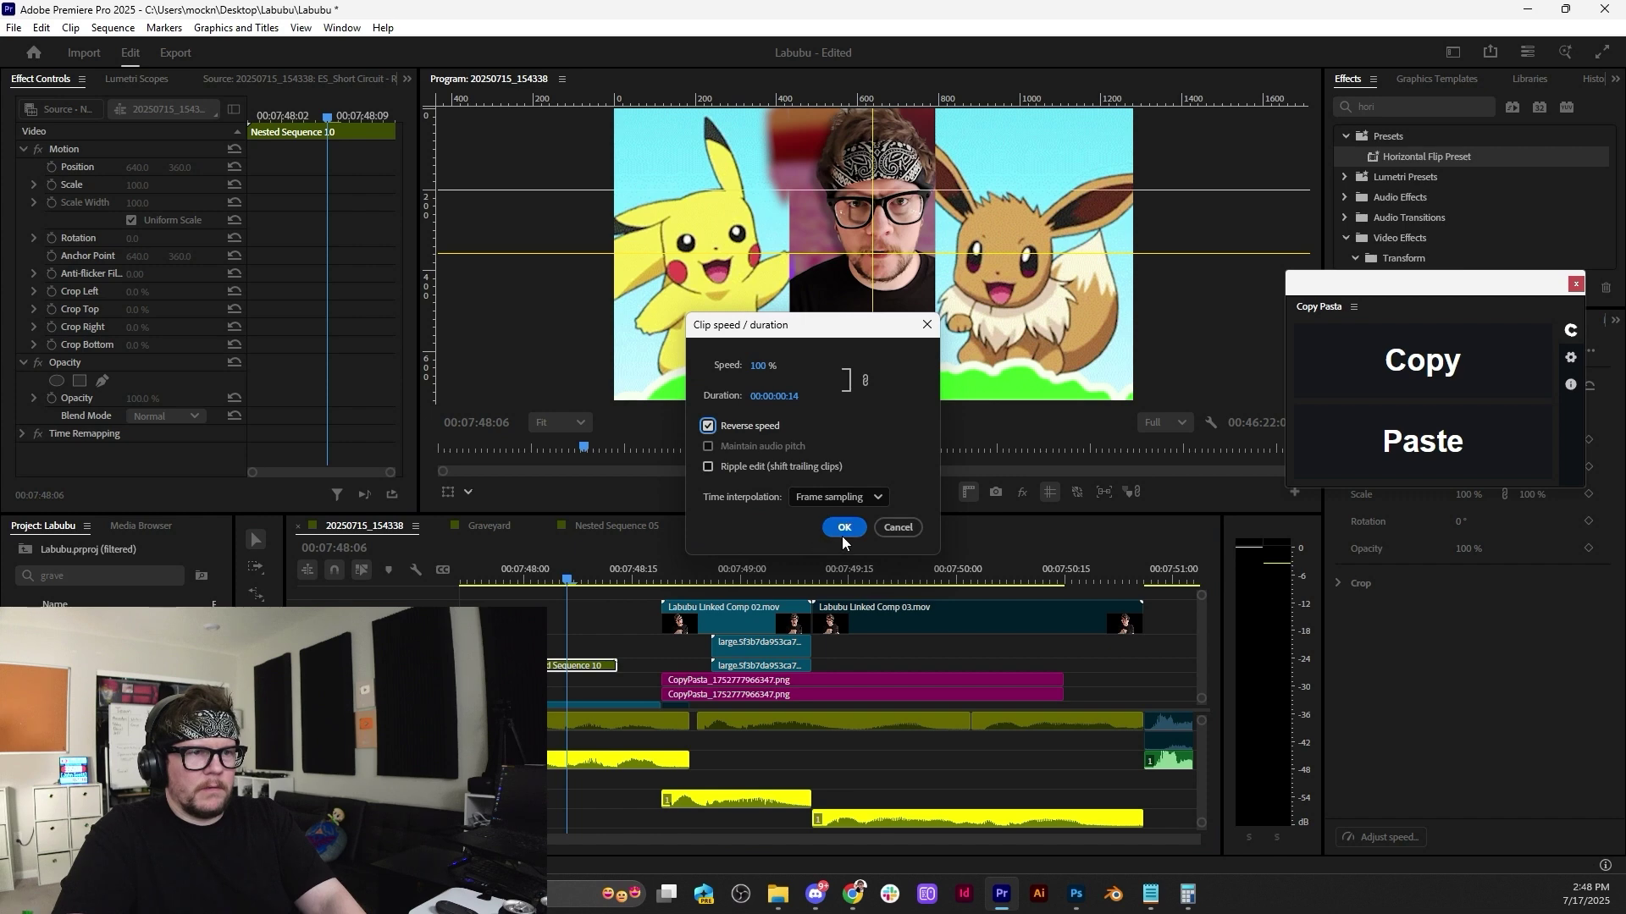
pyautogui.click(843, 535)
# Move the reversed nested clip so it ends where the two Pokémon GIF clips begin, and play the join.
pyautogui.moveTo(565, 667); pyautogui.dragTo(682, 652)
pyautogui.click(697, 581)
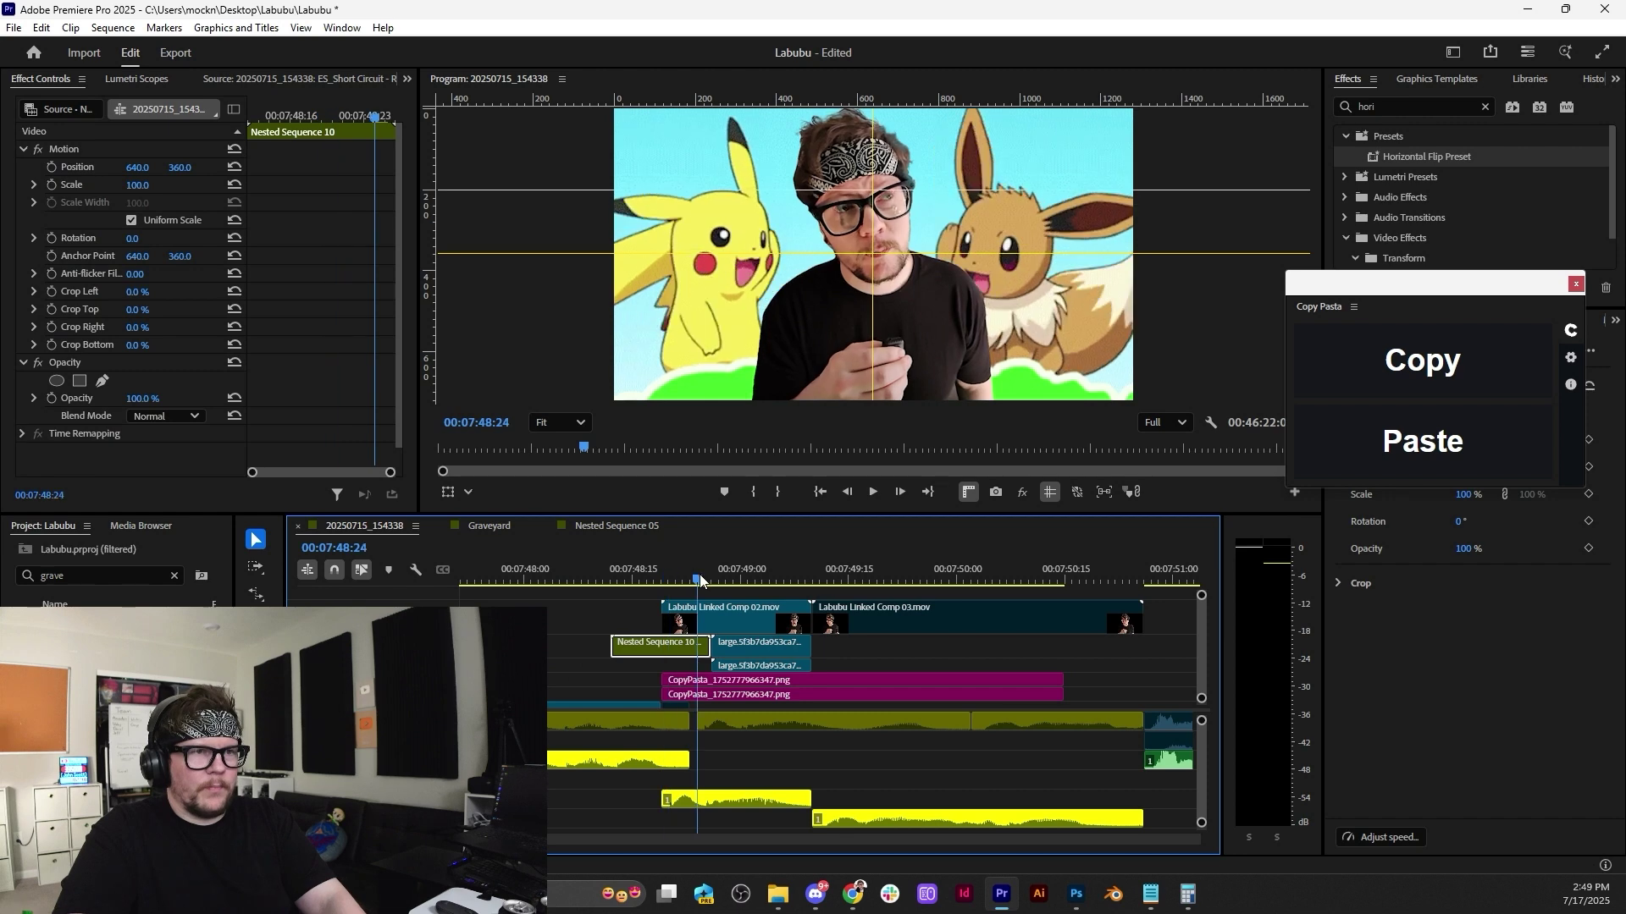
pyautogui.moveTo(701, 581); pyautogui.dragTo(644, 577)
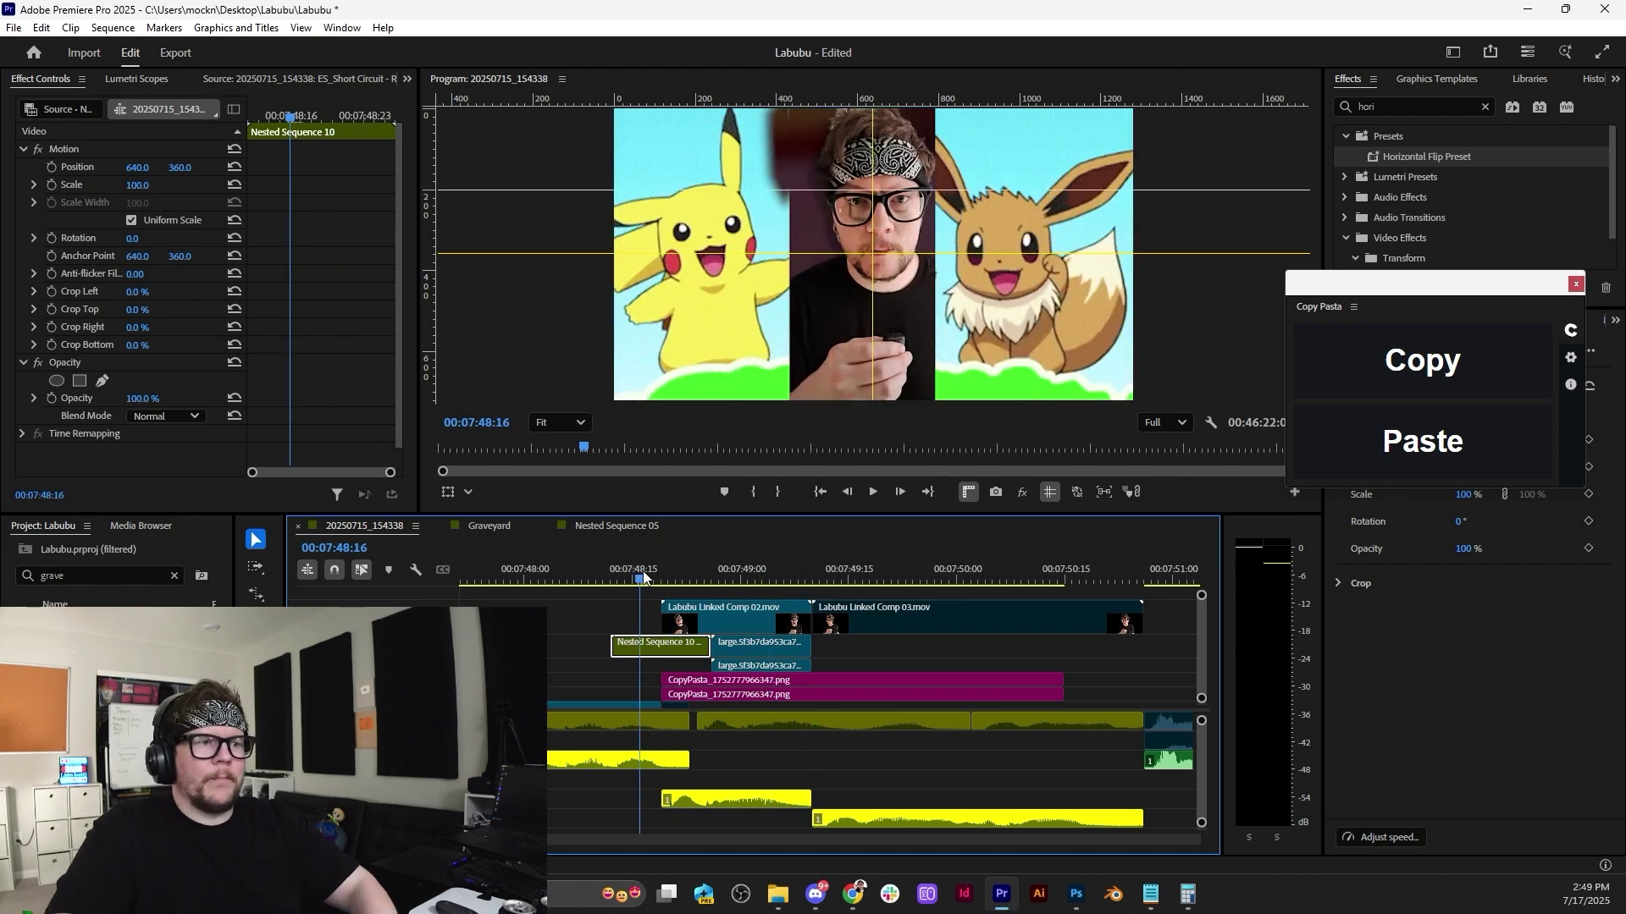
pyautogui.press('space')
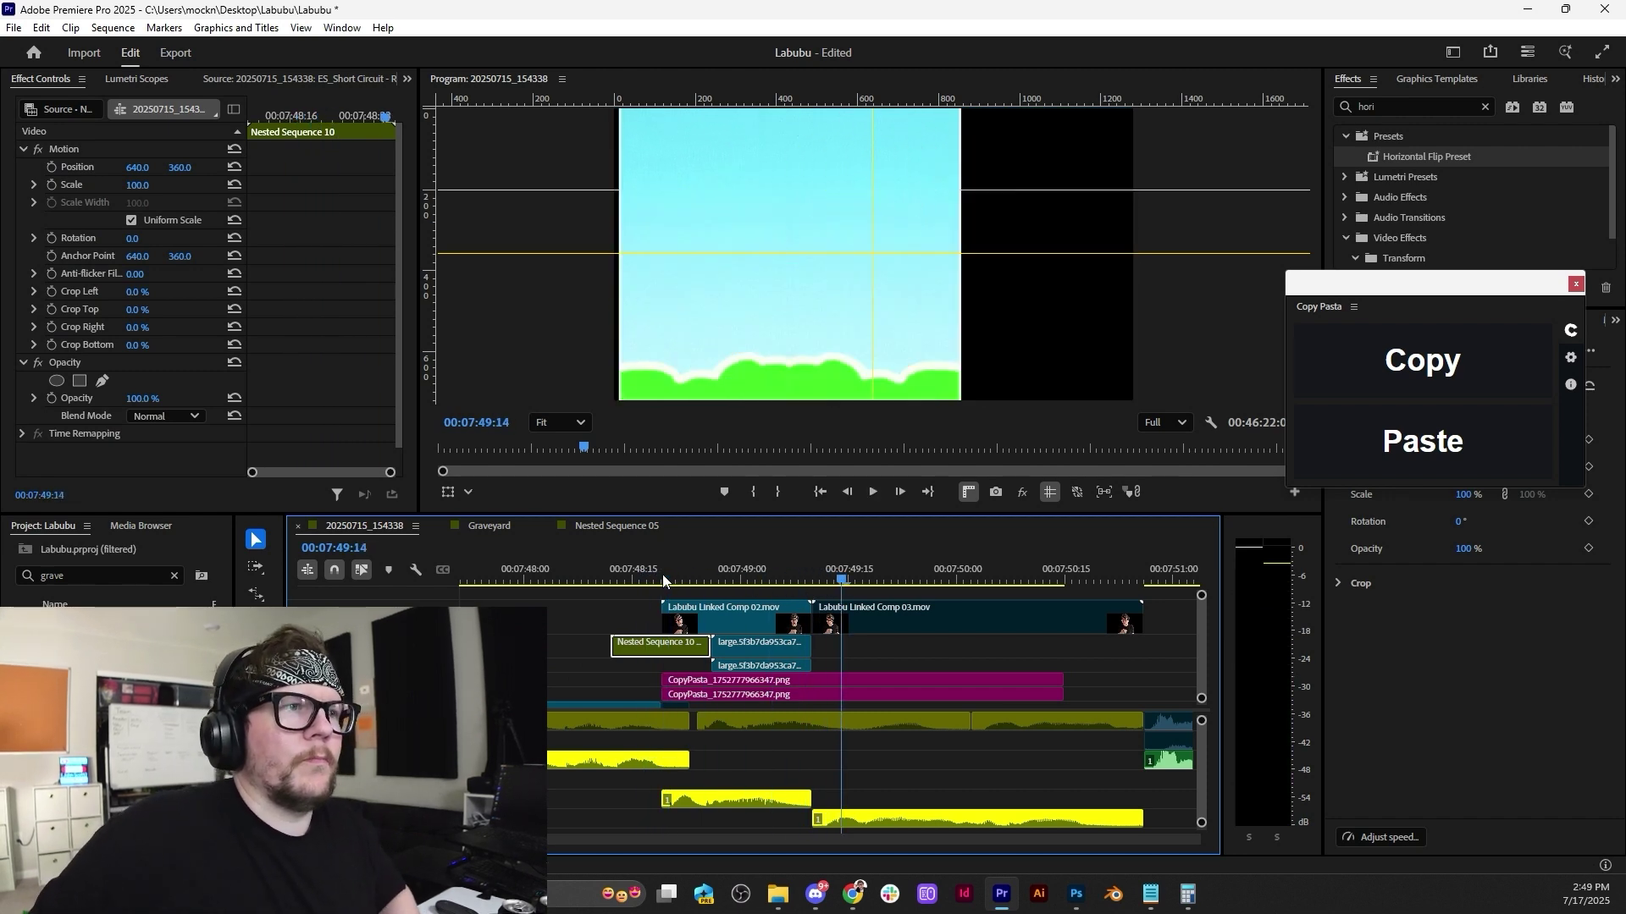
# Trim the nested clip's start to 00:07:48:19, aligned with Labubu Linked Comp 02.mov, and replay the section.
pyautogui.click(663, 577)
pyautogui.moveTo(613, 644); pyautogui.dragTo(662, 644)
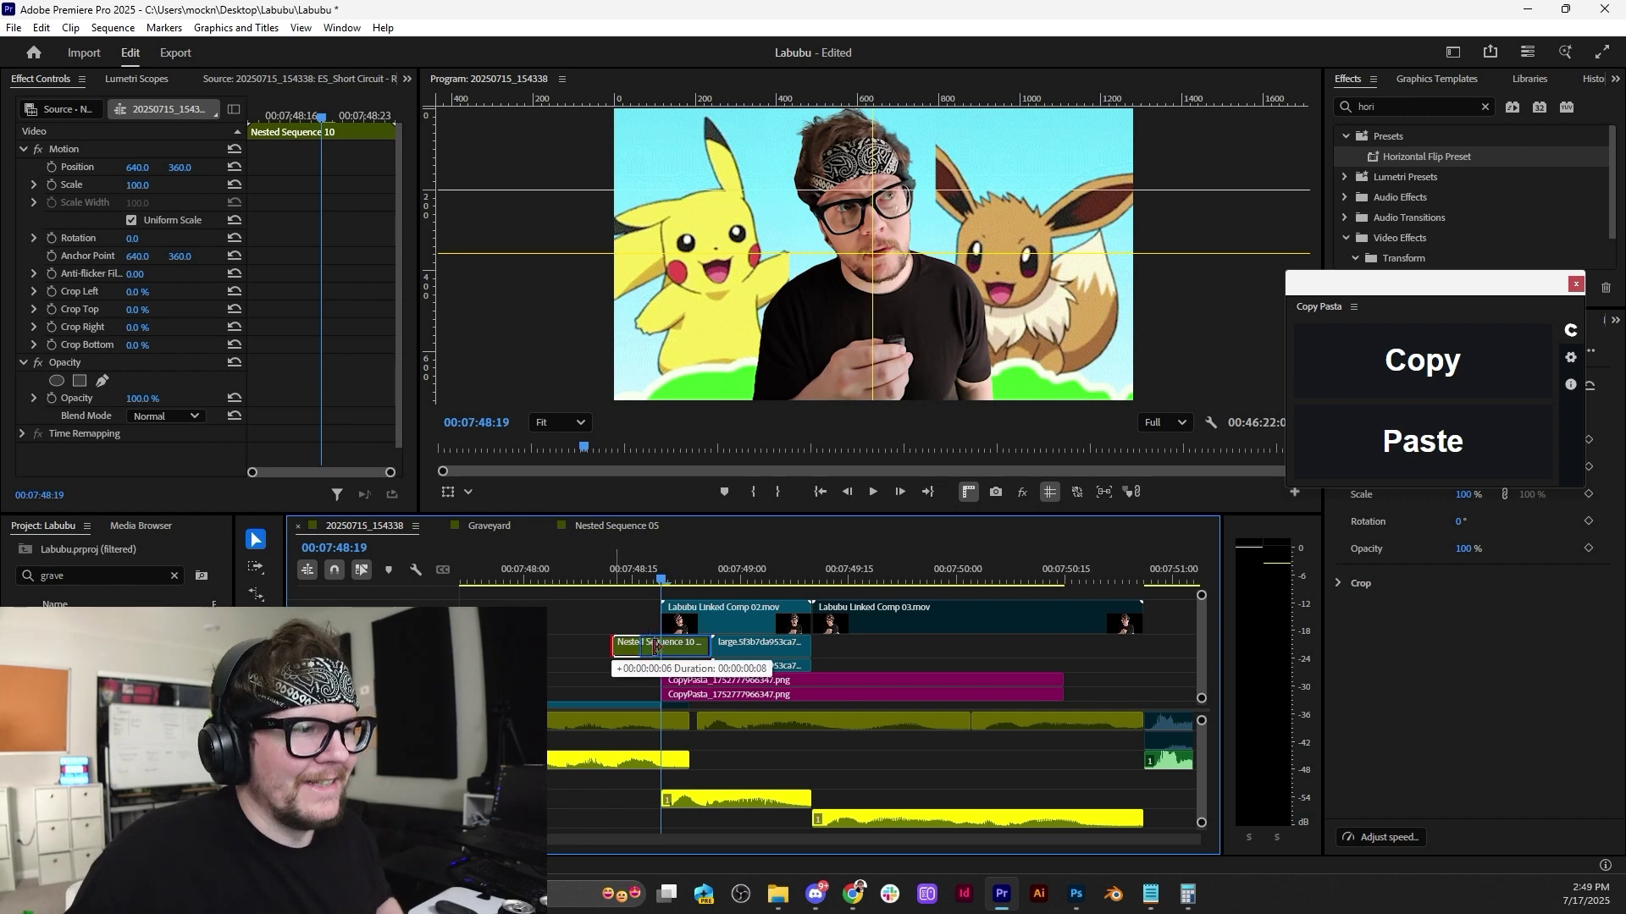
pyautogui.press('space')
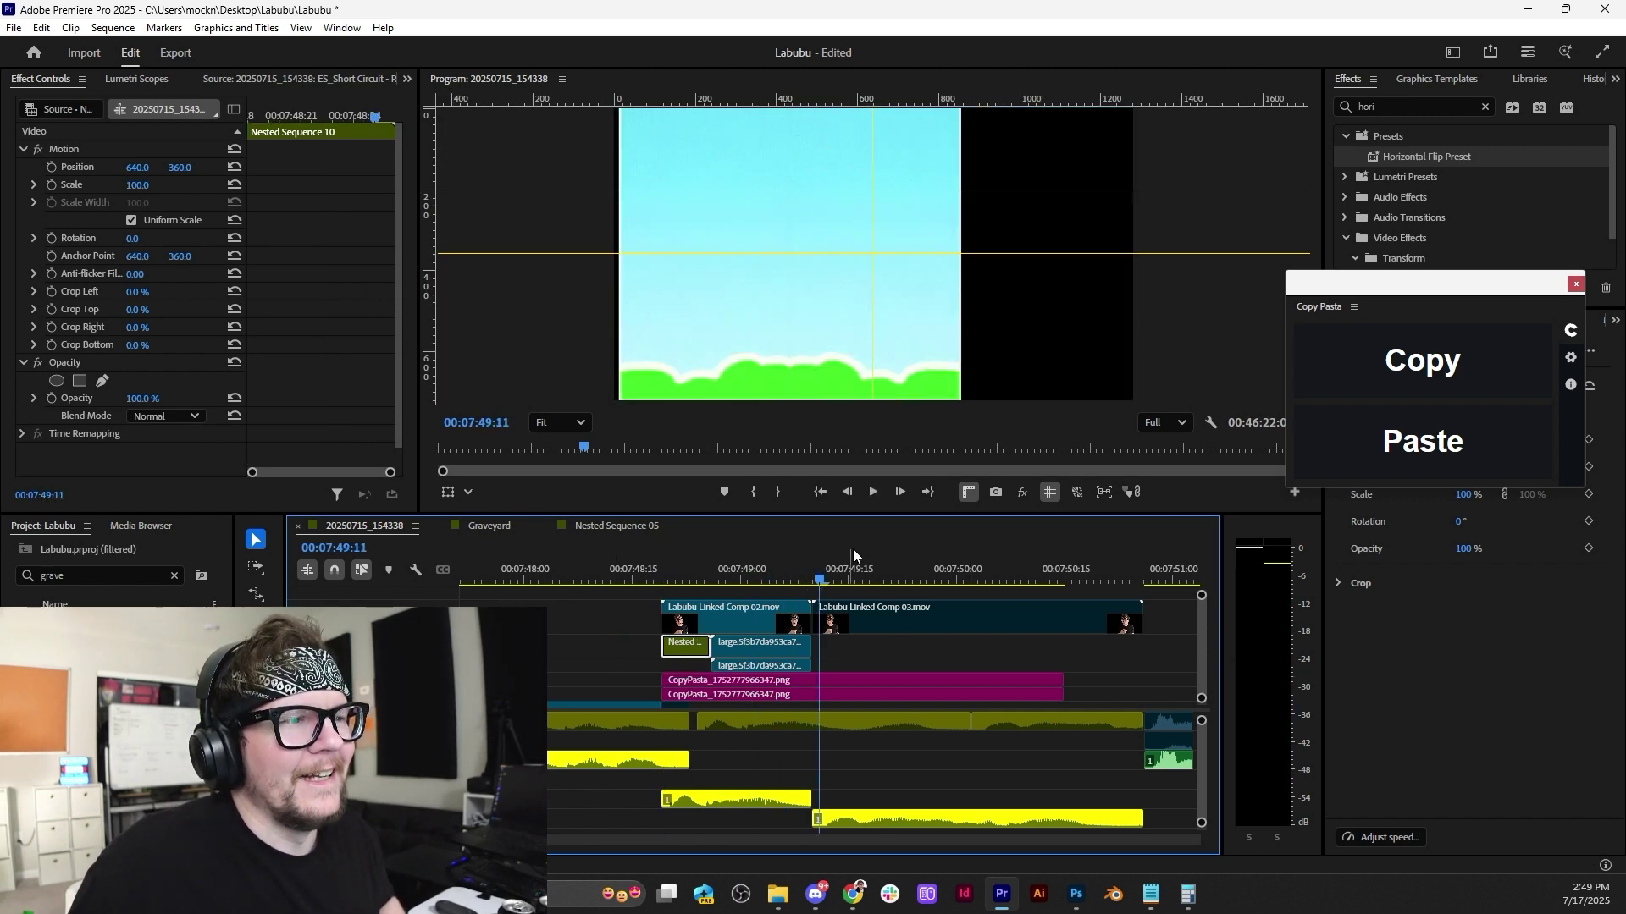
pyautogui.click(671, 567)
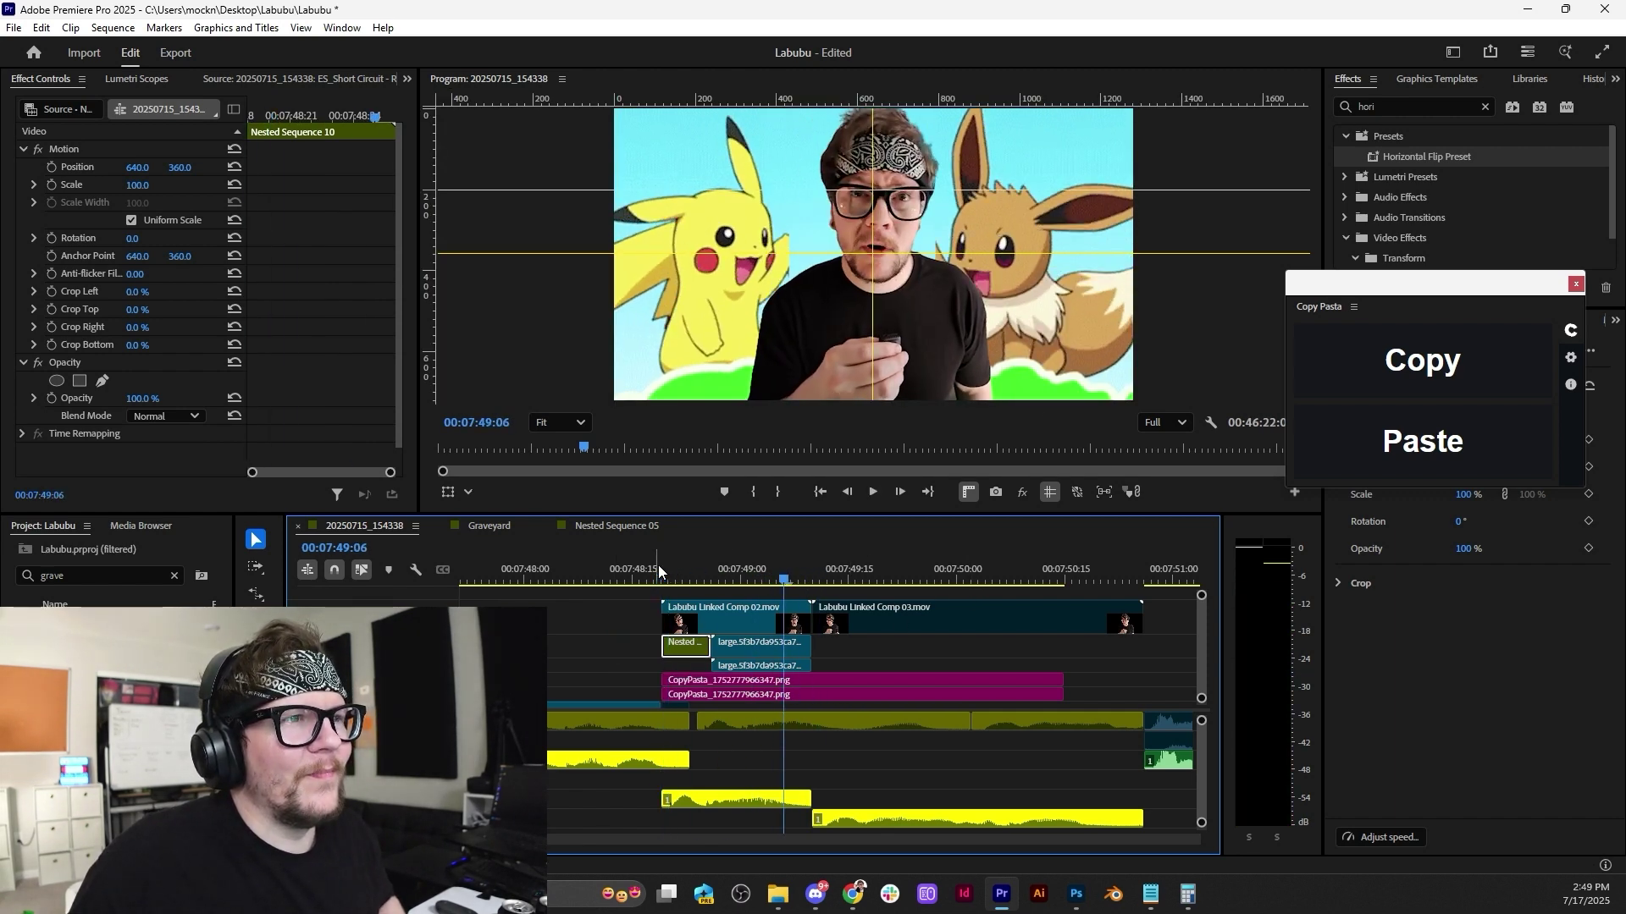
pyautogui.click(658, 566)
pyautogui.press('space')
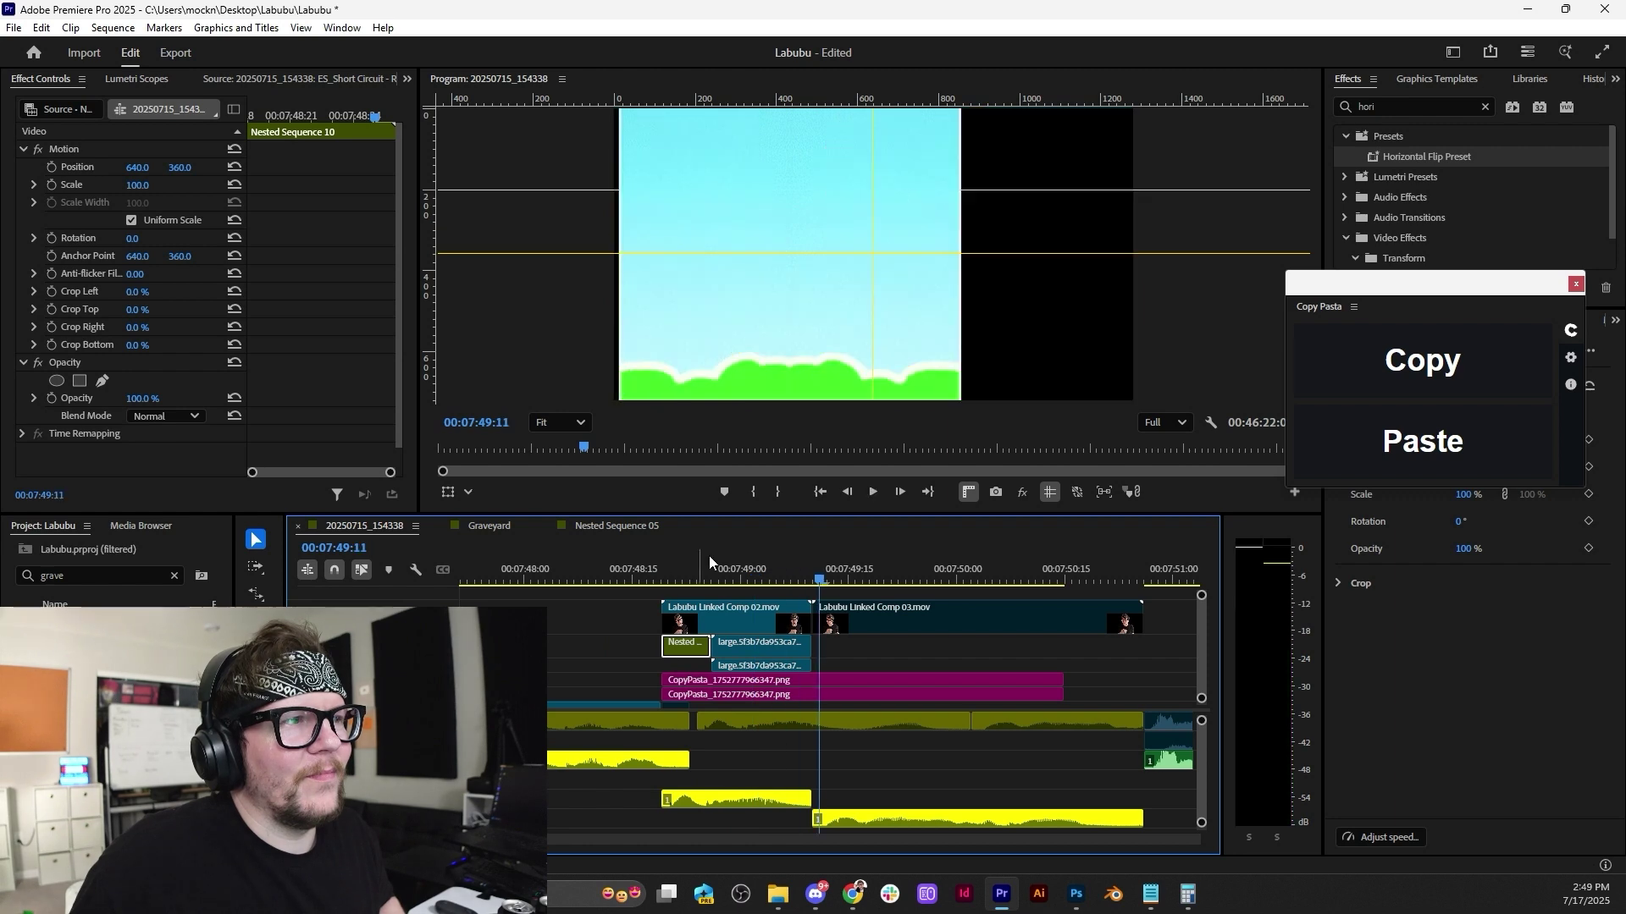
# Extend the ends of both Pokémon GIF clips past 00:07:50:00, beneath Labubu Linked Comp 03.mov.
pyautogui.scroll(3, 830, 645)
pyautogui.click(863, 623)
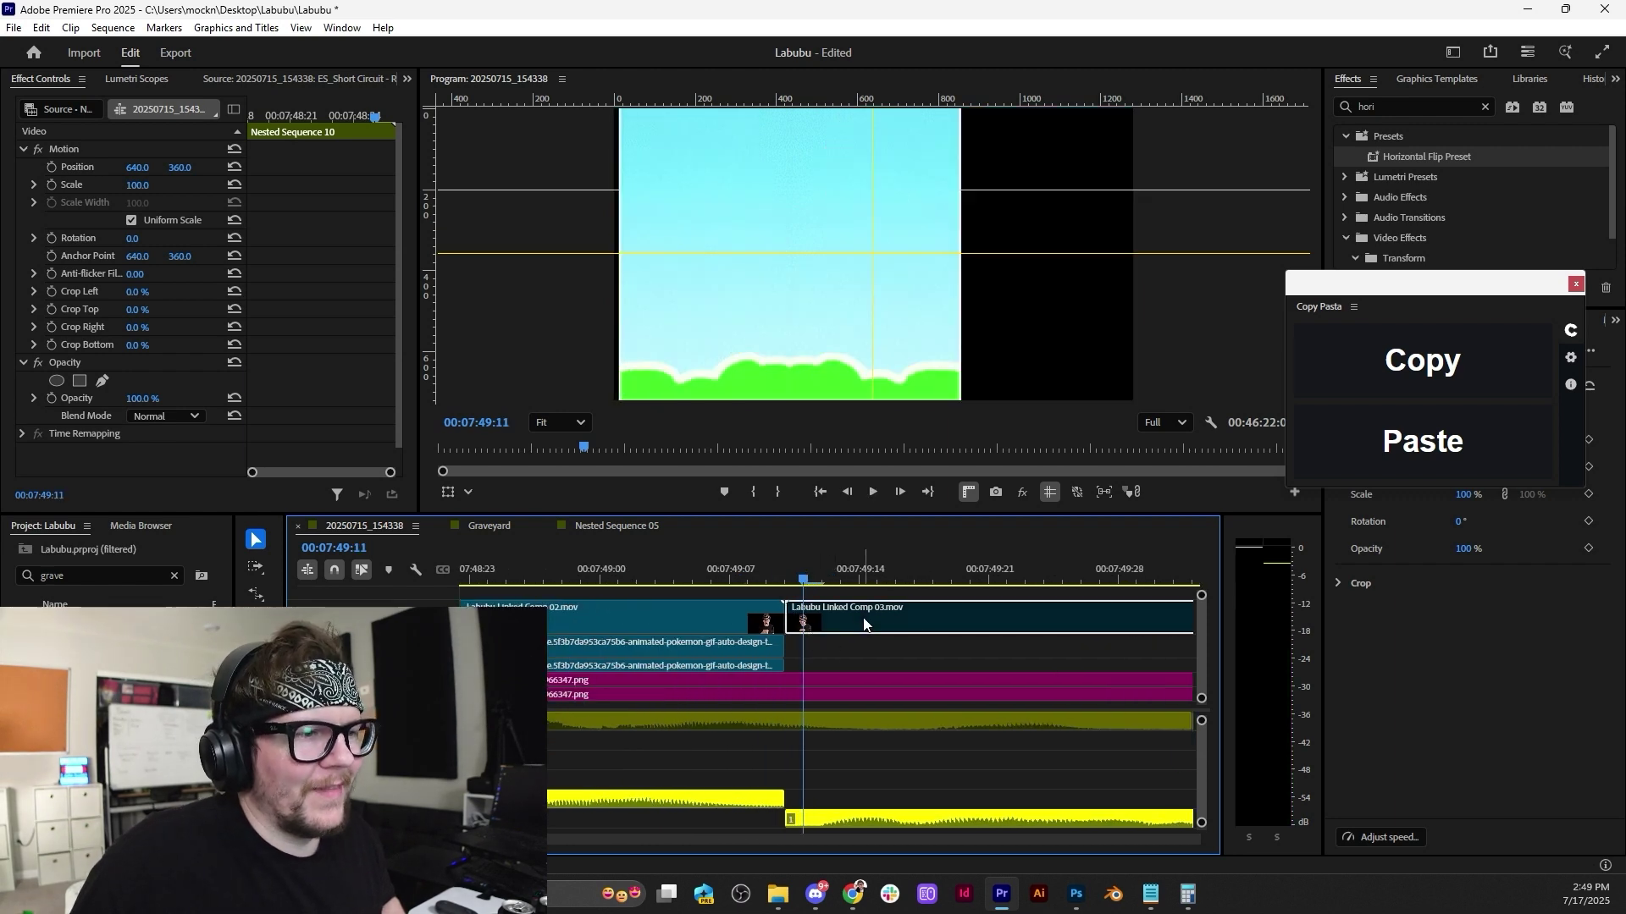
pyautogui.scroll(-5, 865, 626)
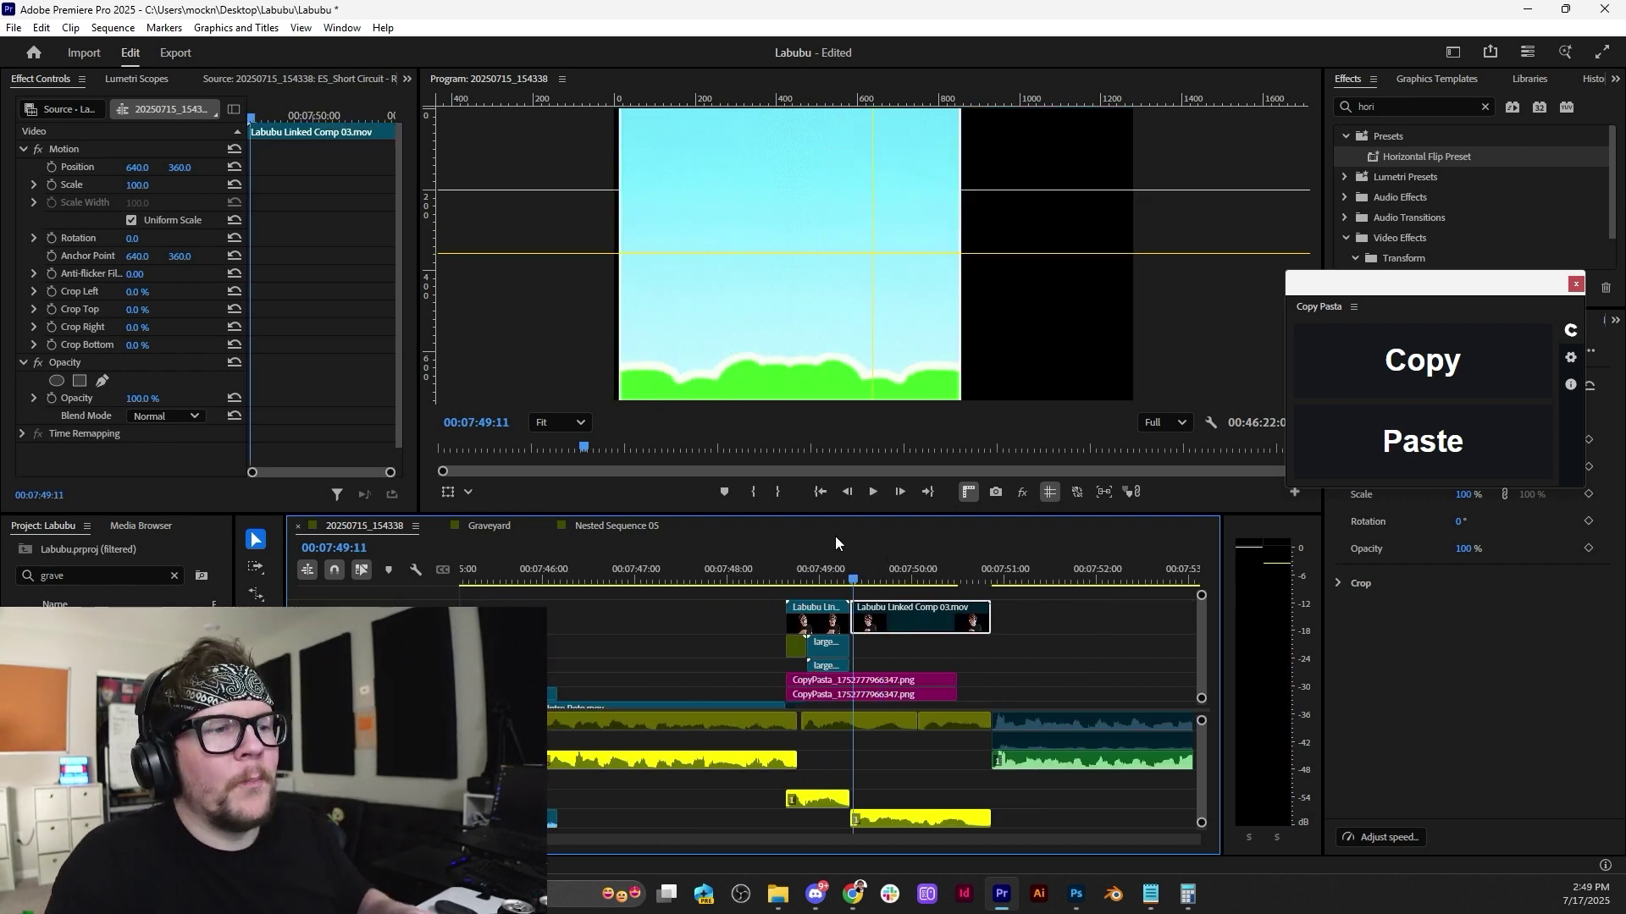
pyautogui.click(810, 565)
pyautogui.scroll(1, 872, 666)
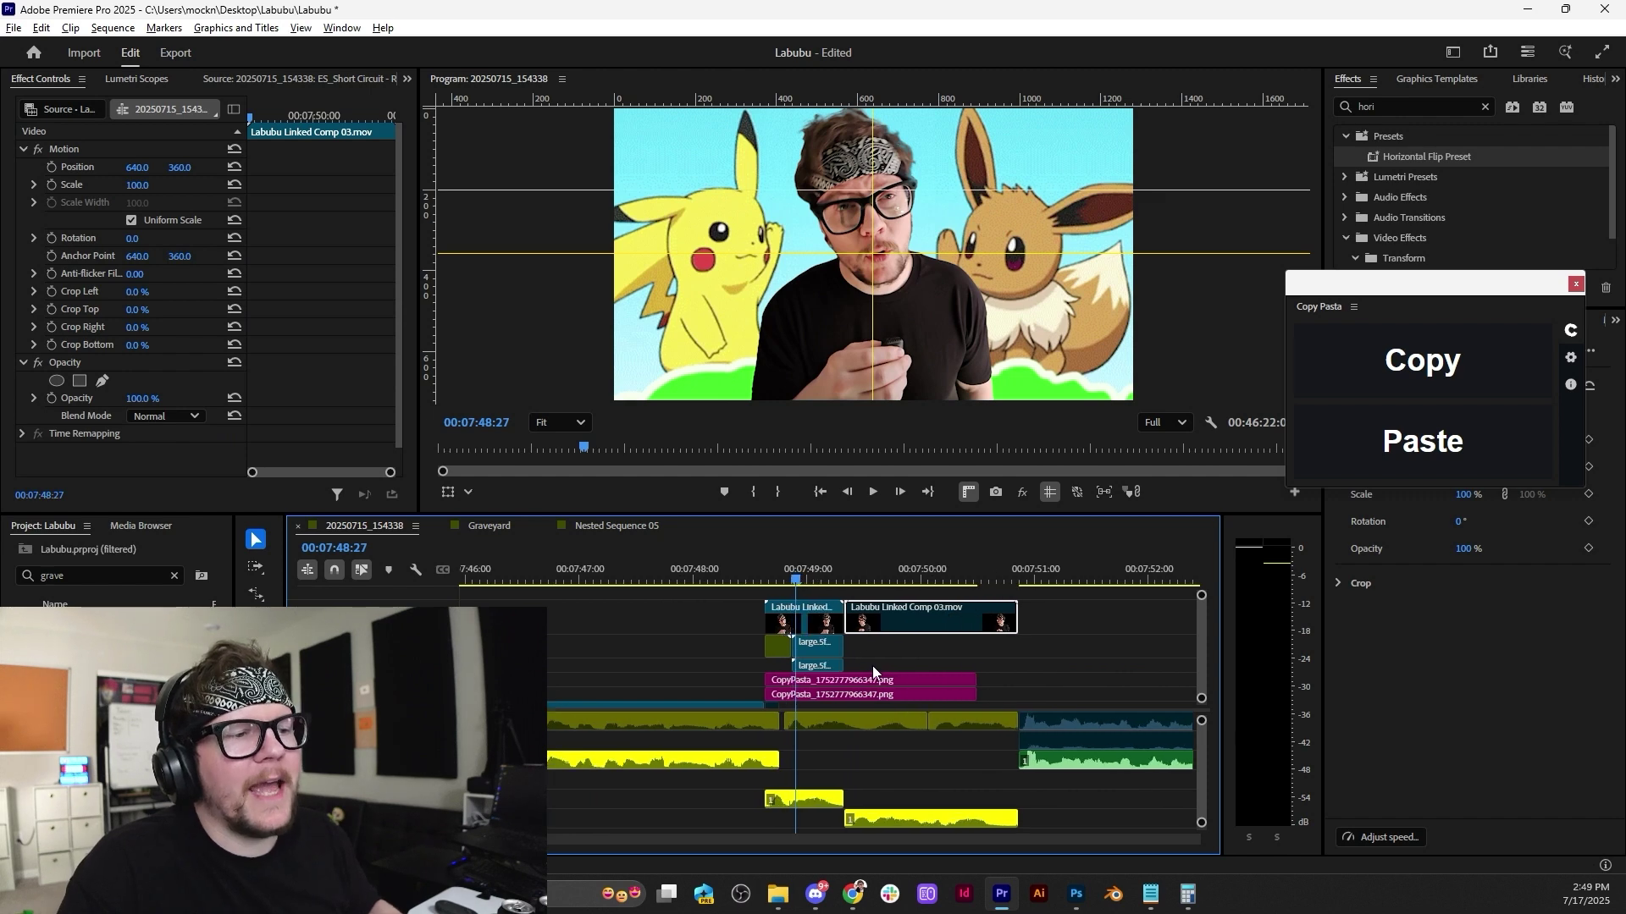
pyautogui.scroll(1, 872, 666)
pyautogui.moveTo(836, 644); pyautogui.dragTo(978, 645)
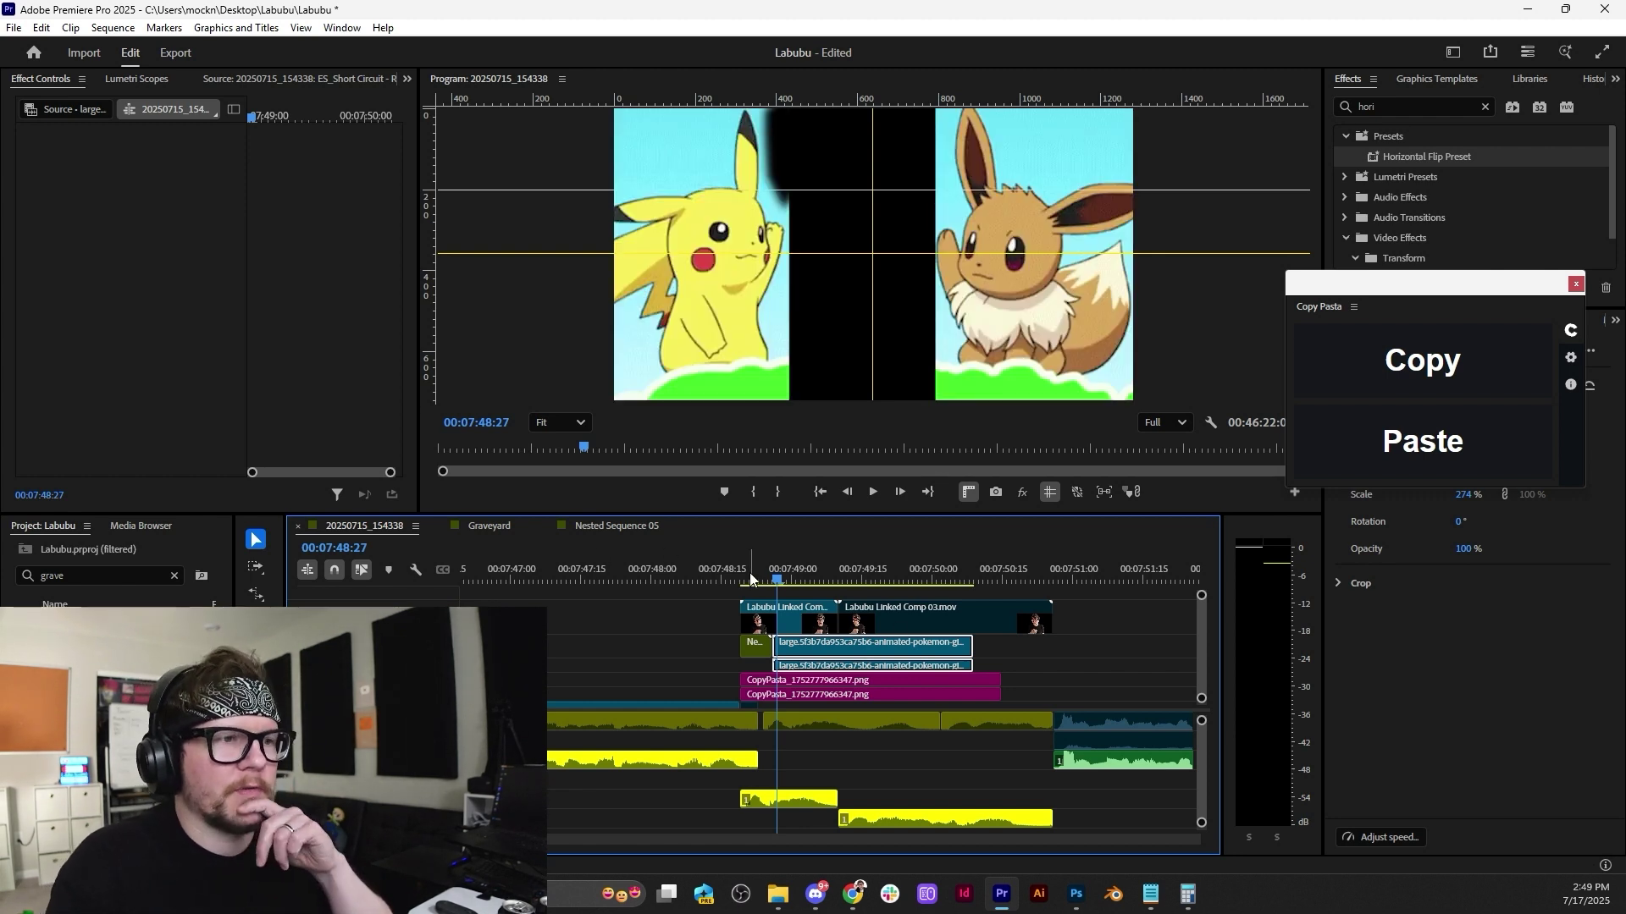
# Scrub and play through the extended Pokémon clips to check their timing against the two Labubu Linked Comp clips.
pyautogui.moveTo(788, 579); pyautogui.dragTo(942, 597)
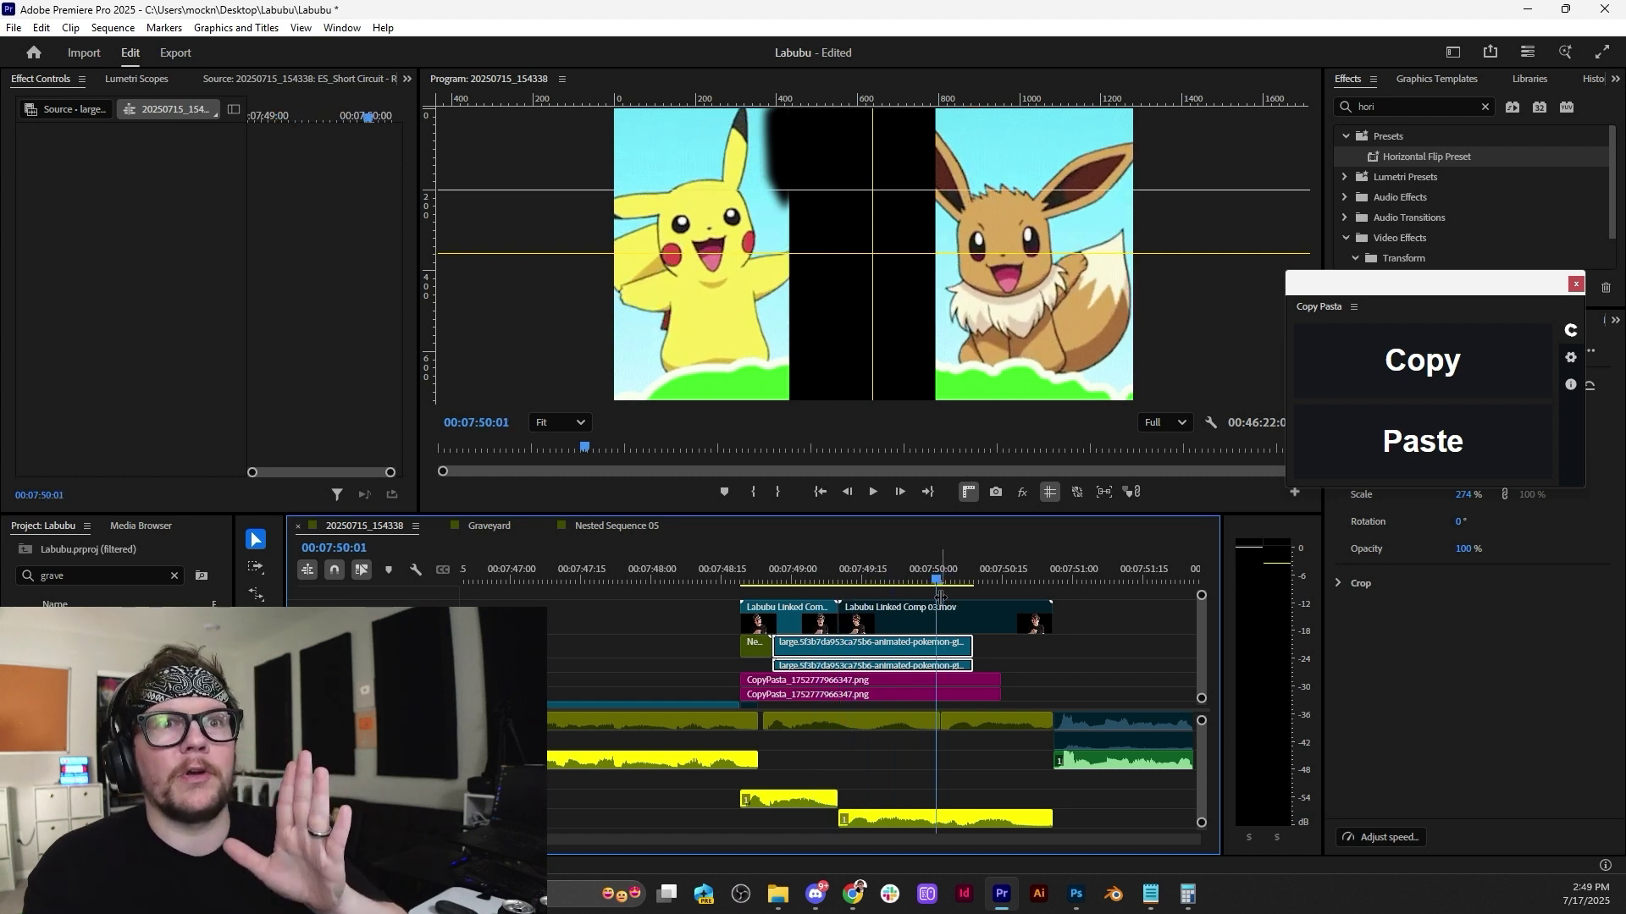
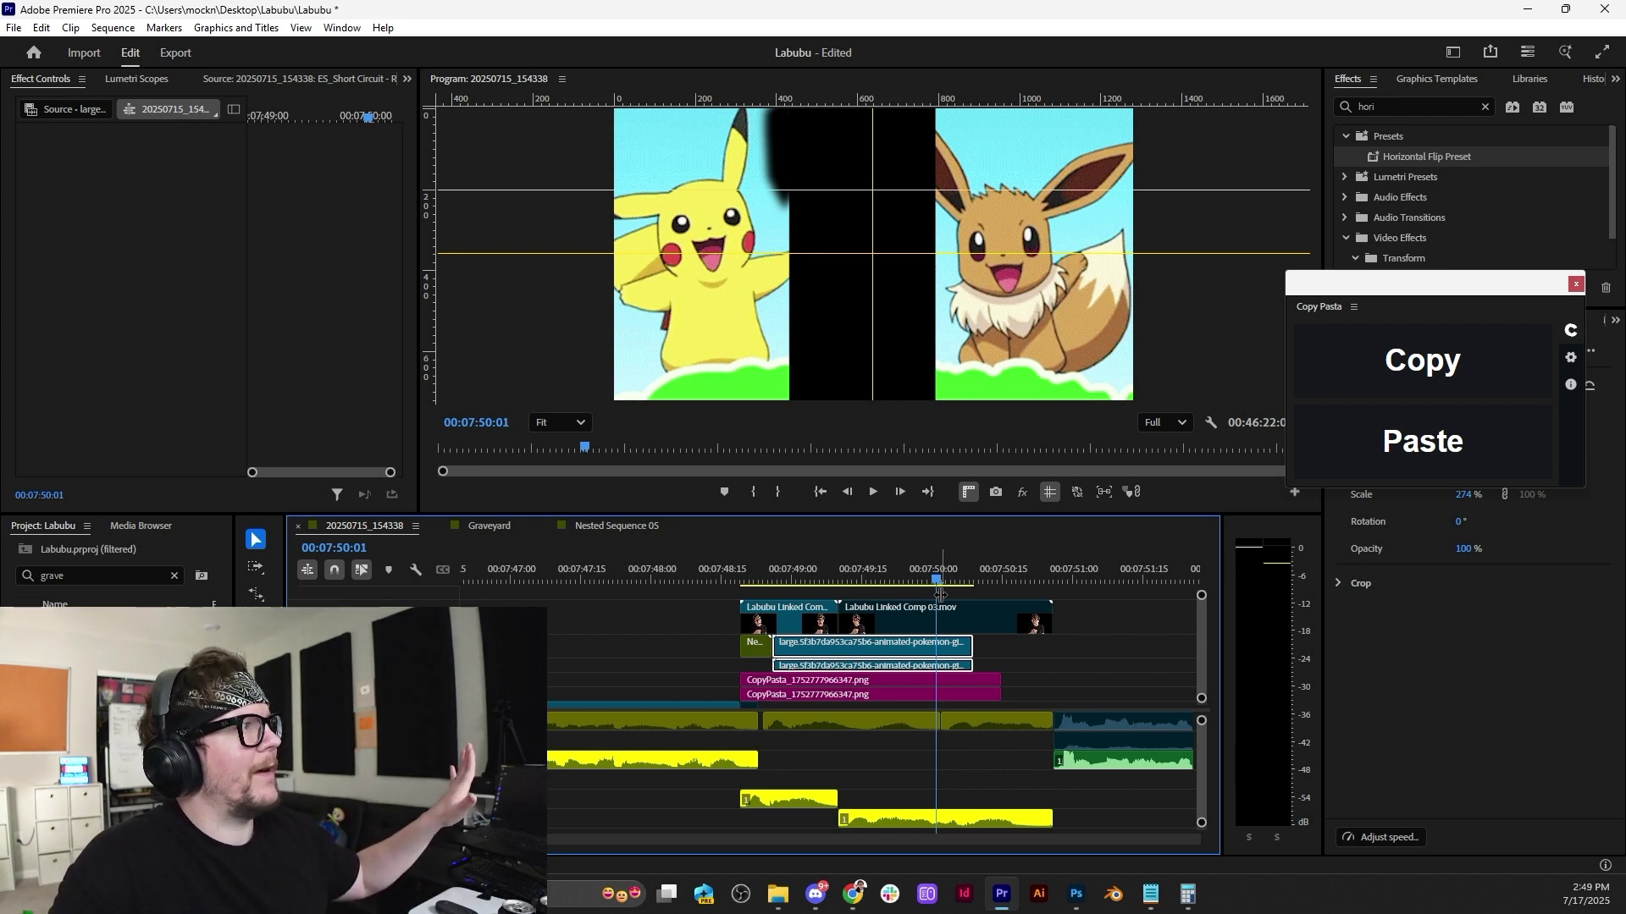
pyautogui.click(739, 570)
pyautogui.press('space')
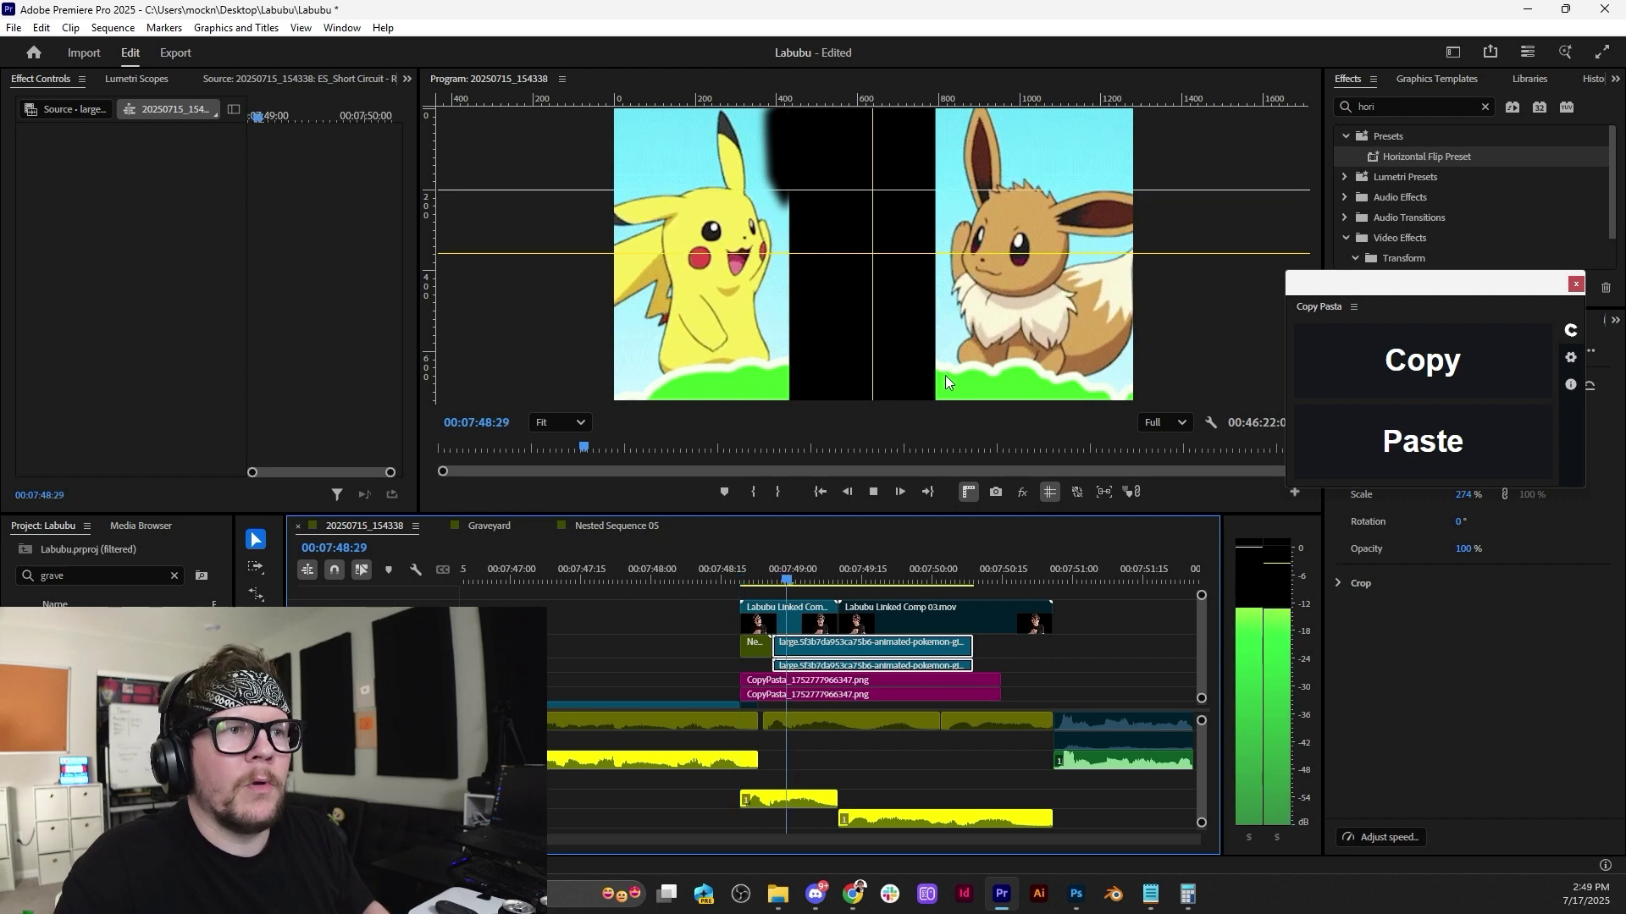
pyautogui.click(743, 583)
pyautogui.moveTo(744, 582); pyautogui.dragTo(923, 579)
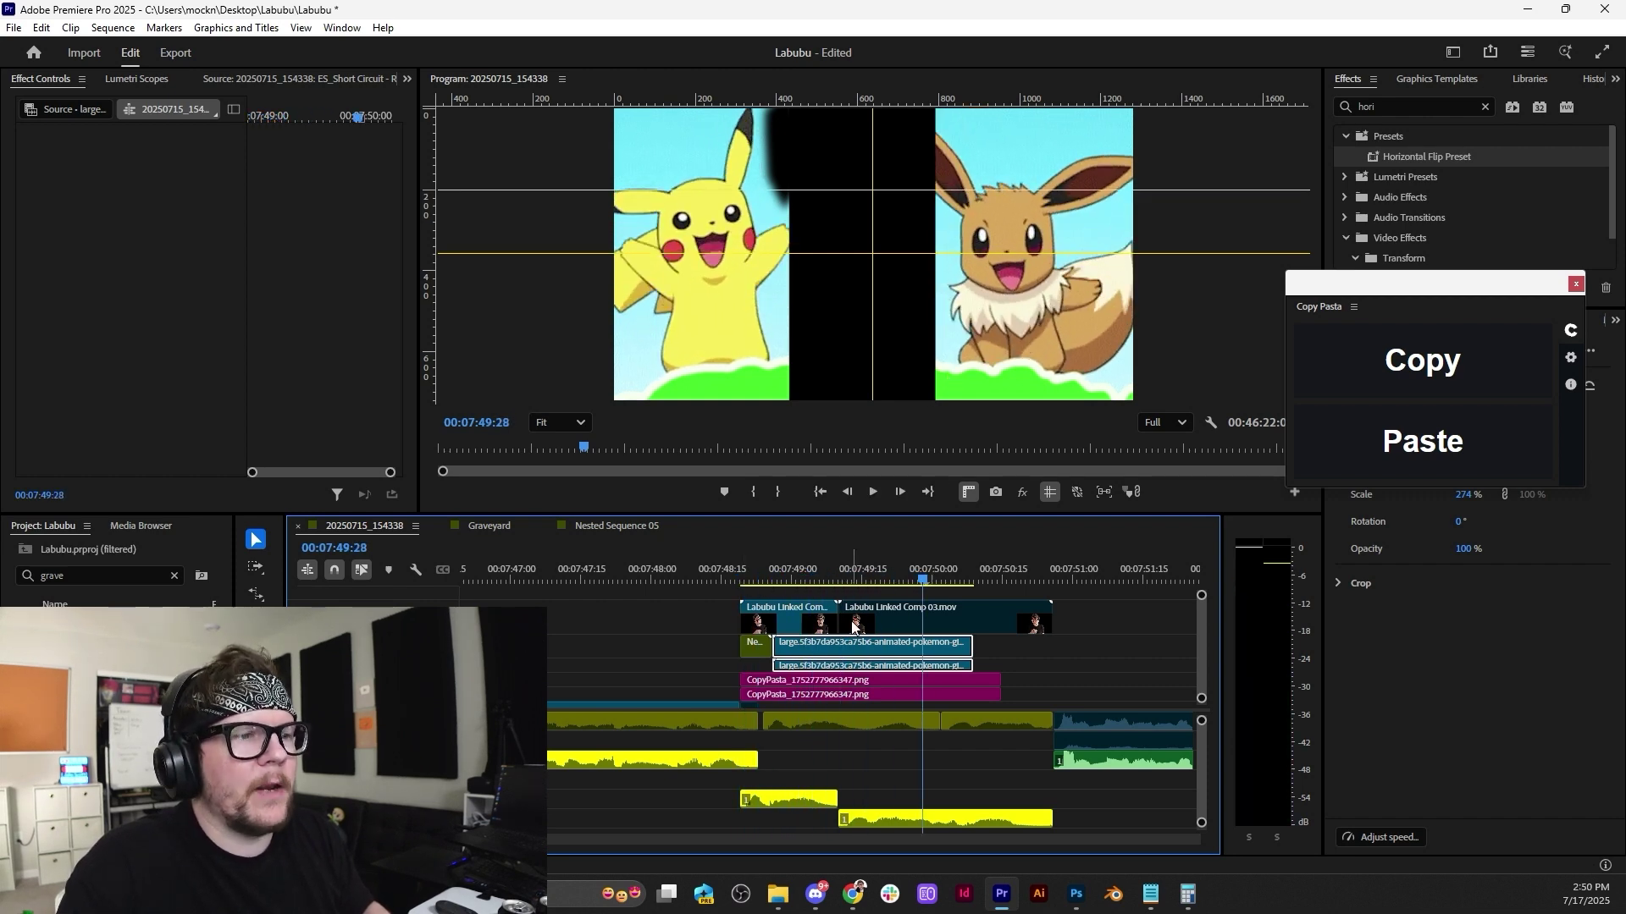
pyautogui.click(741, 583)
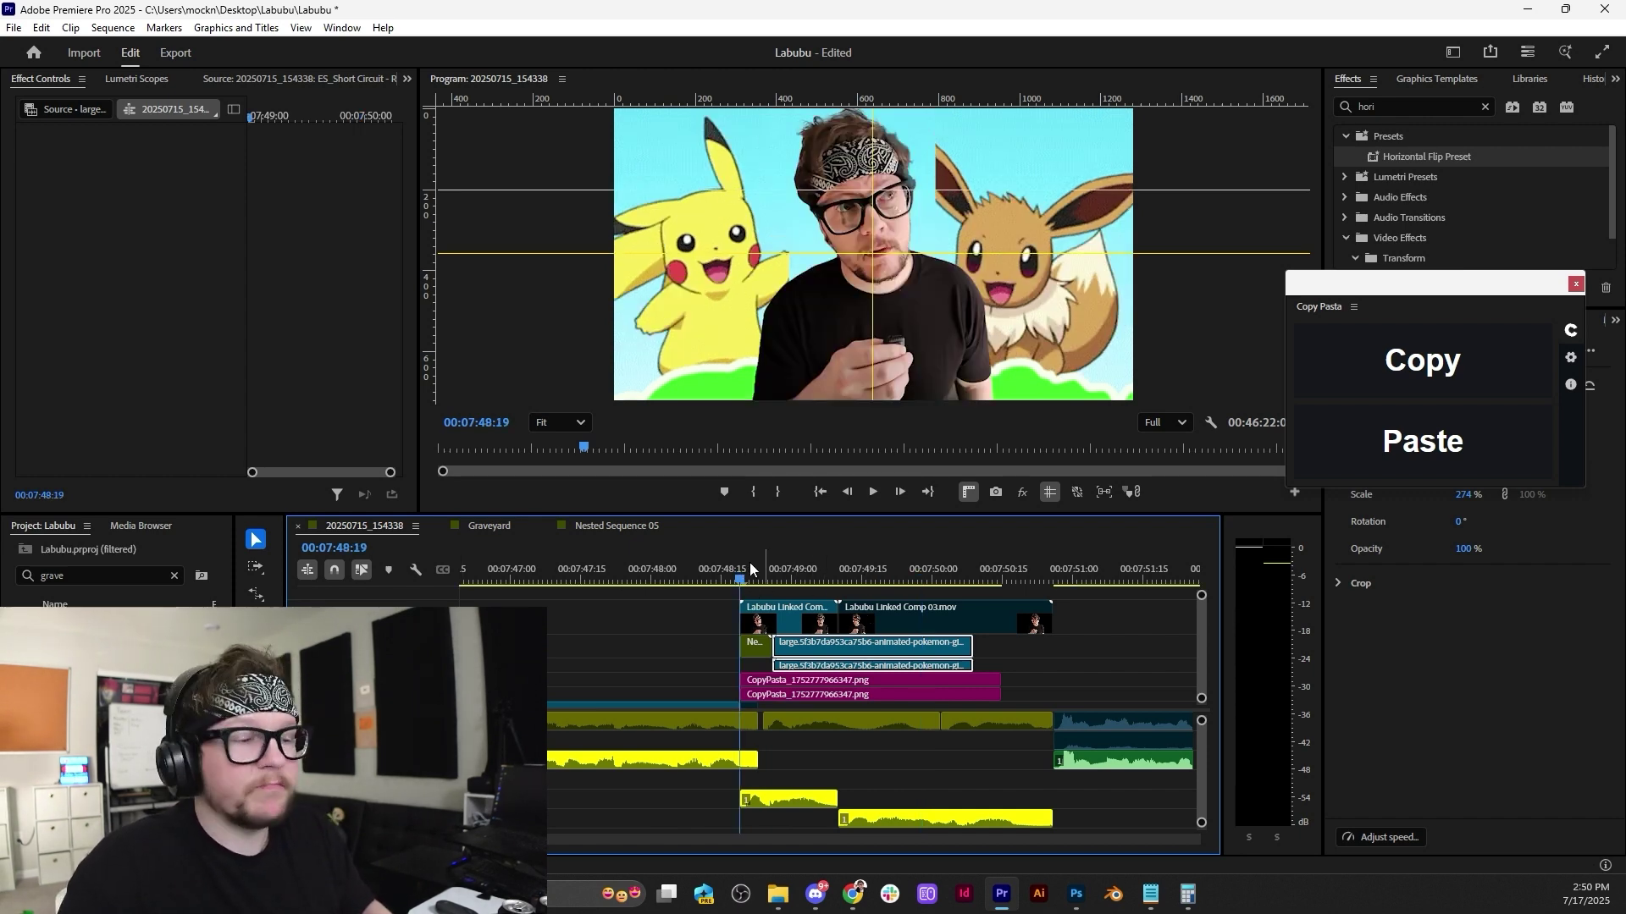
pyautogui.click(699, 563)
pyautogui.press('space')
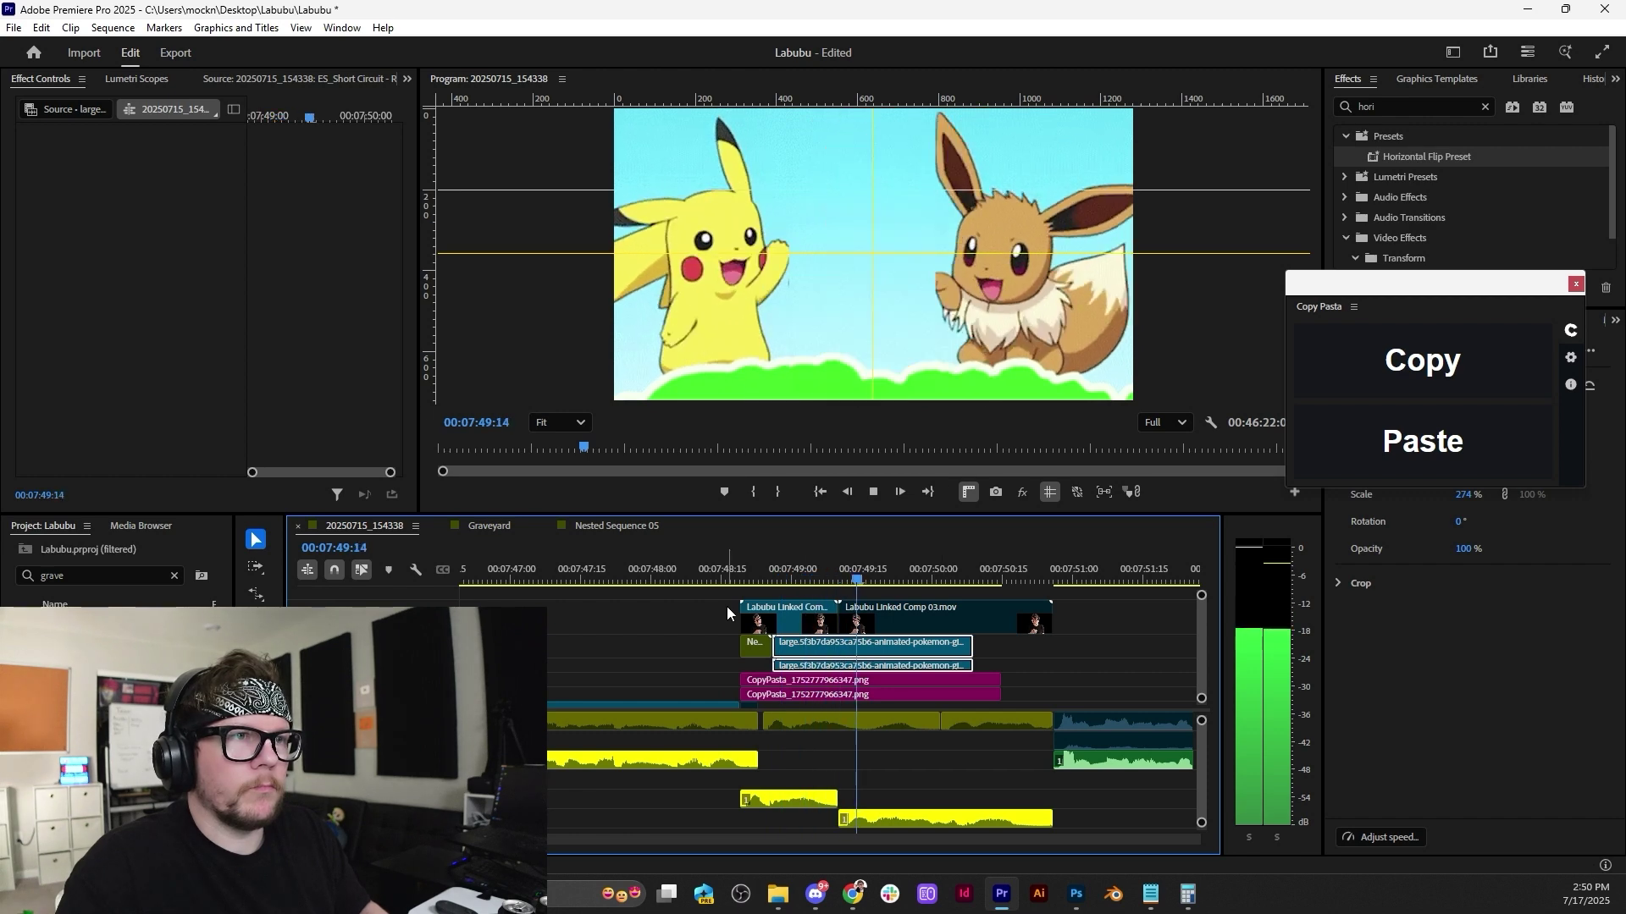
pyautogui.press('space')
pyautogui.scroll(2, 711, 593)
pyautogui.press('space')
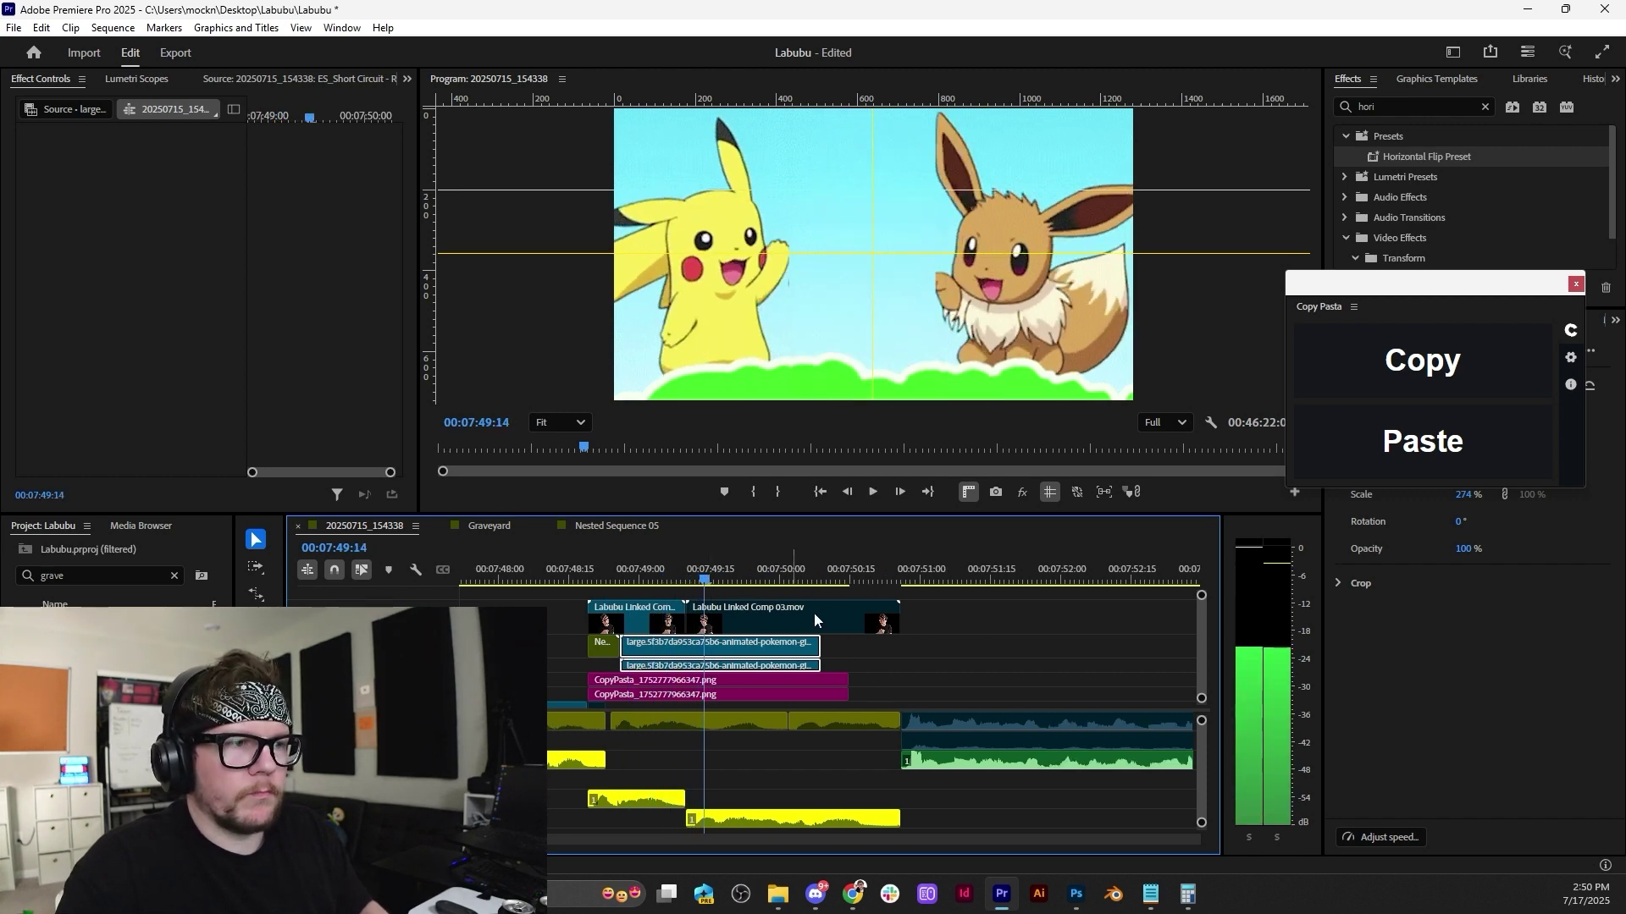
pyautogui.press('space')
# Split the Pokémon GIF and CopyPasta image clips at 00:07:49:10, delete everything after the cut, and replay the section.
pyautogui.moveTo(682, 557); pyautogui.dragTo(686, 559)
pyautogui.moveTo(881, 649); pyautogui.dragTo(770, 667)
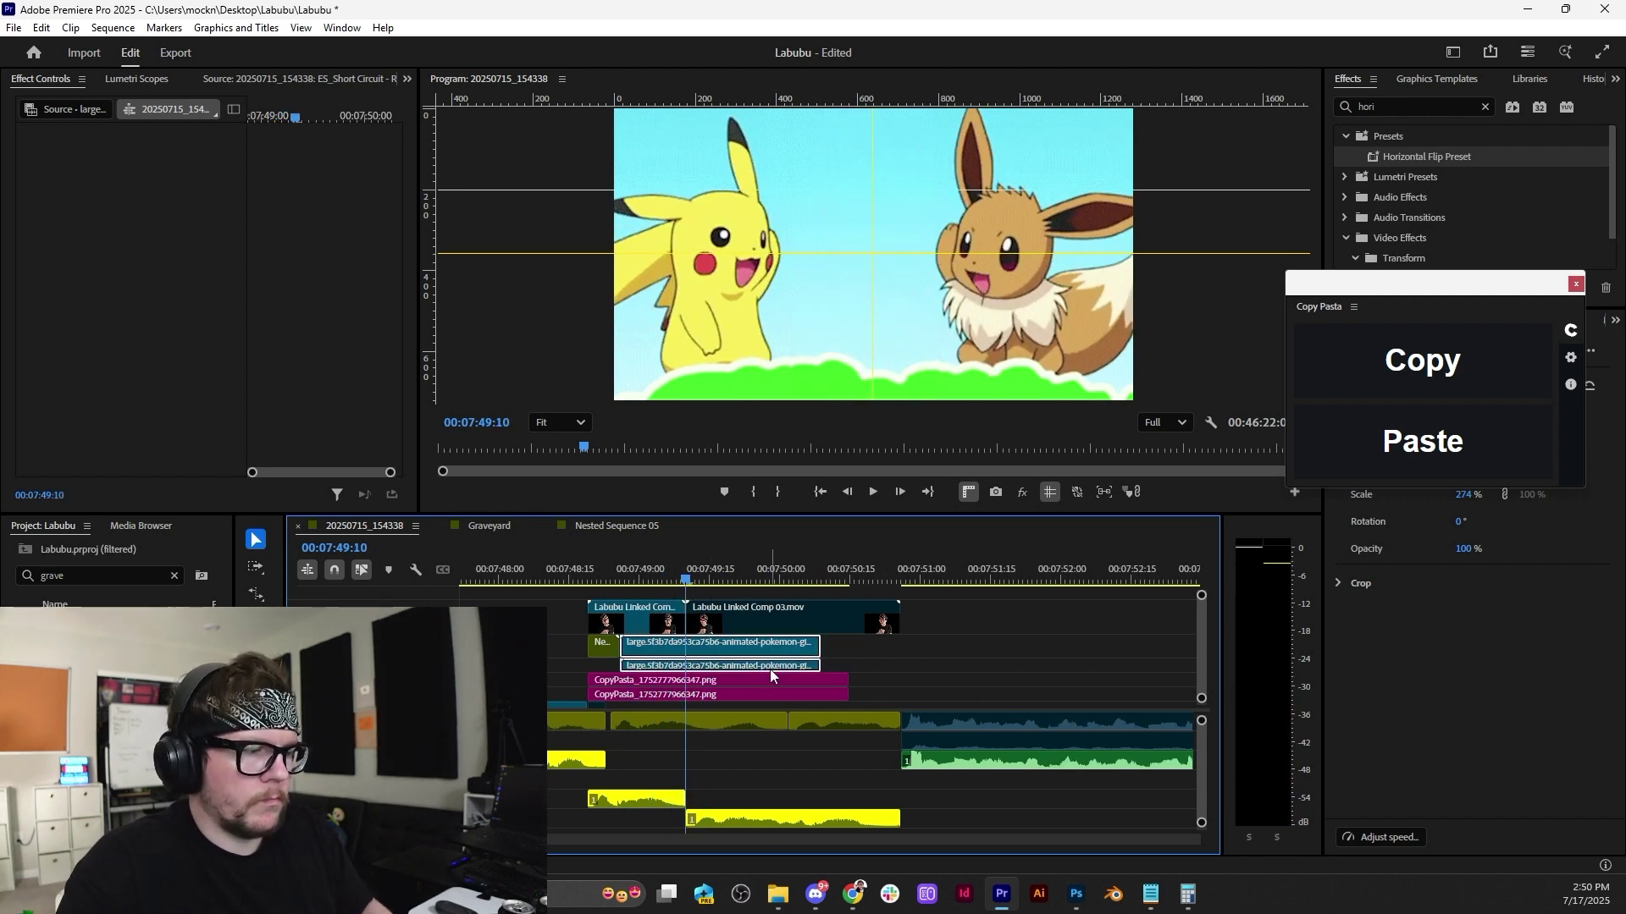
pyautogui.hotkey('ctrl', 'k')
pyautogui.moveTo(889, 637); pyautogui.dragTo(785, 694)
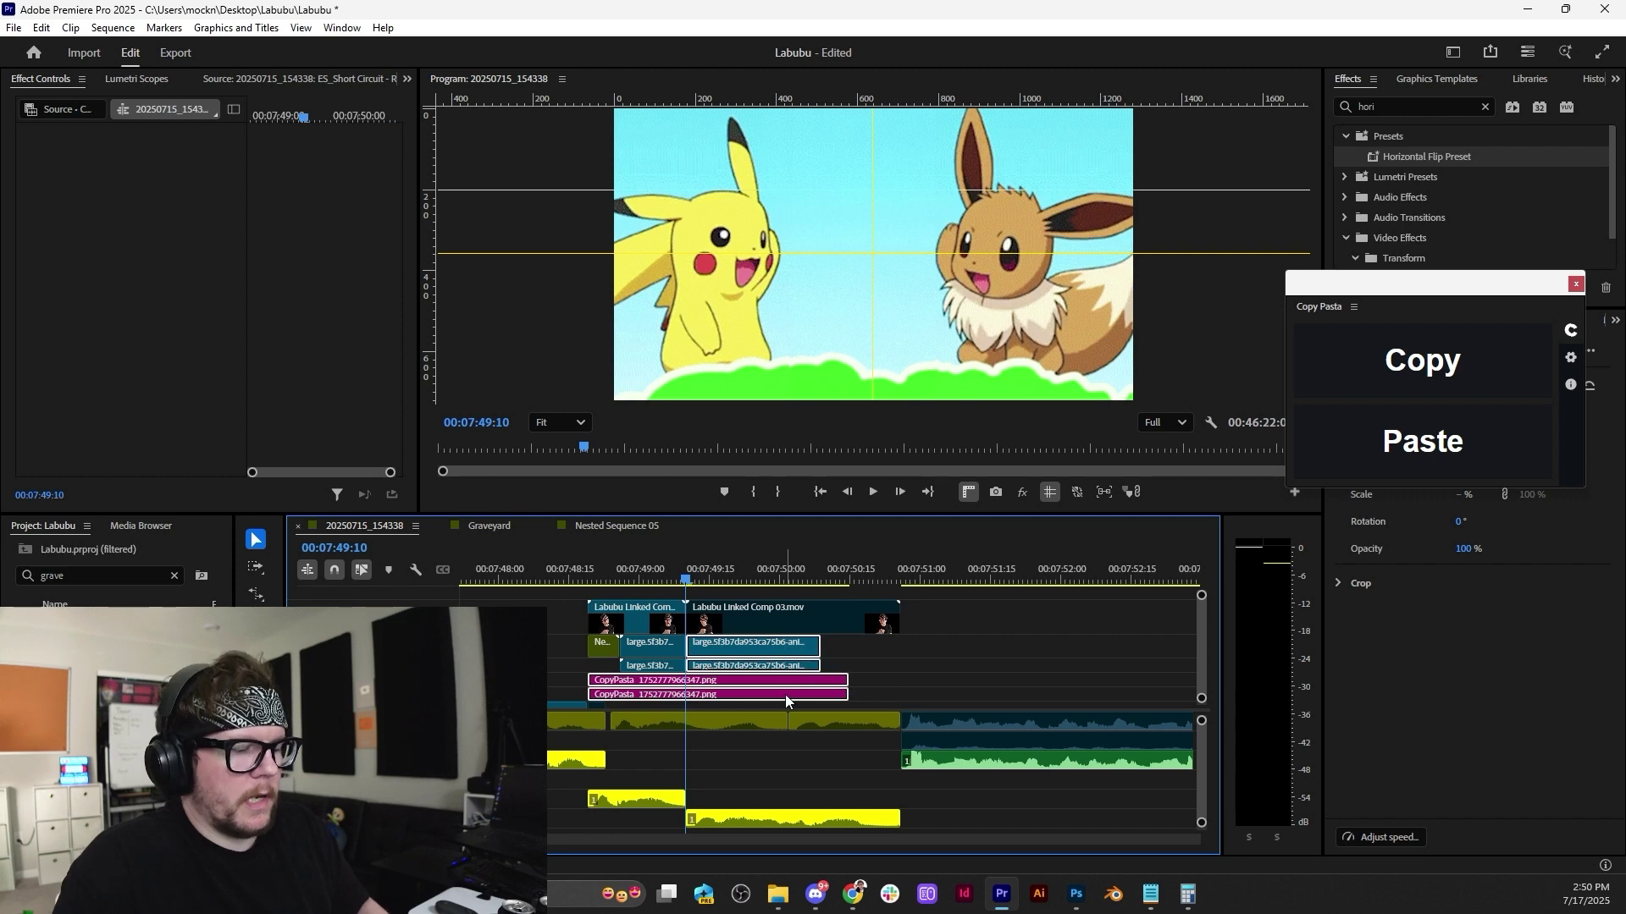
pyautogui.hotkey('ctrl', 'k')
pyautogui.press('Delete')
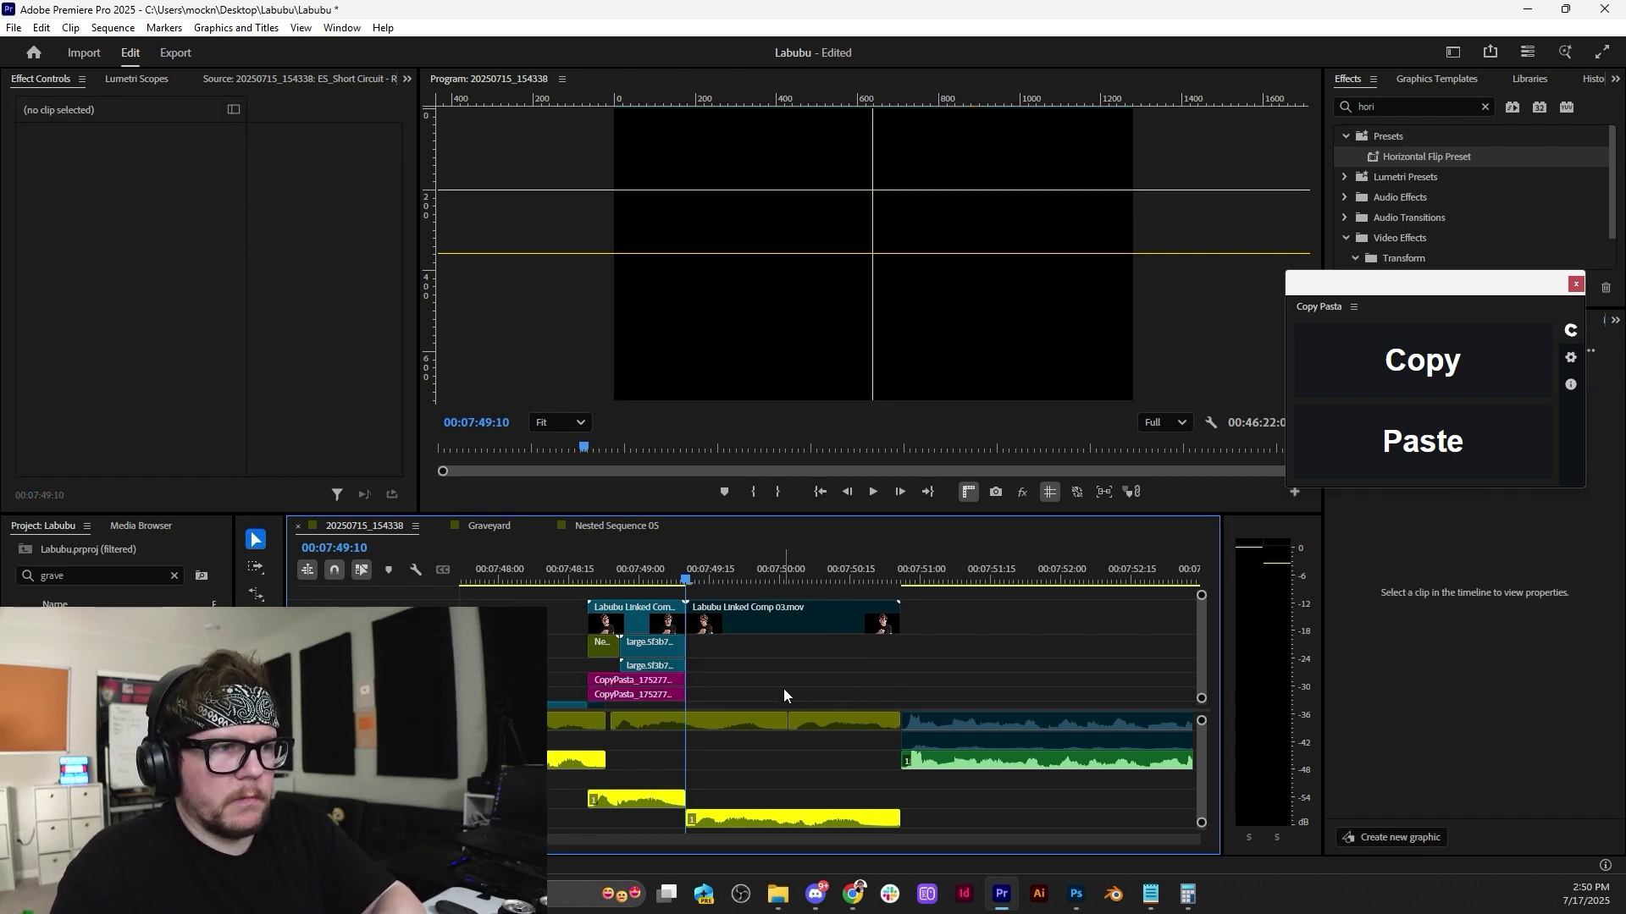
pyautogui.click(717, 624)
pyautogui.press('space')
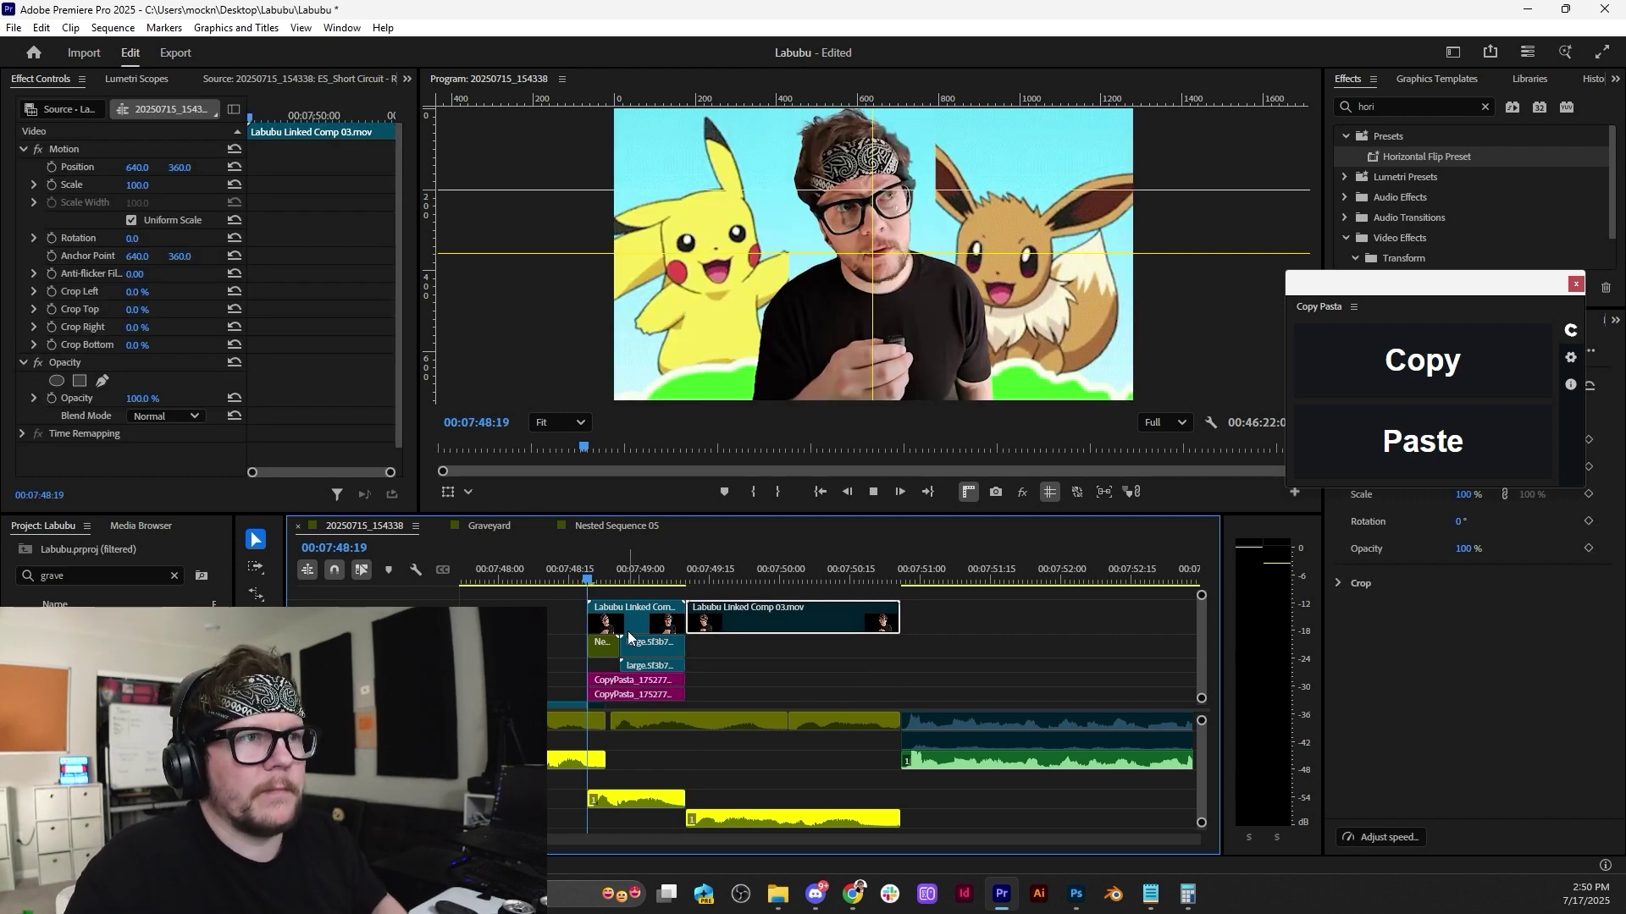
pyautogui.press('space')
# Copy the Drop Shadow effect from Intro Roto.mov onto Labubu Linked Comp 02.mov and play the result.
pyautogui.click(631, 622)
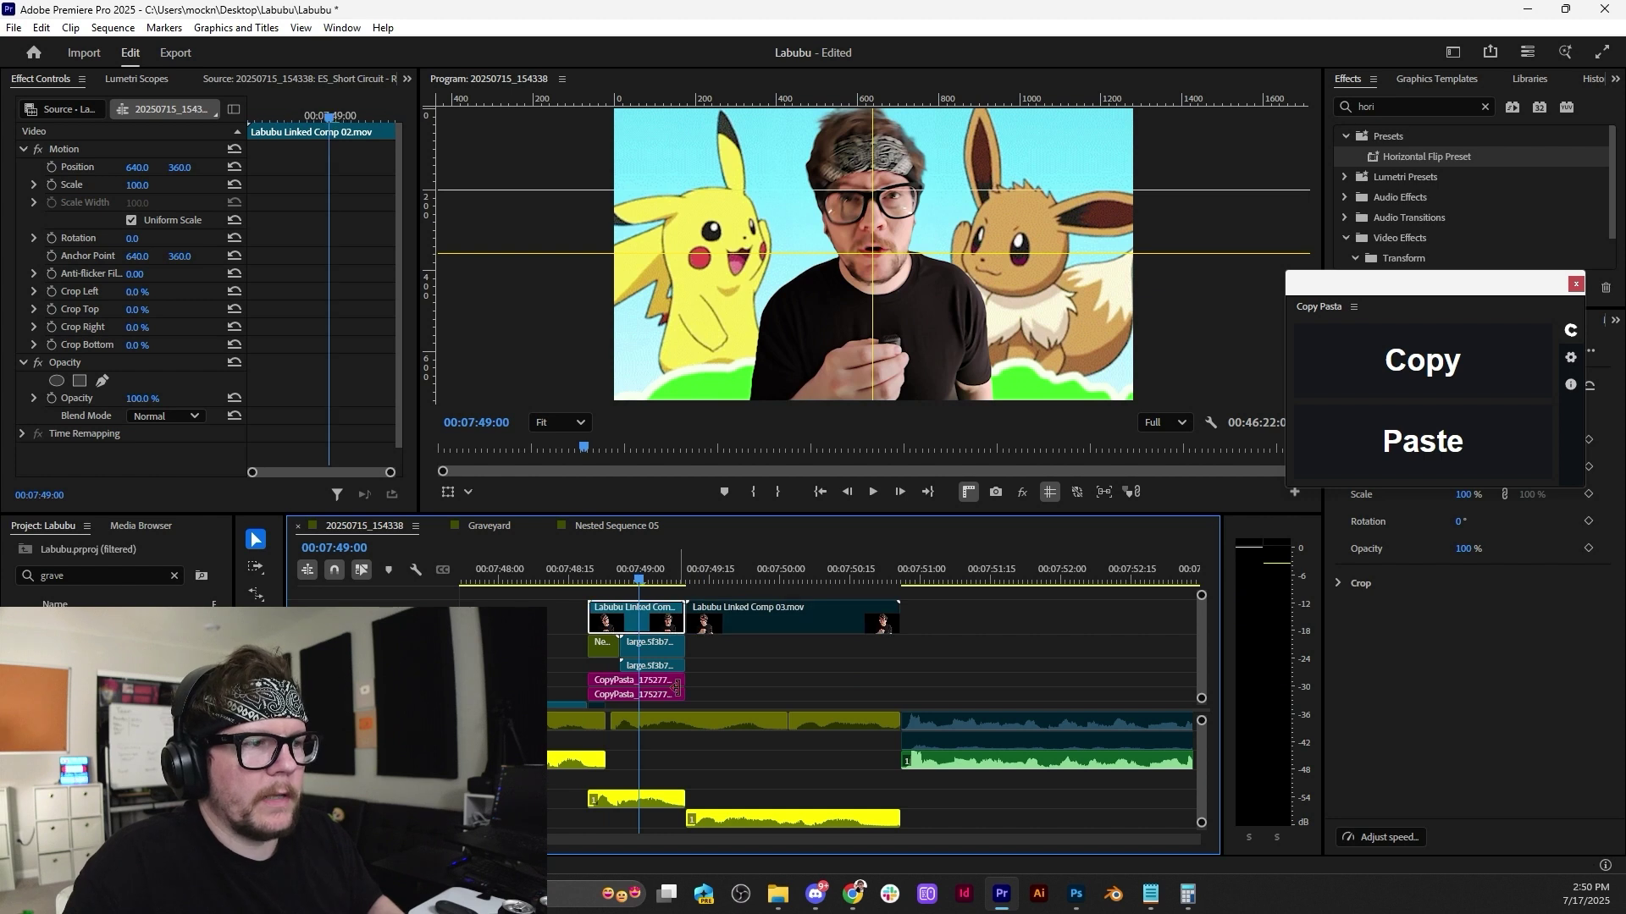
pyautogui.scroll(3, 881, 754)
pyautogui.scroll(-2, 1198, 665)
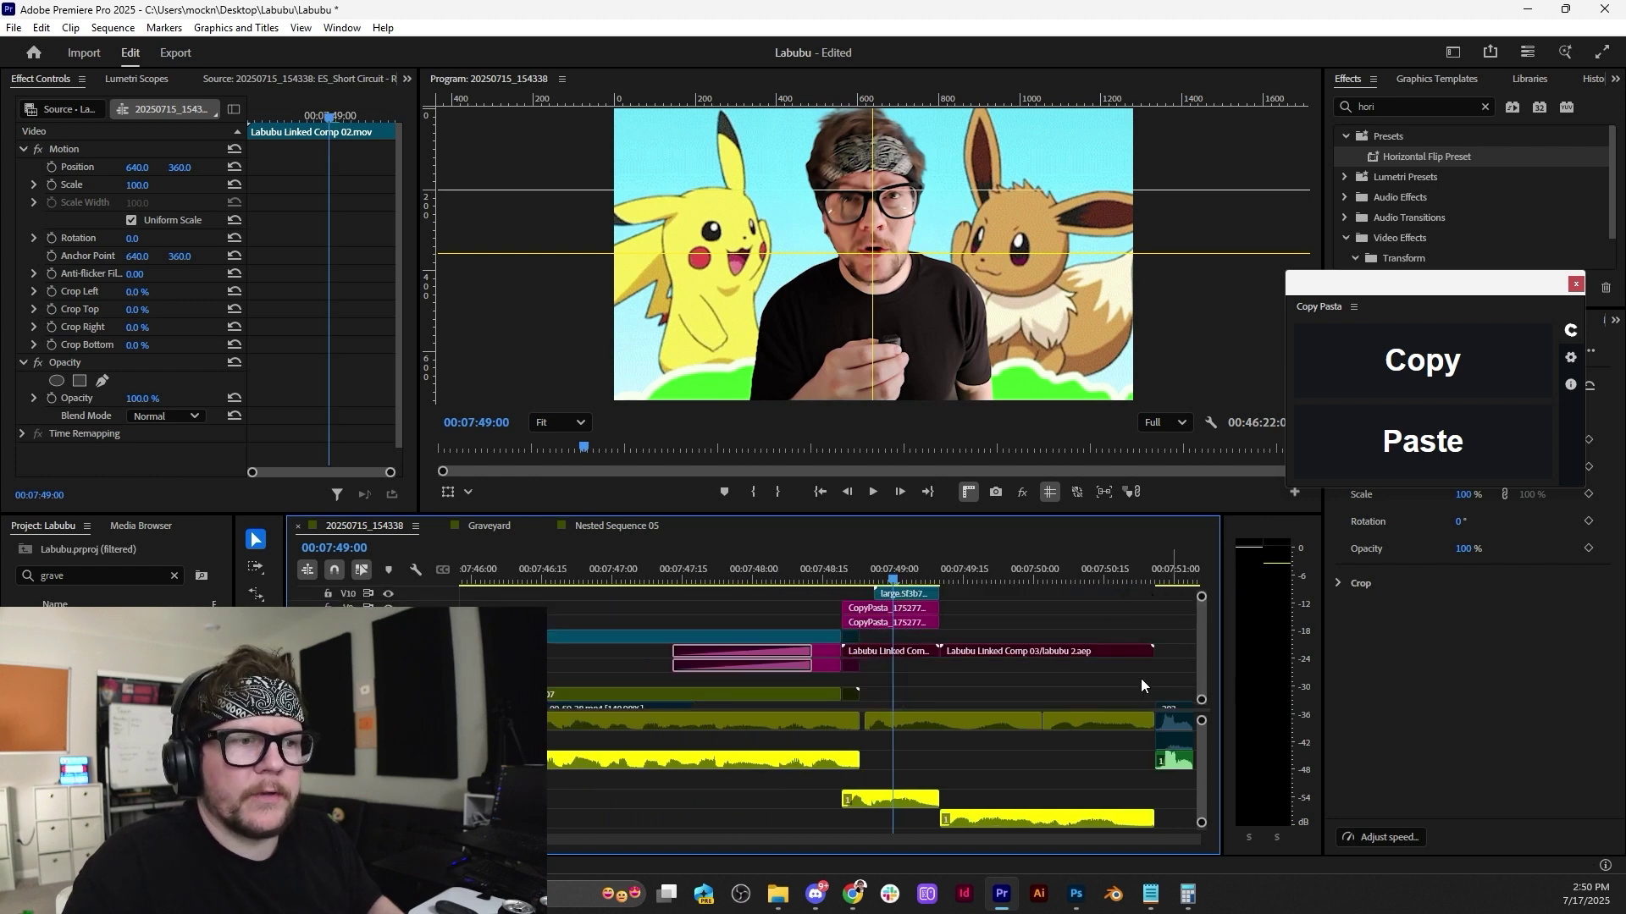
pyautogui.click(679, 635)
pyautogui.rightClick(134, 452)
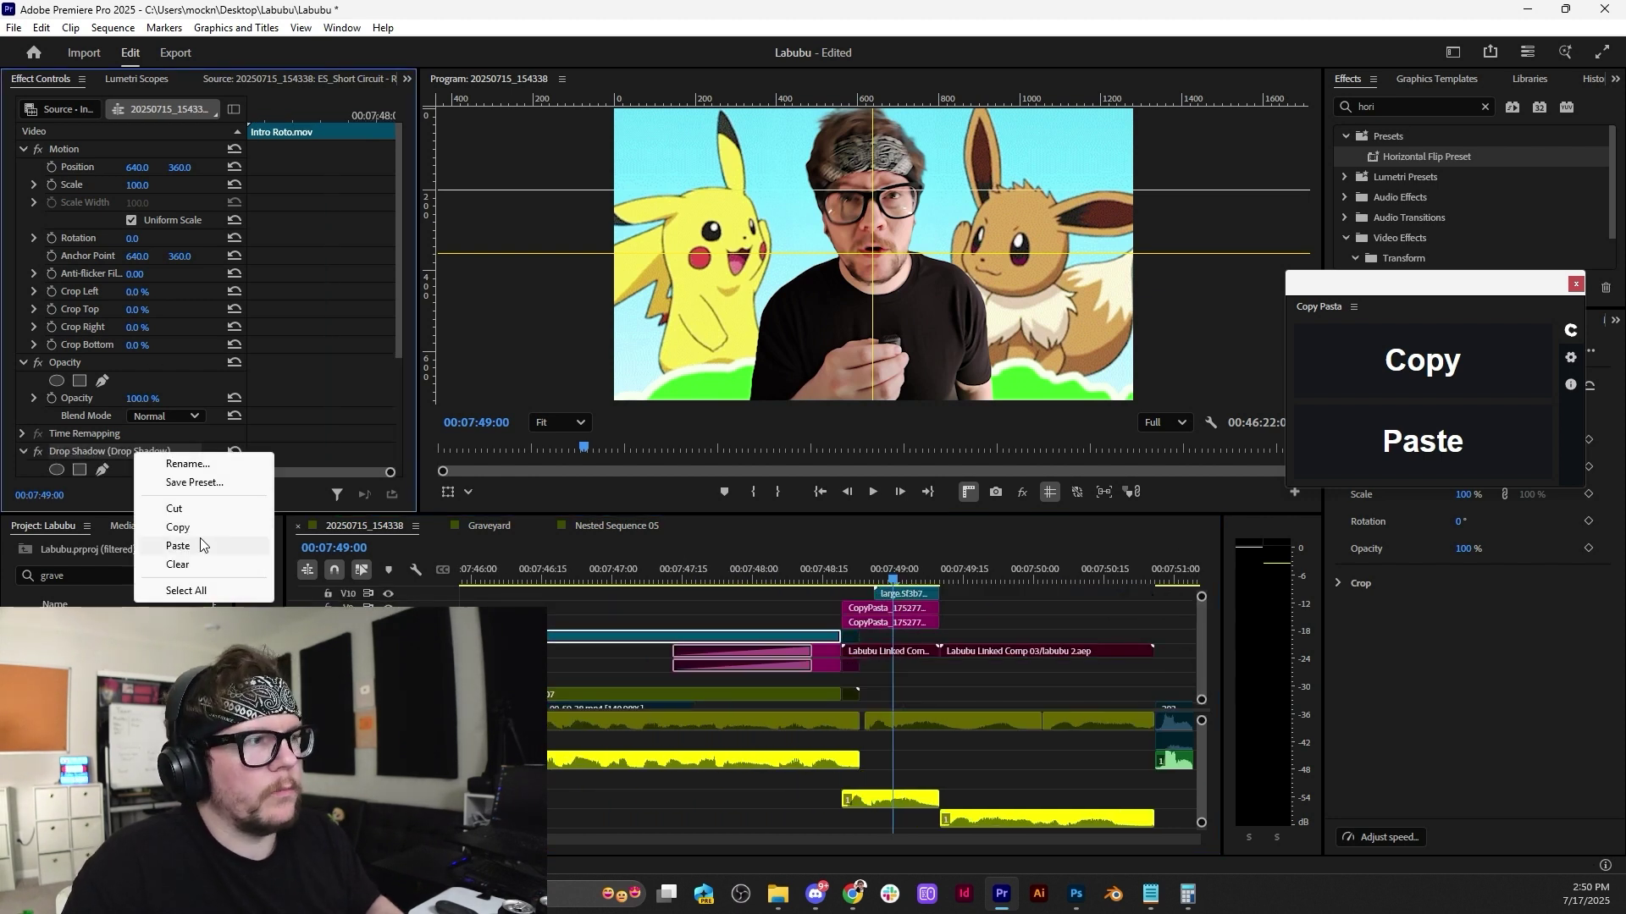
pyautogui.click(200, 527)
pyautogui.scroll(2, 1203, 645)
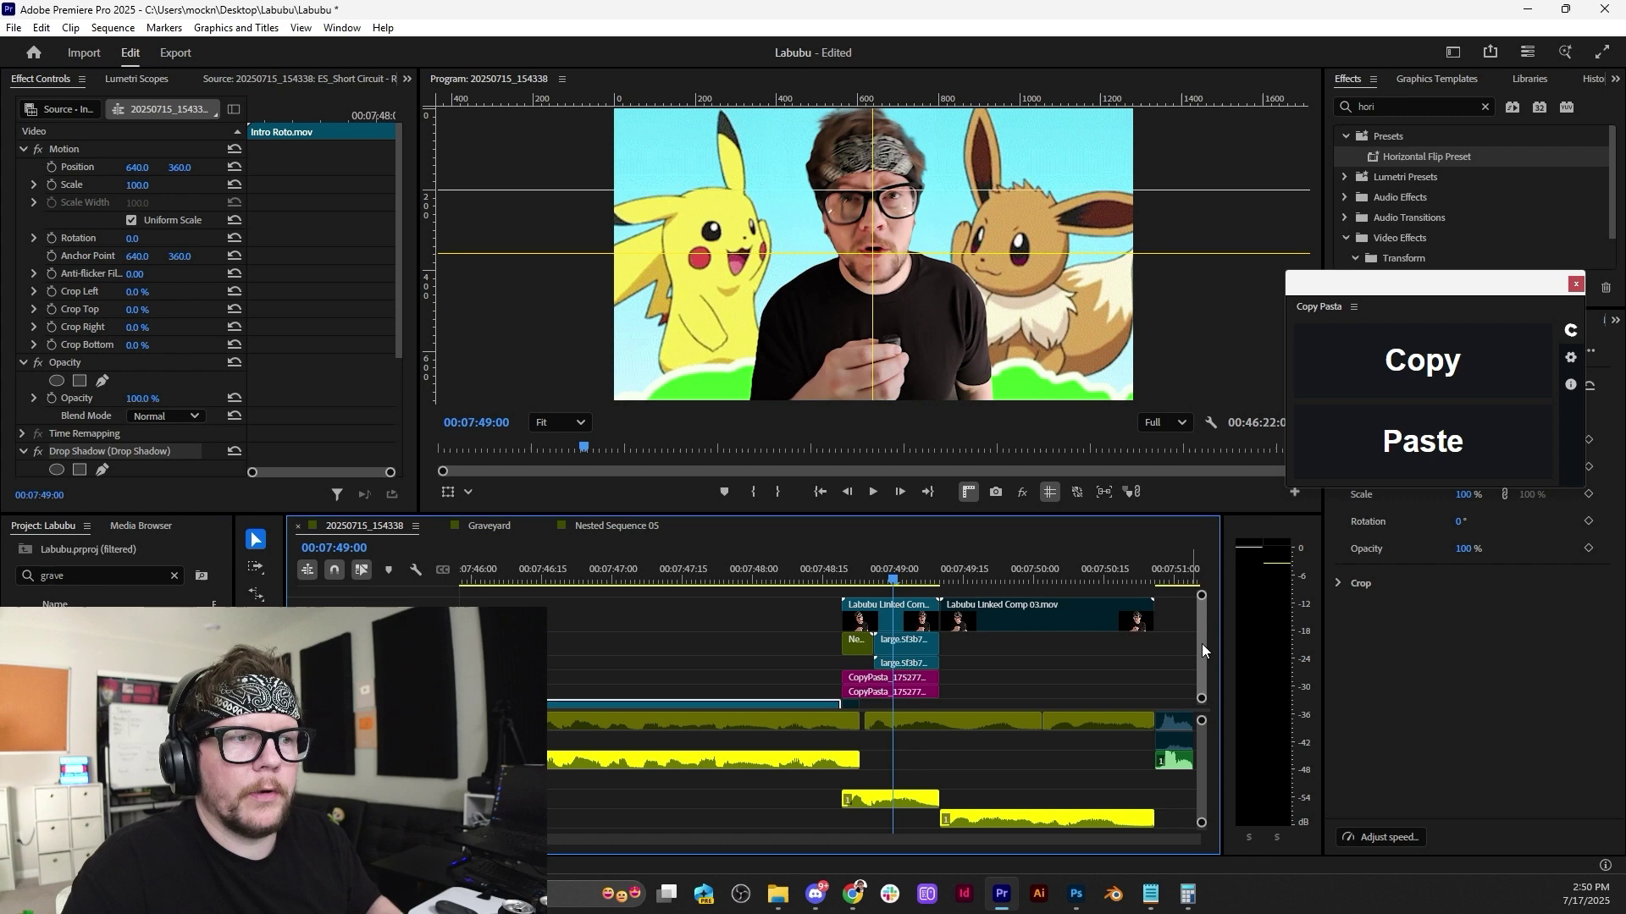
pyautogui.click(886, 615)
pyautogui.click(839, 579)
pyautogui.press('space')
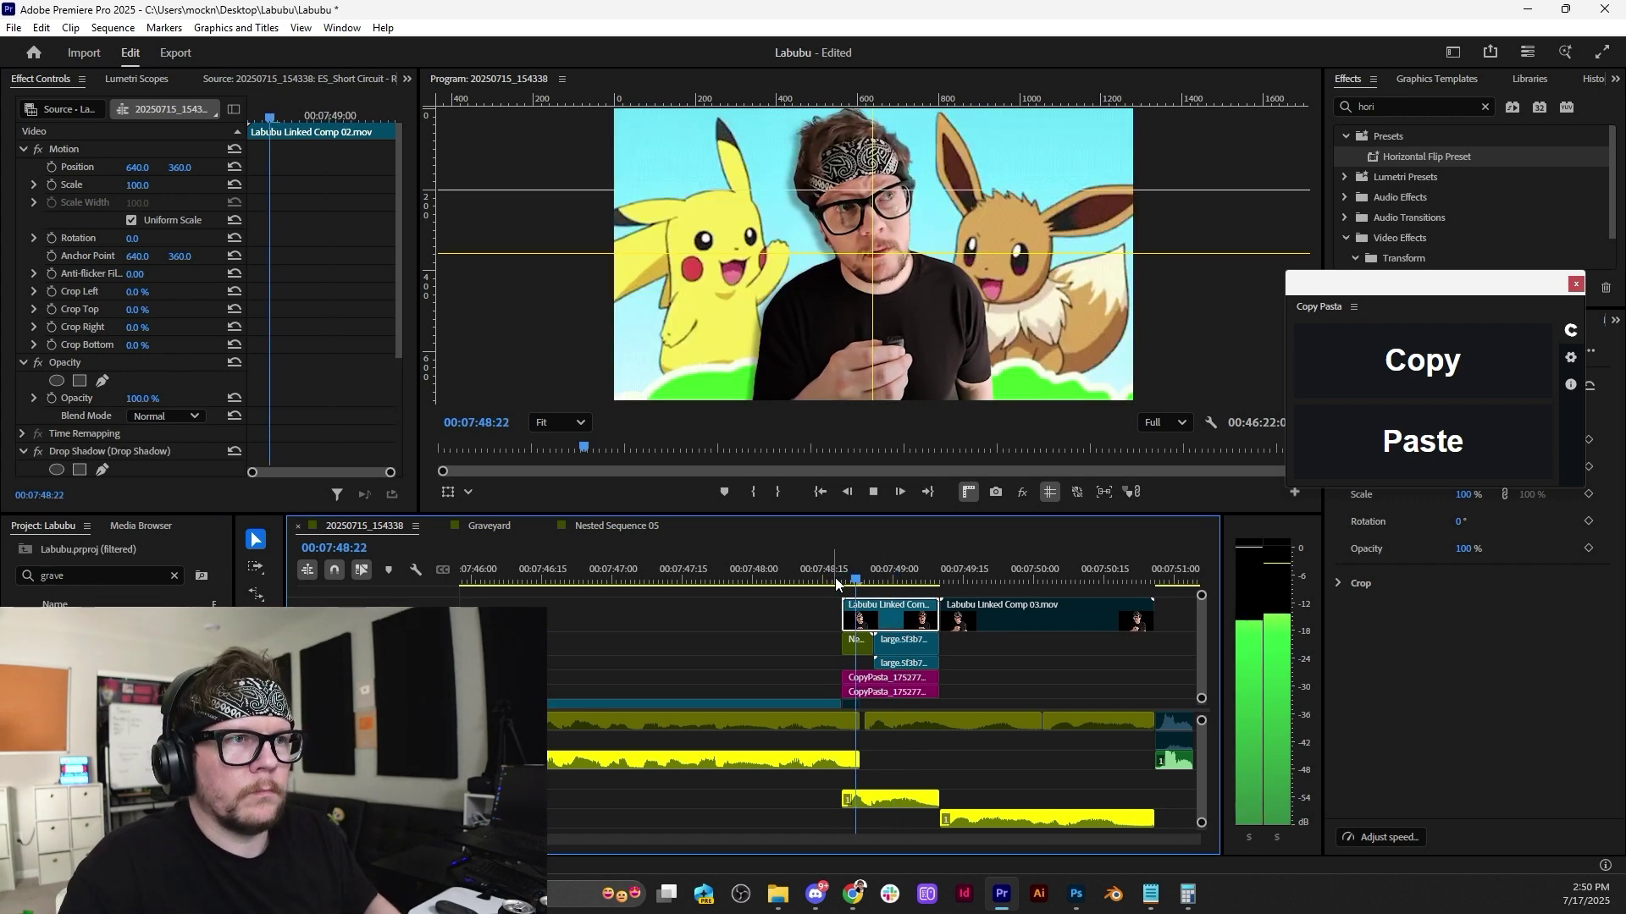
# Stop the timeline playback and save the Labubu project.
pyautogui.press('space')
pyautogui.hotkey('ctrl', 's')
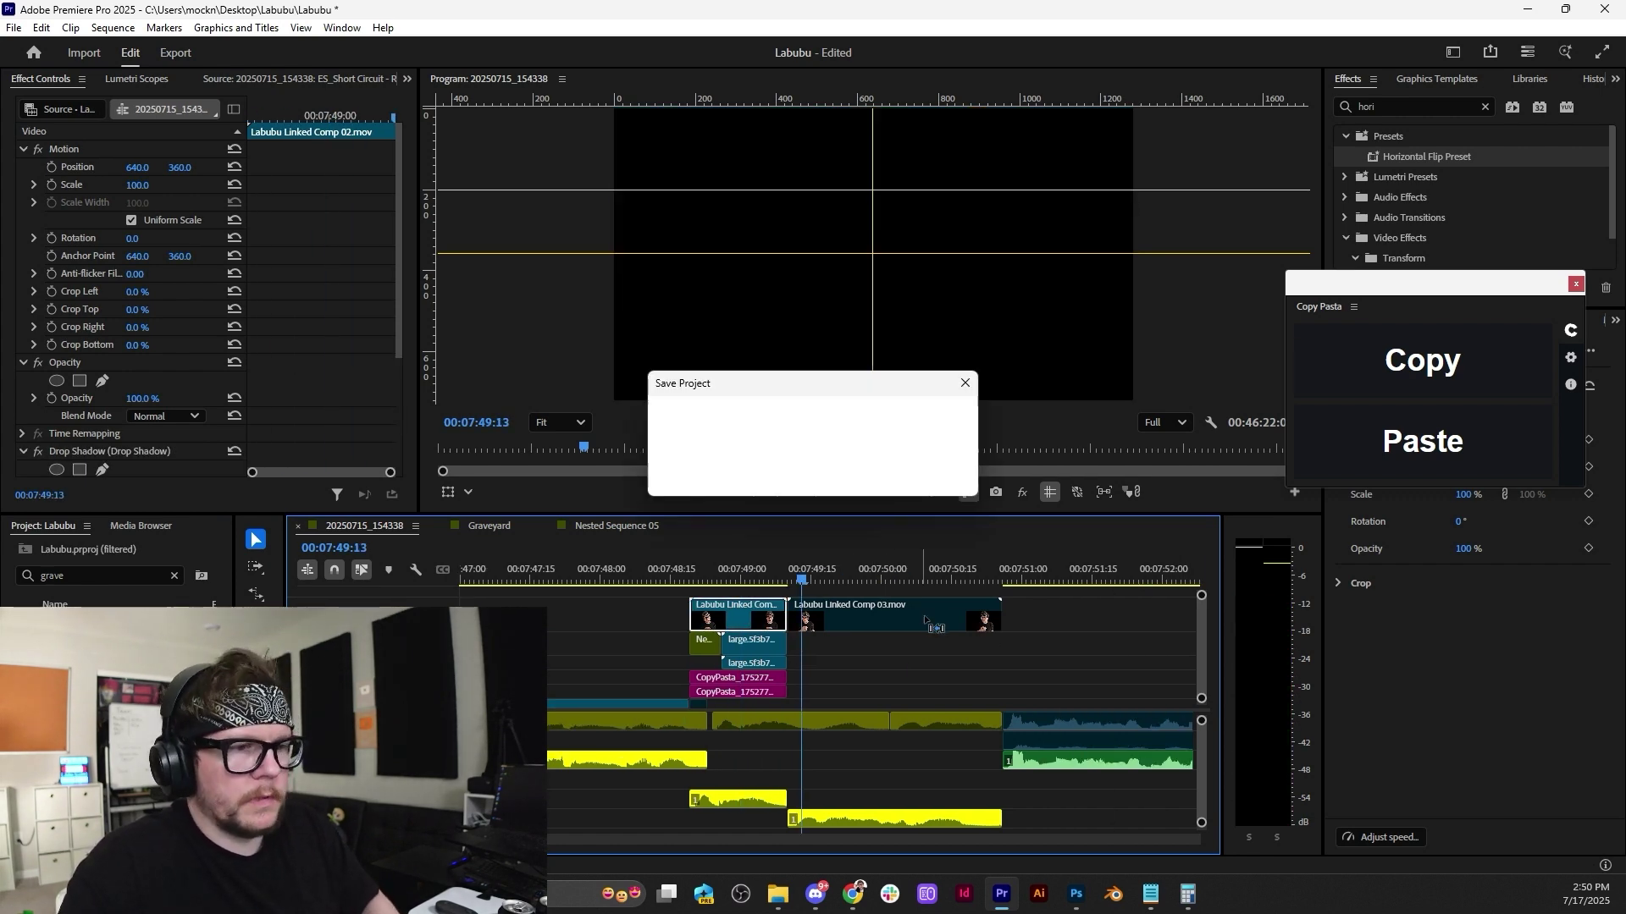
# Switch to Chrome and search Google Images for "yugioh gif".
pyautogui.click(868, 907)
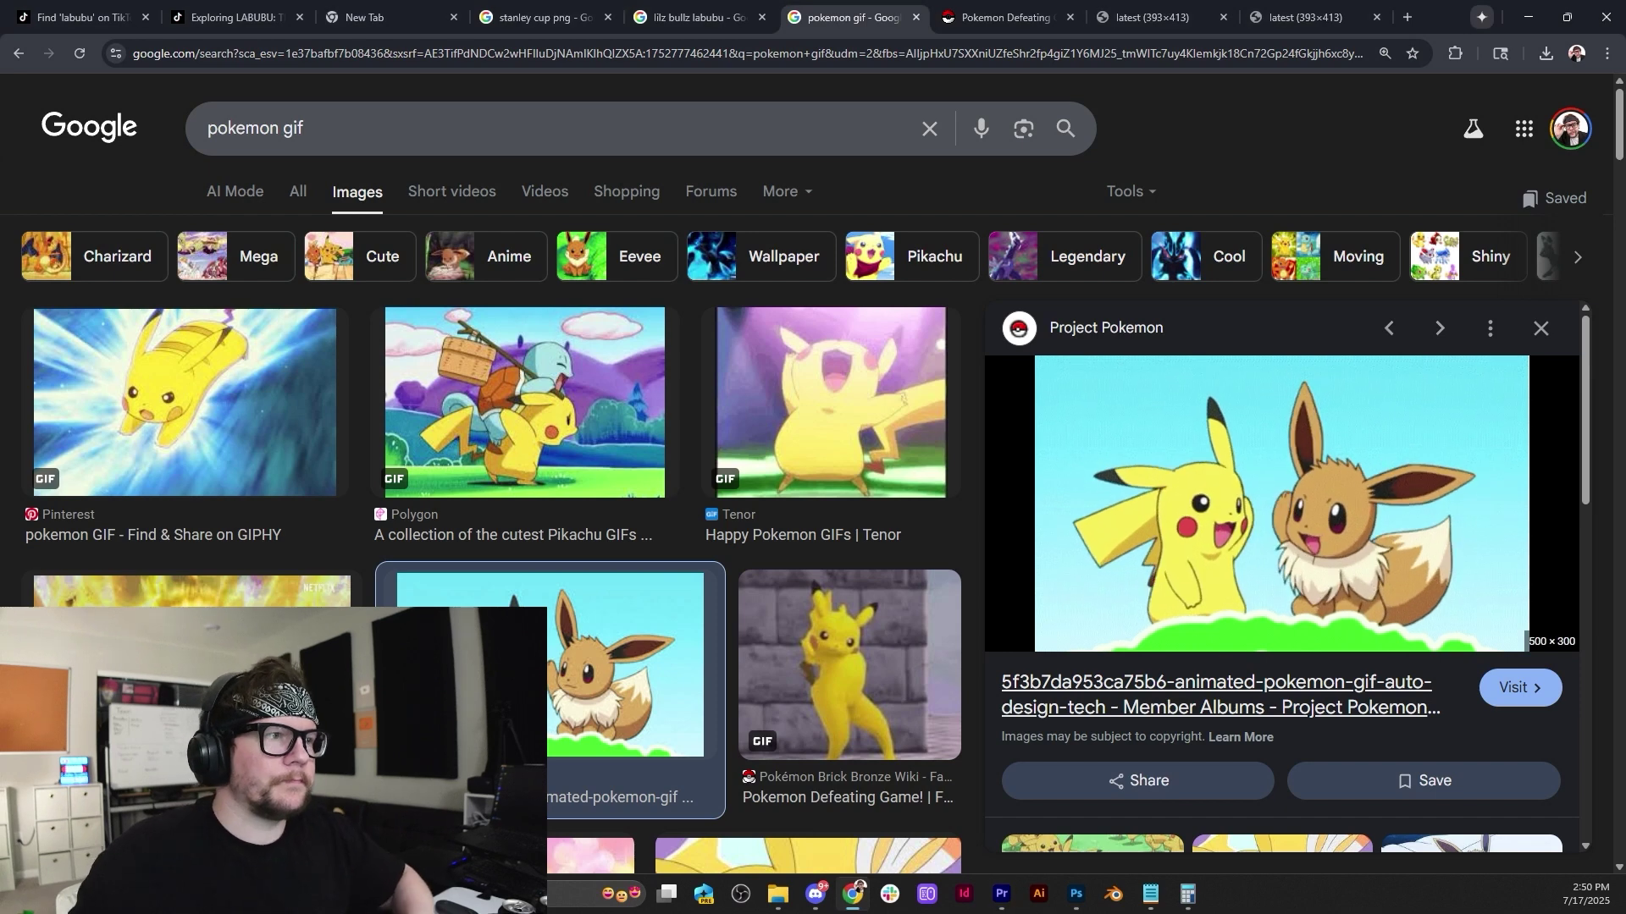
pyautogui.moveTo(280, 131); pyautogui.dragTo(134, 142)
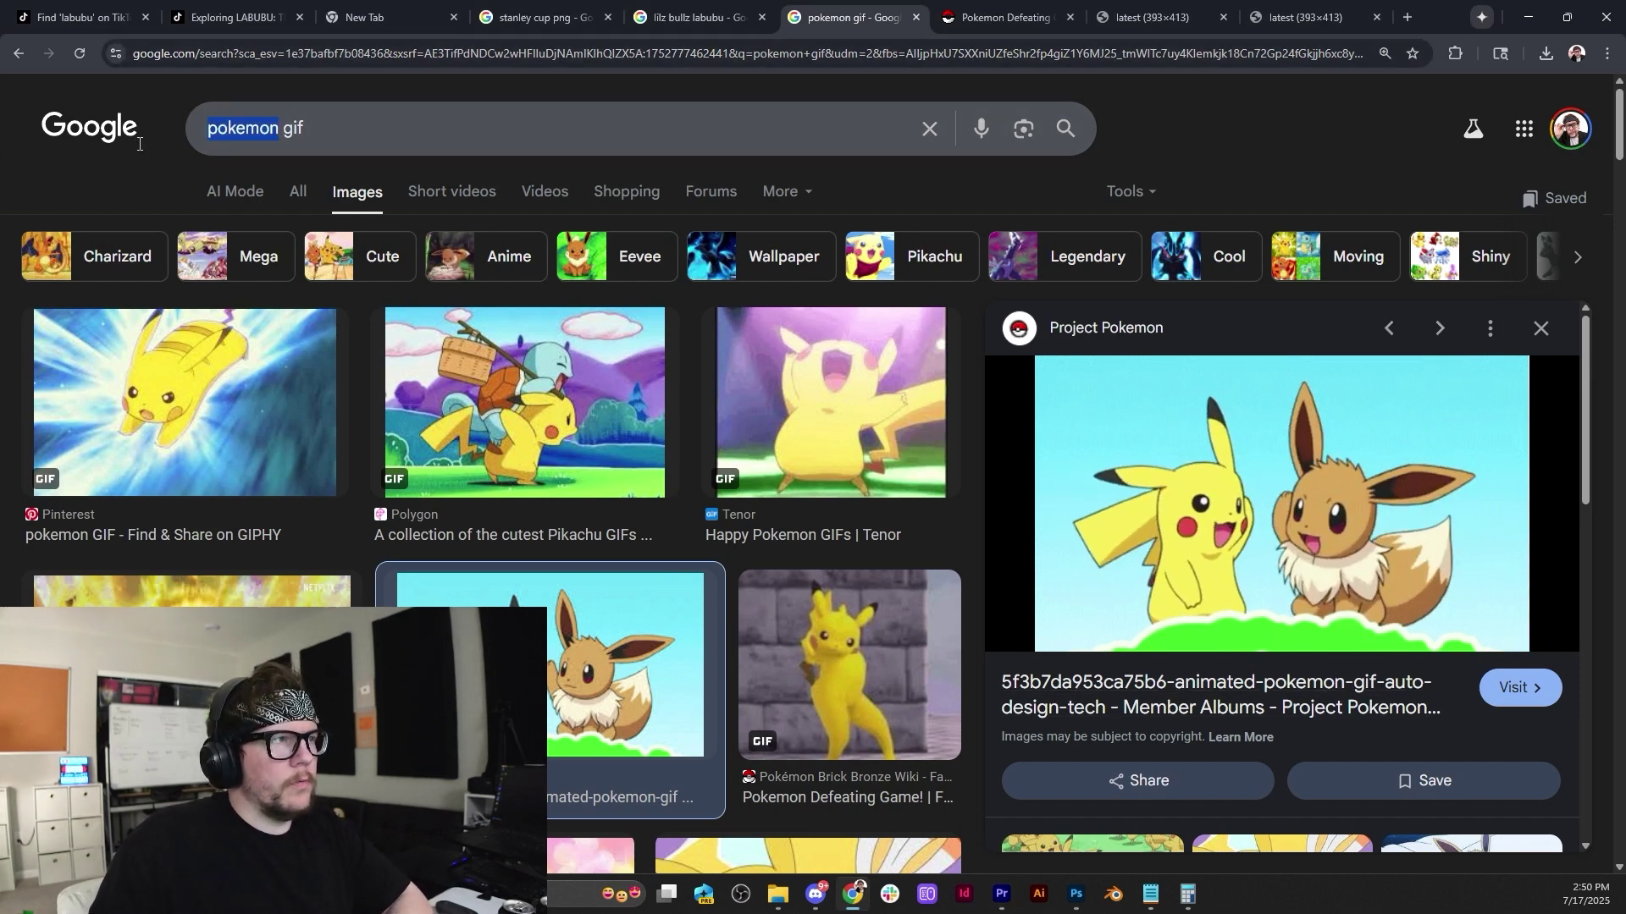
pyautogui.write('yugioh')
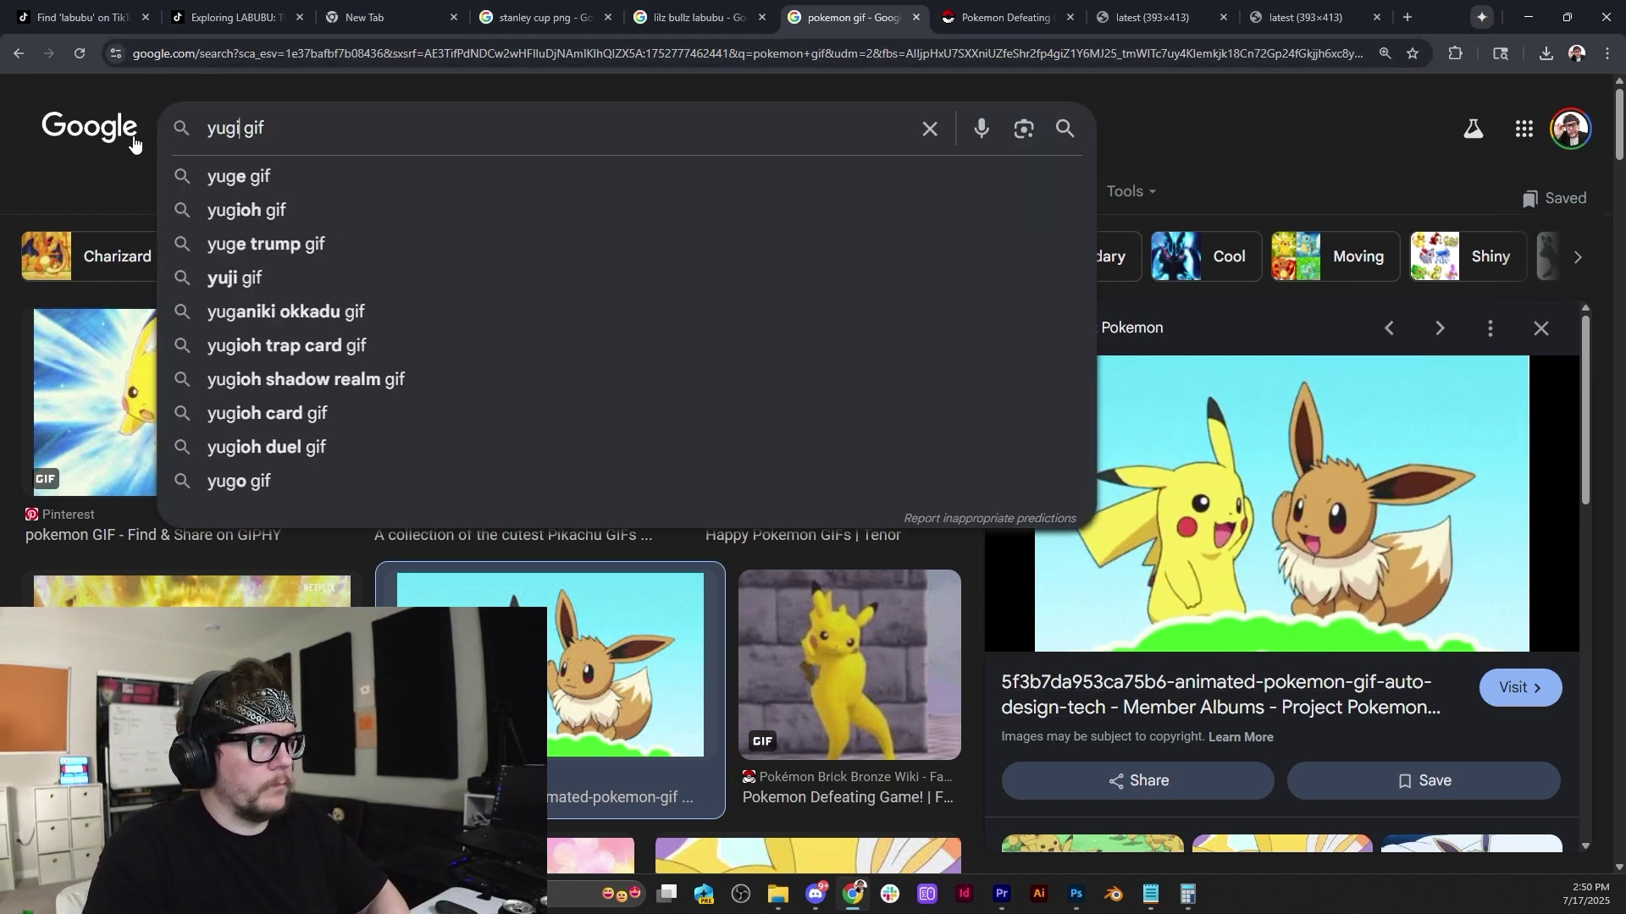
pyautogui.press('Return')
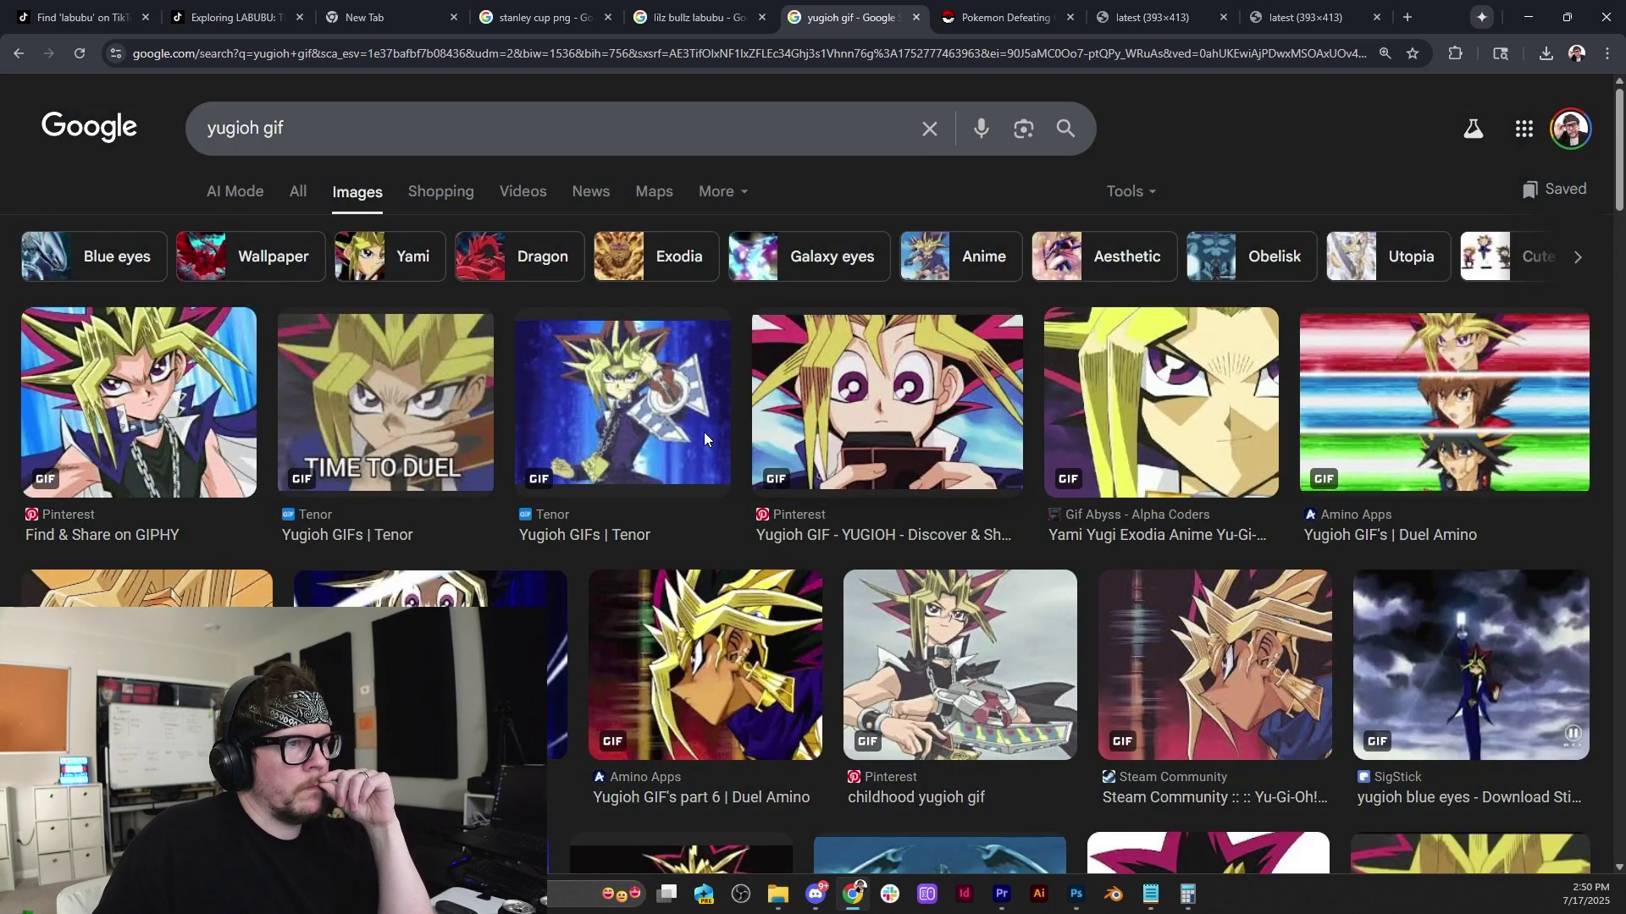
# Look through the Yu-Gi-Oh GIF image results for a clip that could serve as an animated background.
pyautogui.scroll(-5, 847, 491)
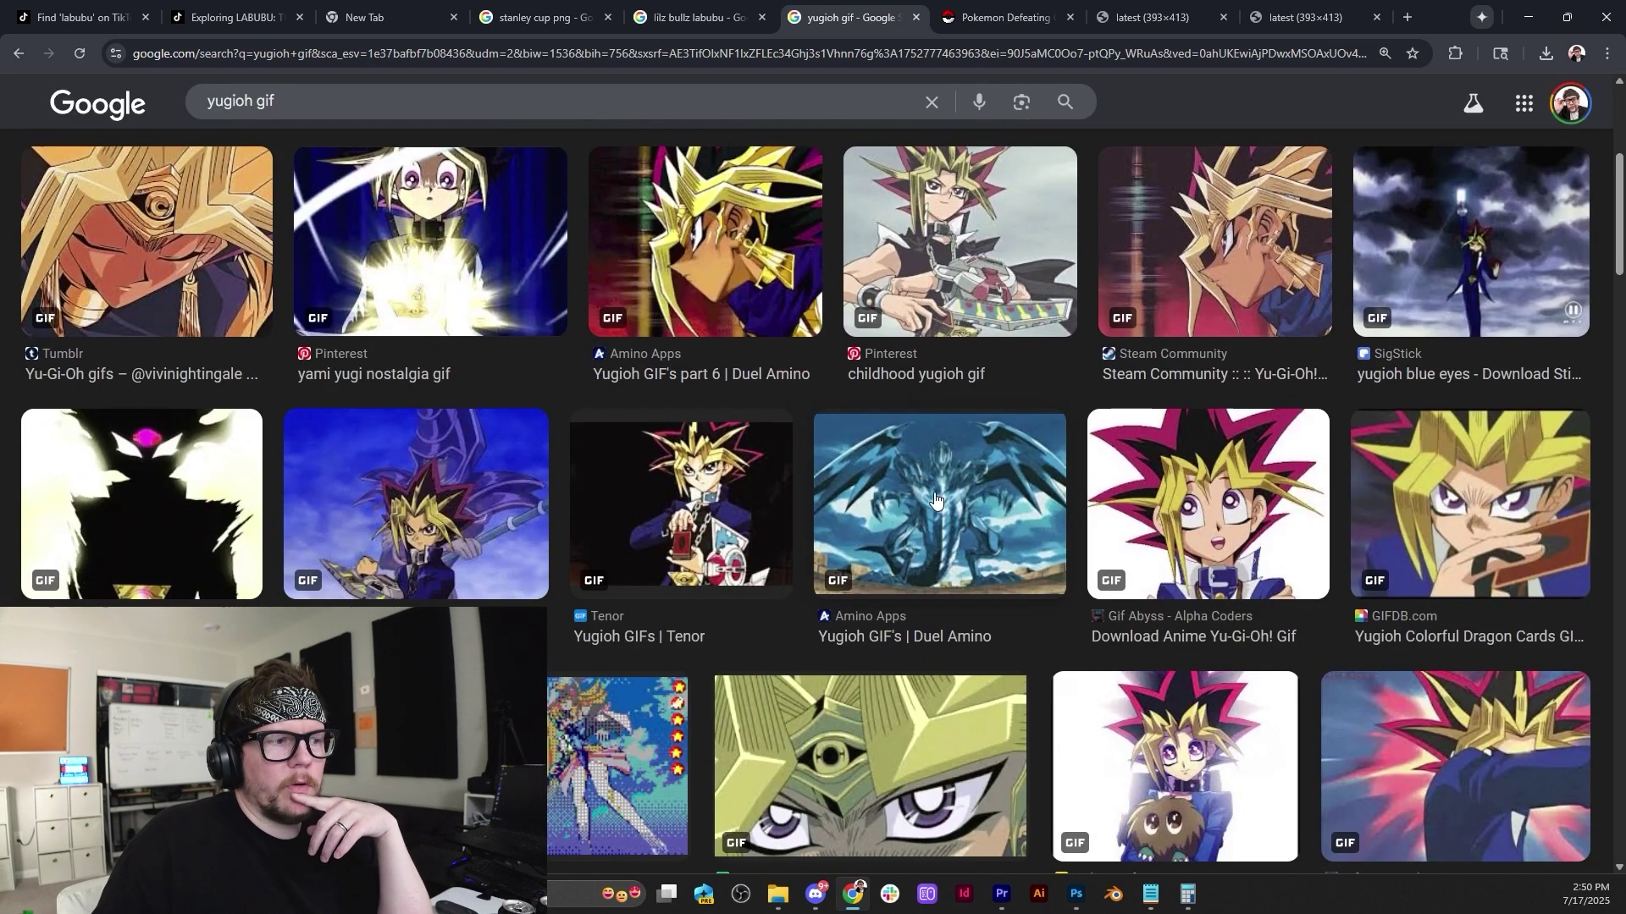
pyautogui.scroll(-4, 563, 530)
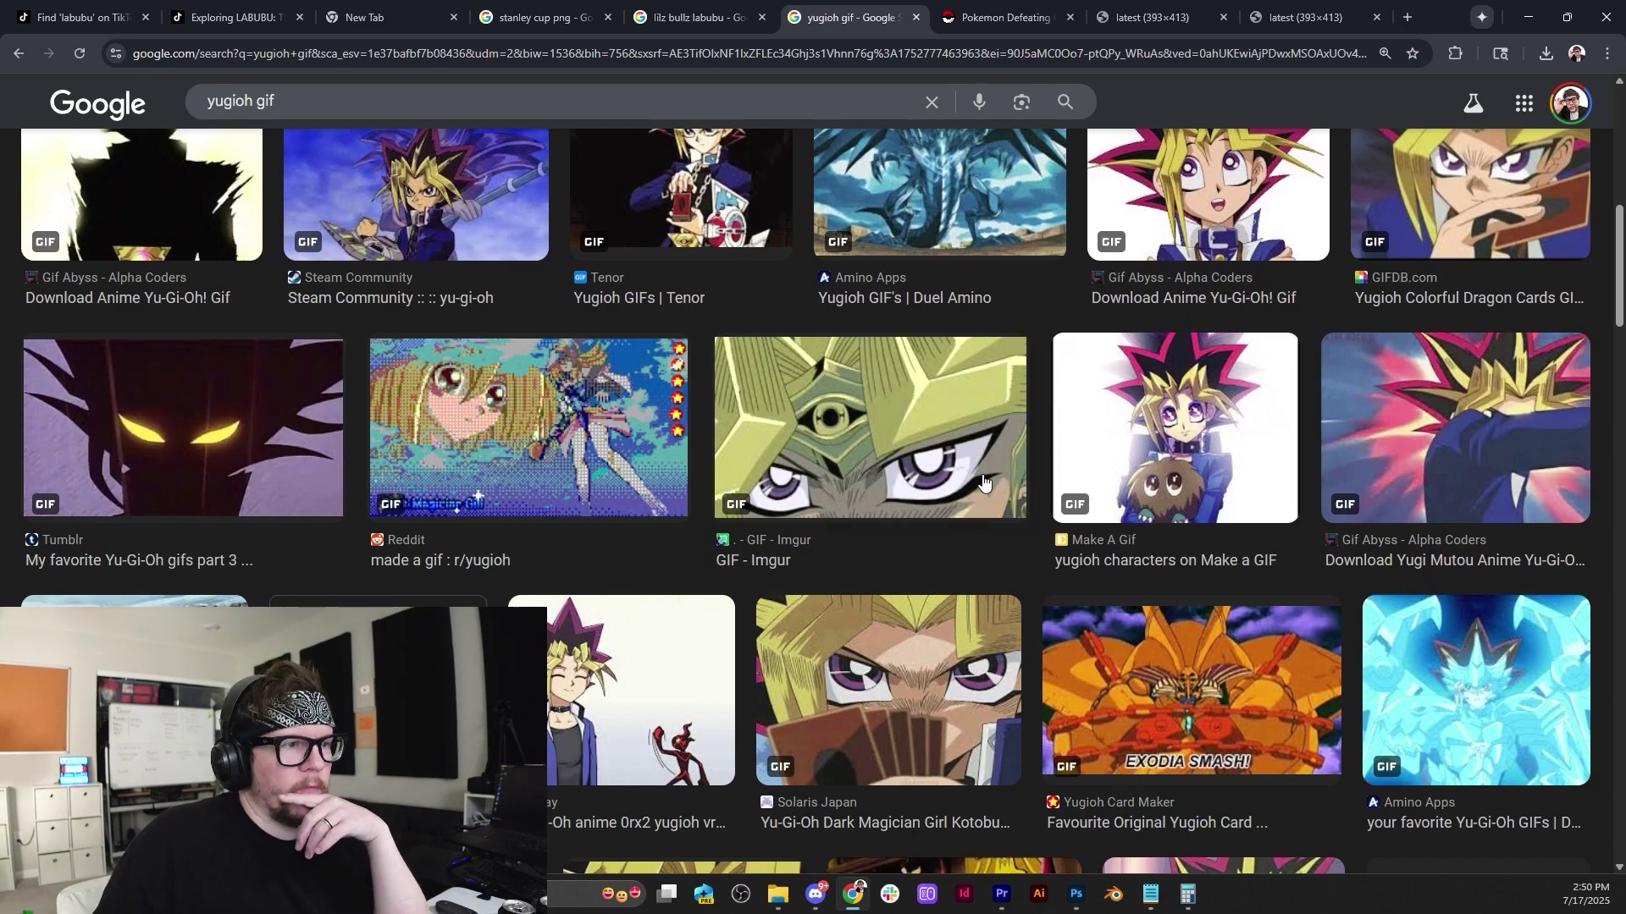
pyautogui.scroll(-5, 957, 707)
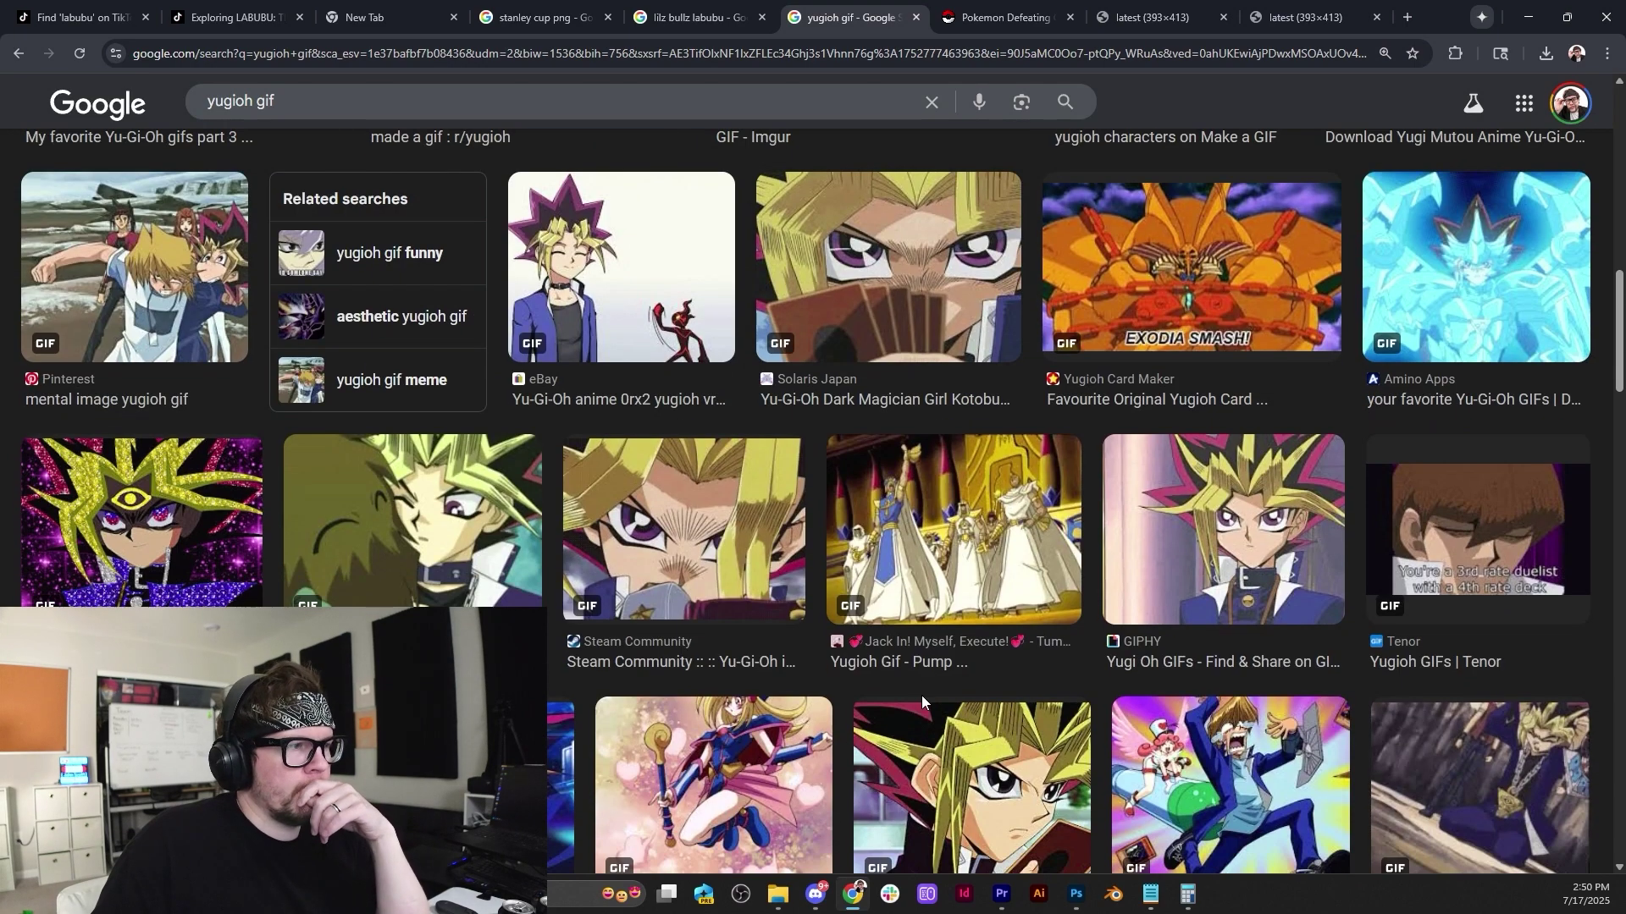
pyautogui.scroll(-6, 916, 693)
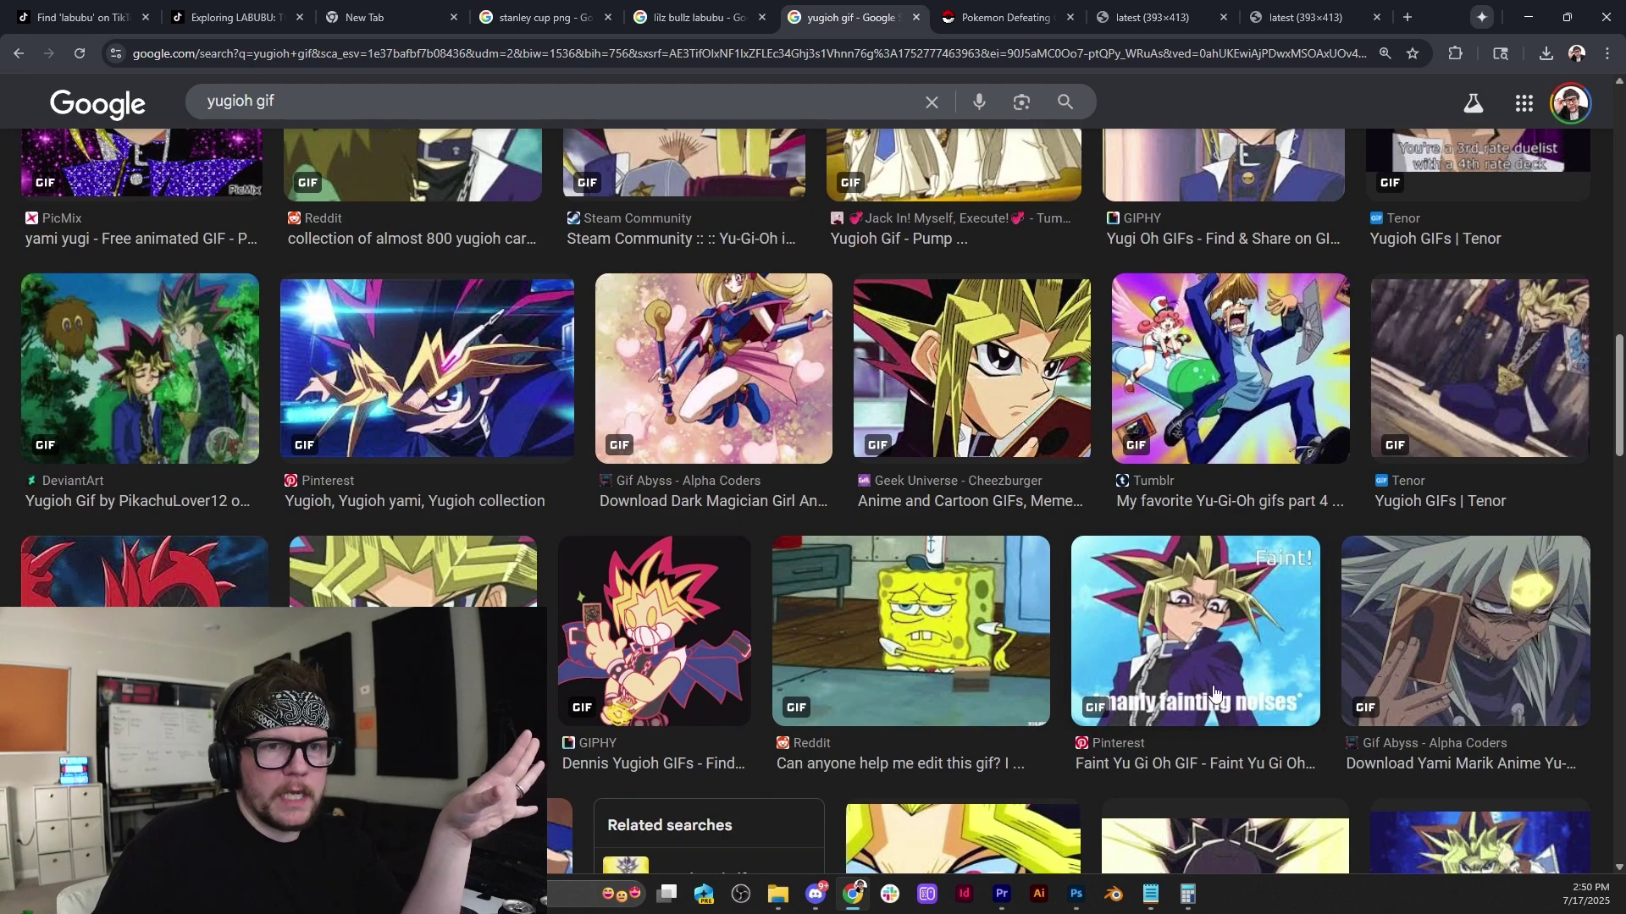
pyautogui.scroll(-5, 1214, 692)
pyautogui.scroll(-5, 569, 626)
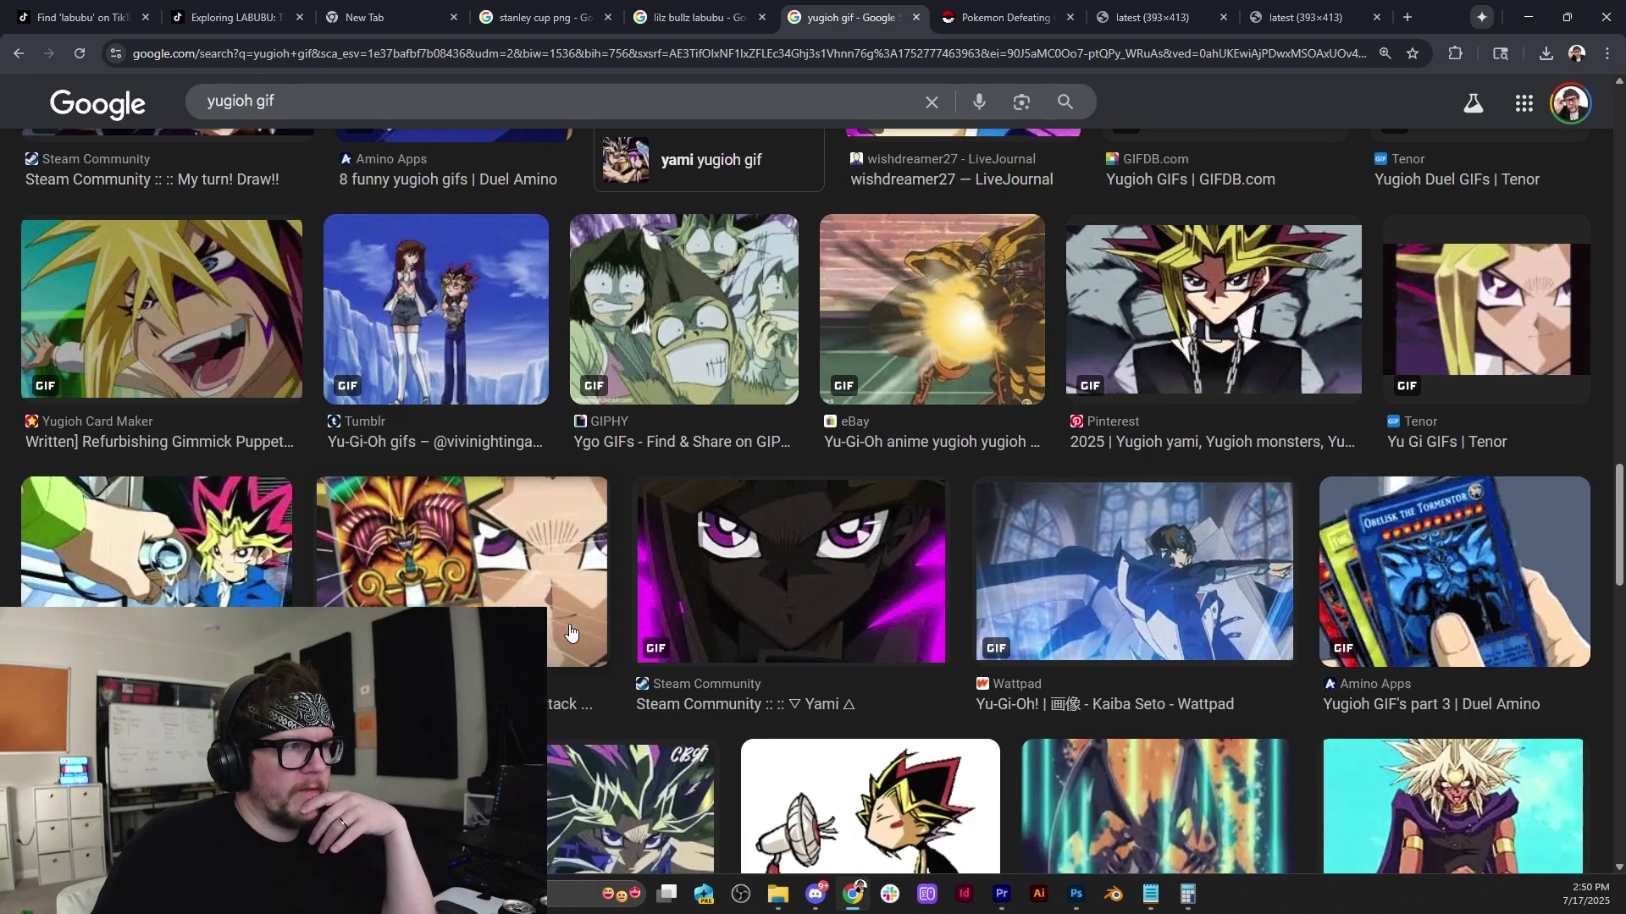
pyautogui.scroll(-5, 569, 630)
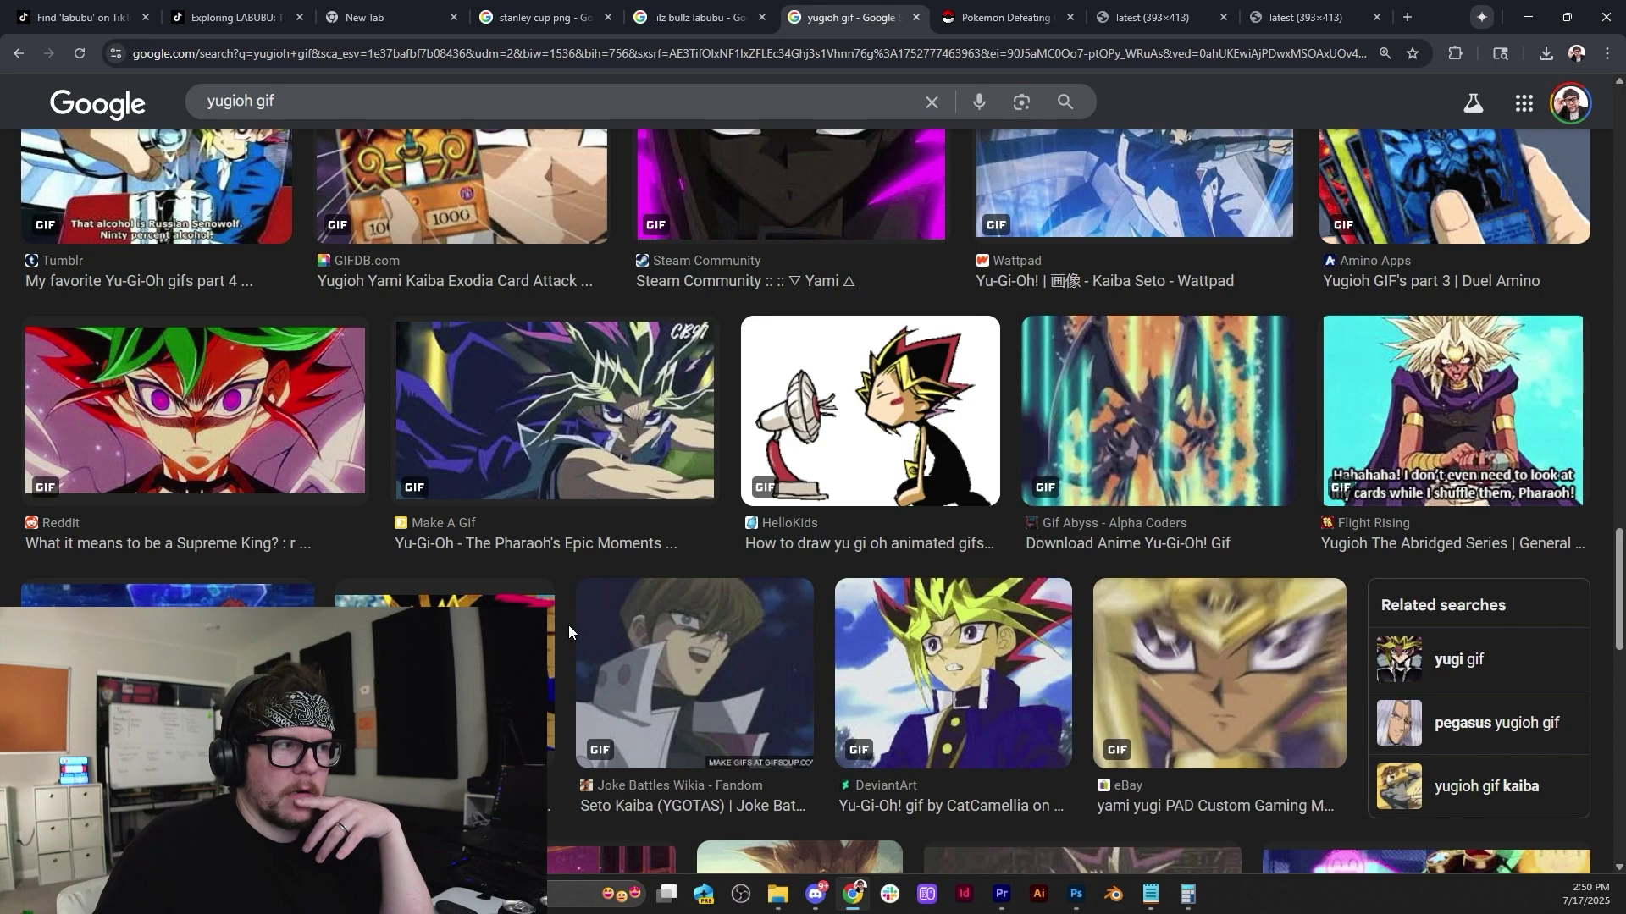
pyautogui.scroll(-6, 569, 631)
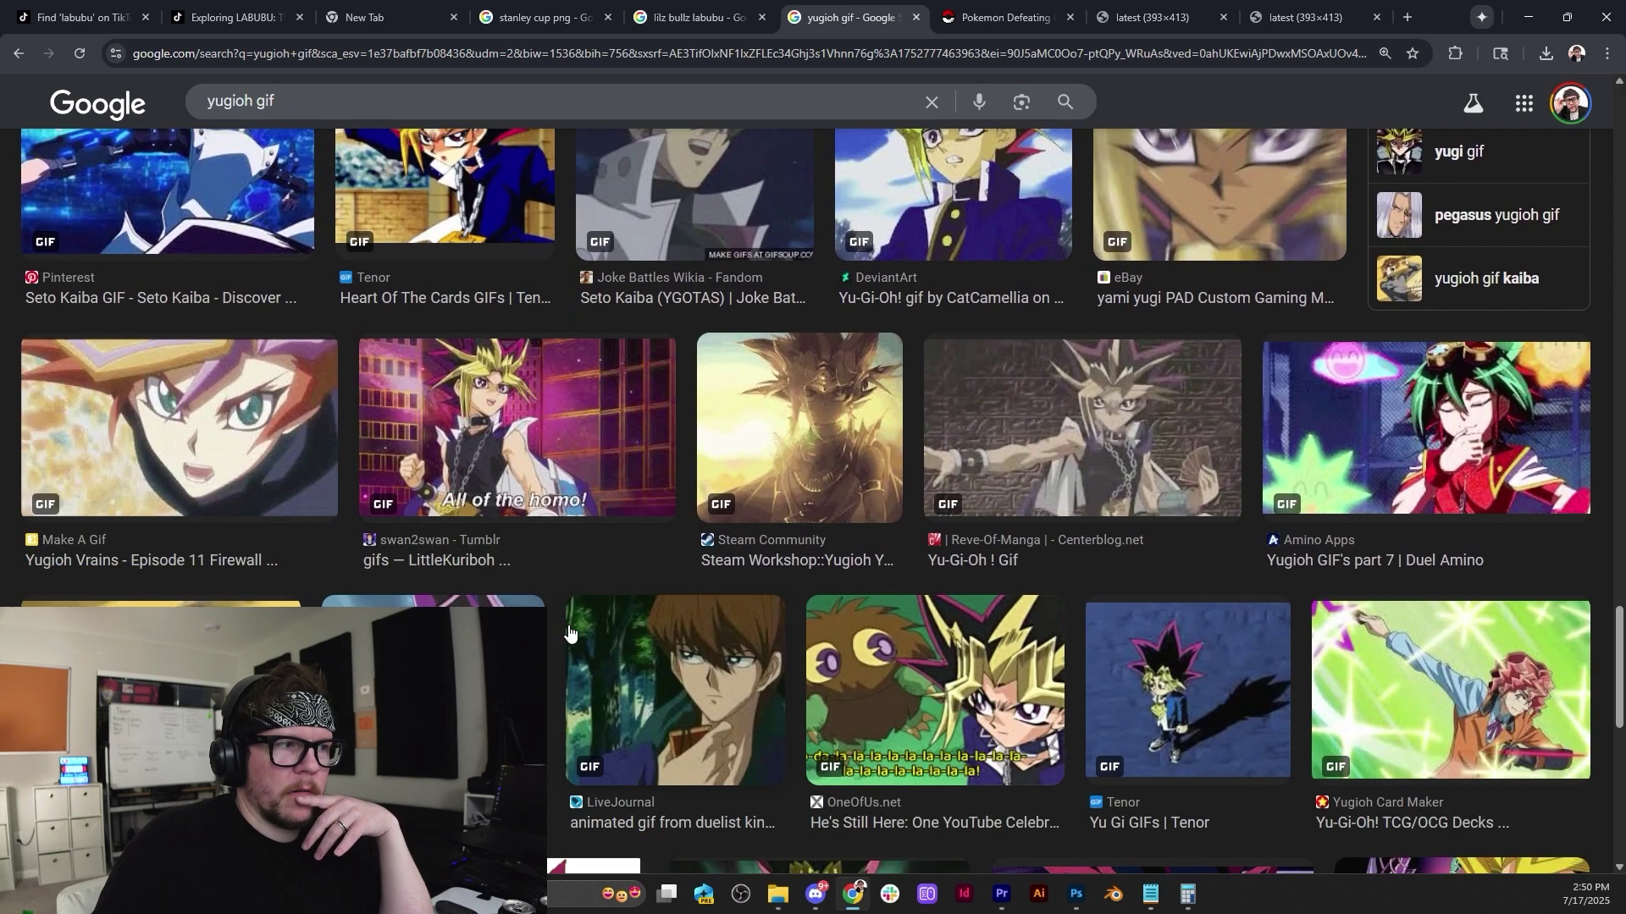
pyautogui.scroll(-1, 569, 631)
# Preview the Dark Magician and Reve-Of-Manga GIFs, plus the related Yu Gi, Prepare To Duel and Lets Duel GIFs from Tenor.
pyautogui.click(355, 556)
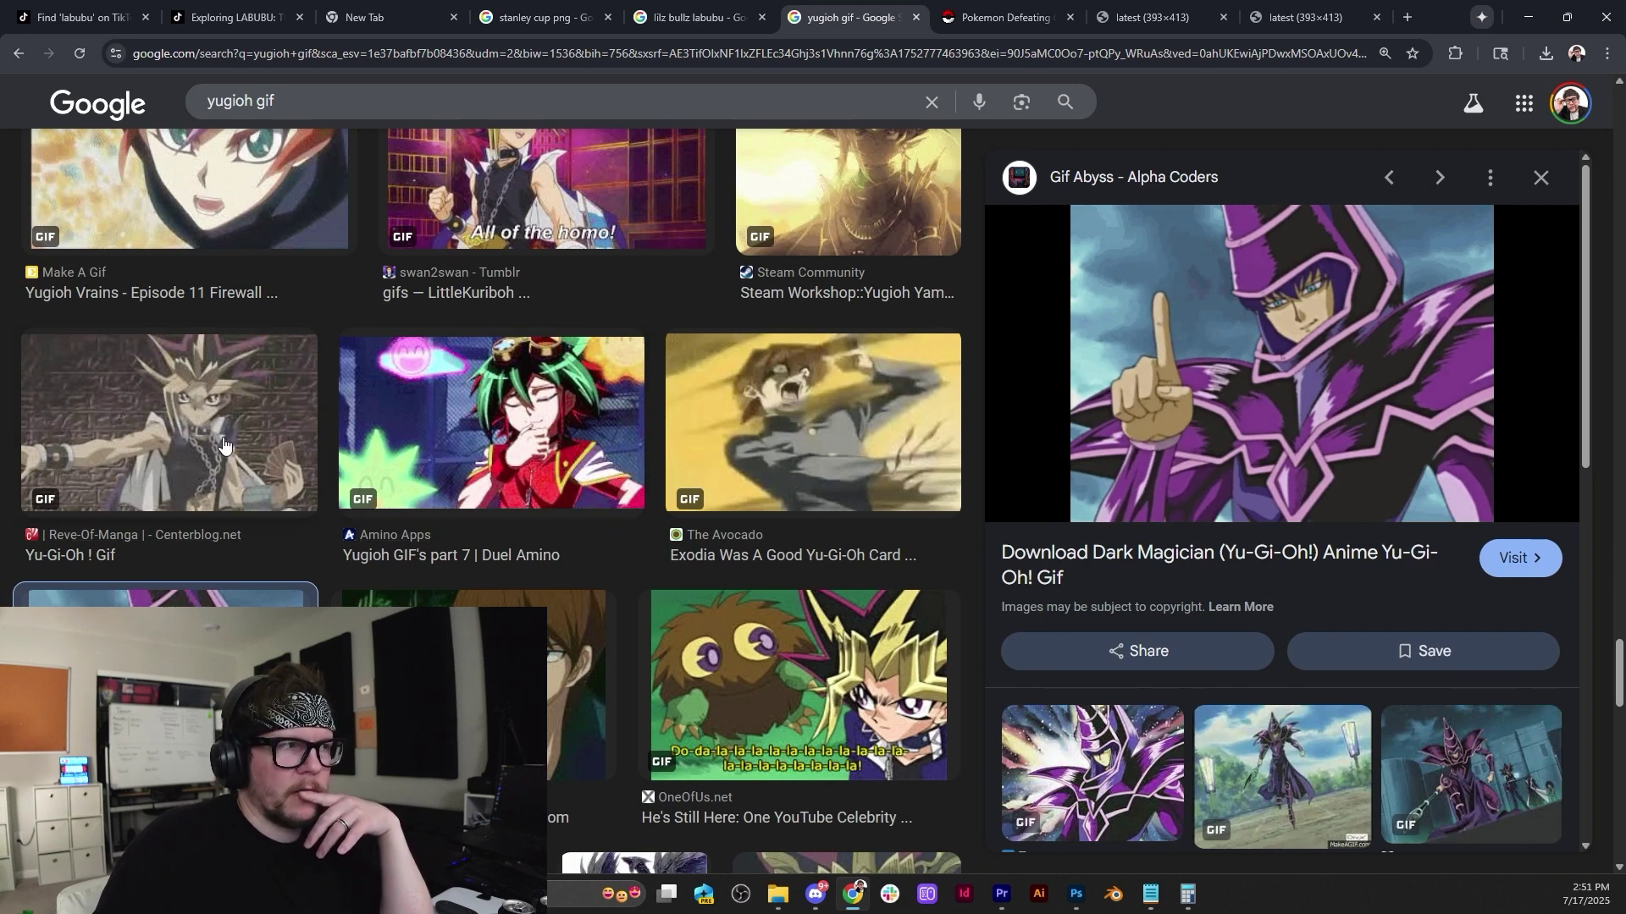
pyautogui.click(220, 440)
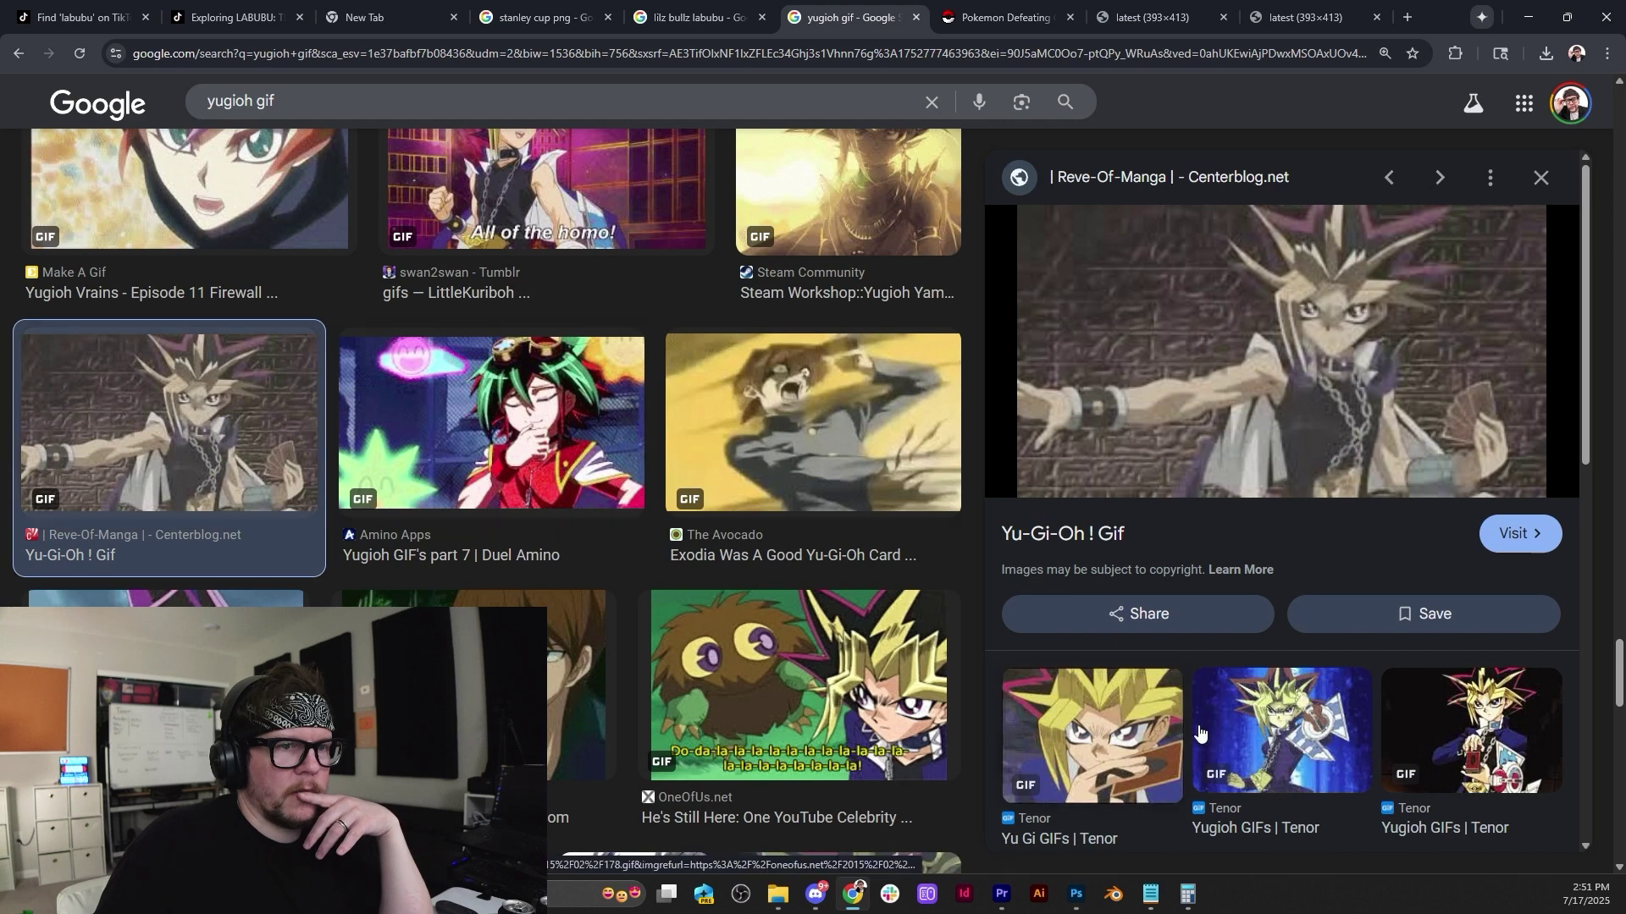
pyautogui.click(1059, 745)
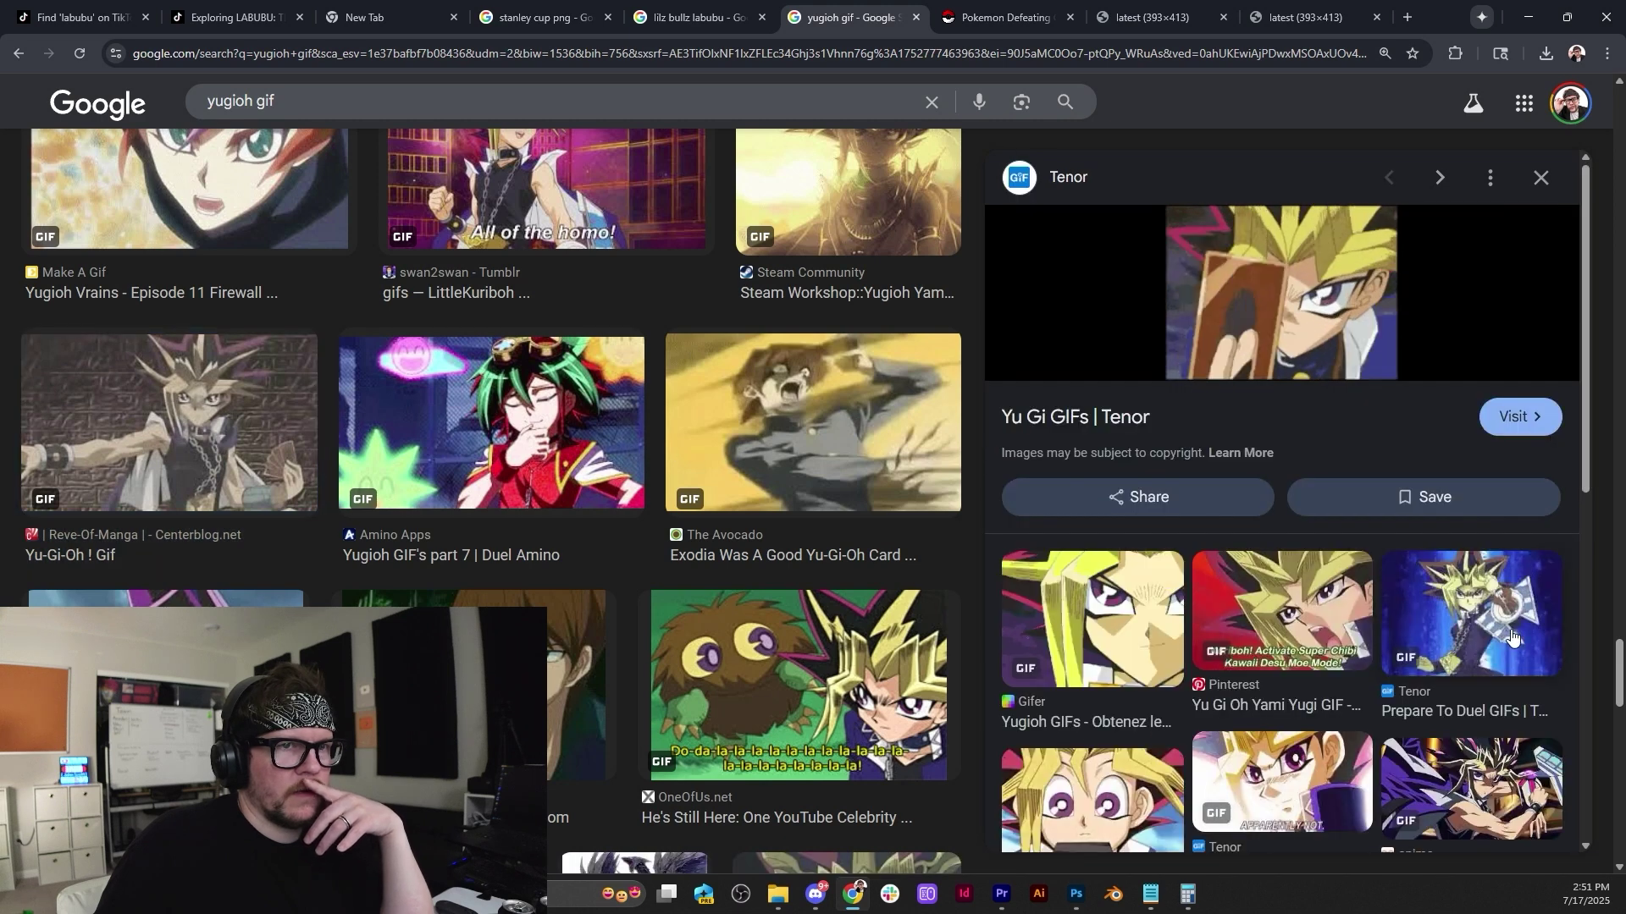
pyautogui.click(1497, 635)
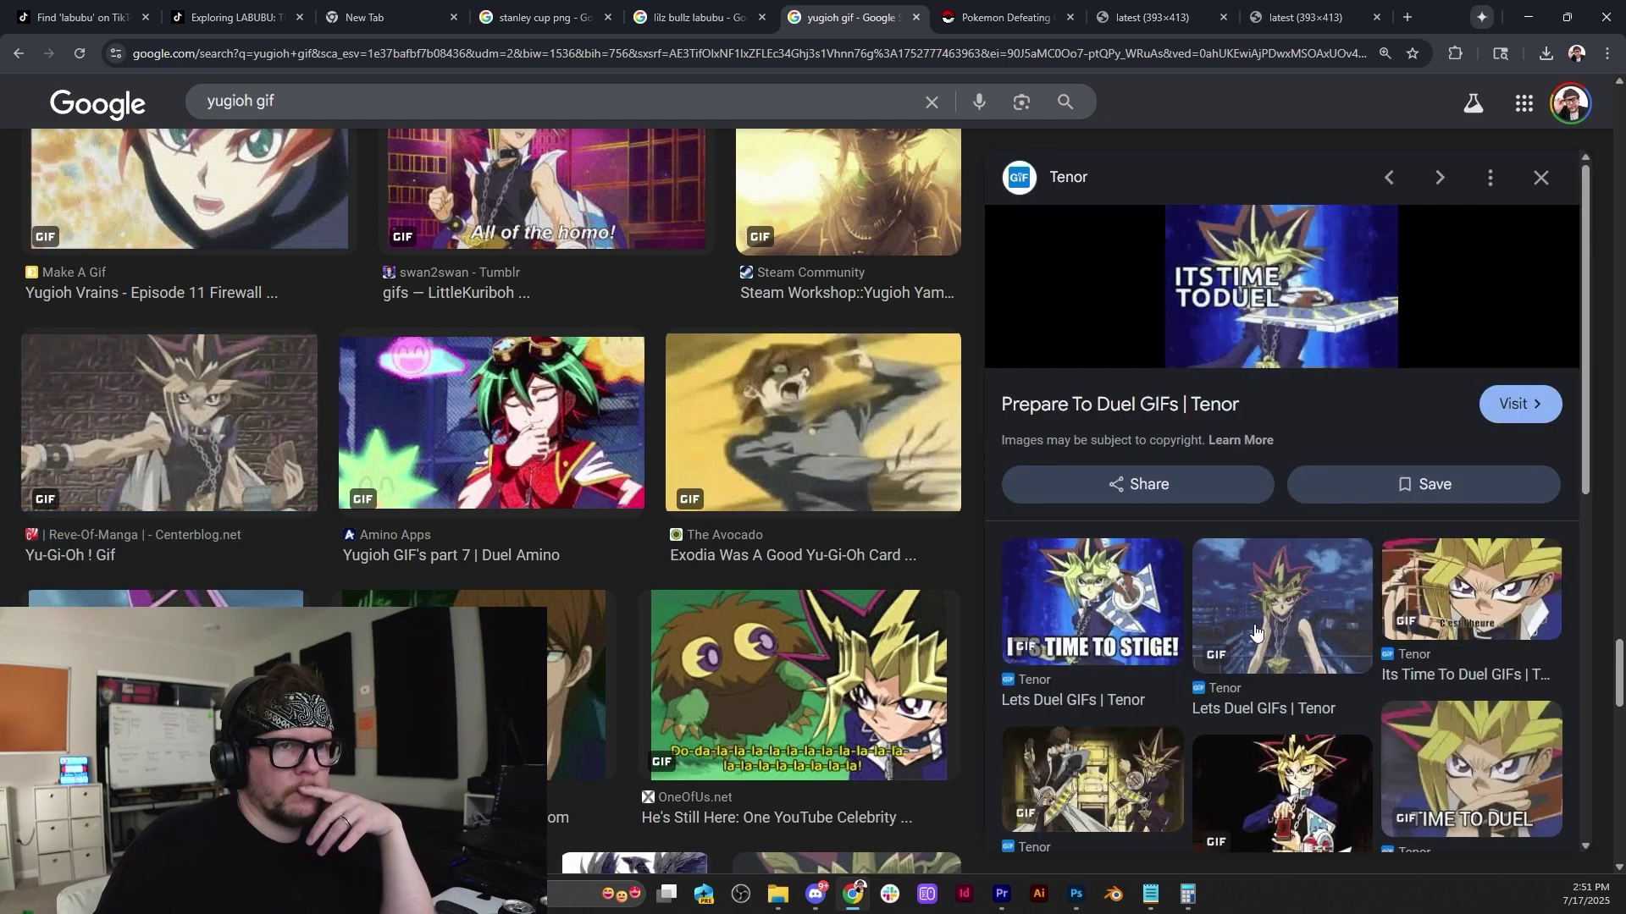
pyautogui.click(1308, 610)
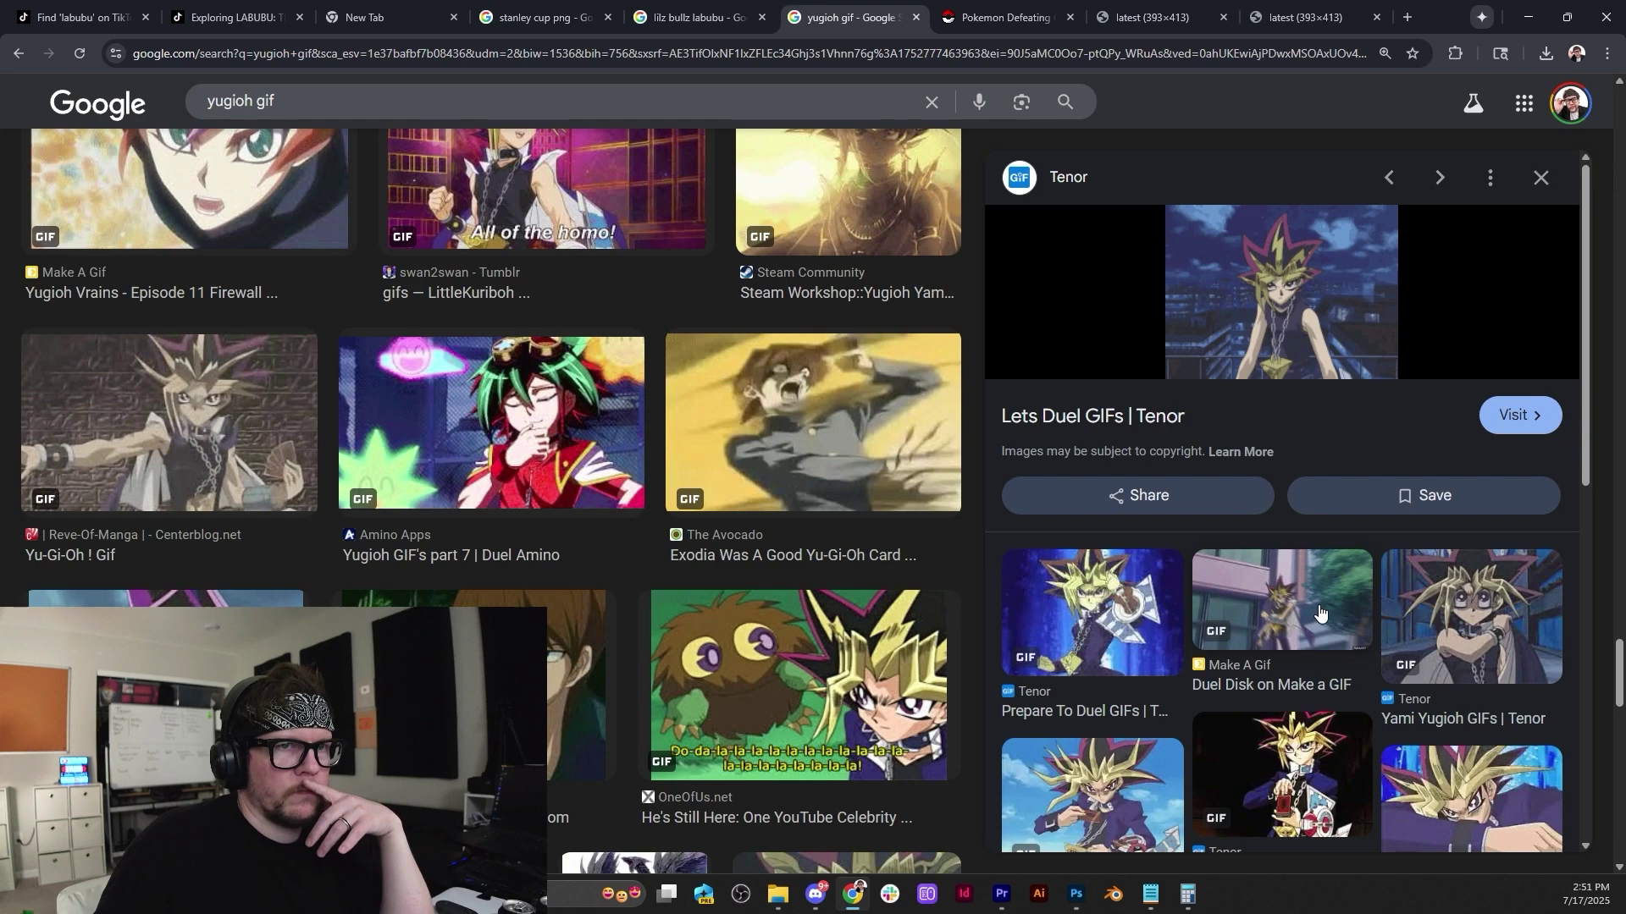
# Browse more Yu-Gi-Oh results and preview the Duel Amino funny GIF and ResetEra's "It's Time To" GIF.
pyautogui.scroll(-4, 599, 608)
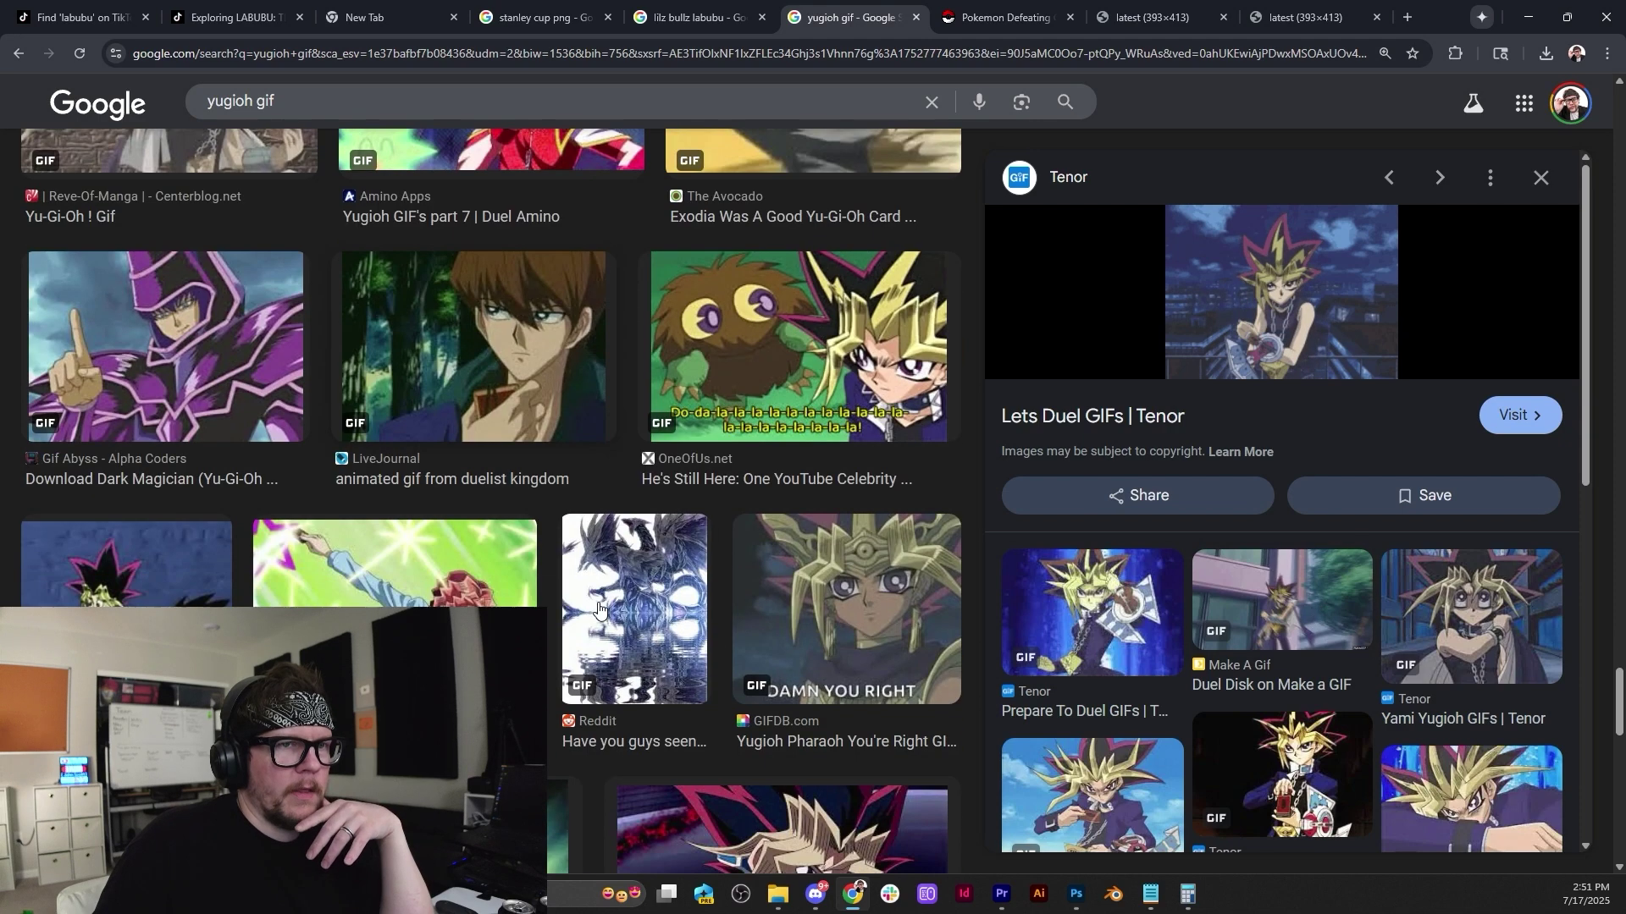
pyautogui.scroll(-3, 599, 608)
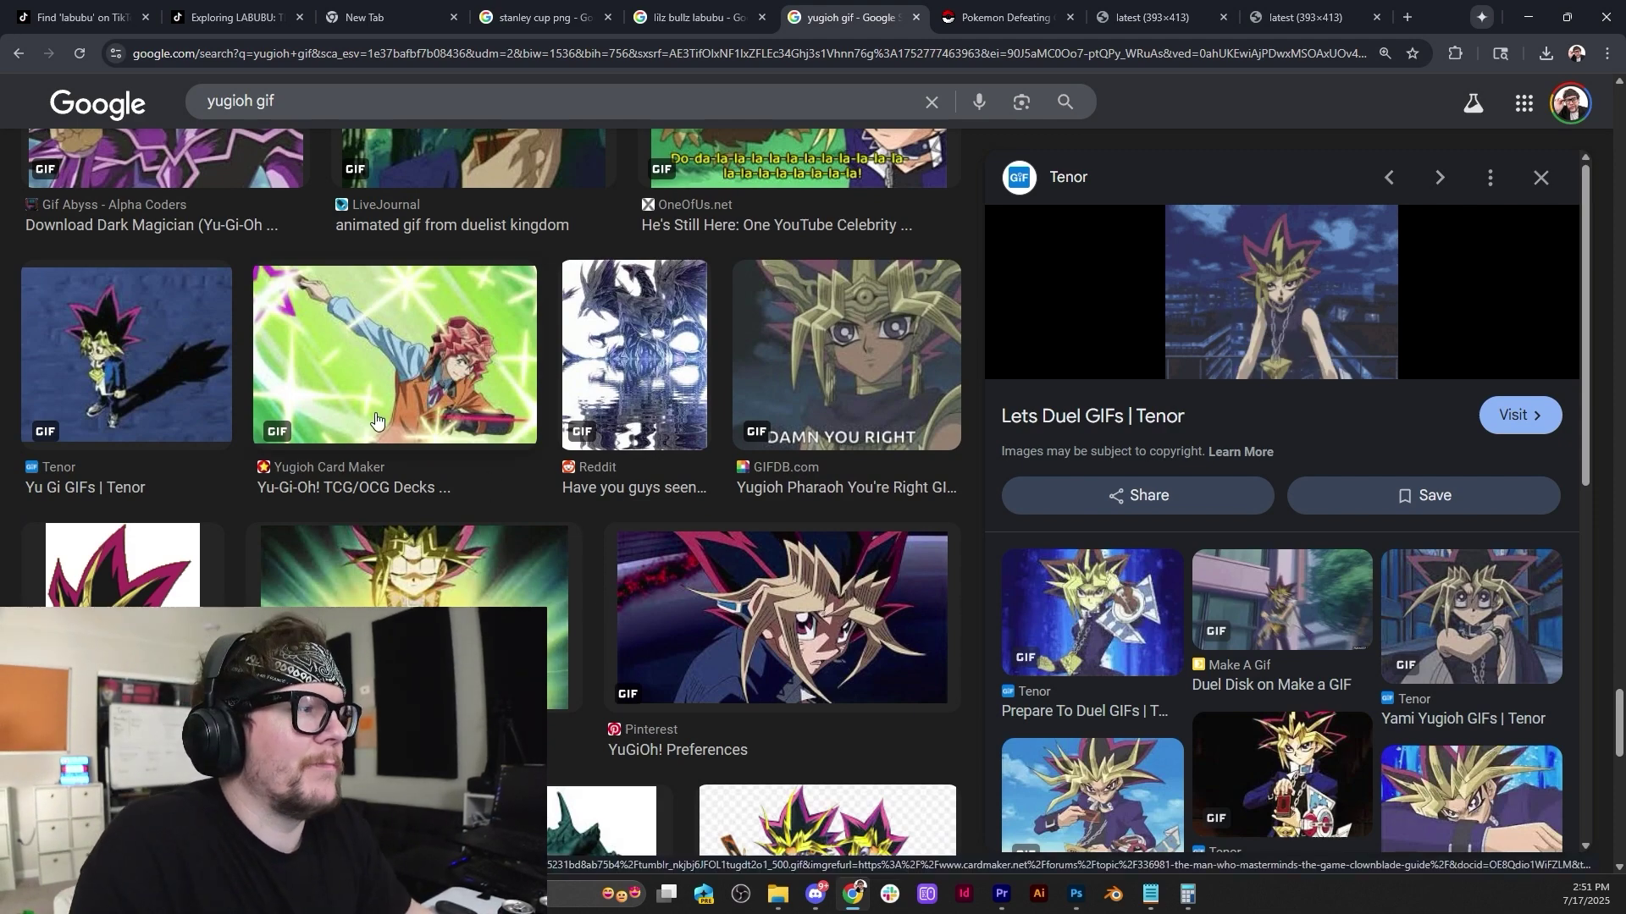
pyautogui.scroll(-5, 602, 522)
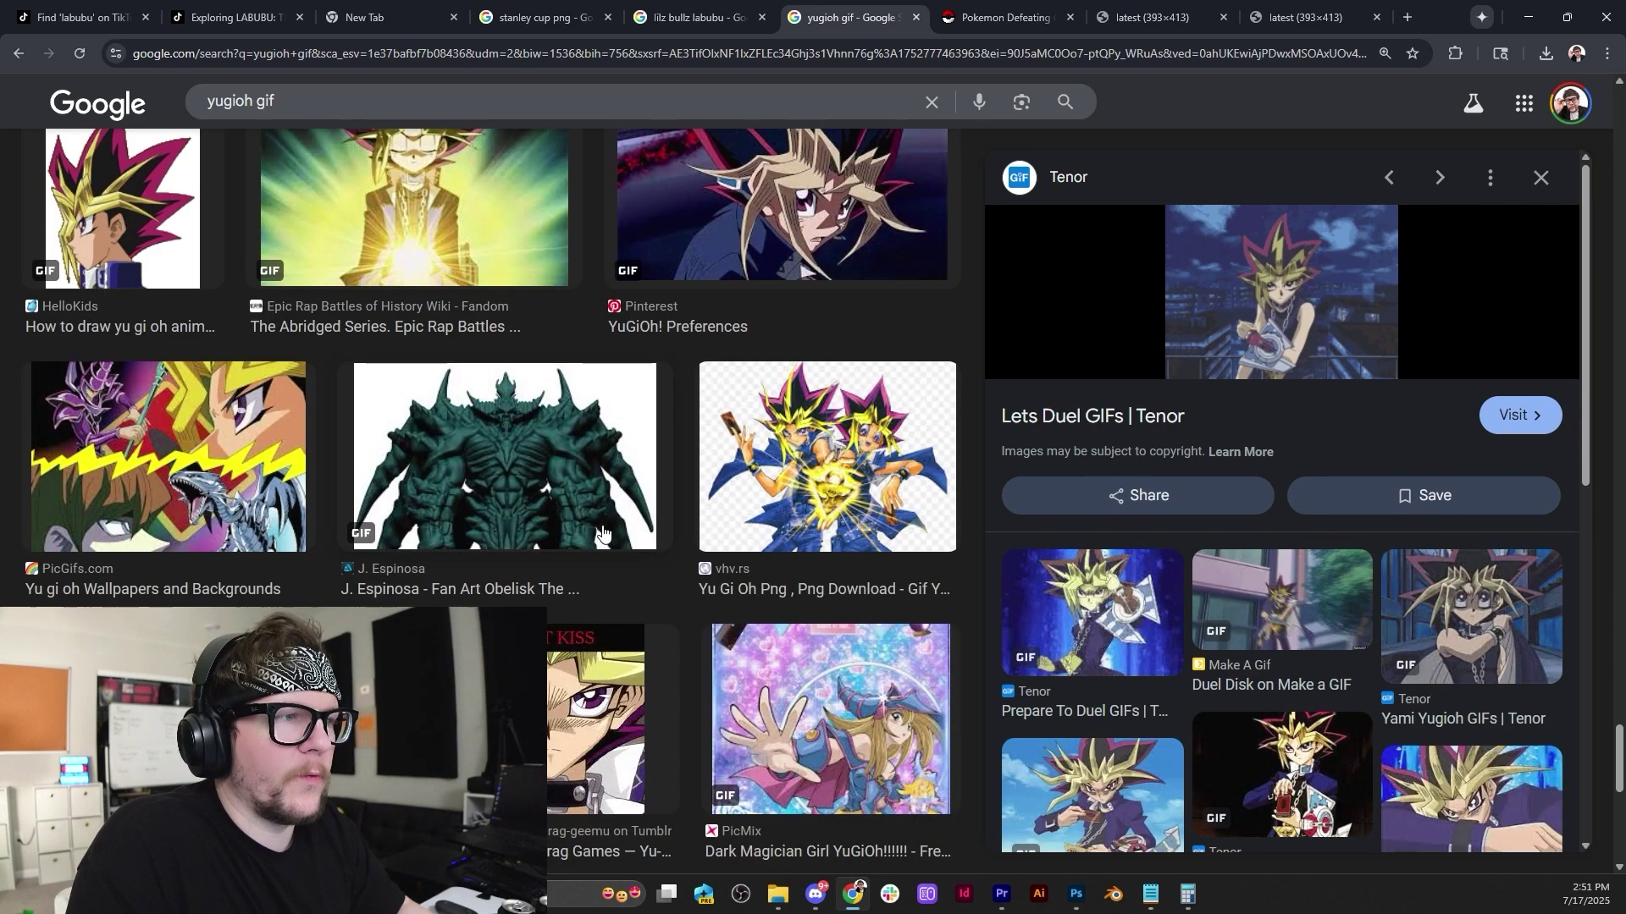
pyautogui.scroll(-4, 689, 464)
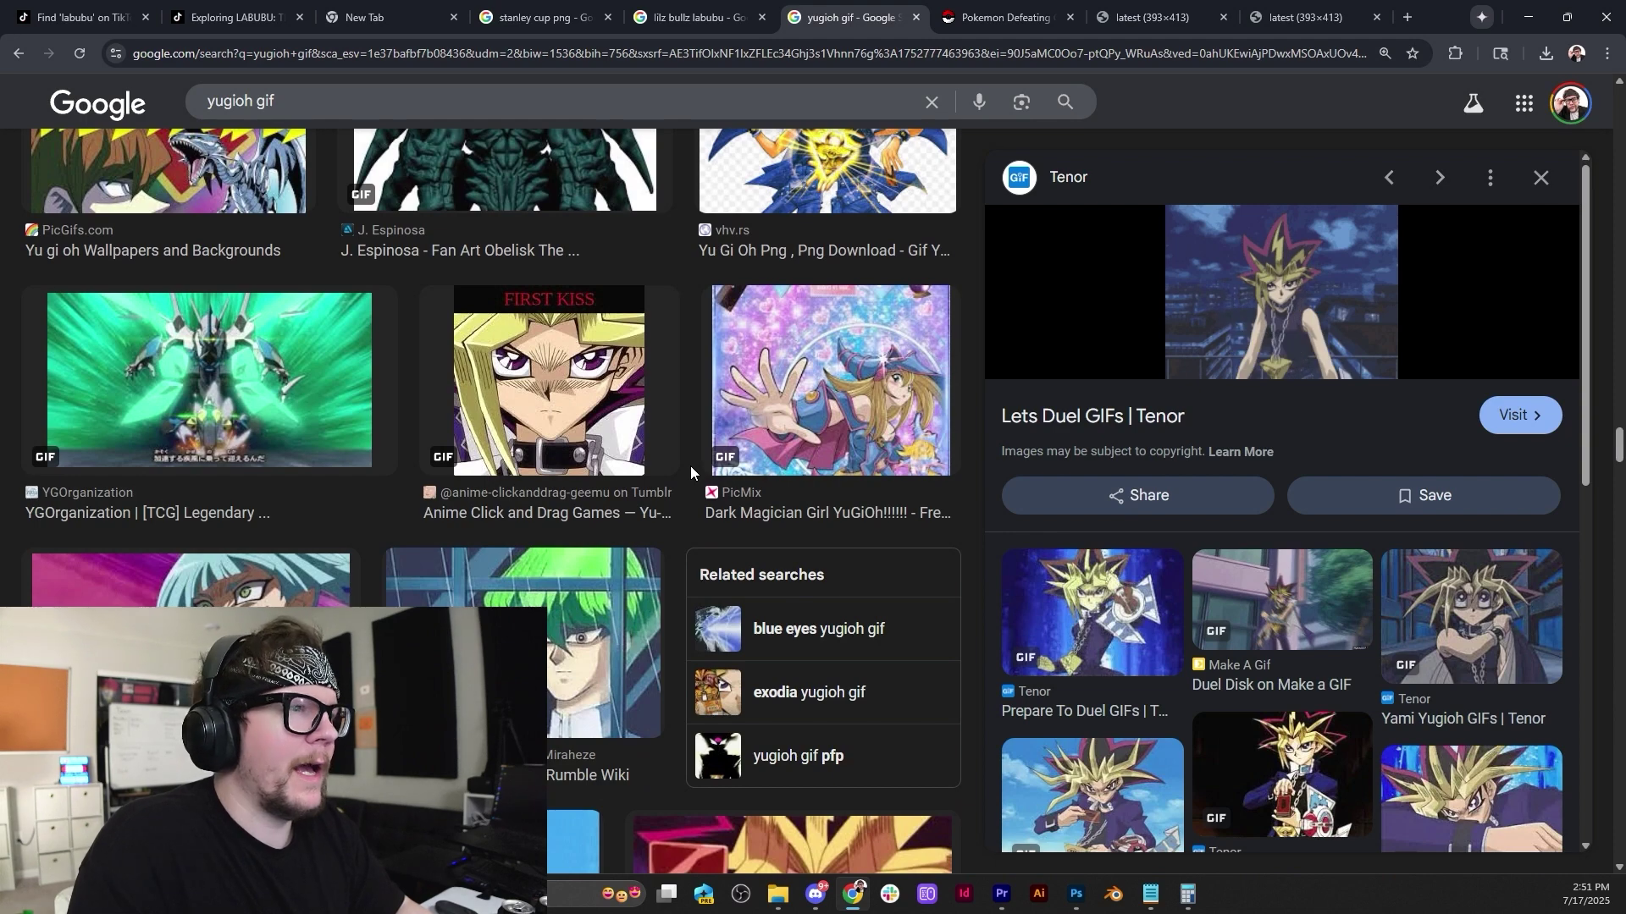
pyautogui.scroll(-4, 691, 471)
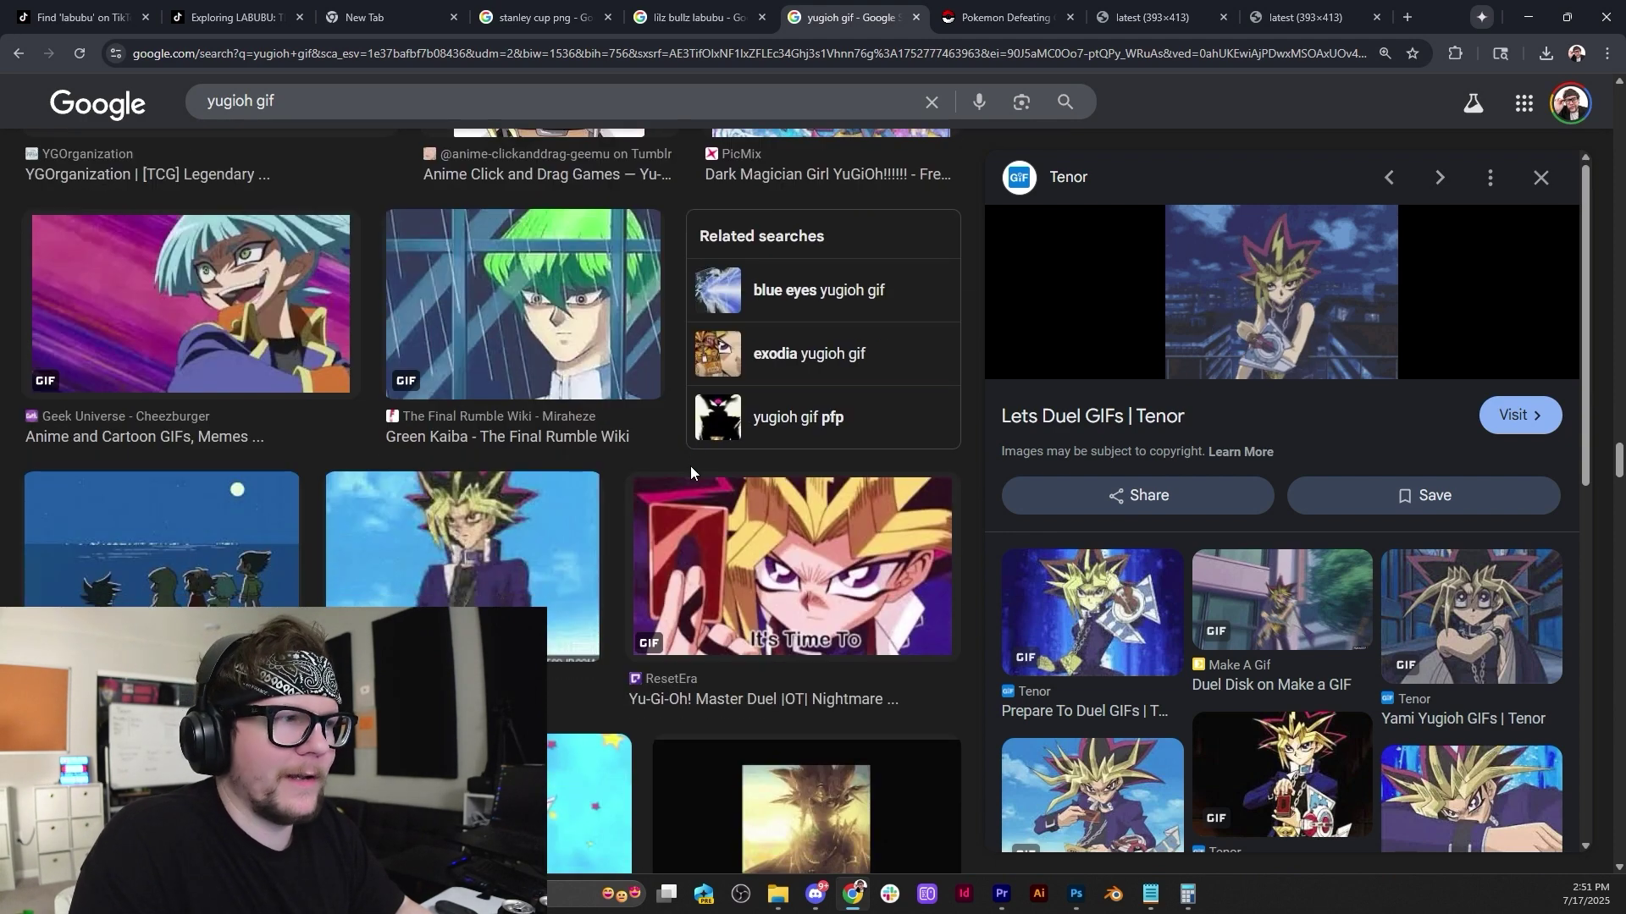
pyautogui.click(580, 526)
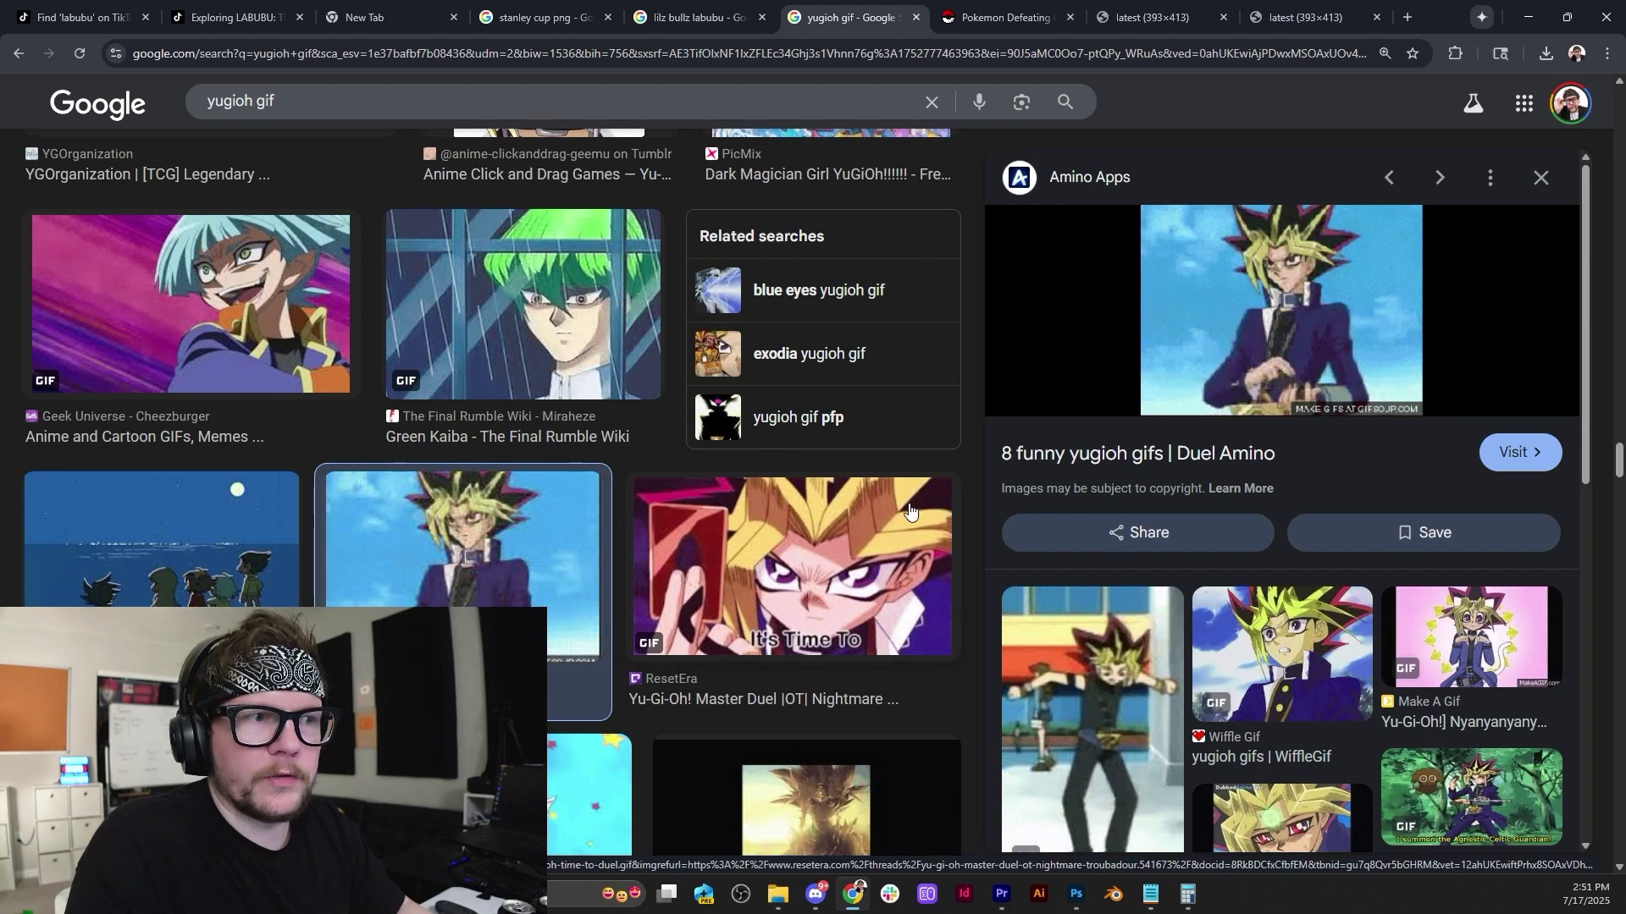
pyautogui.click(782, 544)
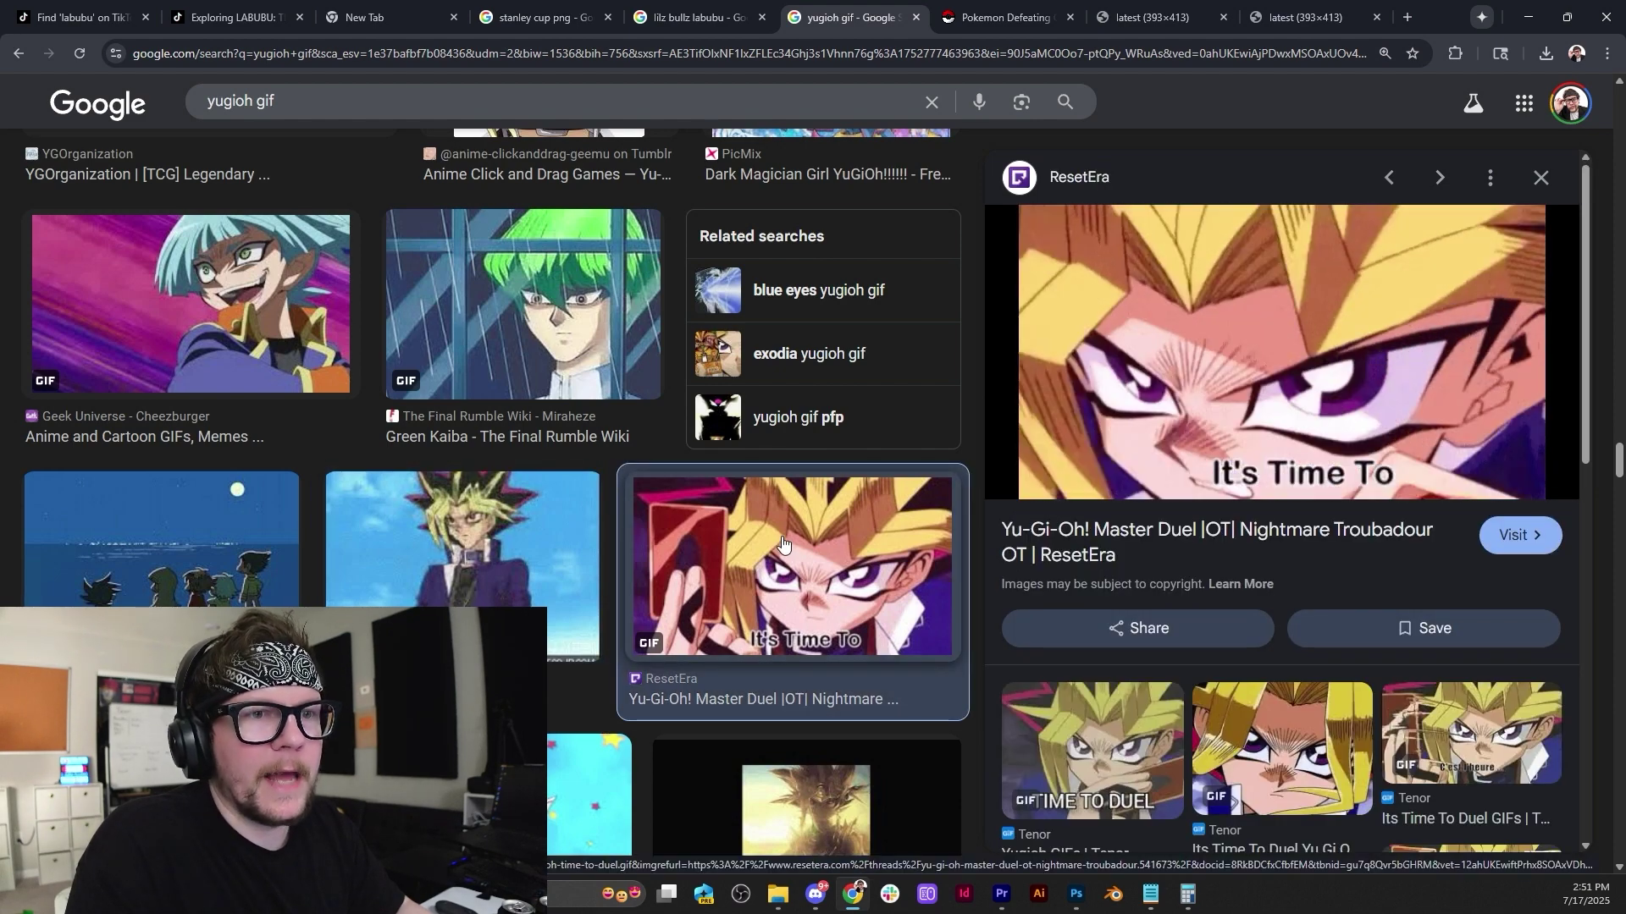
# Preview the Yusei Fudo vs Spike Spigel, Obelisk the Tormentor card and Season 0 Yugioh GIFs, including related Make A Gif clips.
pyautogui.scroll(-5, 768, 555)
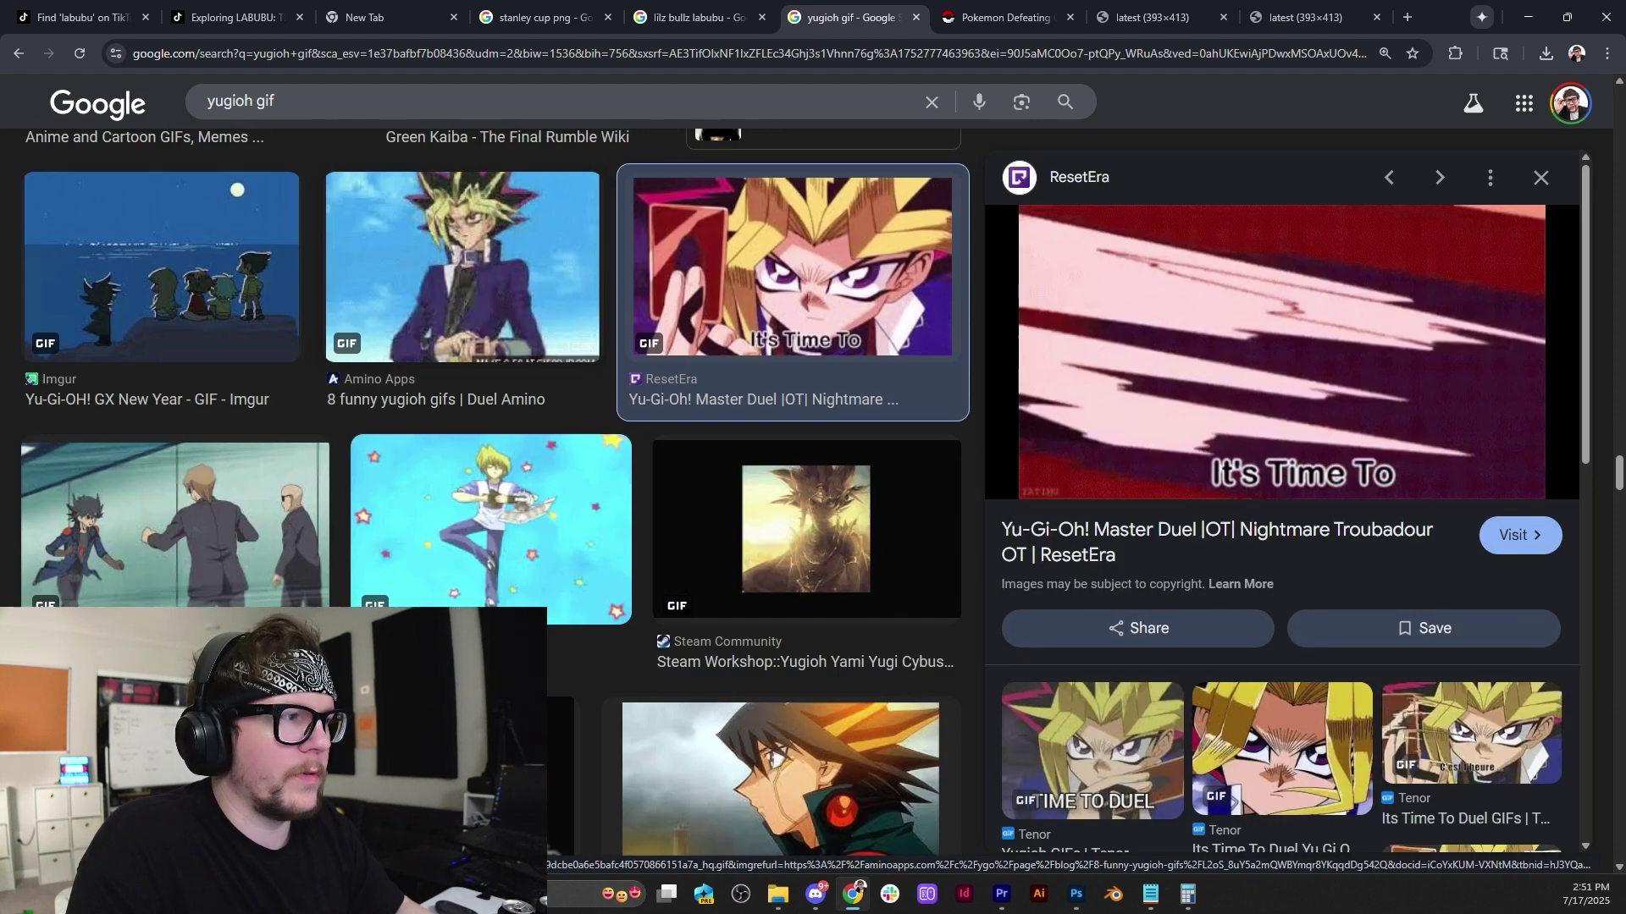
pyautogui.click(233, 315)
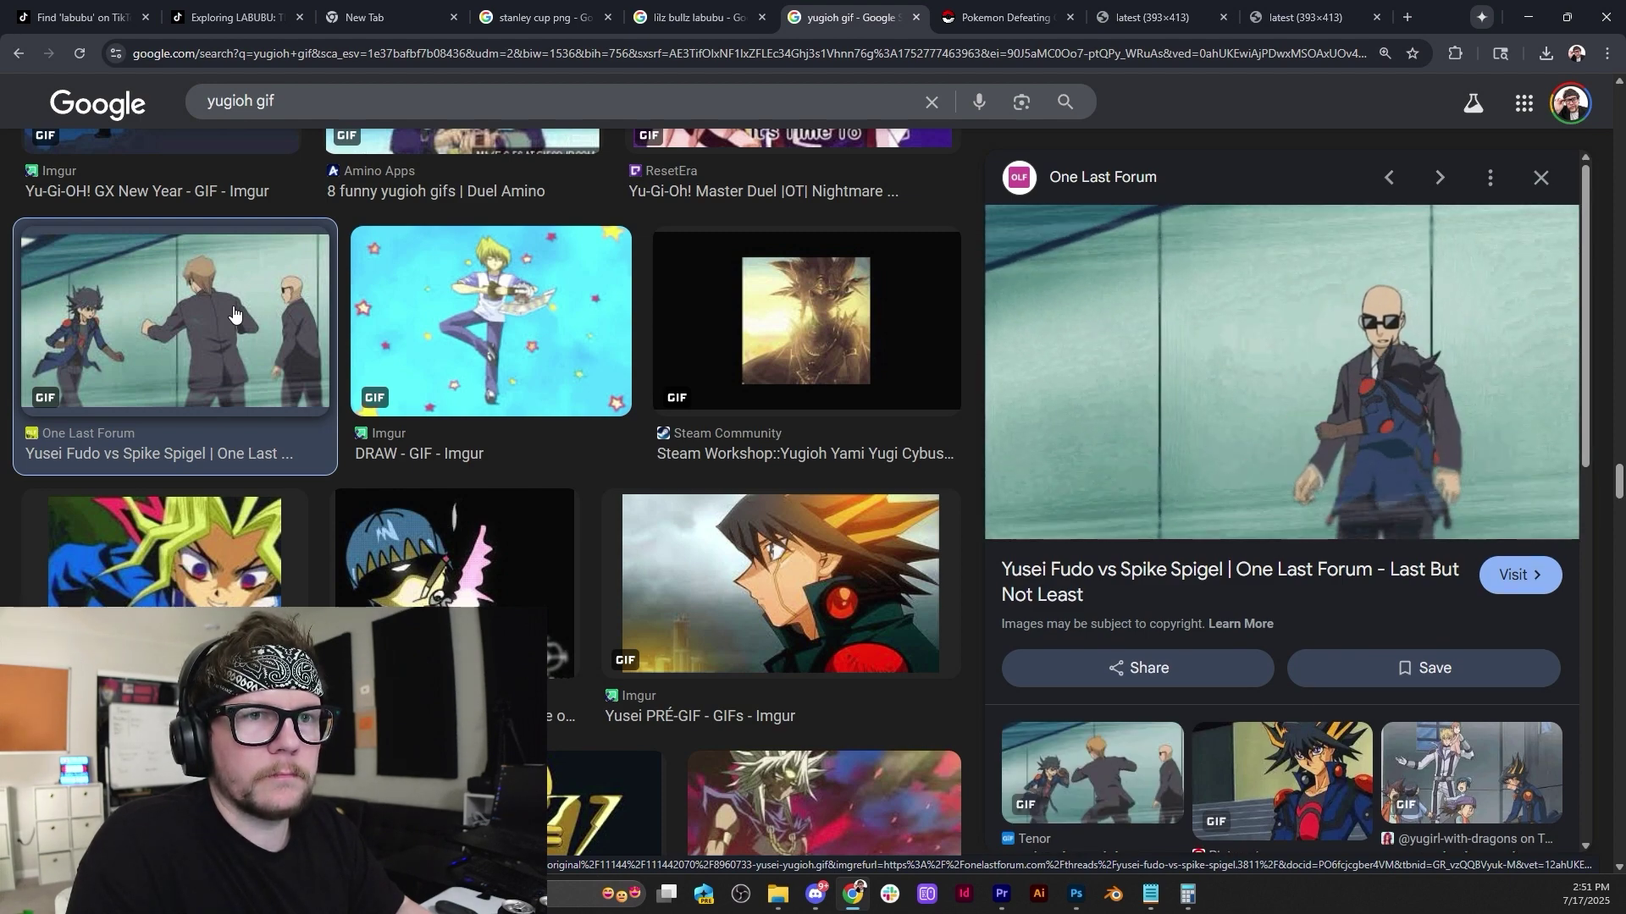
pyautogui.scroll(-4, 696, 584)
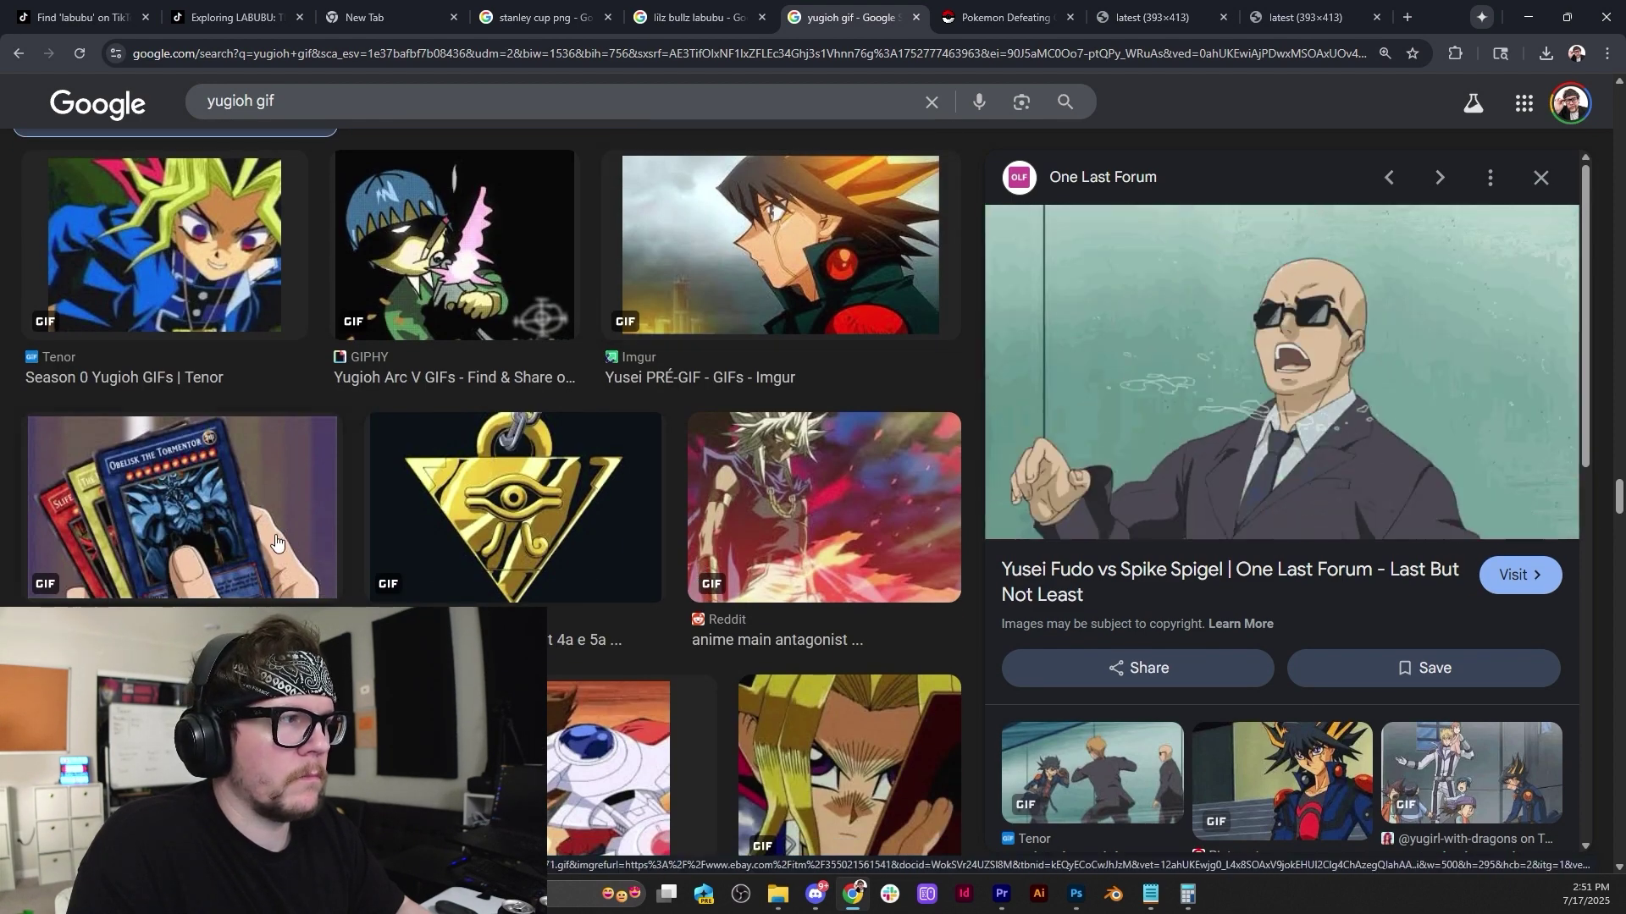
pyautogui.click(276, 538)
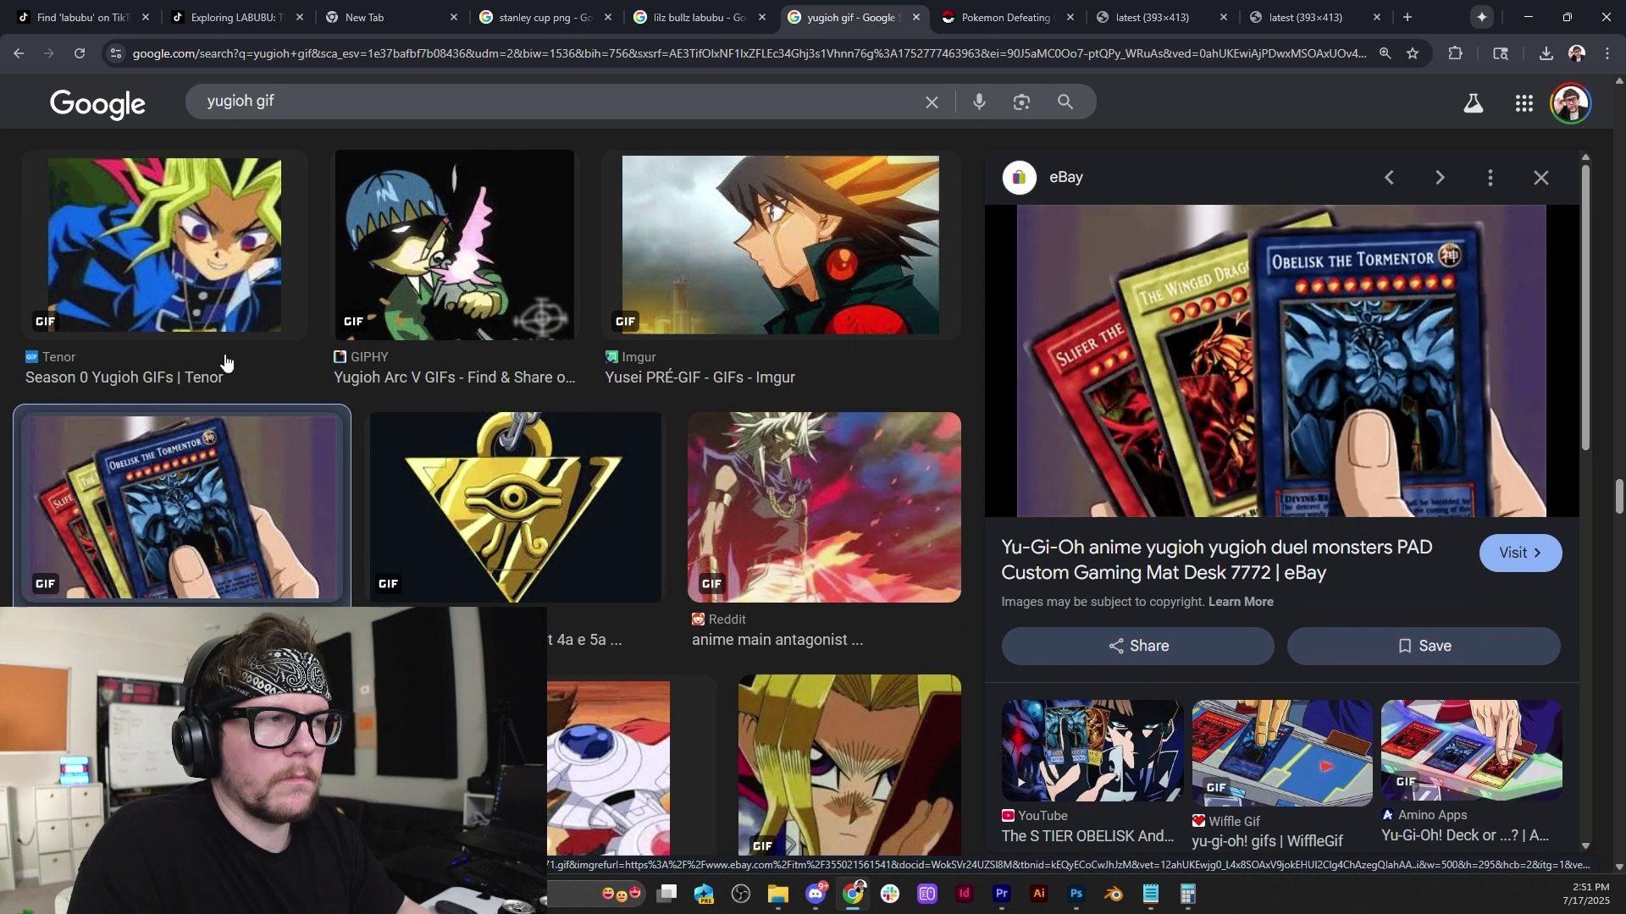
pyautogui.click(166, 246)
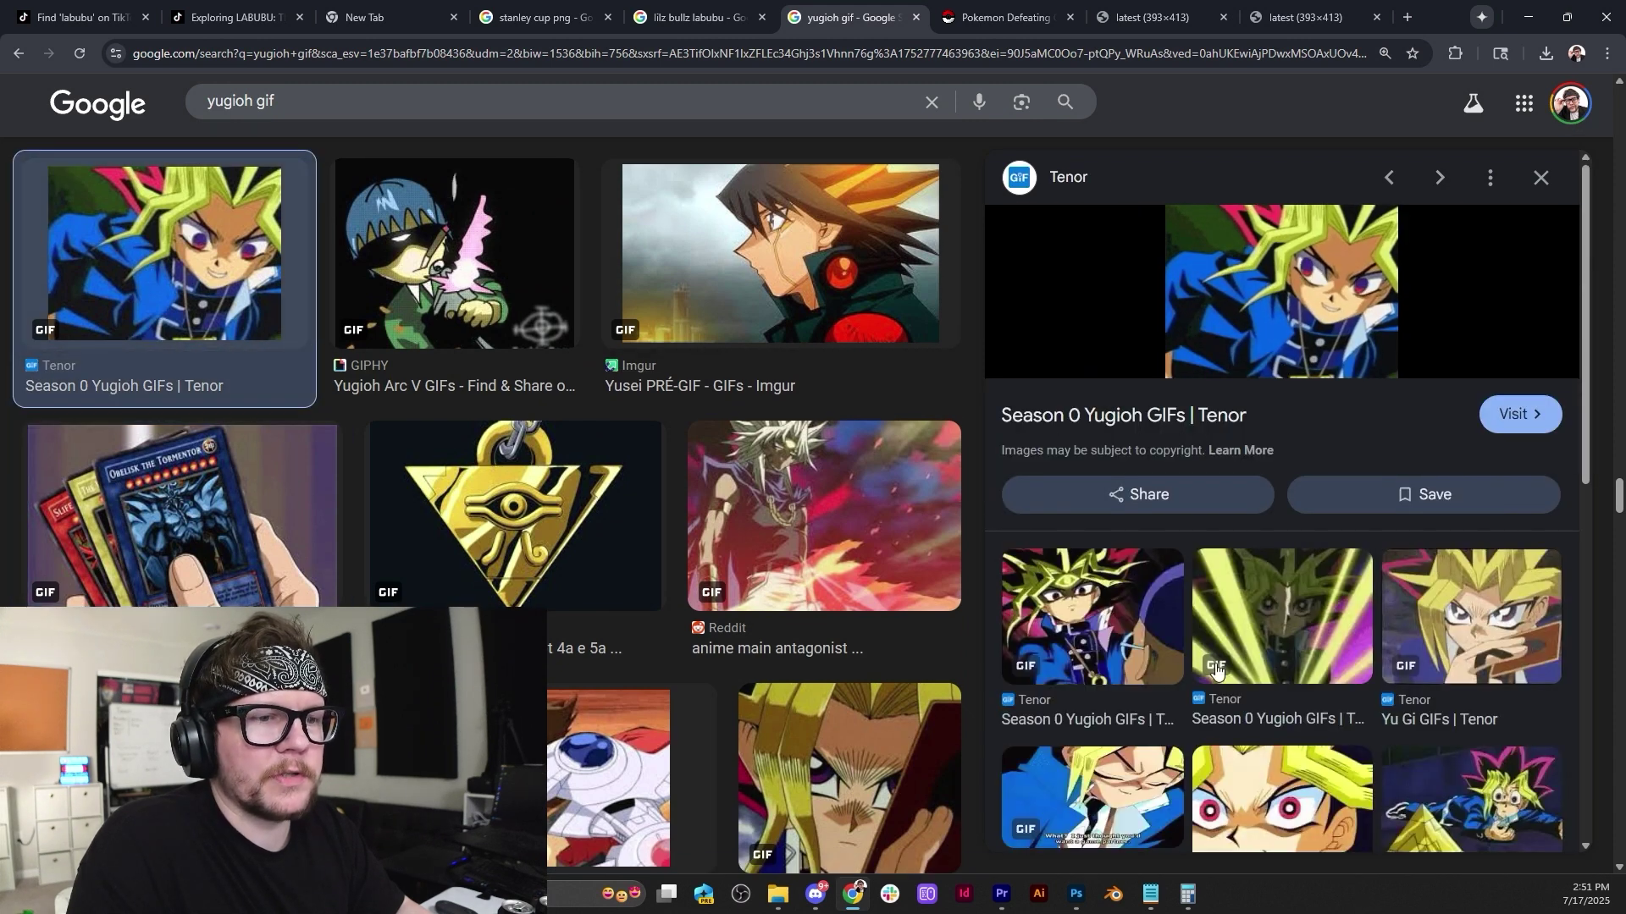
pyautogui.click(1502, 791)
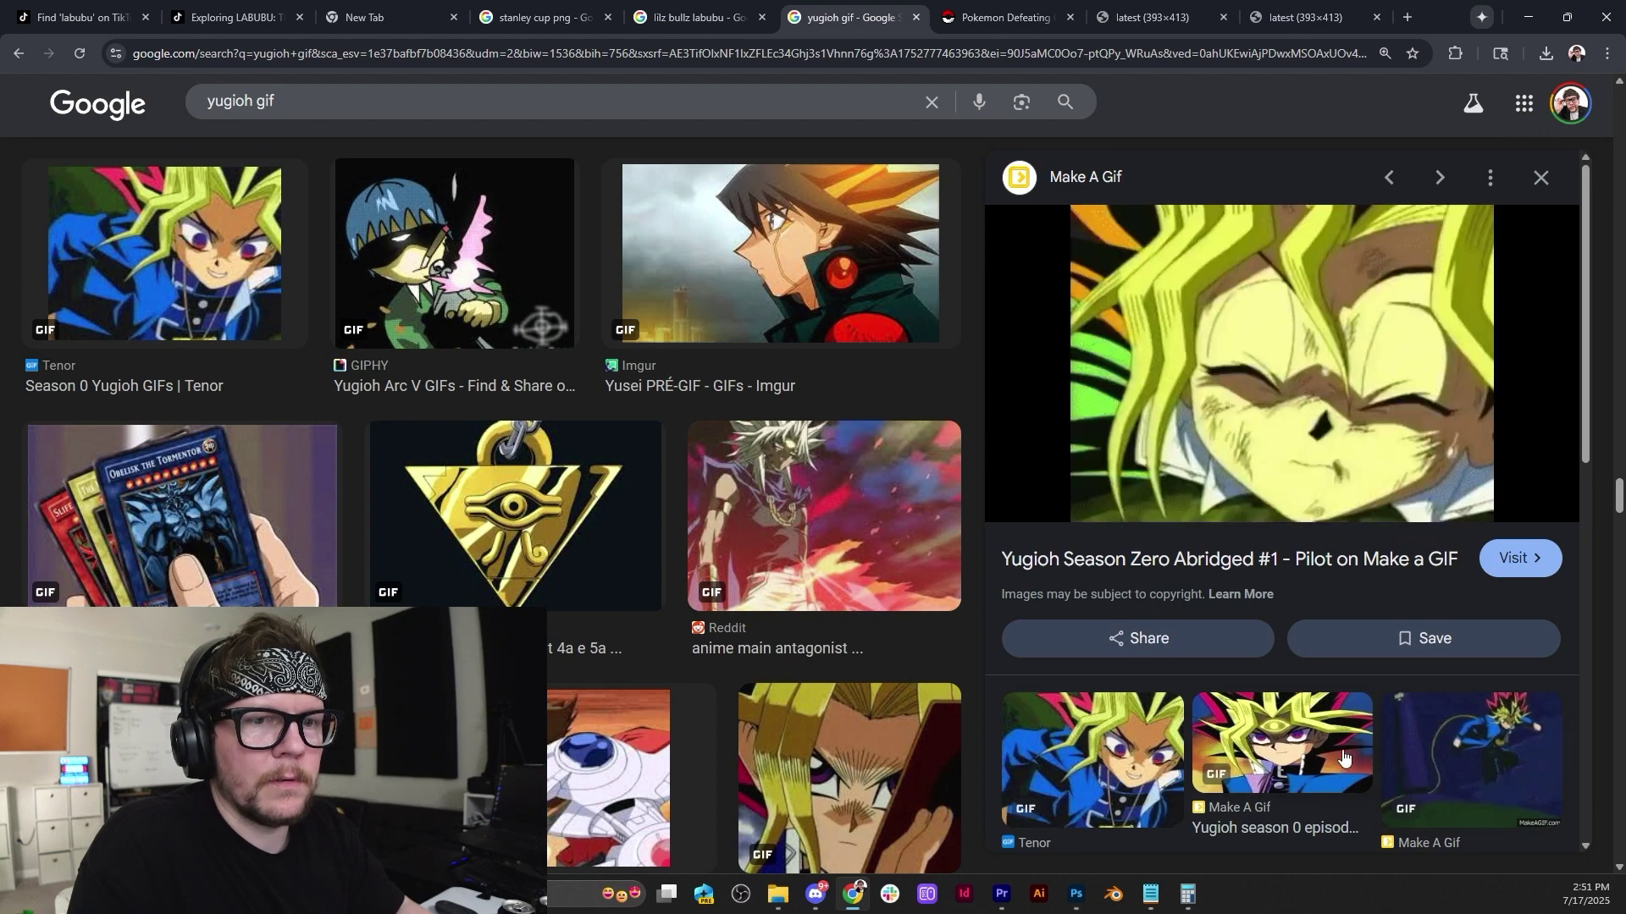
pyautogui.click(1351, 784)
# Preview Imgflip's 4Kids GIF and the related Yugiohabridged GIFs from Tenor, and scan the surrounding image results.
pyautogui.scroll(-4, 677, 657)
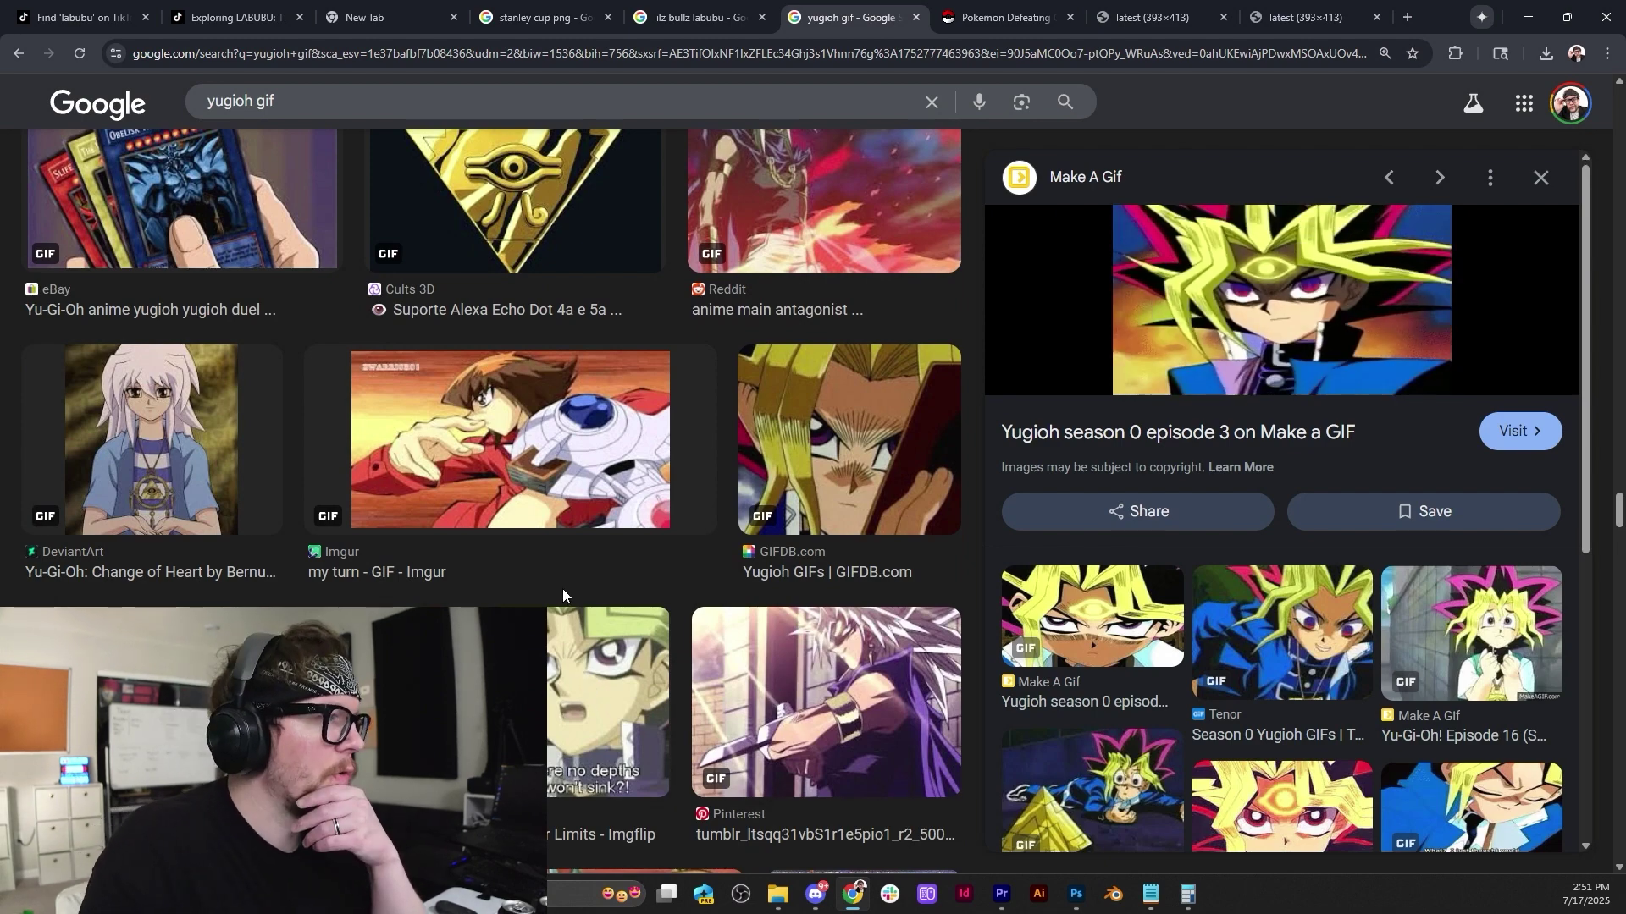
pyautogui.click(595, 693)
pyautogui.scroll(-5, 805, 702)
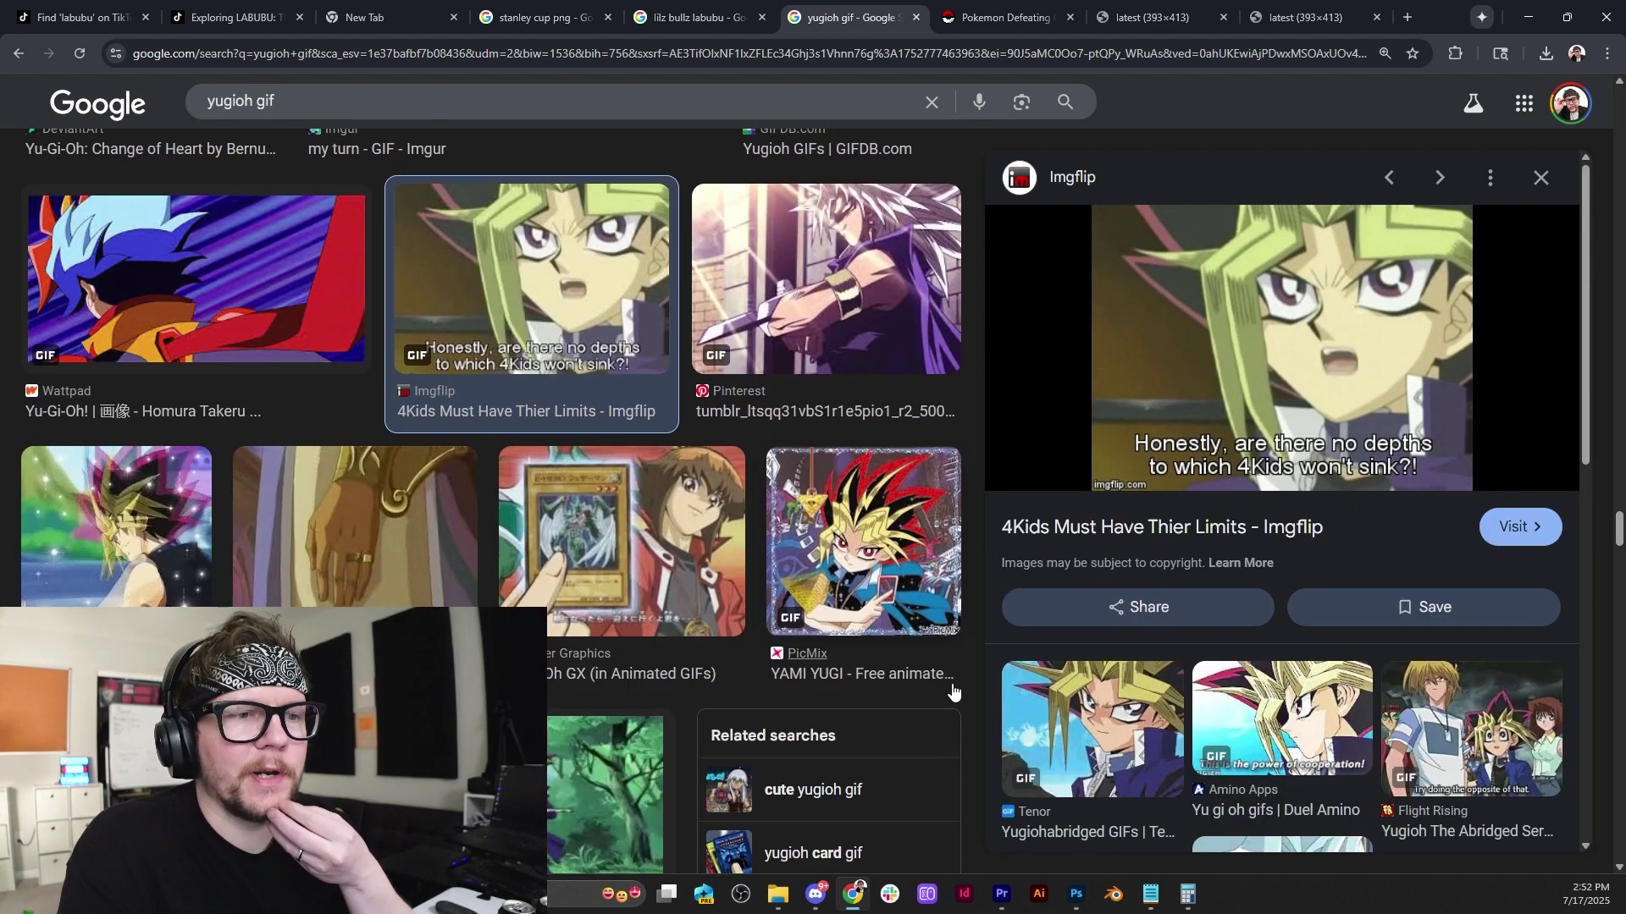
pyautogui.click(1068, 748)
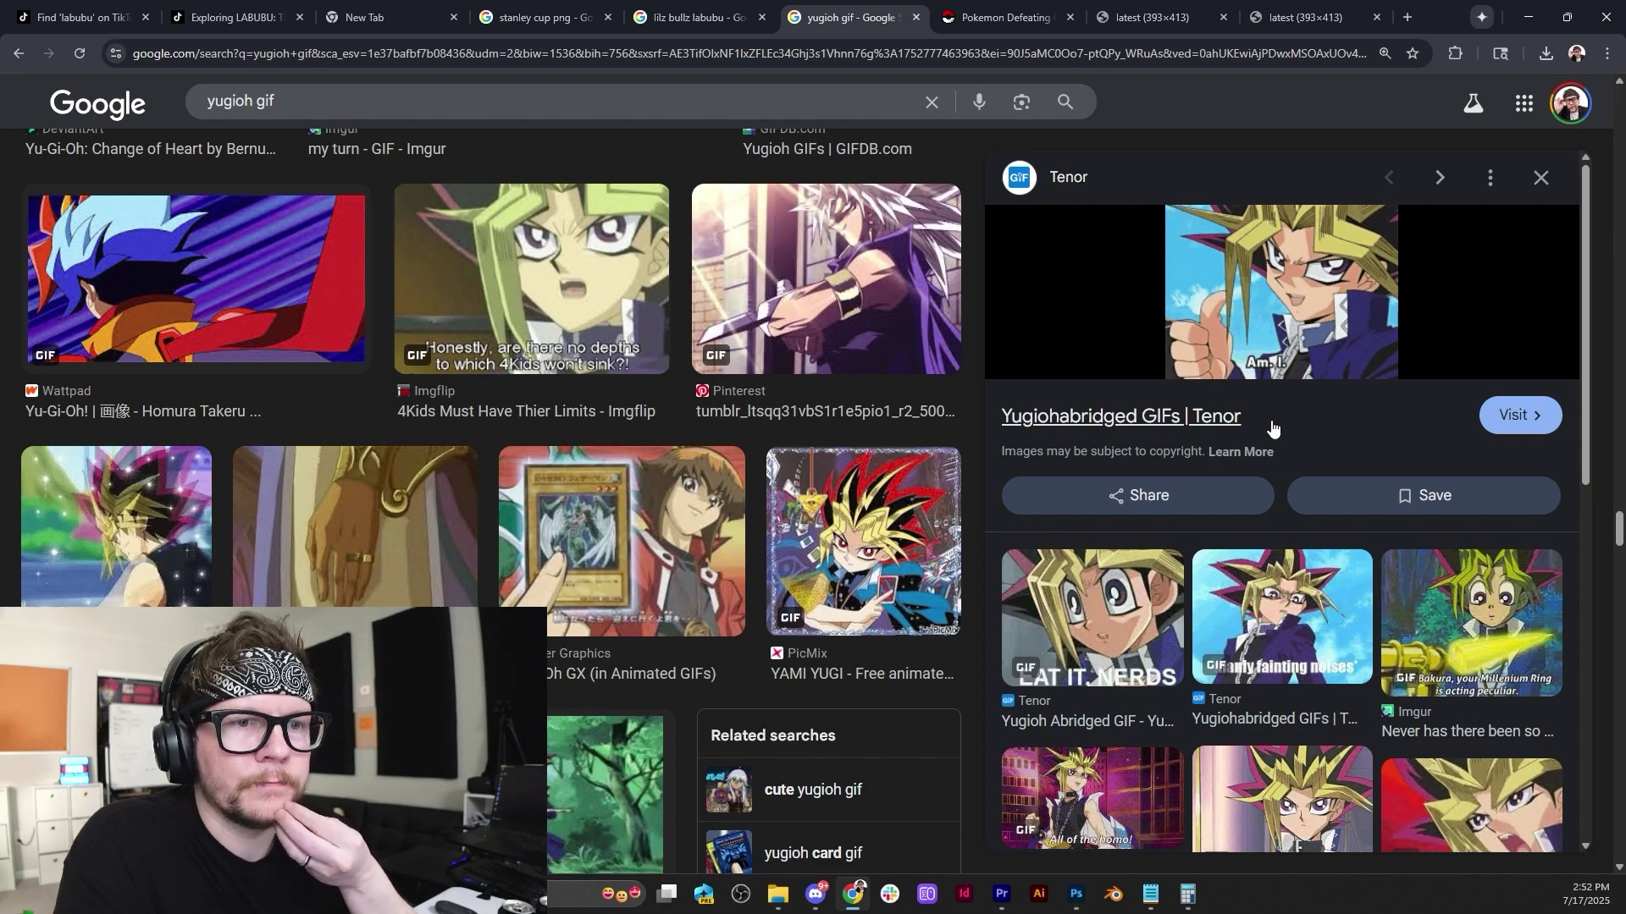
pyautogui.click(1264, 571)
pyautogui.scroll(-10, 738, 583)
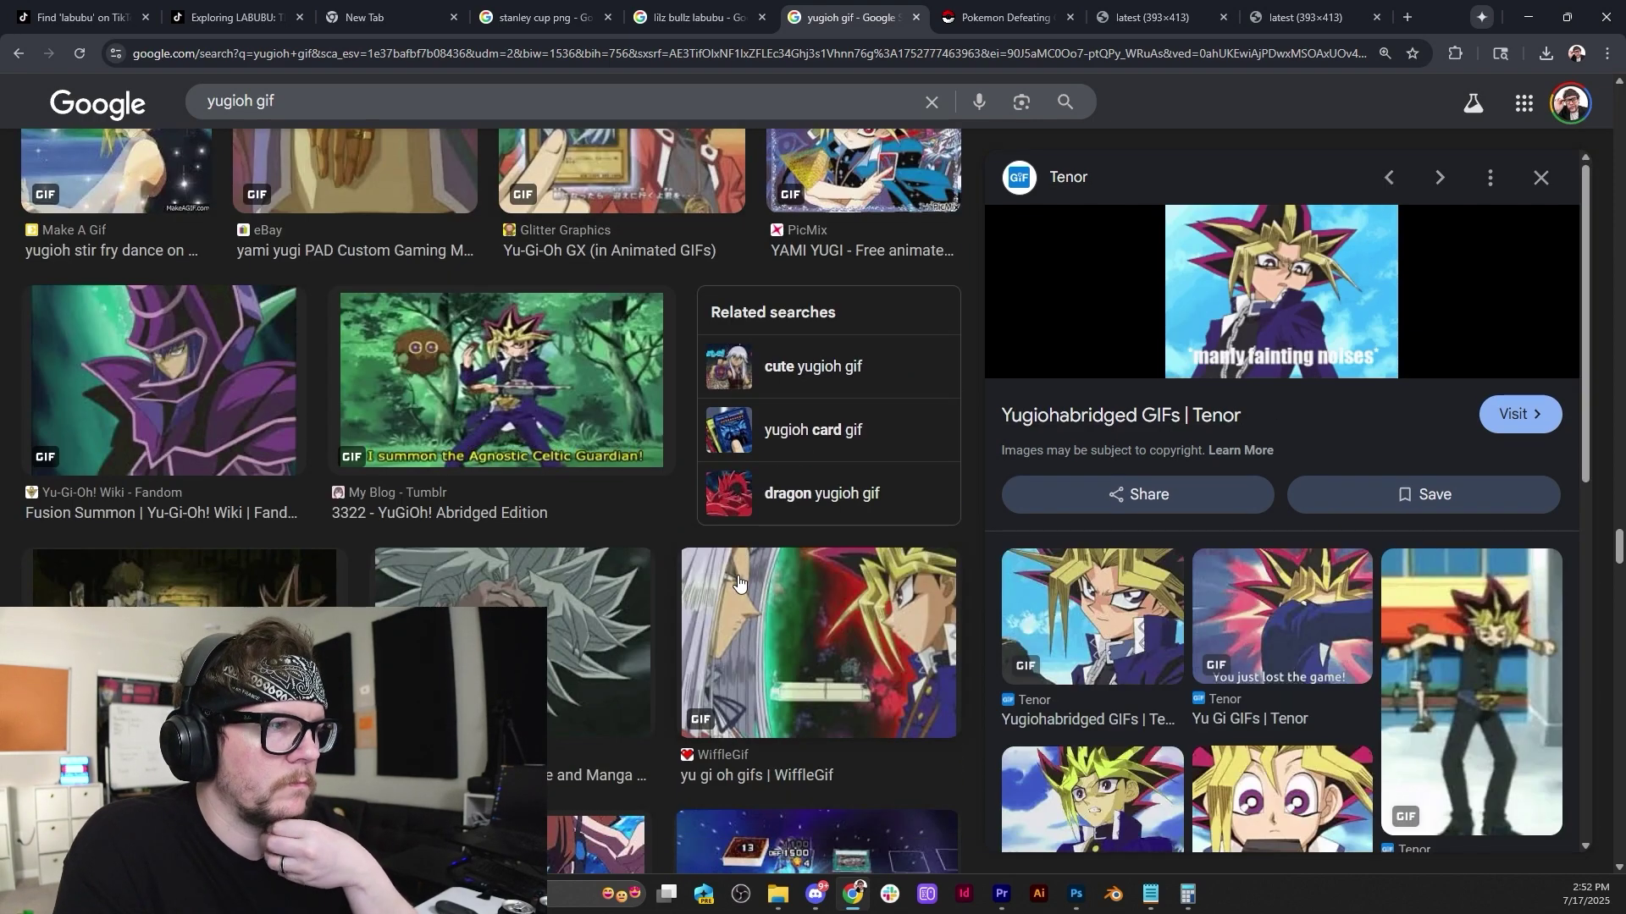
pyautogui.scroll(4, 738, 575)
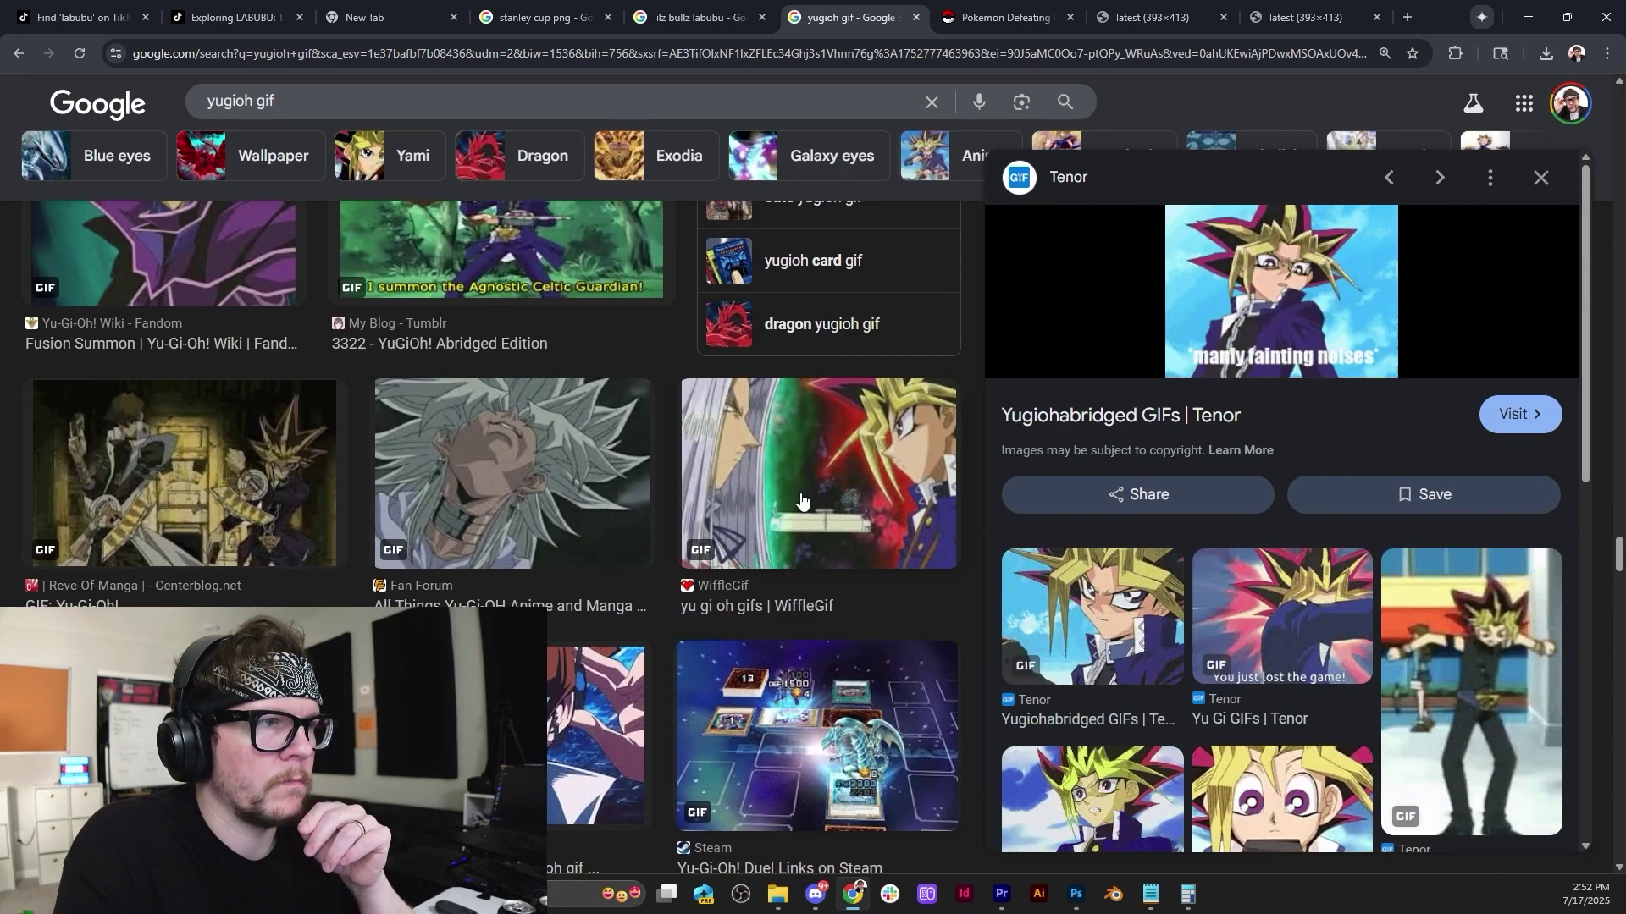
# Preview the WiffleGif face-off GIF, then the leading Yu-Gi-Oh results from Tenor, Pinterest and GIPHY, the Exodia card and the Duel Amino trio.
pyautogui.click(817, 480)
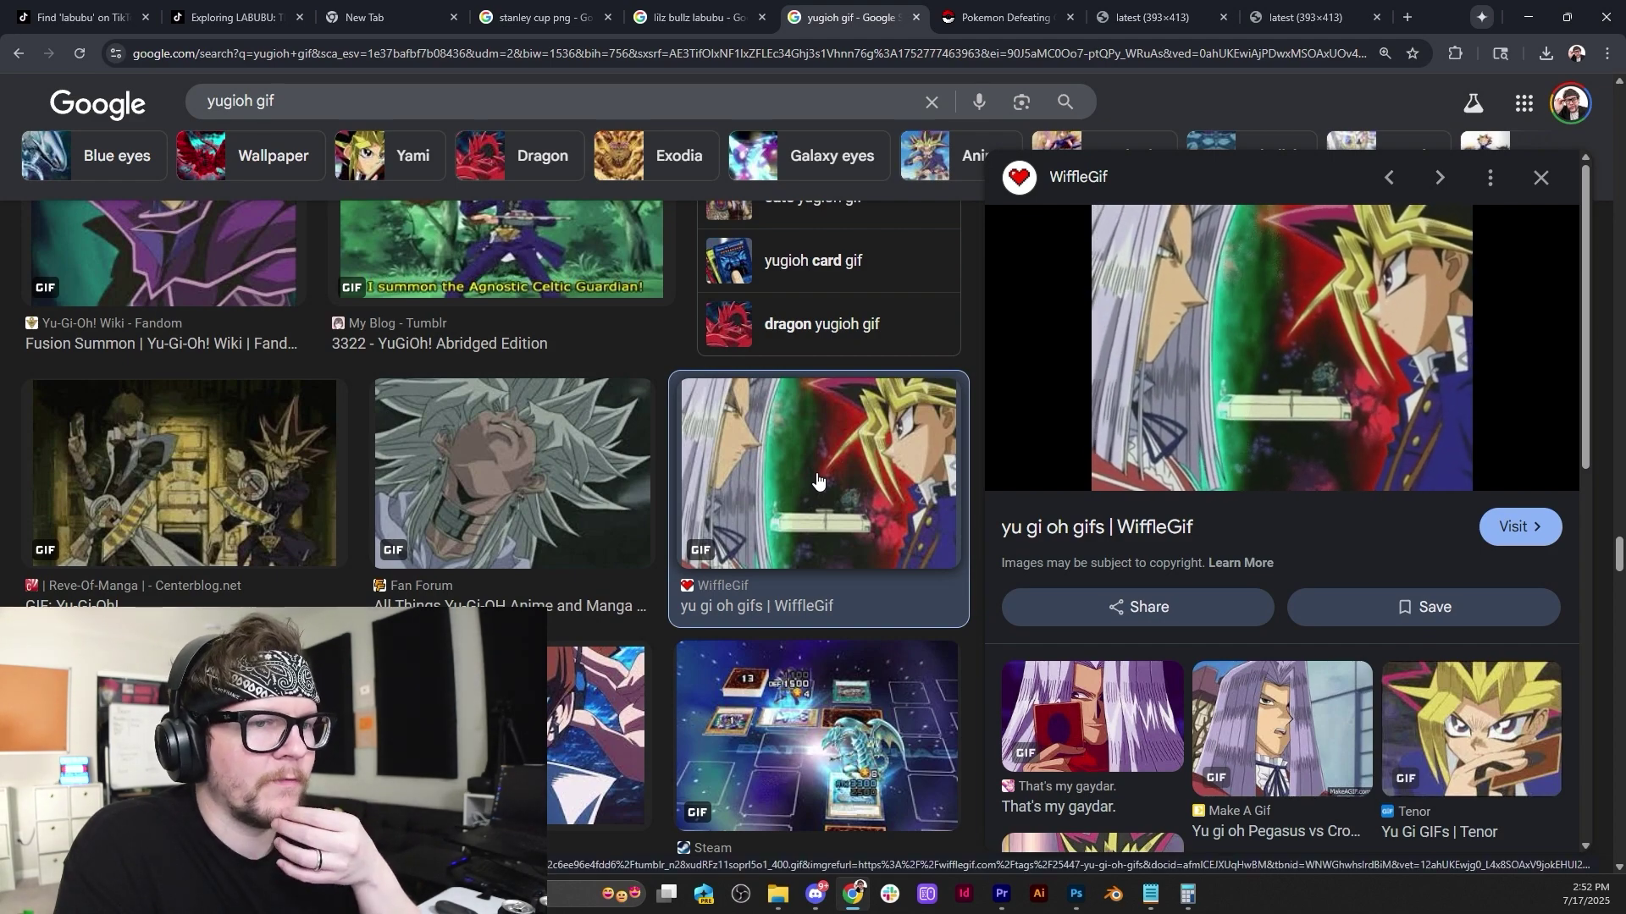
pyautogui.scroll(10, 679, 569)
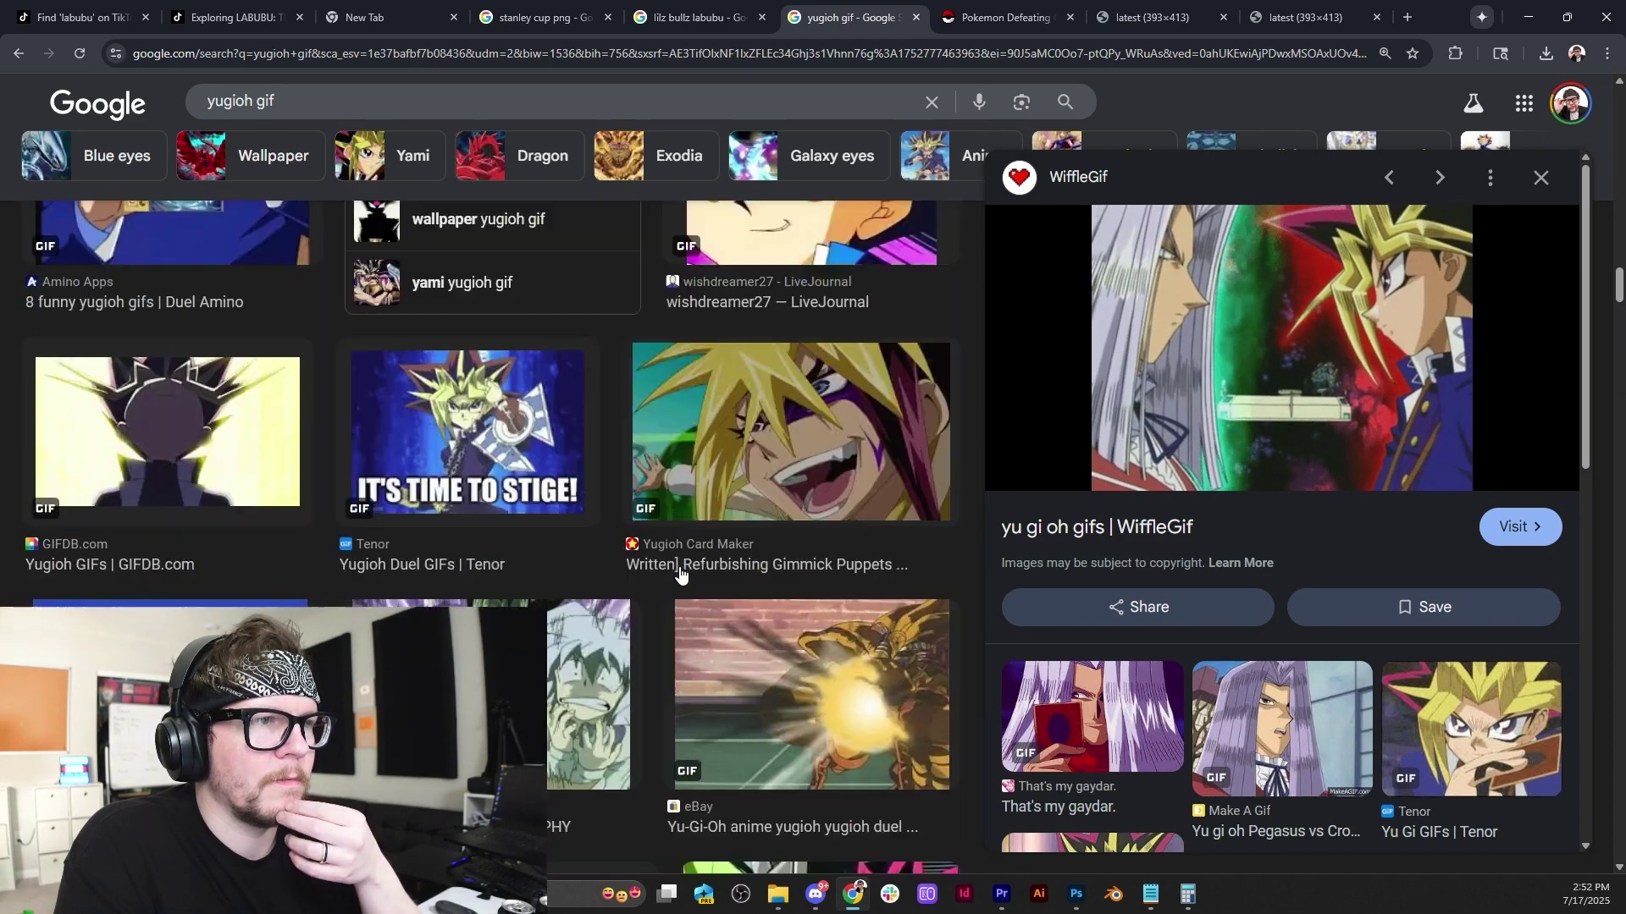
pyautogui.click(687, 532)
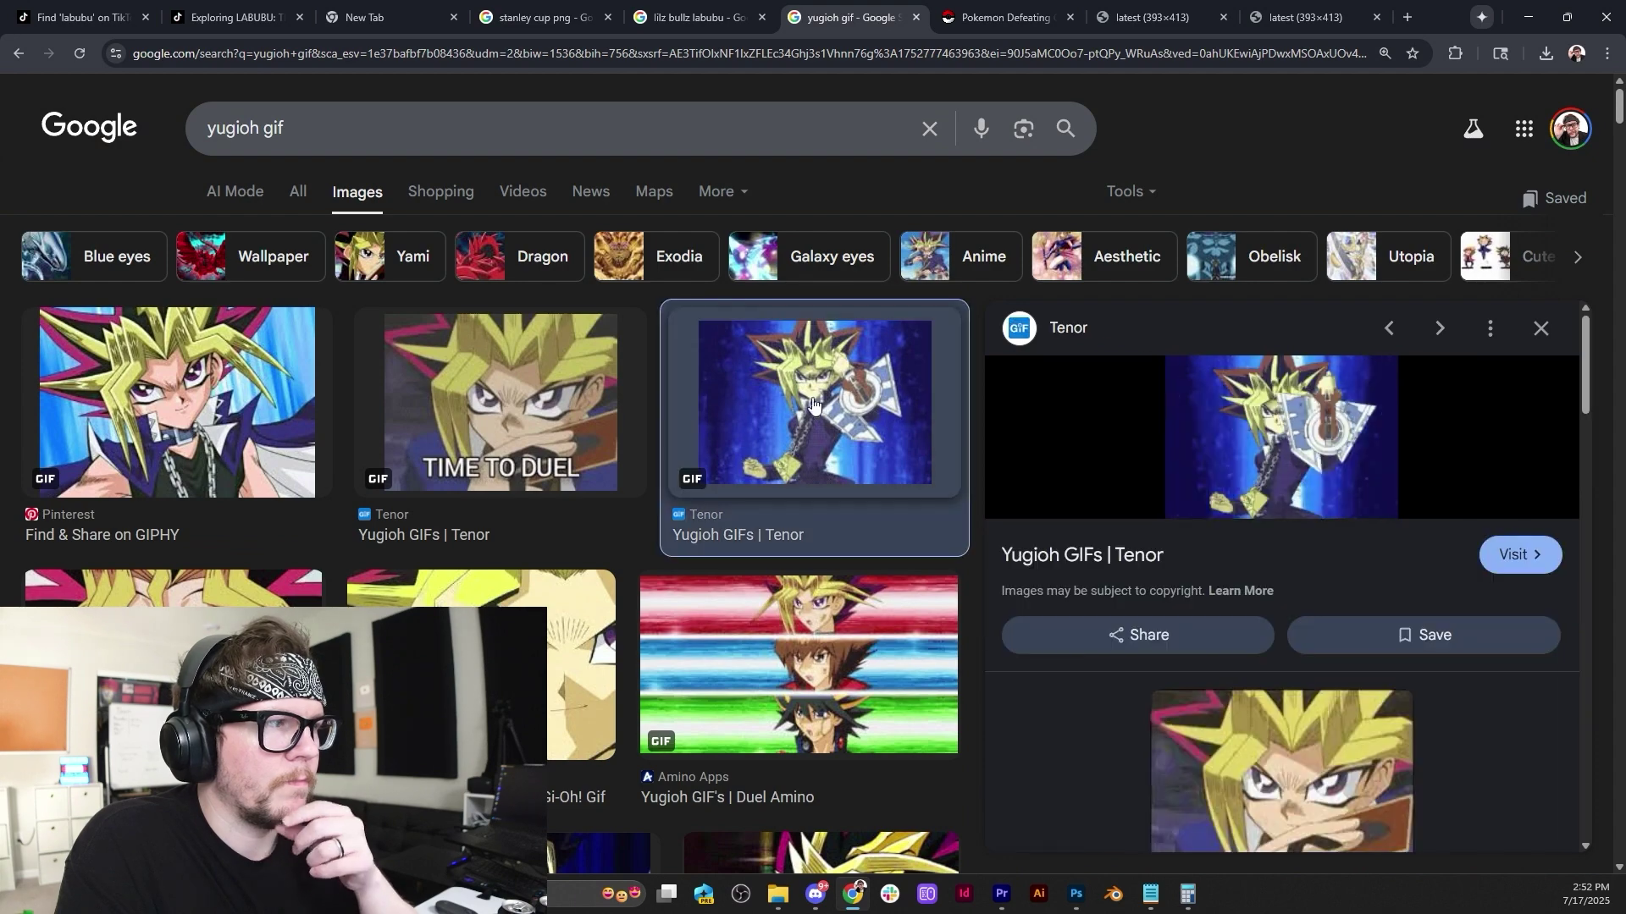
pyautogui.click(209, 401)
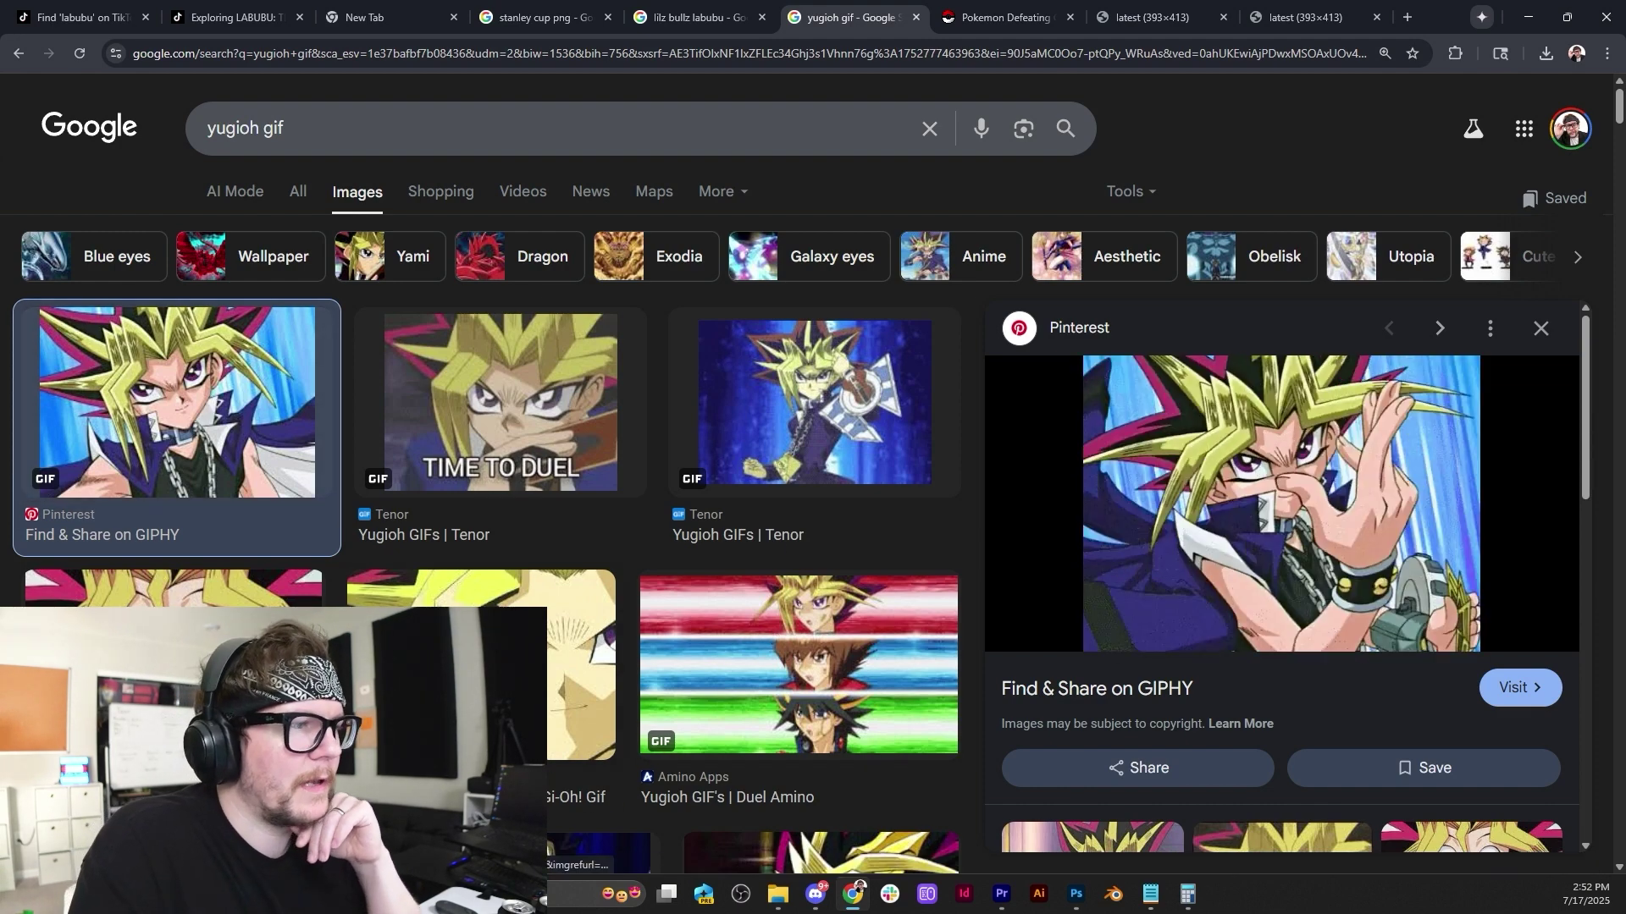
pyautogui.click(535, 657)
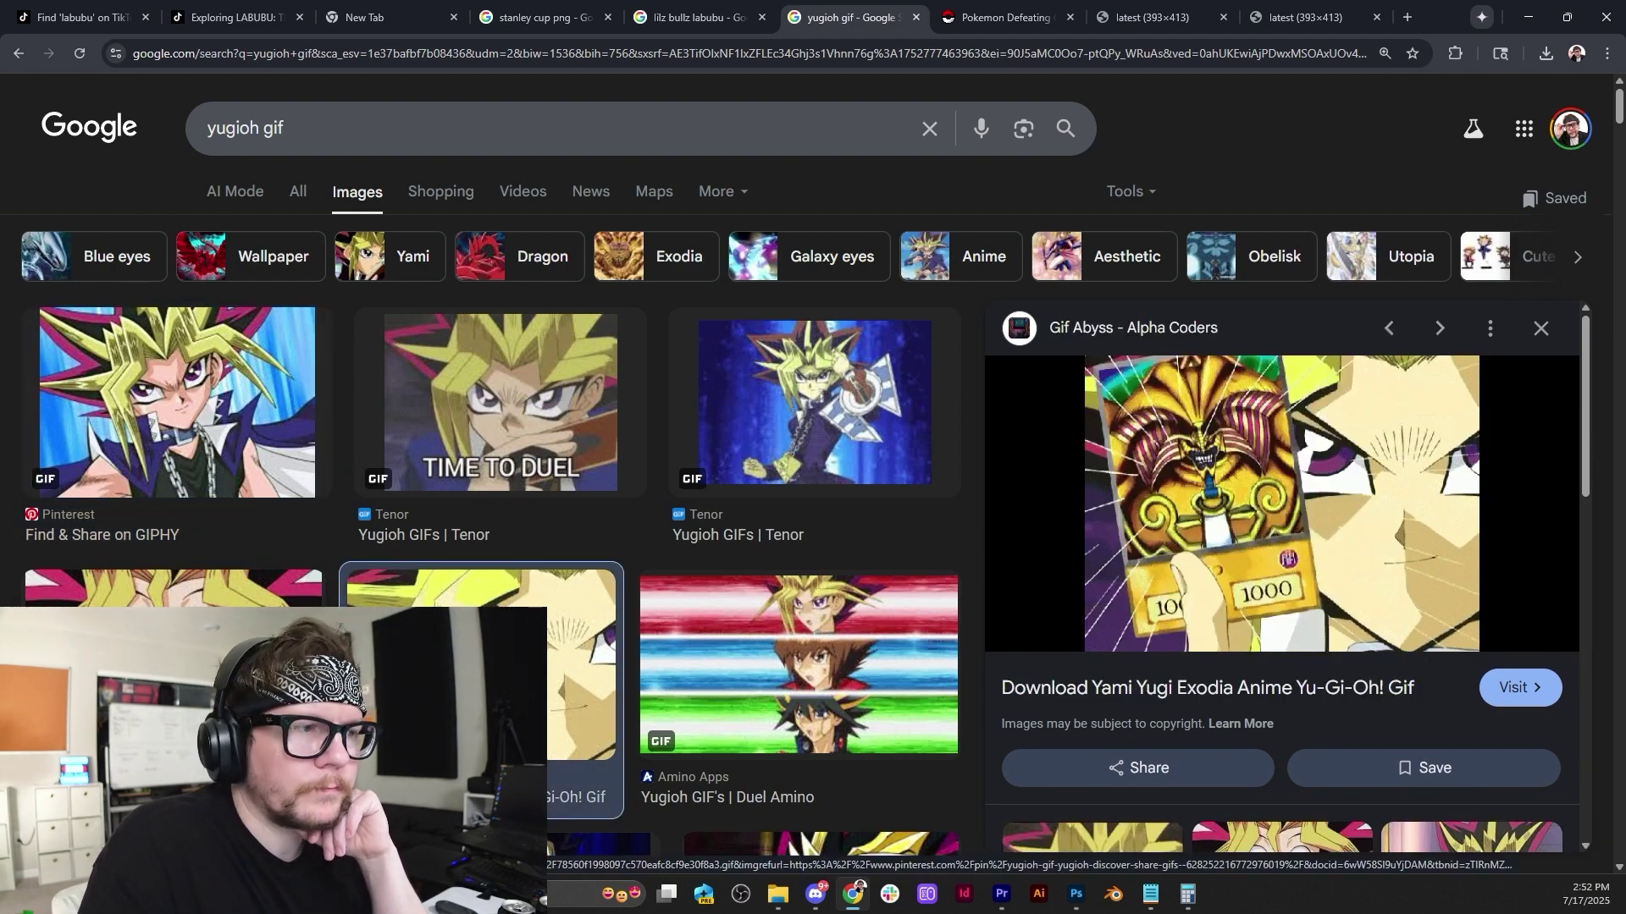
pyautogui.click(169, 593)
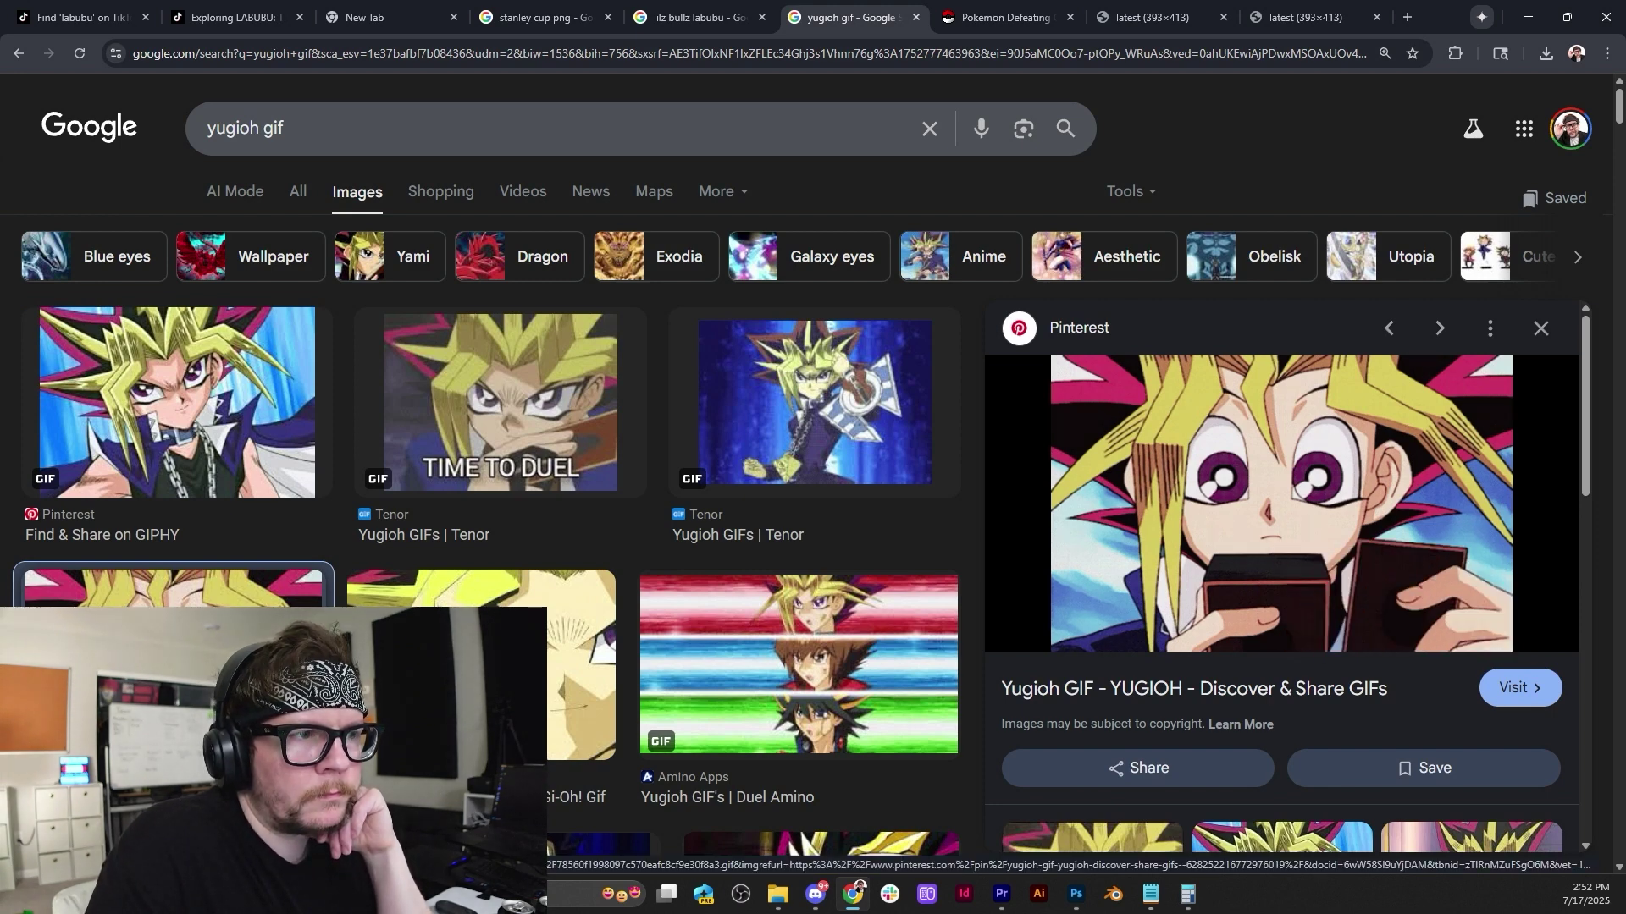
pyautogui.click(873, 691)
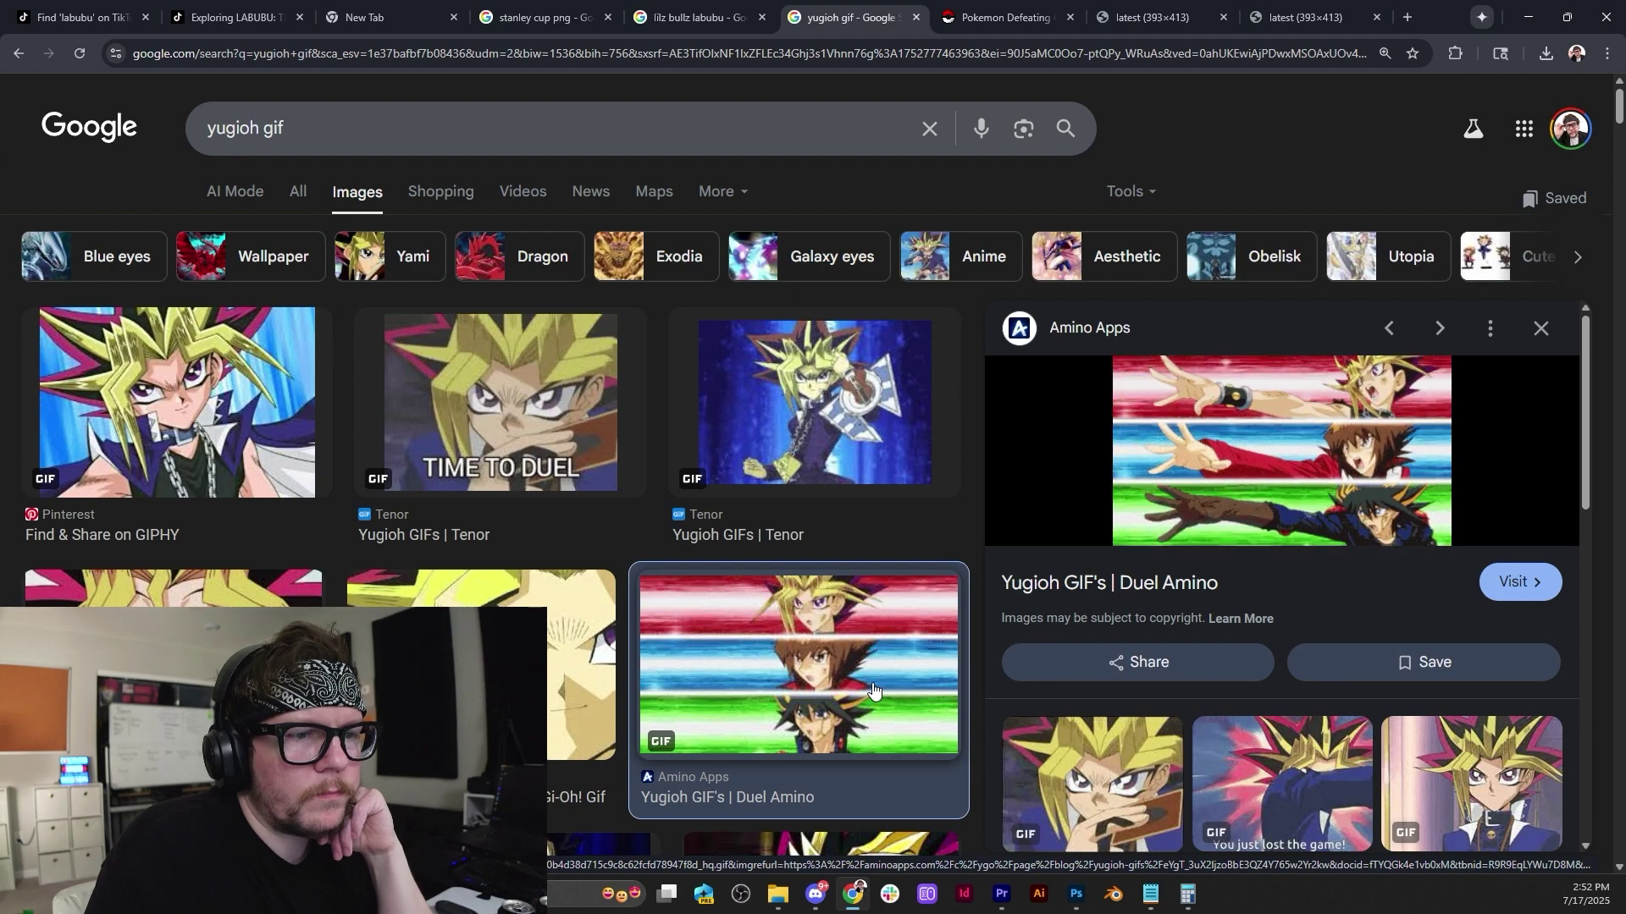
# Preview the yami yugi nostalgia GIF and its related images, including the Yu Gi Oh Thumbs Up and "Find & Share on GIPHY" GIFs.
pyautogui.scroll(-3, 873, 691)
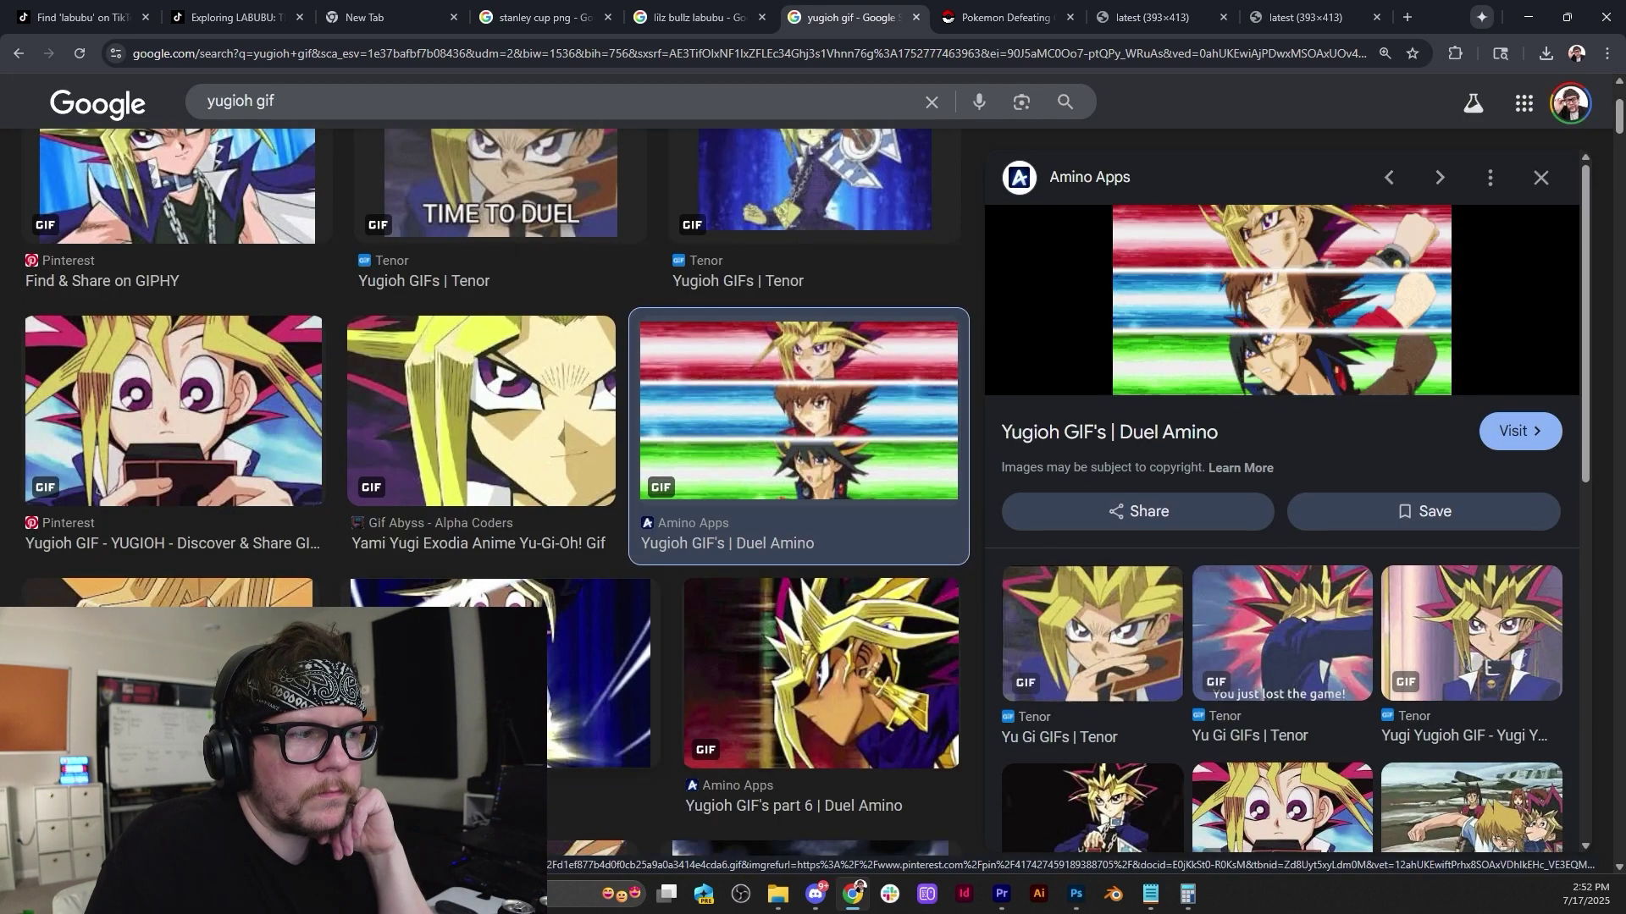
pyautogui.click(497, 686)
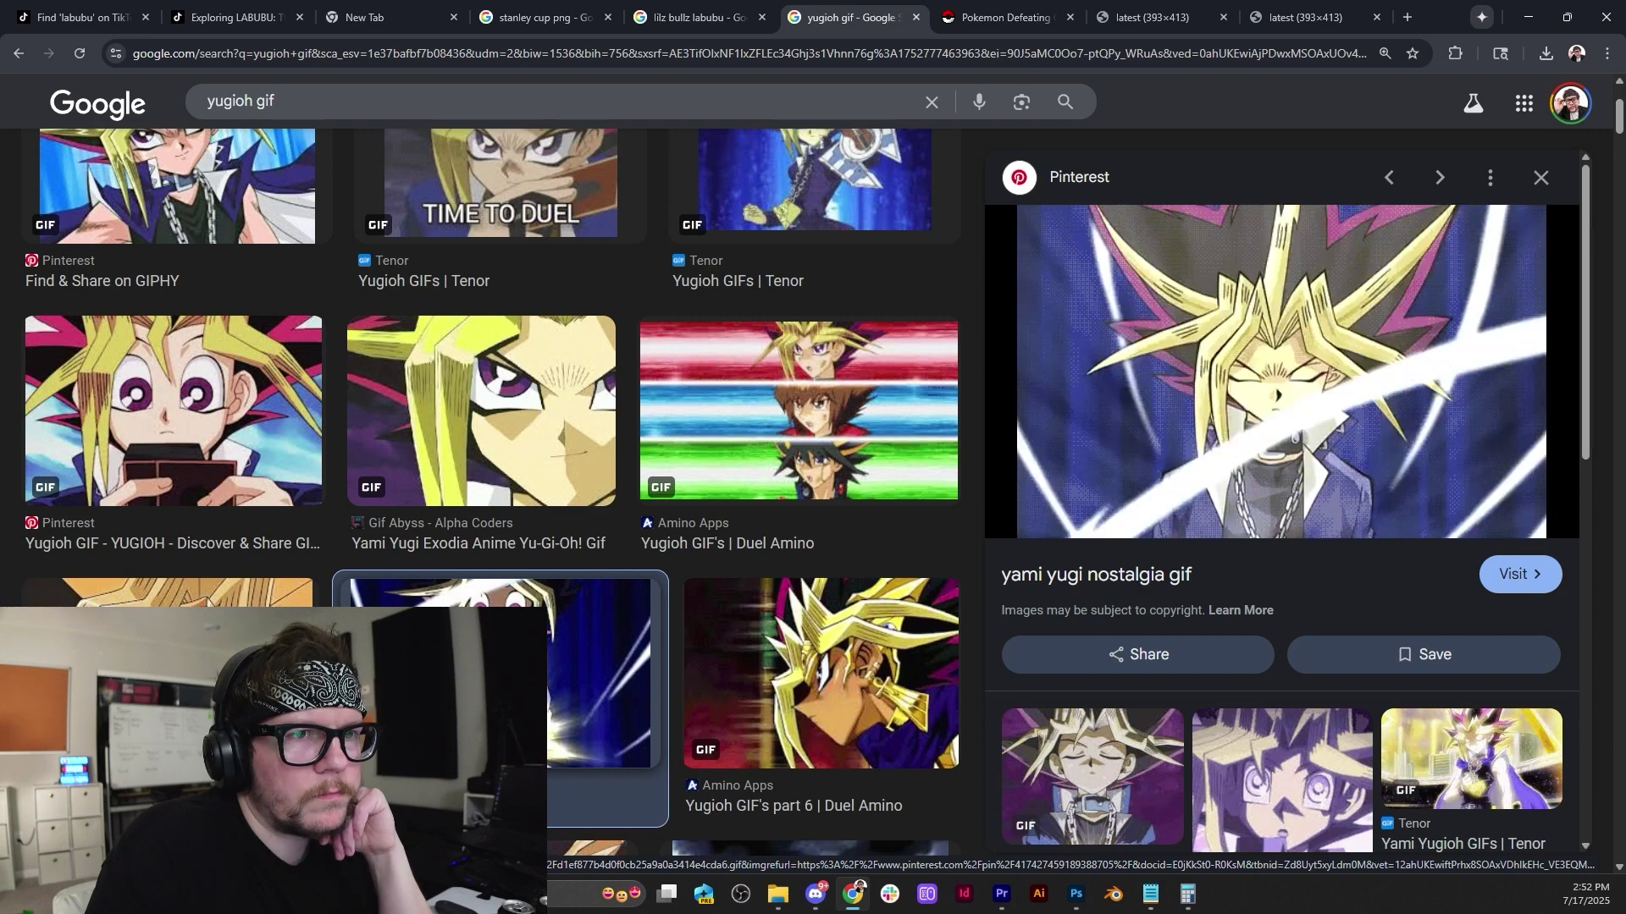
pyautogui.scroll(-3, 1112, 742)
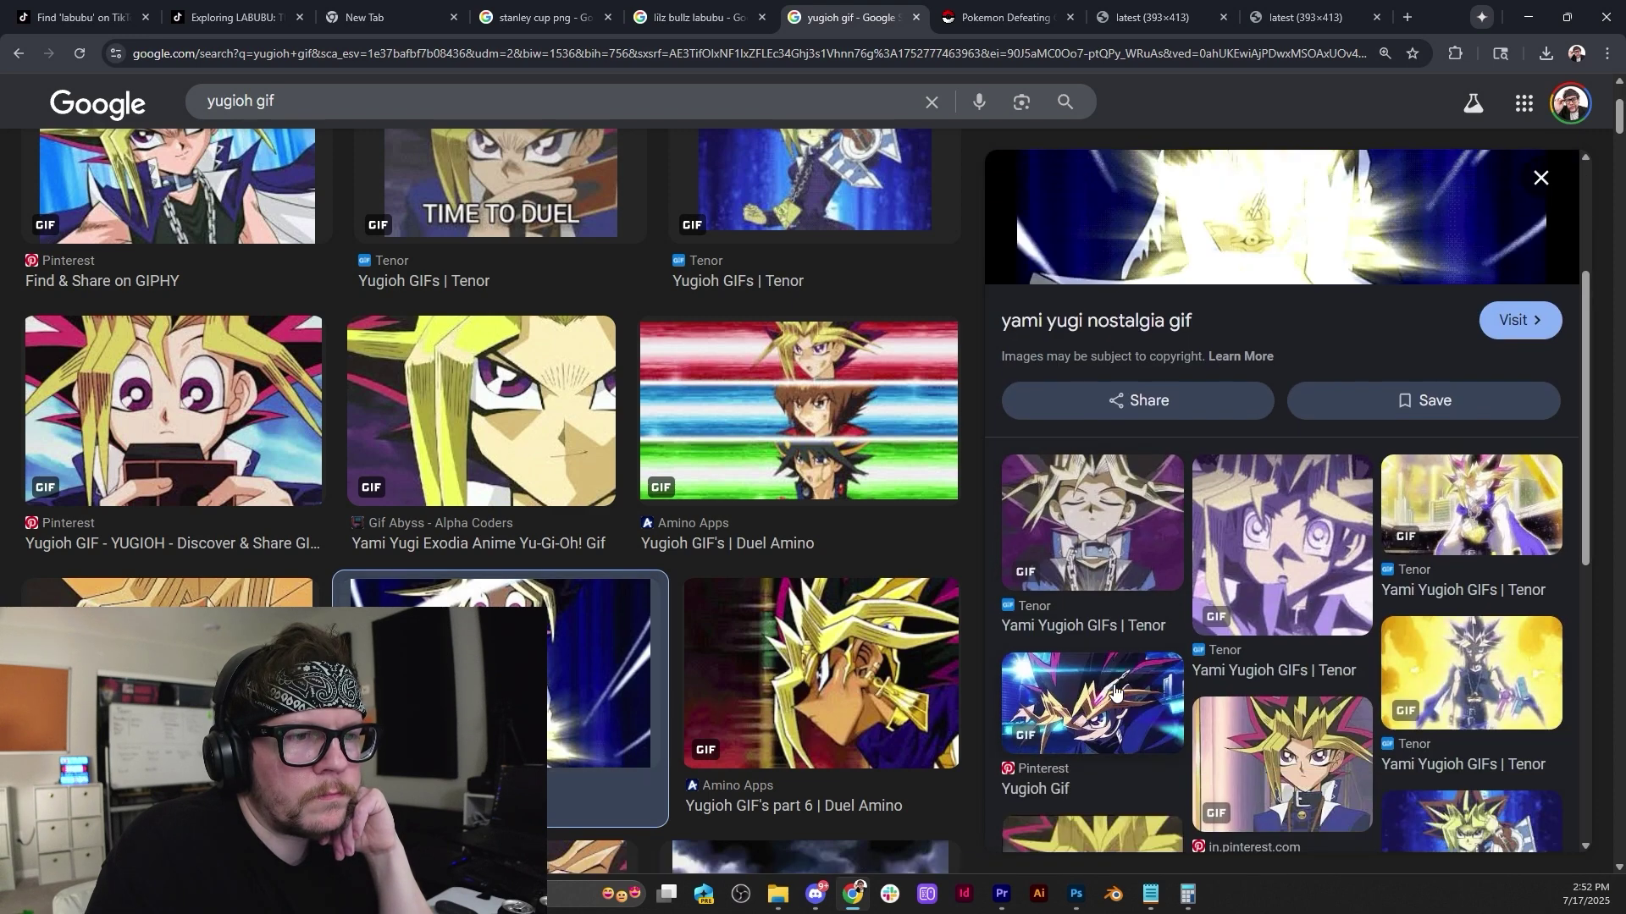
pyautogui.scroll(-3, 1426, 762)
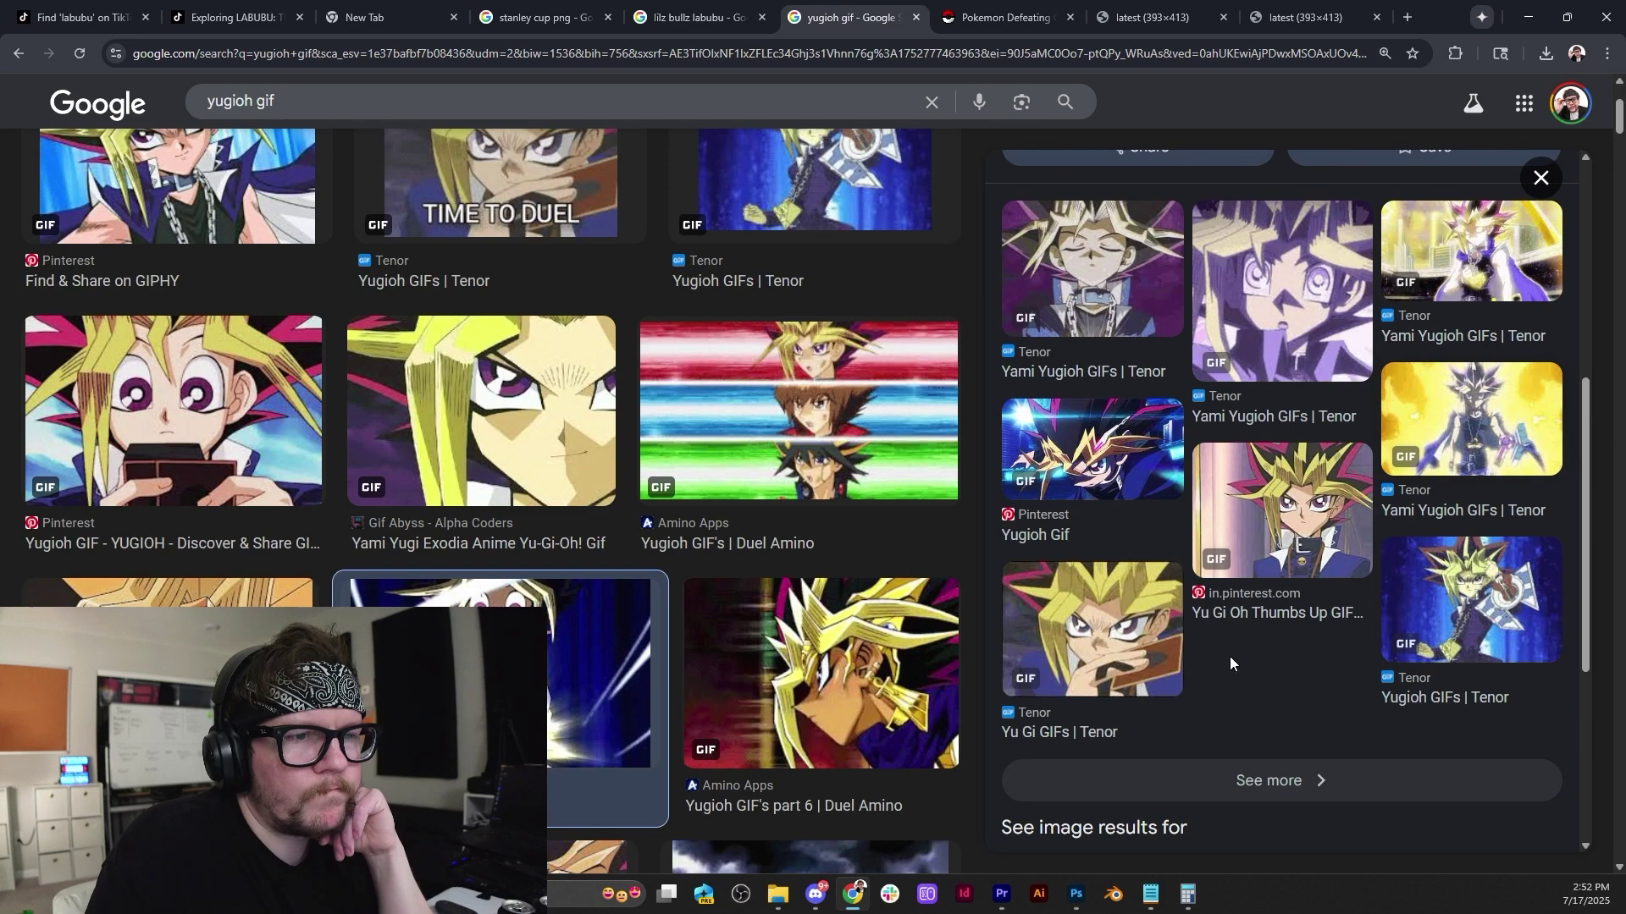
pyautogui.click(1303, 524)
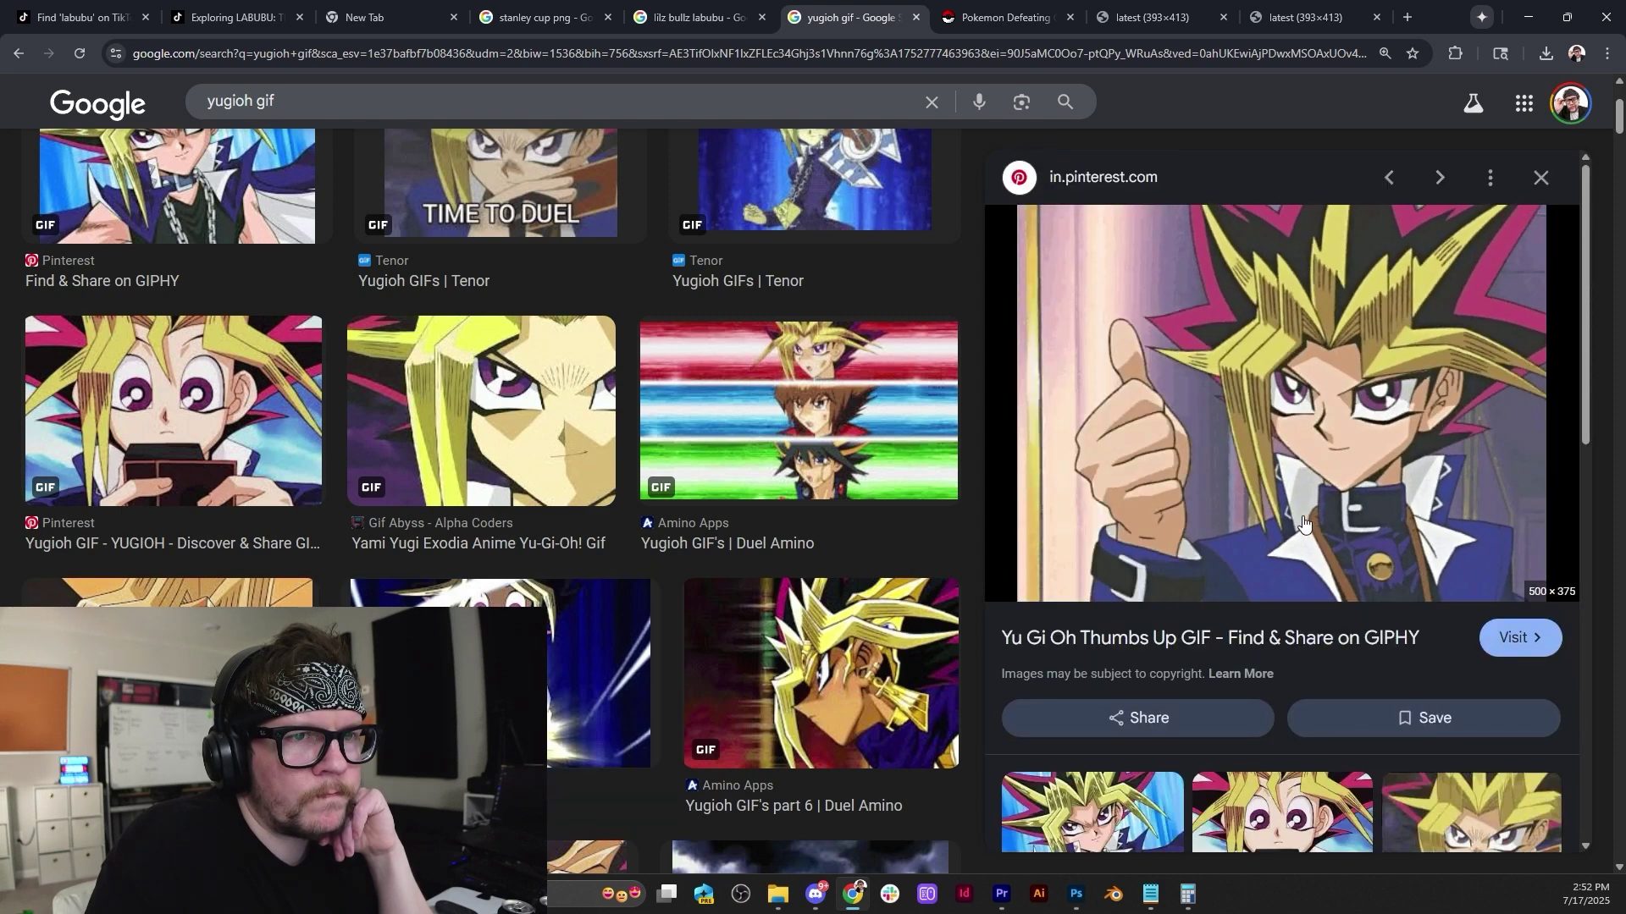
pyautogui.scroll(-3, 1260, 658)
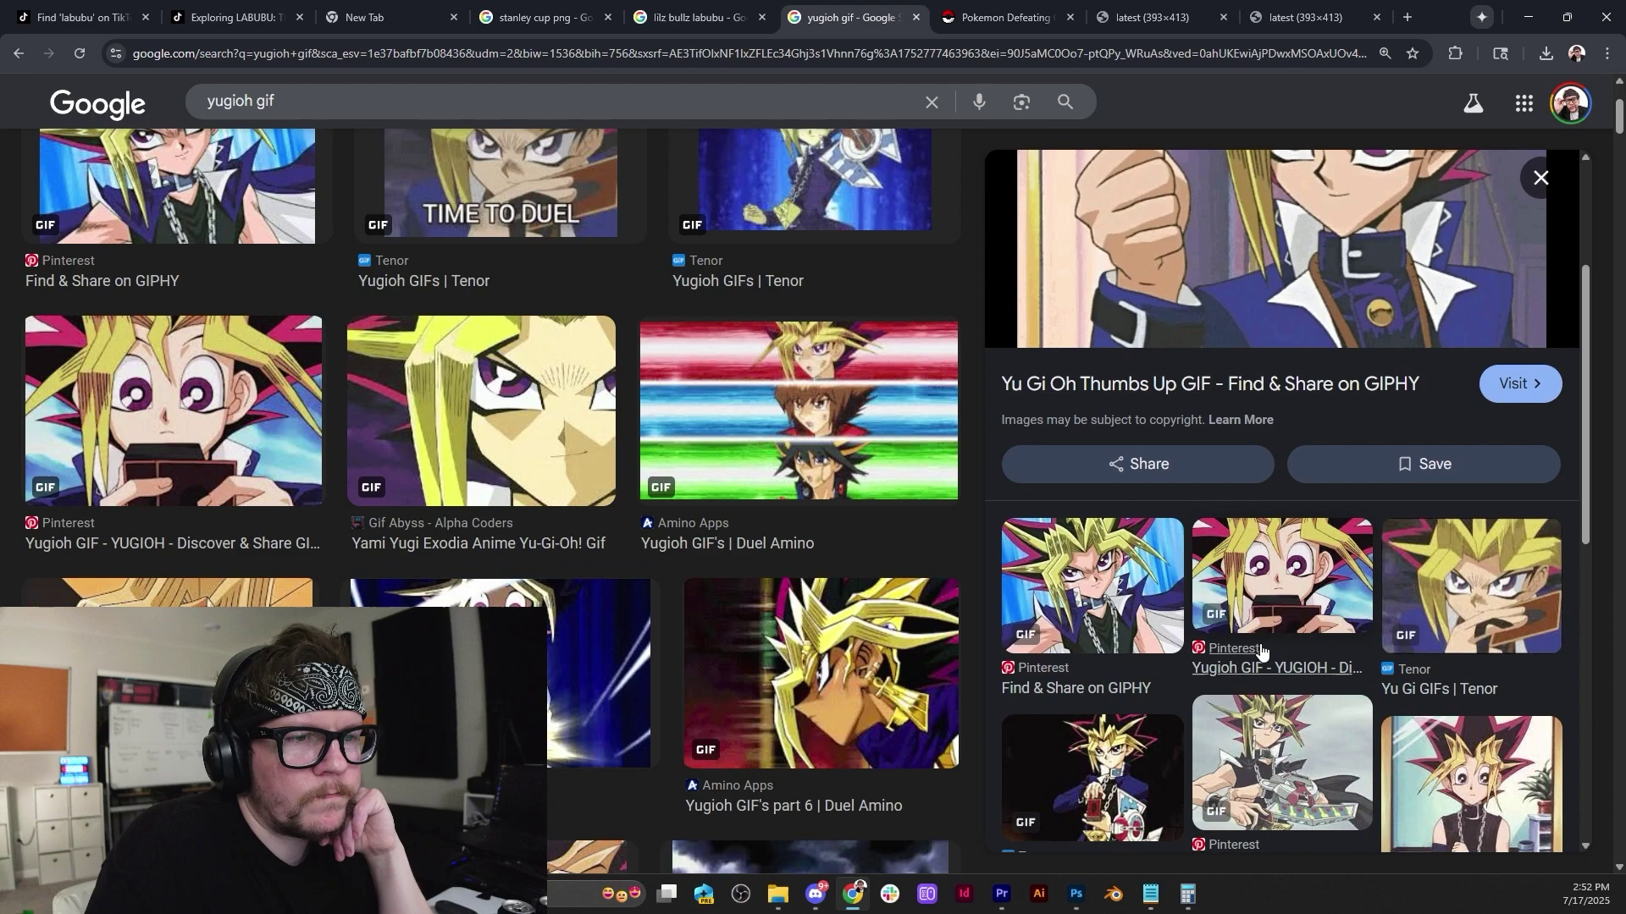
pyautogui.click(1016, 595)
# Preview the SigStick yugioh blue eyes, Steam Community yu-gi-oh and Gif Abyss character GIFs.
pyautogui.scroll(-8, 911, 652)
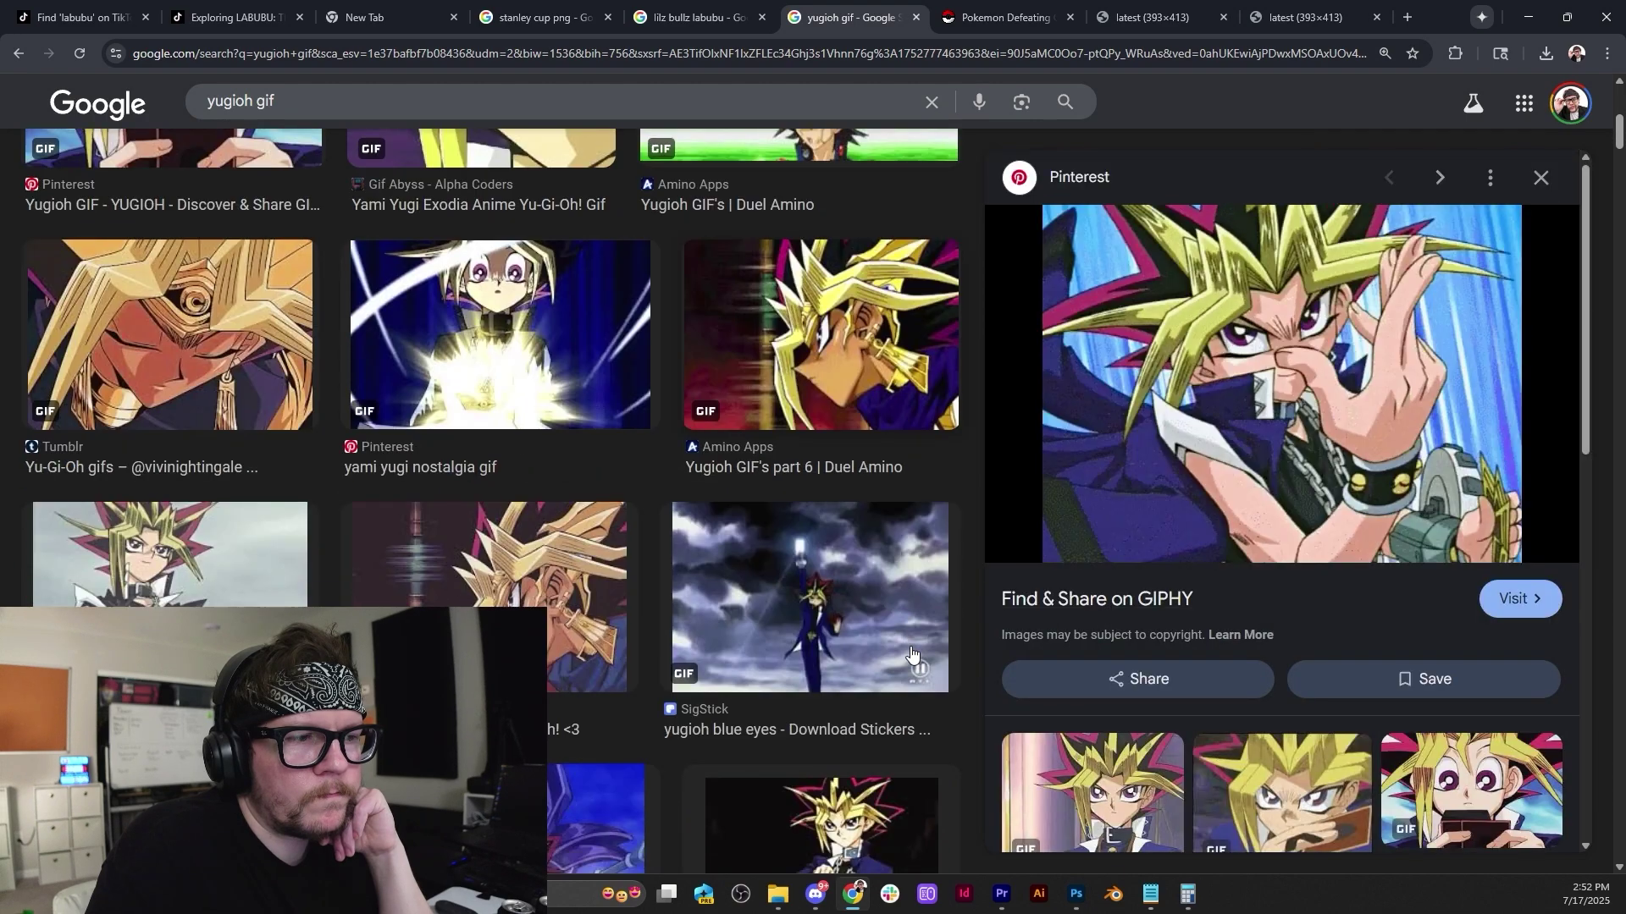
pyautogui.click(870, 303)
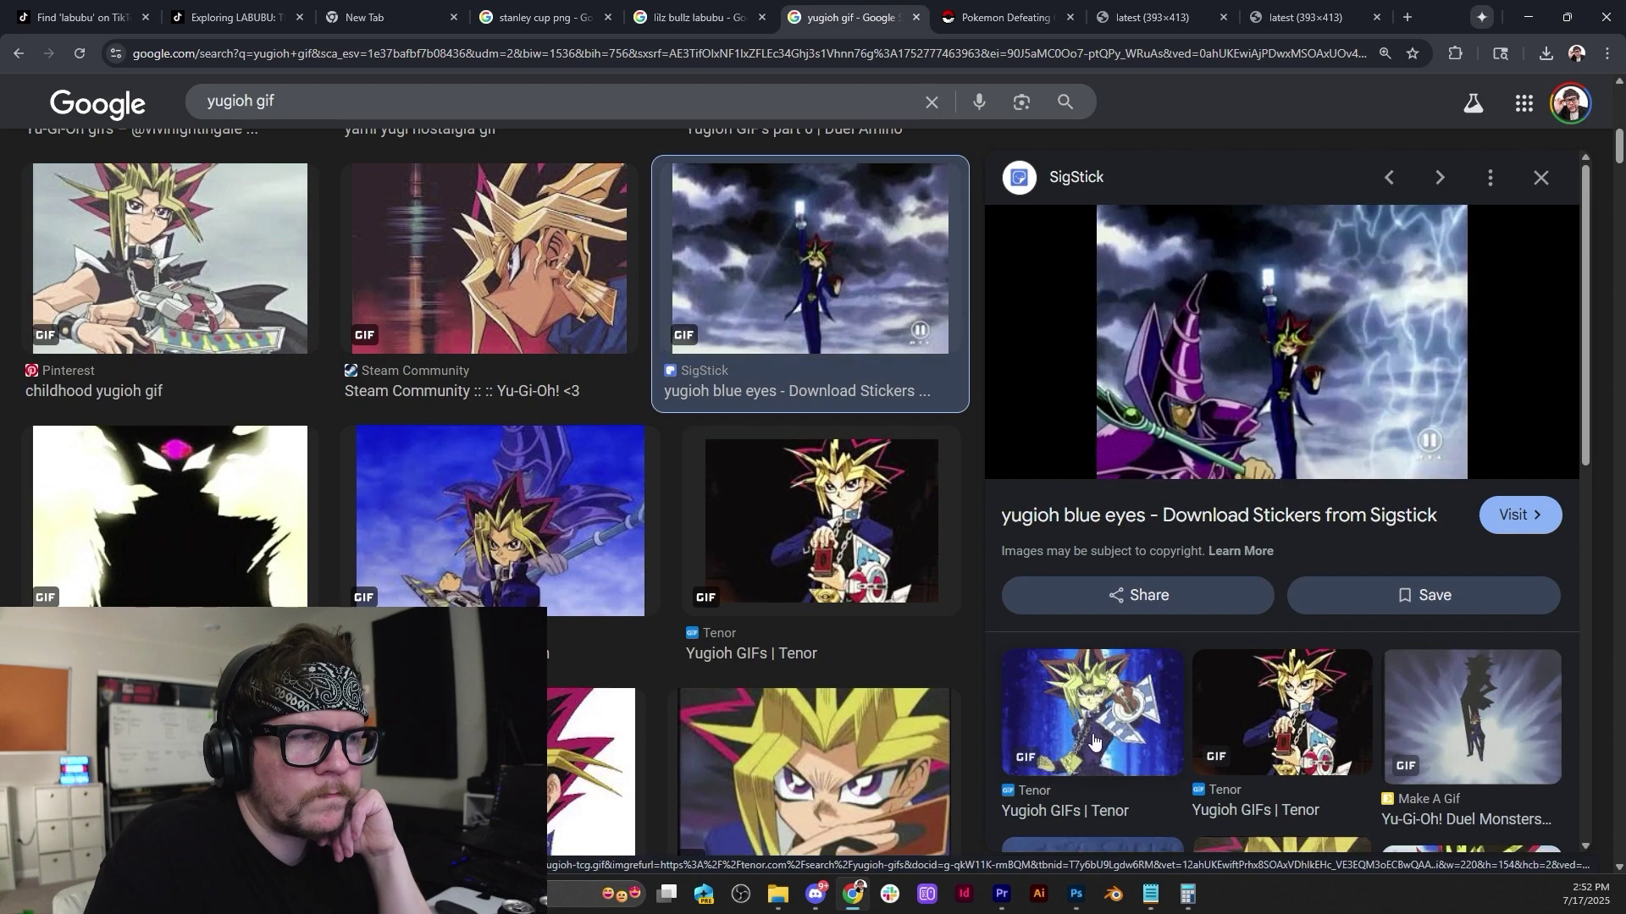
pyautogui.click(512, 517)
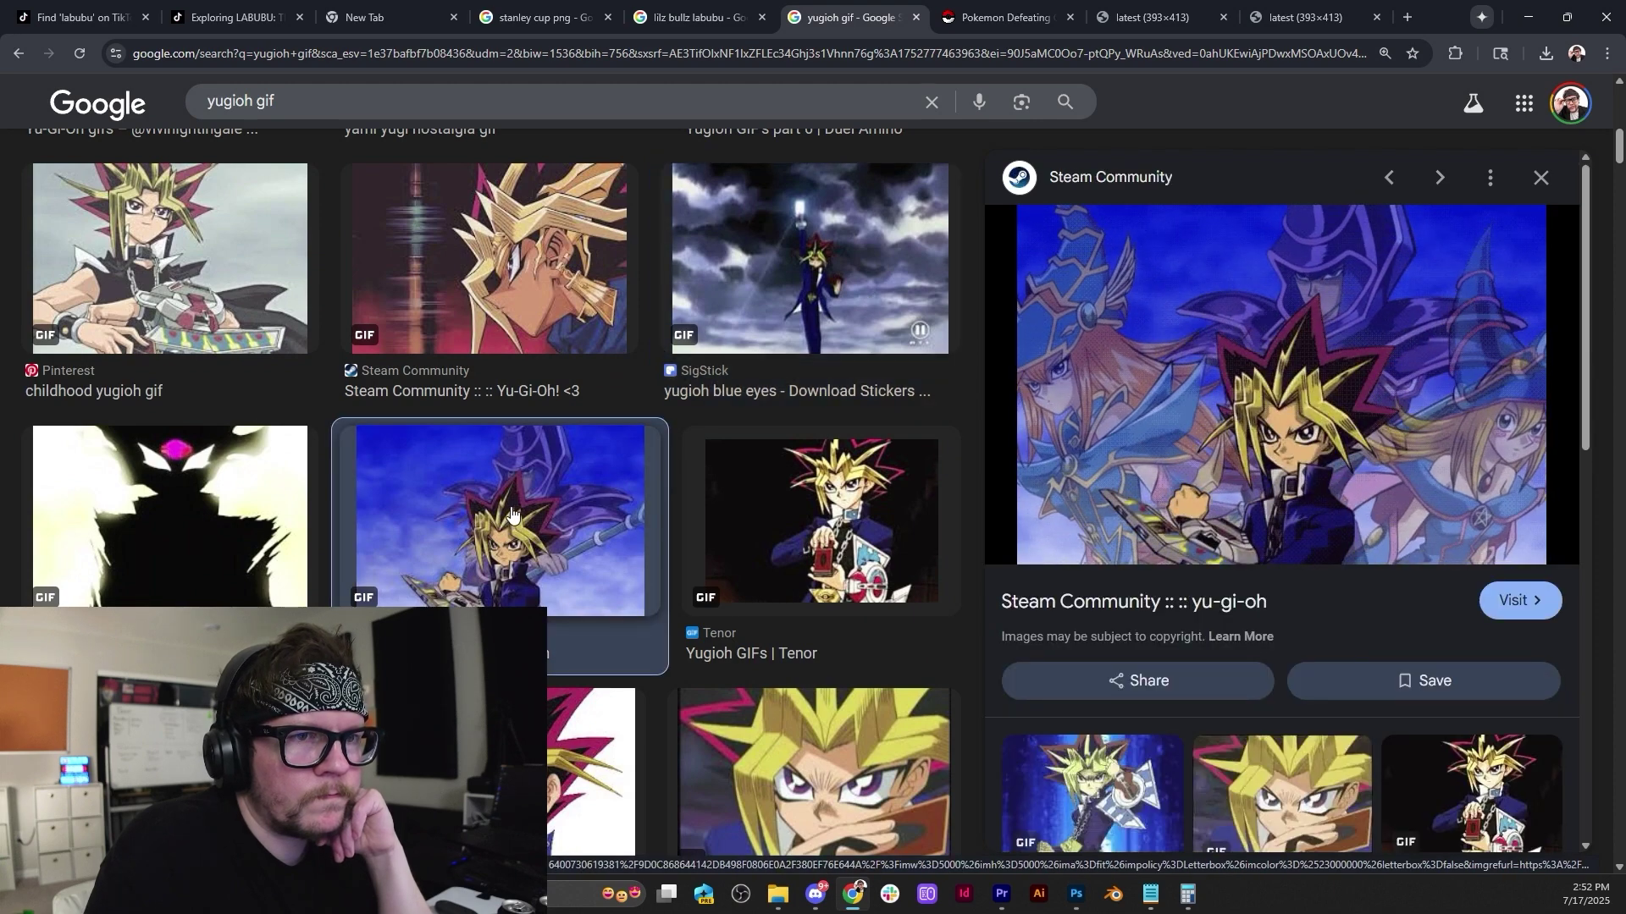
pyautogui.scroll(-2, 512, 513)
pyautogui.click(591, 597)
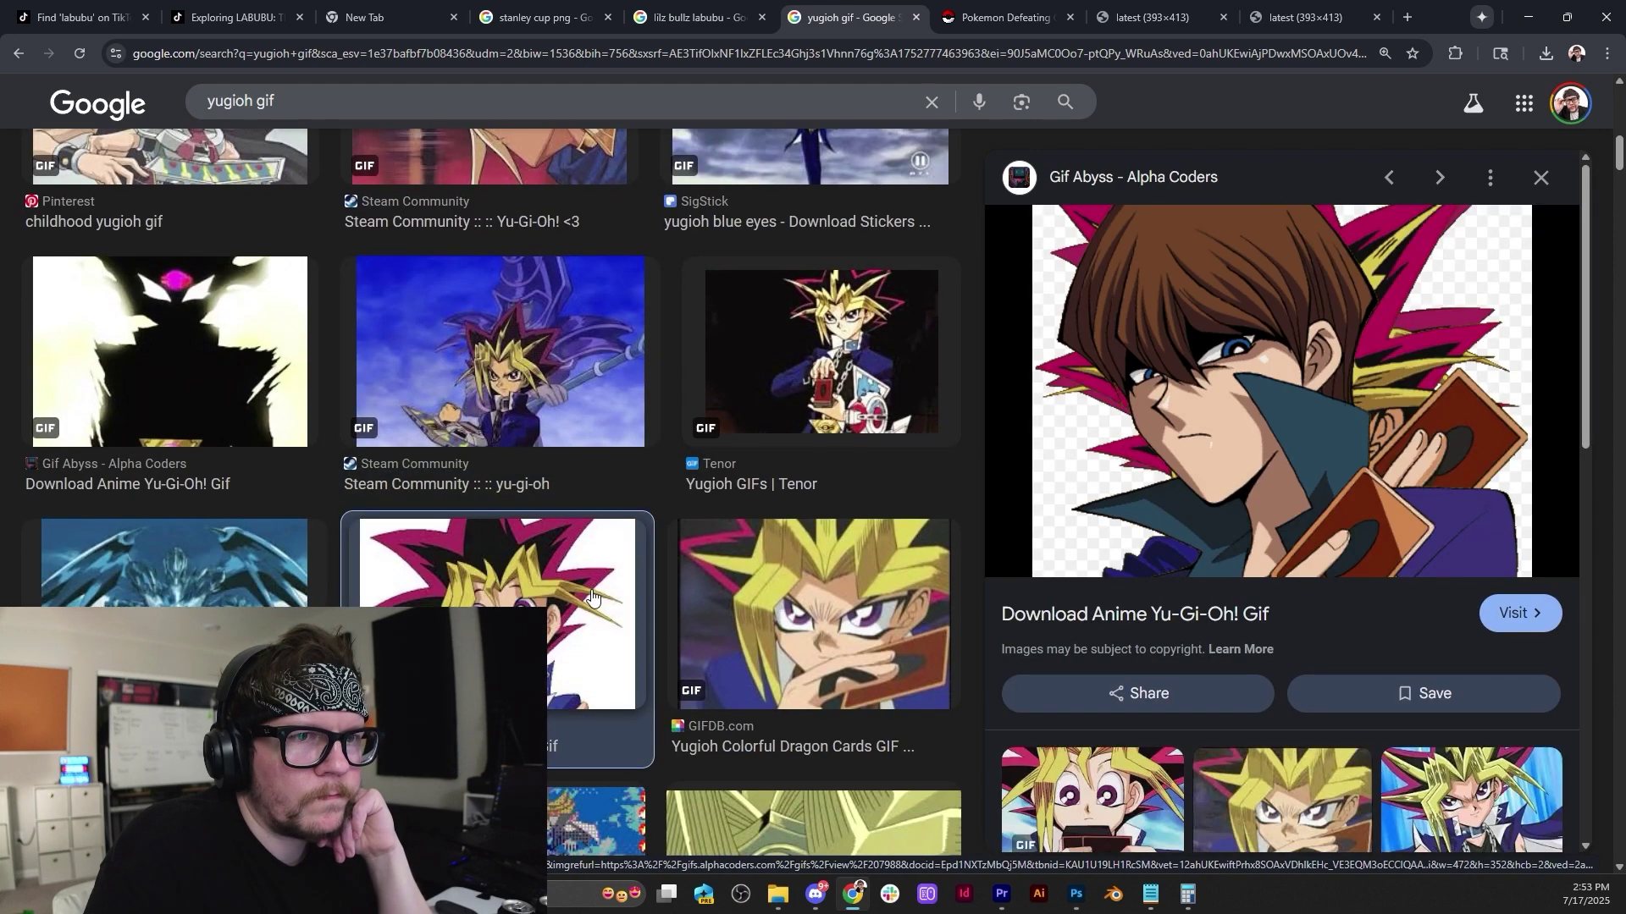
pyautogui.scroll(-8, 591, 597)
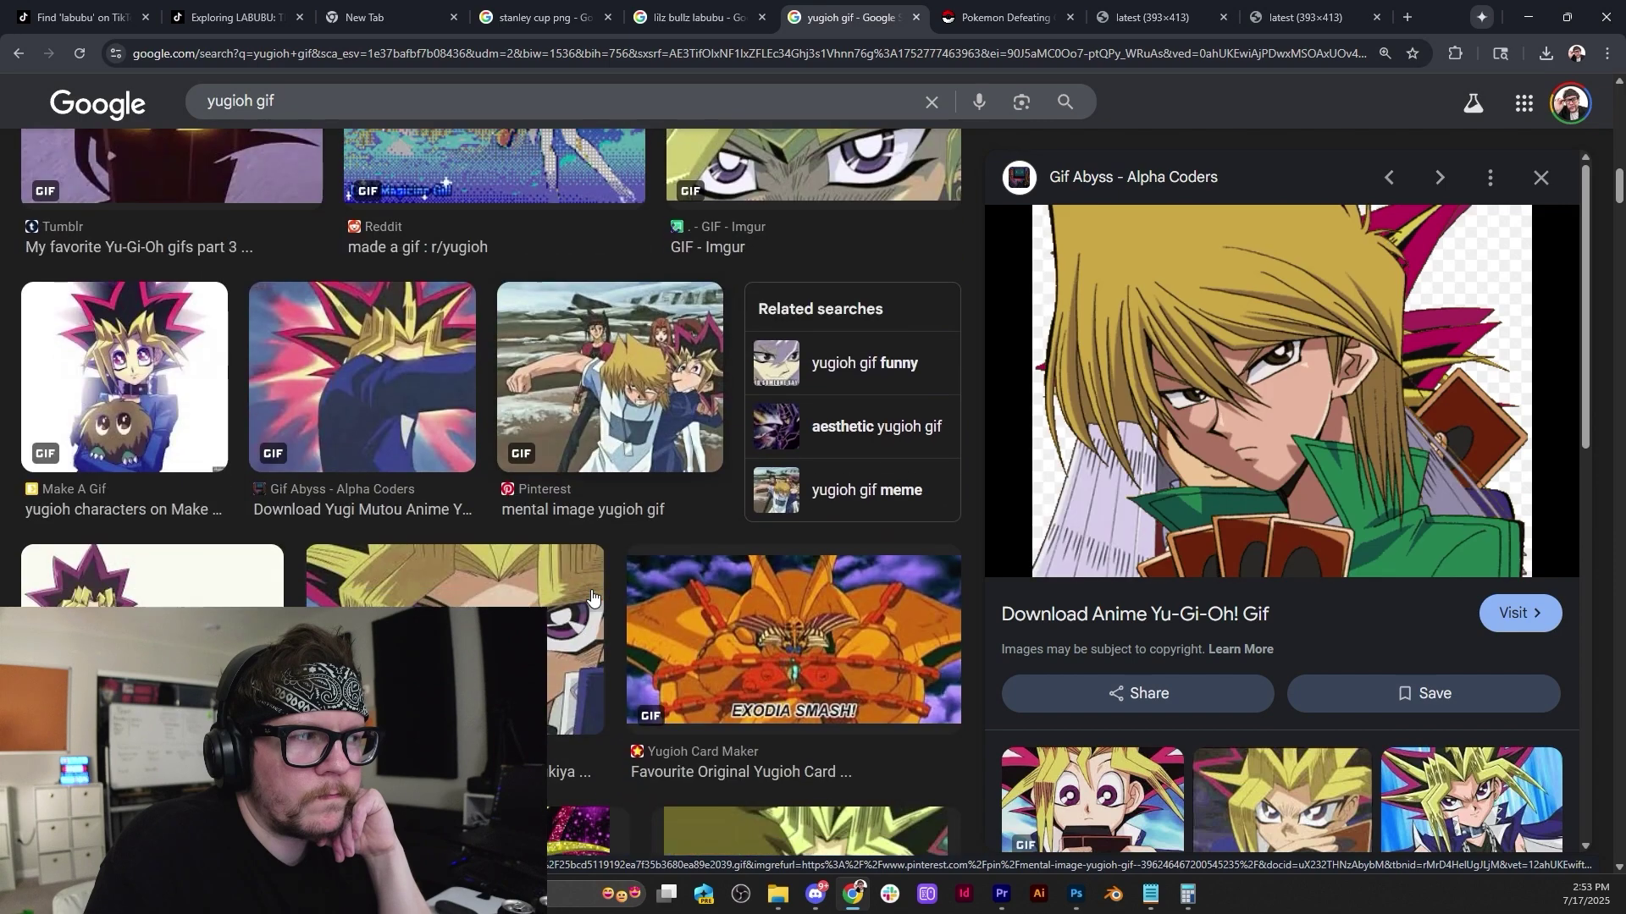
# Browse deeper into the Yu-Gi-Oh results and preview the DeviantArt split-panel, Duel Amino funny and Imgur DRAW GIFs.
pyautogui.scroll(-10, 574, 637)
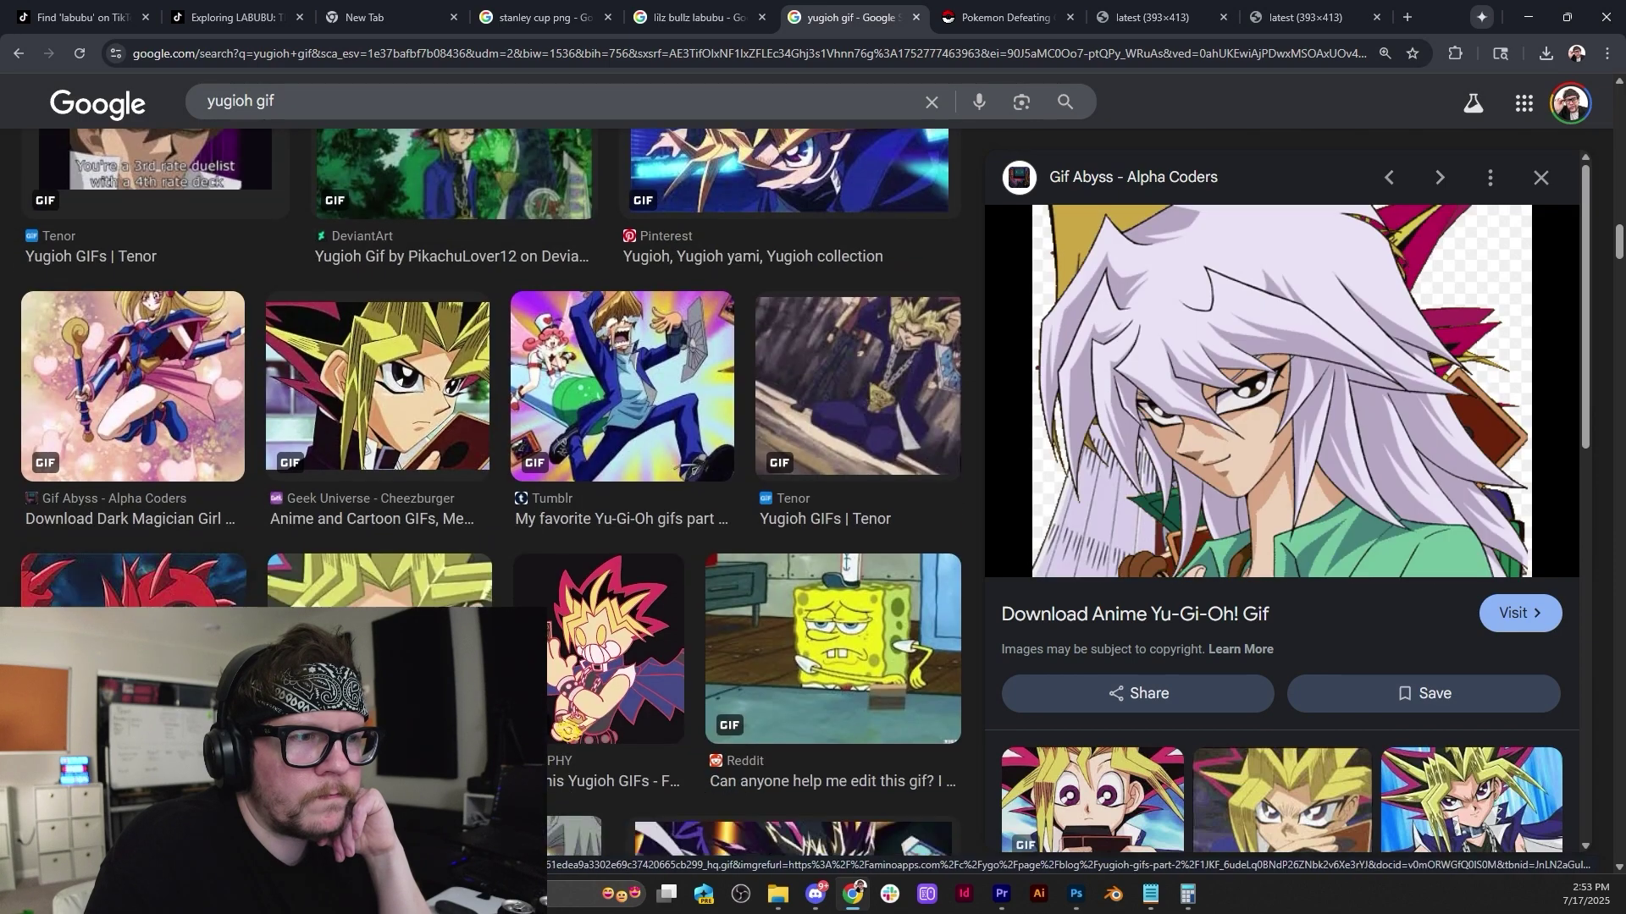
pyautogui.scroll(-5, 574, 637)
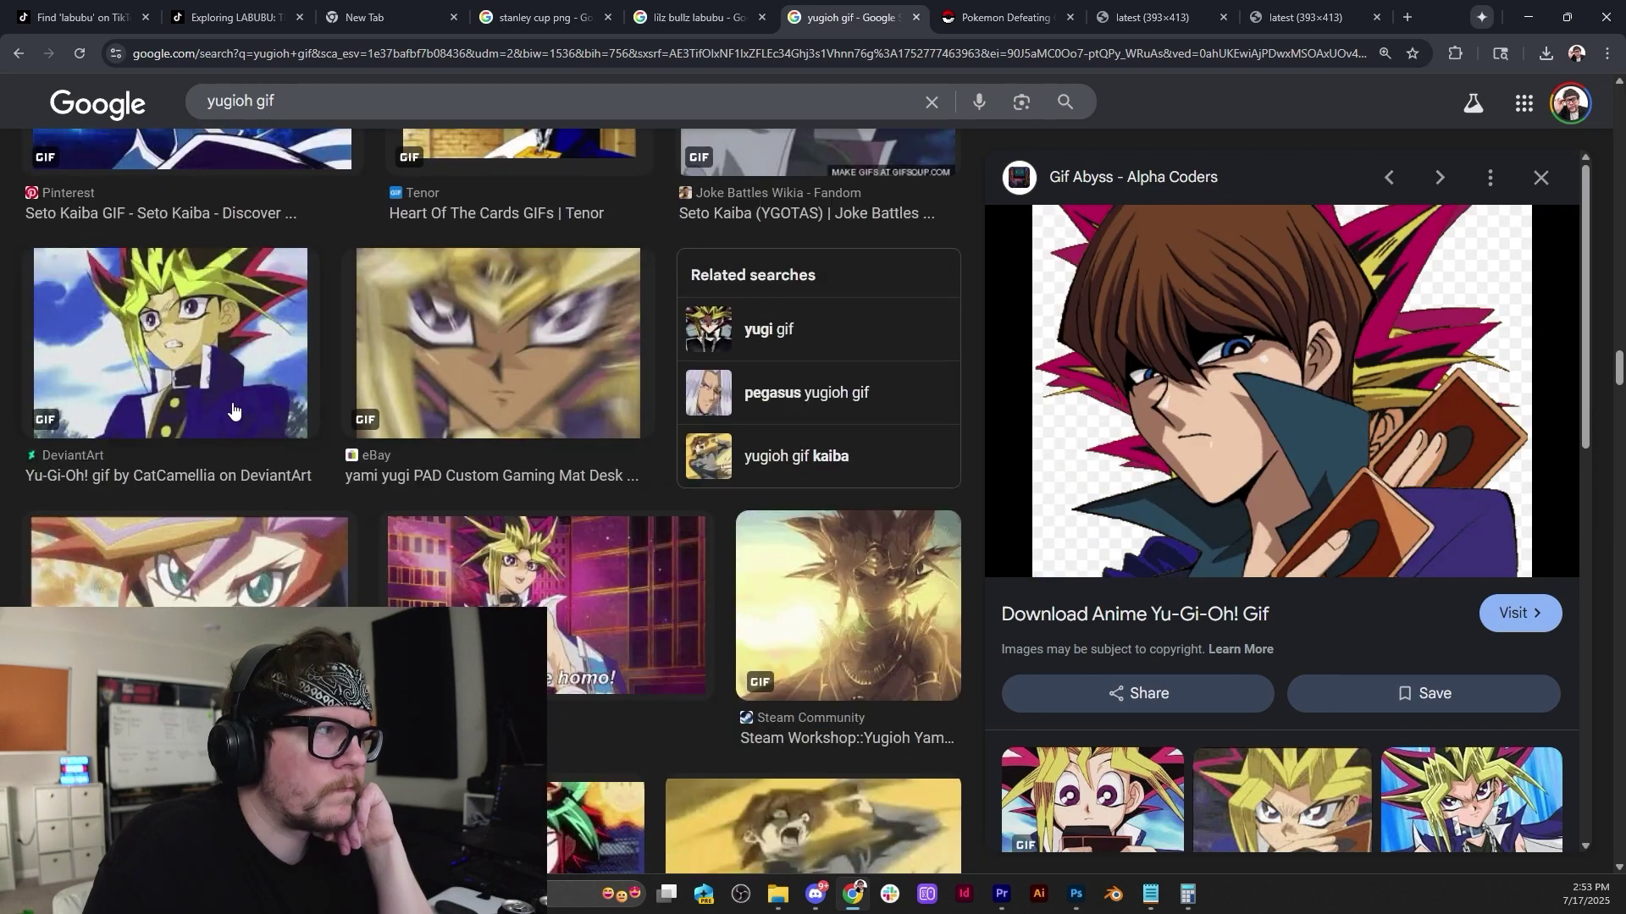
pyautogui.click(186, 356)
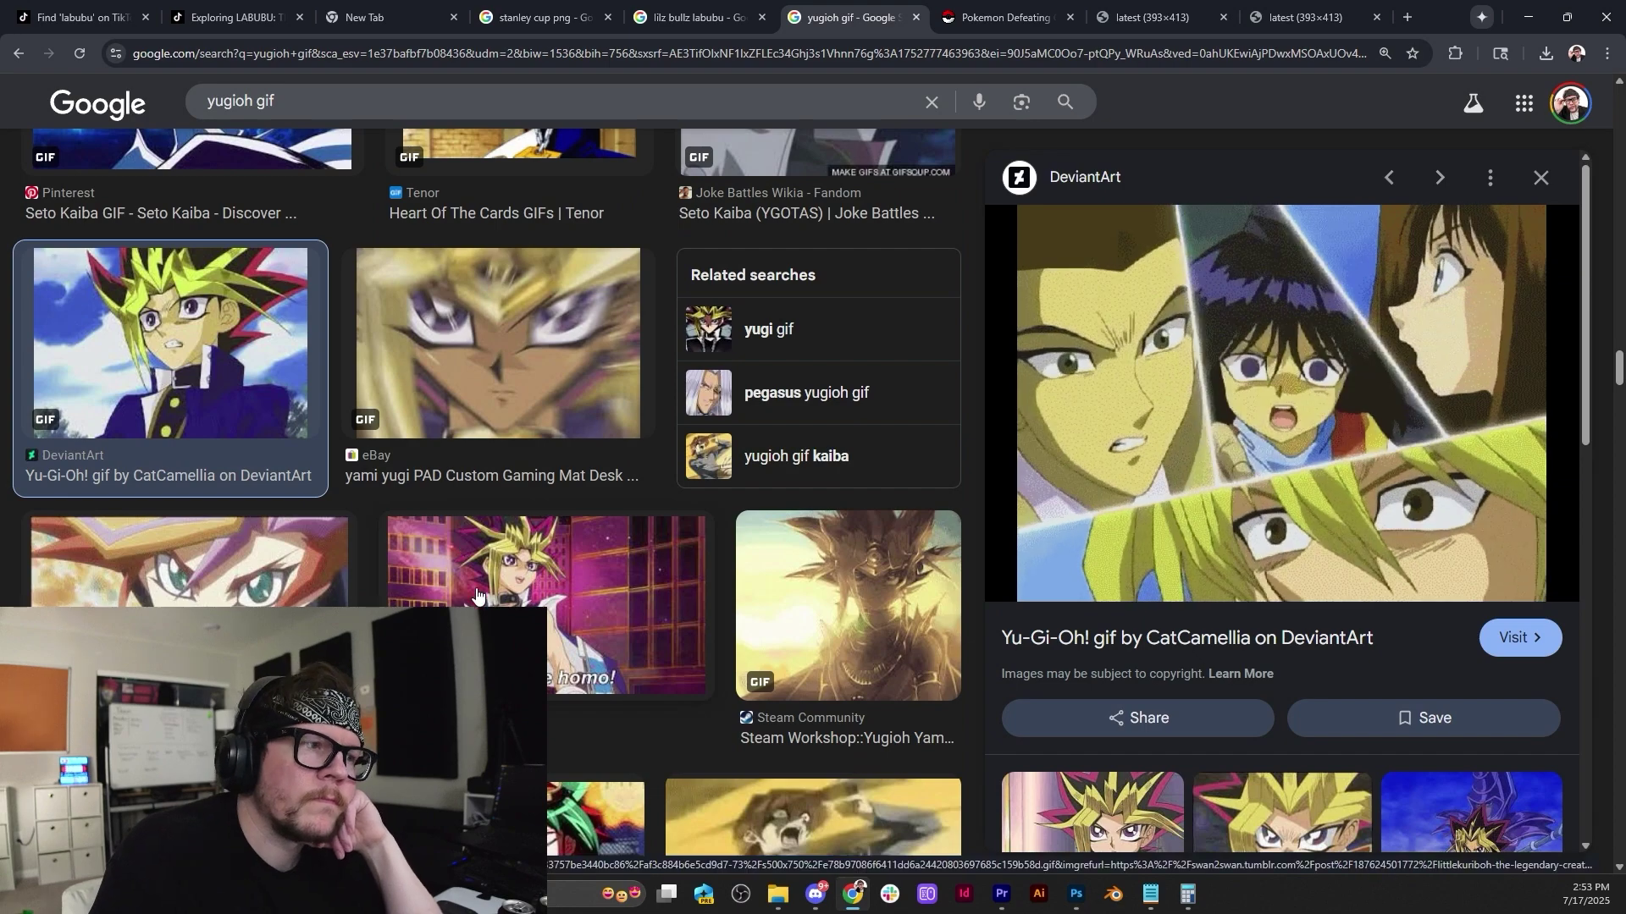
pyautogui.scroll(-7, 476, 593)
pyautogui.scroll(-7, 477, 593)
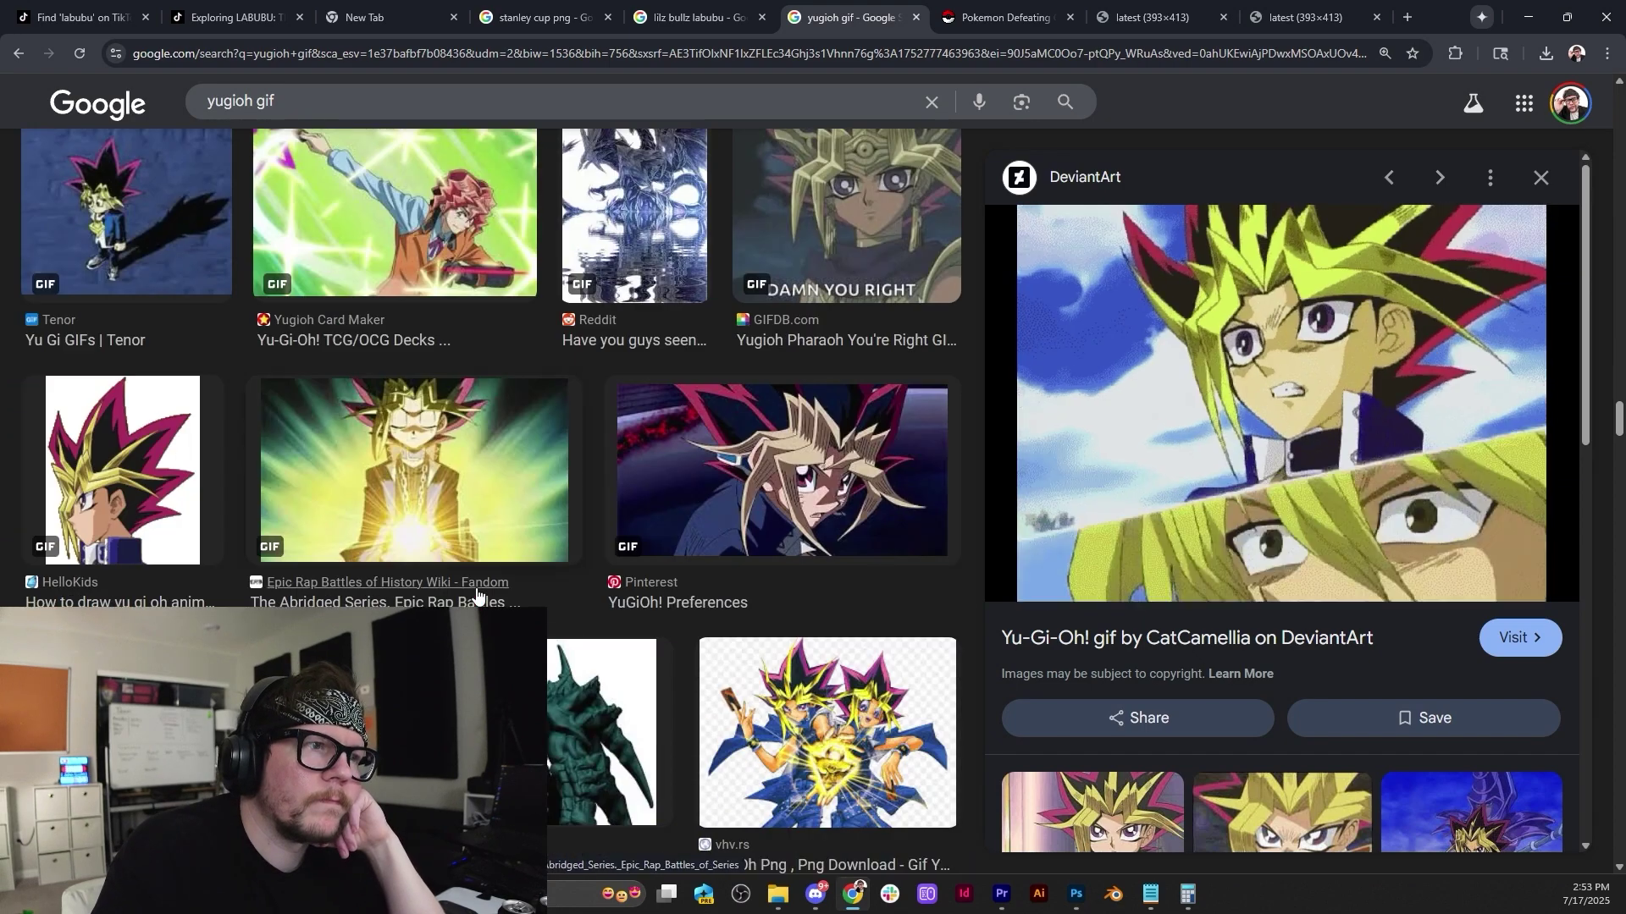
pyautogui.scroll(-10, 477, 593)
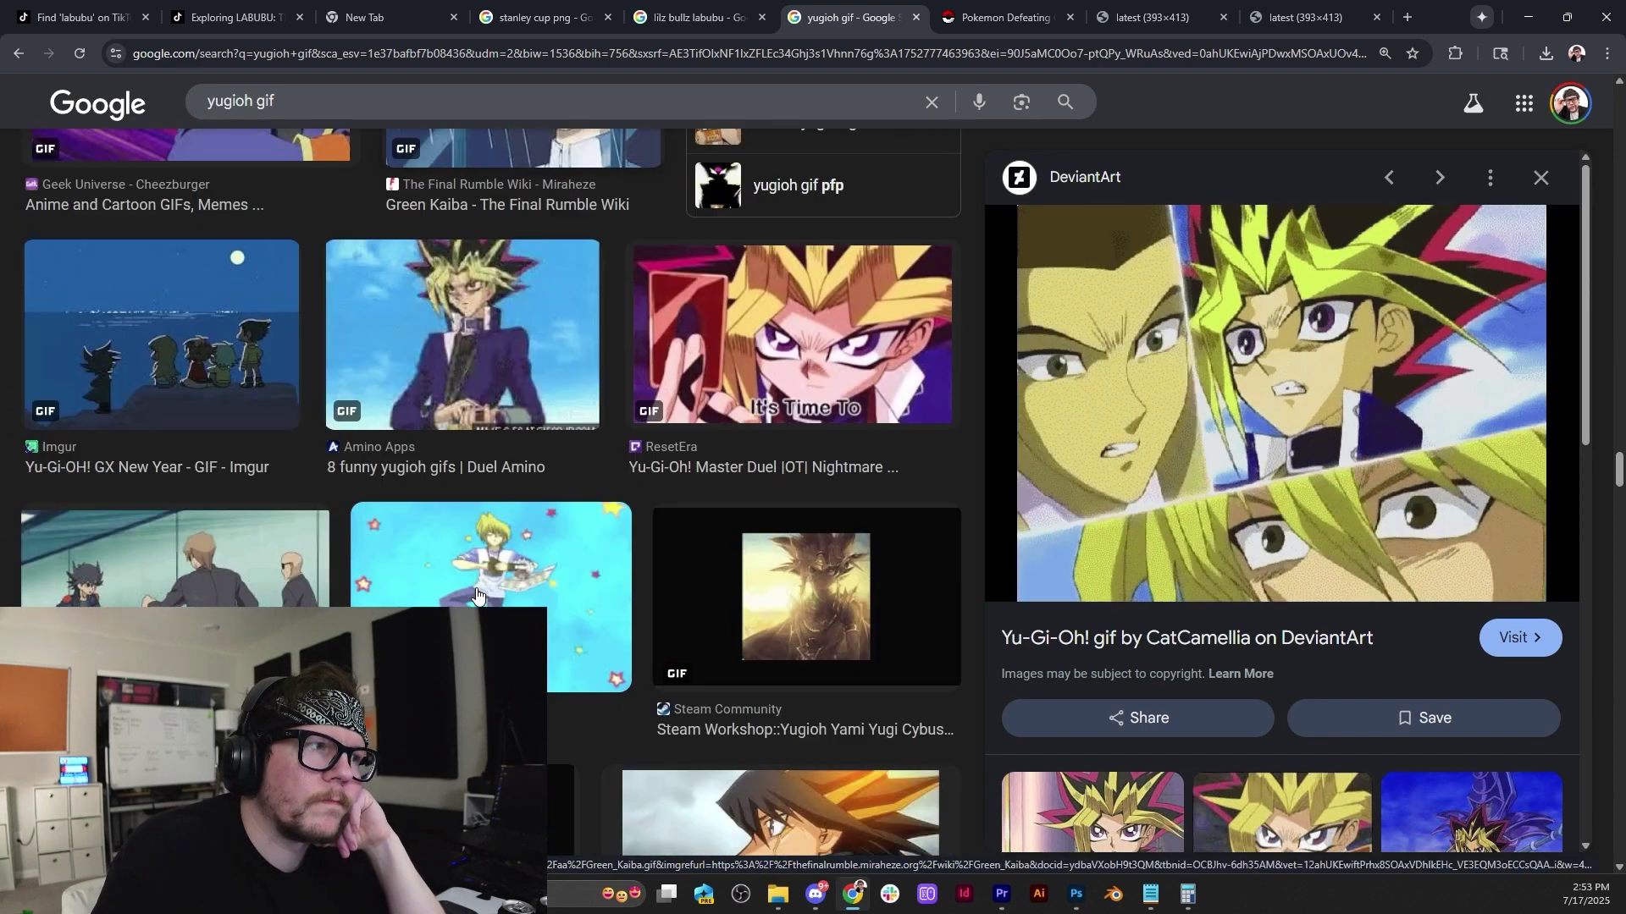
pyautogui.click(479, 343)
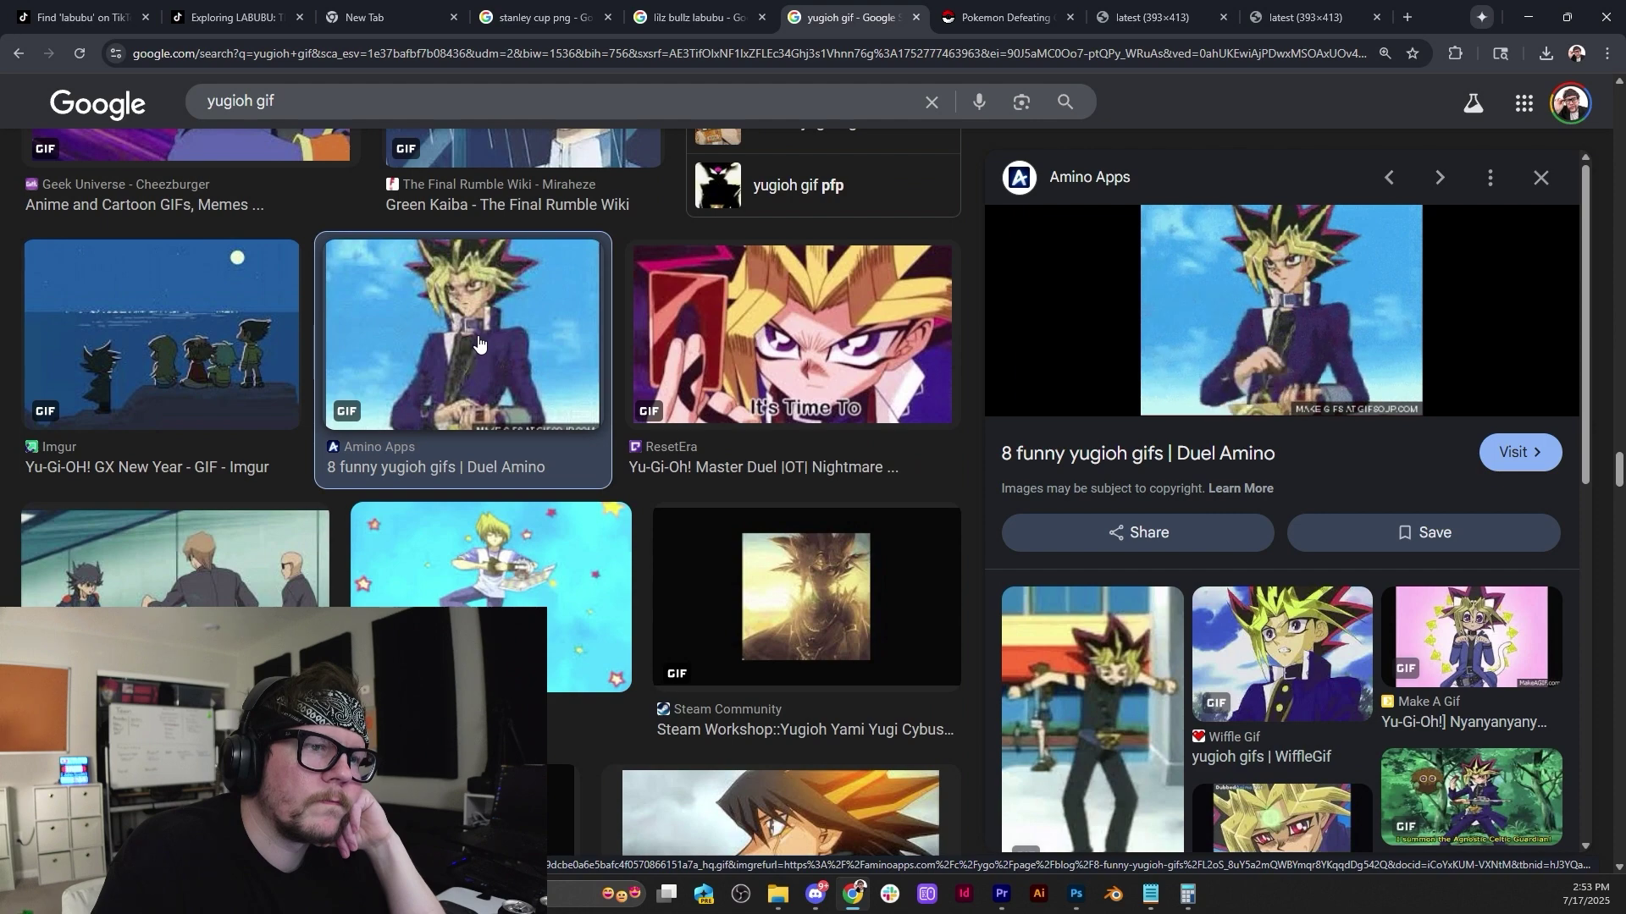
pyautogui.click(521, 584)
# Preview Imgur's Yusei PRÉ-GIF and scan the following Yu-Gi-Oh image results for other background candidates.
pyautogui.scroll(-6, 561, 482)
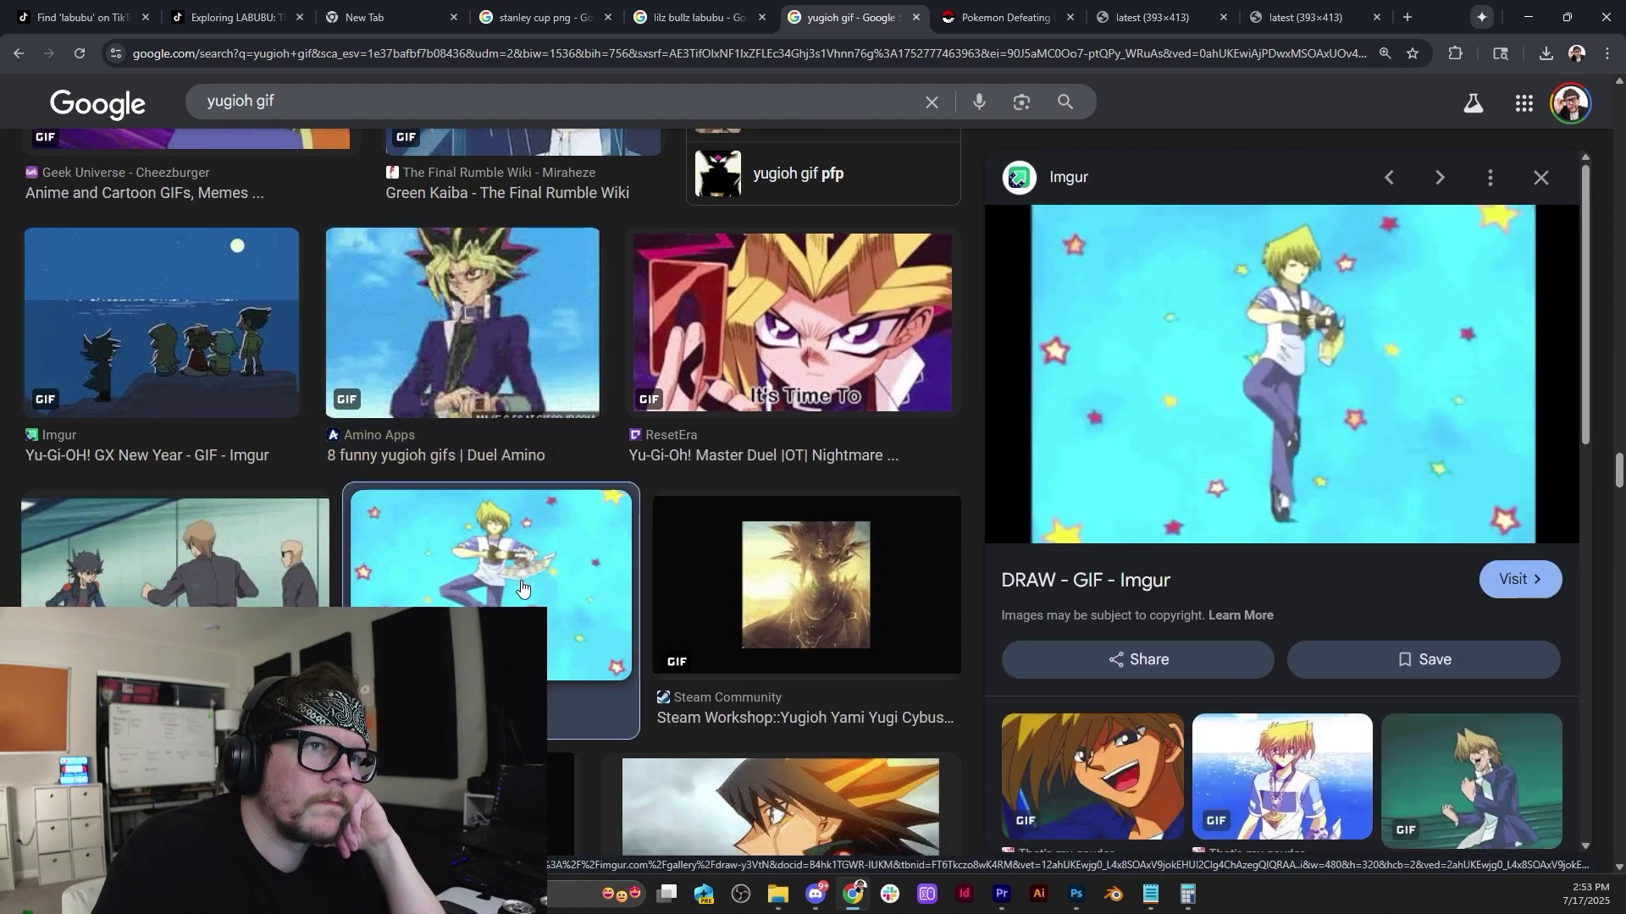
pyautogui.click(715, 363)
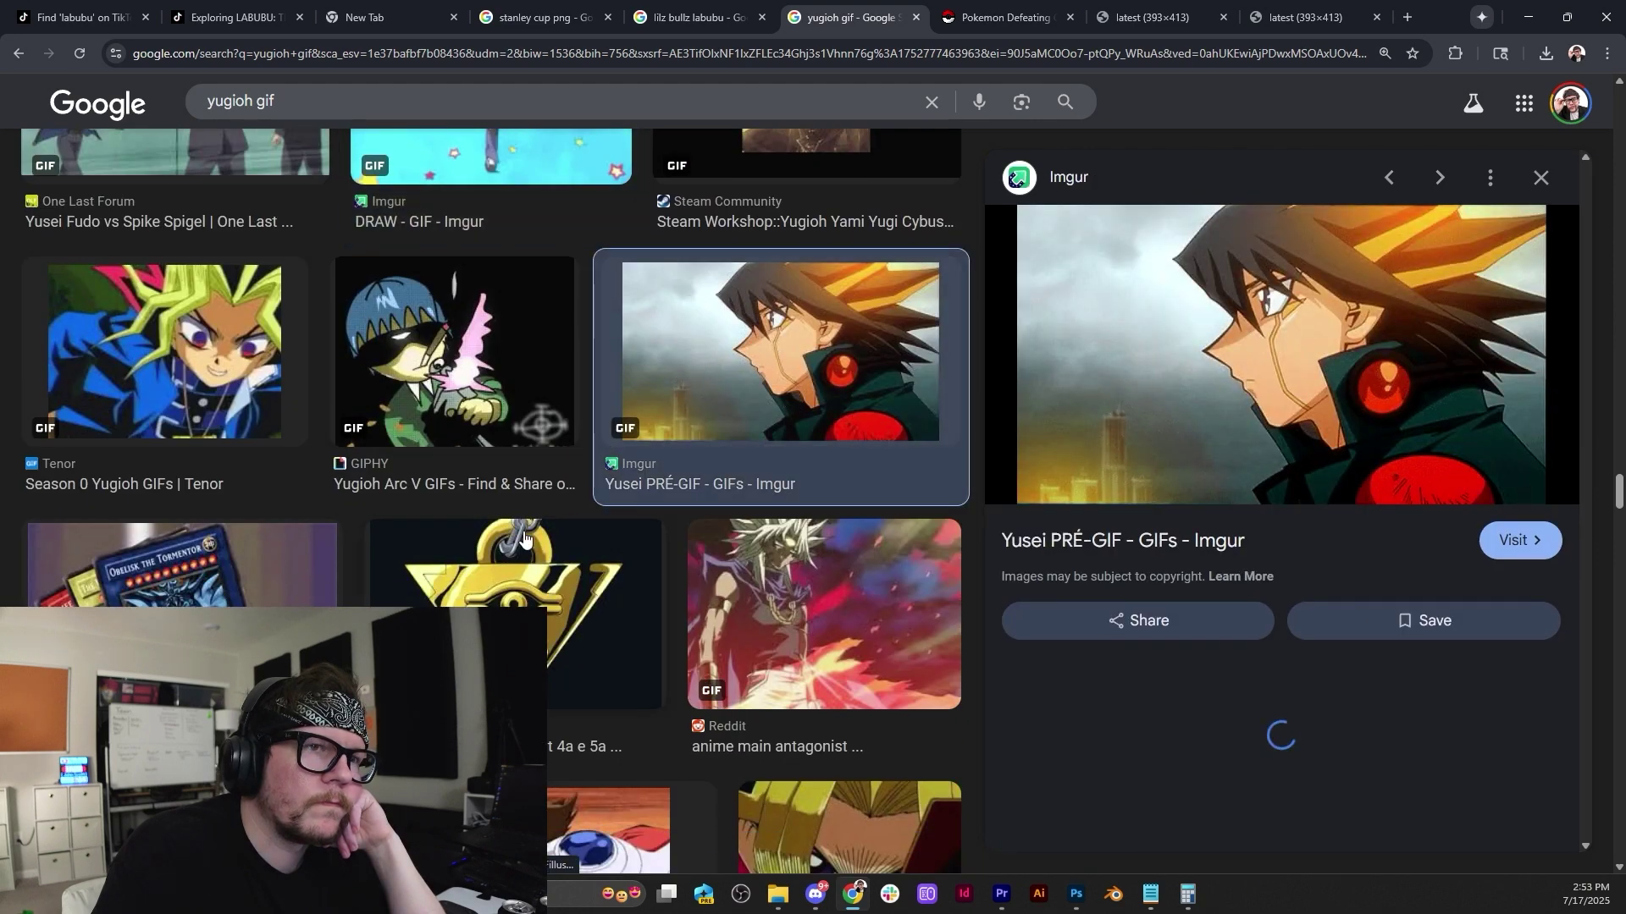
pyautogui.scroll(-6, 524, 538)
pyautogui.scroll(-6, 523, 535)
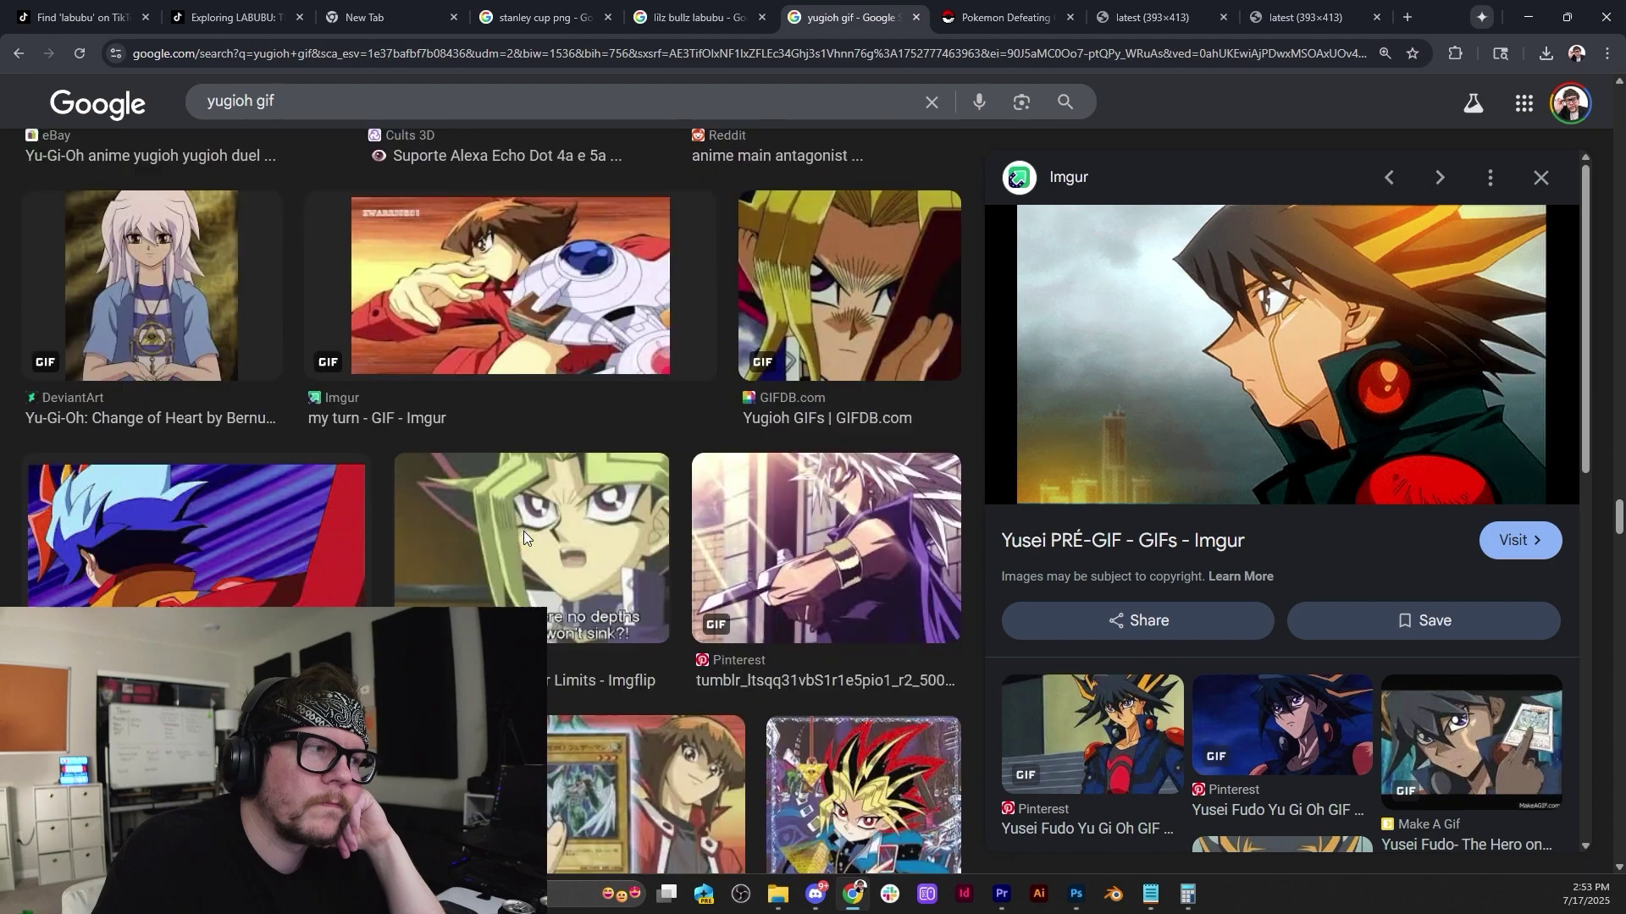
pyautogui.scroll(-9, 524, 540)
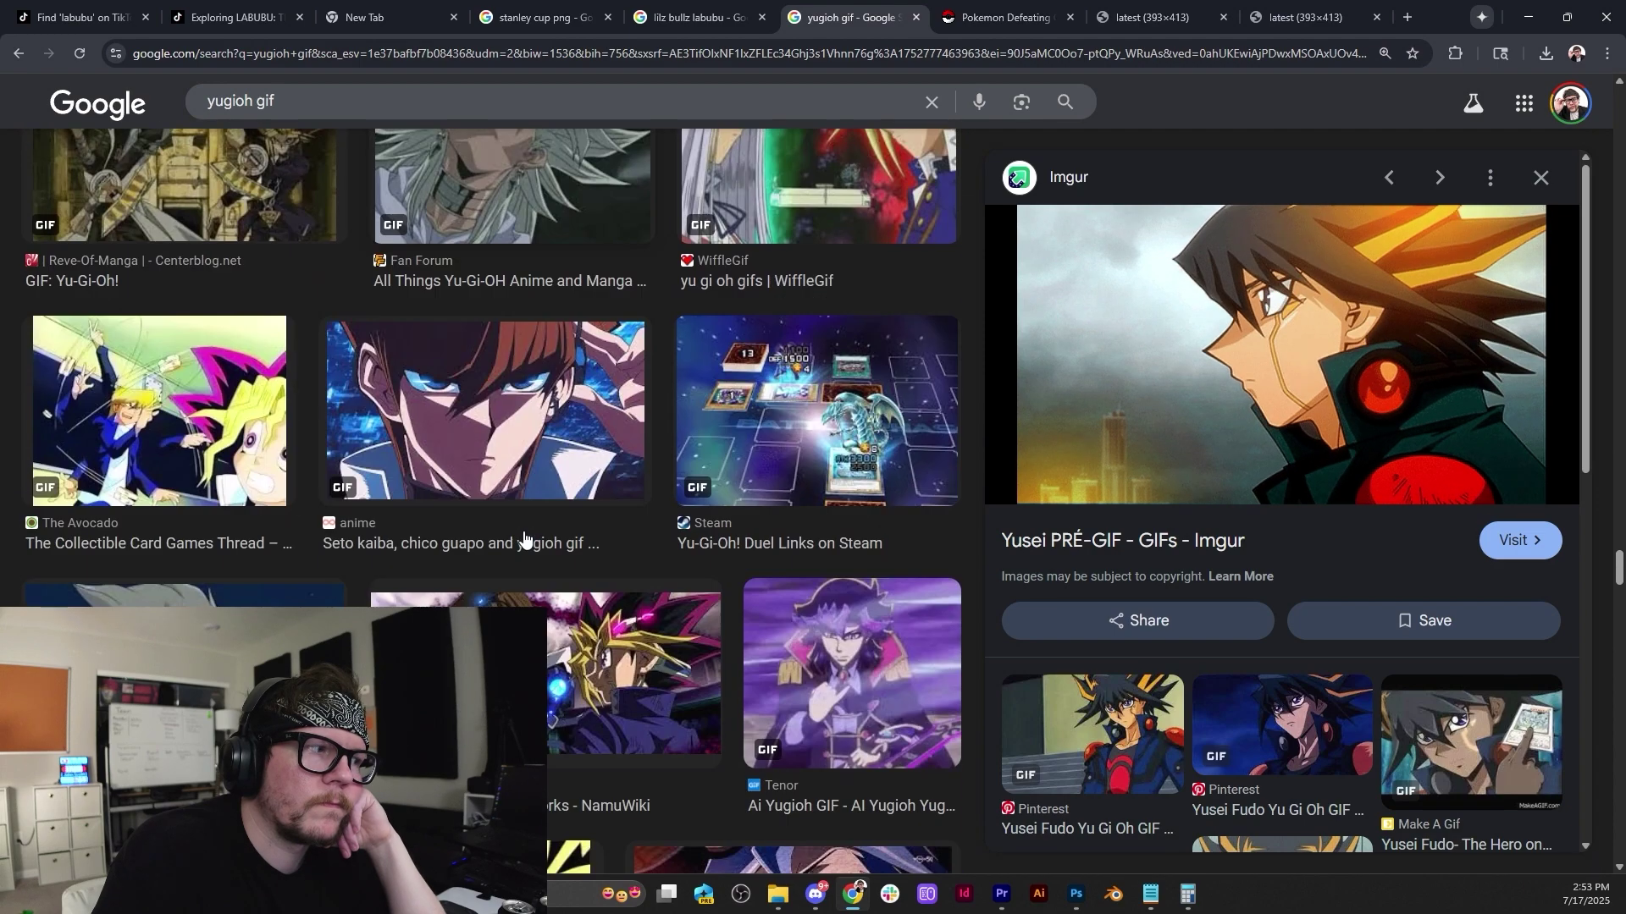
pyautogui.scroll(-6, 279, 453)
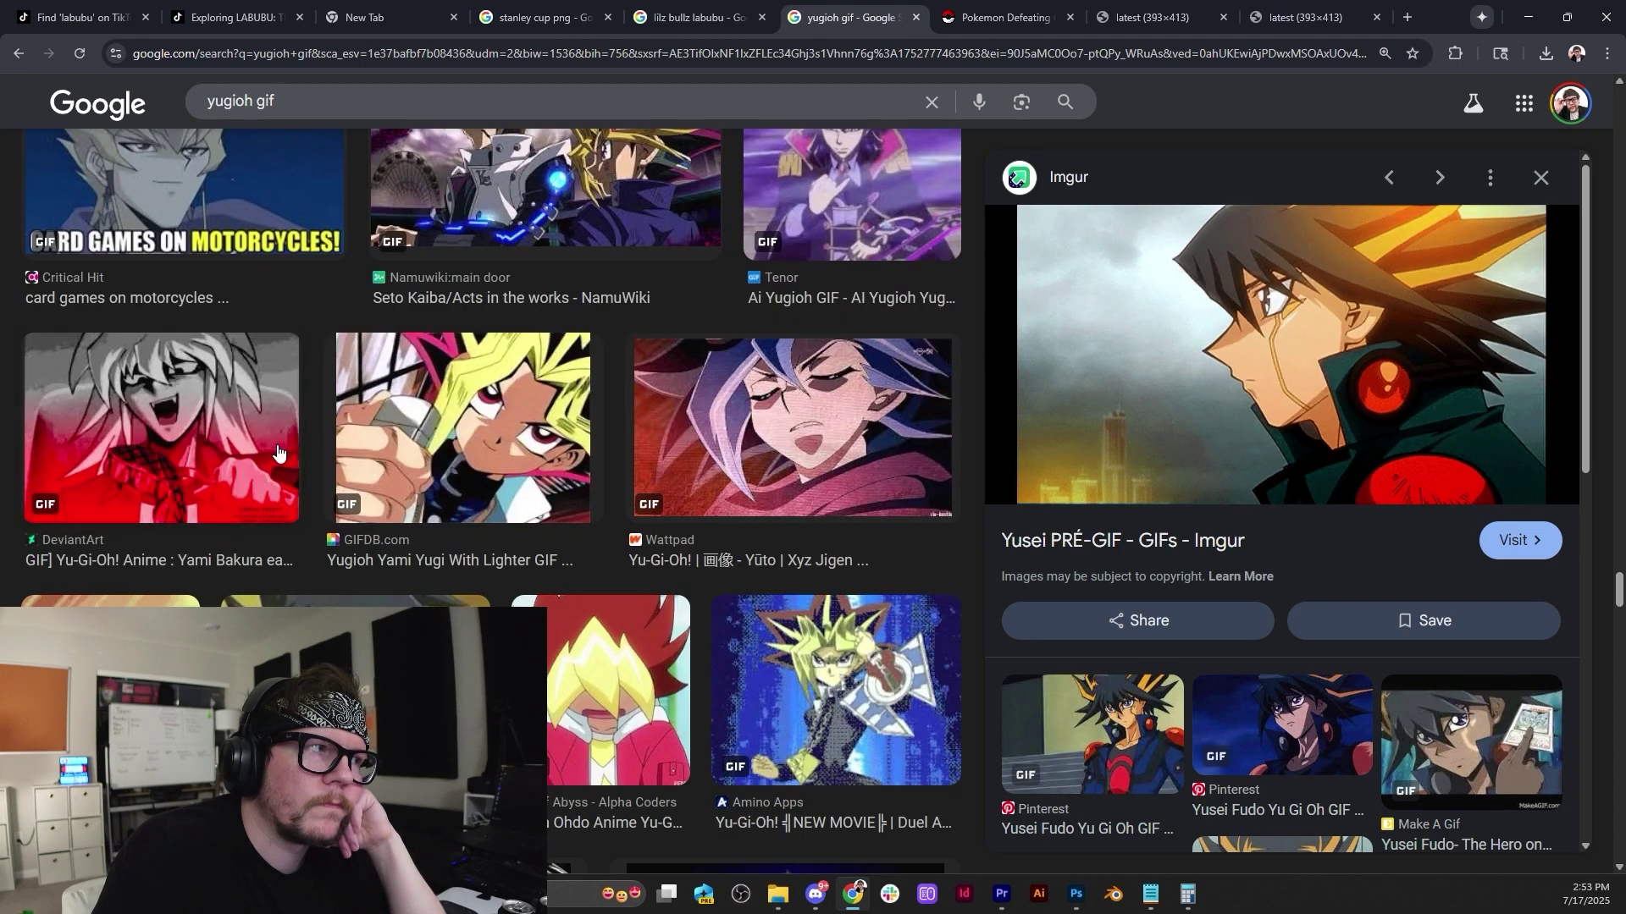
pyautogui.scroll(-6, 279, 453)
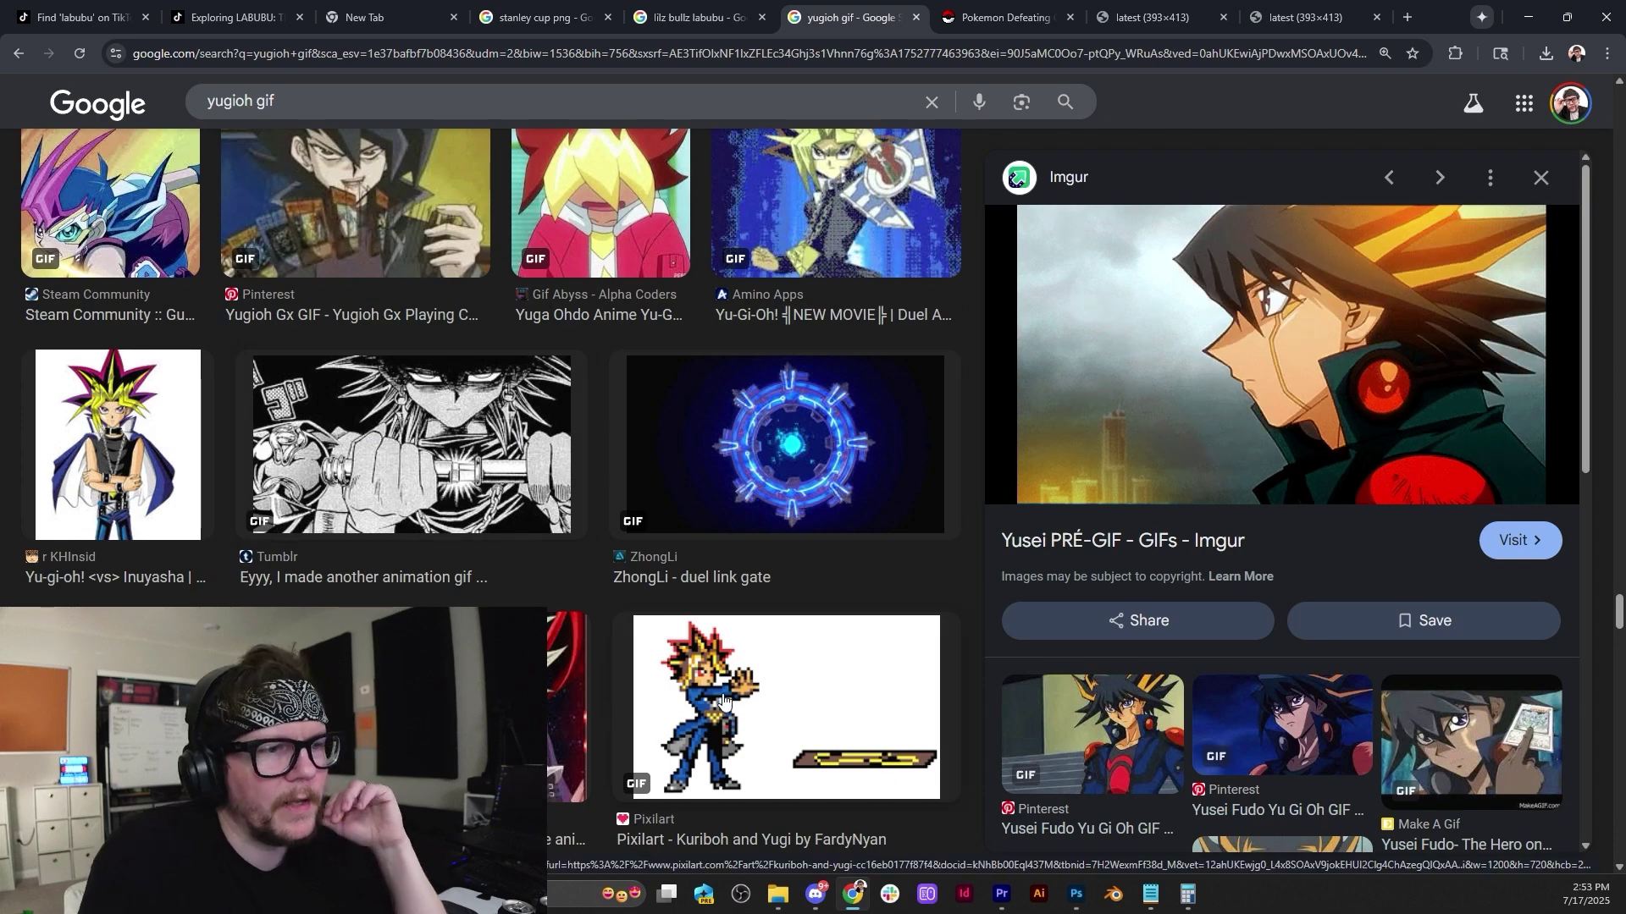
# Preview the Pixilart Kuriboh and Yugi pixel GIF and NicePNG's related transparent Yugi, then scan further image results.
pyautogui.scroll(-3, 745, 514)
pyautogui.click(745, 514)
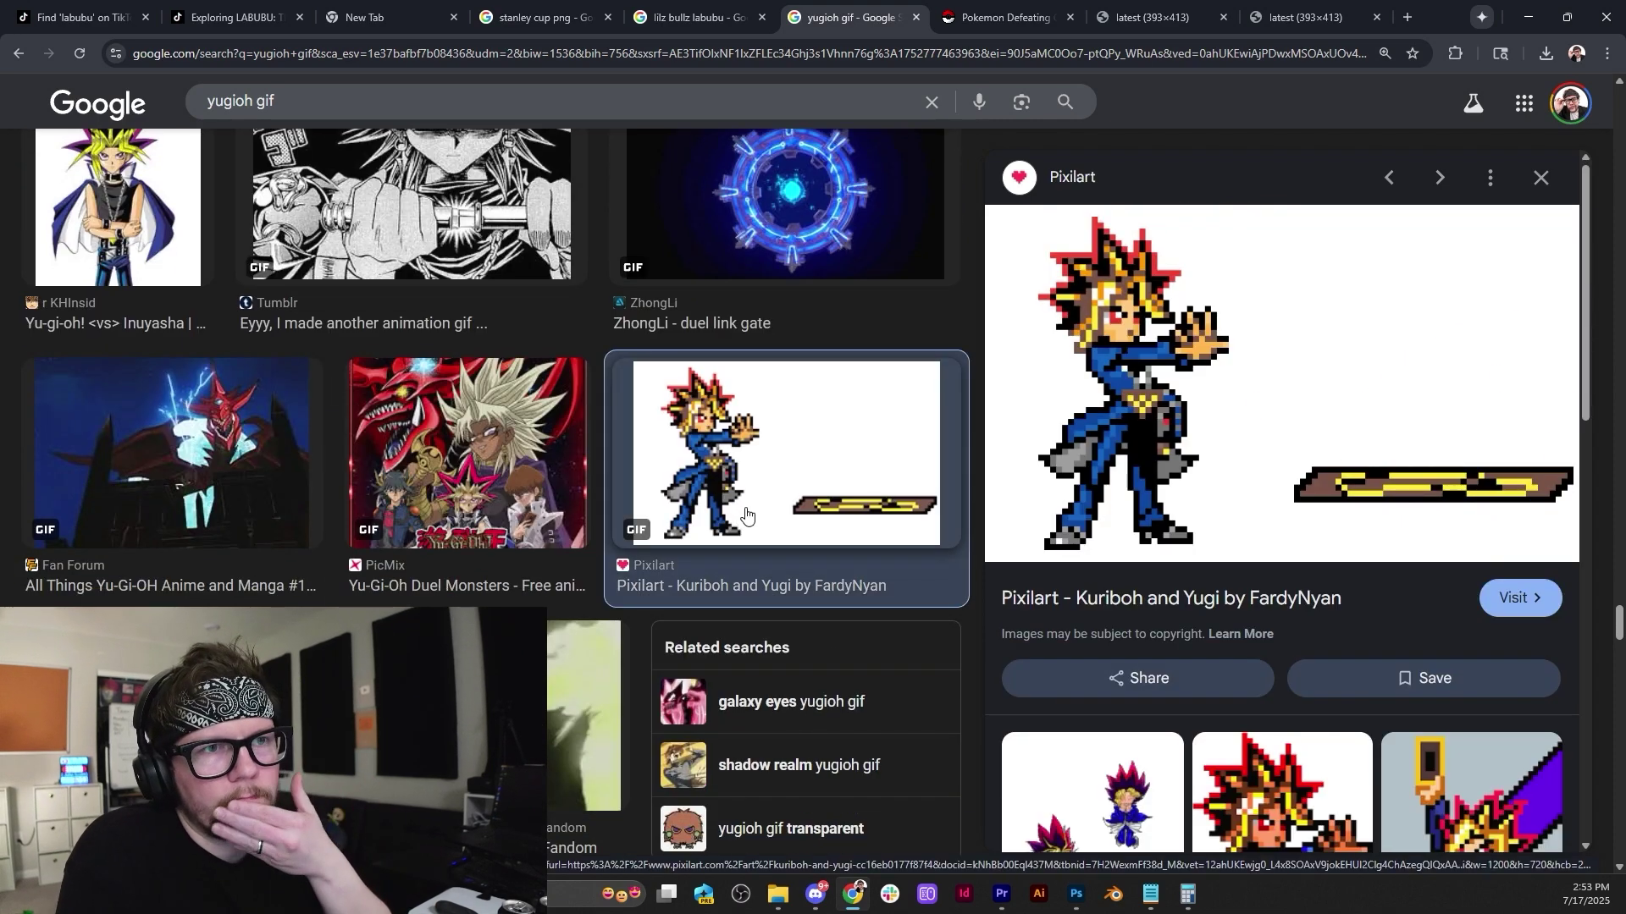
pyautogui.scroll(-4, 746, 514)
pyautogui.scroll(-3, 1084, 779)
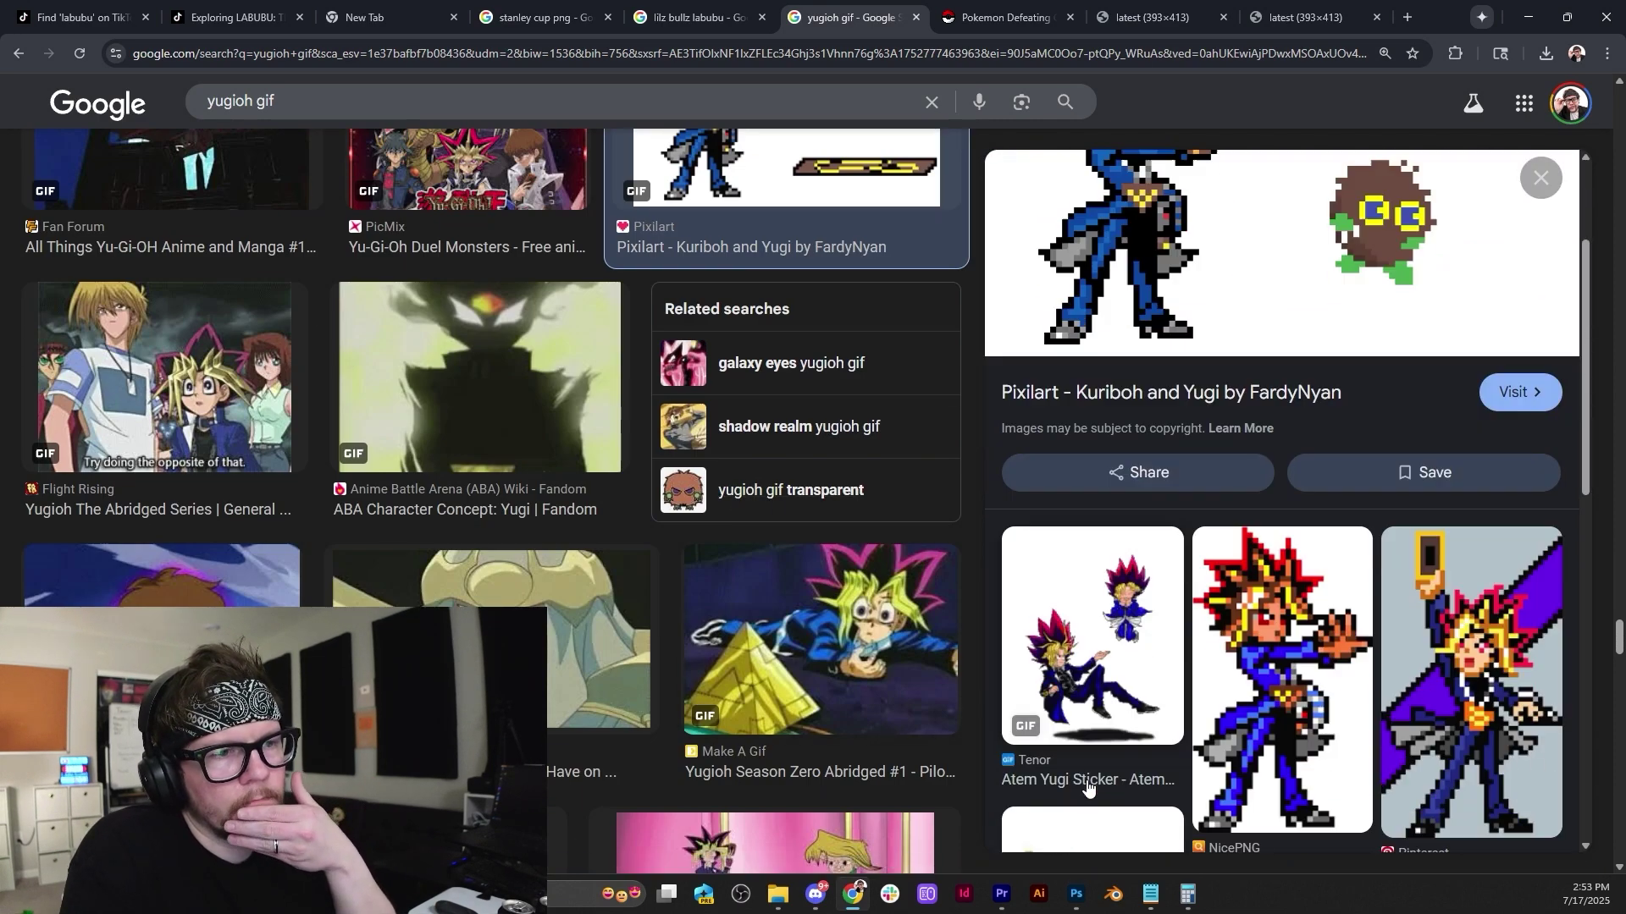
pyautogui.click(1286, 652)
pyautogui.scroll(-5, 707, 637)
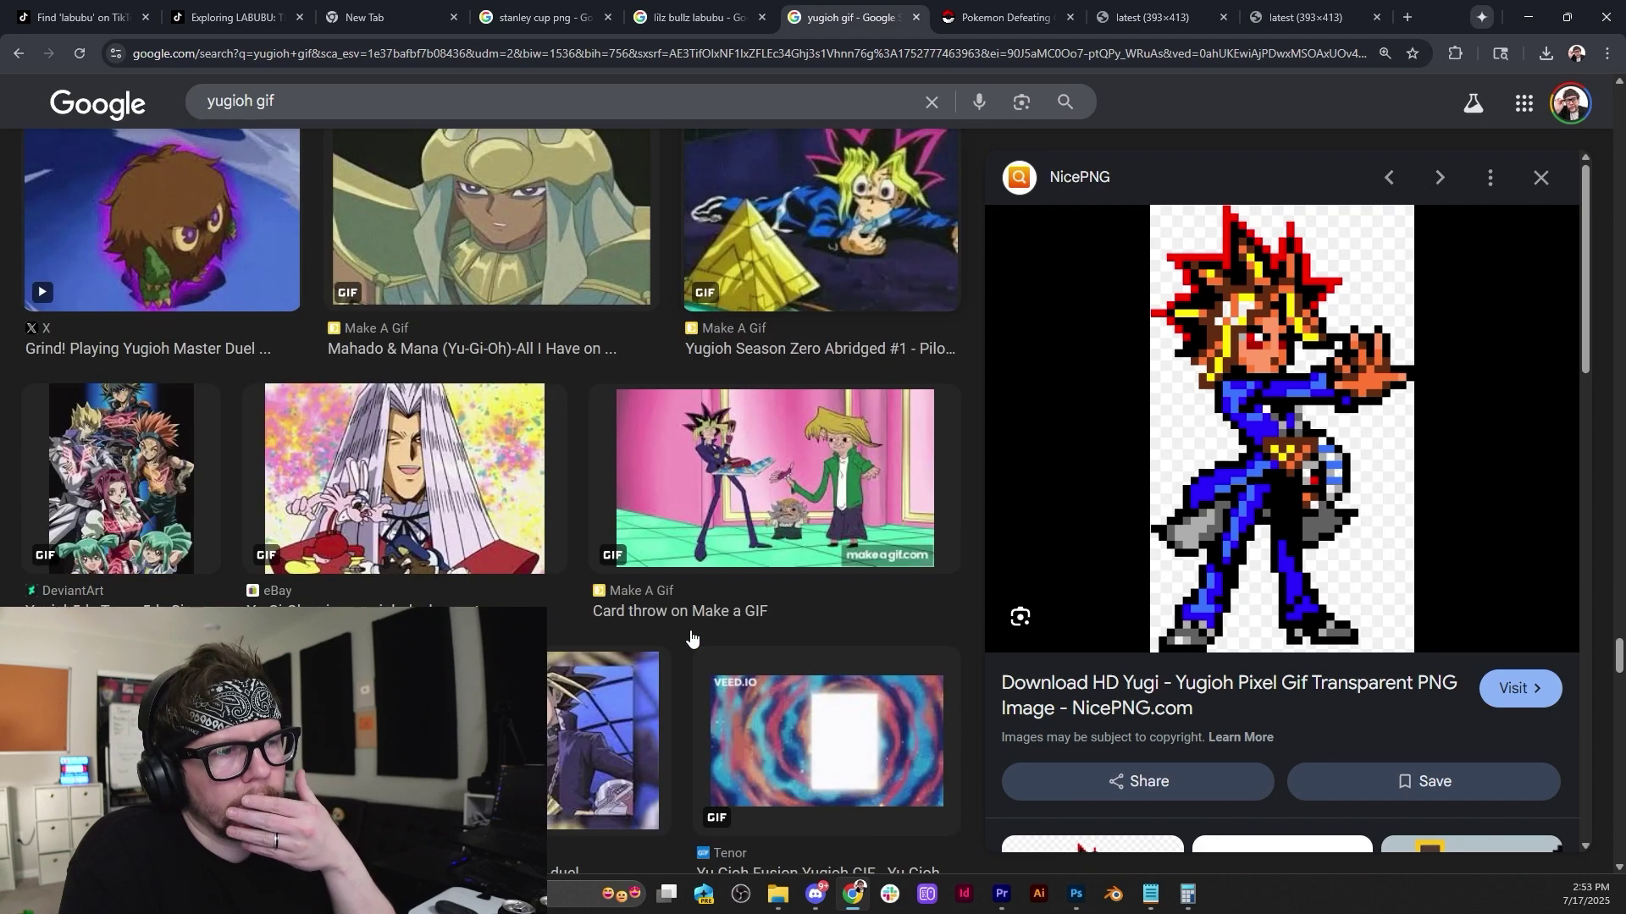
pyautogui.scroll(-5, 688, 634)
pyautogui.scroll(-10, 684, 637)
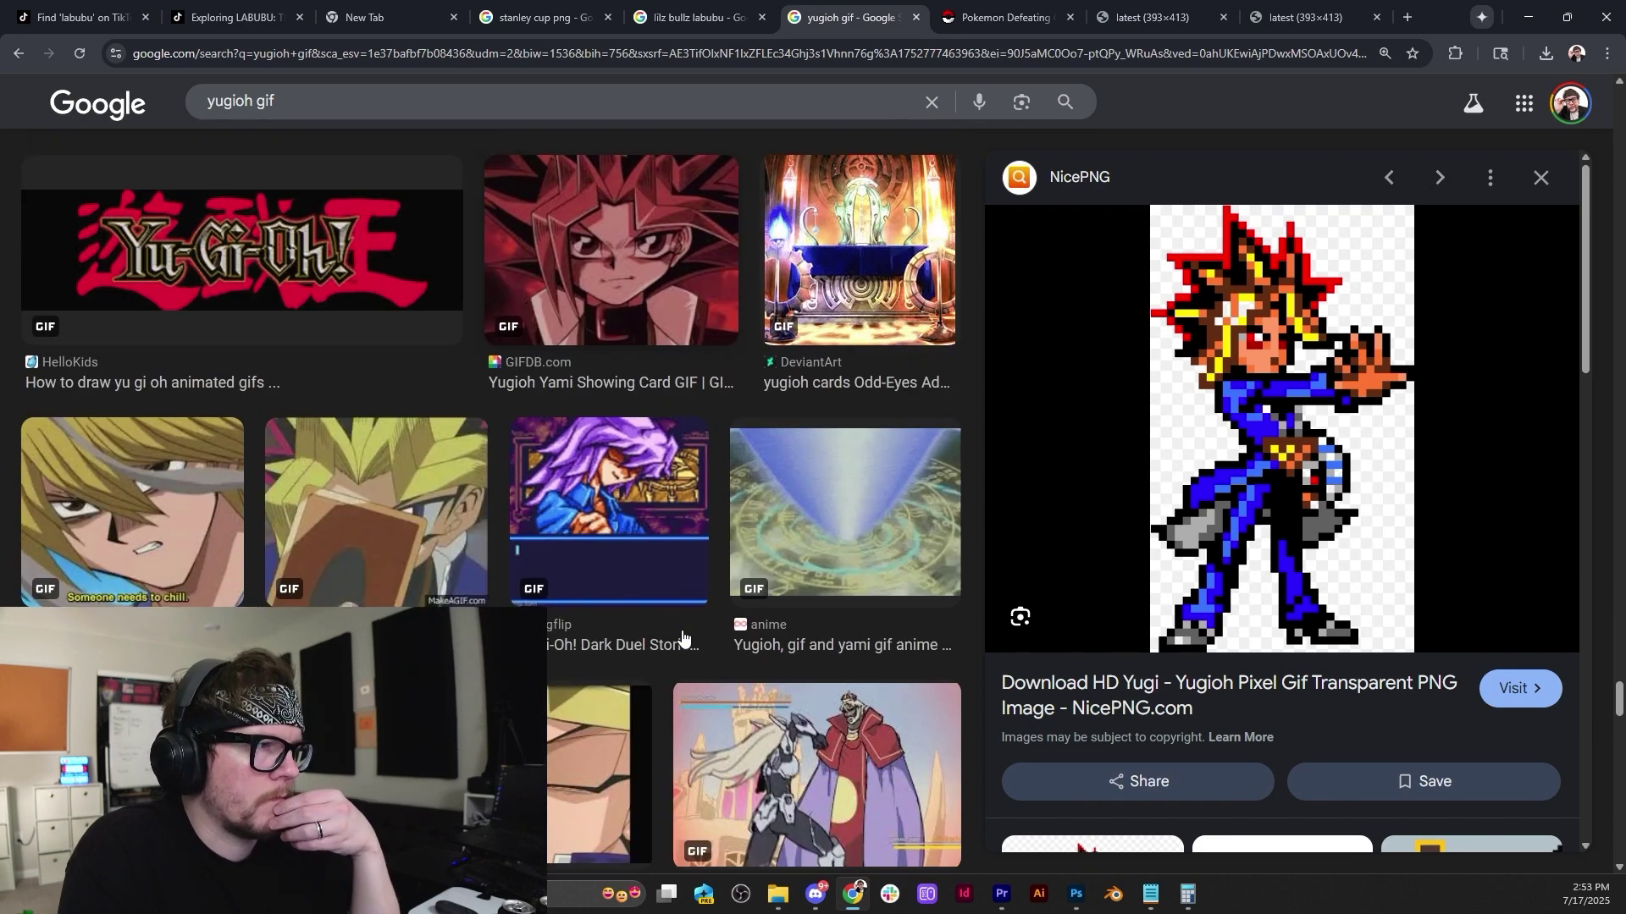
pyautogui.scroll(-5, 477, 465)
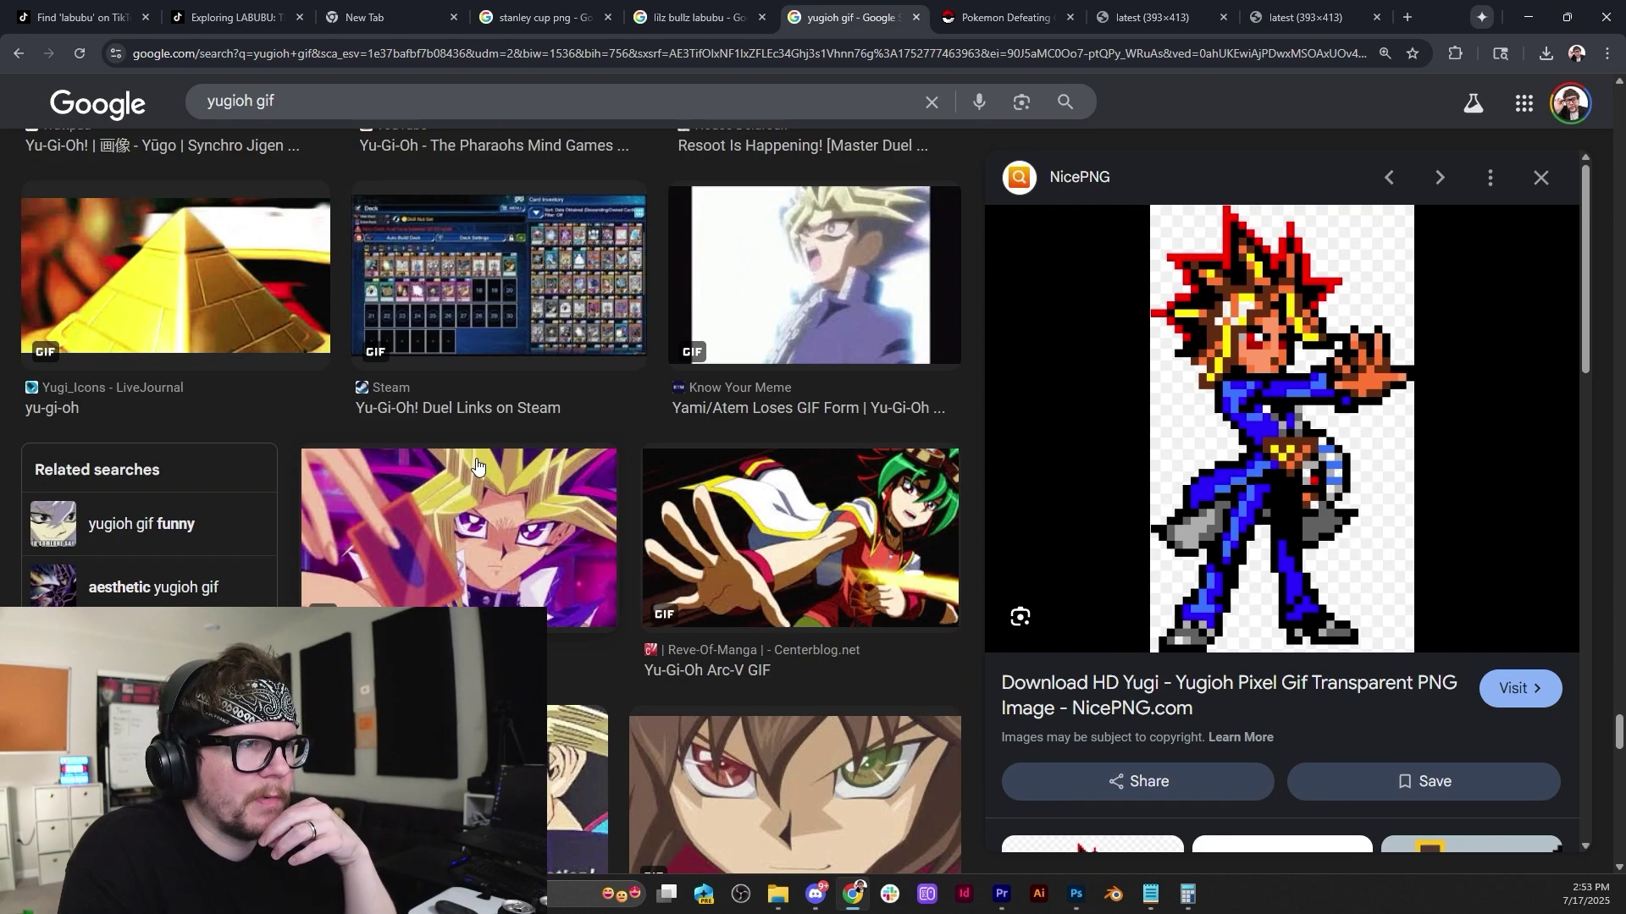
# Preview the Know Your Meme Yami/Atem, Make A Gif Season Zero Abridged and Tenor Gx Abridged GIFs.
pyautogui.click(829, 261)
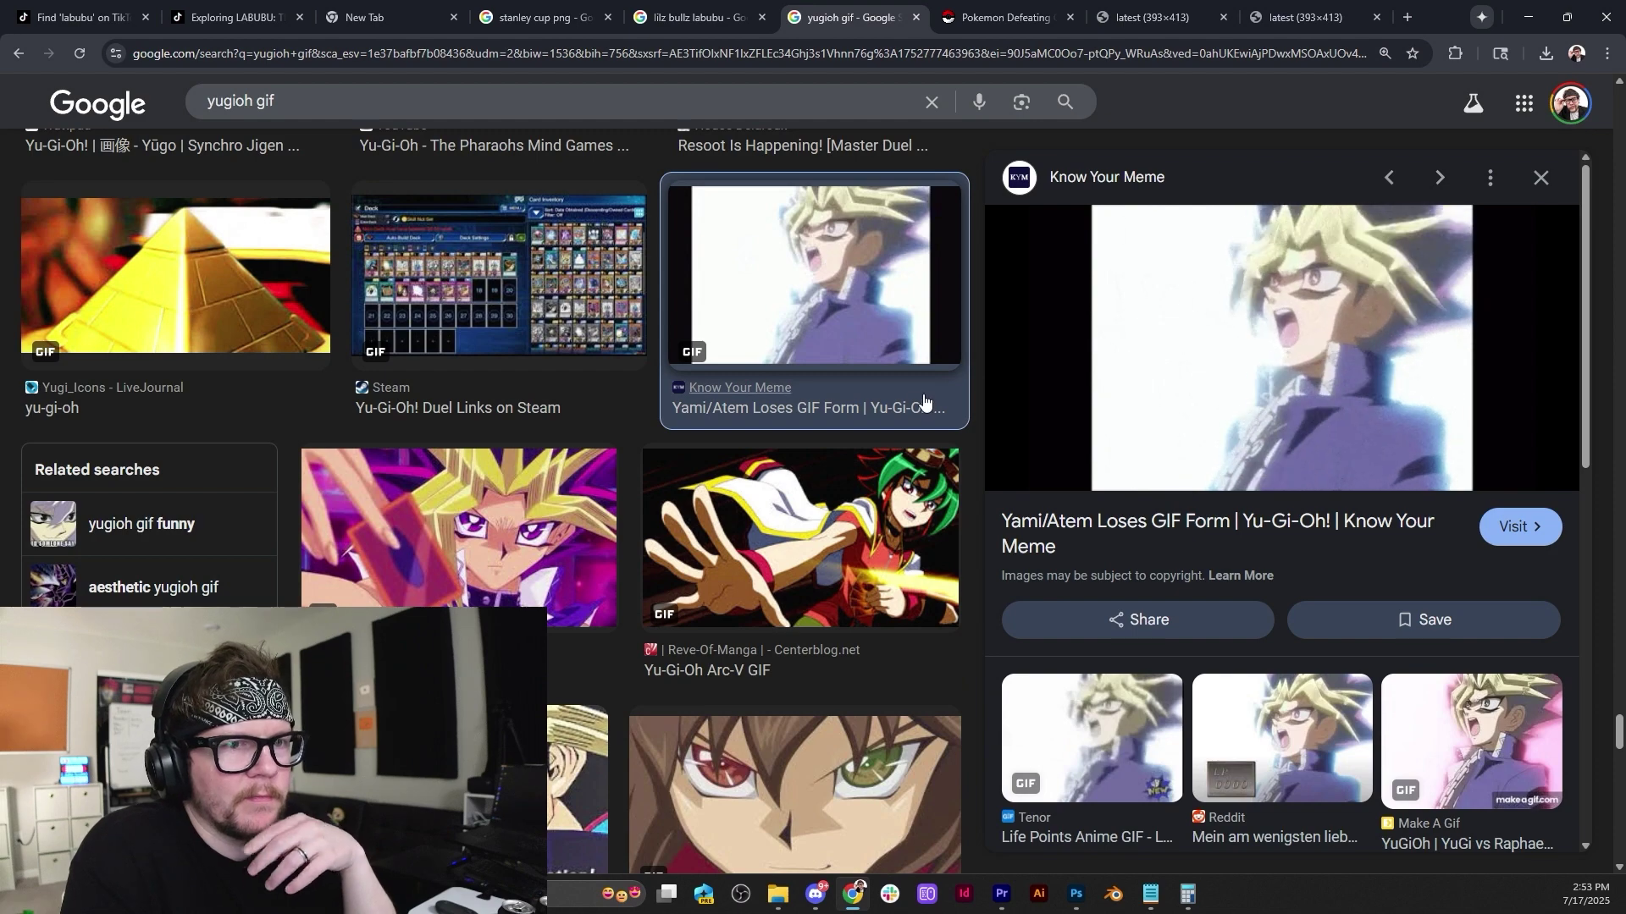
pyautogui.scroll(-3, 676, 696)
pyautogui.scroll(-5, 675, 696)
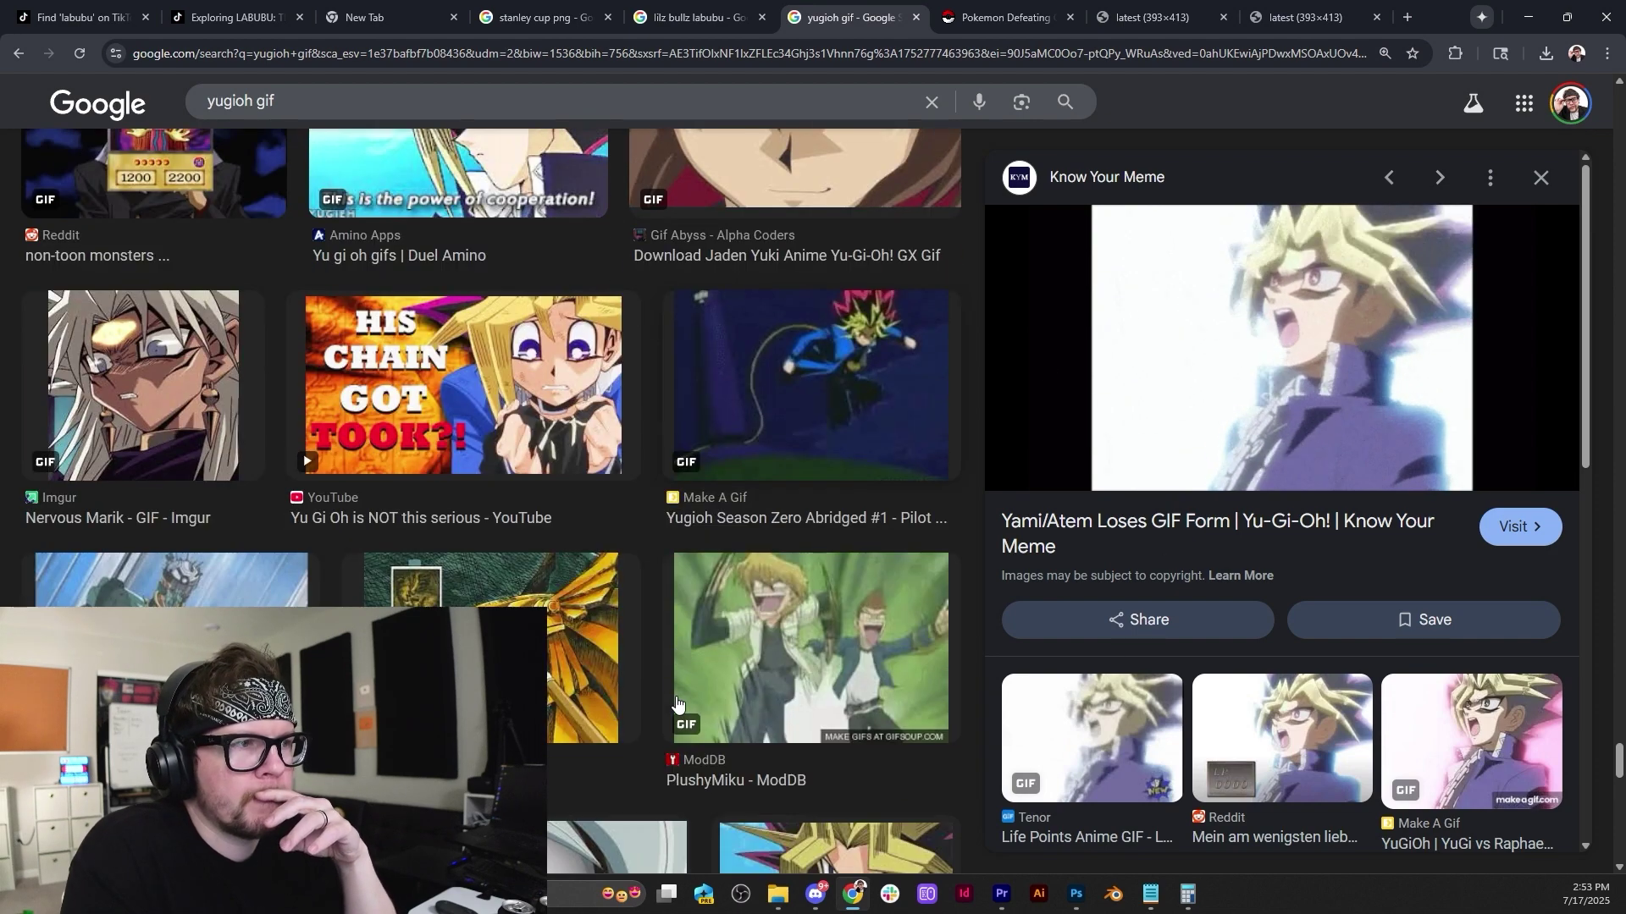
pyautogui.click(746, 364)
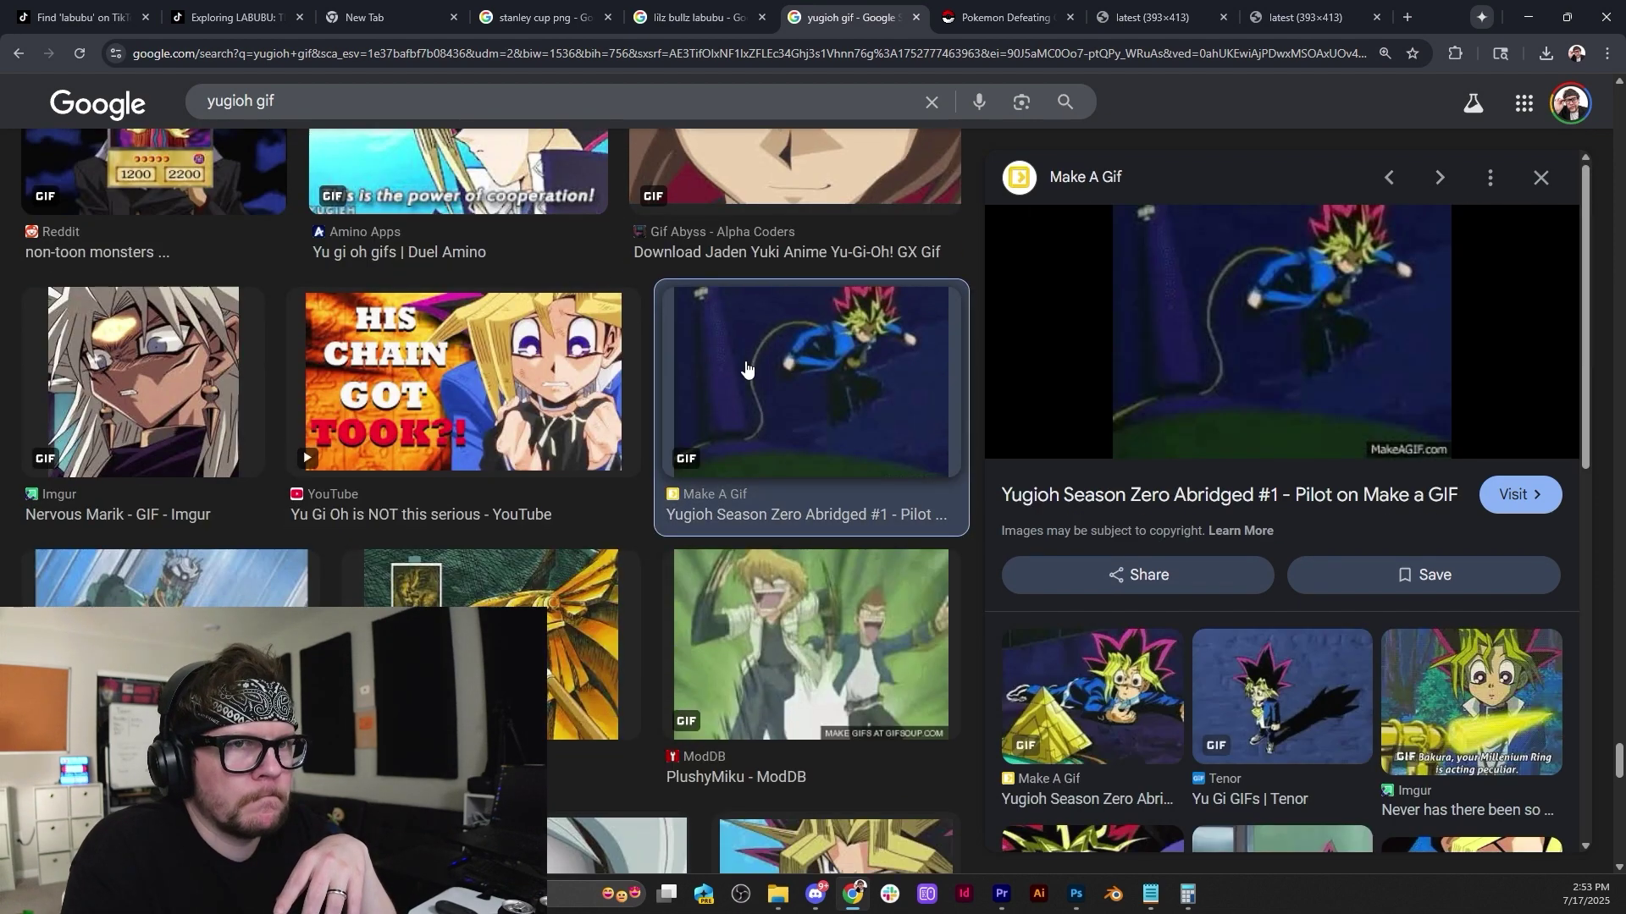
pyautogui.scroll(-4, 745, 363)
pyautogui.click(855, 591)
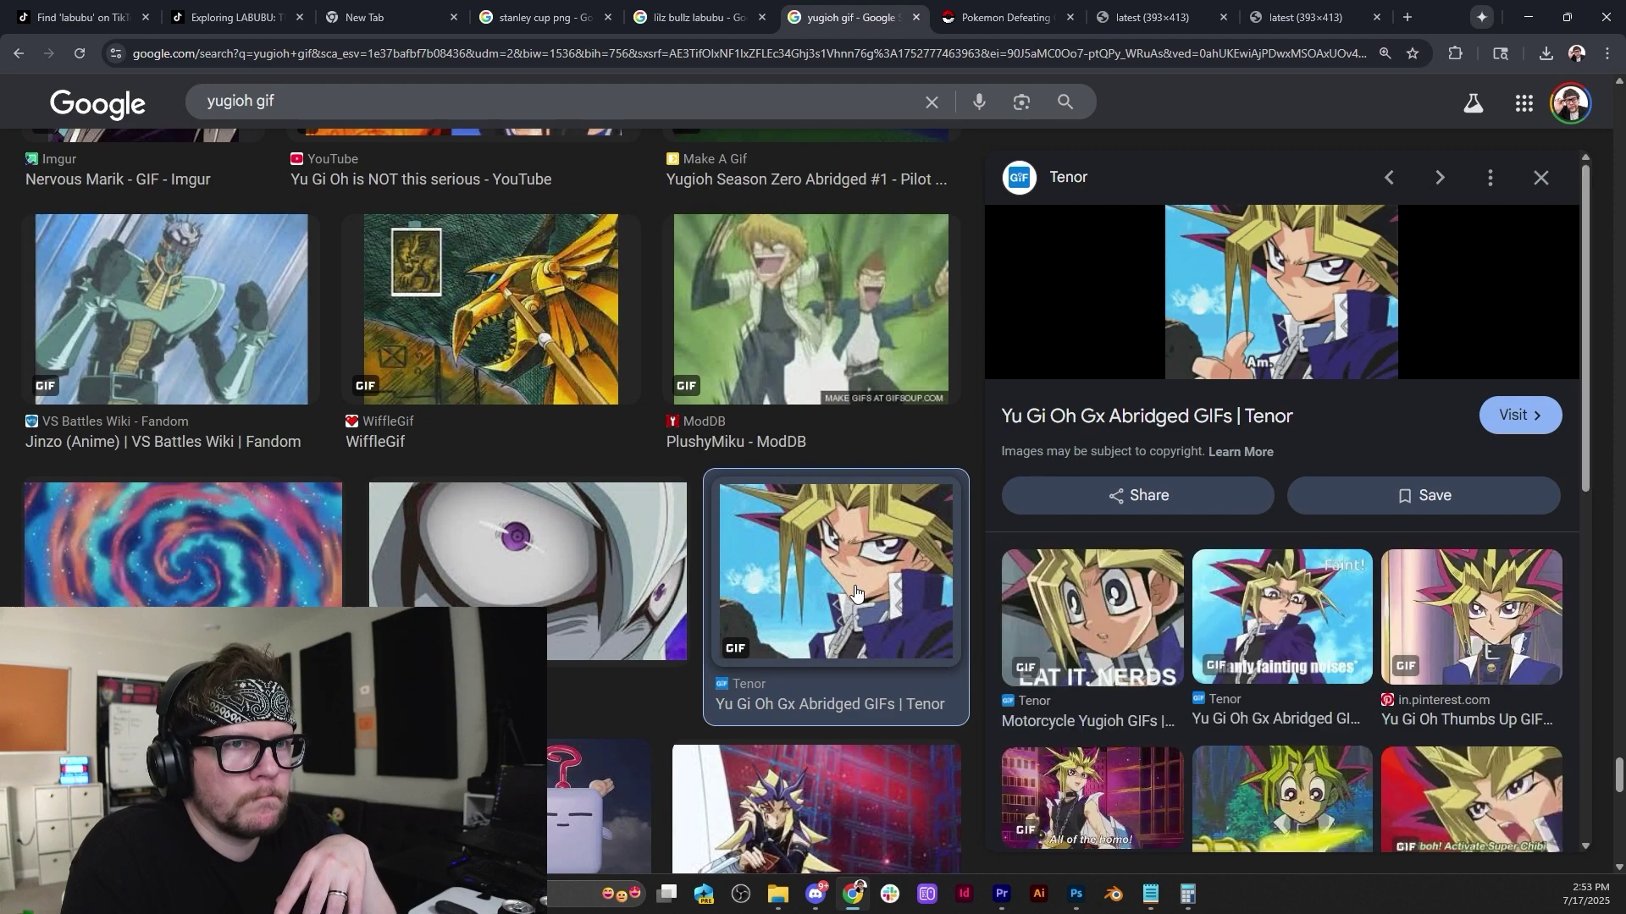
# Browse further Yu-Gi-Oh results and preview the Wattpad arc v, Pinterest Yami Yugi and GIPHY Ninja Time GIFs.
pyautogui.scroll(-5, 856, 591)
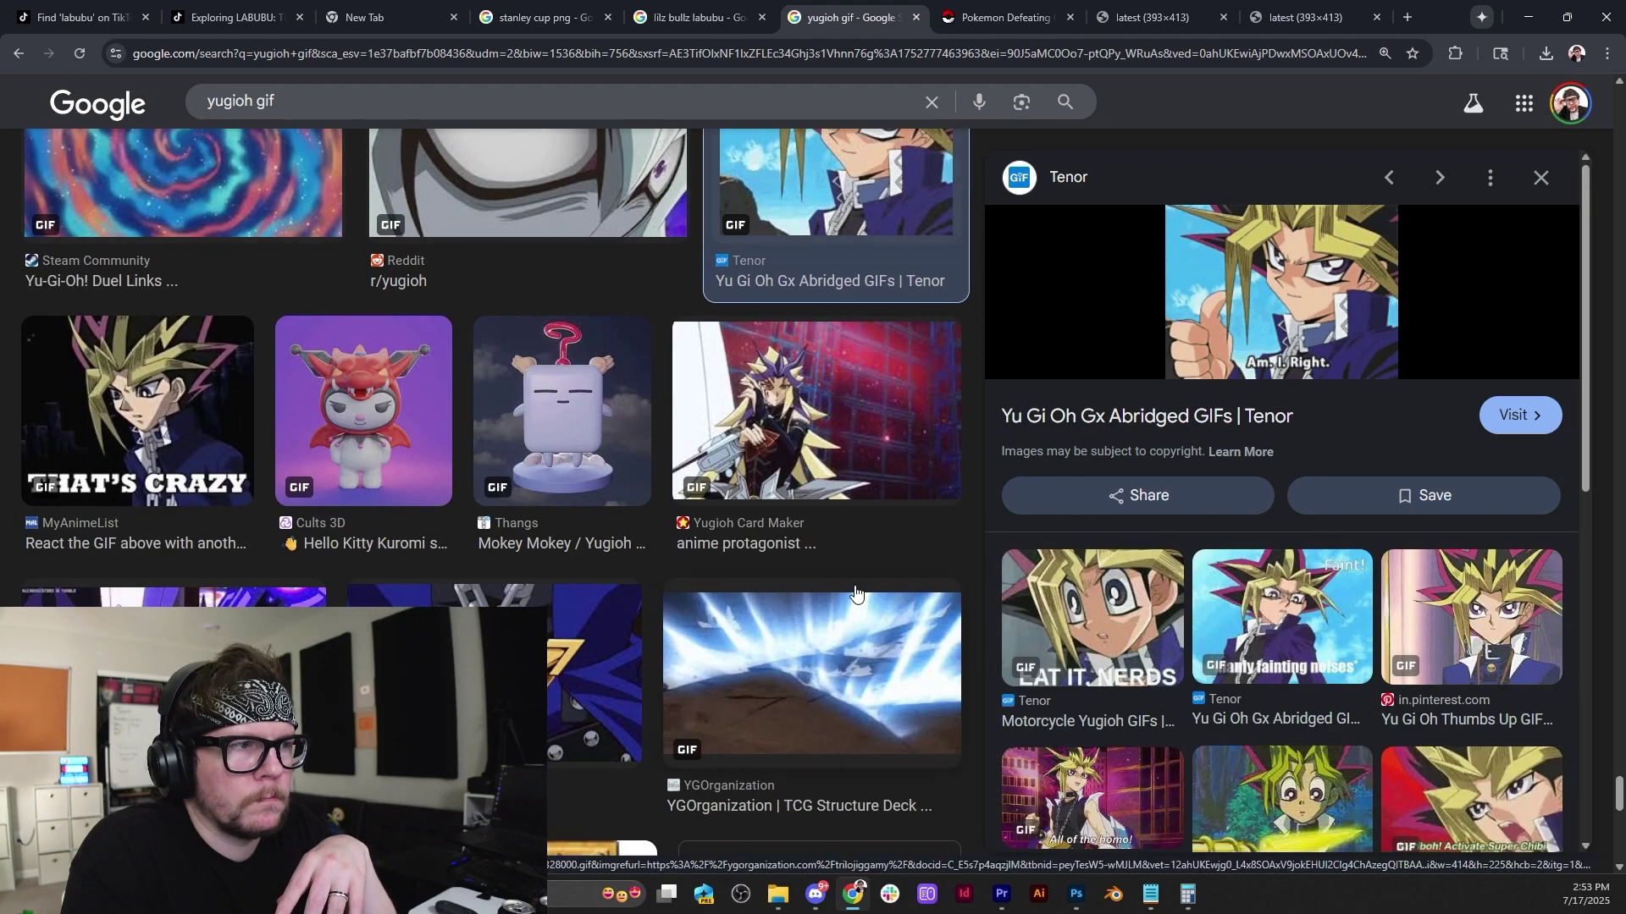
pyautogui.scroll(-12, 855, 591)
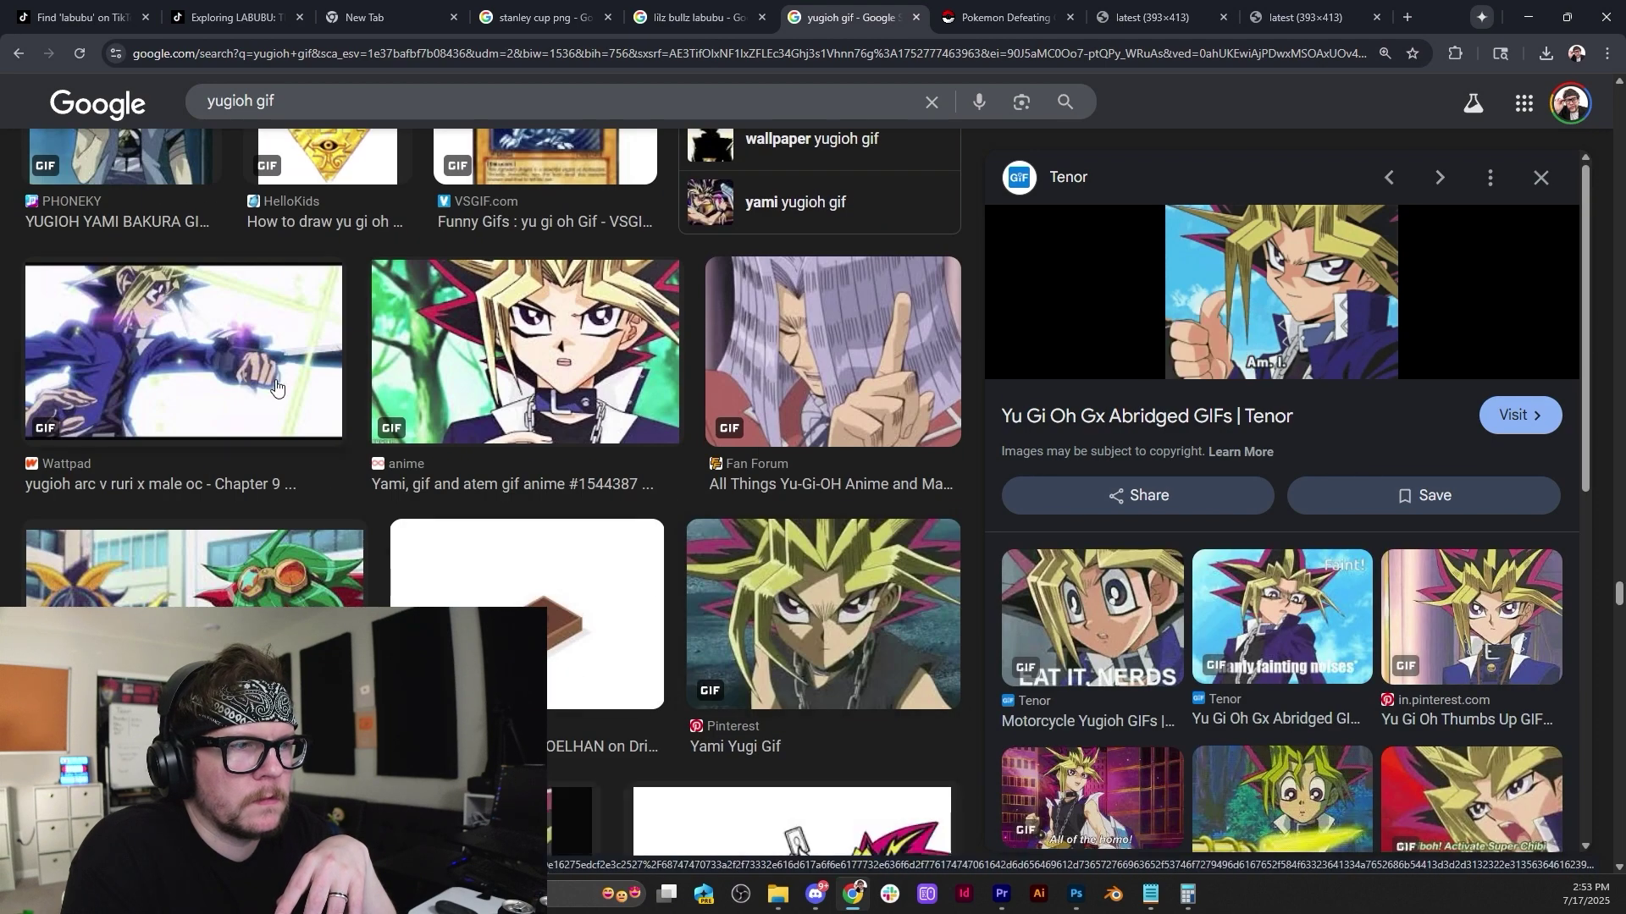
pyautogui.click(276, 386)
pyautogui.click(816, 593)
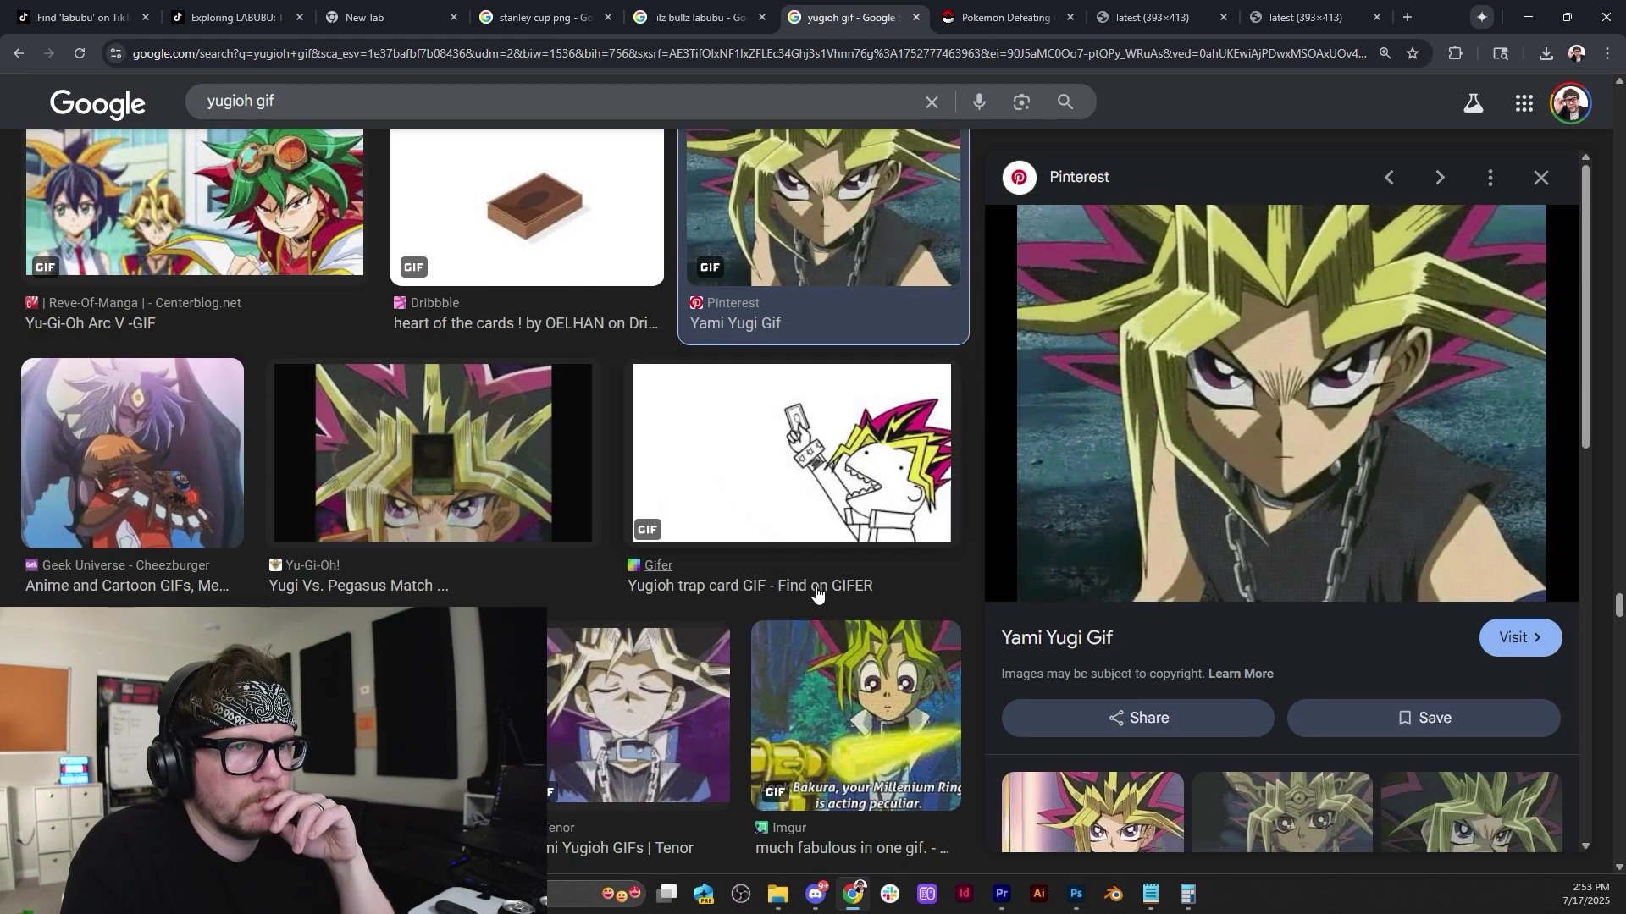
pyautogui.scroll(-8, 817, 592)
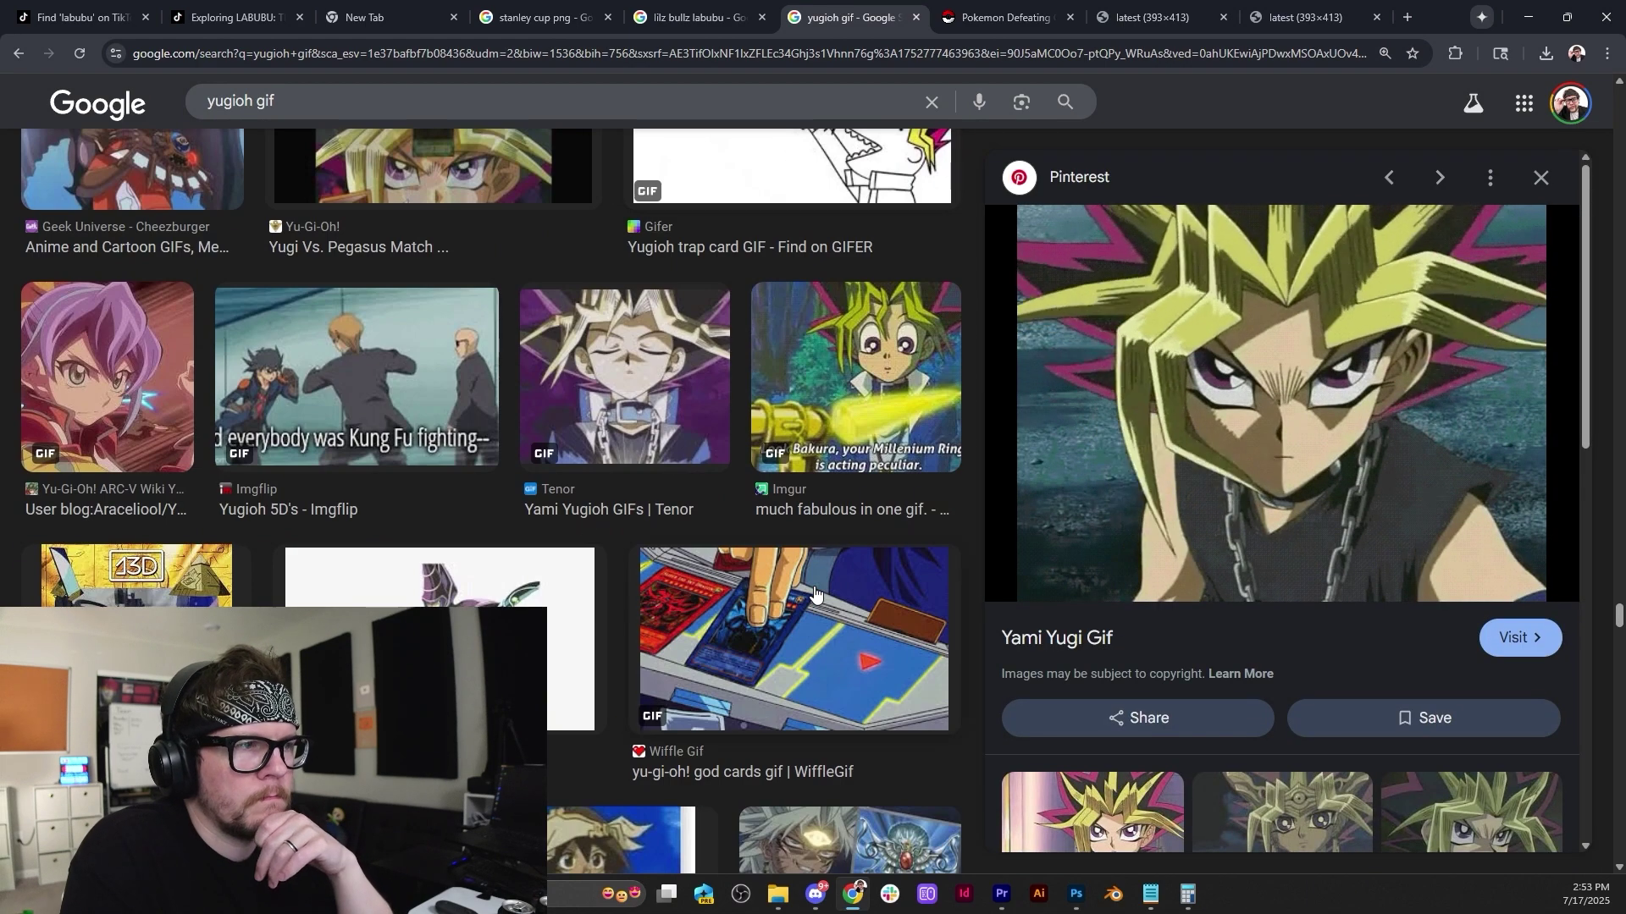
pyautogui.scroll(-5, 814, 593)
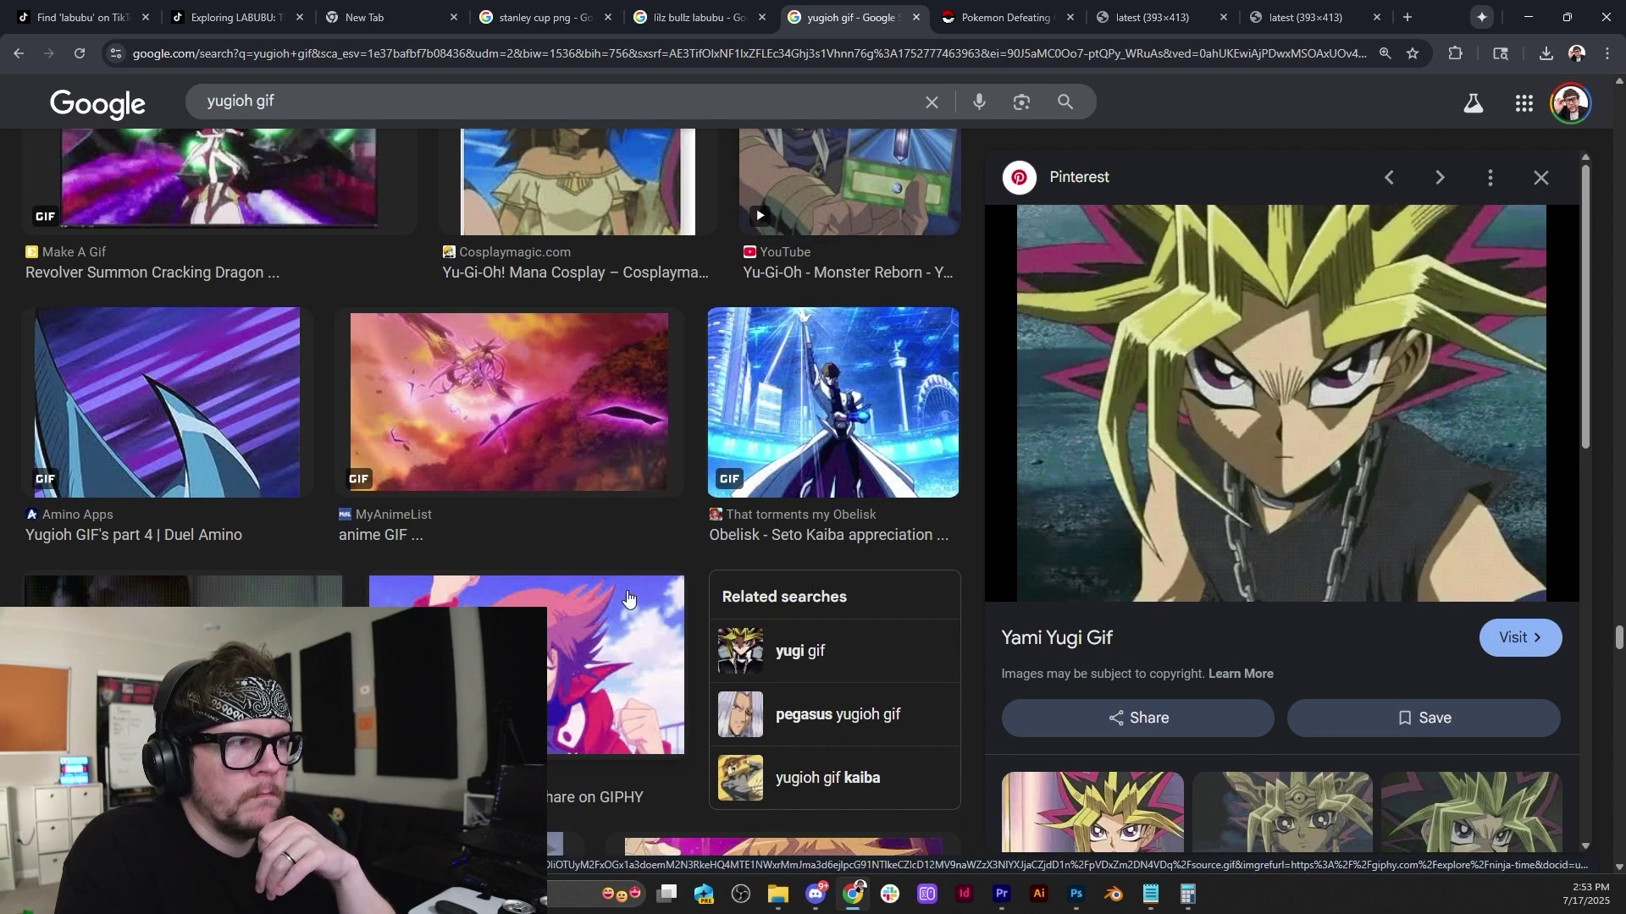
pyautogui.click(623, 569)
# Preview Pinterest's purple-caped Yu-Gi-Oh! GIF, the YU-GI-OH Monsters 4 image and the Duel Amino Moments GIF, and scan more results.
pyautogui.scroll(-7, 622, 565)
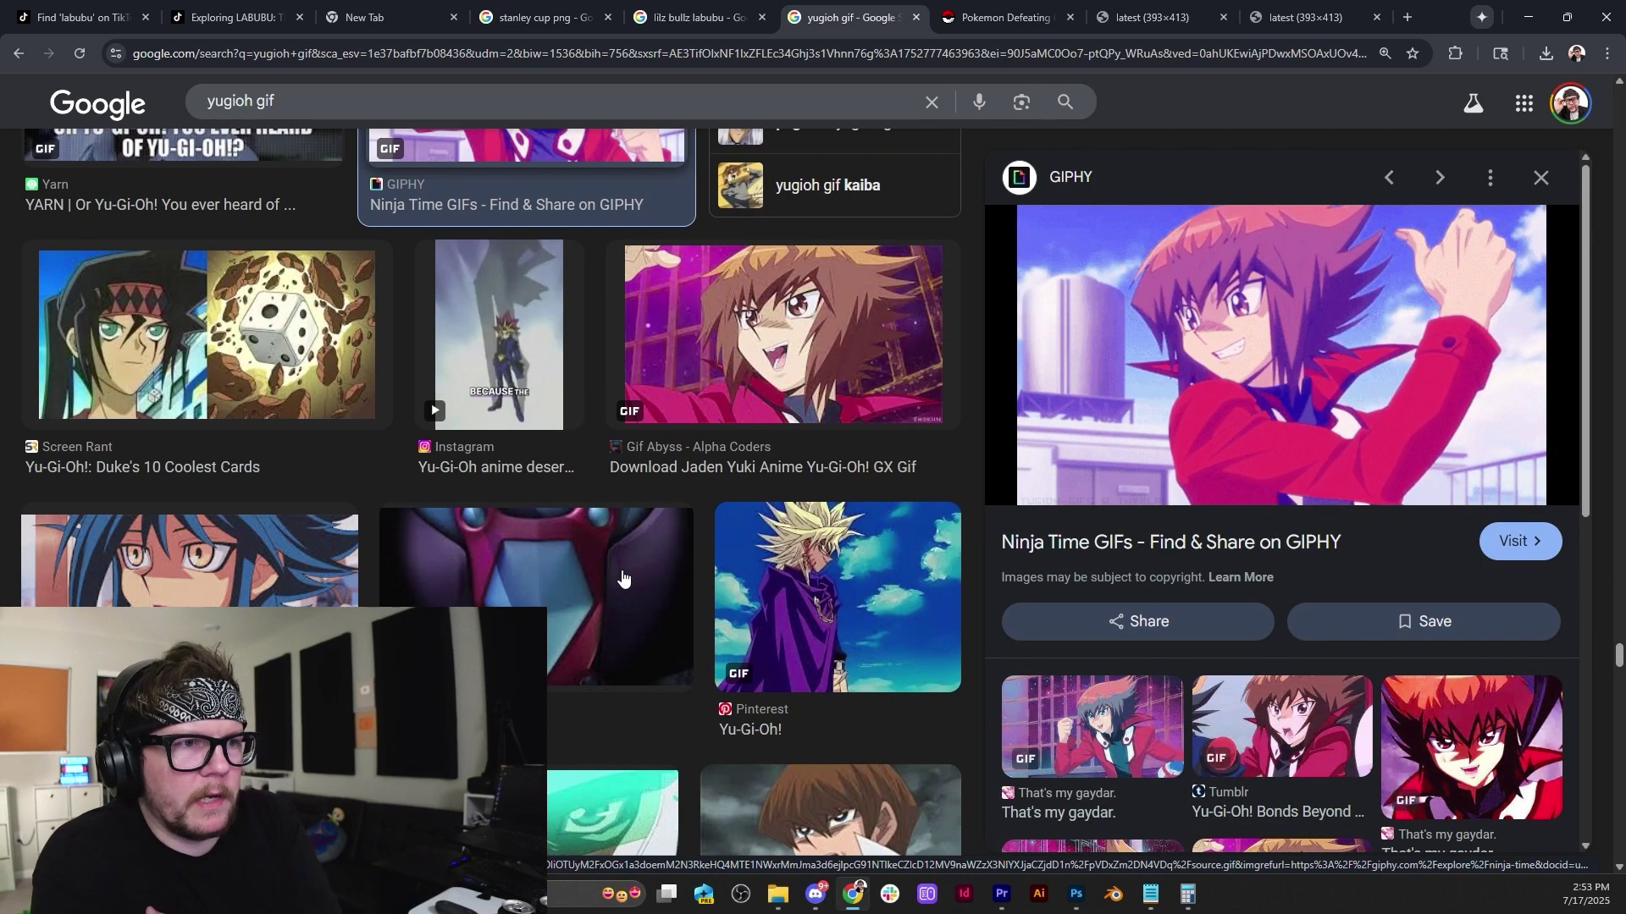
pyautogui.click(771, 584)
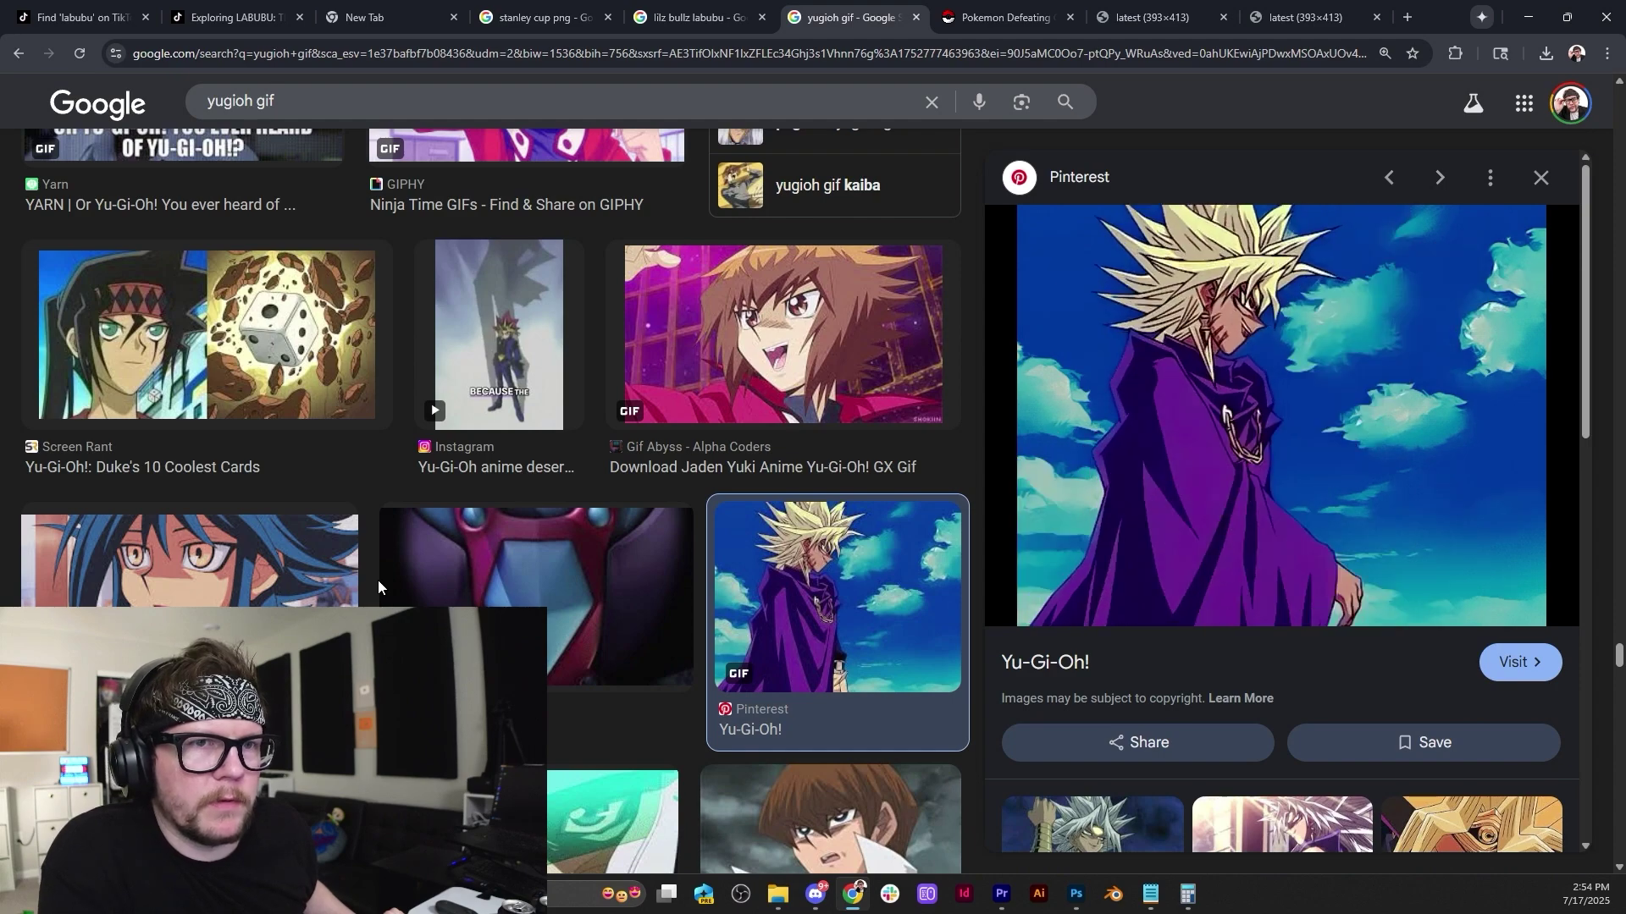
pyautogui.scroll(-6, 377, 584)
pyautogui.scroll(-7, 378, 584)
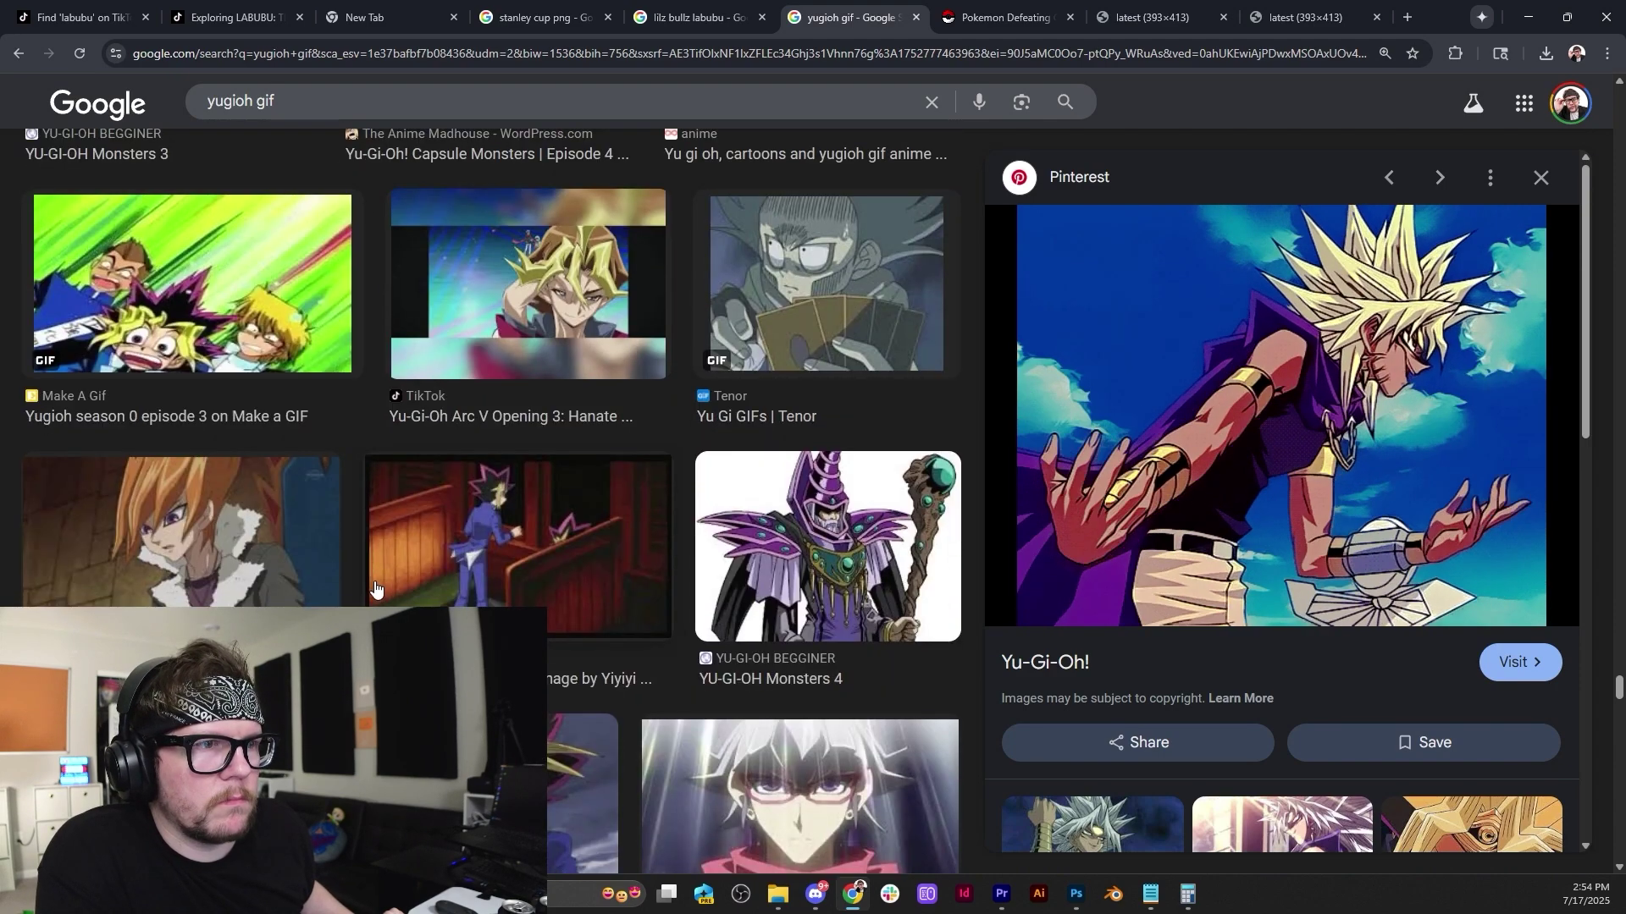
pyautogui.click(814, 573)
pyautogui.scroll(-6, 812, 575)
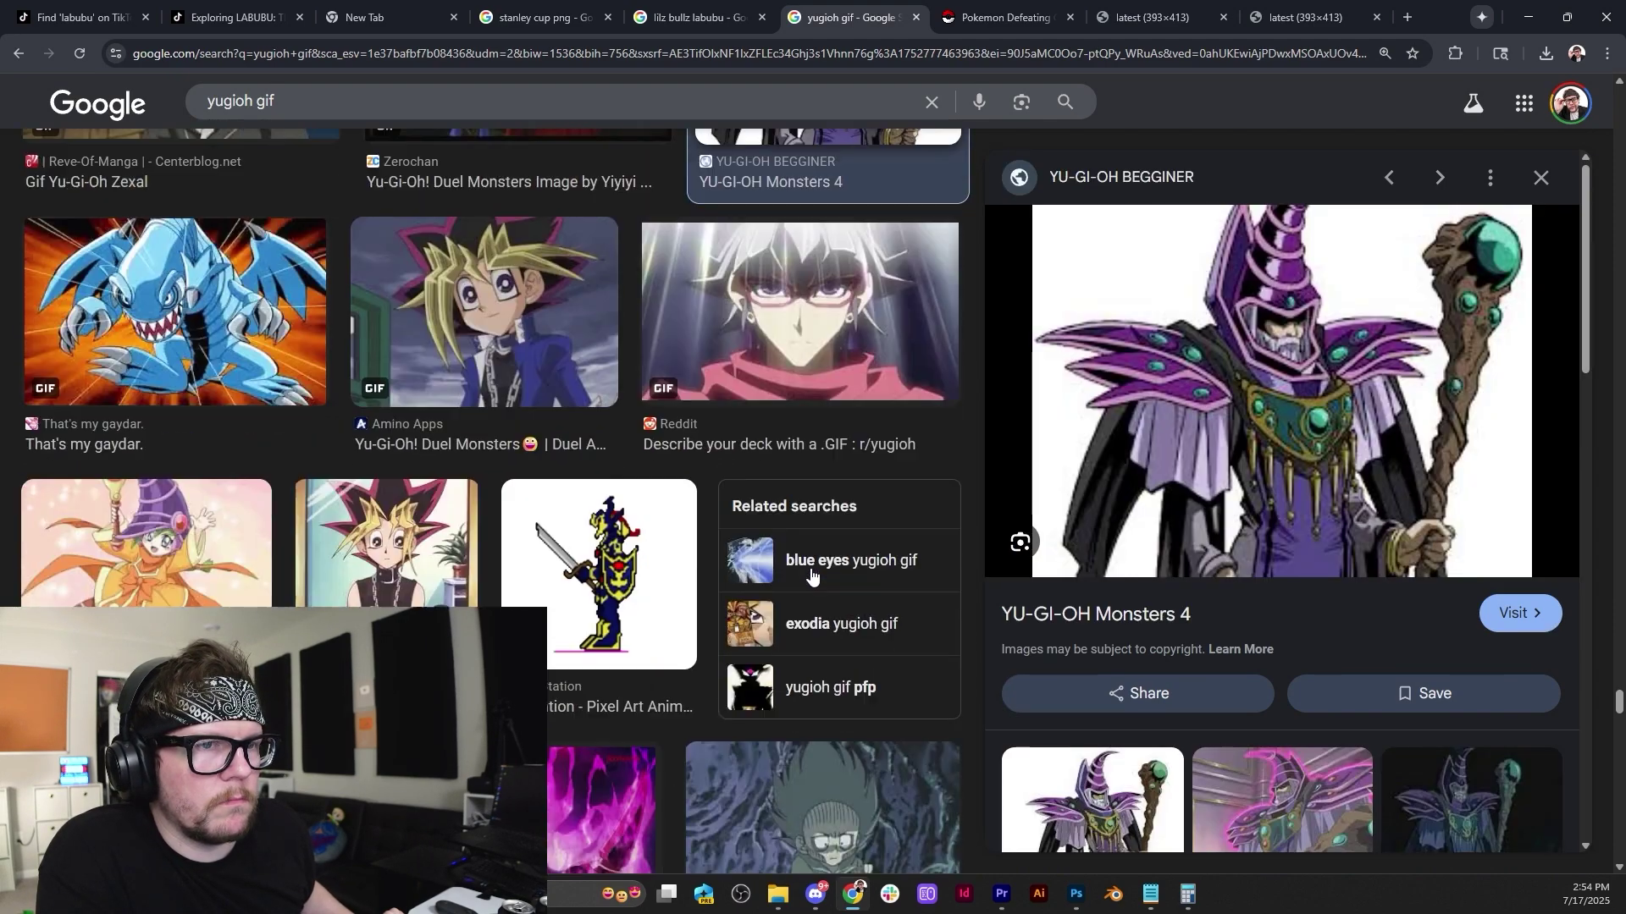
pyautogui.click(595, 331)
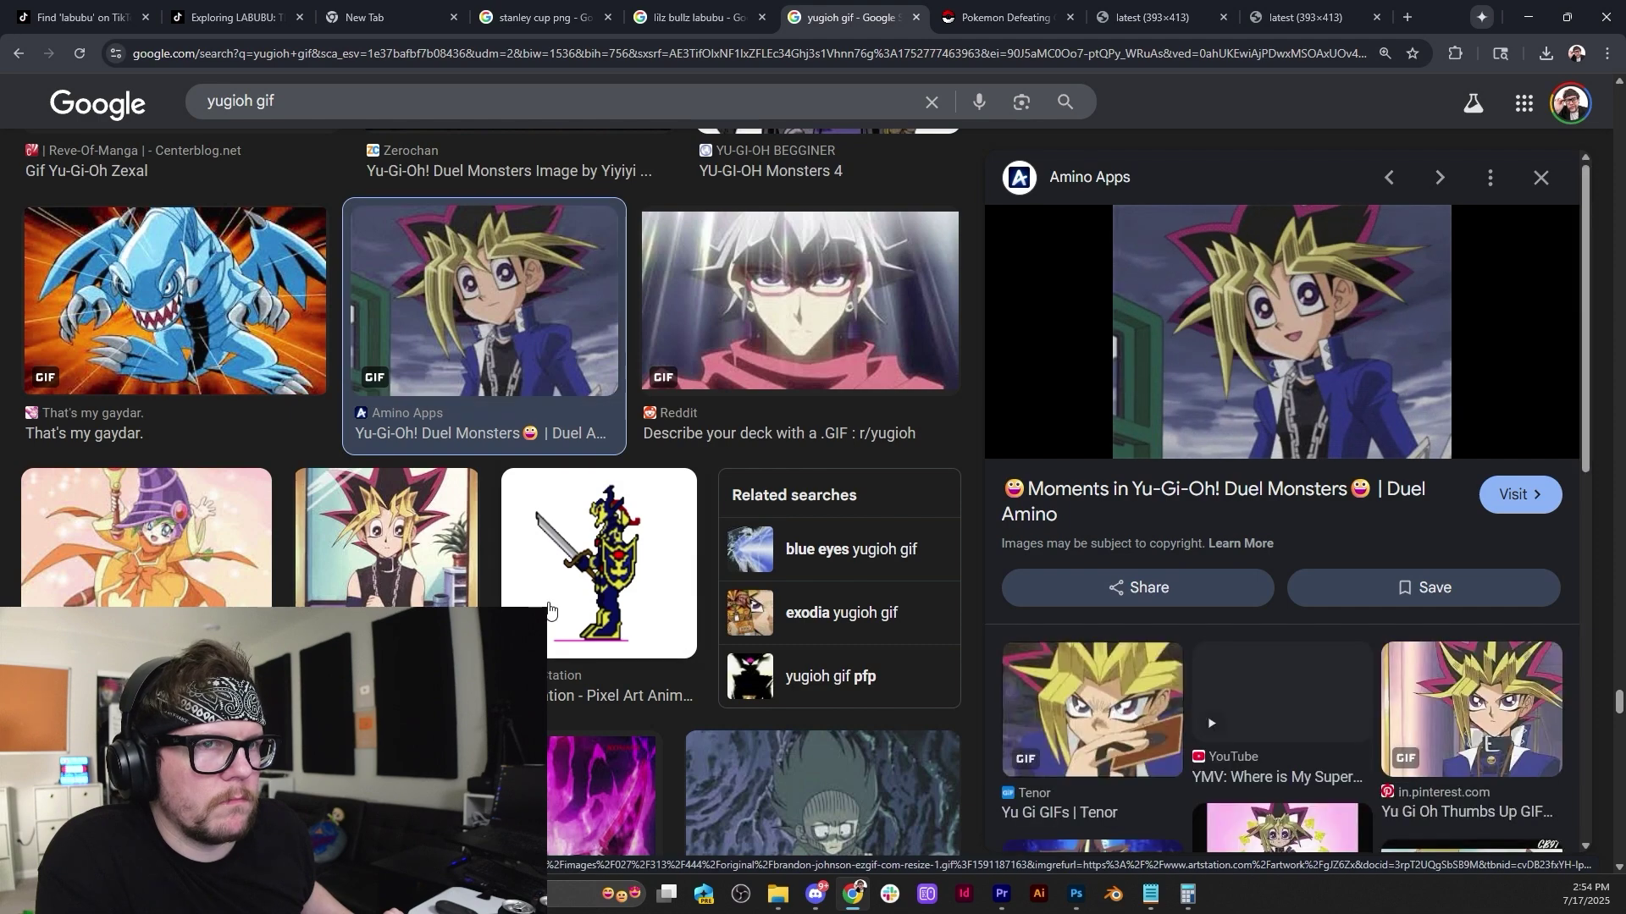
pyautogui.scroll(-8, 549, 609)
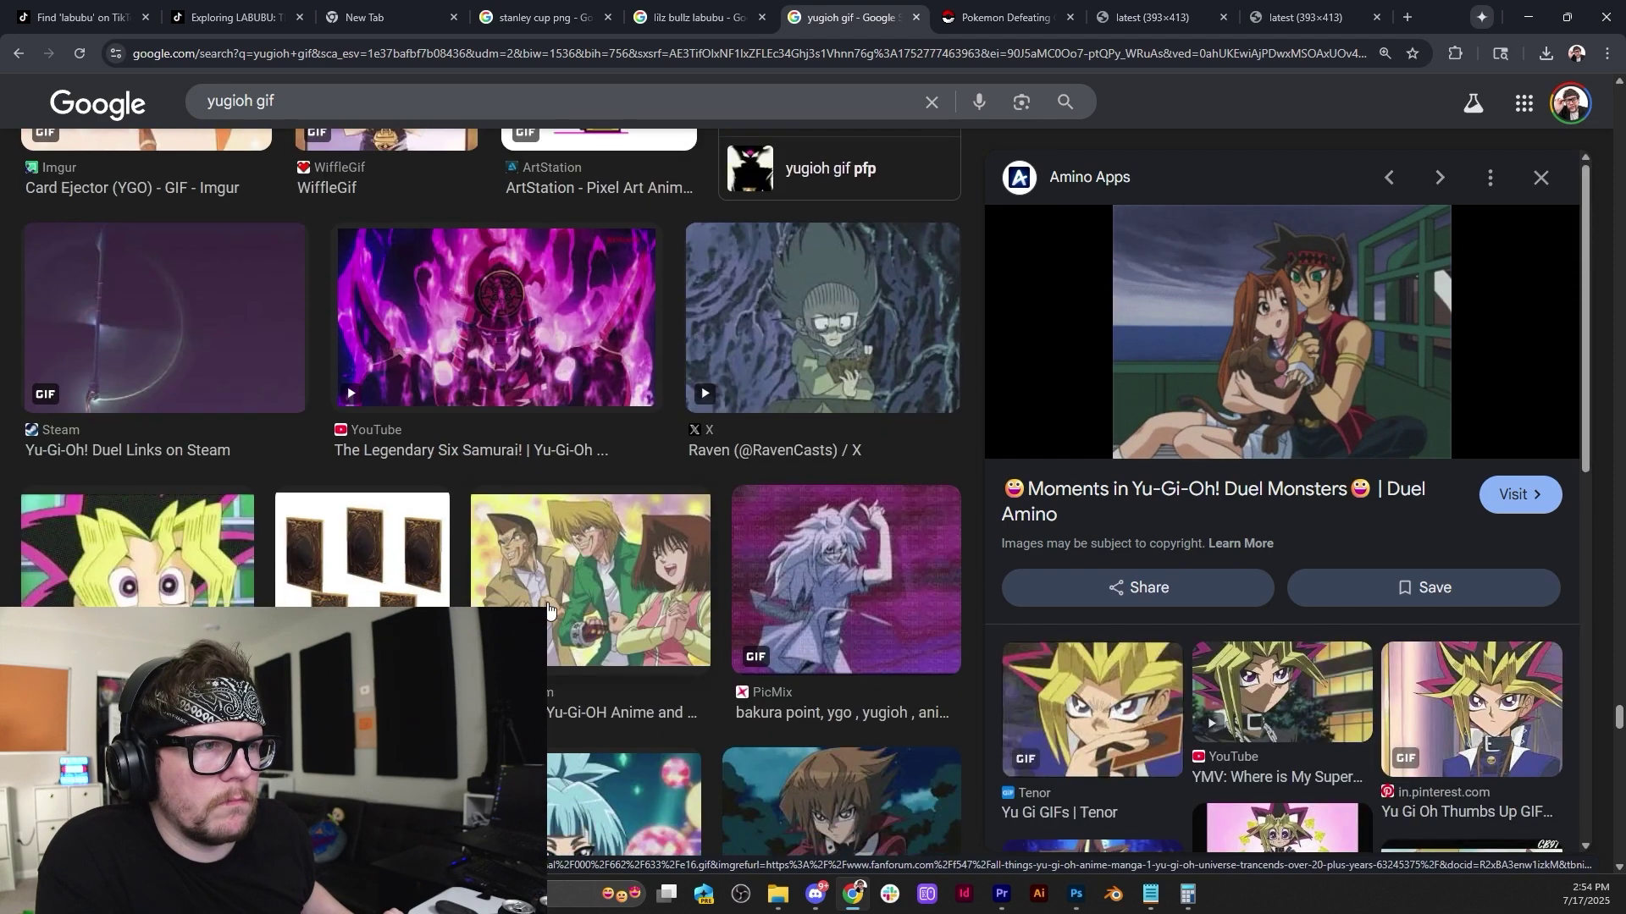
pyautogui.scroll(-5, 549, 610)
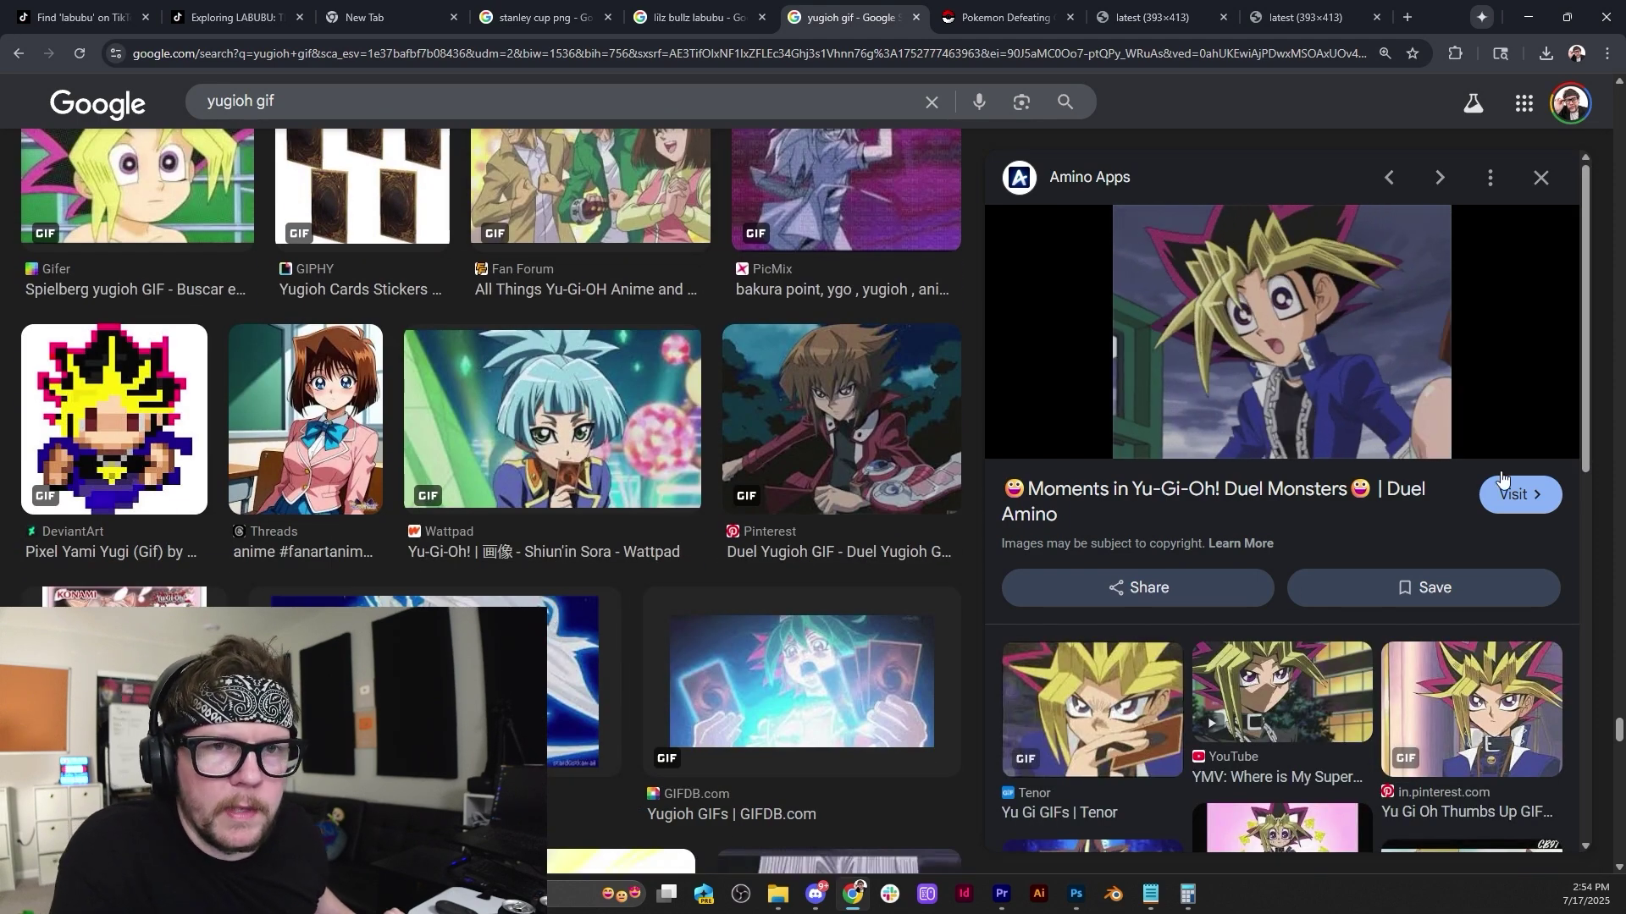
# Open the related Yu Gi Oh Thumbs Up GIF from Pinterest and save it to the Desktop under its suggested name.
pyautogui.click(1529, 724)
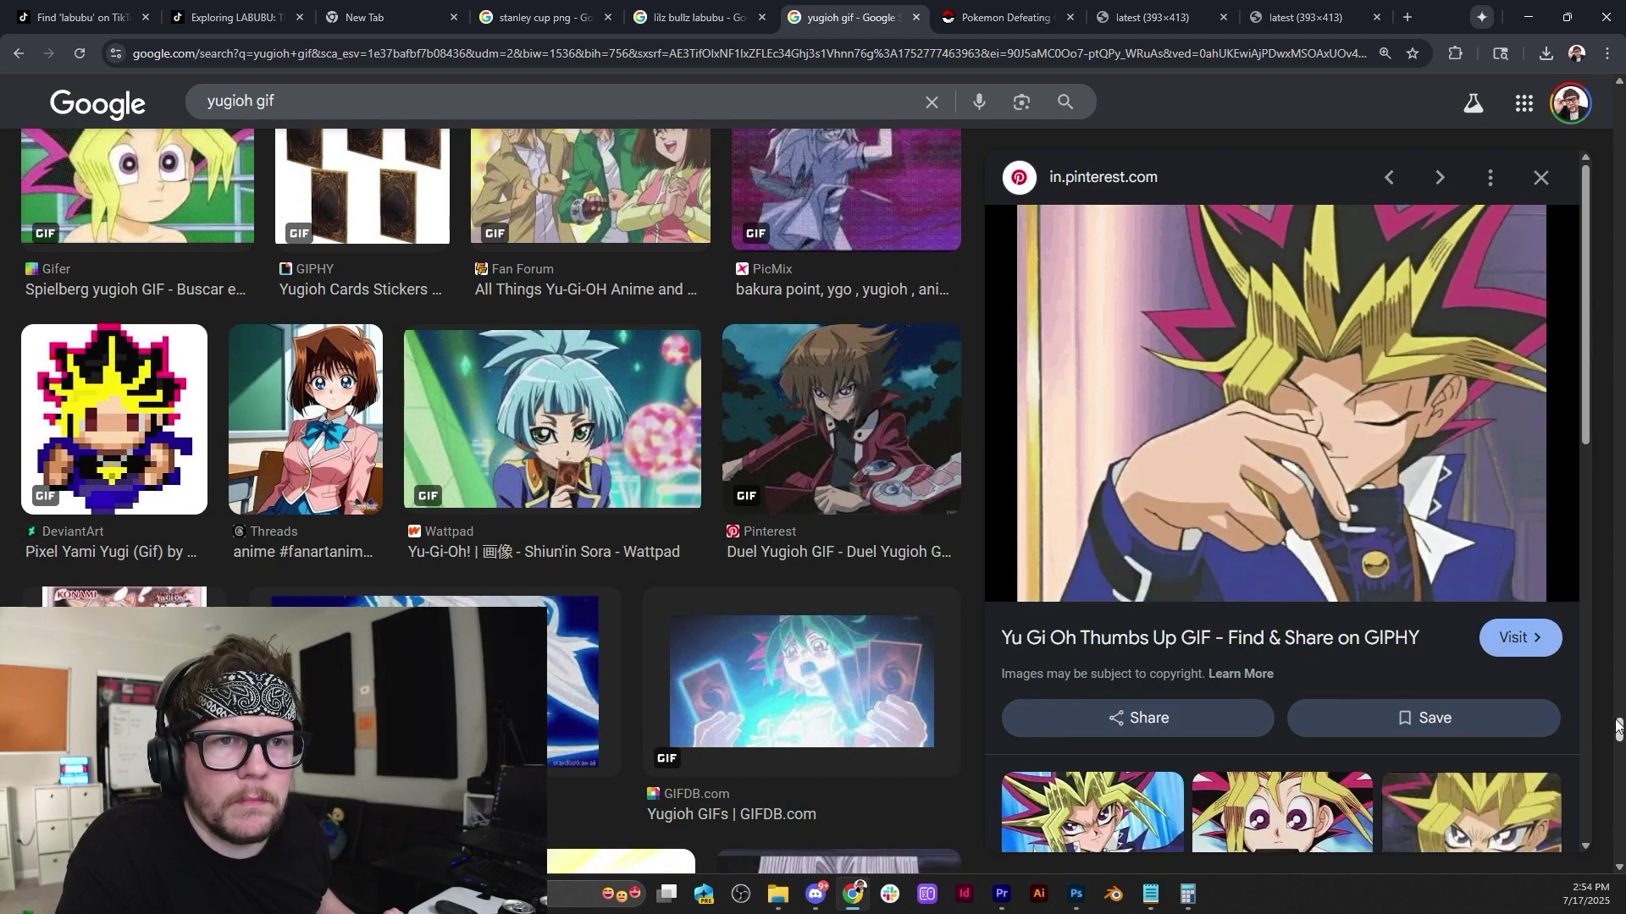
pyautogui.rightClick(1256, 418)
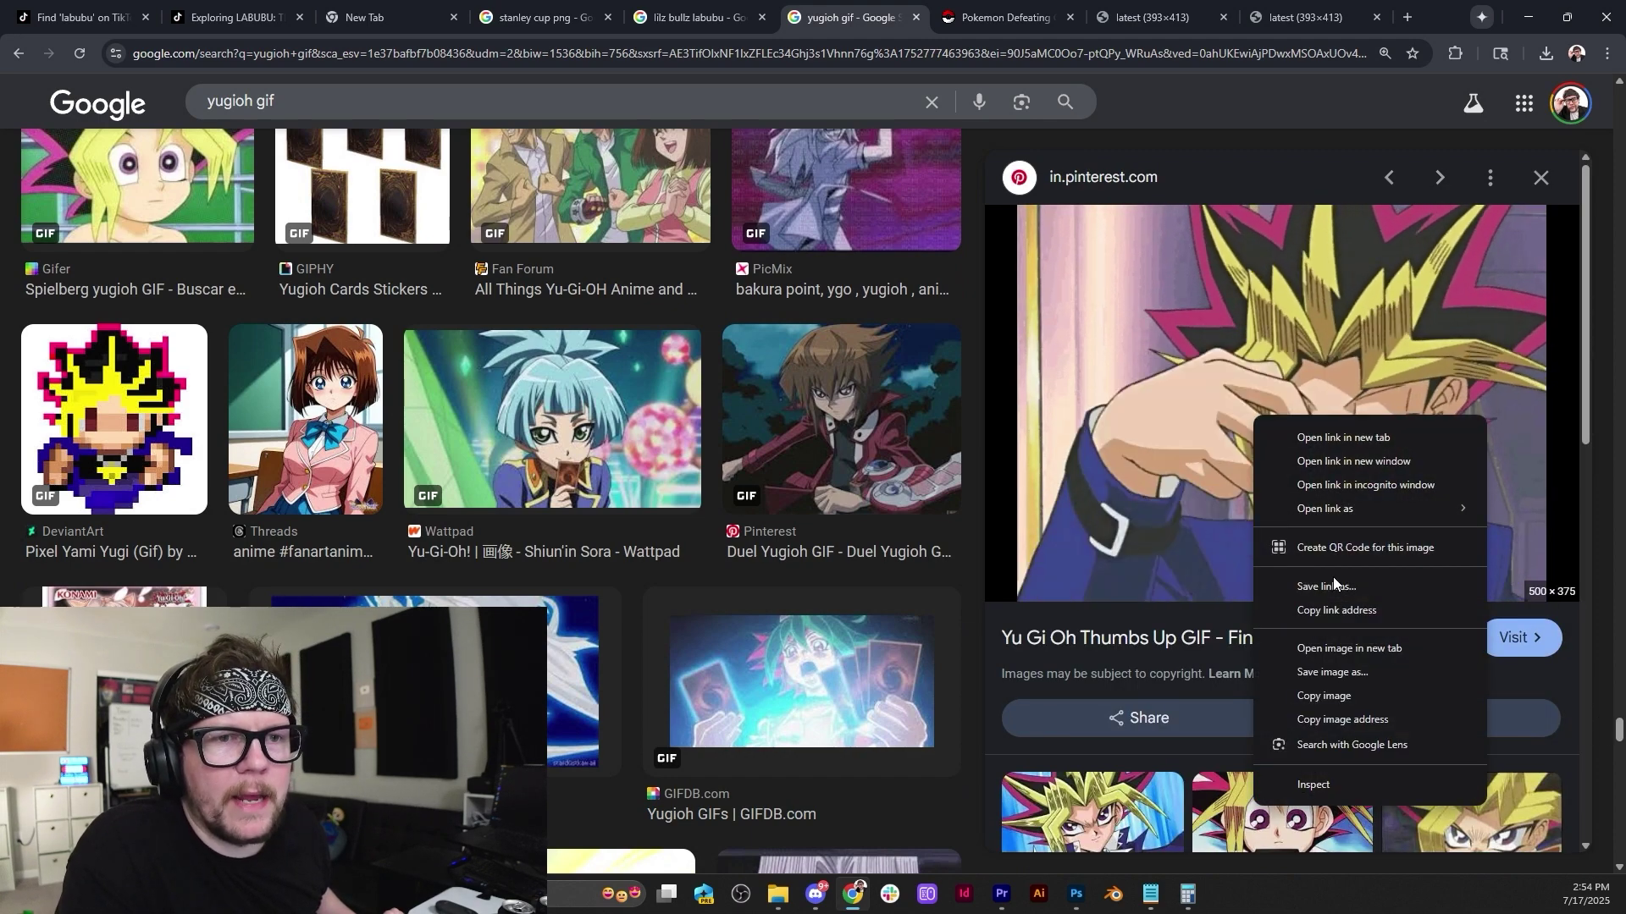
pyautogui.click(1340, 671)
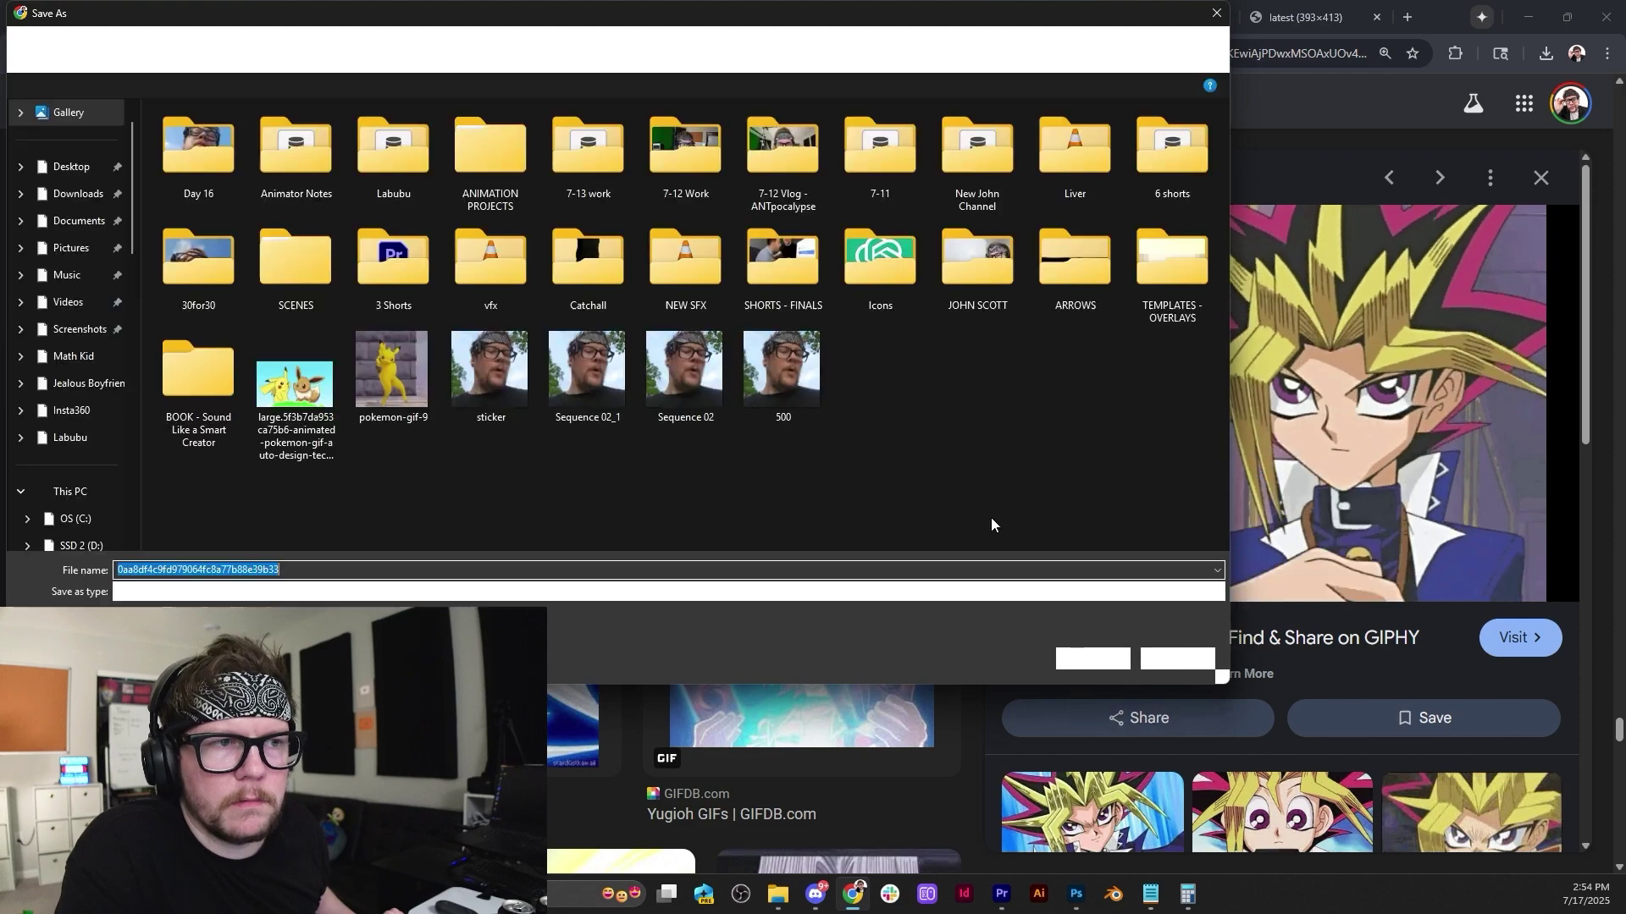
pyautogui.click(1110, 661)
# Open the related Pinterest Find & Share on GIPHY Yugi GIF with the blue background and save it to the Desktop.
pyautogui.scroll(-1, 1071, 698)
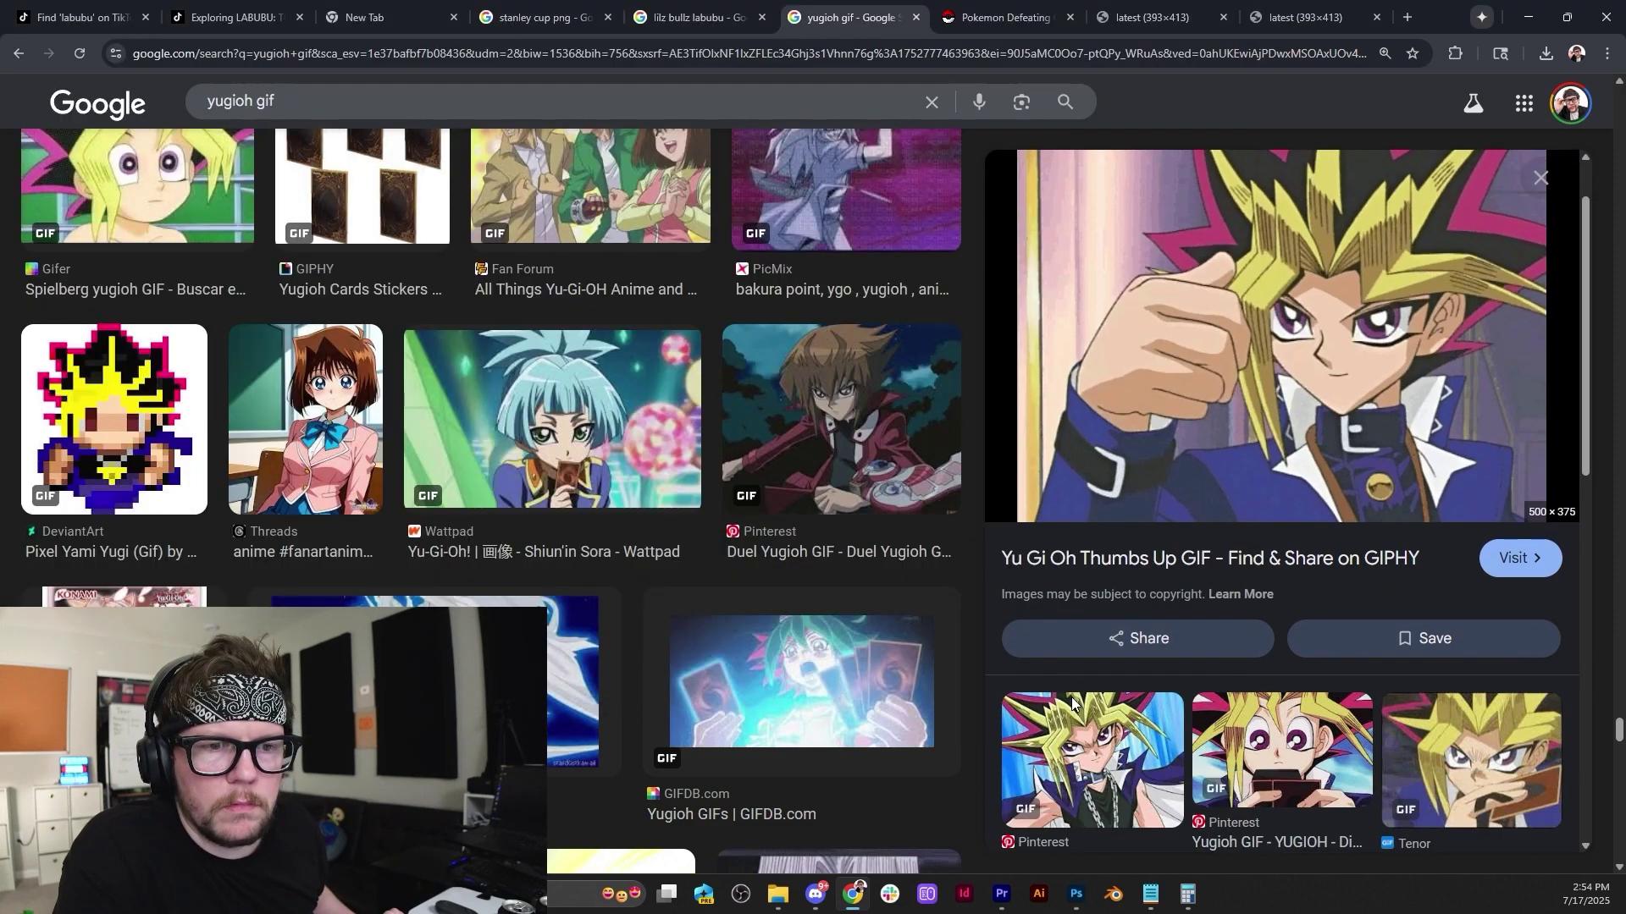
pyautogui.scroll(-3, 1070, 698)
pyautogui.click(1092, 508)
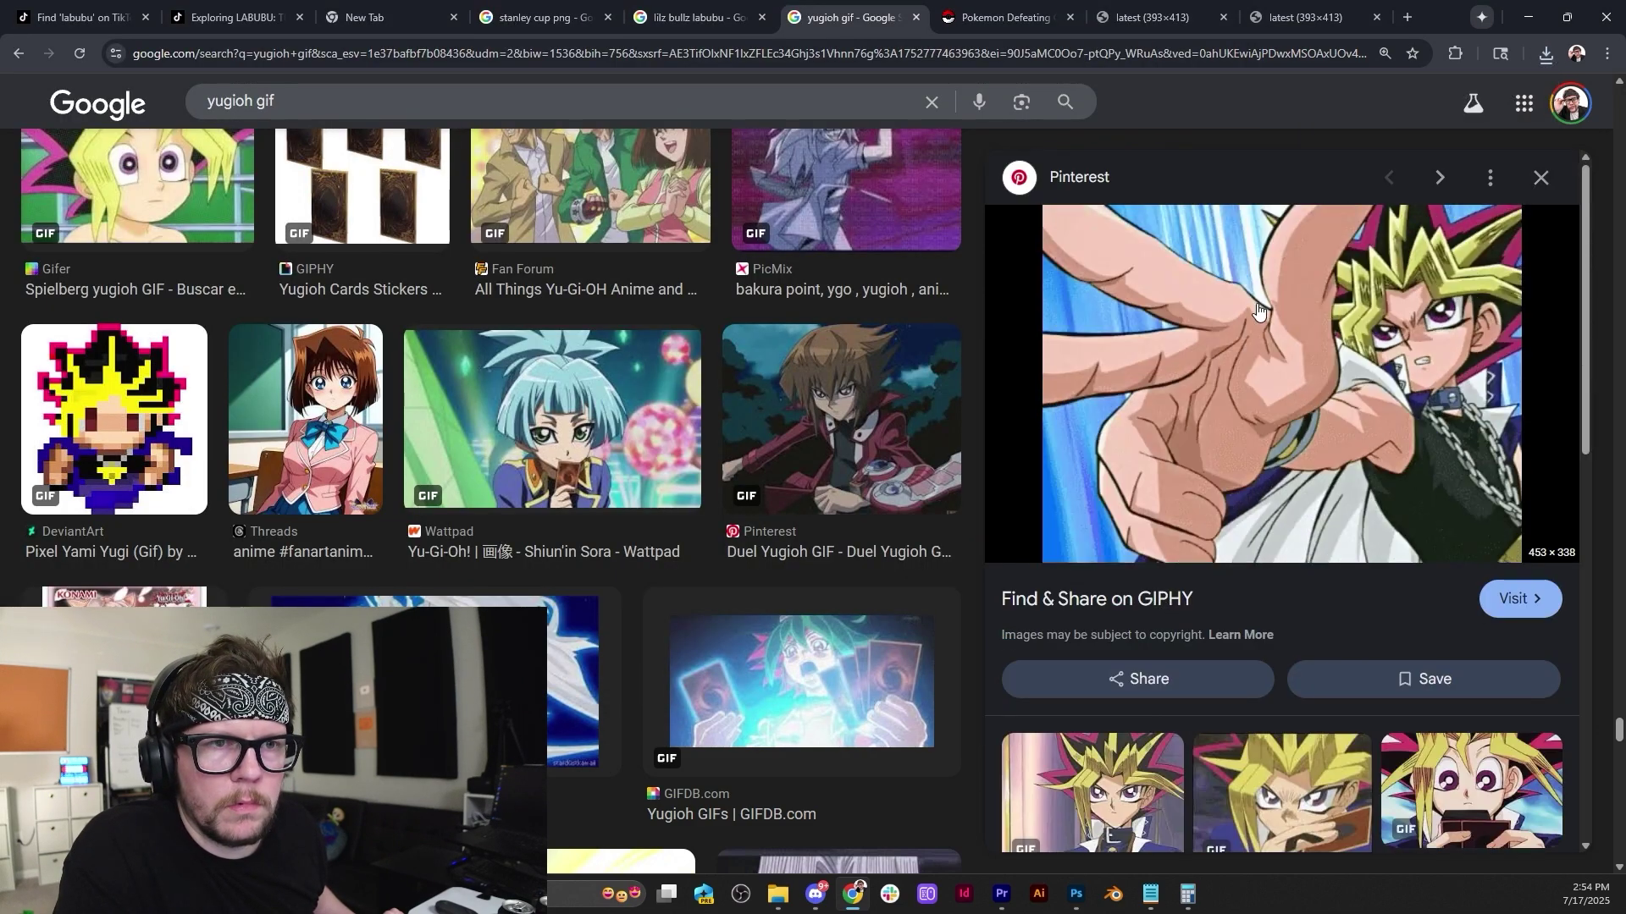
pyautogui.rightClick(1285, 212)
pyautogui.click(1358, 557)
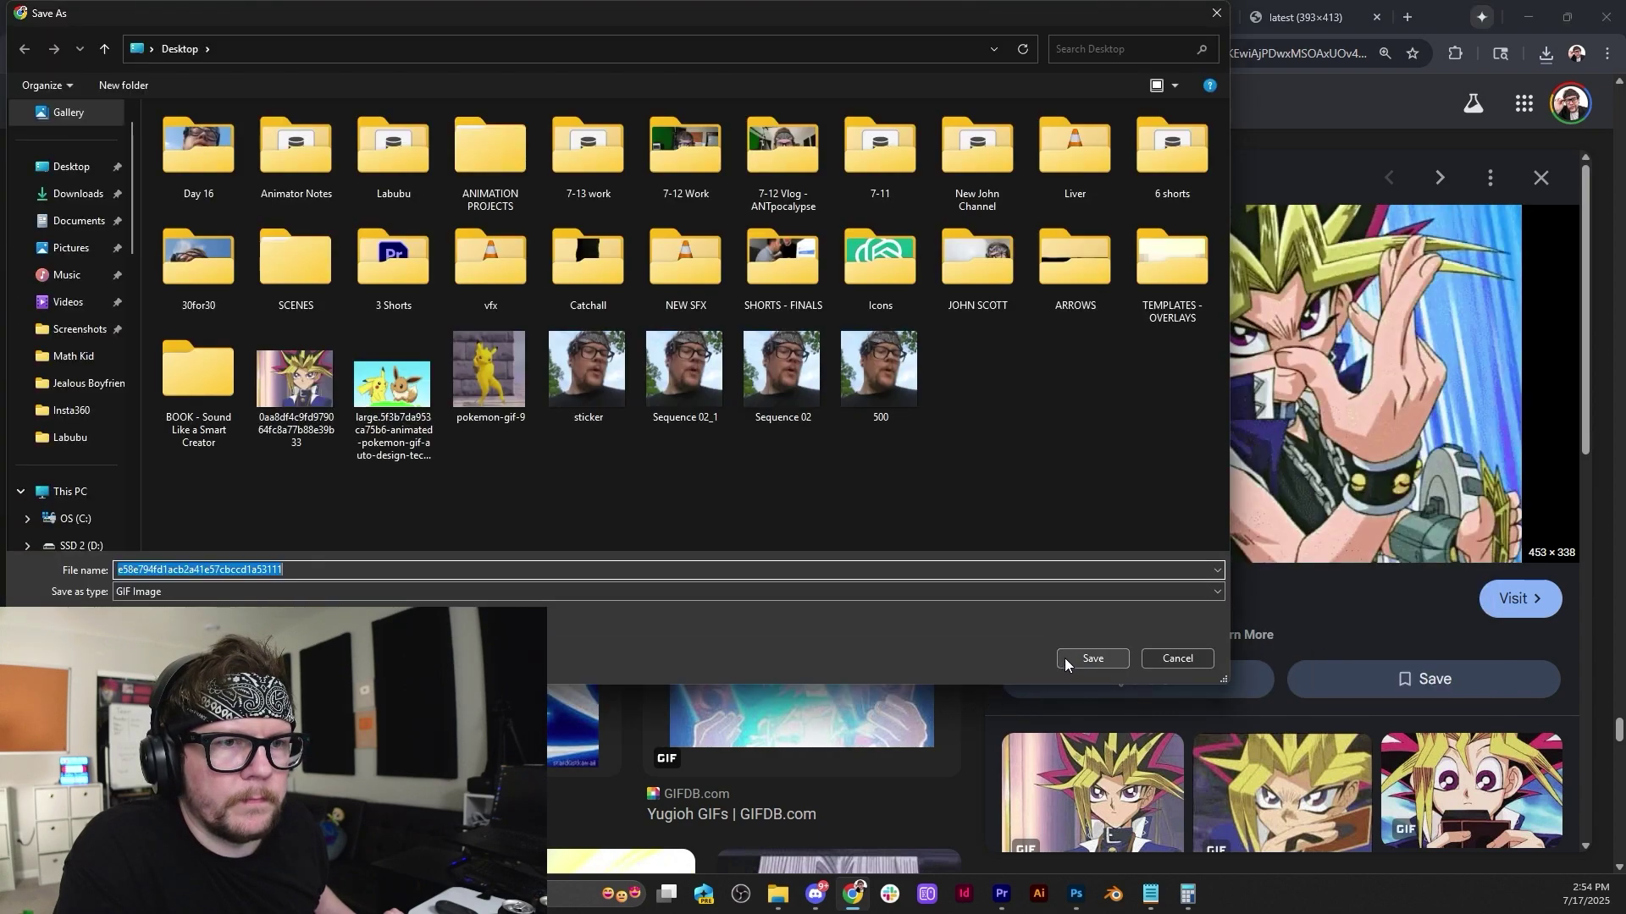
pyautogui.click(1069, 658)
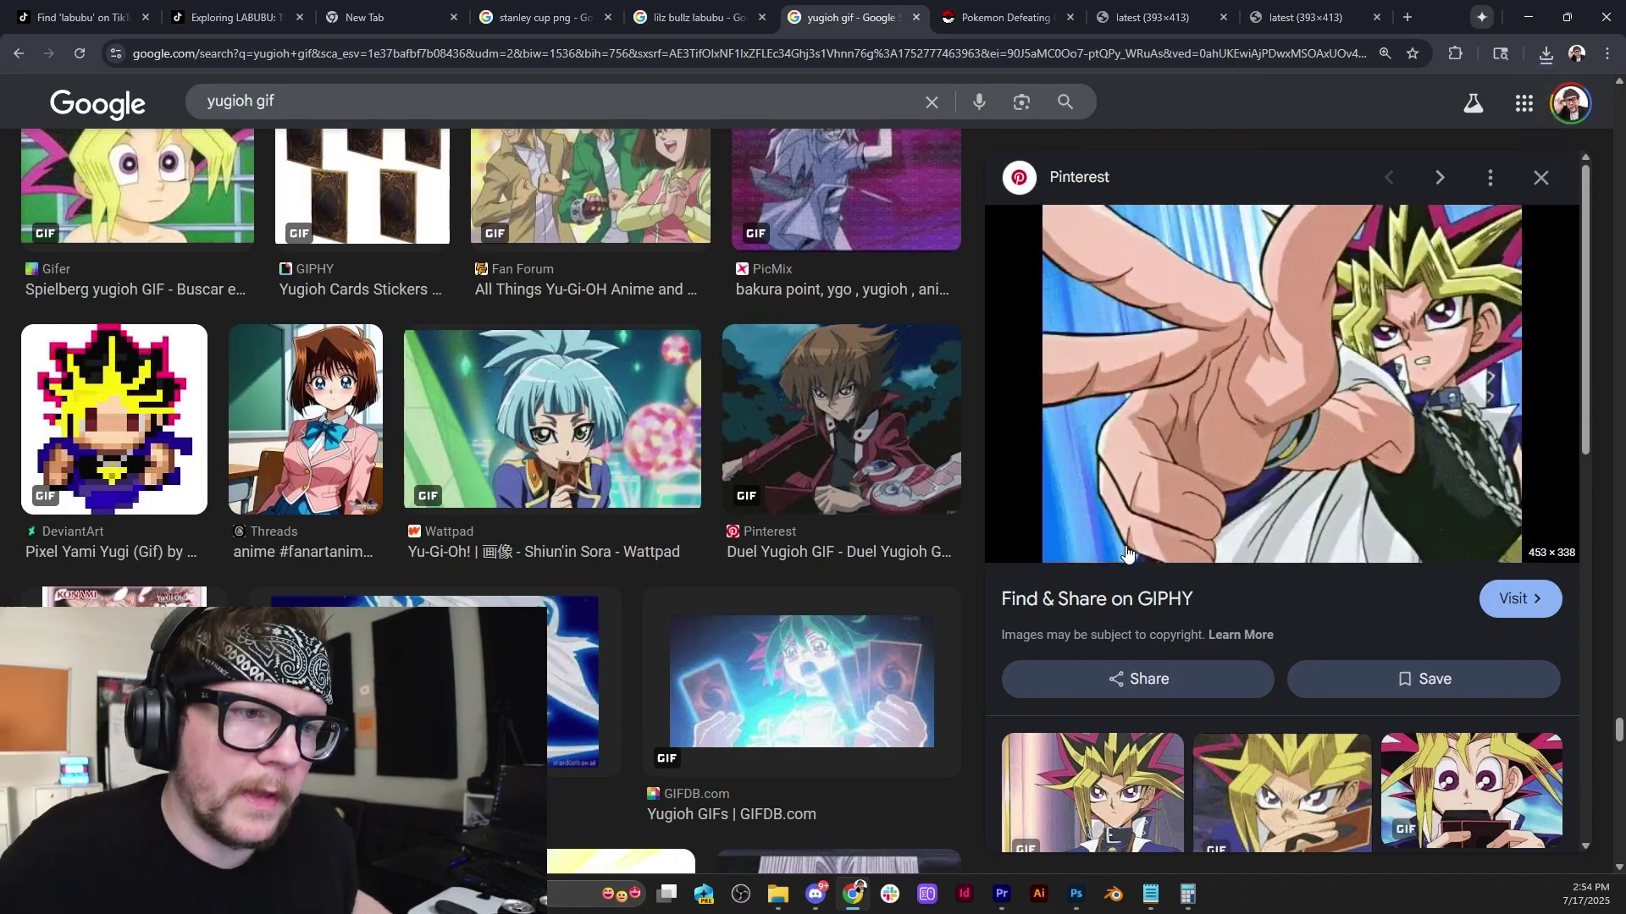
pyautogui.scroll(-3, 1223, 632)
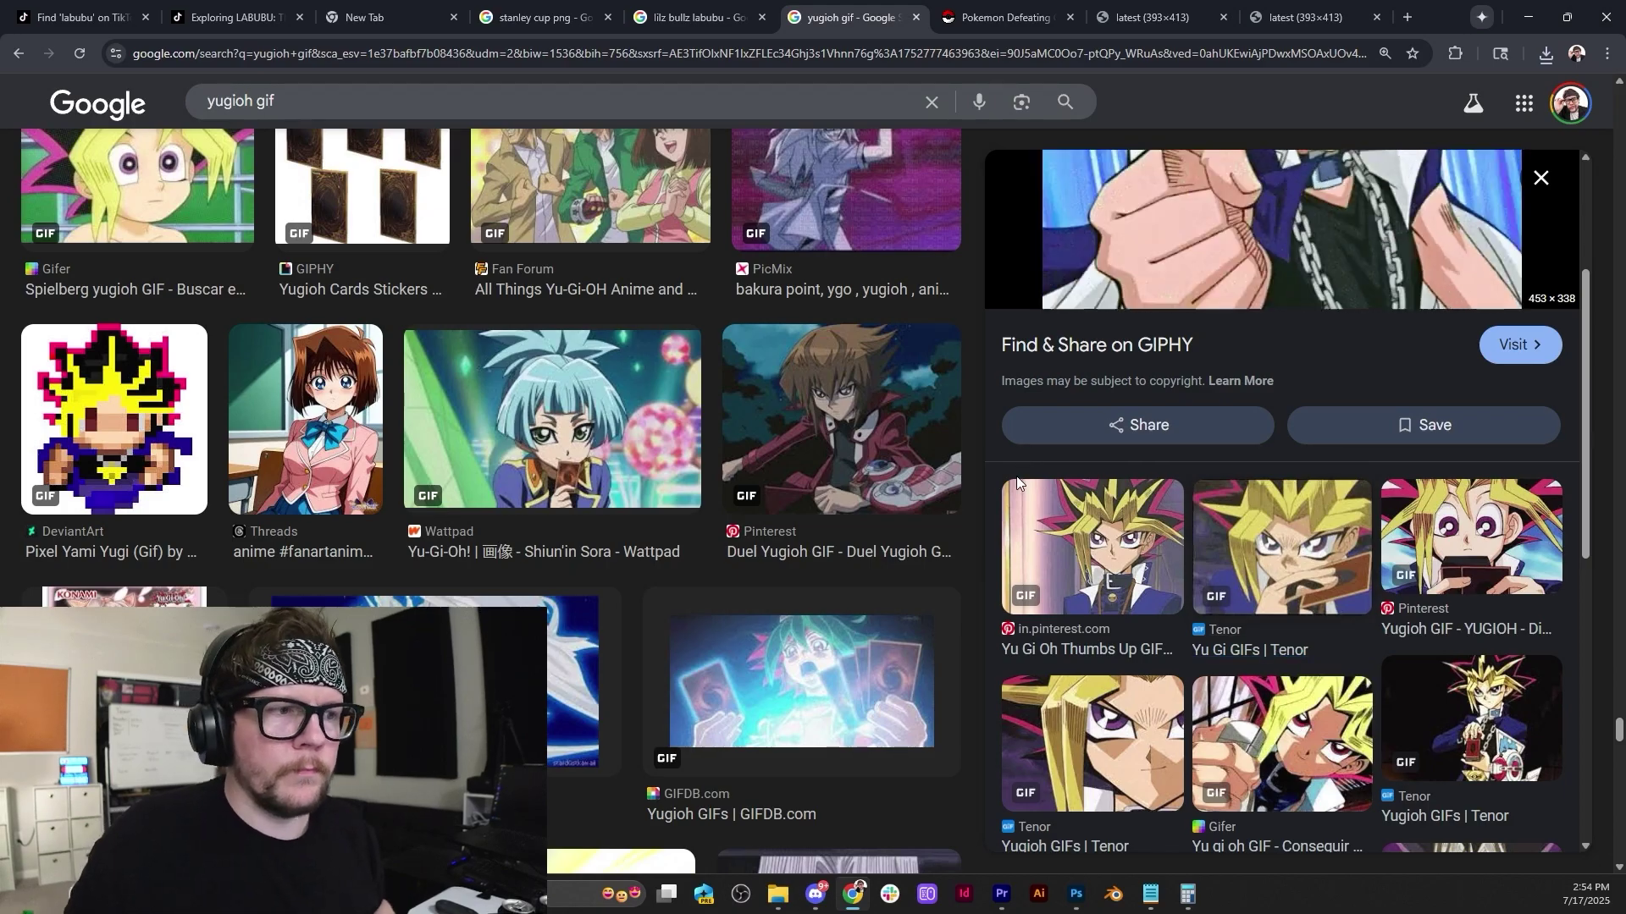
pyautogui.scroll(-5, 1021, 479)
pyautogui.scroll(20, 751, 631)
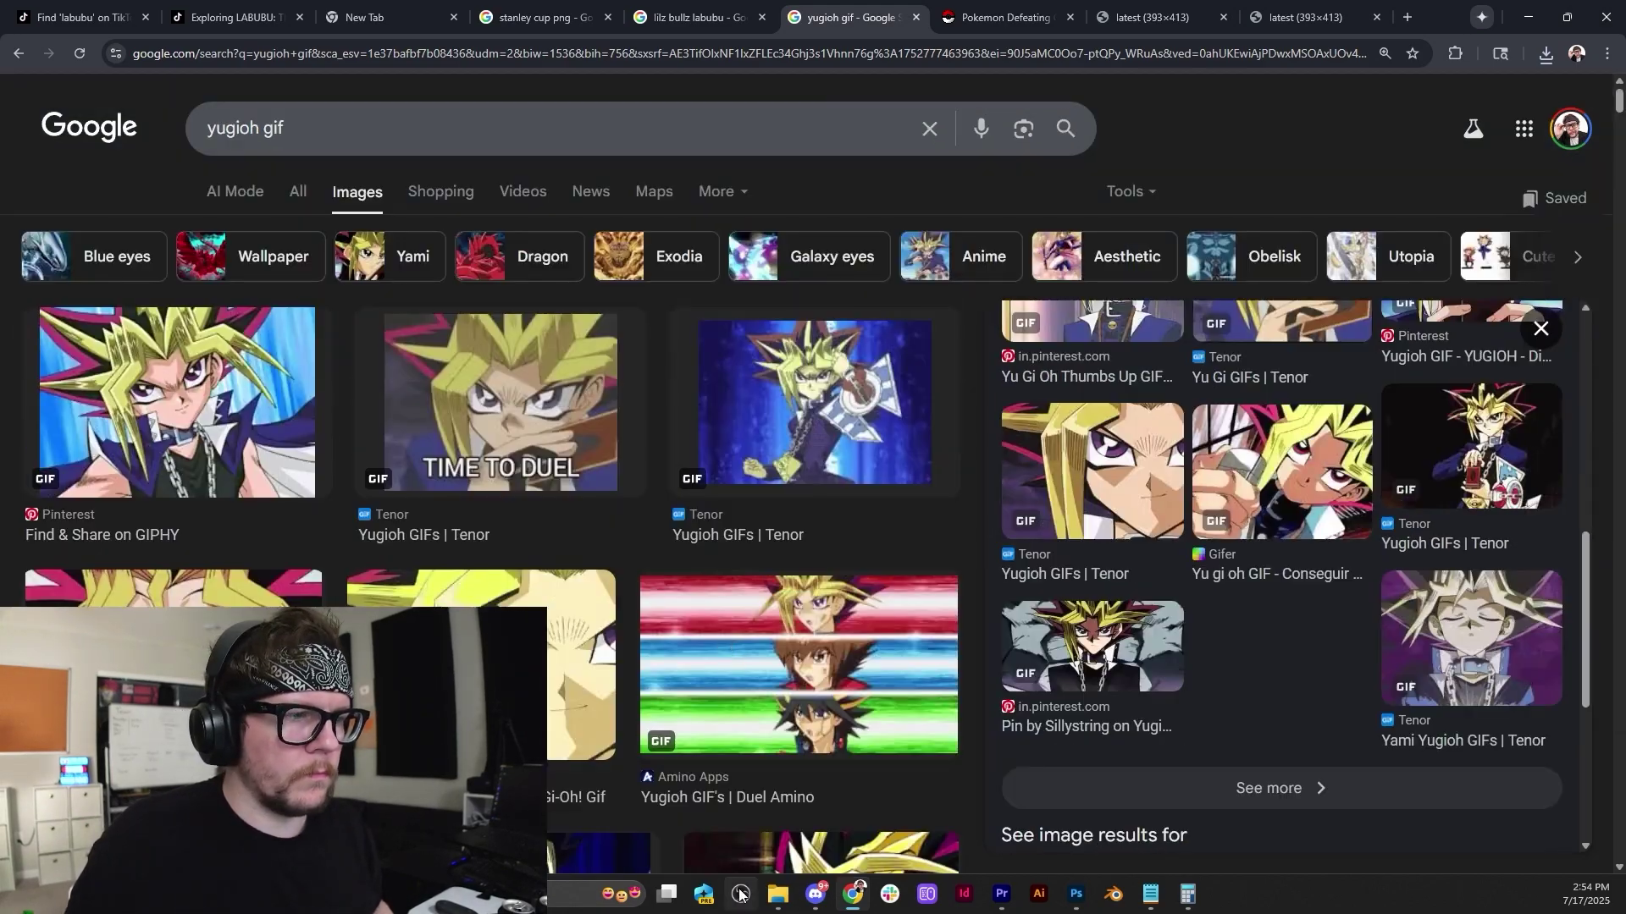
# Switch to the File Explorer Desktop window and open the VFX folder on the SSD (F:) drive.
pyautogui.click(779, 895)
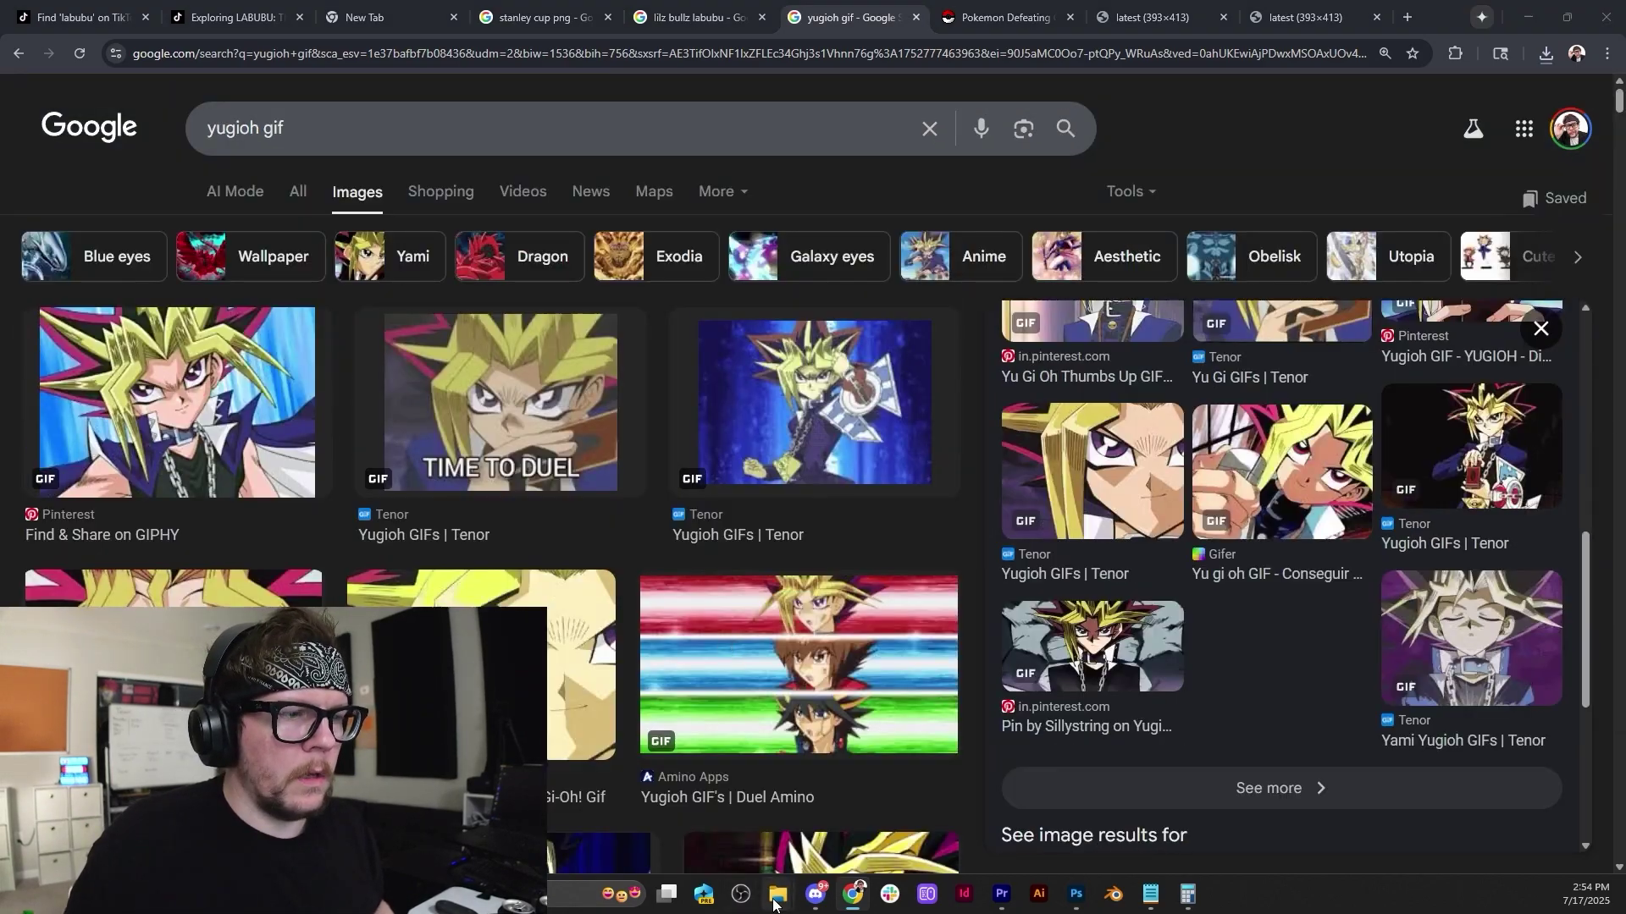
pyautogui.click(883, 822)
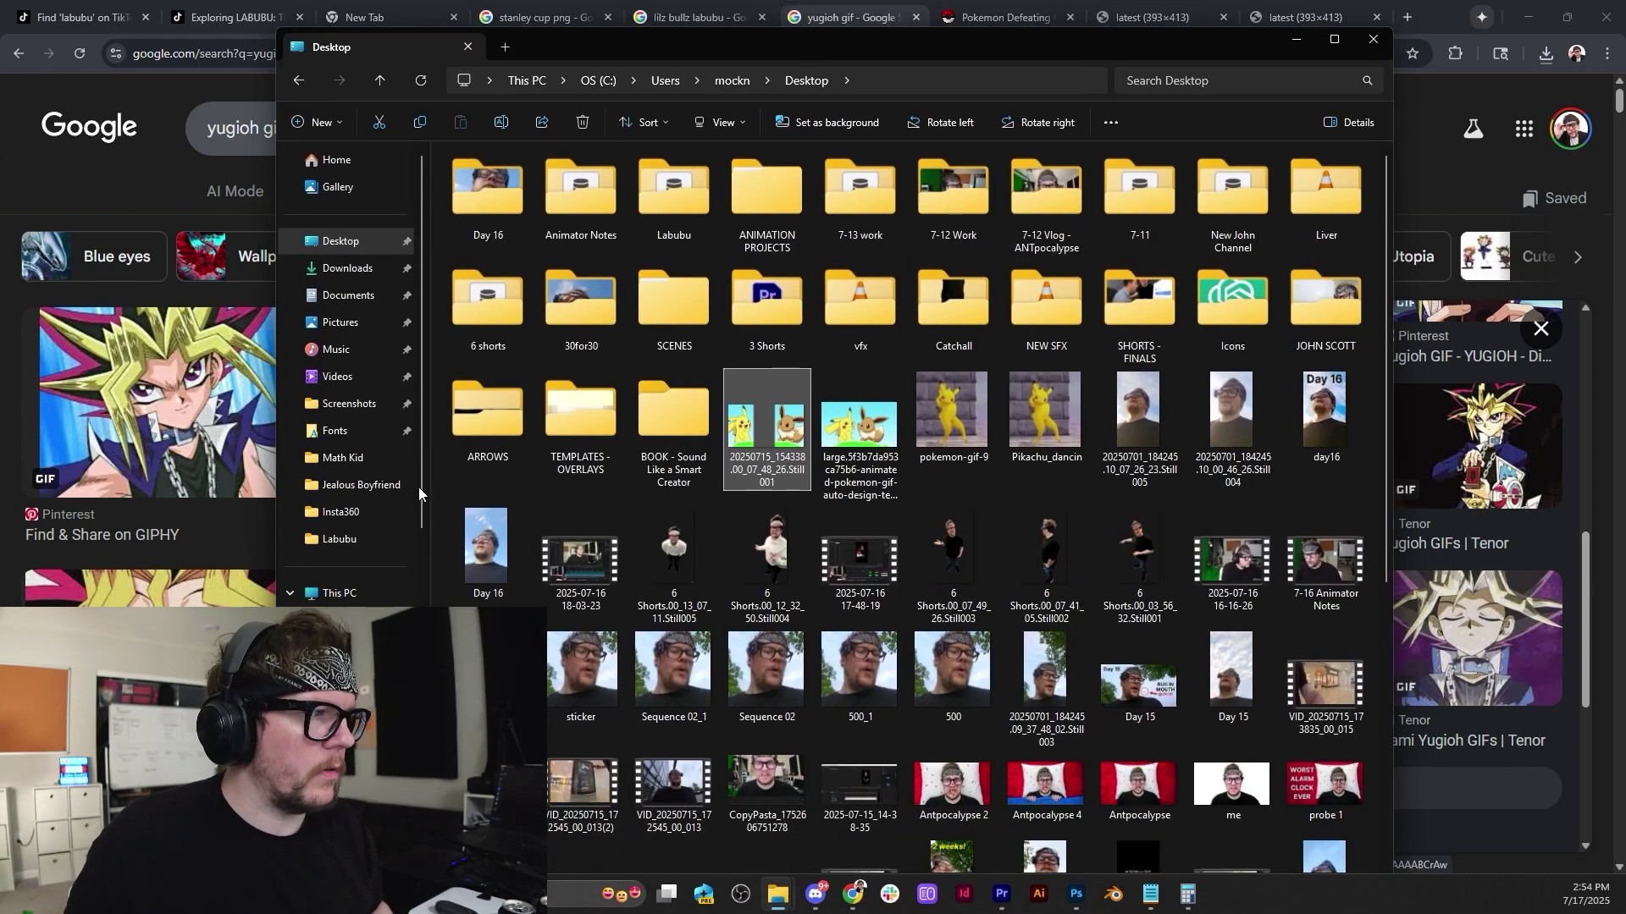
pyautogui.scroll(-2, 354, 373)
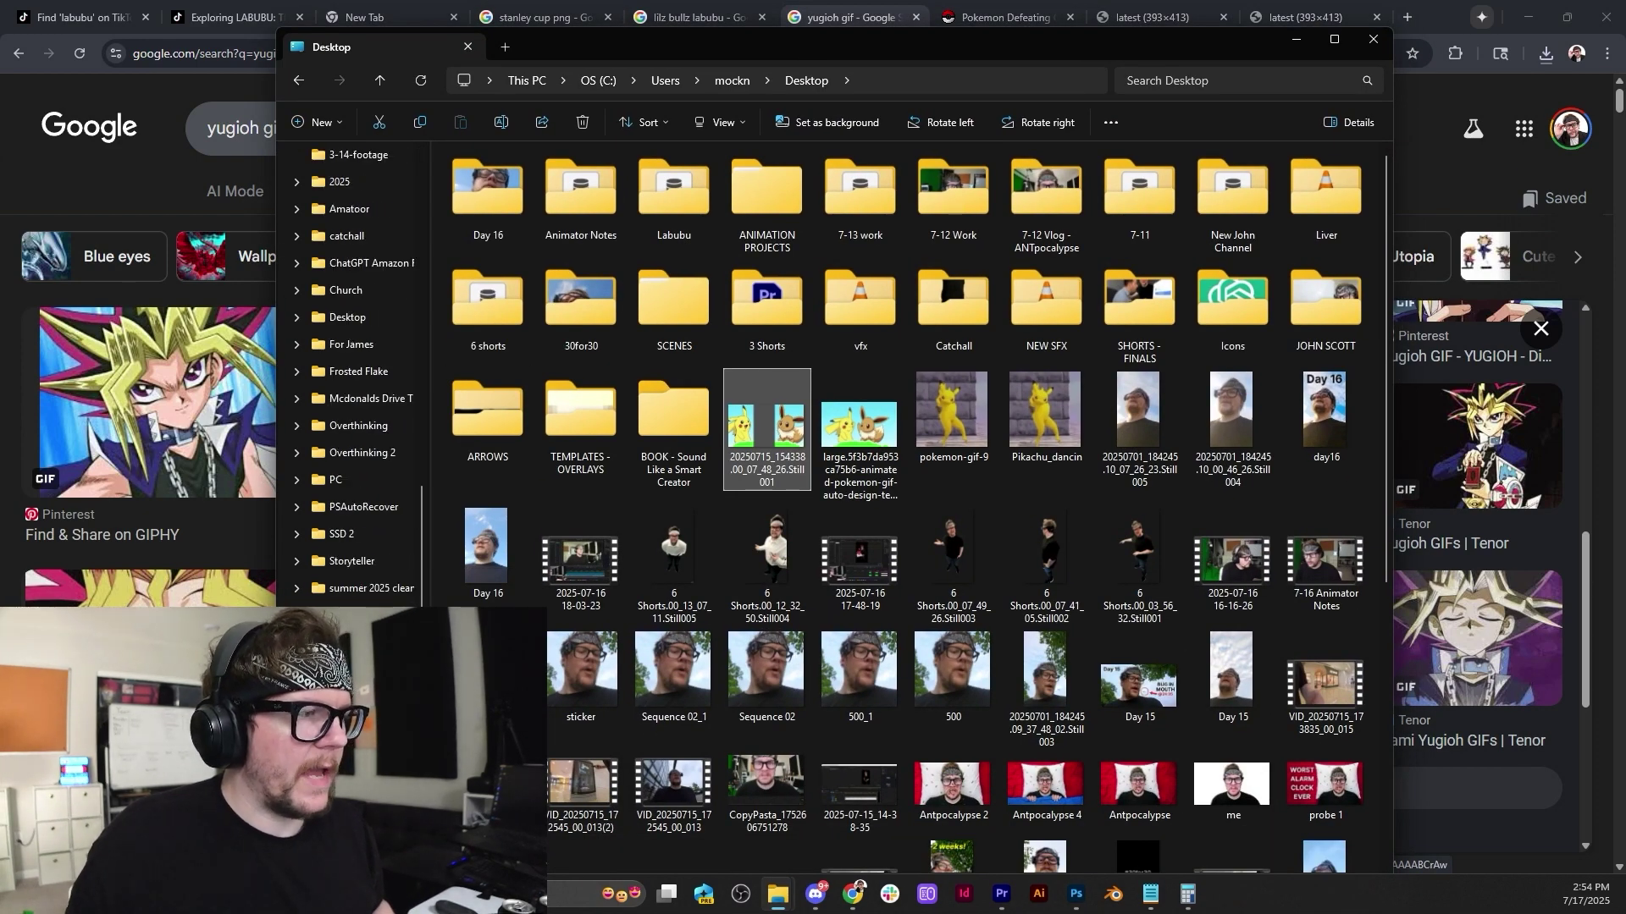
pyautogui.scroll(2, 353, 372)
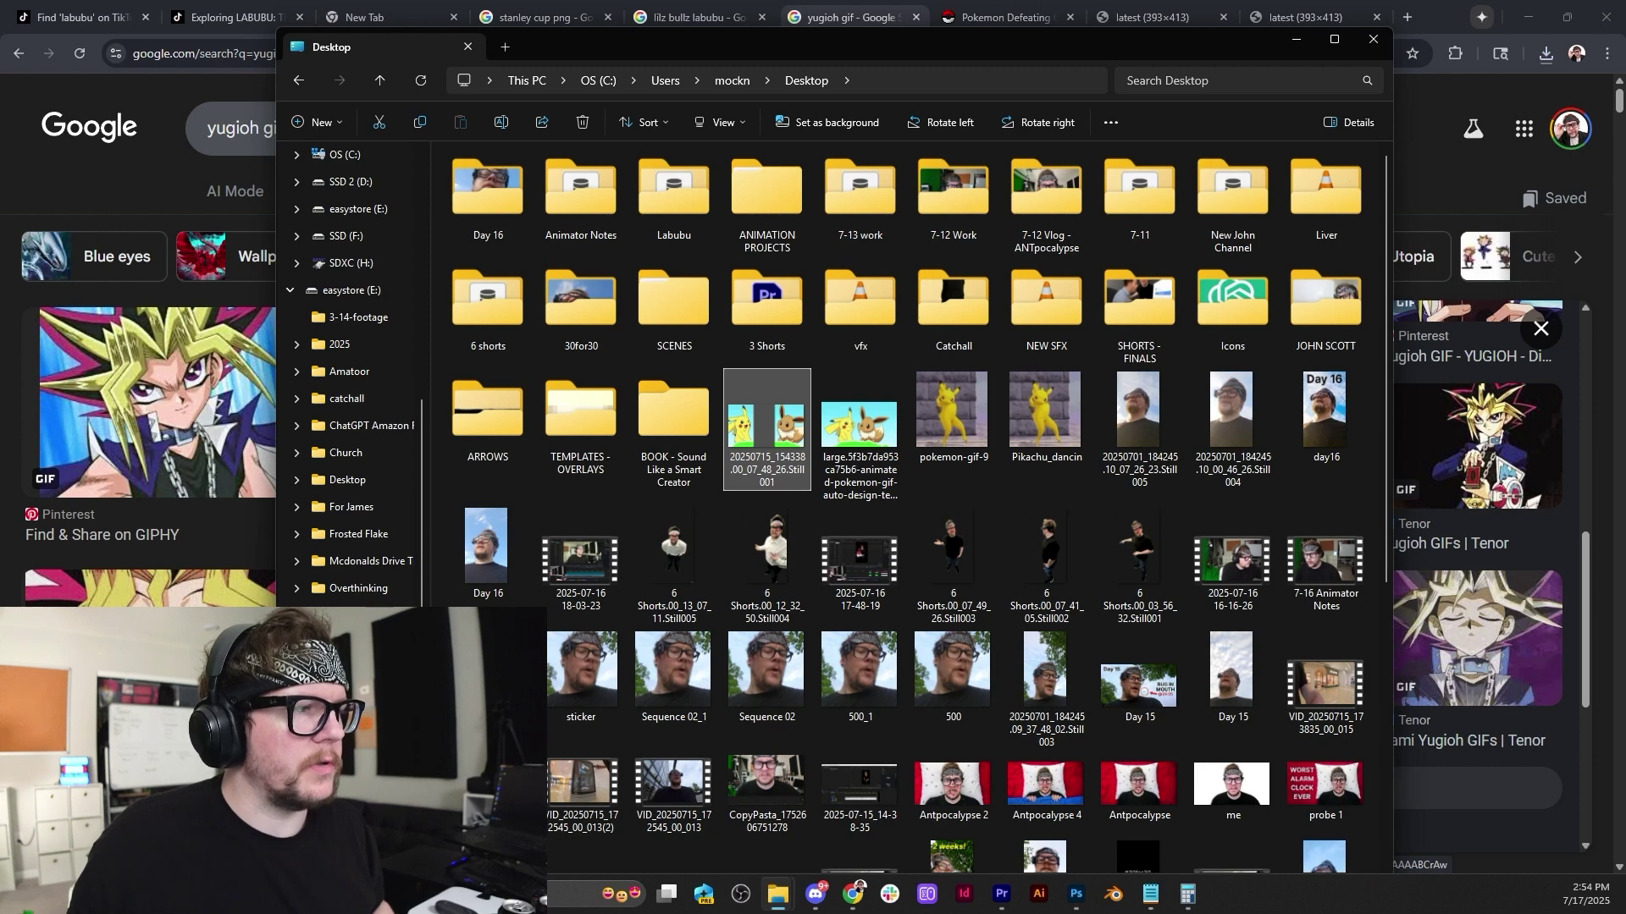
pyautogui.click(297, 237)
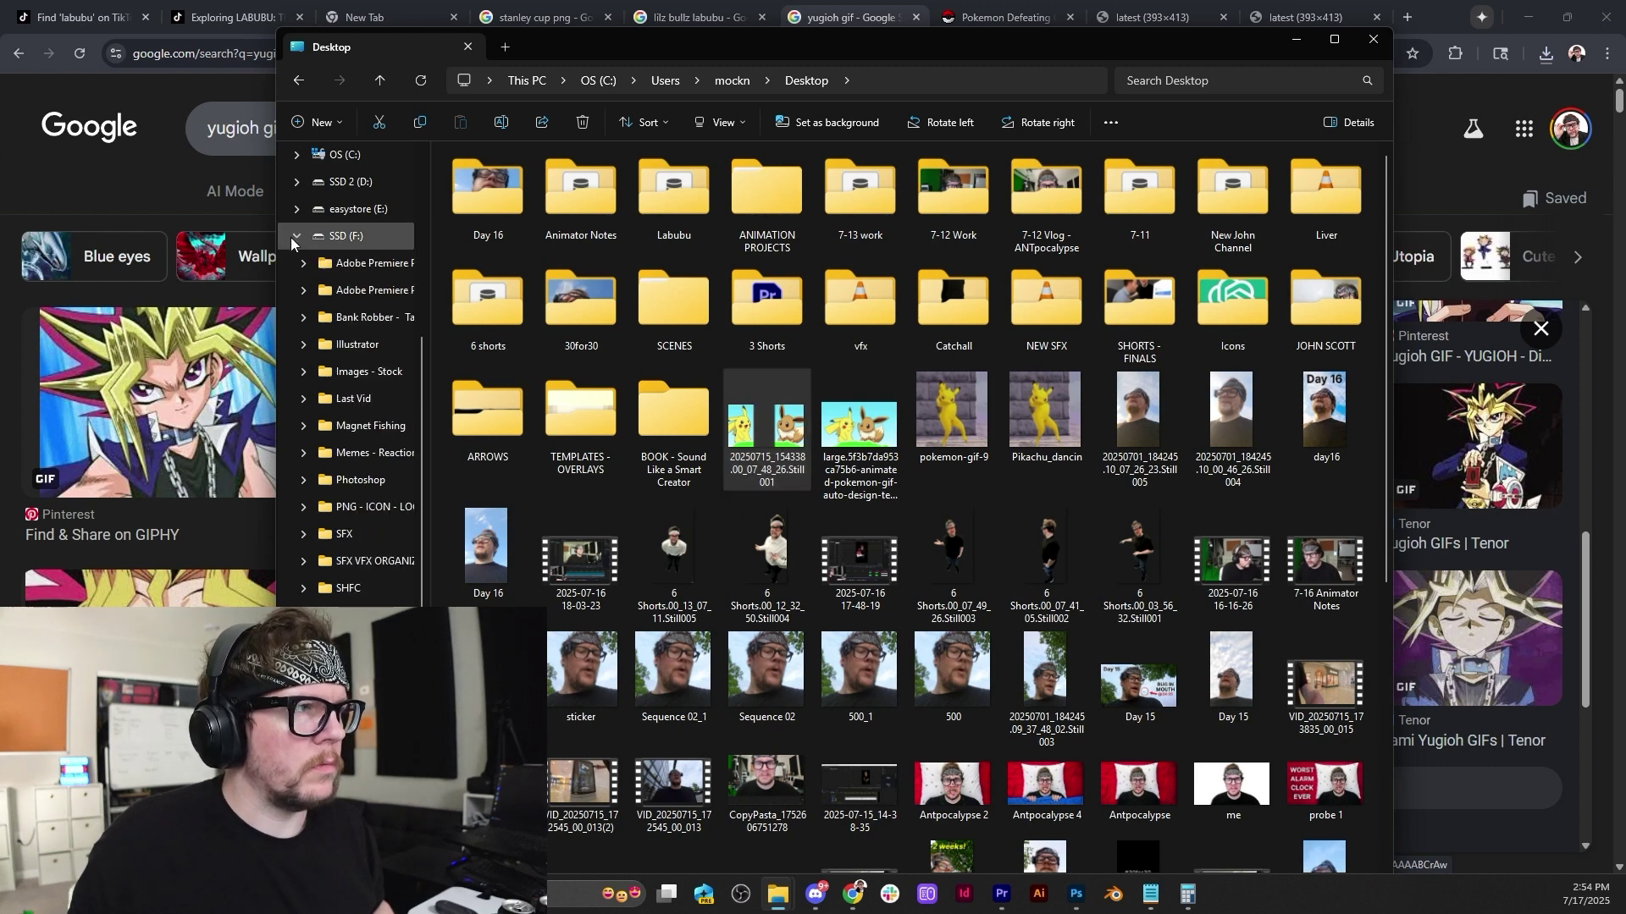
pyautogui.click(364, 641)
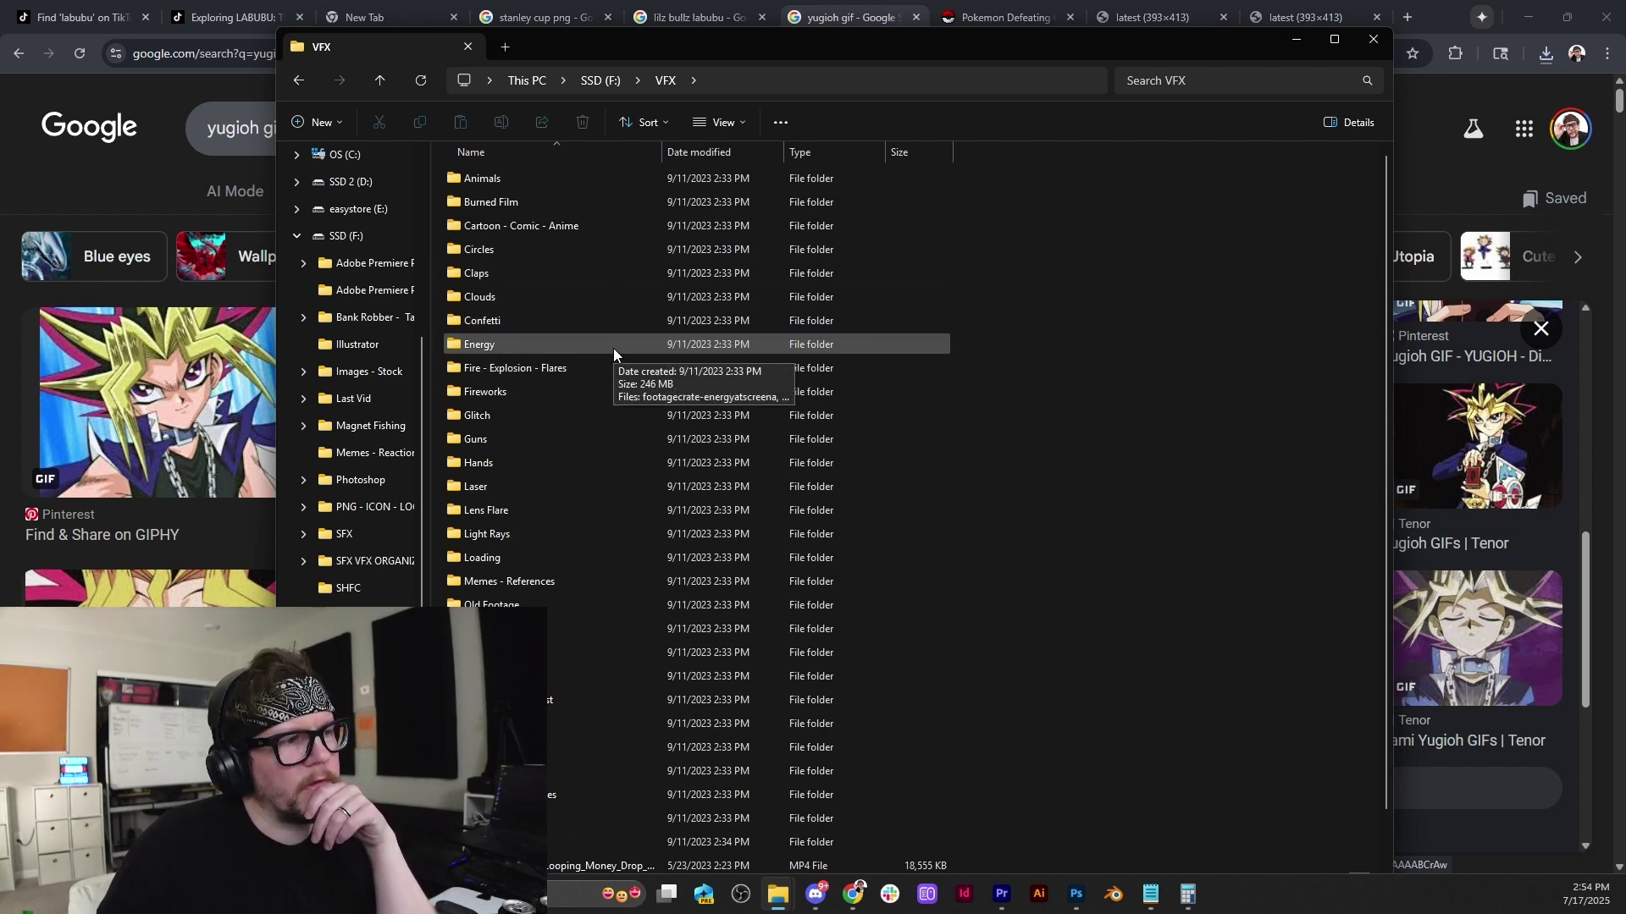
# Browse the Particles, Energy and Light Rays folders inside VFX for background effects, then close the File Explorer window.
pyautogui.doubleClick(546, 657)
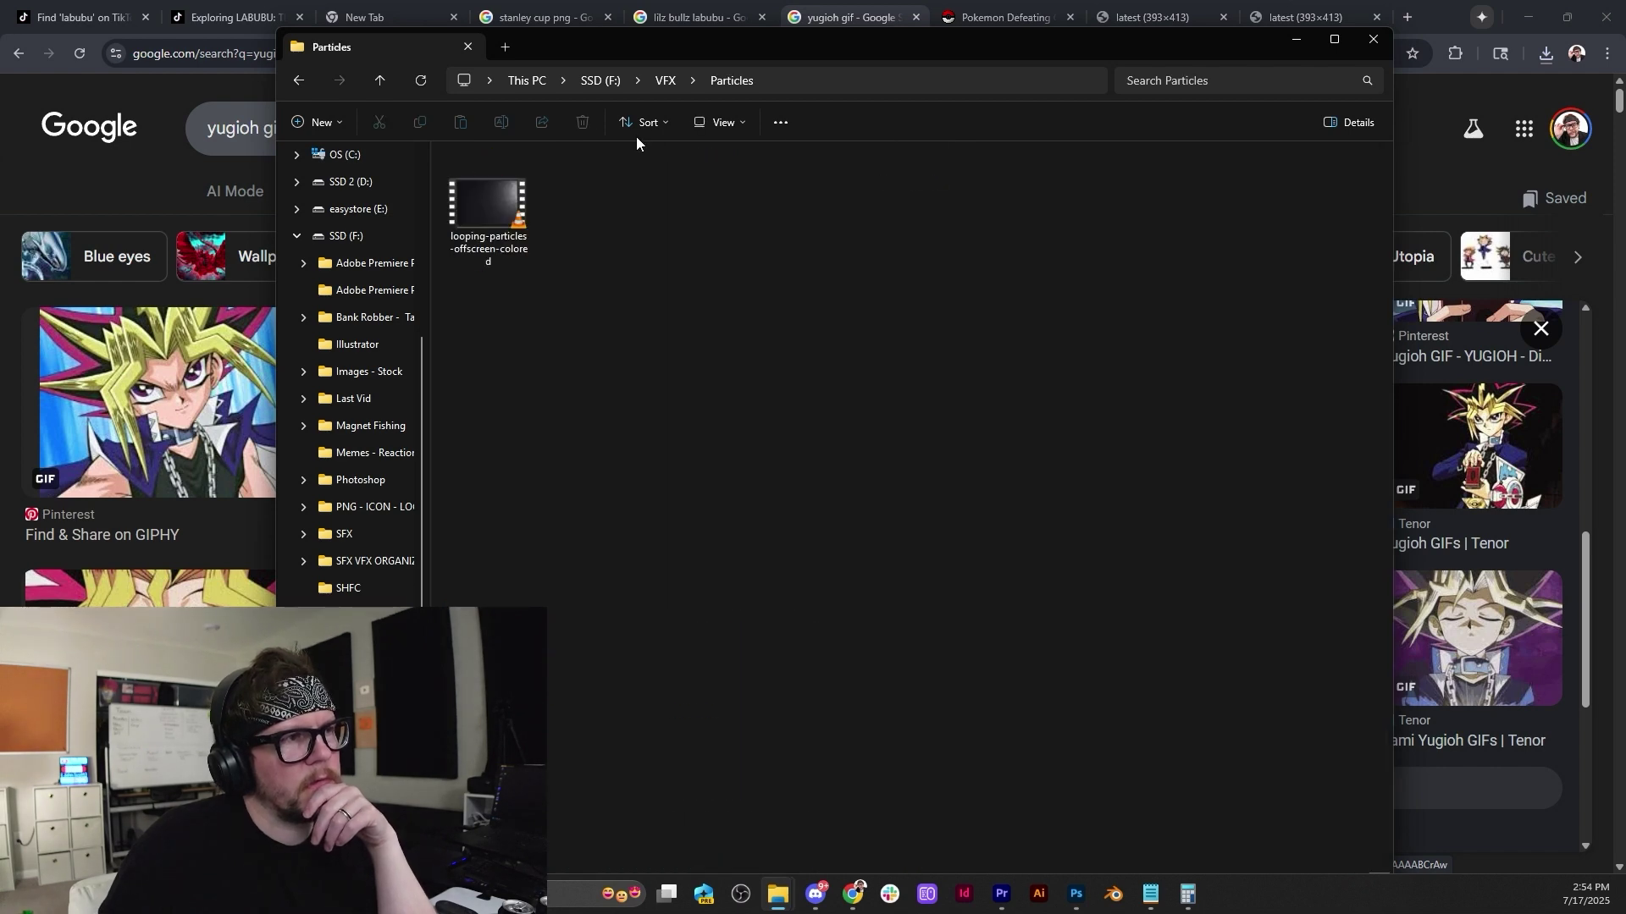
pyautogui.click(667, 85)
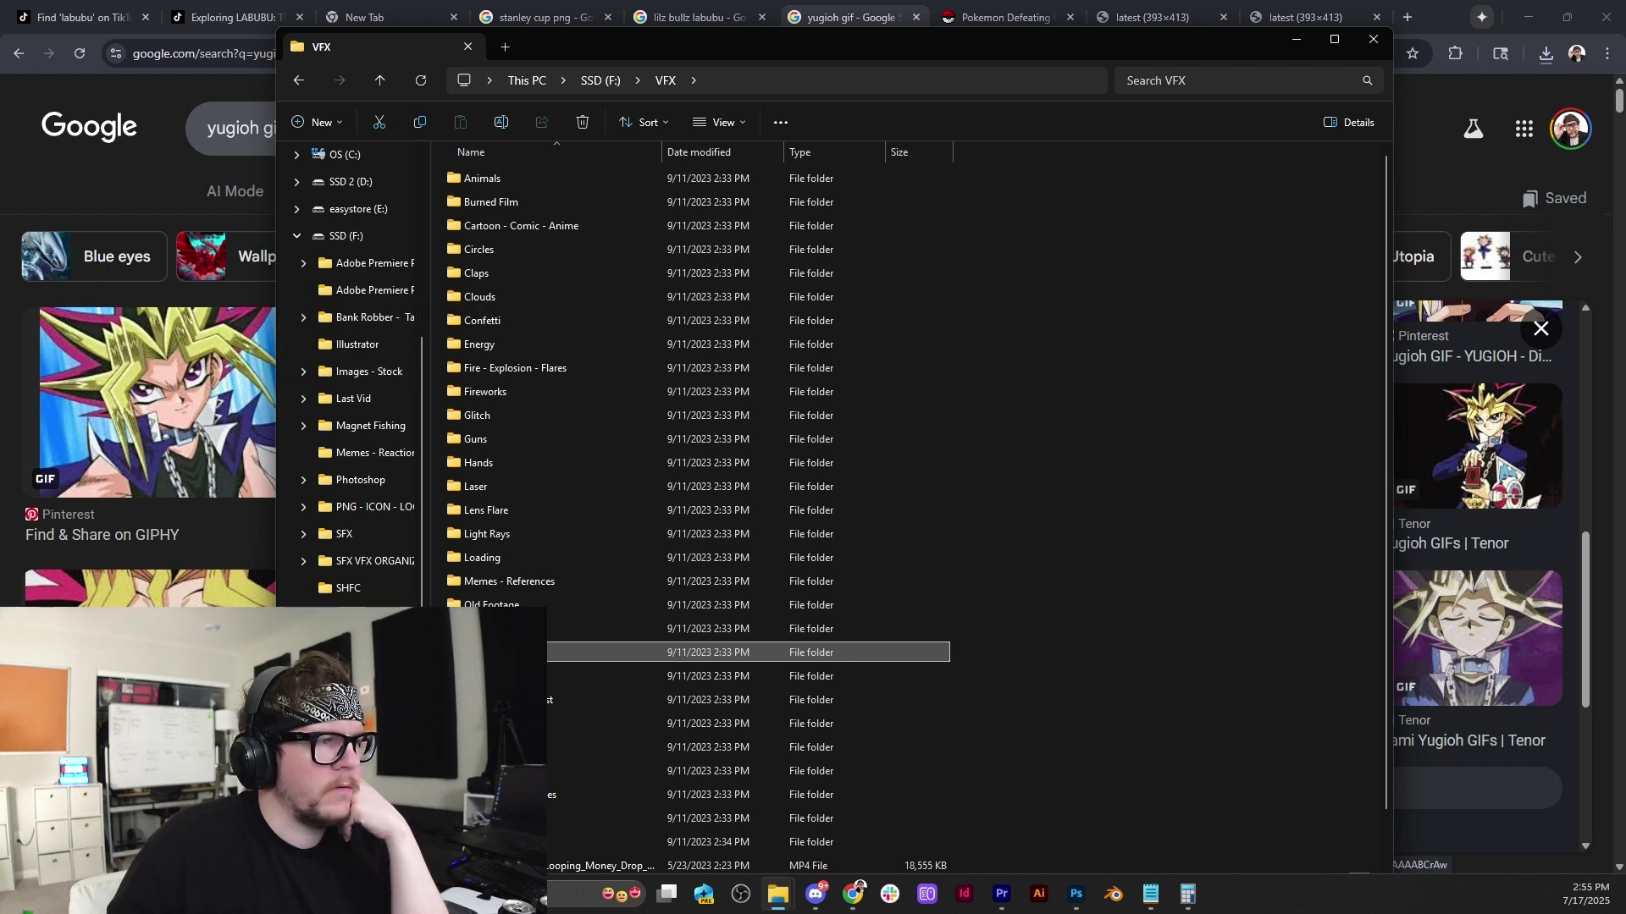
pyautogui.scroll(-1, 576, 695)
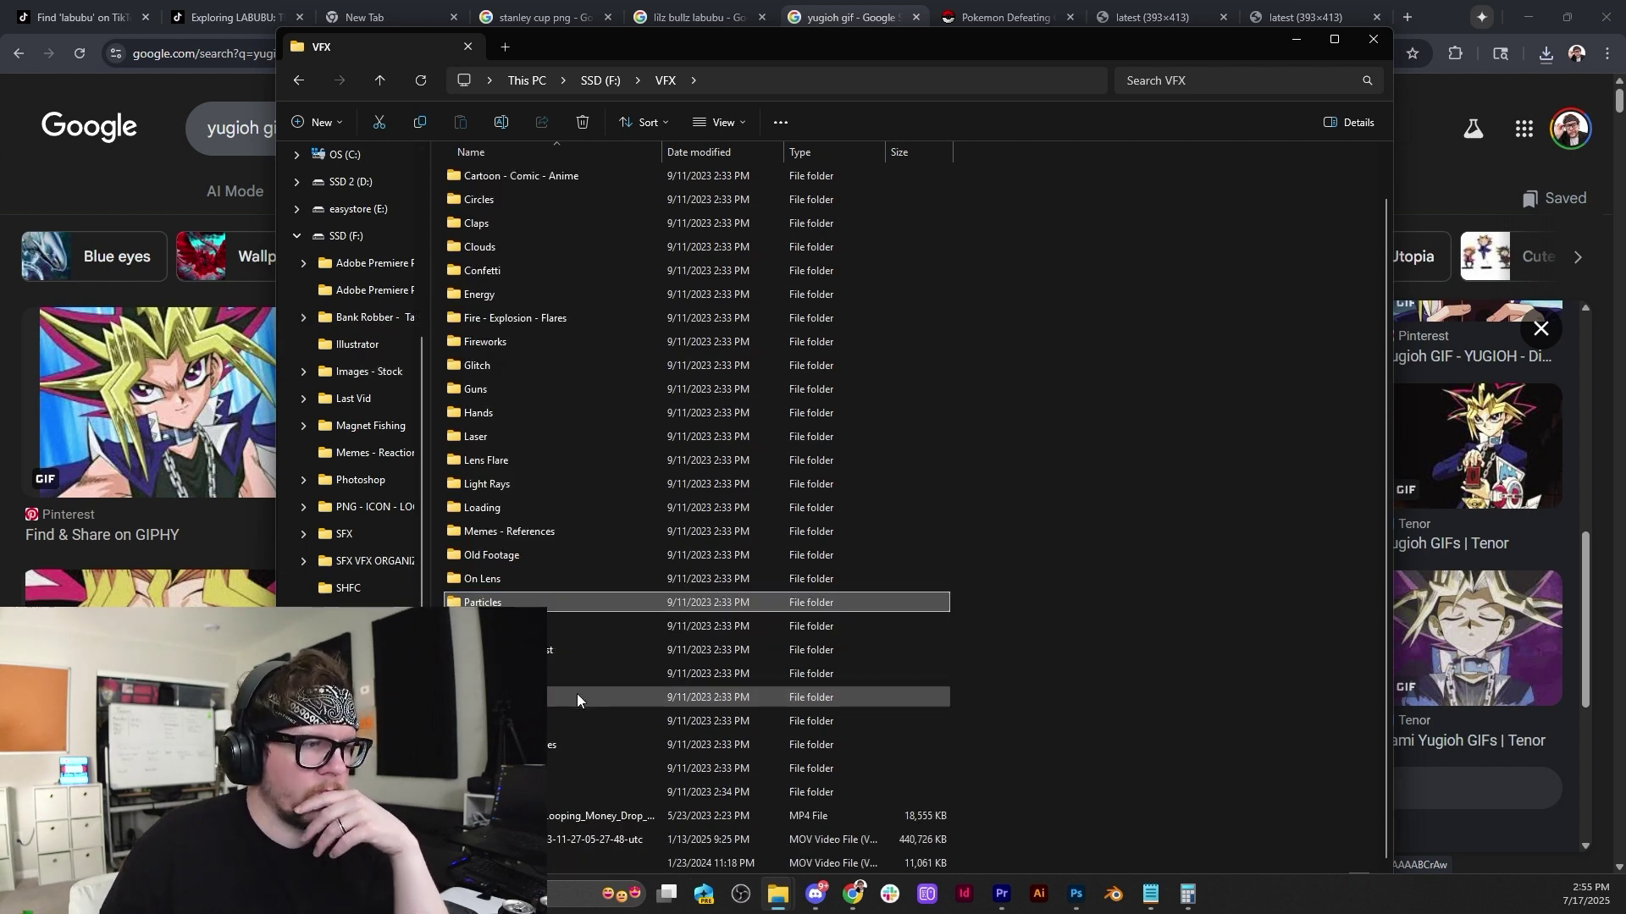
pyautogui.moveTo(576, 697)
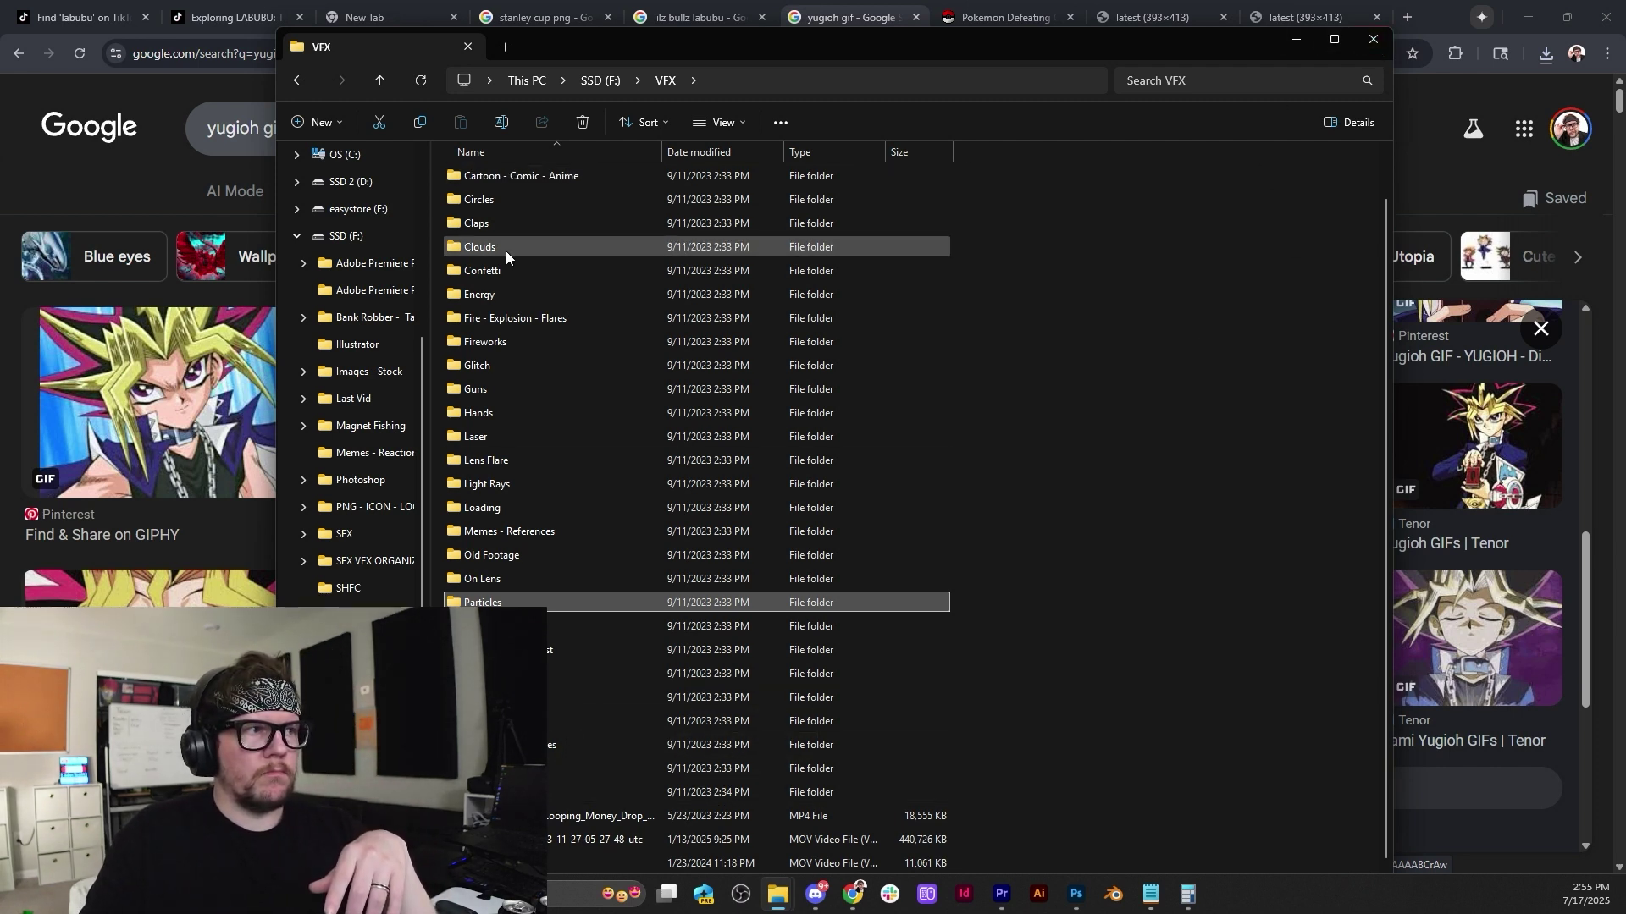
pyautogui.doubleClick(540, 295)
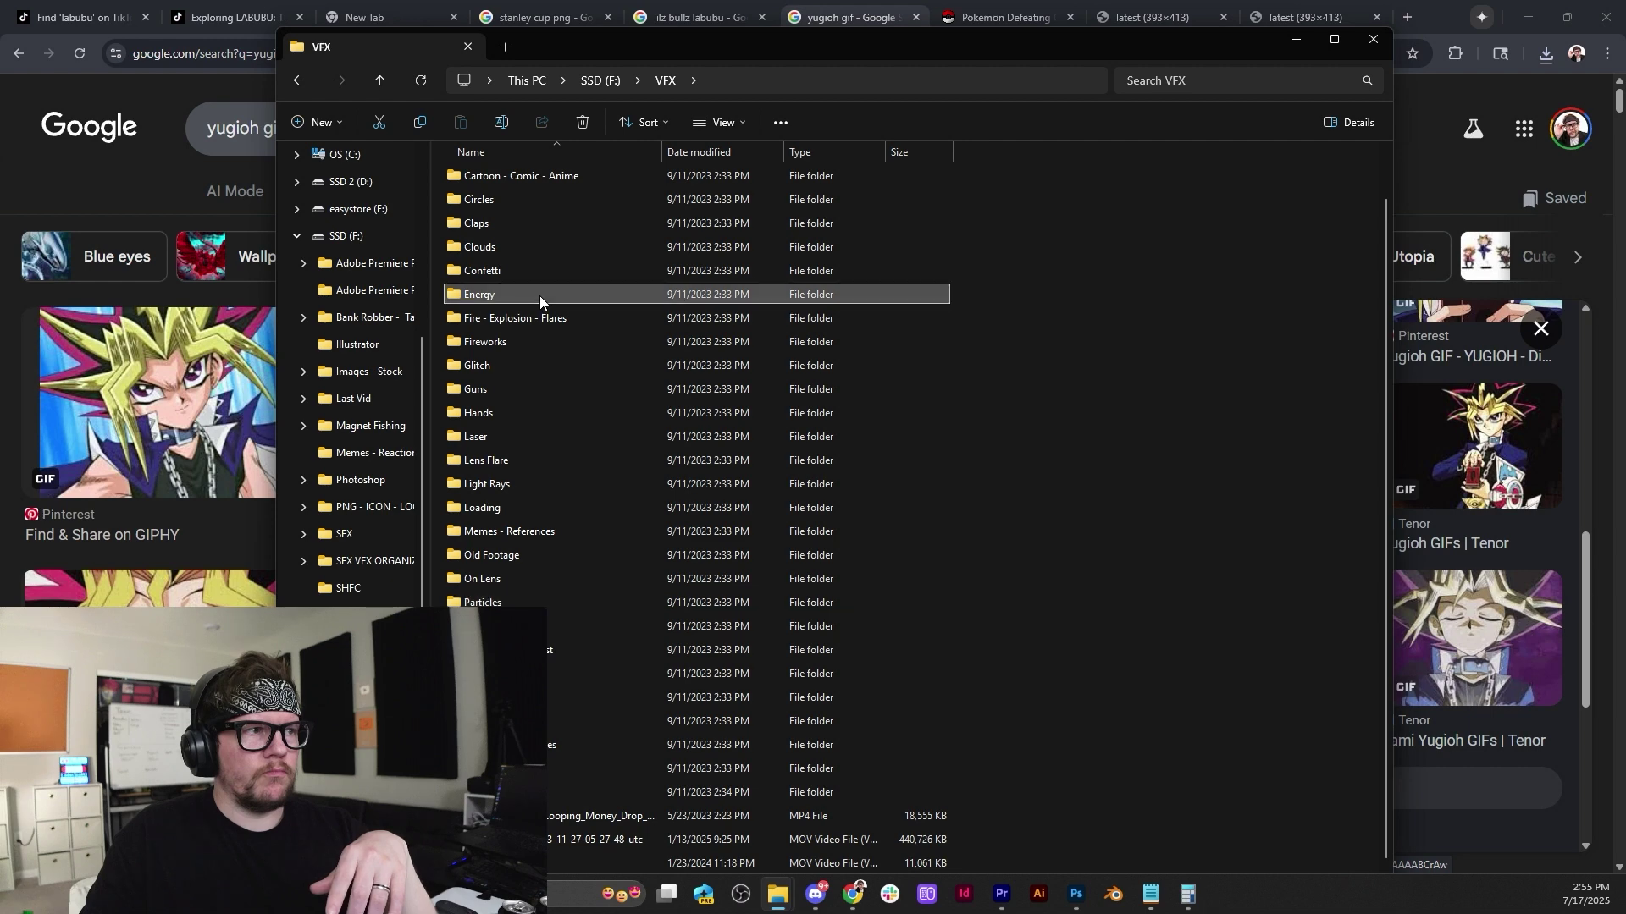
pyautogui.click(668, 80)
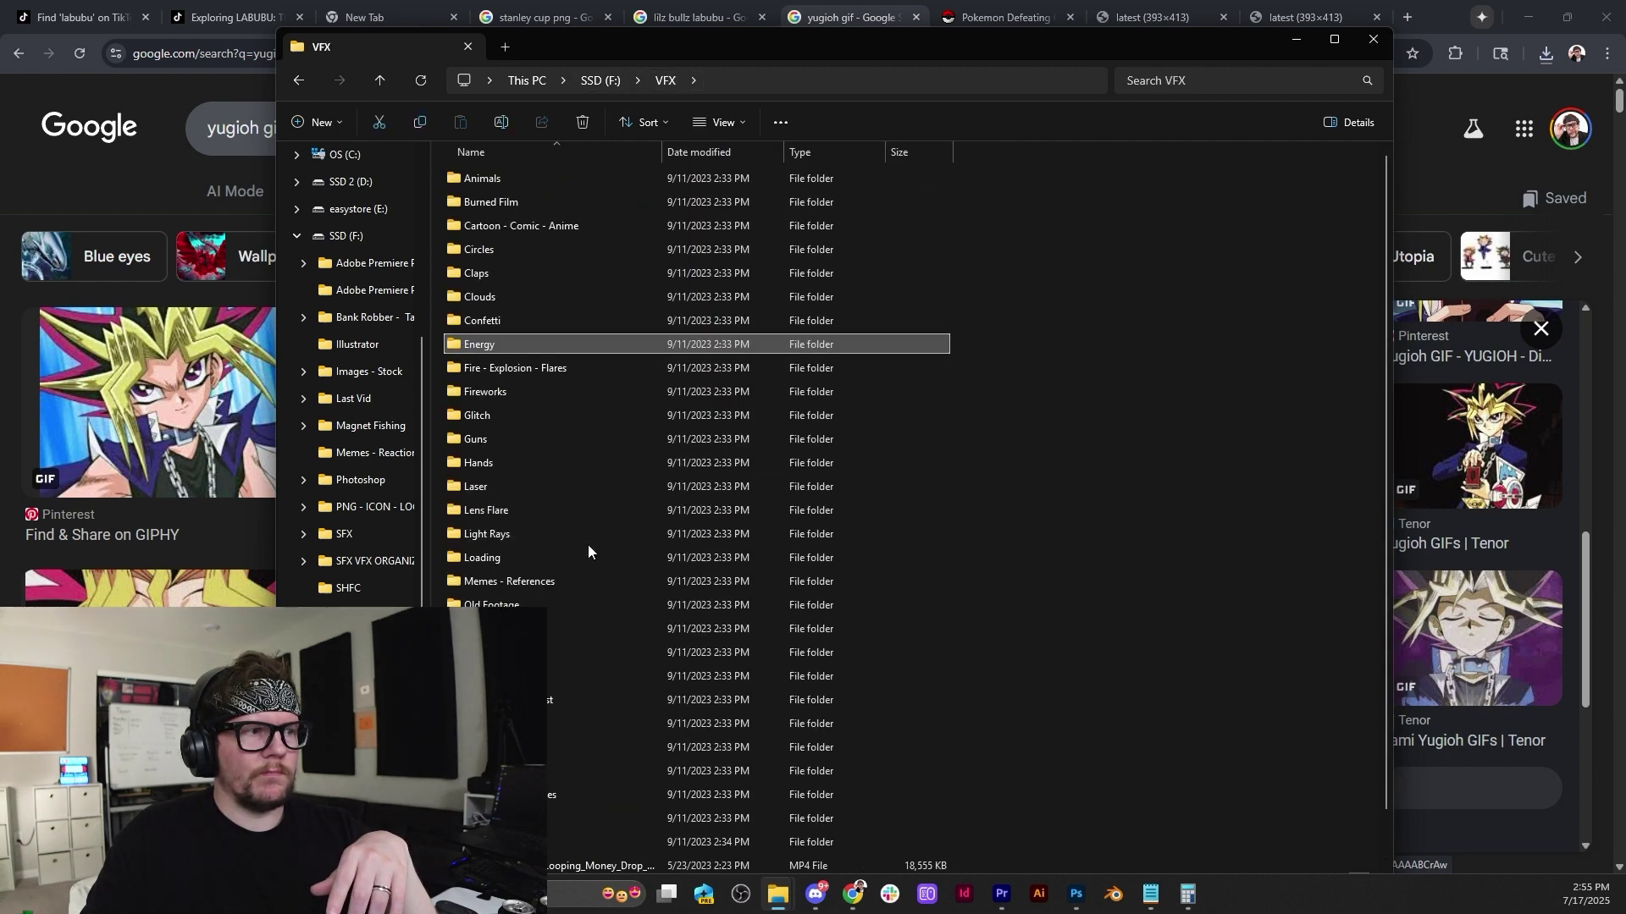
pyautogui.doubleClick(586, 541)
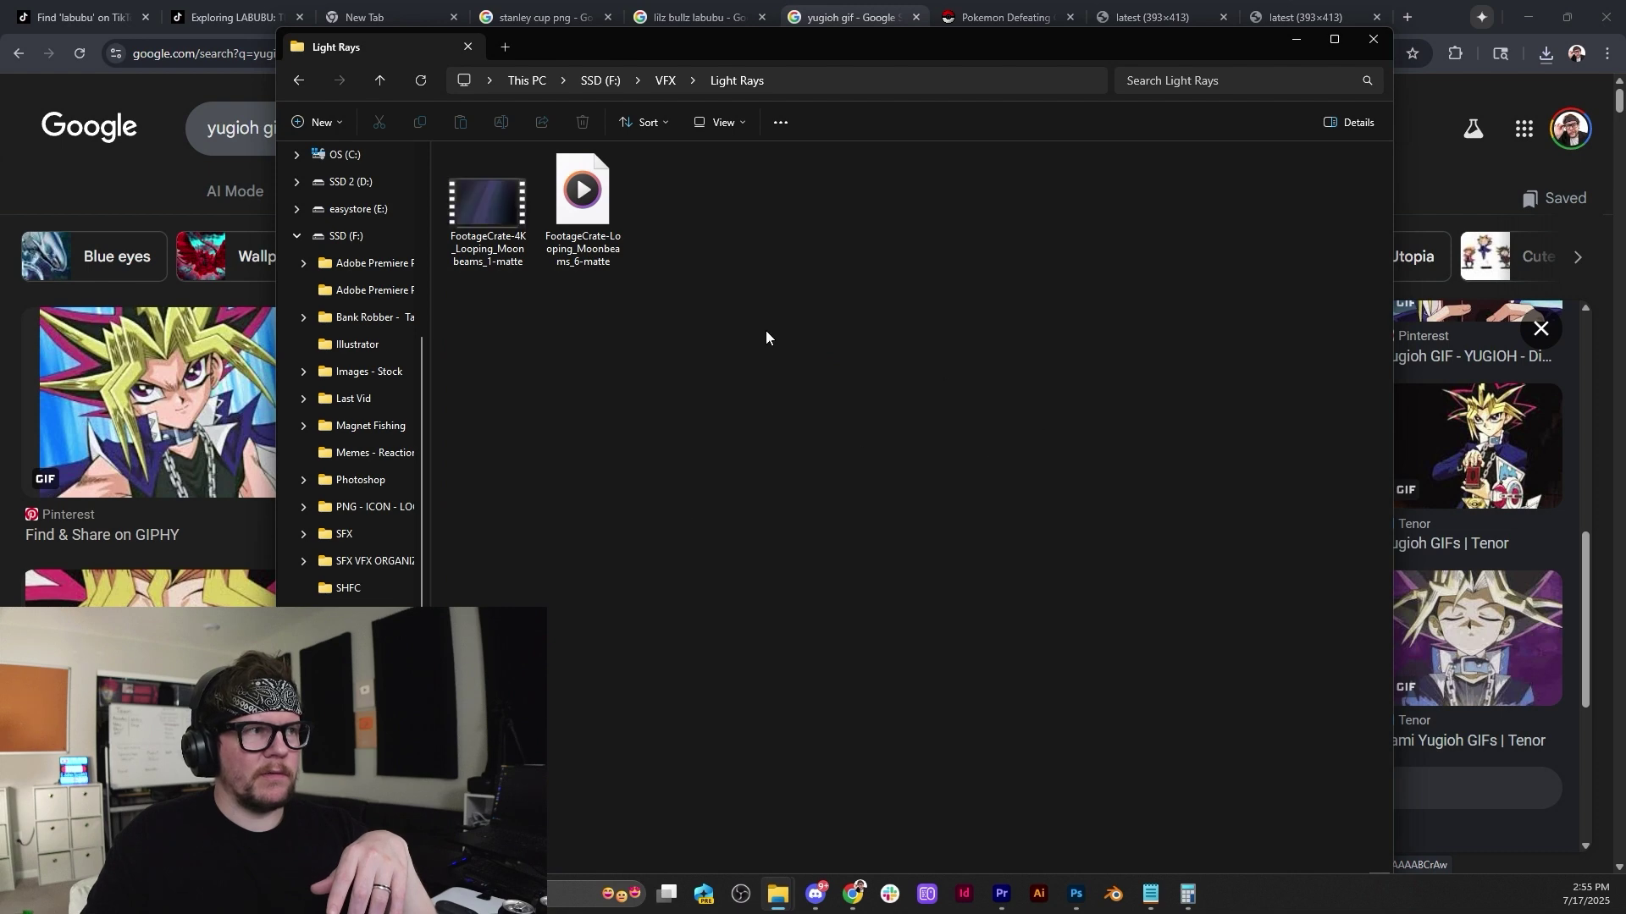
pyautogui.click(1373, 39)
# Open Envato Elements in a new browser tab and search all items for "anime lines".
pyautogui.hotkey('ctrl', 't')
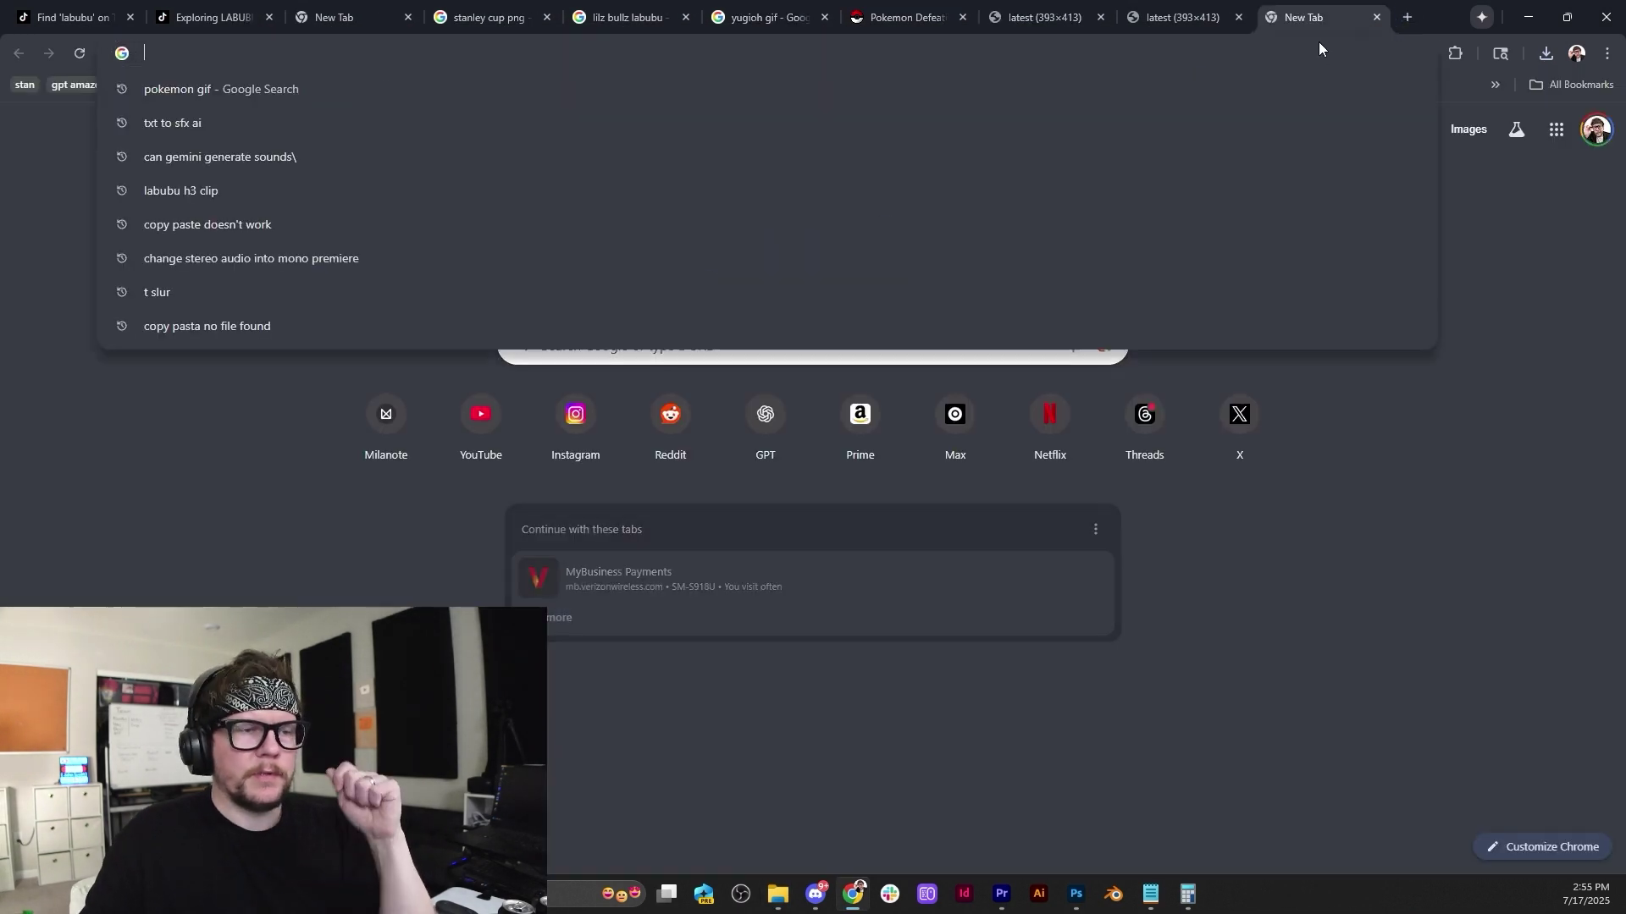
pyautogui.write('env')
pyautogui.press('Return')
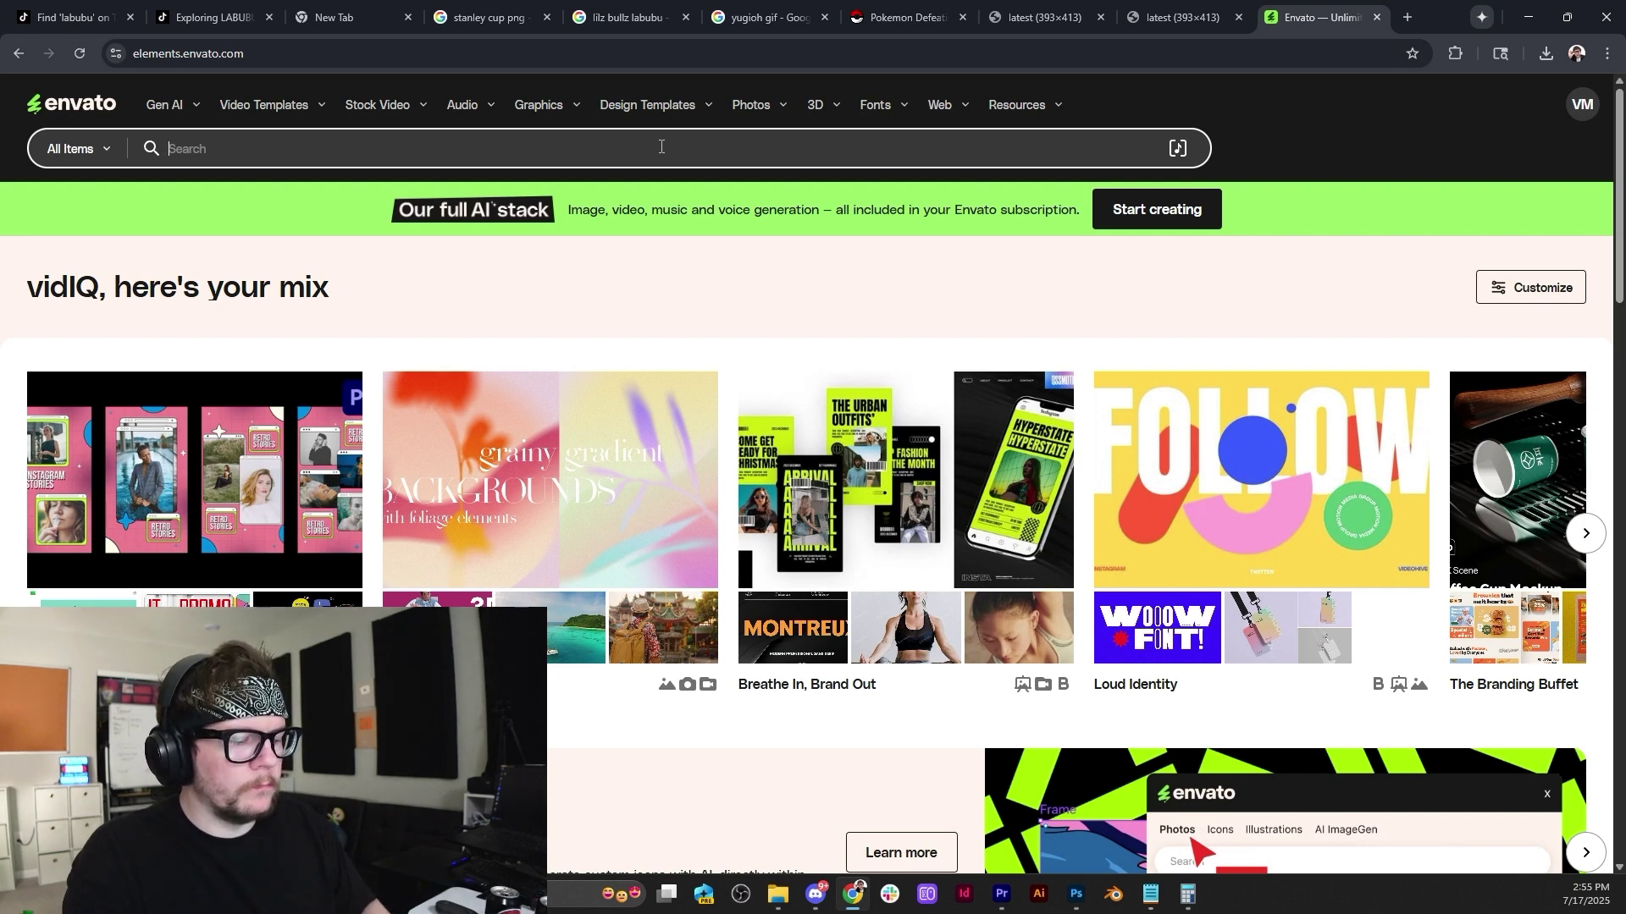
pyautogui.write('car')
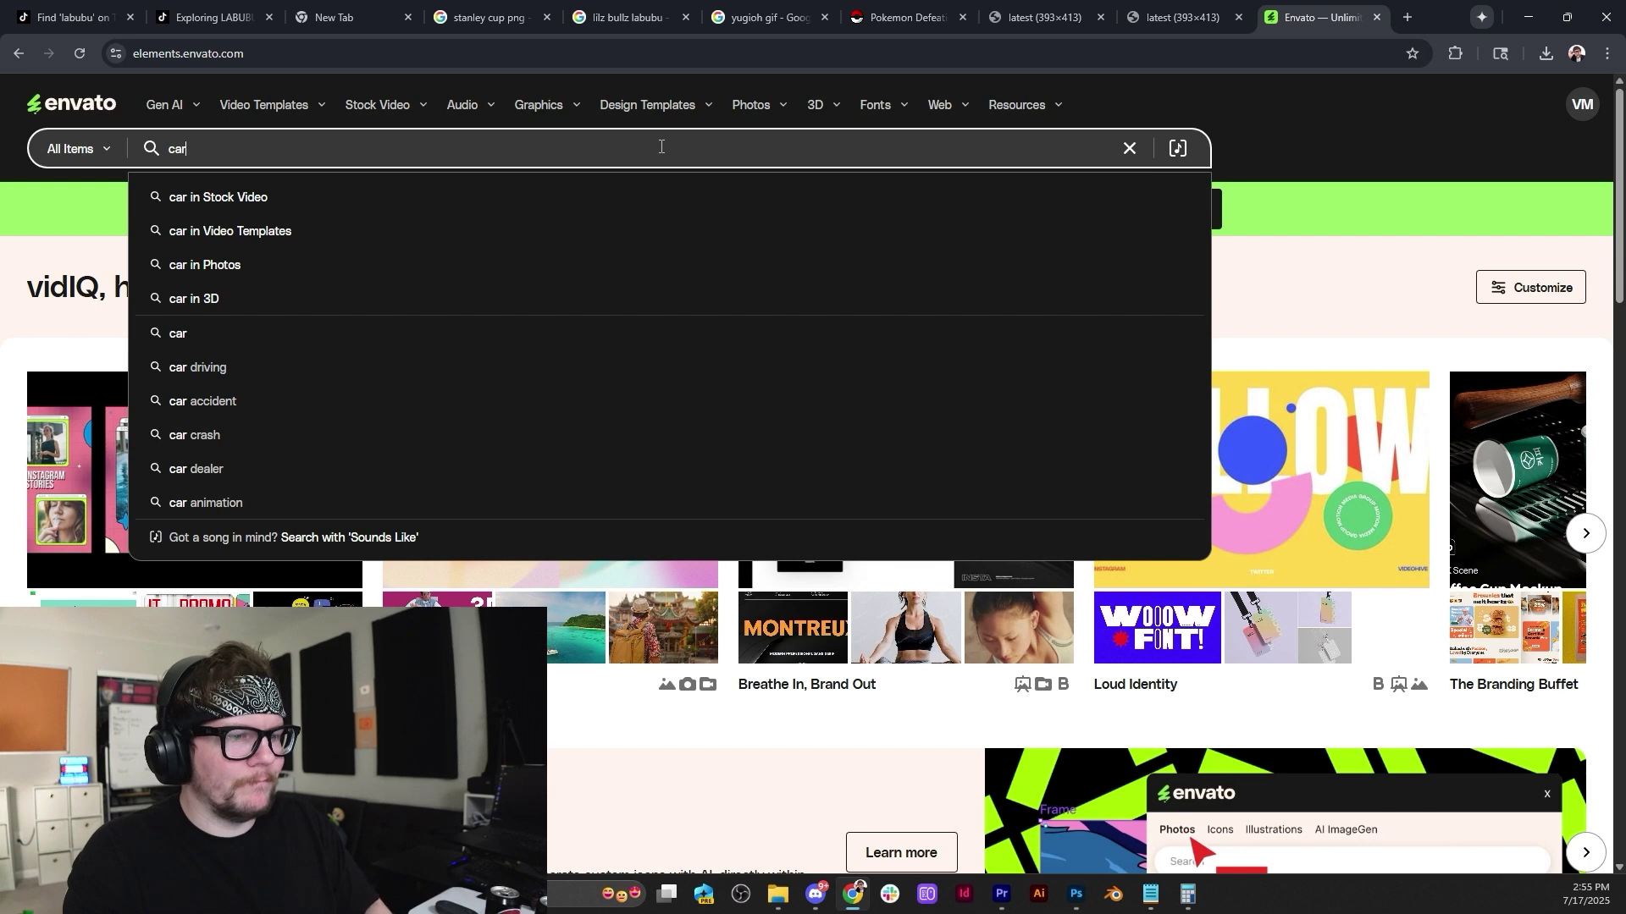
pyautogui.write('anime lines')
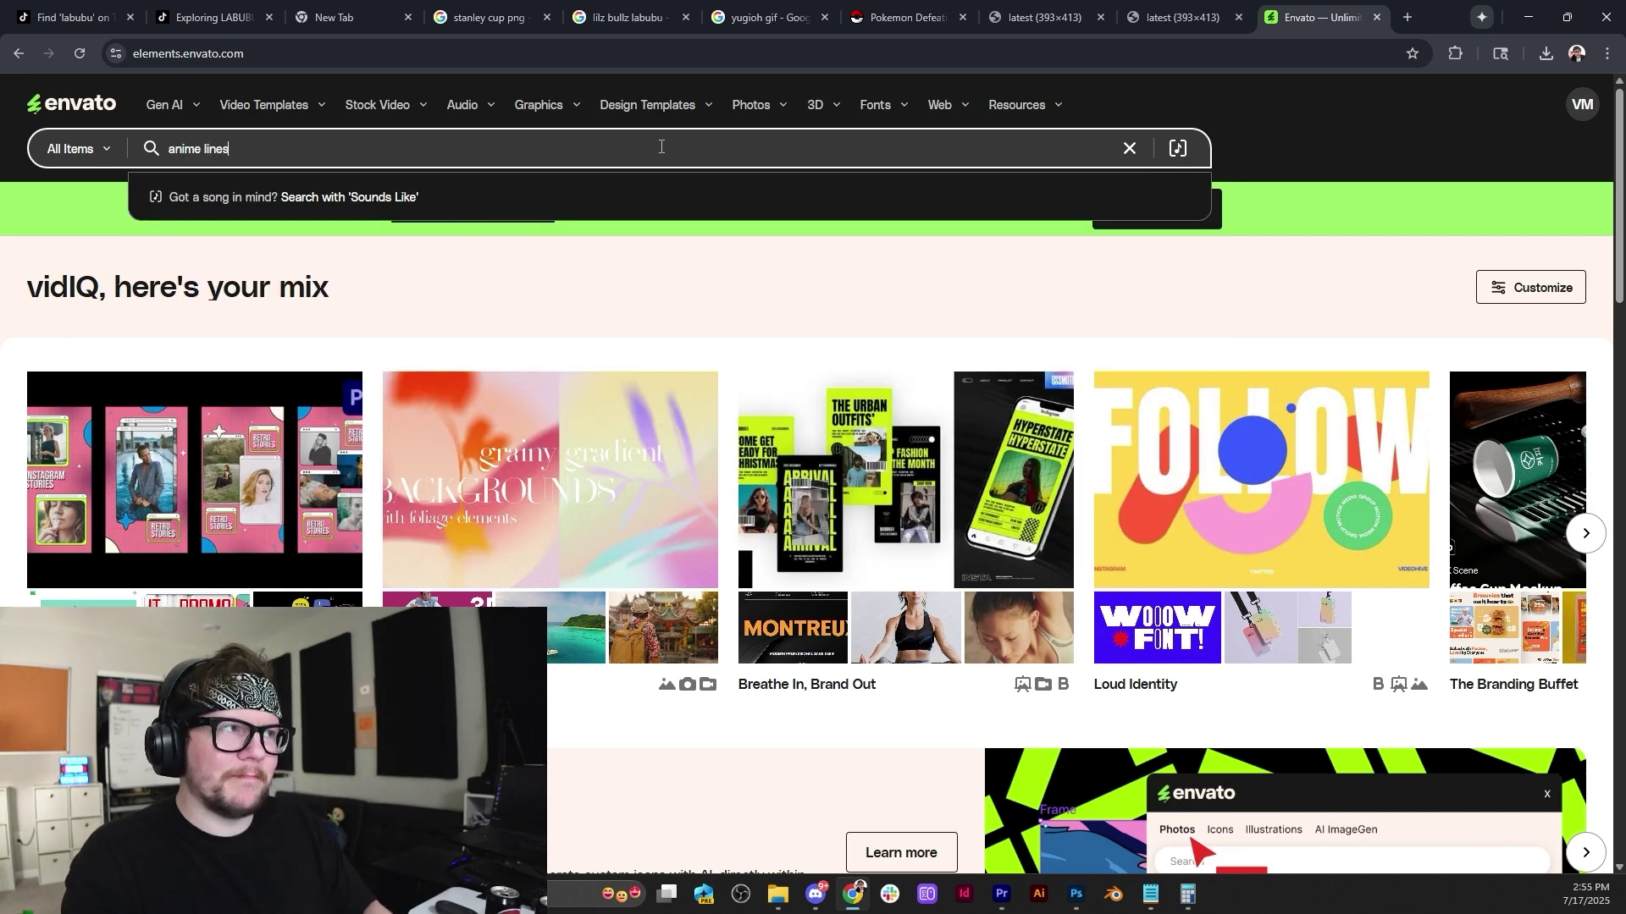
pyautogui.press('Return')
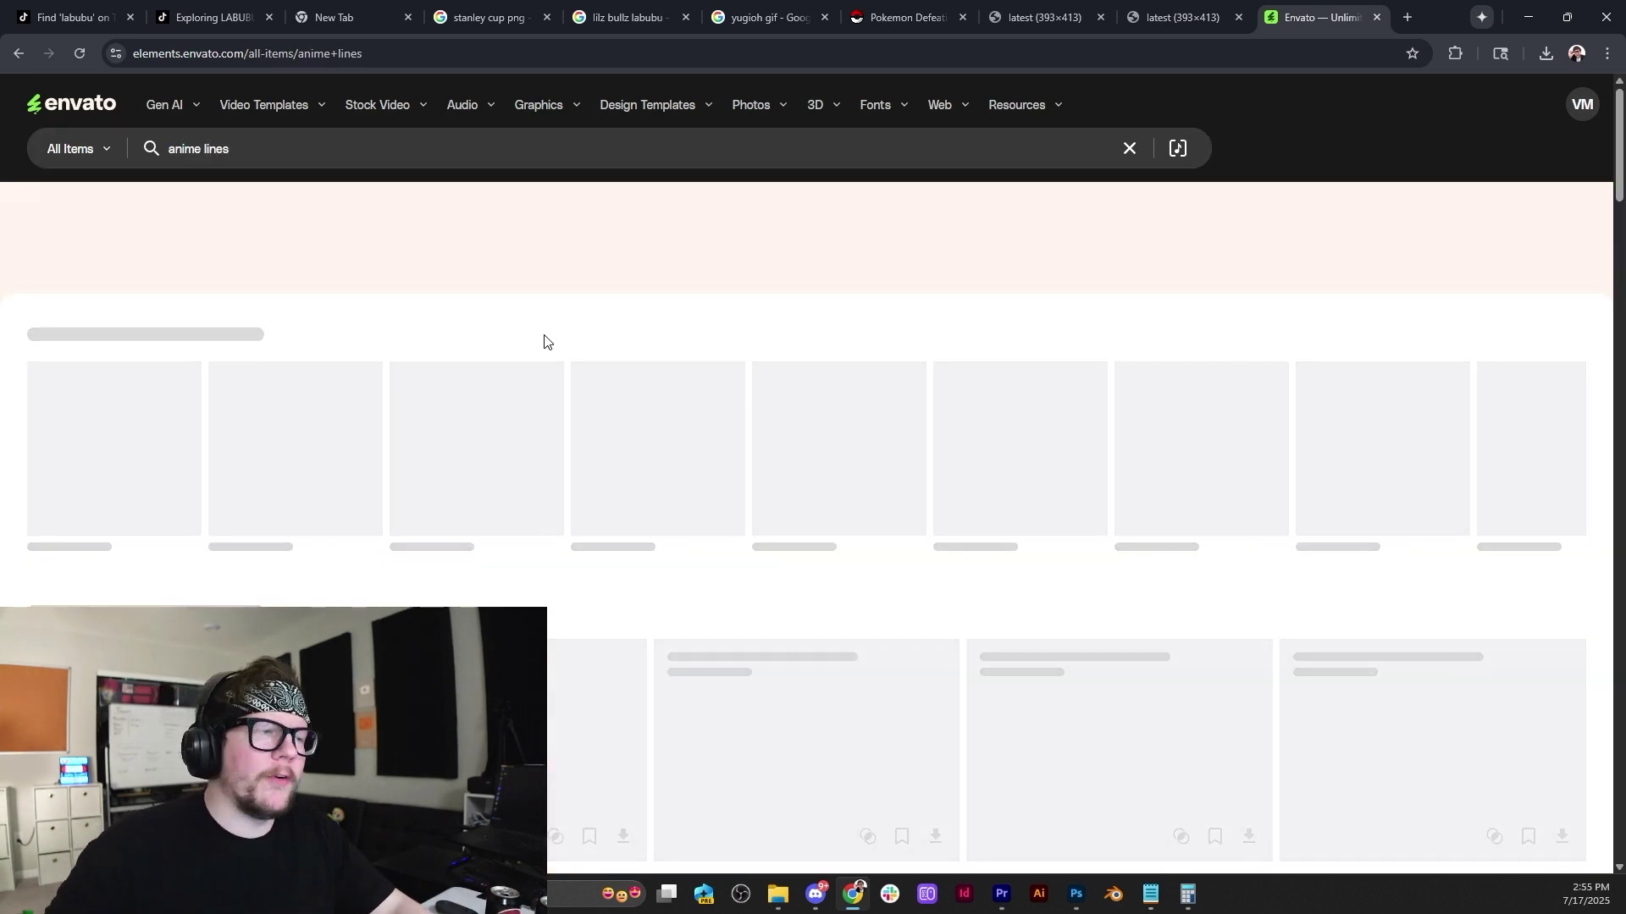
# Open the Green Anime Speed Lines Background clip in a separate browser tab and show all Stock Video results for anime lines.
pyautogui.scroll(-4, 555, 274)
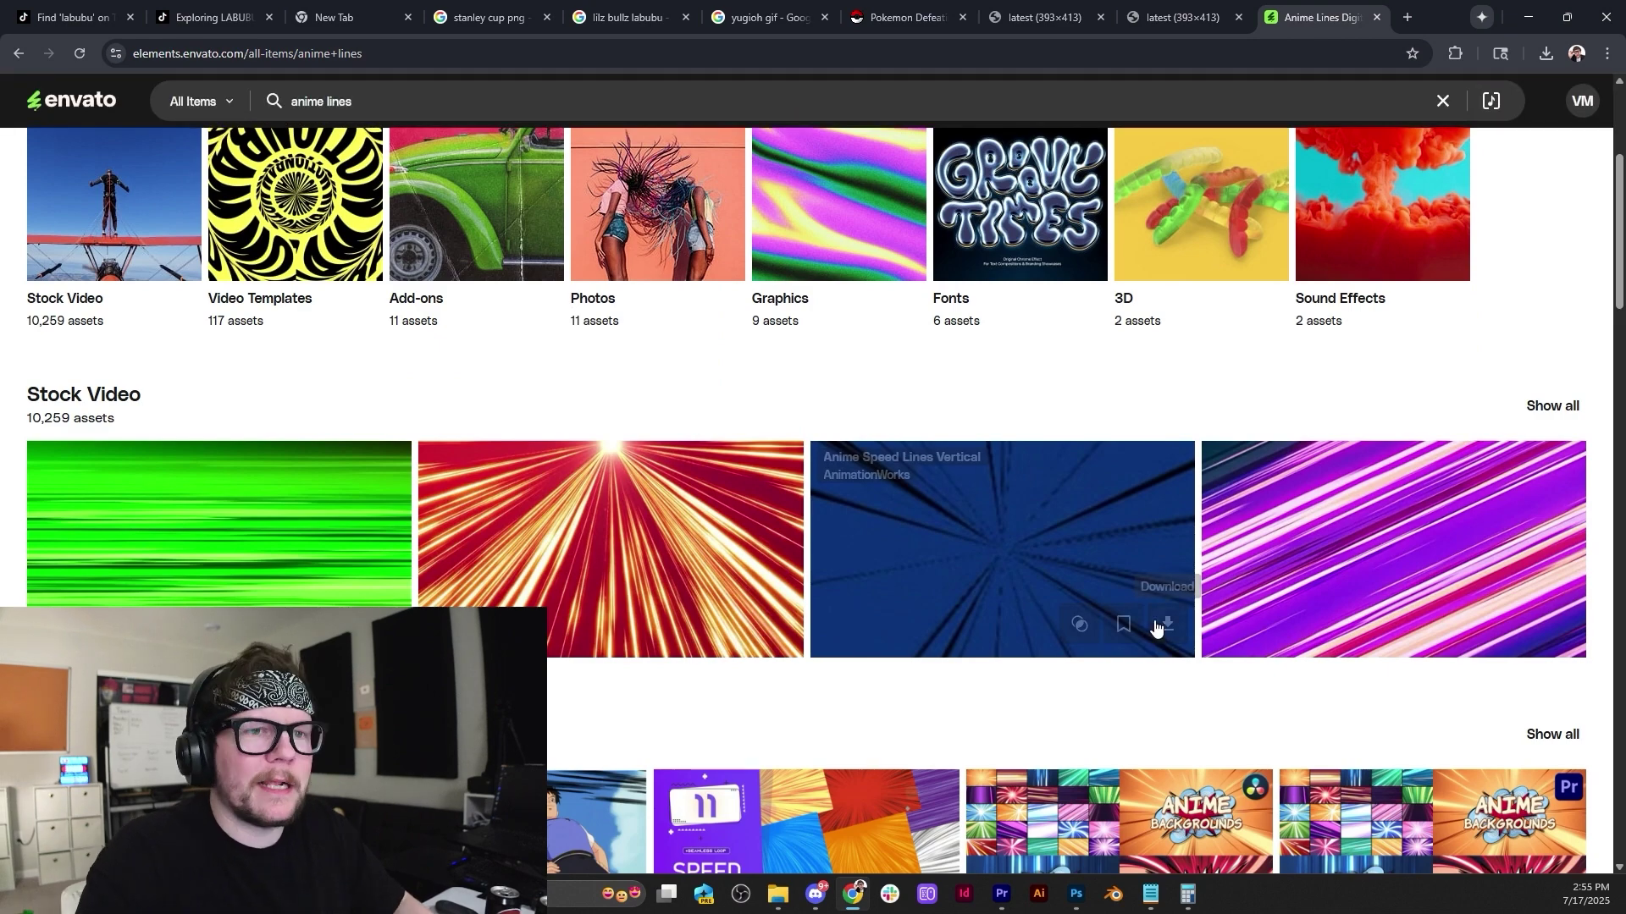
pyautogui.moveTo(236, 512)
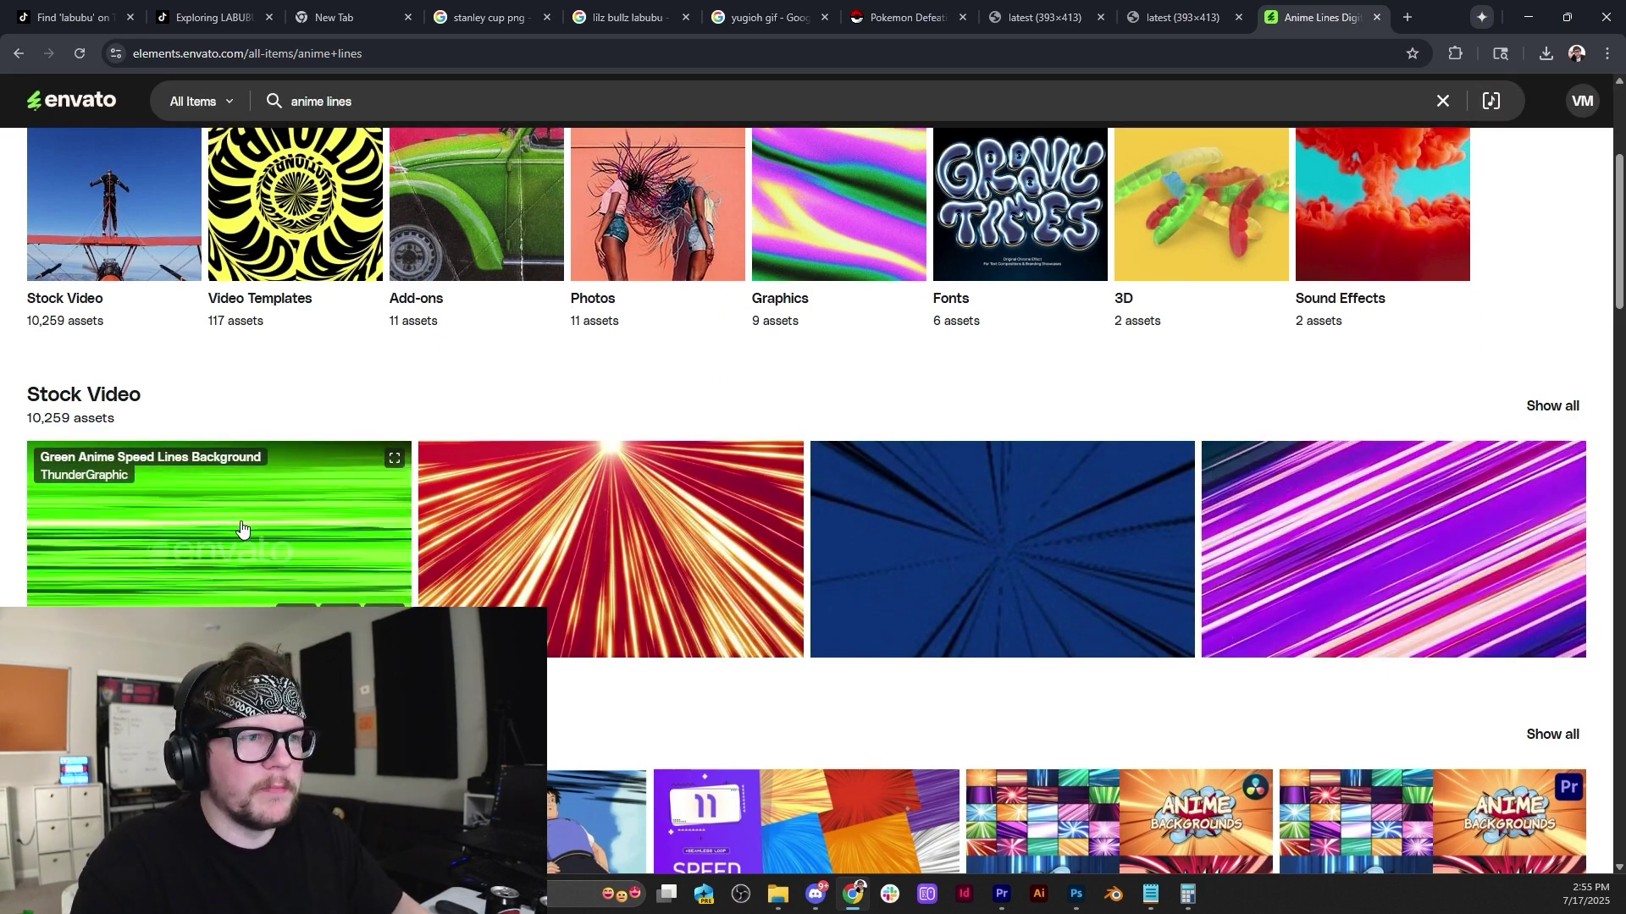
pyautogui.middleClick(243, 514)
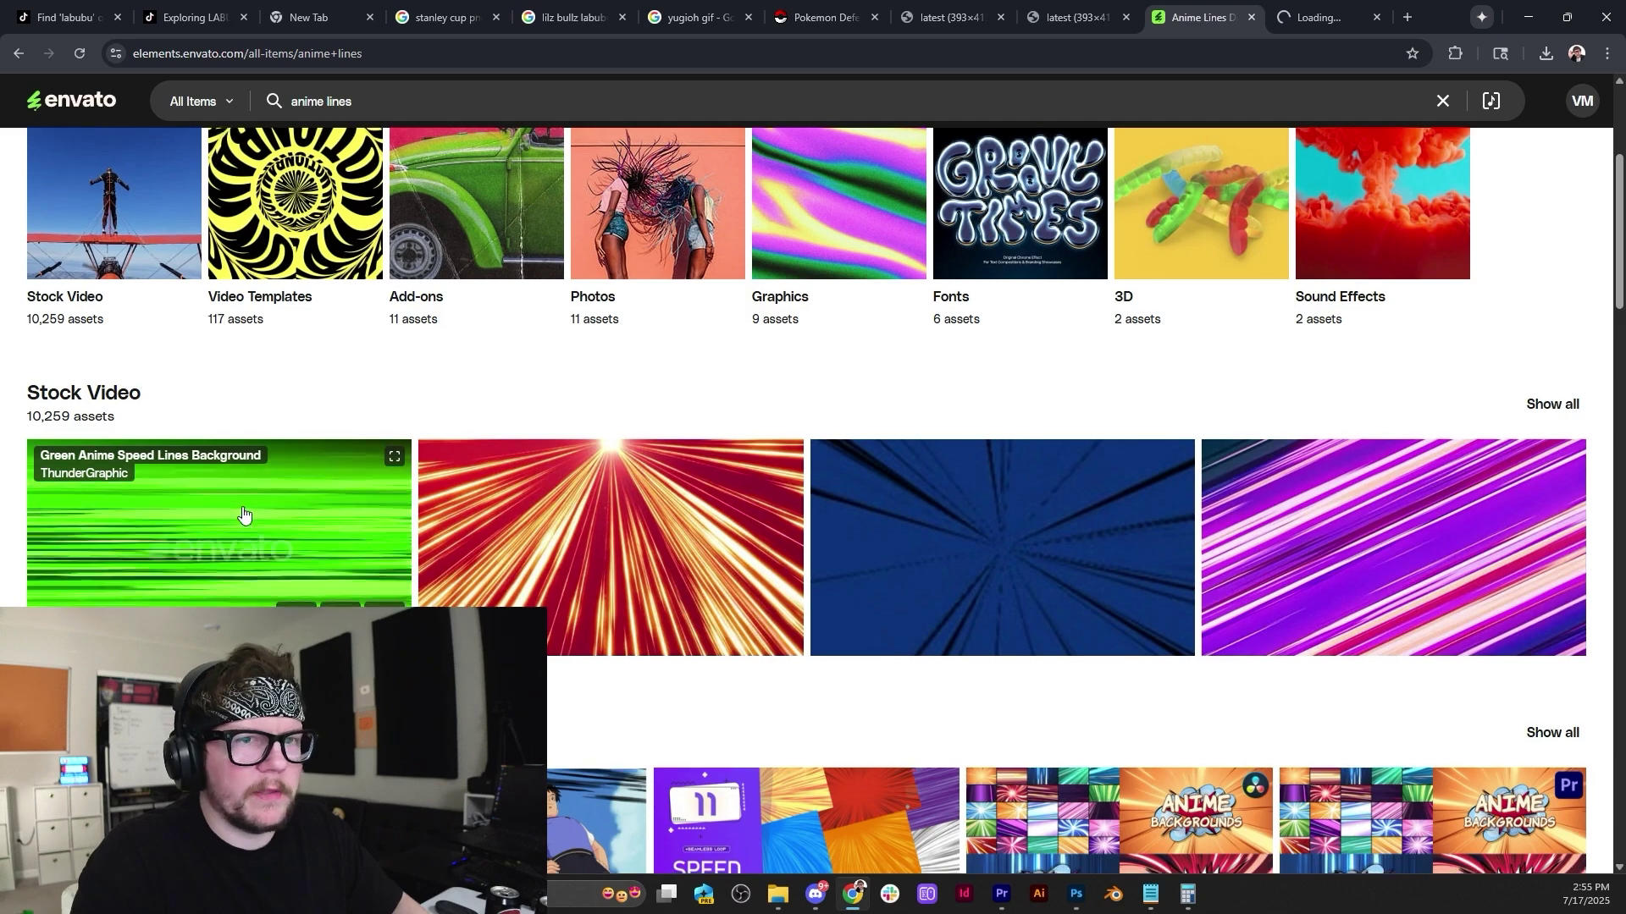
pyautogui.scroll(-12, 243, 514)
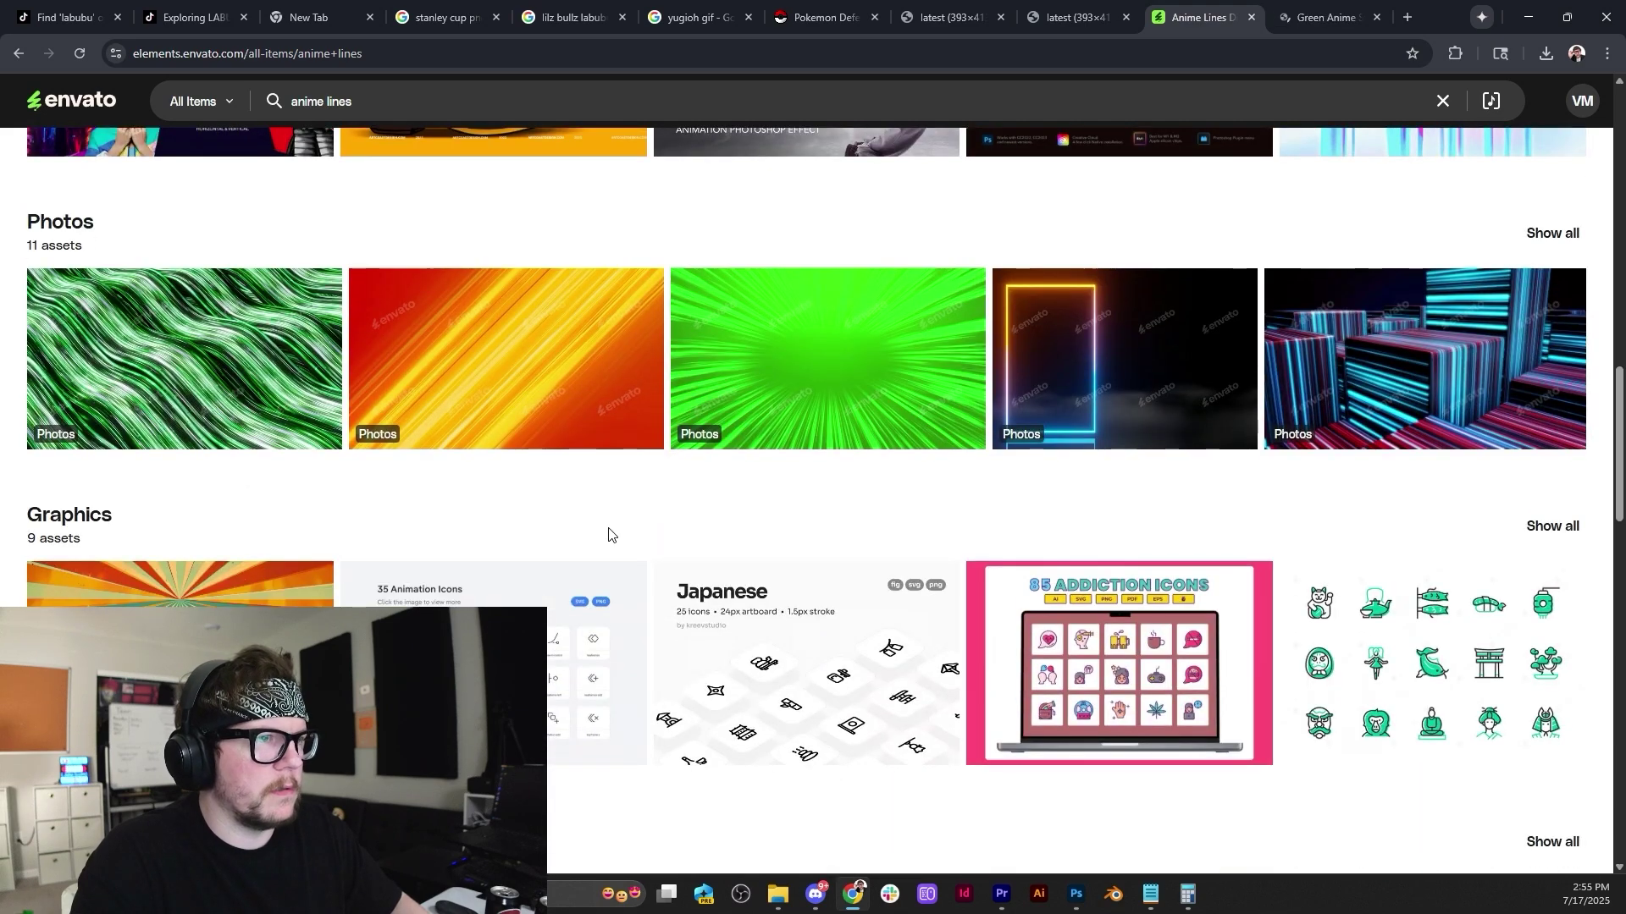
pyautogui.scroll(12, 938, 240)
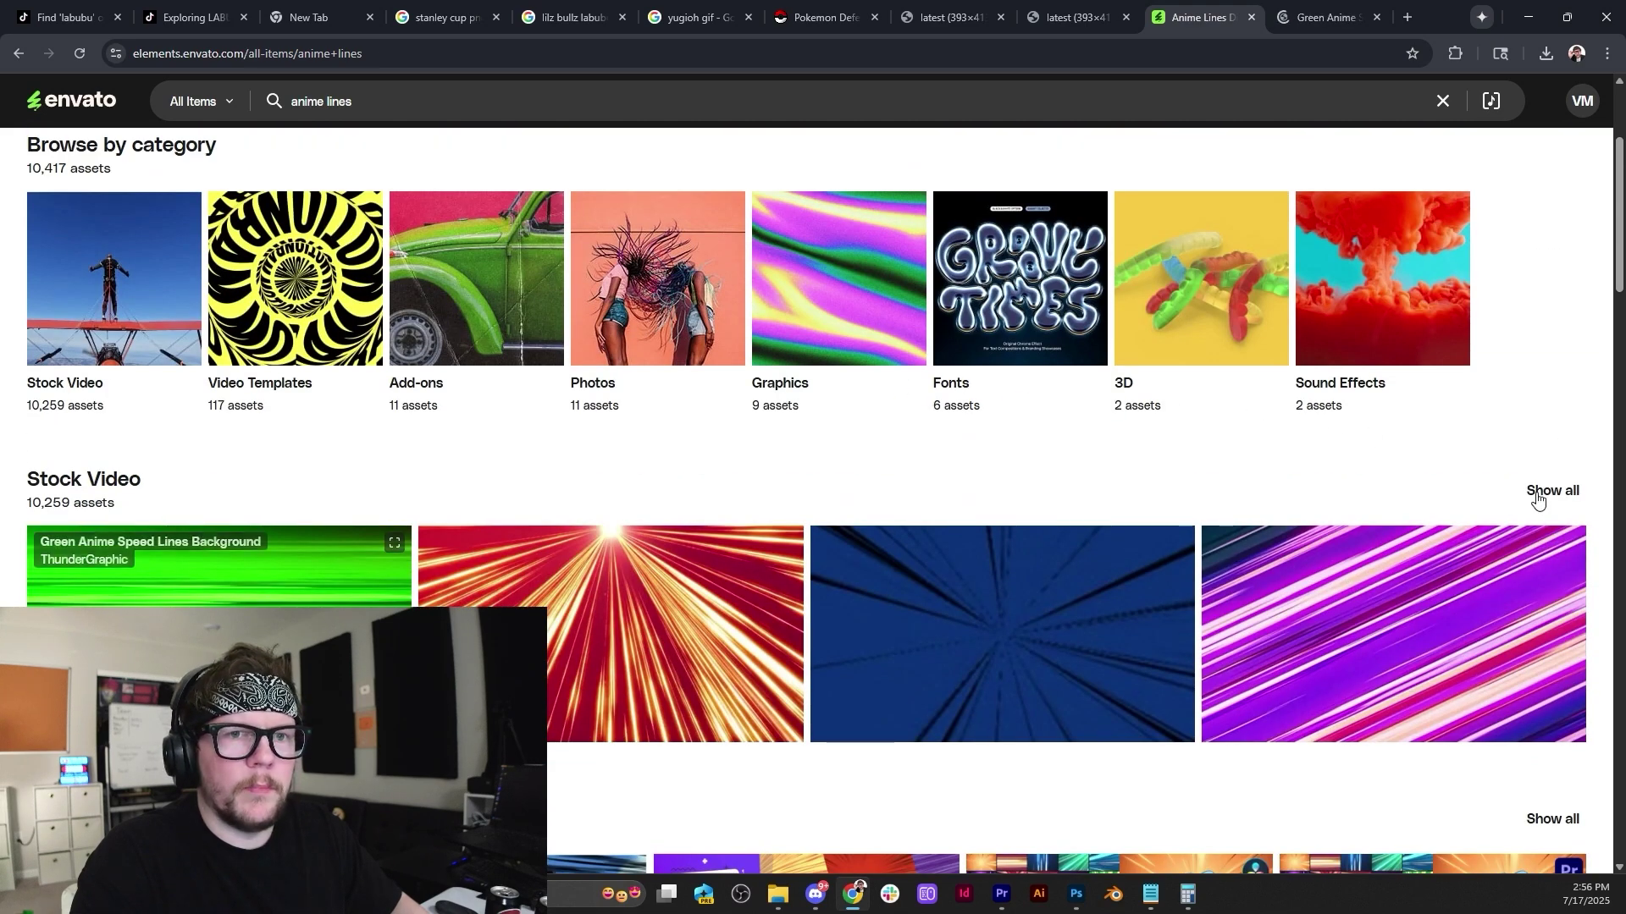
pyautogui.click(1538, 500)
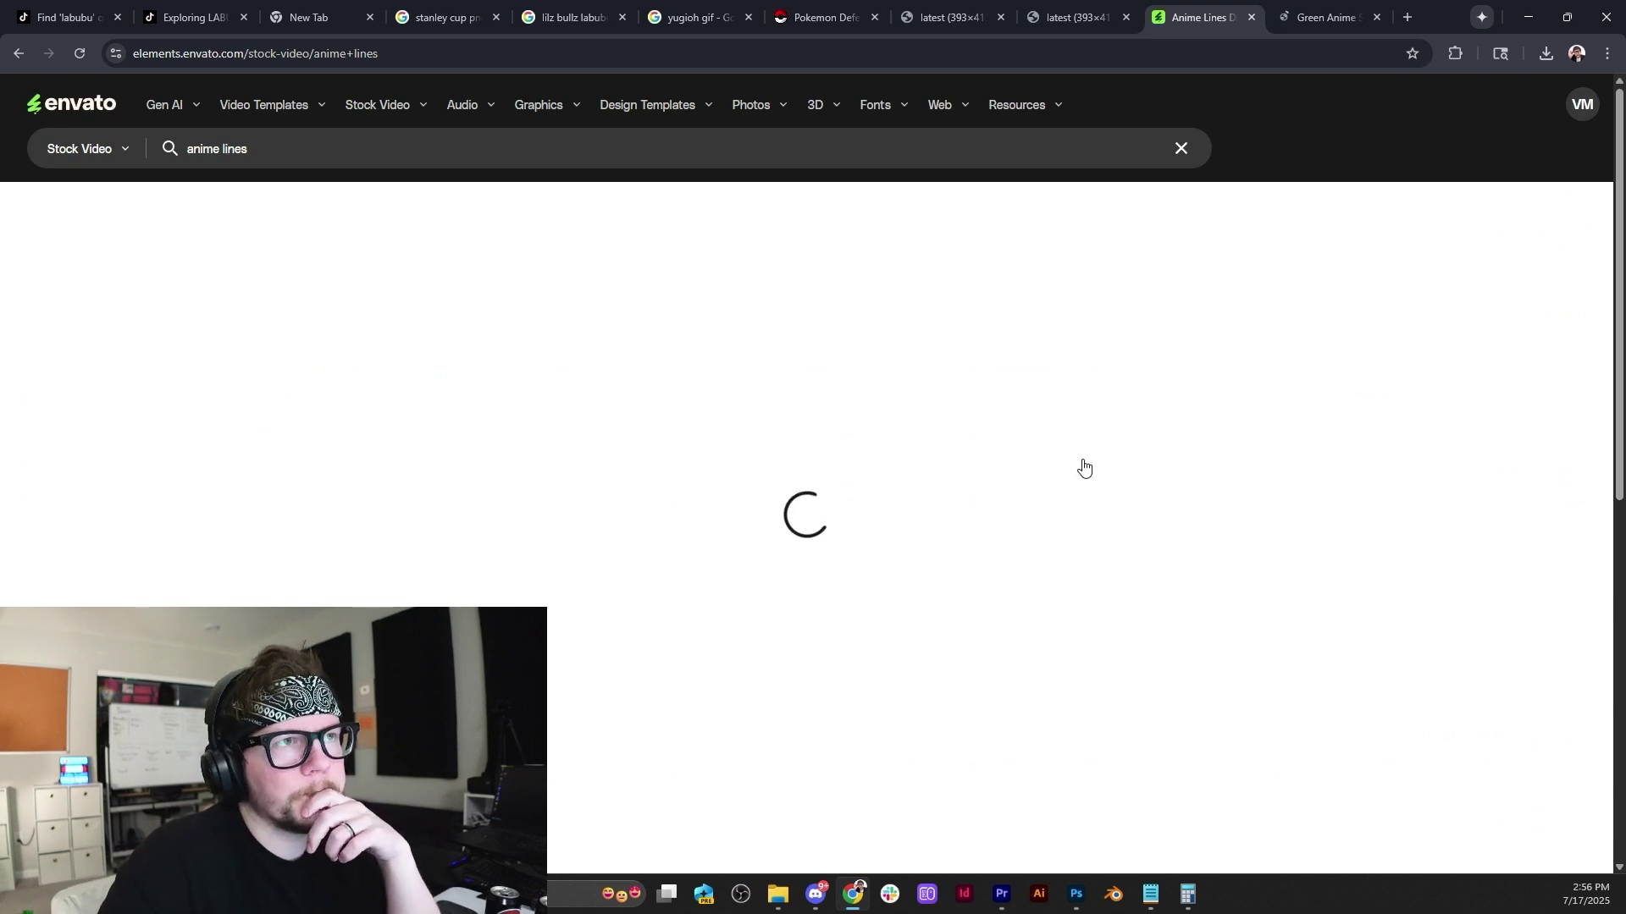
pyautogui.scroll(-3, 1058, 593)
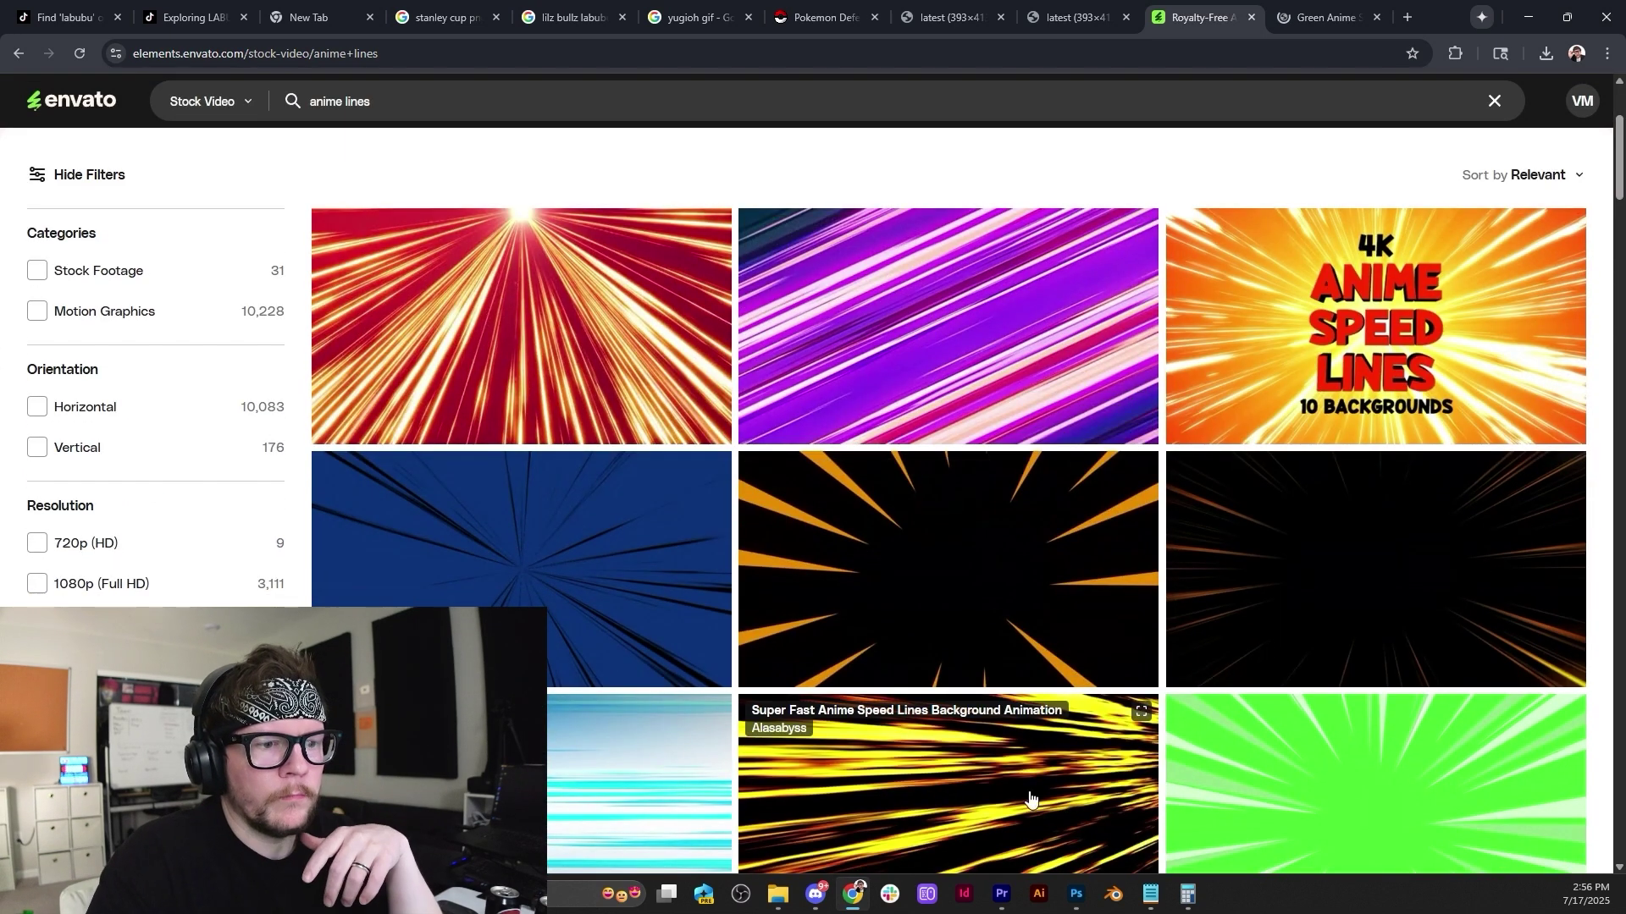
# Switch to Premiere Pro and place the saved blue-background Yu-Gi-Oh GIF after Labubu Linked Comp 03.mov, starting at about 00:07:51:04.
pyautogui.click(1000, 897)
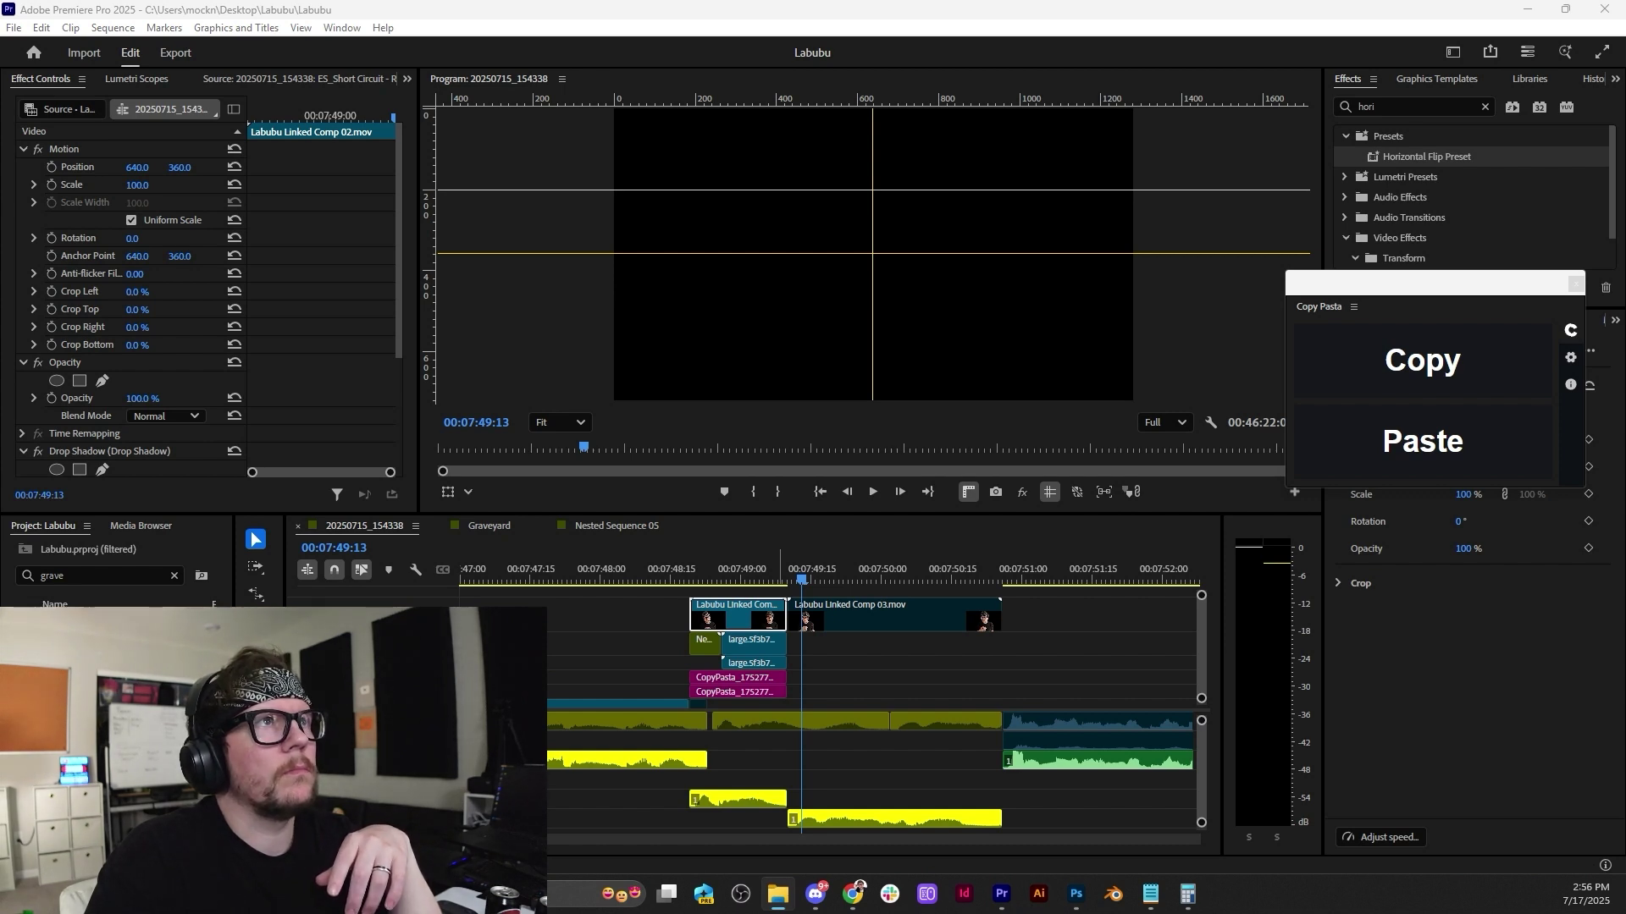
pyautogui.moveTo(1321, 0); pyautogui.dragTo(1051, 623)
pyautogui.click(1108, 575)
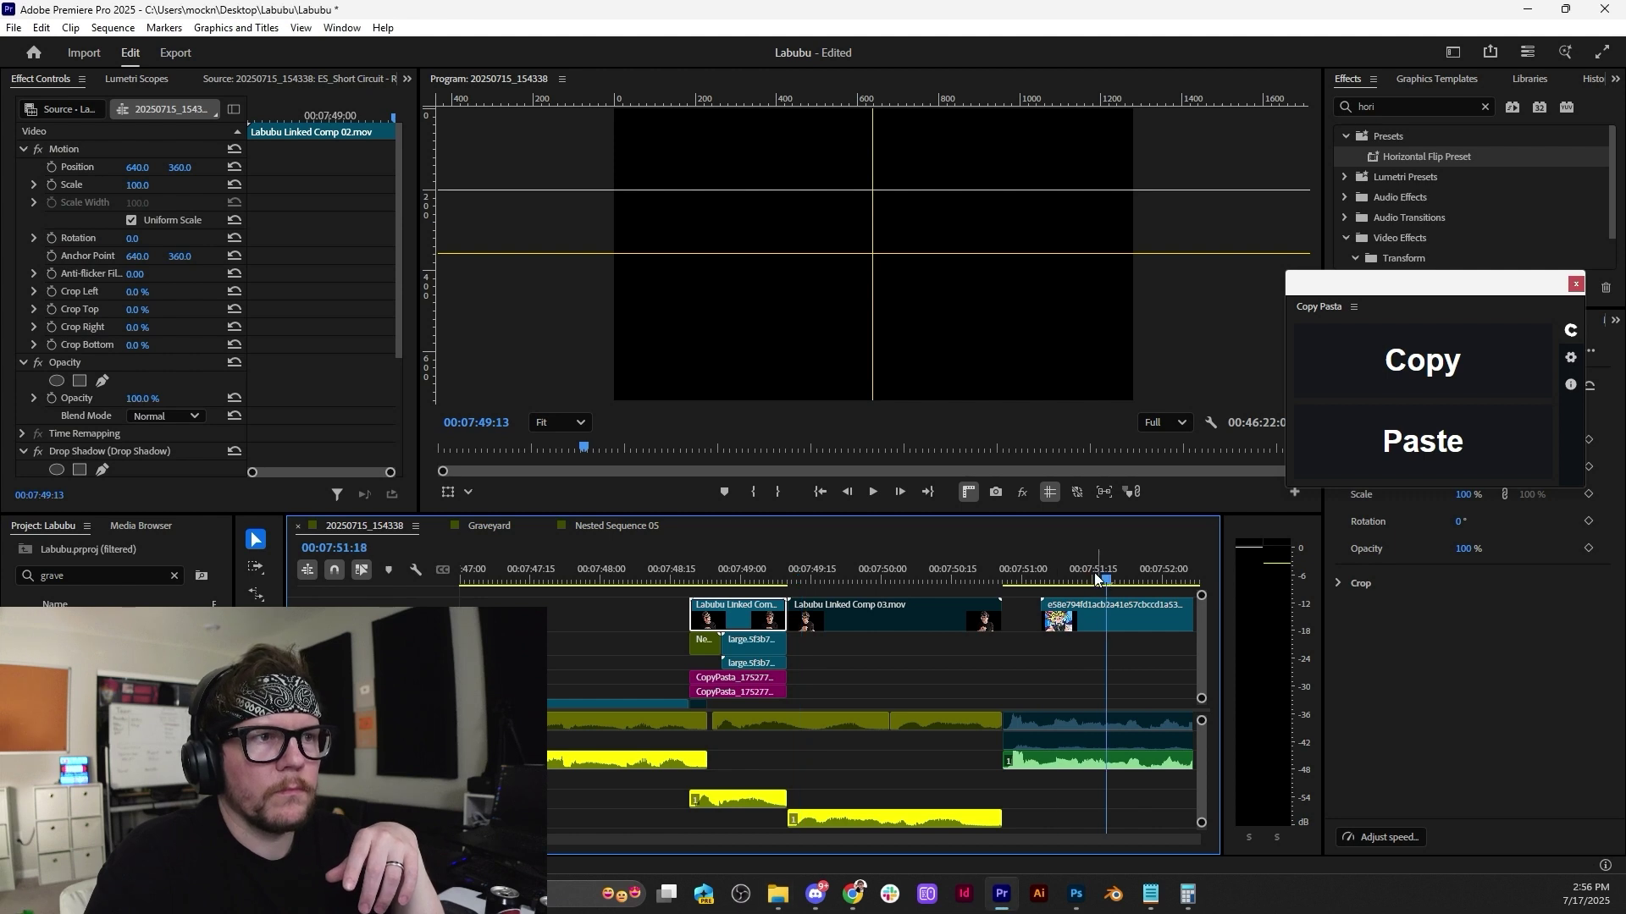
pyautogui.scroll(-4, 904, 622)
pyautogui.click(834, 615)
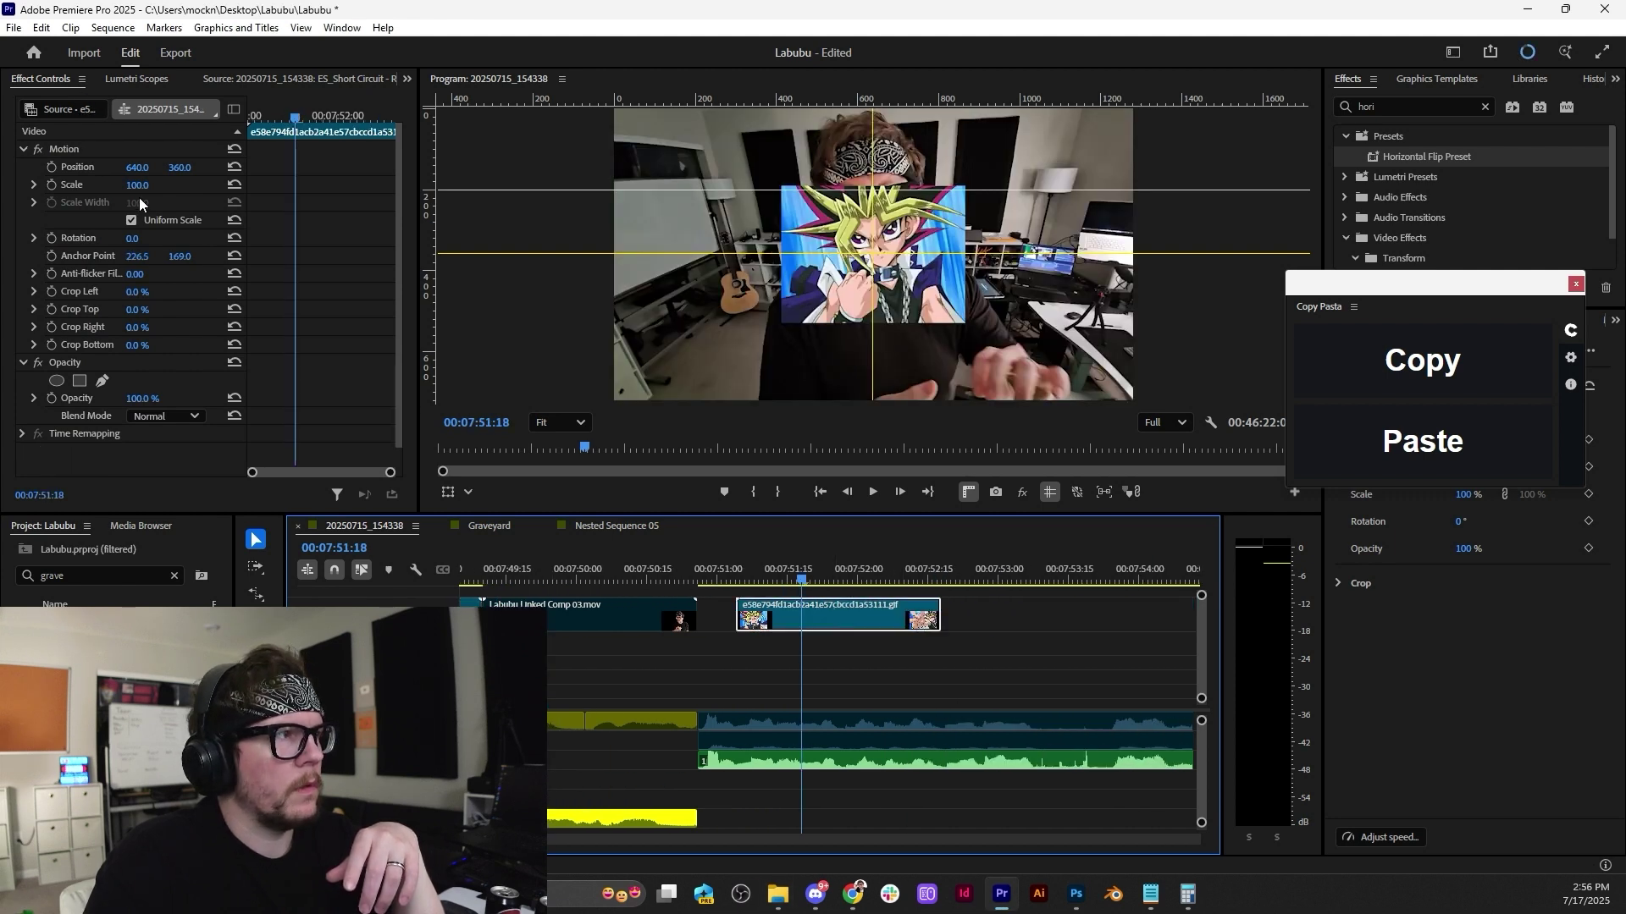
# Scale the Yu-Gi-Oh GIF to 189 and set its position to 251, 360, checking the framing along the clip.
pyautogui.moveTo(129, 186); pyautogui.dragTo(453, 169)
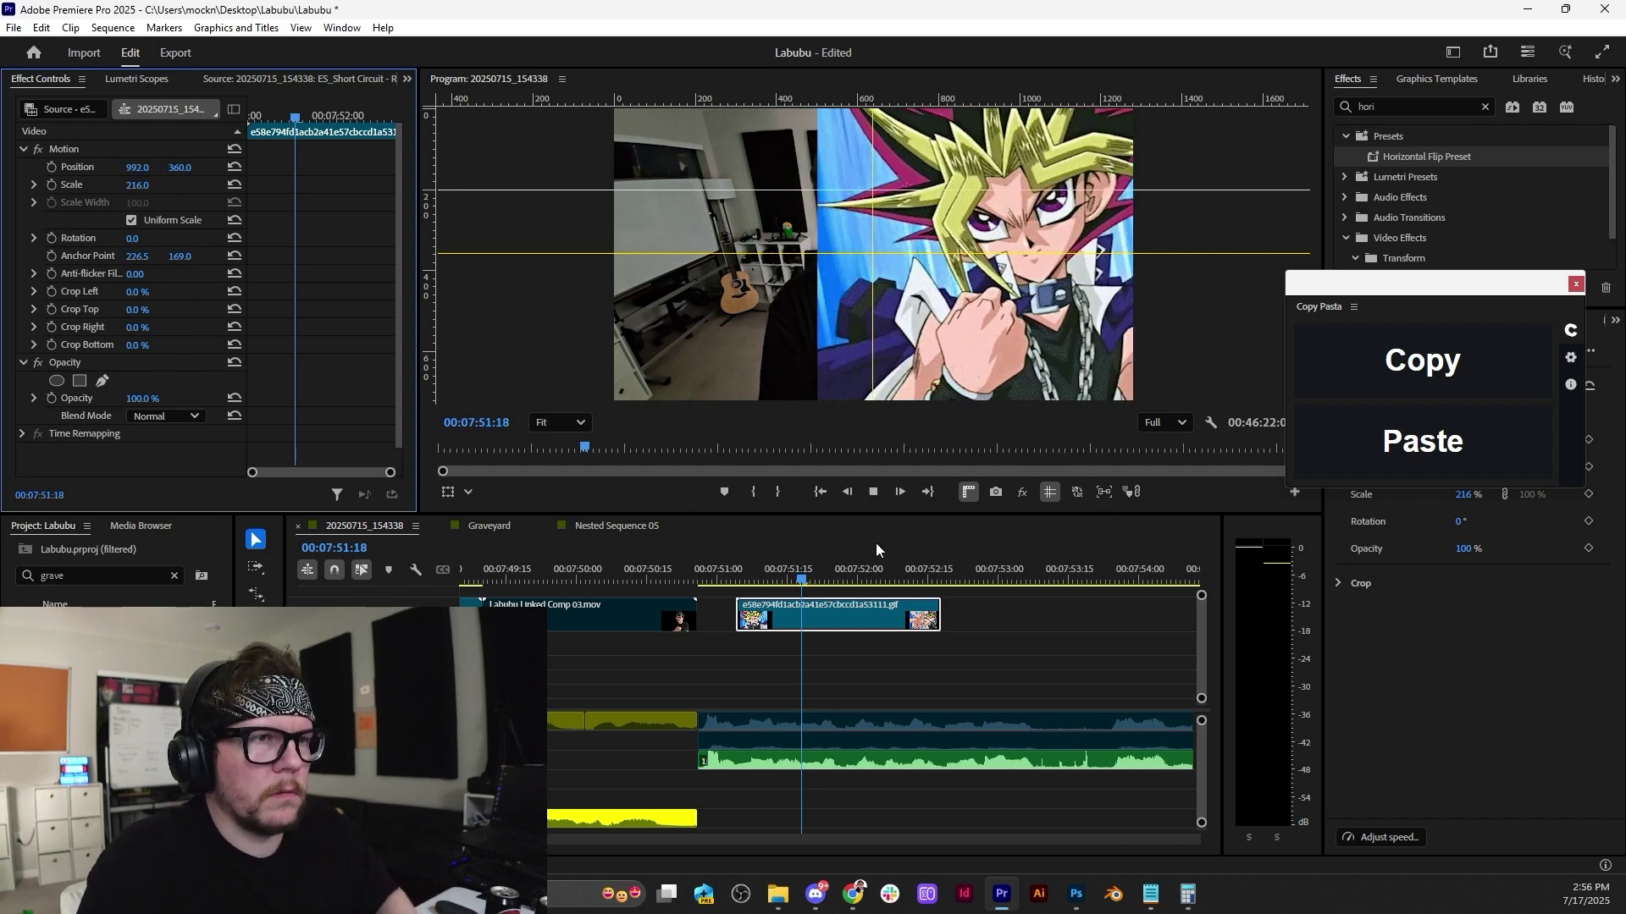
pyautogui.press('space')
pyautogui.press('space')
pyautogui.moveTo(868, 566); pyautogui.dragTo(827, 612)
pyautogui.moveTo(137, 167); pyautogui.dragTo(59, 167)
pyautogui.press('space')
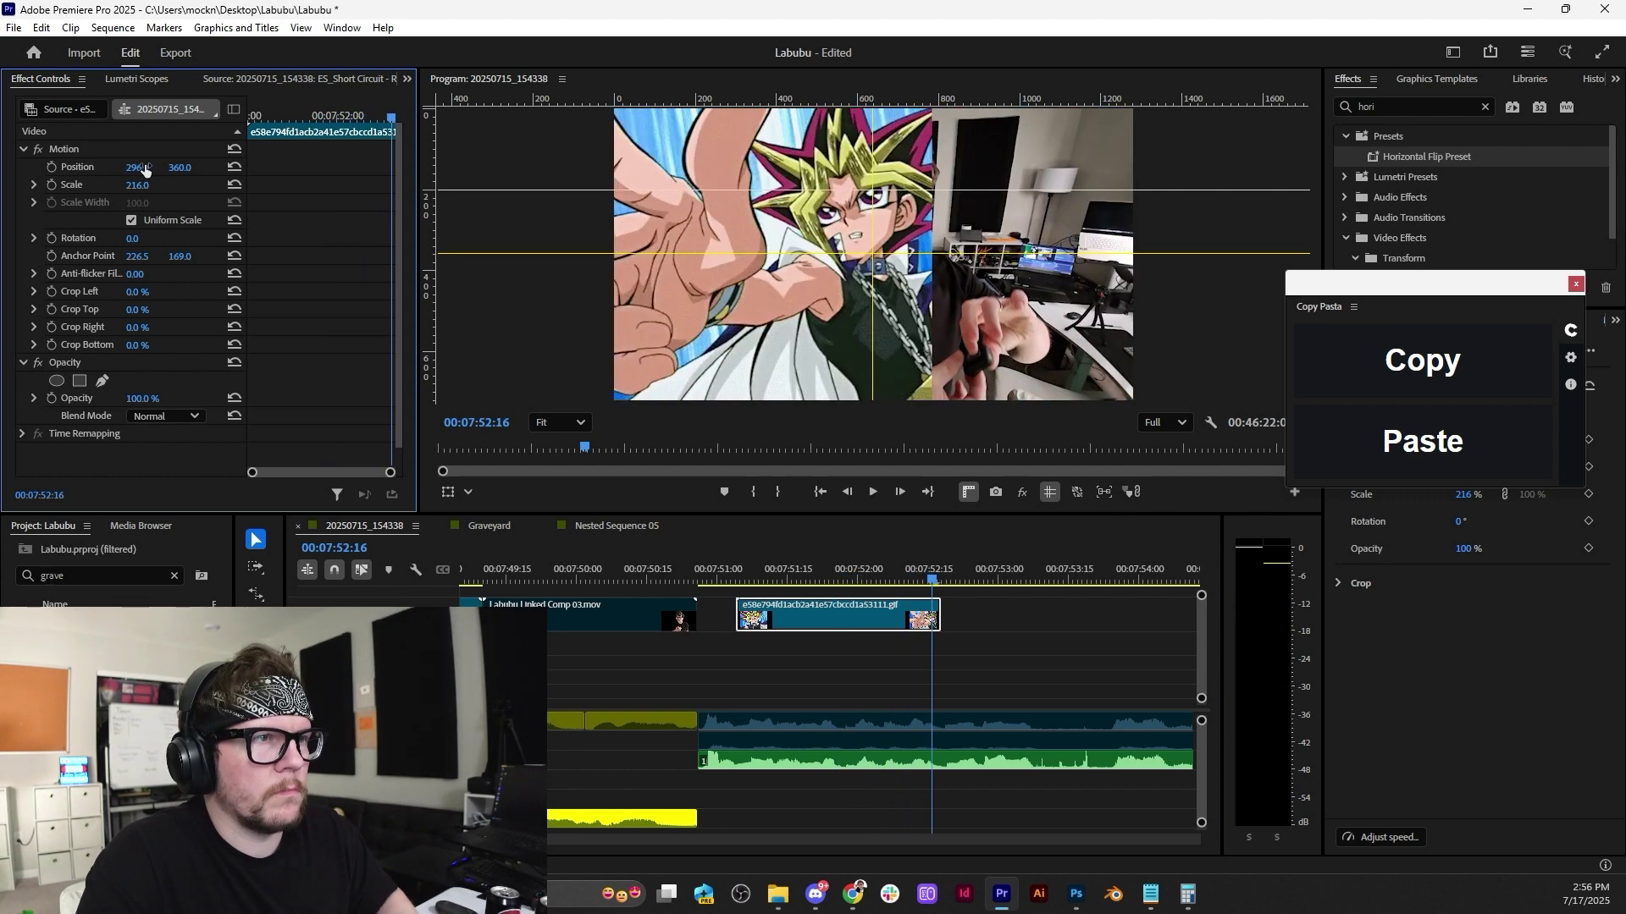
pyautogui.moveTo(144, 167); pyautogui.dragTo(19, 167)
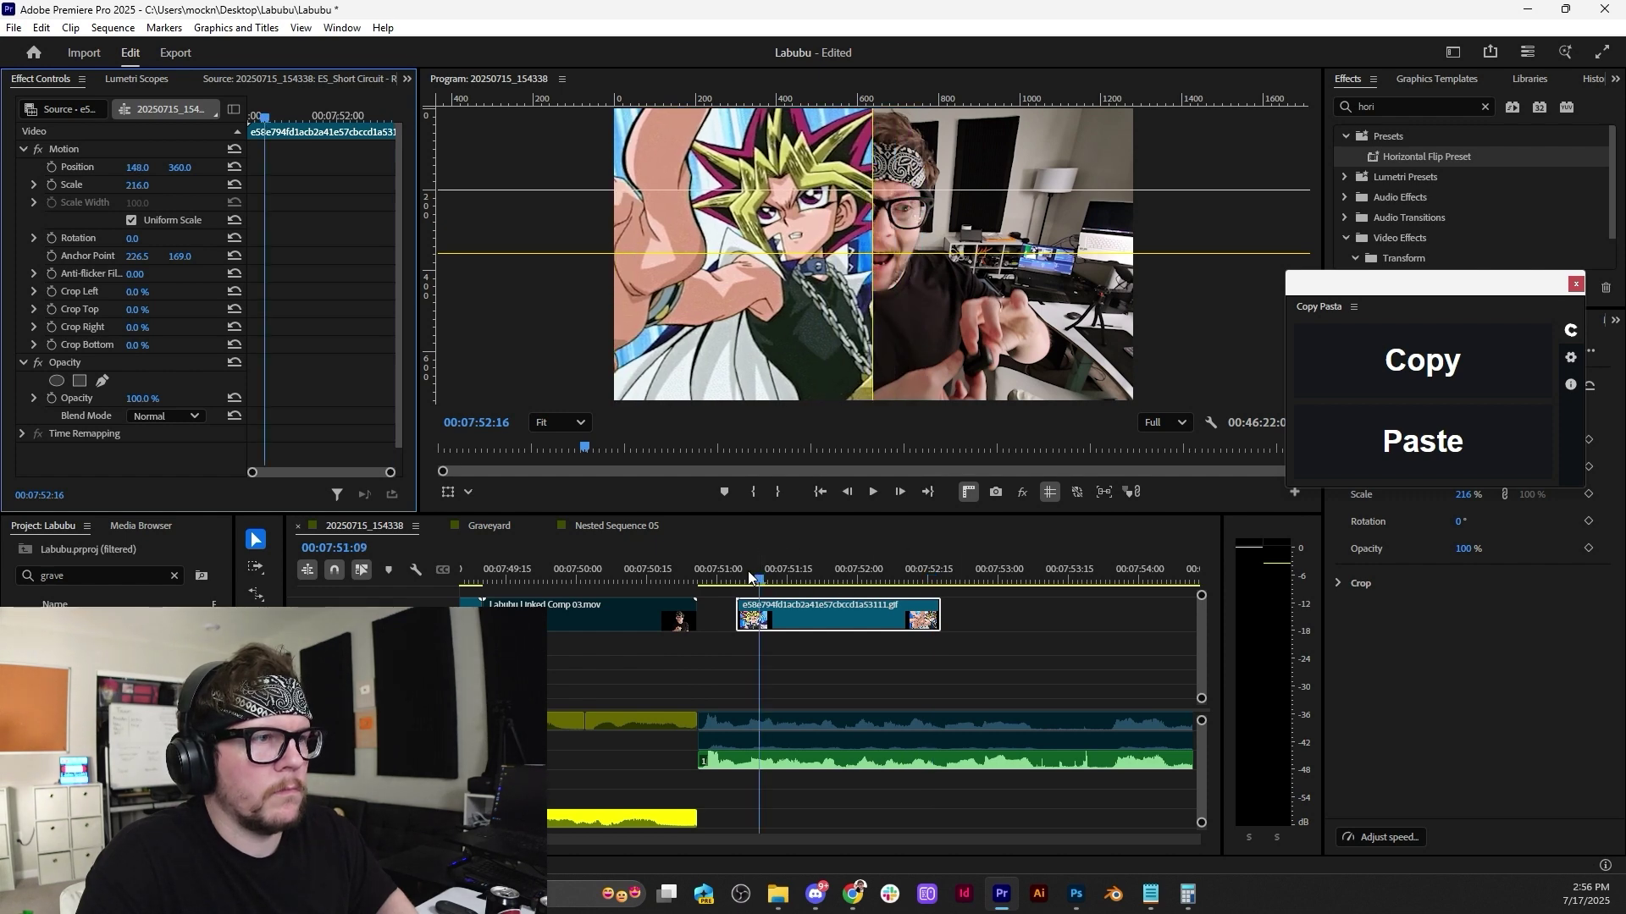
pyautogui.moveTo(749, 576); pyautogui.dragTo(754, 574)
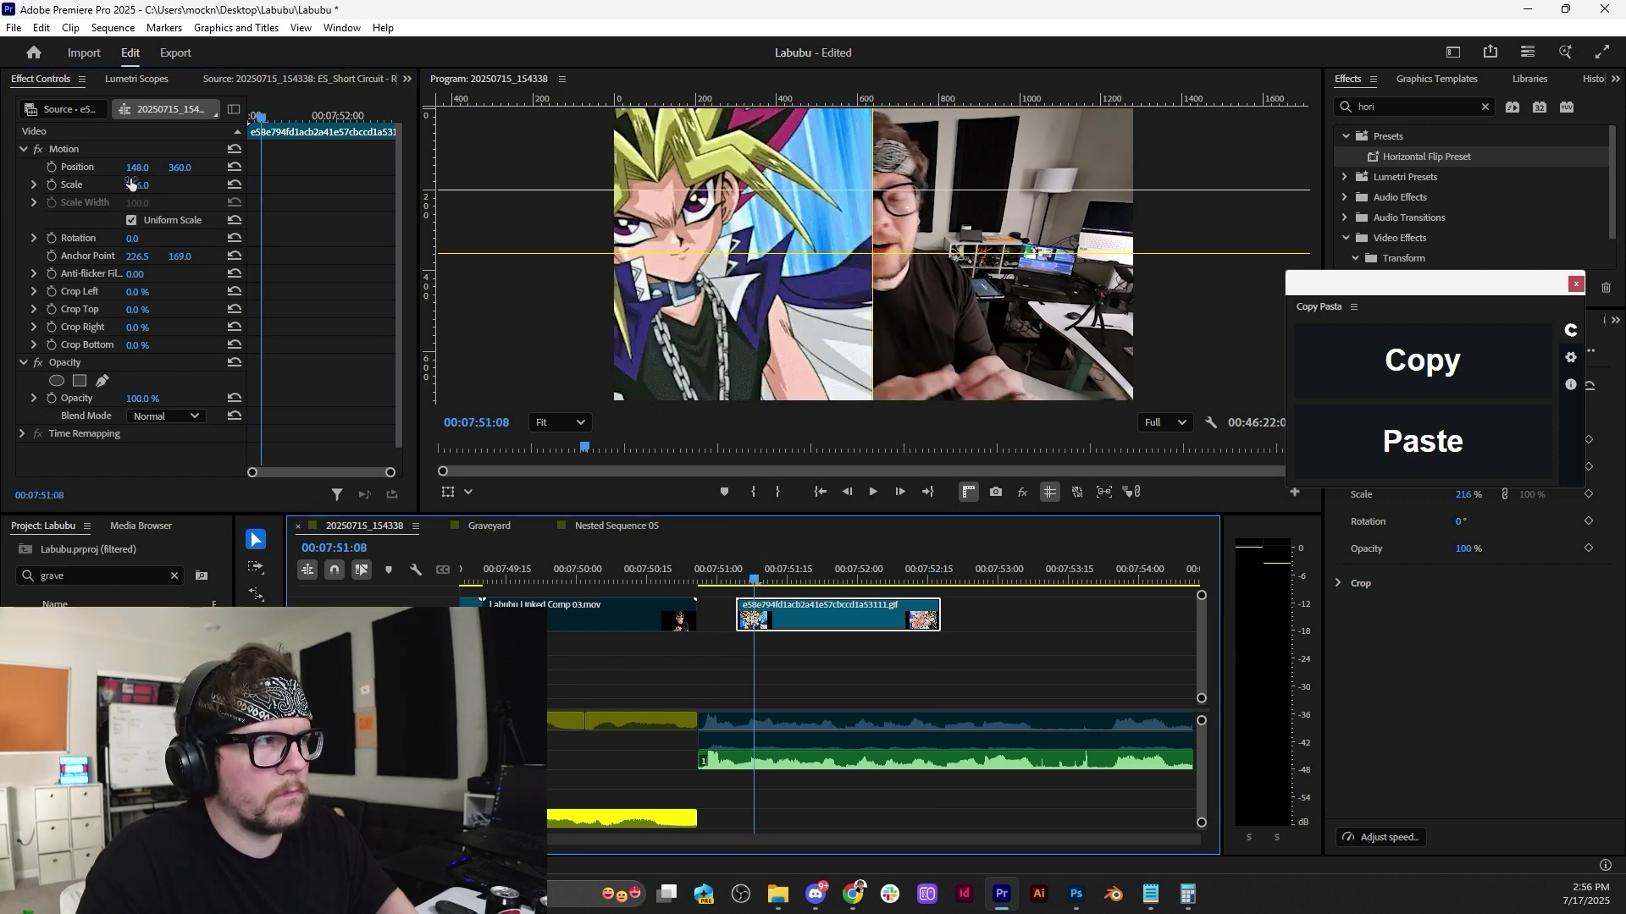
pyautogui.moveTo(131, 185); pyautogui.dragTo(319, 167)
pyautogui.press('space')
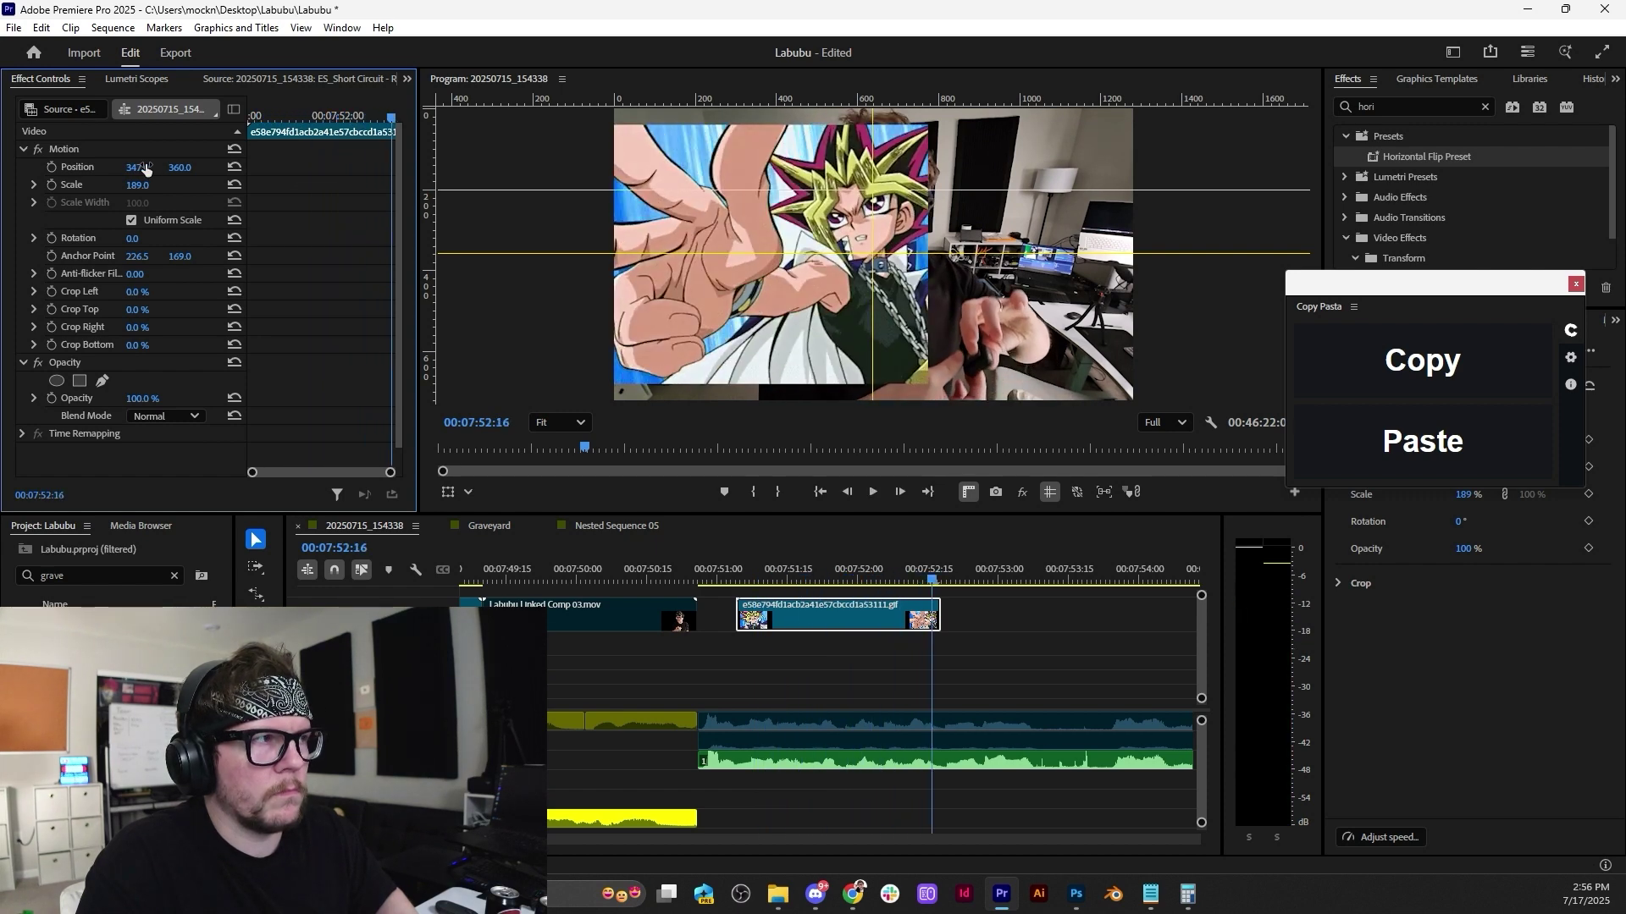
pyautogui.moveTo(146, 169)
pyautogui.mouseDown()
pyautogui.moveTo(84, 169)
pyautogui.moveTo(146, 170)
pyautogui.mouseUp()
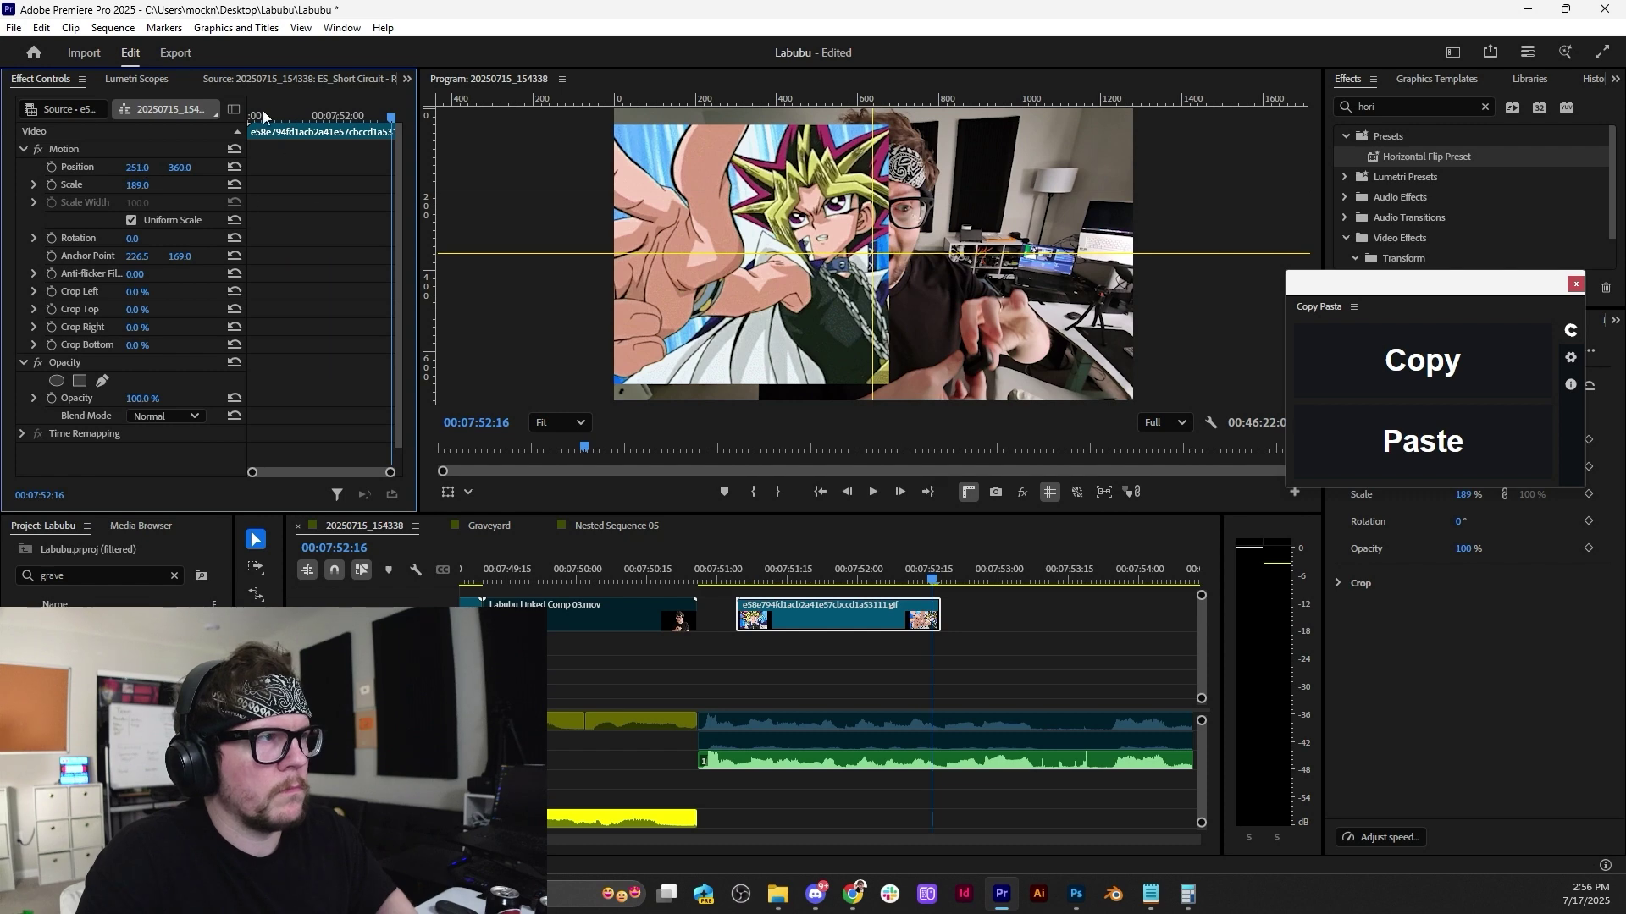
pyautogui.moveTo(263, 118); pyautogui.dragTo(229, 124)
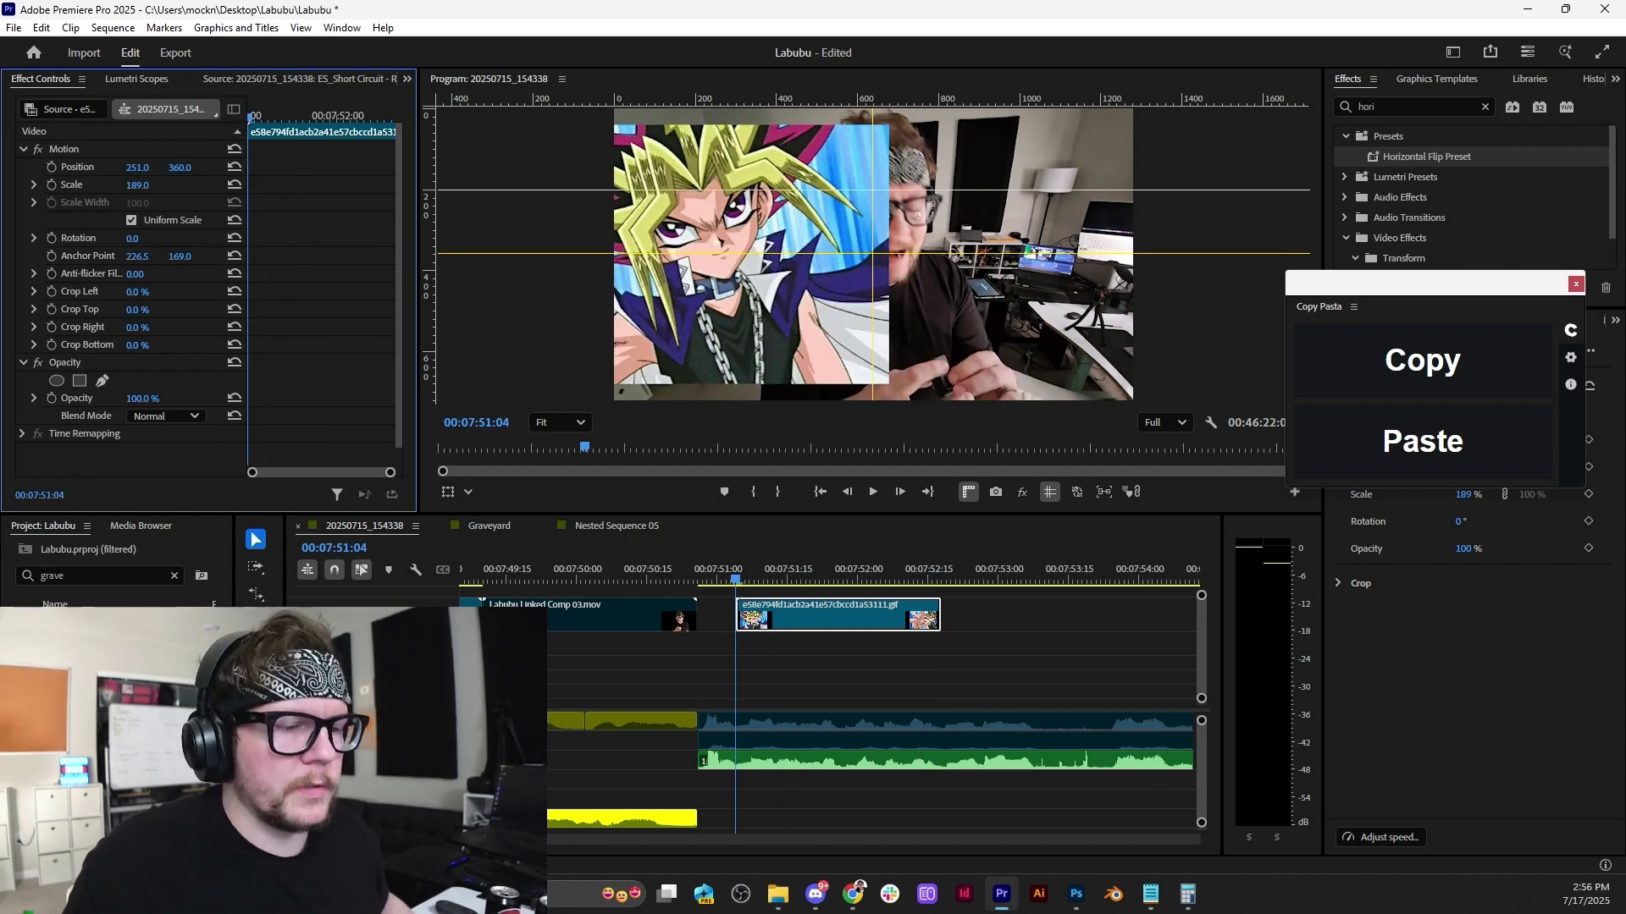
# Switch to Chrome and download the "Blue Anime Speed Lines. Anime motion background." clip from Envato under the YouTube channel license.
pyautogui.moveTo(1076, 905)
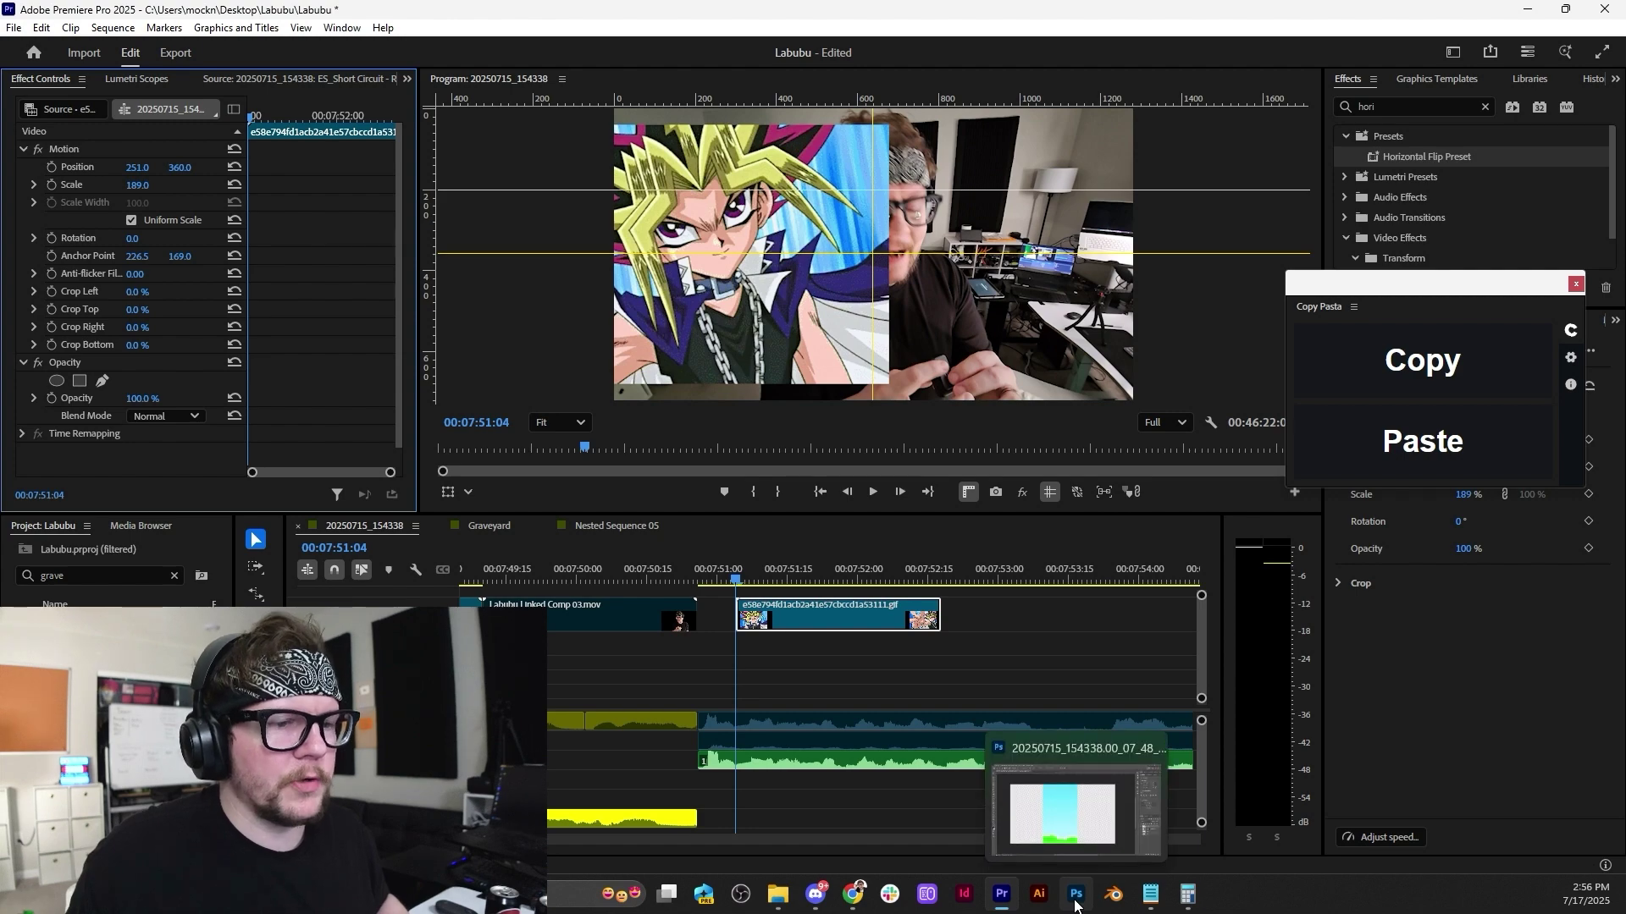
pyautogui.click(852, 895)
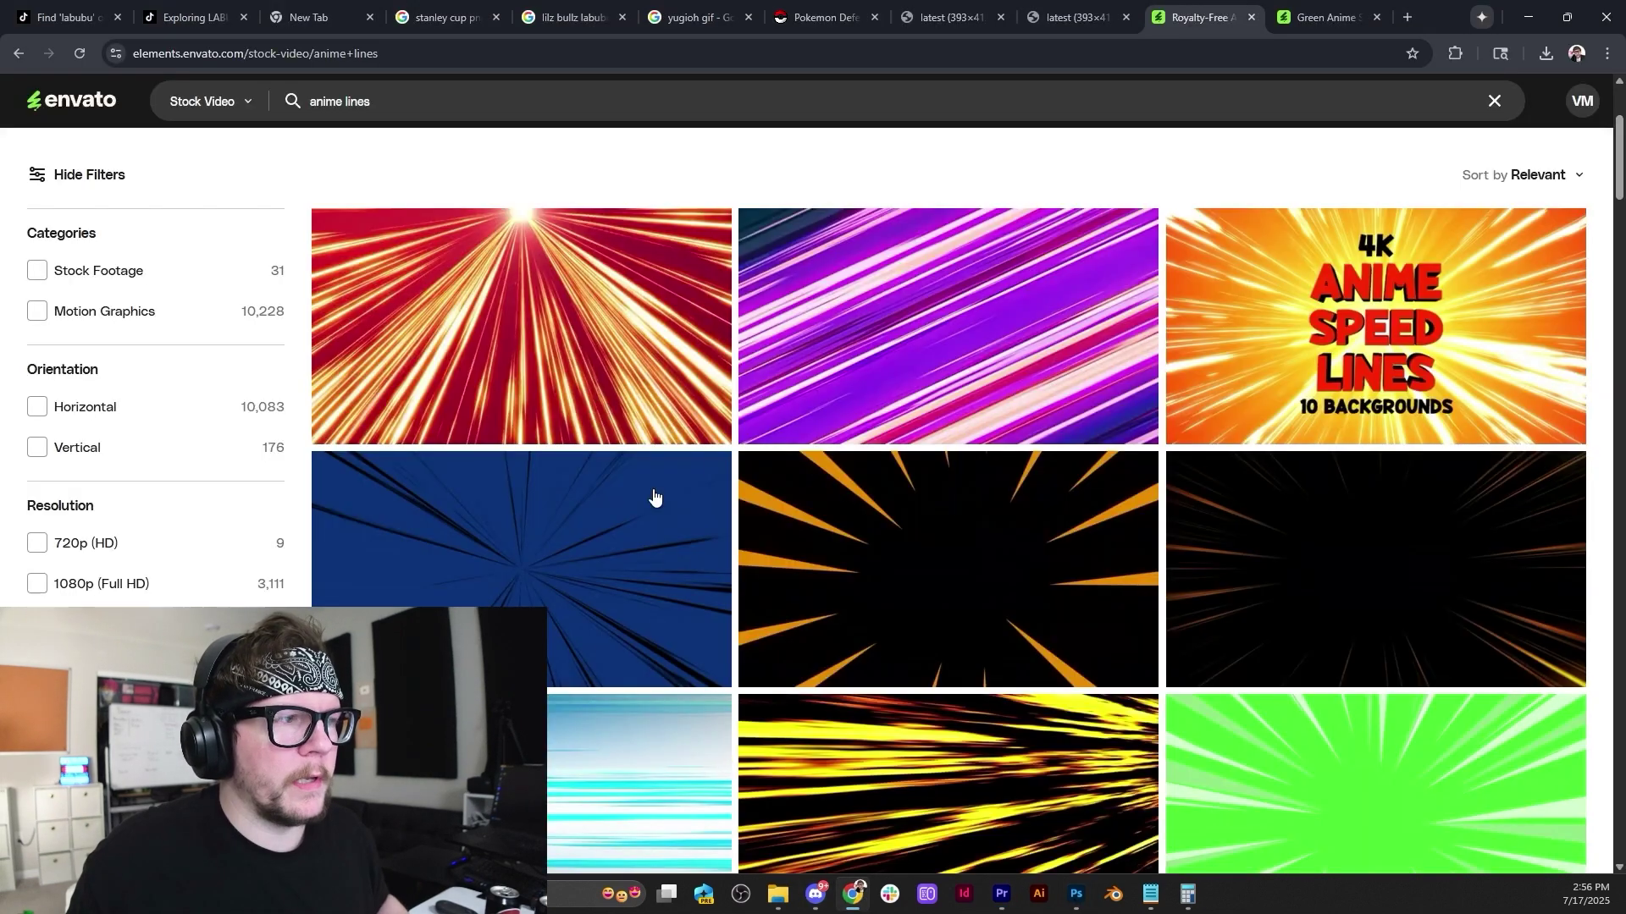
pyautogui.scroll(-3, 717, 624)
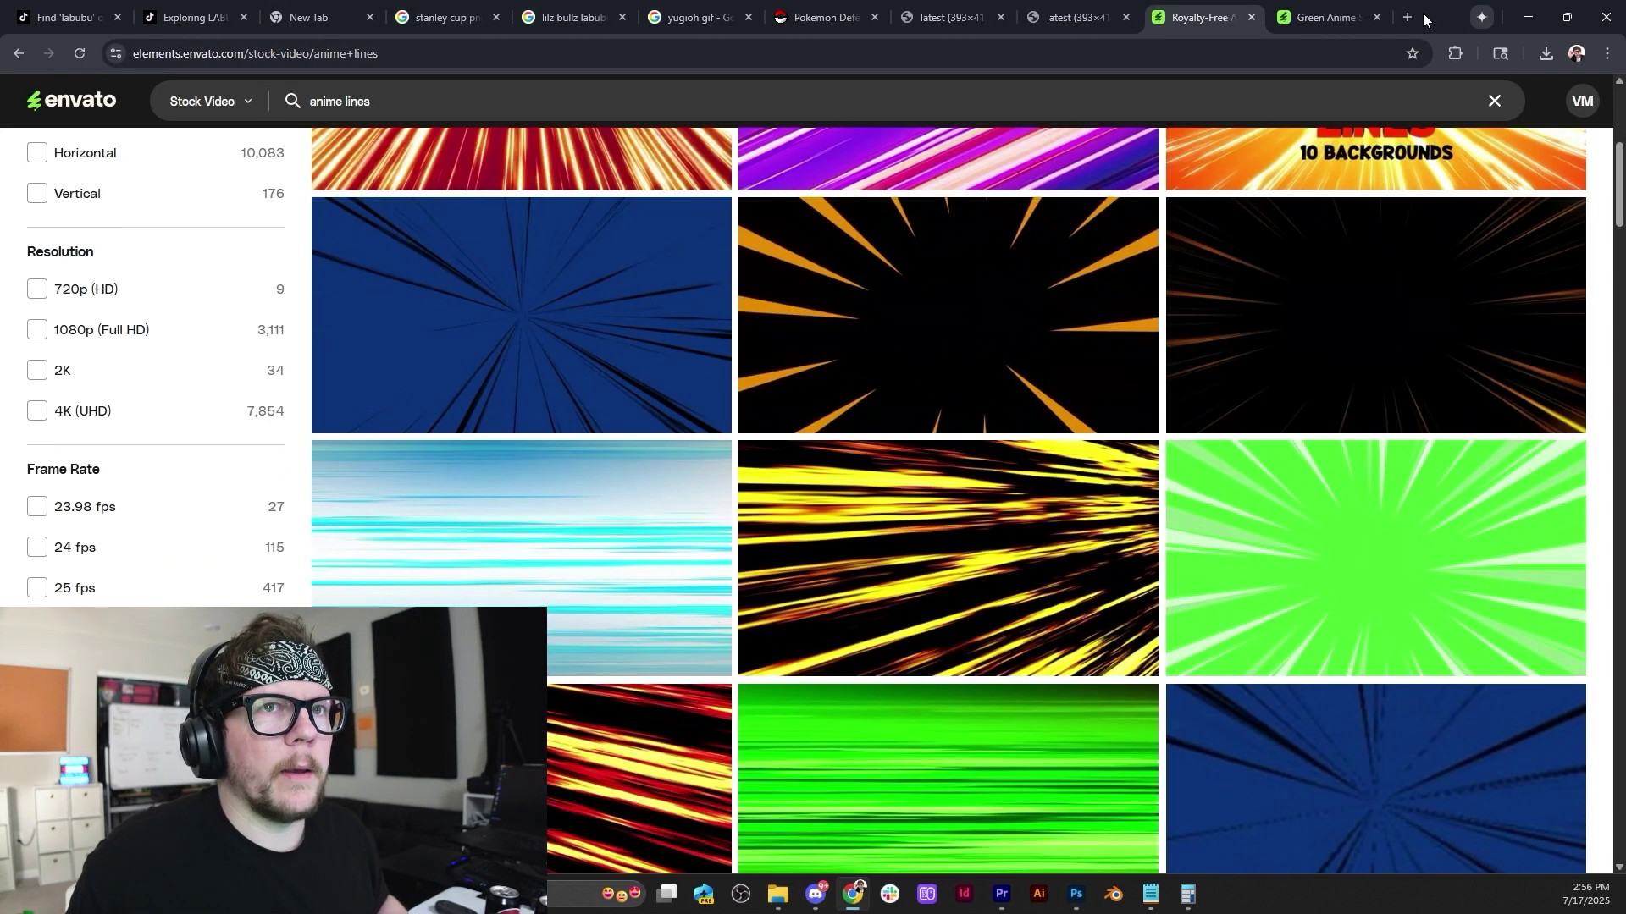
pyautogui.moveTo(1427, 19); pyautogui.dragTo(1309, 913)
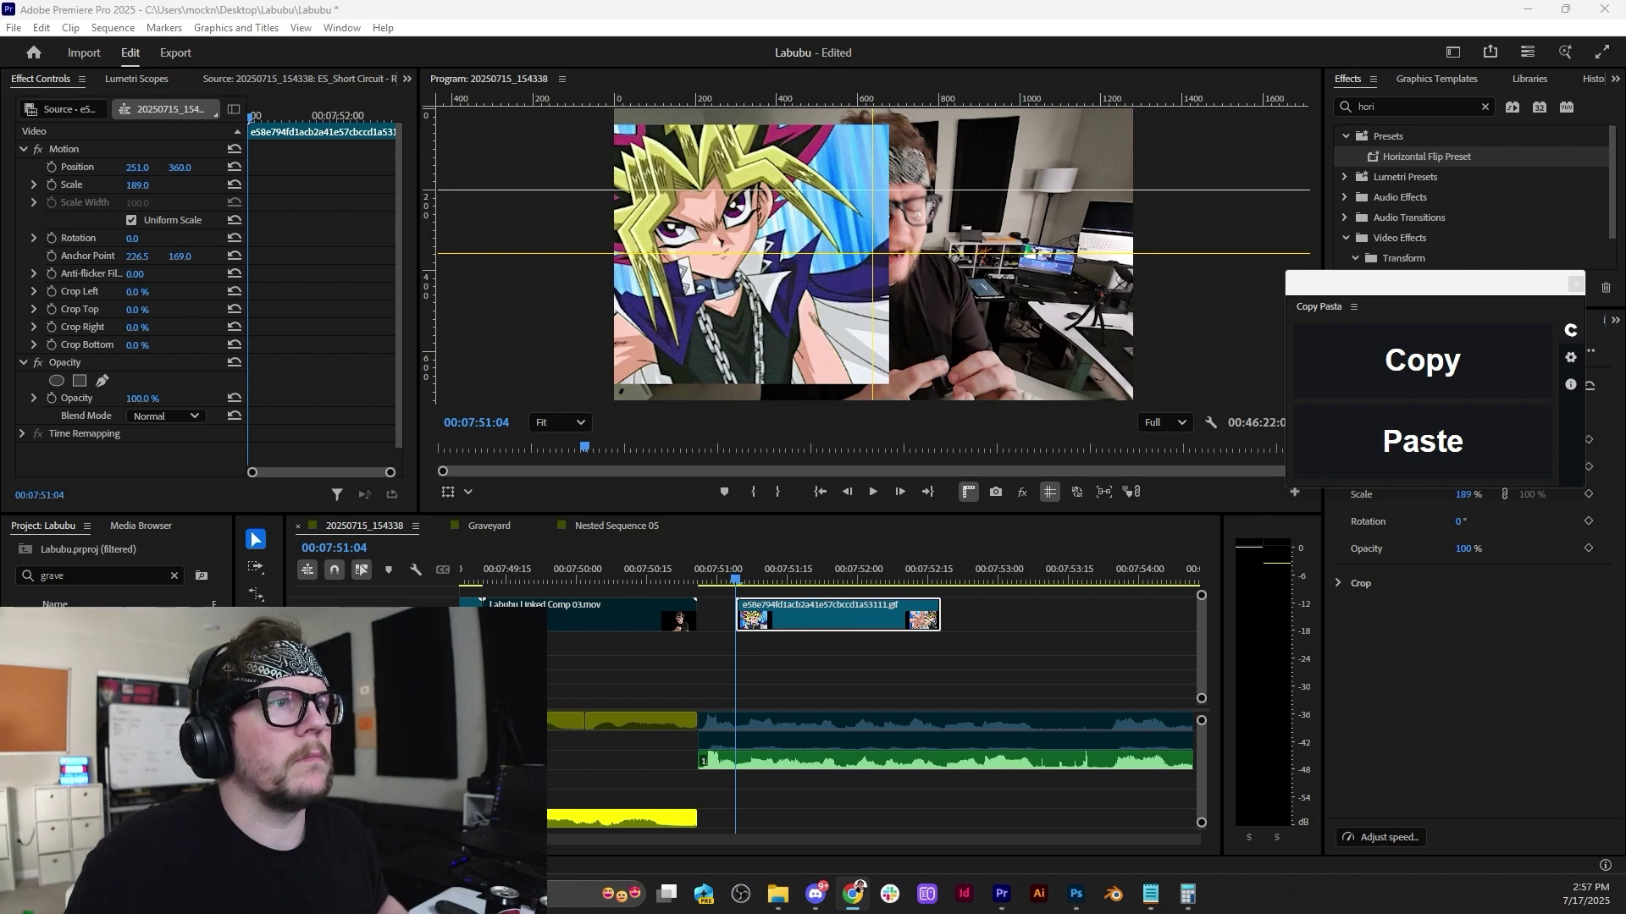
pyautogui.moveTo(1355, 0); pyautogui.dragTo(1055, 178)
pyautogui.doubleClick(1055, 178)
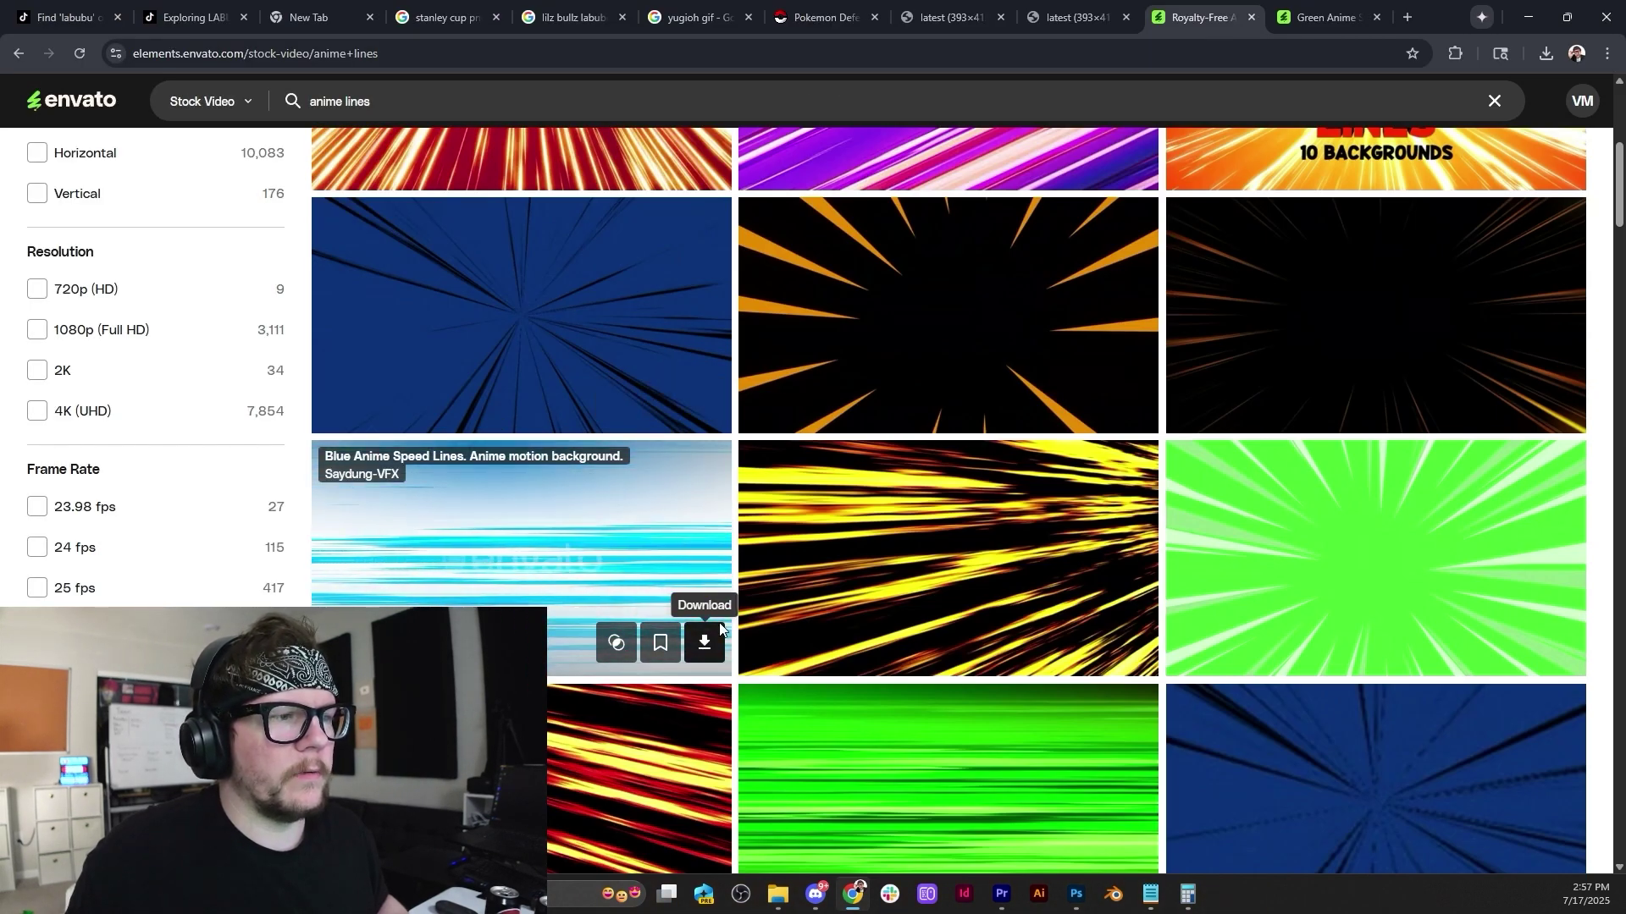
pyautogui.click(705, 643)
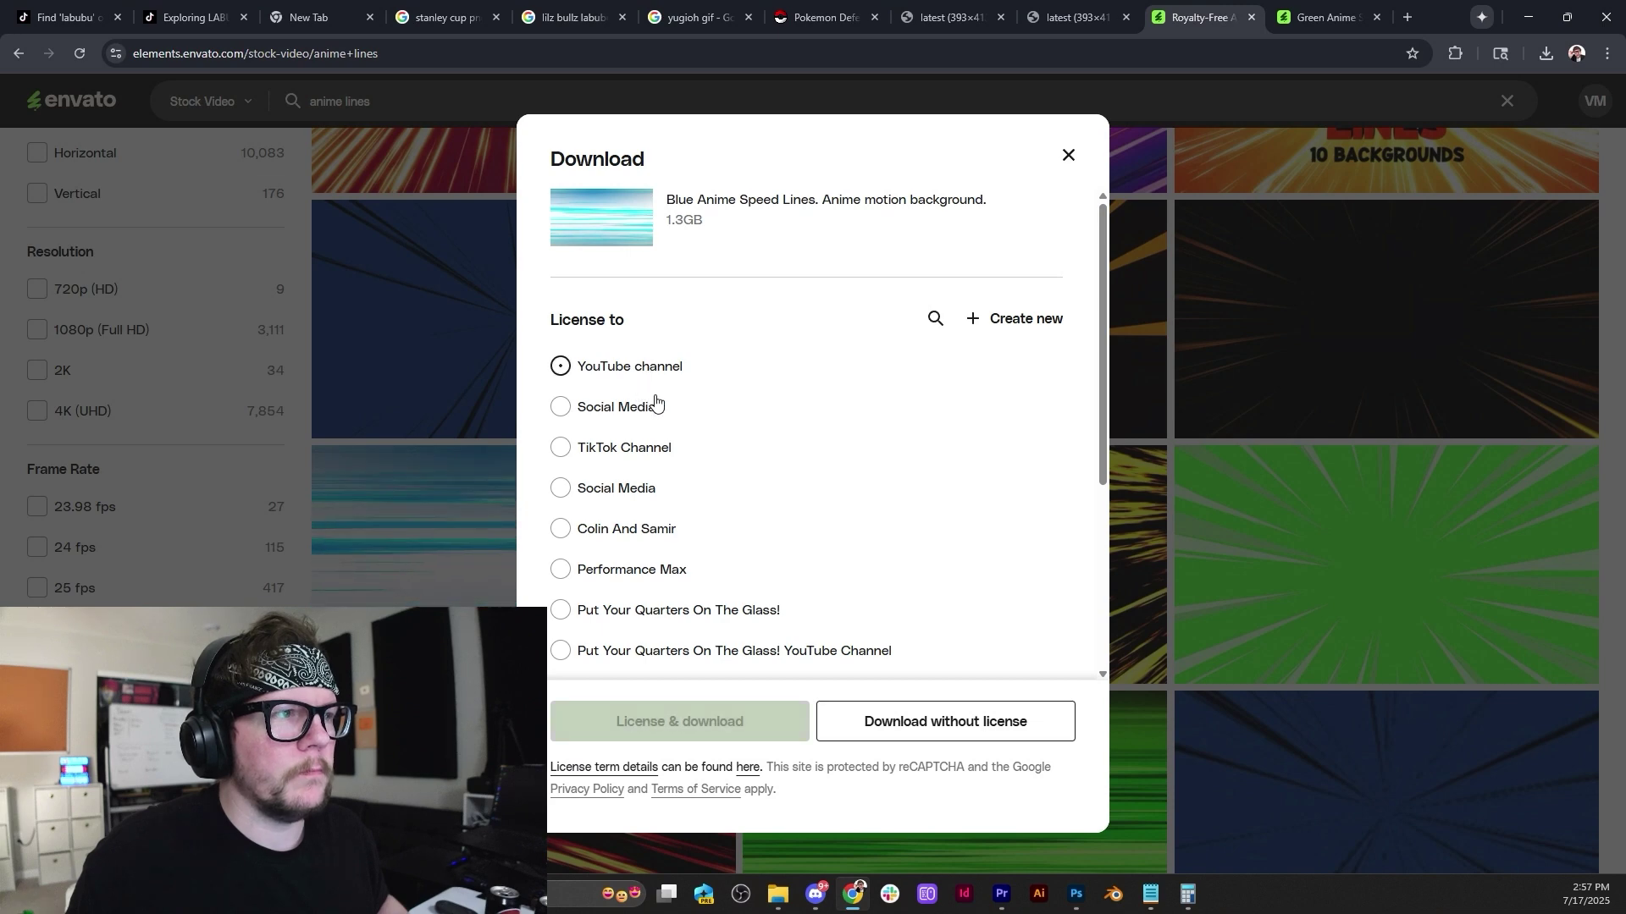
pyautogui.click(631, 367)
pyautogui.click(698, 721)
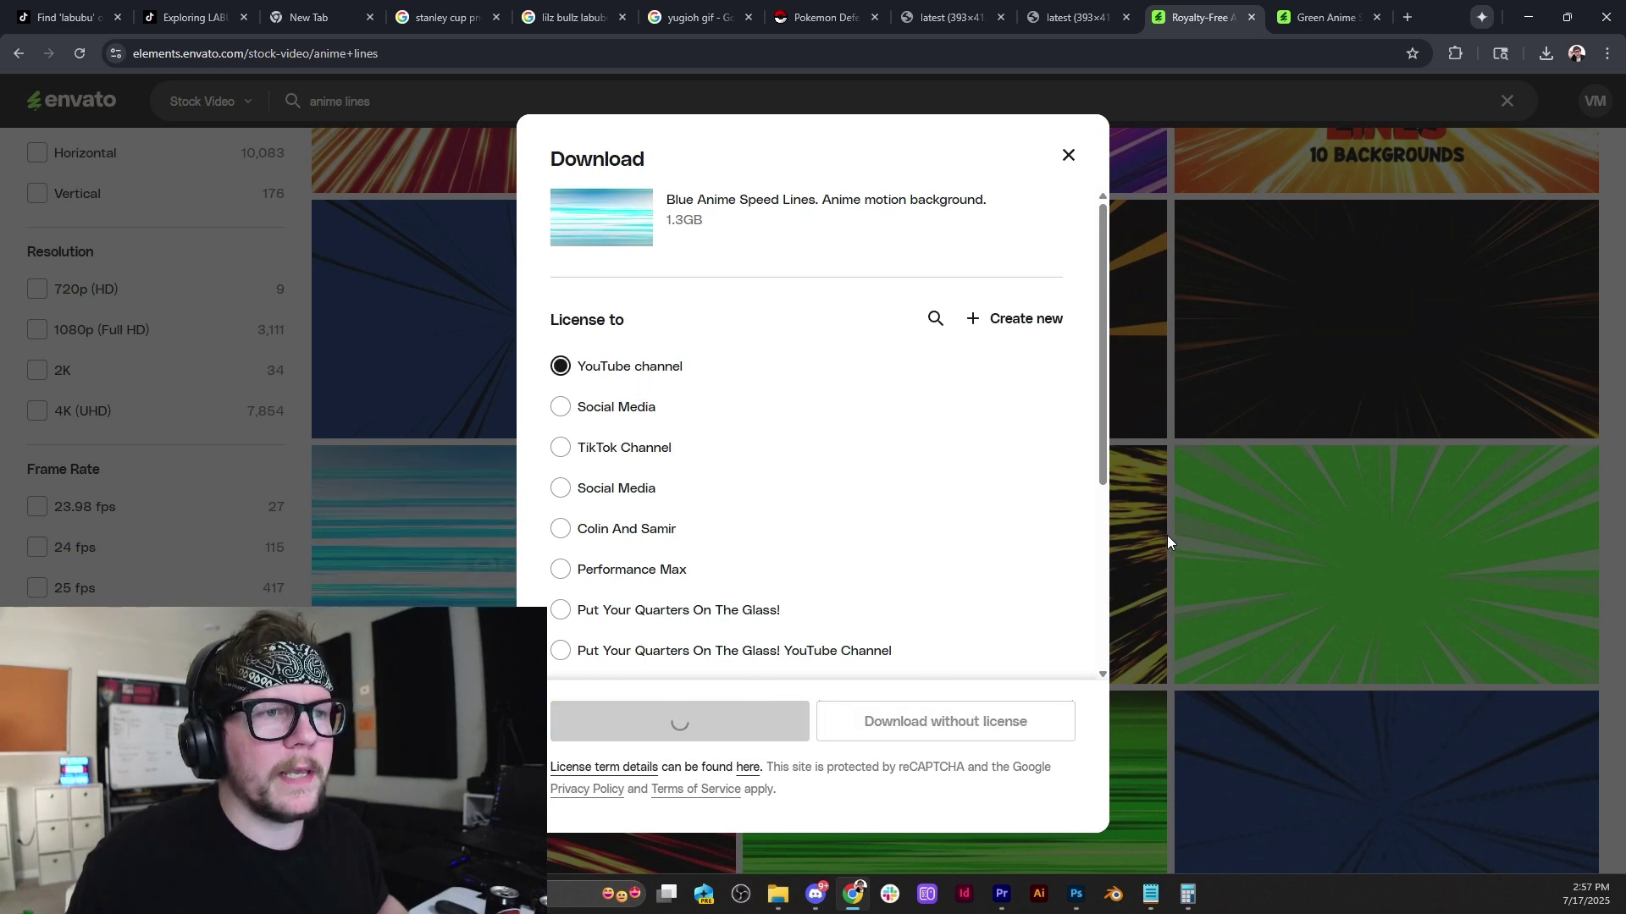
# Download the Orange Anime Speed Lines clip under the YouTube channel license.
pyautogui.scroll(-7, 869, 566)
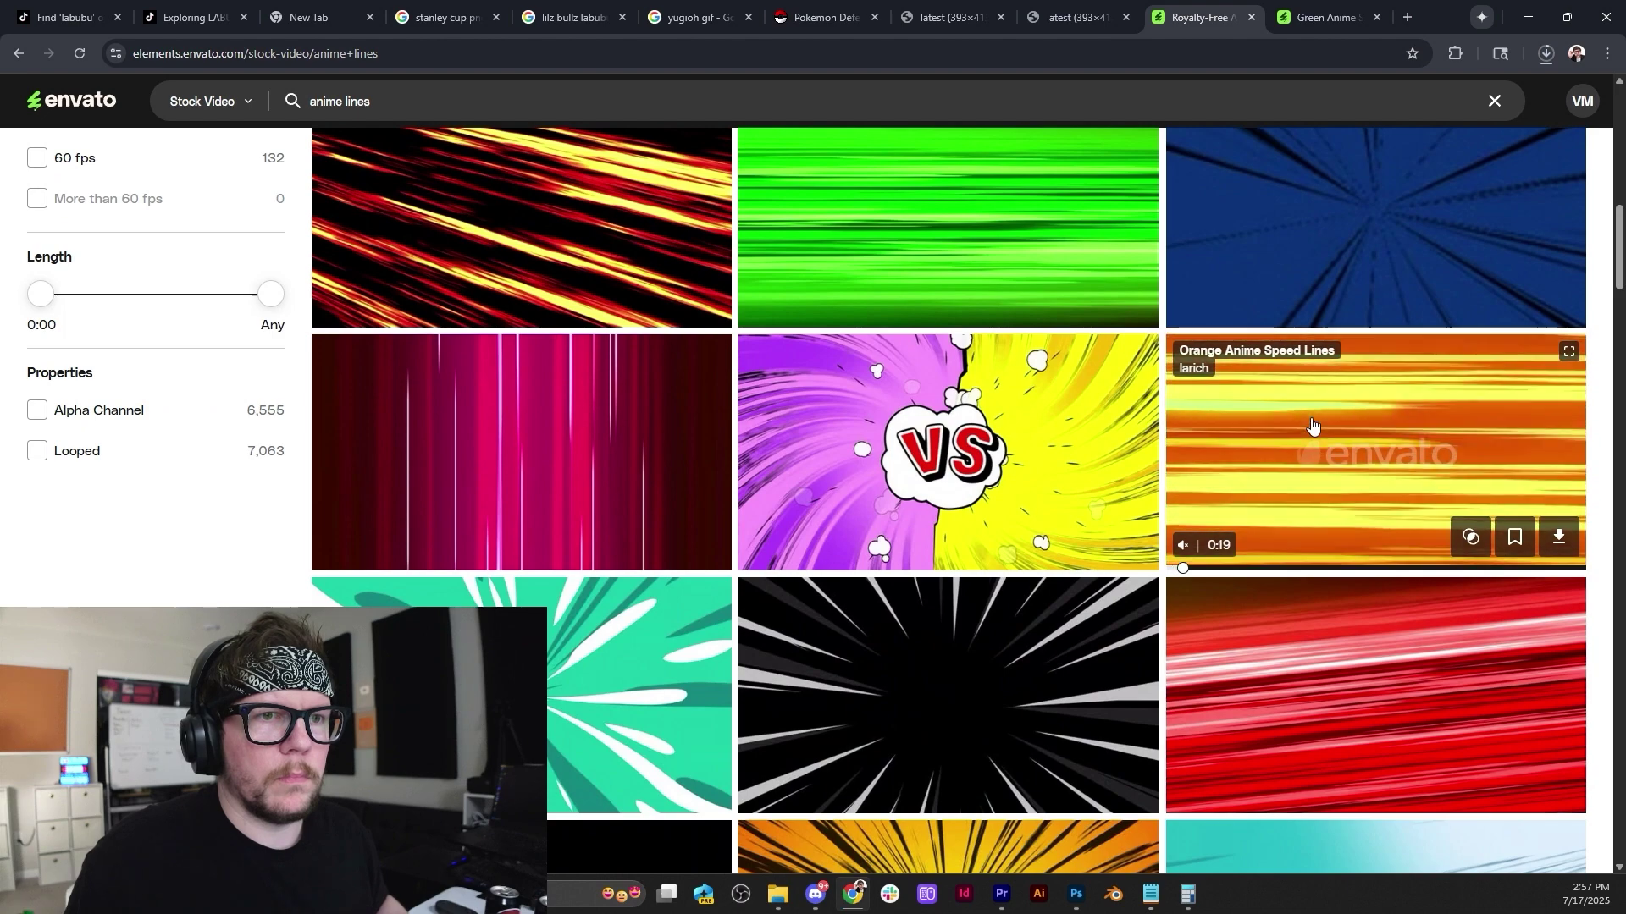
pyautogui.click(1558, 542)
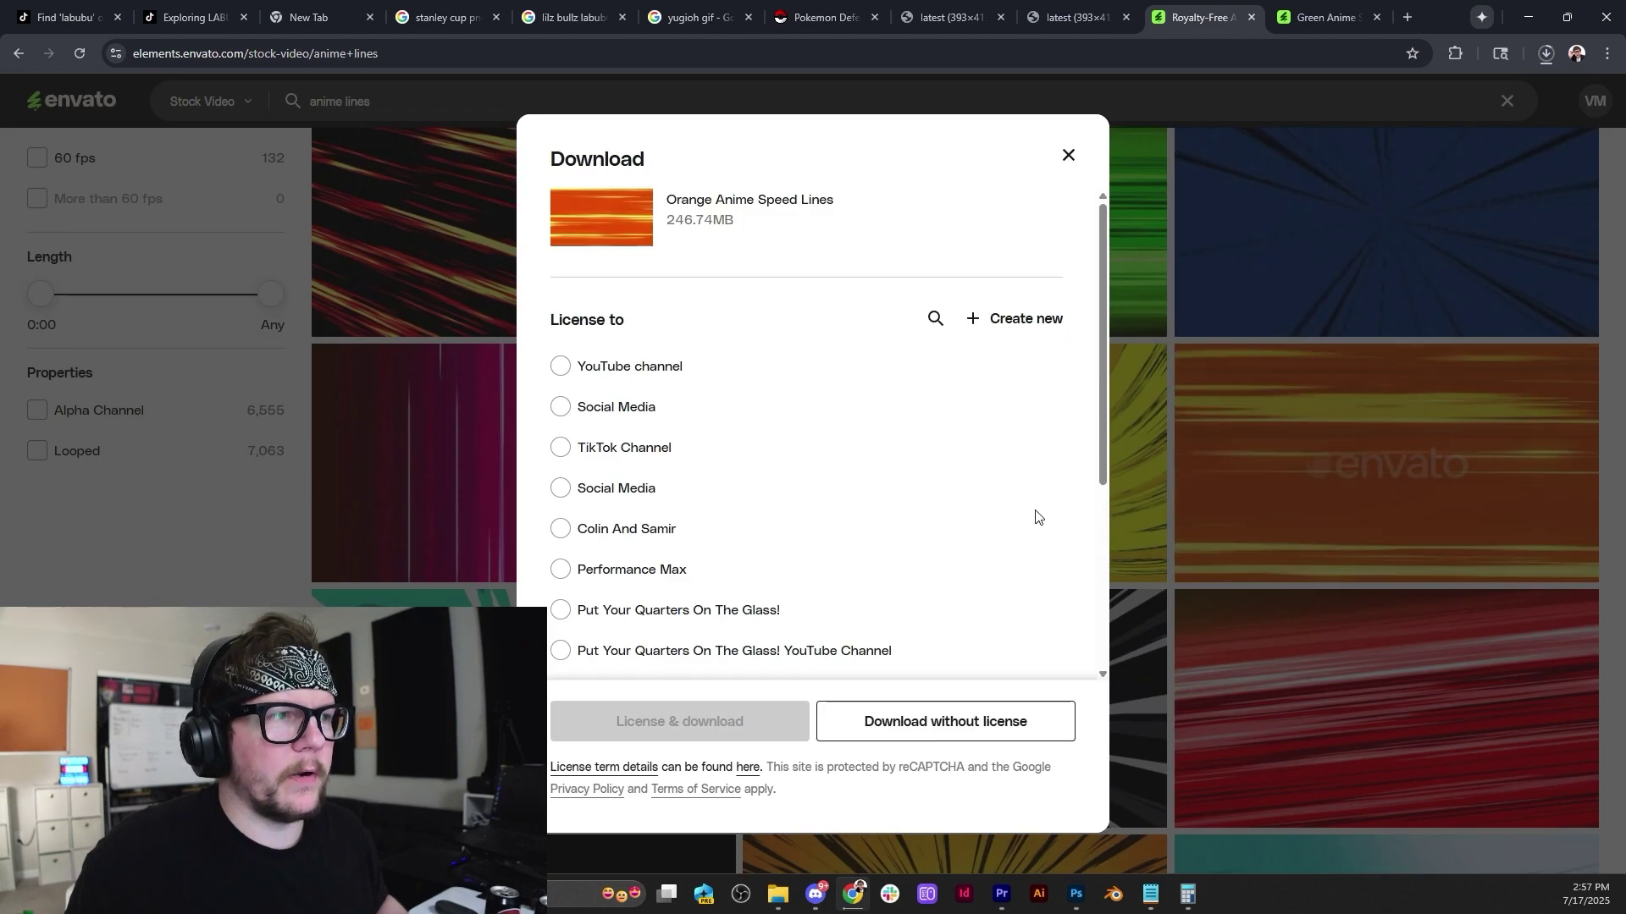
pyautogui.click(745, 724)
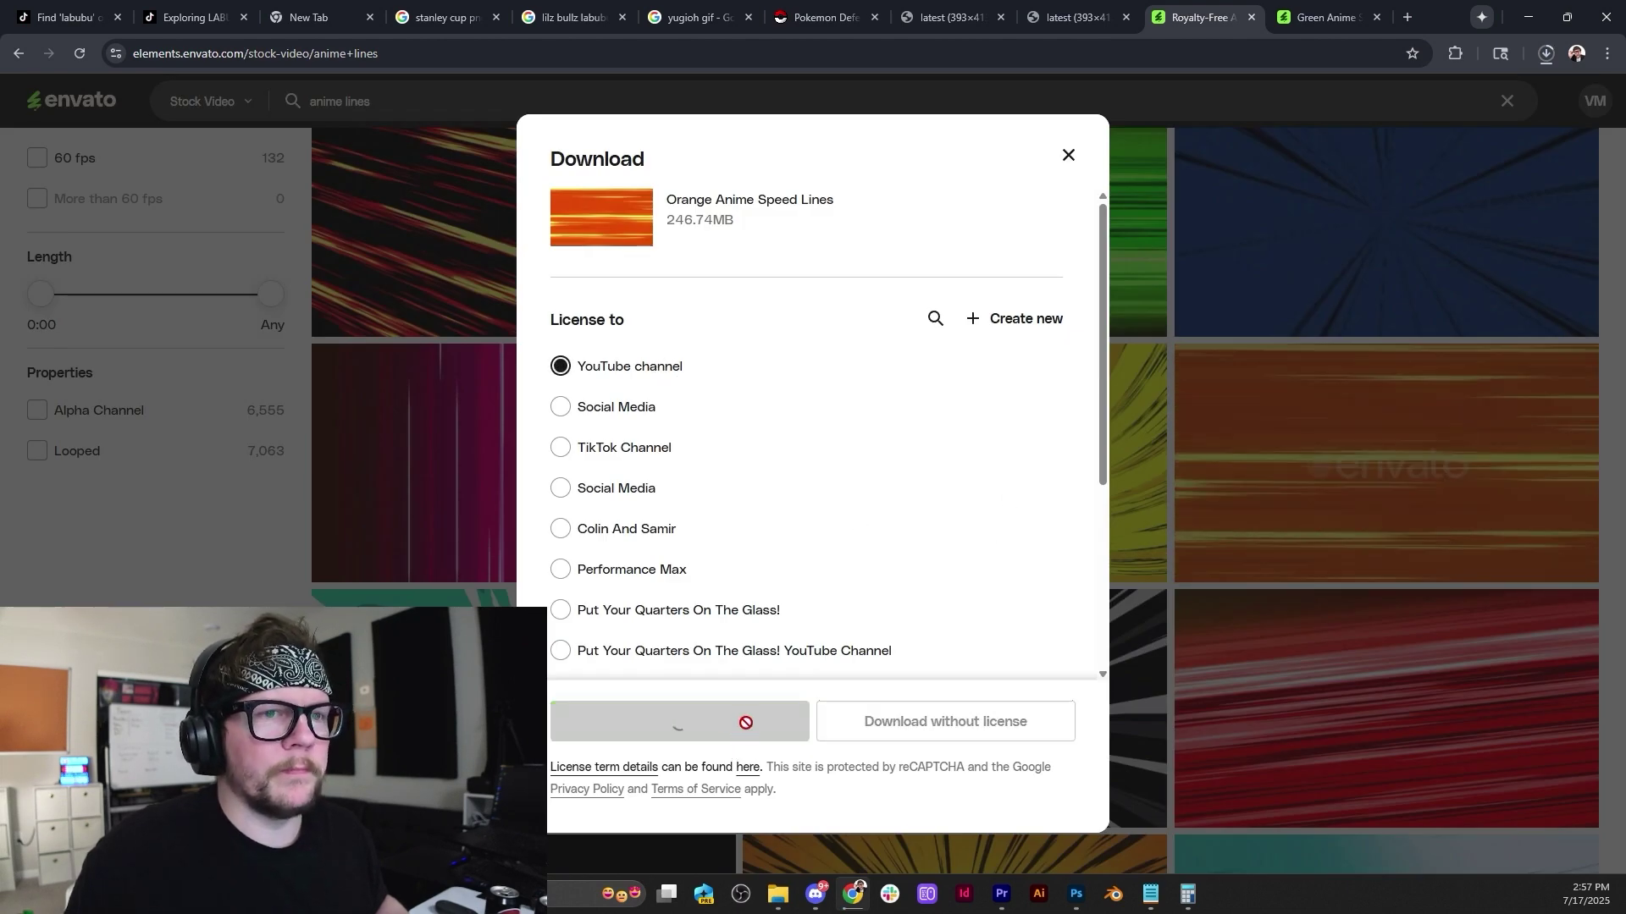
# Download the Anime Tunnel Zoom White Lines Blue Background clip under the YouTube channel license.
pyautogui.scroll(-10, 973, 423)
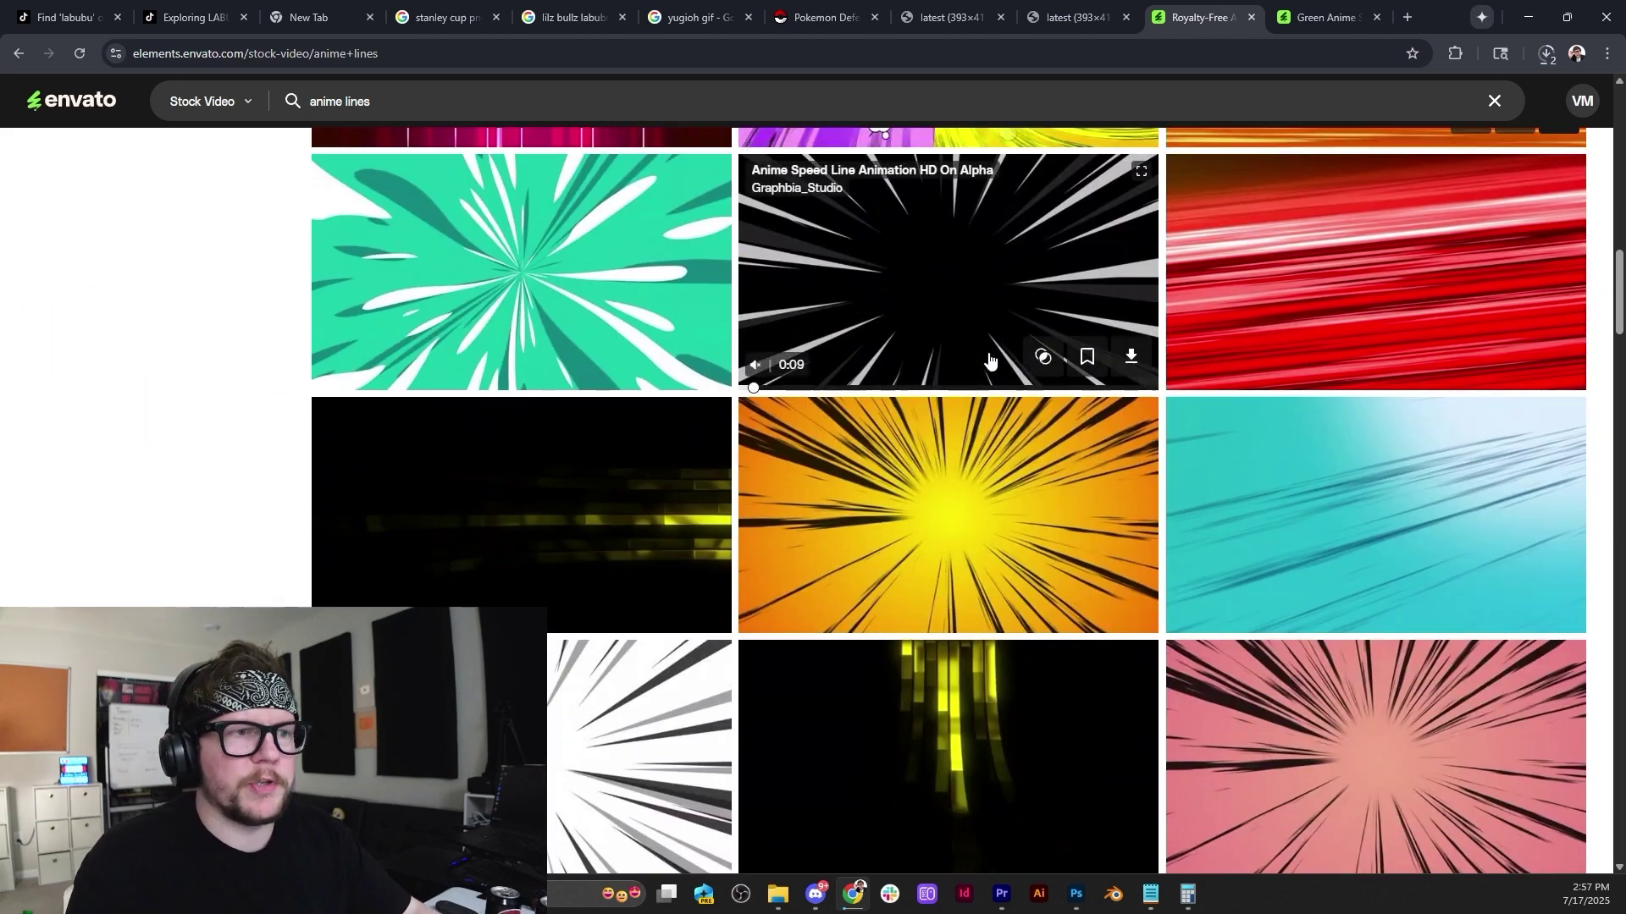
pyautogui.scroll(-4, 959, 437)
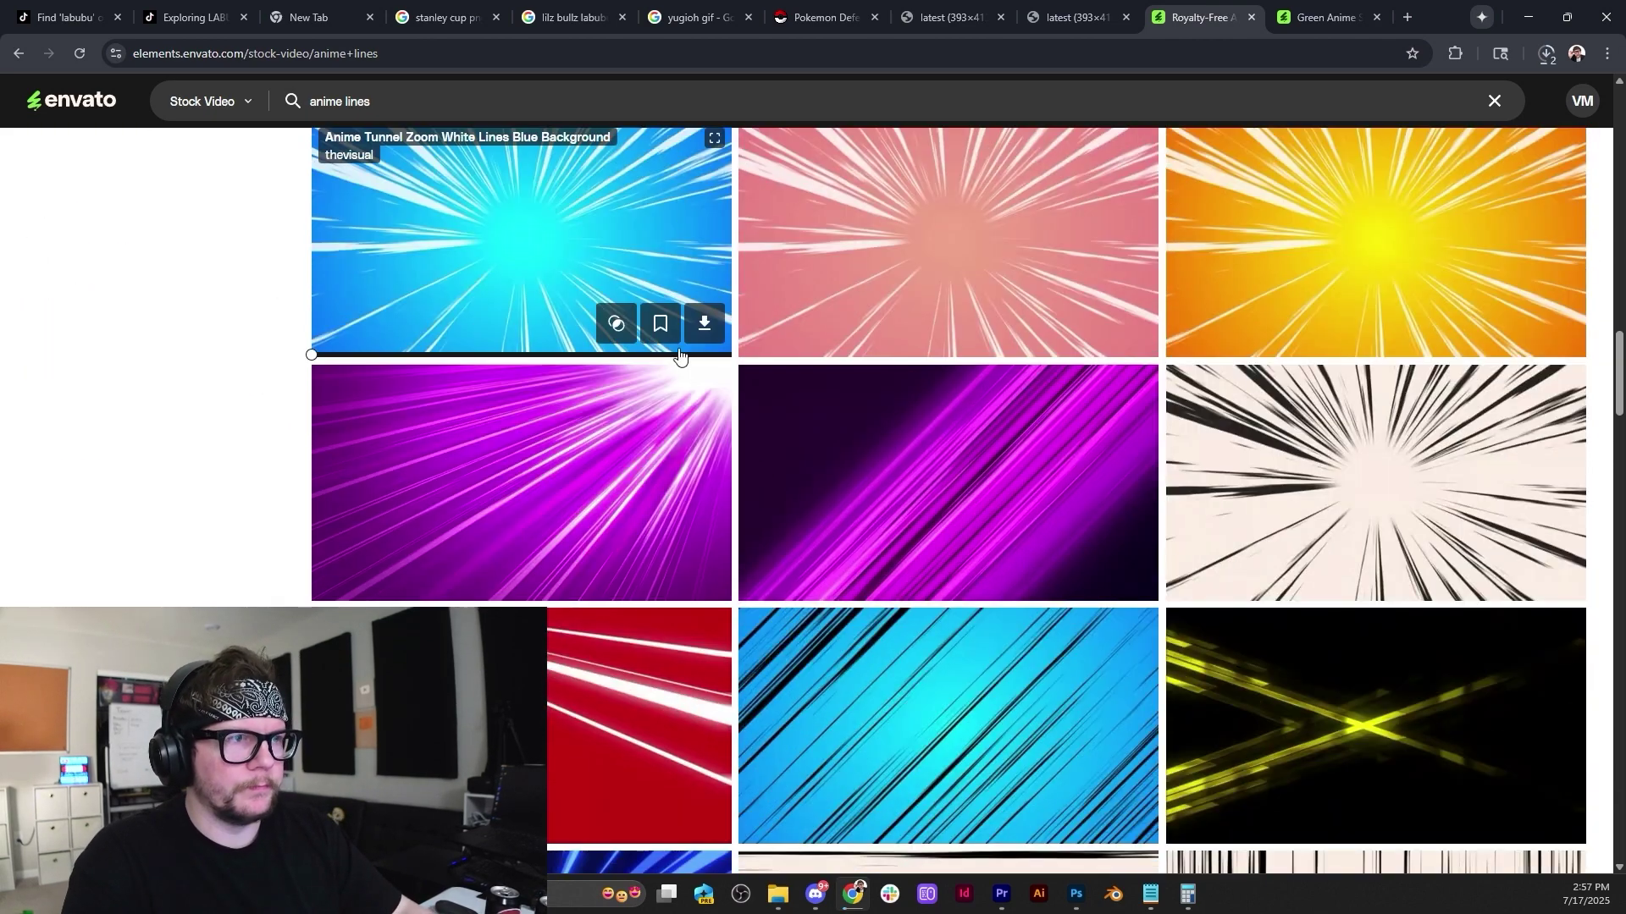
pyautogui.scroll(1, 685, 279)
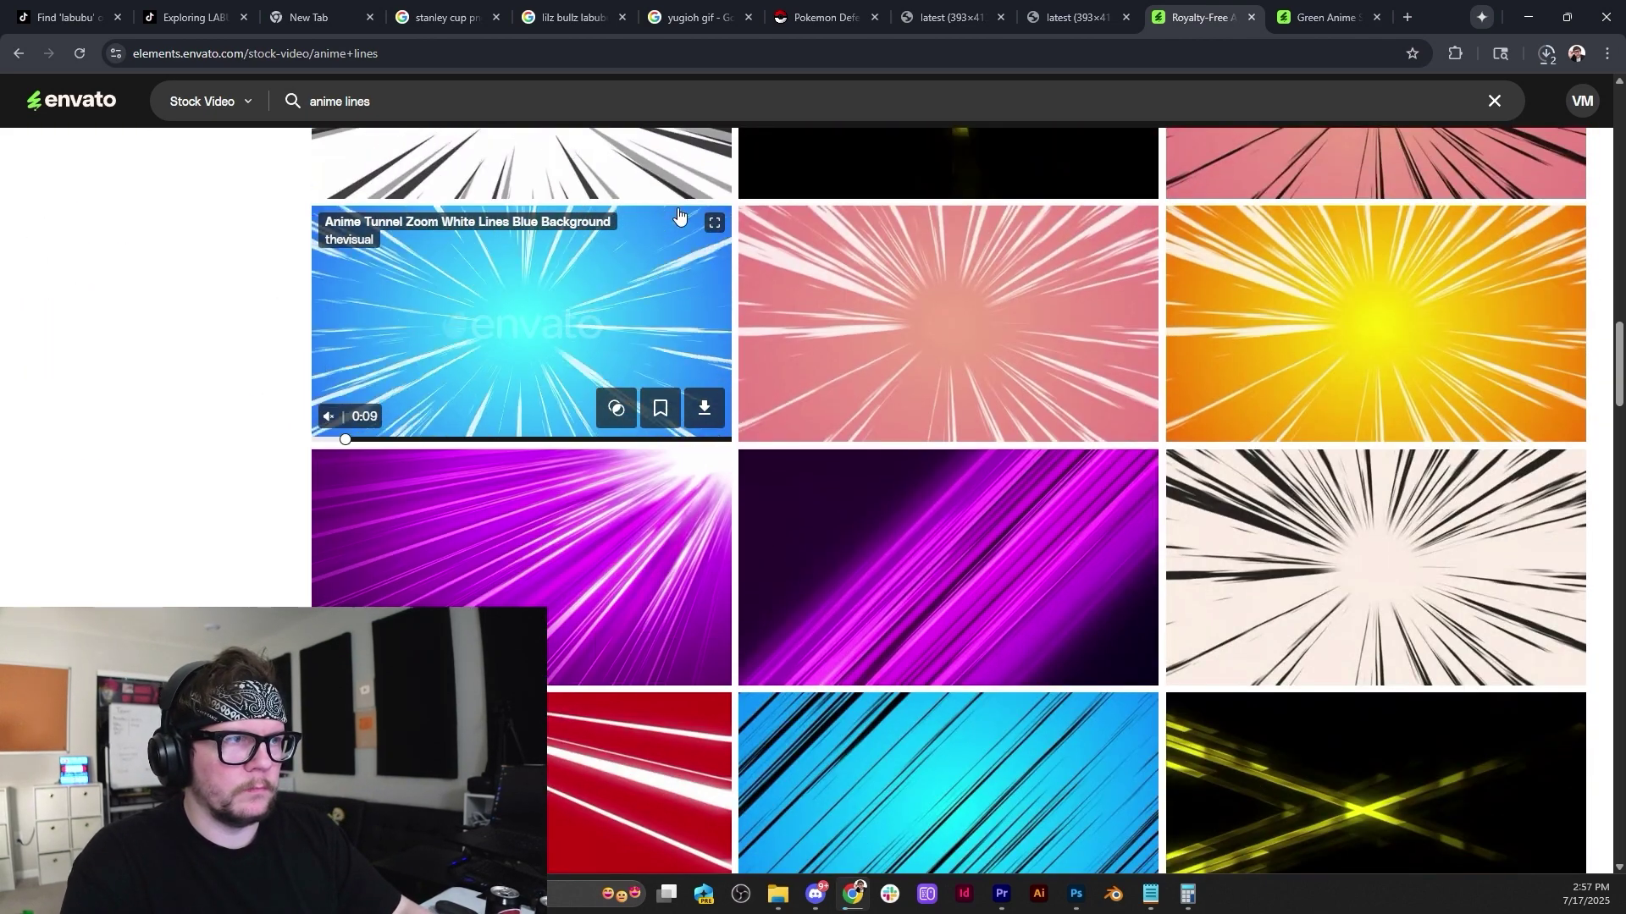
pyautogui.click(717, 410)
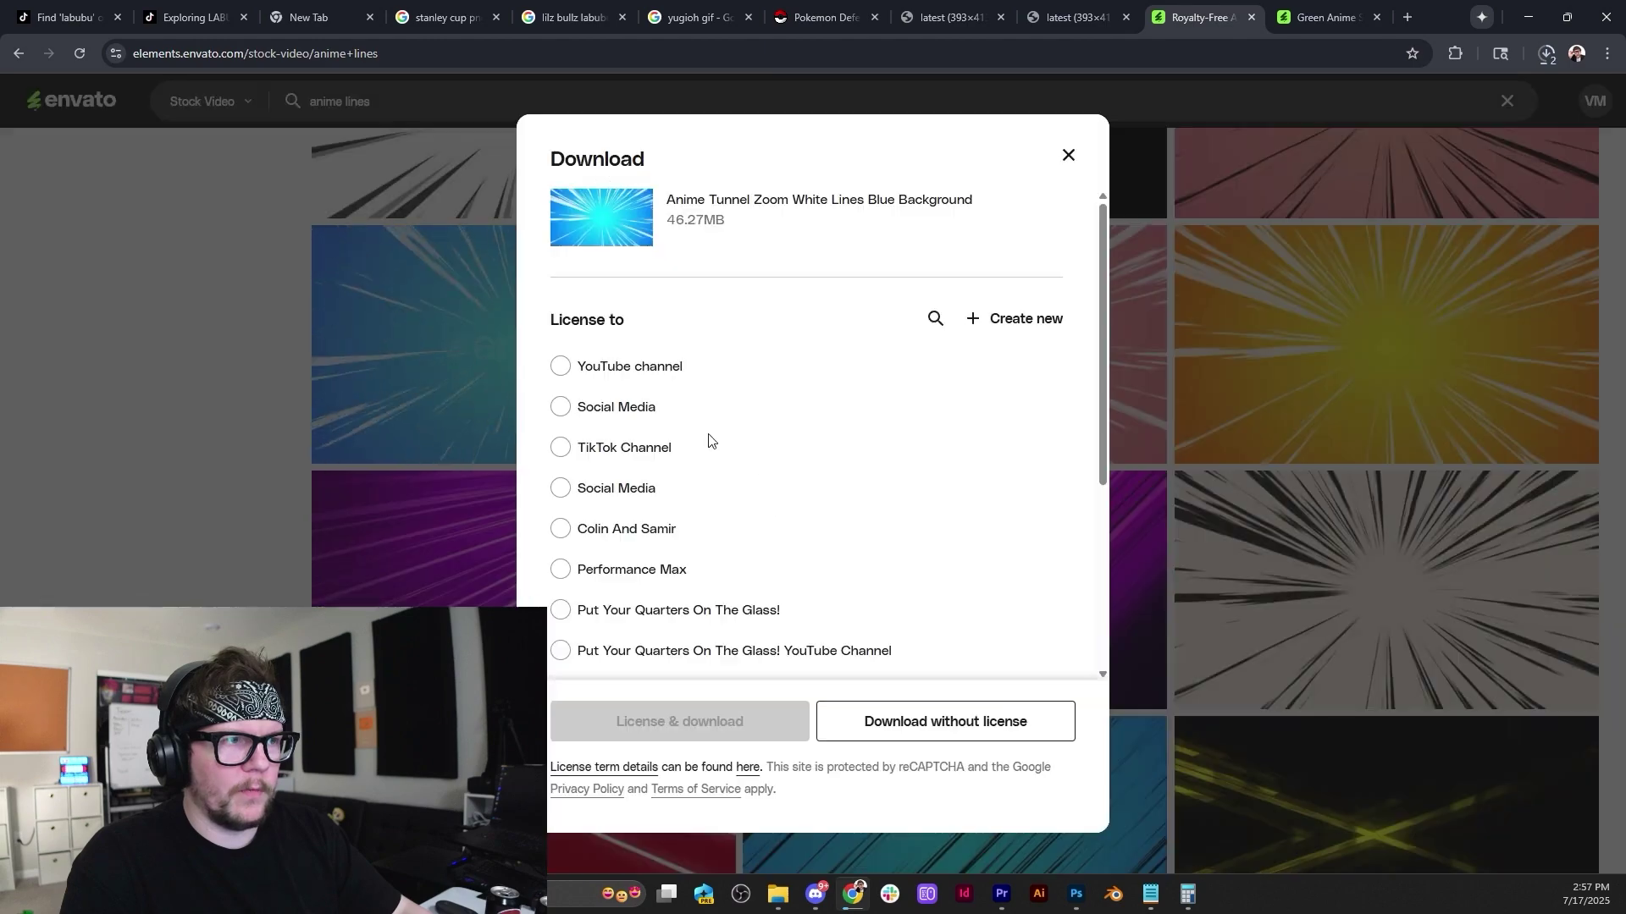
pyautogui.click(716, 366)
pyautogui.click(720, 724)
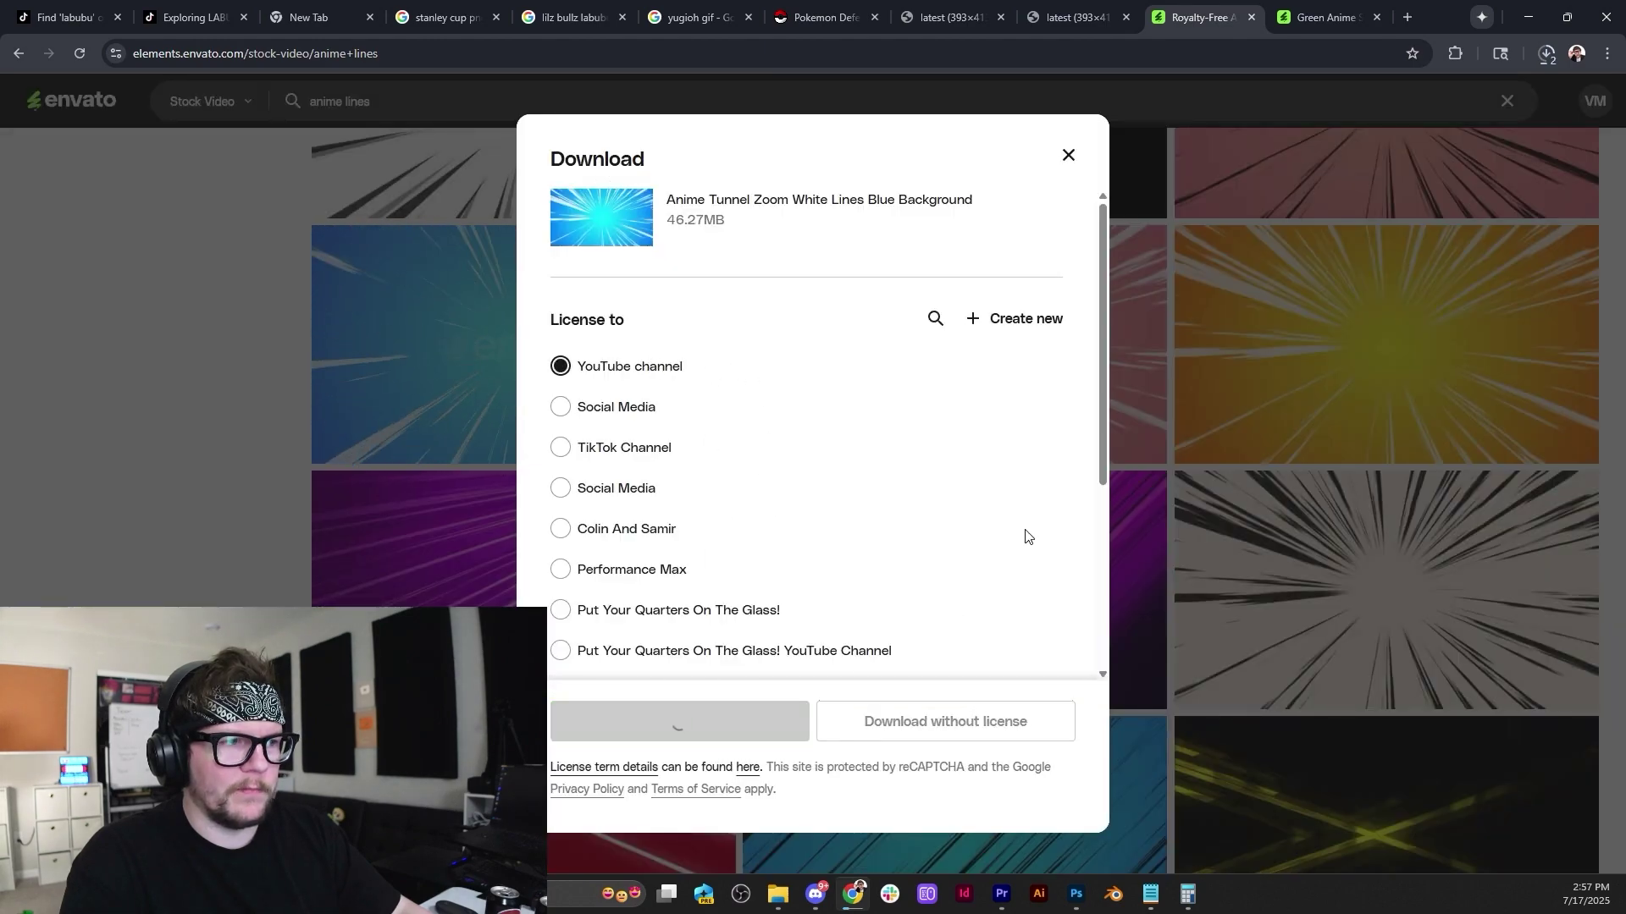
# Download the Anime Speed Horizontal White Lines Blue Background clip under the YouTube channel license.
pyautogui.scroll(-7, 1267, 564)
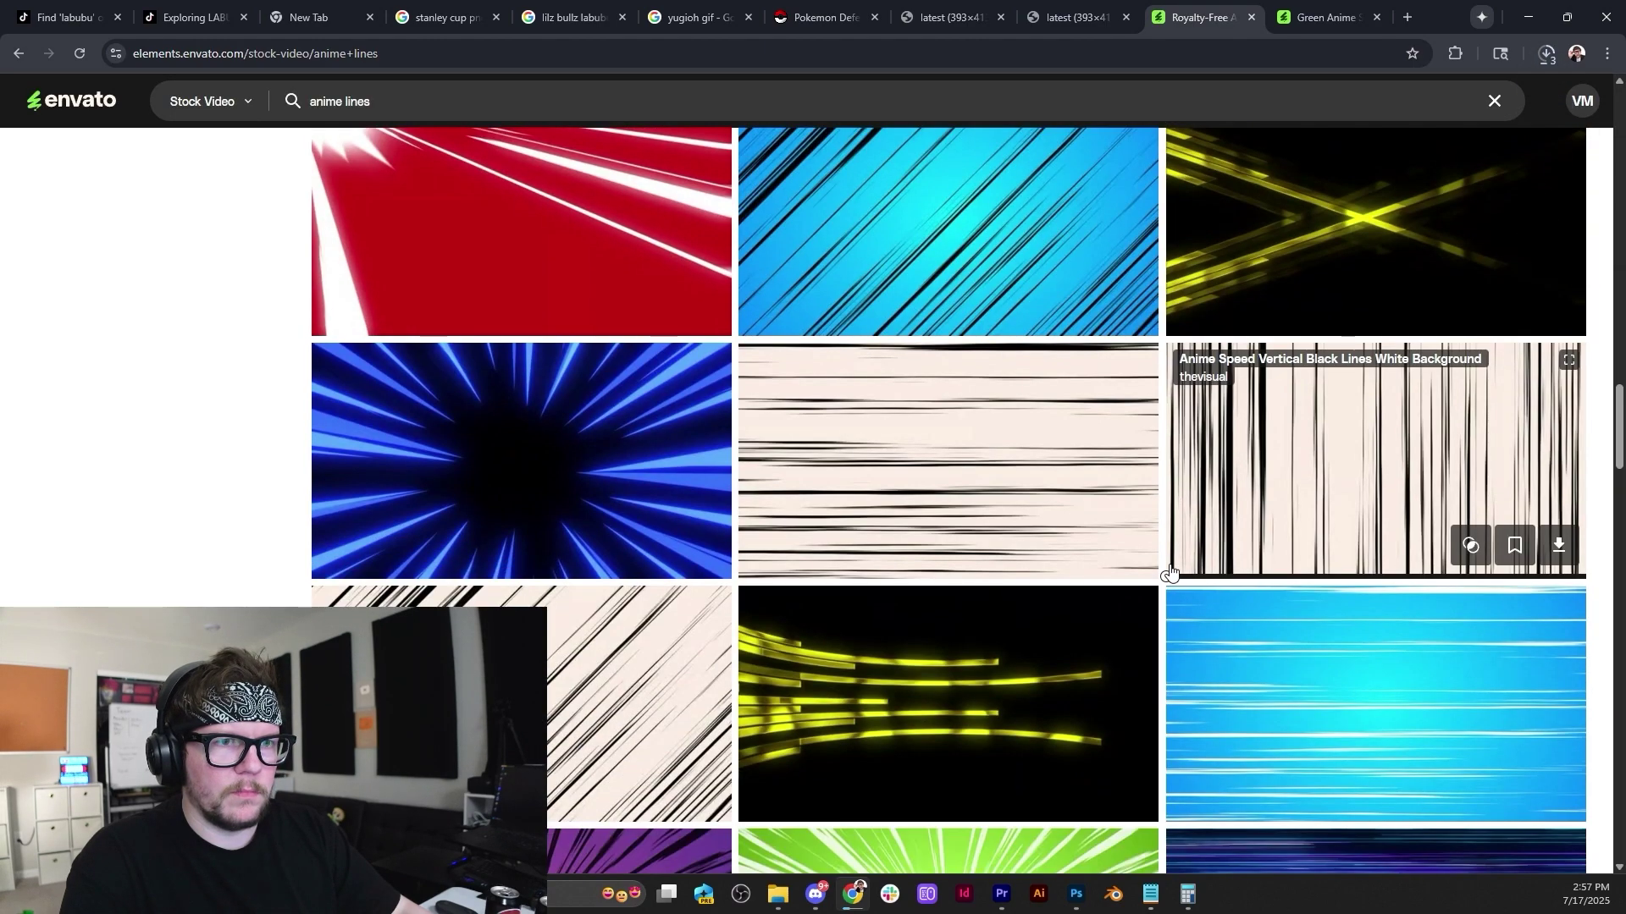
pyautogui.scroll(-4, 1321, 372)
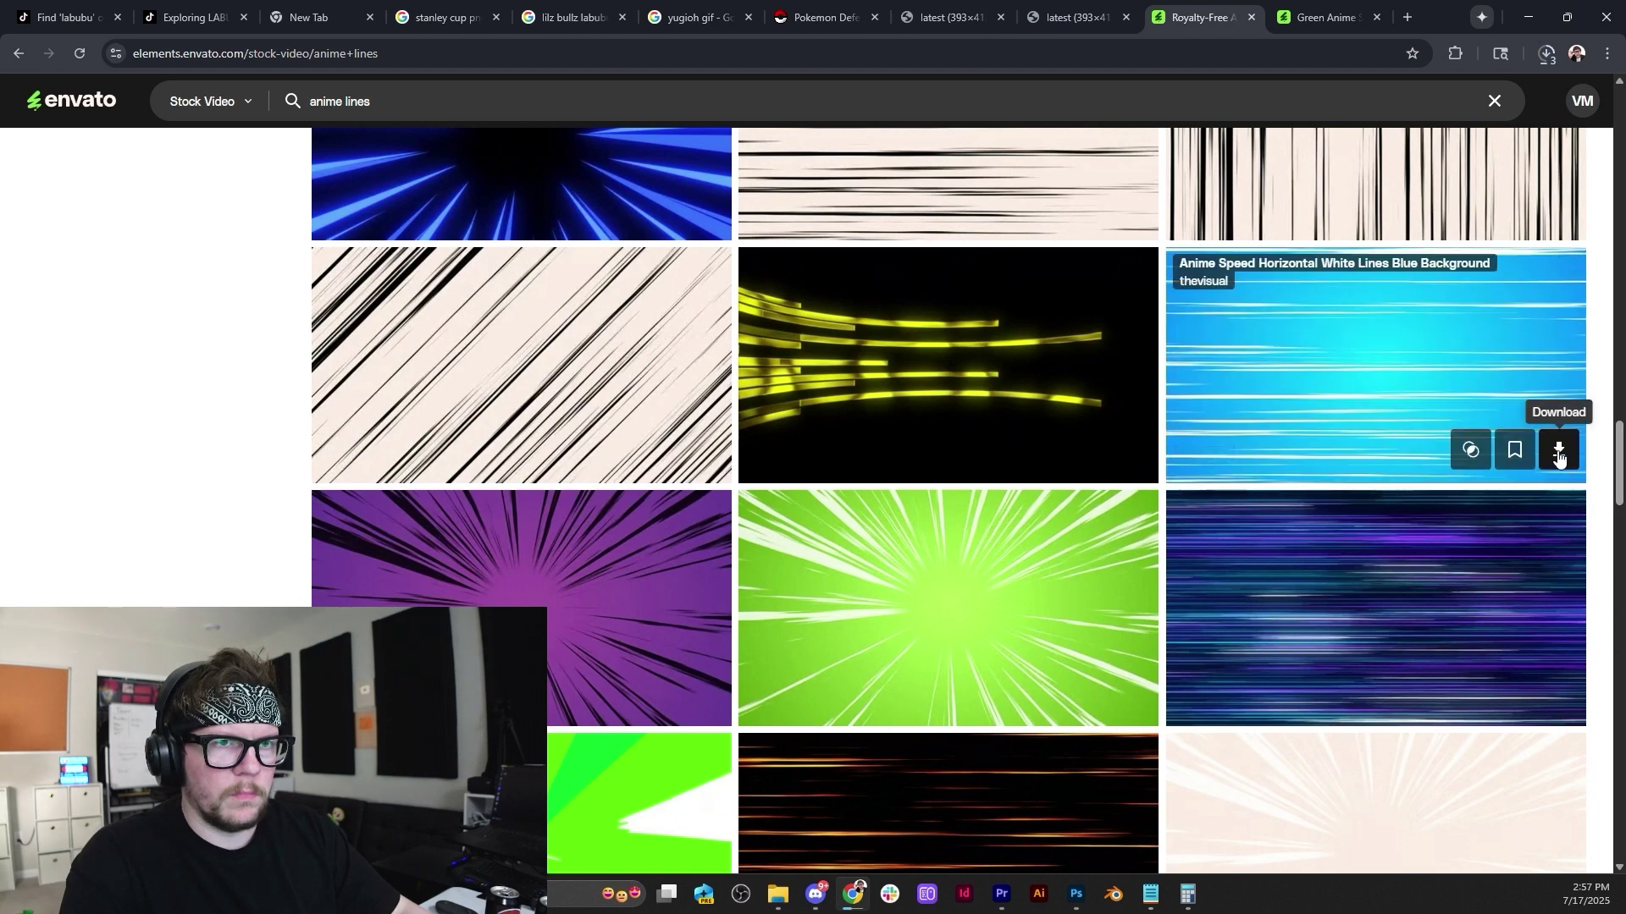
pyautogui.click(1559, 453)
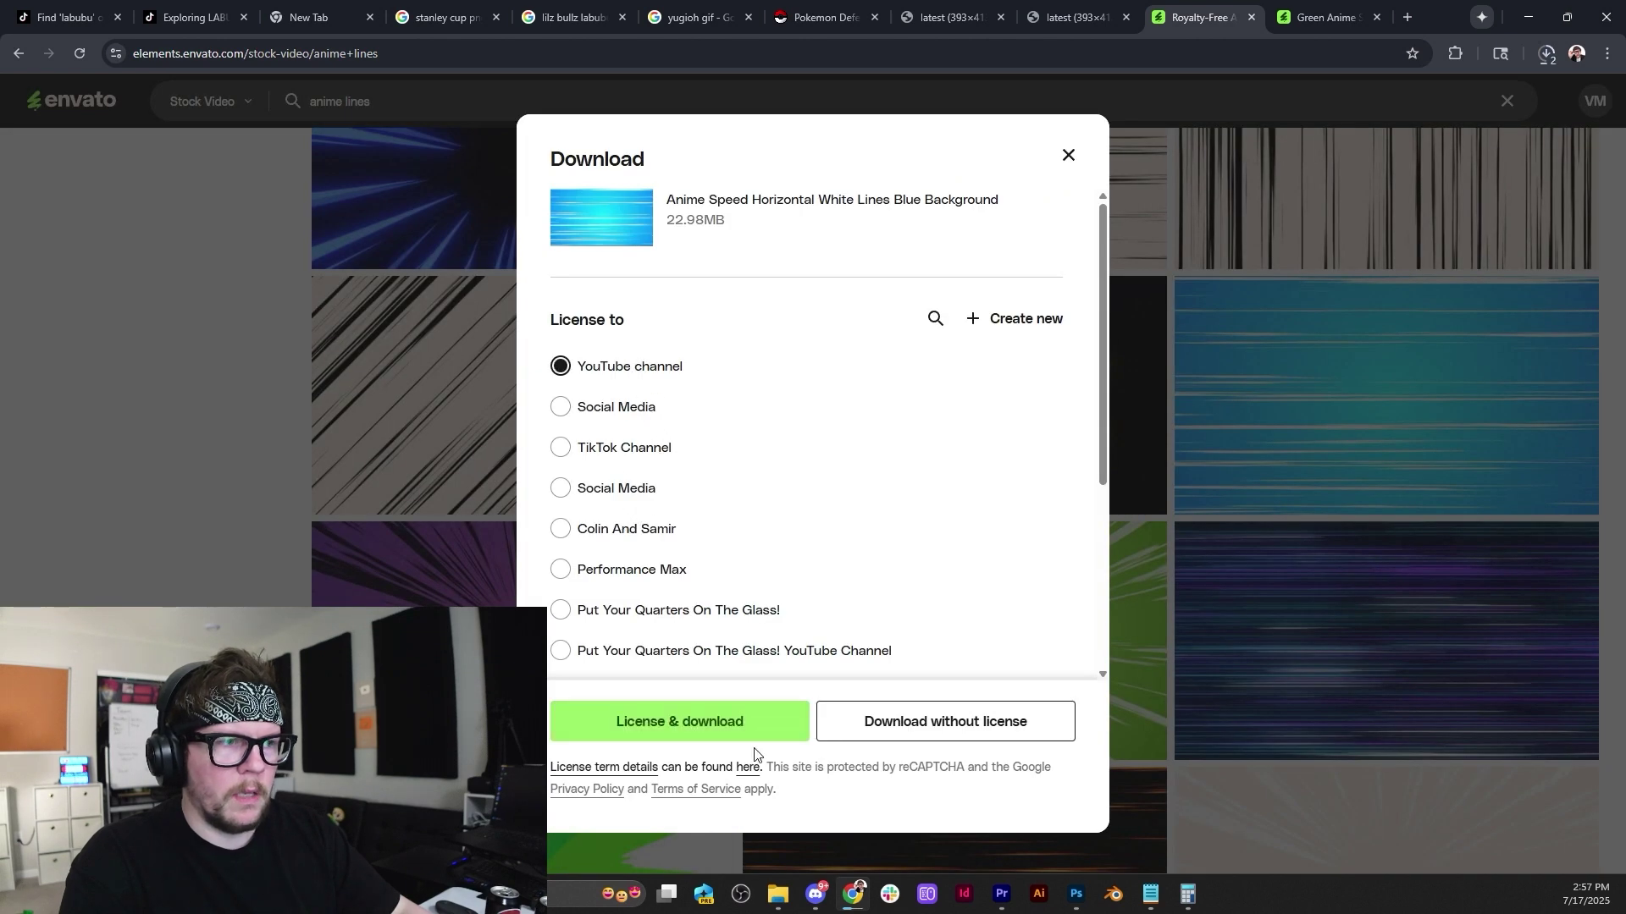
pyautogui.click(752, 734)
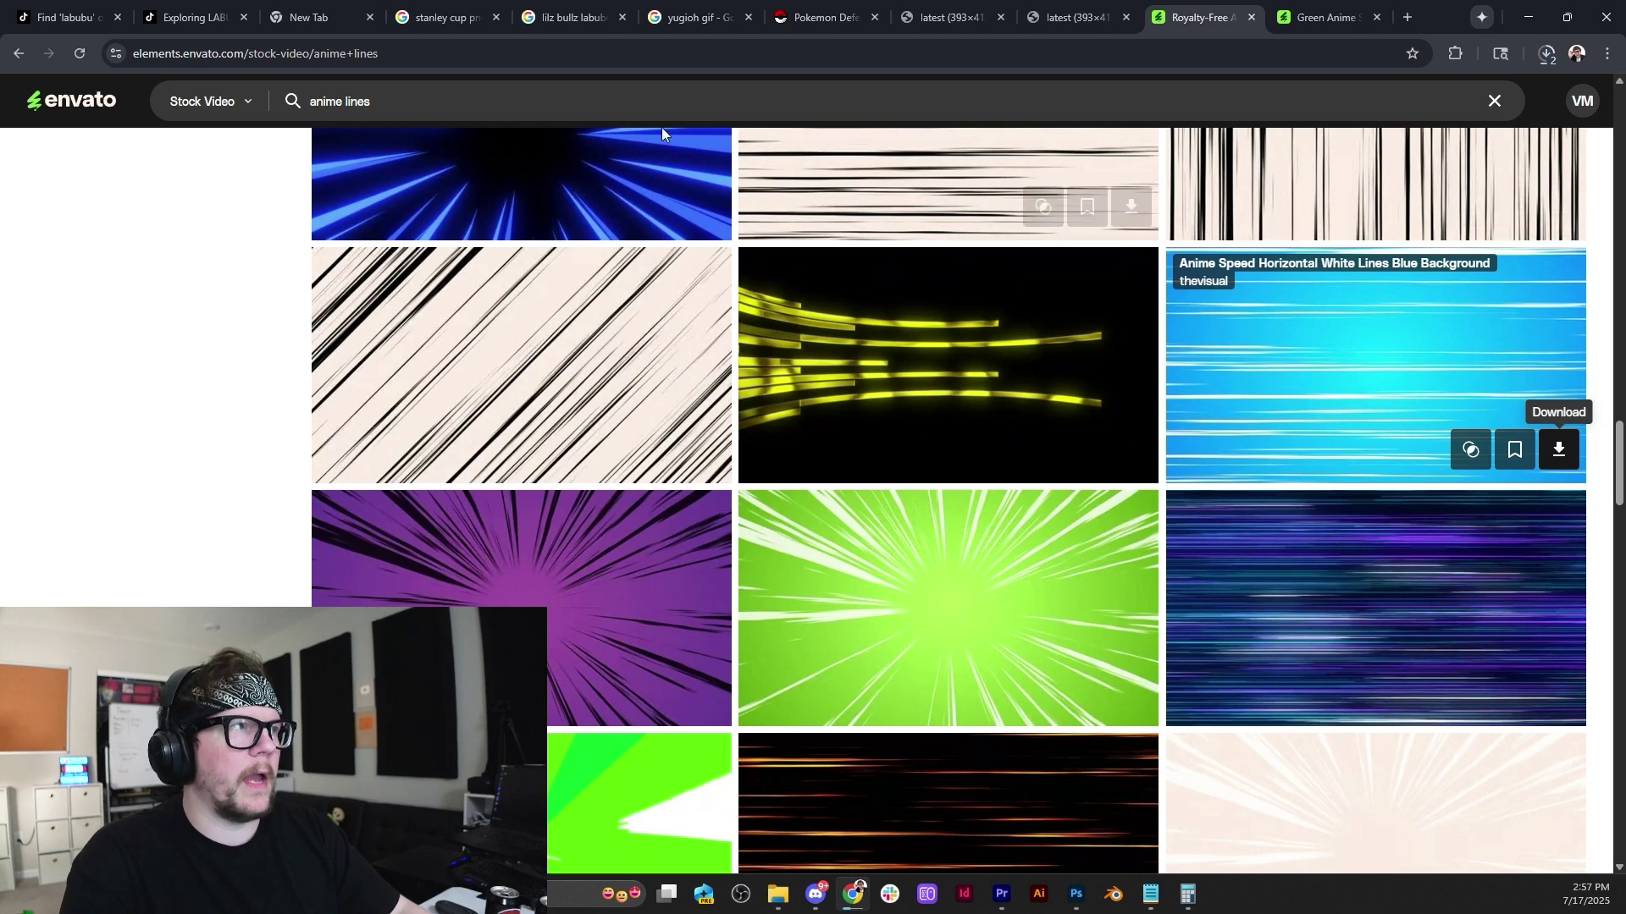
# Switch to Premiere Pro and place the downloaded horizontal white-lines clip on the track below the Yu-Gi-Oh GIF, starting at 00:07:51:04.
pyautogui.click(1524, 19)
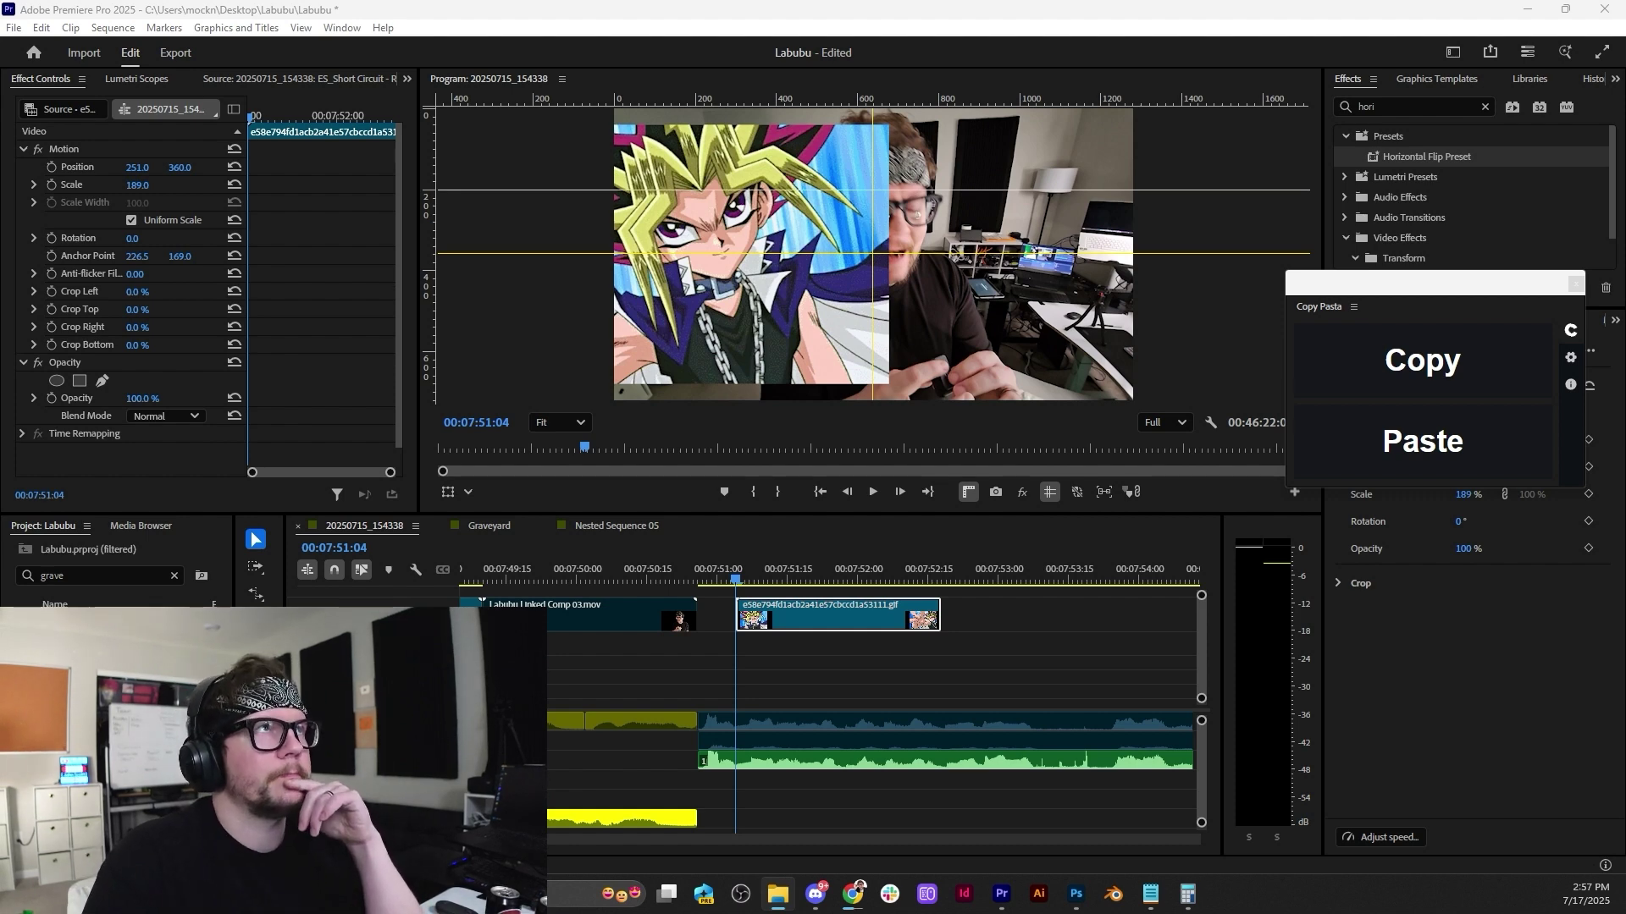
pyautogui.moveTo(872, 489); pyautogui.dragTo(814, 647)
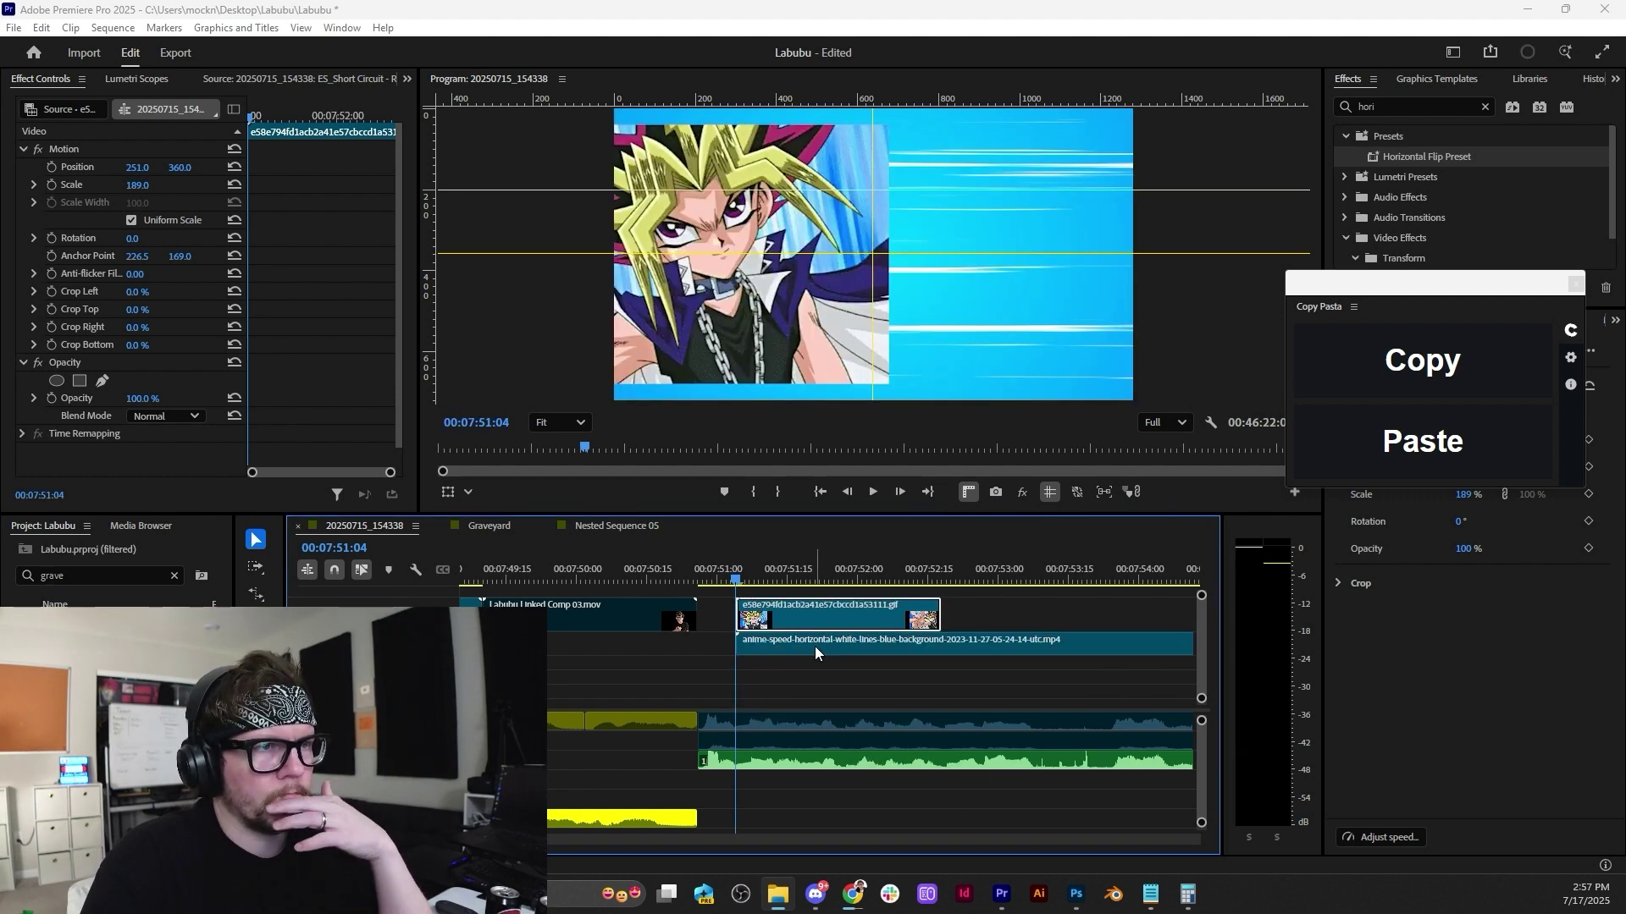
# Rotate the speed-lines clip so its lines run nearly vertical, and set the GIF's scale to 216 and position to 345, 360.
pyautogui.click(815, 647)
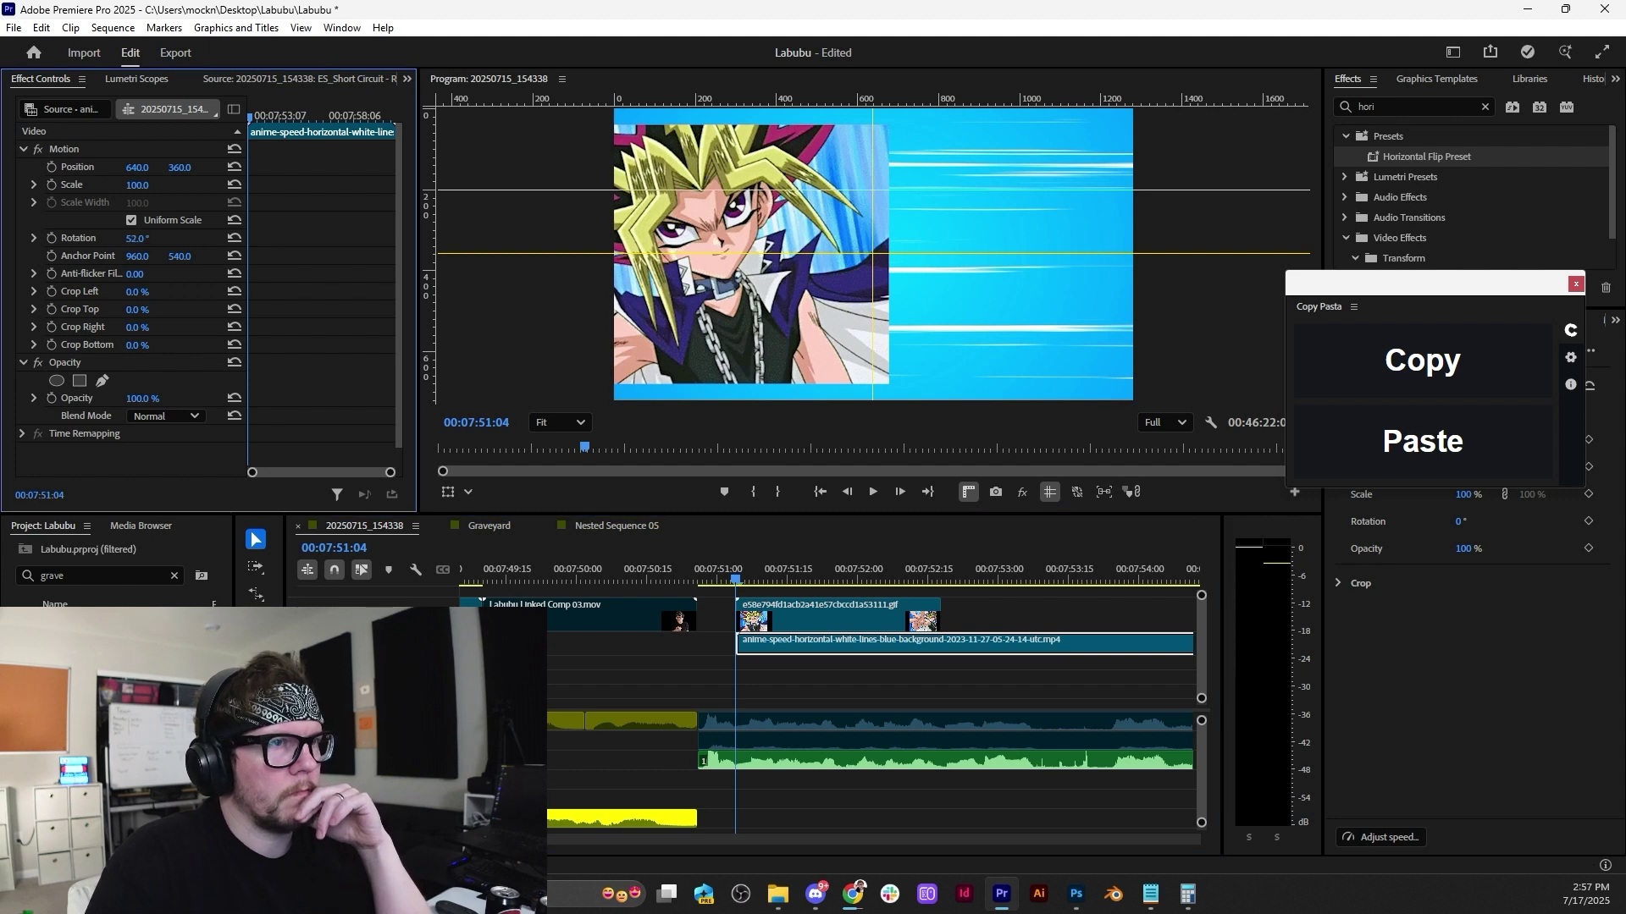
pyautogui.moveTo(136, 238); pyautogui.dragTo(164, 167)
pyautogui.click(880, 616)
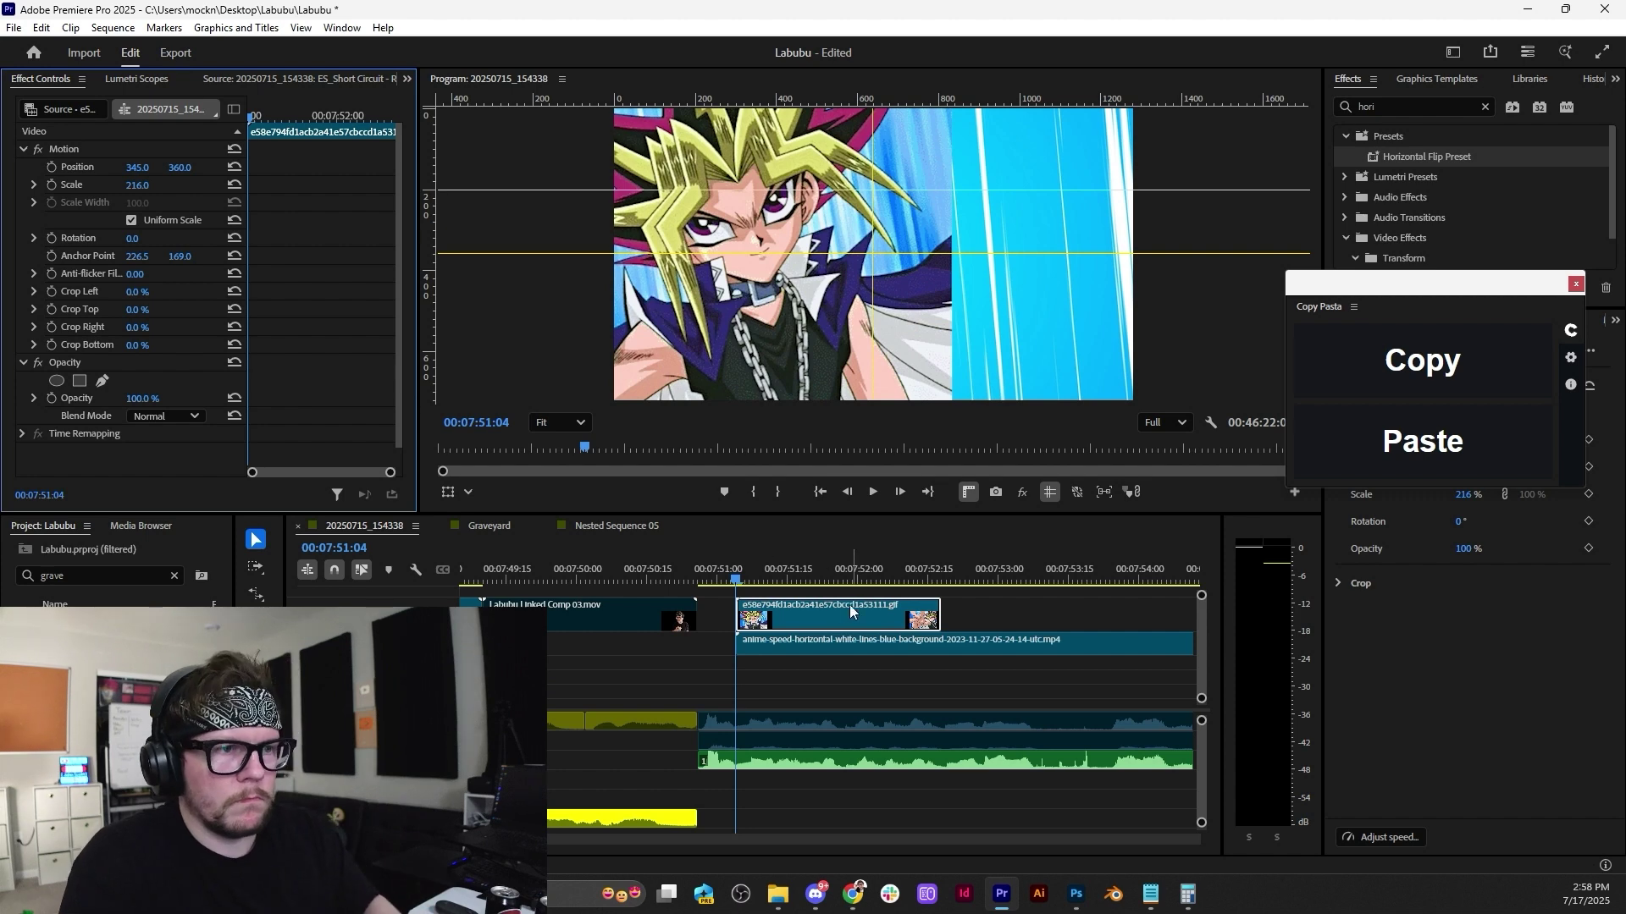
# Move the GIF and speed-lines clips beneath Labubu Linked Comp 03.mov, aligned to its start, and enable that comp clip.
pyautogui.press('-')
pyautogui.click(637, 618)
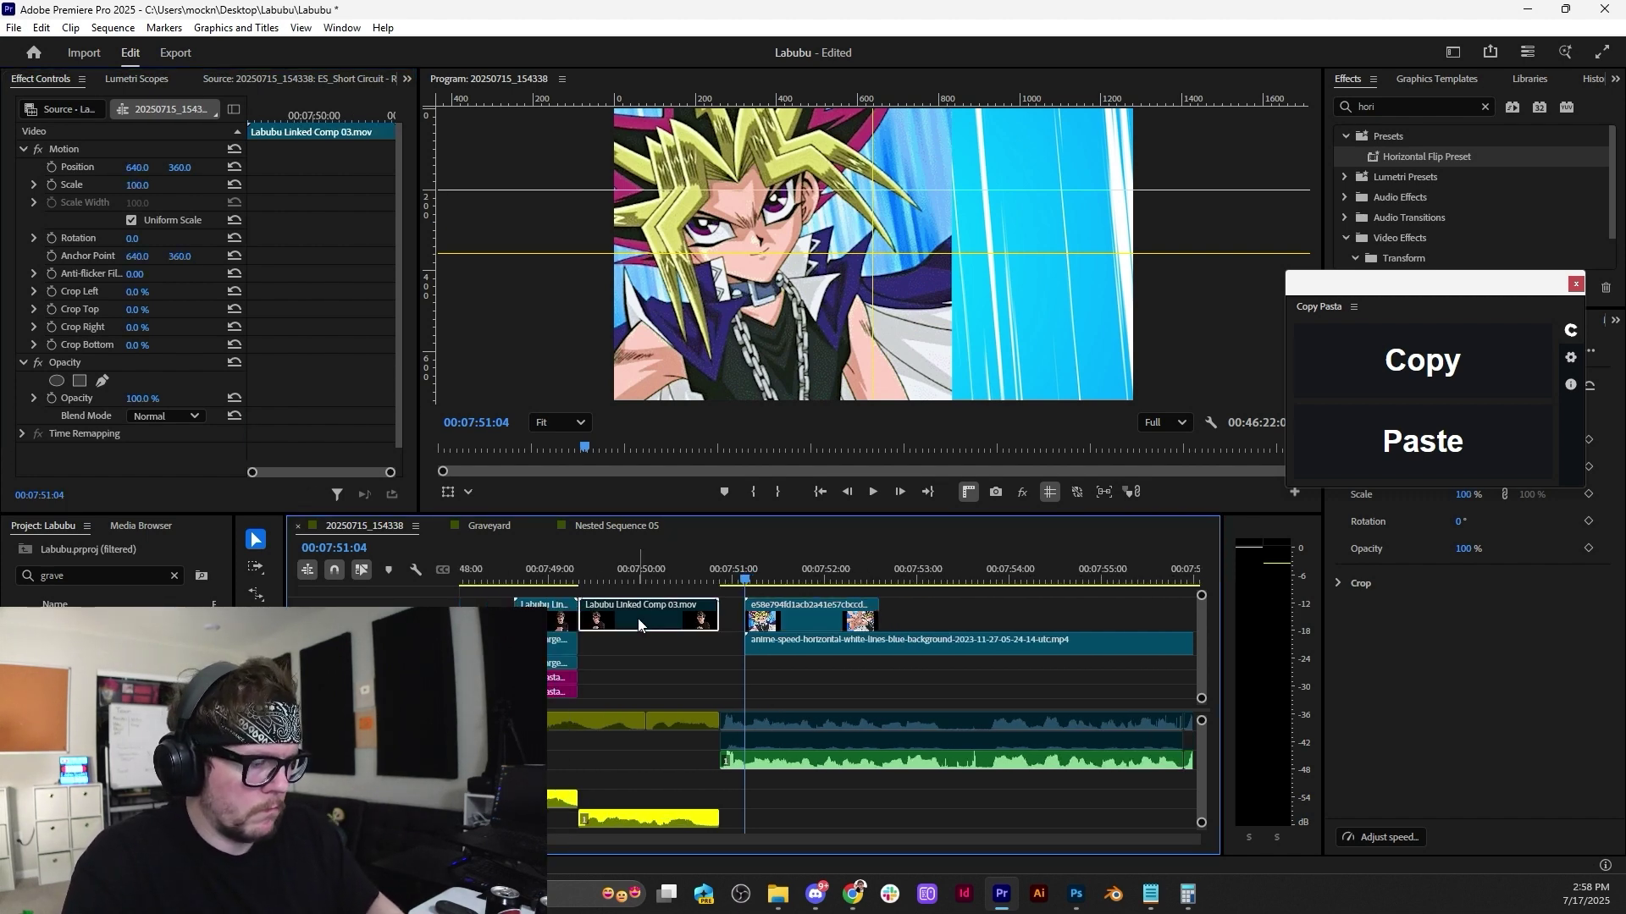
pyautogui.moveTo(845, 673); pyautogui.dragTo(683, 619)
pyautogui.click(634, 580)
pyautogui.click(637, 621)
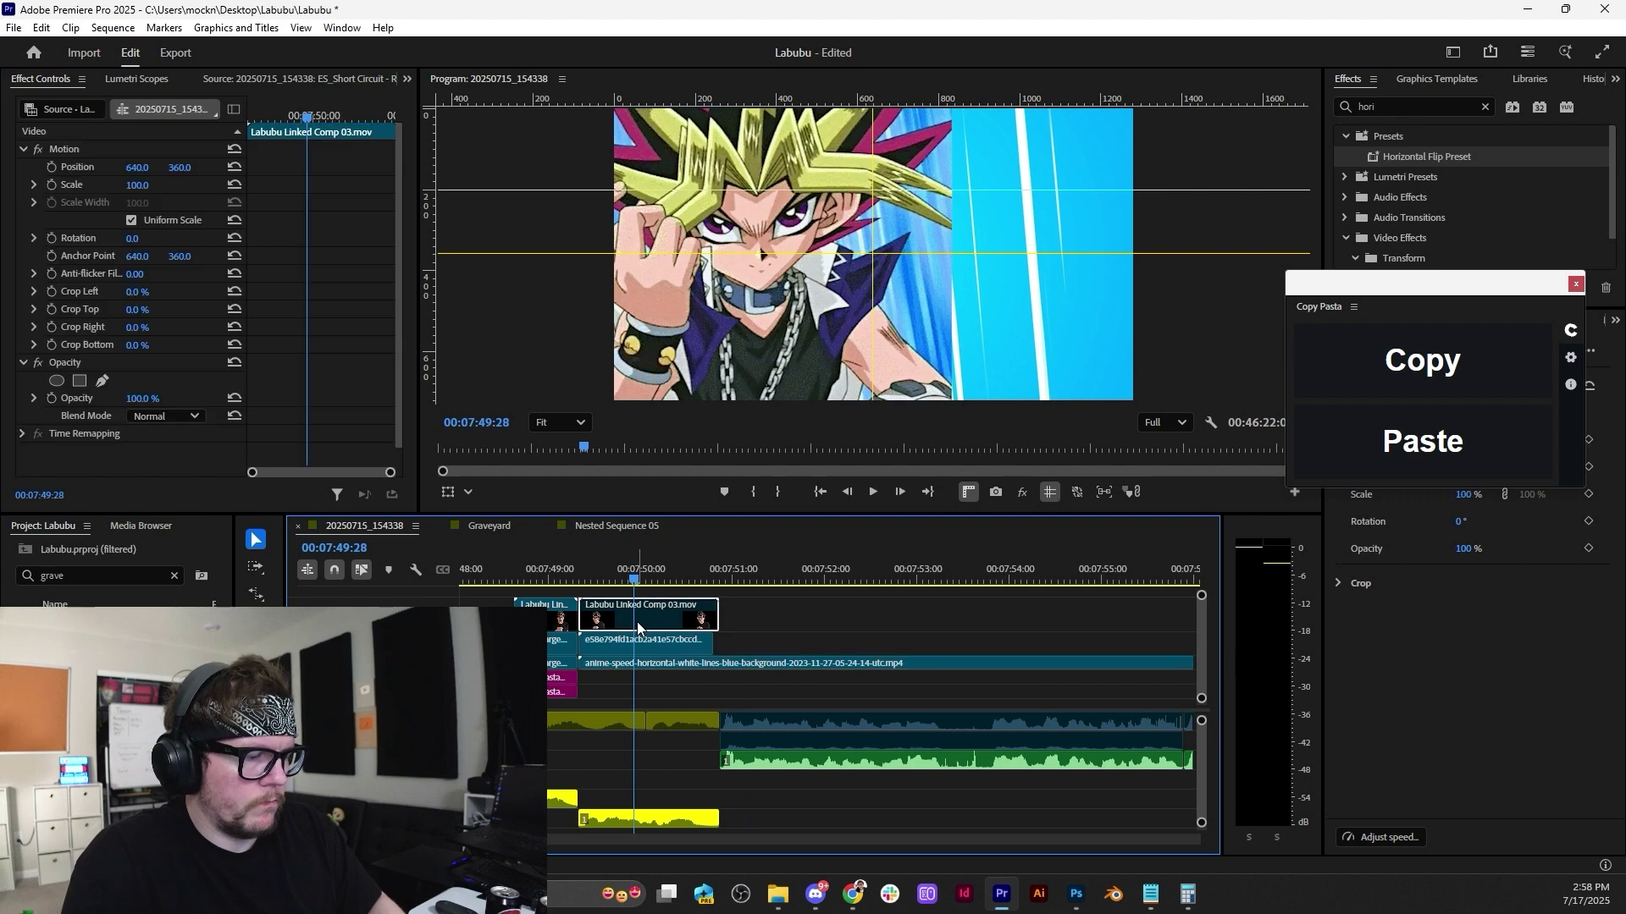
pyautogui.hotkey('shift', 'e')
# Set the Yu-Gi-Oh GIF's scale to 138 and position to 179, 360, playing the section to check it behind the presenter.
pyautogui.press('space')
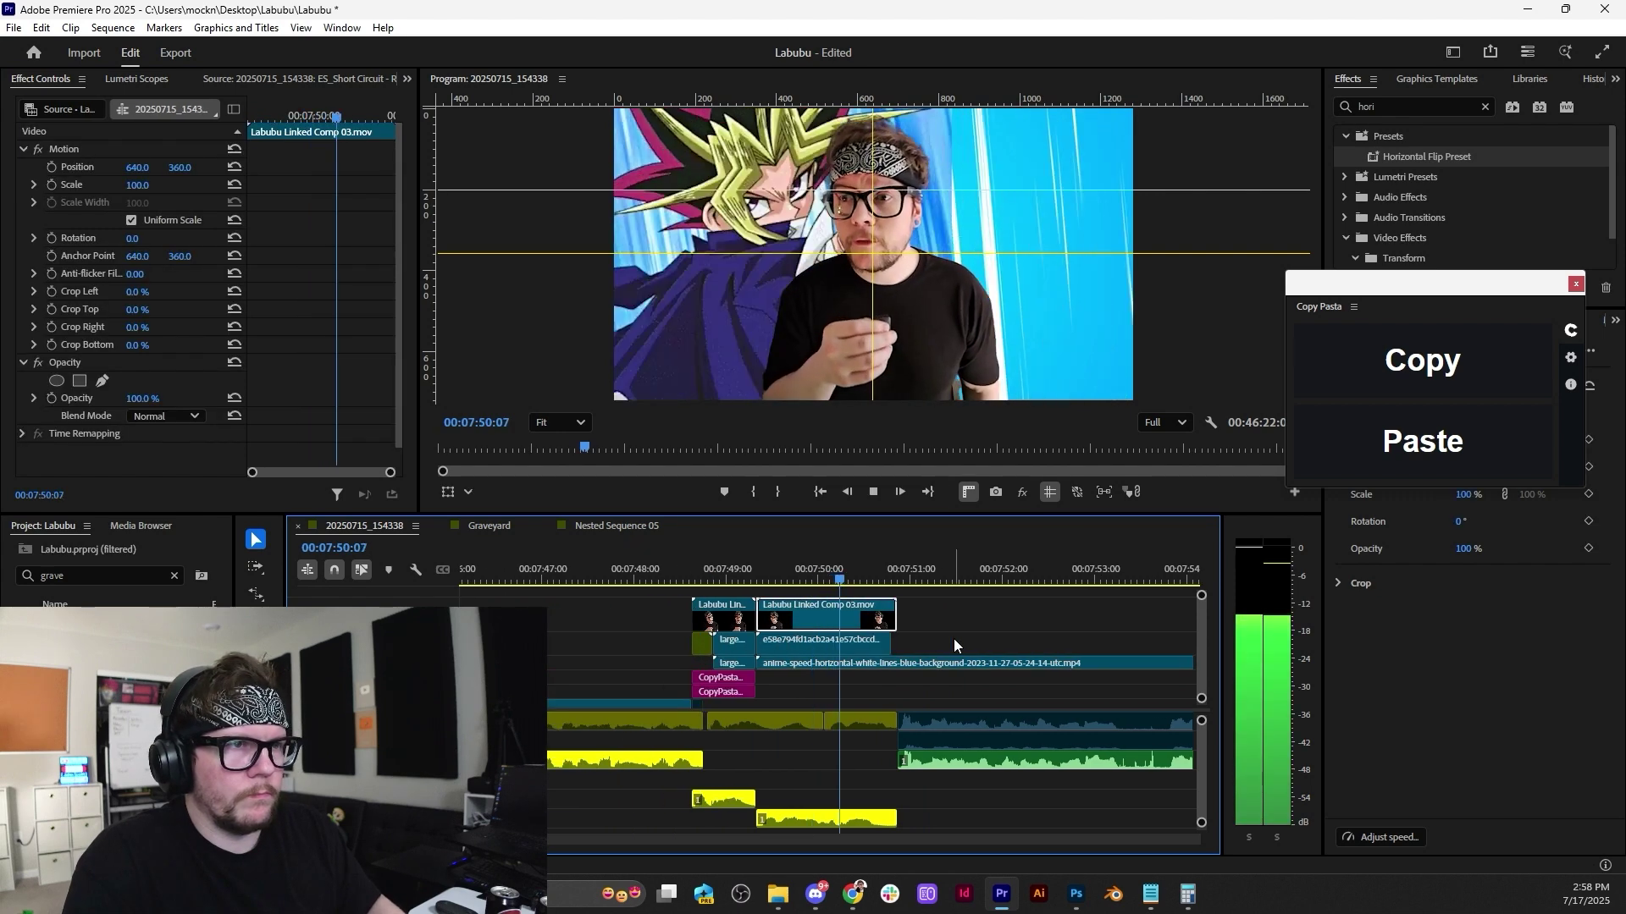
pyautogui.click(617, 563)
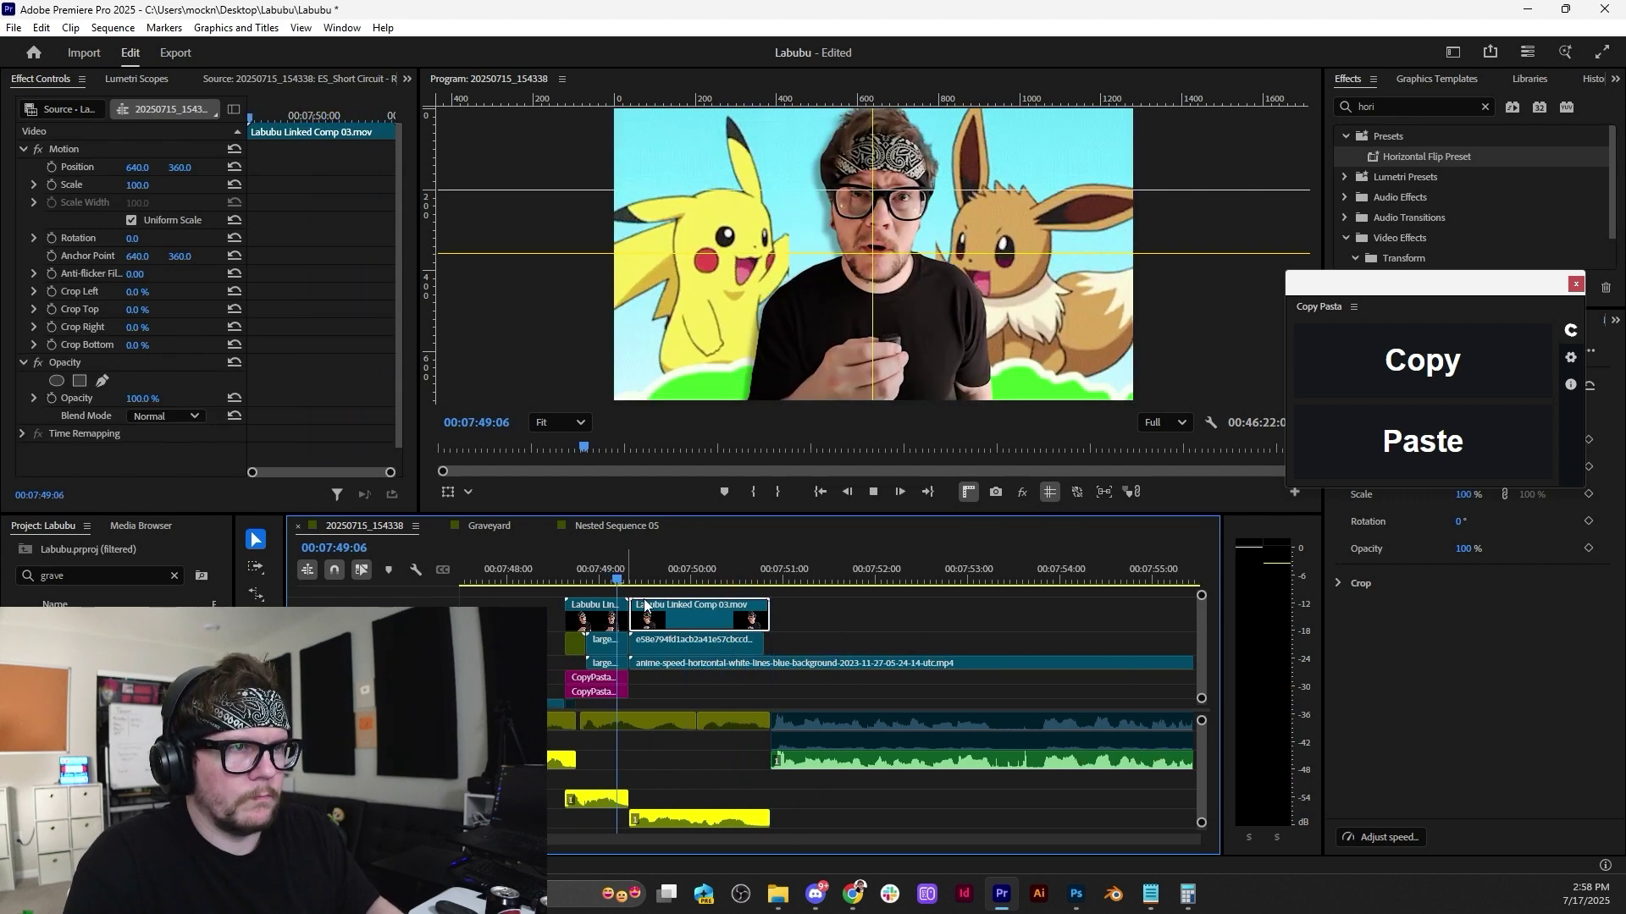
pyautogui.scroll(3, 666, 647)
pyautogui.press('space')
pyautogui.press('space')
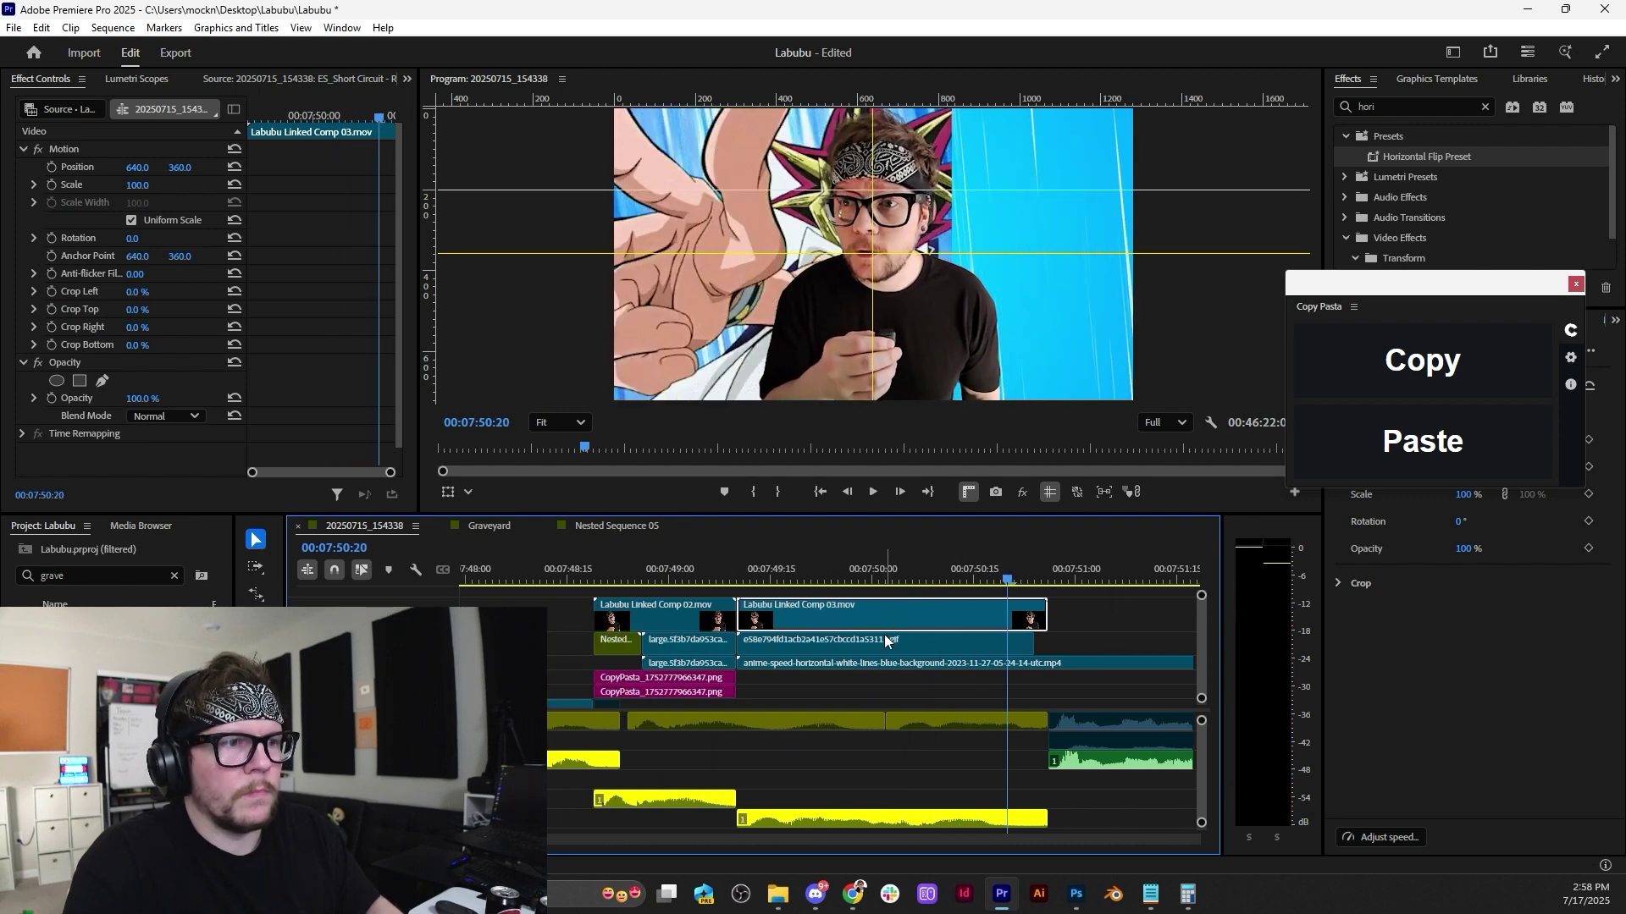
pyautogui.moveTo(163, 184); pyautogui.dragTo(875, 597)
pyautogui.hotkey('ctrl', 'z')
pyautogui.click(791, 643)
pyautogui.click(745, 578)
pyautogui.press('space')
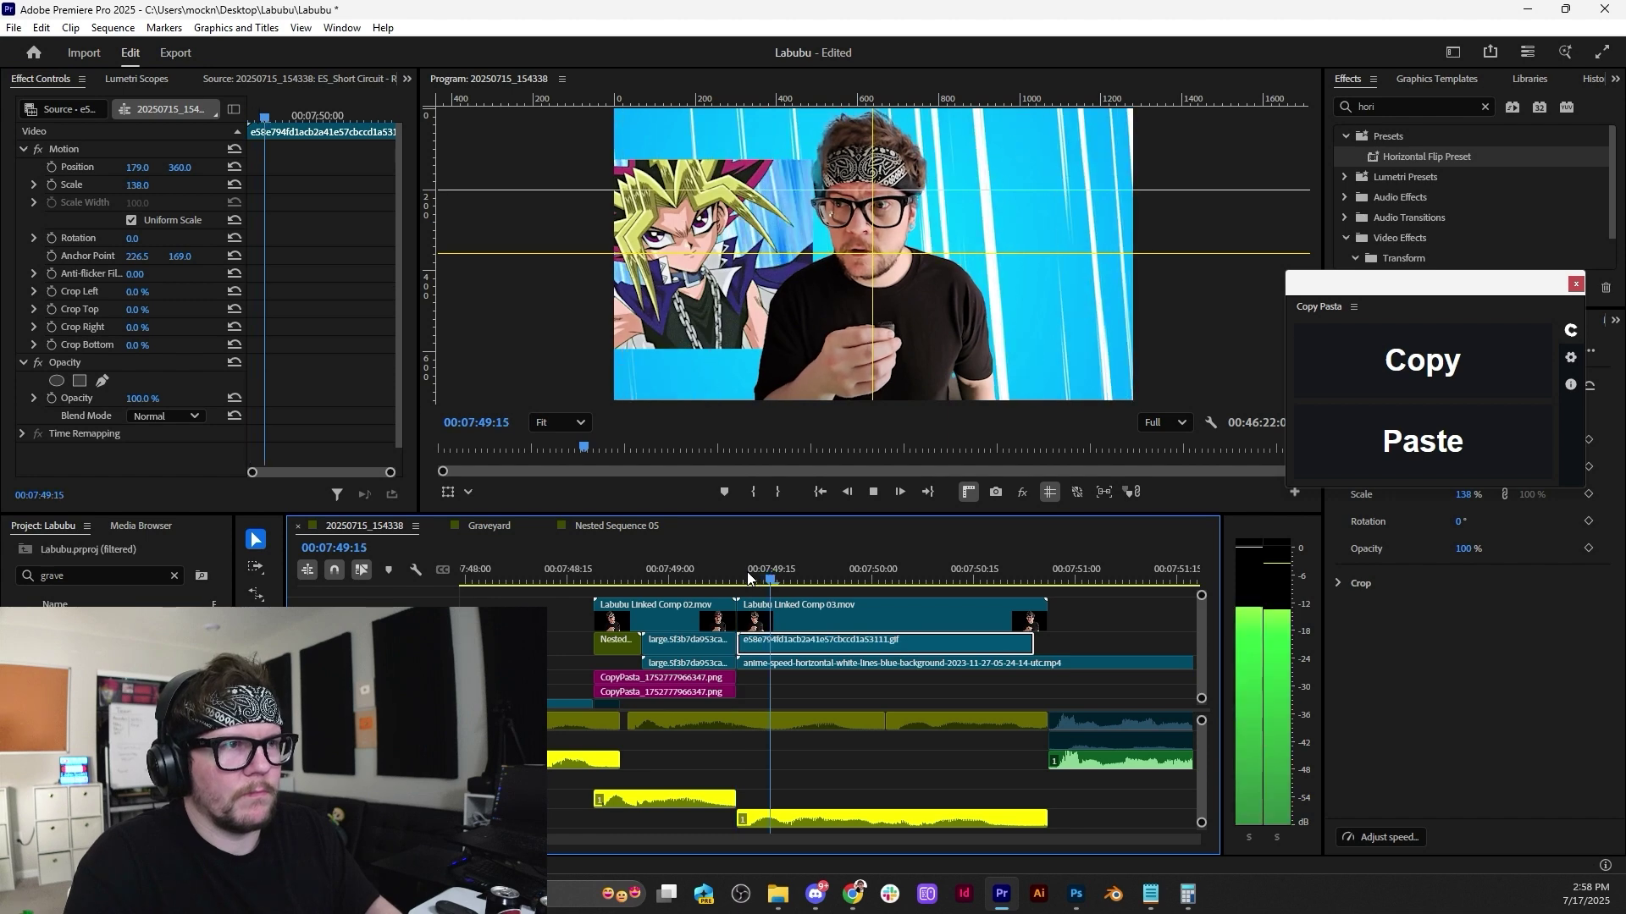
pyautogui.press('space')
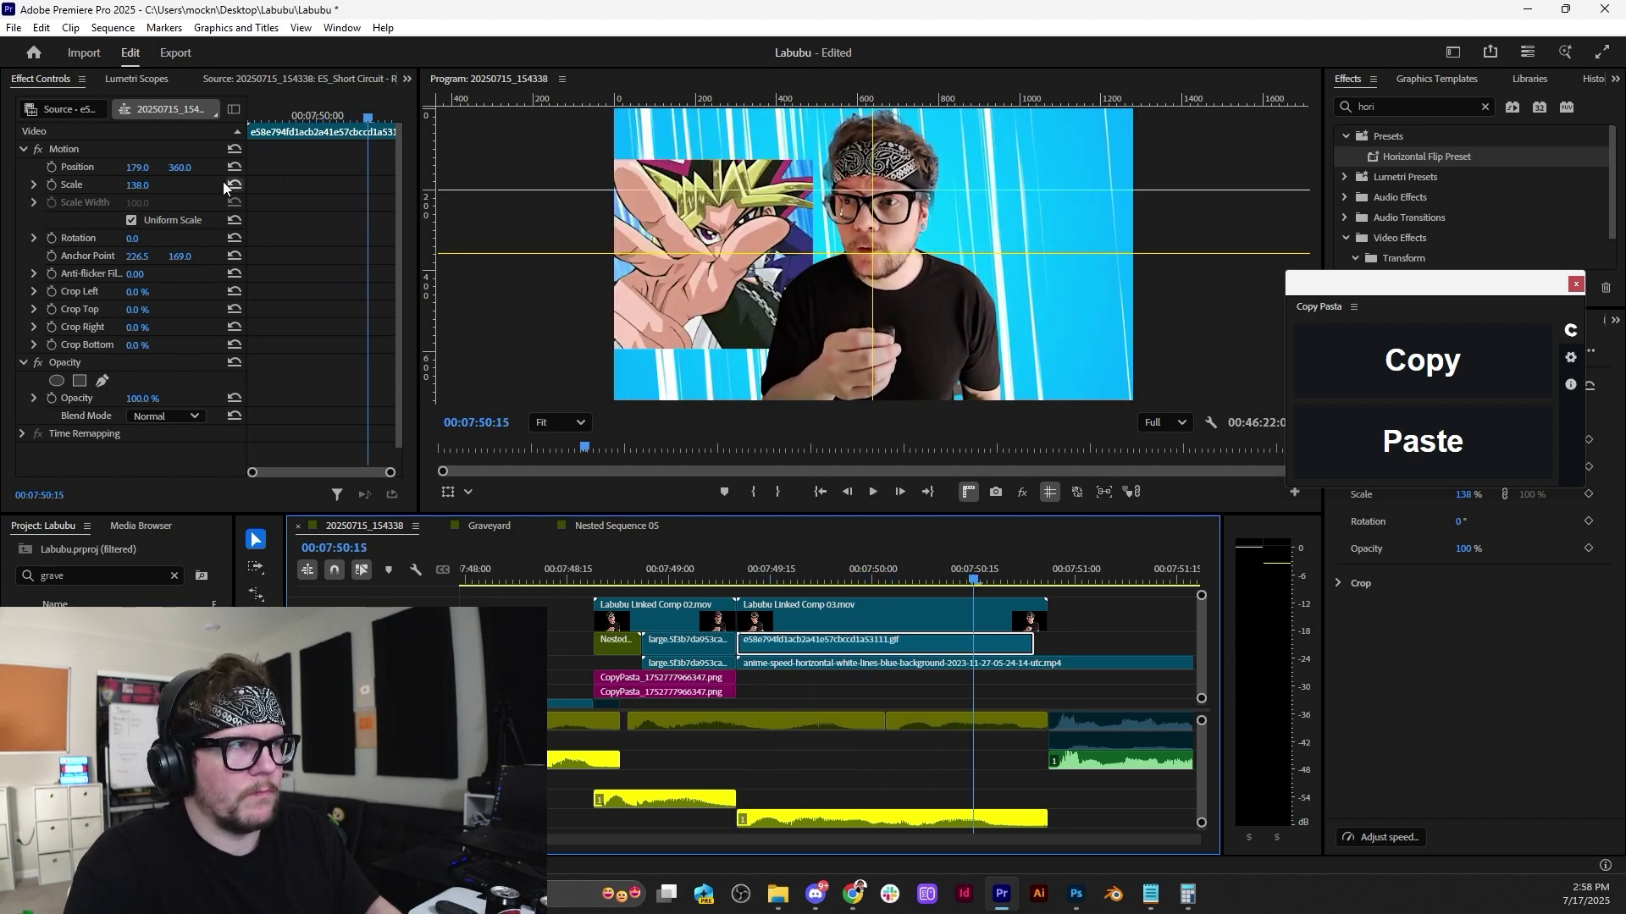
# Set the Yu-Gi-Oh GIF's scale to 124 and position to 202, 360, and play the section to check the framing.
pyautogui.moveTo(150, 187); pyautogui.dragTo(138, 187)
pyautogui.press('space')
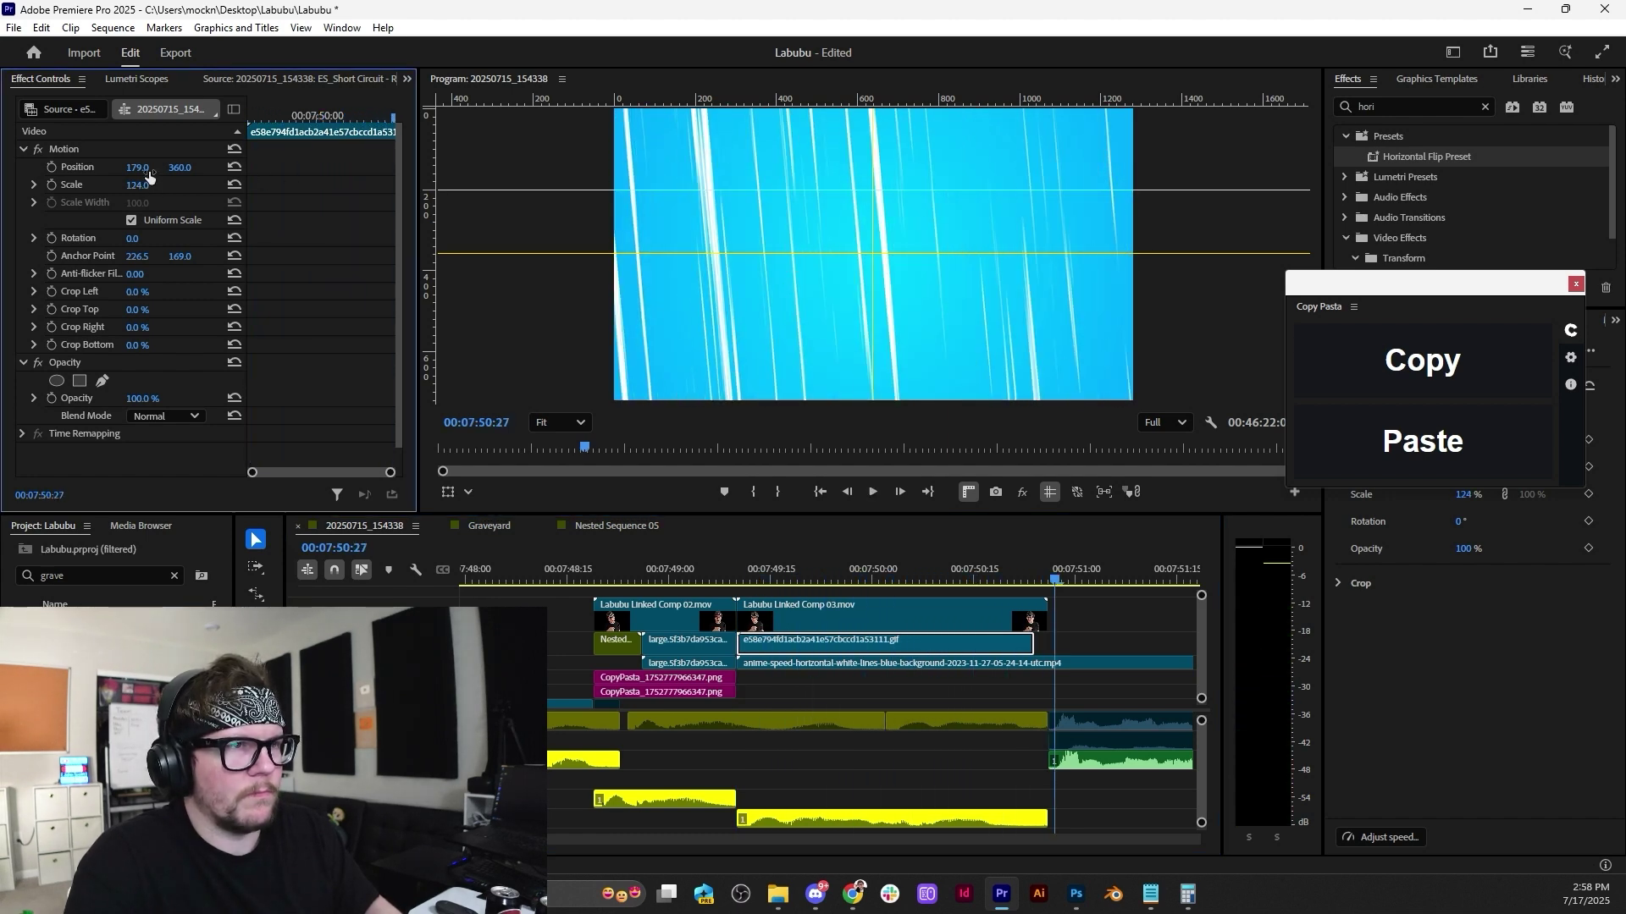
pyautogui.moveTo(779, 558); pyautogui.dragTo(745, 559)
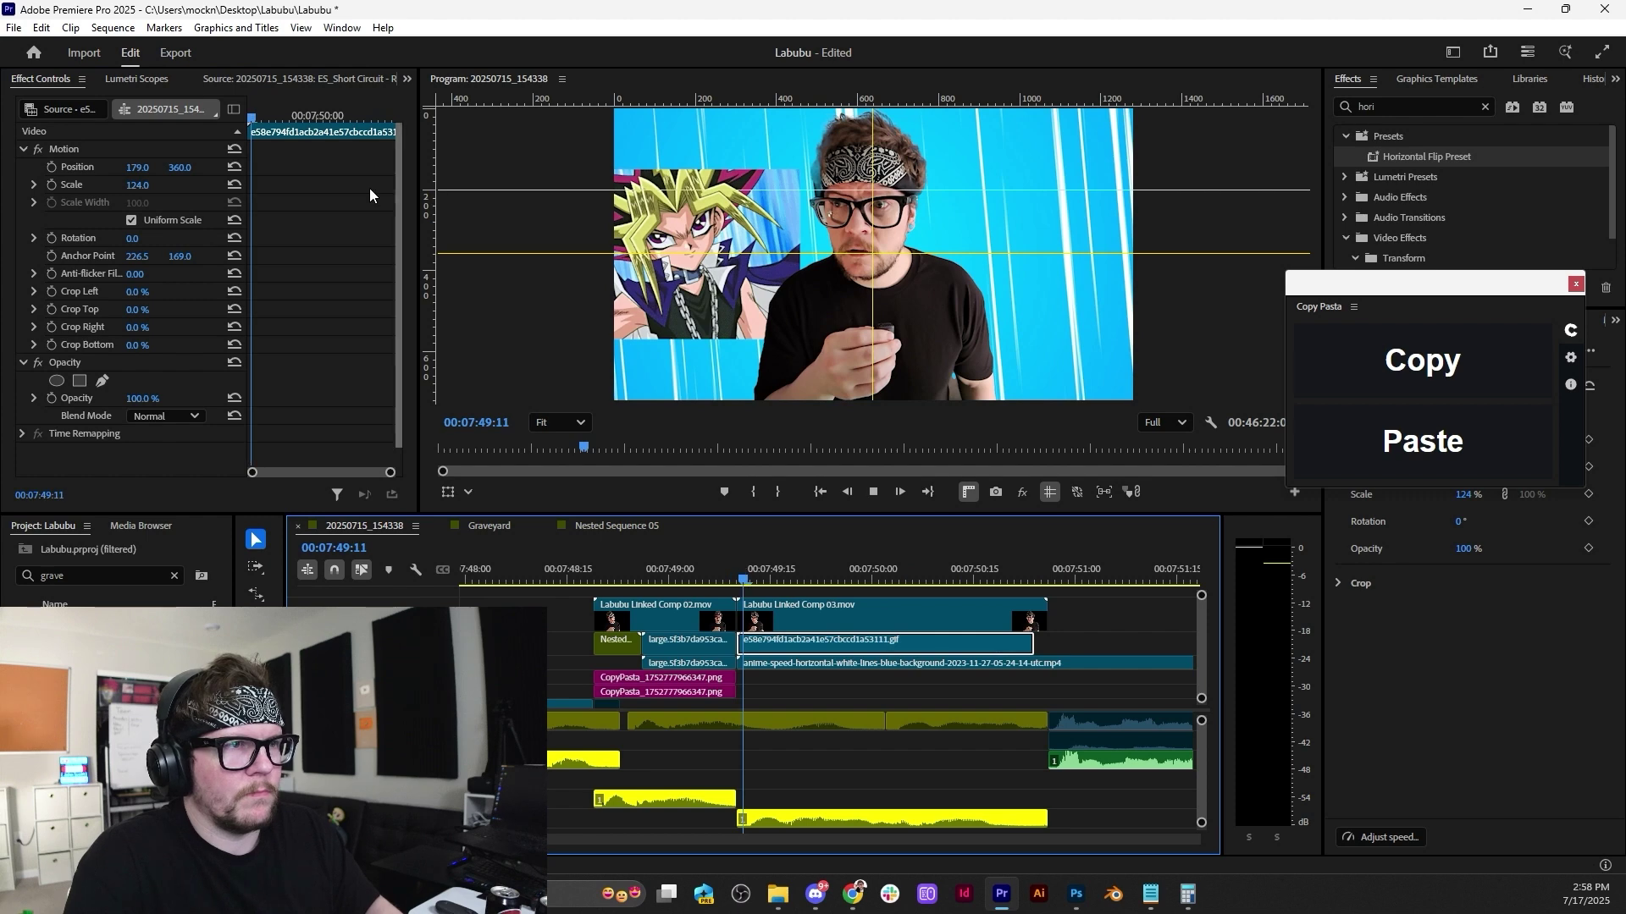
pyautogui.press('space')
pyautogui.press('space')
pyautogui.moveTo(137, 166); pyautogui.dragTo(145, 169)
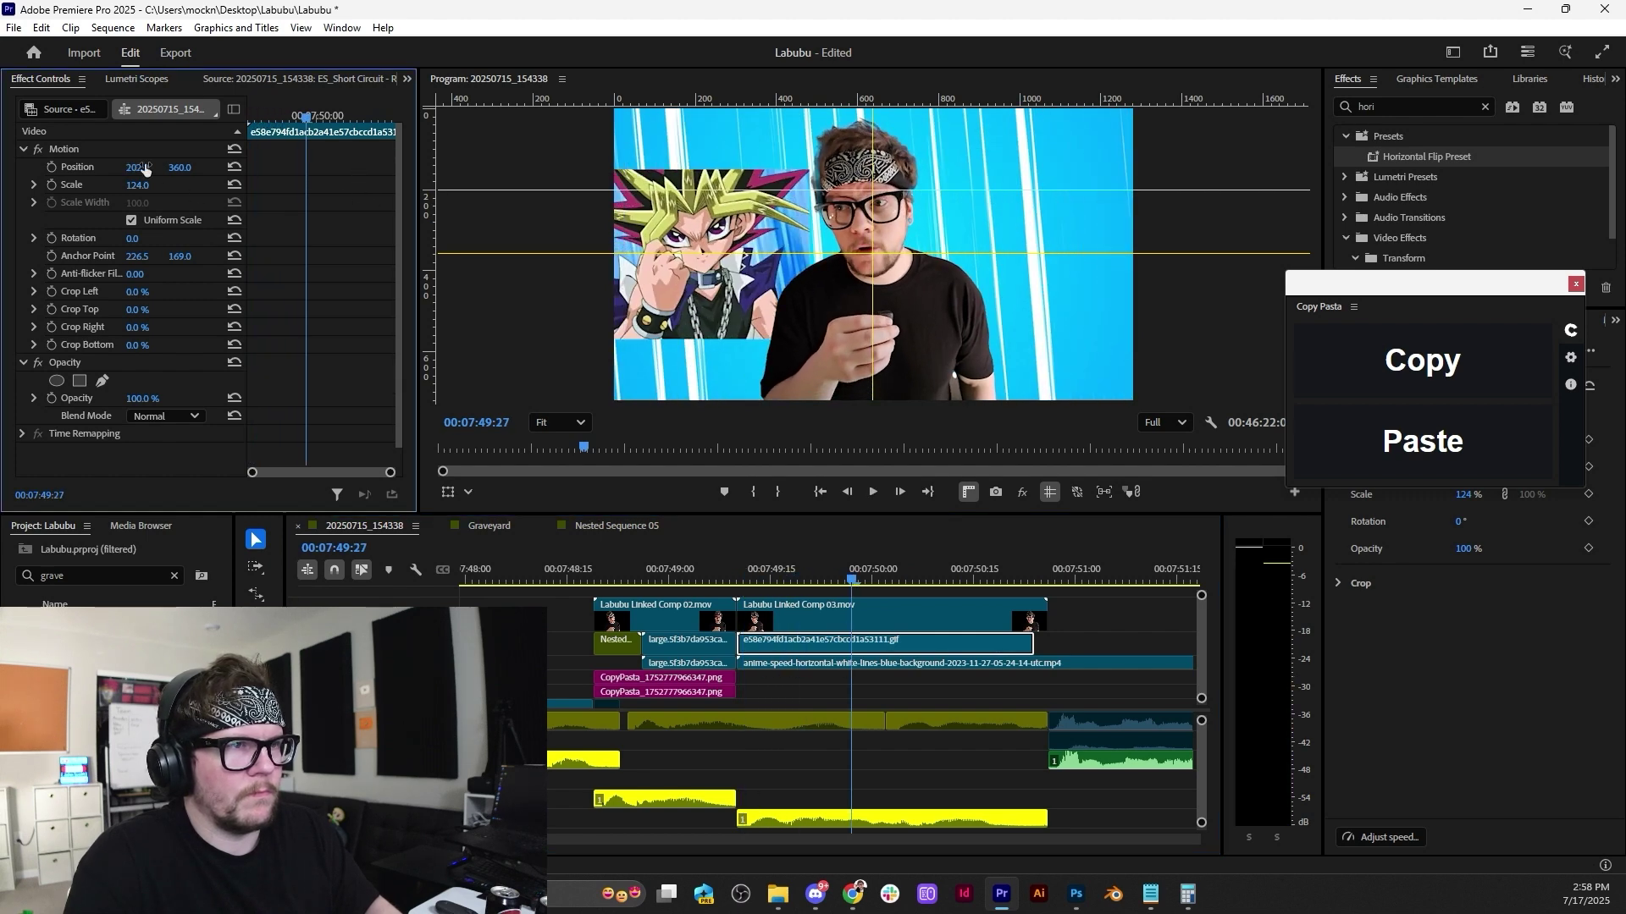
pyautogui.press('space')
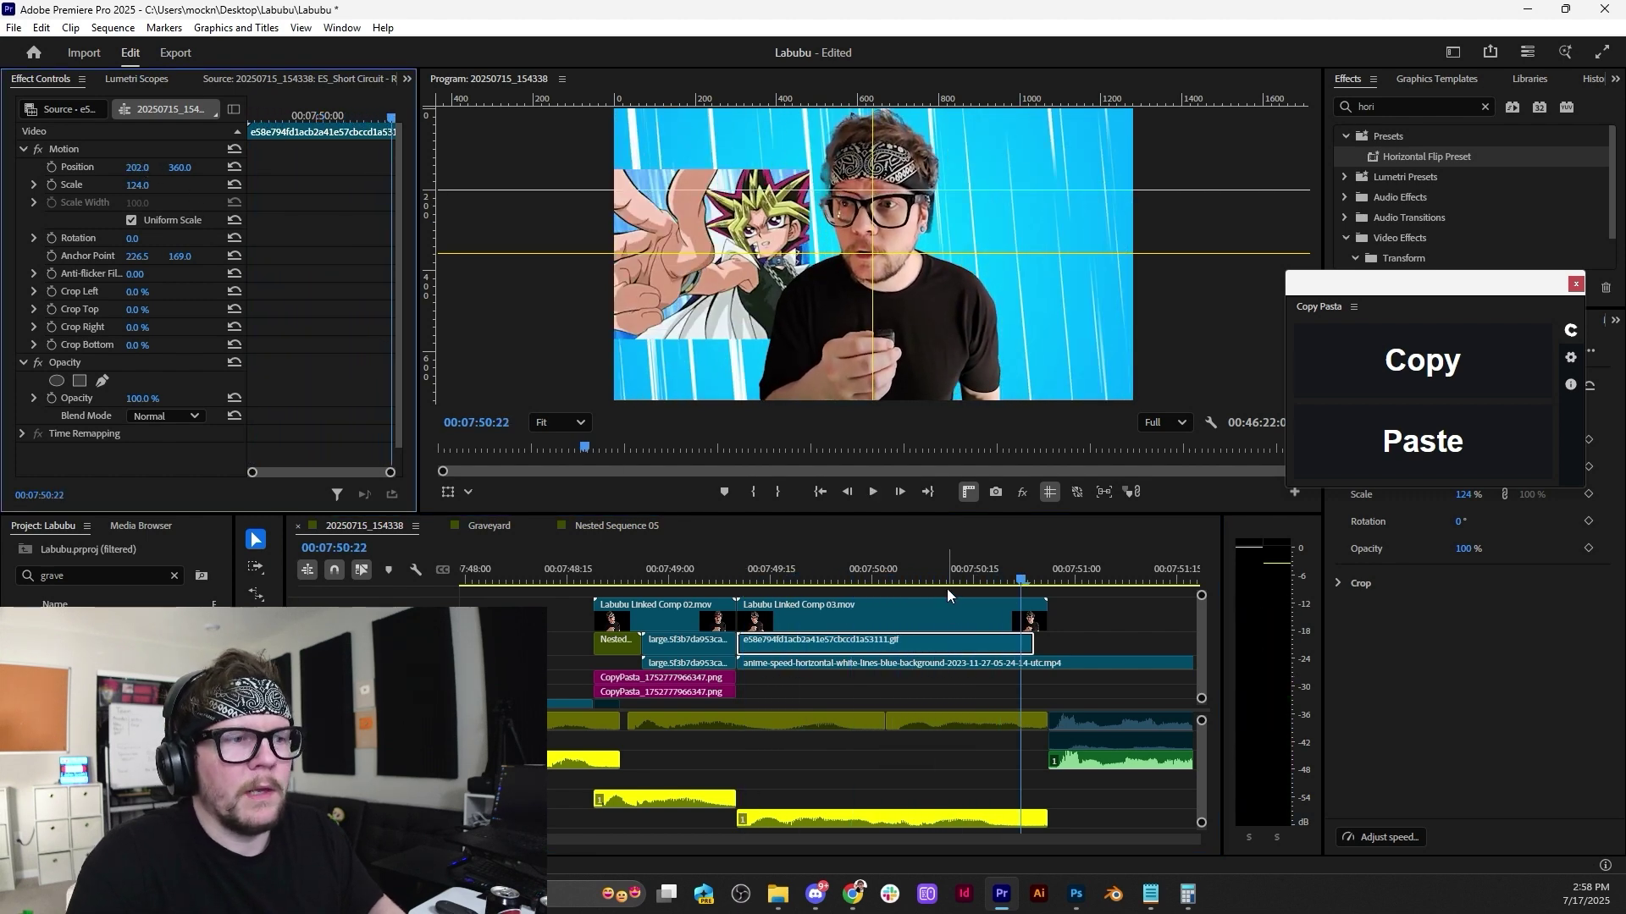
# Switch to the browser and look through the "yugioh gif" image results for another character clip.
pyautogui.click(853, 893)
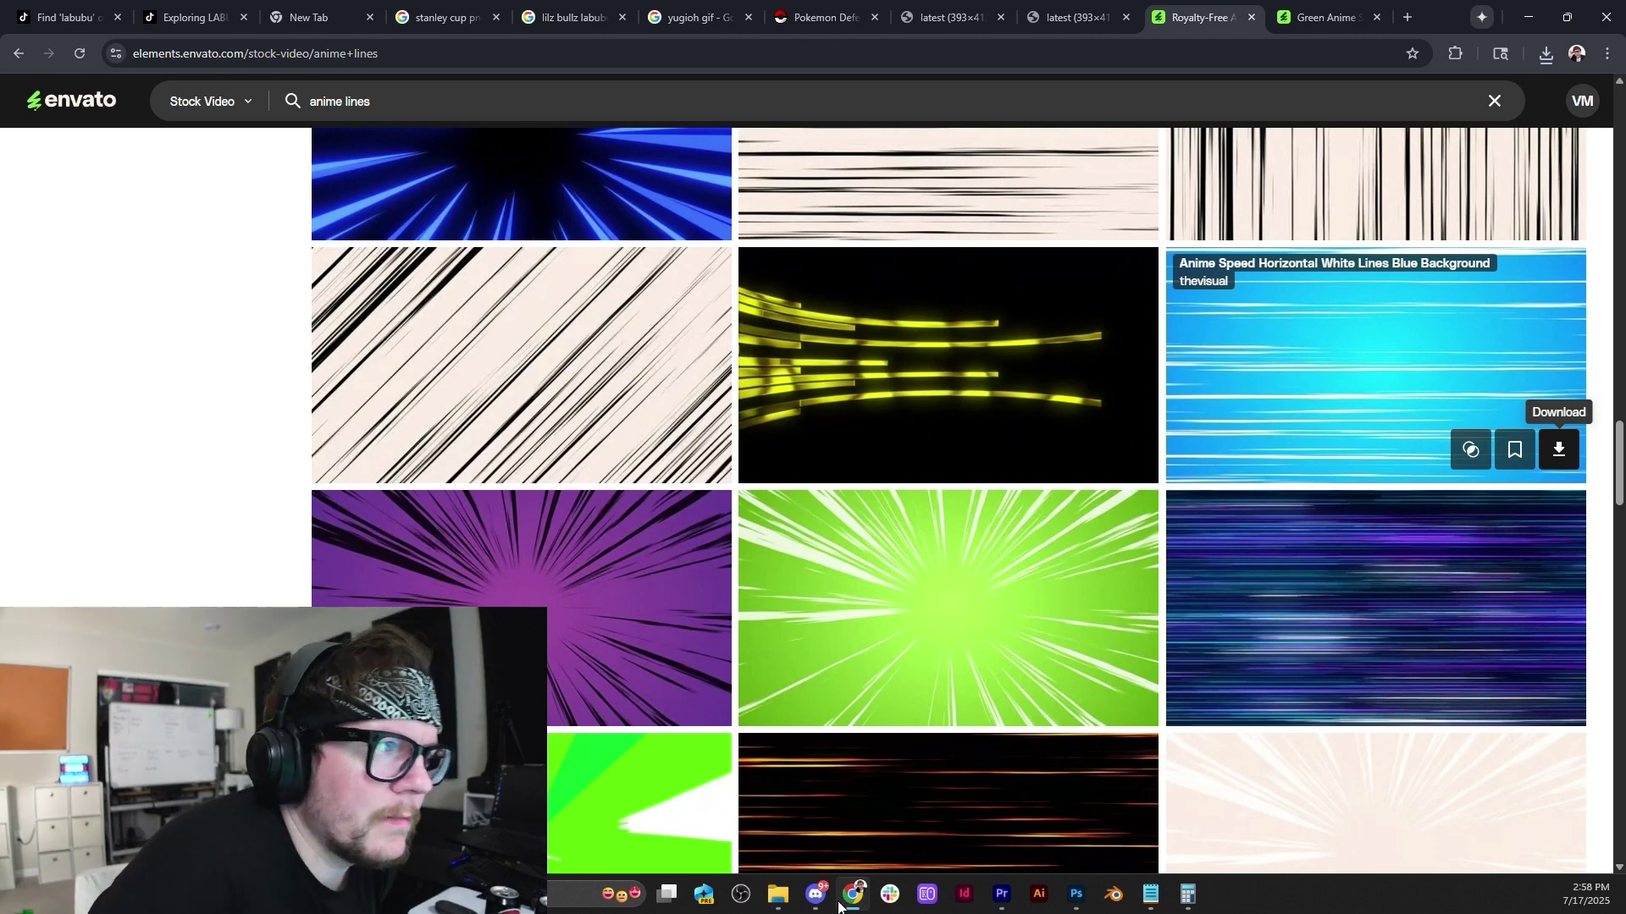
pyautogui.click(923, 19)
pyautogui.click(801, 17)
pyautogui.click(705, 18)
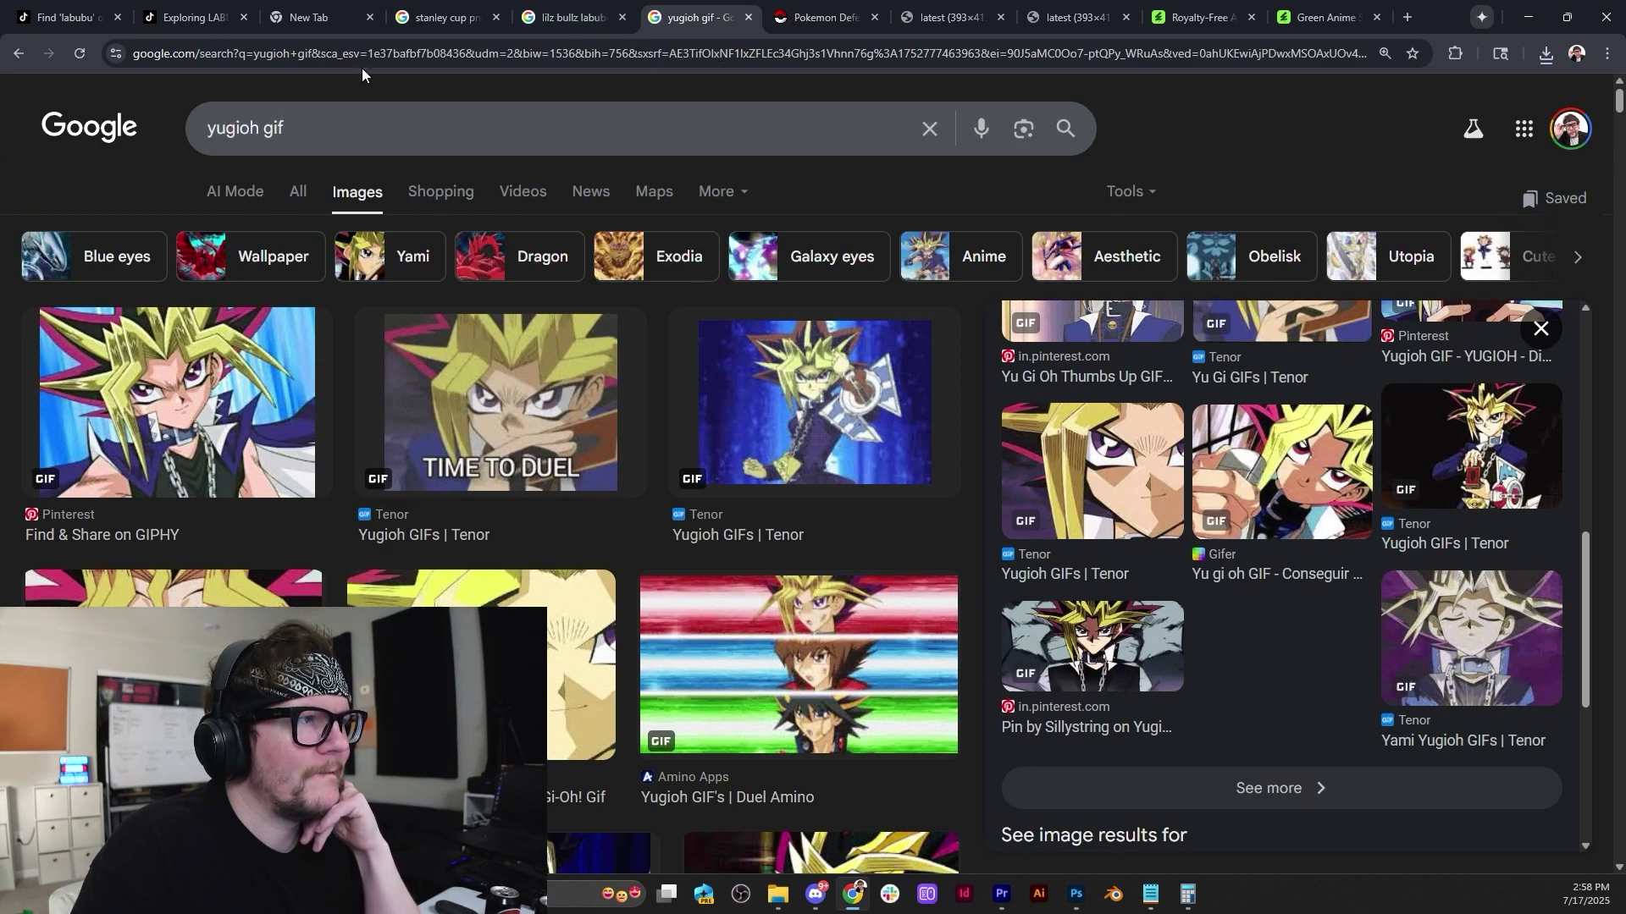
pyautogui.scroll(-10, 681, 611)
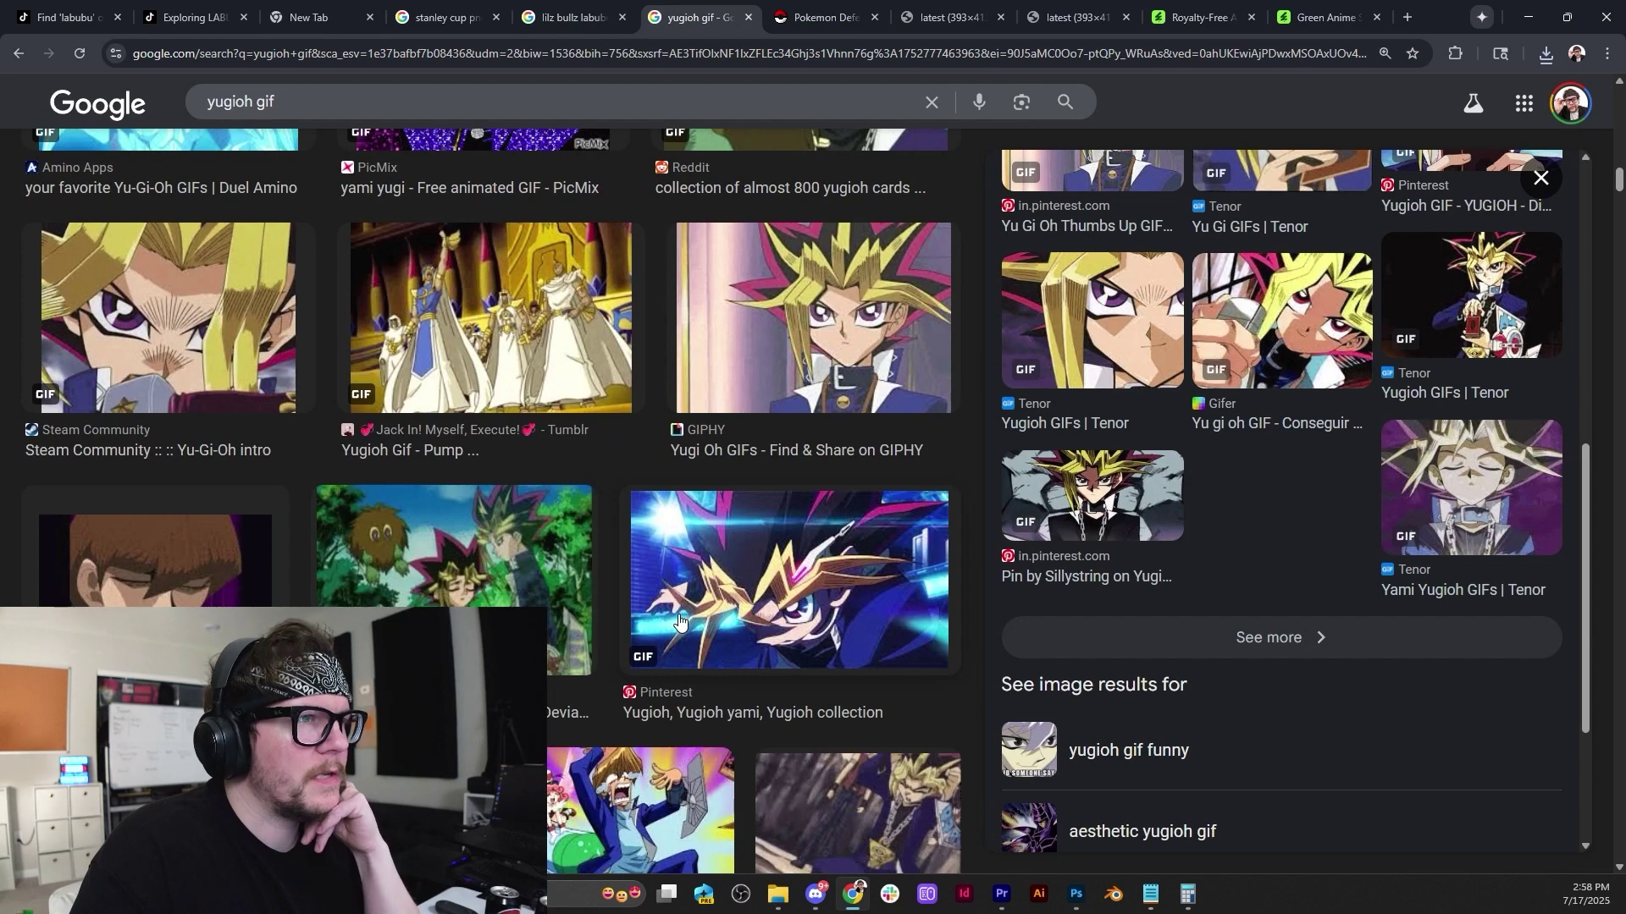
pyautogui.scroll(5, 679, 621)
pyautogui.scroll(-4, 614, 558)
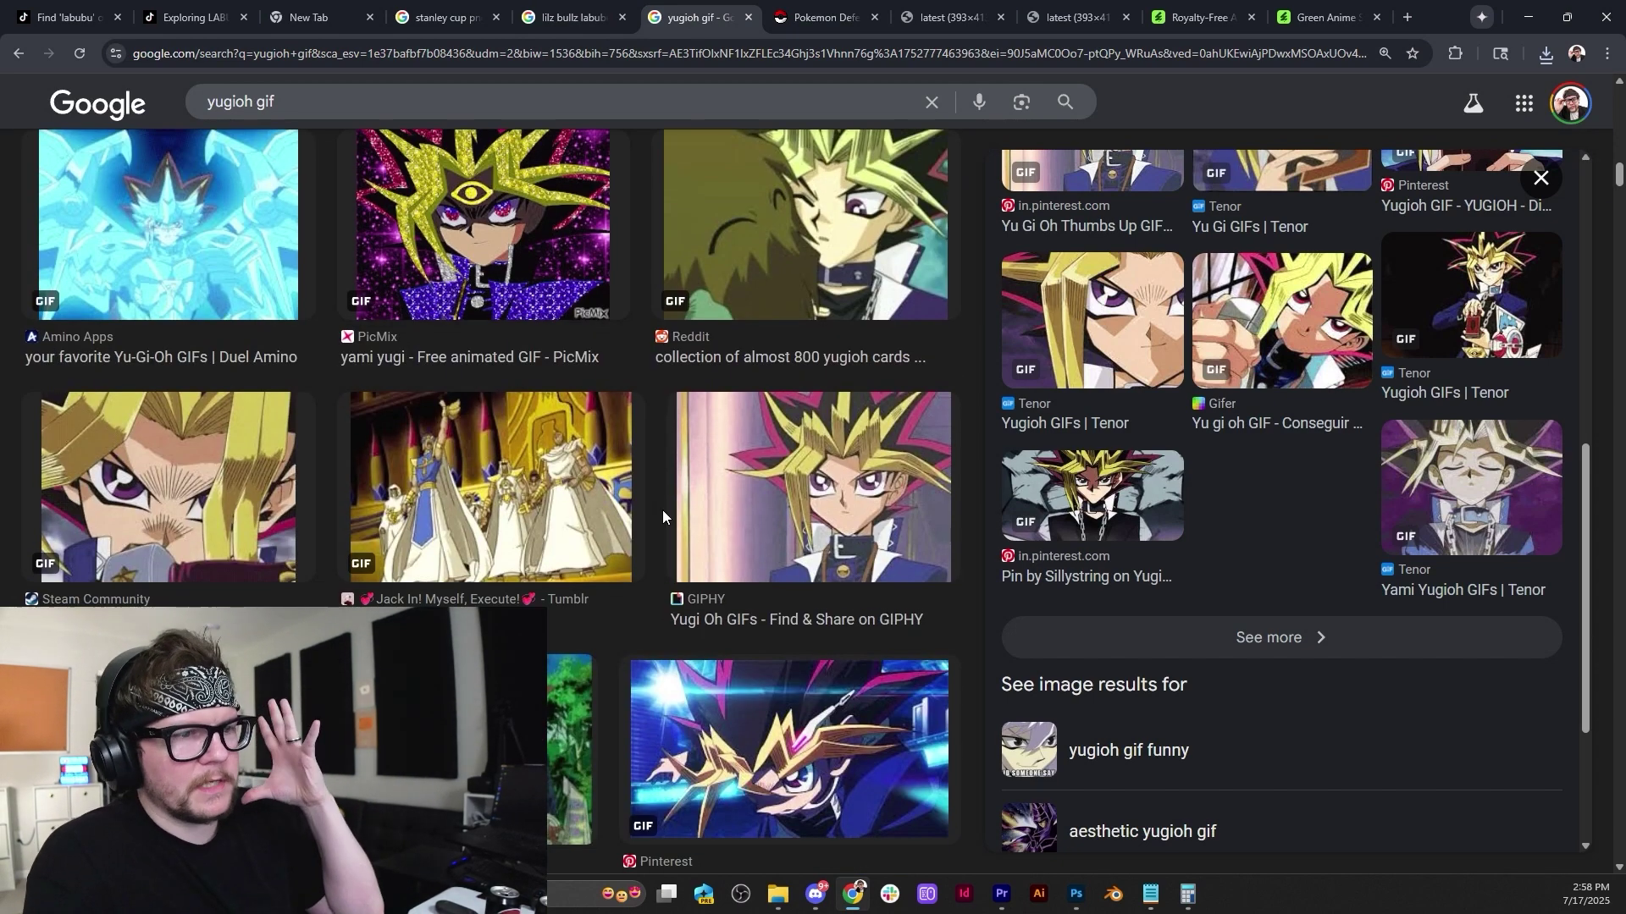
pyautogui.click(1110, 294)
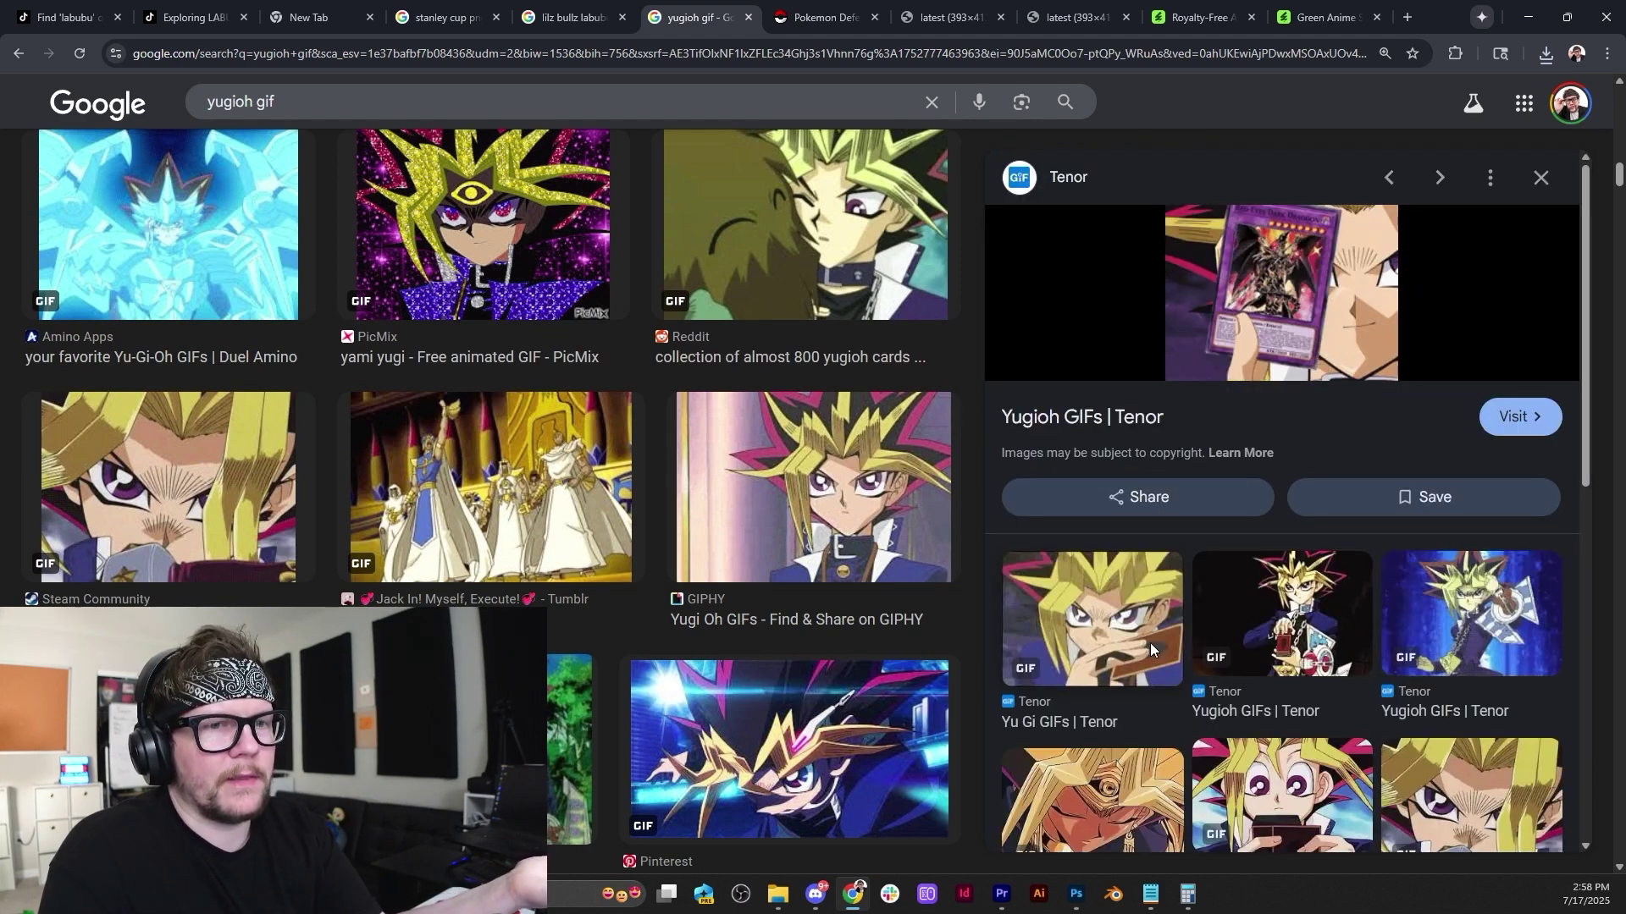
pyautogui.press('Left')
pyautogui.scroll(-6, 698, 573)
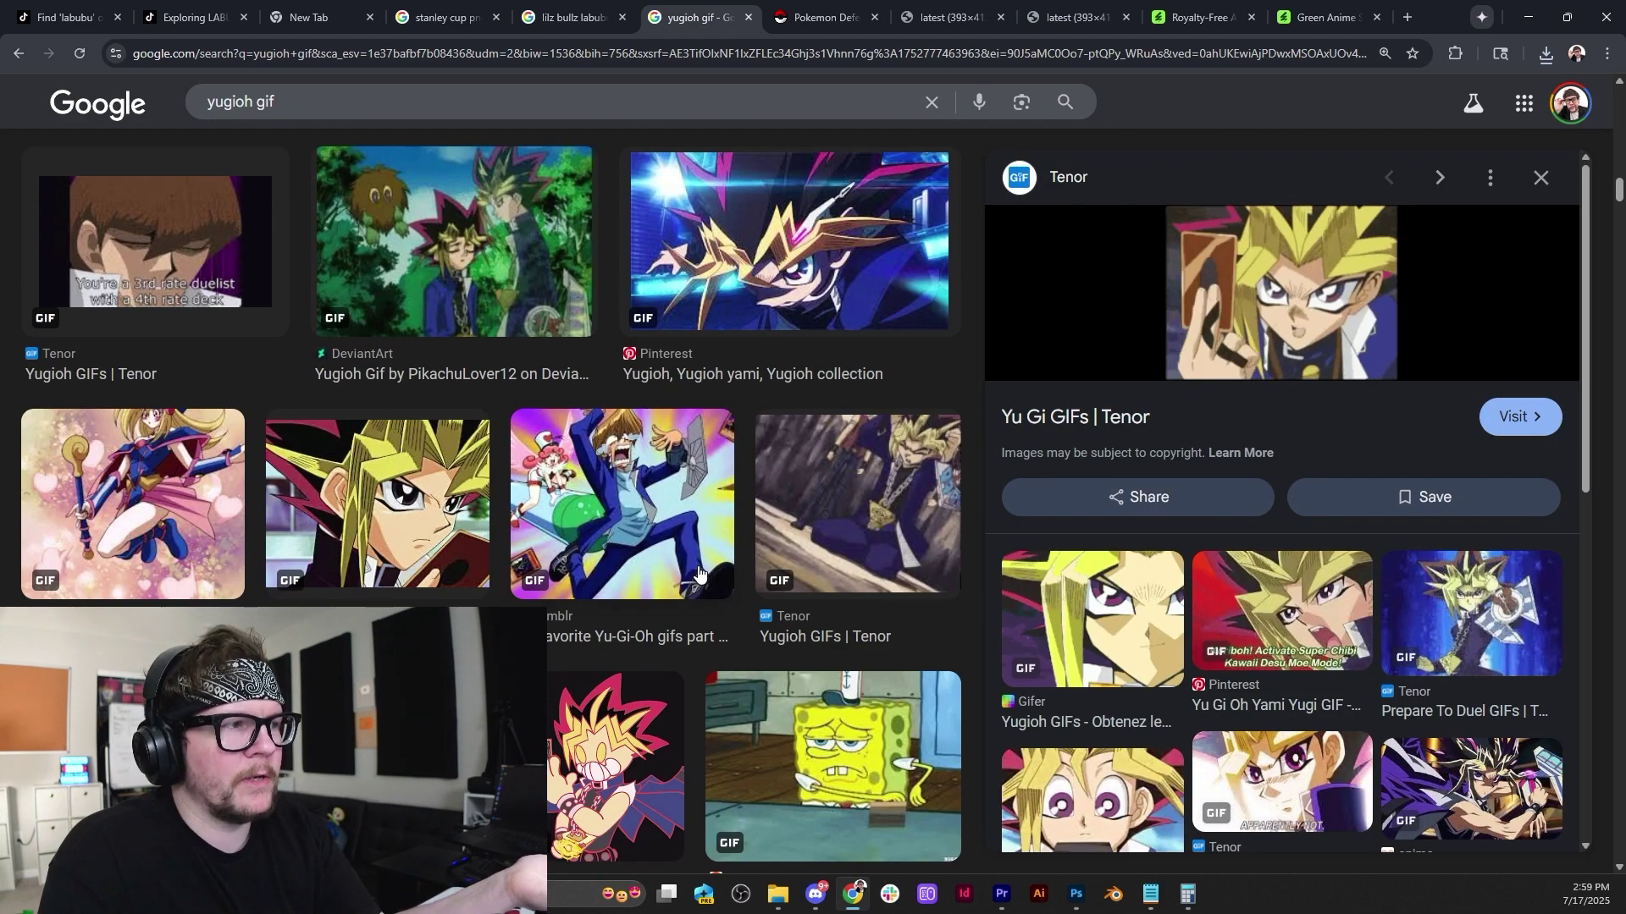
pyautogui.scroll(-6, 694, 561)
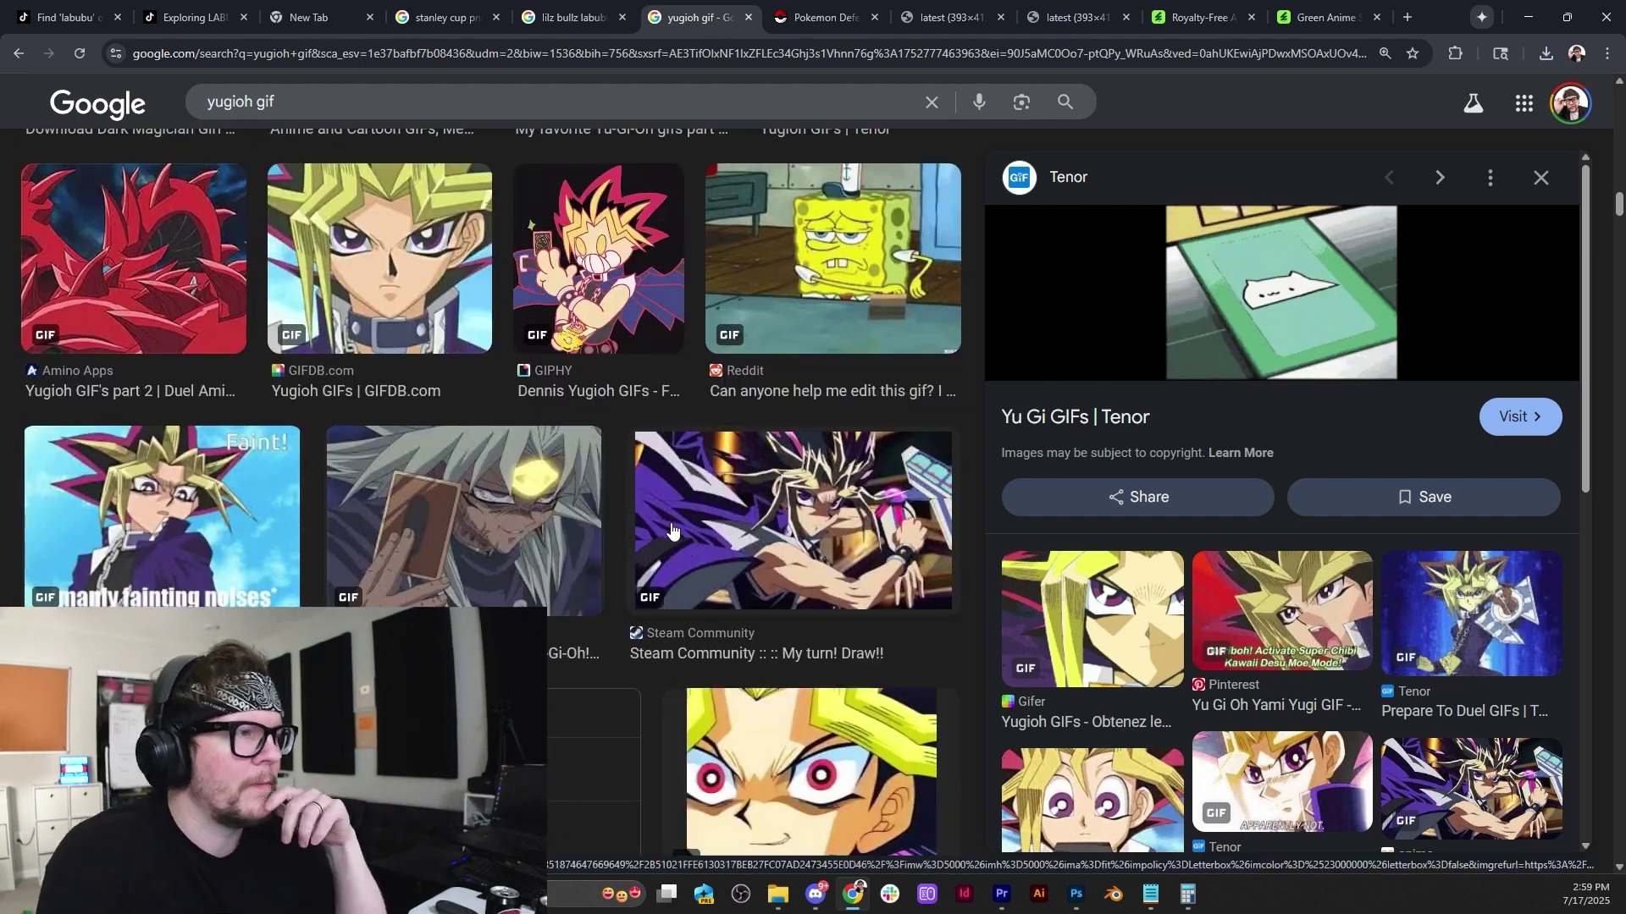
pyautogui.scroll(14, 191, 518)
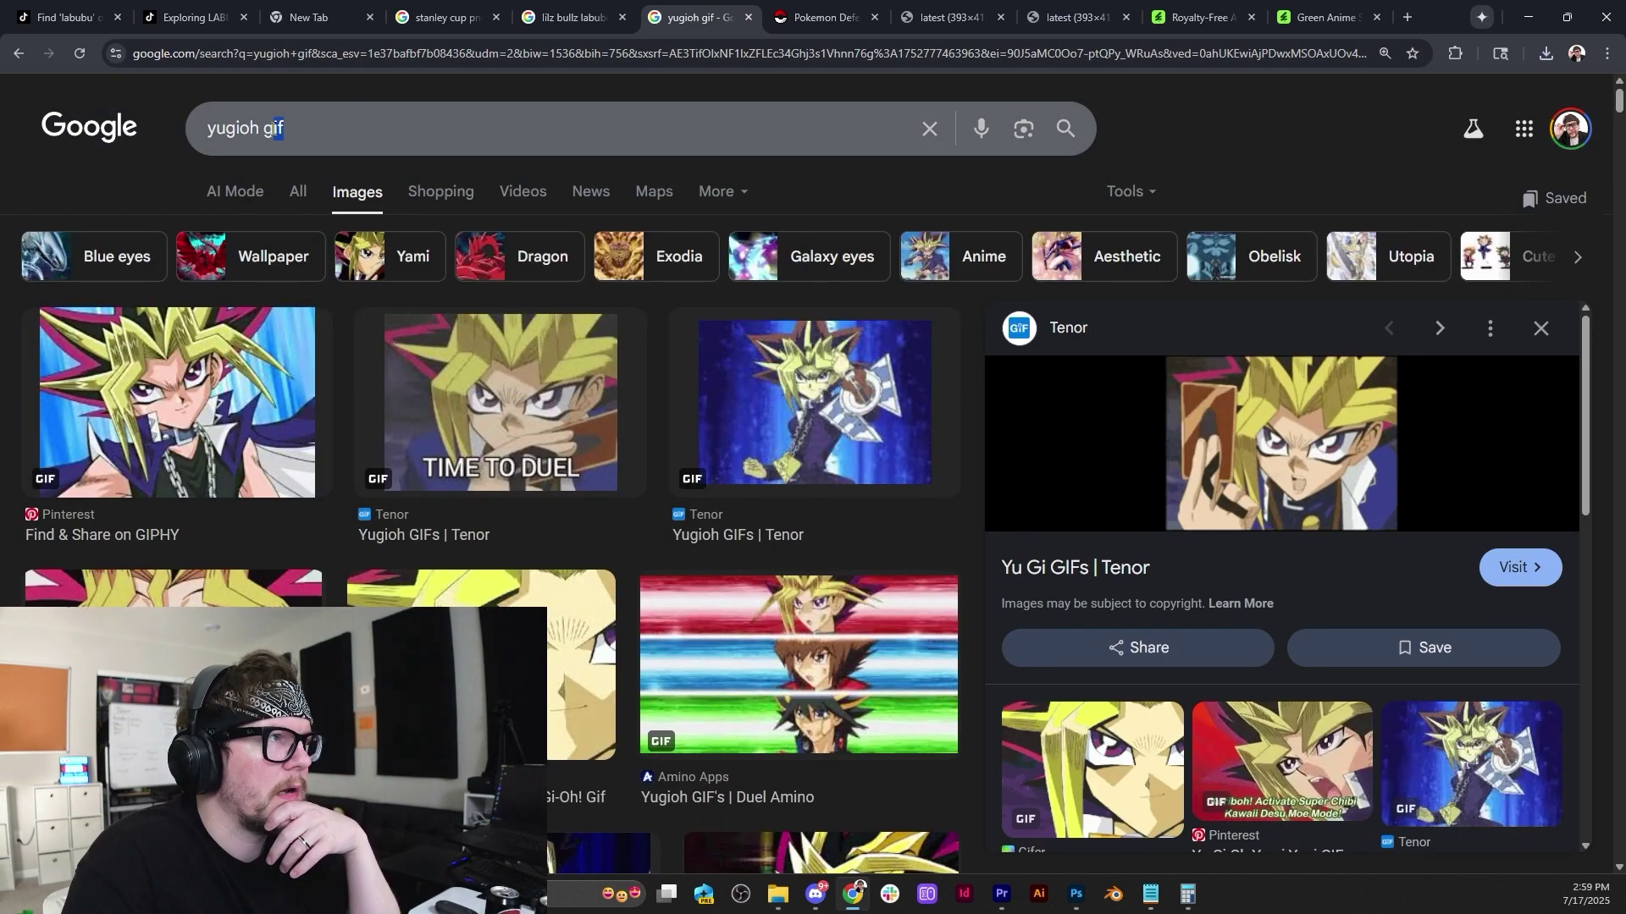
# Change the image search to "yugioh png".
pyautogui.doubleClick(277, 128)
pyautogui.press('BackSpace')
pyautogui.write('png')
pyautogui.press('Return')
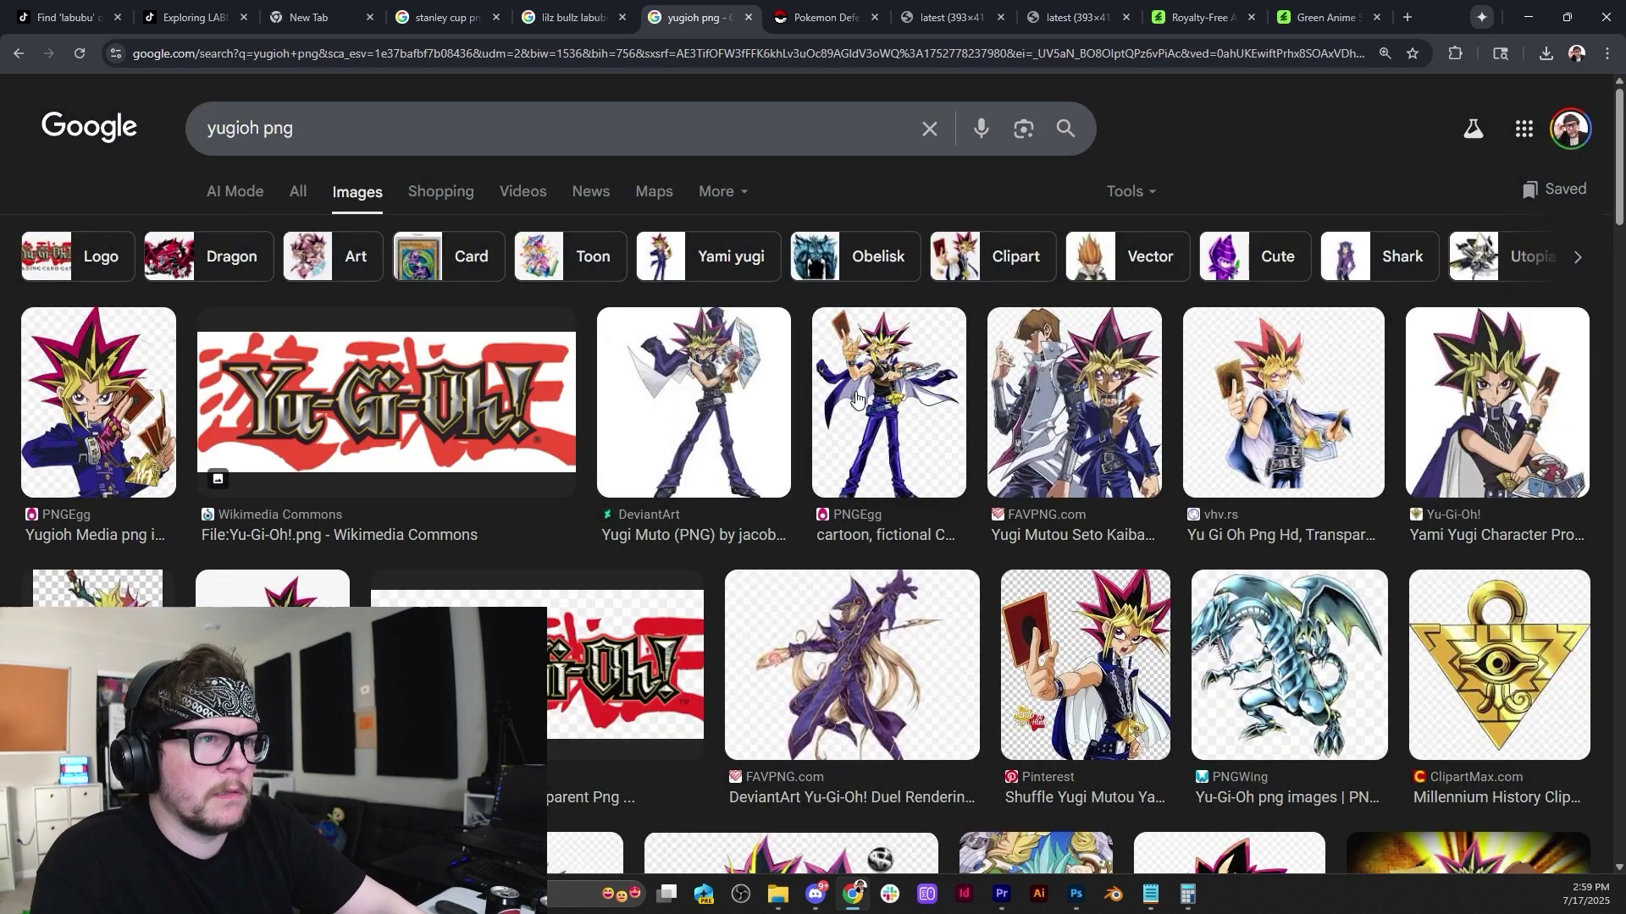
# Preview several character results, copy the Yami Yugi Character Profile image holding a card, and switch back to Premiere Pro.
pyautogui.click(868, 419)
pyautogui.click(745, 400)
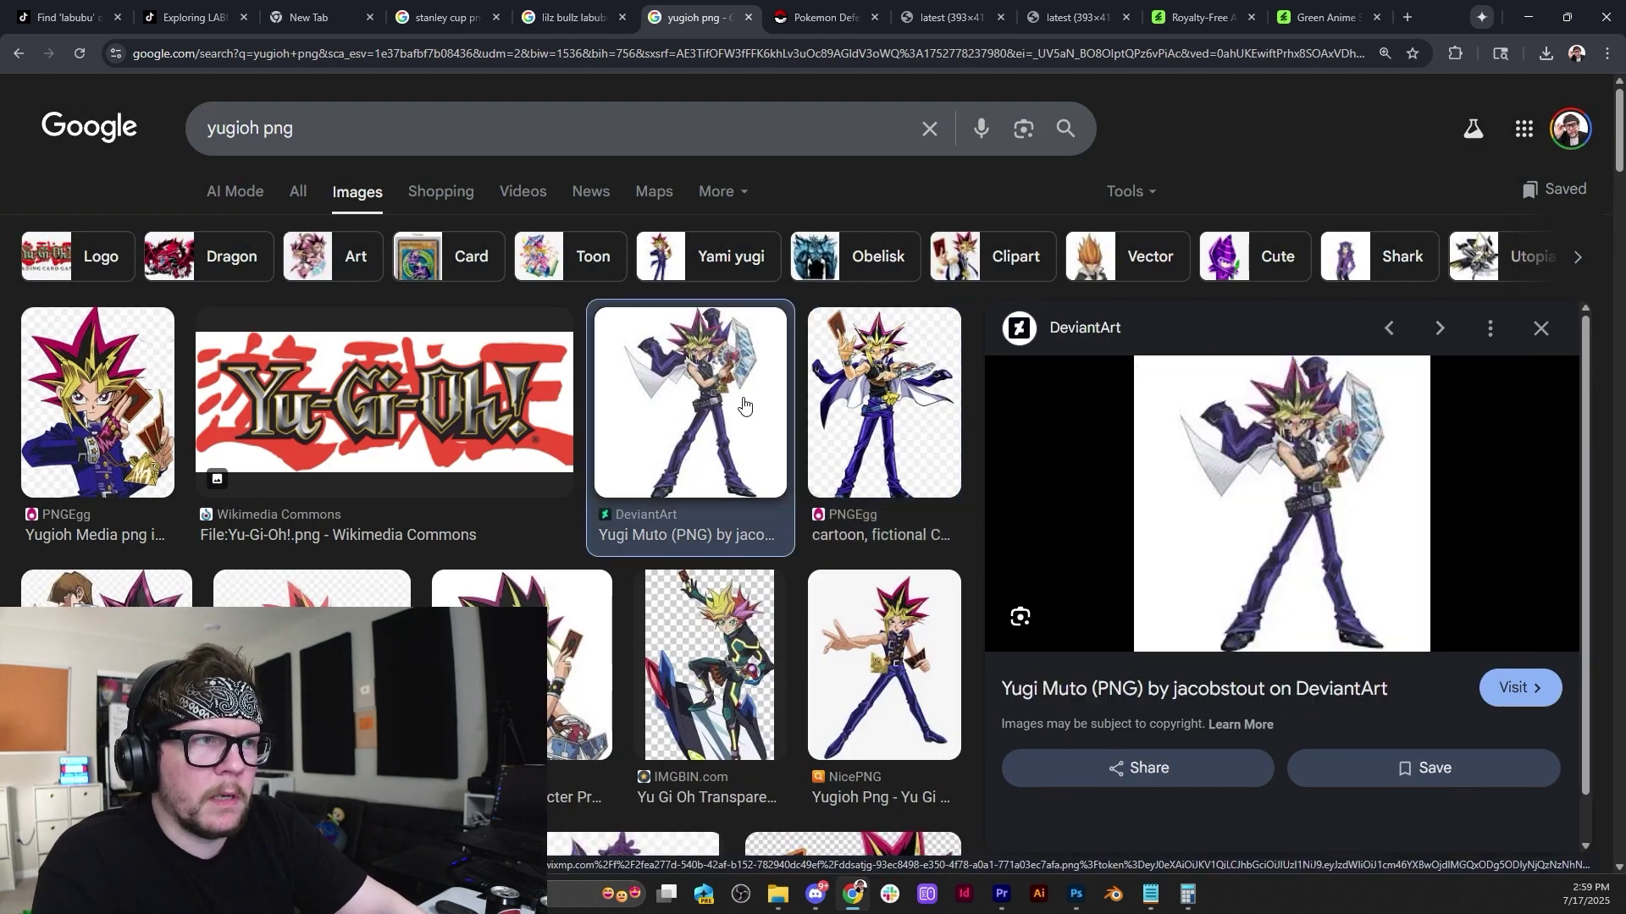
pyautogui.click(917, 684)
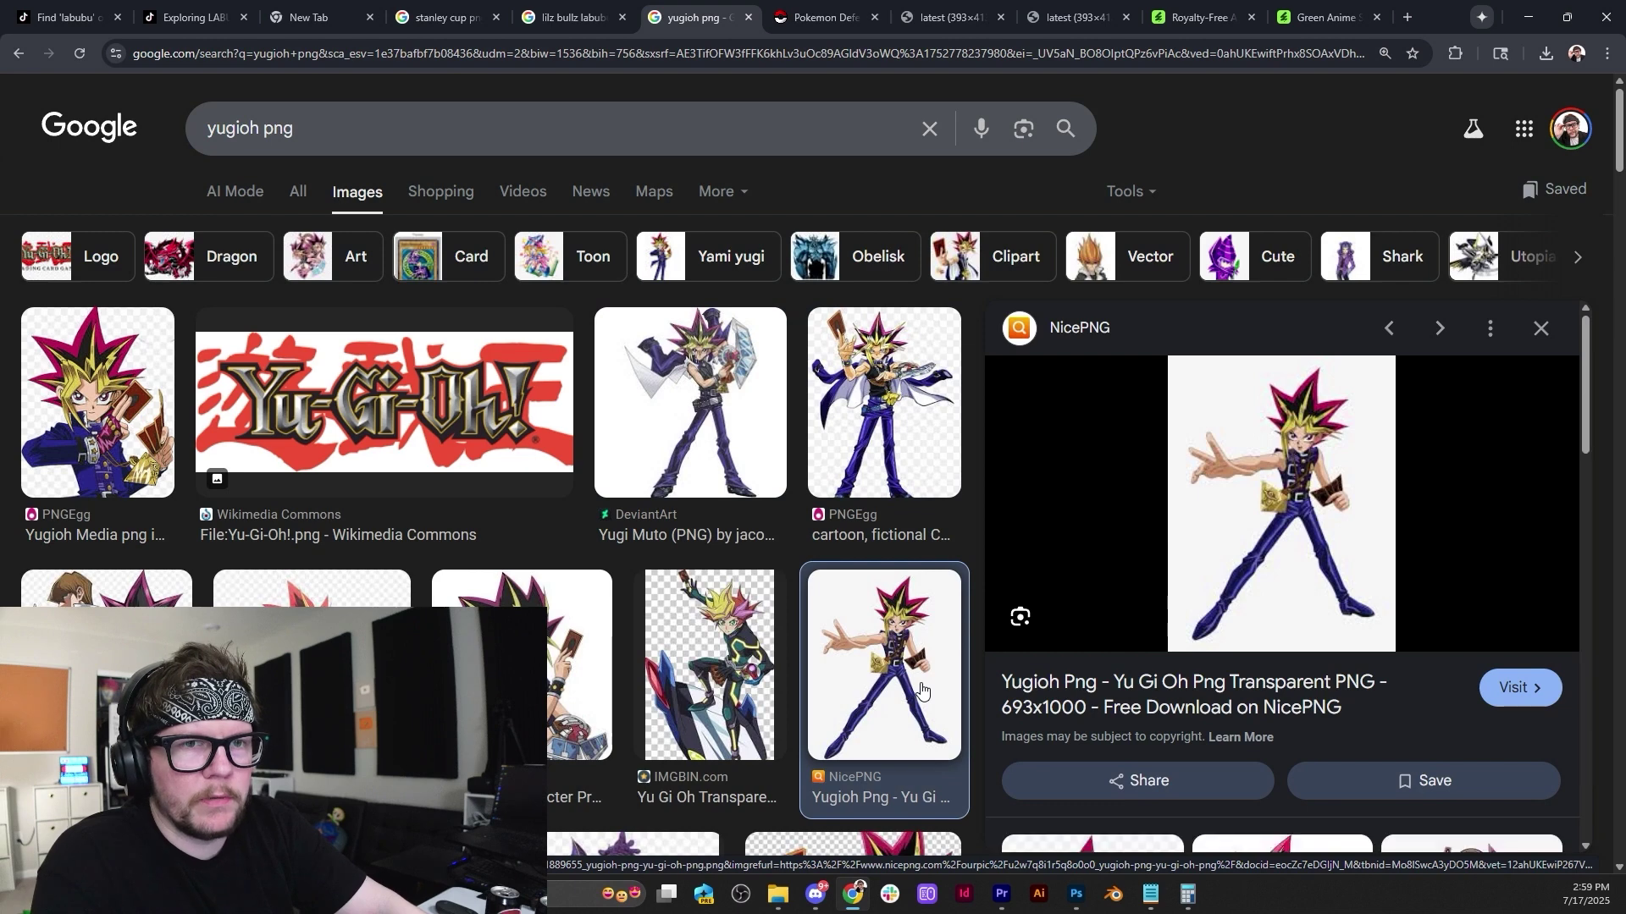
pyautogui.click(566, 686)
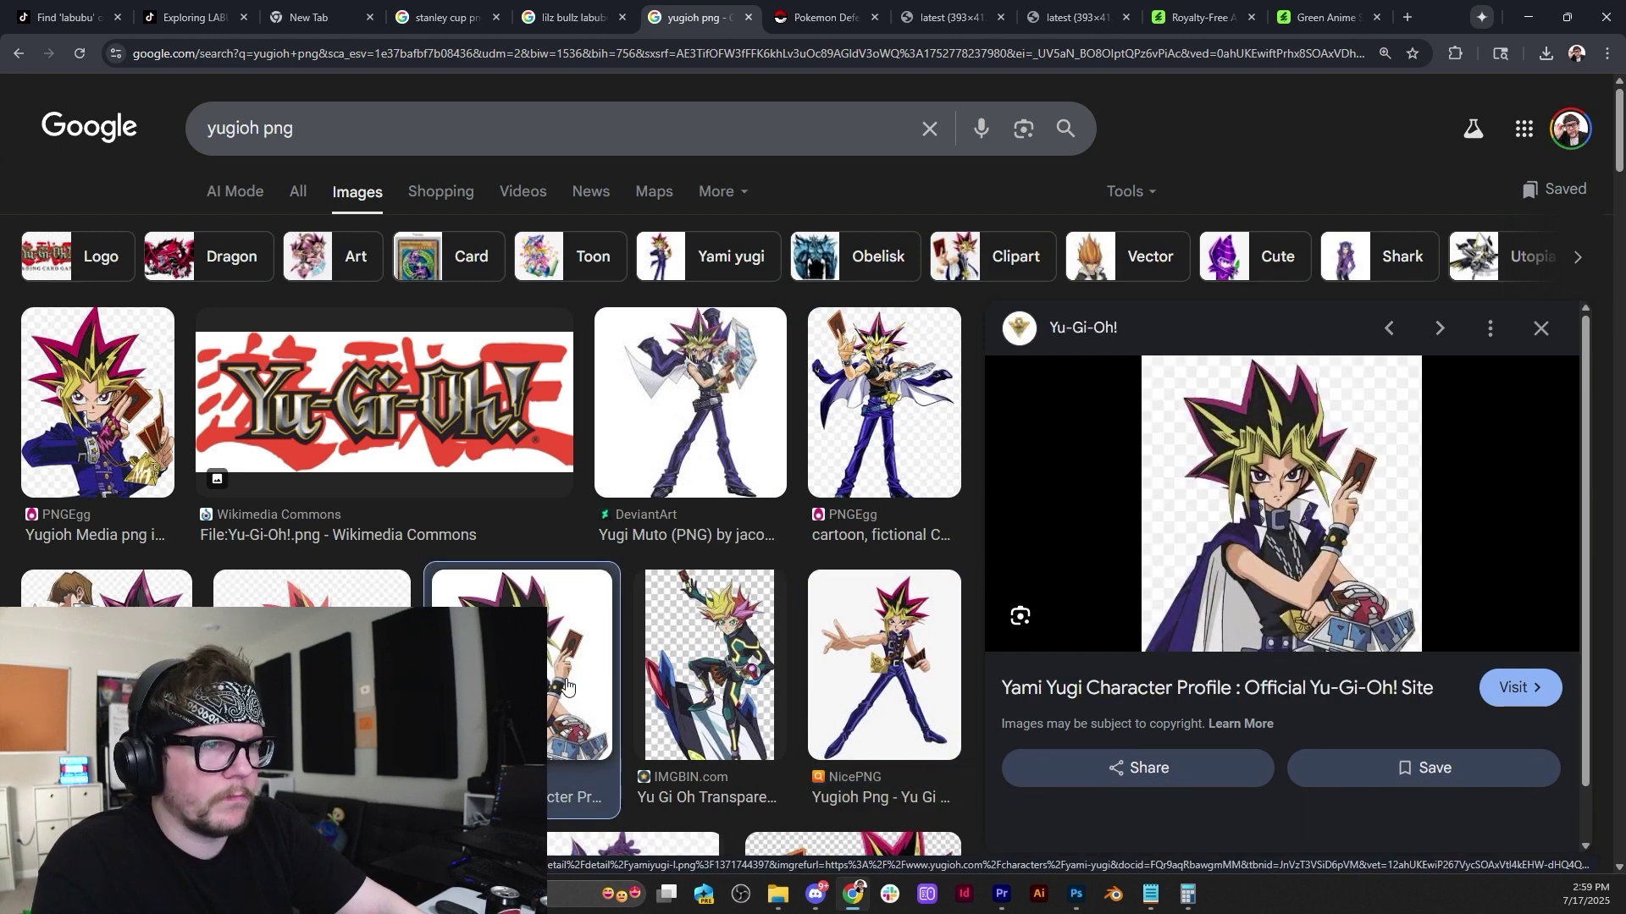
pyautogui.scroll(-3, 1389, 350)
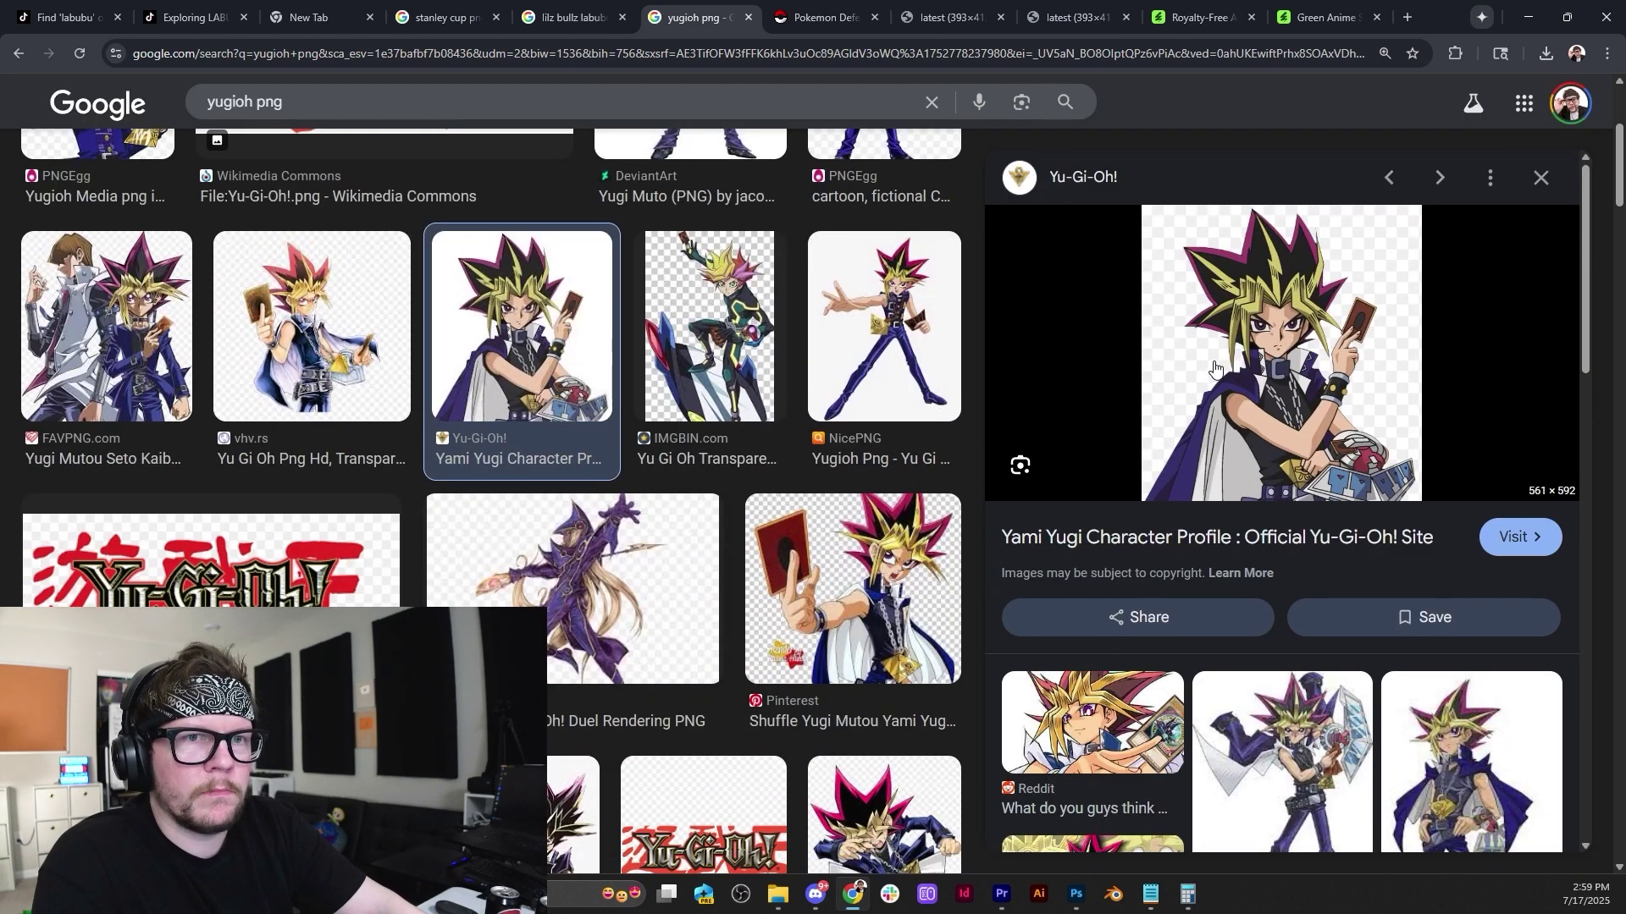
pyautogui.rightClick(1340, 359)
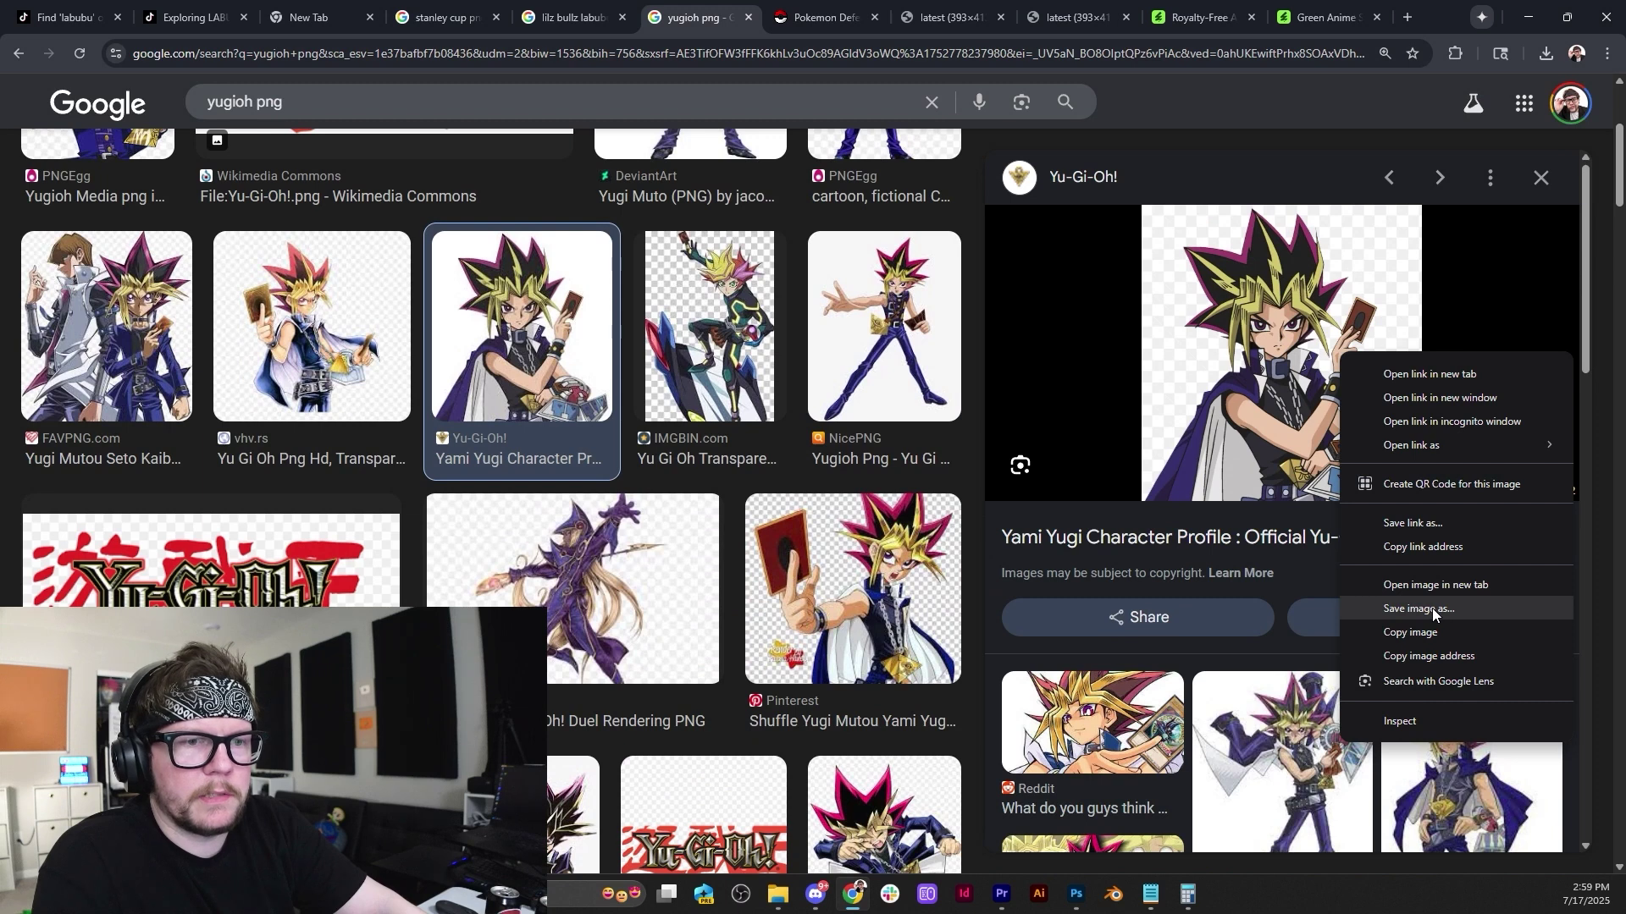
pyautogui.click(1434, 634)
pyautogui.click(1001, 901)
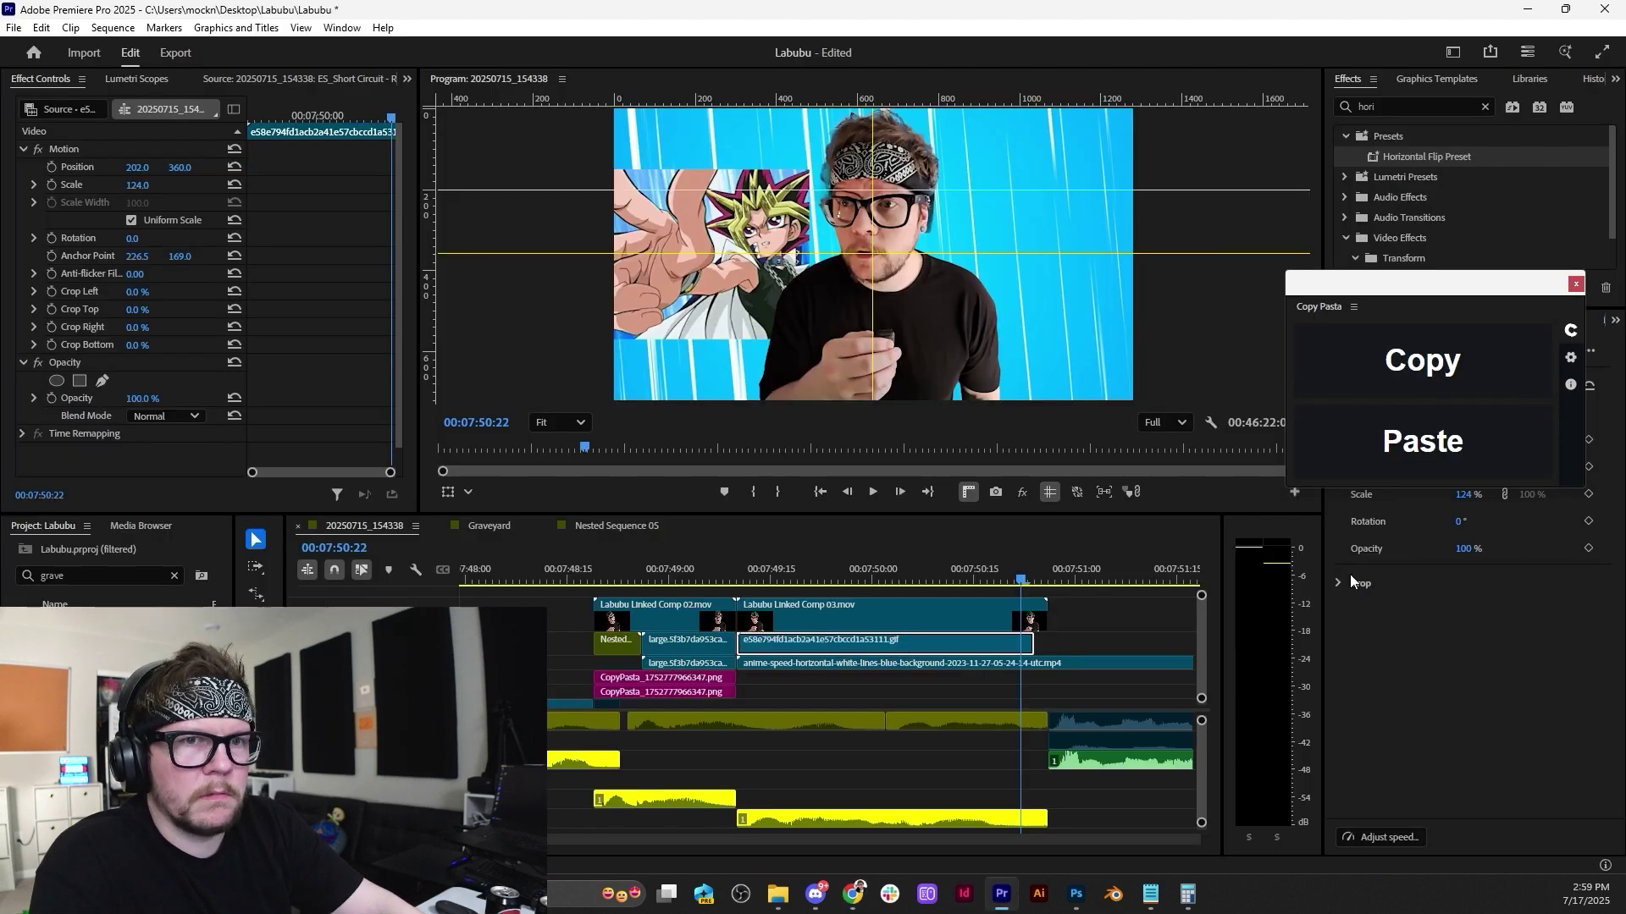
# Paste the copied image into the sequence, place it above the speed lines at Labubu Linked Comp 03.mov's start, and disable the GIF clip.
pyautogui.click(1405, 443)
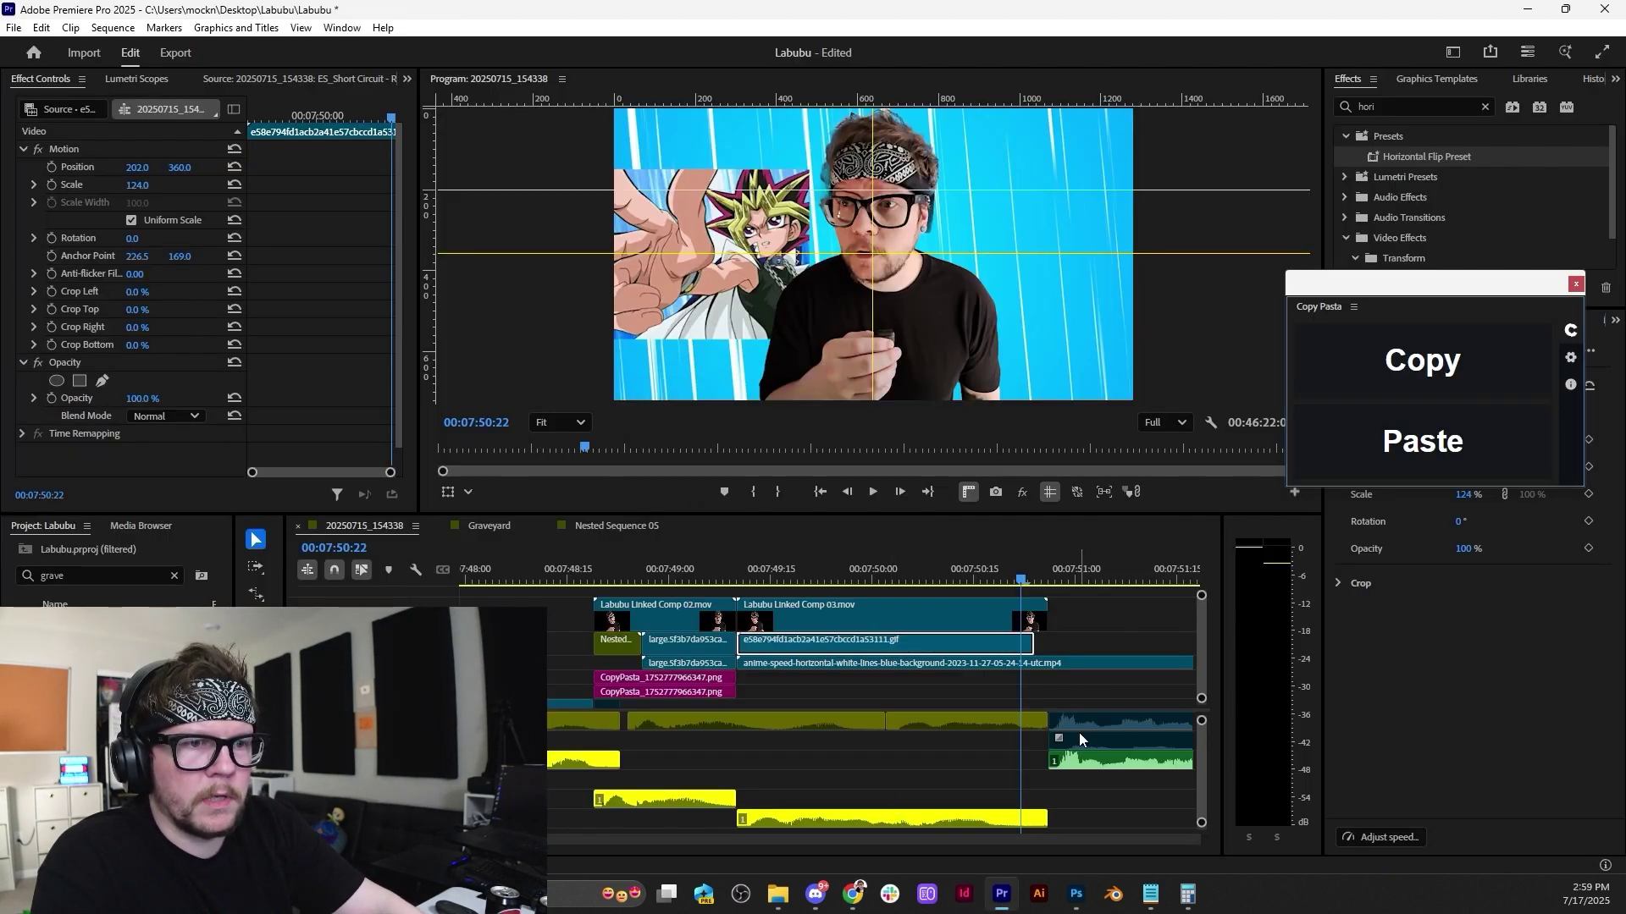
pyautogui.scroll(-3, 1101, 703)
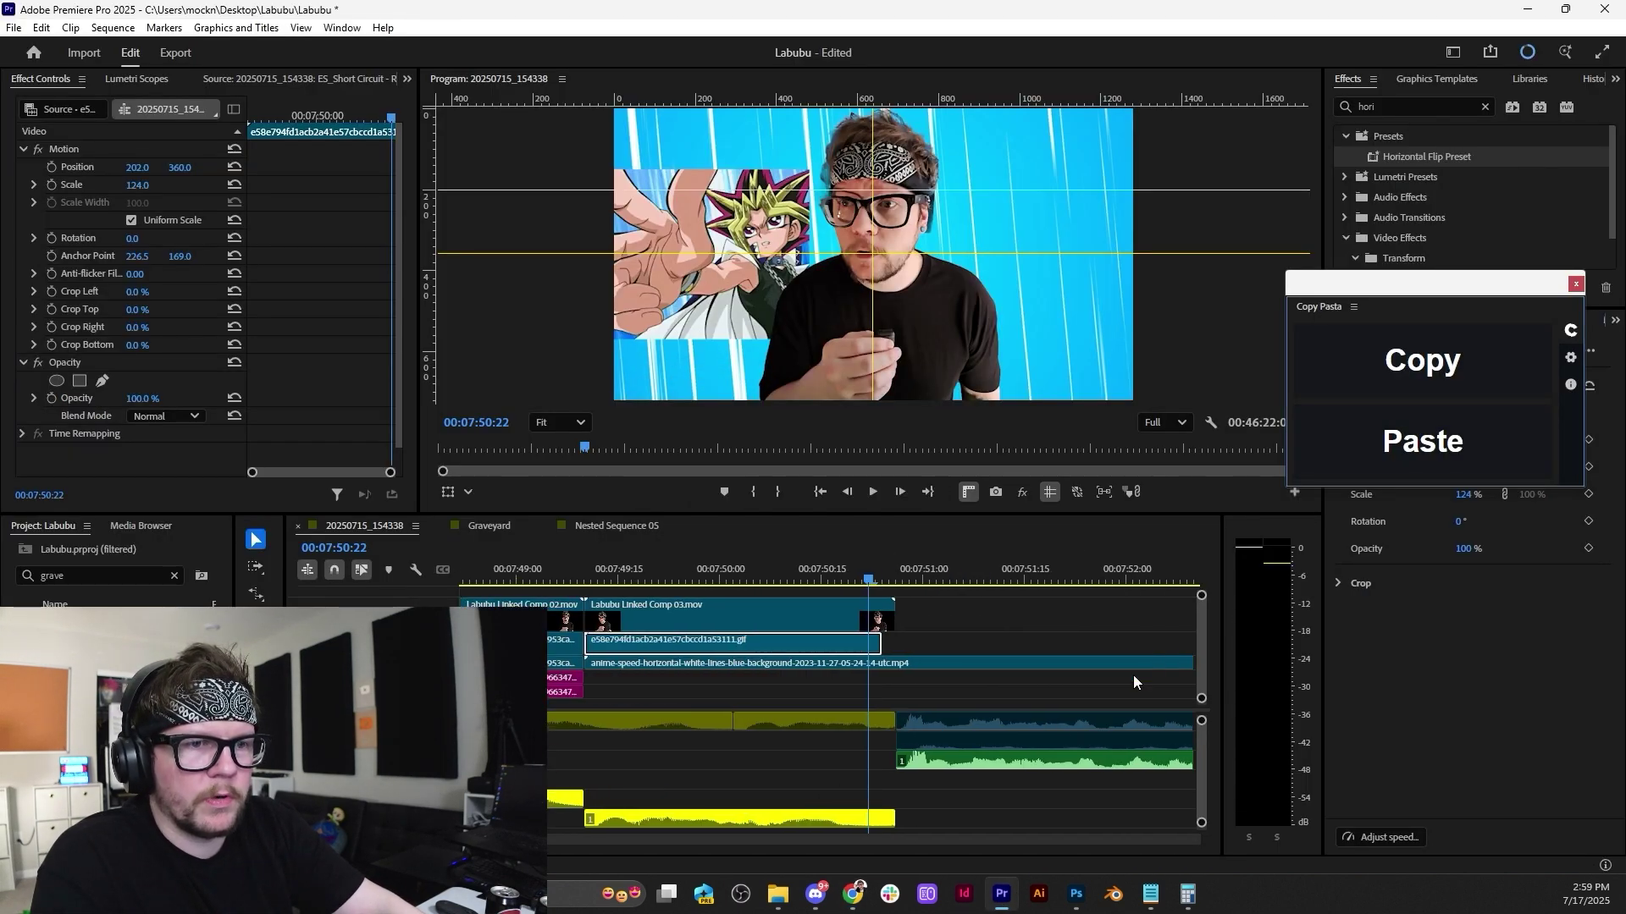
pyautogui.click(1202, 707)
pyautogui.press('-')
pyautogui.press('-')
pyautogui.press('-')
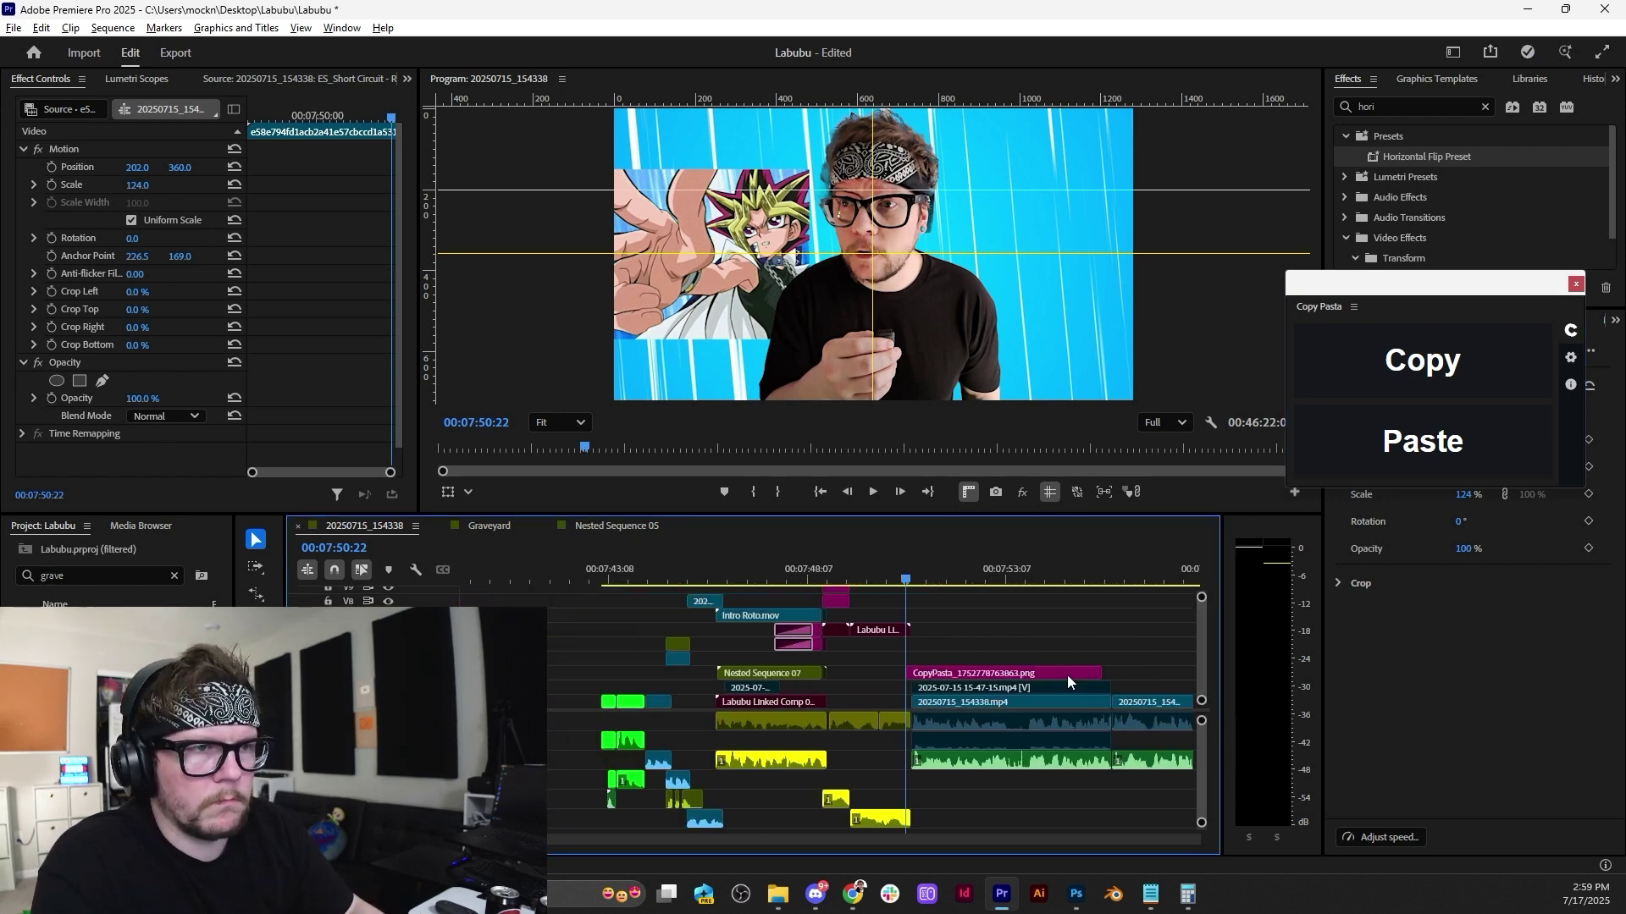
pyautogui.moveTo(1030, 630); pyautogui.dragTo(1030, 633)
pyautogui.scroll(4, 1199, 652)
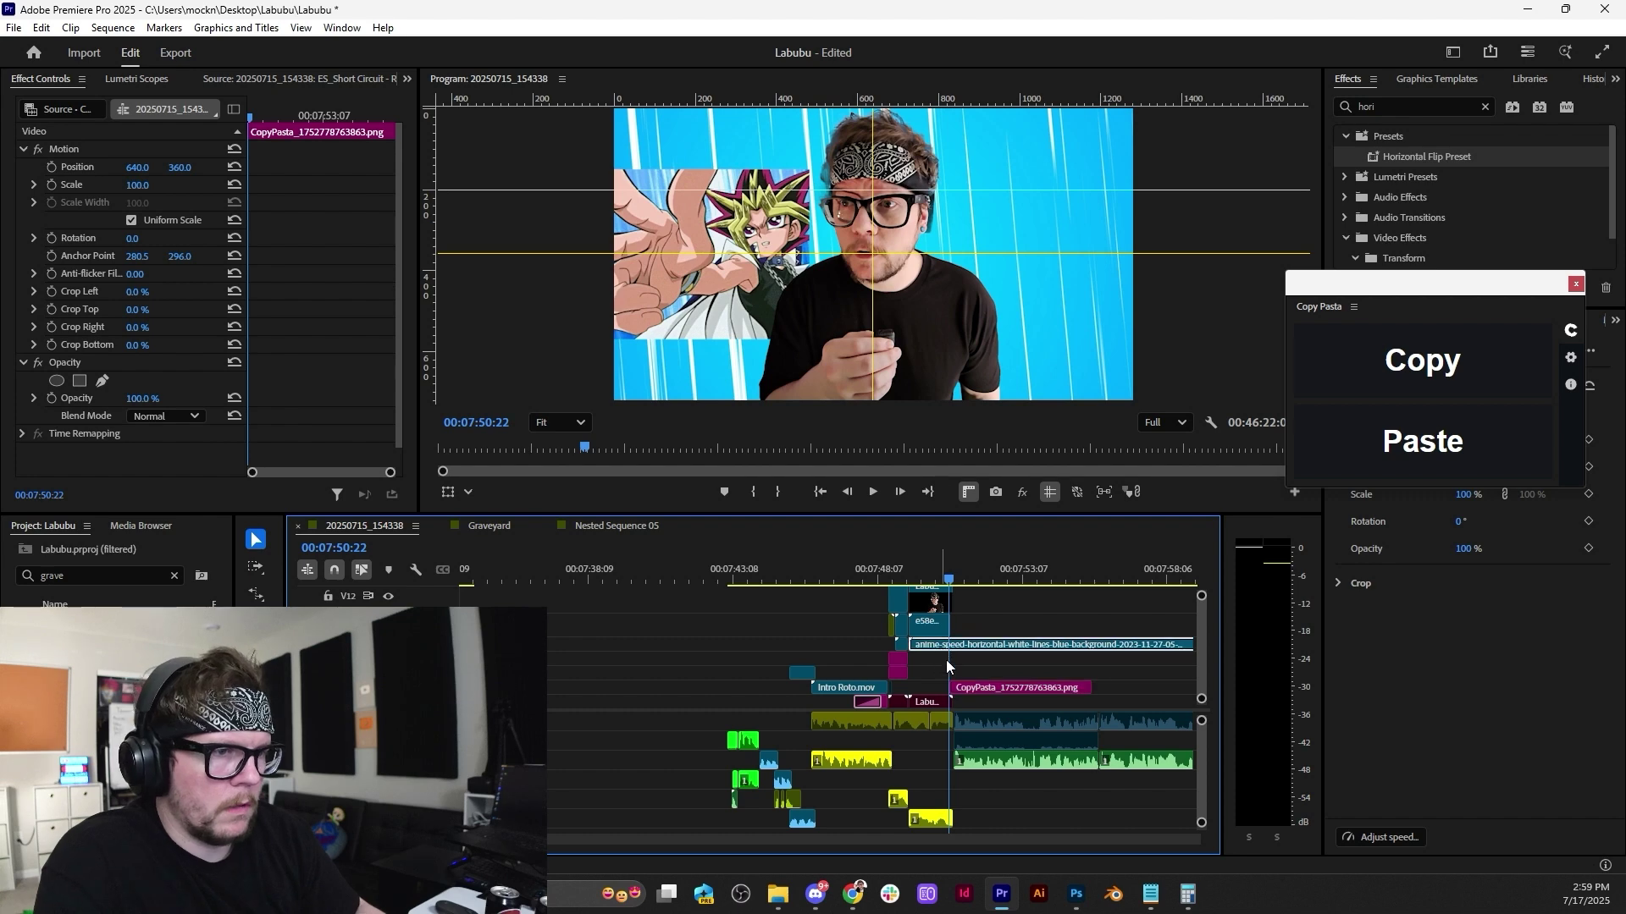
pyautogui.moveTo(993, 687); pyautogui.dragTo(930, 631)
pyautogui.click(930, 631)
pyautogui.click(921, 580)
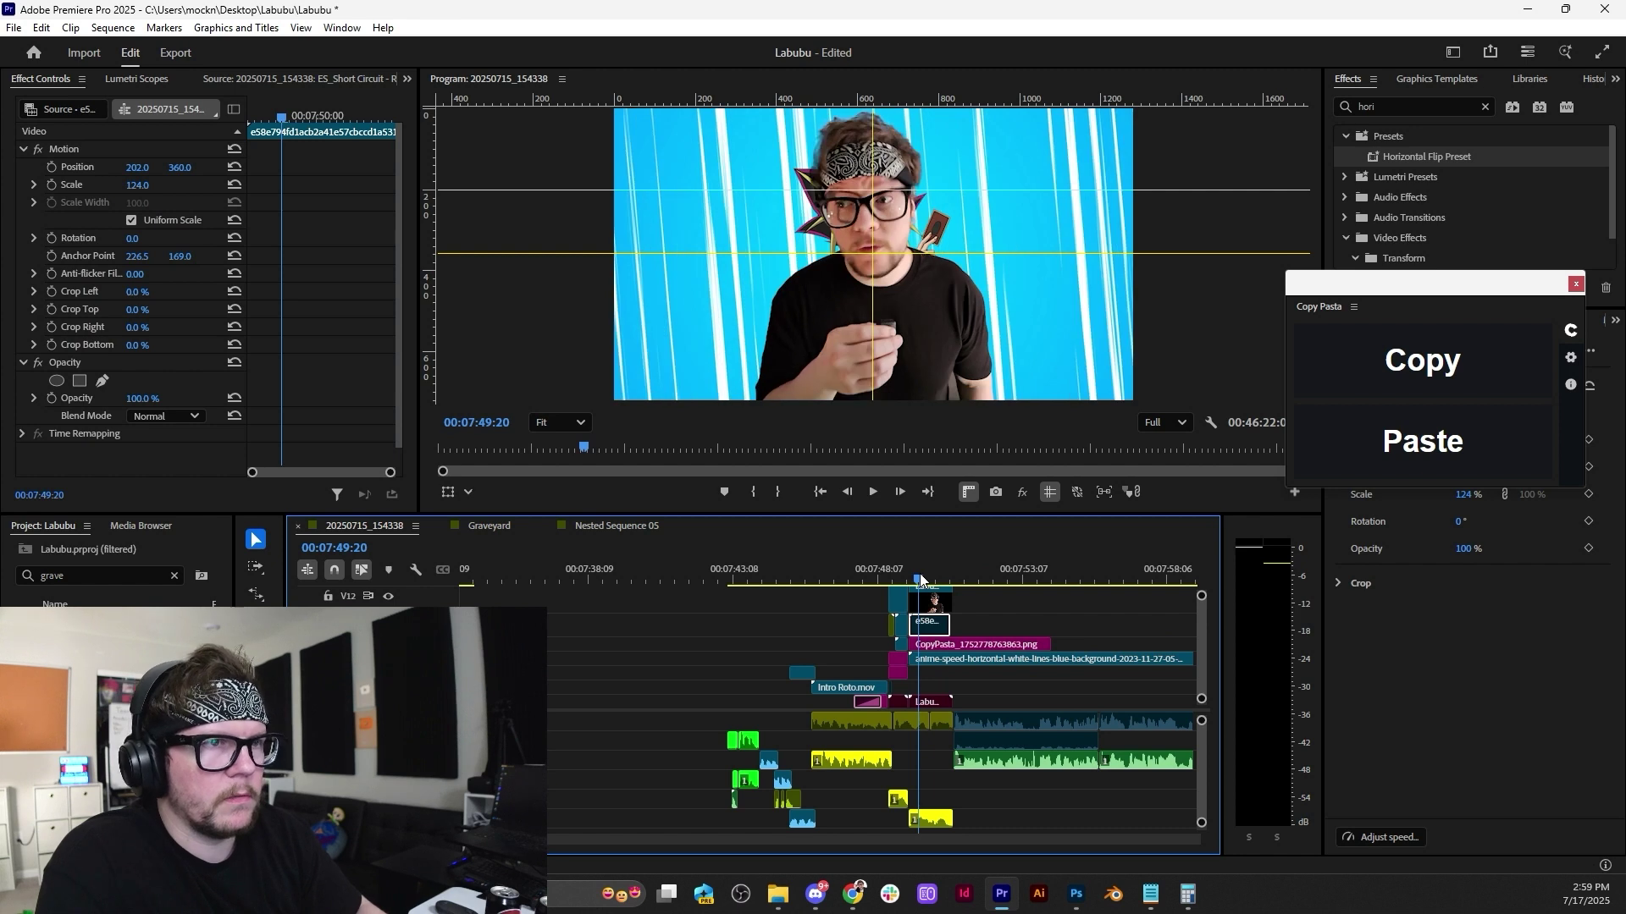
# Set the Yami Yugi image's scale to 128 and position to 233, 360, and play the section to check the framing.
pyautogui.moveTo(135, 184); pyautogui.dragTo(26, 166)
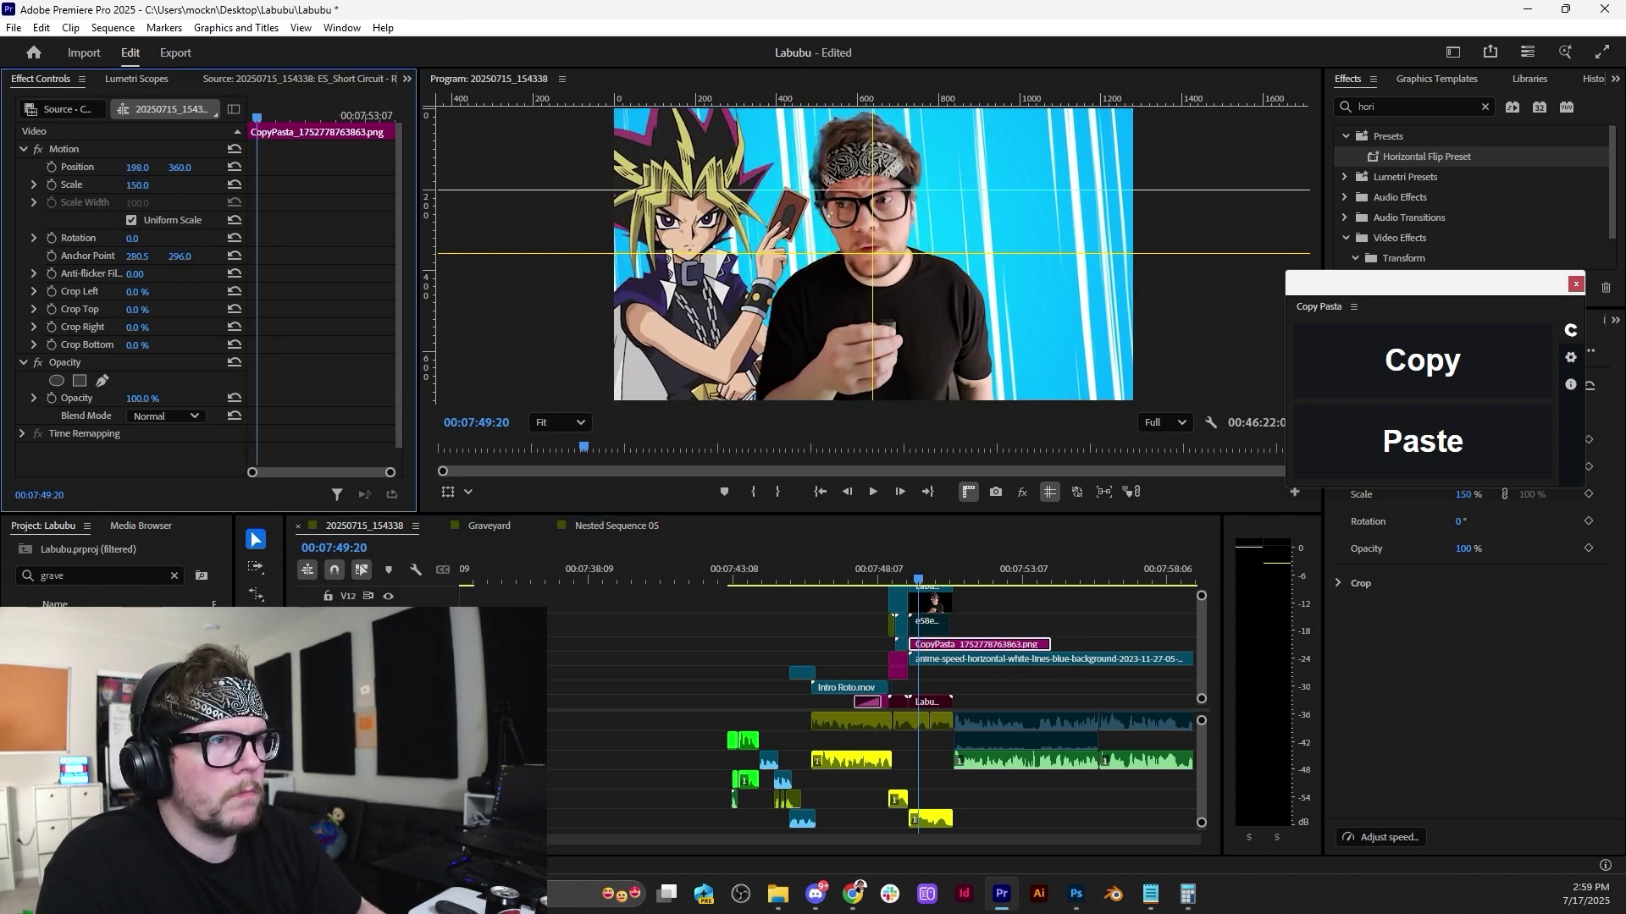
pyautogui.moveTo(138, 185); pyautogui.dragTo(167, 167)
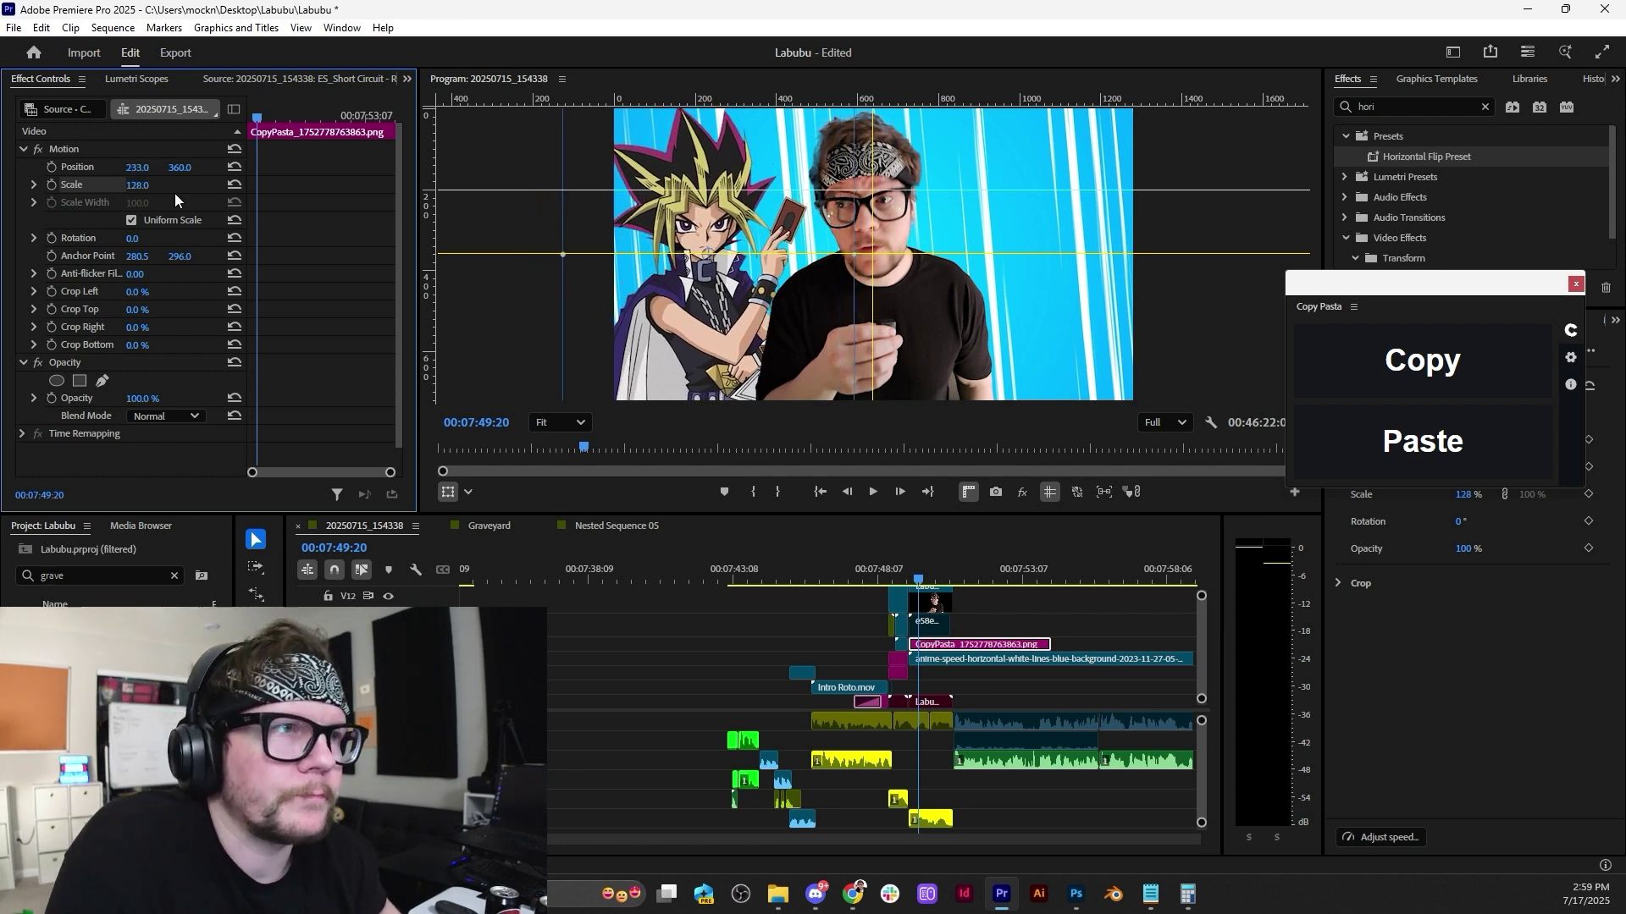
pyautogui.press('space')
pyautogui.press('space')
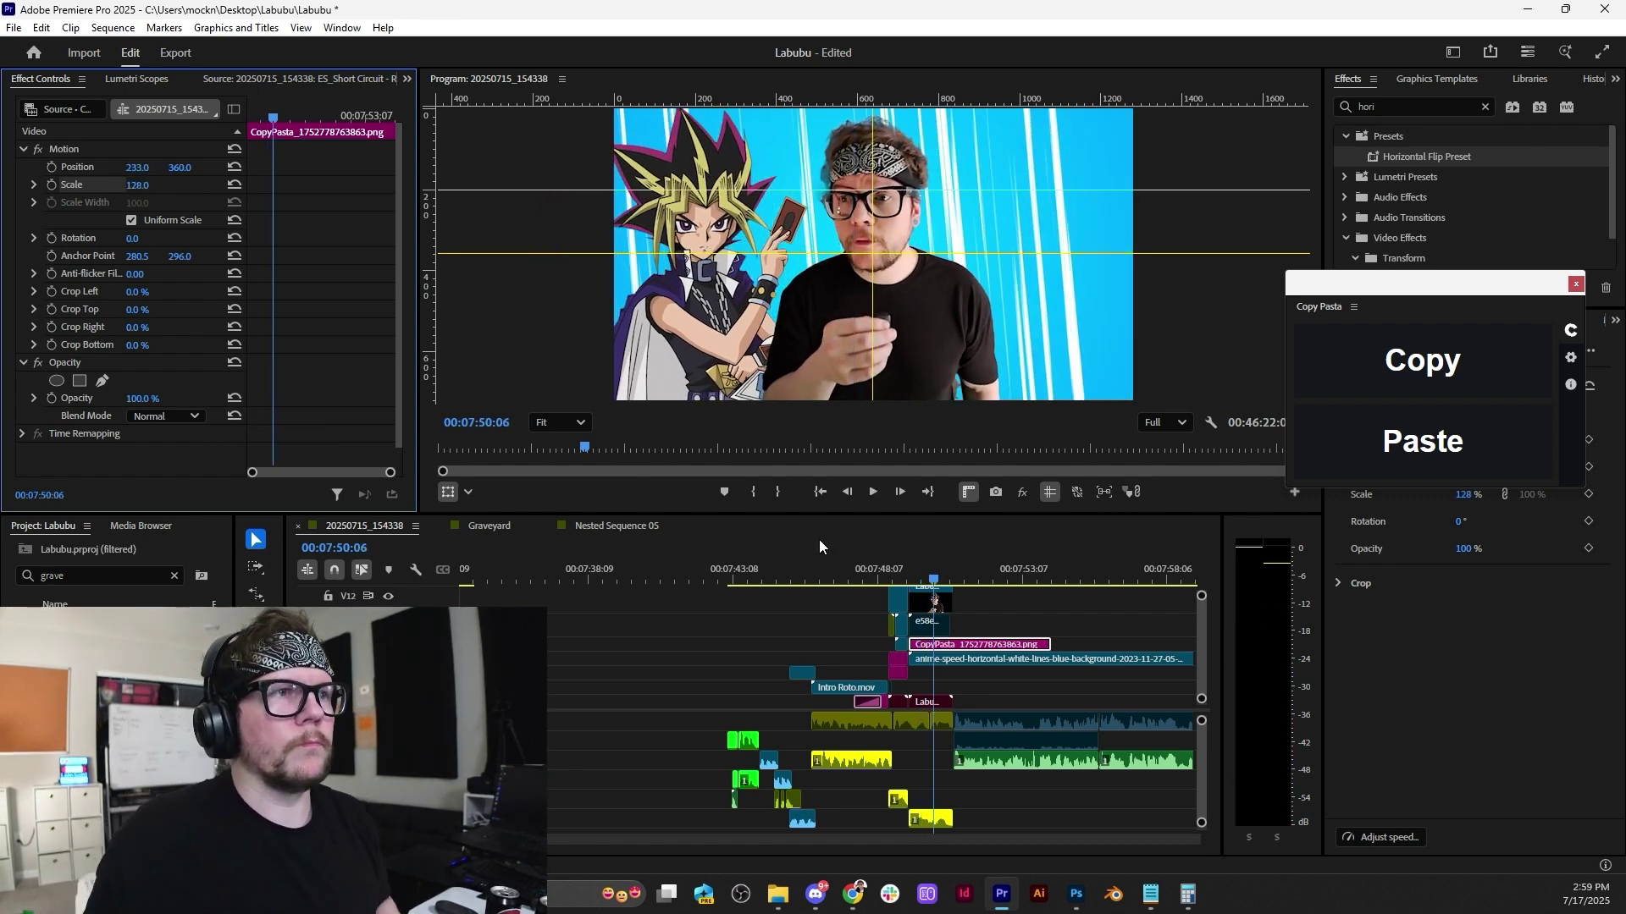
pyautogui.press('space')
pyautogui.press('space')
# Copy the Drop Shadow effect from Labubu Linked Comp 02.mov onto Labubu Linked Comp 03.mov.
pyautogui.scroll(4, 937, 630)
pyautogui.click(808, 575)
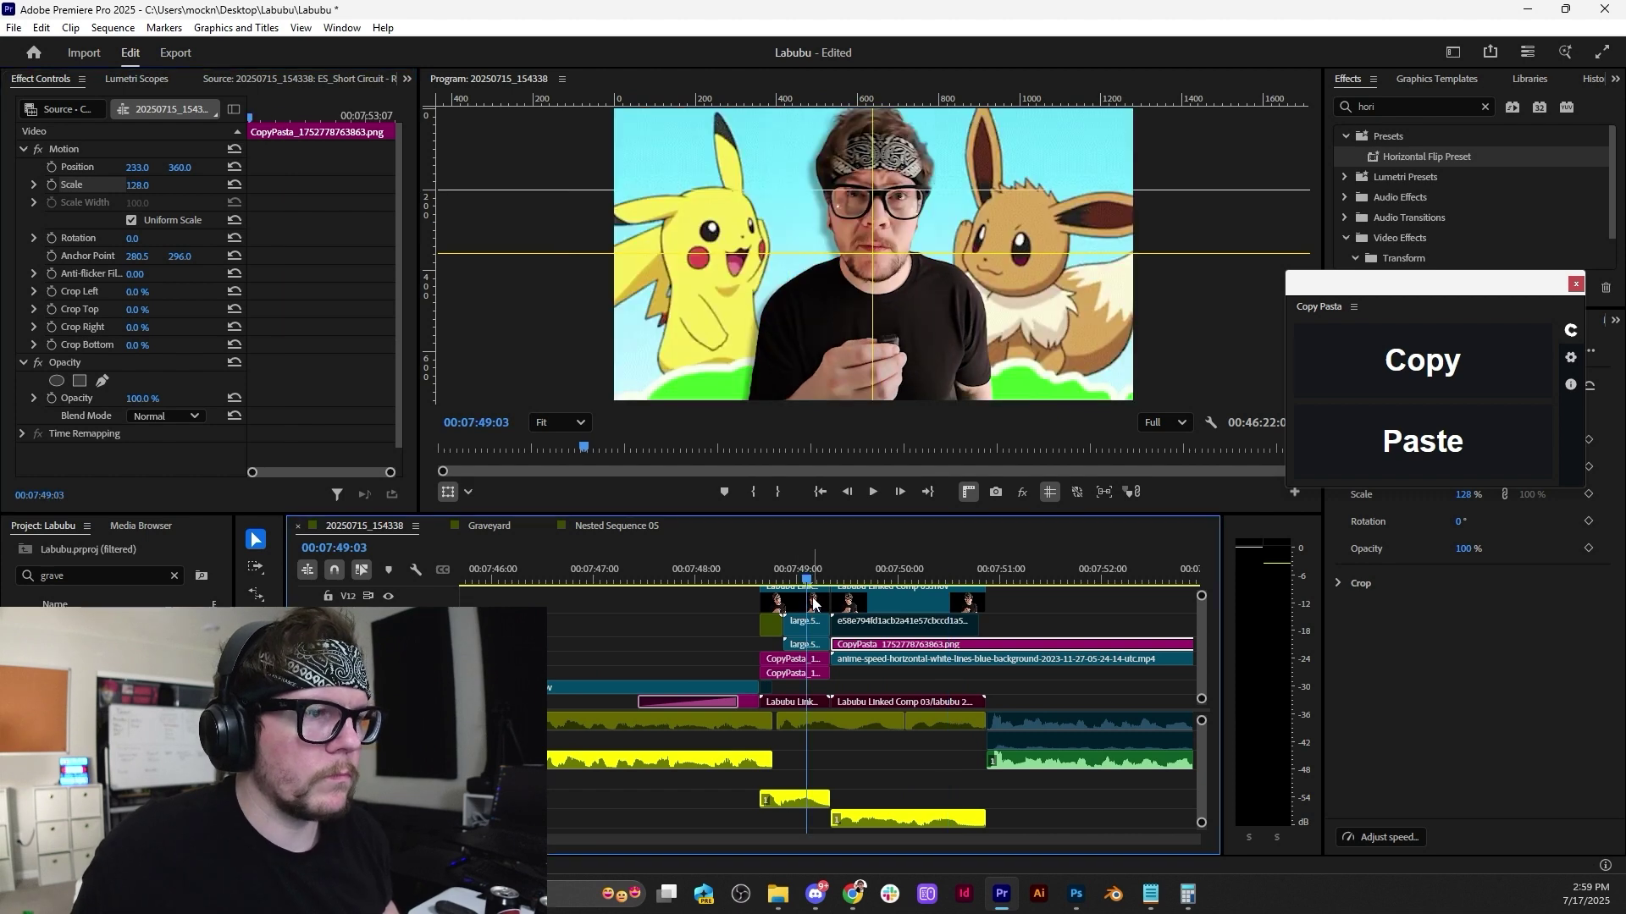
pyautogui.click(813, 603)
pyautogui.click(153, 456)
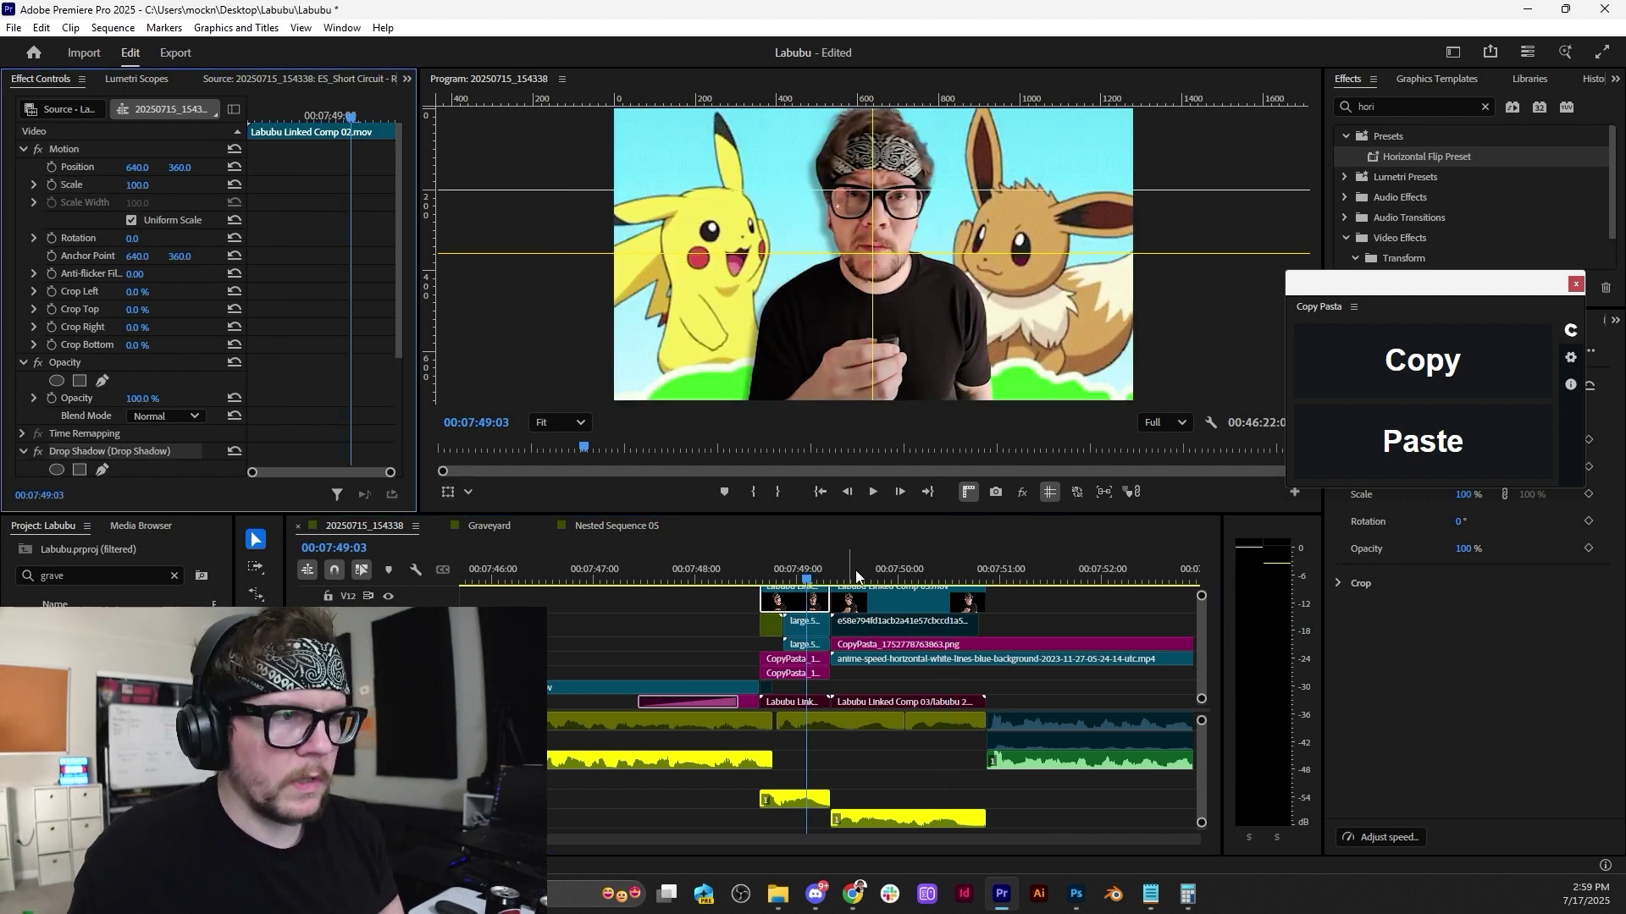
pyautogui.click(861, 577)
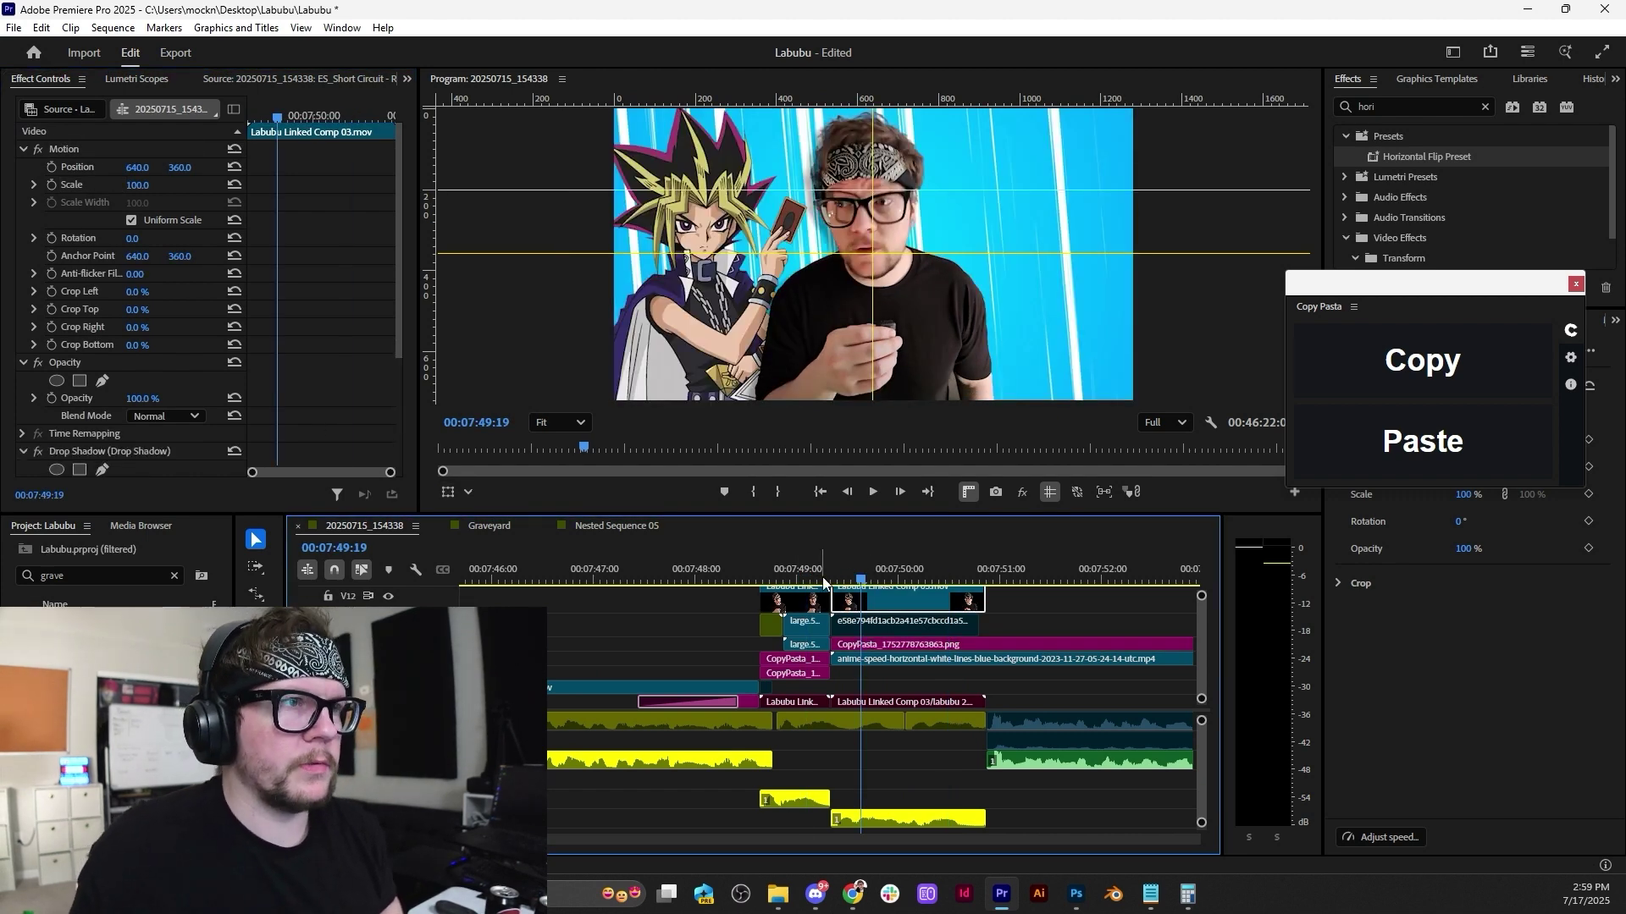
# Play back the Pokémon and Yu-Gi-Oh sections to check the drop shadow and the transition between them.
pyautogui.click(784, 575)
pyautogui.press('space')
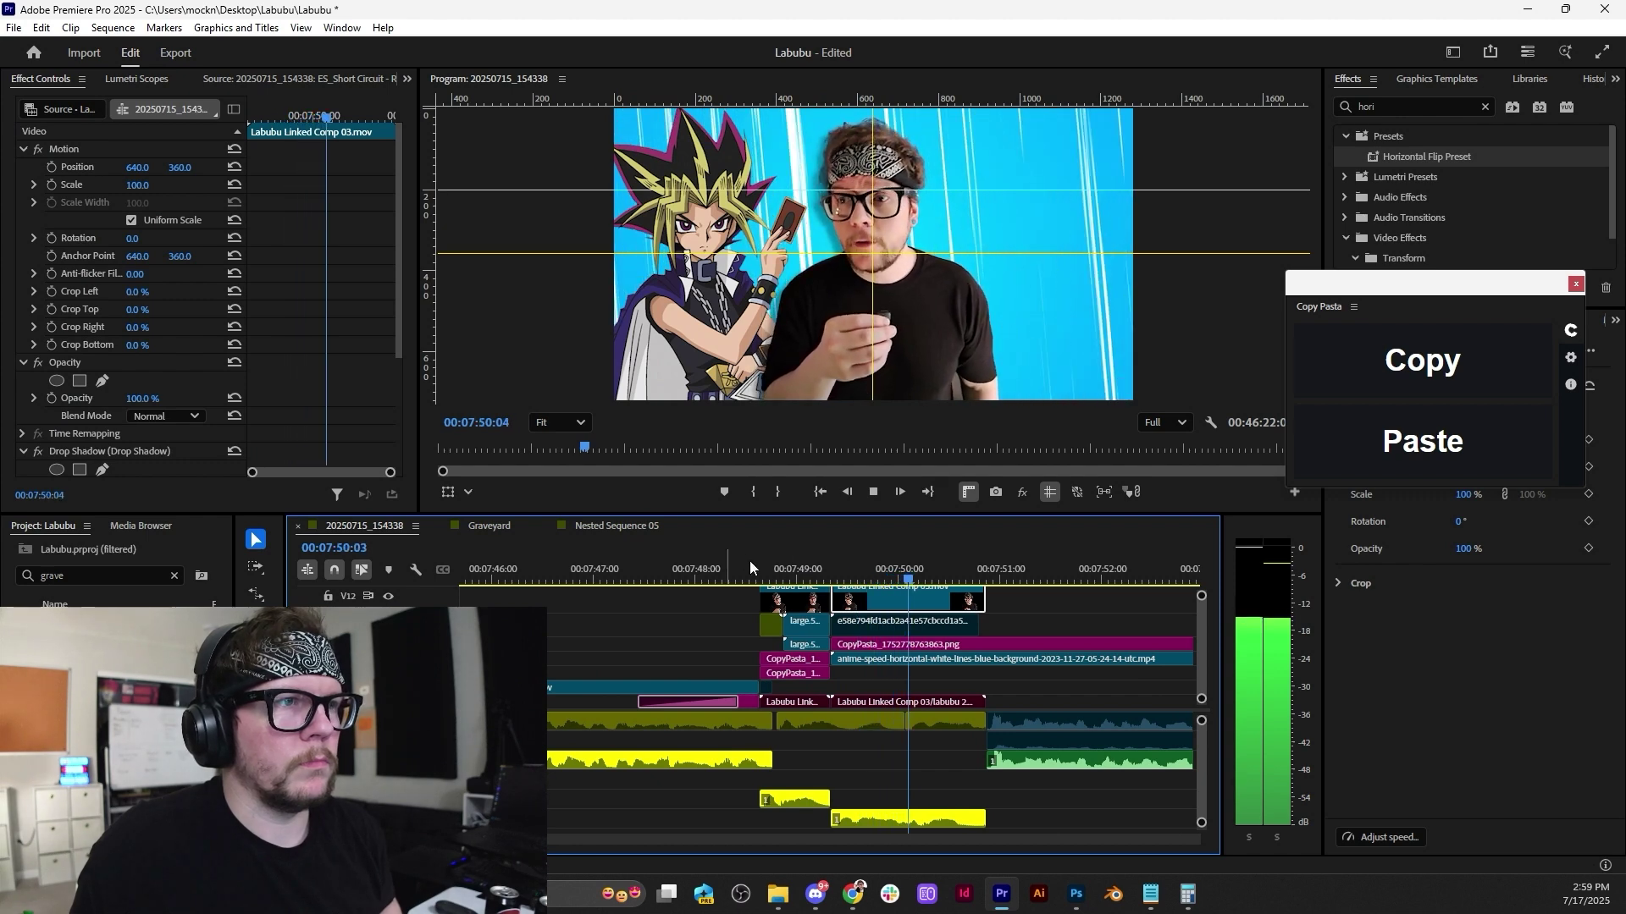
pyautogui.click(720, 563)
pyautogui.keyDown('alt'); pyautogui.scroll(3, 877, 632); pyautogui.keyUp('alt')
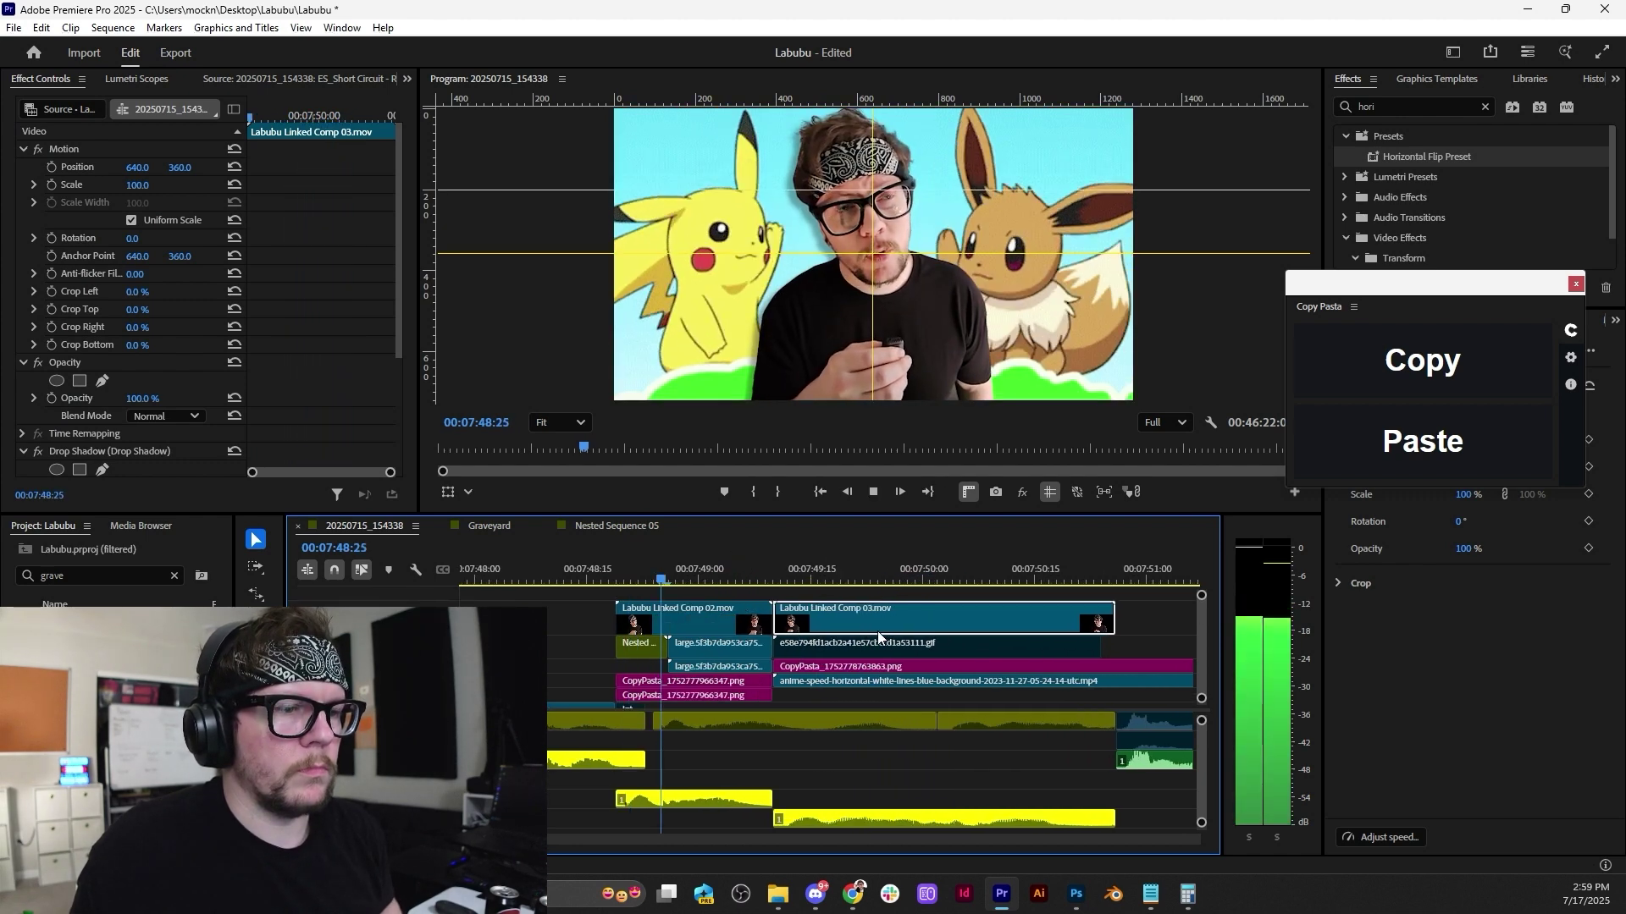
pyautogui.scroll(-2, 872, 629)
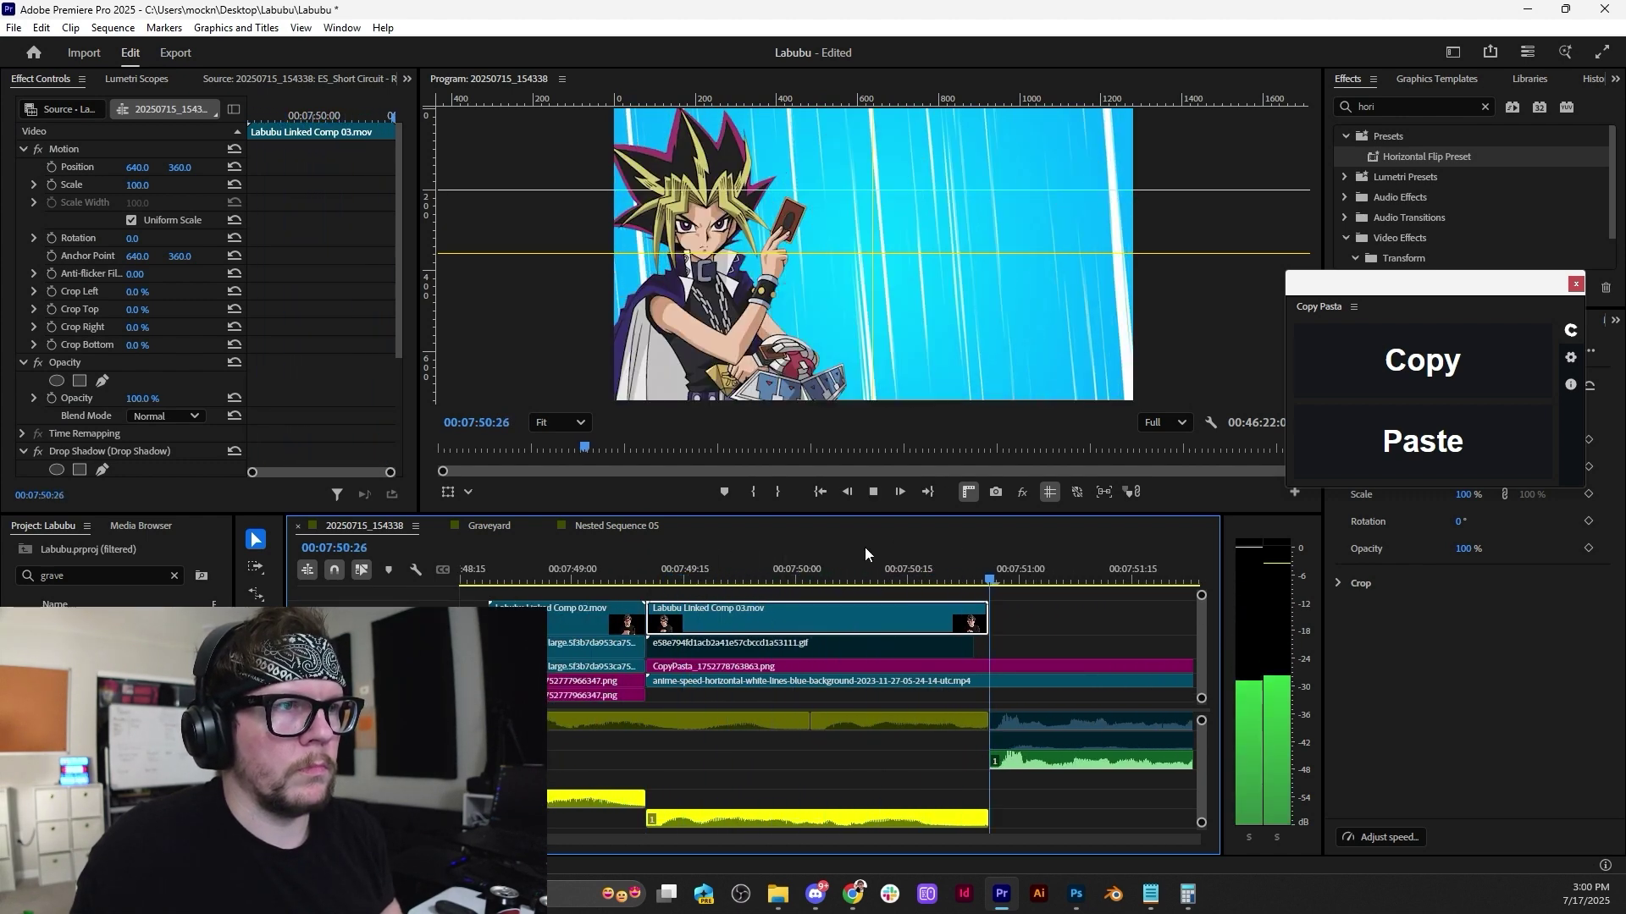
pyautogui.click(725, 566)
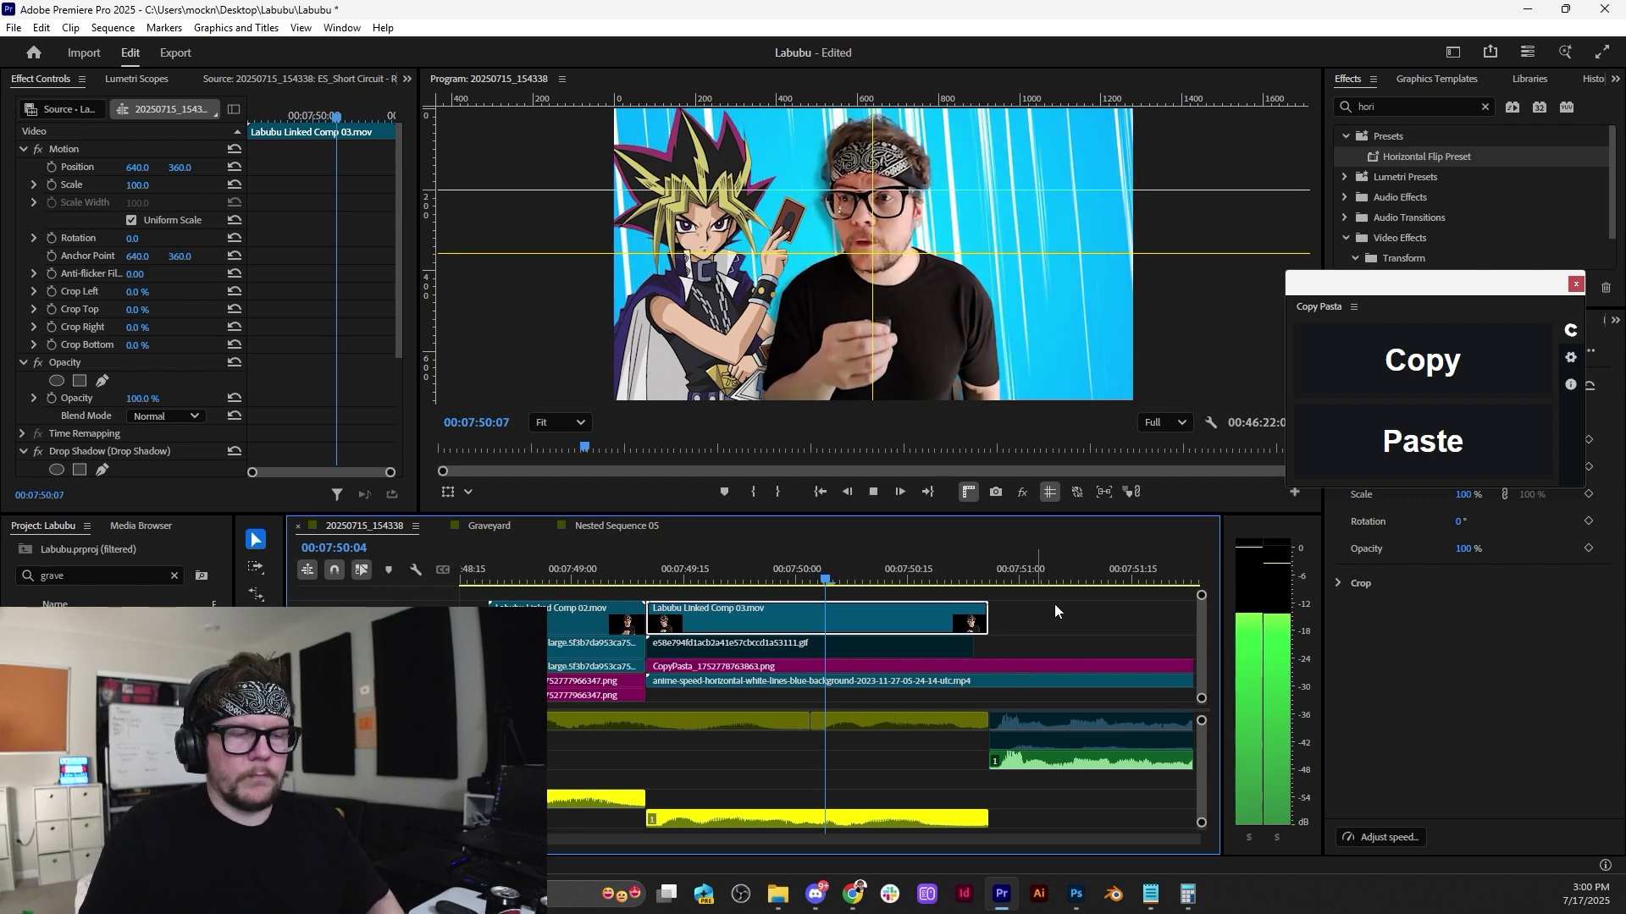
pyautogui.press('space')
# Cut off the excess of the Yami Yugi image and speed-lines clips at 00:07:50:26, where Labubu Linked Comp 03.mov ends.
pyautogui.click(992, 562)
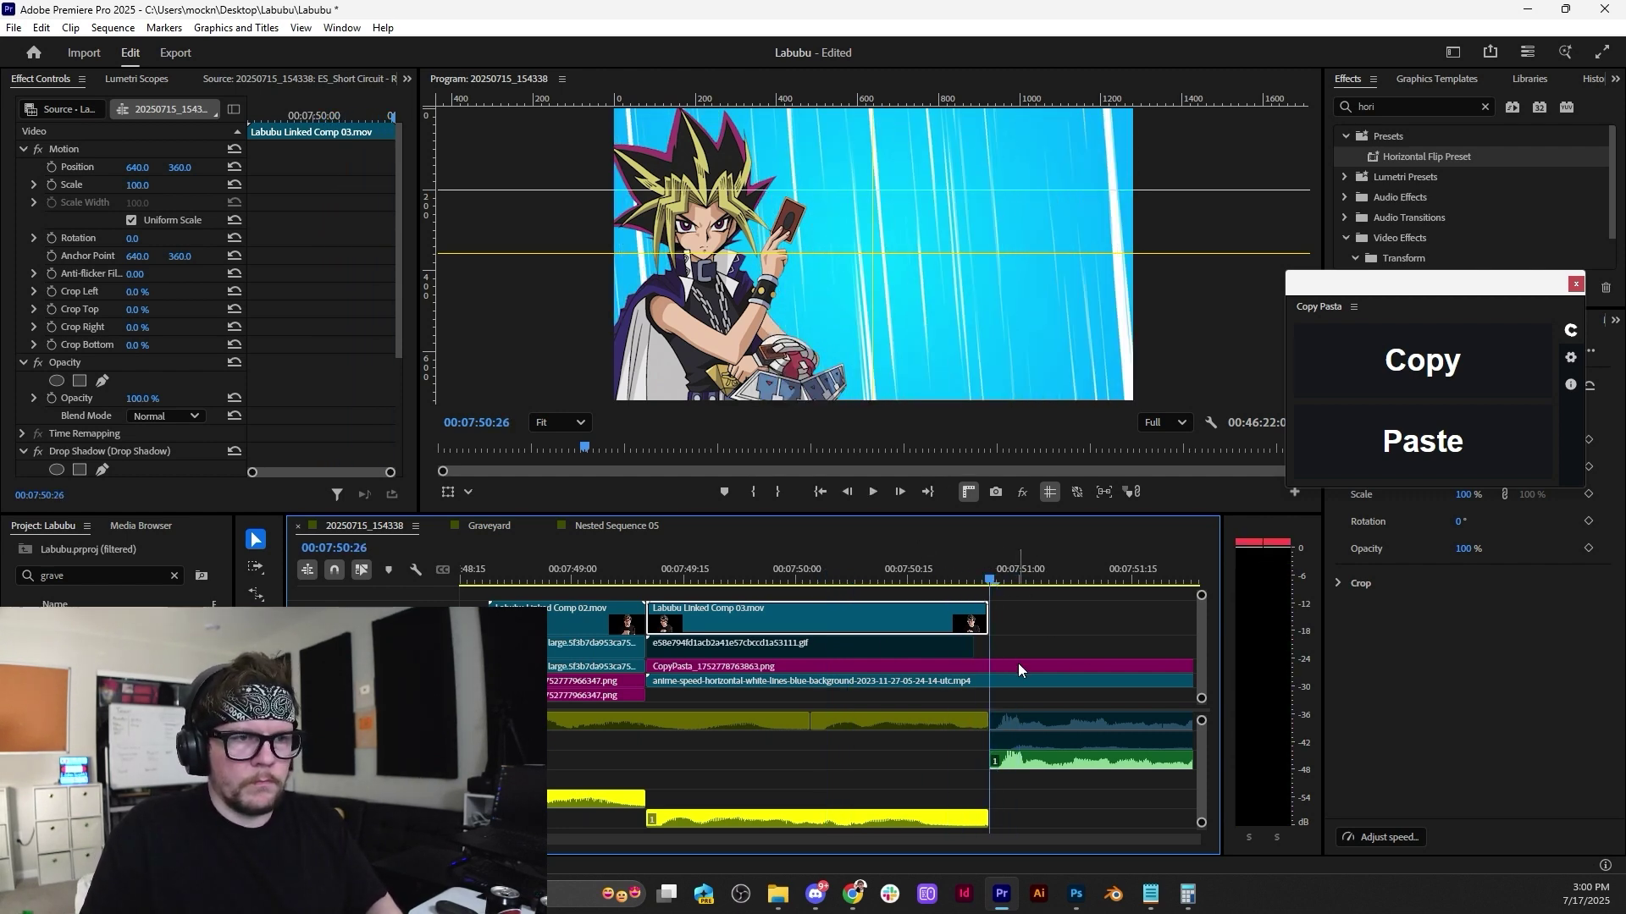
pyautogui.moveTo(1038, 621); pyautogui.dragTo(1106, 680)
pyautogui.press('Delete')
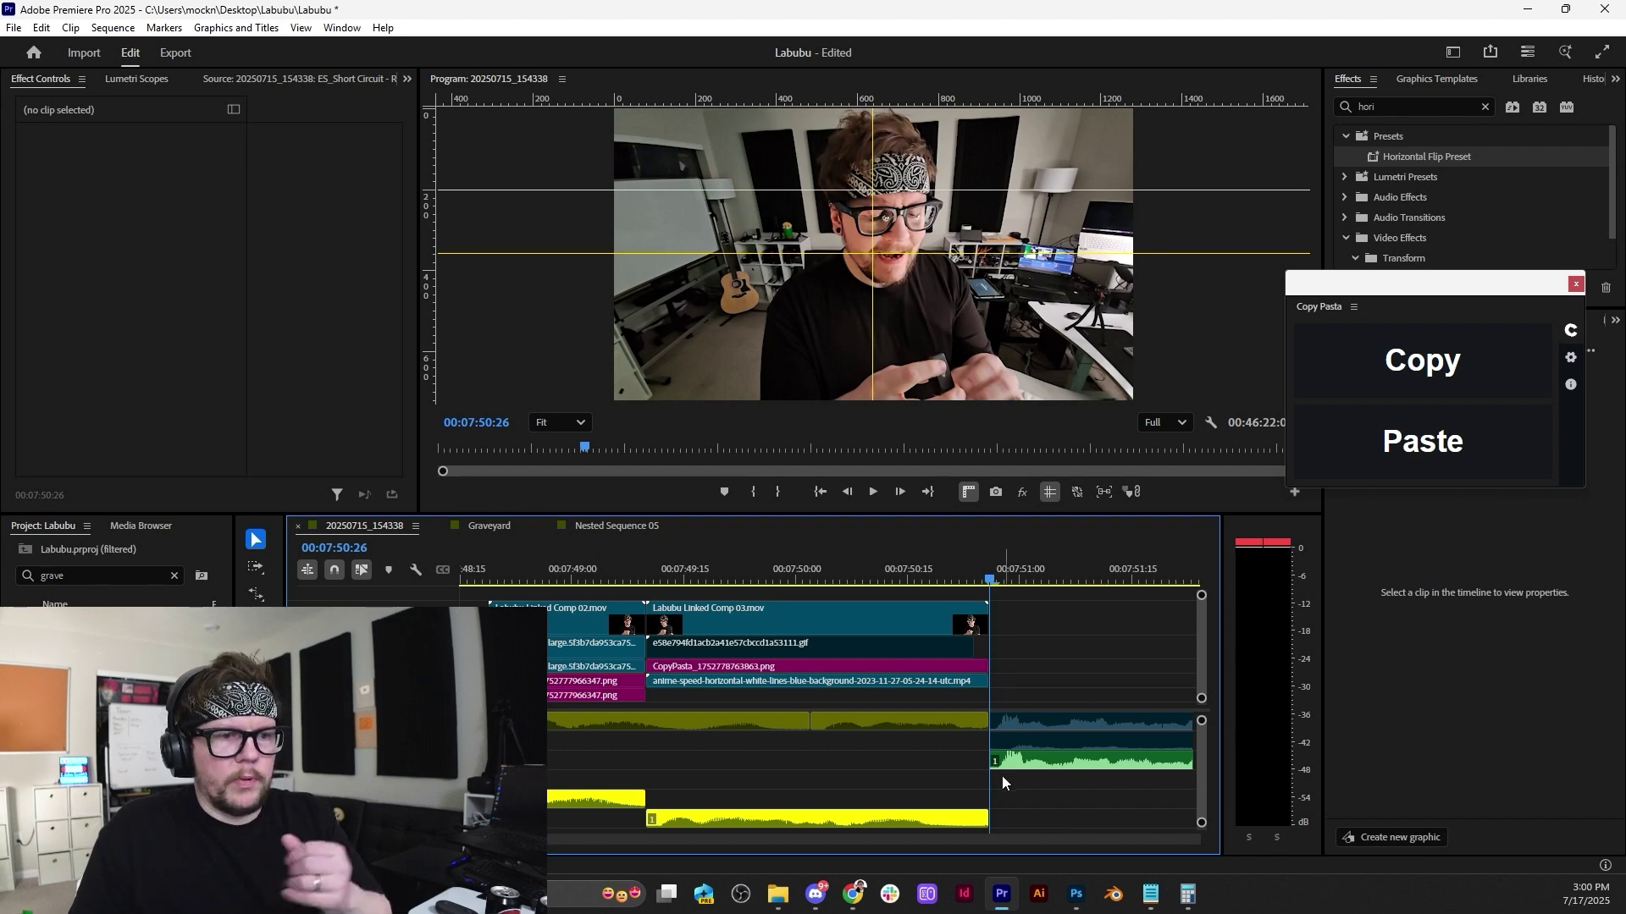
# Switch to Chrome and browse the "yugioh png" image results, previewing the full-body kindpng Yami Yugi and the PNGkey Yugi render.
pyautogui.click(838, 580)
pyautogui.click(816, 894)
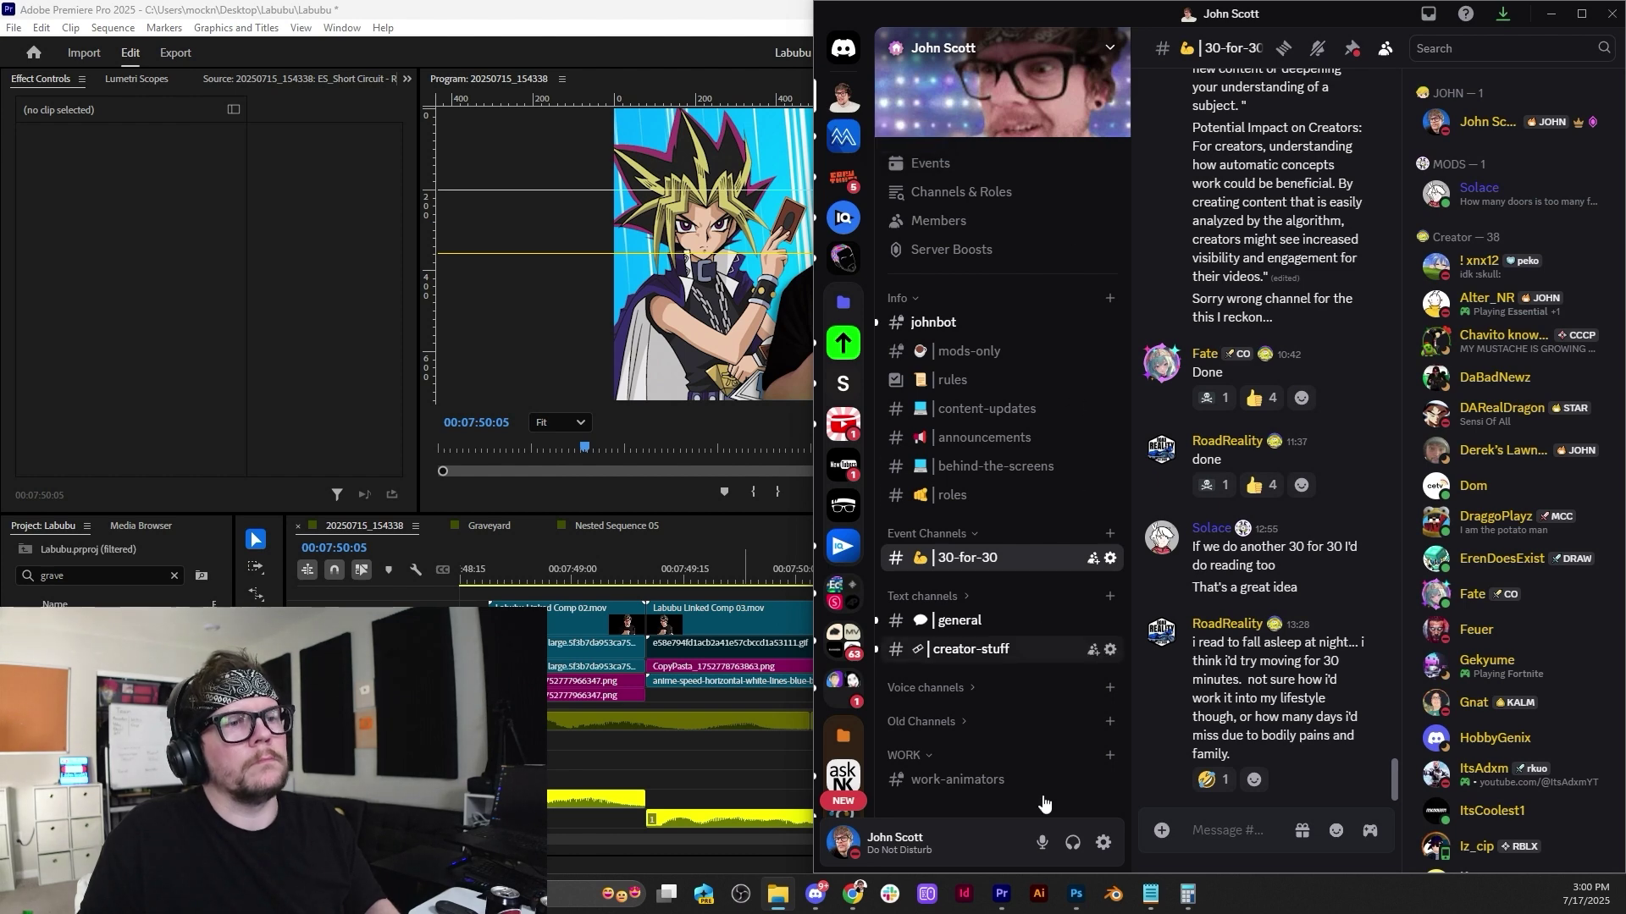
pyautogui.click(863, 903)
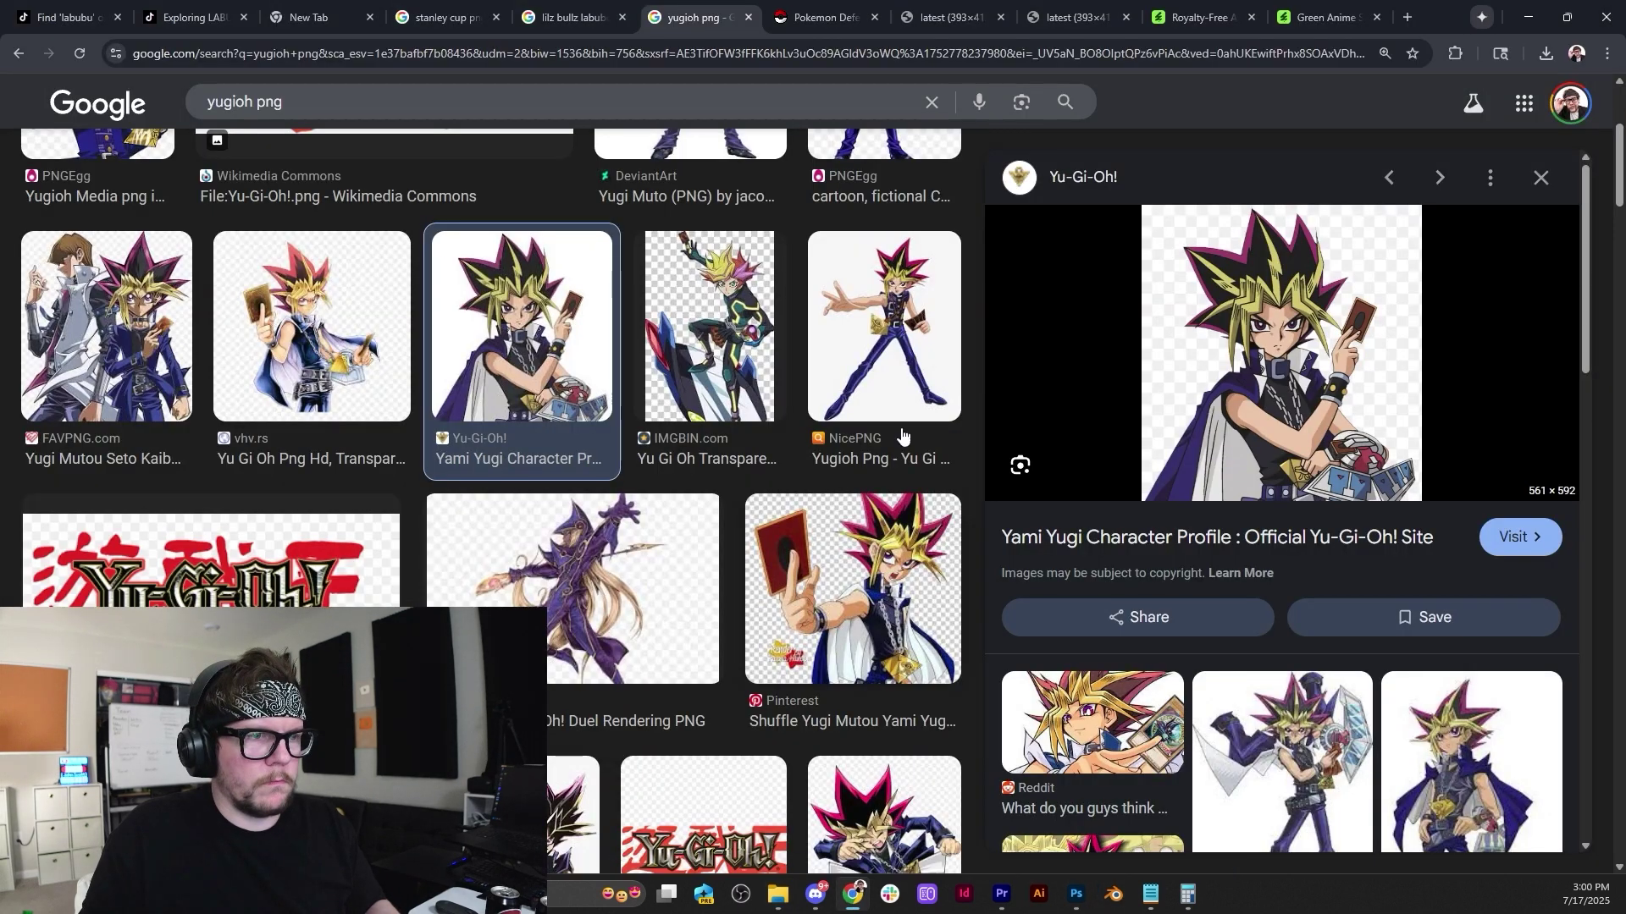
pyautogui.scroll(-15, 629, 635)
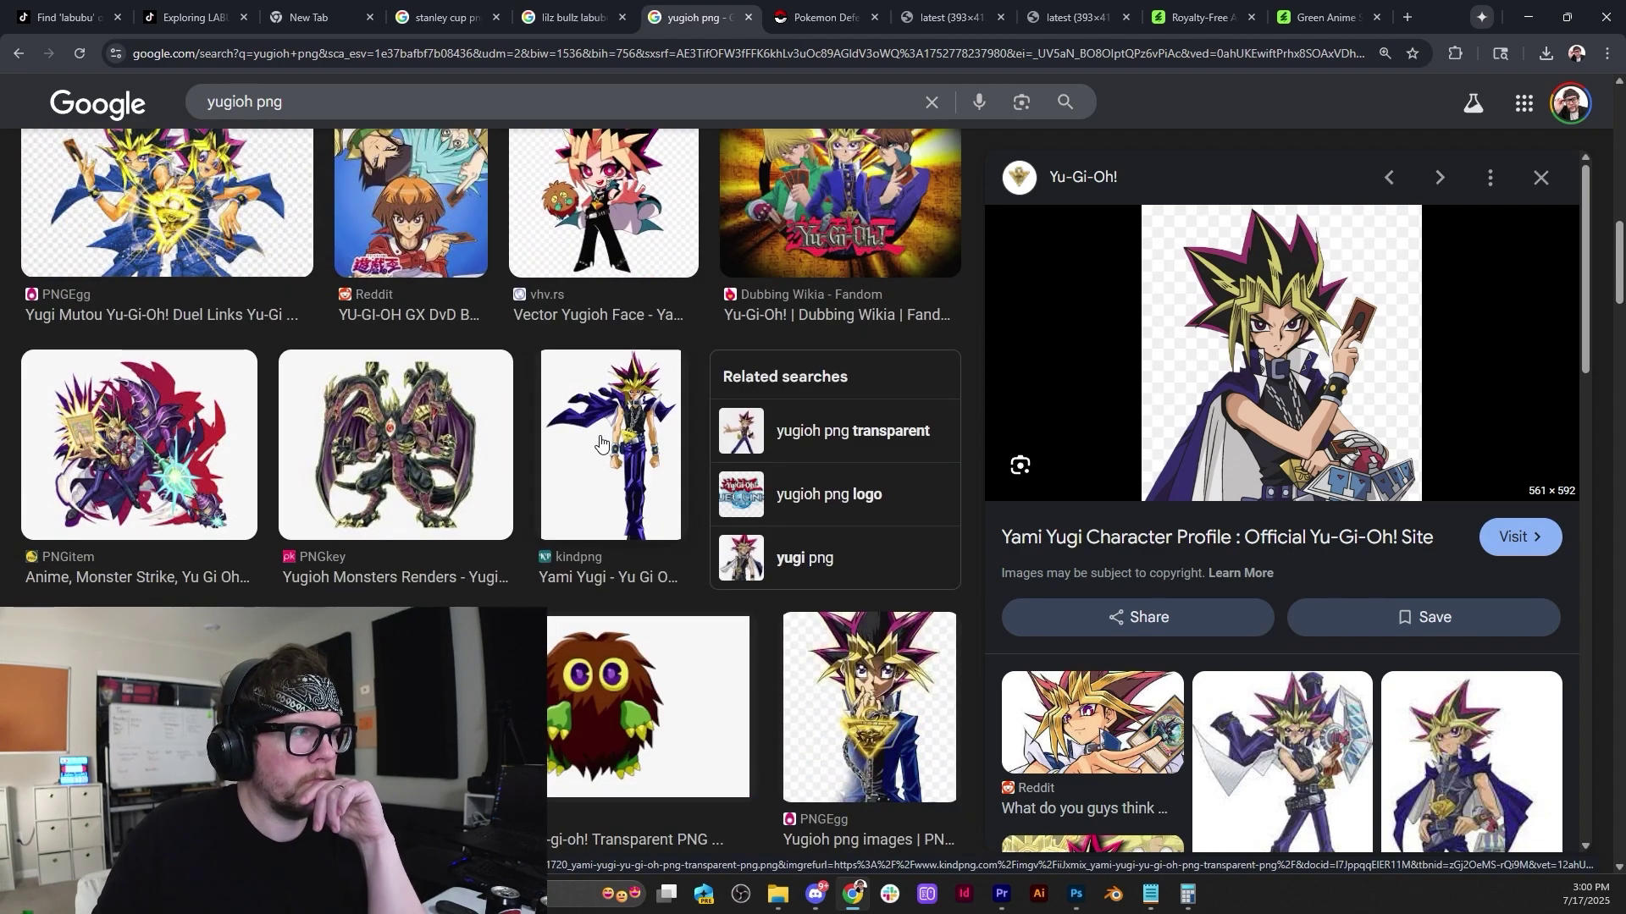
pyautogui.click(600, 443)
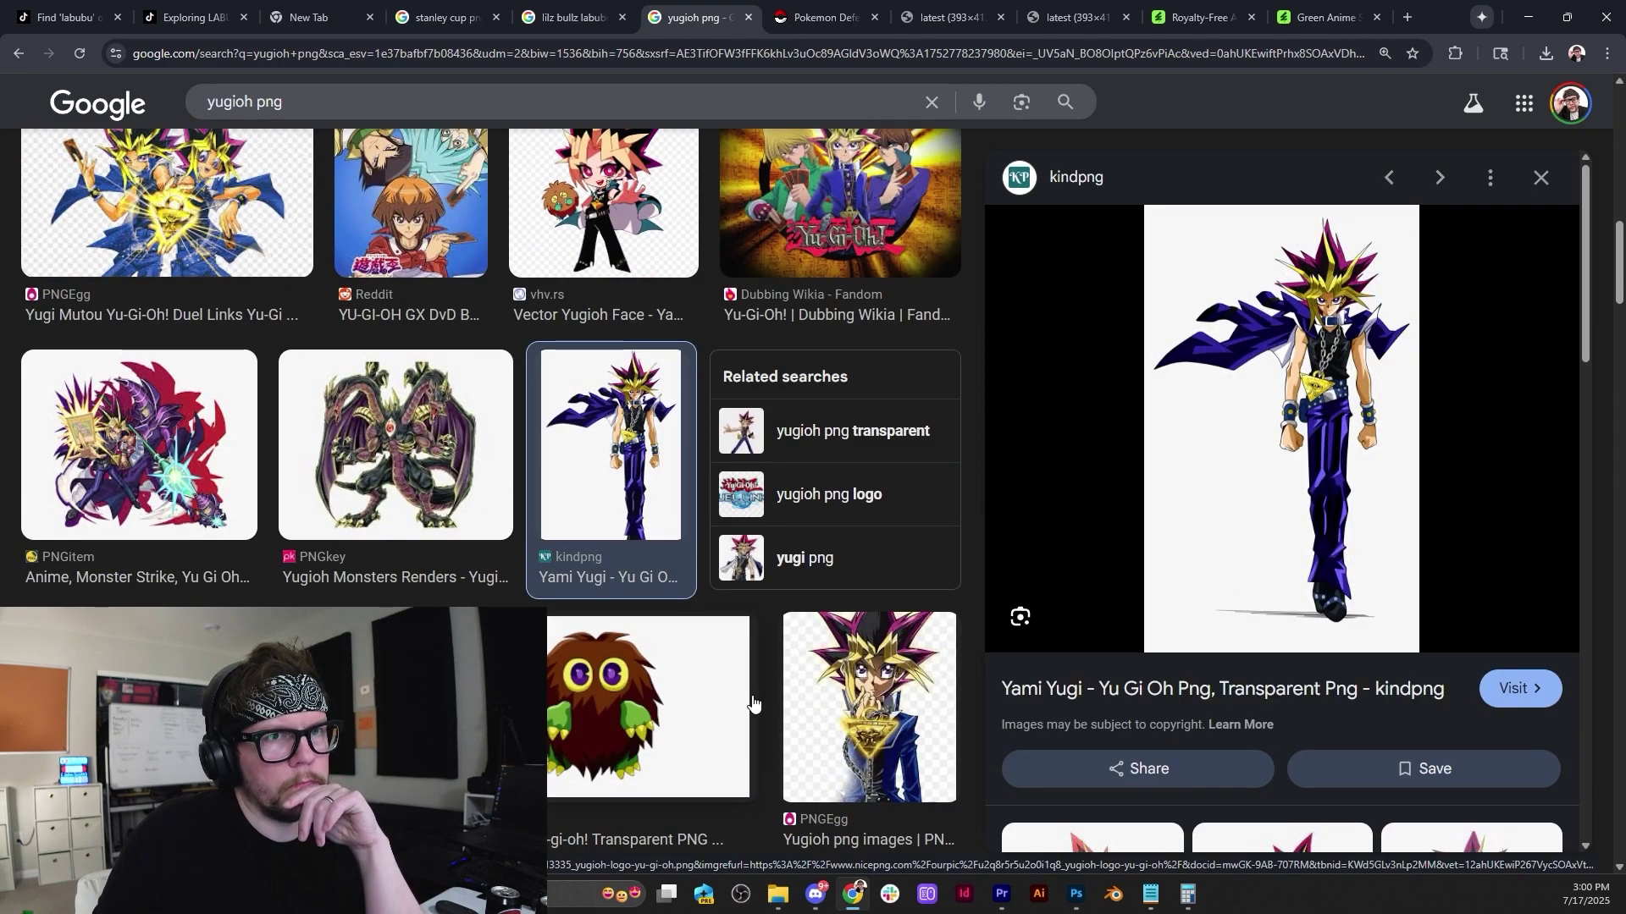
pyautogui.scroll(-5, 752, 701)
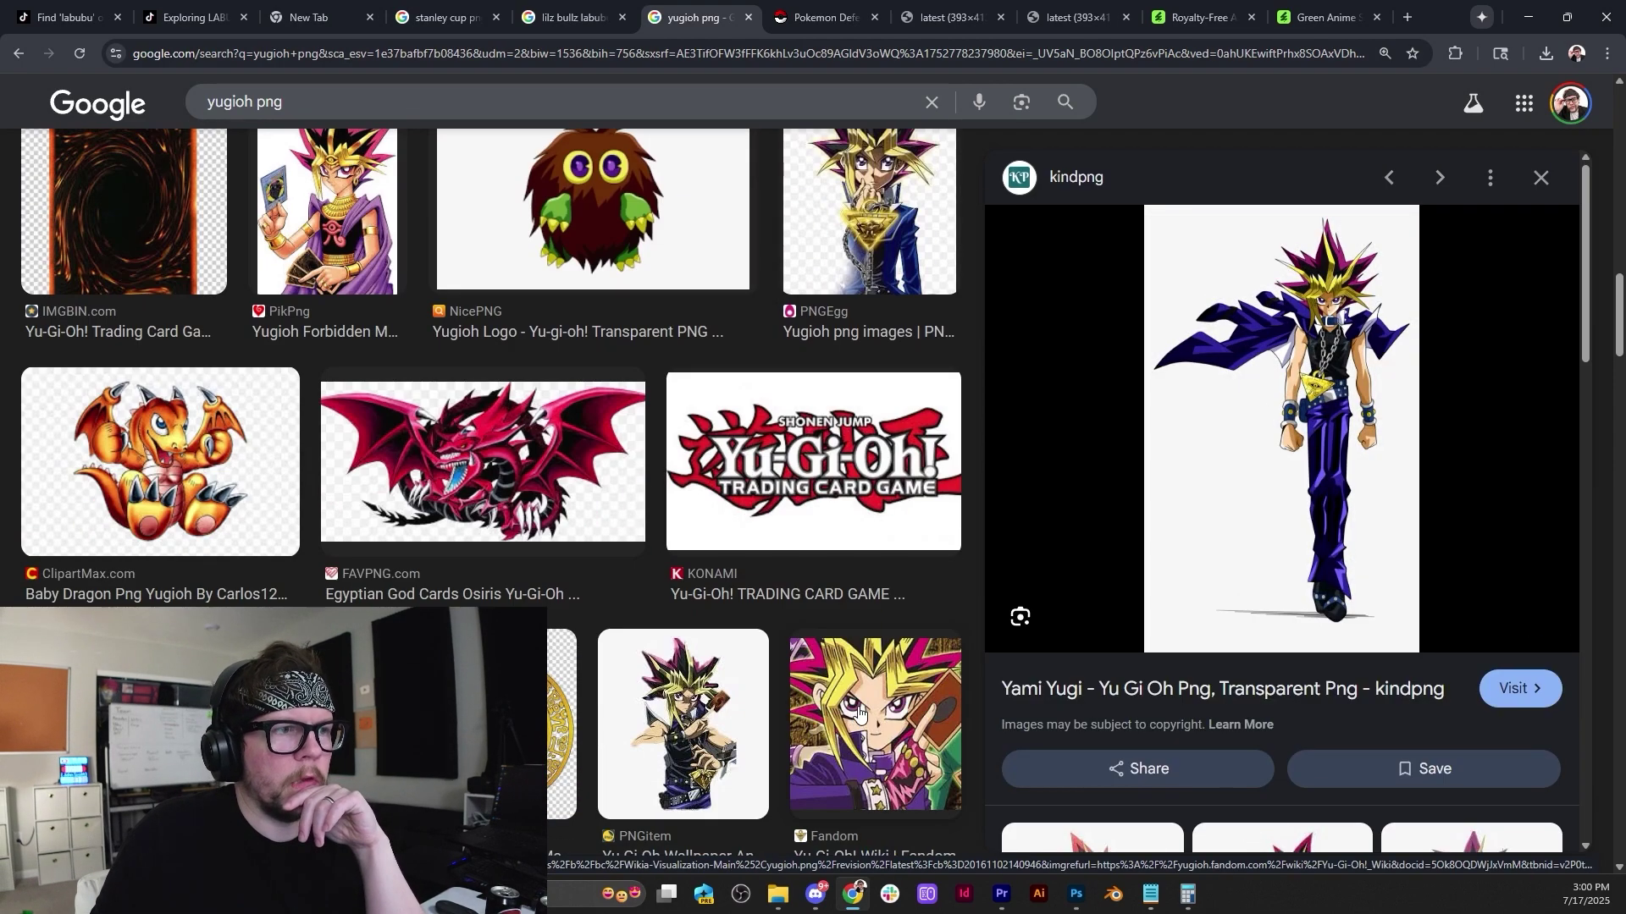
pyautogui.click(745, 760)
pyautogui.scroll(-5, 774, 686)
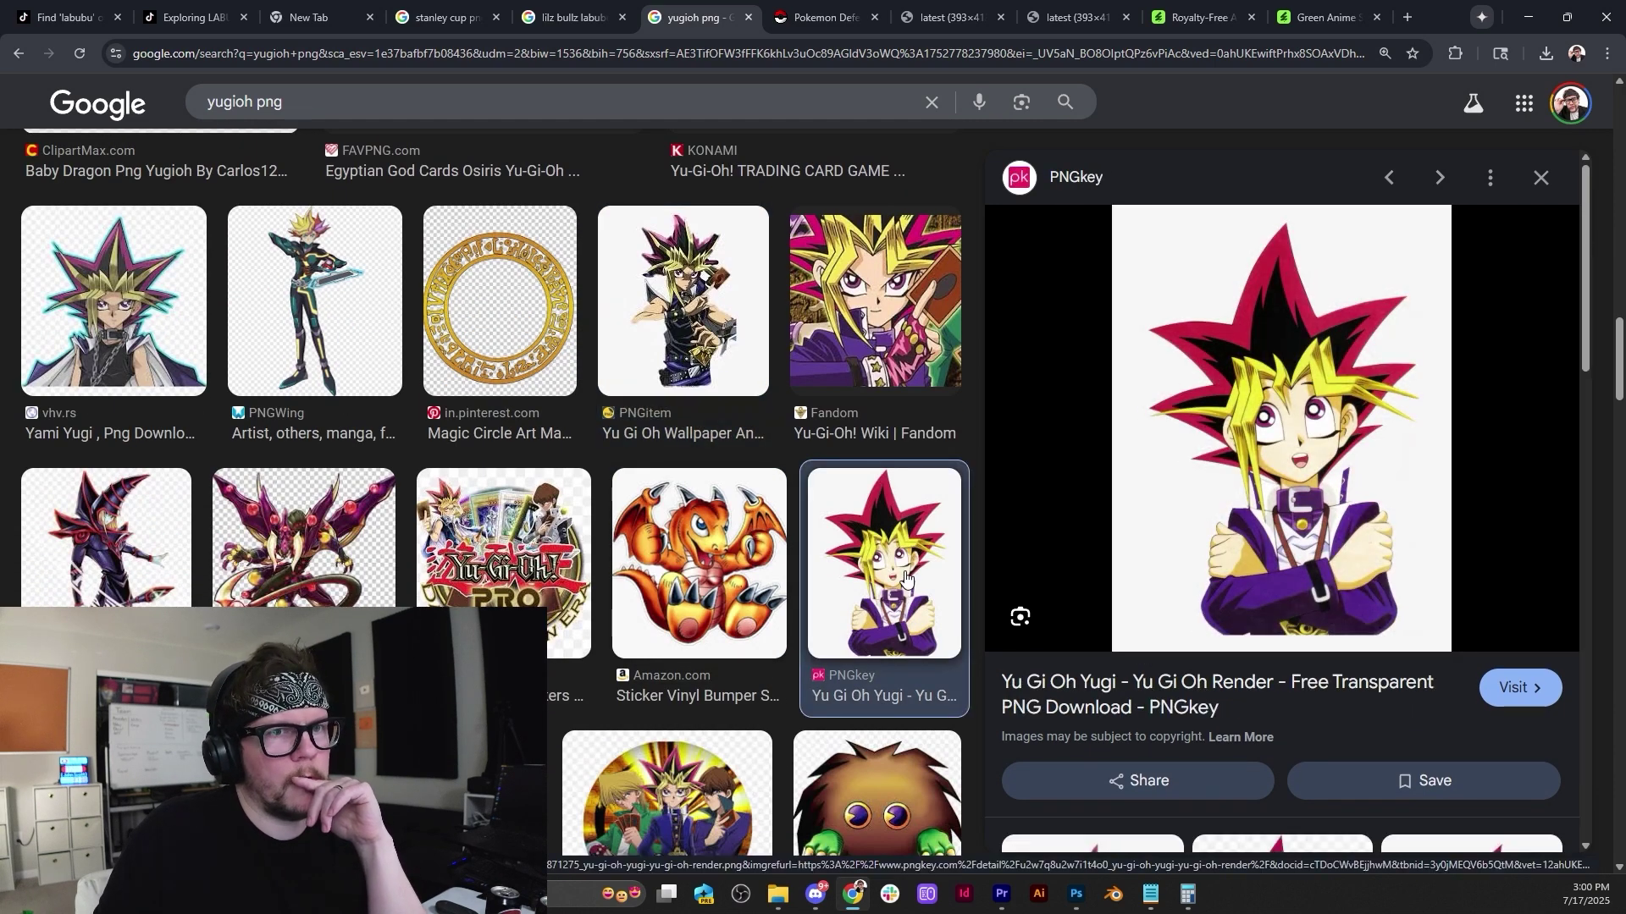
pyautogui.scroll(-4, 889, 580)
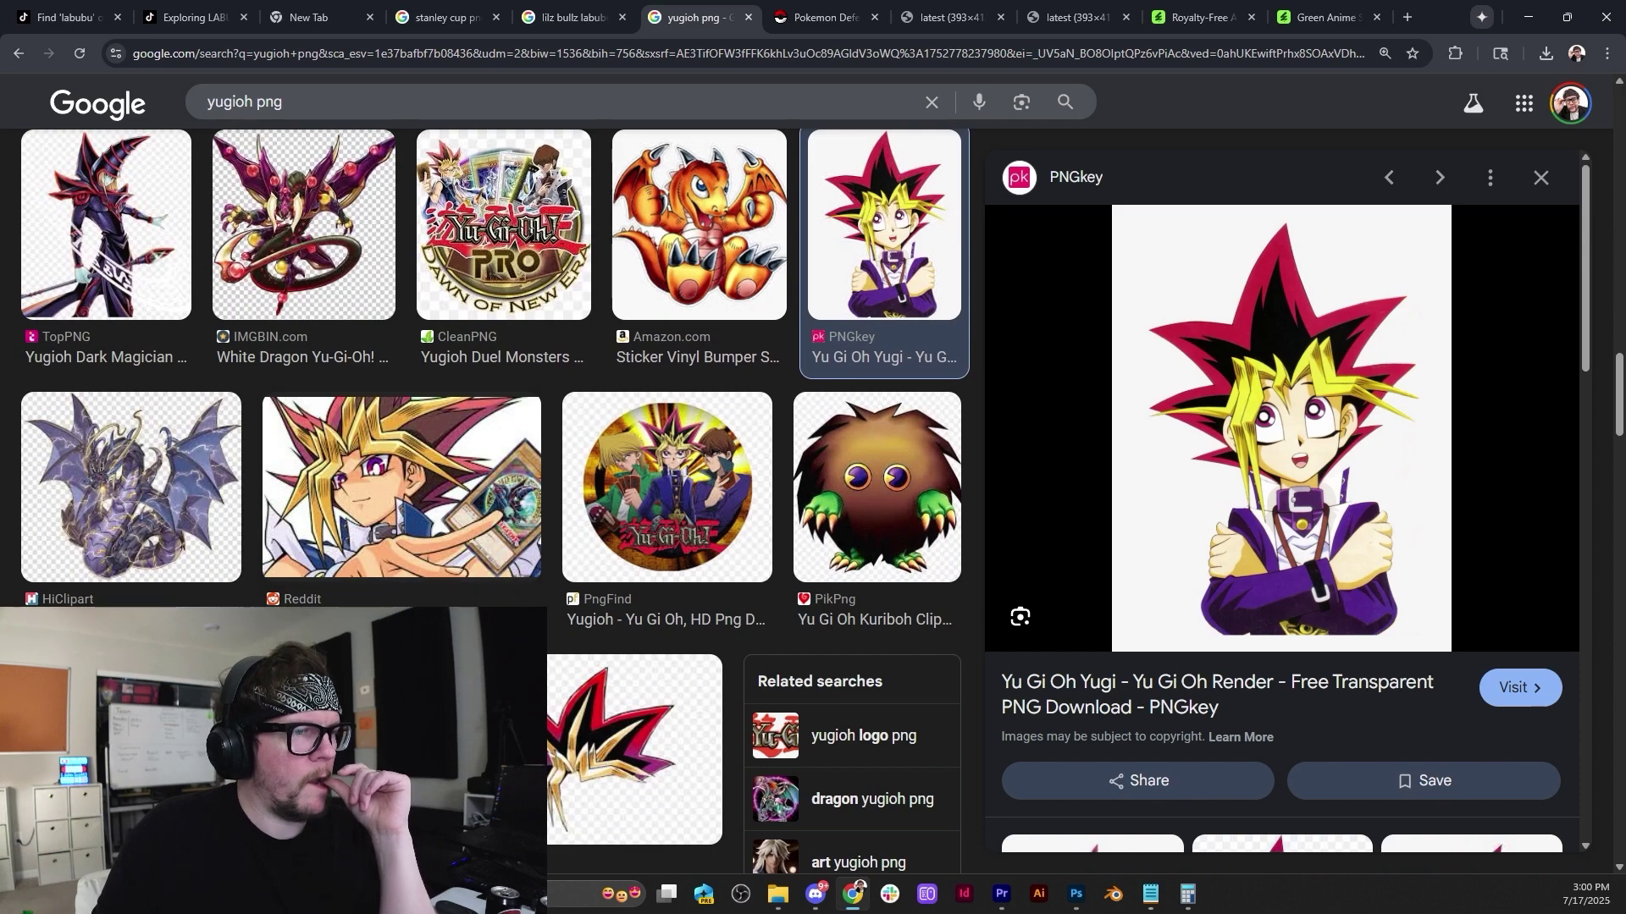
# Compare the first "yugioh png" results, previewing the PNGEgg Yugi, the official Yami Yugi profile image and the DeviantArt Yugi Muto PNG.
pyautogui.scroll(5, 492, 474)
pyautogui.click(114, 377)
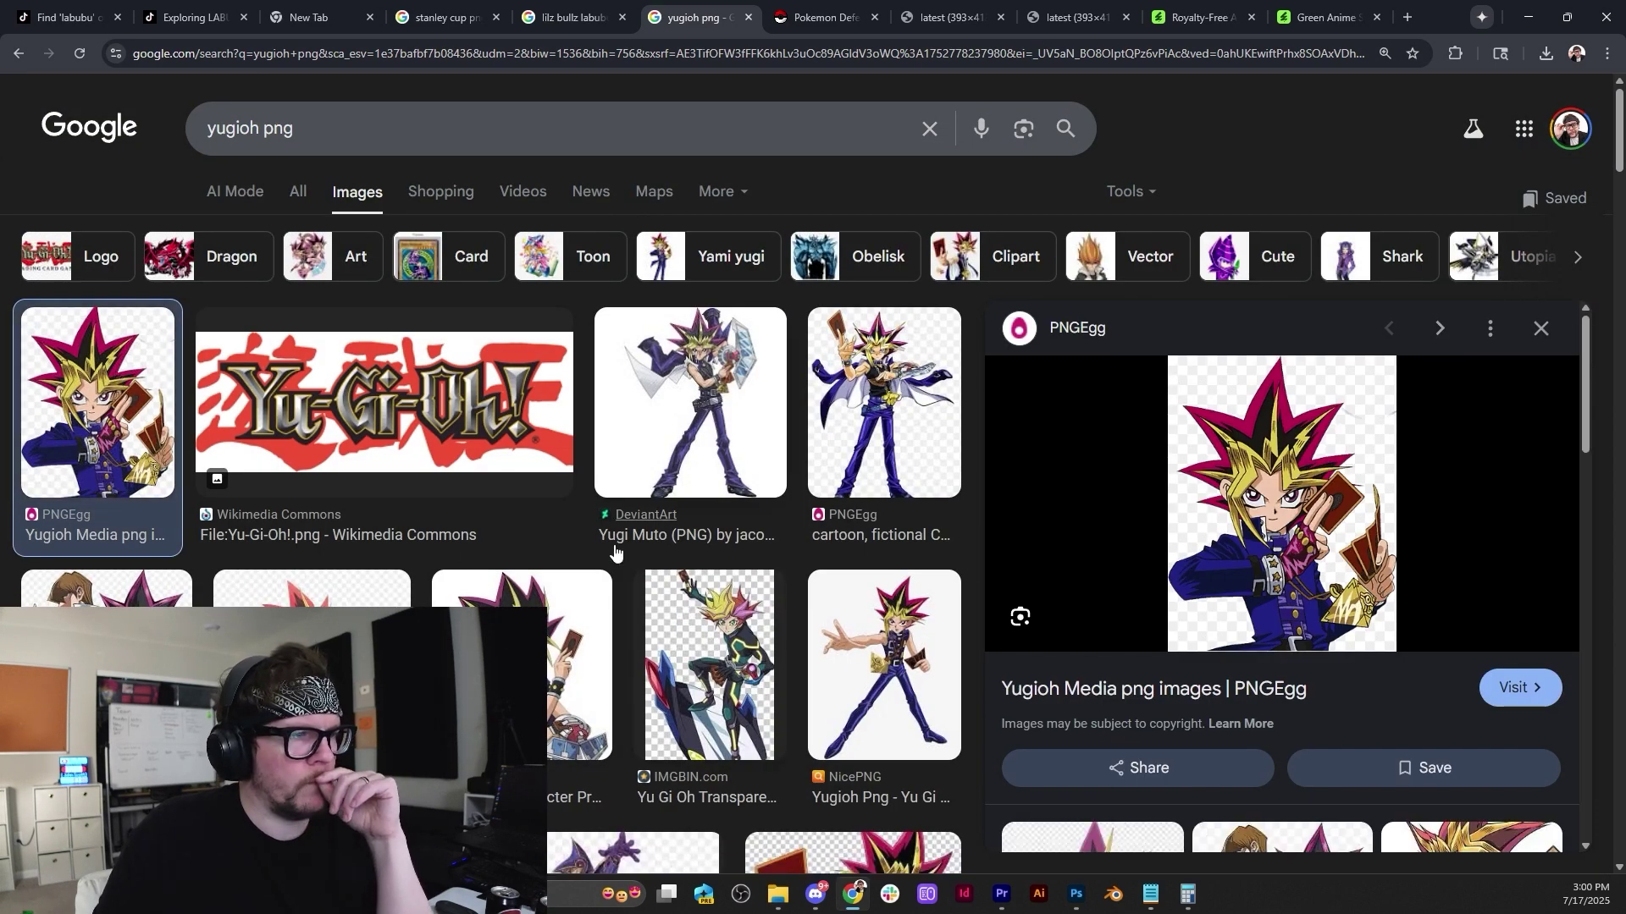
pyautogui.click(578, 699)
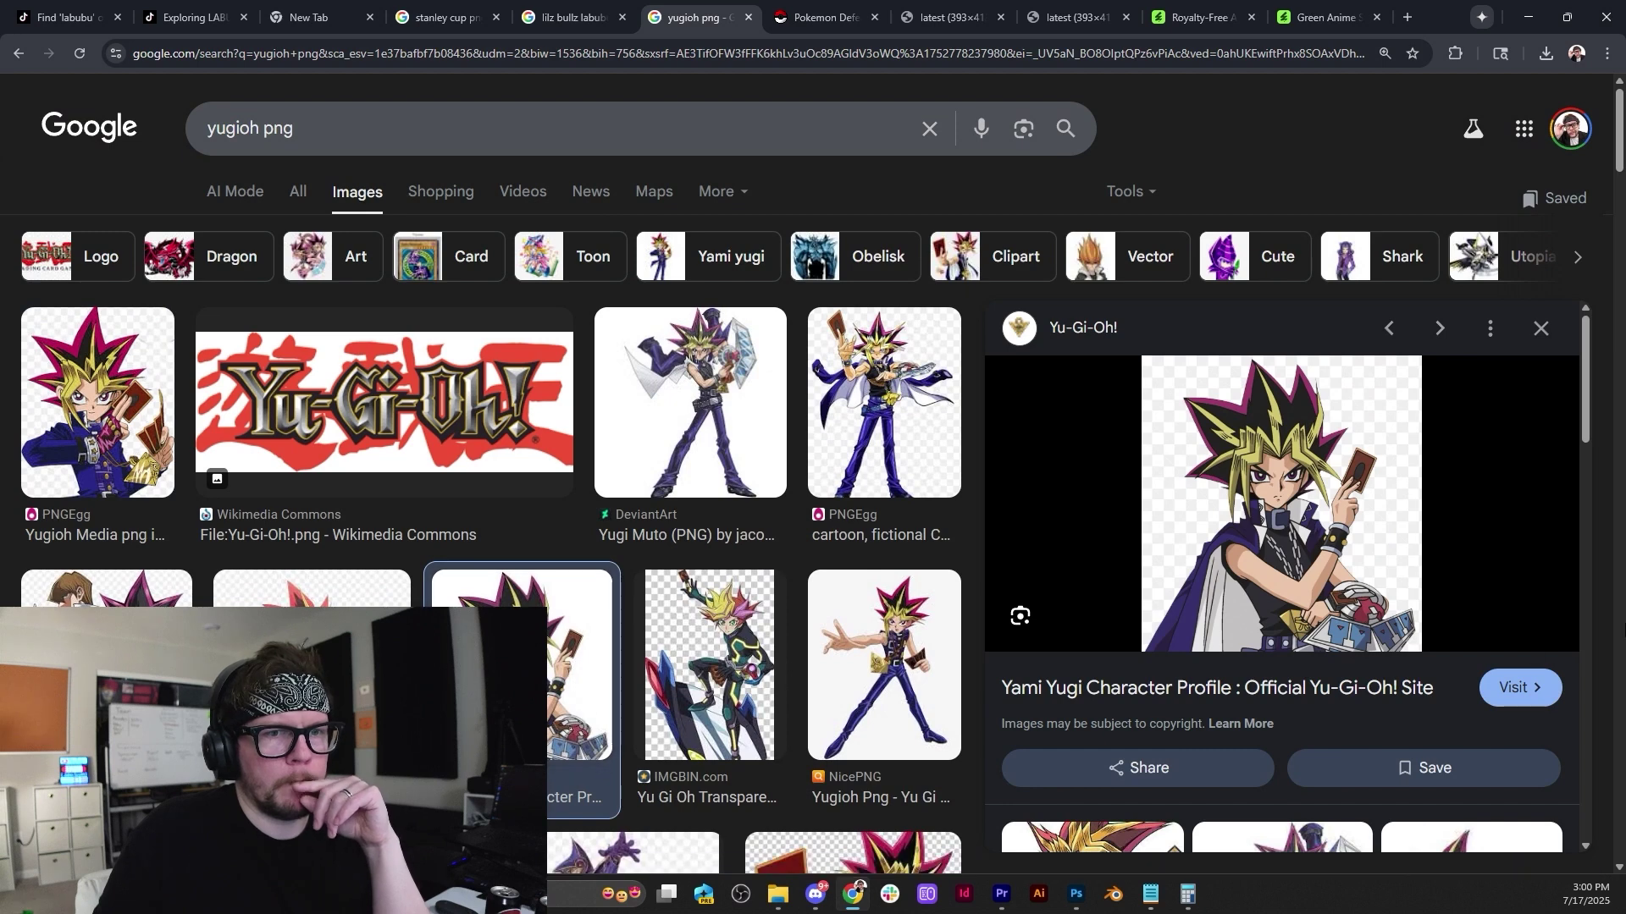
pyautogui.click(890, 652)
pyautogui.click(676, 440)
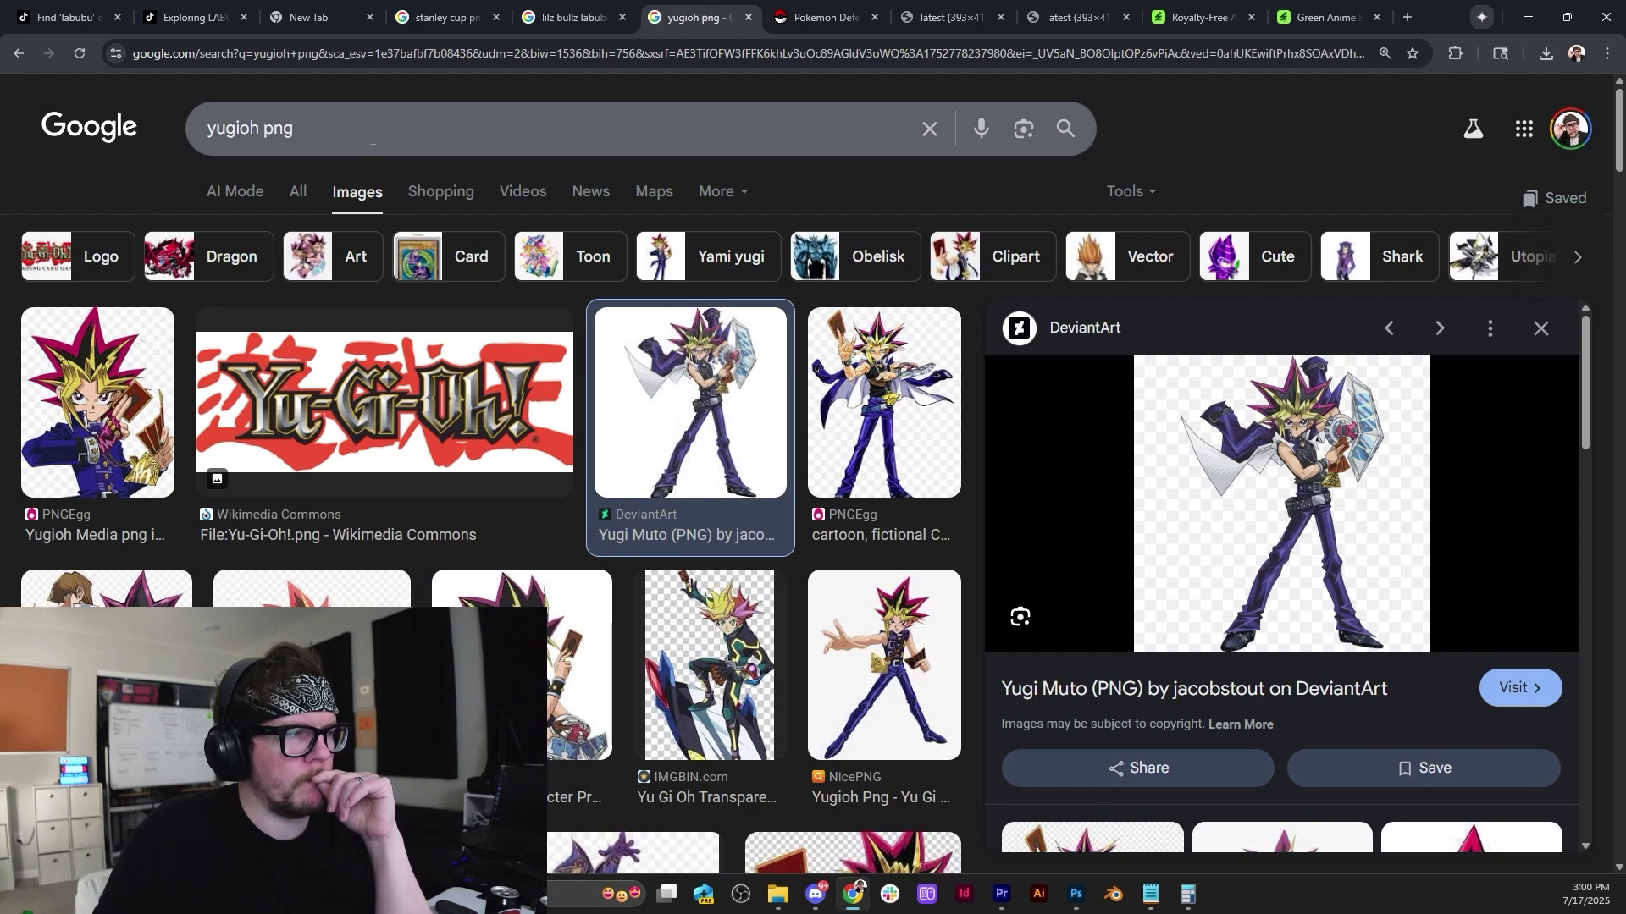
pyautogui.scroll(-4, 508, 423)
pyautogui.scroll(-4, 491, 499)
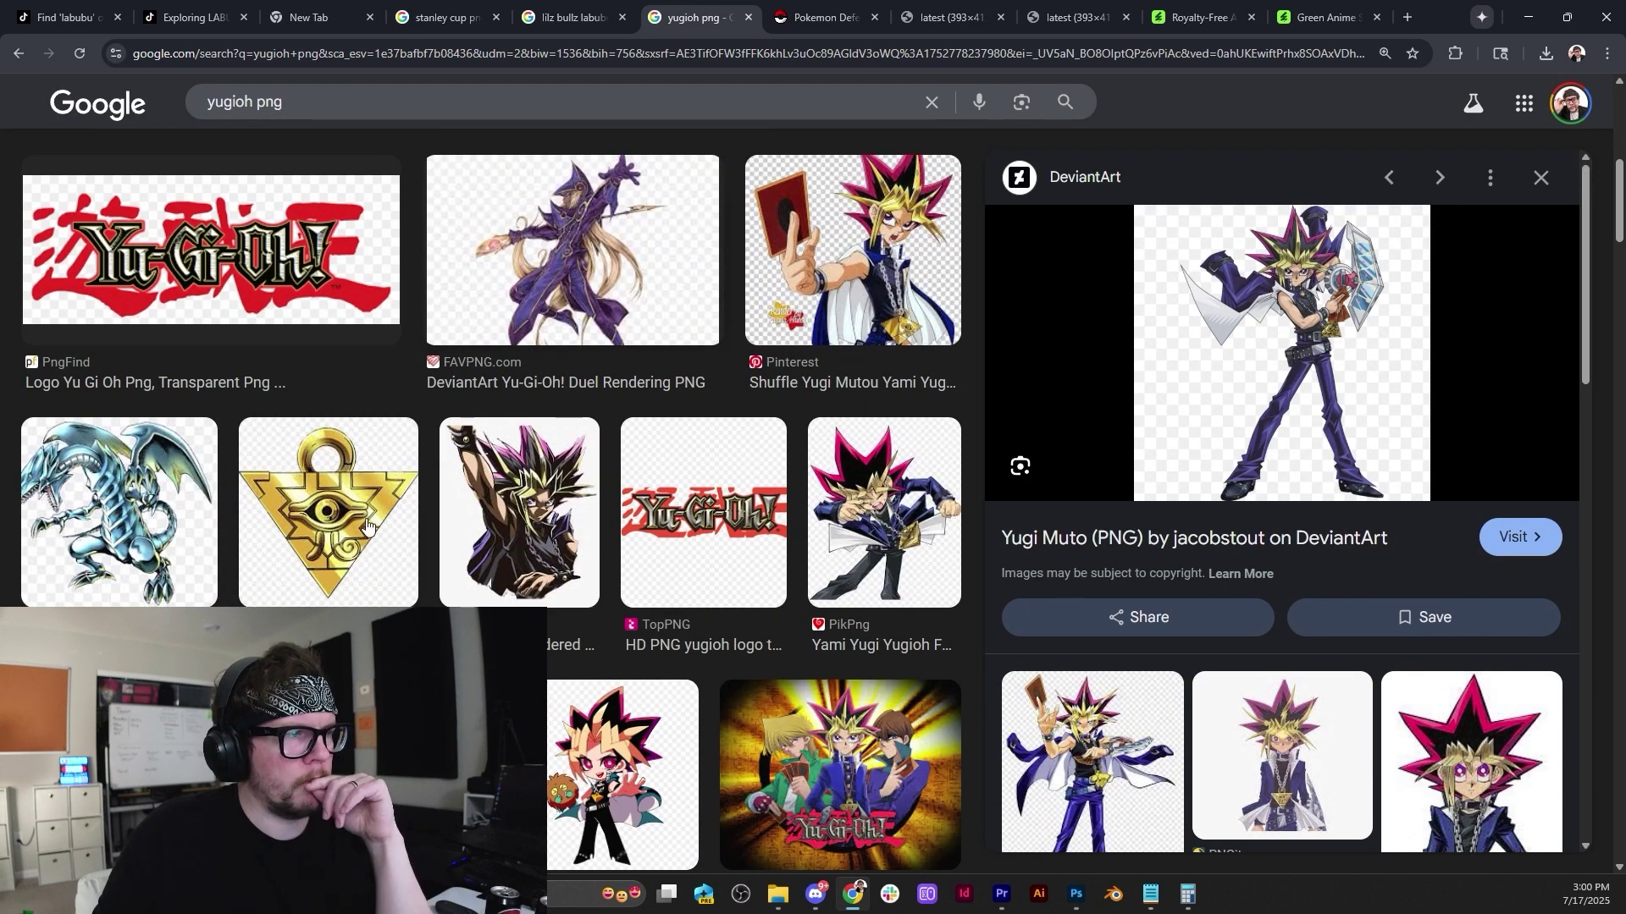
pyautogui.scroll(-4, 492, 499)
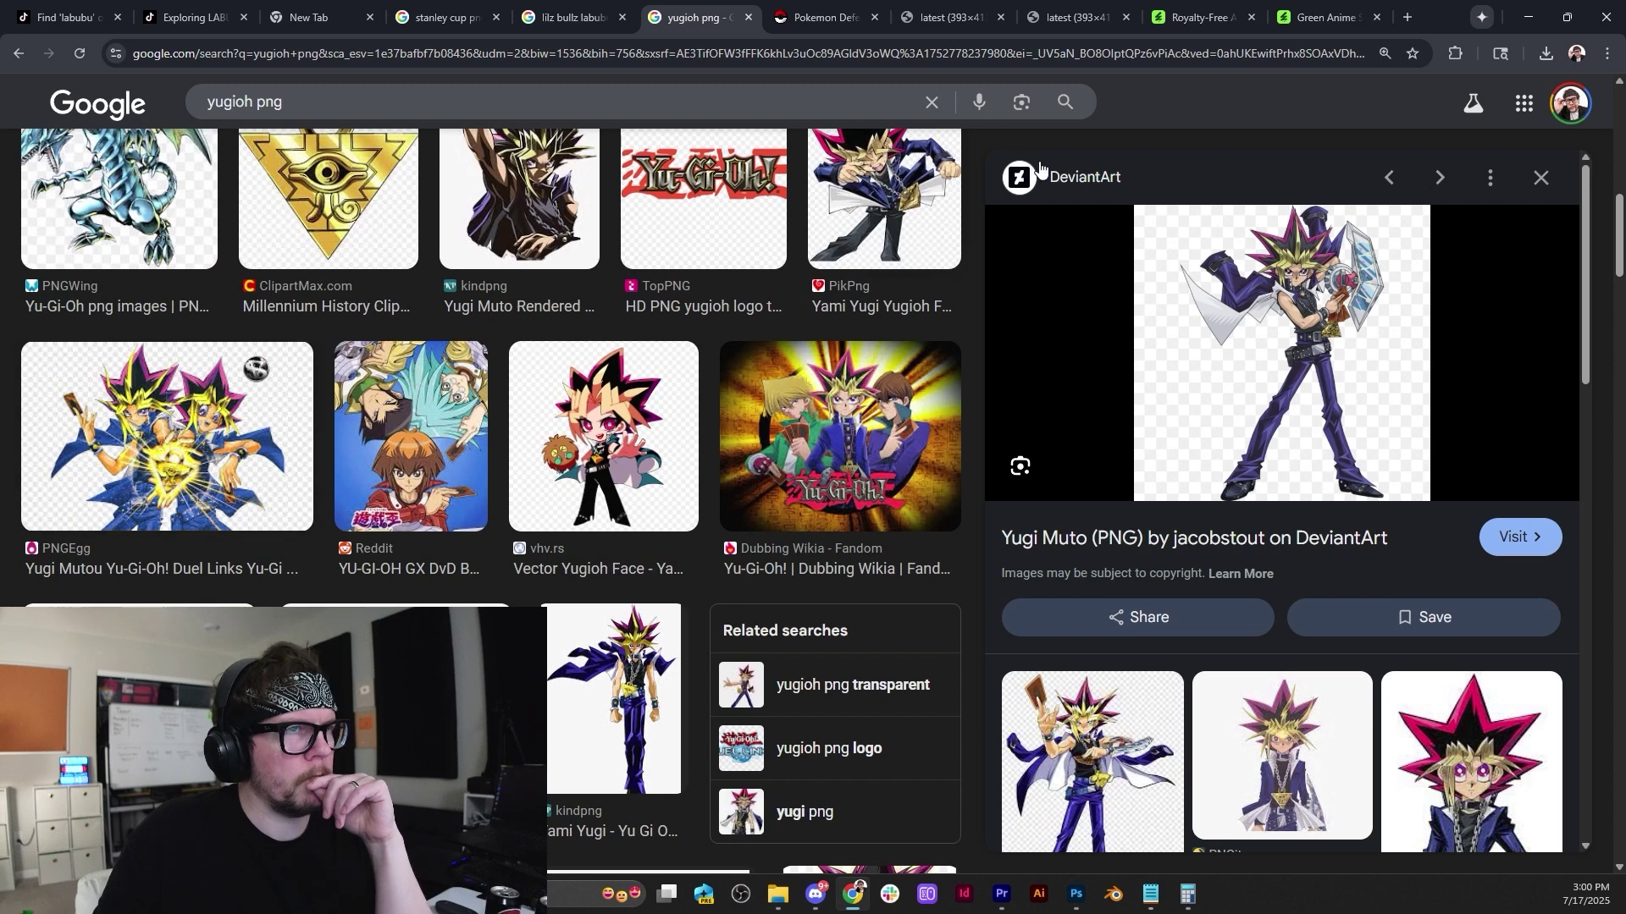
# Return through the browsing history to the earlier "yugioh gif" image results.
pyautogui.click(18, 55)
pyautogui.click(17, 55)
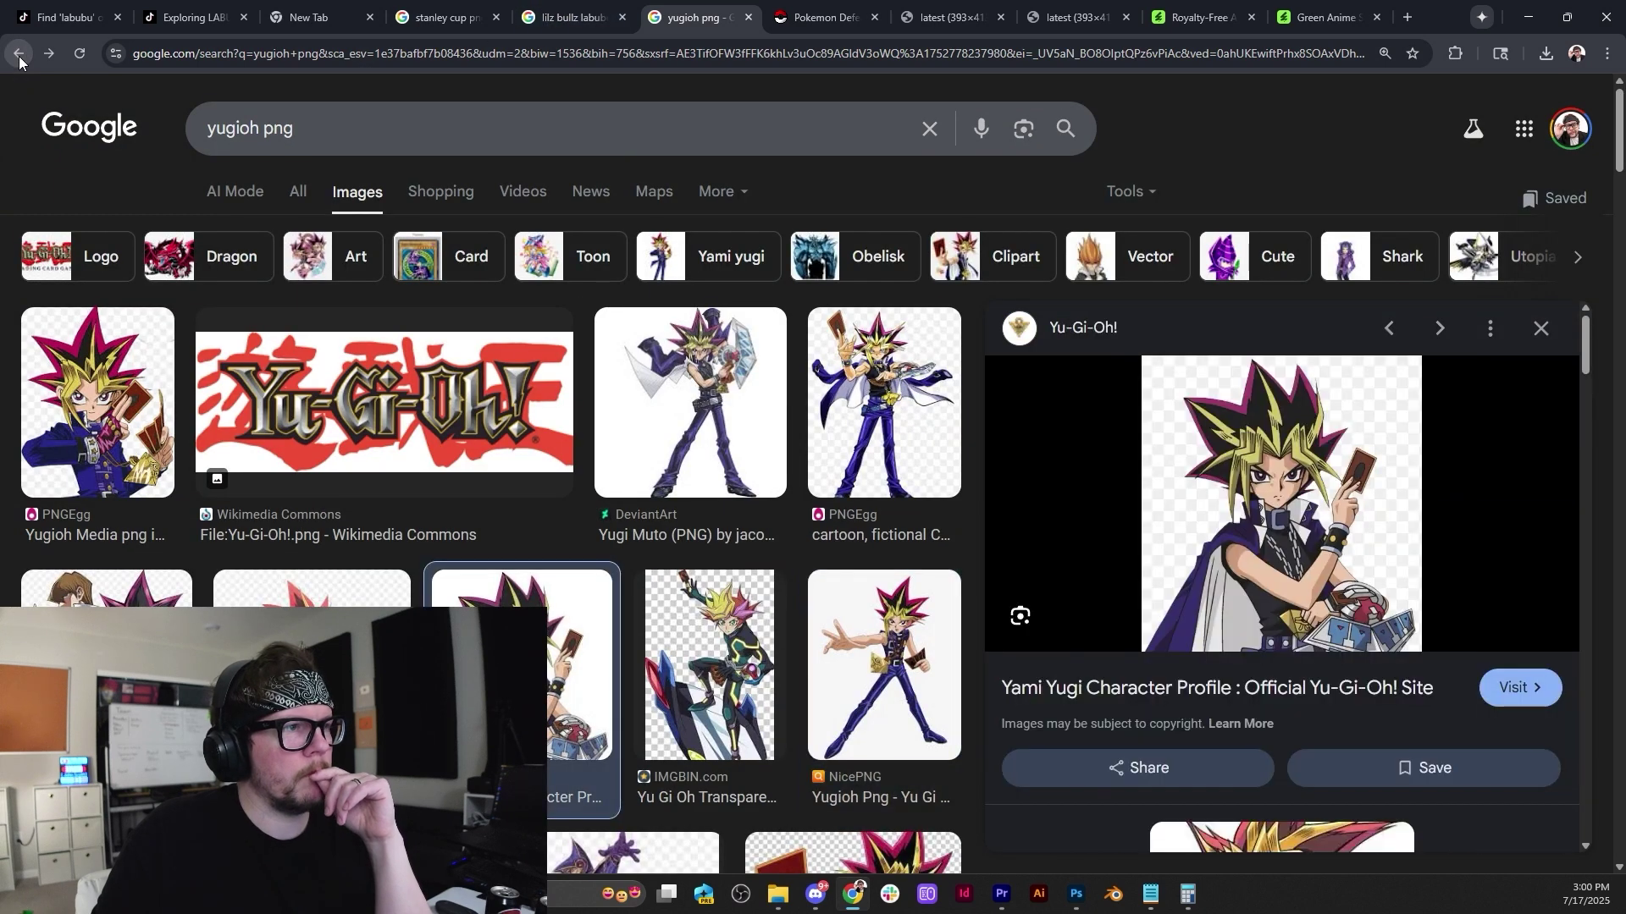
pyautogui.click(18, 55)
pyautogui.click(18, 55)
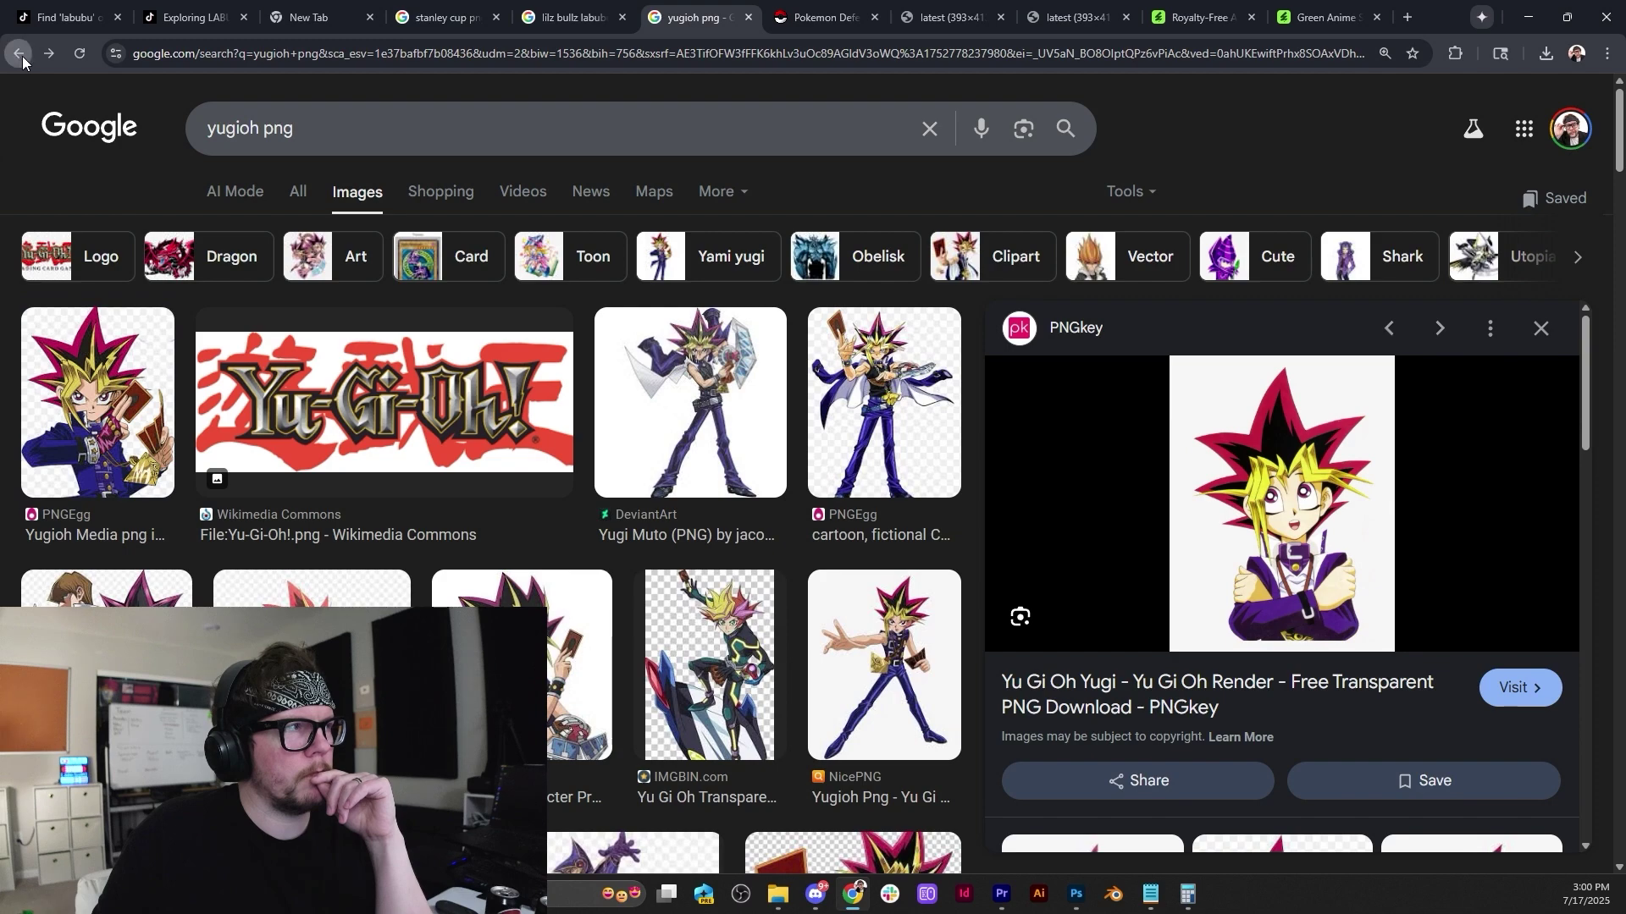
pyautogui.click(22, 56)
pyautogui.click(22, 56)
pyautogui.click(22, 56)
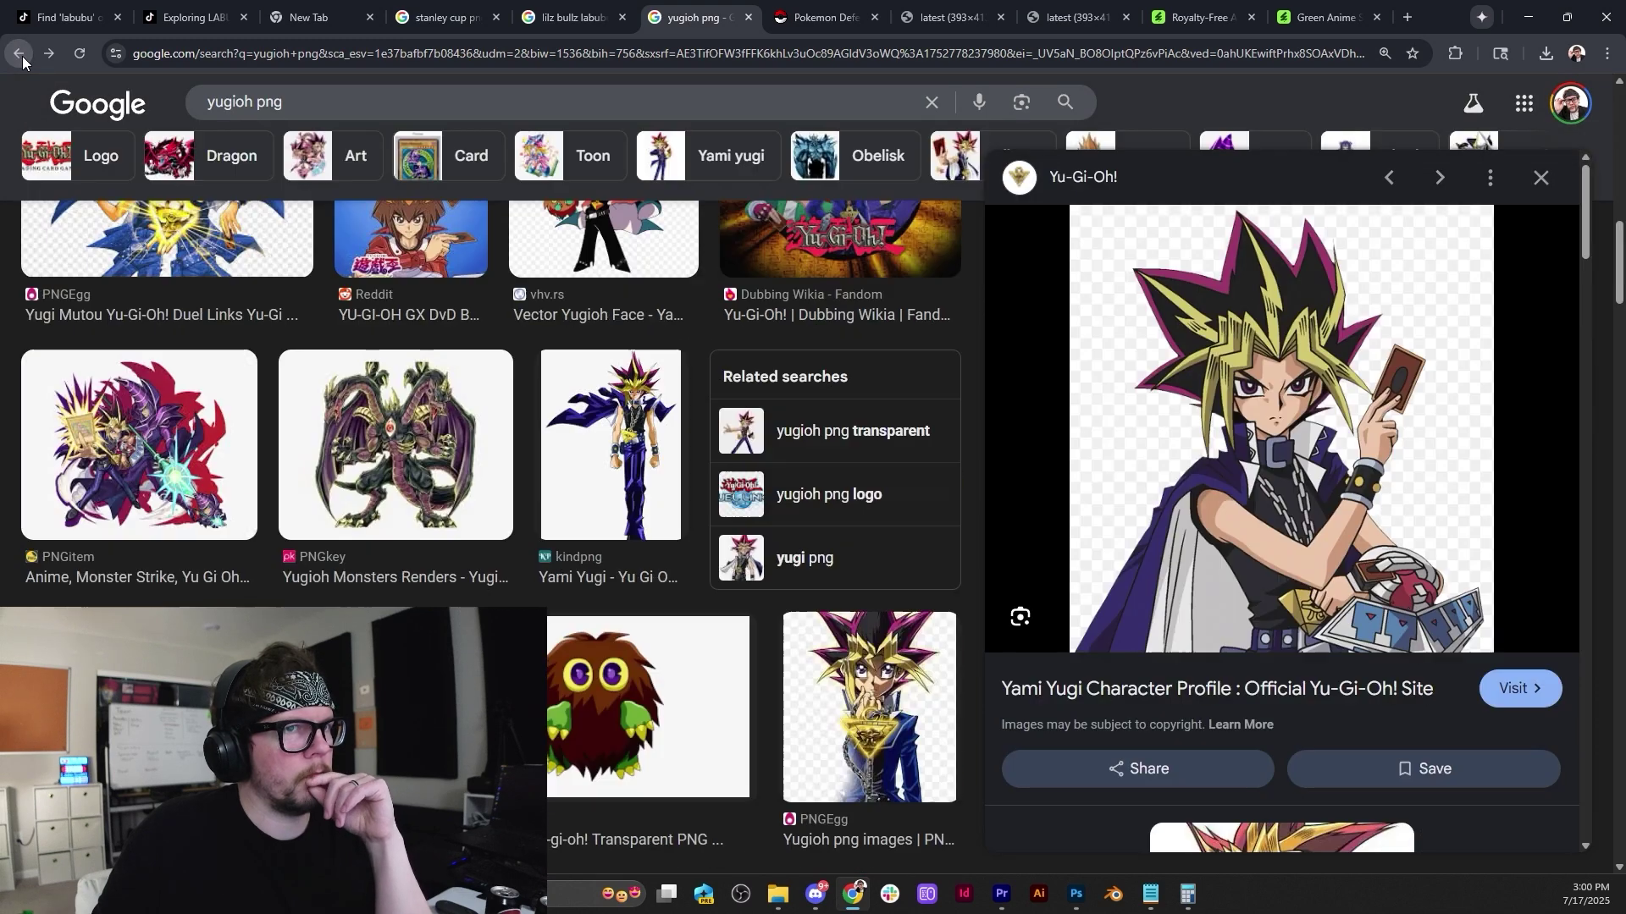
pyautogui.click(22, 56)
pyautogui.click(22, 56)
pyautogui.click(22, 56)
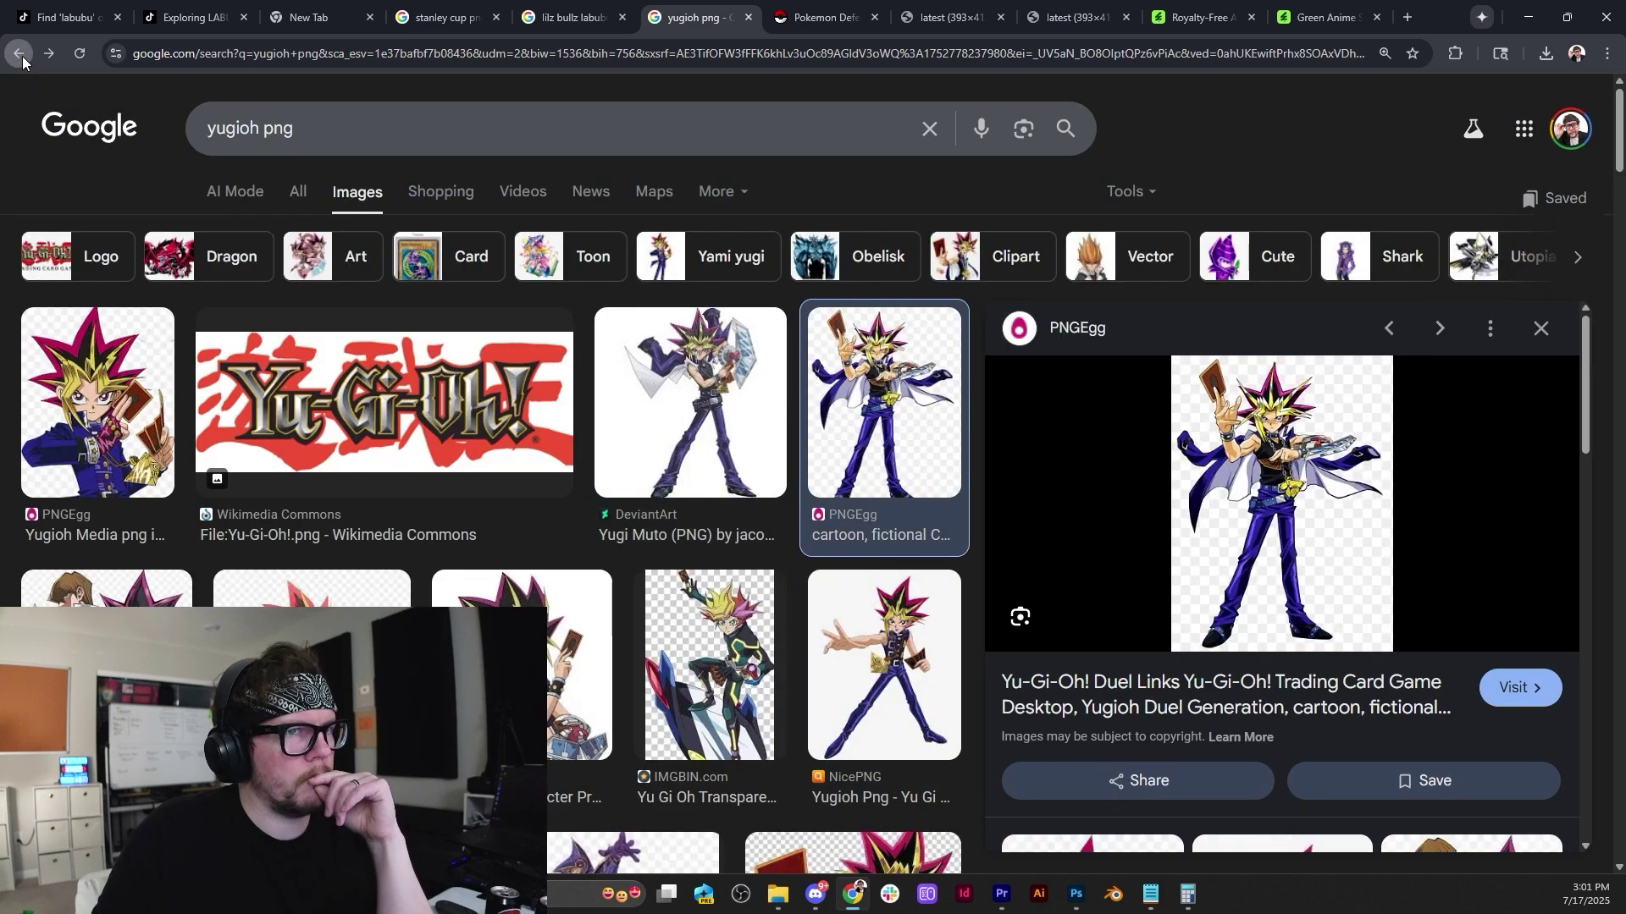
pyautogui.click(22, 56)
pyautogui.click(22, 56)
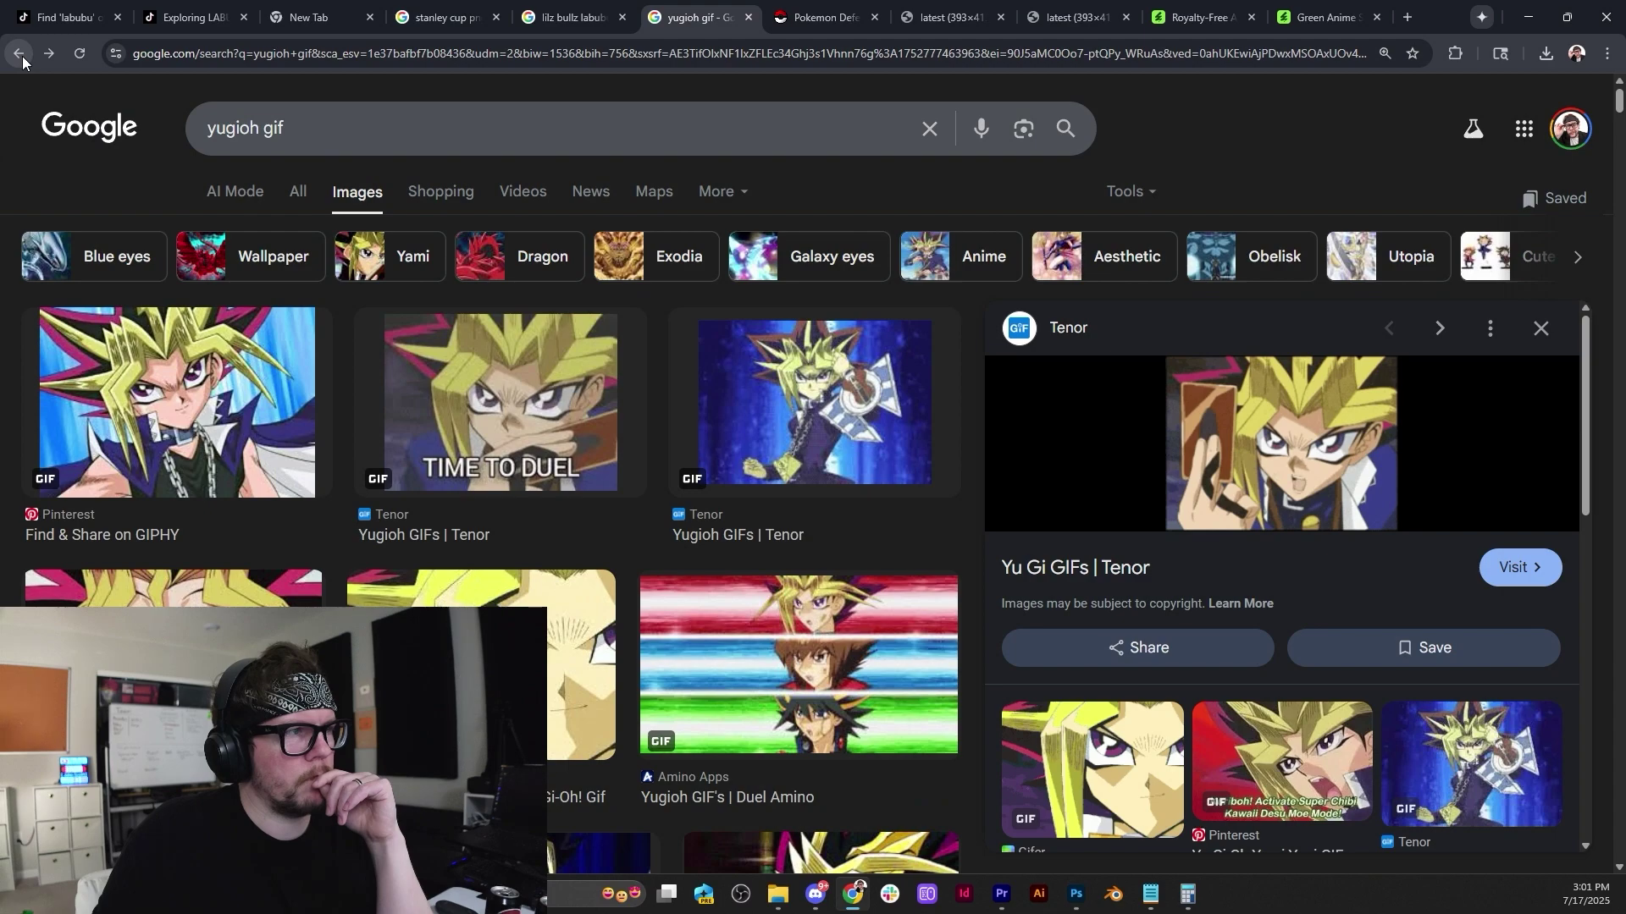
# Browse far down the "yugioh gif" results for a usable animation, previewing the DeviantArt Yu-Gi-Oh! GIF.
pyautogui.scroll(-5, 476, 501)
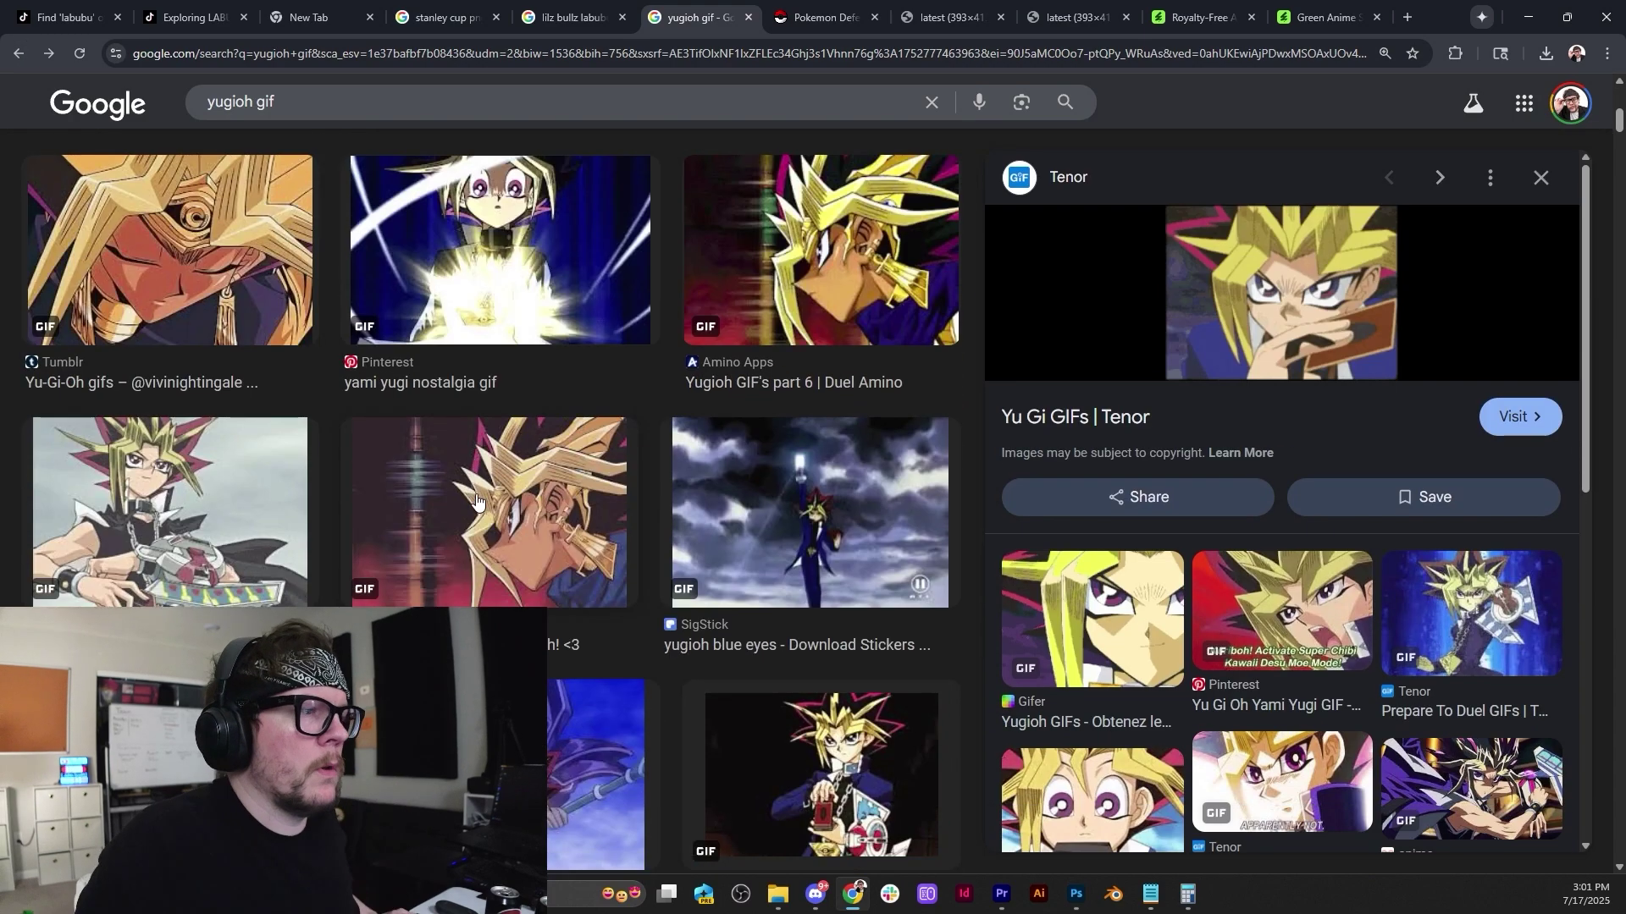
pyautogui.scroll(-15, 477, 500)
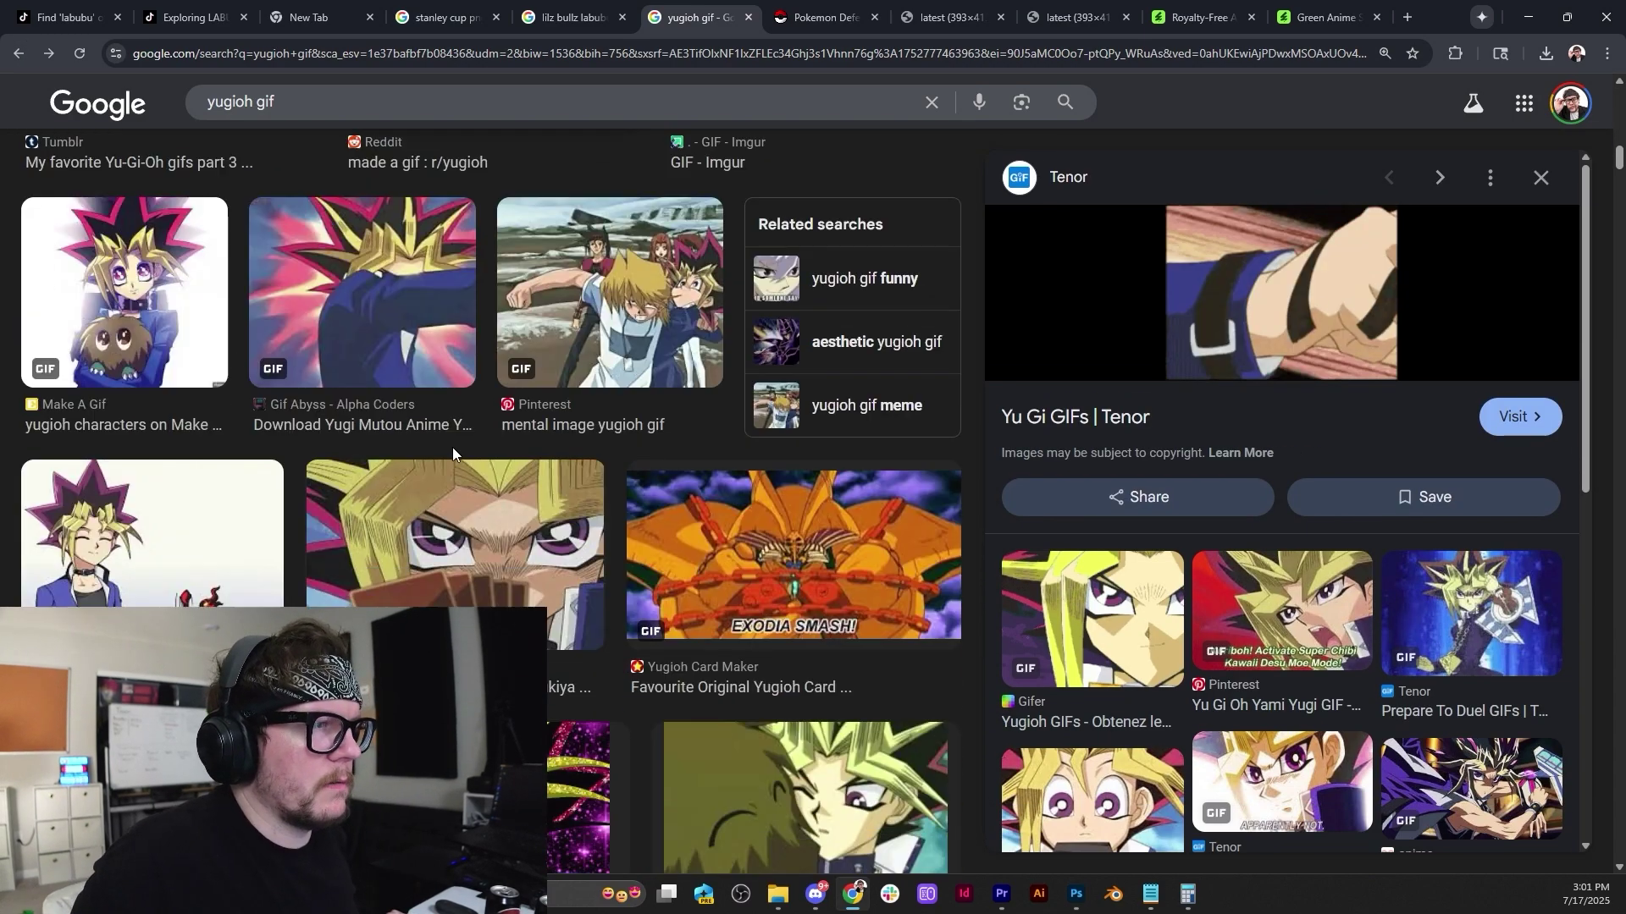
pyautogui.scroll(-10, 452, 447)
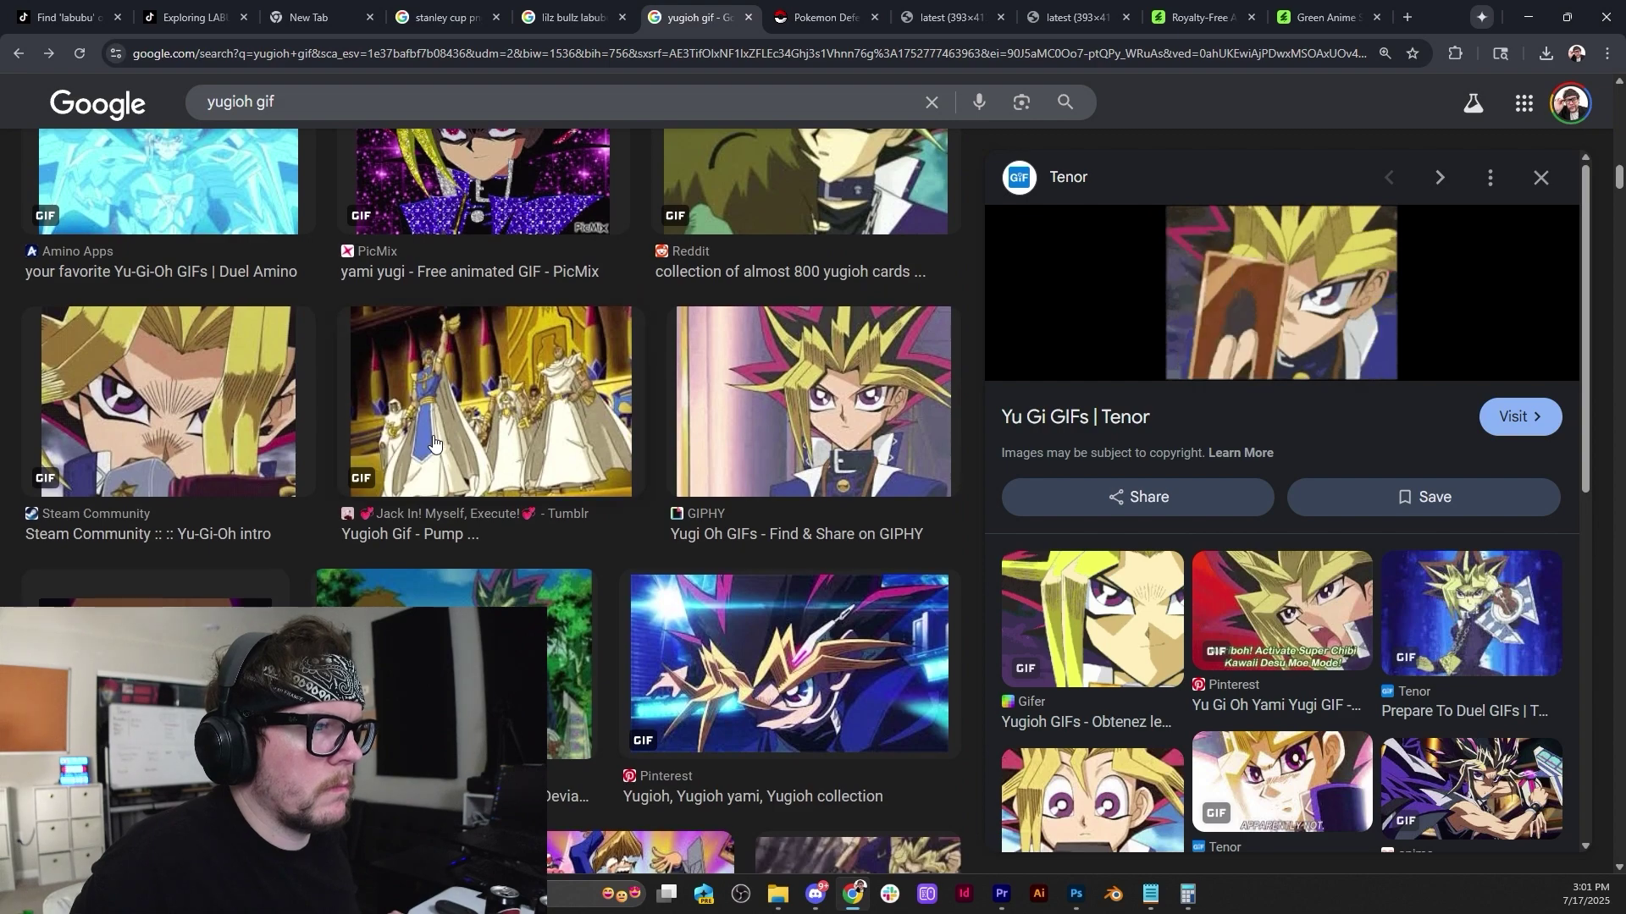
pyautogui.scroll(-8, 433, 442)
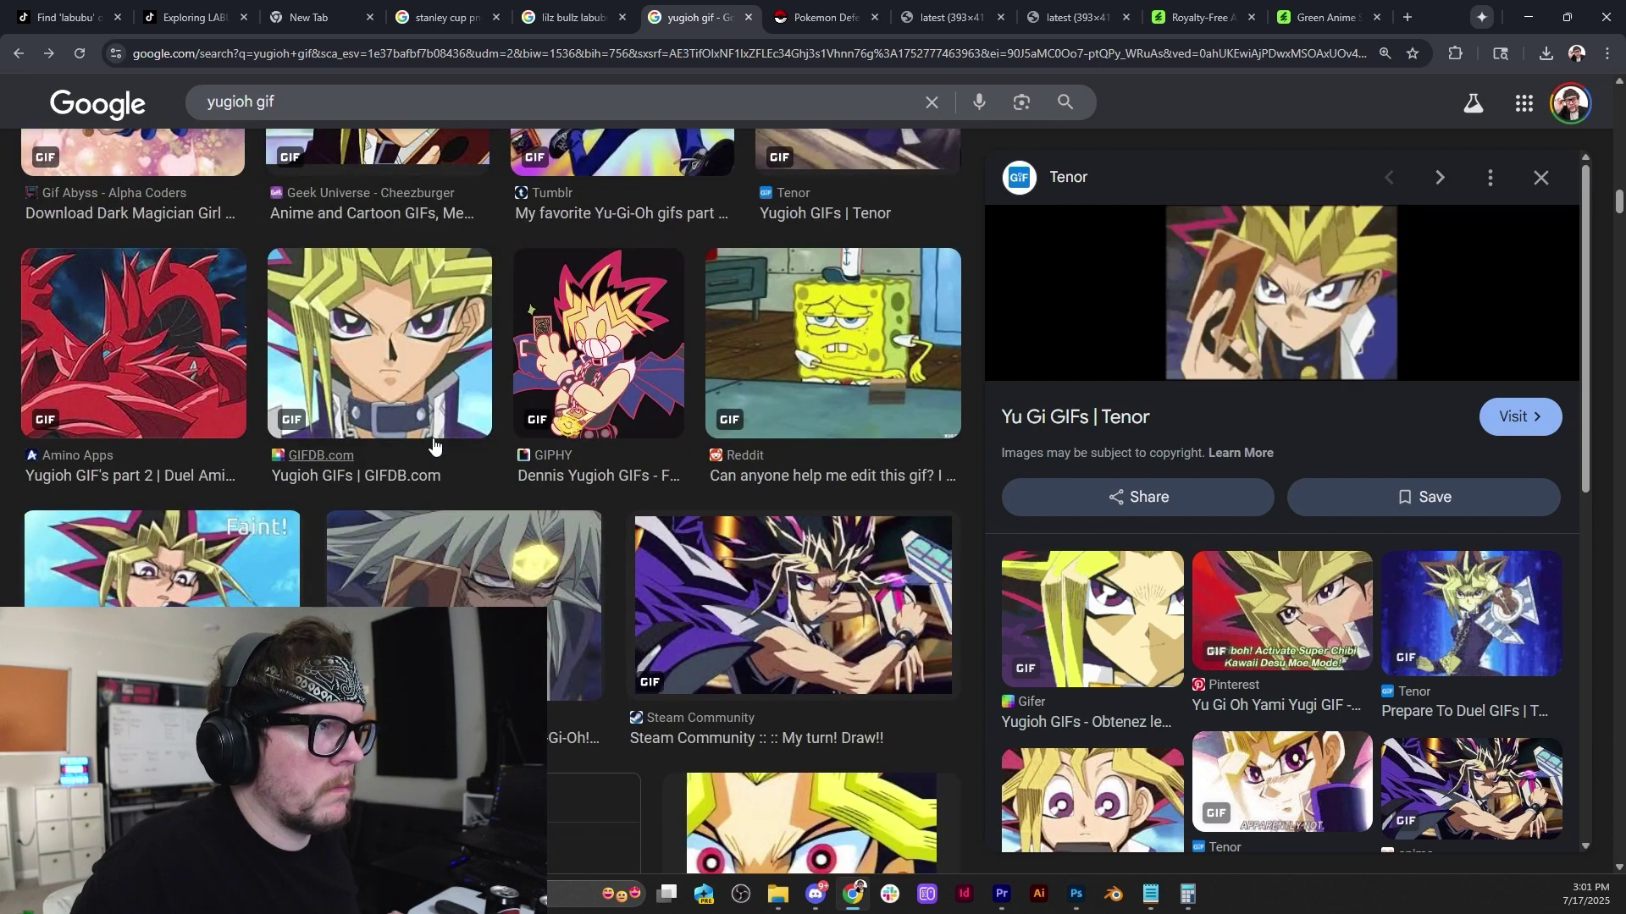
pyautogui.scroll(-5, 433, 442)
pyautogui.scroll(-10, 434, 444)
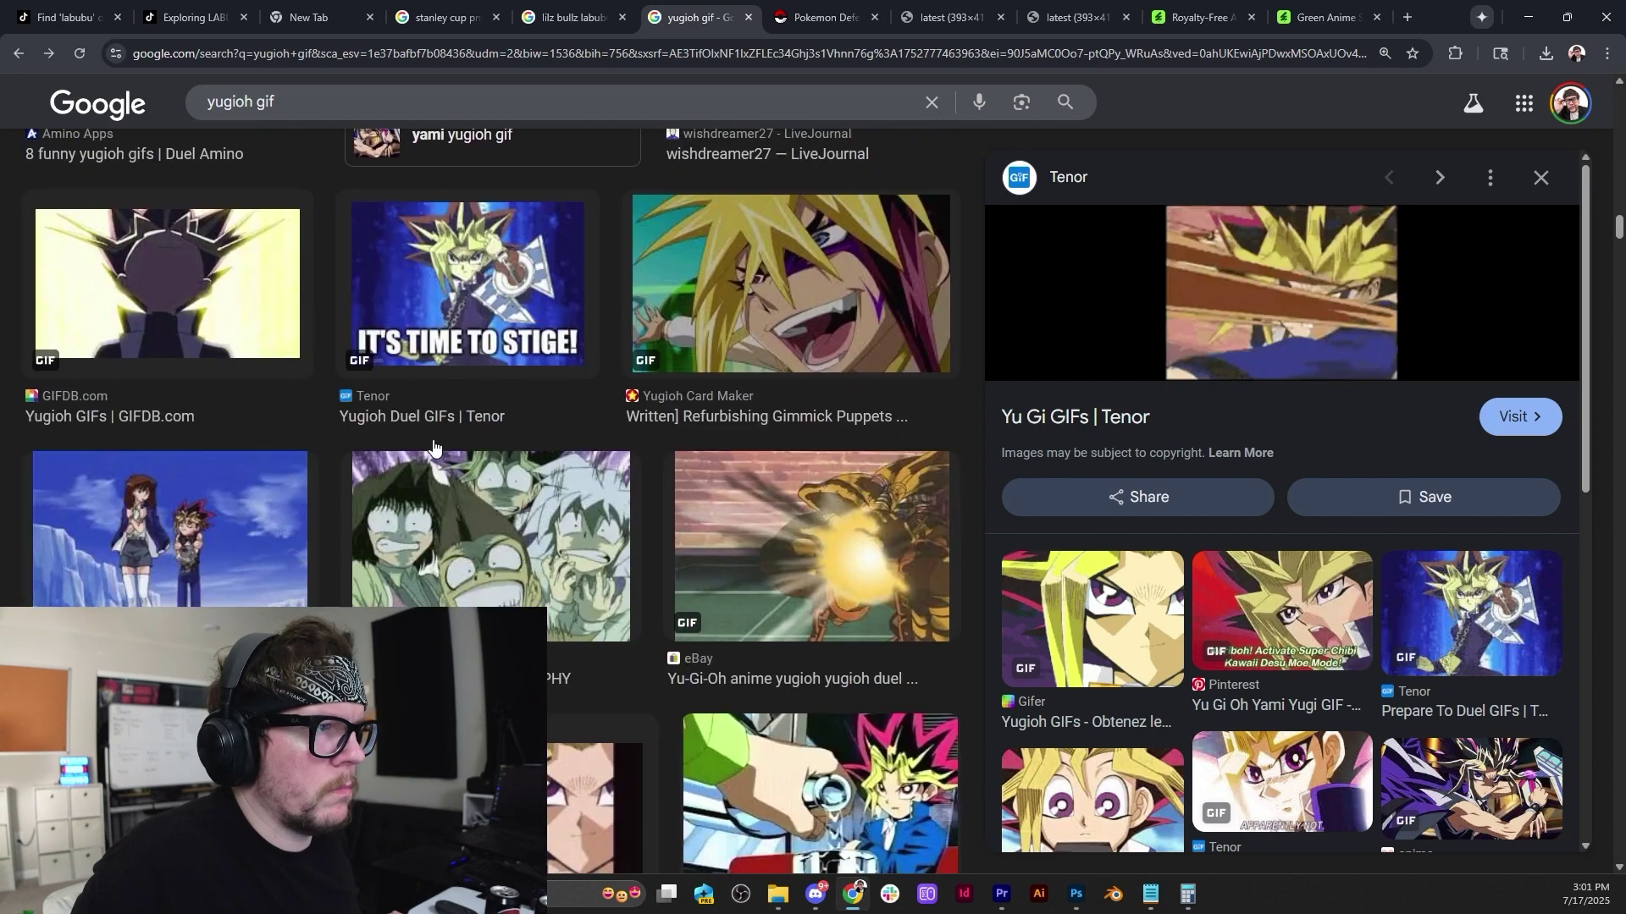
pyautogui.scroll(-12, 434, 448)
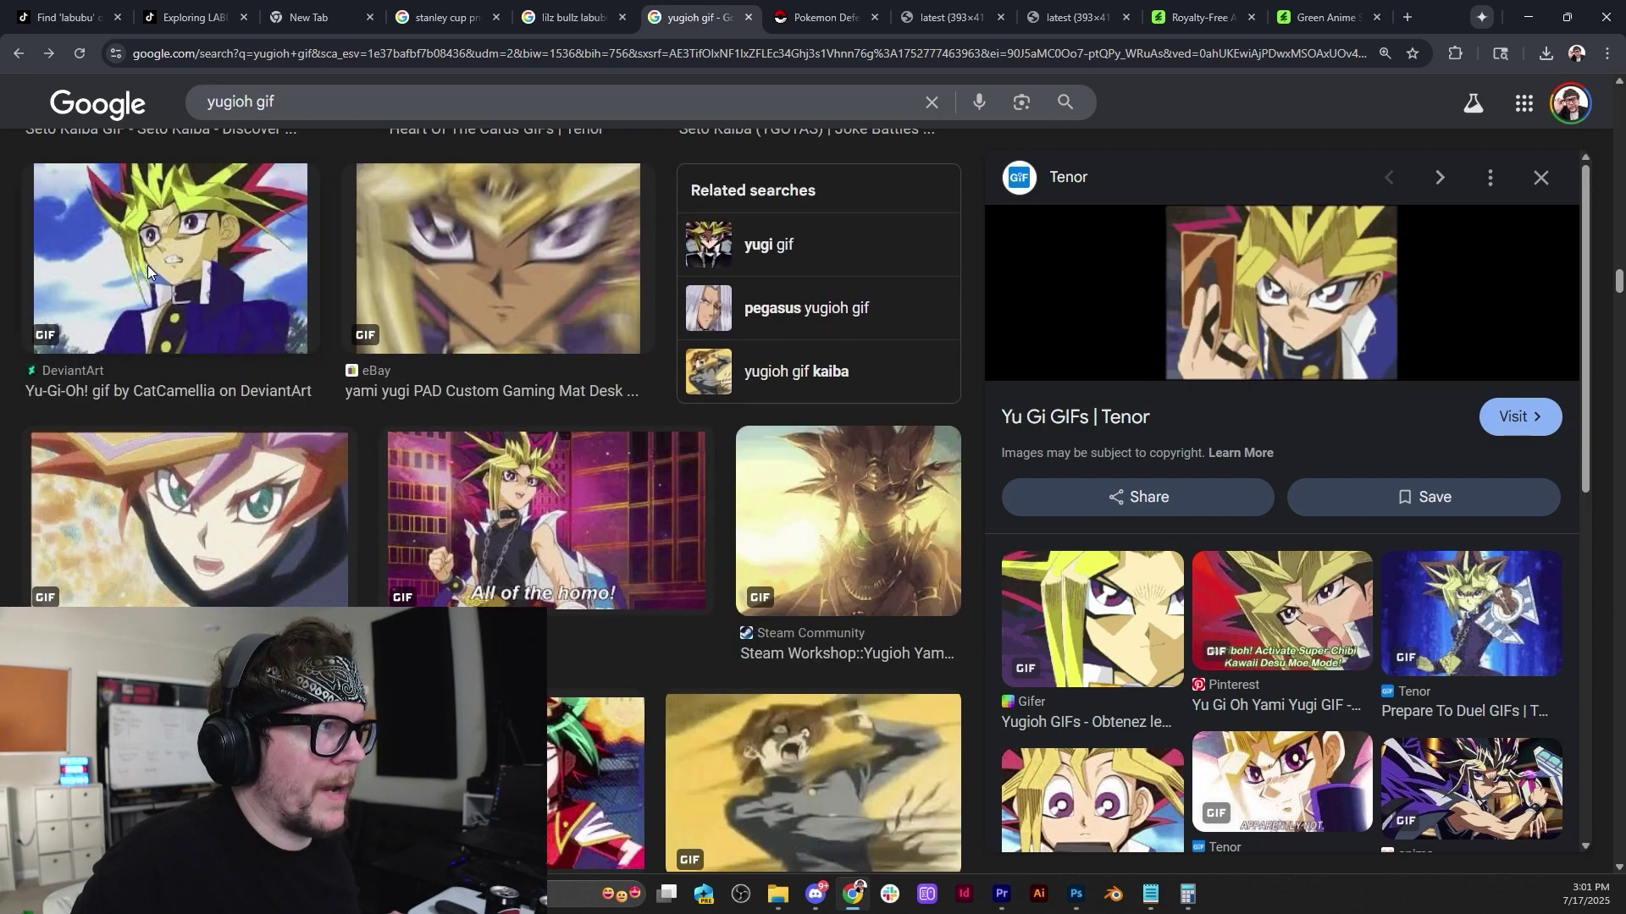
pyautogui.click(148, 266)
pyautogui.scroll(-4, 539, 538)
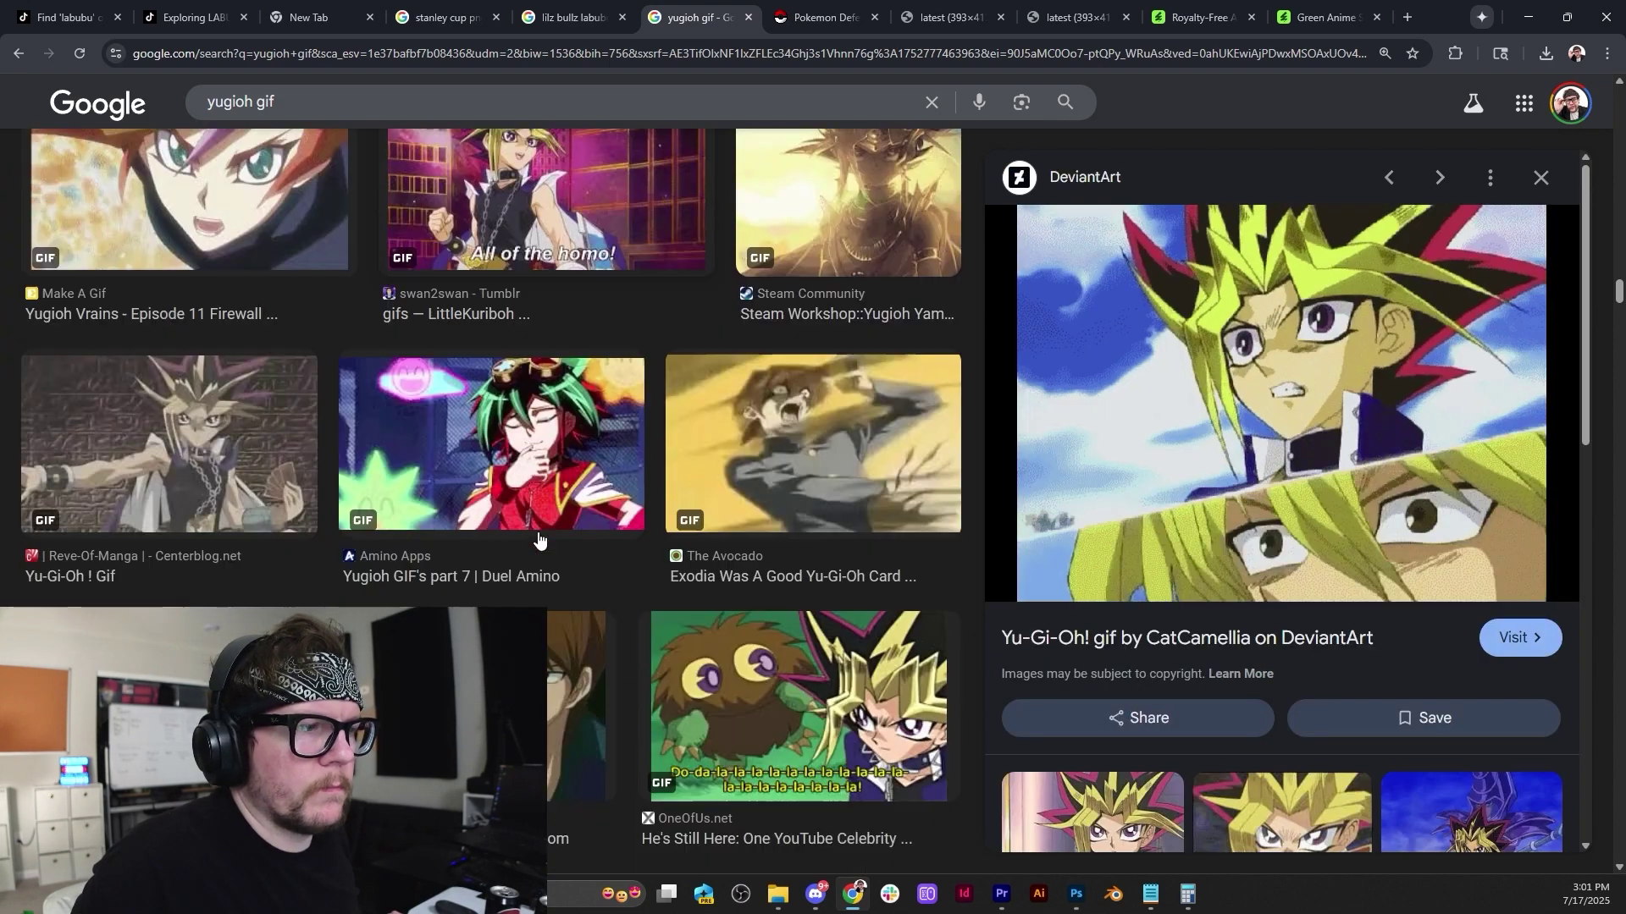
pyautogui.scroll(-1, 539, 539)
# Preview the Dark Magician GIFs from Gif Abyss and Tenor, and check the results below them.
pyautogui.click(161, 566)
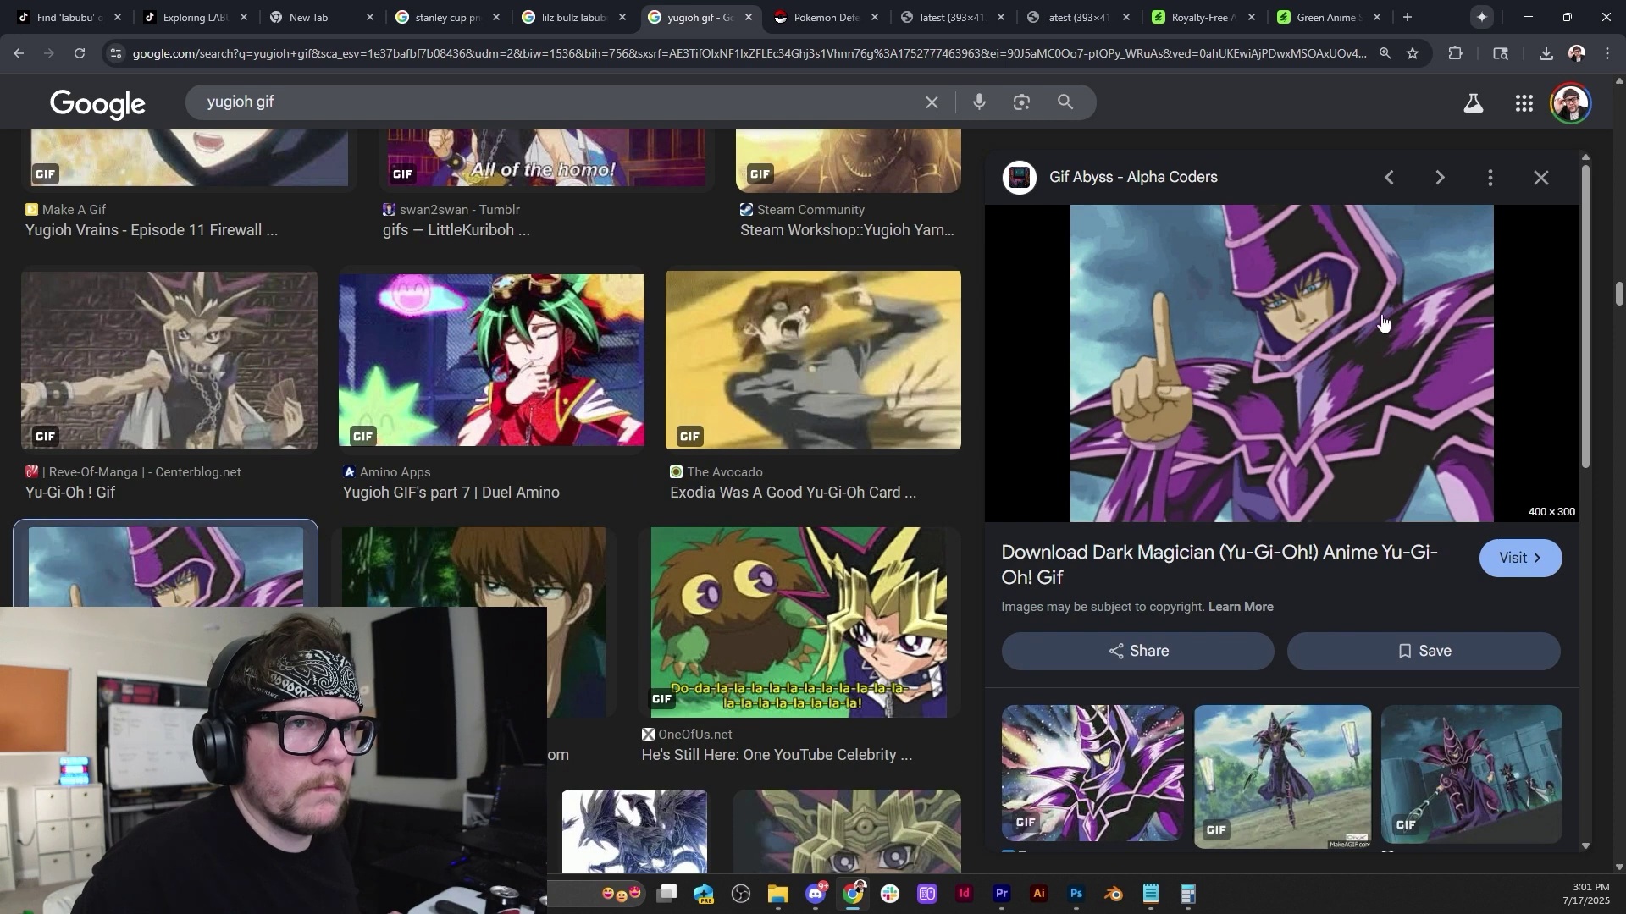
pyautogui.scroll(-2, 1145, 434)
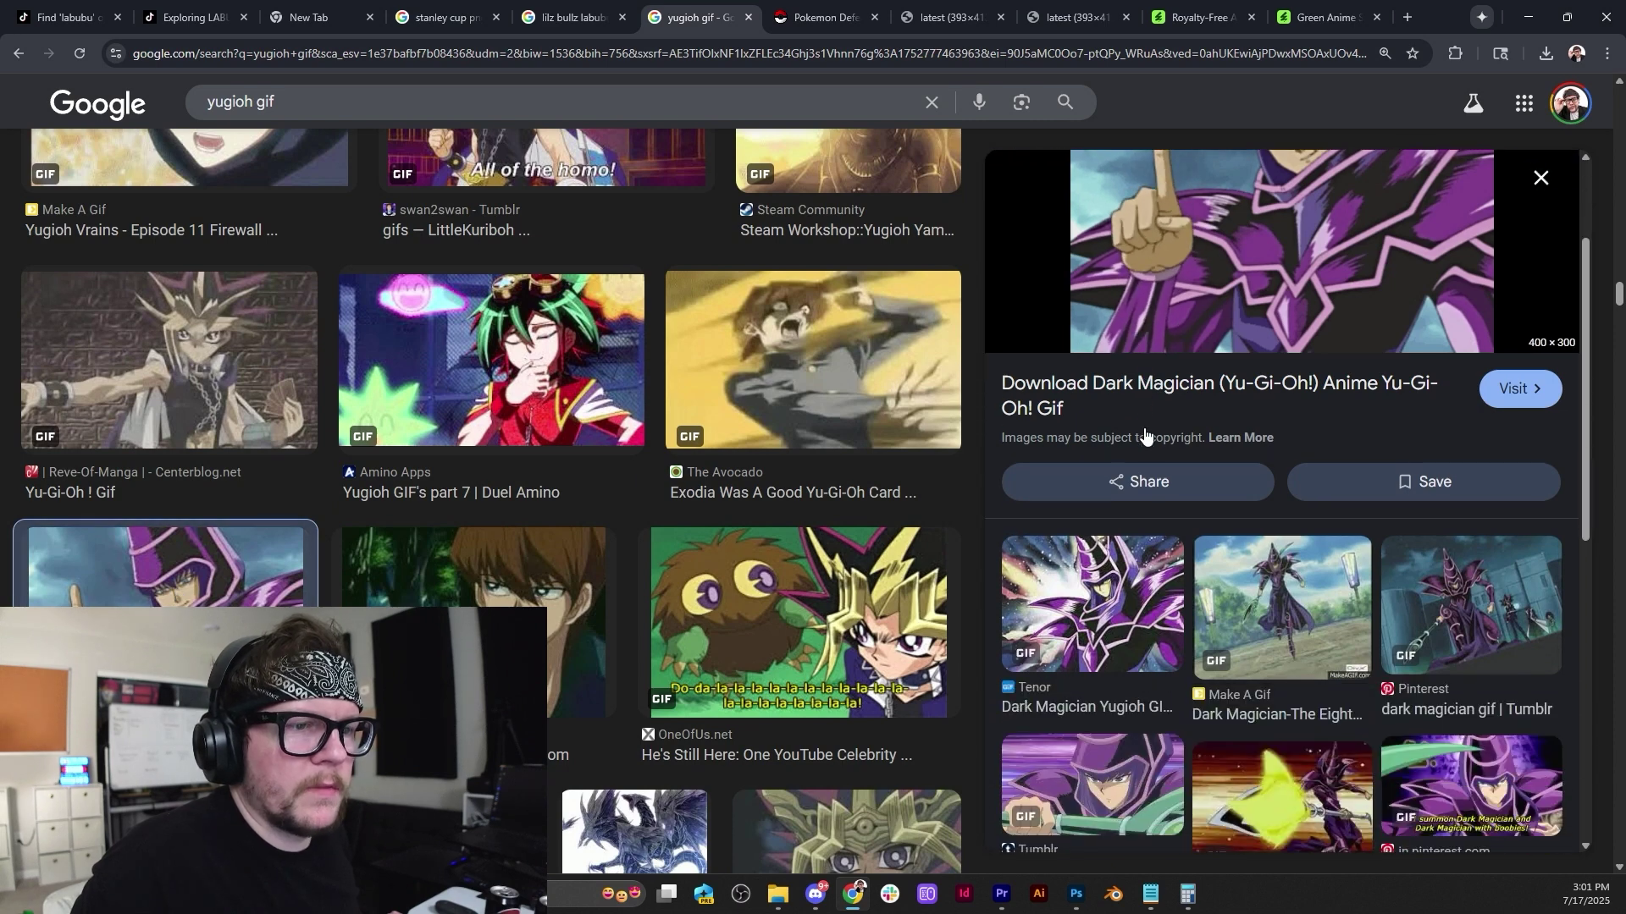
pyautogui.click(1131, 625)
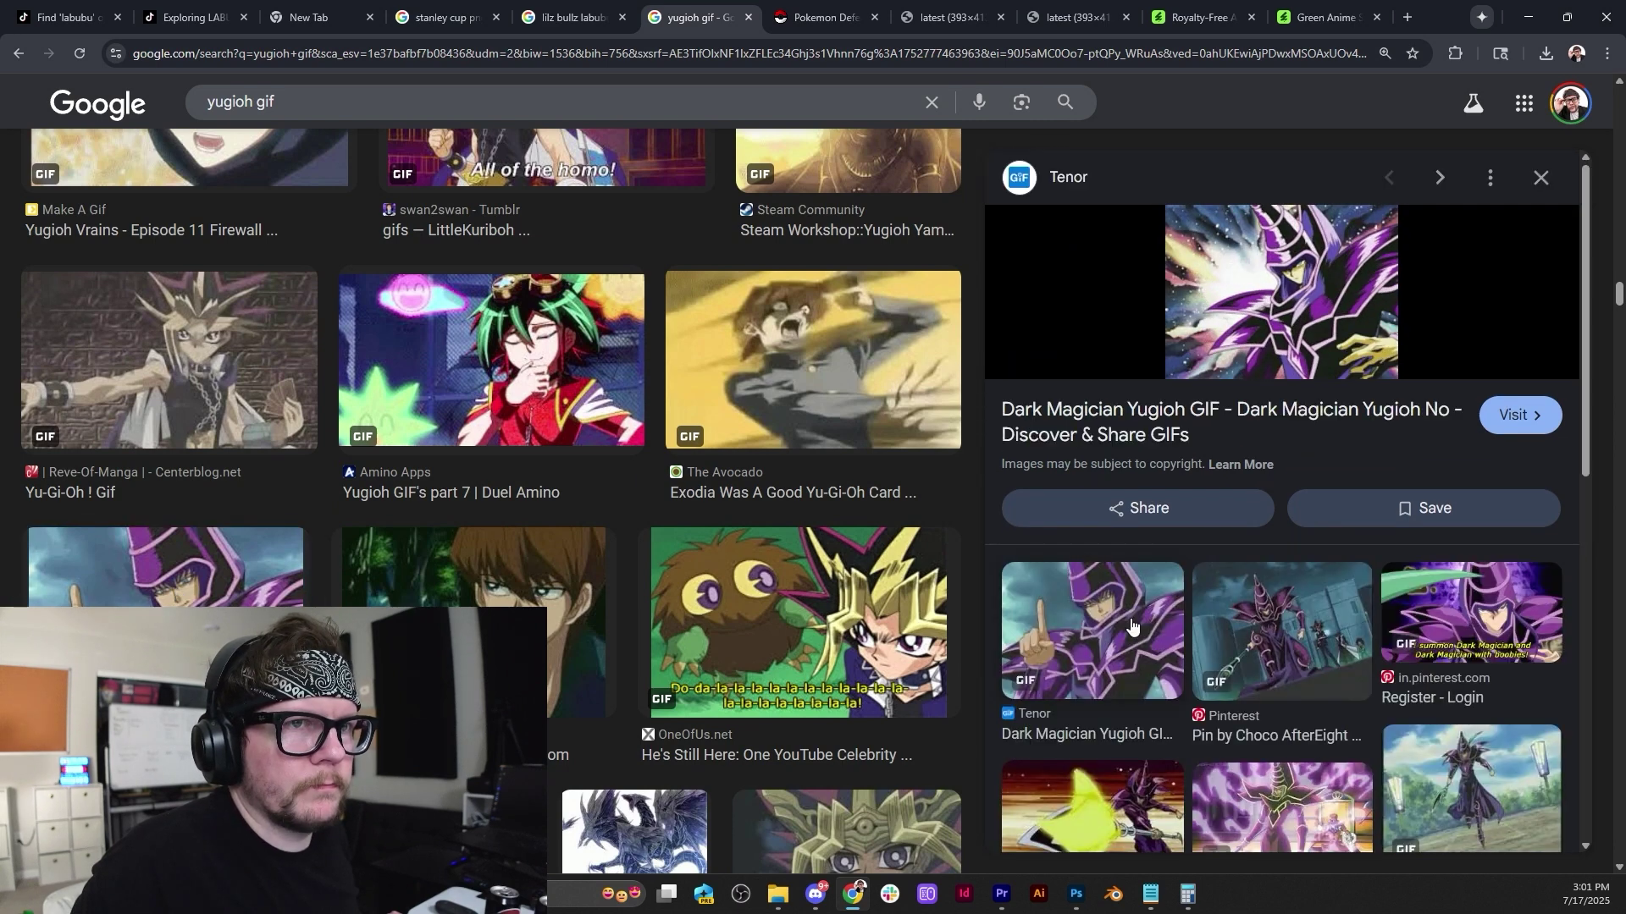
pyautogui.click(222, 576)
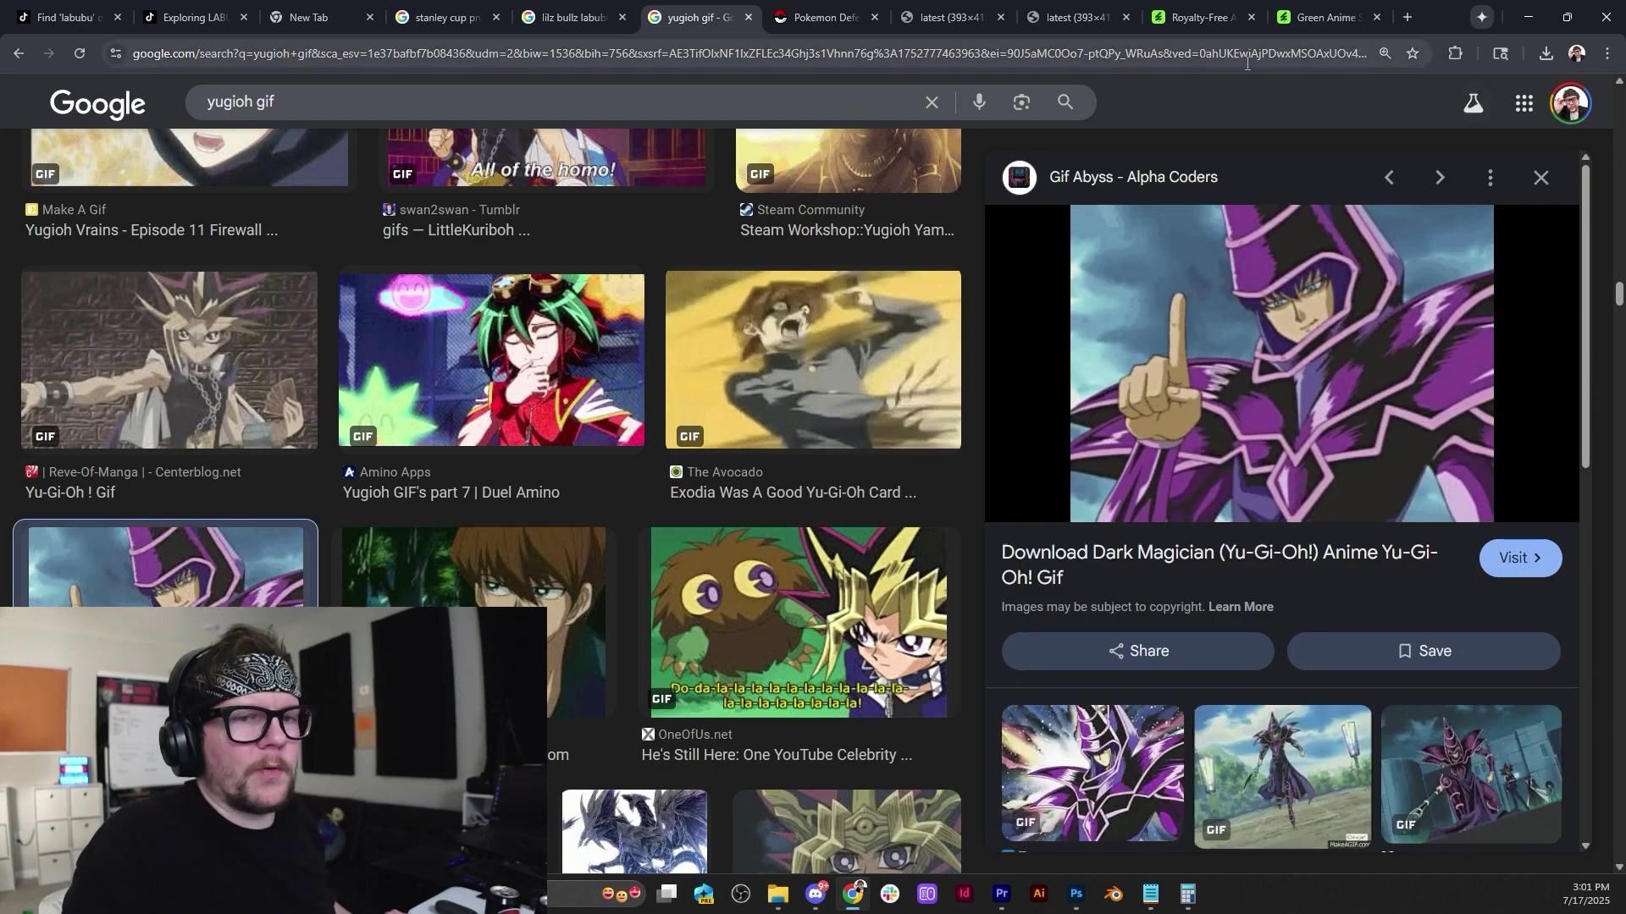
pyautogui.scroll(-5, 508, 499)
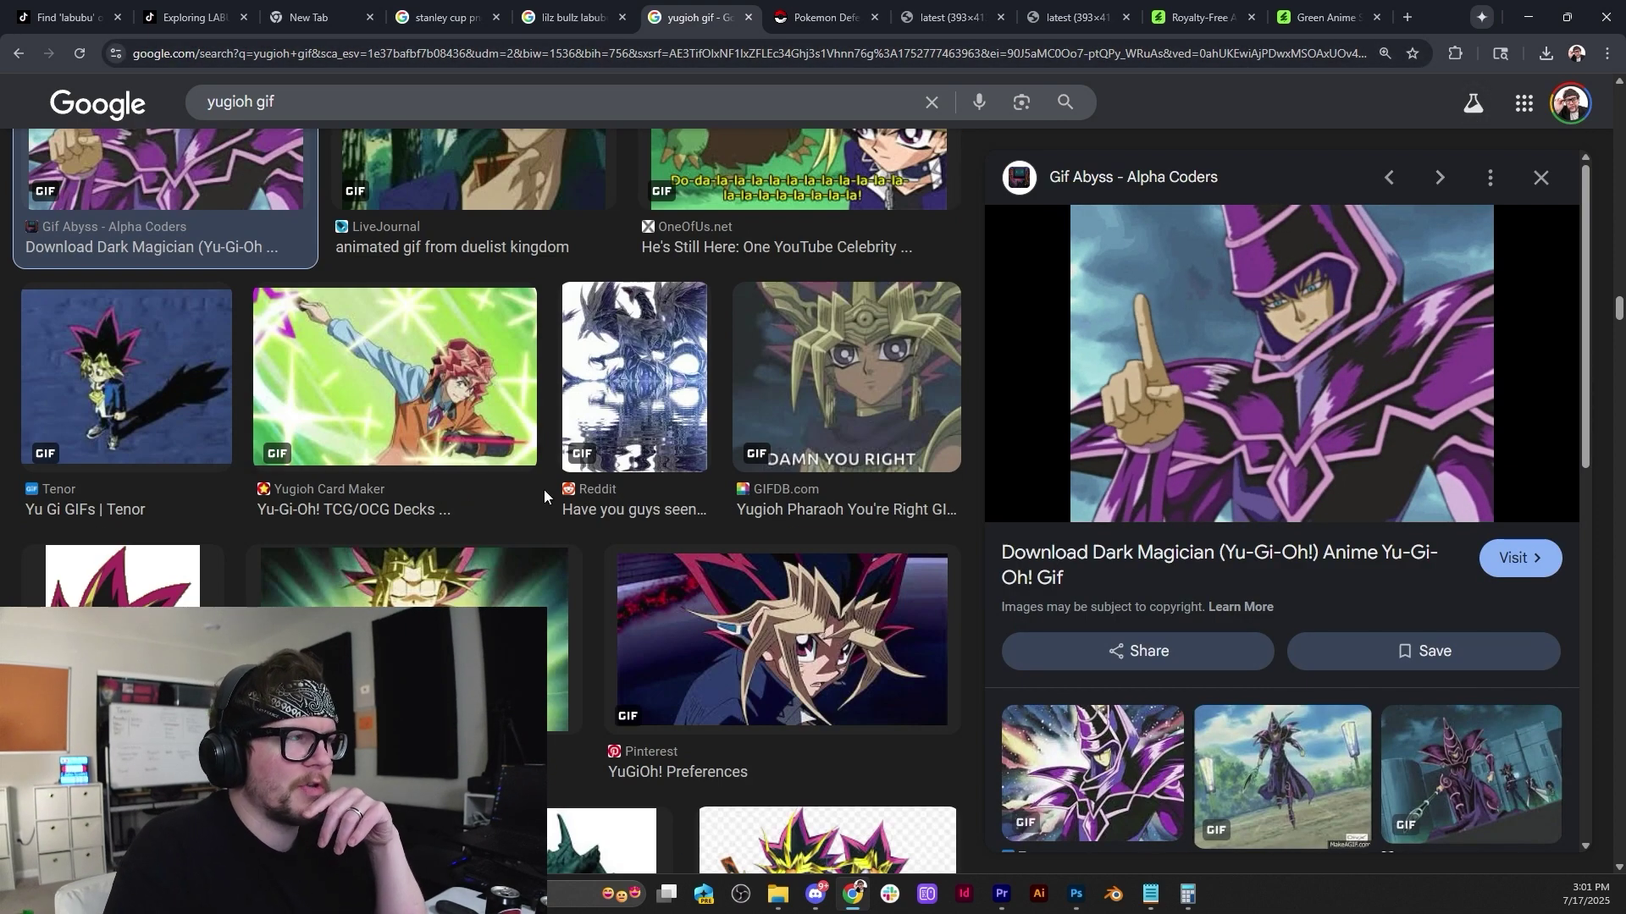
# Save the Hellokids Yugi profile GIF to the Desktop as yu-gi-oh-animated-gif-22-source_loe.
pyautogui.click(123, 576)
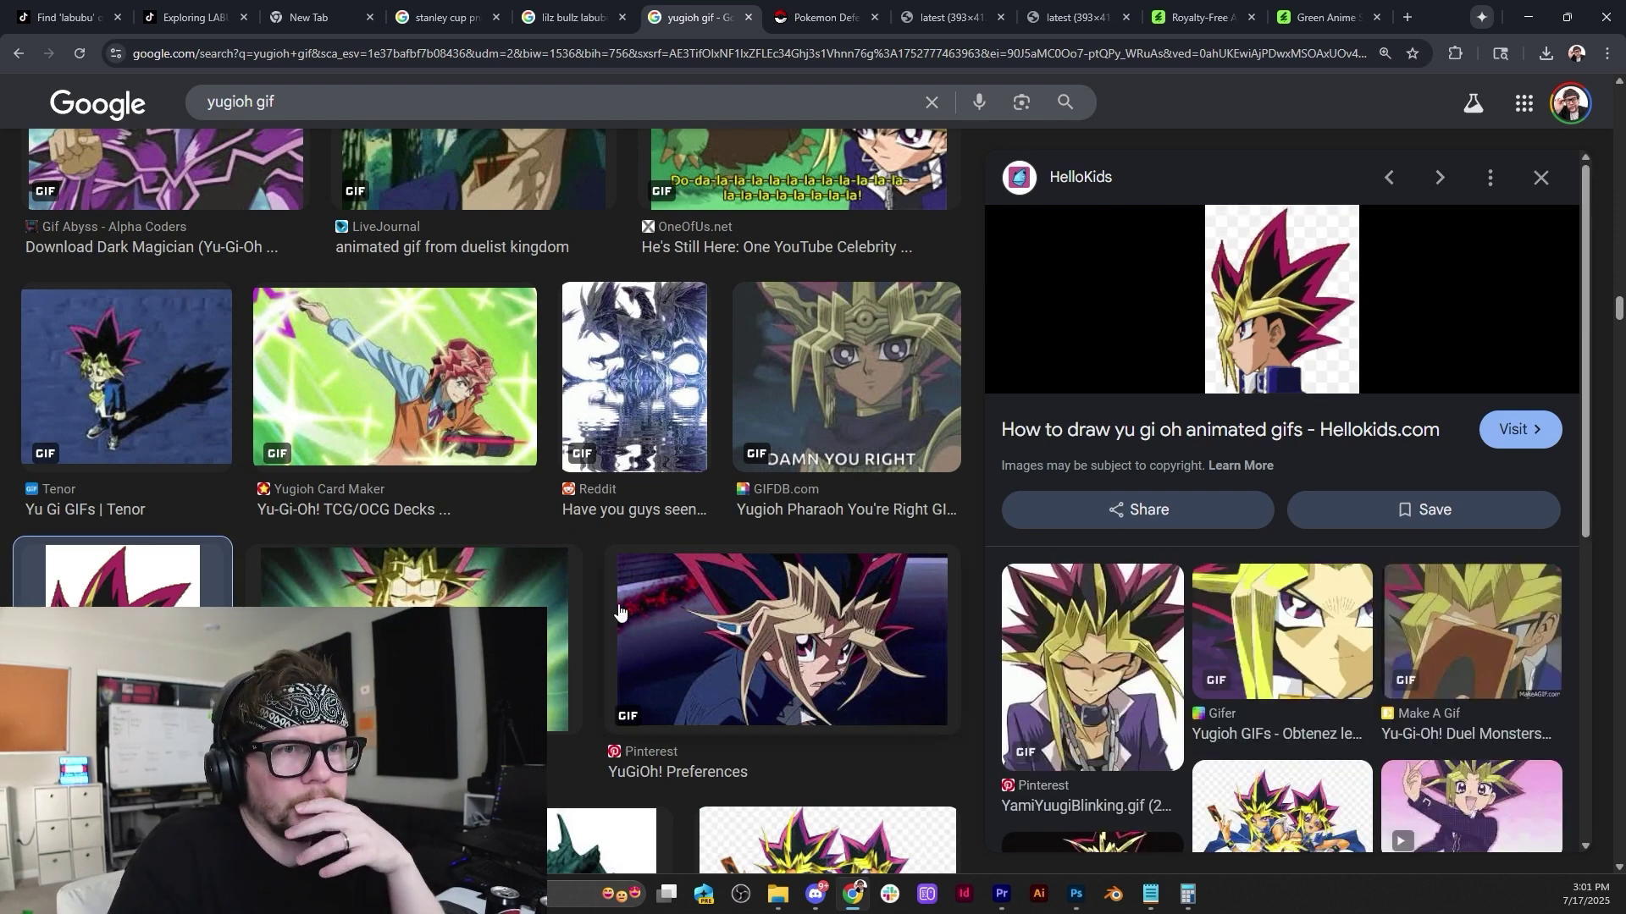
pyautogui.rightClick(1264, 279)
pyautogui.click(1373, 530)
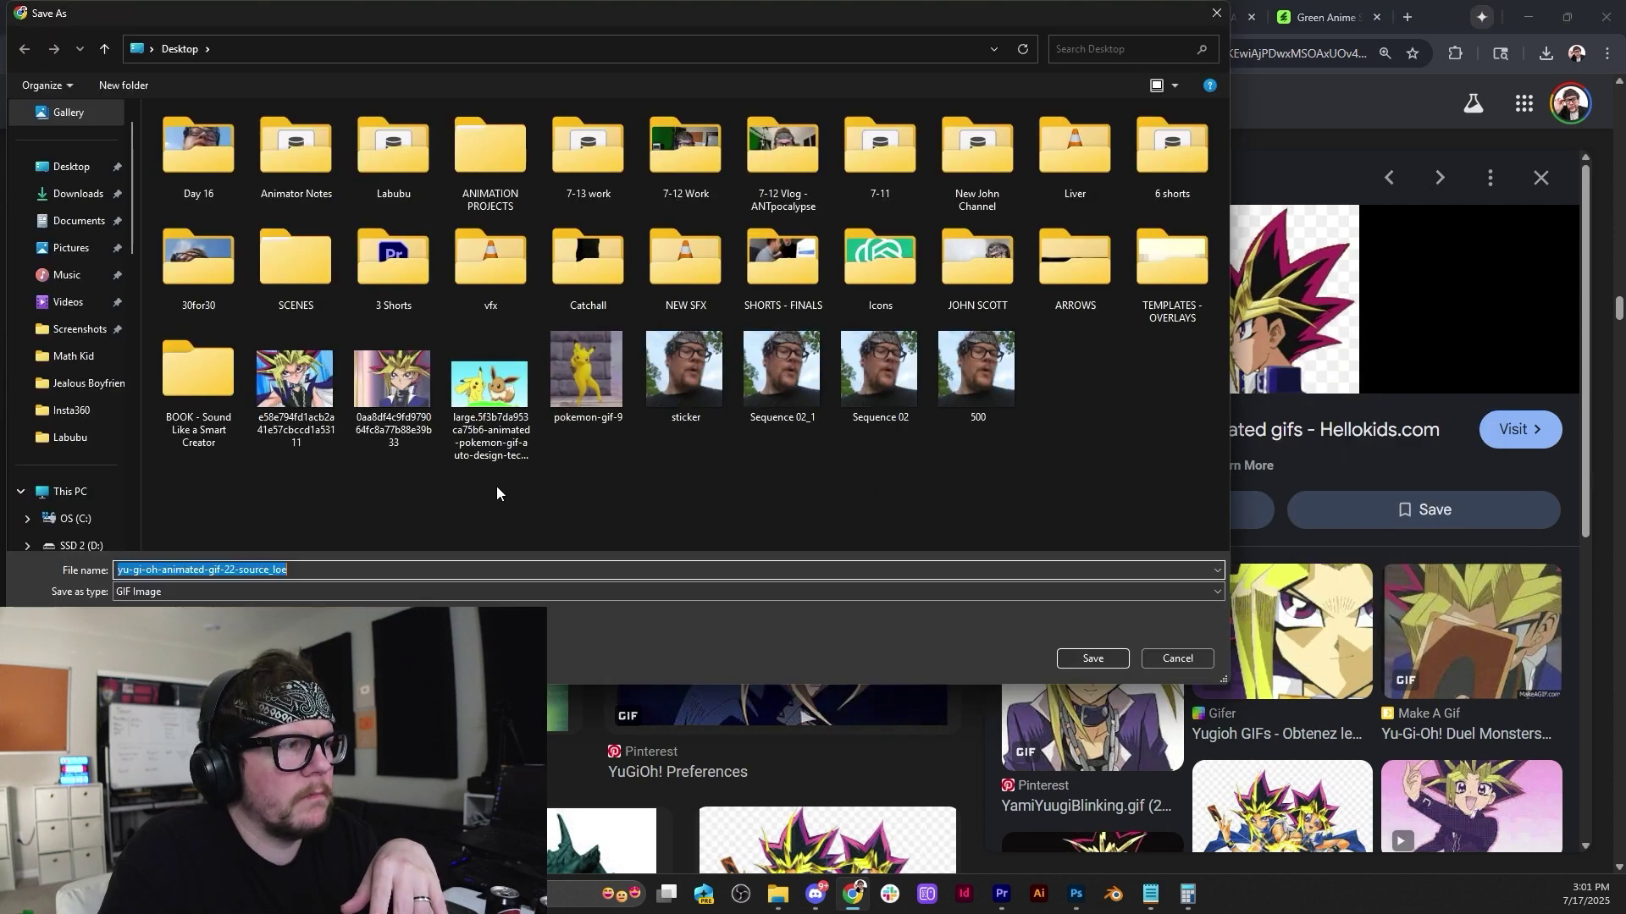
pyautogui.click(1119, 658)
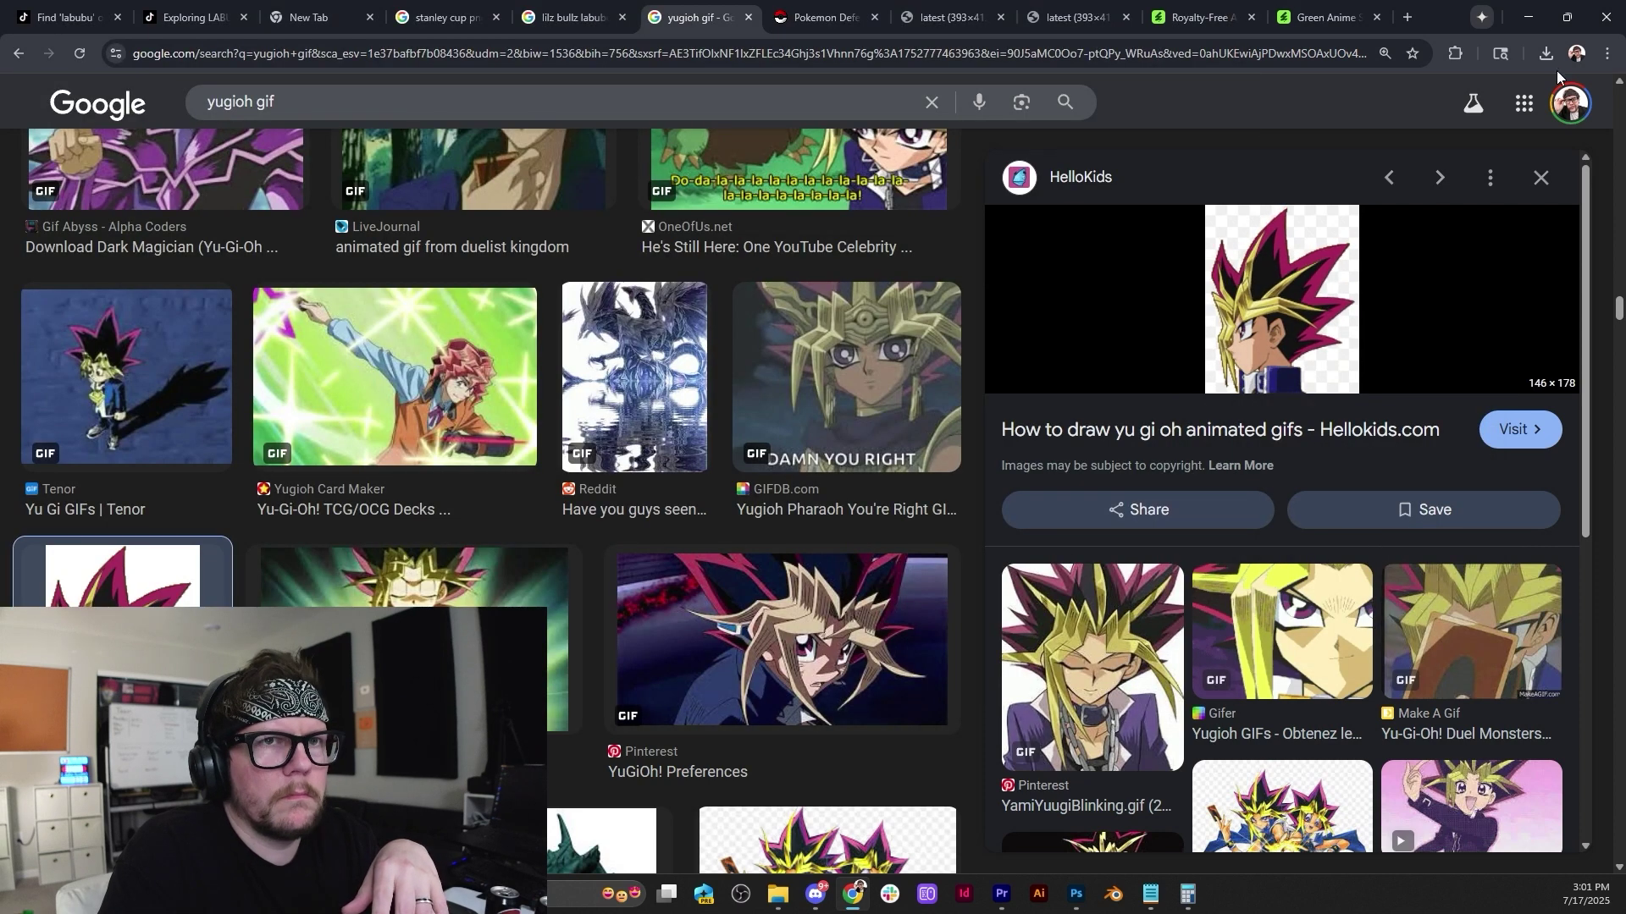
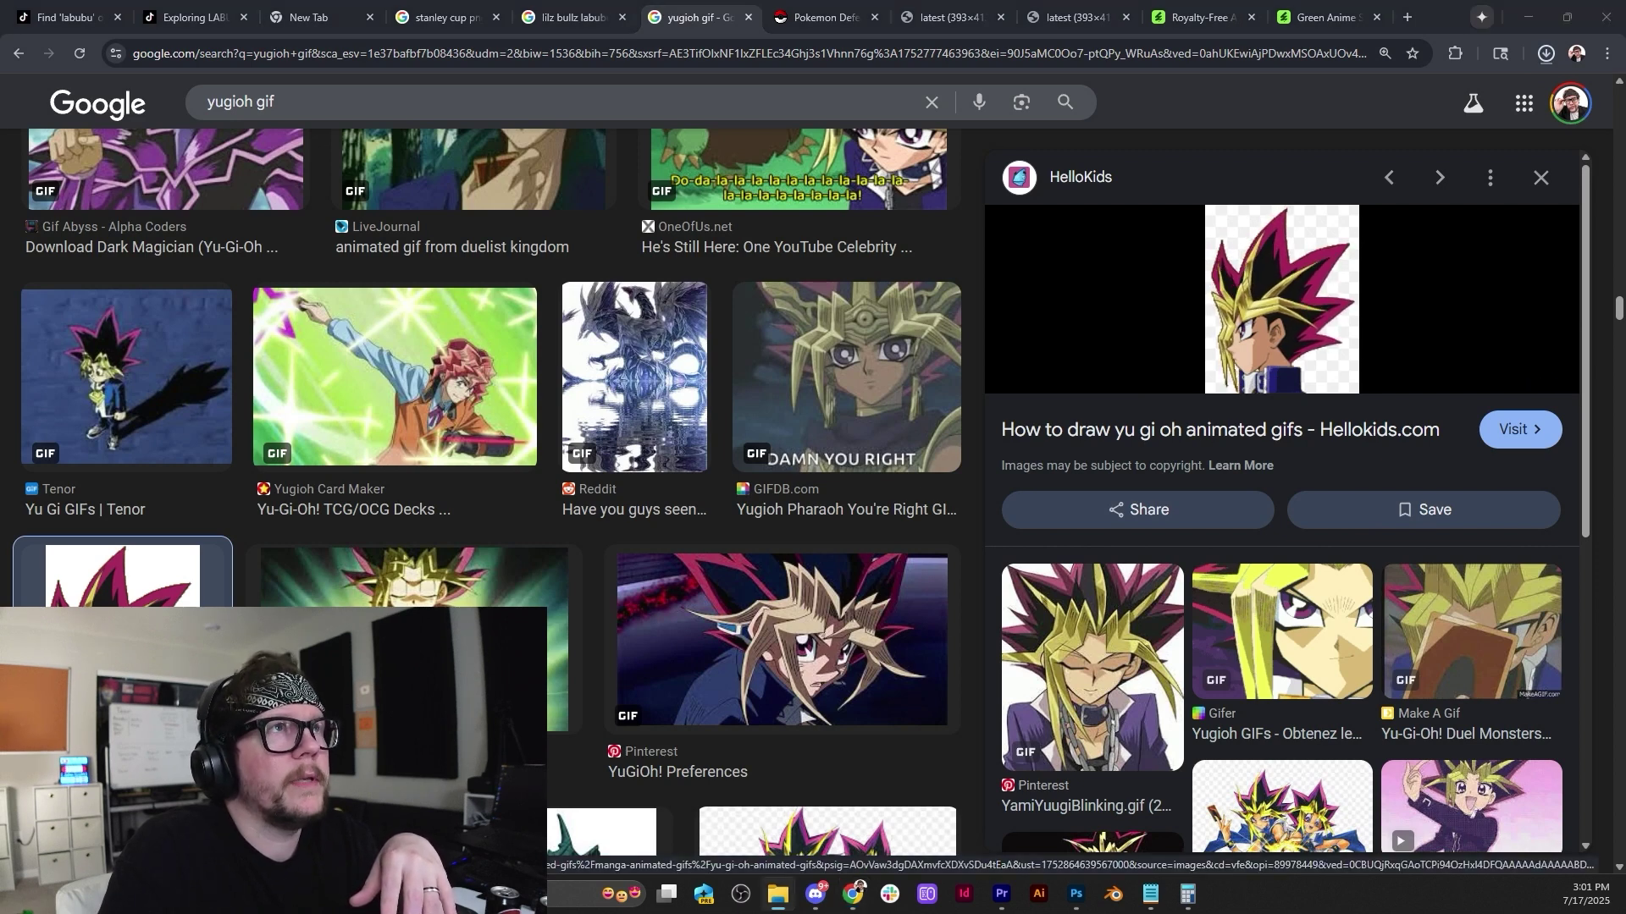
# Switch to Premiere Pro and place yu-gi-oh-animated-gif-22-source_loe.gif on the track above Labubu Linked Comp 03.mov, starting at about 00:07:50:00.
pyautogui.moveTo(1137, 655); pyautogui.dragTo(821, 598)
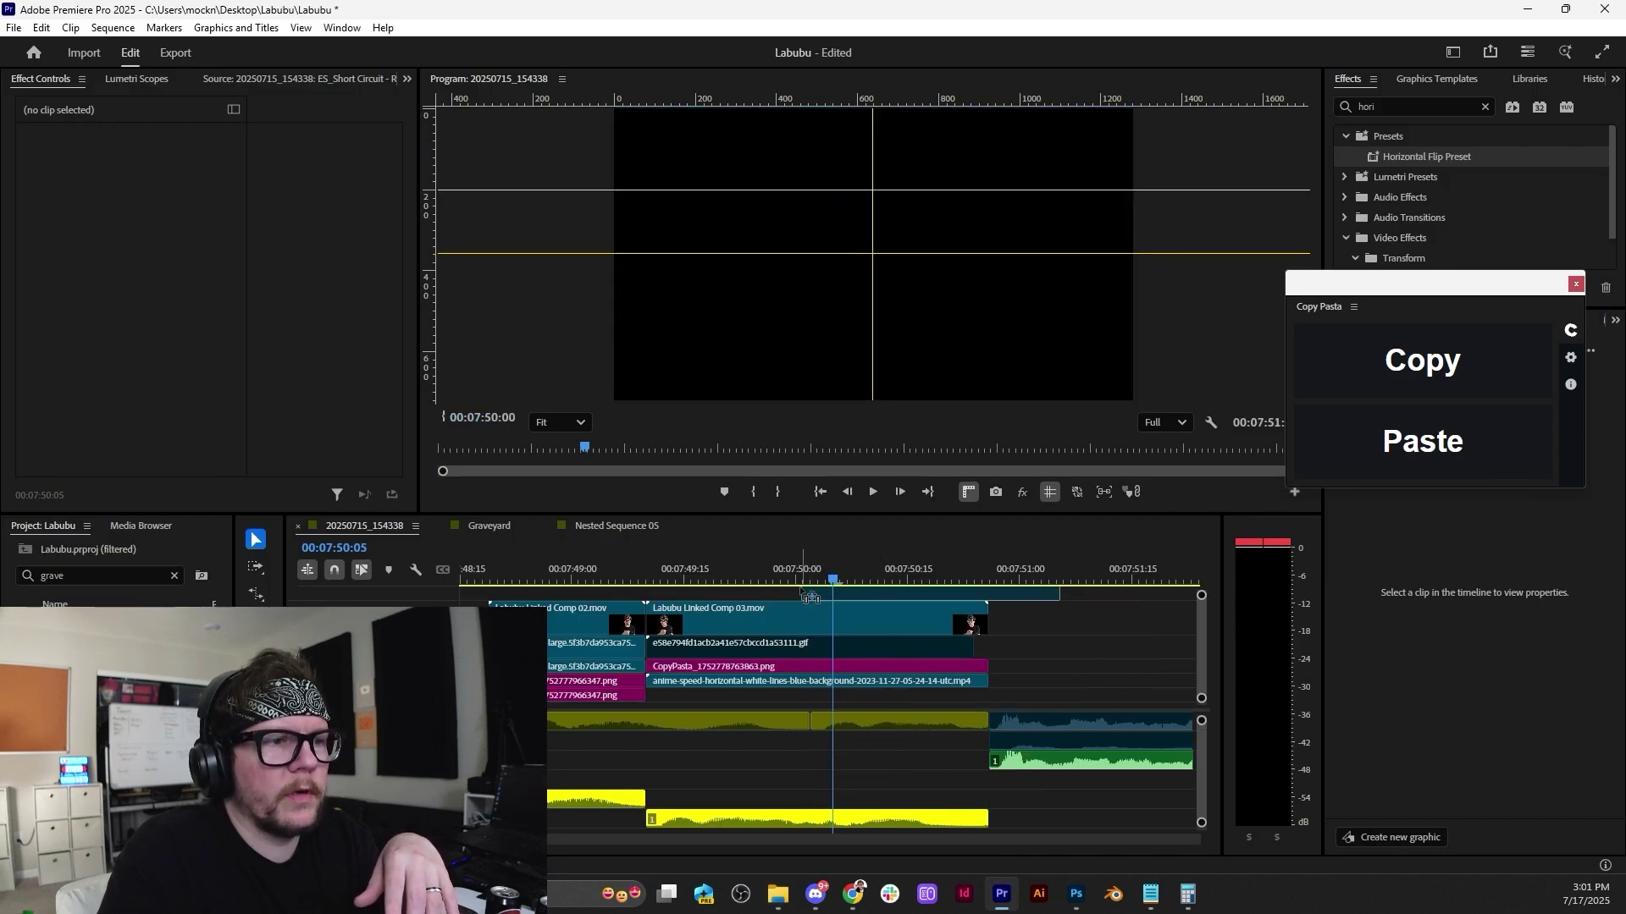
pyautogui.moveTo(1204, 627); pyautogui.dragTo(1204, 624)
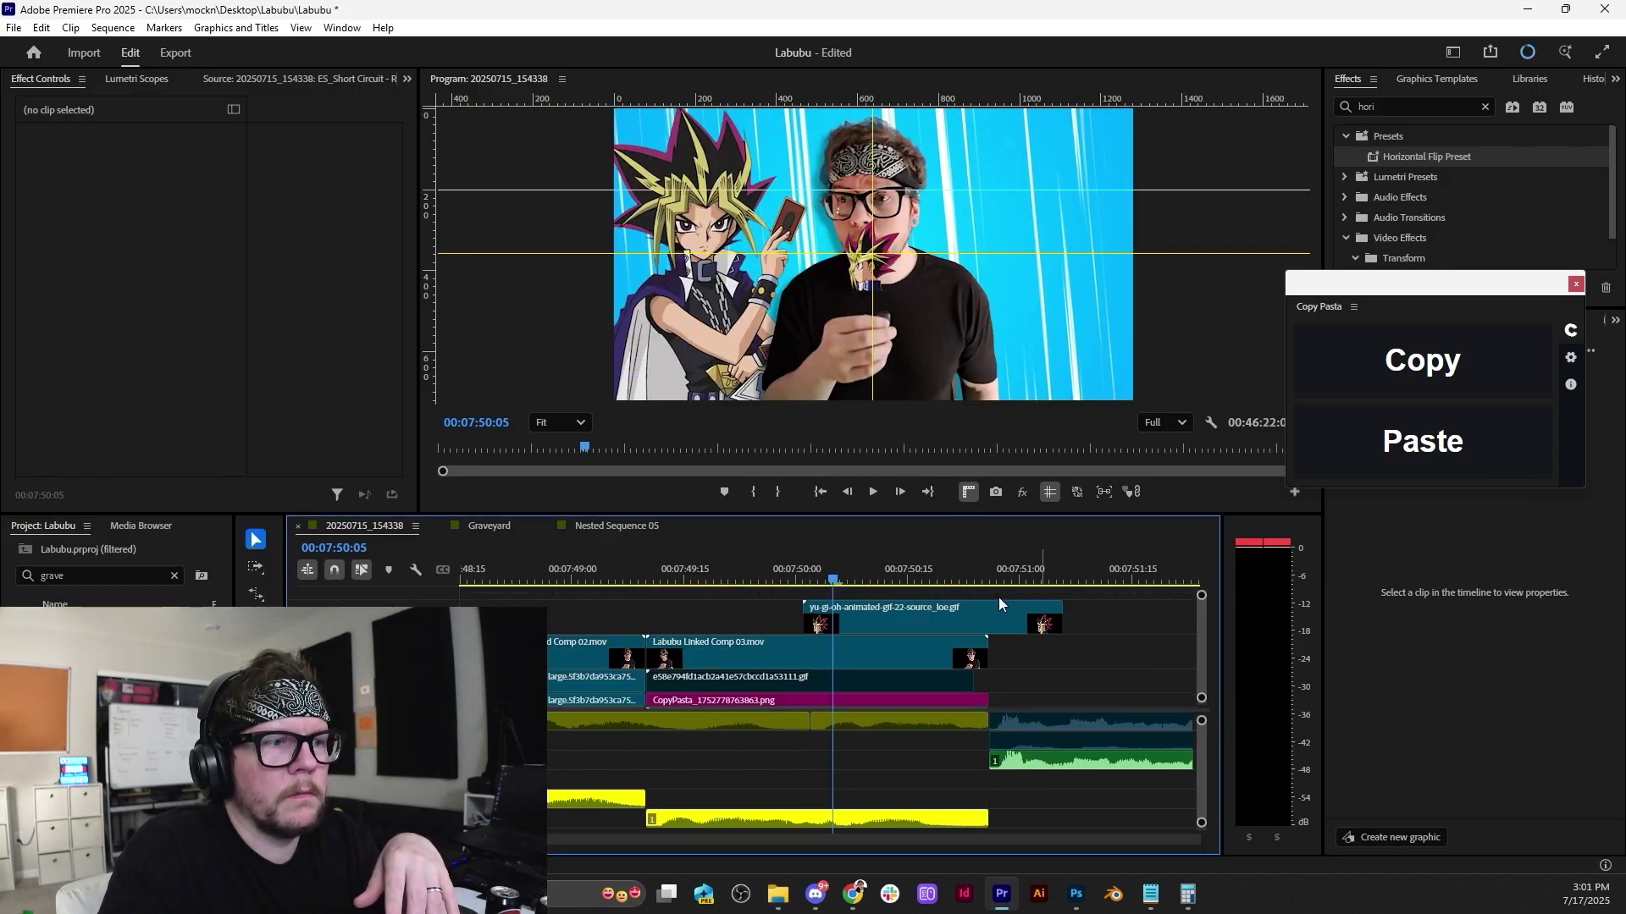
# Enlarge yu-gi-oh-animated-gif-22-source_loe.gif to scale 408 at X position 1250, align its start with Labubu Linked Comp 03.mov, and play it back.
pyautogui.click(953, 611)
pyautogui.moveTo(148, 184); pyautogui.dragTo(409, 184)
pyautogui.moveTo(137, 168); pyautogui.dragTo(189, 168)
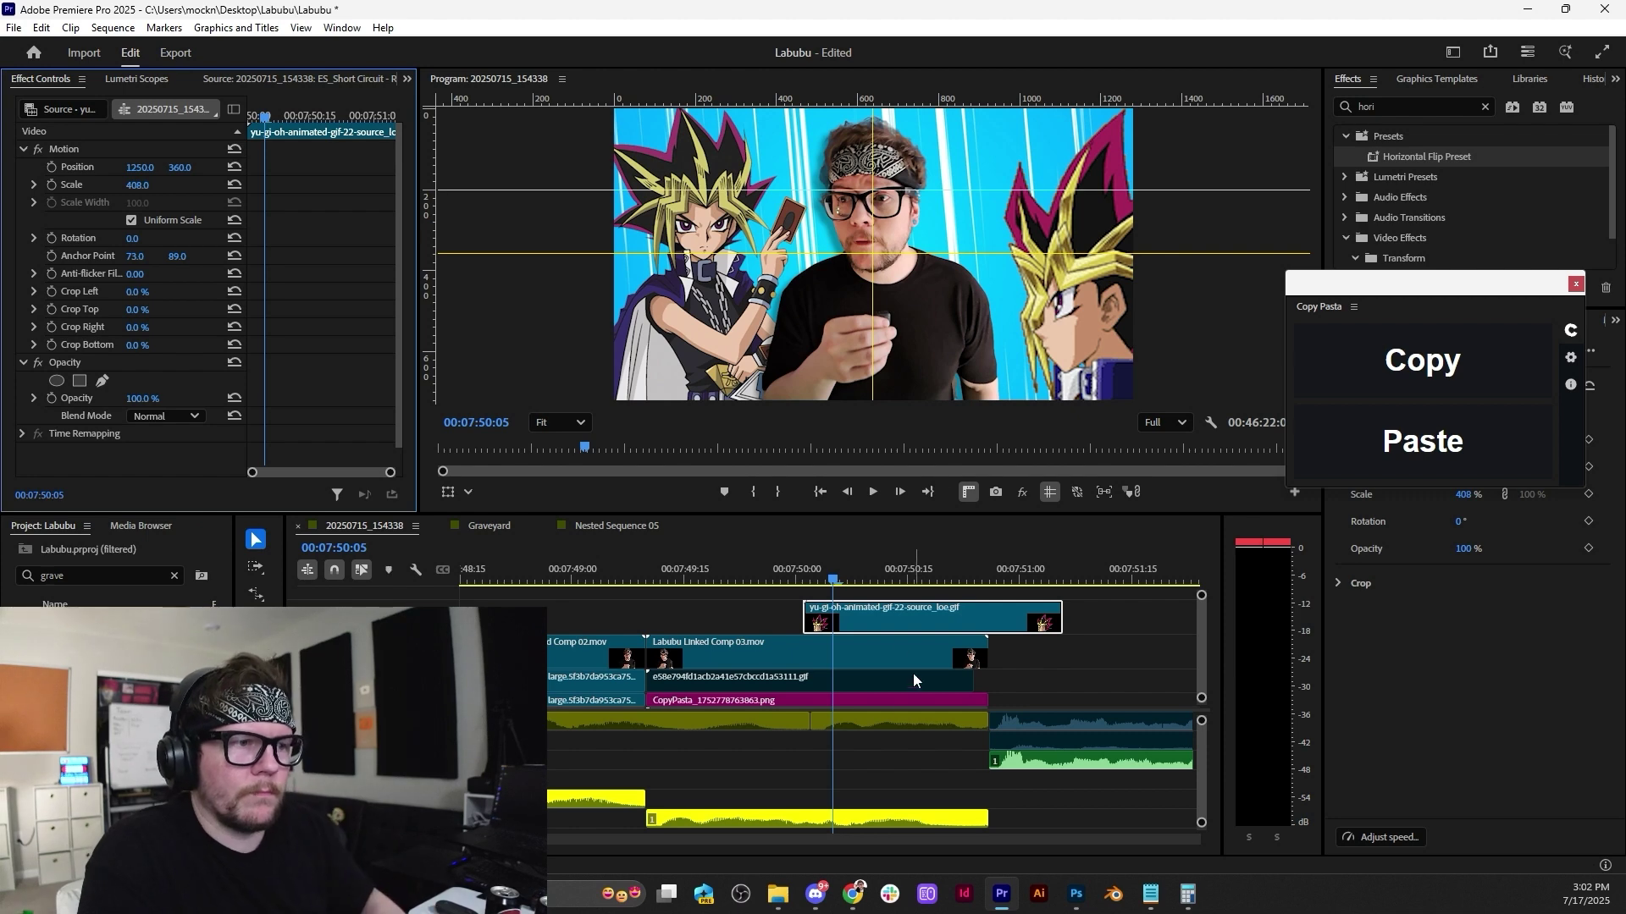
pyautogui.moveTo(857, 613); pyautogui.dragTo(701, 614)
pyautogui.click(654, 581)
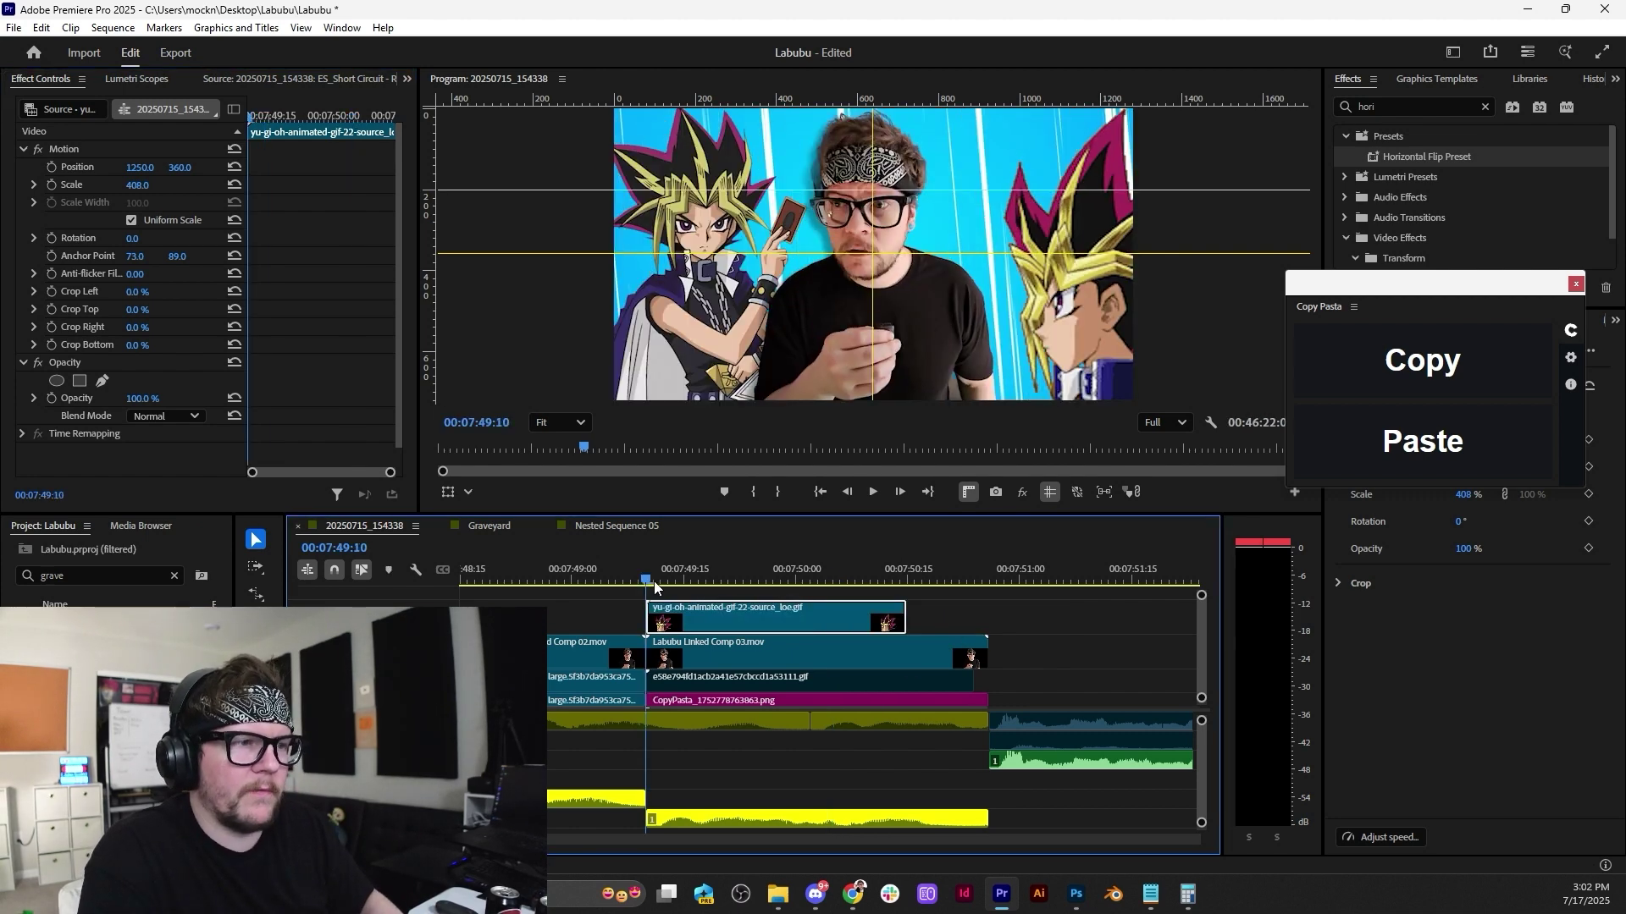
pyautogui.press('space')
# Scale the yu-gi-oh gif to 228 at position 870.6, 254.9, and park it beyond Labubu Linked Comp 03.mov at about 00:07:51:13.
pyautogui.moveTo(762, 569)
pyautogui.mouseDown()
pyautogui.moveTo(741, 568)
pyautogui.moveTo(788, 569)
pyautogui.mouseUp()
pyautogui.moveTo(137, 185); pyautogui.dragTo(54, 167)
pyautogui.moveTo(193, 171); pyautogui.dragTo(317, 172)
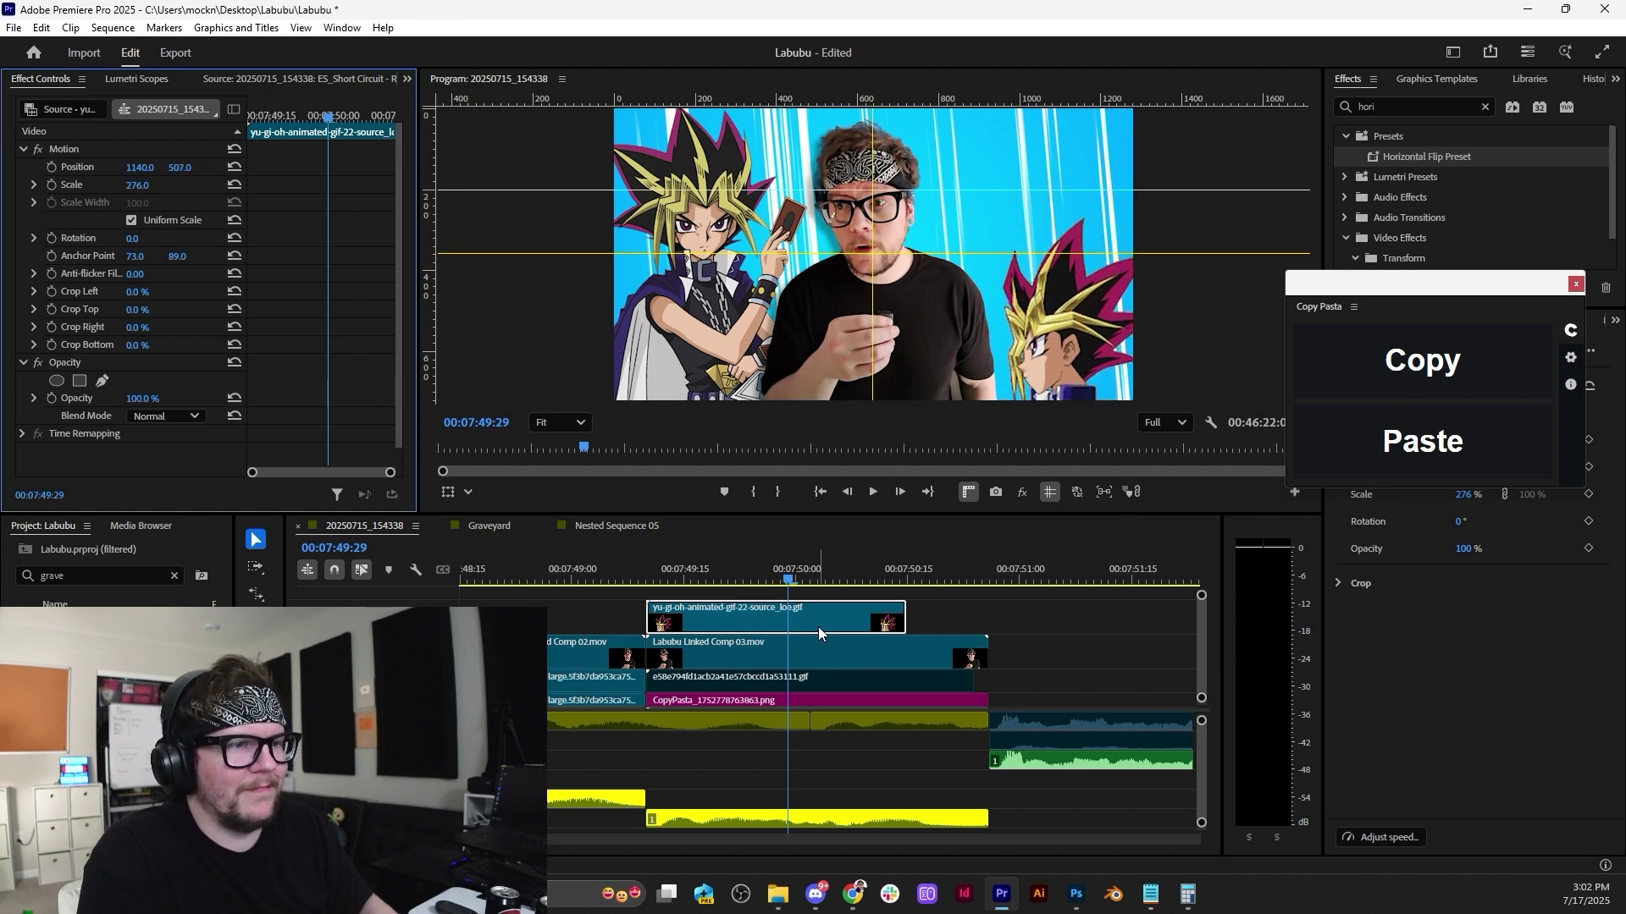
pyautogui.moveTo(137, 185); pyautogui.dragTo(17, 167)
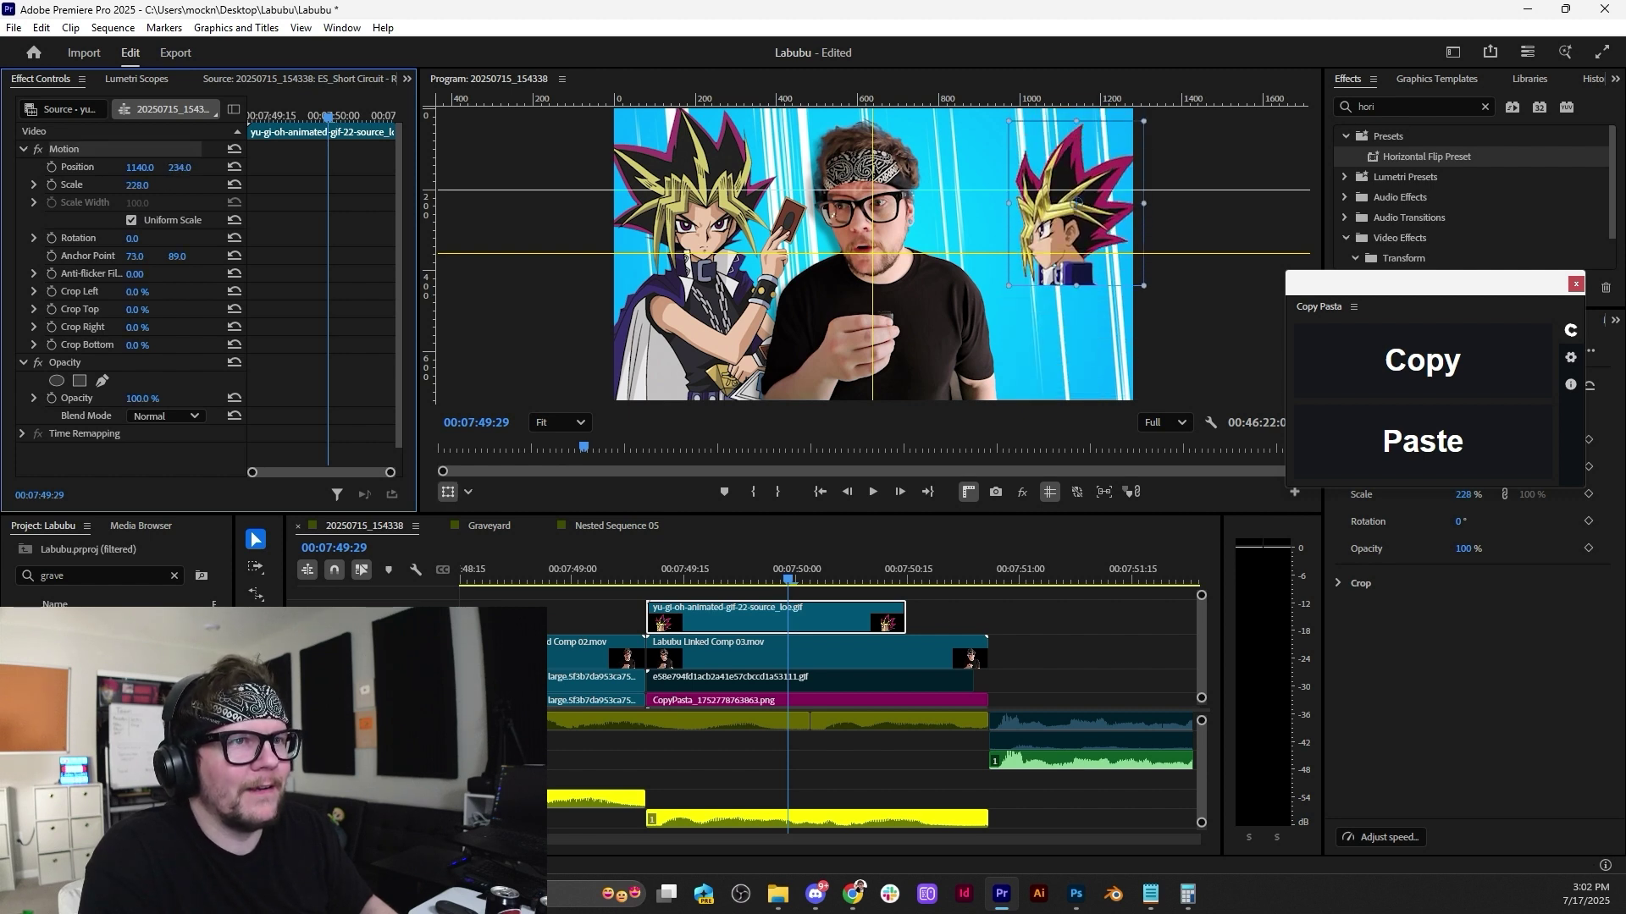
pyautogui.moveTo(1075, 211); pyautogui.dragTo(966, 221)
pyautogui.click(739, 598)
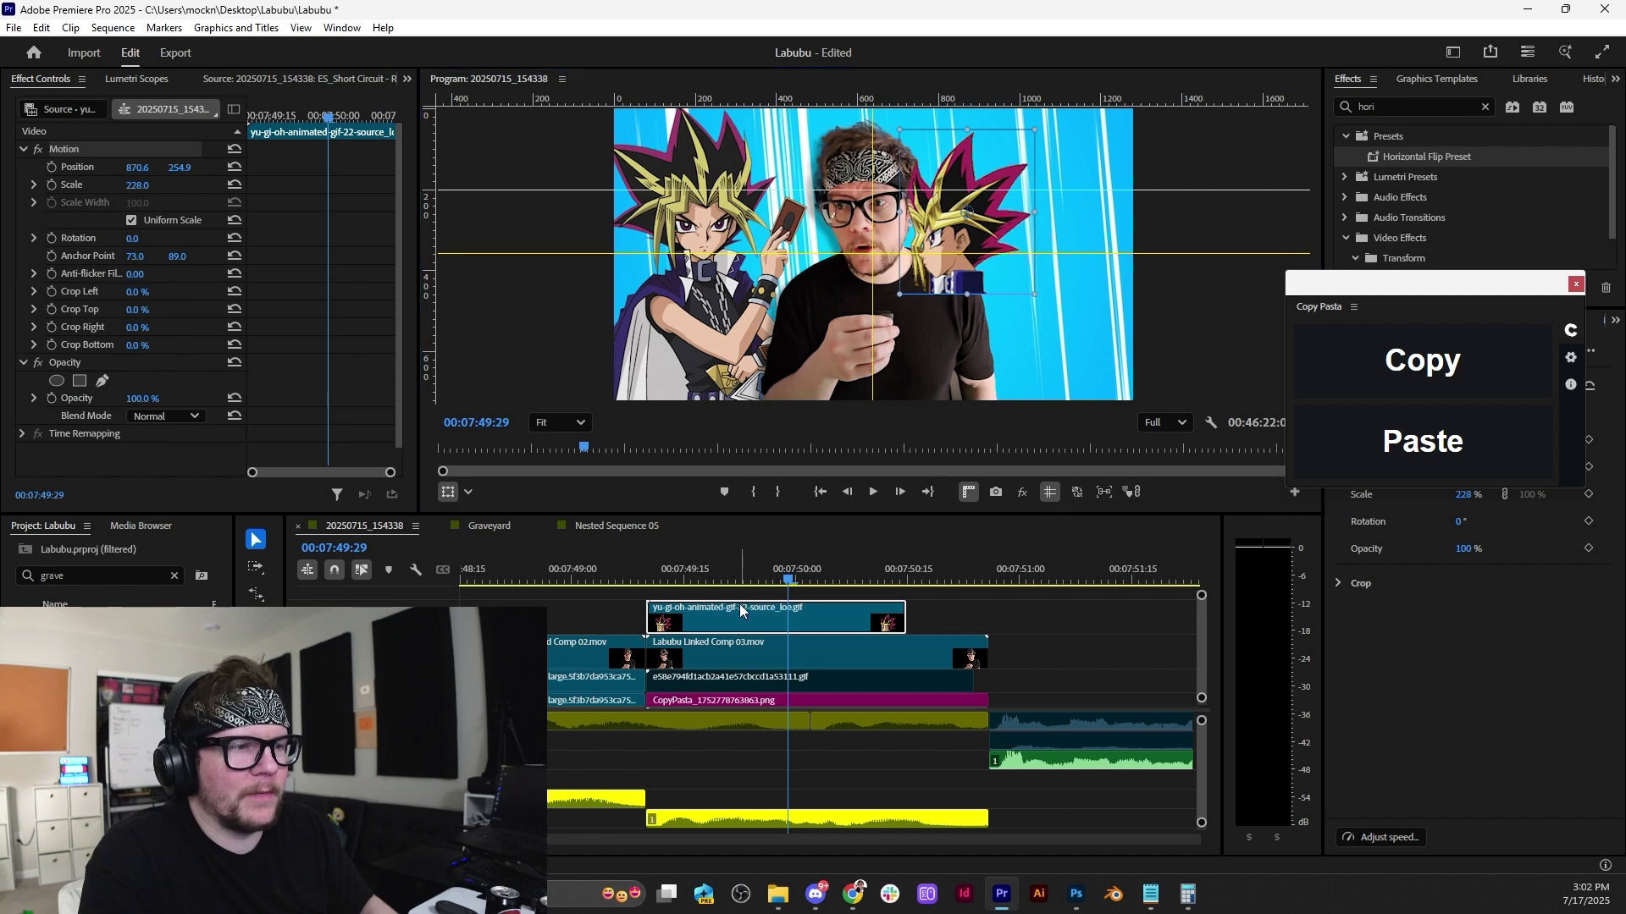
pyautogui.moveTo(789, 618); pyautogui.dragTo(1057, 625)
# Shift the e58e794fd1acb2a41e57cbccd1a53111.gif clip to X position 986 on the presenter's other side and play it back.
pyautogui.click(602, 679)
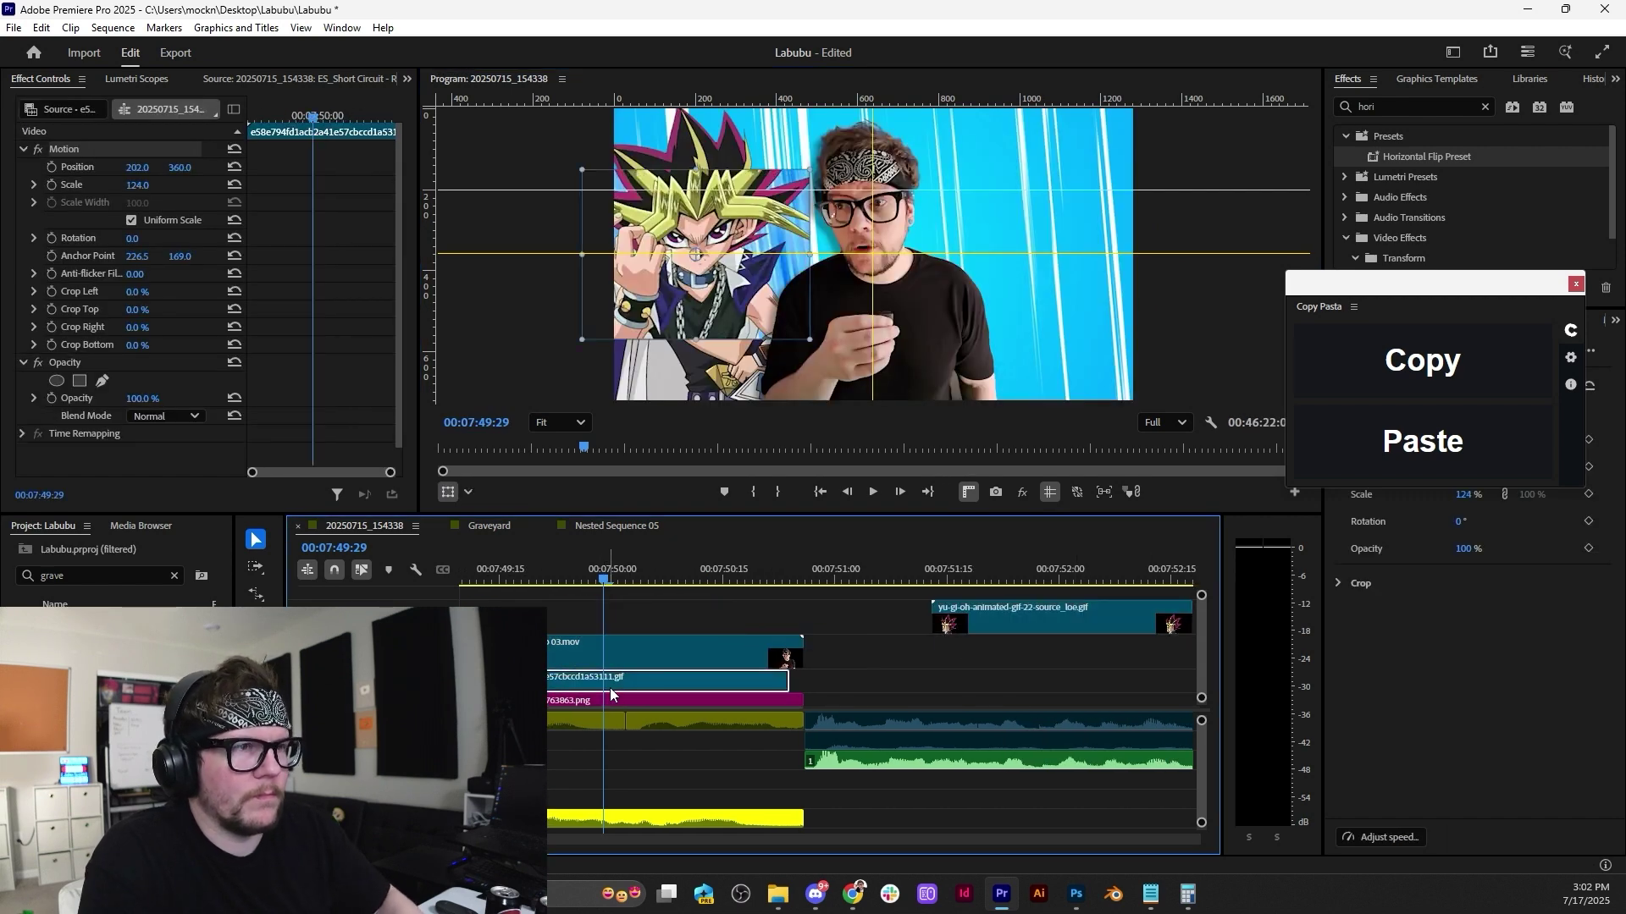
pyautogui.scroll(3, 607, 669)
pyautogui.moveTo(140, 167); pyautogui.dragTo(127, 168)
pyautogui.press('space')
pyautogui.press('space')
pyautogui.press('space')
pyautogui.press('space')
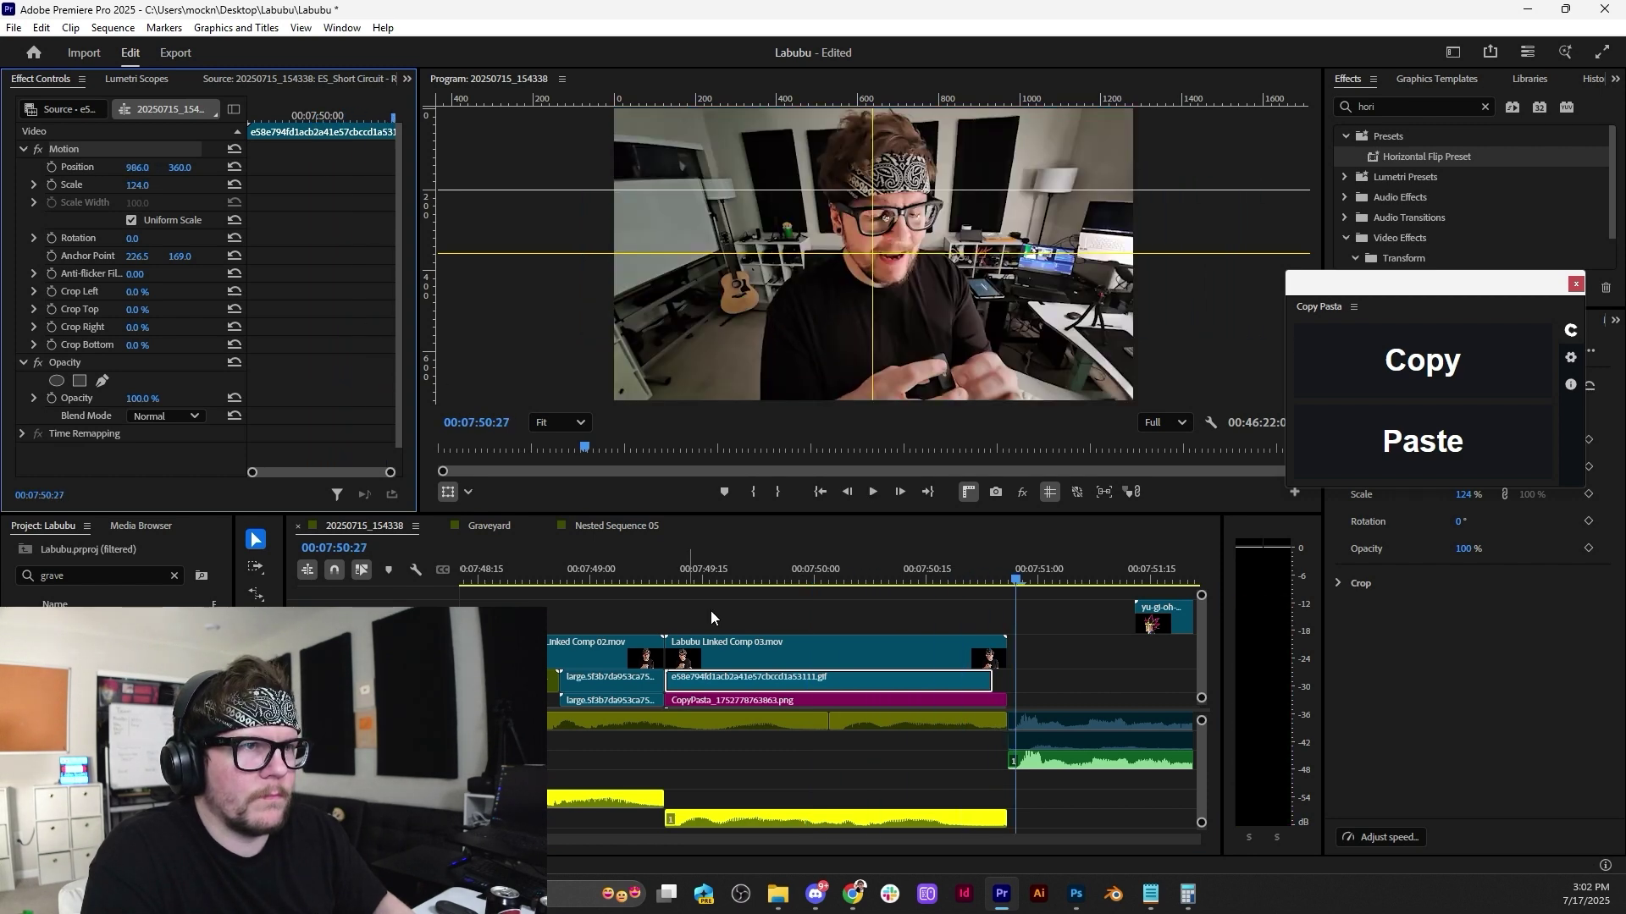
# Enlarge the e58e794fd1acb2a41e57cbccd1a53111.gif clip to scale 215, preview it, and reposition it at 793, 363.4.
pyautogui.click(662, 569)
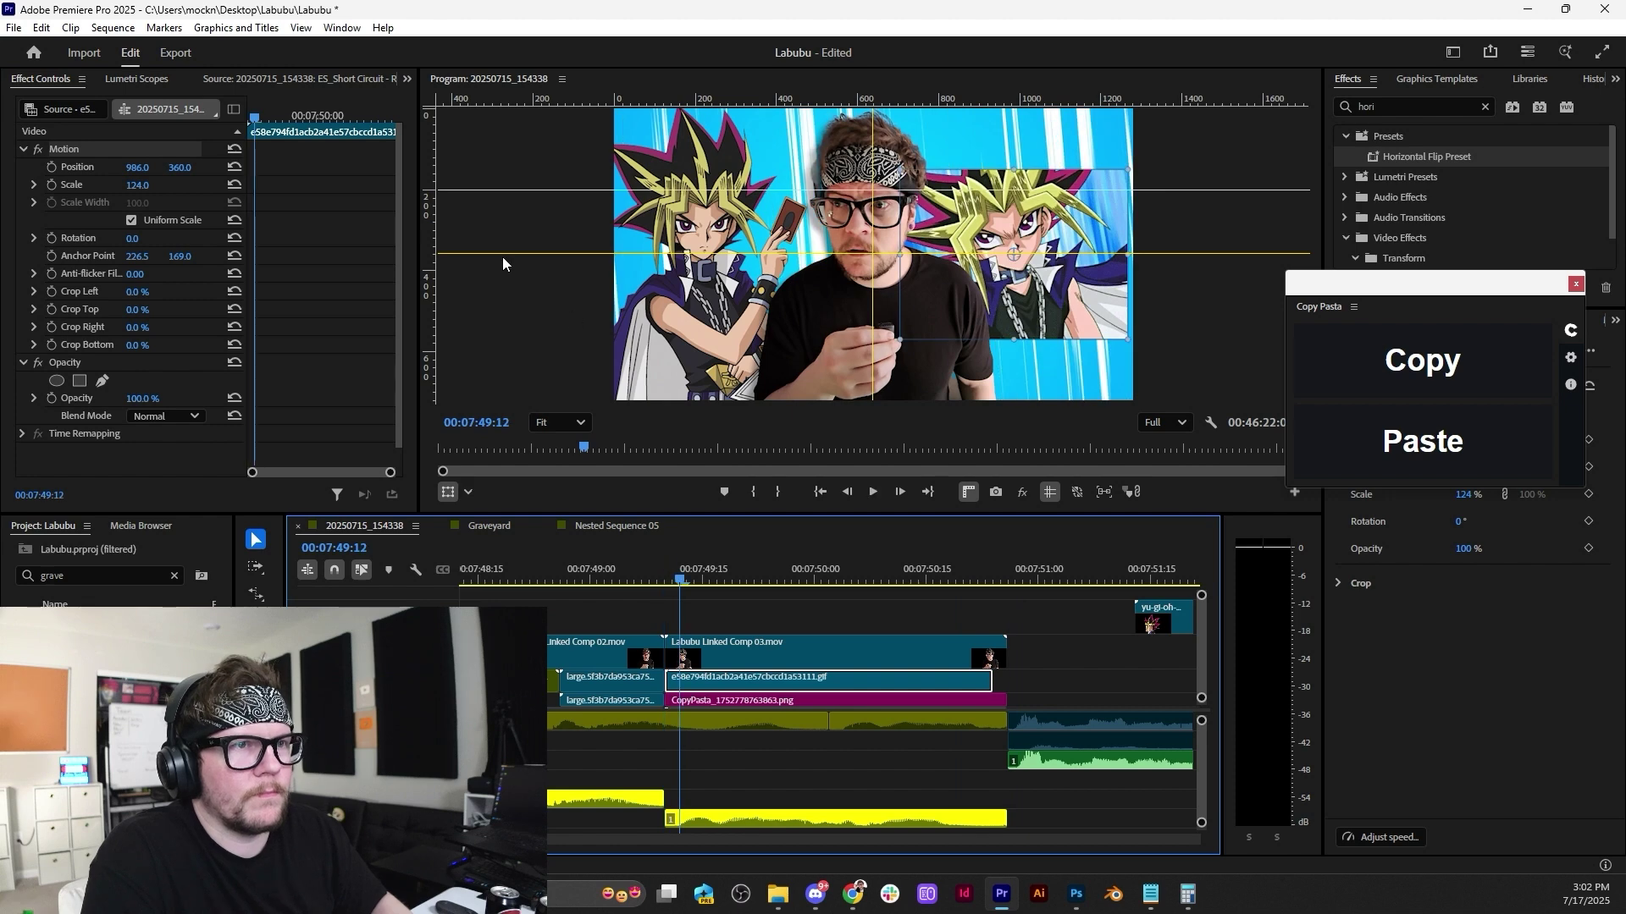
pyautogui.moveTo(152, 192); pyautogui.dragTo(230, 192)
pyautogui.moveTo(1031, 270)
pyautogui.mouseDown()
pyautogui.moveTo(857, 256)
pyautogui.moveTo(1023, 247)
pyautogui.mouseUp()
pyautogui.press('space')
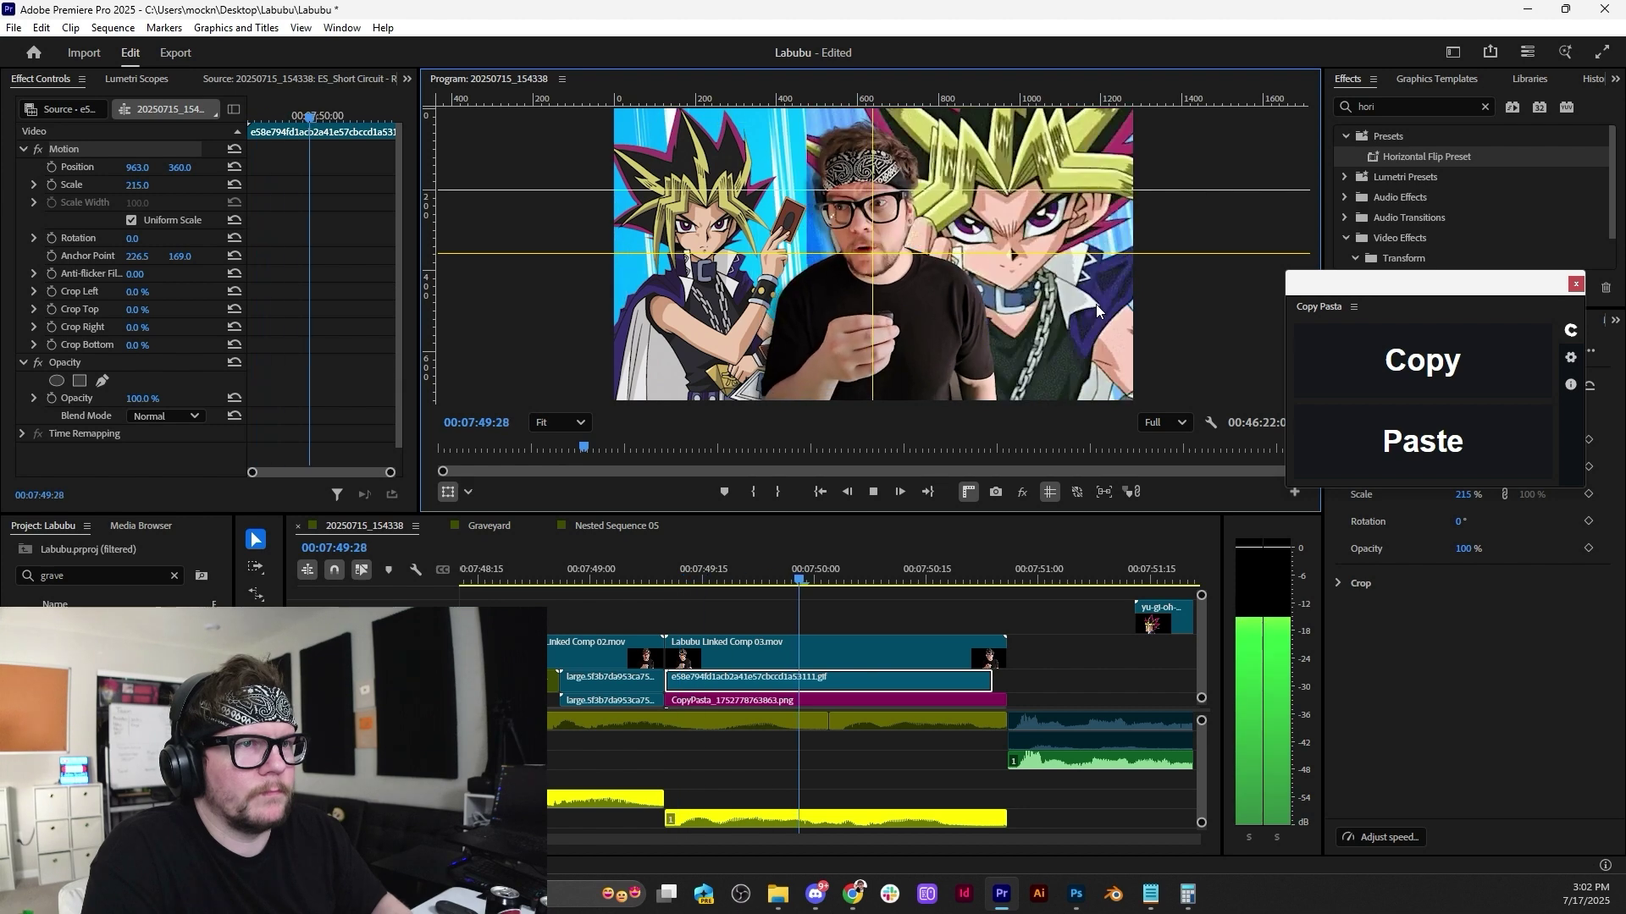
pyautogui.press('space')
pyautogui.moveTo(1090, 336); pyautogui.dragTo(1014, 393)
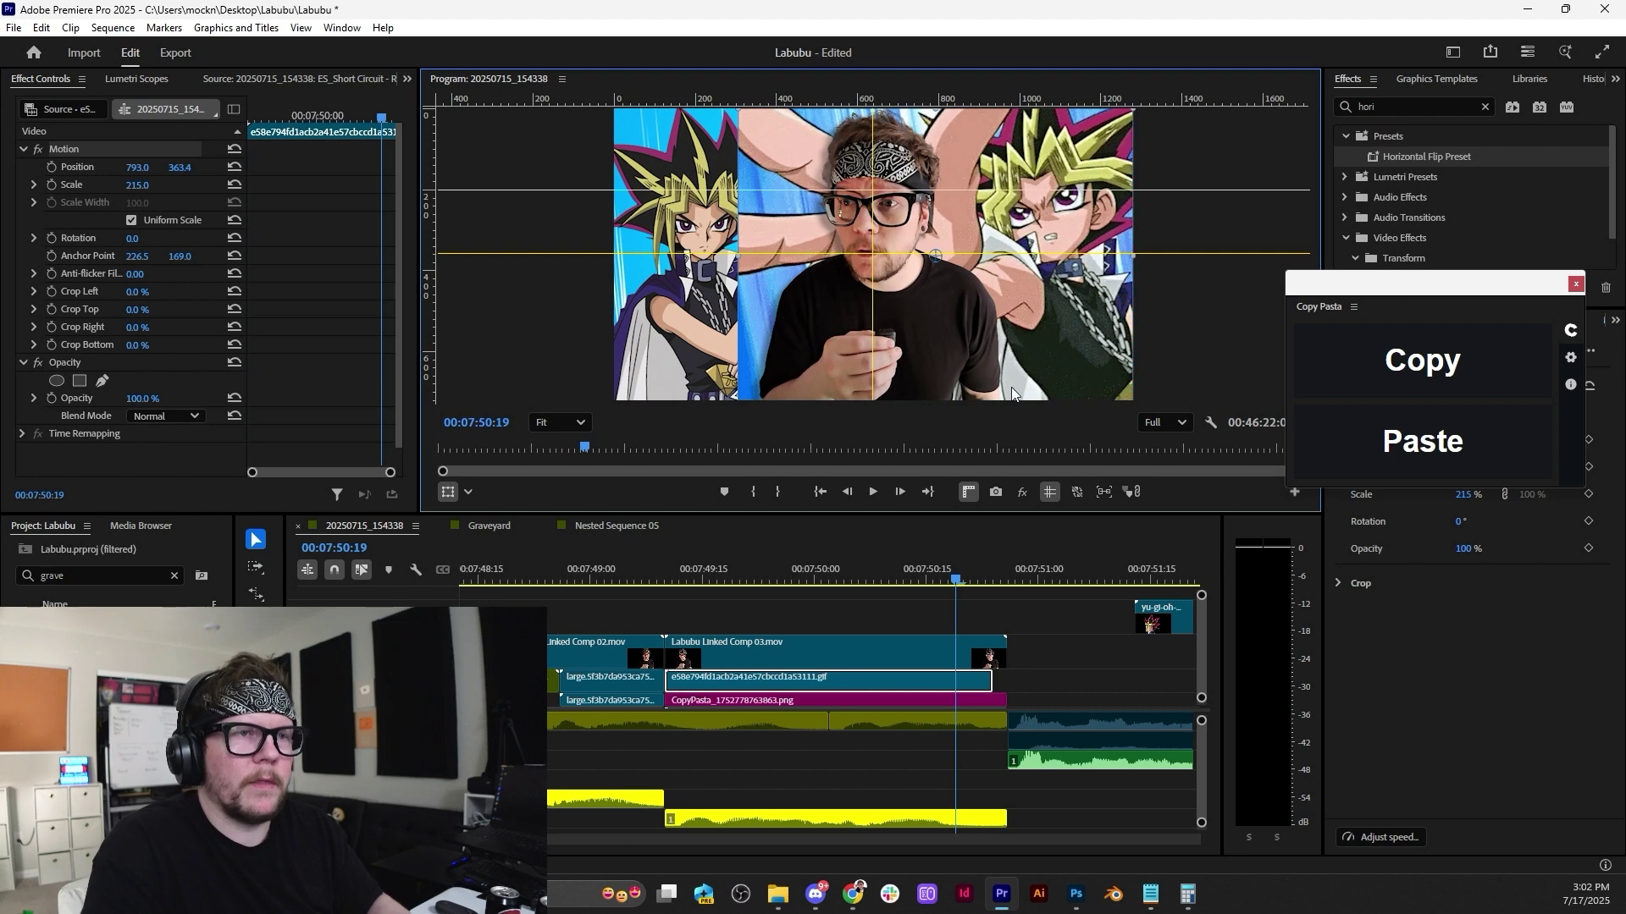
# Raise Labubu Linked Comp 03.mov one track and rate-stretch the gif segment cut at 00:07:50:21 beneath it to match the comp's full length.
pyautogui.moveTo(947, 584)
pyautogui.mouseDown()
pyautogui.moveTo(991, 585)
pyautogui.moveTo(974, 586)
pyautogui.mouseUp()
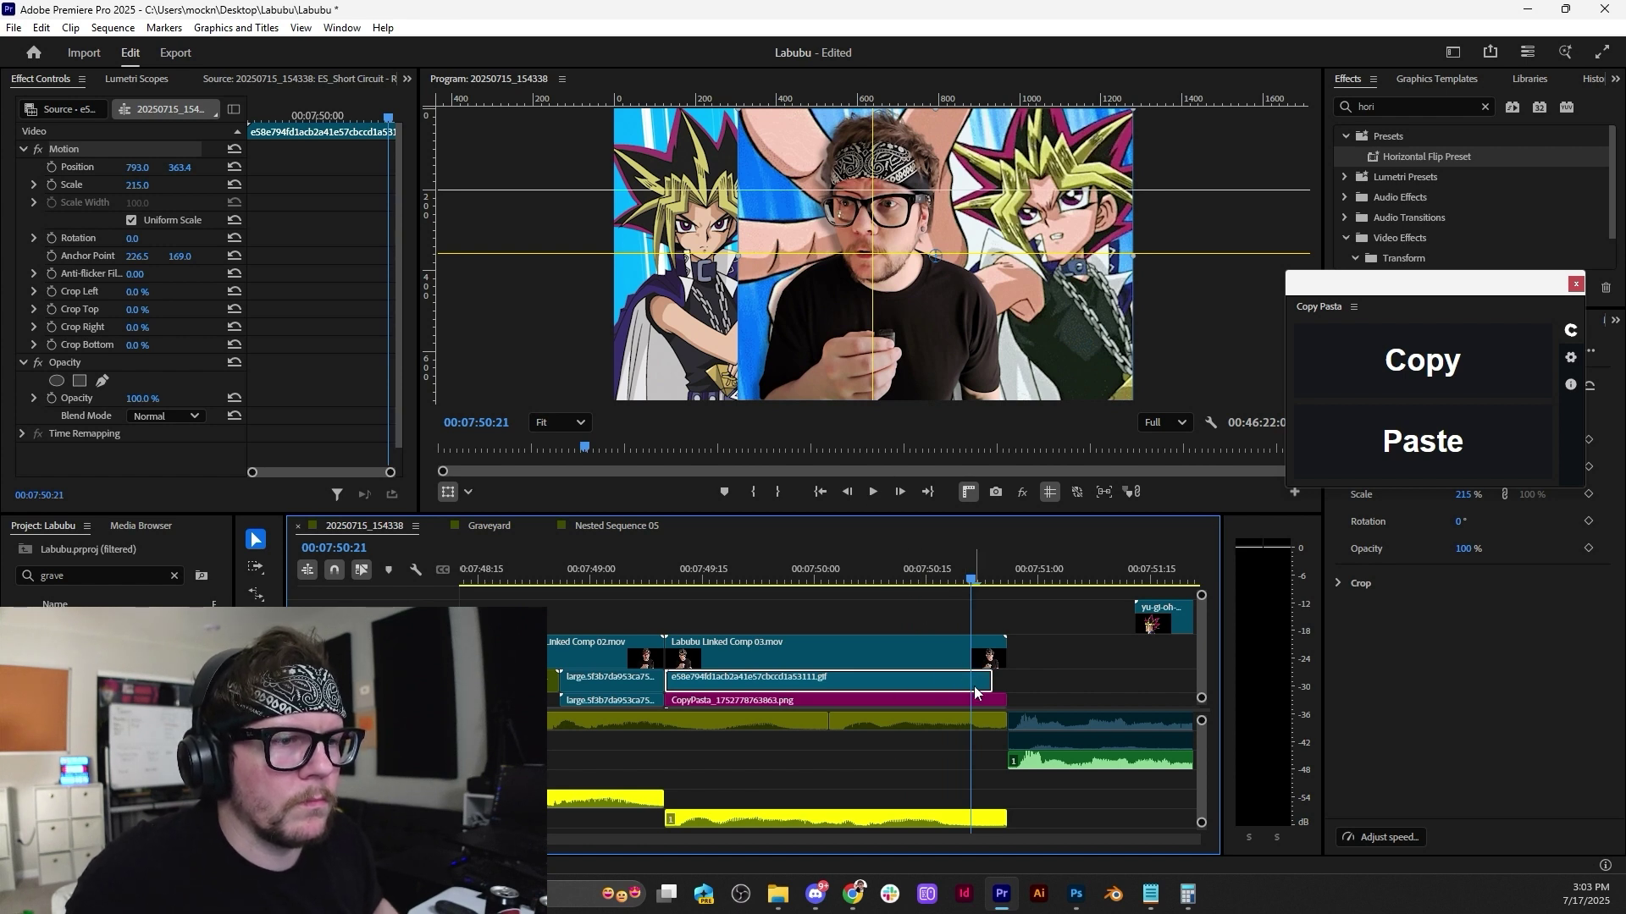
pyautogui.moveTo(938, 645); pyautogui.dragTo(939, 611)
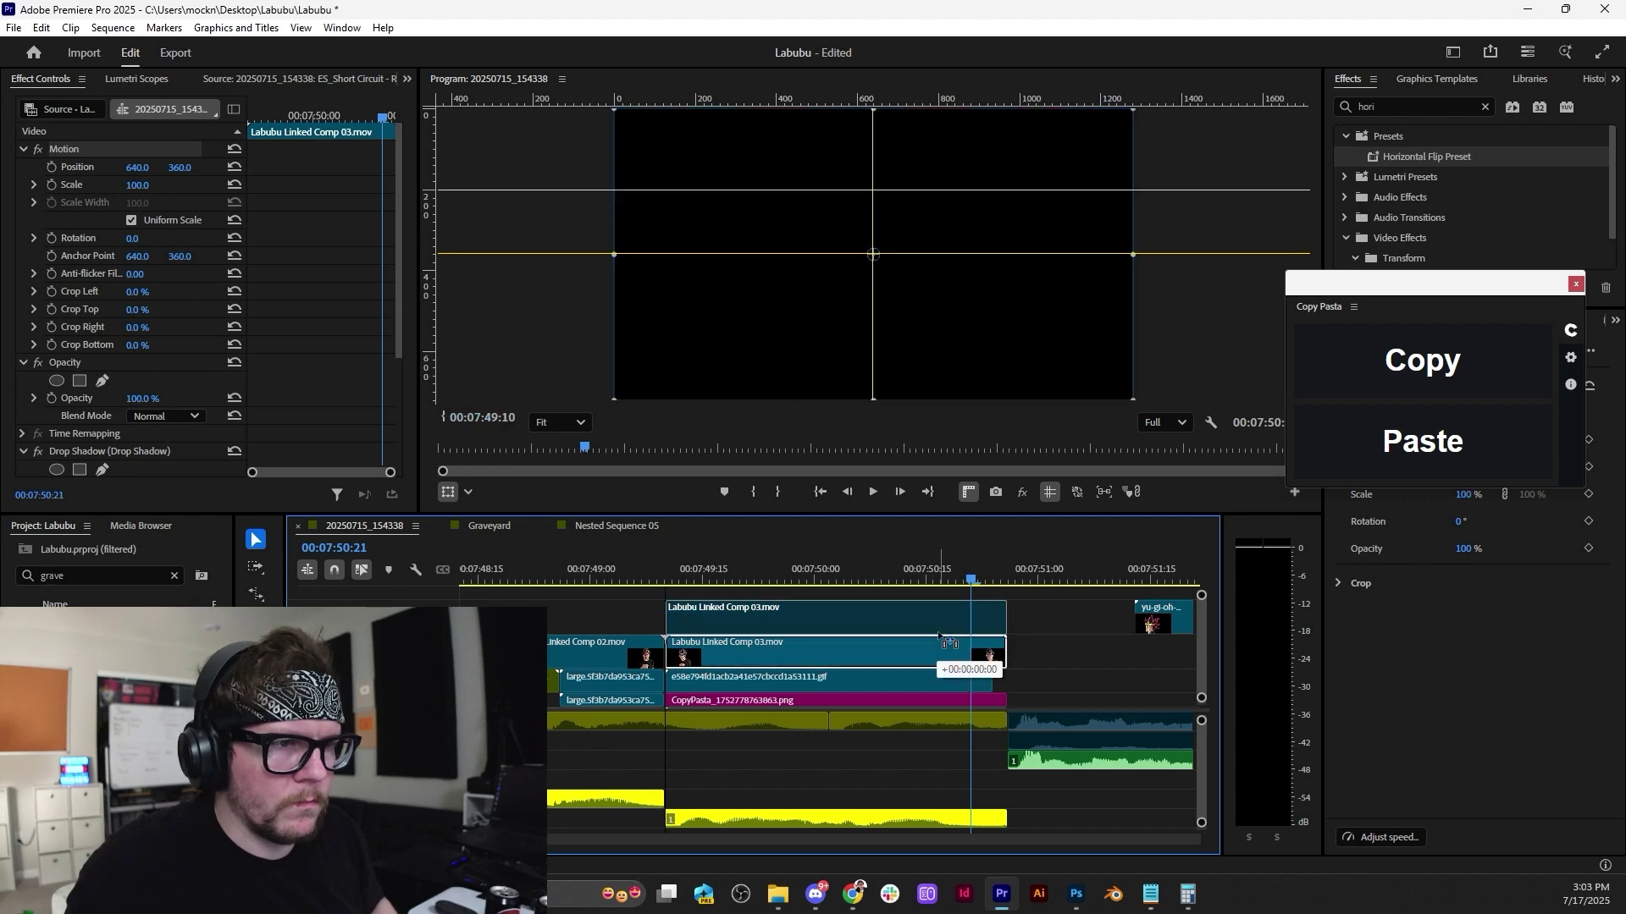
pyautogui.moveTo(986, 690); pyautogui.dragTo(1006, 652)
pyautogui.moveTo(719, 575); pyautogui.dragTo(686, 569)
pyautogui.press('space')
pyautogui.press('space')
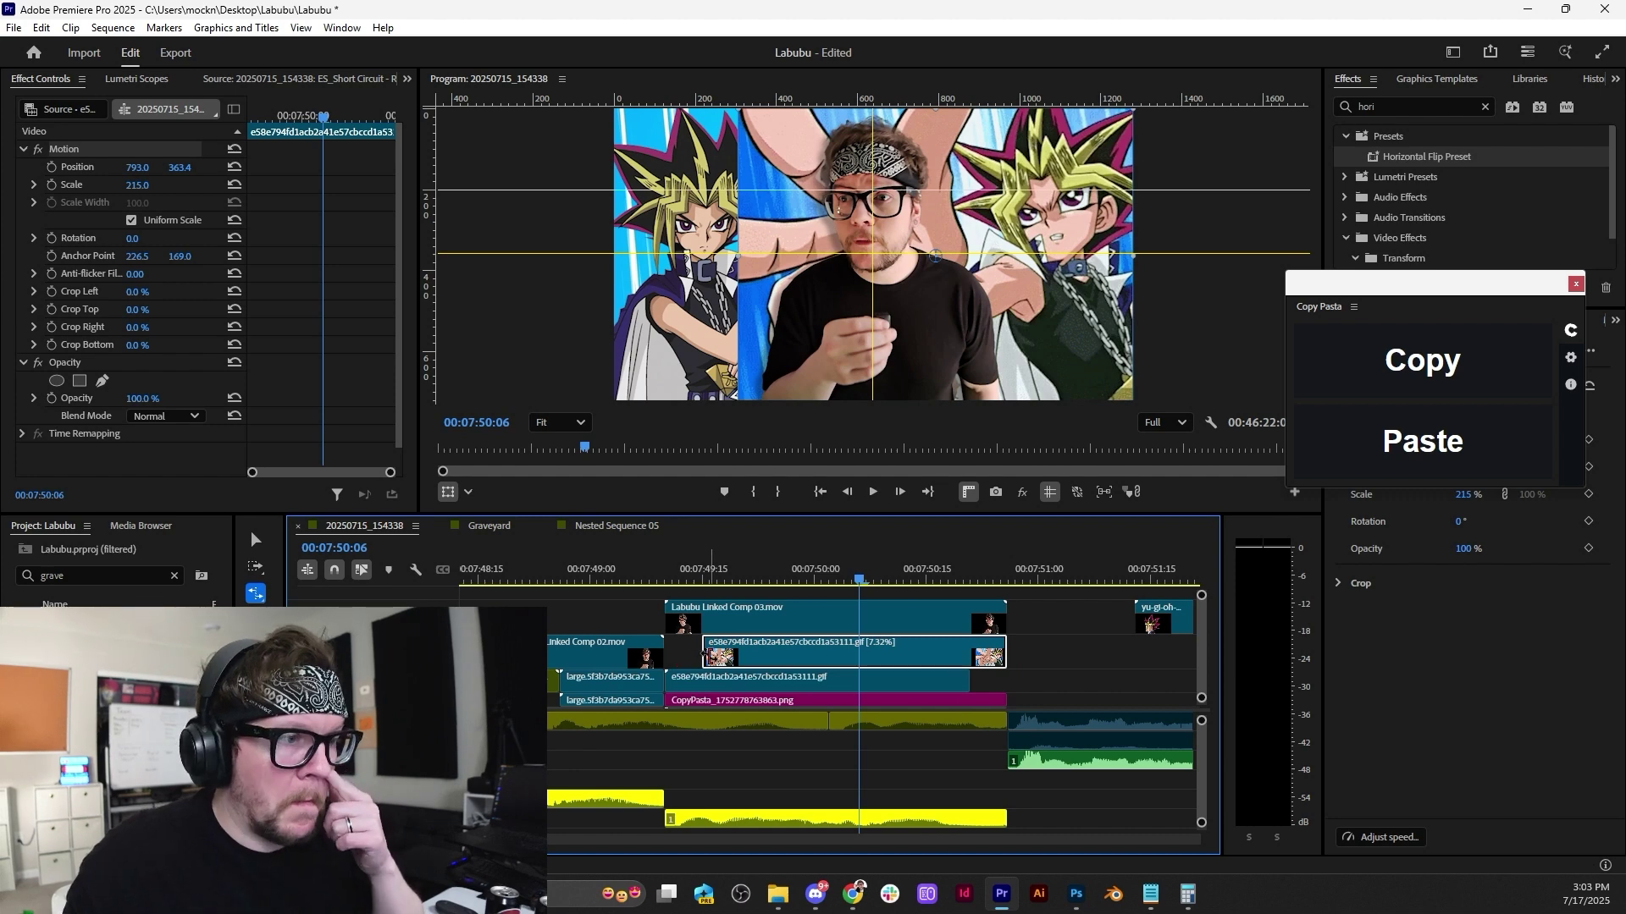
pyautogui.moveTo(704, 656); pyautogui.dragTo(666, 651)
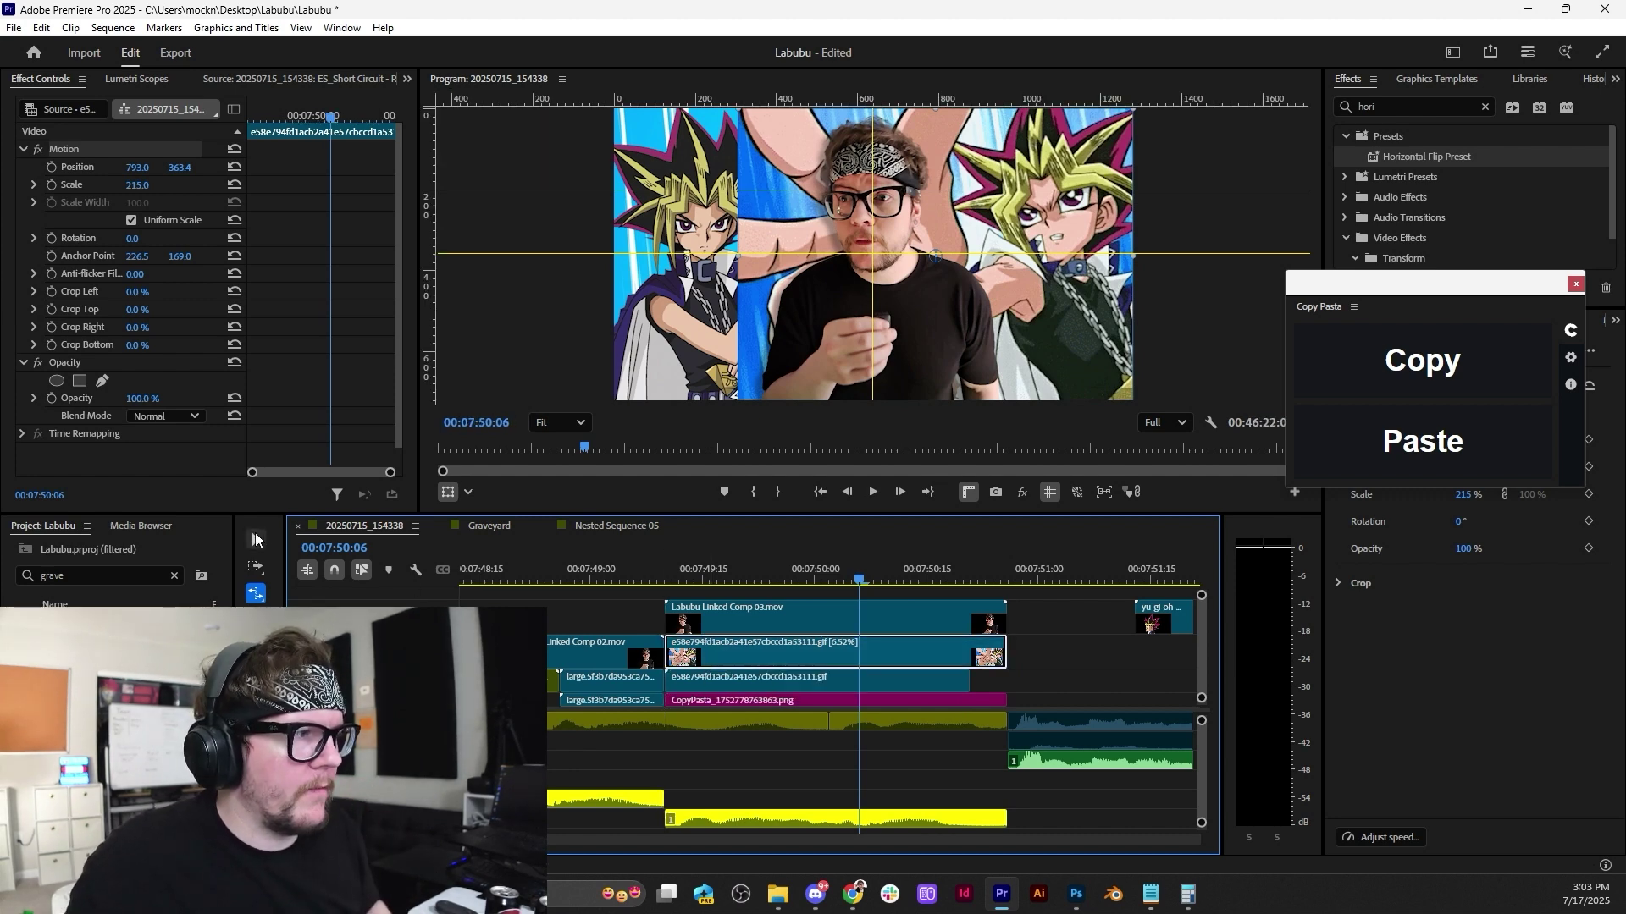
# Move the remaining normal-speed e58e794fd1acb2a41e57cbccd1a53111.gif segment out of the composite, to directly after the end of Labubu Linked Comp 03.mov.
pyautogui.press('v')
pyautogui.click(781, 680)
pyautogui.moveTo(781, 680); pyautogui.dragTo(1122, 680)
pyautogui.click(849, 602)
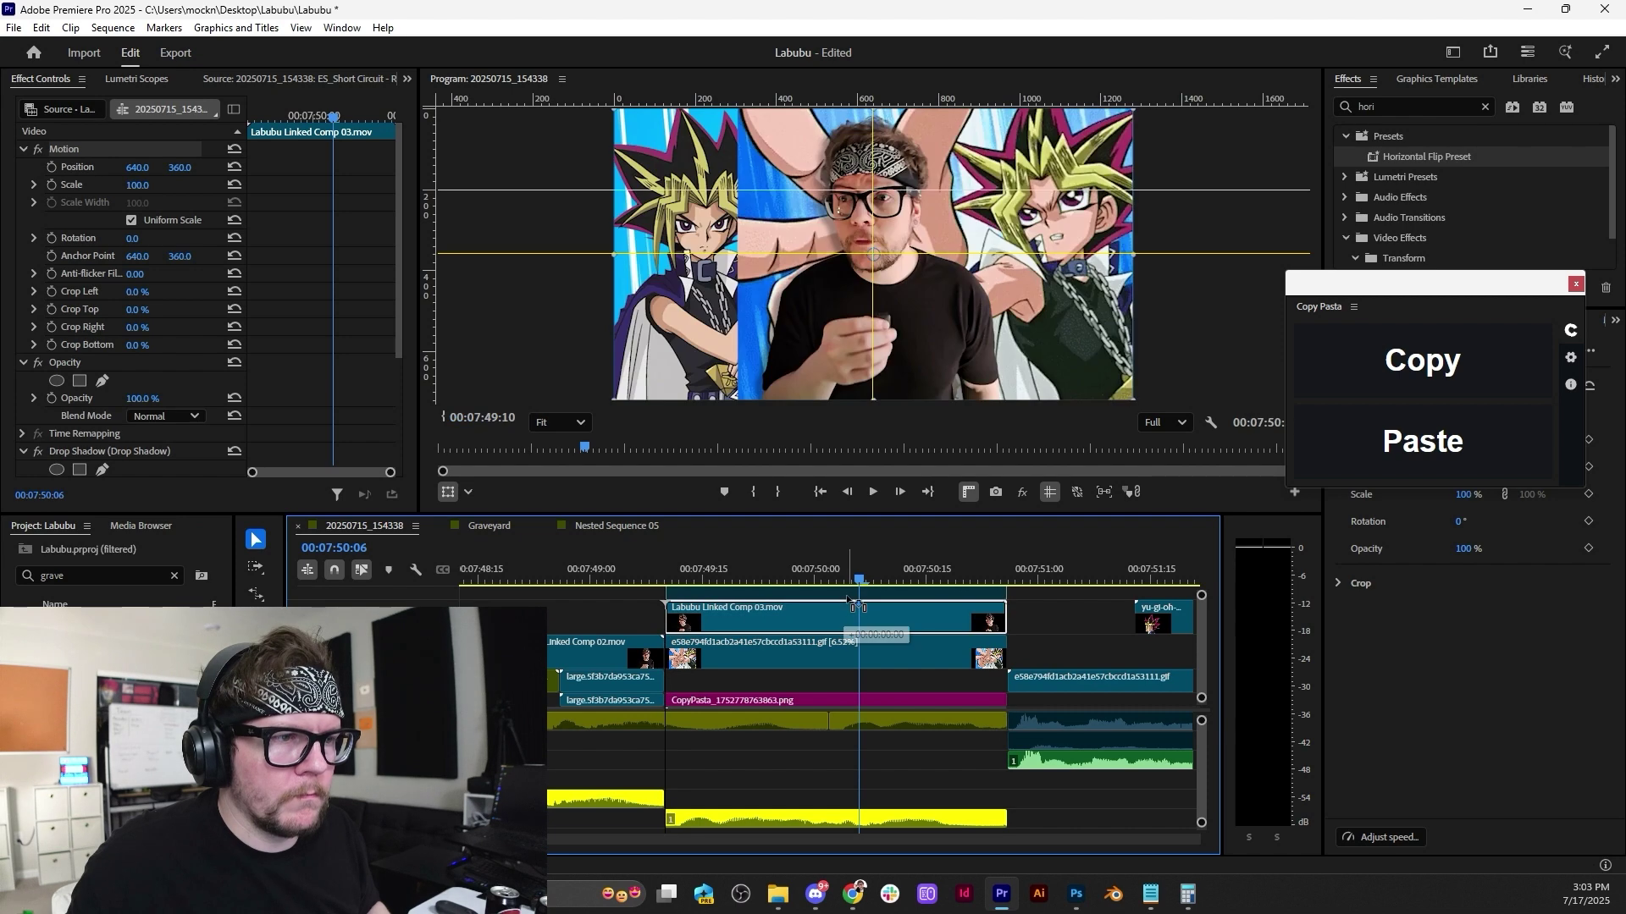
# Move the anime-speed-horizontal-white-lines-blue-background clip above the stretched gif, directly beneath Labubu Linked Comp 03.mov.
pyautogui.scroll(3, 1114, 665)
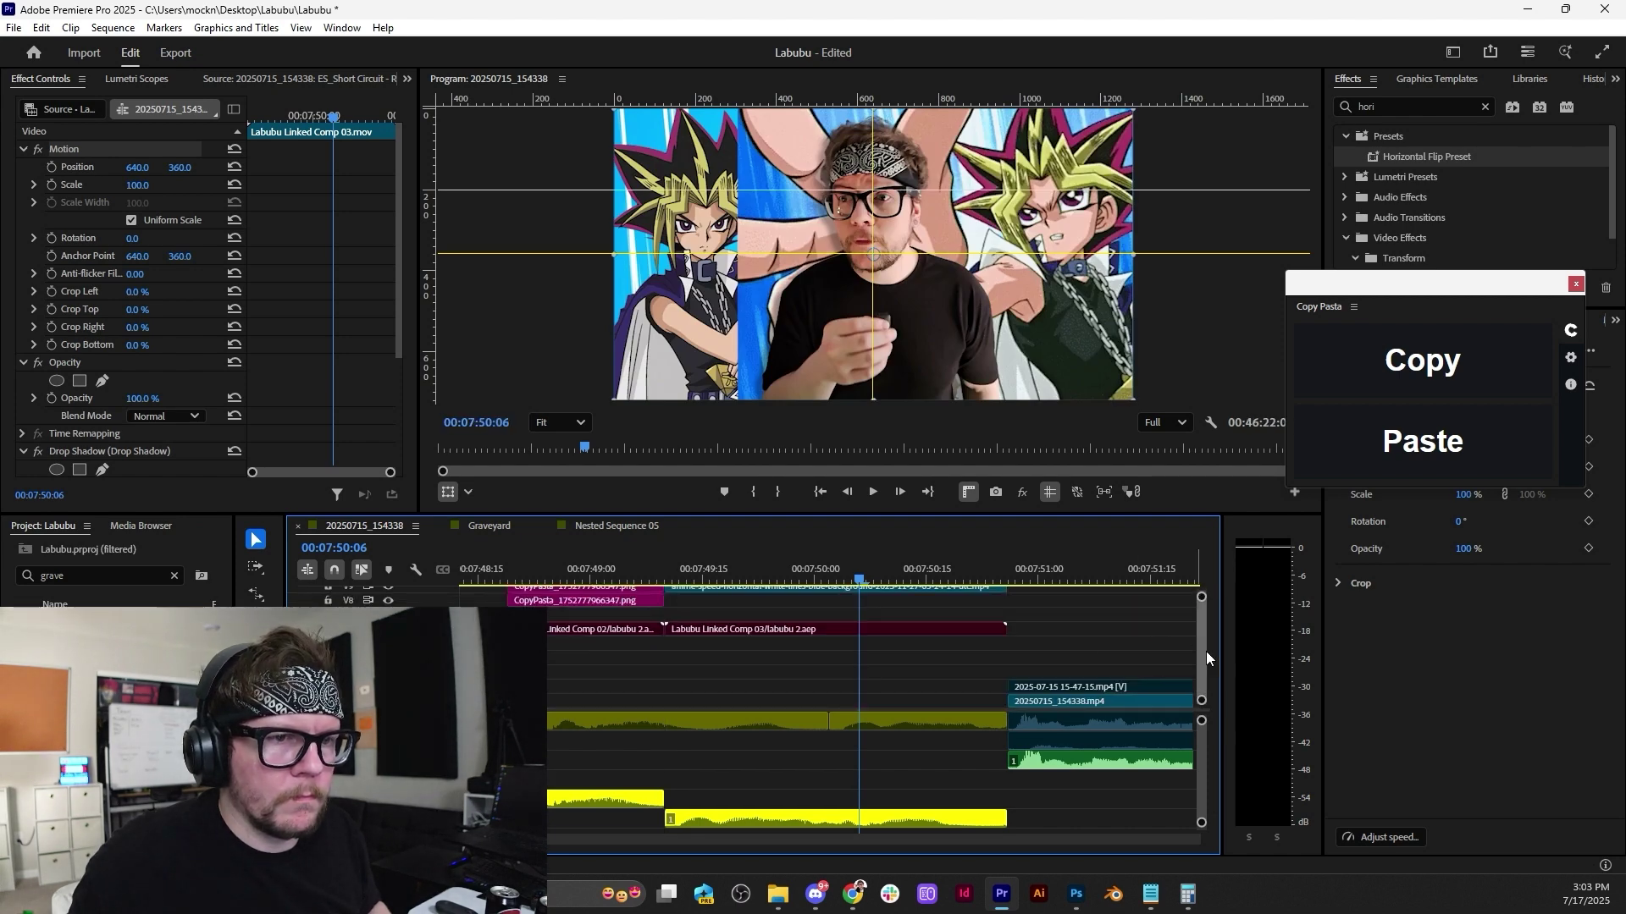
pyautogui.scroll(-3, 1204, 647)
pyautogui.click(796, 677)
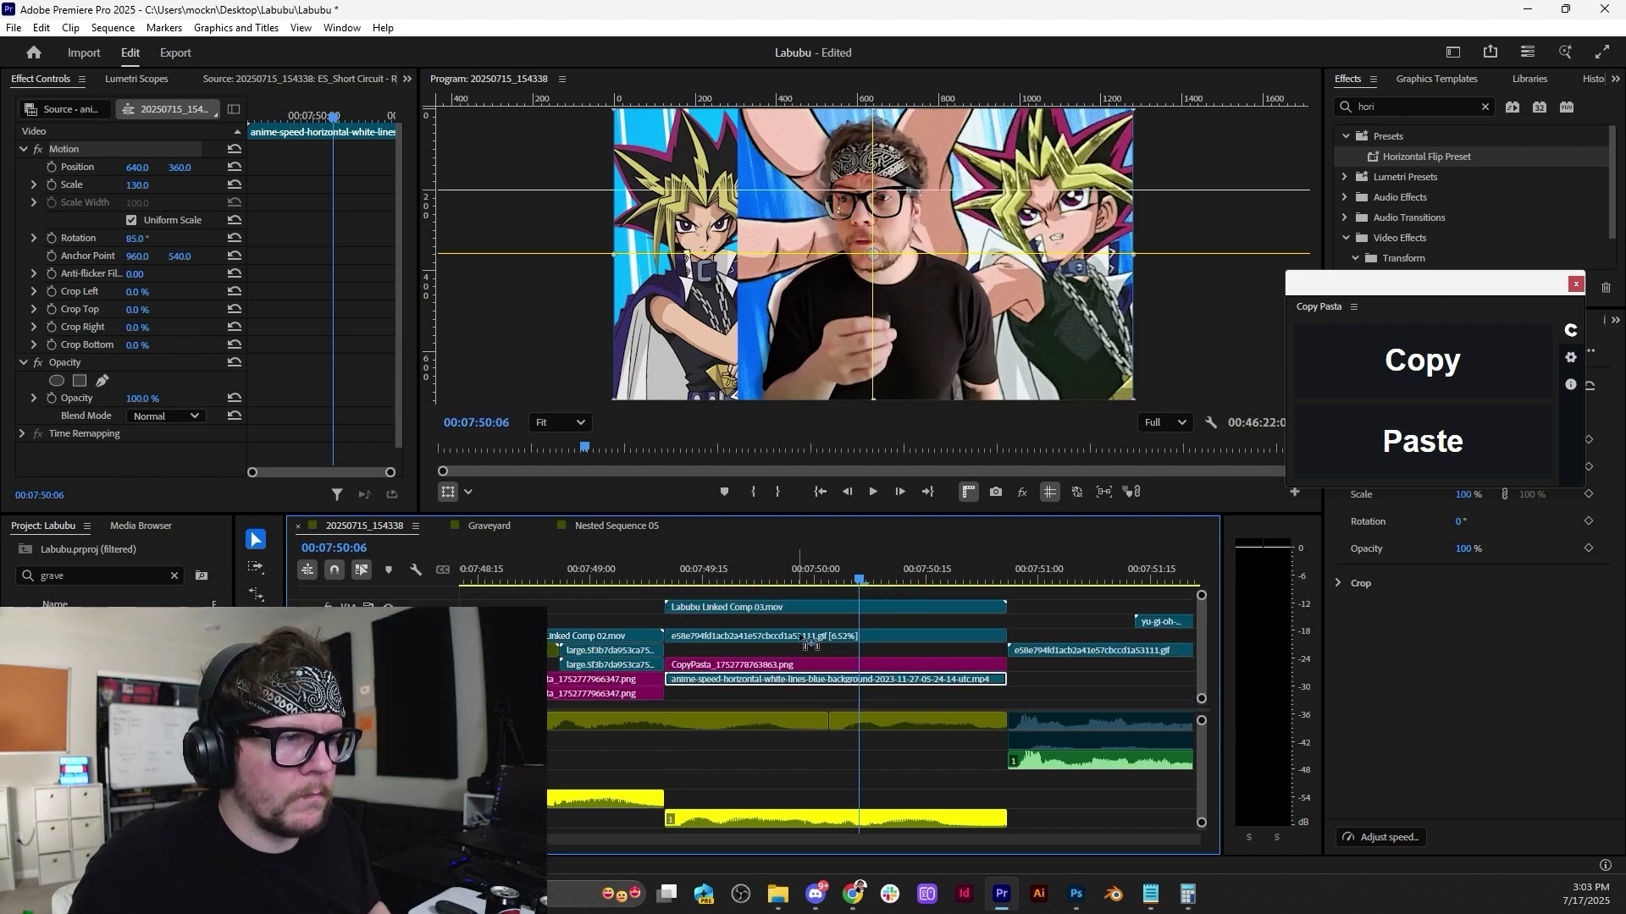
pyautogui.moveTo(810, 644); pyautogui.dragTo(801, 624)
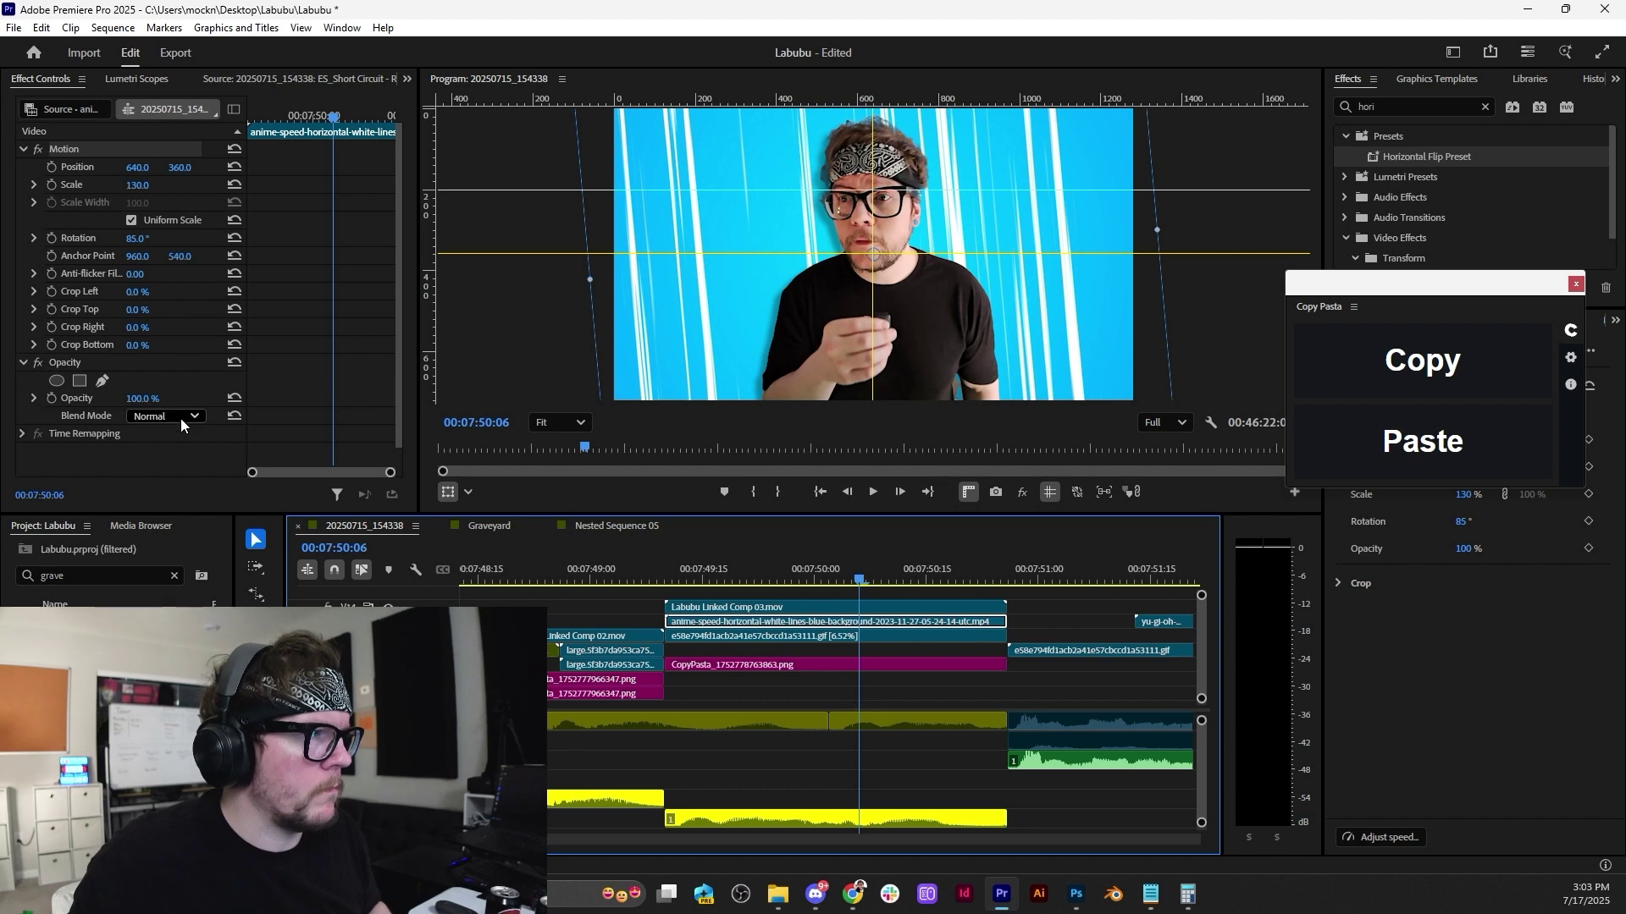
# Try blend modes on the speed-lines clip, including Multiply, Linear Burn, Screen, Lighter Color, Vivid Light, Exclusion and Pin Light.
pyautogui.click(181, 419)
pyautogui.click(180, 451)
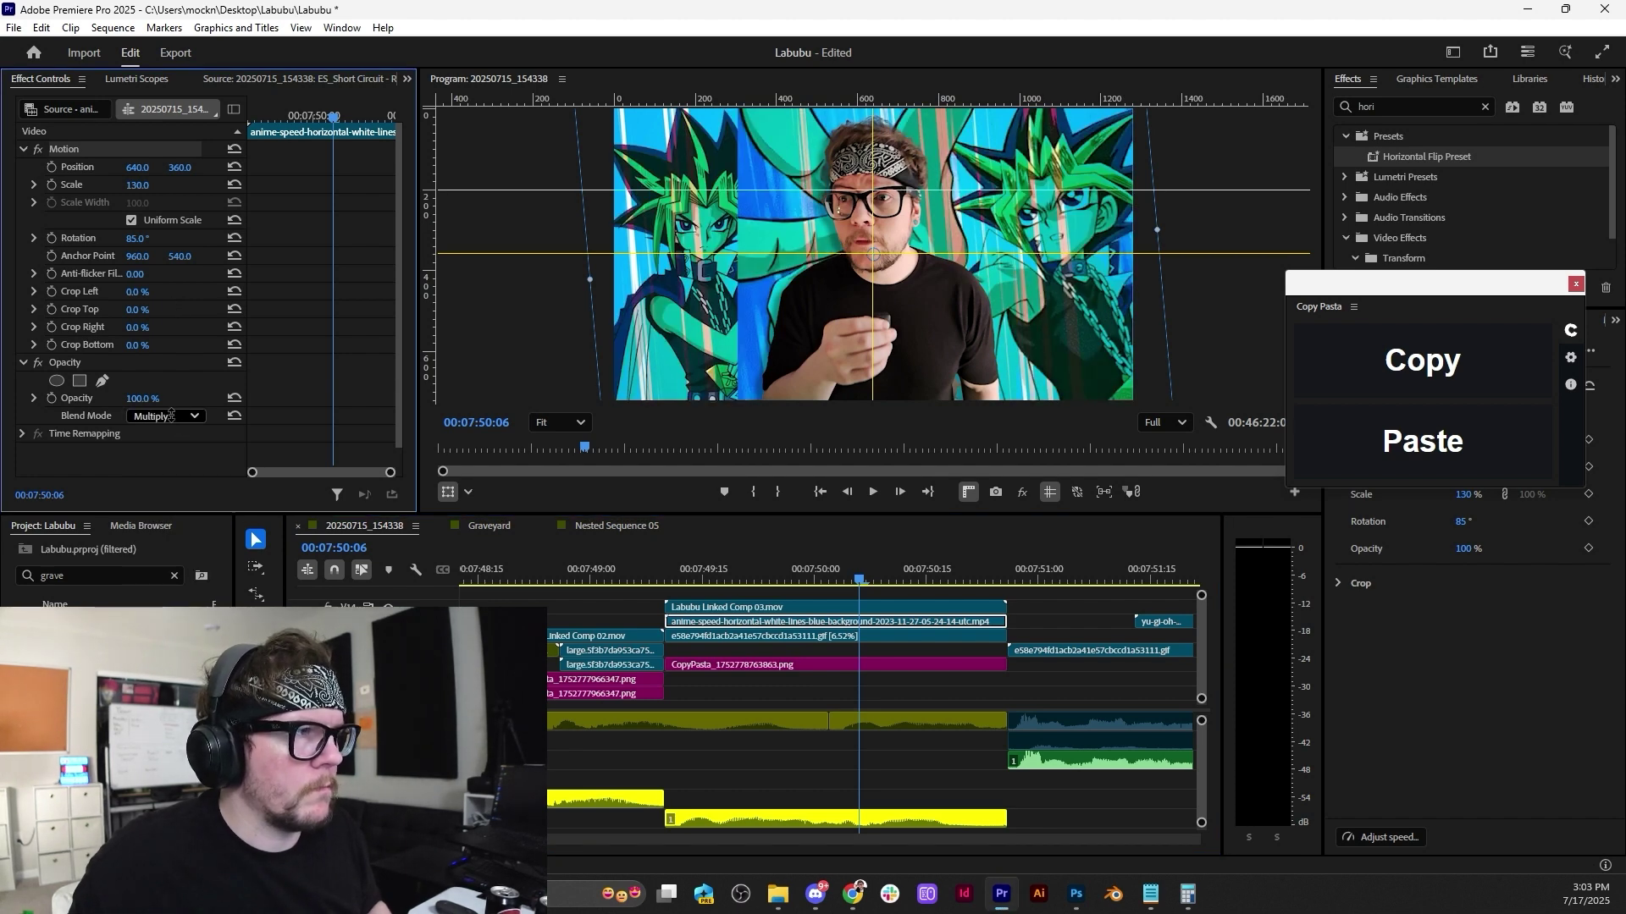
pyautogui.scroll(-1, 172, 415)
pyautogui.scroll(-1, 171, 415)
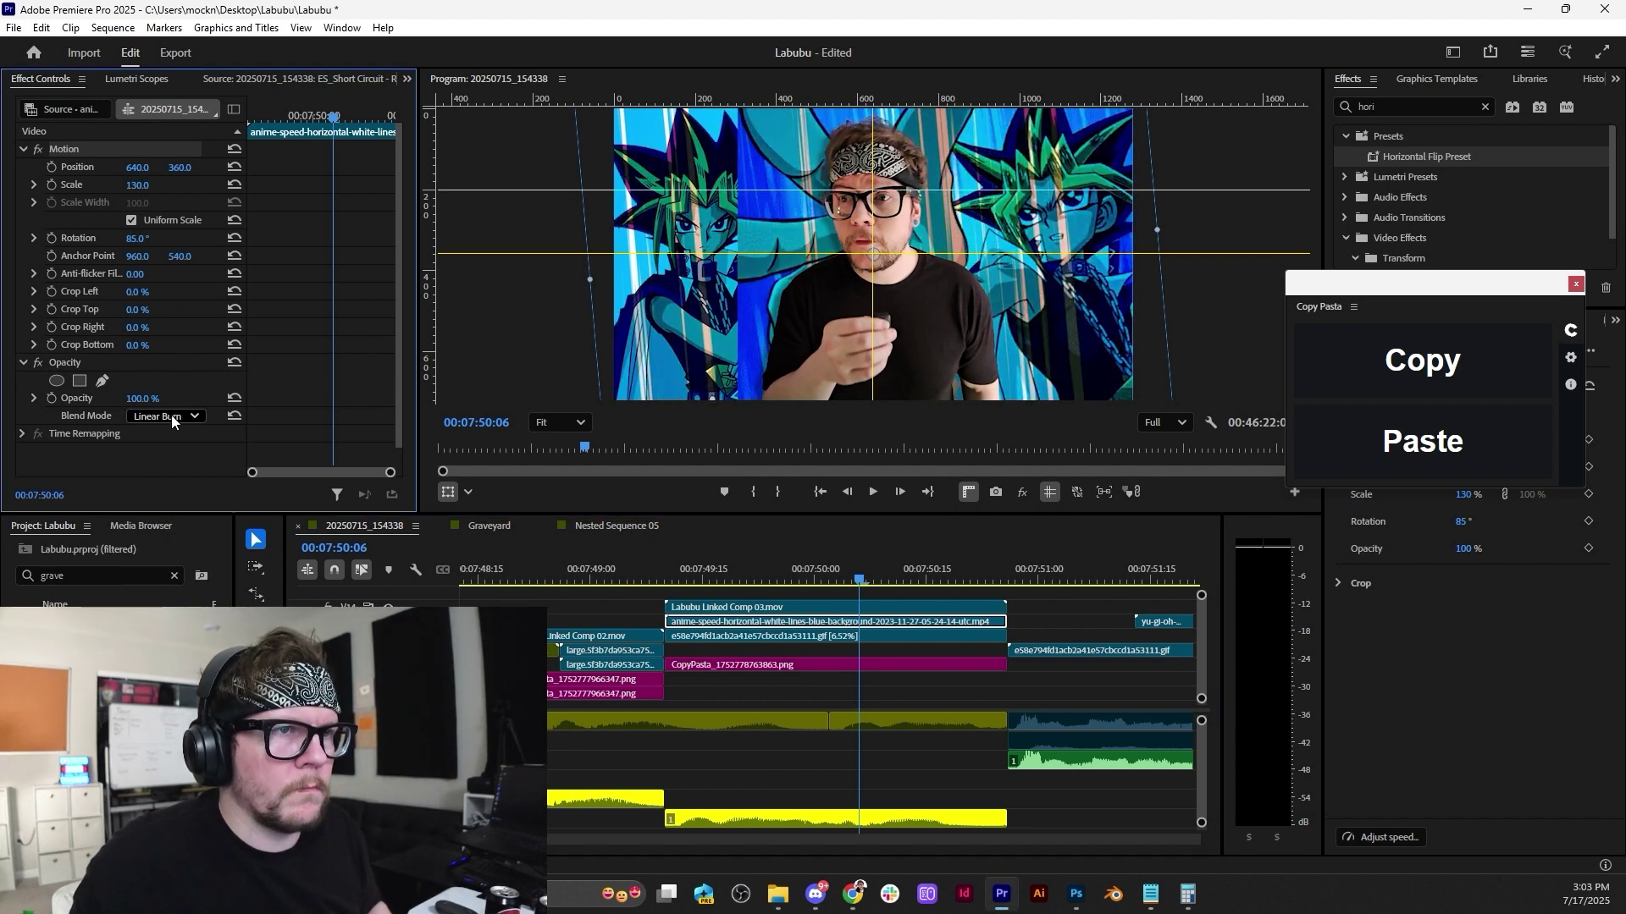
pyautogui.scroll(-1, 171, 415)
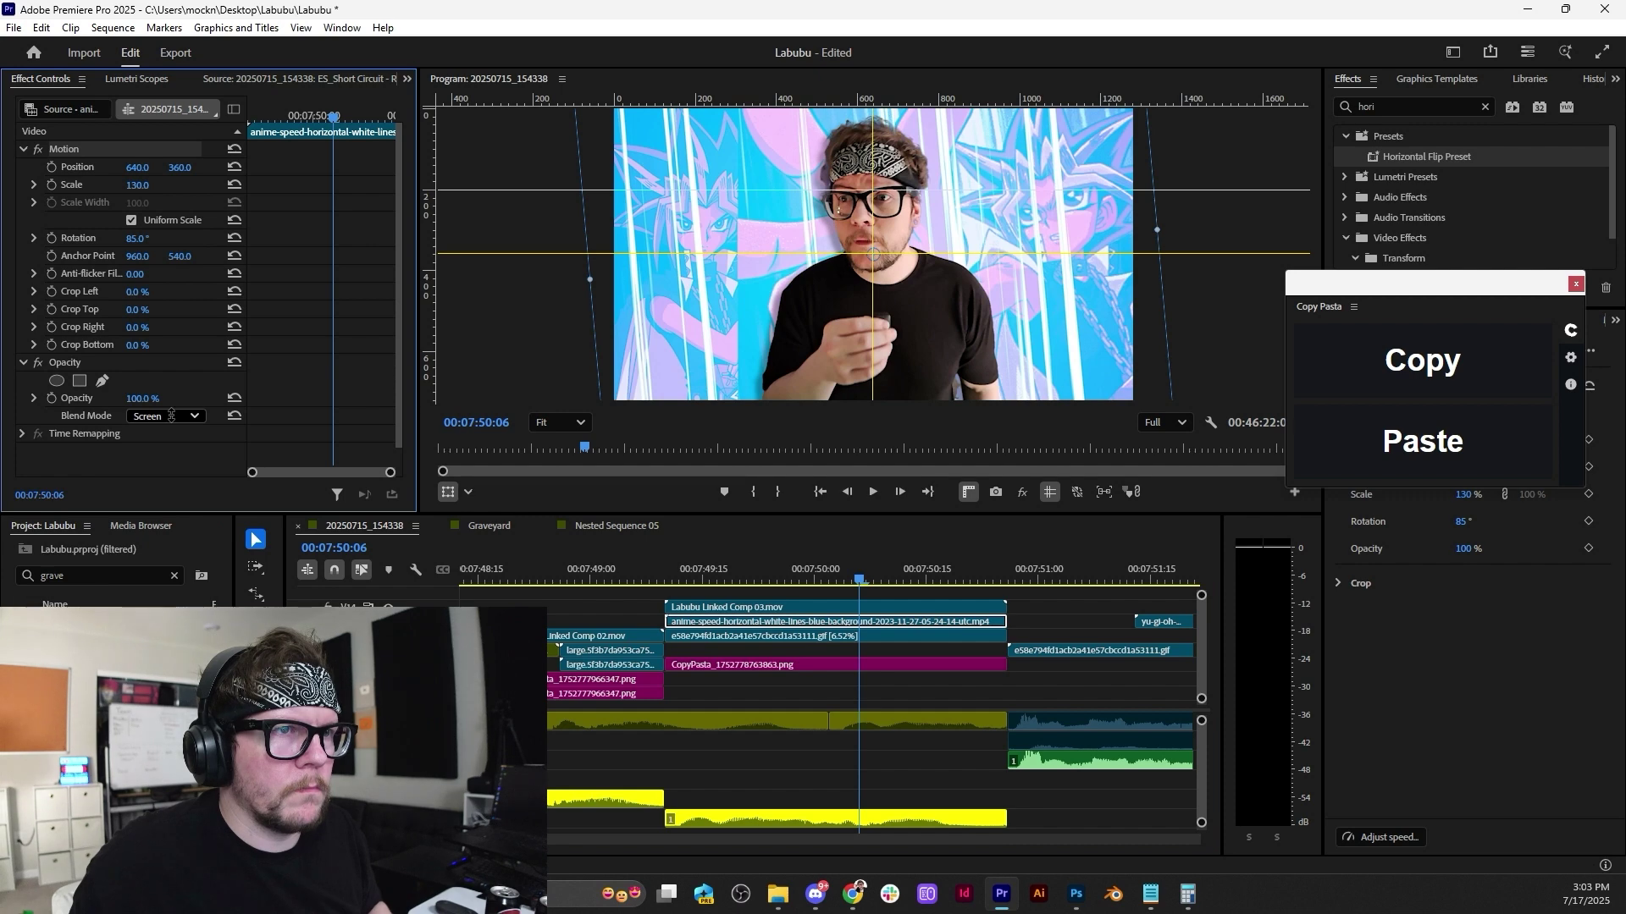
pyautogui.scroll(-3, 171, 415)
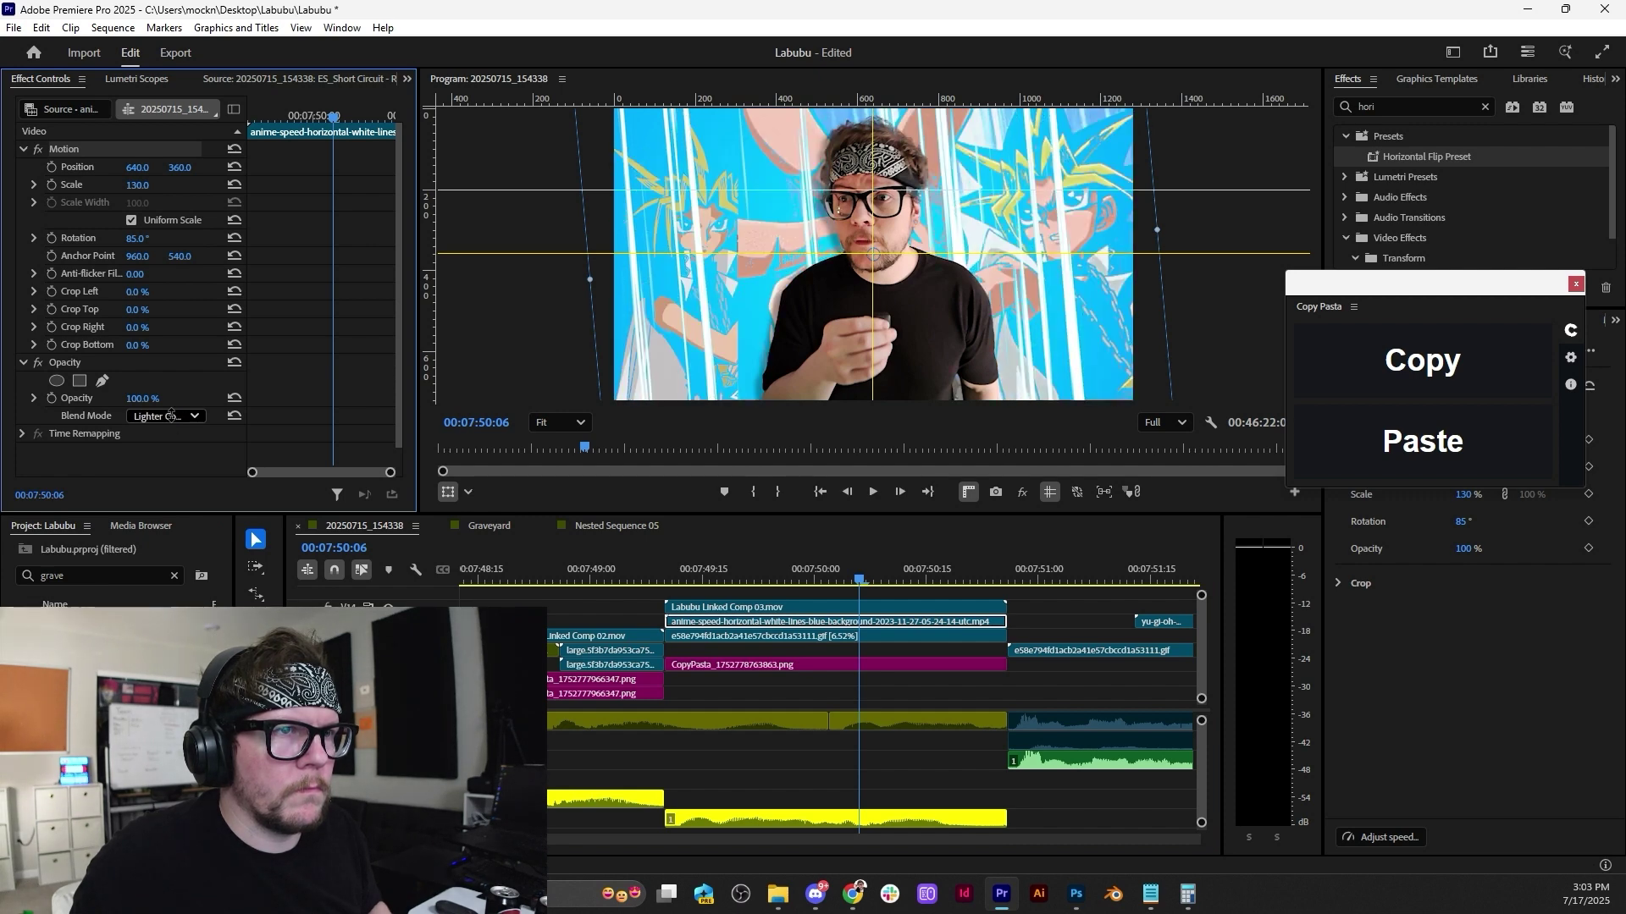
pyautogui.scroll(-3, 172, 415)
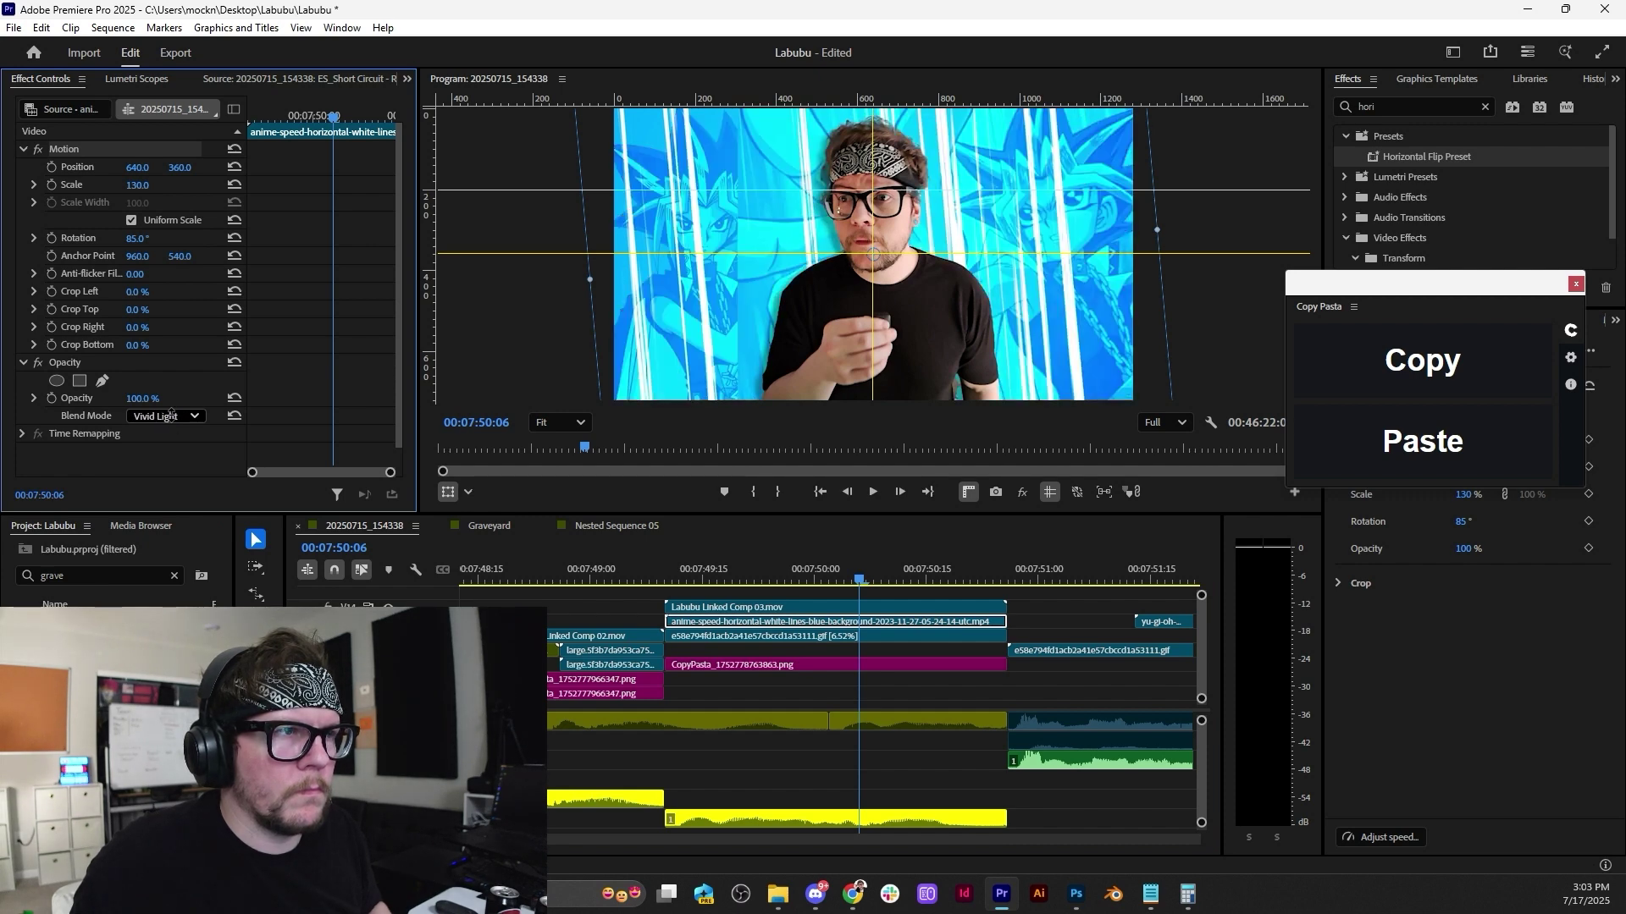
pyautogui.click(172, 417)
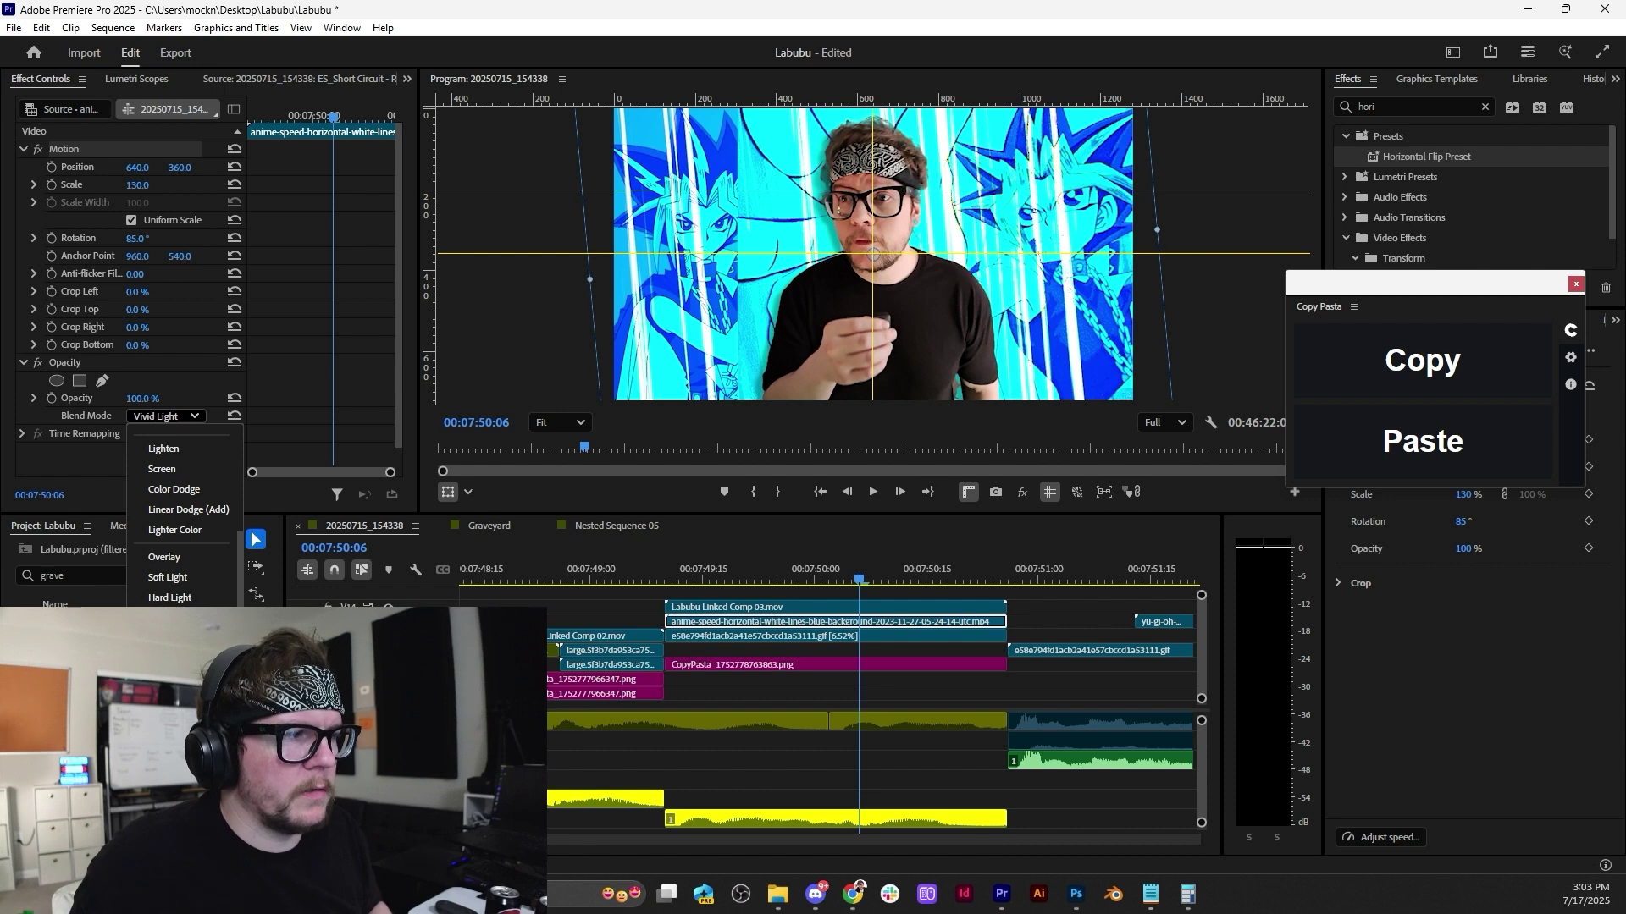
pyautogui.click(167, 747)
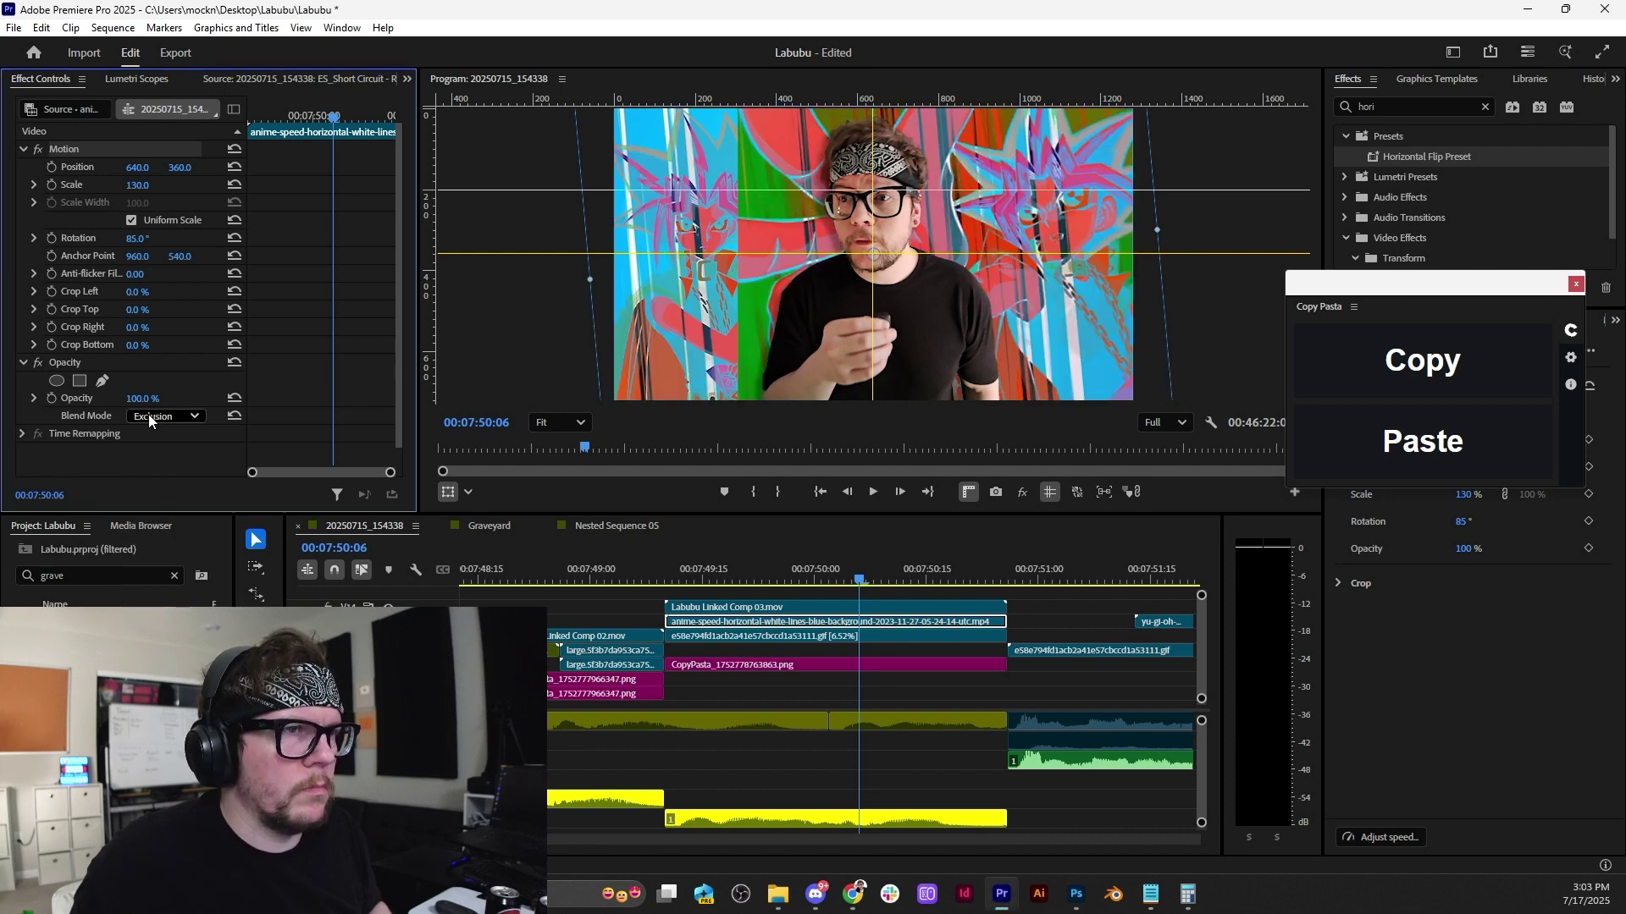
pyautogui.scroll(1, 149, 413)
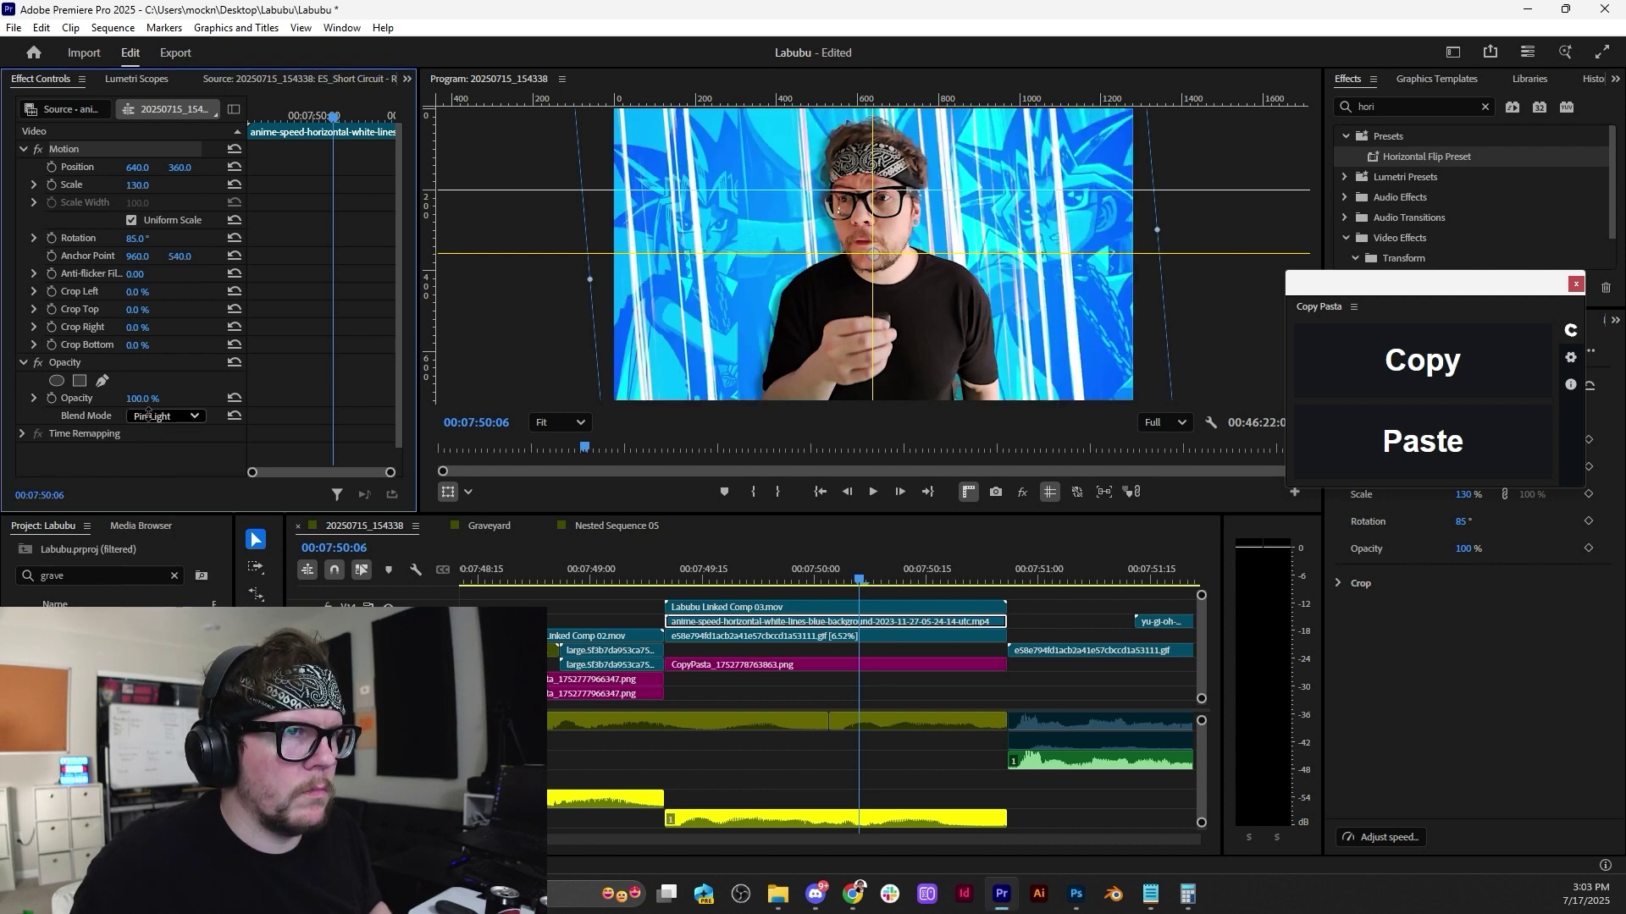
# Restore the speed-lines clip's blend mode to Normal and return it to the track below CopyPasta_1752778763863.png.
pyautogui.click(150, 415)
pyautogui.scroll(3, 160, 441)
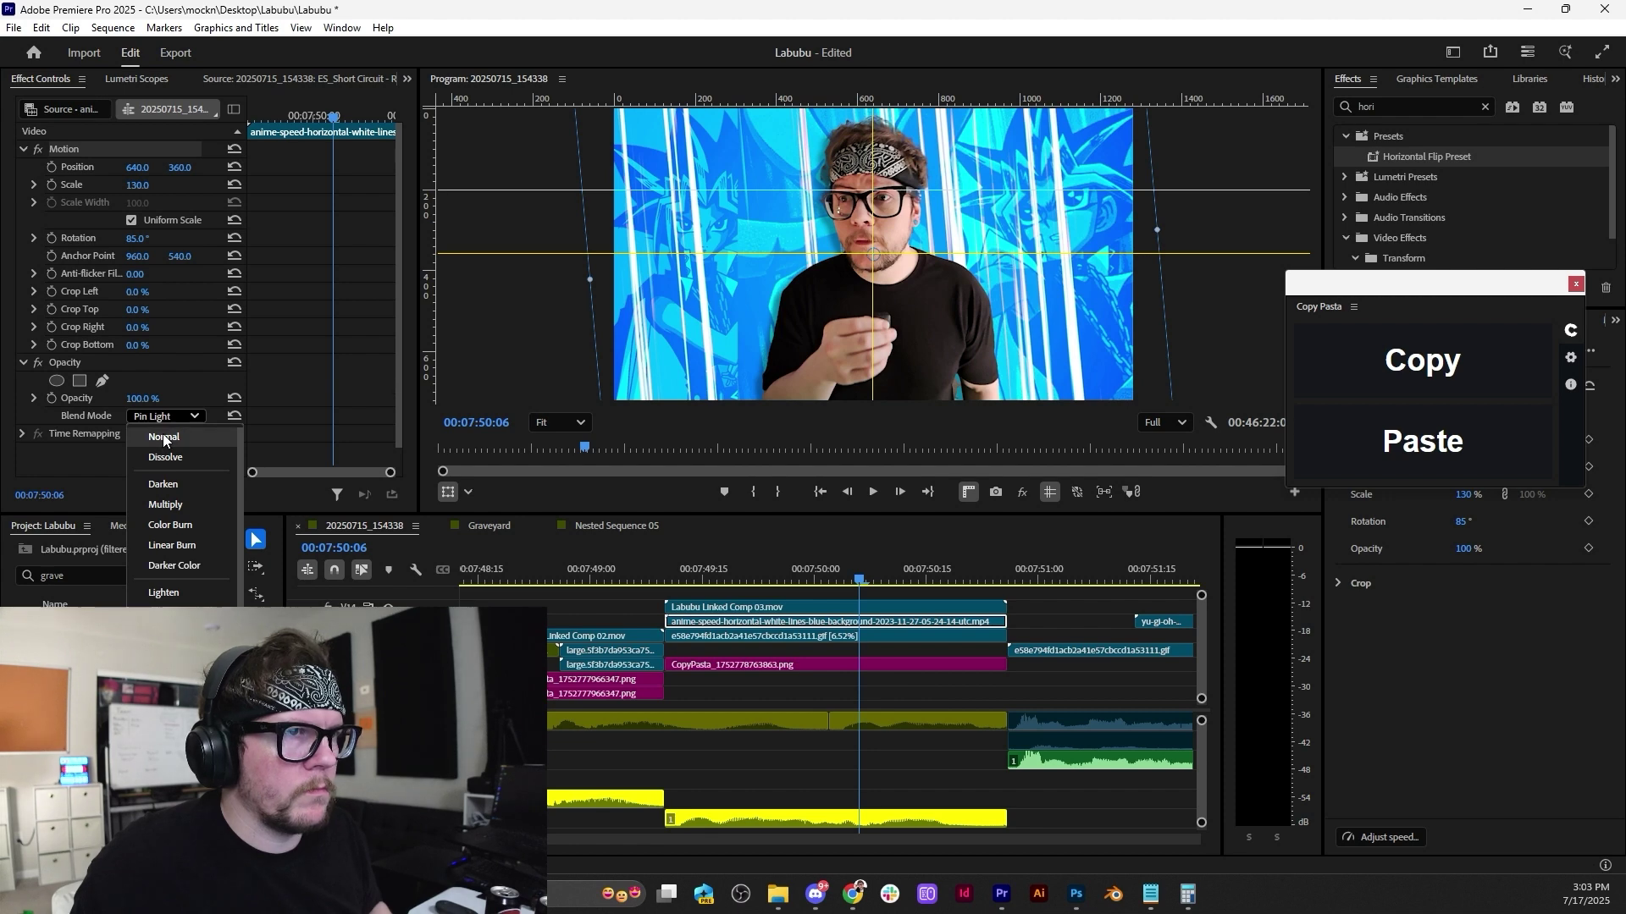
pyautogui.click(163, 433)
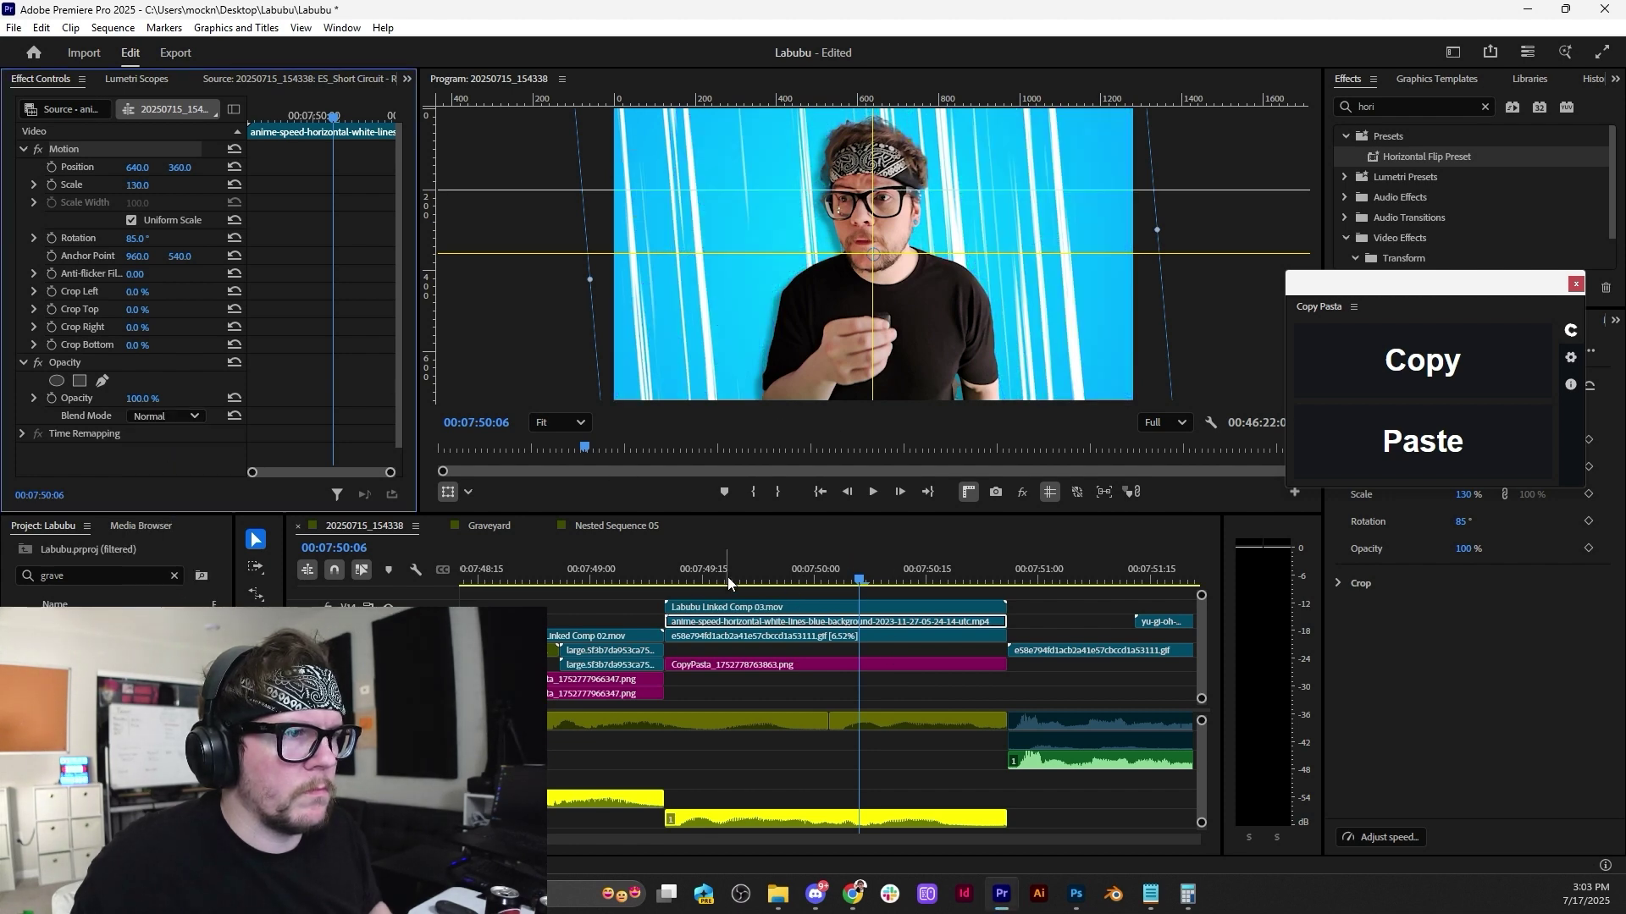
pyautogui.moveTo(720, 625); pyautogui.dragTo(718, 684)
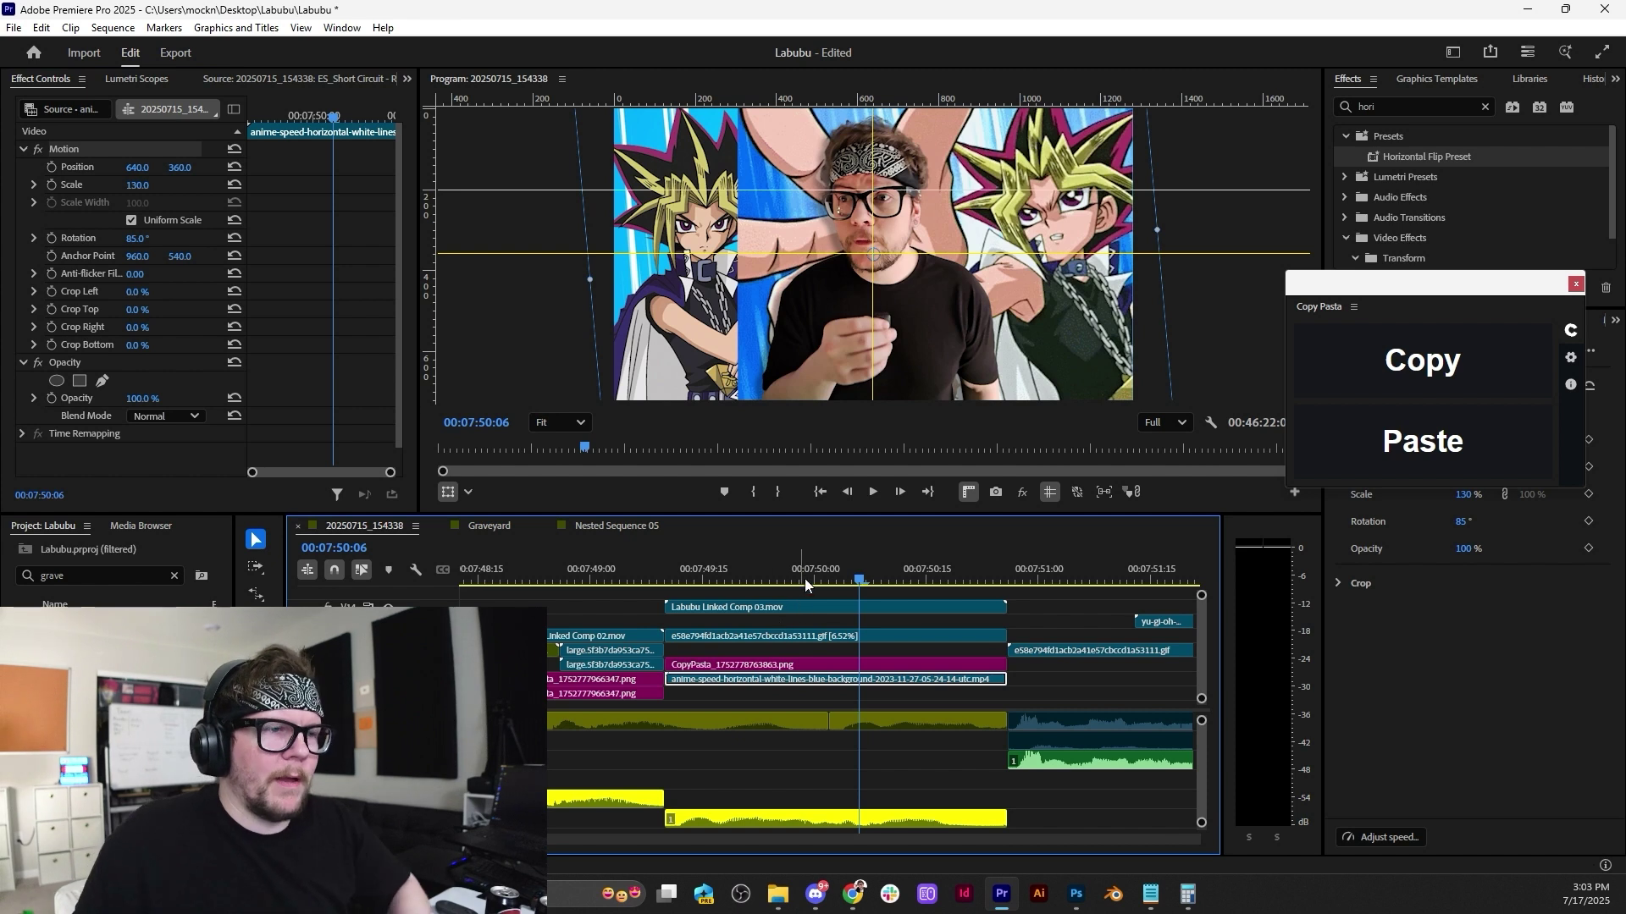
# Reduce the stretched gif's scale to 110 and disable the clip.
pyautogui.click(835, 637)
pyautogui.moveTo(135, 184); pyautogui.dragTo(47, 185)
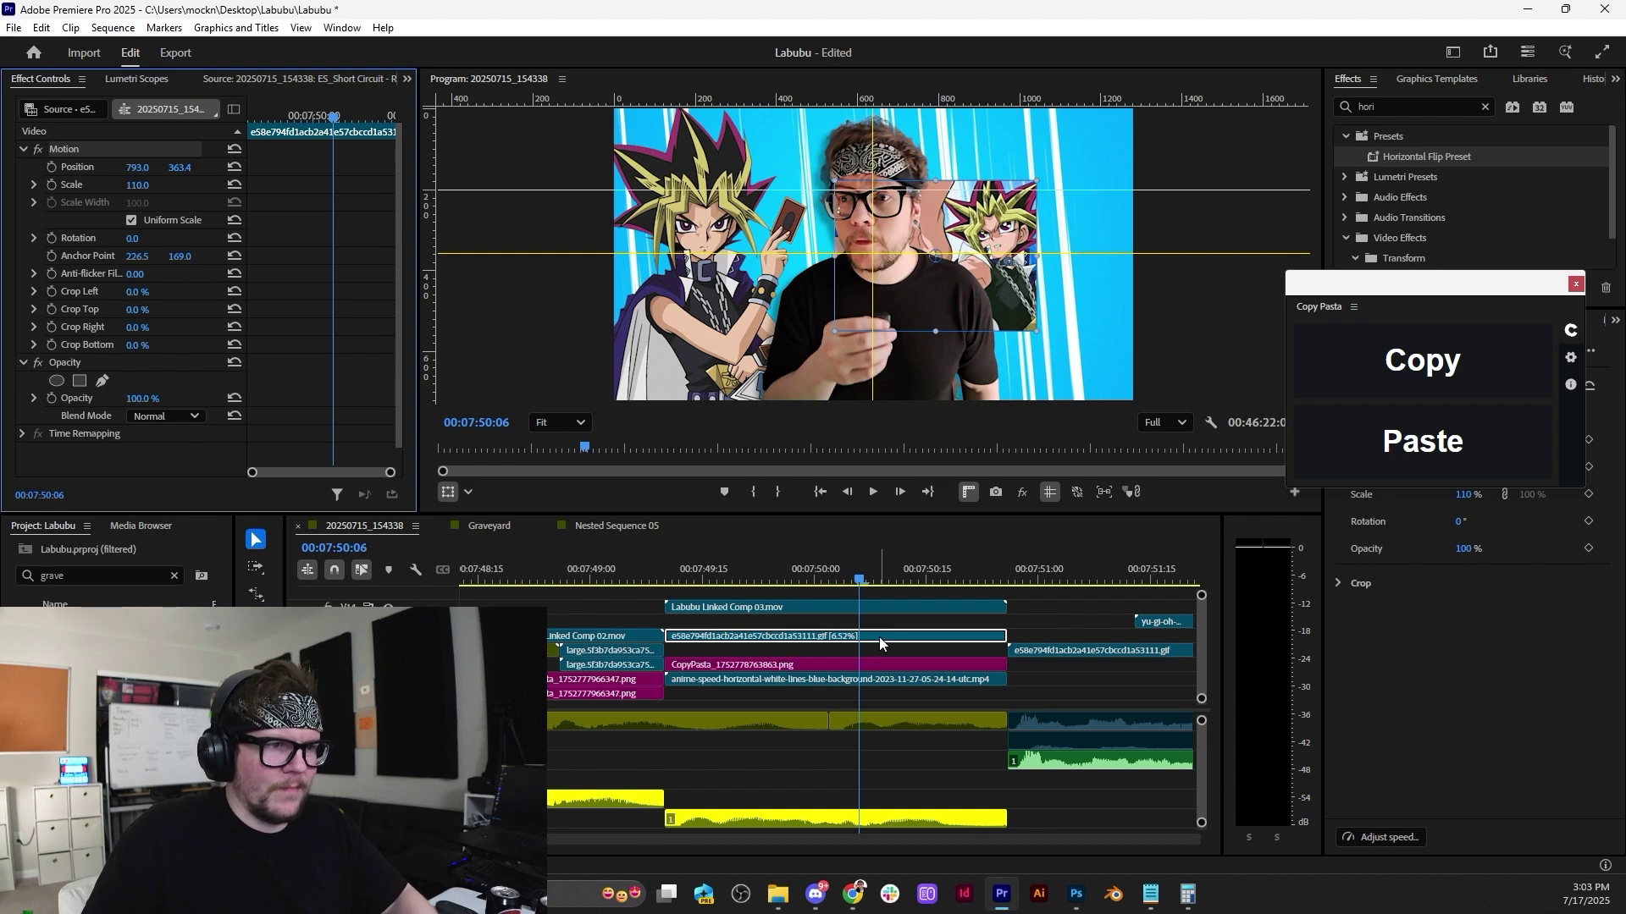
# Duplicate CopyPasta_1752778763863.png onto the track above at X position 1060 and mirror the copy with the Horizontal Flip Preset.
pyautogui.click(877, 667)
pyautogui.moveTo(876, 671); pyautogui.dragTo(883, 651)
pyautogui.moveTo(137, 168); pyautogui.dragTo(838, 168)
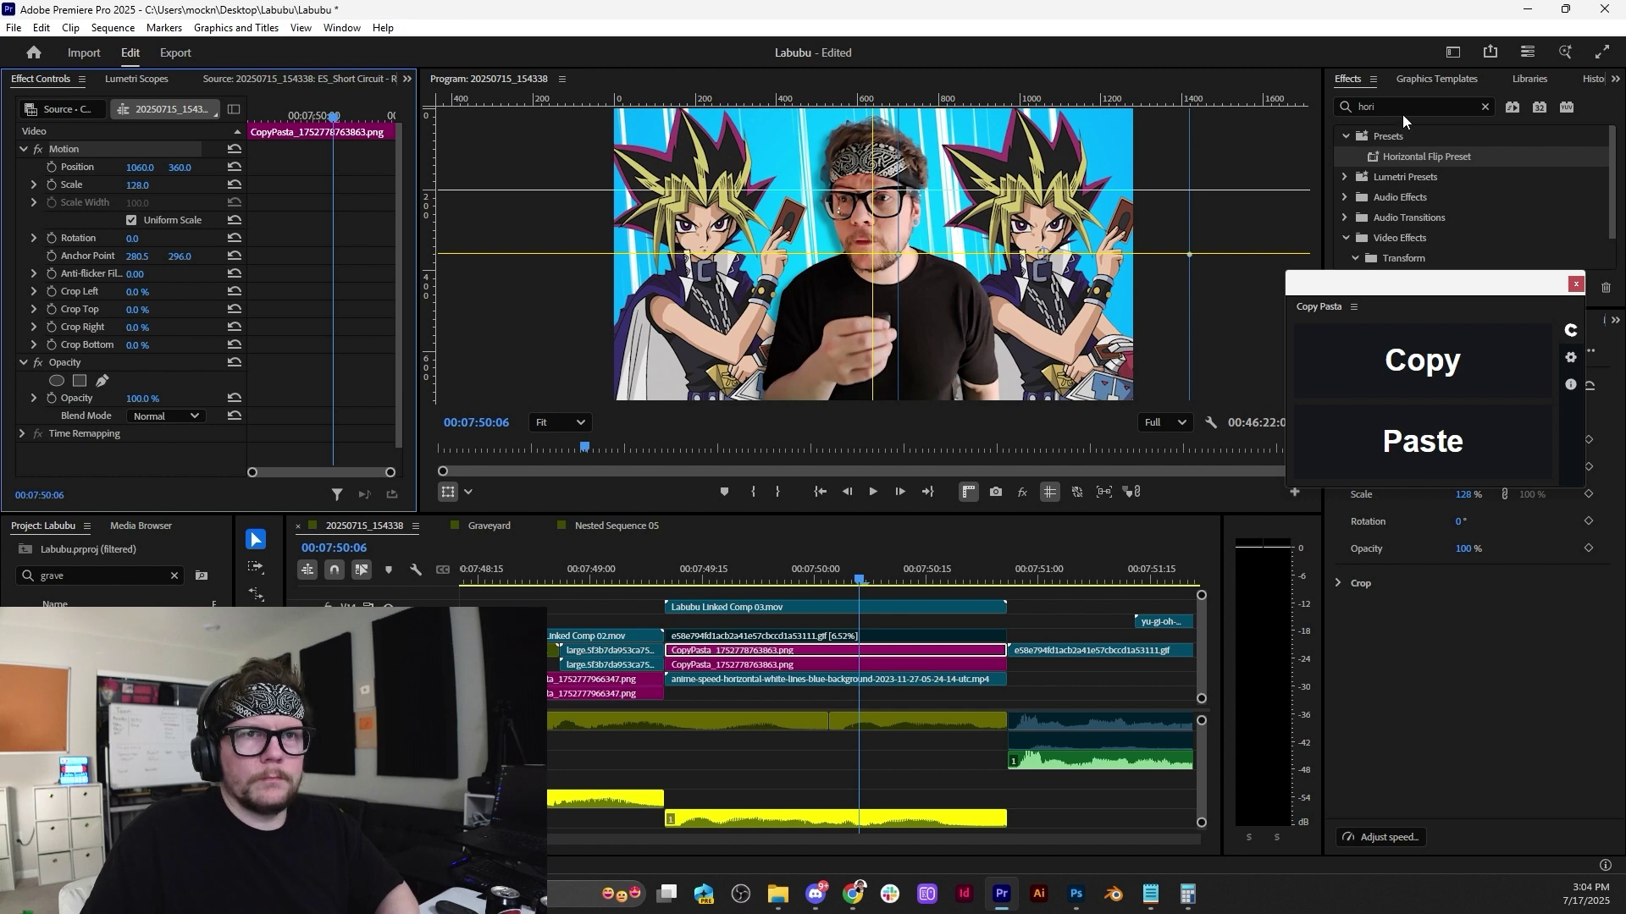
pyautogui.moveTo(1426, 156); pyautogui.dragTo(891, 653)
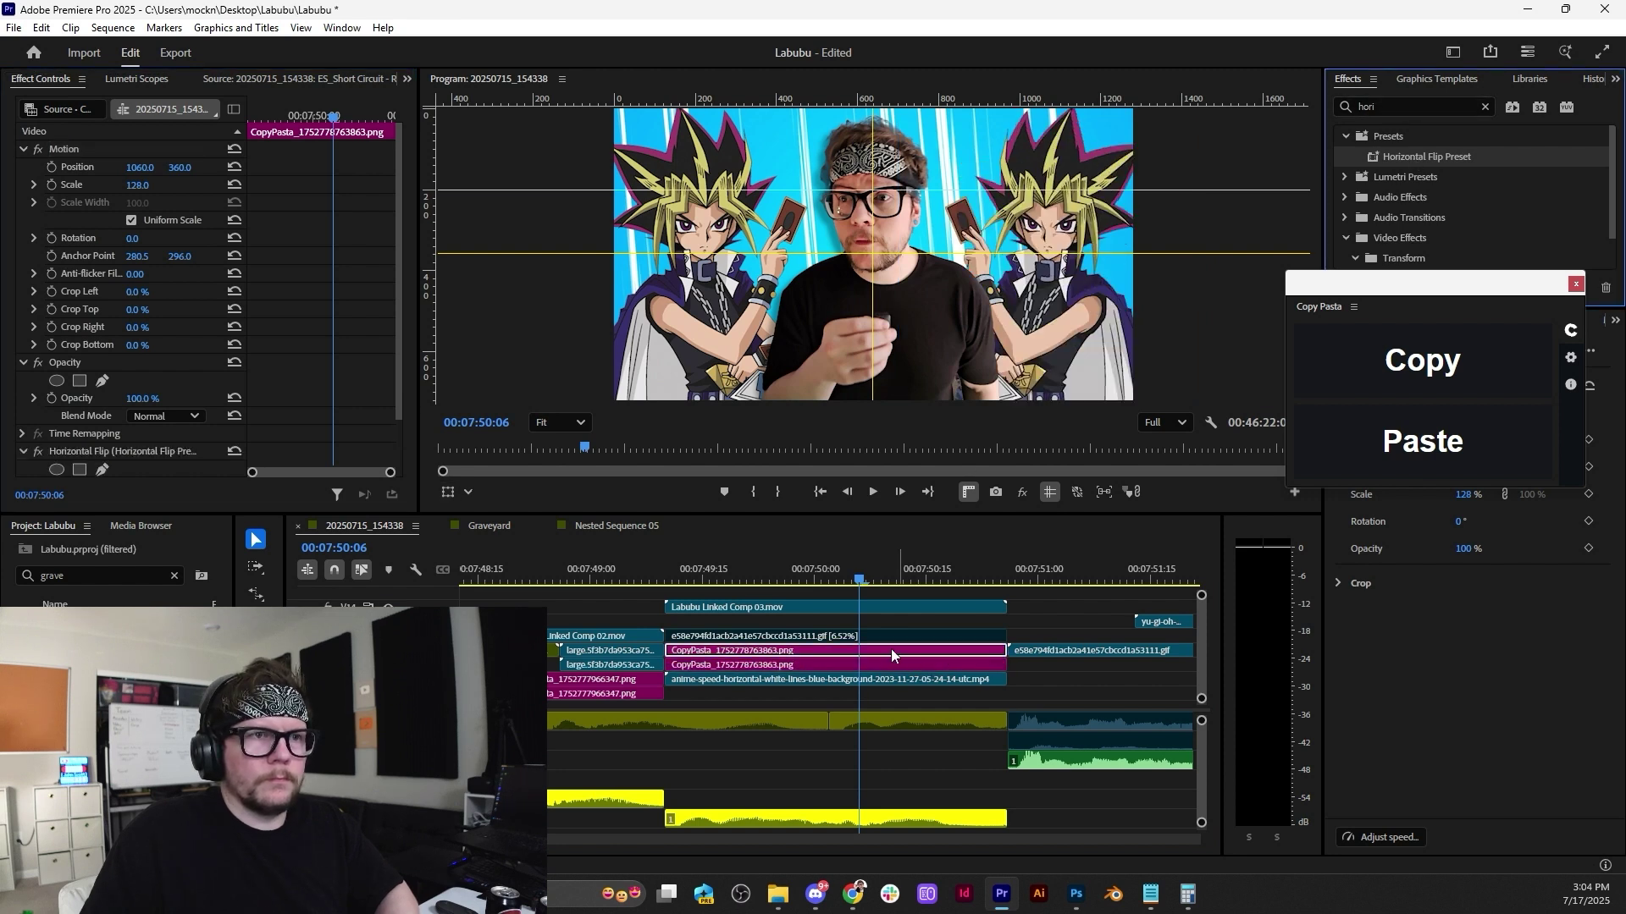
# Scale the flipped Yugi copy to 105 and reposition it at 1097.6, 428.1.
pyautogui.moveTo(148, 186); pyautogui.dragTo(129, 185)
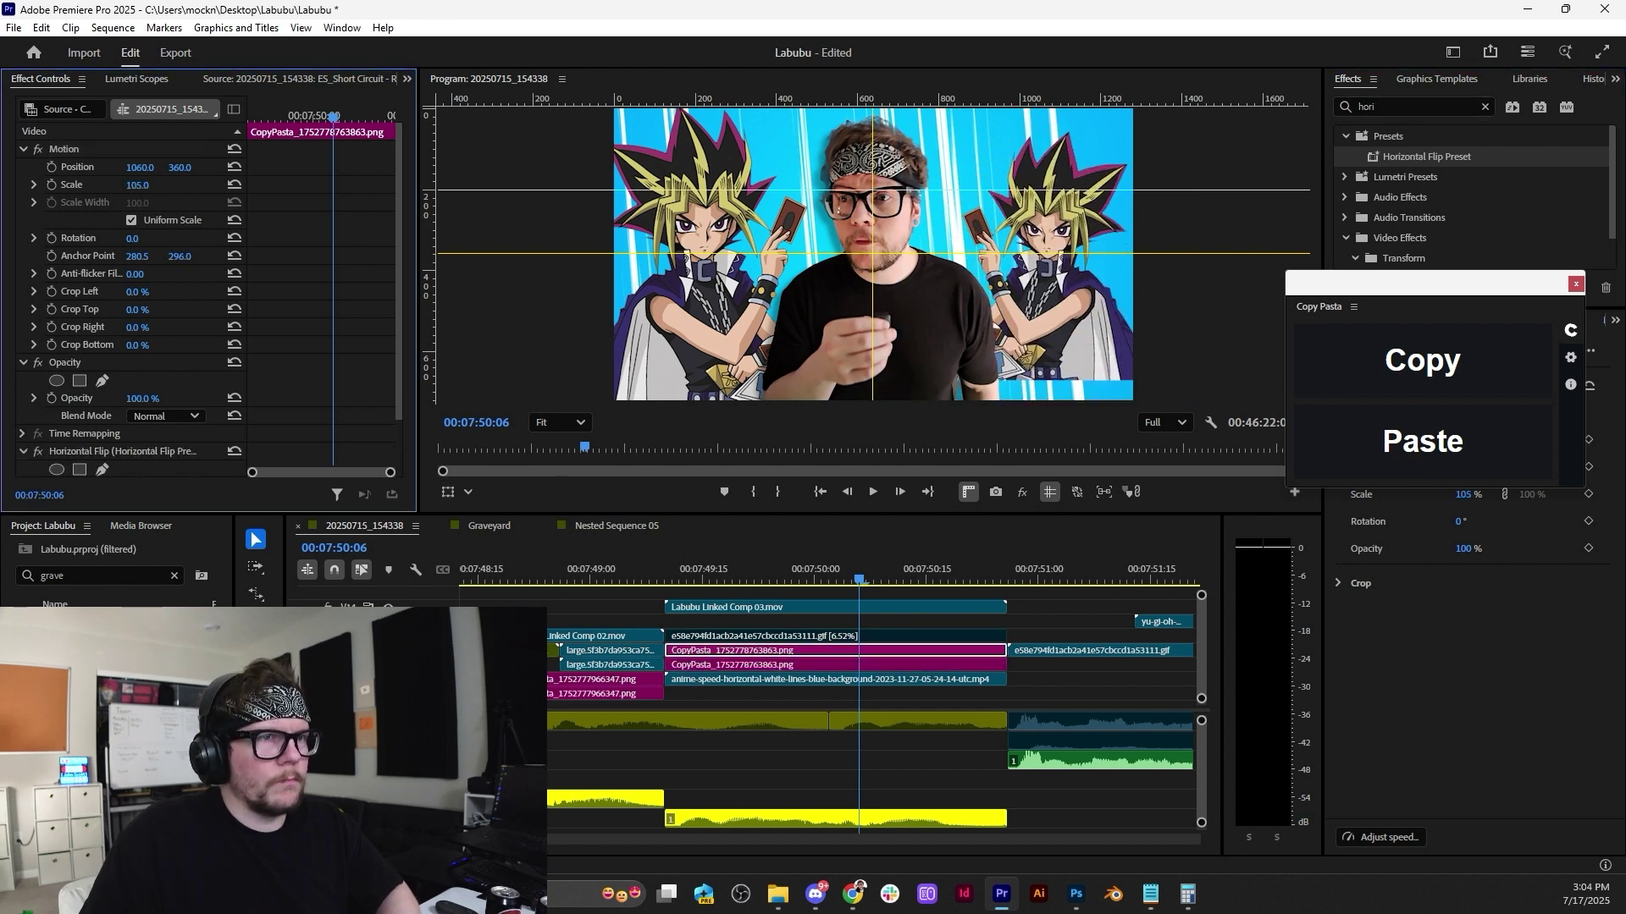
pyautogui.click(162, 152)
pyautogui.moveTo(1055, 341); pyautogui.dragTo(1069, 373)
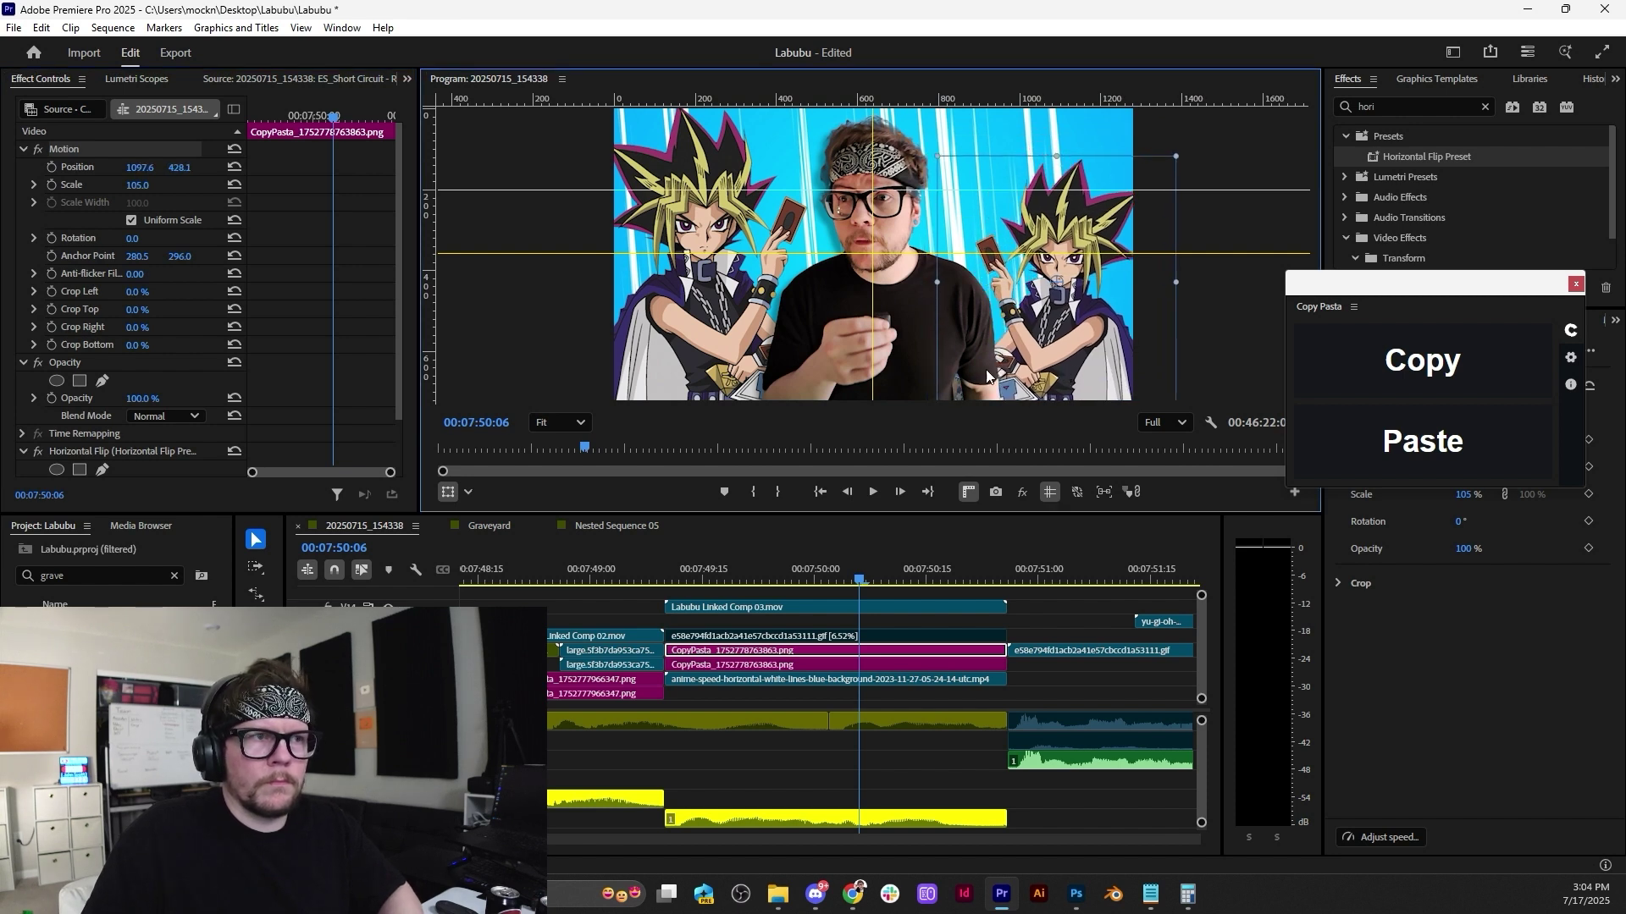
# Scale the unflipped Yugi clip to 105 and reposition it at 220.5, 428.1 to mirror the flipped copy.
pyautogui.click(820, 665)
pyautogui.click(140, 184)
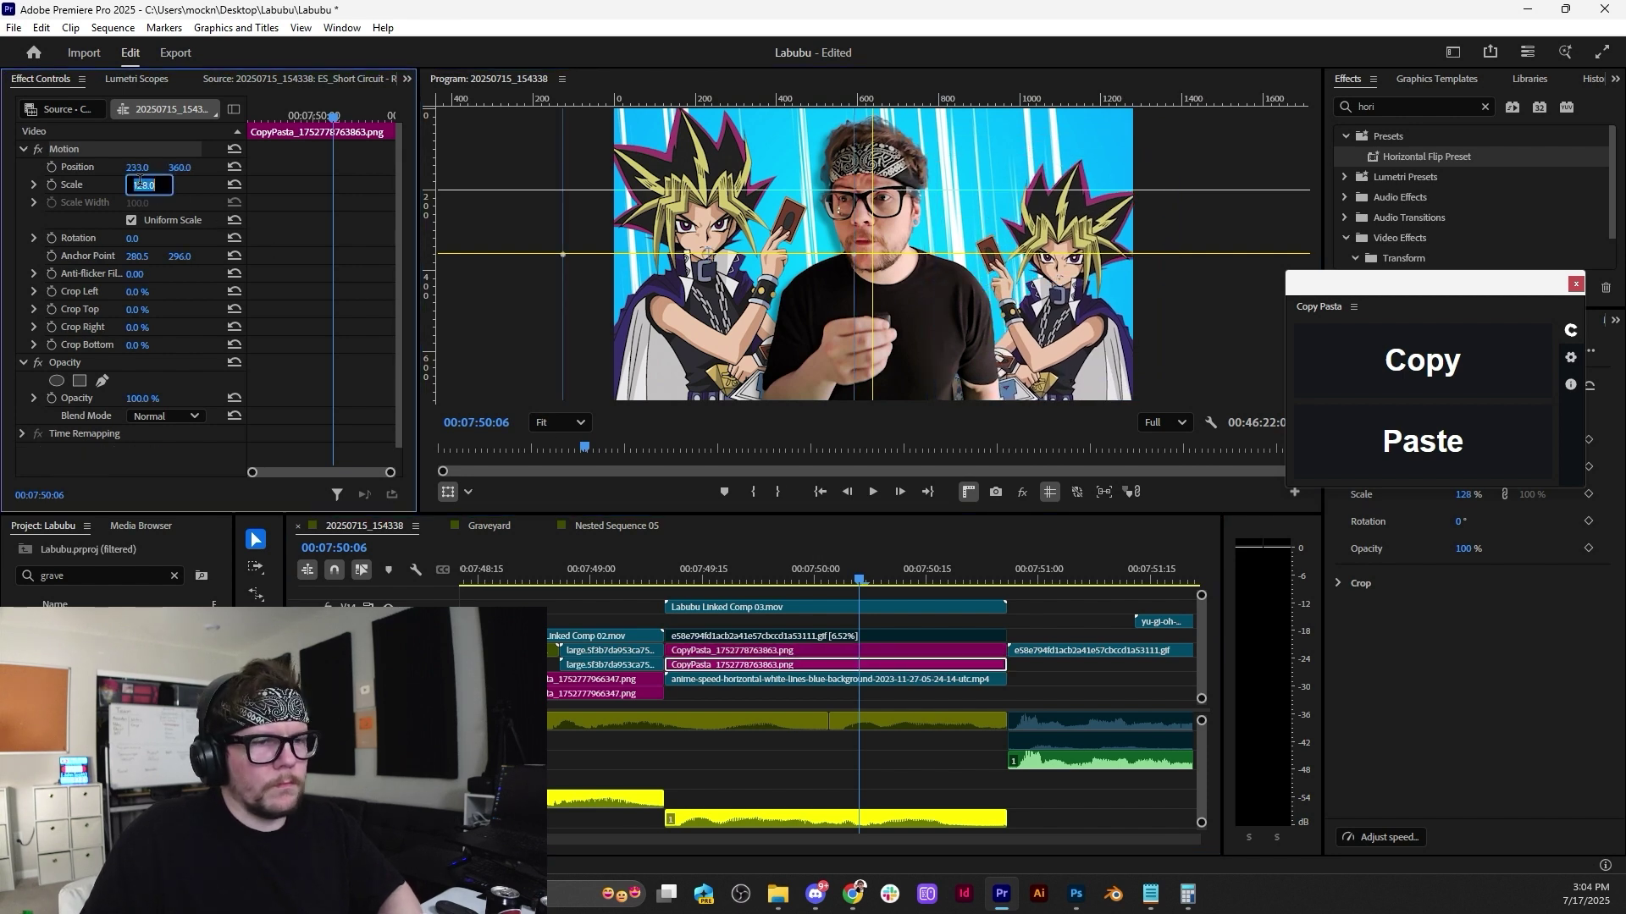
pyautogui.write('105')
pyautogui.click(196, 150)
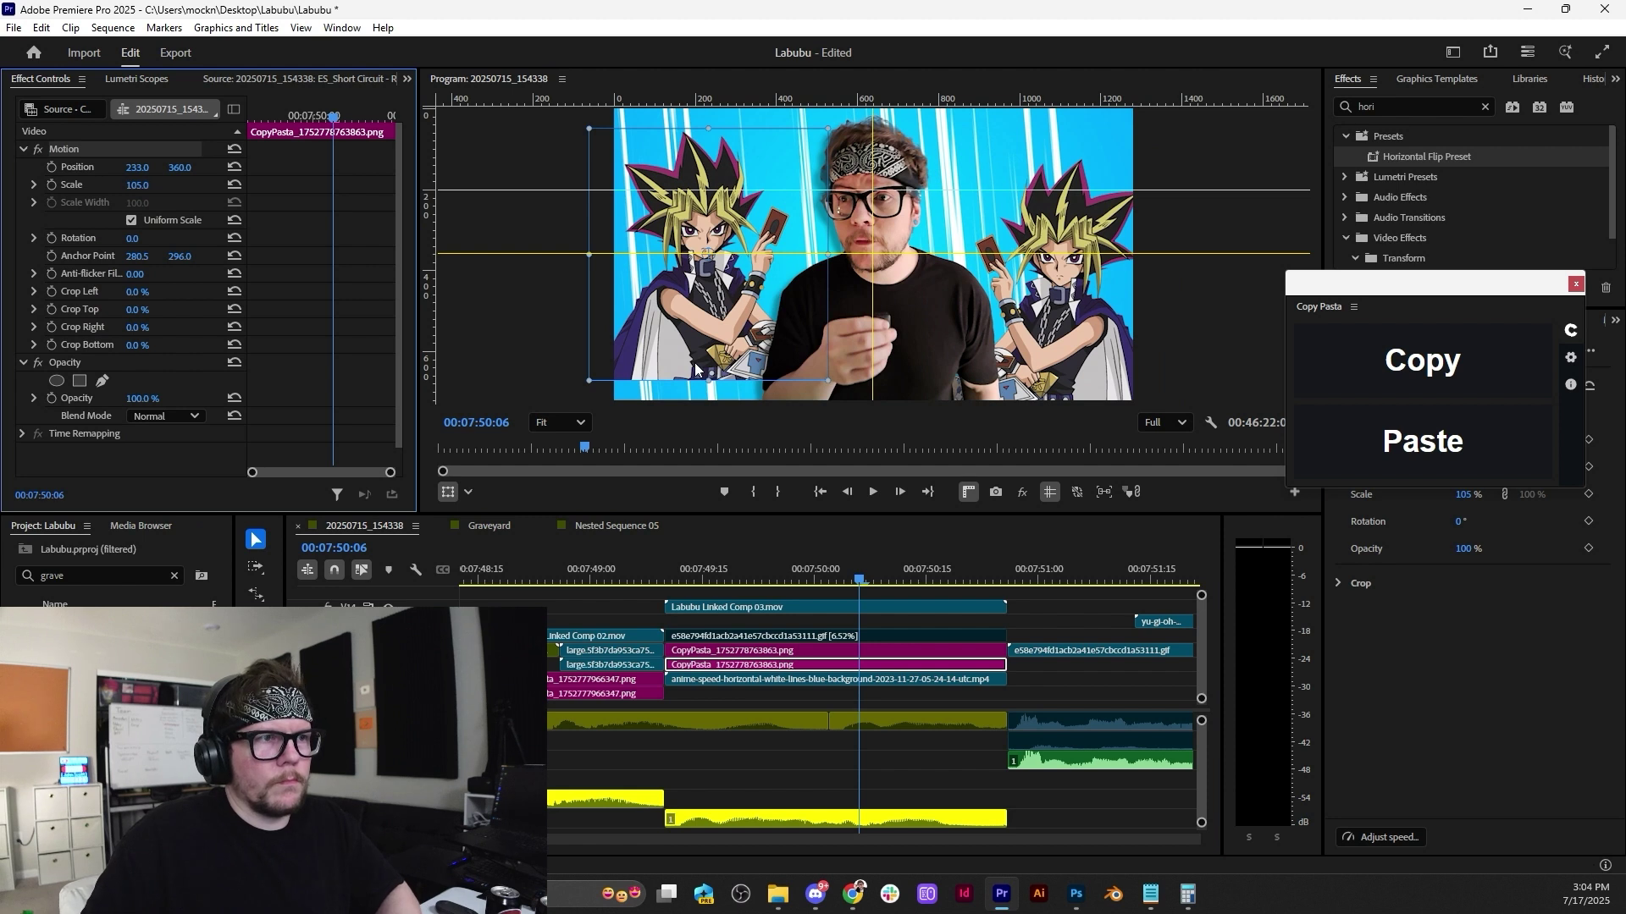
pyautogui.moveTo(695, 370)
pyautogui.mouseDown()
pyautogui.moveTo(698, 387)
pyautogui.moveTo(722, 381)
pyautogui.mouseUp()
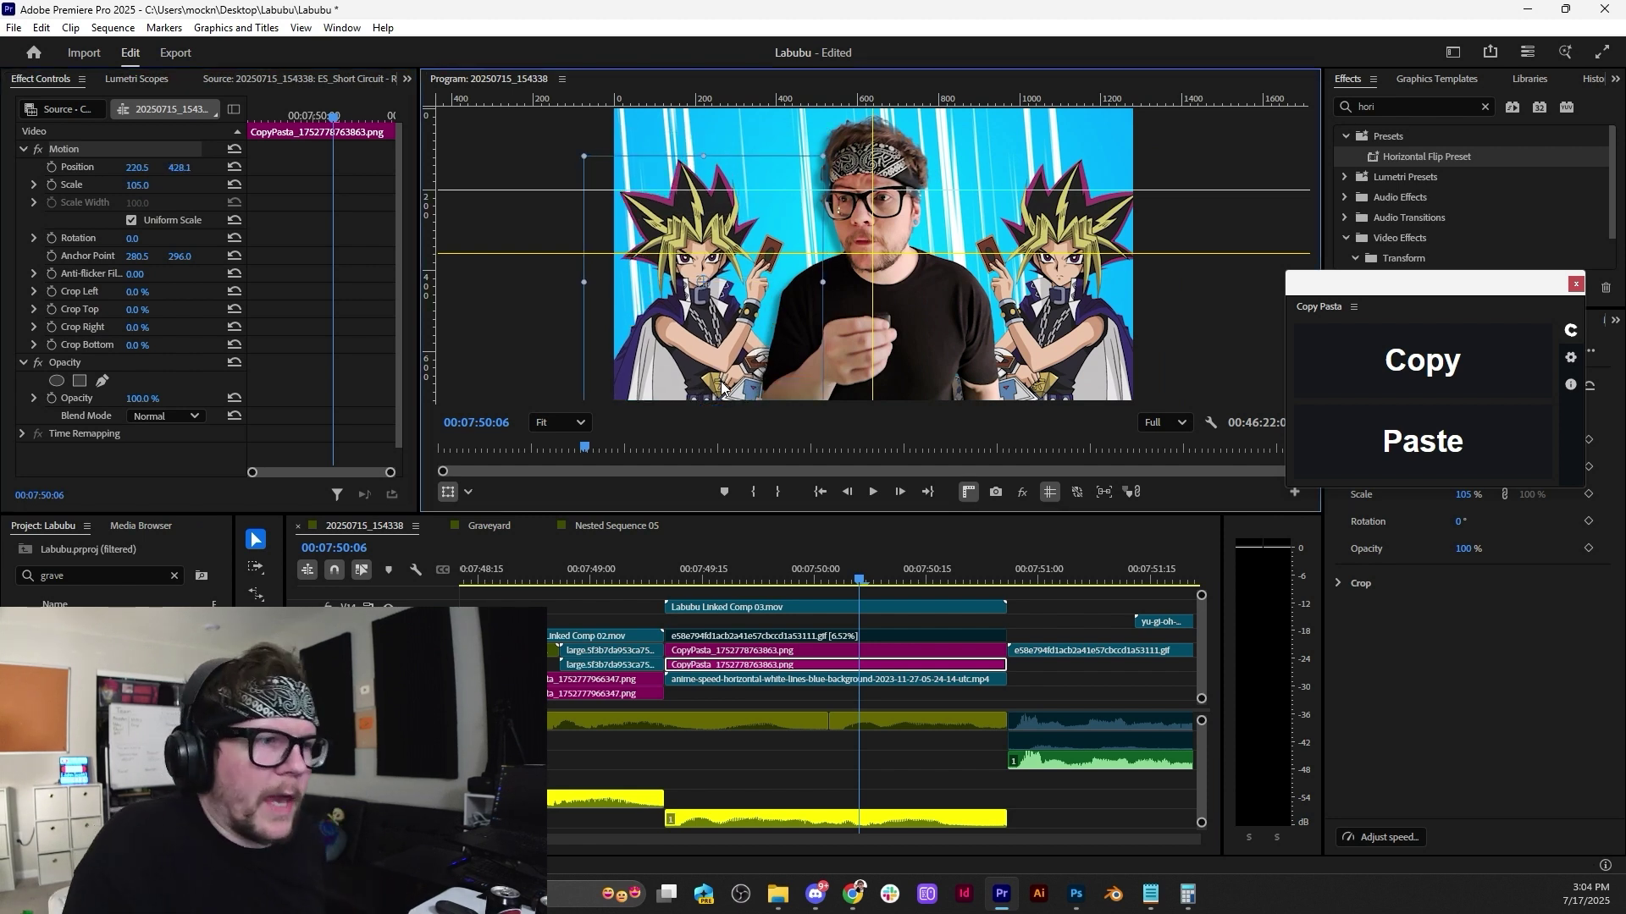
# Delete the two leftover Yu-Gi-Oh gif clips that follow the Yugi section in the timeline.
pyautogui.click(554, 579)
pyautogui.press('-')
pyautogui.moveTo(1026, 685); pyautogui.dragTo(989, 619)
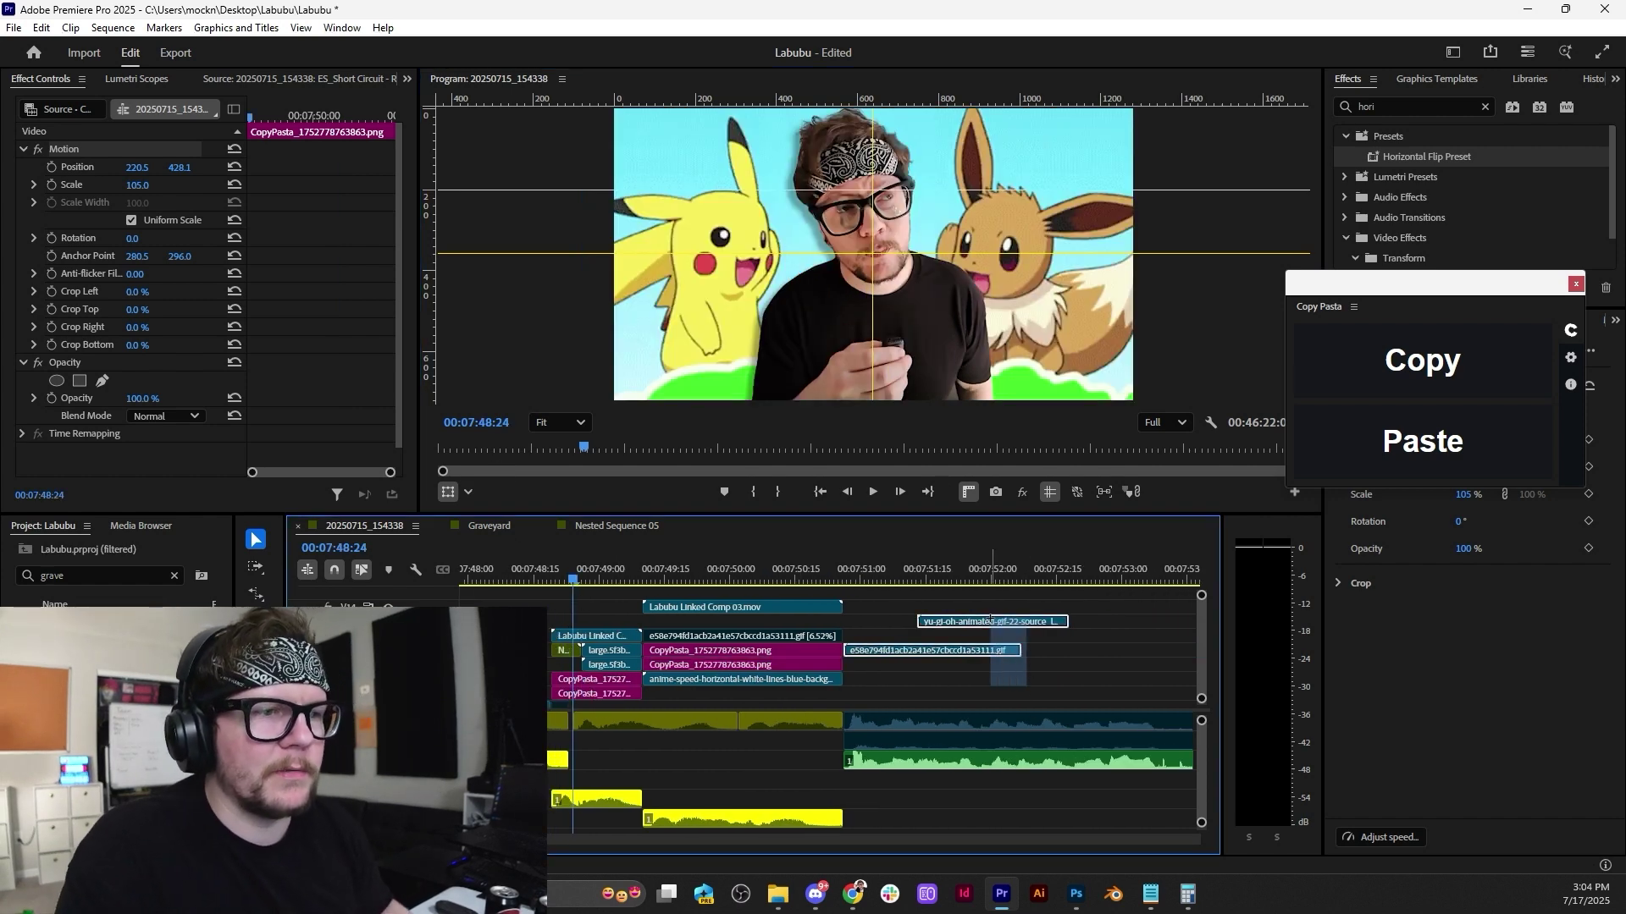
pyautogui.press('Delete')
# Play through the transition, then shift the cut between the Pokémon and Yugi visuals to 00:07:49:12 and extend the Pokémon section's audio to match.
pyautogui.press('space')
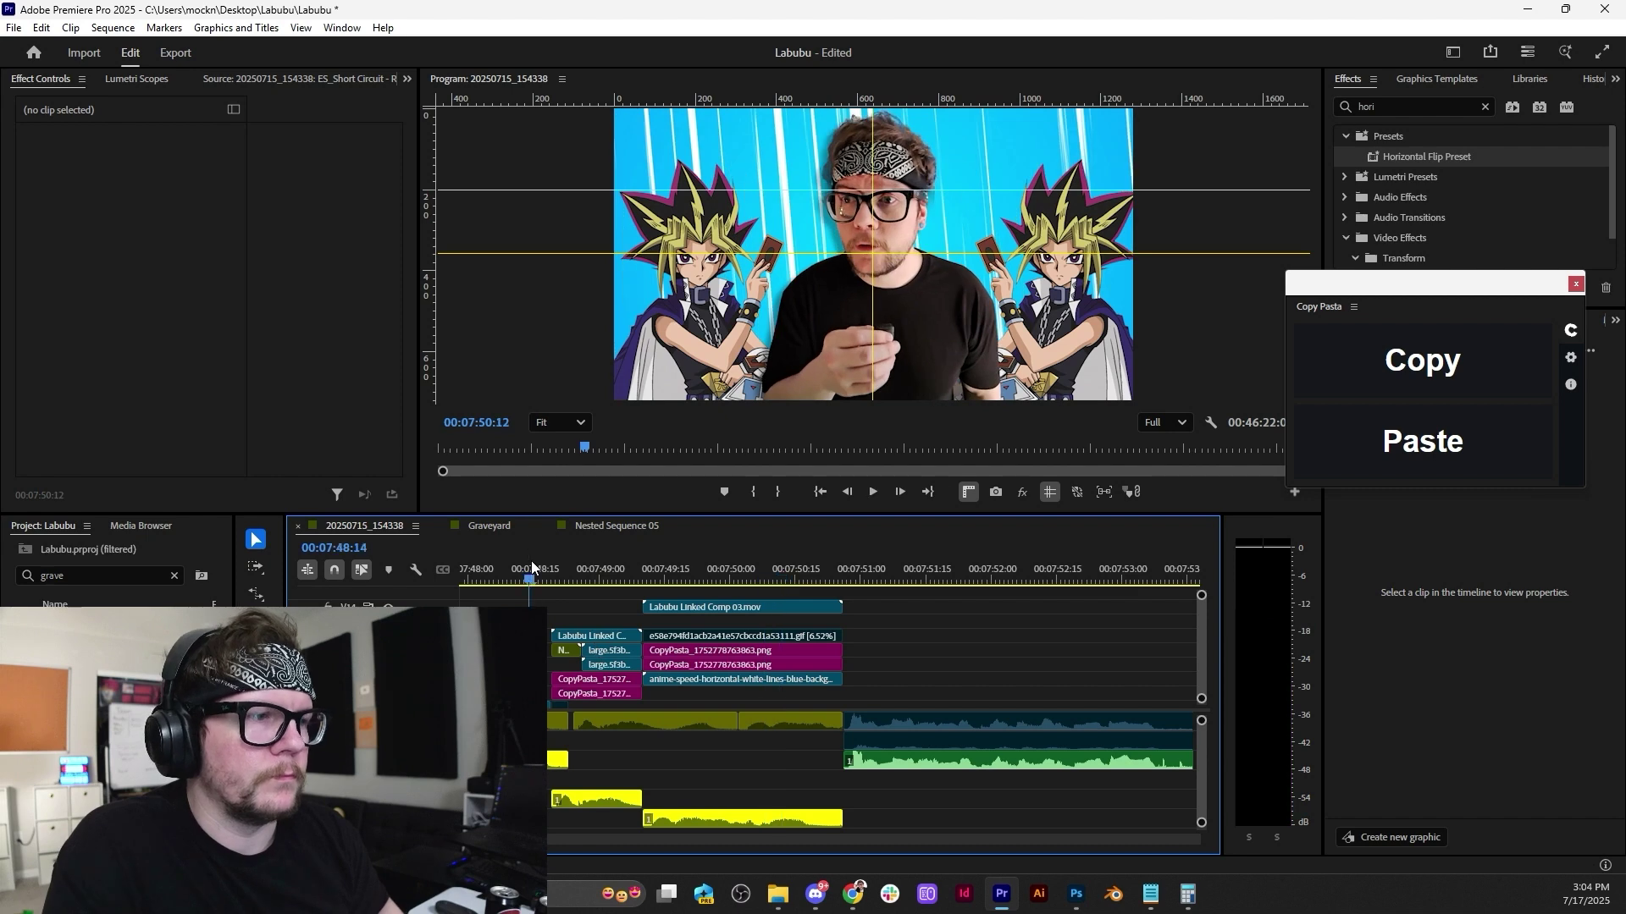
pyautogui.click(531, 561)
pyautogui.press('=')
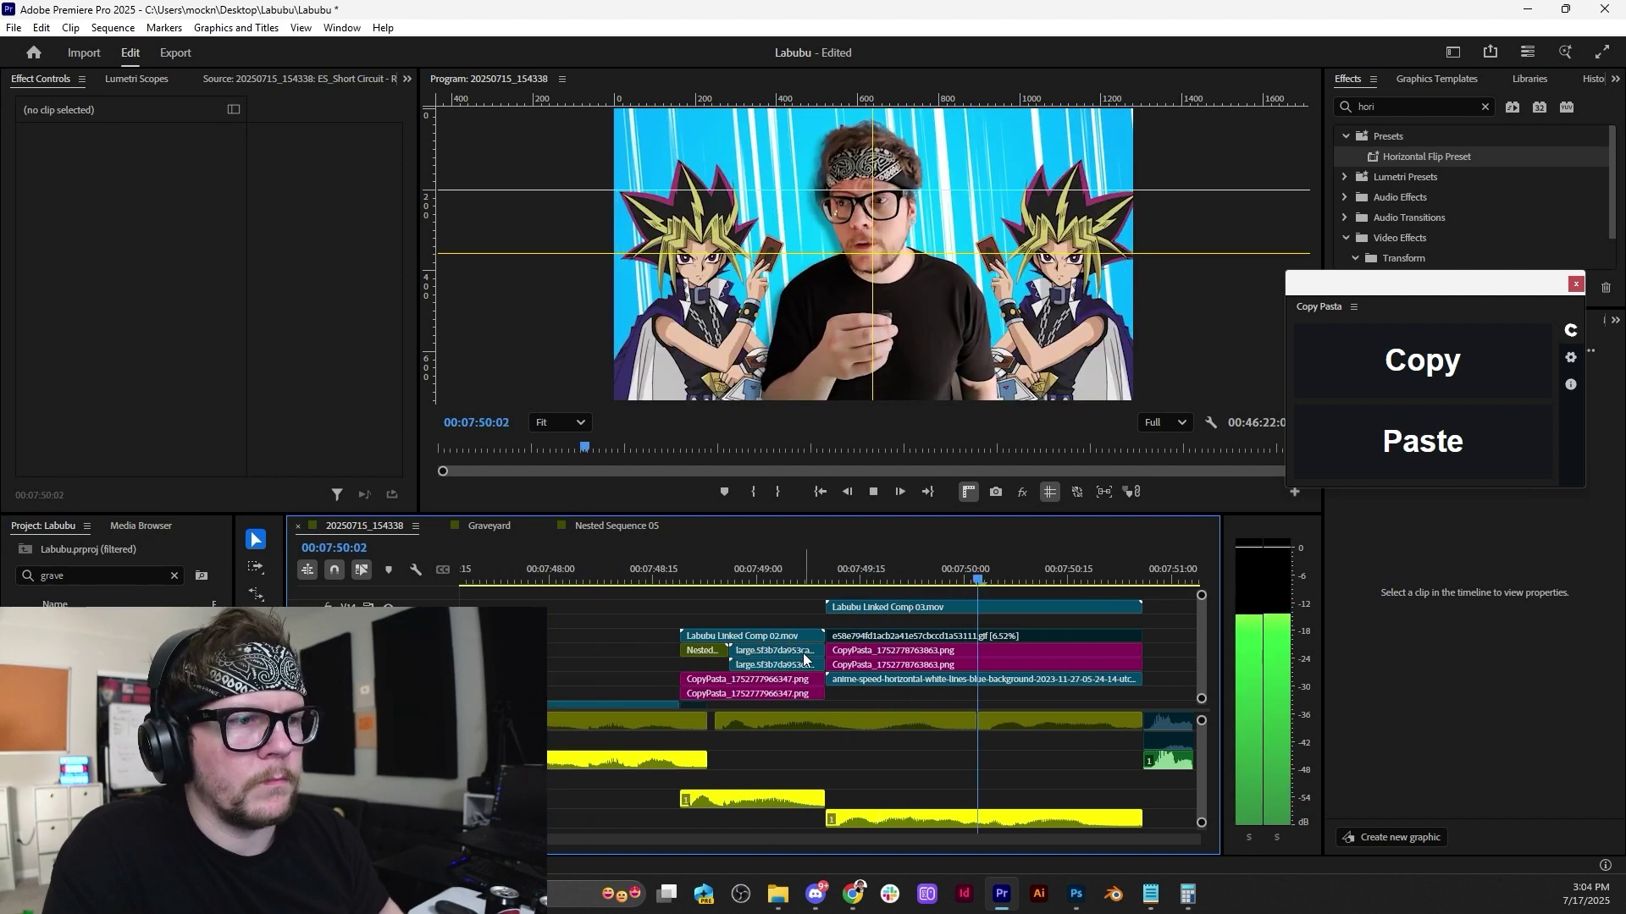
pyautogui.press('space')
pyautogui.click(733, 569)
pyautogui.moveTo(733, 564); pyautogui.dragTo(739, 564)
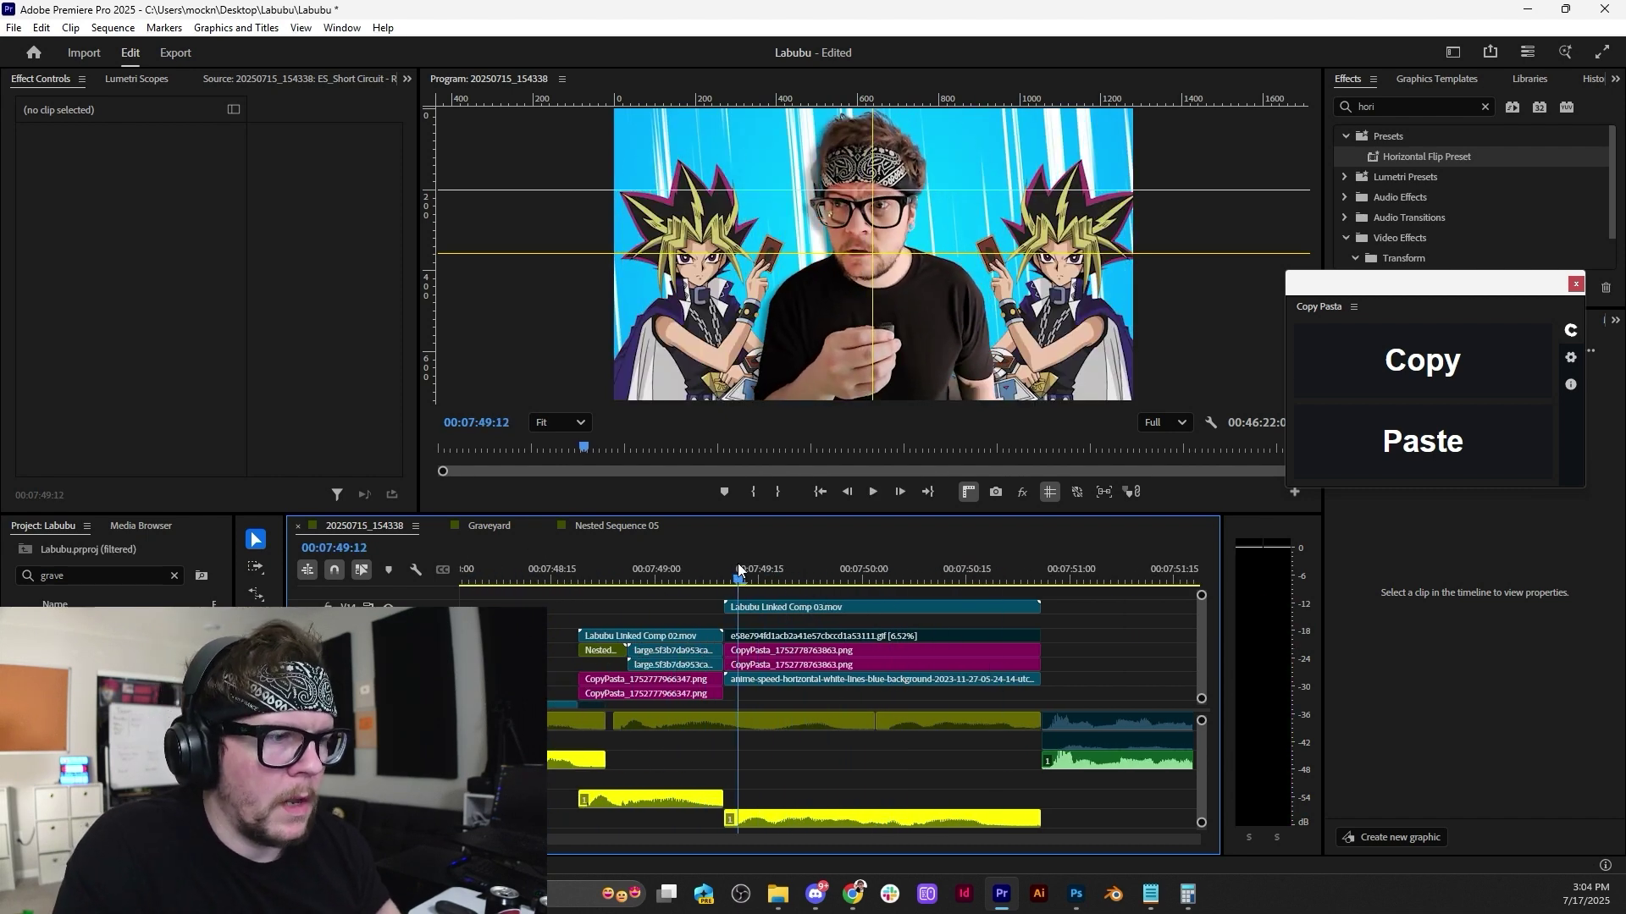
pyautogui.moveTo(759, 695); pyautogui.dragTo(721, 688)
pyautogui.click(672, 611)
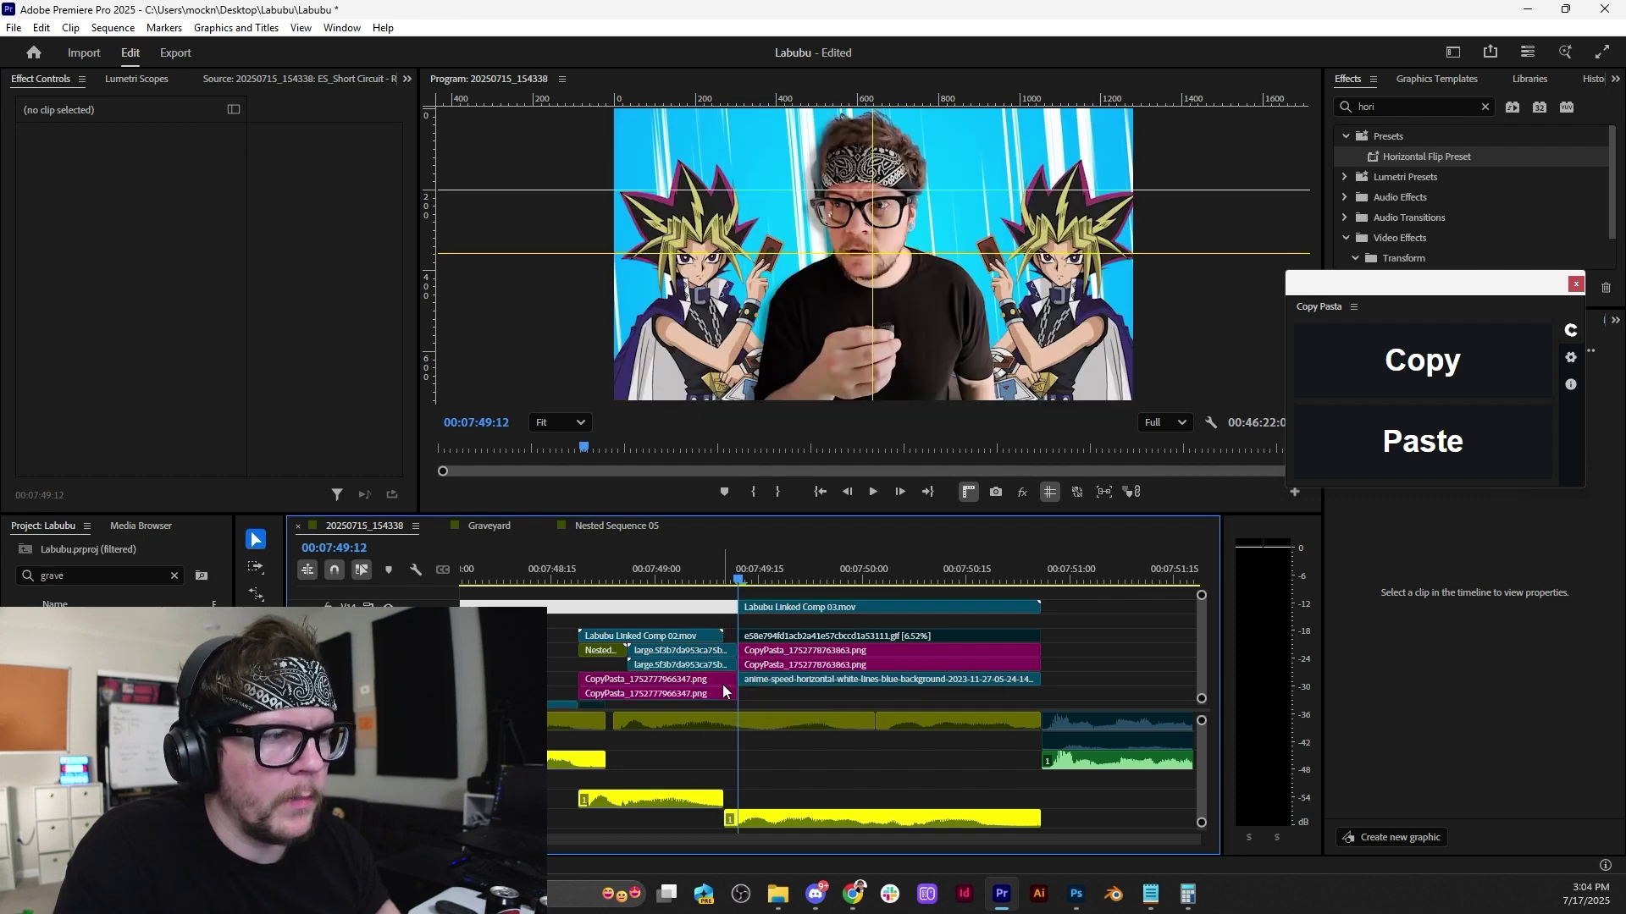
pyautogui.click(713, 802)
pyautogui.moveTo(719, 801); pyautogui.dragTo(736, 801)
# Play the Pokémon section from its start and split Labubu Linked Comp 02.mov at 00:07:49:06.
pyautogui.scroll(4, 711, 788)
pyautogui.click(619, 581)
pyautogui.scroll(3, 621, 618)
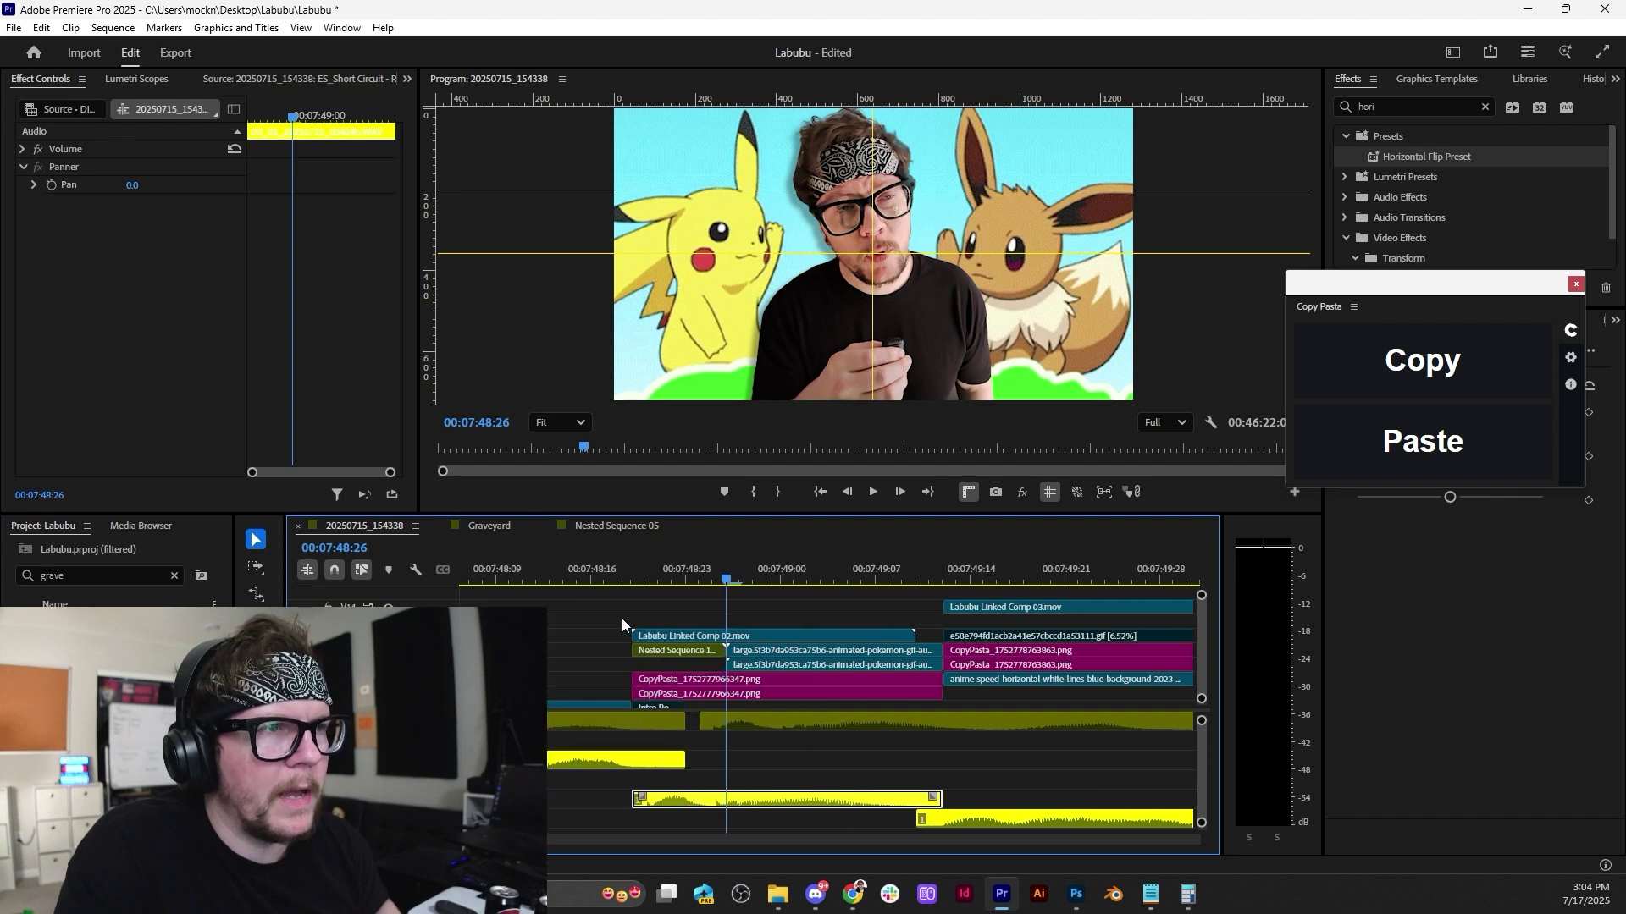
pyautogui.click(691, 636)
pyautogui.moveTo(916, 584); pyautogui.dragTo(632, 557)
pyautogui.press('space')
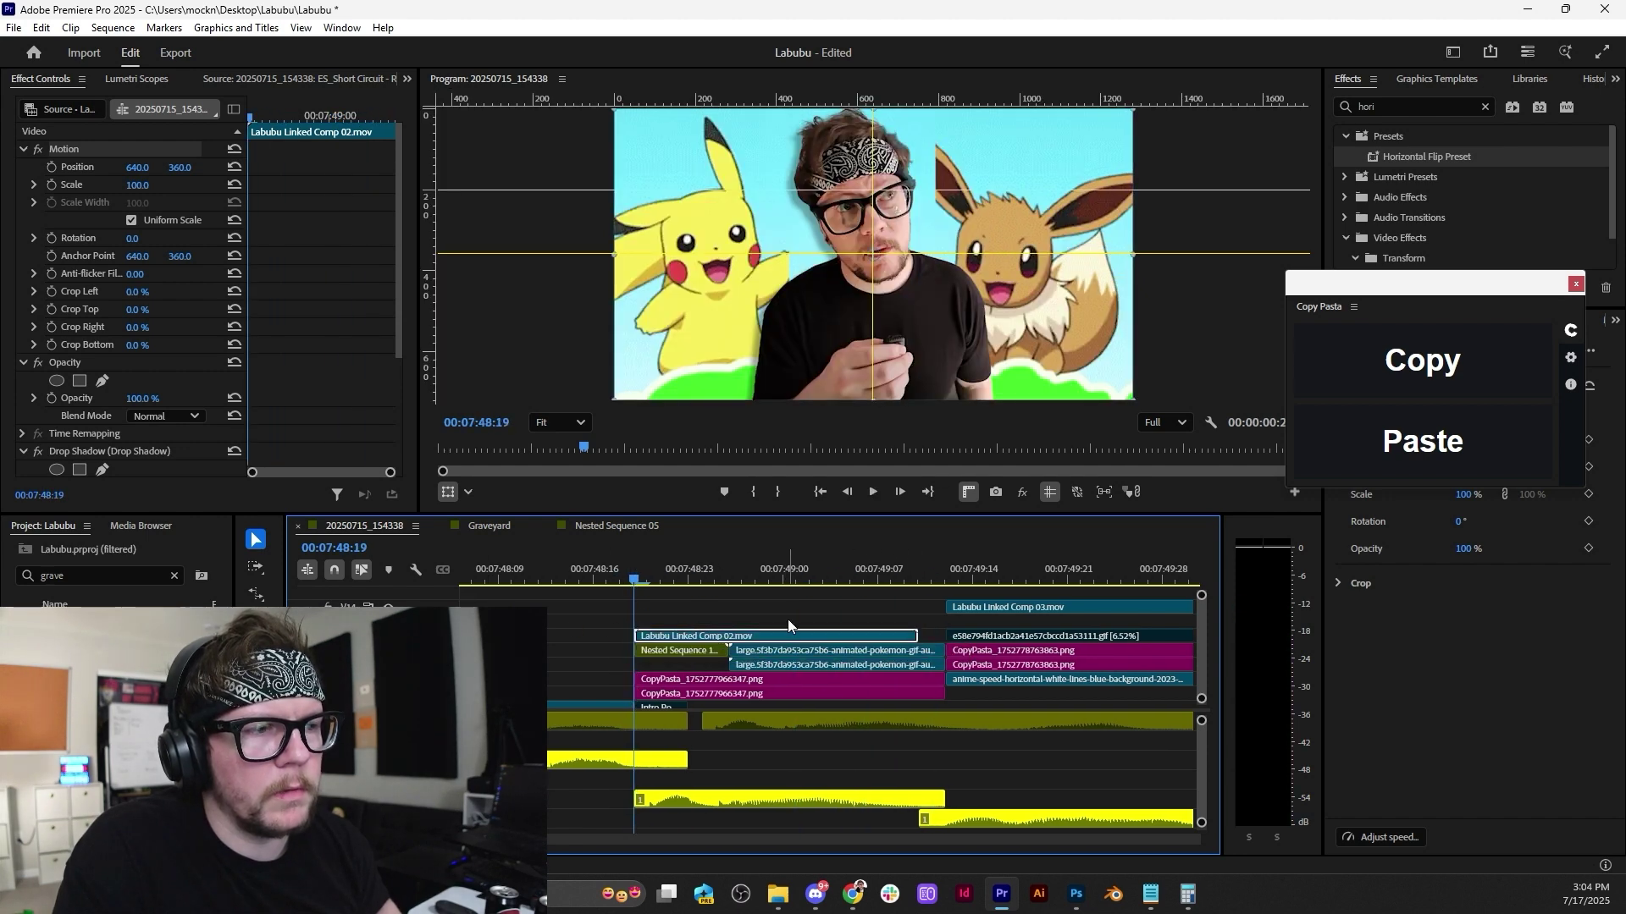
pyautogui.press('space')
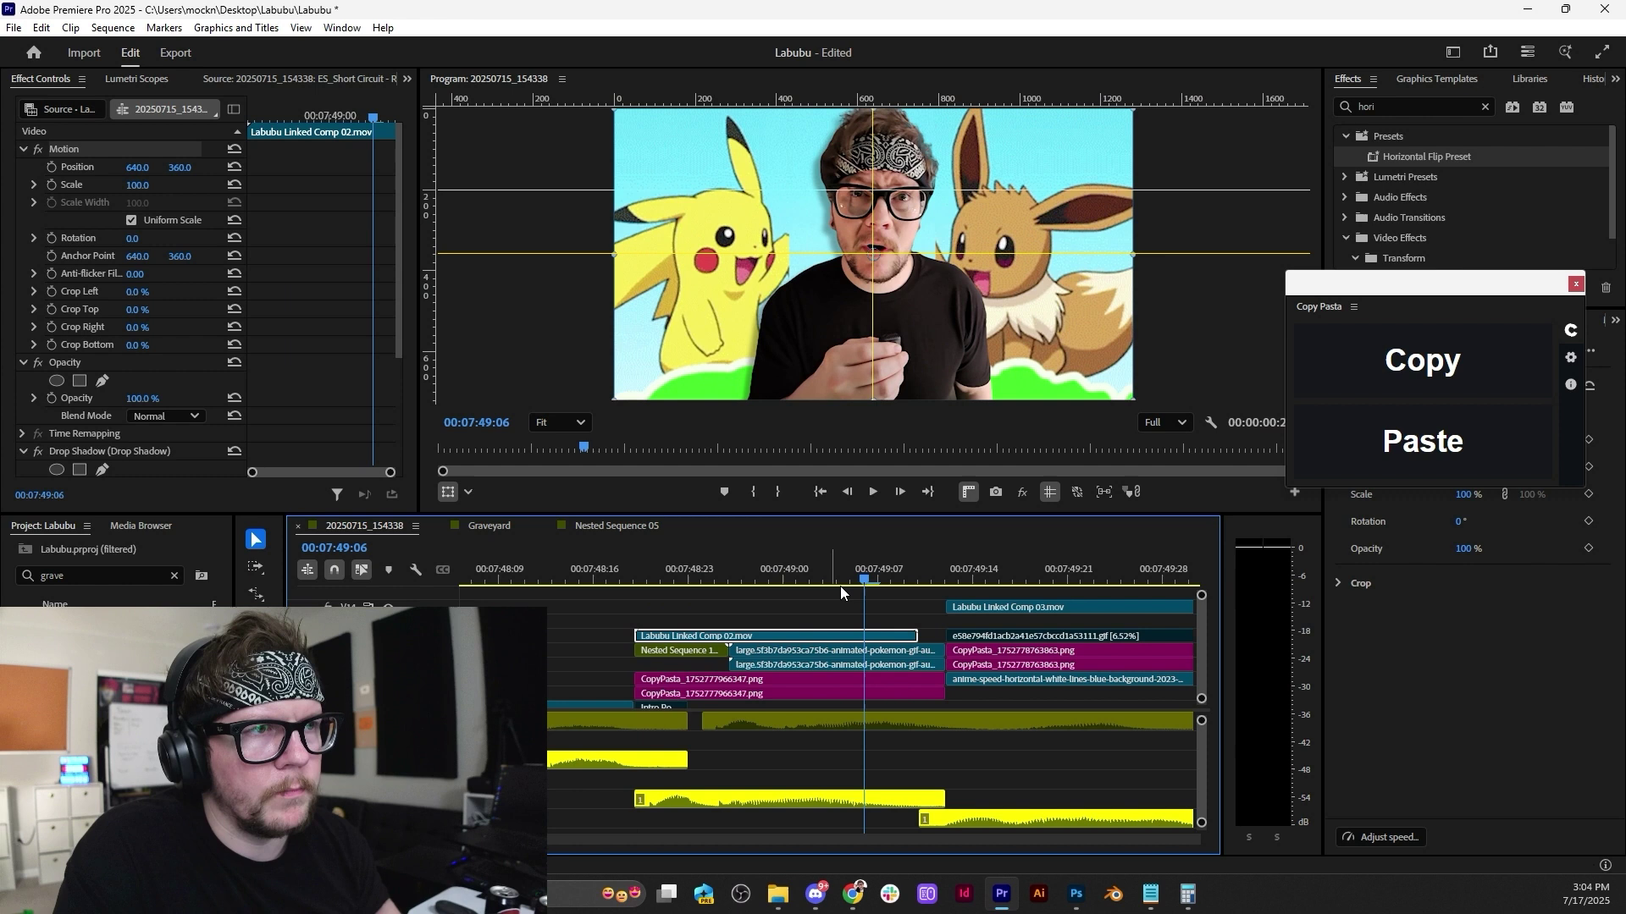
pyautogui.hotkey('ctrl', 'k')
pyautogui.click(887, 641)
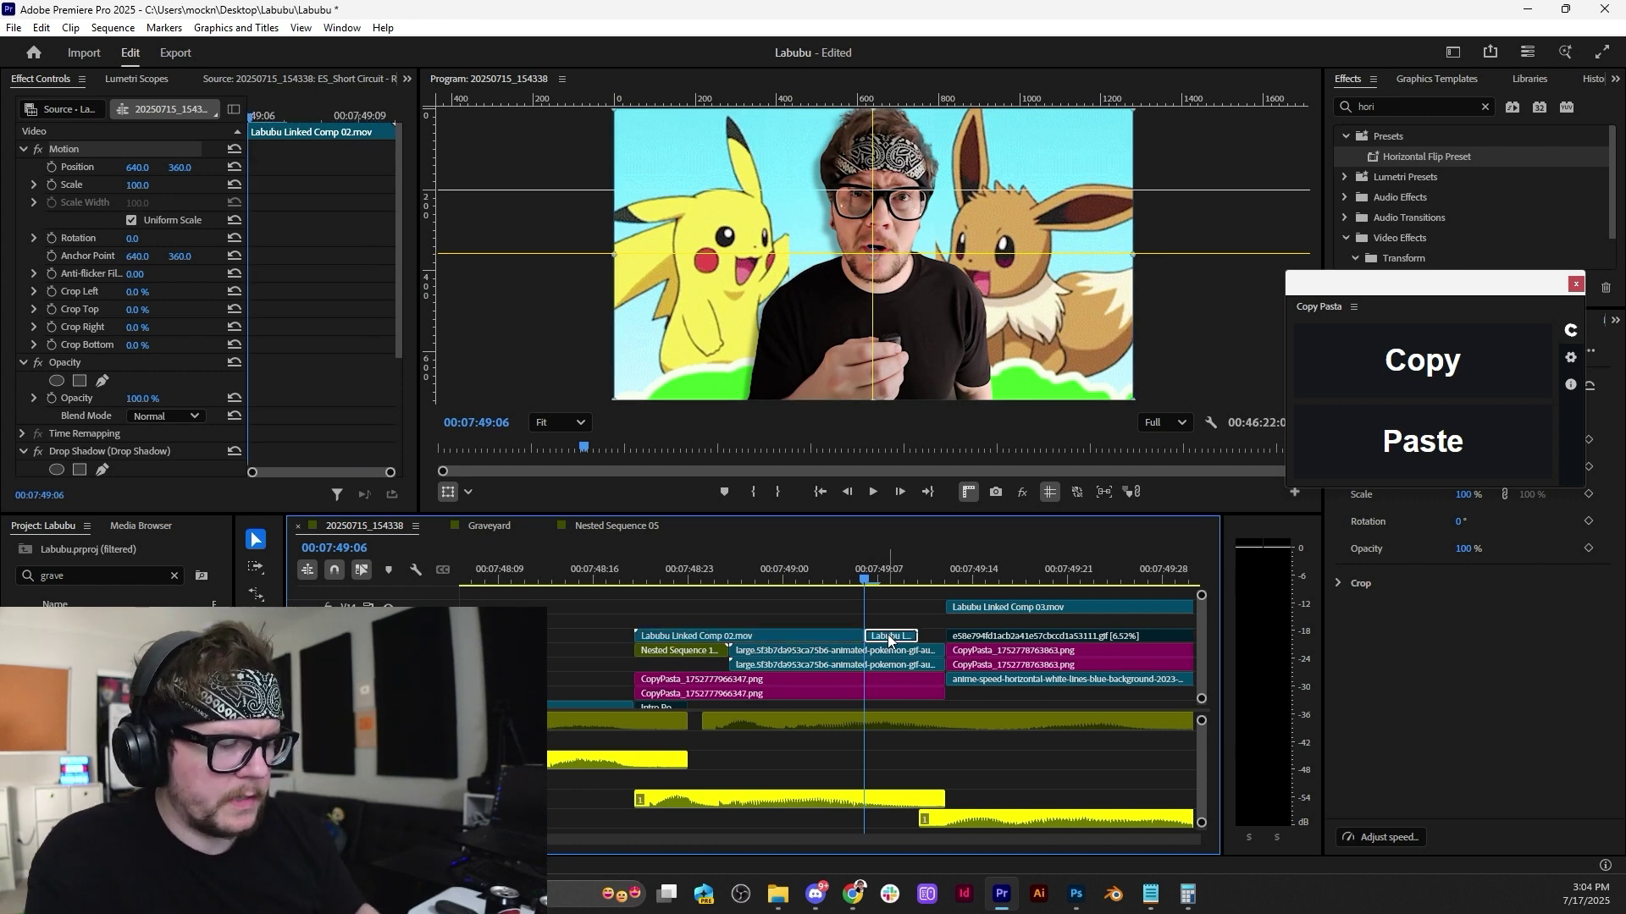
# Rate-stretch the short end piece of Labubu Linked Comp 02.mov to the start of the Yugi section and review the transition.
pyautogui.press('=')
pyautogui.press('b')
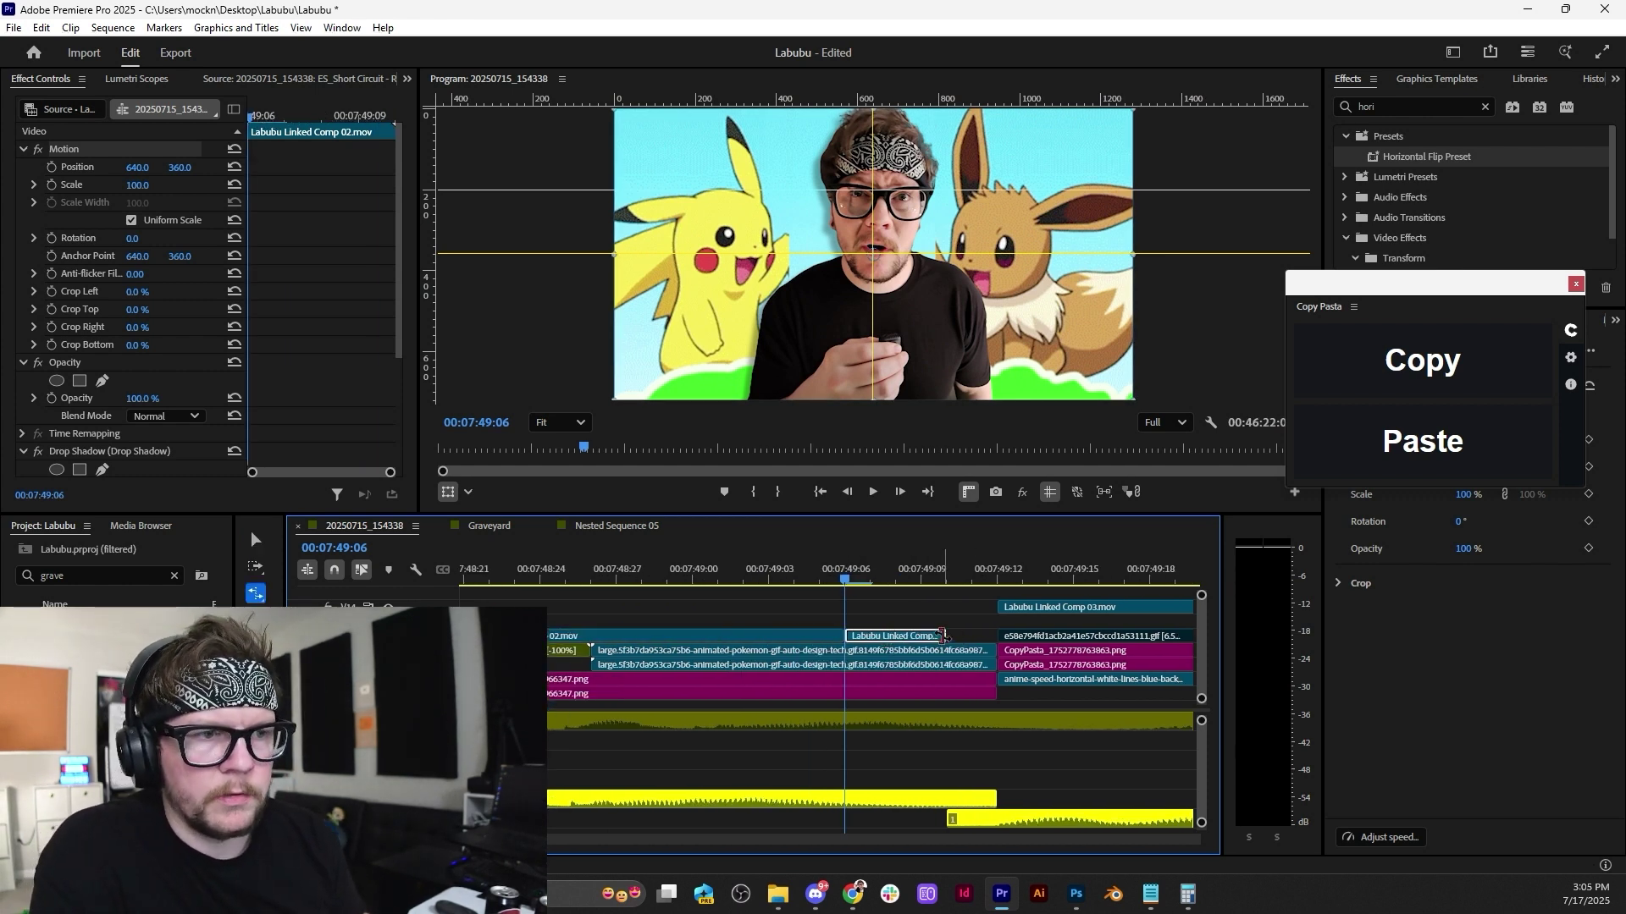
pyautogui.moveTo(943, 636); pyautogui.dragTo(996, 635)
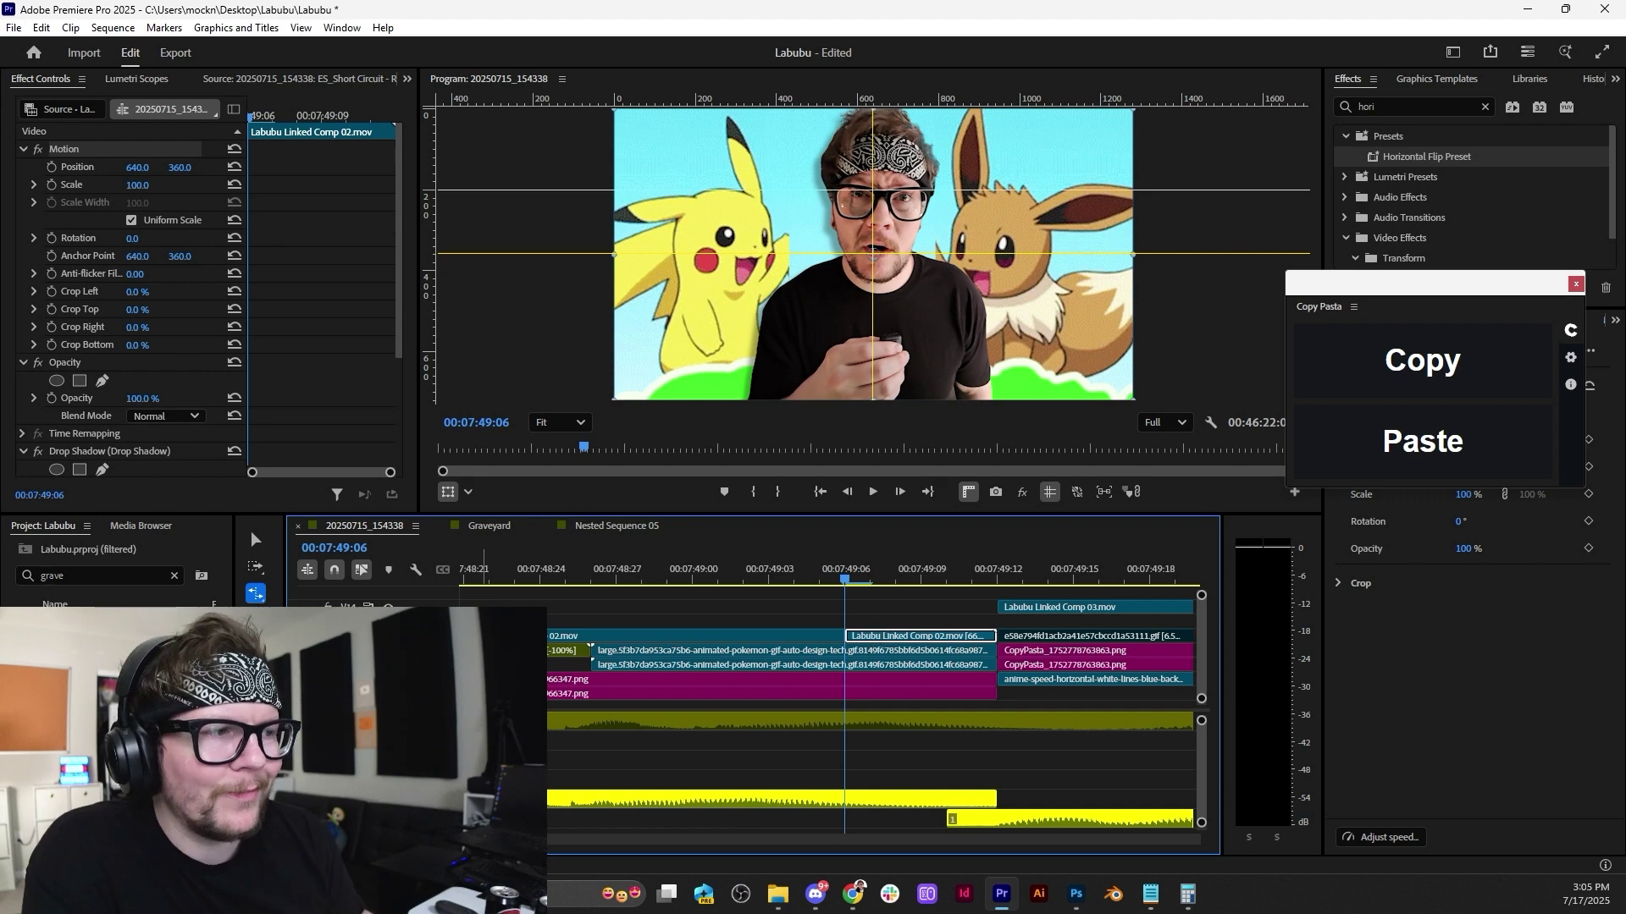
pyautogui.click(256, 539)
pyautogui.press('space')
pyautogui.press('space')
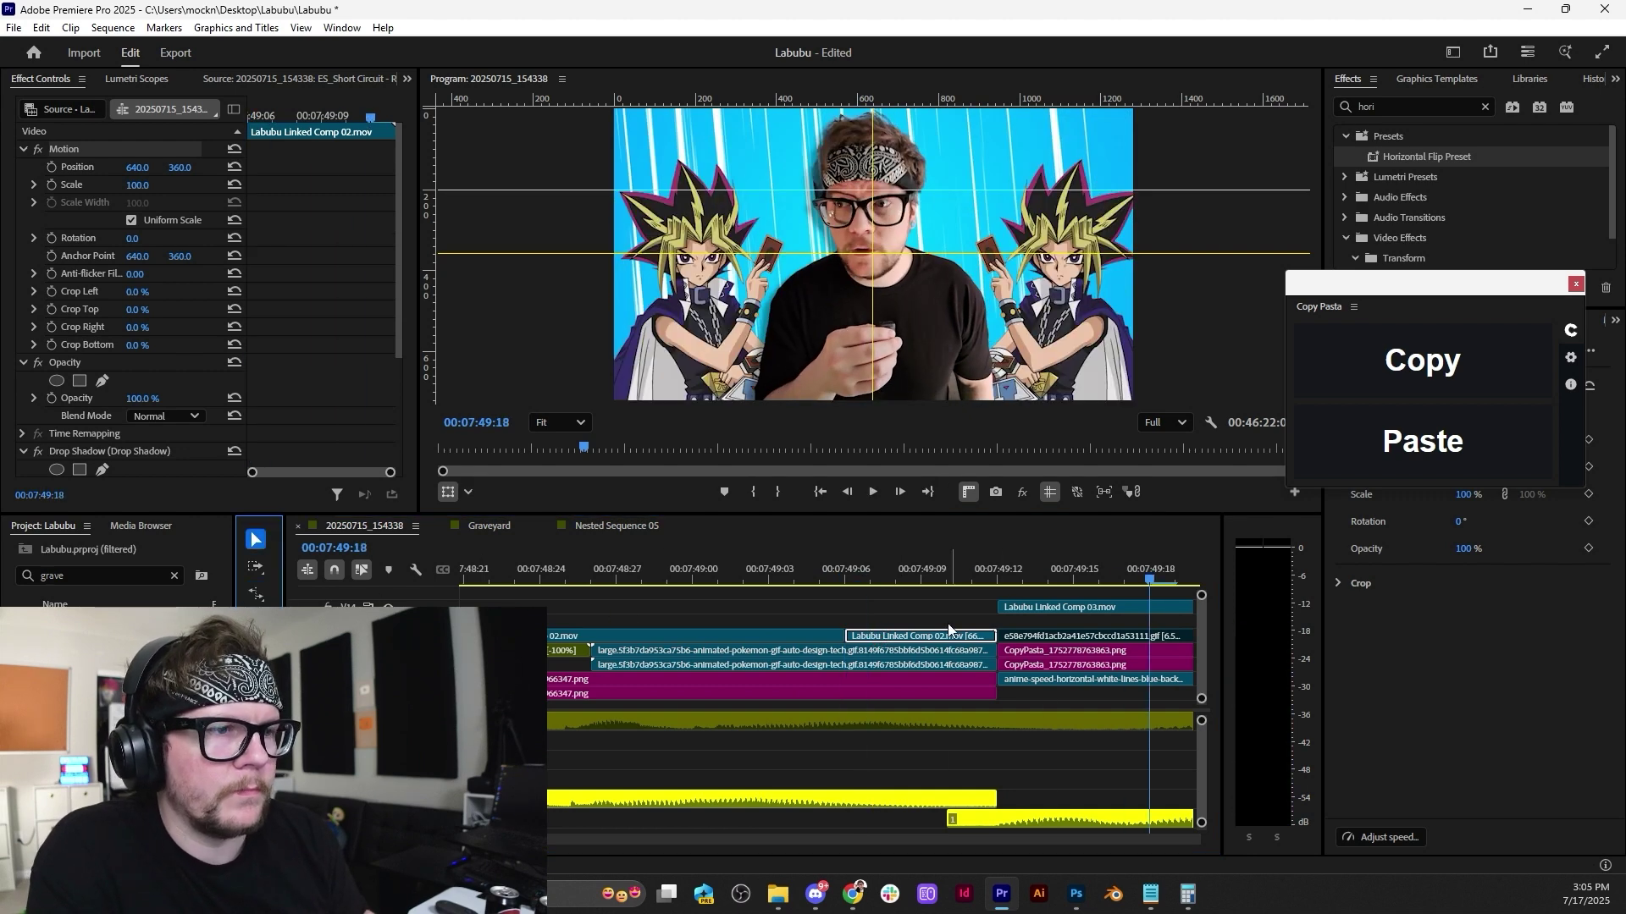
pyautogui.press('-')
pyautogui.press('-')
pyautogui.click(548, 579)
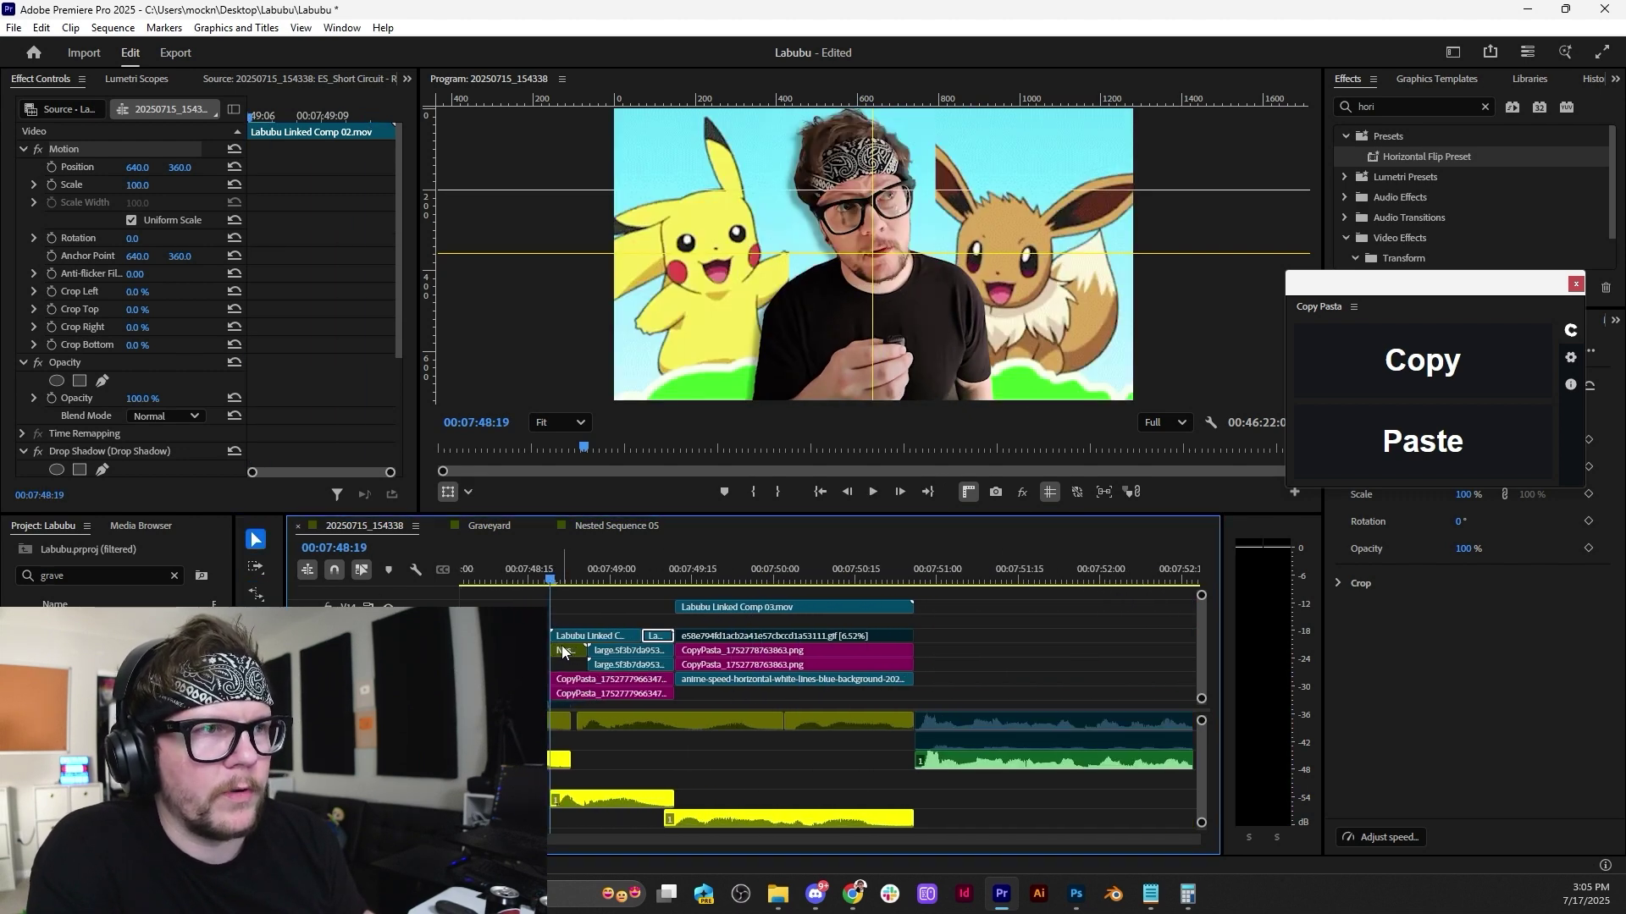
# Play back the anime-character shot, select its upper CopyPasta image clip and search the effects for "shake".
pyautogui.scroll(2, 567, 652)
pyautogui.press('space')
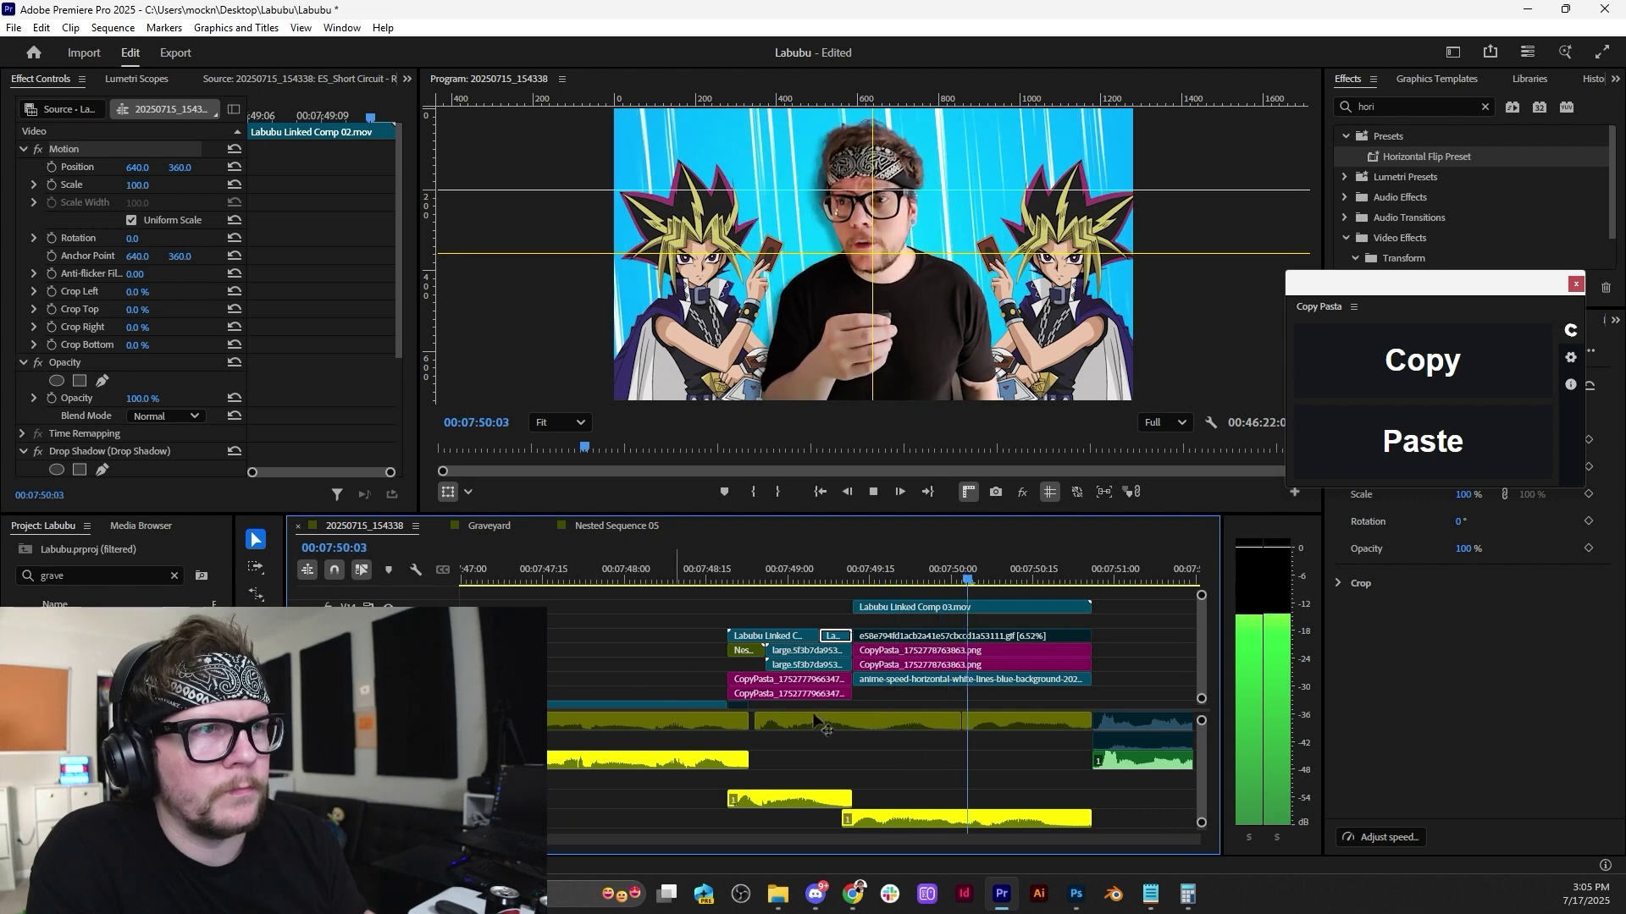
pyautogui.click(846, 572)
pyautogui.click(969, 652)
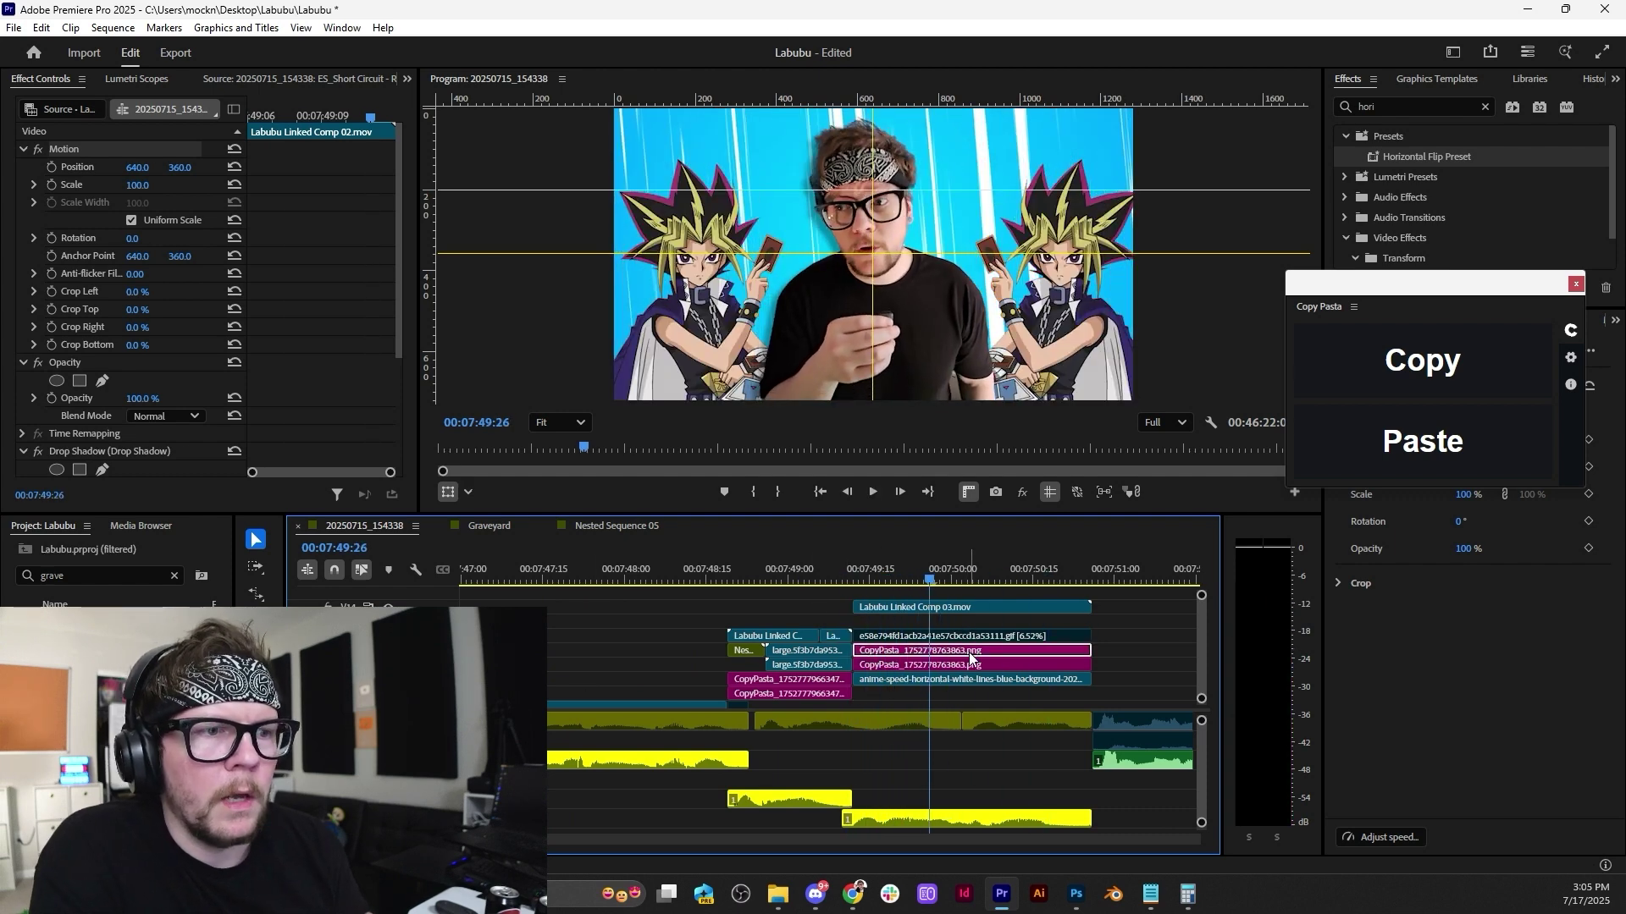
pyautogui.click(1406, 106)
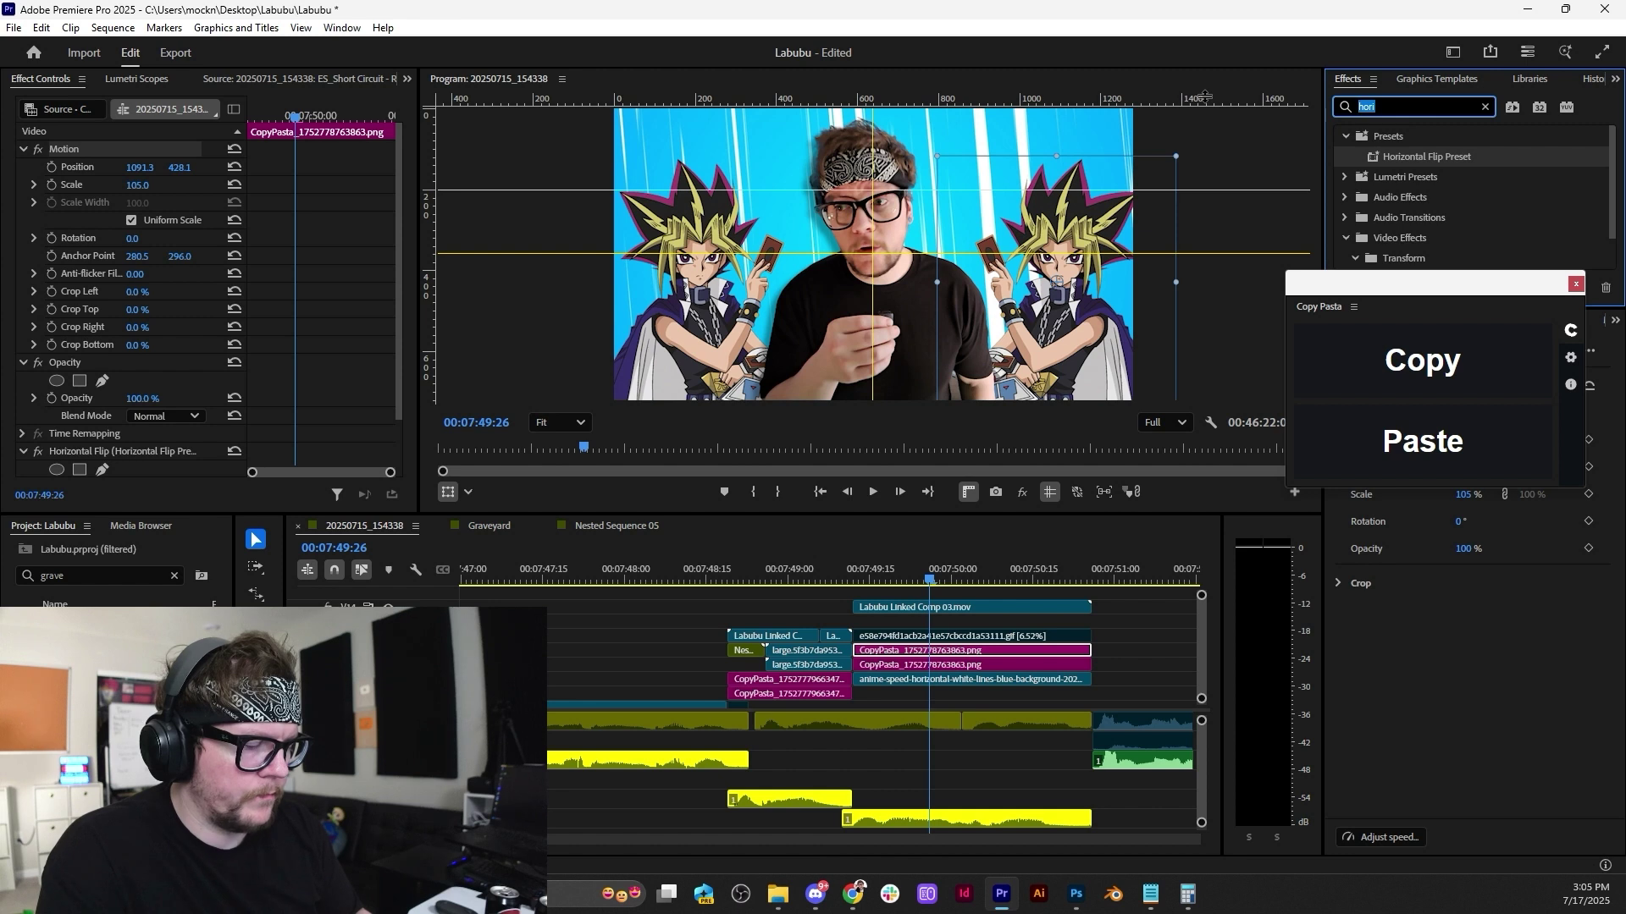
pyautogui.write('shake')
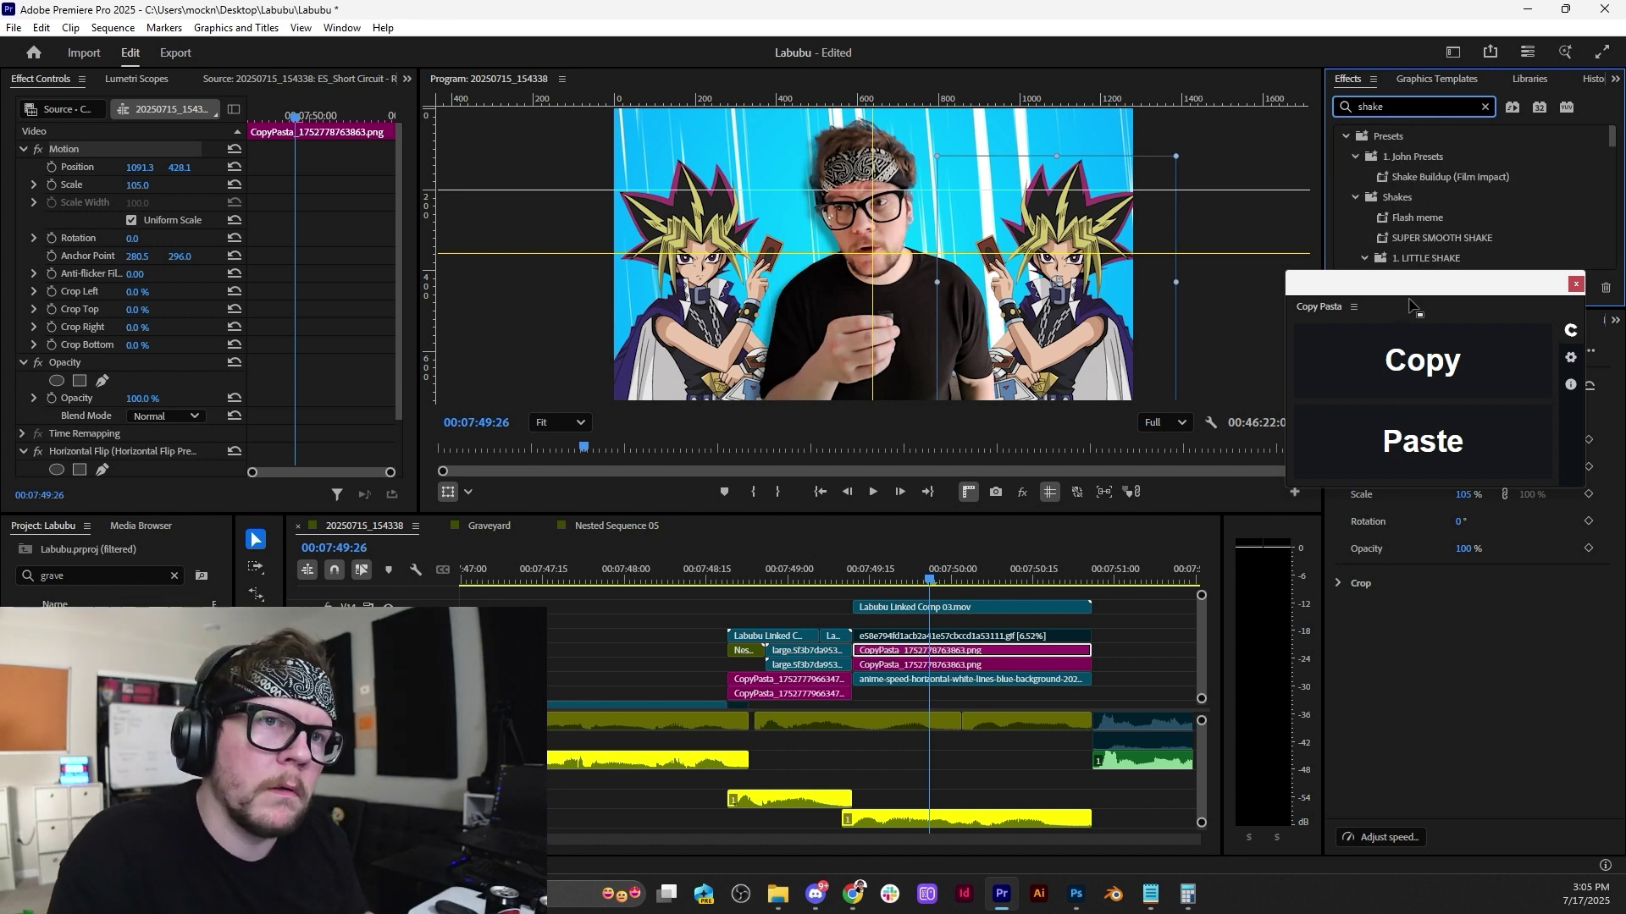
# Move the Copy Pasta window clear of the effects list and enlarge the list to browse the shake presets.
pyautogui.moveTo(1413, 290); pyautogui.dragTo(1447, 616)
pyautogui.click(1443, 237)
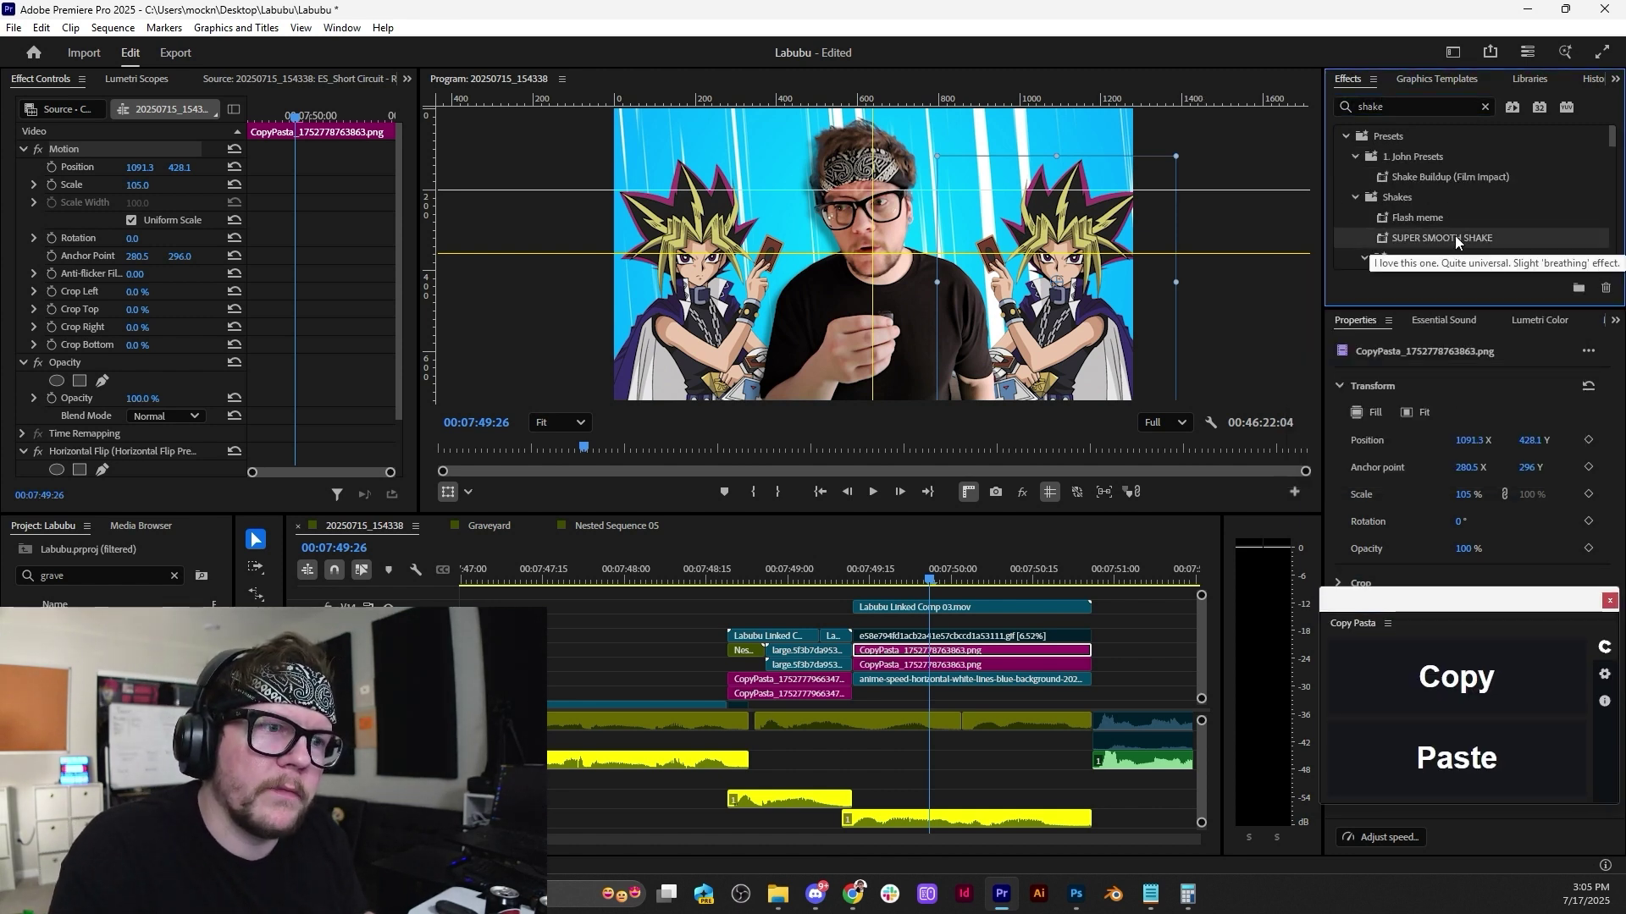
pyautogui.click(1424, 258)
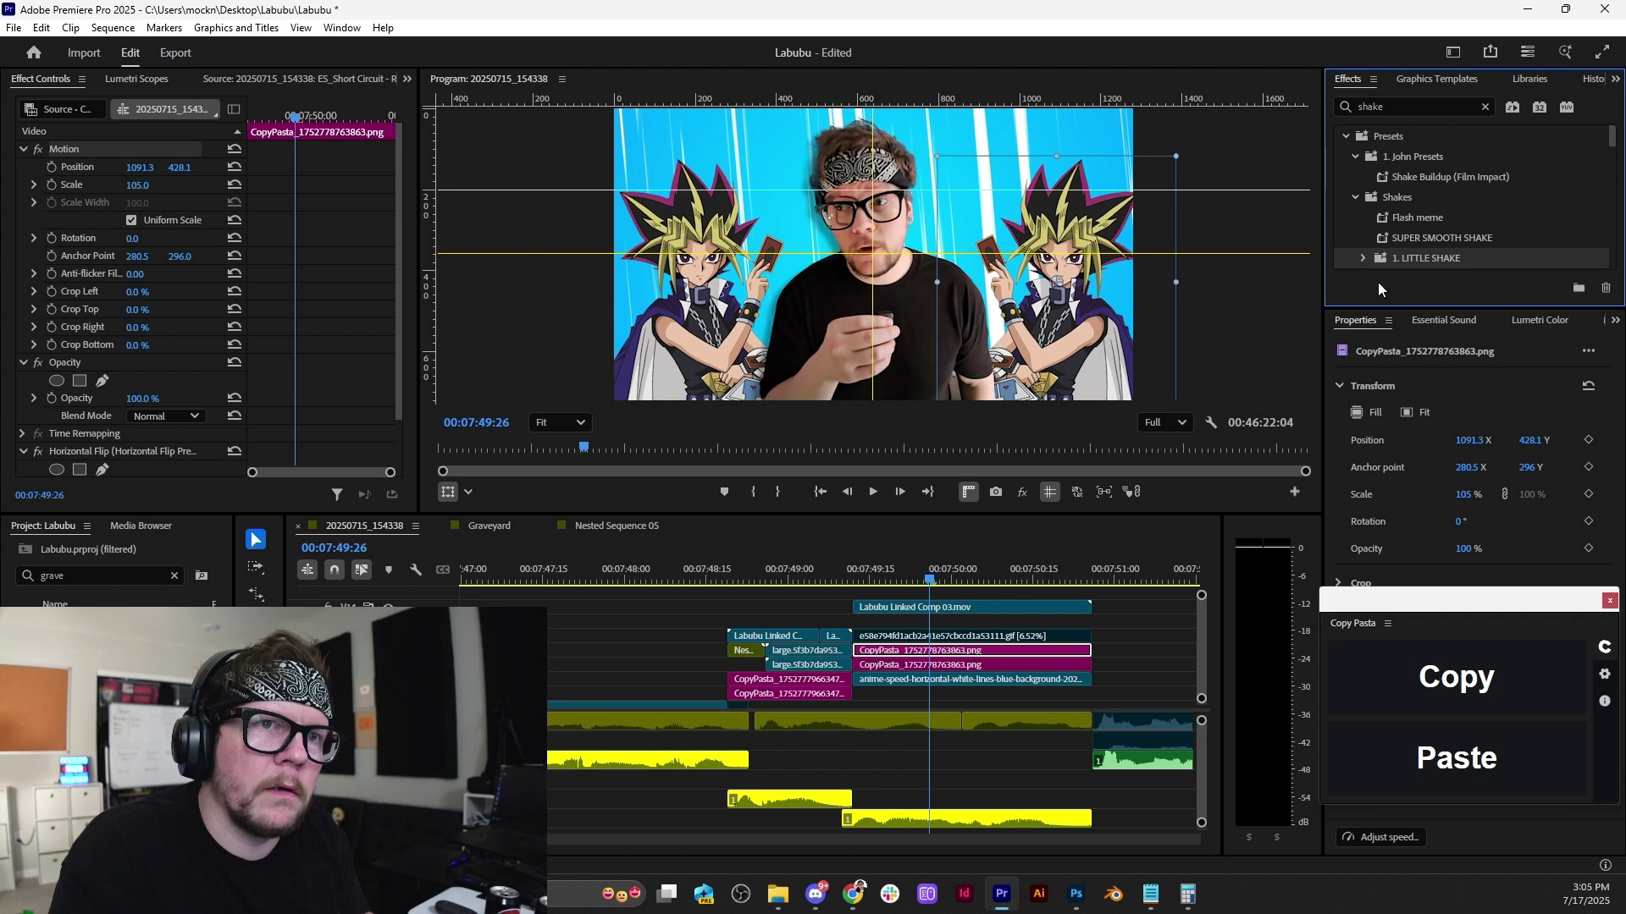
pyautogui.moveTo(1383, 371); pyautogui.dragTo(1383, 588)
pyautogui.scroll(-2, 1419, 322)
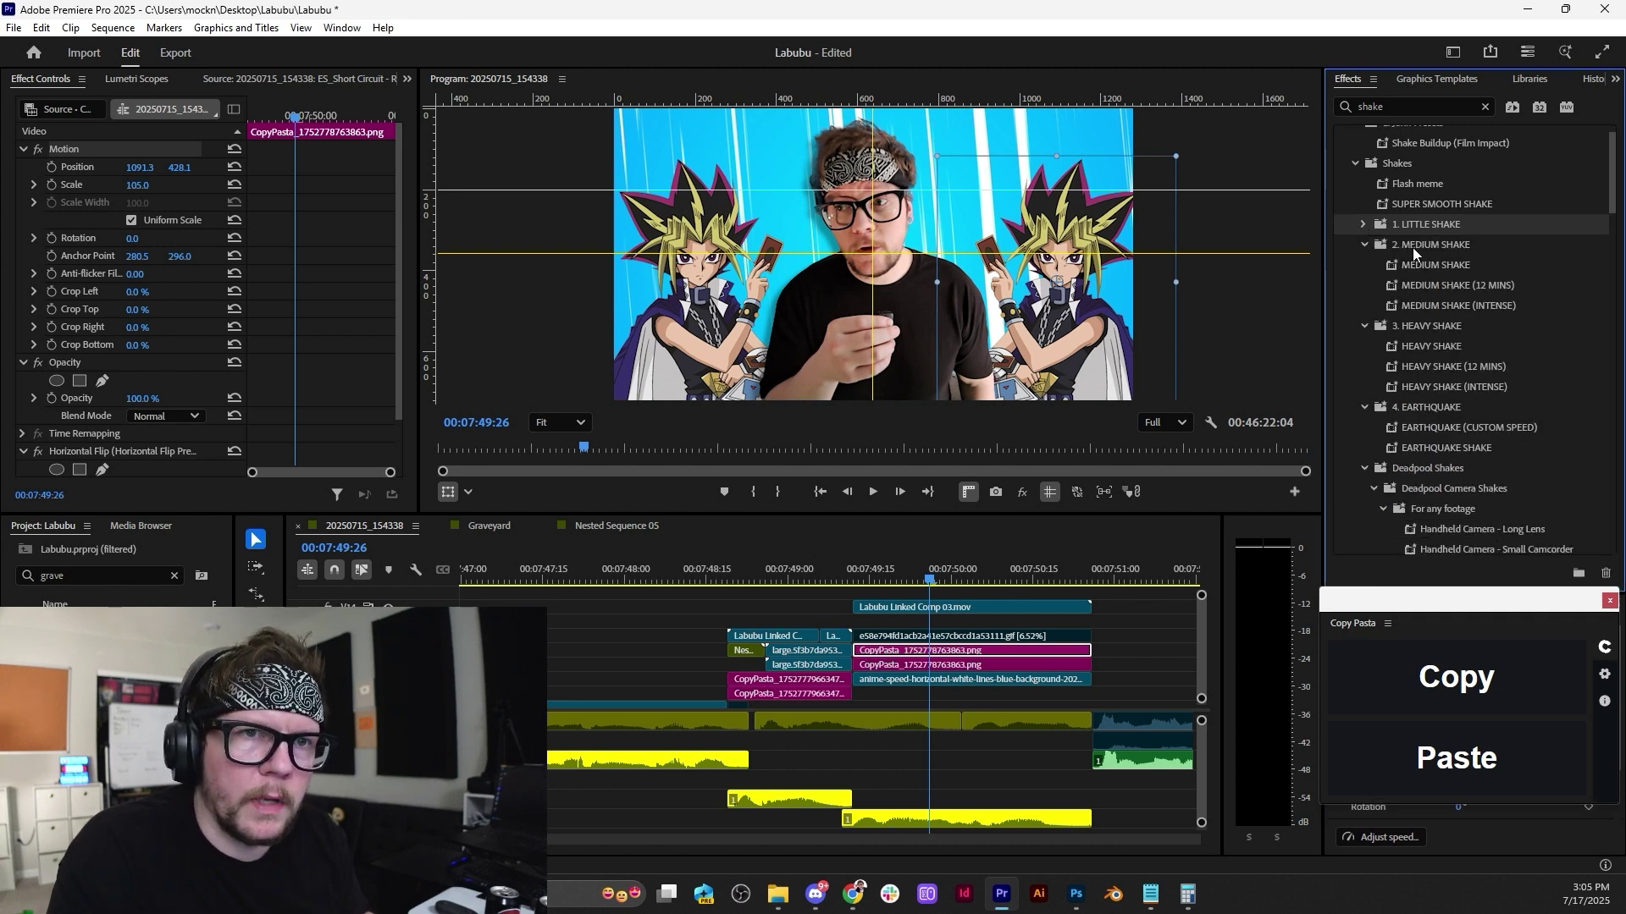
# Try the MEDIUM SHAKE preset on both CopyPasta character images and play back the shot.
pyautogui.moveTo(1420, 263); pyautogui.dragTo(983, 650)
pyautogui.press('space')
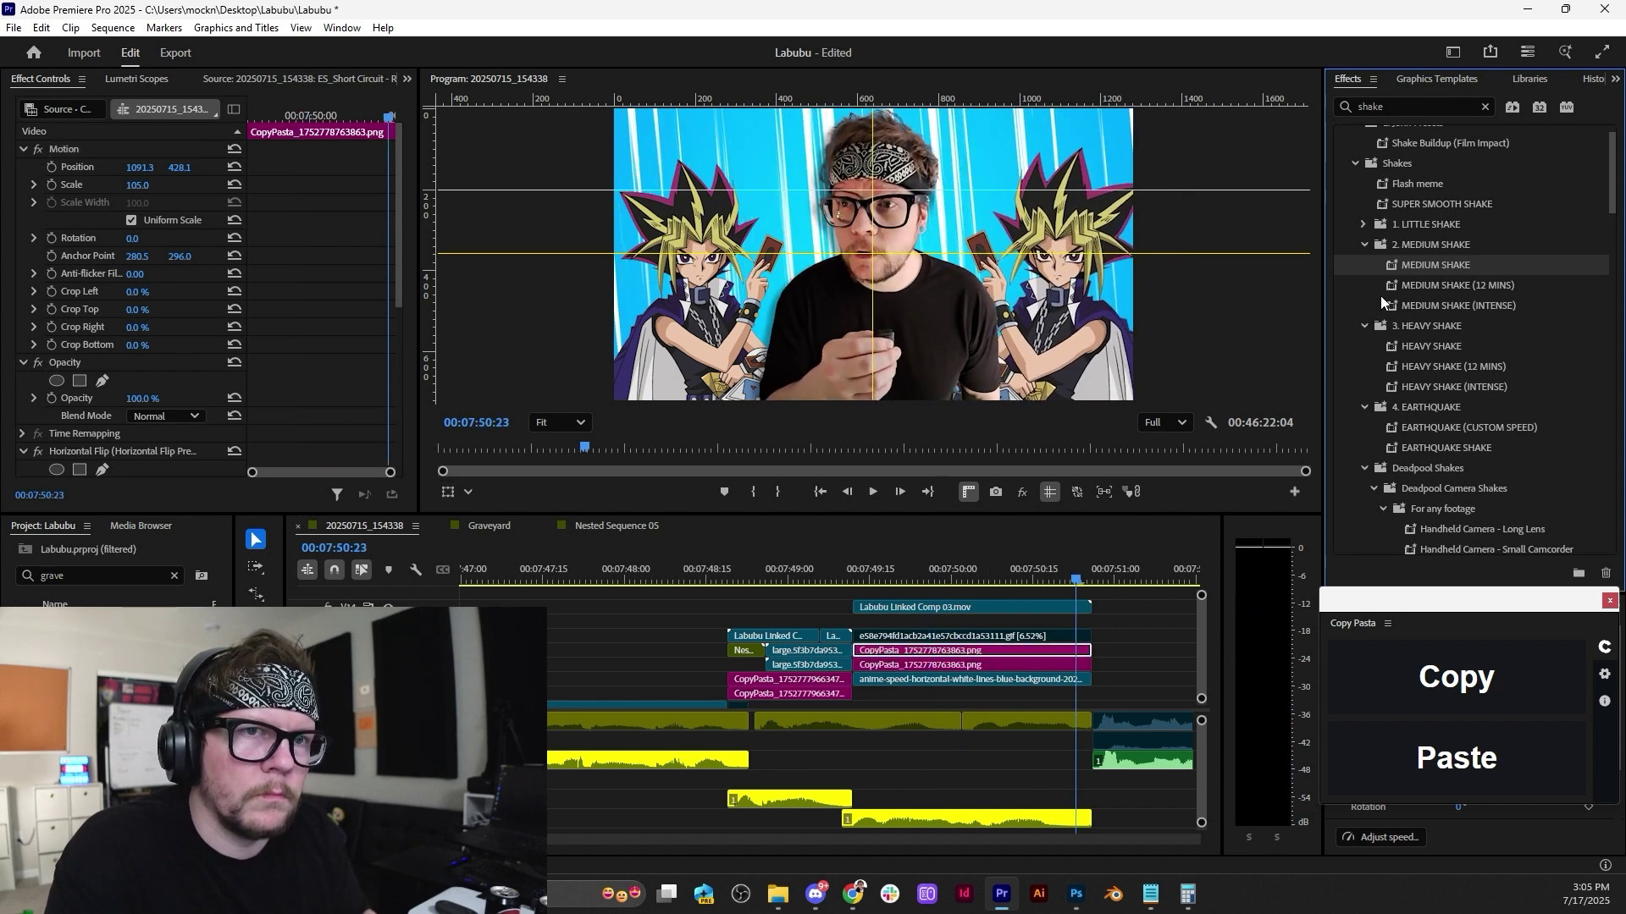
pyautogui.moveTo(1417, 268); pyautogui.dragTo(926, 666)
pyautogui.click(789, 578)
pyautogui.press('space')
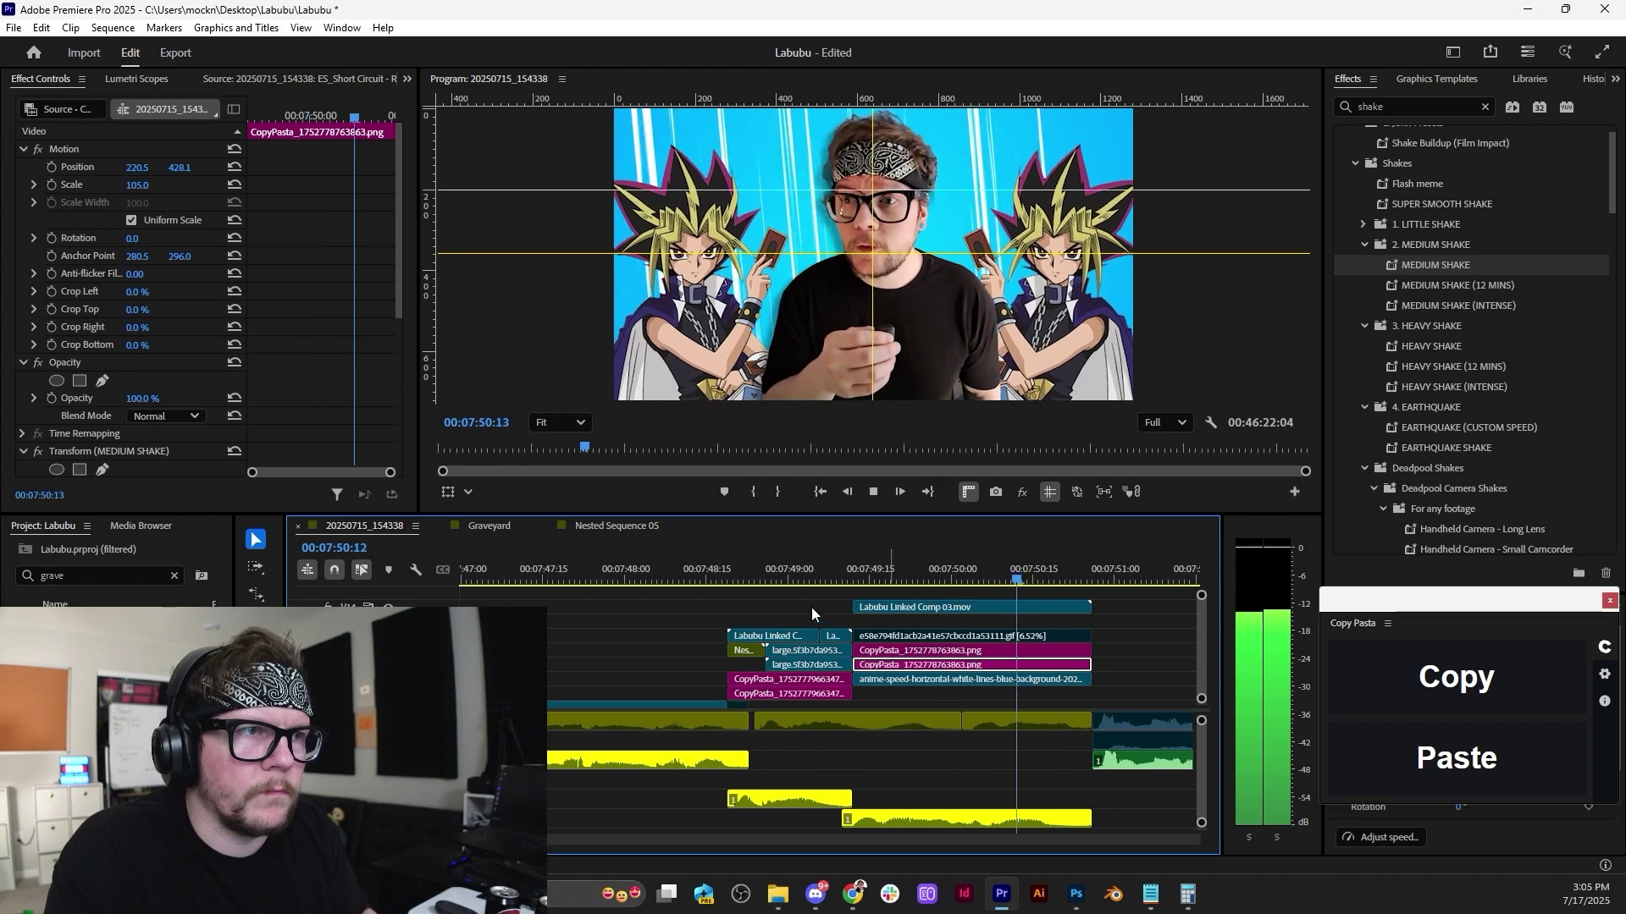
pyautogui.press('space')
# Check the preset's keyframes and undo the MEDIUM SHAKE preset on the character images.
pyautogui.scroll(-3, 119, 448)
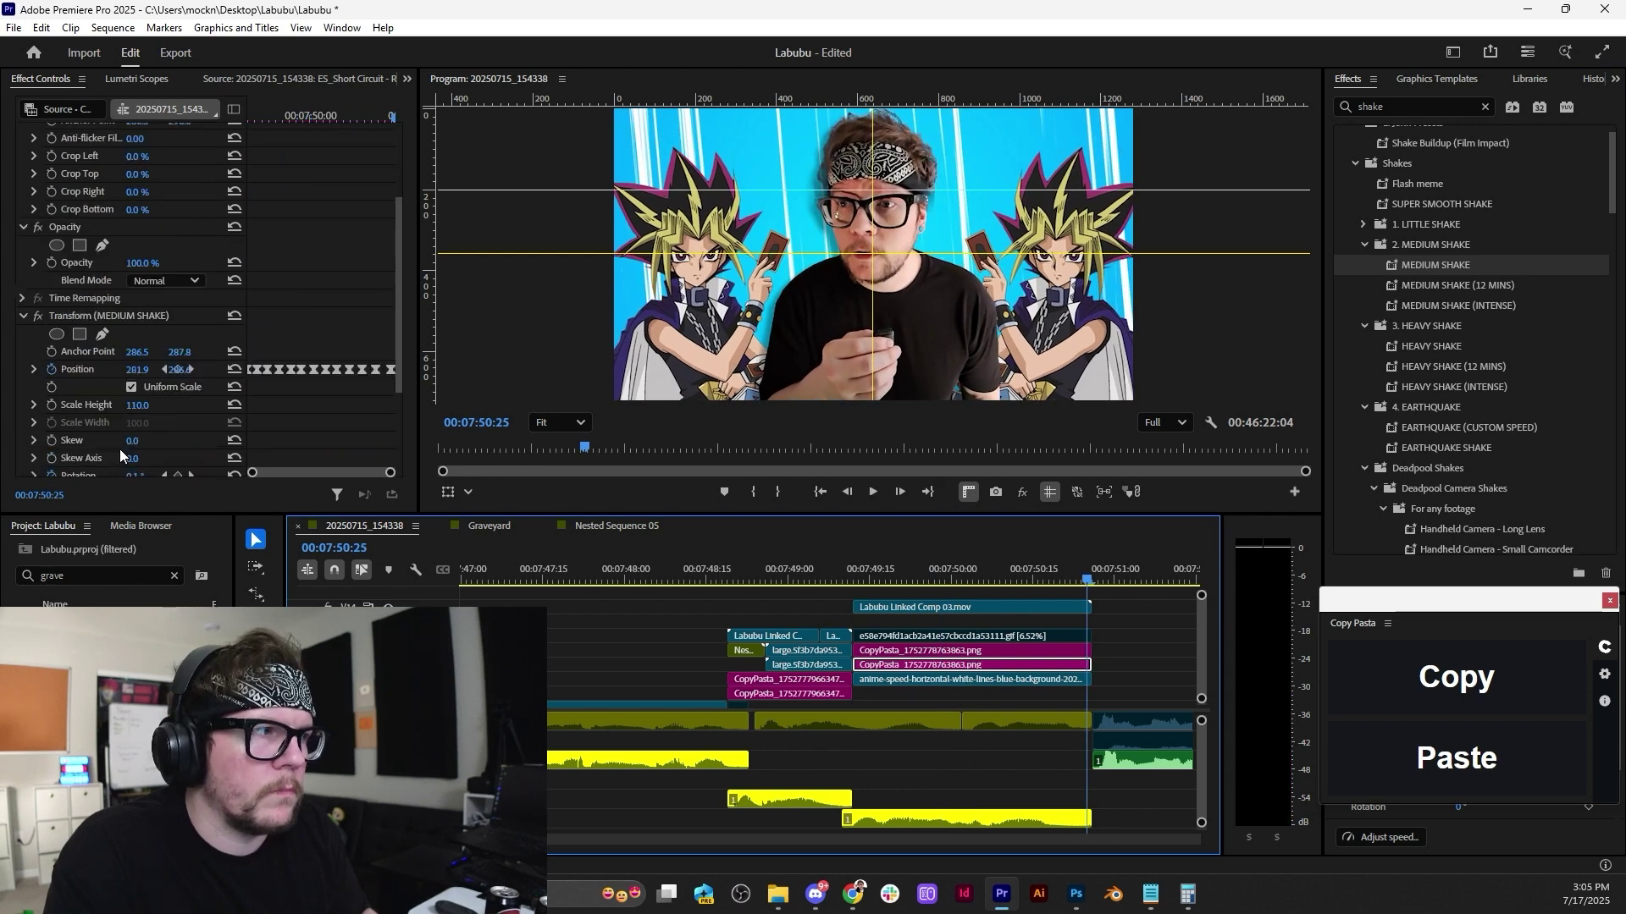
pyautogui.scroll(-3, 119, 449)
pyautogui.hotkey('ctrl', 'z')
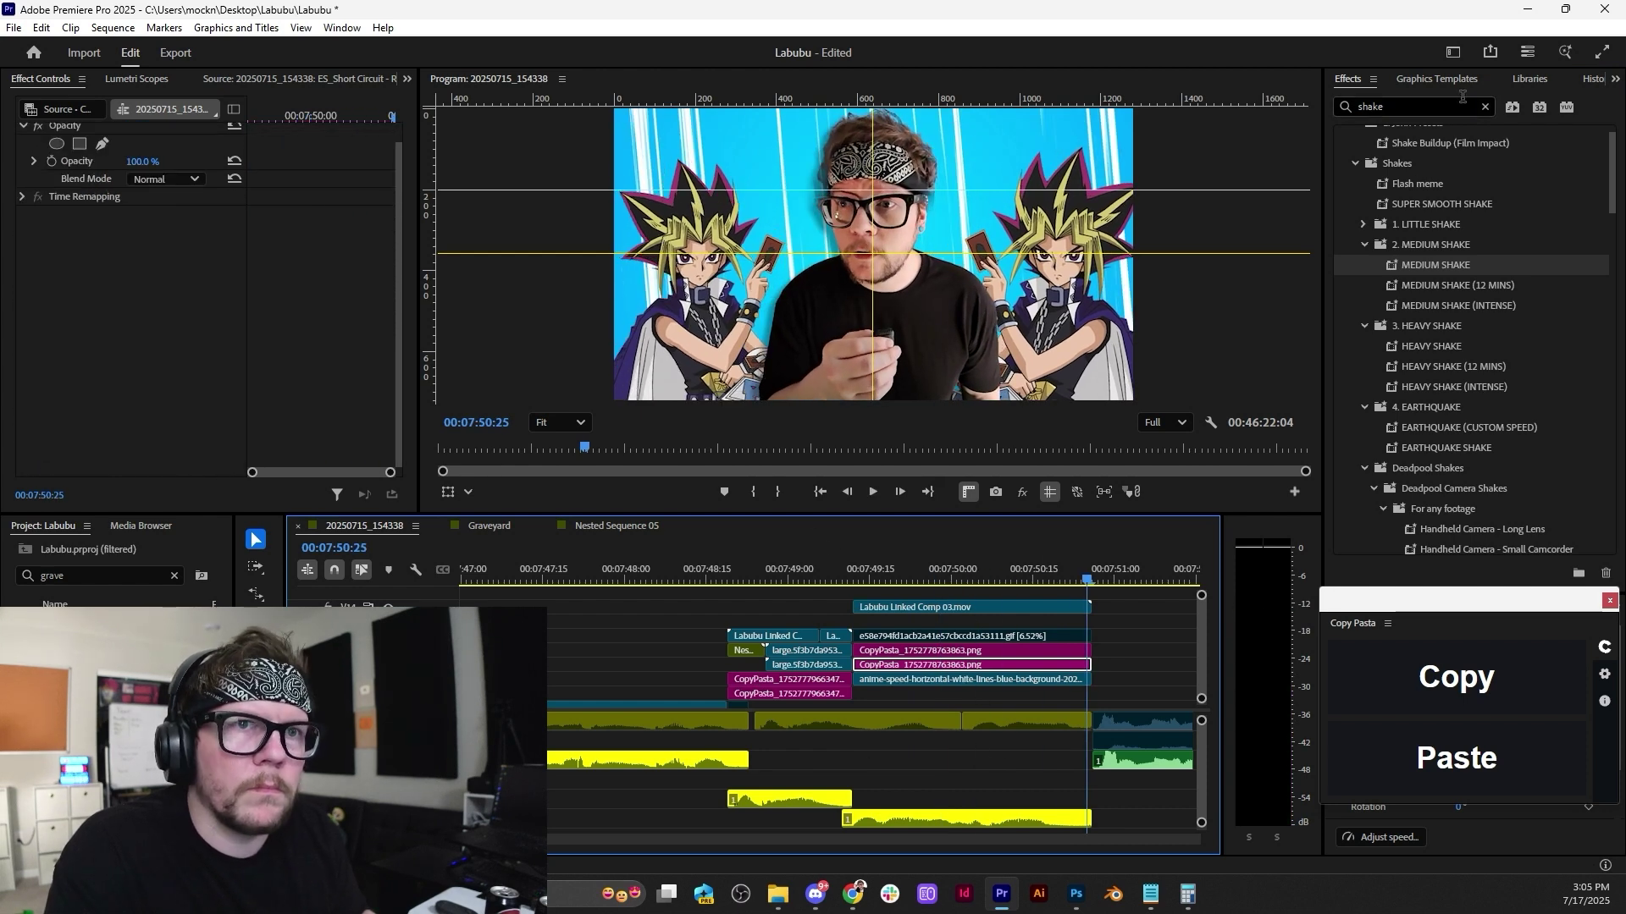
# Find the FI: Camera Shake FX effect, apply it to the lower CopyPasta image clip and preview the motion.
pyautogui.click(1423, 101)
pyautogui.write('shake')
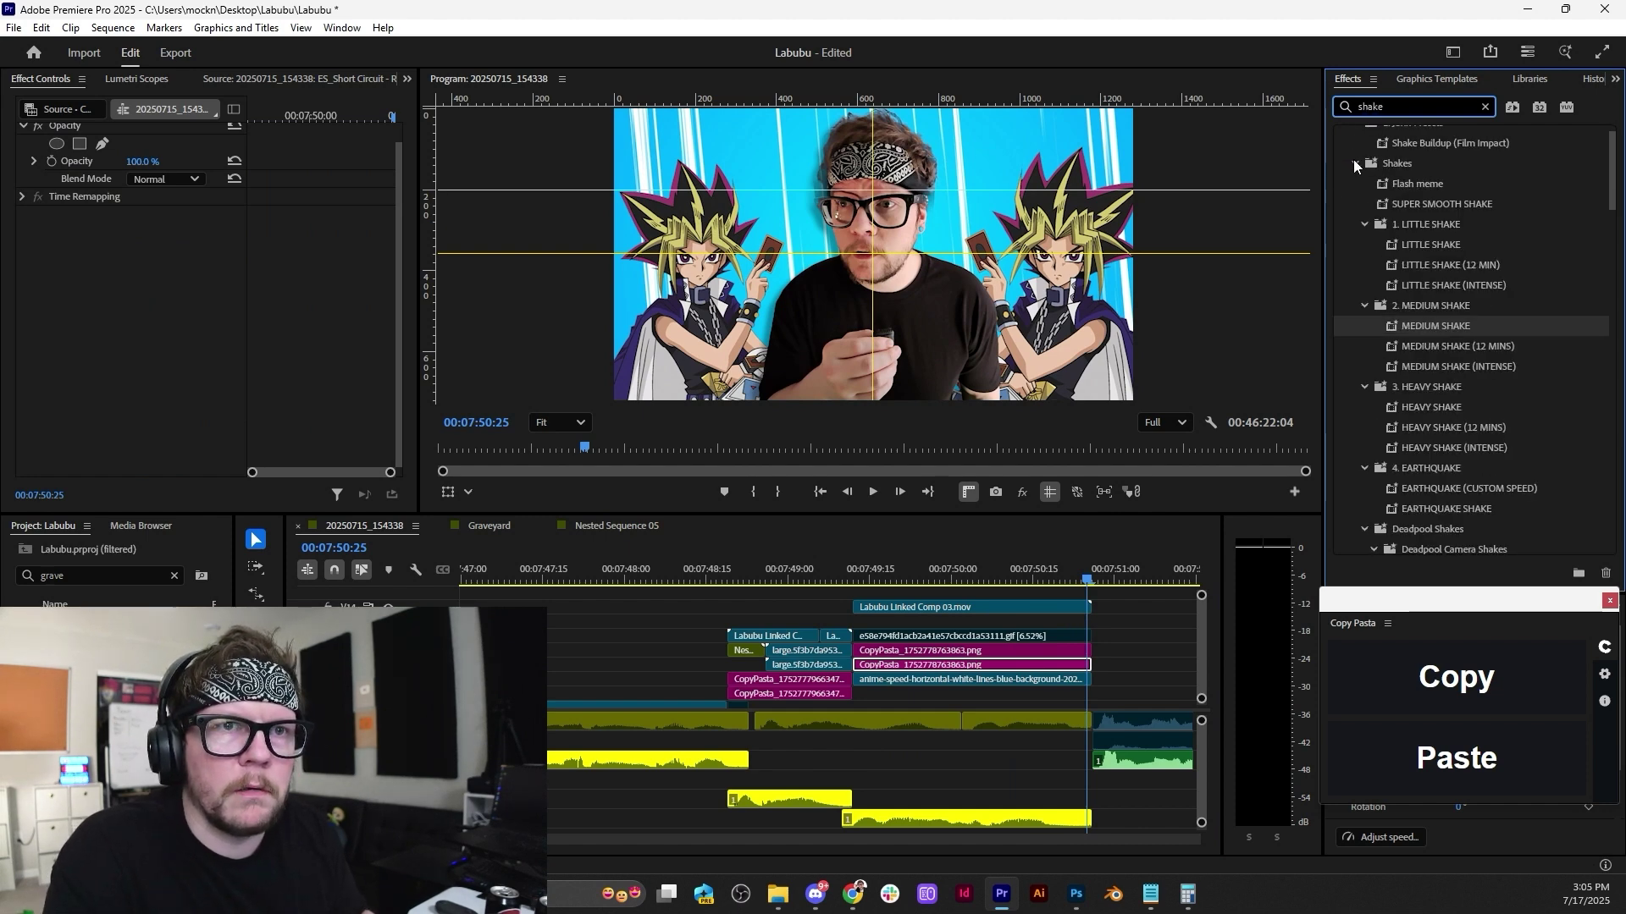
pyautogui.click(1353, 163)
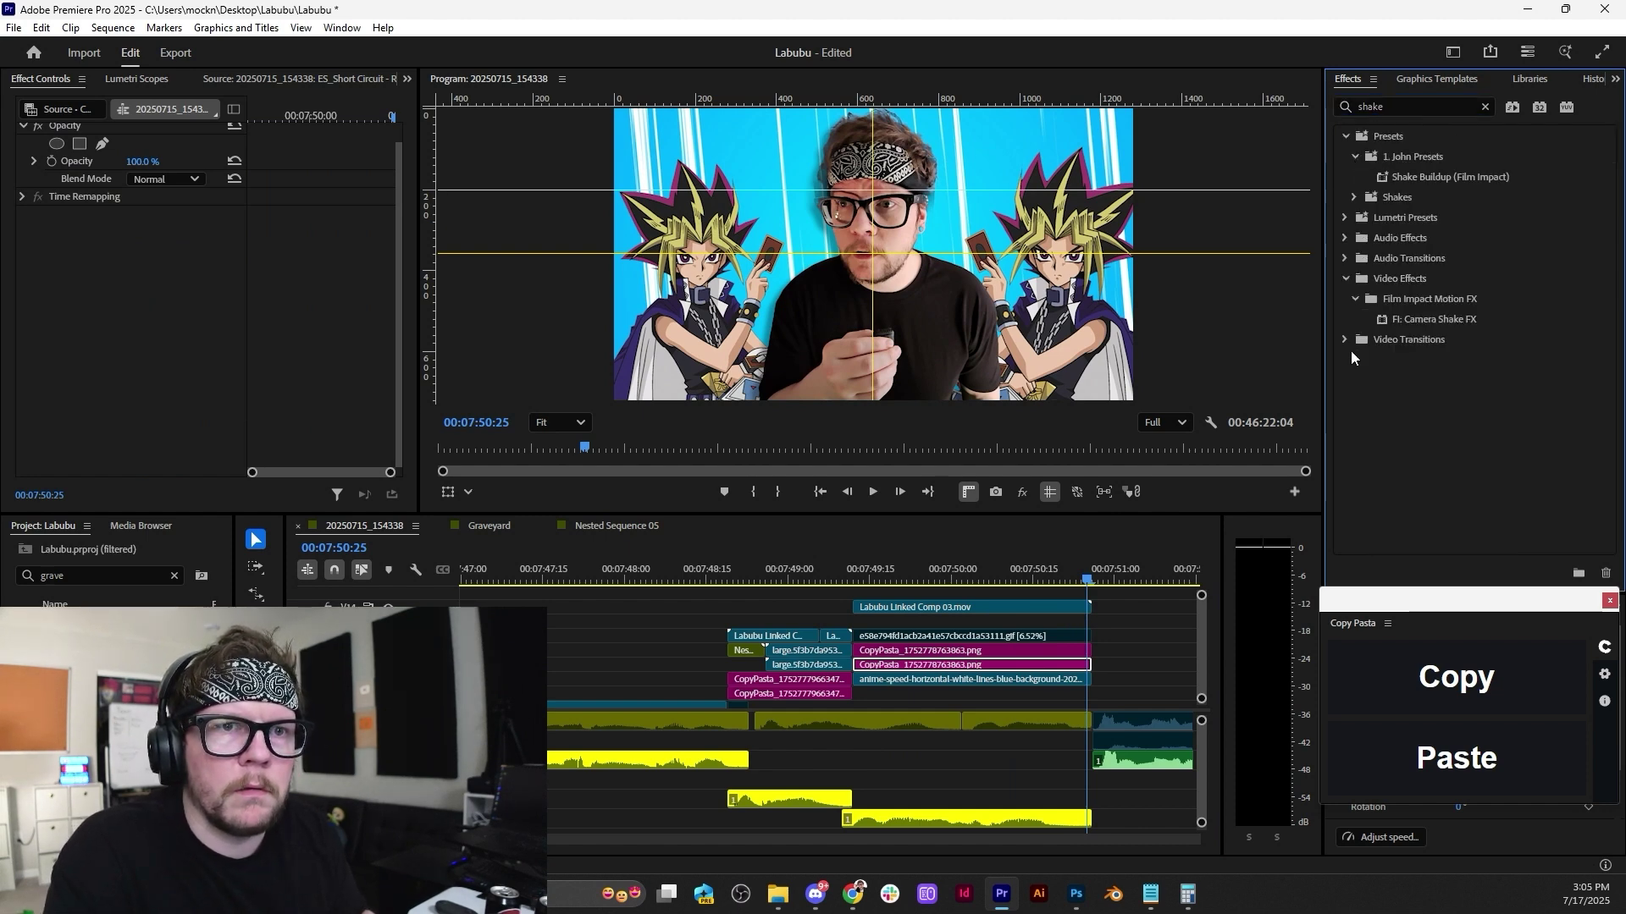
pyautogui.moveTo(1101, 462); pyautogui.dragTo(977, 673)
pyautogui.click(877, 581)
pyautogui.press('space')
pyautogui.press('space')
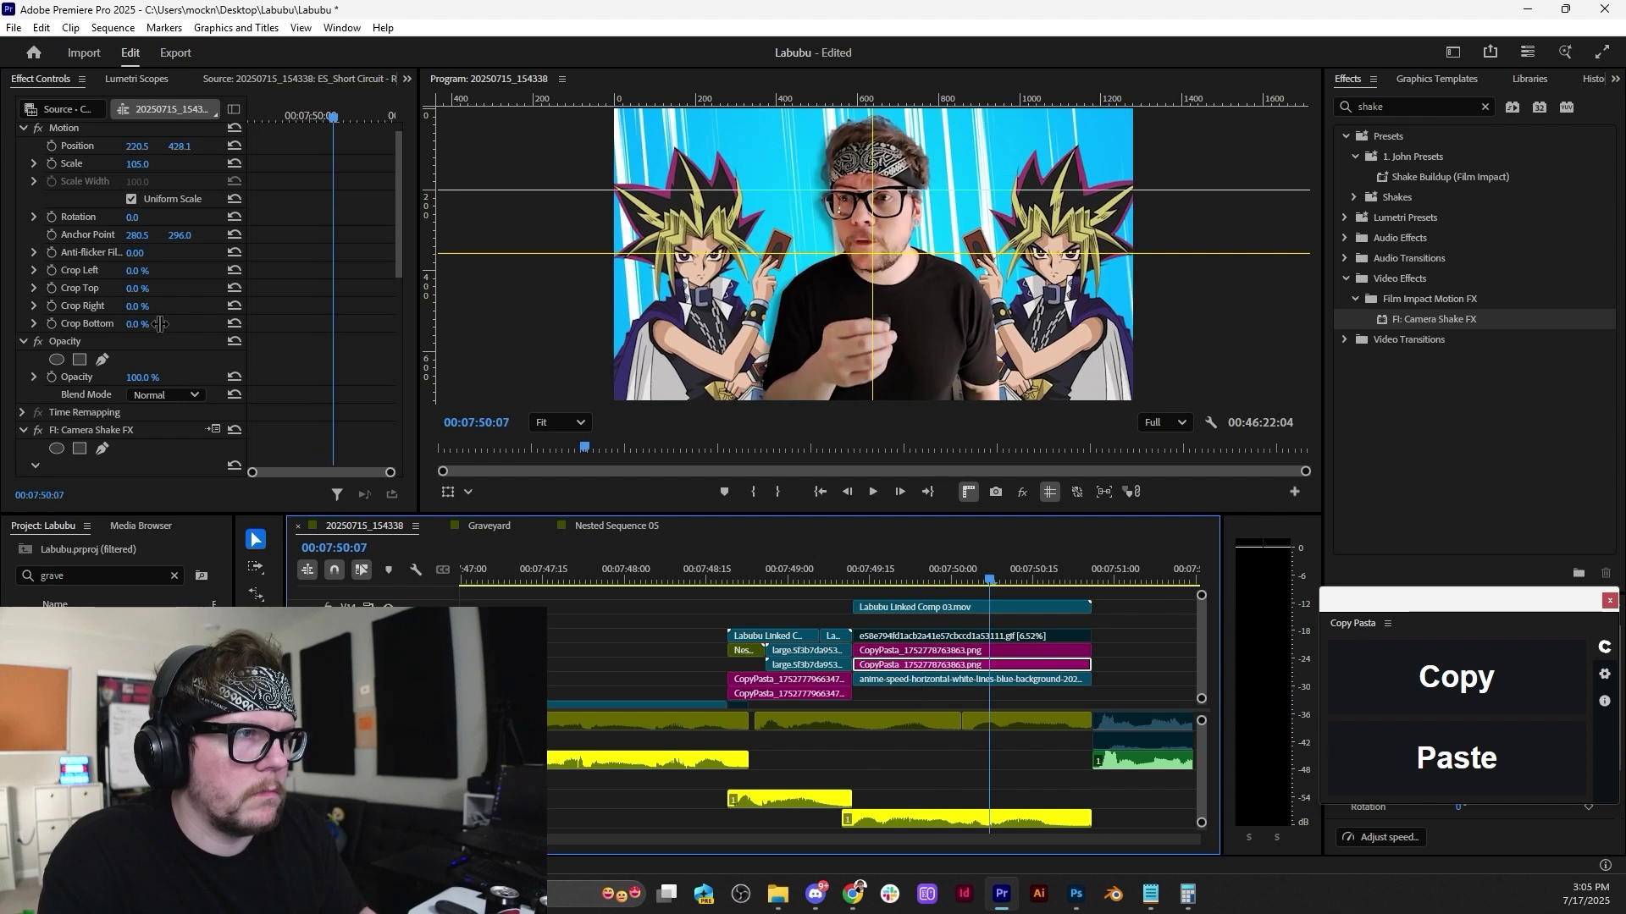
# Set the Camera Shake FX motion blur to 50 on the lower image clip and play back the shot.
pyautogui.scroll(-6, 127, 381)
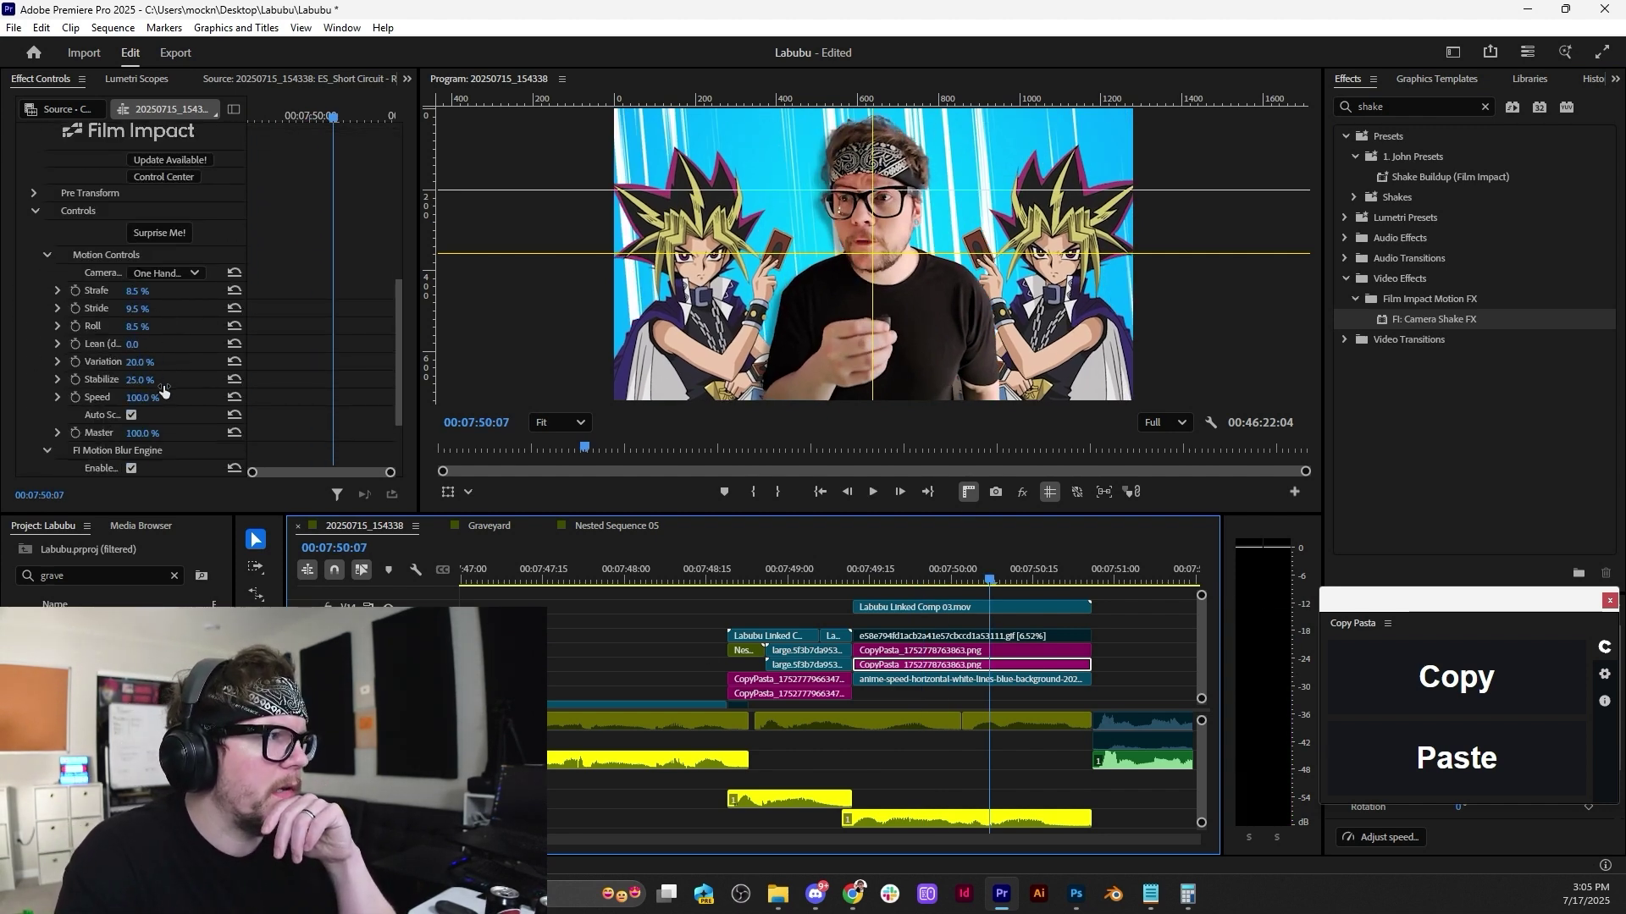
pyautogui.click(146, 433)
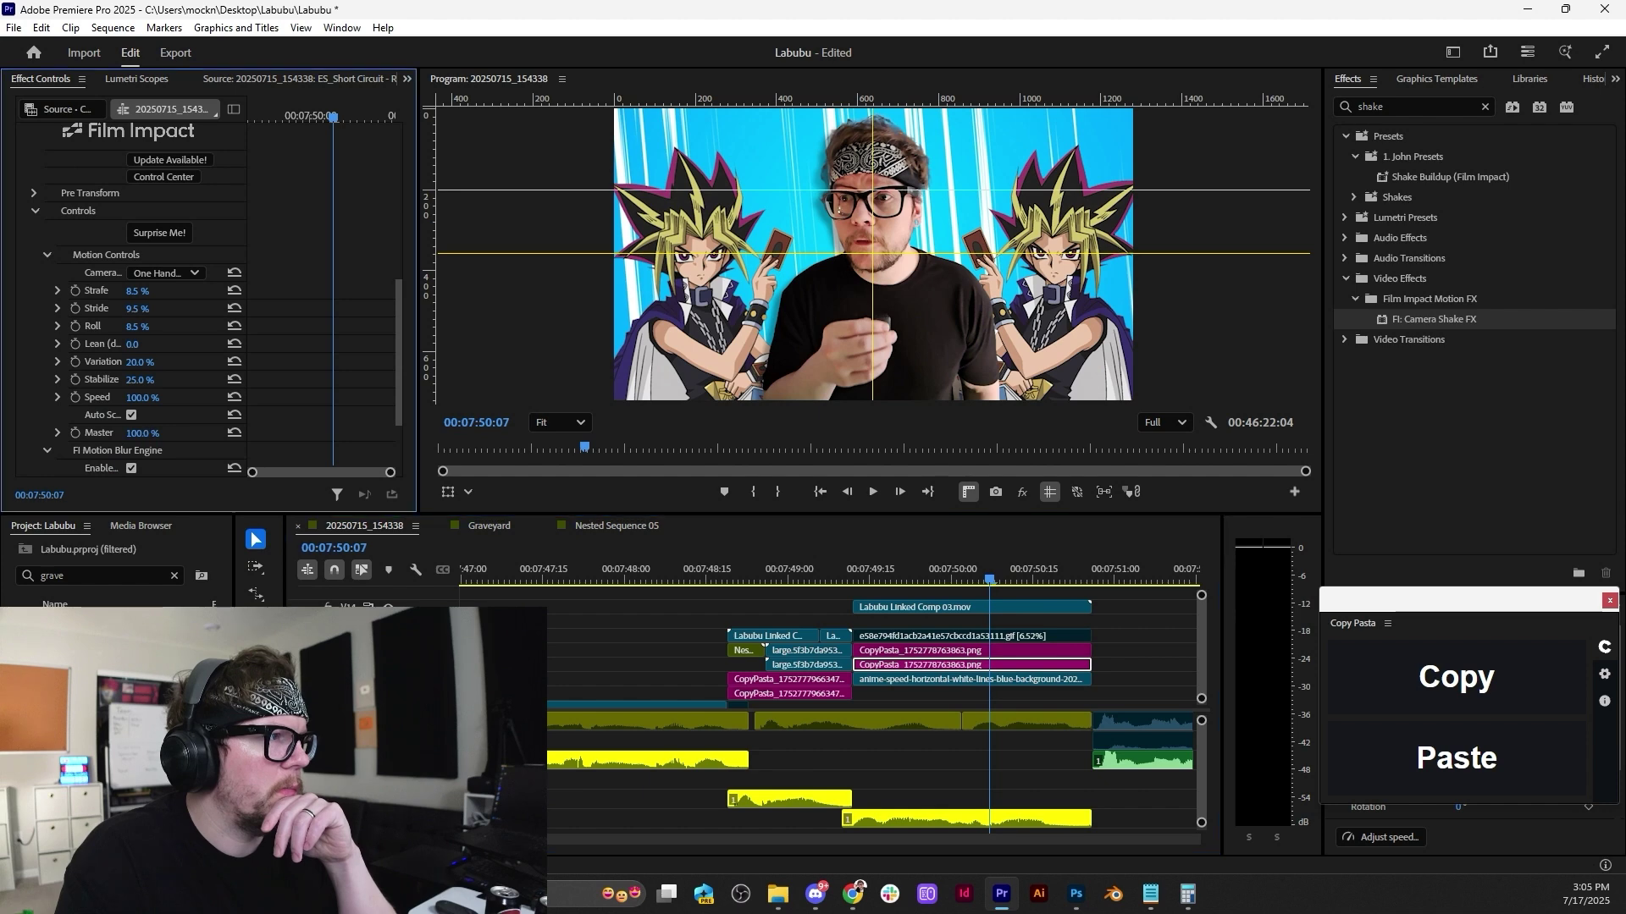
pyautogui.scroll(-2, 170, 411)
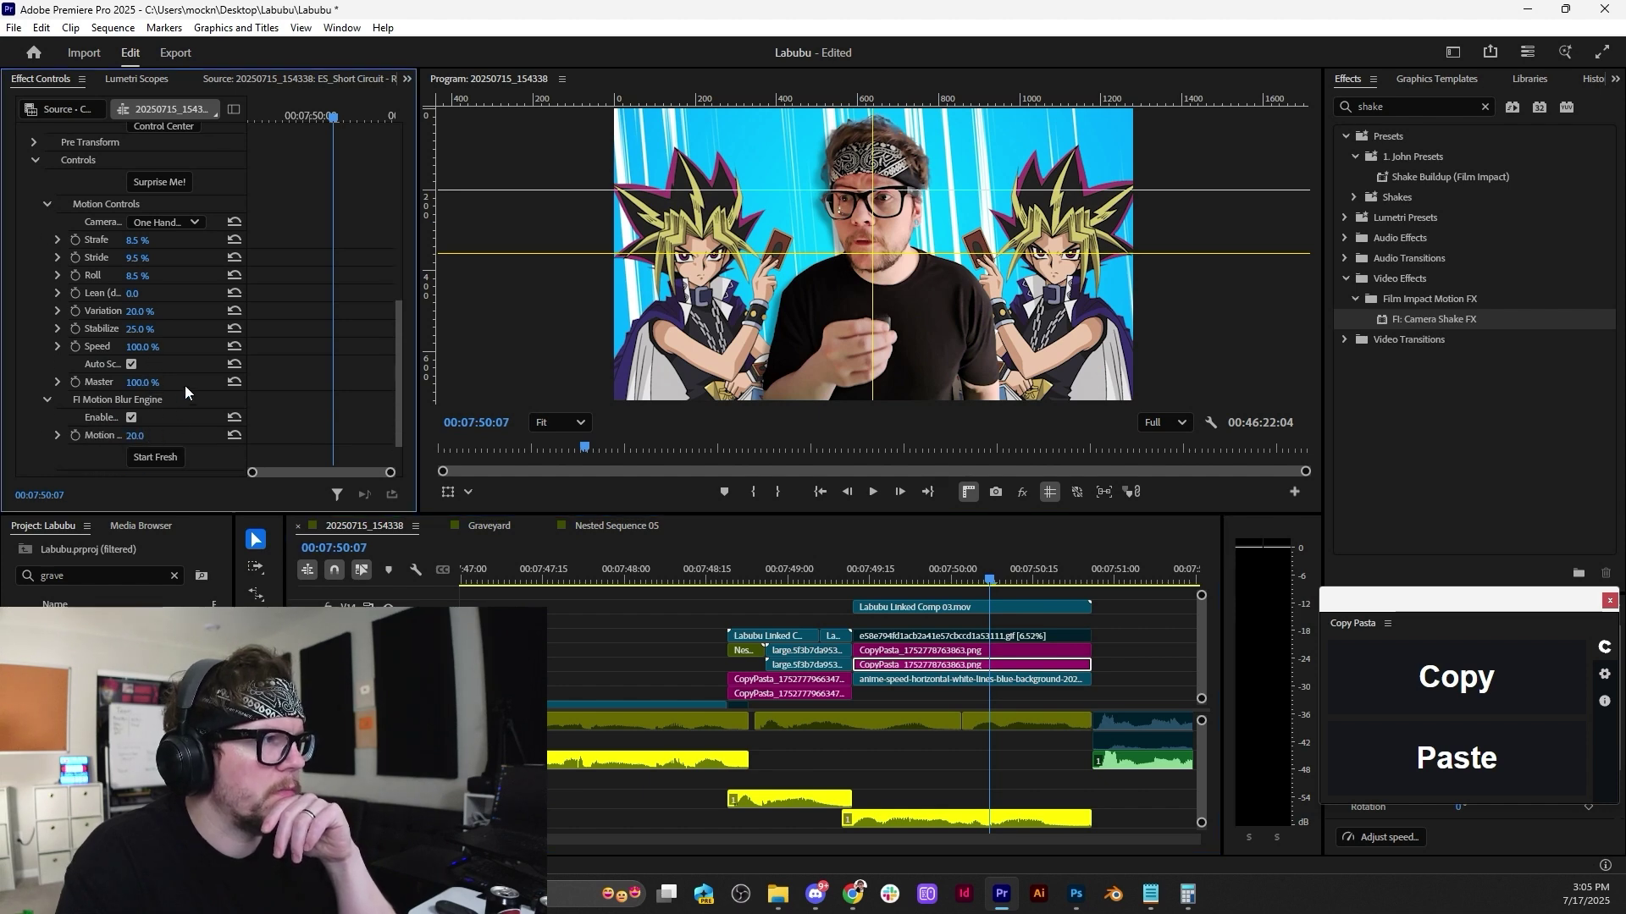
pyautogui.moveTo(135, 436); pyautogui.dragTo(134, 436)
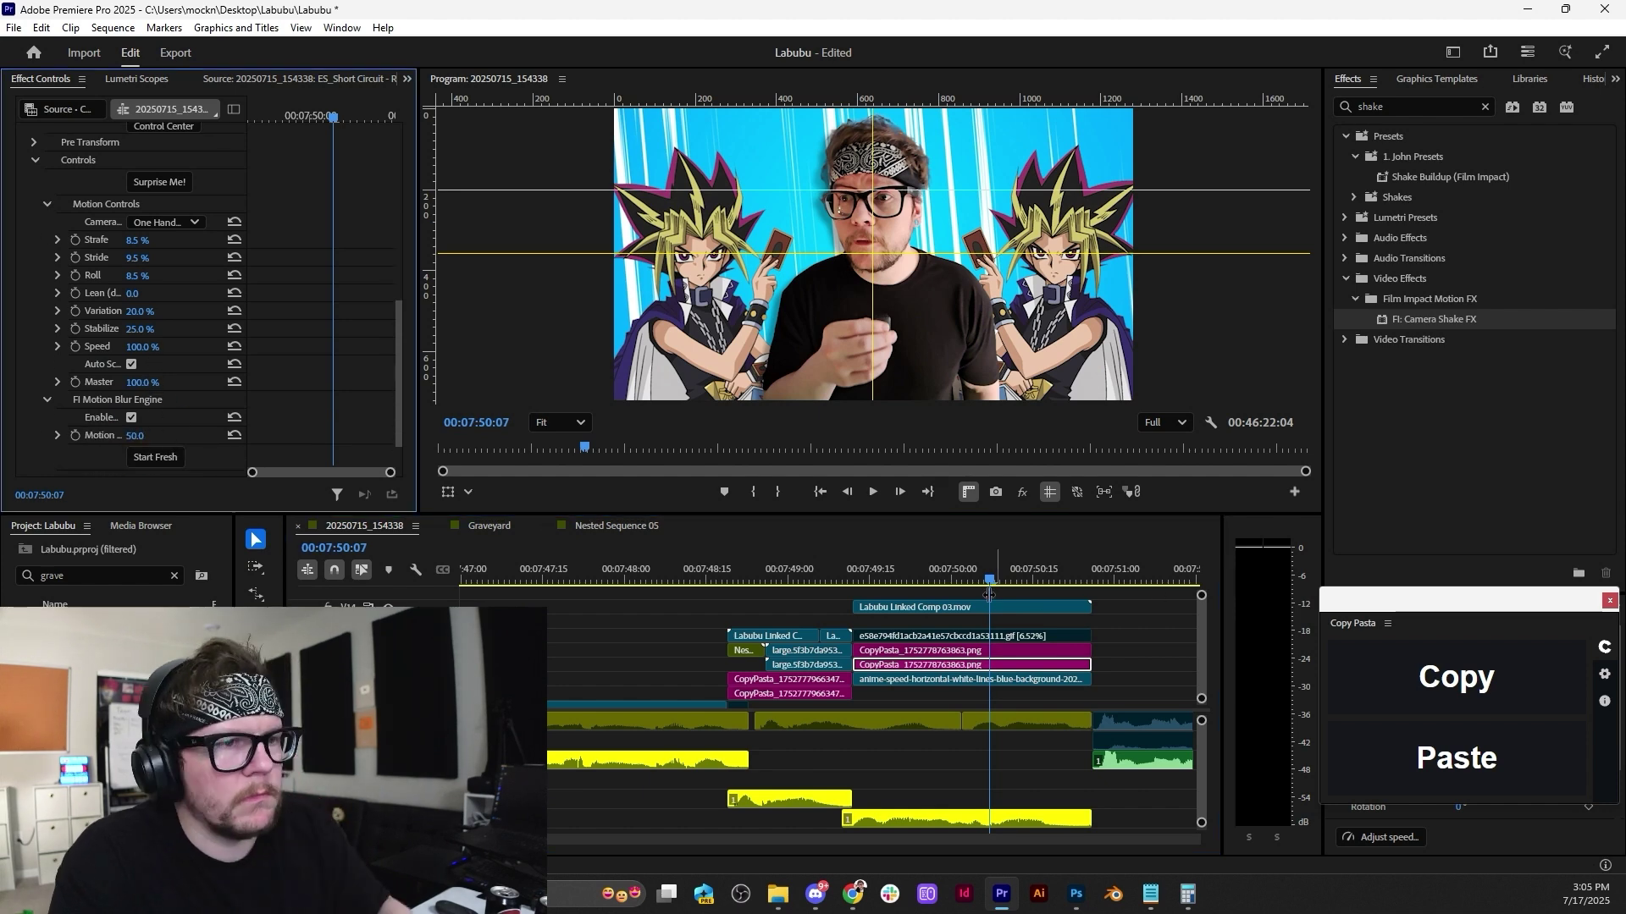
pyautogui.click(860, 575)
pyautogui.press('space')
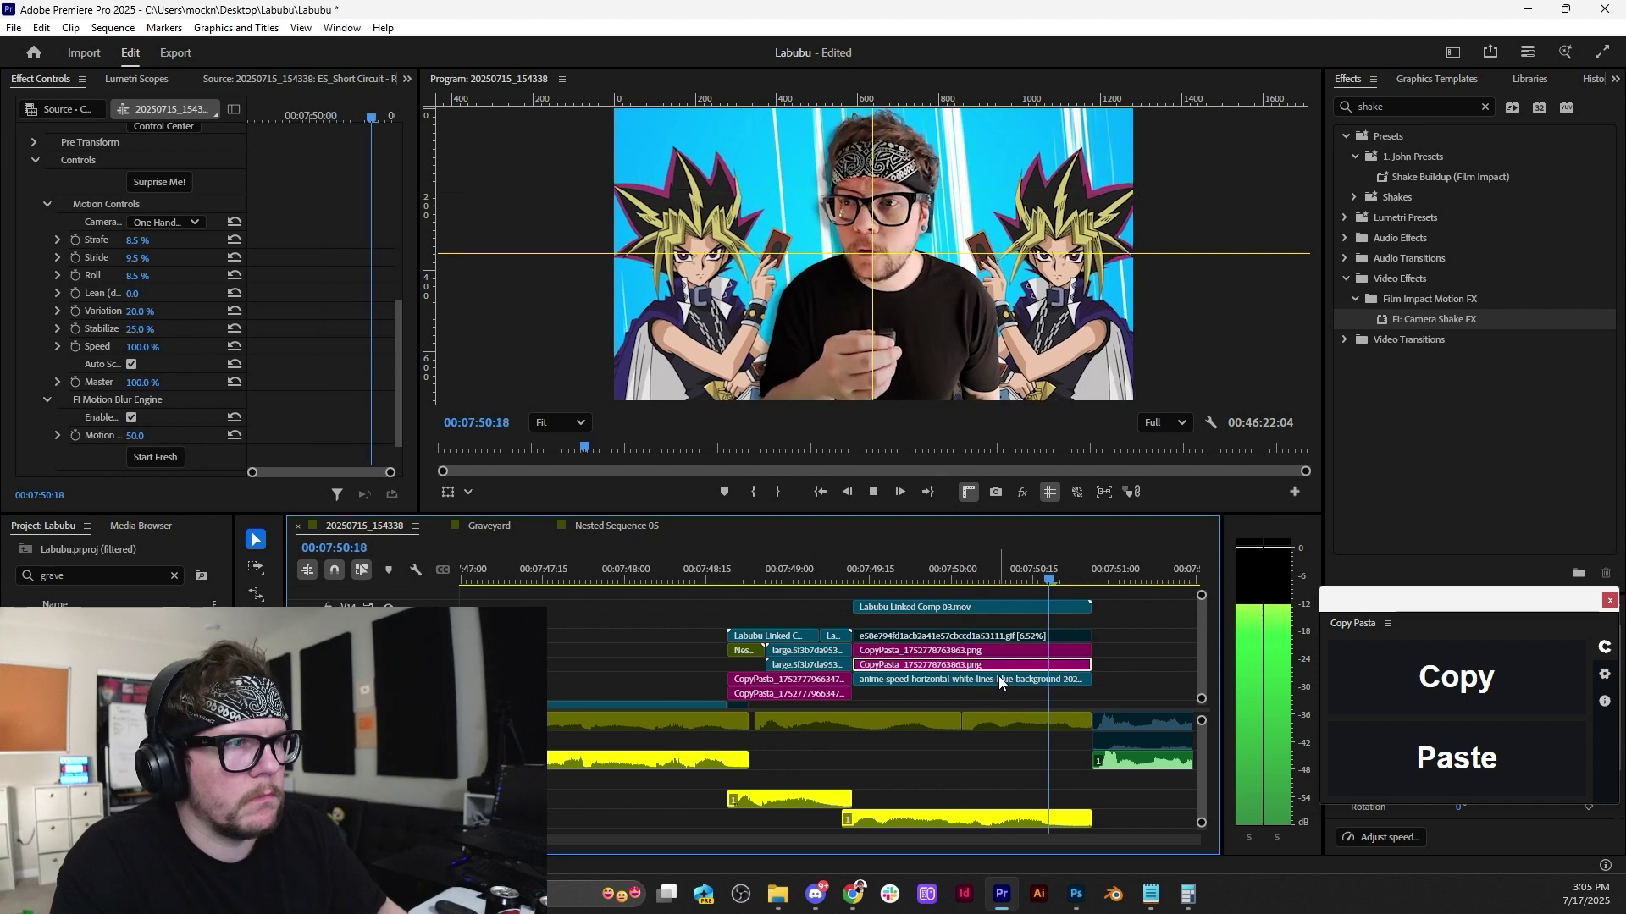
pyautogui.press('space')
# Copy the Camera Shake FX effect from the lower image clip onto the upper, horizontally flipped one and preview both.
pyautogui.scroll(8, 195, 357)
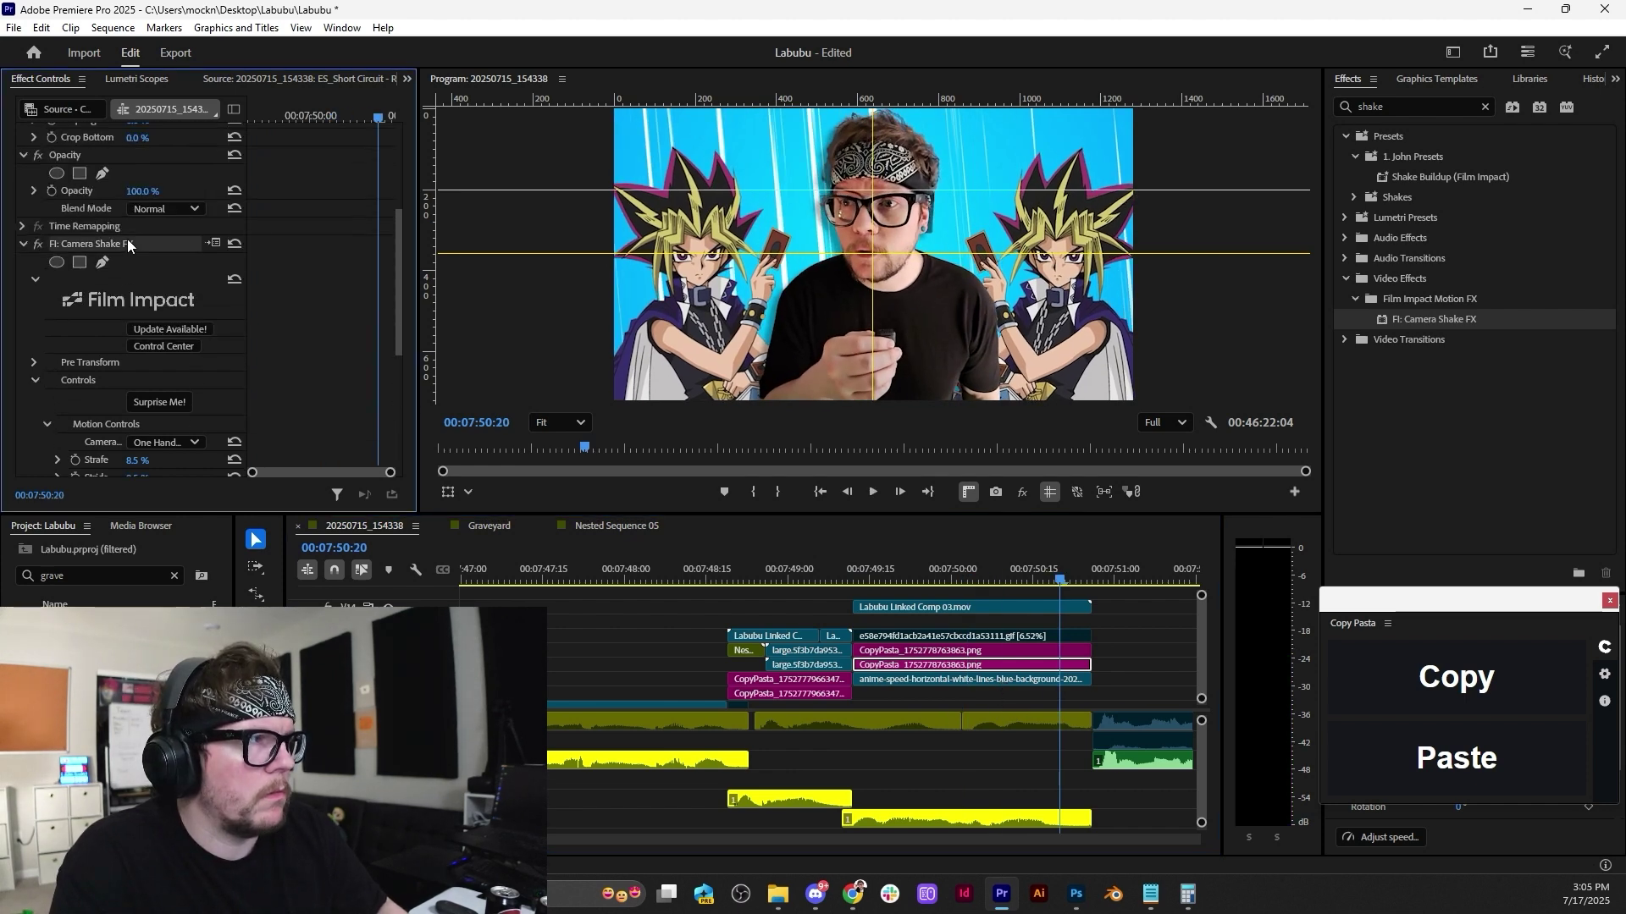
pyautogui.rightClick(127, 240)
pyautogui.click(199, 315)
pyautogui.click(1023, 650)
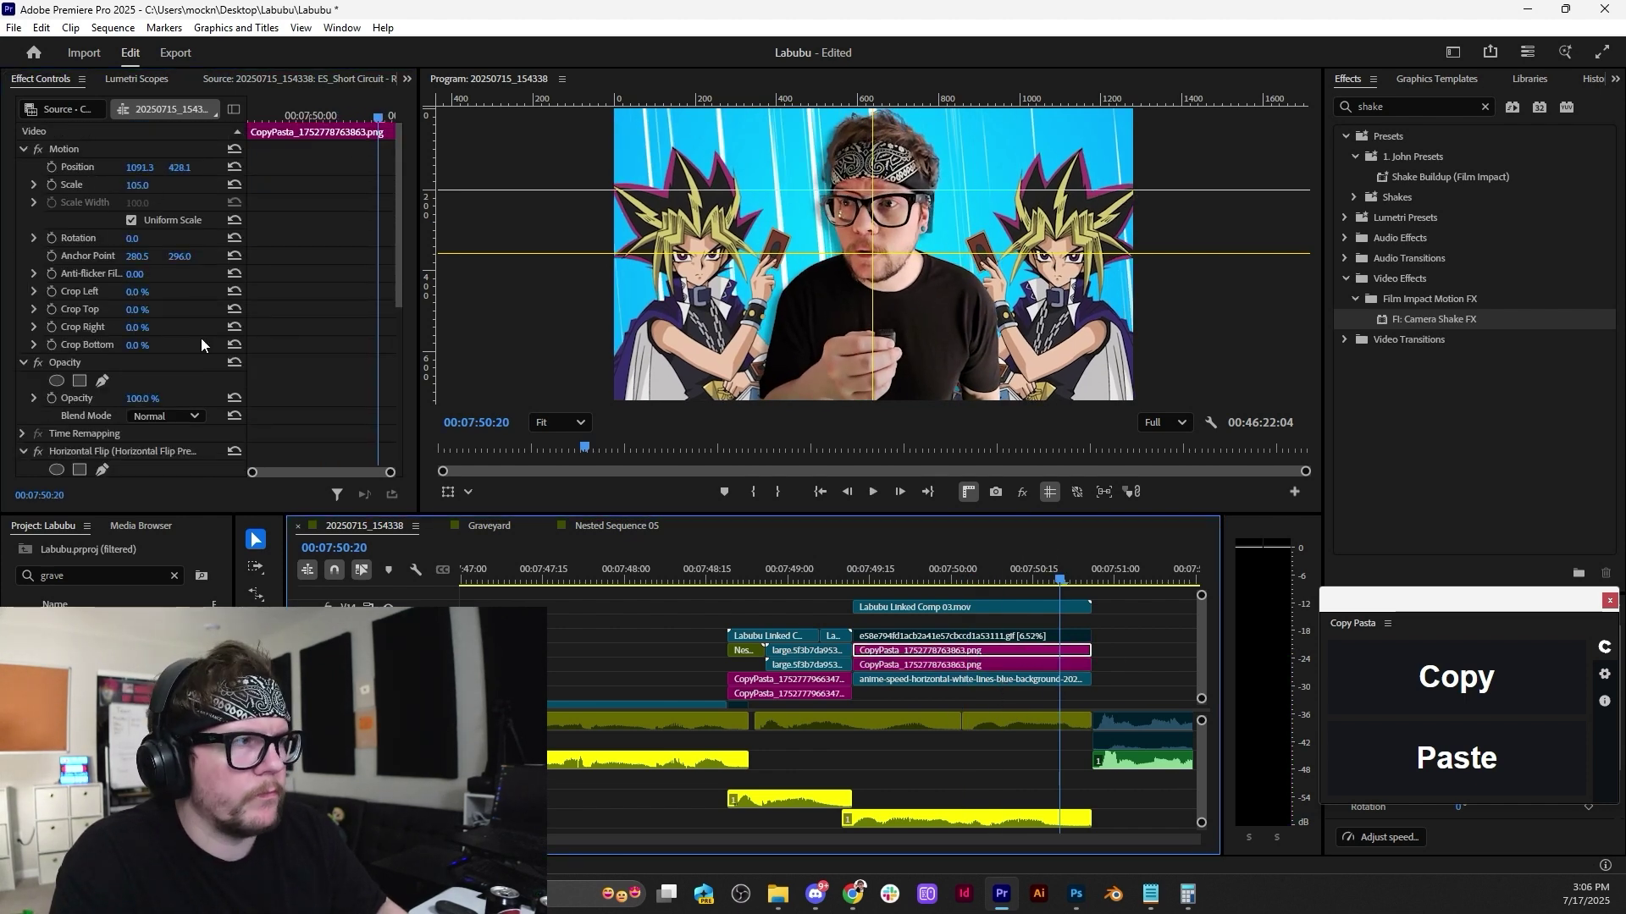
pyautogui.click(103, 449)
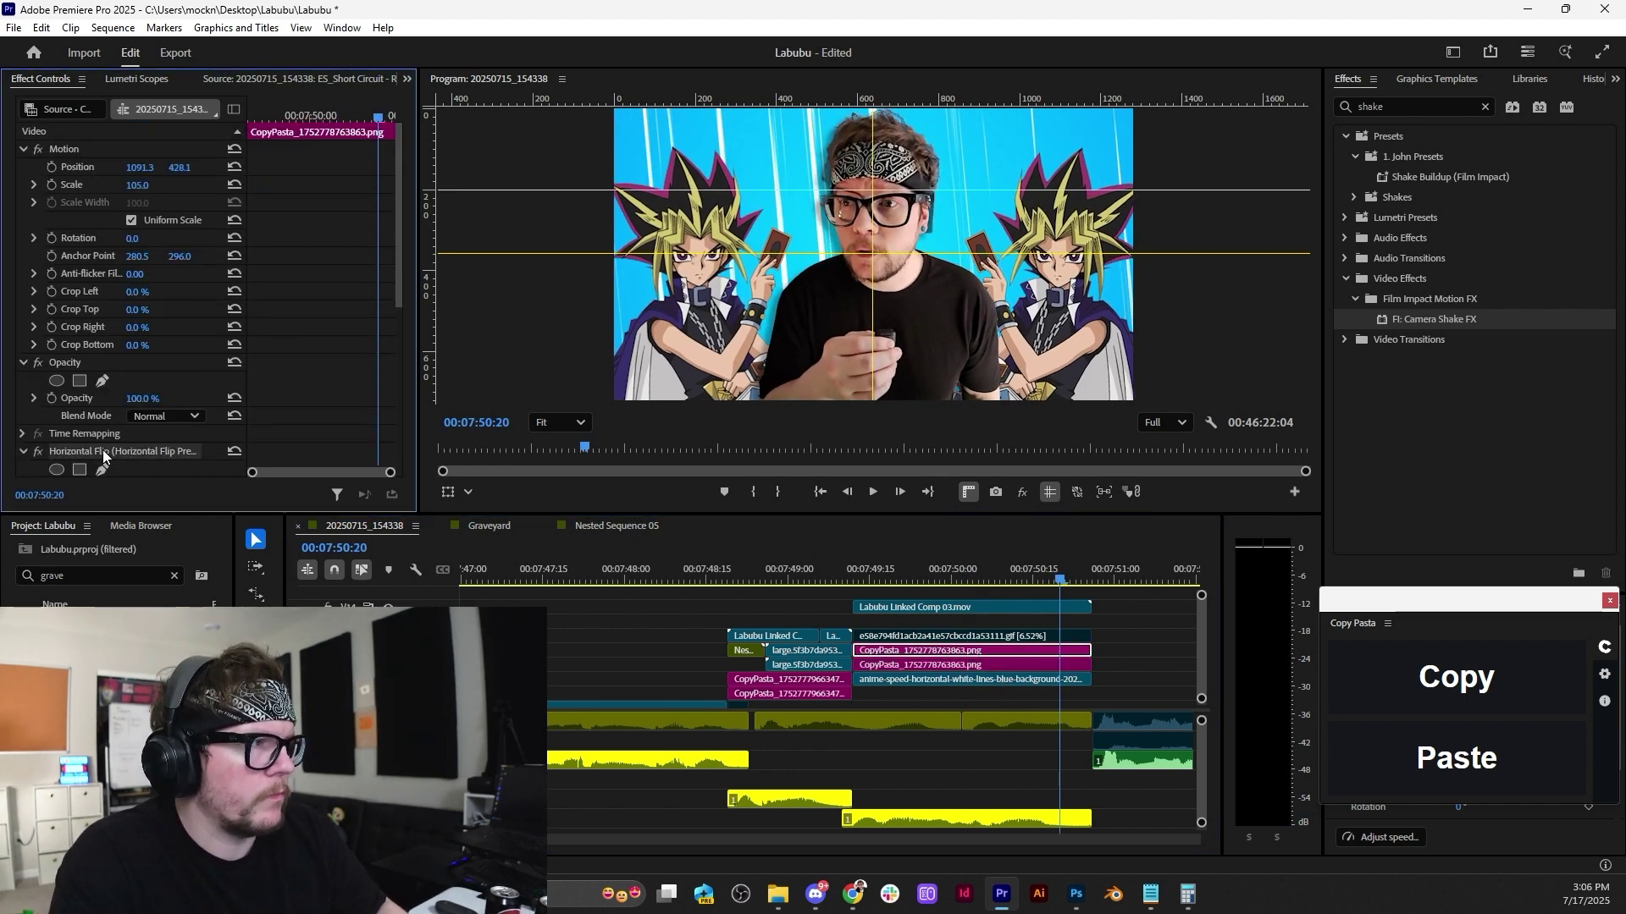
pyautogui.click(21, 453)
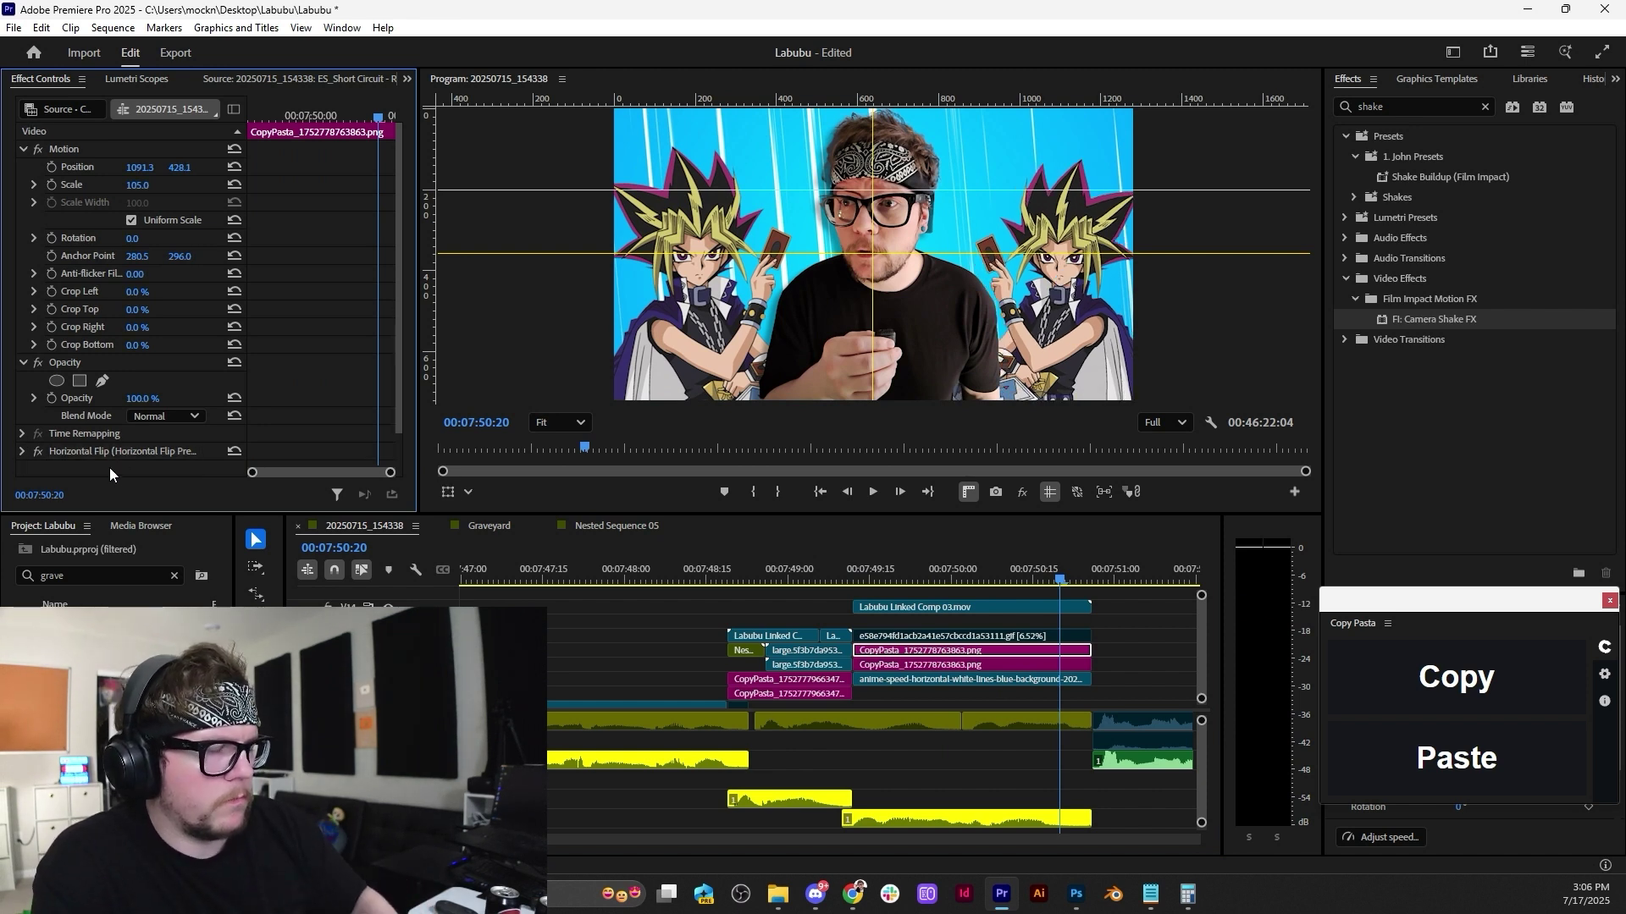
pyautogui.click(854, 569)
pyautogui.press('space')
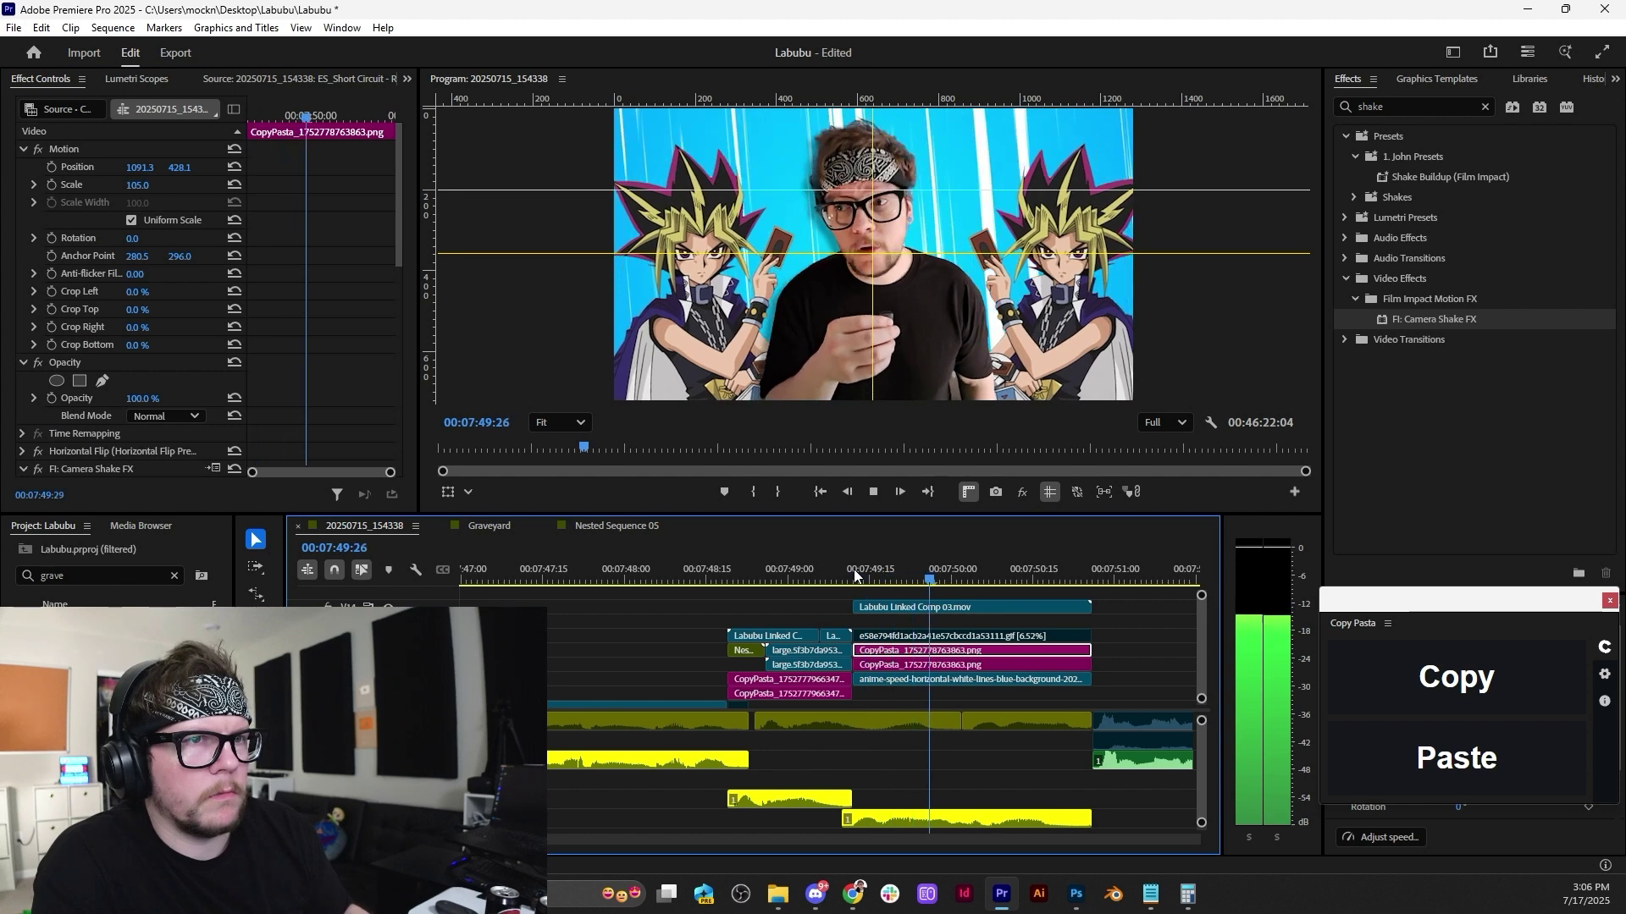
pyautogui.scroll(-2, 853, 576)
pyautogui.press('space')
pyautogui.scroll(-6, 160, 422)
pyautogui.hotkey('ctrl', 'z')
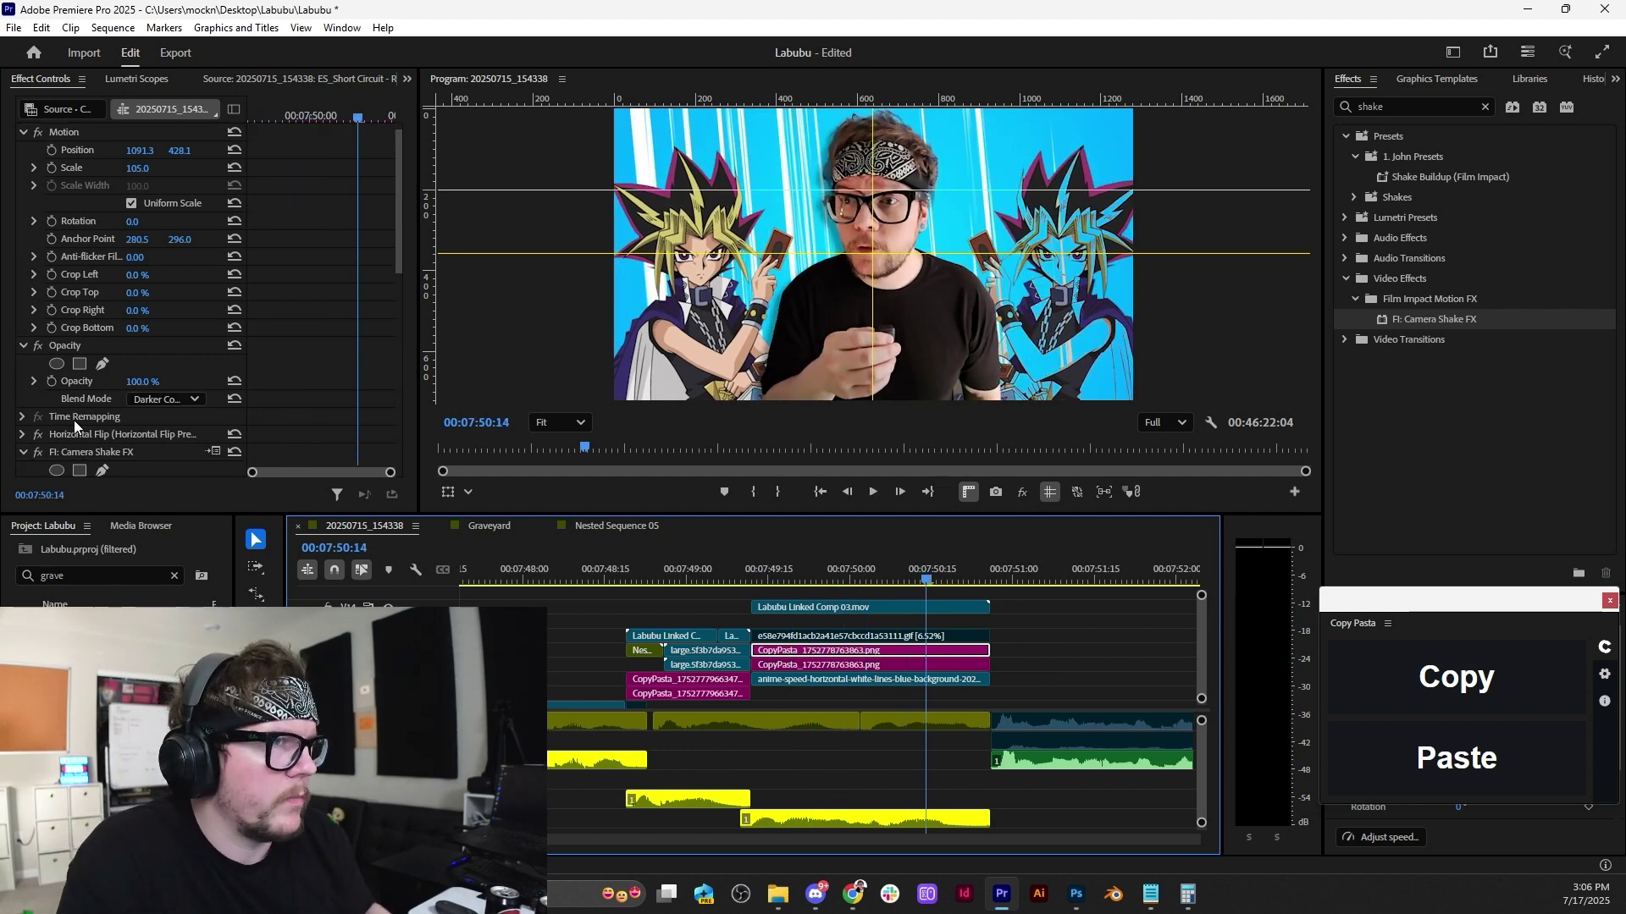
# Set the upper image's camera shake to Variation 100%, Stabilize 11%, Stride 3.5% and Master 92%, and preview it.
pyautogui.scroll(-6, 77, 419)
pyautogui.scroll(-5, 84, 397)
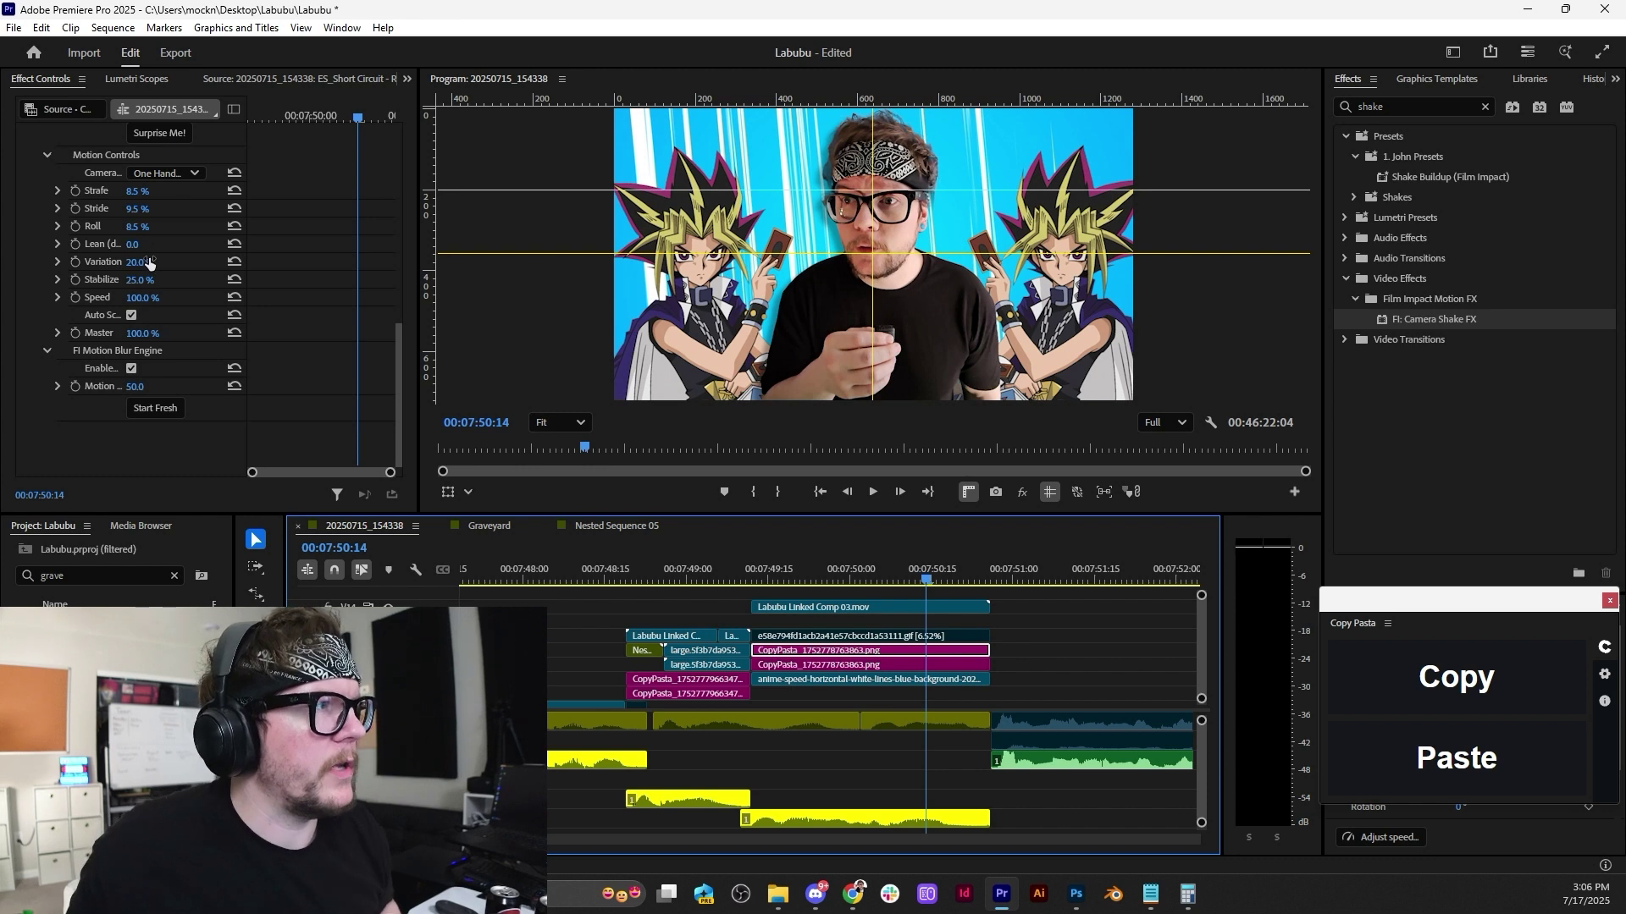
pyautogui.moveTo(139, 262); pyautogui.dragTo(204, 262)
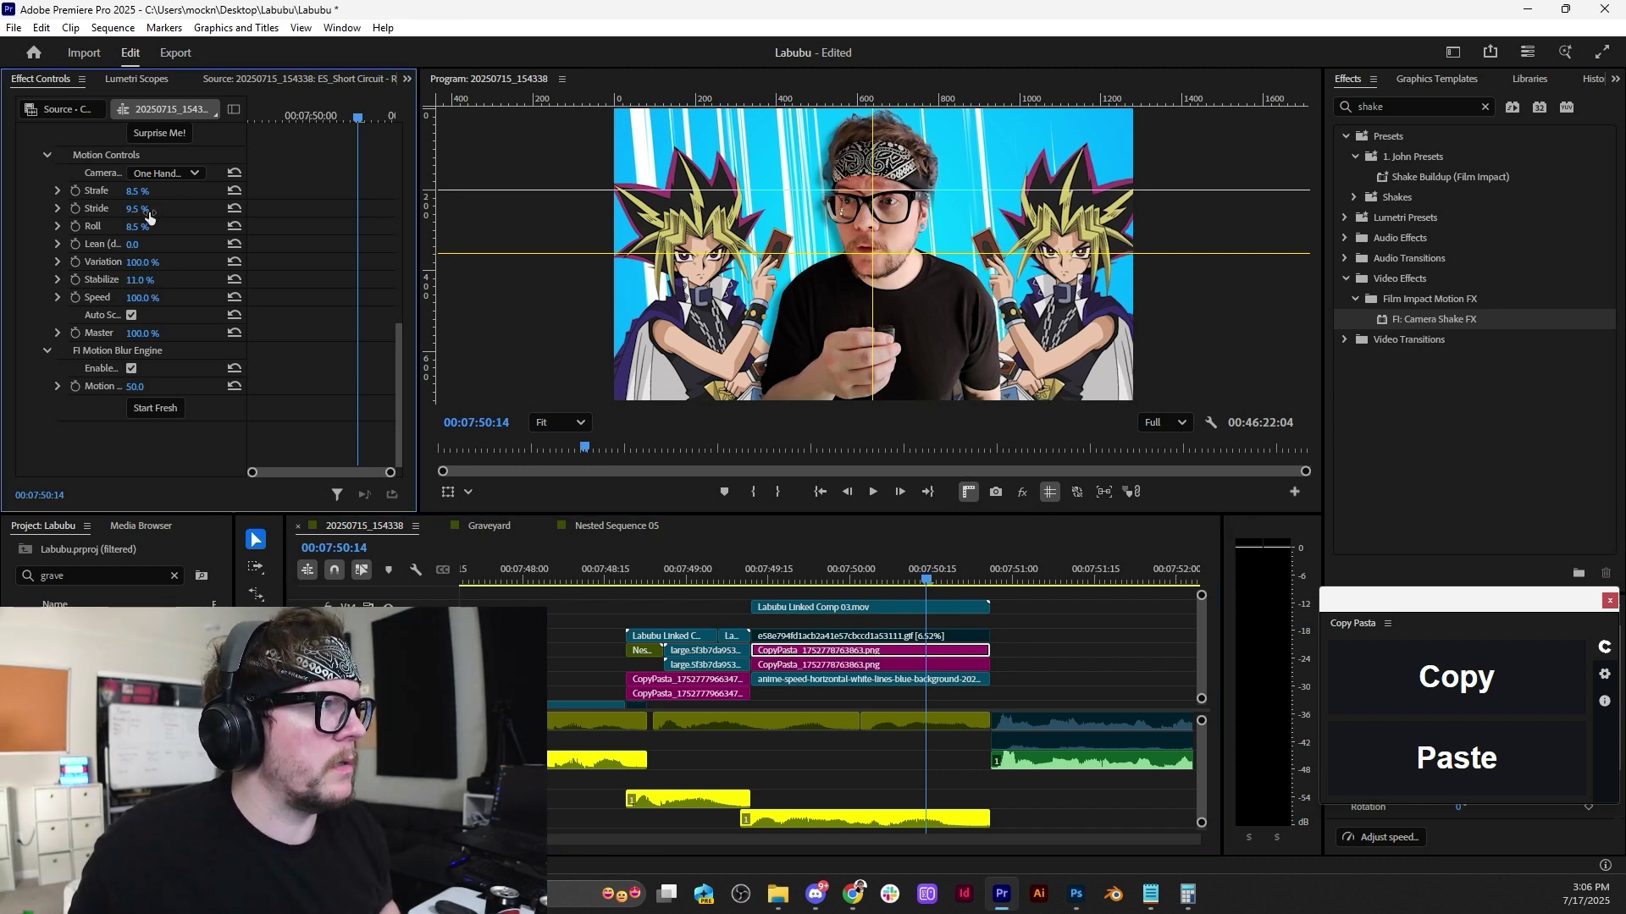
pyautogui.moveTo(148, 217); pyautogui.dragTo(117, 245)
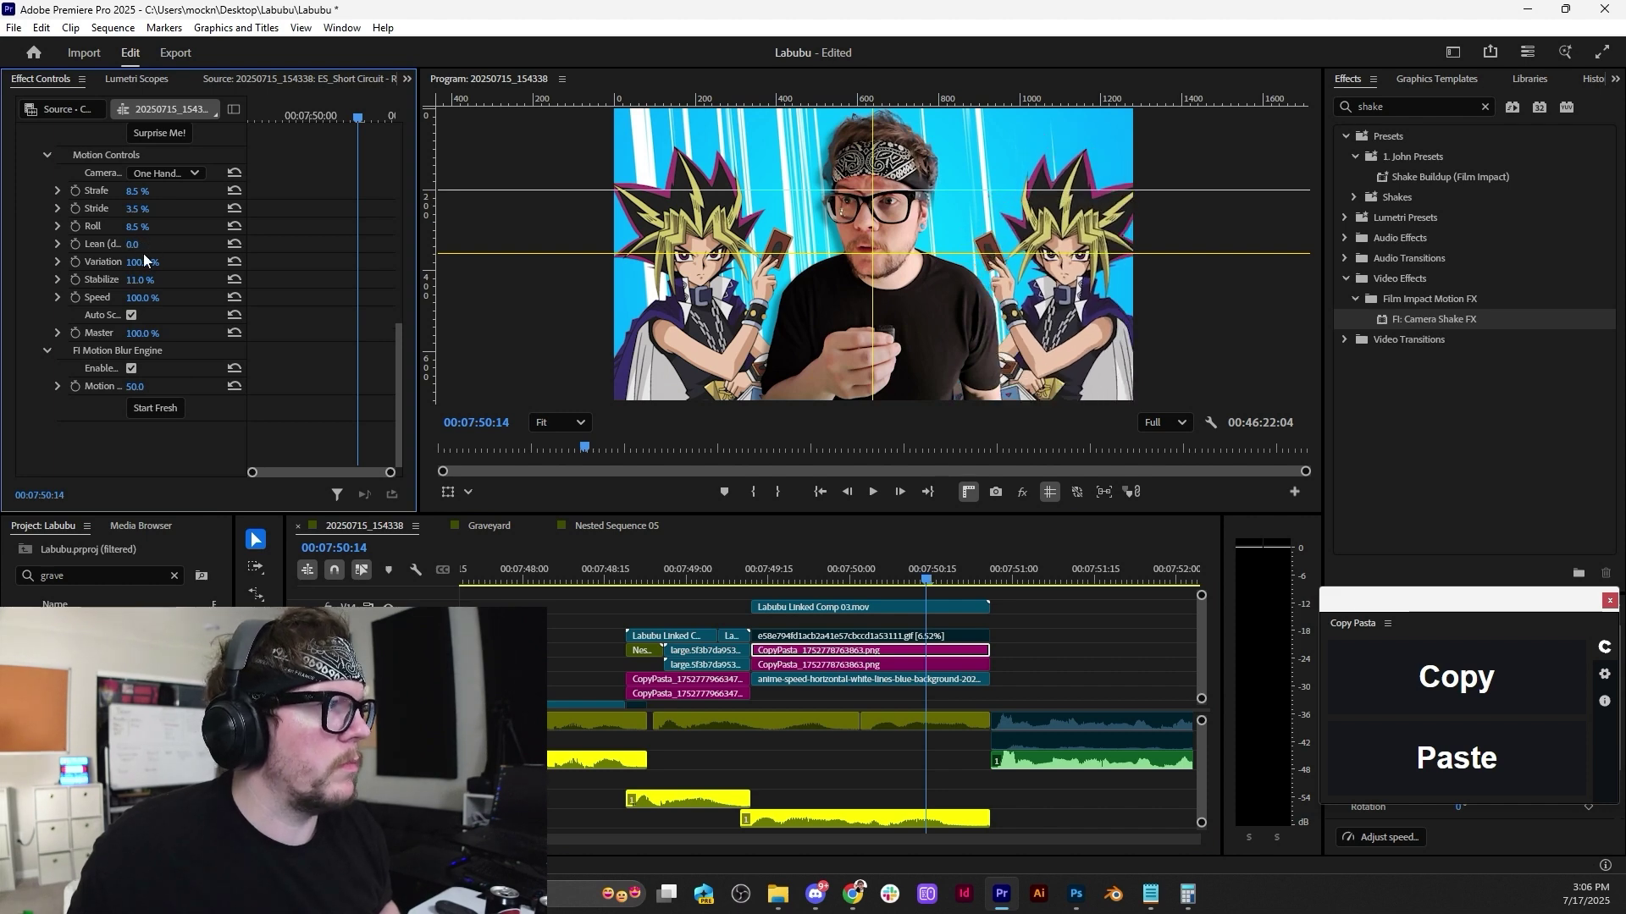
pyautogui.moveTo(152, 333); pyautogui.dragTo(138, 333)
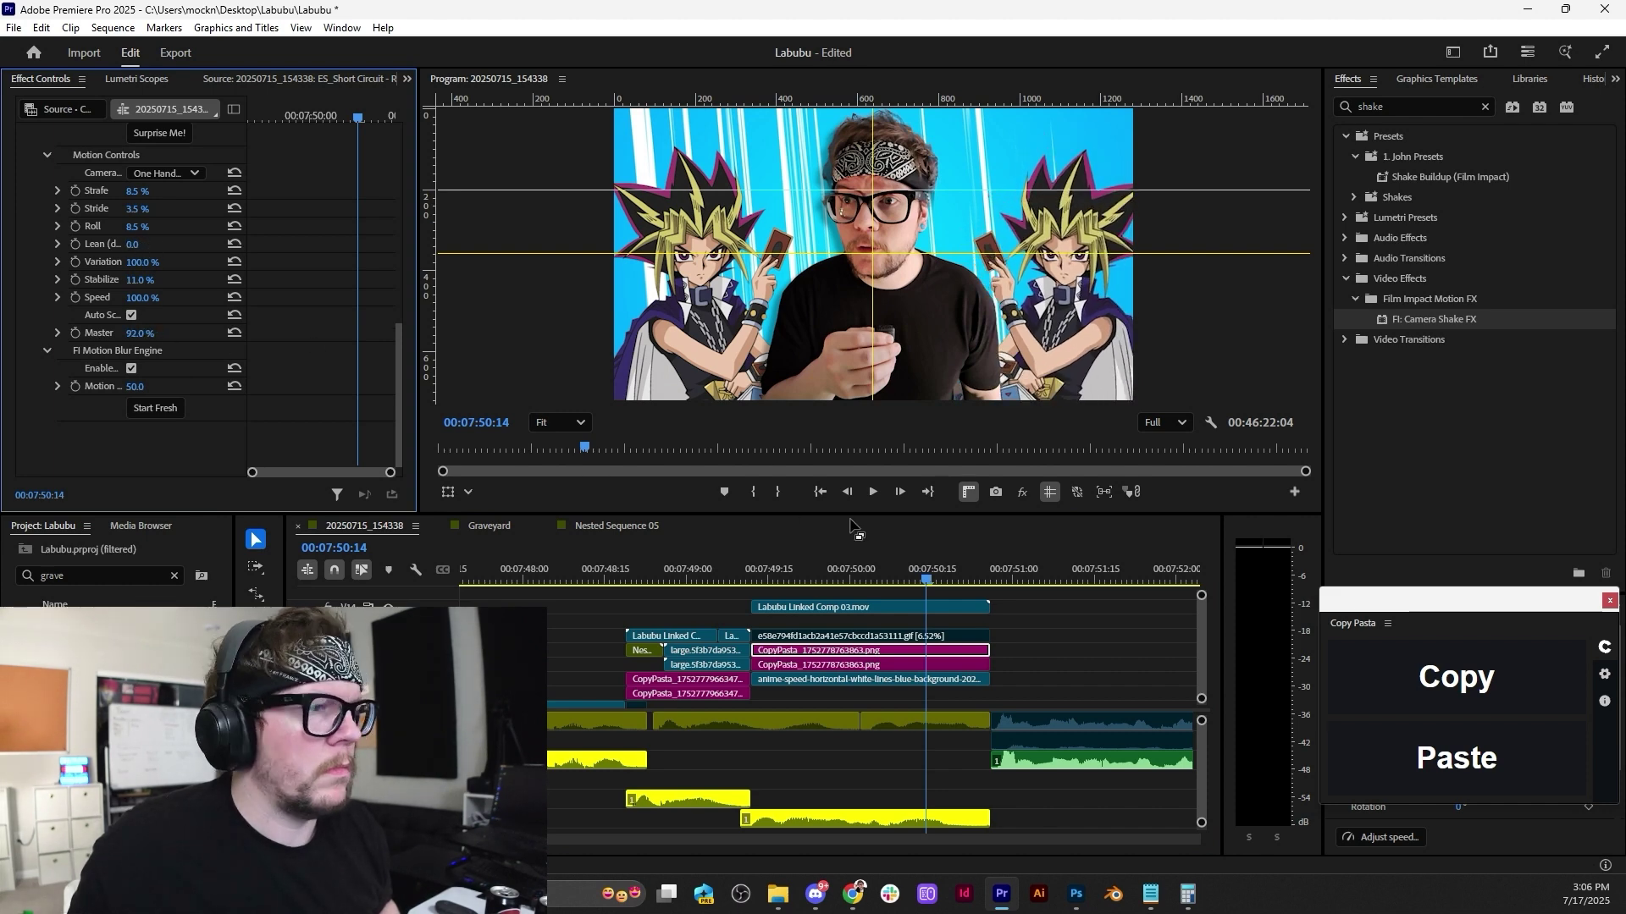
pyautogui.press('space')
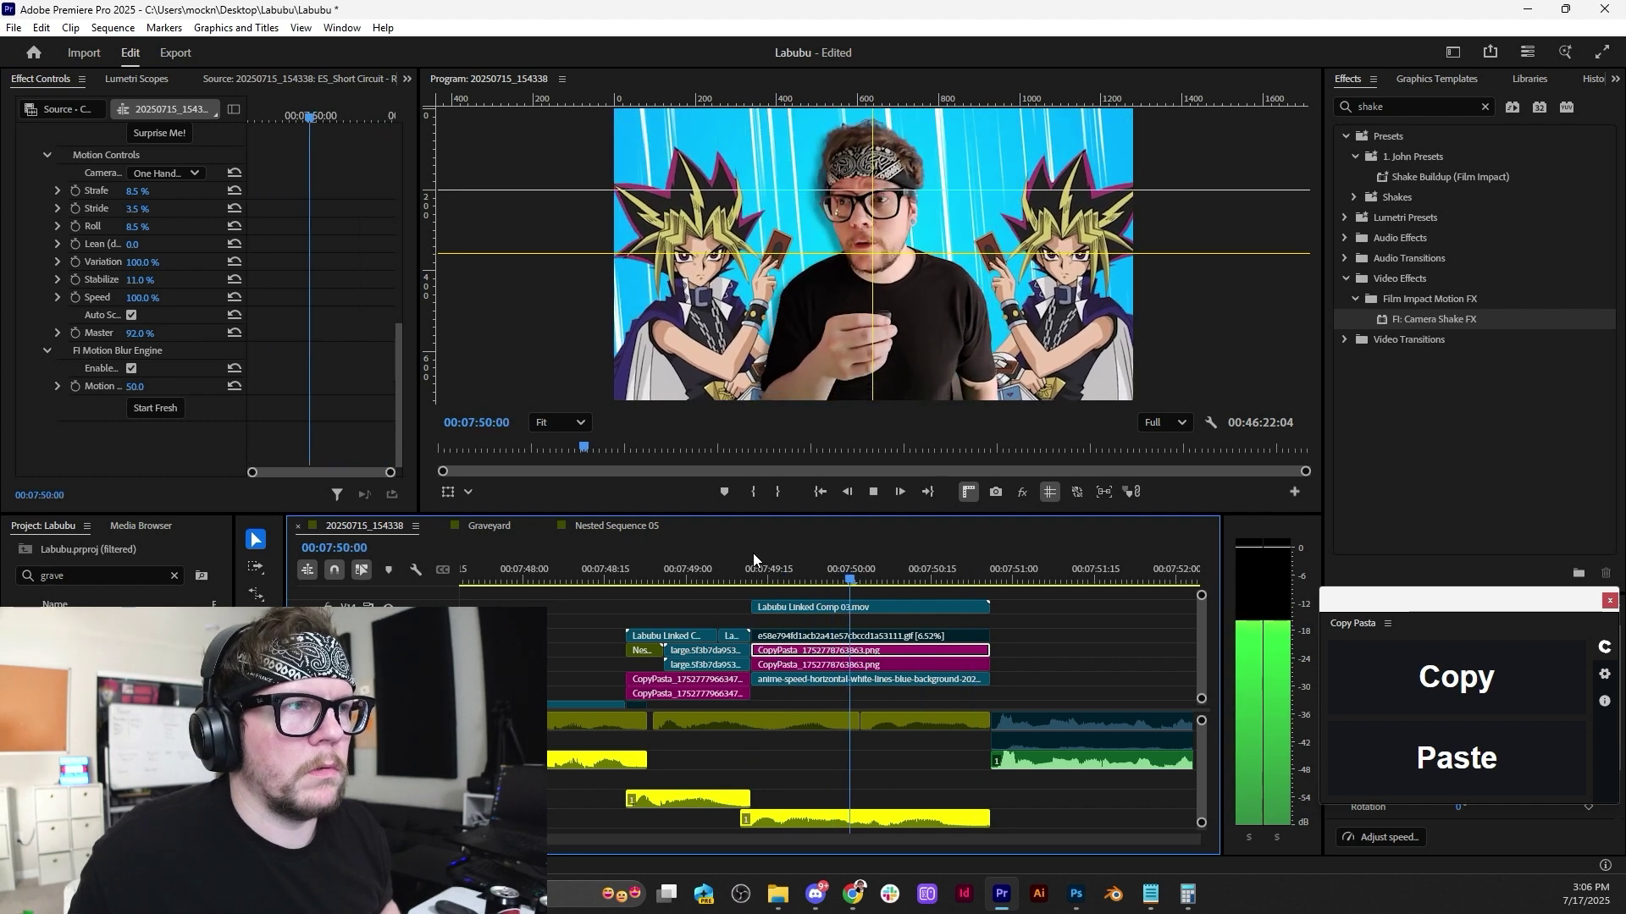
pyautogui.press('space')
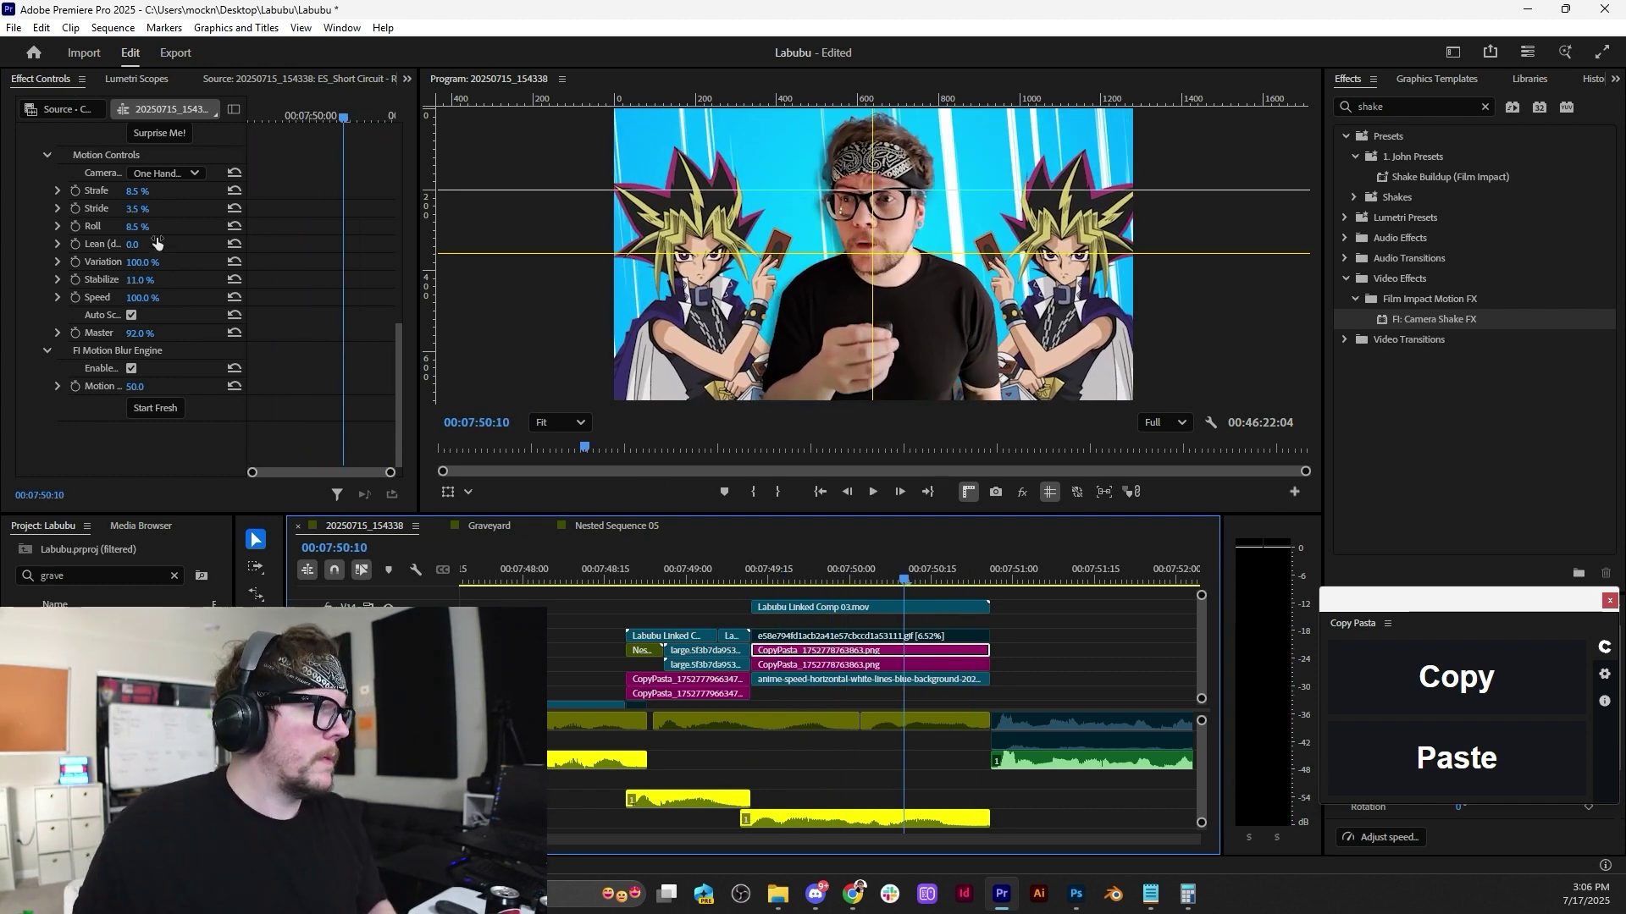
# Set the upper image's camera shake Roll to 14.5% and play back the shot.
pyautogui.moveTo(137, 227); pyautogui.dragTo(148, 219)
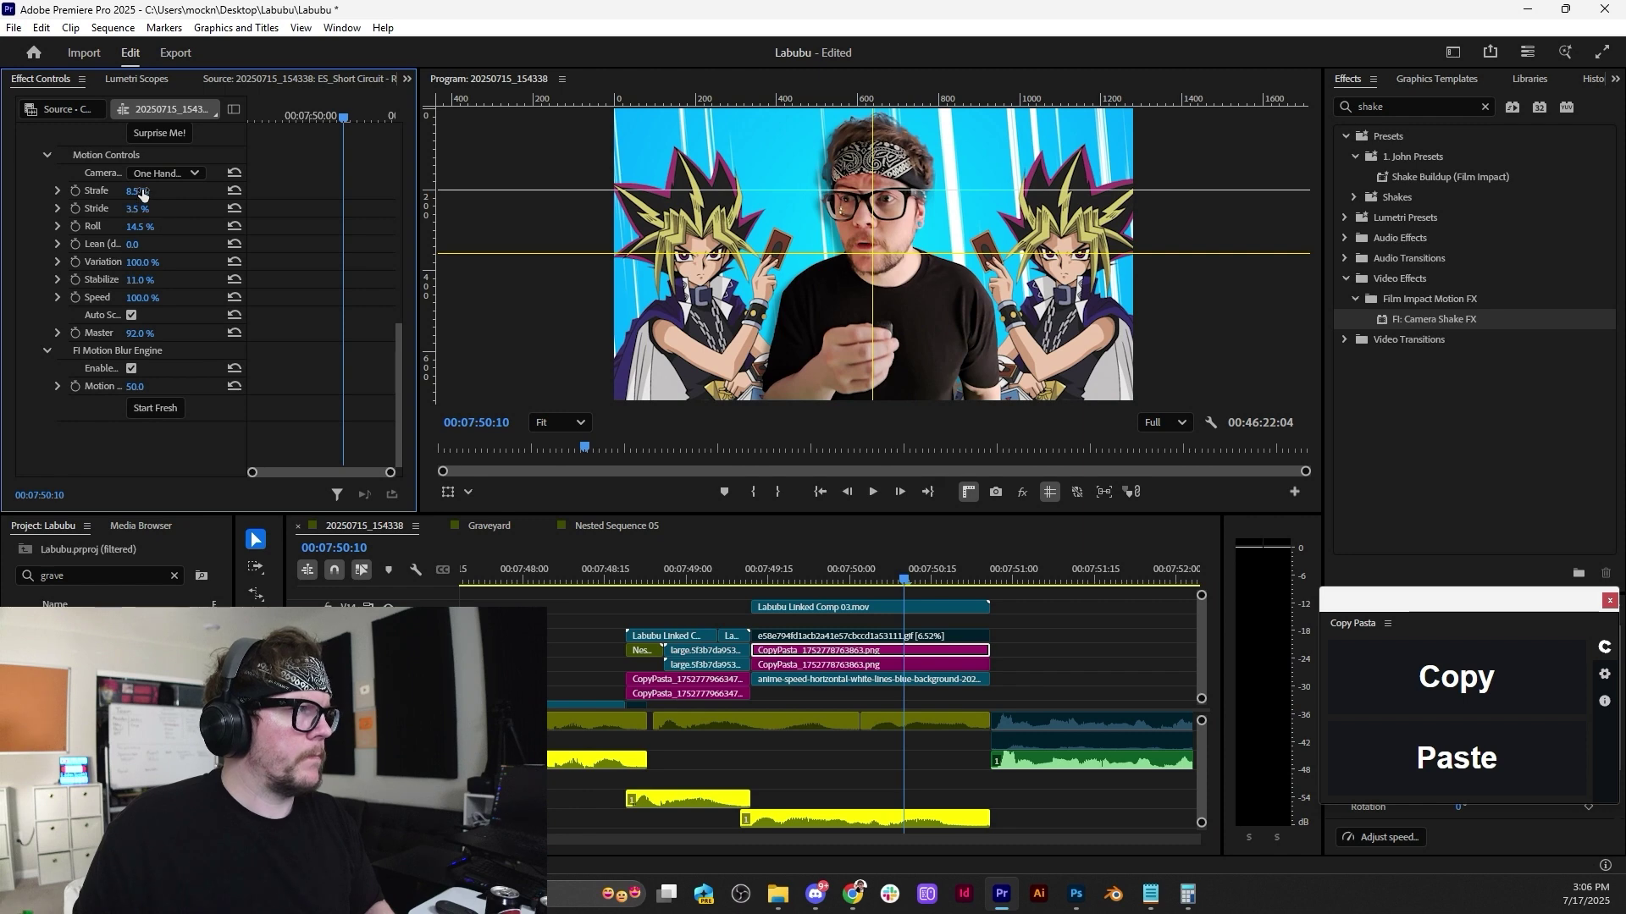
pyautogui.press('space')
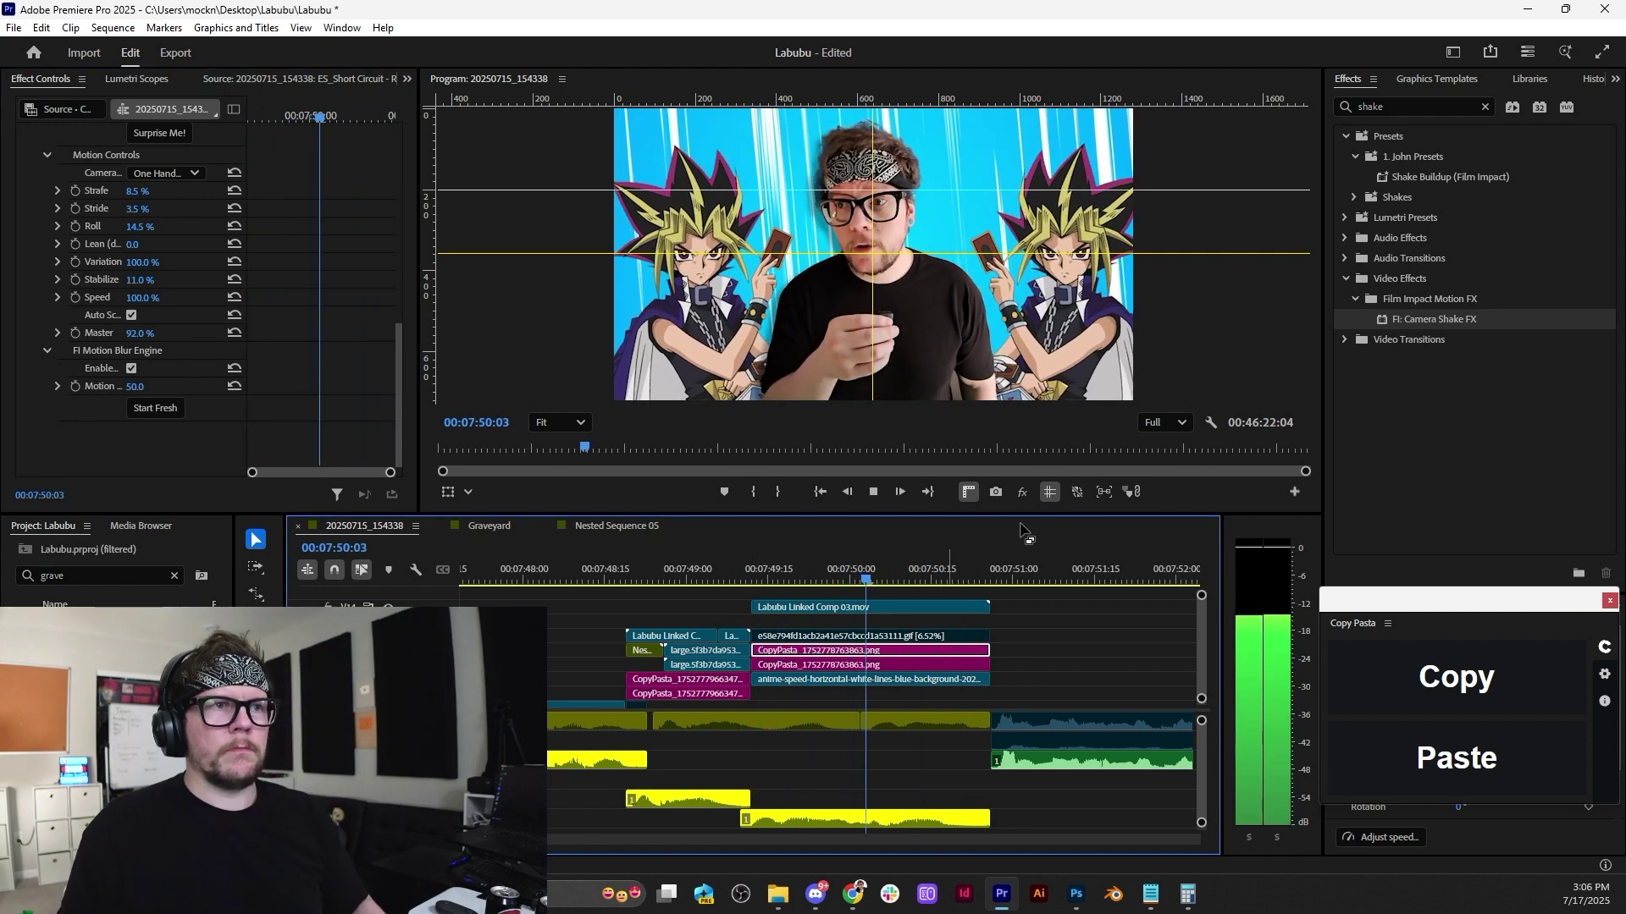
pyautogui.press('space')
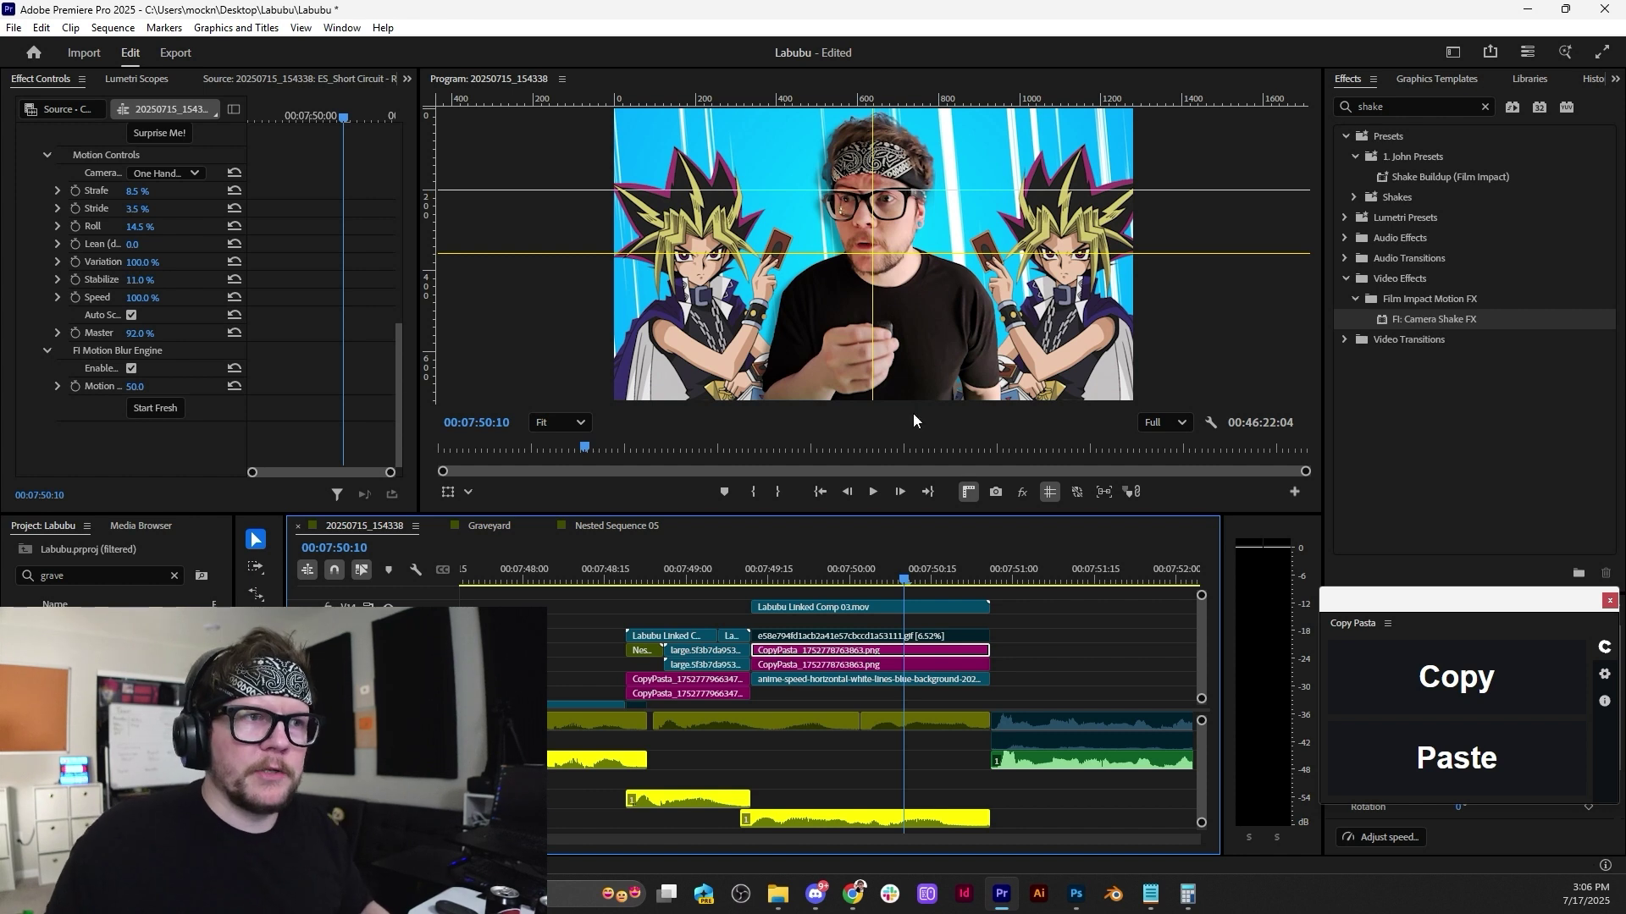
# Copy the Drop Shadow effect from the Labubu Linked Comp 03 clip onto both anime-character image clips and play back the shot.
pyautogui.click(926, 609)
pyautogui.click(129, 452)
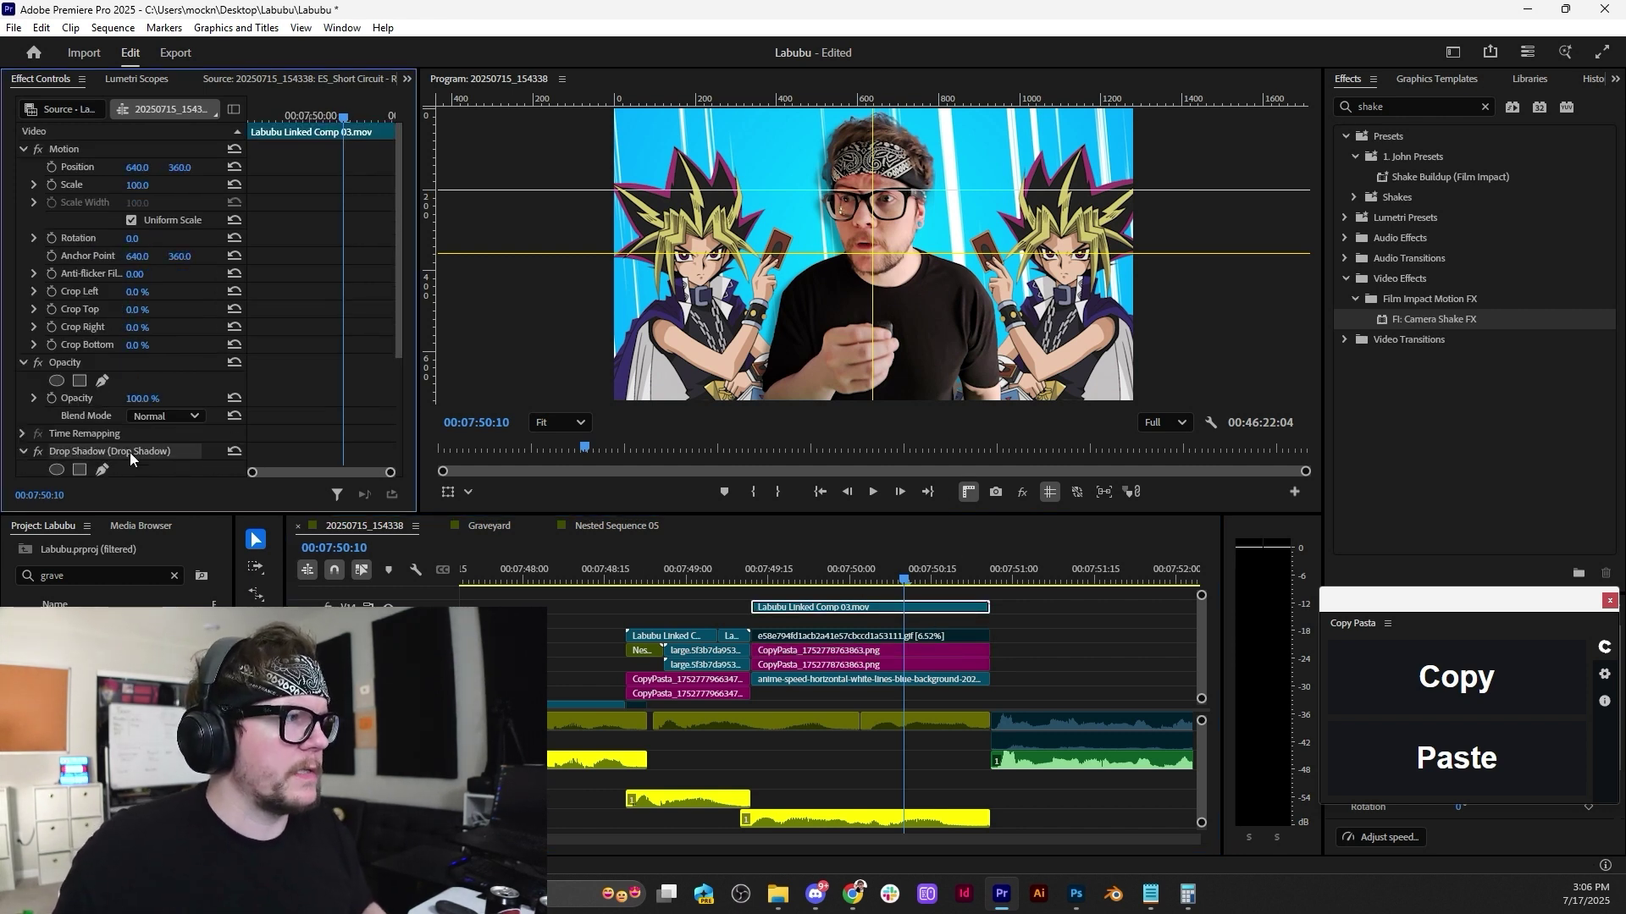
pyautogui.click(947, 650)
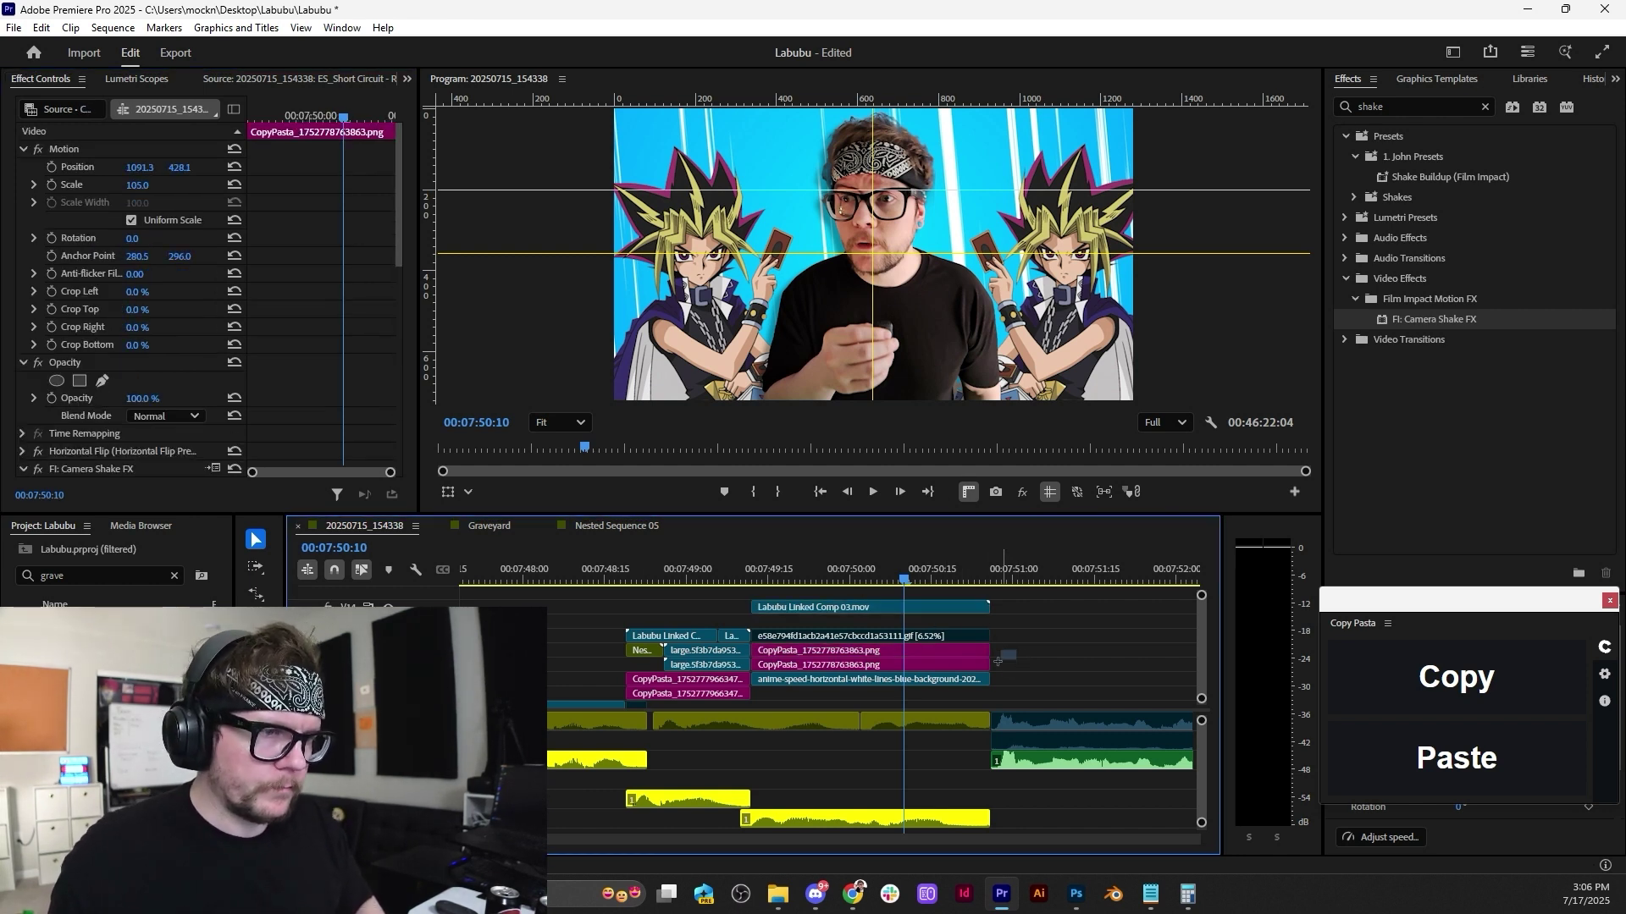
pyautogui.keyDown('shift'); pyautogui.click(982, 665); pyautogui.keyUp('shift')
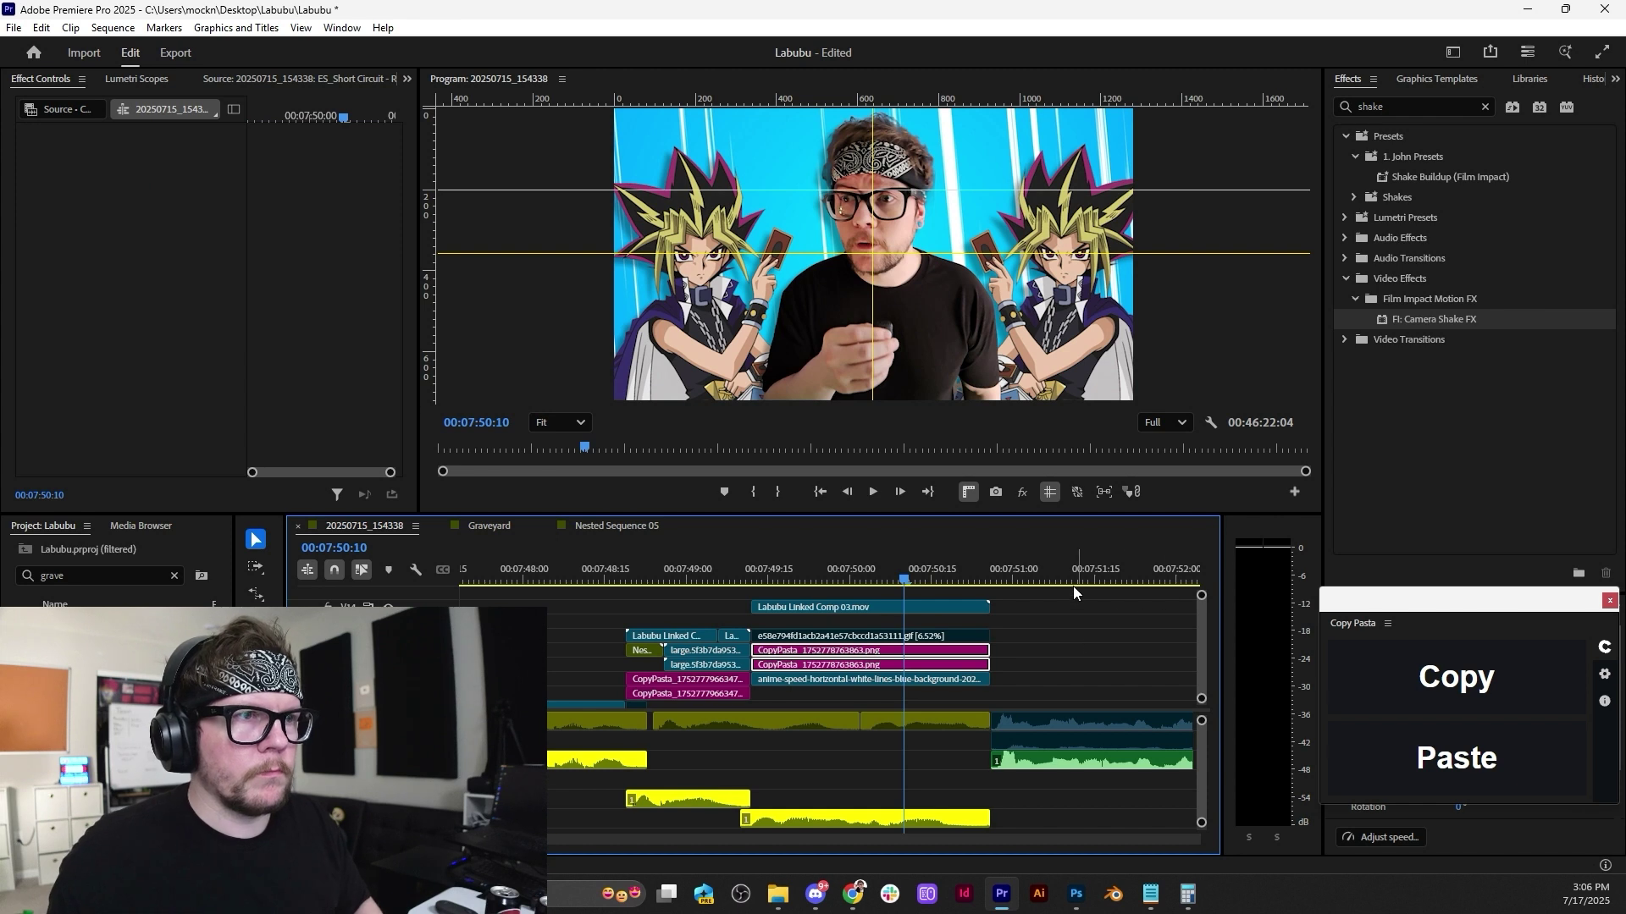
pyautogui.scroll(-3, 1074, 586)
pyautogui.scroll(-3, 952, 587)
pyautogui.press('space')
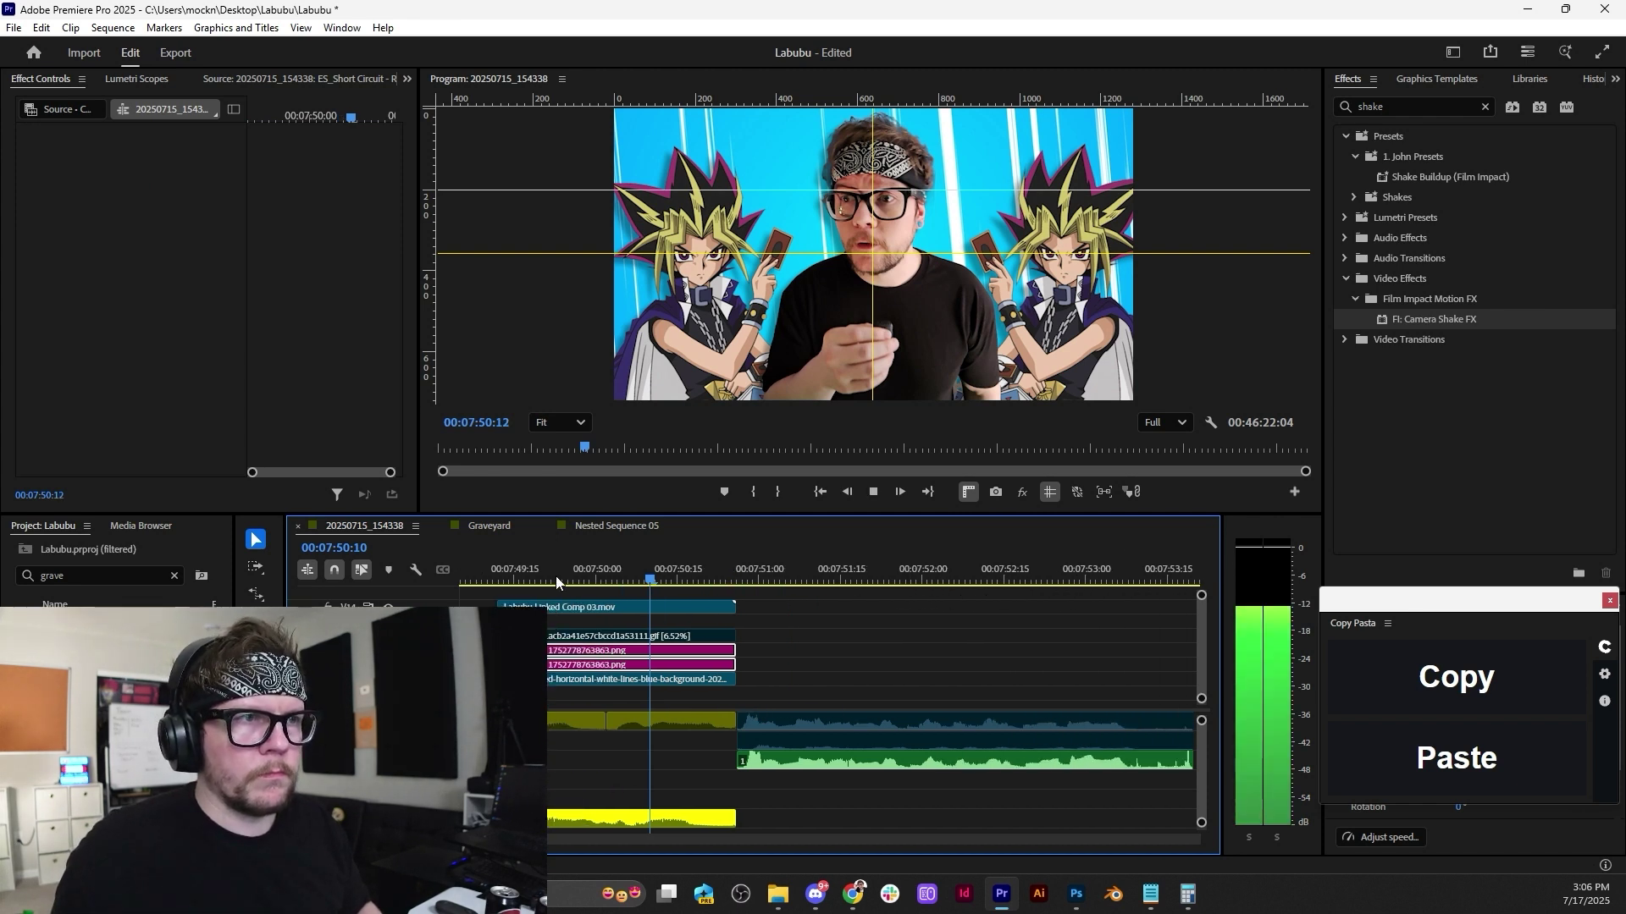
pyautogui.press('space')
# Deselect the clips, place the playhead just after the anime-character shot and save the project.
pyautogui.click(815, 633)
pyautogui.click(743, 569)
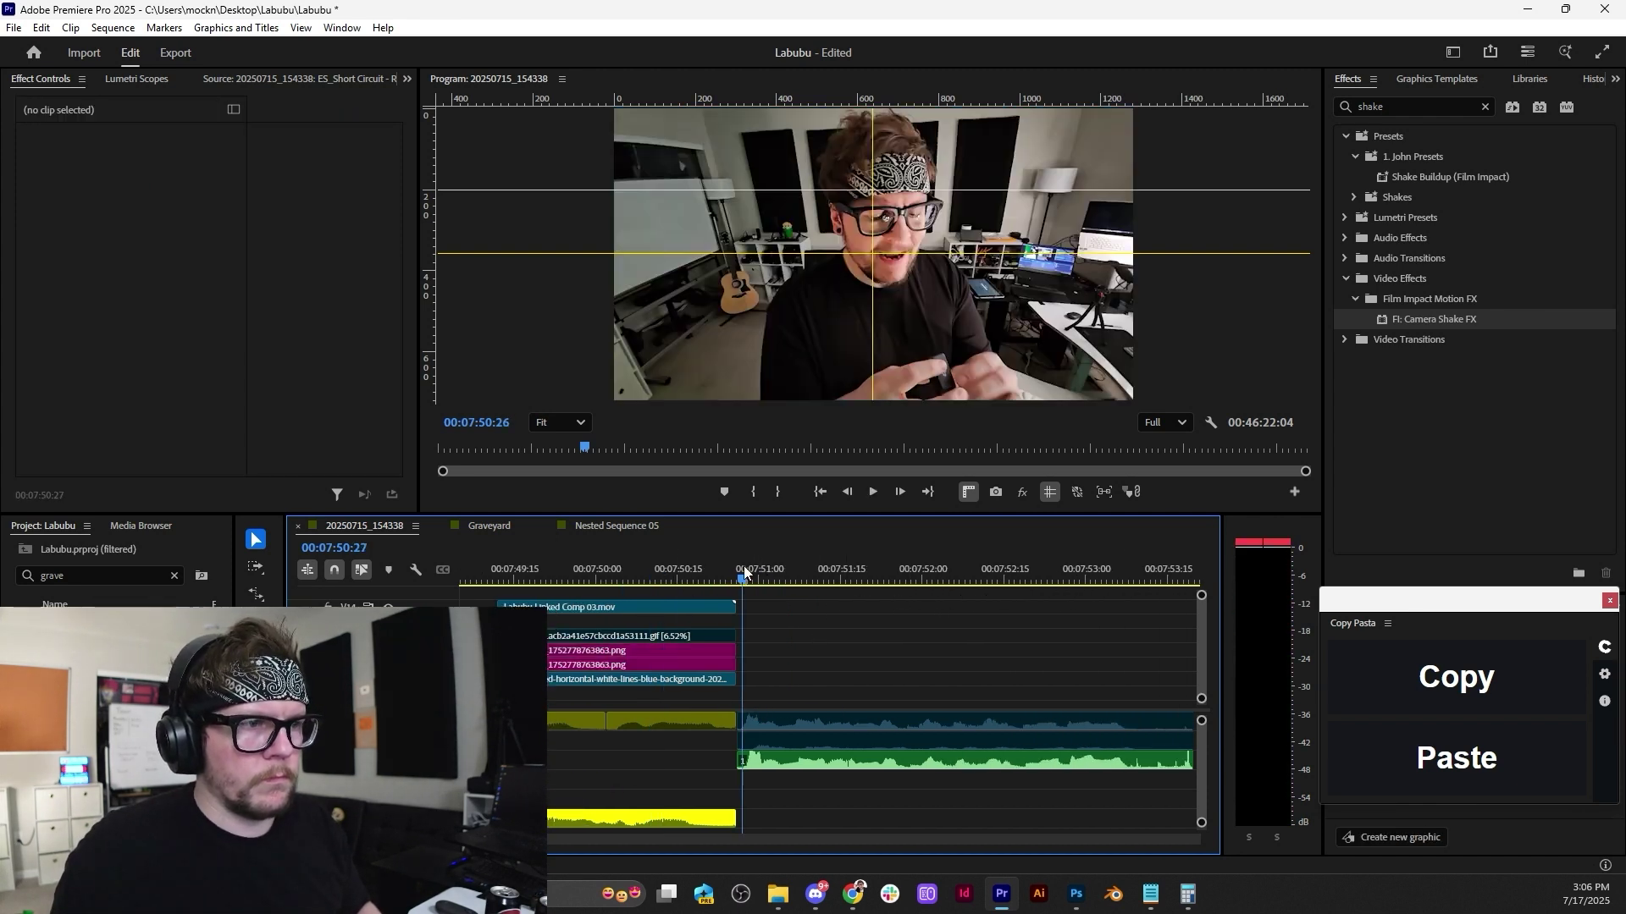
pyautogui.hotkey('ctrl', 's')
# Lower the loud opening of the DJI_01 voice clip after the anime-character shot with volume keyframes and play it back.
pyautogui.scroll(-3, 851, 667)
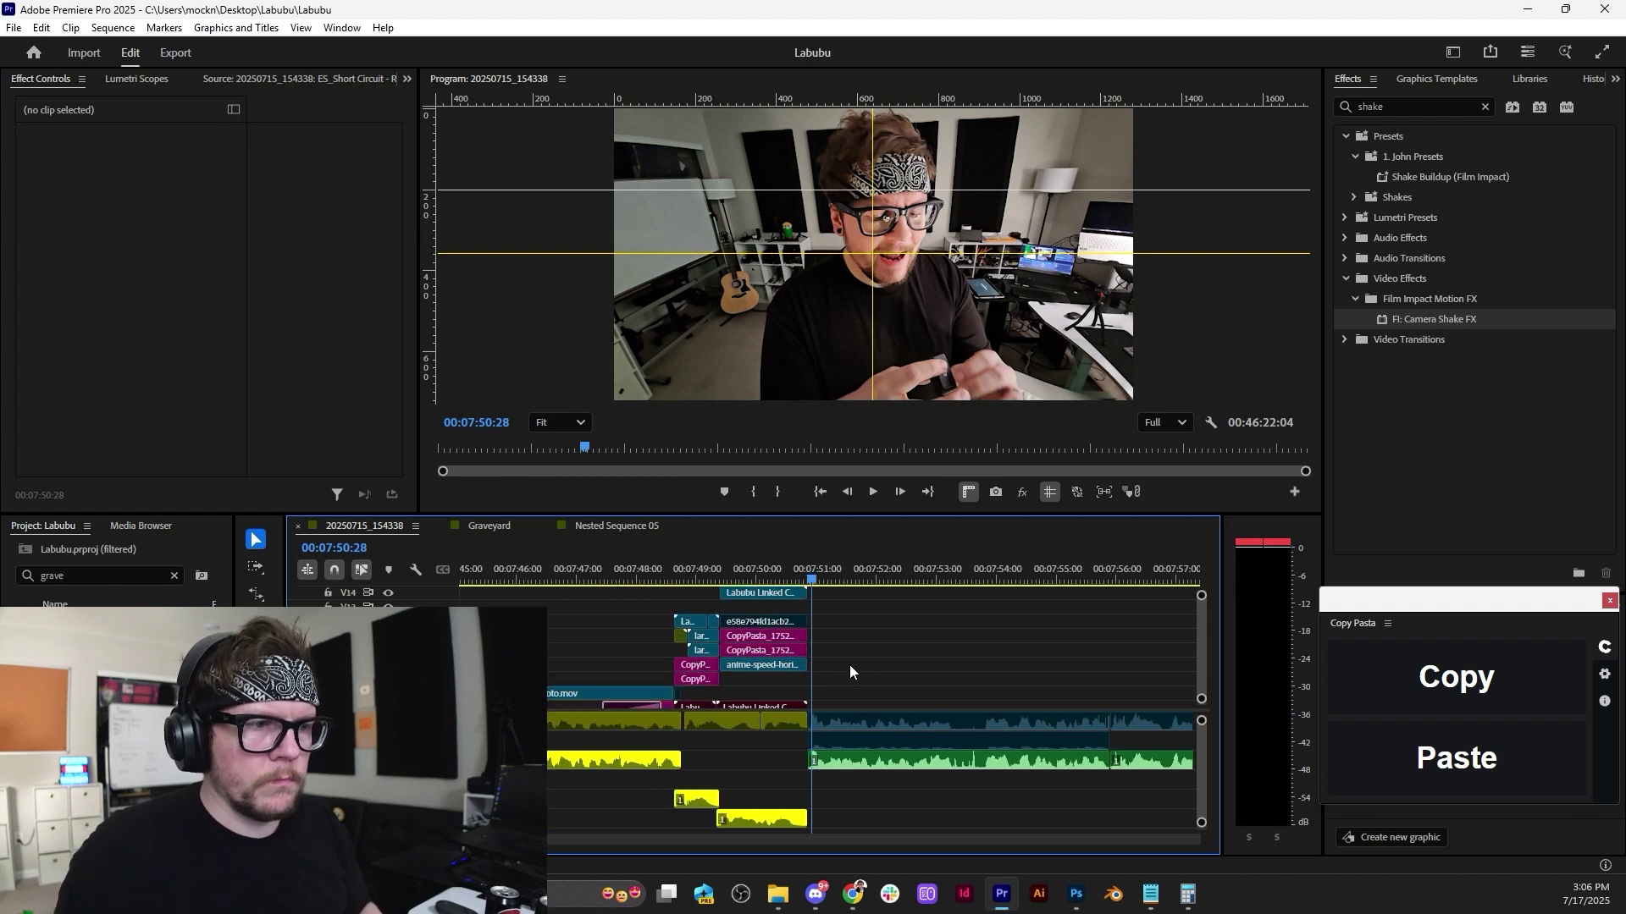
pyautogui.scroll(2, 872, 762)
pyautogui.click(894, 774)
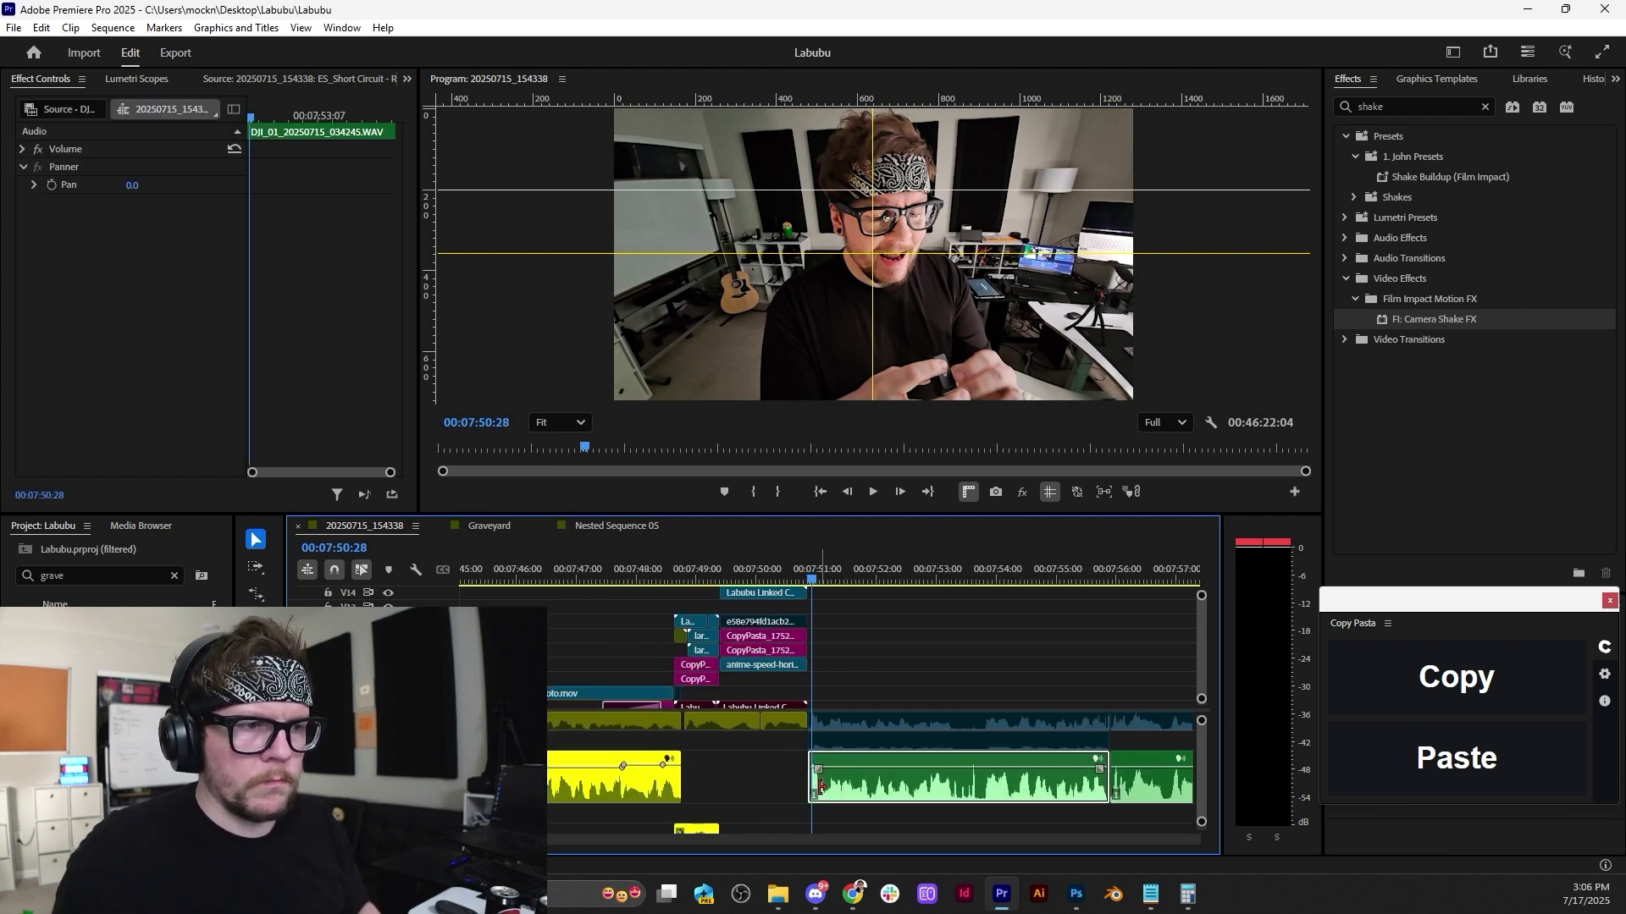
pyautogui.scroll(4, 820, 787)
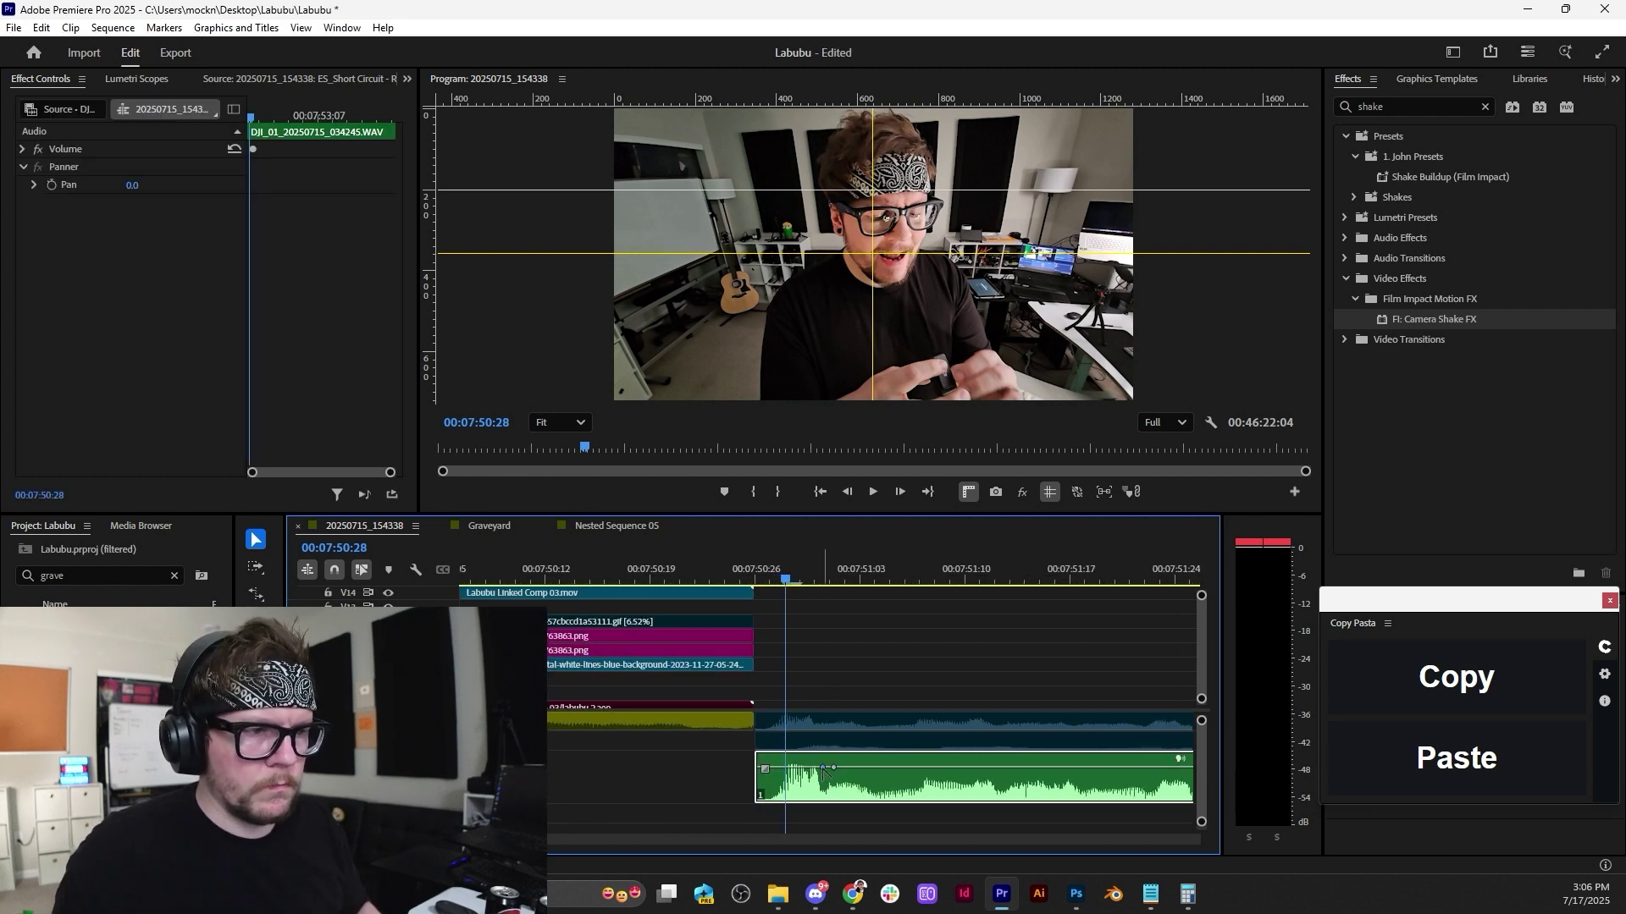
pyautogui.moveTo(823, 768); pyautogui.dragTo(816, 772)
pyautogui.press('space')
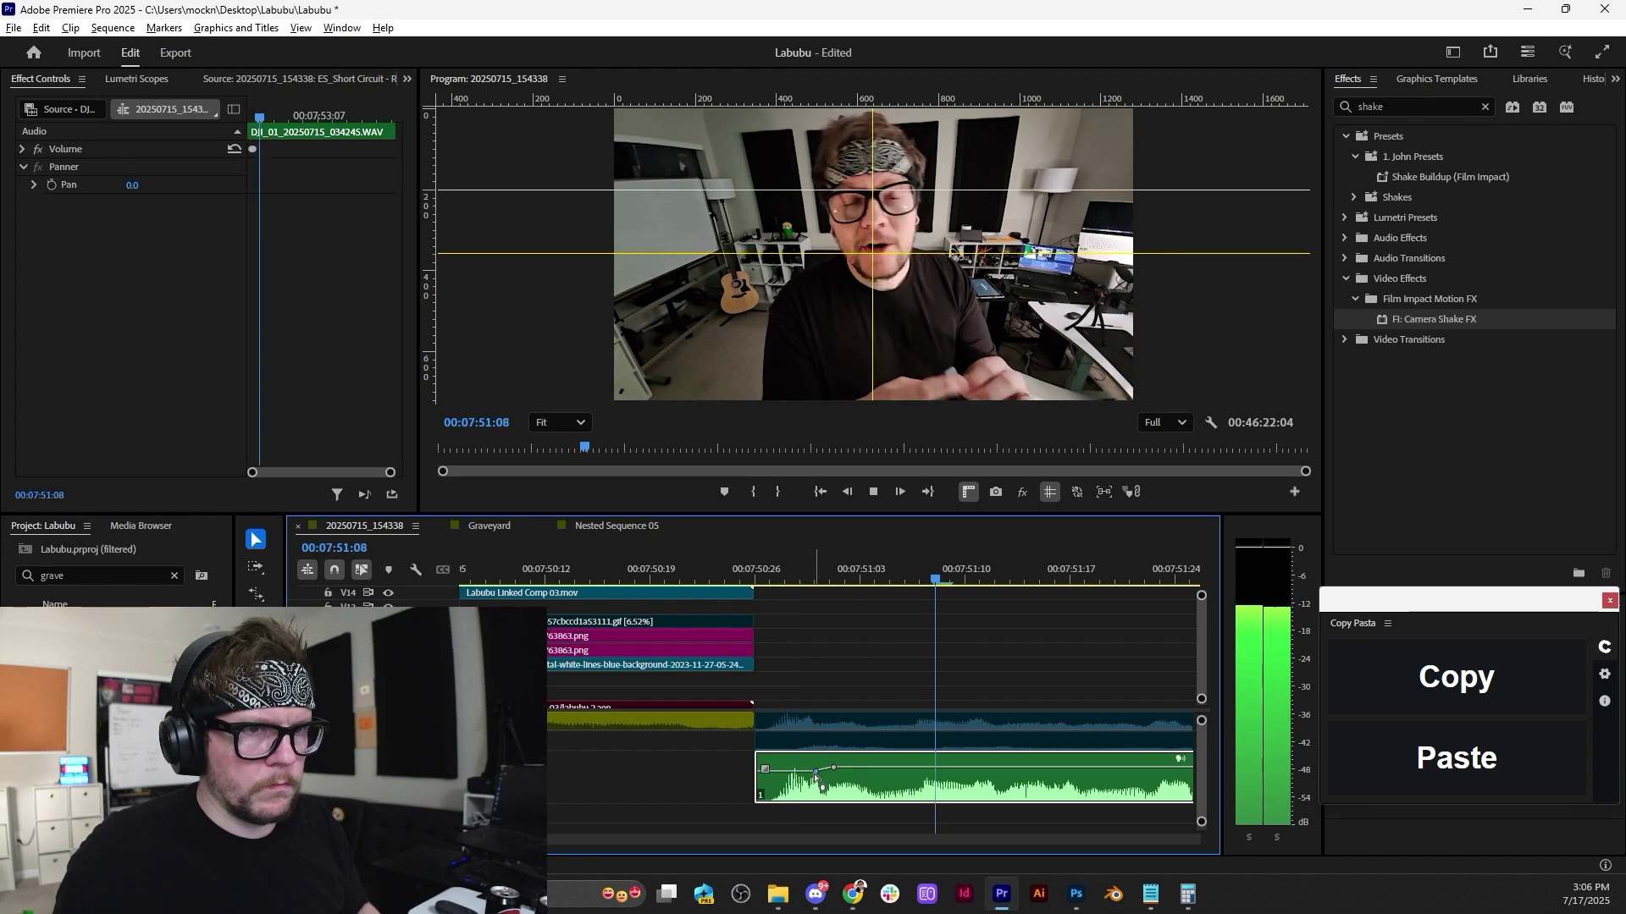
pyautogui.scroll(-4, 815, 774)
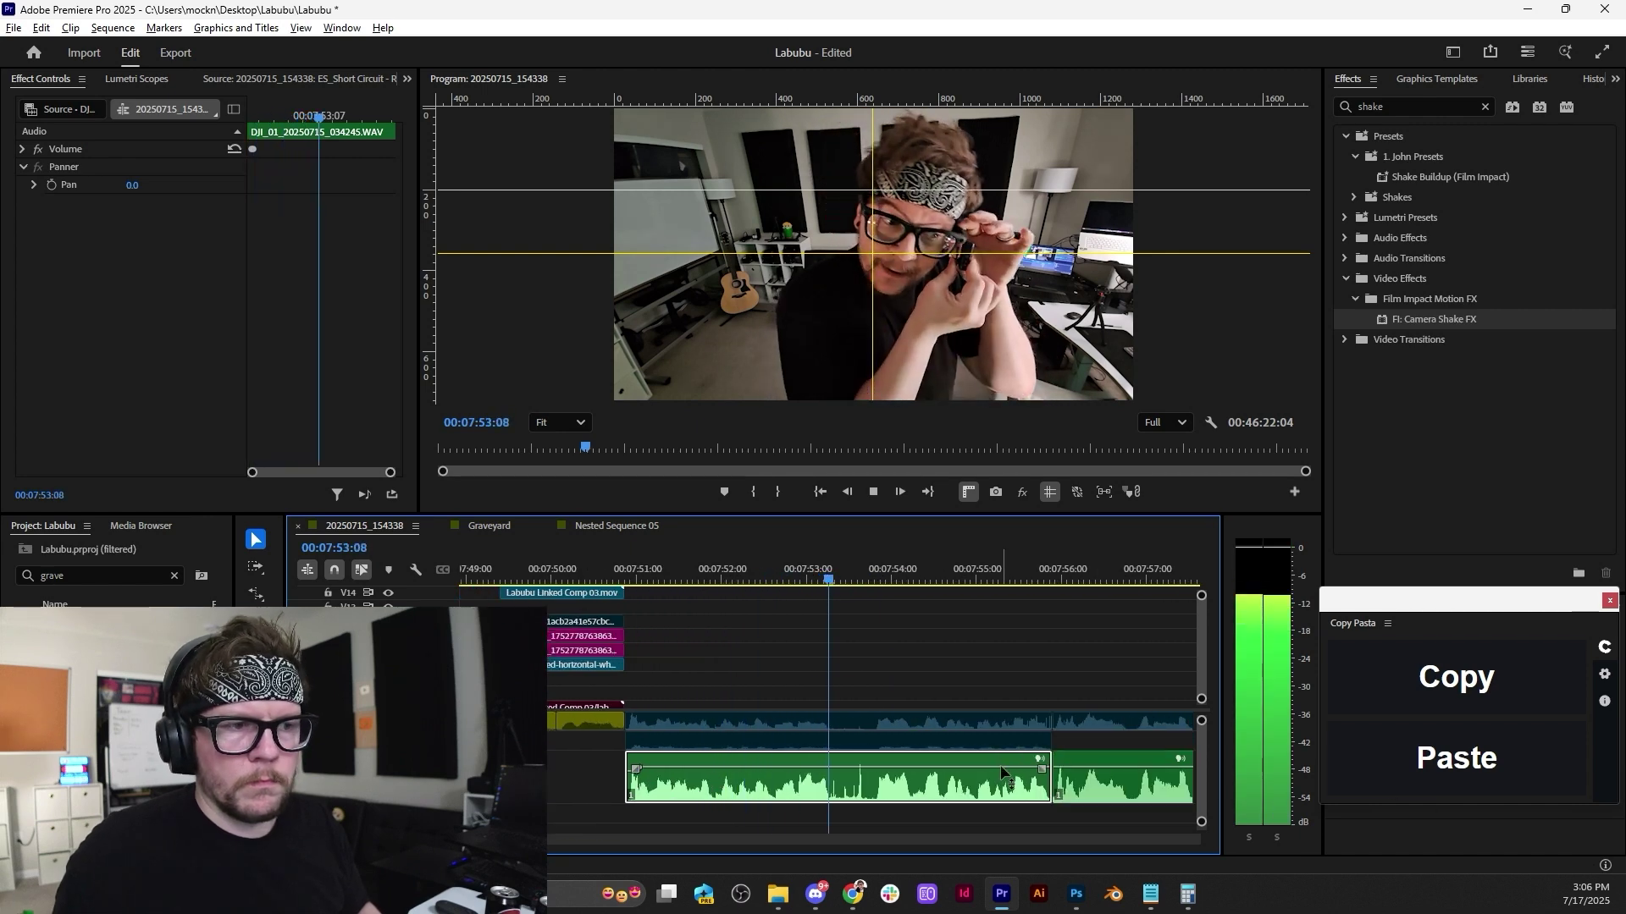
pyautogui.scroll(-2, 989, 758)
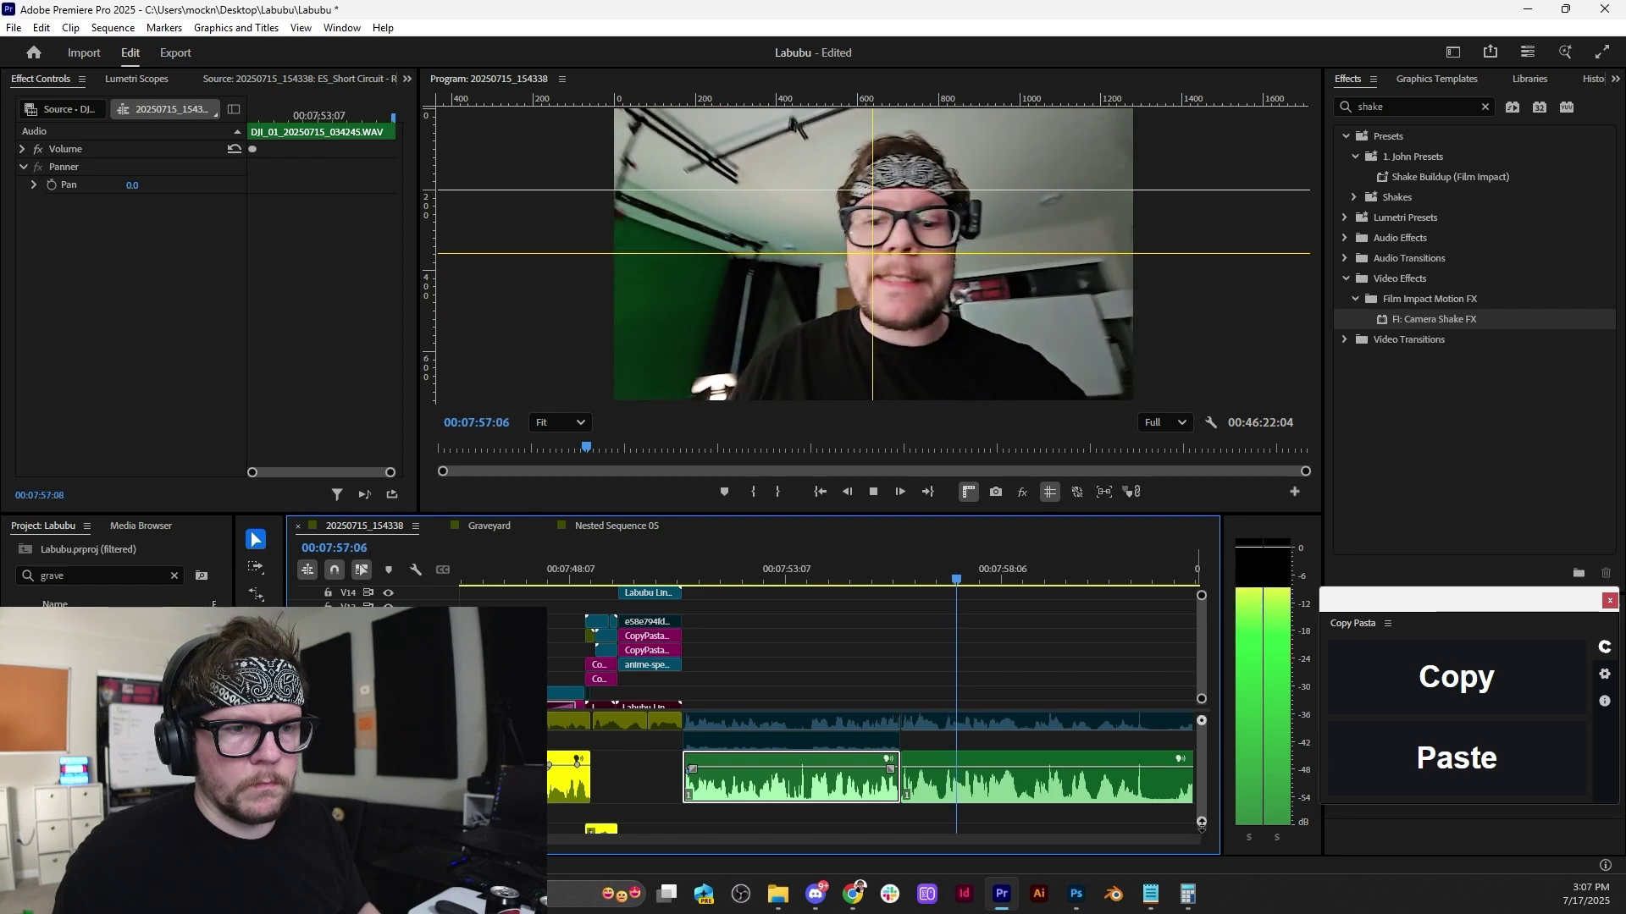
# Select the ES_CLUTCH CITY music clip after the anime-character shot, enlarge its track and dock the Copy Pasta panel above Properties.
pyautogui.moveTo(1200, 822); pyautogui.dragTo(1201, 836)
pyautogui.press('space')
pyautogui.click(767, 820)
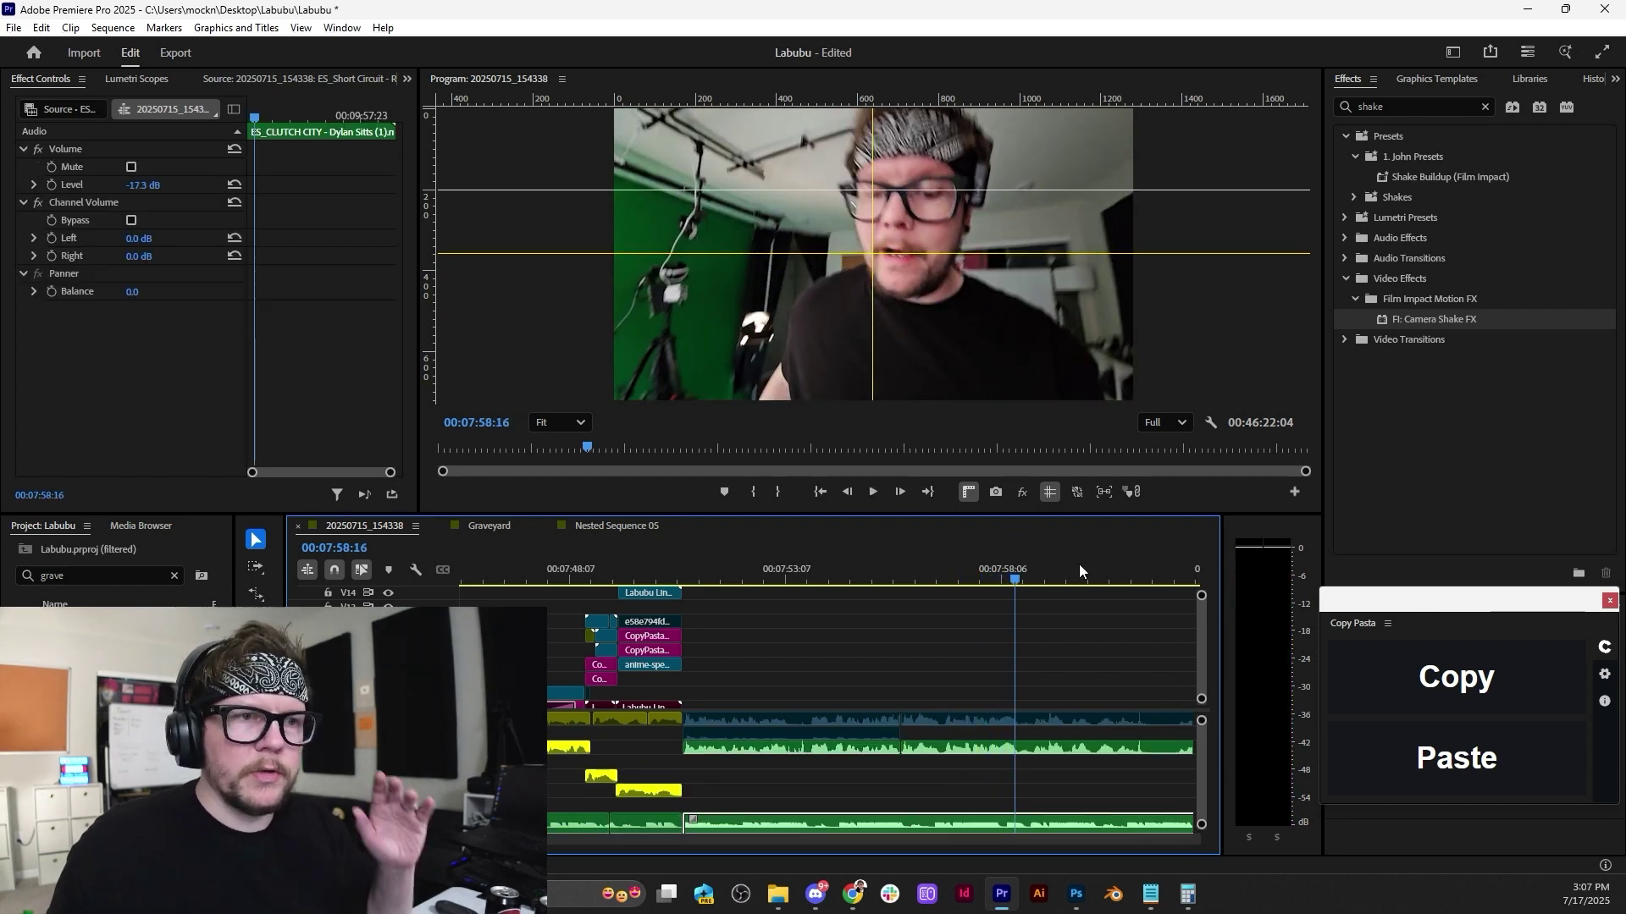
pyautogui.scroll(-1, 1212, 765)
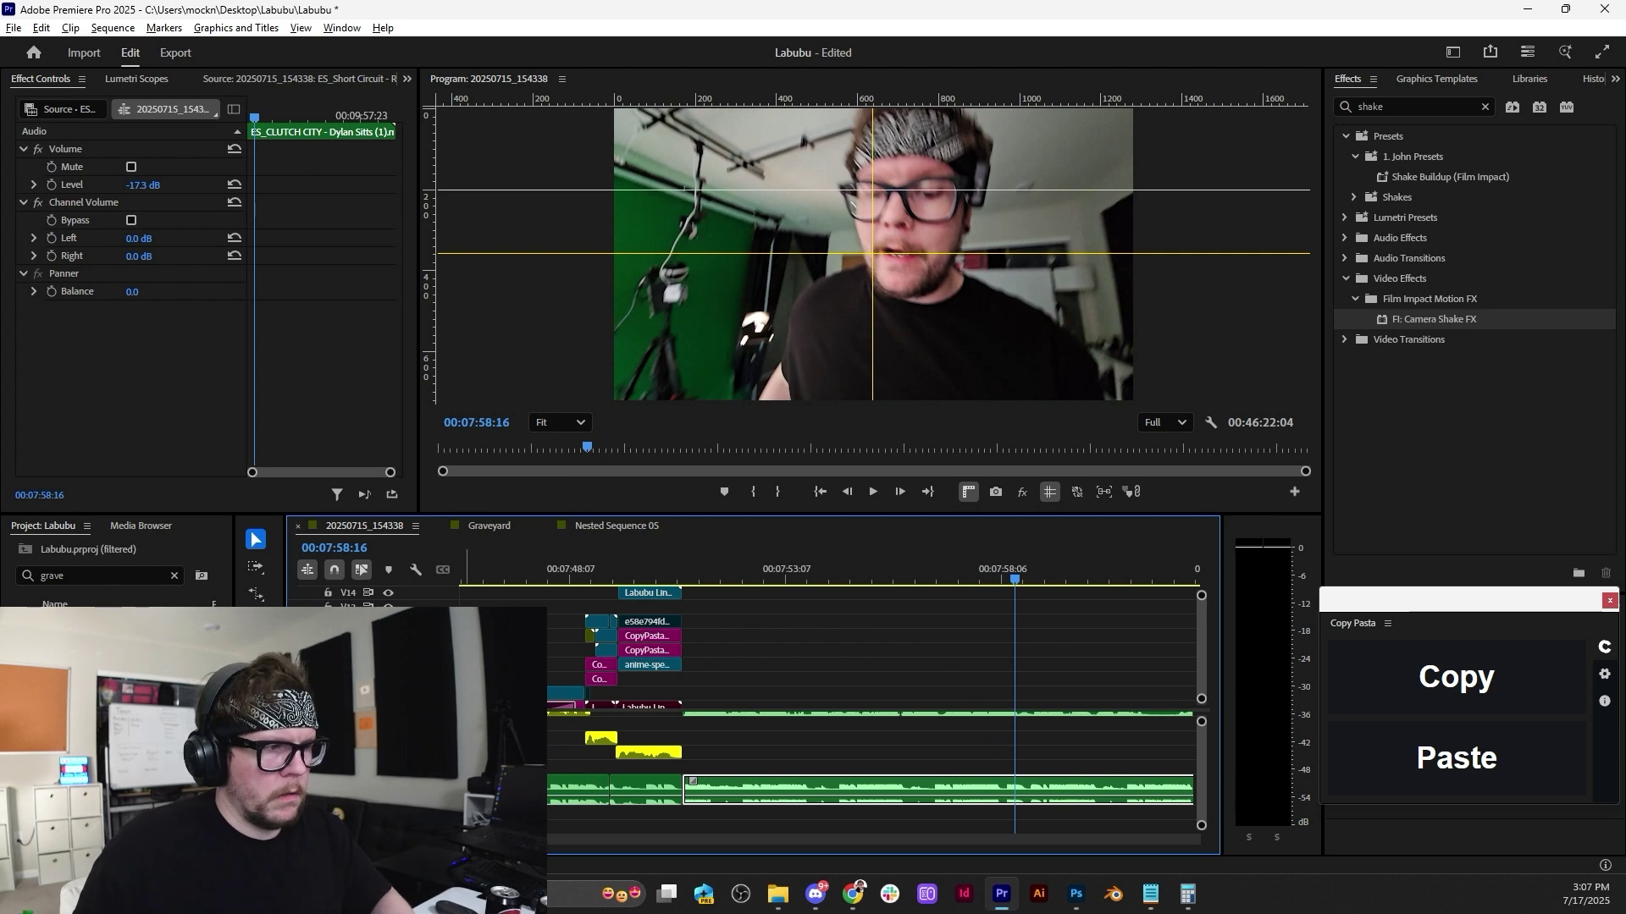
pyautogui.doubleClick(442, 790)
pyautogui.scroll(-2, 1204, 806)
pyautogui.scroll(3, 784, 796)
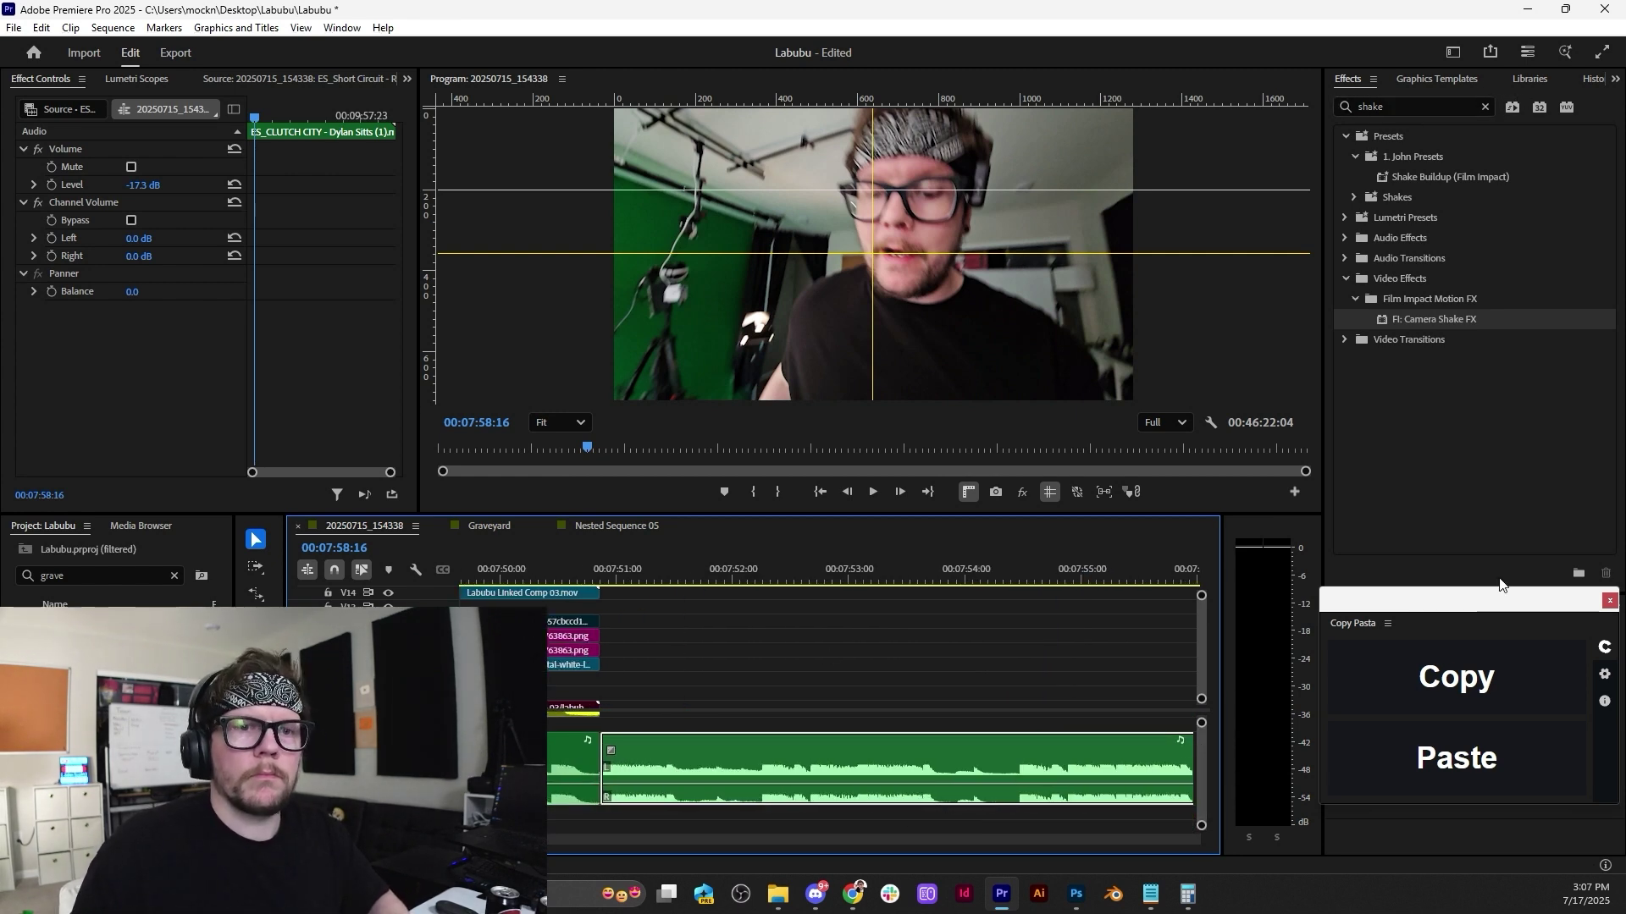
pyautogui.moveTo(1509, 611)
pyautogui.mouseDown()
pyautogui.moveTo(1404, 544)
pyautogui.moveTo(1251, 556)
pyautogui.moveTo(1361, 425)
pyautogui.moveTo(1409, 150)
pyautogui.moveTo(1491, 687)
pyautogui.moveTo(1489, 592)
pyautogui.mouseUp()
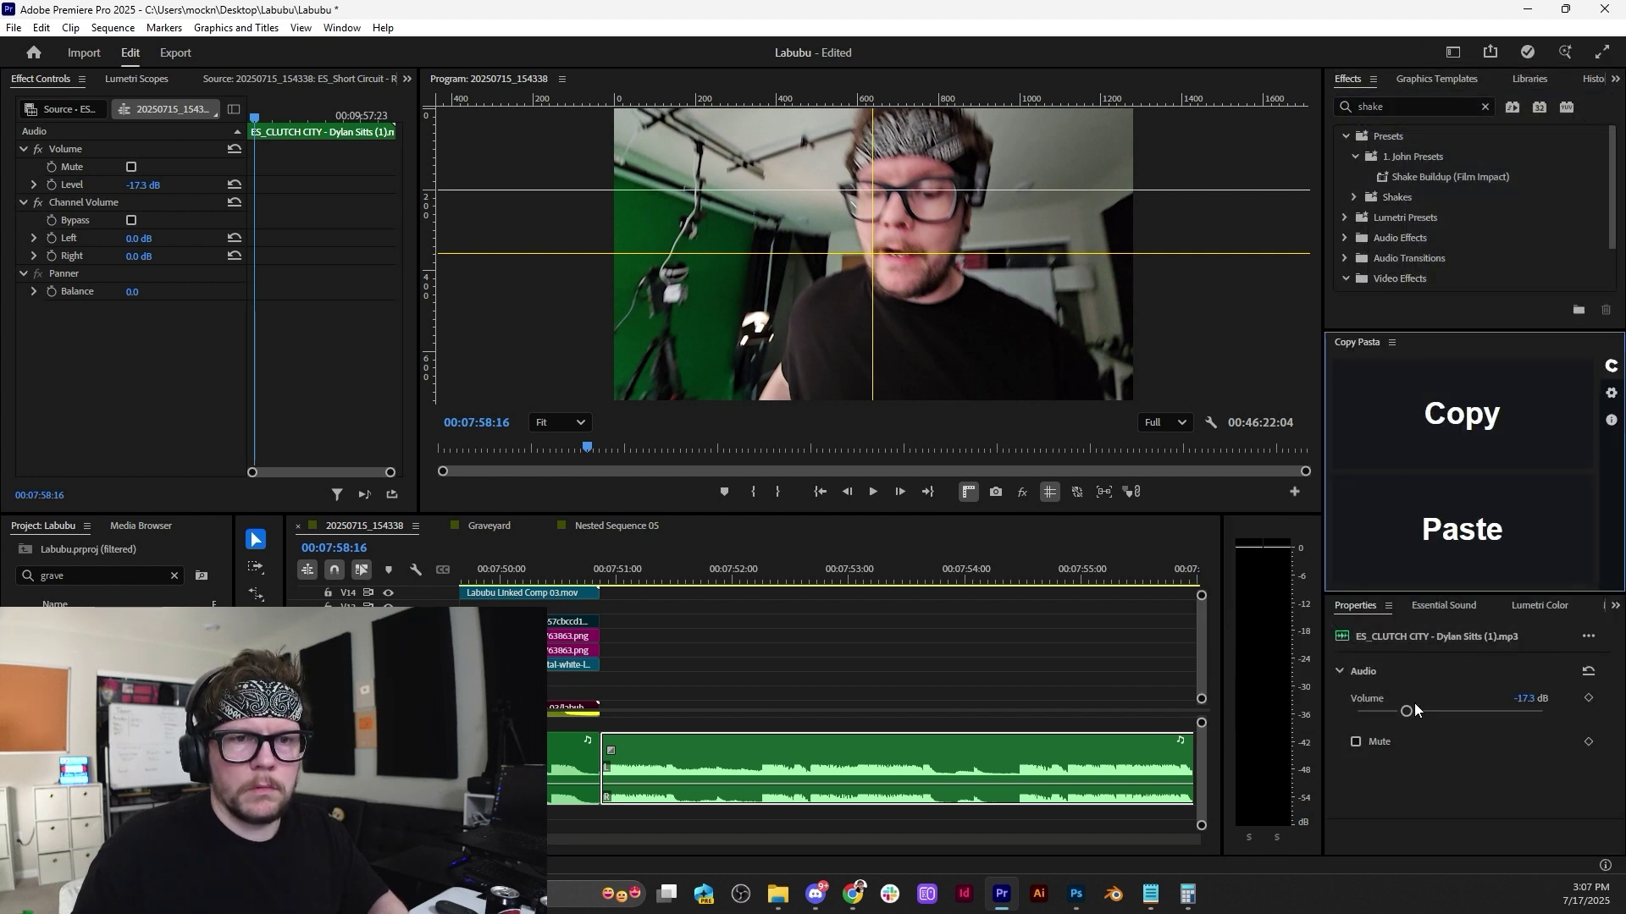
# Set the selected ES_CLUTCH CITY clip's volume to -26.3 dB and play it back against the voice.
pyautogui.moveTo(1404, 714); pyautogui.dragTo(1387, 713)
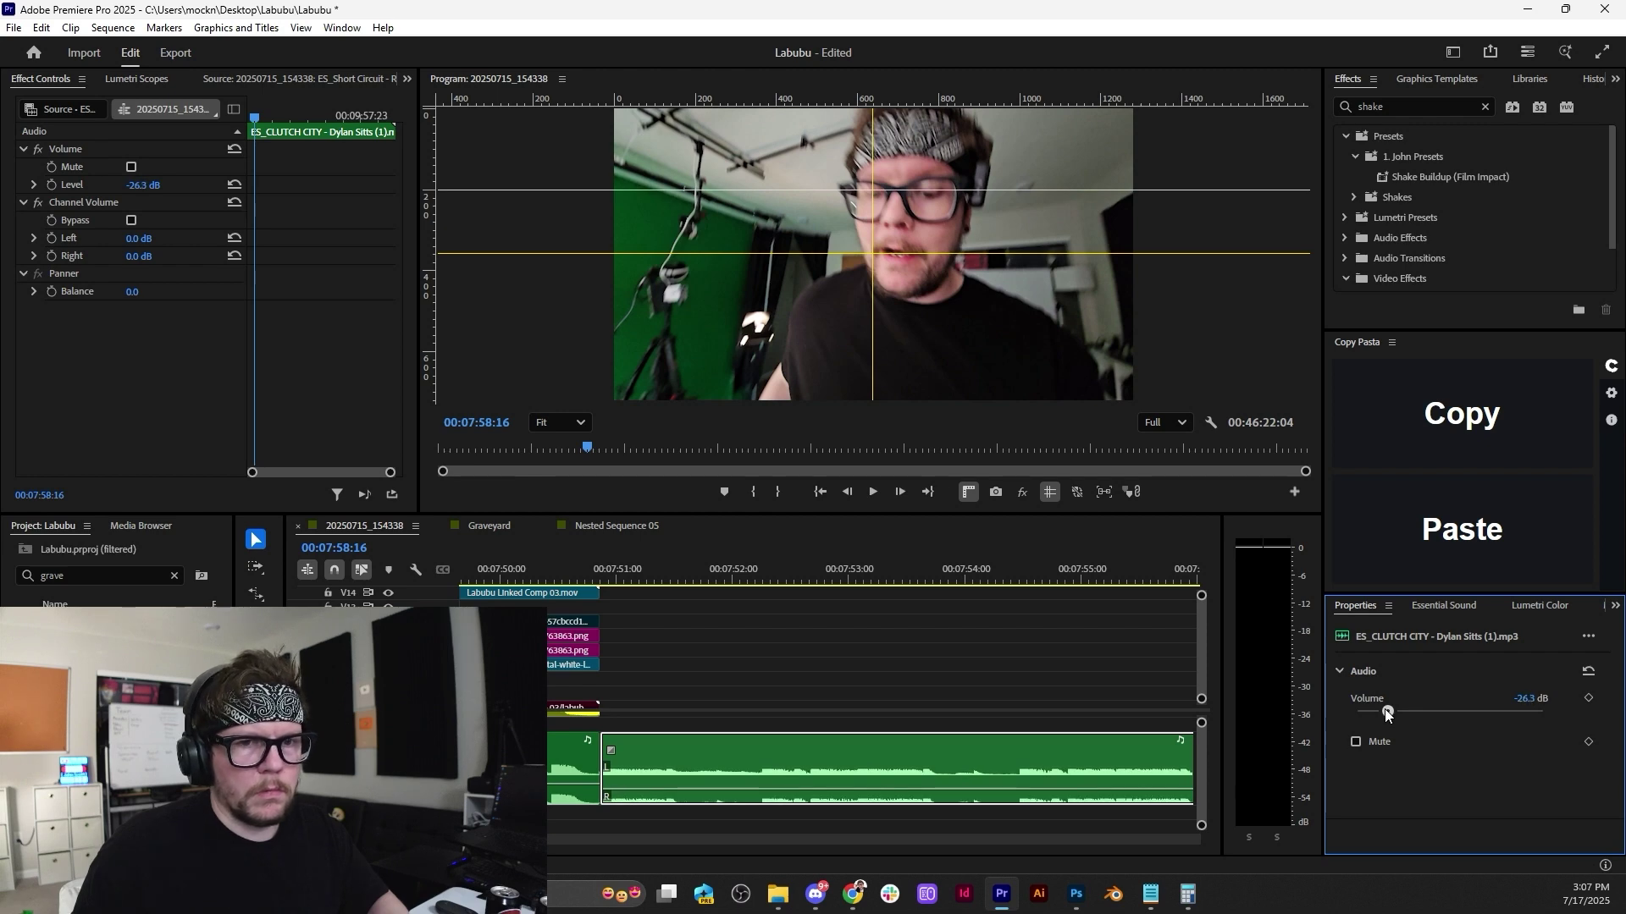
pyautogui.click(629, 577)
pyautogui.press('space')
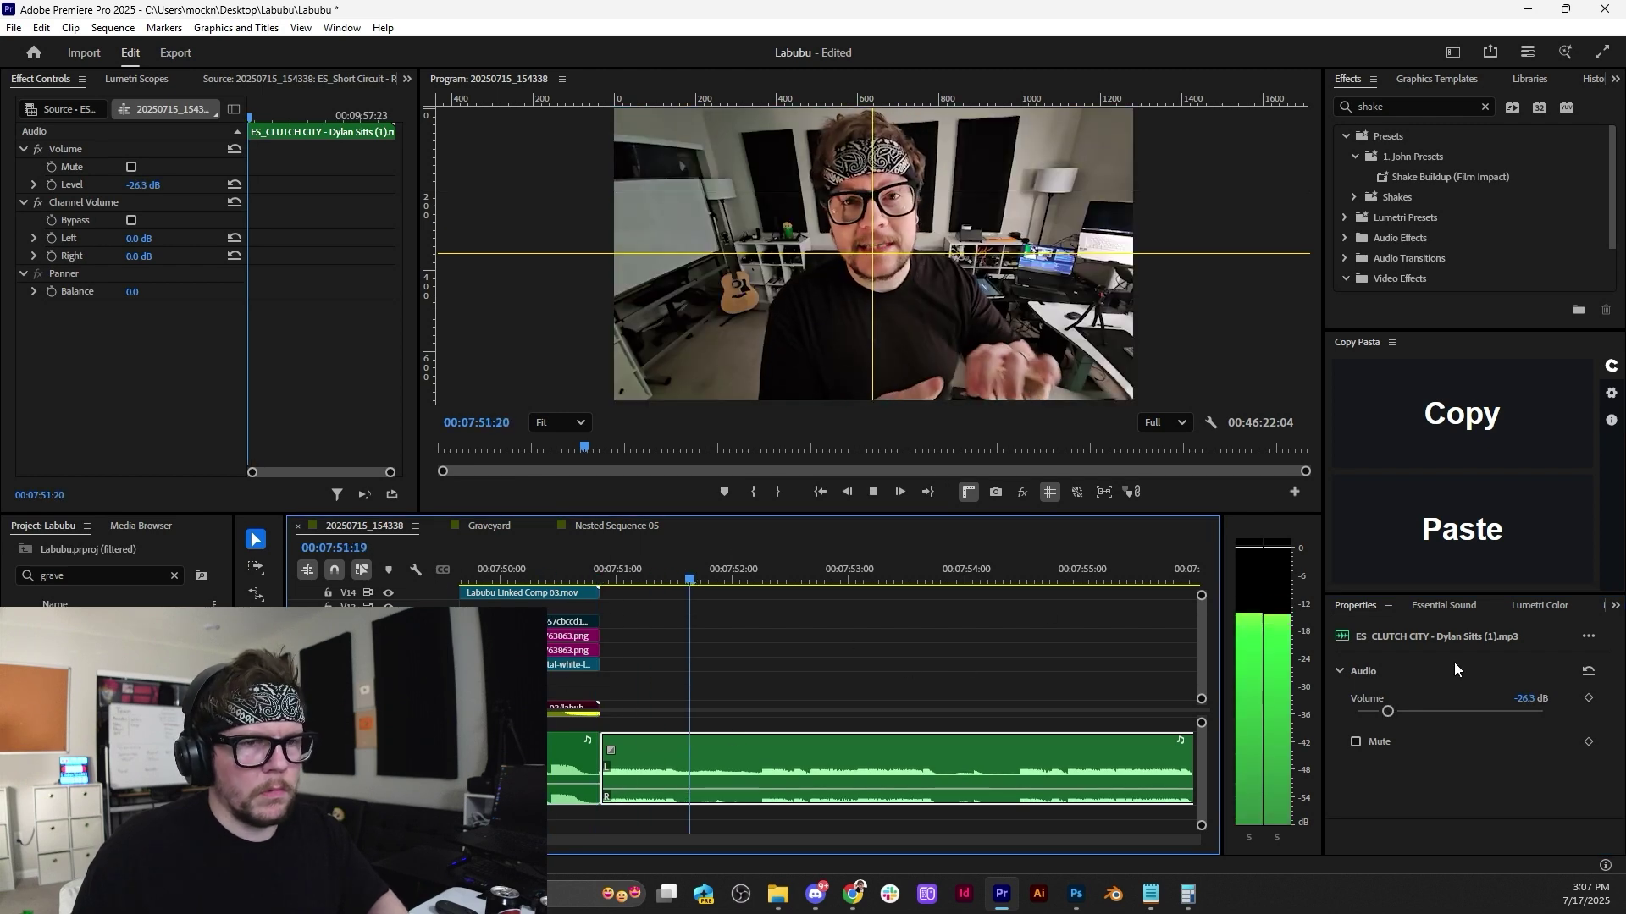
pyautogui.press('space')
# Add a short audio crossfade between the two music clips at the end of the anime-character shot and play through it.
pyautogui.scroll(5, 601, 745)
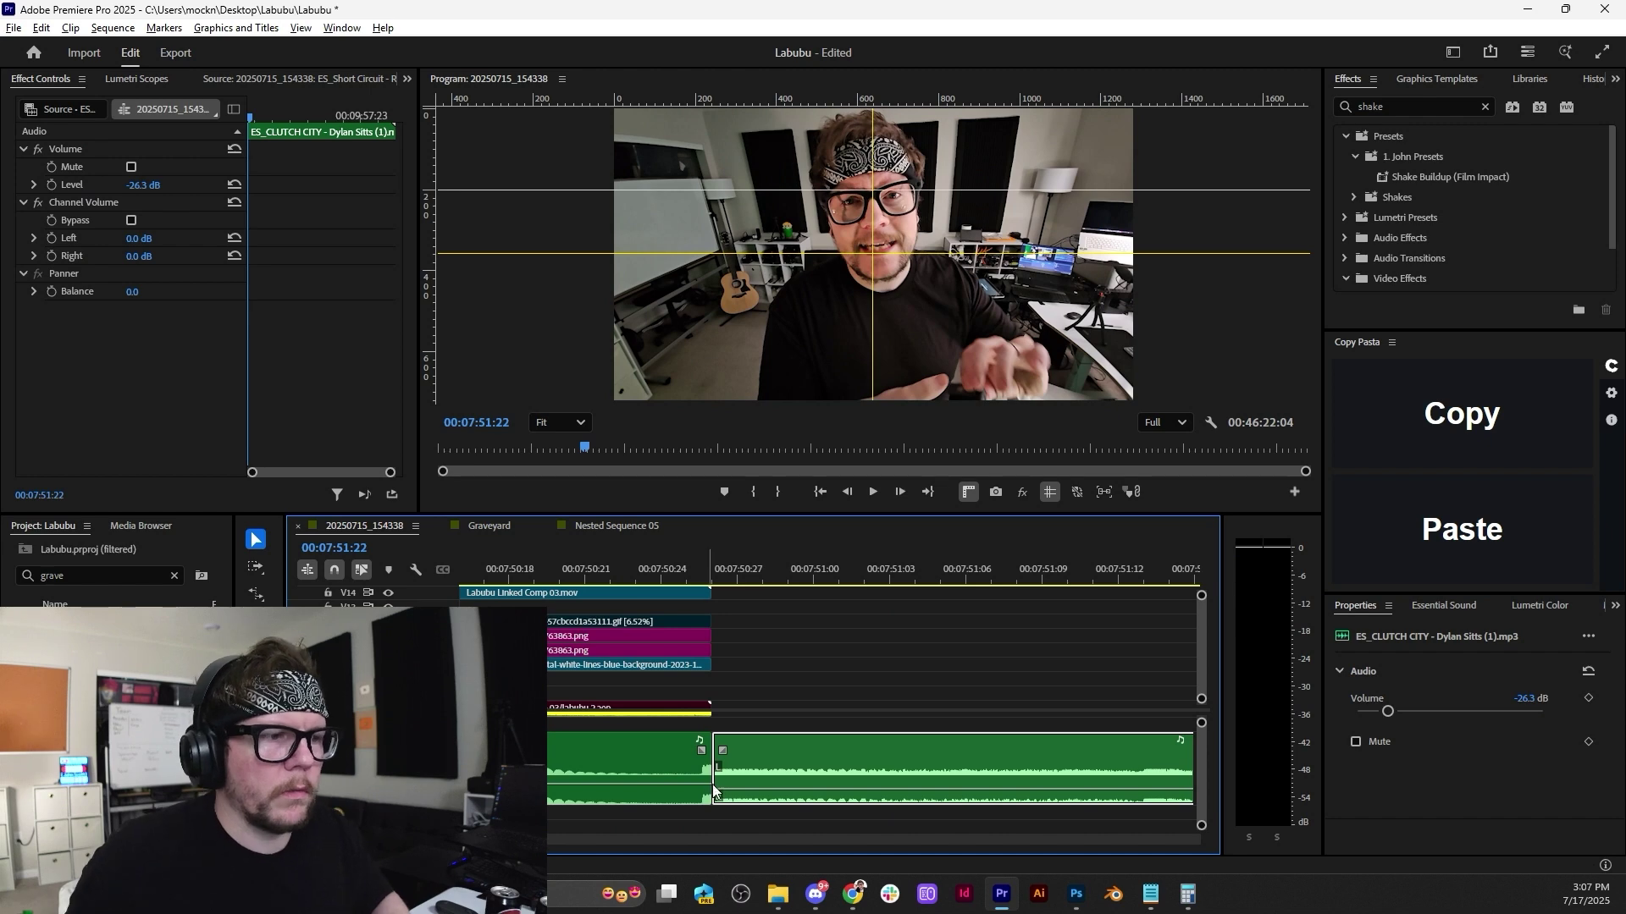
pyautogui.moveTo(710, 758); pyautogui.dragTo(660, 747)
pyautogui.click(698, 752)
pyautogui.click(518, 572)
pyautogui.press('space')
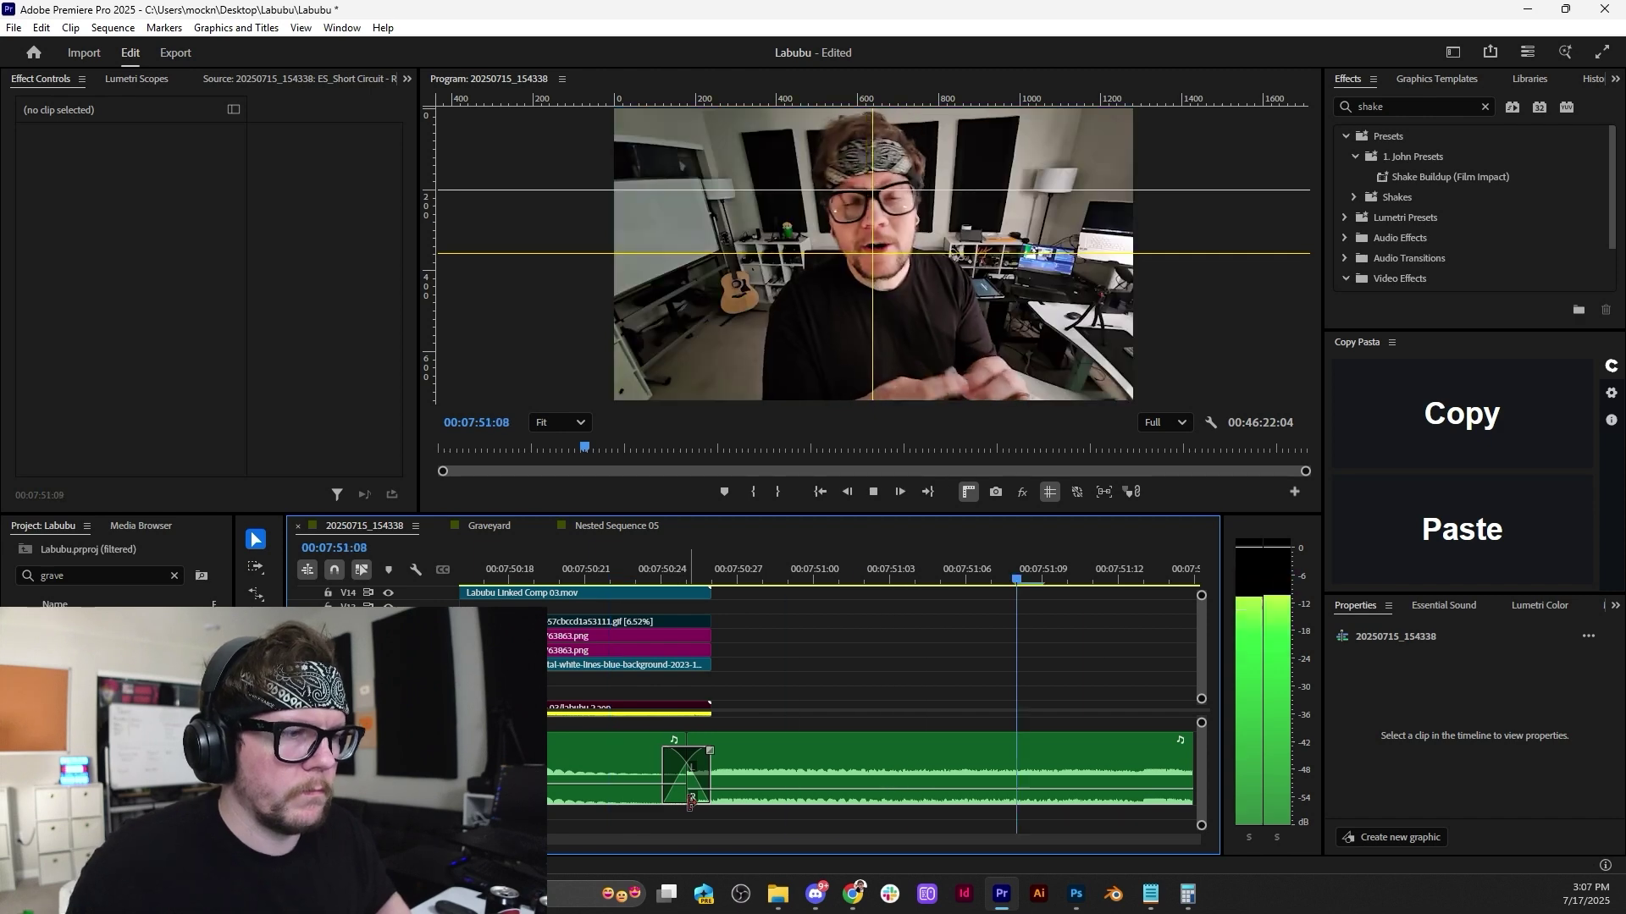
pyautogui.press('space')
pyautogui.scroll(-3, 677, 787)
pyautogui.click(520, 566)
pyautogui.press('space')
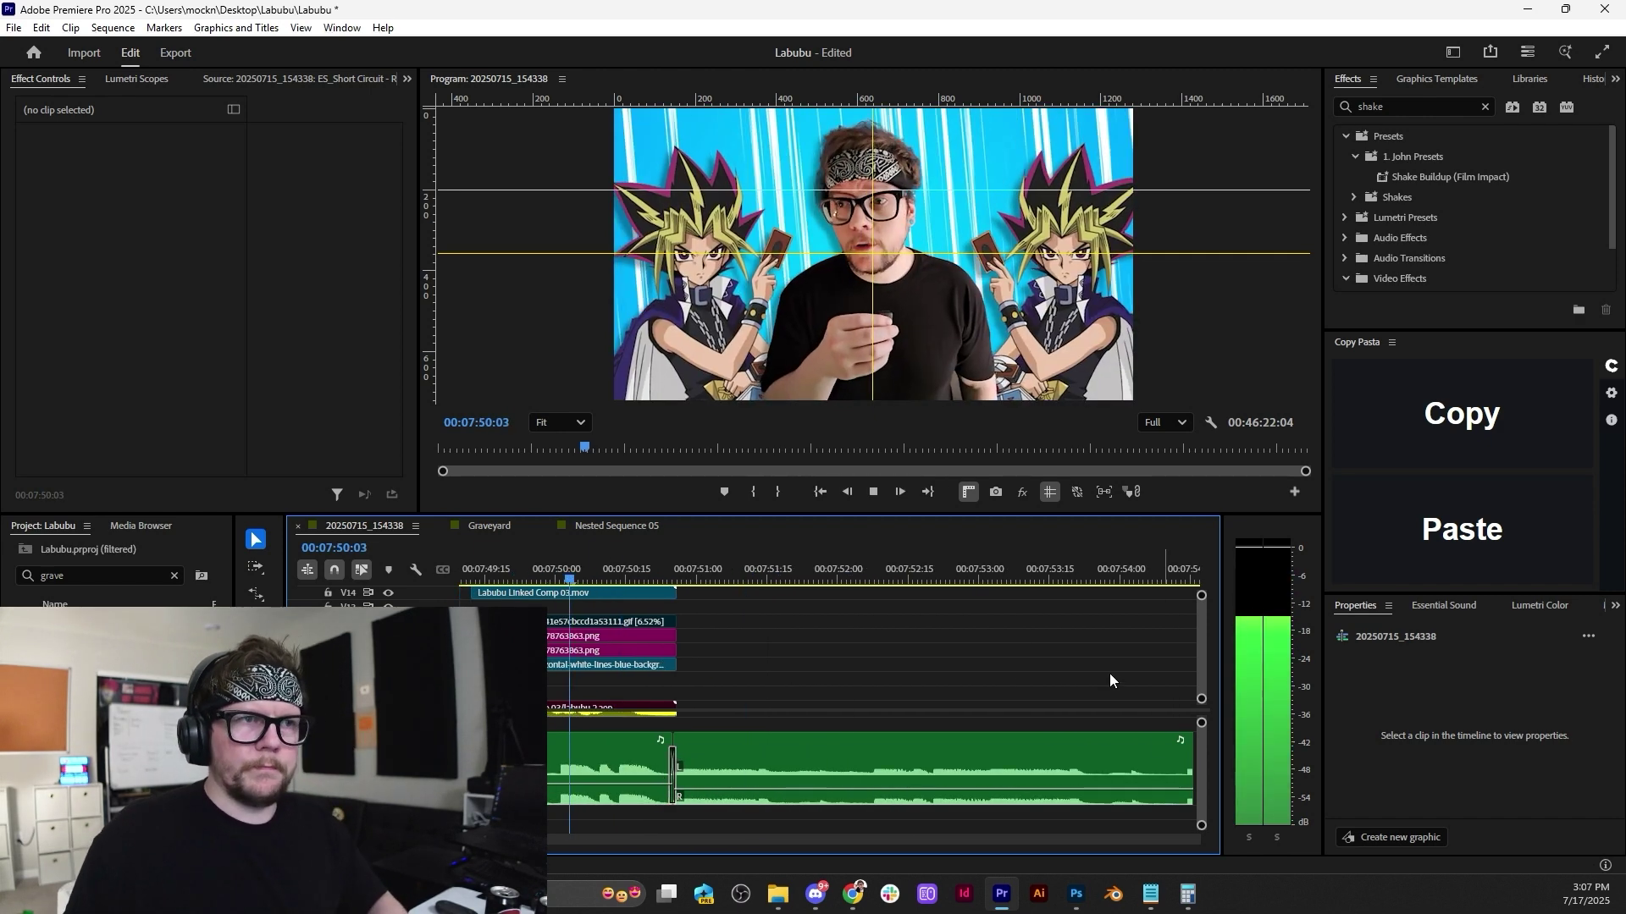
# Set the ES_CLUTCH CITY clip after the crossfade to -25.3 dB and listen to it under the voice.
pyautogui.click(869, 755)
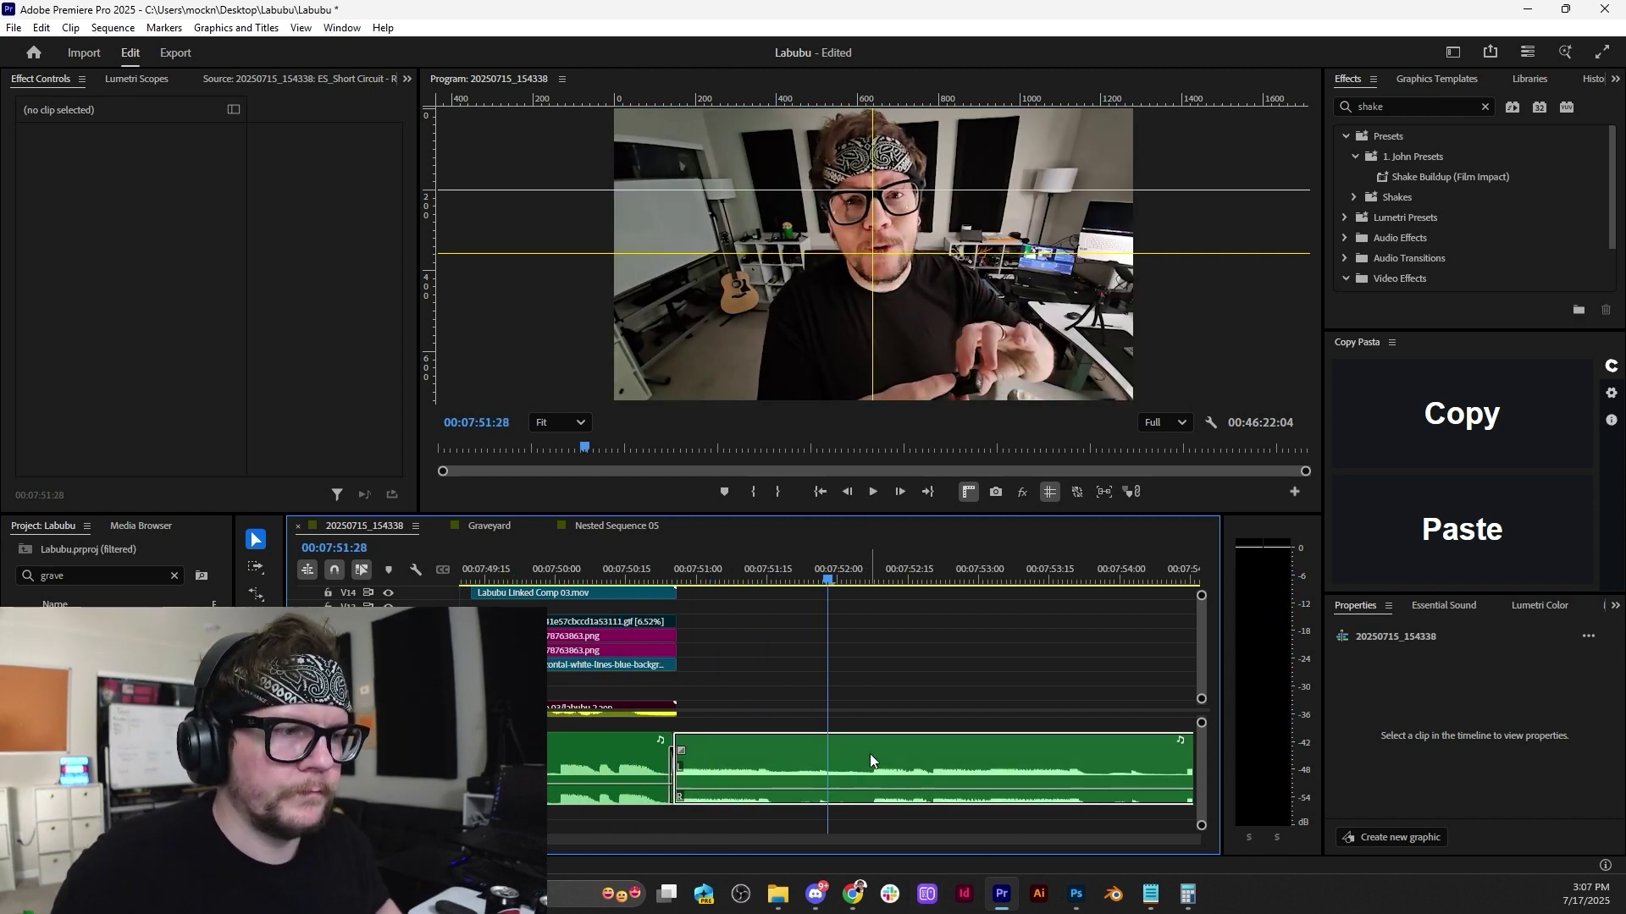
pyautogui.moveTo(1394, 713); pyautogui.dragTo(1394, 710)
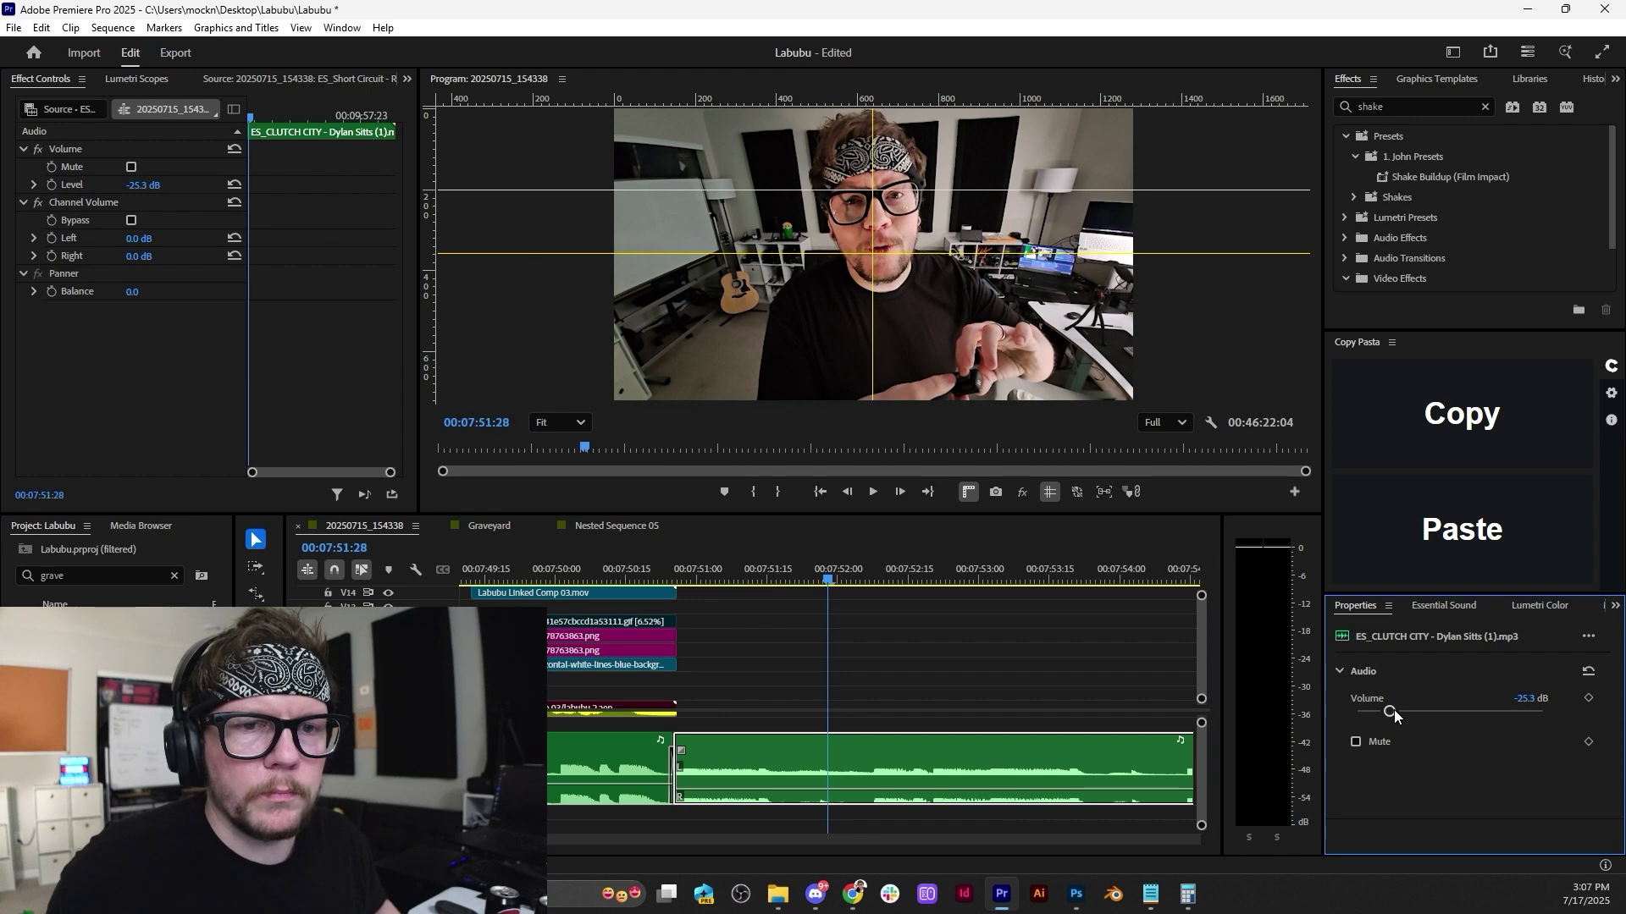
pyautogui.press('-')
pyautogui.press('-')
pyautogui.press('-')
pyautogui.press('space')
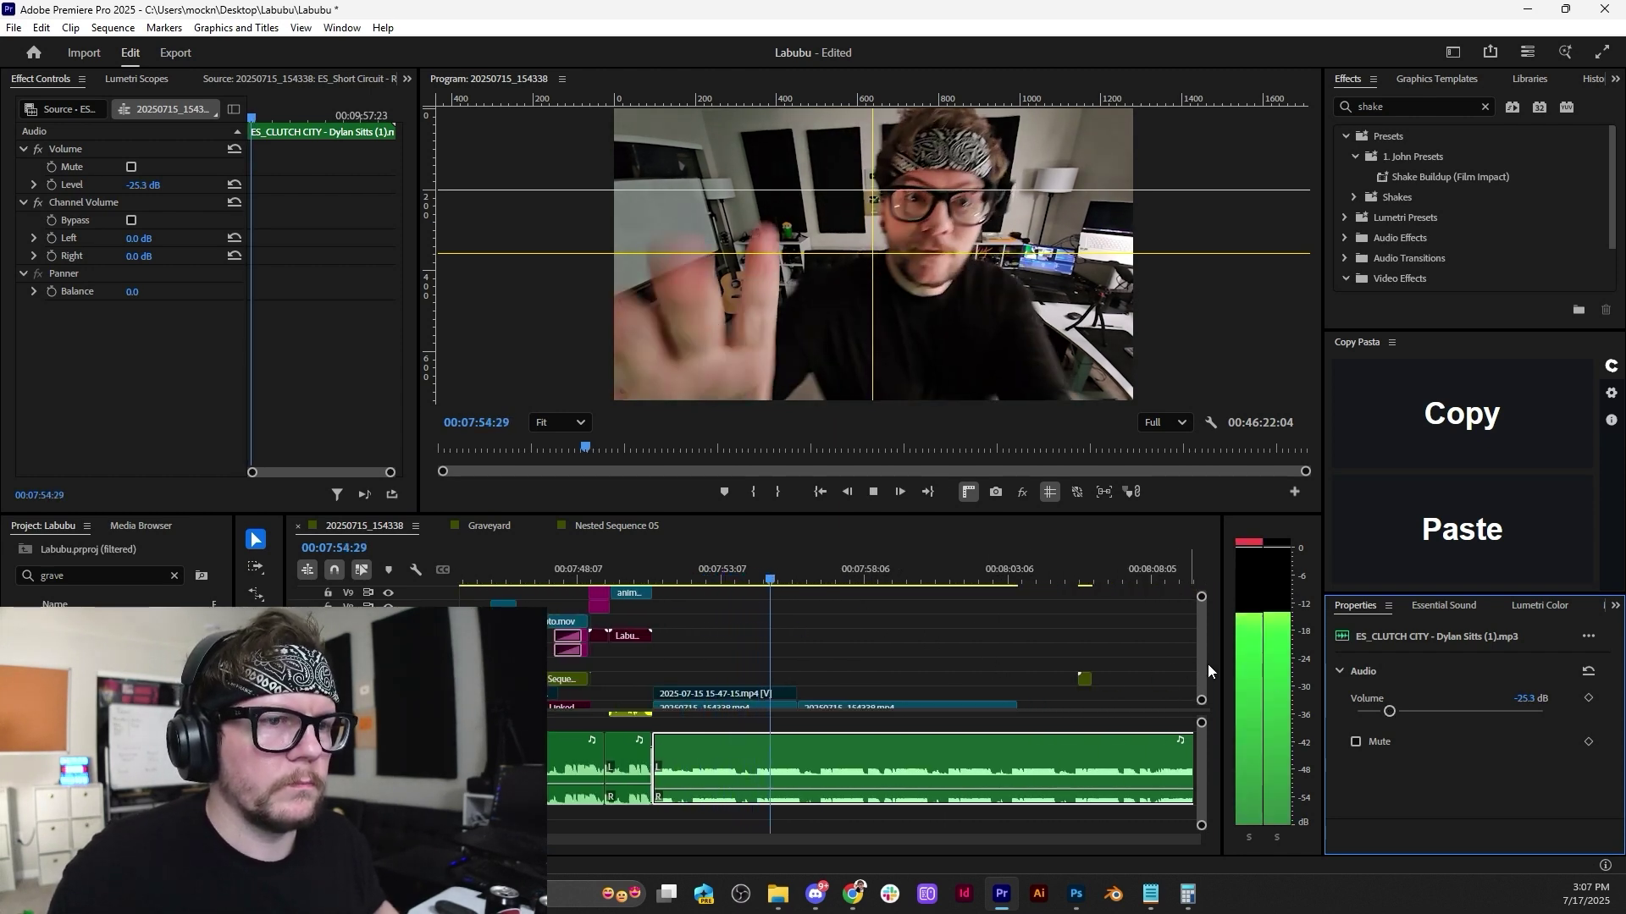
pyautogui.scroll(3, 1104, 779)
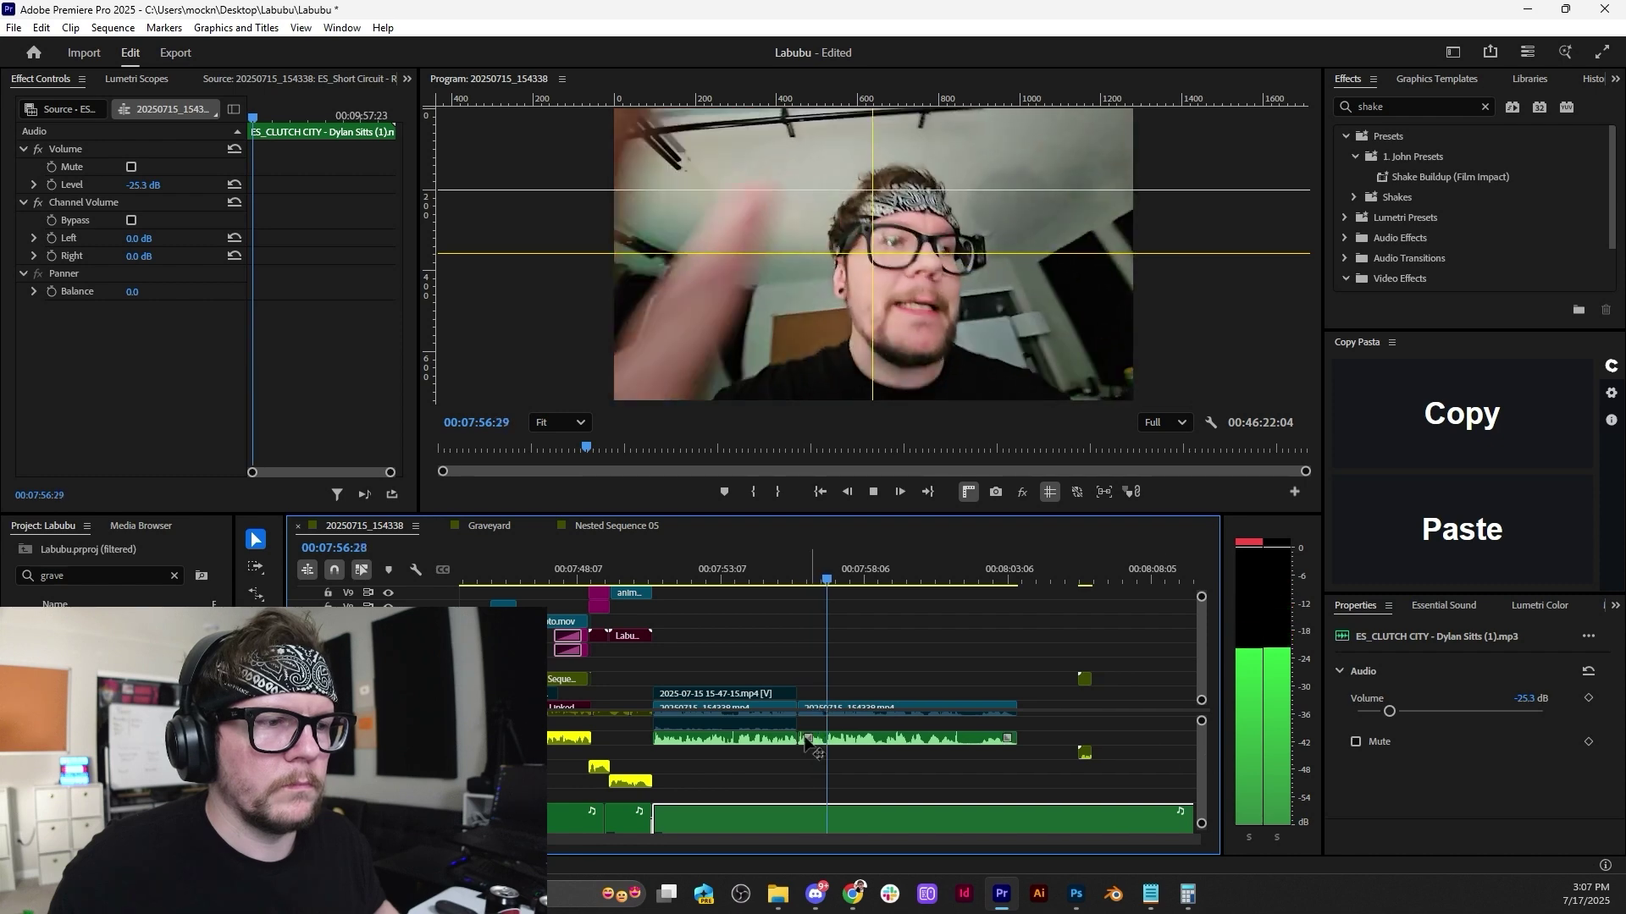
pyautogui.press('space')
# Set the ES_CLUTCH CITY clip's volume to -28.0 dB and play the section up to about 00:08:02.
pyautogui.moveTo(1394, 709); pyautogui.dragTo(1385, 707)
pyautogui.press('space')
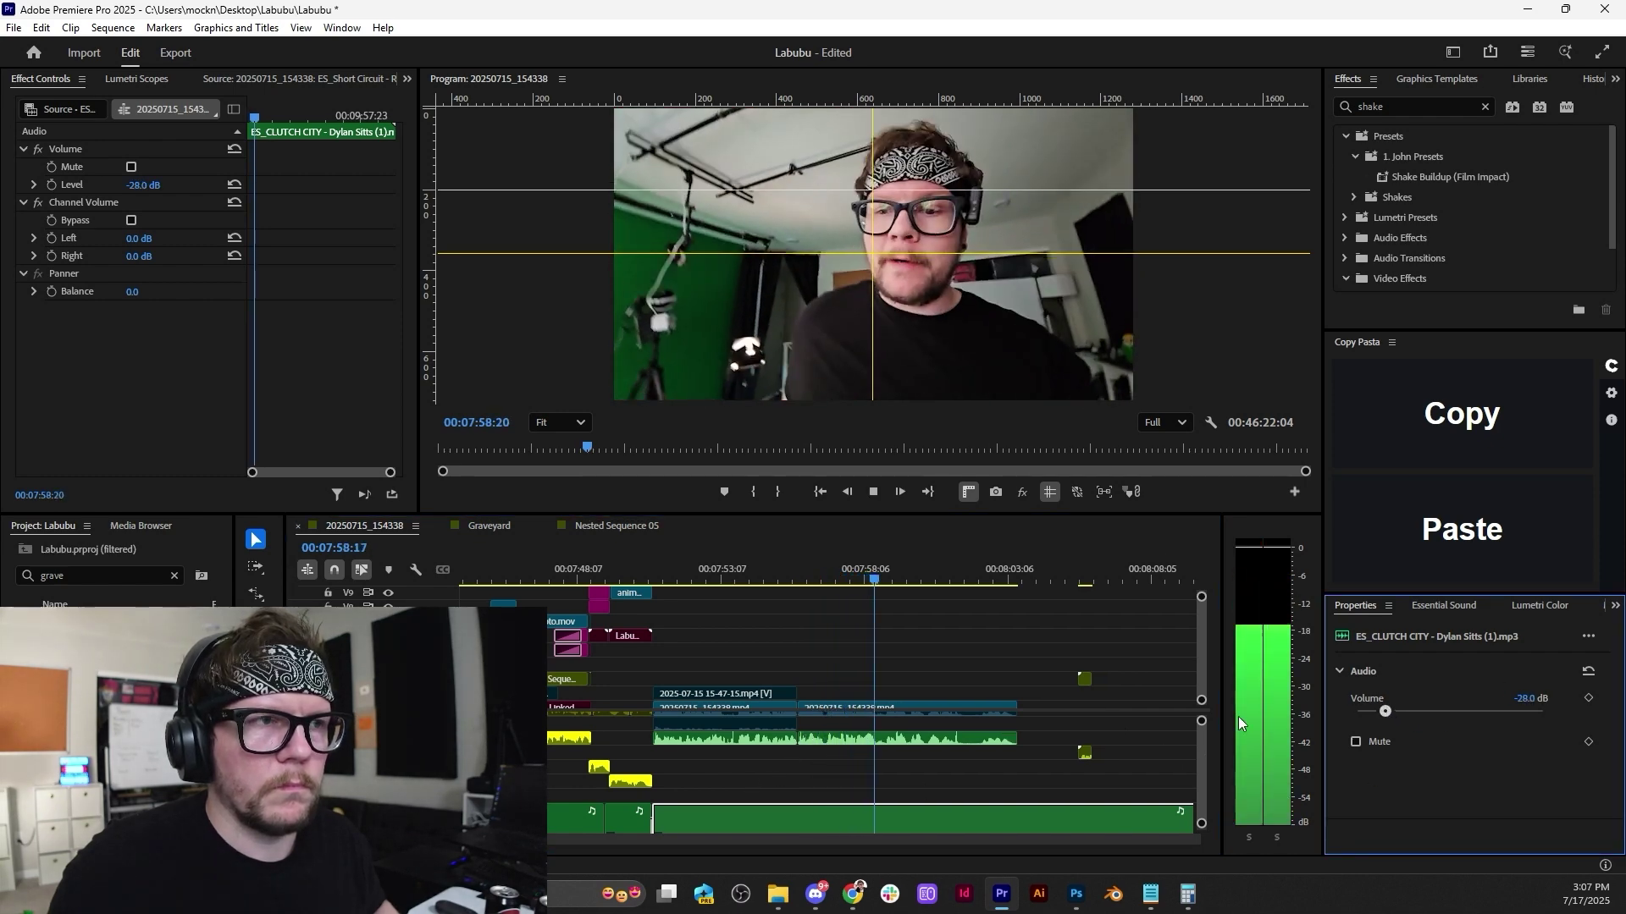
pyautogui.scroll(6, 786, 735)
pyautogui.press('space')
pyautogui.scroll(-2, 796, 743)
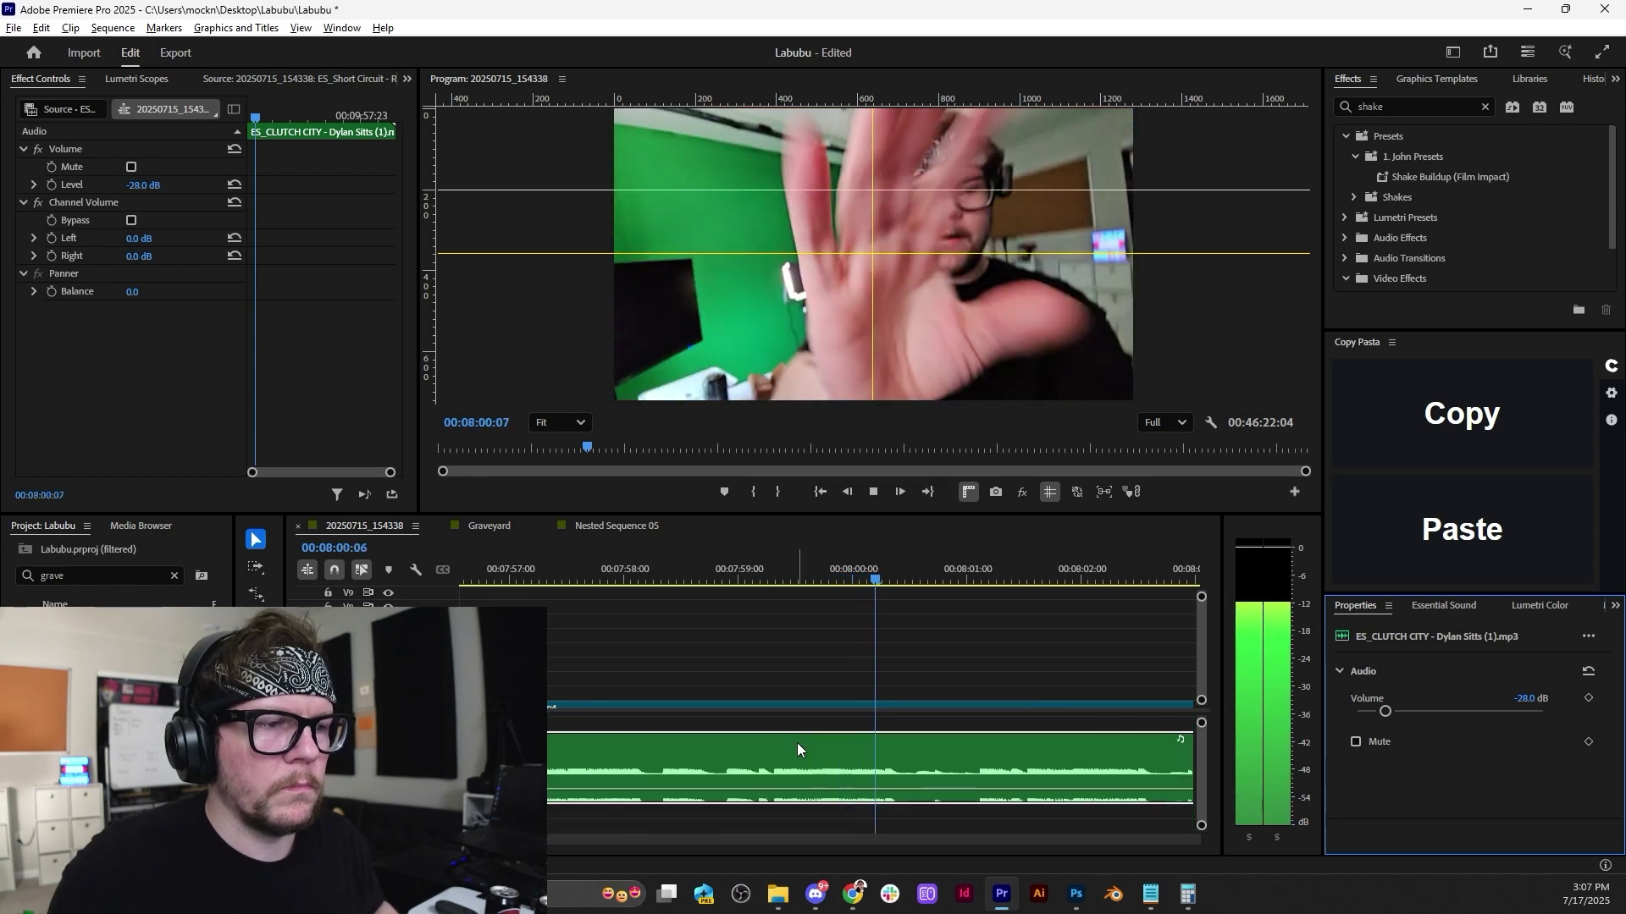
pyautogui.scroll(-5, 796, 744)
pyautogui.press('space')
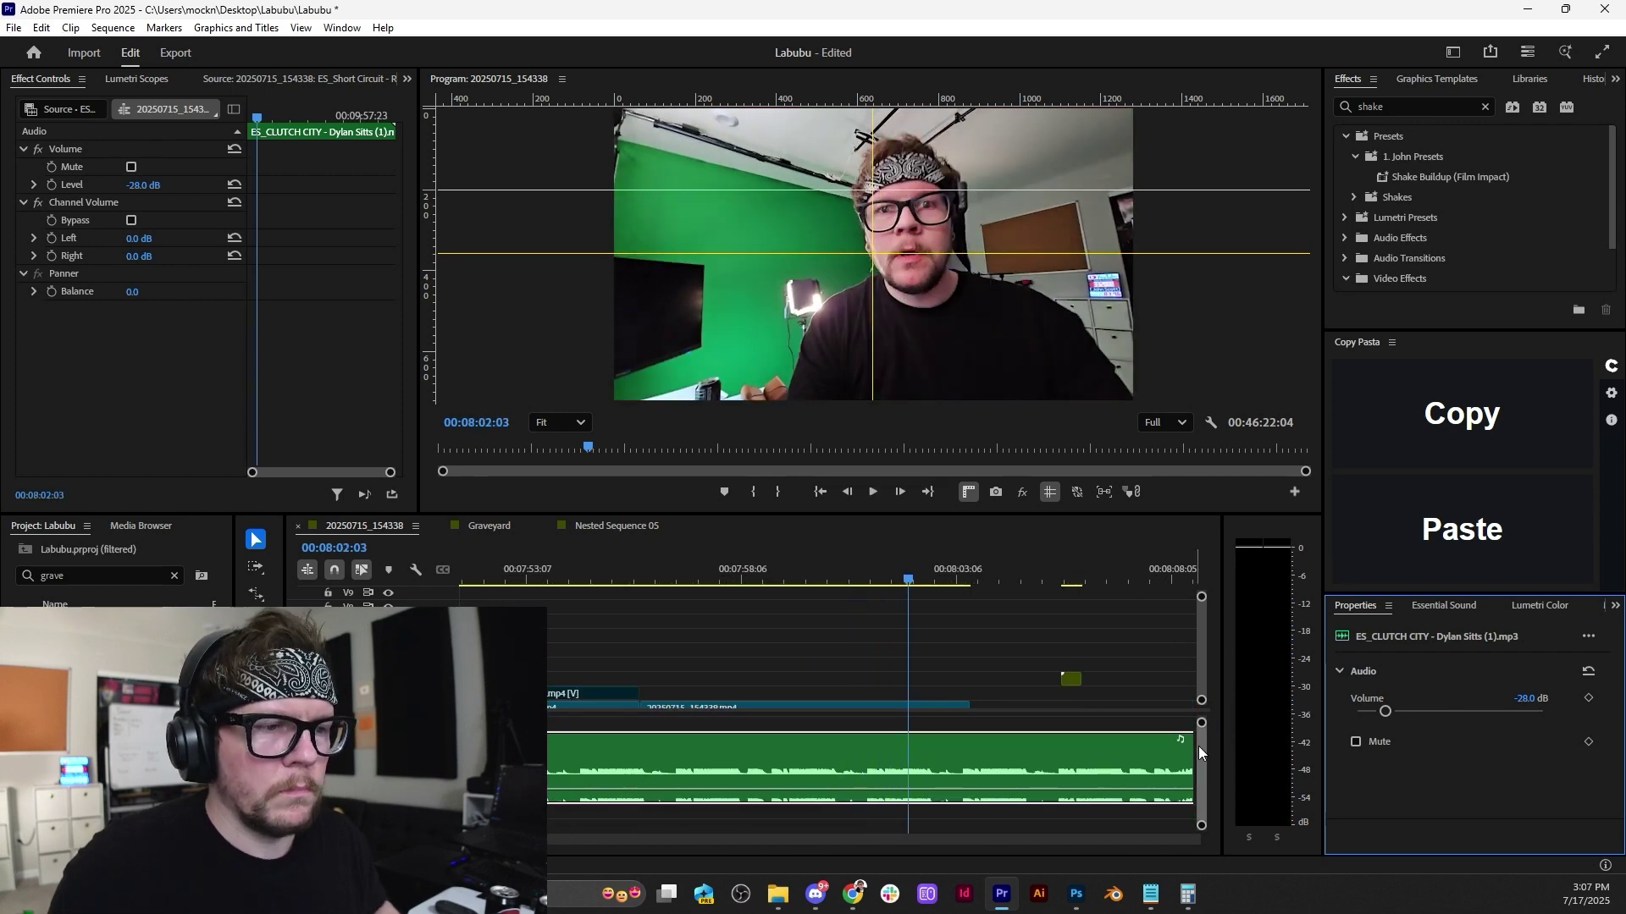
# Maximize the timeline panel and enlarge the music track so its waveform is easy to read.
pyautogui.scroll(3, 1197, 745)
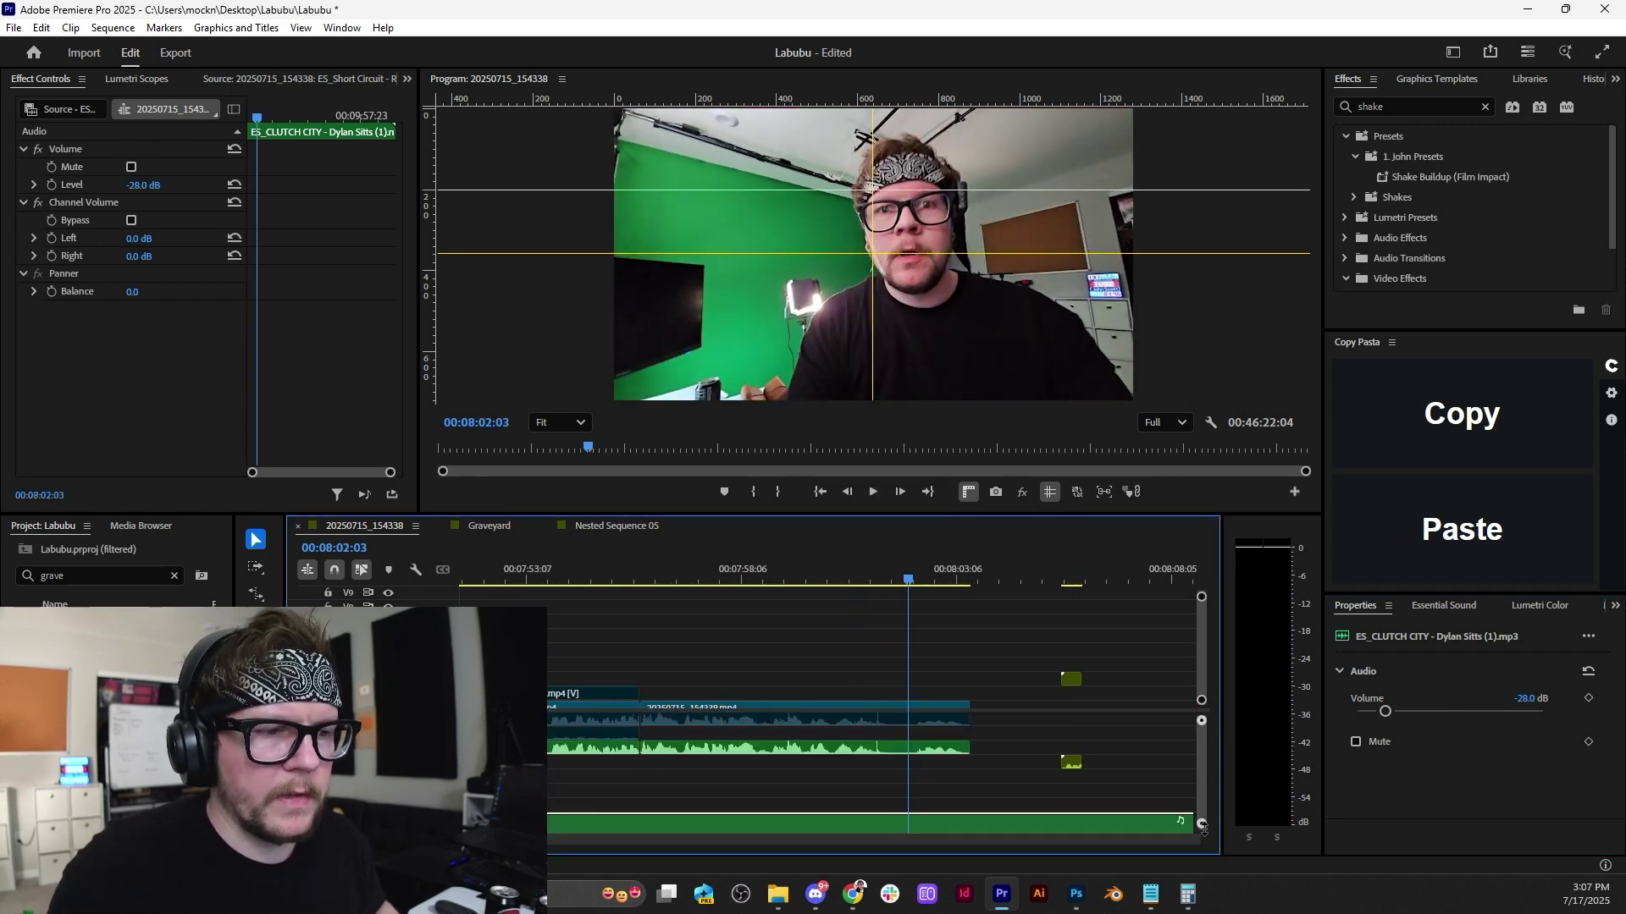
pyautogui.moveTo(1202, 827); pyautogui.dragTo(1204, 838)
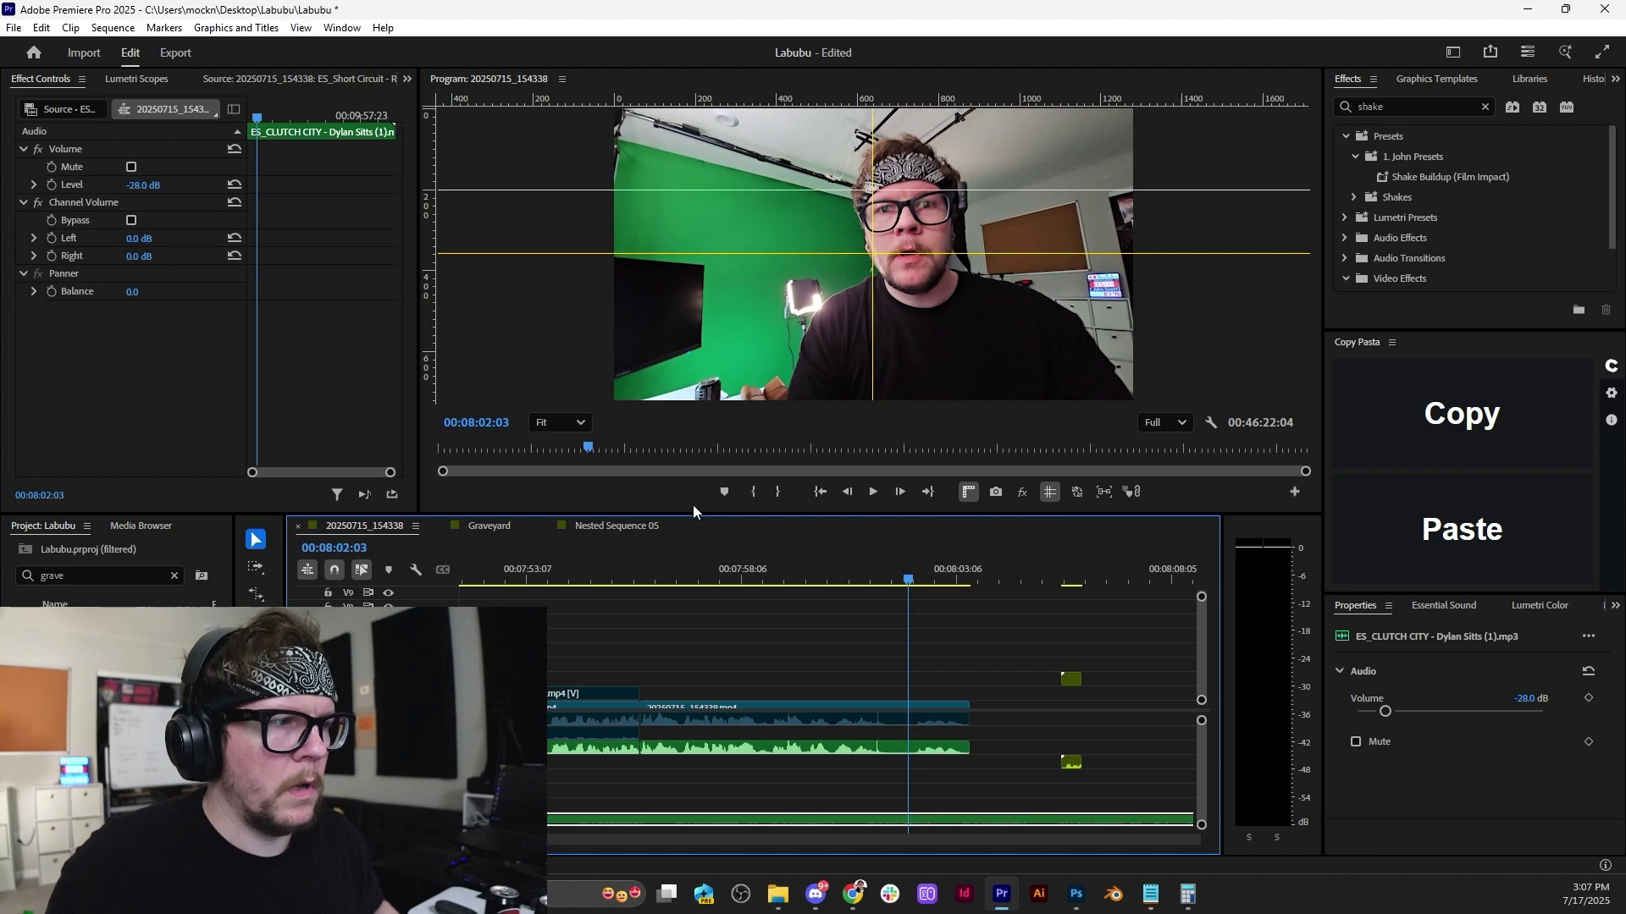
pyautogui.doubleClick(369, 526)
pyautogui.scroll(5, 125, 594)
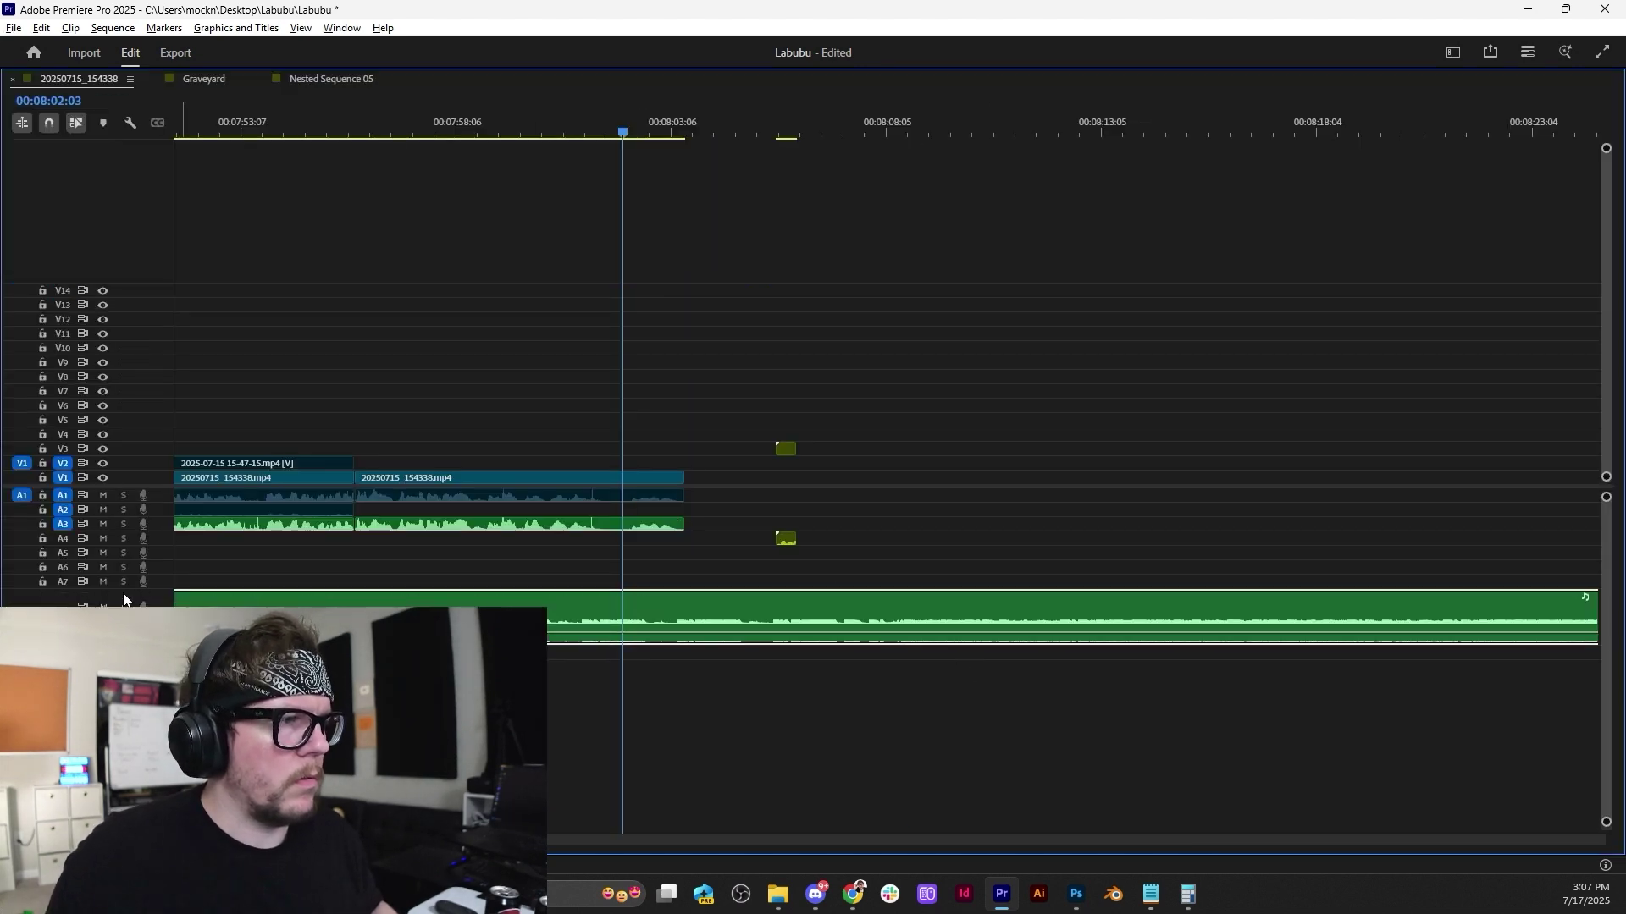
pyautogui.scroll(3, 573, 629)
# Split the ES_CLUTCH CITY music clip at 00:08:01:28, where the beat starts again in its waveform.
pyautogui.moveTo(571, 120); pyautogui.dragTo(654, 125)
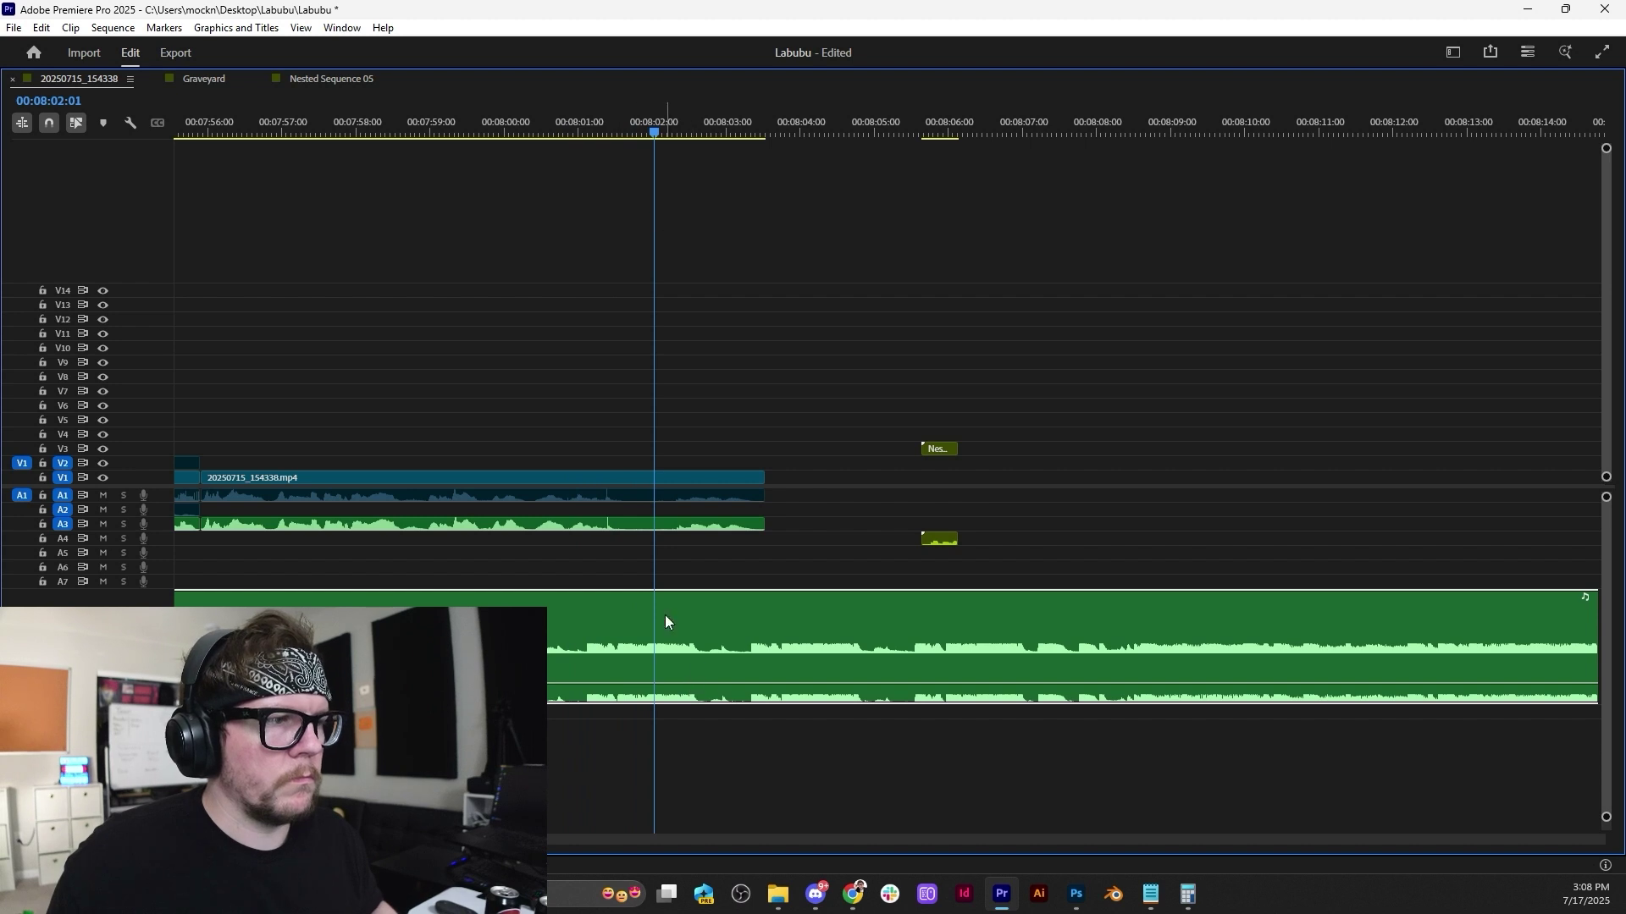
pyautogui.scroll(3, 622, 668)
pyautogui.click(805, 134)
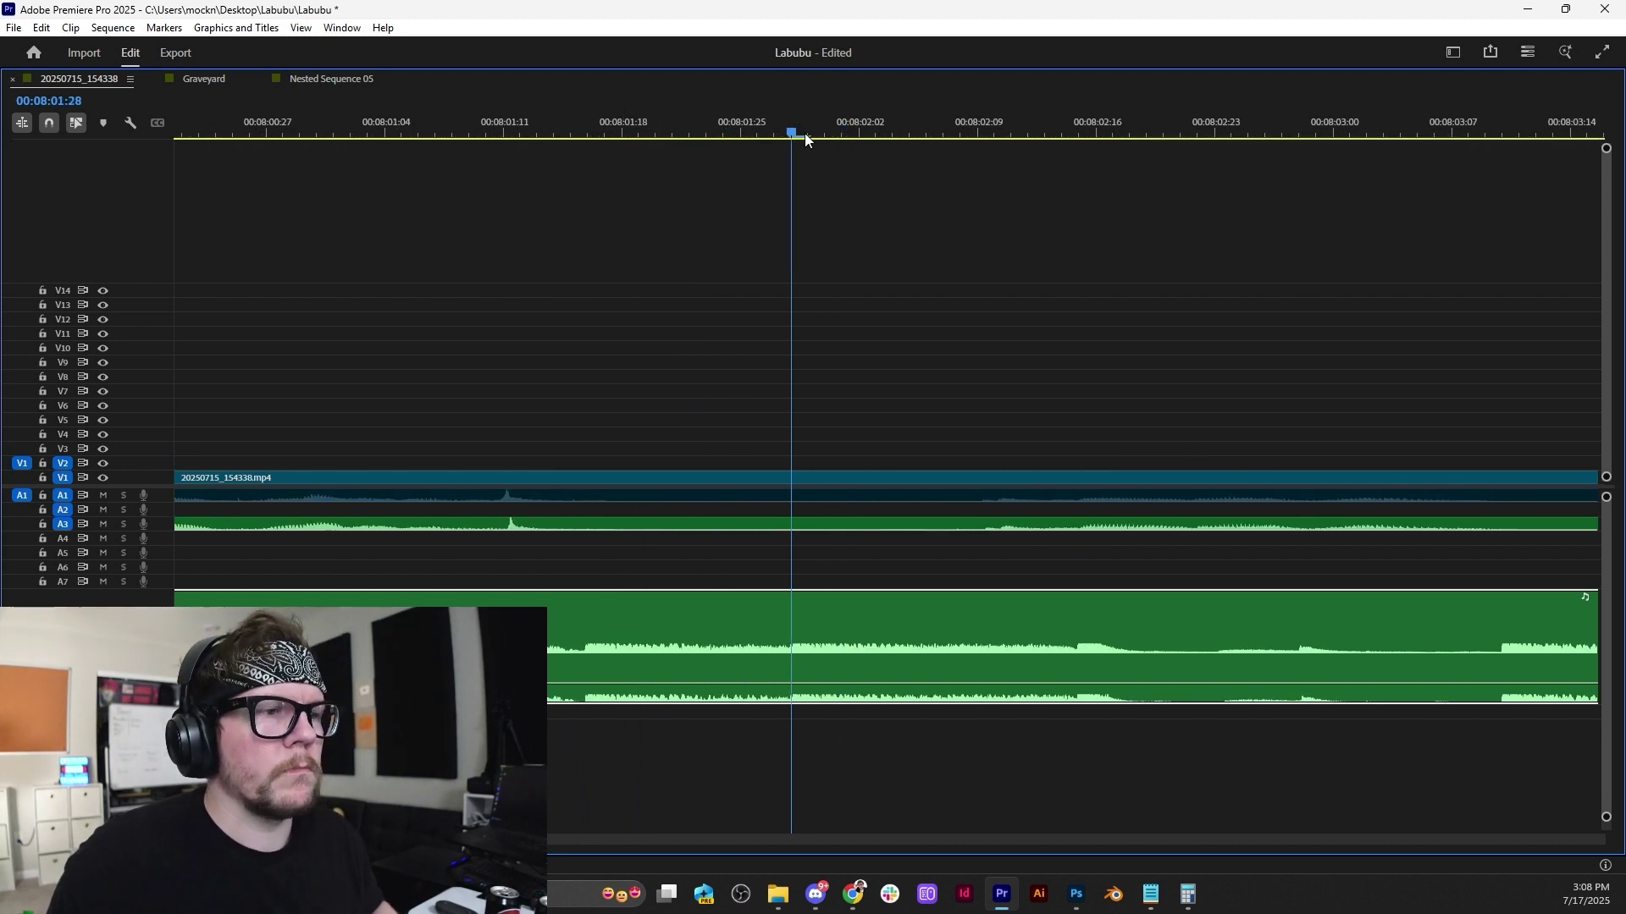
pyautogui.press('space')
pyautogui.click(794, 130)
pyautogui.press('space')
pyautogui.click(795, 132)
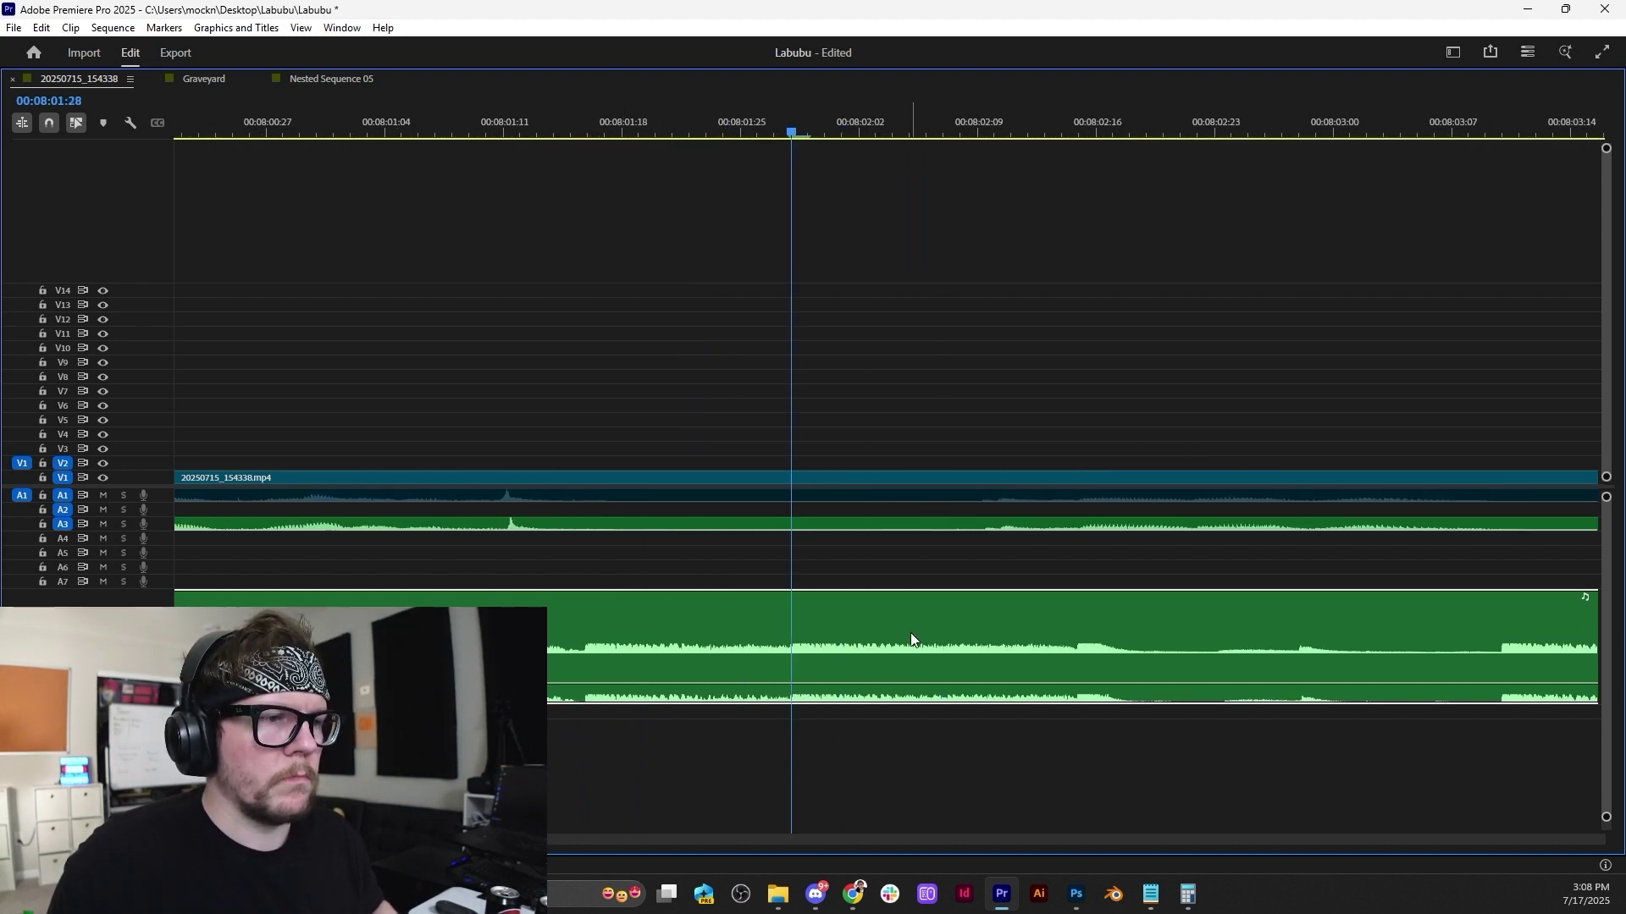
pyautogui.hotkey('ctrl', 'k')
pyautogui.scroll(-5, 892, 642)
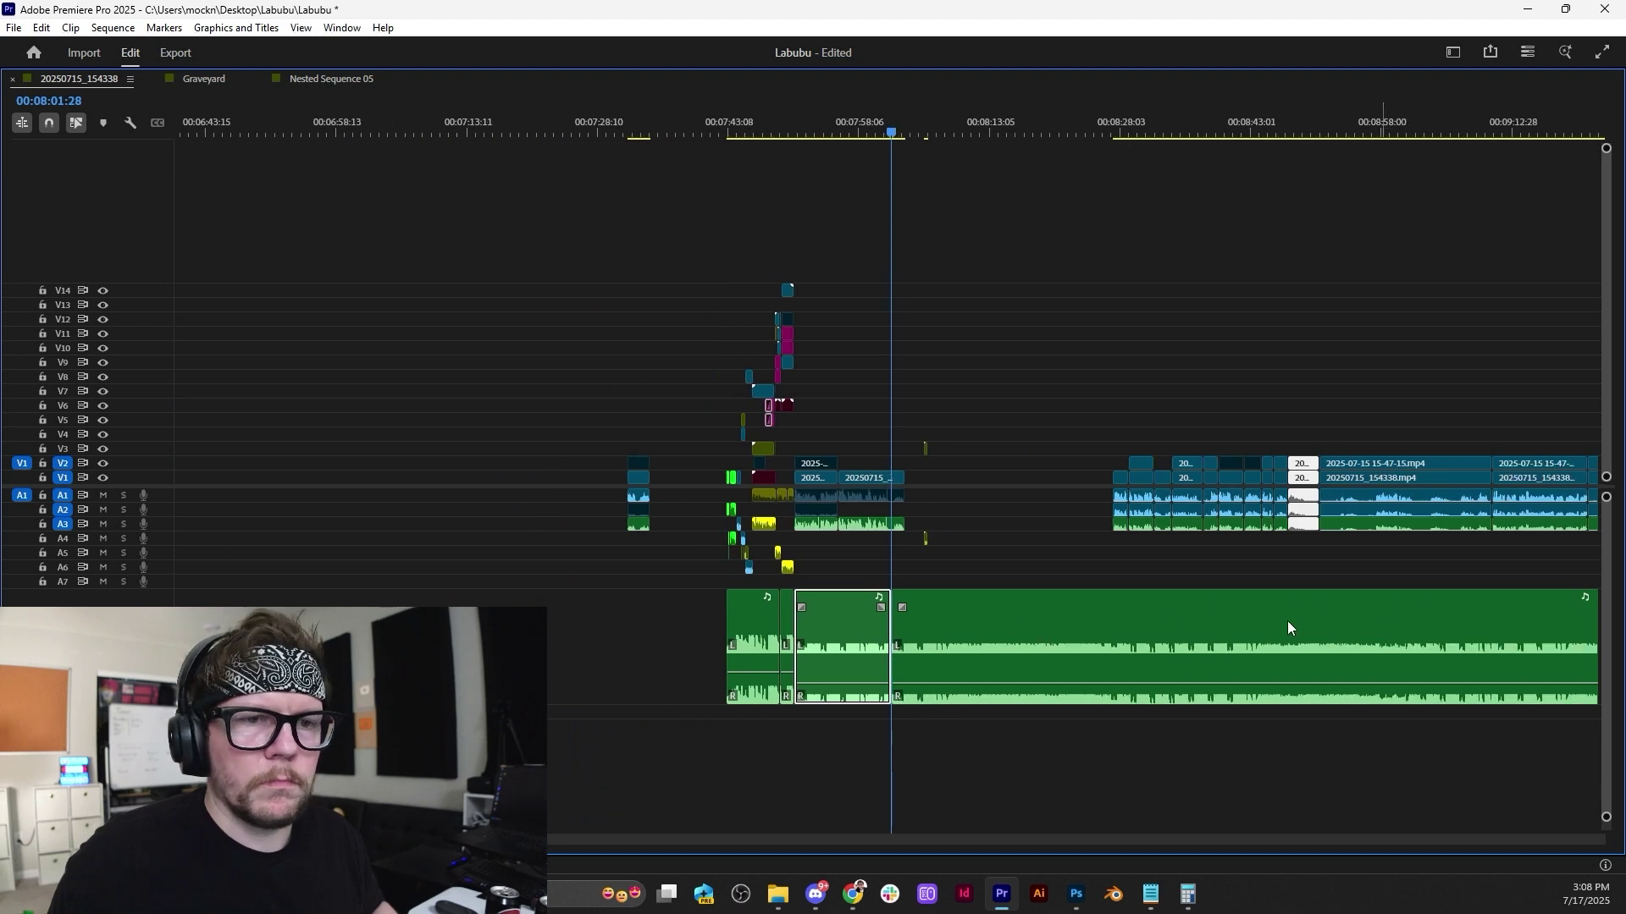
pyautogui.scroll(-6, 1017, 608)
pyautogui.scroll(3, 617, 667)
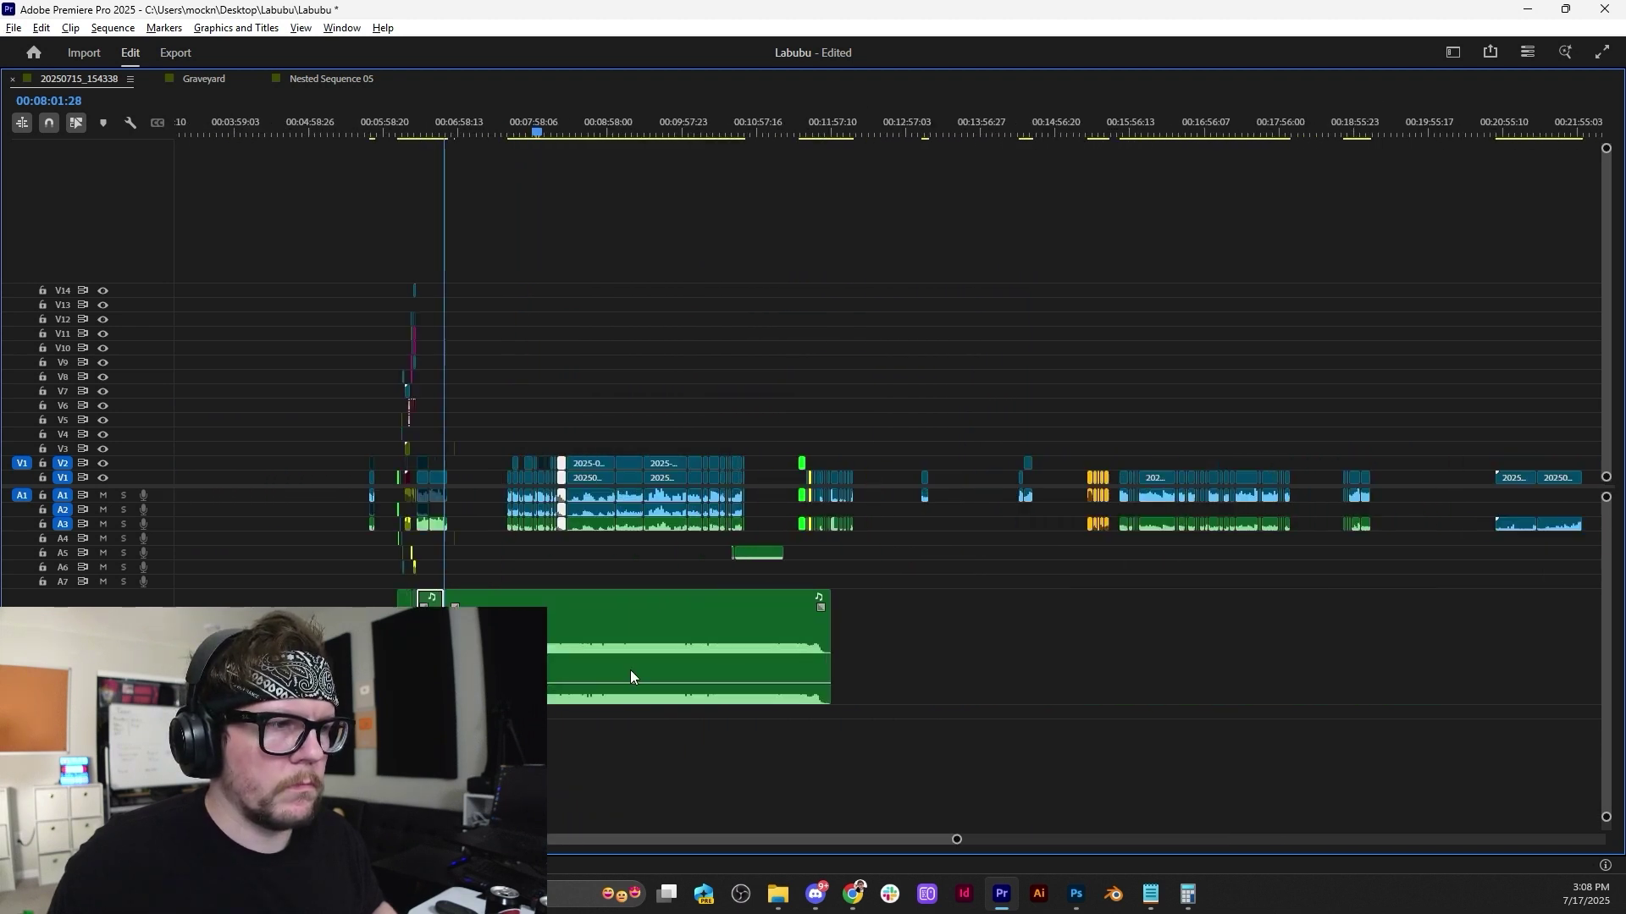
# Split the ES_CLUTCH CITY music clip again at 00:10:30:08, just before the song's final hit fades out.
pyautogui.scroll(2, 630, 669)
pyautogui.click(815, 123)
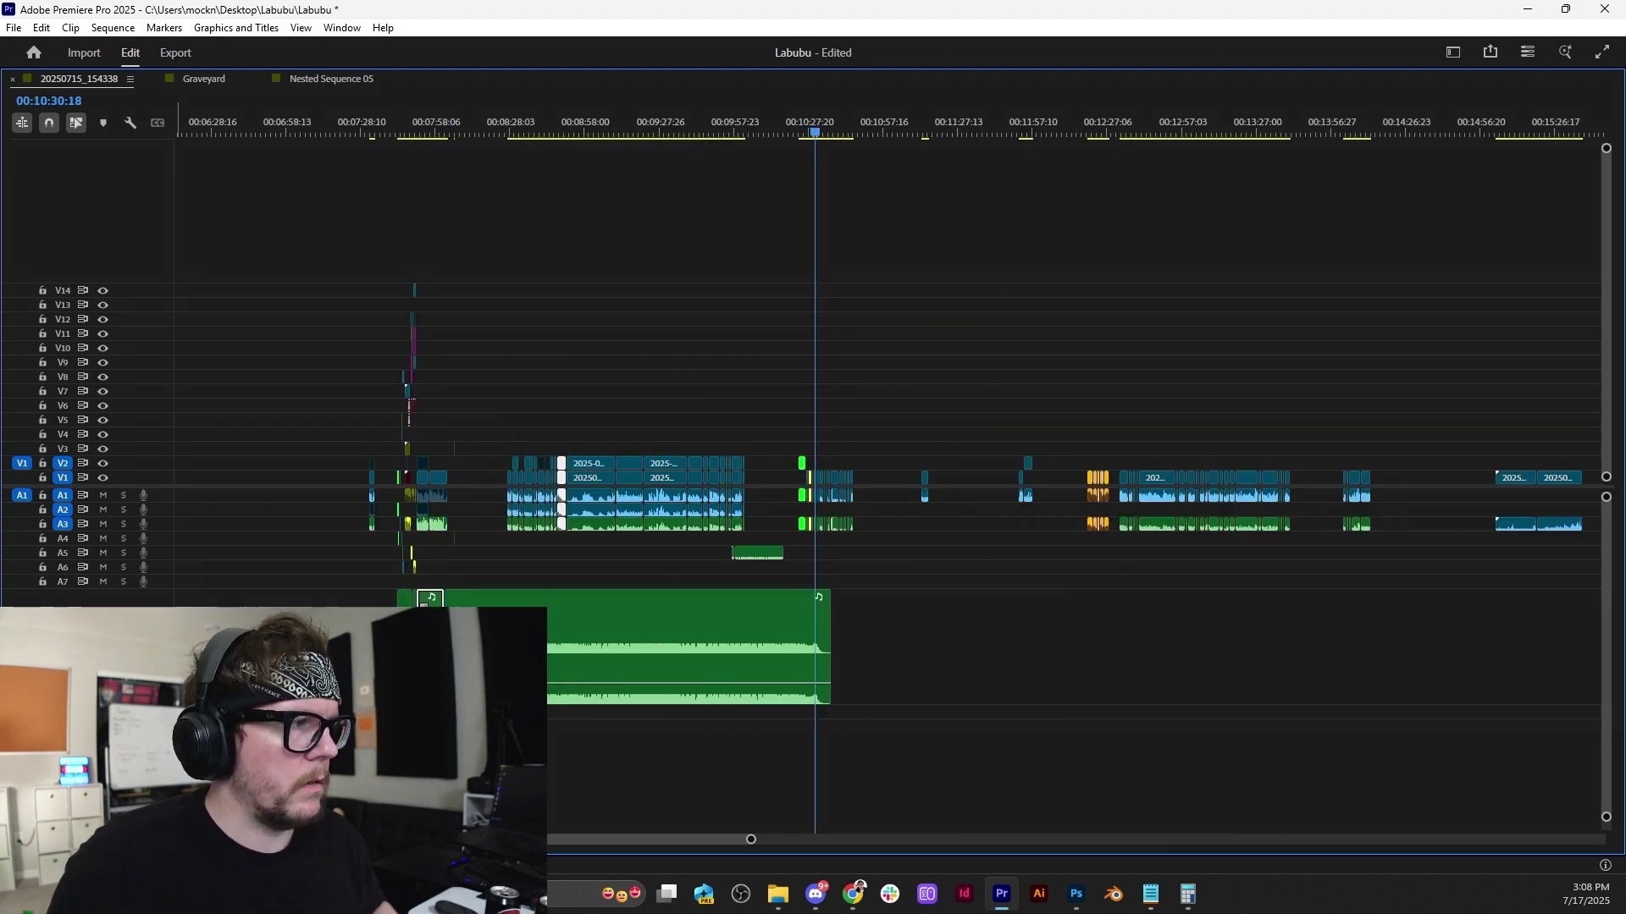
pyautogui.scroll(10, 1050, 535)
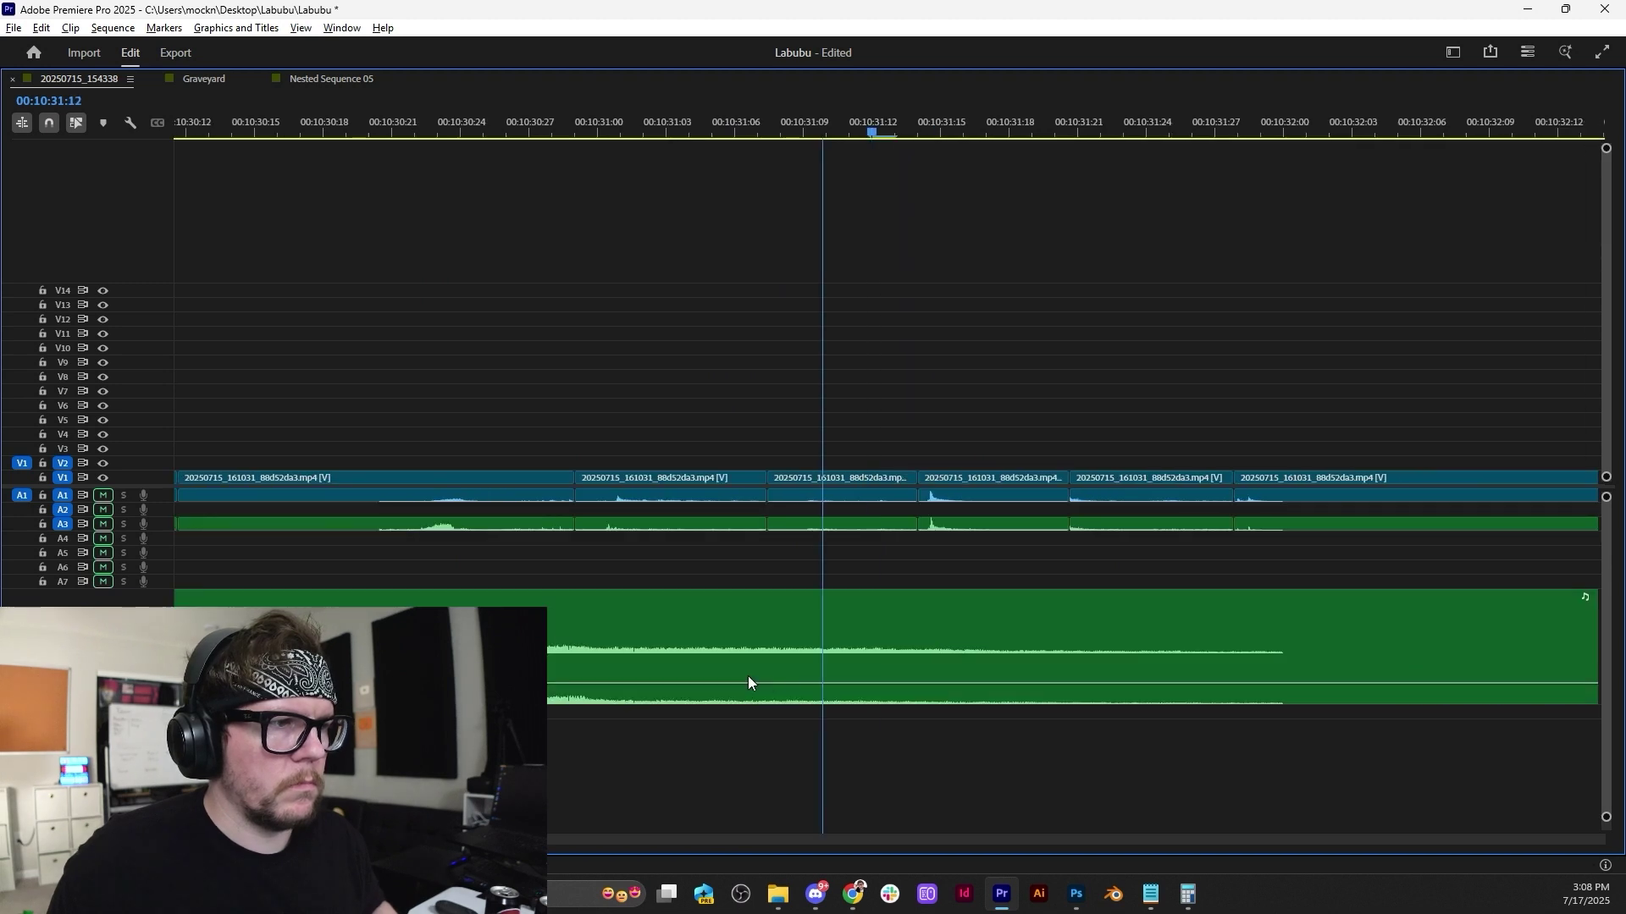
pyautogui.scroll(-5, 748, 676)
pyautogui.click(578, 127)
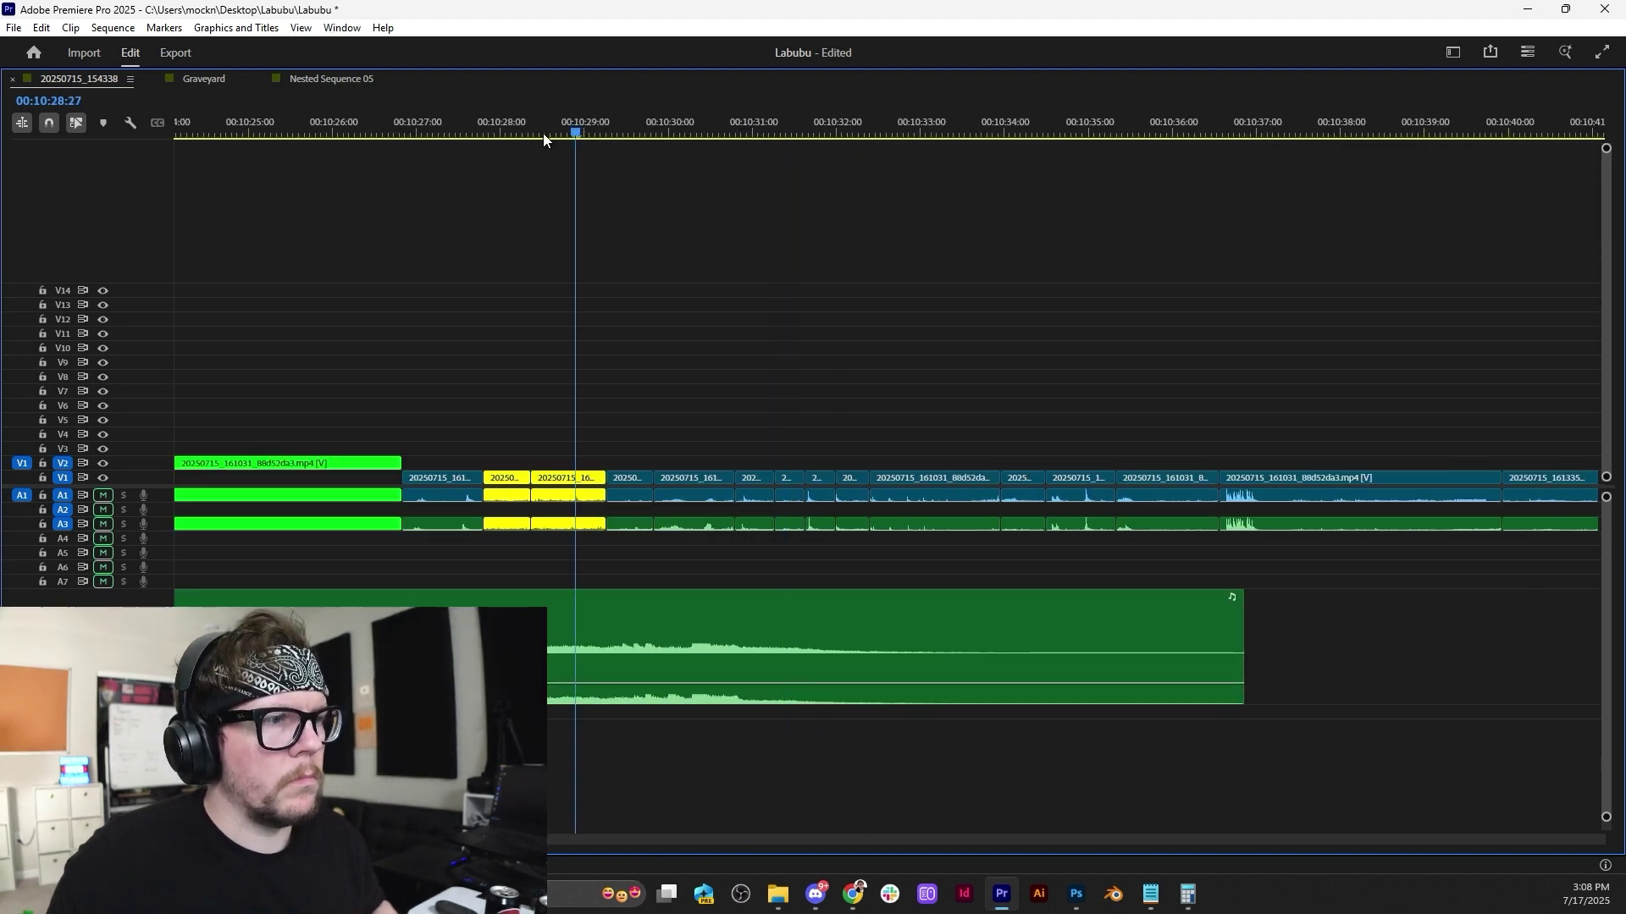
pyautogui.click(691, 128)
pyautogui.scroll(5, 630, 339)
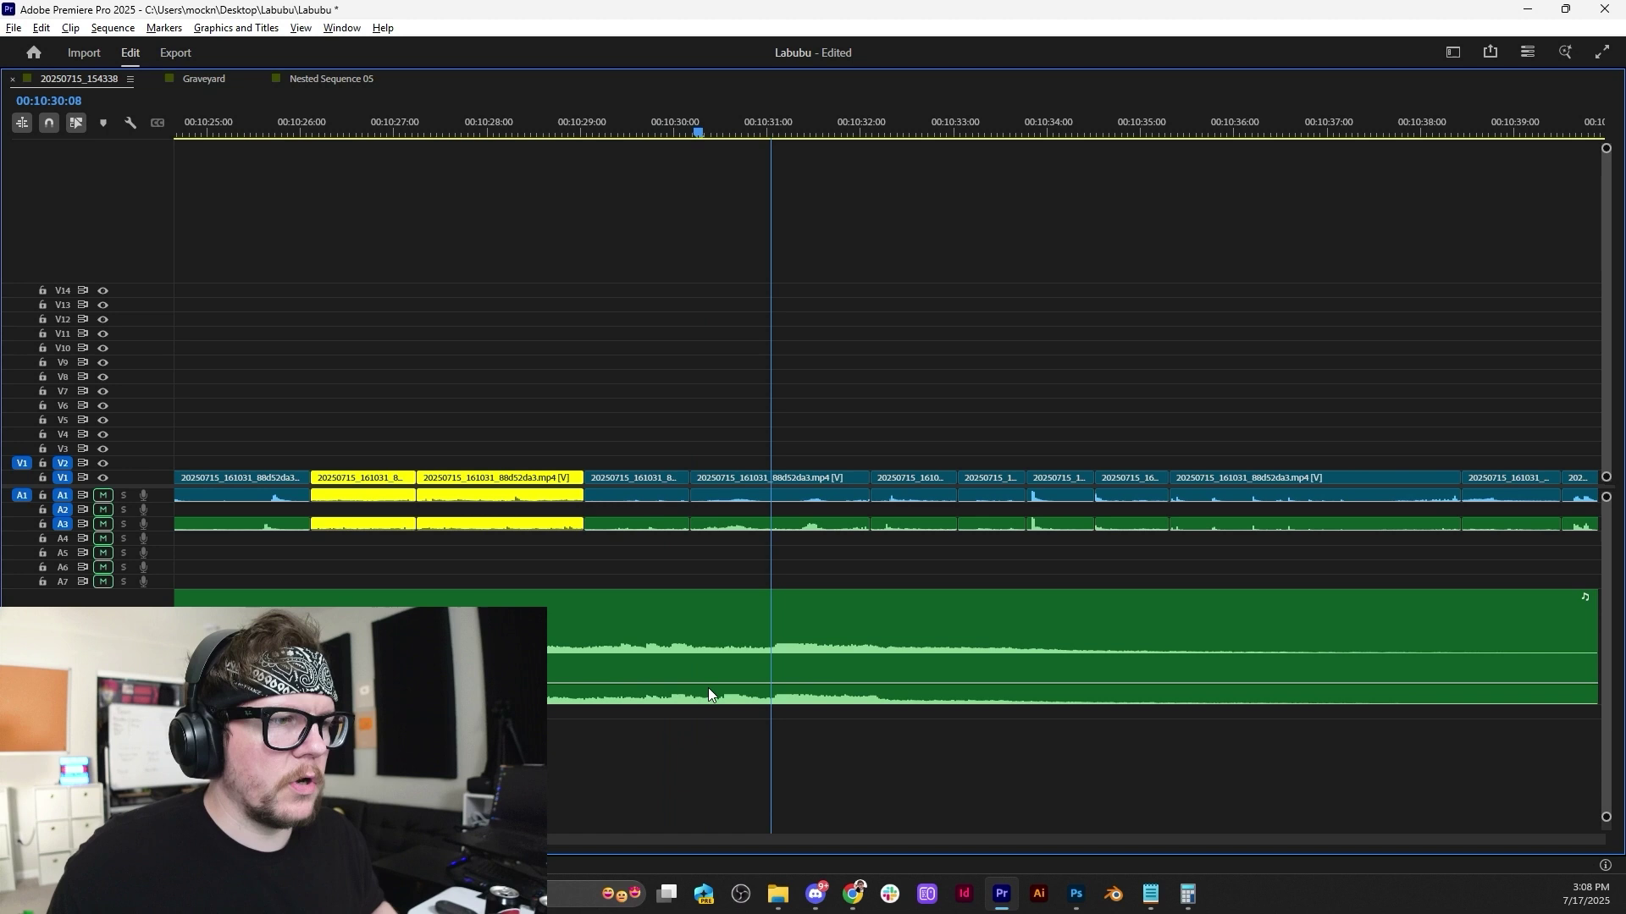
pyautogui.click(965, 598)
pyautogui.scroll(2, 952, 704)
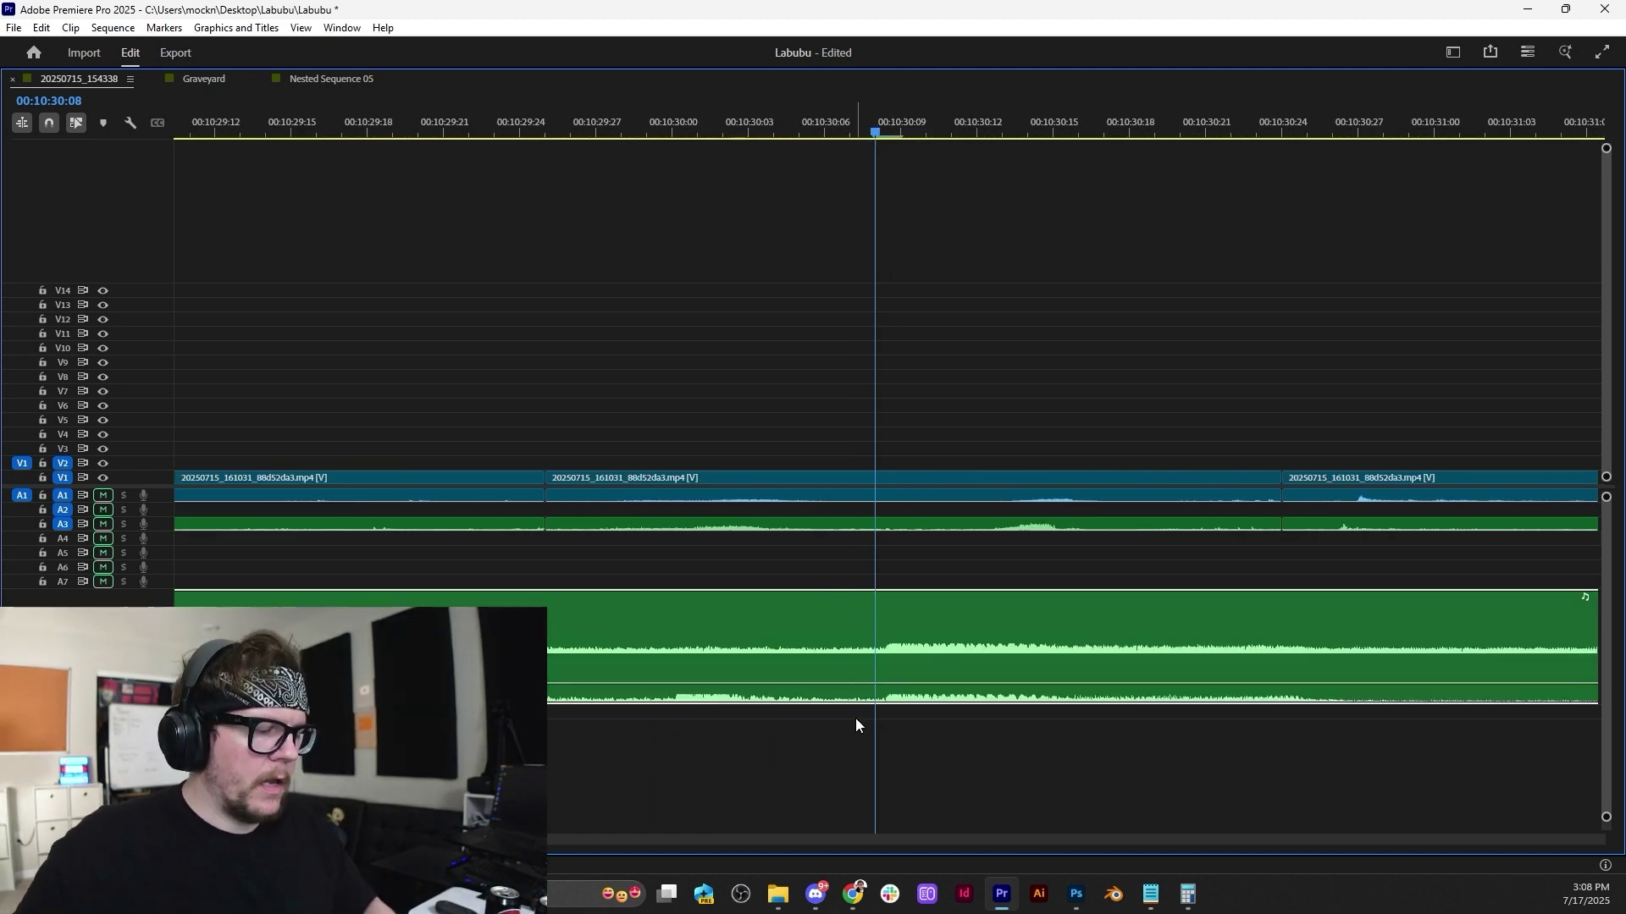
pyautogui.hotkey('ctrl', 'k')
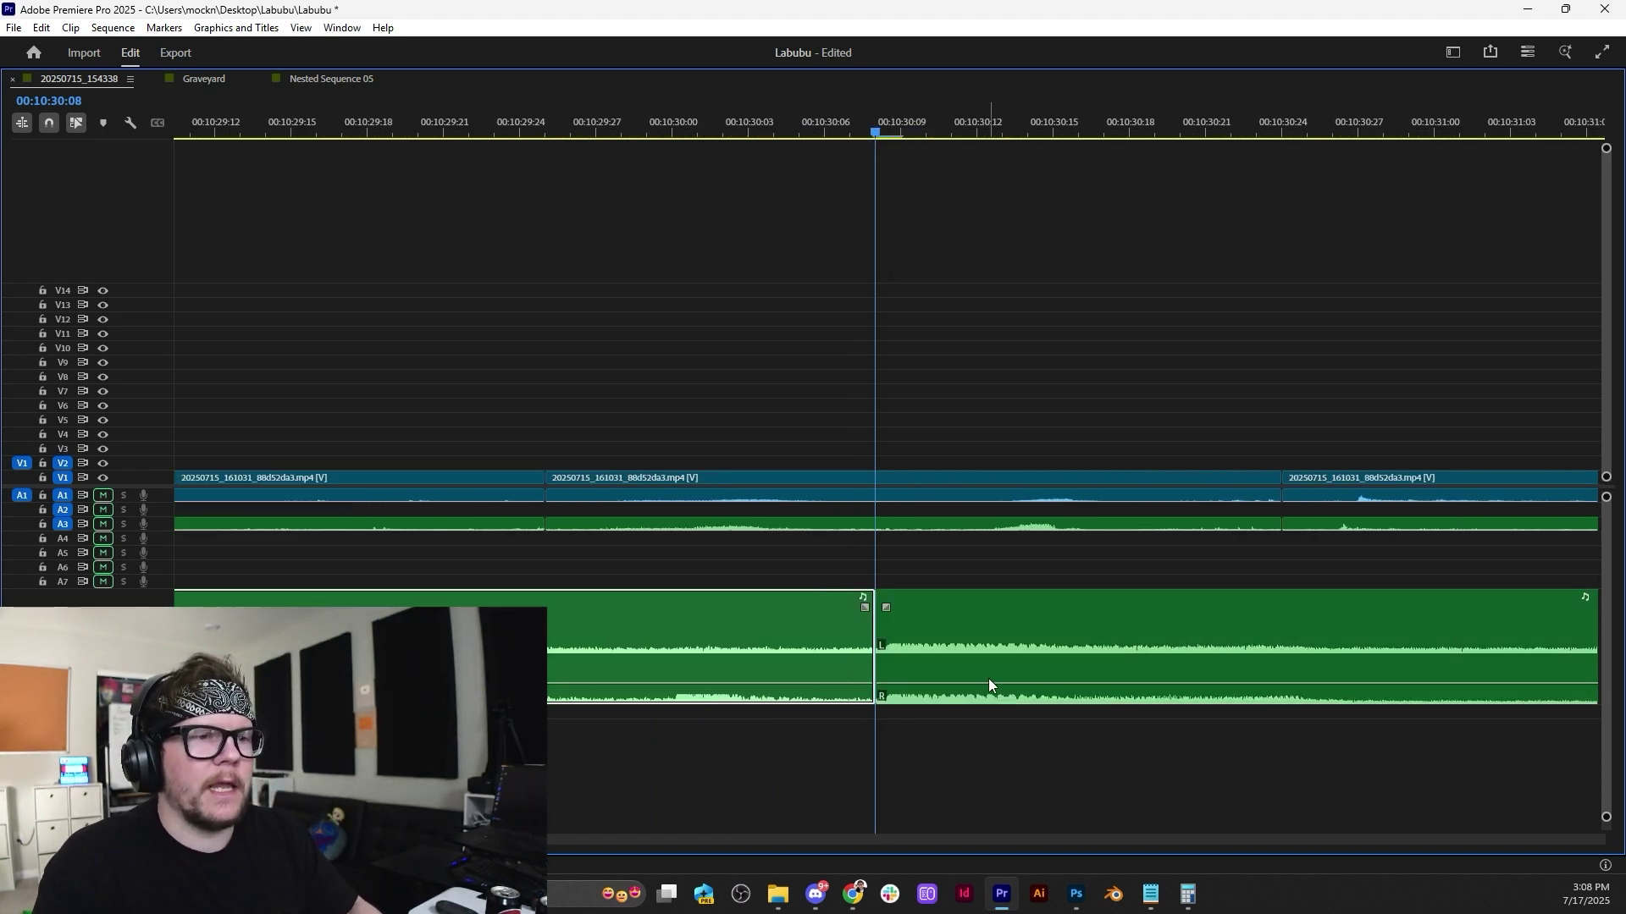
# Delete the long middle section of the ES_CLUTCH CITY music between the cuts at 00:08:01:28 and 00:10:30:08.
pyautogui.scroll(-6, 989, 678)
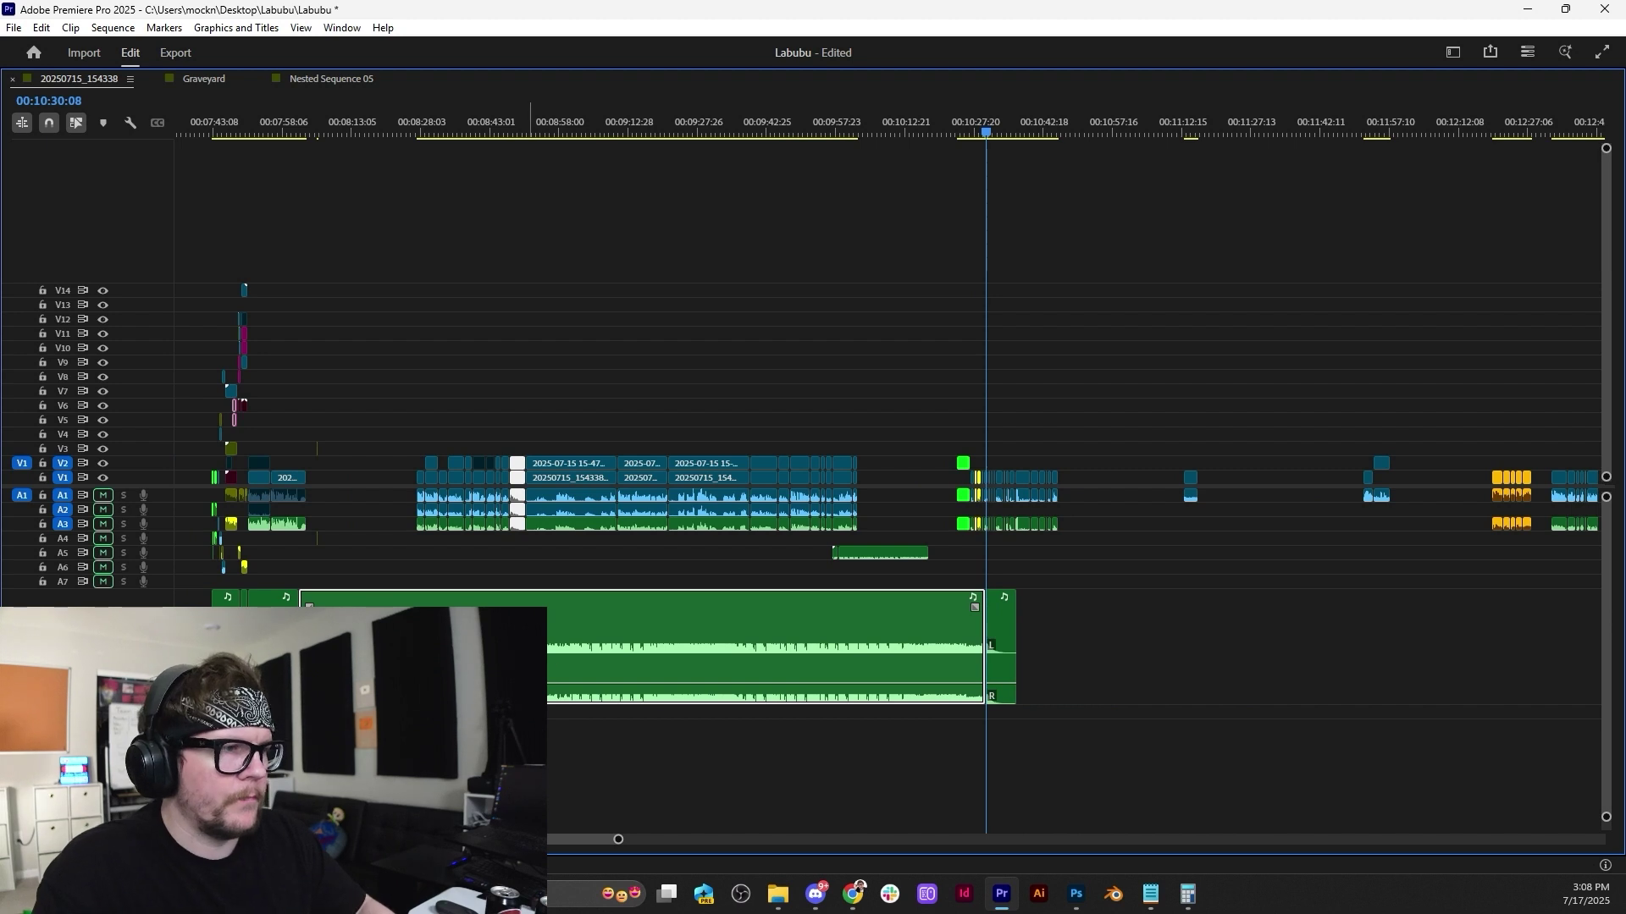
pyautogui.scroll(-3, 697, 632)
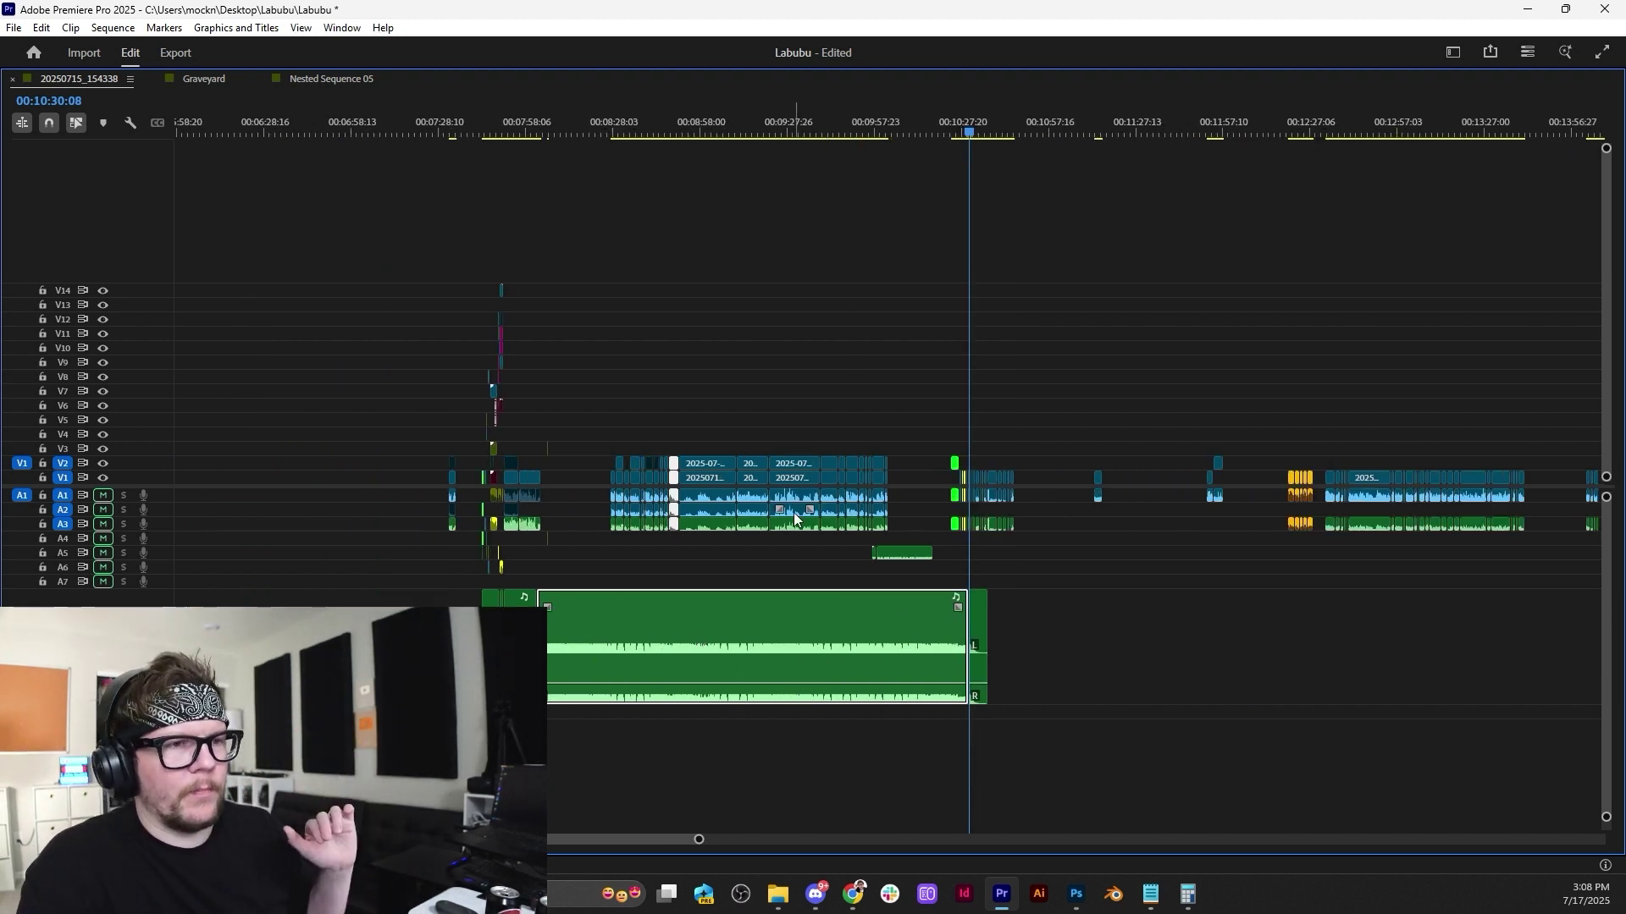
pyautogui.press('Delete')
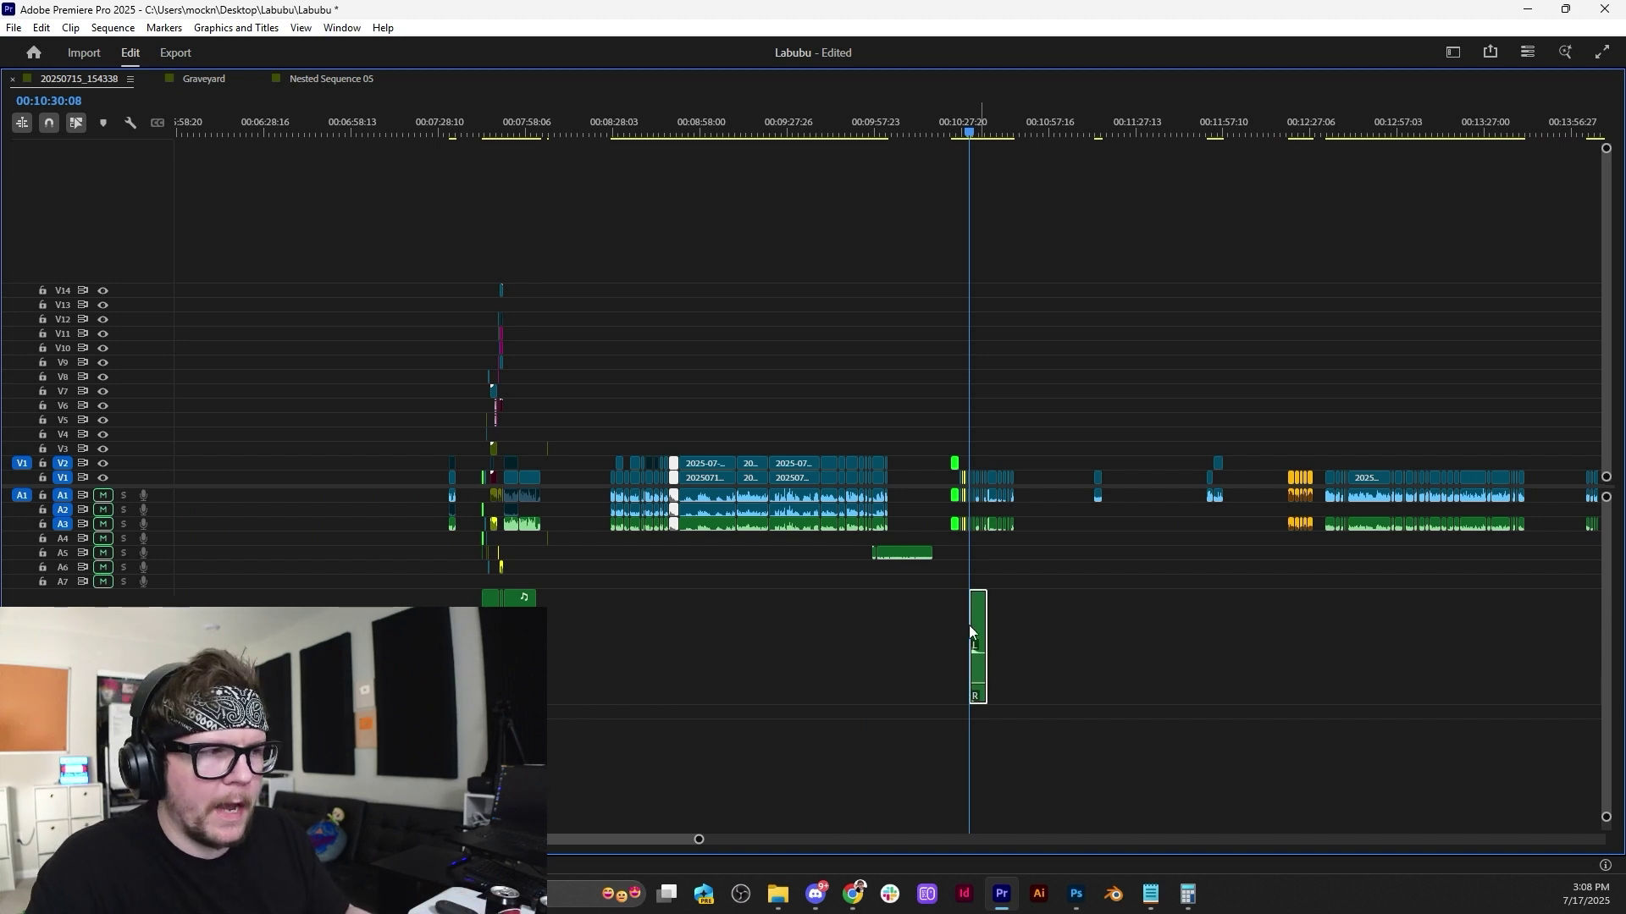
# Move the song's ending piece back against the cut at 00:08:01:28 and play the join from 00:08:01:03.
pyautogui.moveTo(970, 631); pyautogui.dragTo(603, 631)
pyautogui.scroll(5, 647, 635)
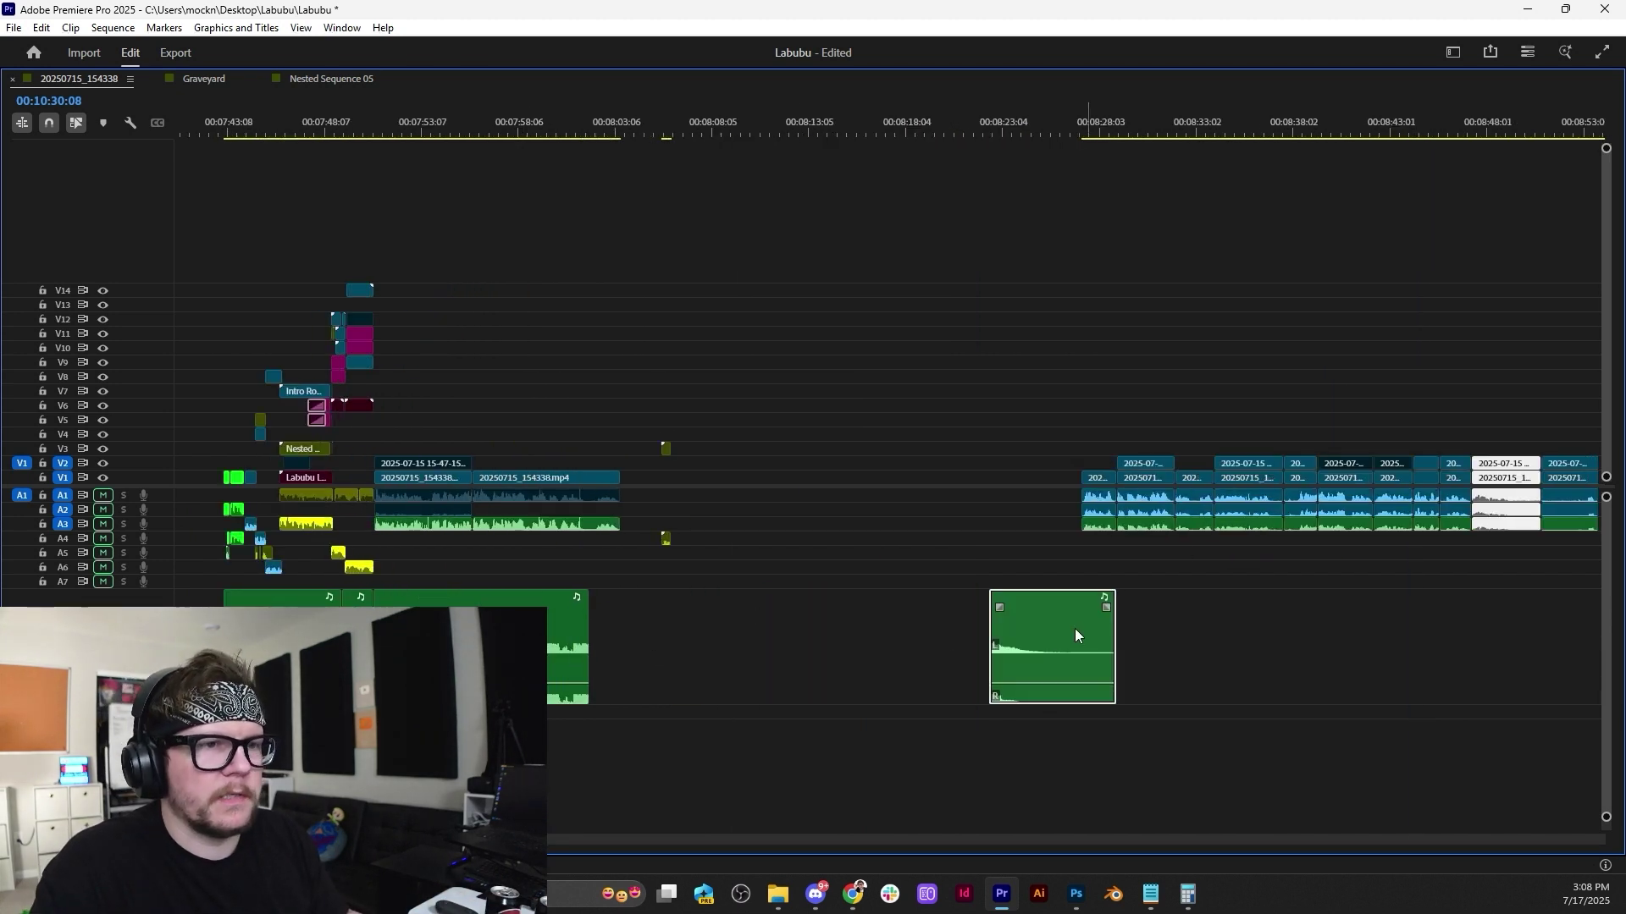
pyautogui.moveTo(1074, 628); pyautogui.dragTo(747, 629)
pyautogui.scroll(4, 659, 566)
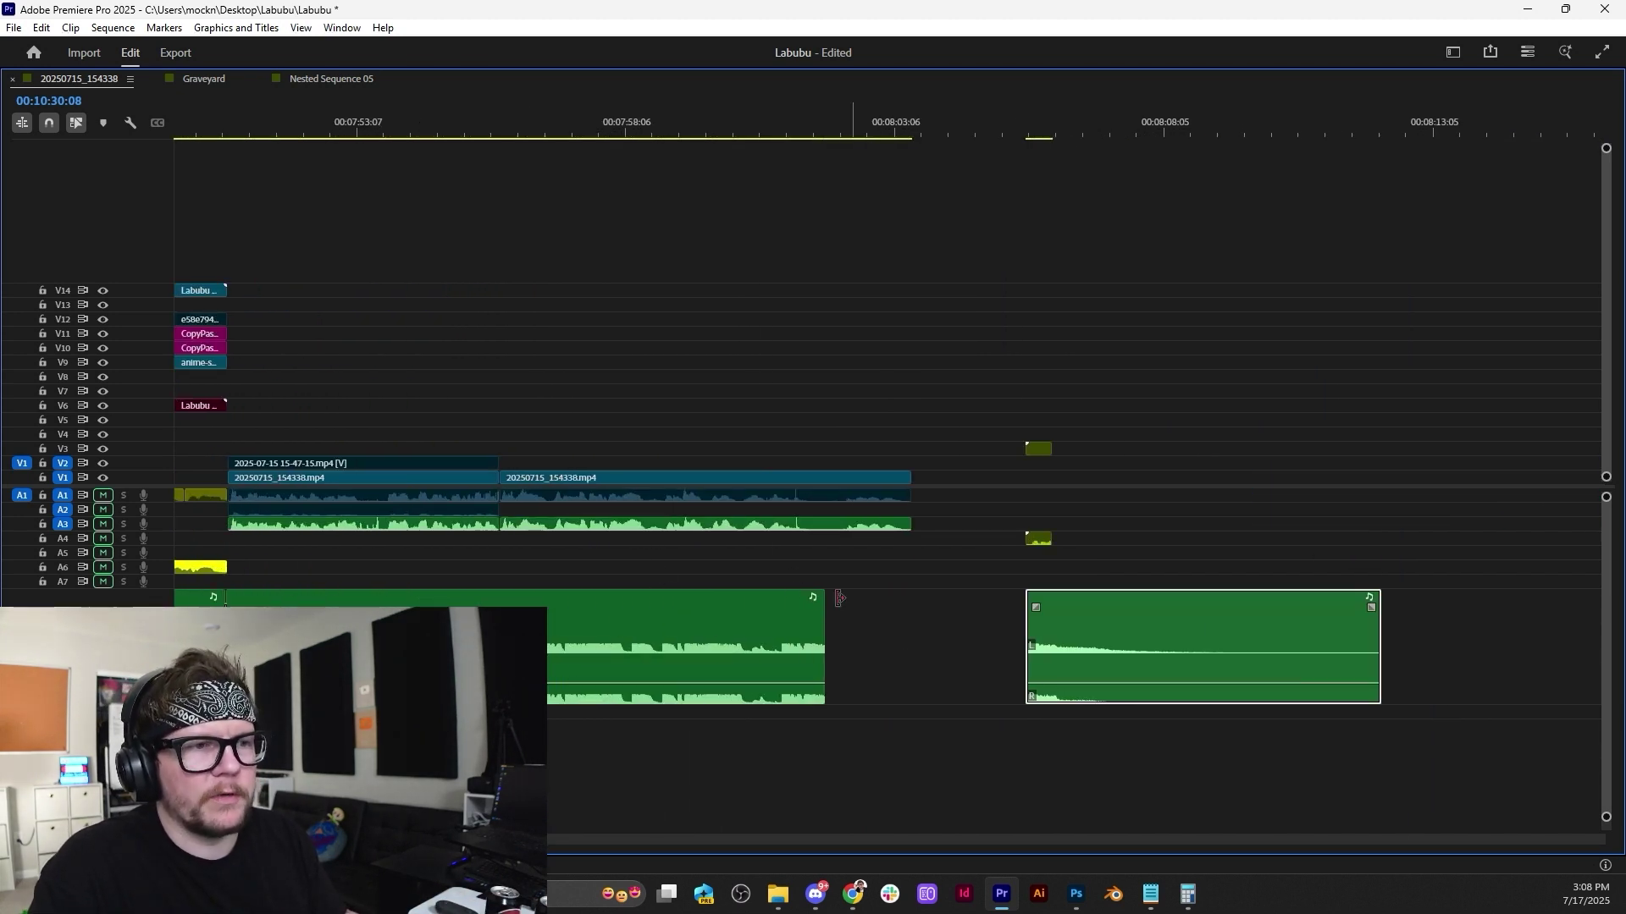
pyautogui.moveTo(1211, 638); pyautogui.dragTo(1015, 641)
pyautogui.scroll(3, 787, 637)
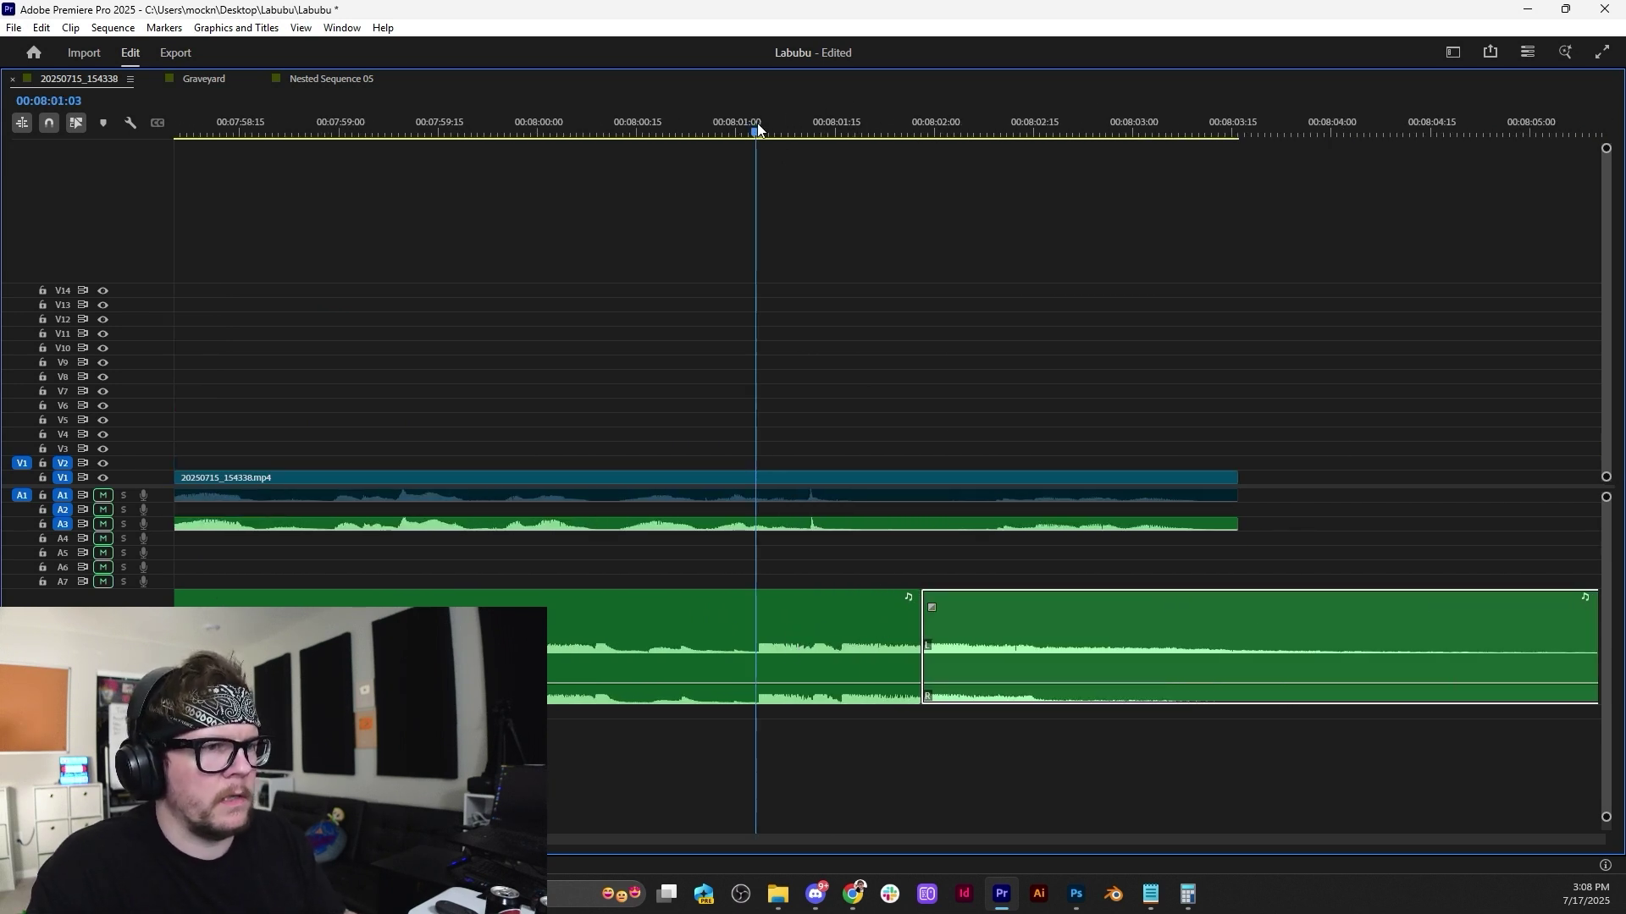
pyautogui.press('space')
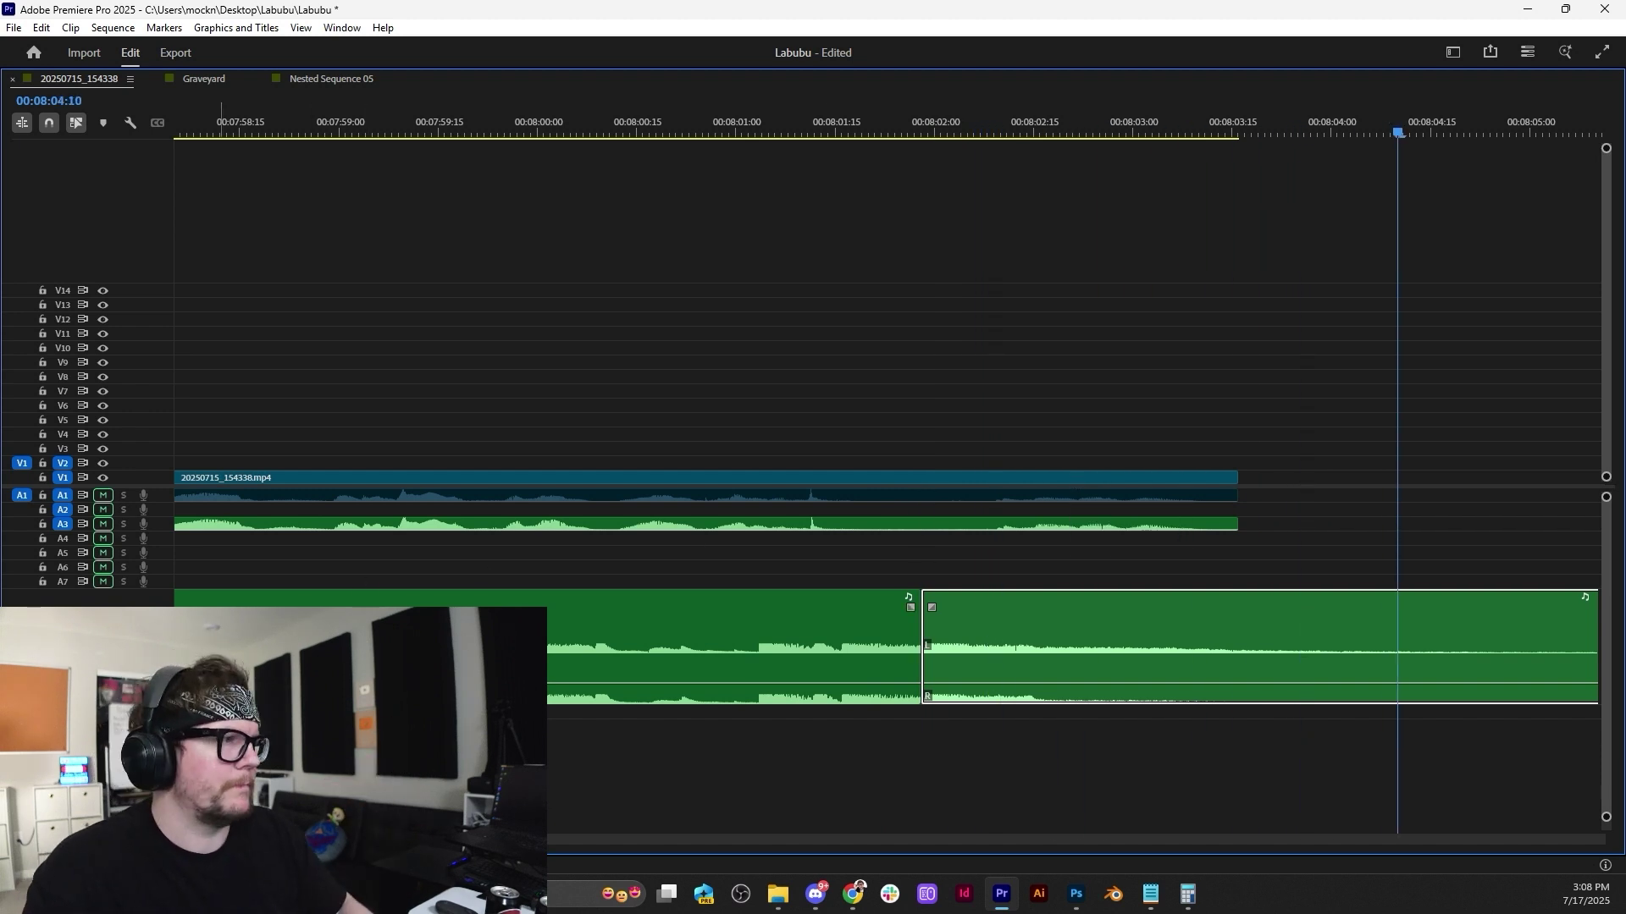
# Restore the timeline panel to its normal size and play from the anime-character shot through the new music ending.
pyautogui.scroll(-5, 1270, 694)
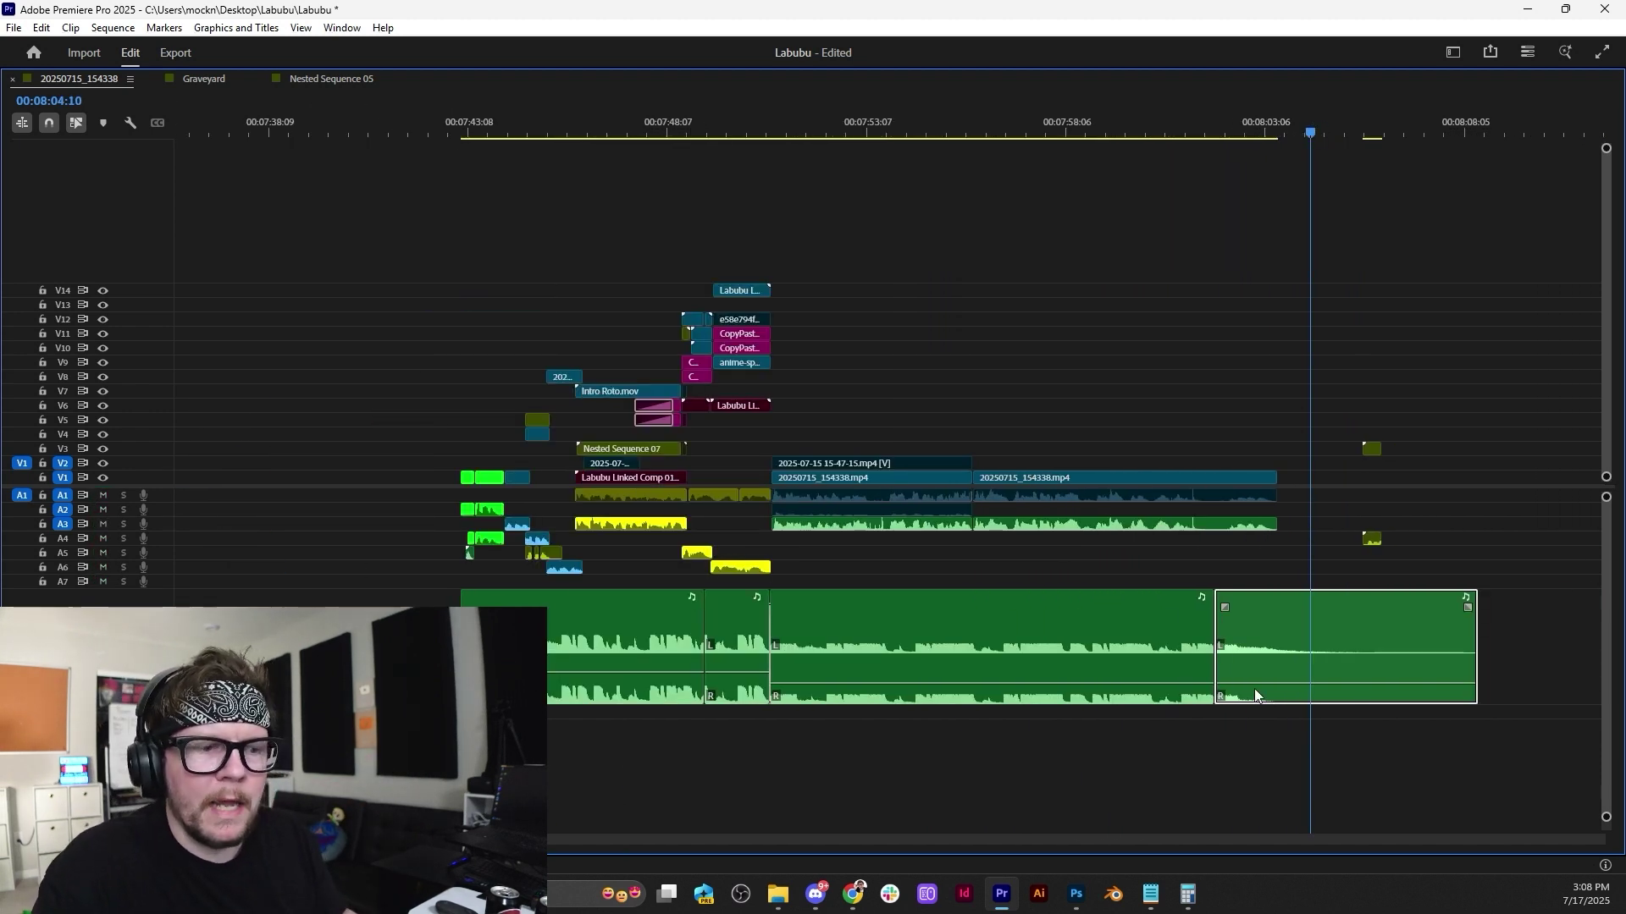
pyautogui.doubleClick(85, 80)
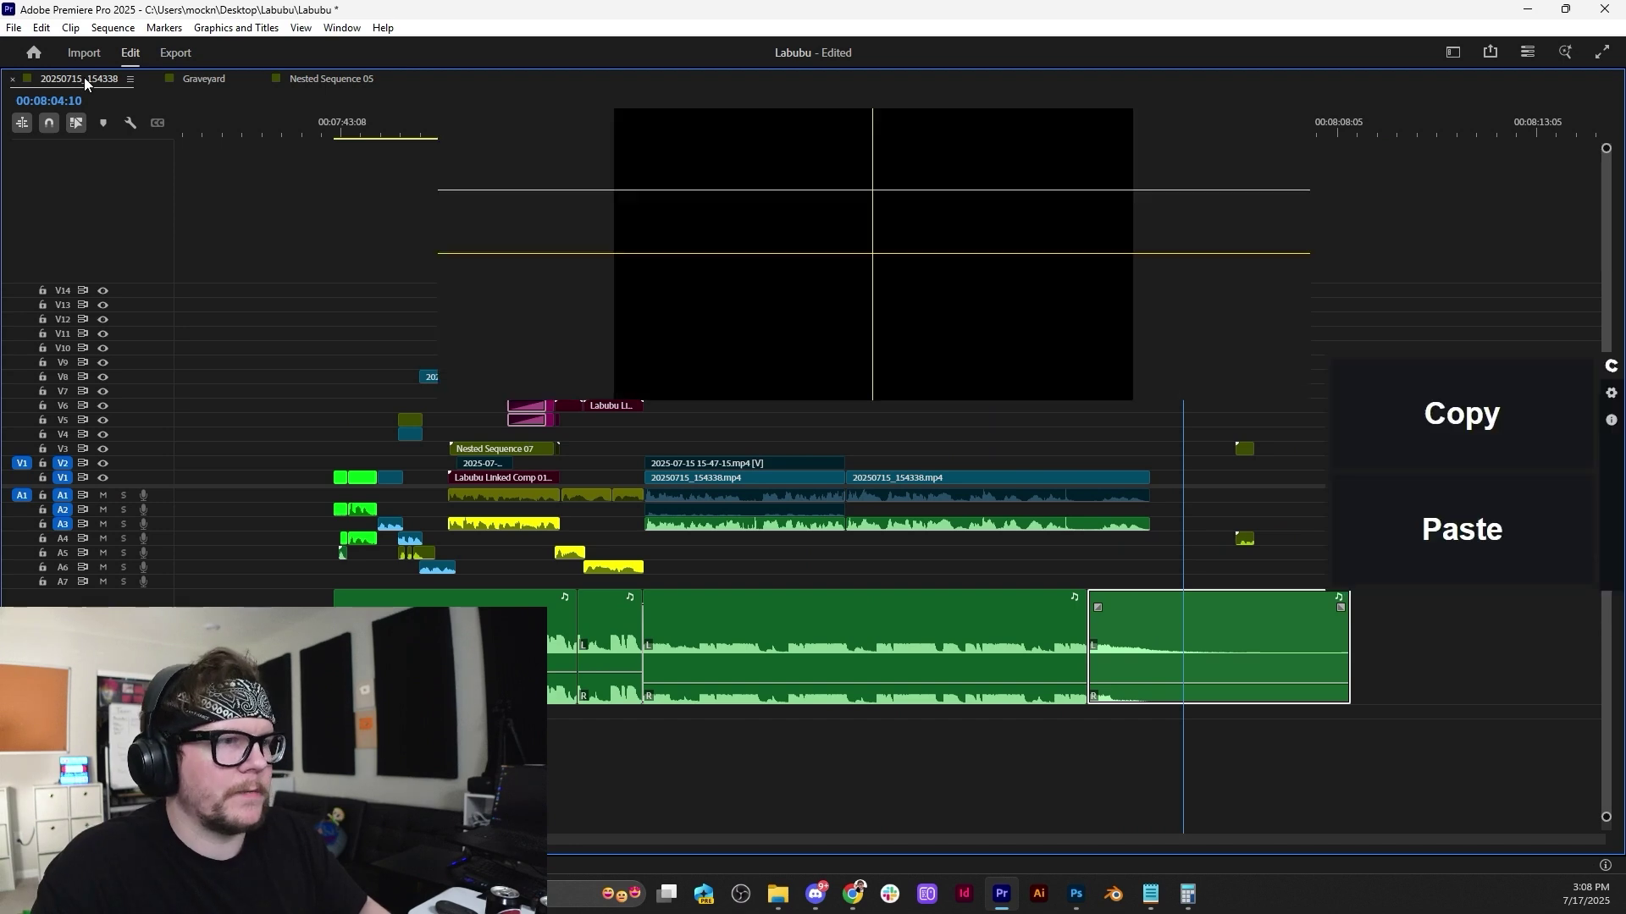
pyautogui.press('space')
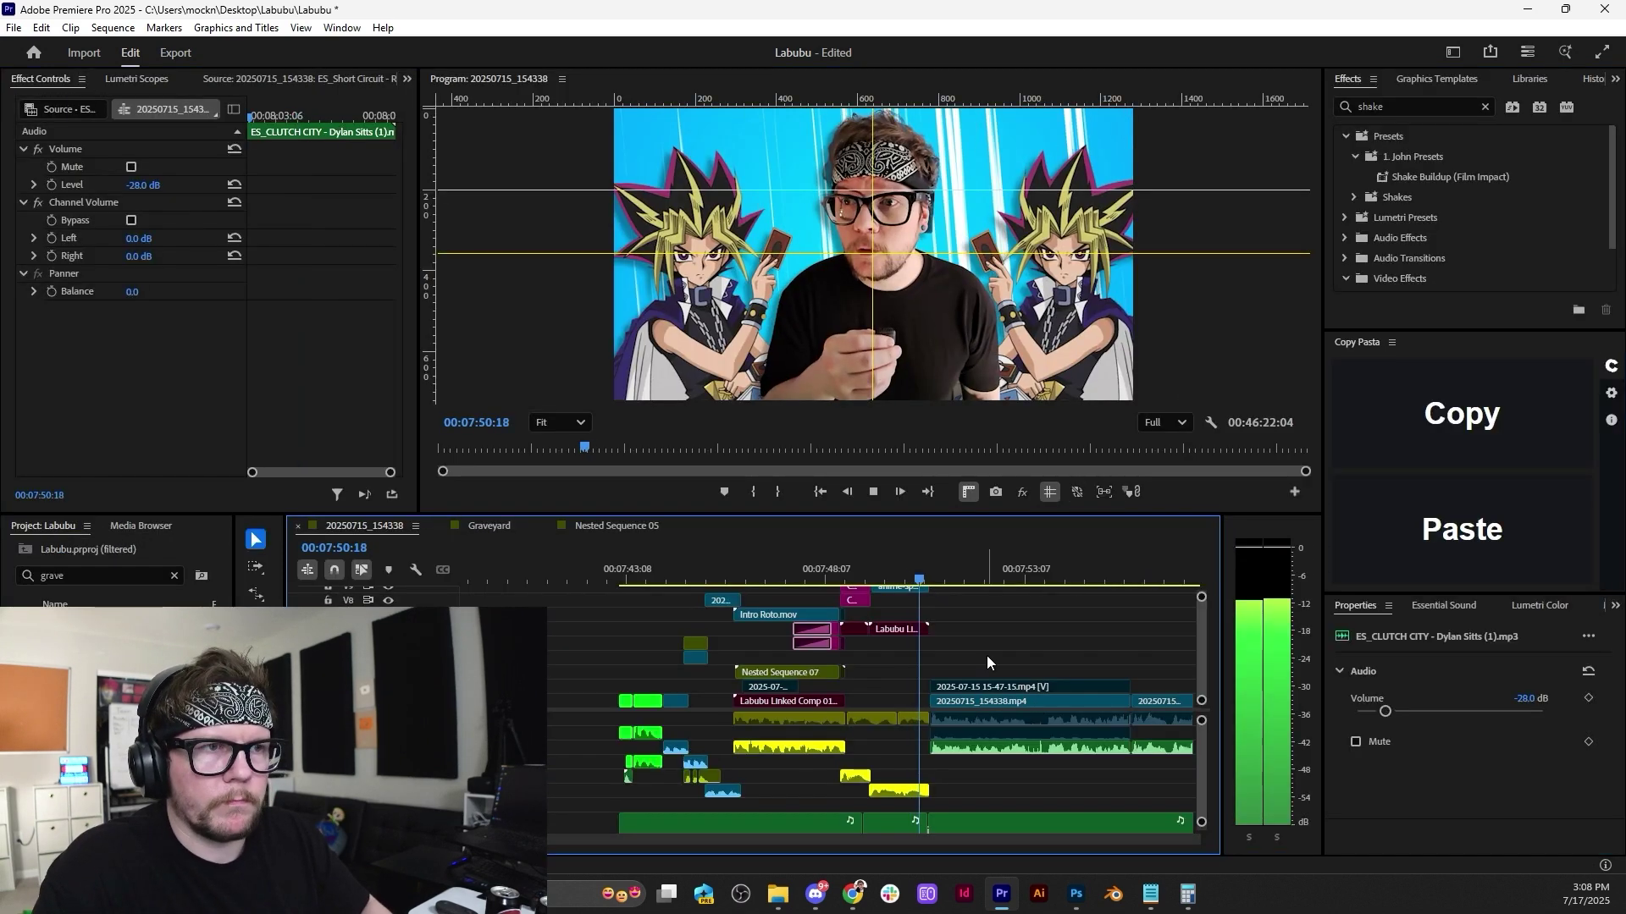
pyautogui.scroll(-4, 968, 643)
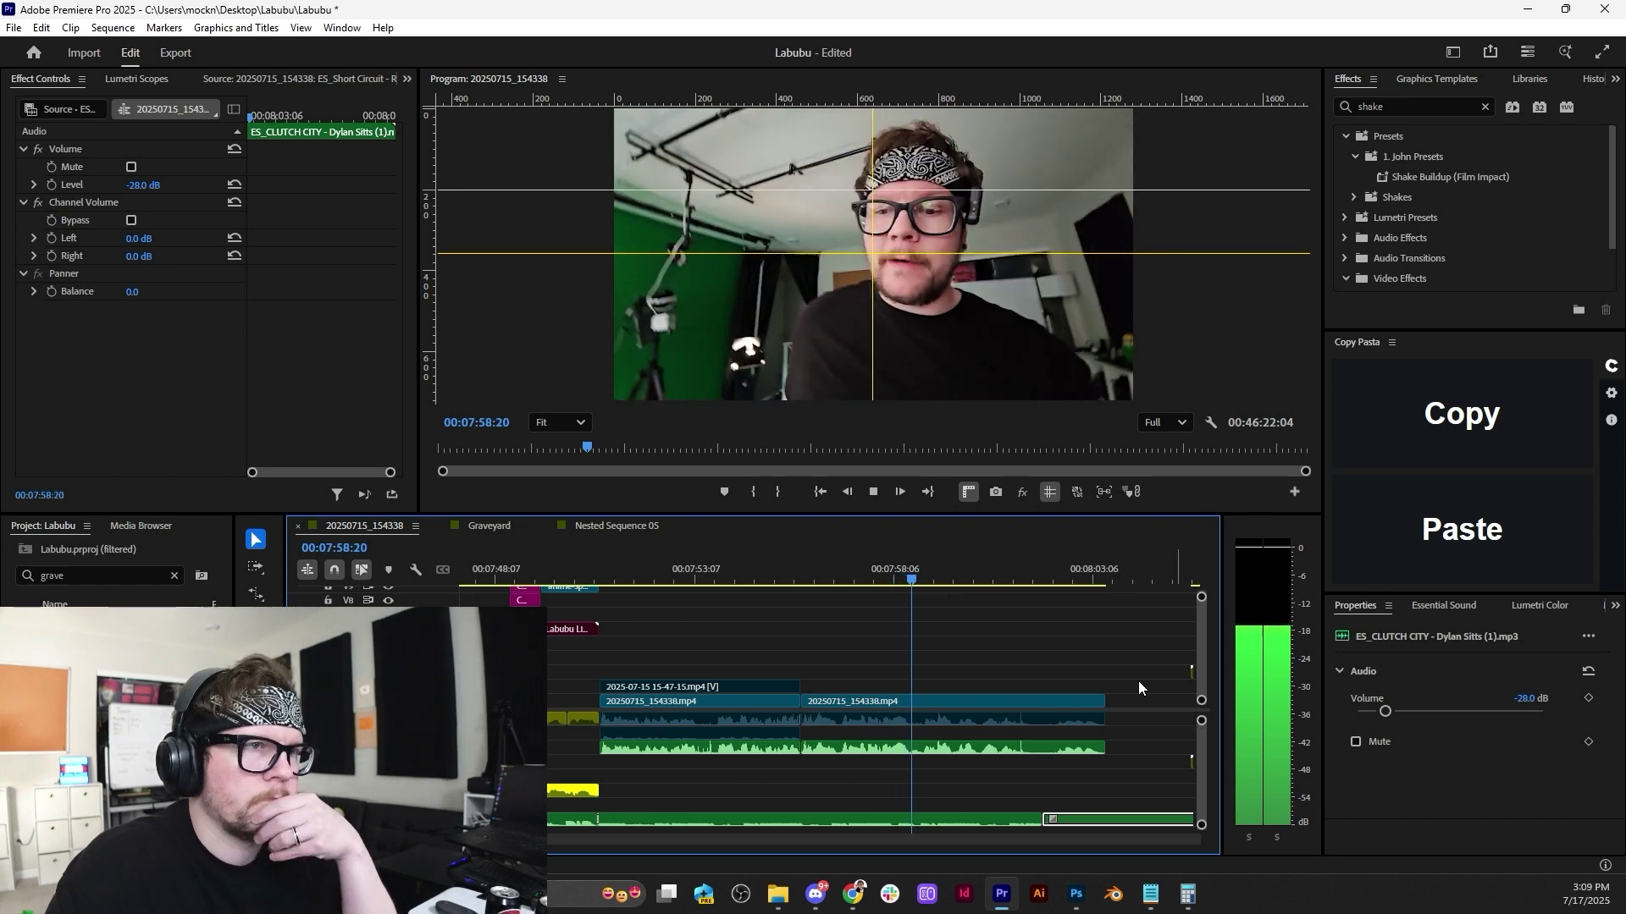
pyautogui.press('space')
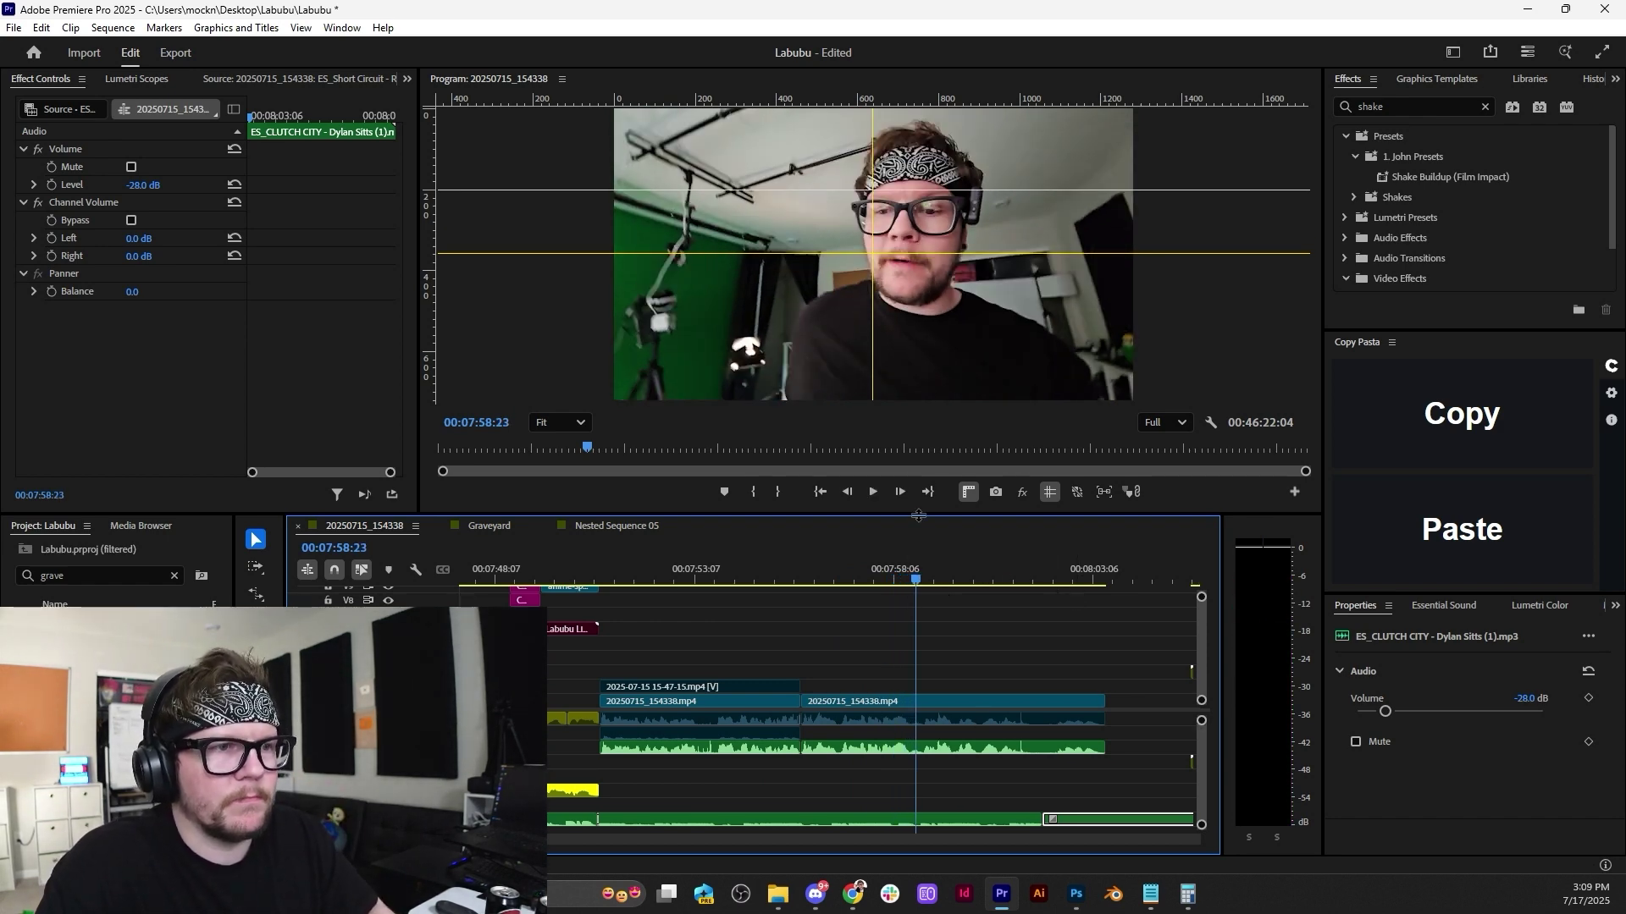
pyautogui.press('space')
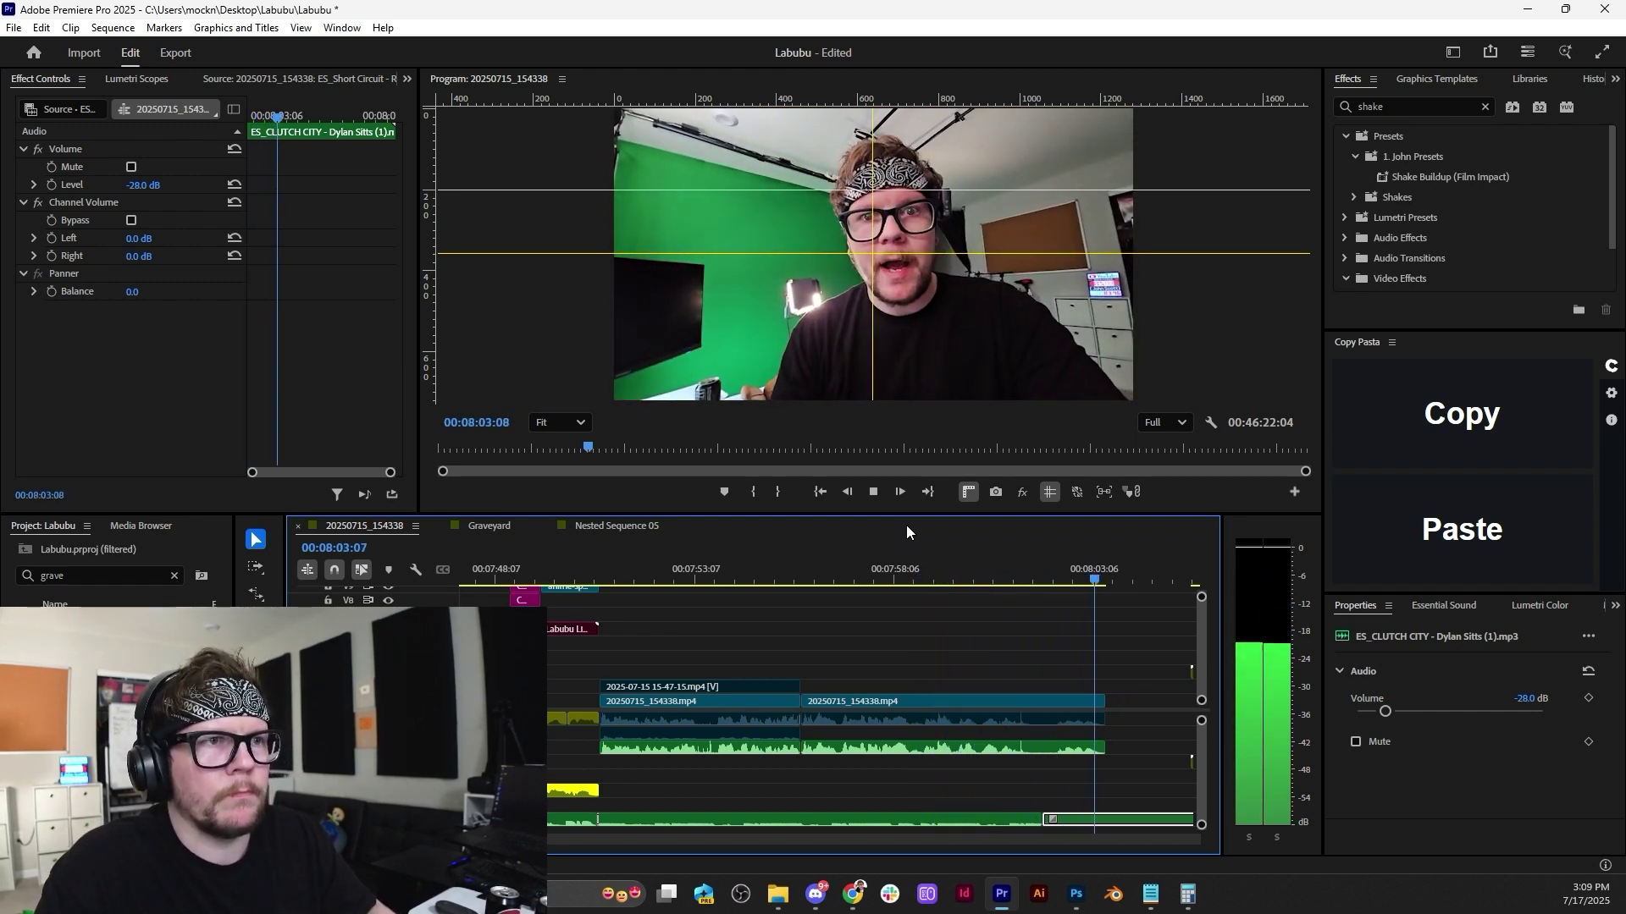
pyautogui.press('space')
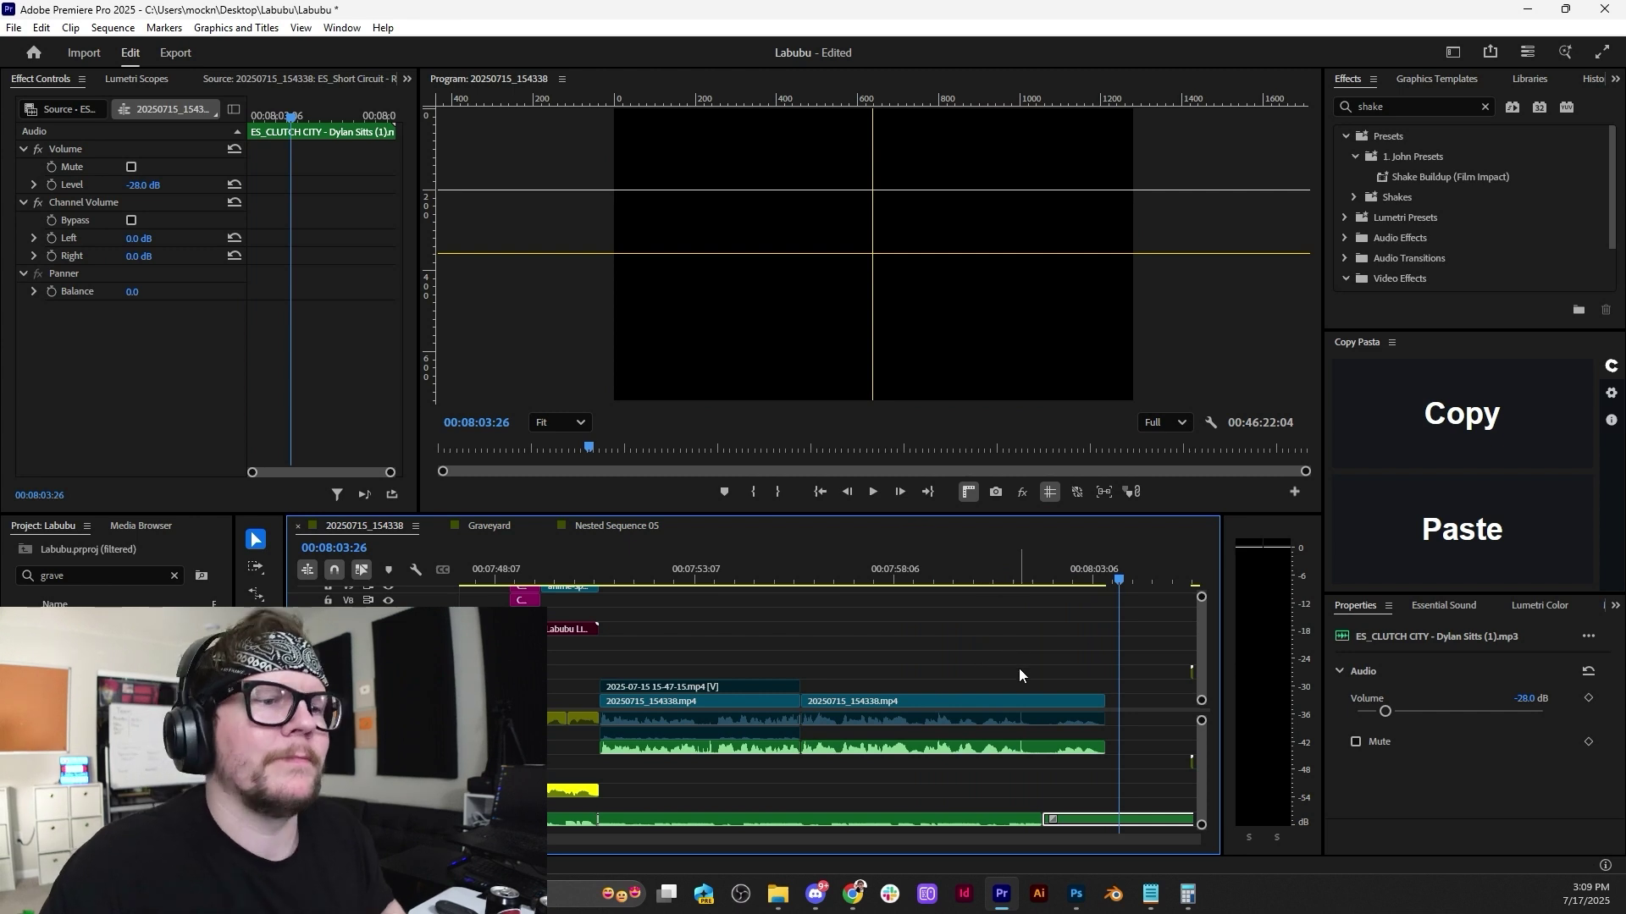
# Replay the music ending, then cut it at 00:08:03:16 where the voice clip stops and delete the remainder.
pyautogui.click(1002, 576)
pyautogui.press('space')
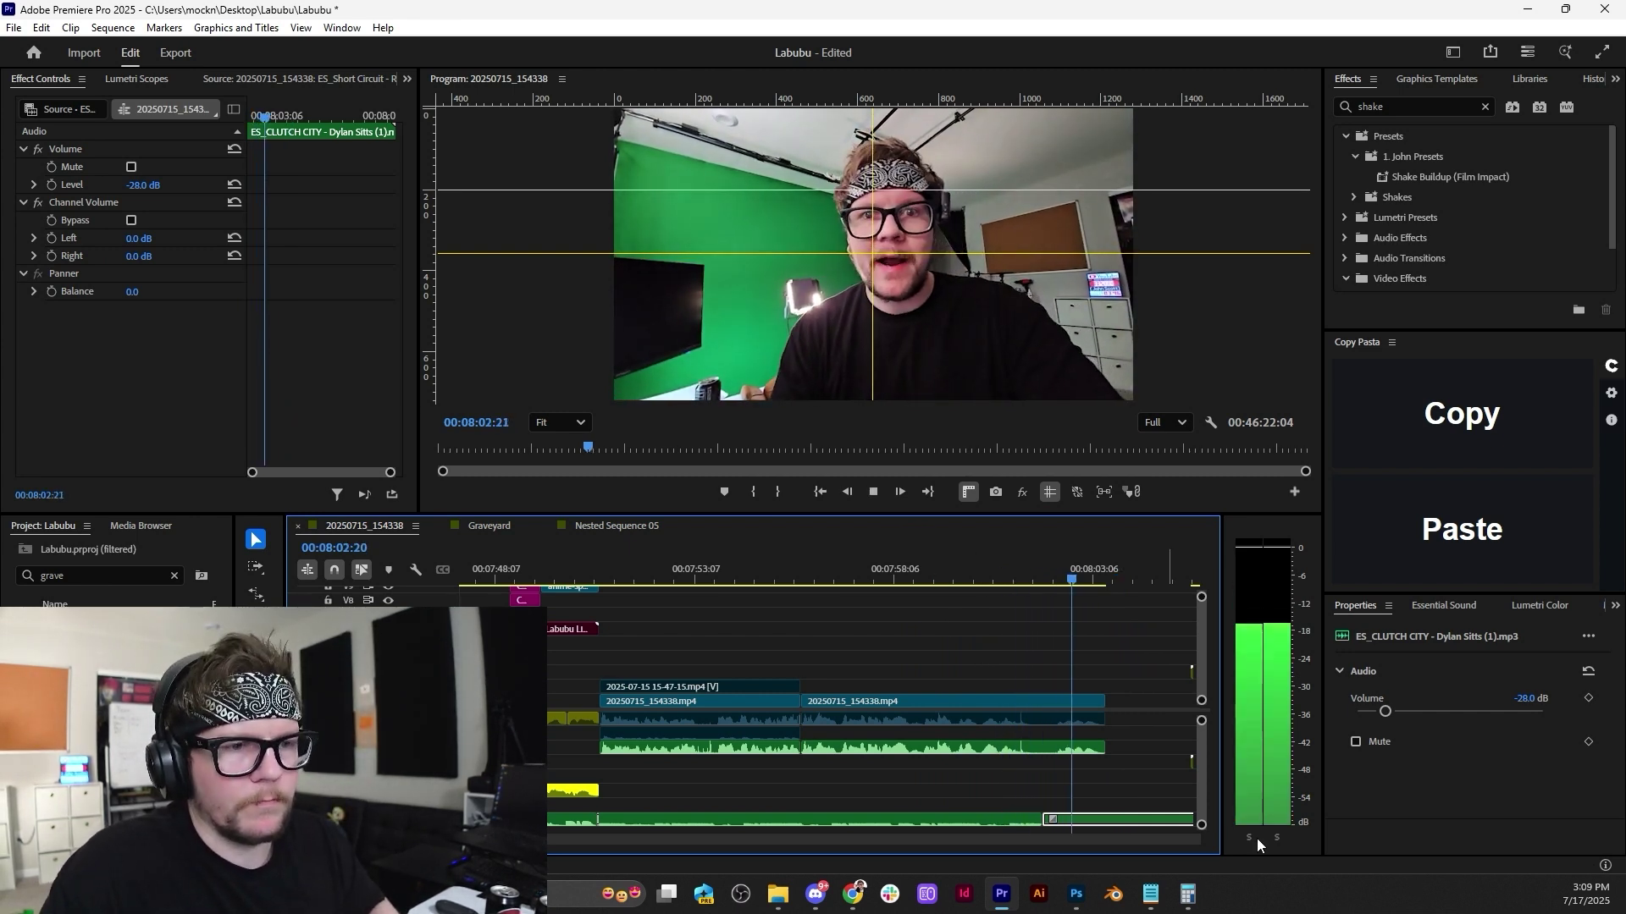
pyautogui.press('space')
pyautogui.click(1108, 569)
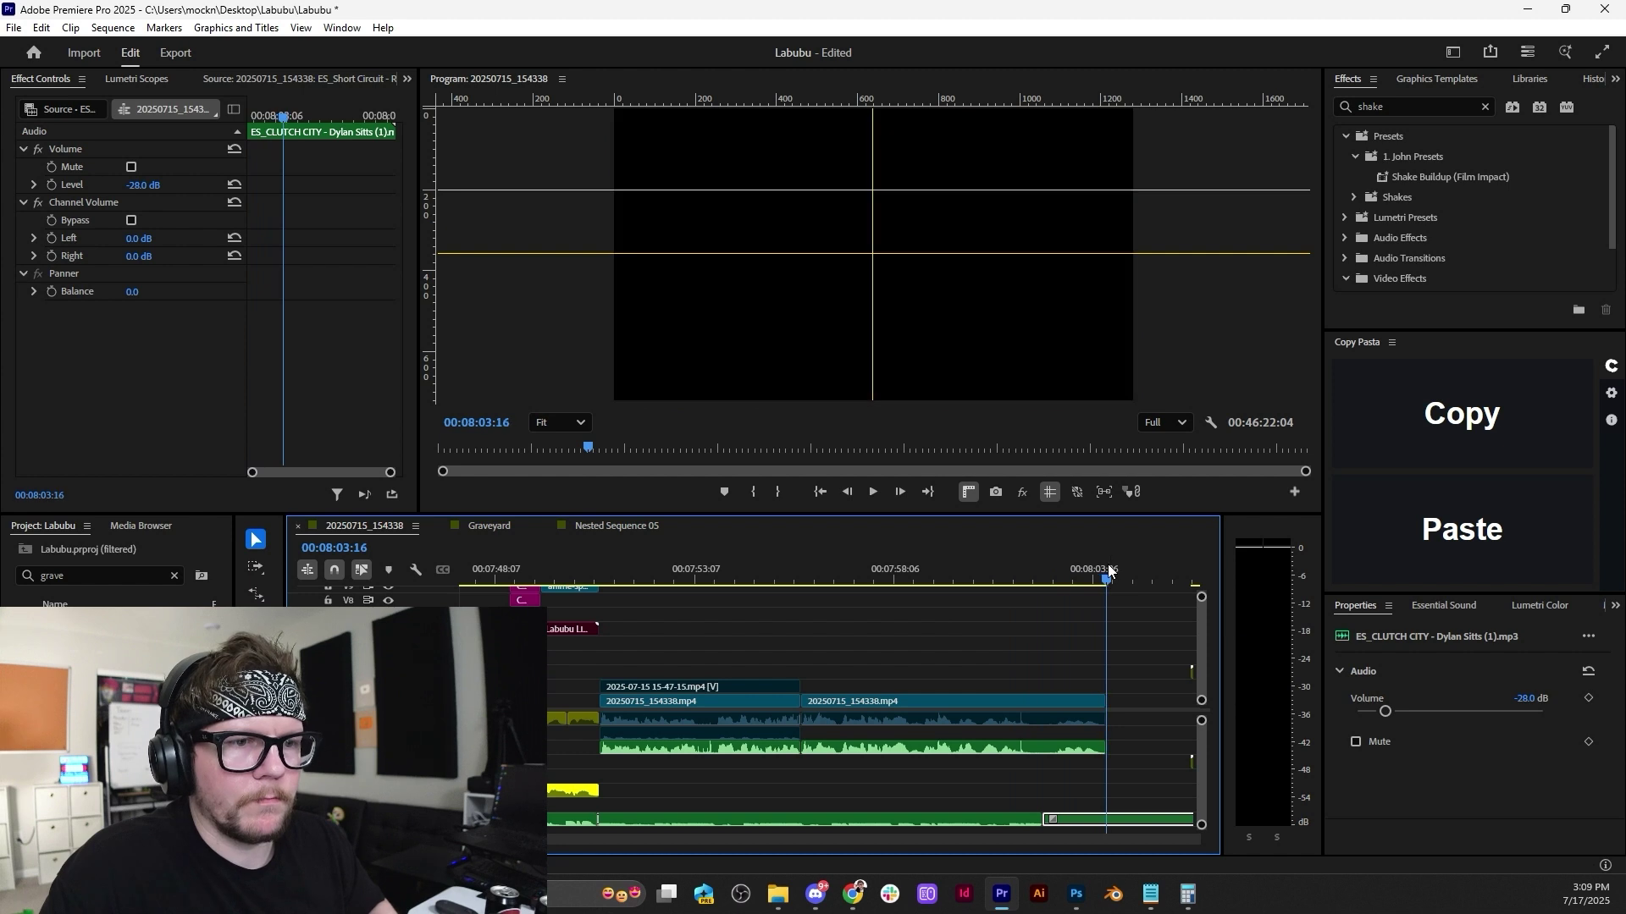
pyautogui.press('Delete')
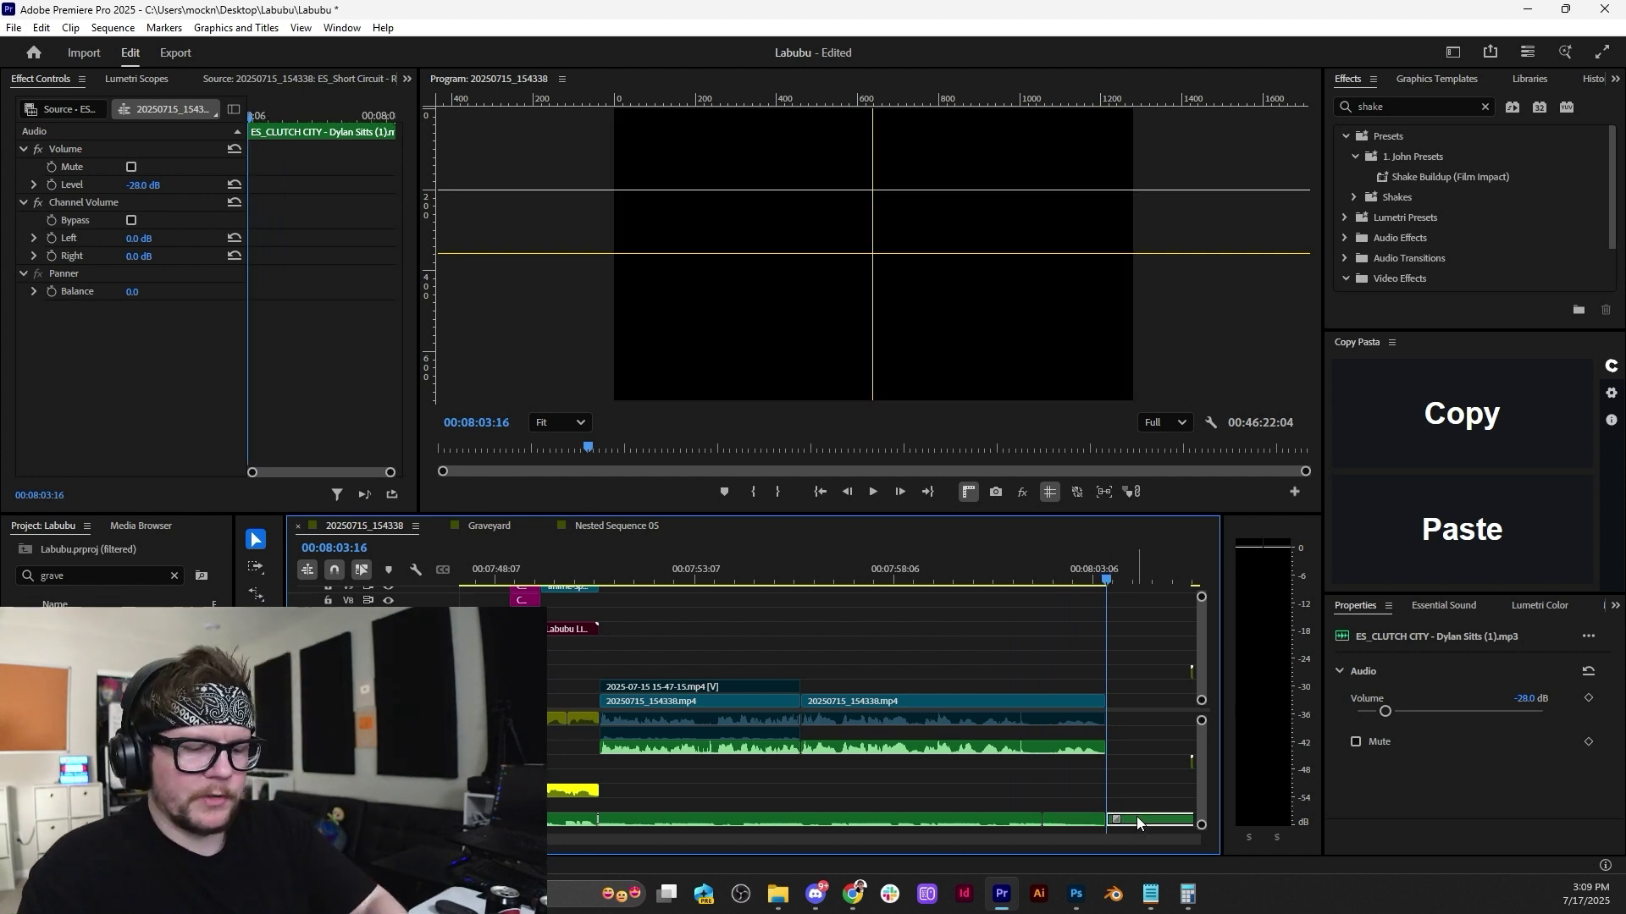
# Add ES_Sunny San Francisco - Oakwood Station.mp3 from File Explorer at 00:08:03:16, on the audio track below the ES_CLUTCH CITY music.
pyautogui.scroll(-10, 1090, 784)
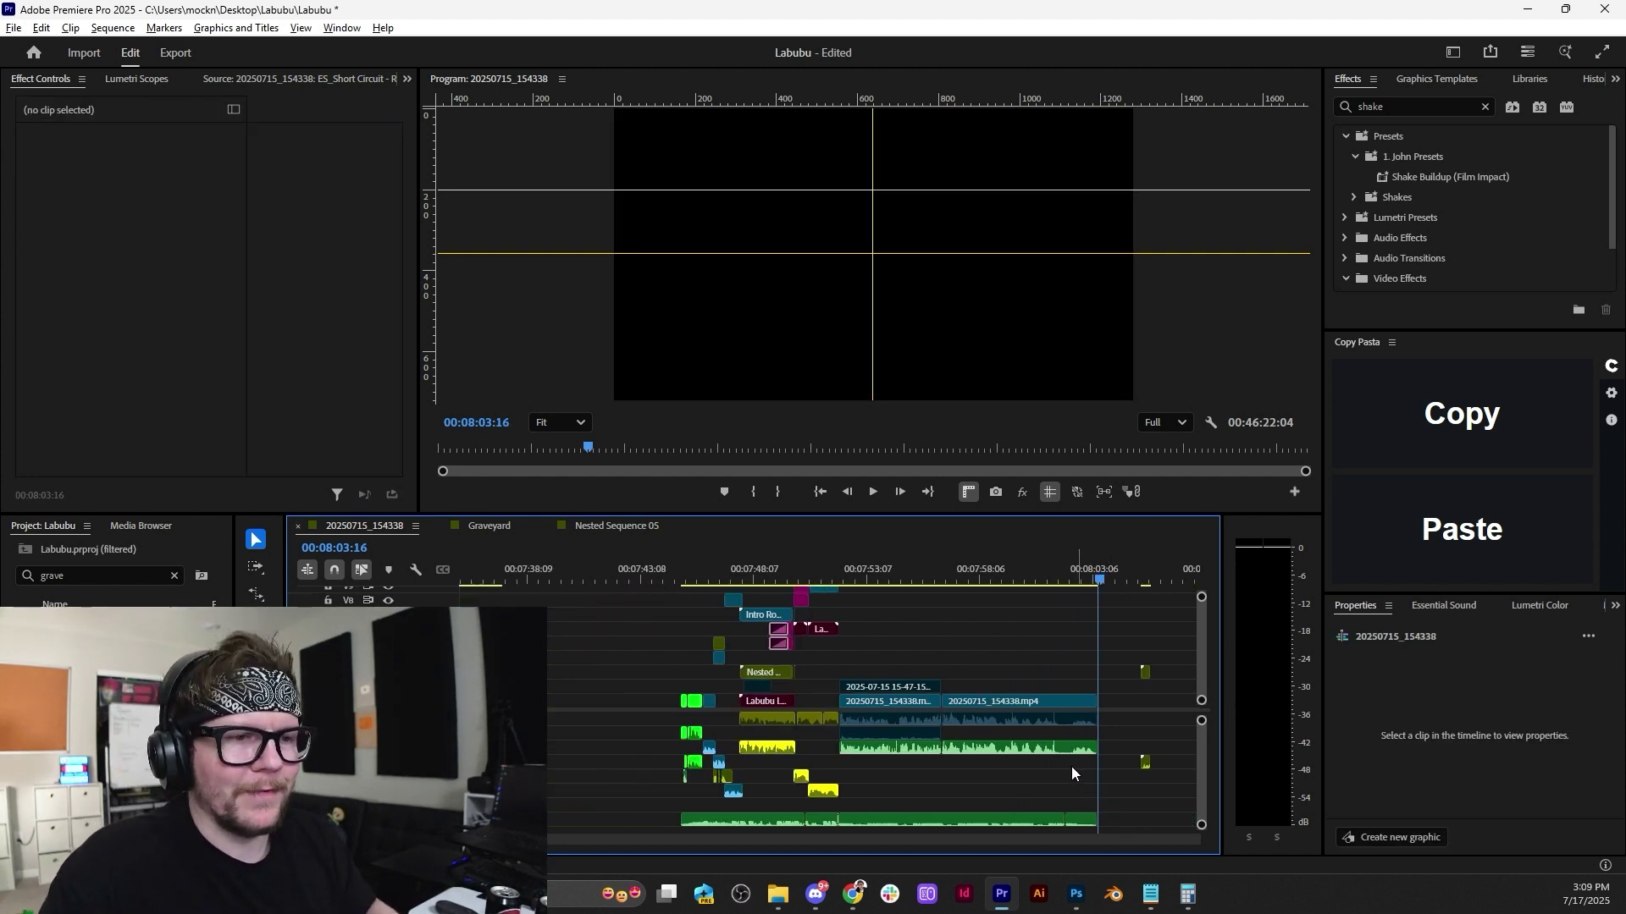
pyautogui.scroll(-3, 1060, 762)
pyautogui.scroll(-1, 1003, 762)
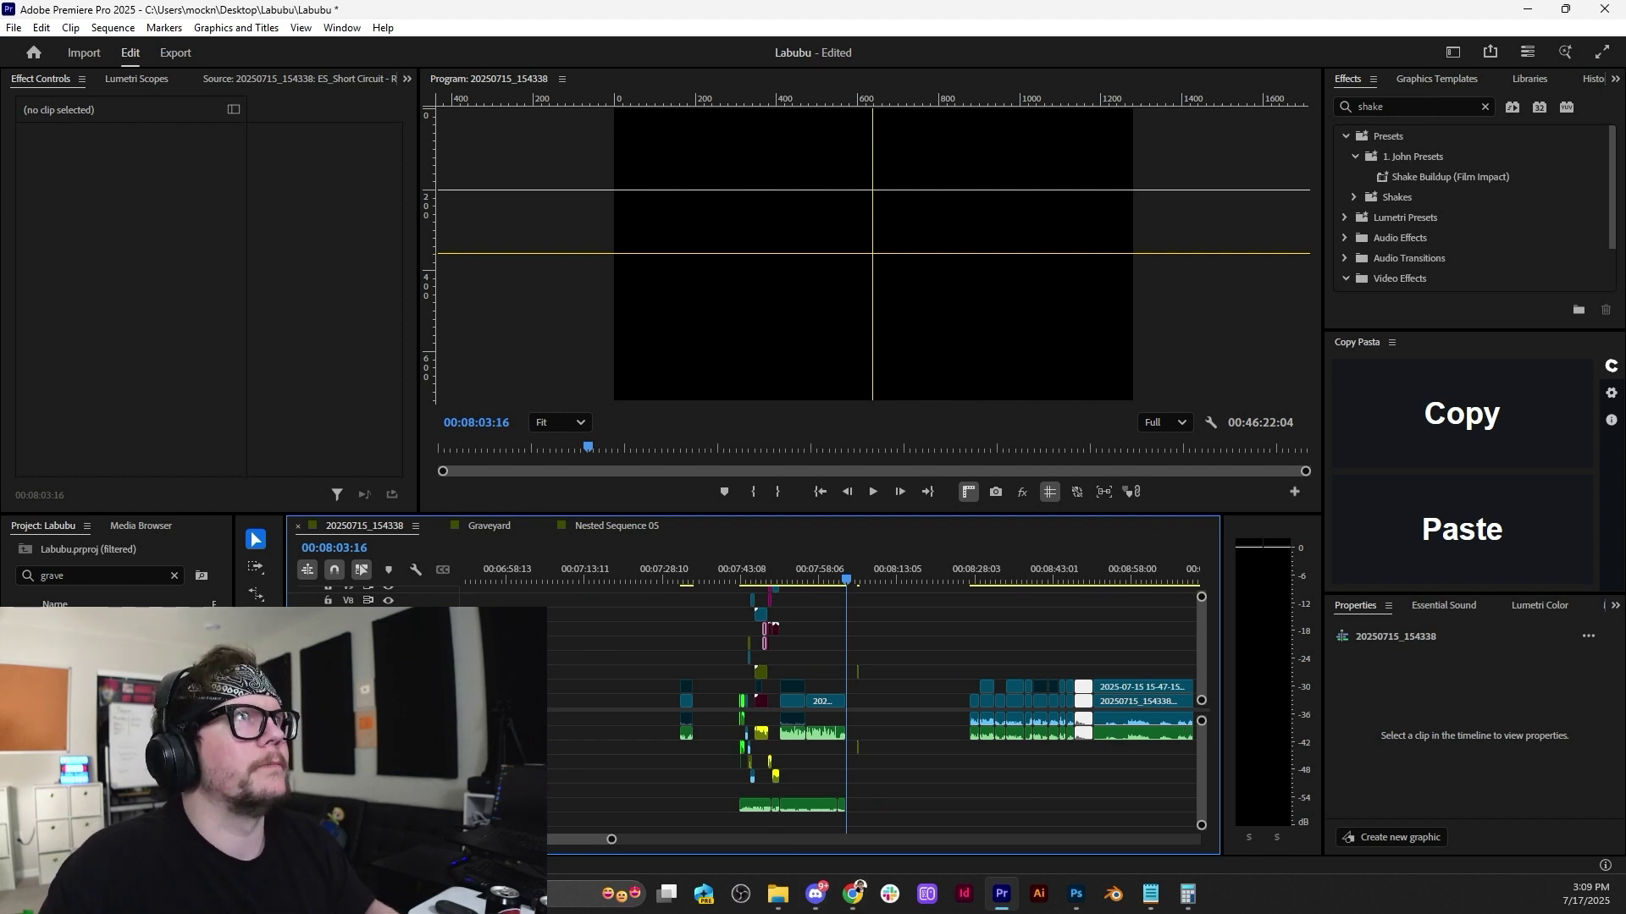
pyautogui.click(778, 895)
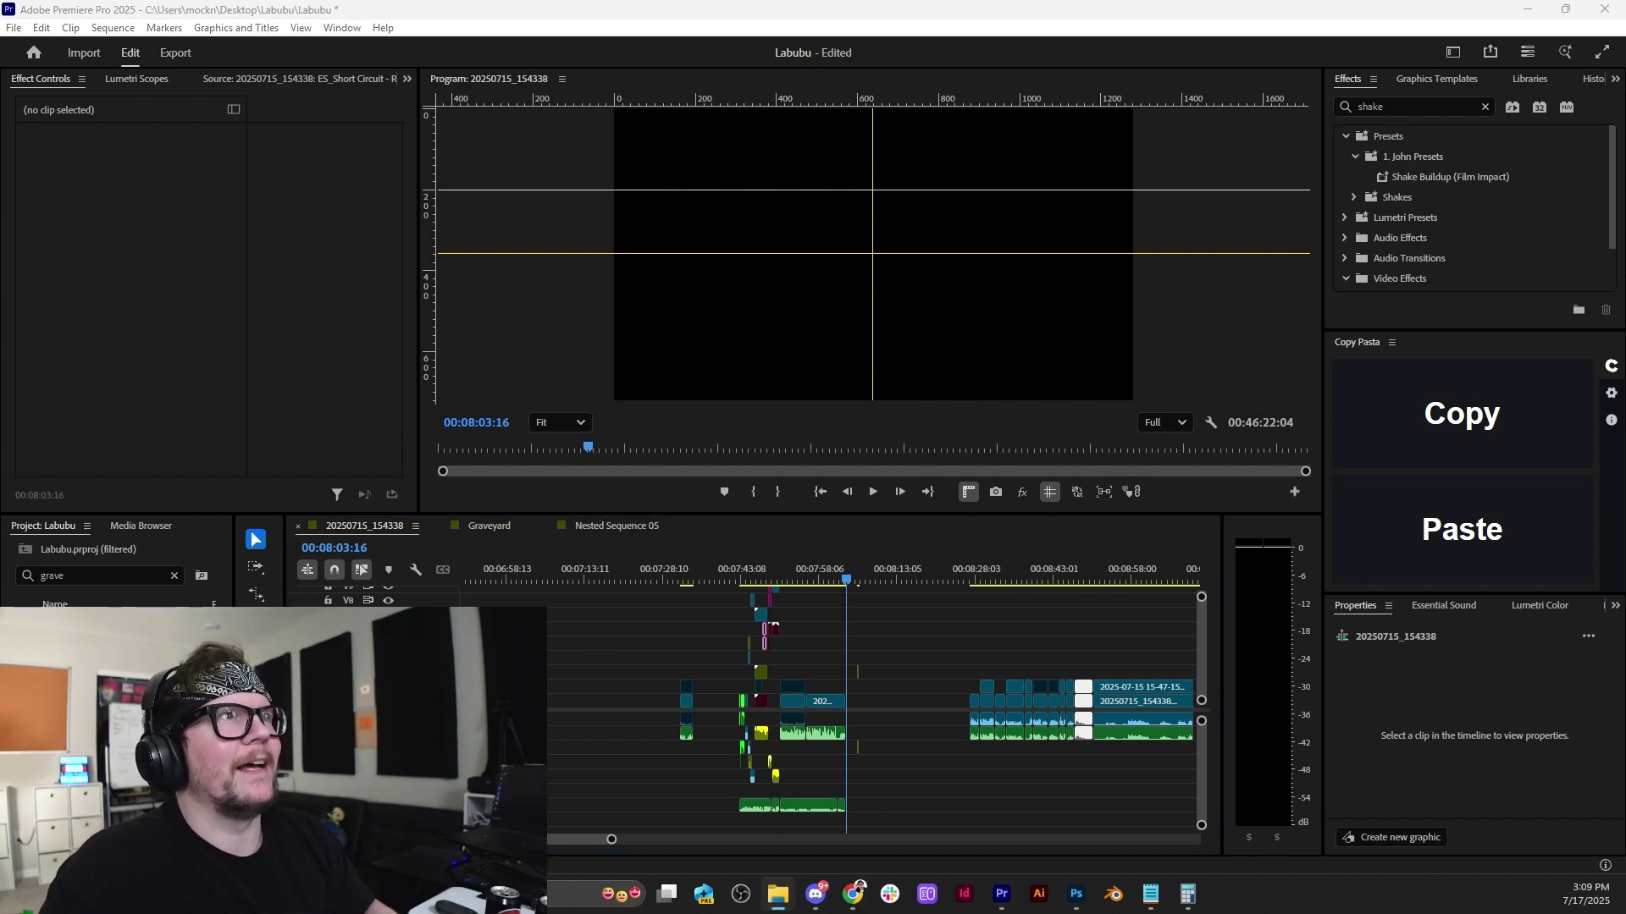
pyautogui.moveTo(848, 683); pyautogui.dragTo(865, 837)
pyautogui.moveTo(1200, 764); pyautogui.dragTo(1208, 827)
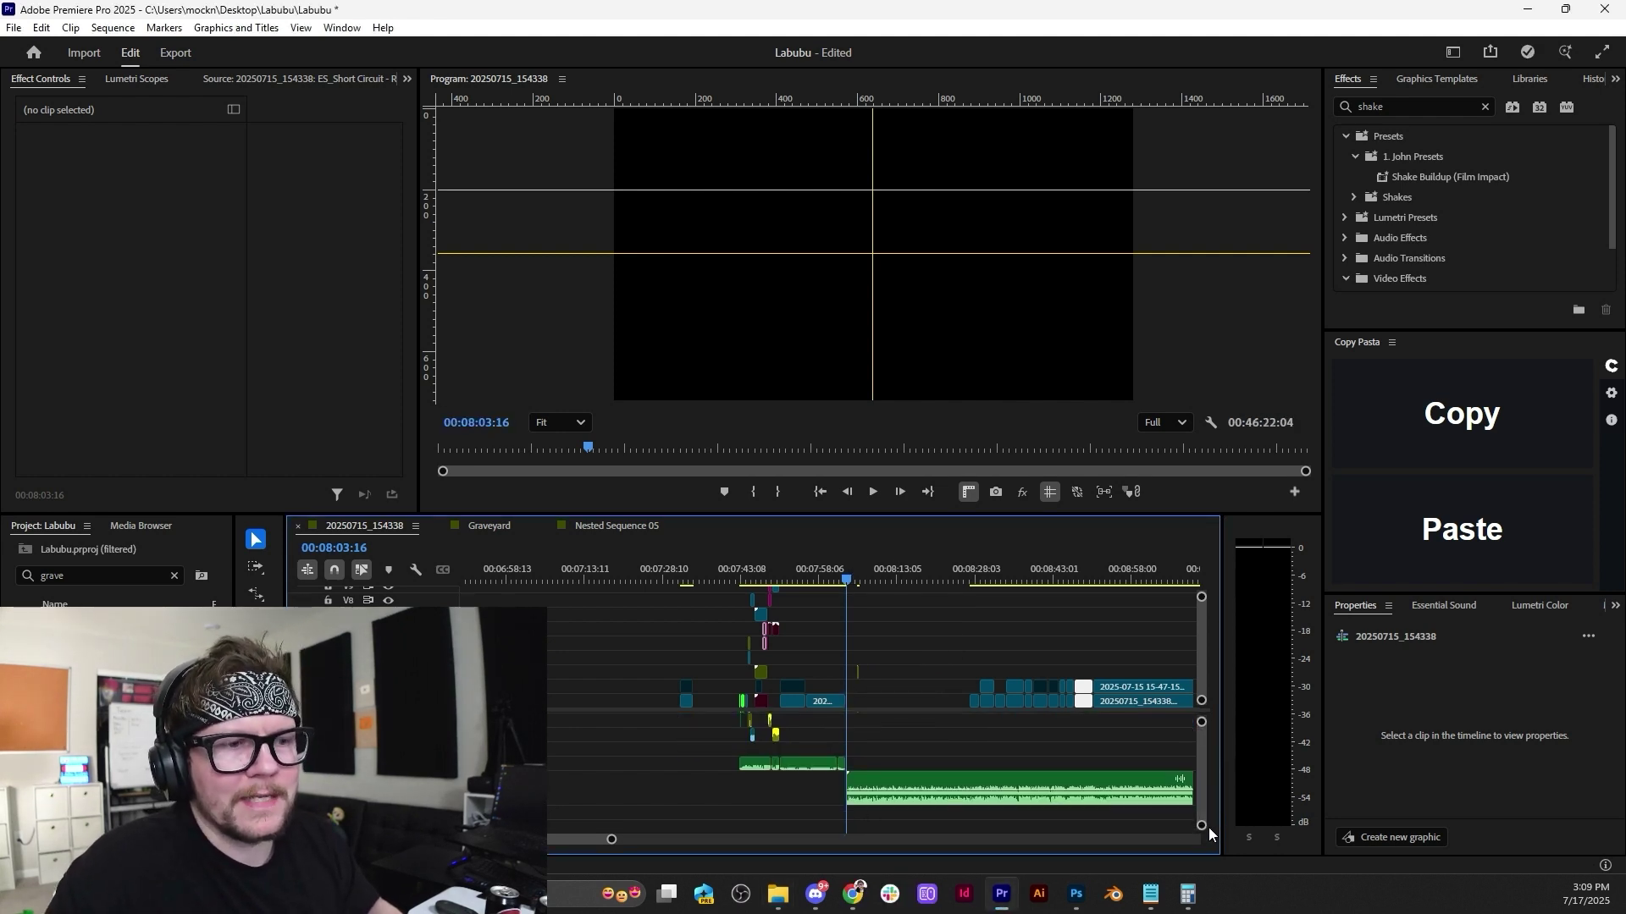
pyautogui.scroll(5, 880, 758)
pyautogui.scroll(6, 634, 804)
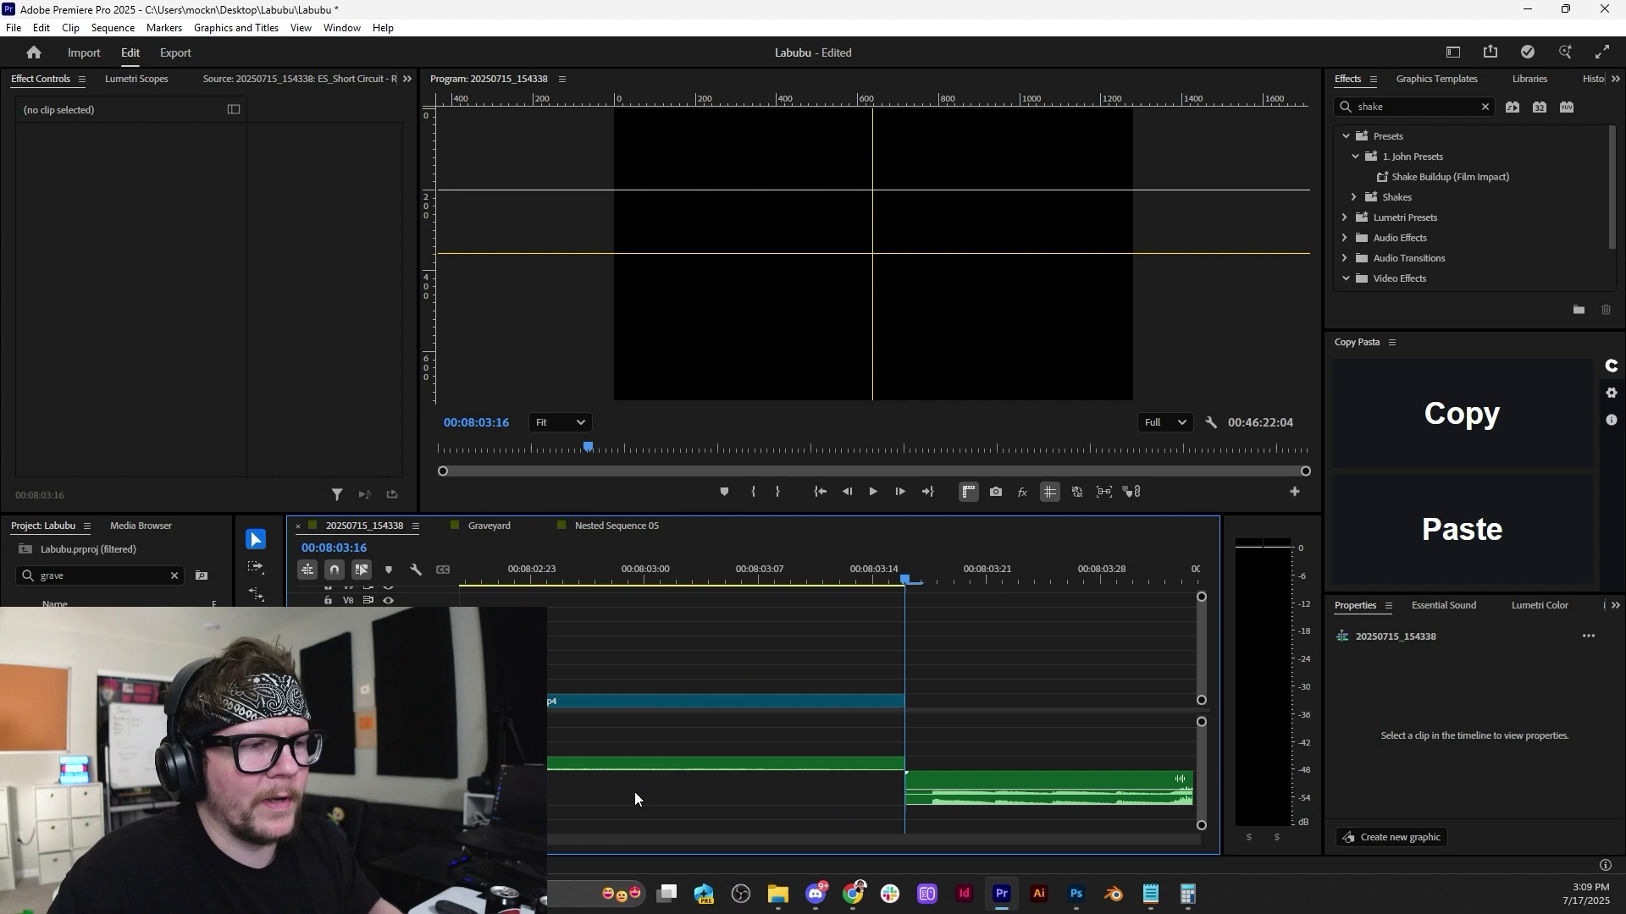
# Set the ES_Sunny San Francisco clip's volume to -14.0 dB and listen to its opening seconds.
pyautogui.click(1013, 794)
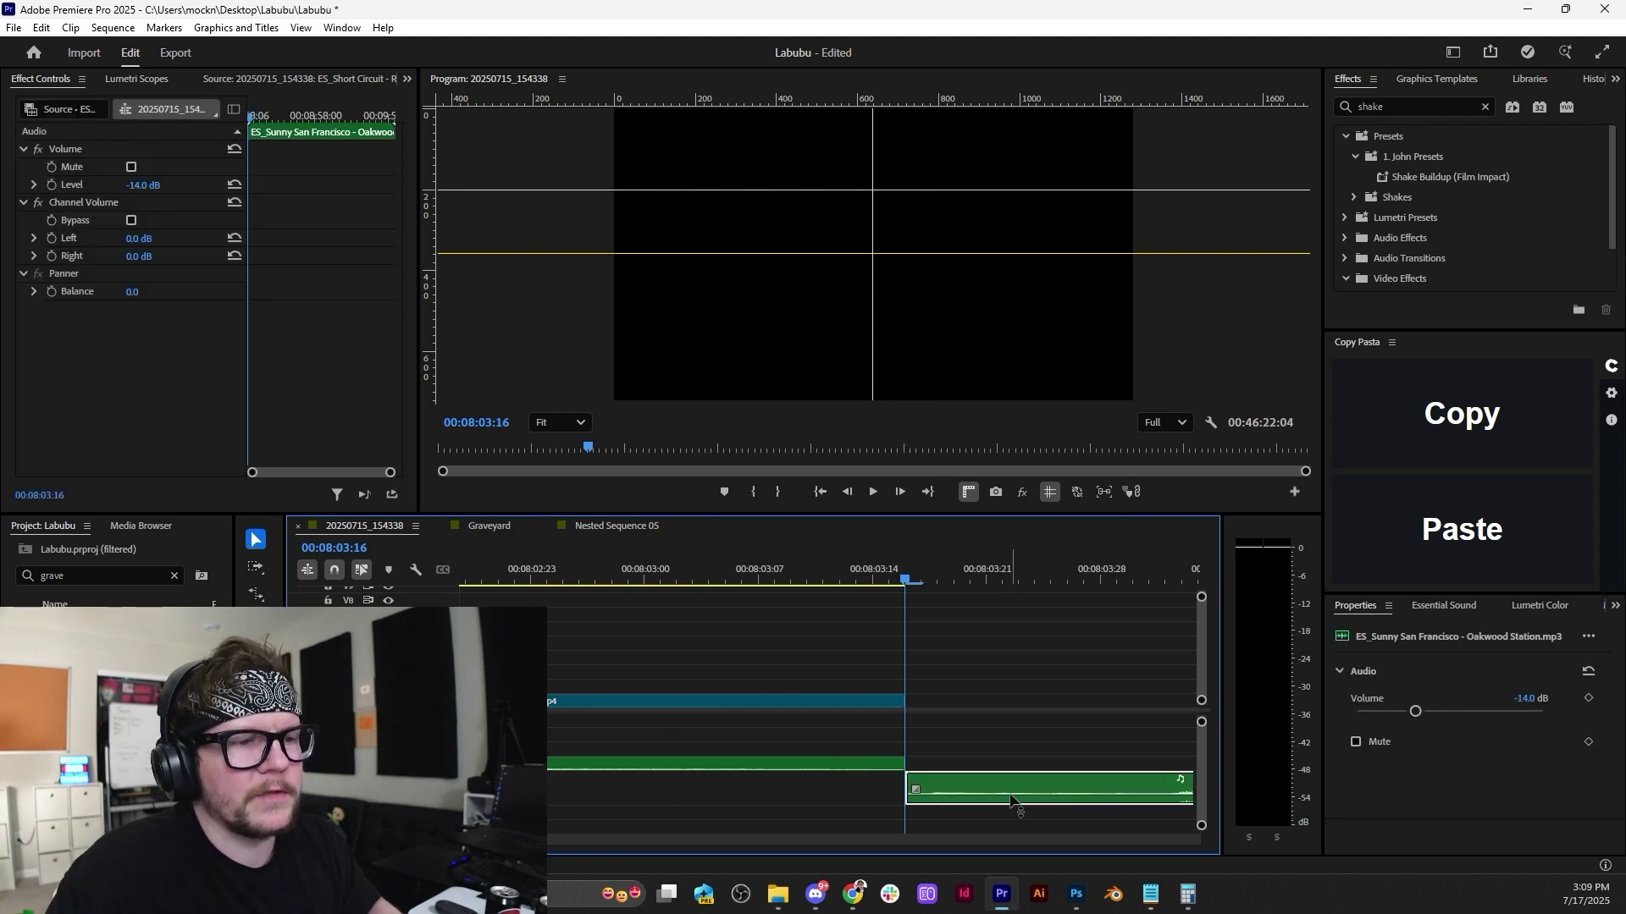
pyautogui.press('space')
pyautogui.press('space')
pyautogui.scroll(-5, 1004, 787)
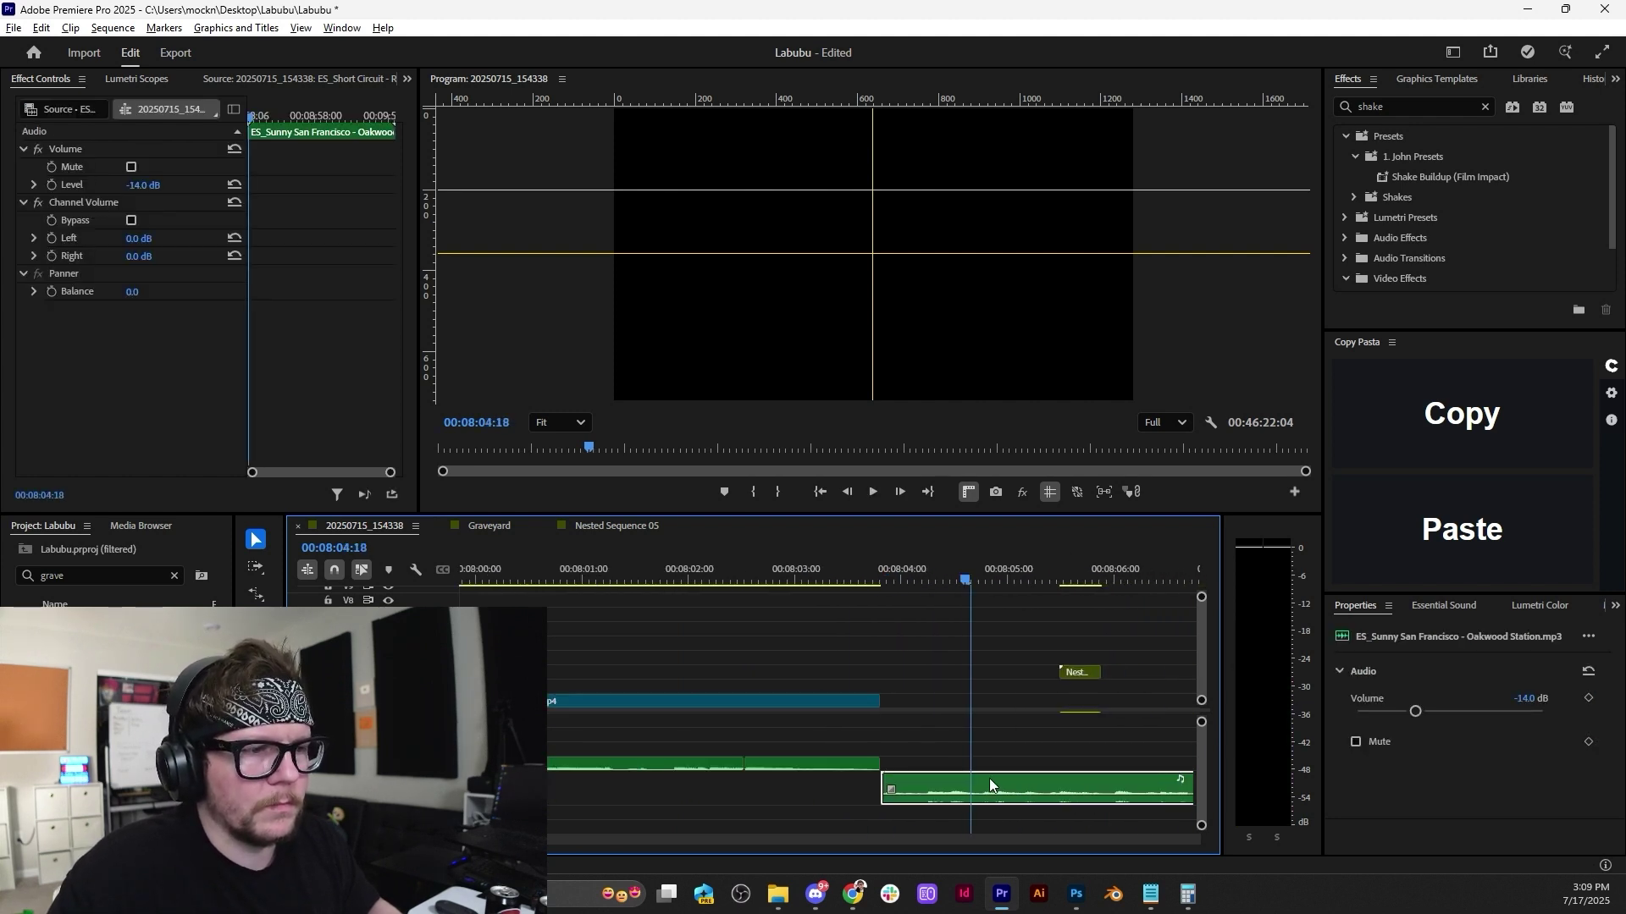
pyautogui.moveTo(907, 566); pyautogui.dragTo(896, 567)
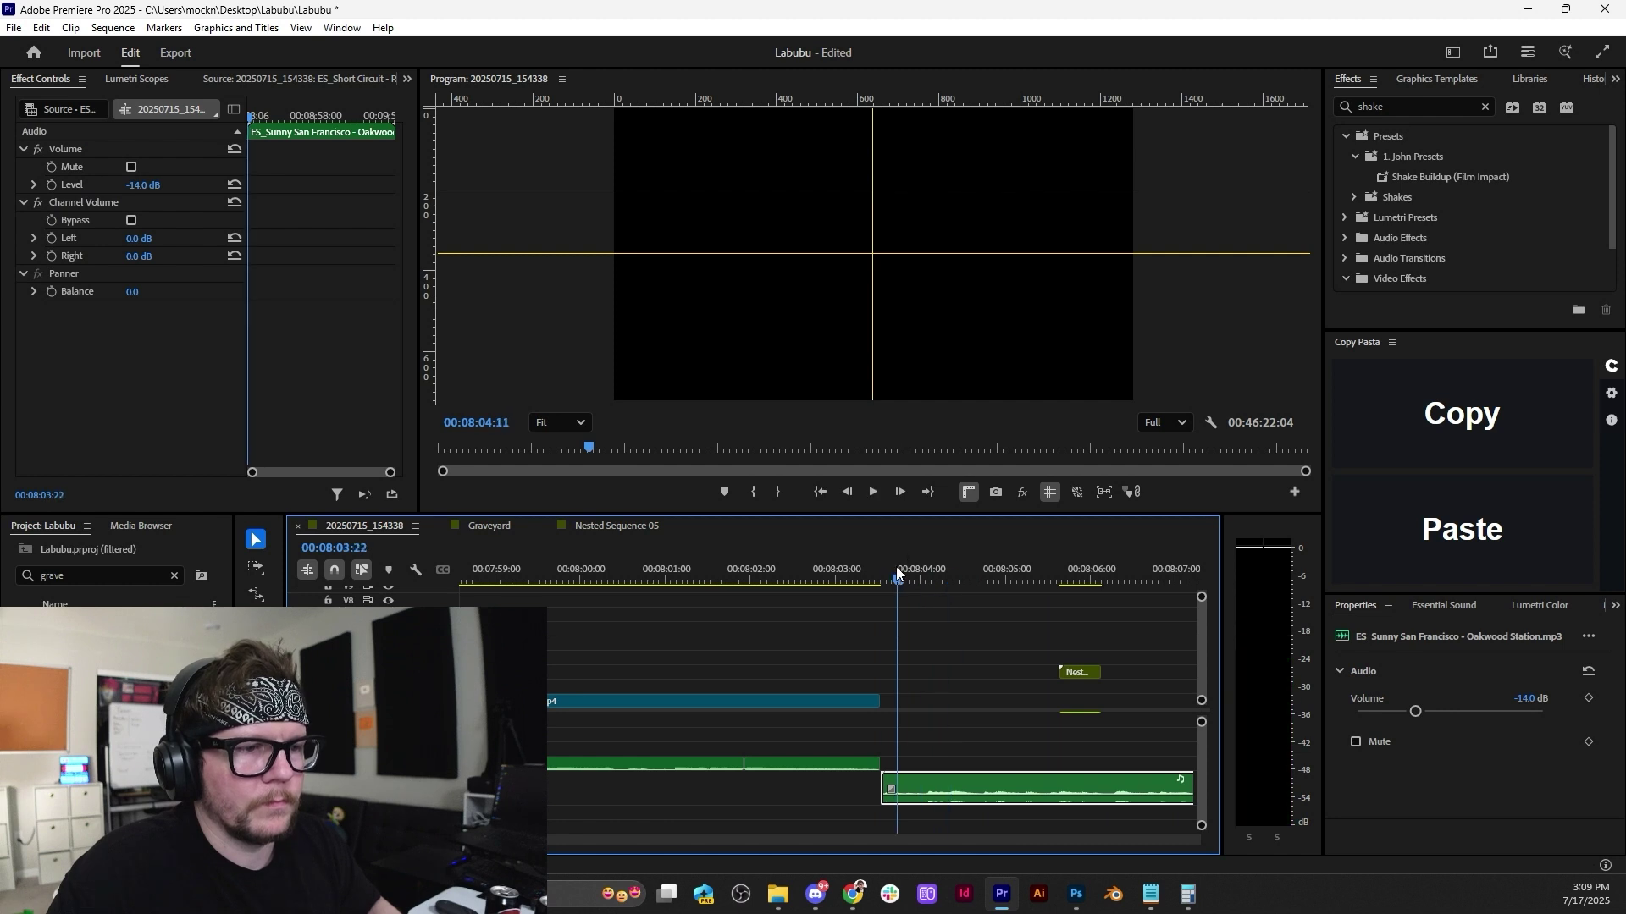
pyautogui.press('space')
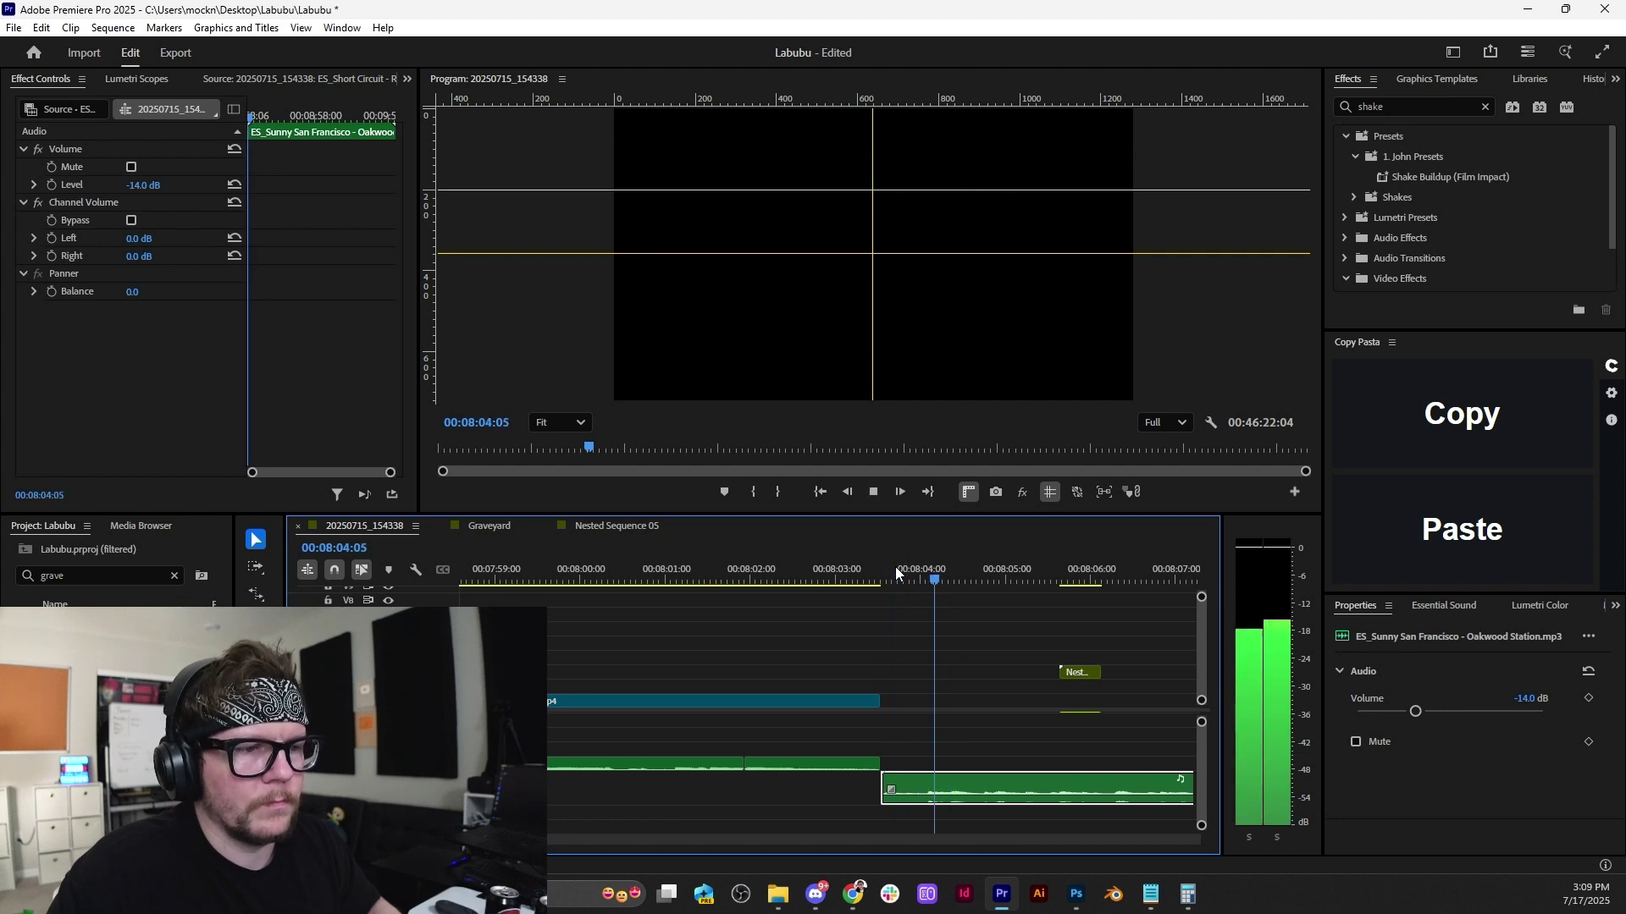
pyautogui.press('space')
pyautogui.press('space')
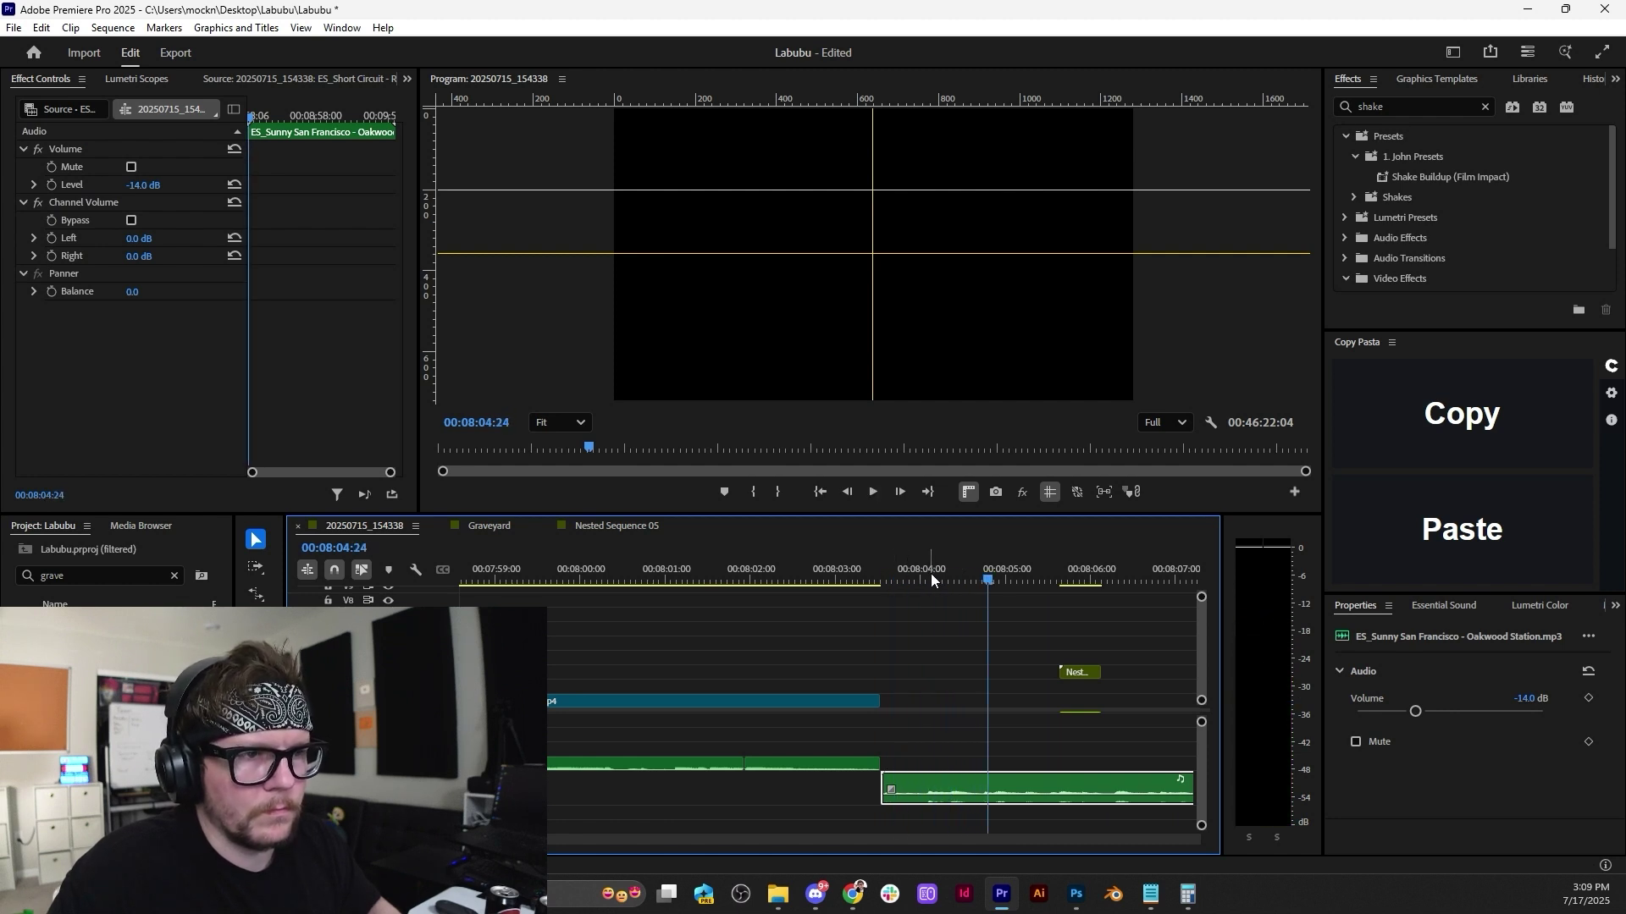
# Split the ES_Sunny San Francisco clip at 00:08:04:03 and play on from the cut.
pyautogui.moveTo(931, 573); pyautogui.dragTo(929, 577)
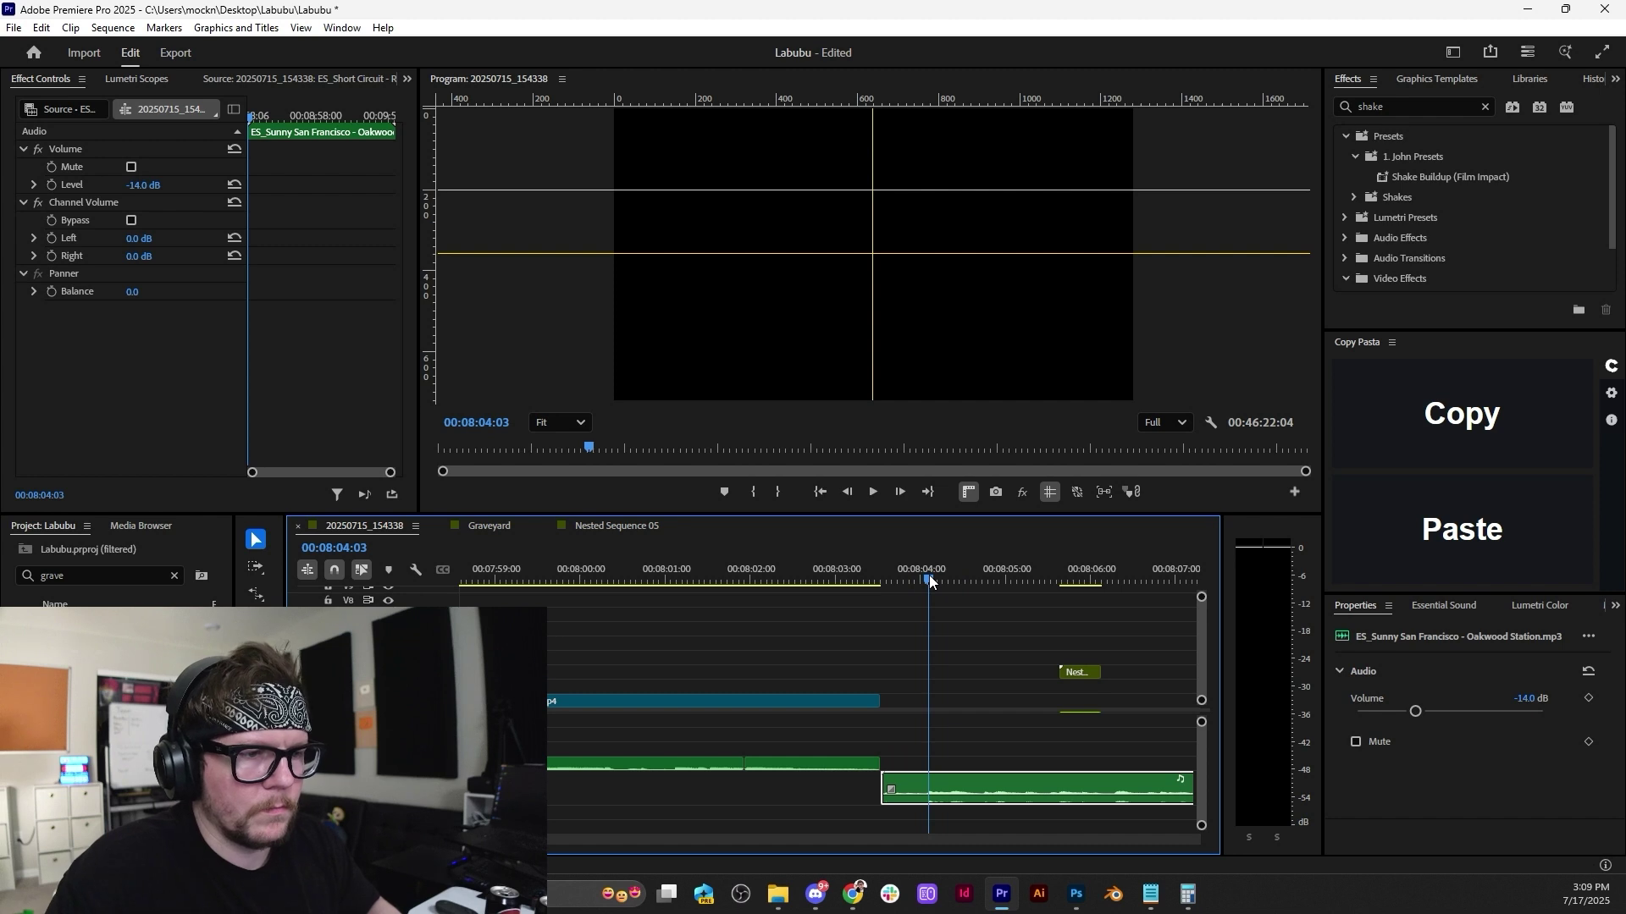
pyautogui.hotkey('ctrl', 'k')
pyautogui.press('space')
pyautogui.press('space')
pyautogui.scroll(5, 935, 694)
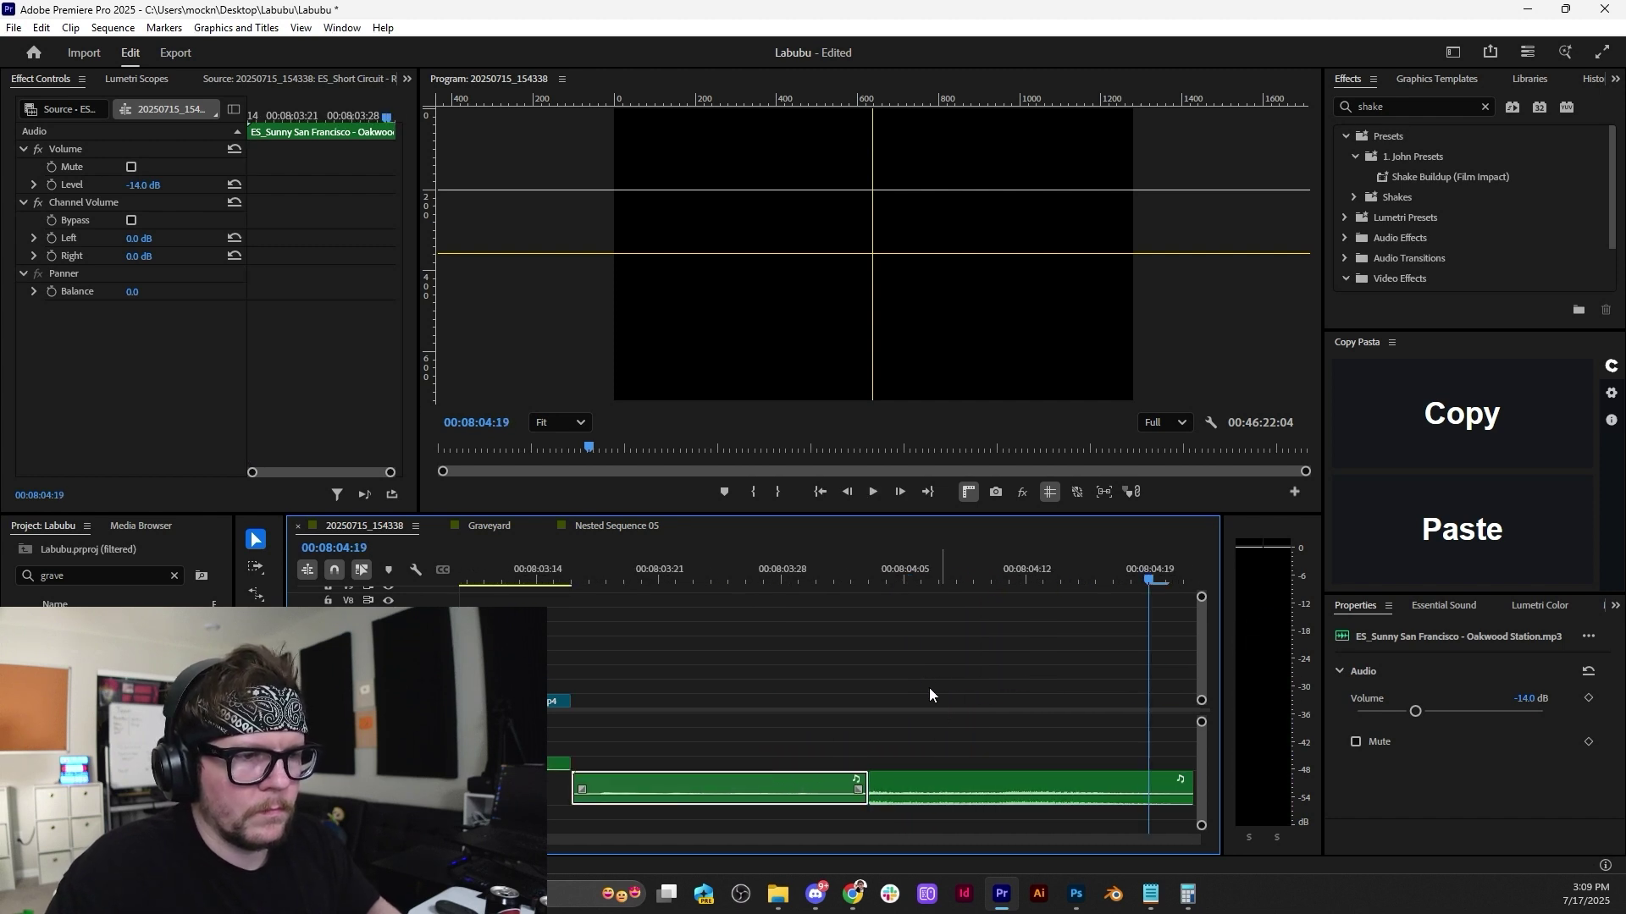
# Undo the split of the ES_Sunny San Francisco clip and trim off its quiet lead-in, keeping the clip's start at 00:08:03:16.
pyautogui.click(846, 574)
pyautogui.press('space')
pyautogui.scroll(-5, 855, 762)
pyautogui.hotkey('ctrl', 'z')
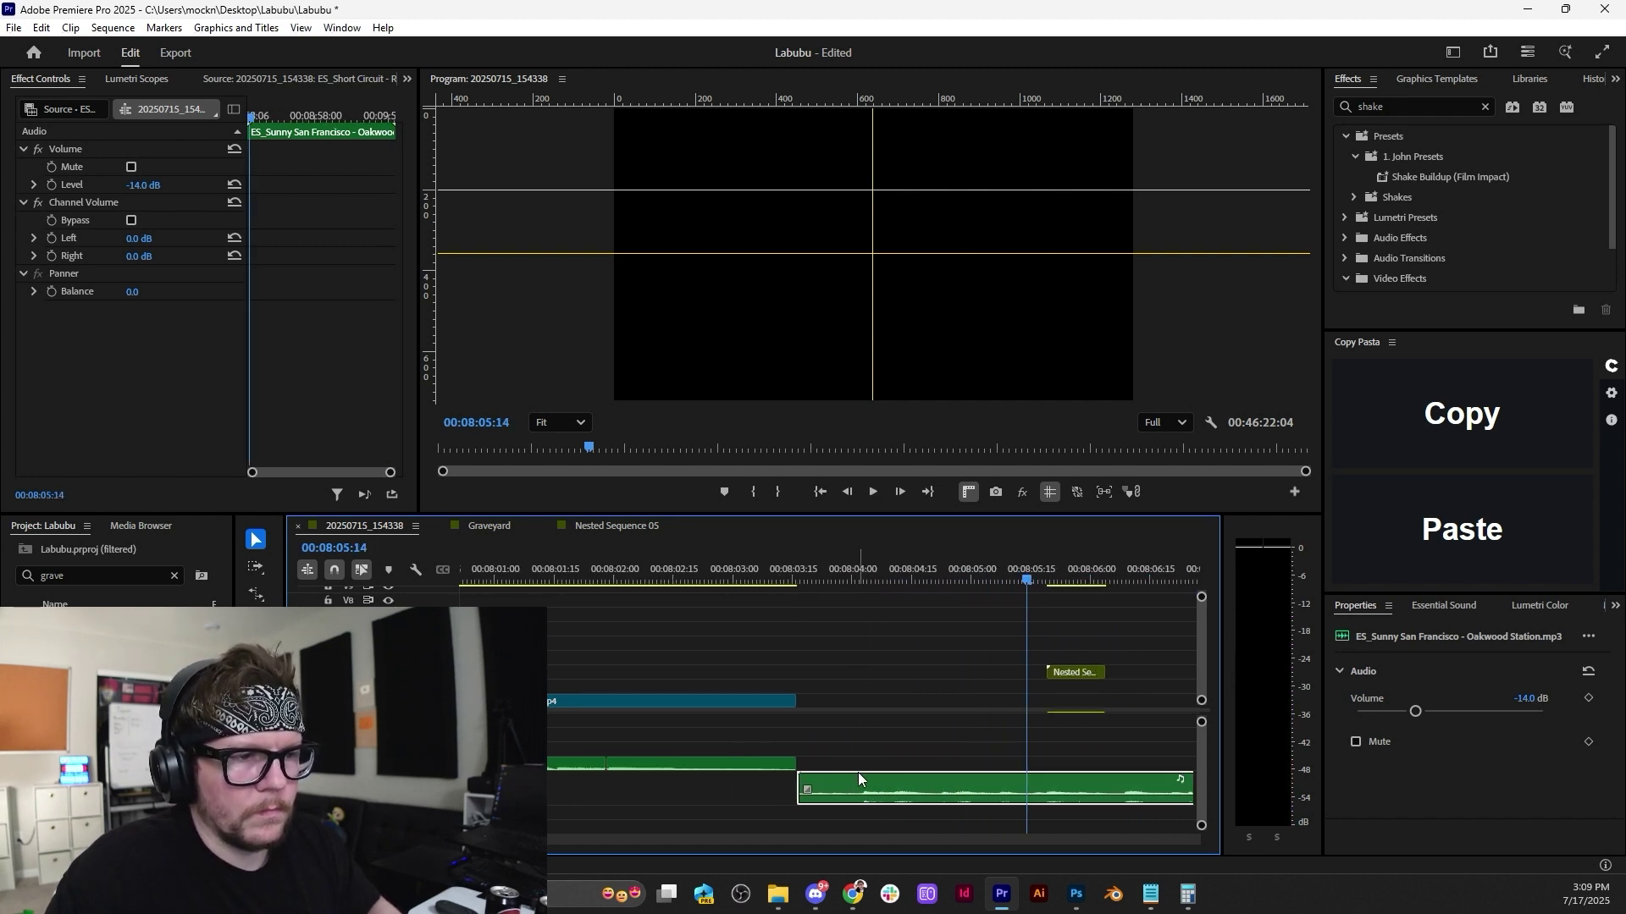
pyautogui.click(858, 576)
pyautogui.hotkey('shift', 'k')
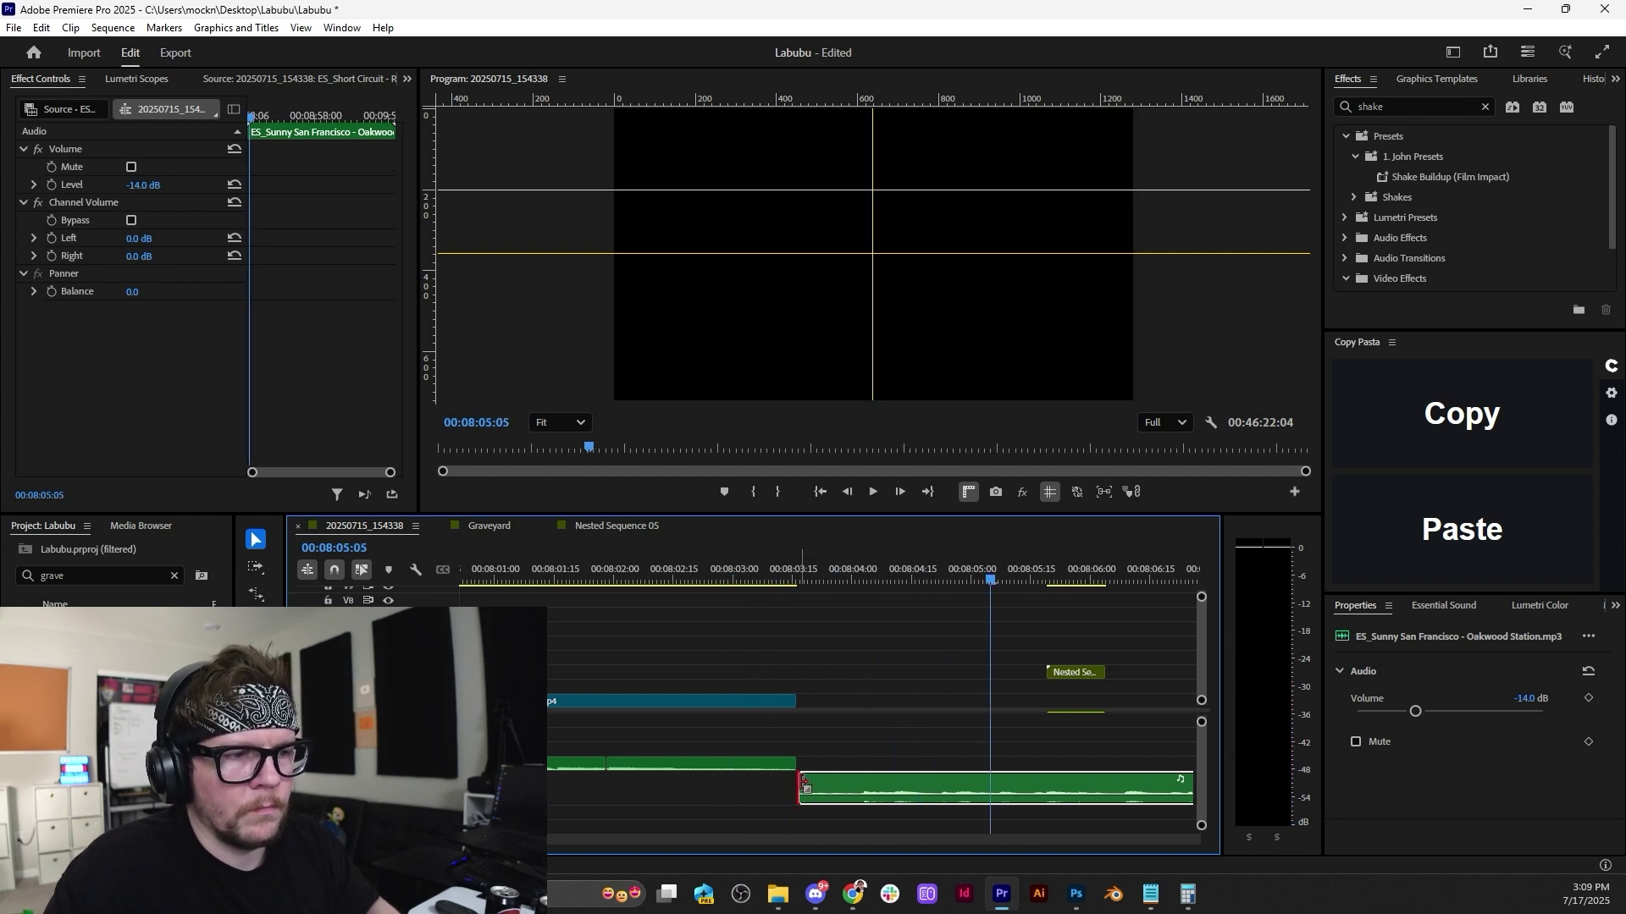
pyautogui.moveTo(801, 788); pyautogui.dragTo(861, 794)
pyautogui.click(857, 570)
pyautogui.press('space')
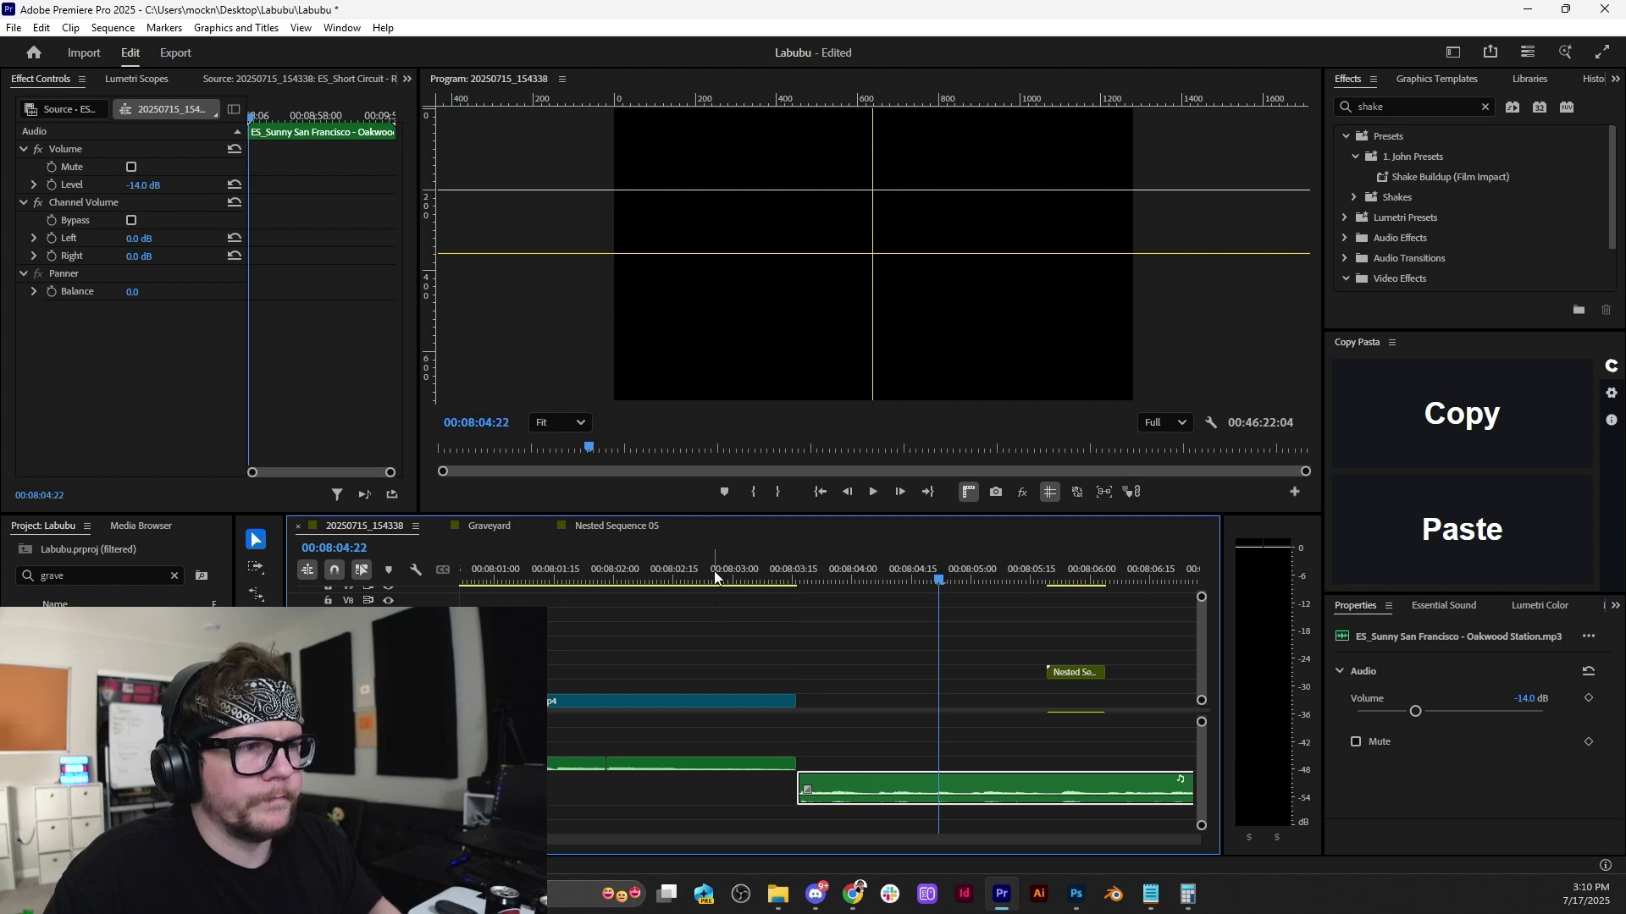
# Play the music transition from the ES_CLUTCH CITY ending into the trimmed ES_Sunny San Francisco clip.
pyautogui.click(713, 569)
pyautogui.press('space')
pyautogui.scroll(-3, 895, 716)
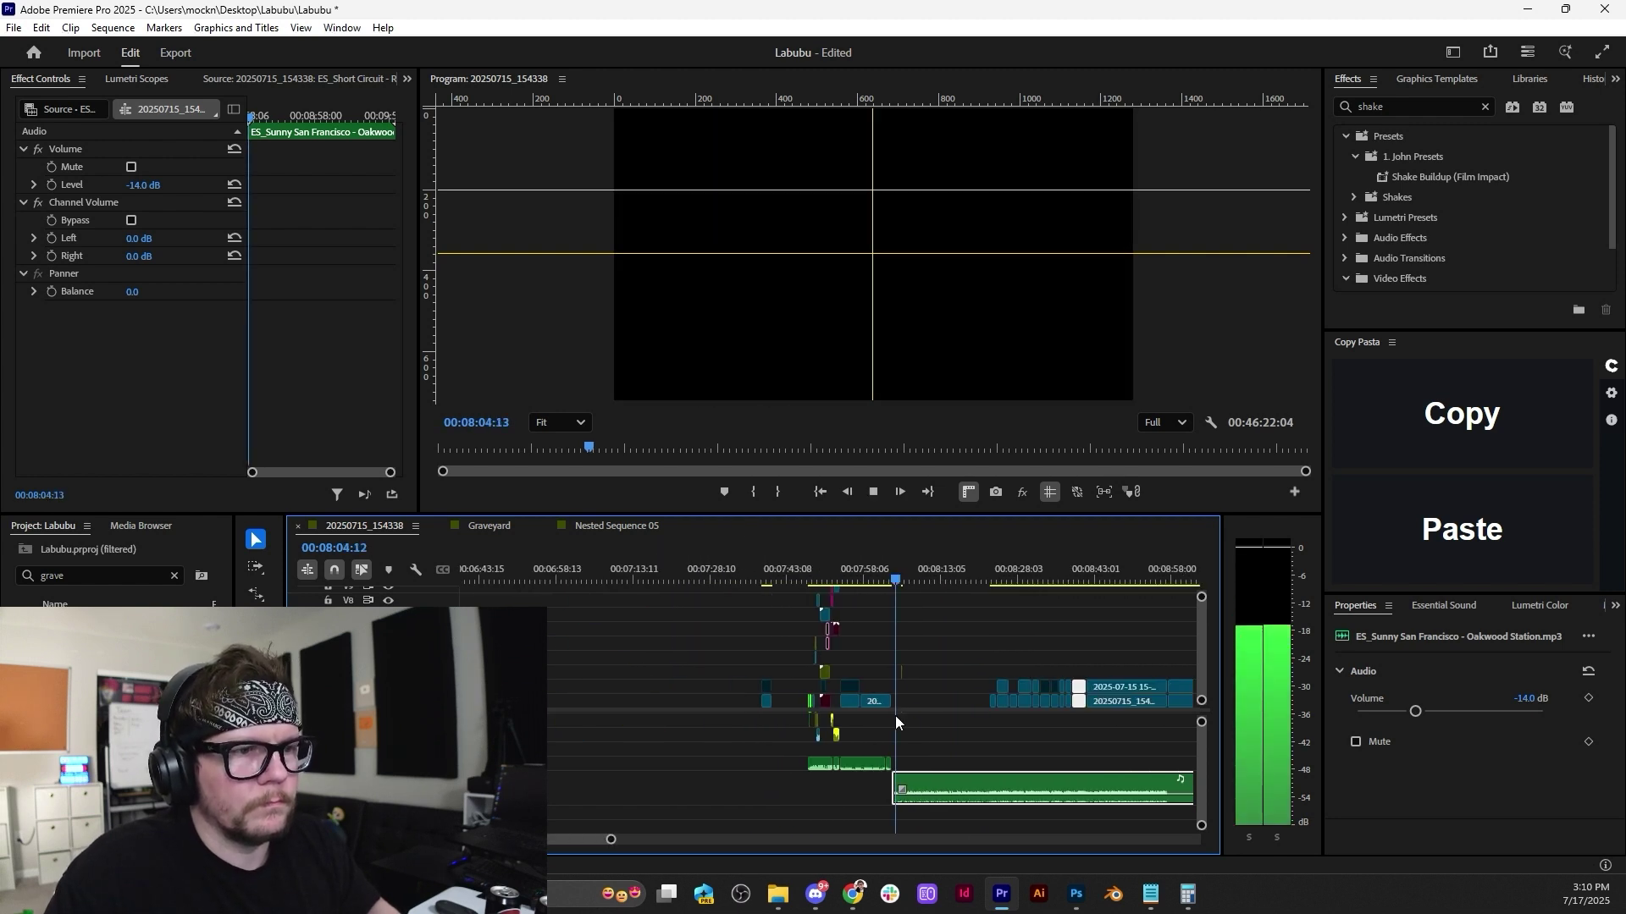
pyautogui.scroll(3, 911, 718)
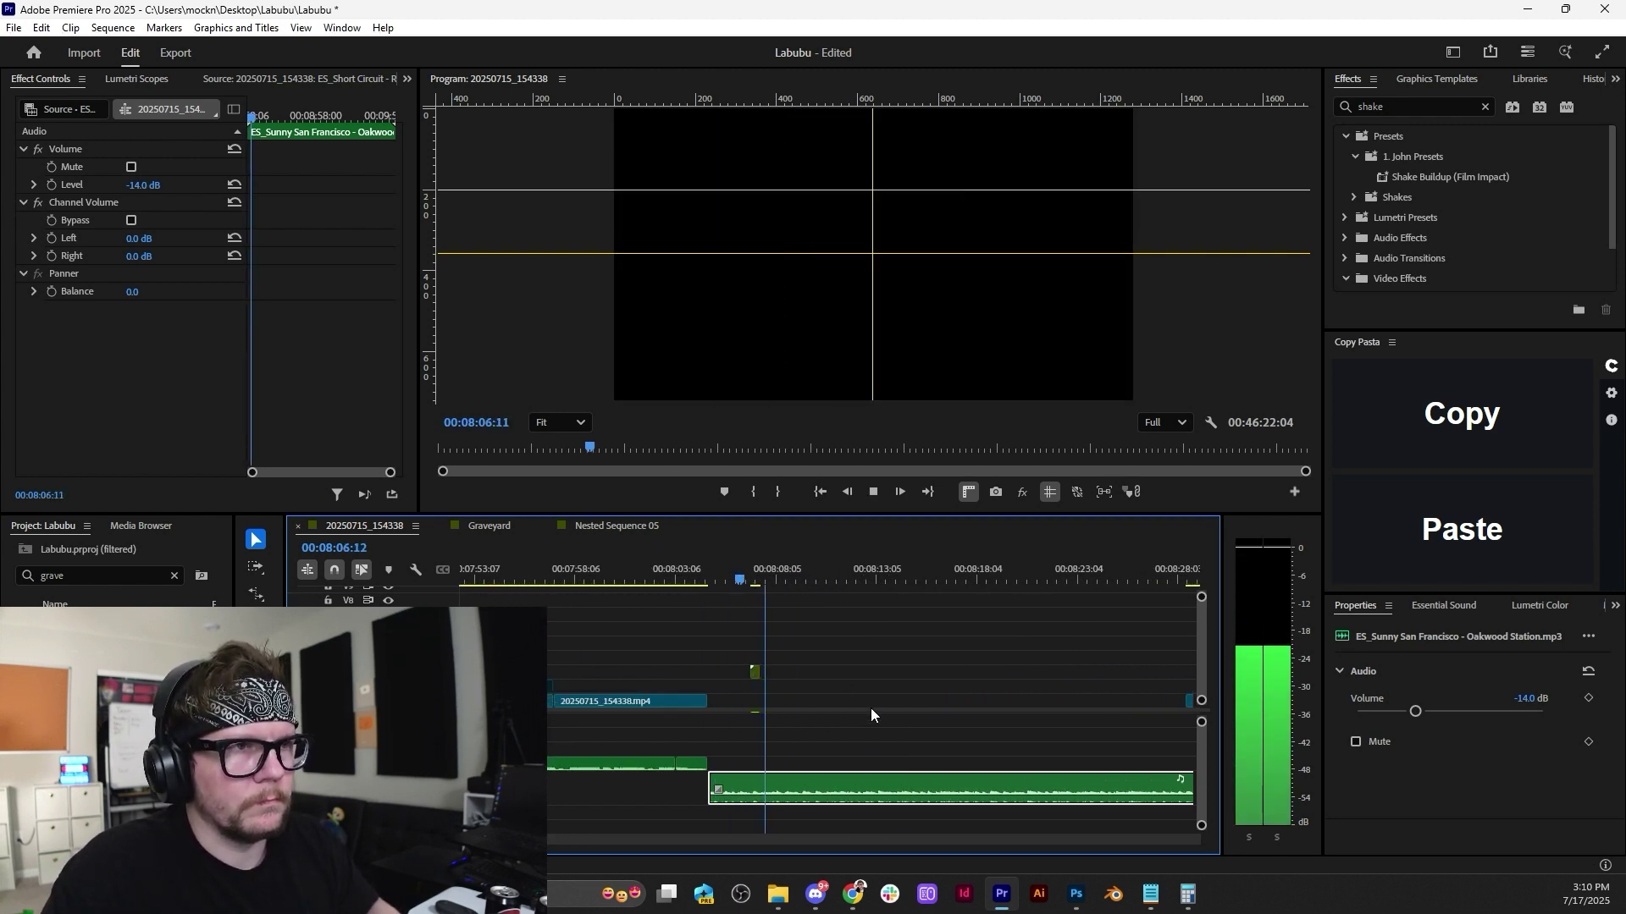
pyautogui.press('space')
# Delete the stray short Nested Sequence 05 clip in the empty stretch just after ES_Sunny San Francisco begins.
pyautogui.moveTo(1000, 630); pyautogui.dragTo(907, 717)
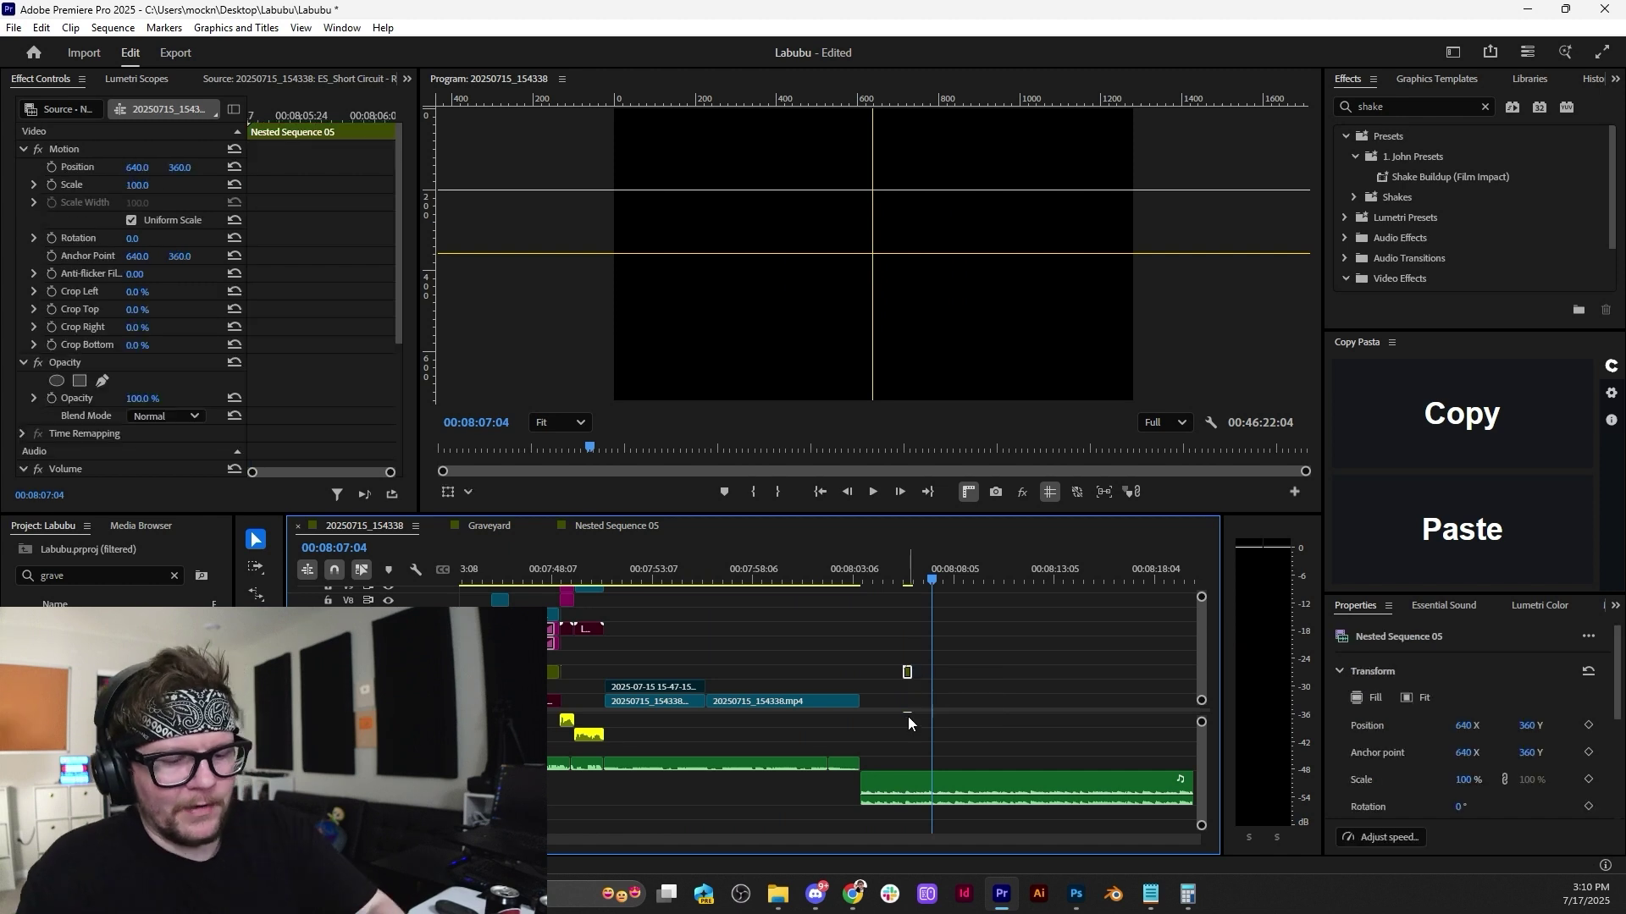
pyautogui.click(786, 638)
pyautogui.scroll(-3, 796, 643)
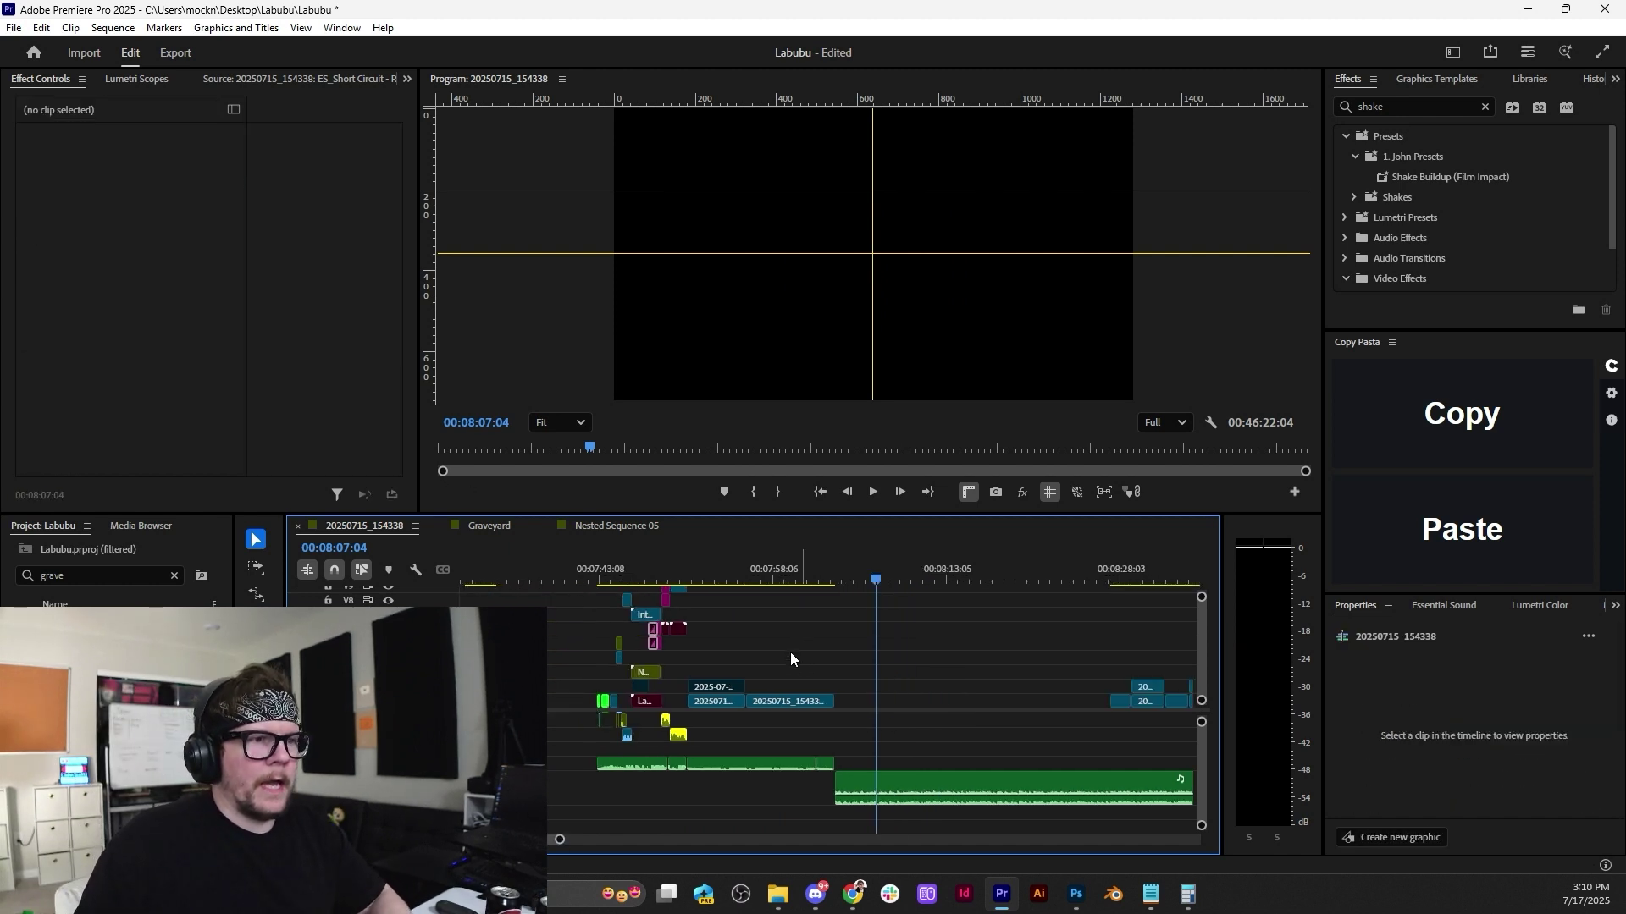
# Play the video's opening shots from about 00:07:43:03 to check where the spoken intro needs a graphic.
pyautogui.click(597, 576)
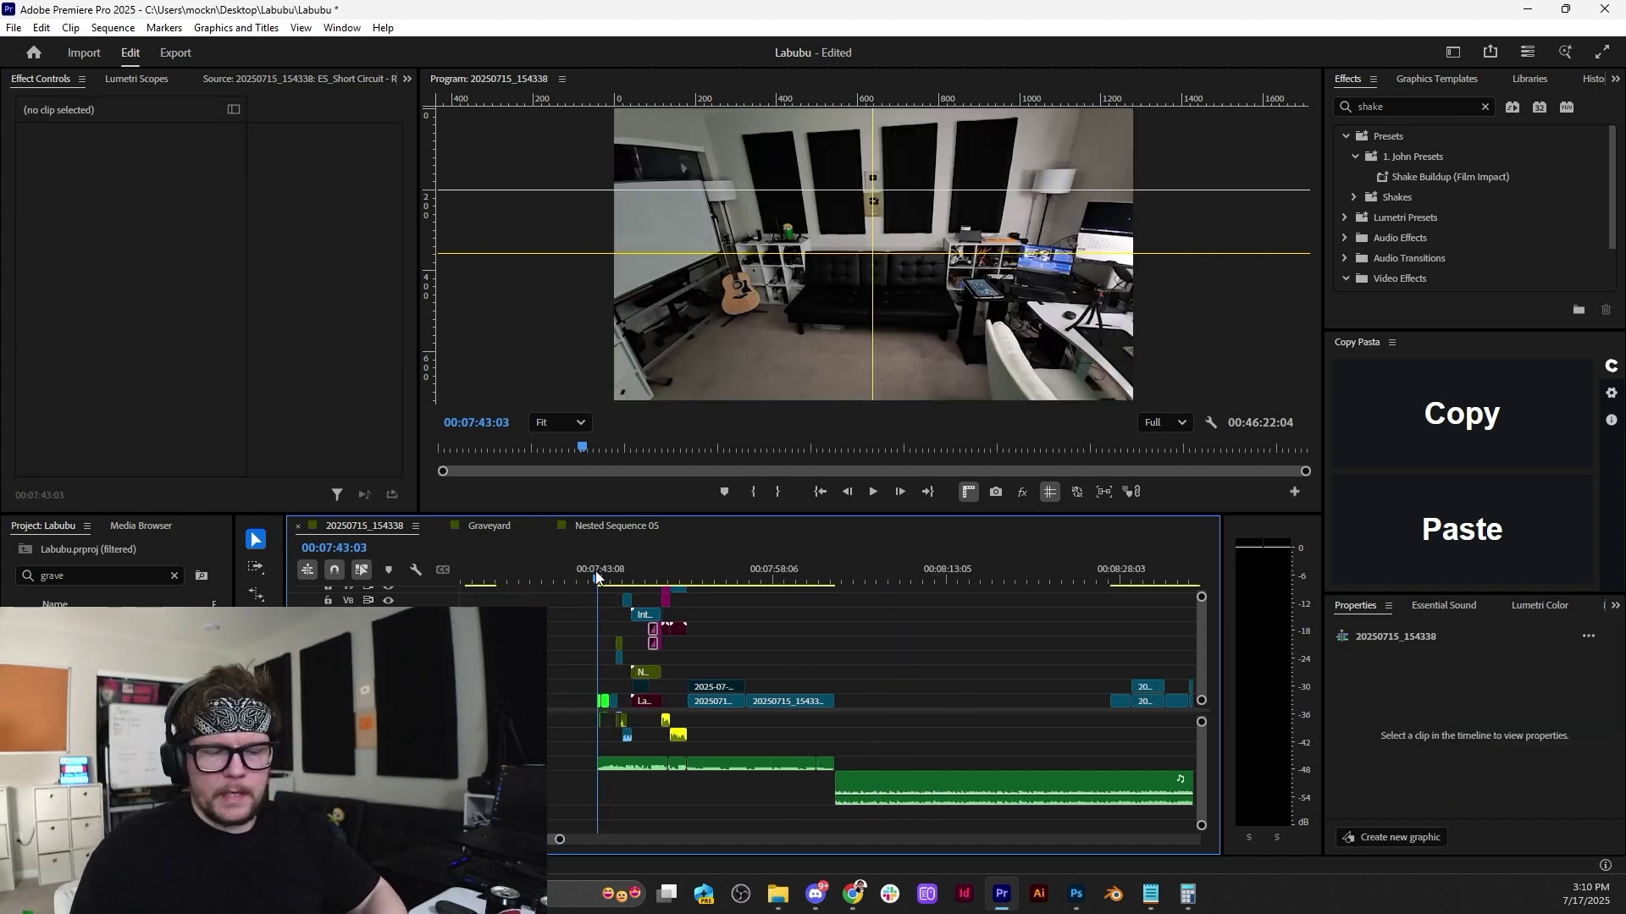
pyautogui.press('space')
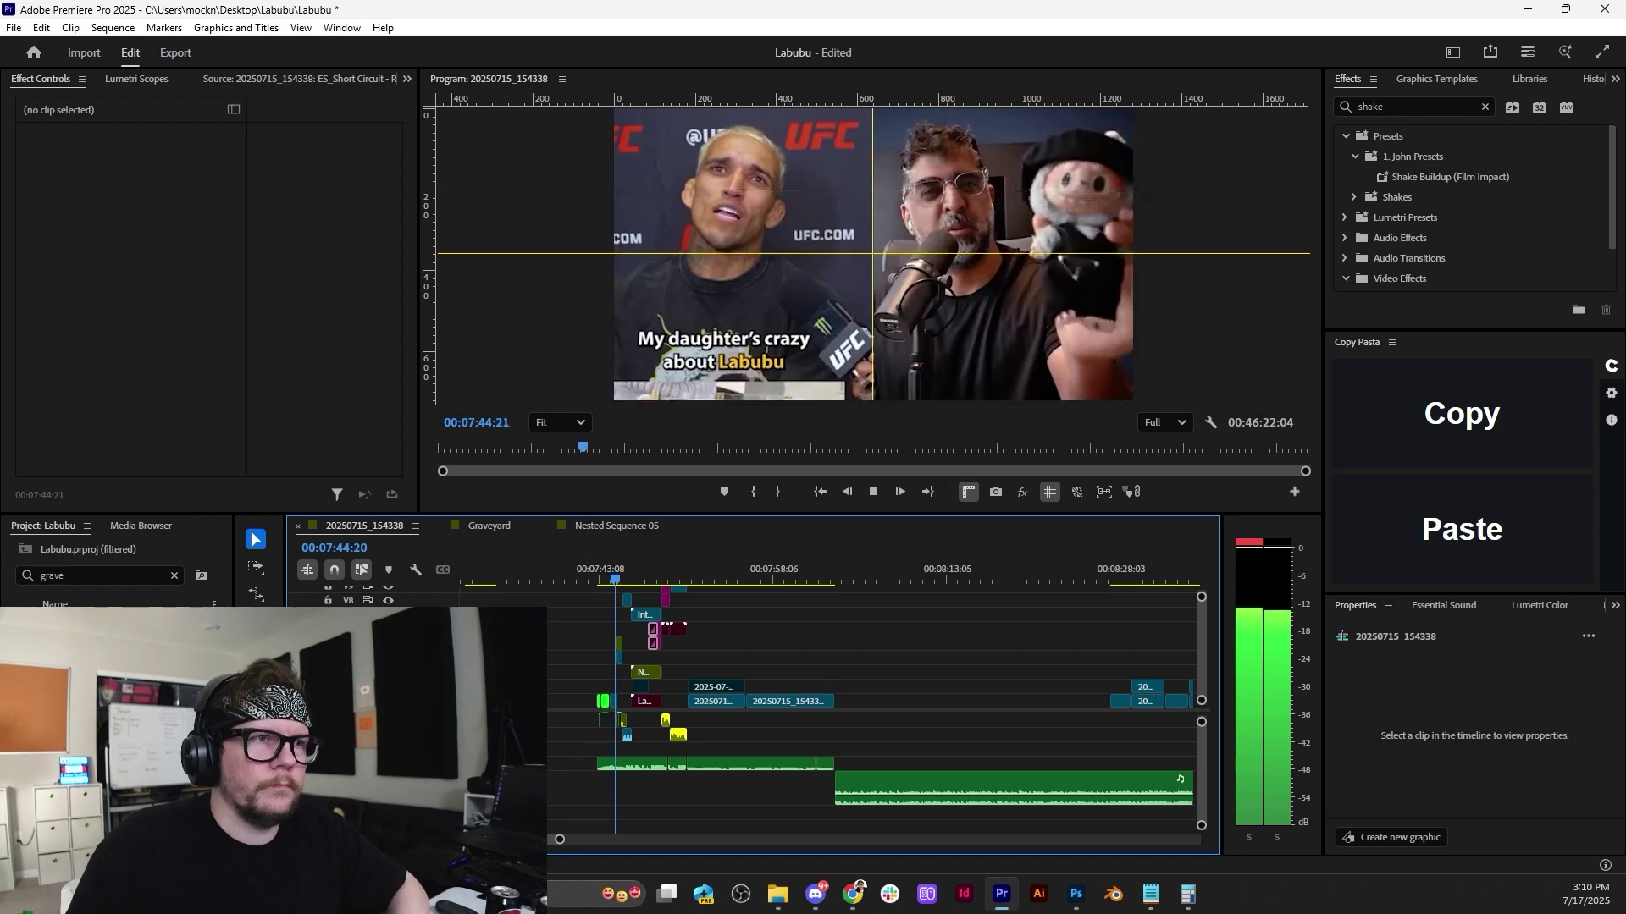
pyautogui.press('space')
pyautogui.scroll(5, 653, 644)
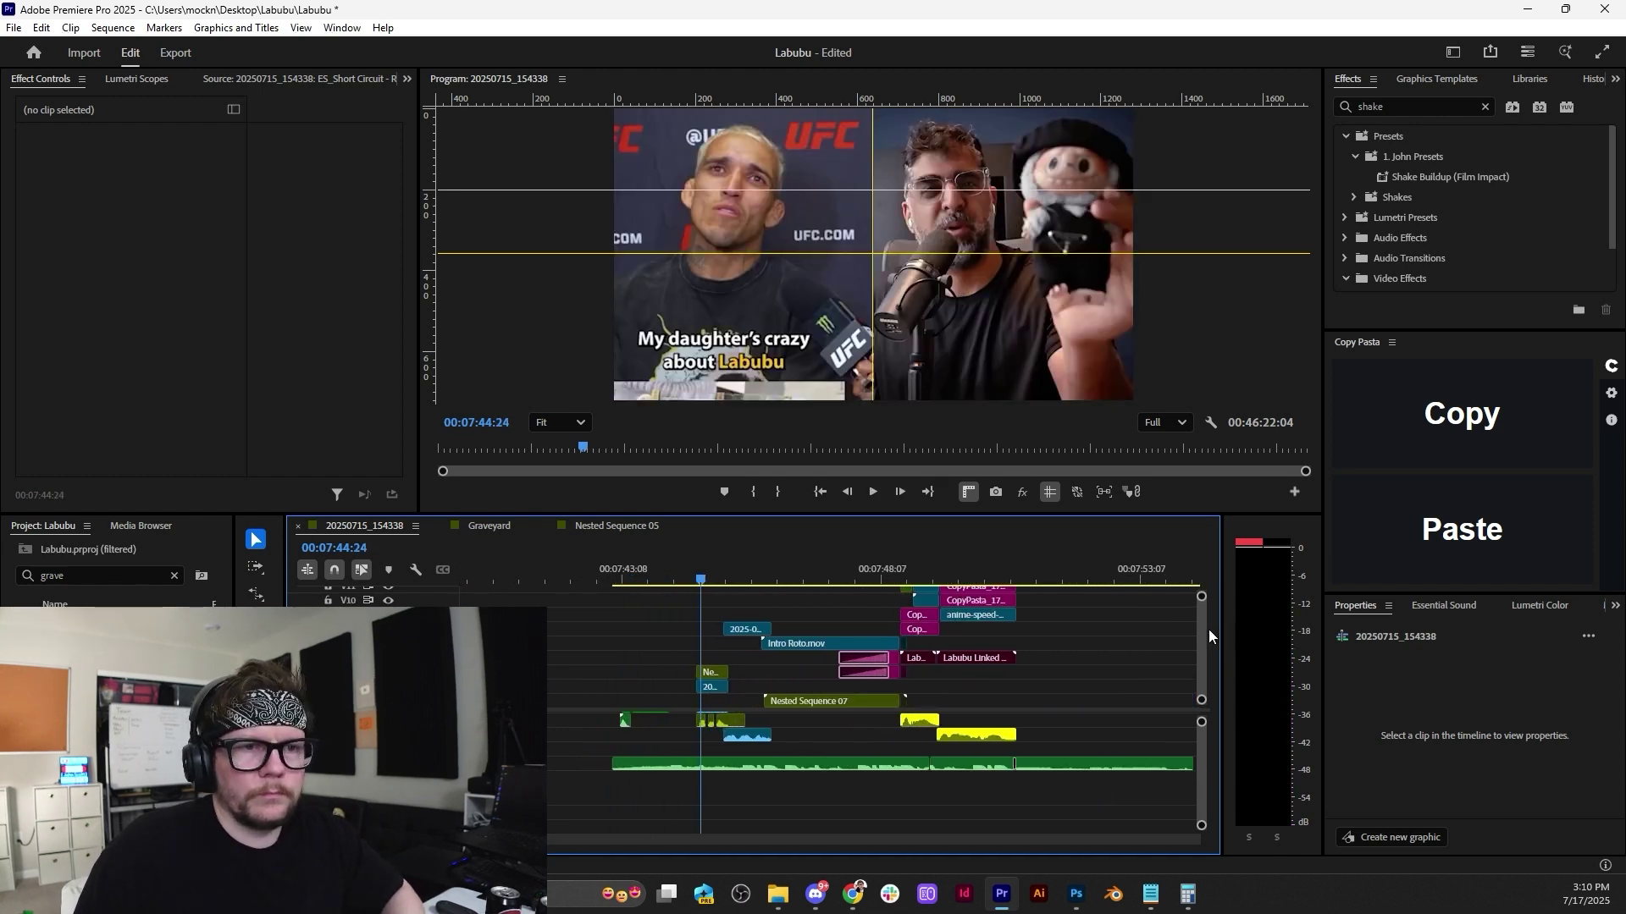
pyautogui.moveTo(1203, 630); pyautogui.dragTo(1217, 700)
pyautogui.scroll(3, 675, 688)
pyautogui.click(511, 583)
pyautogui.press('space')
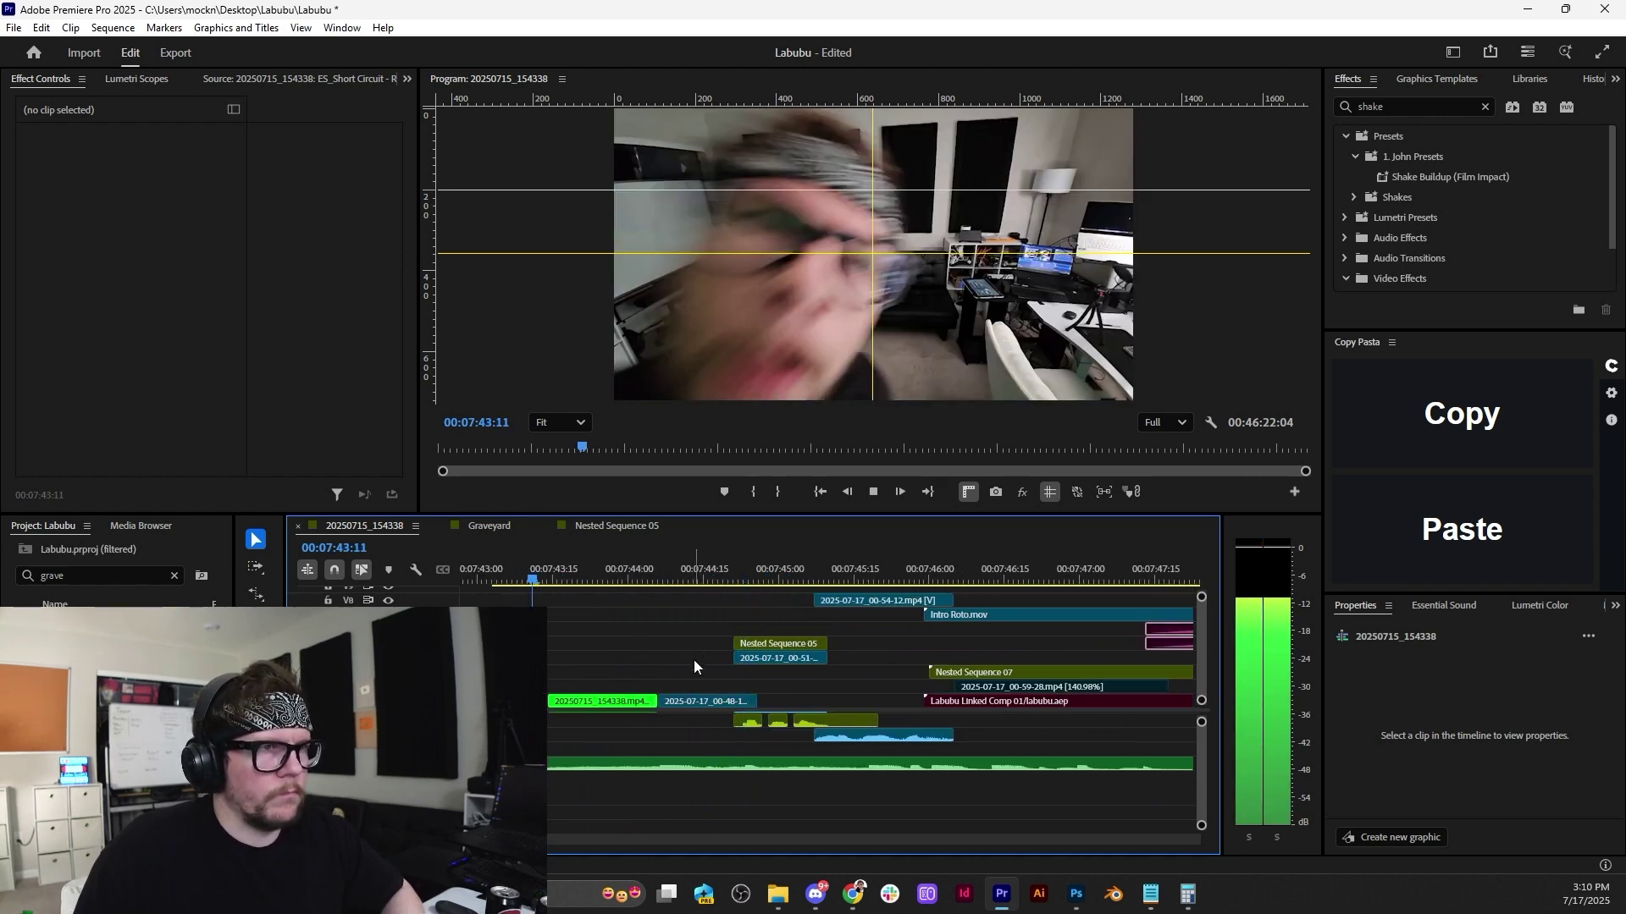
pyautogui.scroll(2, 693, 663)
pyautogui.press('space')
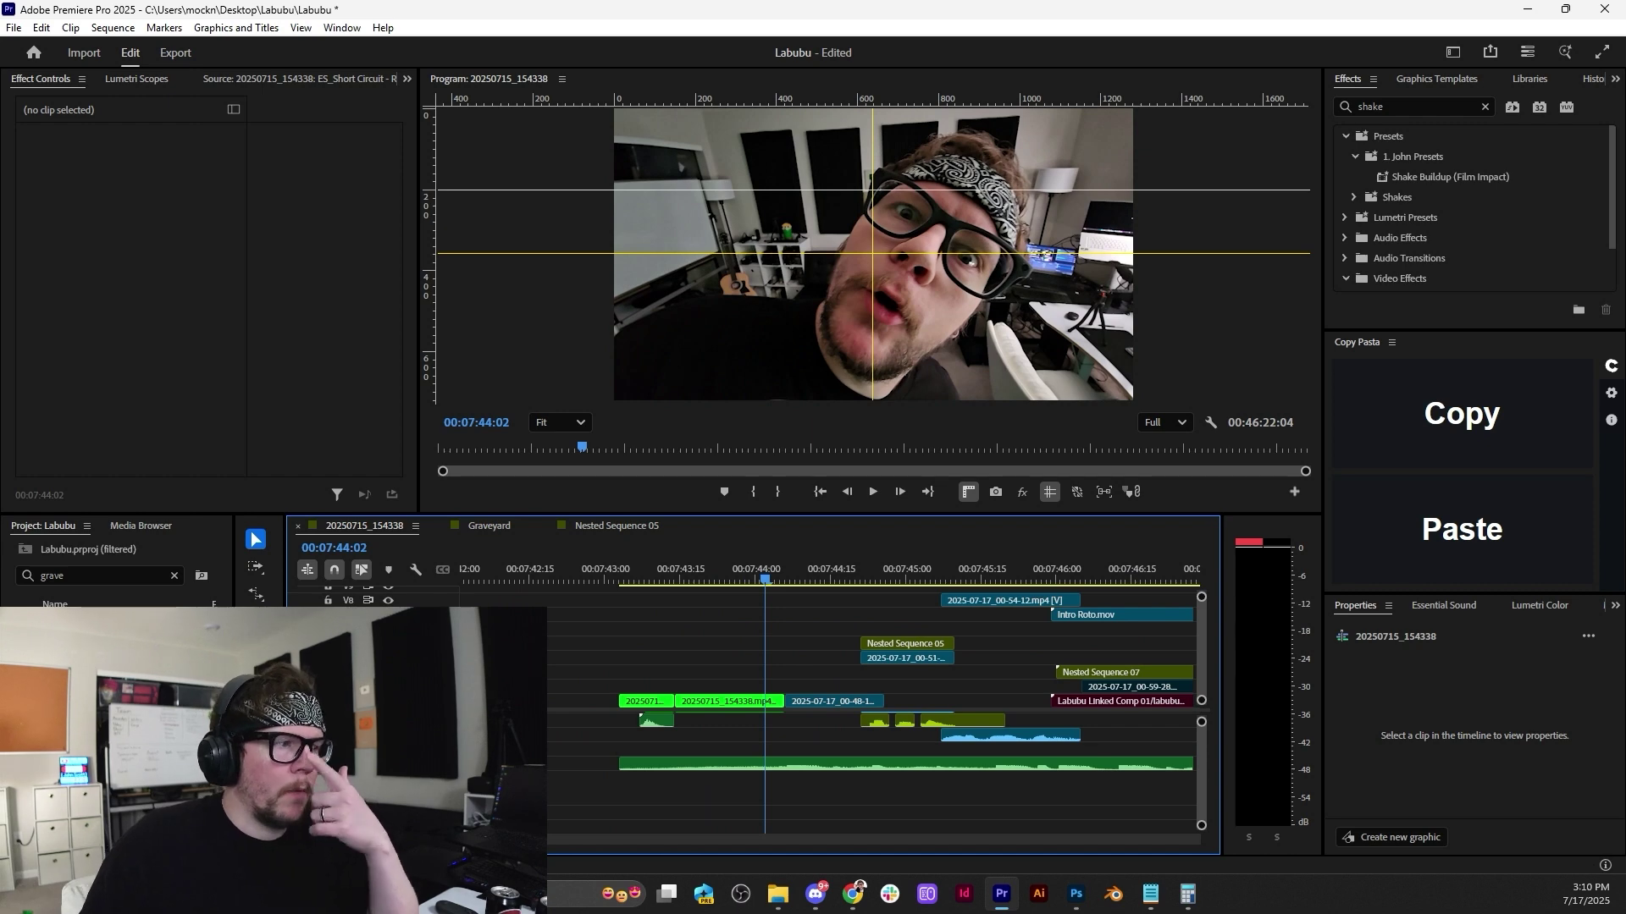
# Switch to Chrome, search Google Images for "labubu" and browse the results.
pyautogui.moveTo(855, 902)
pyautogui.click(853, 809)
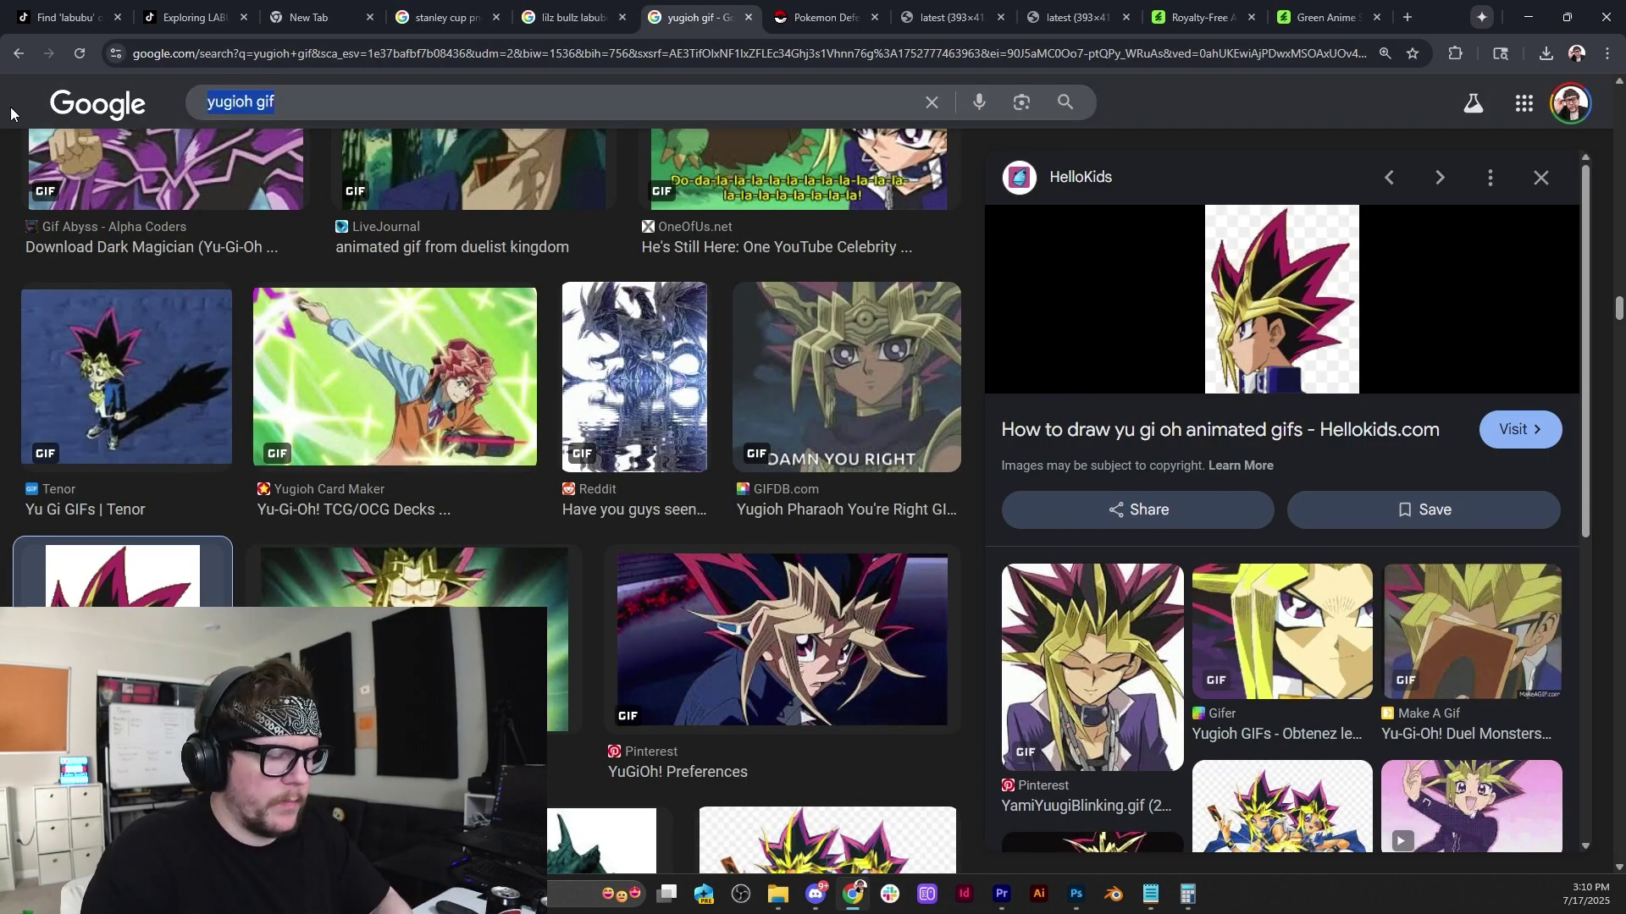
pyautogui.hotkey('ctrl', 'a')
pyautogui.write('labubu')
pyautogui.press('Return')
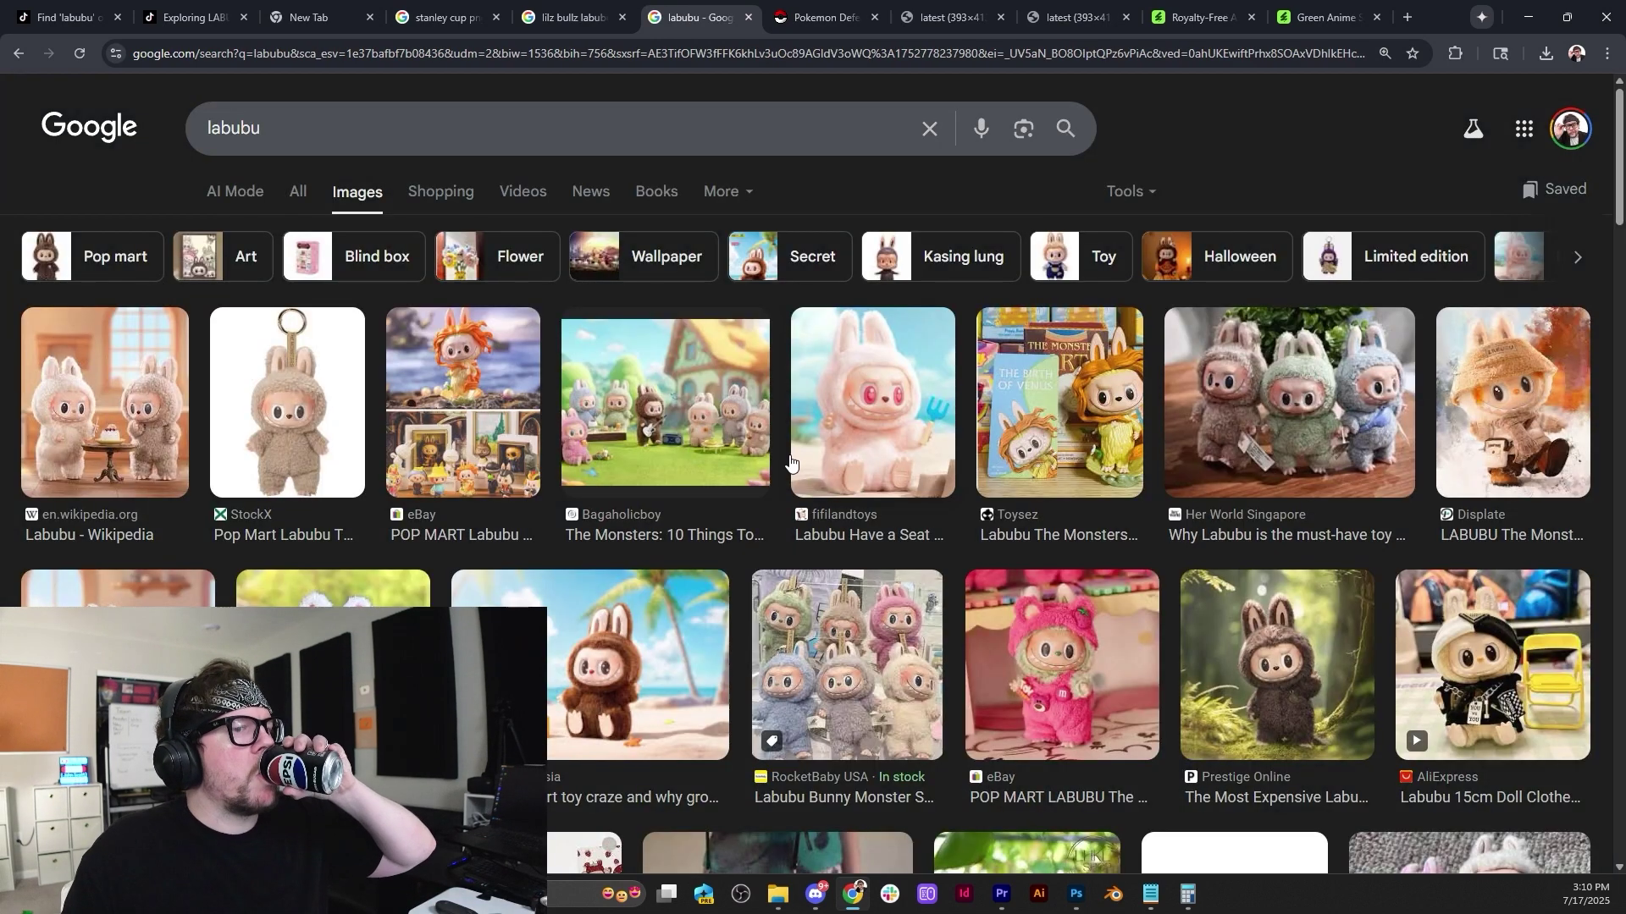
pyautogui.scroll(-3, 790, 462)
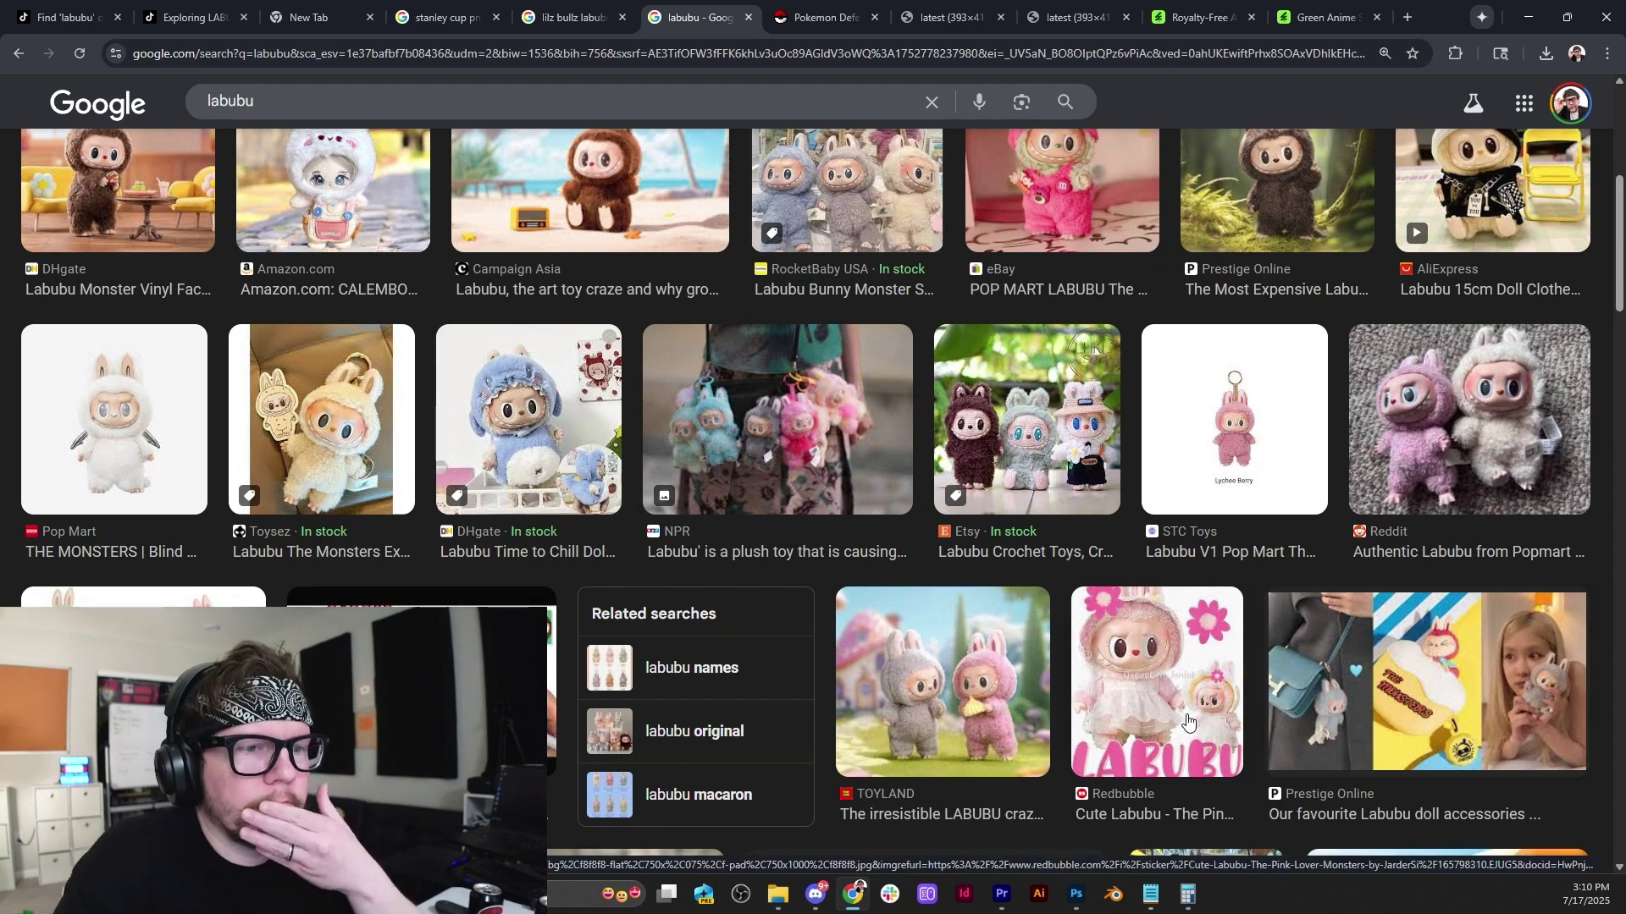
pyautogui.scroll(-5, 1228, 684)
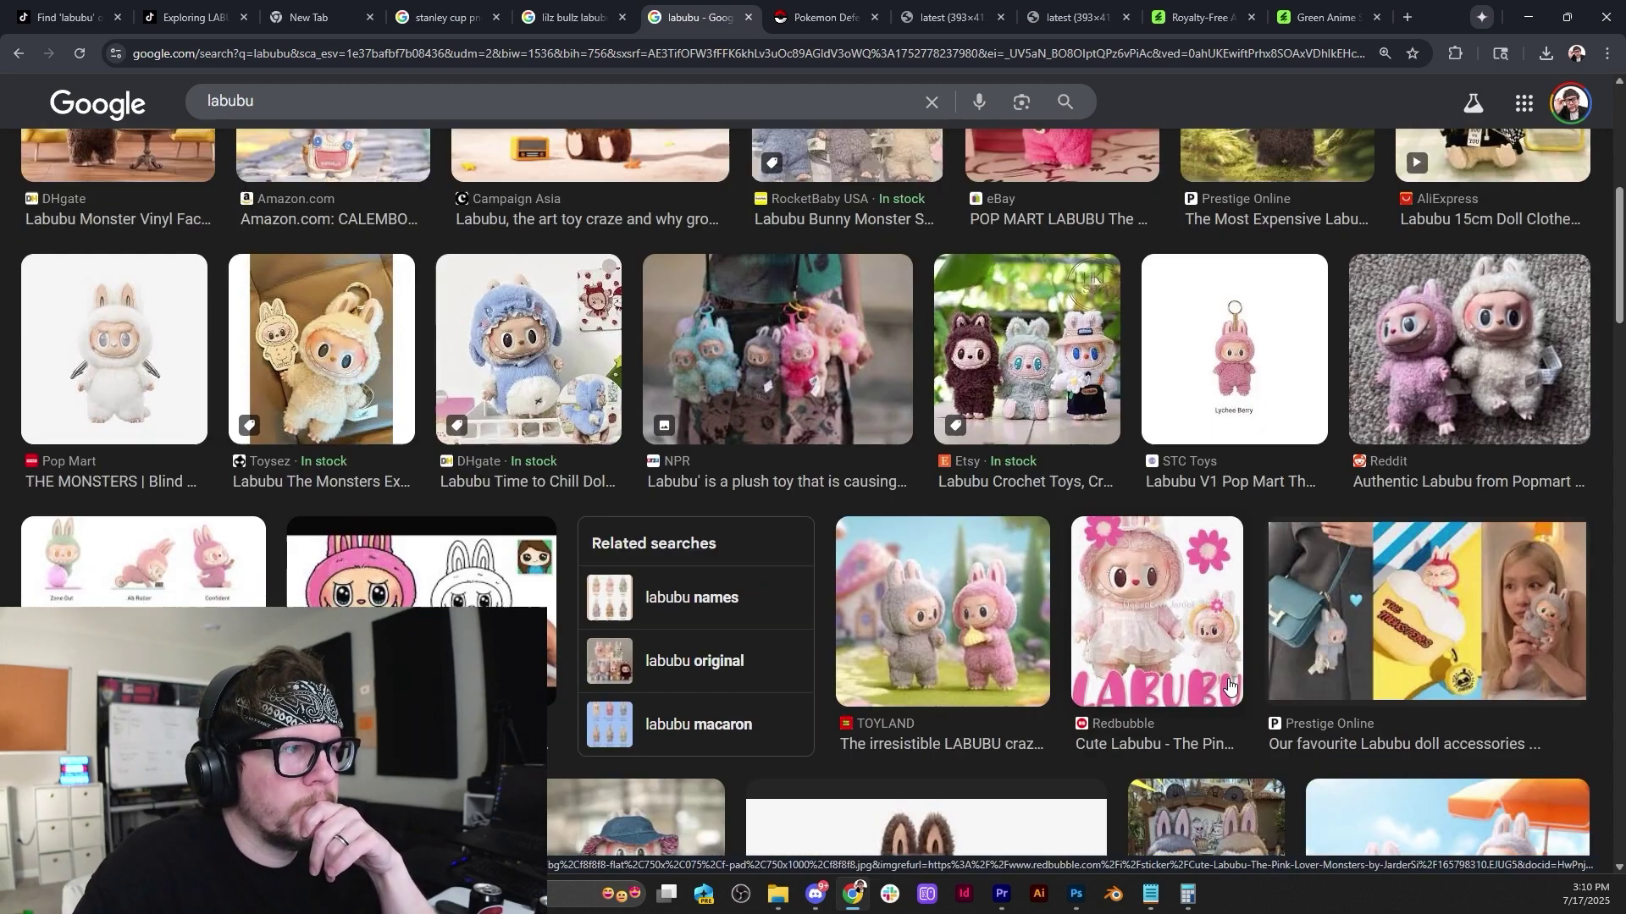
pyautogui.scroll(-5, 1228, 684)
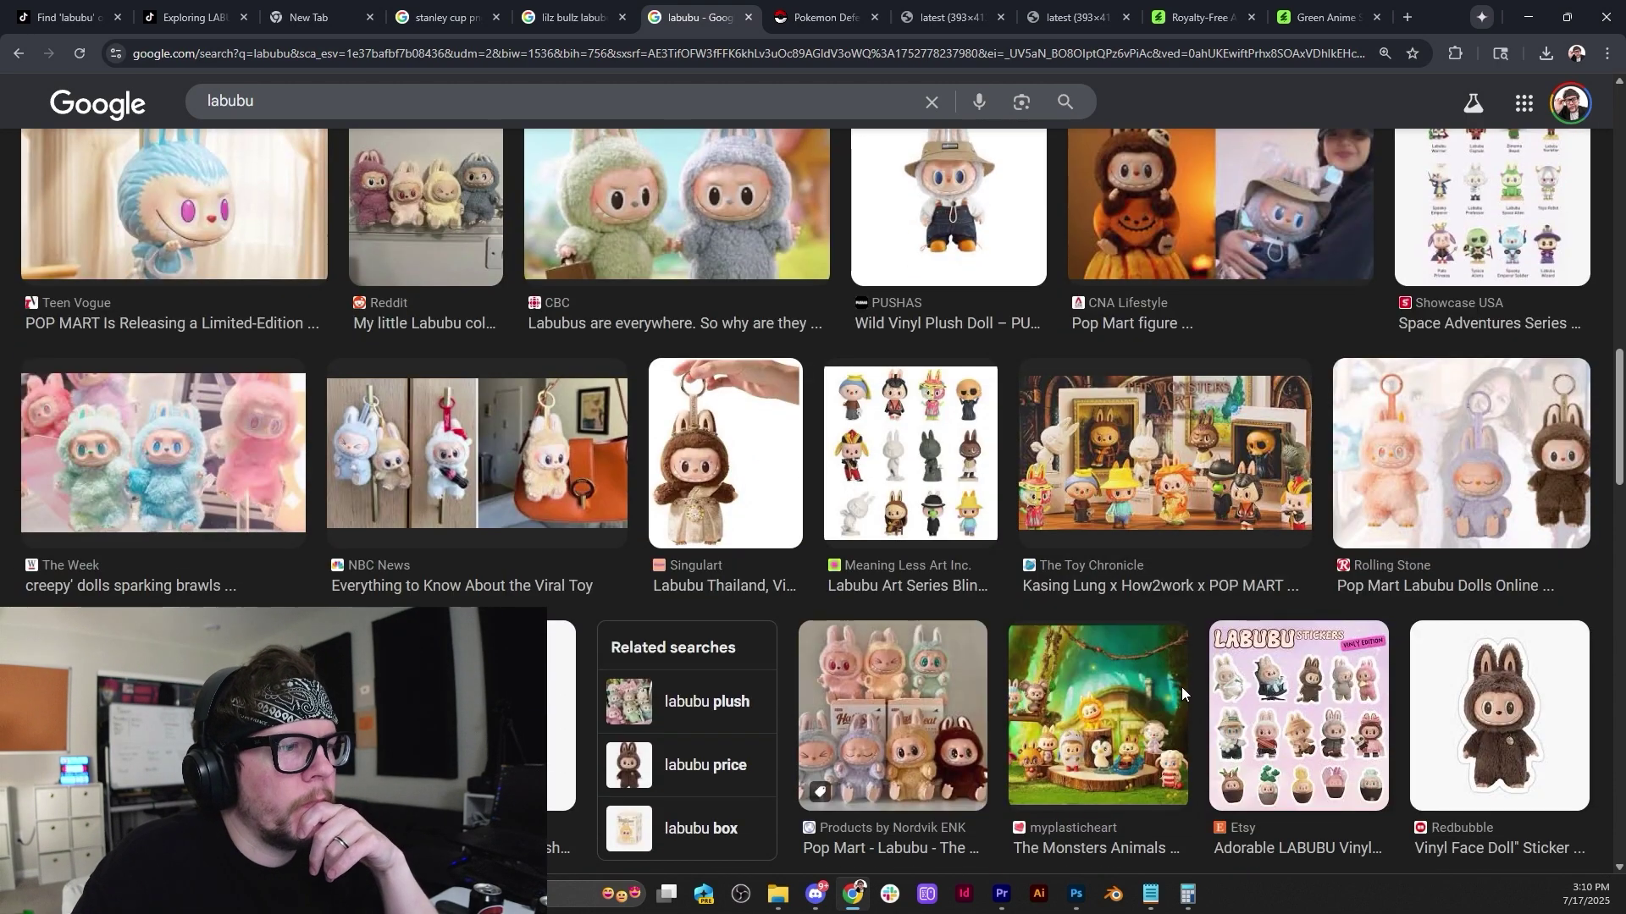
pyautogui.scroll(10, 1181, 687)
# Search the images for "labubu logo", preview the Labubu Trio cartoon result and look through the other logos.
pyautogui.click(395, 113)
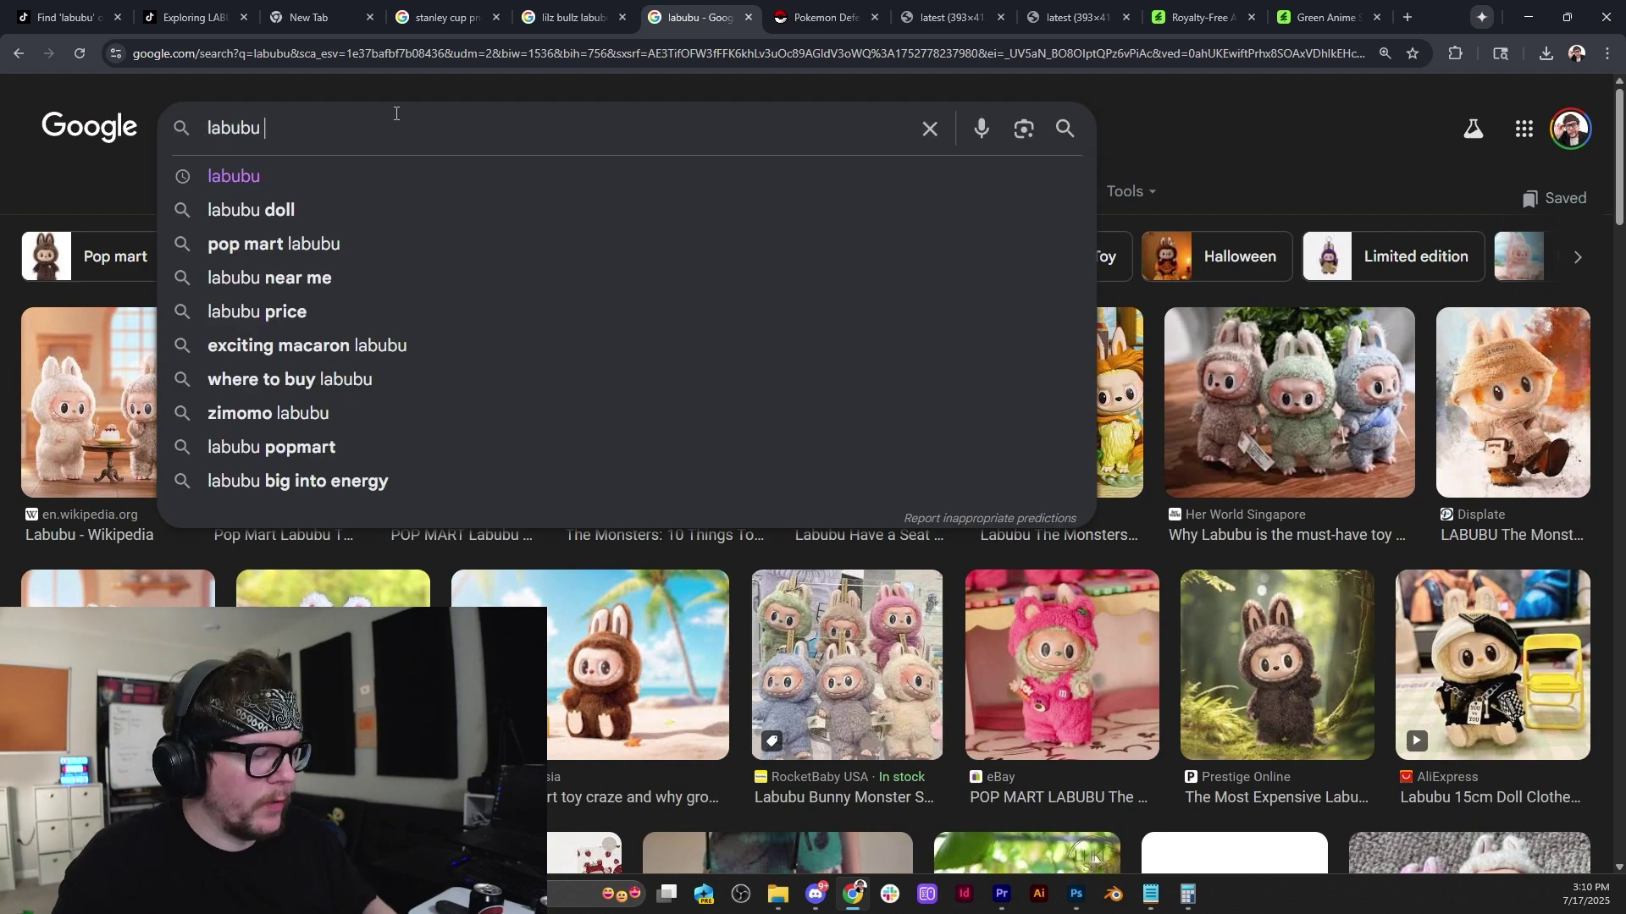
pyautogui.write('logo')
pyautogui.press('Return')
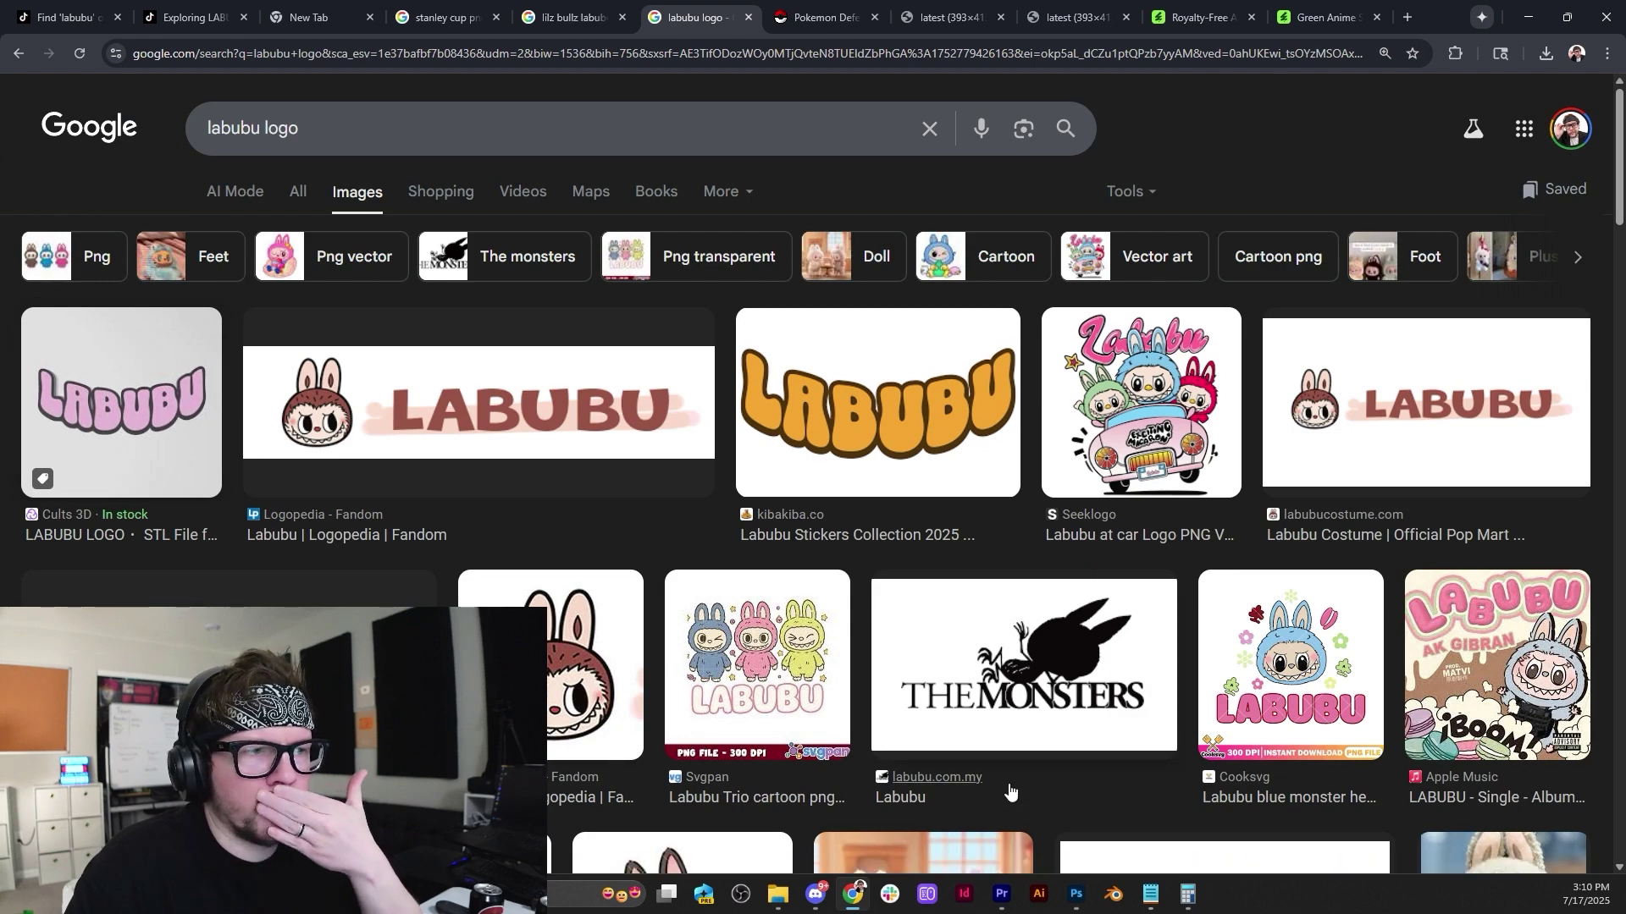
pyautogui.click(754, 674)
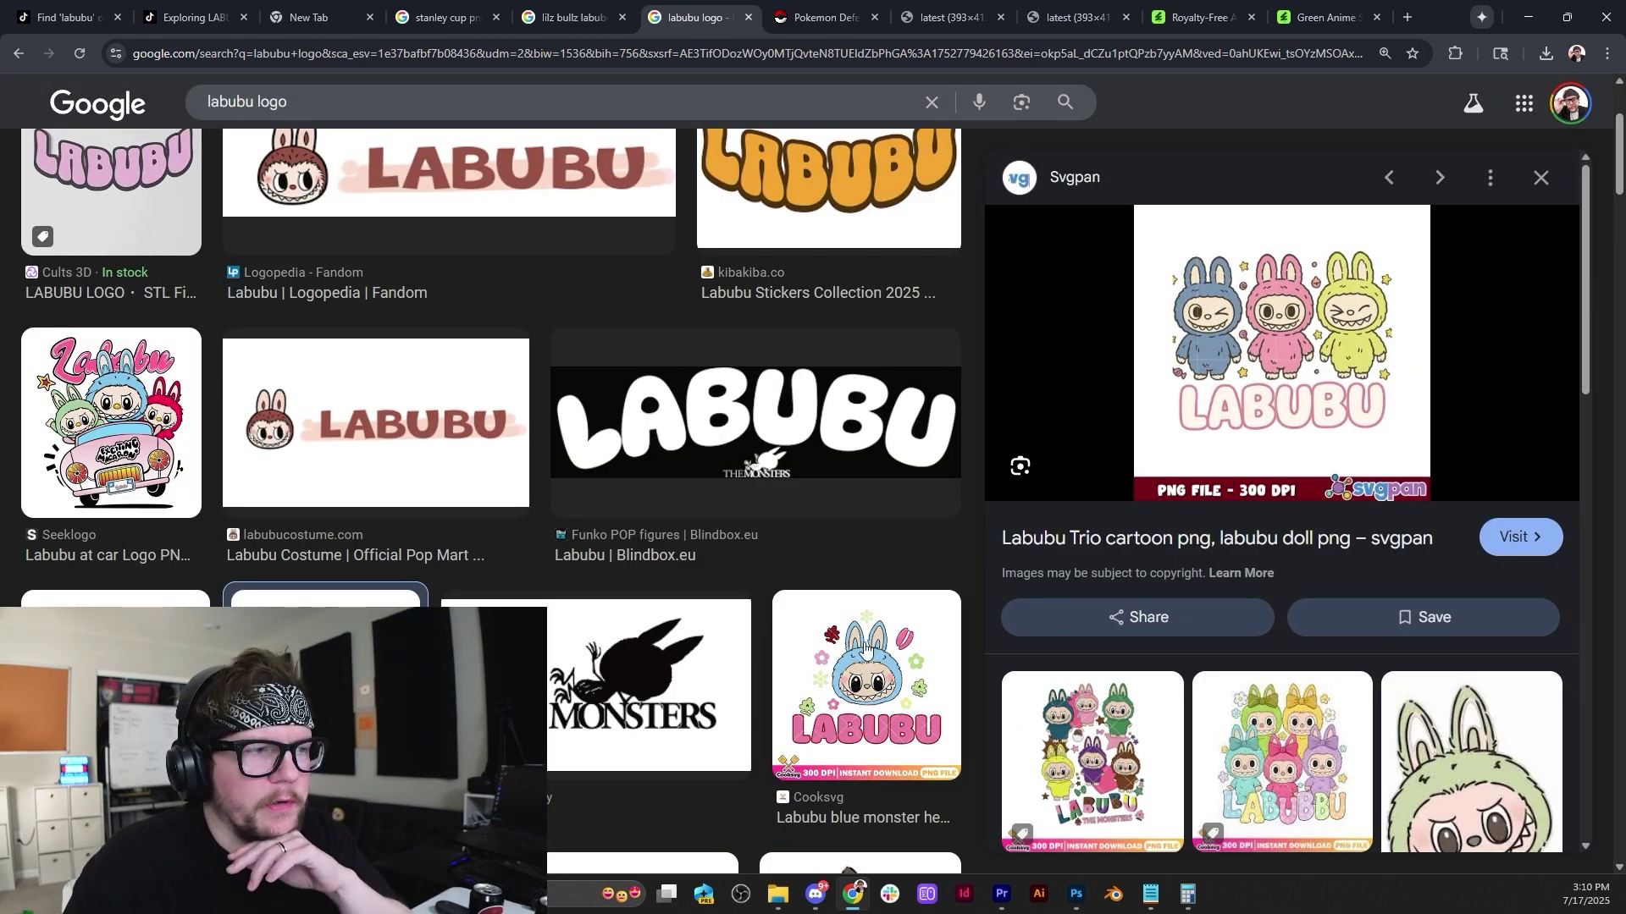
pyautogui.scroll(-5, 864, 648)
pyautogui.scroll(10, 865, 649)
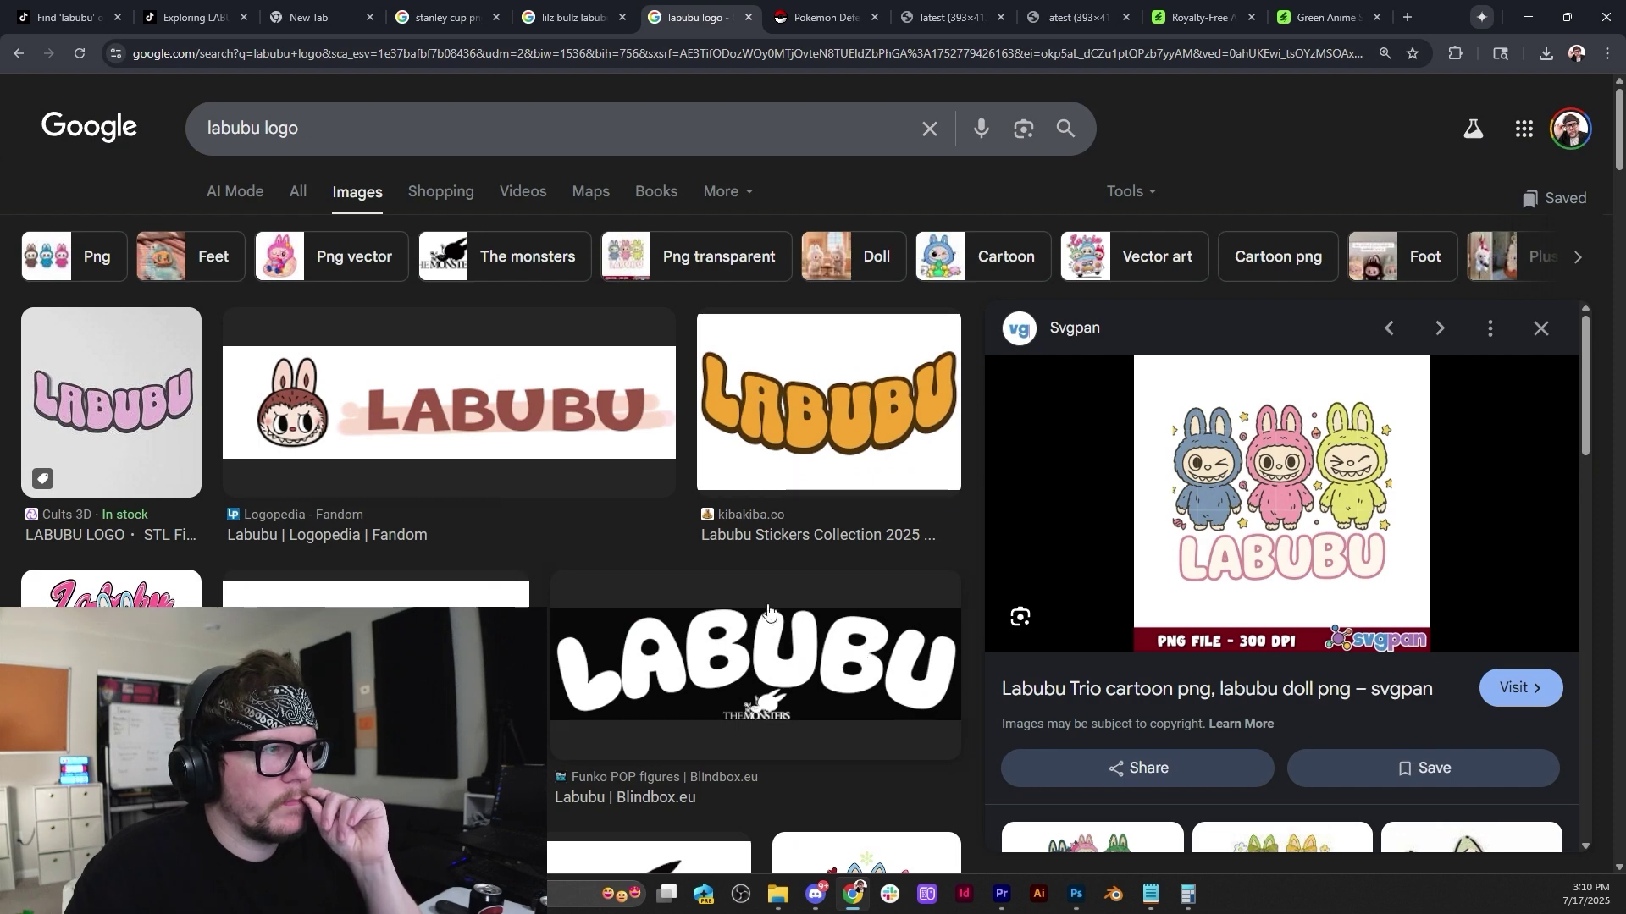
# Open the Labubu logo result from Logopedia - Fandom and copy its image.
pyautogui.click(508, 452)
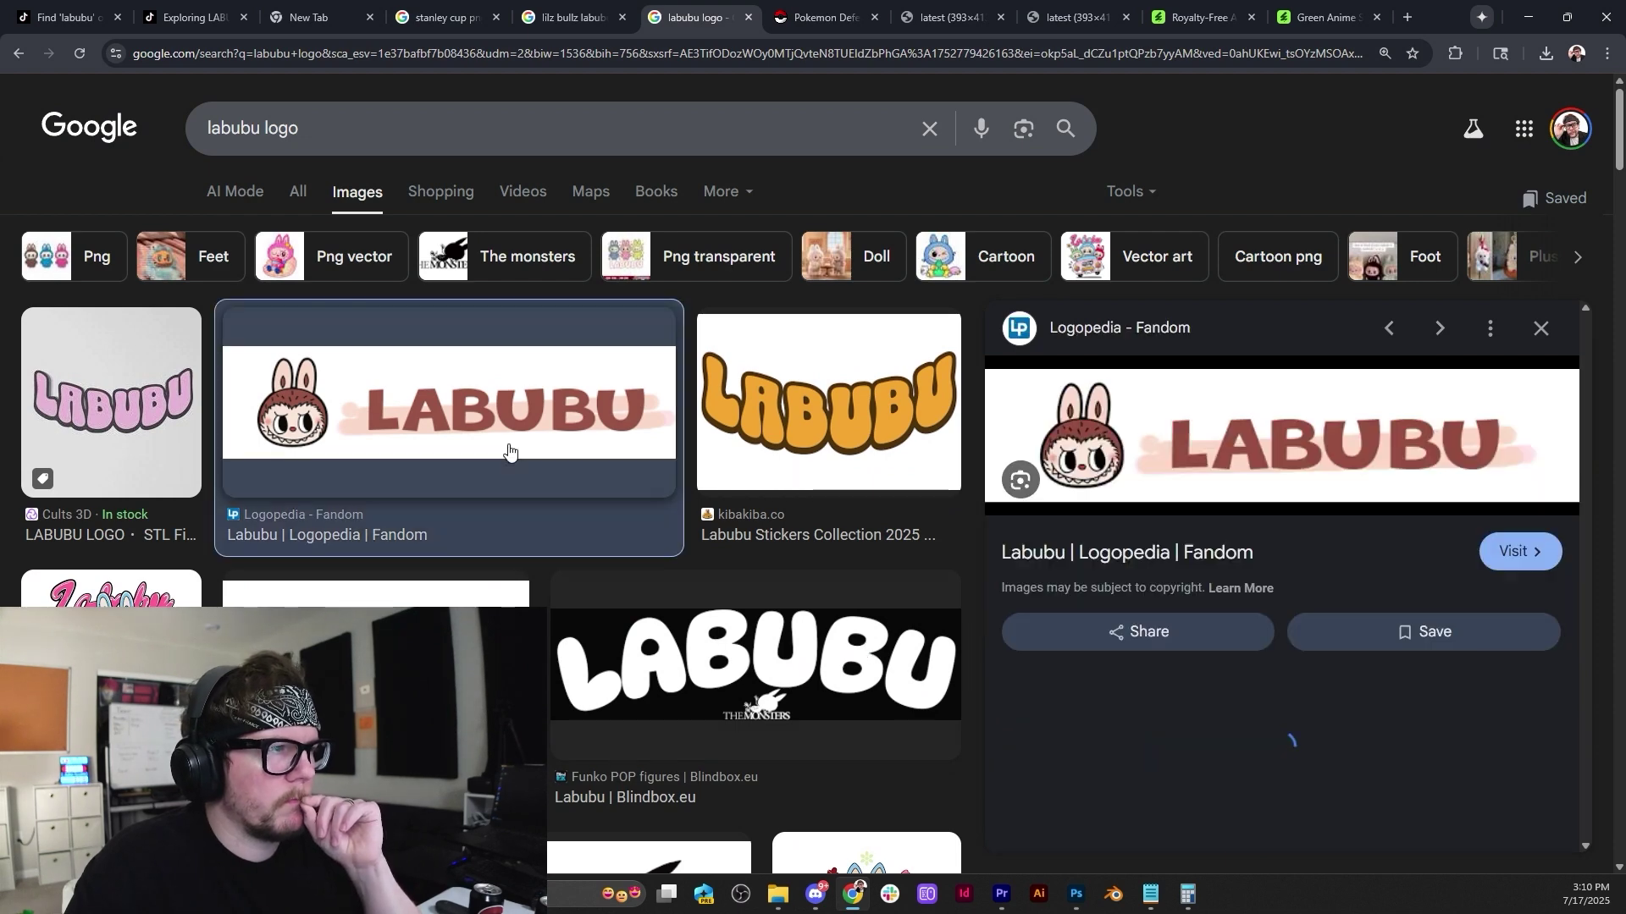
pyautogui.rightClick(1259, 443)
pyautogui.click(1376, 720)
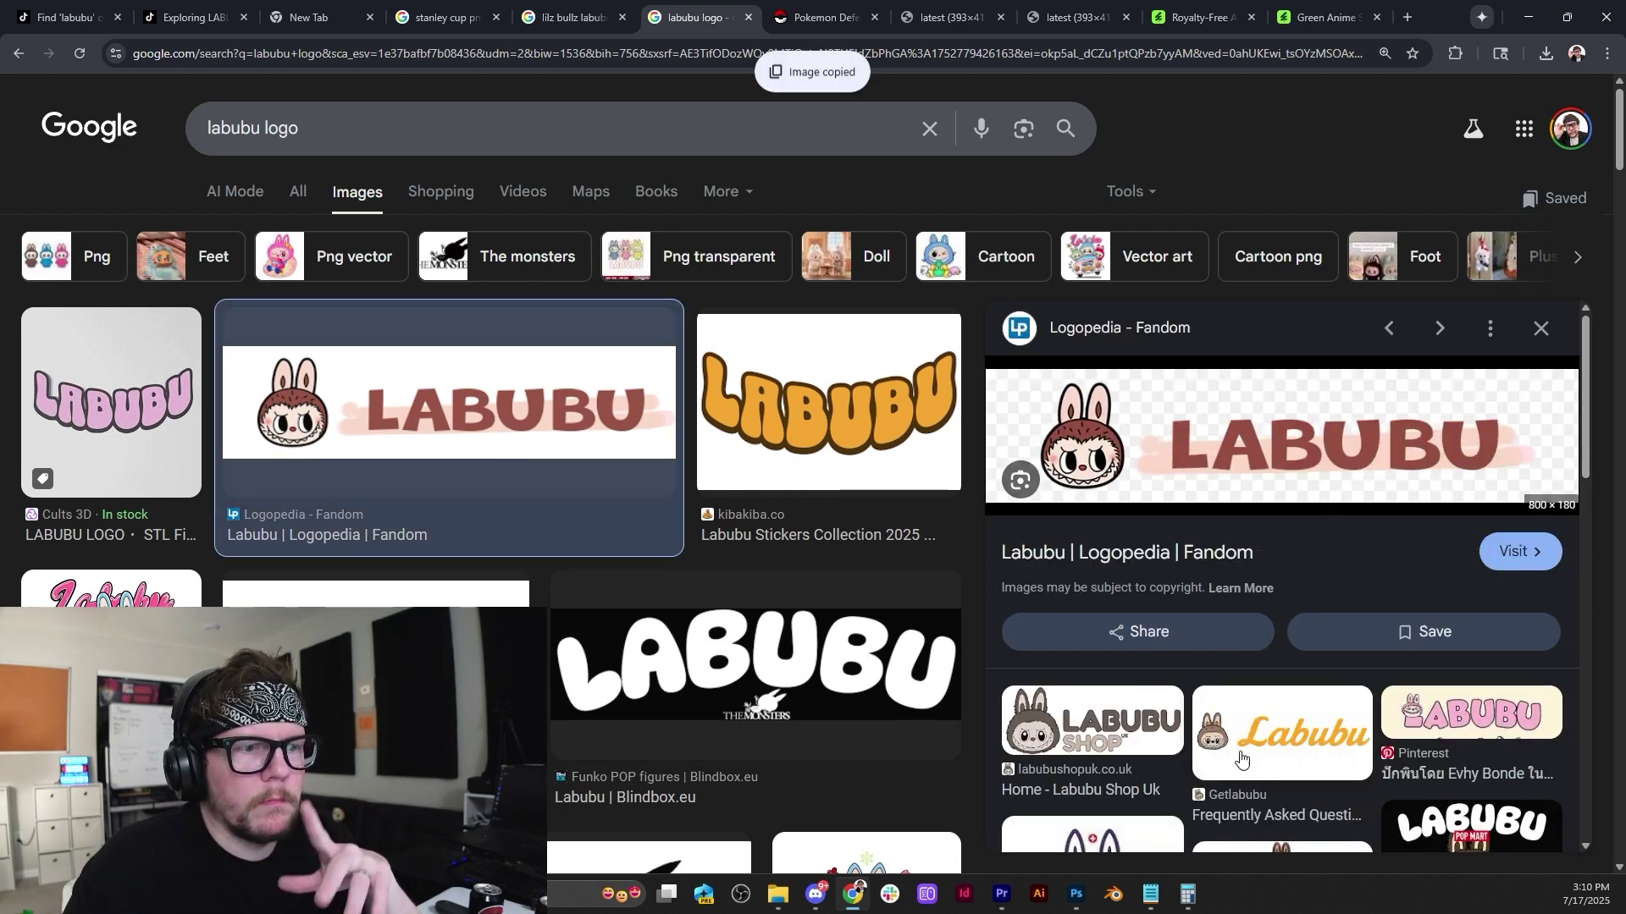
# Switch back to Premiere Pro and paste the copied logo into the empty timeline at 00:07:35:25 with Copy Pasta.
pyautogui.click(1015, 892)
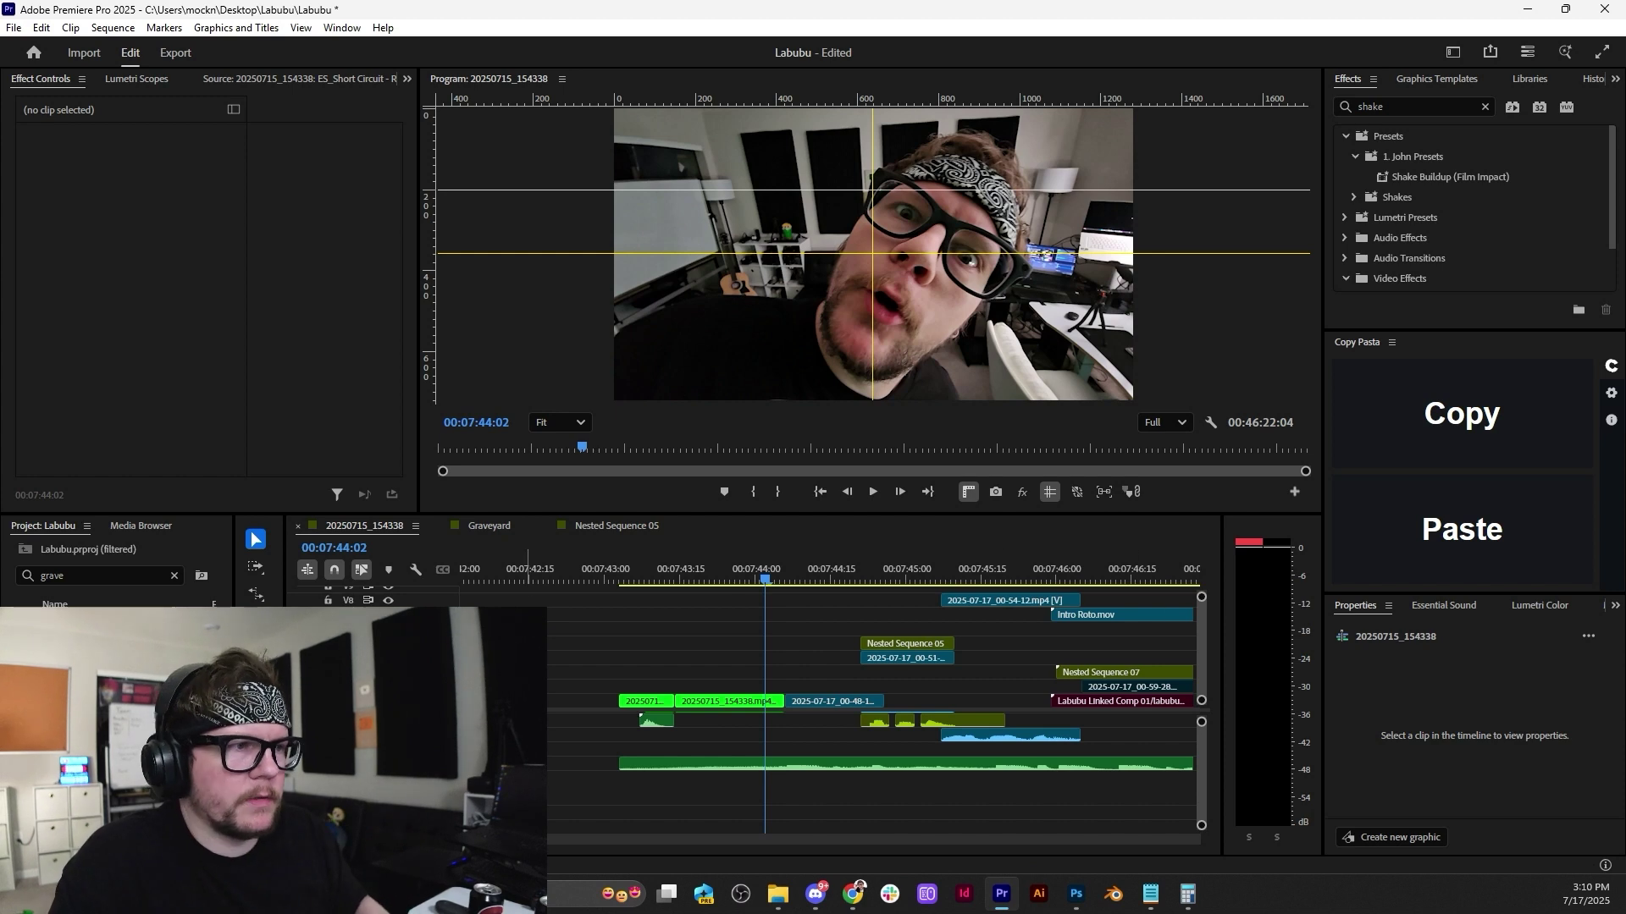
pyautogui.scroll(-5, 551, 662)
pyautogui.click(533, 578)
pyautogui.click(1439, 526)
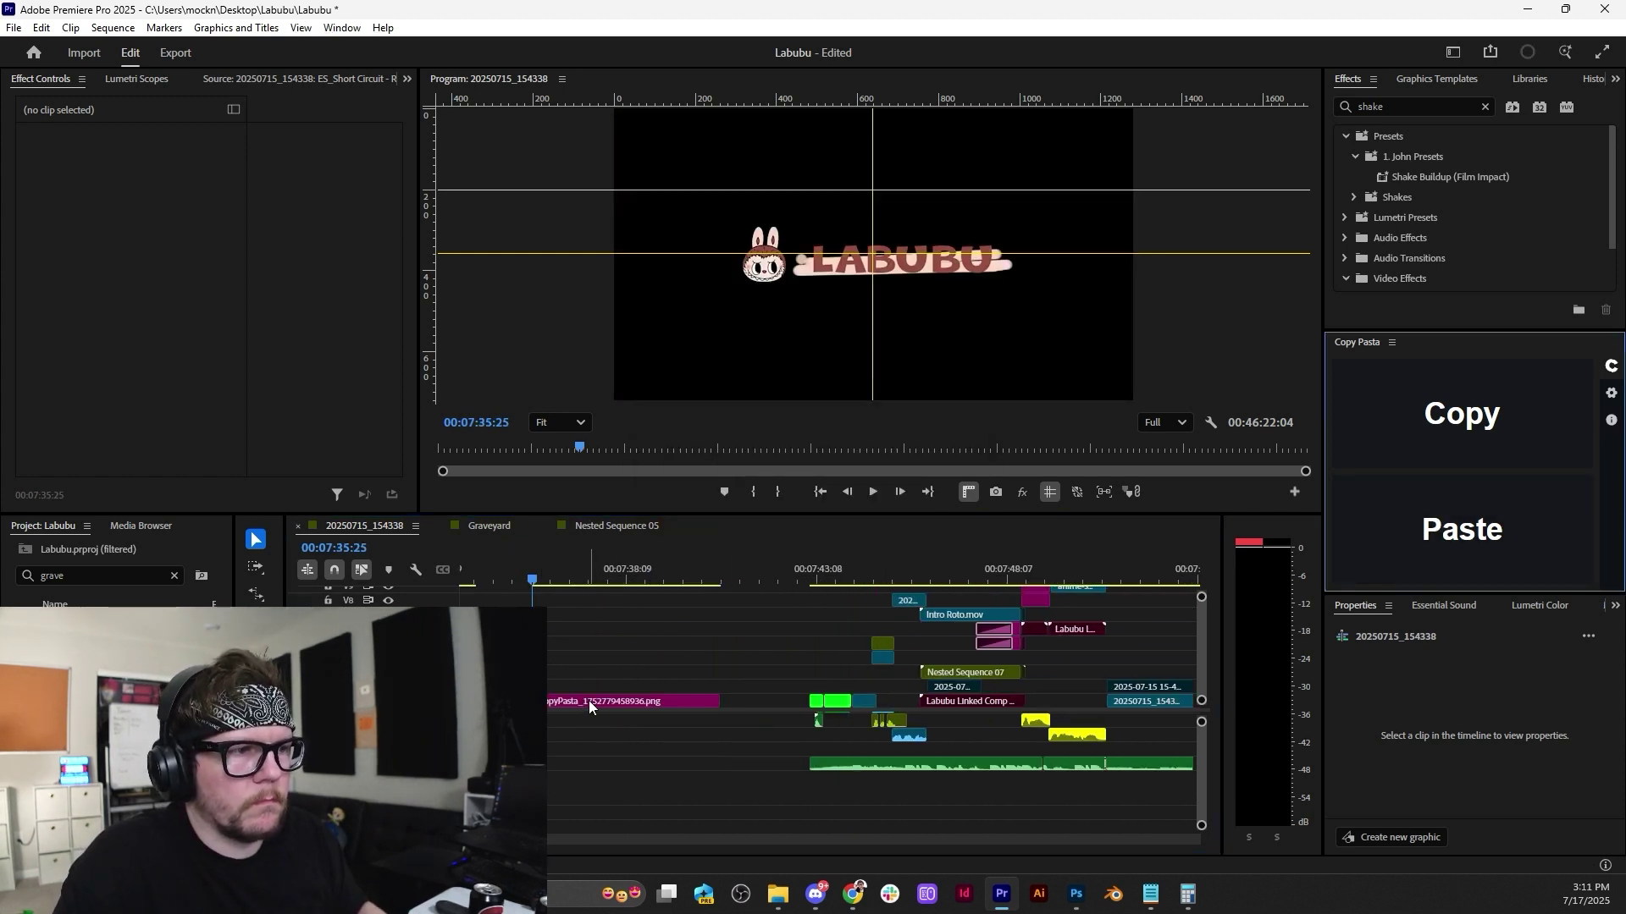
# Move the pasted logo clip up to a free track, shorten its end and place it above the opening talking shot.
pyautogui.moveTo(588, 699); pyautogui.dragTo(689, 671)
pyautogui.click(836, 578)
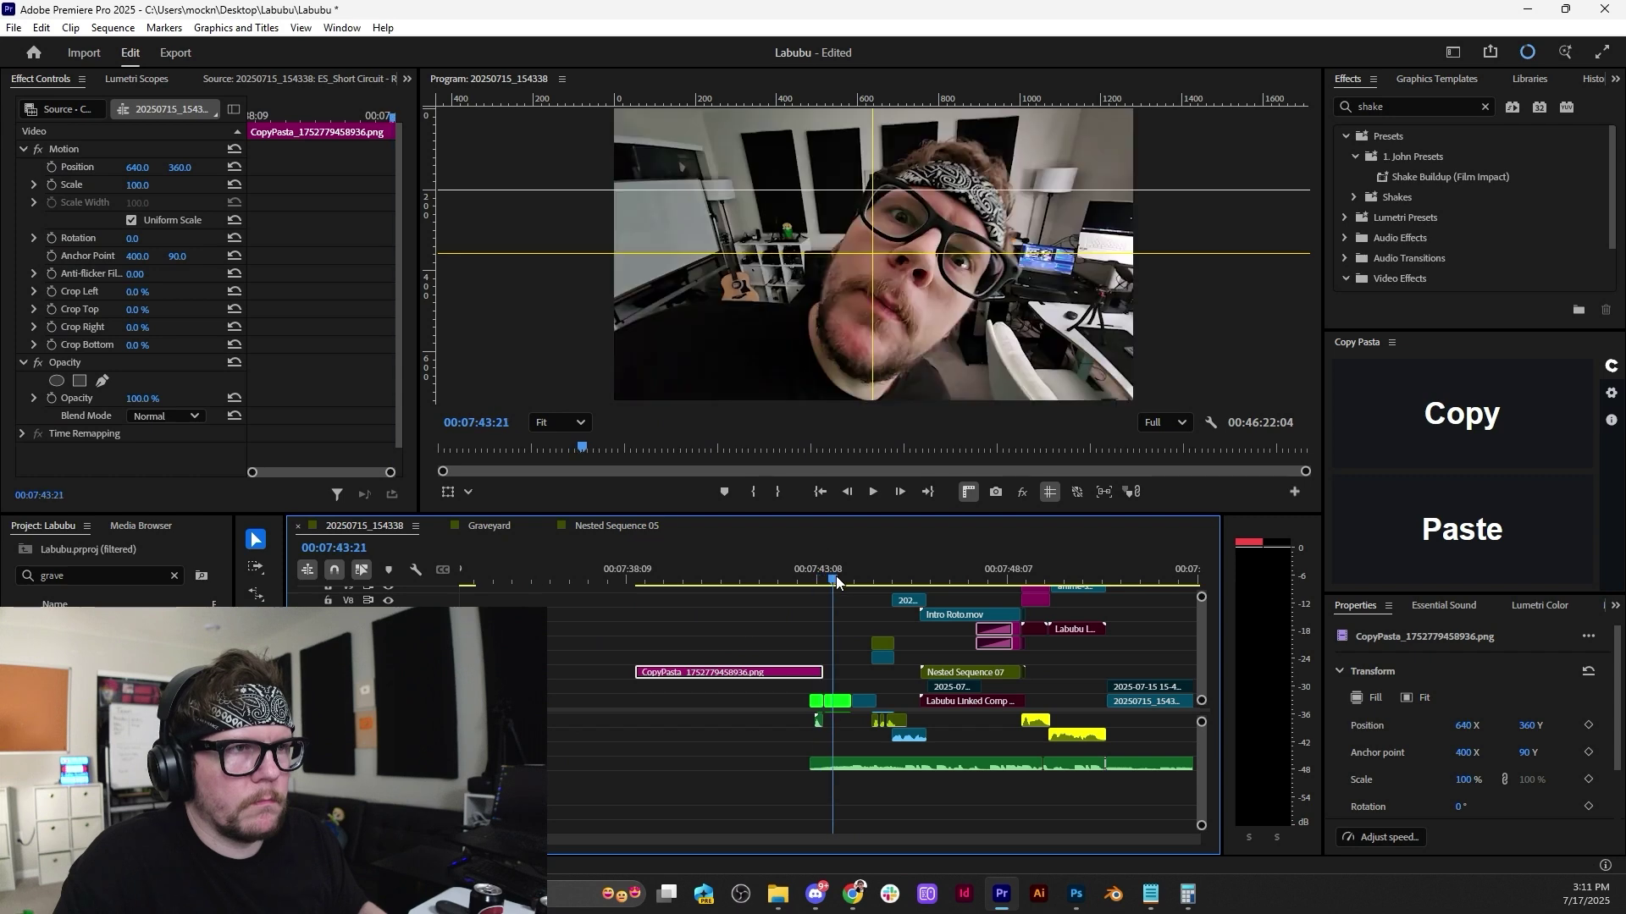
pyautogui.press('=')
pyautogui.press('=')
pyautogui.moveTo(805, 672); pyautogui.dragTo(808, 672)
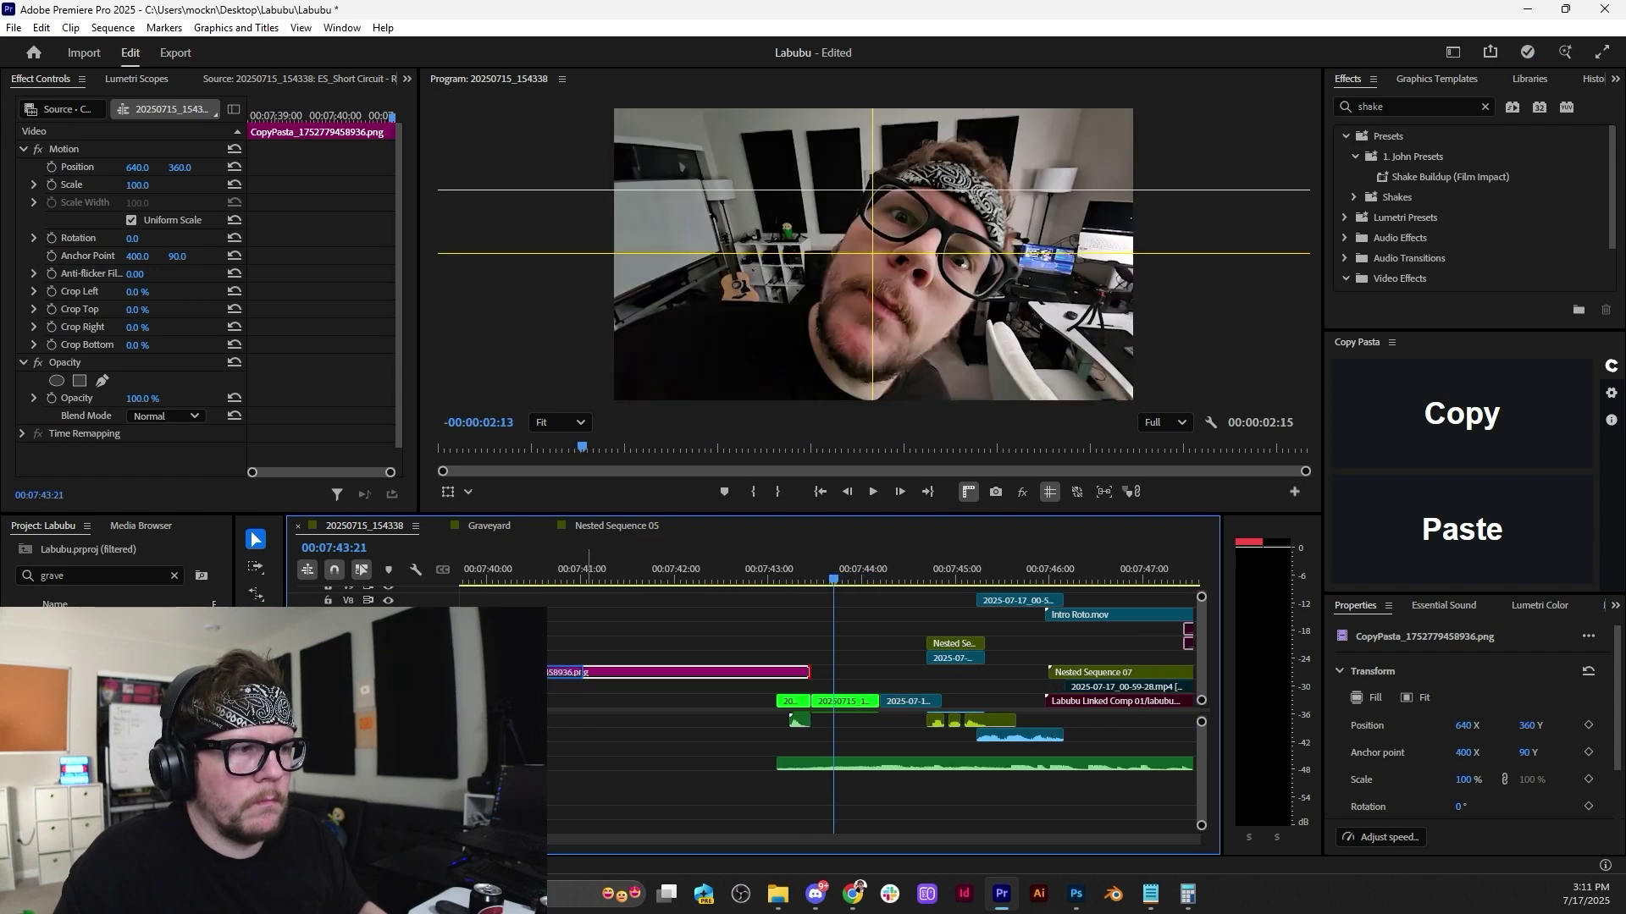
pyautogui.moveTo(585, 672); pyautogui.dragTo(918, 678)
# Play the opening up to 00:07:43:24, try moving the logo clip earlier and one track higher, then undo the move.
pyautogui.moveTo(835, 571); pyautogui.dragTo(796, 580)
pyautogui.press('space')
pyautogui.scroll(4, 813, 649)
pyautogui.press('space')
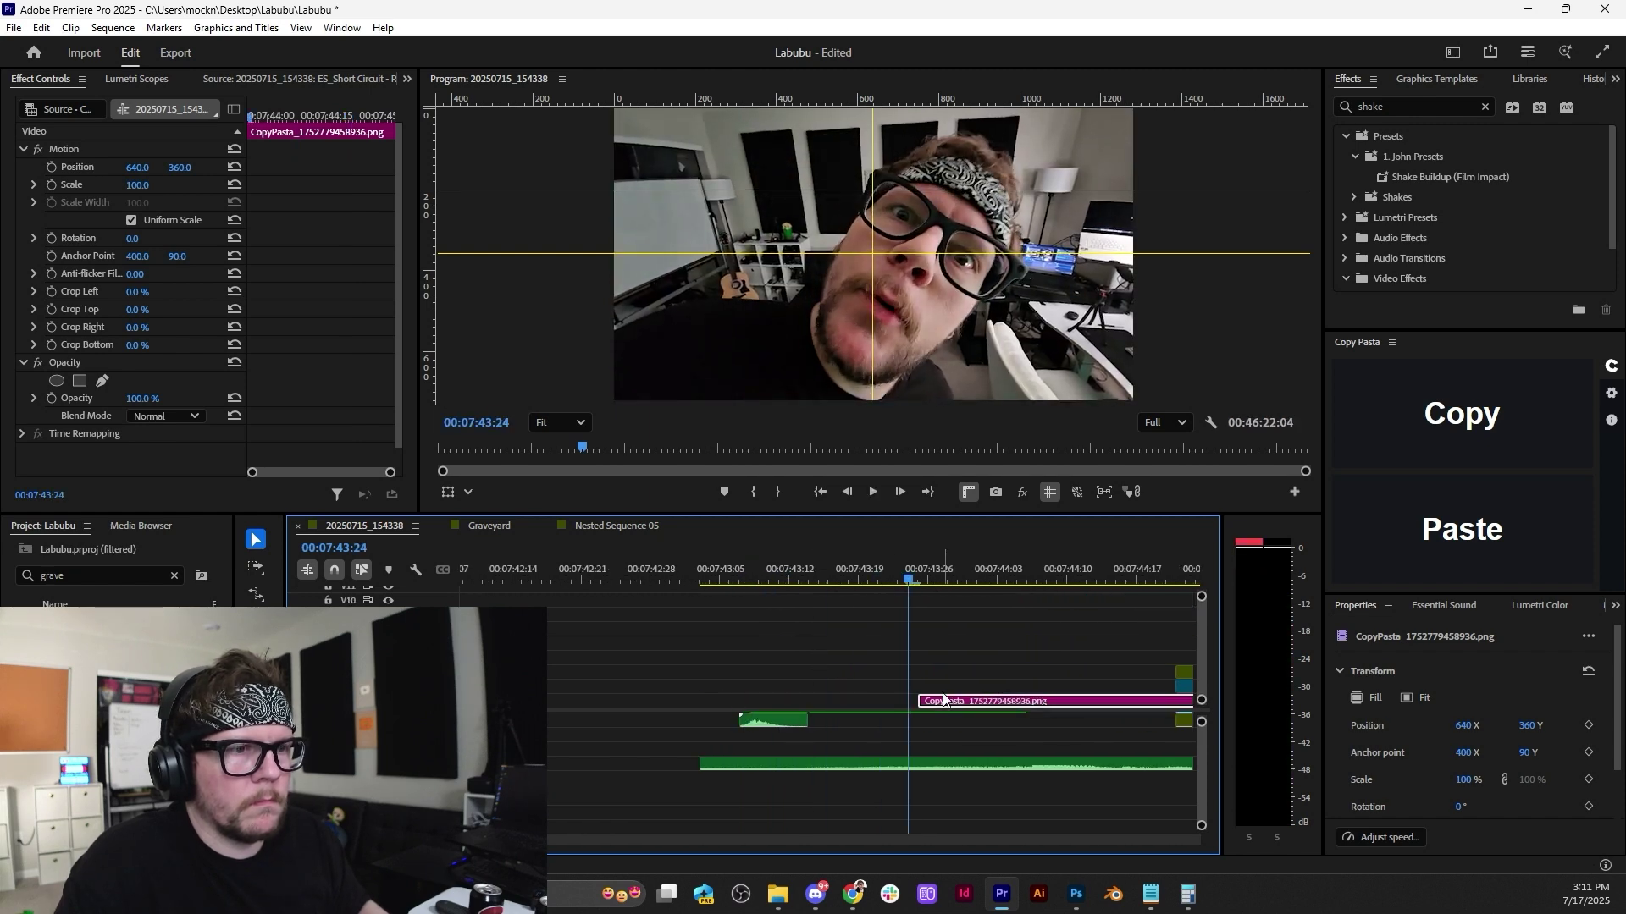
pyautogui.moveTo(944, 699); pyautogui.dragTo(910, 700)
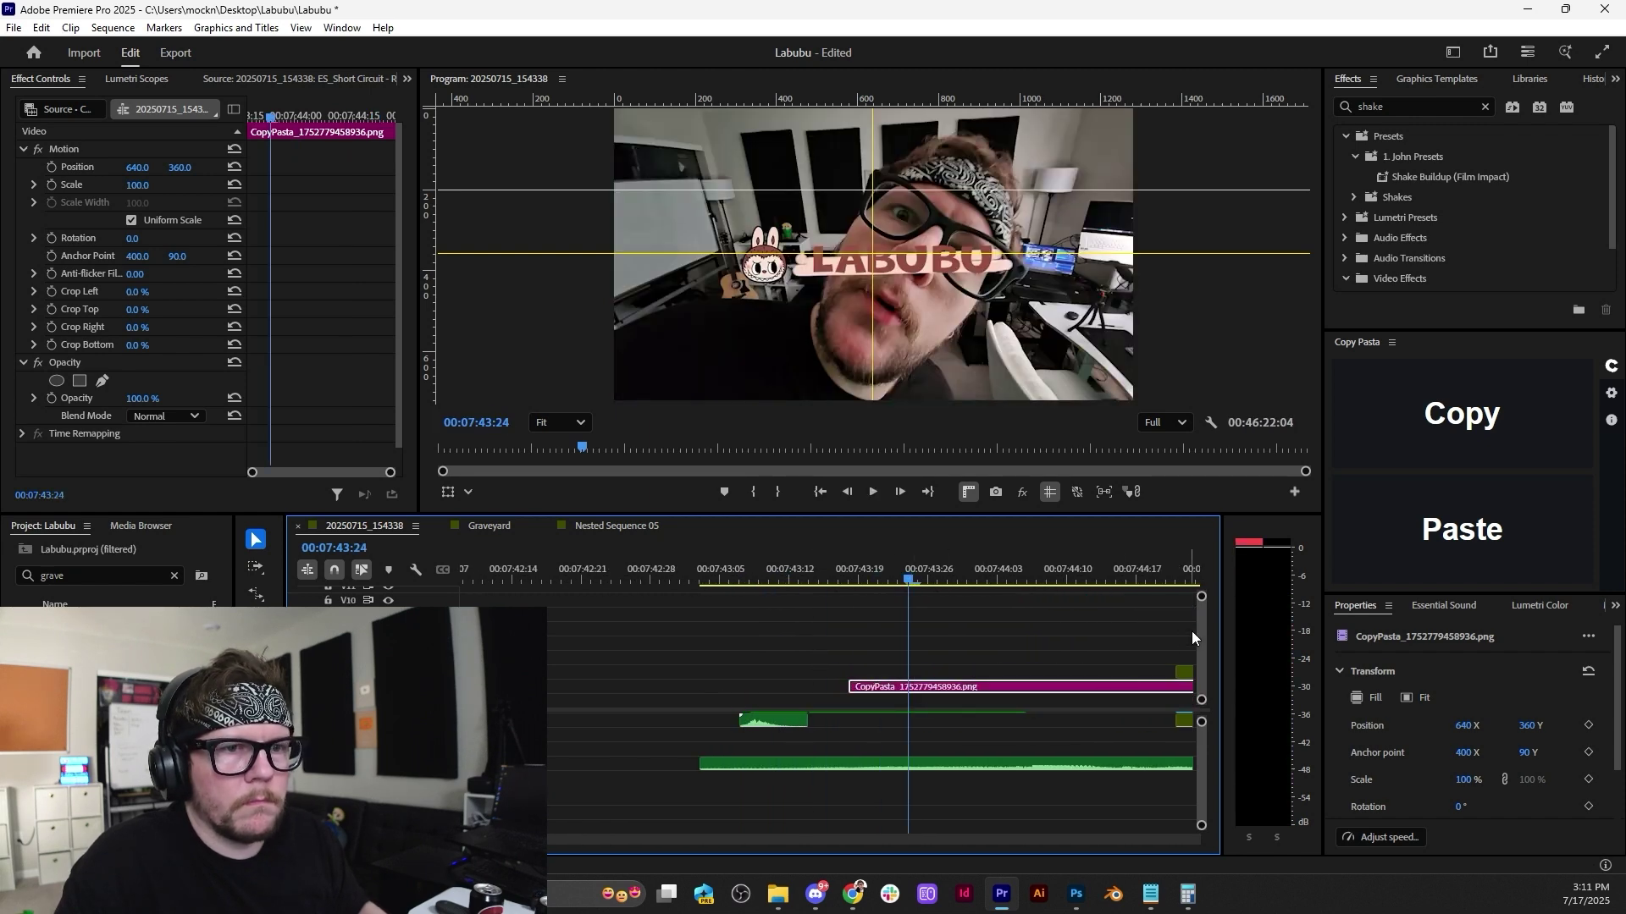
pyautogui.scroll(-1, 1194, 648)
pyautogui.scroll(-2, 967, 642)
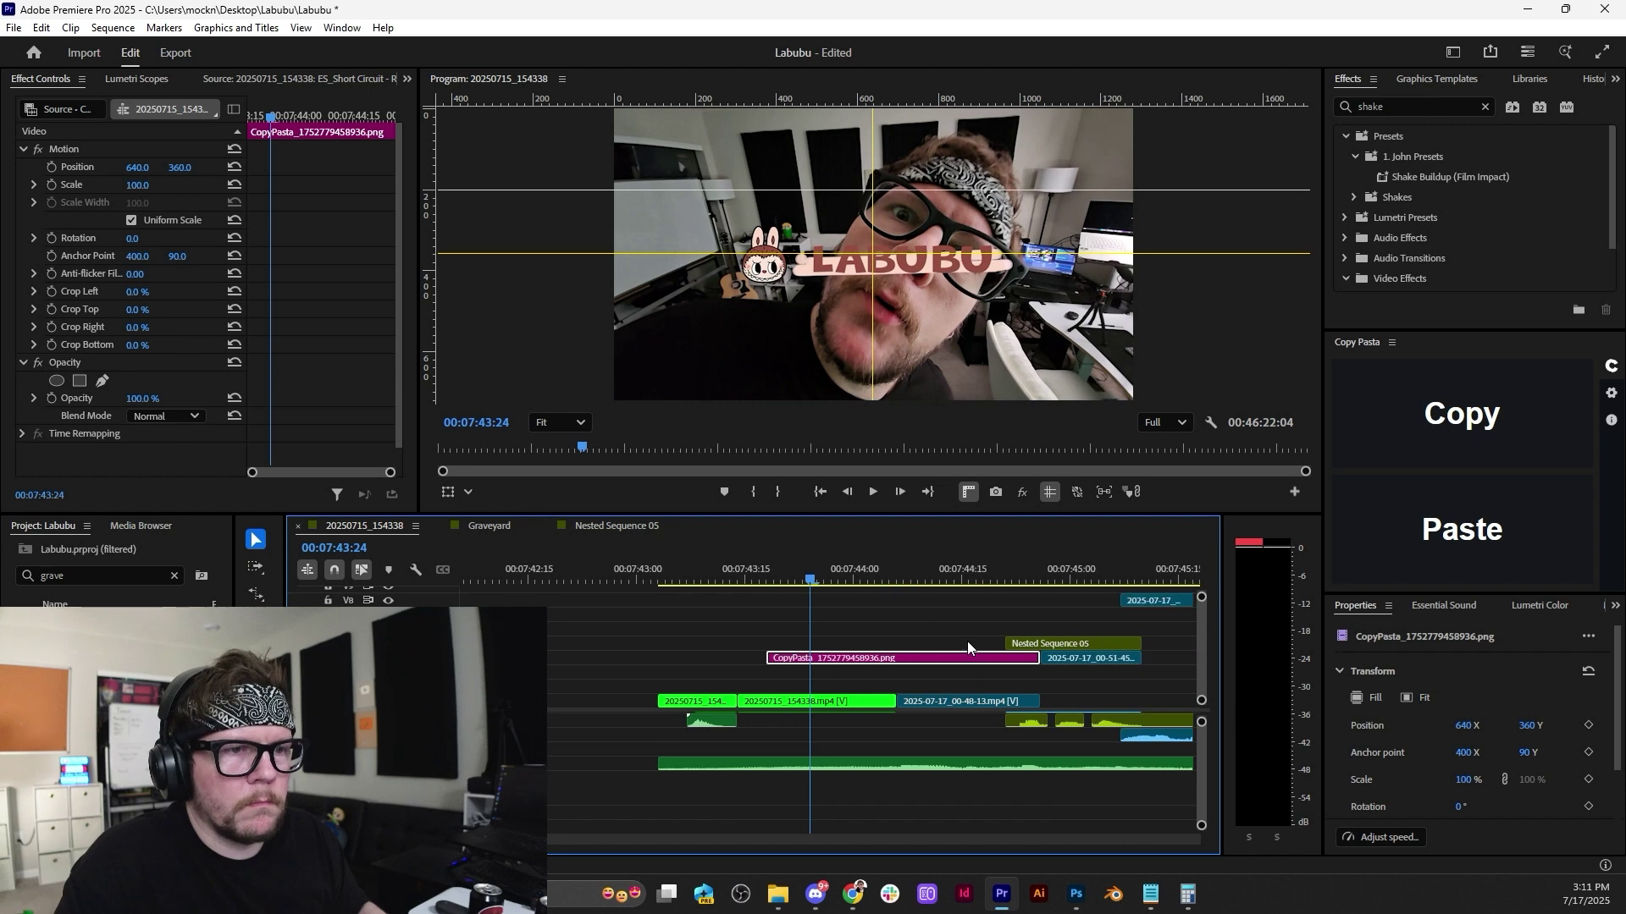
pyautogui.hotkey('ctrl', 'z')
# Move the logo clip earlier on its own track to start at the cut between the two green opening clips, checking its timing by playback.
pyautogui.moveTo(872, 673); pyautogui.dragTo(821, 672)
pyautogui.click(743, 576)
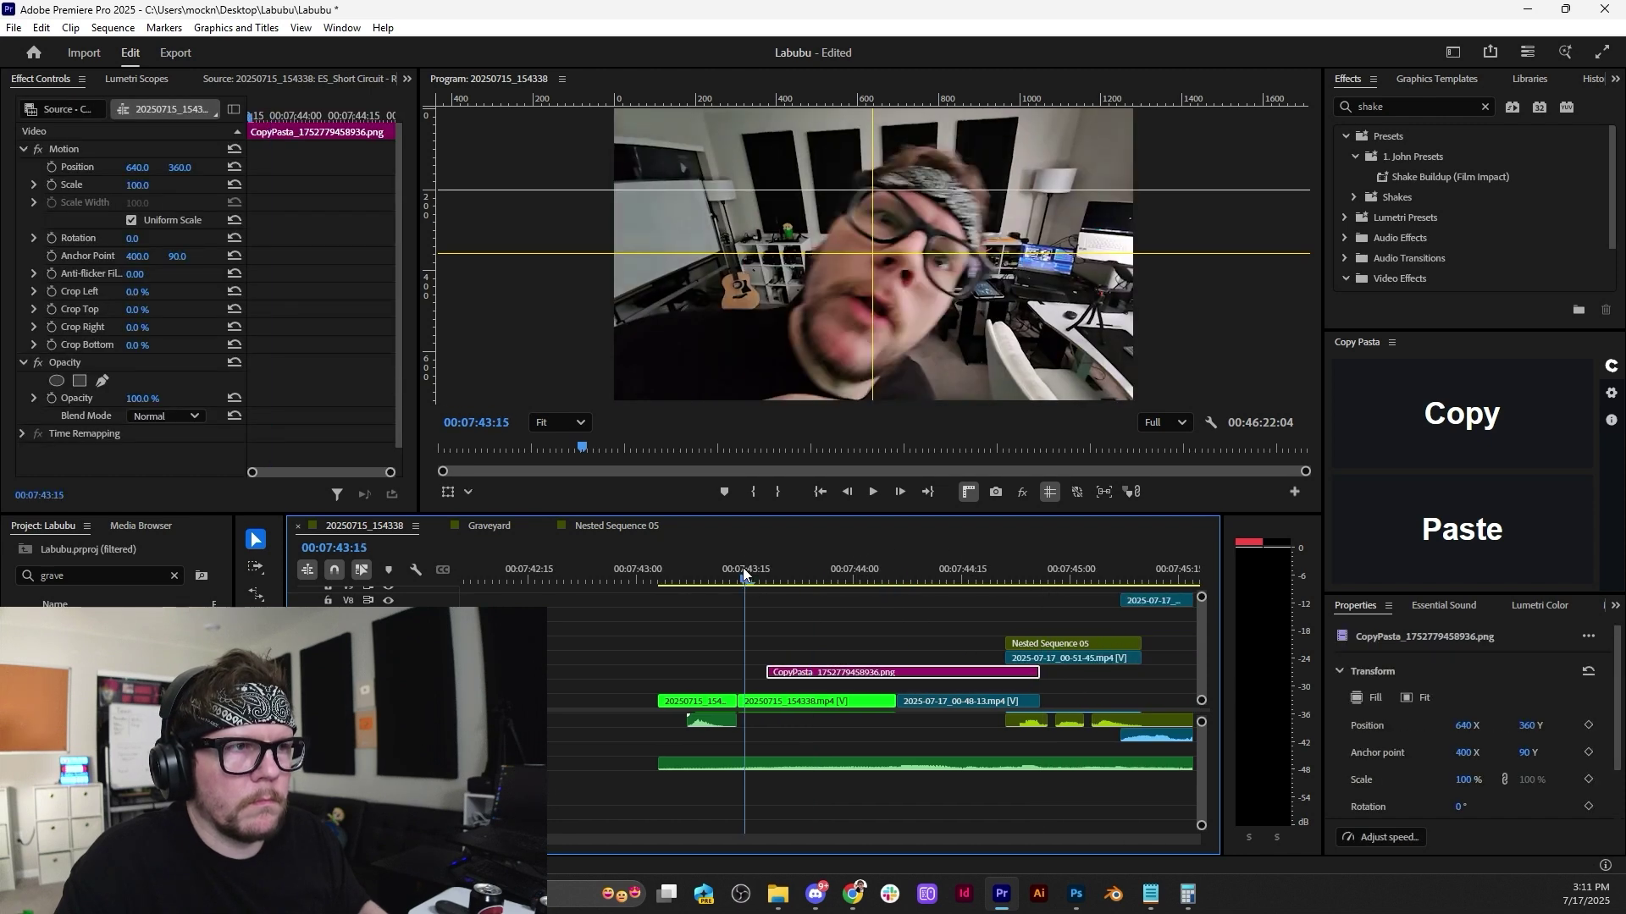
pyautogui.click(776, 575)
pyautogui.click(731, 569)
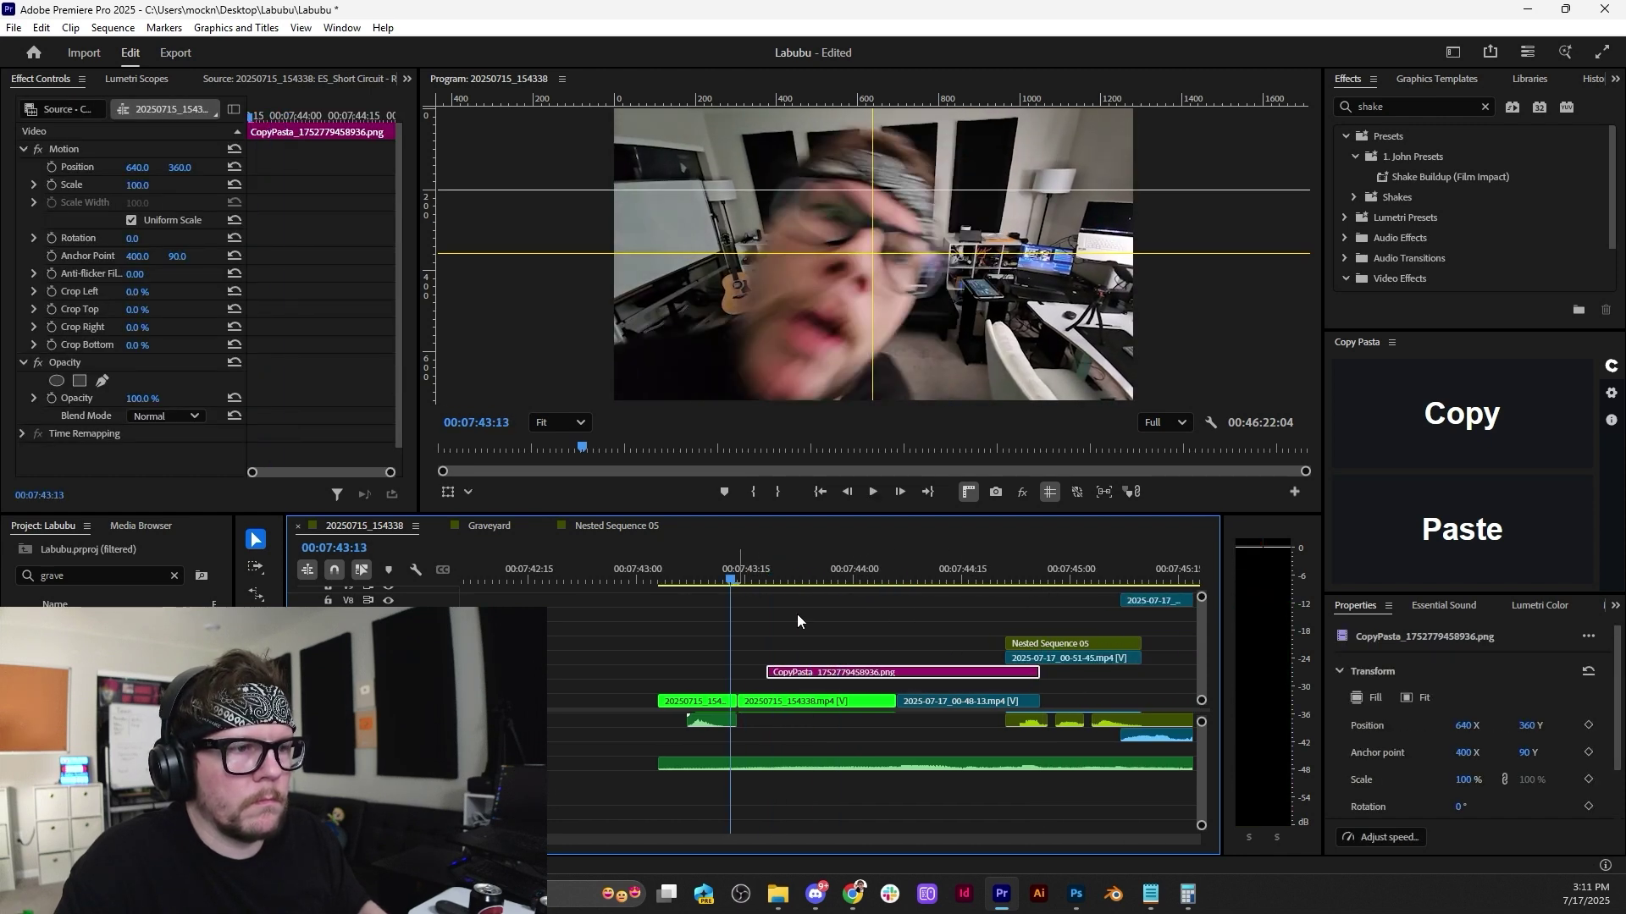
pyautogui.press('space')
pyautogui.press('space')
pyautogui.moveTo(845, 672); pyautogui.dragTo(820, 672)
pyautogui.click(704, 577)
pyautogui.press('space')
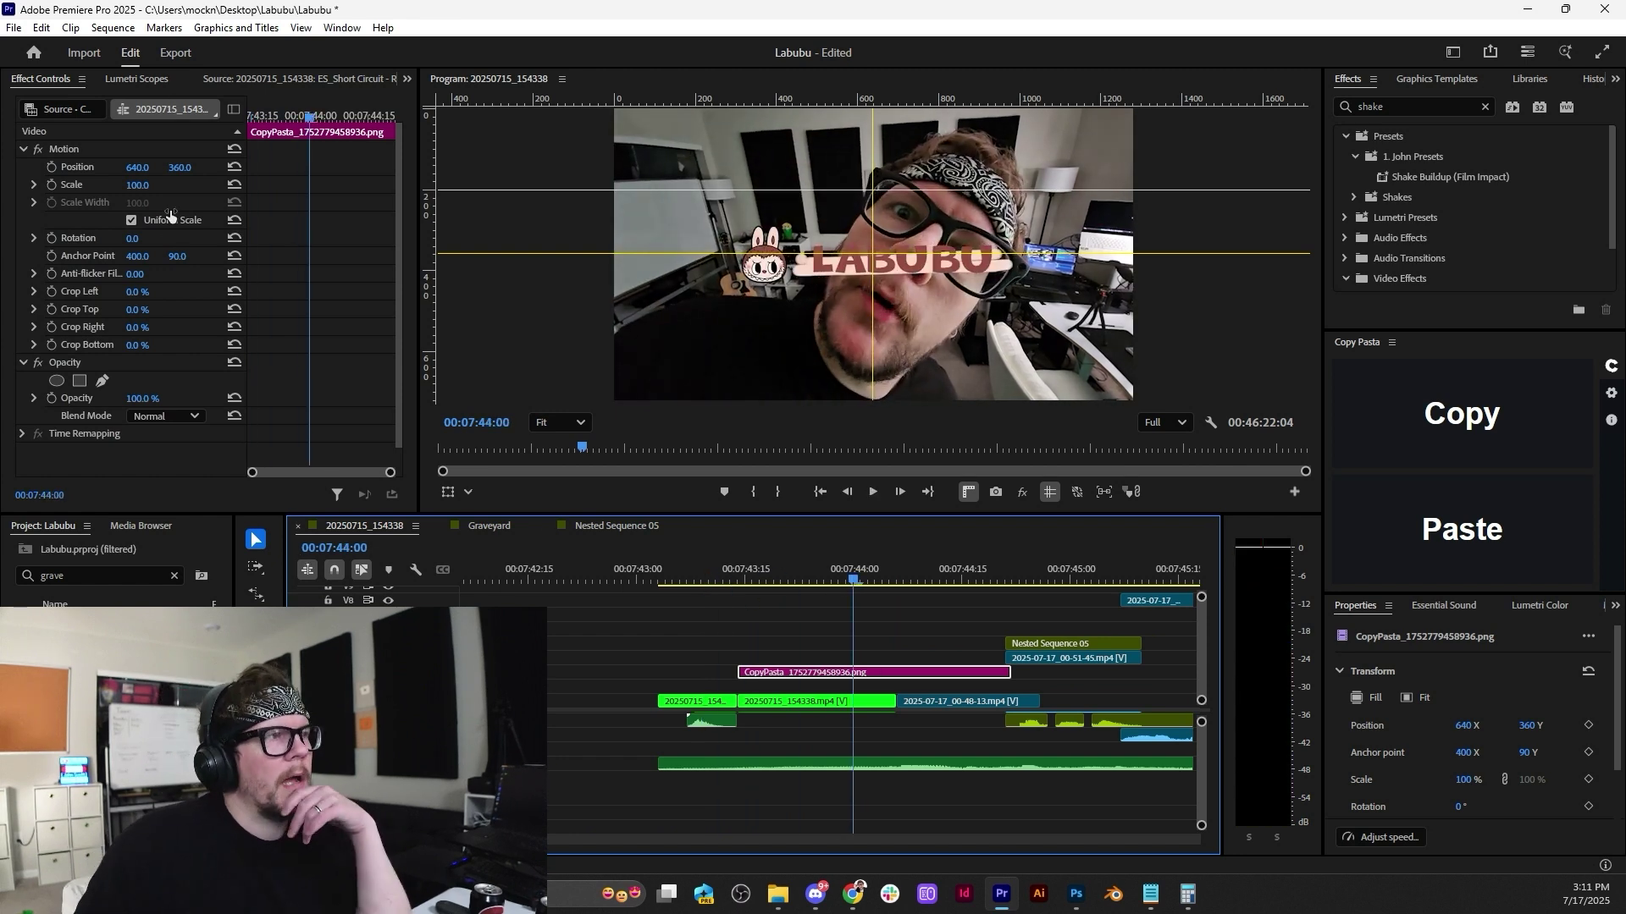
# Scale the LABUBU logo to 151 and position it along the lower part of the frame at 627.5, 618.
pyautogui.moveTo(136, 186); pyautogui.dragTo(271, 191)
pyautogui.moveTo(178, 168); pyautogui.dragTo(391, 168)
pyautogui.click(127, 149)
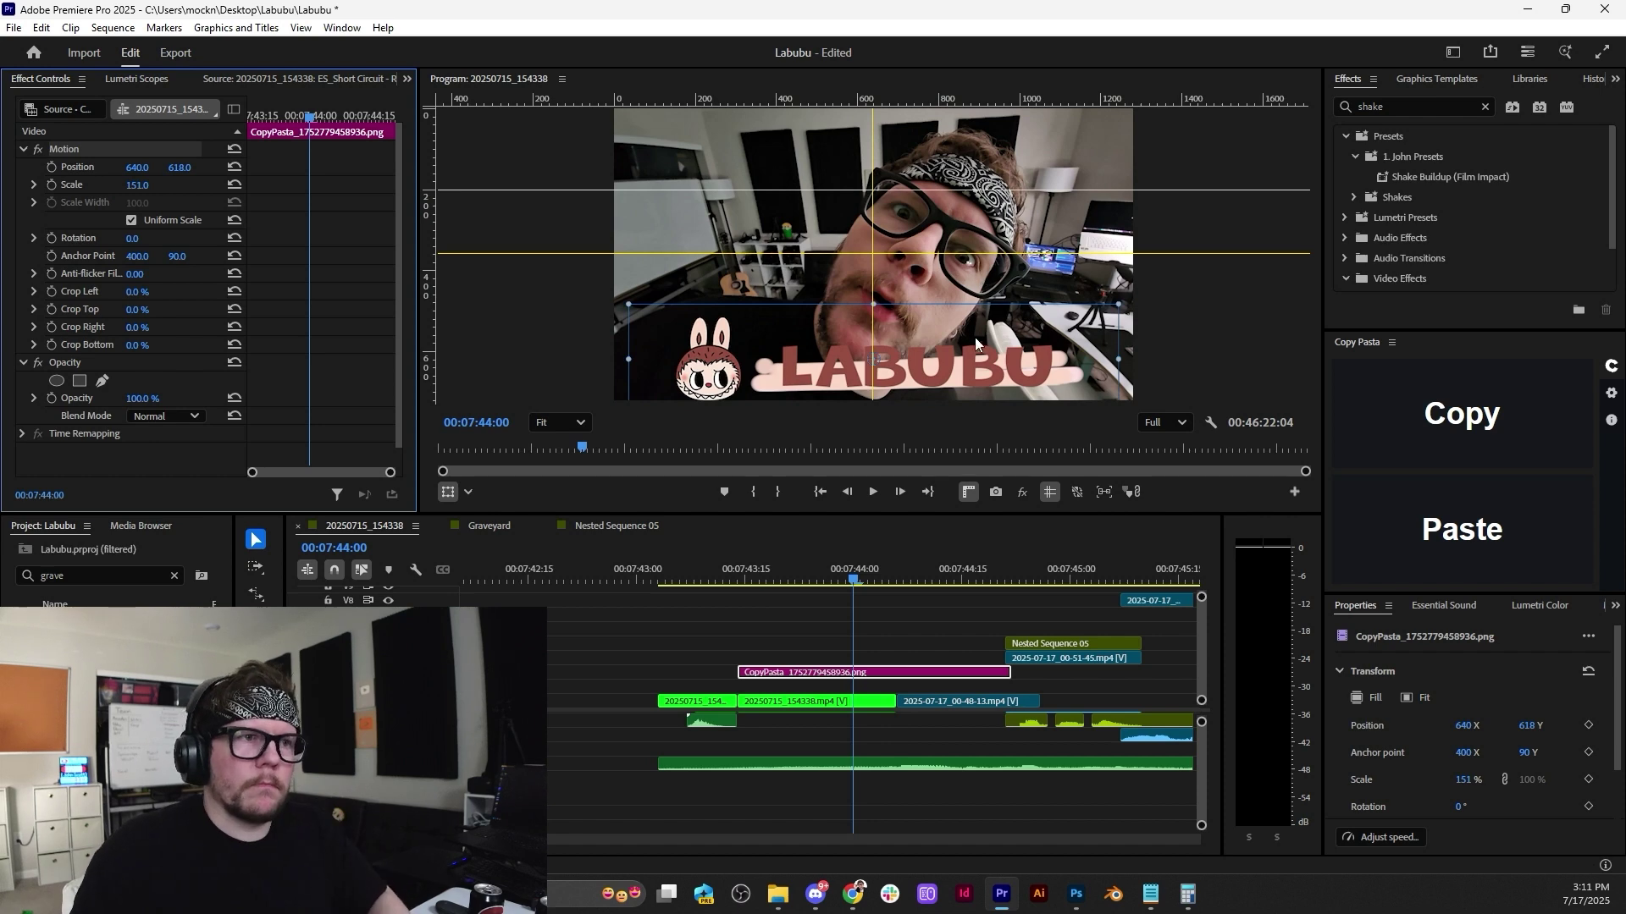
pyautogui.moveTo(974, 337); pyautogui.dragTo(967, 344)
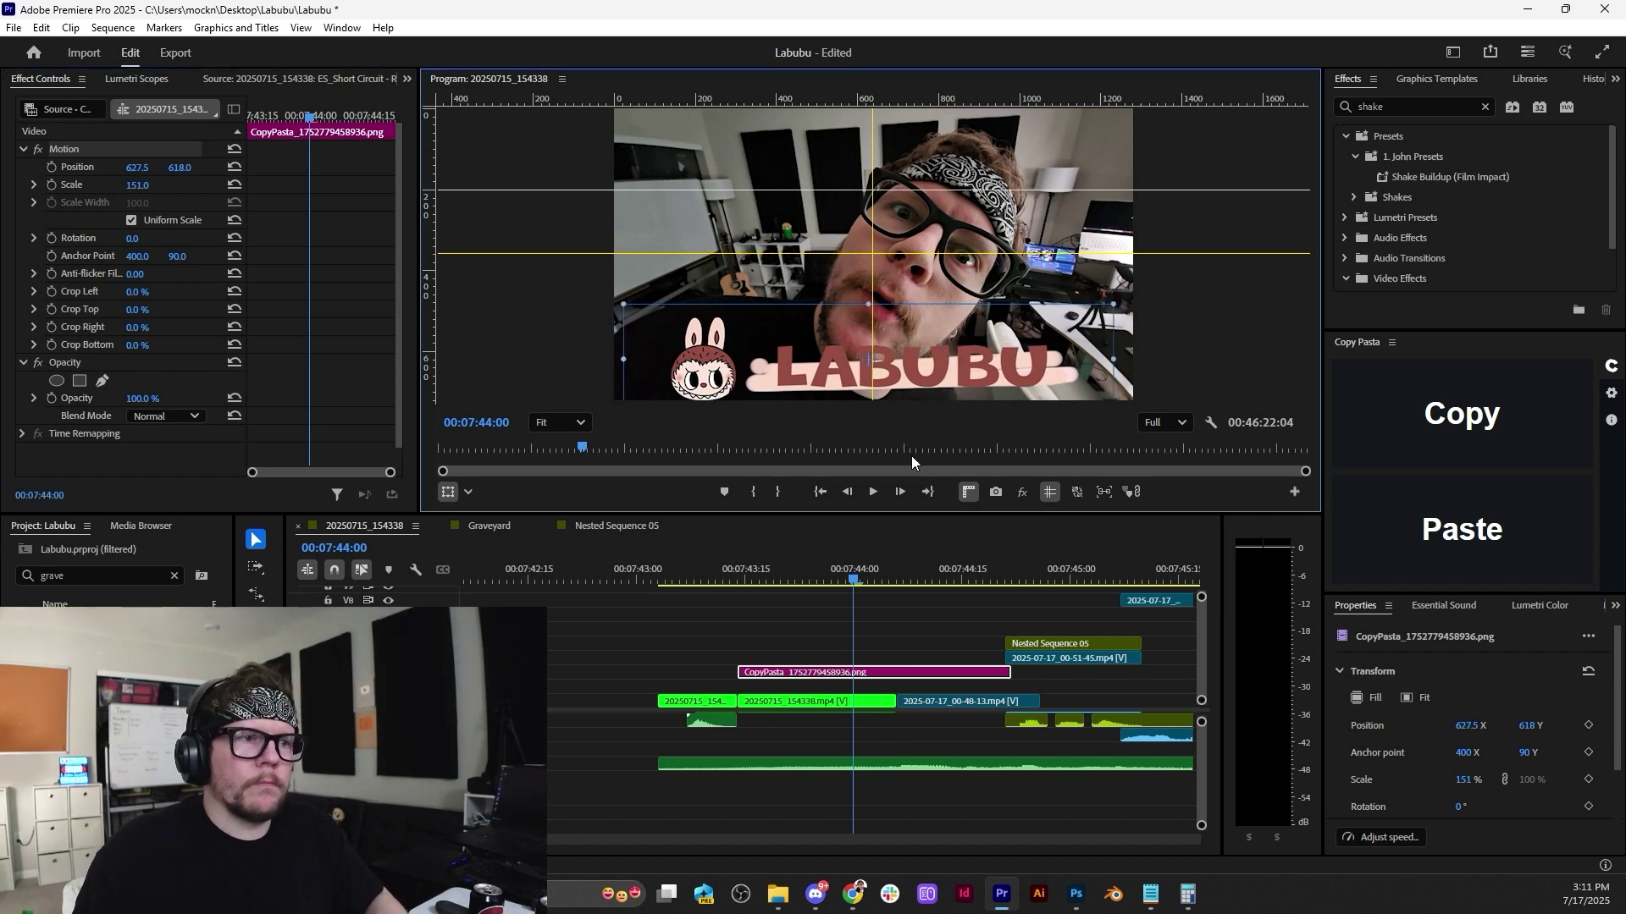
# Play back the opening clips from 00:07:43:00 to check the logo's look and timing.
pyautogui.press('space')
pyautogui.press('space')
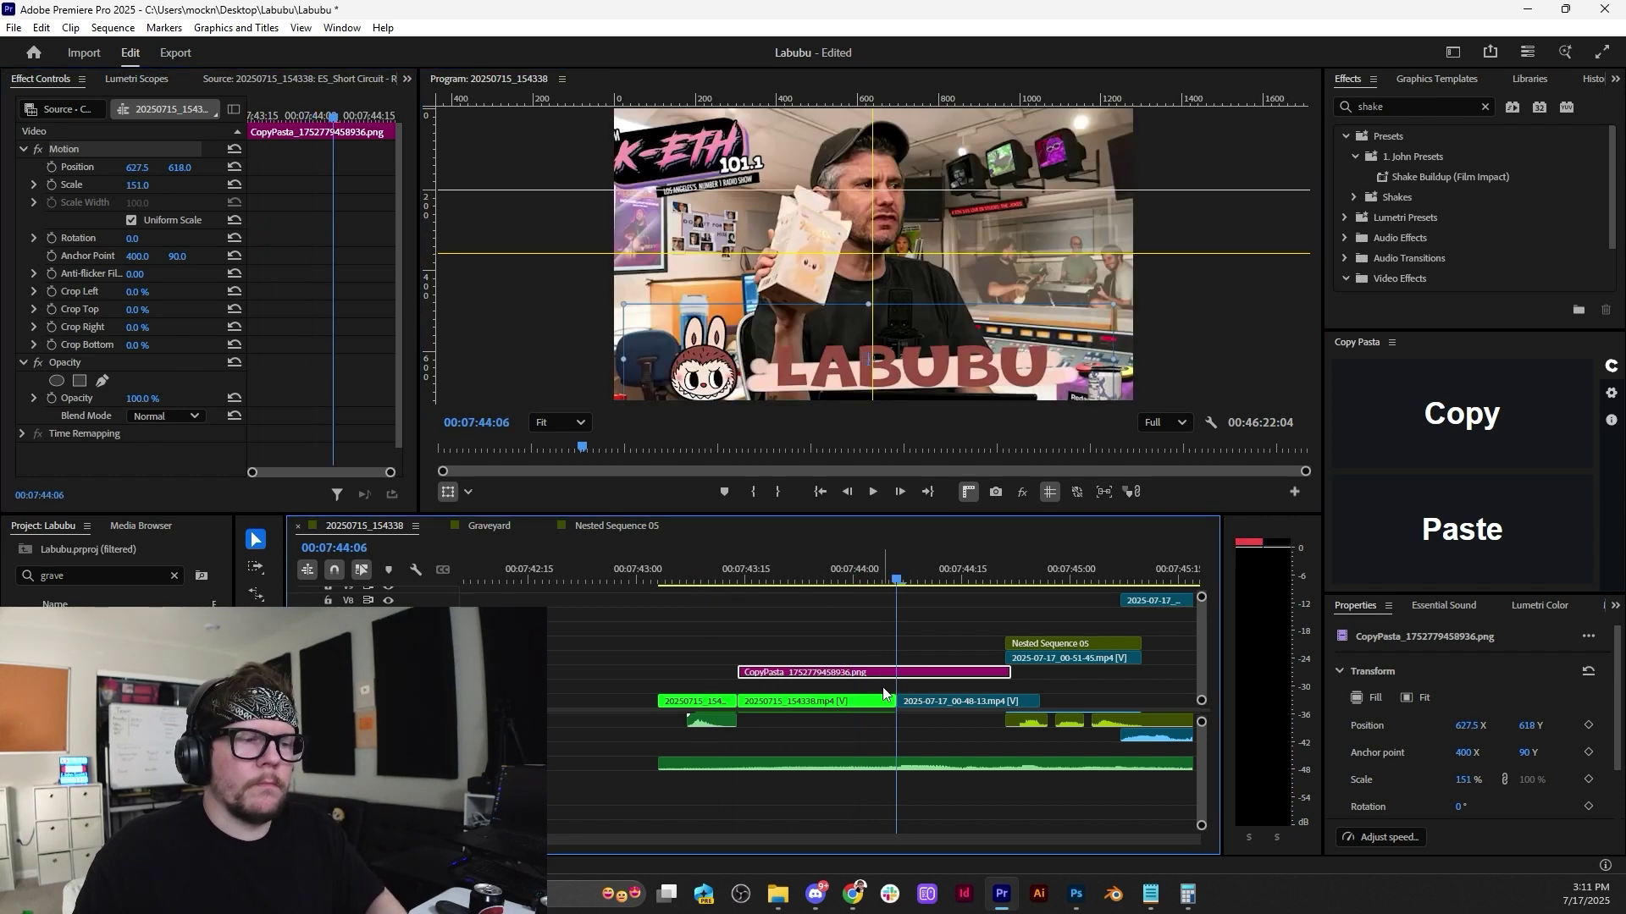
pyautogui.click(635, 561)
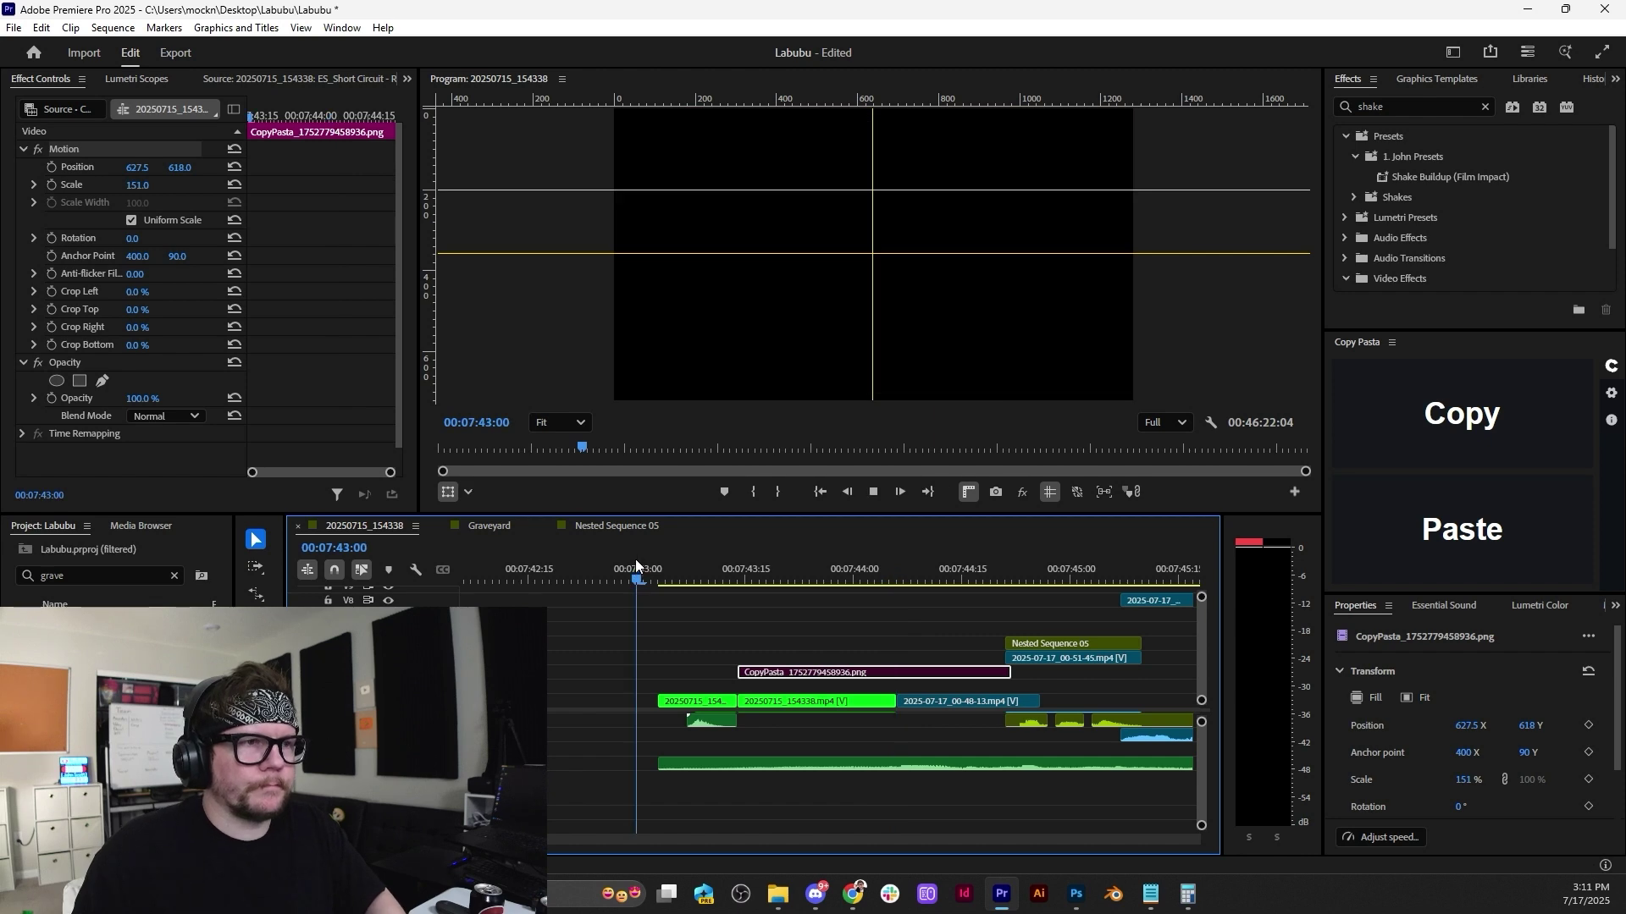
pyautogui.press('space')
# Add a text box reading LABUBU across the middle of the frame at 00:07:43:17.
pyautogui.click(758, 558)
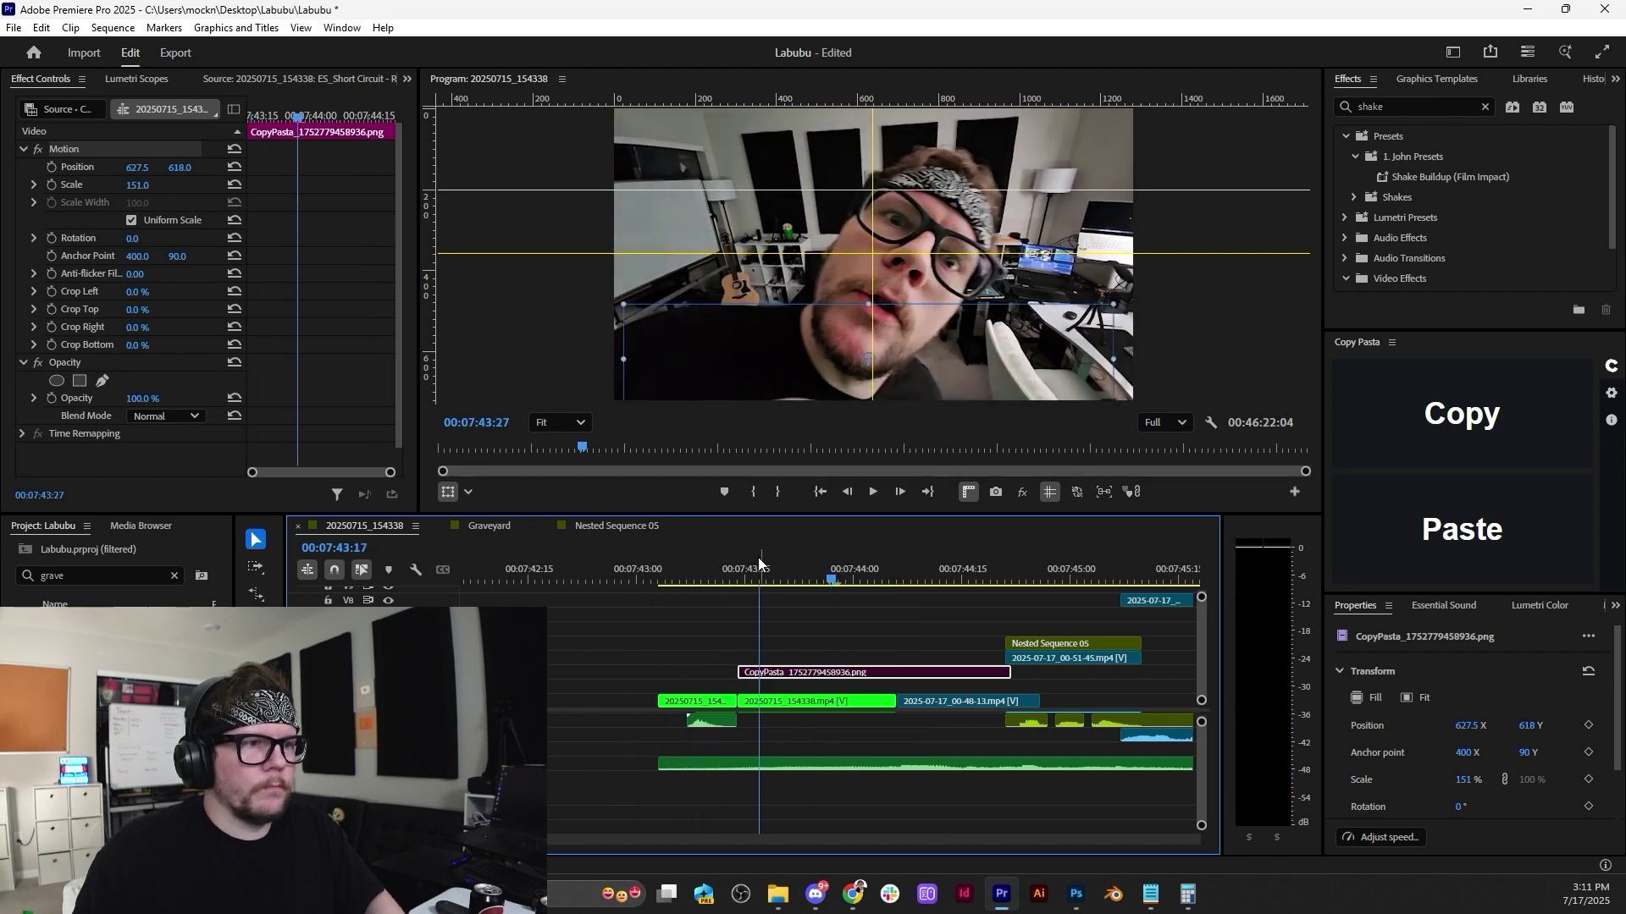
pyautogui.click(814, 620)
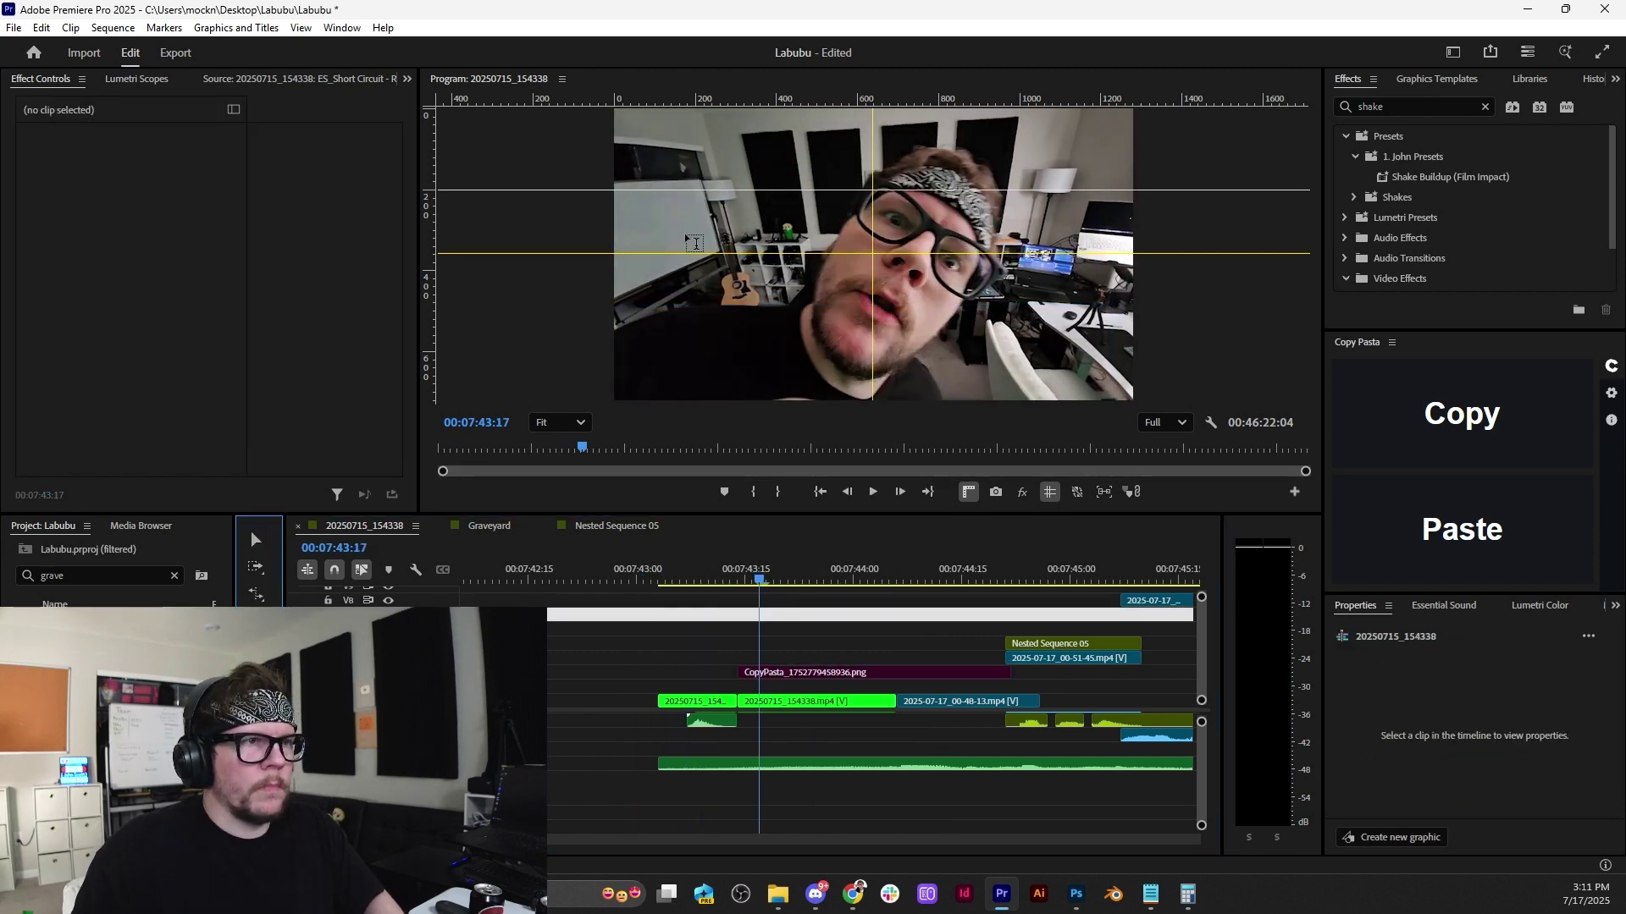
pyautogui.moveTo(686, 225); pyautogui.dragTo(1100, 315)
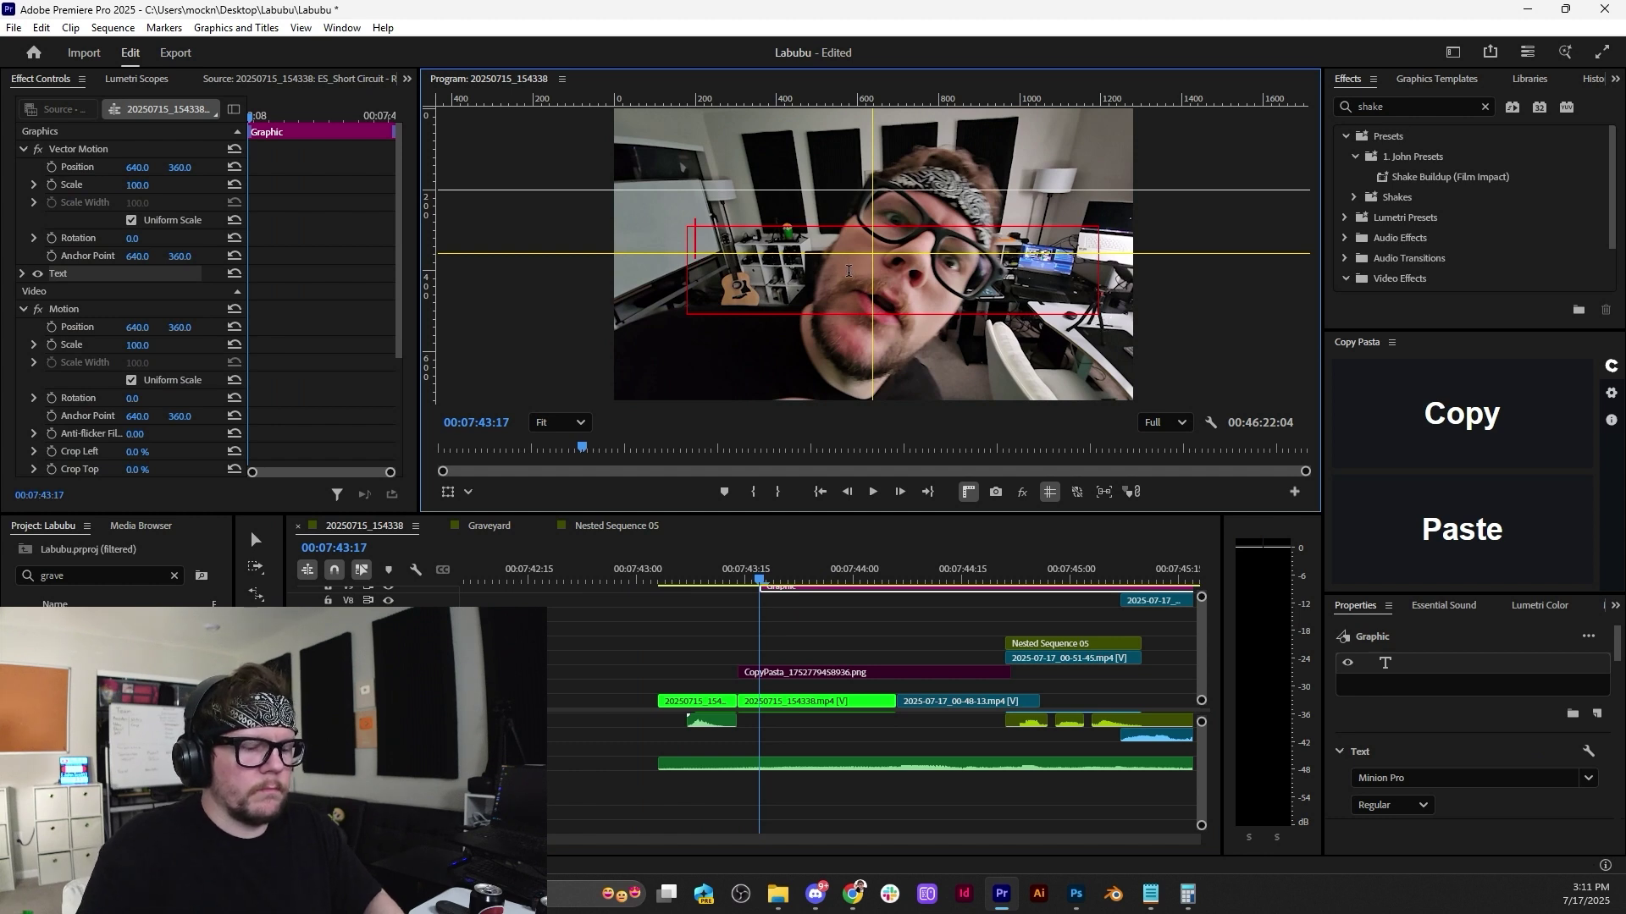
pyautogui.write('LA')
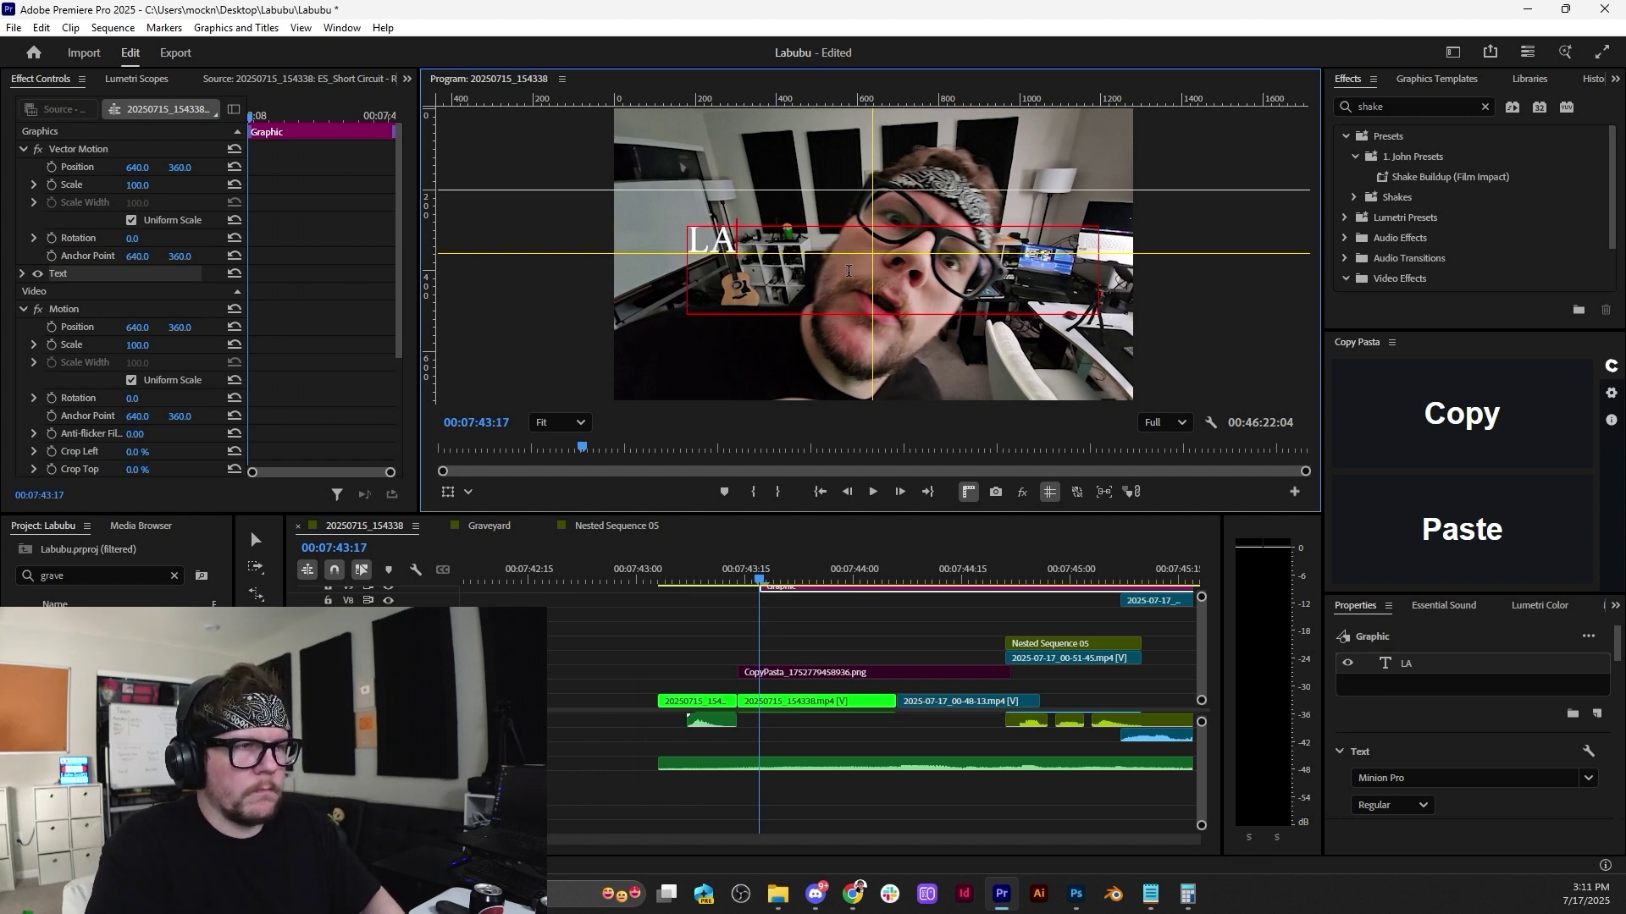
pyautogui.write('BUBU')
pyautogui.press('Escape')
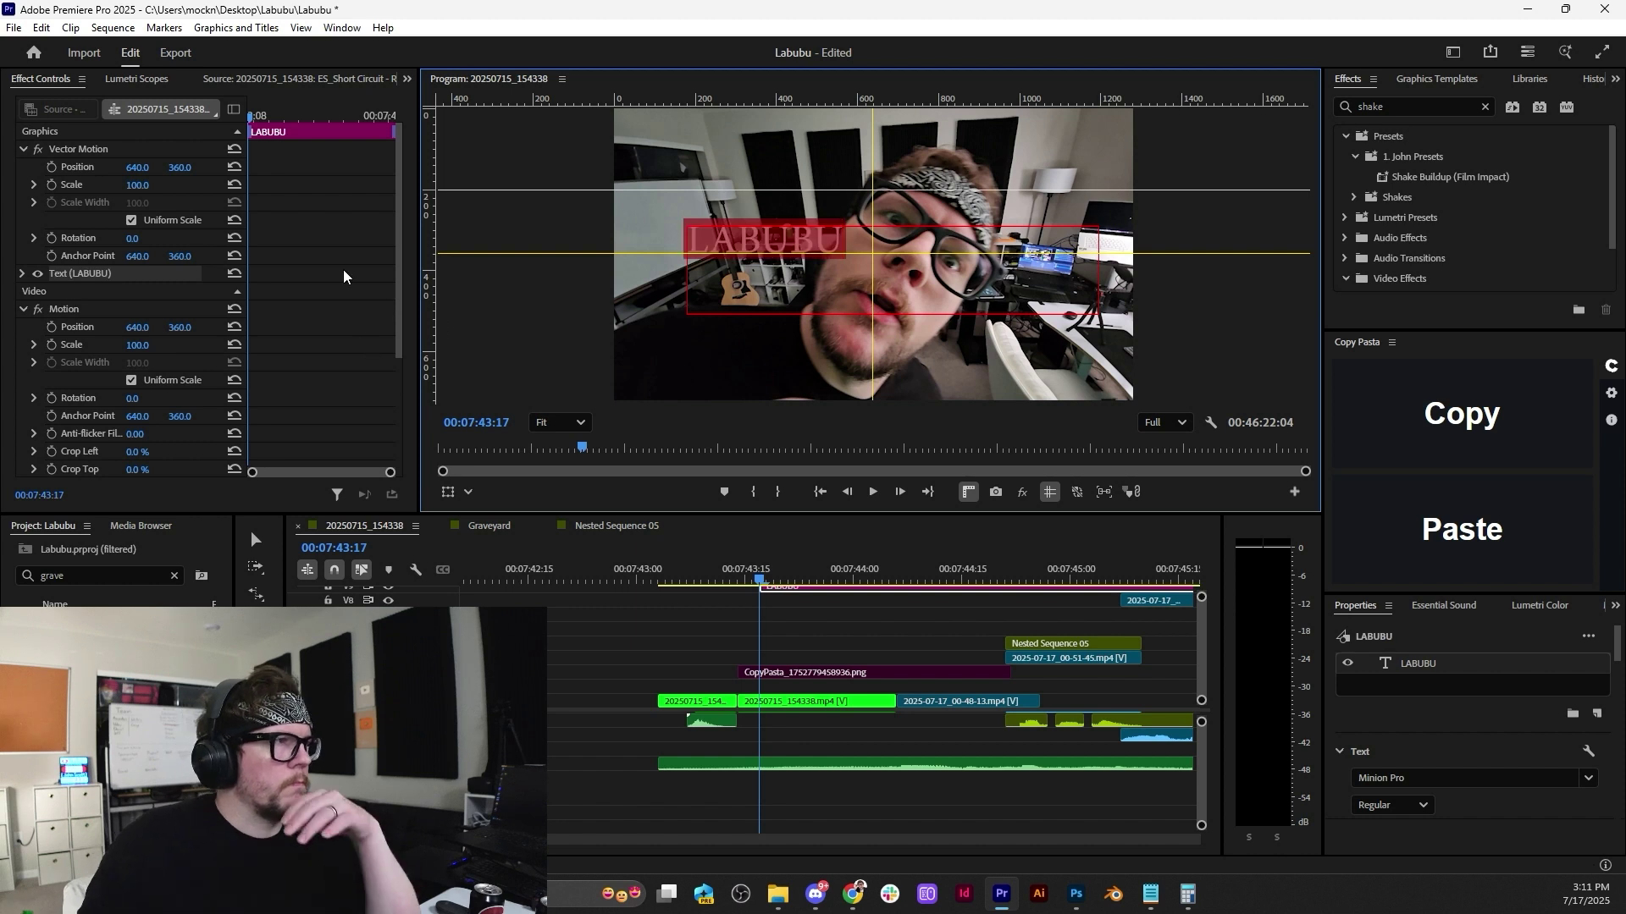
# Expand the LABUBU text's settings and regroup the Copy Pasta panel with Effects to enlarge the Properties area.
pyautogui.click(24, 278)
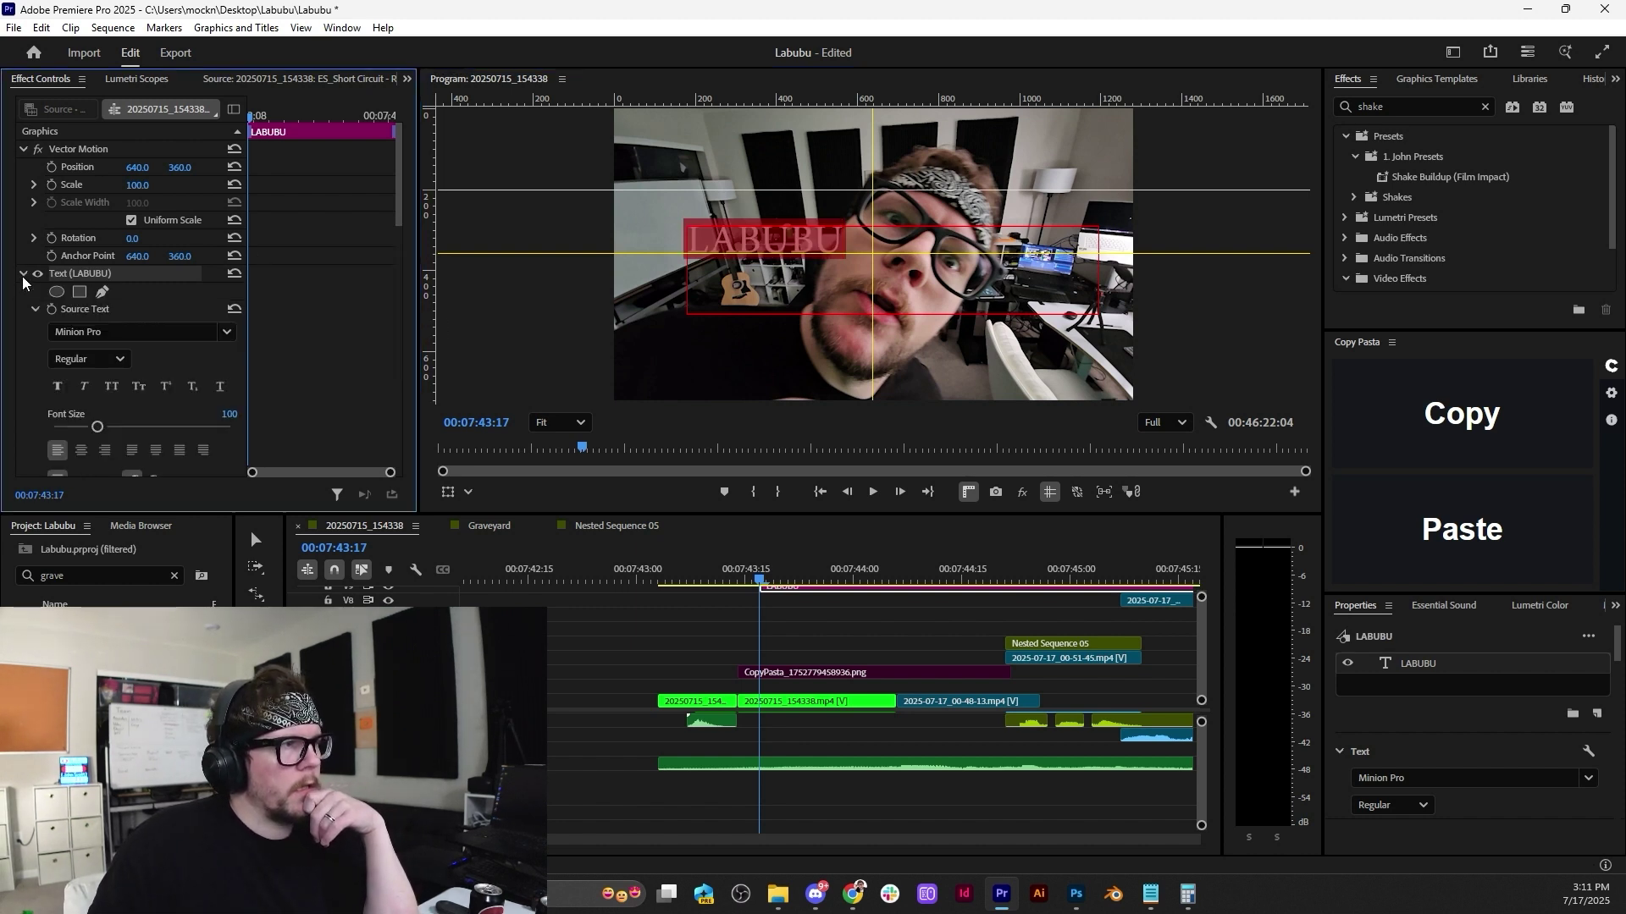
pyautogui.scroll(-6, 27, 430)
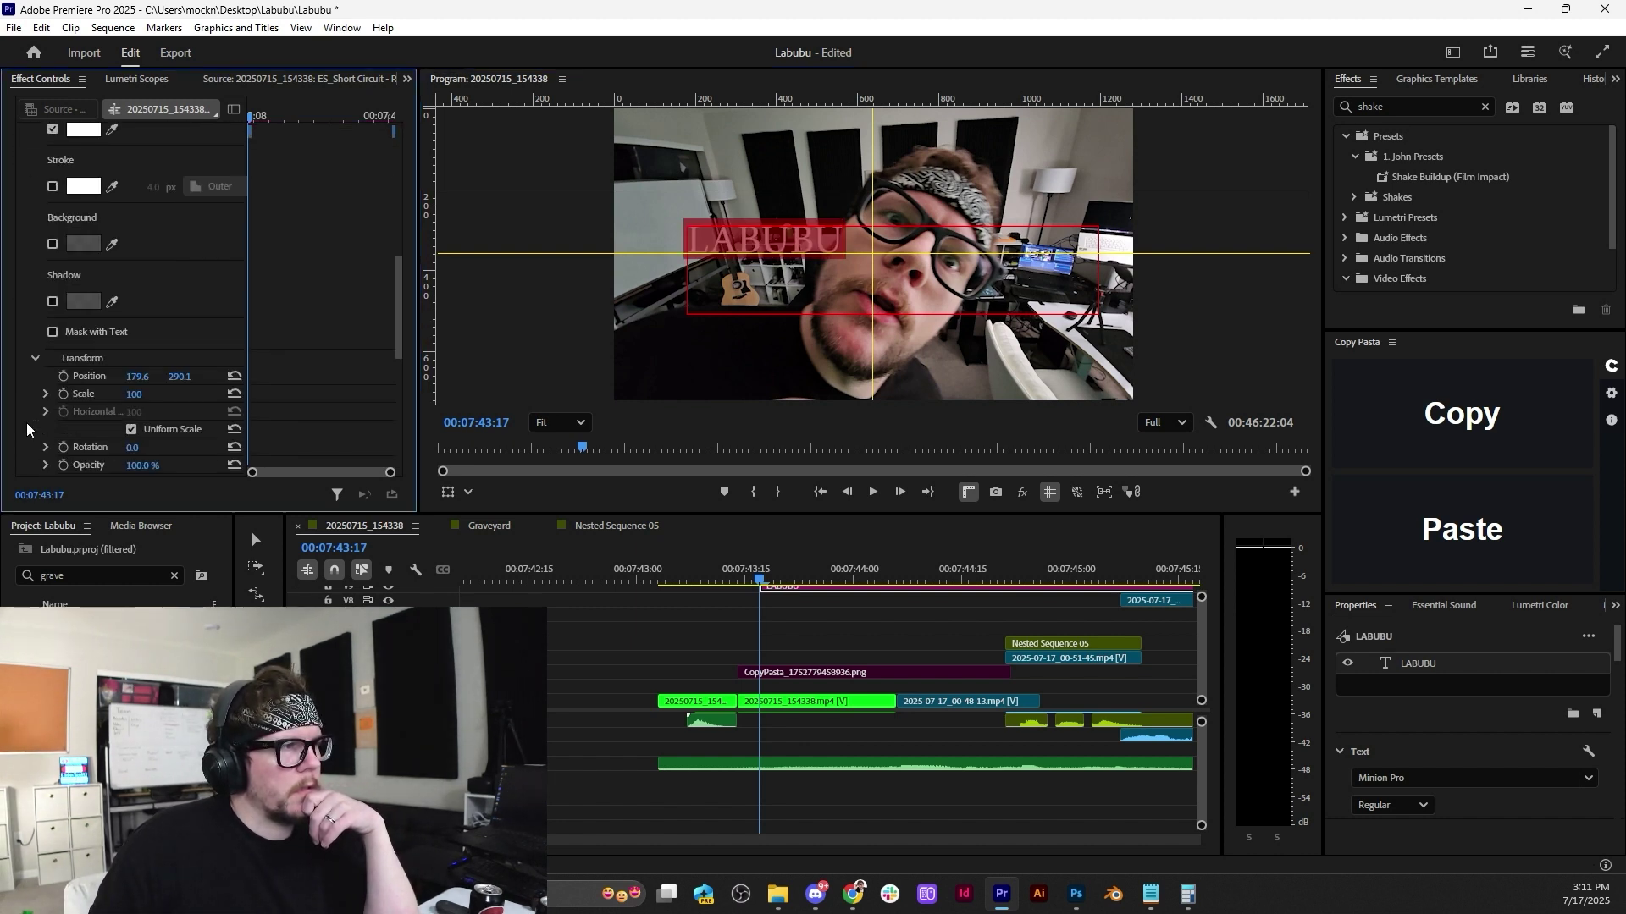
pyautogui.scroll(-3, 28, 430)
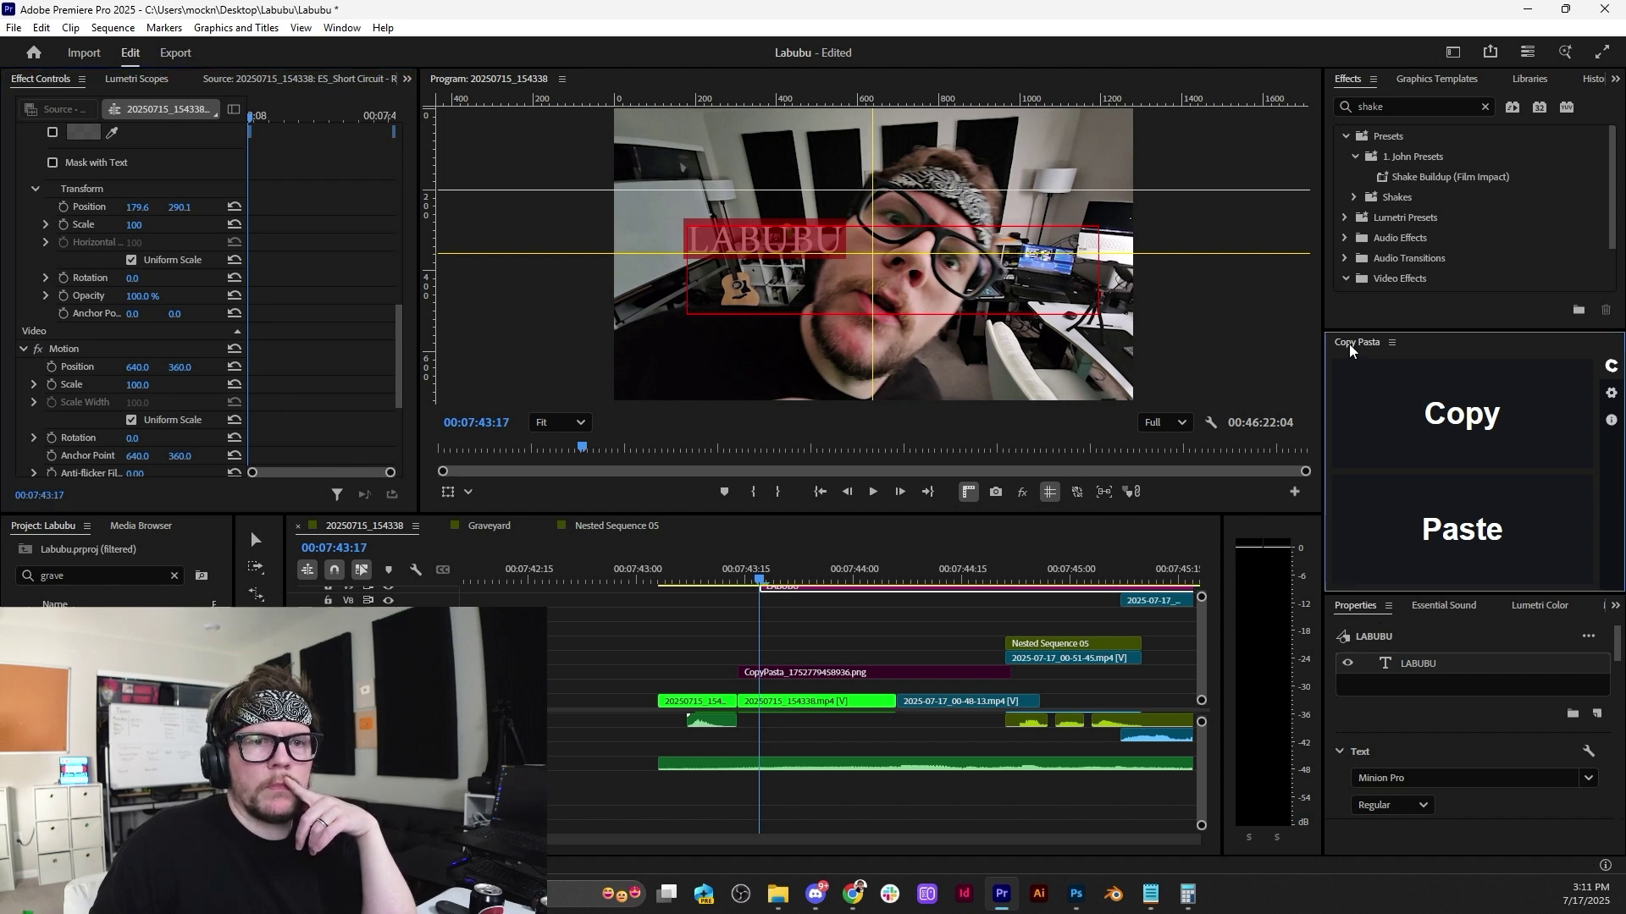
pyautogui.moveTo(1365, 303); pyautogui.dragTo(1365, 305)
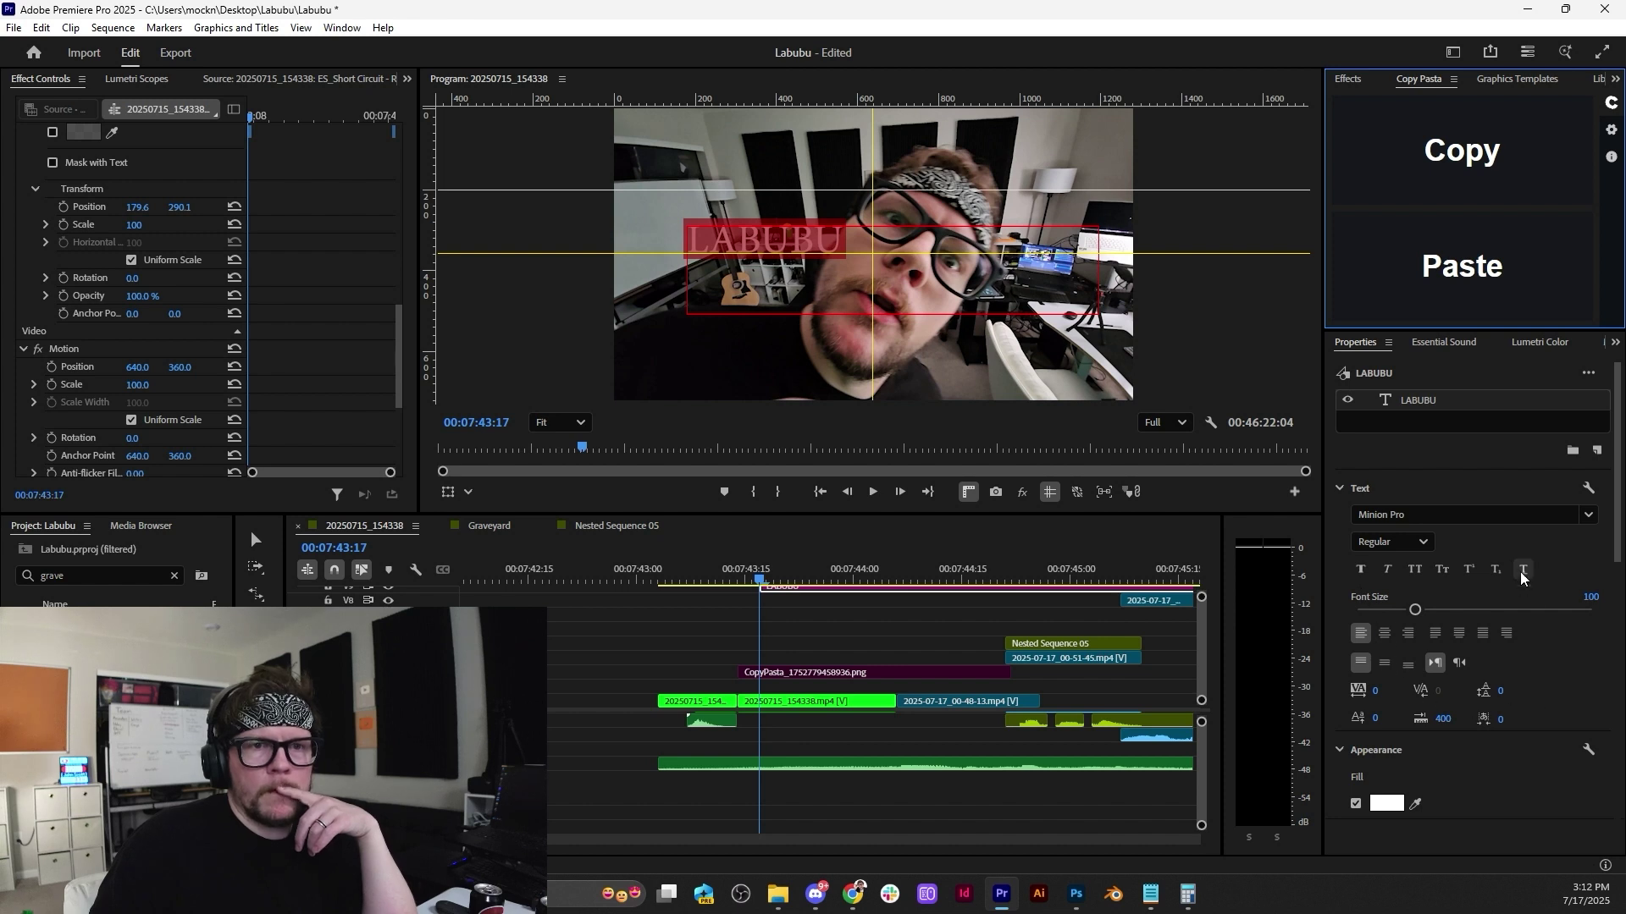
pyautogui.scroll(-5, 1516, 712)
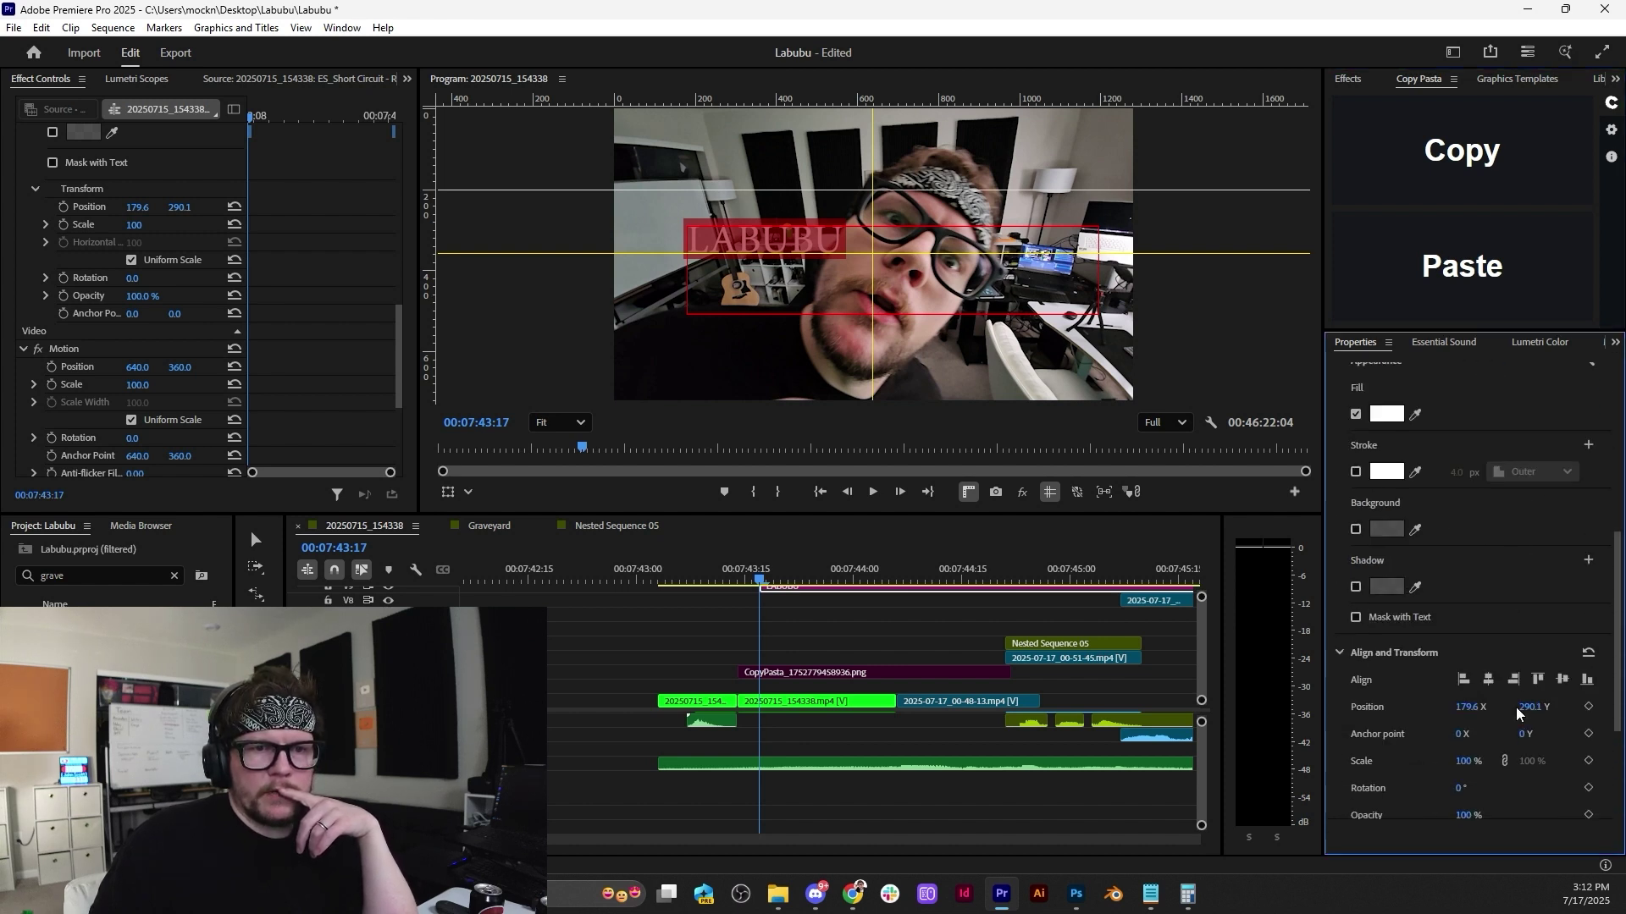
pyautogui.scroll(-4, 1494, 650)
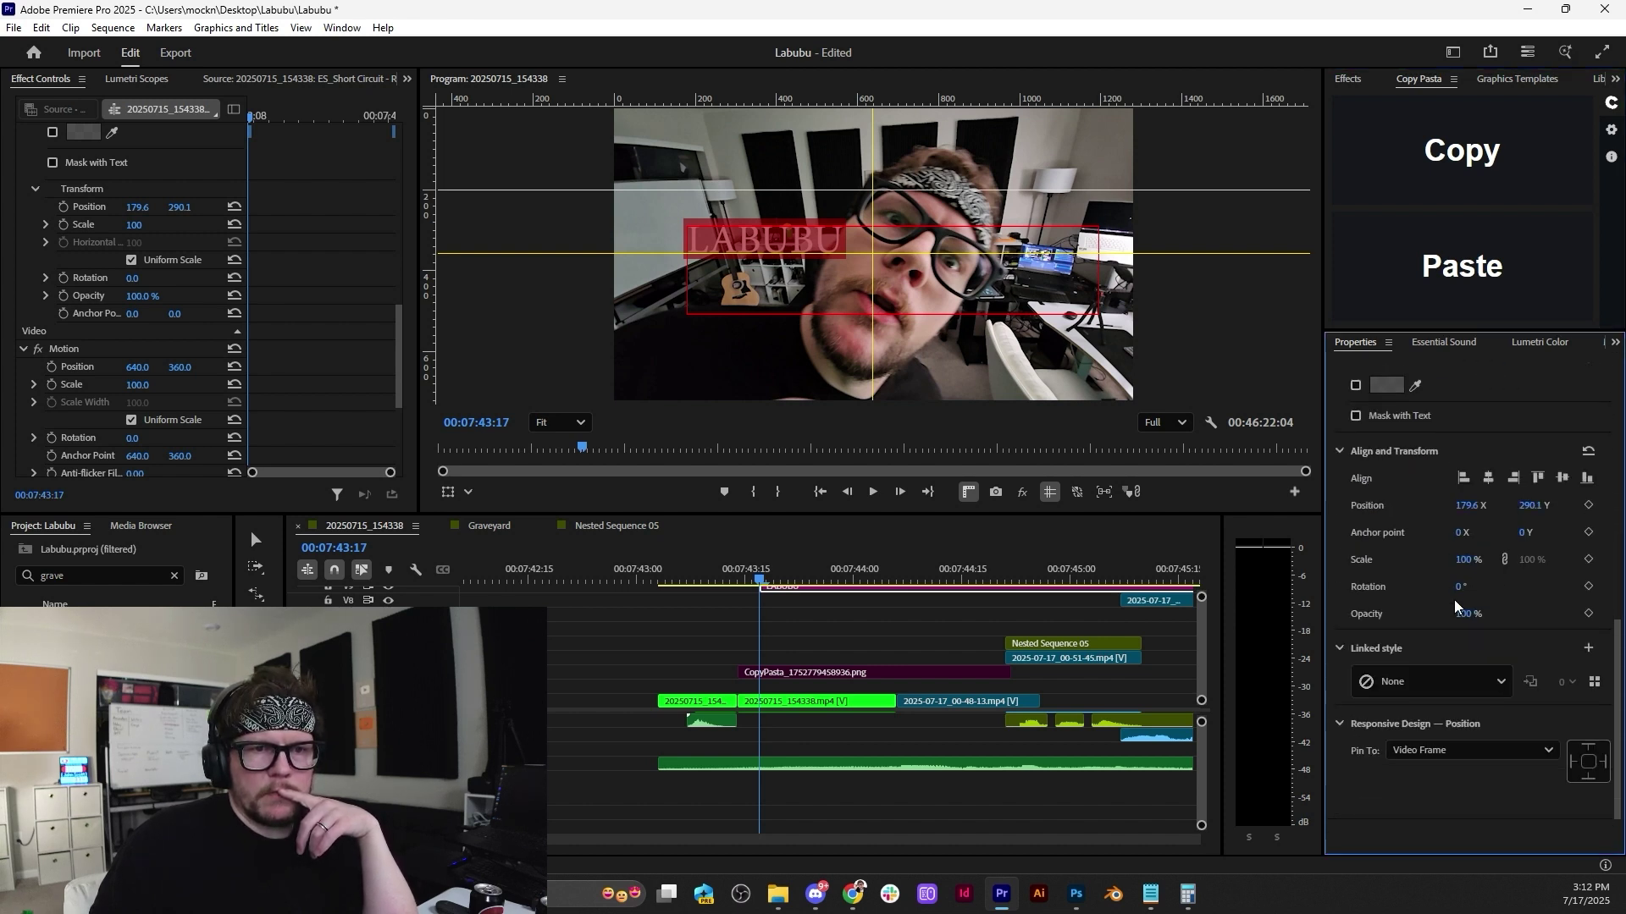
# Try several linked style presets on the LABUBU text and apply Yellow Black Outline.
pyautogui.click(1594, 682)
pyautogui.scroll(-3, 1499, 715)
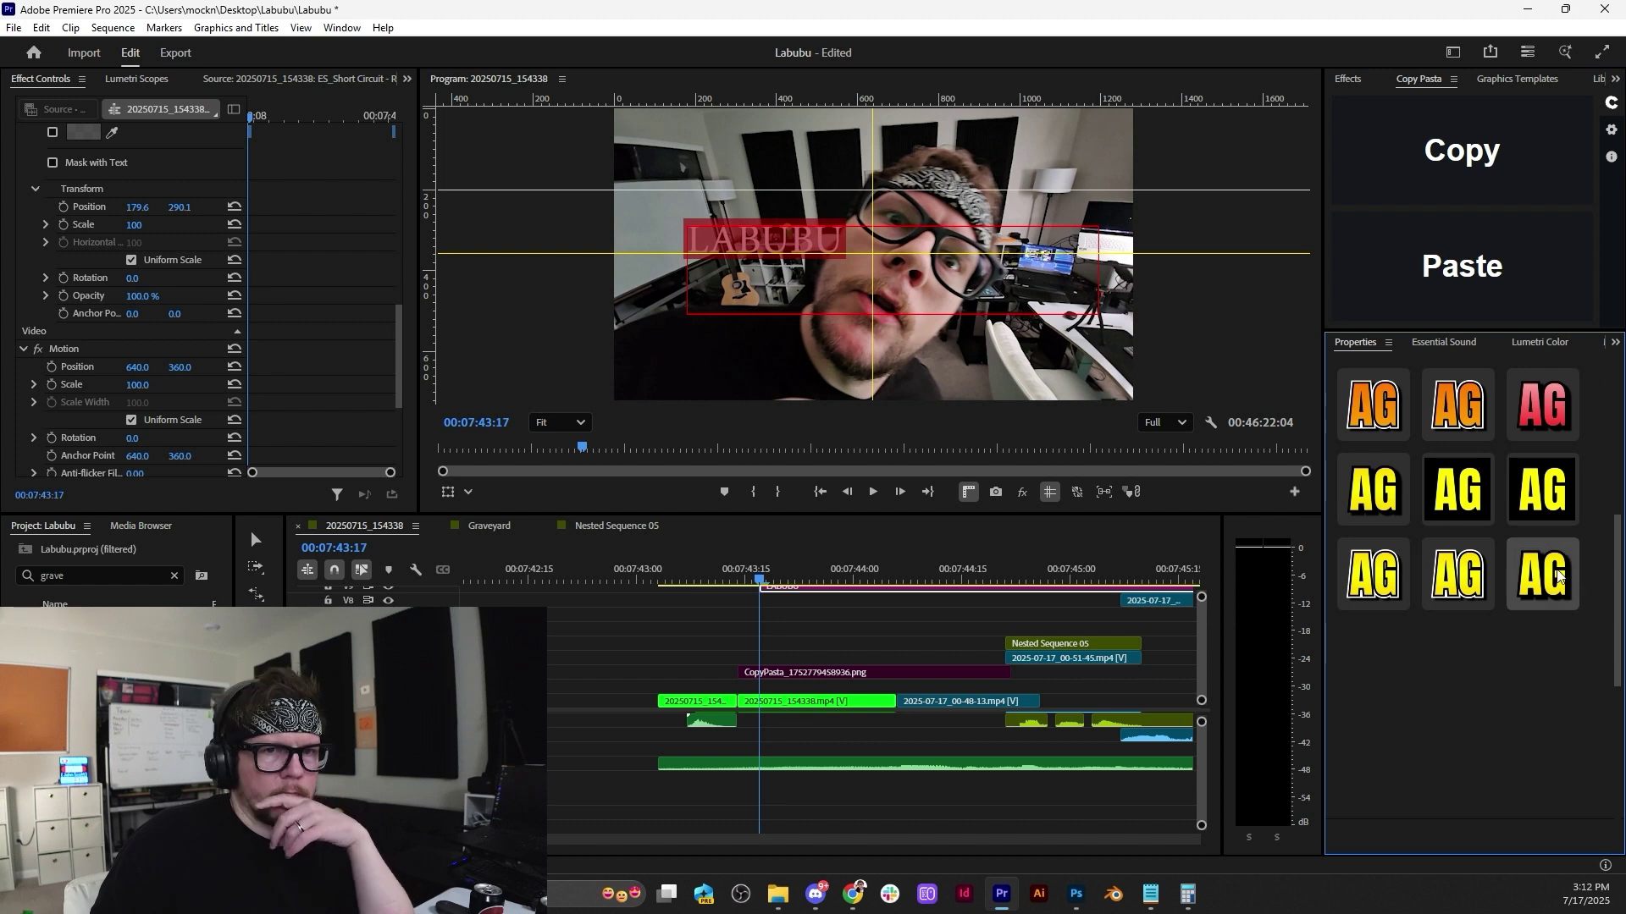
pyautogui.click(1559, 576)
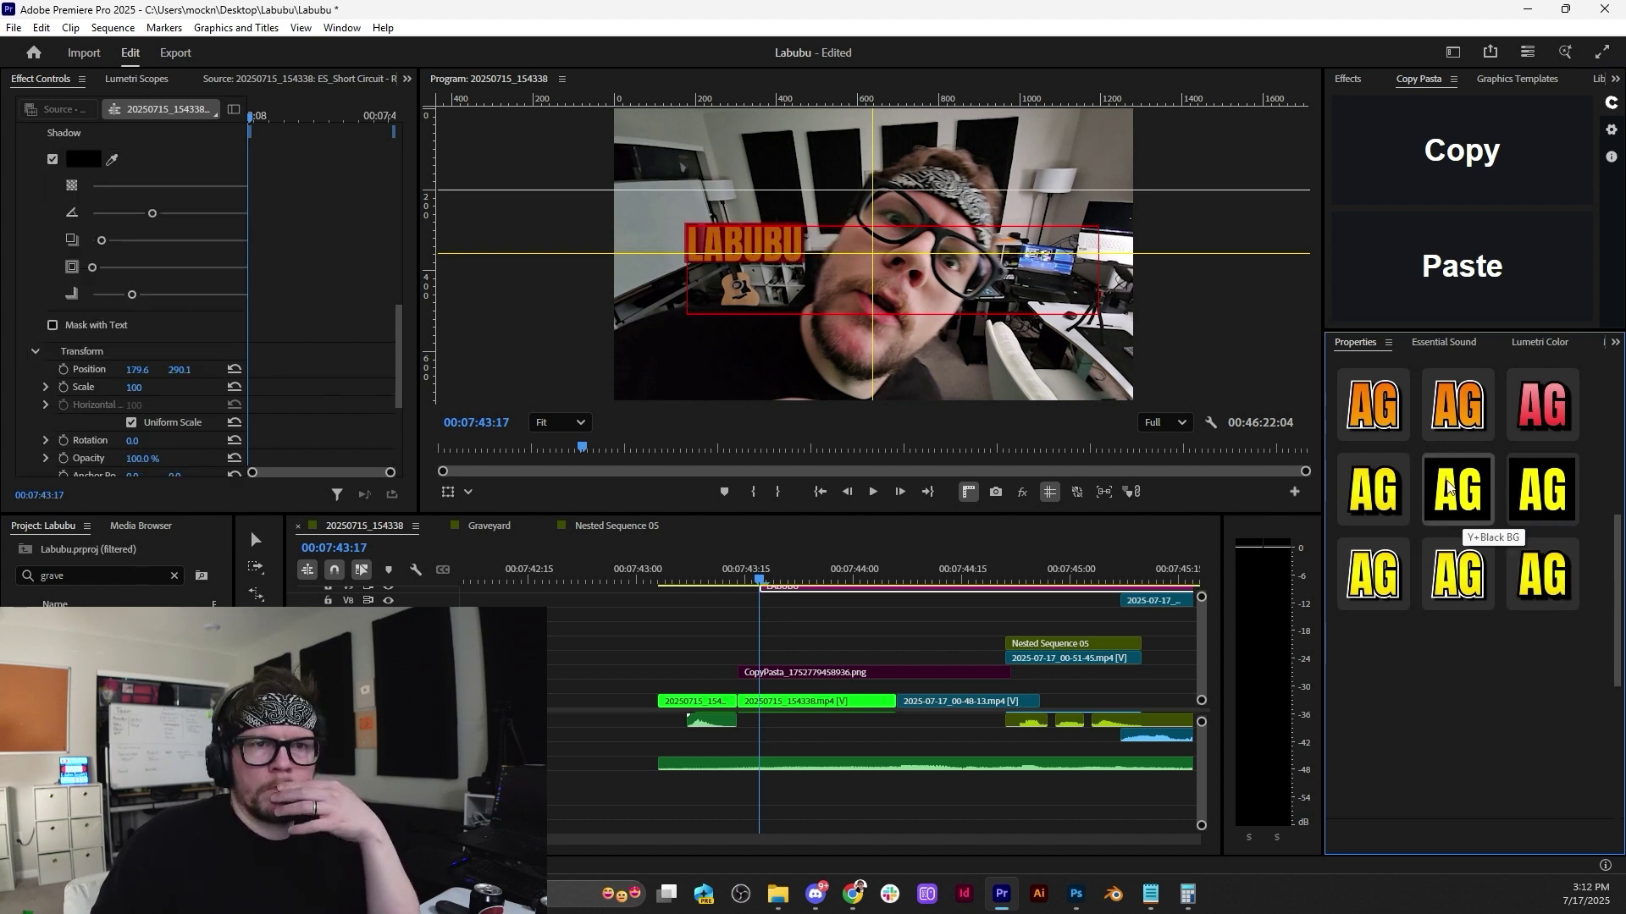
pyautogui.click(1459, 574)
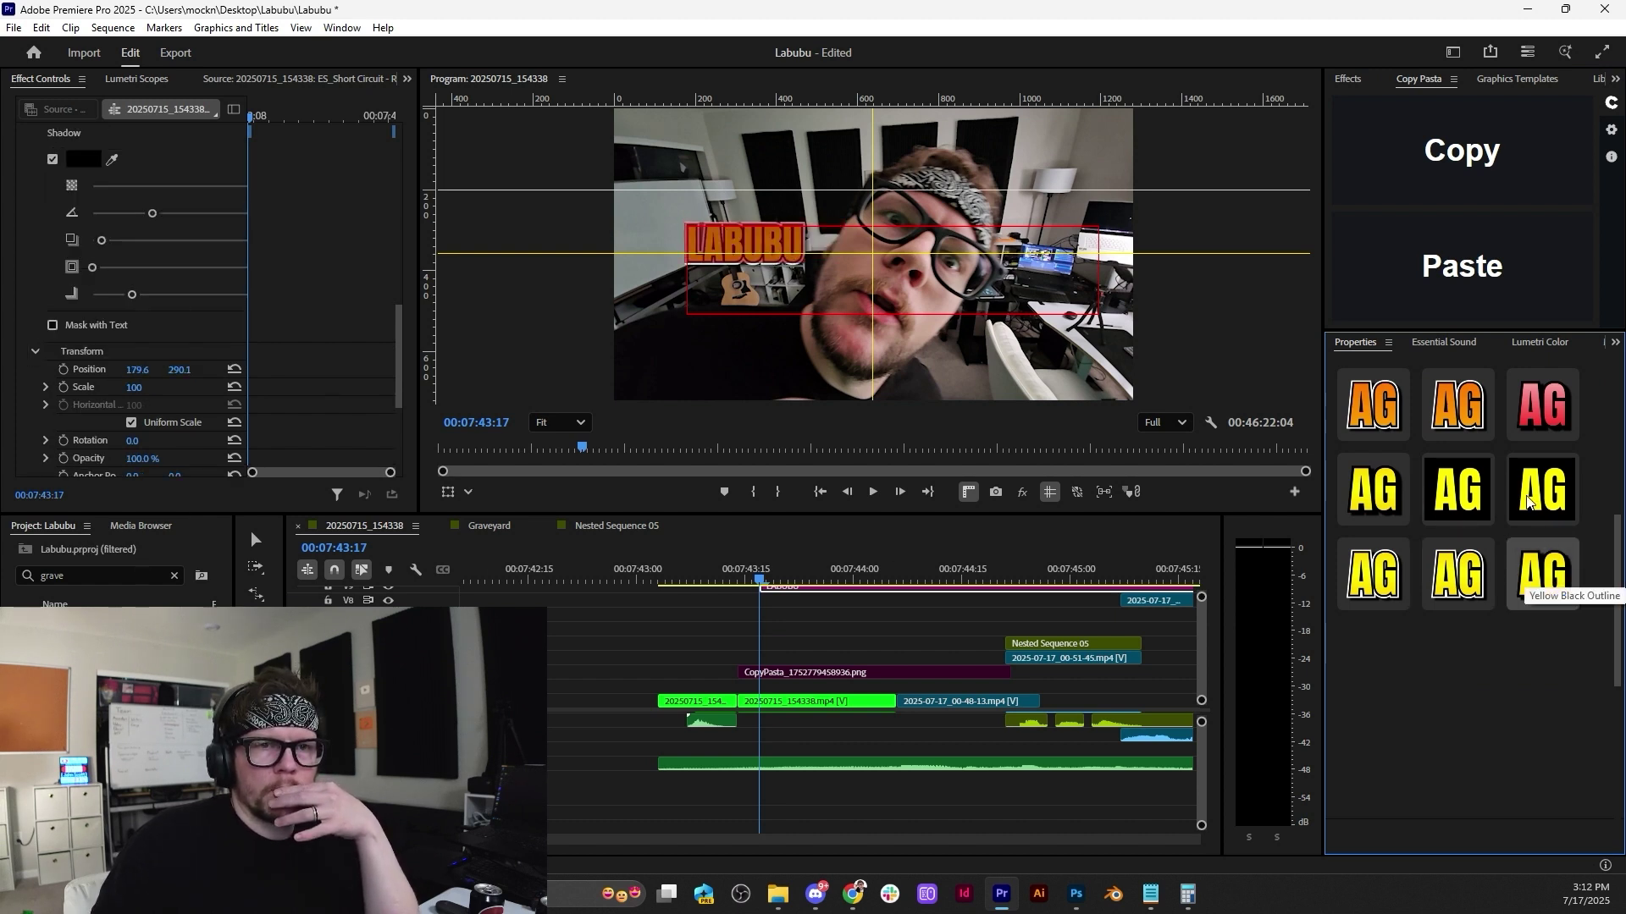
pyautogui.scroll(3, 1529, 502)
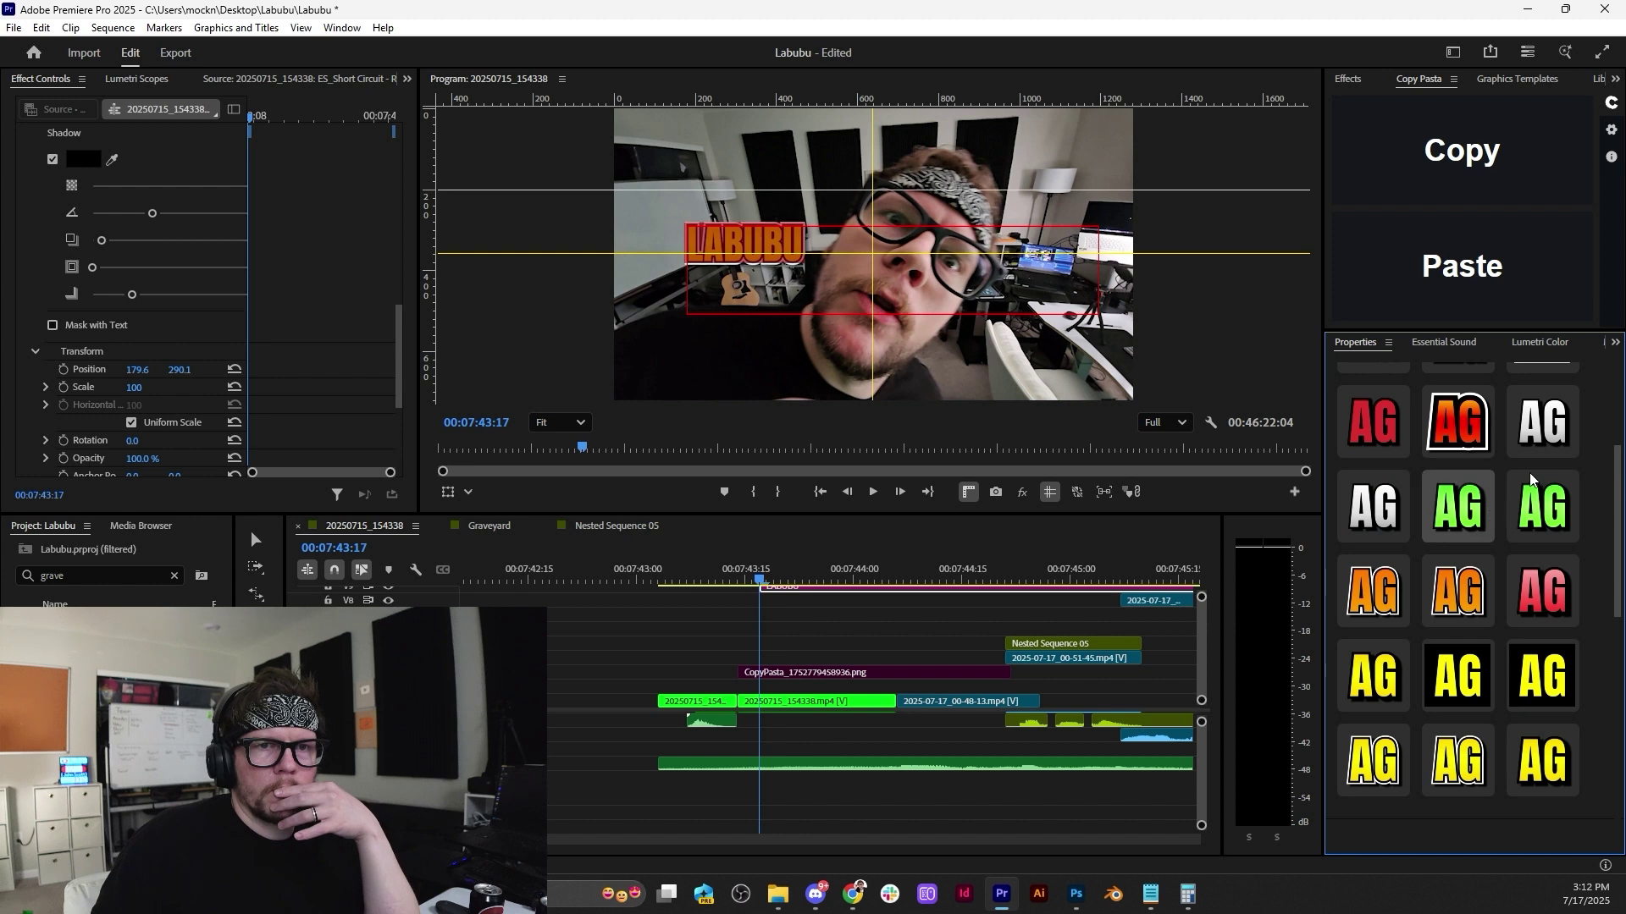
pyautogui.click(1542, 421)
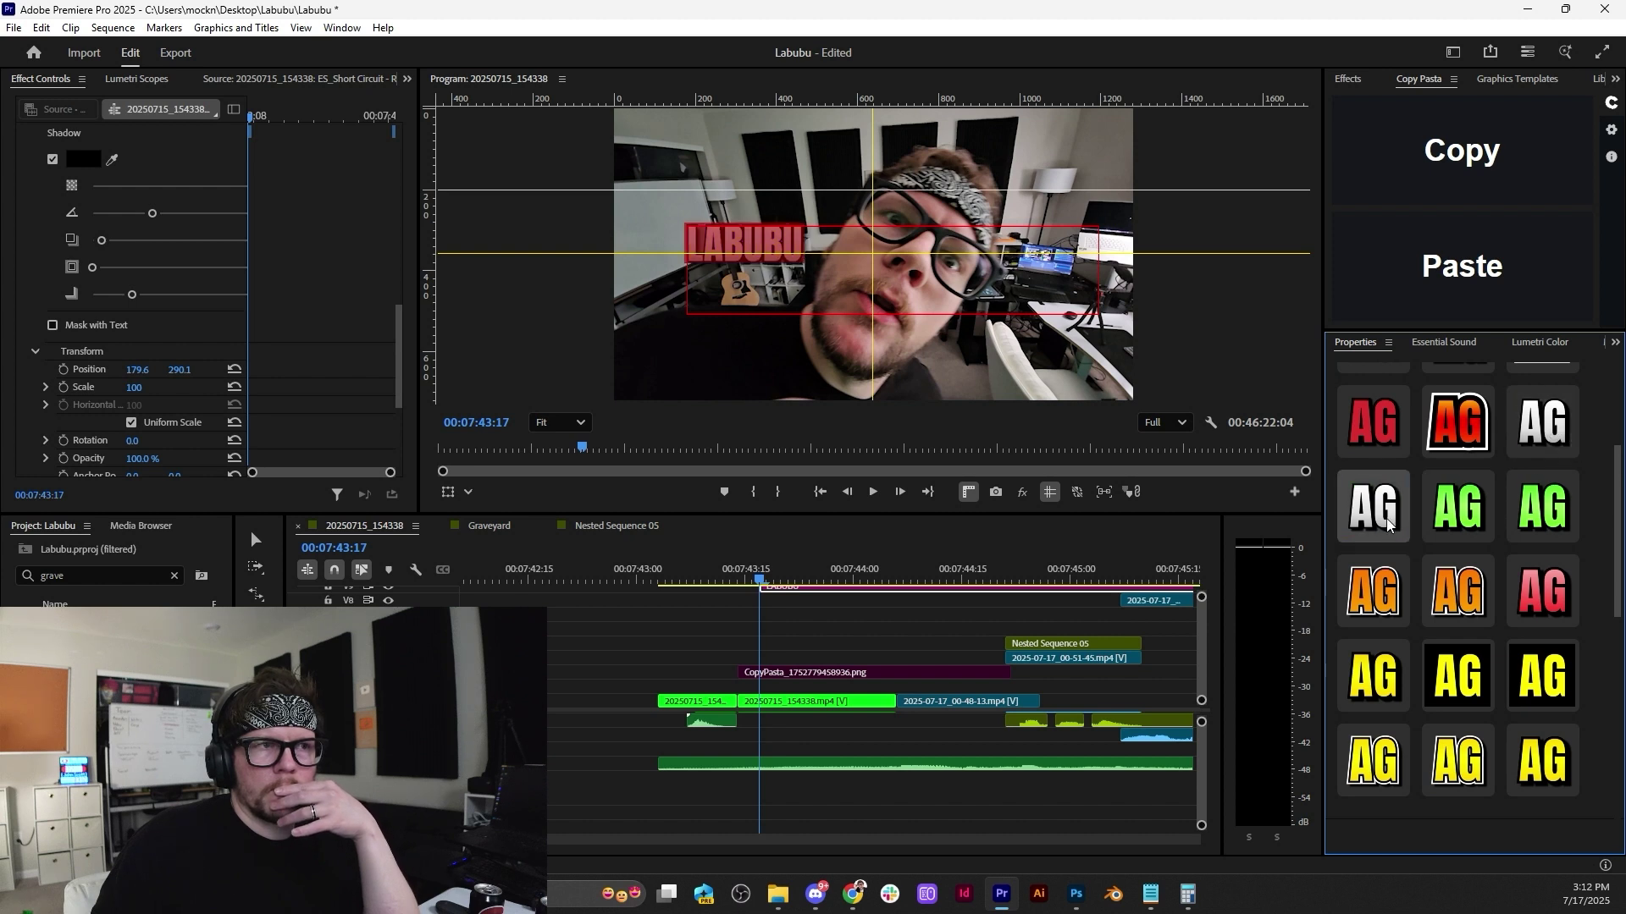
pyautogui.click(1535, 764)
pyautogui.click(254, 540)
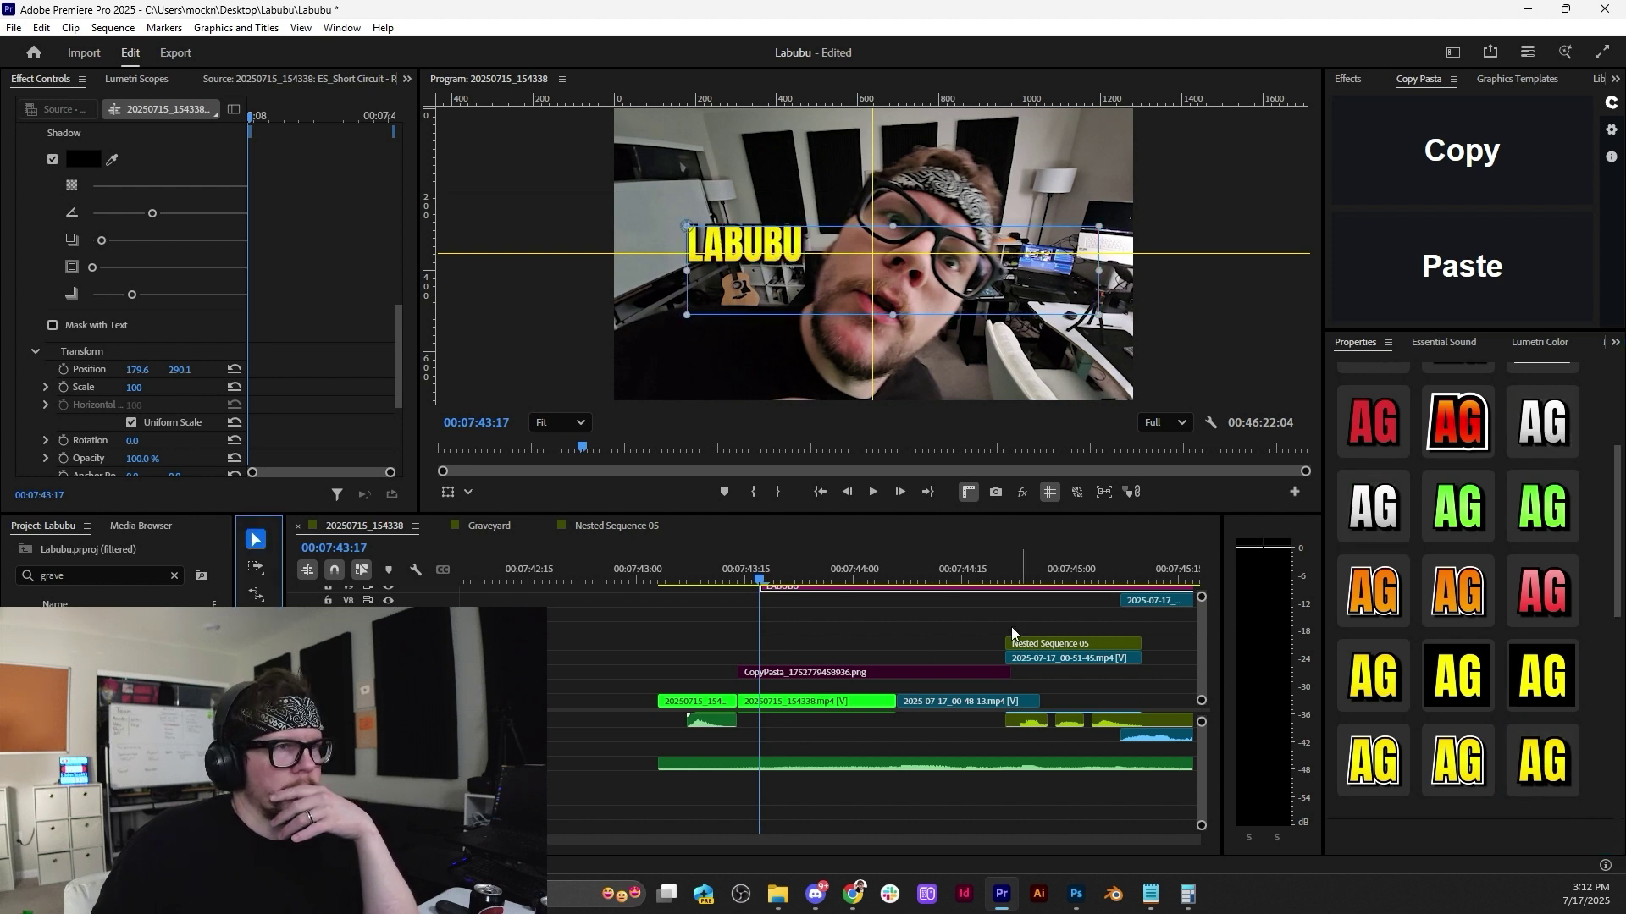
# Turn off All Caps for the title text and rewrite it as Labubu.
pyautogui.click(922, 636)
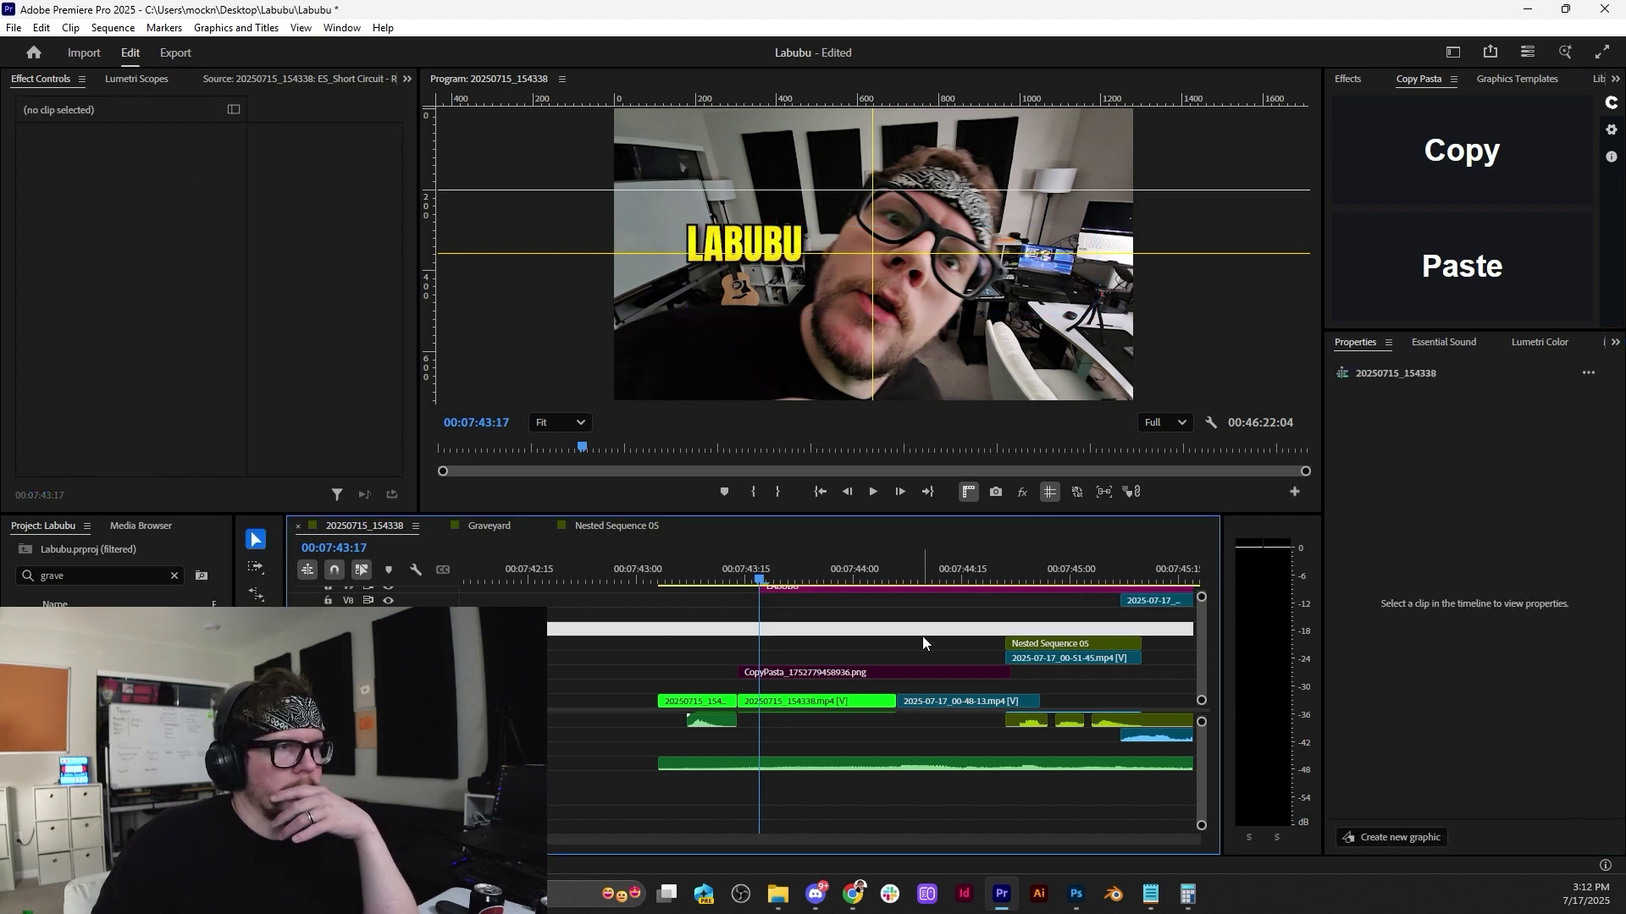
pyautogui.click(800, 673)
pyautogui.click(780, 263)
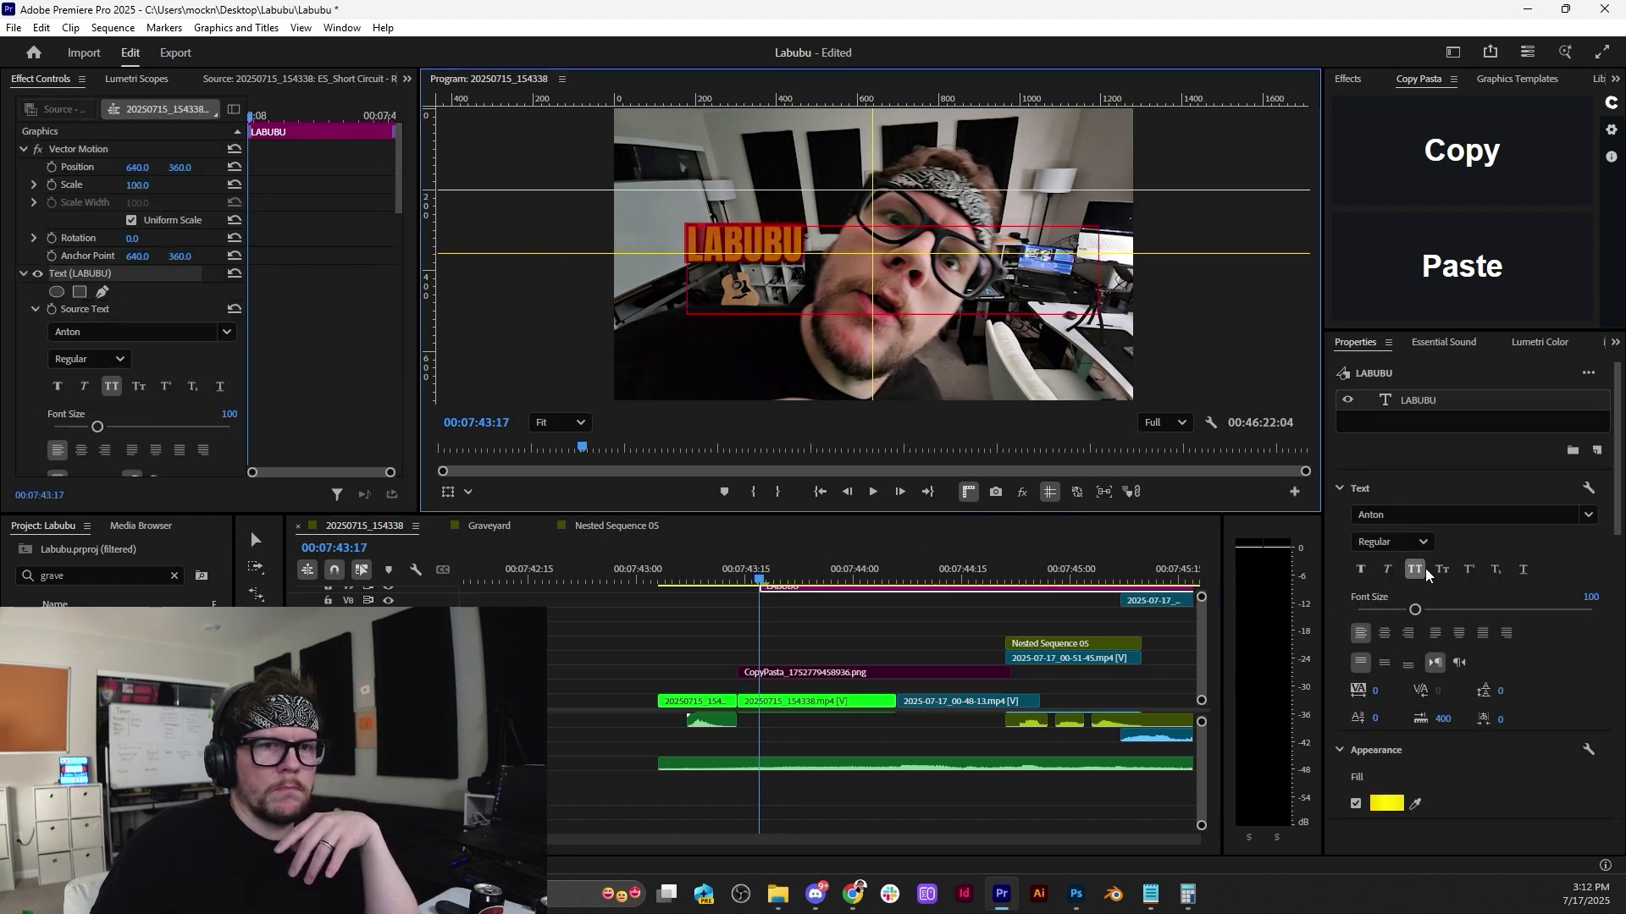
pyautogui.click(1426, 572)
pyautogui.doubleClick(745, 250)
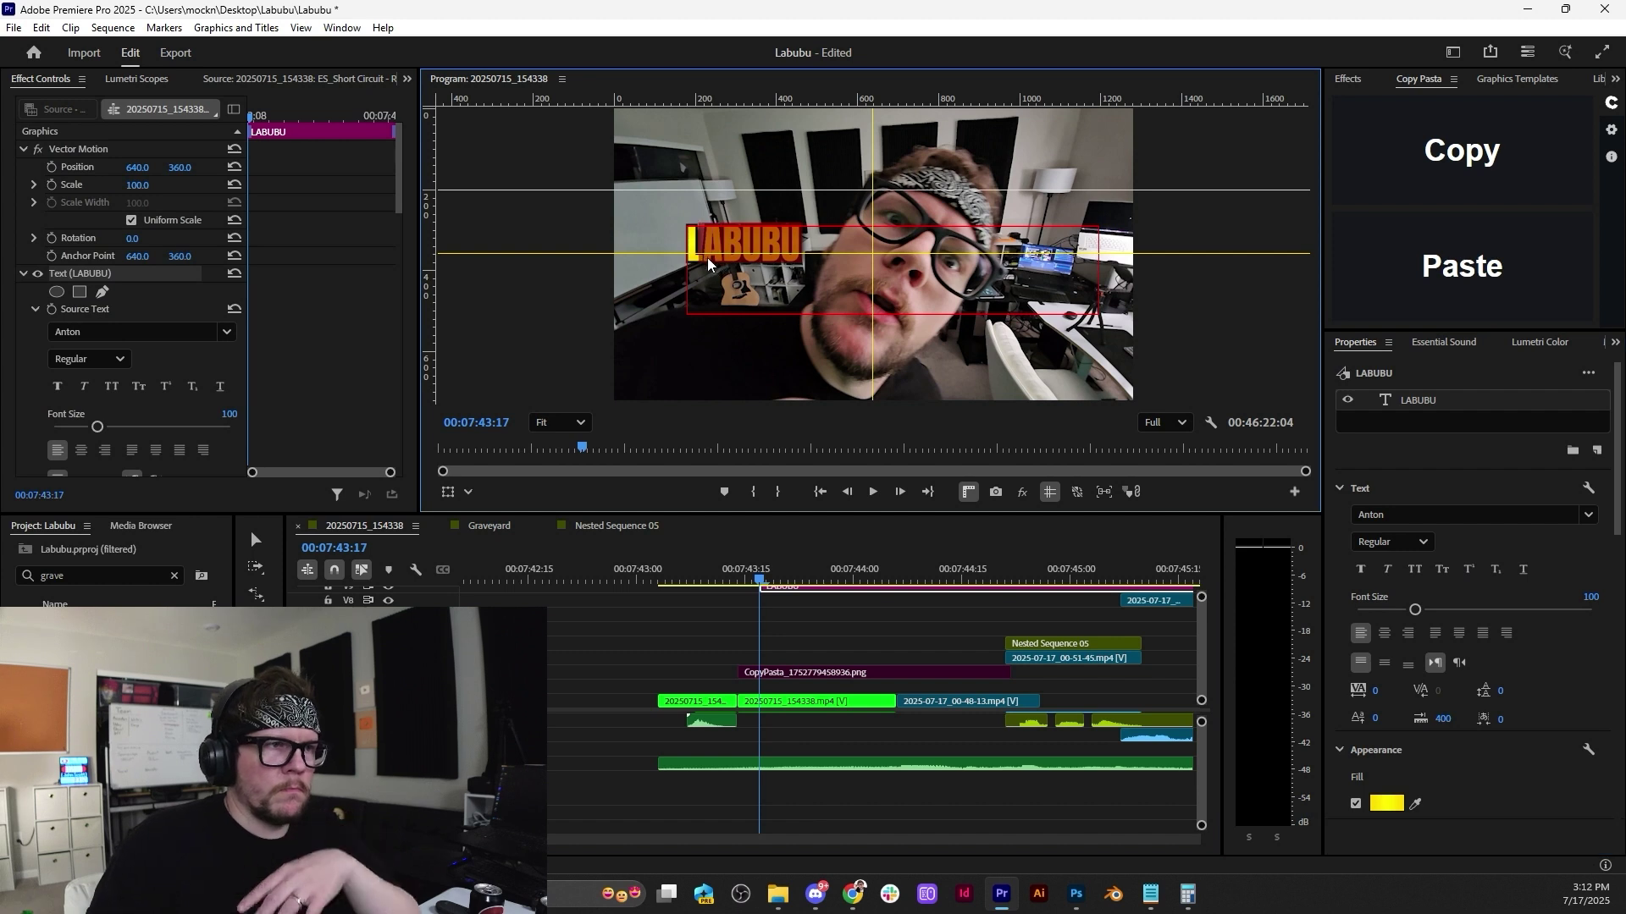
pyautogui.write('Labubu')
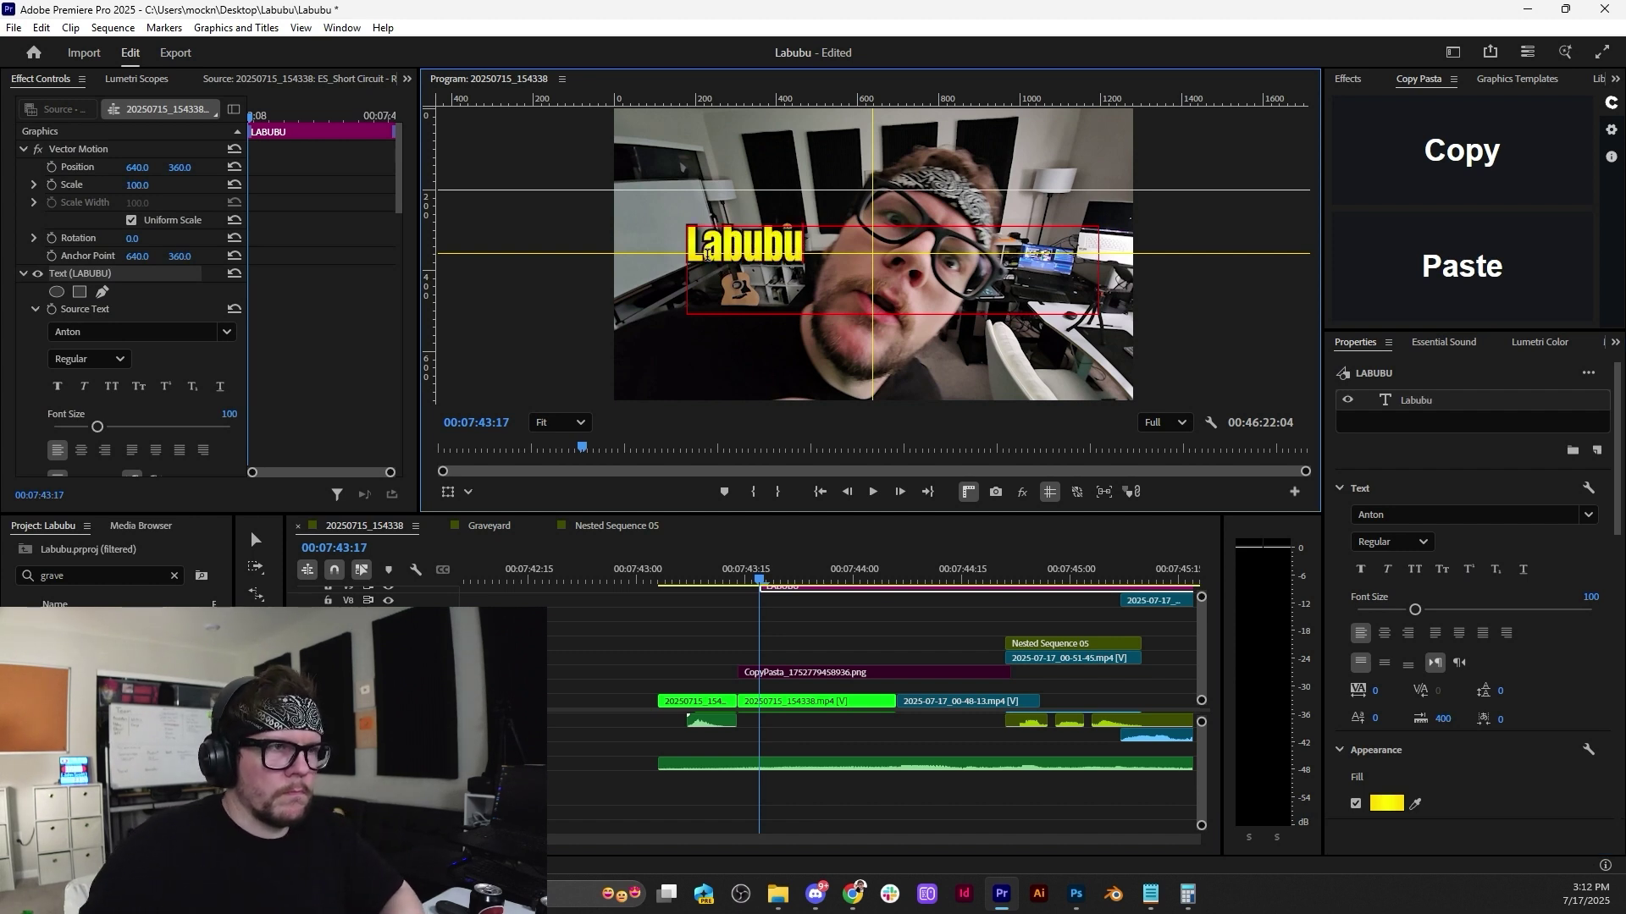
# Change the Labubu text's font to Inter Tight SemiBold.
pyautogui.click(1431, 516)
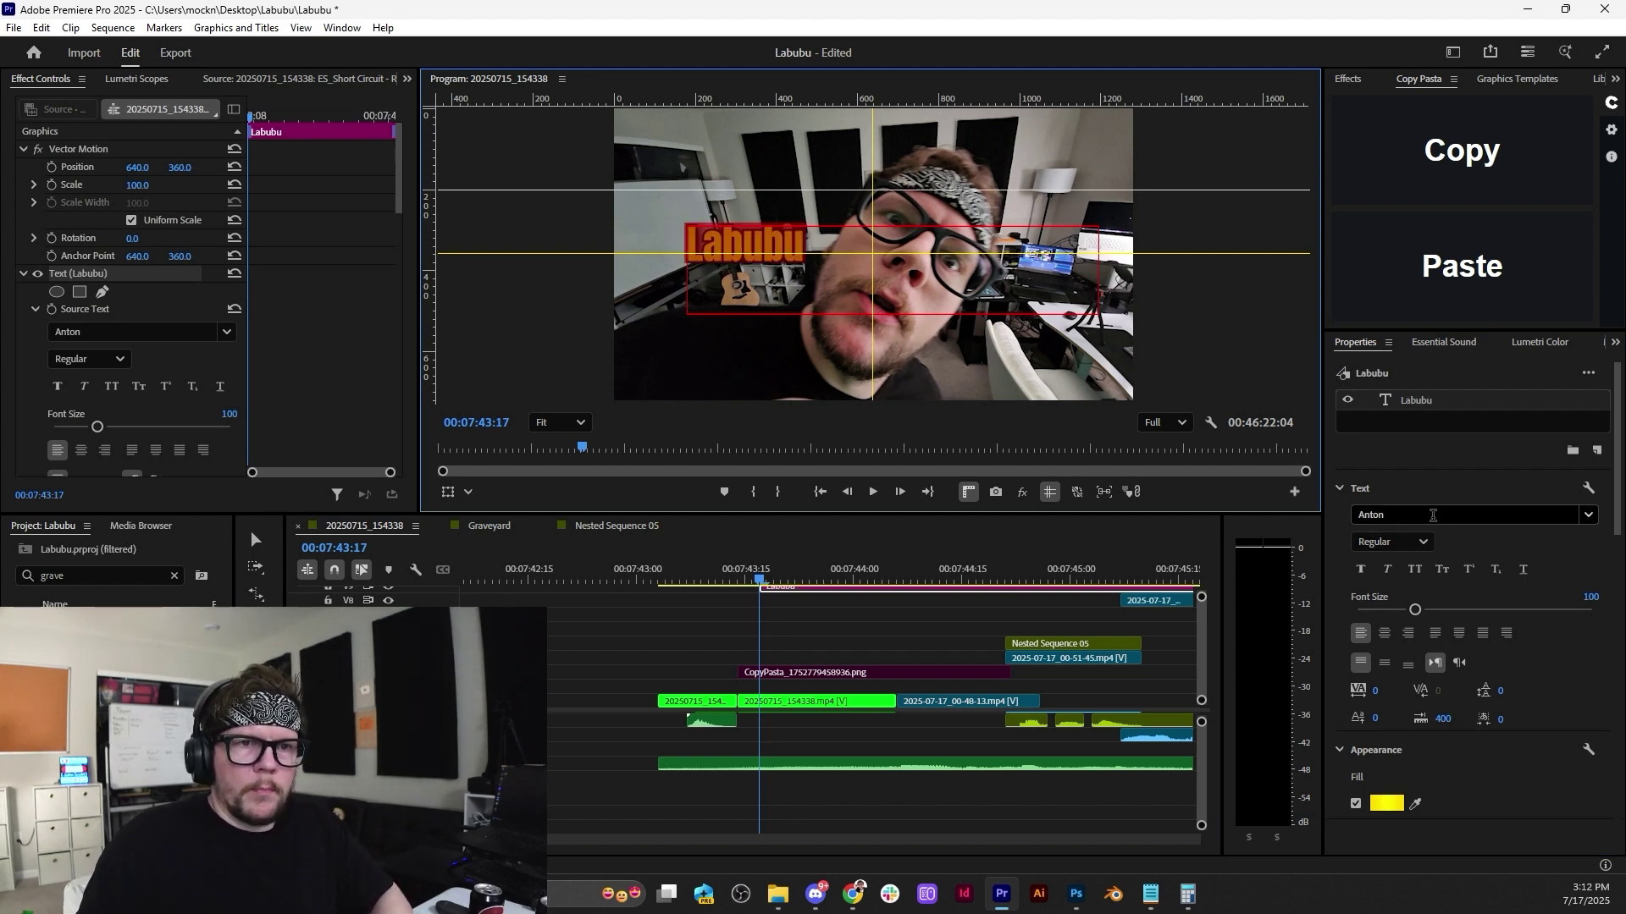
pyautogui.press('BackSpace')
pyautogui.write('inter')
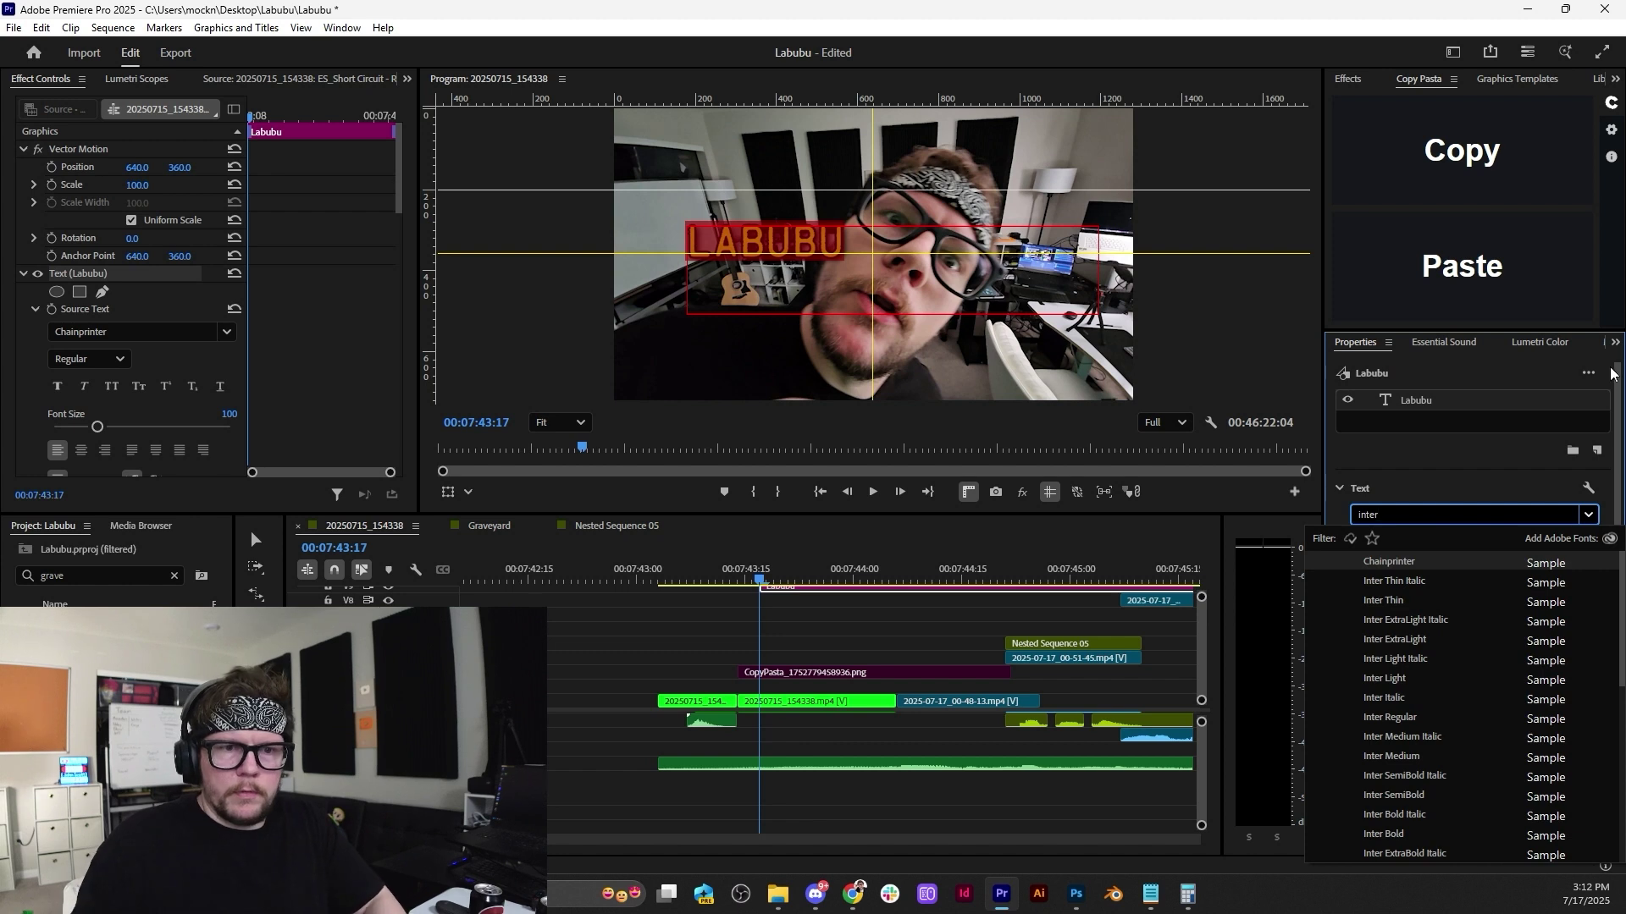
pyautogui.scroll(-5, 1444, 758)
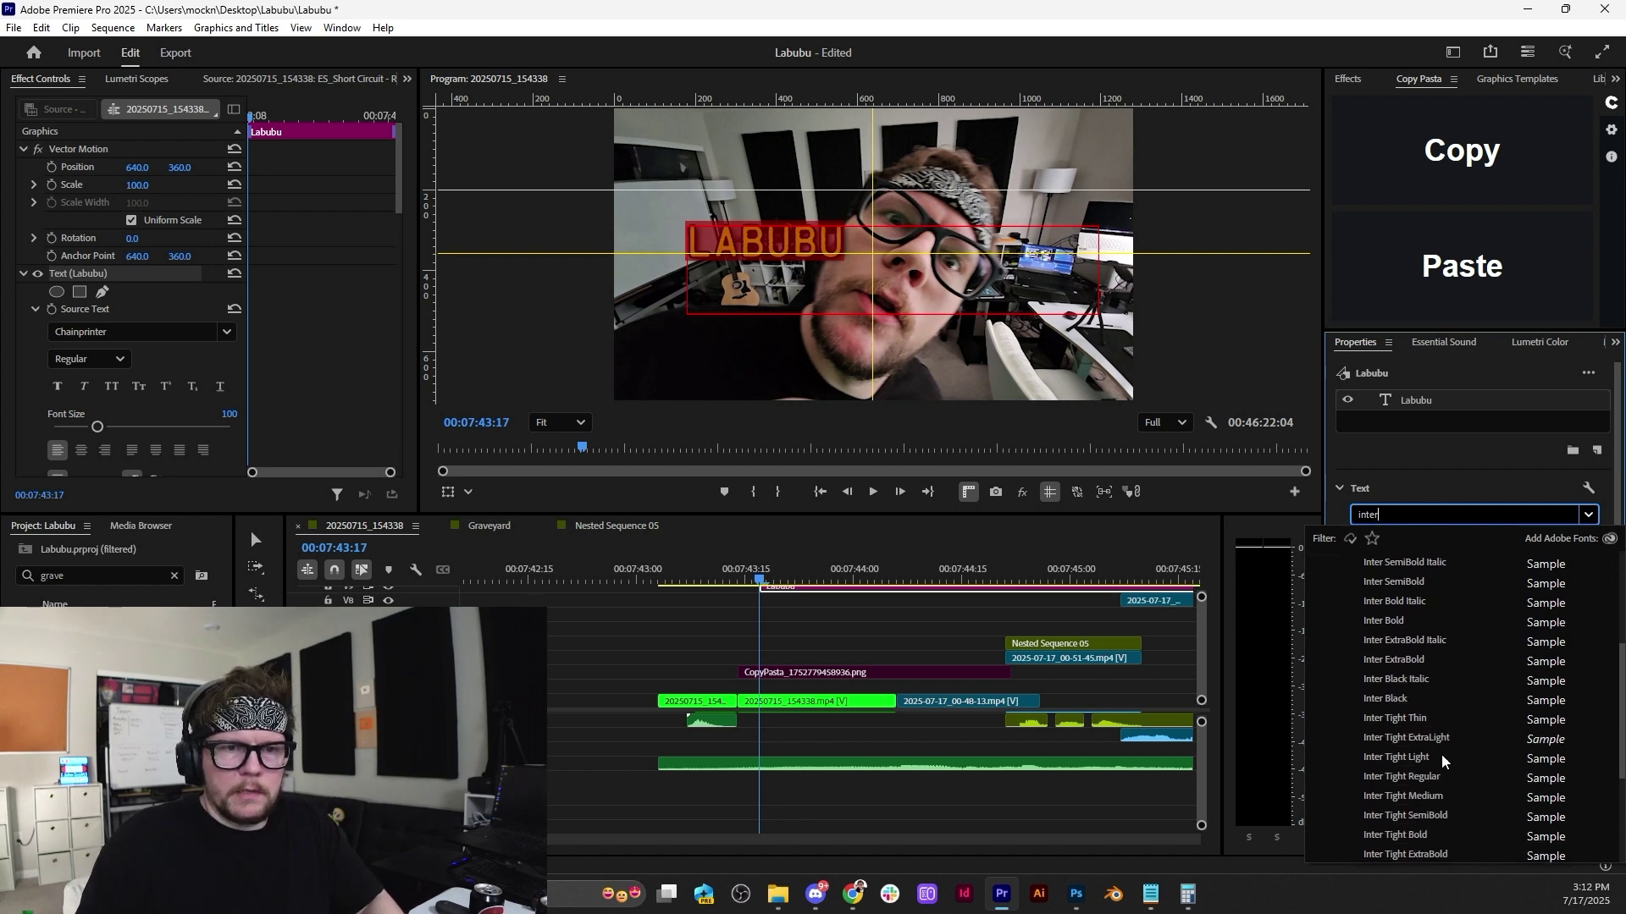
pyautogui.click(1447, 785)
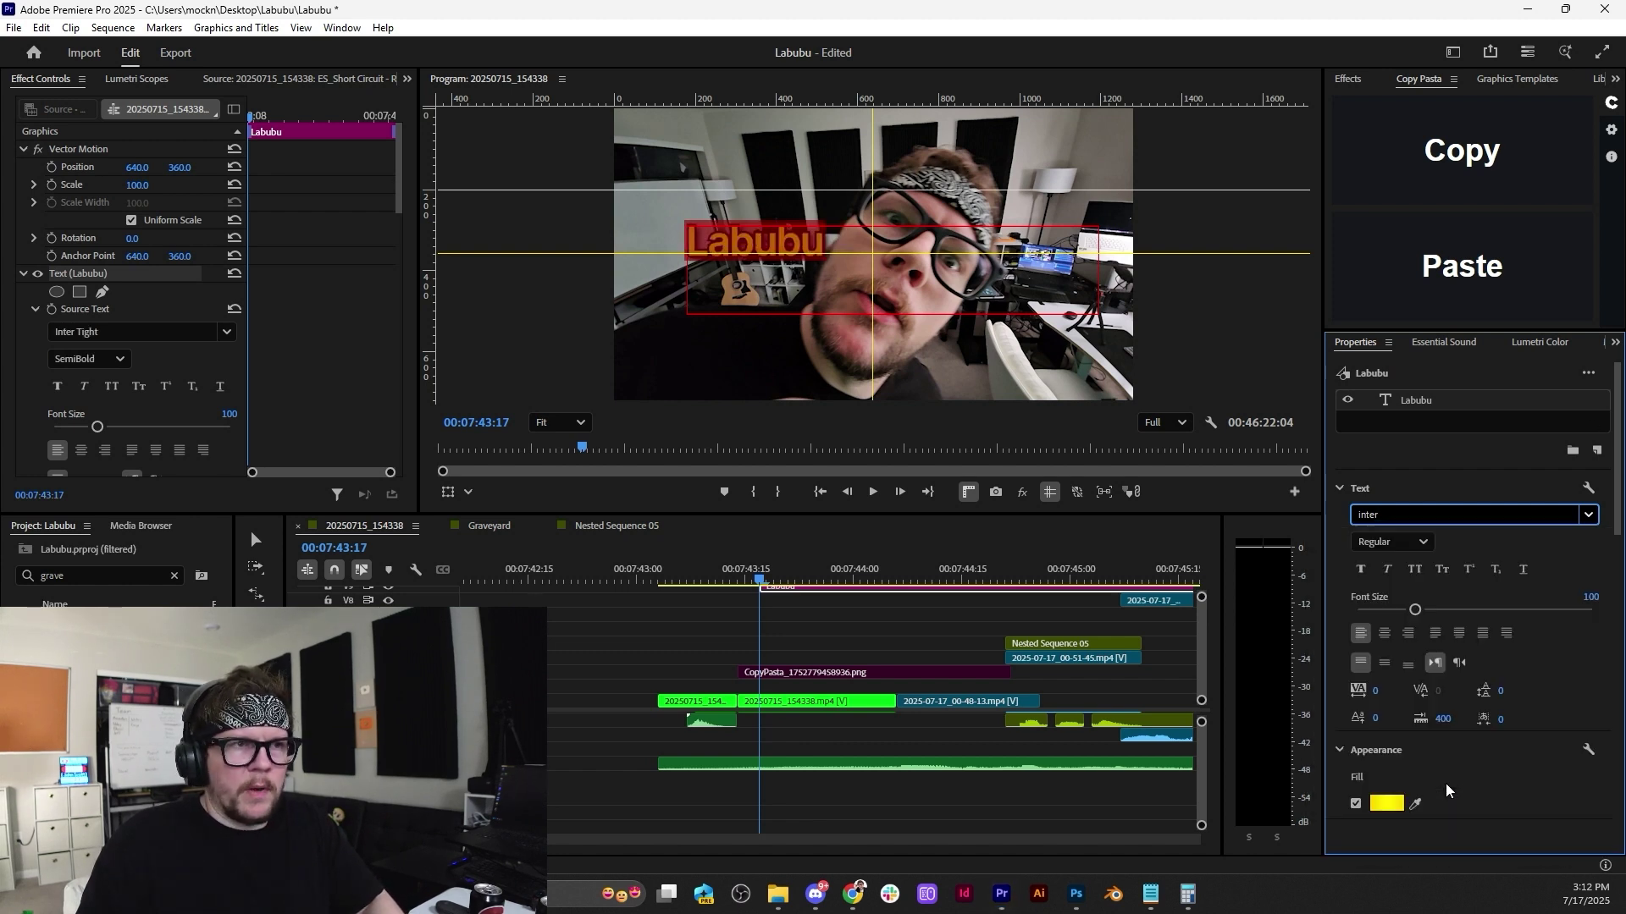
pyautogui.click(256, 540)
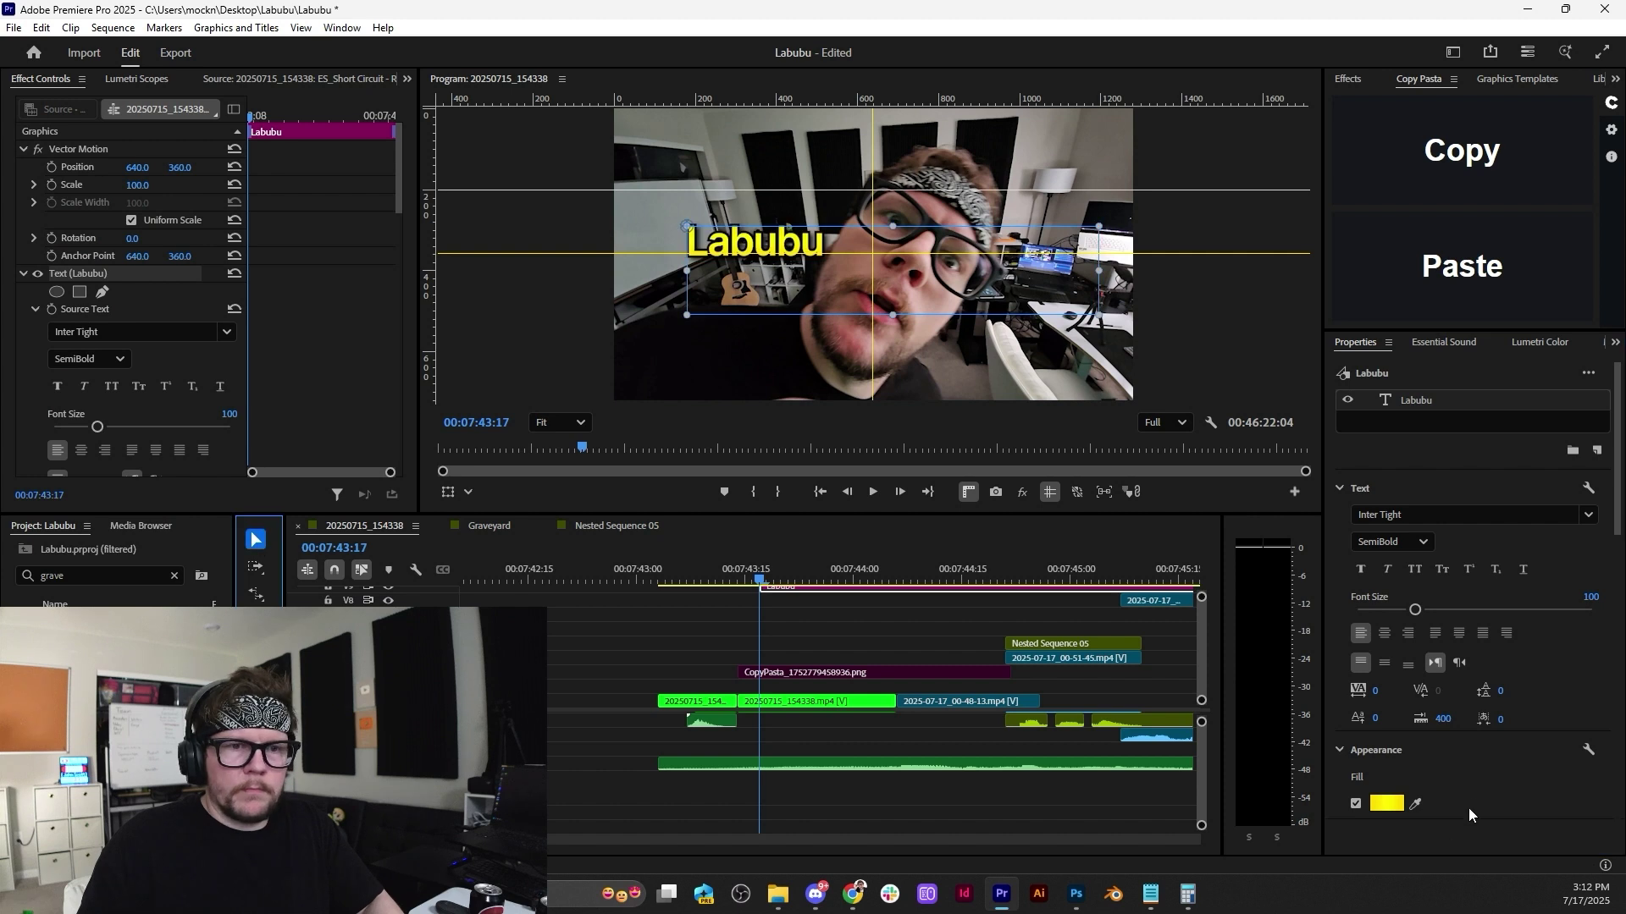
pyautogui.scroll(-3, 1461, 787)
pyautogui.click(1355, 625)
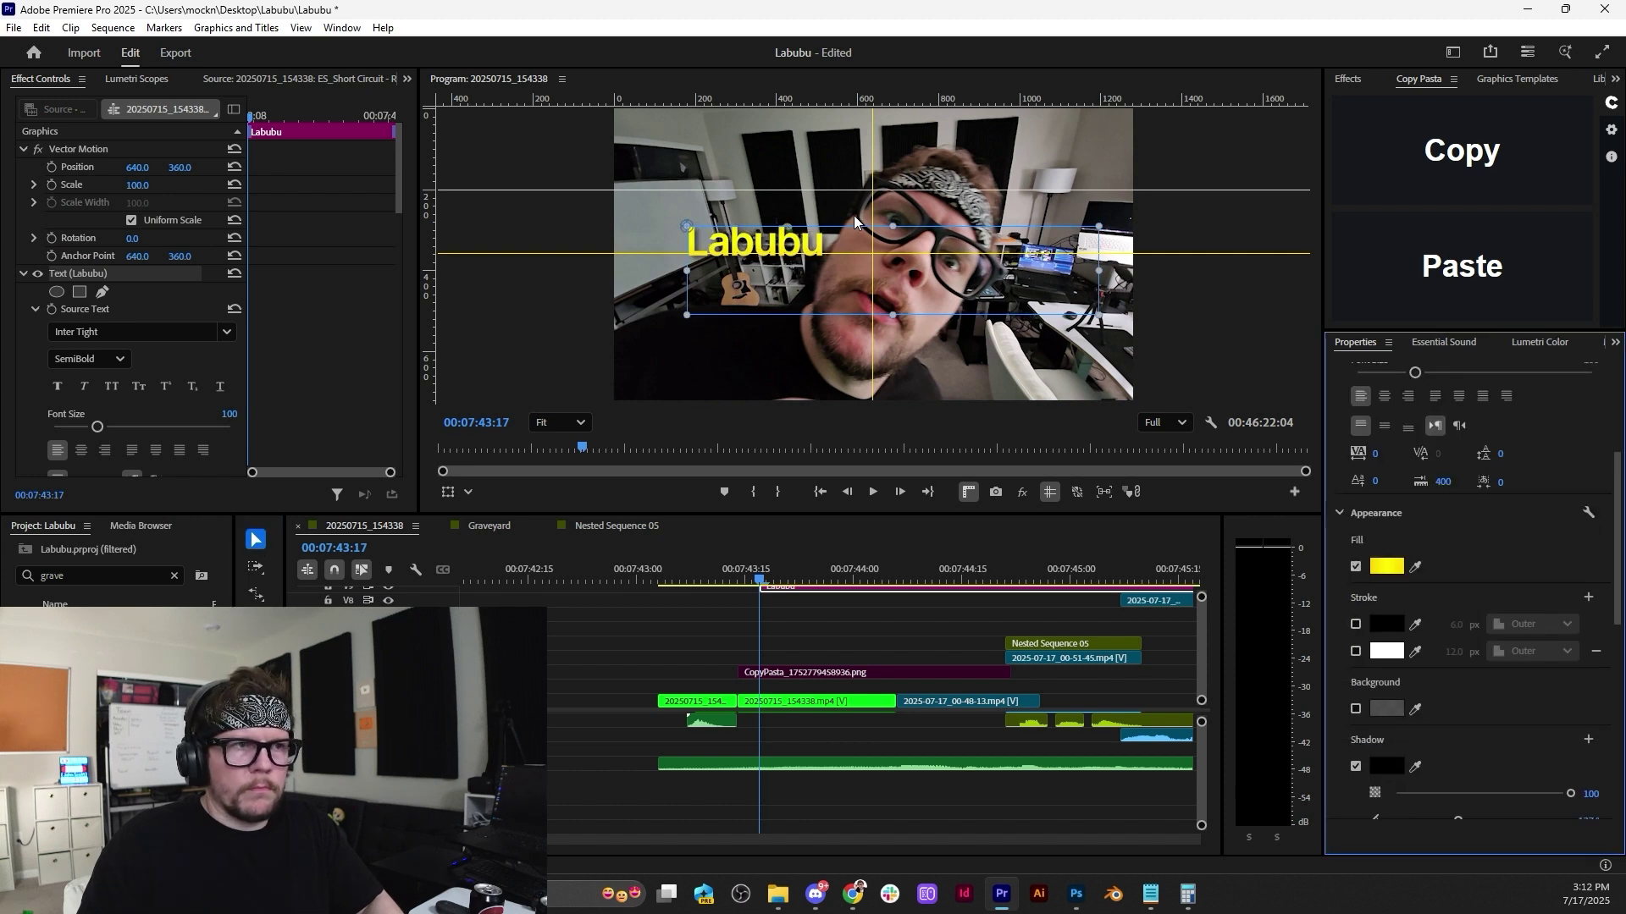
pyautogui.click(1414, 568)
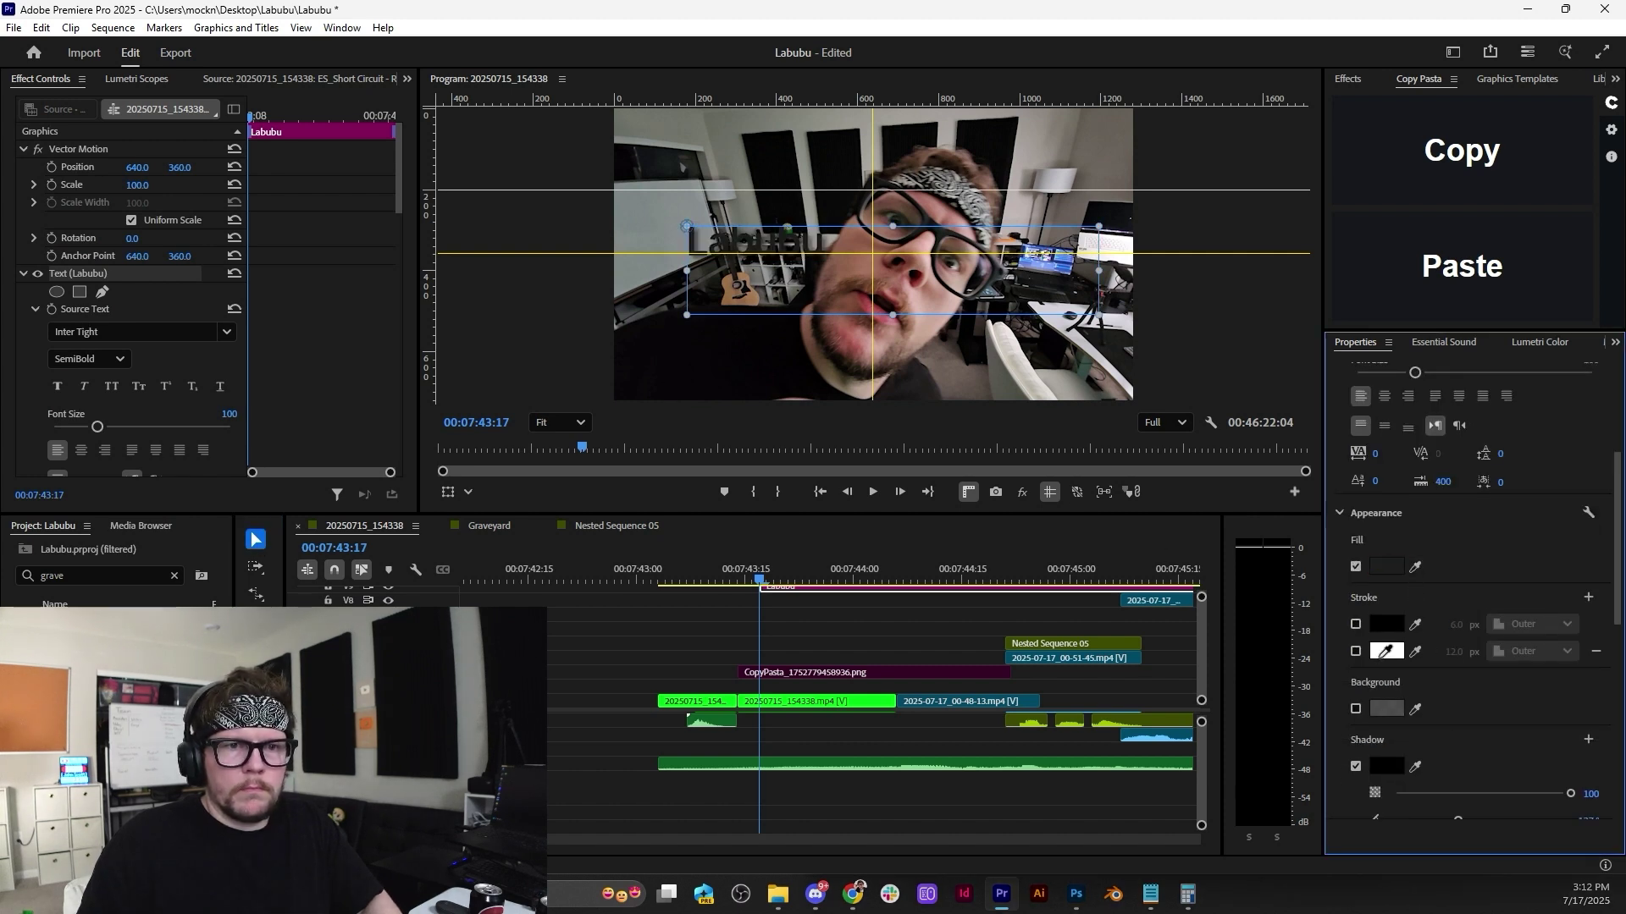
pyautogui.click(1385, 653)
pyautogui.hotkey('ctrl', 'z')
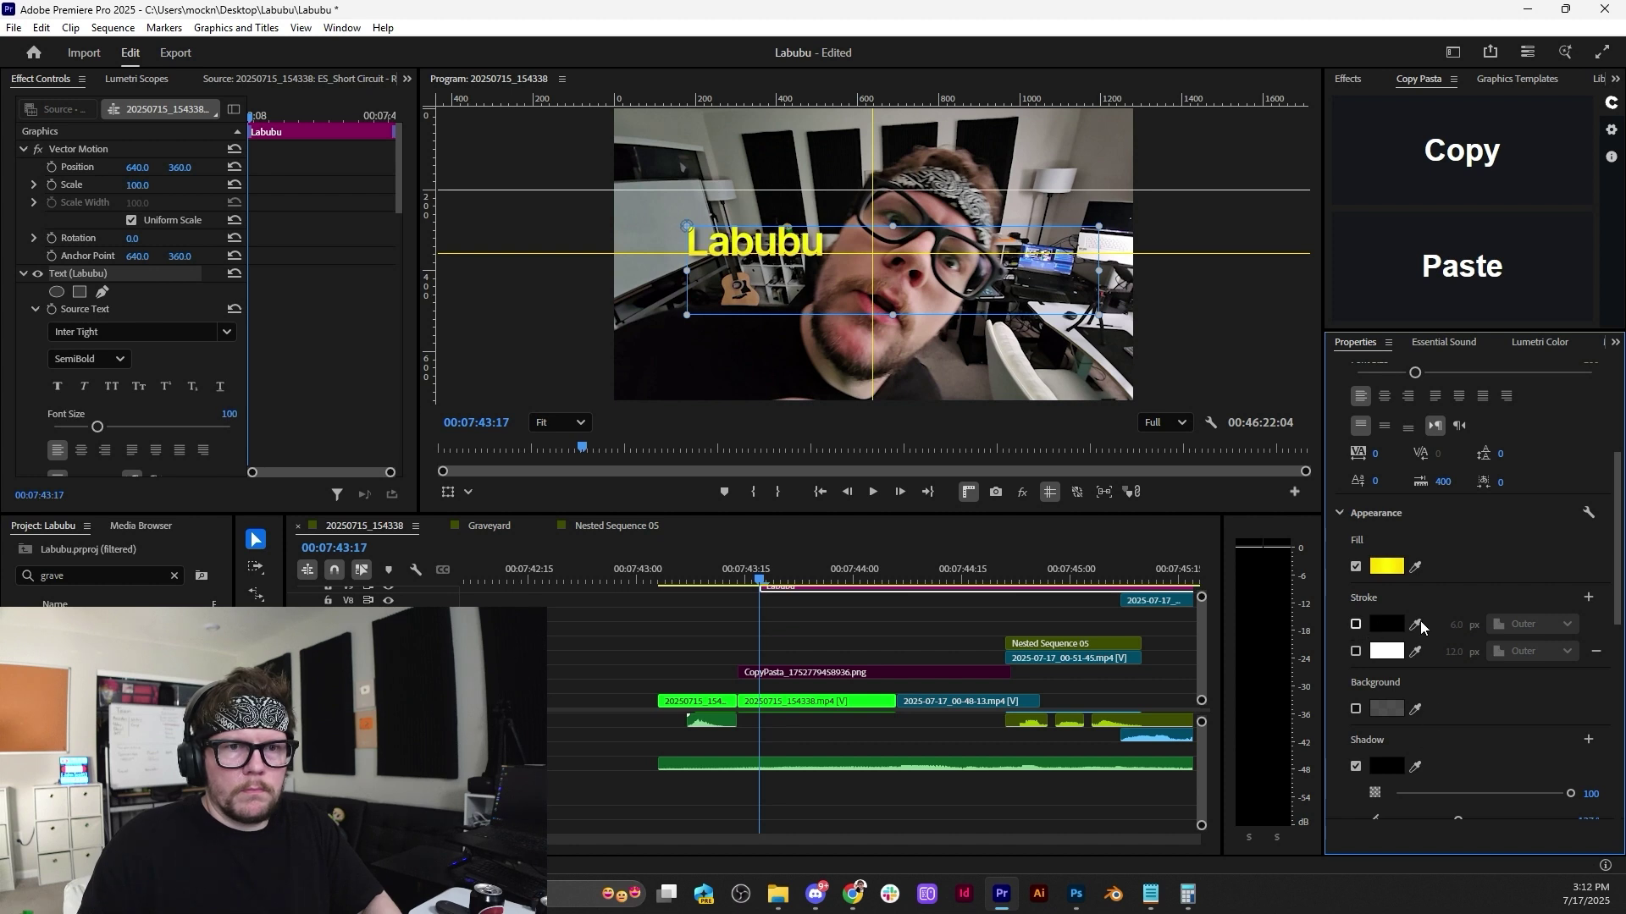
# Give the Labubu text a 2.0 px black outer stroke and set its shadow distance to 9.7.
pyautogui.click(1355, 624)
pyautogui.moveTo(1455, 625); pyautogui.dragTo(1418, 646)
pyautogui.scroll(-4, 1442, 753)
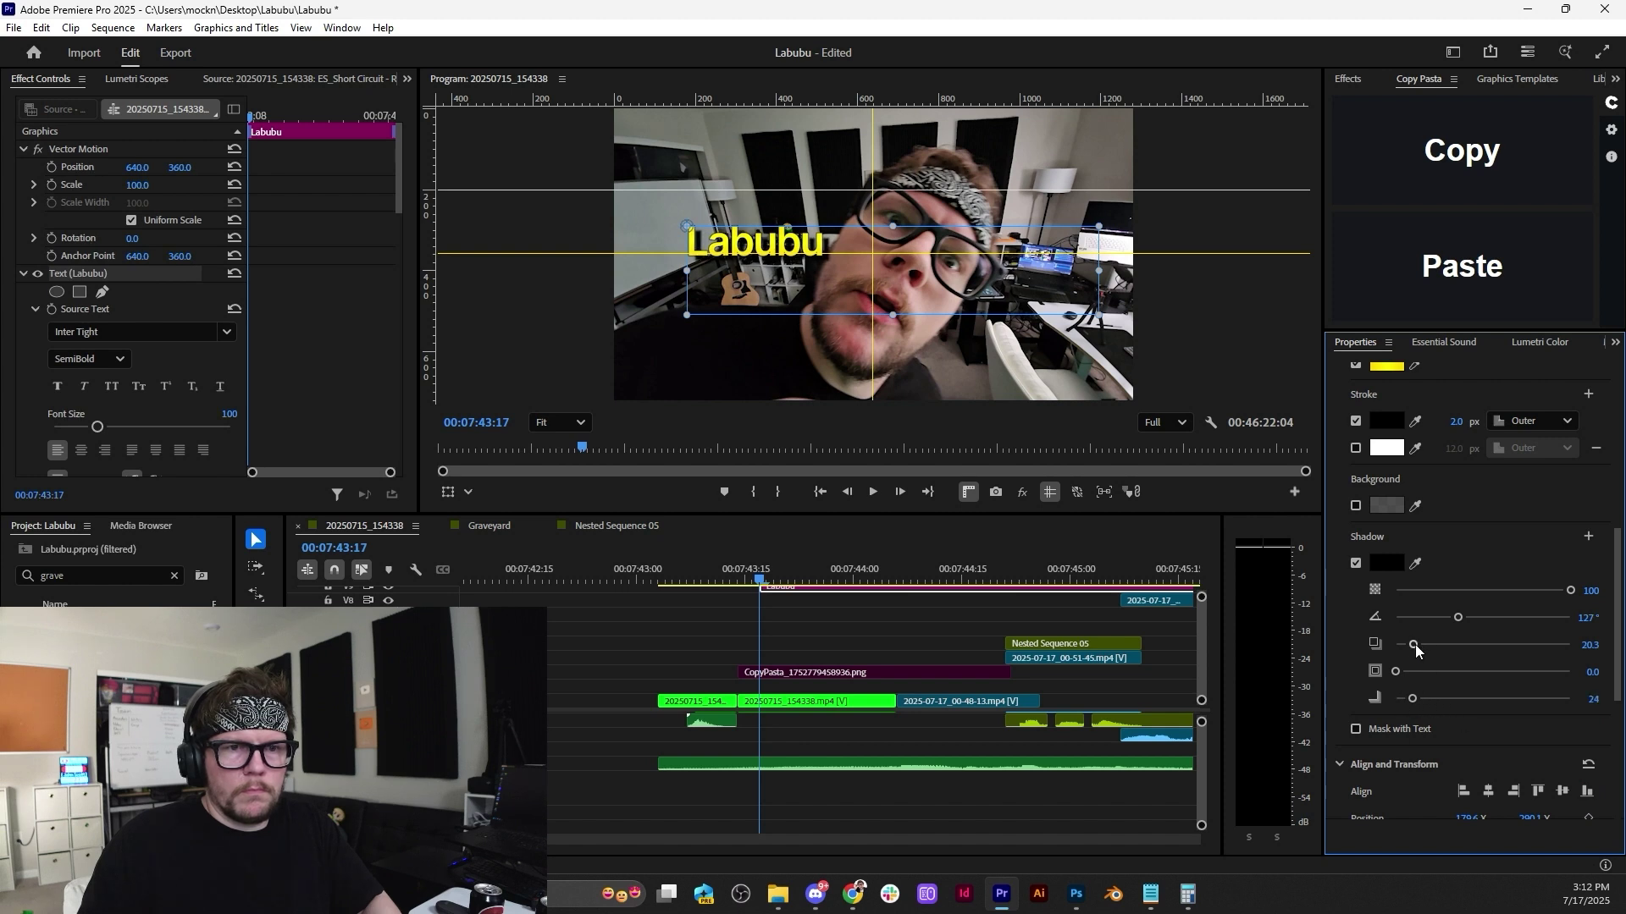
pyautogui.moveTo(1408, 649); pyautogui.dragTo(1405, 649)
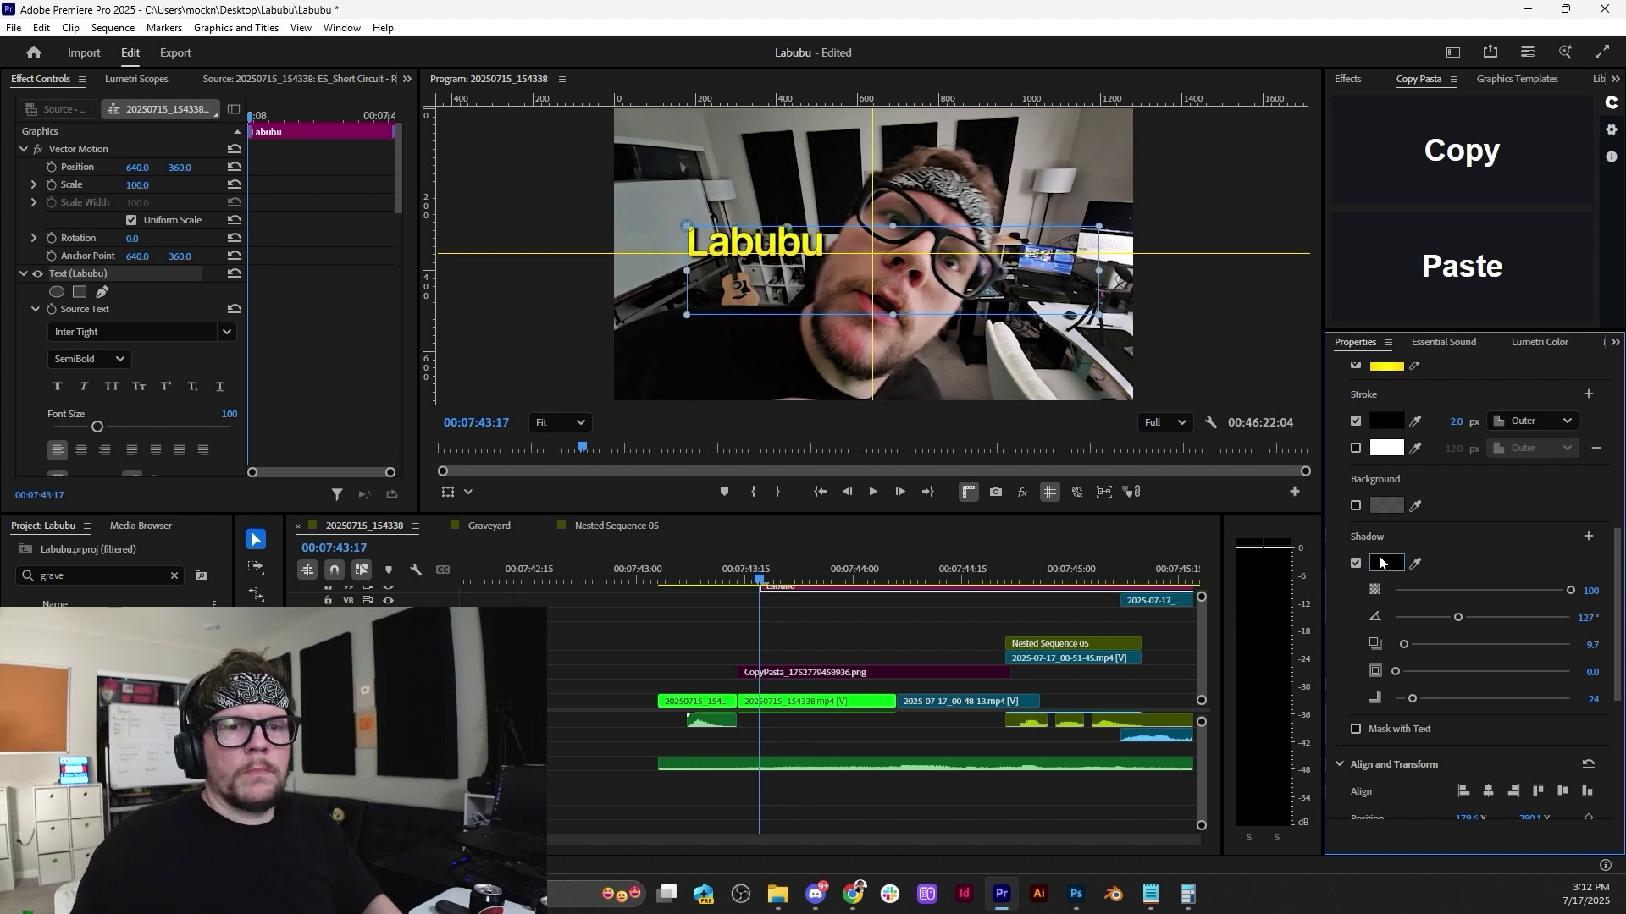
# Center the Labubu text horizontally and vertically in its box and set the font size to 174.
pyautogui.scroll(5, 1436, 508)
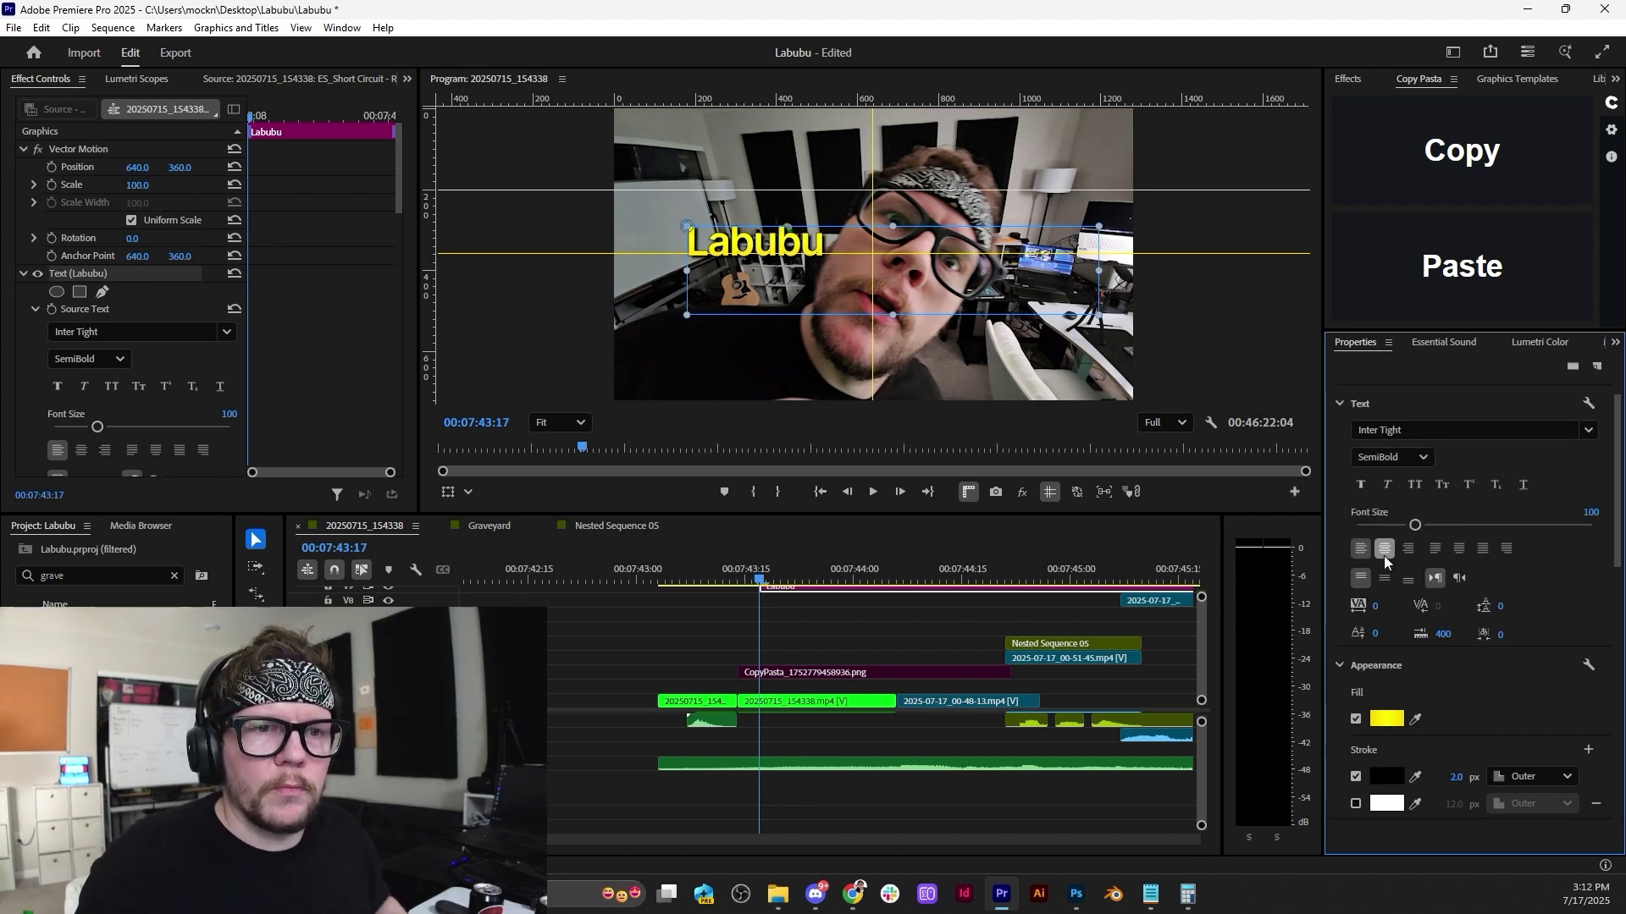
pyautogui.click(1384, 548)
pyautogui.moveTo(1414, 525); pyautogui.dragTo(1456, 524)
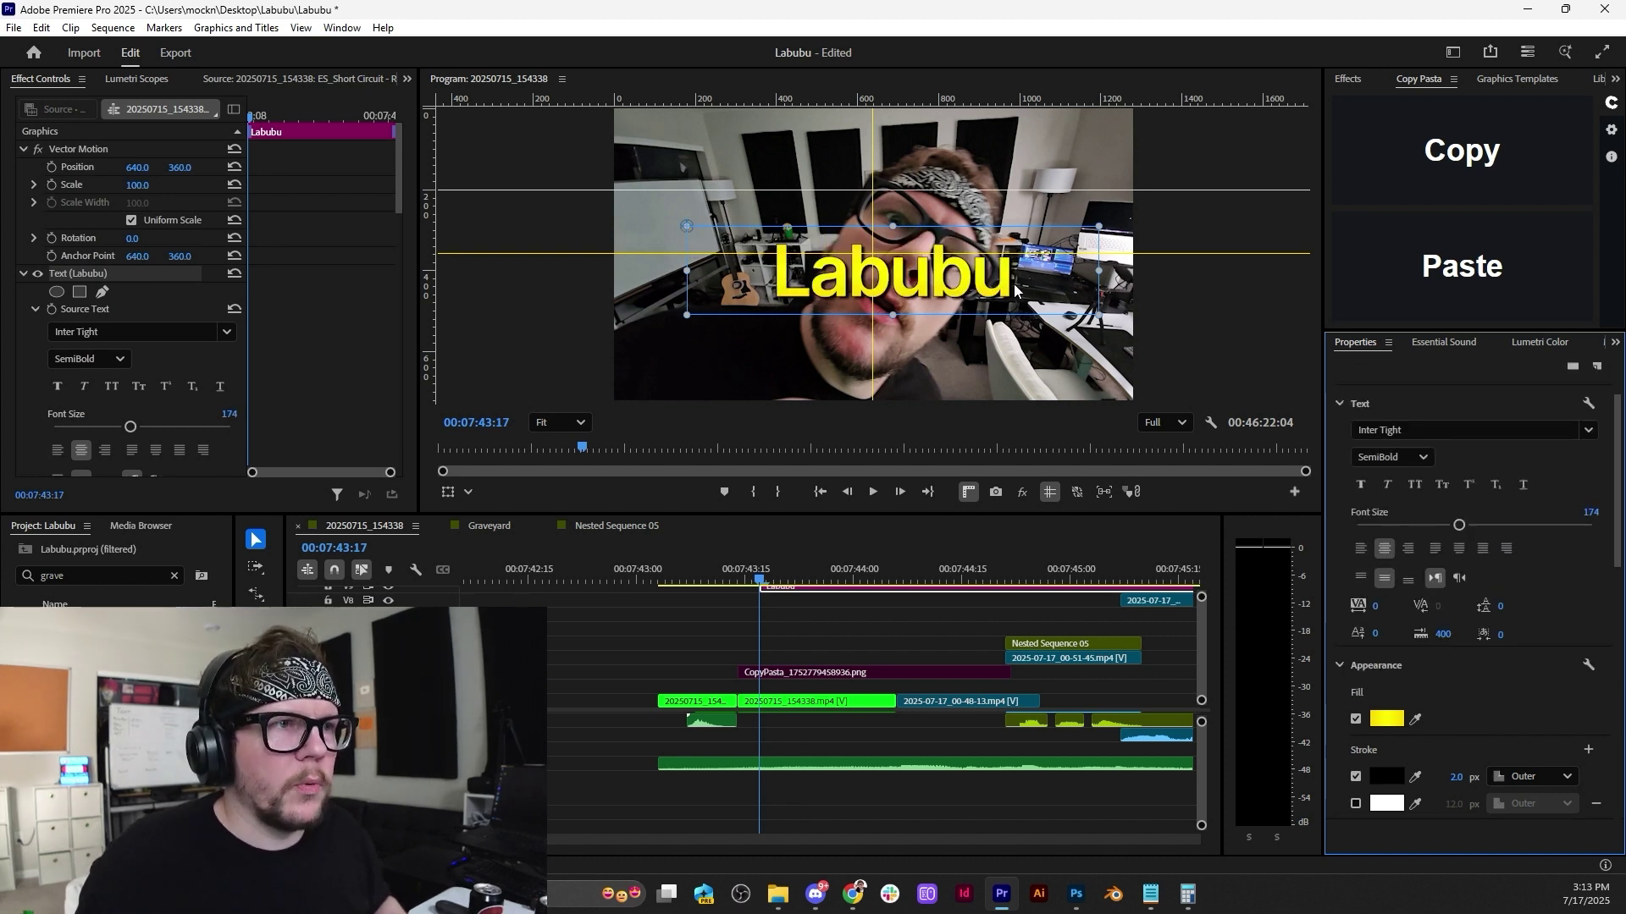
# Move the Labubu text to the lower centre of the frame and shorten its title clip to end near the start of Nested Sequence 05.
pyautogui.moveTo(1014, 283); pyautogui.dragTo(942, 350)
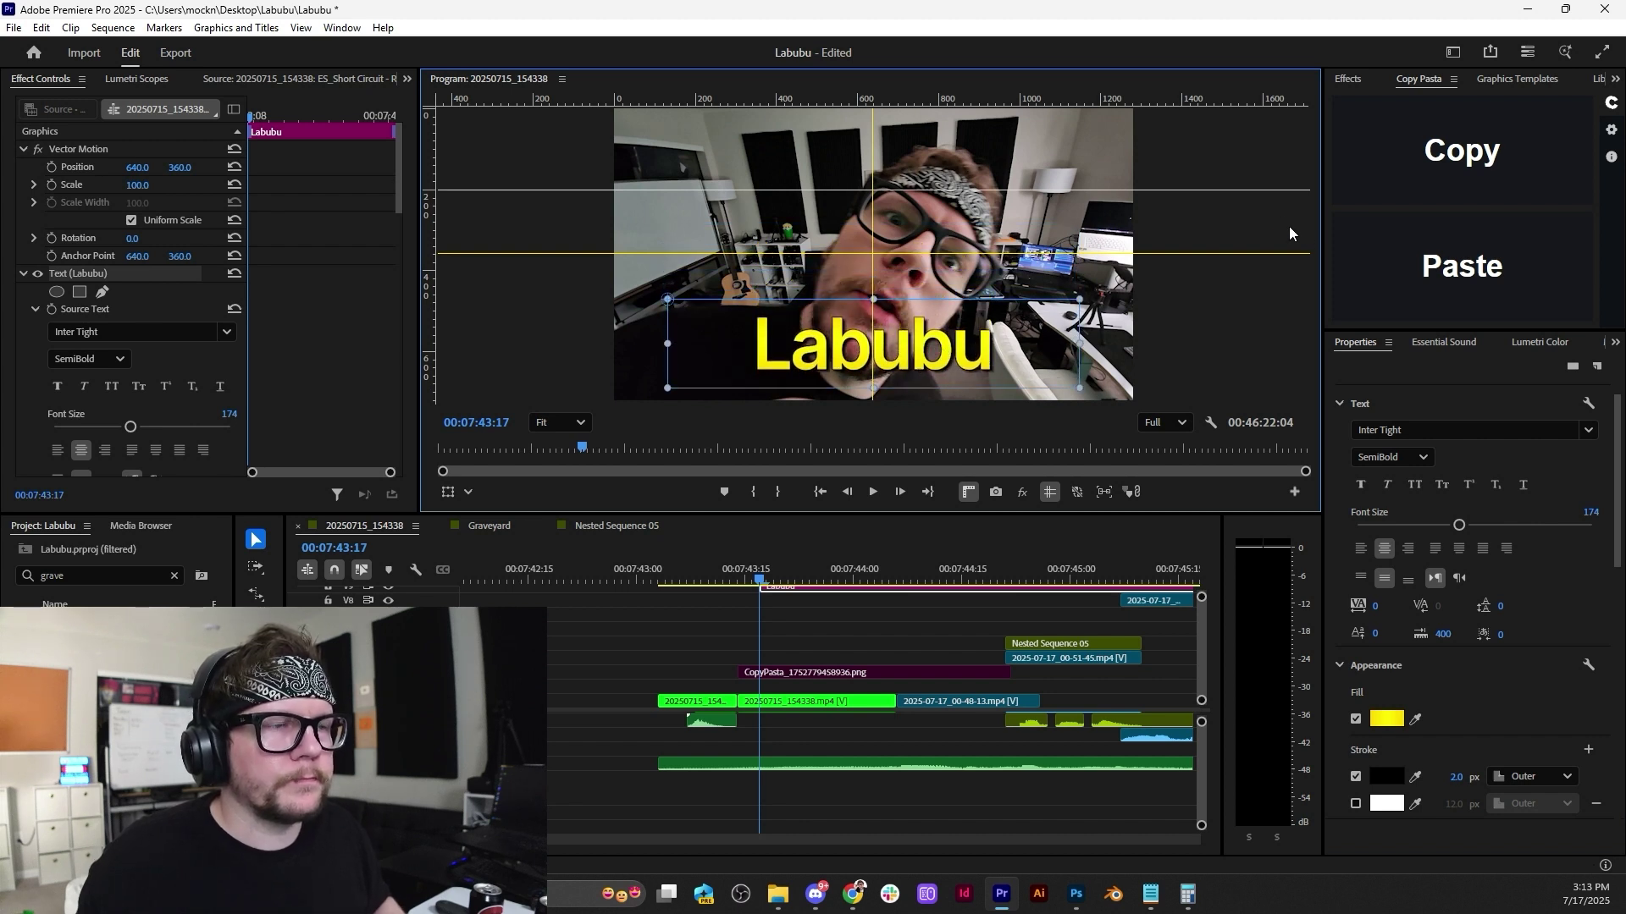
pyautogui.press('-')
pyautogui.press('-')
pyautogui.press('-')
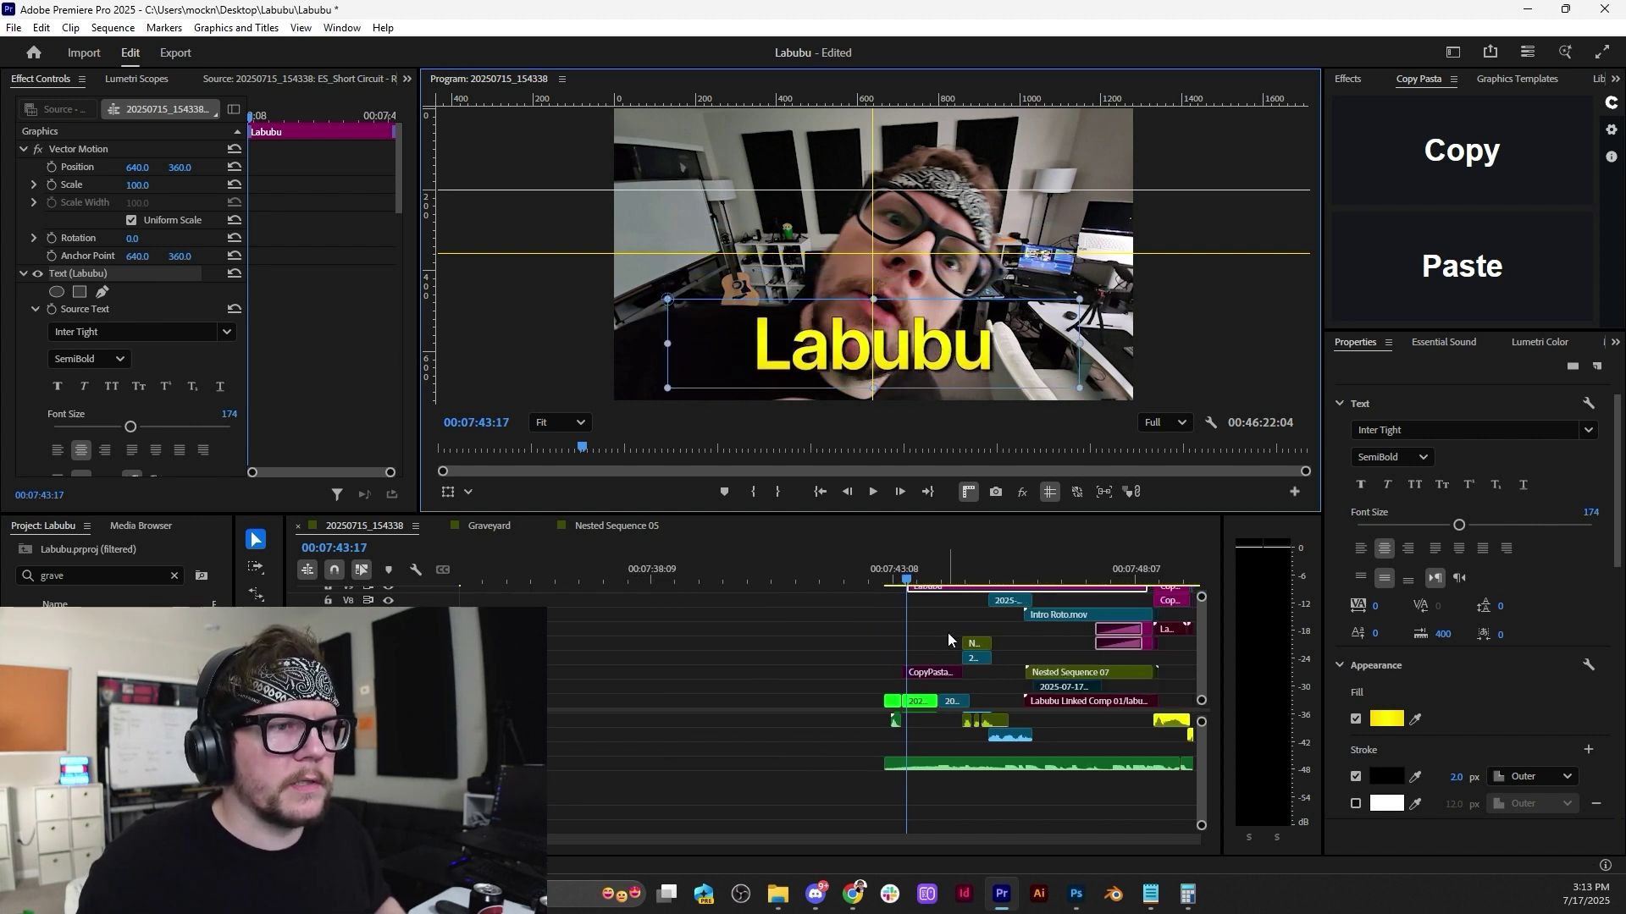
pyautogui.scroll(2, 1202, 636)
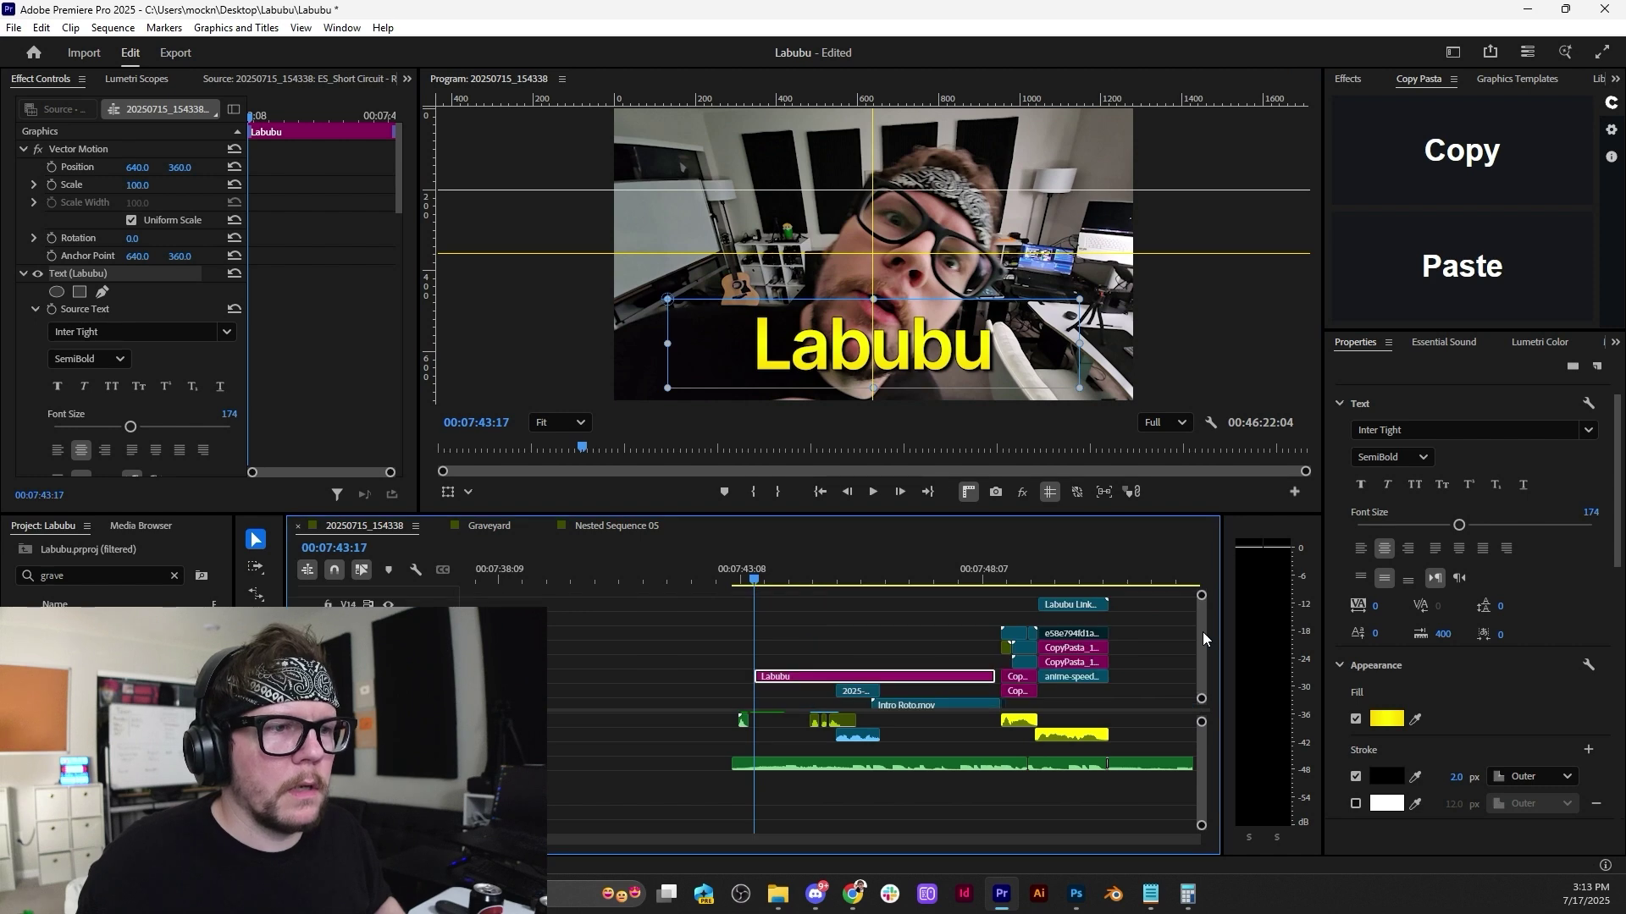
pyautogui.moveTo(992, 603); pyautogui.dragTo(825, 607)
pyautogui.press('=')
pyautogui.press('=')
pyautogui.press('=')
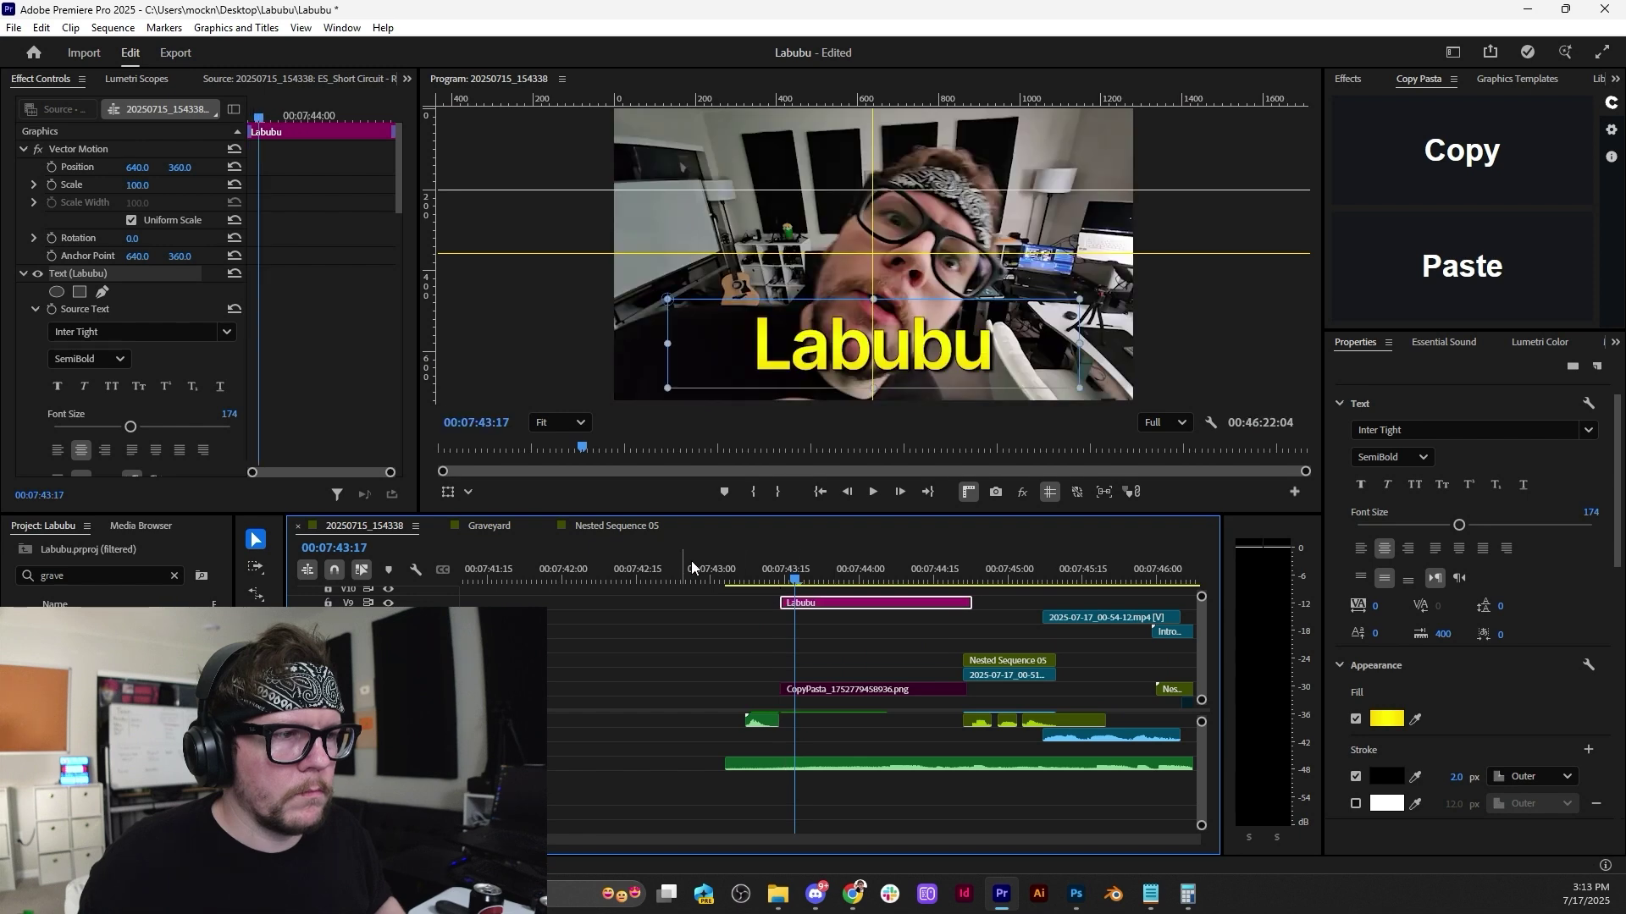
# Play back the opening shot and split the Labubu title clip at 00:07:44:06, where the radio studio shot begins.
pyautogui.click(739, 569)
pyautogui.moveTo(728, 569)
pyautogui.mouseDown()
pyautogui.moveTo(847, 569)
pyautogui.moveTo(709, 560)
pyautogui.moveTo(744, 569)
pyautogui.mouseUp()
pyautogui.press('space')
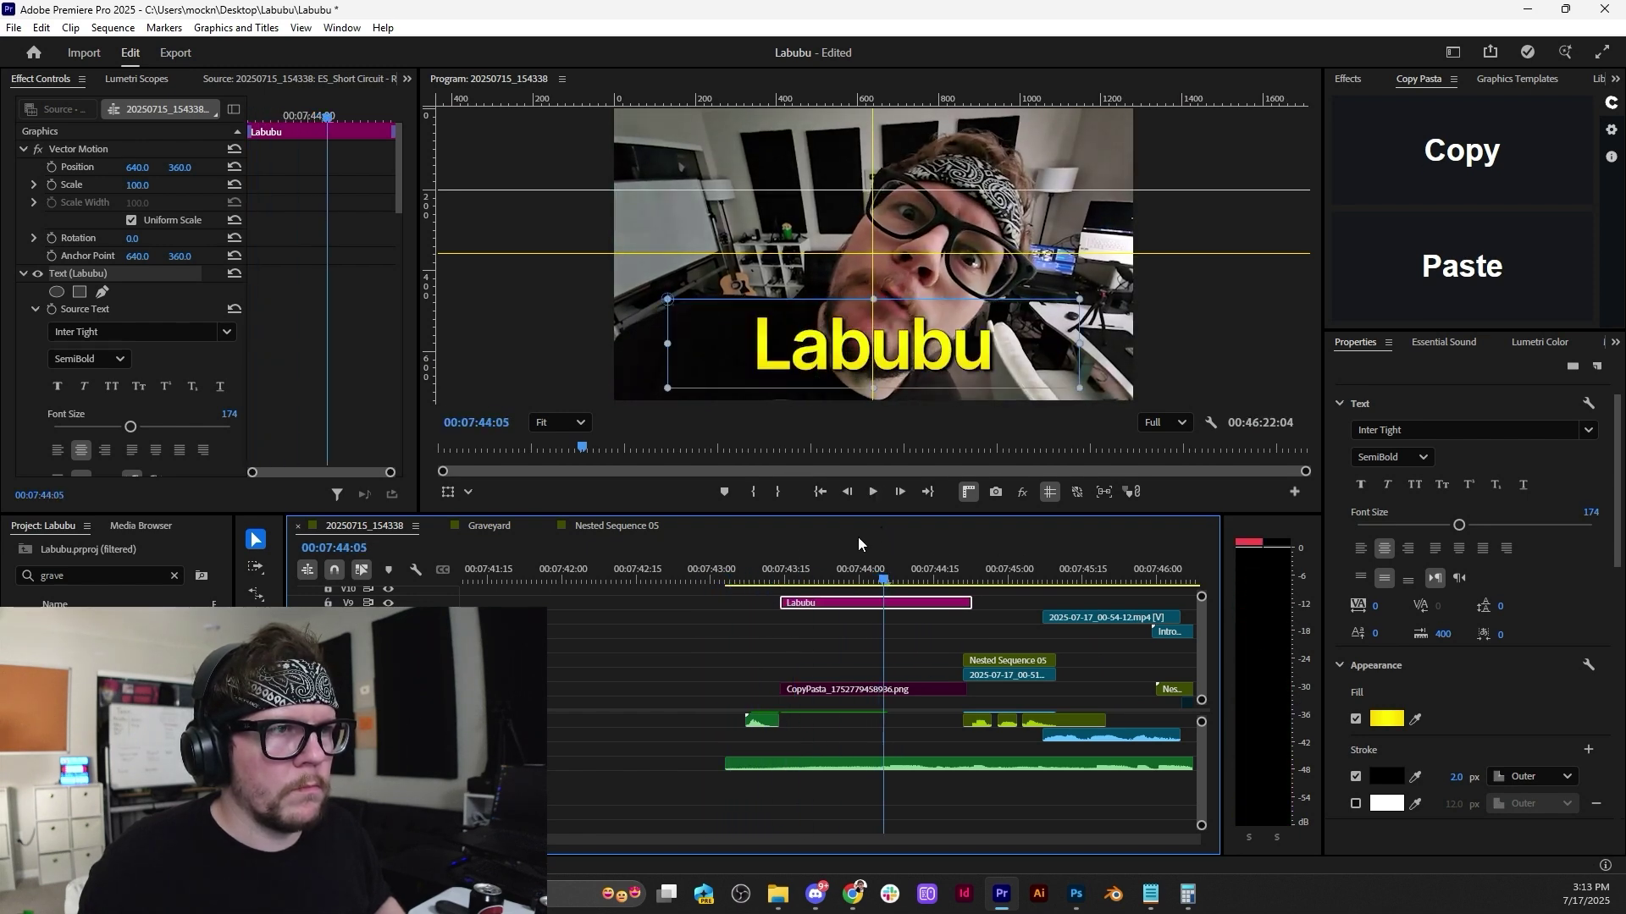
pyautogui.click(762, 557)
pyautogui.press('space')
pyautogui.press('space')
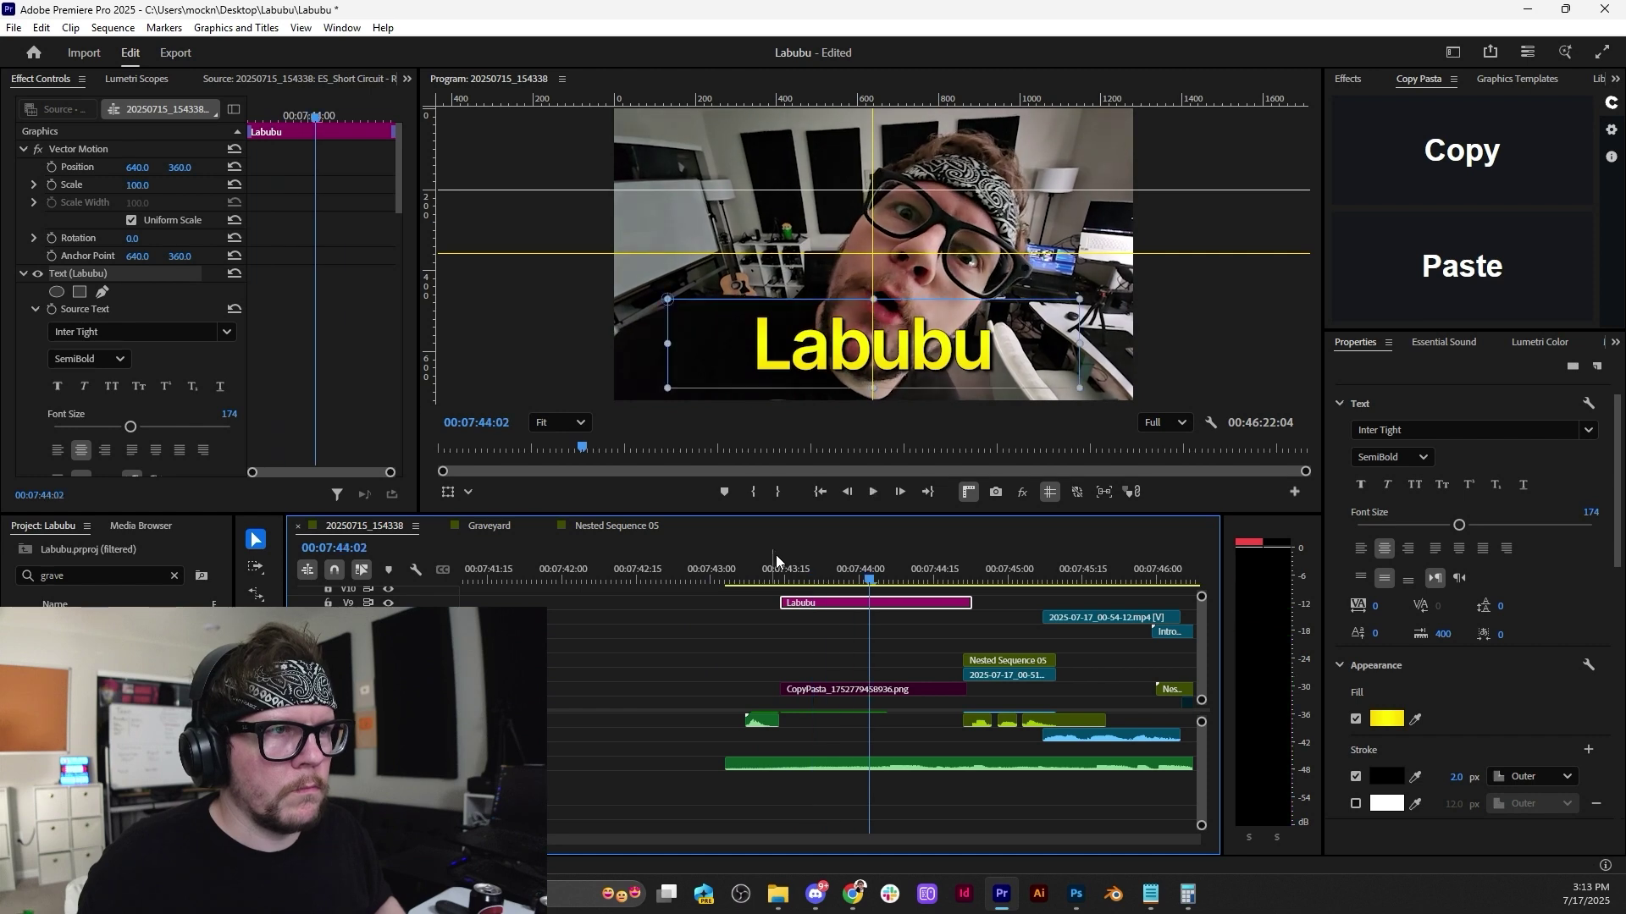
pyautogui.click(721, 557)
pyautogui.press('space')
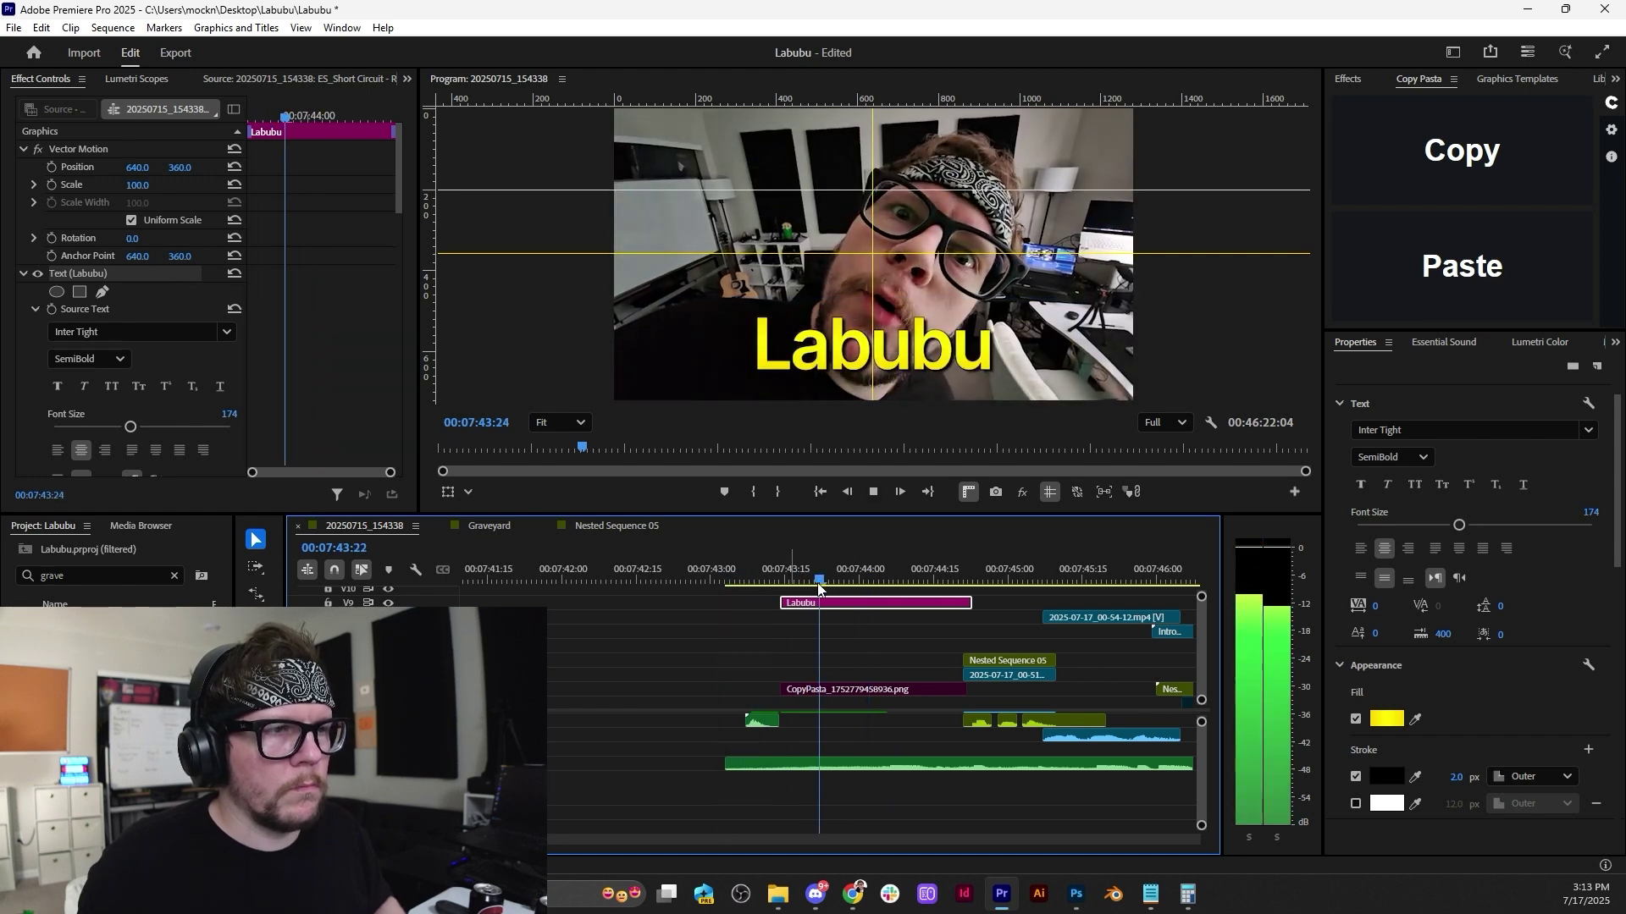
pyautogui.press('space')
pyautogui.click(886, 562)
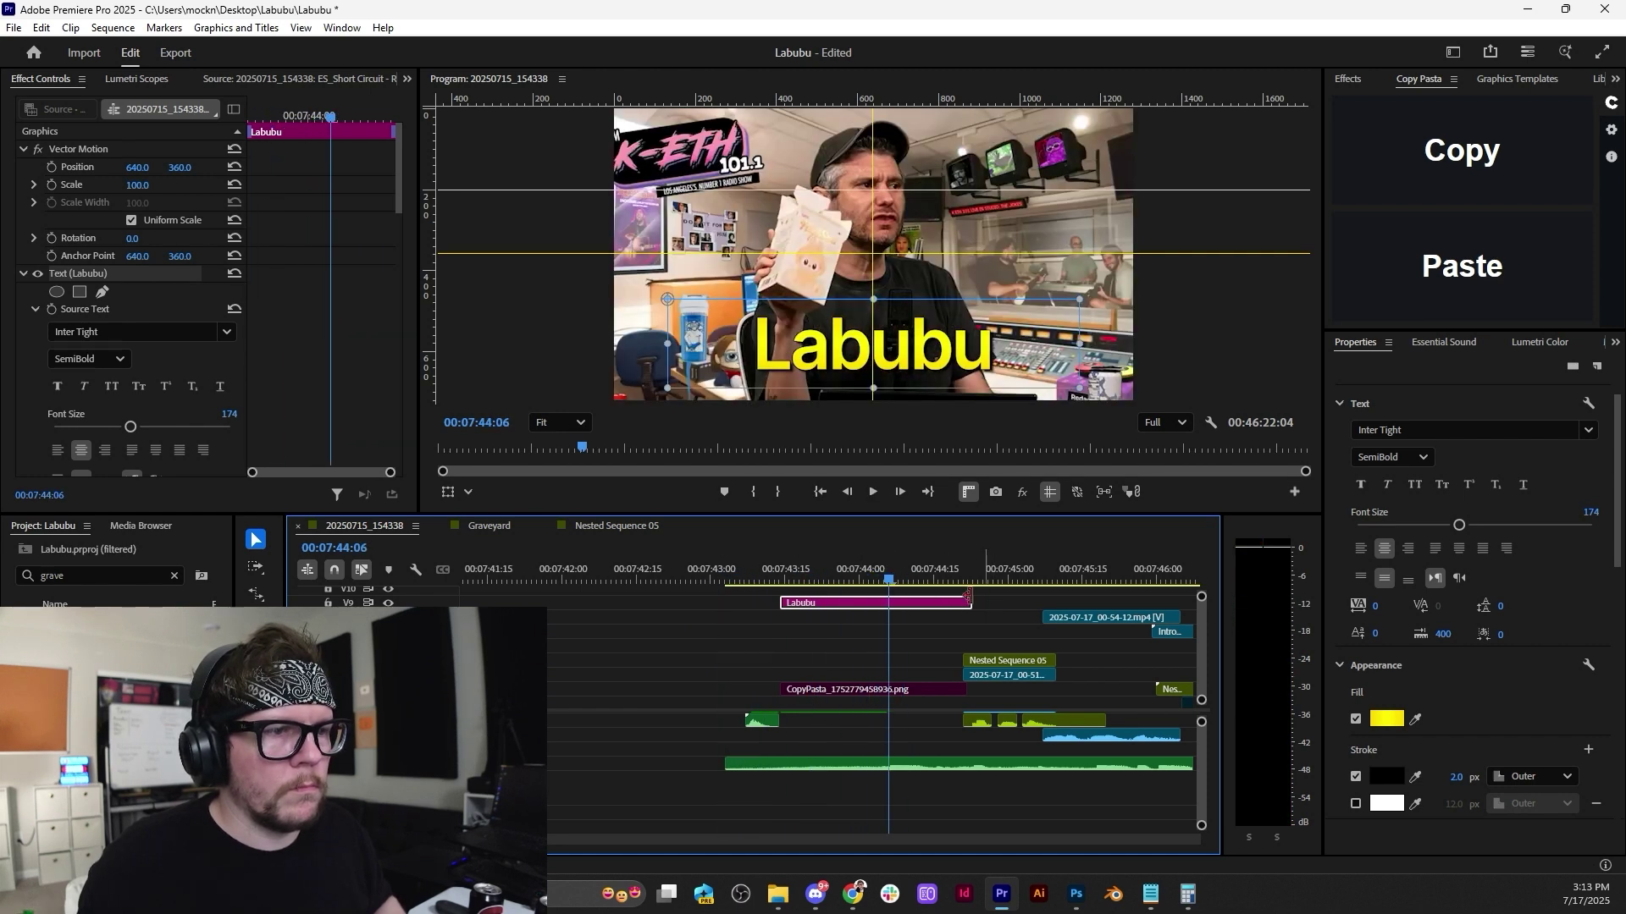
pyautogui.hotkey('ctrl', 'k')
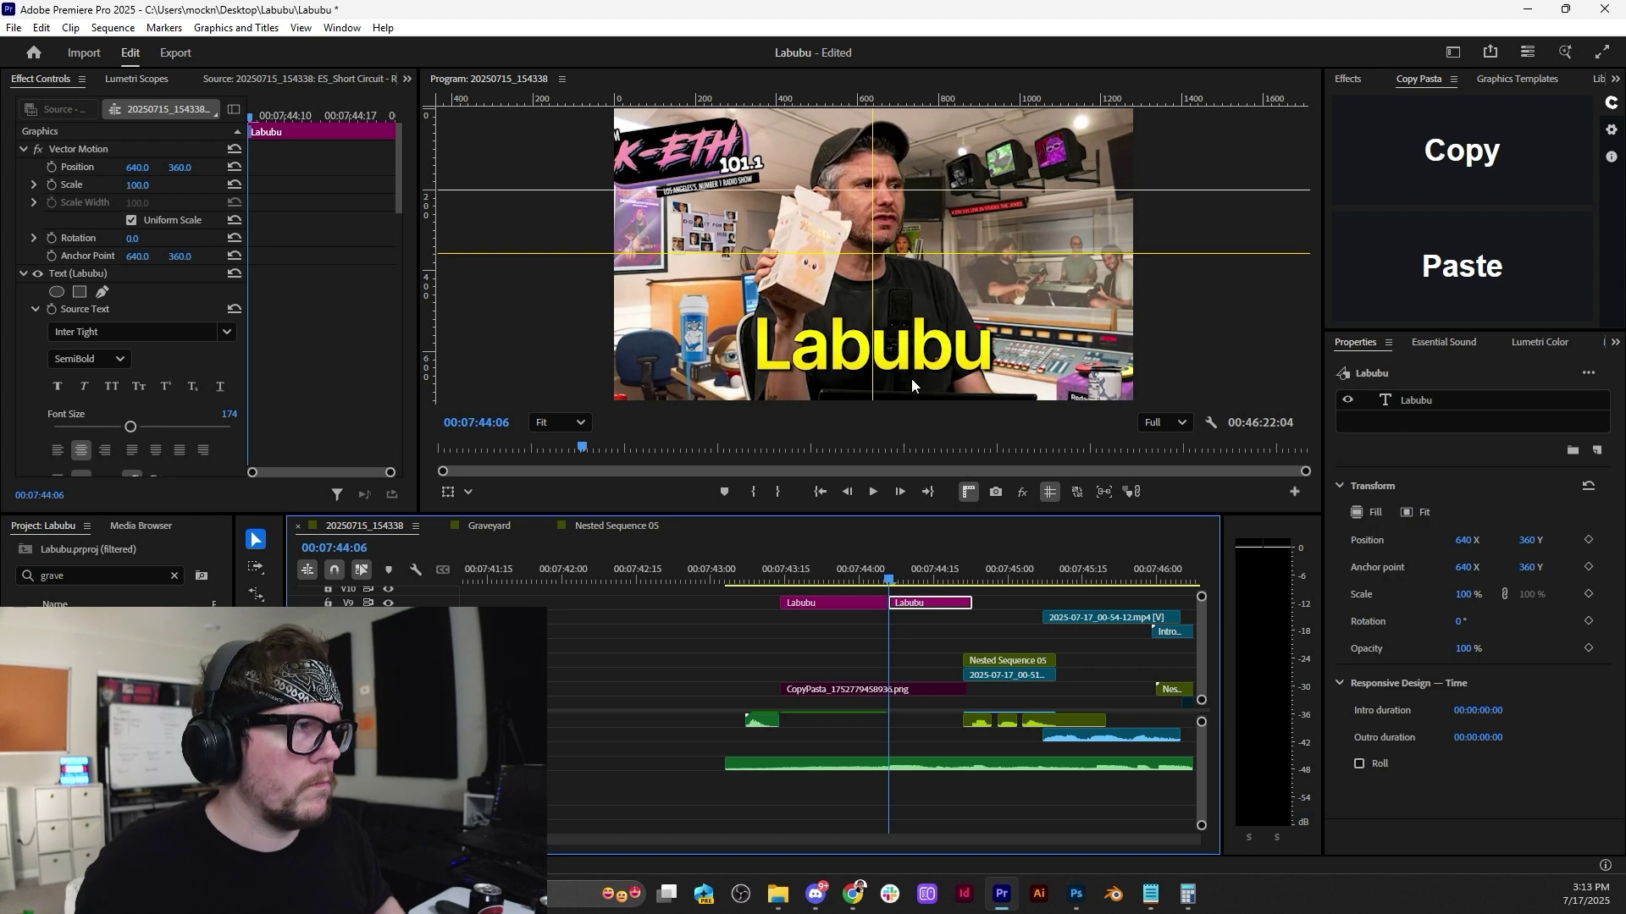
# Enable a background of size 18.8 for the second title clip's Labubu text and turn off its shadow.
pyautogui.doubleClick(930, 353)
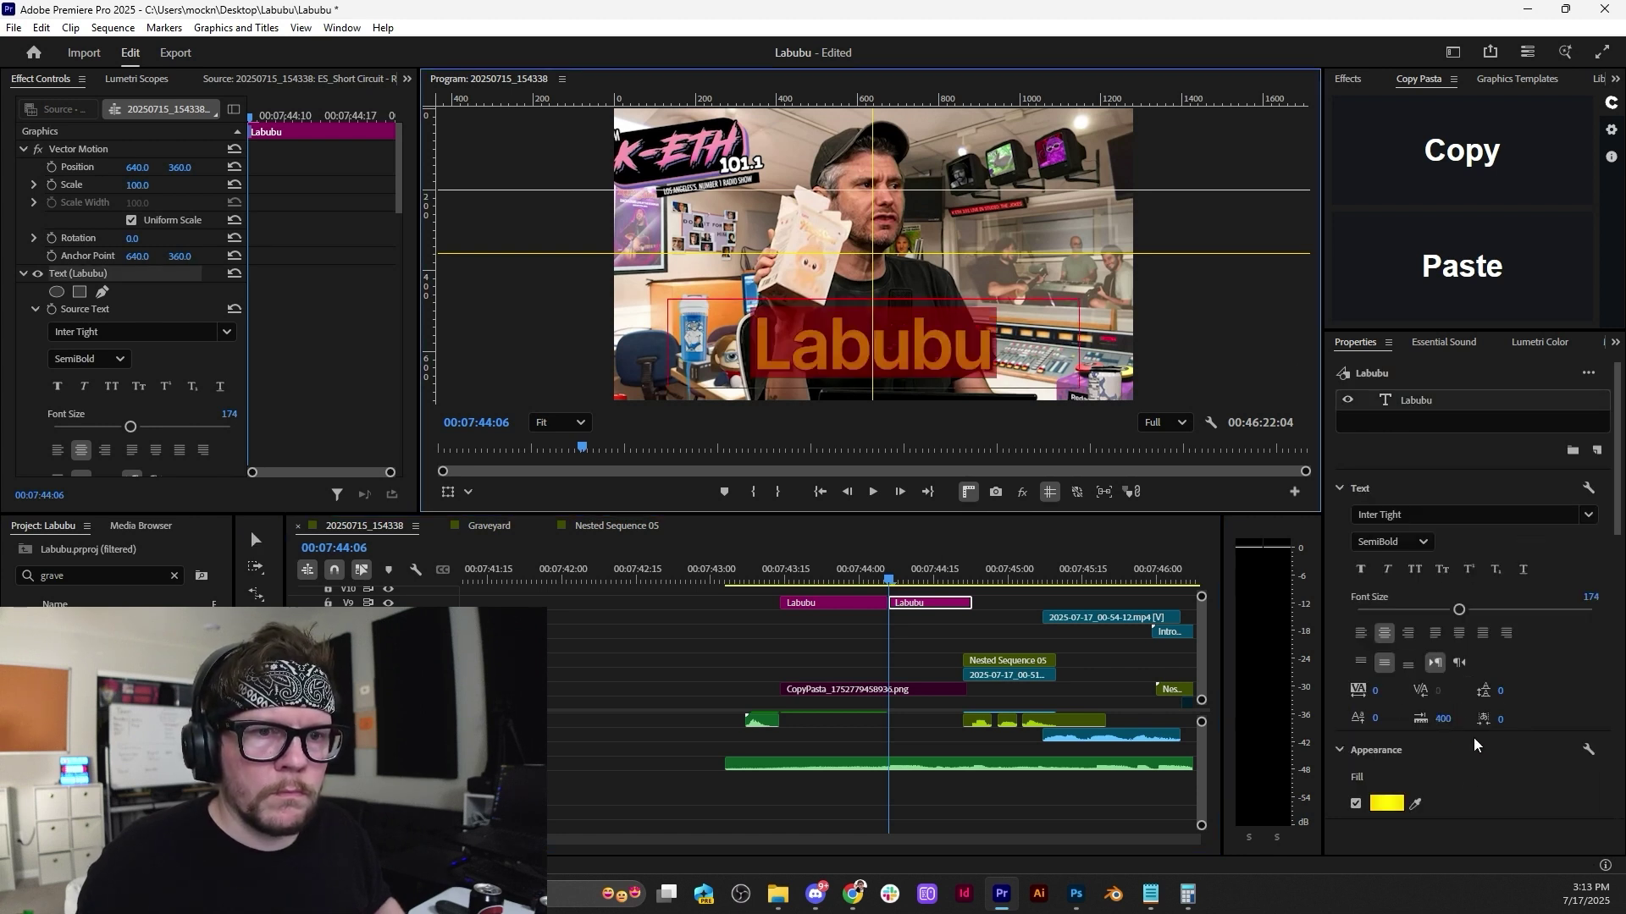
pyautogui.scroll(-4, 1467, 776)
pyautogui.scroll(-1, 1468, 777)
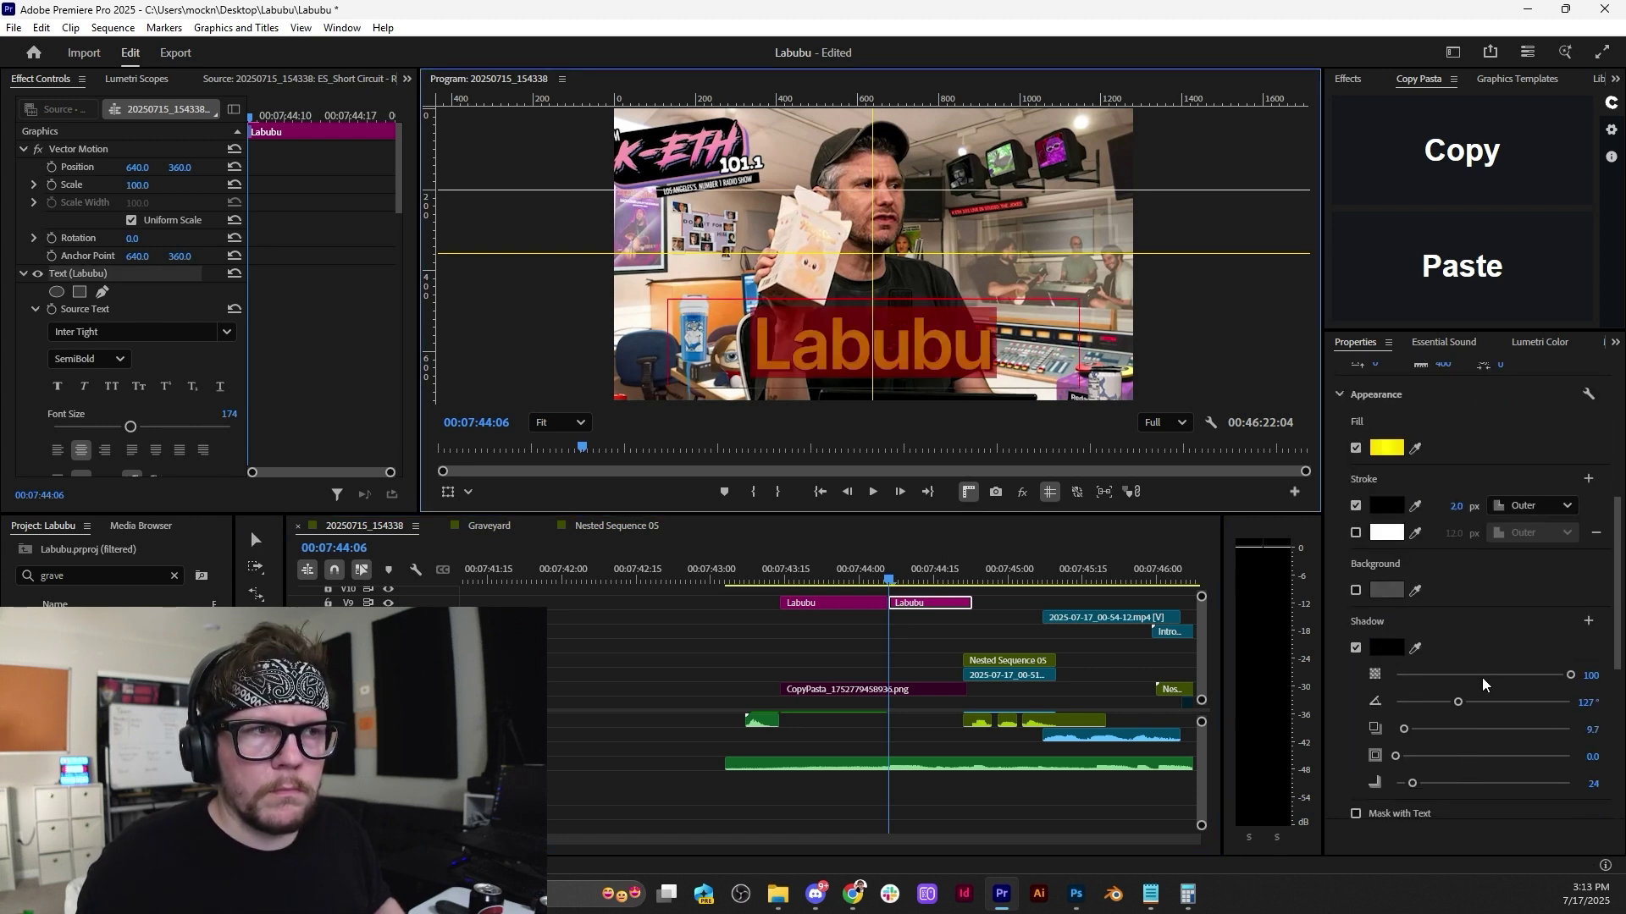
pyautogui.press('Escape')
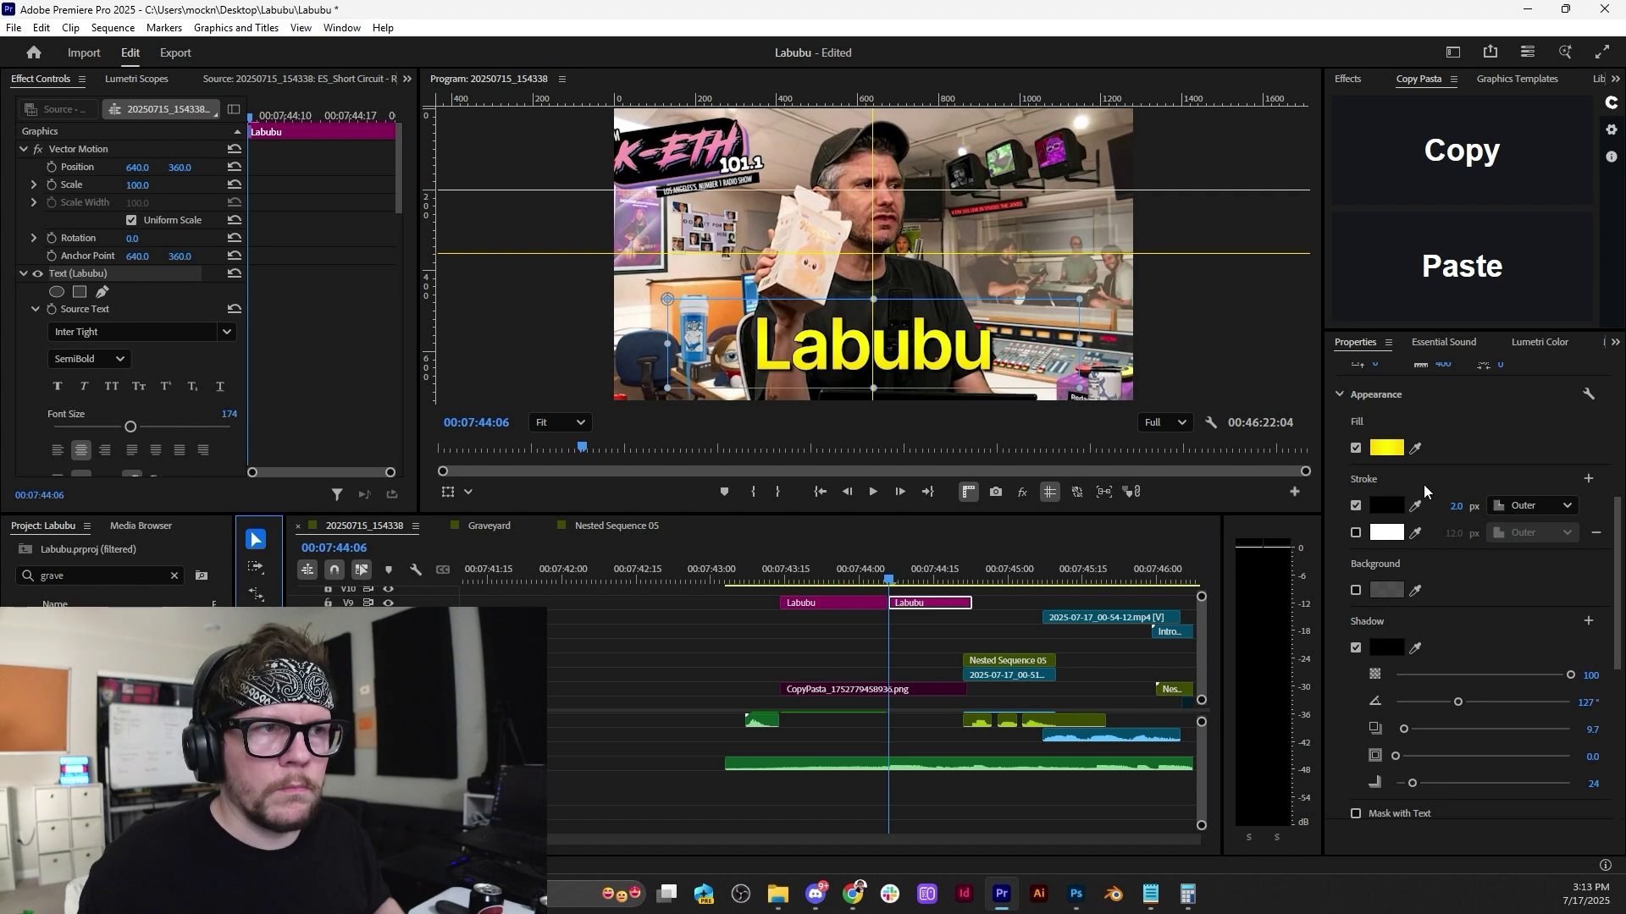
pyautogui.click(1355, 590)
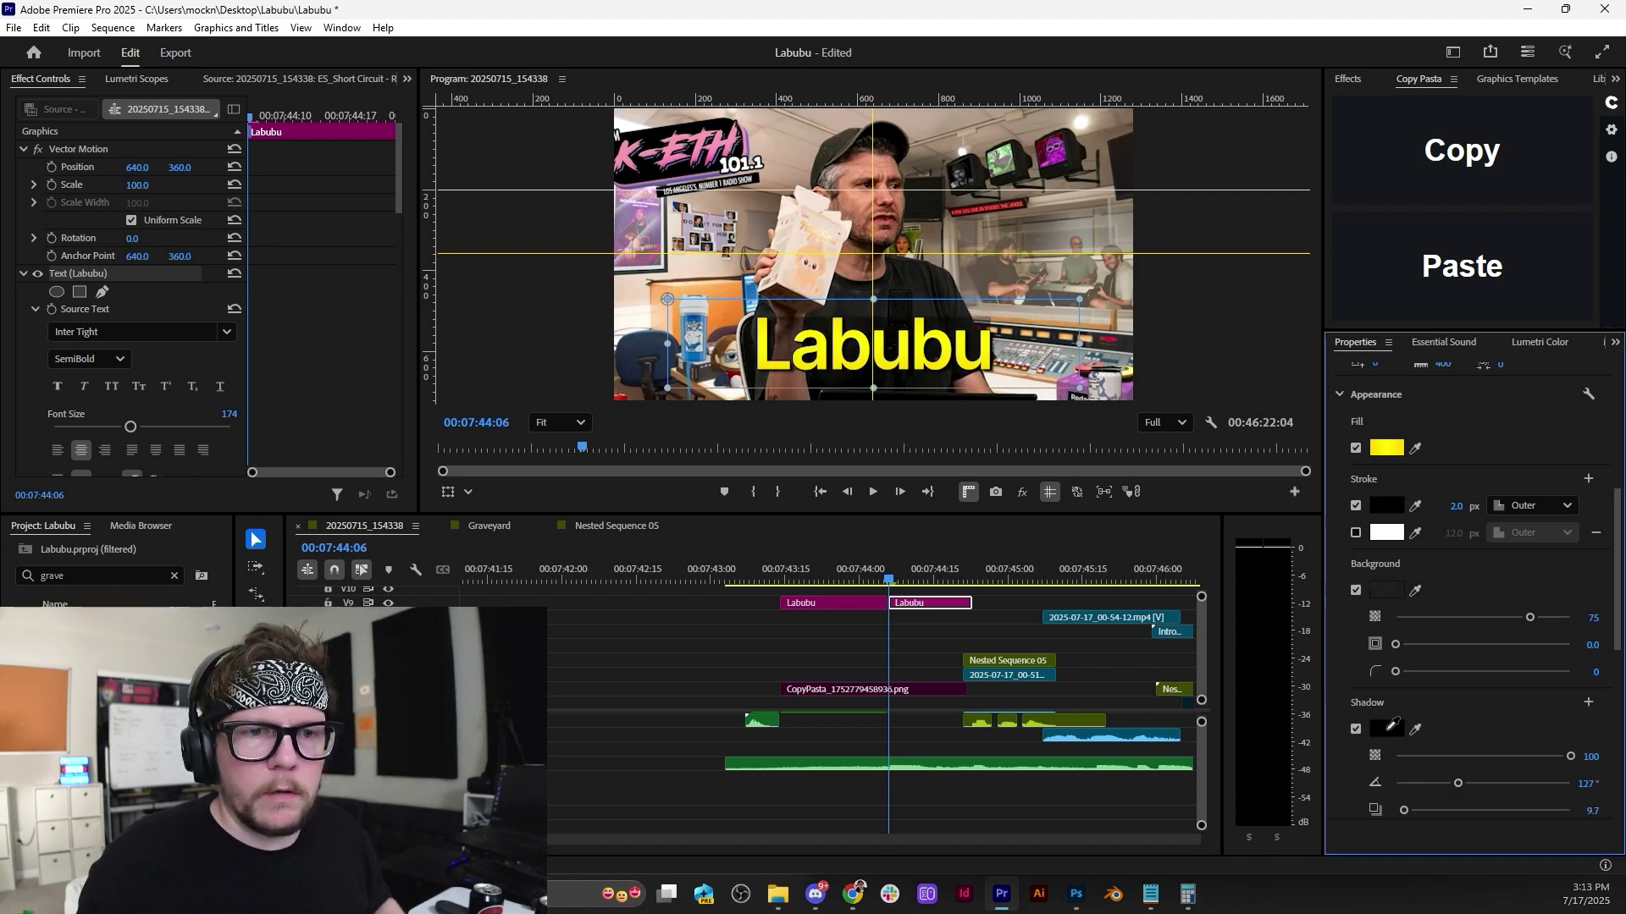
pyautogui.click(1354, 729)
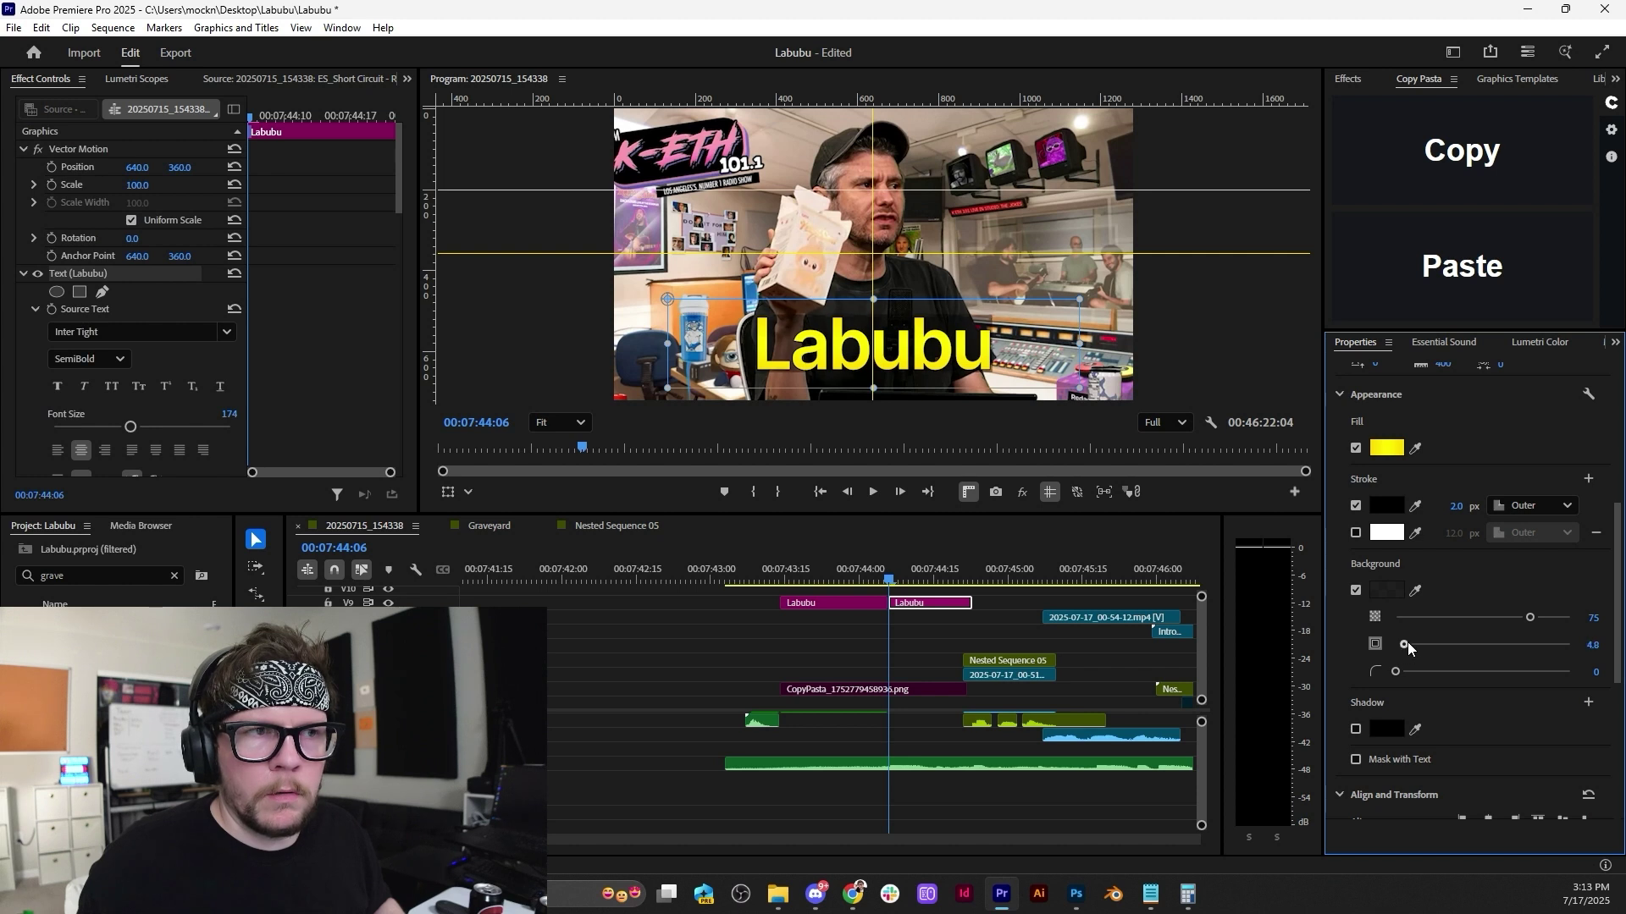
pyautogui.moveTo(1406, 645); pyautogui.dragTo(1429, 645)
# Make the second Labubu text's fill white, turn off its black stroke and raise the background opacity to 90.
pyautogui.click(1415, 447)
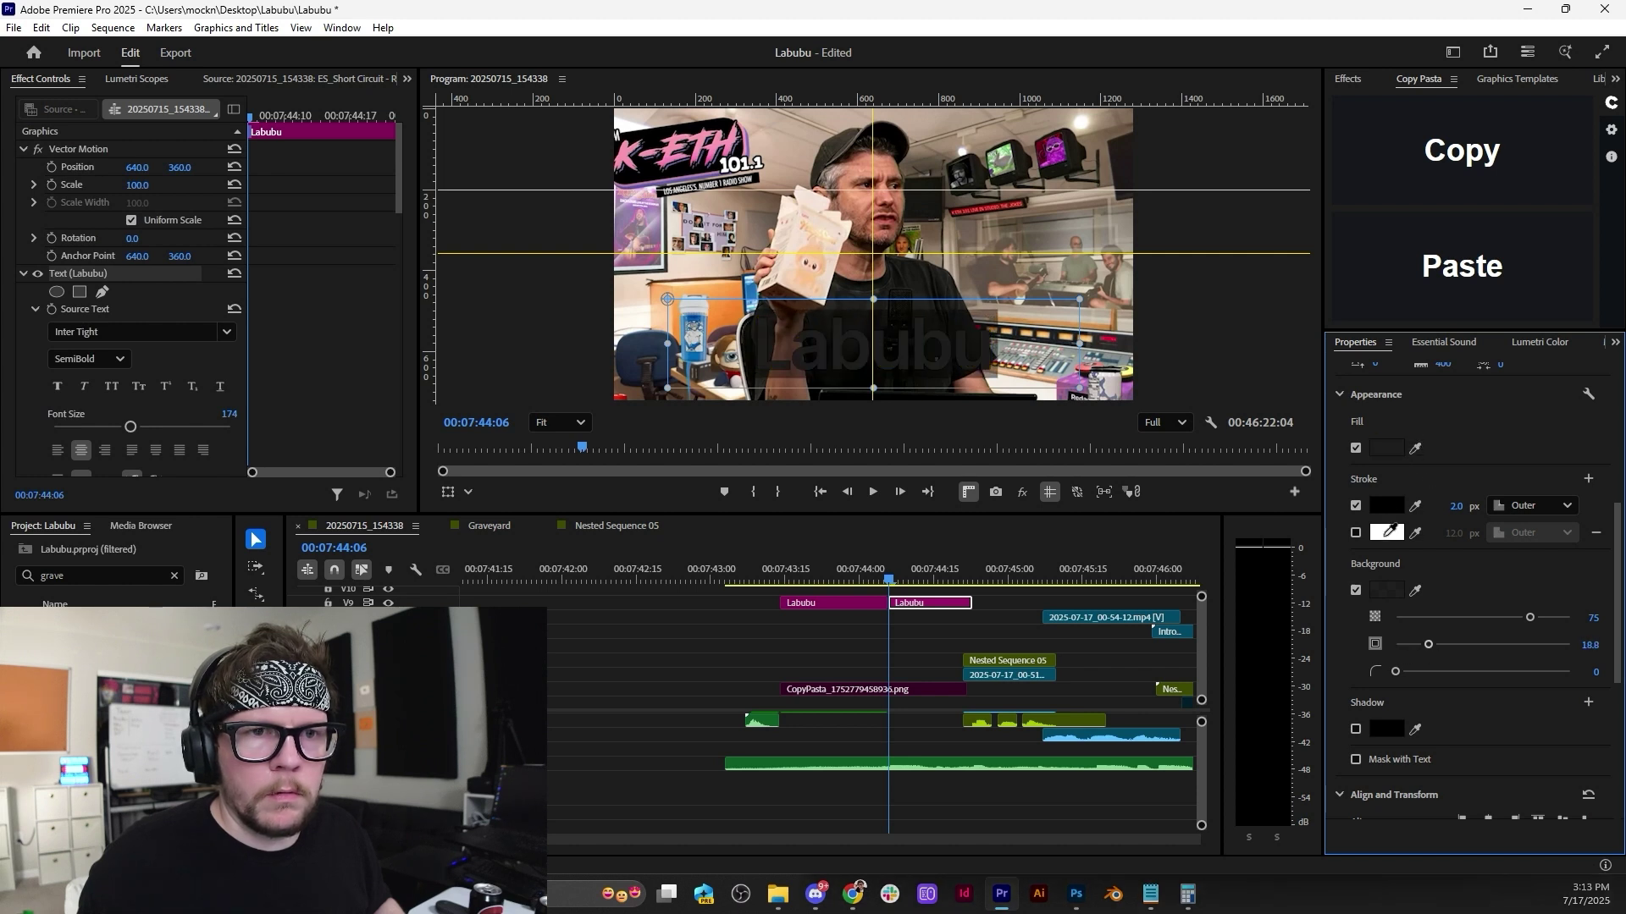
pyautogui.click(1387, 531)
pyautogui.click(1354, 506)
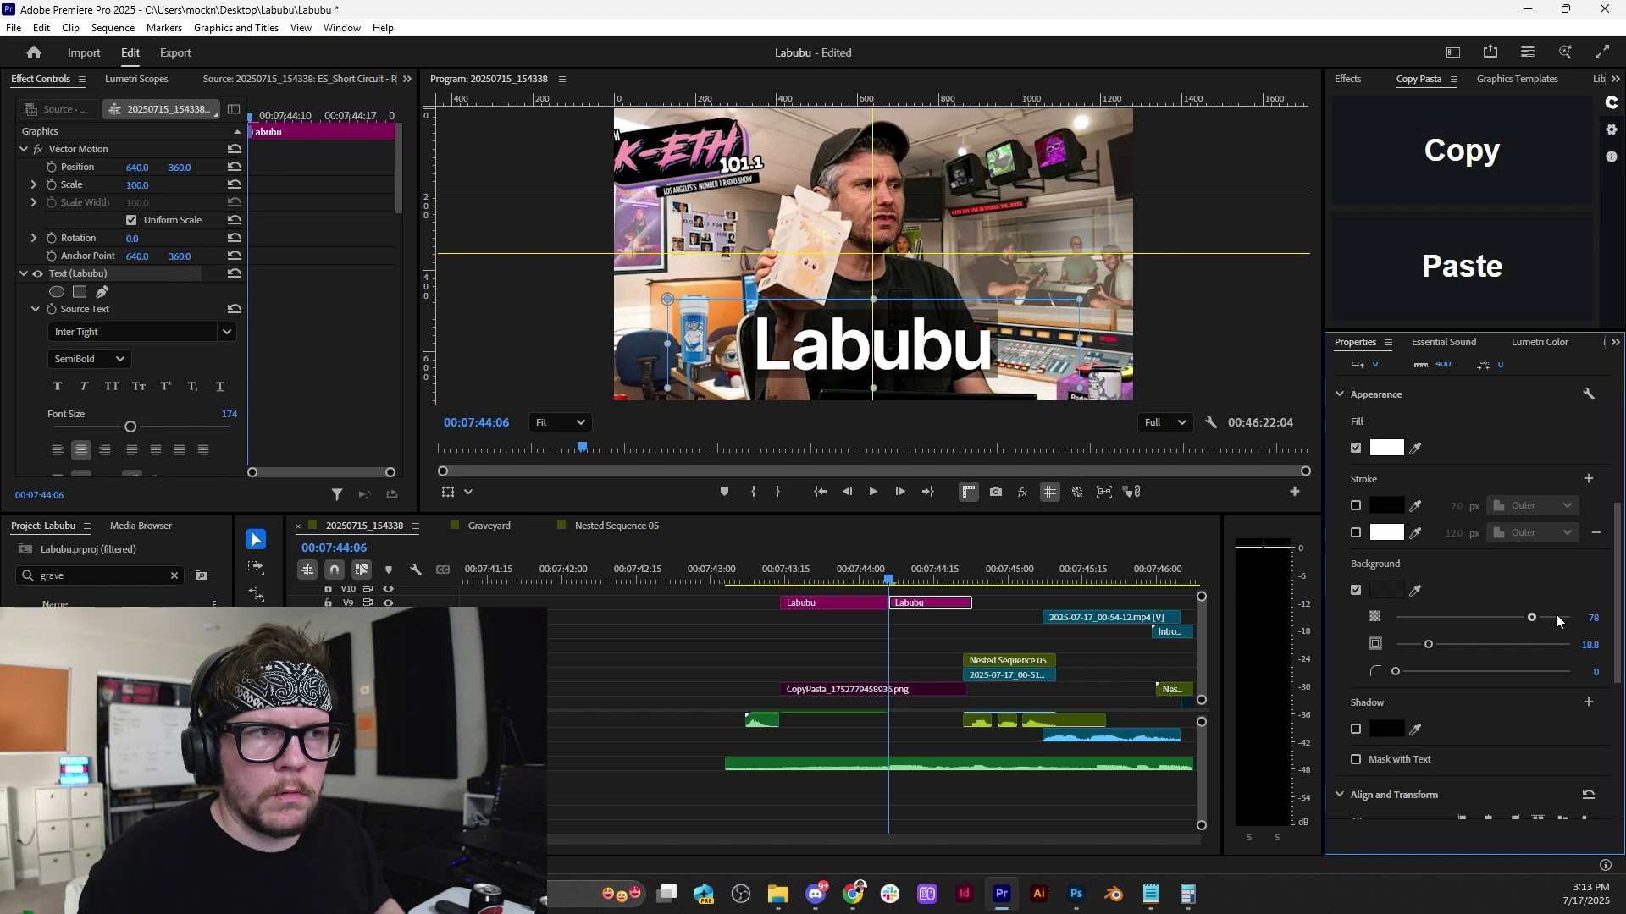
pyautogui.moveTo(1556, 617)
pyautogui.mouseDown()
pyautogui.moveTo(1590, 620)
pyautogui.moveTo(1551, 617)
pyautogui.mouseUp()
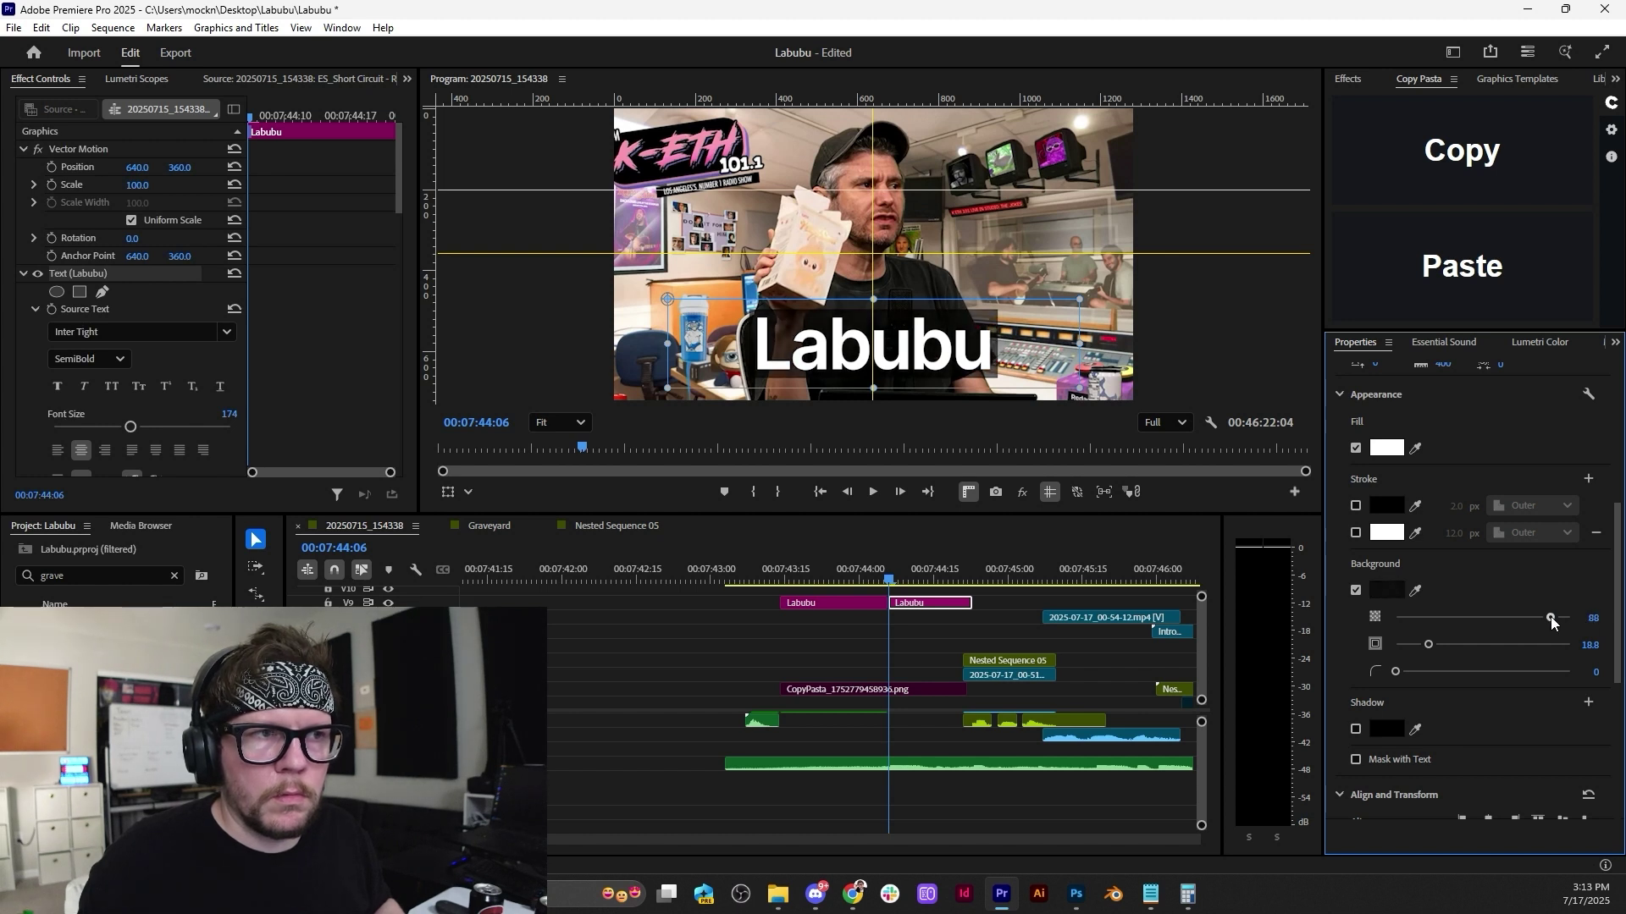
# Reduce the second Labubu text's font size to 50 and place it near the lower edge of the frame.
pyautogui.scroll(4, 1469, 448)
pyautogui.moveTo(1459, 441); pyautogui.dragTo(1389, 442)
pyautogui.moveTo(1389, 442); pyautogui.dragTo(1381, 441)
pyautogui.moveTo(904, 363); pyautogui.dragTo(899, 386)
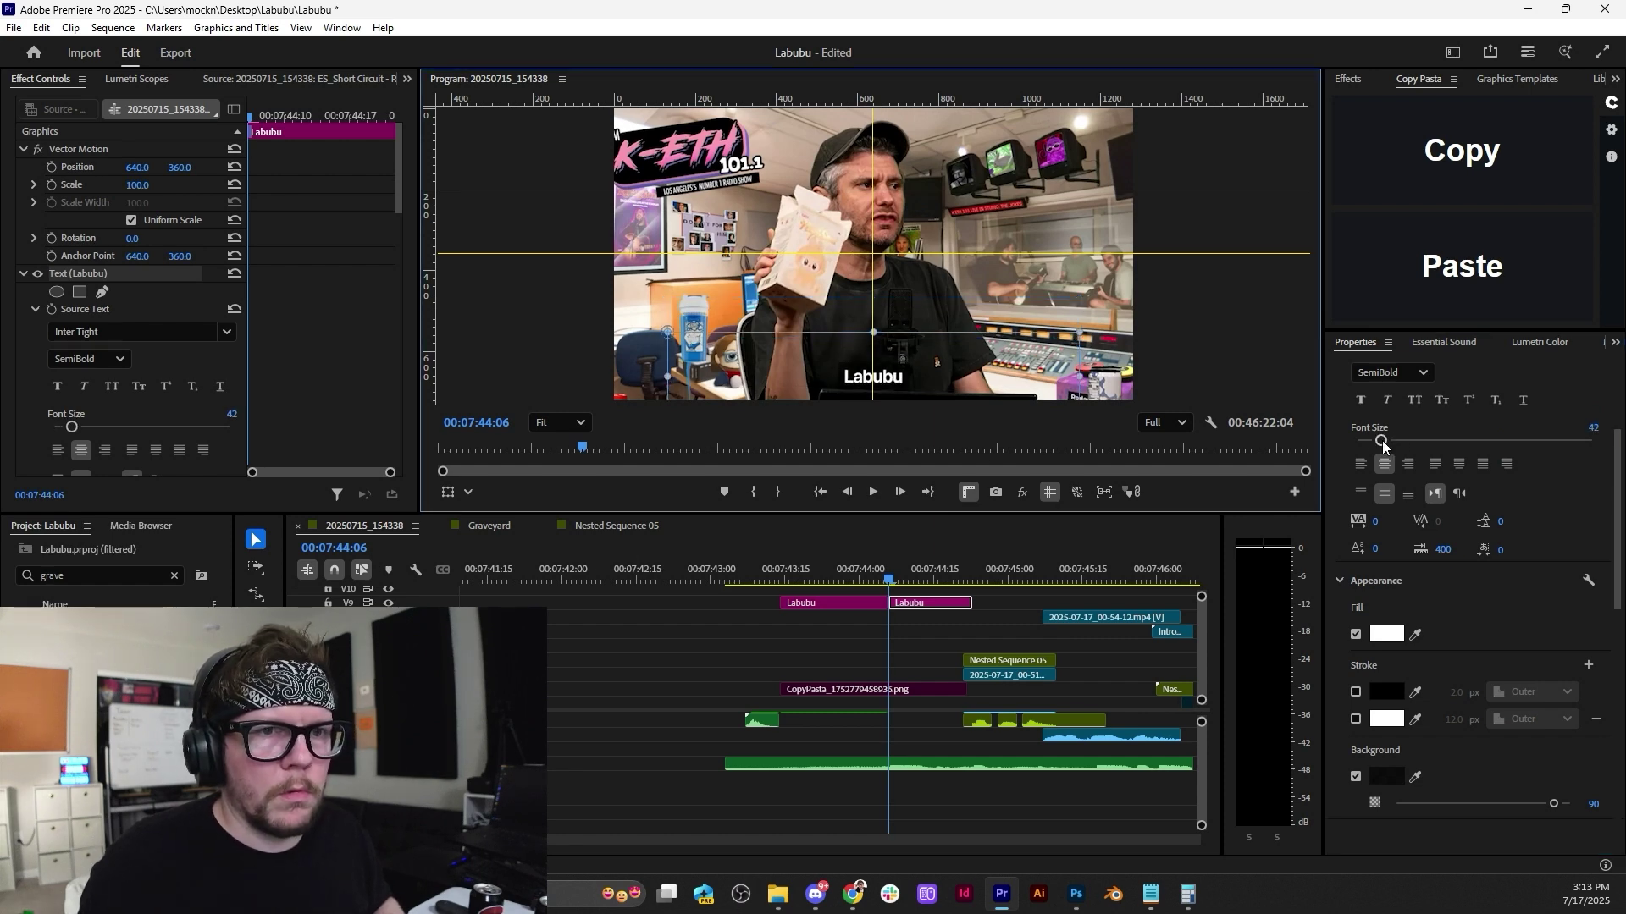
pyautogui.moveTo(1380, 442); pyautogui.dragTo(1386, 441)
# Play back the second Labubu title and trim its end back to the start of Nested Sequence 05.
pyautogui.click(881, 574)
pyautogui.press('space')
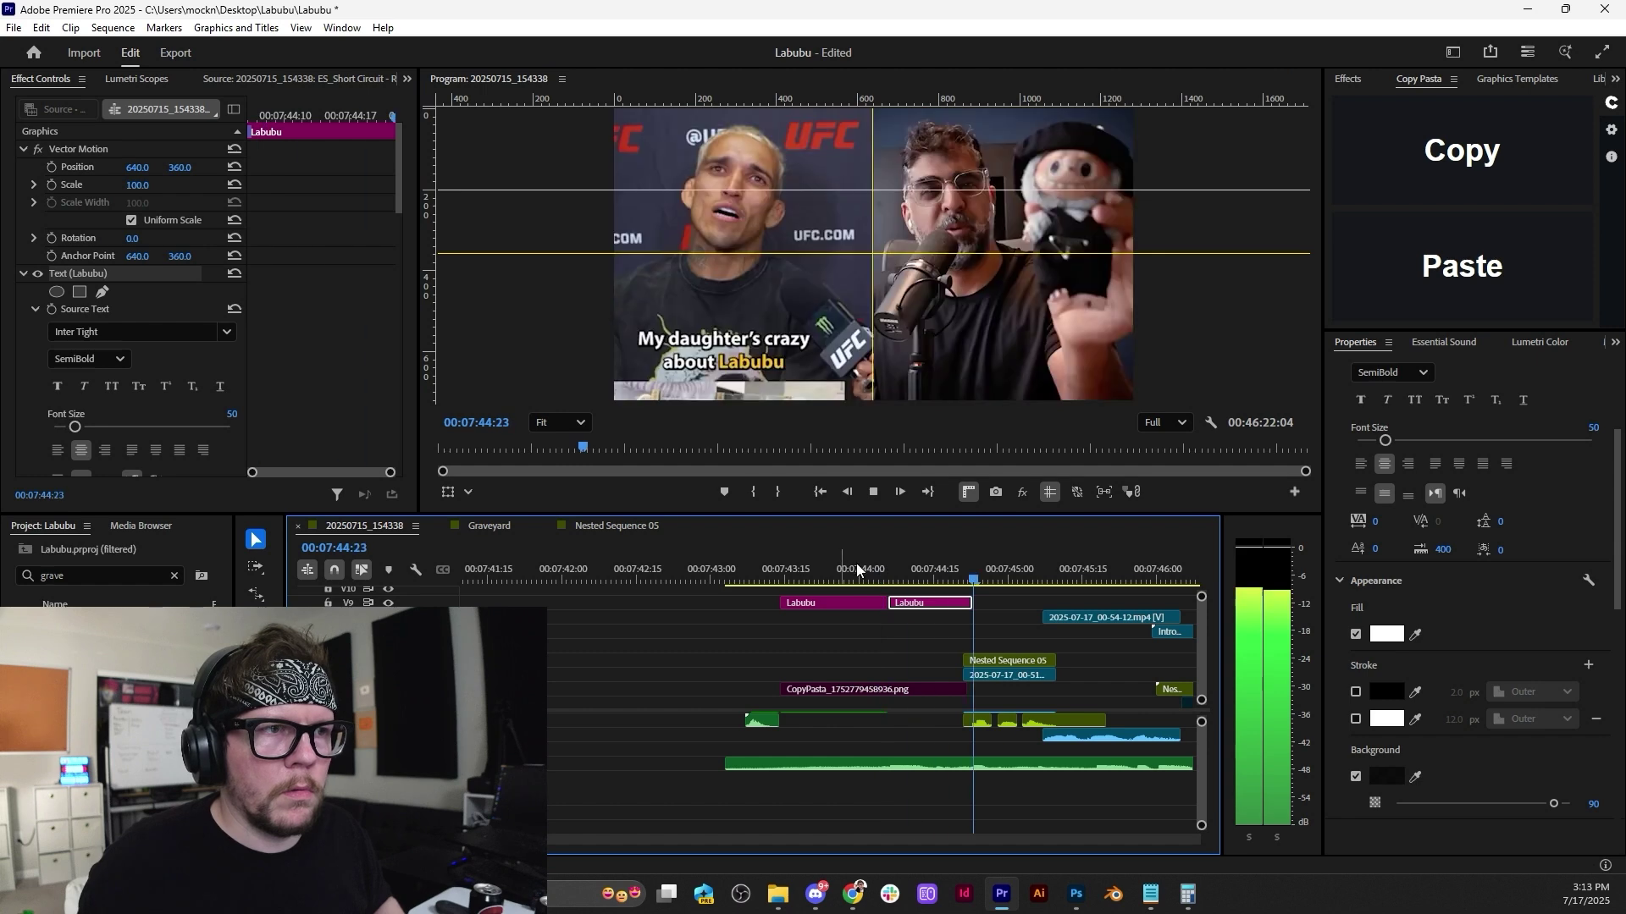
pyautogui.press('space')
pyautogui.moveTo(970, 604); pyautogui.dragTo(962, 605)
pyautogui.click(905, 578)
pyautogui.press('space')
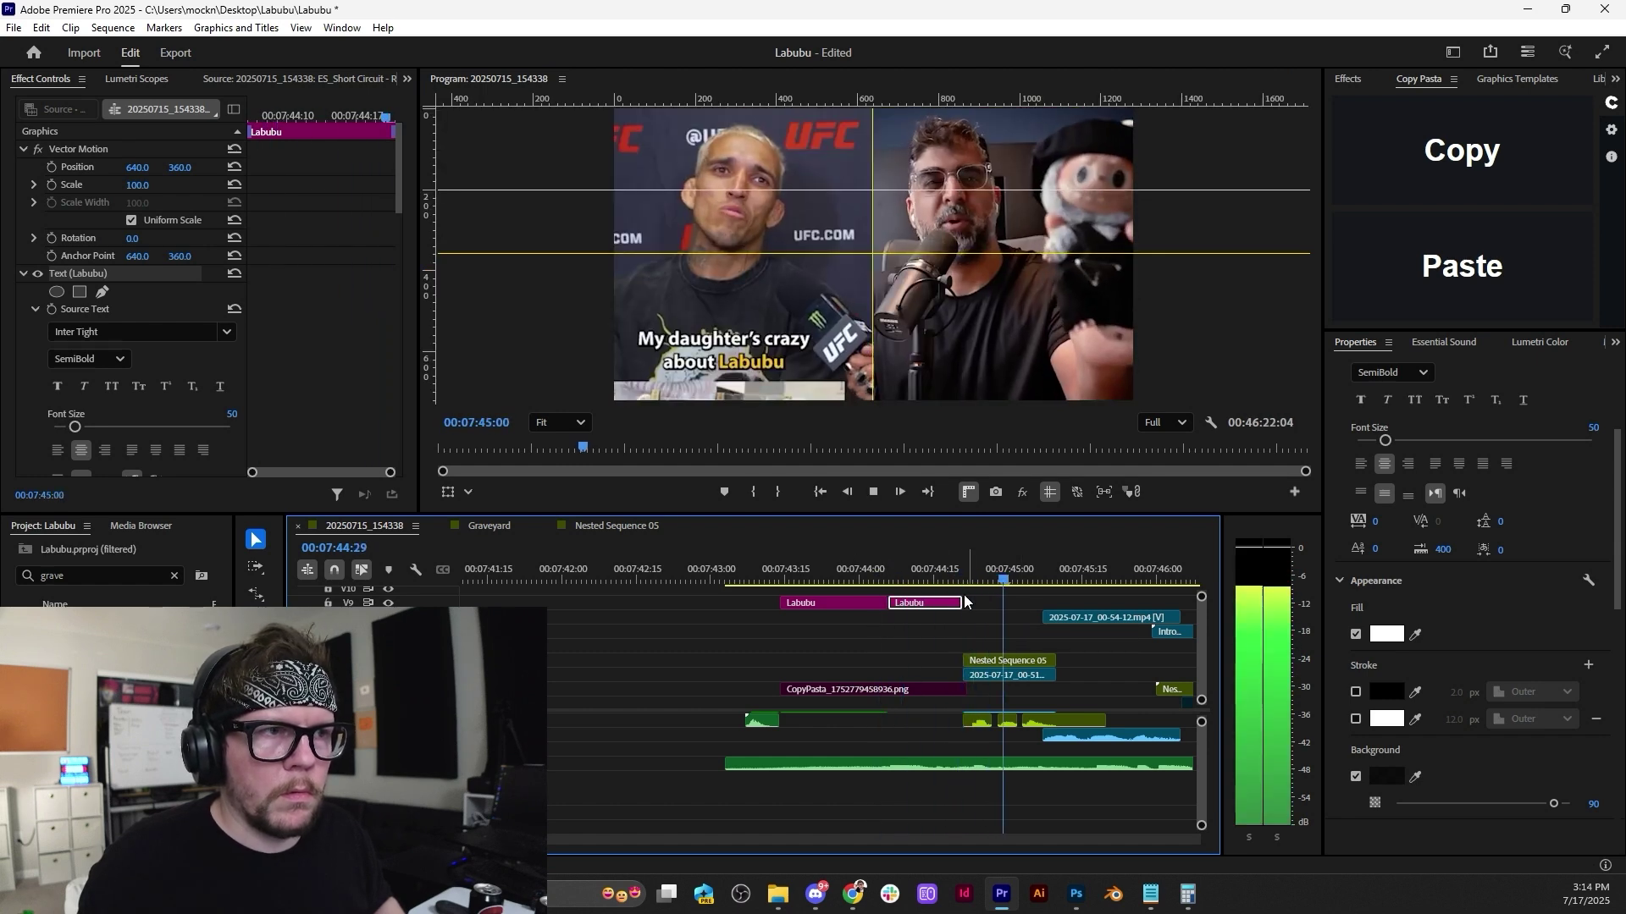
# Extend the second Labubu title clip to about the end of the 2025-07-17_00-54-12.mp4 clip.
pyautogui.press('space')
pyautogui.moveTo(979, 601); pyautogui.dragTo(1105, 603)
pyautogui.click(927, 581)
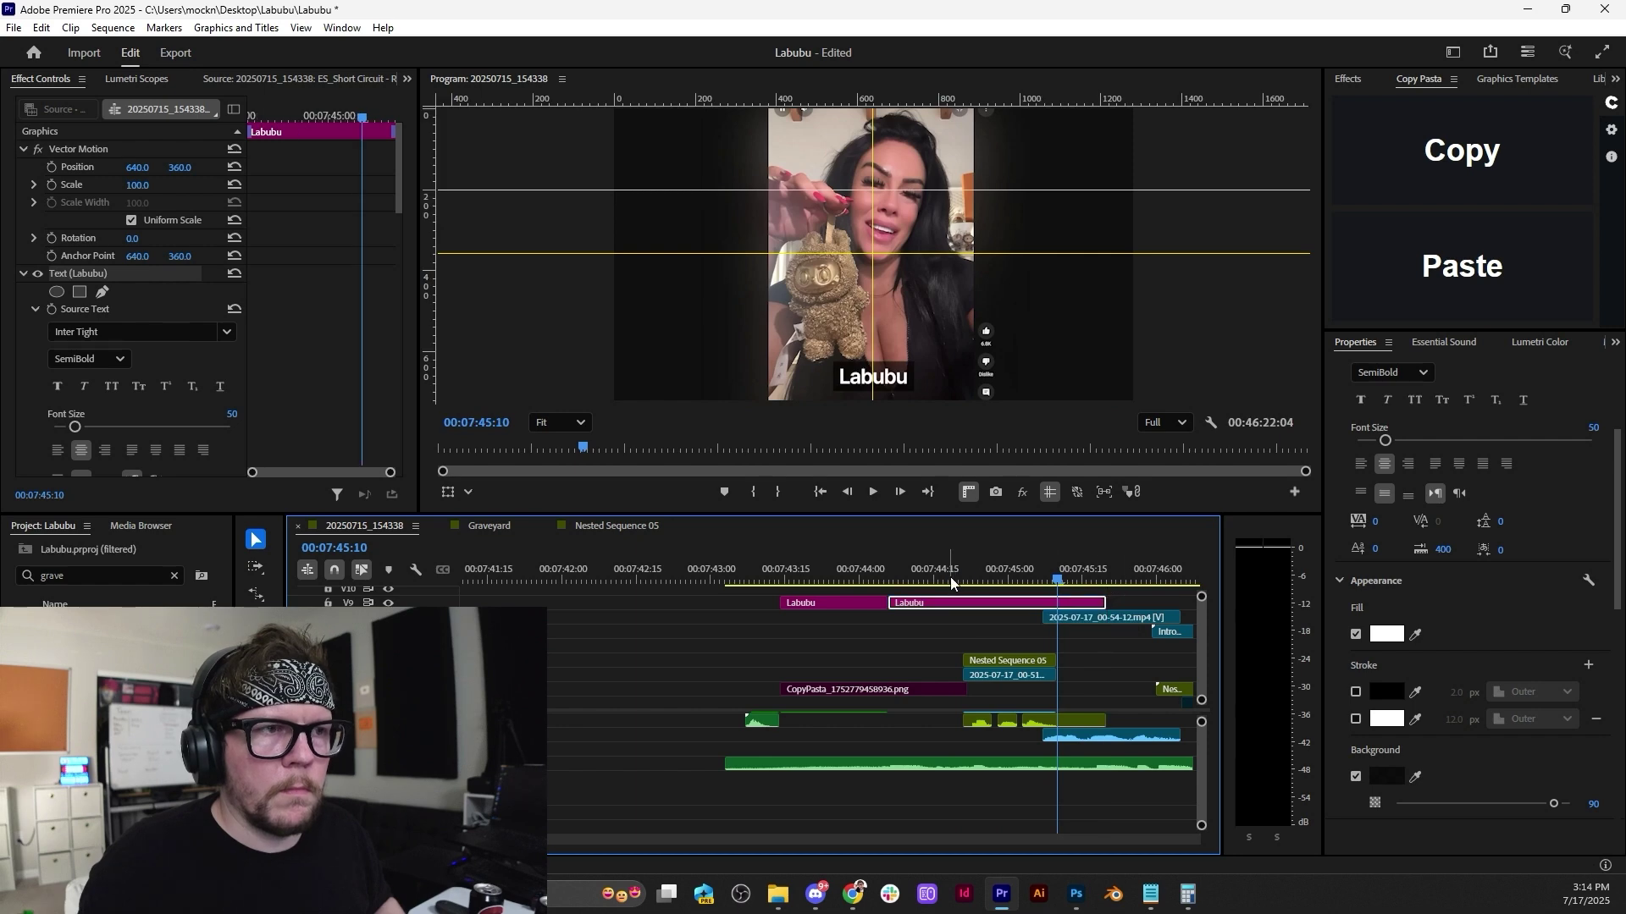
pyautogui.press('space')
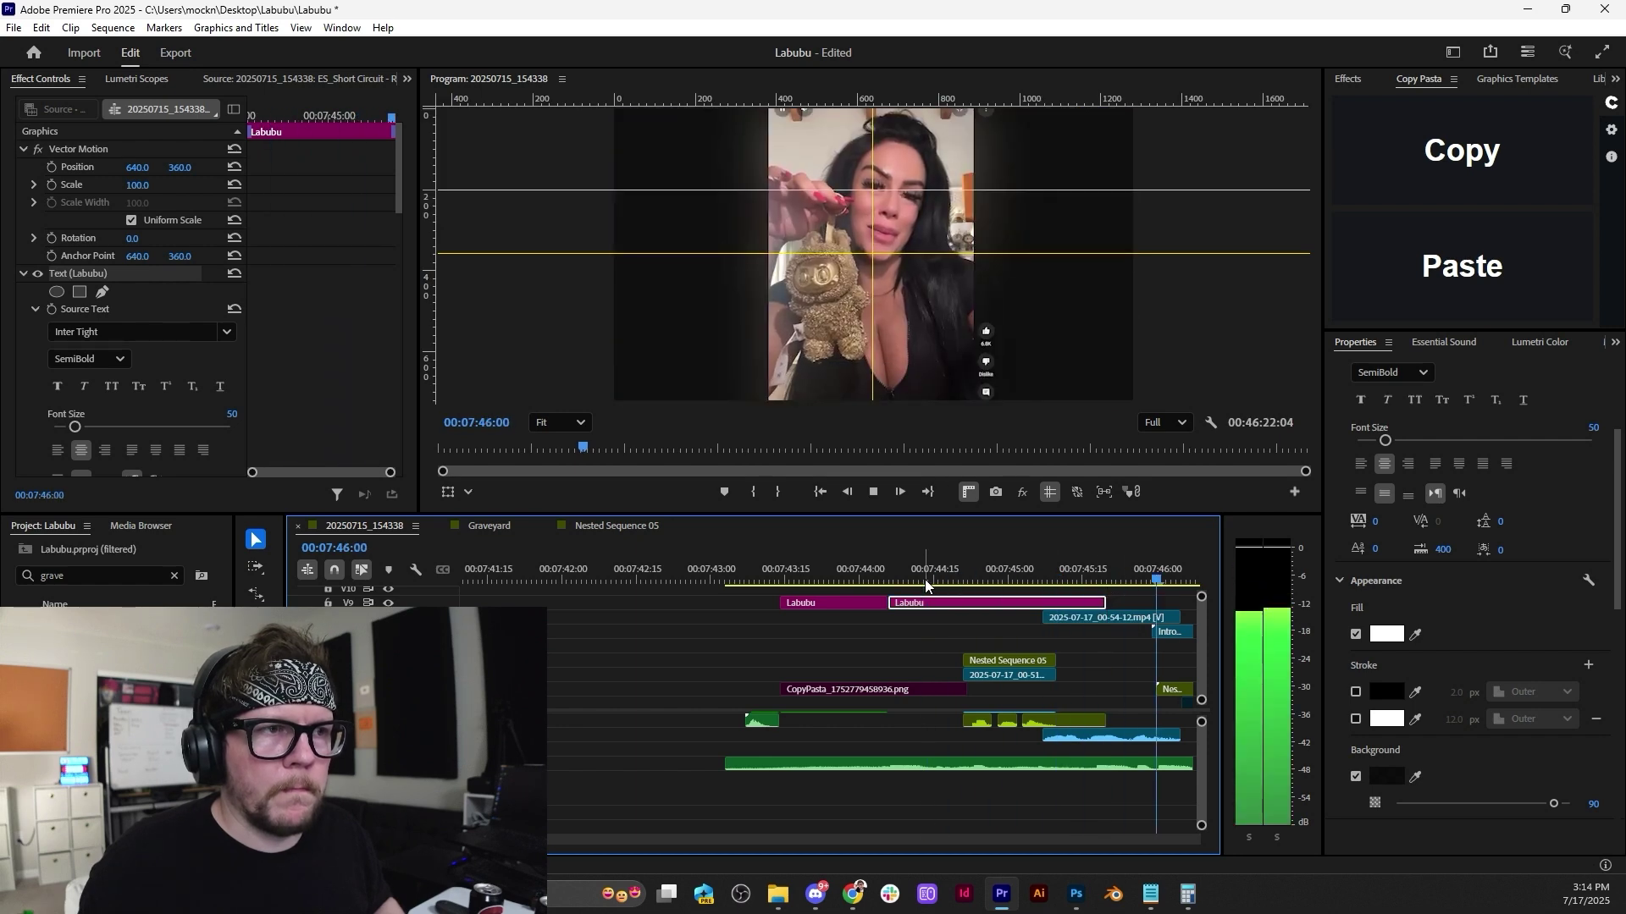
pyautogui.press('space')
pyautogui.moveTo(1104, 602); pyautogui.dragTo(1156, 596)
# Play back the opening shots to check the timing and look of both Labubu titles.
pyautogui.click(857, 568)
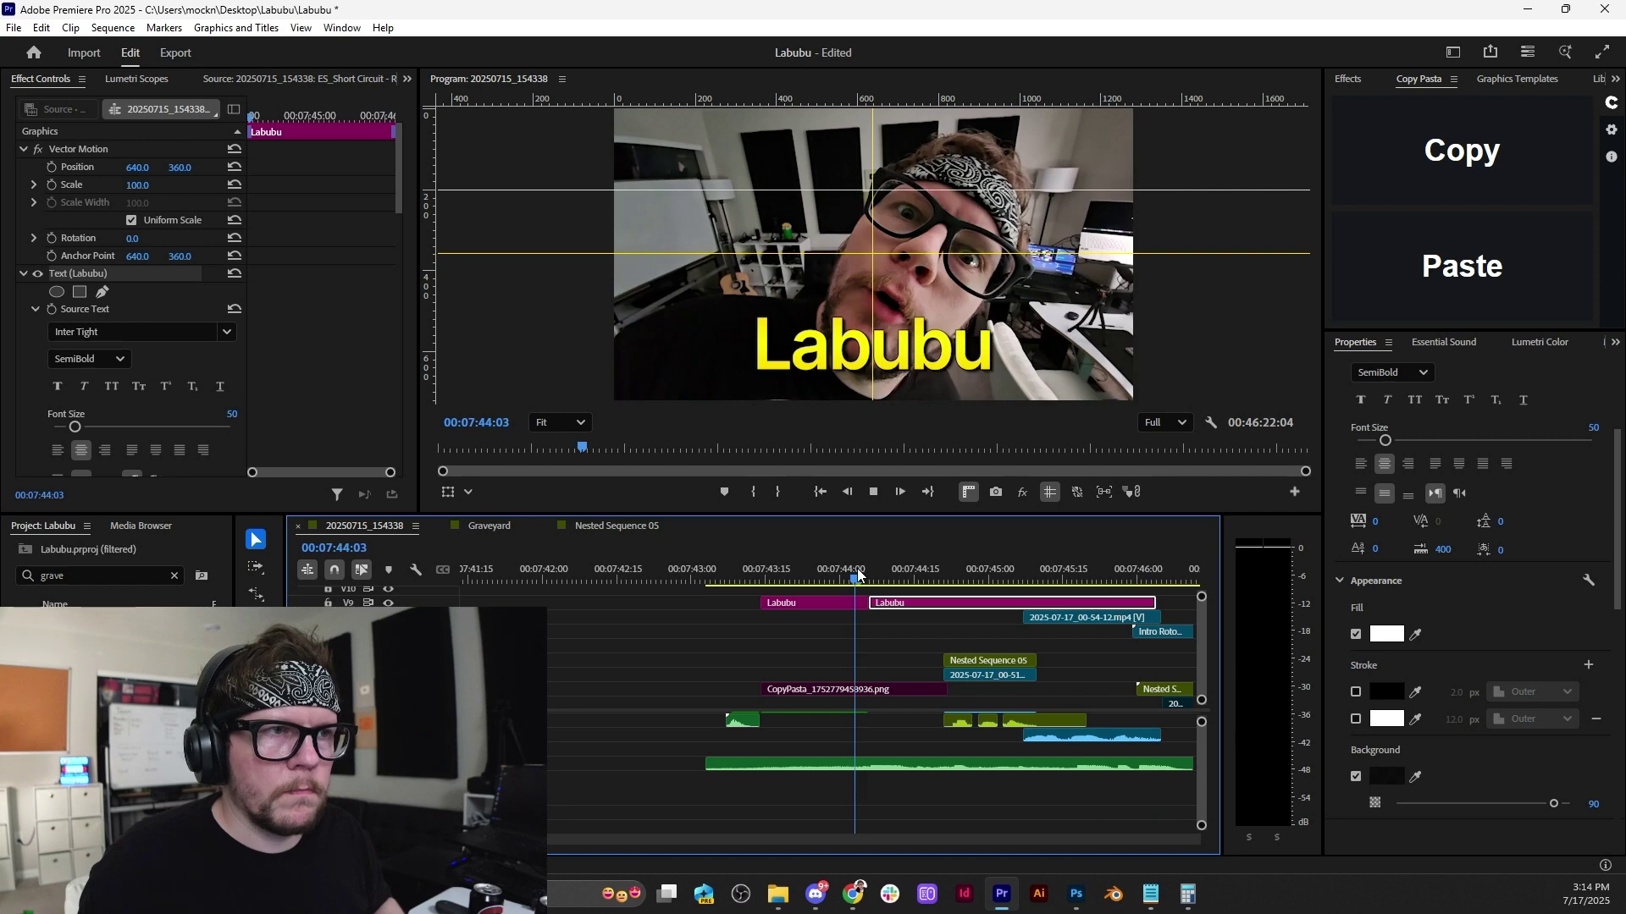
pyautogui.press('space')
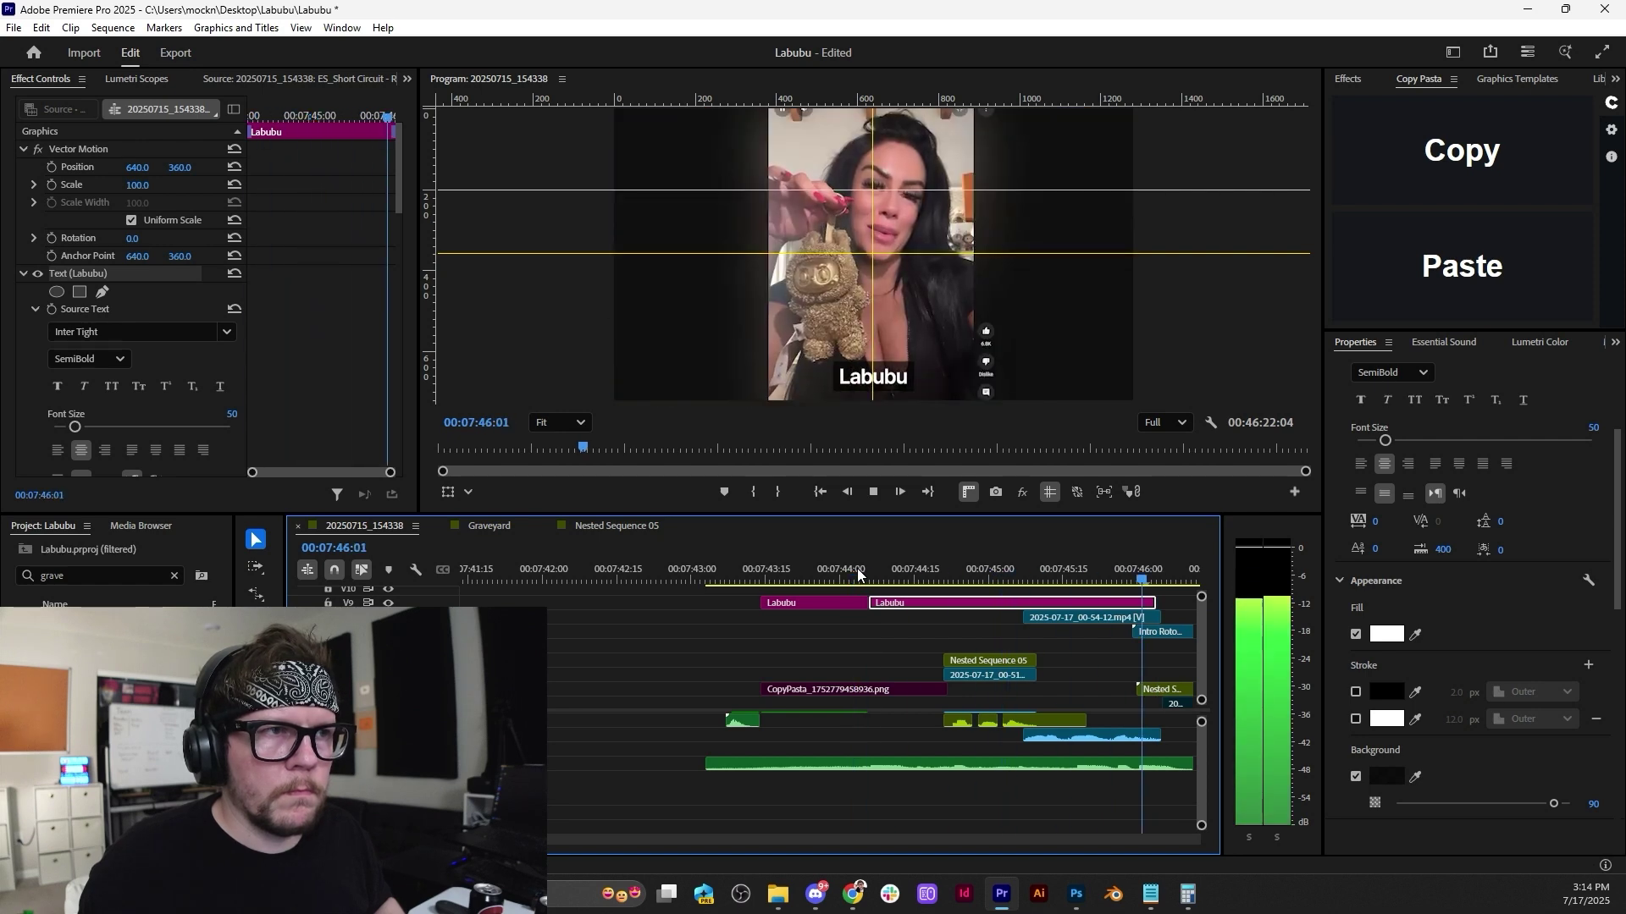
pyautogui.click(920, 580)
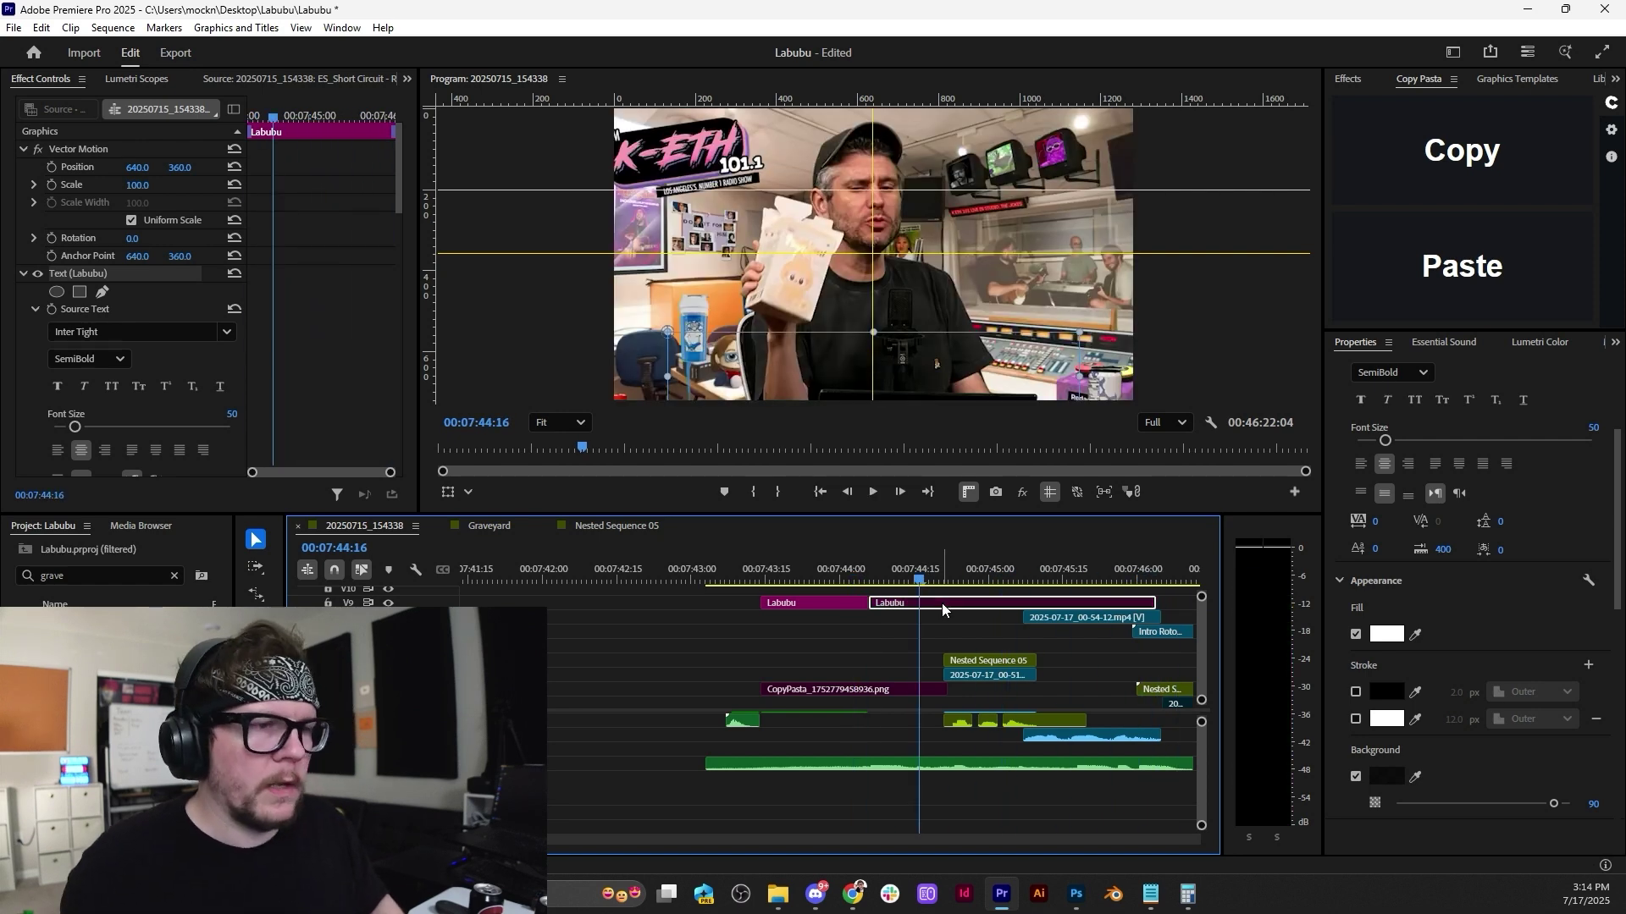
pyautogui.click(736, 552)
pyautogui.press('space')
pyautogui.press('space')
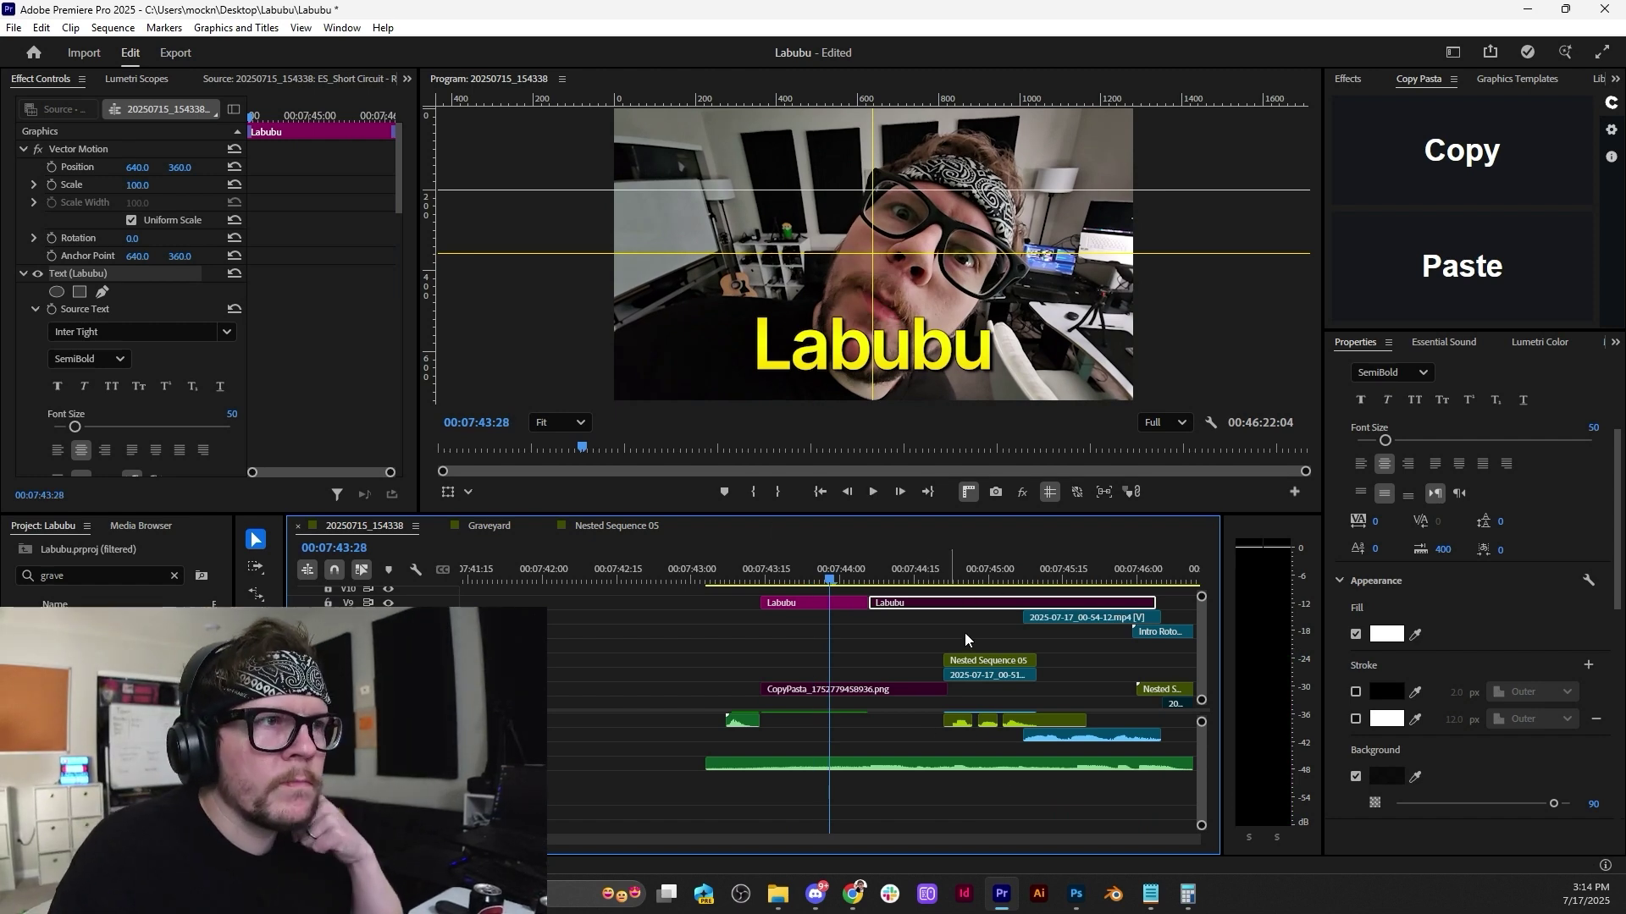
# Select the second 20250715_154338.mp4 clip in the timeline and save the project.
pyautogui.click(1074, 902)
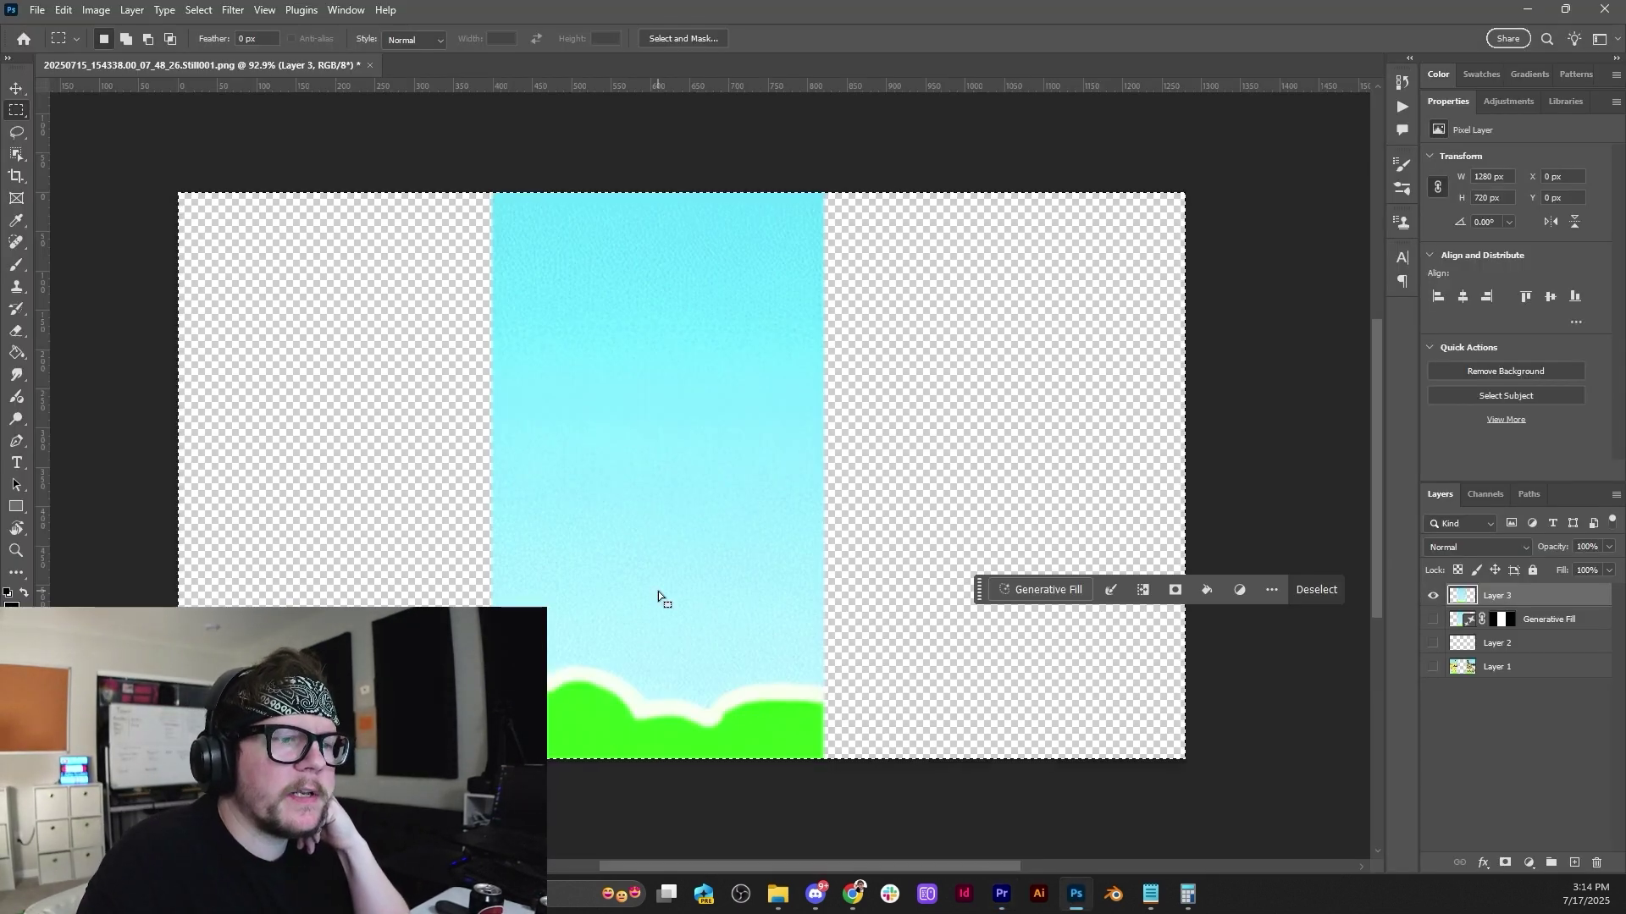
pyautogui.click(1015, 894)
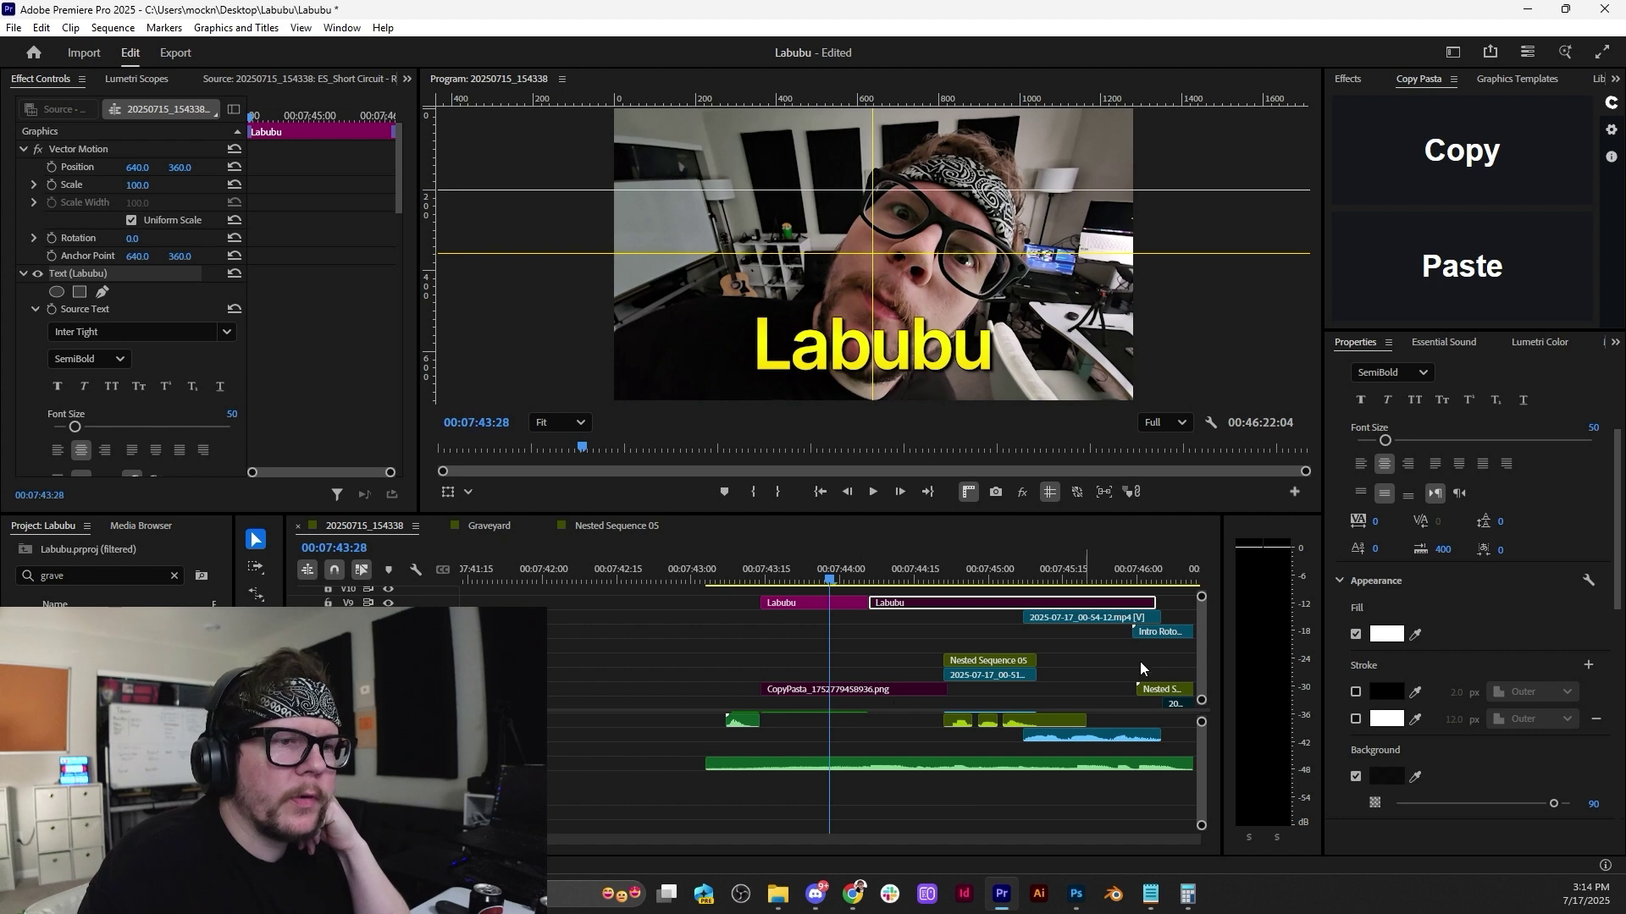
pyautogui.scroll(-2, 1201, 662)
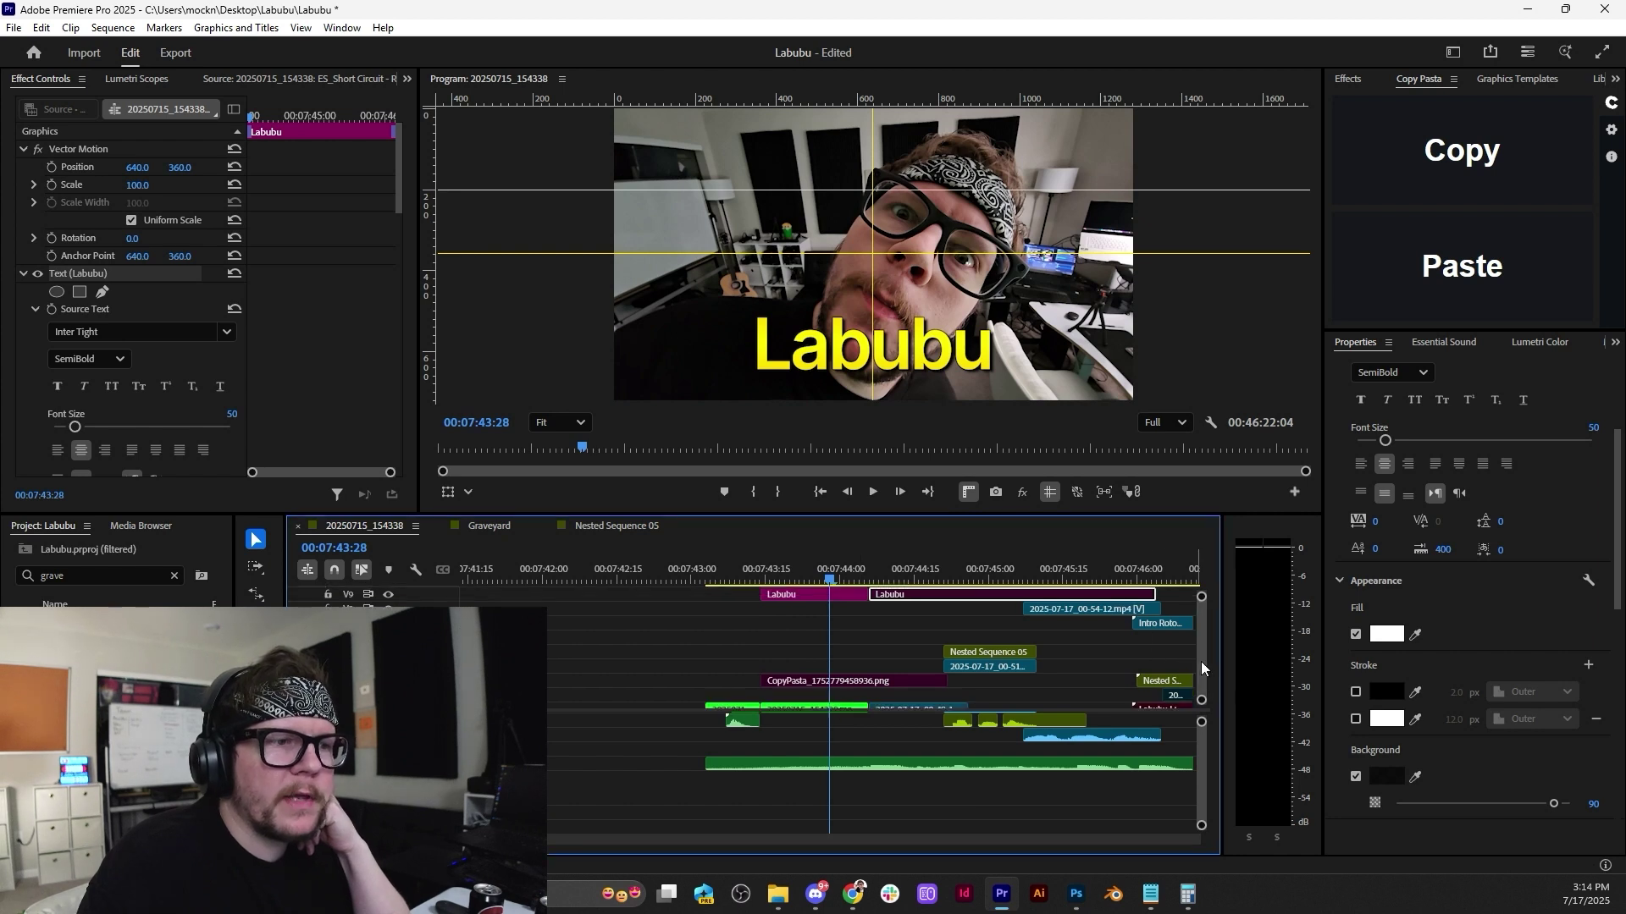
pyautogui.click(795, 702)
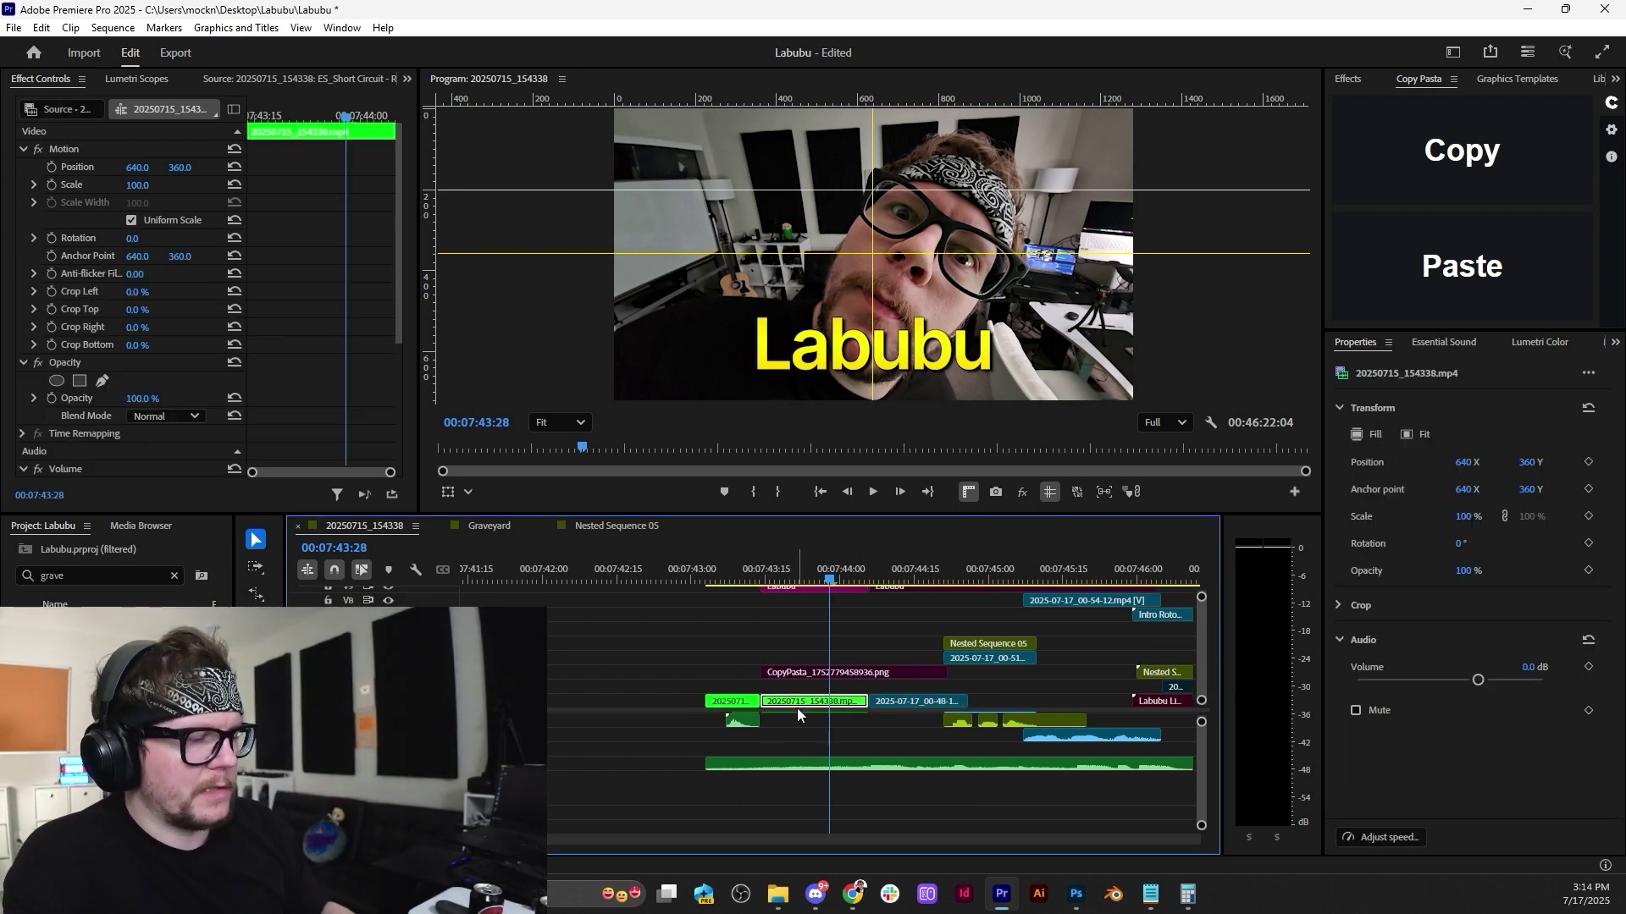
pyautogui.hotkey('ctrl', 's')
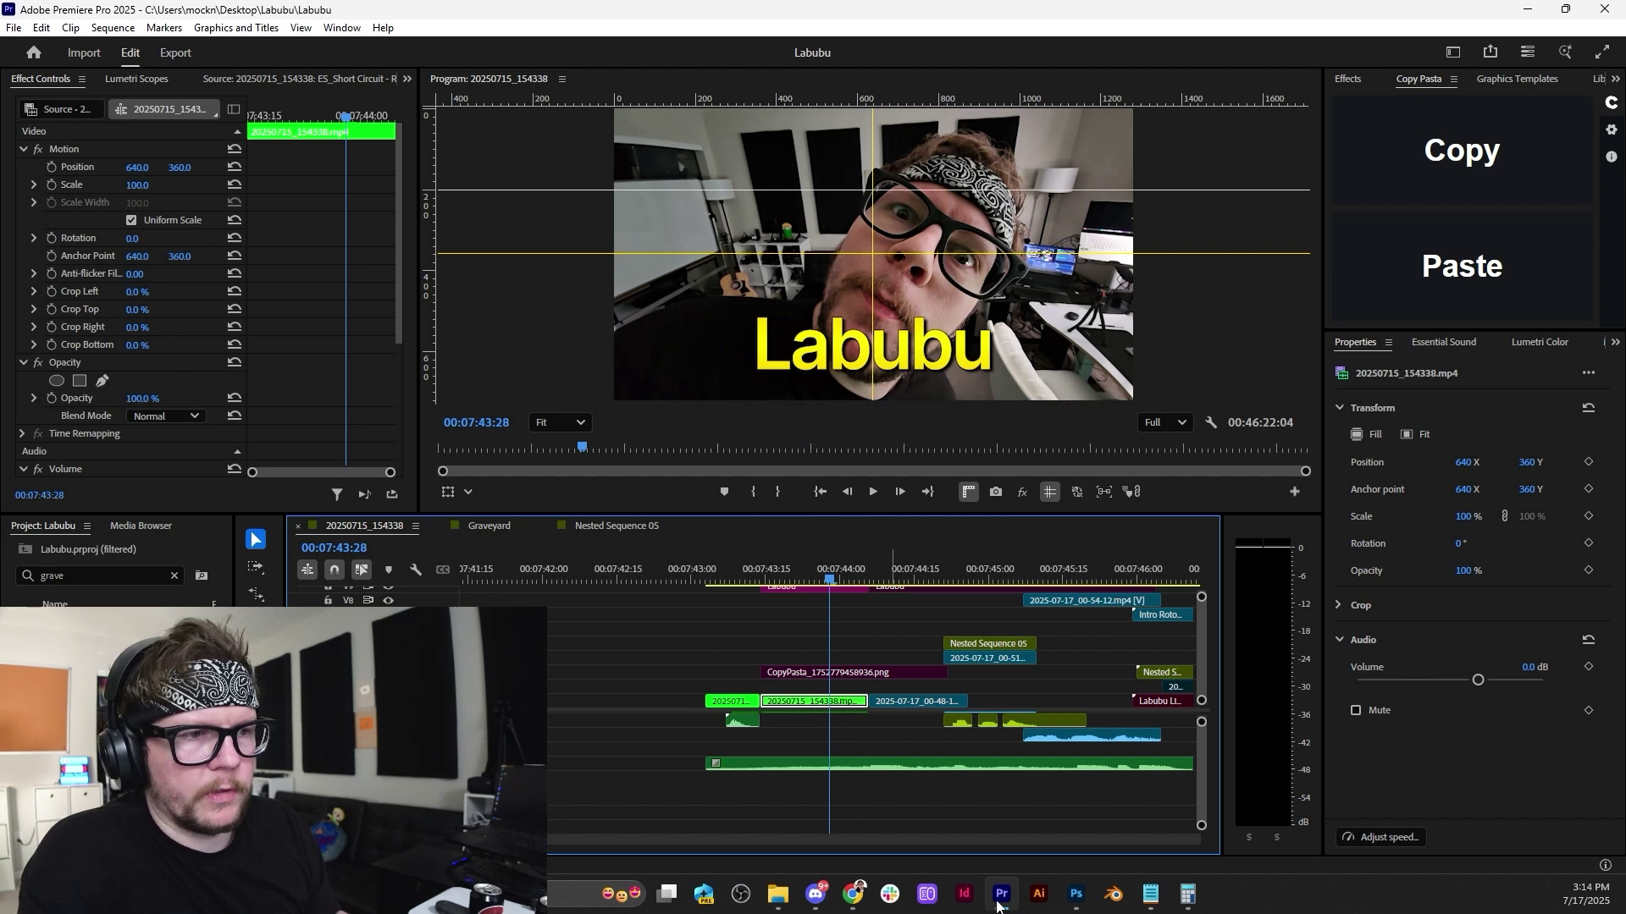
# Switch to Chrome, search Google Images for "labubu scary" and look through the first results.
pyautogui.click(853, 894)
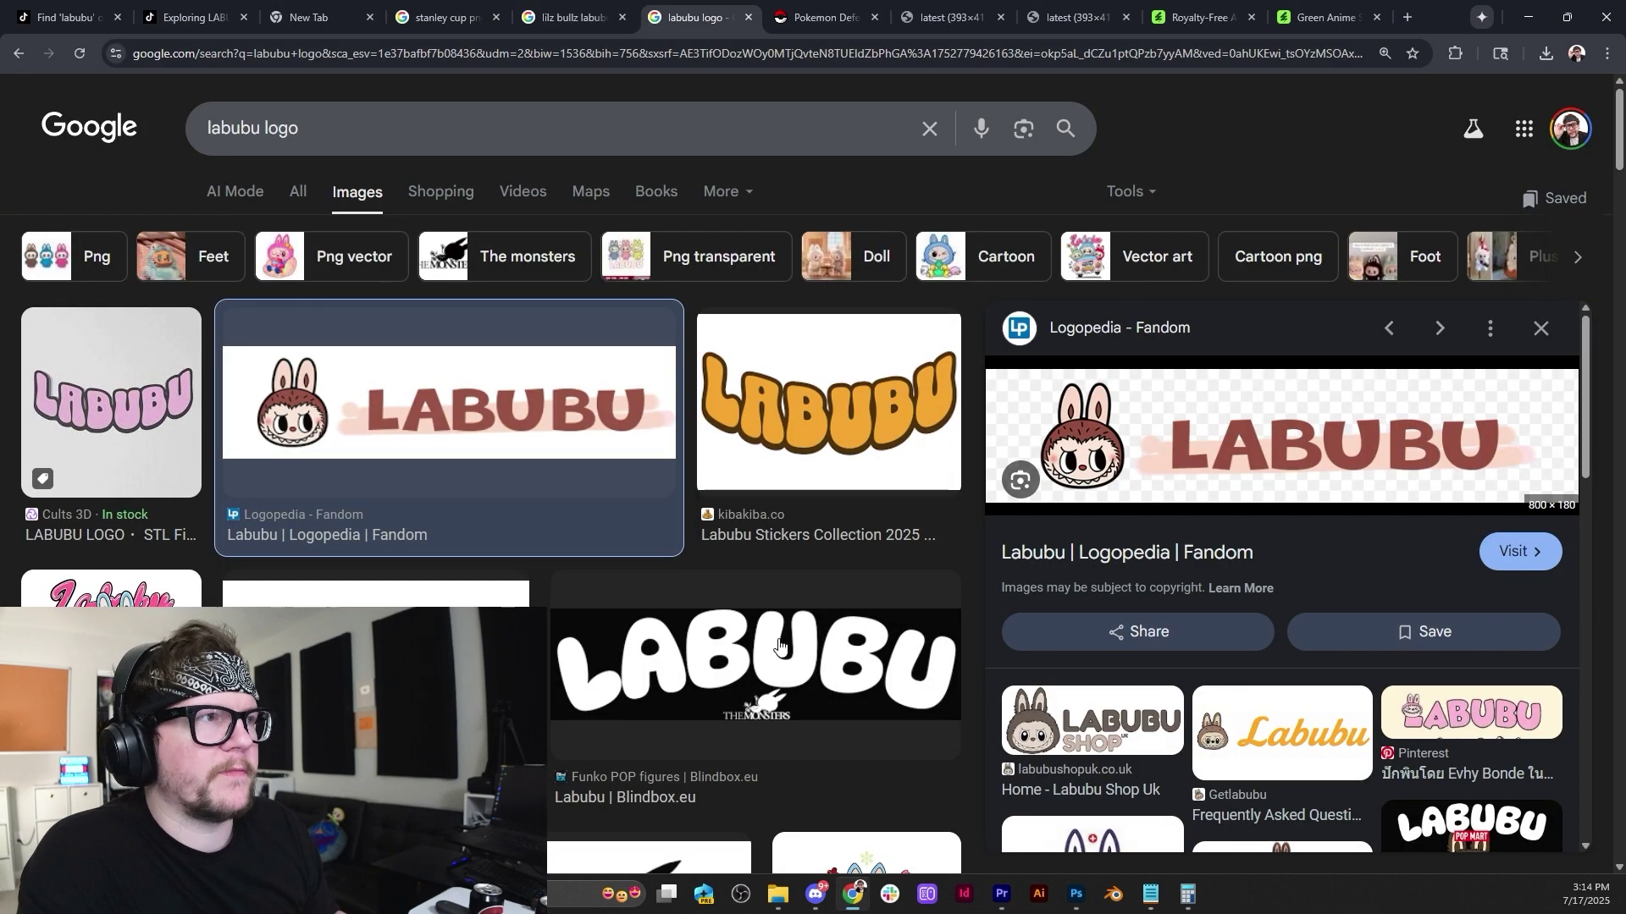
pyautogui.moveTo(336, 146); pyautogui.dragTo(176, 100)
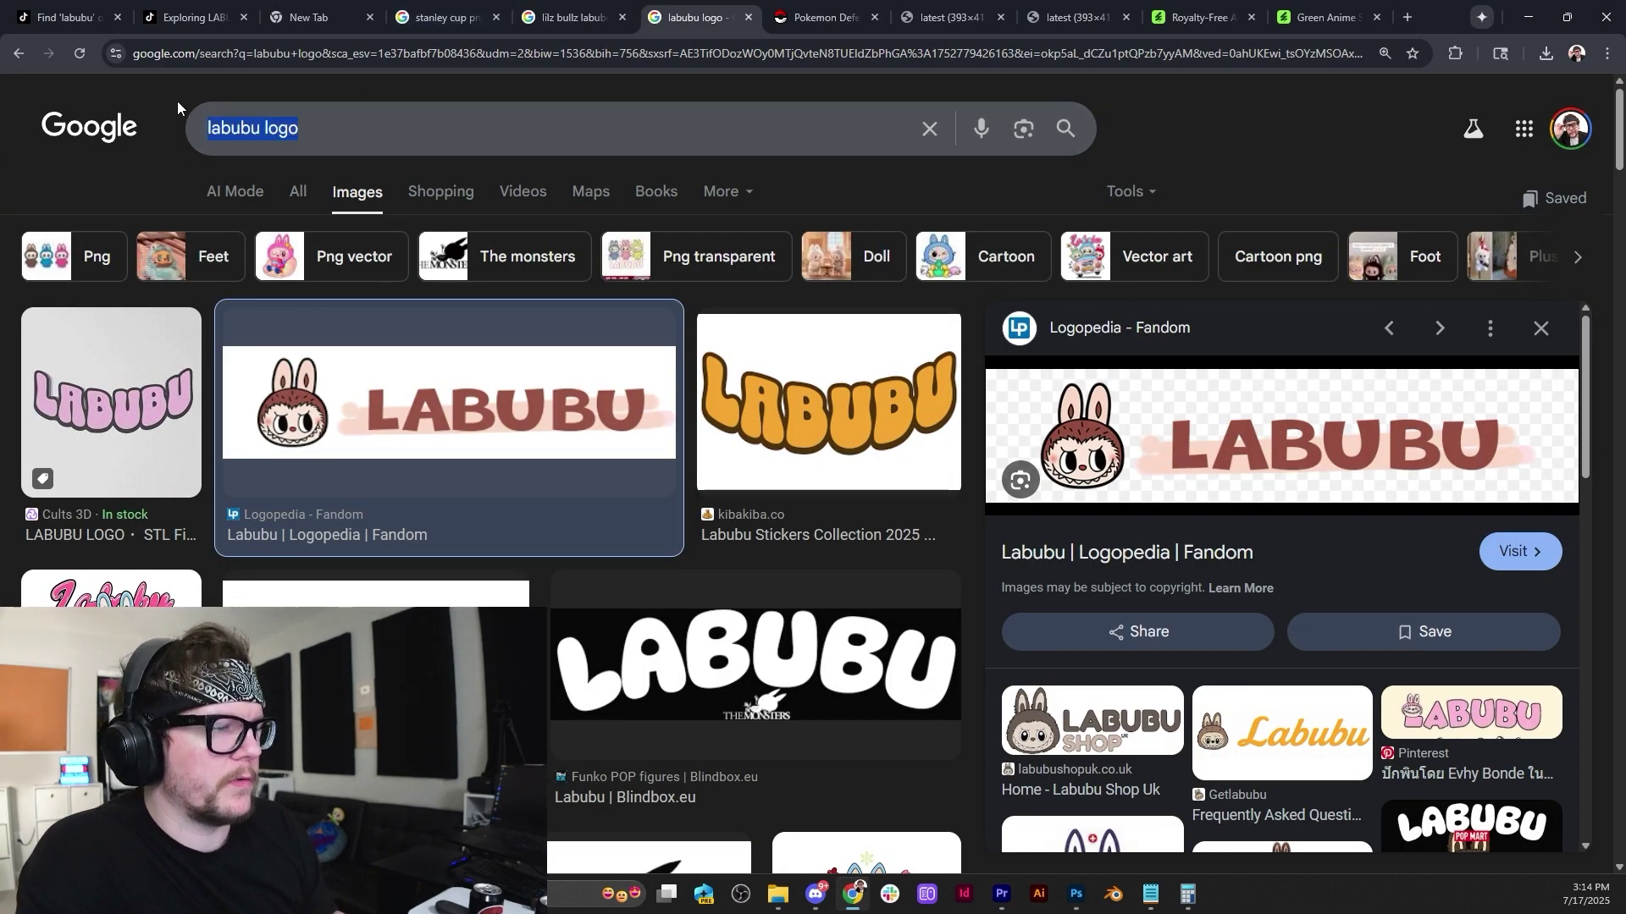
pyautogui.write('lab')
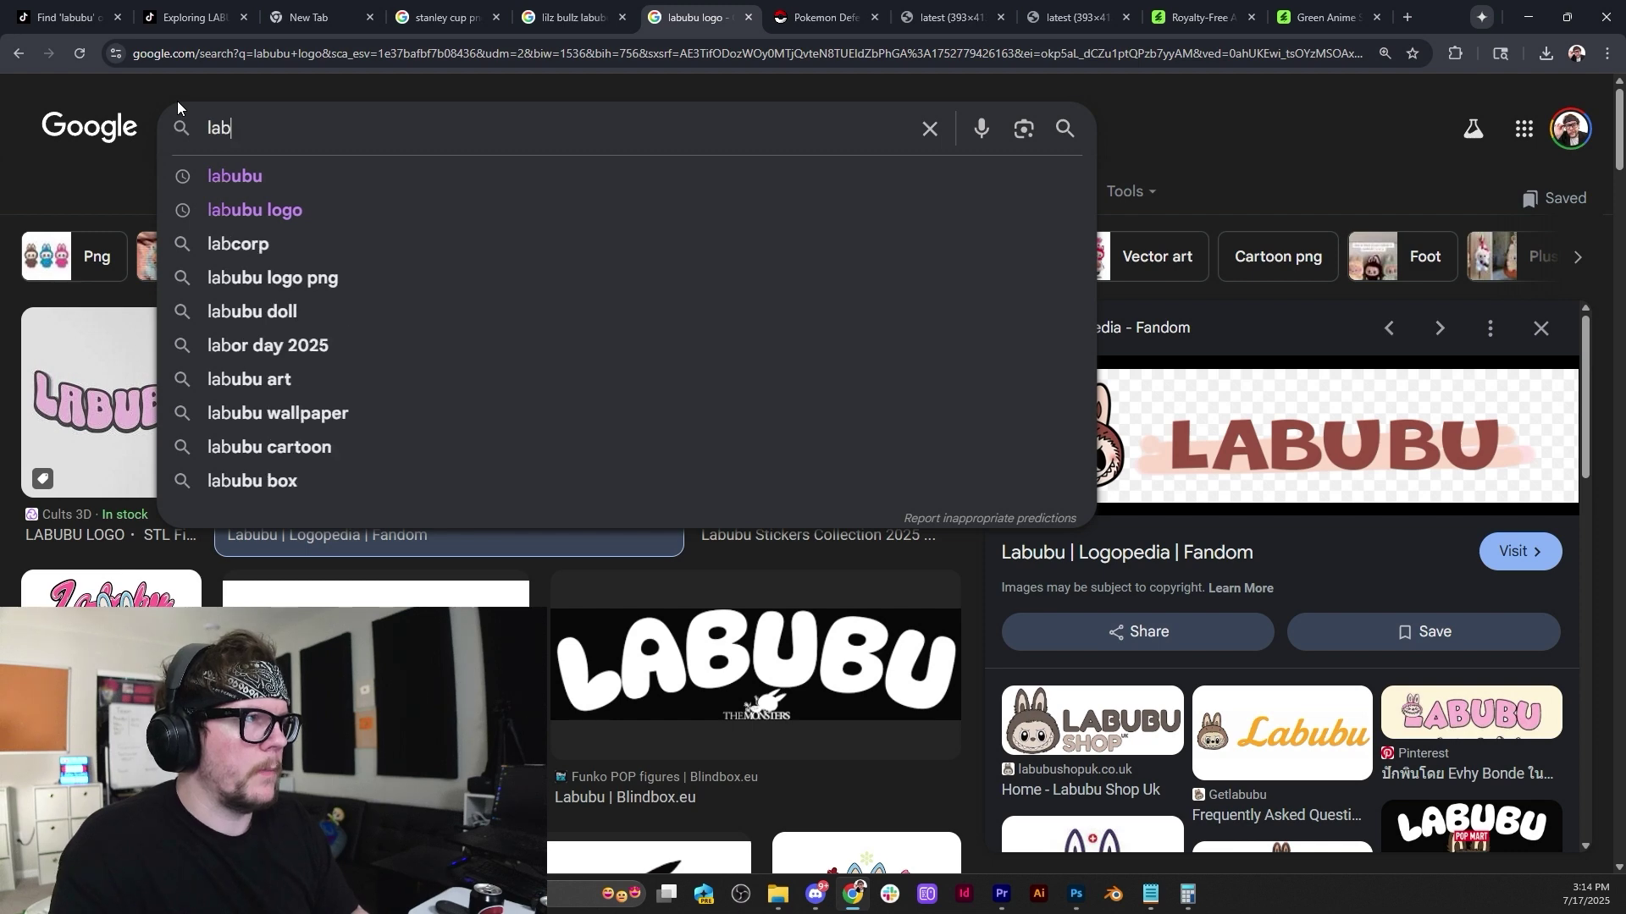
pyautogui.write('ubu scary')
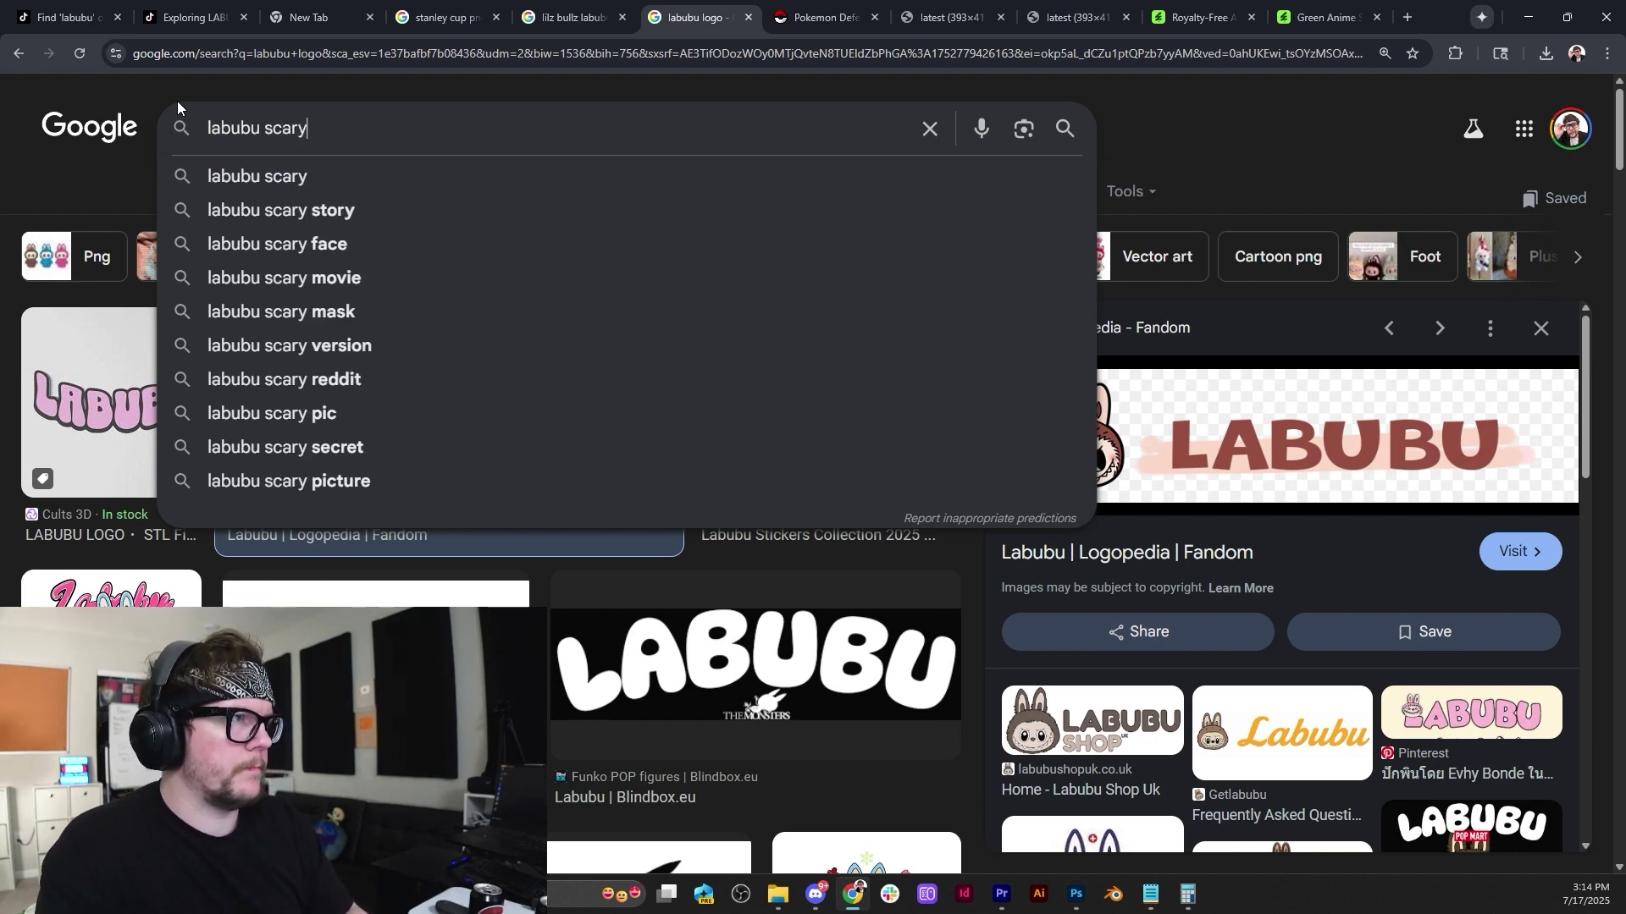
pyautogui.press('Return')
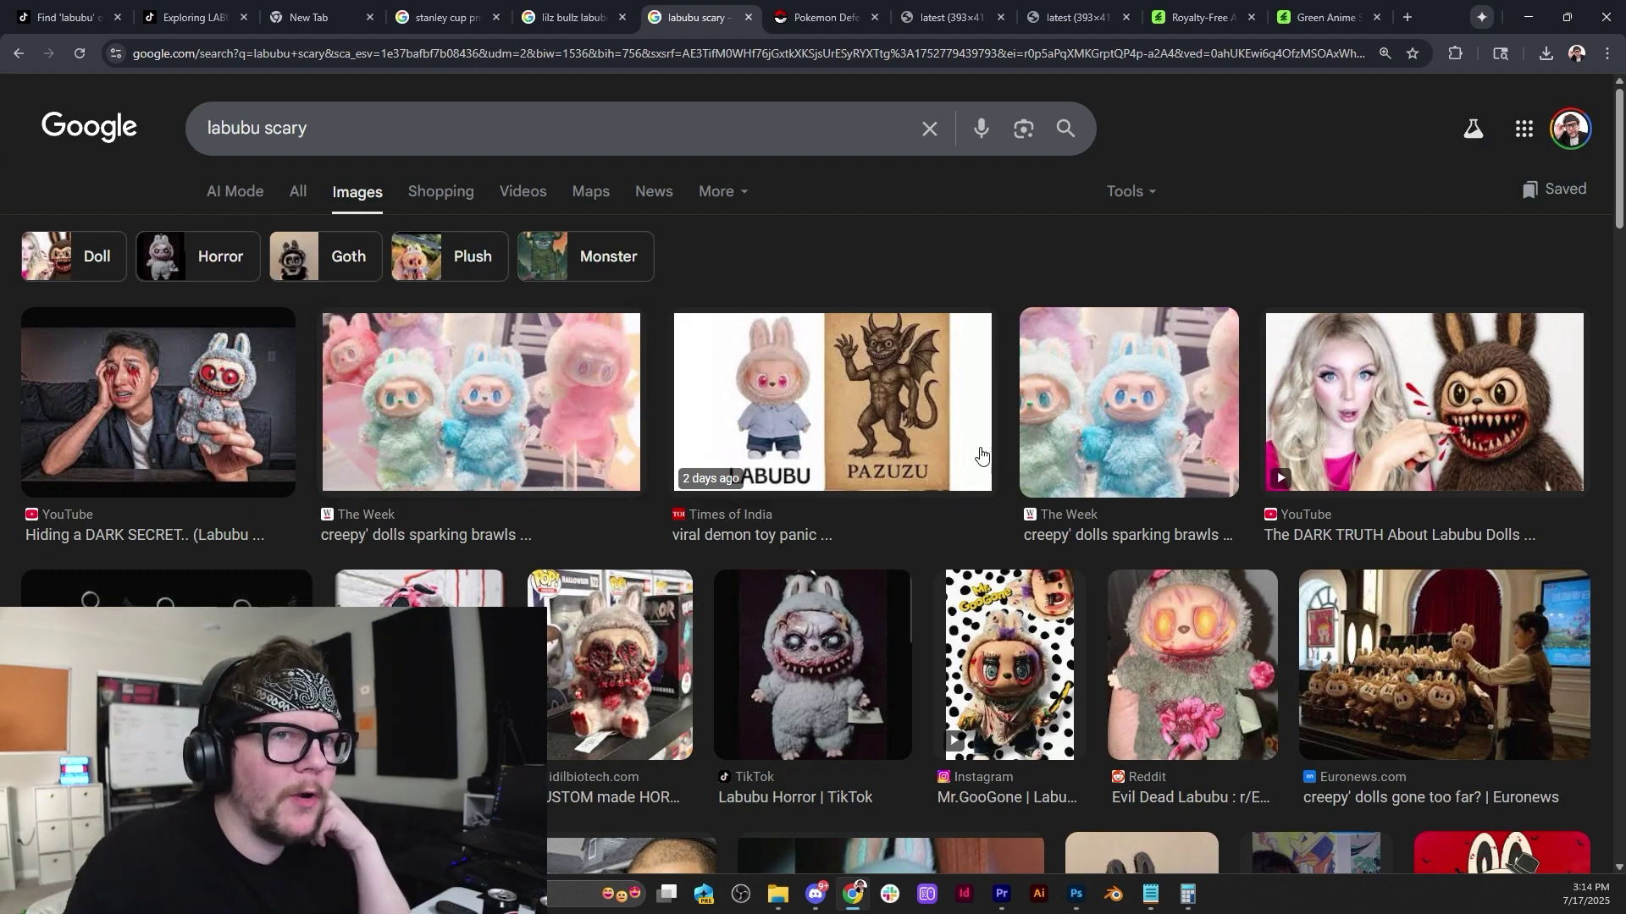
pyautogui.scroll(-5, 850, 251)
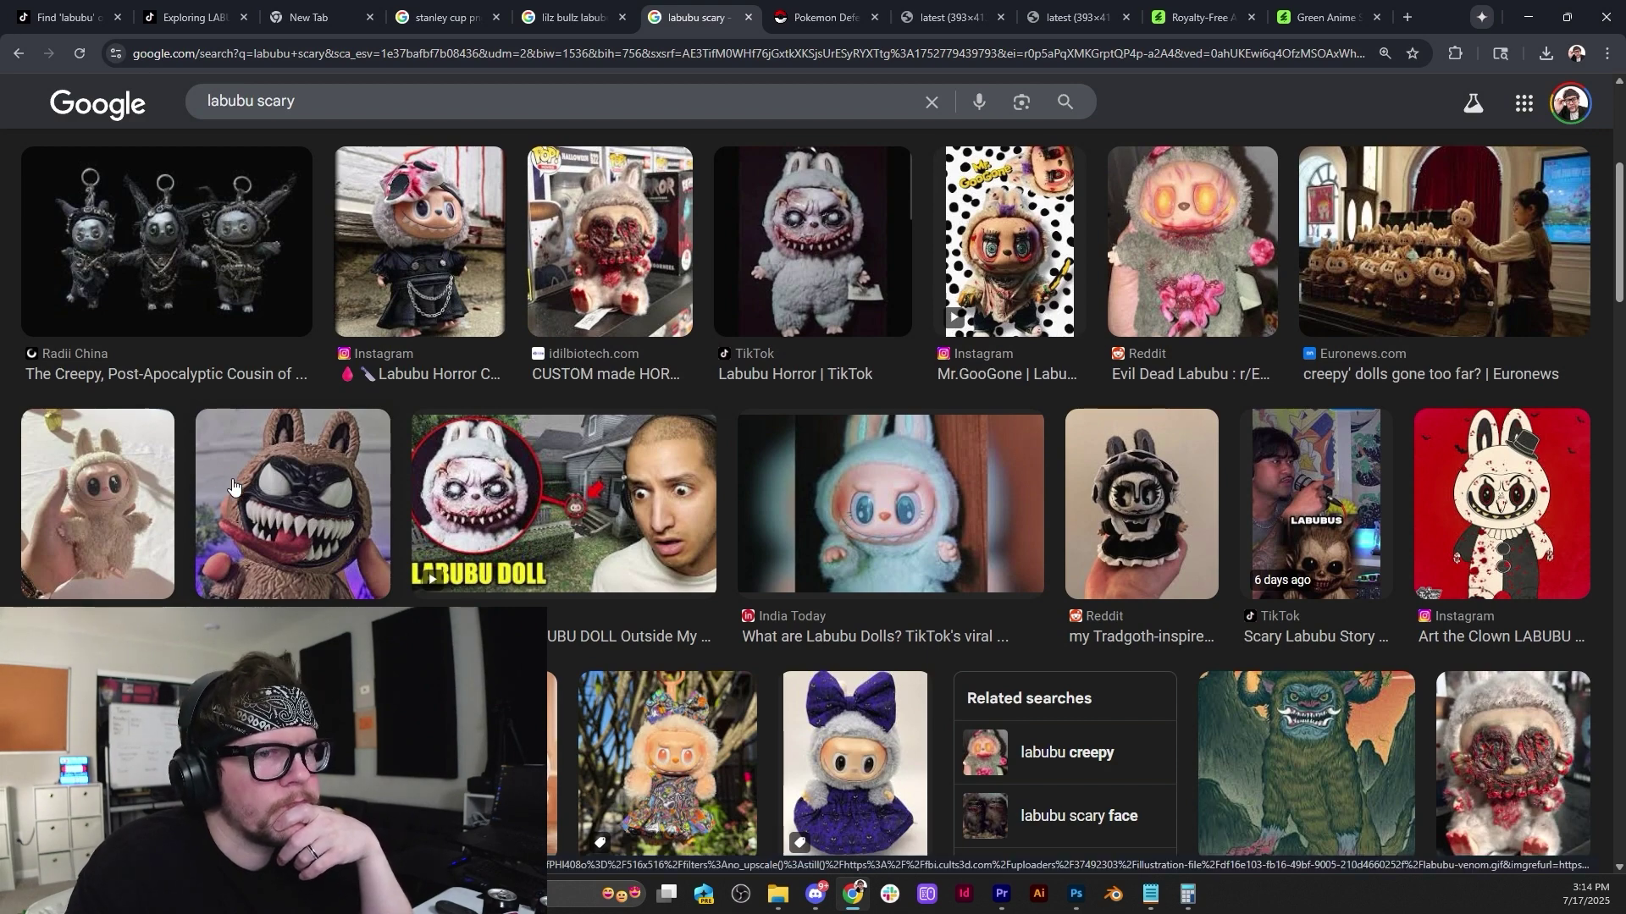
pyautogui.scroll(-6, 1040, 505)
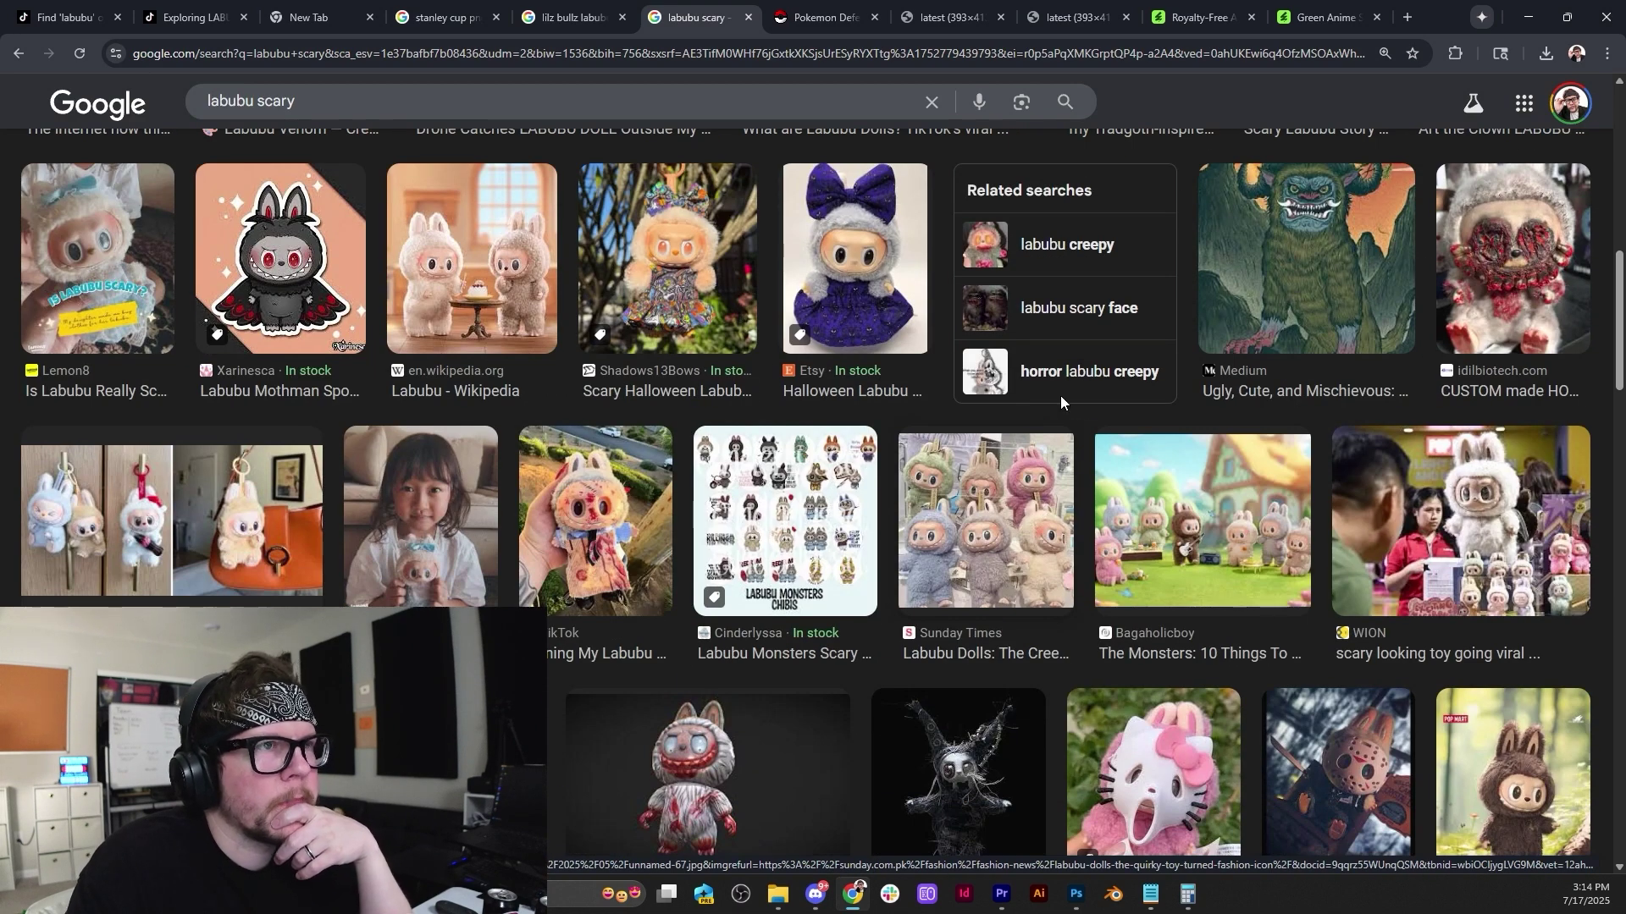
# Ask ChatGPT in the empty browser tab, "Can you generate a transparent png image of a super disturbing evil looking labubu?".
pyautogui.click(310, 19)
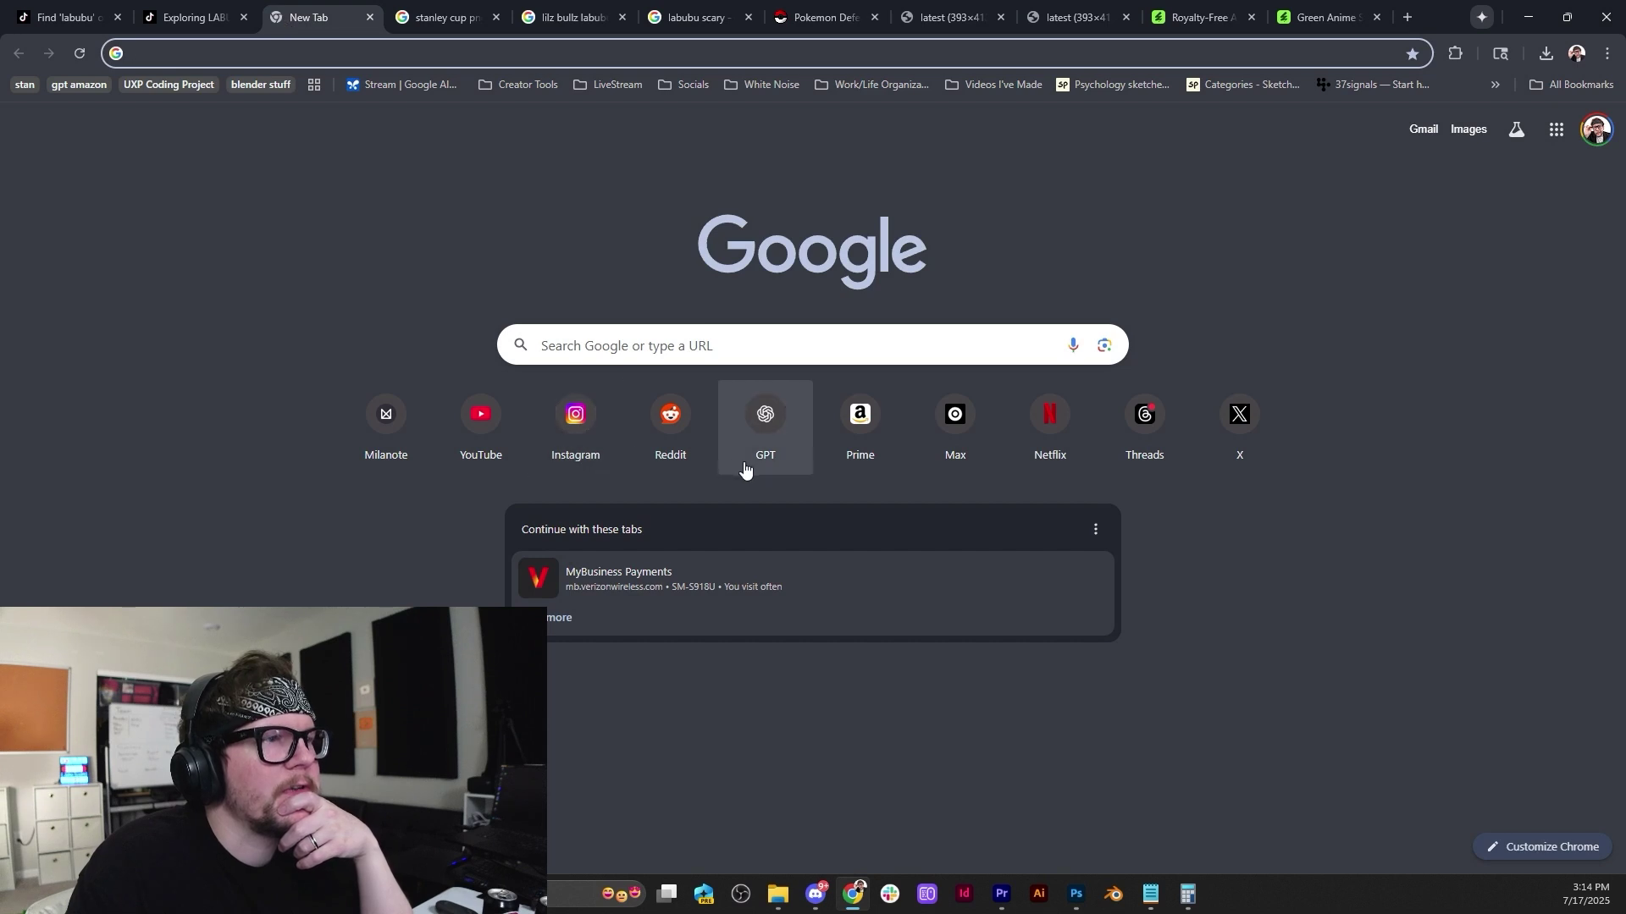
pyautogui.click(798, 457)
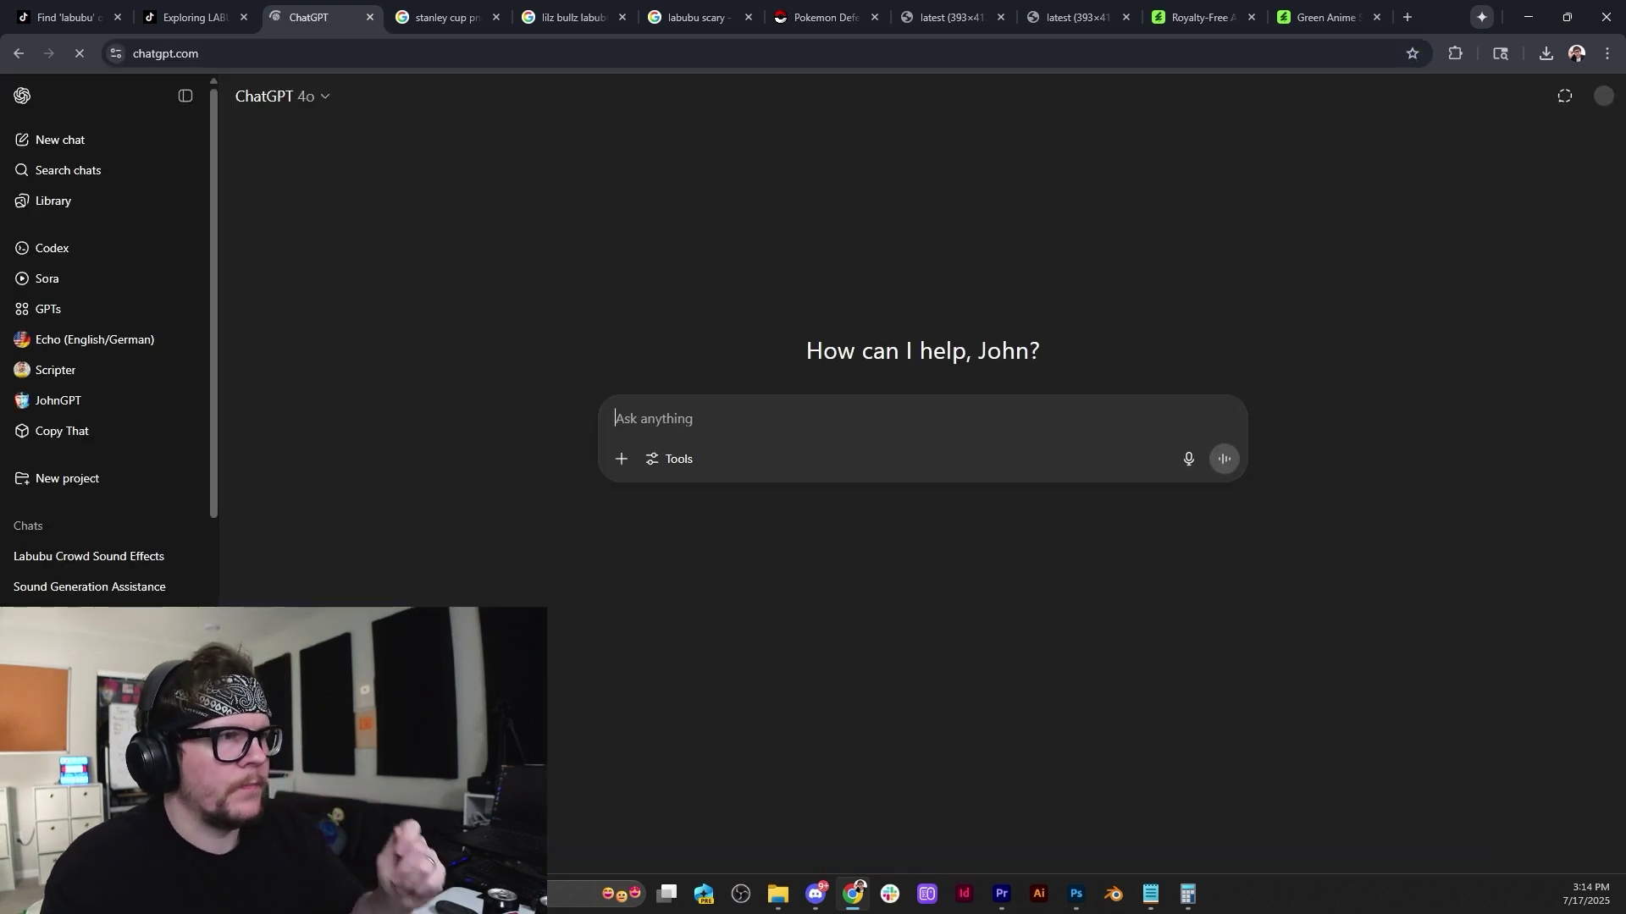
pyautogui.write('Can you generate ')
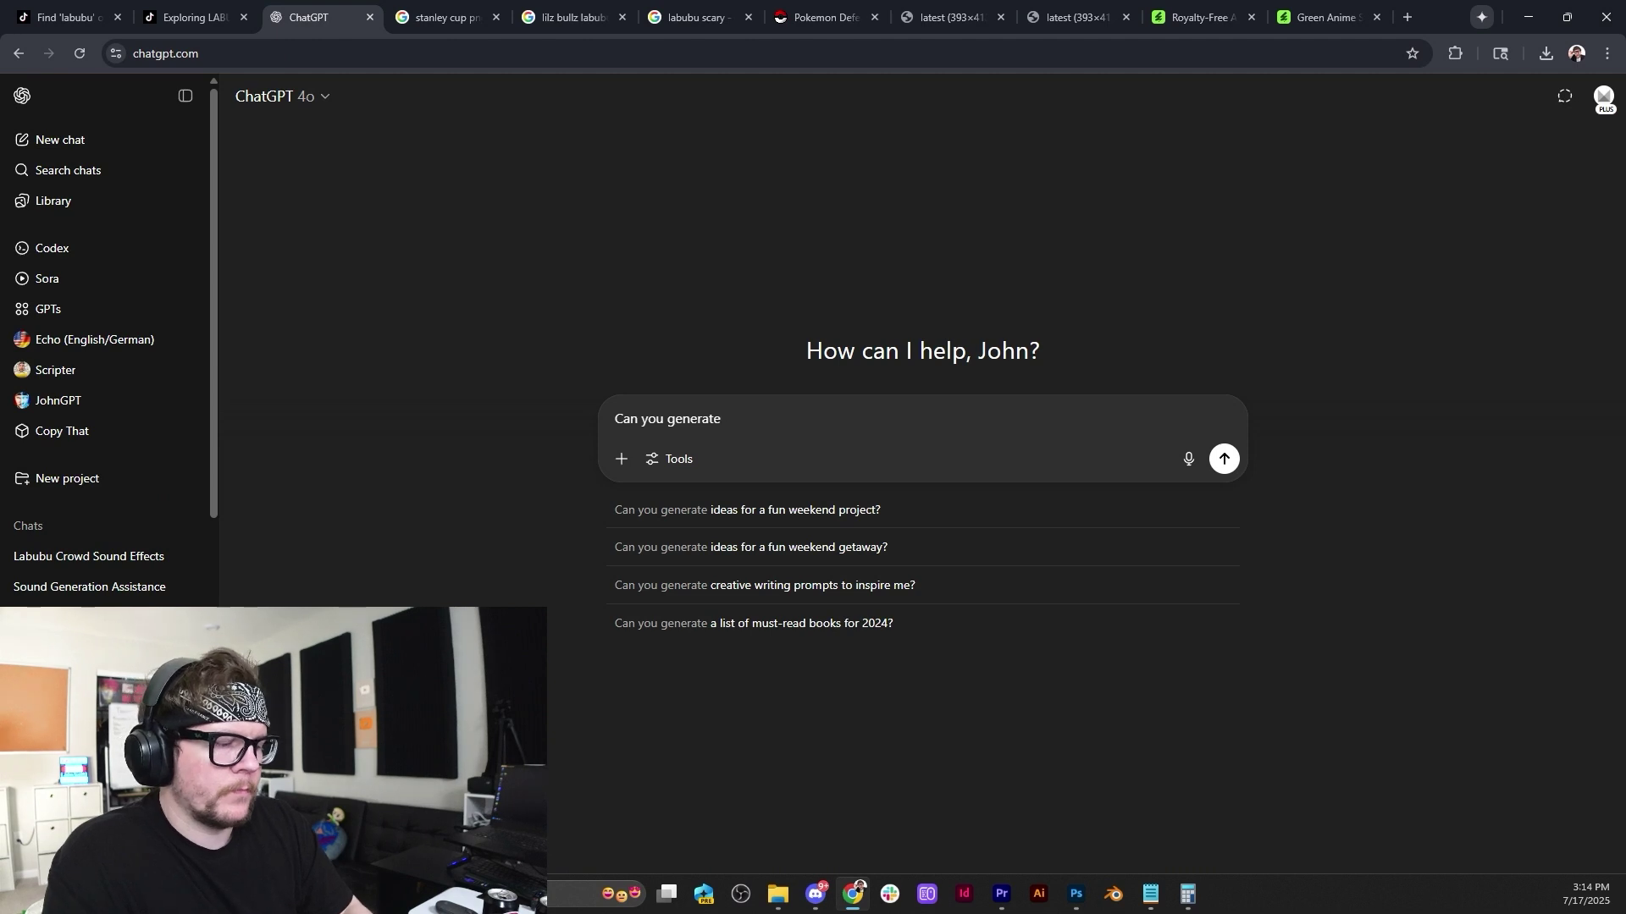
pyautogui.write('a ')
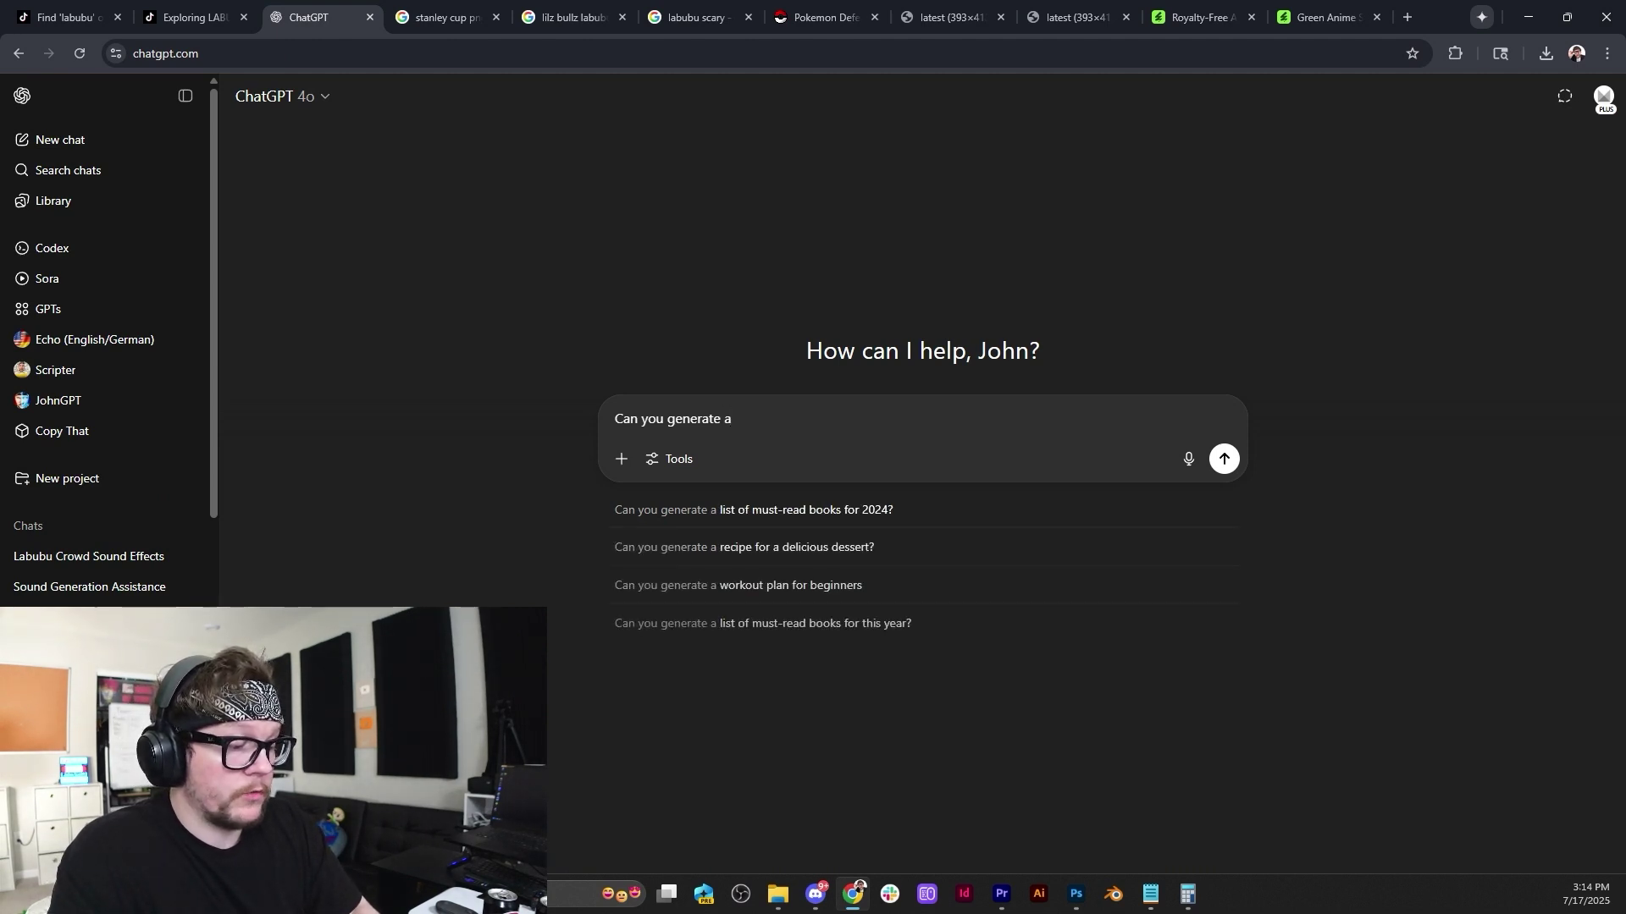
pyautogui.write('transparent png image of a super disturbing evil looking labubu?')
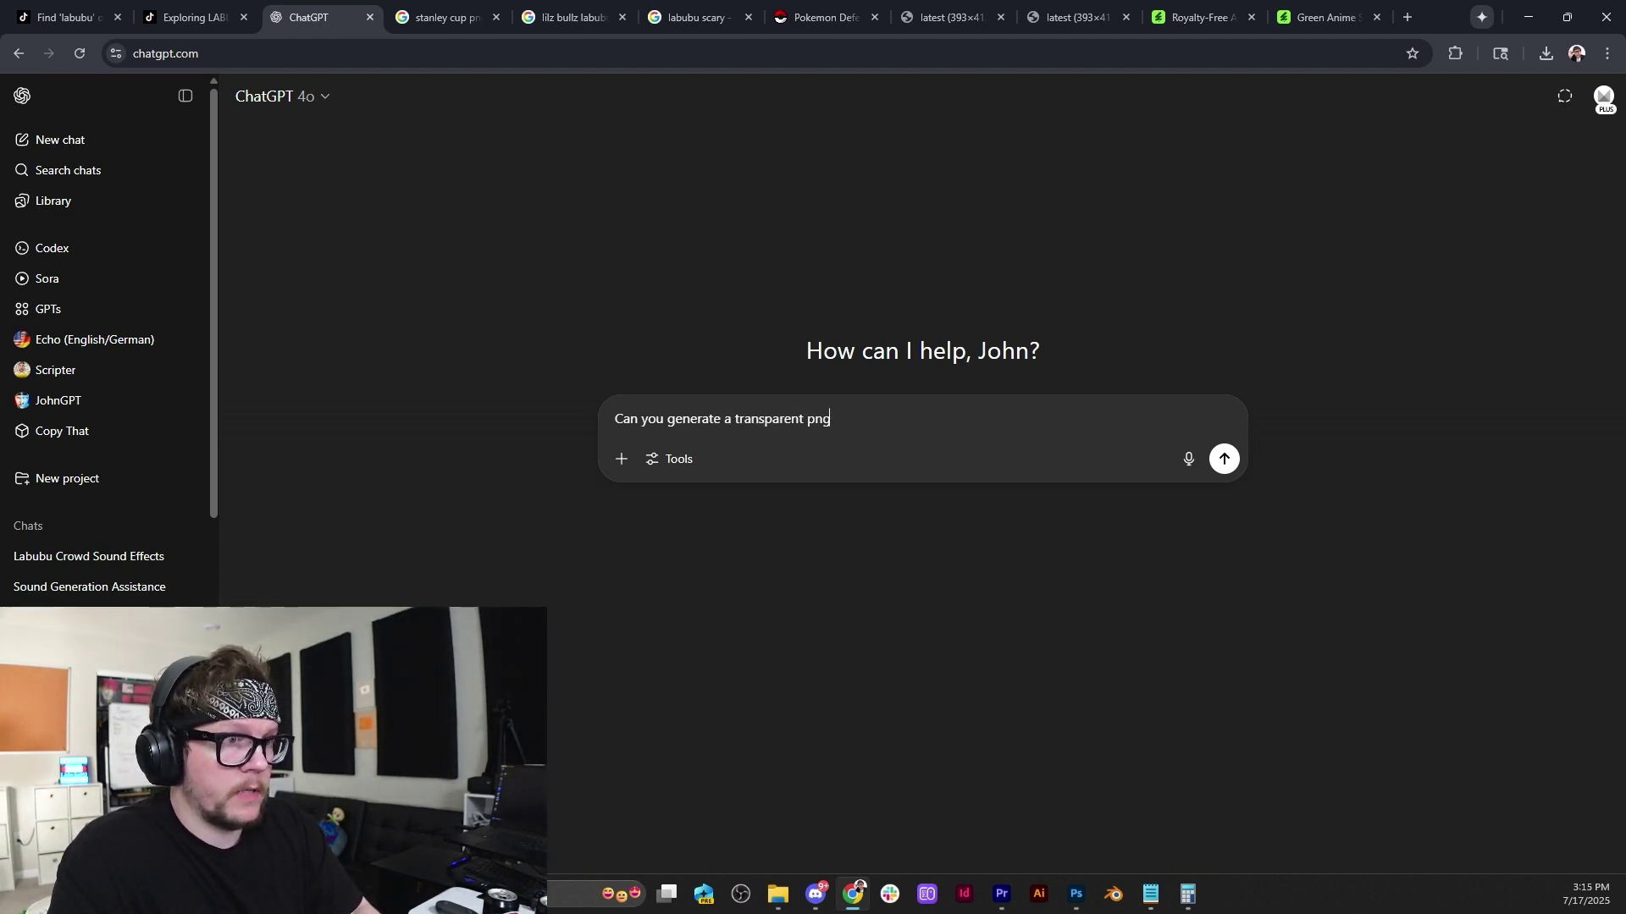
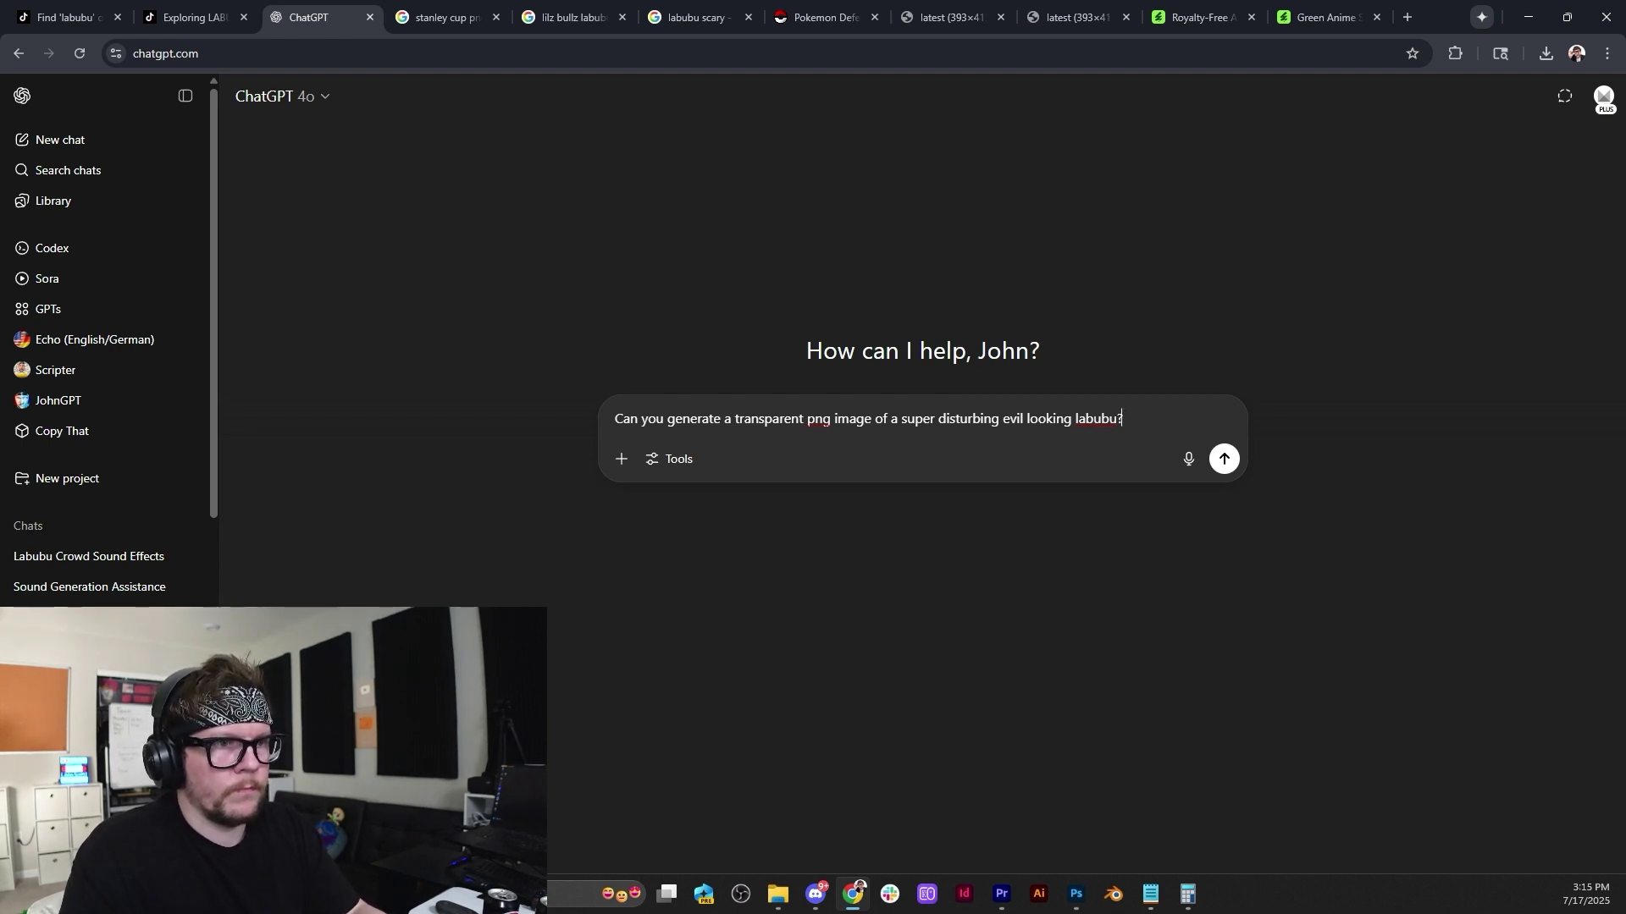
pyautogui.press('Return')
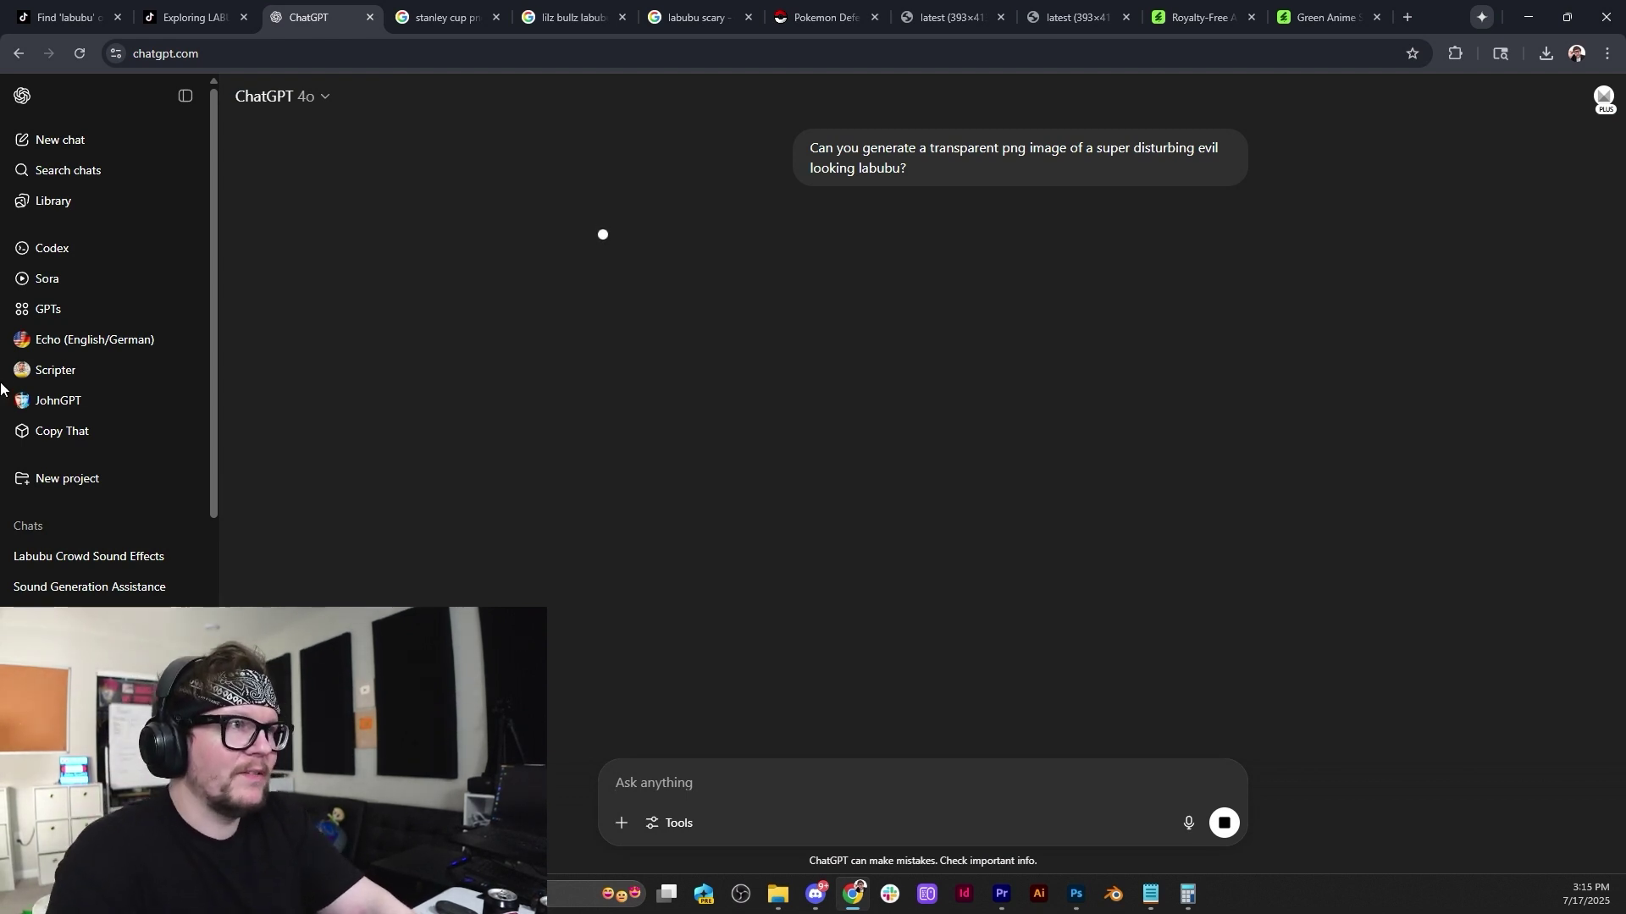
# Return to the "labubu scary" image results and examine them further down for a usable creepy Labubu picture.
pyautogui.click(700, 17)
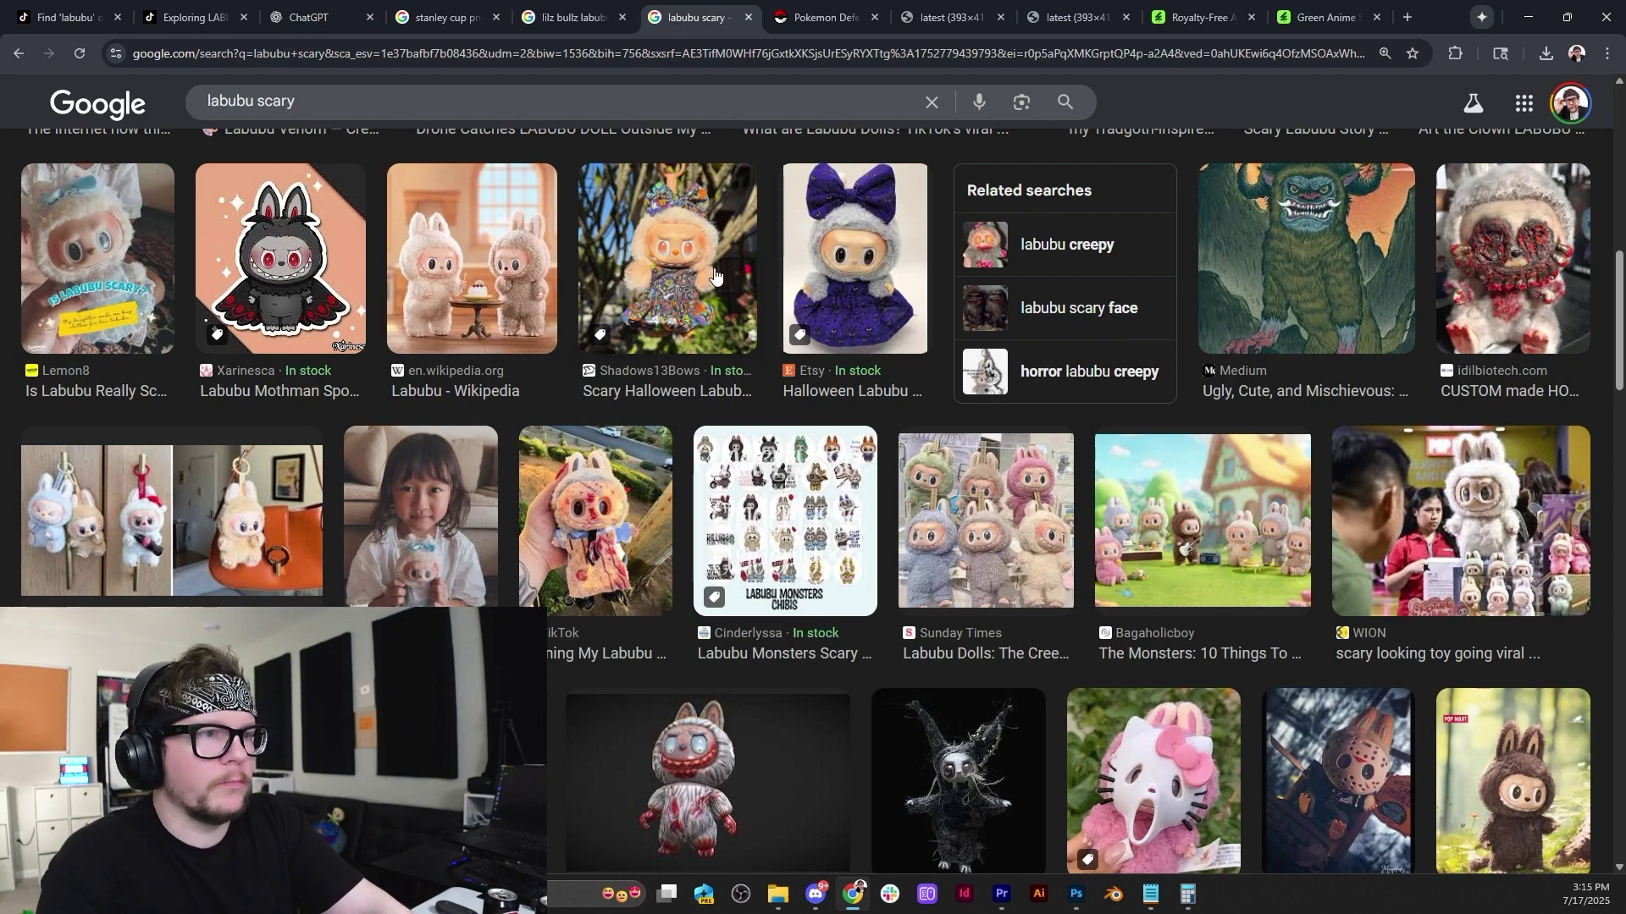
pyautogui.scroll(-6, 693, 677)
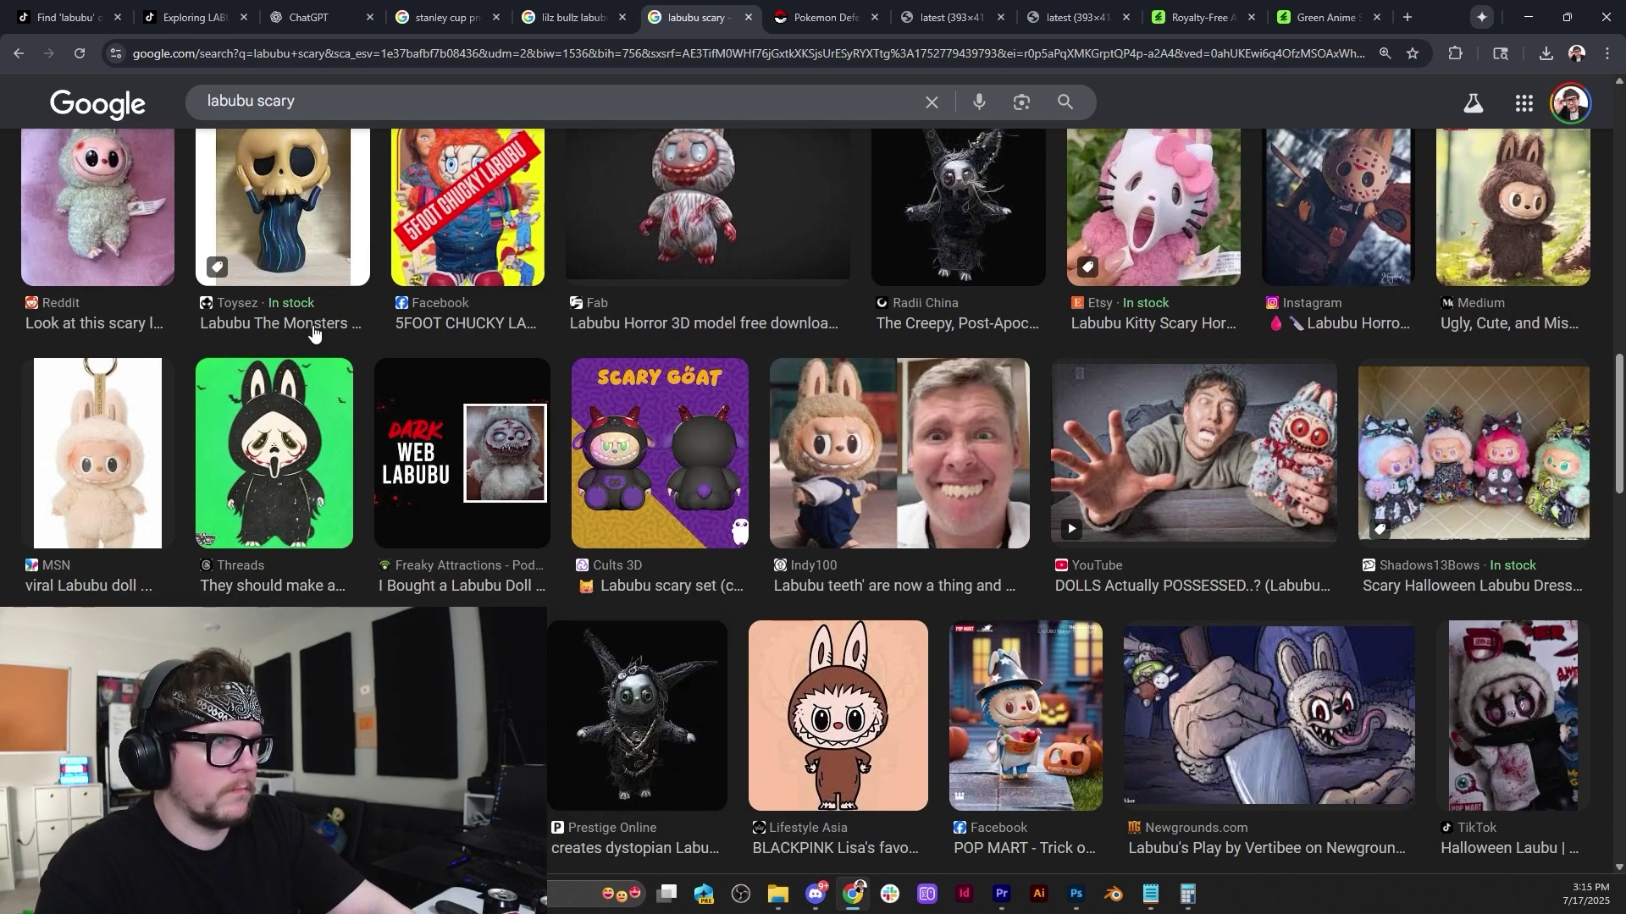
pyautogui.scroll(-6, 828, 660)
pyautogui.scroll(6, 828, 660)
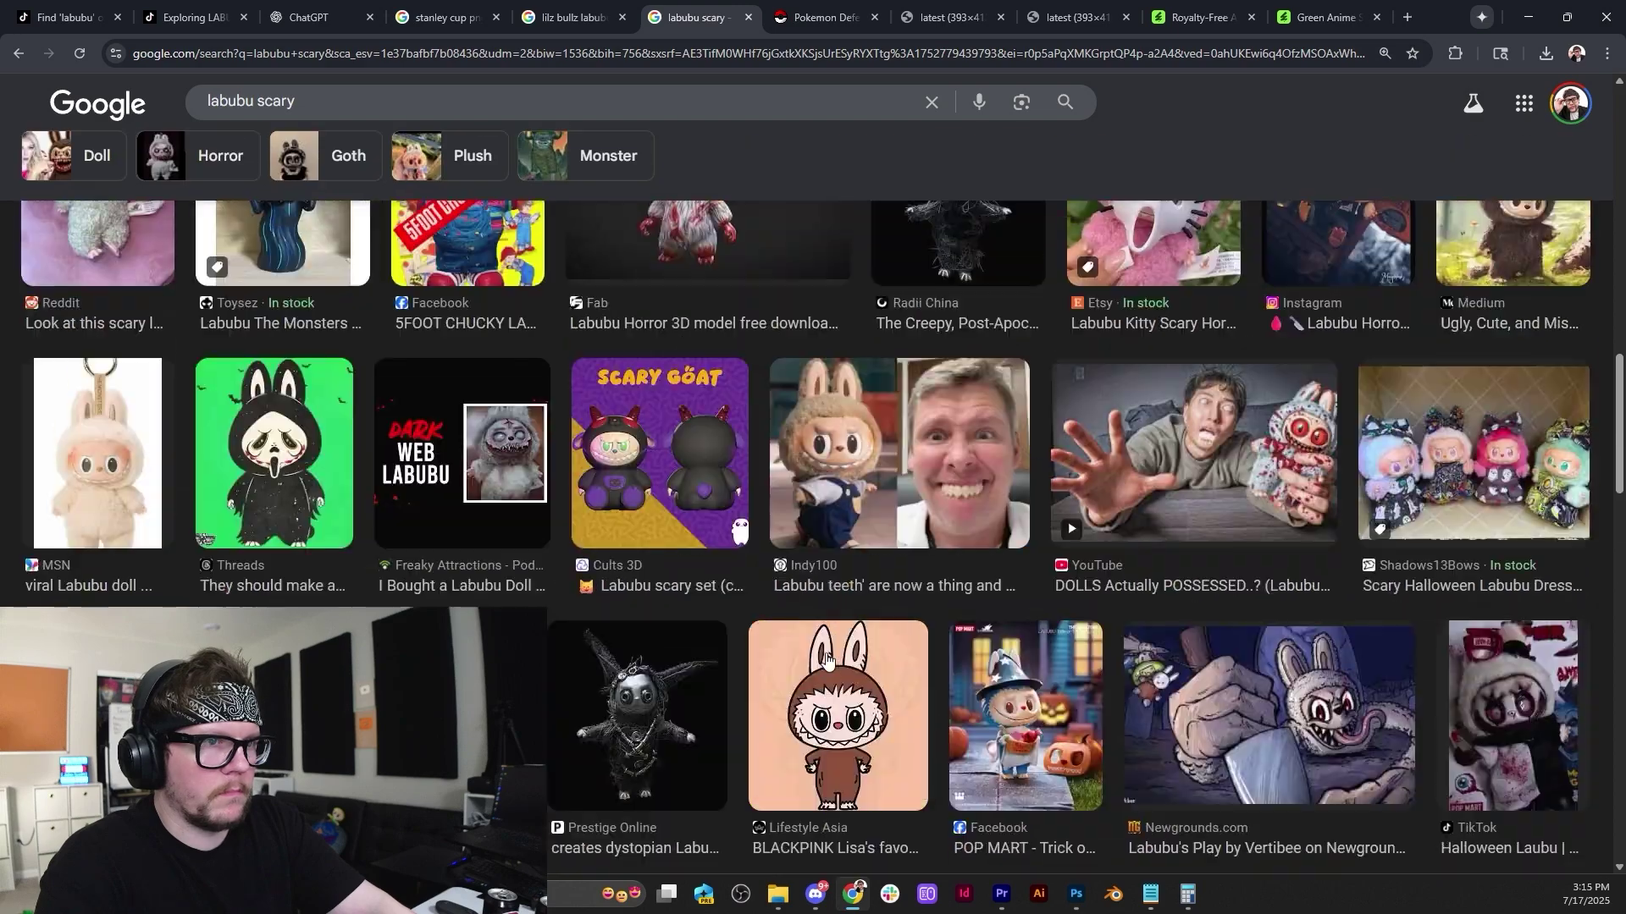
pyautogui.scroll(-5, 828, 659)
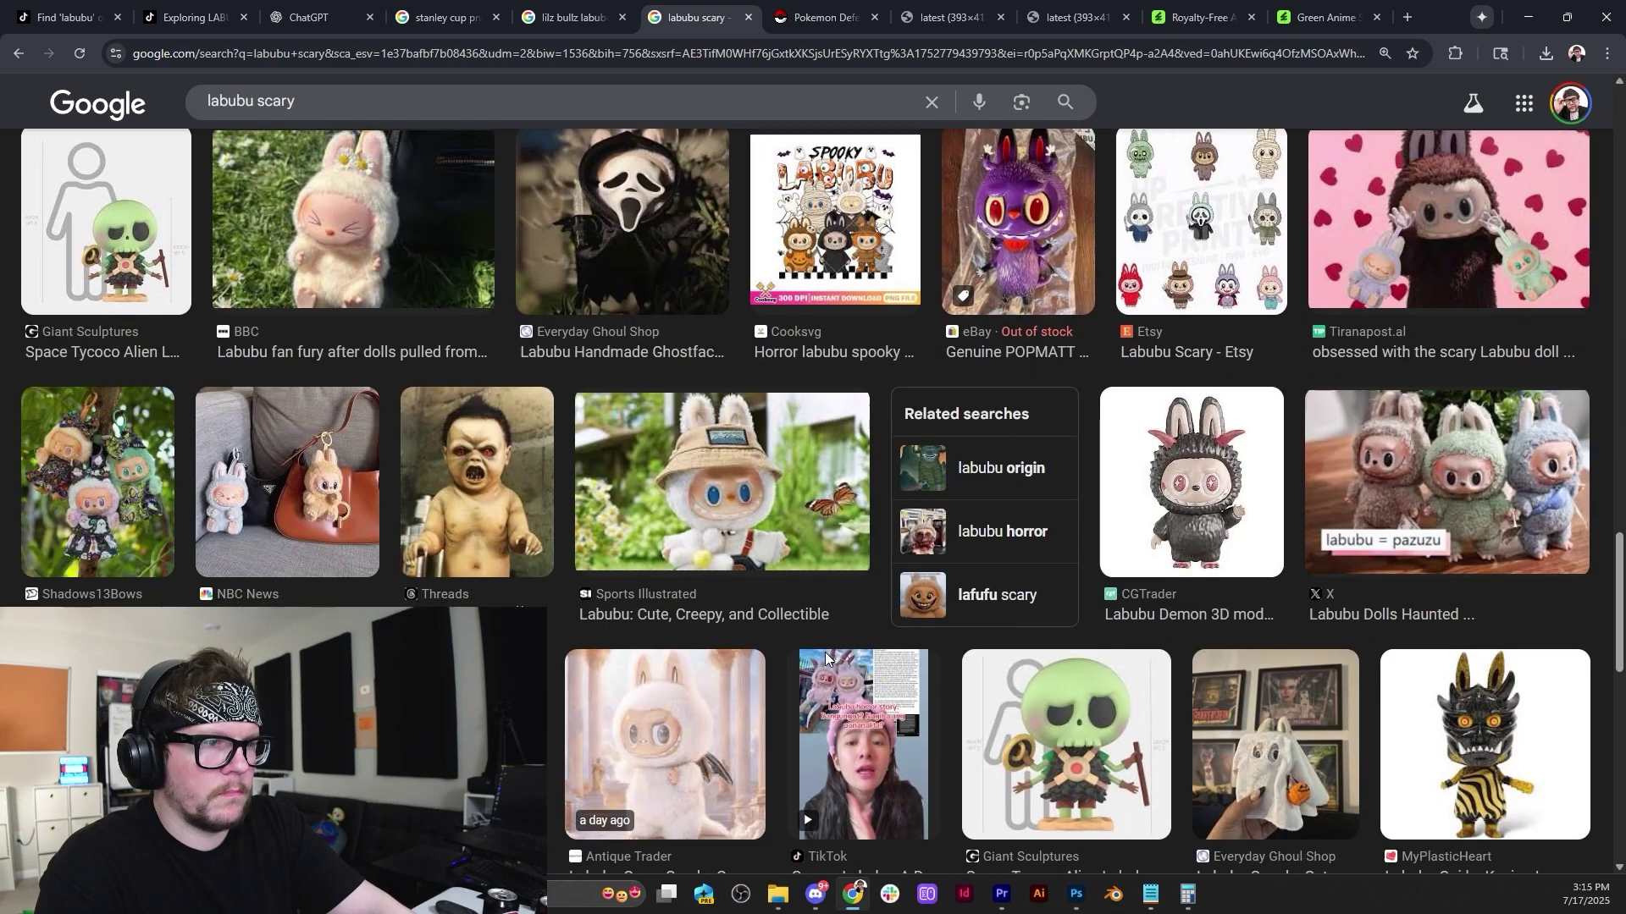
pyautogui.scroll(-5, 826, 659)
pyautogui.scroll(7, 825, 659)
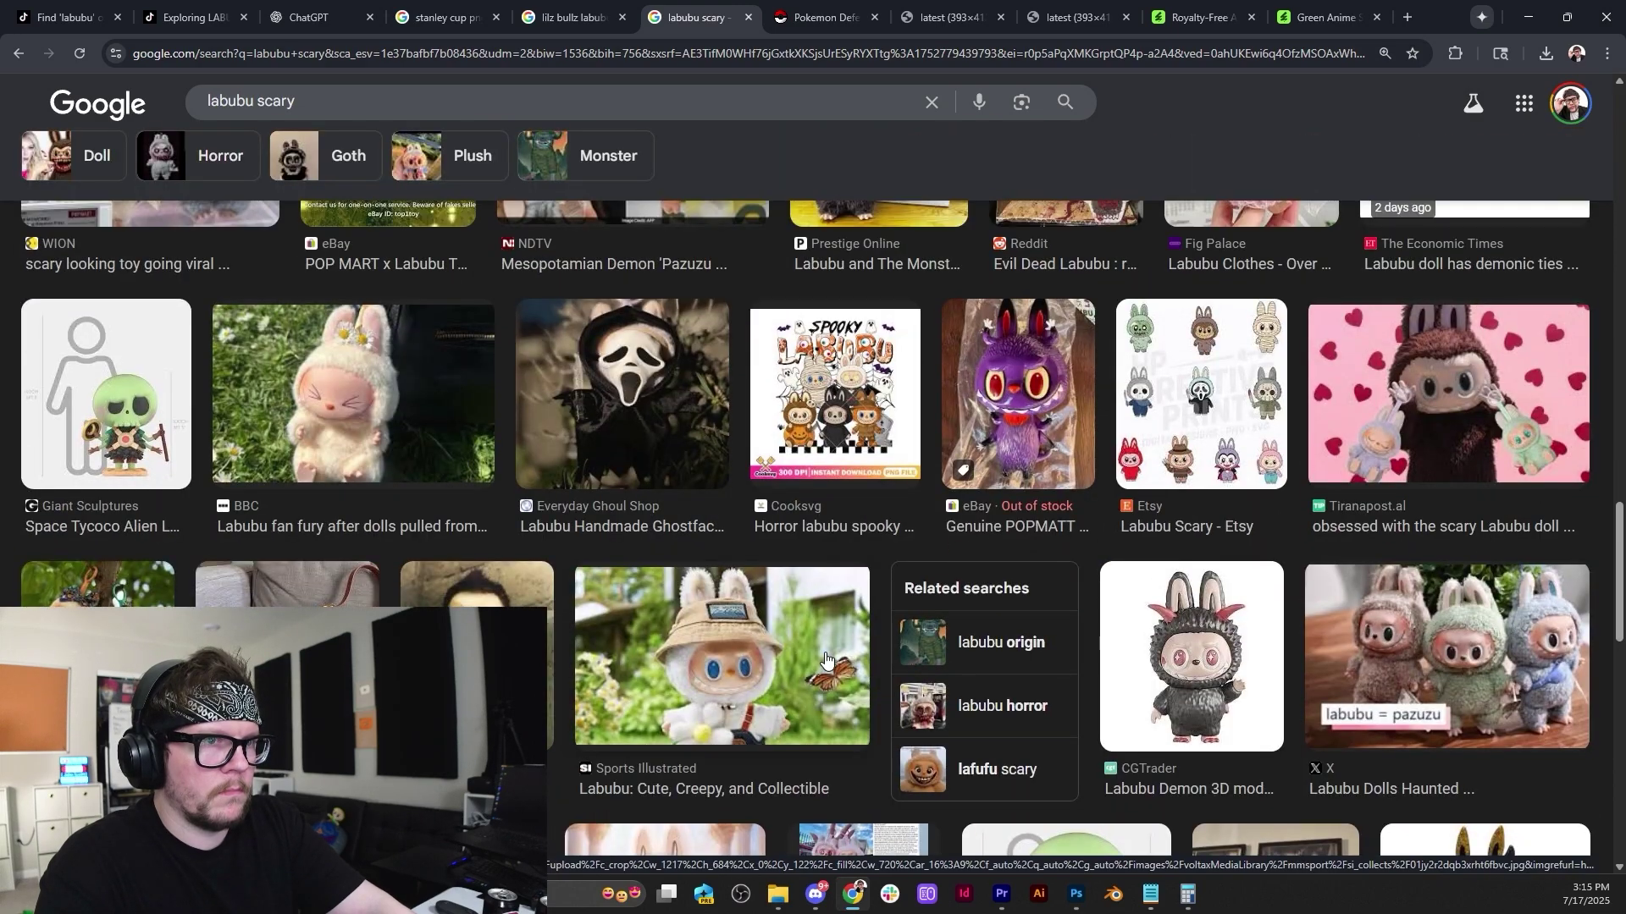
pyautogui.scroll(-6, 826, 659)
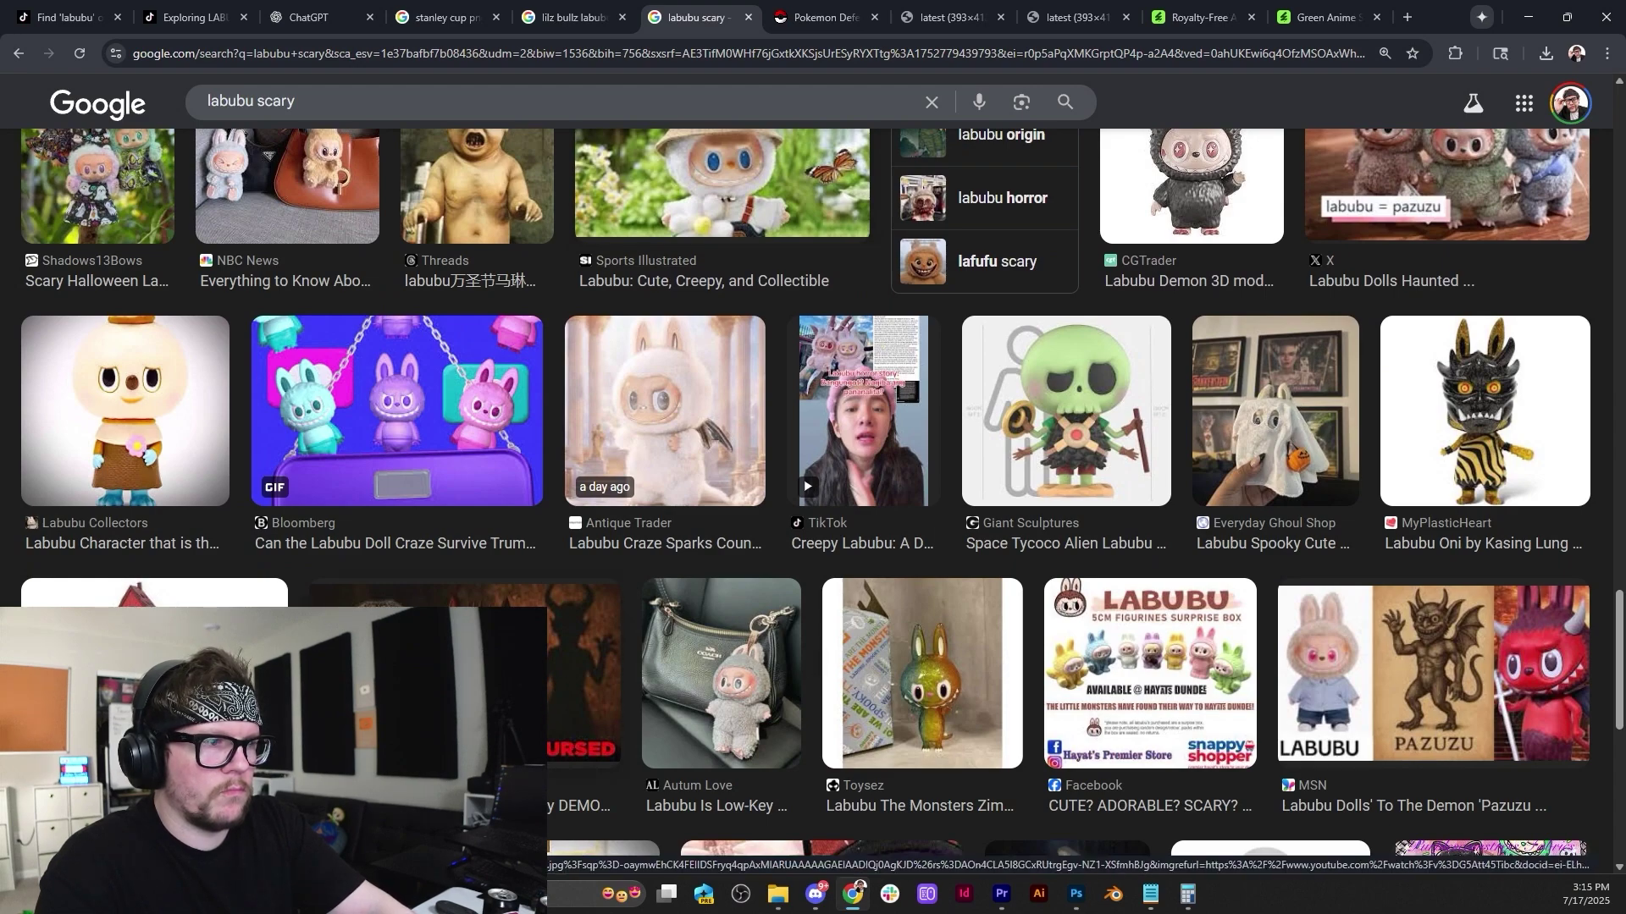
pyautogui.scroll(-7, 441, 652)
pyautogui.scroll(6, 586, 768)
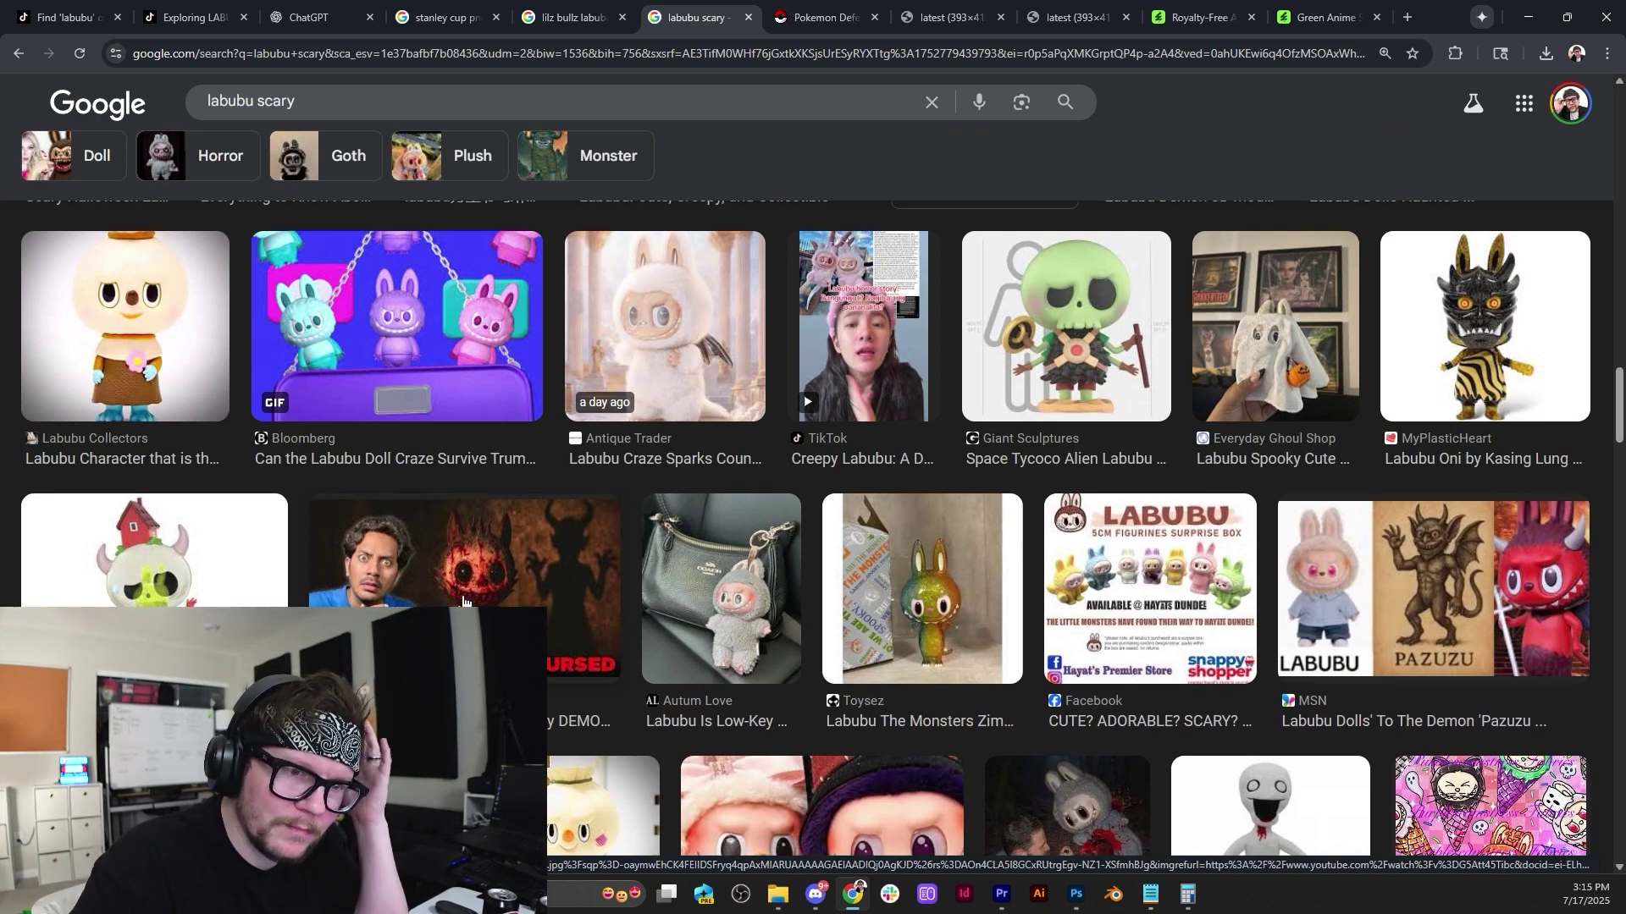
pyautogui.scroll(-1, 462, 597)
pyautogui.scroll(-6, 462, 598)
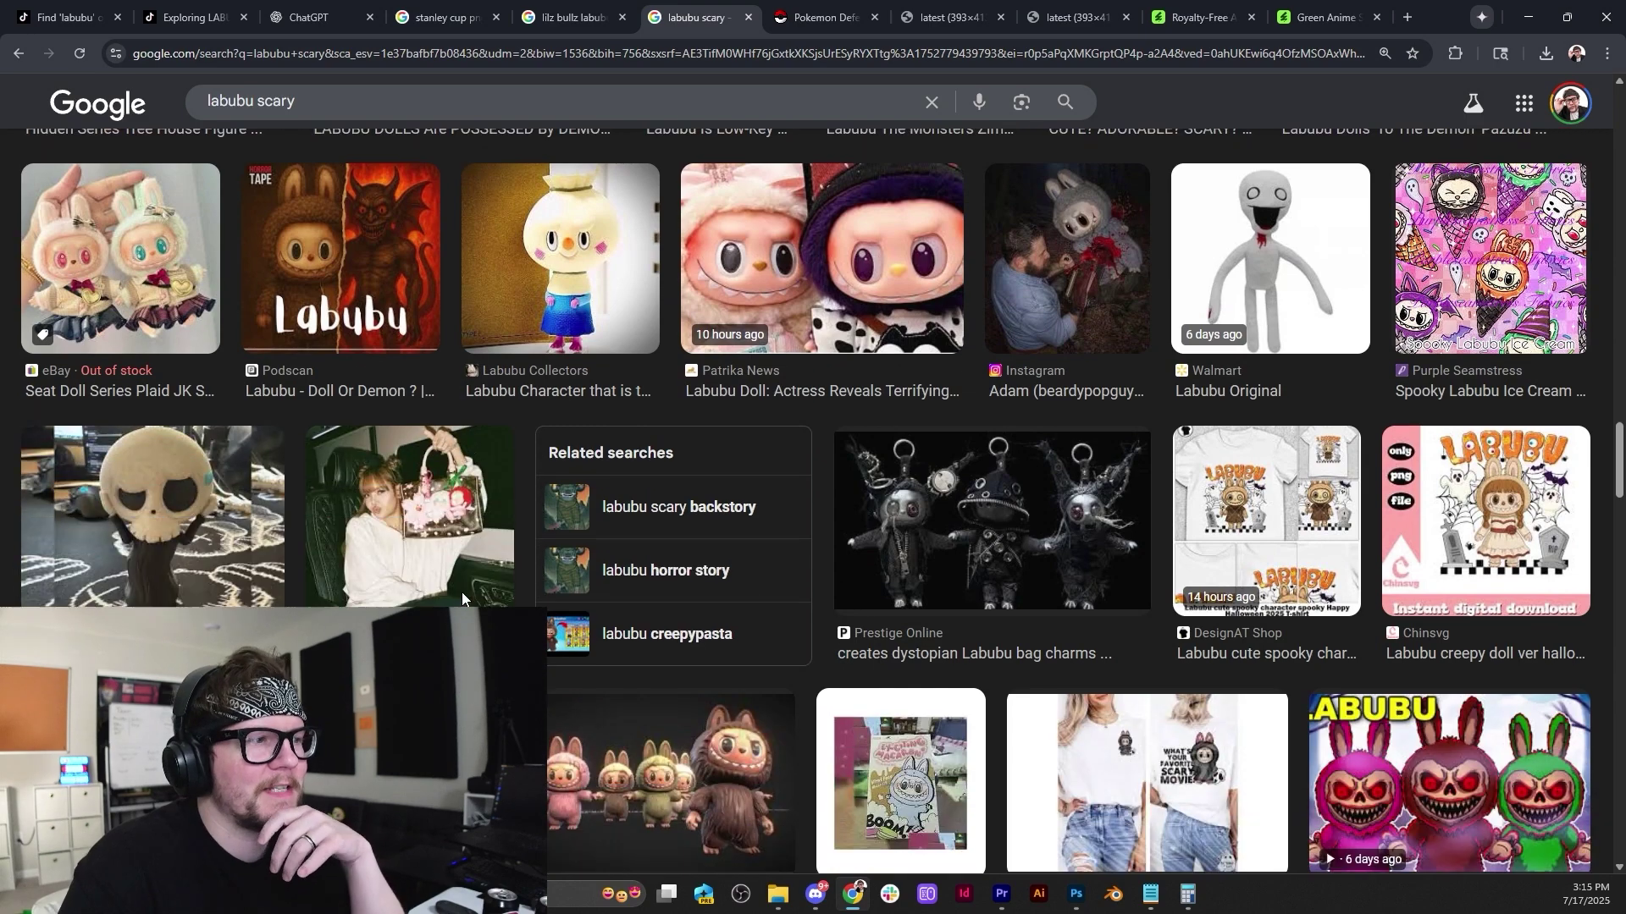
pyautogui.scroll(-7, 462, 598)
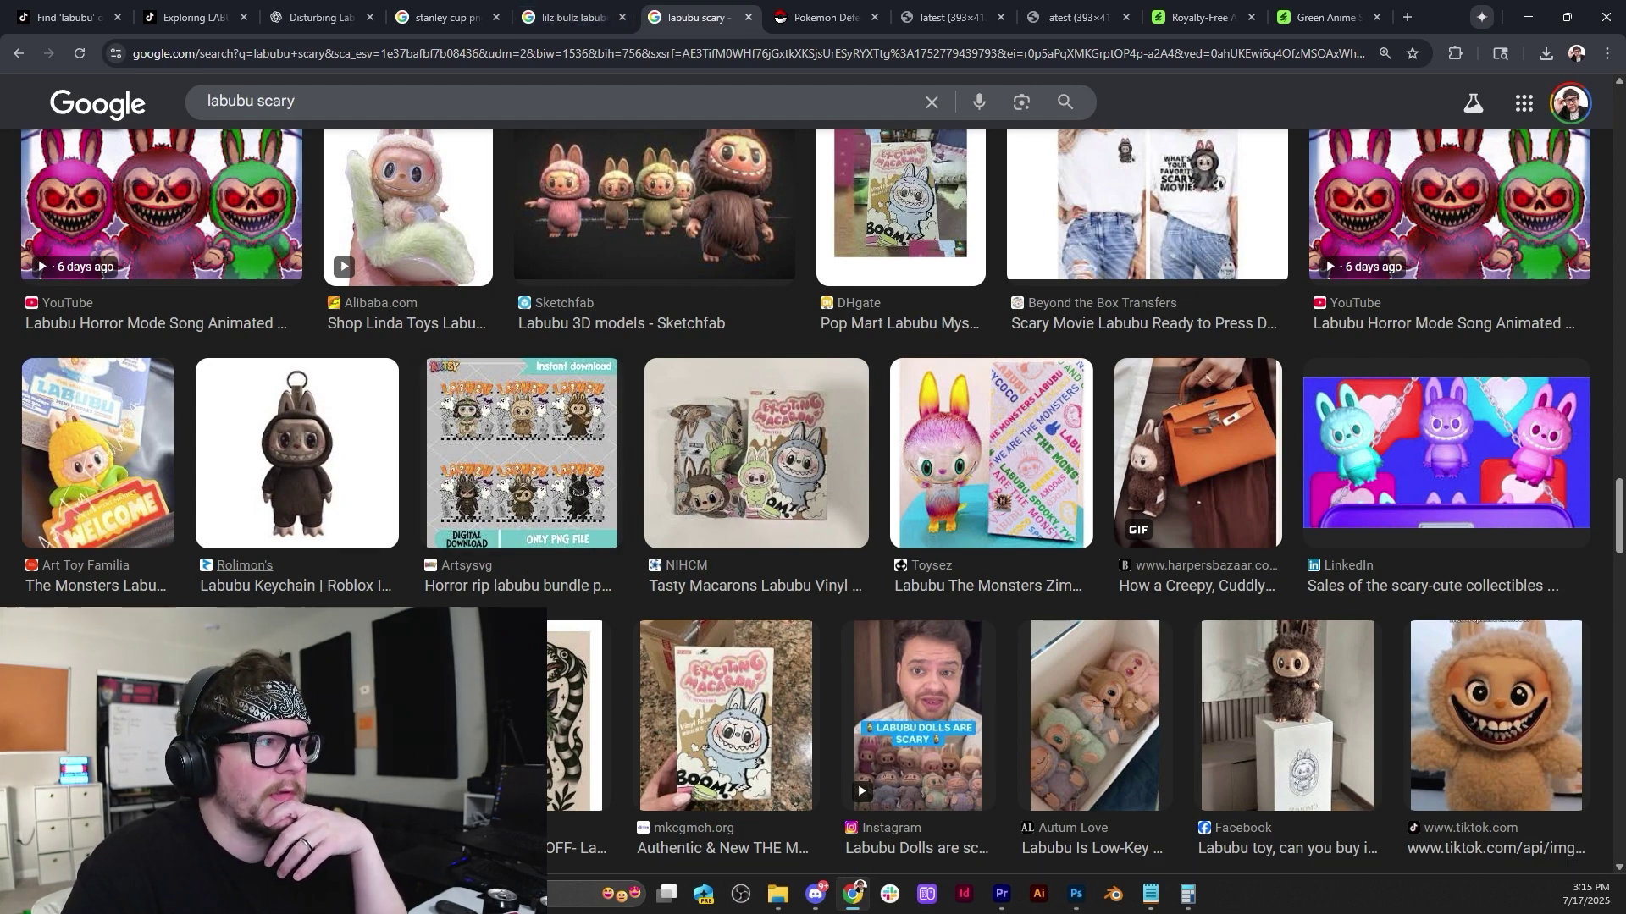
pyautogui.scroll(-5, 504, 607)
pyautogui.scroll(-5, 505, 606)
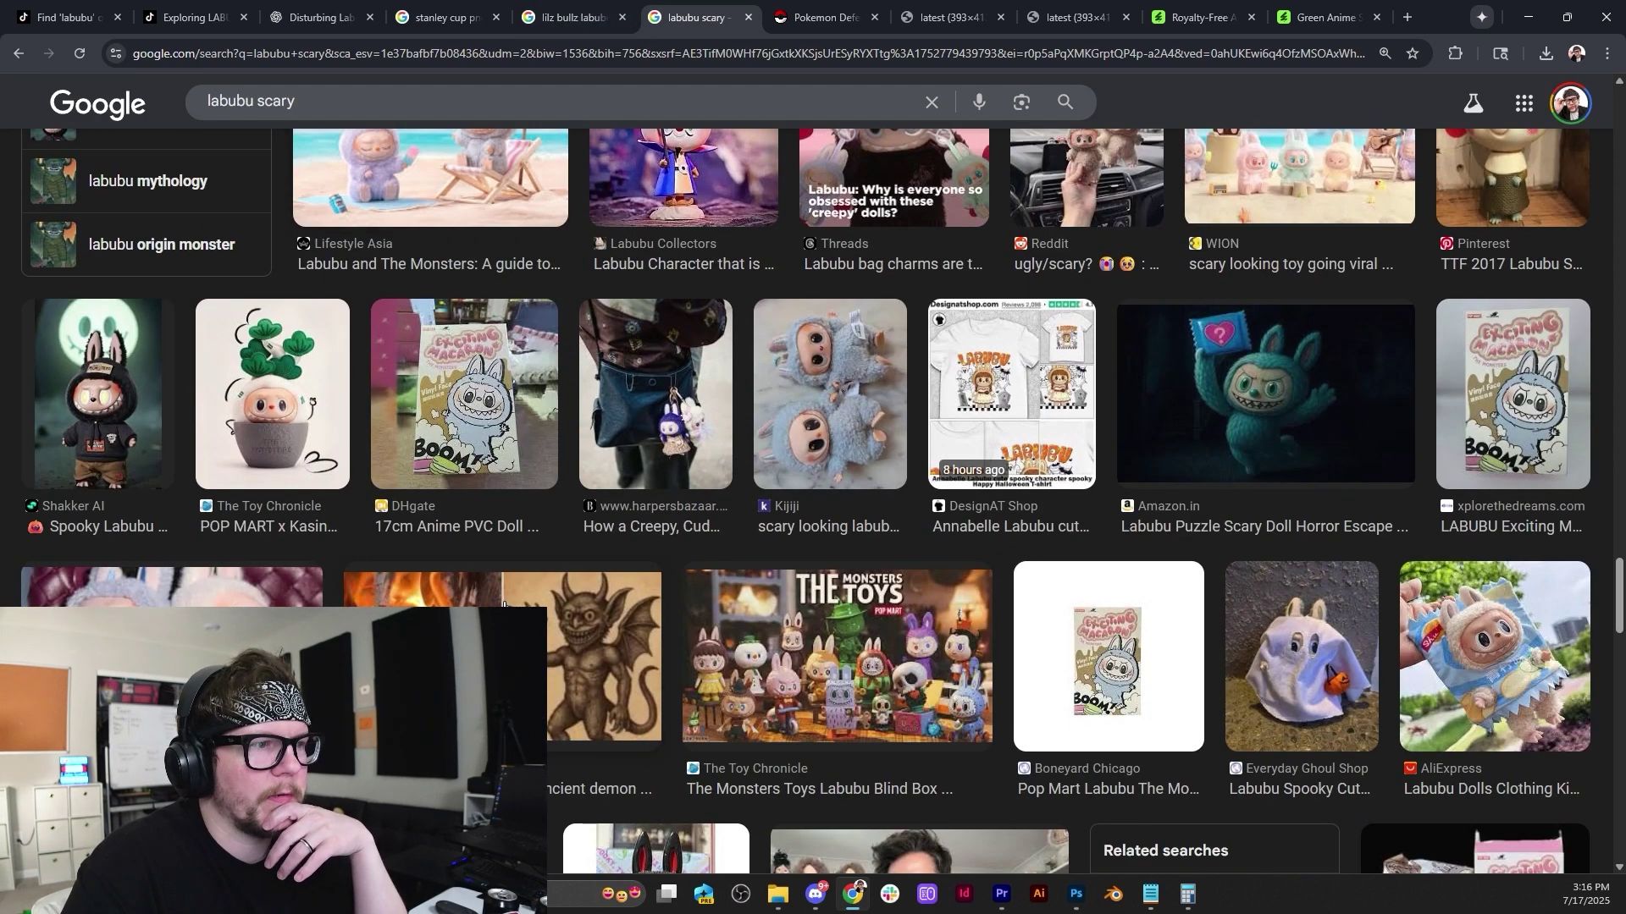
# Check the progress of the ChatGPT Labubu image, then look through the remaining "labubu scary" results.
pyautogui.click(323, 18)
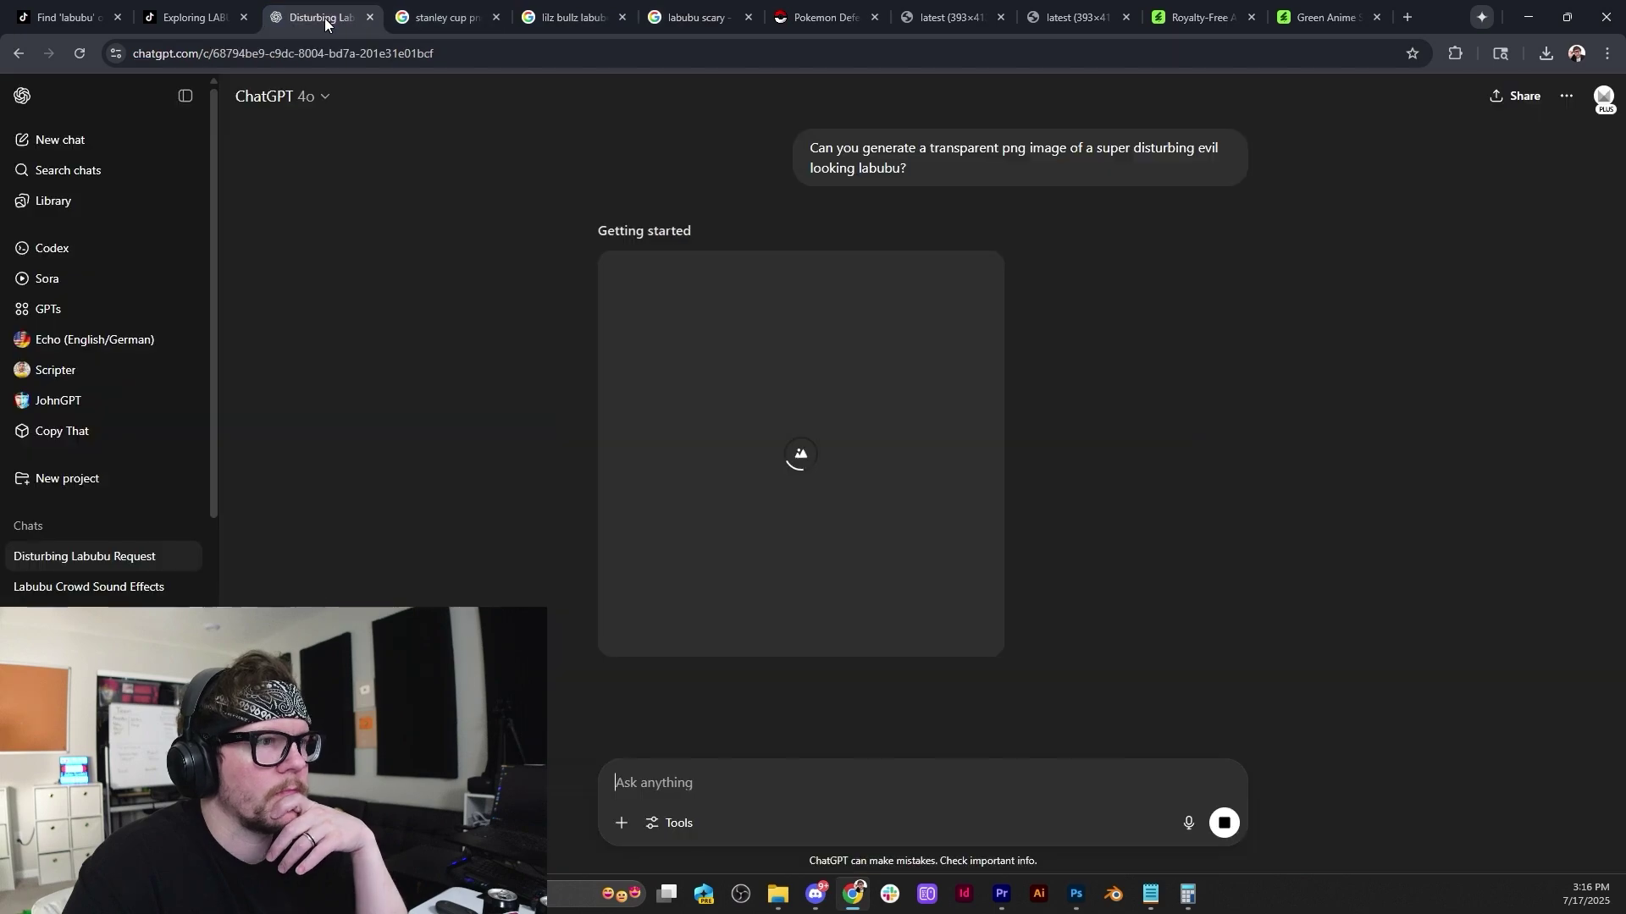
pyautogui.click(683, 20)
pyautogui.scroll(-5, 824, 609)
pyautogui.scroll(-3, 821, 607)
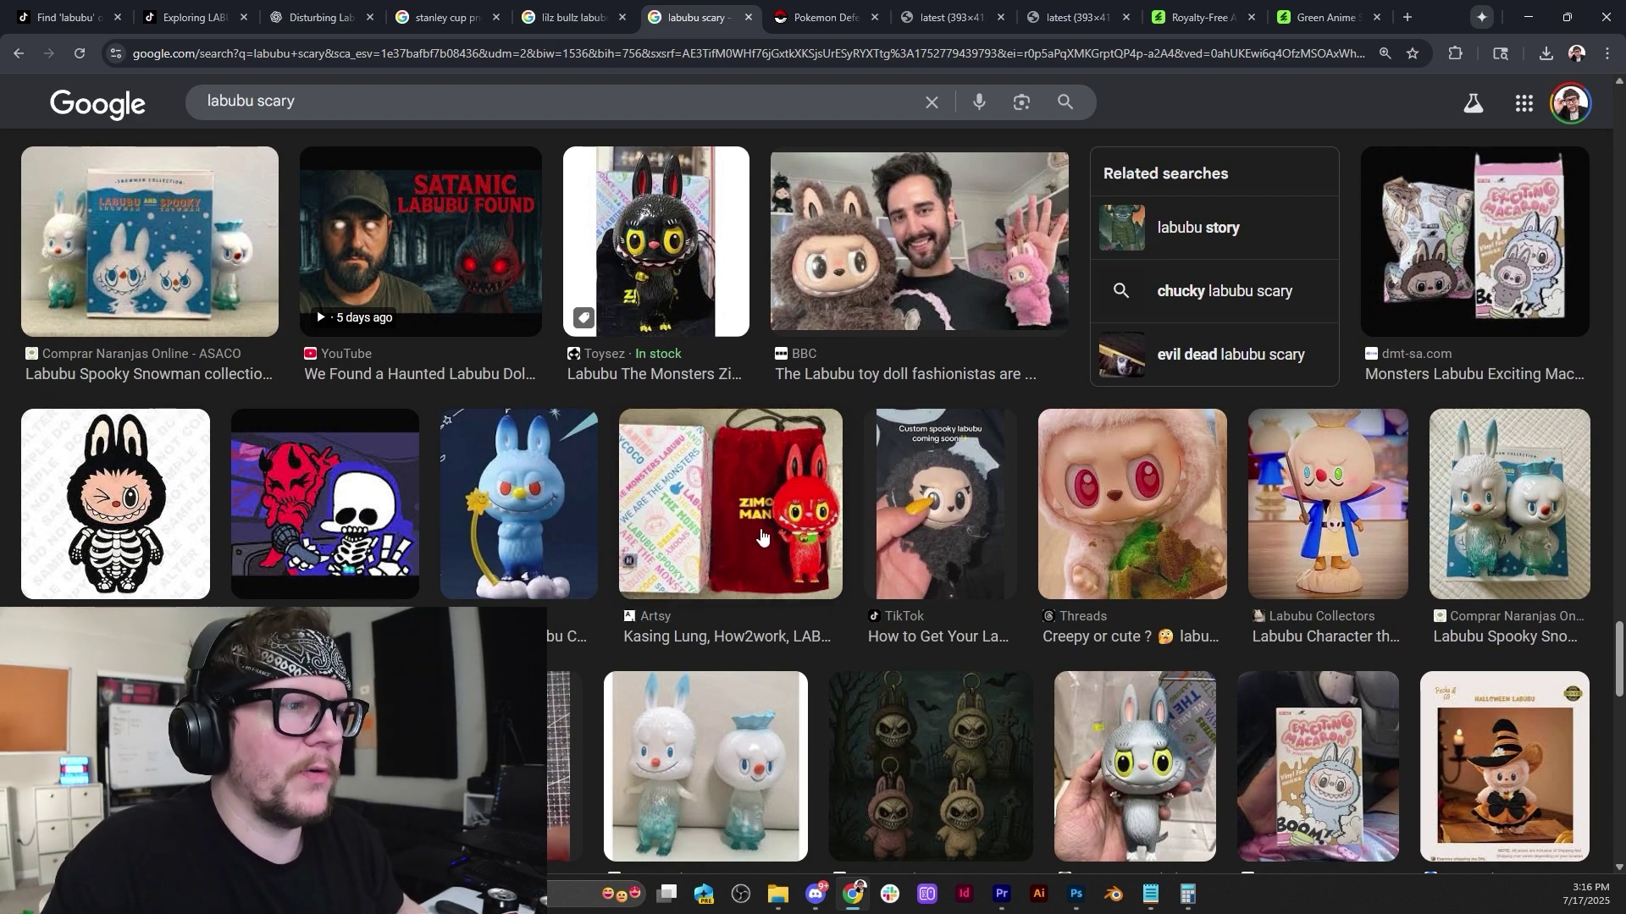
pyautogui.scroll(-7, 804, 517)
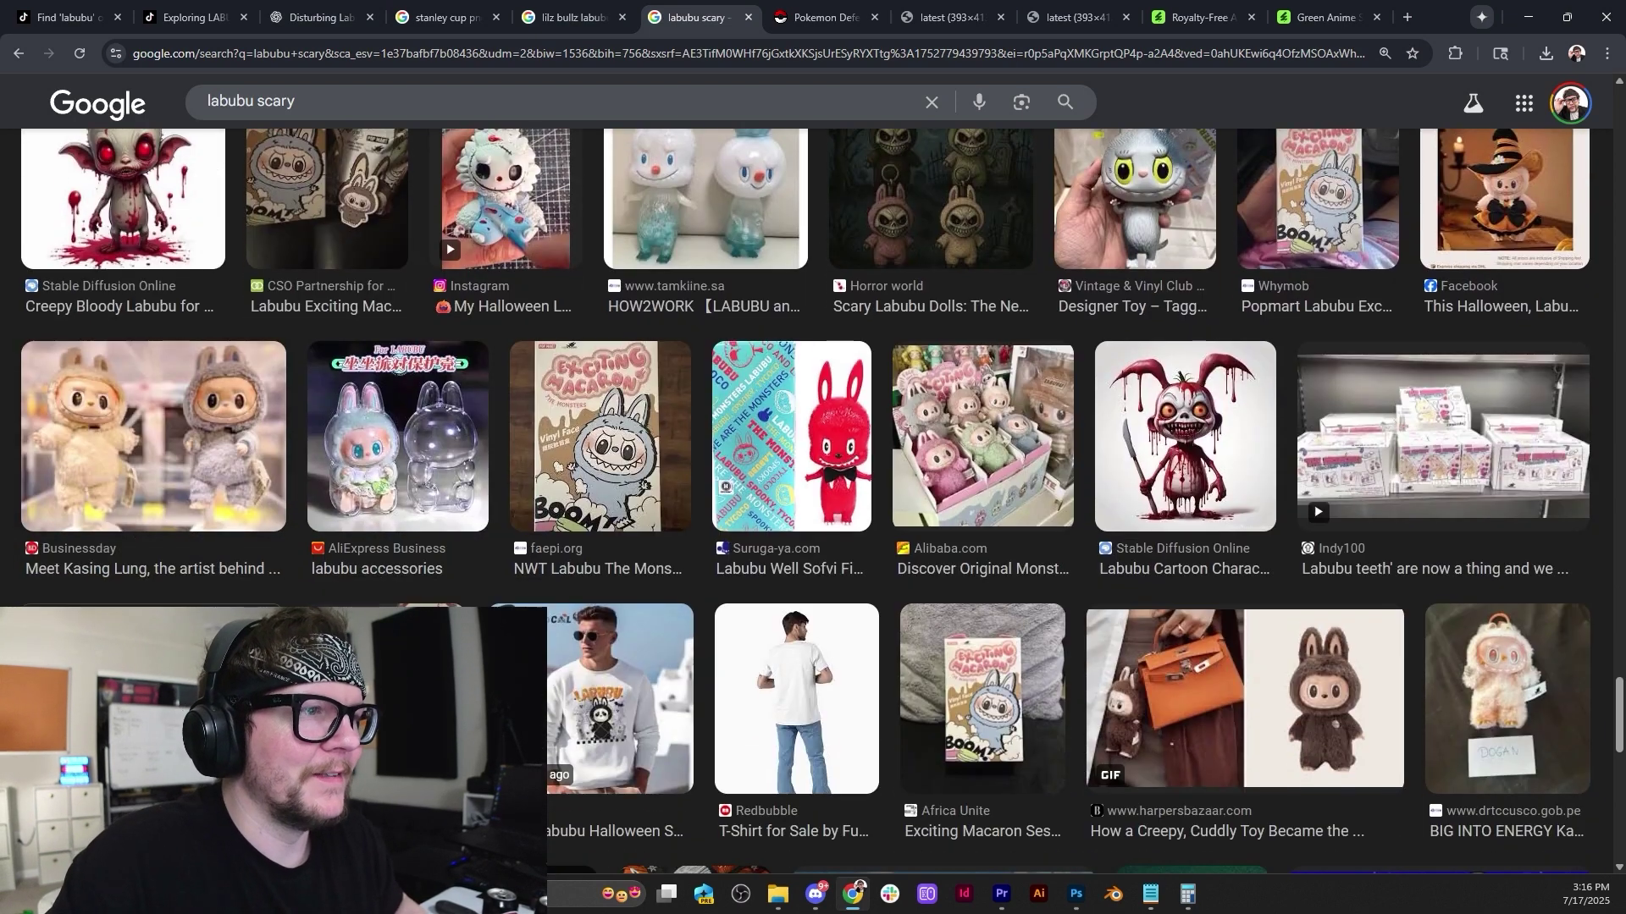
pyautogui.scroll(-4, 1341, 381)
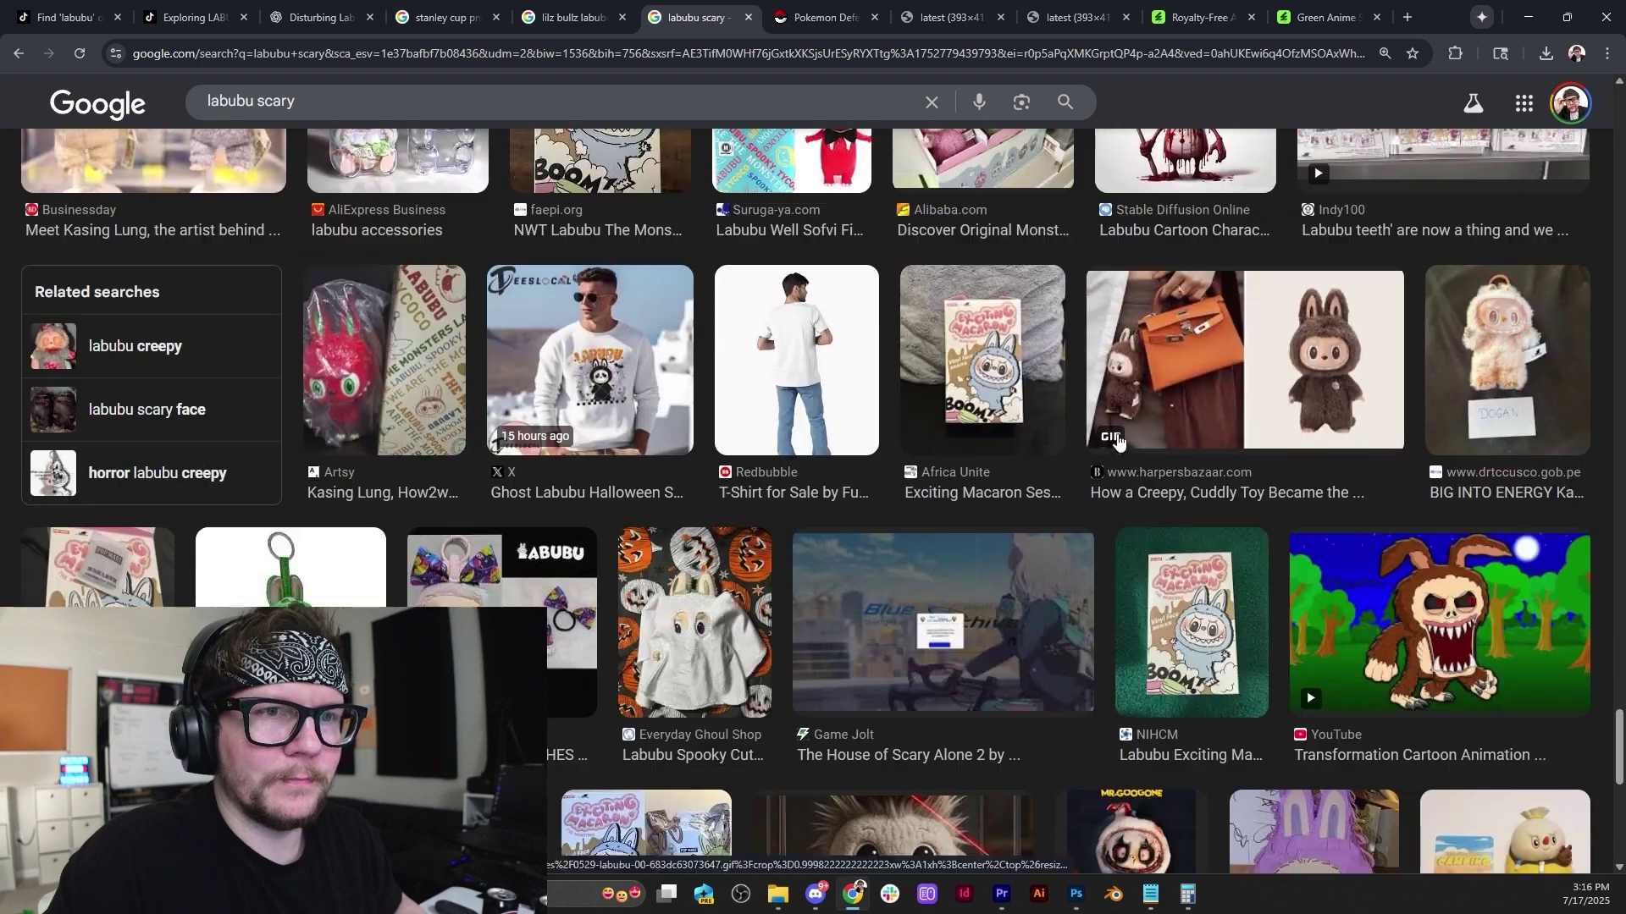
# Open the Harper's Bazaar Labubu GIF result and save it to the Desktop as 0529-labubu-00-683dc63073647.
pyautogui.click(1341, 381)
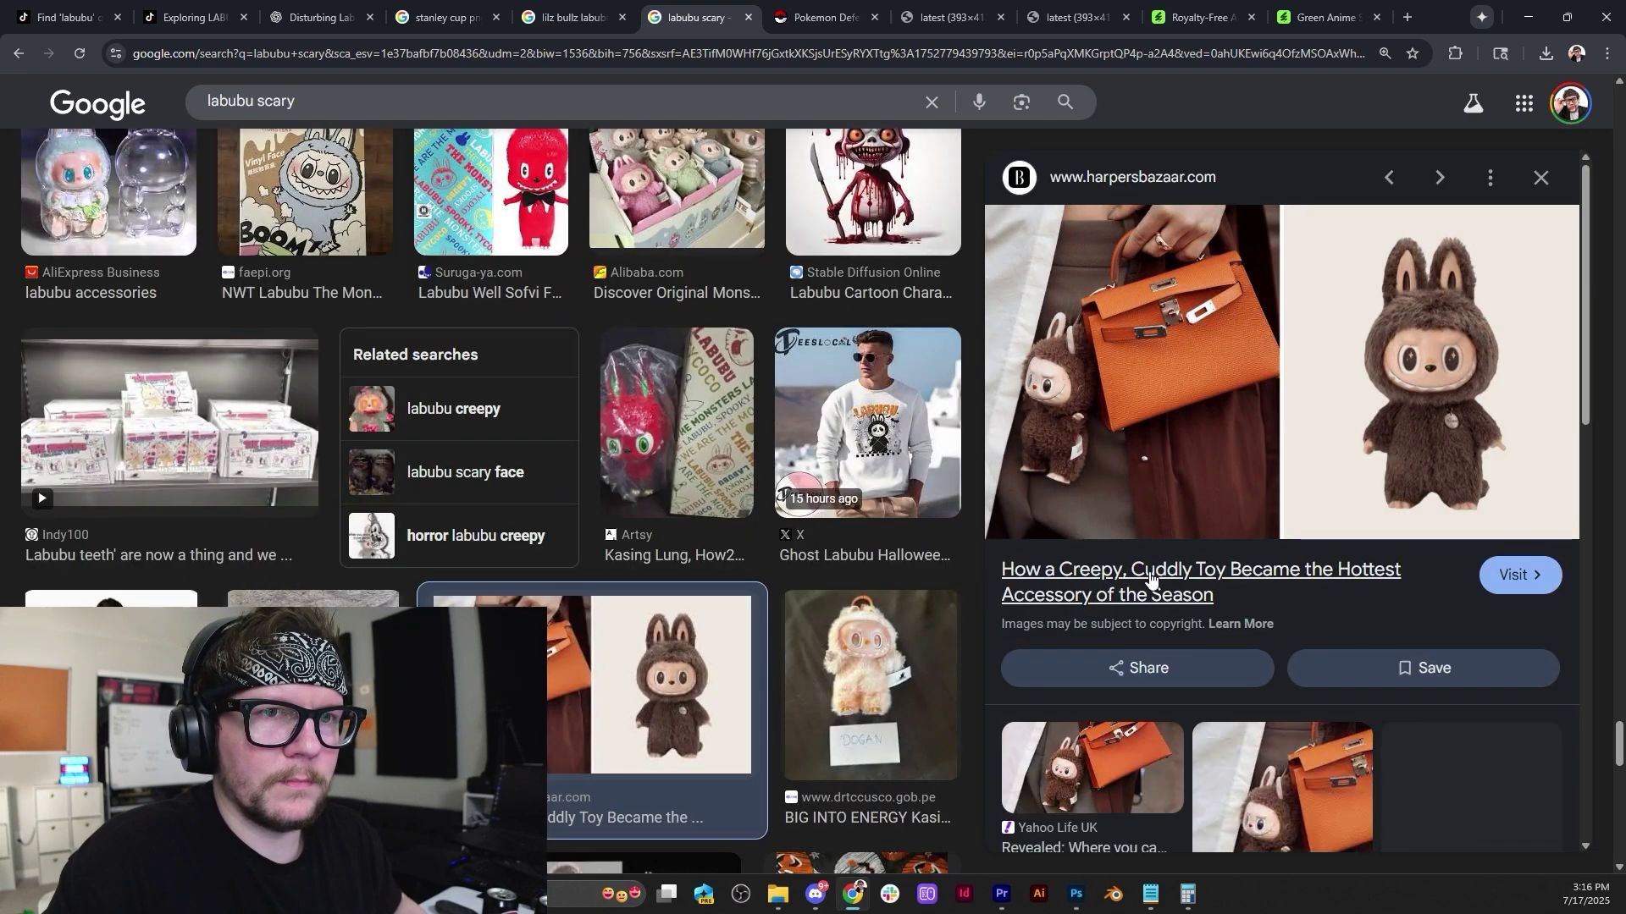
pyautogui.scroll(-7, 1041, 716)
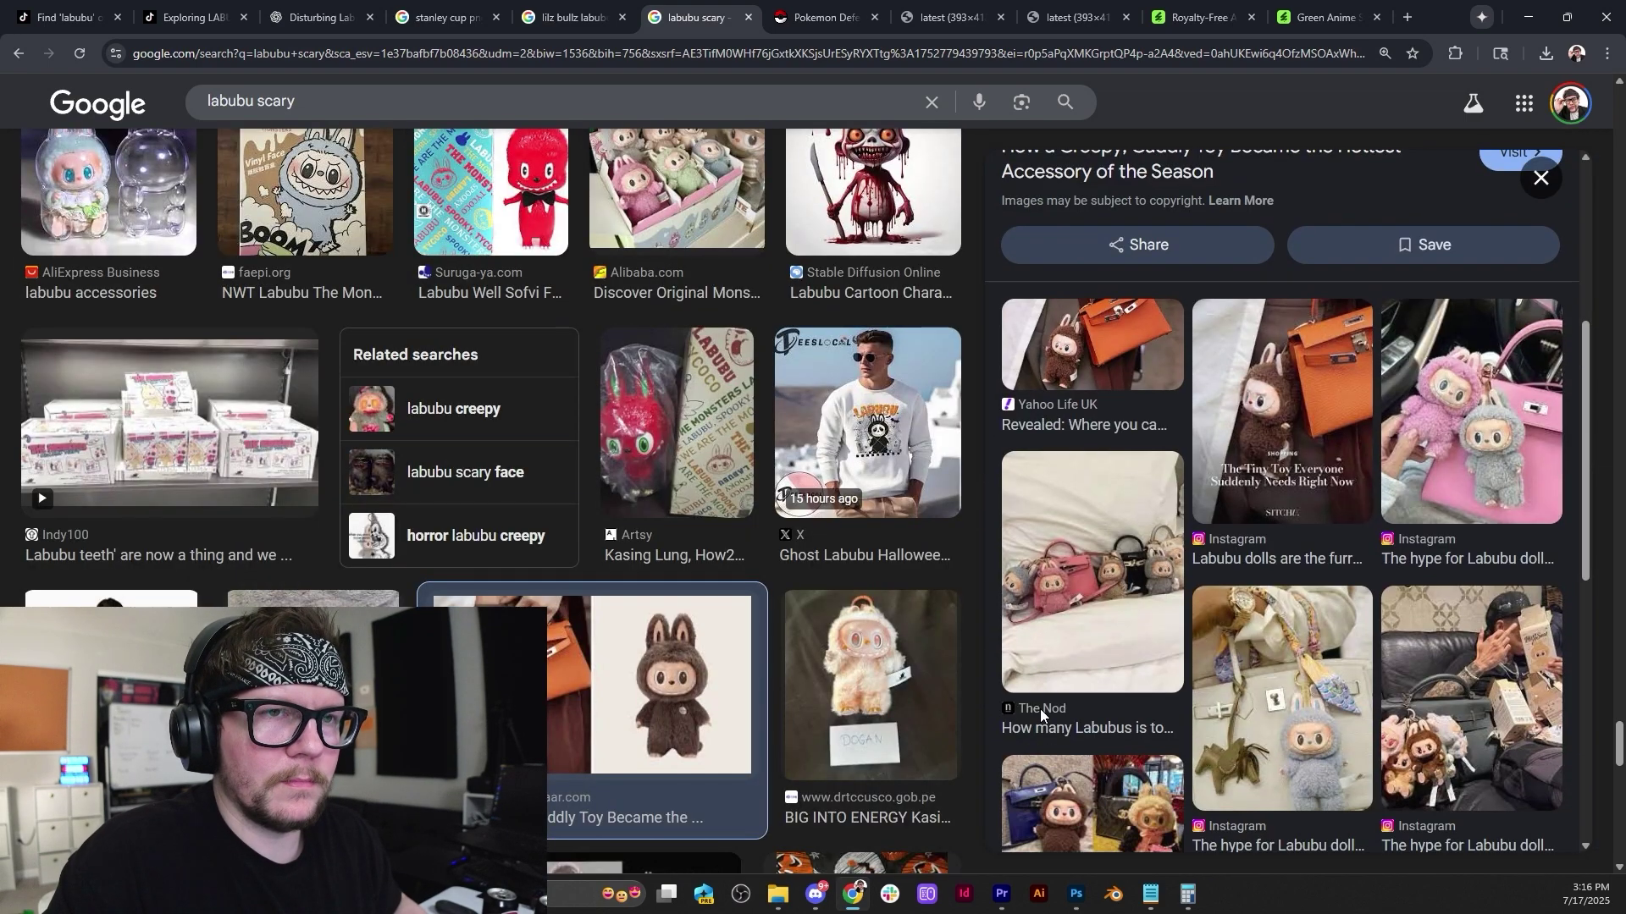
pyautogui.scroll(3, 1042, 716)
pyautogui.scroll(4, 1257, 587)
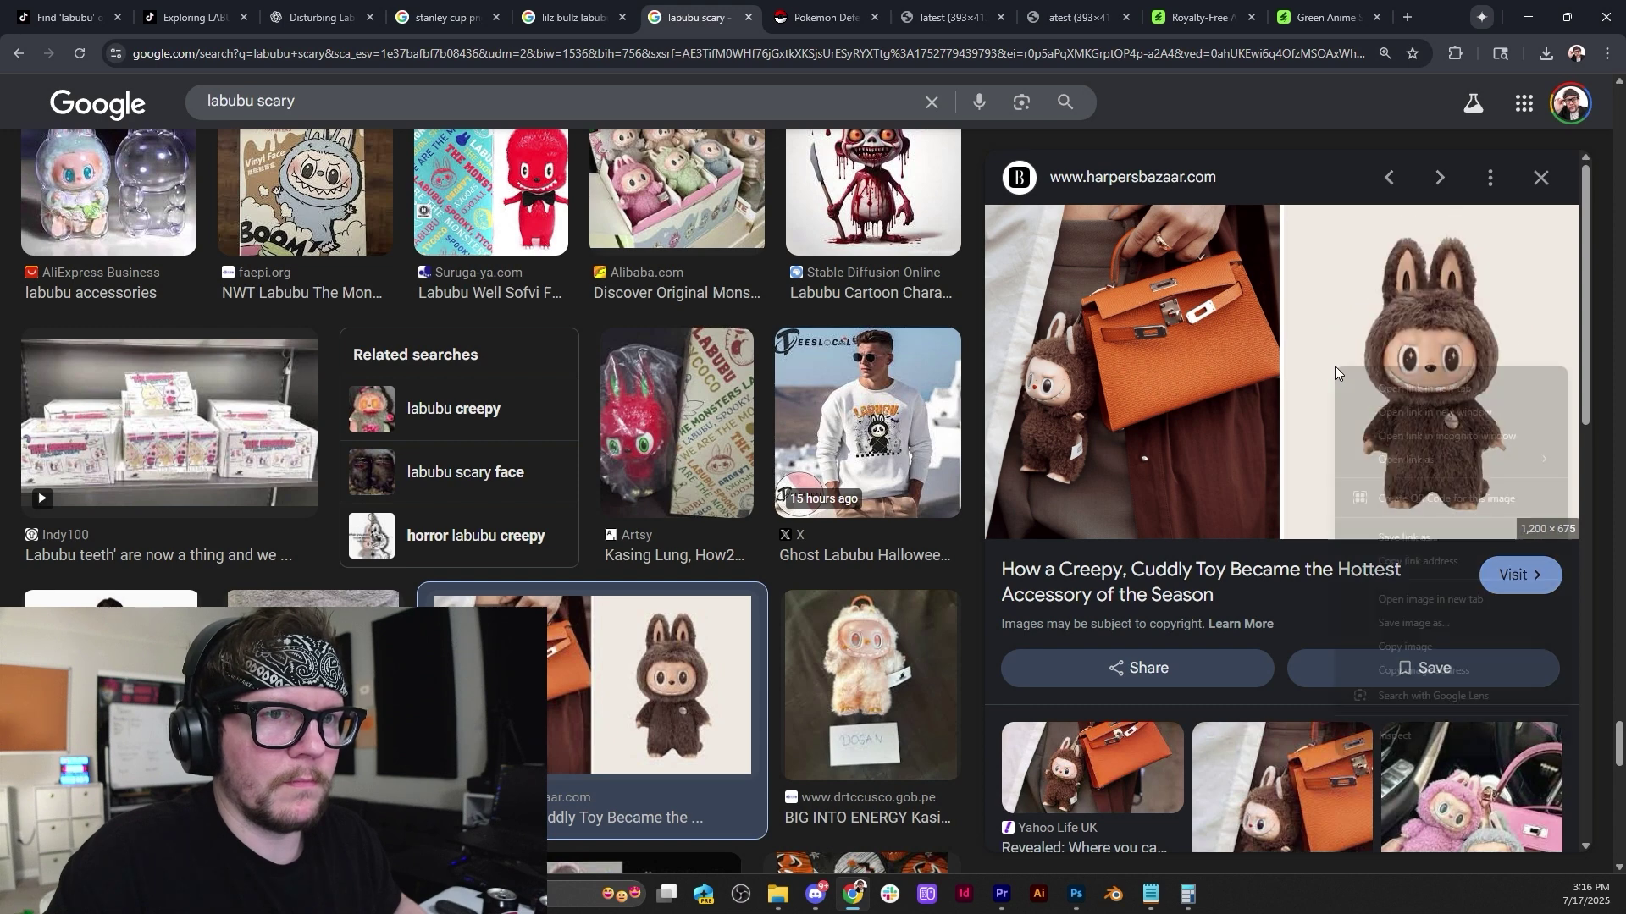
pyautogui.rightClick(1336, 374)
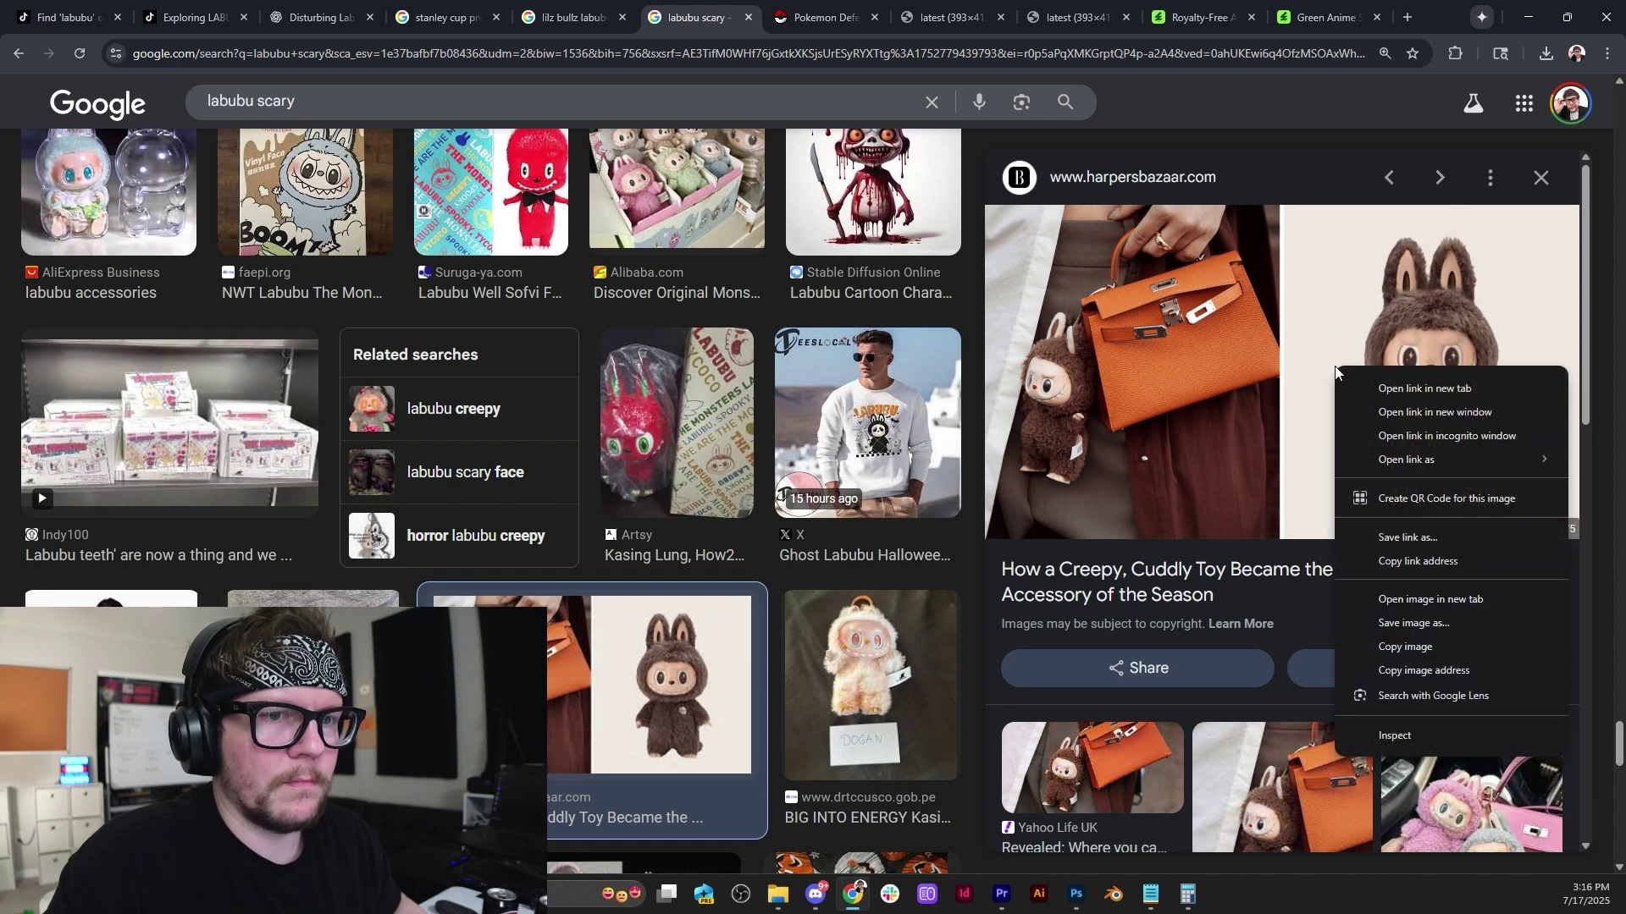
pyautogui.click(1268, 141)
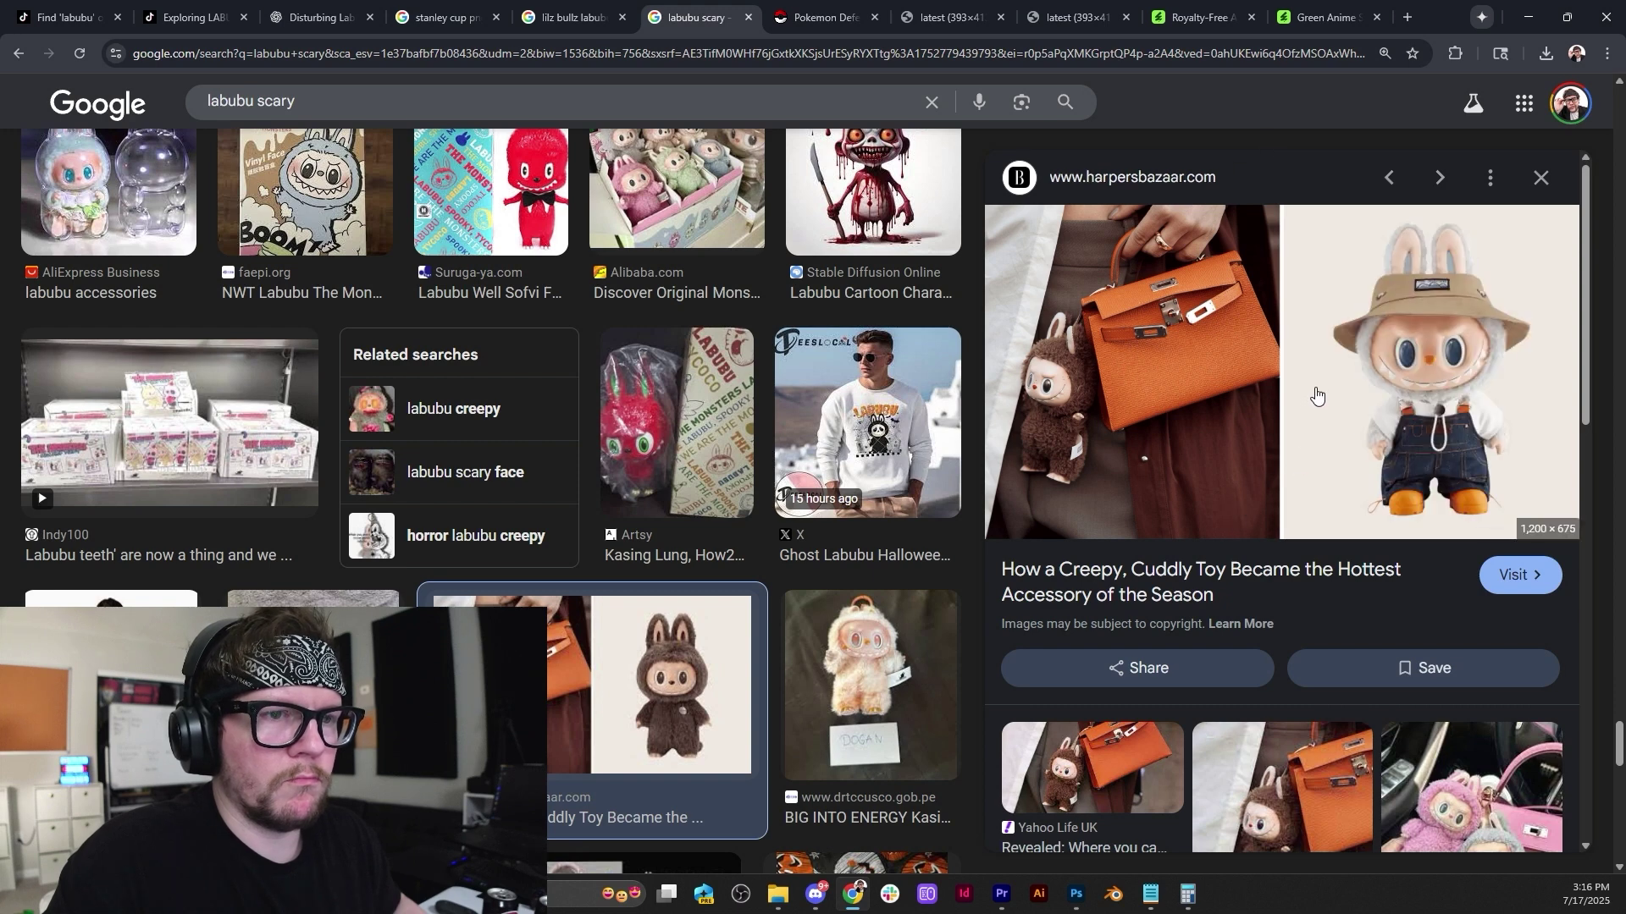
pyautogui.rightClick(1318, 399)
pyautogui.click(1425, 648)
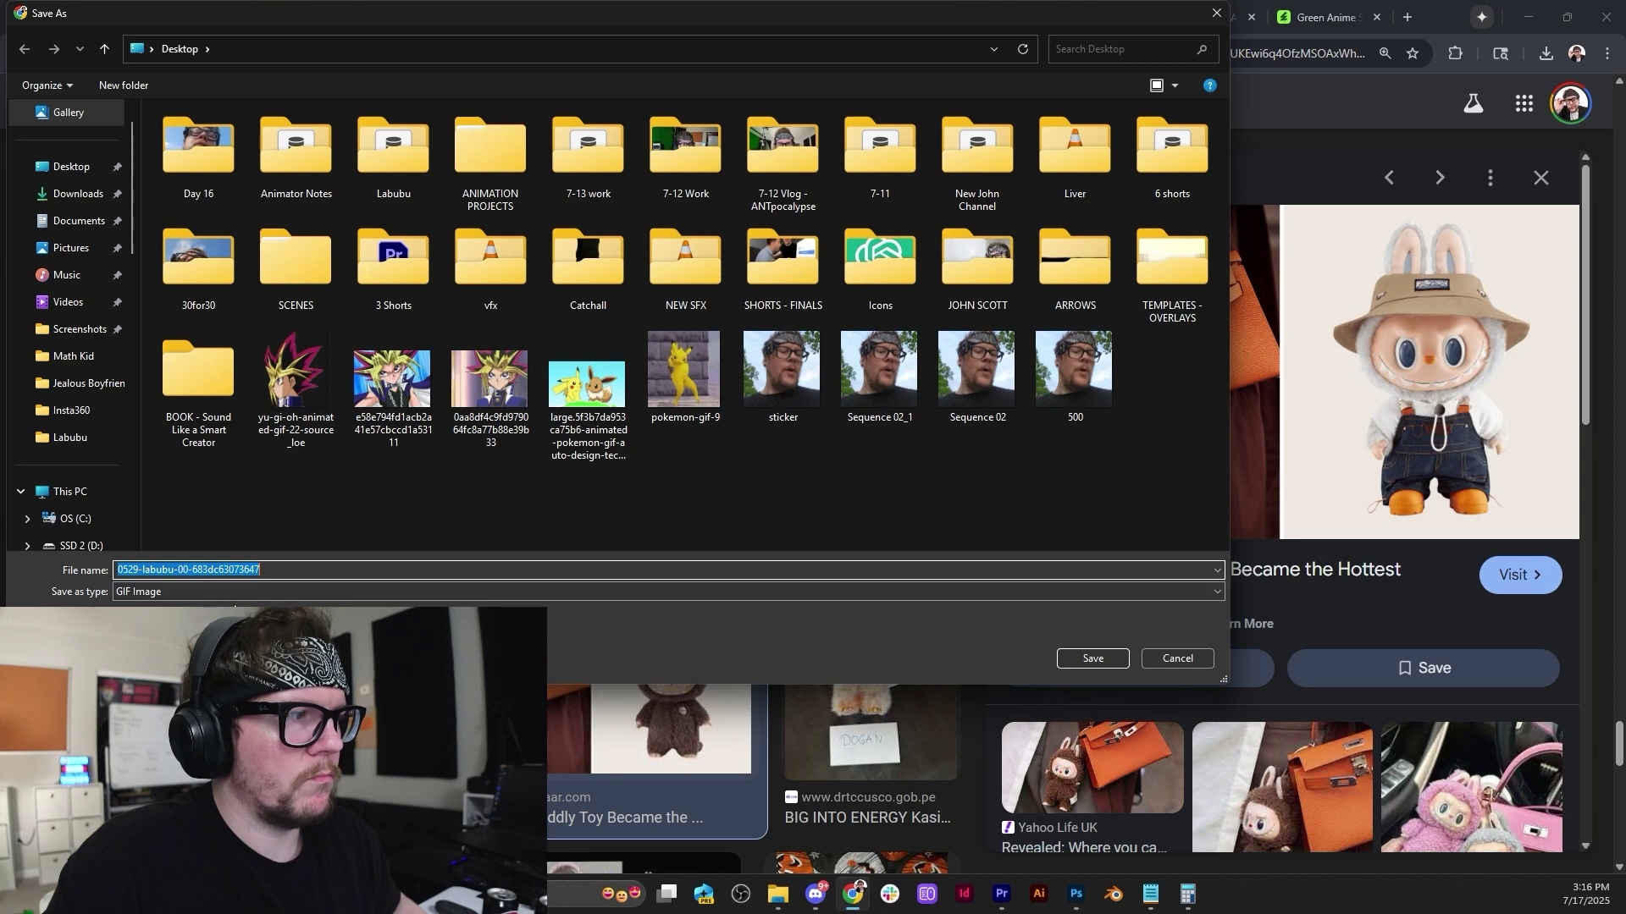
pyautogui.click(1075, 652)
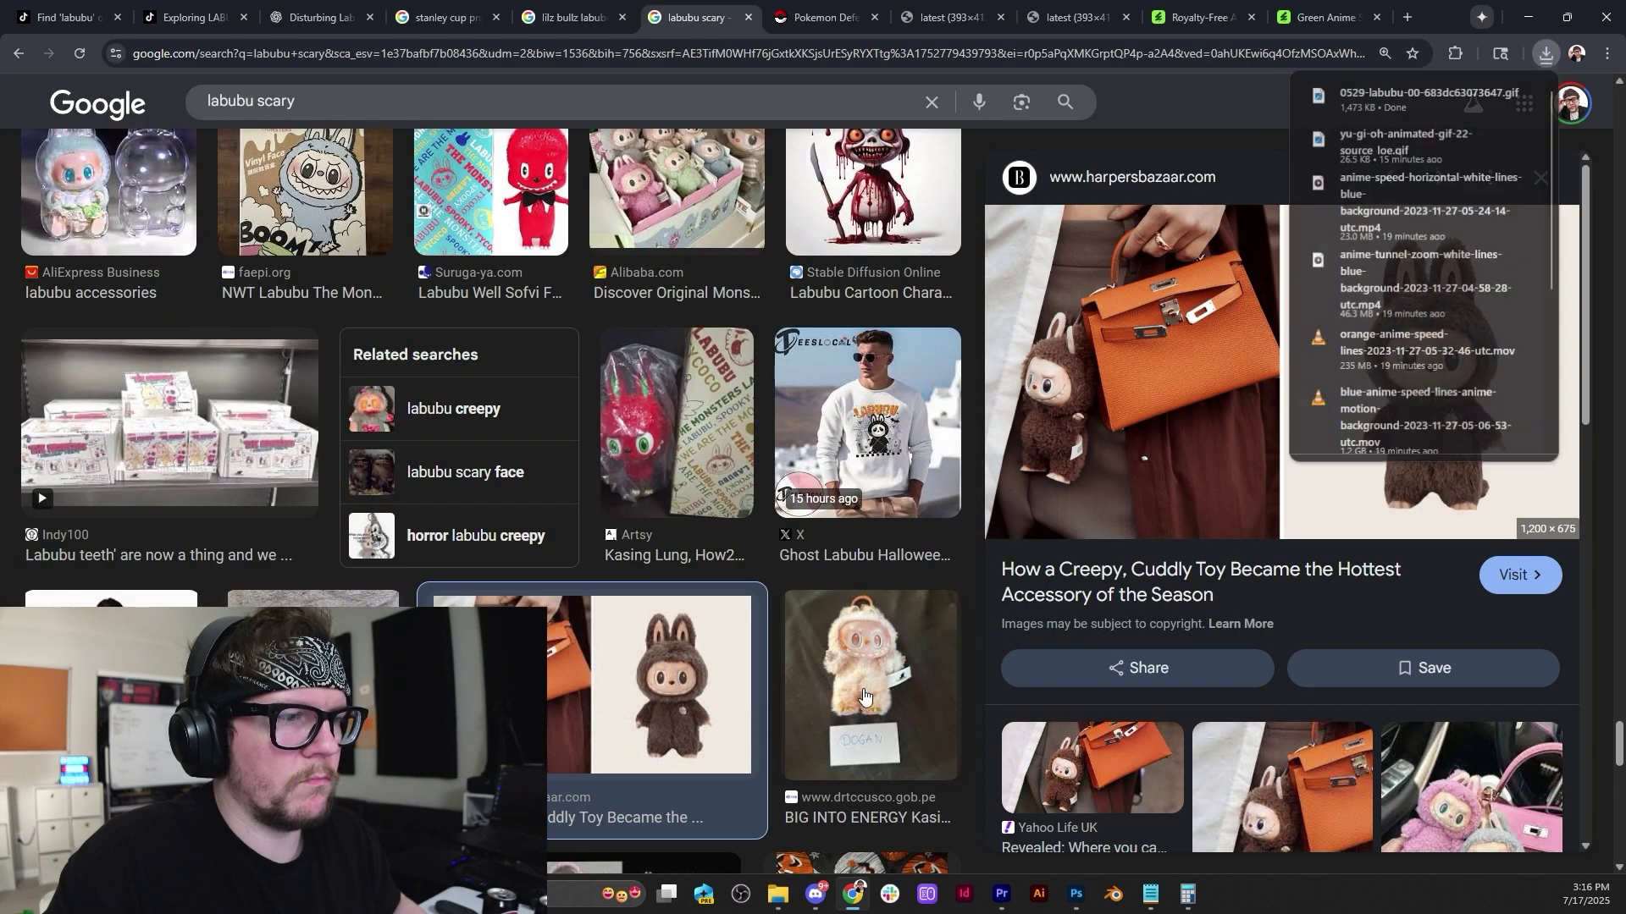
# Switch to Premiere Pro, add 0529-labubu-00-683dc63073647.gif to the sequence and move it into the empty stretch starting around 00:07:37.
pyautogui.click(307, 13)
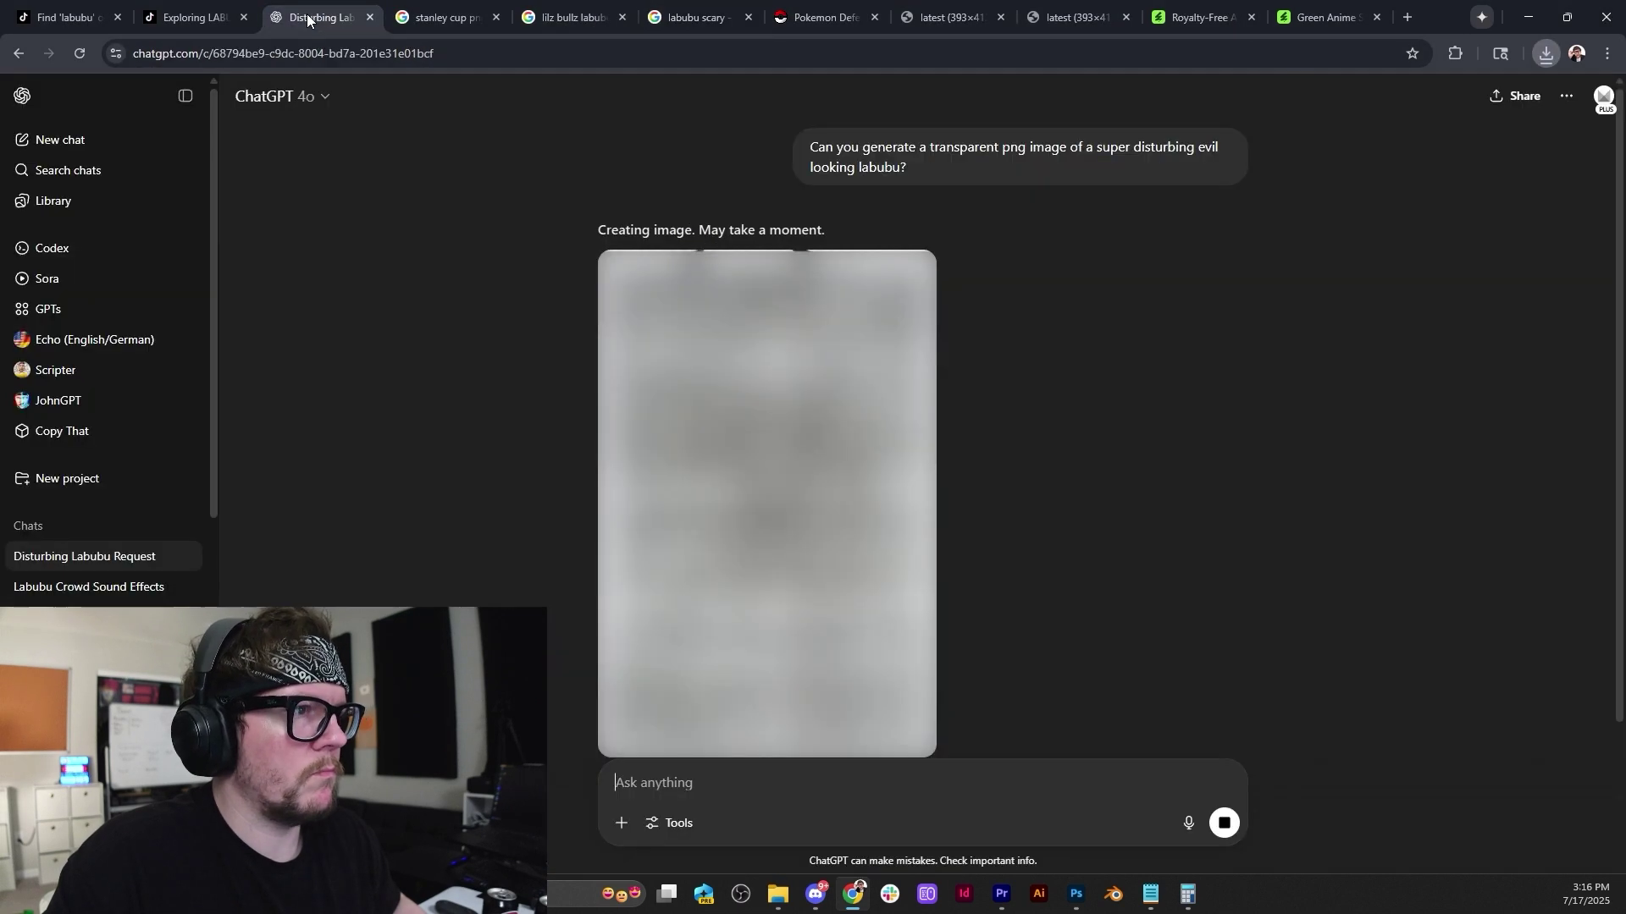
pyautogui.click(1000, 902)
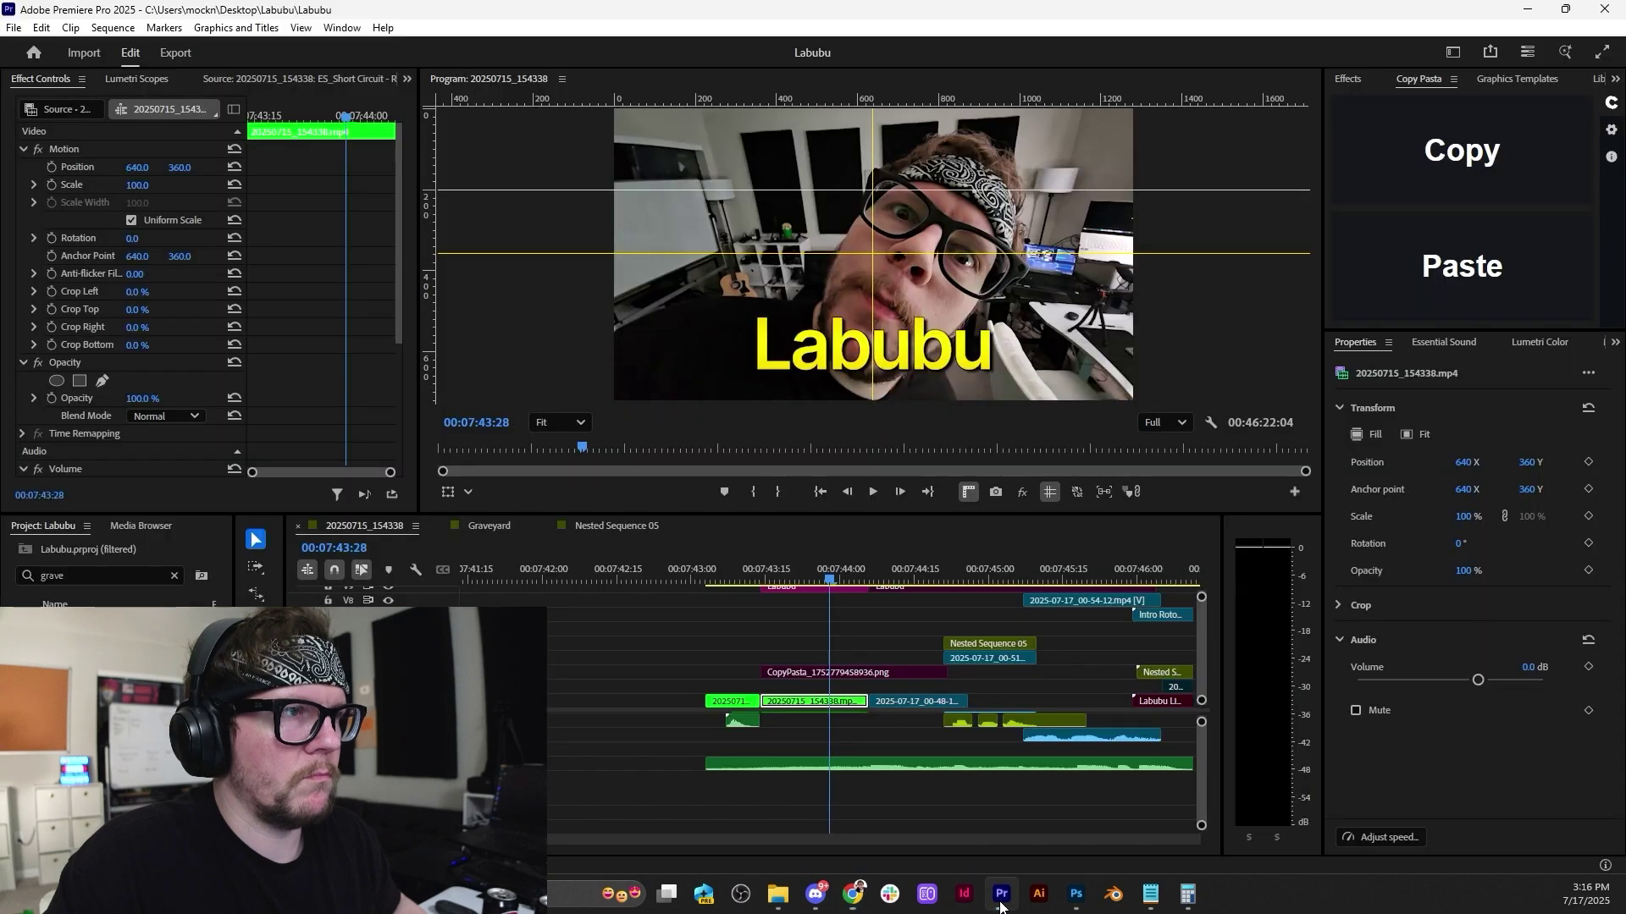
pyautogui.click(777, 894)
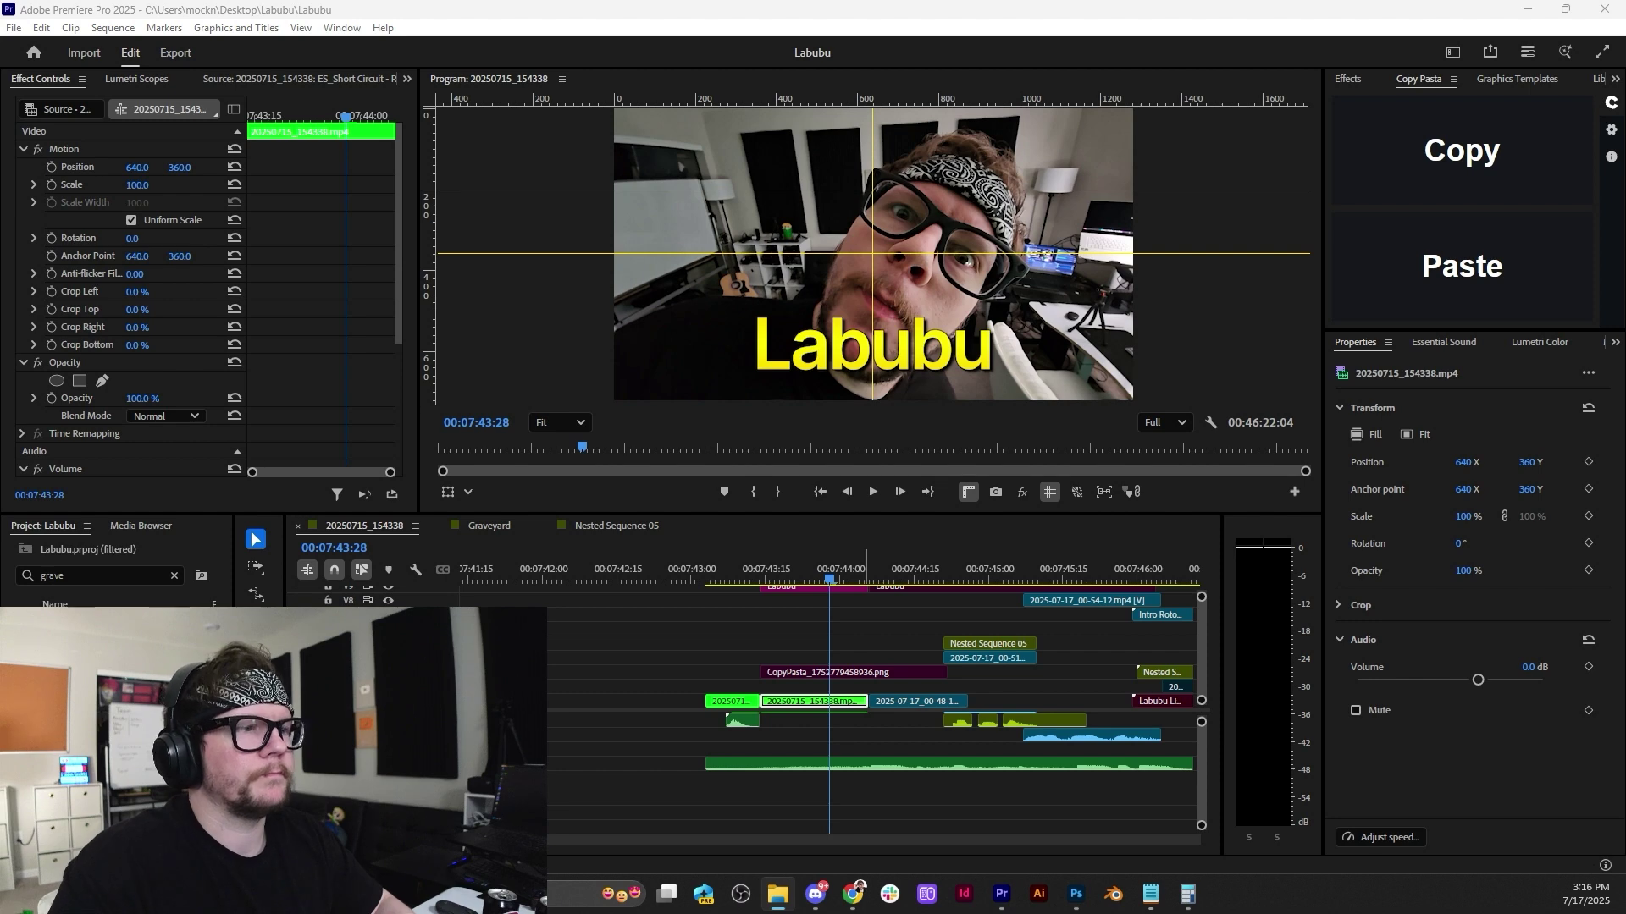
pyautogui.moveTo(642, 555); pyautogui.dragTo(549, 633)
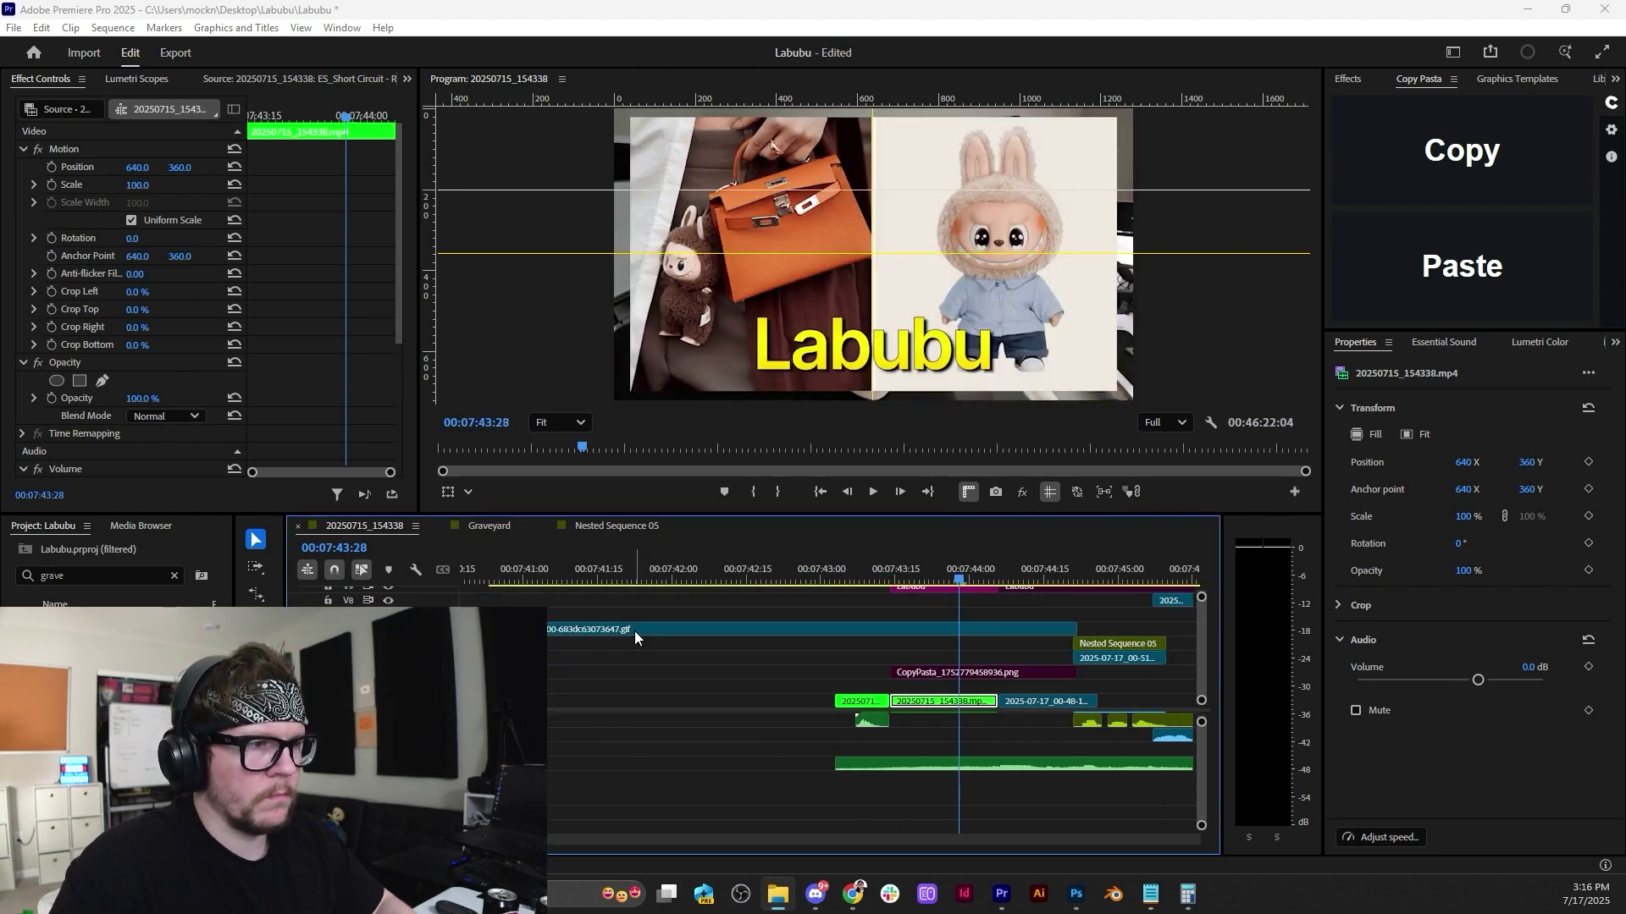
pyautogui.scroll(-3, 633, 632)
pyautogui.scroll(4, 635, 647)
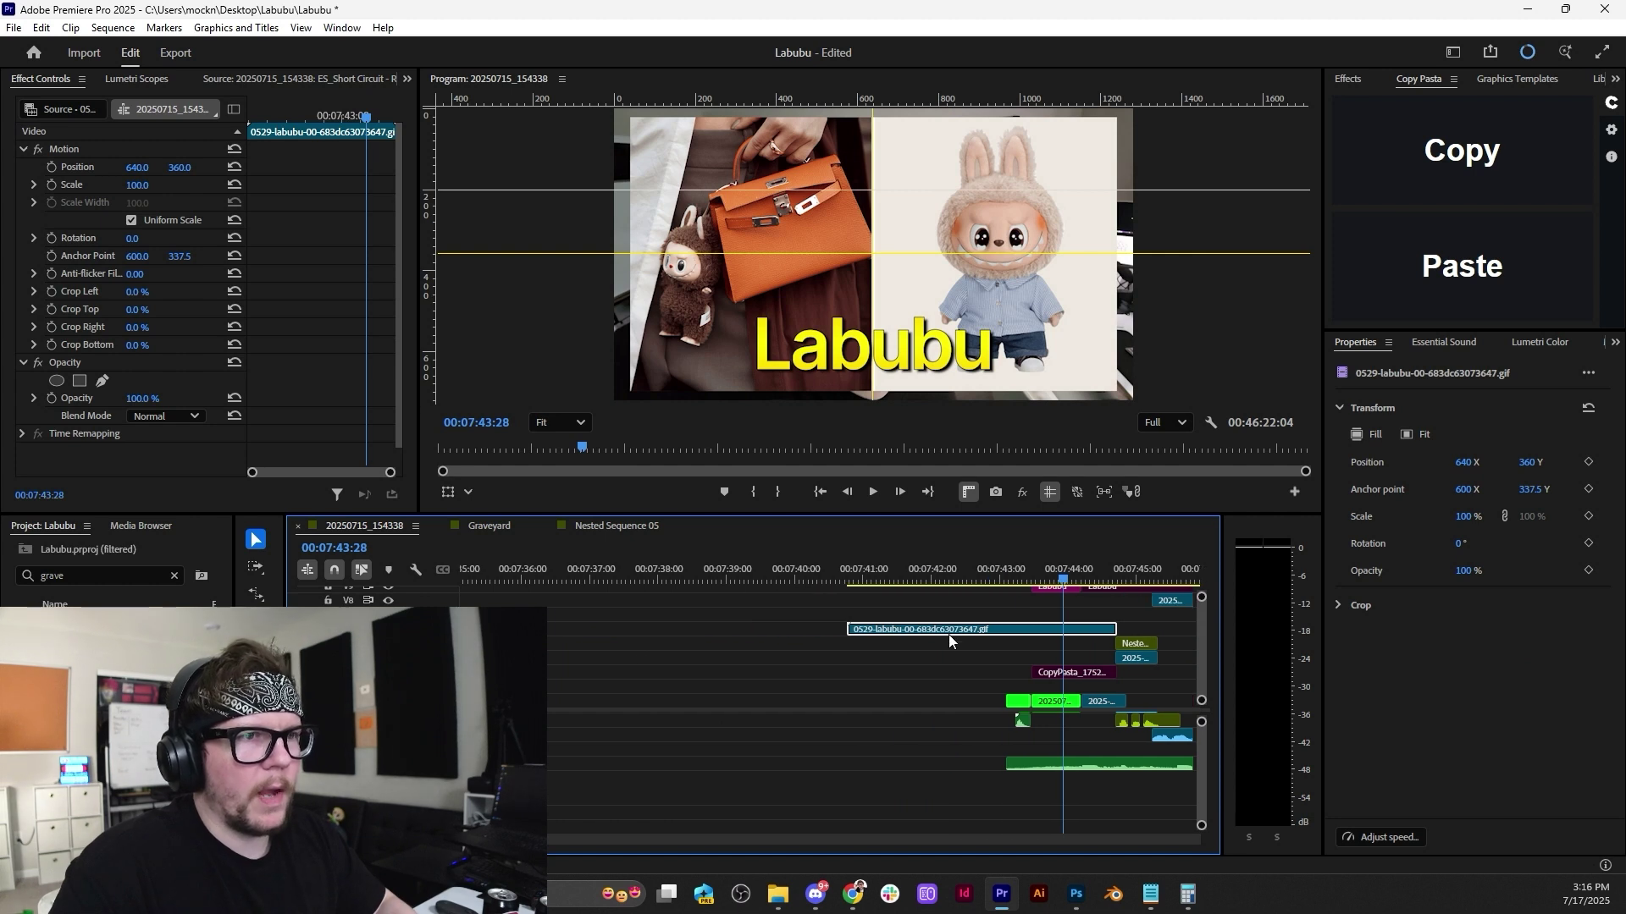
pyautogui.moveTo(1005, 637); pyautogui.dragTo(766, 651)
# Crop 52% off the left of the Labubu GIF and scrub through its changing outfits.
pyautogui.moveTo(750, 572)
pyautogui.mouseDown()
pyautogui.moveTo(783, 572)
pyautogui.moveTo(737, 567)
pyautogui.mouseUp()
pyautogui.press('space')
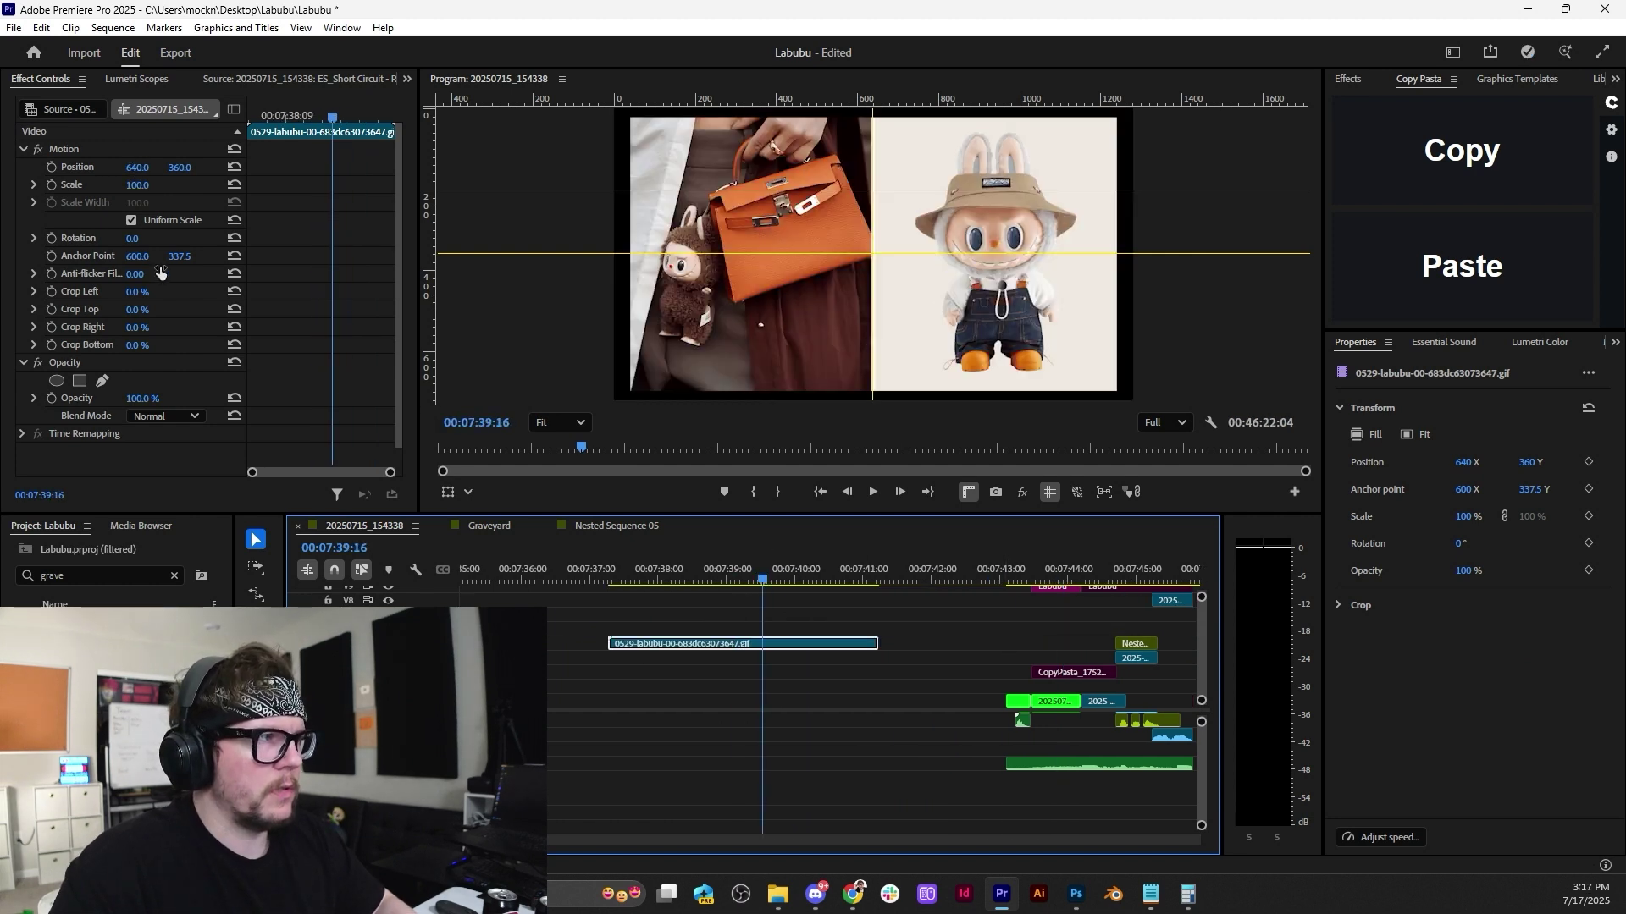
pyautogui.moveTo(140, 294); pyautogui.dragTo(156, 300)
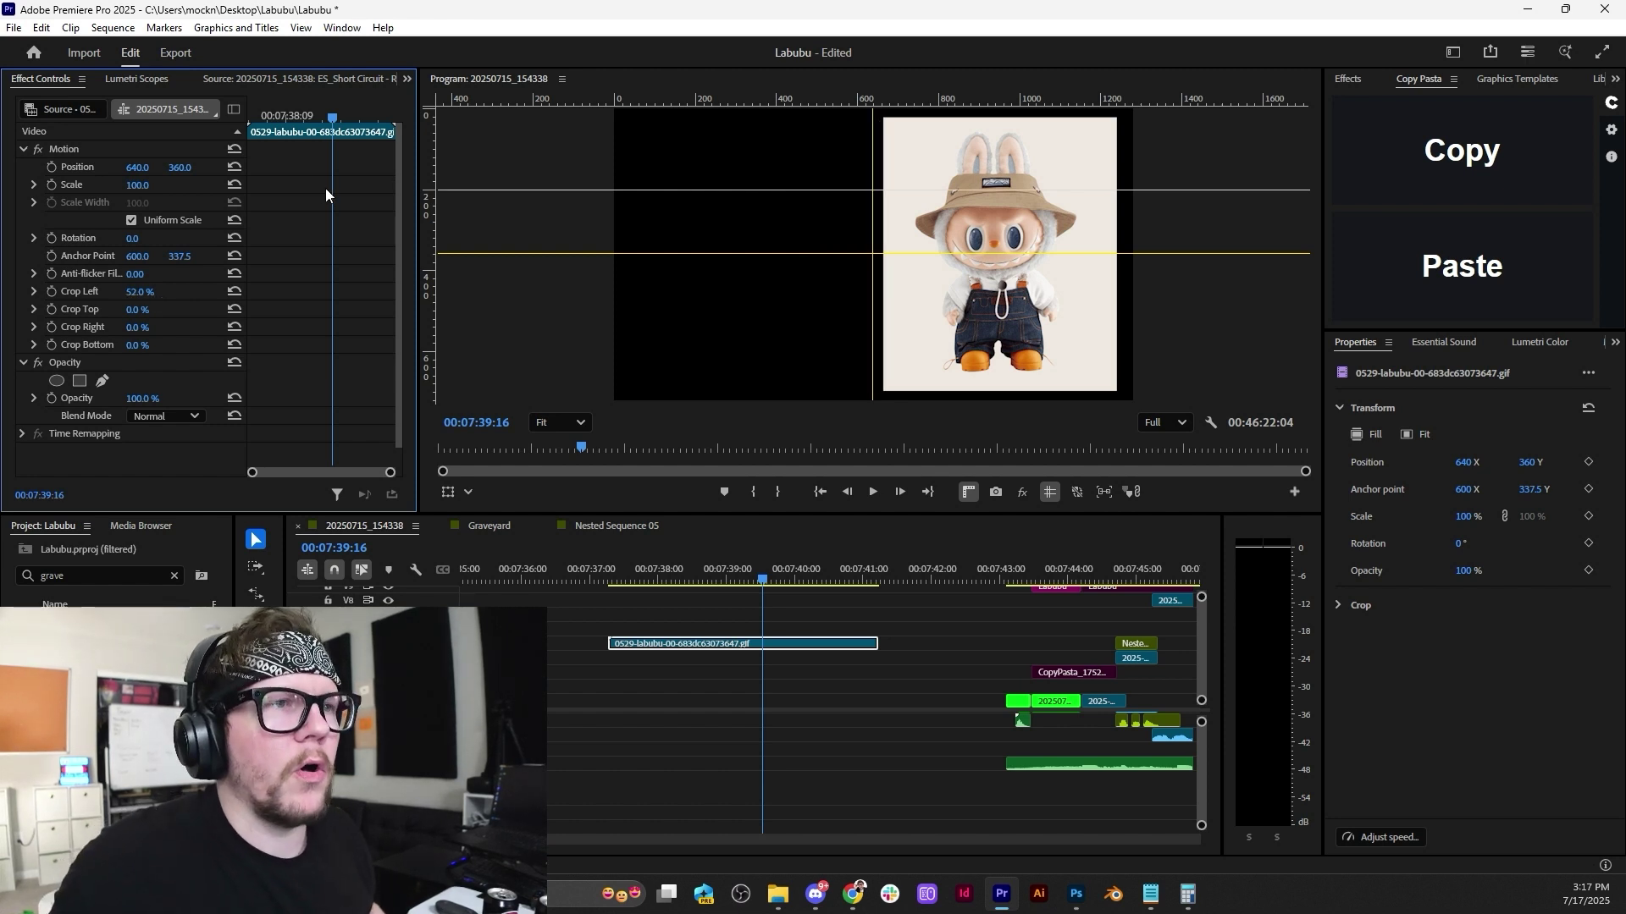
pyautogui.moveTo(757, 577); pyautogui.dragTo(606, 585)
pyautogui.moveTo(628, 586); pyautogui.dragTo(818, 601)
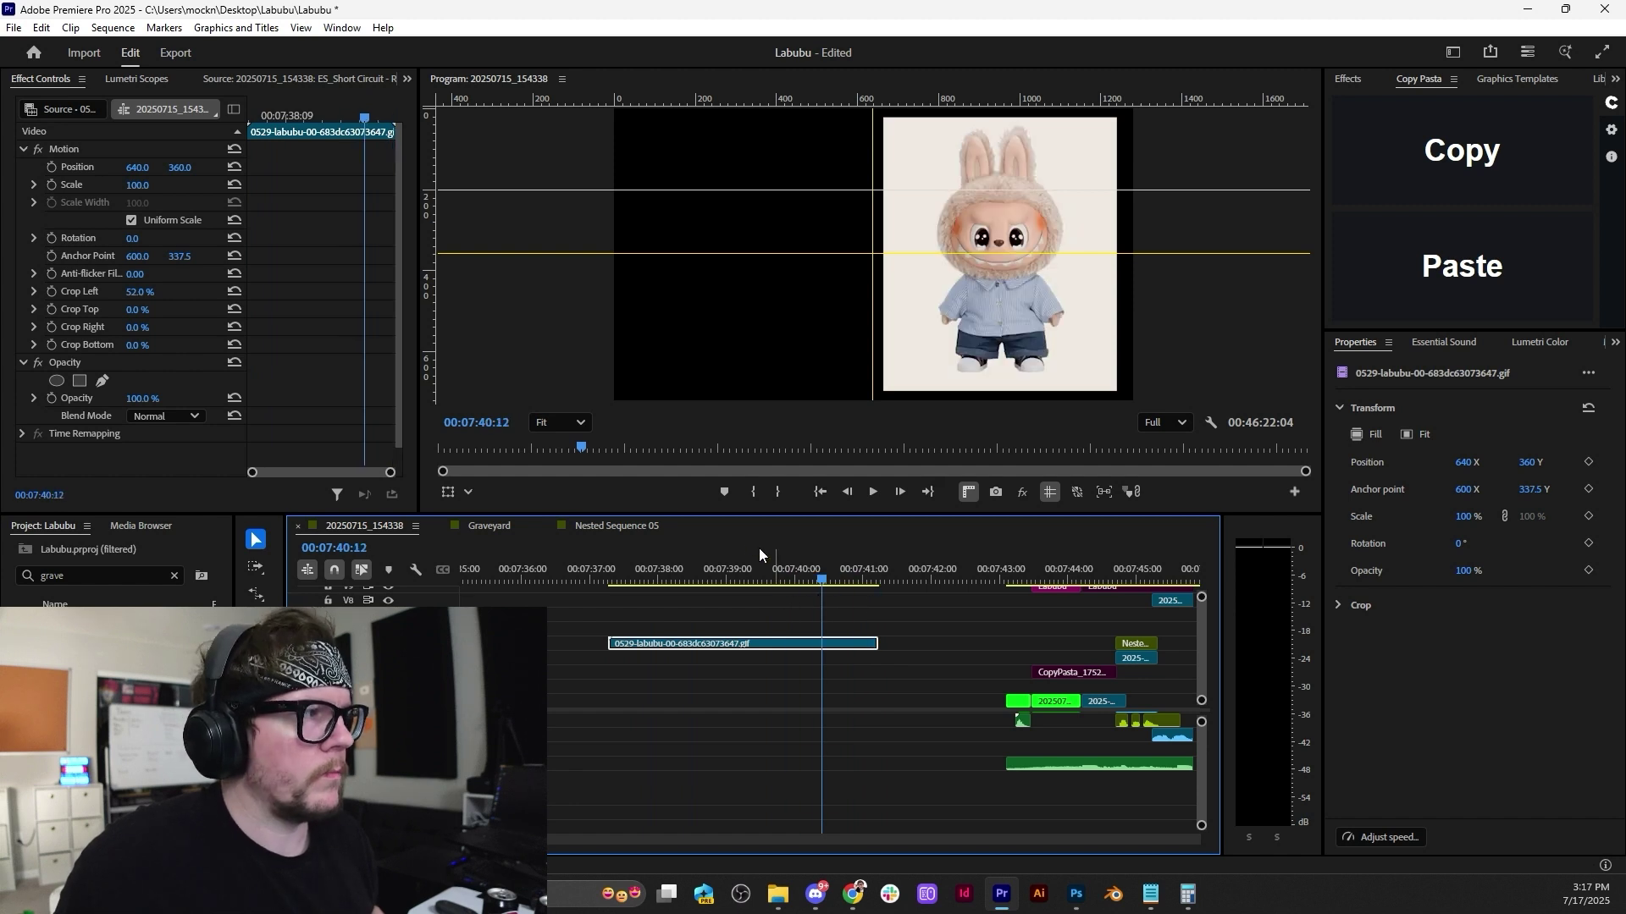
# Draw a freehand opacity mask around the Labubu's head and ears at 00:07:39:21 and preview the cutout.
pyautogui.click(104, 380)
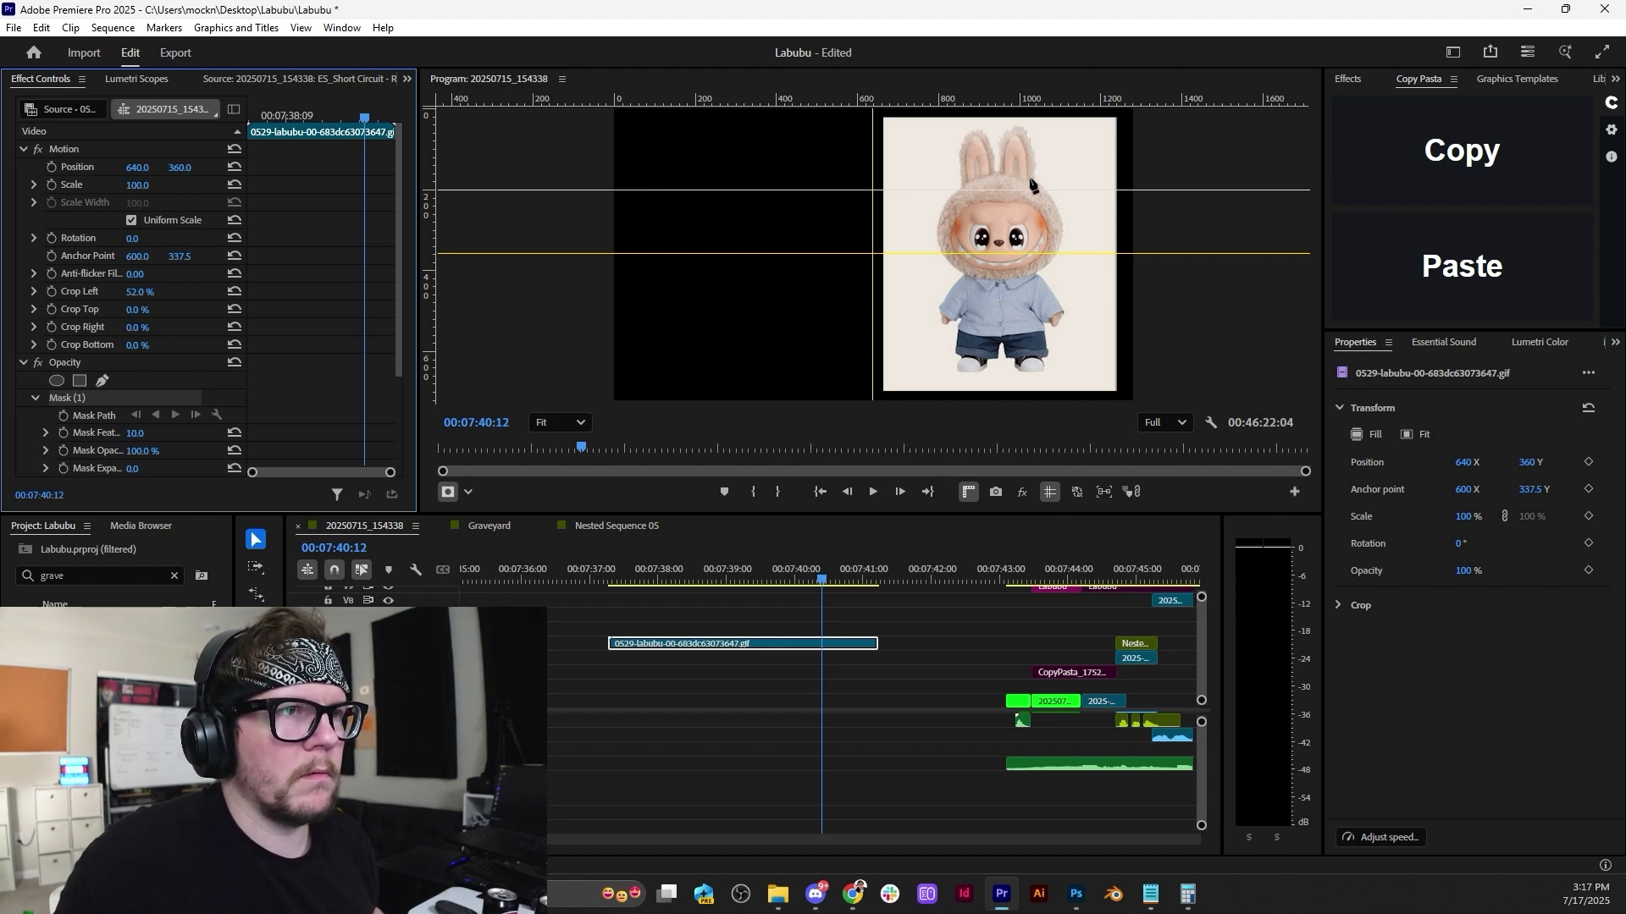
pyautogui.moveTo(797, 572)
pyautogui.mouseDown()
pyautogui.moveTo(677, 578)
pyautogui.moveTo(773, 578)
pyautogui.mouseUp()
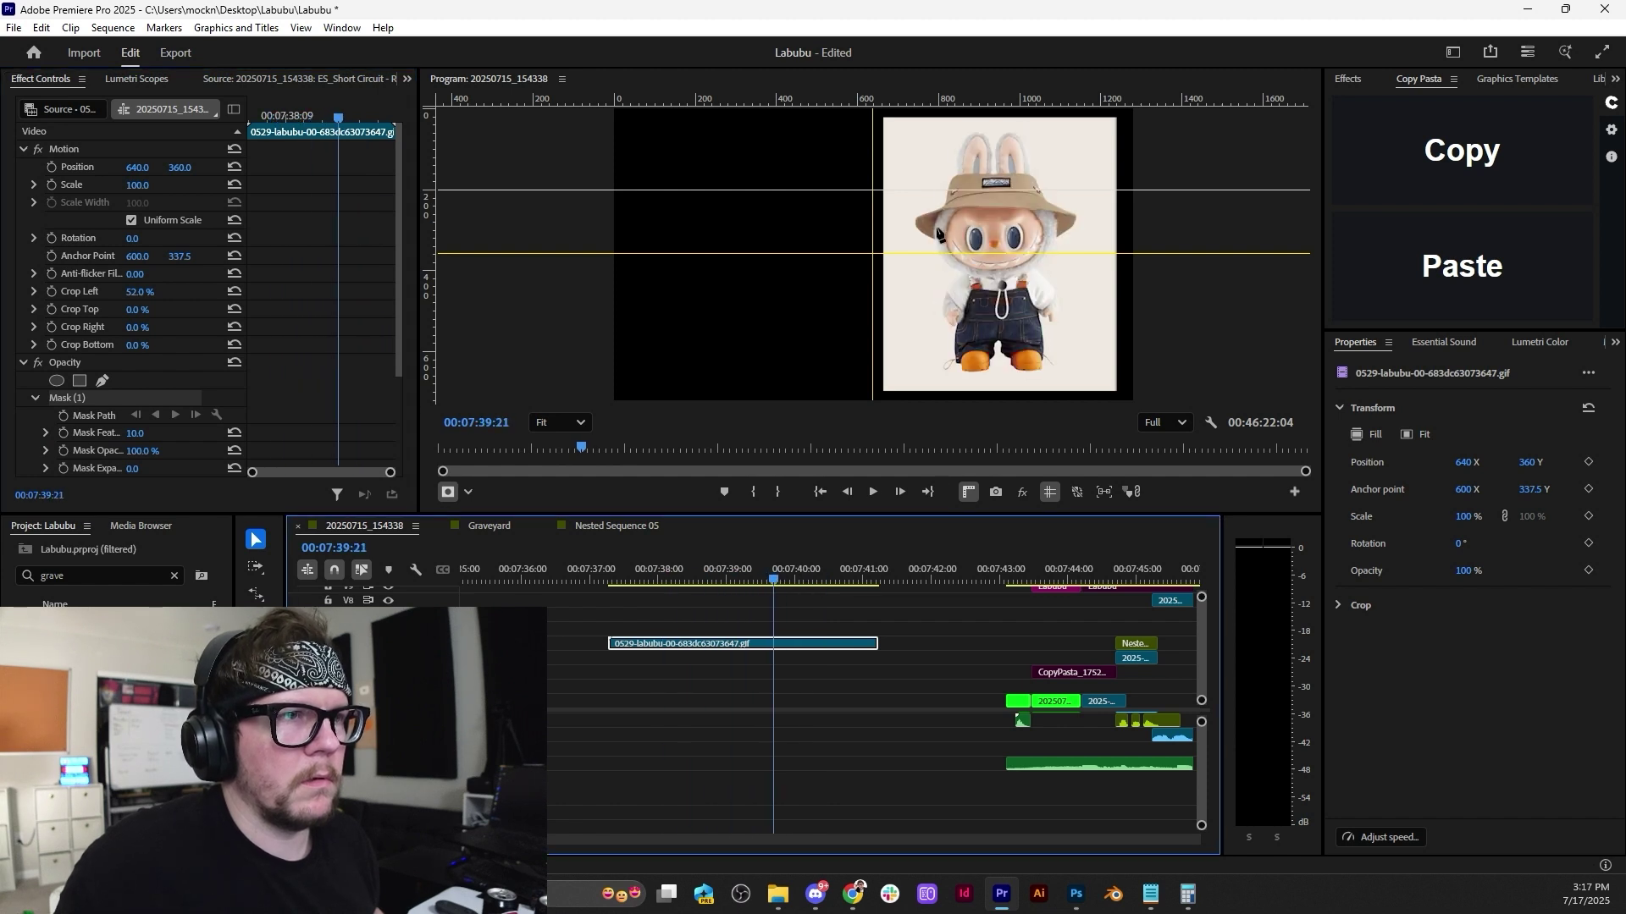
pyautogui.click(935, 228)
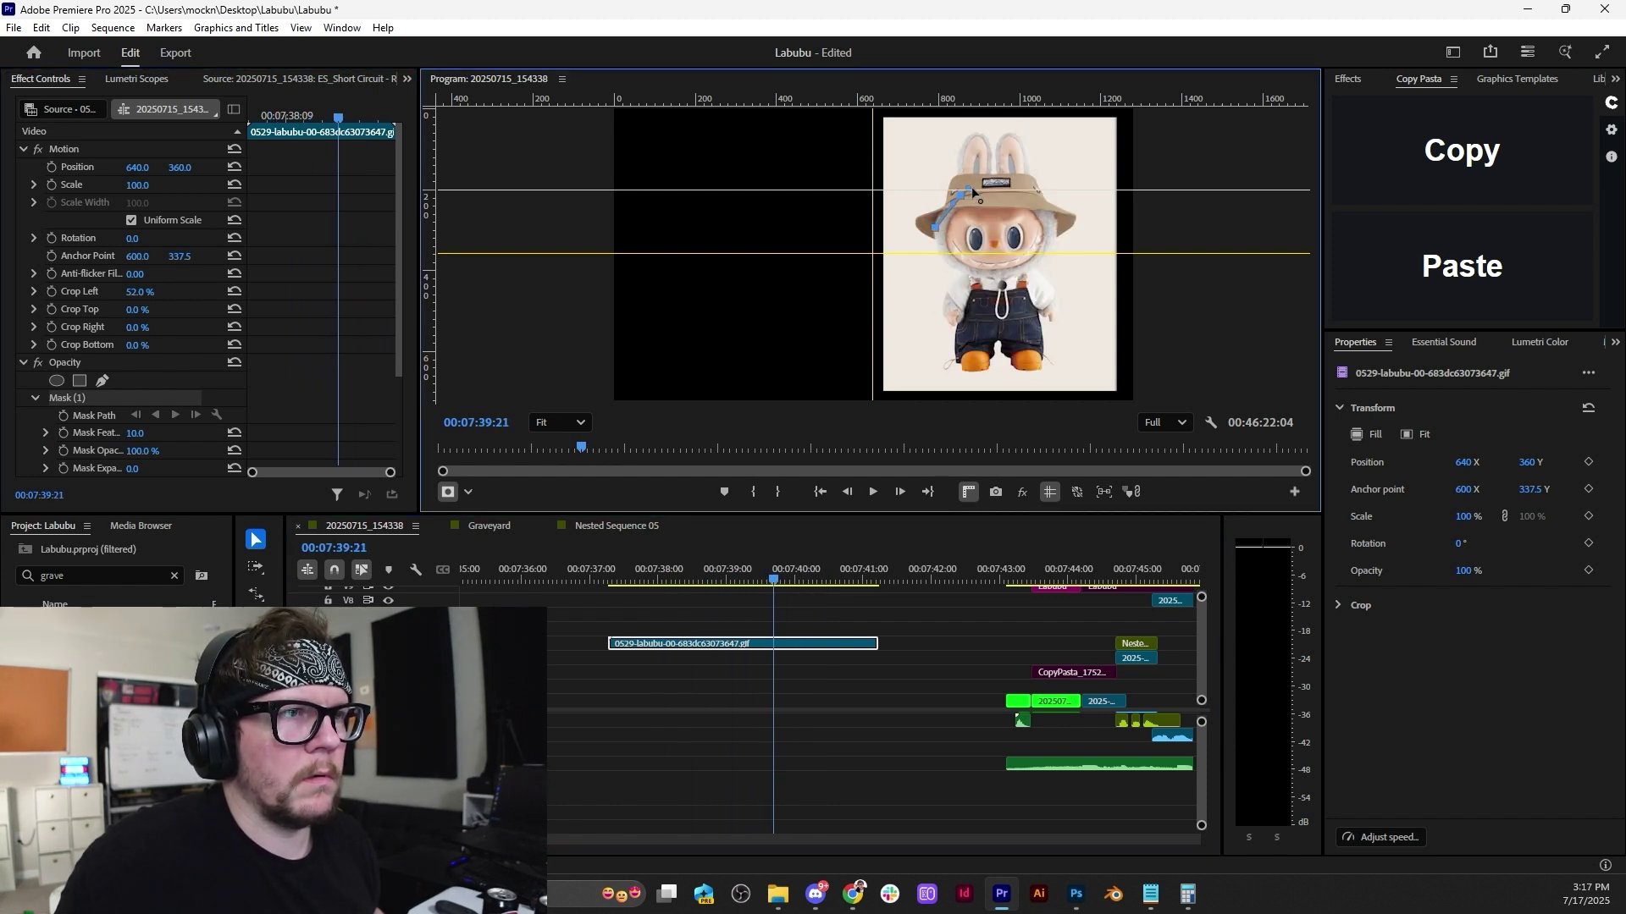
pyautogui.click(963, 145)
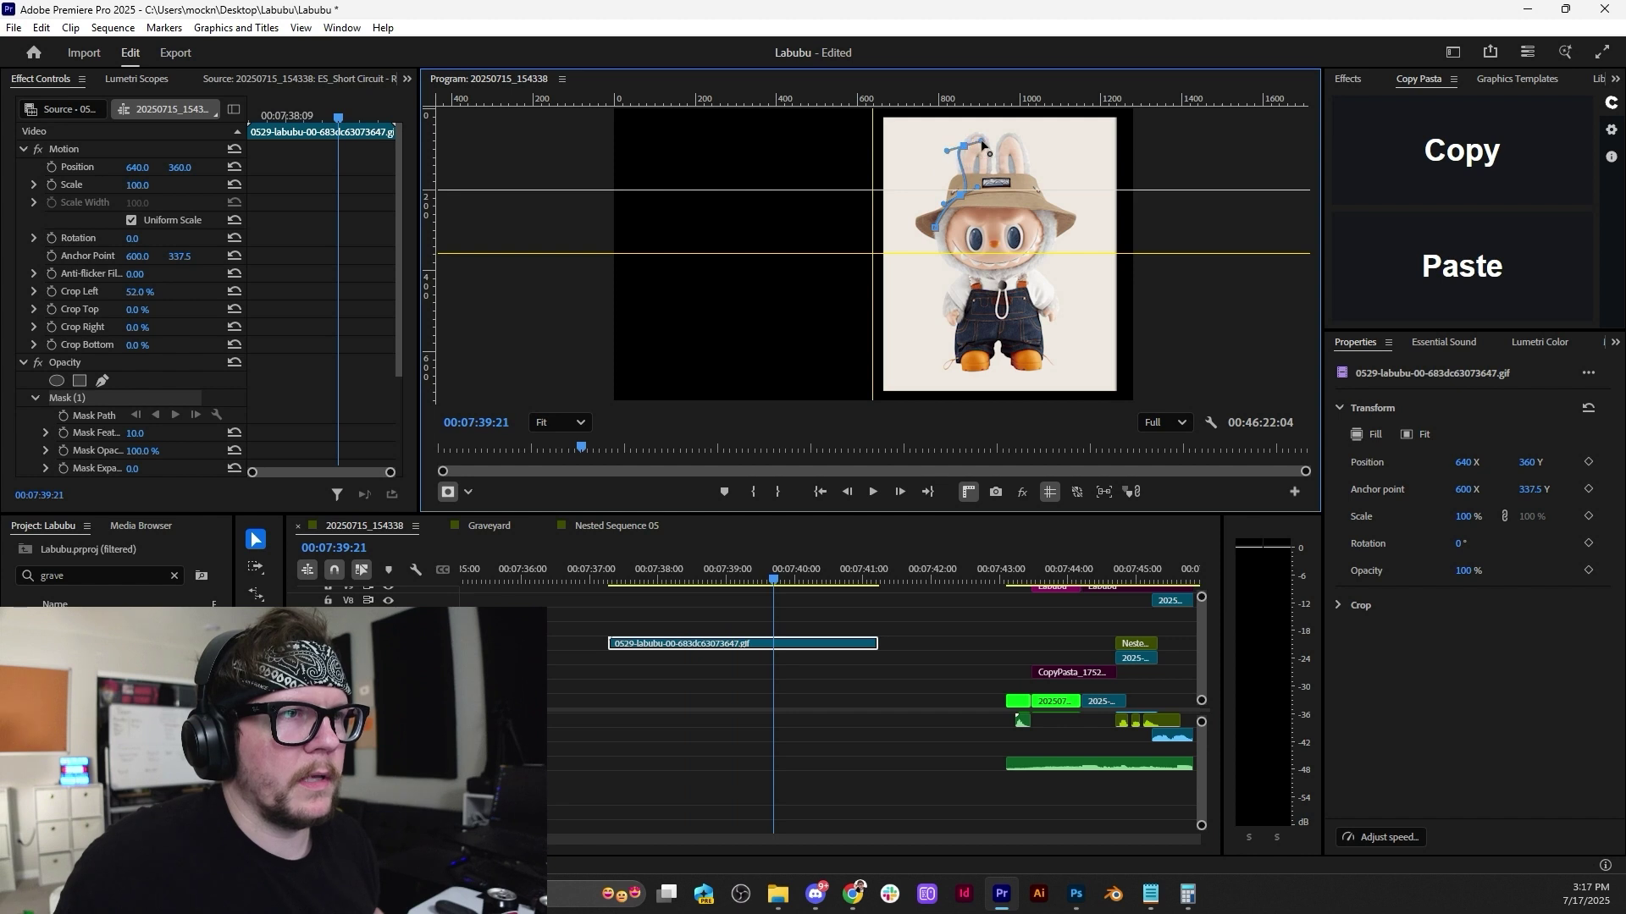
pyautogui.moveTo(982, 146)
pyautogui.mouseDown()
pyautogui.moveTo(989, 128)
pyautogui.moveTo(979, 143)
pyautogui.mouseUp()
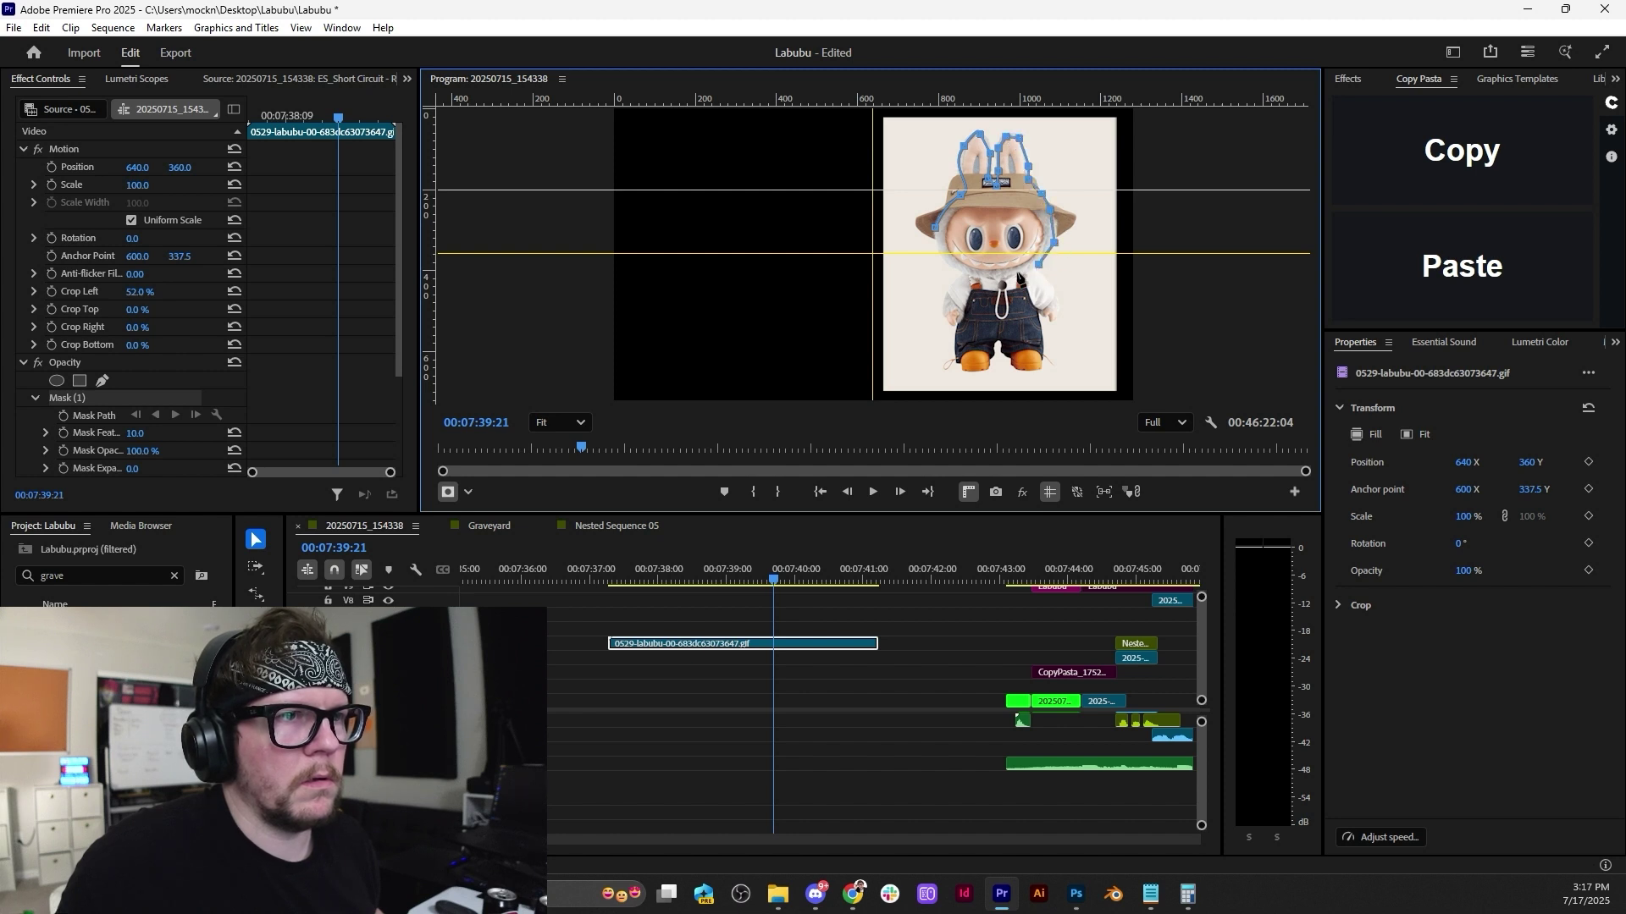
pyautogui.click(937, 235)
pyautogui.click(723, 604)
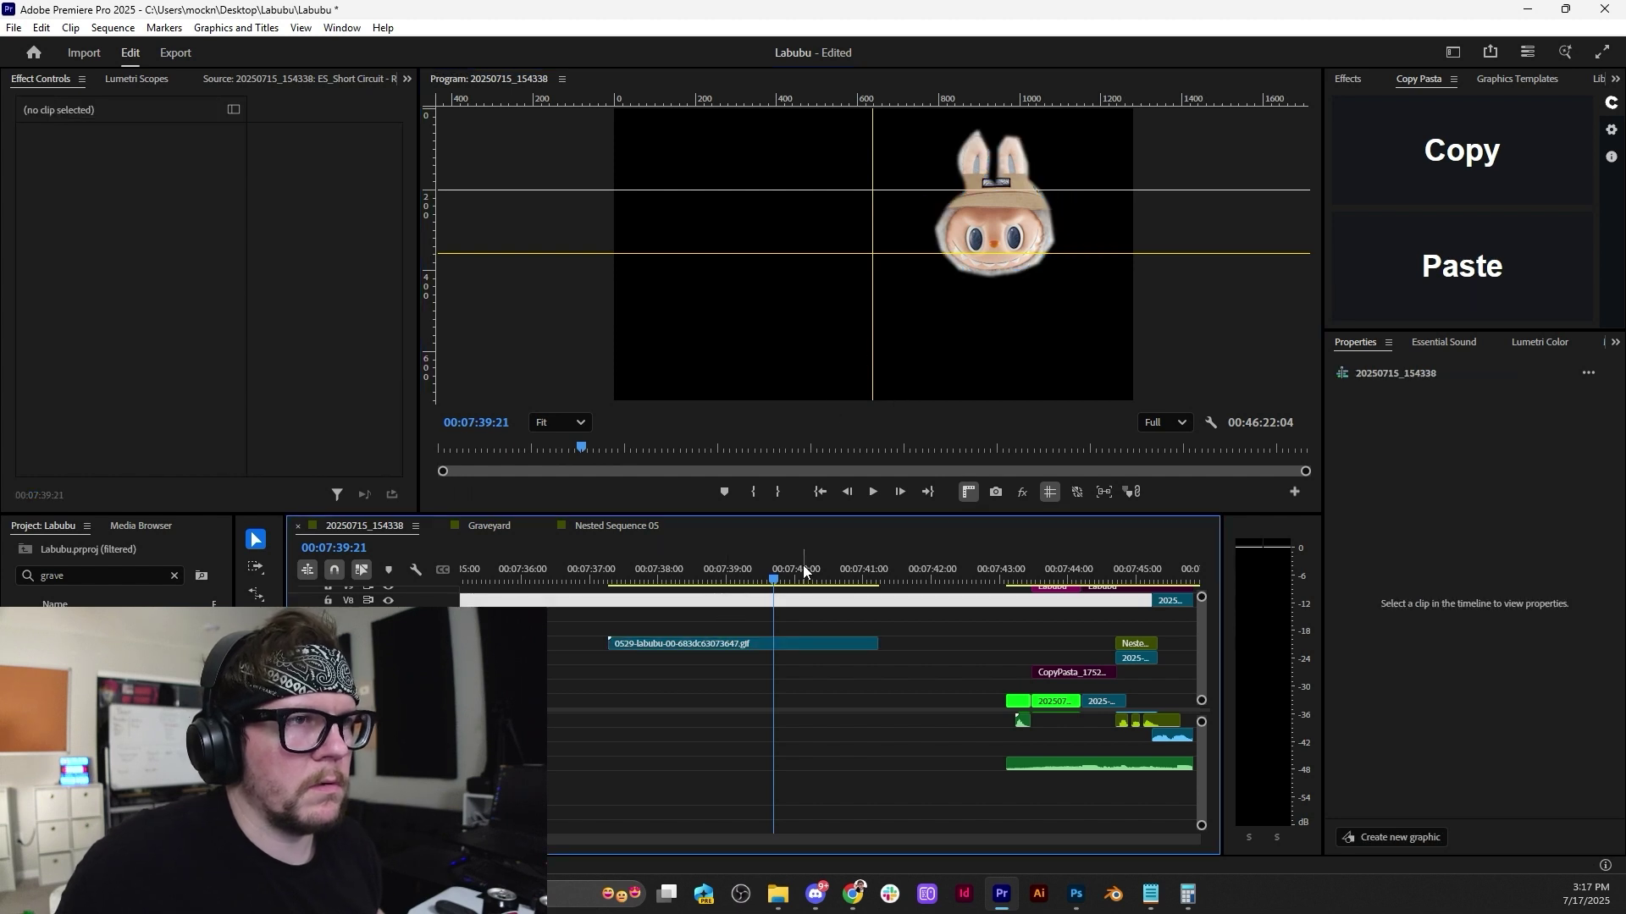
pyautogui.click(662, 583)
pyautogui.moveTo(662, 584); pyautogui.dragTo(620, 586)
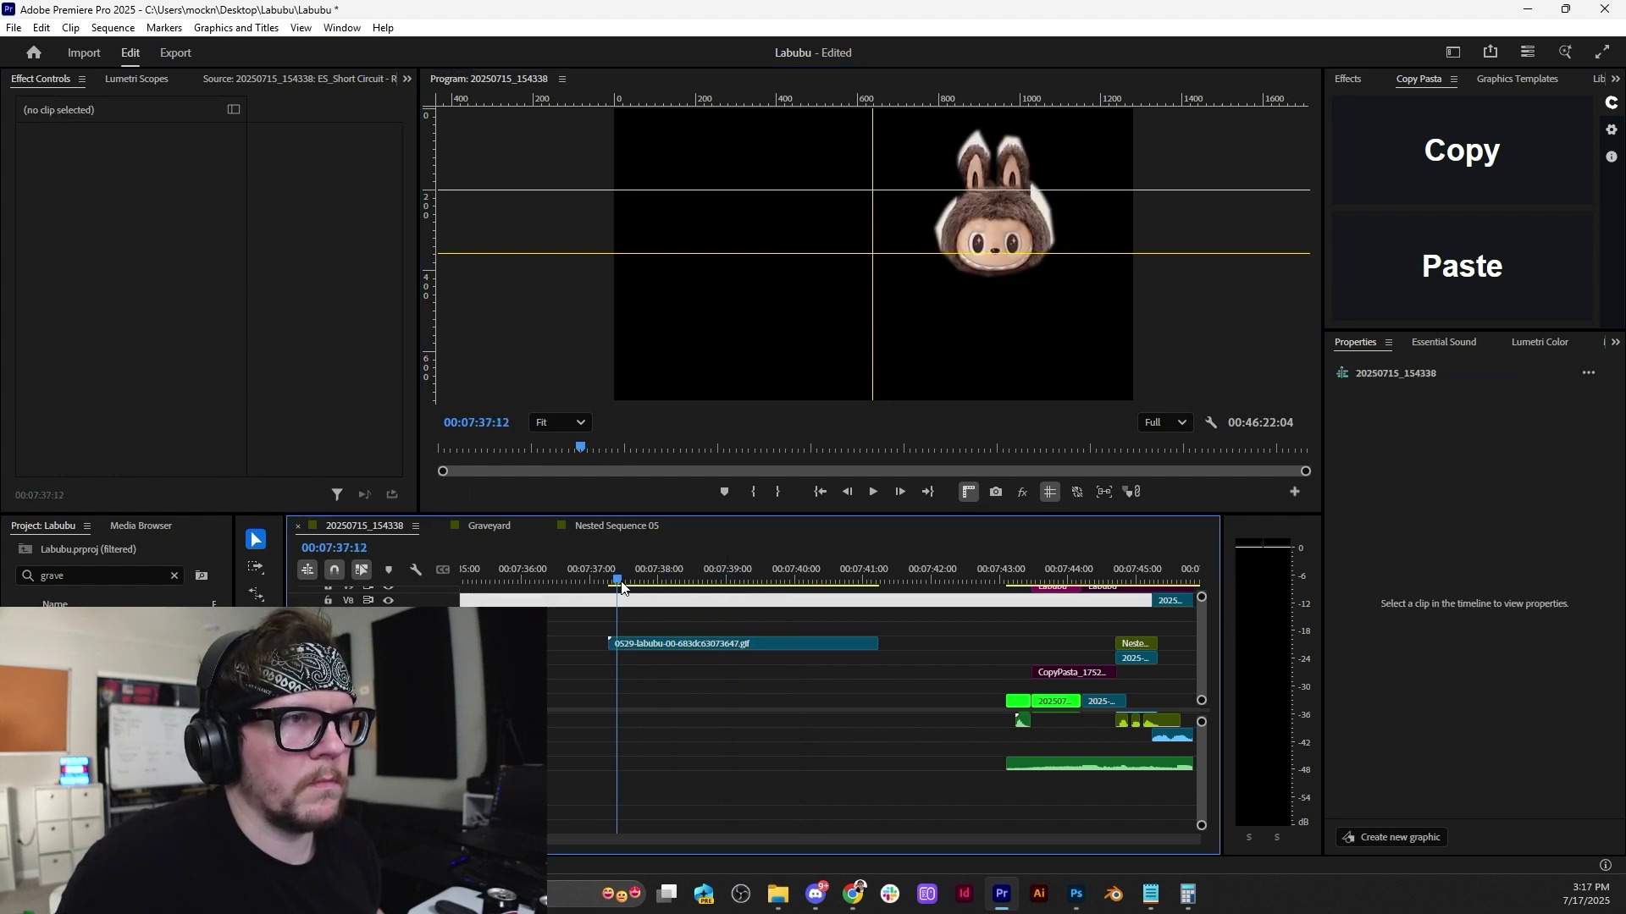
# Tighten the GIF's mask around the brown Labubu's head and ears at 00:07:37:12, then preview it on the other outfits.
pyautogui.click(709, 647)
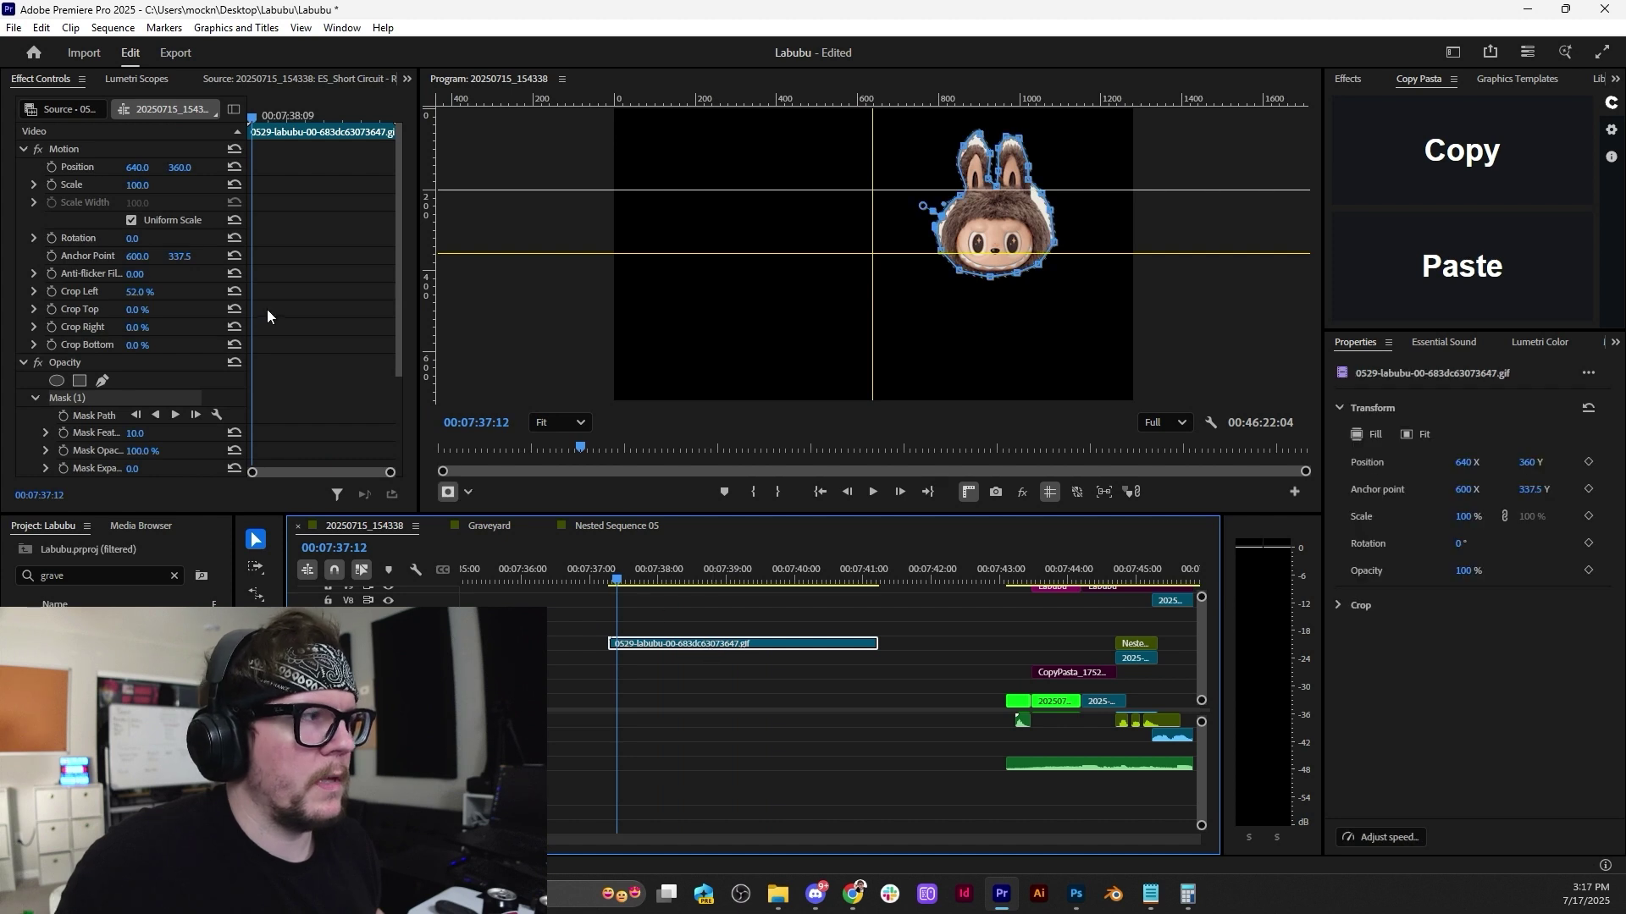
pyautogui.scroll(4, 994, 200)
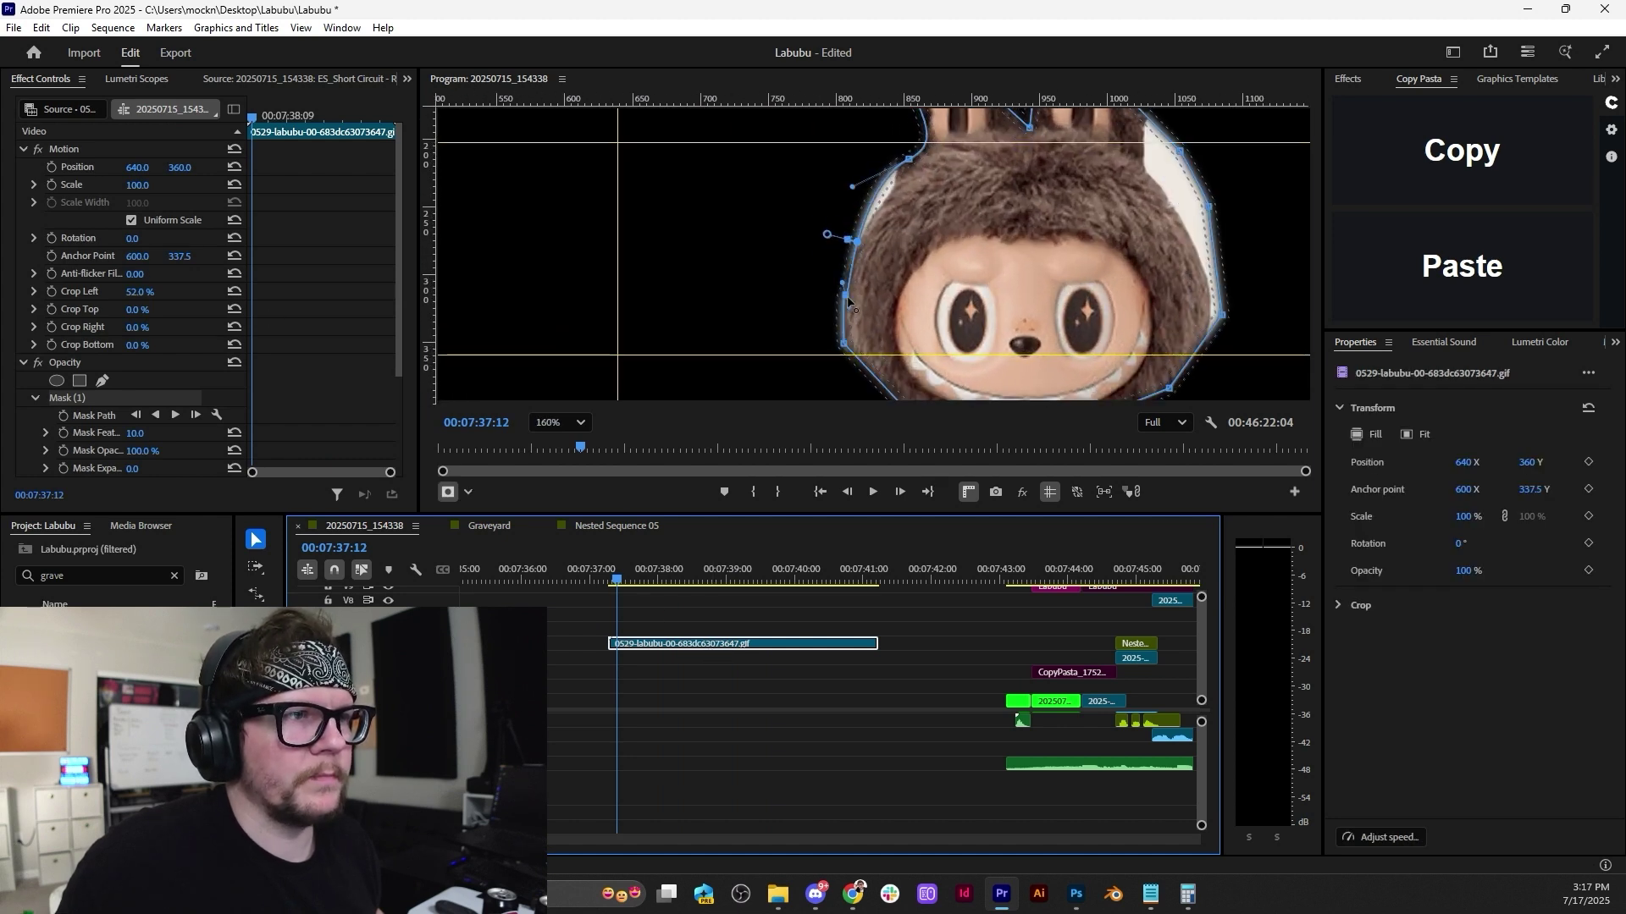
pyautogui.moveTo(911, 171); pyautogui.dragTo(922, 195)
pyautogui.moveTo(1209, 206); pyautogui.dragTo(1167, 227)
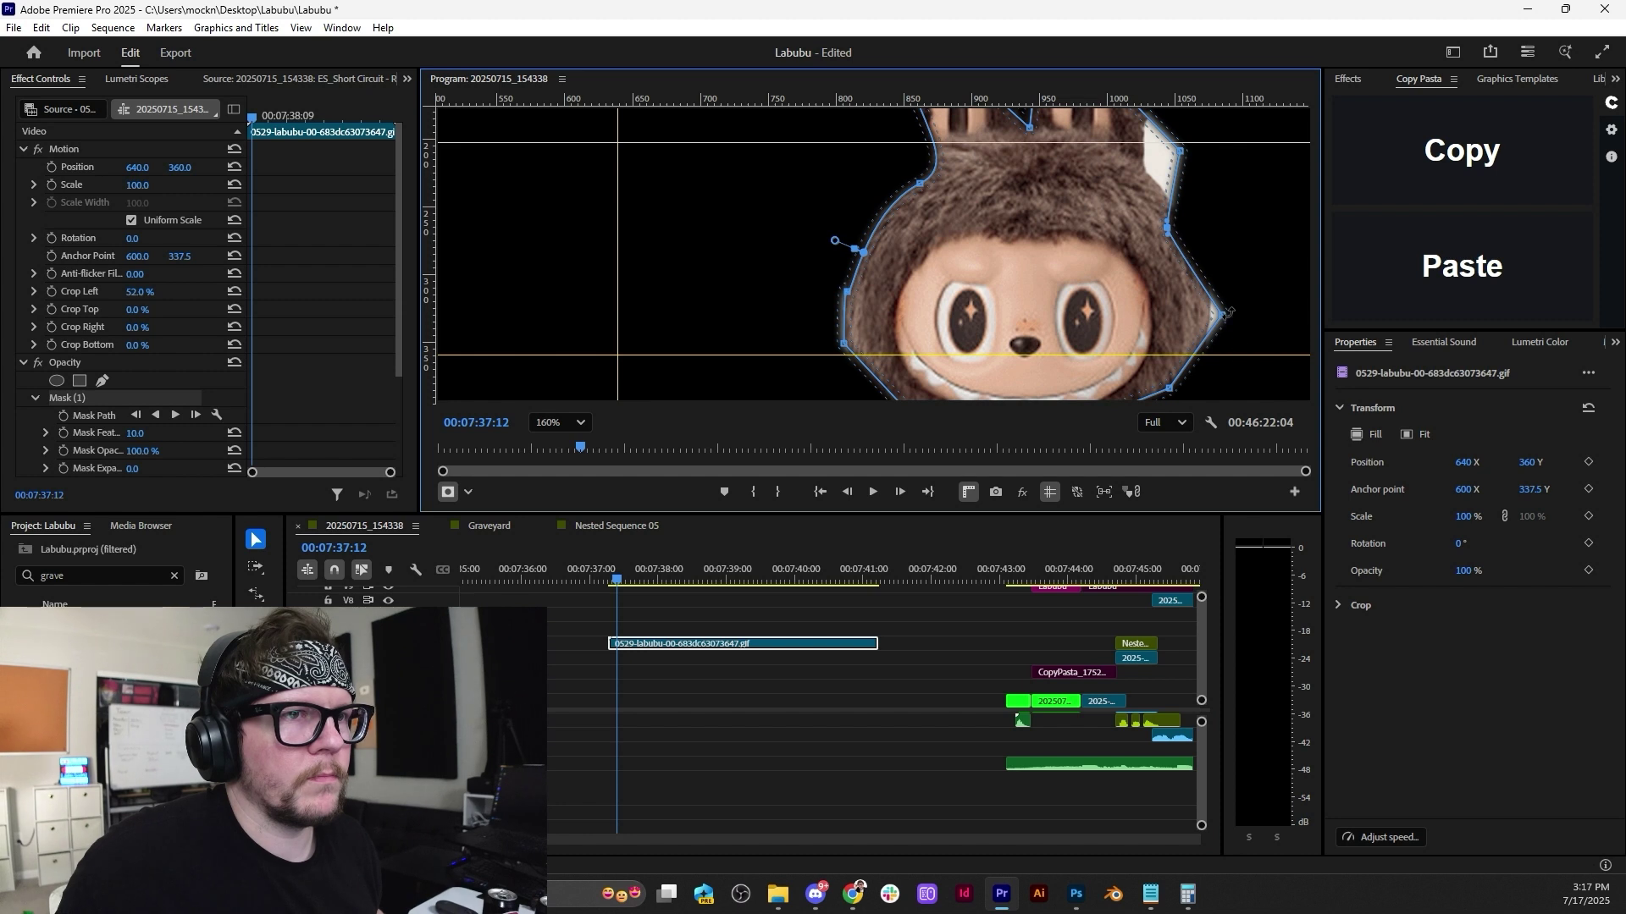
pyautogui.moveTo(1226, 313); pyautogui.dragTo(1187, 297)
pyautogui.scroll(-4, 1186, 254)
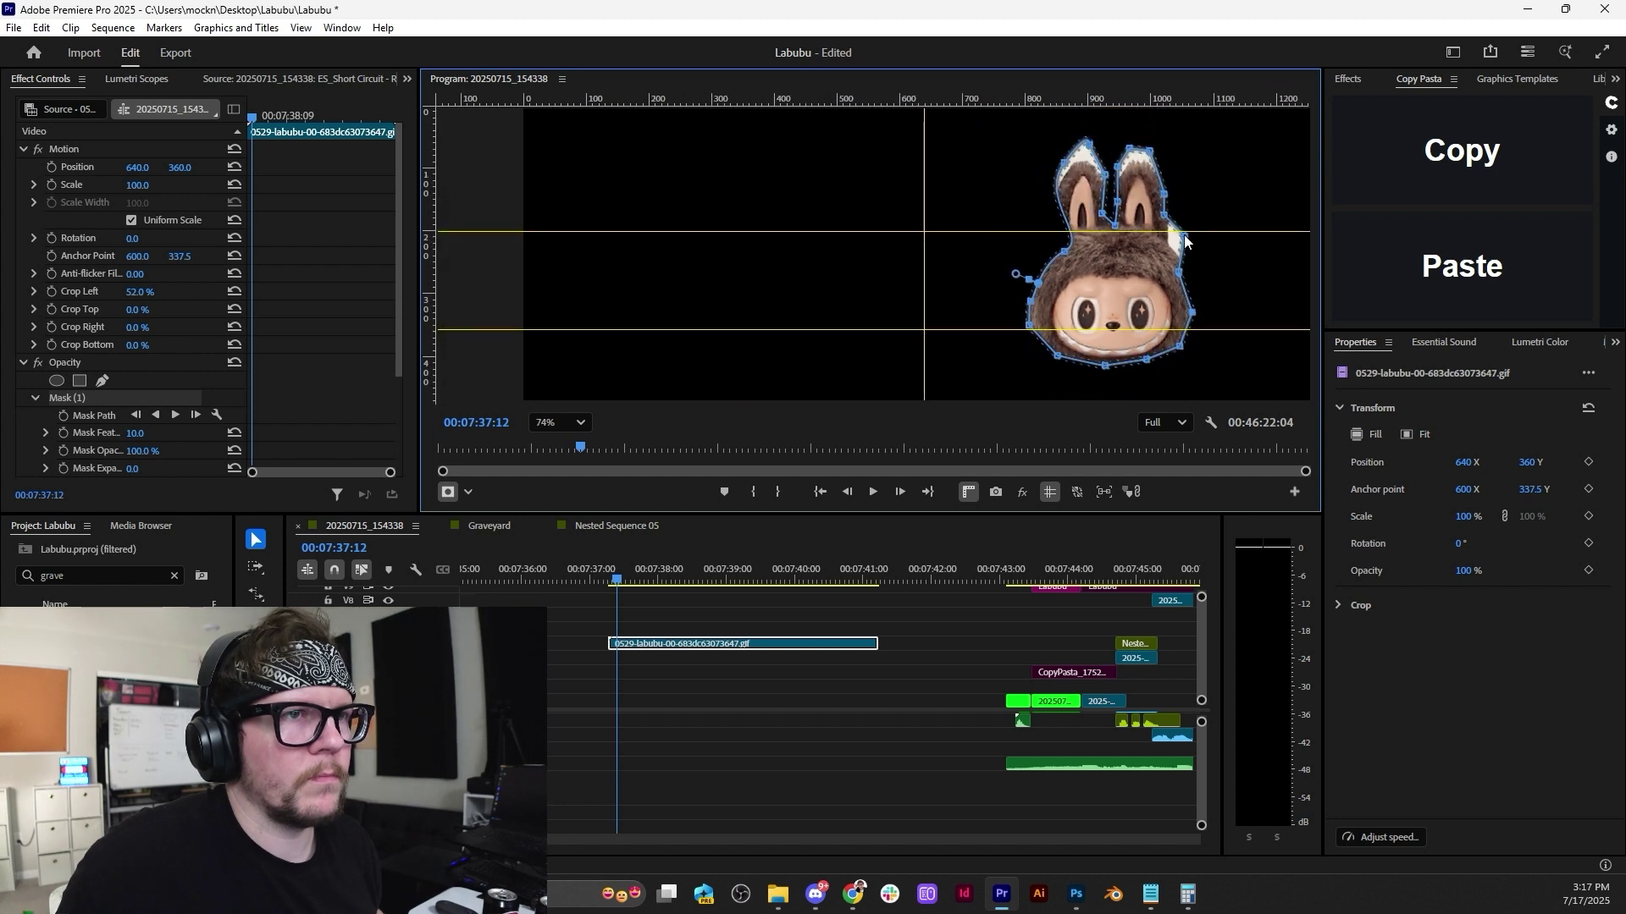
pyautogui.moveTo(1185, 241); pyautogui.dragTo(1166, 254)
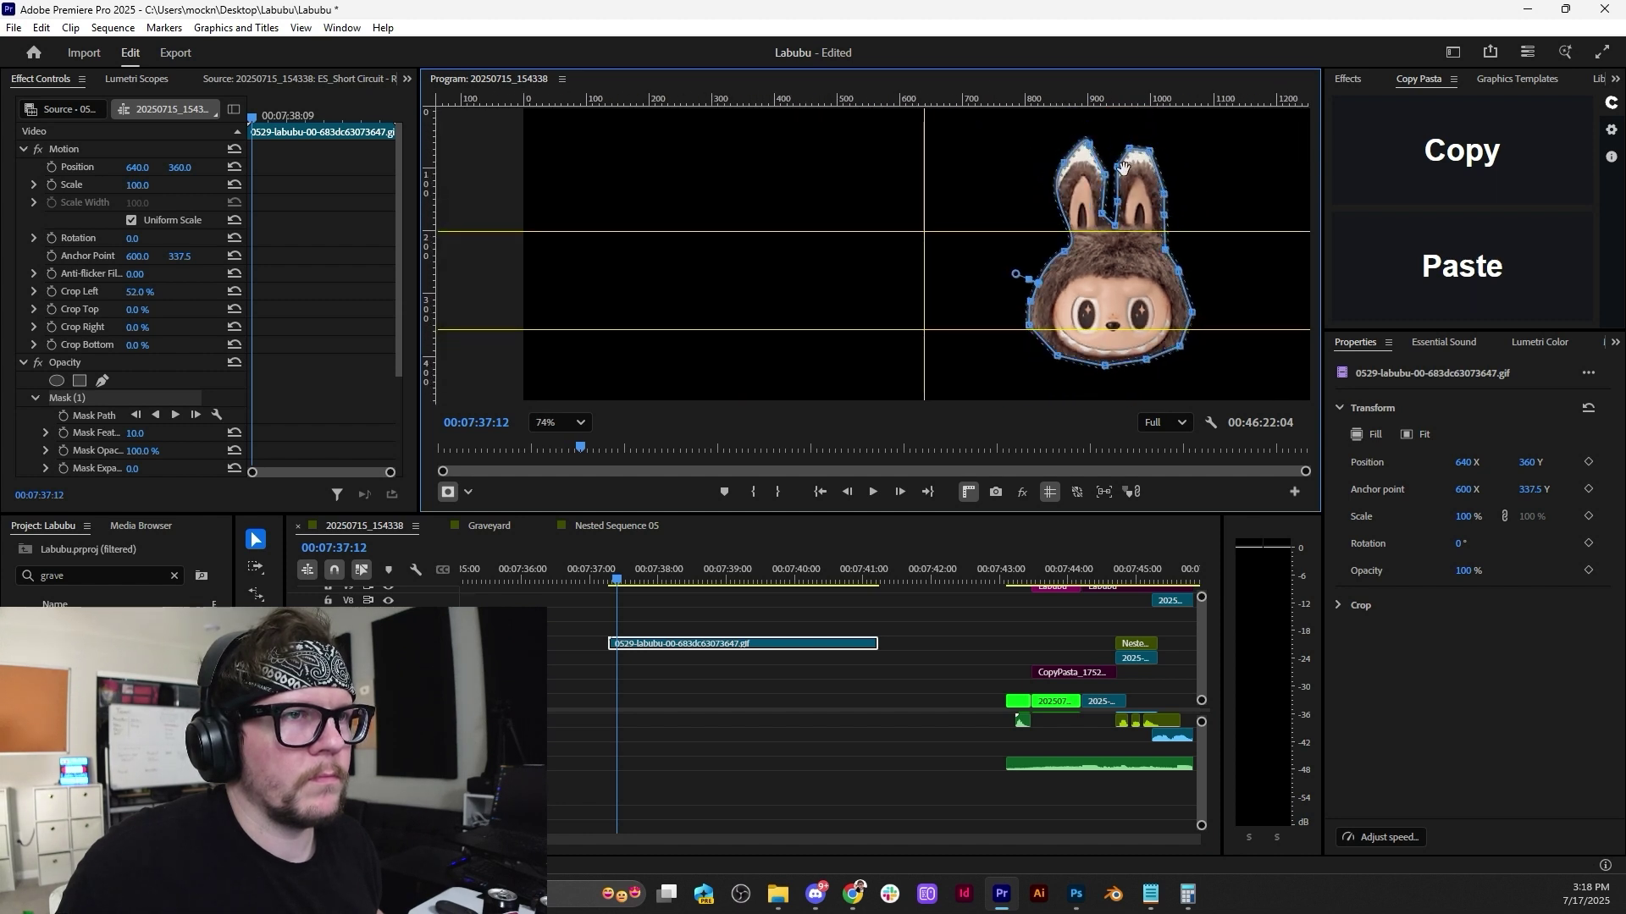
pyautogui.moveTo(1130, 150); pyautogui.dragTo(1077, 175)
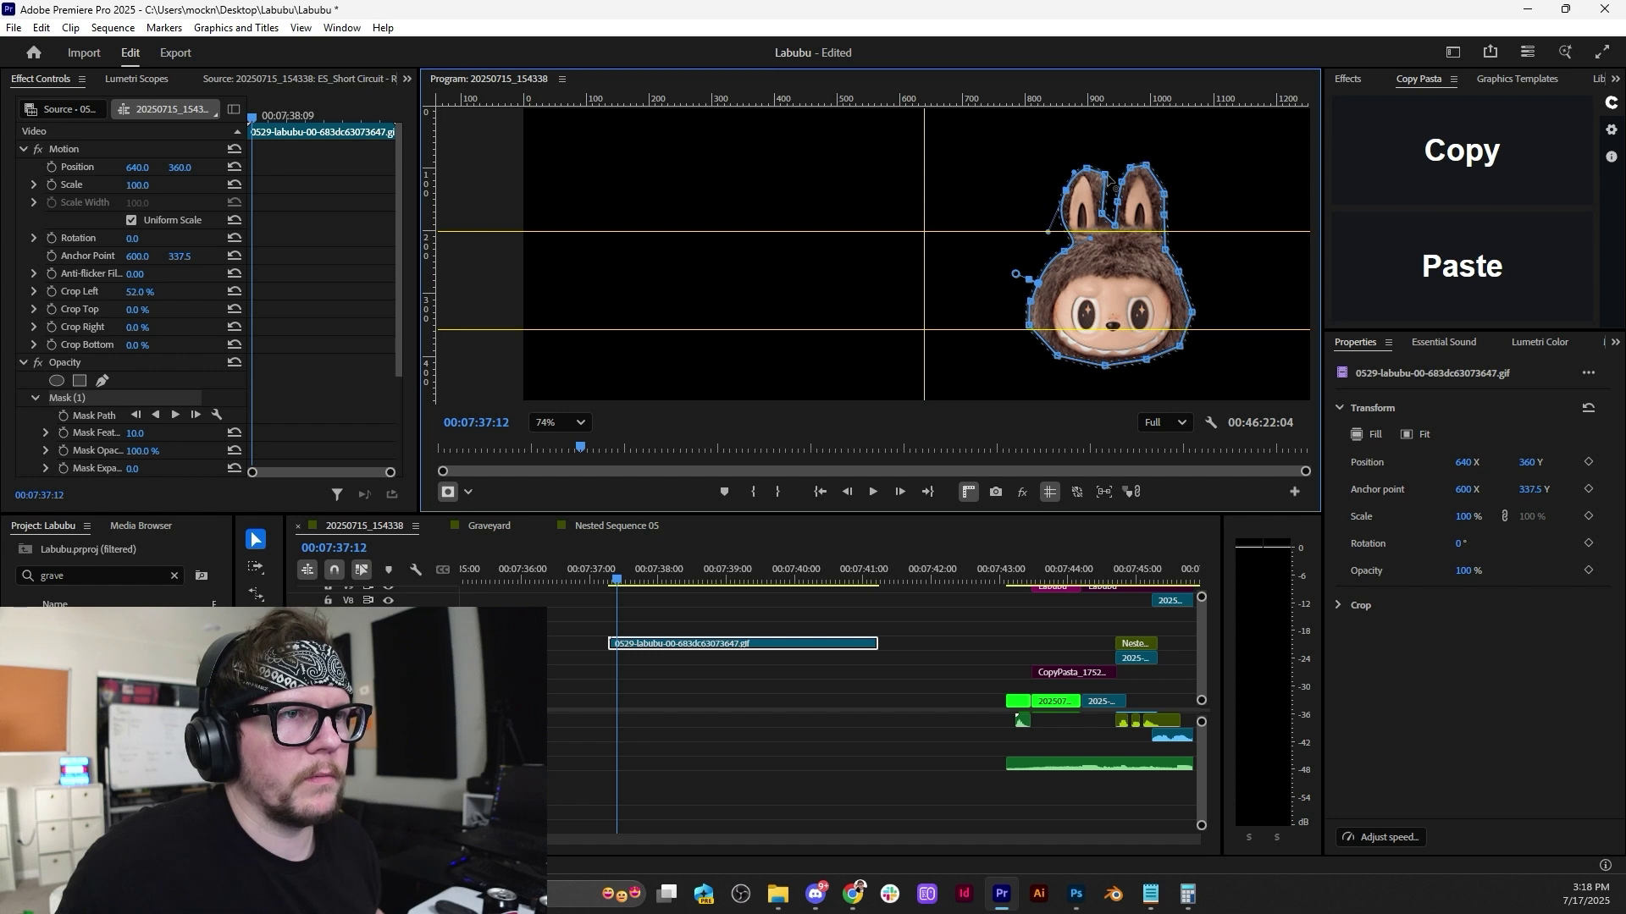
pyautogui.click(903, 606)
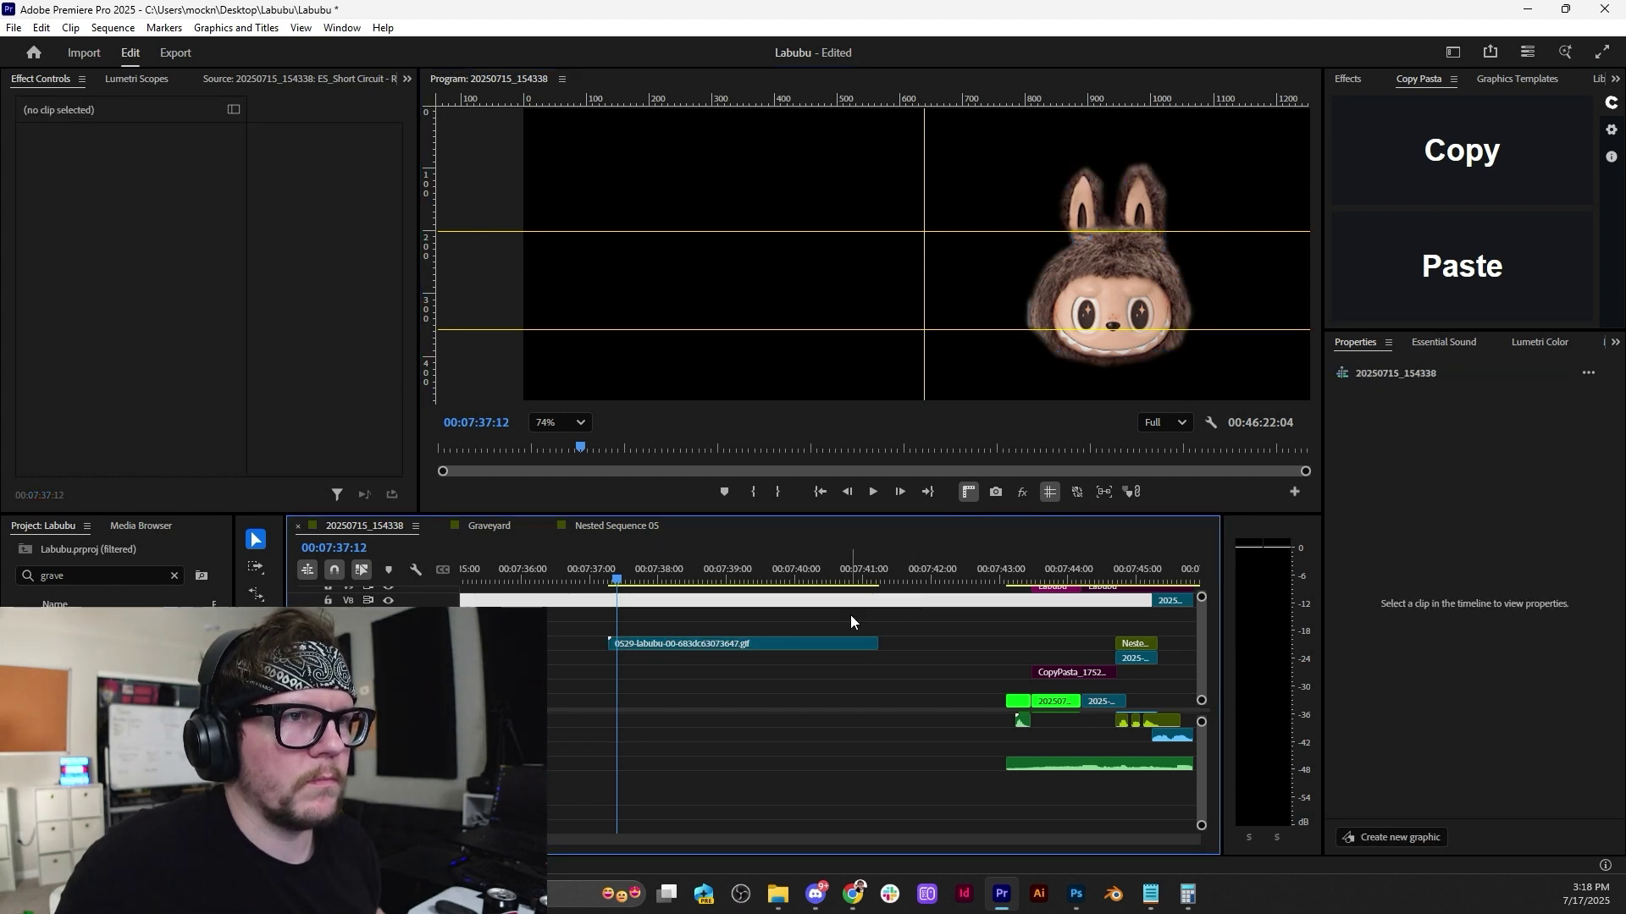
pyautogui.press('space')
pyautogui.moveTo(650, 584); pyautogui.dragTo(703, 559)
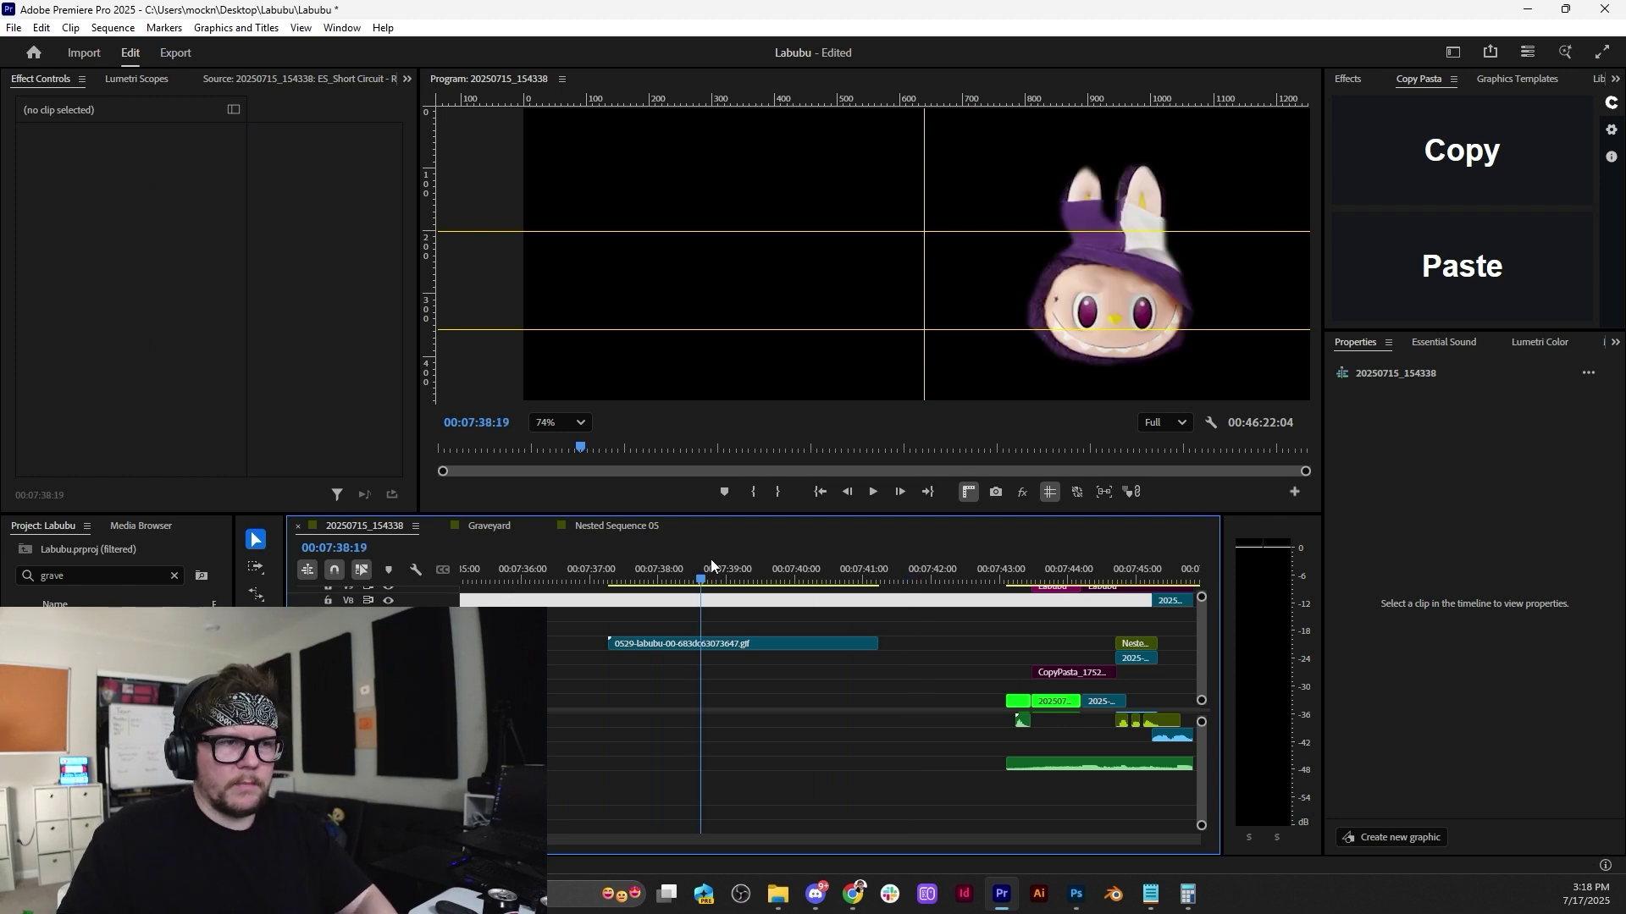
# Switch to the browser to view the generated ChatGPT Labubu image, then return to Premiere Pro.
pyautogui.click(853, 894)
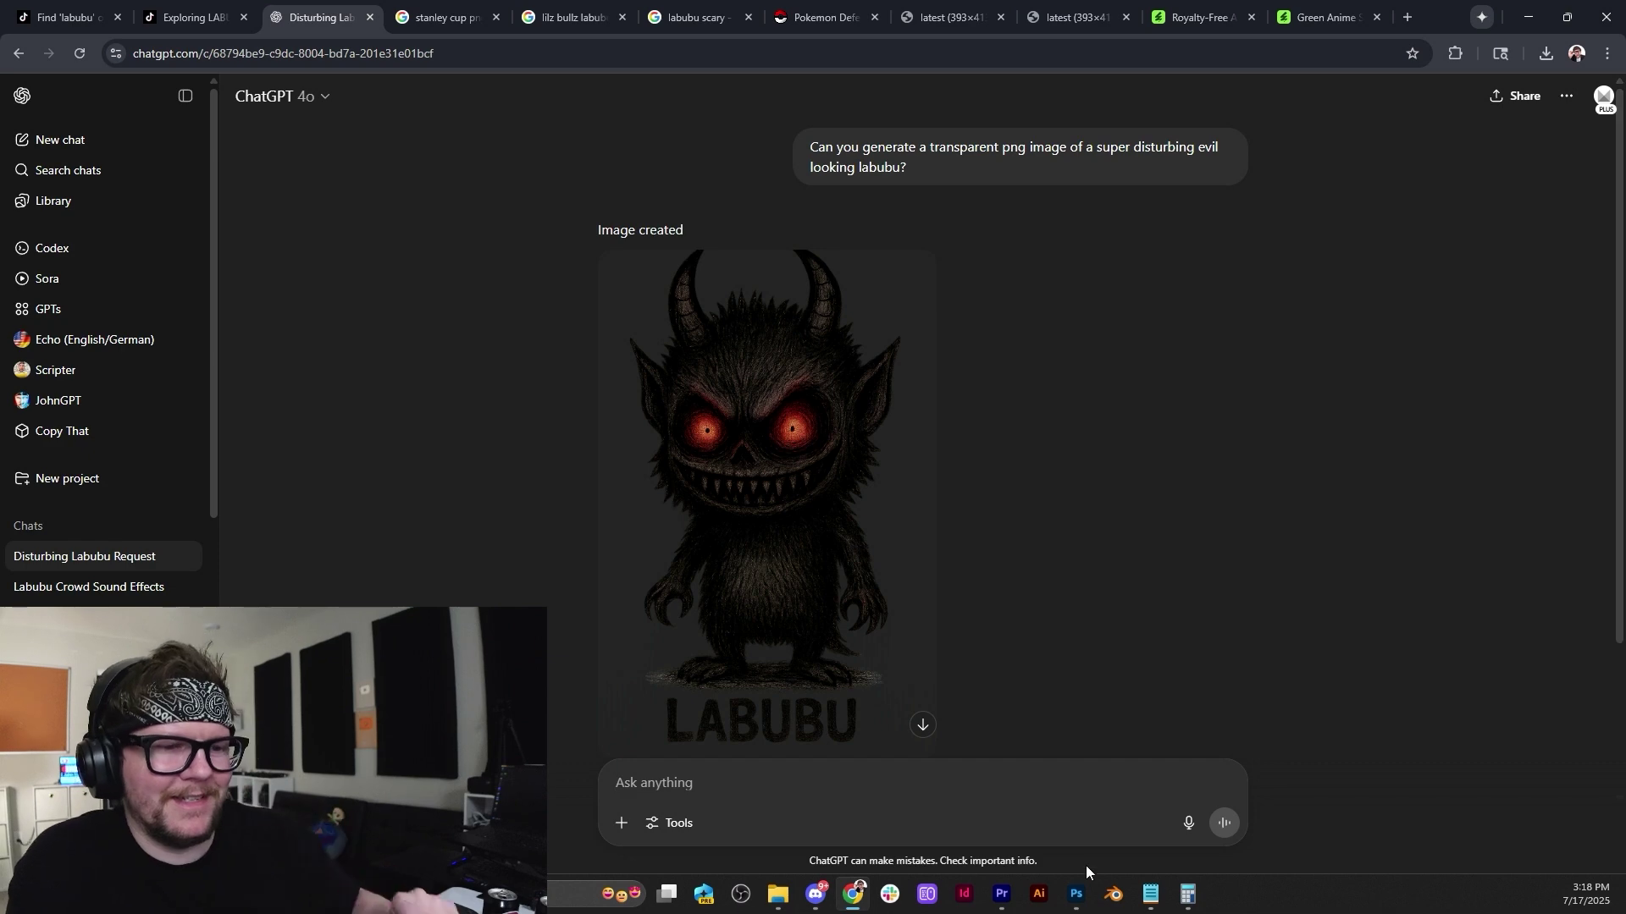
pyautogui.click(1076, 894)
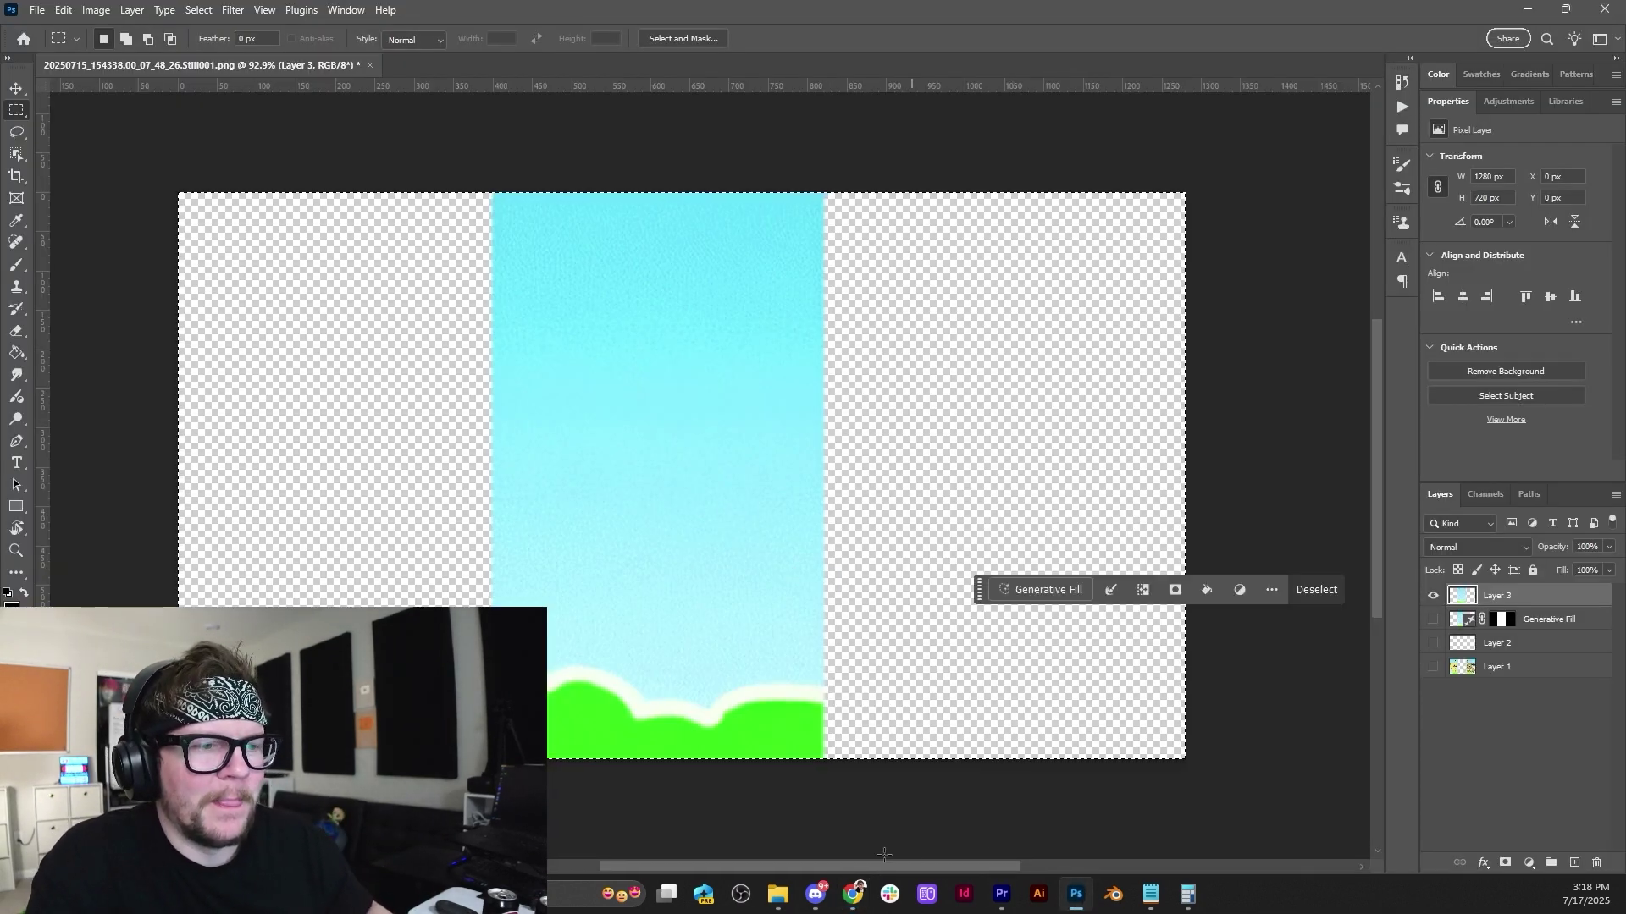
pyautogui.click(1002, 894)
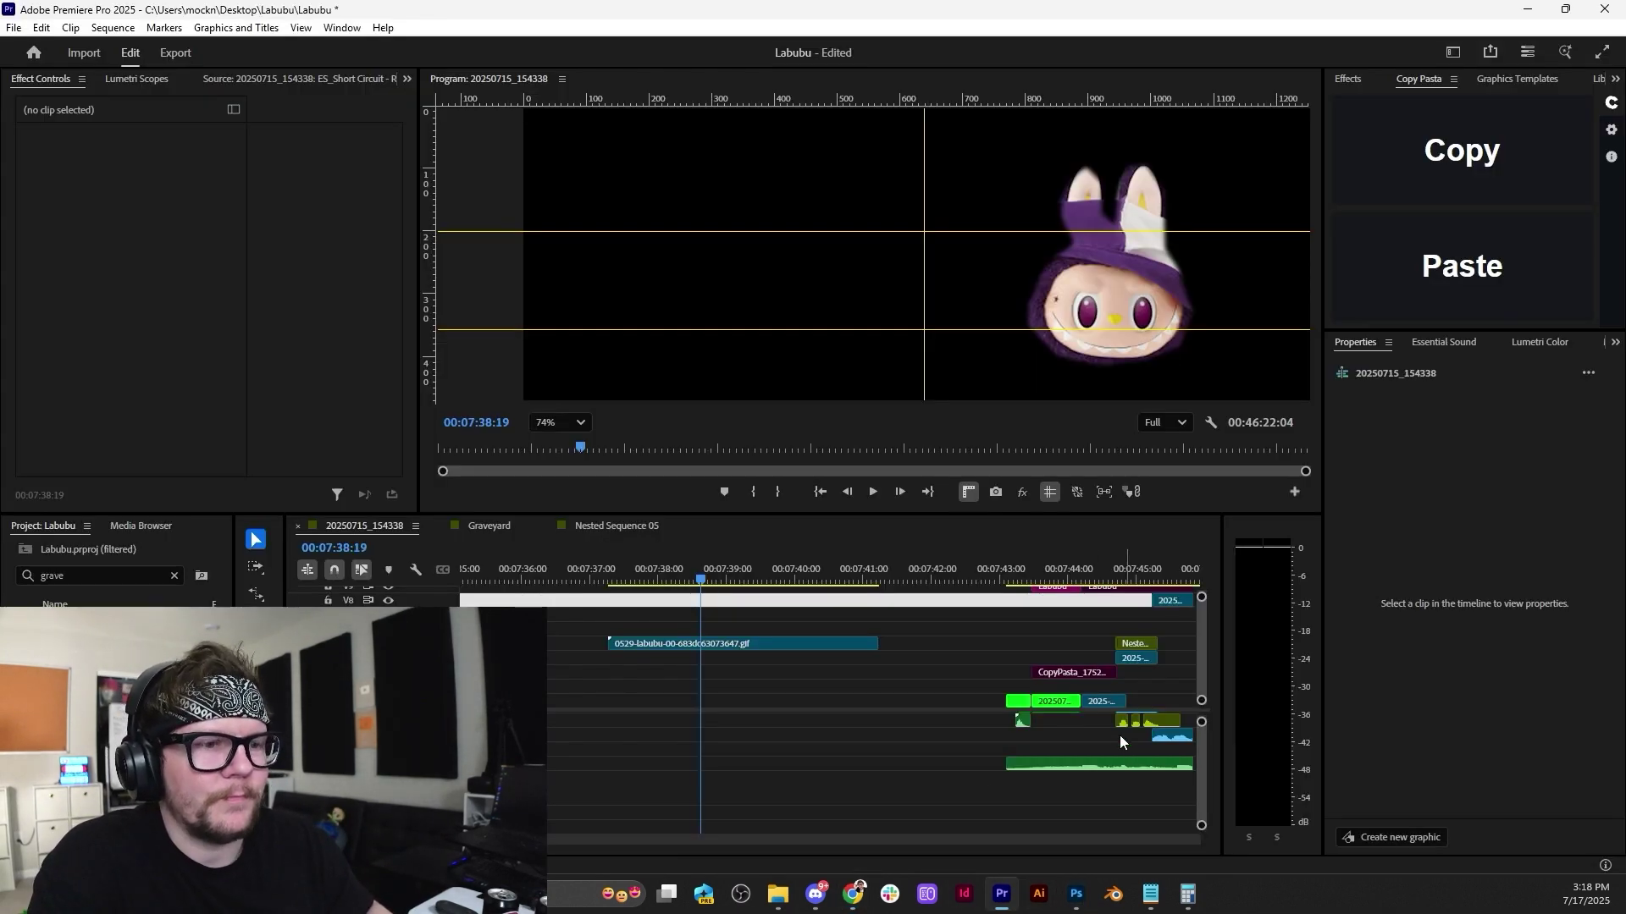
# Remove the Motion, Opacity and Time Remapping attributes from the Labubu GIF clip.
pyautogui.moveTo(677, 579); pyautogui.dragTo(628, 586)
pyautogui.click(670, 643)
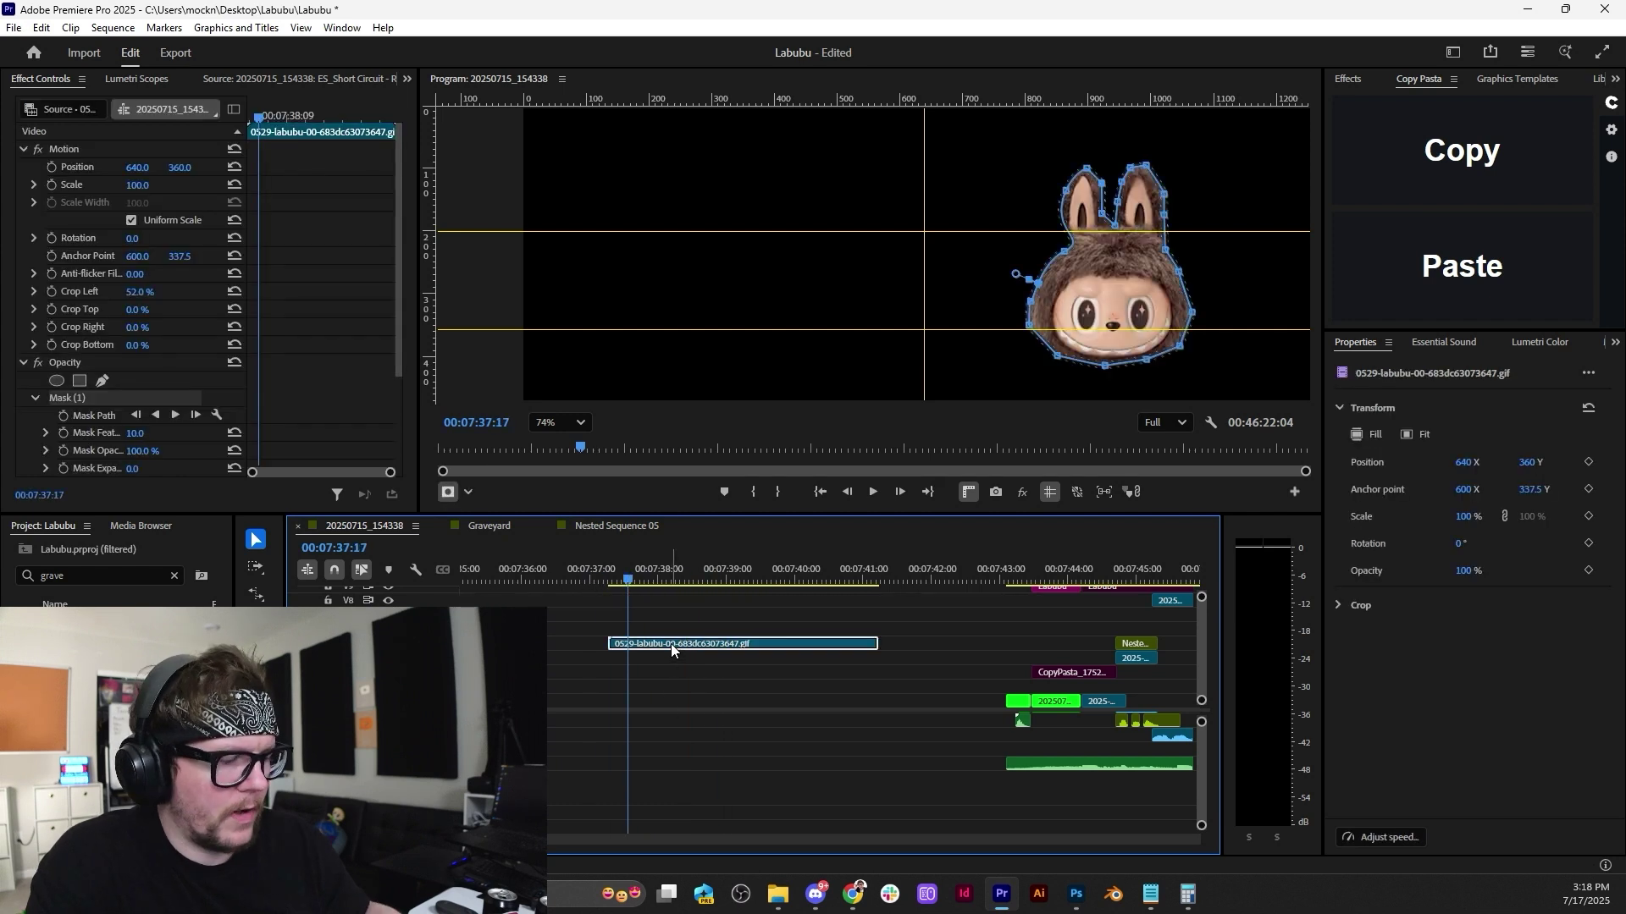
pyautogui.hotkey('ctrl', 'alt', 'x')
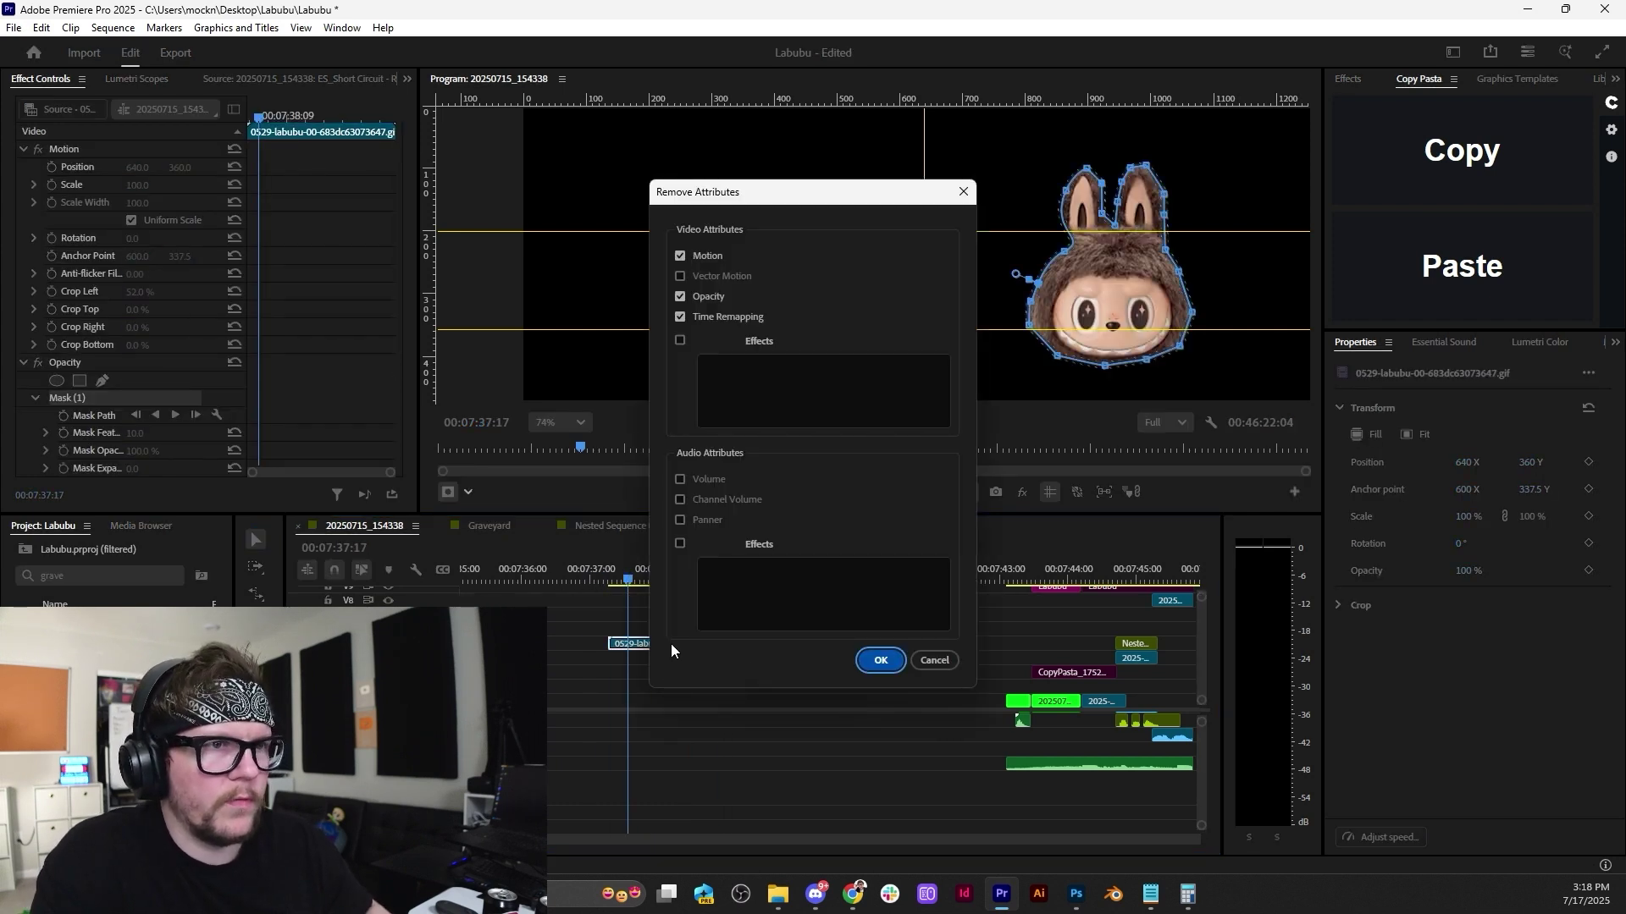
pyautogui.press('Return')
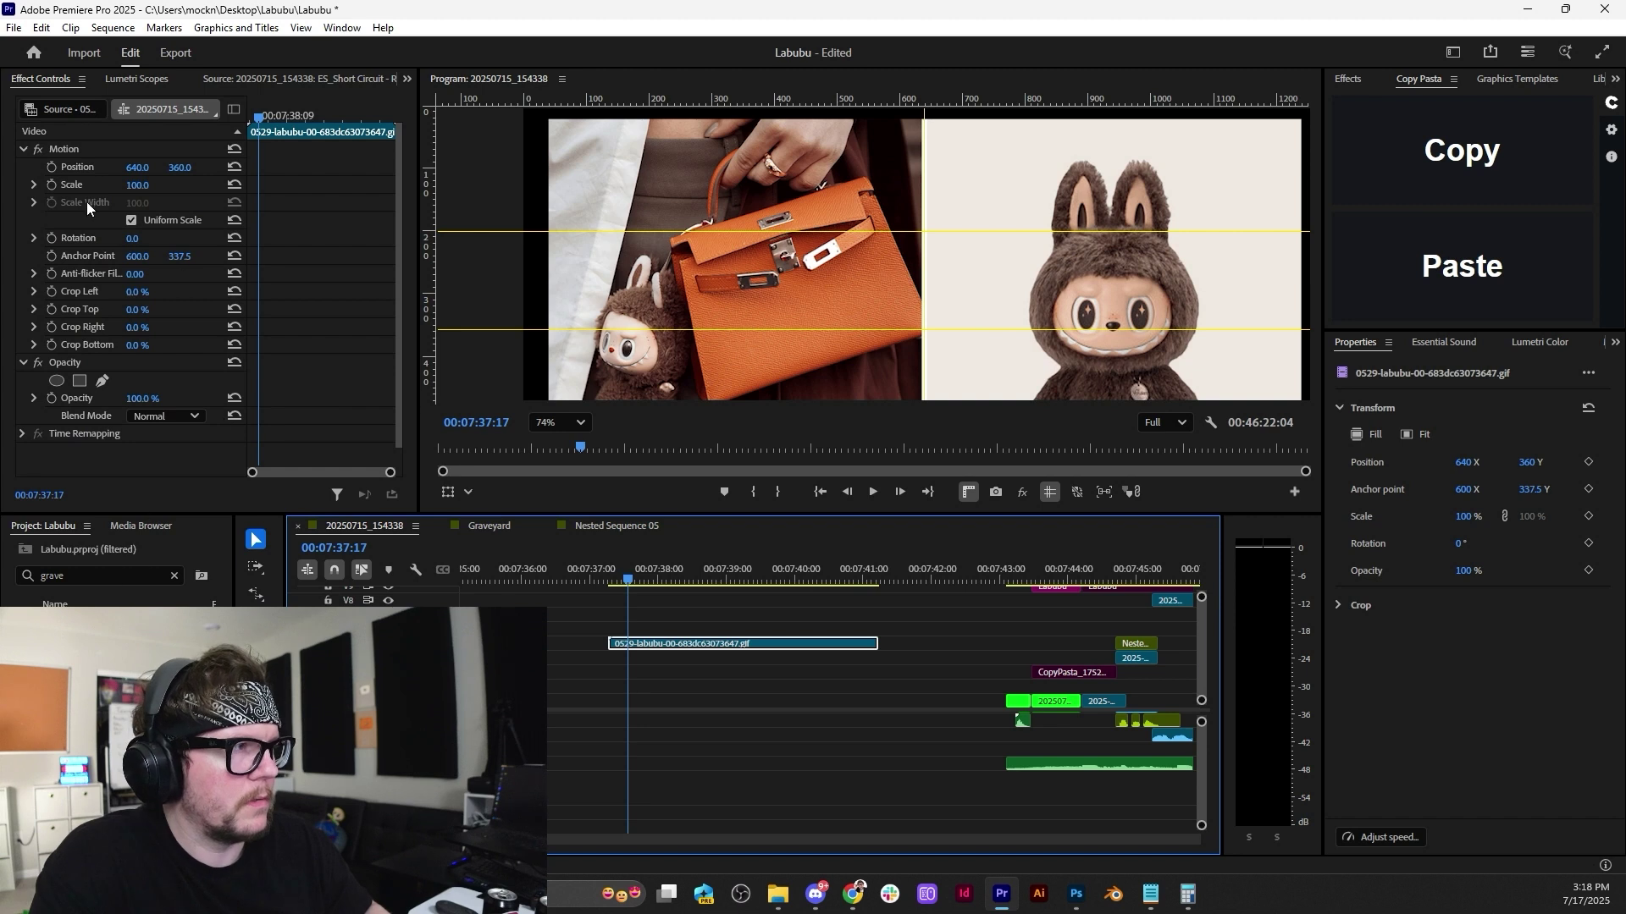
# Crop 50% off the left of the Labubu GIF to cut away the handbag half.
pyautogui.click(546, 420)
pyautogui.click(550, 501)
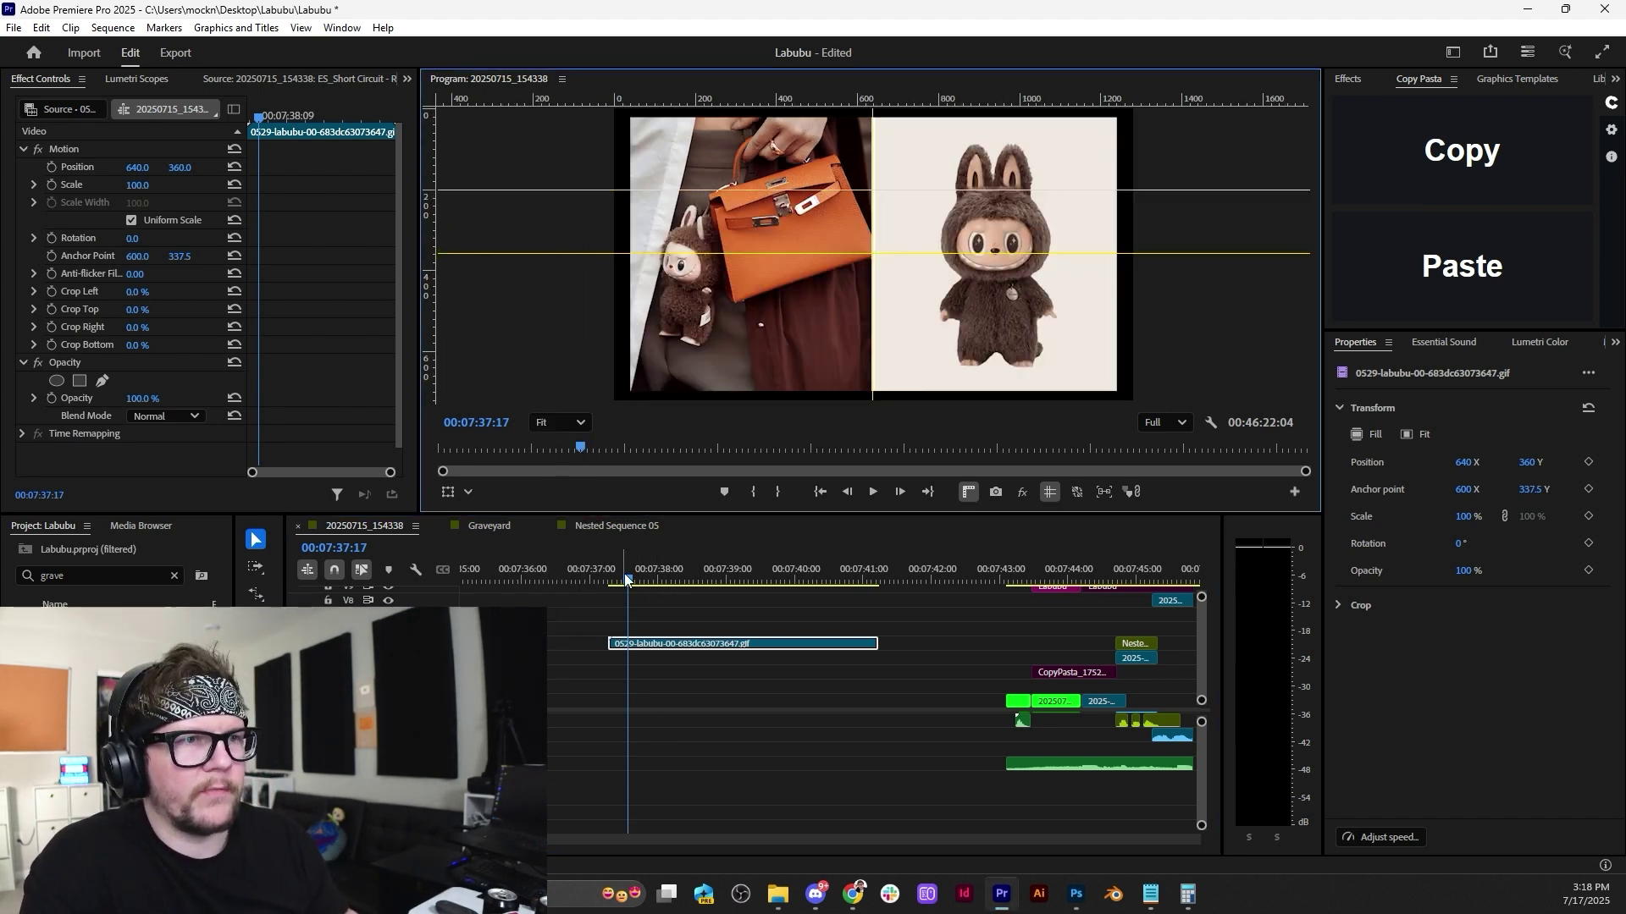
pyautogui.moveTo(626, 580); pyautogui.dragTo(642, 579)
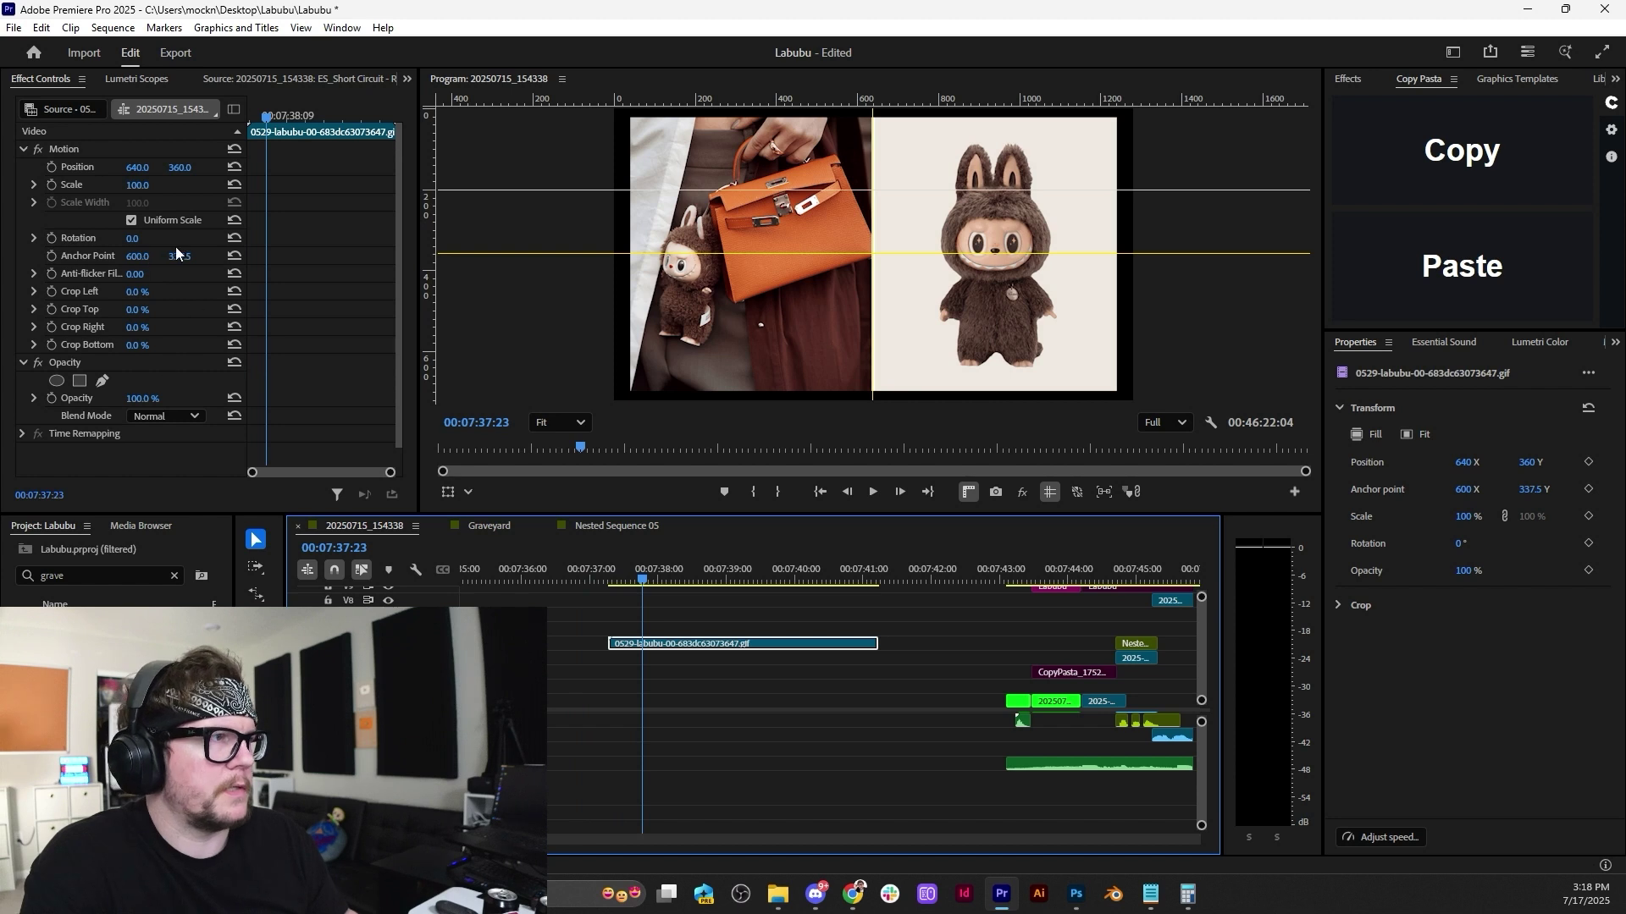
pyautogui.moveTo(143, 300); pyautogui.dragTo(229, 301)
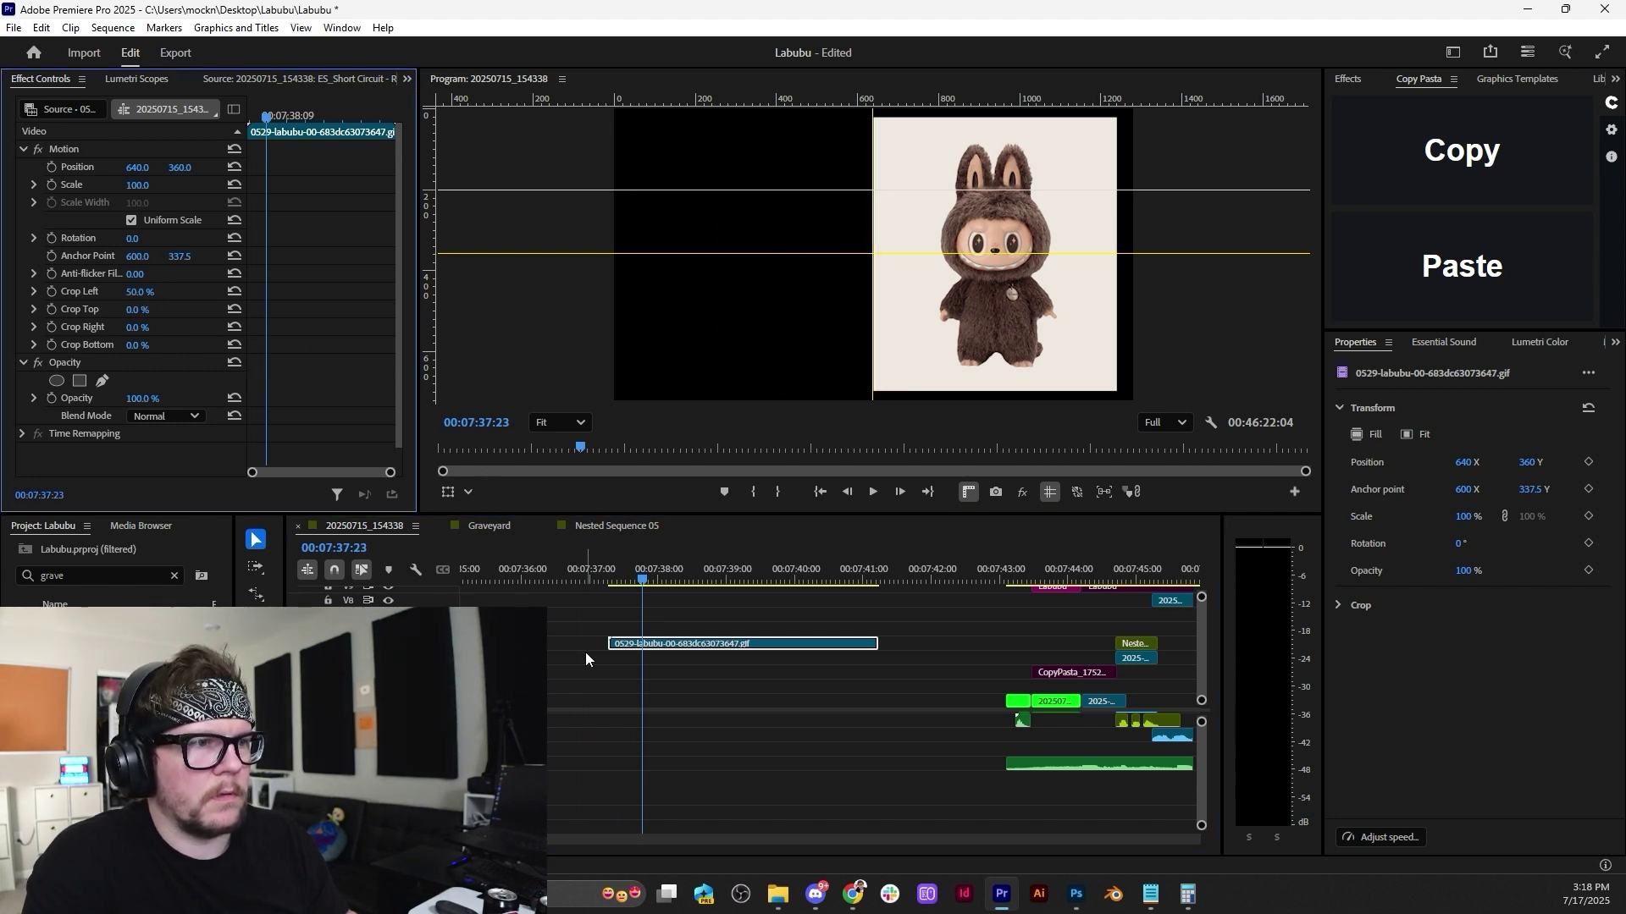
# Centre the cropped Labubu horizontally in the frame and move its anchor point to the nose, at about 899.6, 323.9.
pyautogui.click(77, 149)
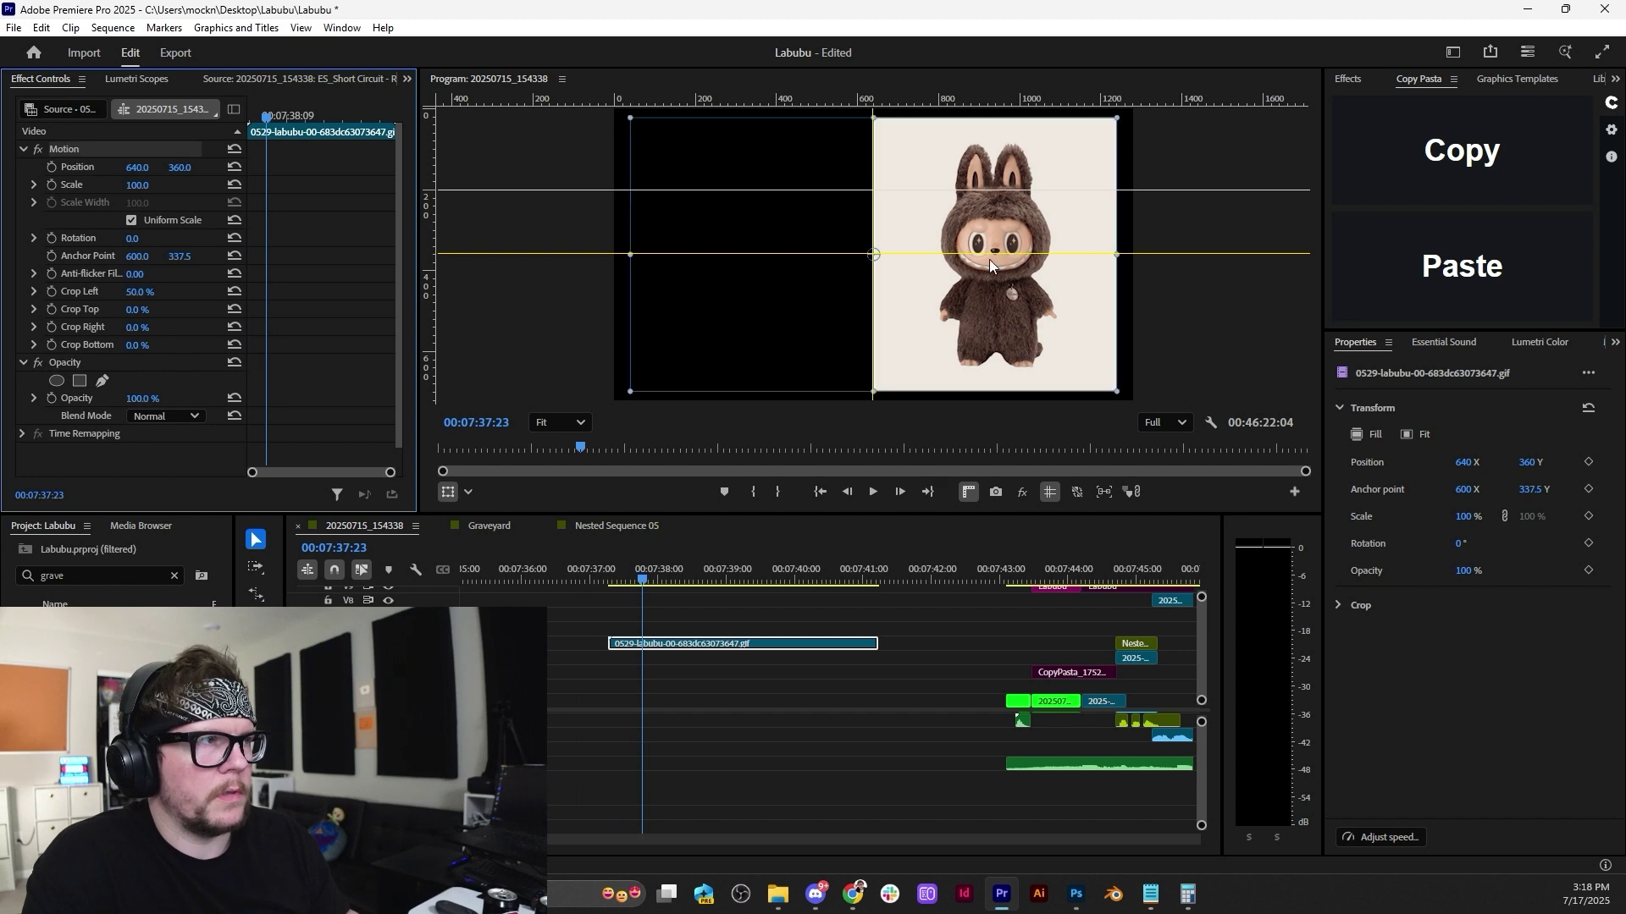
pyautogui.moveTo(1075, 283); pyautogui.dragTo(955, 283)
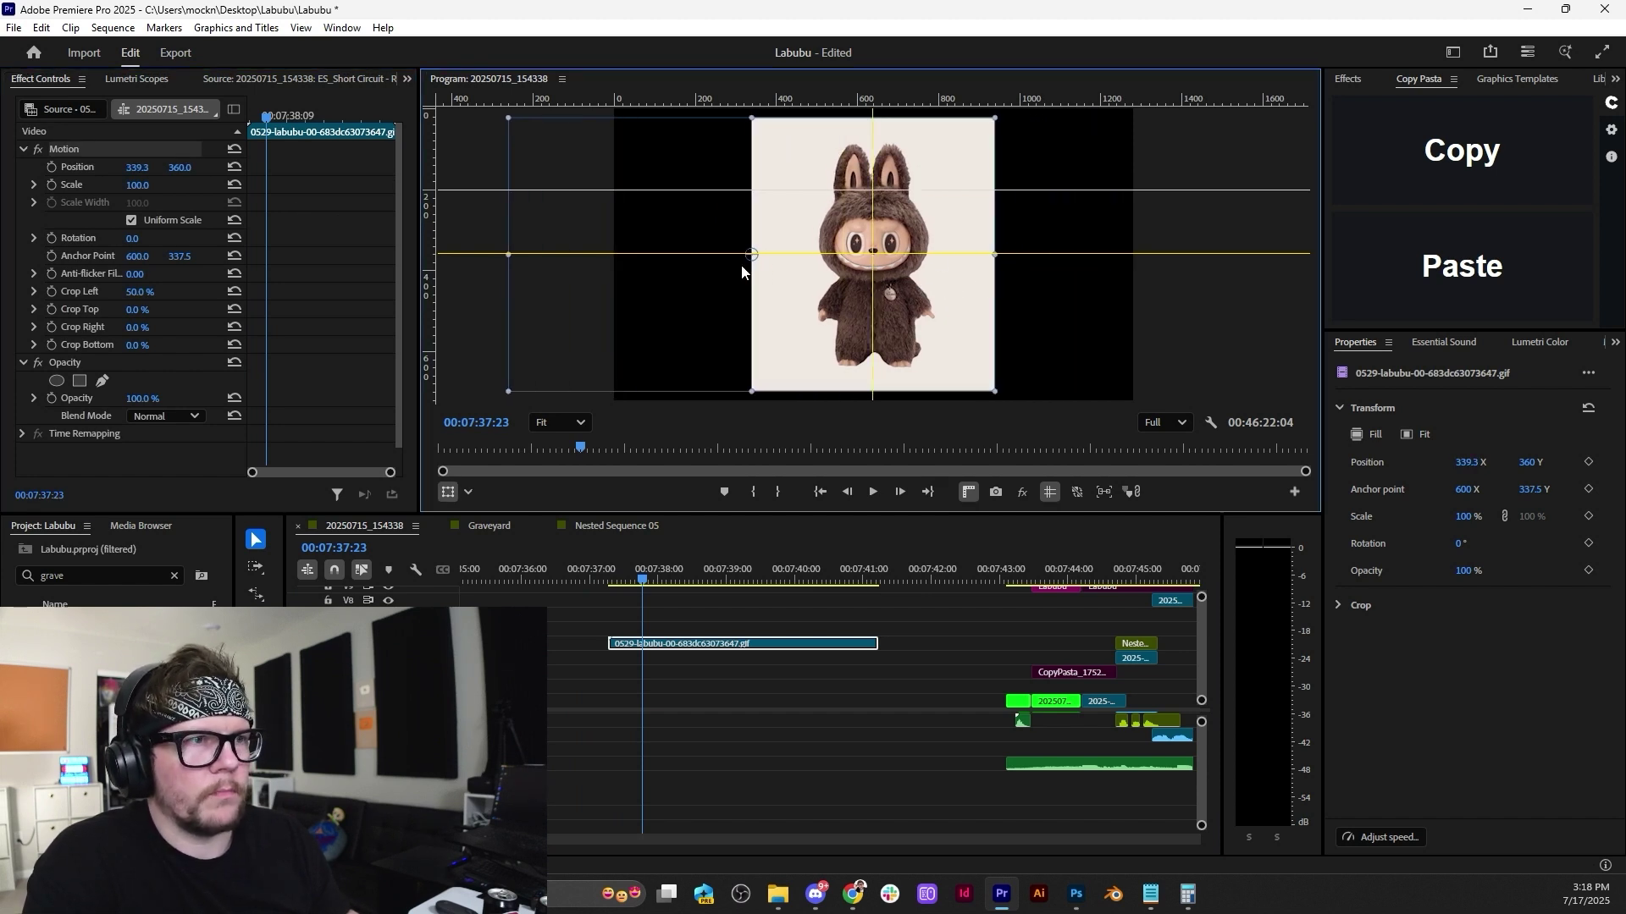
pyautogui.moveTo(892, 252); pyautogui.dragTo(873, 250)
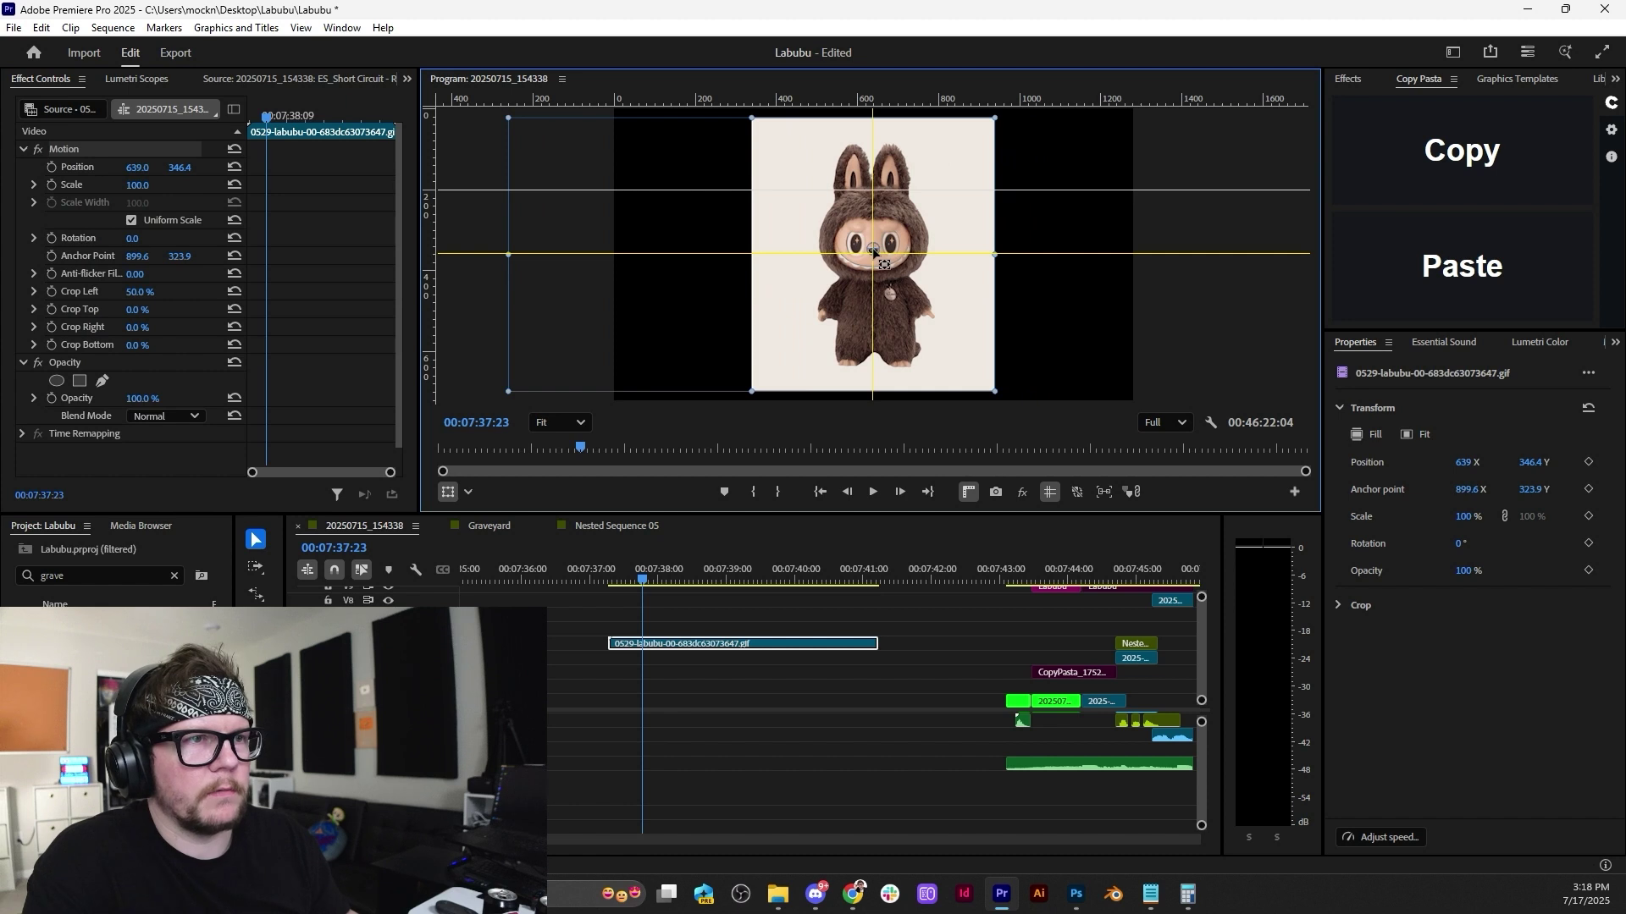
# Scale the cropped Labubu GIF to 175% and lower it in the frame to position 641, 400.7.
pyautogui.moveTo(147, 187)
pyautogui.mouseDown()
pyautogui.moveTo(330, 187)
pyautogui.moveTo(138, 187)
pyautogui.moveTo(169, 187)
pyautogui.mouseUp()
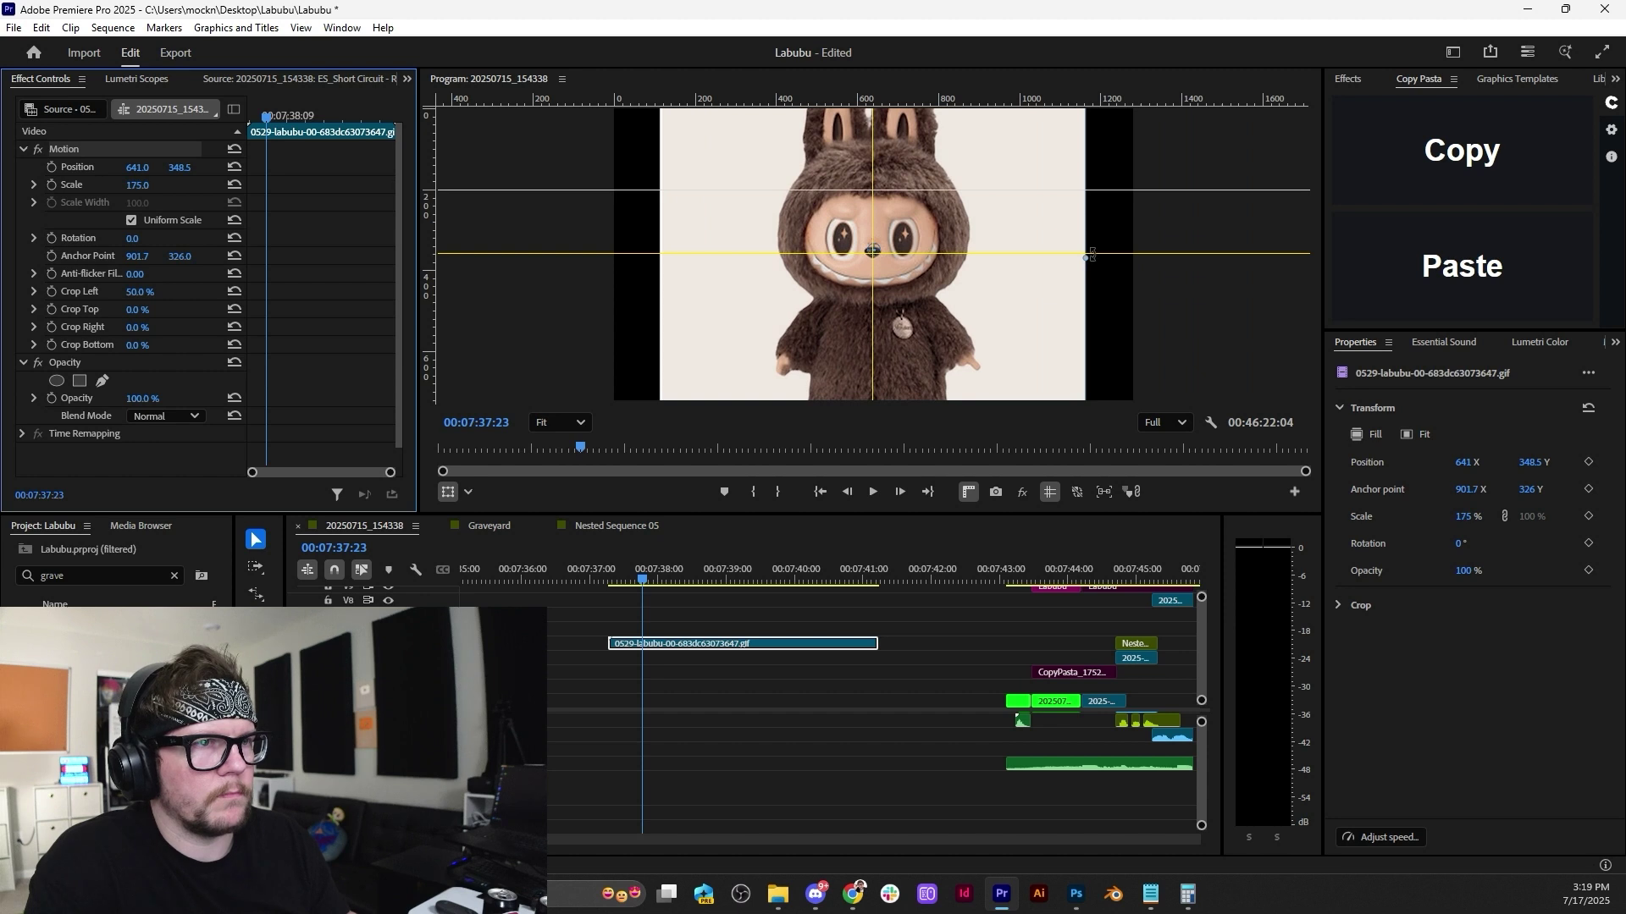
pyautogui.moveTo(980, 284); pyautogui.dragTo(983, 291)
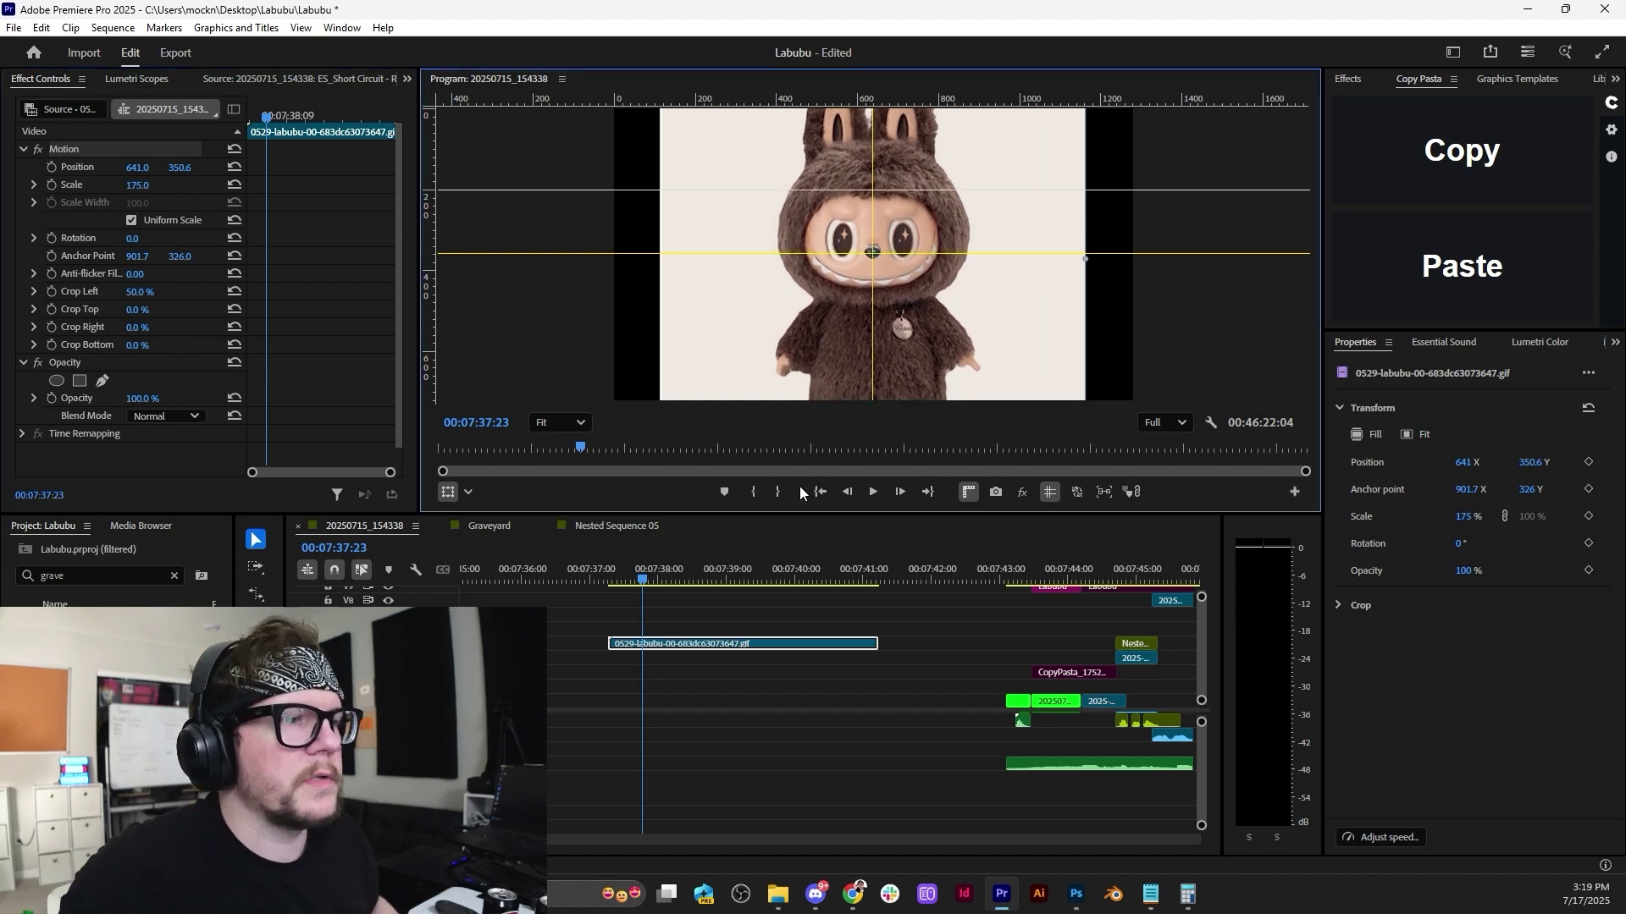
pyautogui.moveTo(629, 574); pyautogui.dragTo(669, 572)
pyautogui.click(946, 345)
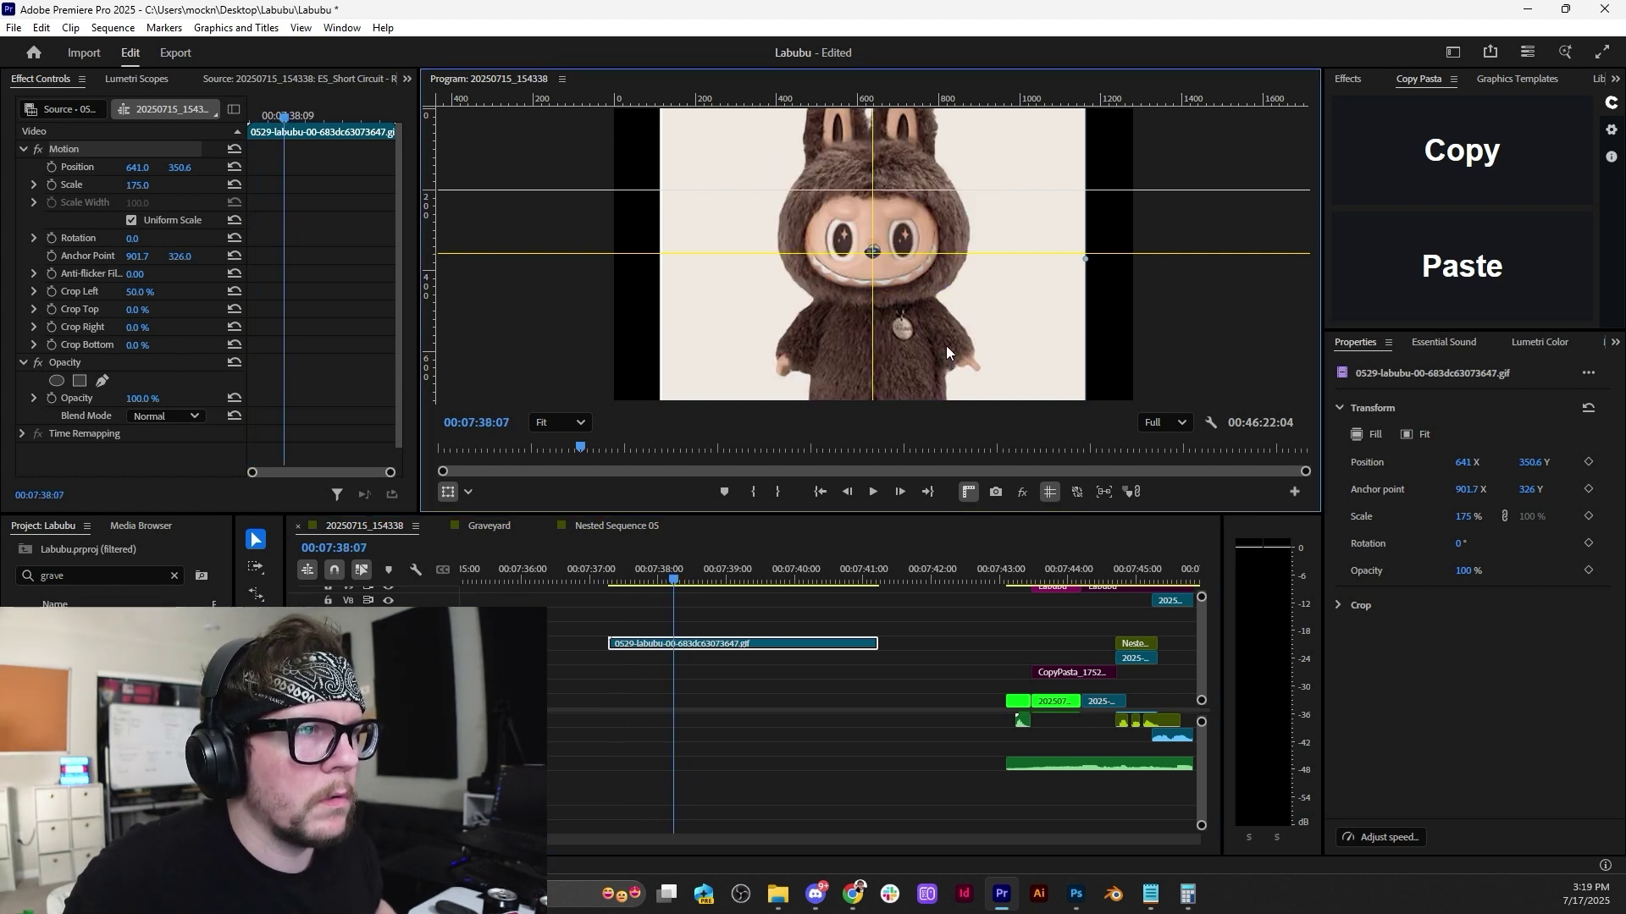
pyautogui.moveTo(947, 346)
pyautogui.mouseDown()
pyautogui.moveTo(947, 327)
pyautogui.moveTo(948, 366)
pyautogui.mouseUp()
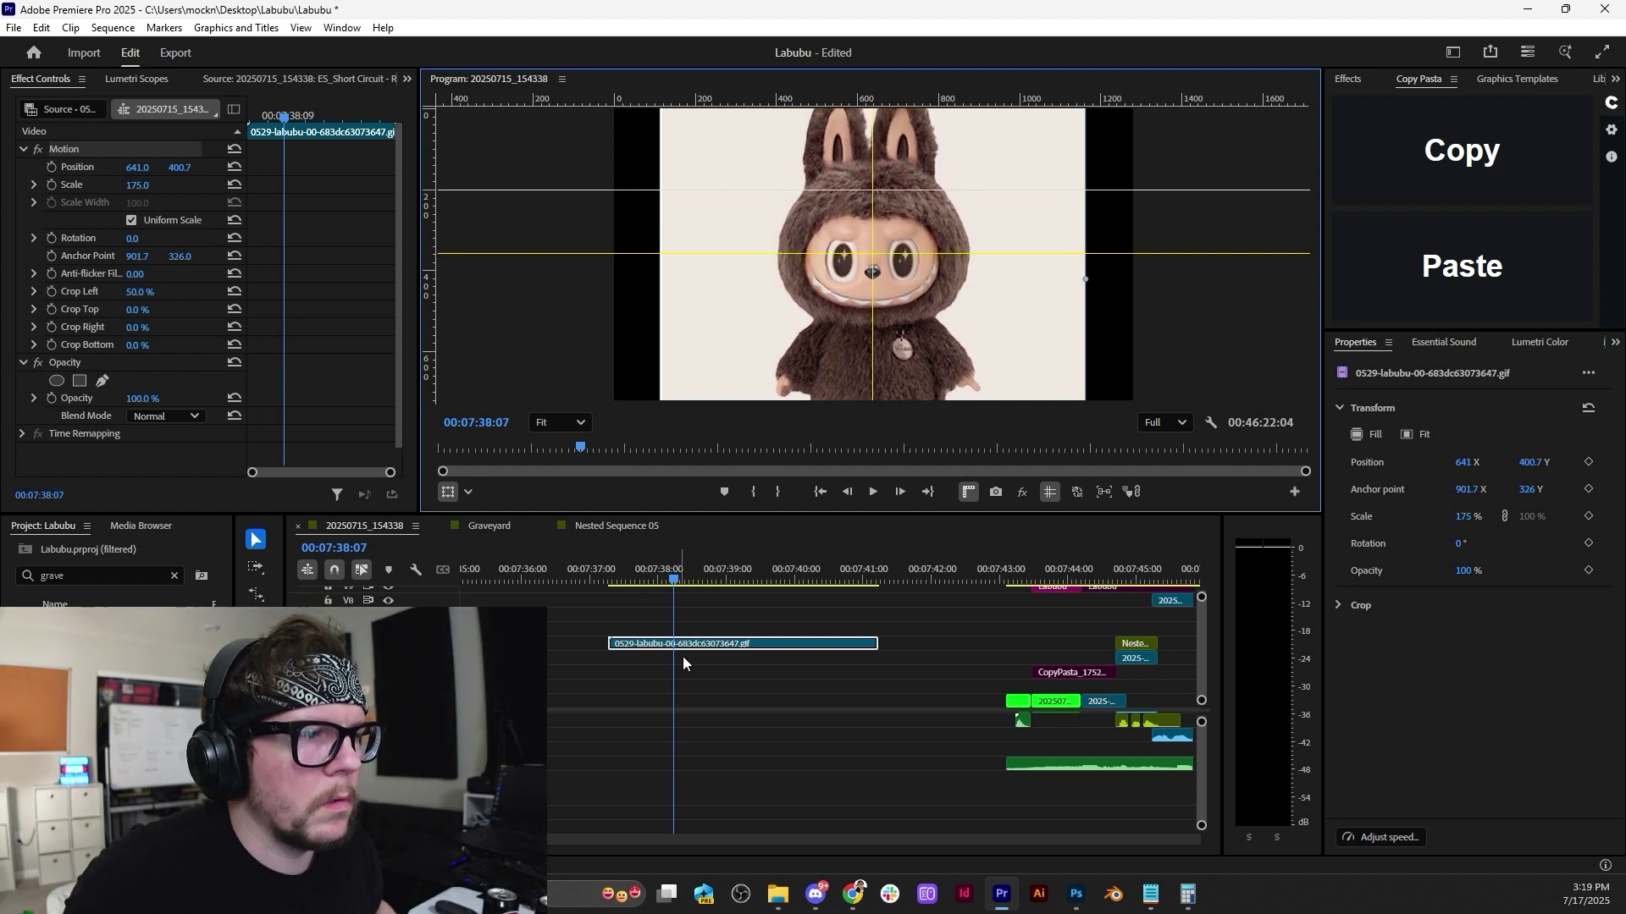
# Split the GIF clip at 00:07:38:08, where the brown Labubu changes to the purple-capped one.
pyautogui.scroll(2, 668, 646)
pyautogui.click(680, 581)
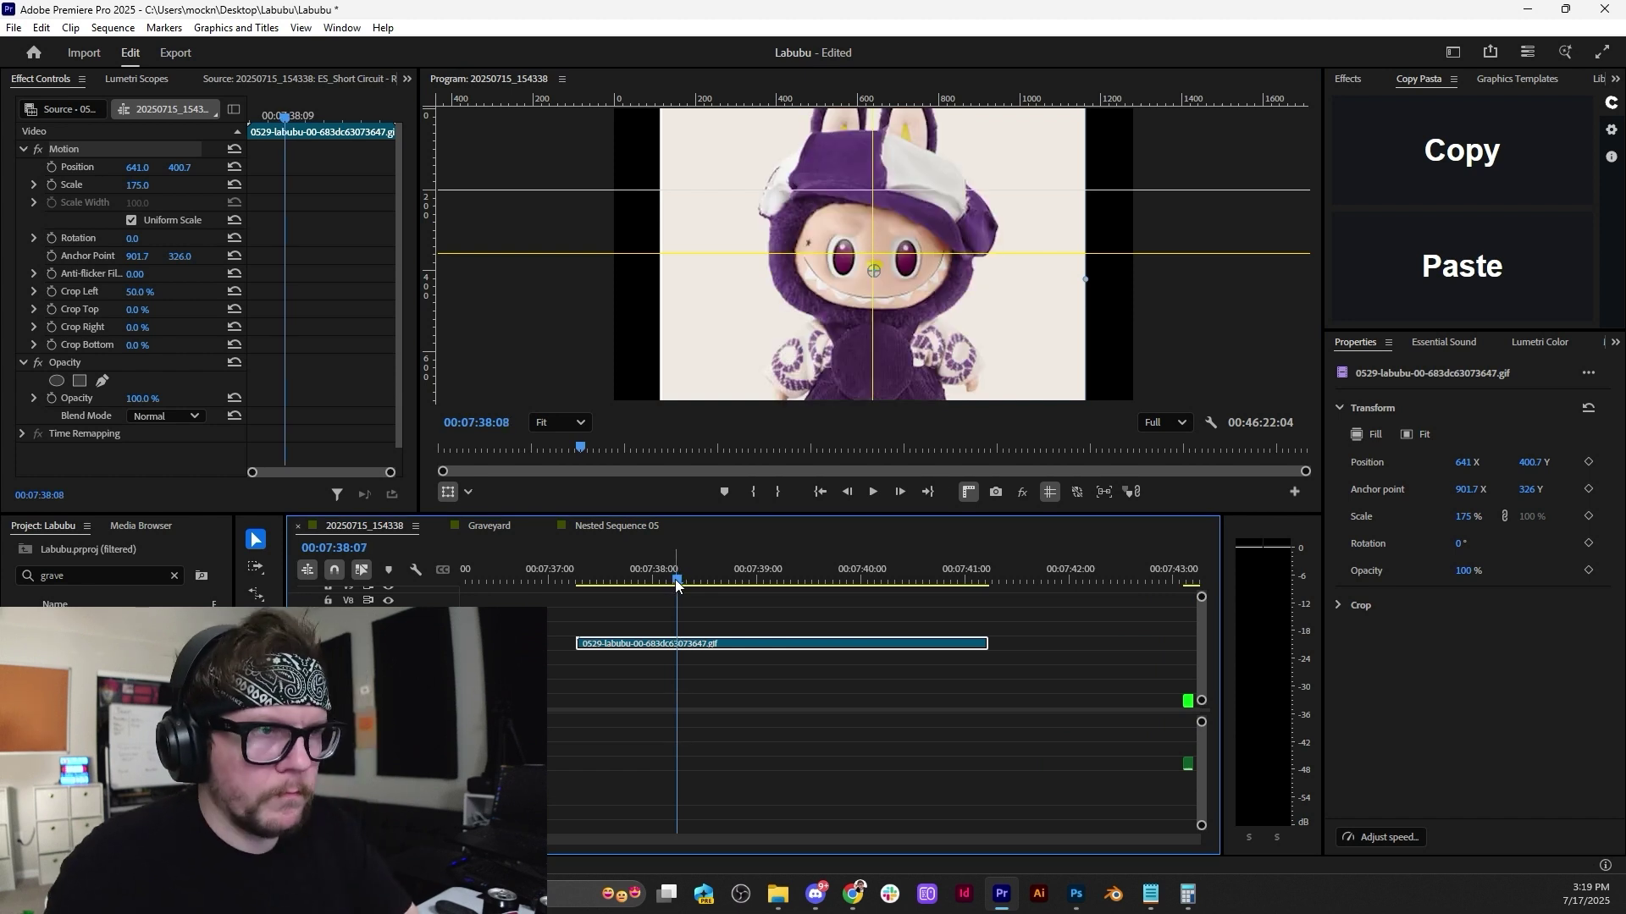
pyautogui.hotkey('ctrl', 'k')
pyautogui.moveTo(701, 573); pyautogui.dragTo(784, 577)
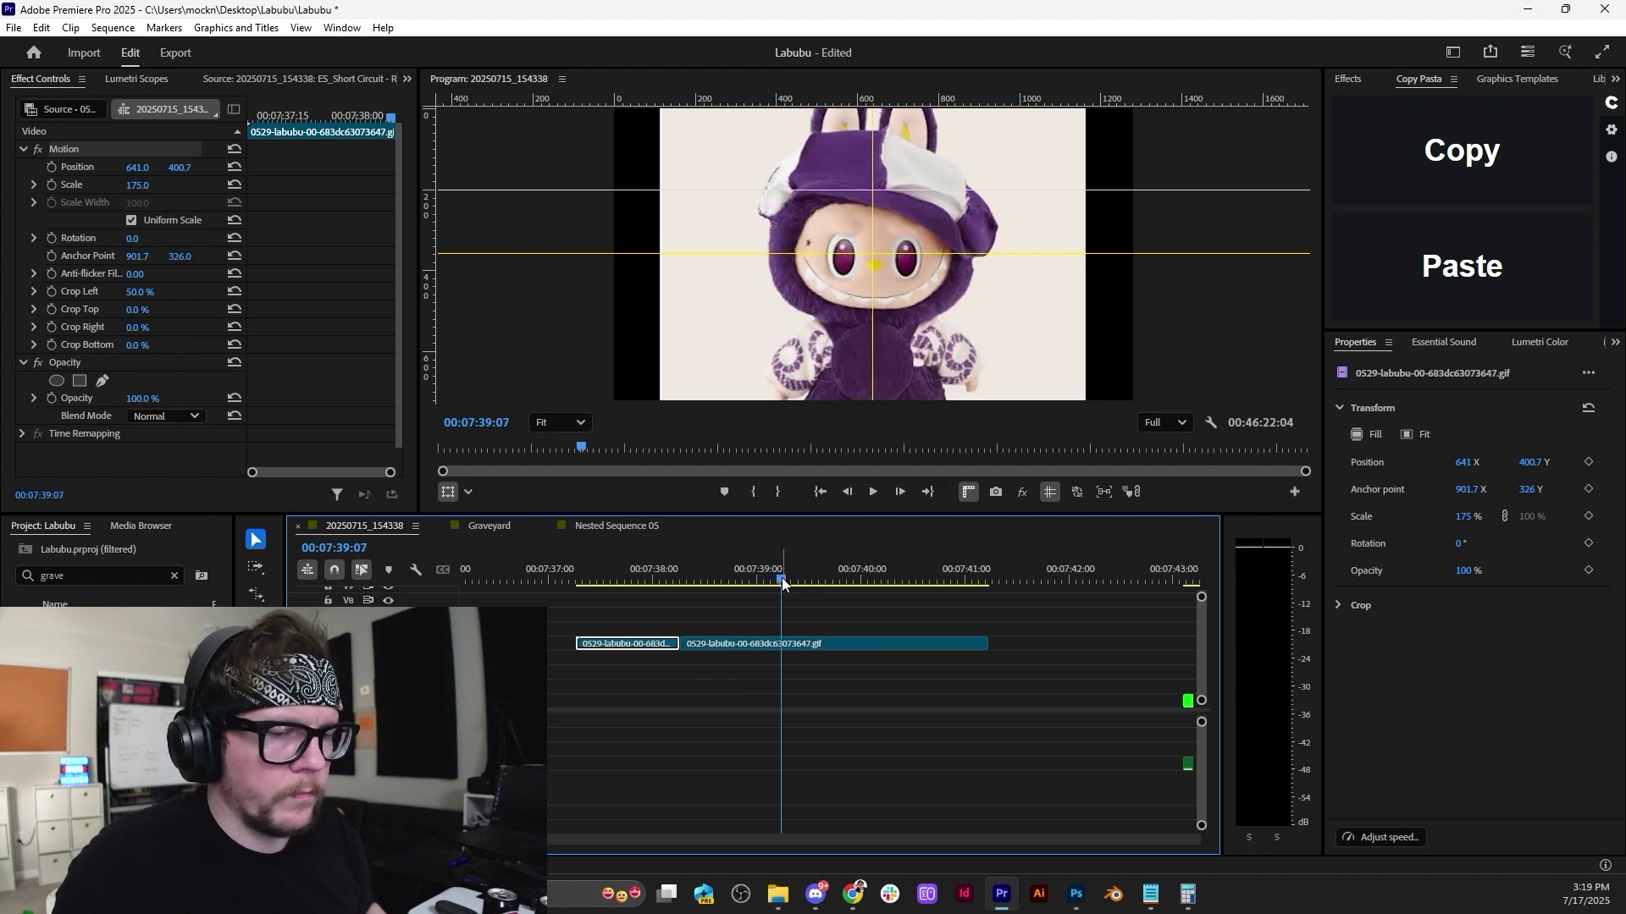
pyautogui.hotkey('shift', 'Delete')
pyautogui.press('Up')
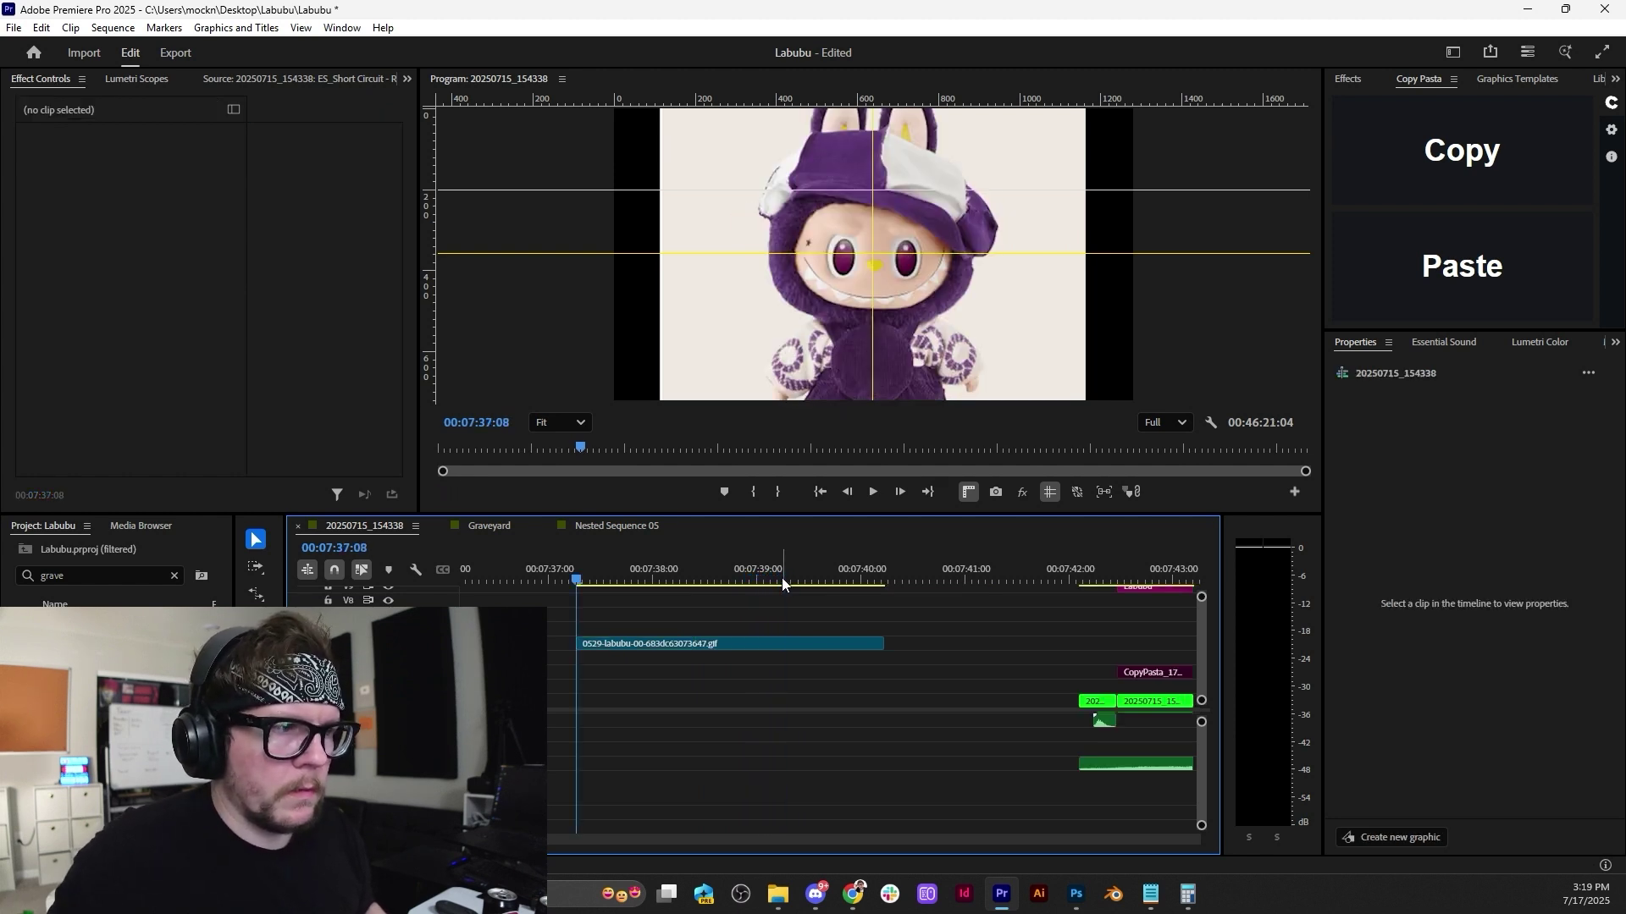
pyautogui.hotkey('ctrl', 'z')
# Split the GIF clip at 00:07:39:08, where the bucket-hat Labubu first appears.
pyautogui.moveTo(789, 577)
pyautogui.mouseDown()
pyautogui.moveTo(821, 572)
pyautogui.moveTo(787, 577)
pyautogui.mouseUp()
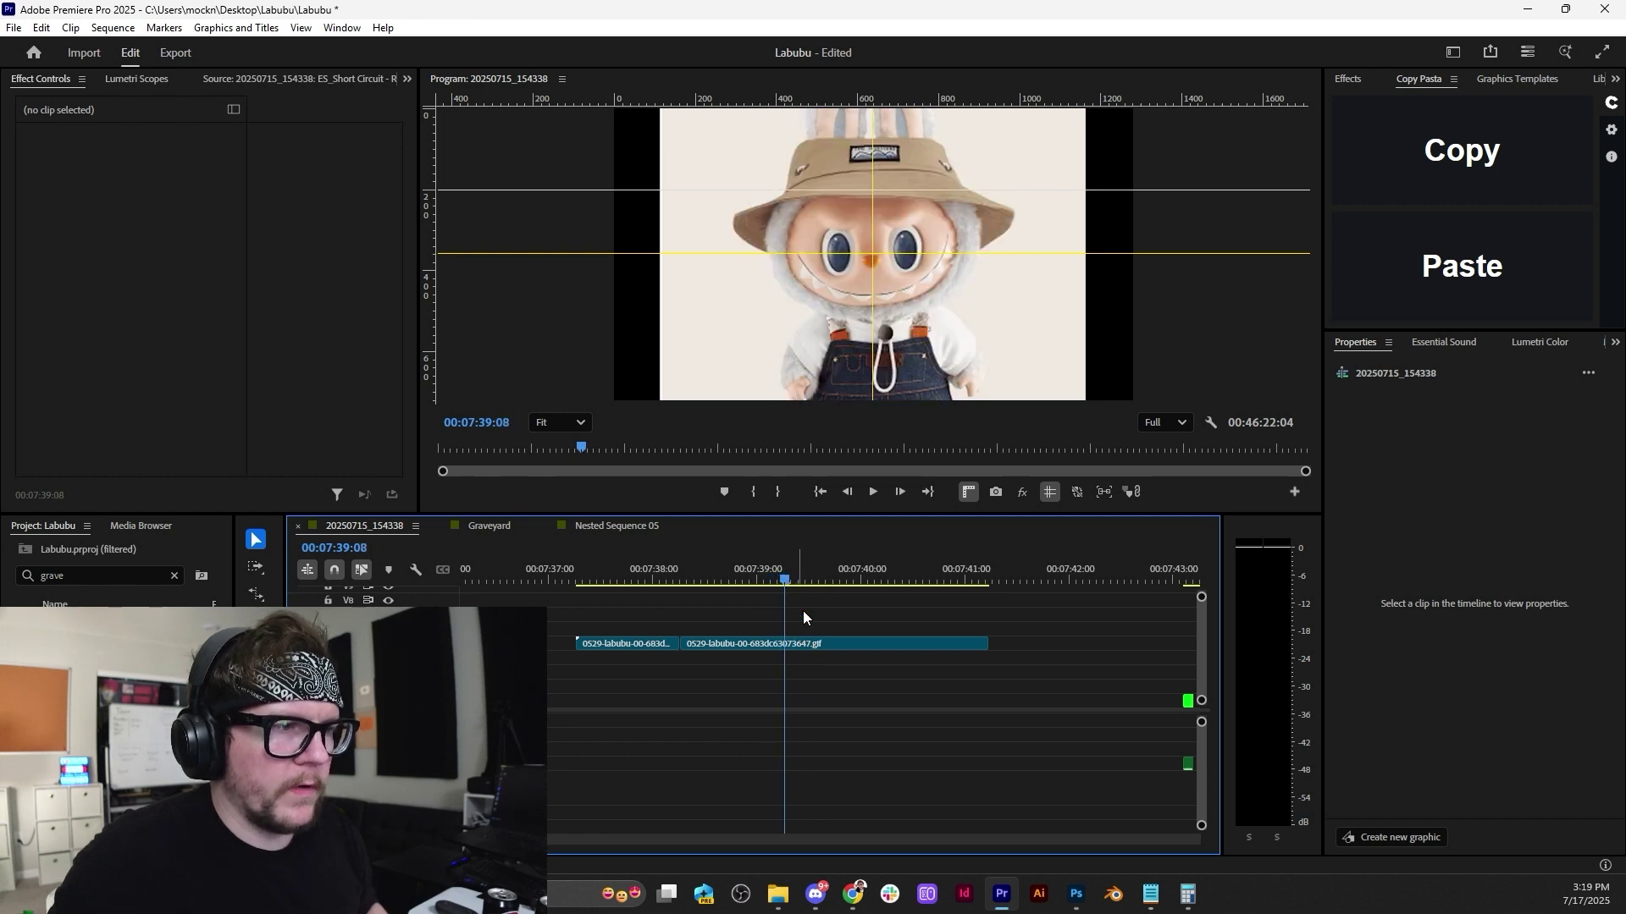
pyautogui.click(814, 637)
pyautogui.hotkey('ctrl', 'k')
pyautogui.click(781, 579)
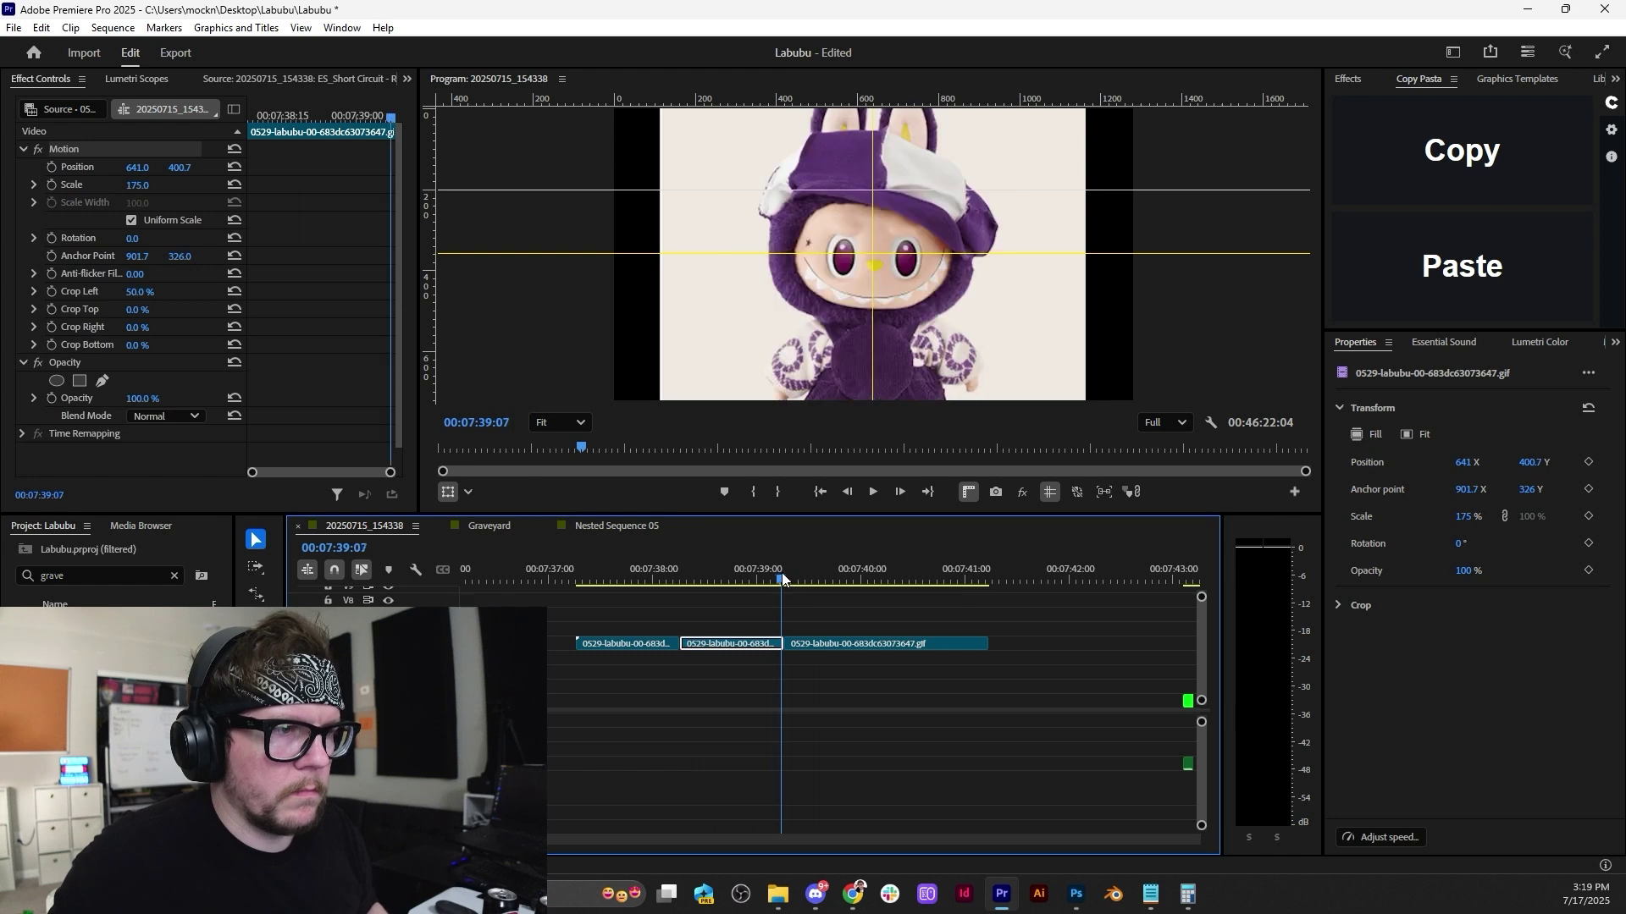
# Split the remaining GIF clip at 00:07:40:08, where the blue-shirted Labubu first appears, and play past the cut to check it.
pyautogui.moveTo(781, 579); pyautogui.dragTo(892, 580)
pyautogui.click(925, 645)
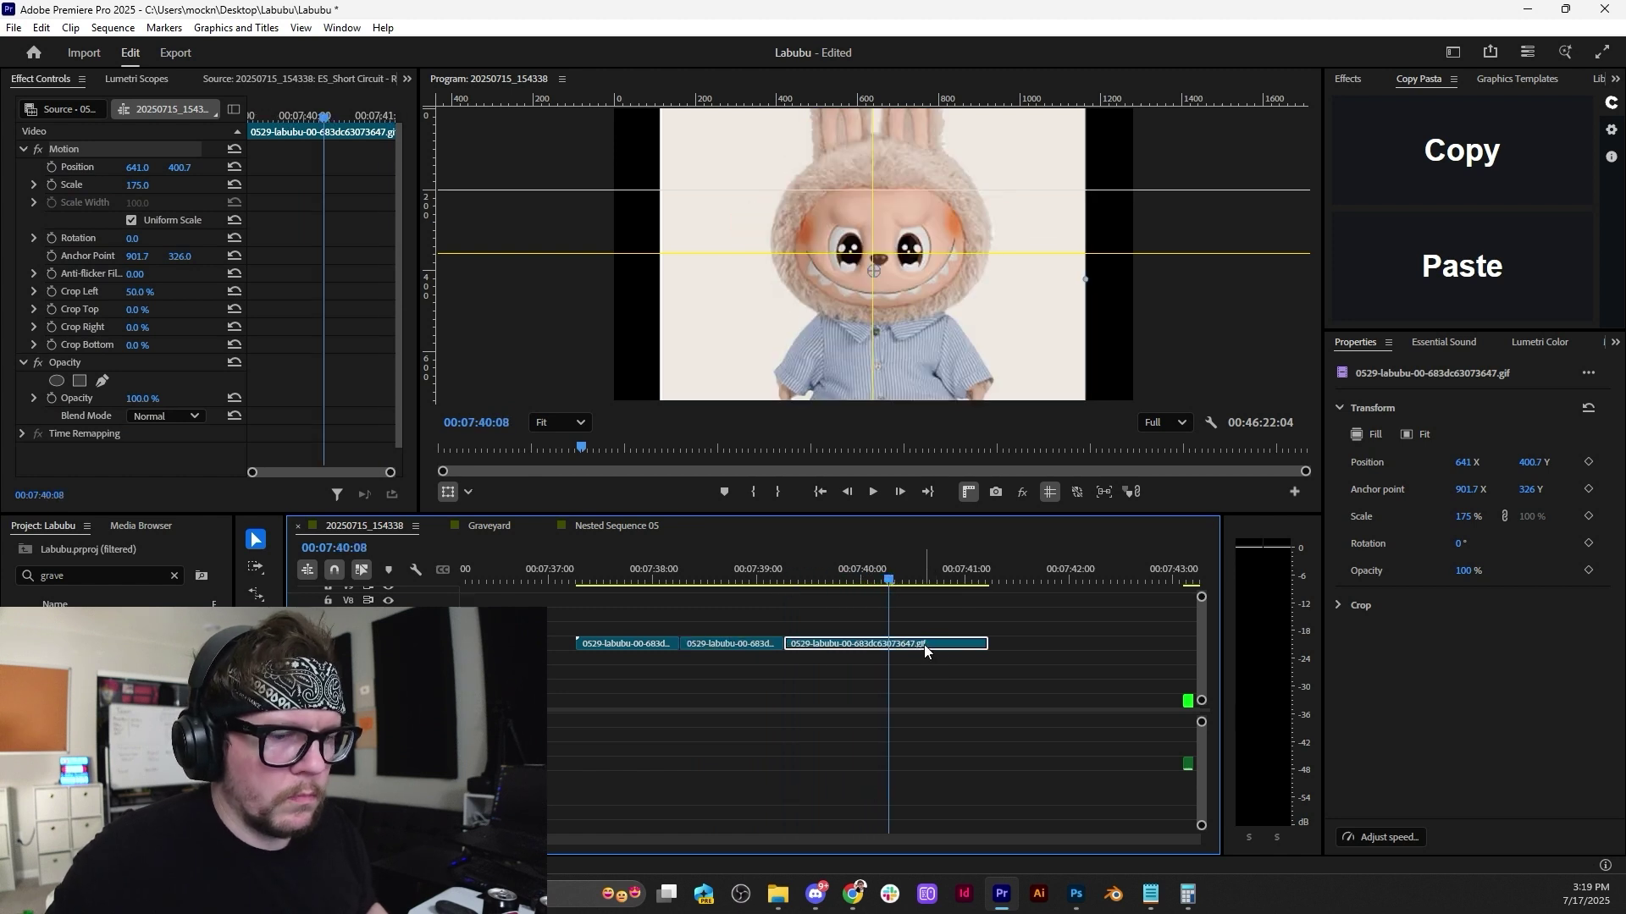
pyautogui.press('Left')
pyautogui.press('Right')
pyautogui.hotkey('ctrl', 'k')
pyautogui.press('space')
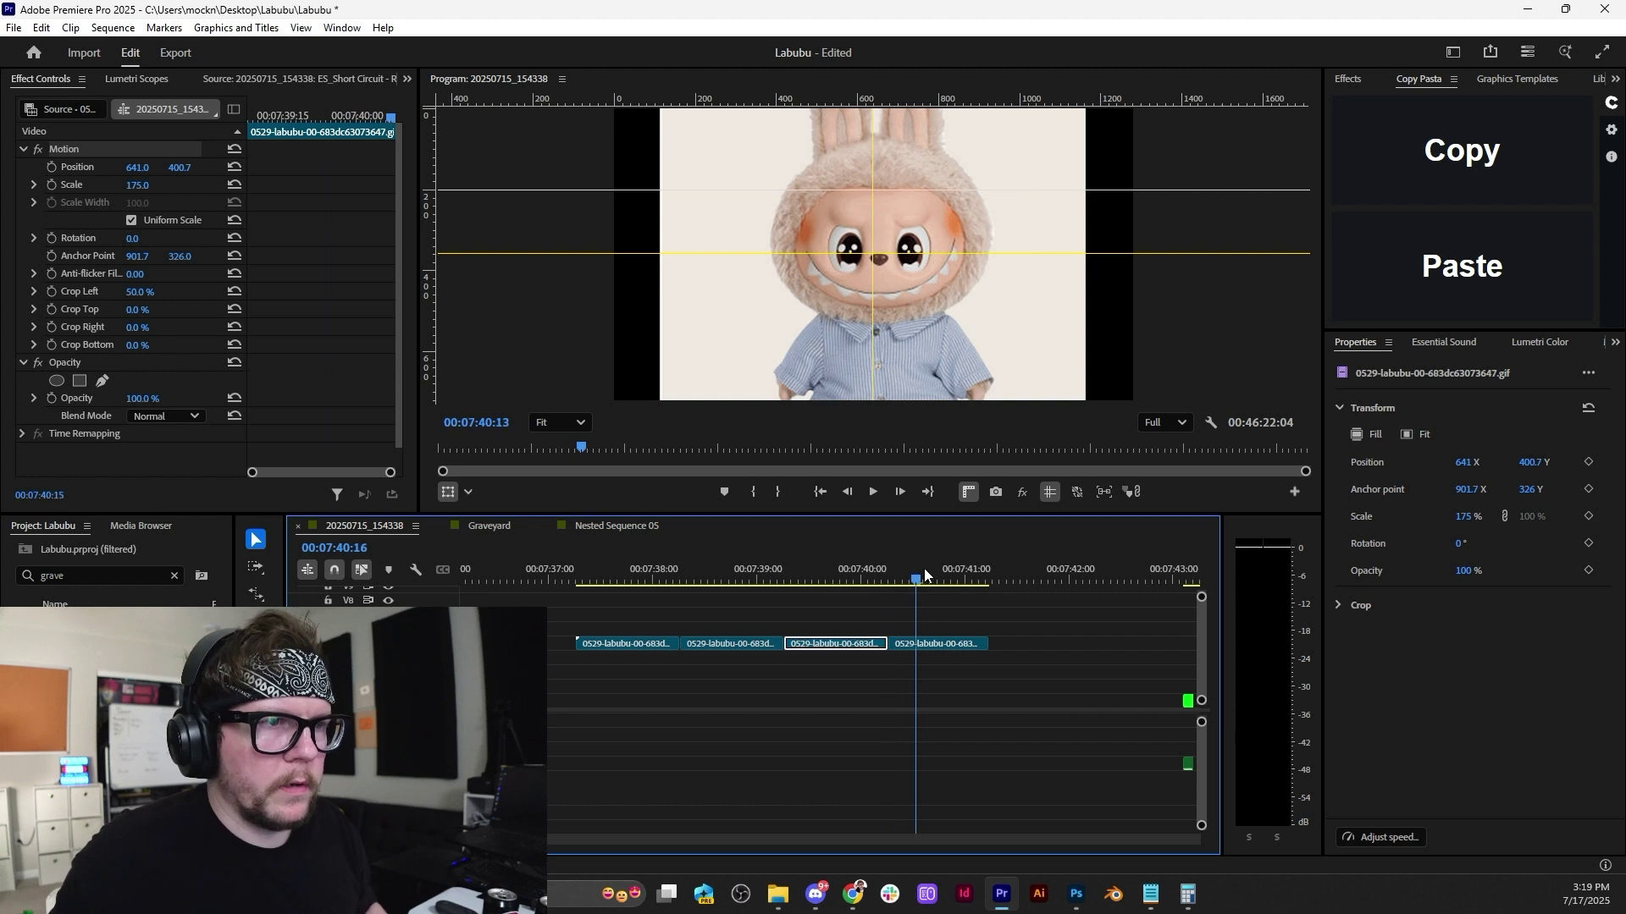
pyautogui.press('space')
pyautogui.press('Left')
pyautogui.press('Left')
pyautogui.press('Left')
pyautogui.press('Left')
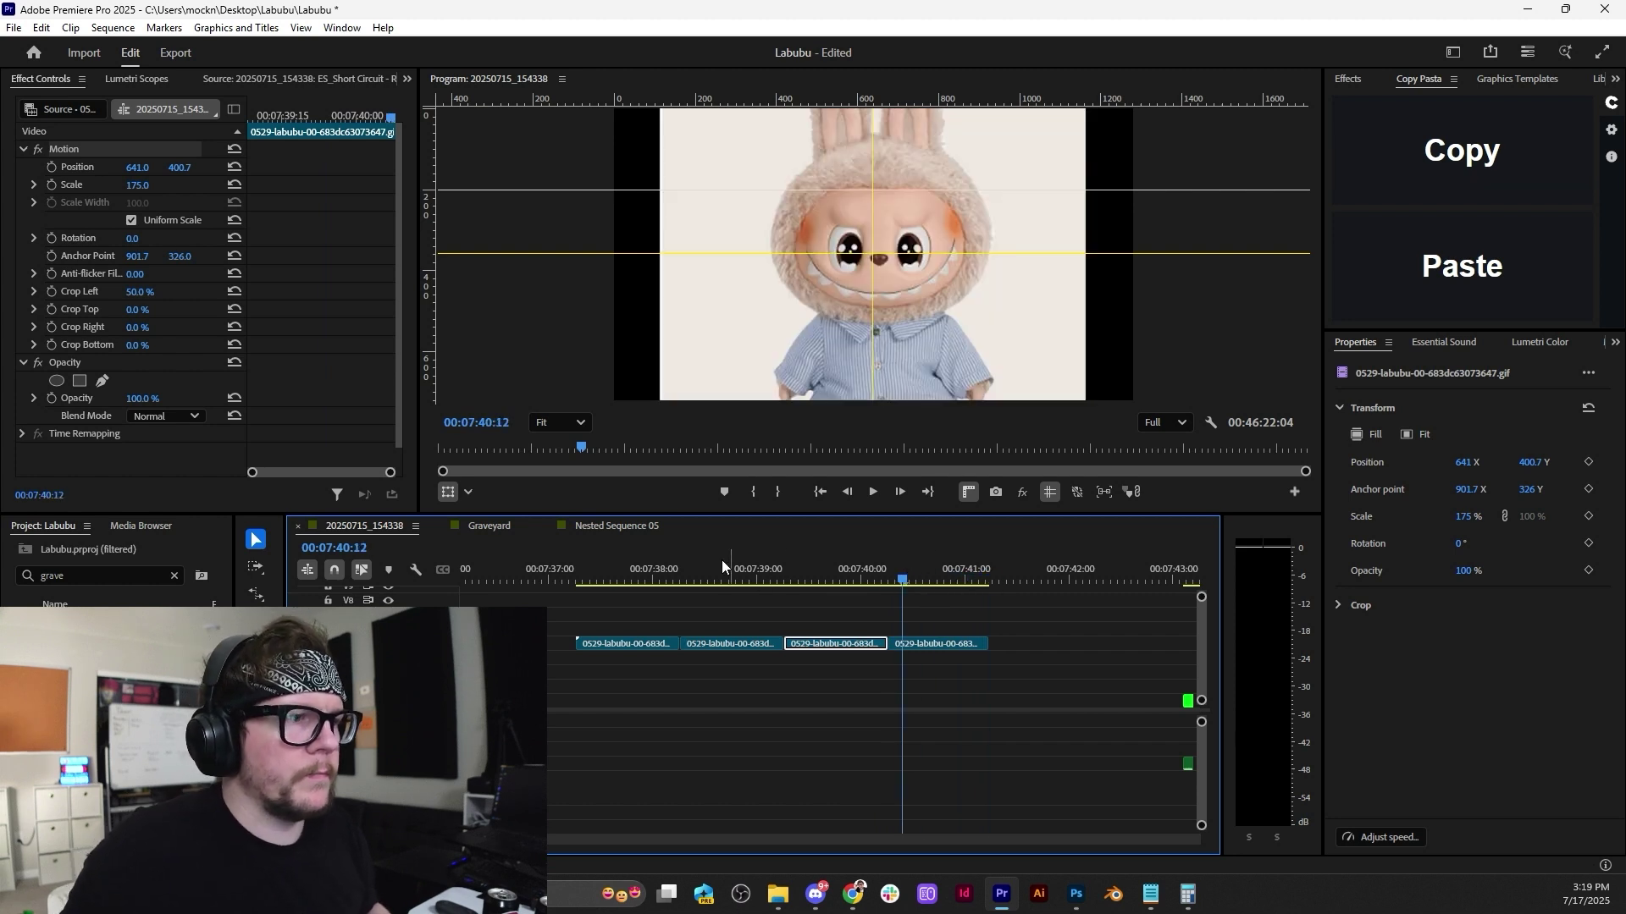
# Stack the purple-capped Labubu clip one track above the brown Labubu clip and reduce its opacity to 76% for alignment.
pyautogui.click(653, 571)
pyautogui.moveTo(726, 643); pyautogui.dragTo(635, 629)
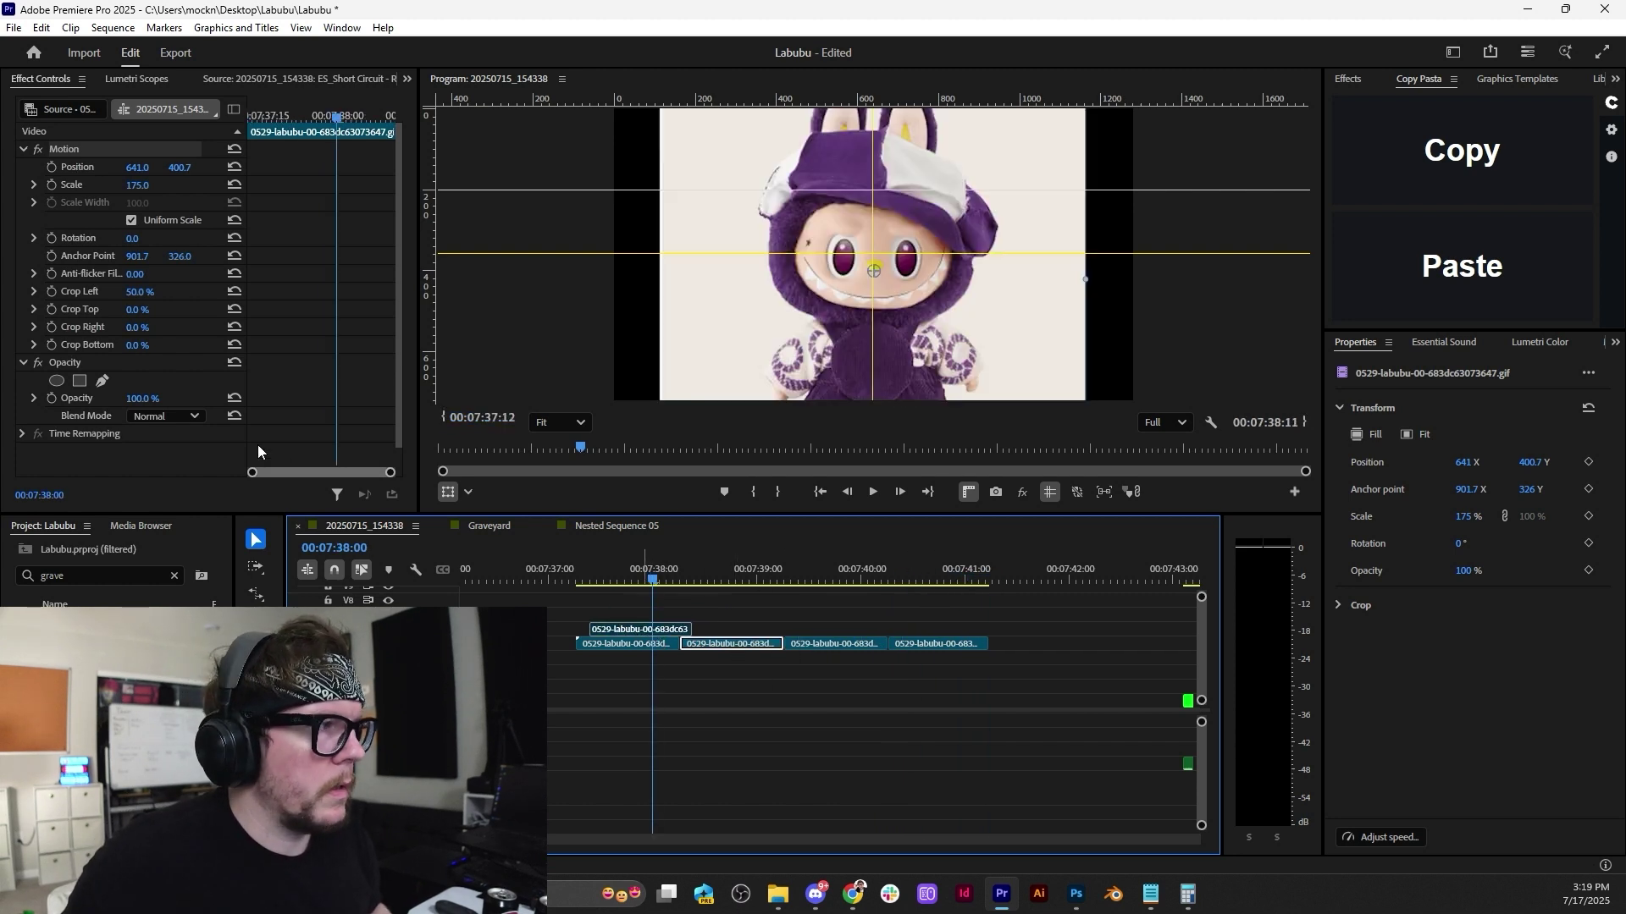
pyautogui.moveTo(142, 398); pyautogui.dragTo(122, 398)
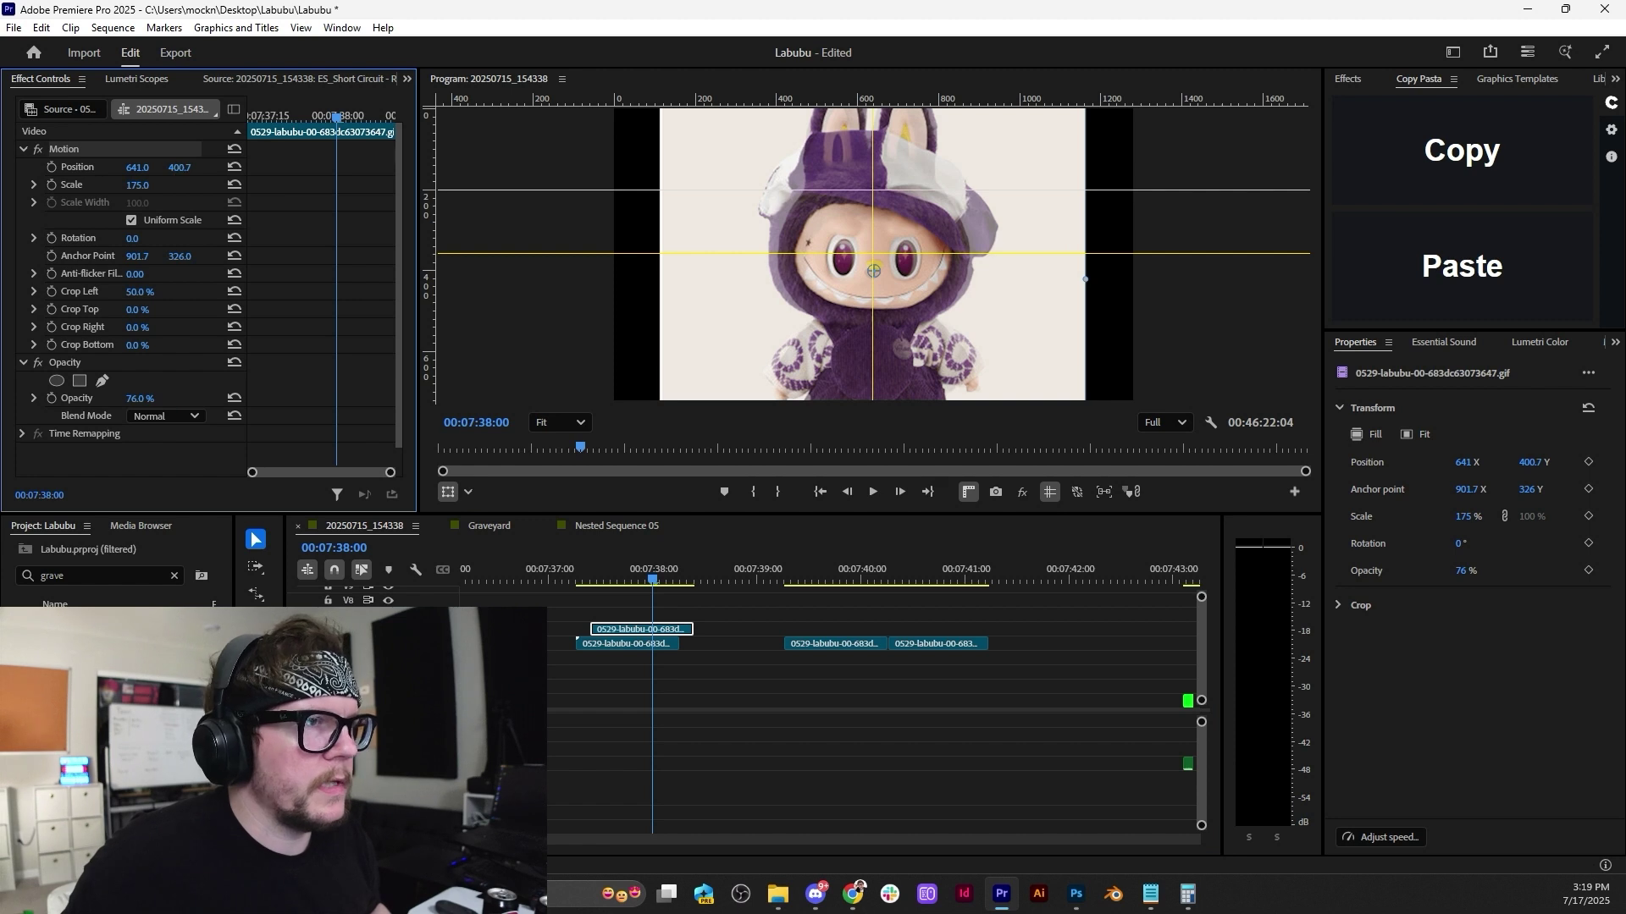
# Align the purple-capped face at position 638, 409.7 and scale 171%, then return the clip to full opacity right after the brown Labubu clip.
pyautogui.moveTo(179, 167); pyautogui.dragTo(191, 167)
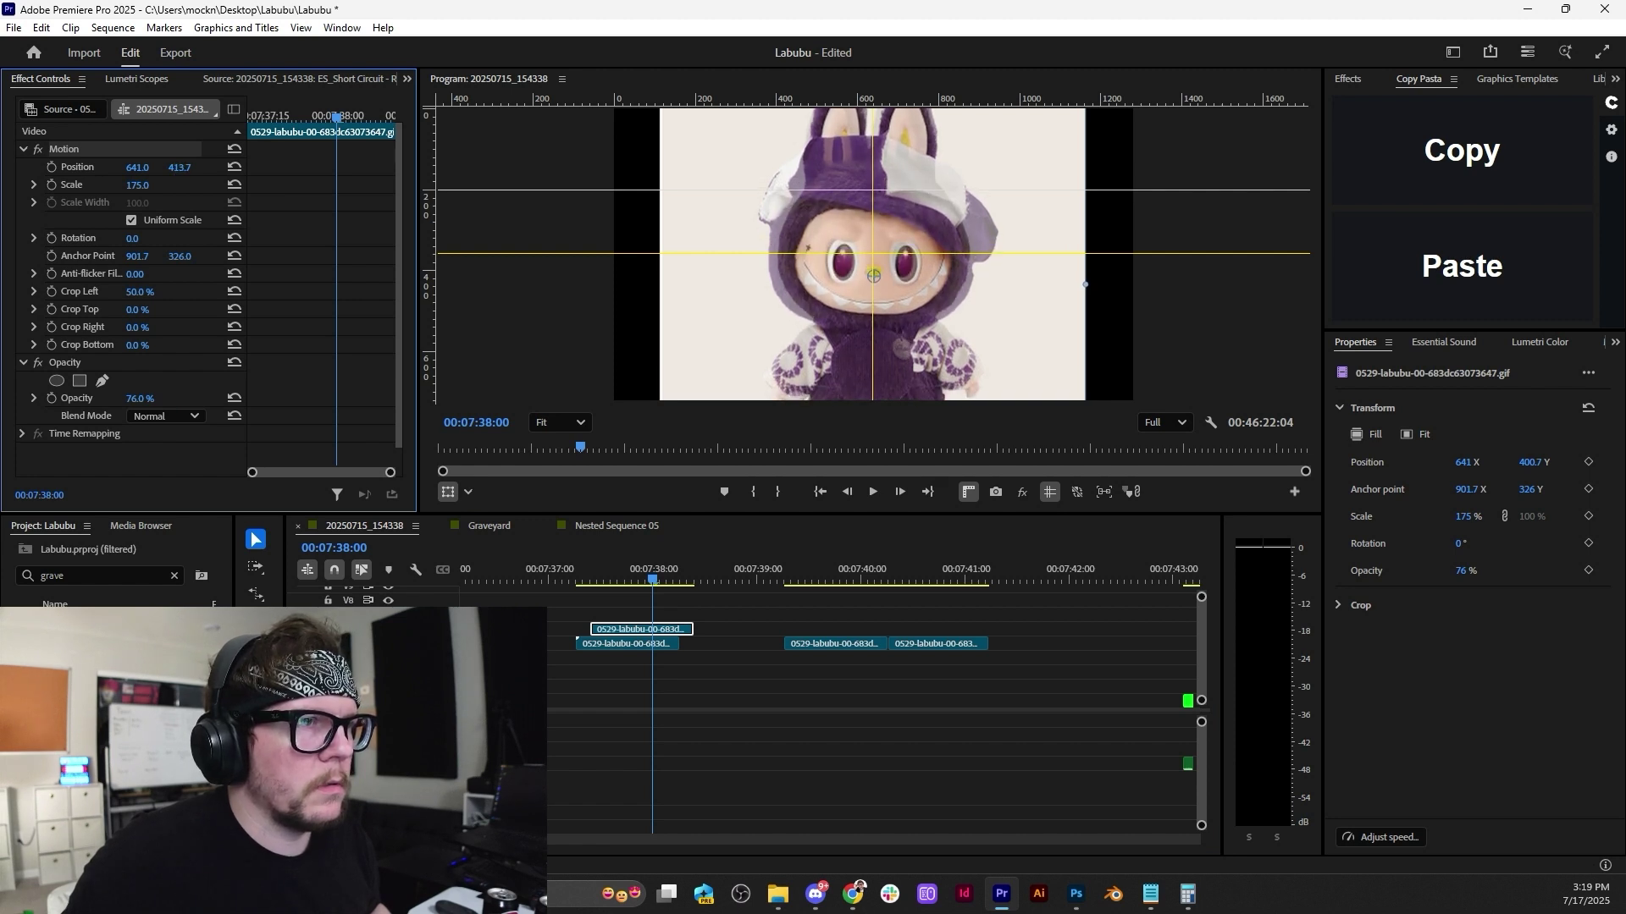
pyautogui.moveTo(158, 172)
pyautogui.mouseDown()
pyautogui.moveTo(142, 186)
pyautogui.moveTo(177, 166)
pyautogui.mouseUp()
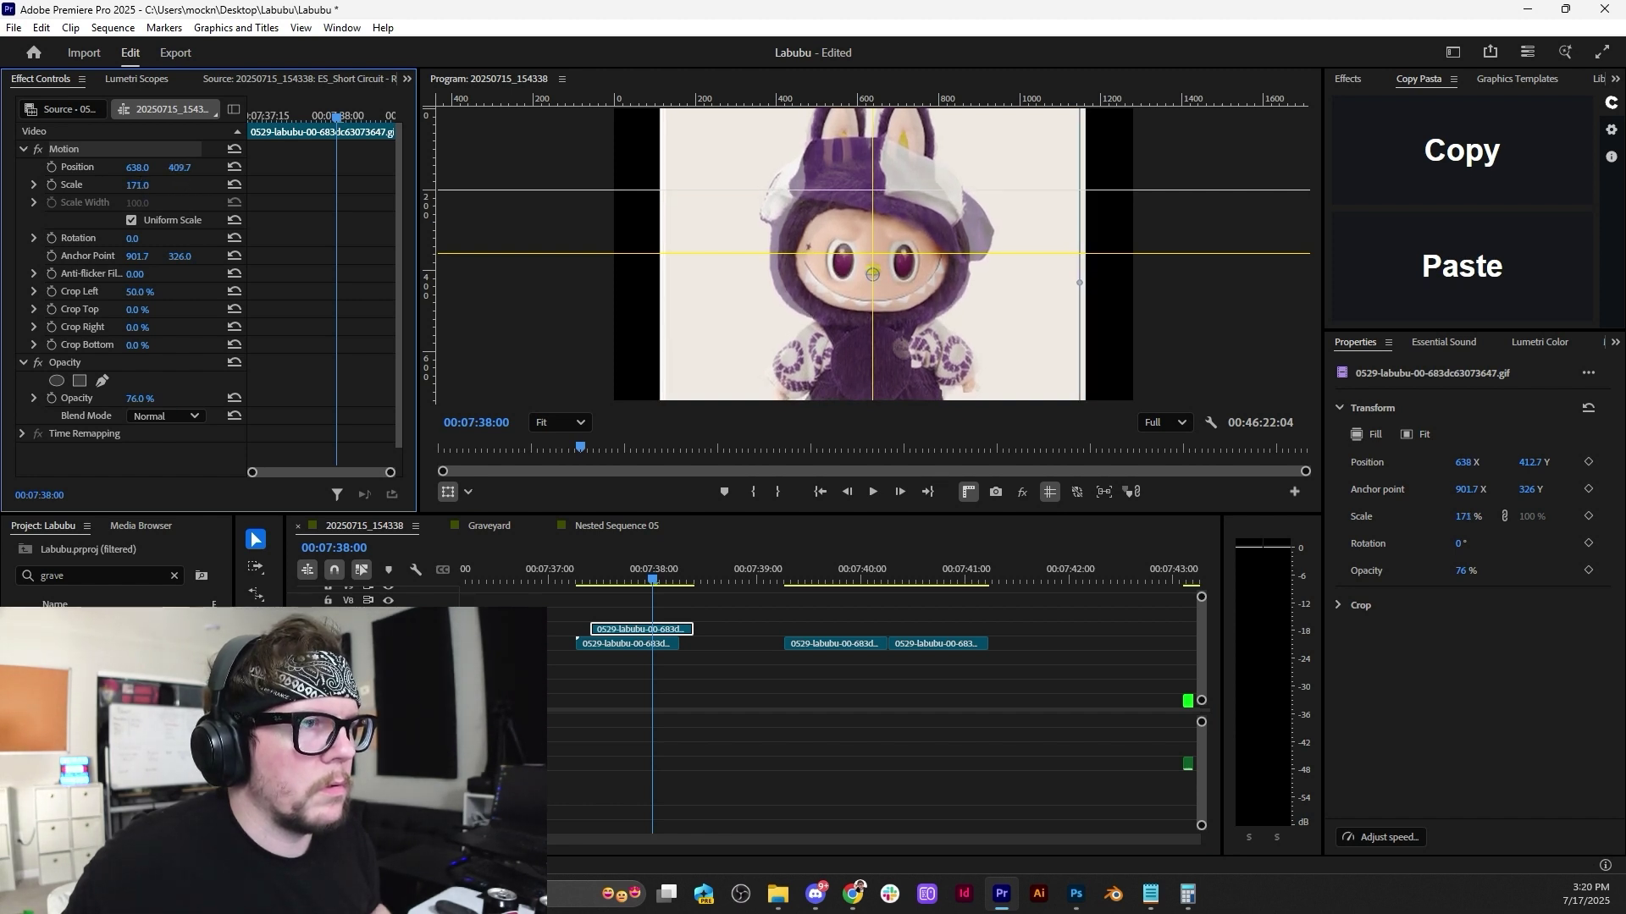
pyautogui.moveTo(140, 398); pyautogui.dragTo(161, 398)
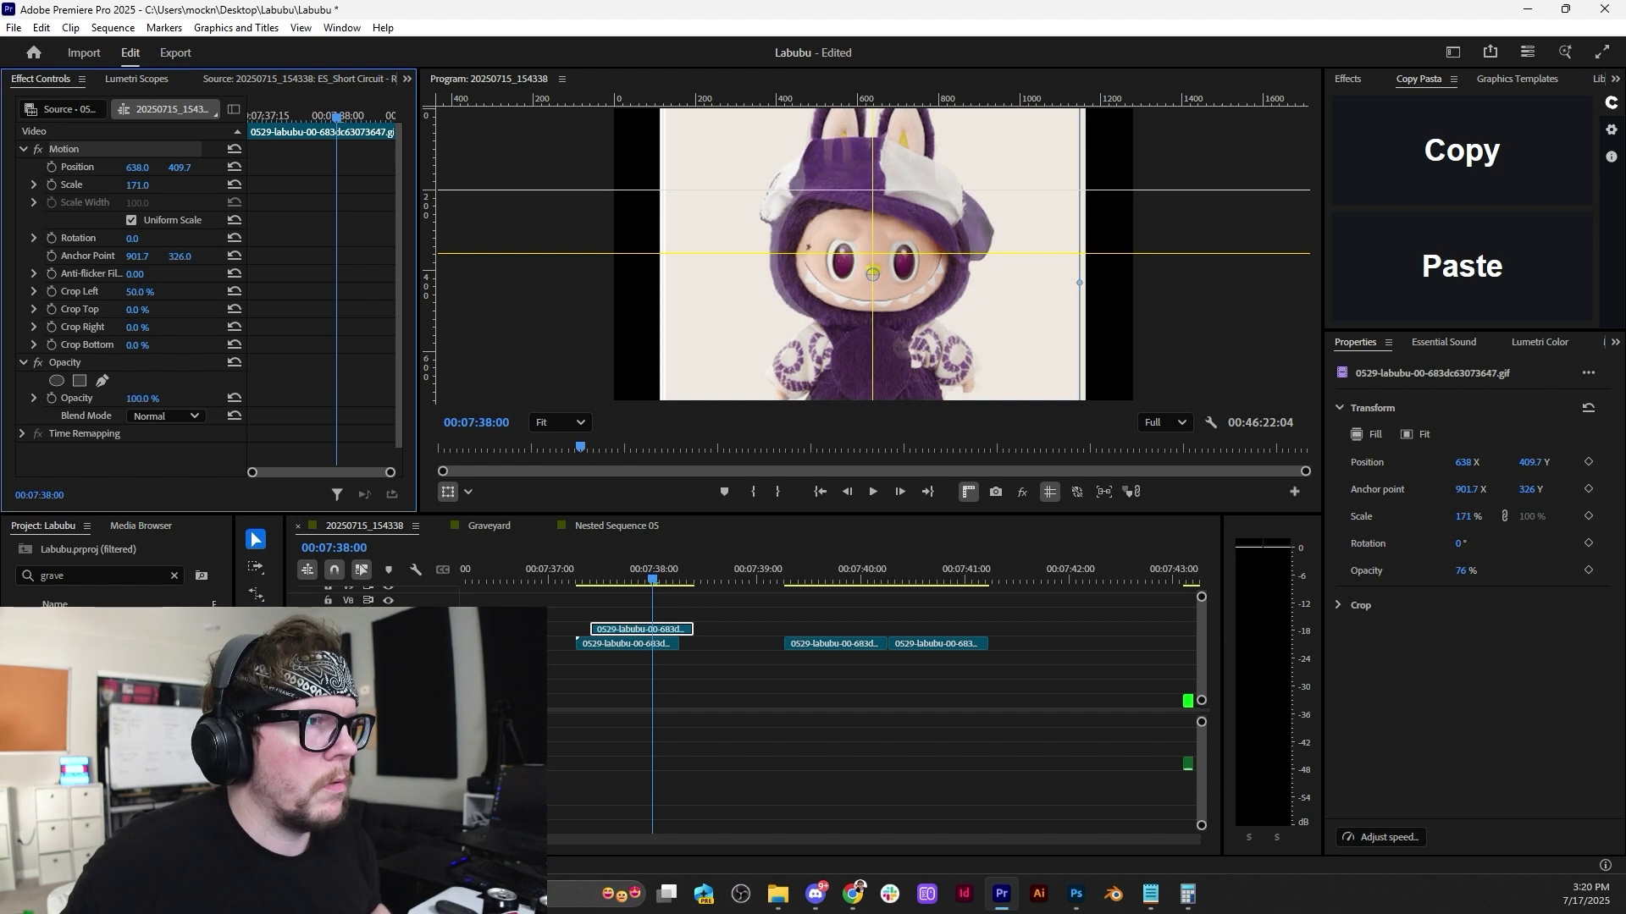
pyautogui.click(619, 634)
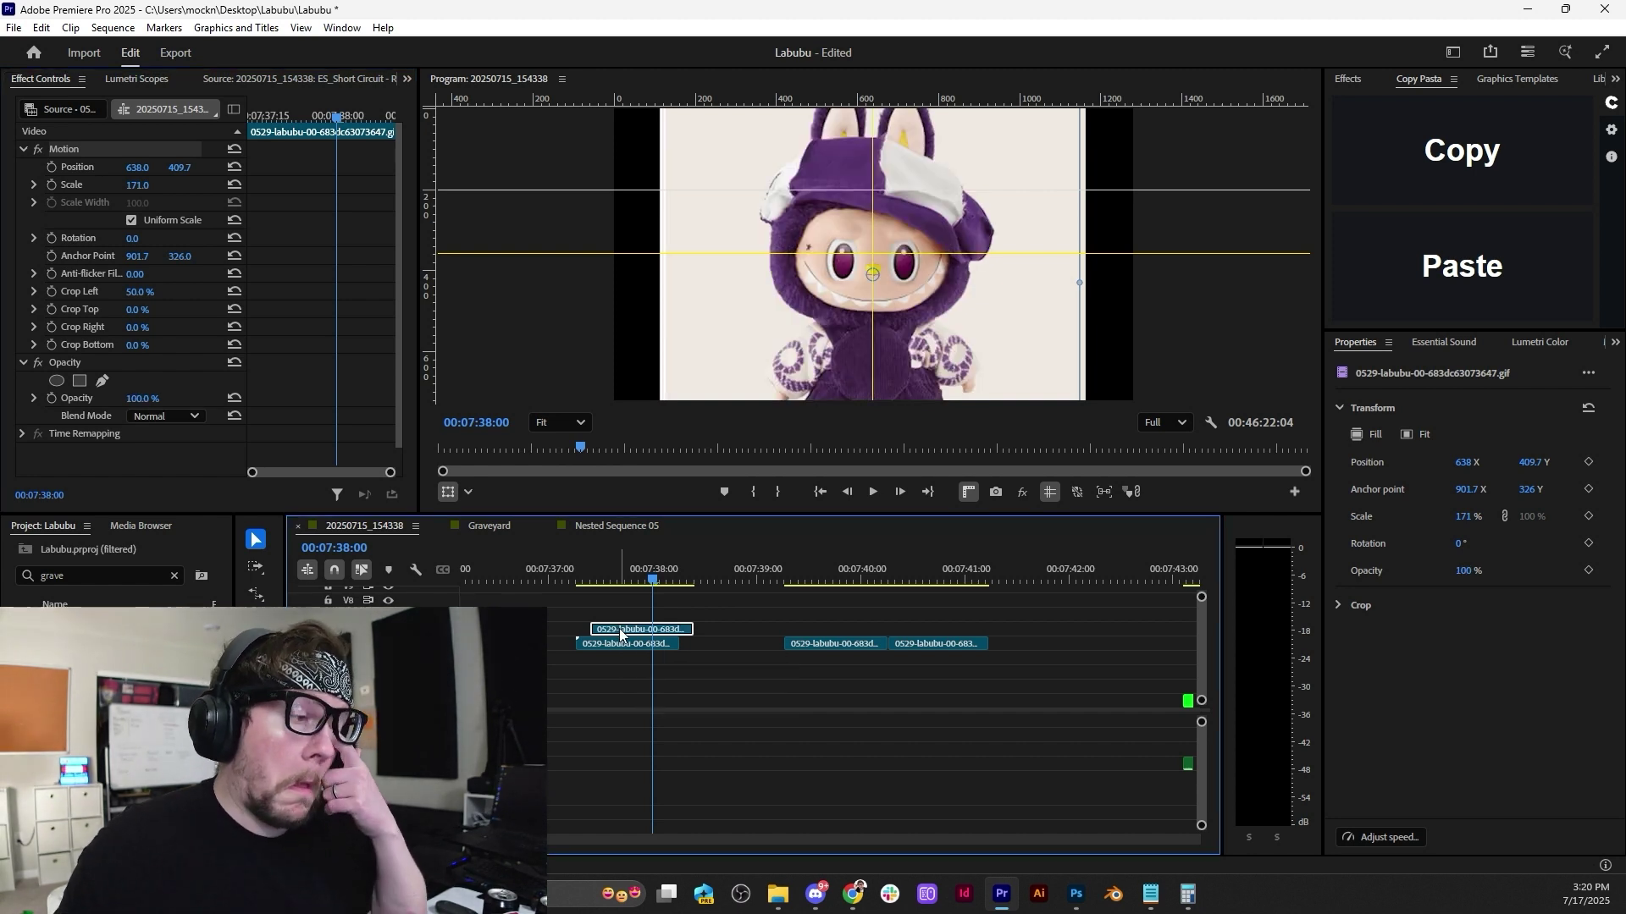
pyautogui.moveTo(621, 634); pyautogui.dragTo(711, 634)
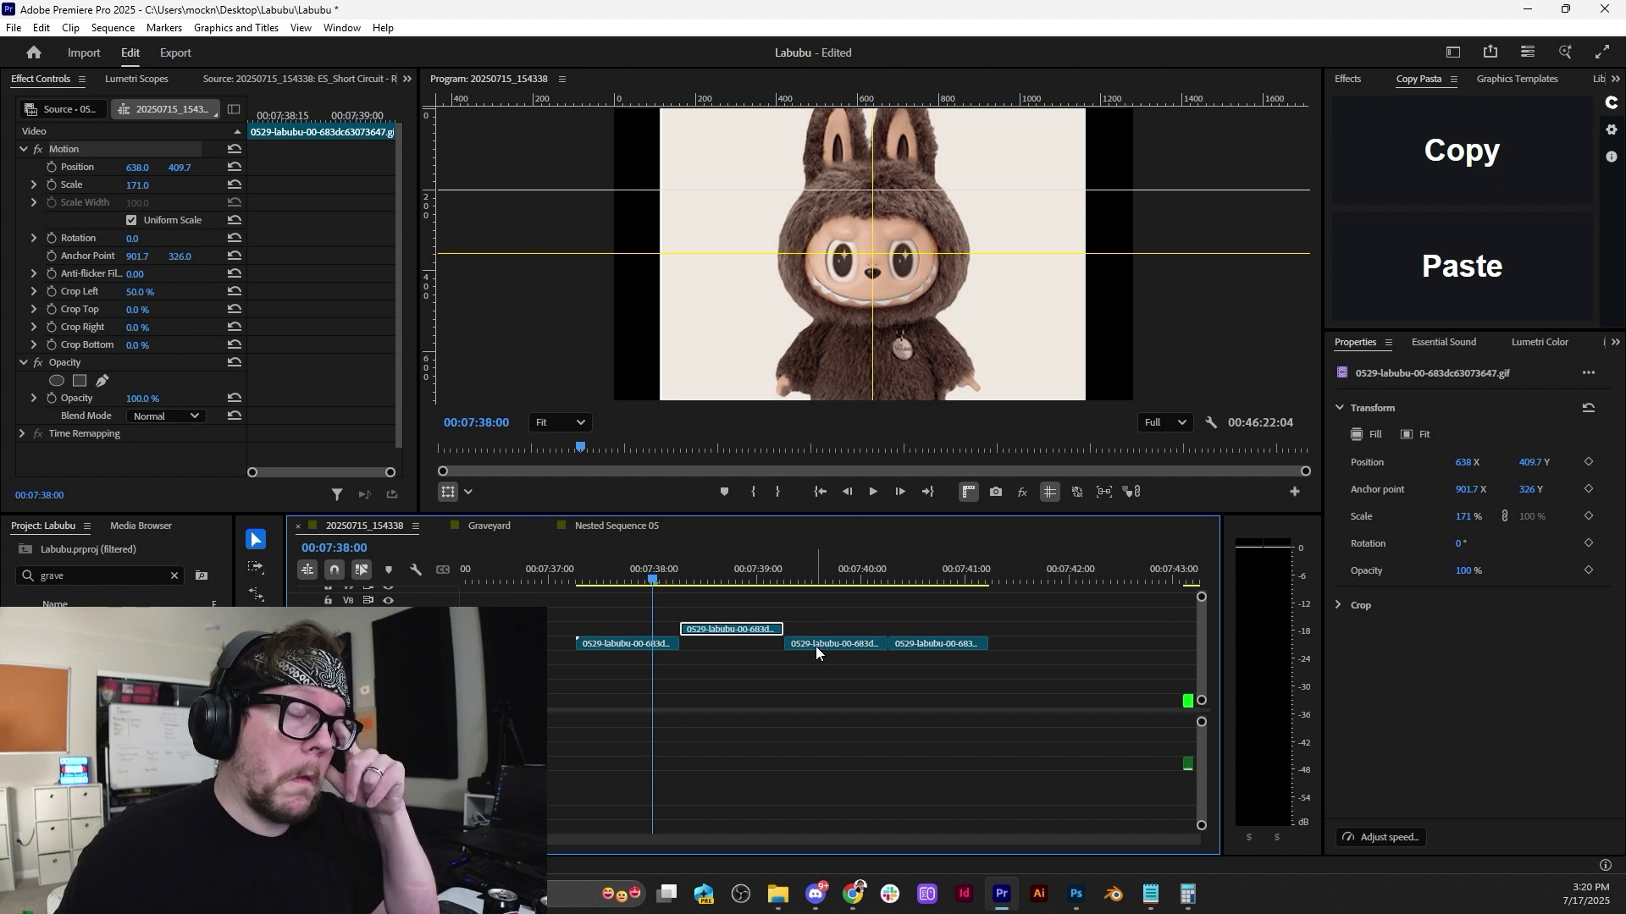
# Stack the bucket-hat Labubu clip above the purple-capped clip and reduce its opacity to 52% for alignment.
pyautogui.moveTo(816, 647); pyautogui.dragTo(711, 618)
pyautogui.click(714, 576)
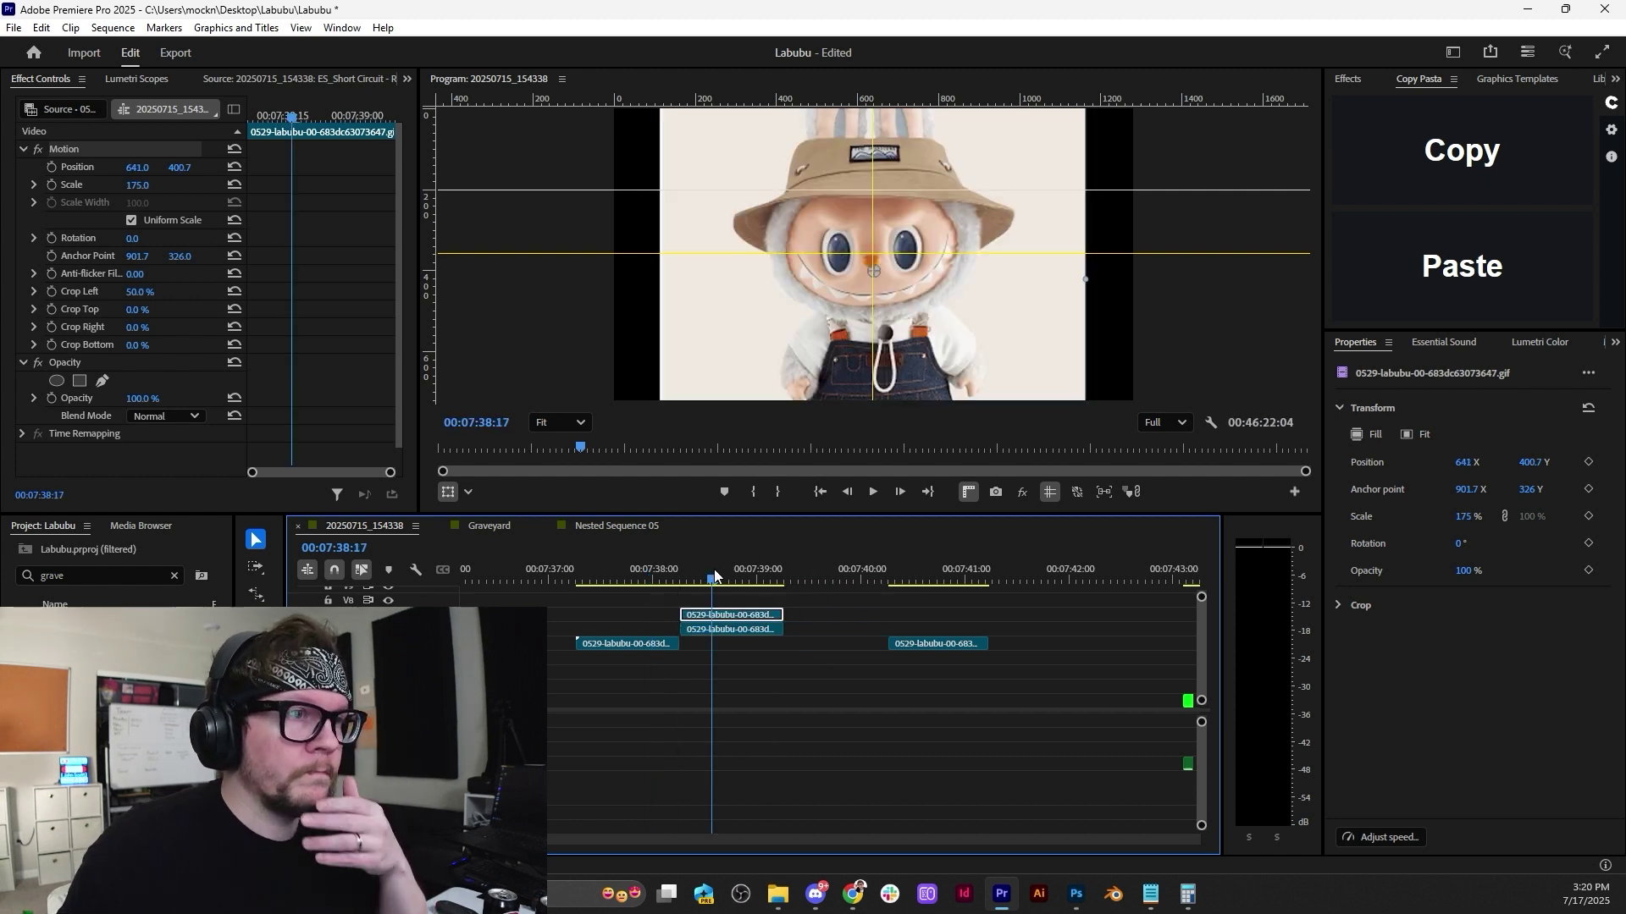
pyautogui.moveTo(133, 398); pyautogui.dragTo(92, 398)
# Align the bucket-hat face at position 643, 421.7, scale 163% and rotation 3°, and return the clip to full opacity after the purple-capped one.
pyautogui.moveTo(137, 185); pyautogui.dragTo(191, 168)
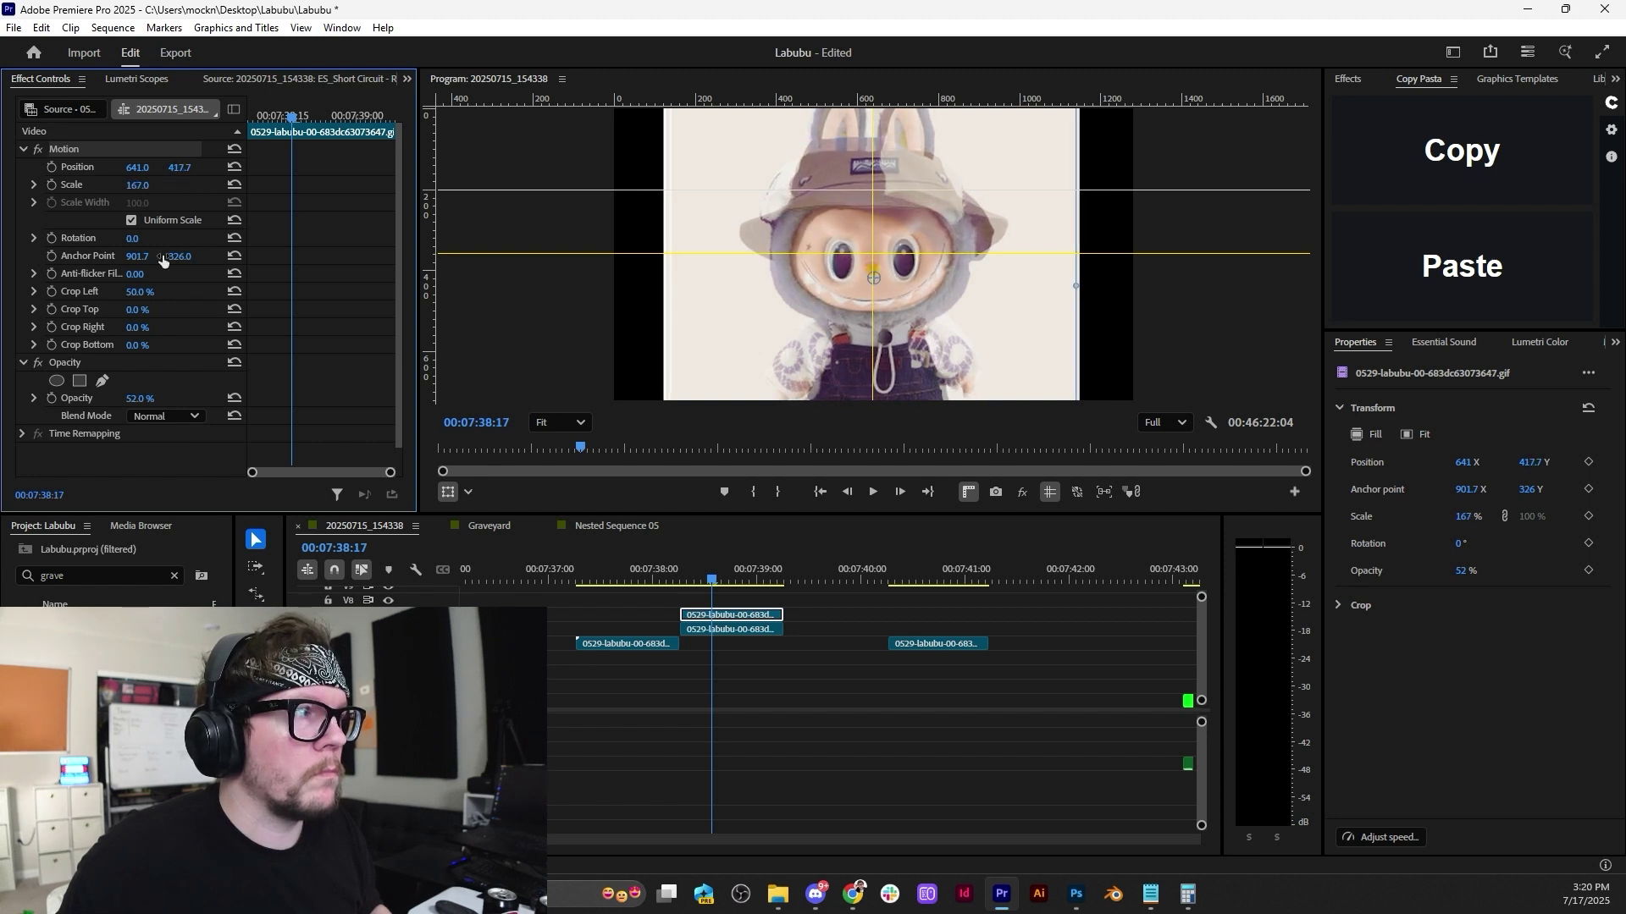
pyautogui.moveTo(132, 239); pyautogui.dragTo(135, 238)
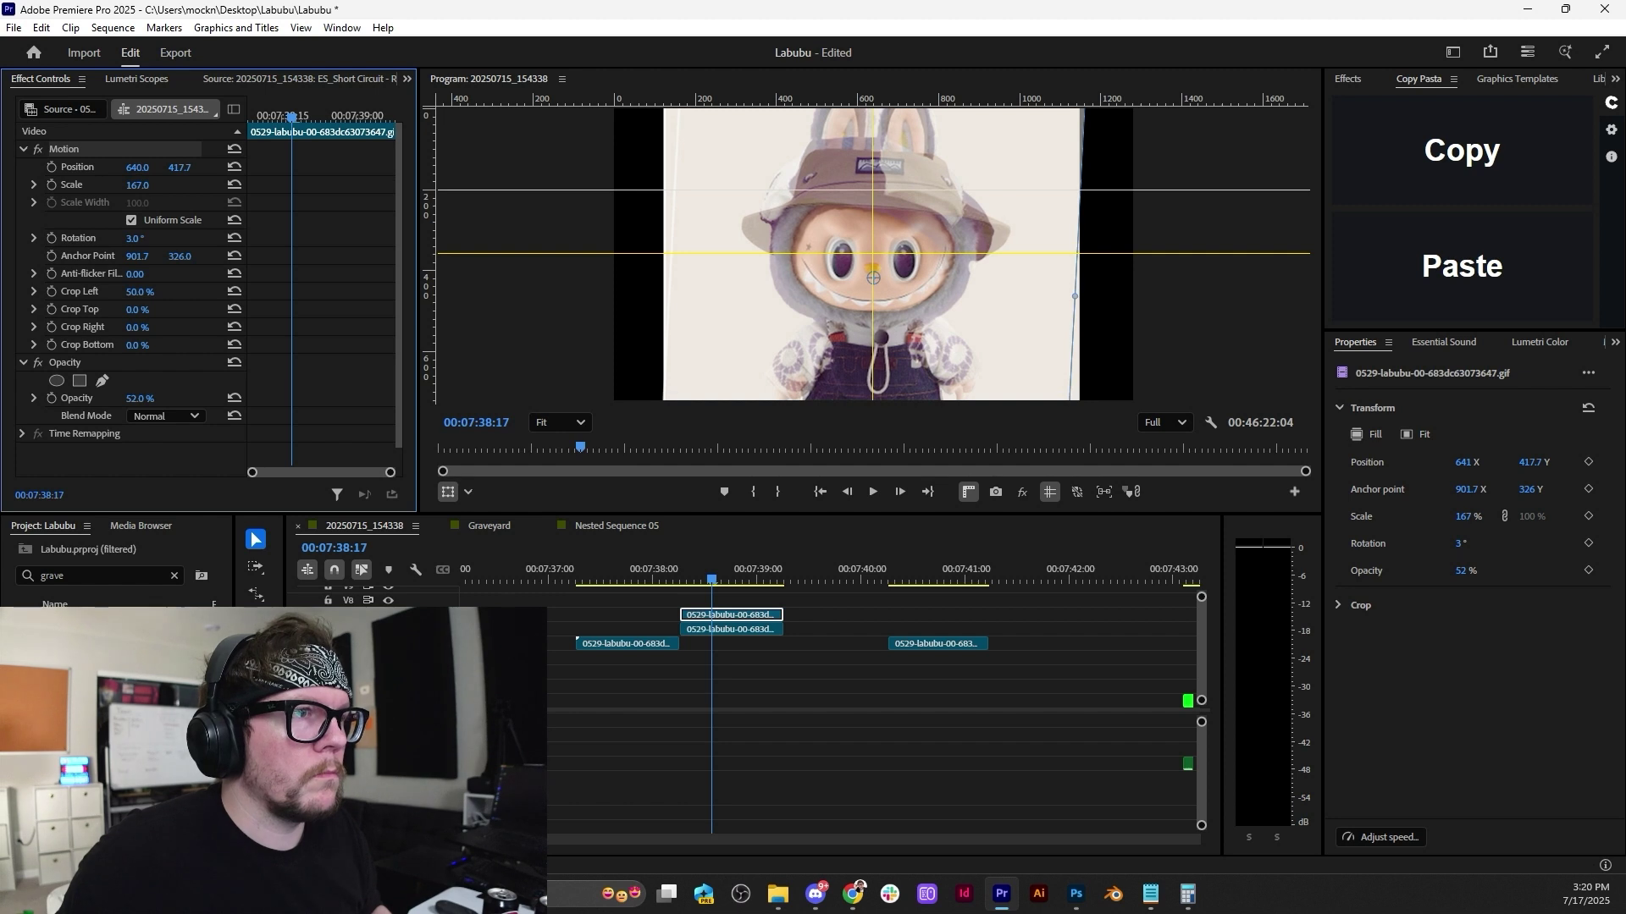
pyautogui.moveTo(137, 168); pyautogui.dragTo(189, 169)
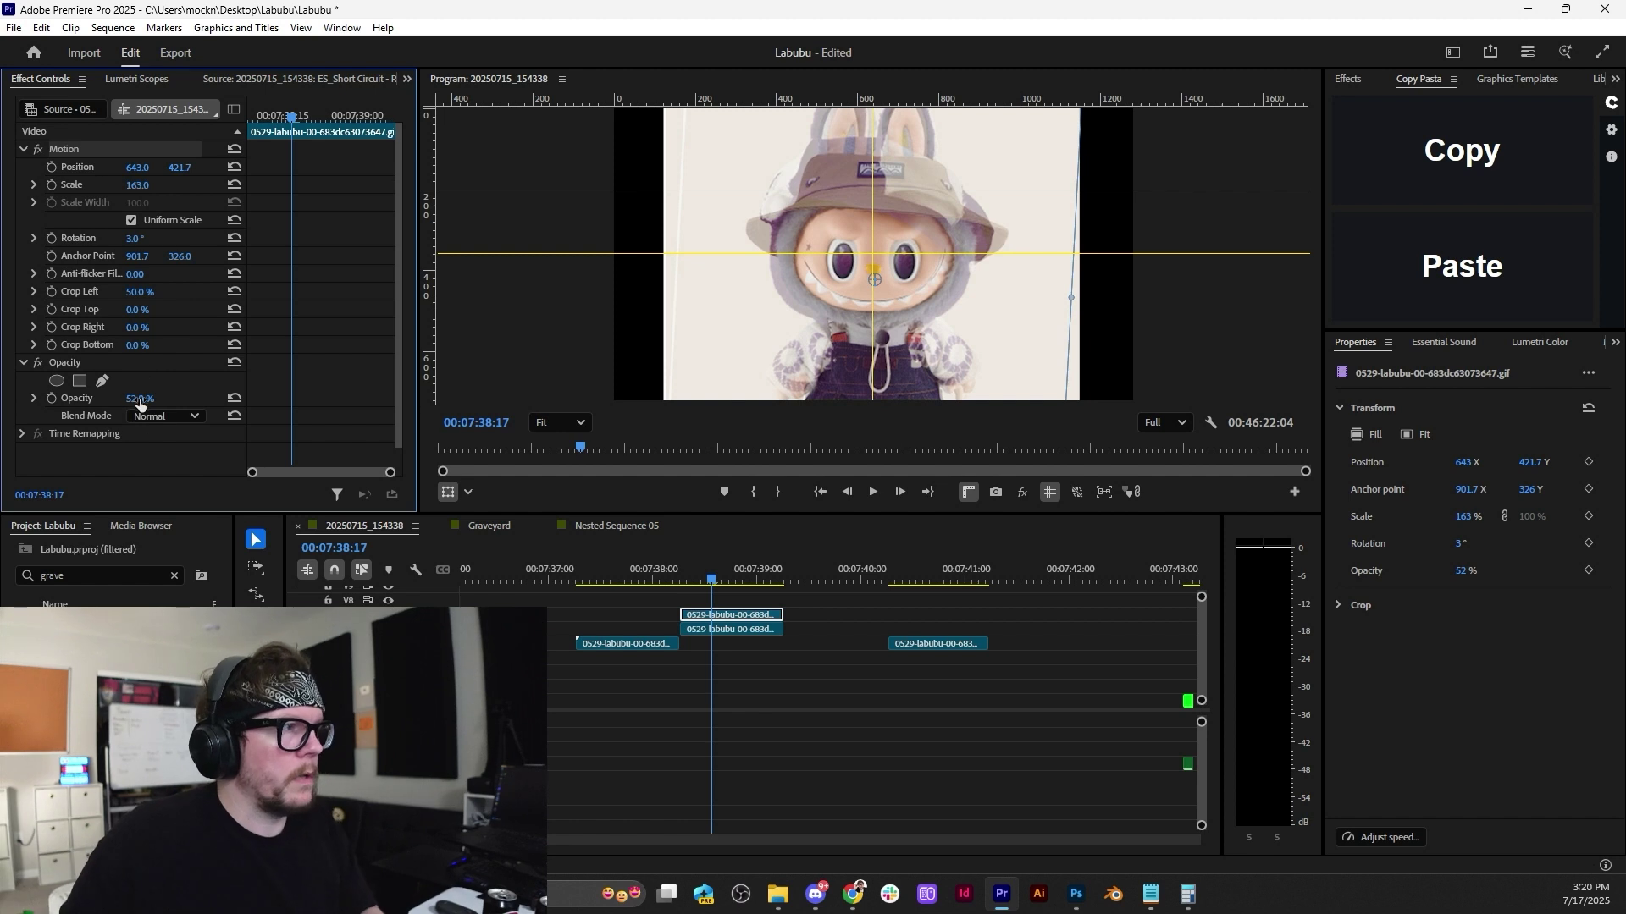
pyautogui.moveTo(140, 400); pyautogui.dragTo(265, 418)
pyautogui.moveTo(737, 614); pyautogui.dragTo(841, 615)
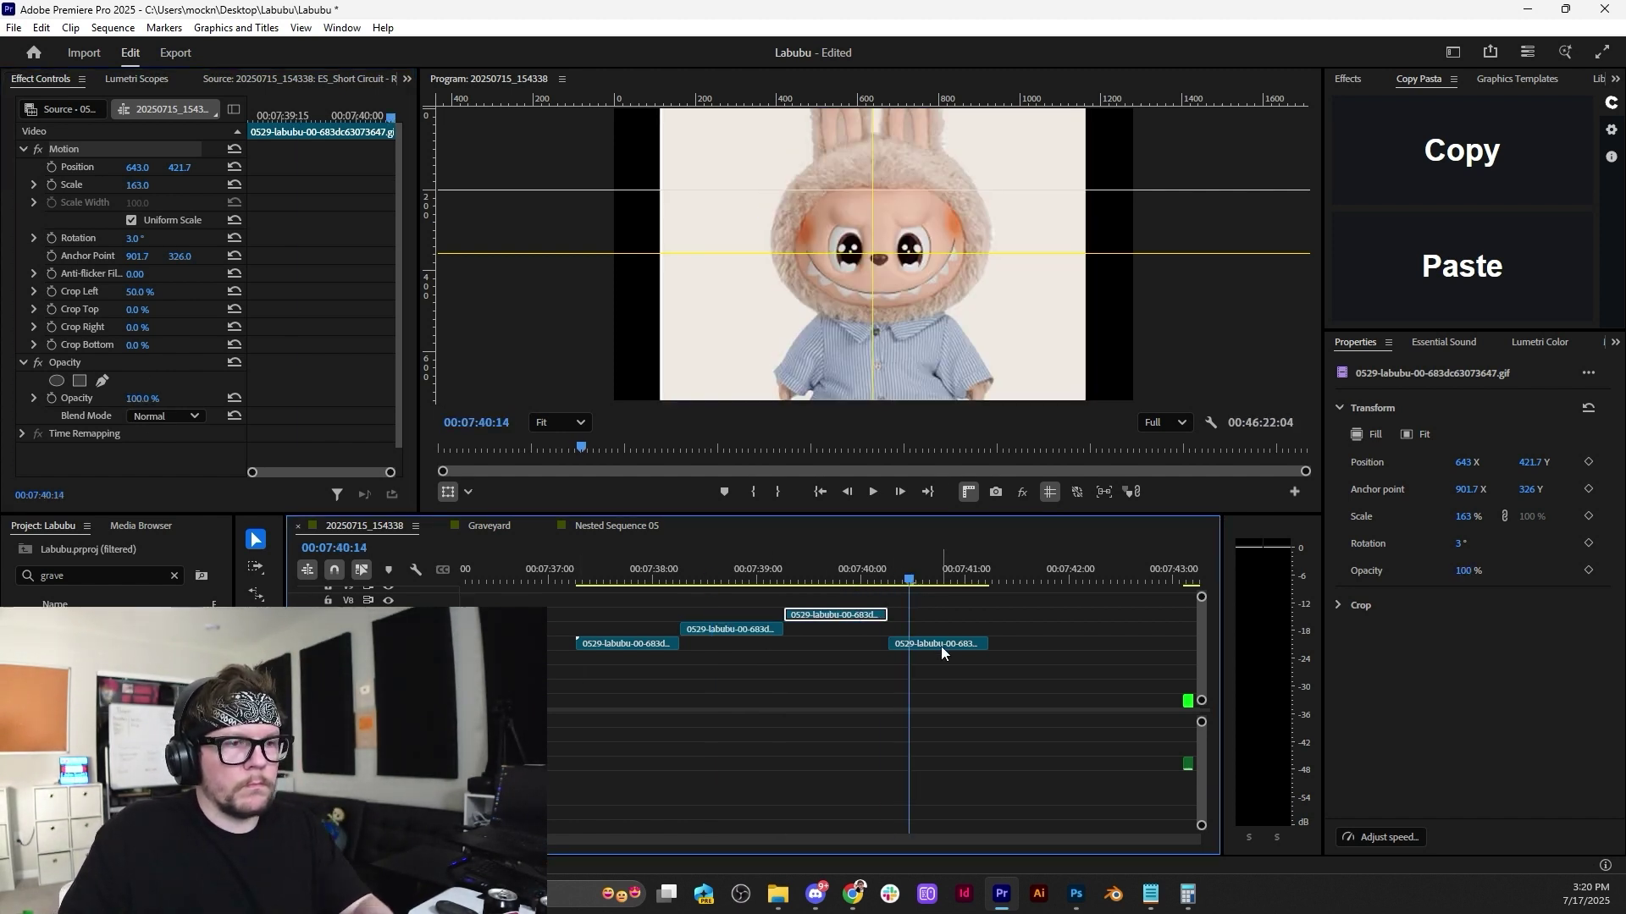
# Stack the blue-shirted Labubu clip above the bucket-hat clip, roughly shrink it over that face, and reduce its opacity to 78%.
pyautogui.moveTo(941, 650); pyautogui.dragTo(838, 597)
pyautogui.click(834, 568)
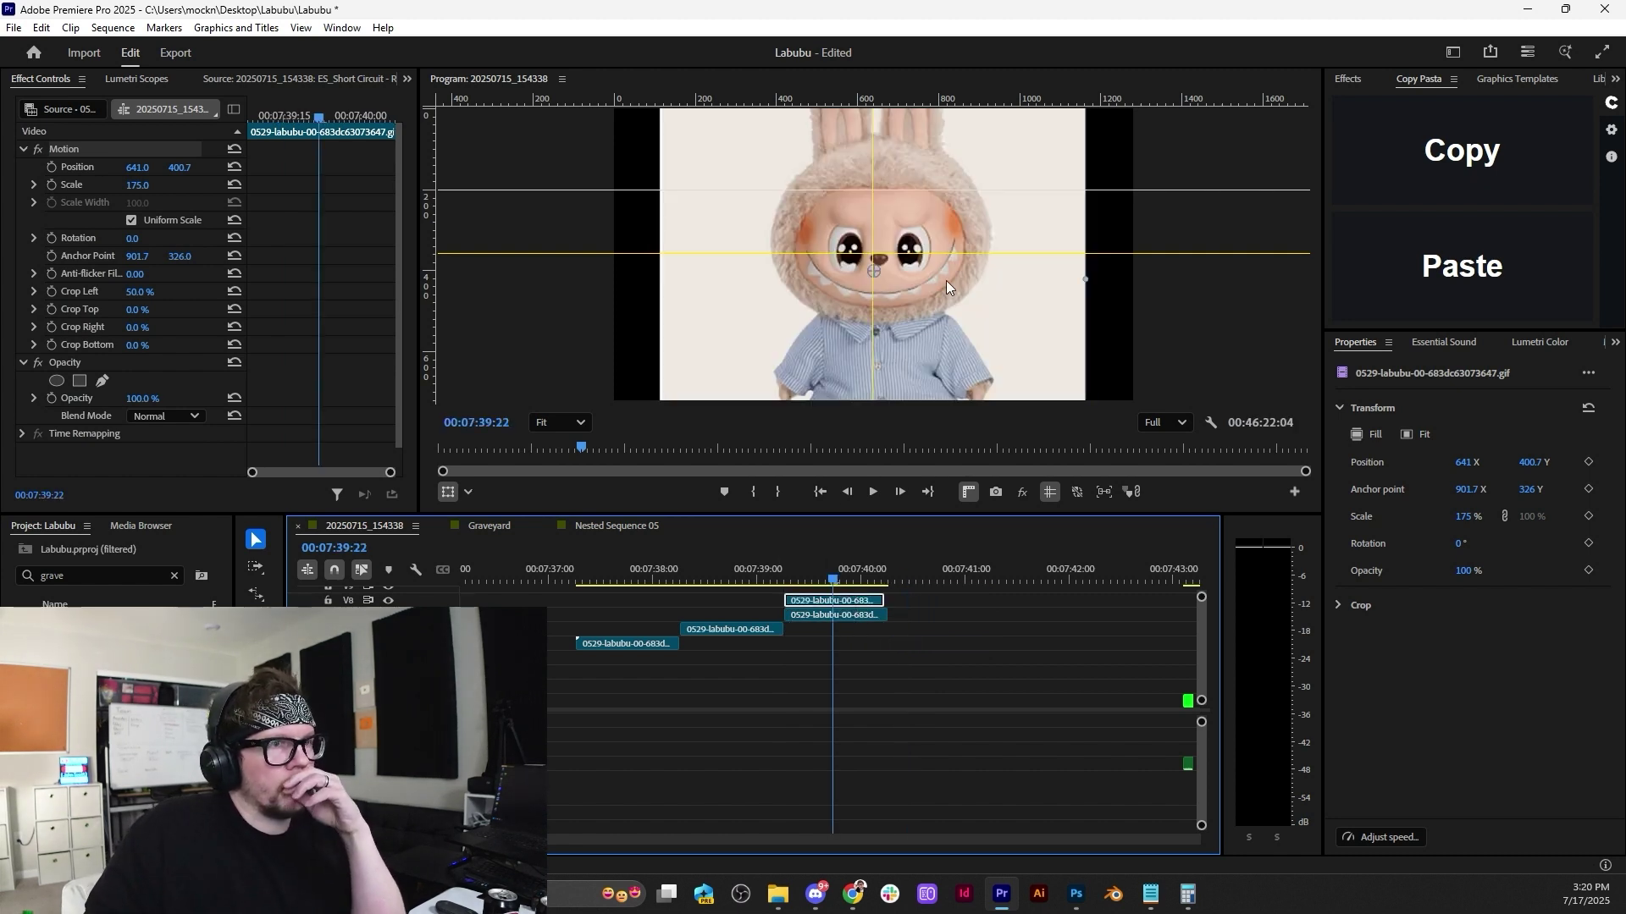
pyautogui.moveTo(947, 281); pyautogui.dragTo(933, 287)
pyautogui.moveTo(140, 184); pyautogui.dragTo(157, 284)
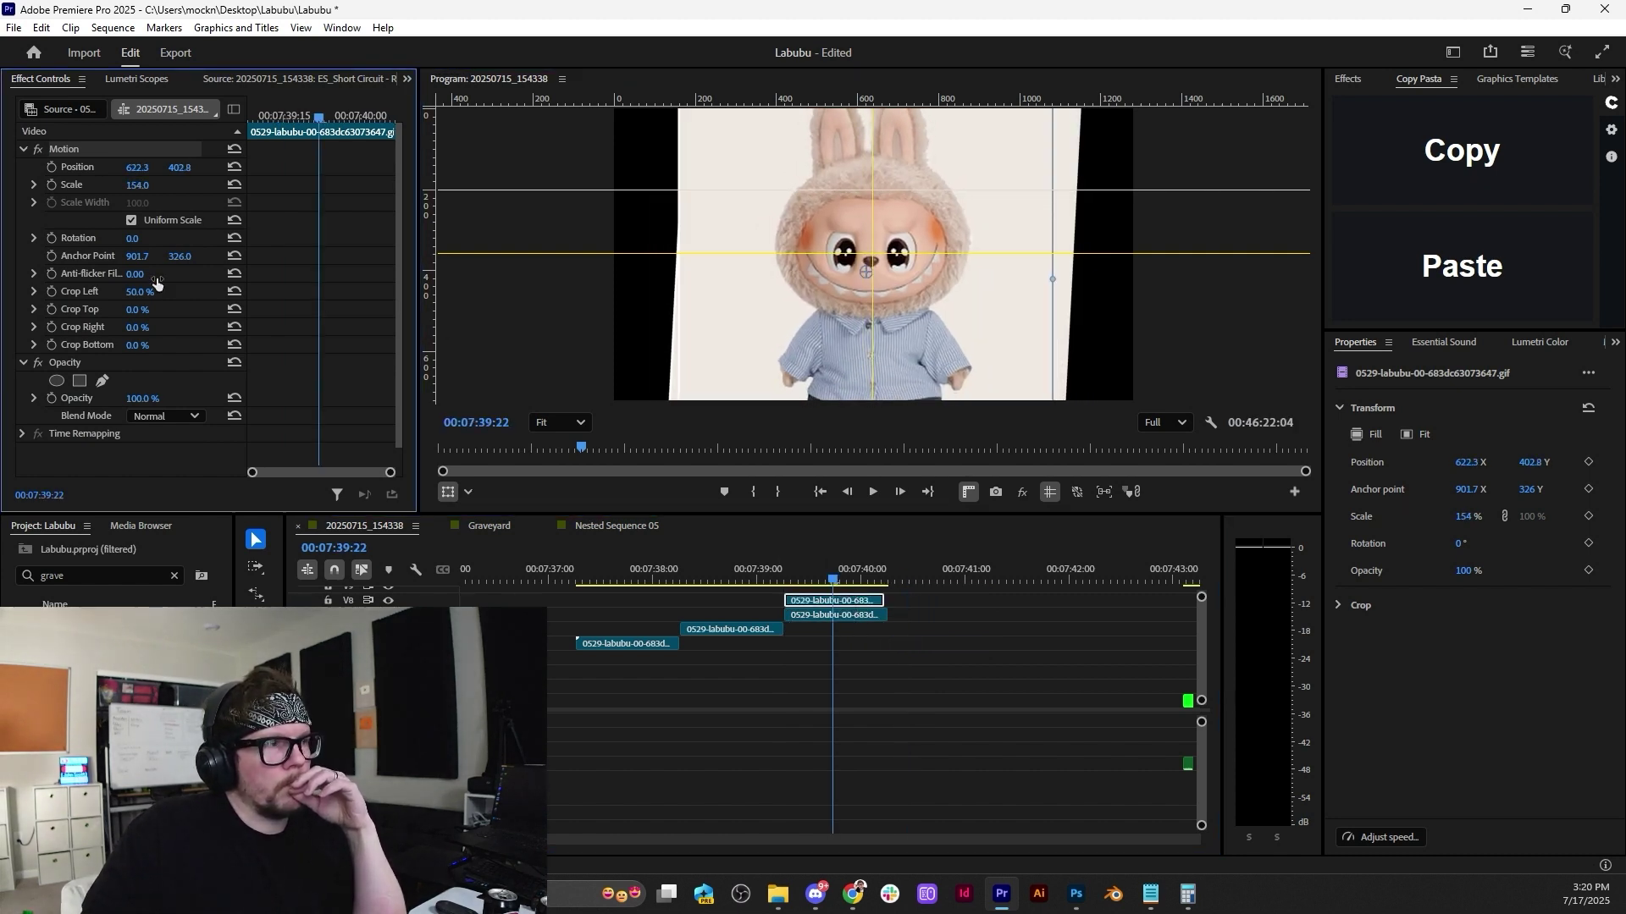
pyautogui.moveTo(140, 398); pyautogui.dragTo(122, 398)
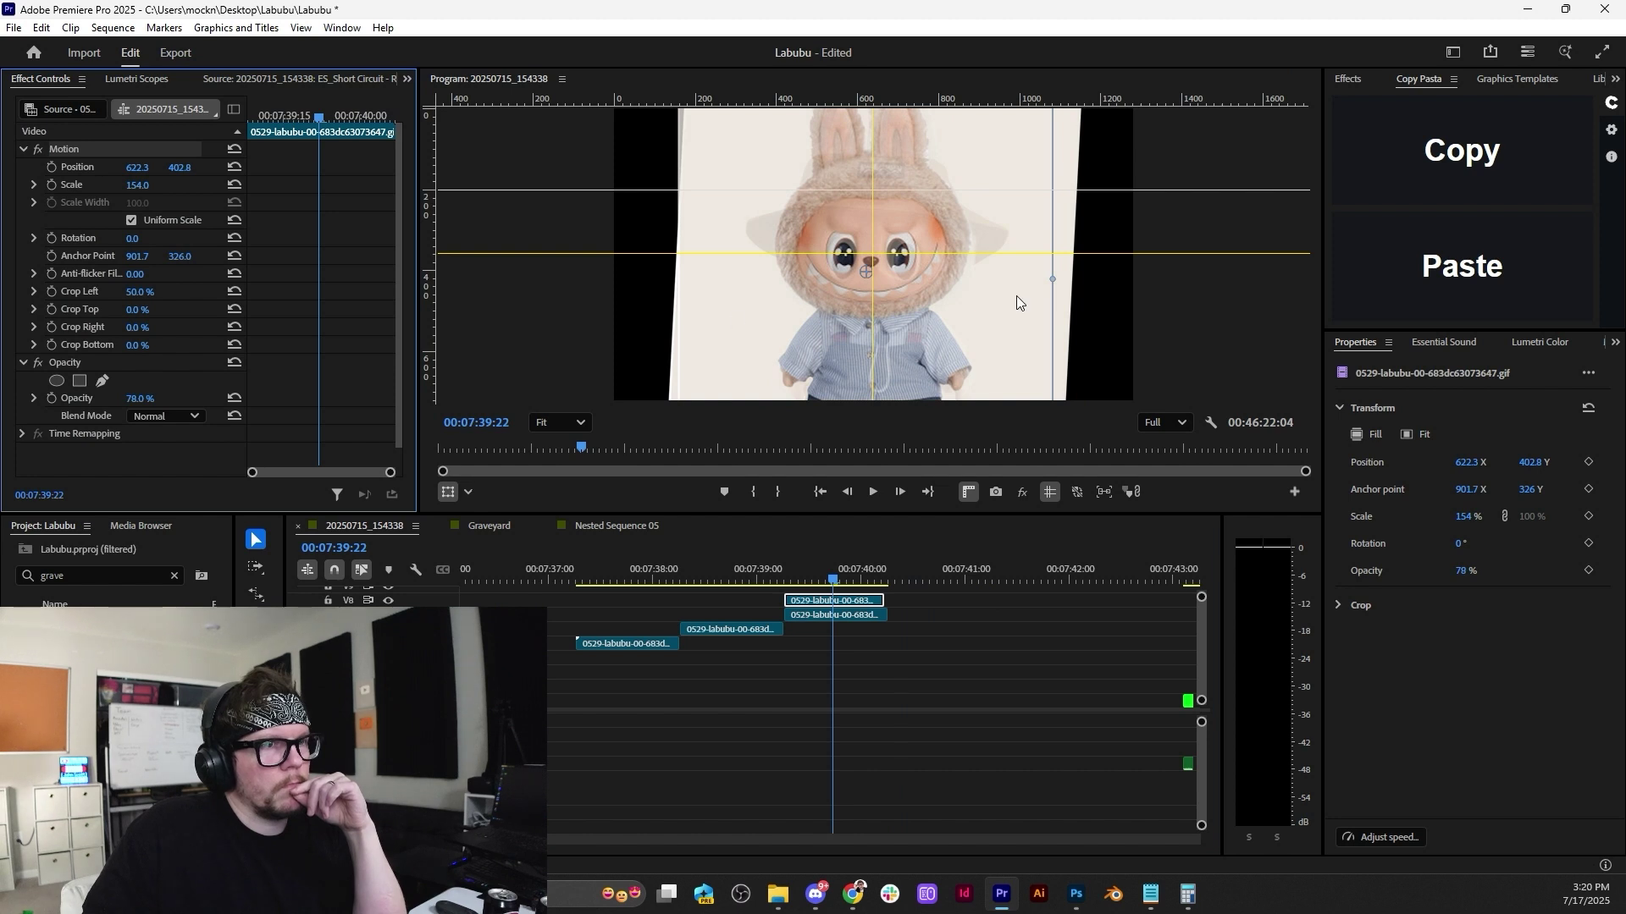
# Align the blue-shirted face at position 626.4, 425.7, scale 167.3% and rotation 0.7°, and return the clip to full opacity after the bucket-hat one.
pyautogui.moveTo(1020, 313)
pyautogui.mouseDown()
pyautogui.moveTo(1072, 287)
pyautogui.moveTo(1009, 308)
pyautogui.mouseUp()
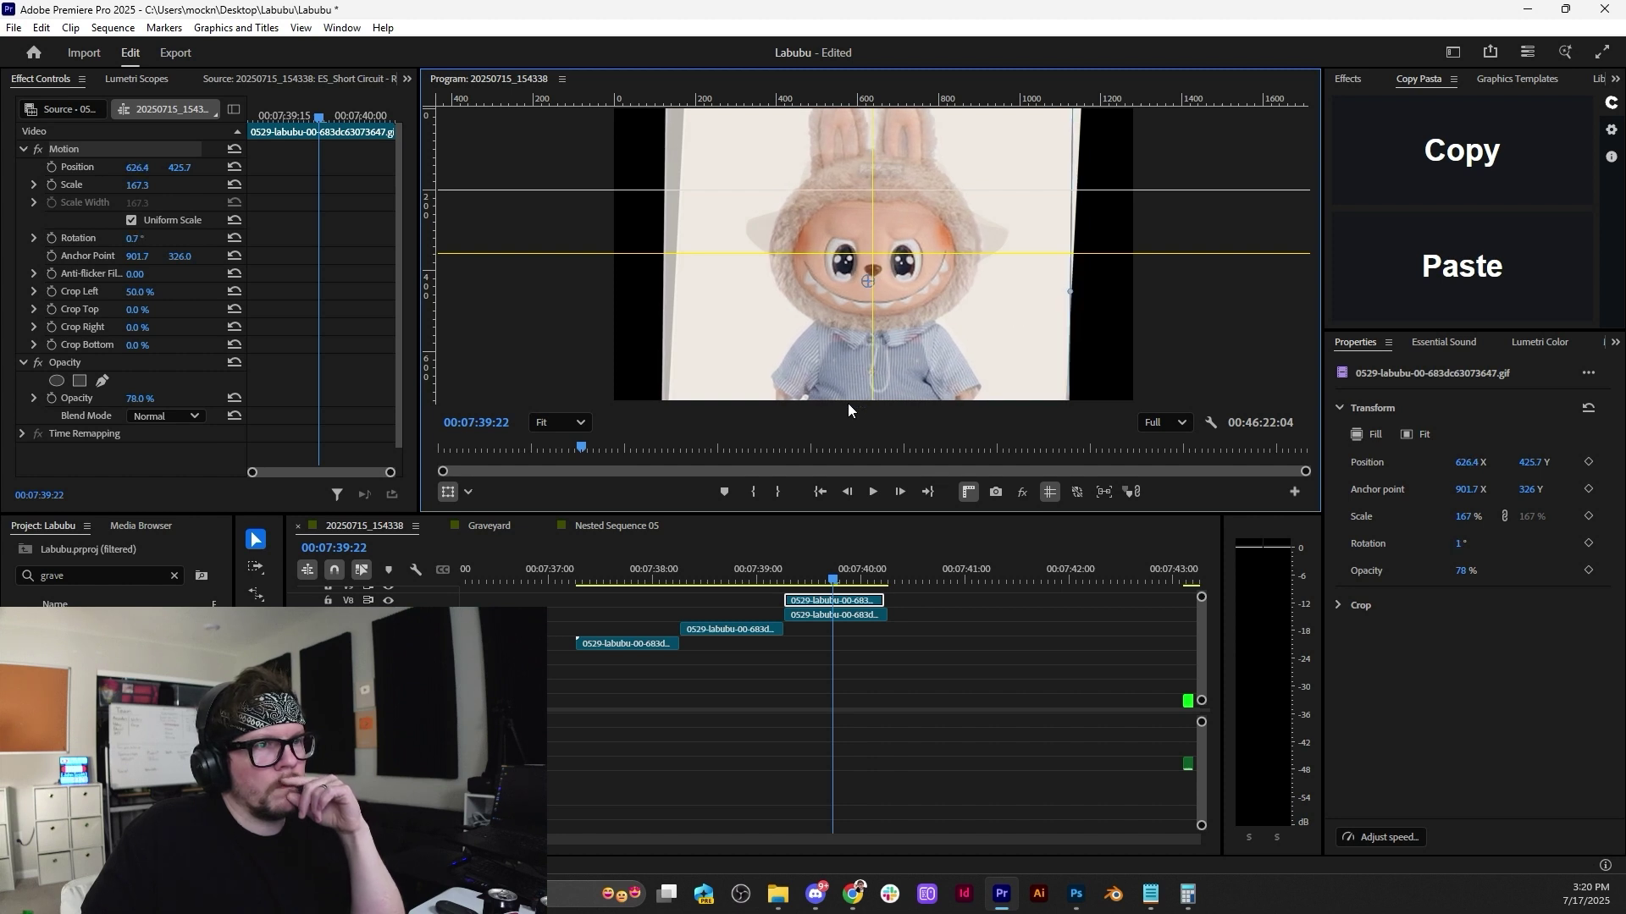
pyautogui.moveTo(139, 399); pyautogui.dragTo(232, 408)
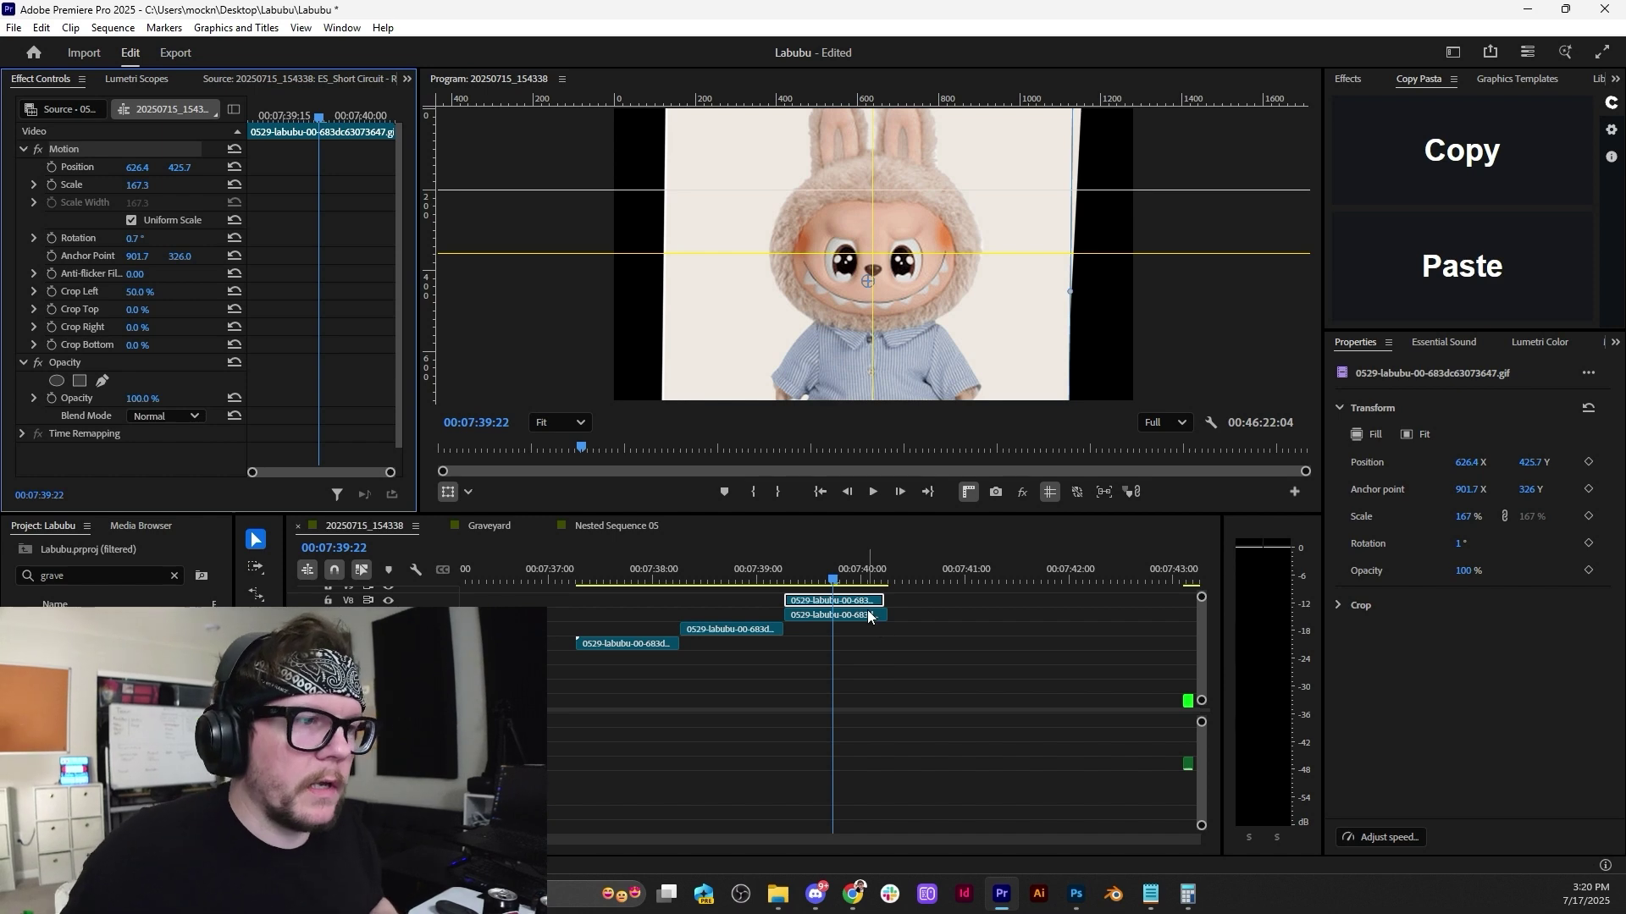
pyautogui.moveTo(882, 602); pyautogui.dragTo(985, 602)
pyautogui.moveTo(625, 576)
pyautogui.mouseDown()
pyautogui.moveTo(879, 547)
pyautogui.moveTo(622, 573)
pyautogui.mouseUp()
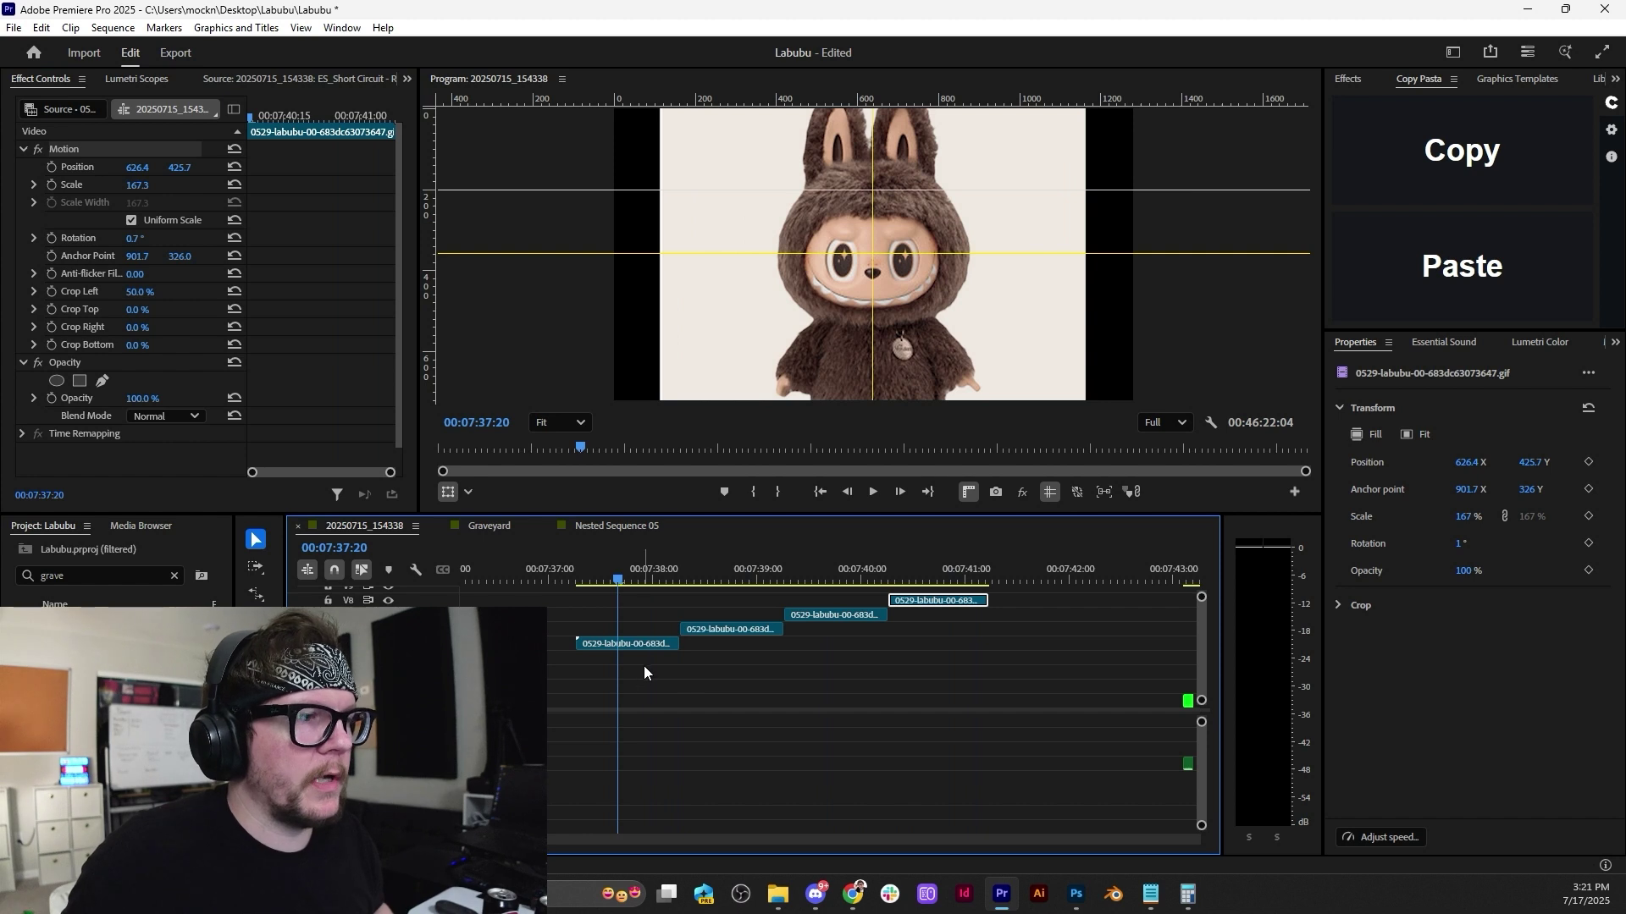
pyautogui.click(654, 642)
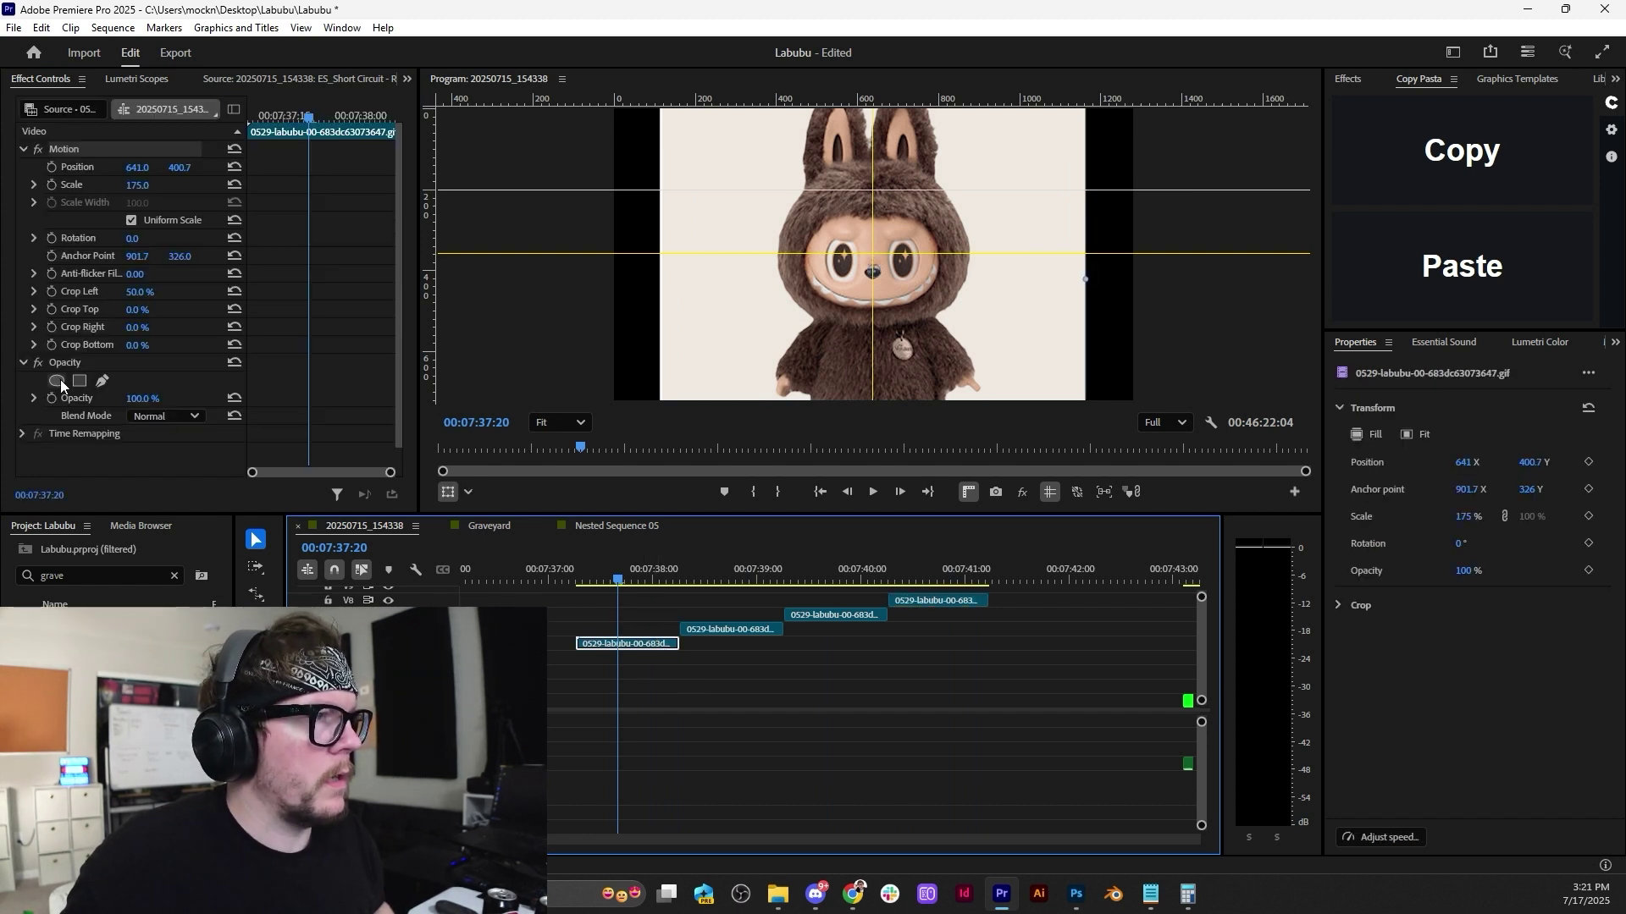
pyautogui.click(57, 382)
pyautogui.moveTo(895, 228)
pyautogui.mouseDown()
pyautogui.moveTo(895, 144)
pyautogui.moveTo(876, 199)
pyautogui.moveTo(886, 227)
pyautogui.mouseUp()
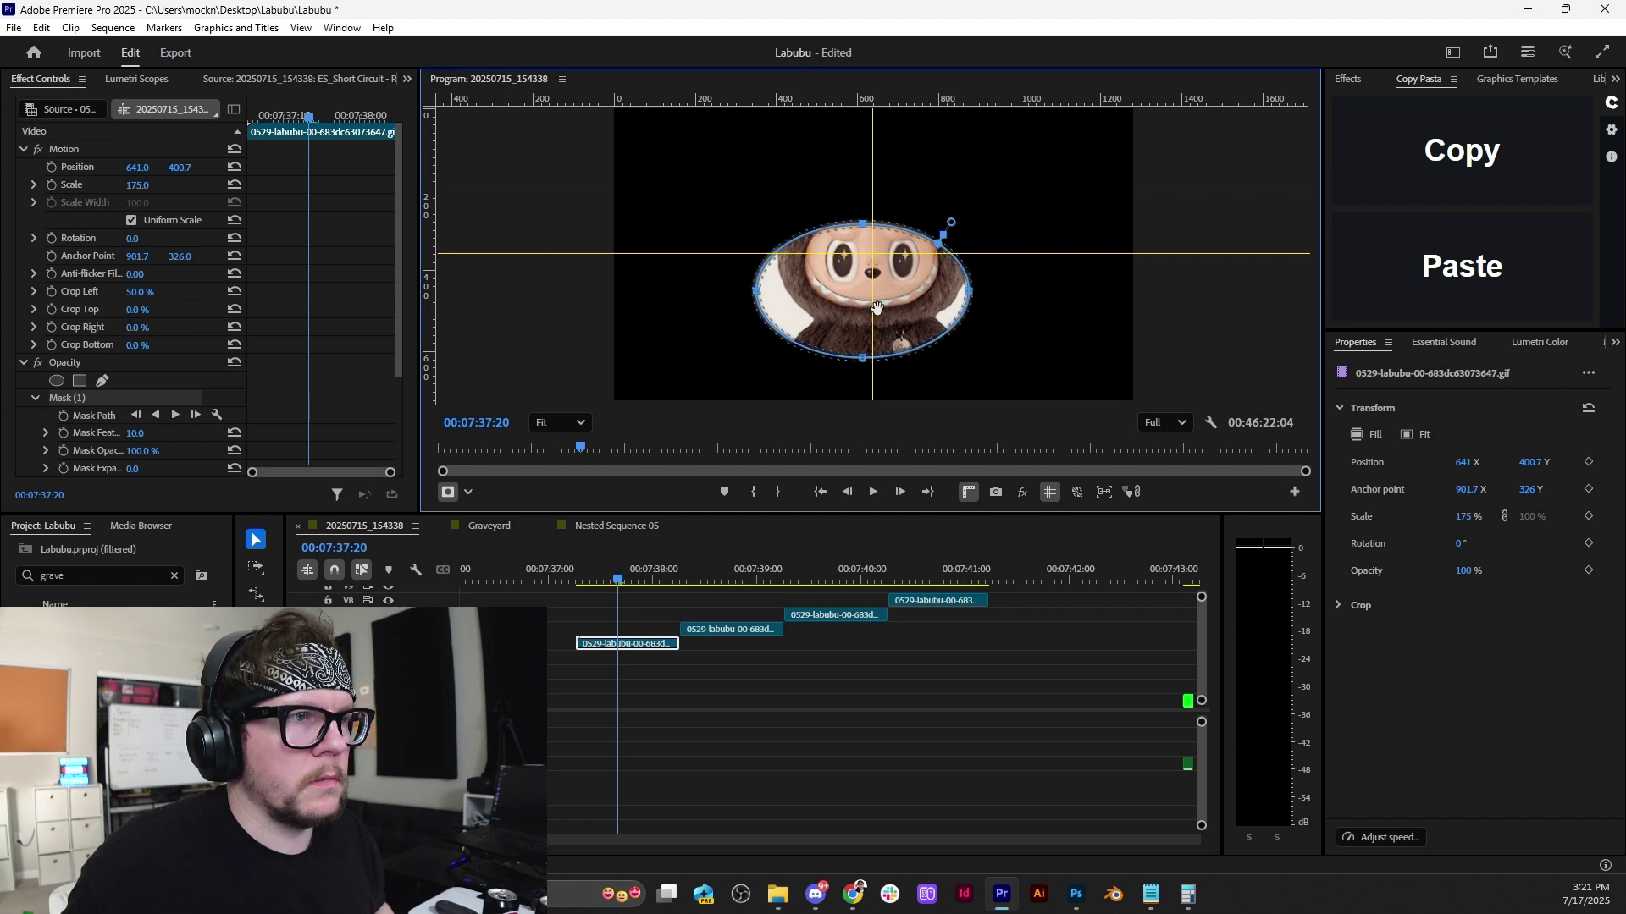
pyautogui.hotkey('ctrl', 'z')
pyautogui.hotkey('ctrl', 'z')
pyautogui.hotkey('ctrl', 'z')
pyautogui.hotkey('ctrl', 'z')
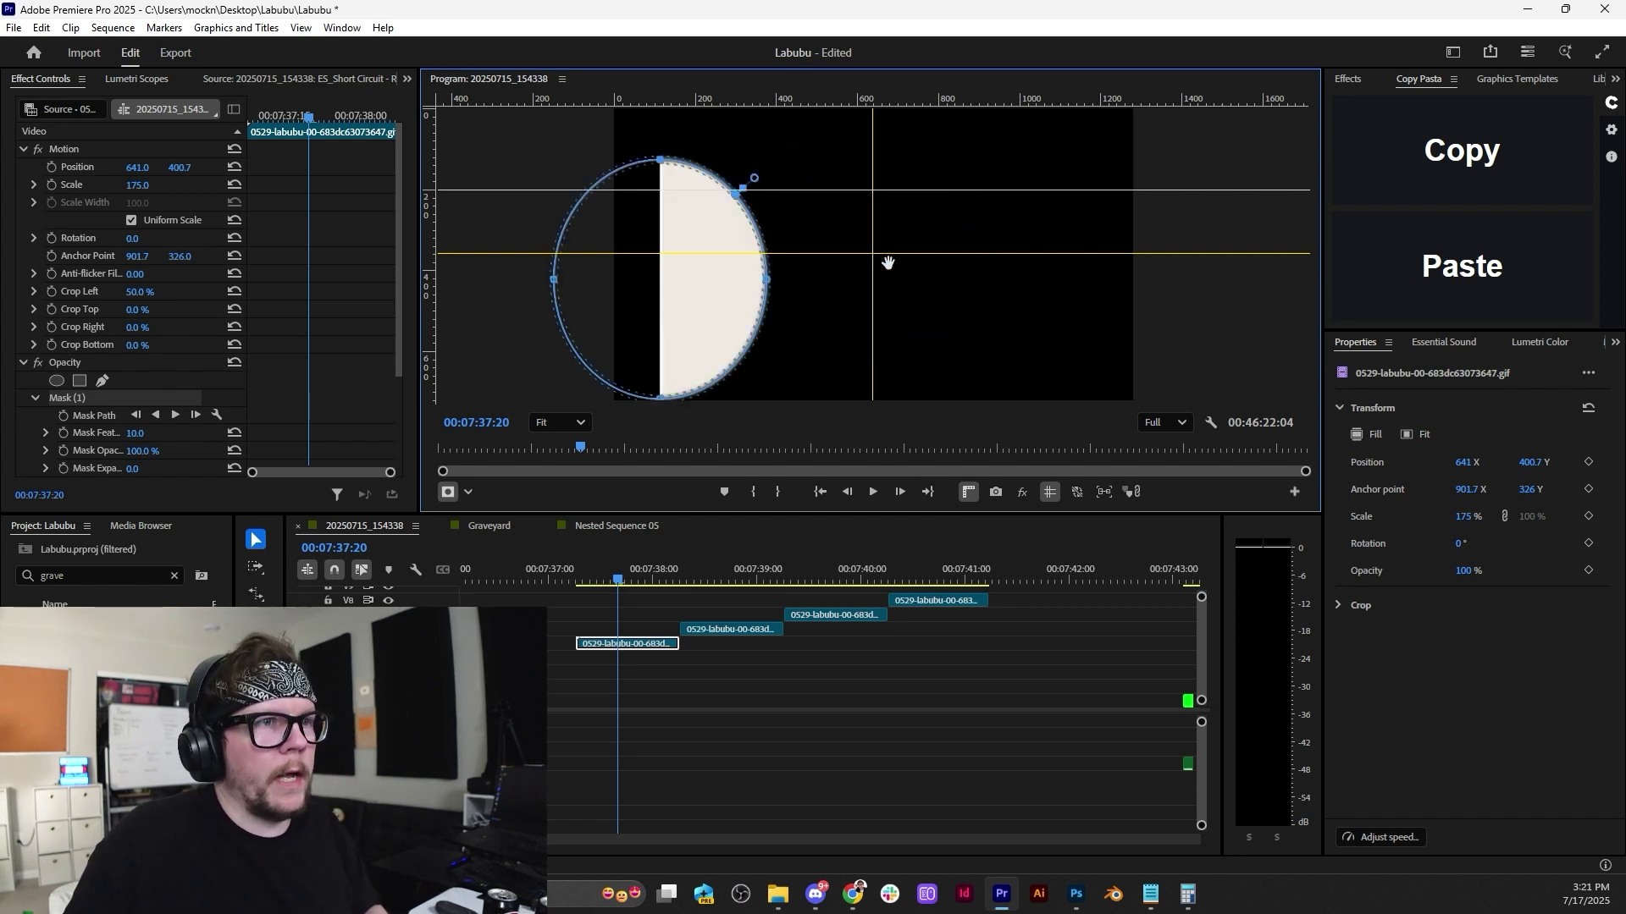
pyautogui.hotkey('ctrl', 'z')
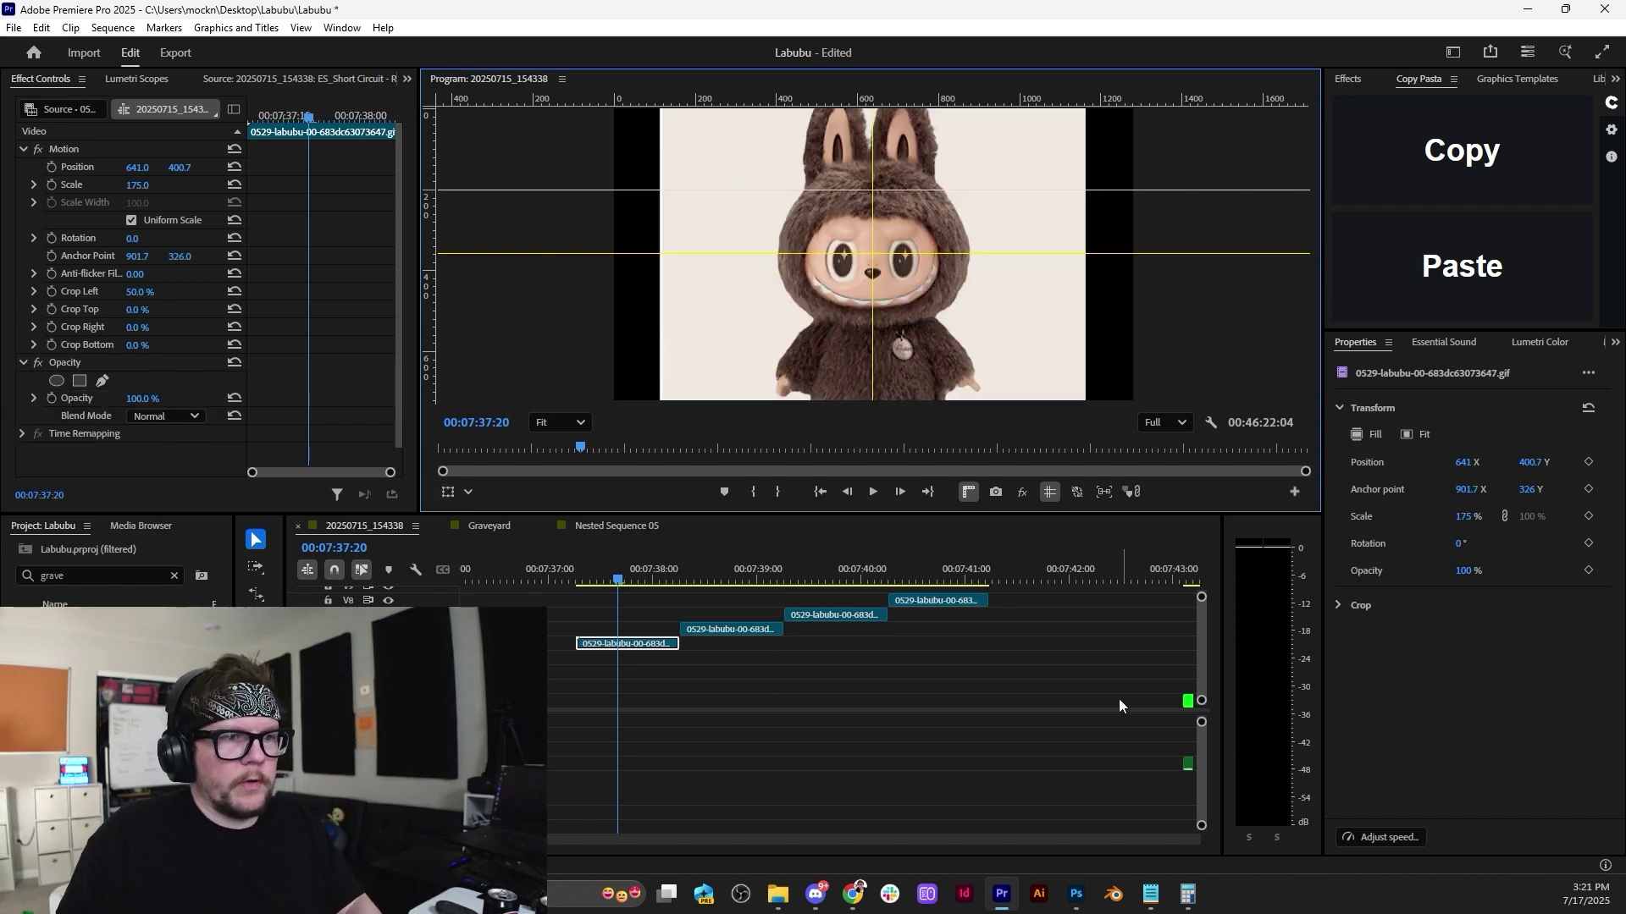
# Make a subsequence from the four aligned Labubu clips, and nest the four clips into a single sequence.
pyautogui.moveTo(1119, 705); pyautogui.dragTo(580, 596)
pyautogui.rightClick(835, 616)
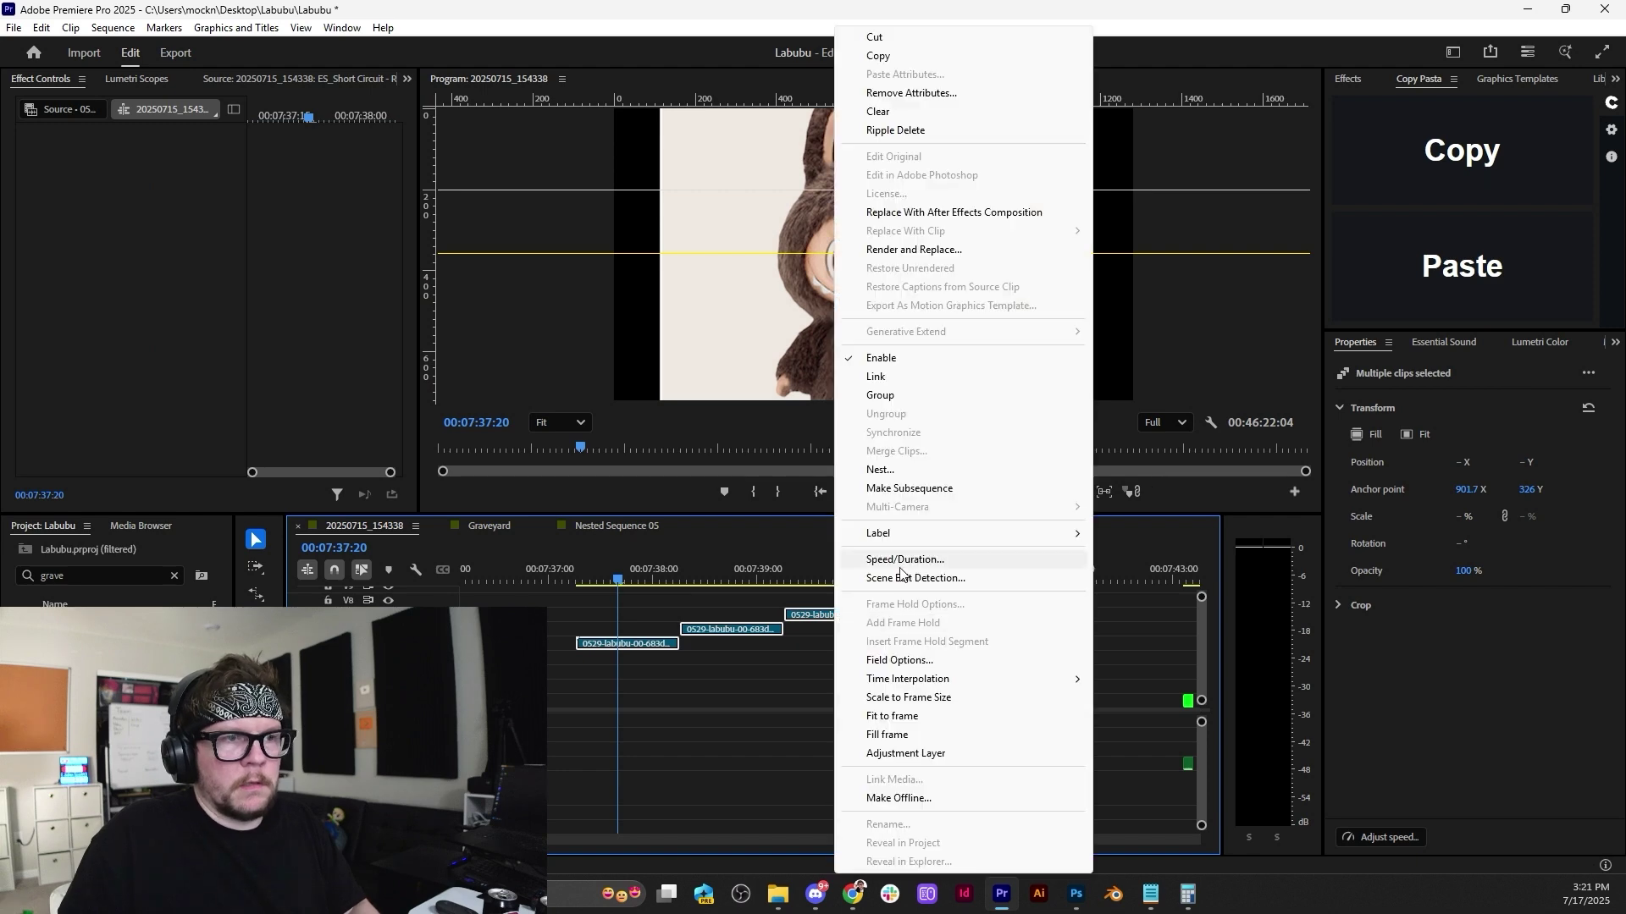
pyautogui.click(910, 488)
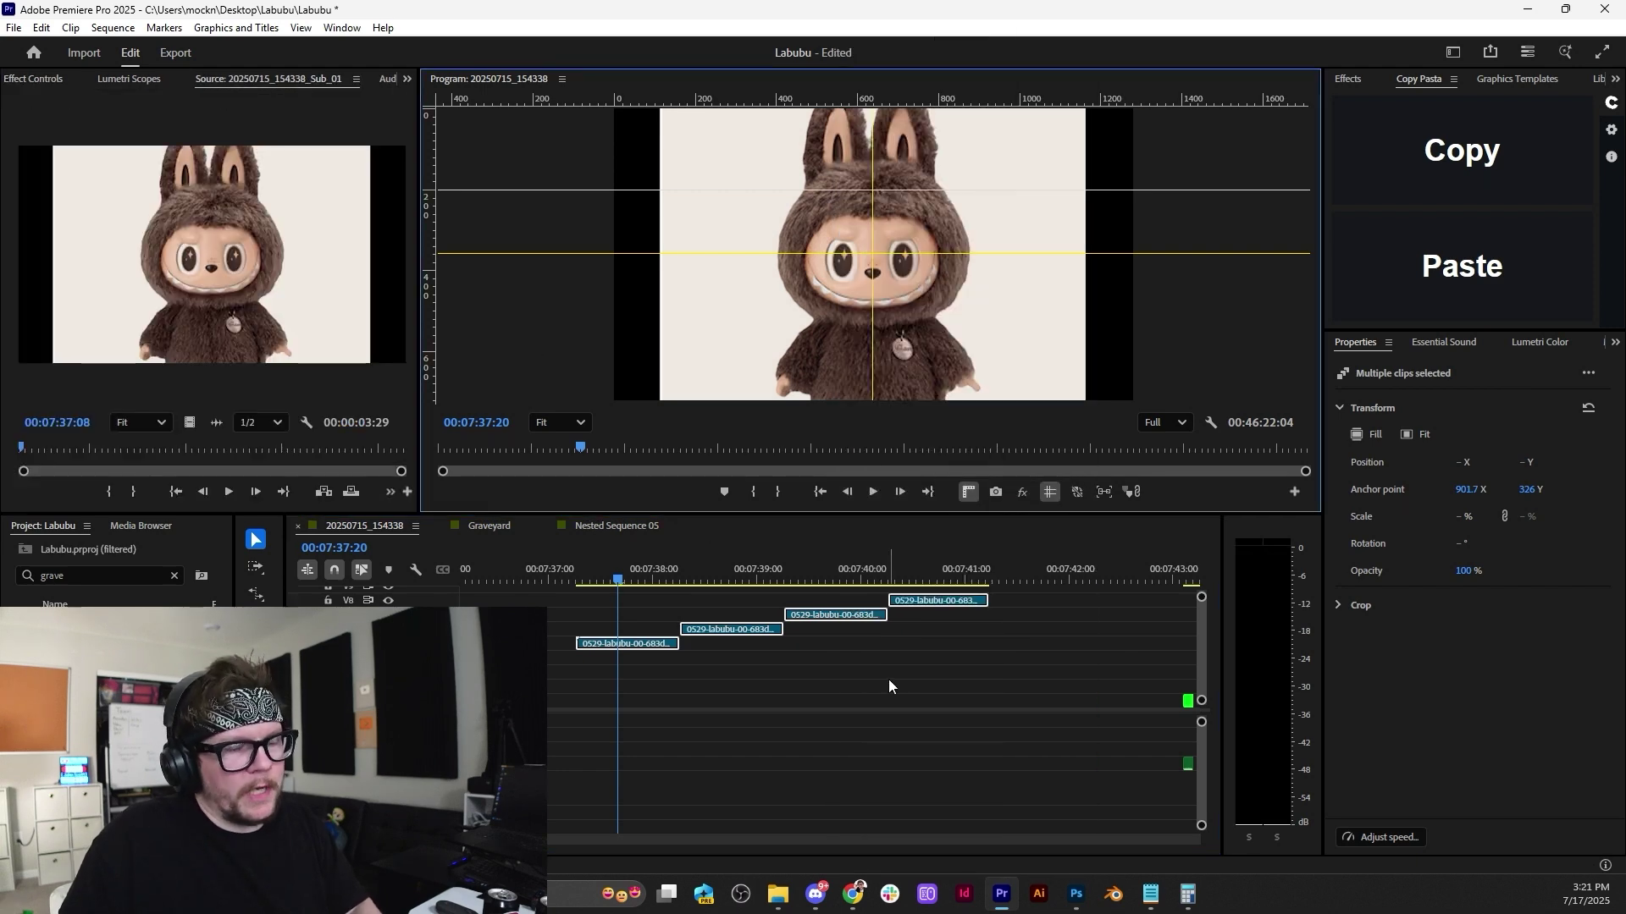
pyautogui.rightClick(851, 616)
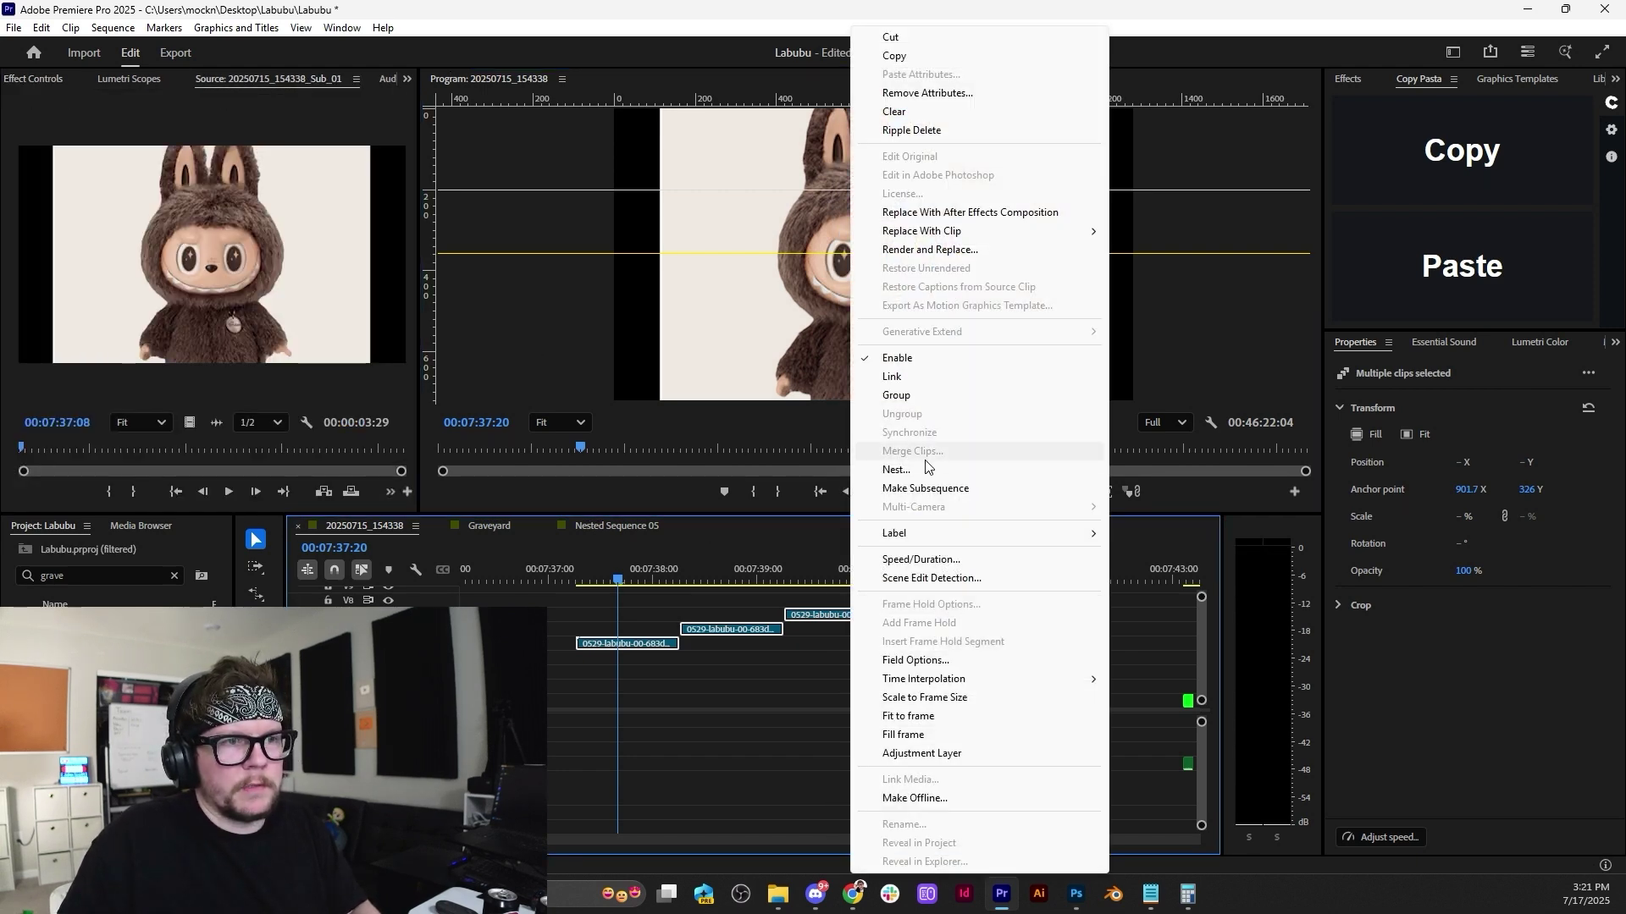
pyautogui.click(926, 469)
pyautogui.click(842, 460)
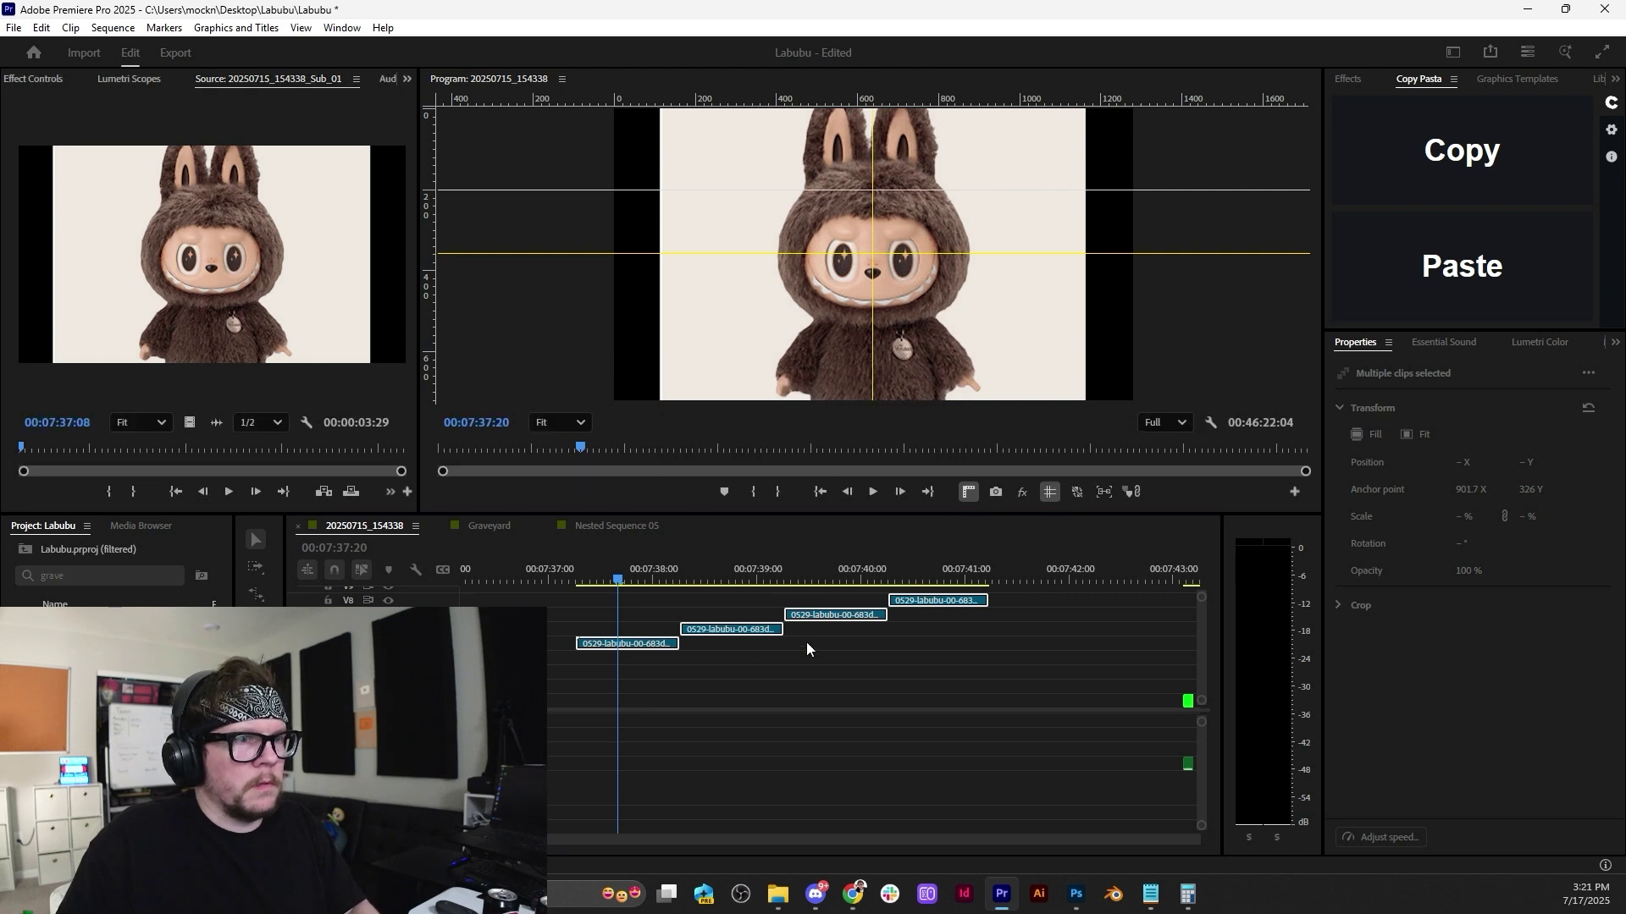
# Add an ellipse opacity mask to the nested Labubu clip, widen and heighten it around the face and fur, and preview it across the clip.
pyautogui.click(56, 78)
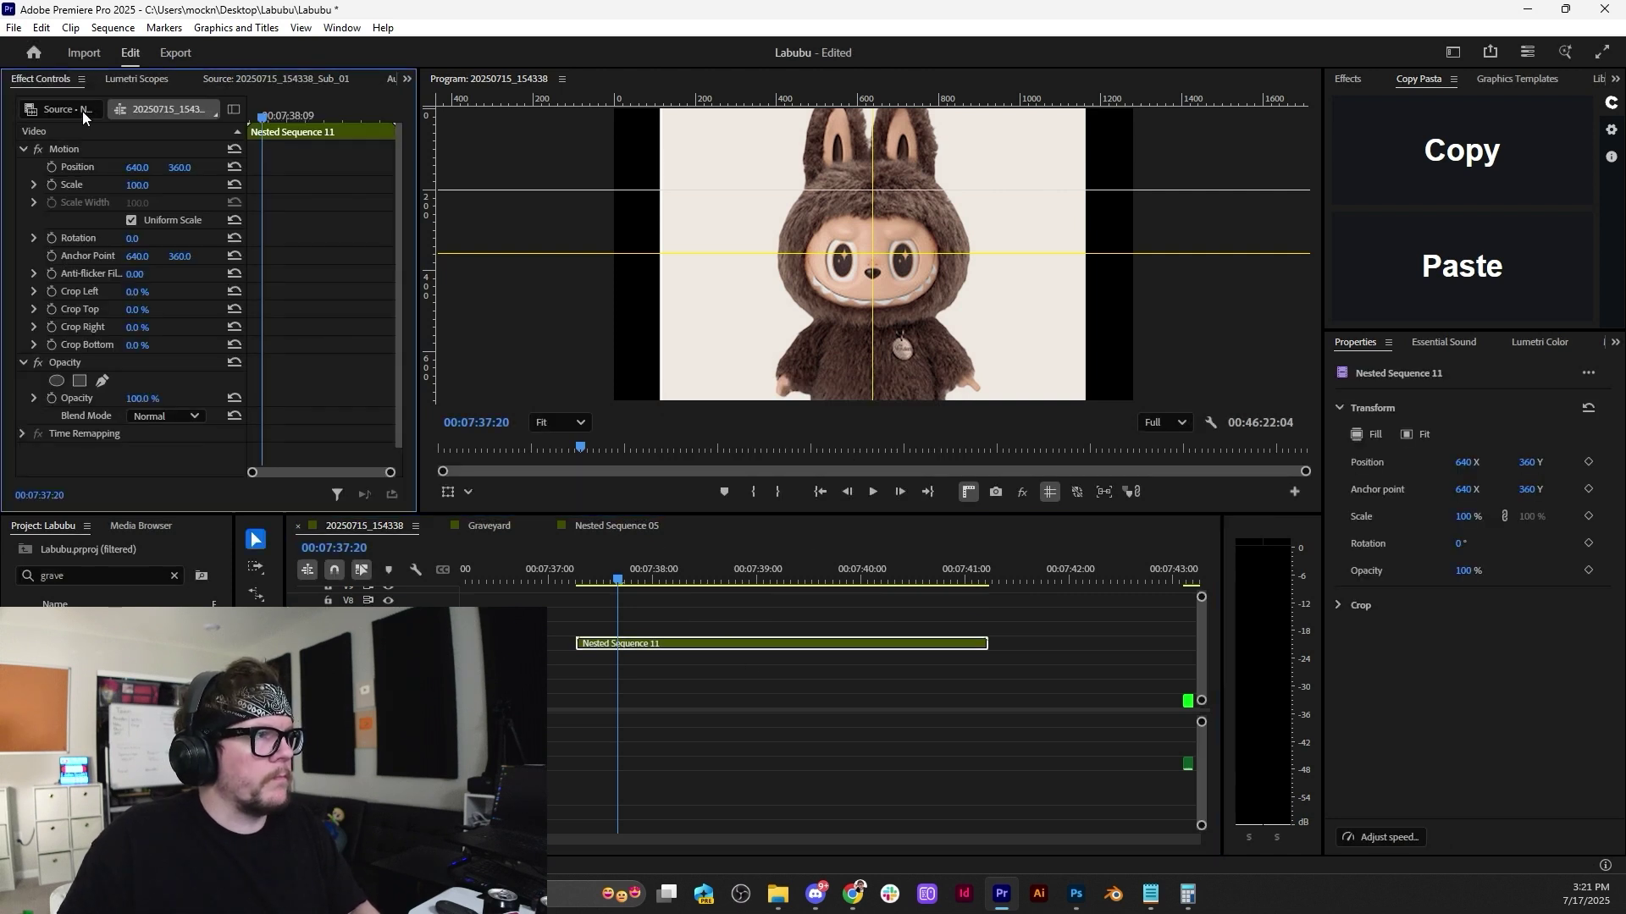
pyautogui.click(57, 381)
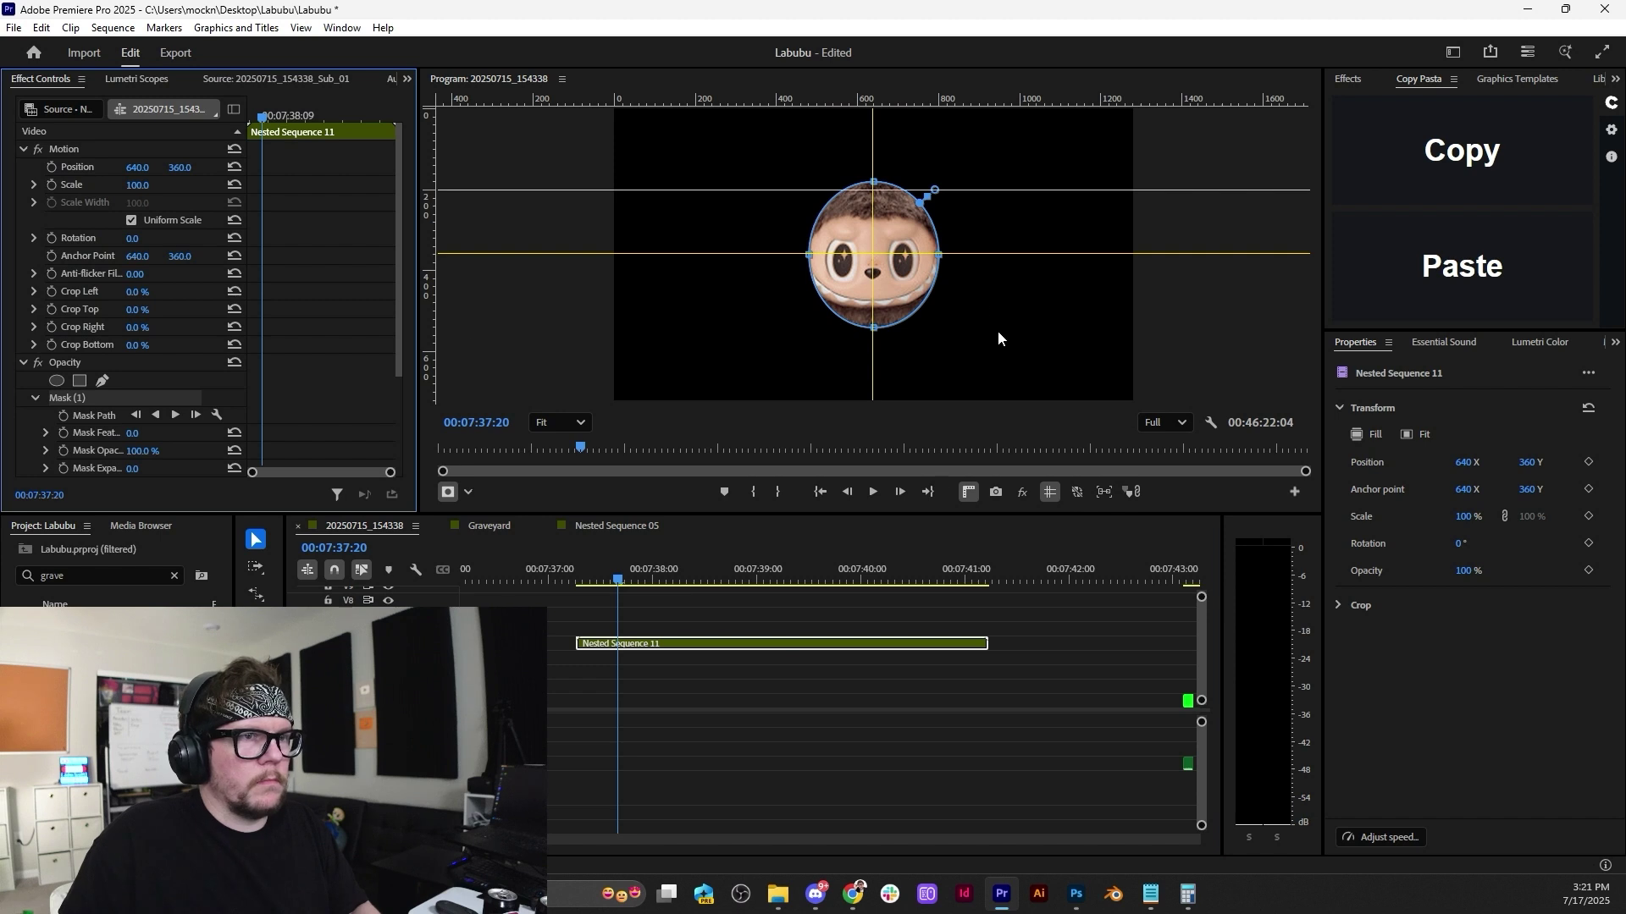
pyautogui.moveTo(875, 328); pyautogui.dragTo(874, 319)
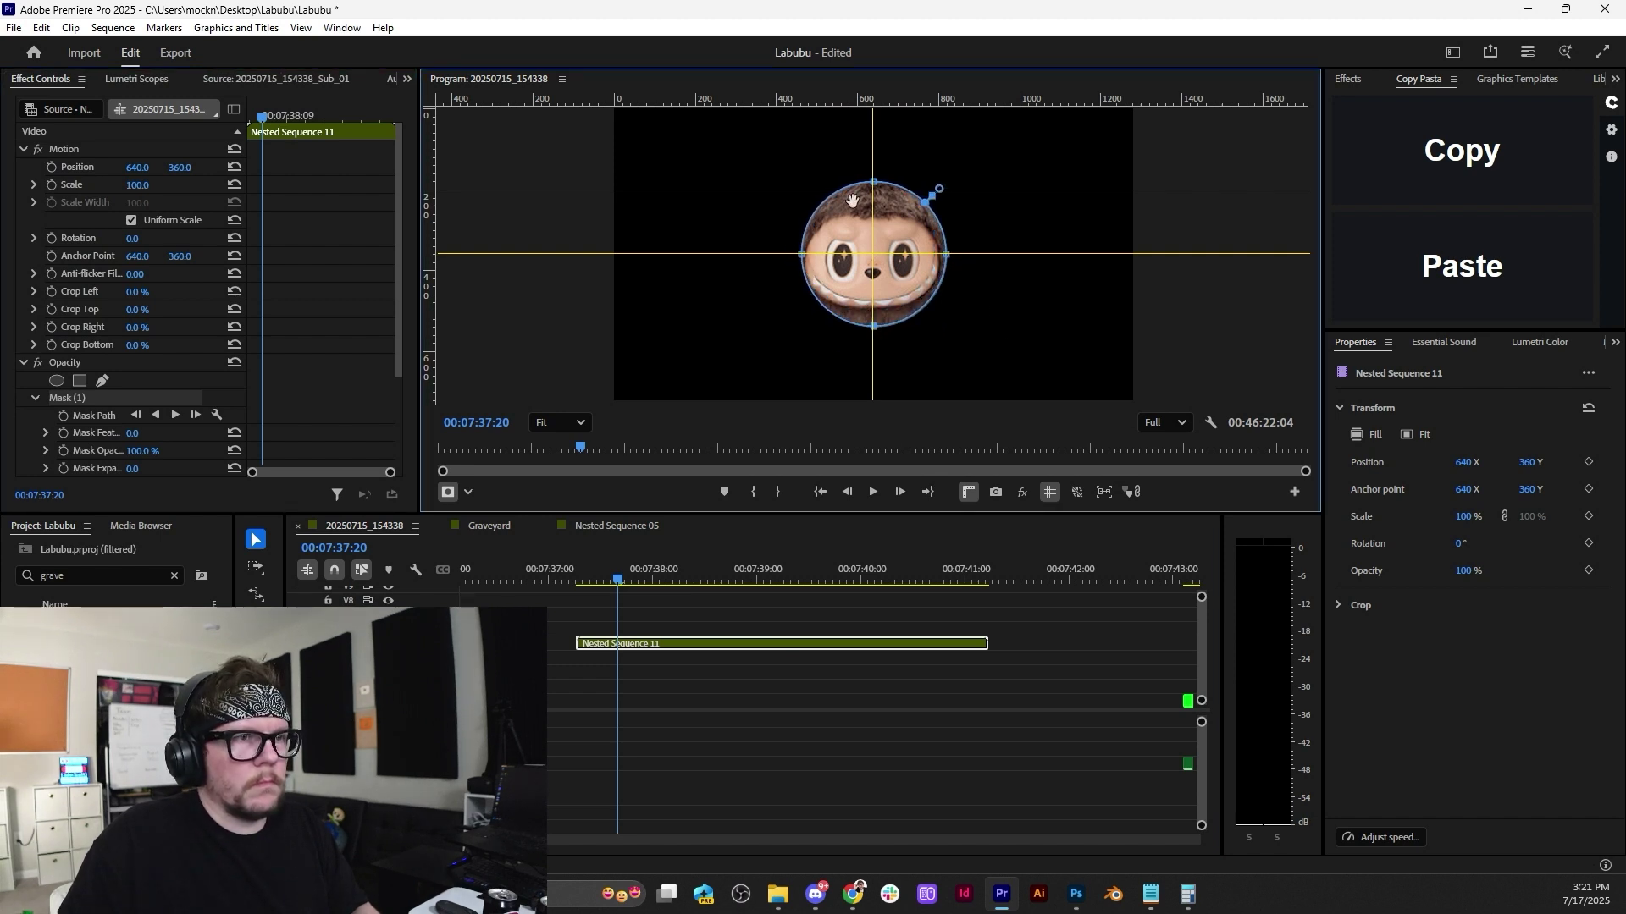
pyautogui.moveTo(804, 267); pyautogui.dragTo(779, 263)
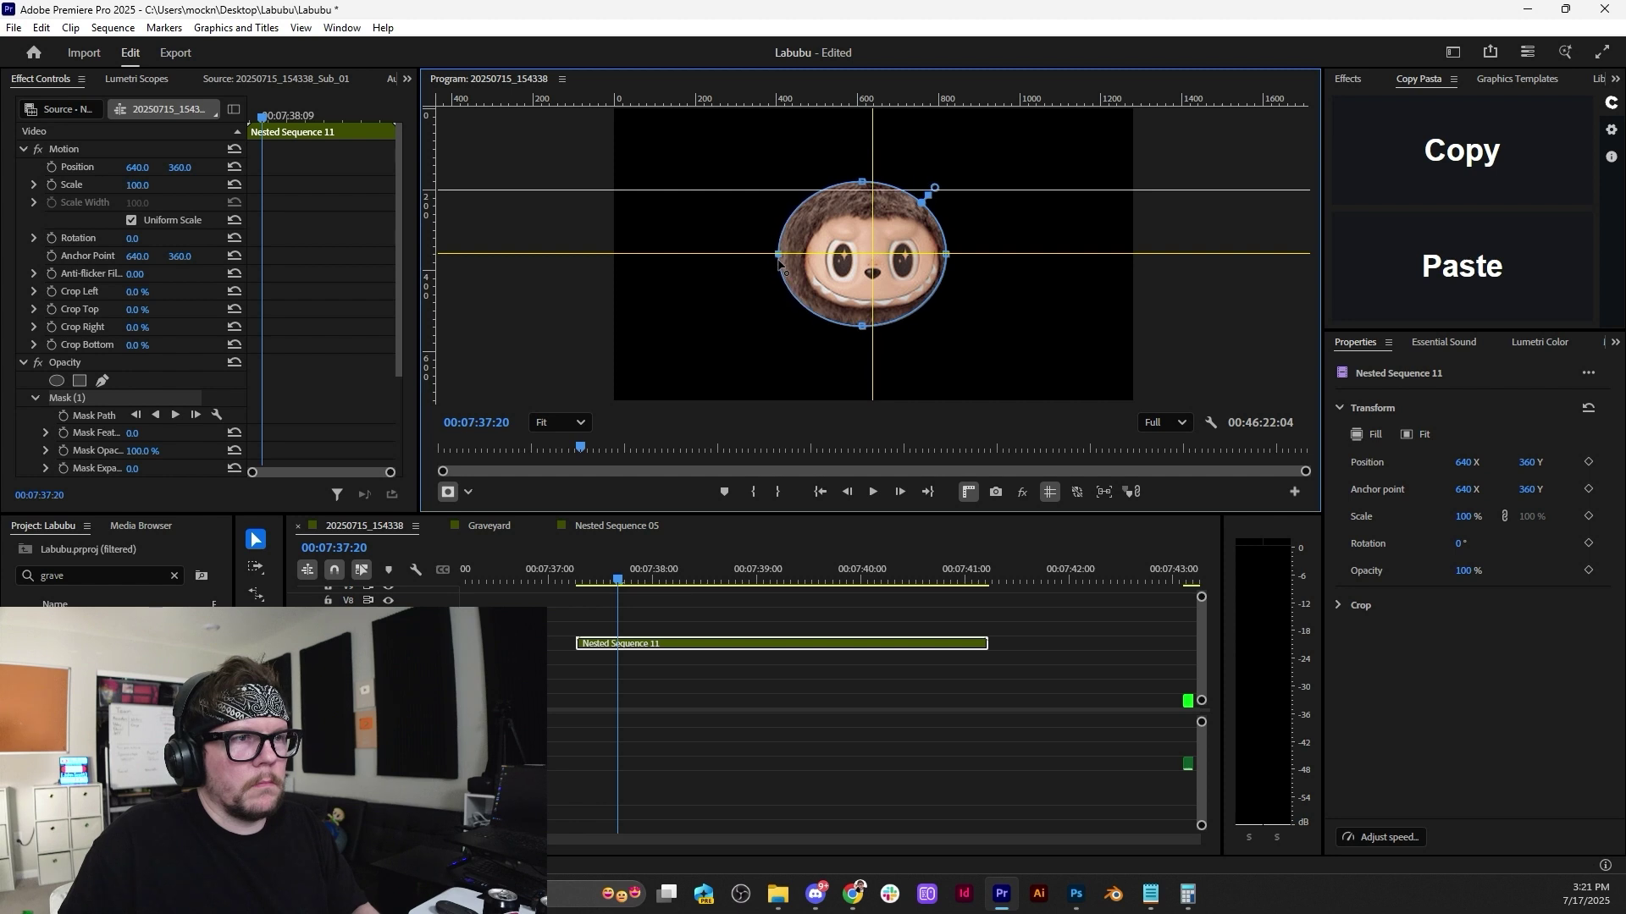
pyautogui.moveTo(945, 254); pyautogui.dragTo(967, 259)
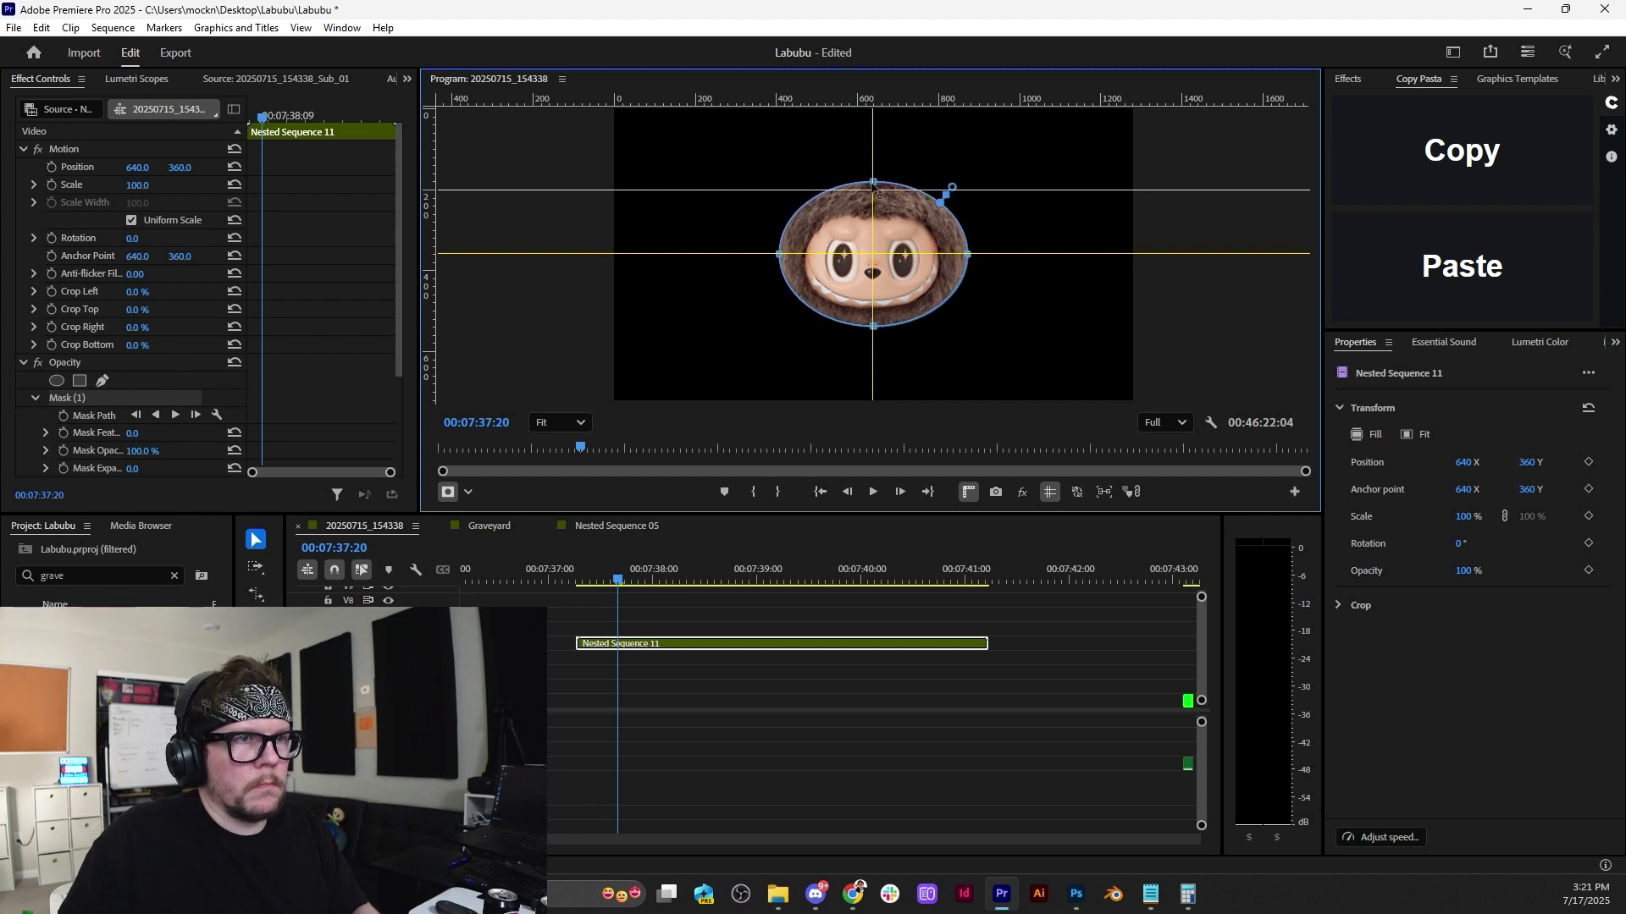
pyautogui.moveTo(875, 185)
pyautogui.mouseDown()
pyautogui.moveTo(870, 112)
pyautogui.moveTo(855, 166)
pyautogui.mouseUp()
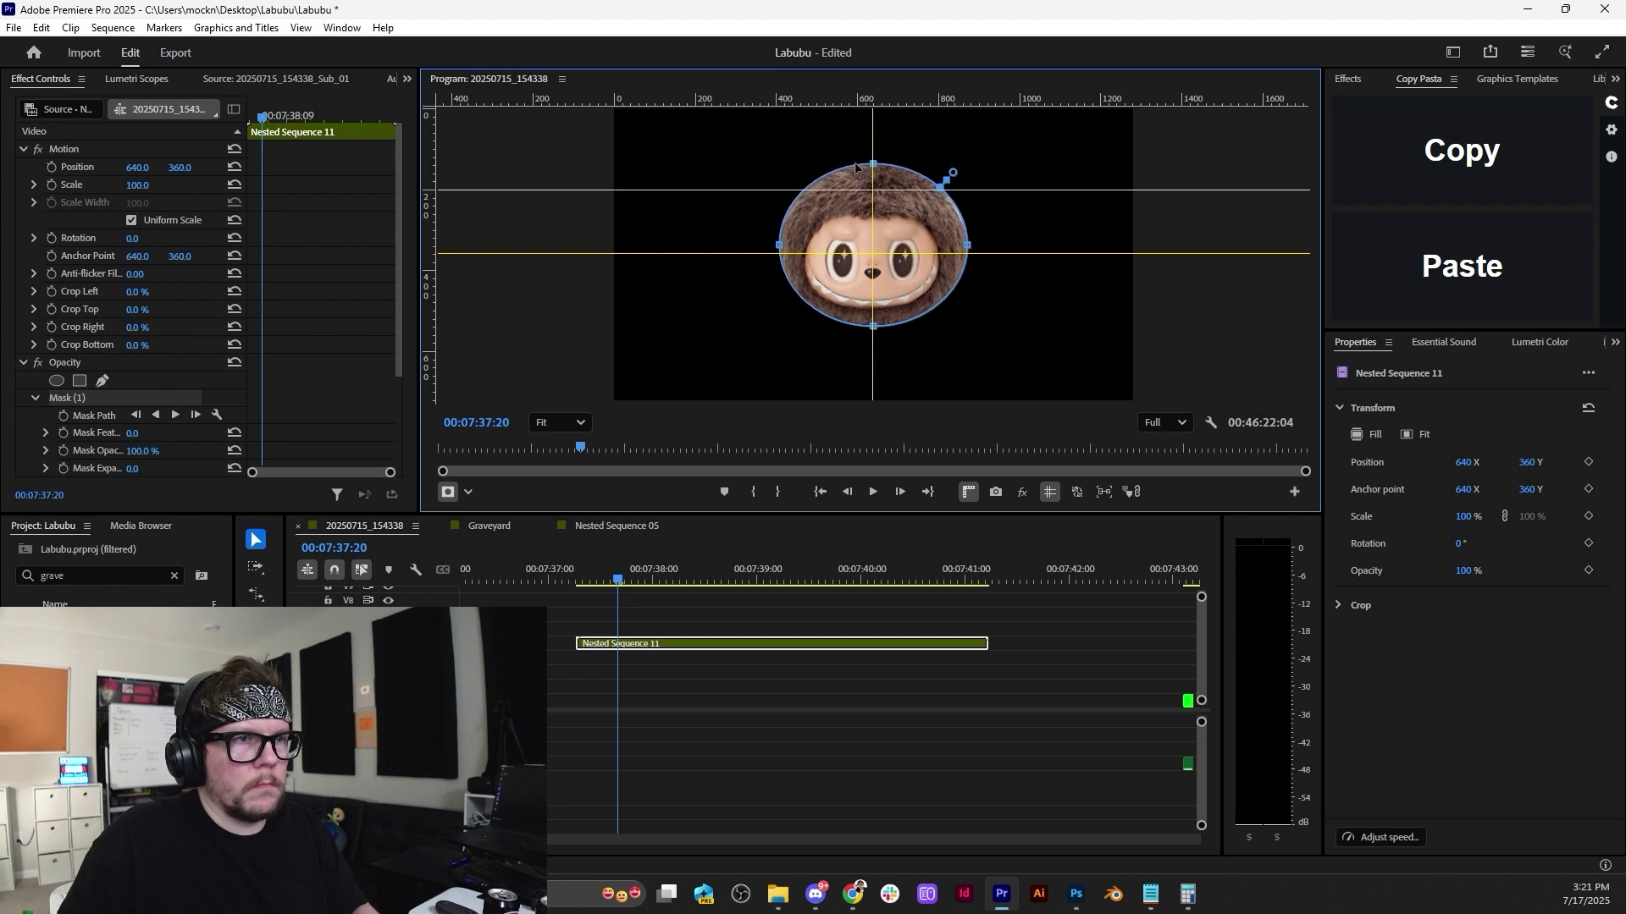
pyautogui.press('space')
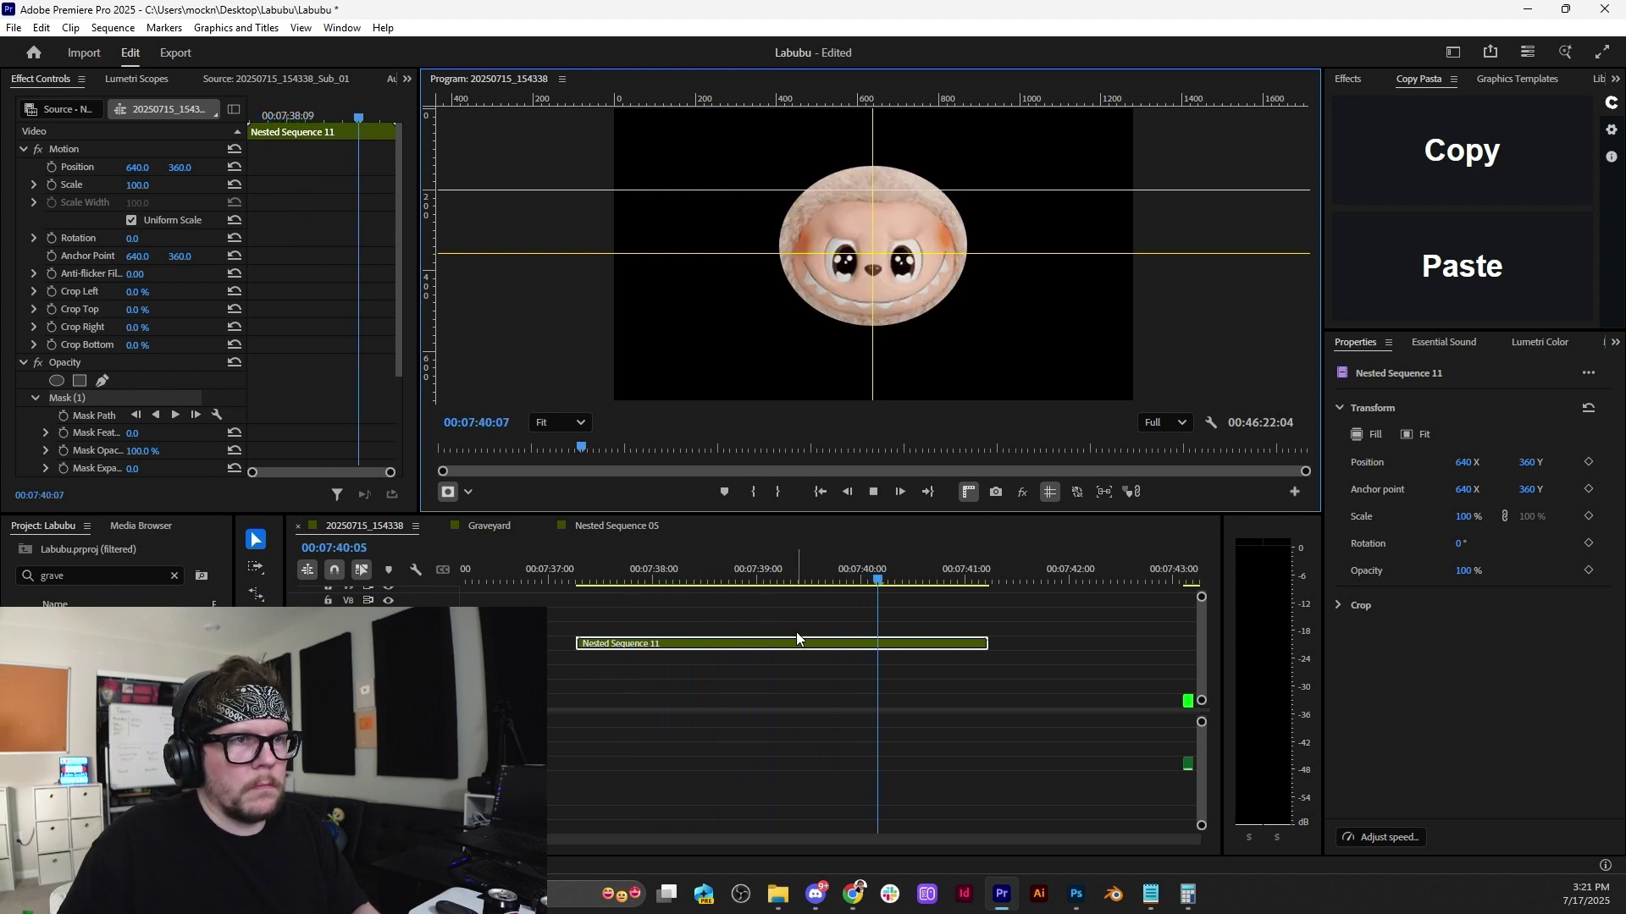
pyautogui.press('space')
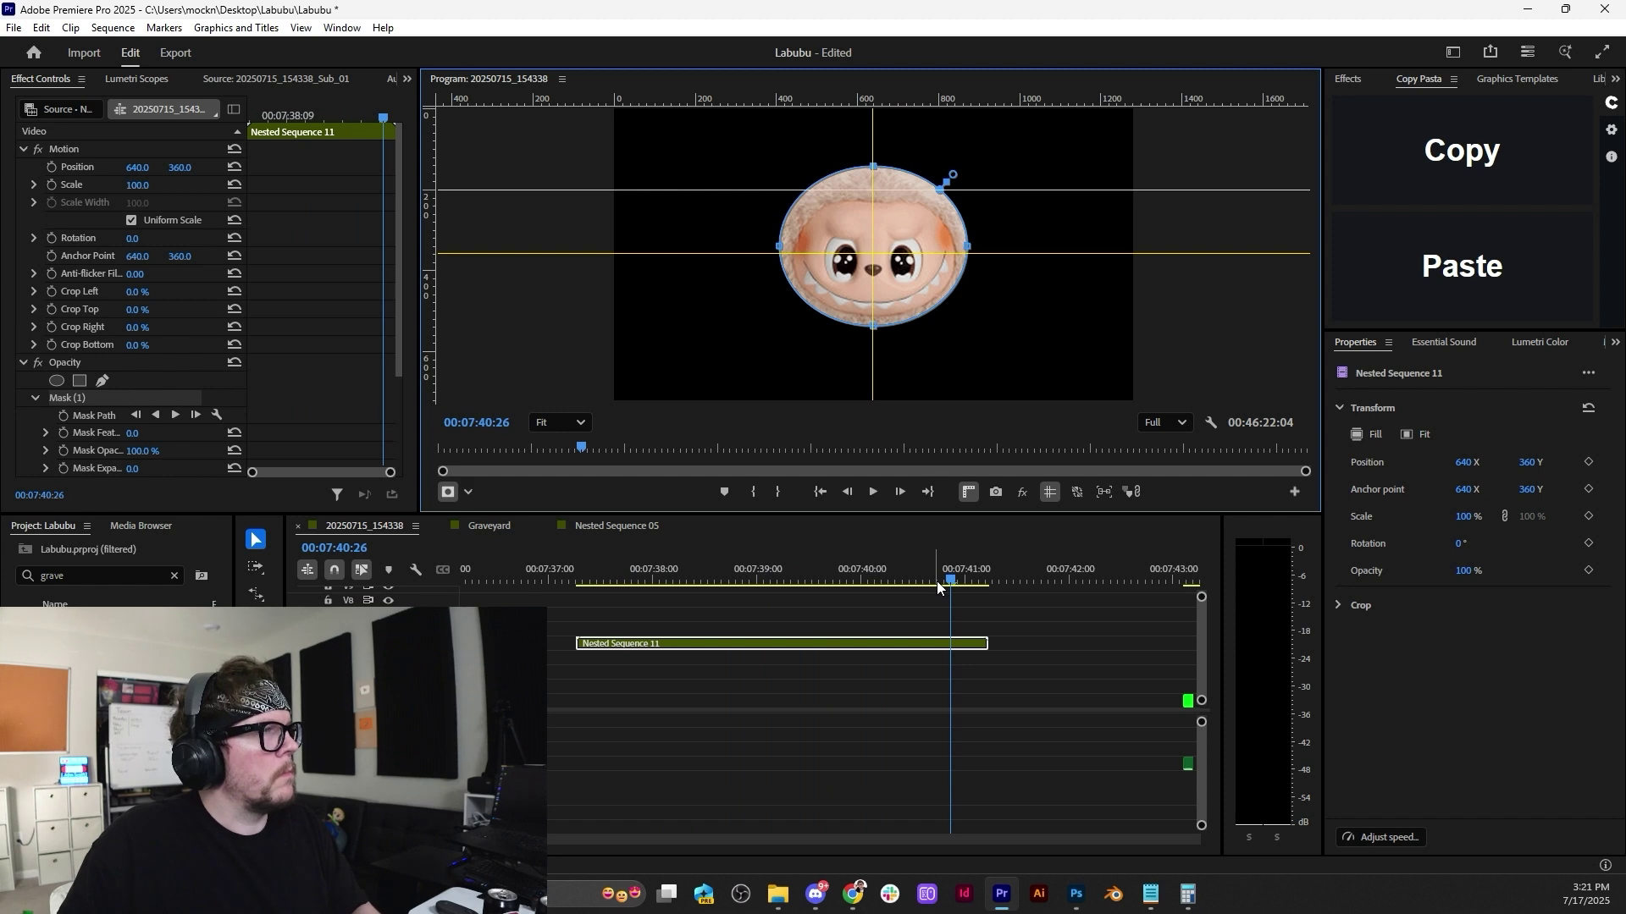
pyautogui.moveTo(936, 581); pyautogui.dragTo(574, 597)
# Close the Calculator window and save the Labubu project.
pyautogui.click(1189, 894)
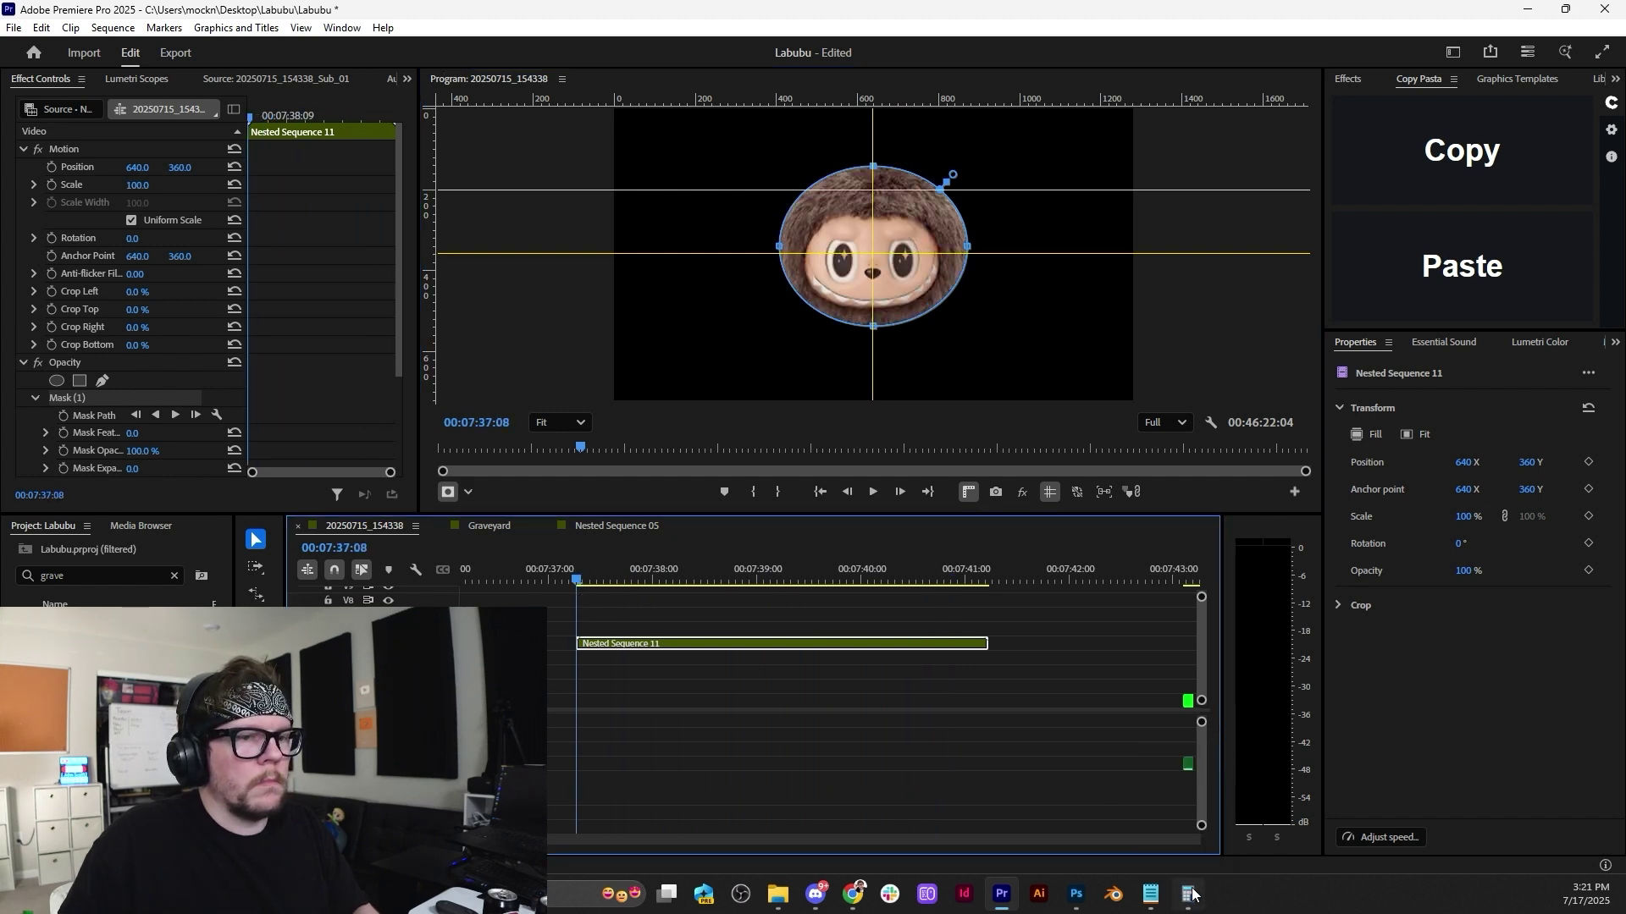
pyautogui.rightClick(1189, 896)
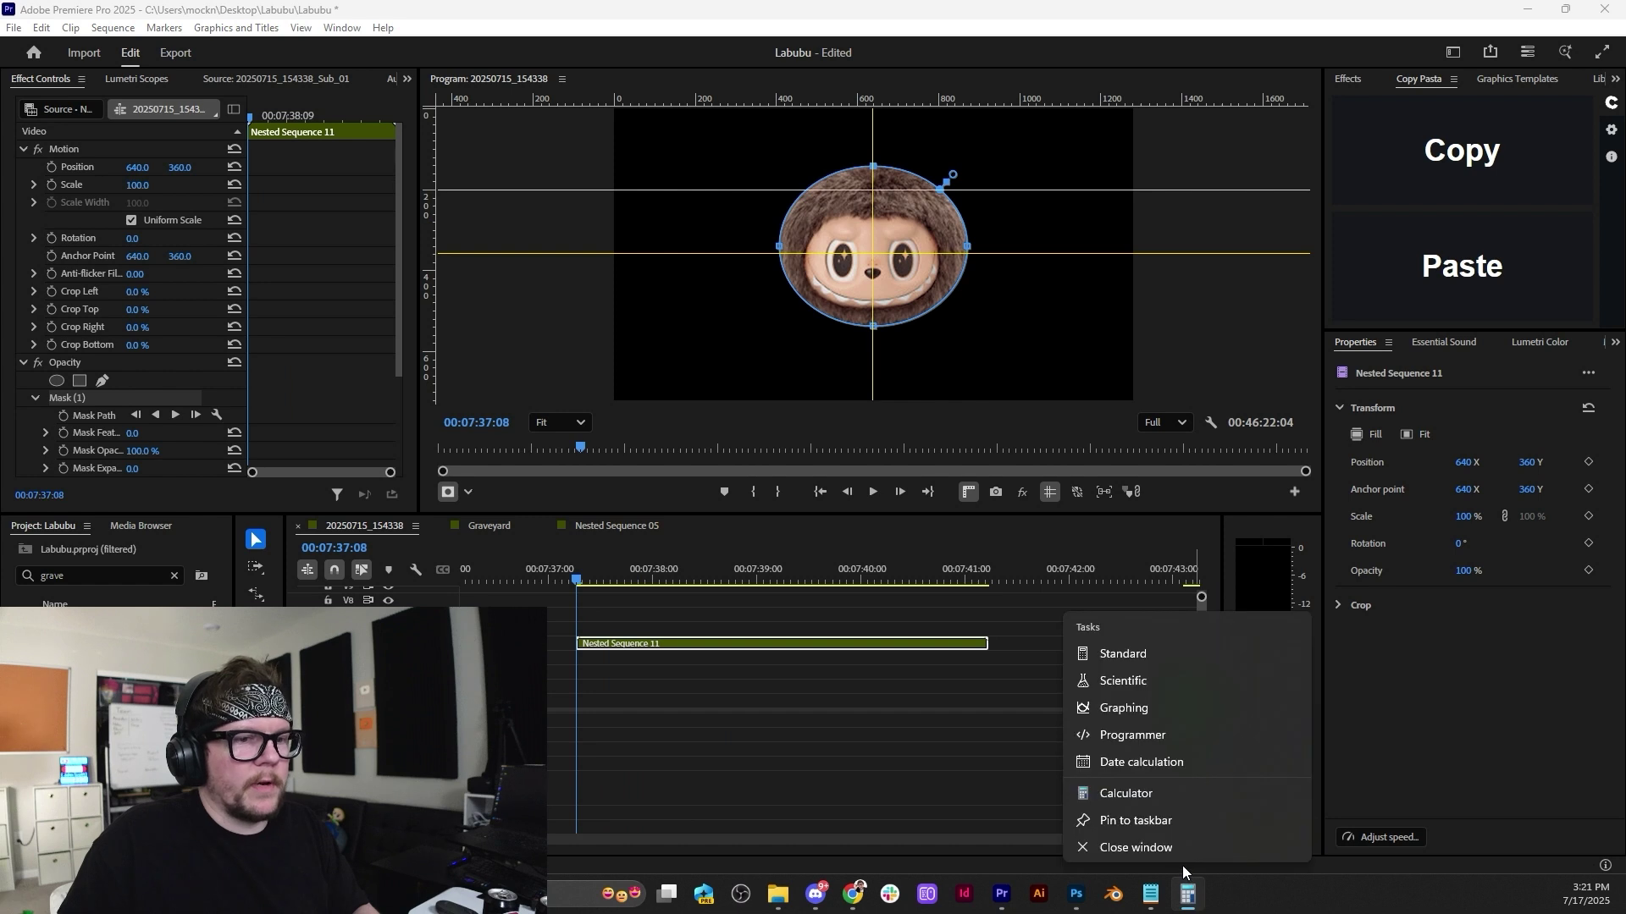
pyautogui.click(1171, 841)
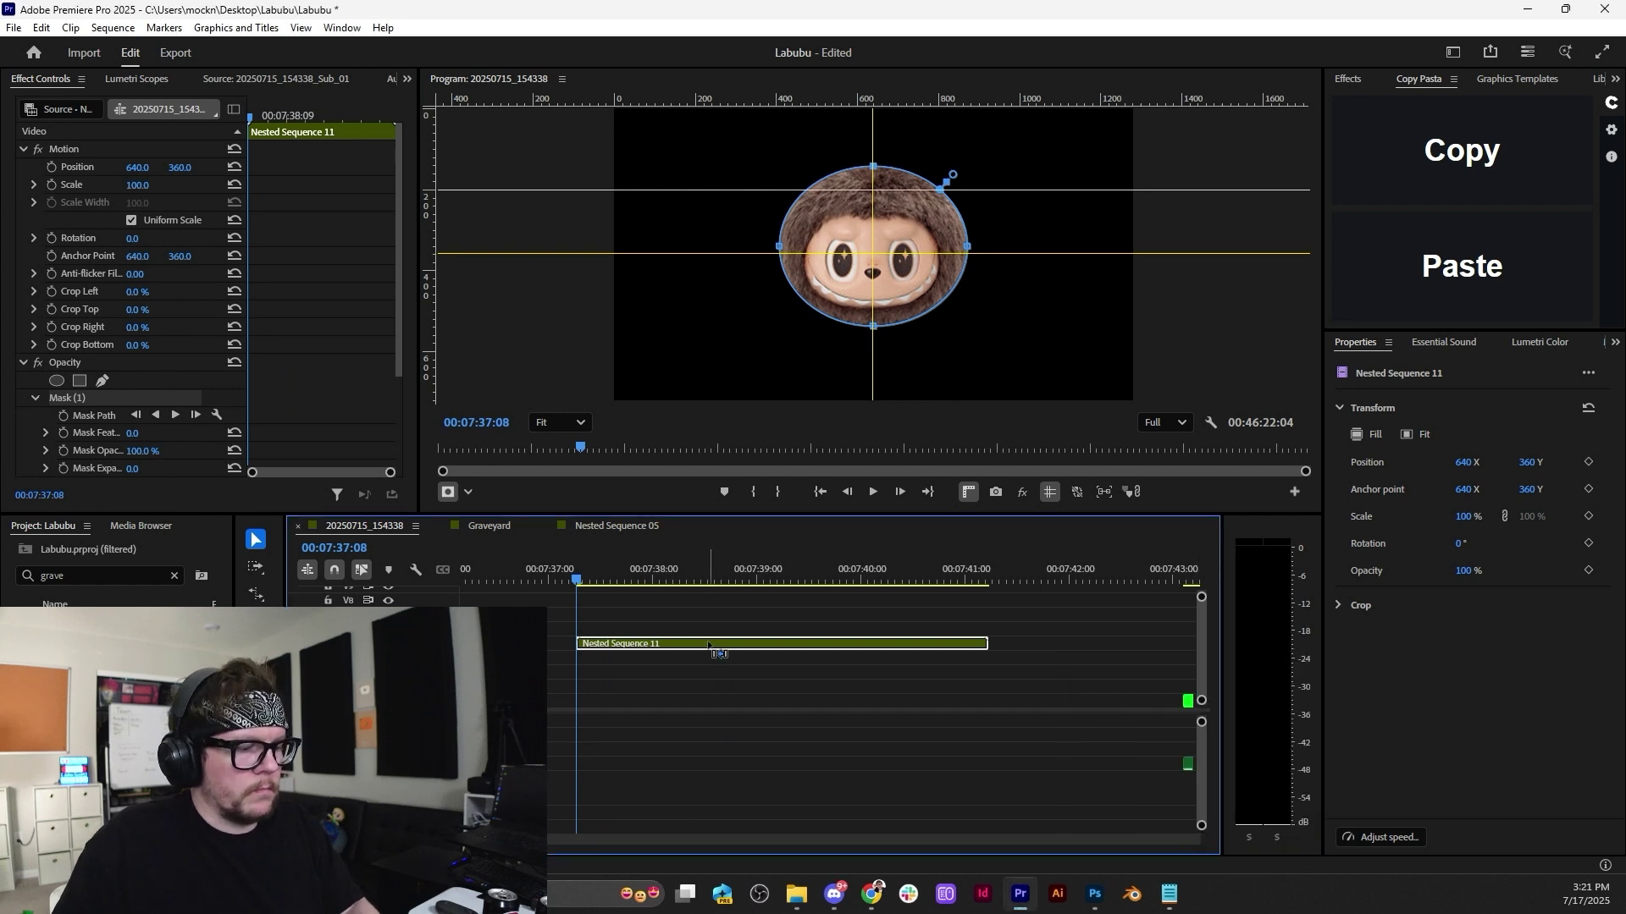
pyautogui.hotkey('ctrl', 's')
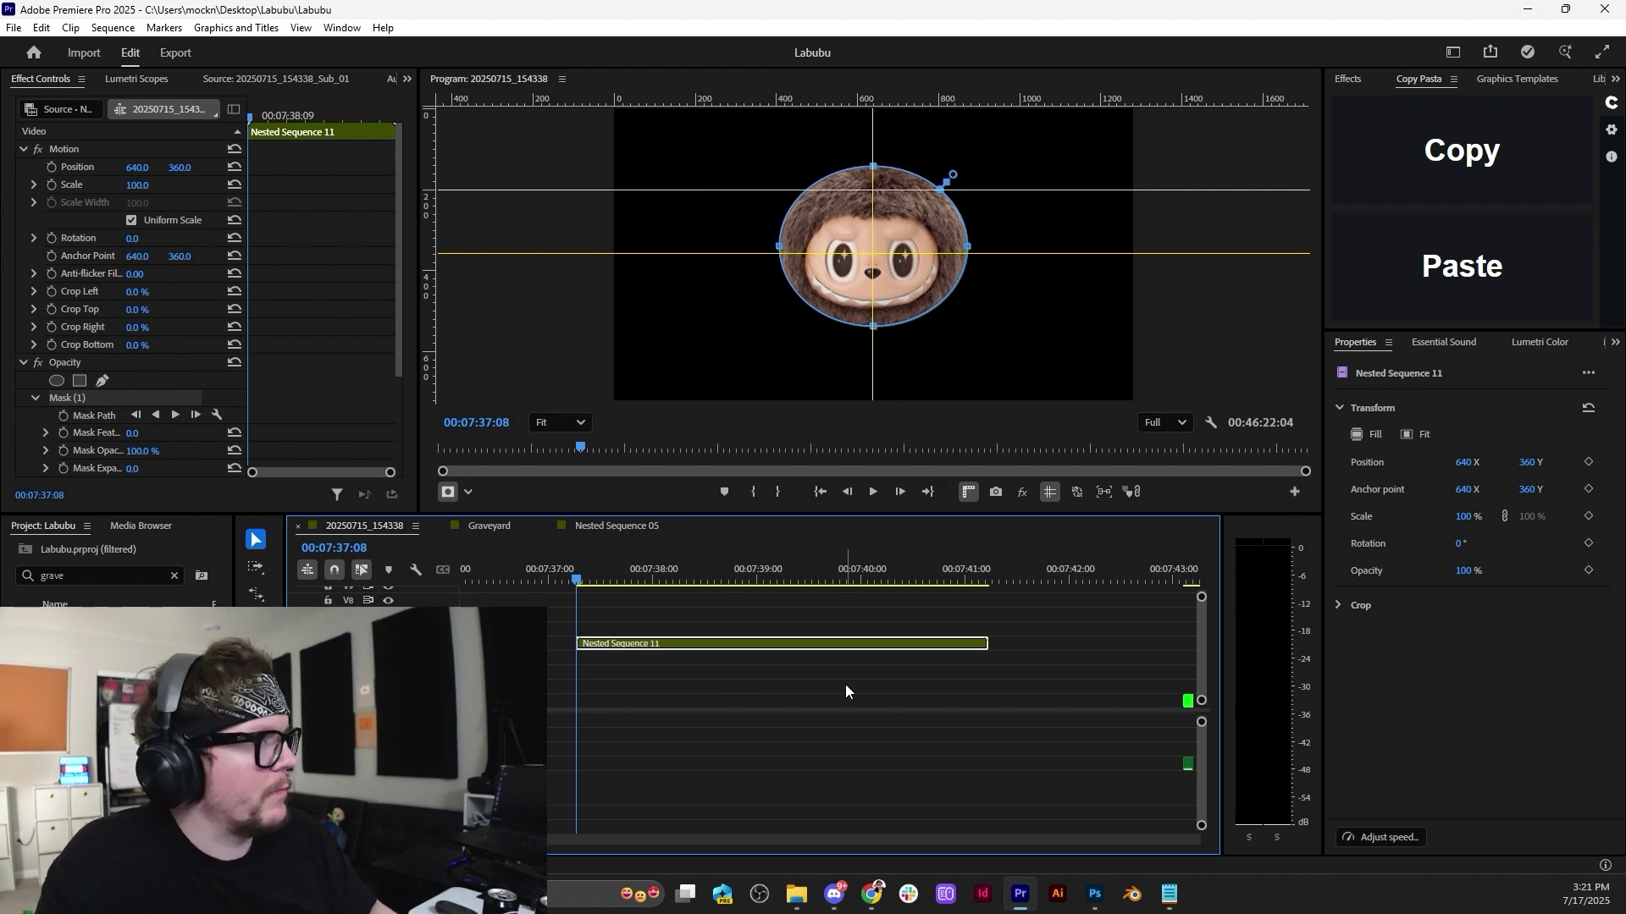
# Set the nested Labubu clip's mask feather to 9.
pyautogui.moveTo(672, 580)
pyautogui.mouseDown()
pyautogui.moveTo(646, 581)
pyautogui.moveTo(711, 581)
pyautogui.moveTo(666, 580)
pyautogui.mouseUp()
pyautogui.moveTo(133, 433); pyautogui.dragTo(138, 434)
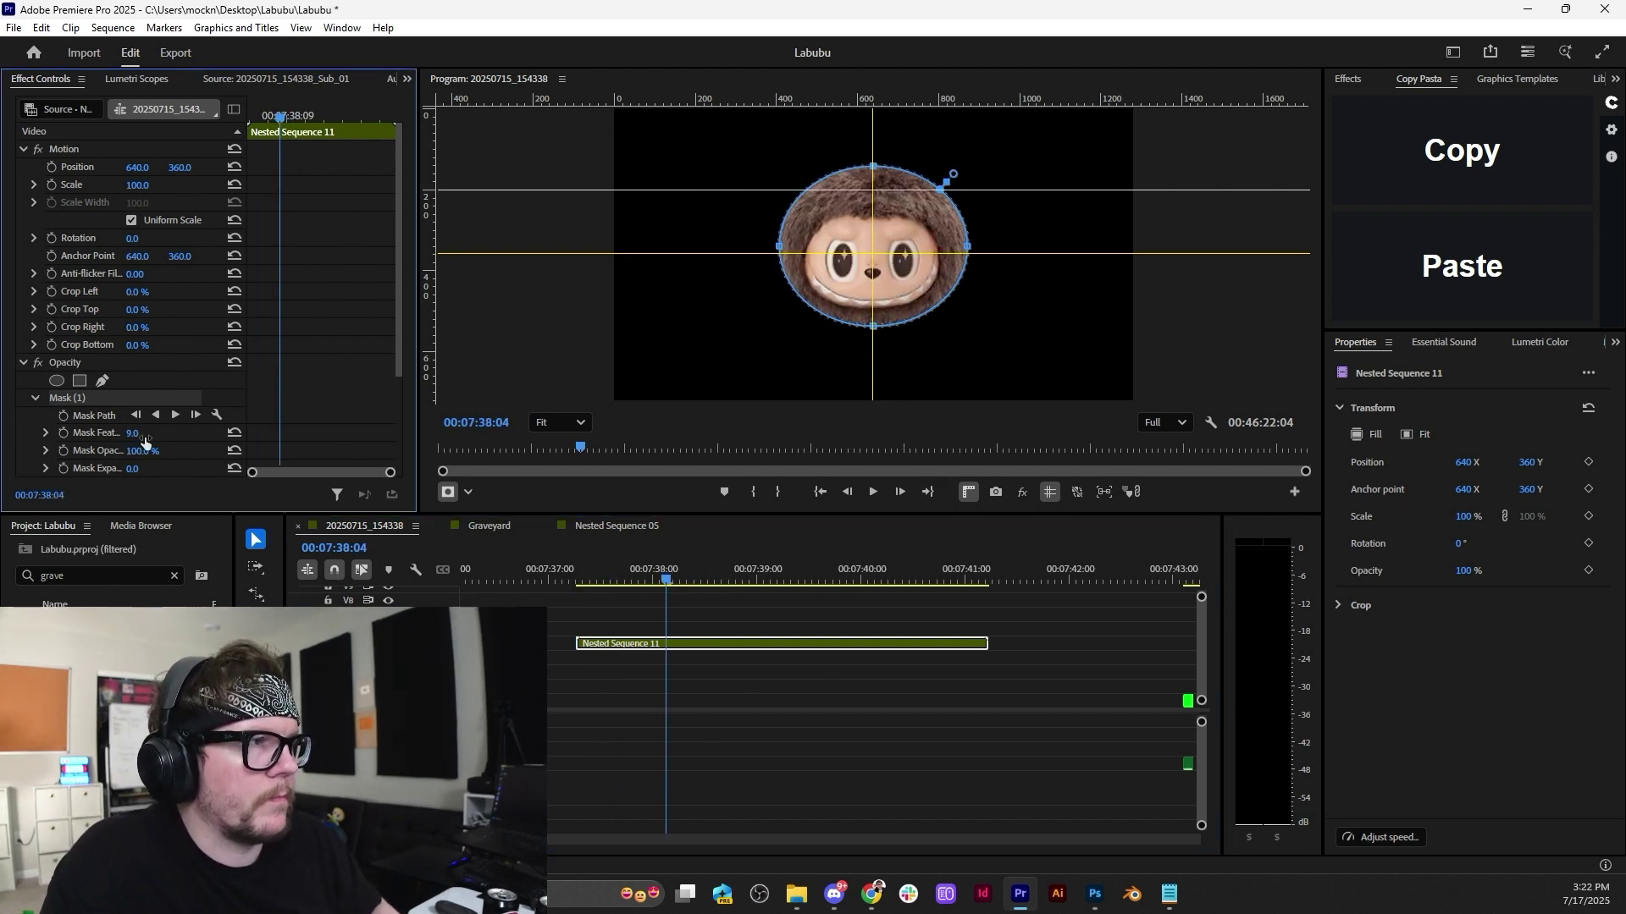
pyautogui.click(714, 627)
# Select the selfie clip beneath the Labubu title at 00:07:43:22, and close Photoshop without saving its open still image.
pyautogui.press('-')
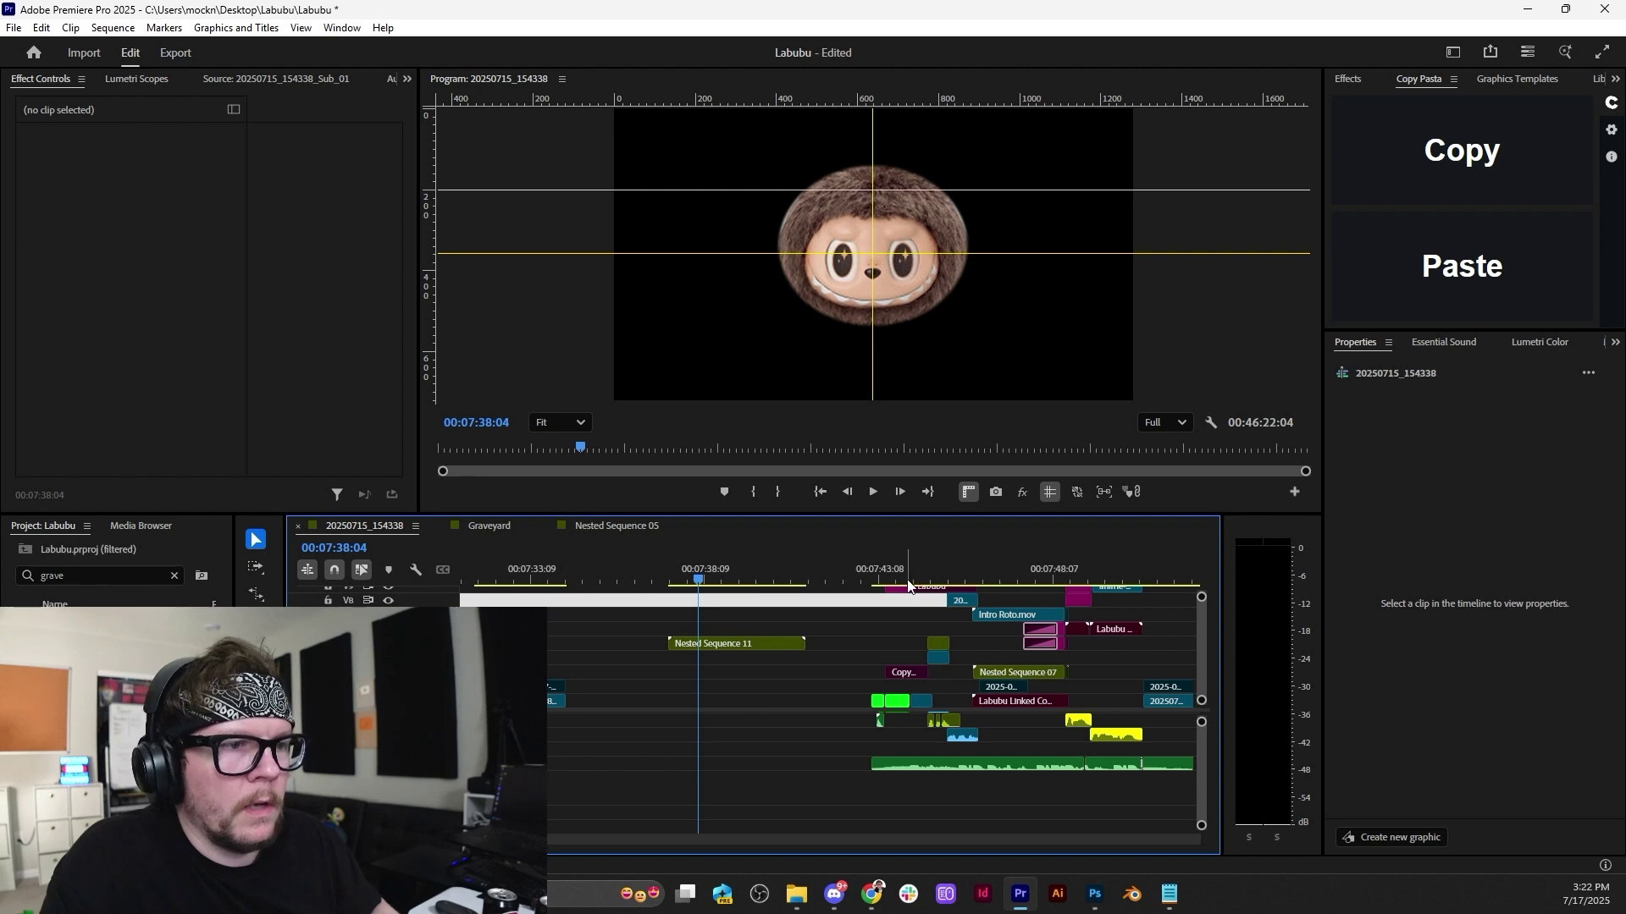
pyautogui.press('=')
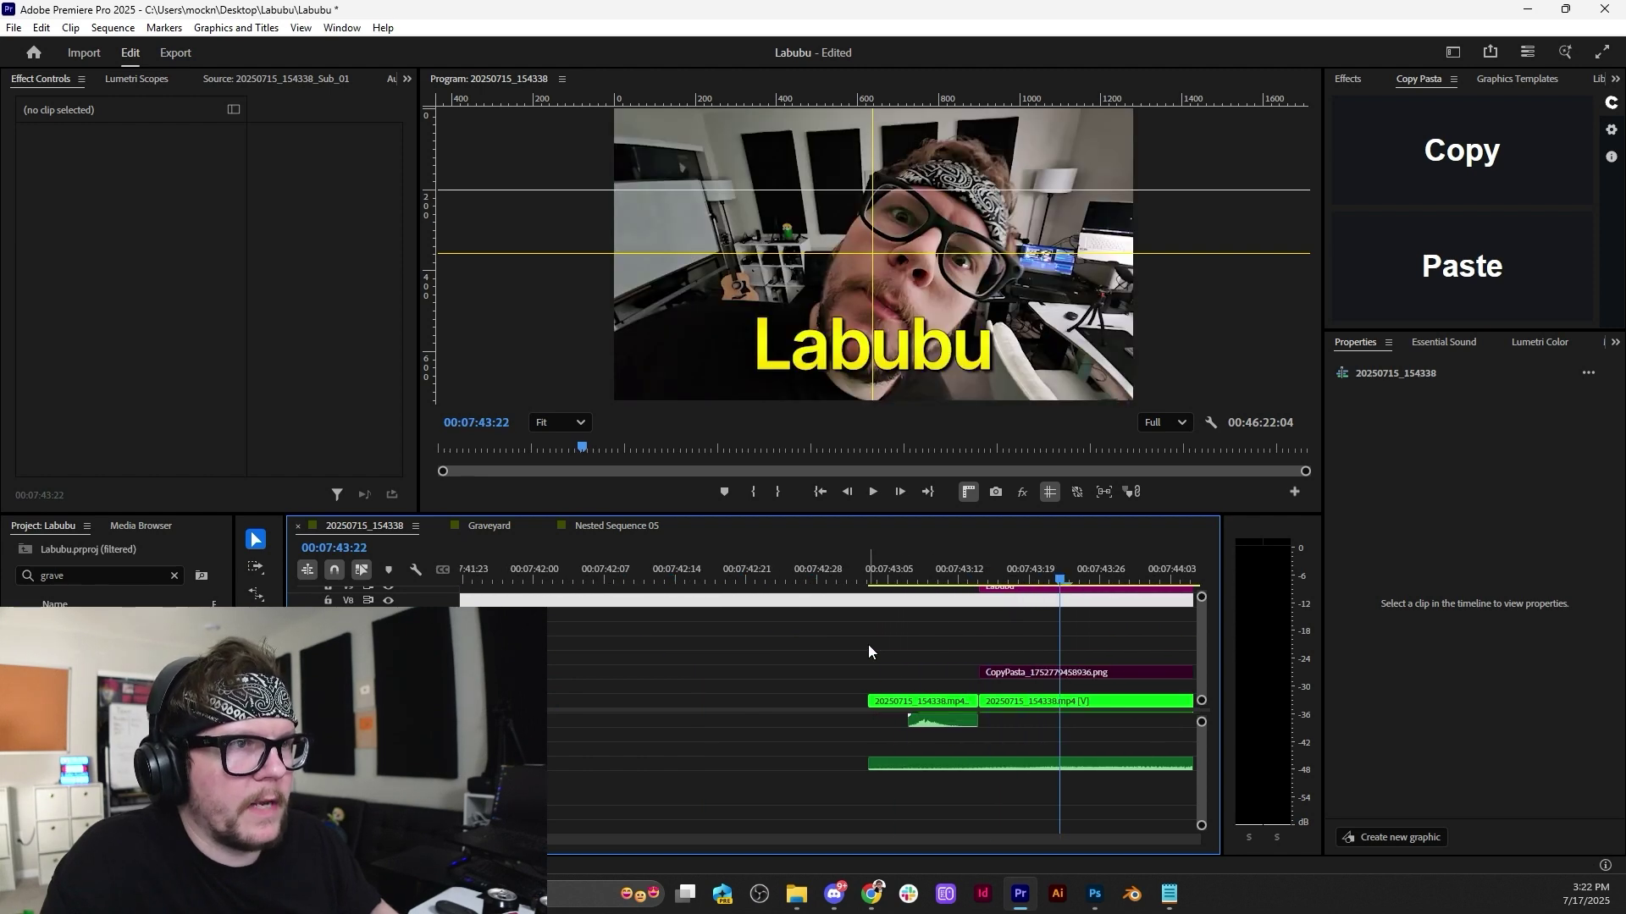
pyautogui.click(1043, 701)
pyautogui.click(1094, 893)
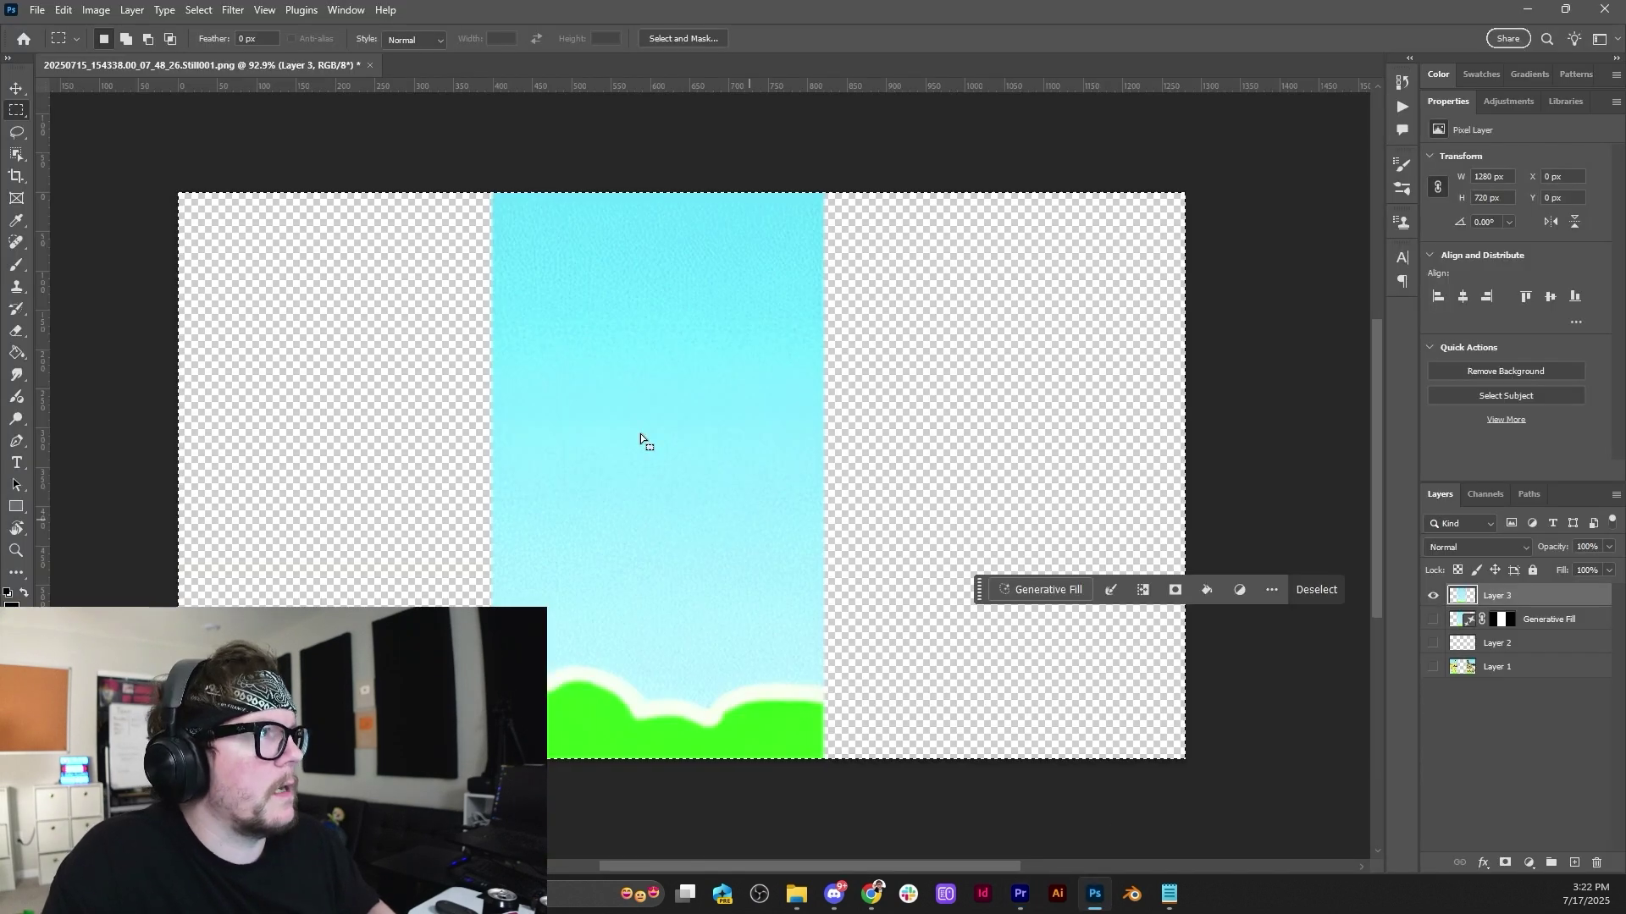
pyautogui.click(1604, 9)
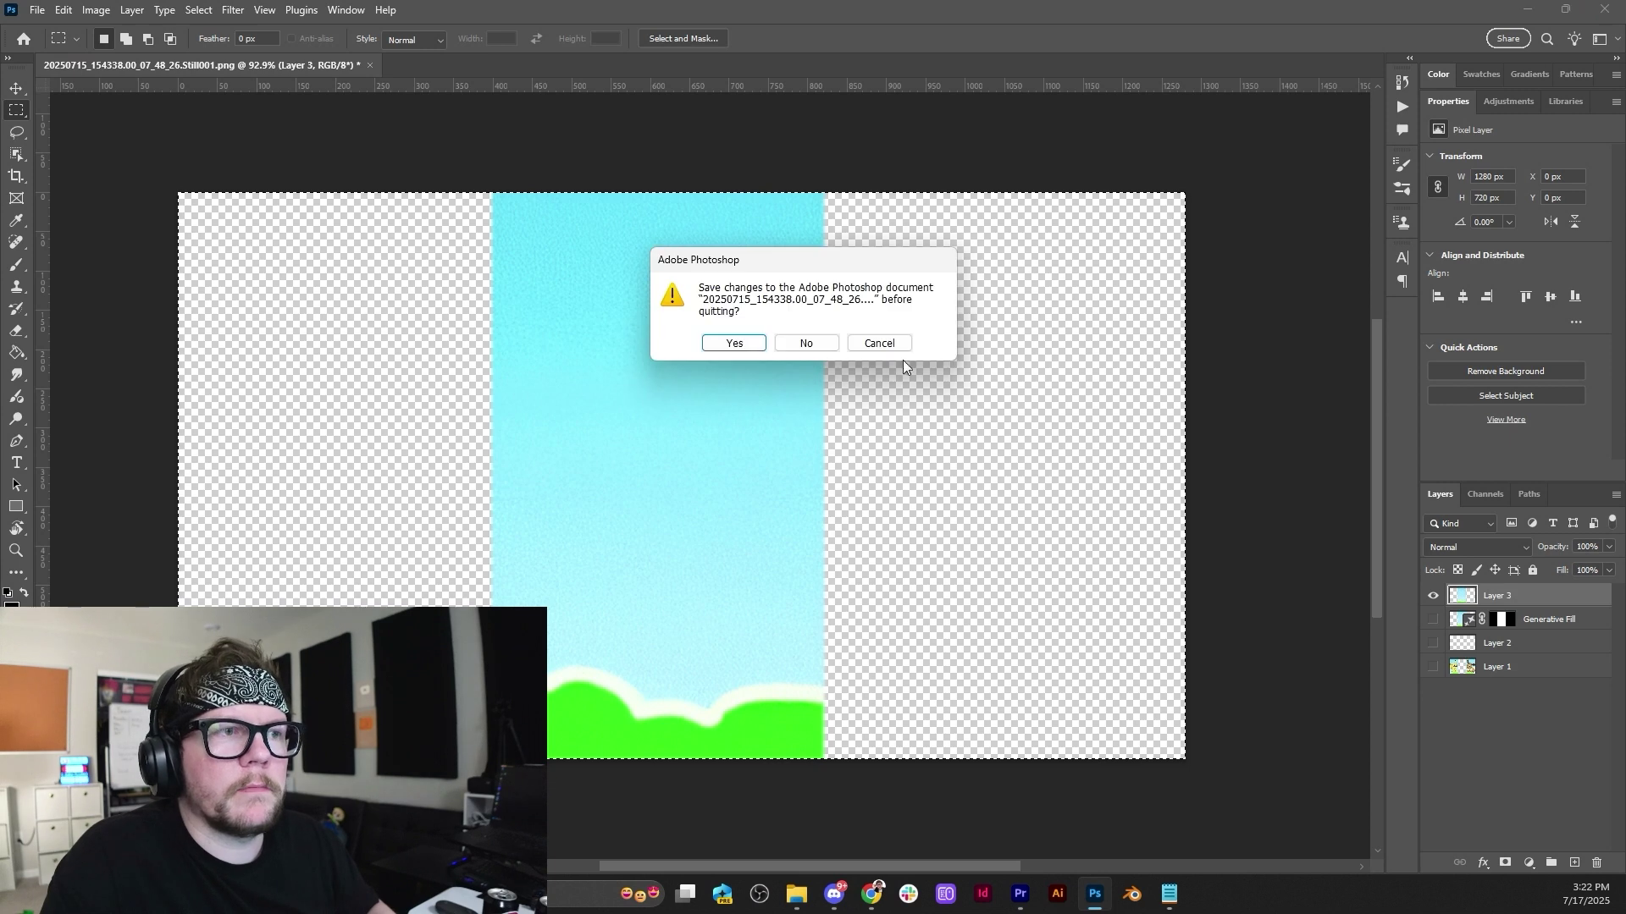
pyautogui.click(811, 343)
# Try to replace the selfie clip beneath the Labubu title with an After Effects composition, saving its project as labubu 3 in the Labubu folder.
pyautogui.click(1022, 899)
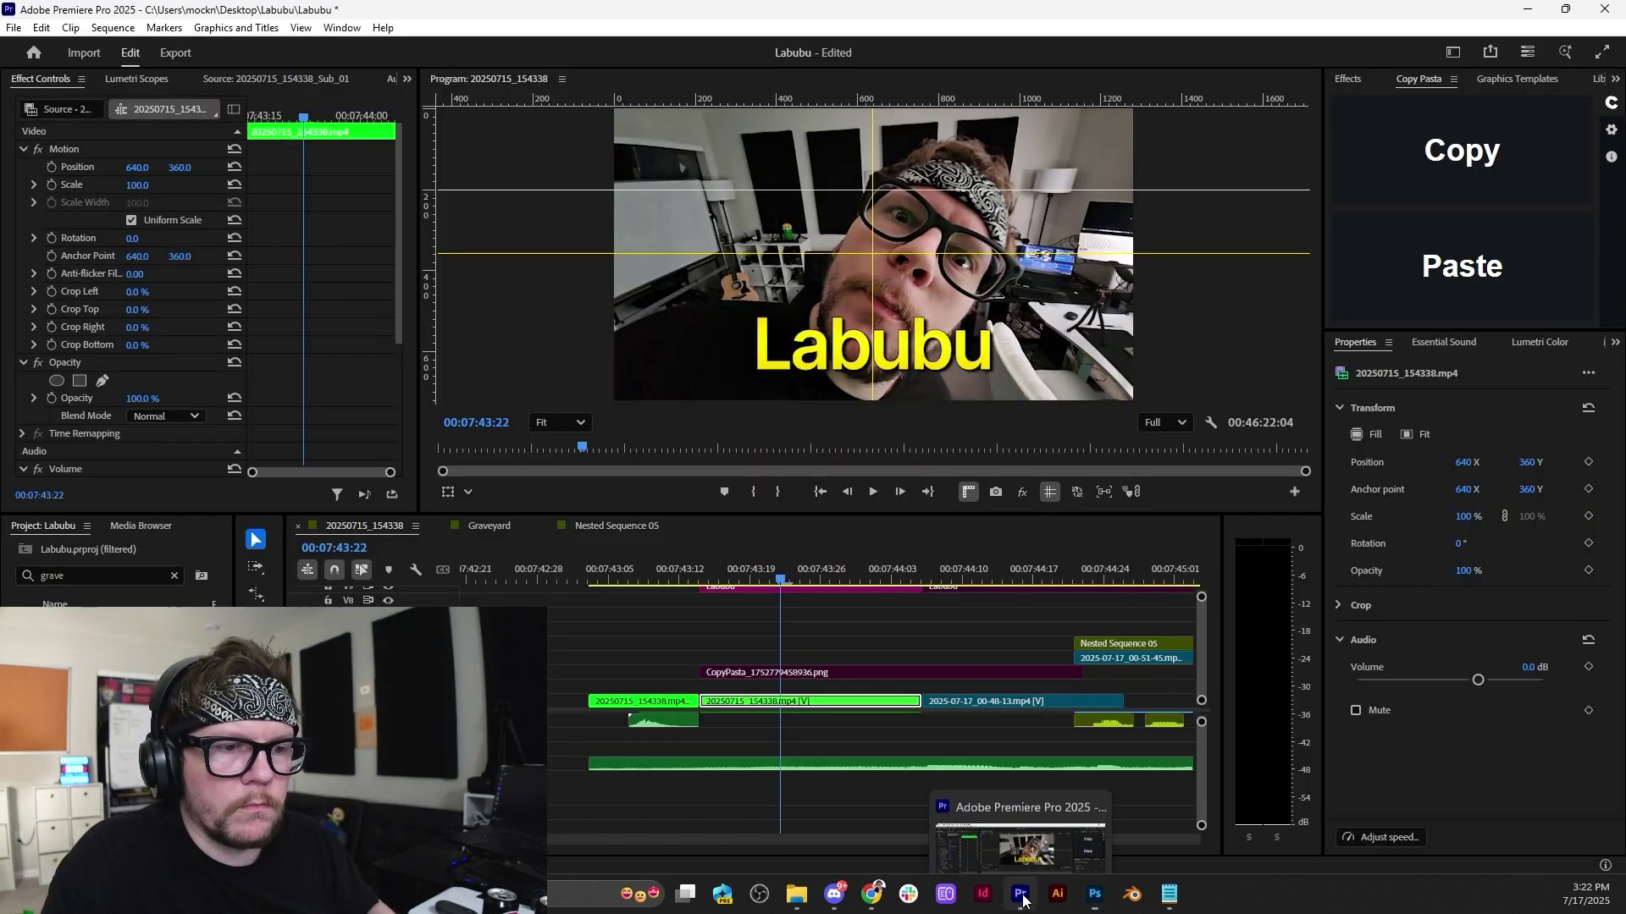
pyautogui.click(1022, 899)
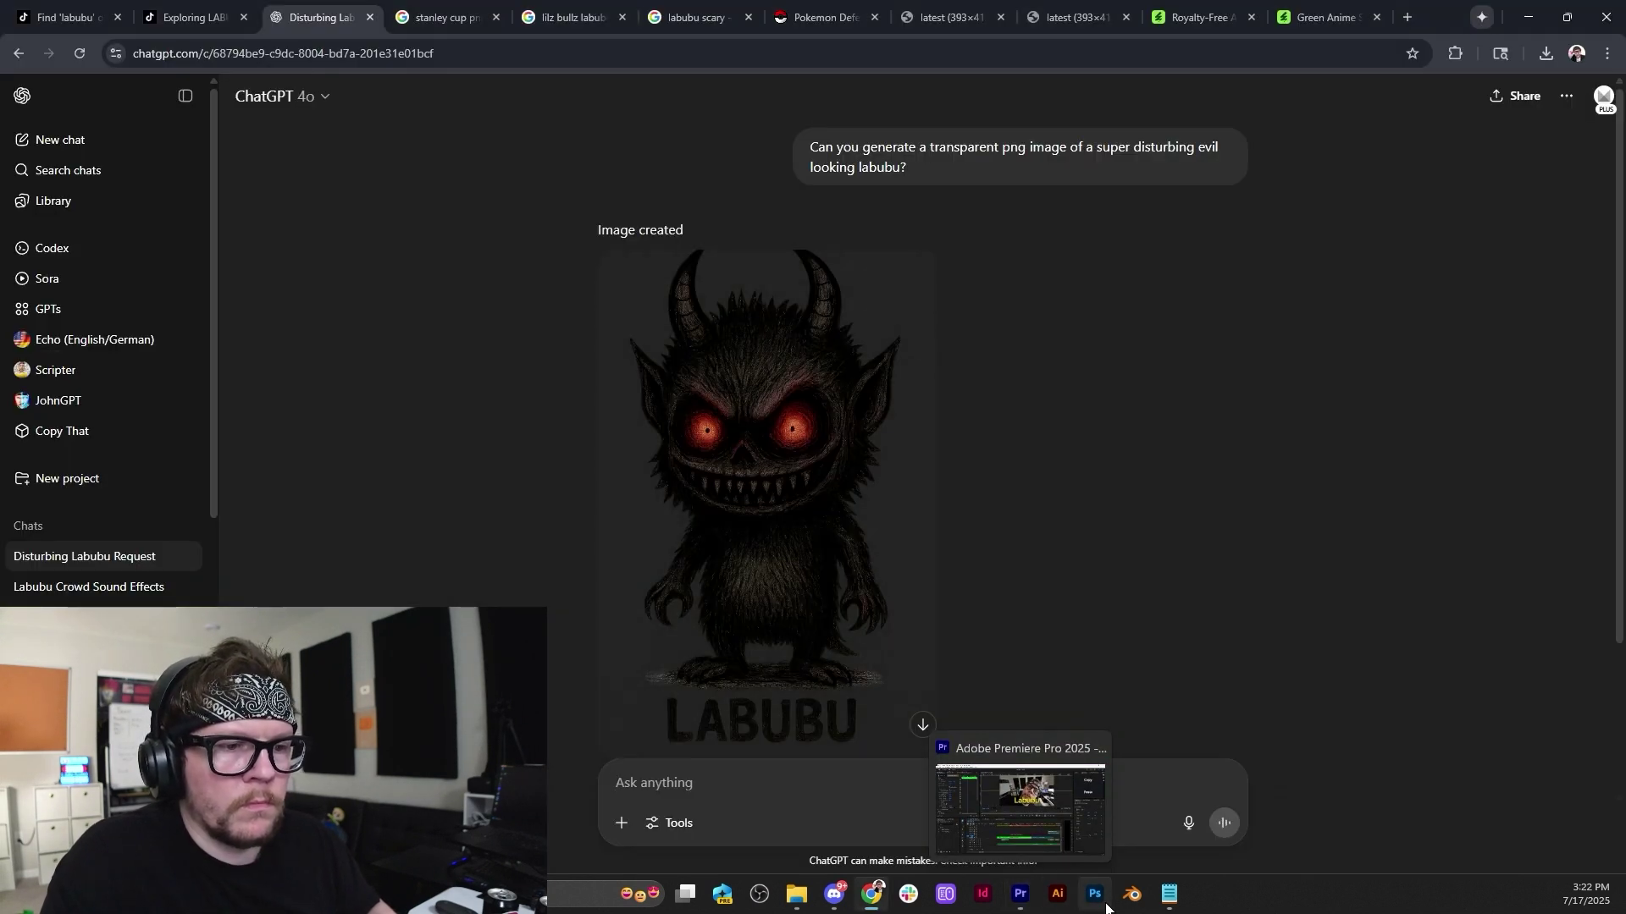
pyautogui.click(1019, 896)
pyautogui.click(823, 703)
pyautogui.rightClick(826, 699)
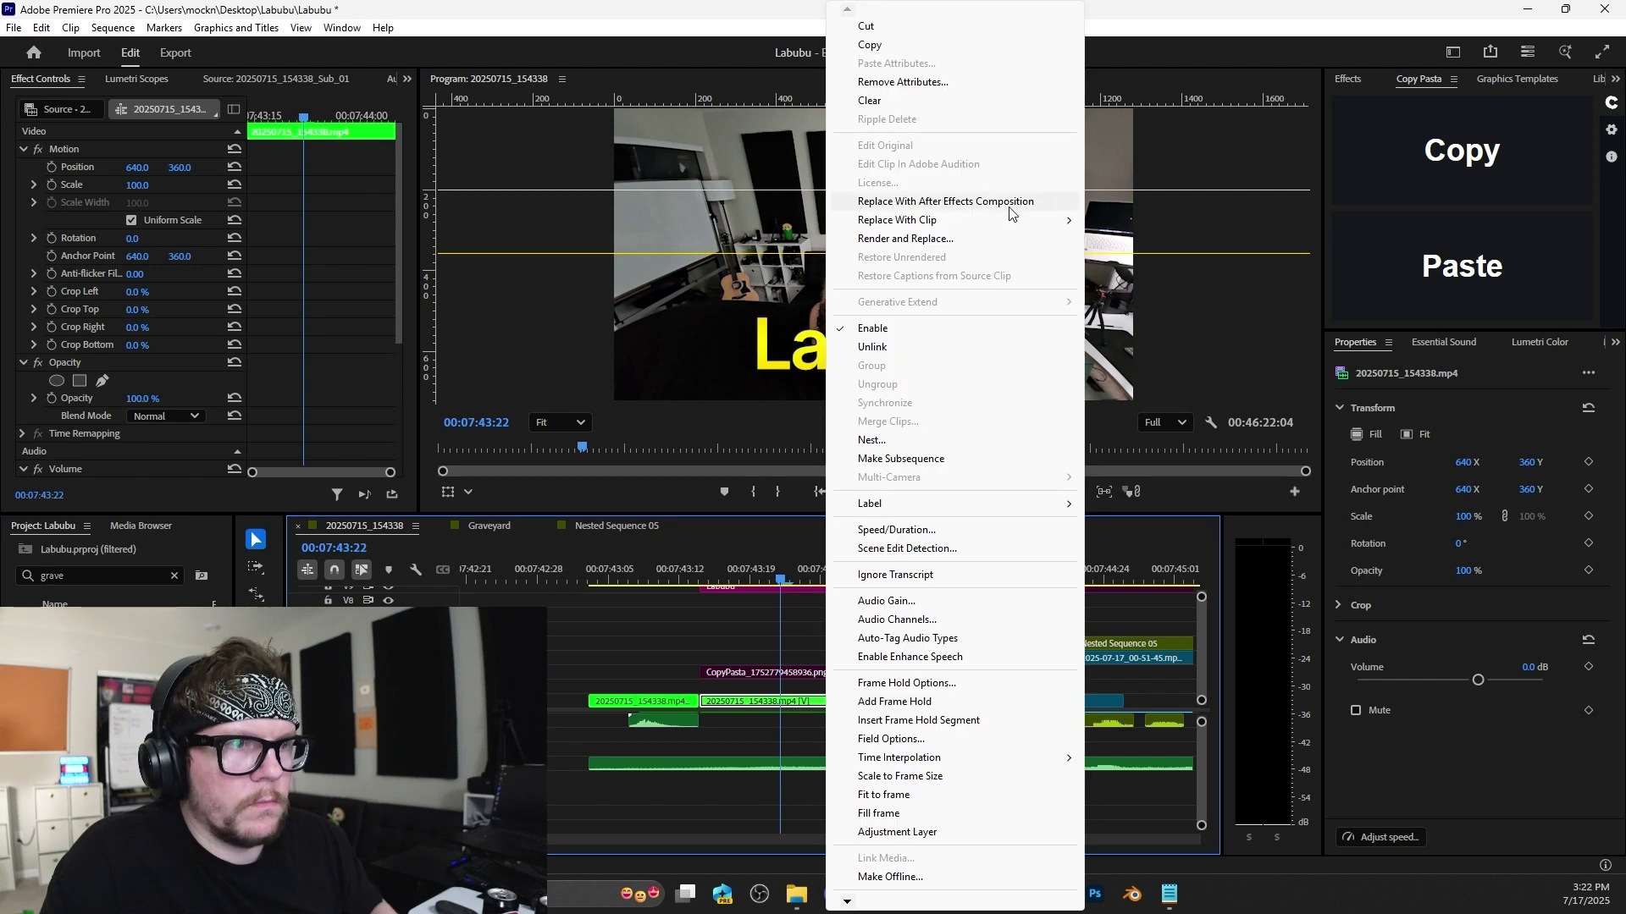
pyautogui.press('Escape')
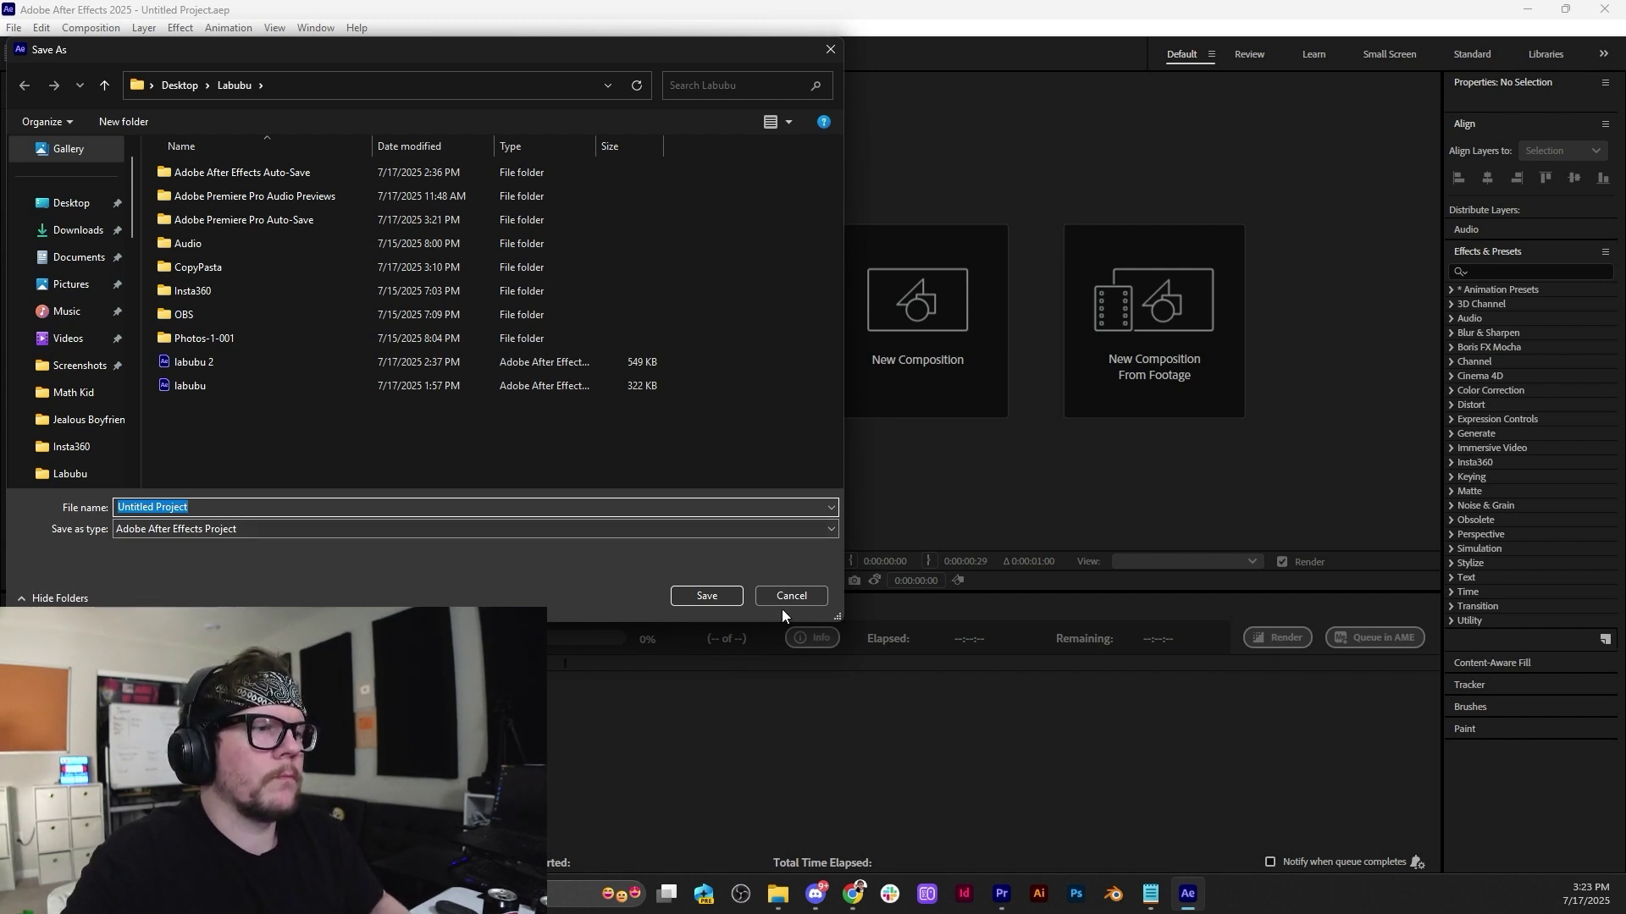
pyautogui.write('lab')
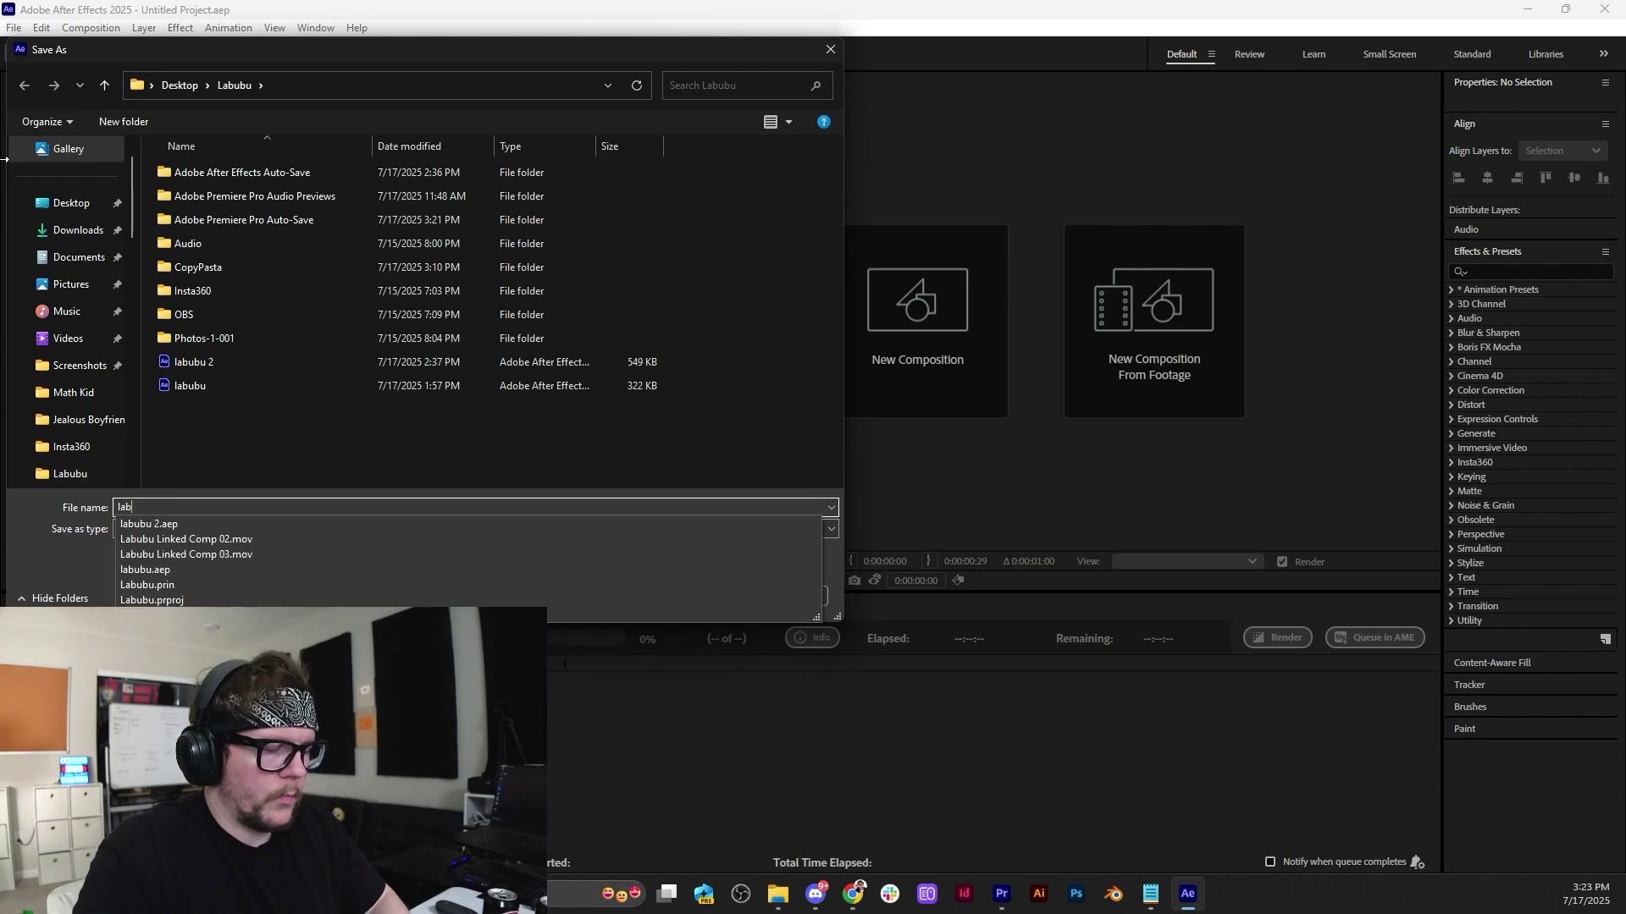
pyautogui.write('ubu 3')
pyautogui.press('Return')
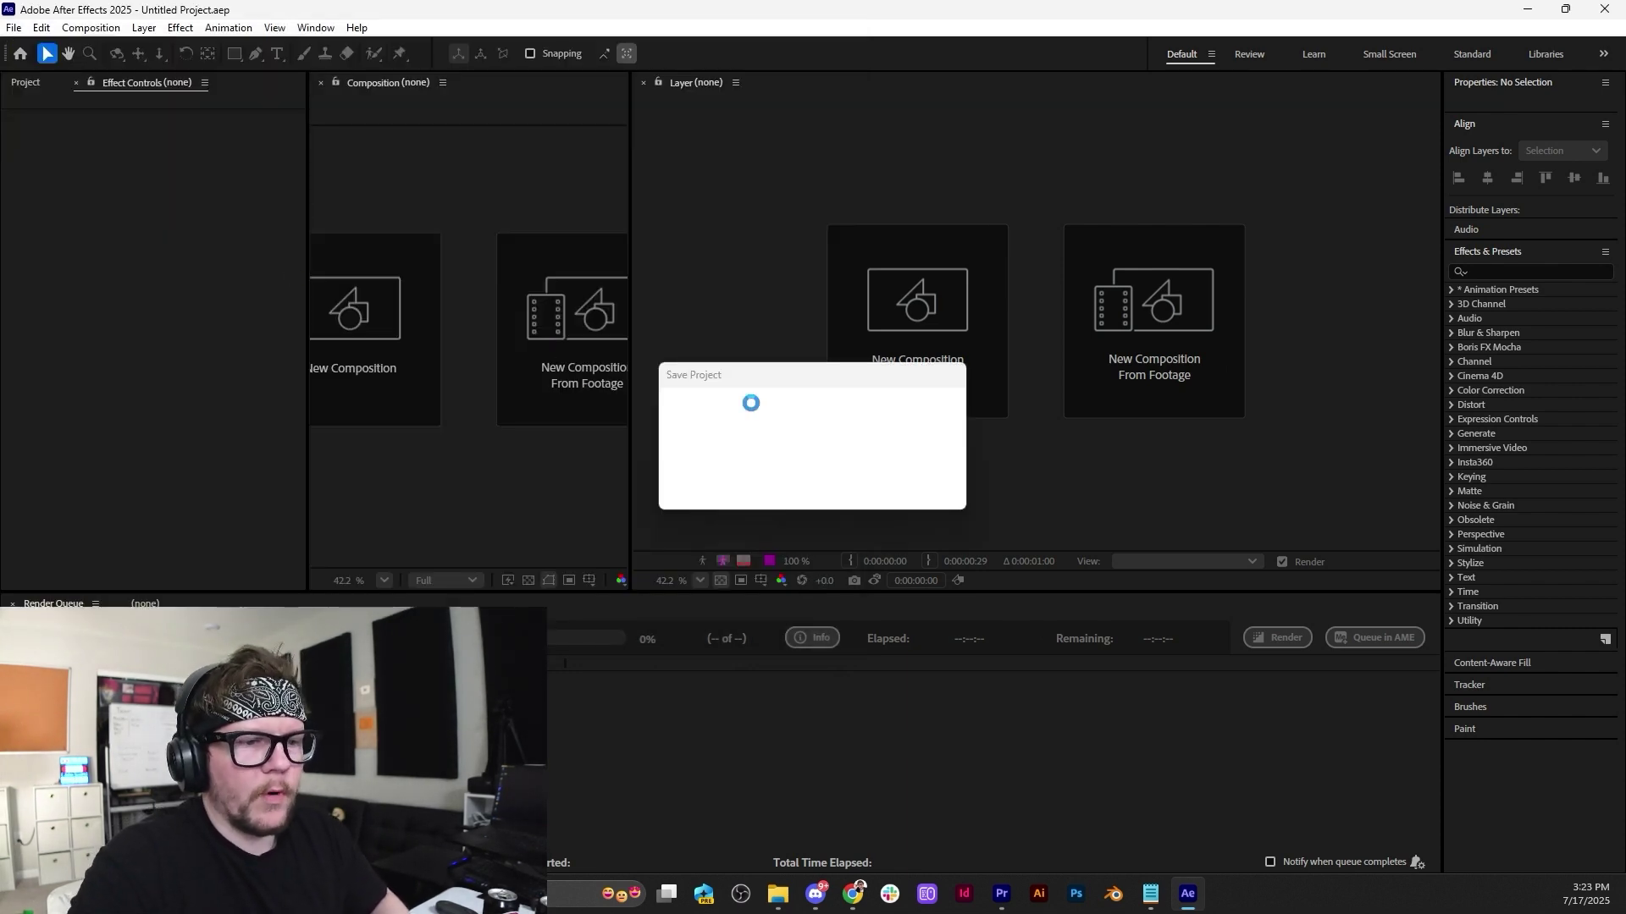
pyautogui.hotkey('alt', 'Tab')
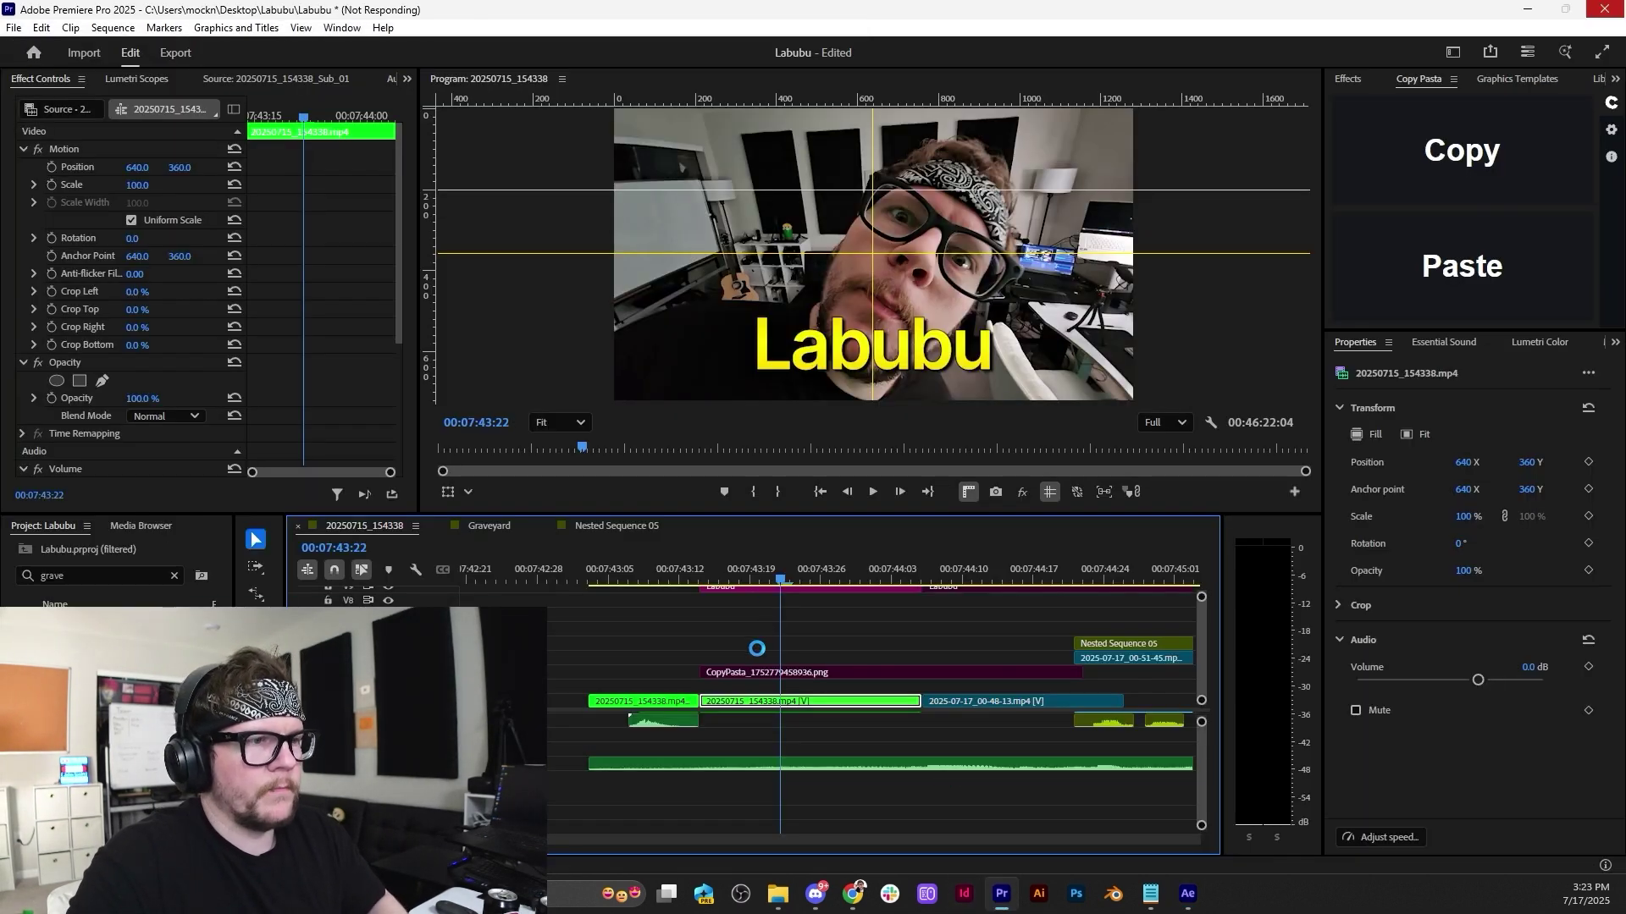
# Check the linked composition at 00:07:43:19 and undo its replacement of the selfie clip.
pyautogui.scroll(-6, 755, 648)
pyautogui.scroll(3, 755, 660)
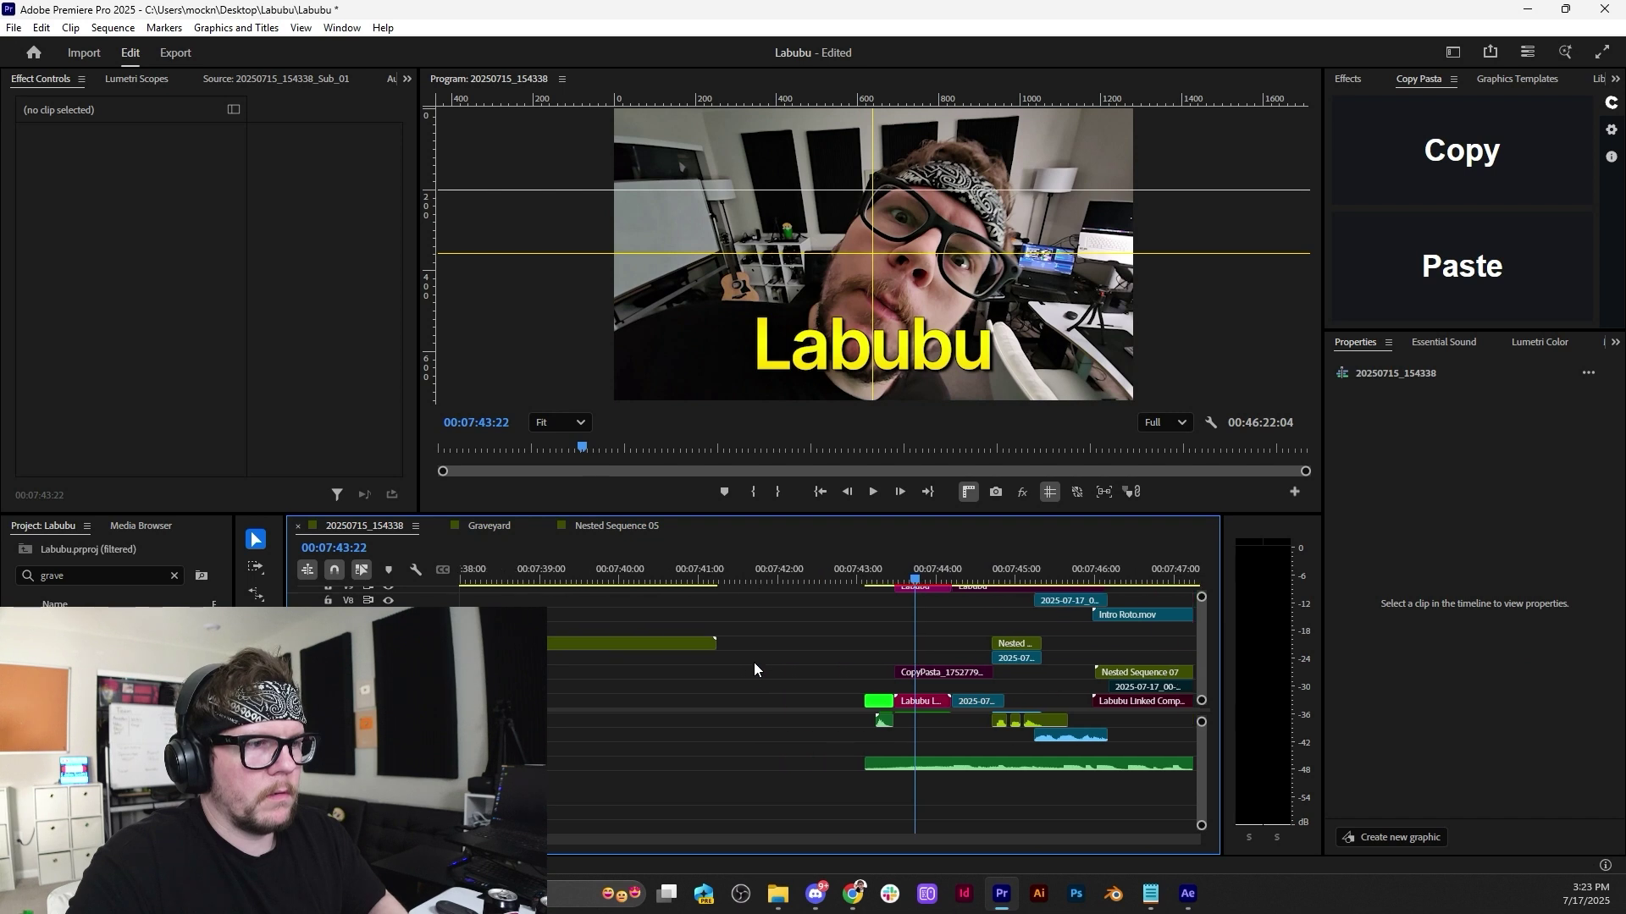
pyautogui.click(644, 644)
pyautogui.moveTo(901, 572); pyautogui.dragTo(911, 565)
pyautogui.click(935, 701)
pyautogui.scroll(3, 936, 705)
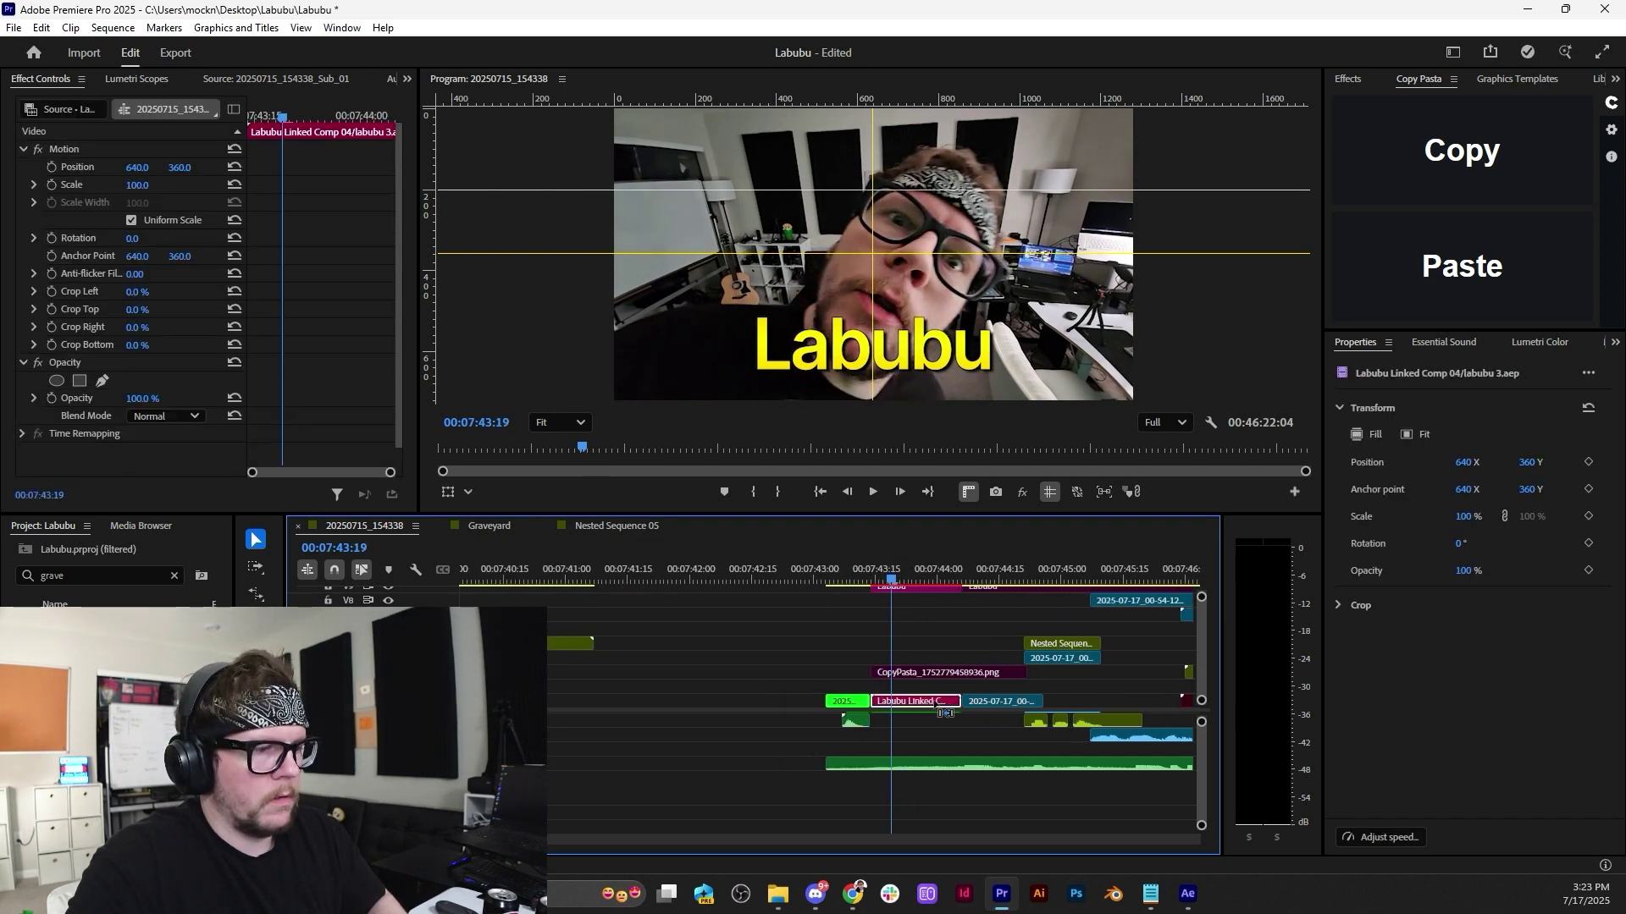
pyautogui.scroll(-4, 719, 639)
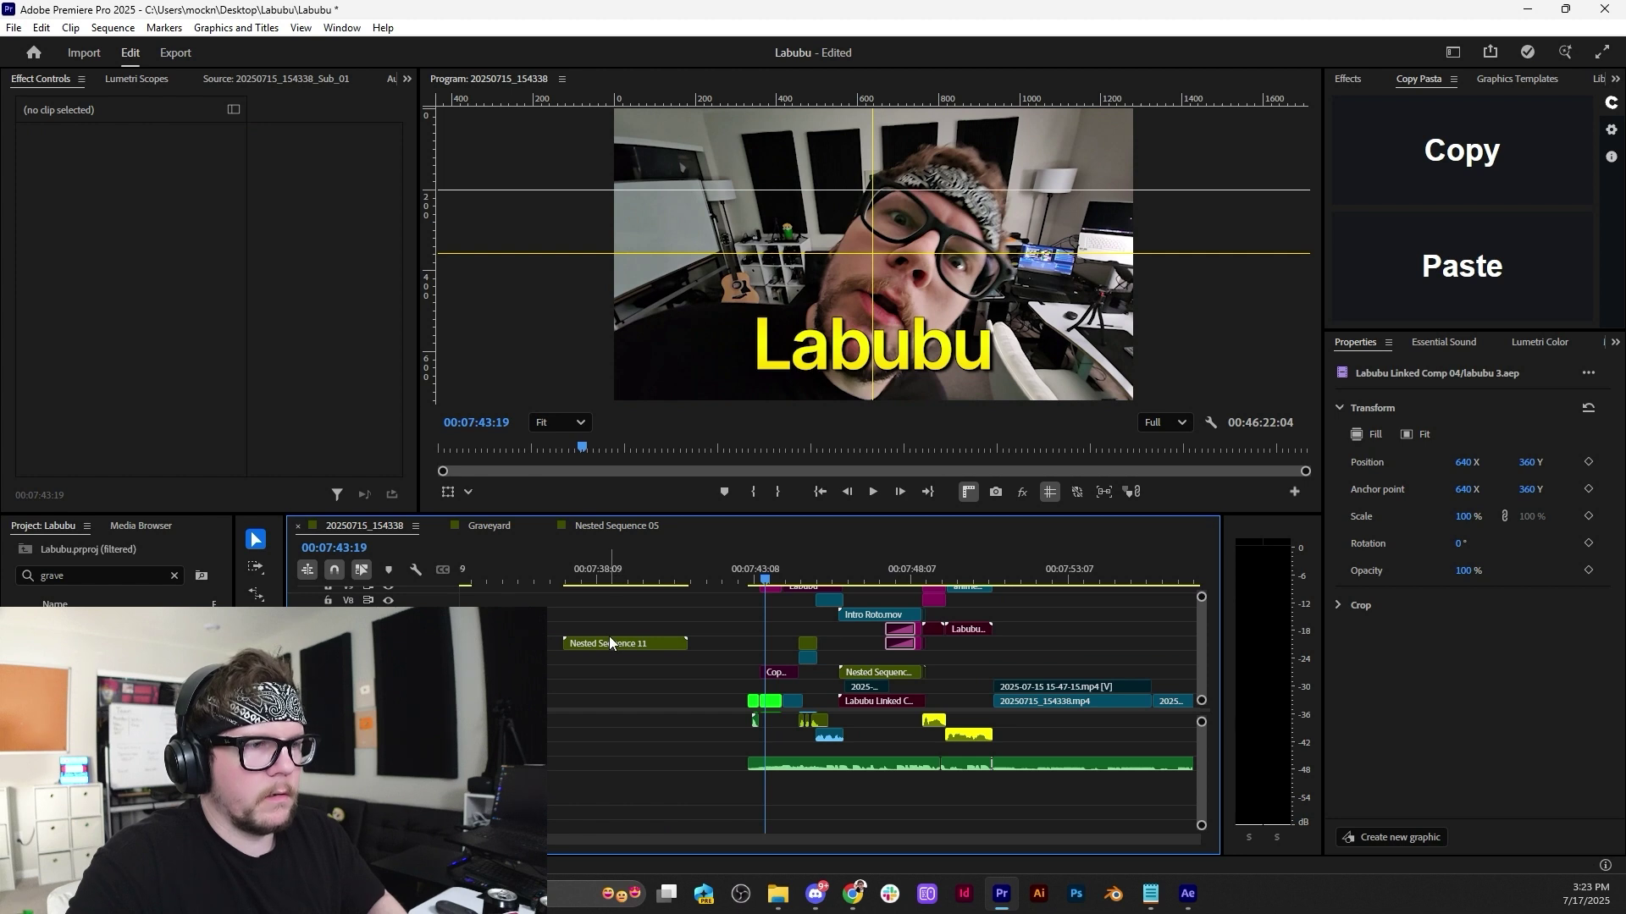
# Speed up the nested Labubu clip to 340% and place it over the selfie clip, directly above the CopyPasta image.
pyautogui.click(609, 632)
pyautogui.click(645, 645)
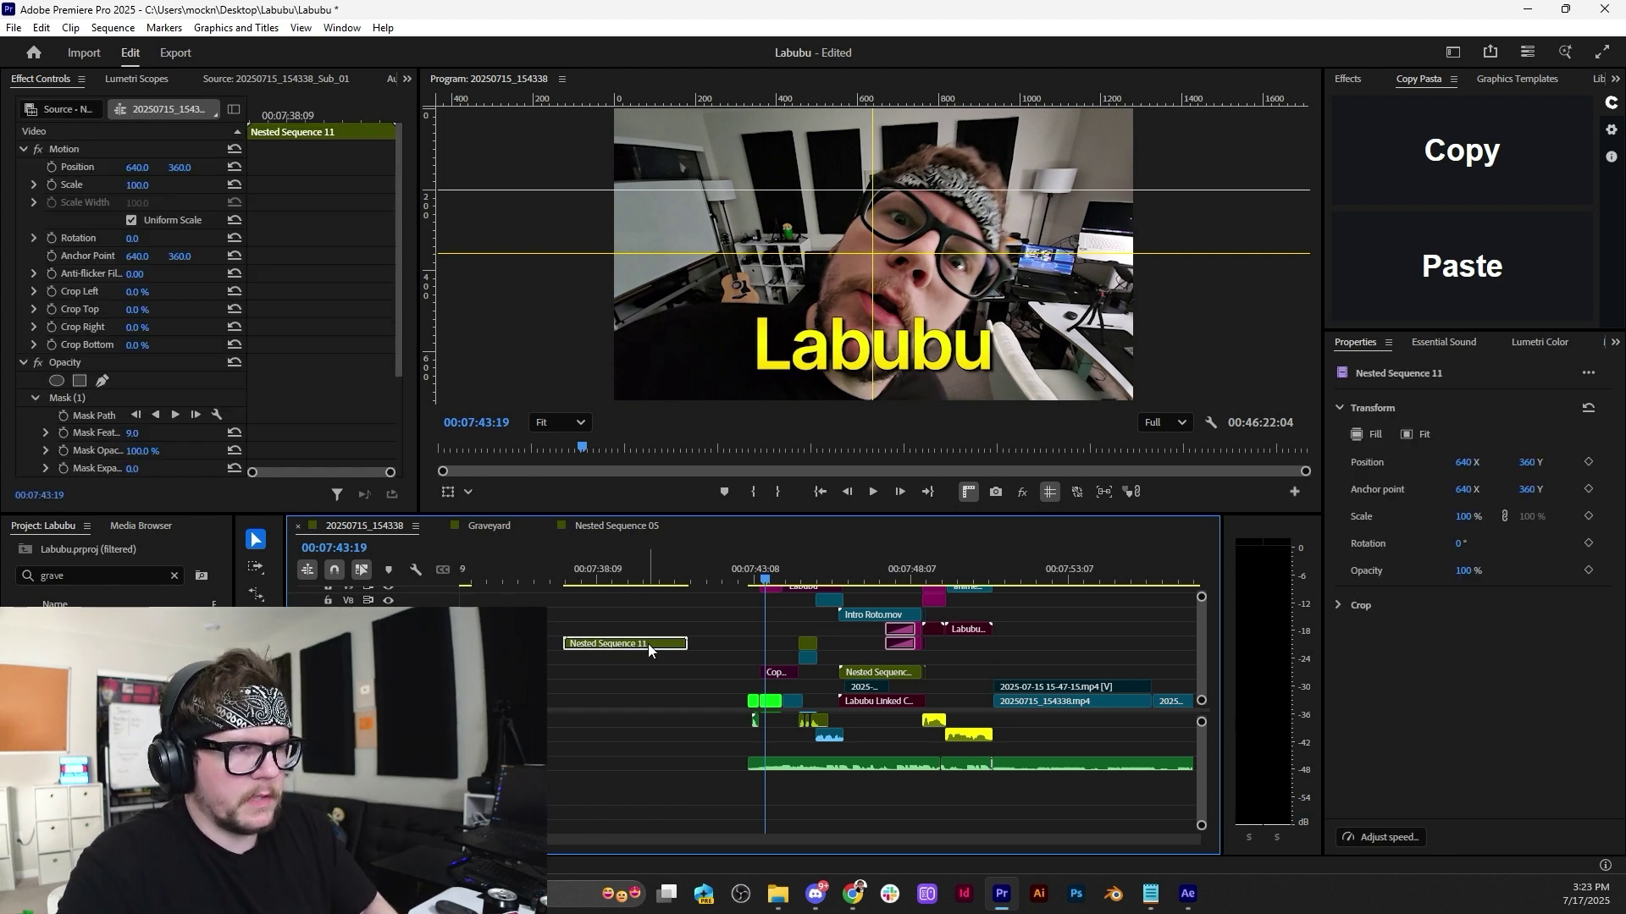
pyautogui.press('b')
pyautogui.moveTo(686, 644); pyautogui.dragTo(769, 675)
pyautogui.press('v')
pyautogui.press('=')
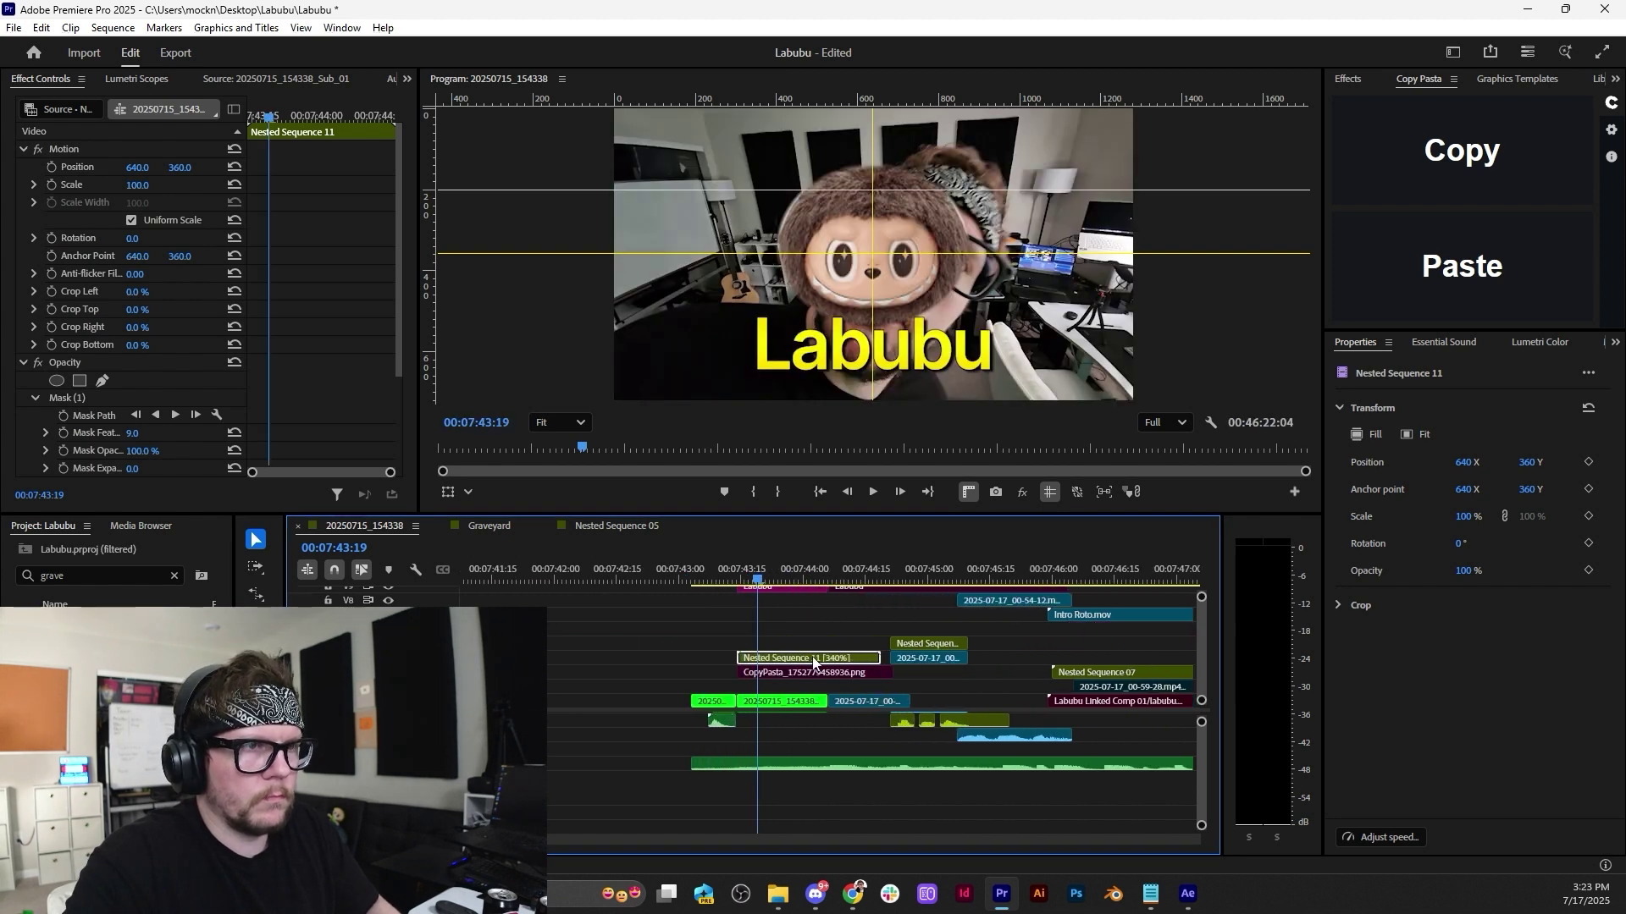
# Tighten the nested clip's elliptical mask slightly around the Labubu head, and duplicate the clip onto the track above.
pyautogui.click(89, 397)
pyautogui.moveTo(787, 258); pyautogui.dragTo(791, 260)
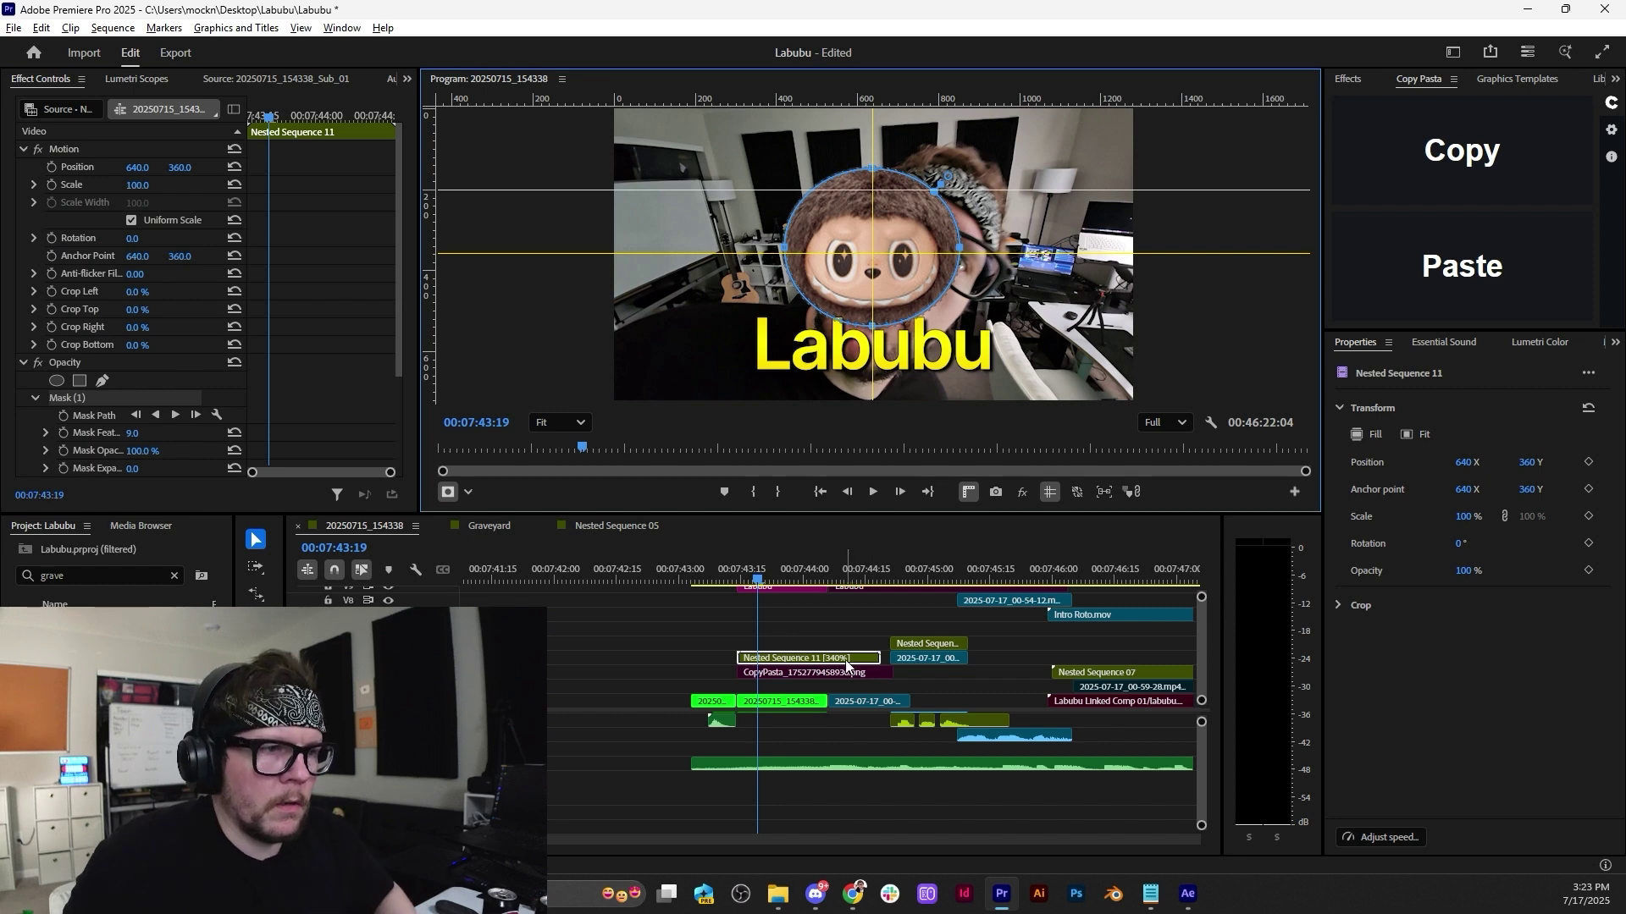
pyautogui.moveTo(846, 658); pyautogui.dragTo(847, 643)
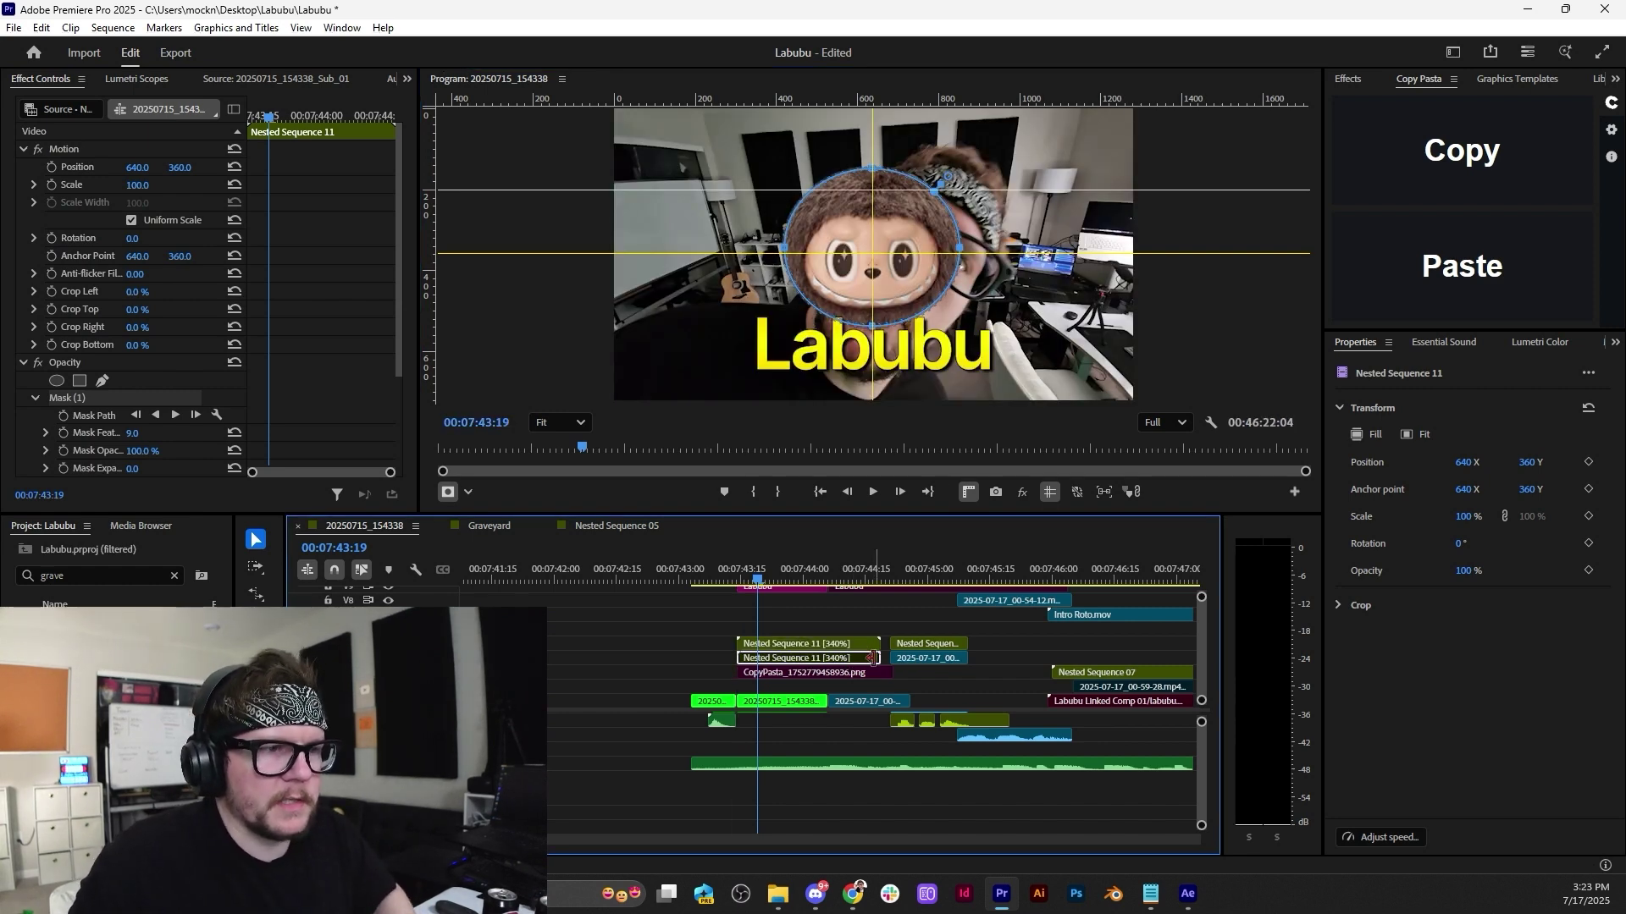
# Rate-stretch the end of the upper nested Labubu copy slightly past the clip beneath it, to 321.62% speed.
pyautogui.press('x')
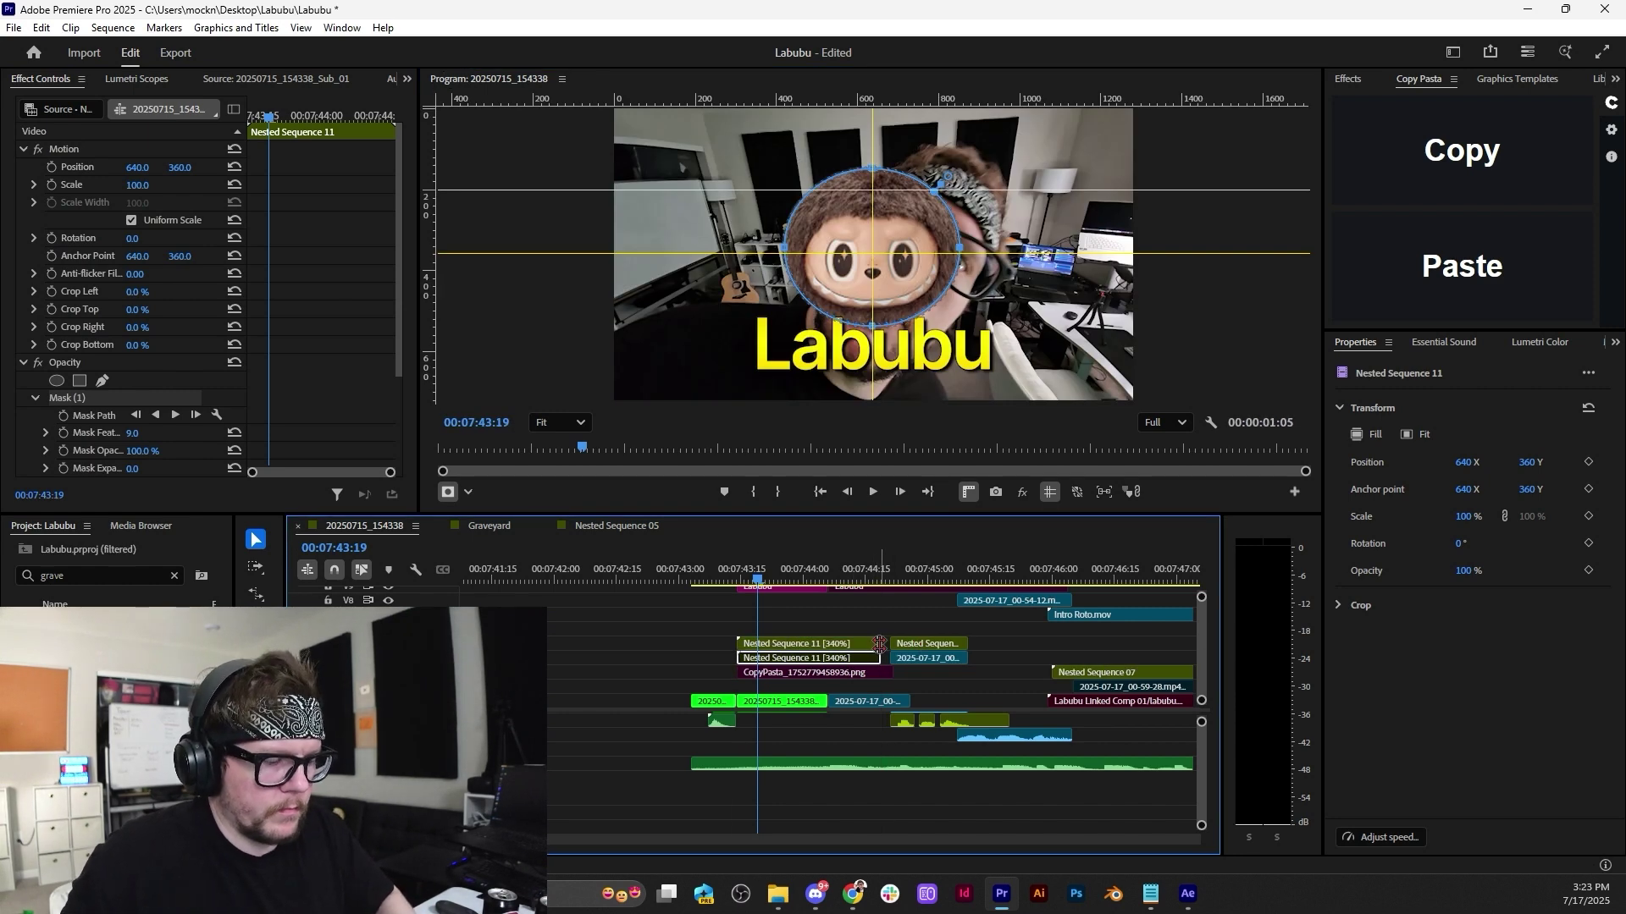
pyautogui.moveTo(880, 642); pyautogui.dragTo(889, 644)
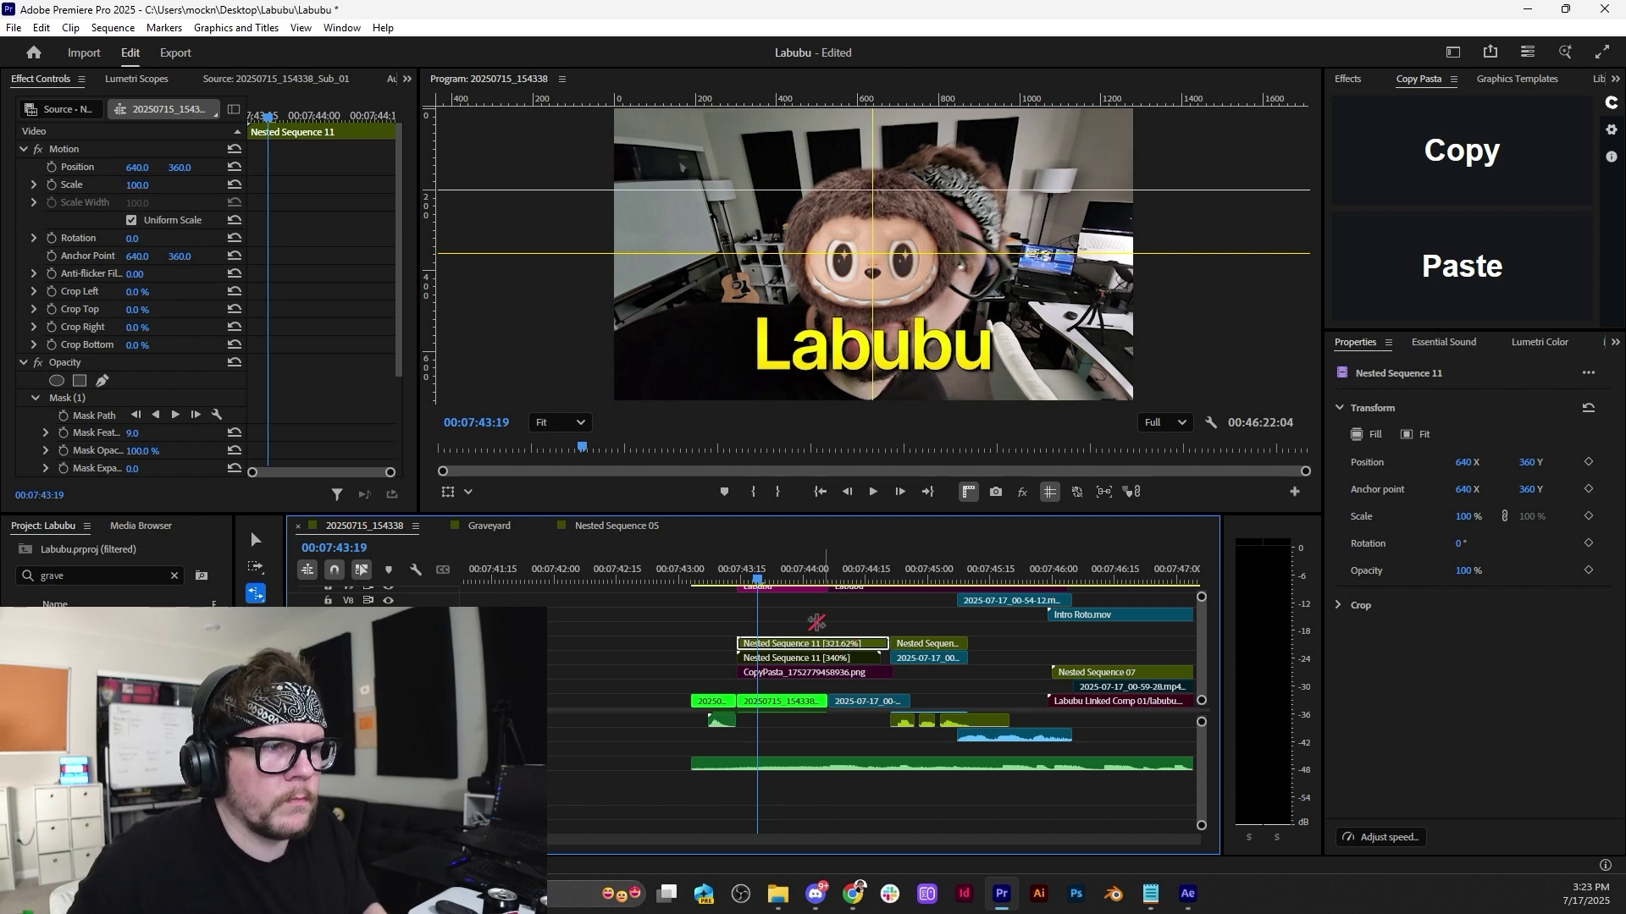
pyautogui.press('space')
# Rate-stretch the upper nested copy's start to 00:07:43:18, for 360.61% speed, and play back the Labubu title section.
pyautogui.click(738, 576)
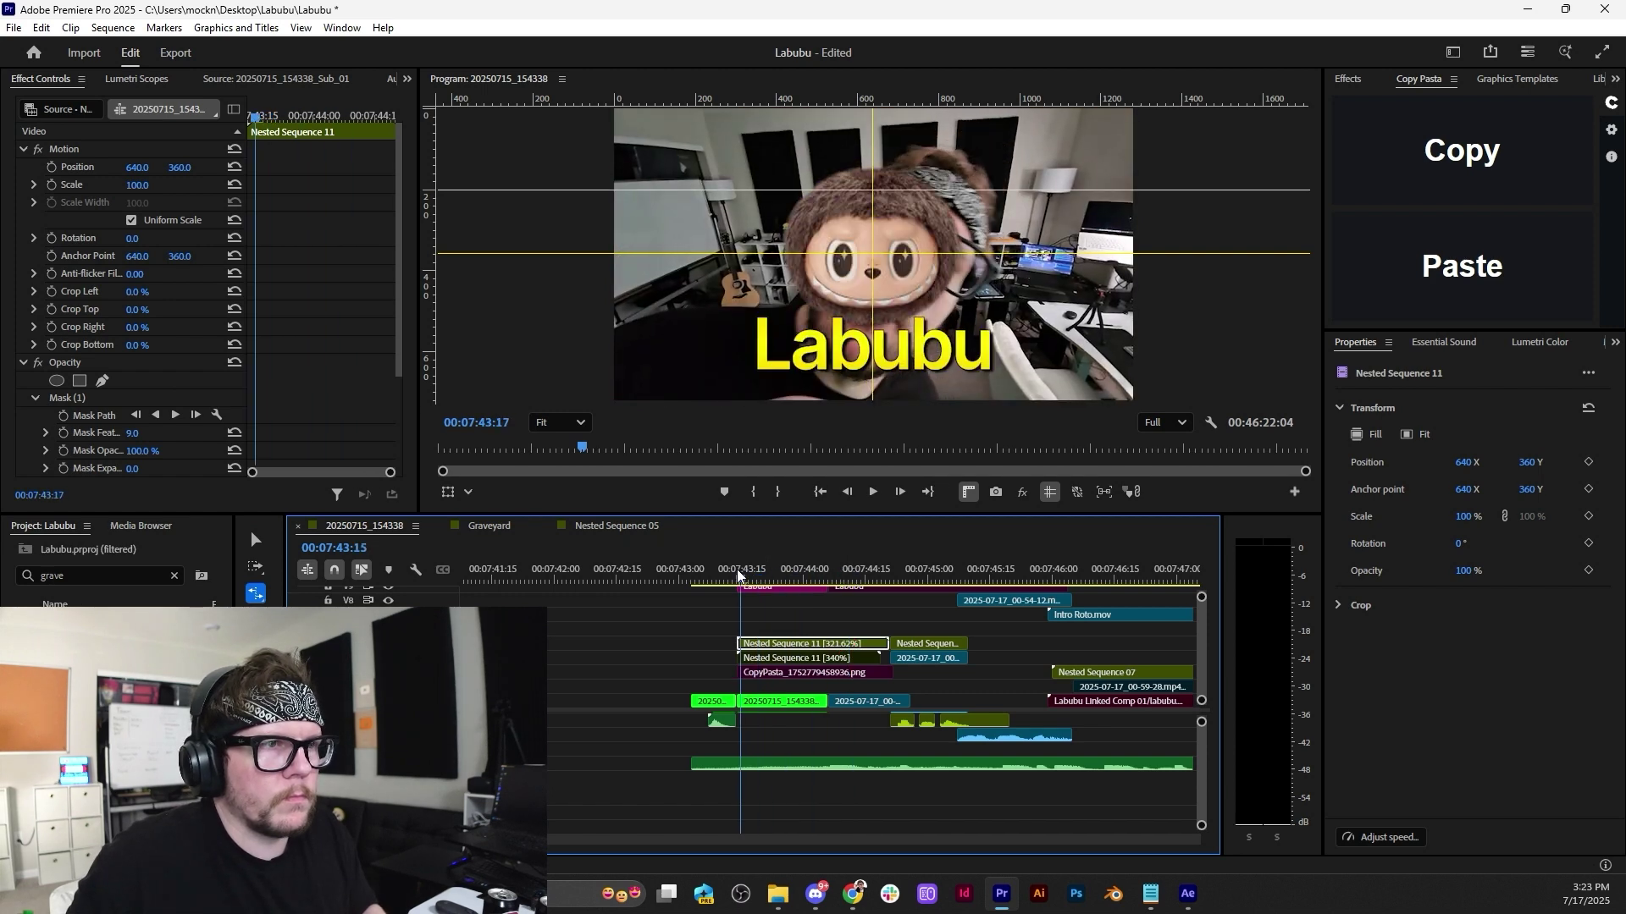
pyautogui.moveTo(739, 576); pyautogui.dragTo(753, 580)
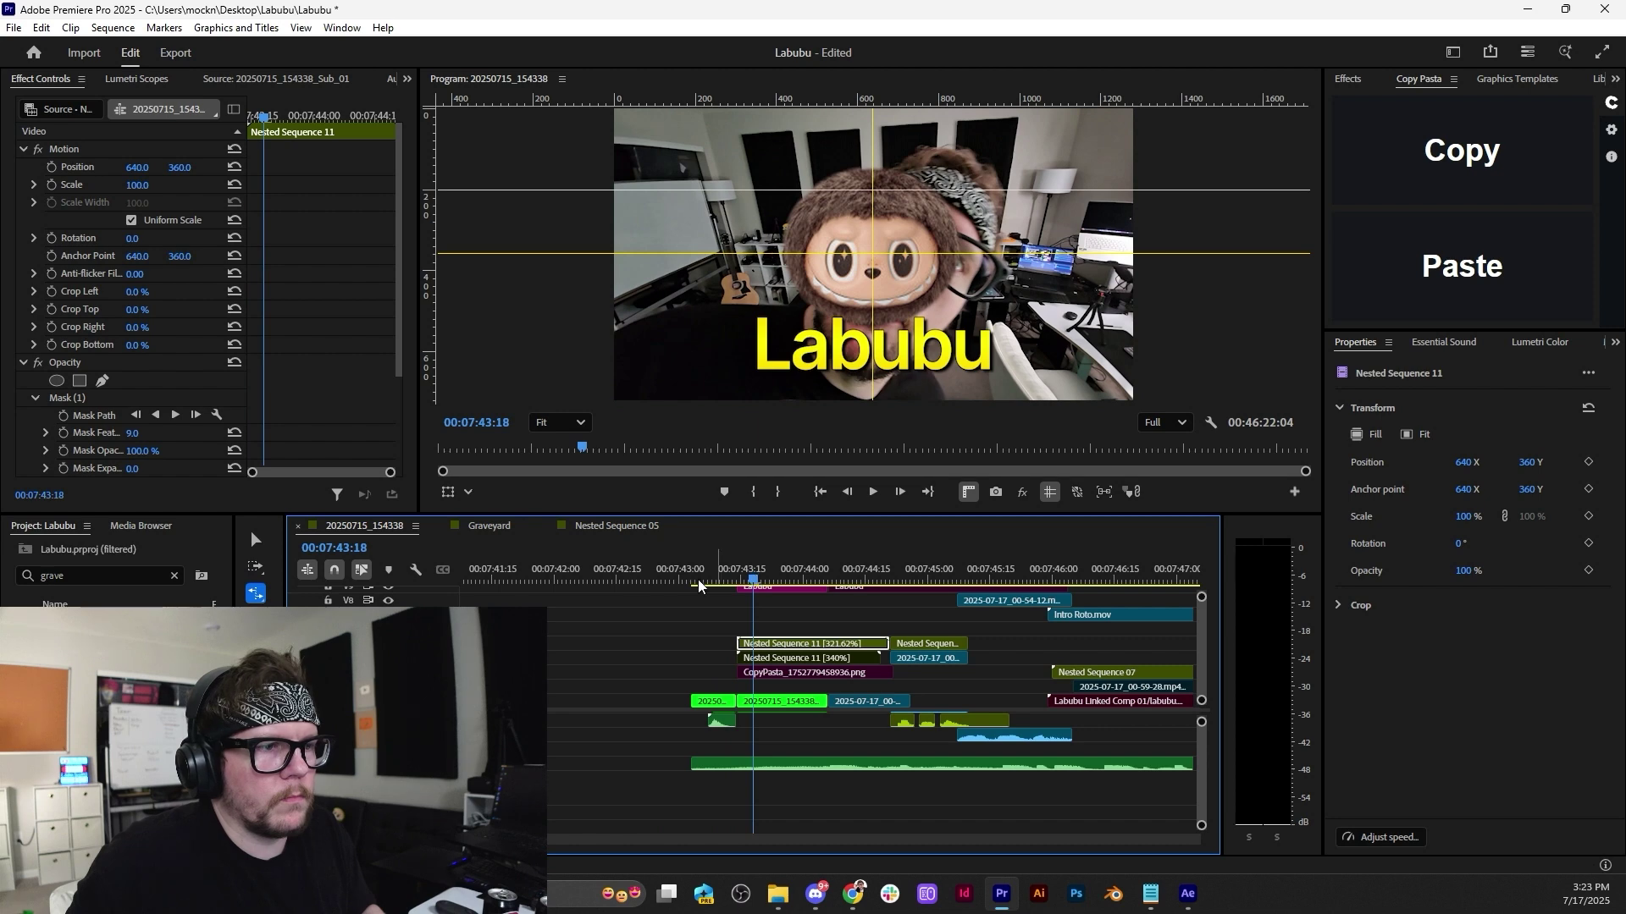
pyautogui.moveTo(739, 658); pyautogui.dragTo(754, 660)
pyautogui.press('space')
pyautogui.click(728, 579)
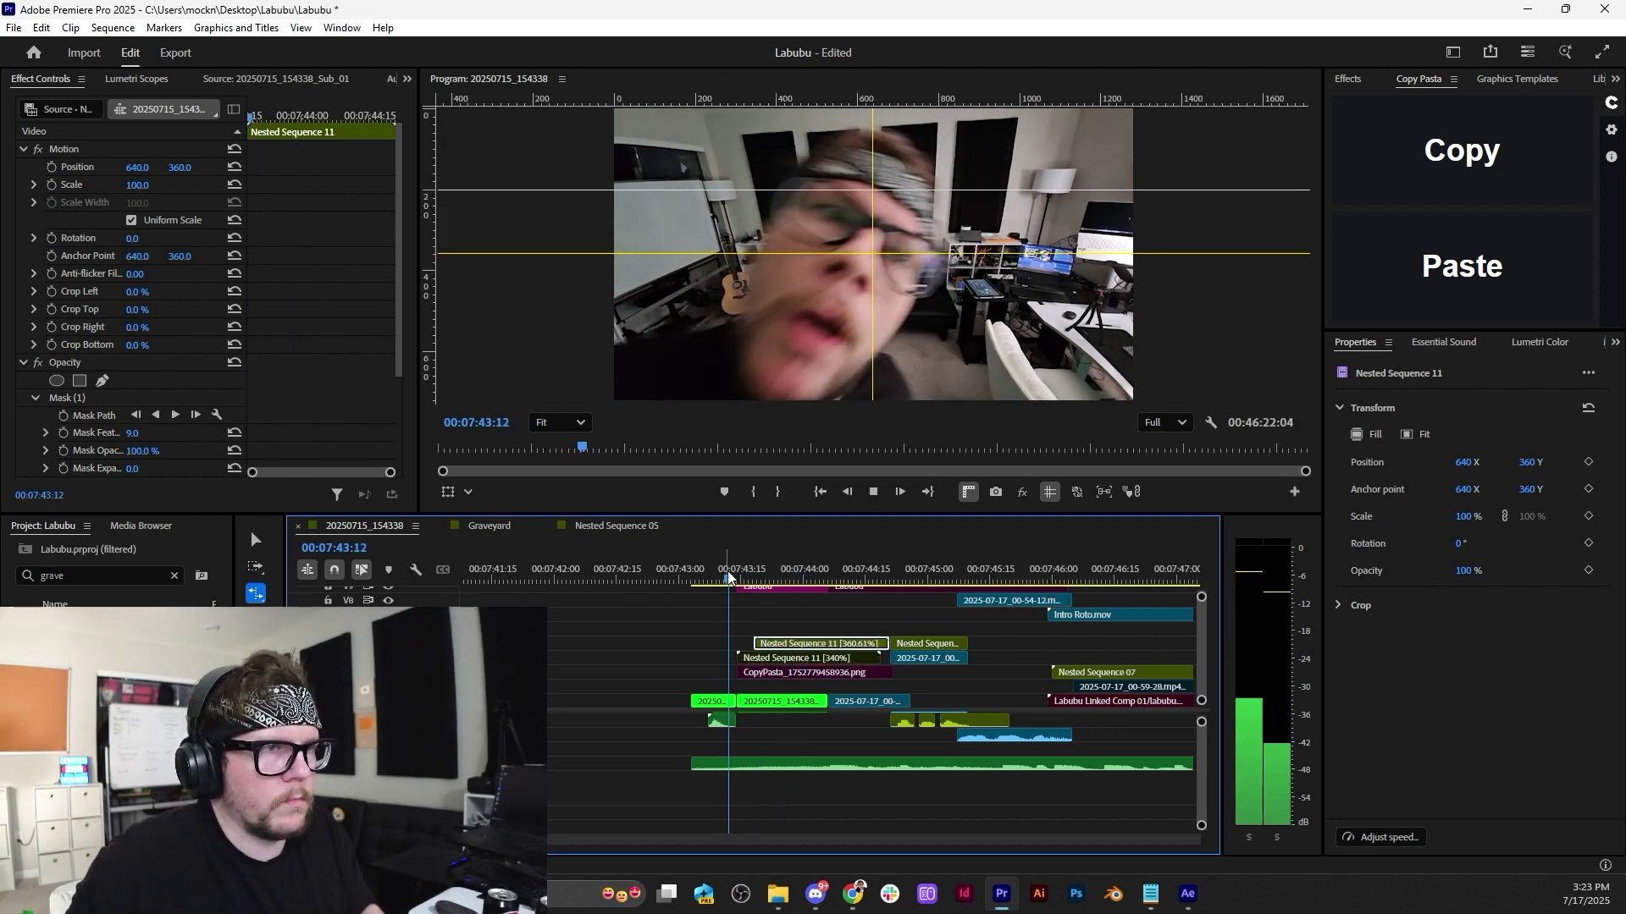
pyautogui.press('space')
pyautogui.click(726, 578)
pyautogui.press('space')
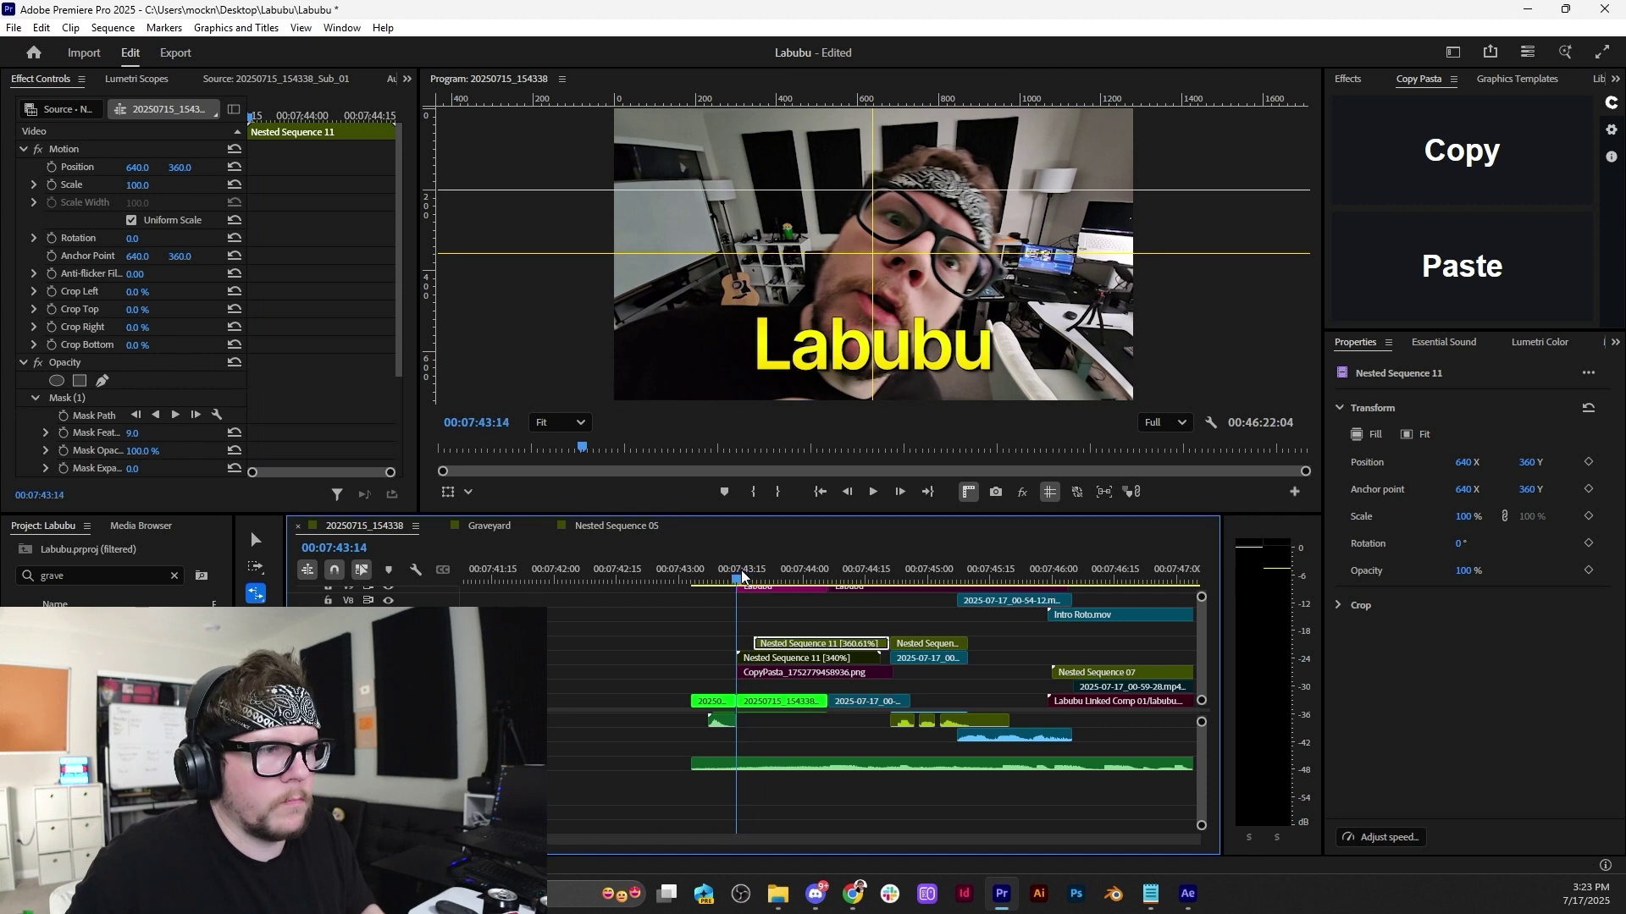
pyautogui.press('space')
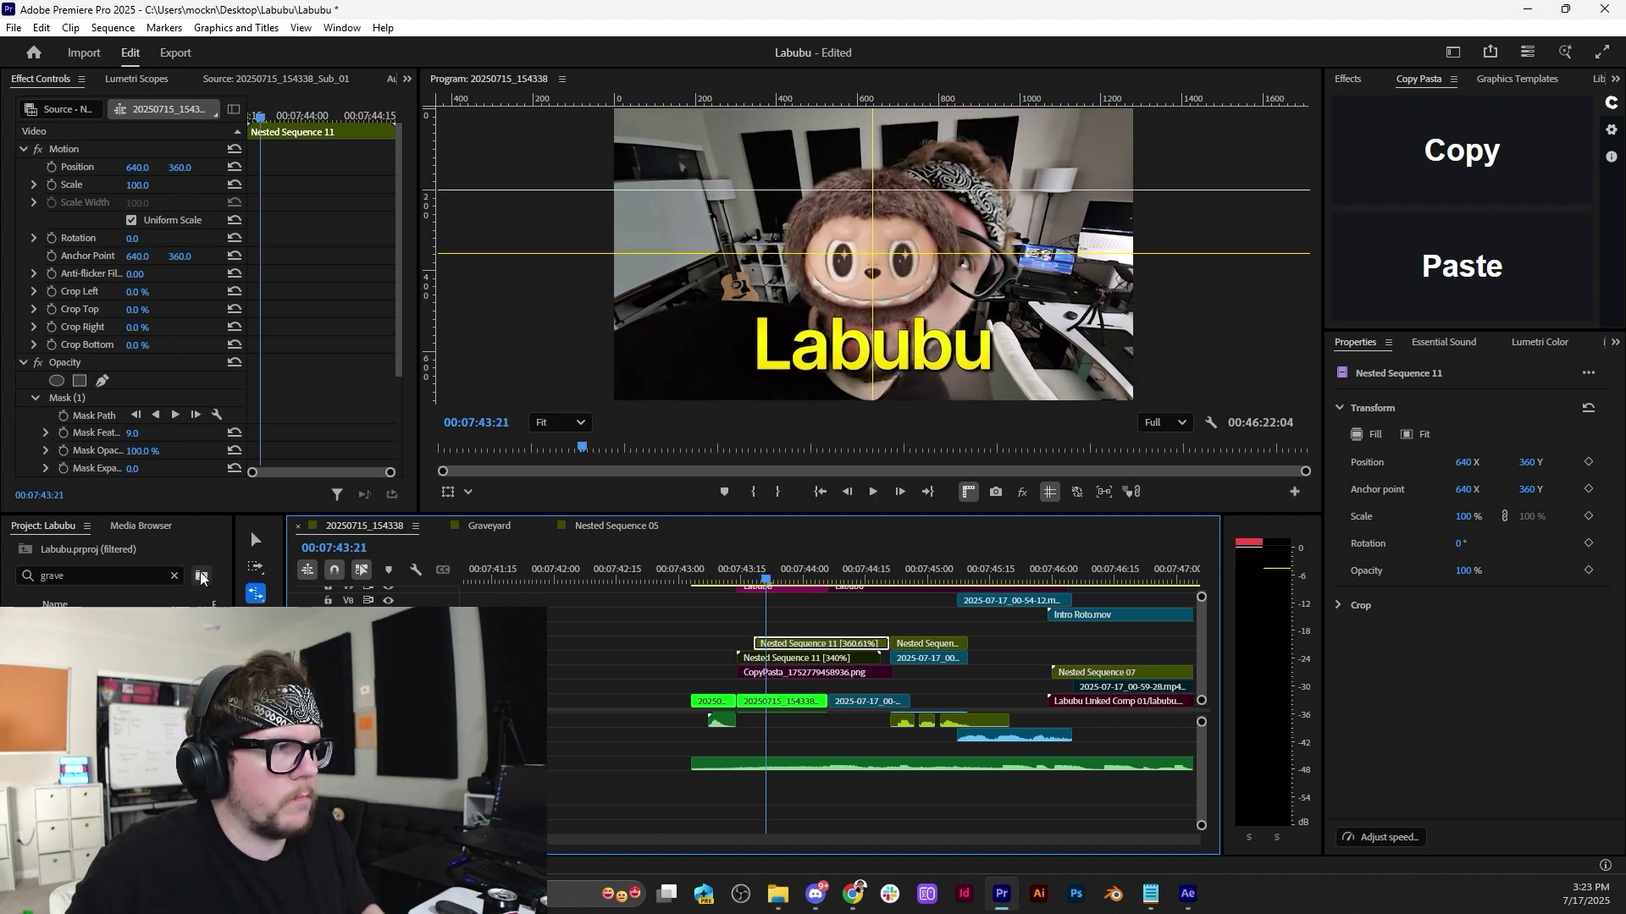
# Scale the upper nested Labubu copy to 121% and rotate it 23° at 00:07:43:21.
pyautogui.click(255, 539)
pyautogui.moveTo(140, 187)
pyautogui.mouseDown()
pyautogui.moveTo(153, 238)
pyautogui.moveTo(146, 187)
pyautogui.mouseUp()
pyautogui.click(880, 236)
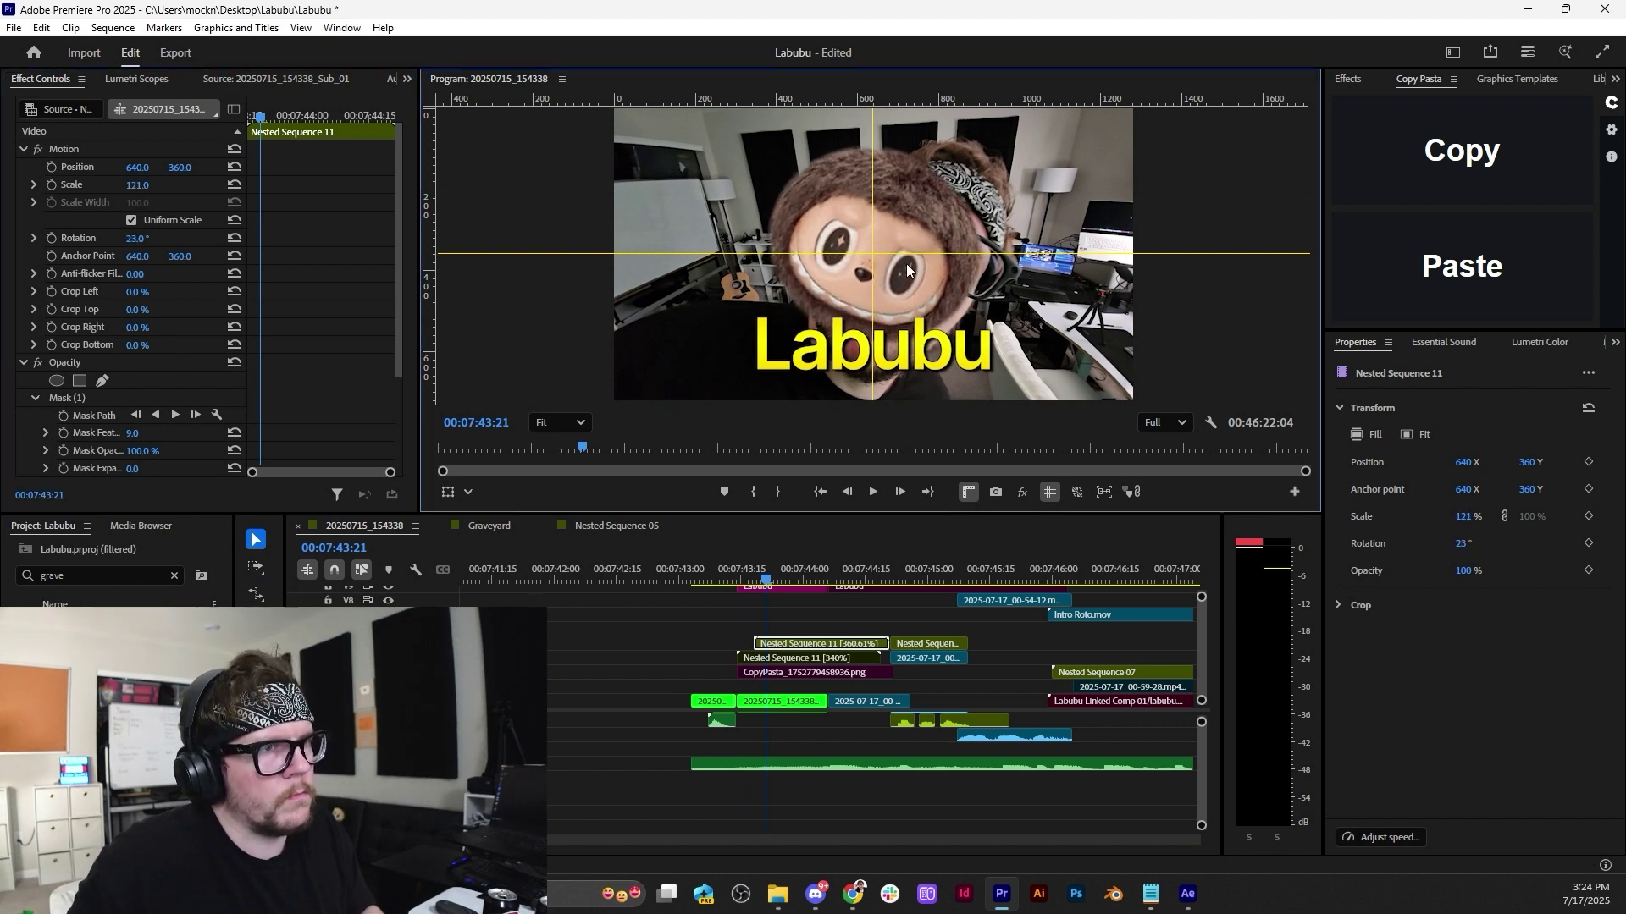
# Move the Labubu head clip to about 725.6, 391.3, scale it to about 156.5, and play back the result.
pyautogui.click(136, 151)
pyautogui.moveTo(988, 234); pyautogui.dragTo(1013, 260)
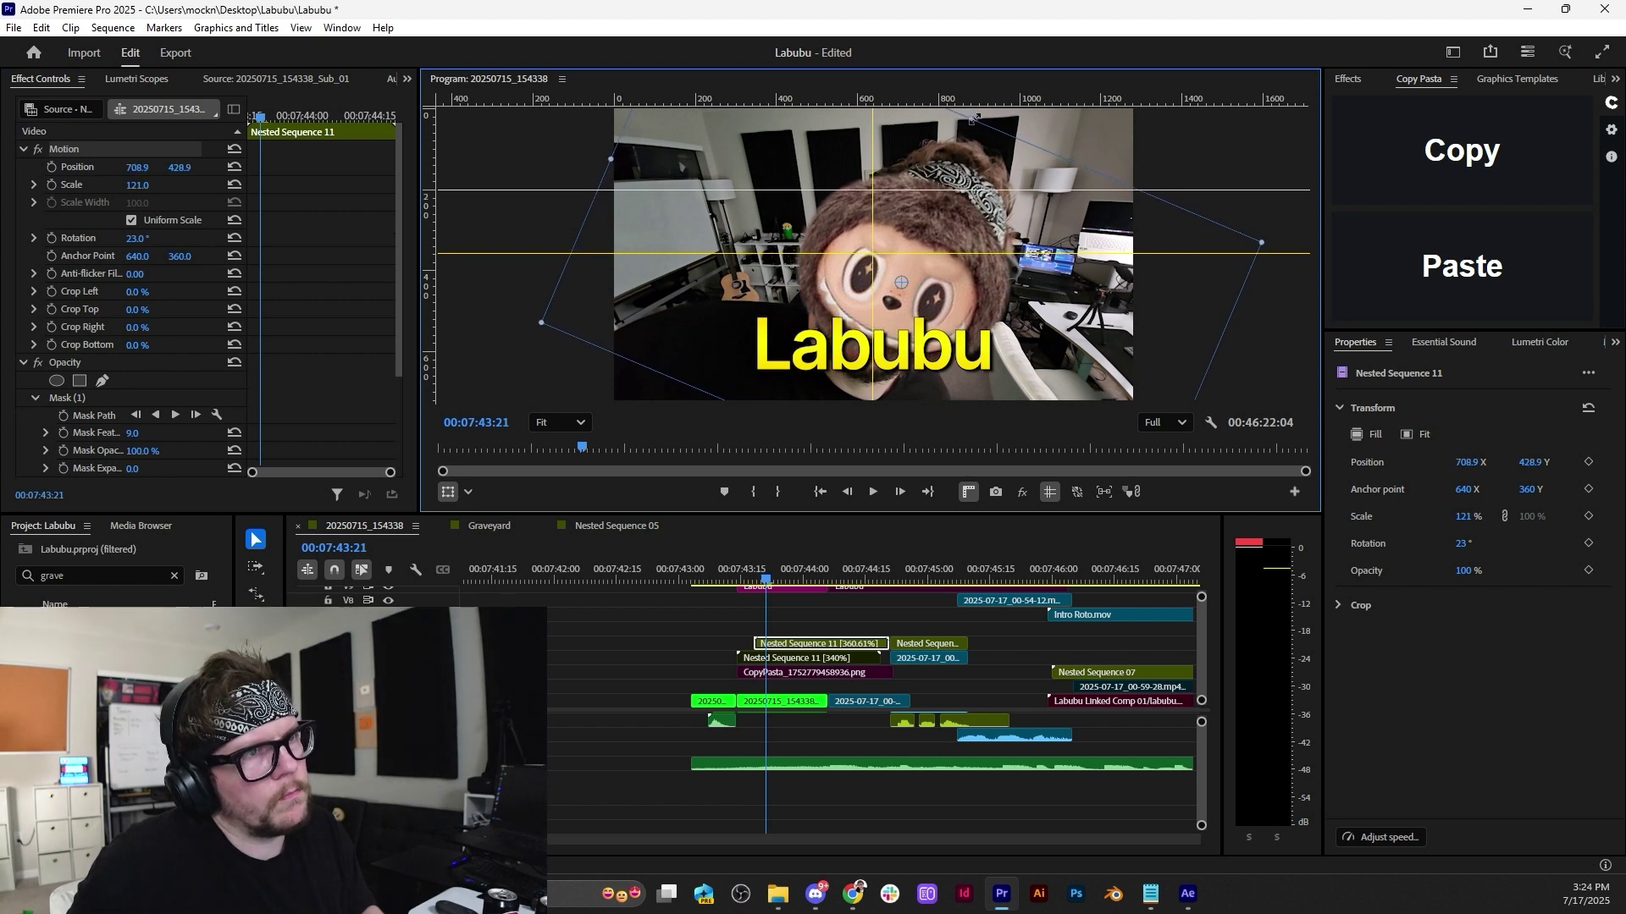
pyautogui.moveTo(974, 118); pyautogui.dragTo(986, 186)
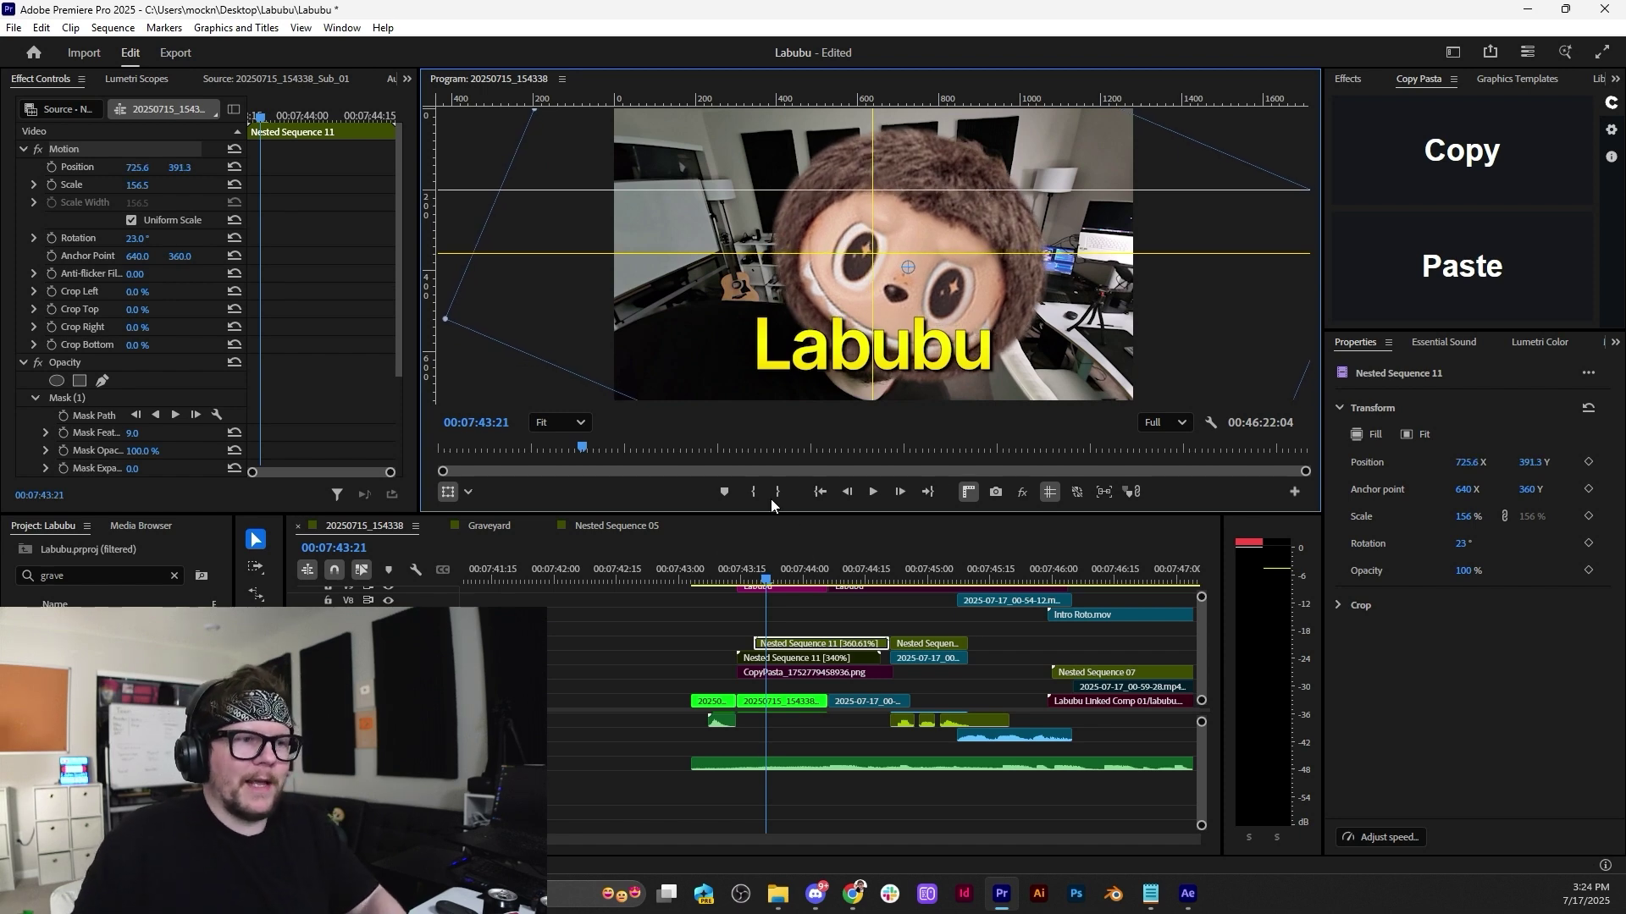
pyautogui.click(744, 583)
pyautogui.press('space')
pyautogui.click(743, 583)
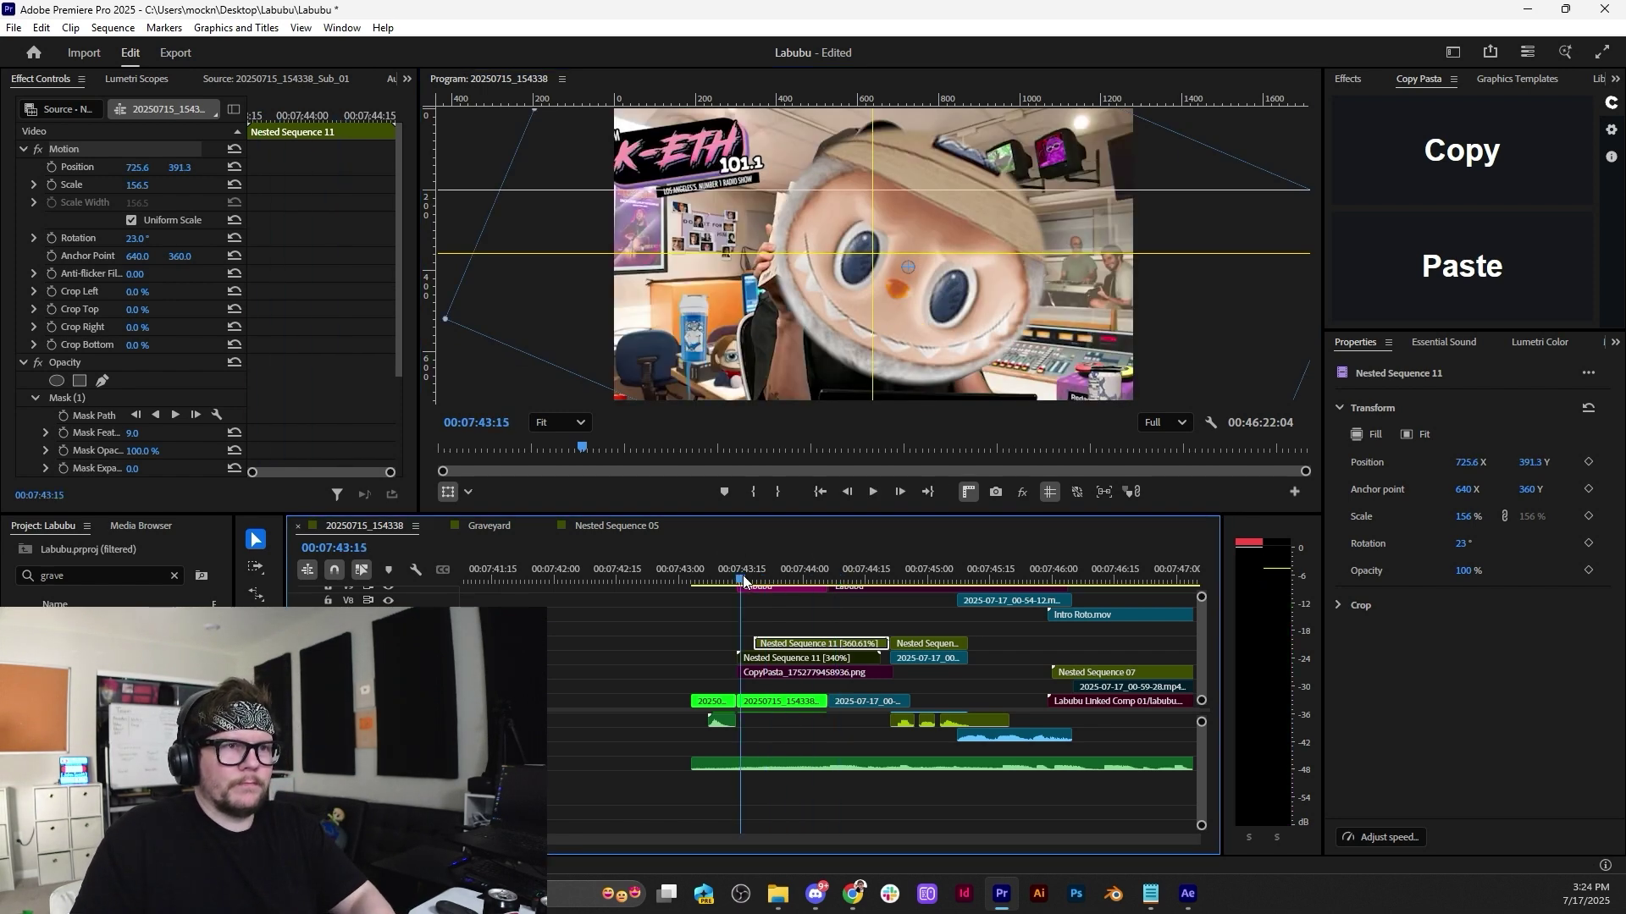
pyautogui.press('space')
pyautogui.press('space')
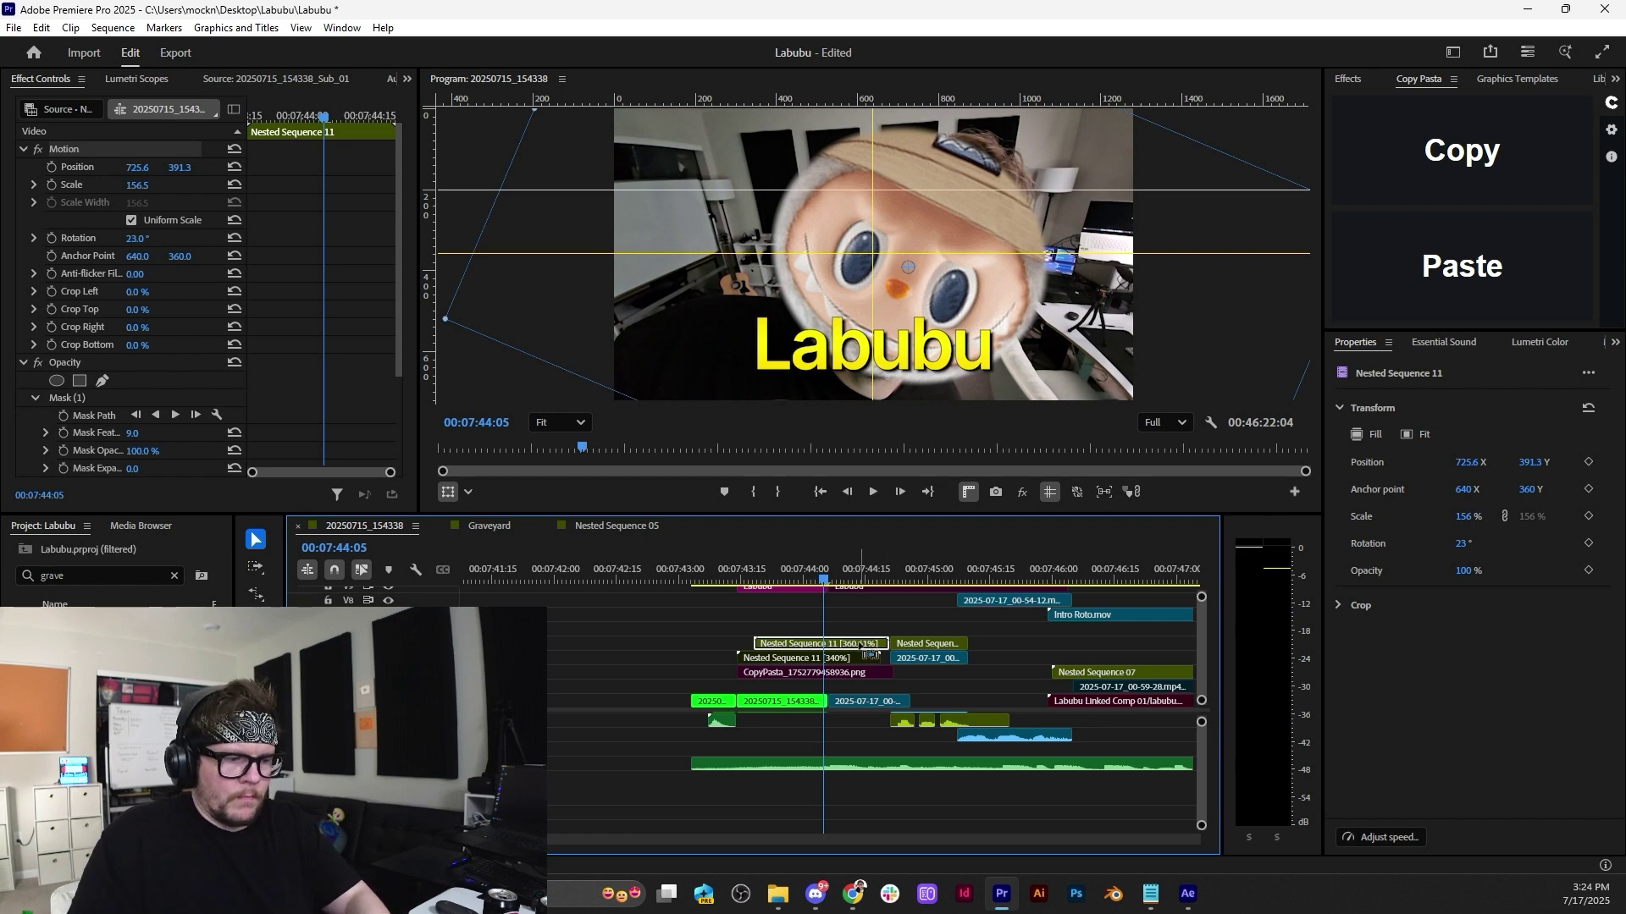
# Rate-stretch the end of the upper Labubu head clip back to the end of the green camera clip, and play it back.
pyautogui.press('b')
pyautogui.moveTo(886, 641); pyautogui.dragTo(825, 642)
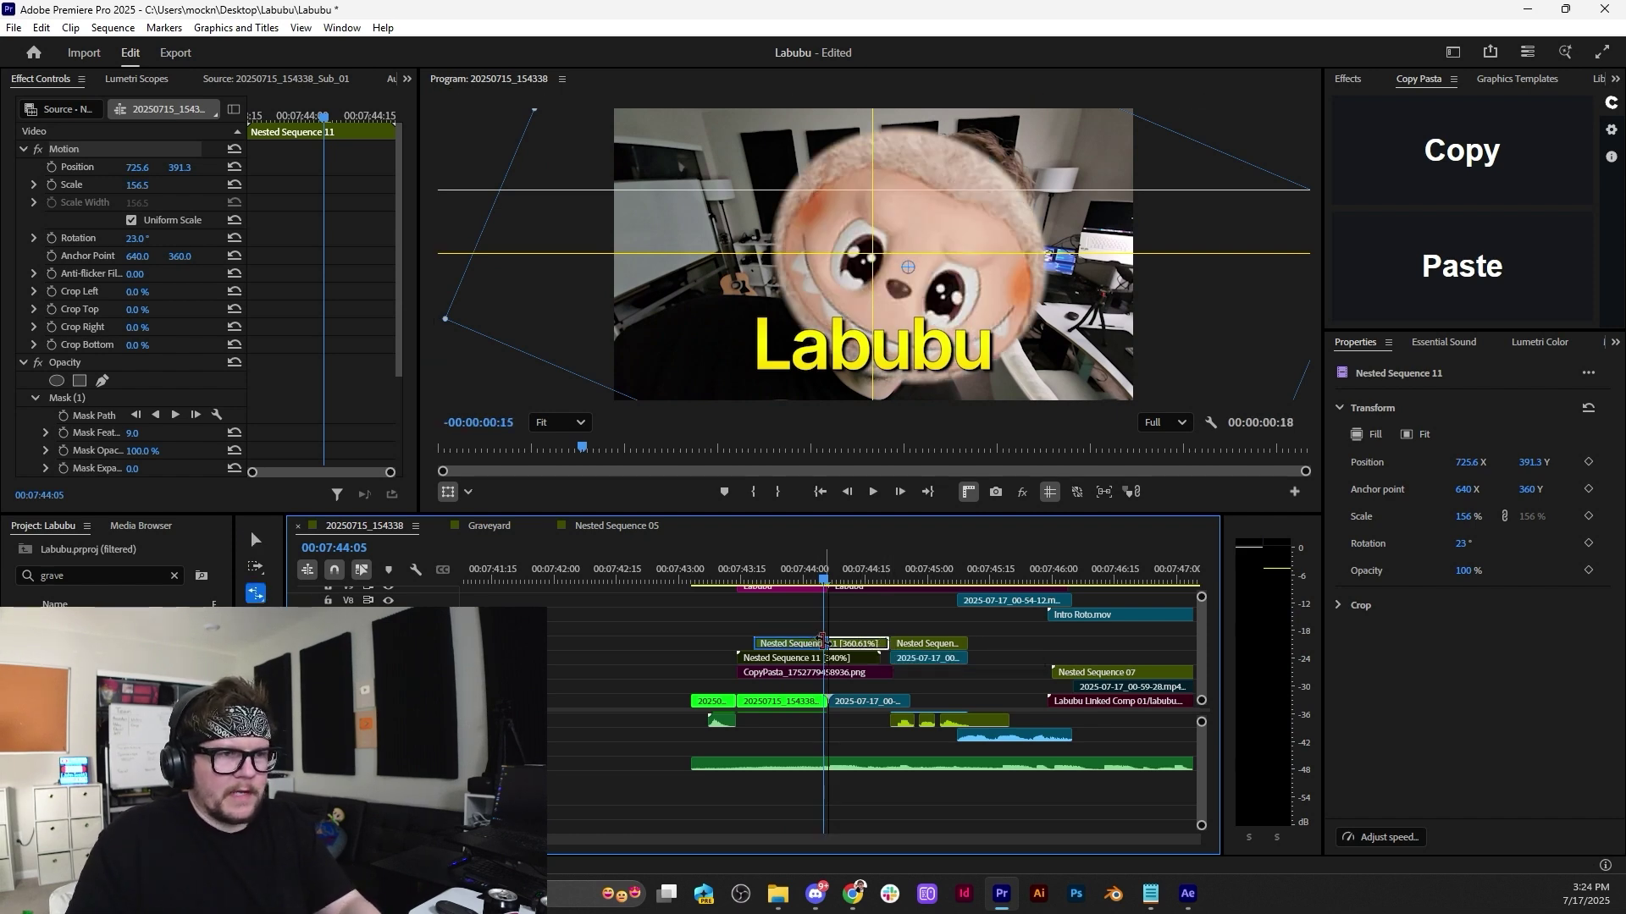
pyautogui.click(751, 569)
pyautogui.press('space')
pyautogui.click(749, 571)
pyautogui.press('space')
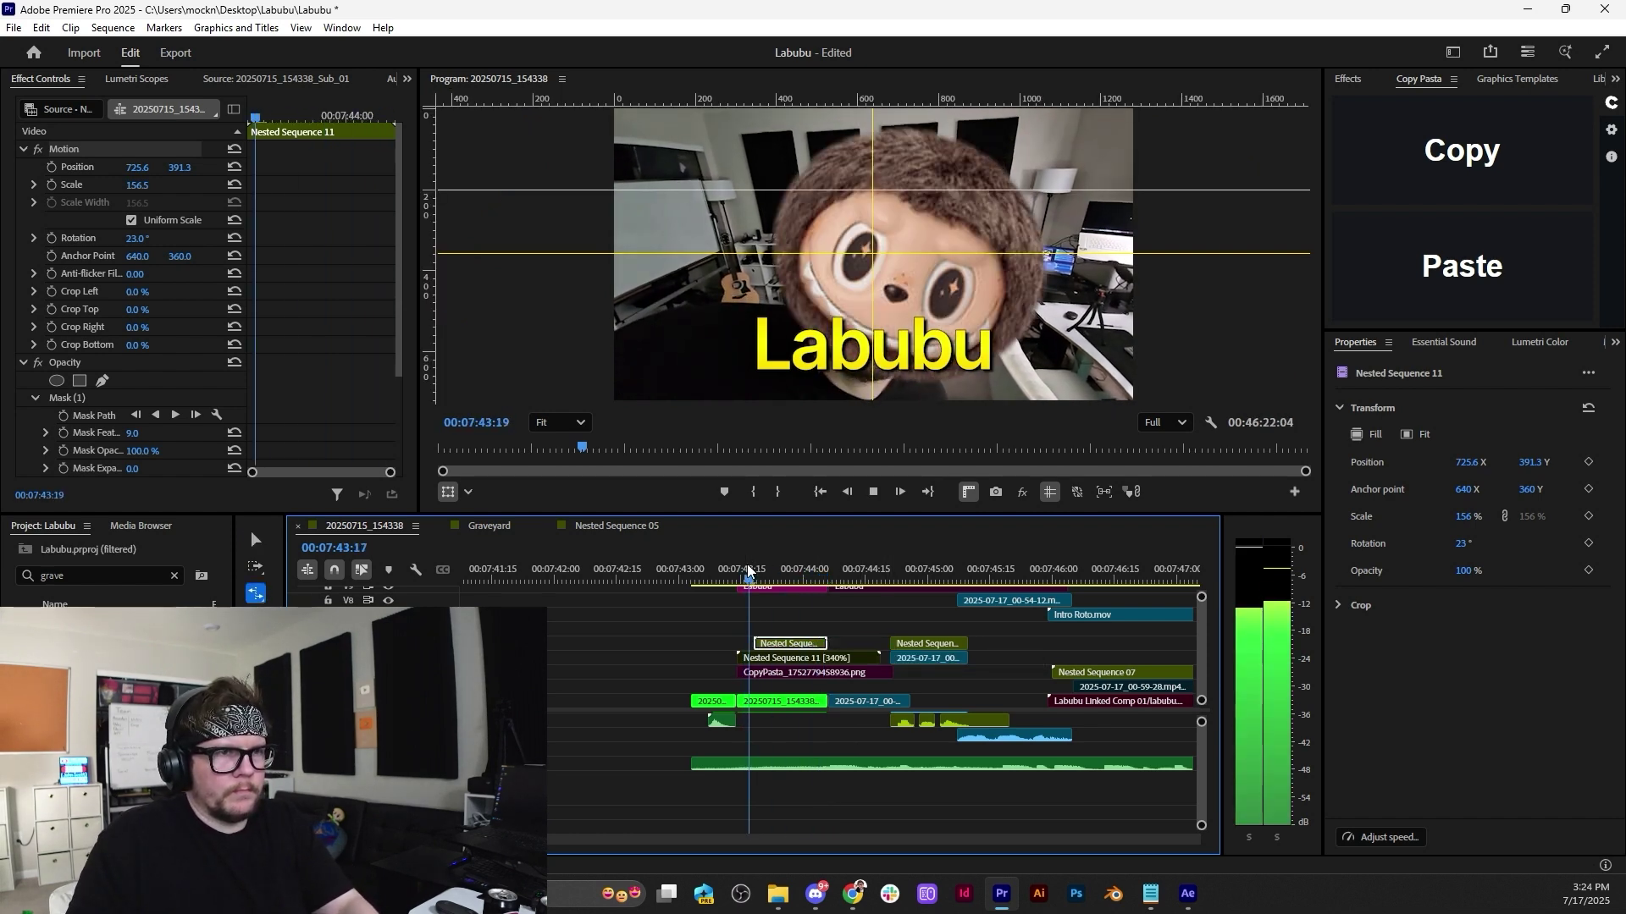
pyautogui.click(749, 570)
pyautogui.press('space')
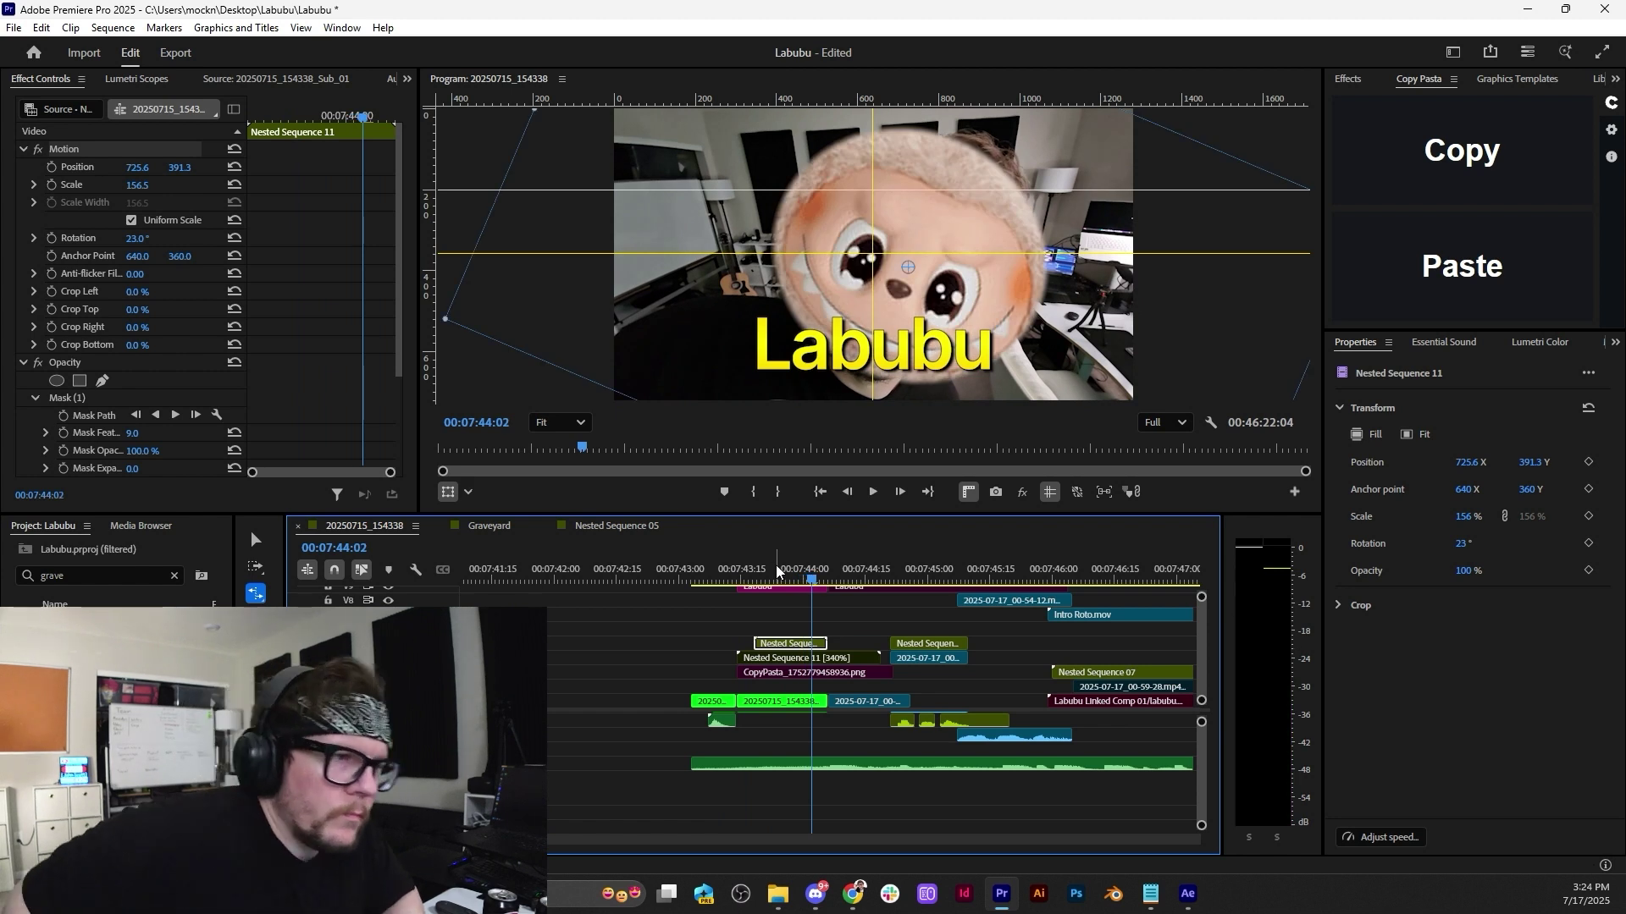
pyautogui.press('space')
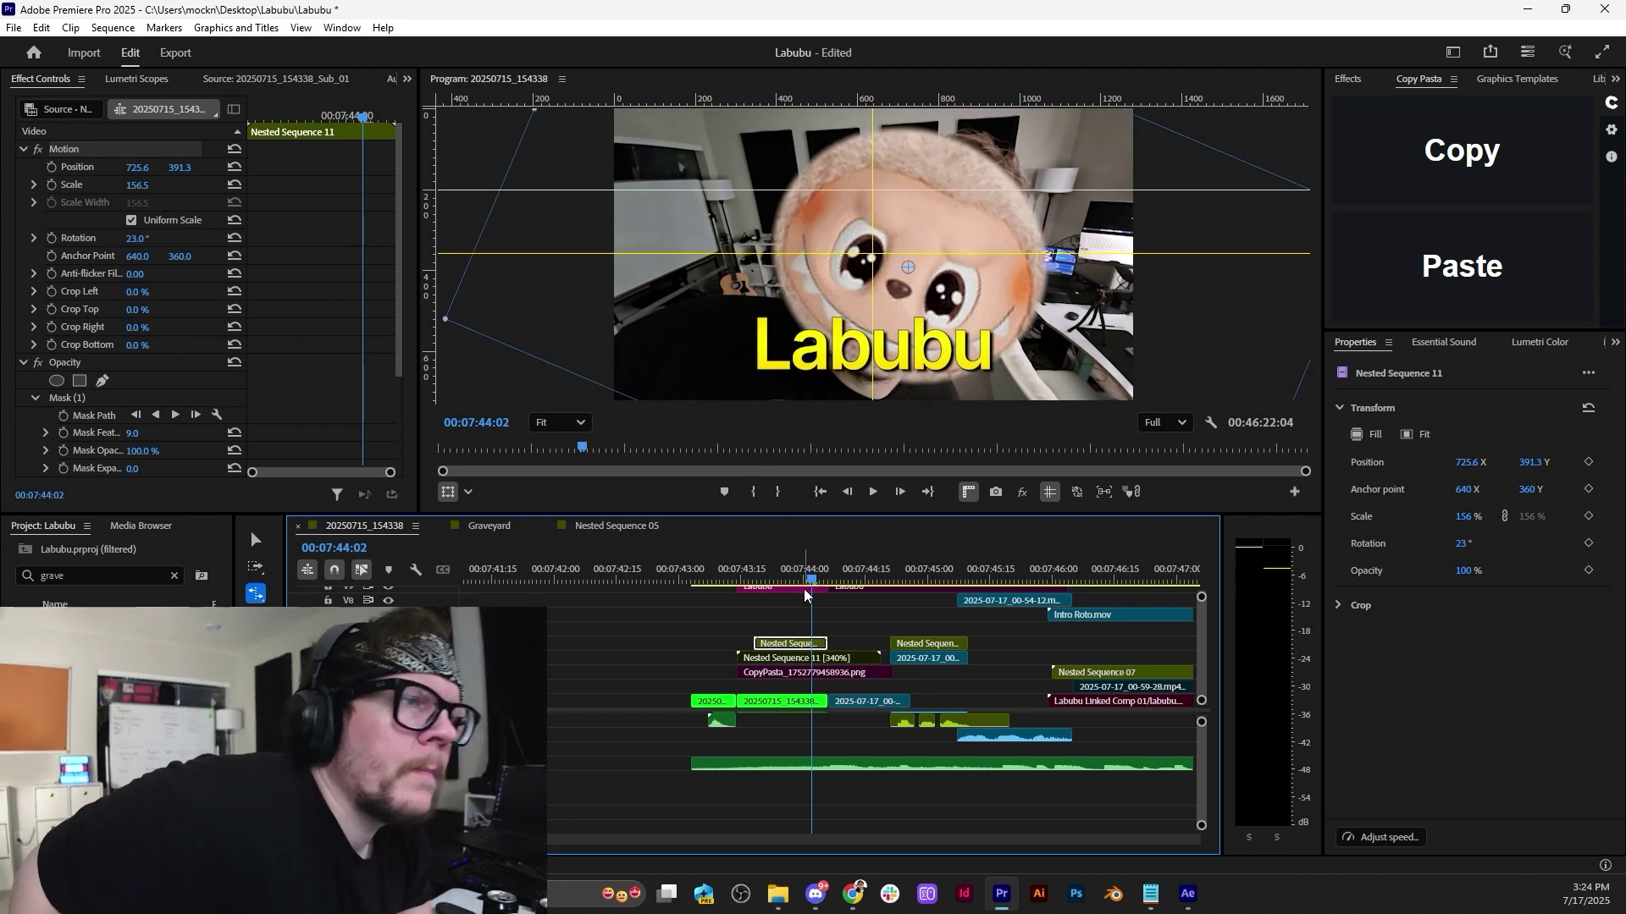
# Reshape the head clip's opacity mask at 00:07:44:02 so its outline sits tighter around the face.
pyautogui.click(123, 403)
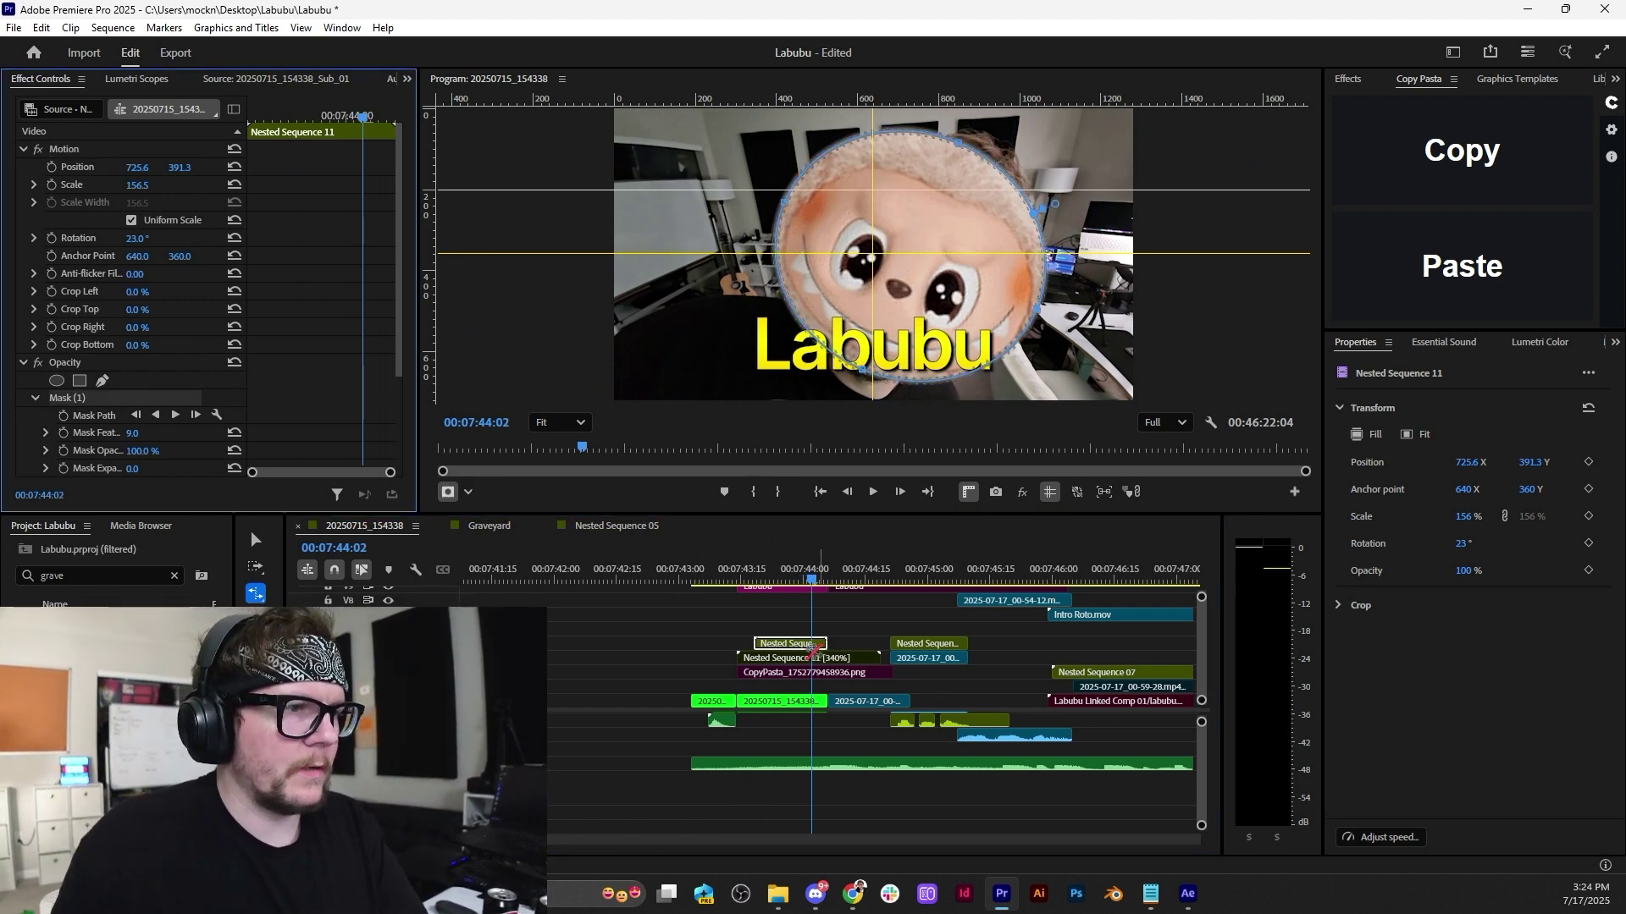
pyautogui.click(255, 539)
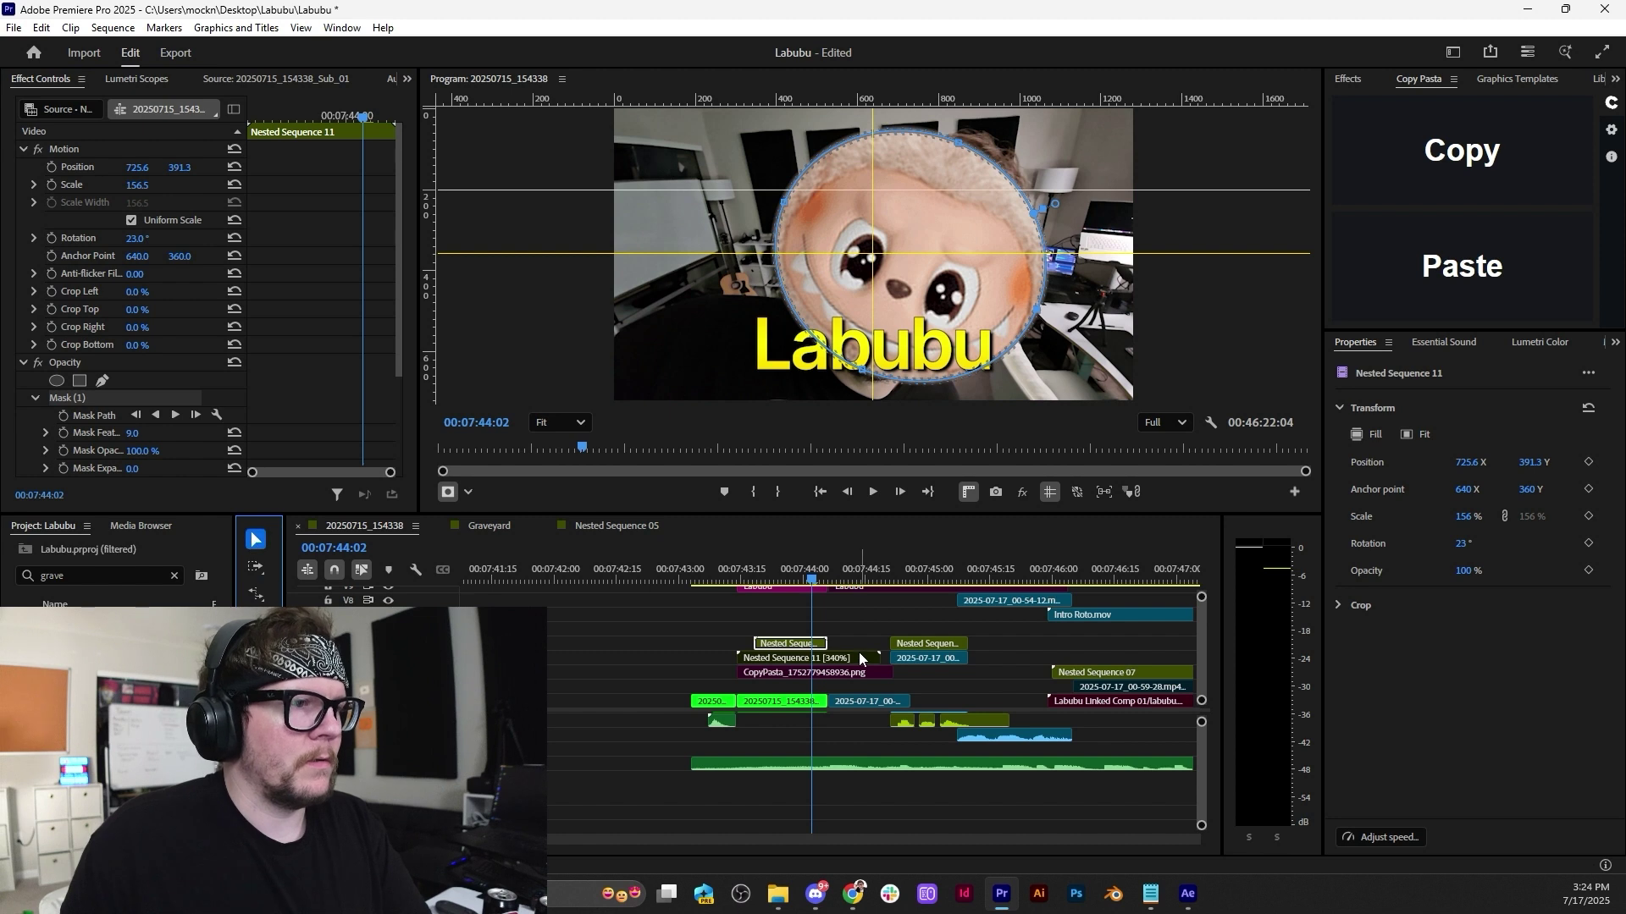
pyautogui.click(776, 643)
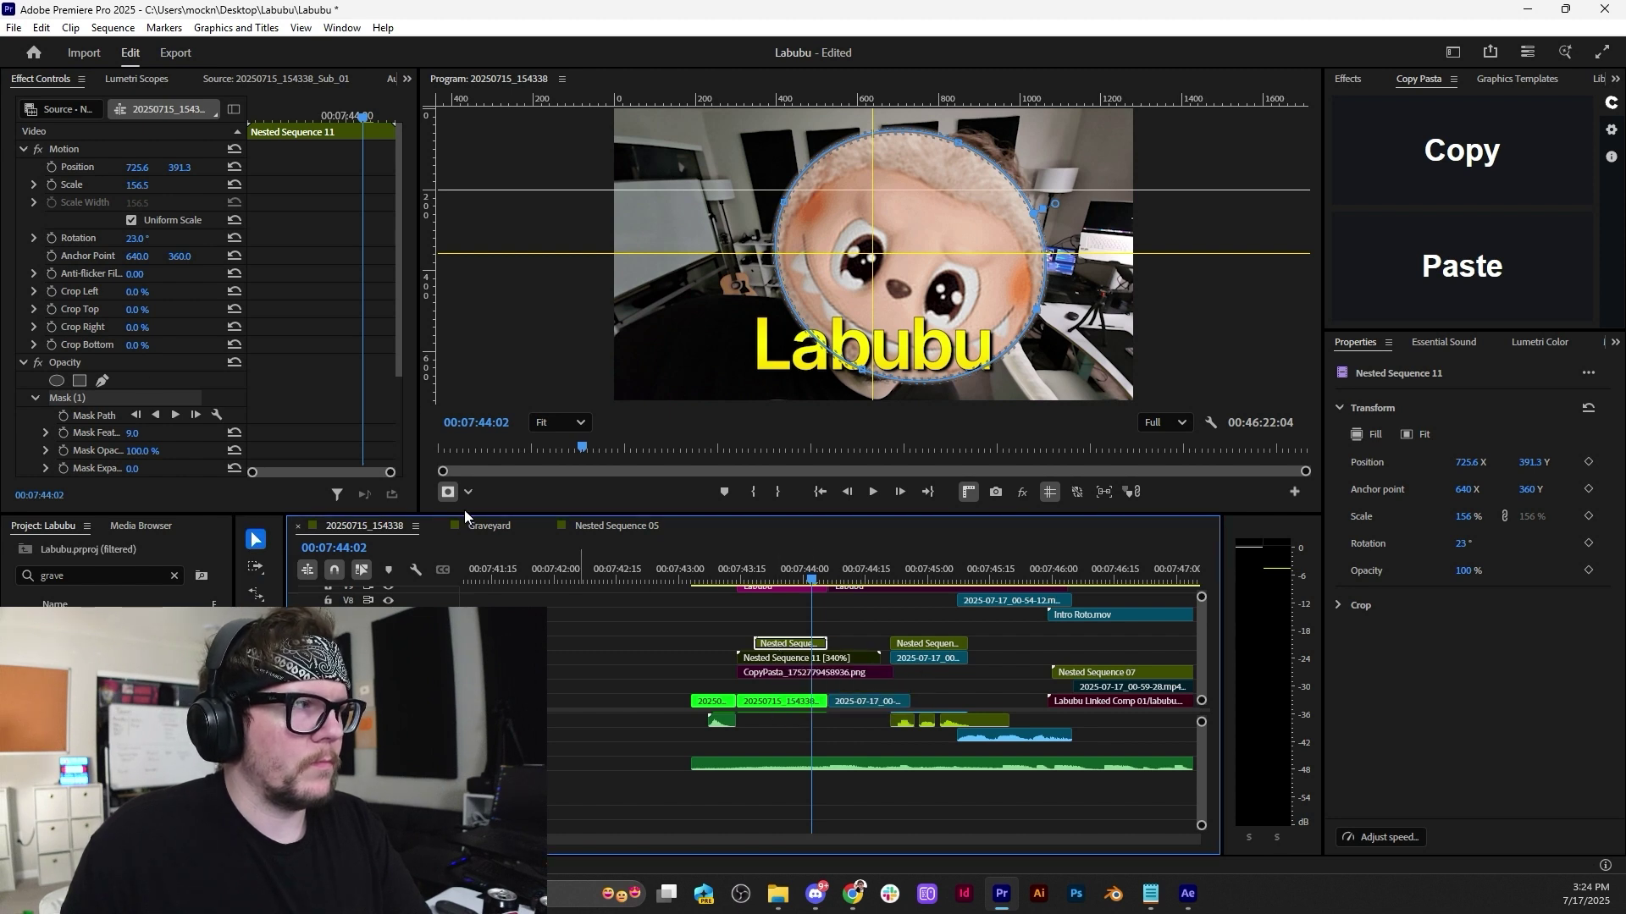
pyautogui.moveTo(955, 151); pyautogui.dragTo(891, 213)
pyautogui.moveTo(770, 234); pyautogui.dragTo(791, 237)
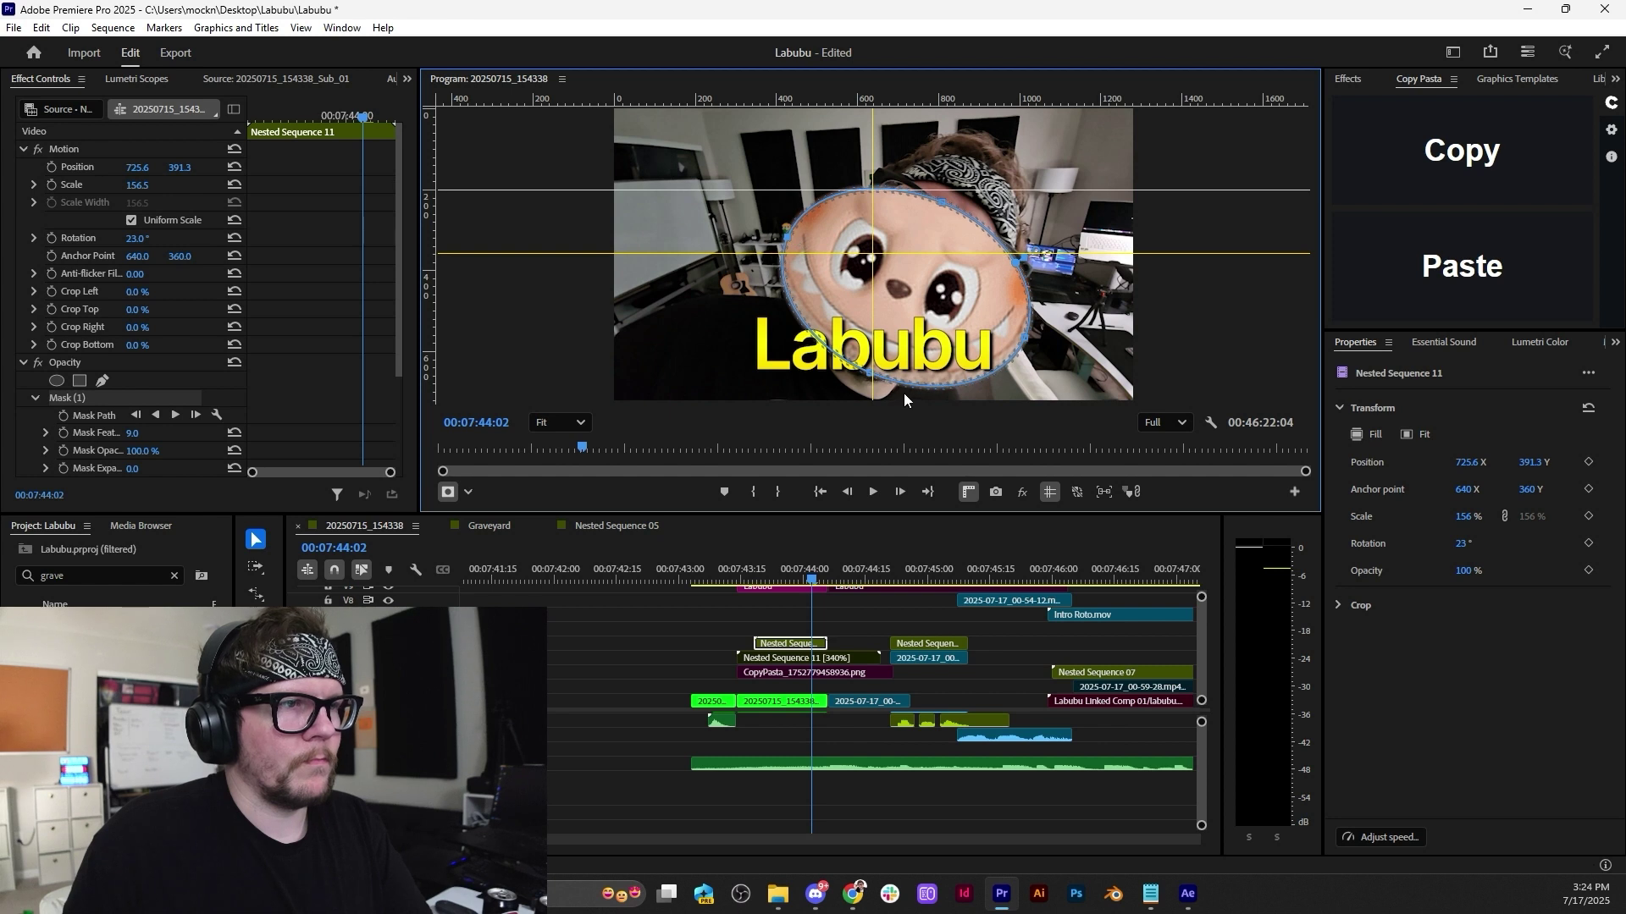
pyautogui.moveTo(869, 378); pyautogui.dragTo(886, 369)
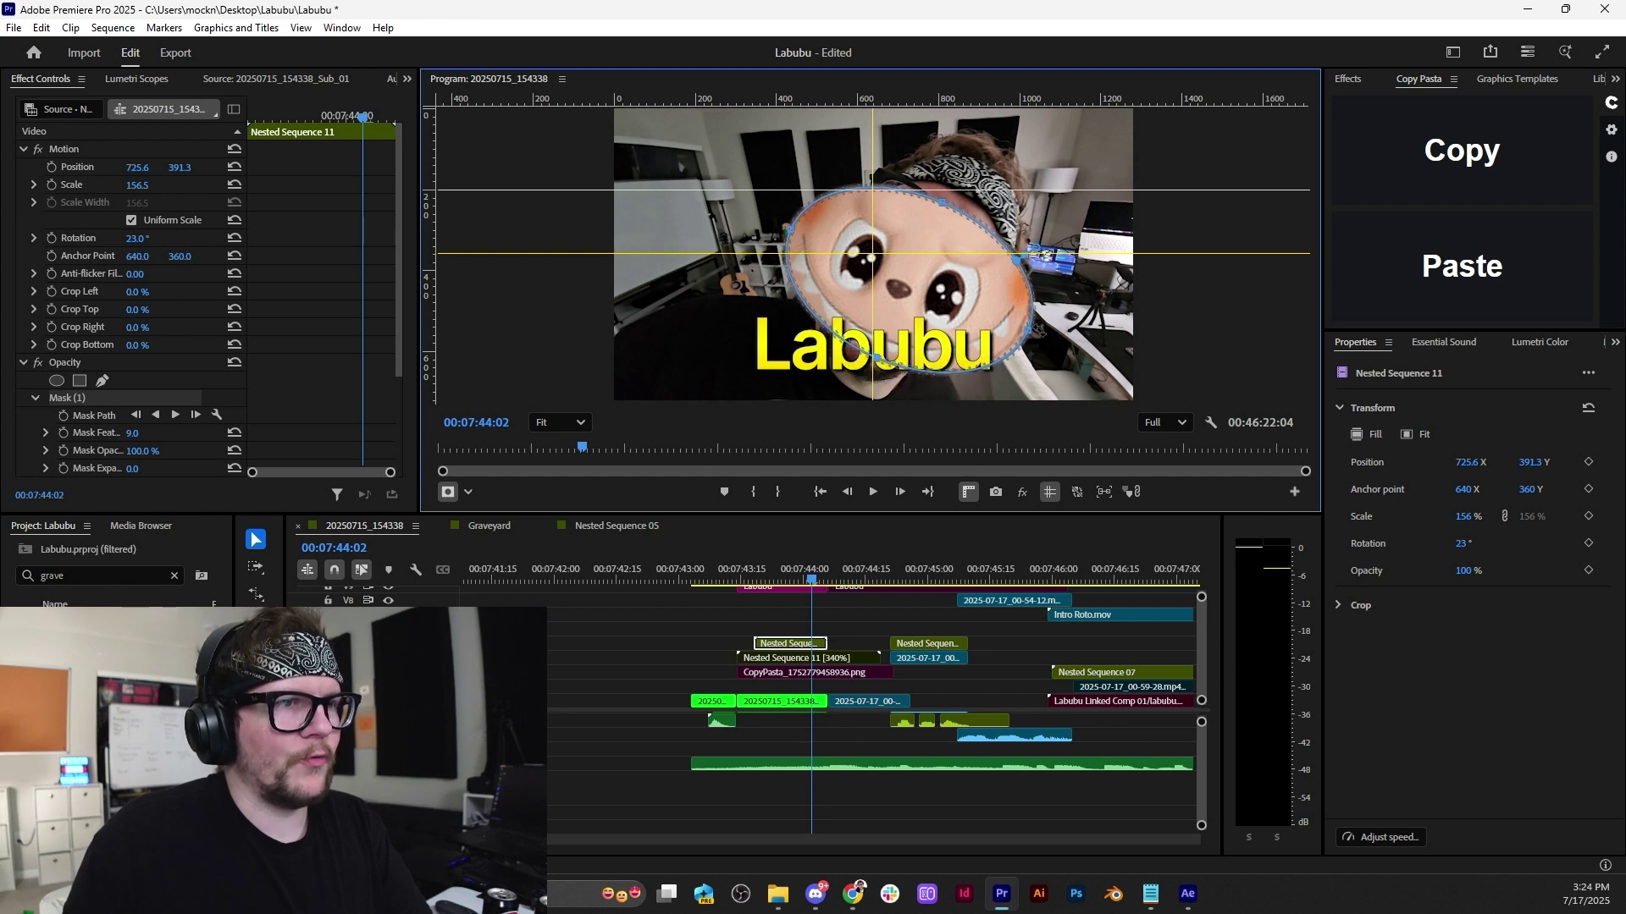
pyautogui.moveTo(1039, 330); pyautogui.dragTo(1020, 326)
# Tighten the opacity mask further at 00:07:43:22 by pulling its outline points in towards the face.
pyautogui.moveTo(806, 575); pyautogui.dragTo(770, 569)
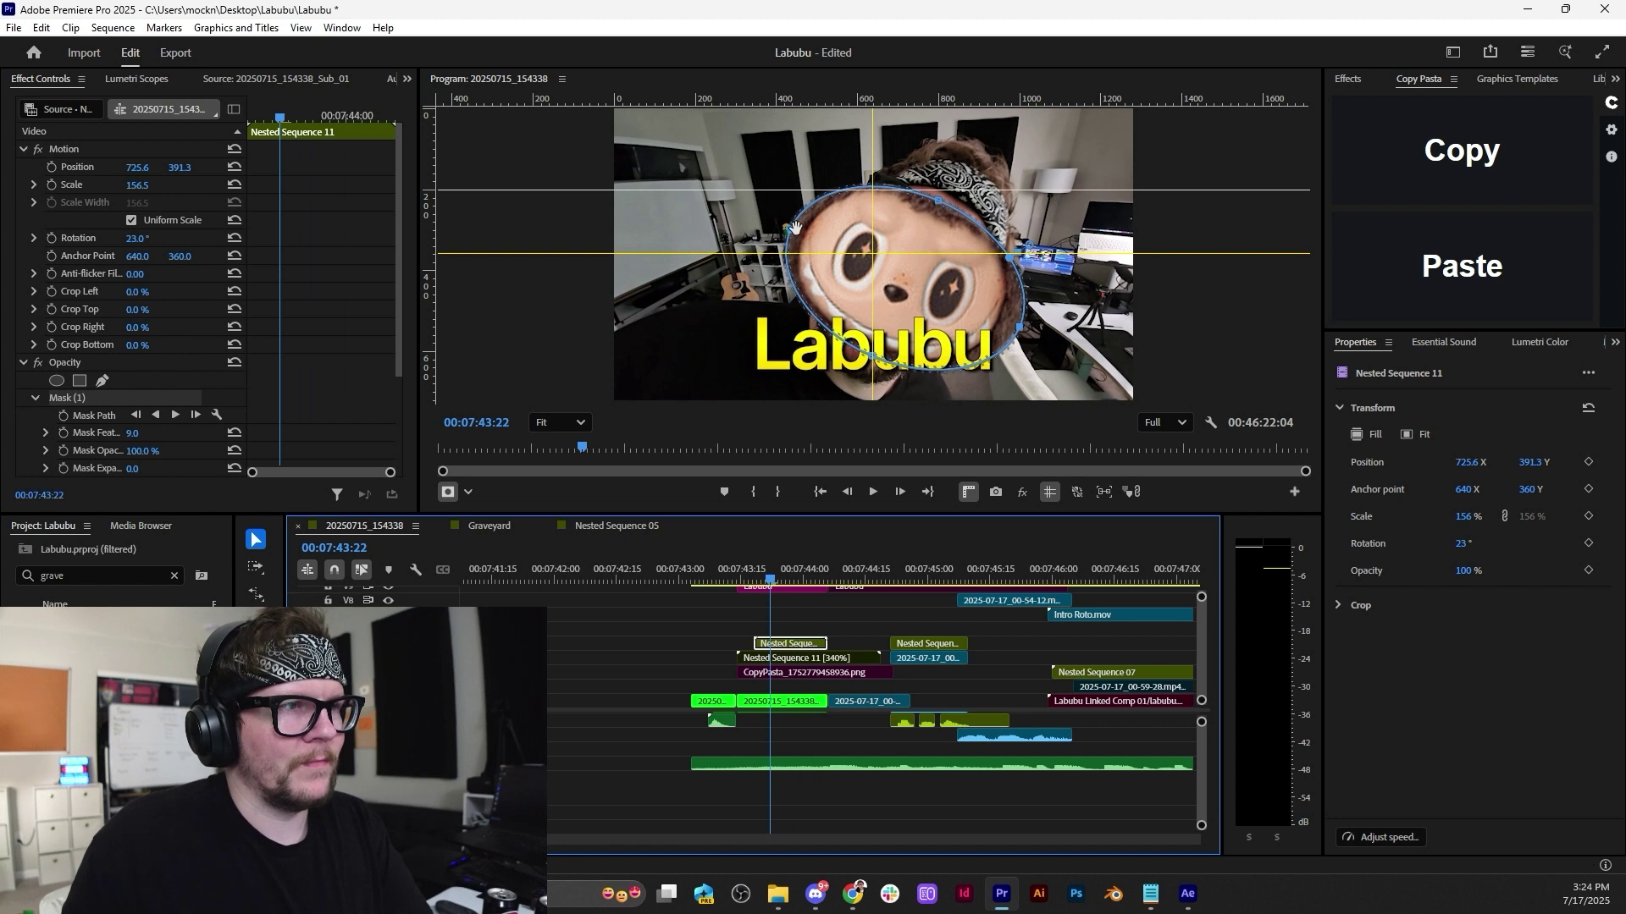
pyautogui.moveTo(795, 227); pyautogui.dragTo(832, 242)
pyautogui.moveTo(1022, 328); pyautogui.dragTo(999, 319)
pyautogui.moveTo(935, 198); pyautogui.dragTo(932, 209)
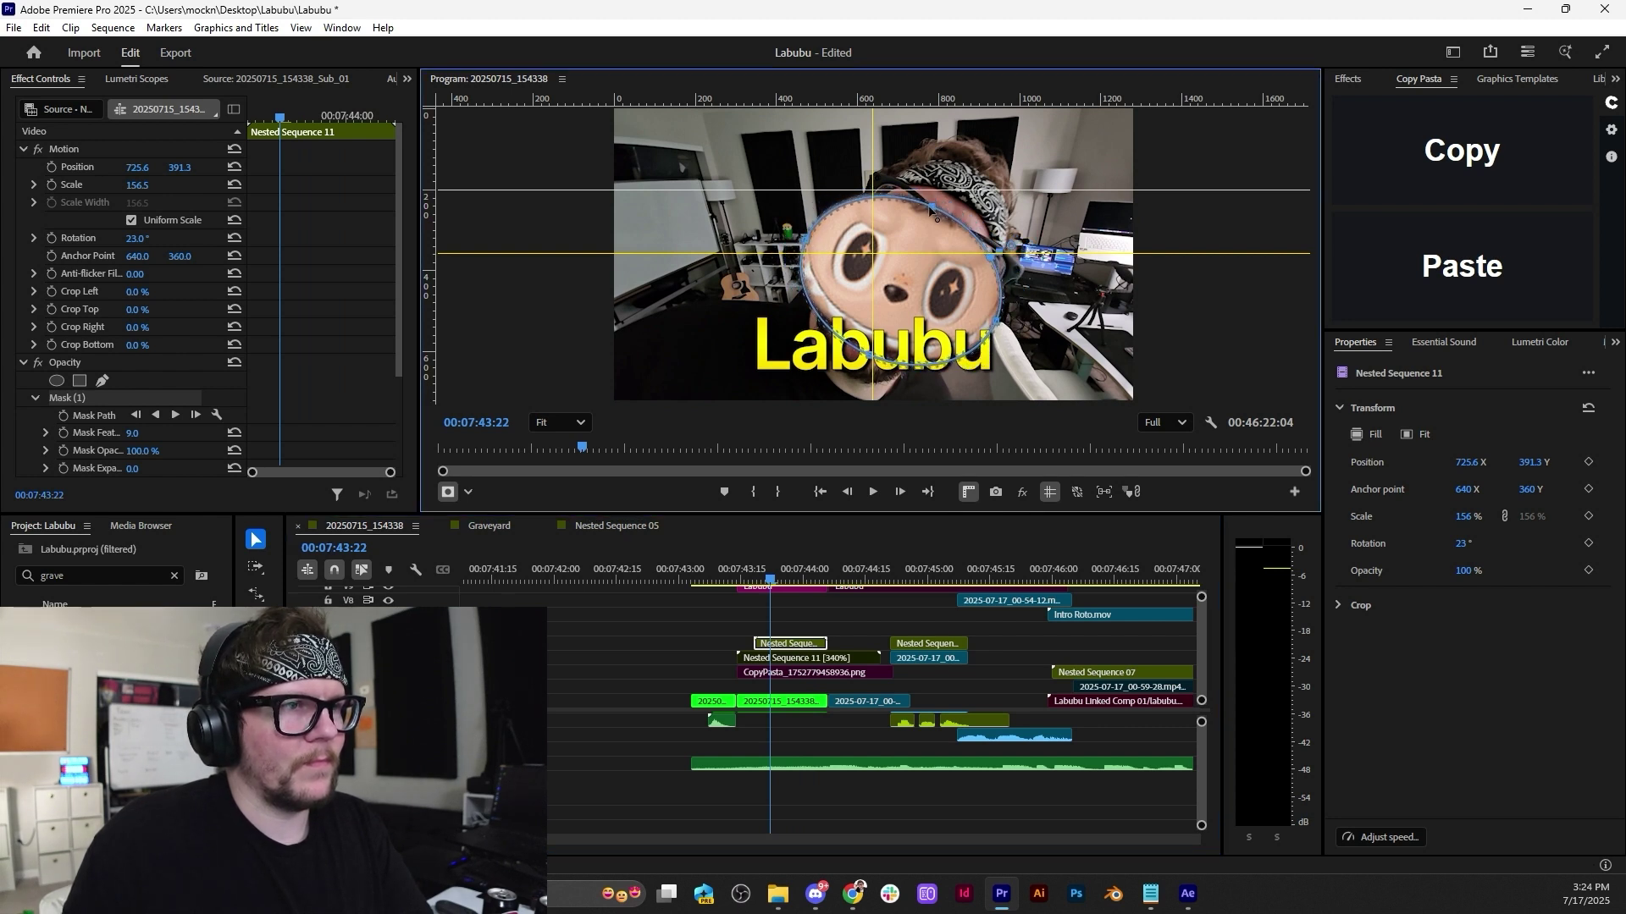
pyautogui.moveTo(877, 369); pyautogui.dragTo(881, 362)
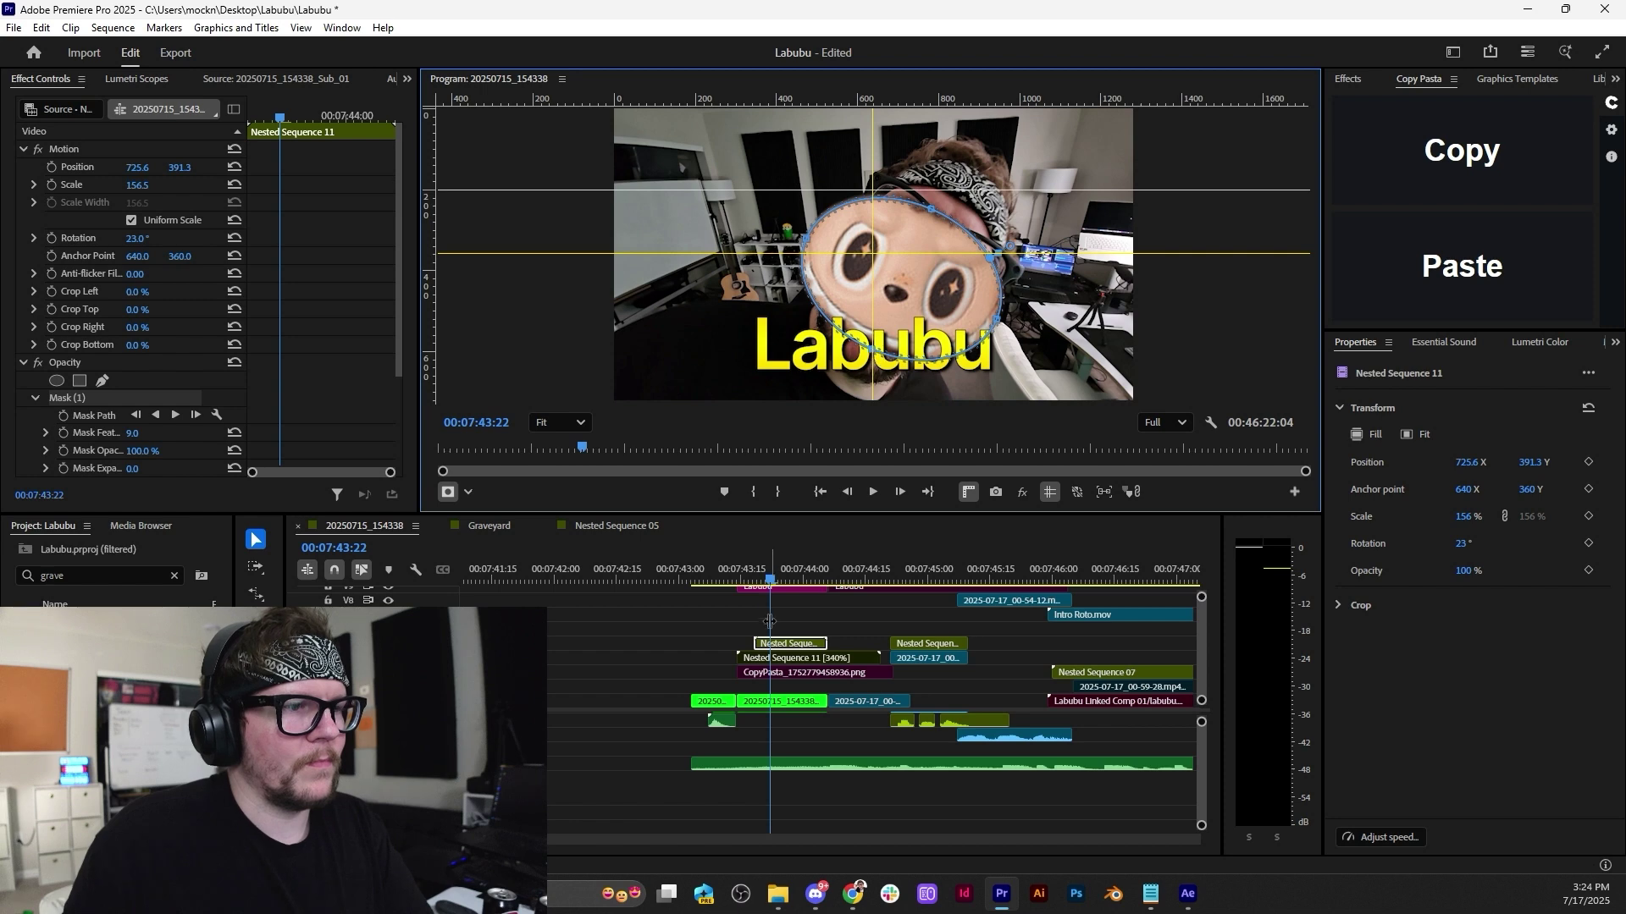
# Duplicate the masked head clip earlier on the same track and nest the original clip under the default name.
pyautogui.moveTo(784, 584)
pyautogui.mouseDown()
pyautogui.moveTo(838, 574)
pyautogui.moveTo(745, 559)
pyautogui.moveTo(827, 555)
pyautogui.moveTo(781, 552)
pyautogui.mouseUp()
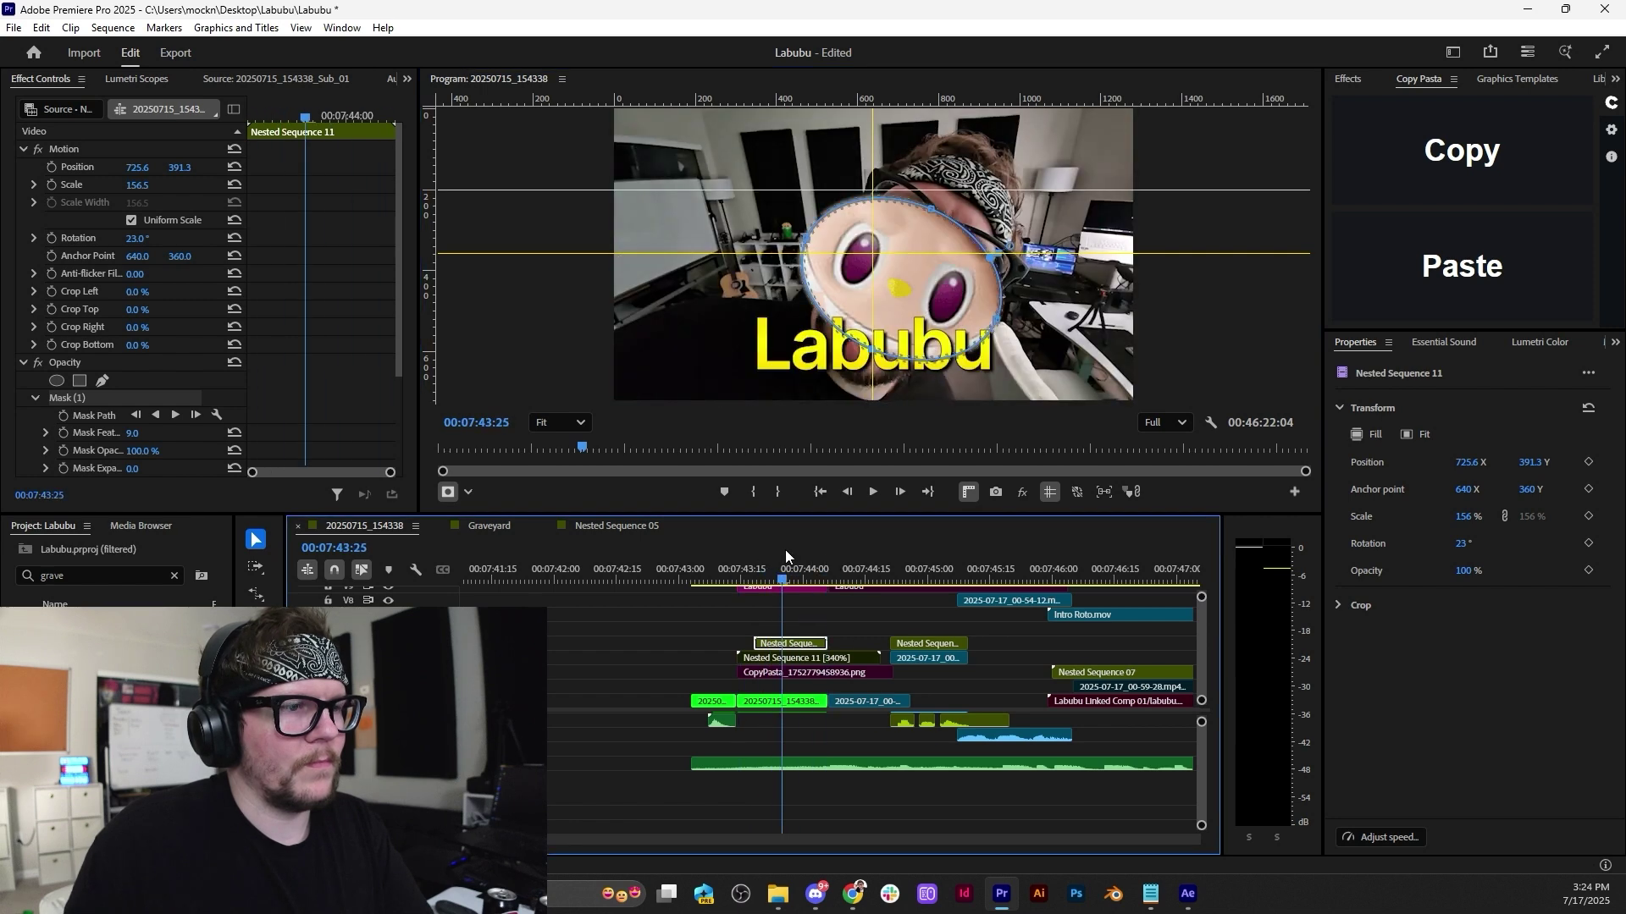
pyautogui.moveTo(797, 645); pyautogui.dragTo(679, 645)
pyautogui.rightClick(804, 644)
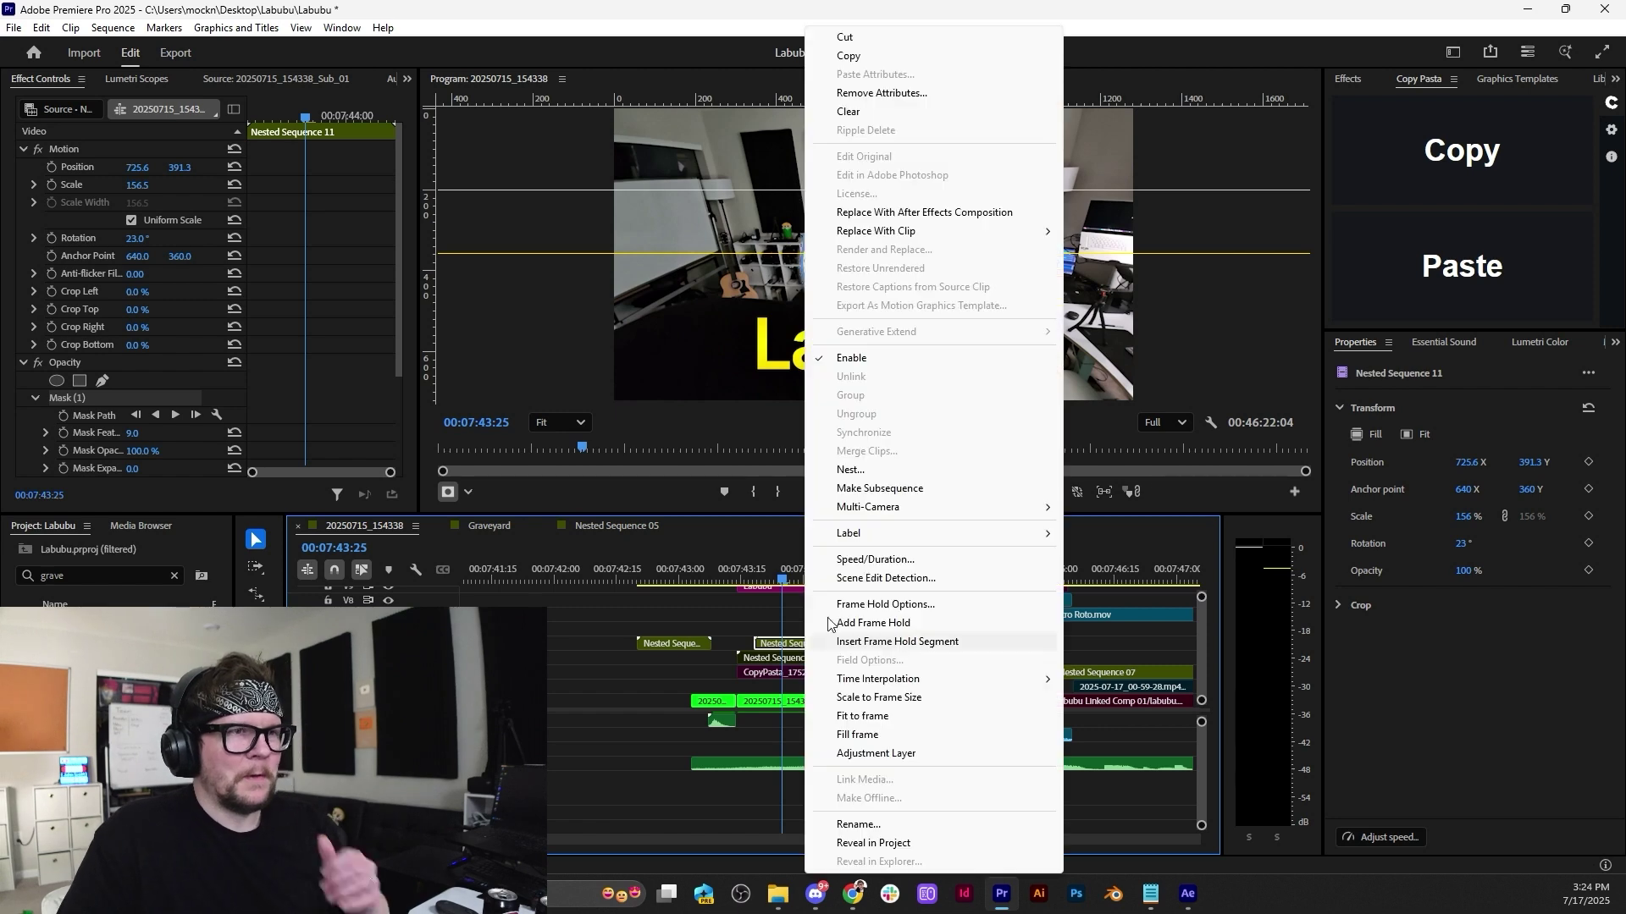
pyautogui.click(850, 470)
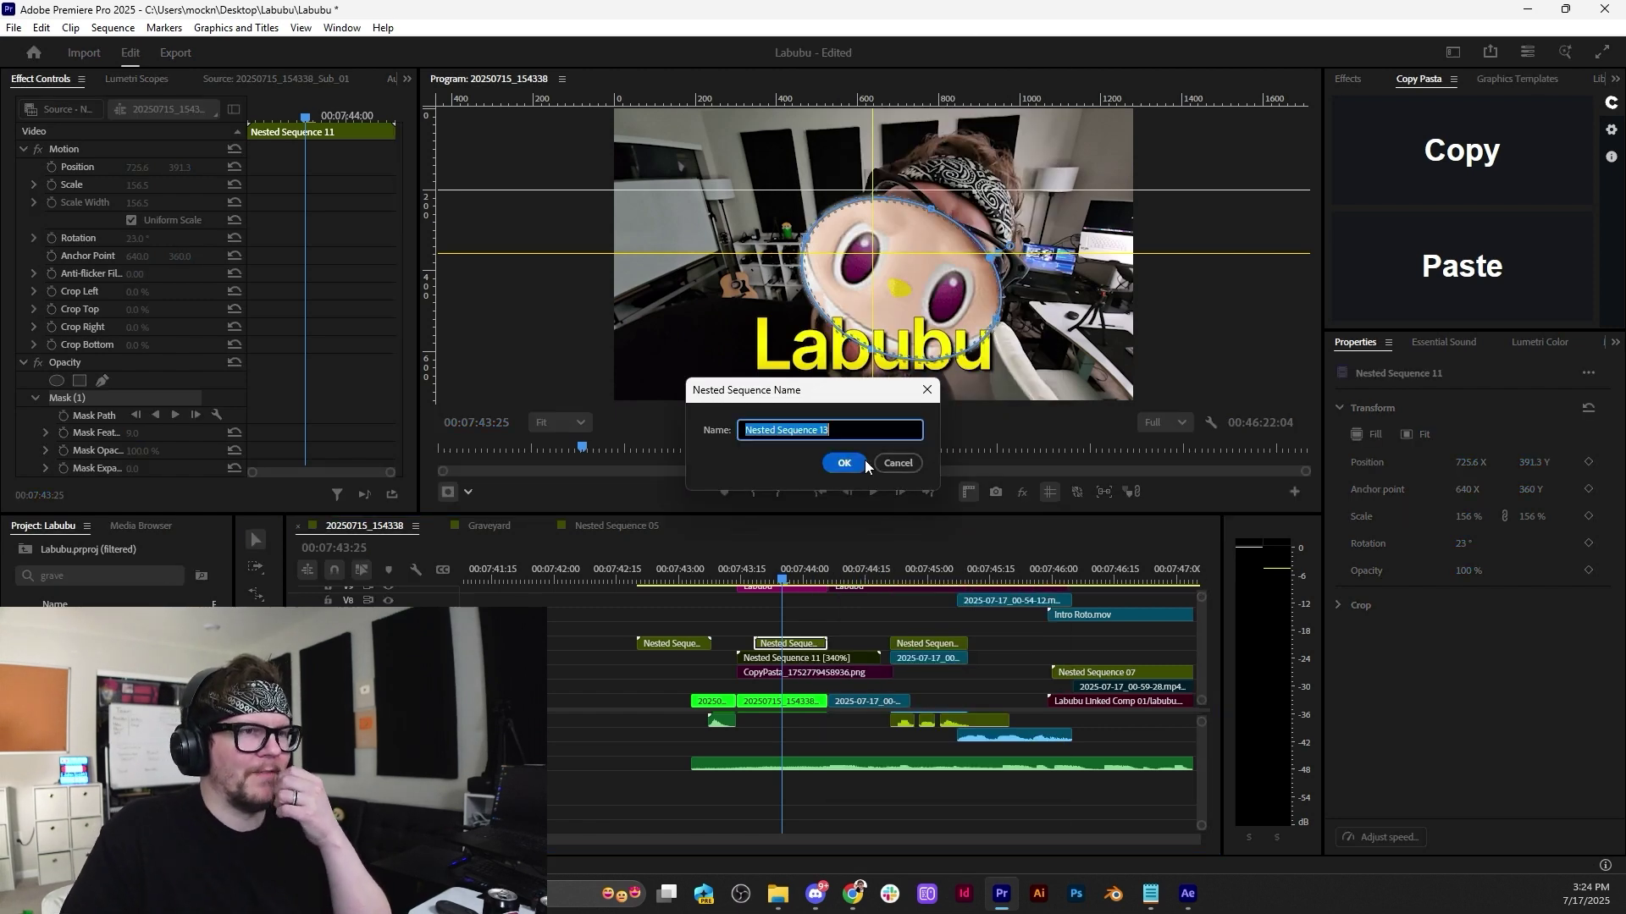
pyautogui.click(859, 461)
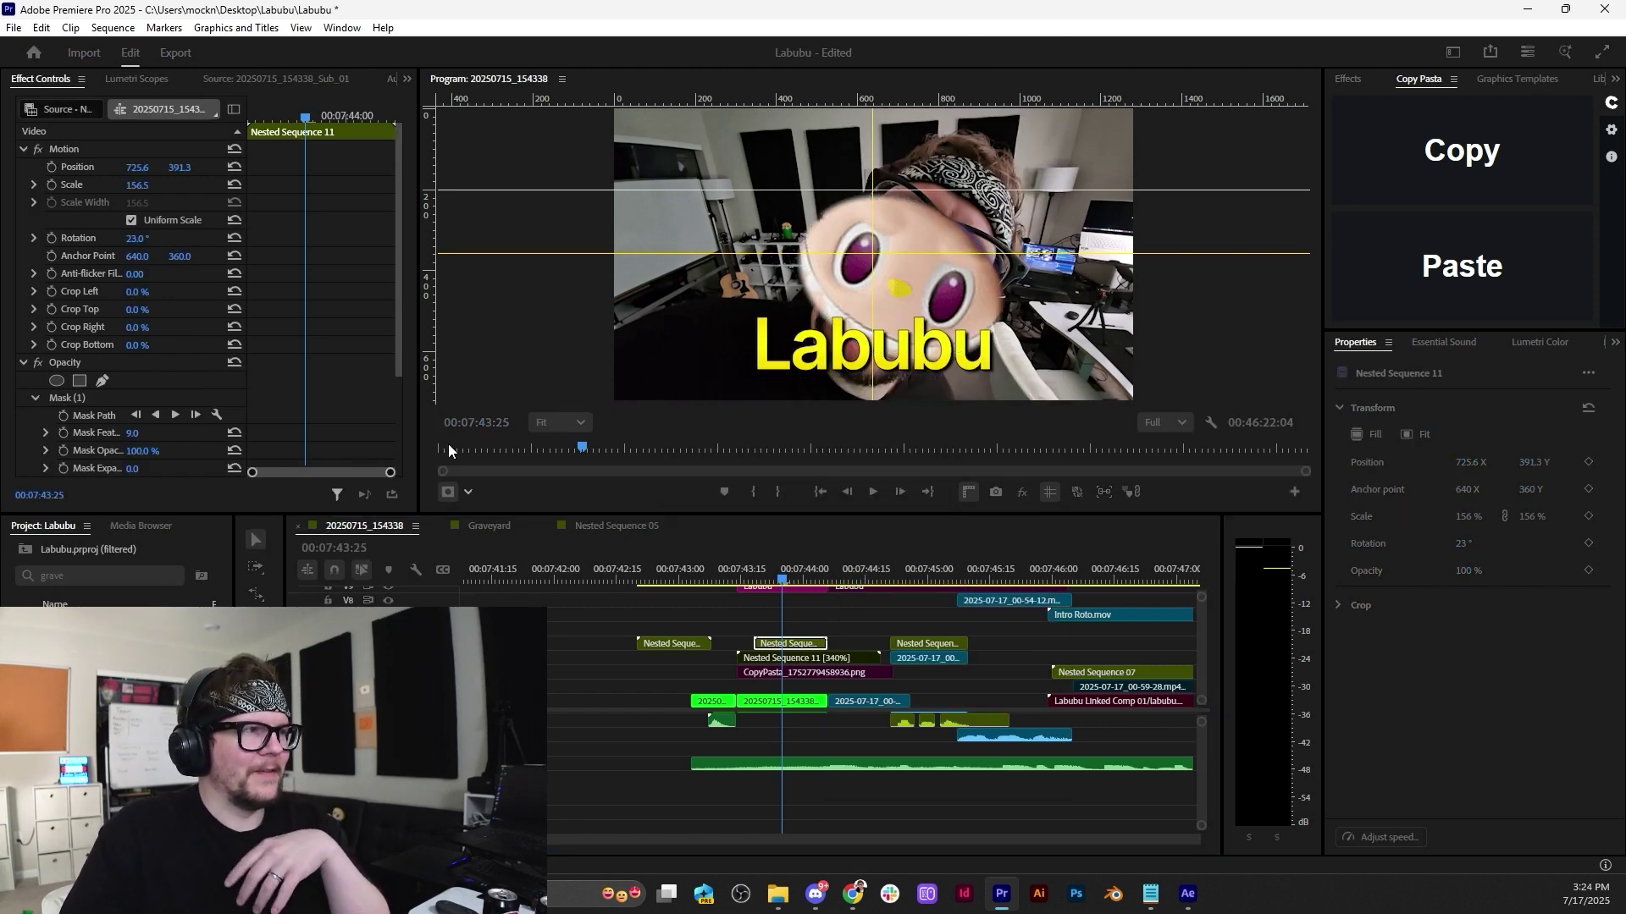
# Turn off uniform scaling on the nested clip and set its scale height to 119 and width to about 113.
pyautogui.click(783, 649)
pyautogui.click(131, 221)
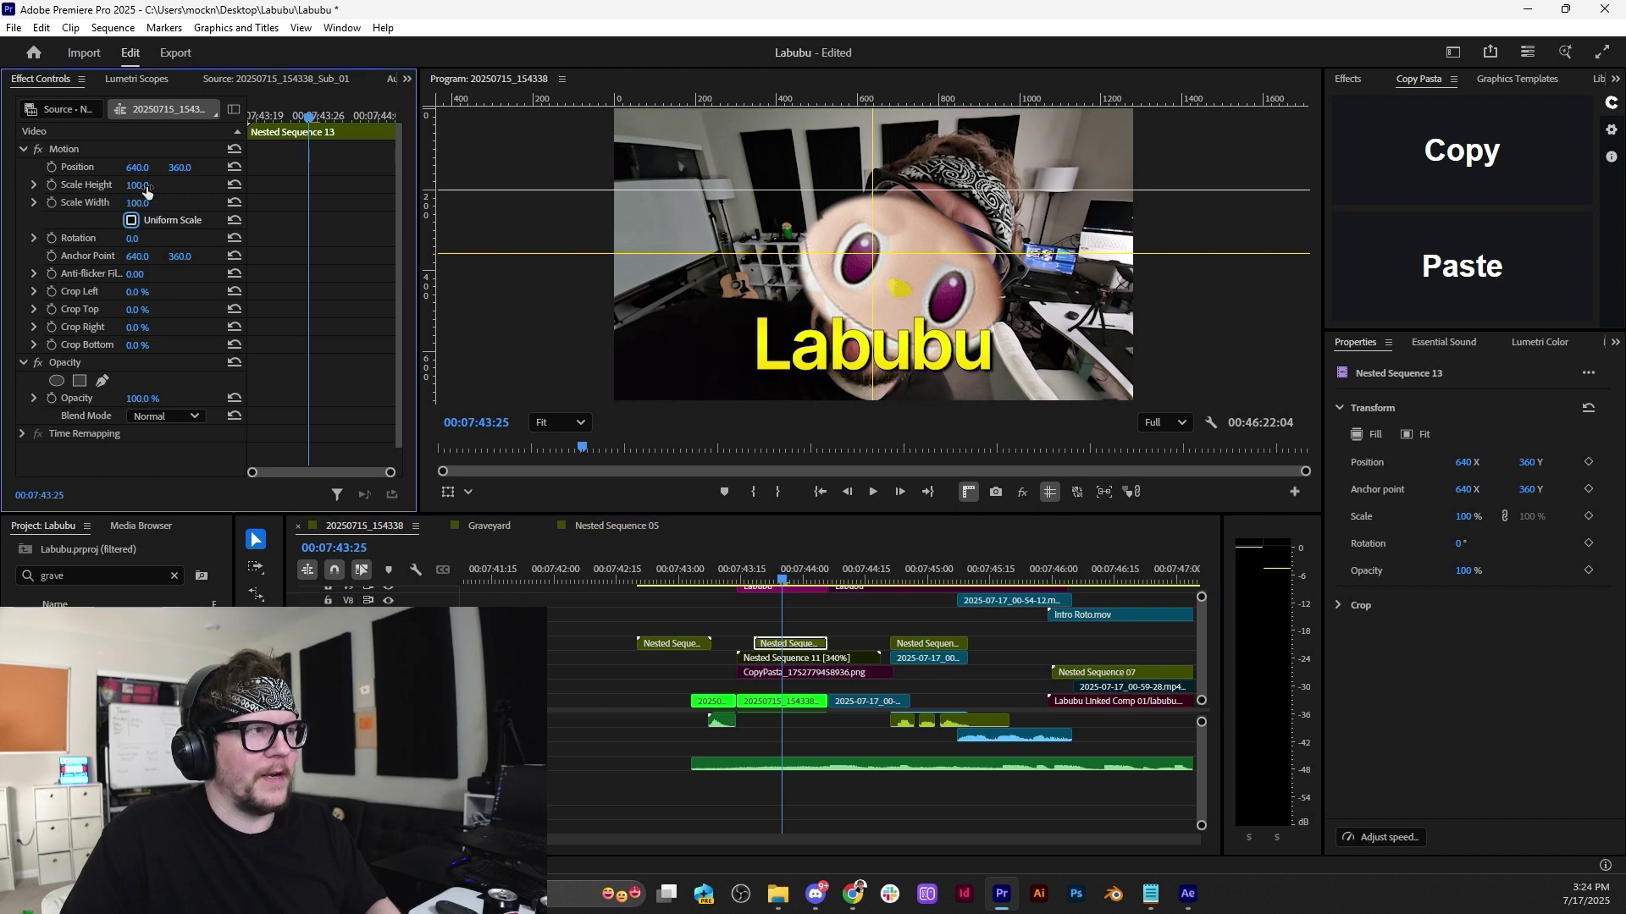
pyautogui.moveTo(137, 204)
pyautogui.mouseDown()
pyautogui.moveTo(161, 186)
pyautogui.moveTo(157, 203)
pyautogui.mouseUp()
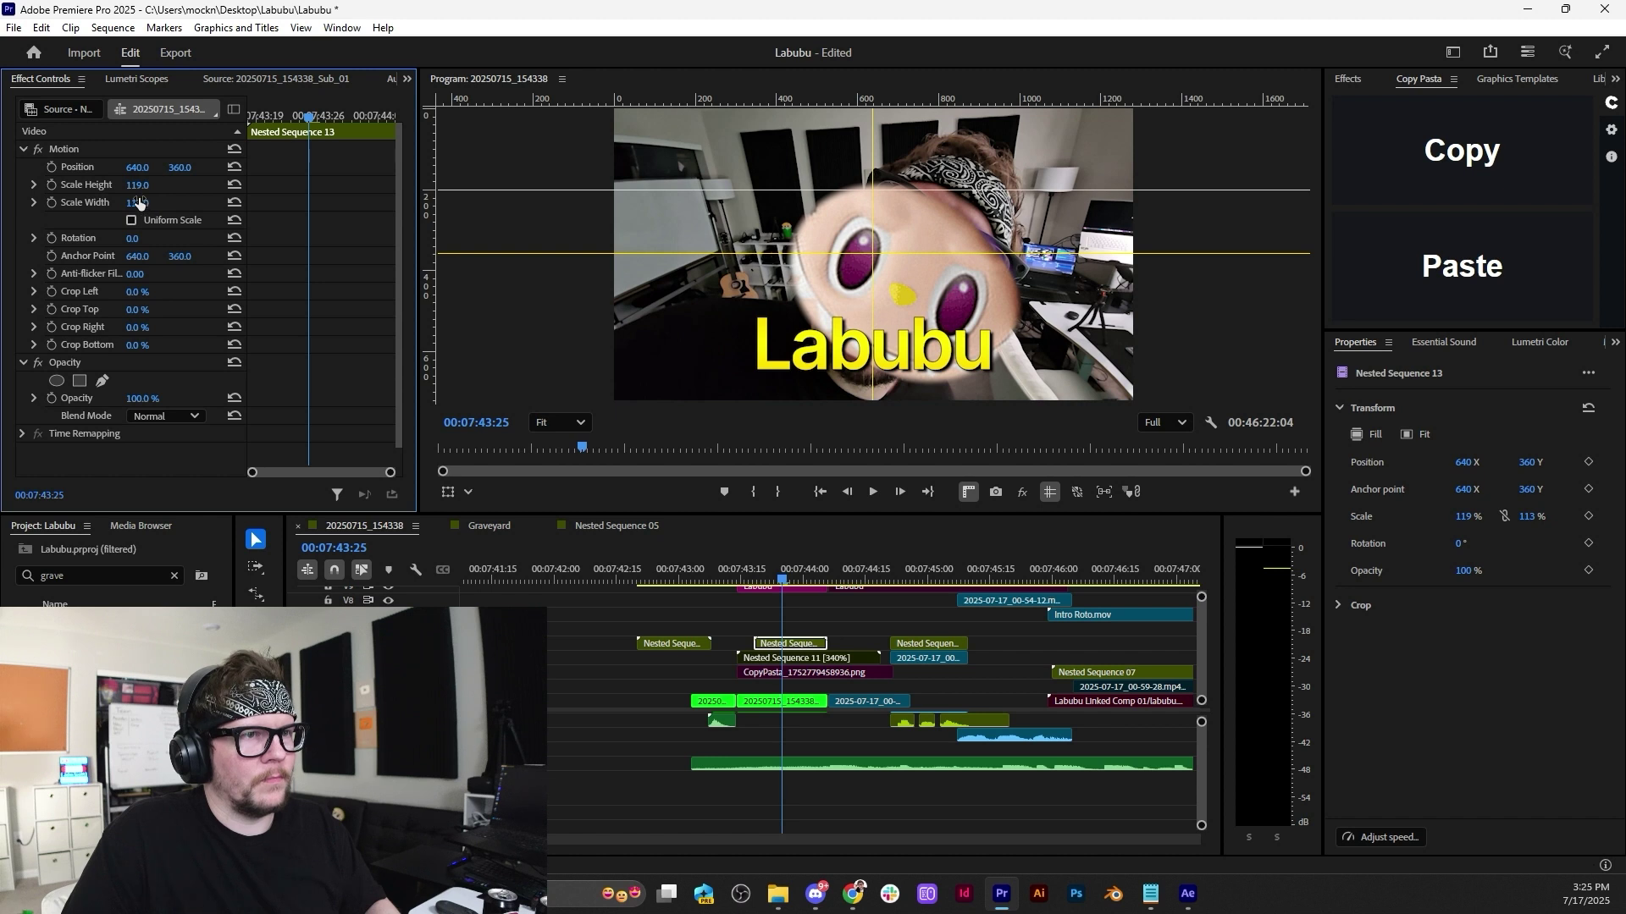
pyautogui.click(131, 220)
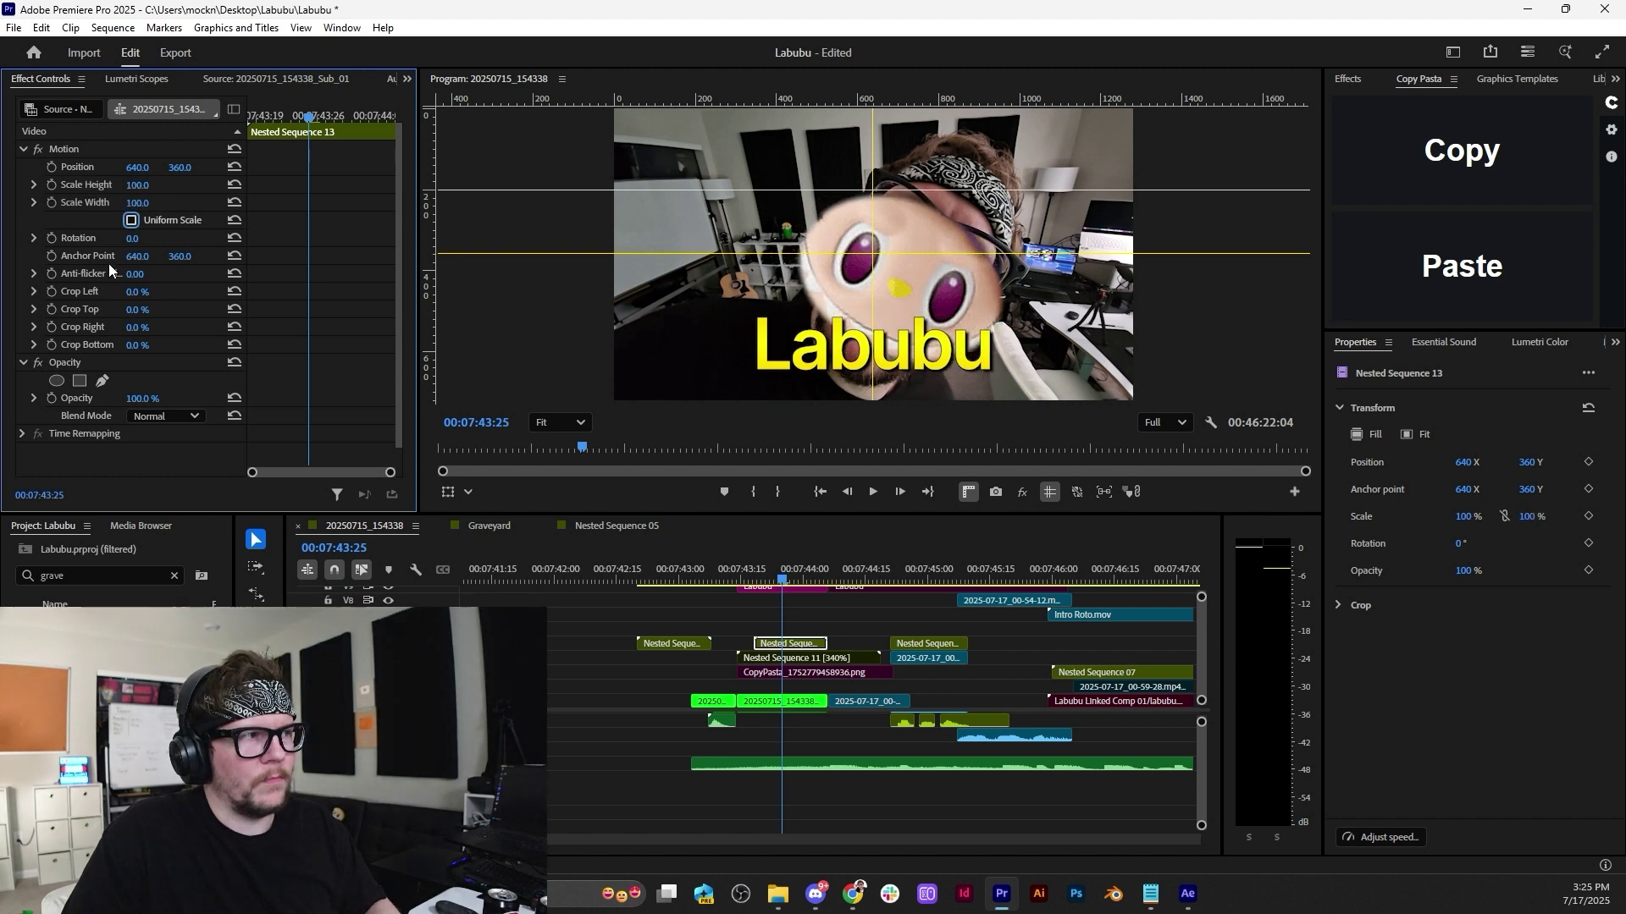
# Undo the scaling, nesting, duplicate and mask edits, keeping the head clip's shortened end.
pyautogui.hotkey('ctrl', 'z')
pyautogui.hotkey('ctrl', 'z')
pyautogui.hotkey('ctrl', 'z')
pyautogui.hotkey('ctrl', 'z')
pyautogui.hotkey('ctrl', 'z')
pyautogui.hotkey('ctrl', 'z')
pyautogui.hotkey('ctrl', 'z')
pyautogui.hotkey('ctrl', 'z')
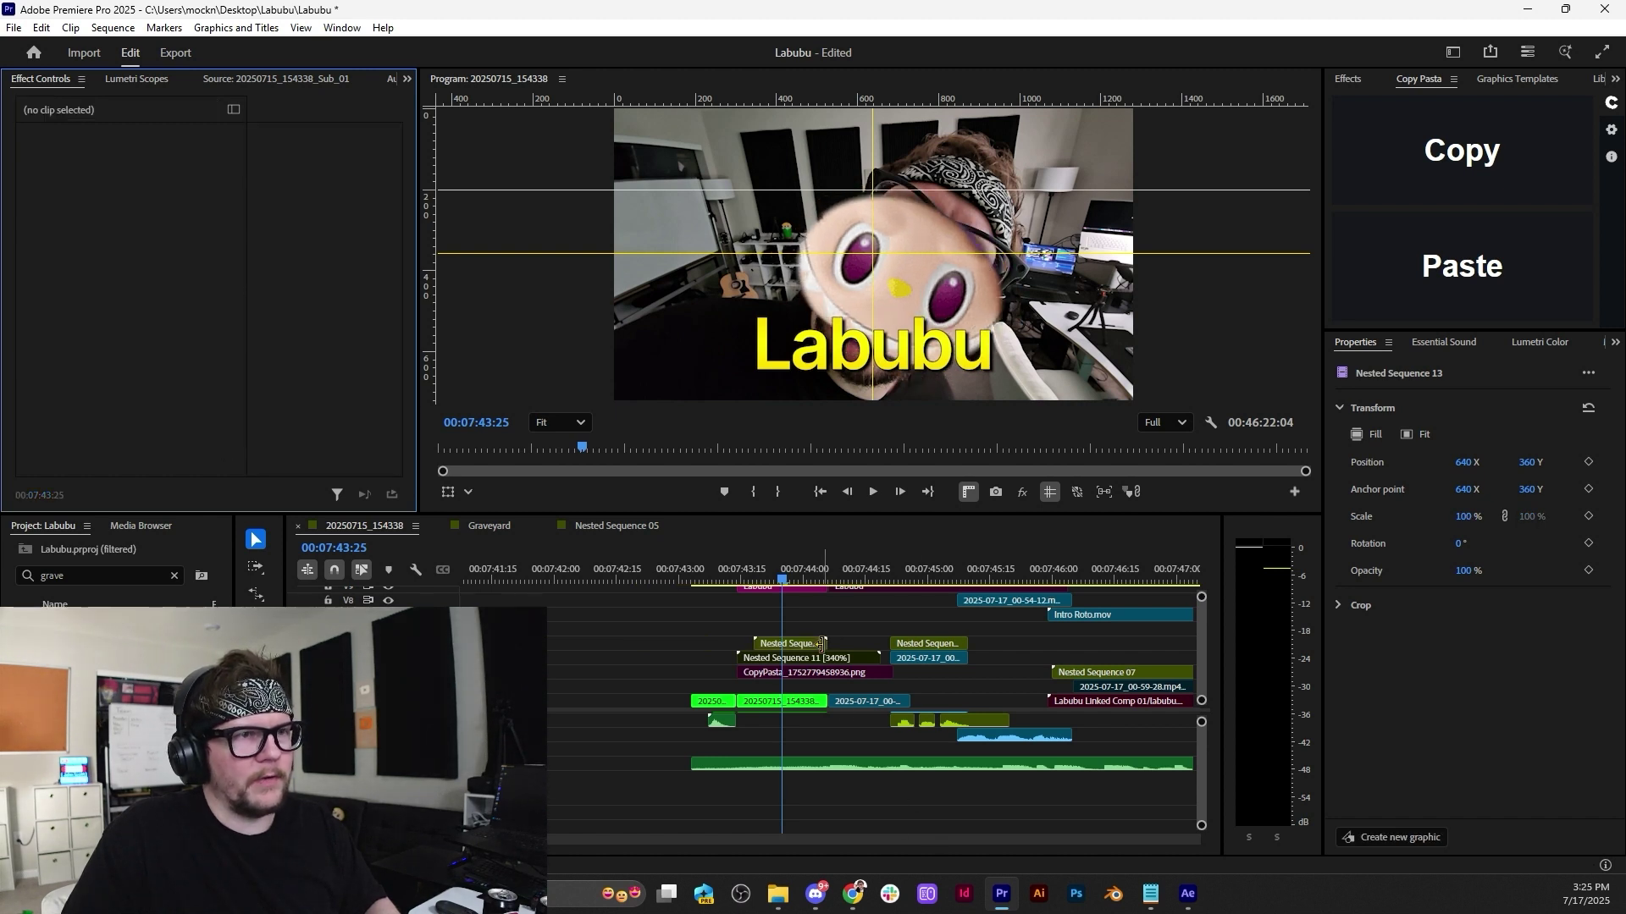
pyautogui.hotkey('ctrl', 'z')
pyautogui.hotkey('ctrl', 'z')
pyautogui.hotkey('ctrl', 'z')
pyautogui.hotkey('ctrl', 'z')
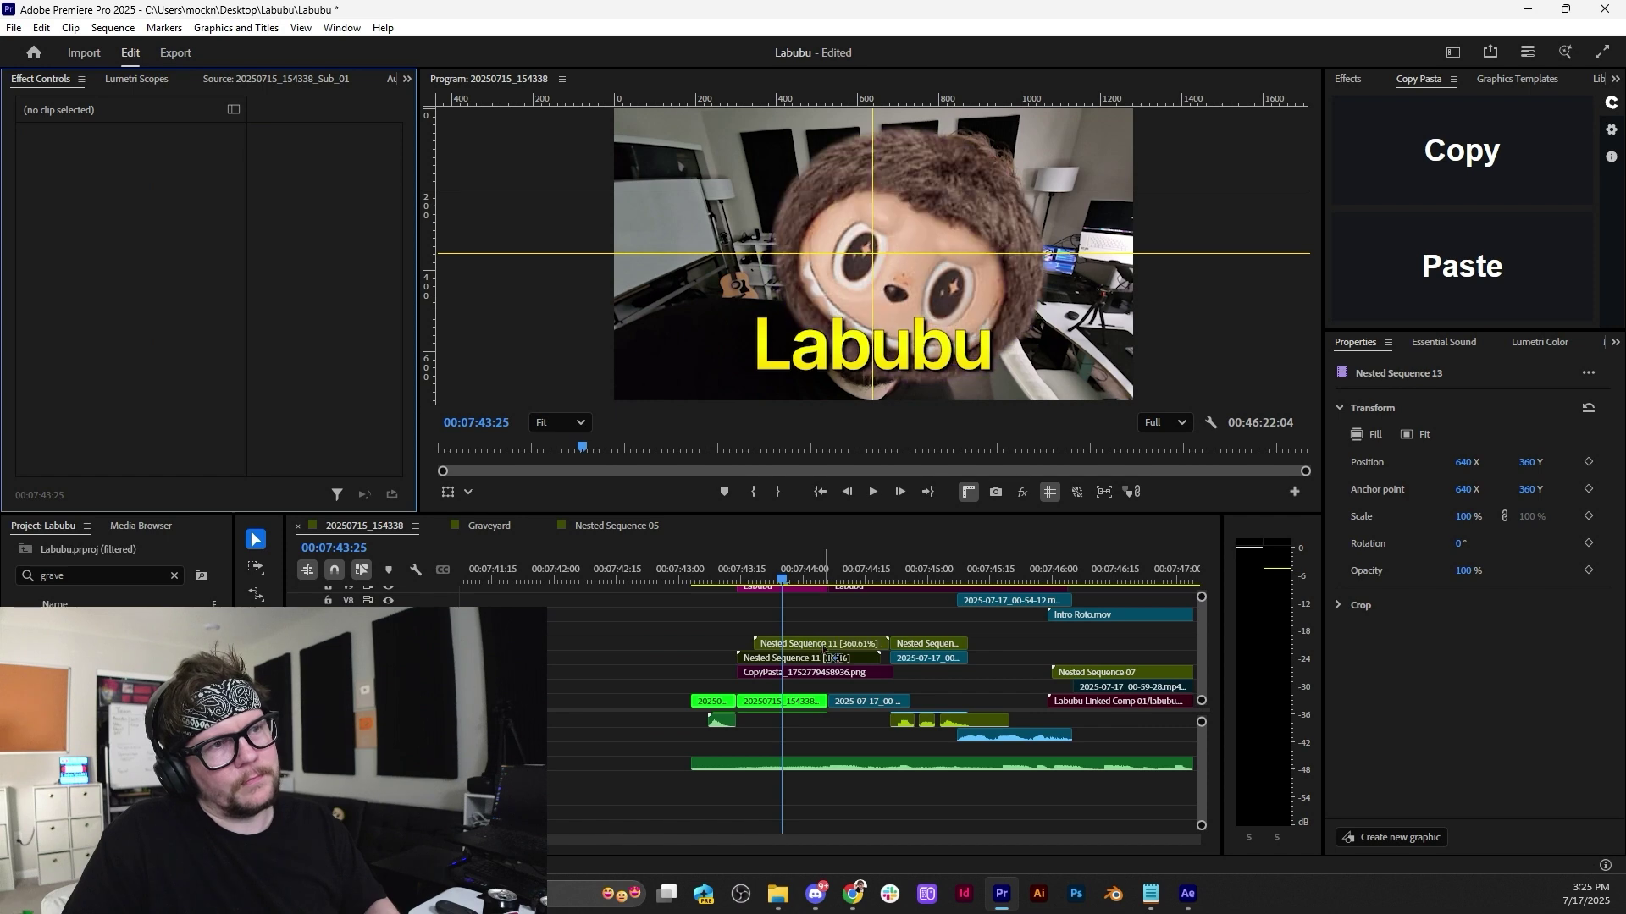
pyautogui.hotkey('ctrl', 'z')
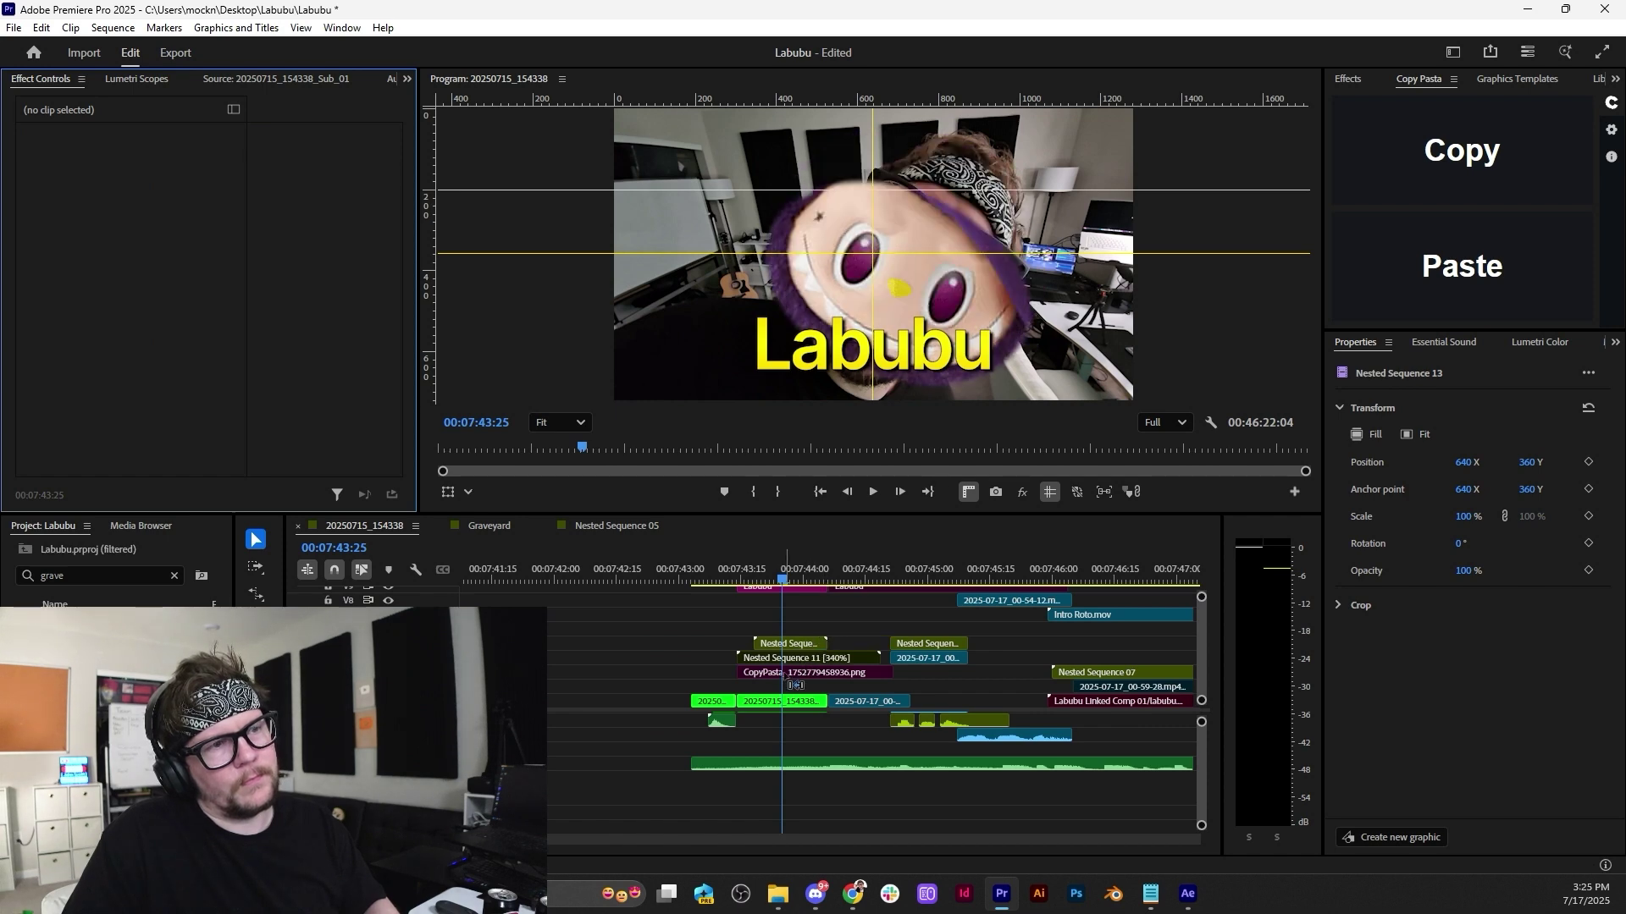
# Rate-stretch the head clip's start to about 00:07:43:25 and play back the timing.
pyautogui.click(744, 566)
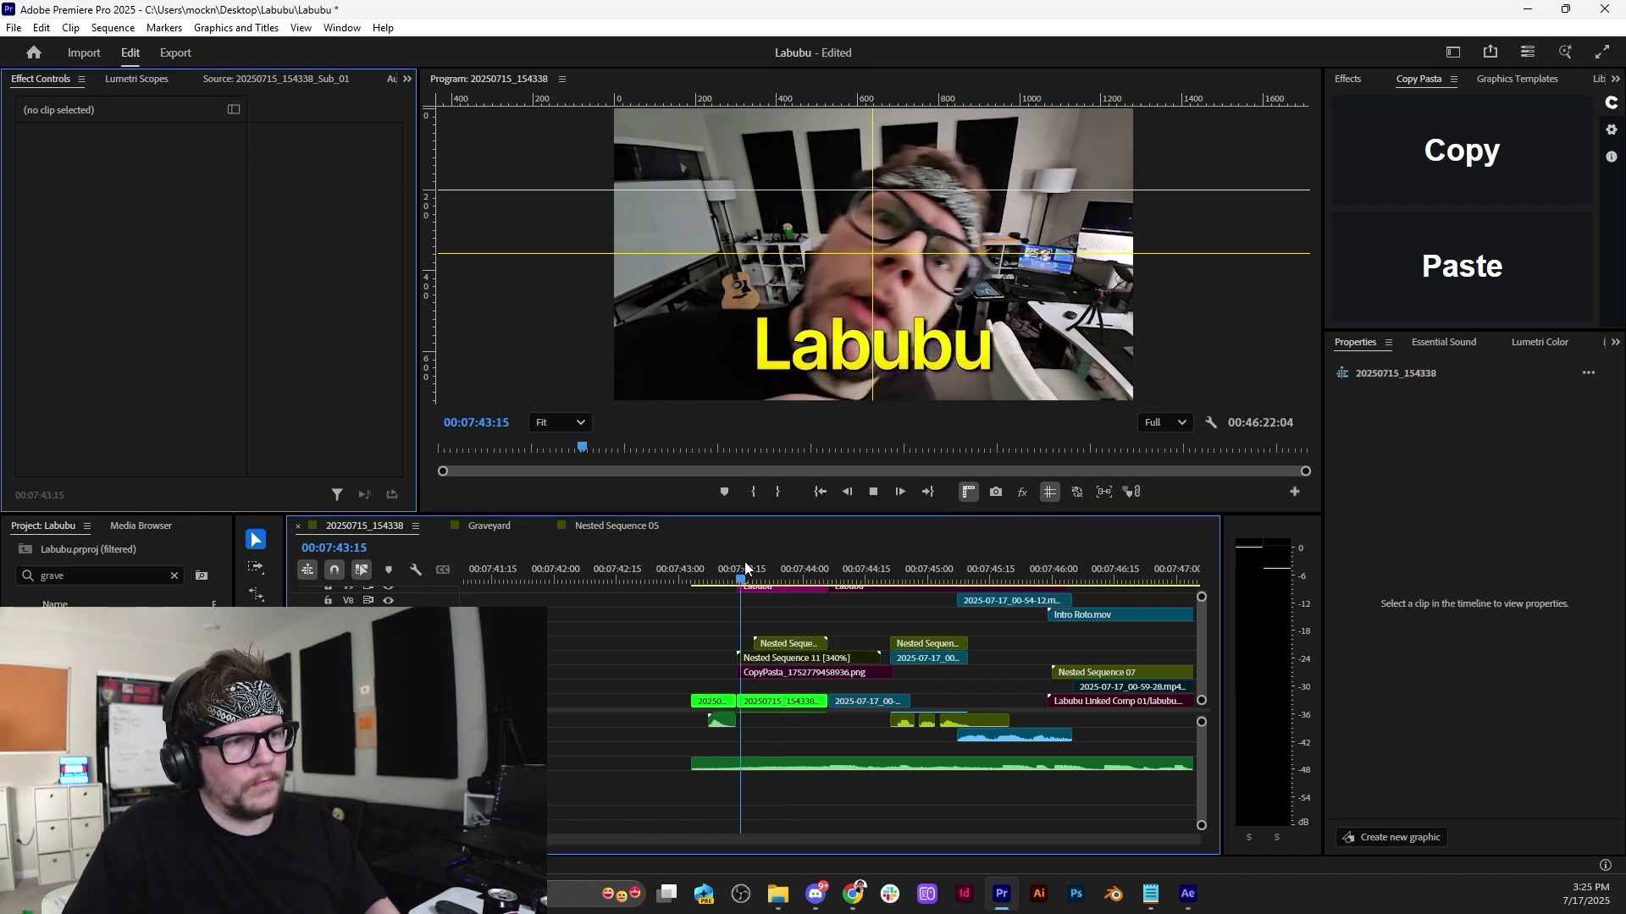
pyautogui.press('space')
pyautogui.press('space')
pyautogui.click(762, 586)
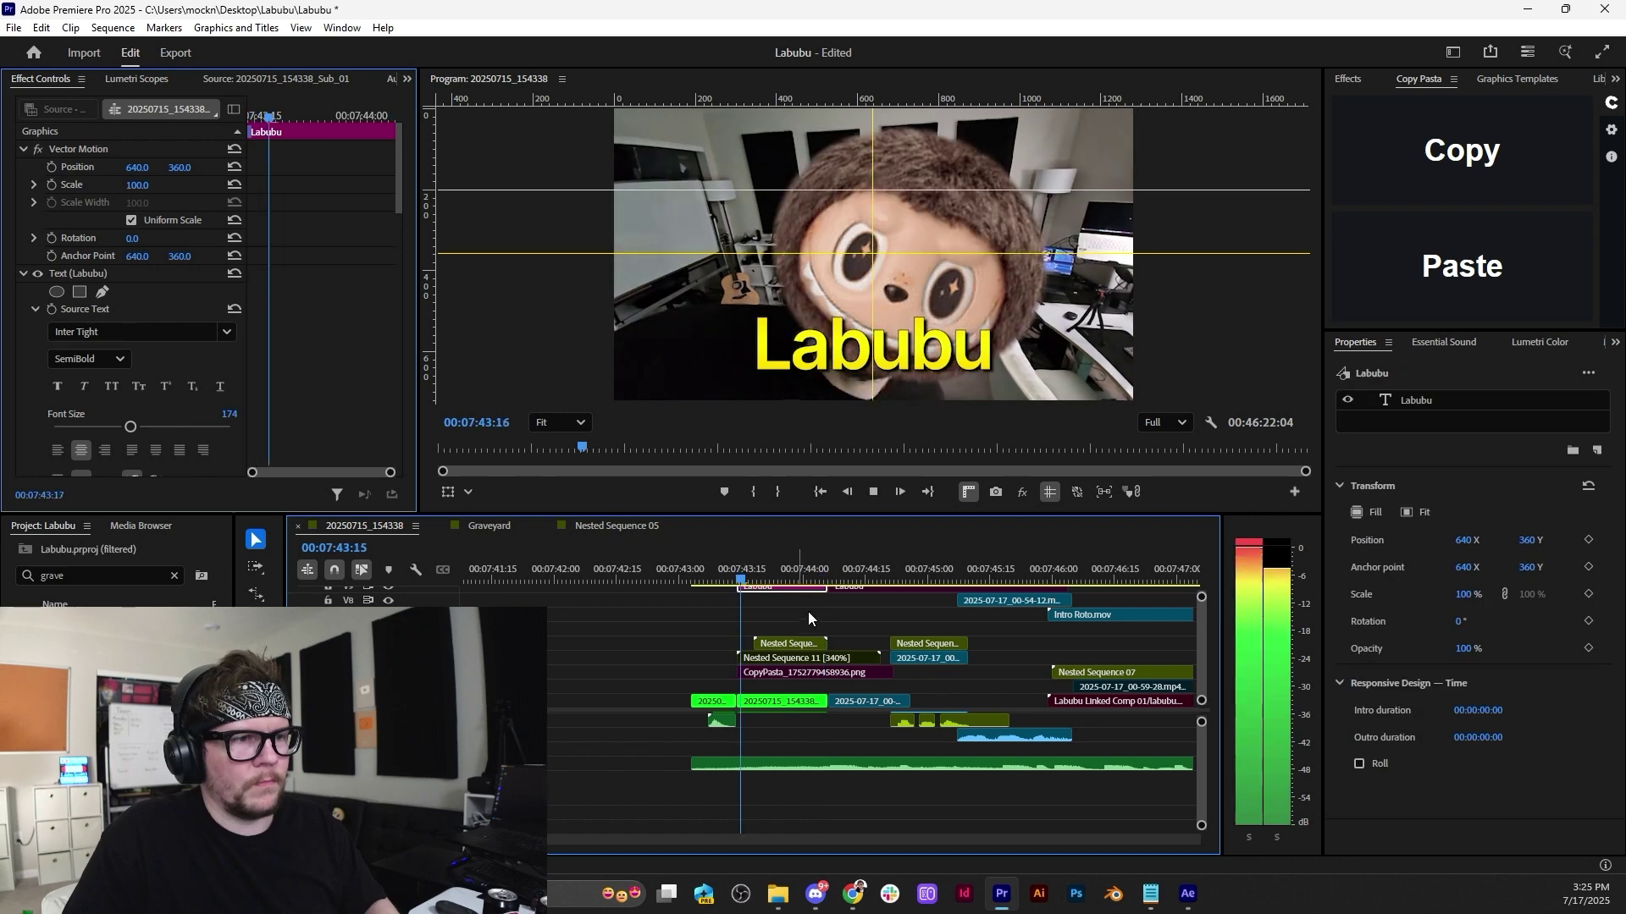
pyautogui.click(765, 643)
pyautogui.moveTo(758, 642); pyautogui.dragTo(784, 642)
pyautogui.click(732, 578)
pyautogui.press('space')
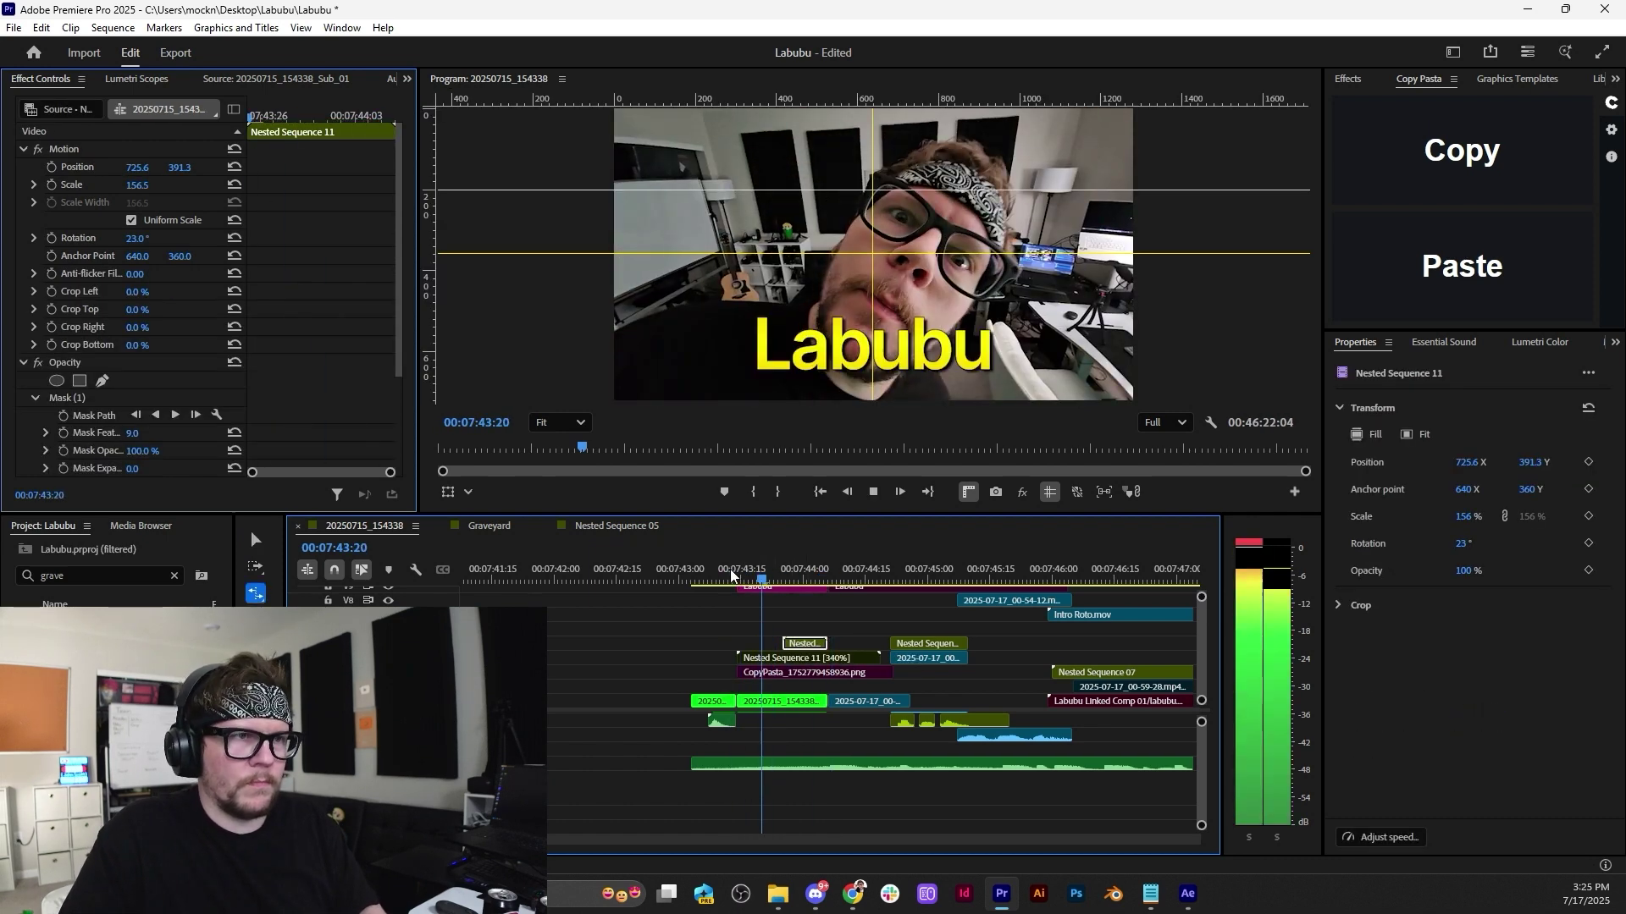
pyautogui.click(733, 578)
pyautogui.press('space')
pyautogui.press('space')
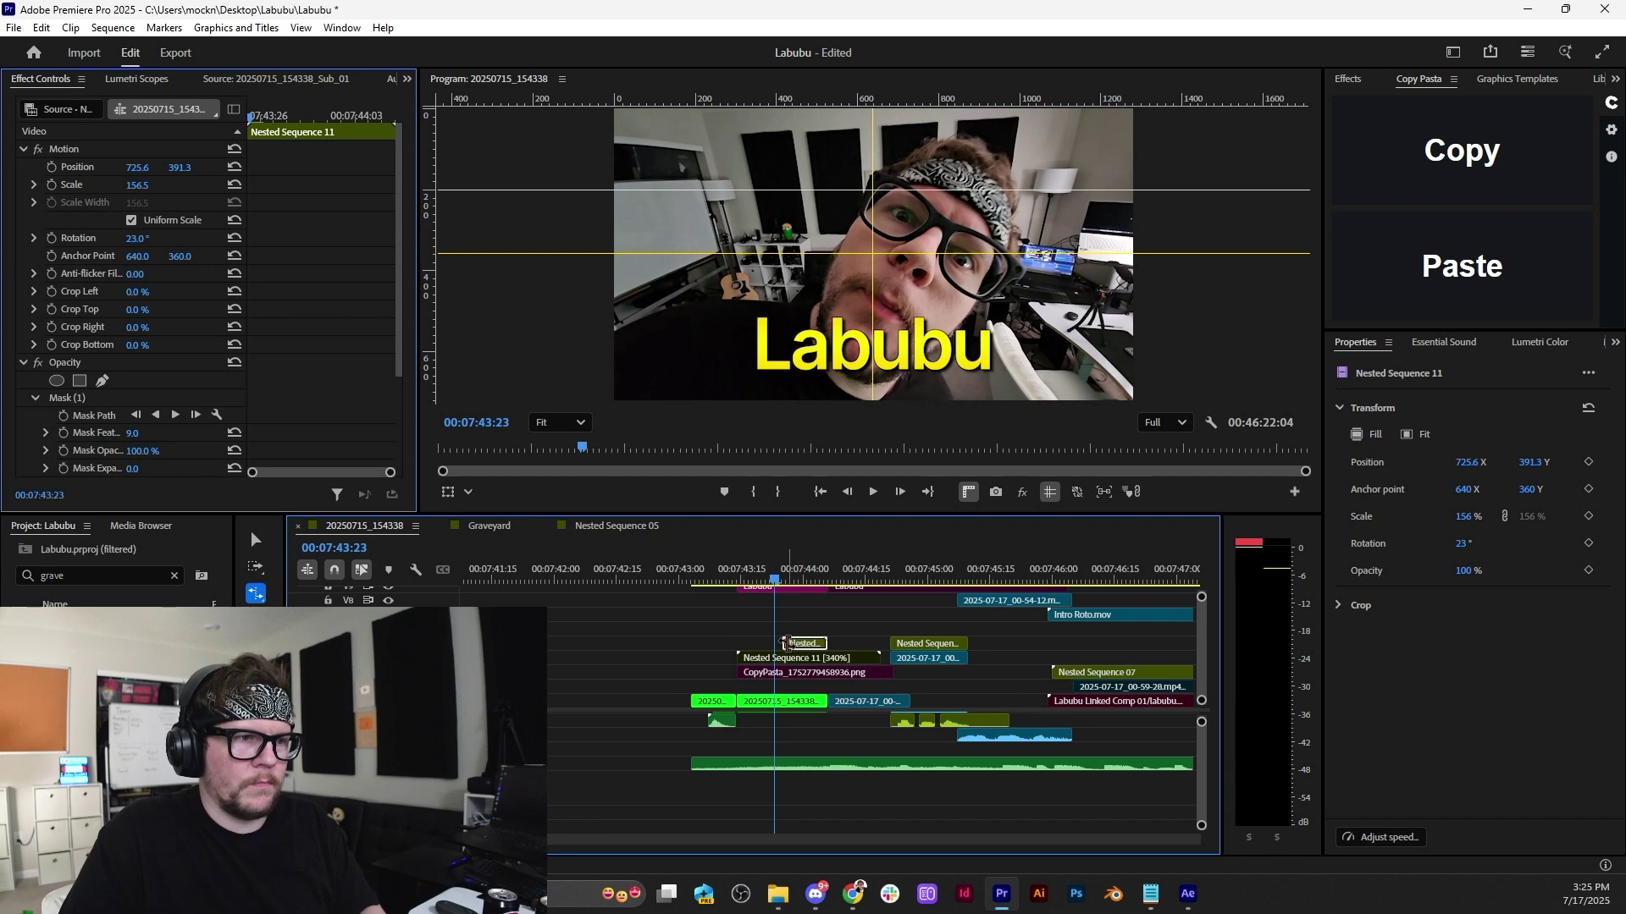
# Rate-stretch the head clip's start back to 00:07:43:23 and play the section again.
pyautogui.moveTo(786, 644); pyautogui.dragTo(775, 643)
pyautogui.press('space')
pyautogui.press('space')
pyautogui.click(729, 577)
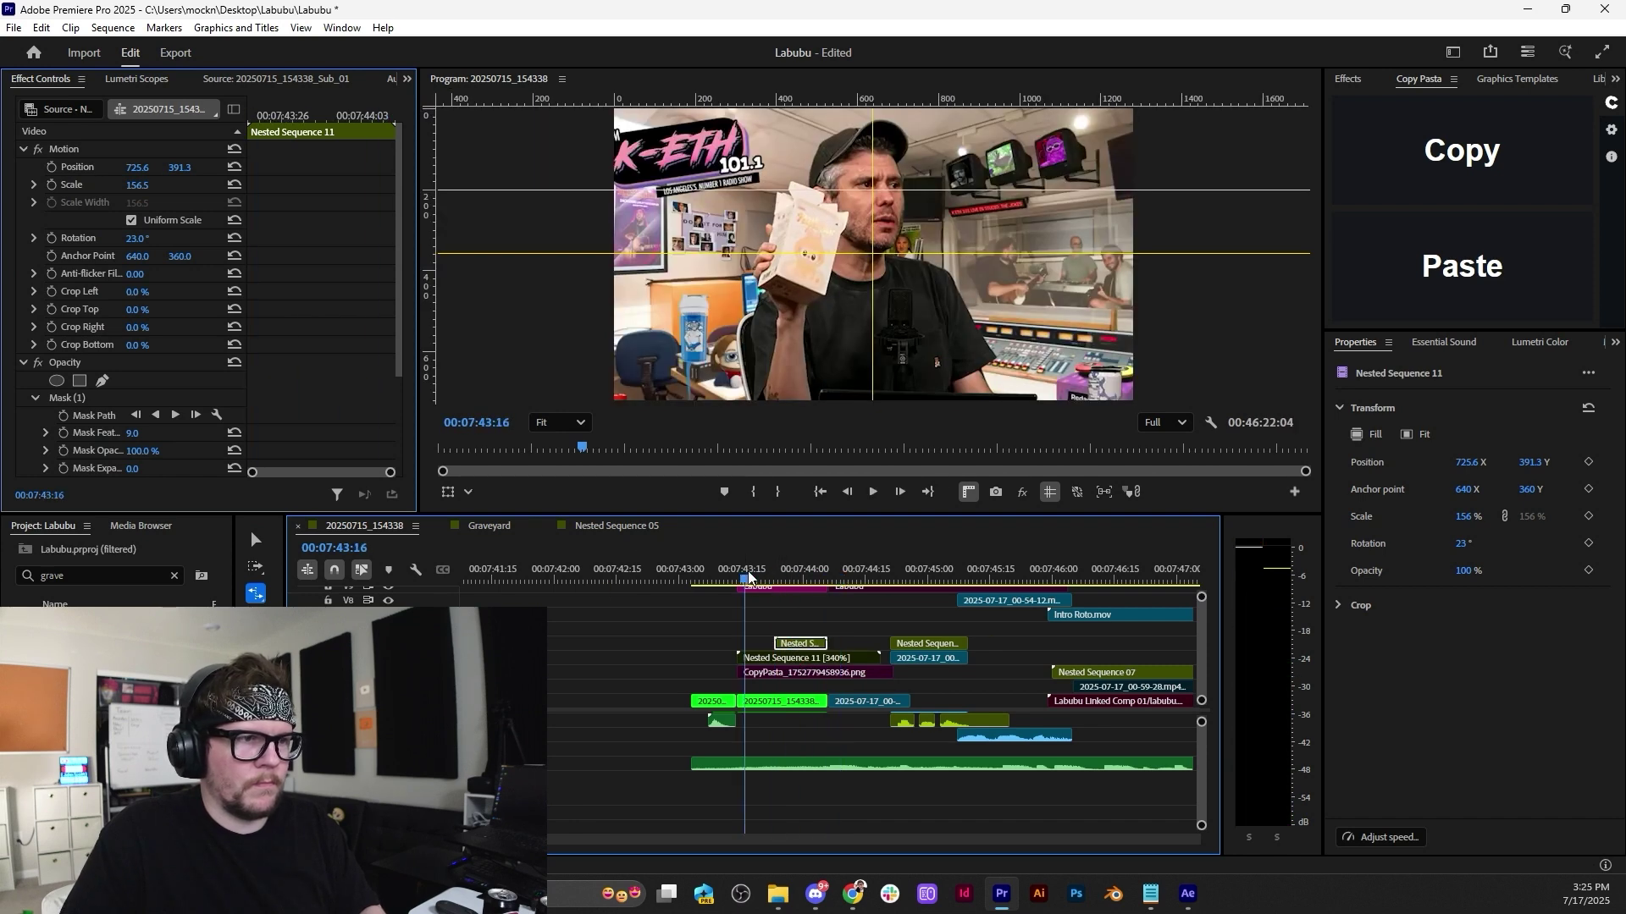
pyautogui.press('space')
pyautogui.press('space')
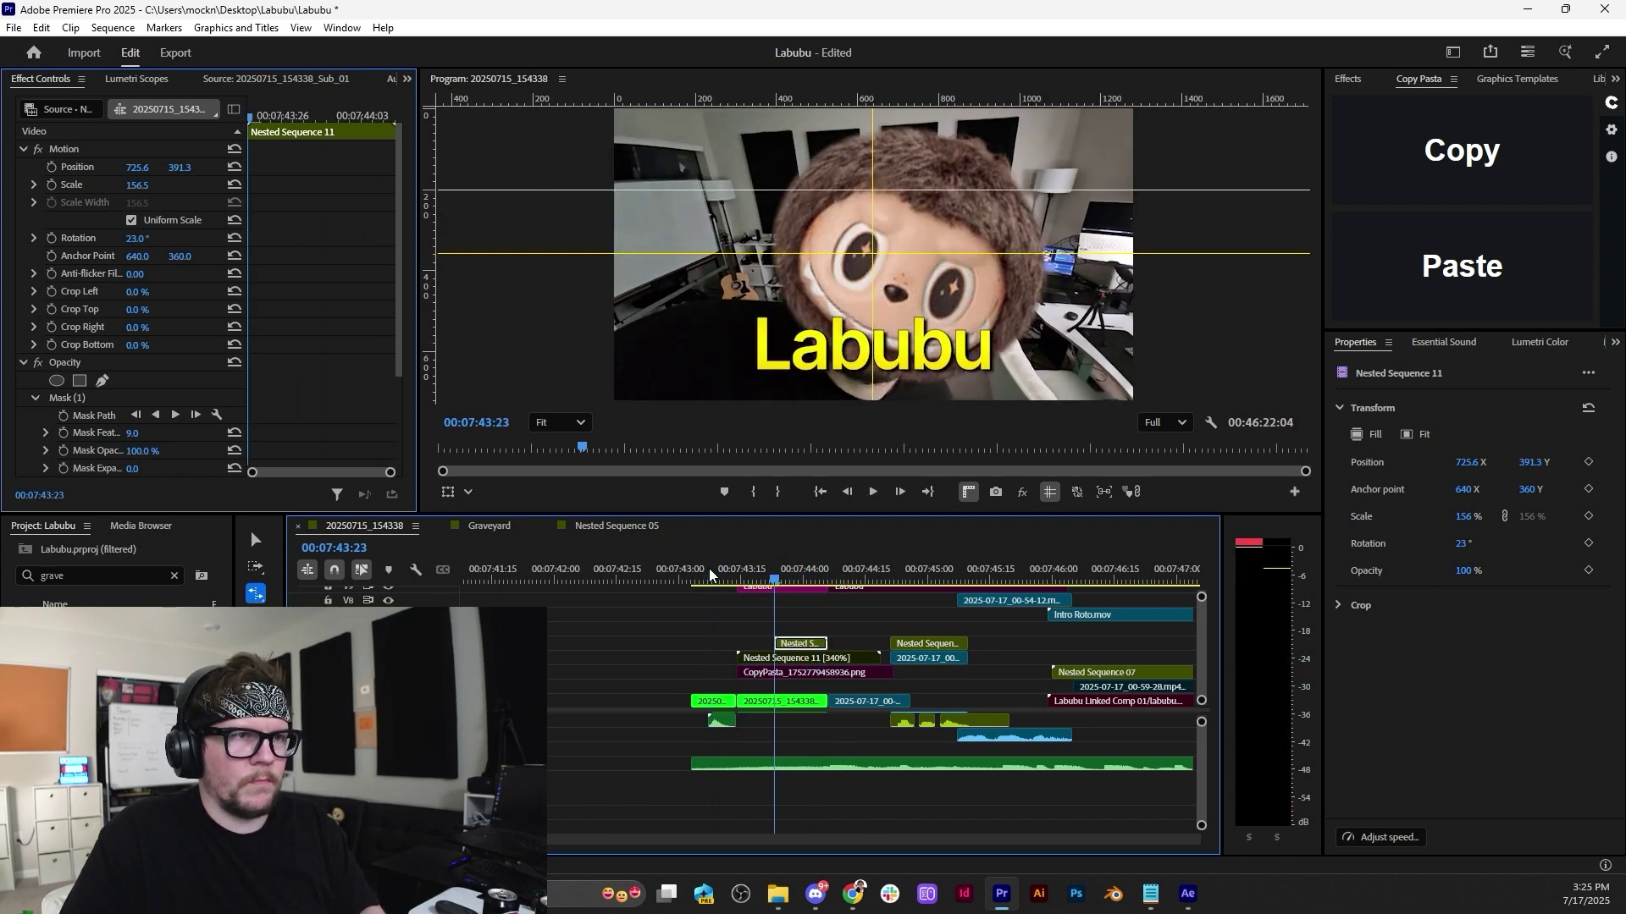
# Play up to the desired entry moment, rate-stretch the head clip's start to 00:07:43:21, and replay it.
pyautogui.click(716, 577)
pyautogui.press('space')
pyautogui.press('space')
pyautogui.moveTo(786, 643); pyautogui.dragTo(767, 644)
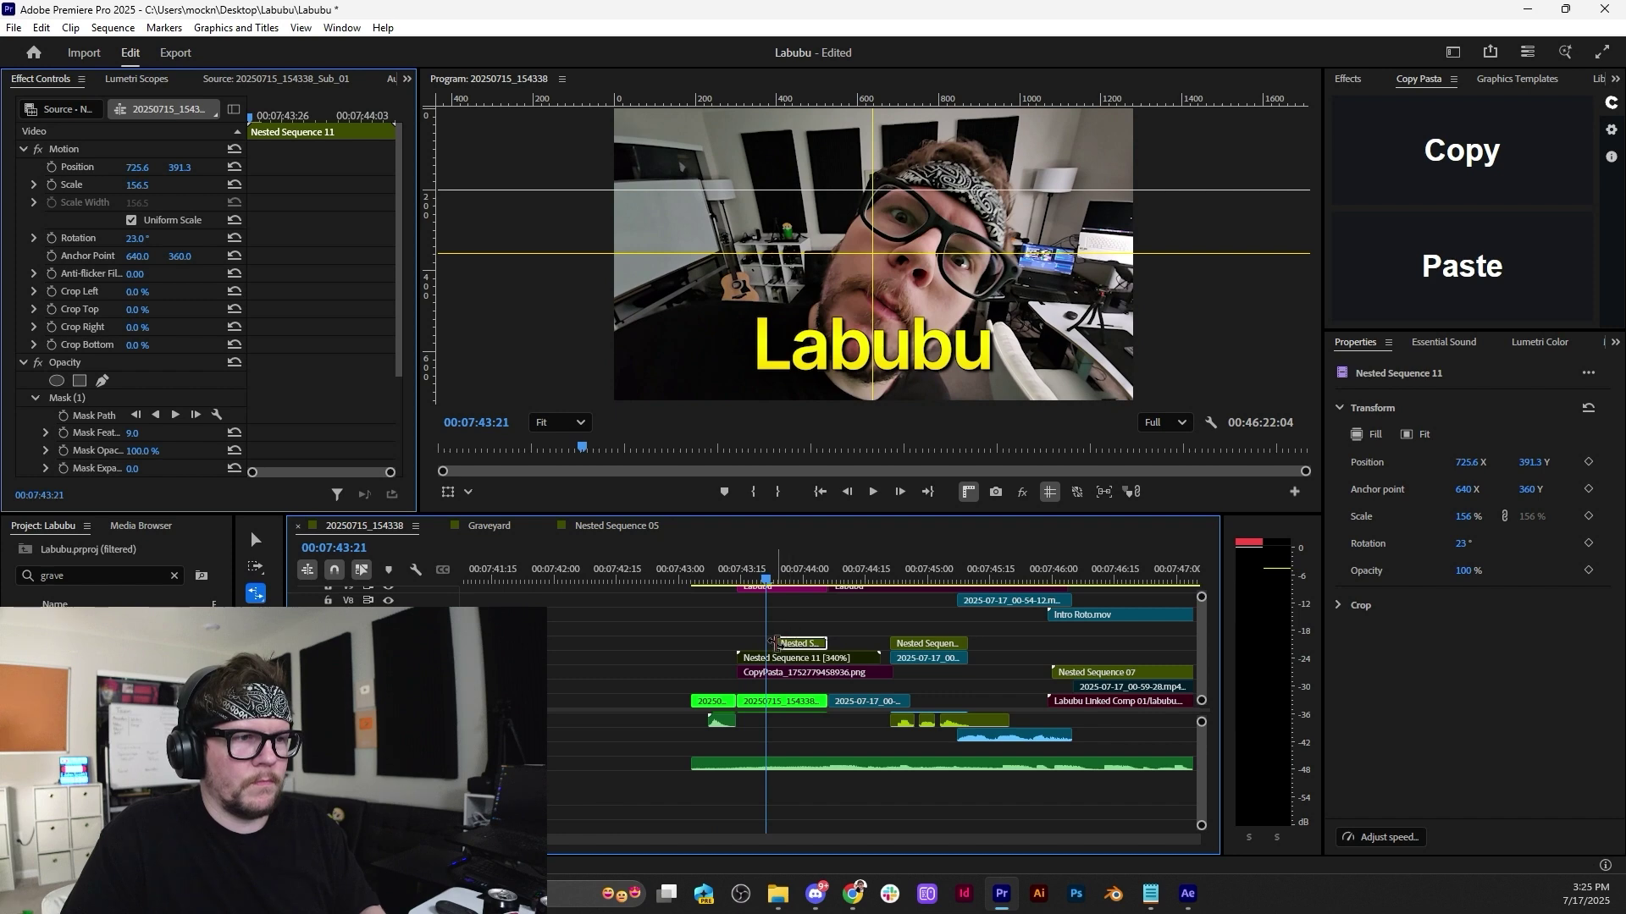
pyautogui.click(749, 577)
pyautogui.press('space')
pyautogui.click(749, 572)
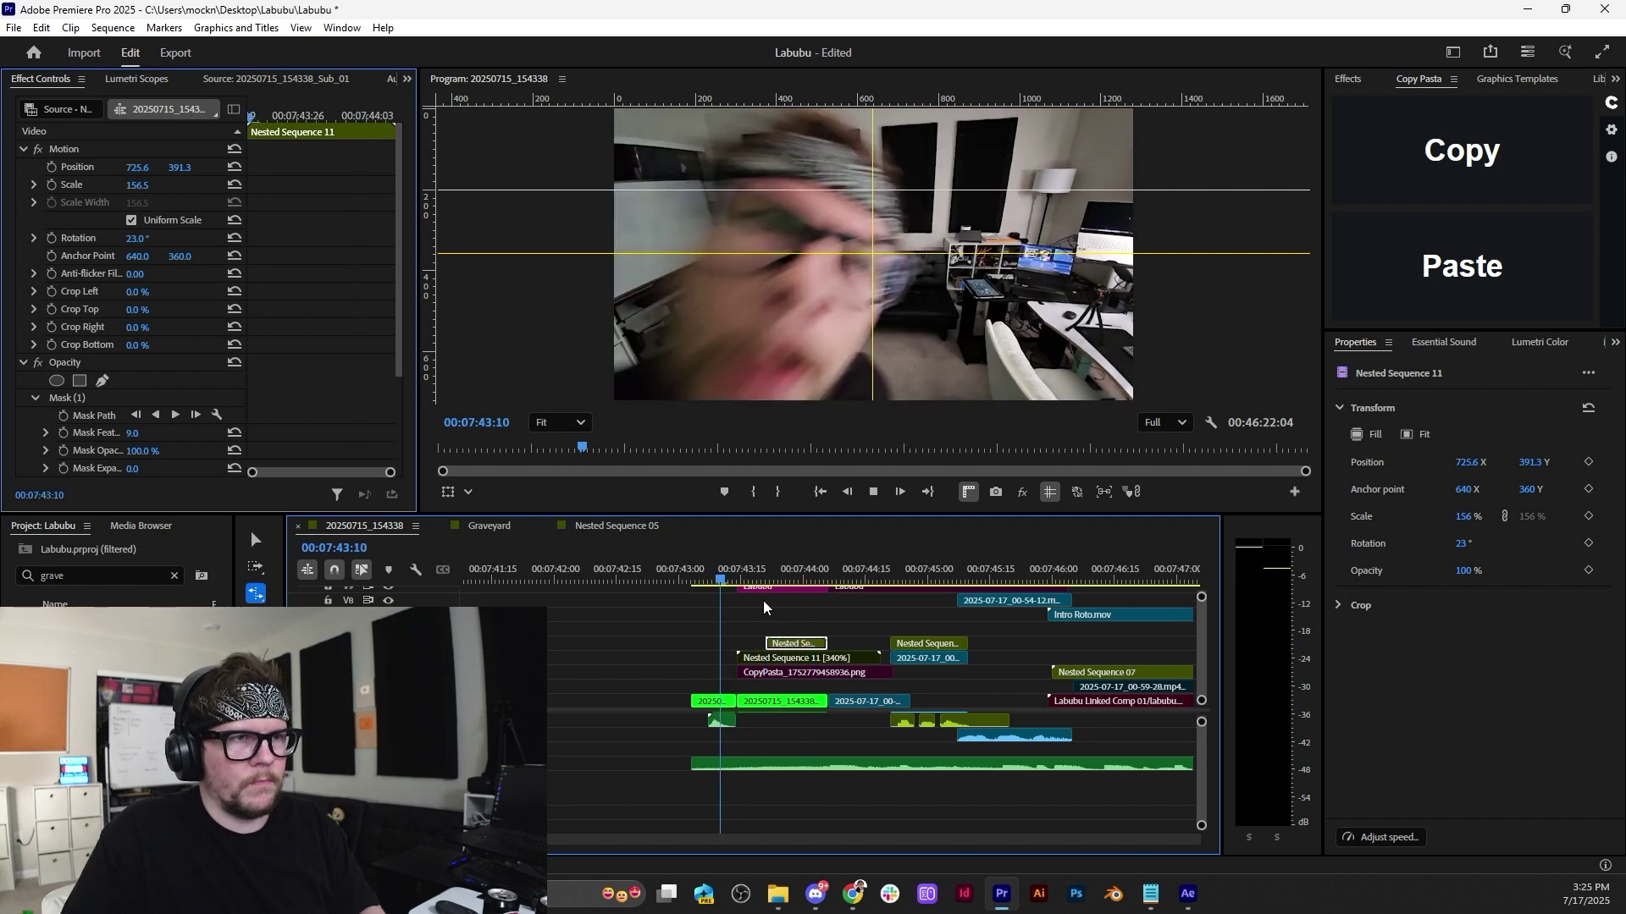
# Rate-stretch the head clip's start to about 00:07:43:19 and play back the section.
pyautogui.click(763, 642)
pyautogui.moveTo(765, 642); pyautogui.dragTo(758, 642)
pyautogui.press('space')
pyautogui.press('space')
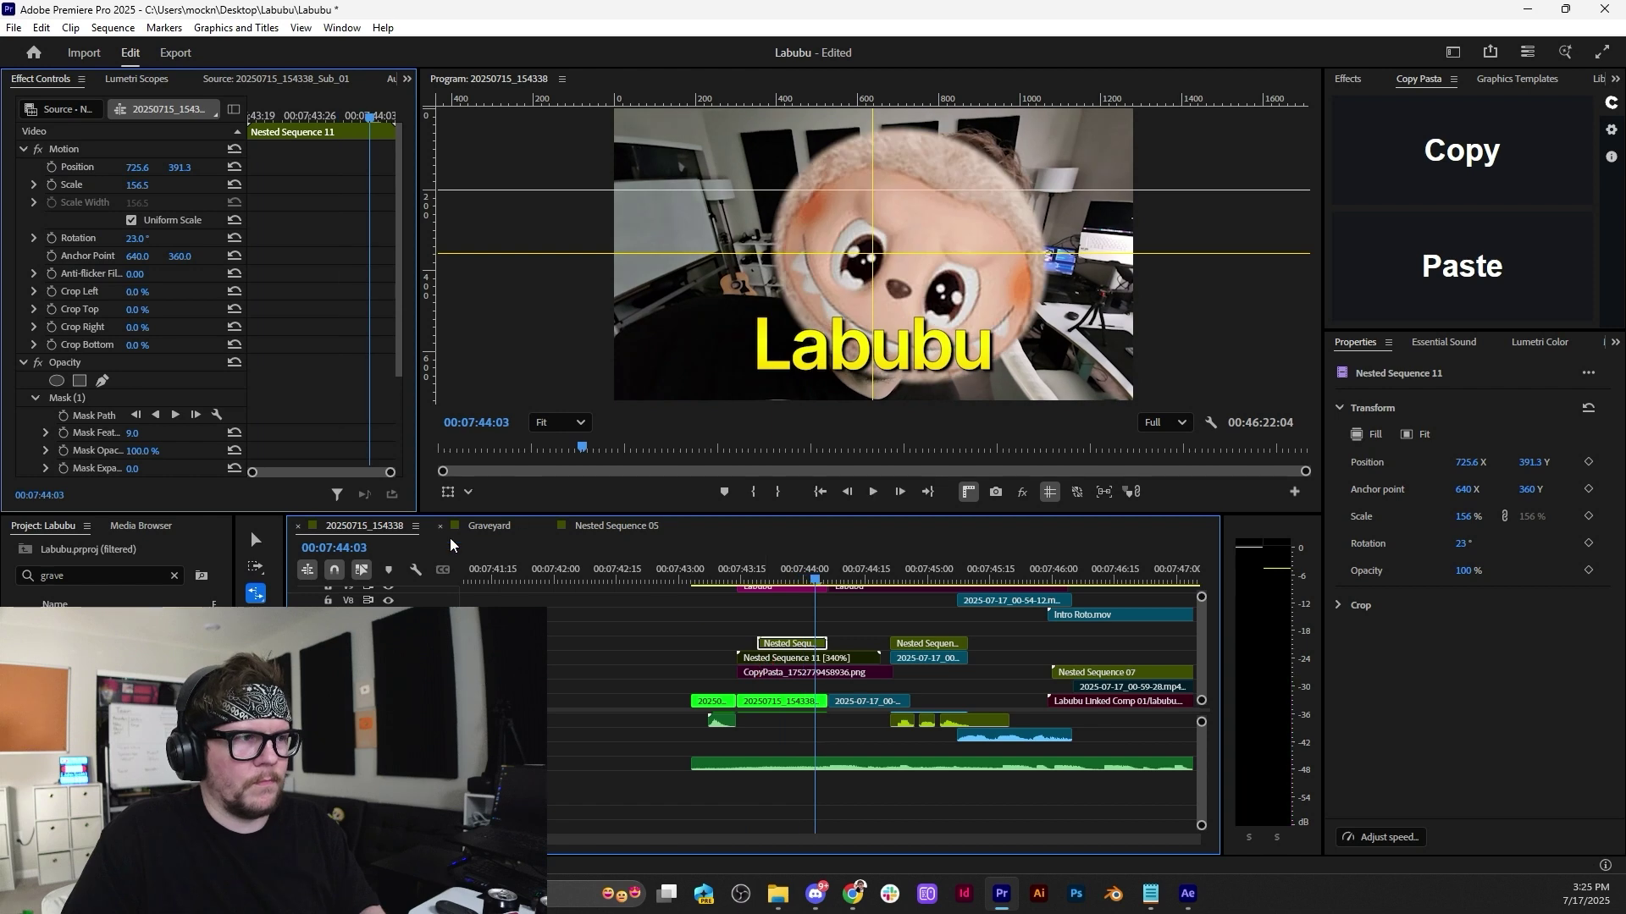
# Play back the section around 00:07:43 and check the Labubu head clip's entry frames at about 00:07:43:20.
pyautogui.click(750, 567)
pyautogui.press('space')
pyautogui.click(709, 566)
pyautogui.press('space')
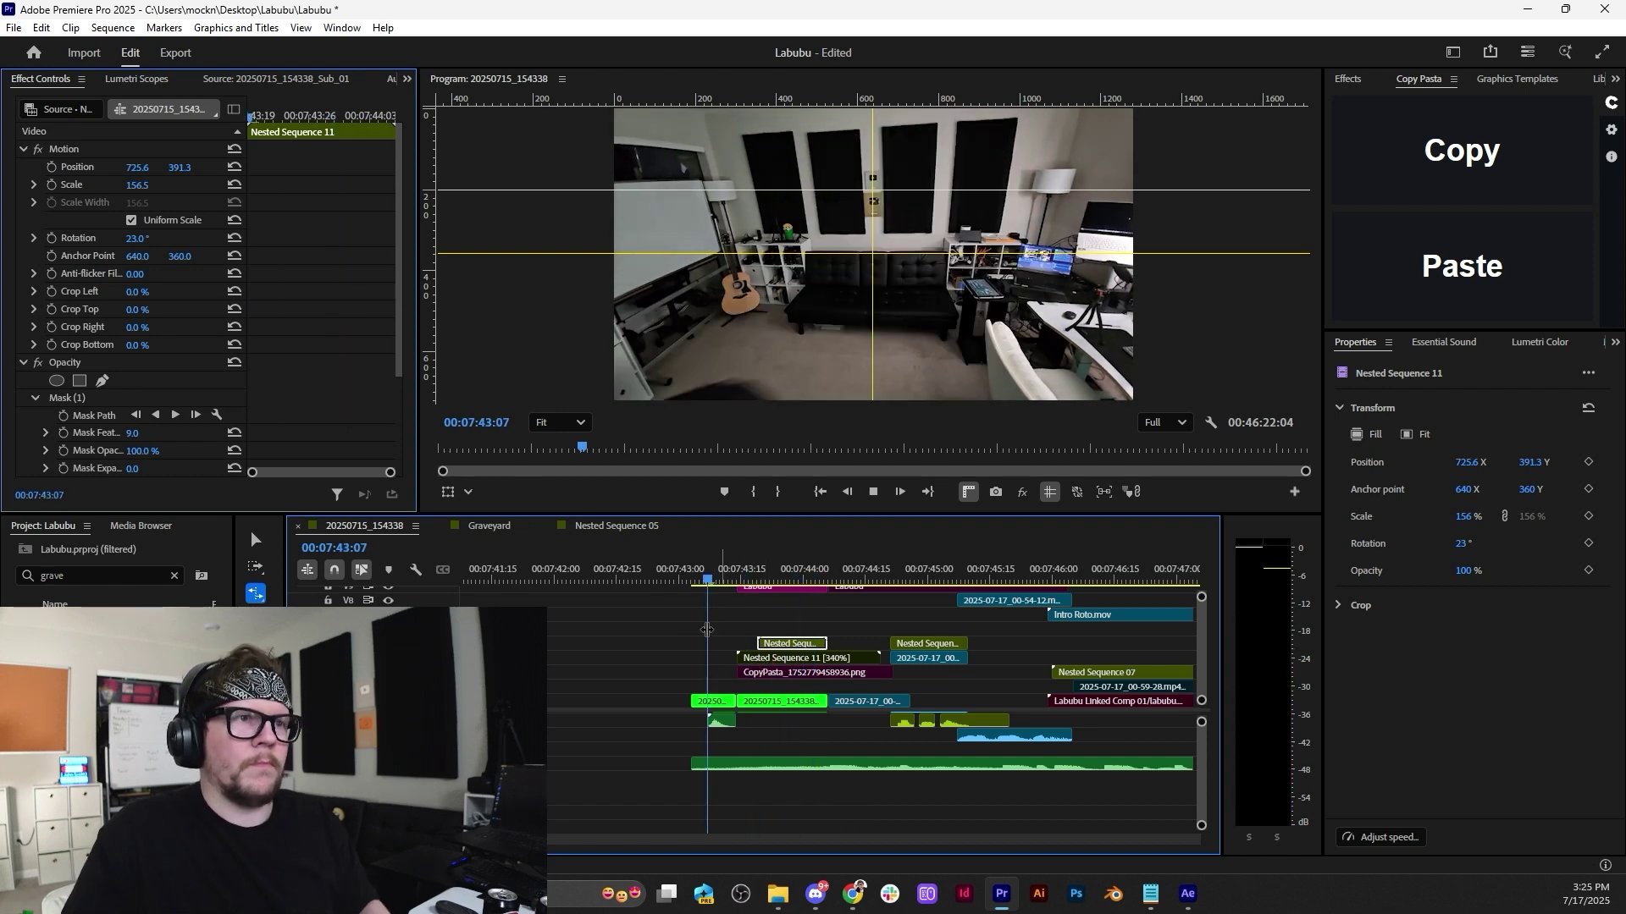
pyautogui.press('space')
pyautogui.click(733, 576)
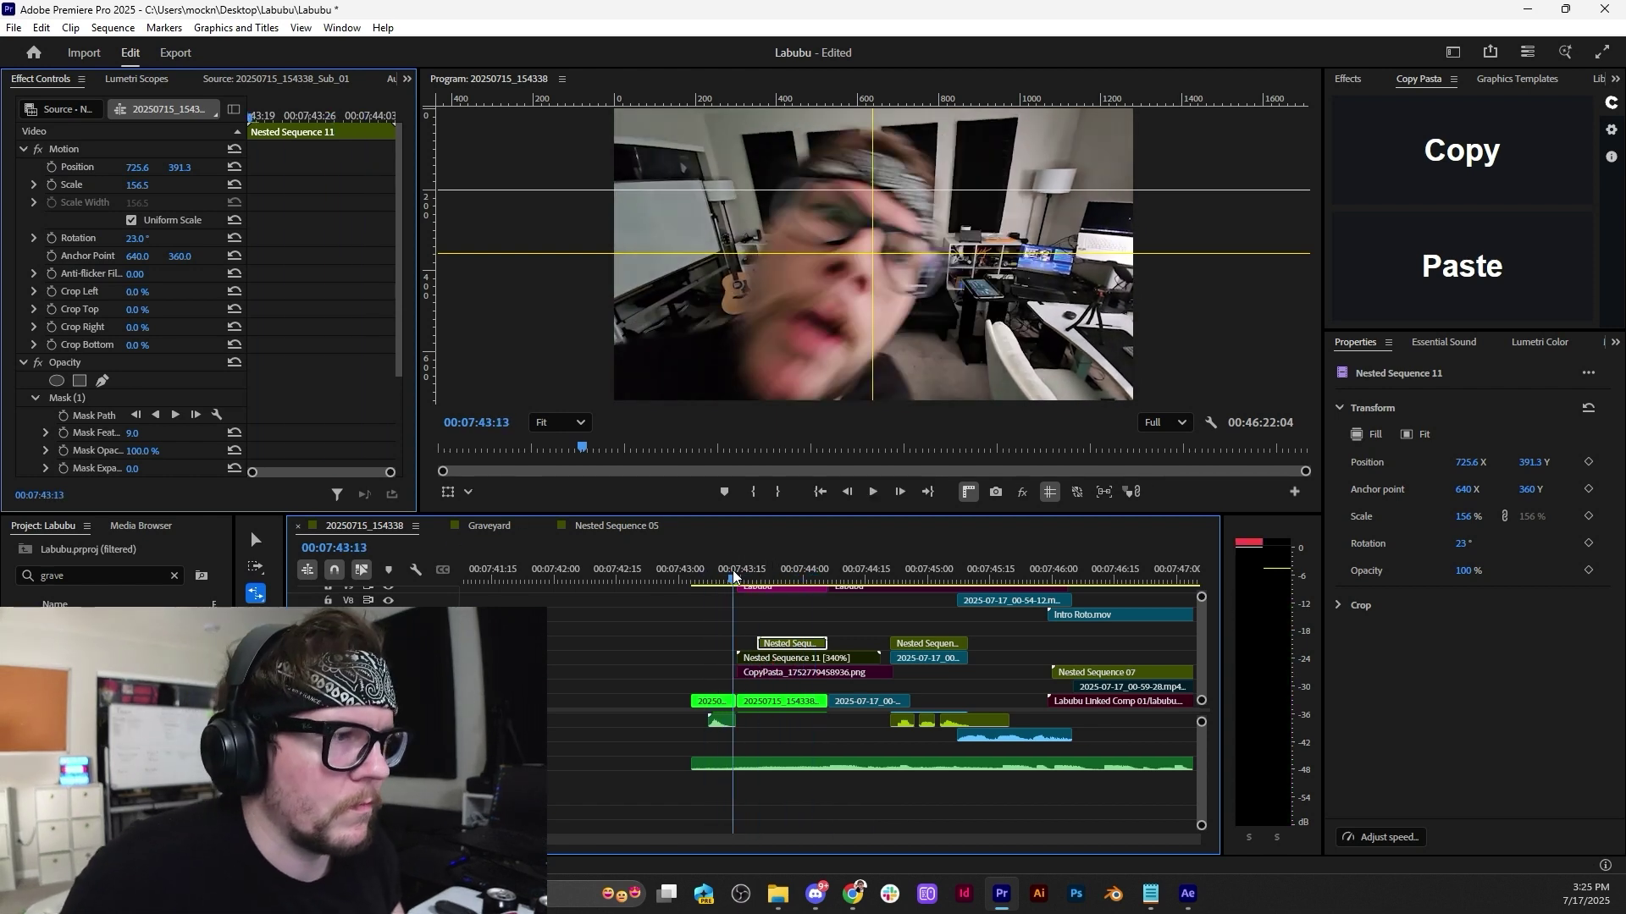
pyautogui.press('v')
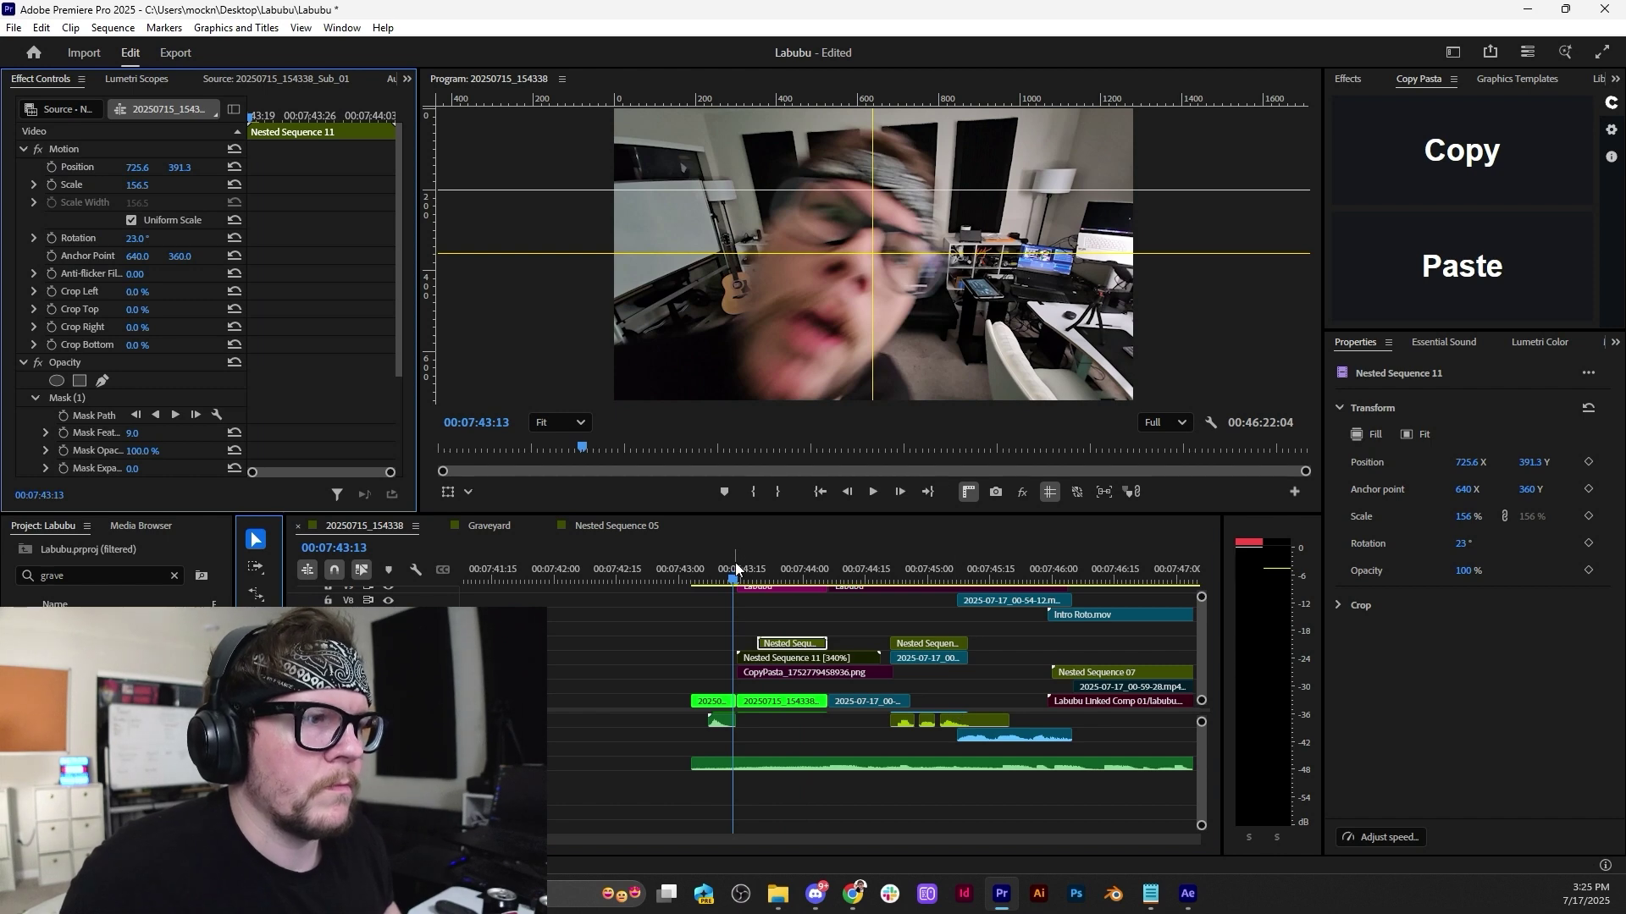
pyautogui.click(762, 567)
pyautogui.press('Left')
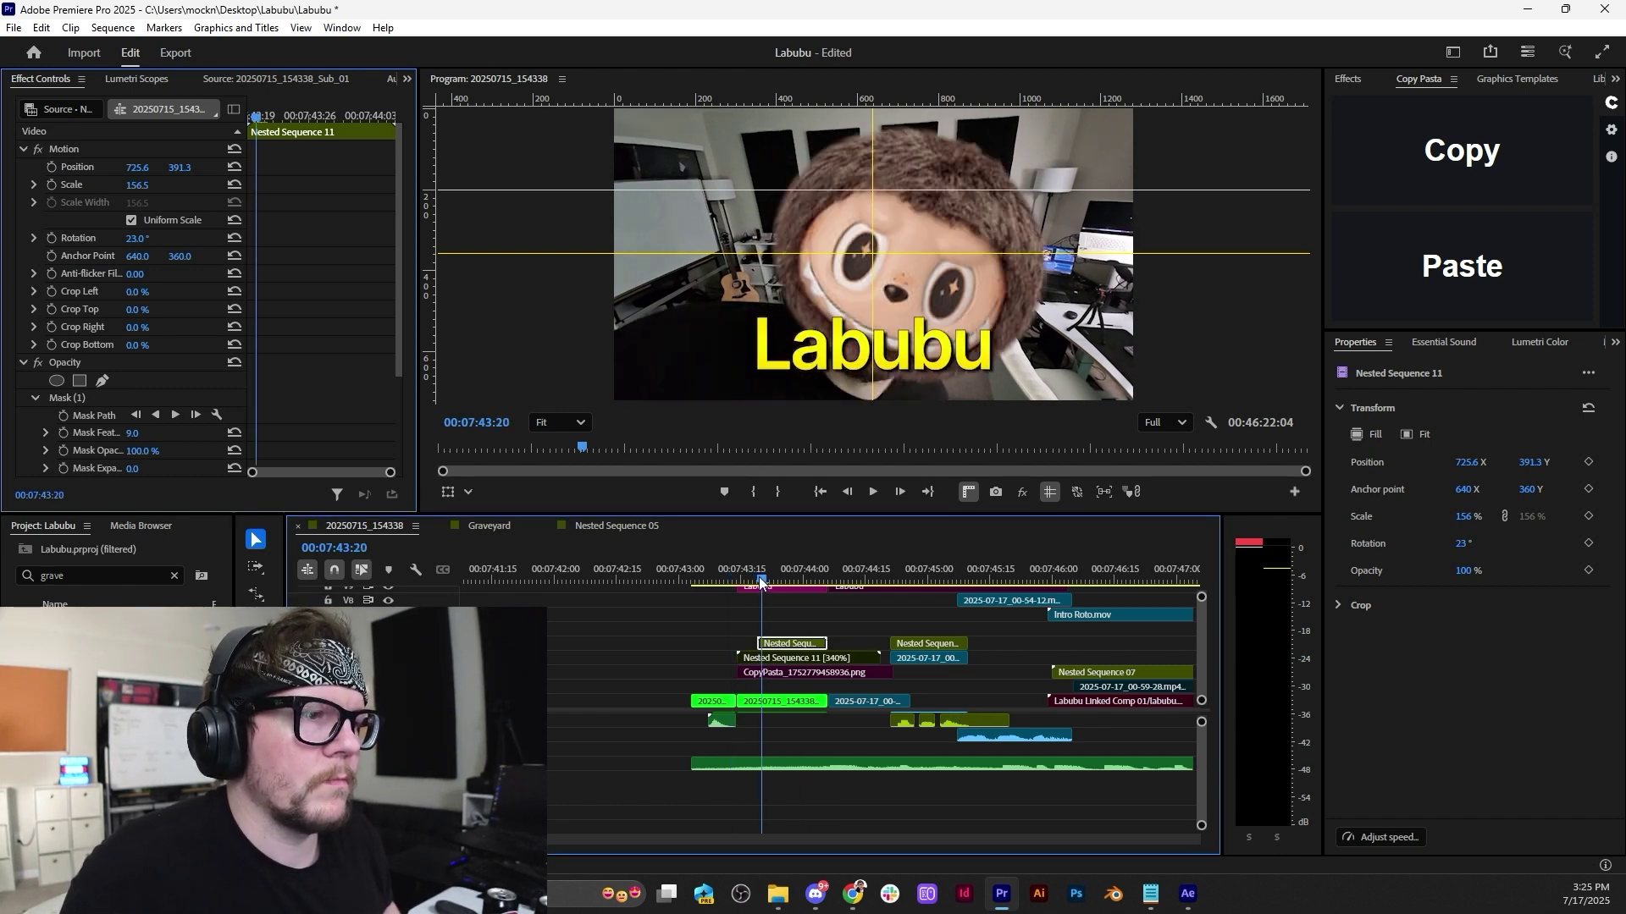
# Switch to After Effects and select the presenter's head with Roto Brush on the 20250715_154338.mp4 layer at frame 14.
pyautogui.click(1188, 893)
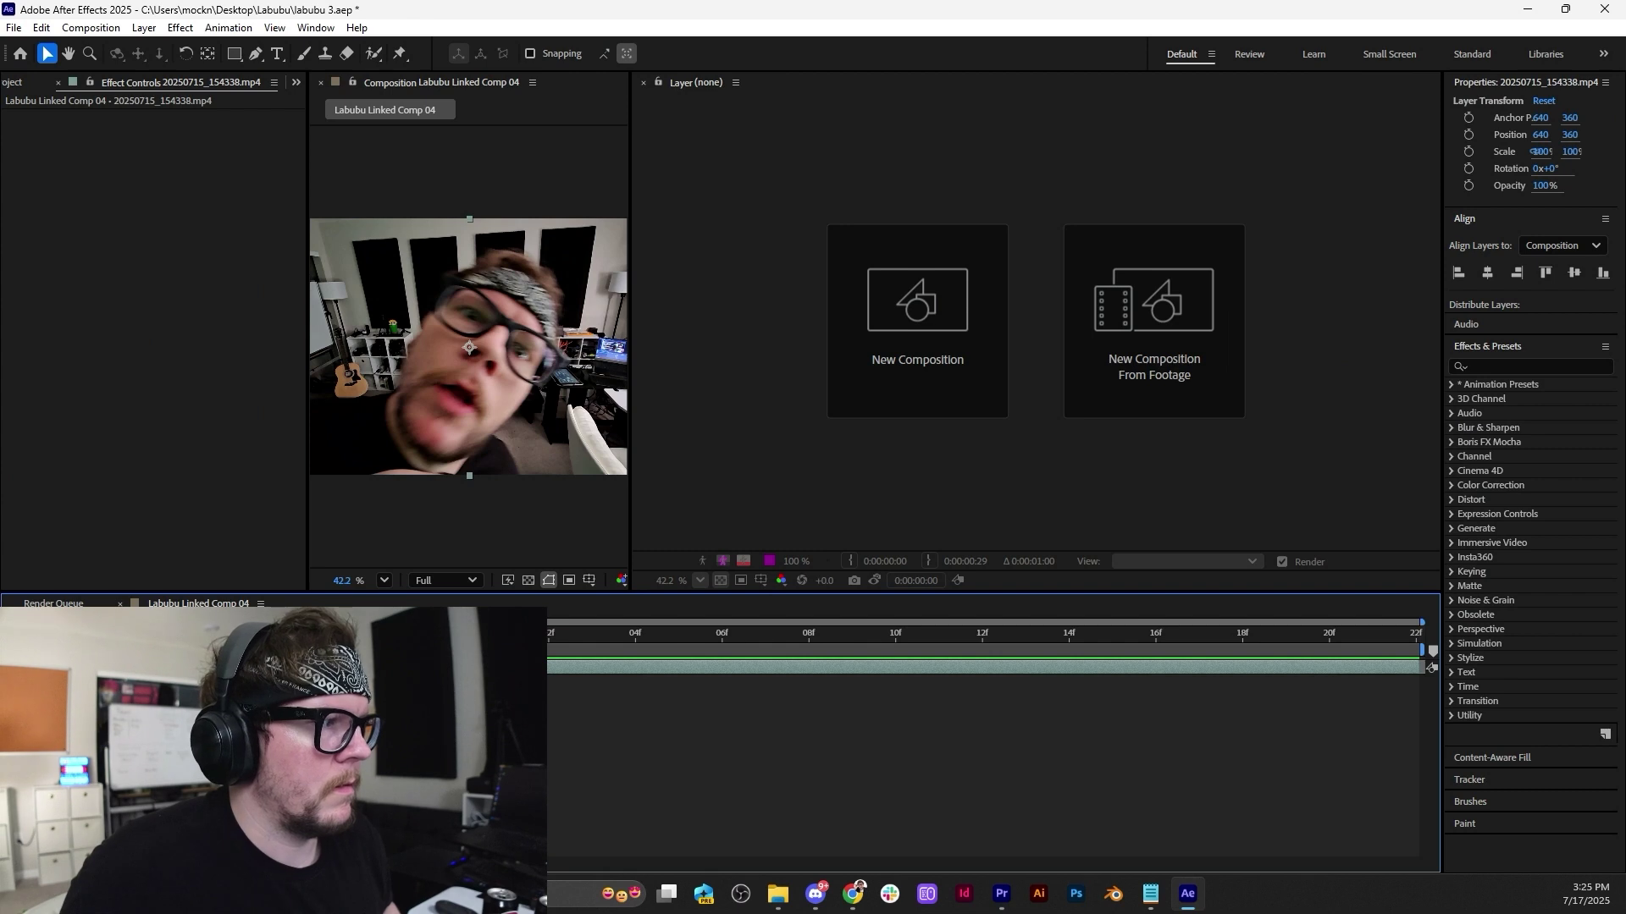
pyautogui.doubleClick(169, 667)
pyautogui.click(372, 54)
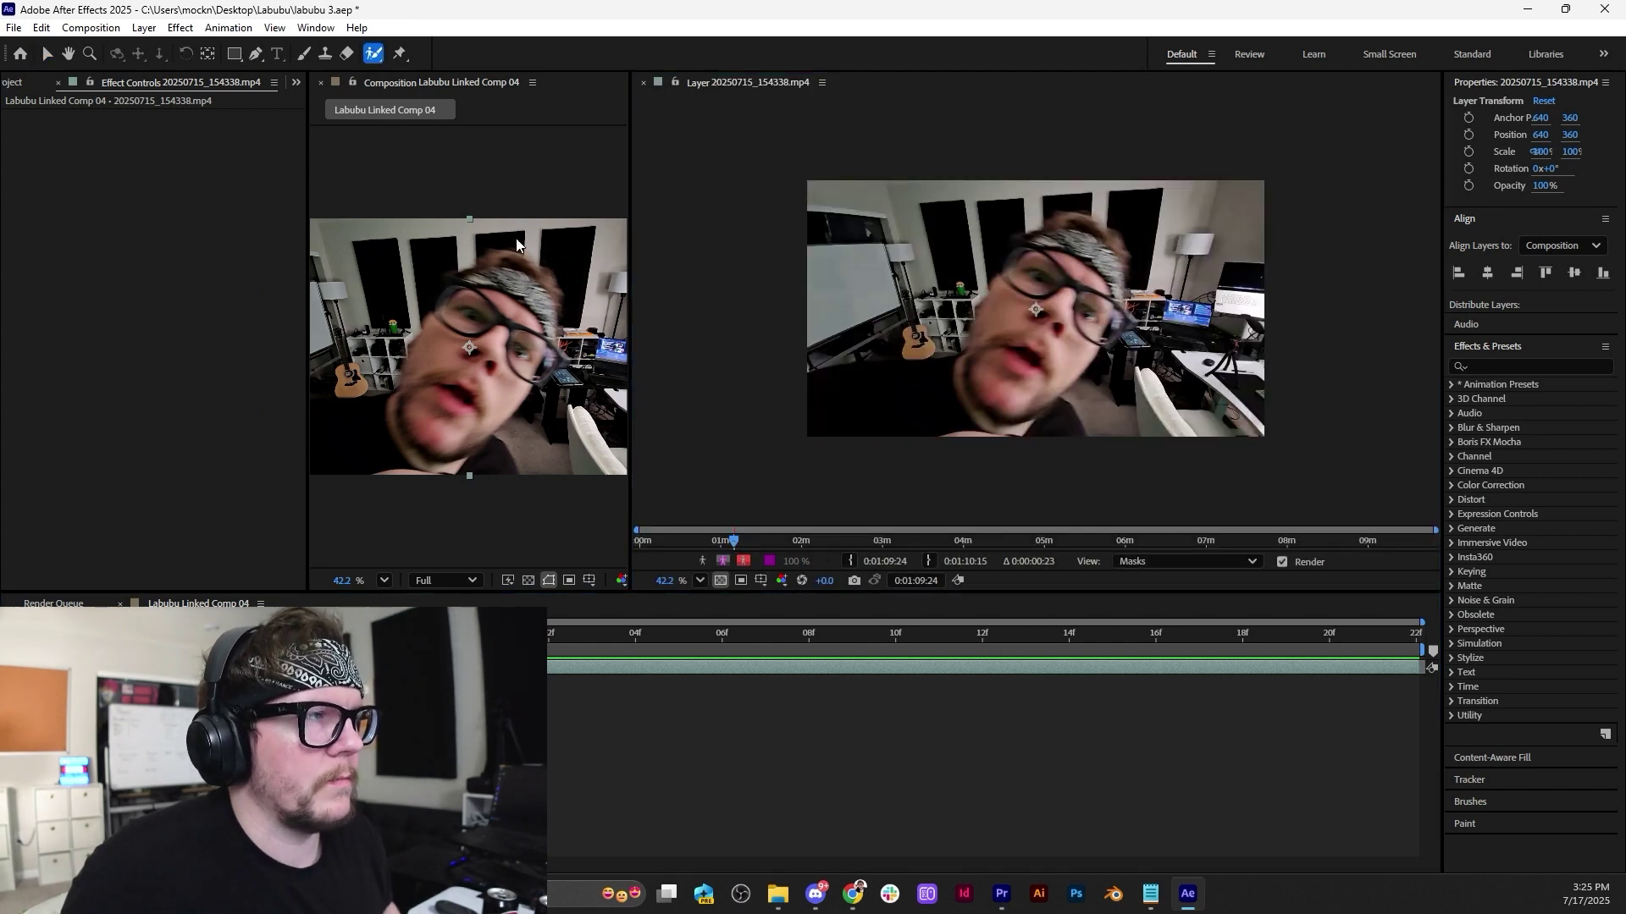
pyautogui.click(1071, 633)
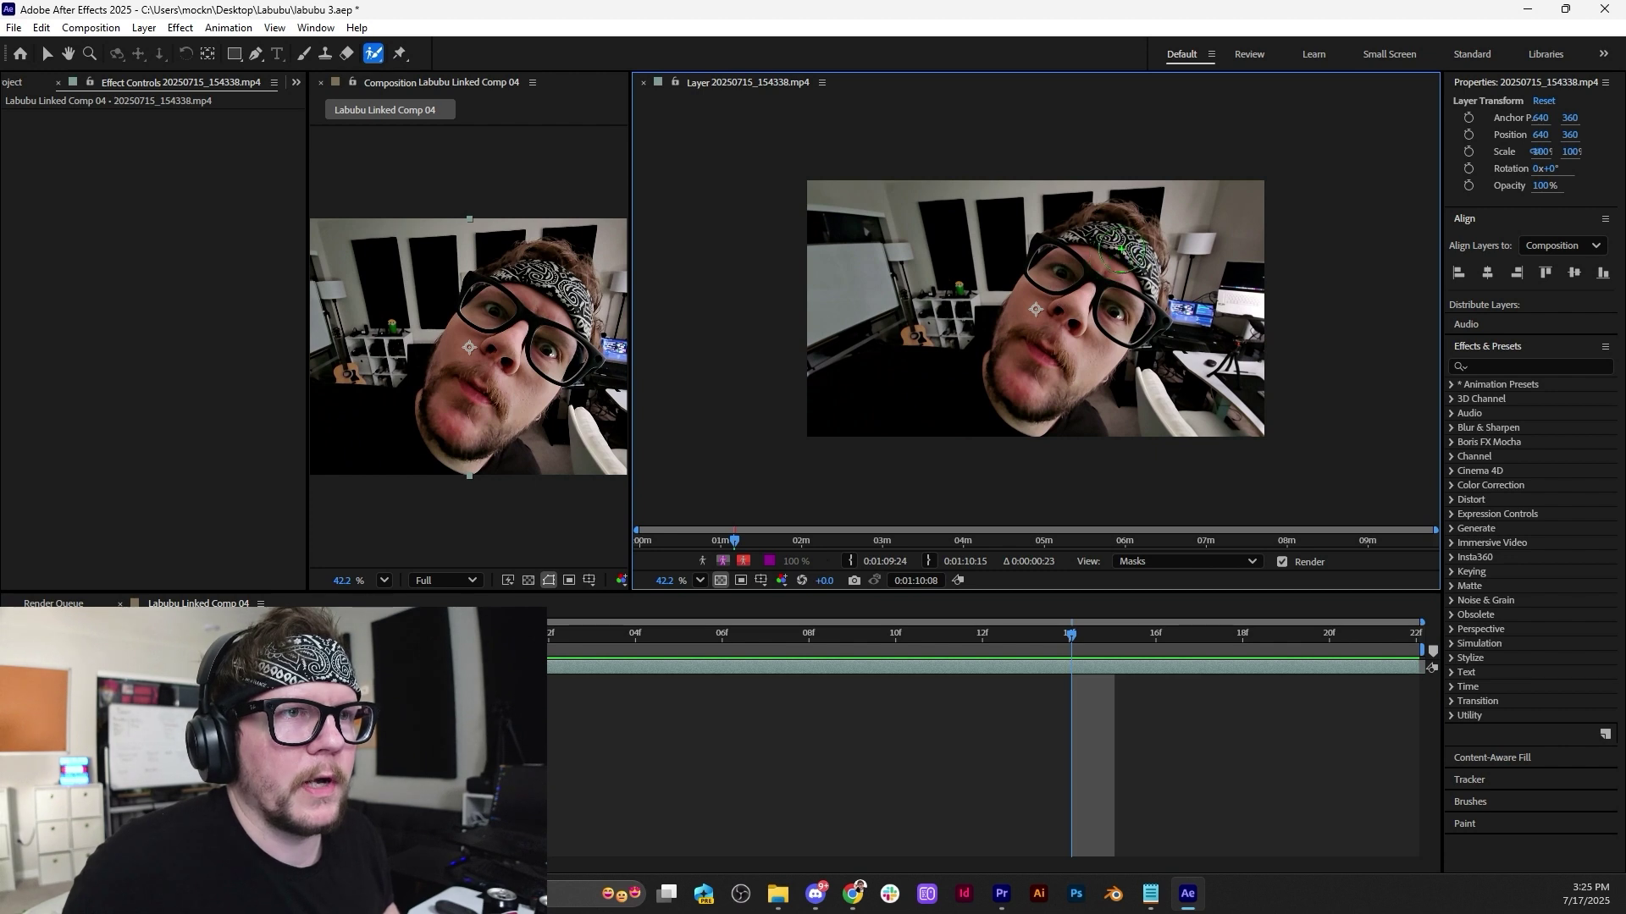
pyautogui.moveTo(1120, 250)
pyautogui.mouseDown()
pyautogui.moveTo(1006, 388)
pyautogui.moveTo(873, 404)
pyautogui.moveTo(1070, 429)
pyautogui.moveTo(920, 396)
pyautogui.moveTo(1009, 380)
pyautogui.moveTo(1040, 299)
pyautogui.moveTo(1112, 242)
pyautogui.moveTo(1138, 261)
pyautogui.moveTo(1100, 338)
pyautogui.moveTo(1052, 359)
pyautogui.mouseUp()
pyautogui.moveTo(1092, 236)
pyautogui.mouseDown()
pyautogui.moveTo(1134, 239)
pyautogui.moveTo(1135, 267)
pyautogui.moveTo(1074, 280)
pyautogui.mouseUp()
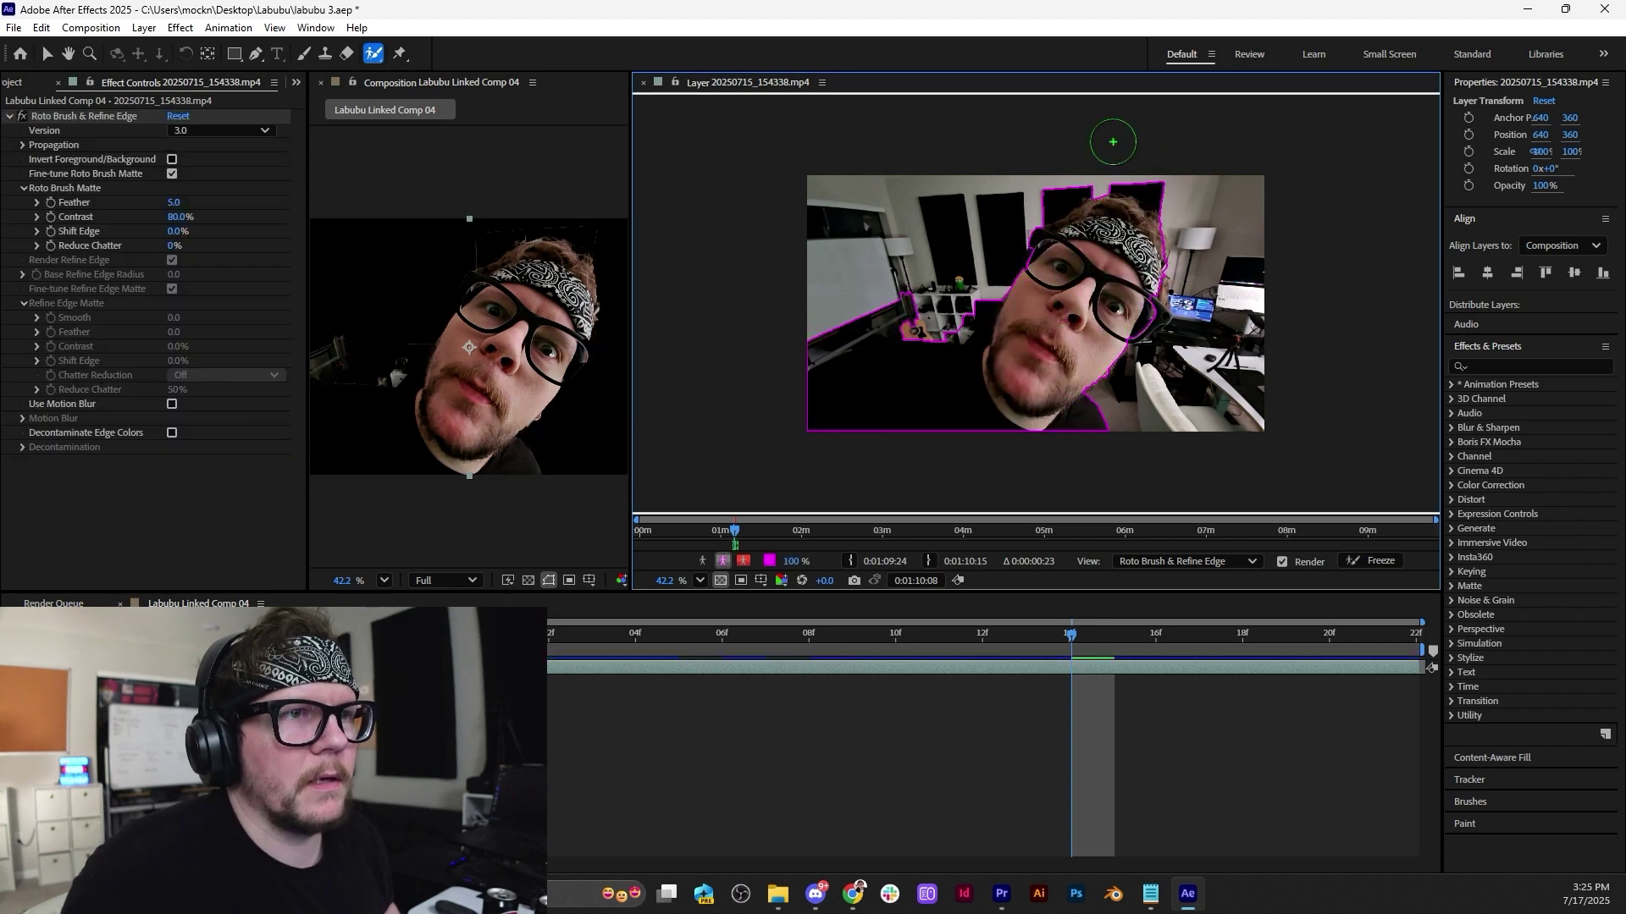
# Clean up the Roto Brush selection around the hair, glasses and ear, excluding the background shelf beside the shoulder.
pyautogui.moveTo(1171, 196)
pyautogui.mouseDown()
pyautogui.moveTo(1120, 169)
pyautogui.moveTo(1050, 185)
pyautogui.moveTo(996, 221)
pyautogui.moveTo(1000, 261)
pyautogui.mouseUp()
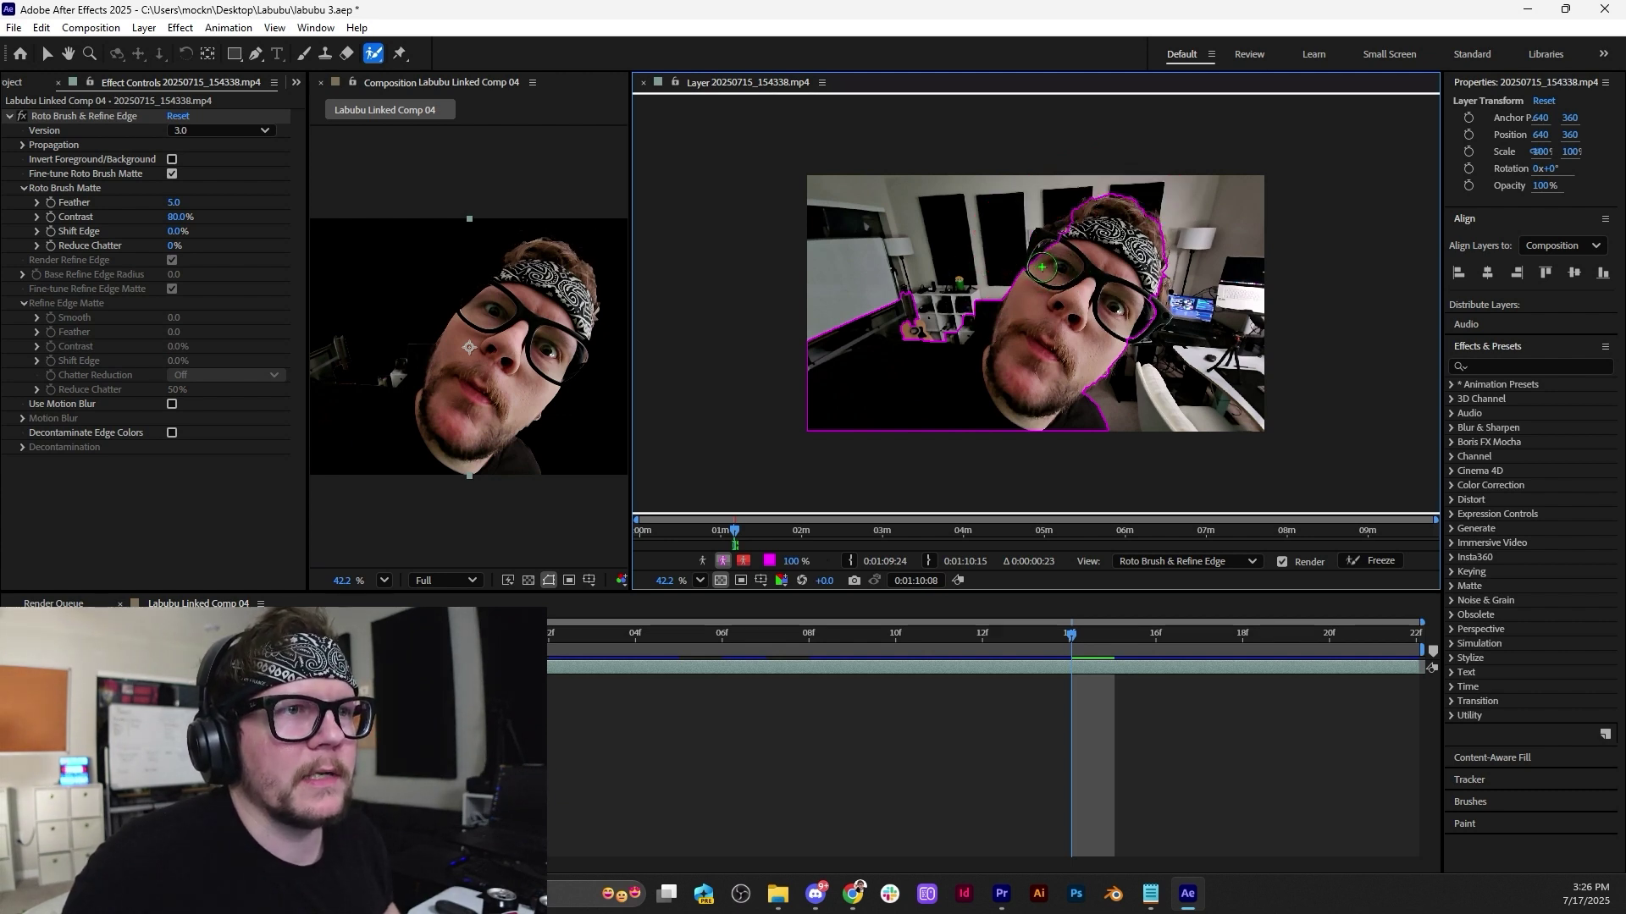
pyautogui.moveTo(1041, 267); pyautogui.dragTo(1096, 222)
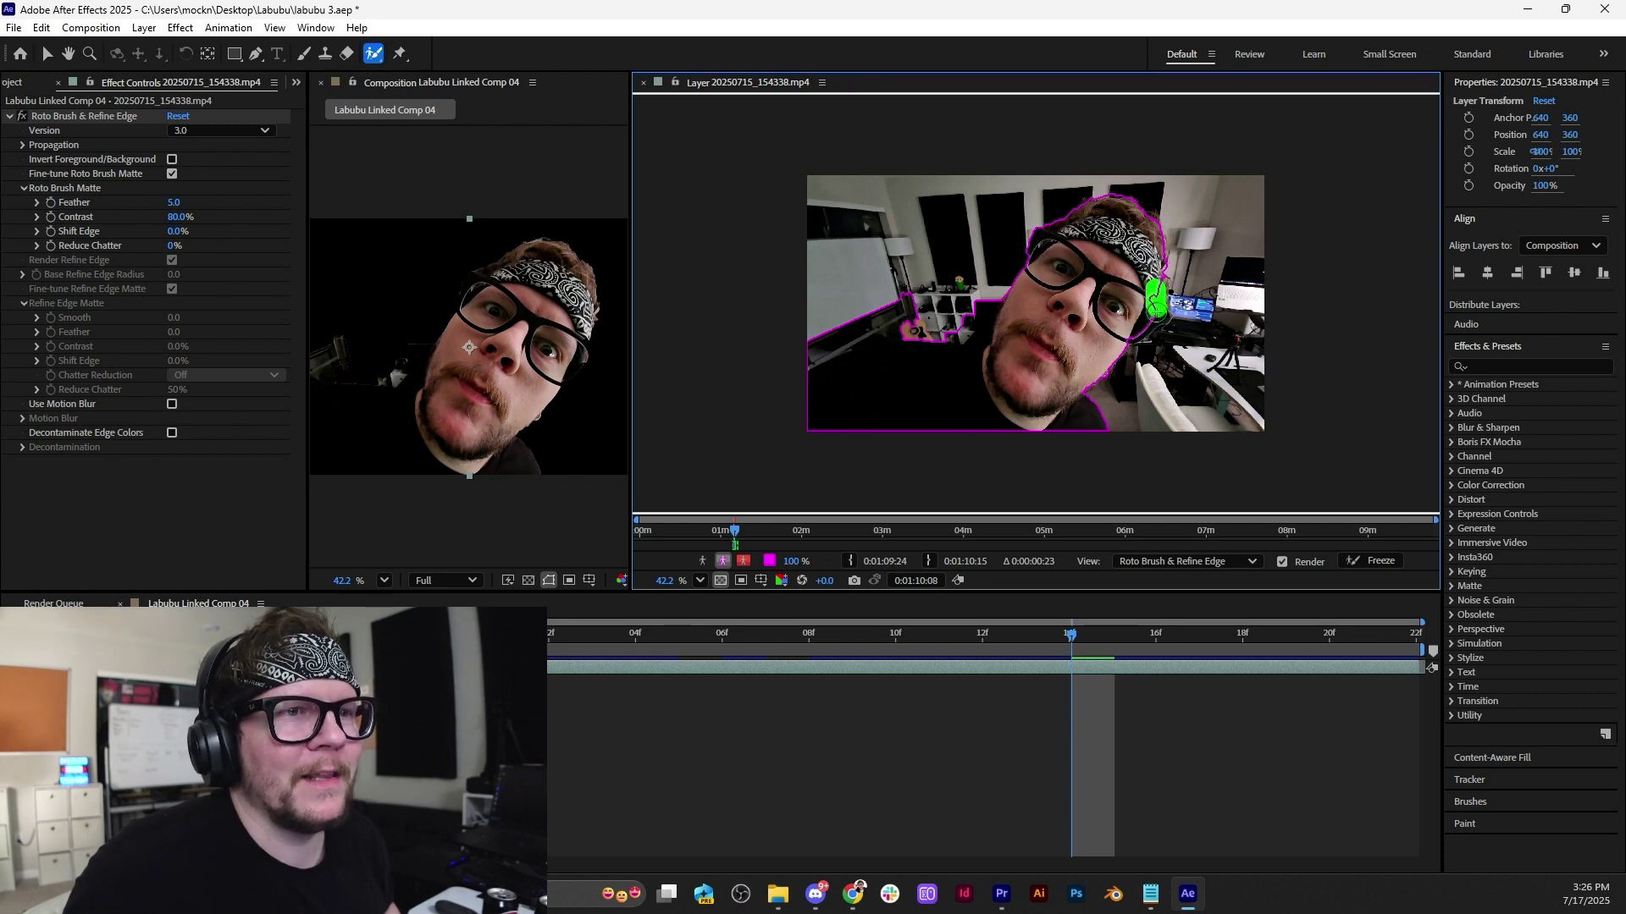
pyautogui.moveTo(1120, 330); pyautogui.dragTo(1121, 330)
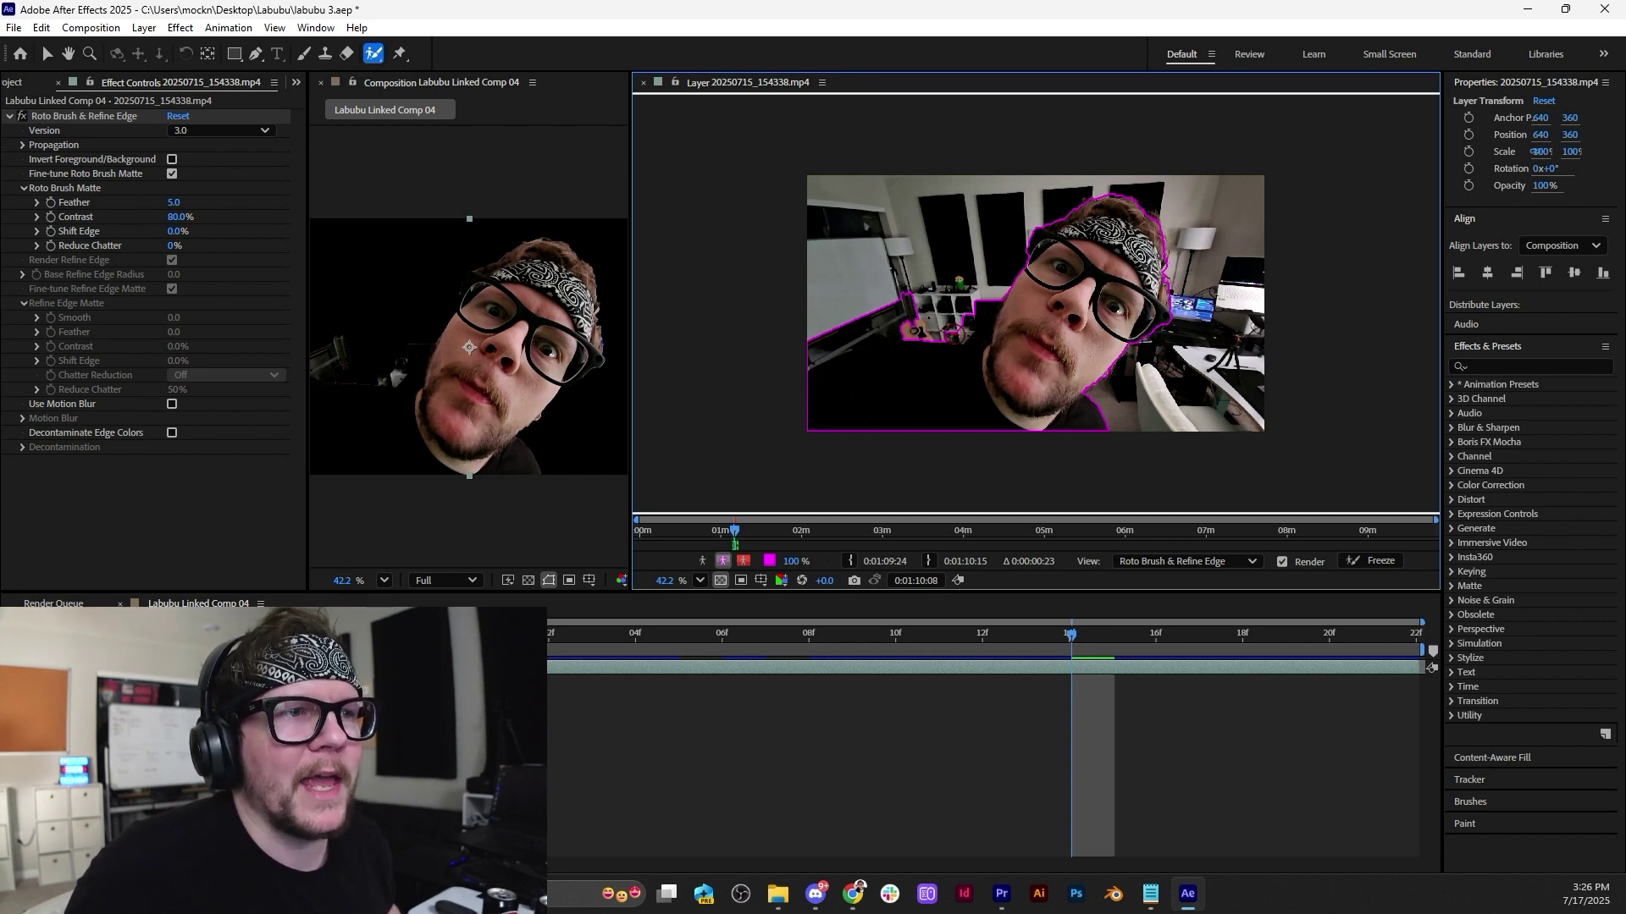
pyautogui.moveTo(993, 296)
pyautogui.mouseDown()
pyautogui.moveTo(980, 331)
pyautogui.moveTo(959, 327)
pyautogui.moveTo(963, 281)
pyautogui.moveTo(934, 328)
pyautogui.moveTo(816, 344)
pyautogui.moveTo(935, 290)
pyautogui.moveTo(893, 318)
pyautogui.mouseUp()
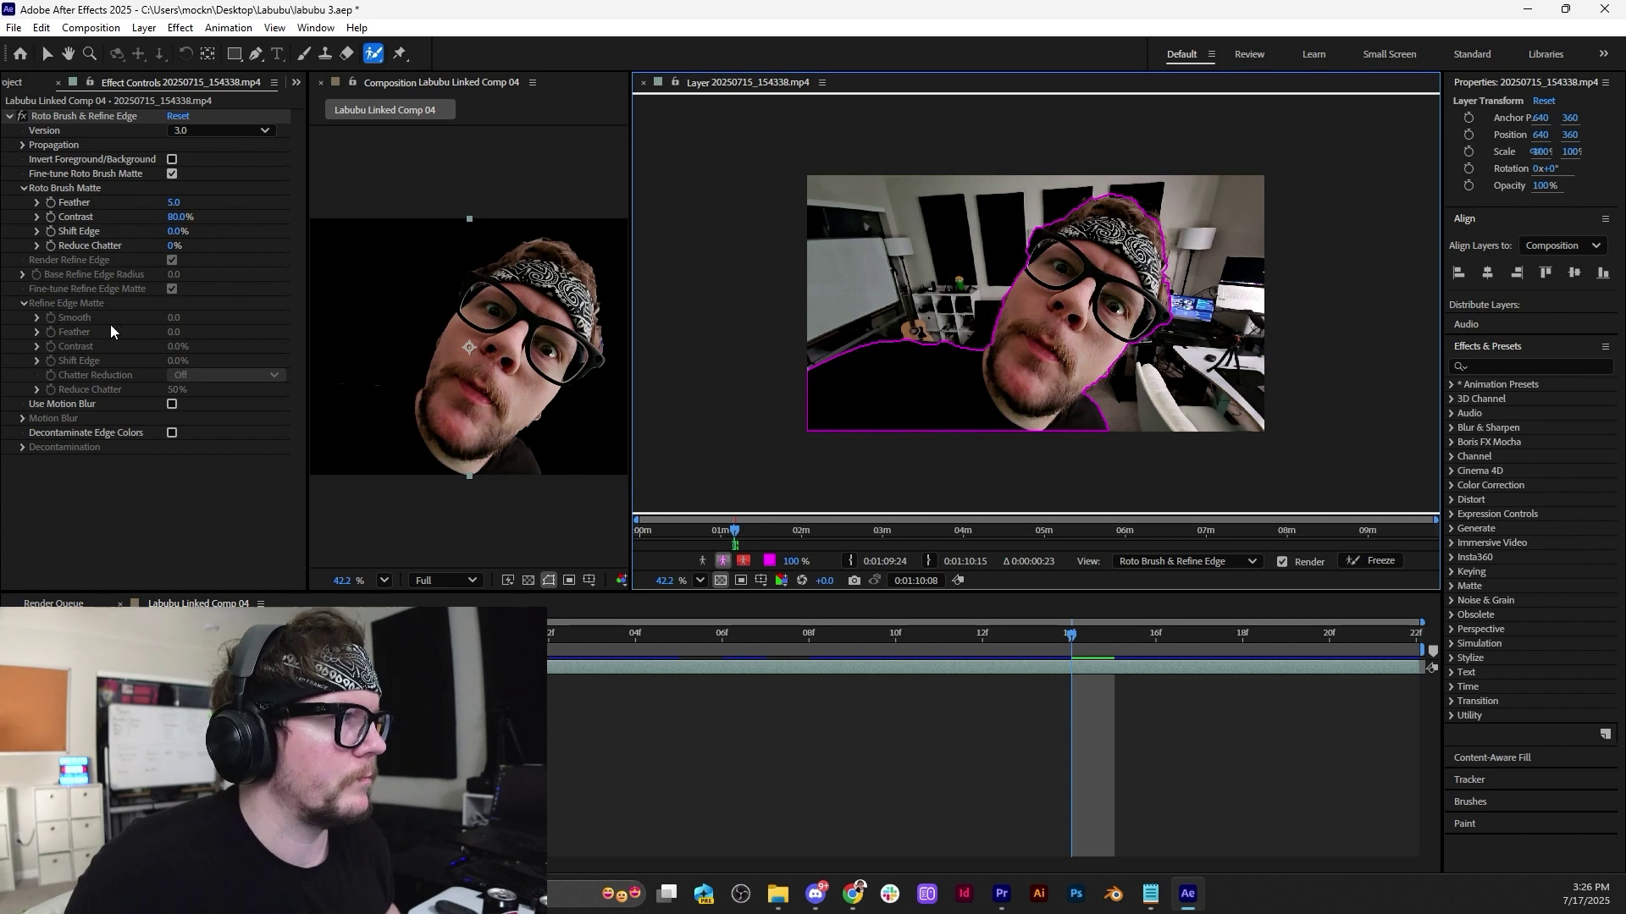
# Turn on motion blur for the Roto Brush effect and set the Roto Brush matte's Shift Edge to -35%.
pyautogui.click(172, 404)
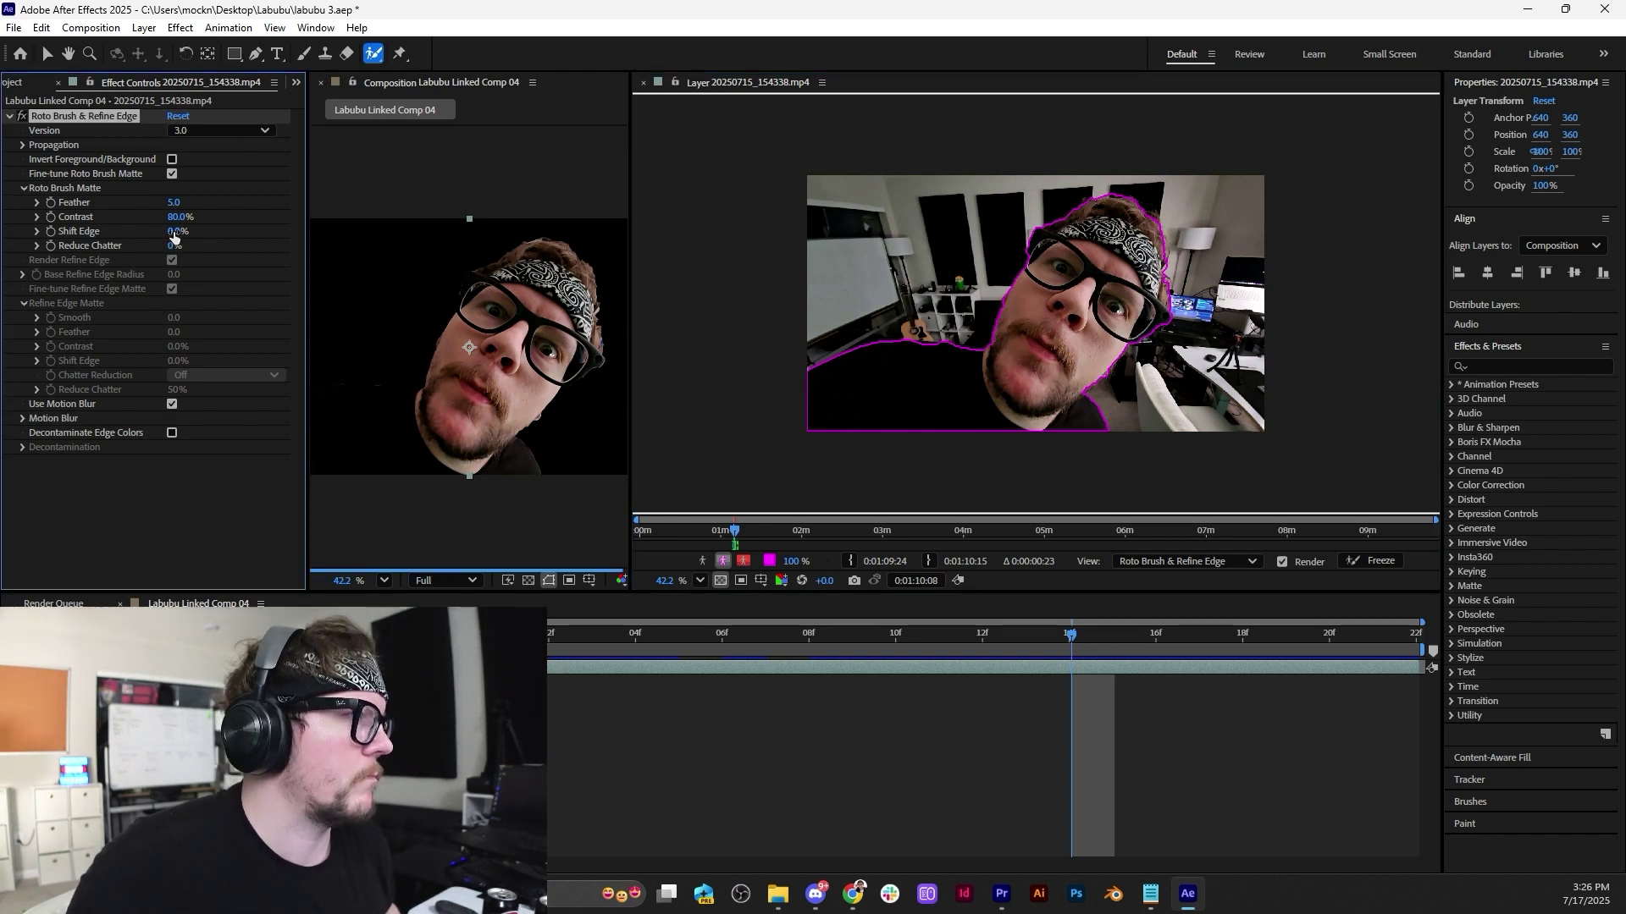
pyautogui.moveTo(175, 232); pyautogui.dragTo(146, 233)
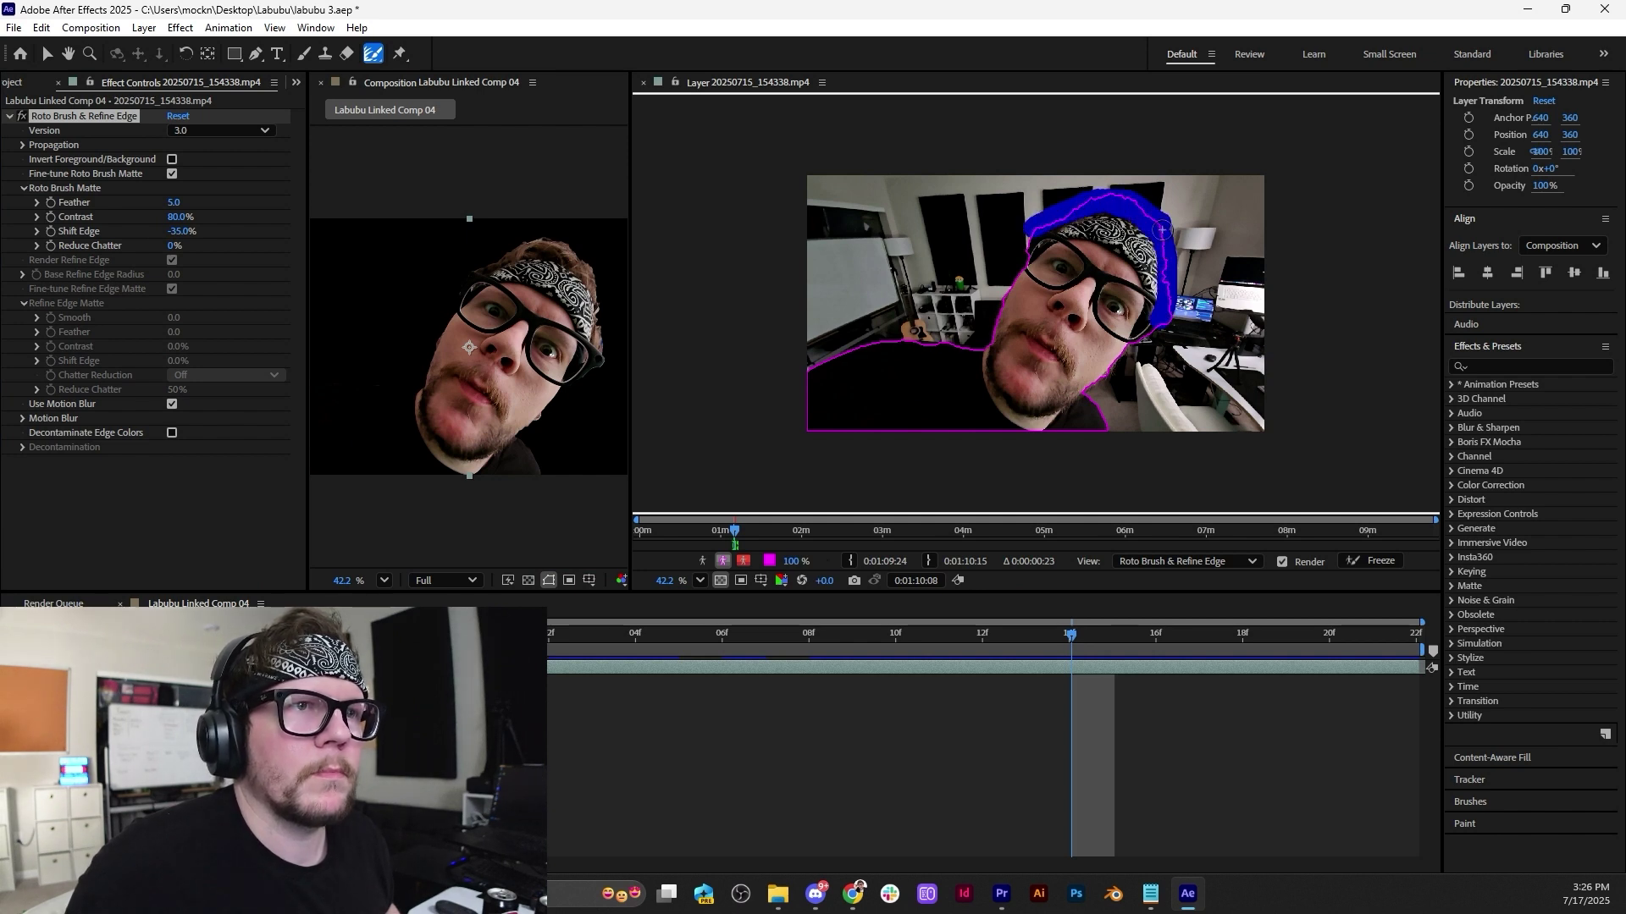
# Paint a Refine Edge stroke around the hair, set the Refine Edge matte's Contrast to 29%, and check the cutout at frame 16.
pyautogui.moveTo(1163, 230); pyautogui.dragTo(1163, 231)
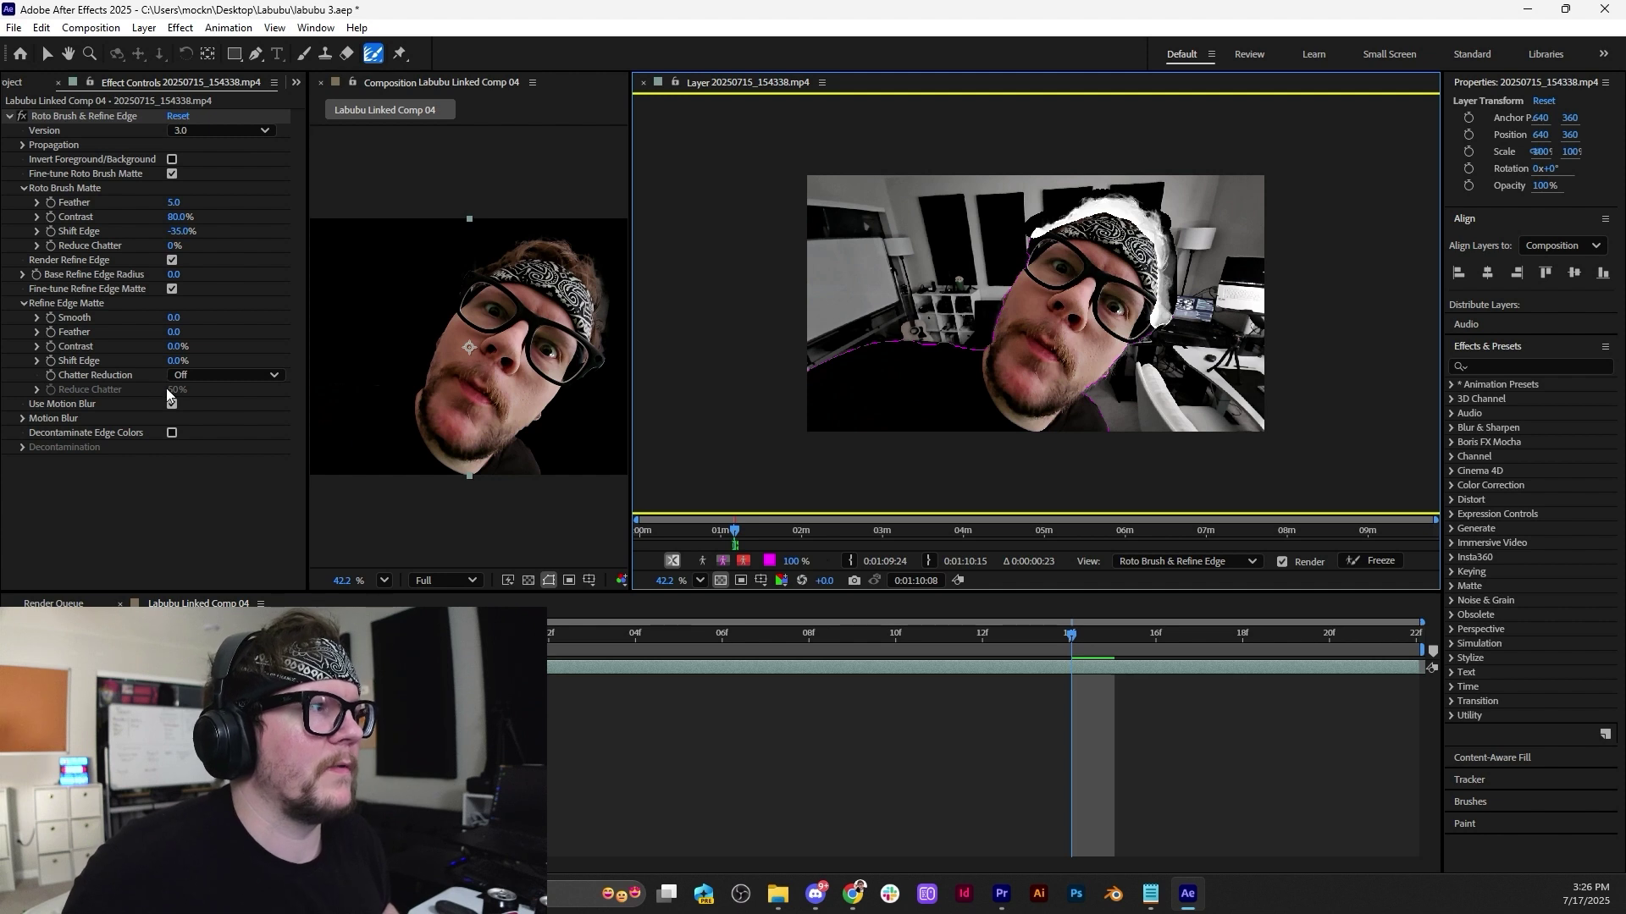
pyautogui.moveTo(176, 346); pyautogui.dragTo(222, 340)
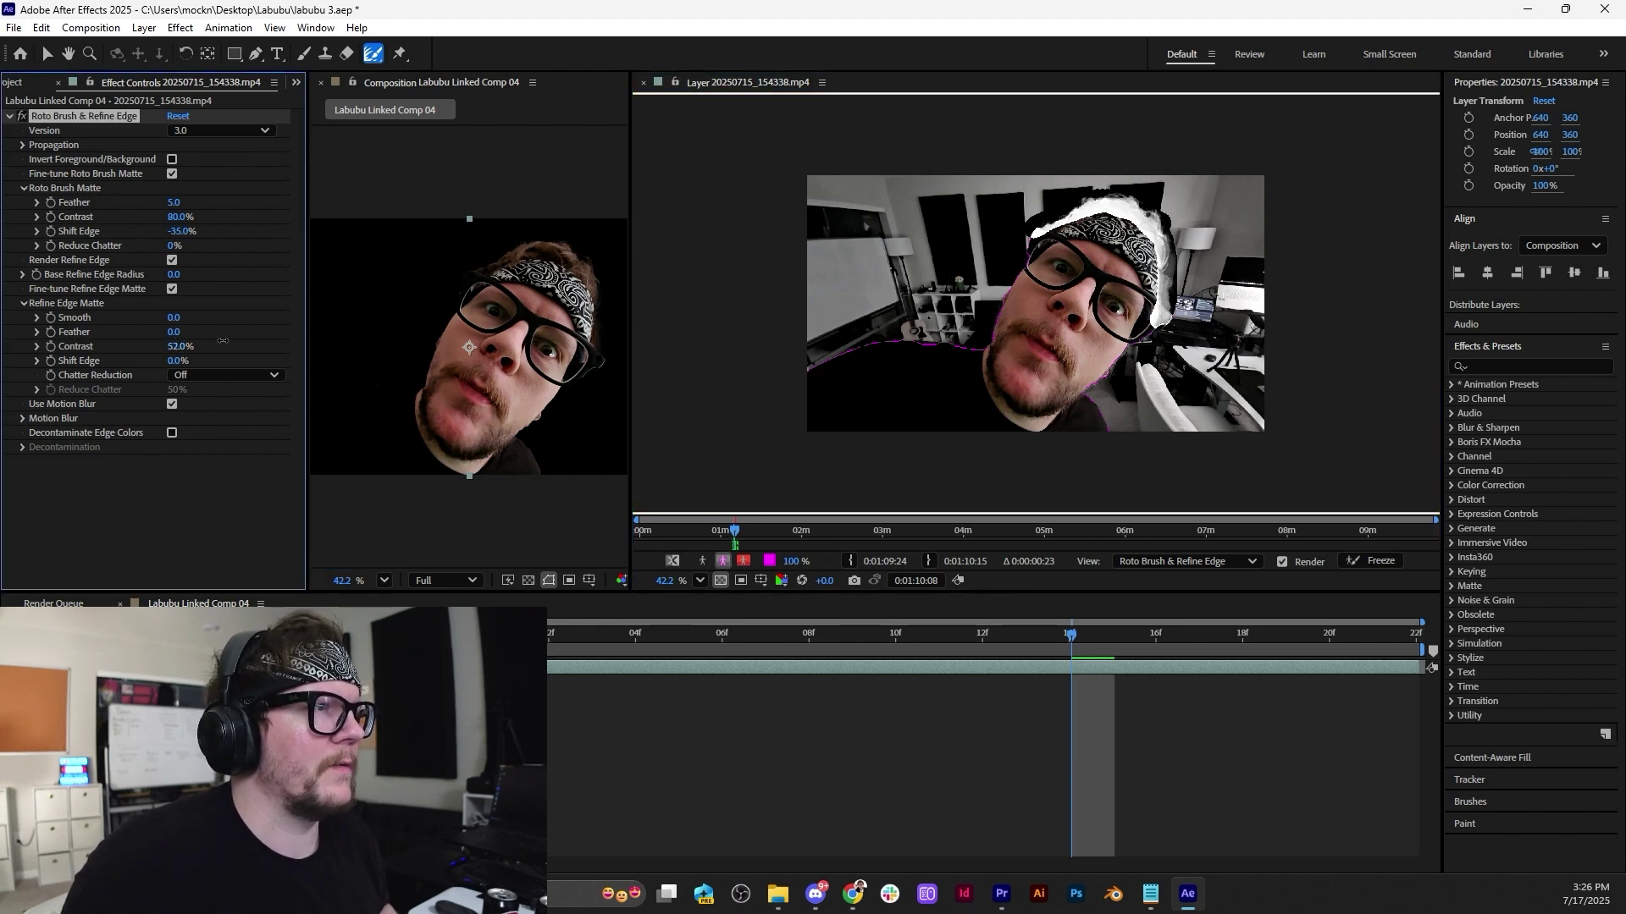
pyautogui.rightClick(173, 326)
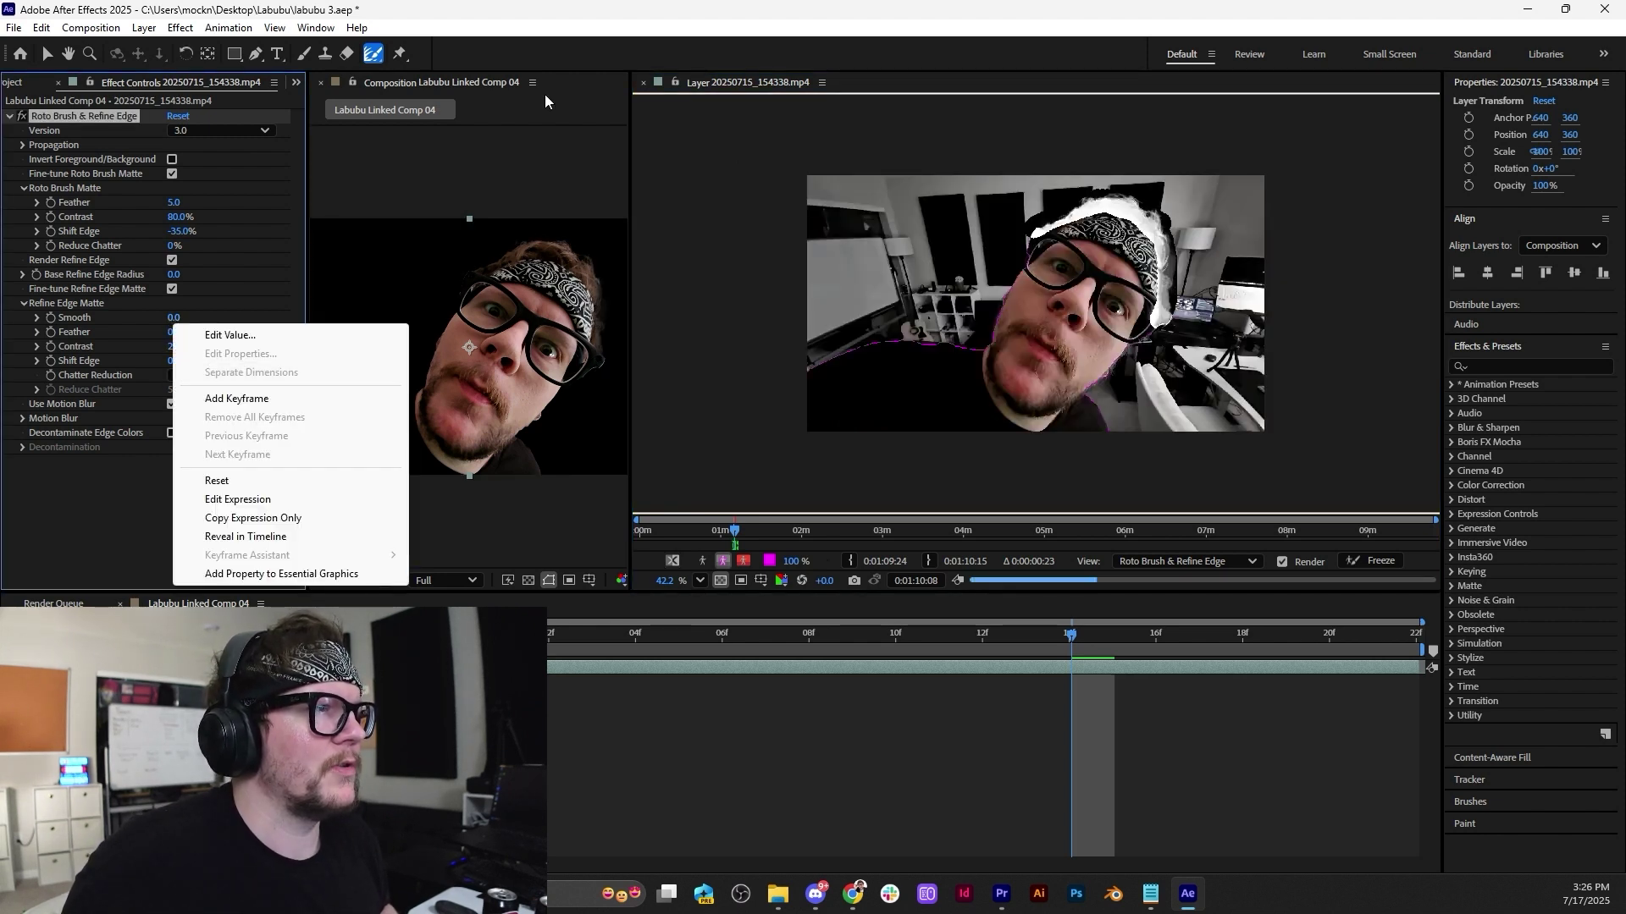
pyautogui.click(127, 544)
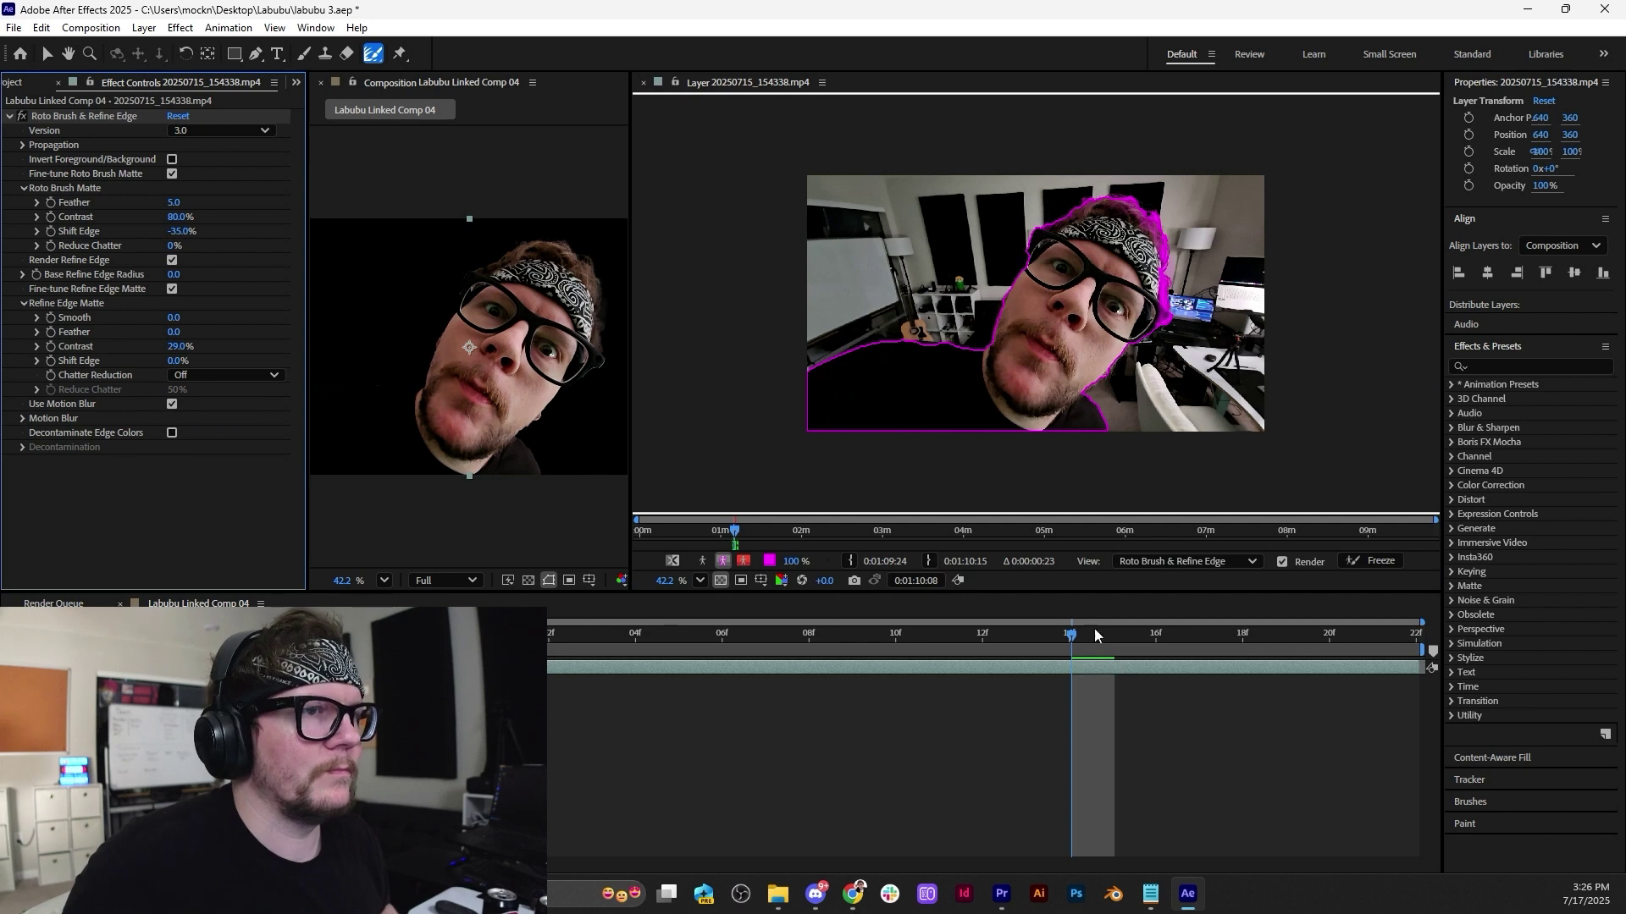
pyautogui.click(1144, 633)
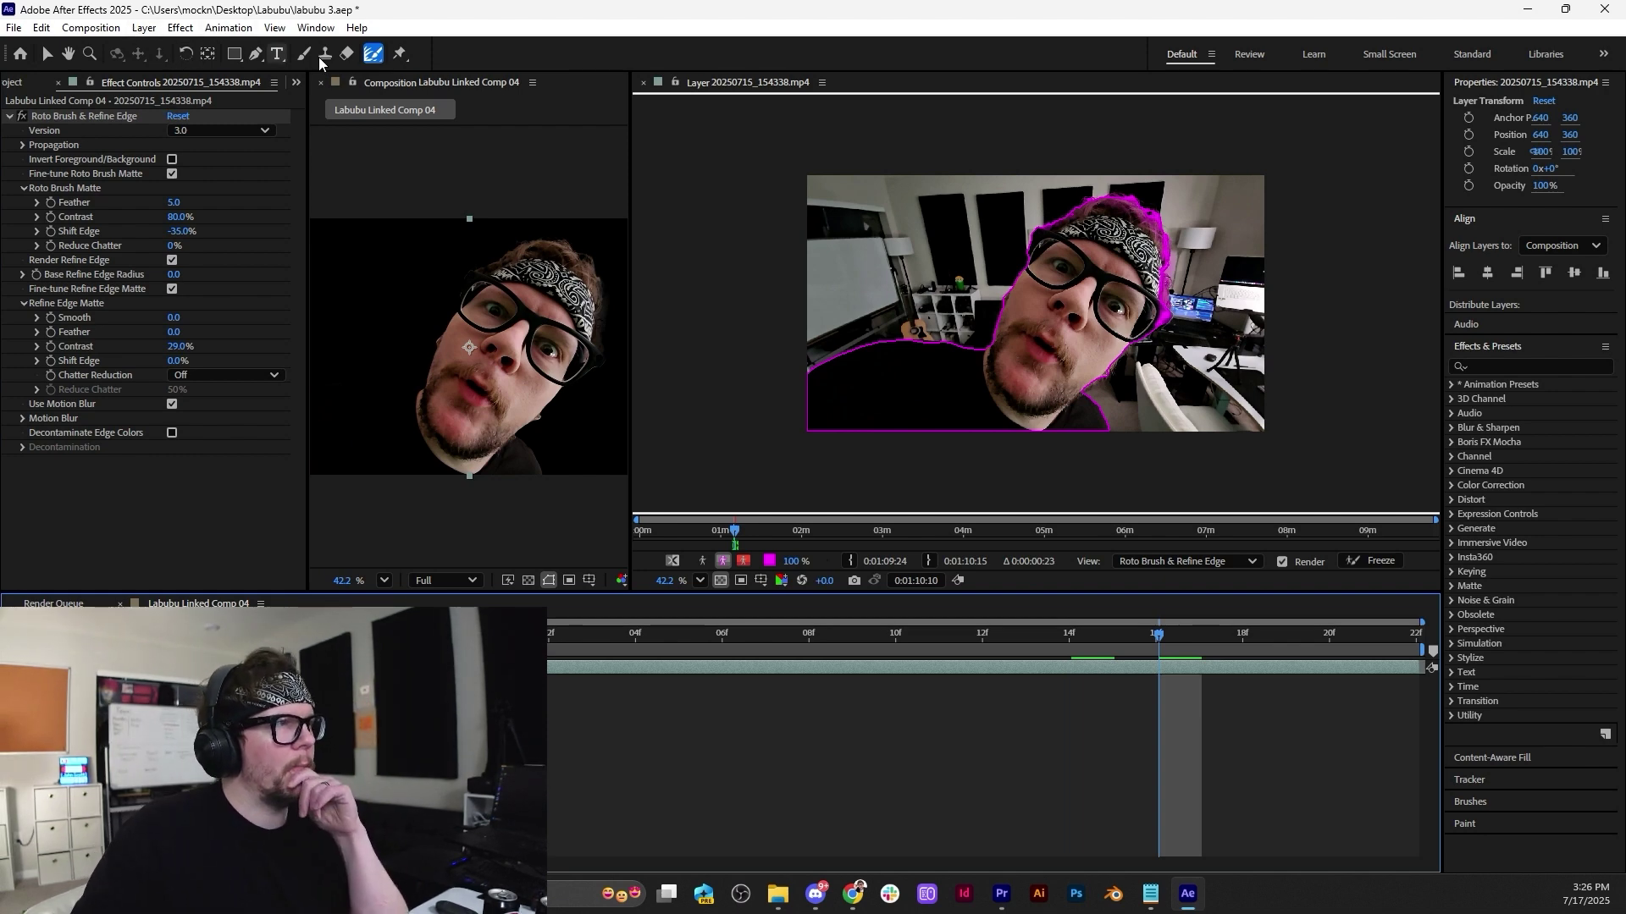
# Queue the composition for rendering, output it as QuickTime movie Labubu Linked Comp 04 in the Labubu folder, and start the render.
pyautogui.click(116, 25)
pyautogui.click(249, 174)
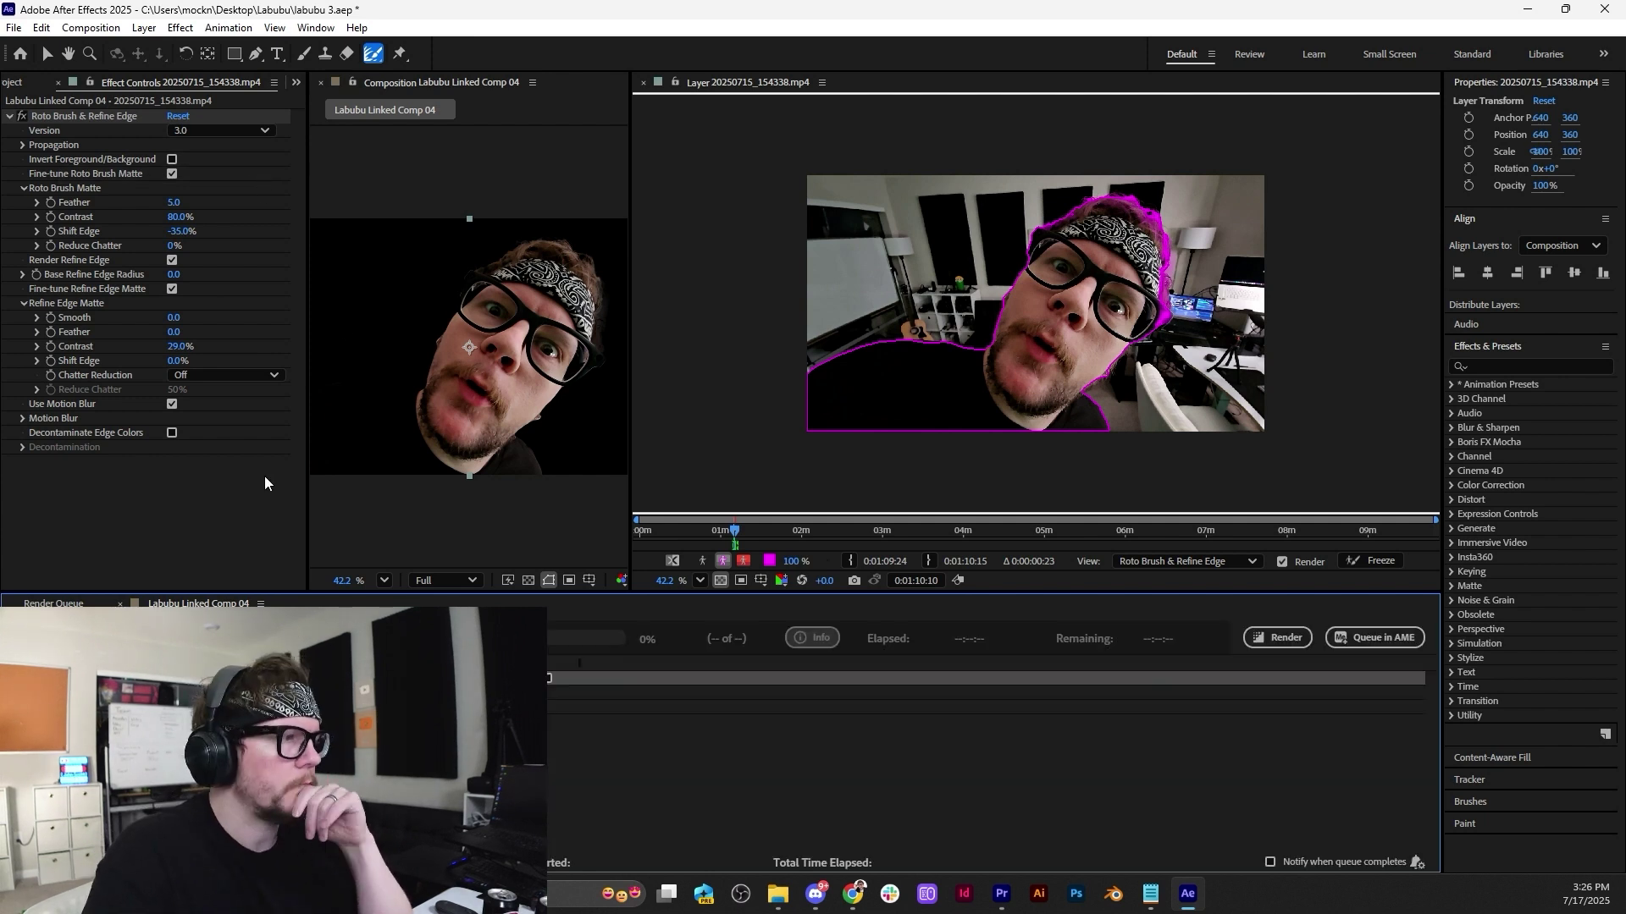
pyautogui.click(105, 707)
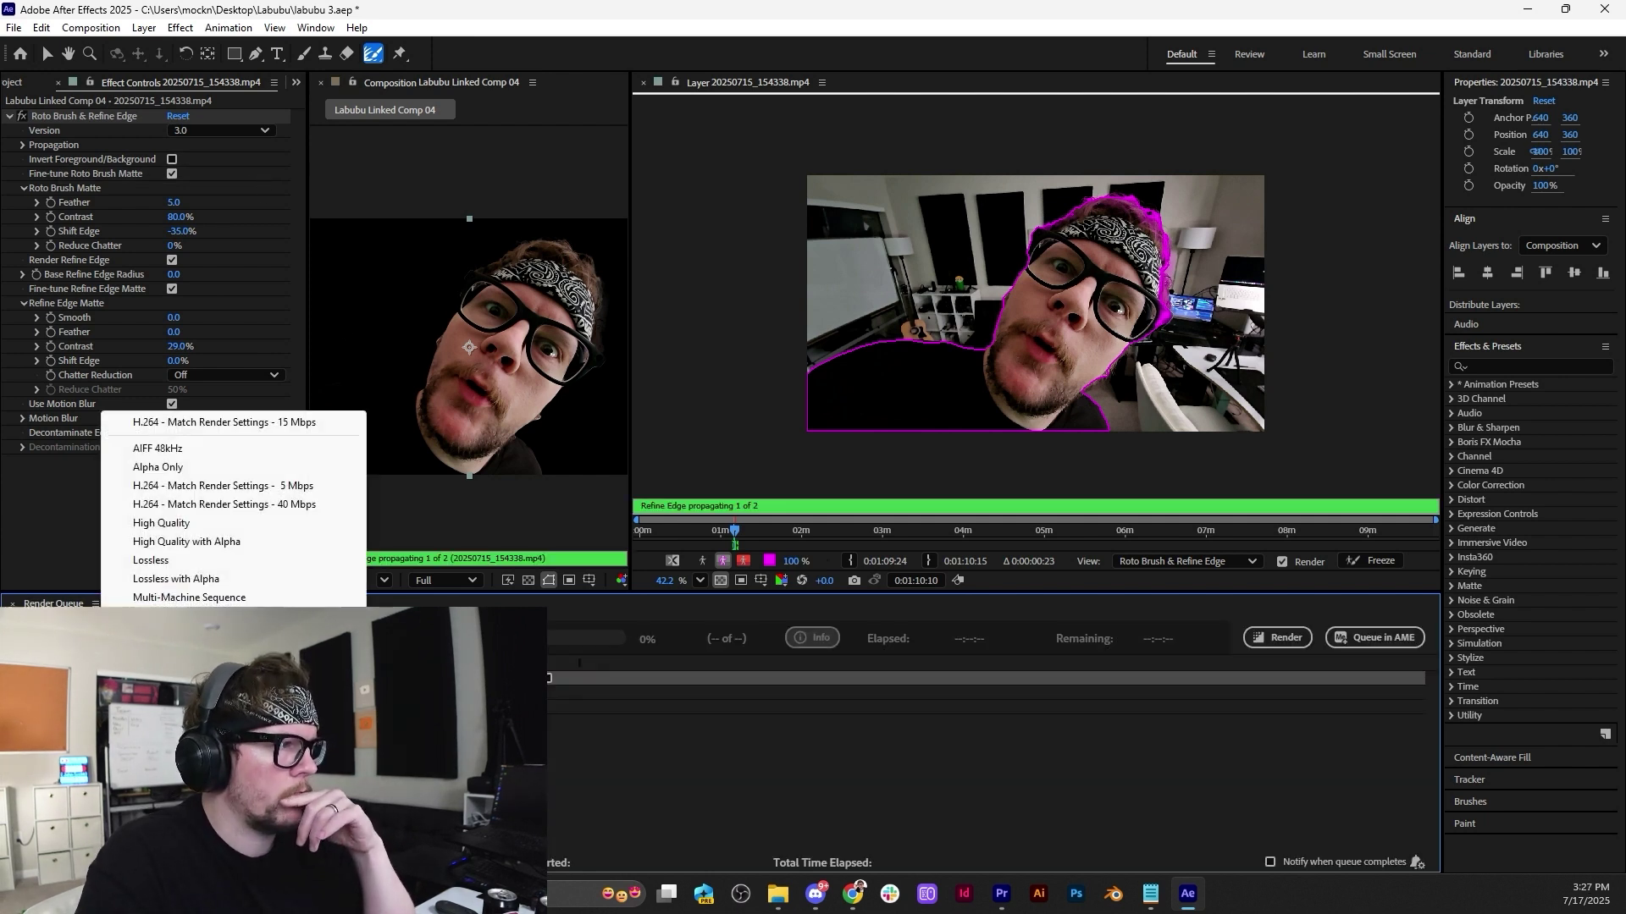
pyautogui.click(131, 674)
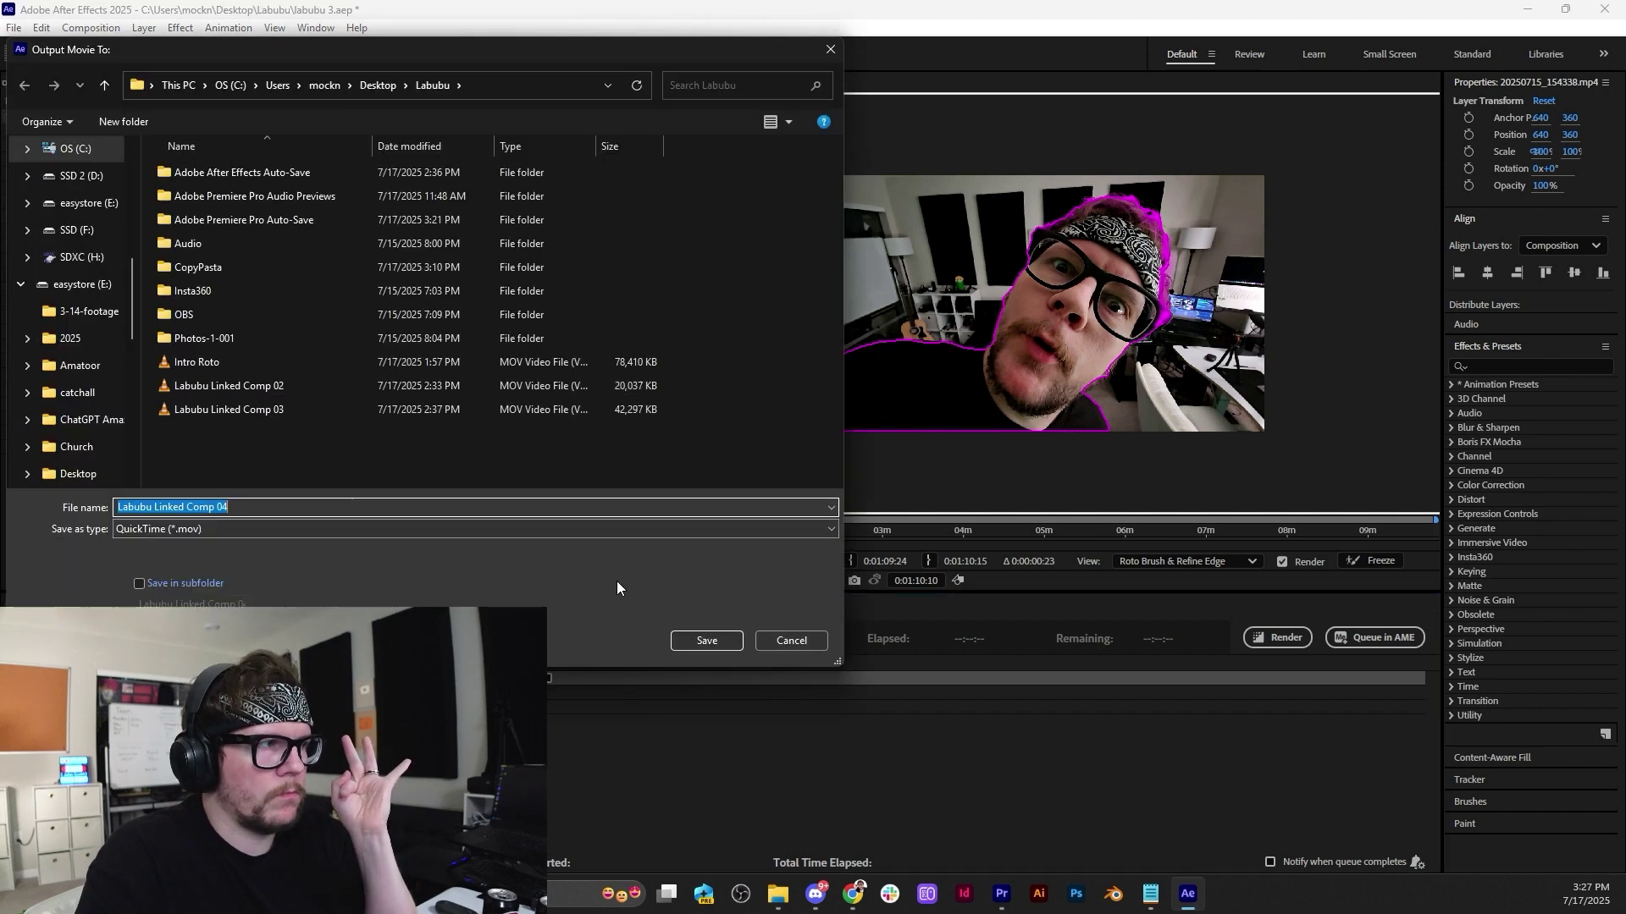
pyautogui.click(725, 642)
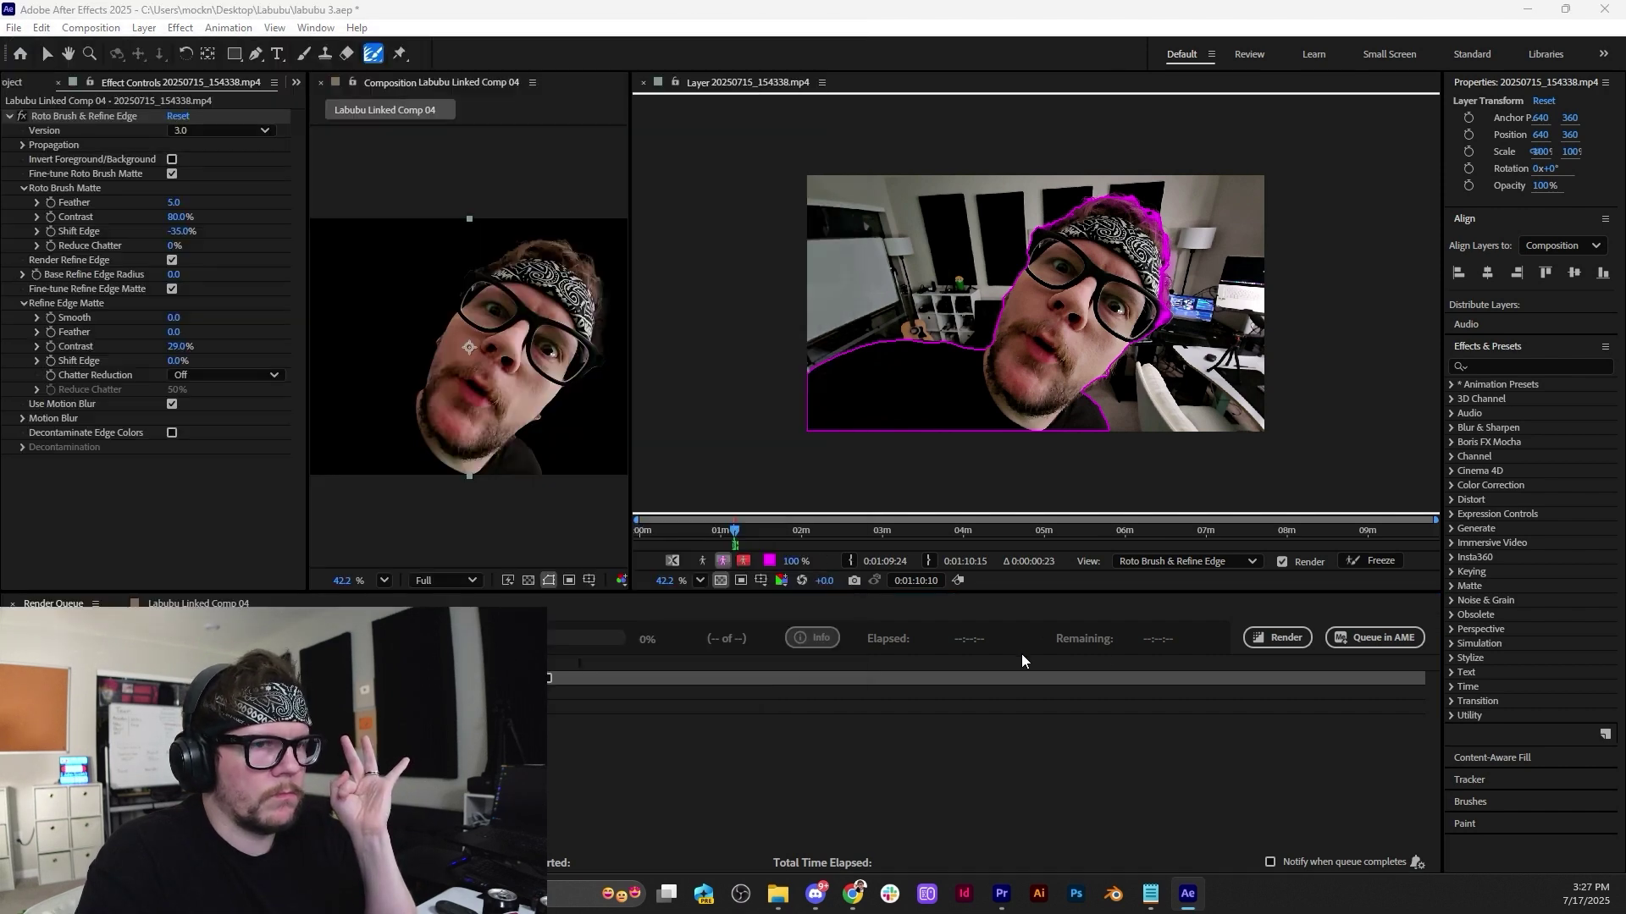
pyautogui.click(1277, 638)
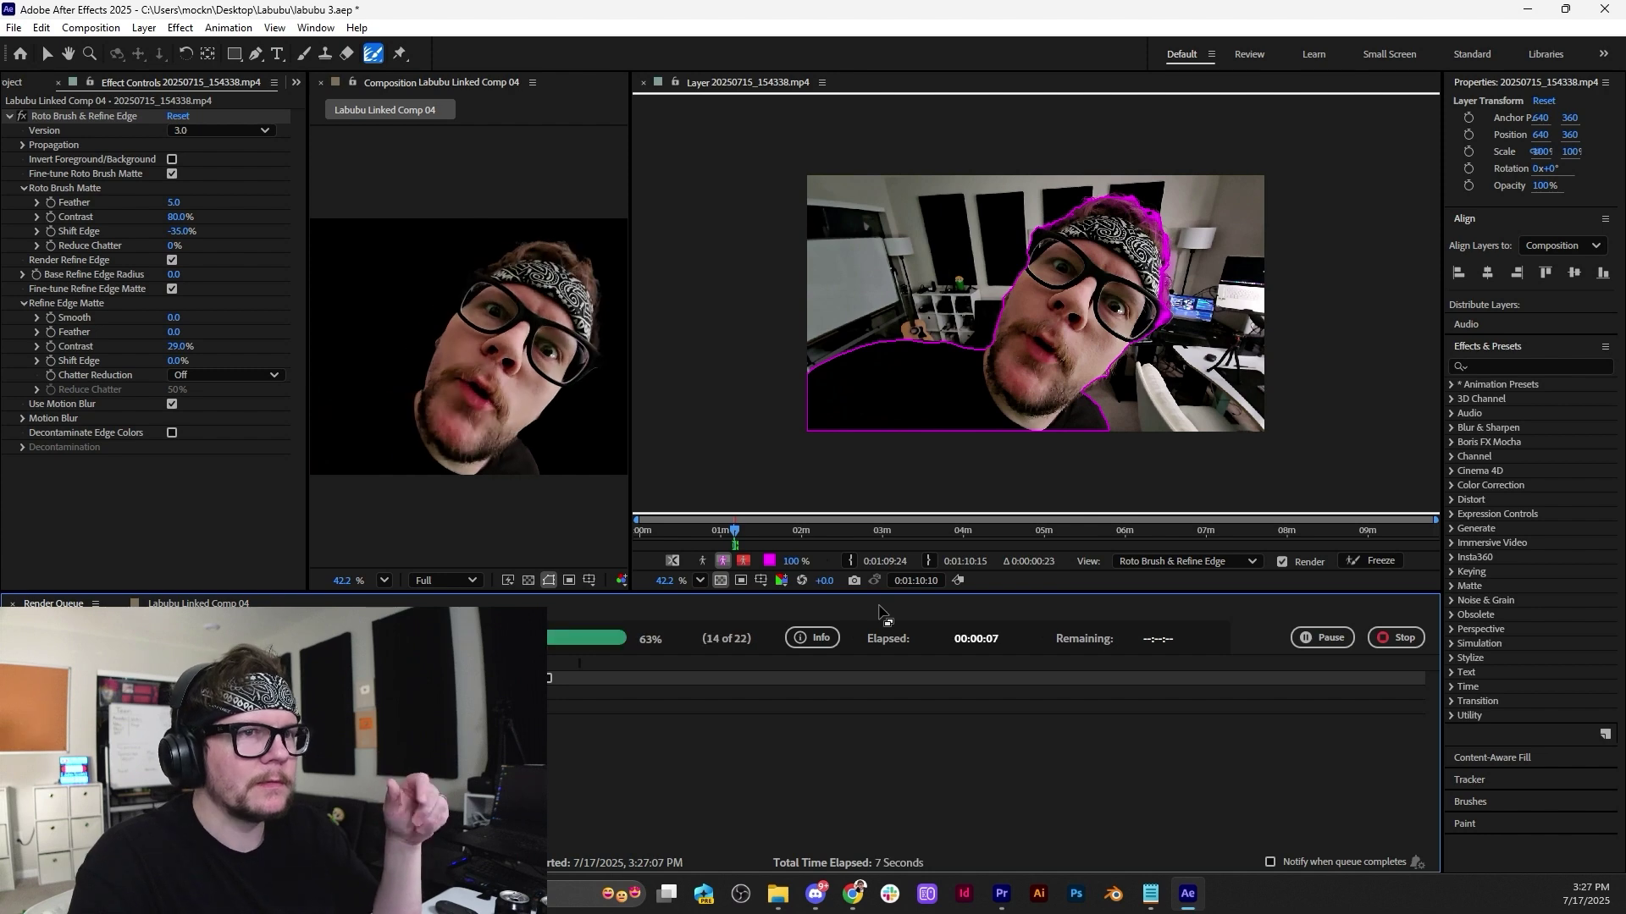
# Switch back to Premiere Pro and delete the opacity mask from the short Labubu head clip at 00:07:43:19.
pyautogui.click(1002, 893)
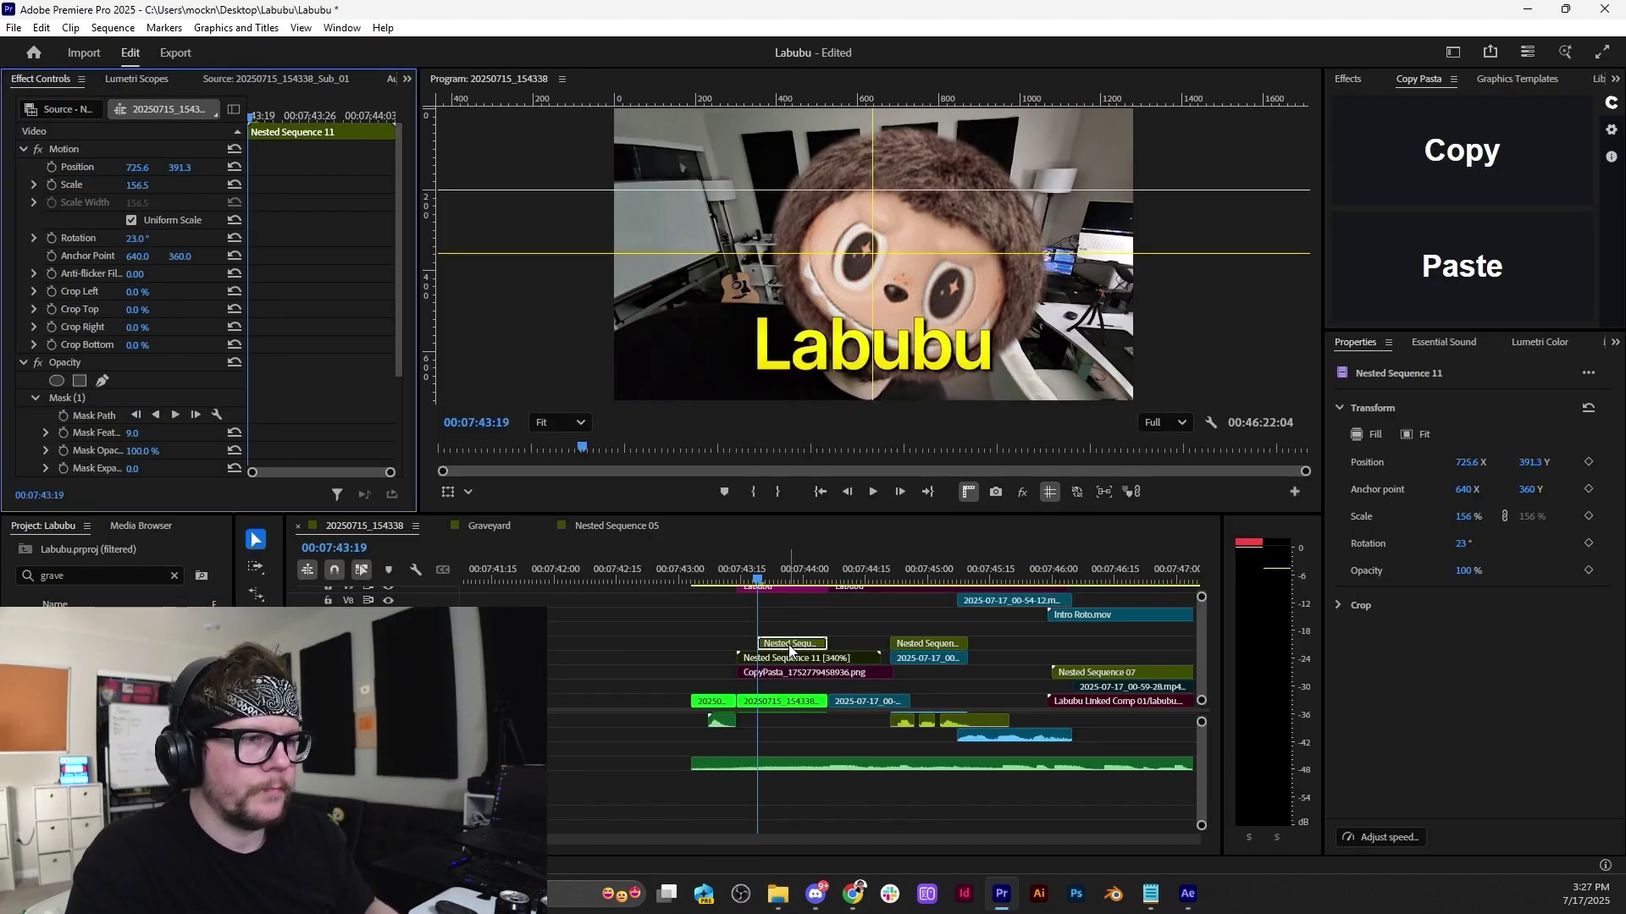
pyautogui.click(789, 648)
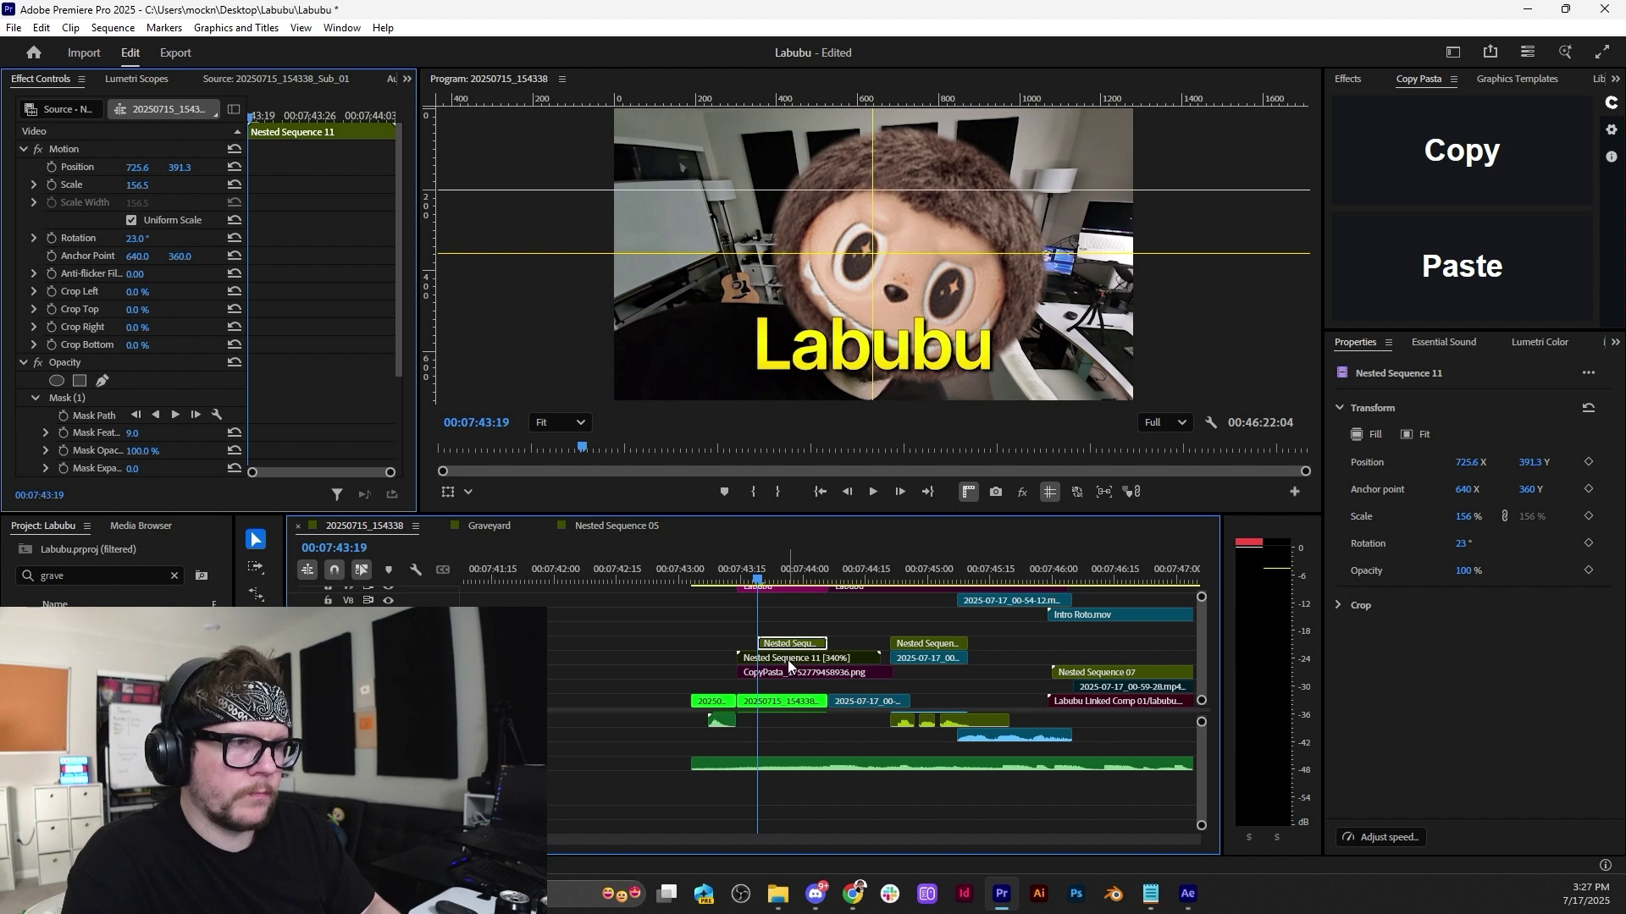
pyautogui.moveTo(801, 646); pyautogui.dragTo(809, 648)
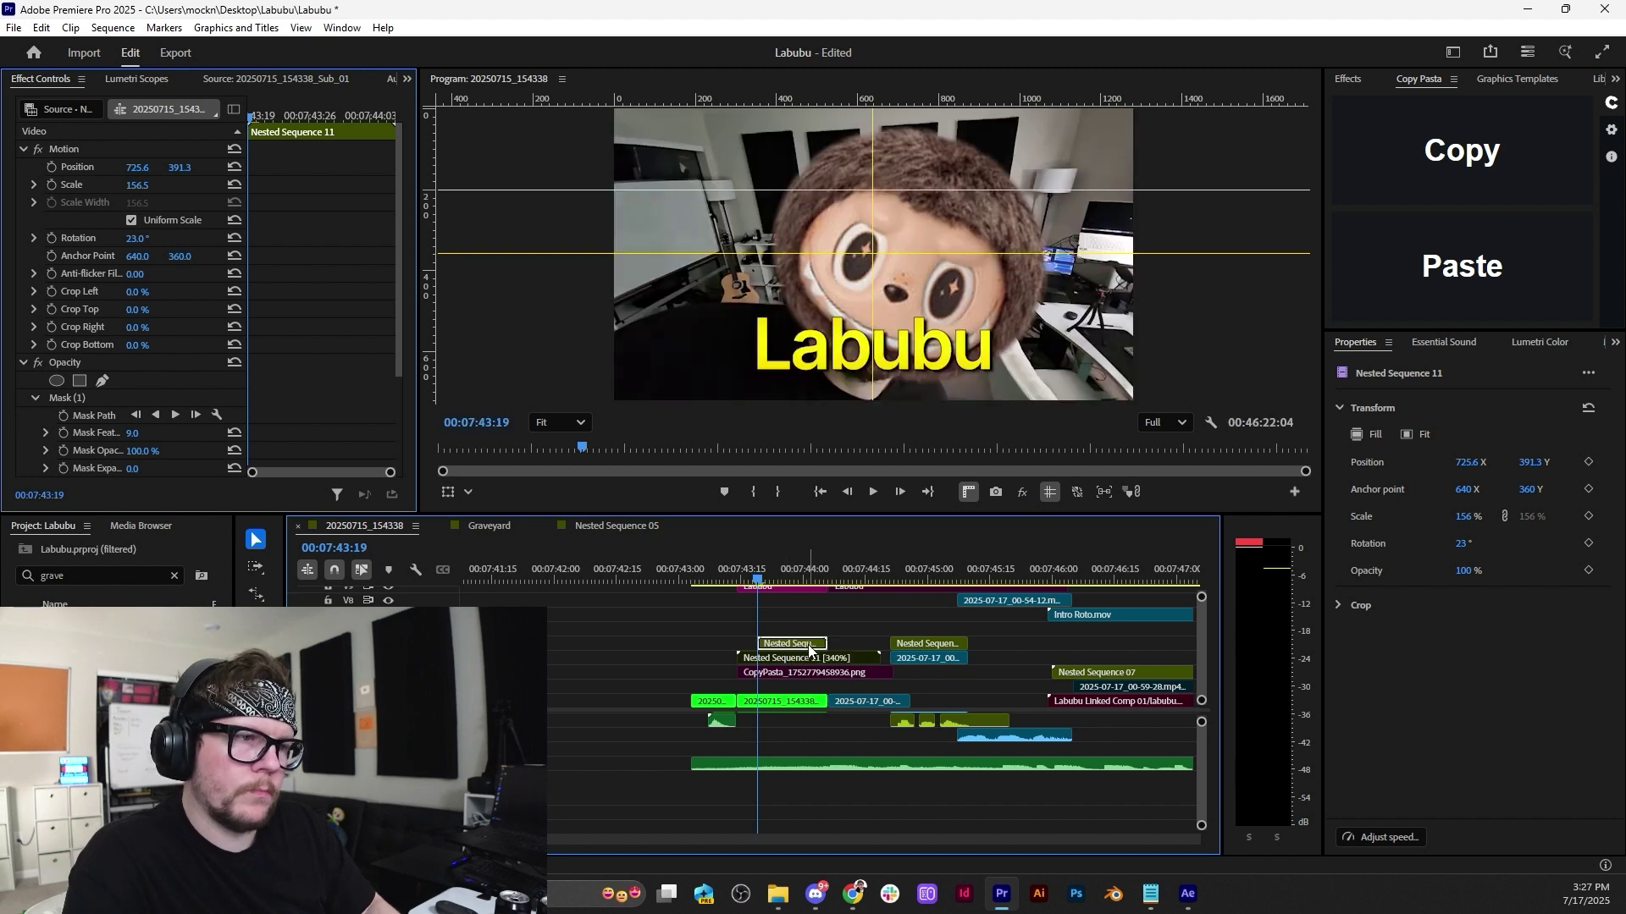
pyautogui.moveTo(148, 186); pyautogui.dragTo(179, 186)
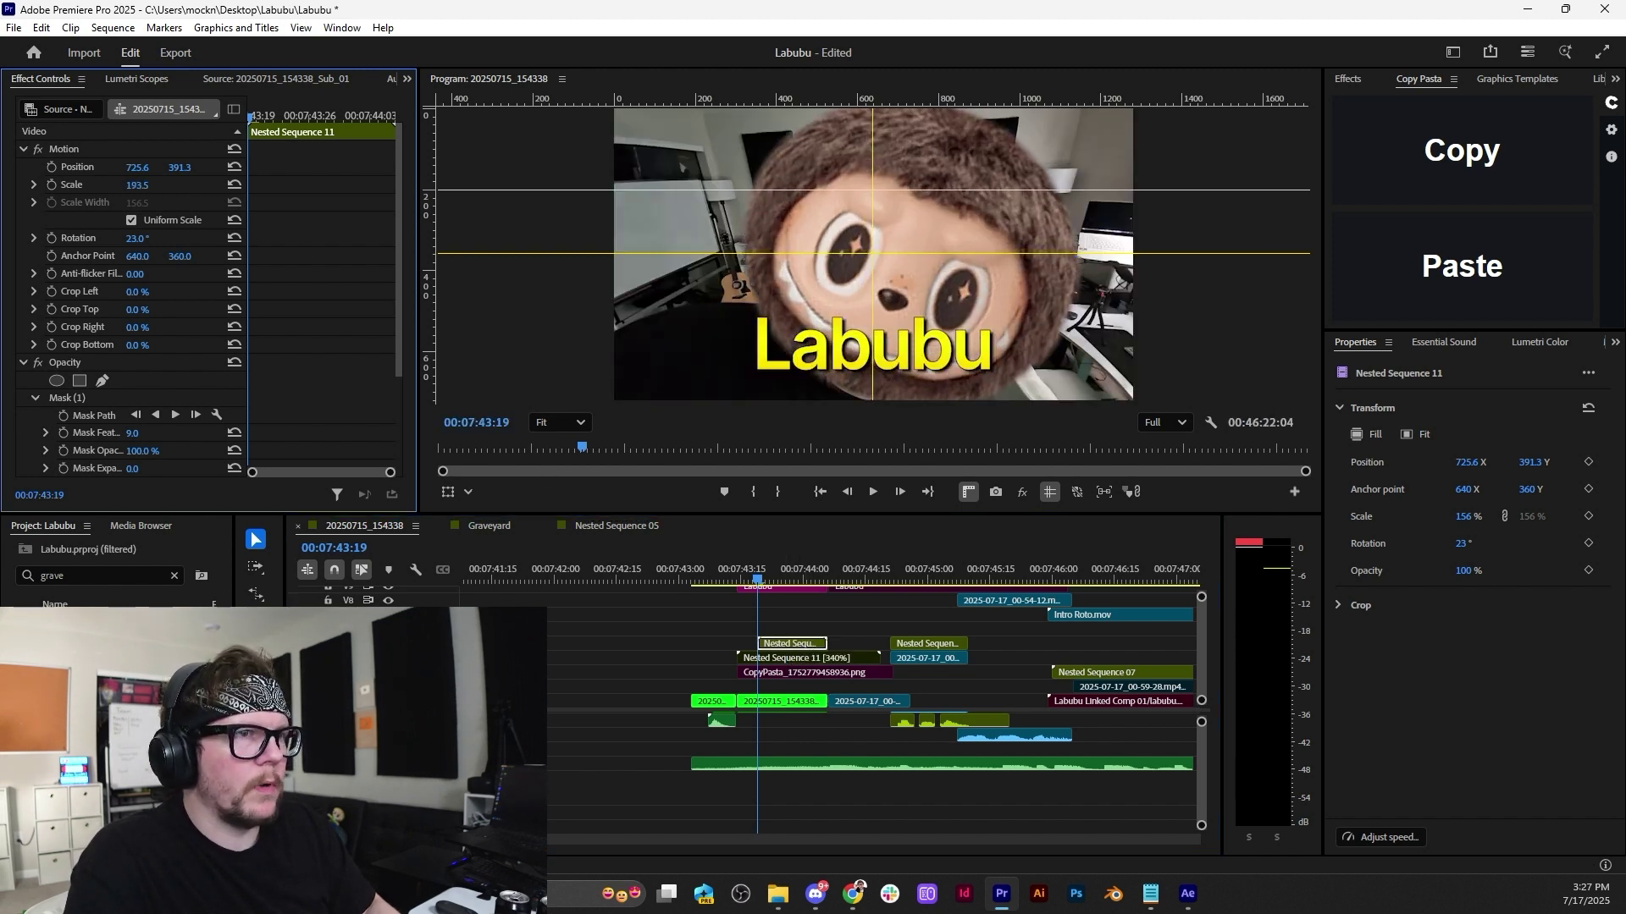
pyautogui.hotkey('ctrl', 'z')
pyautogui.click(116, 399)
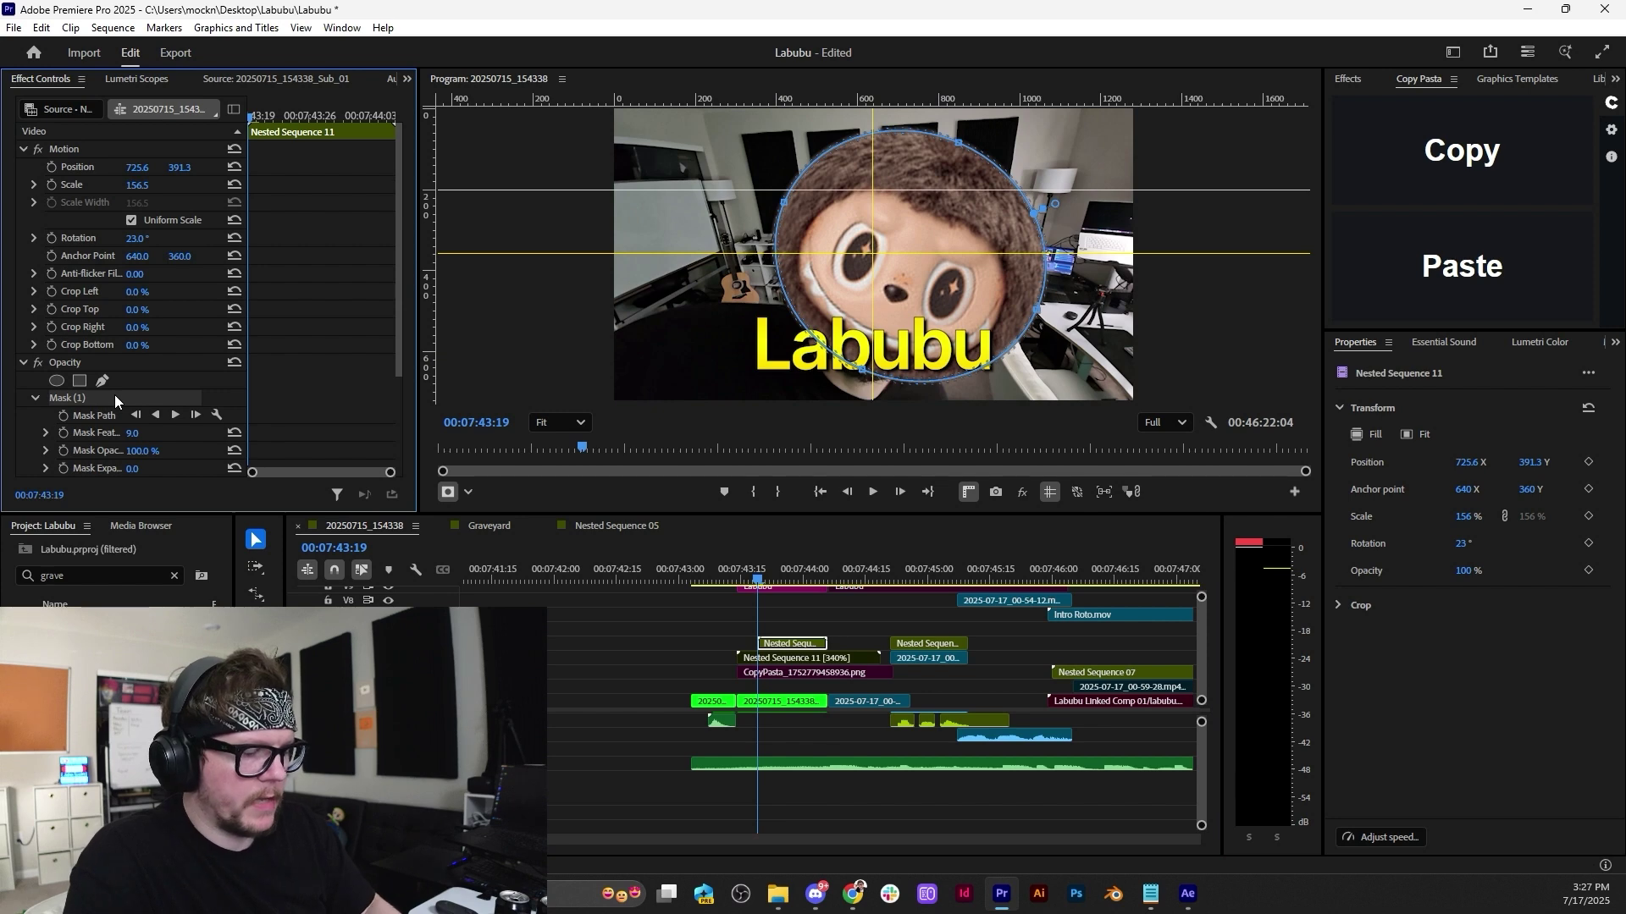
pyautogui.press('Delete')
# Scale the Labubu head clip to 303.5, set its rotation to 0° and move it to about 660.9, 341.2.
pyautogui.moveTo(145, 185); pyautogui.dragTo(270, 186)
pyautogui.click(137, 238)
pyautogui.write('0')
pyautogui.press('Return')
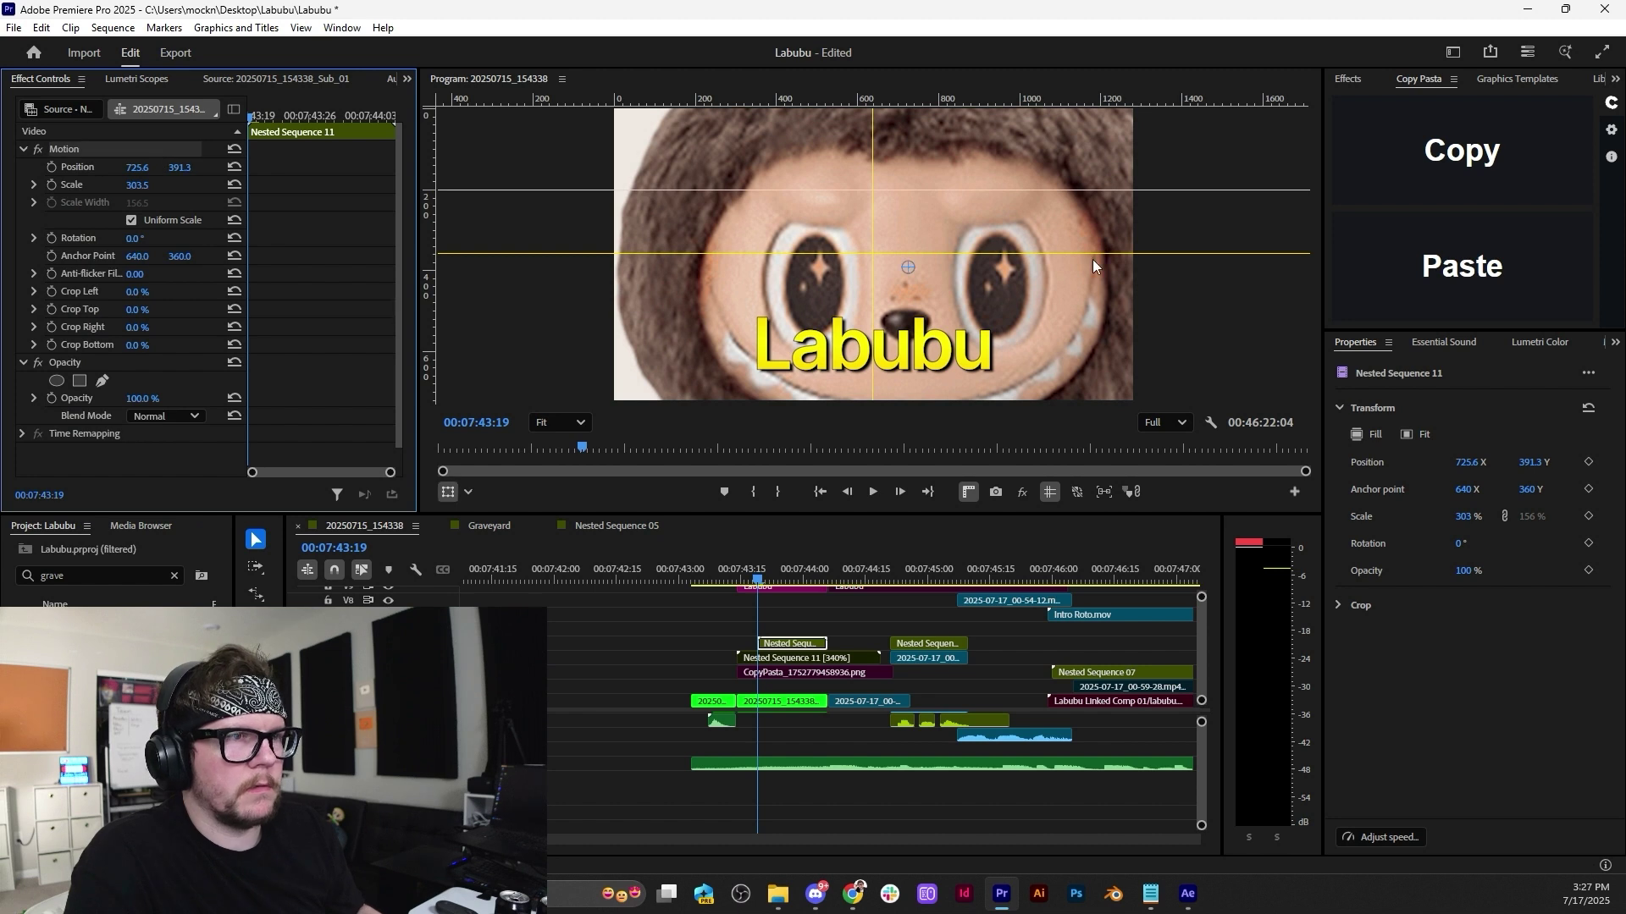
pyautogui.moveTo(1092, 259); pyautogui.dragTo(1067, 239)
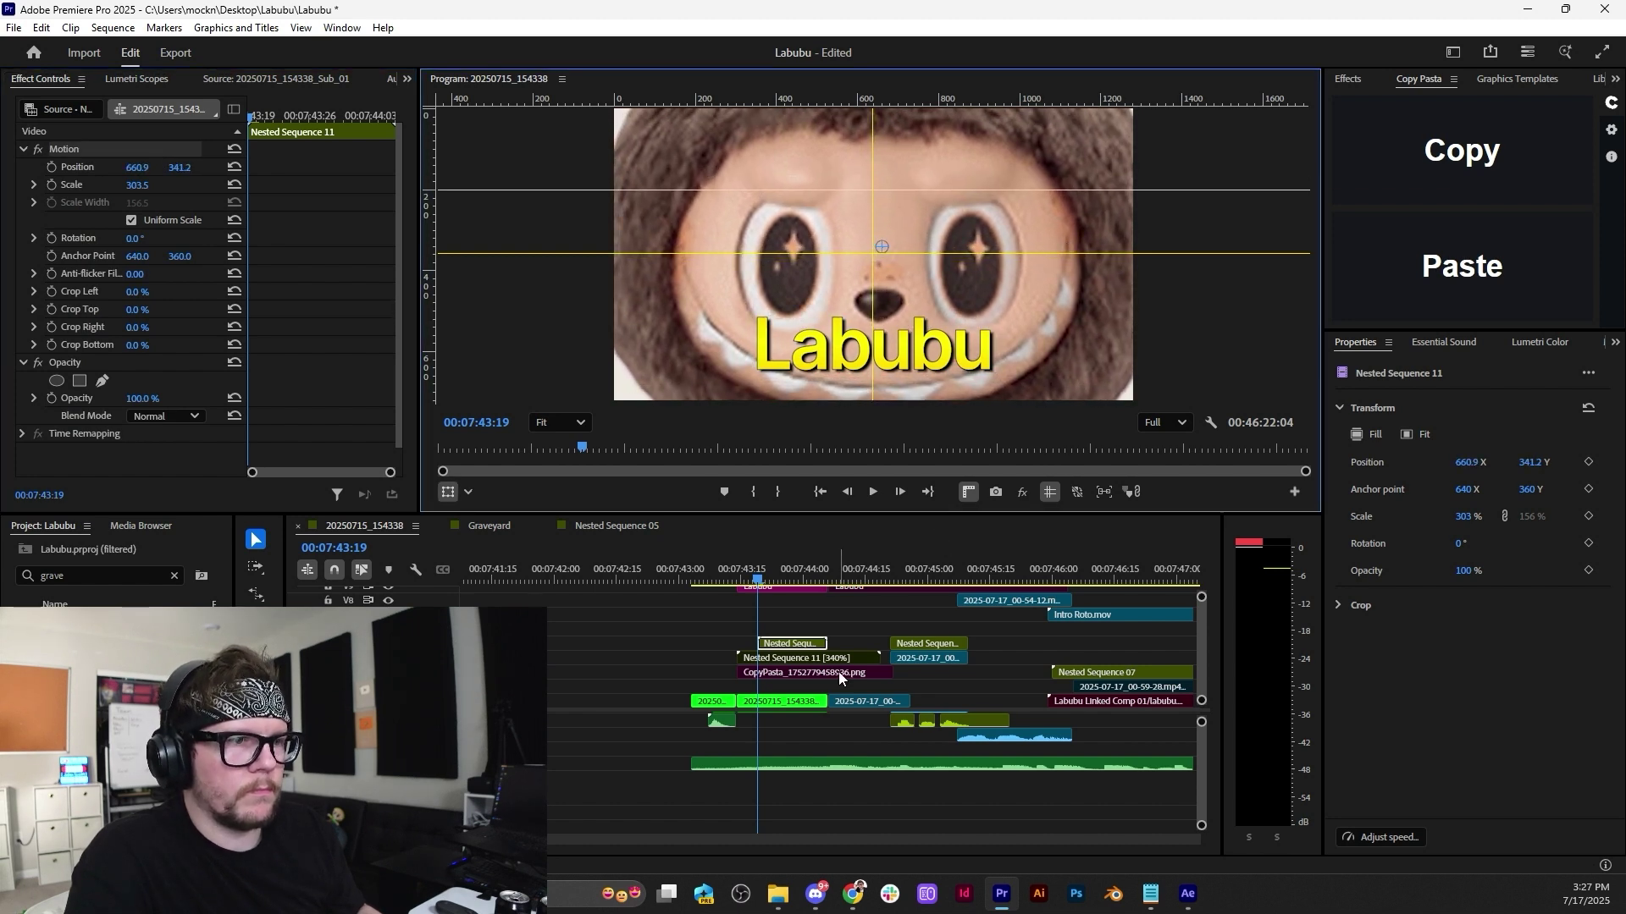
# Place Labubu Linked Comp 04.mov above the Labubu head clip, aligned with the presenter clip, then unlink and delete its audio.
pyautogui.click(793, 702)
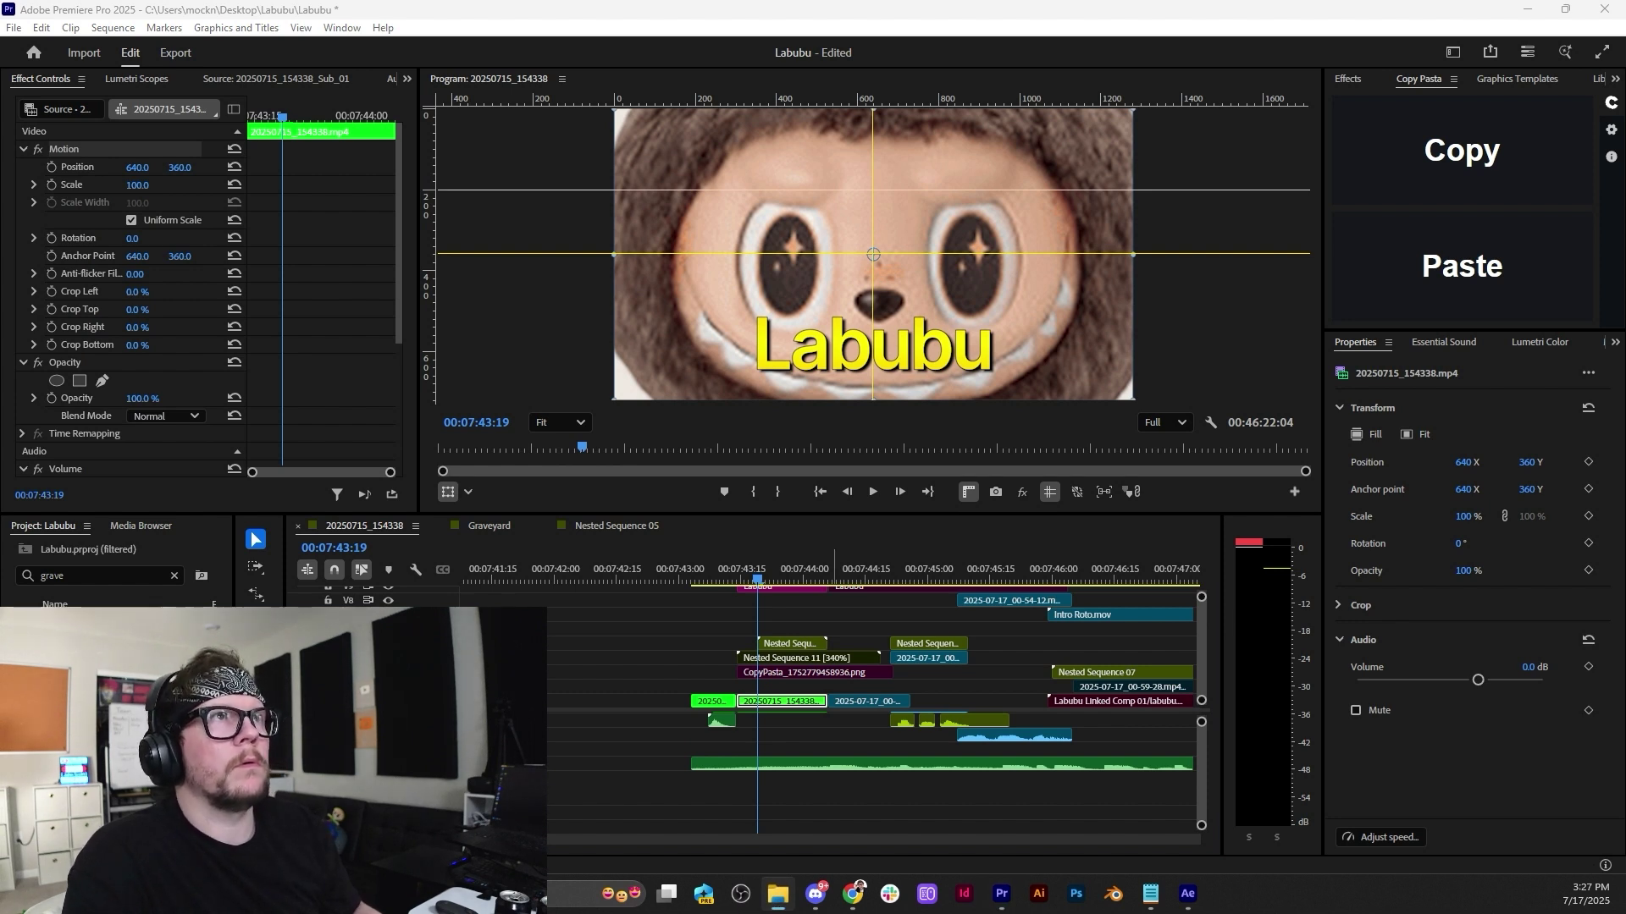
pyautogui.moveTo(841, 440); pyautogui.dragTo(749, 636)
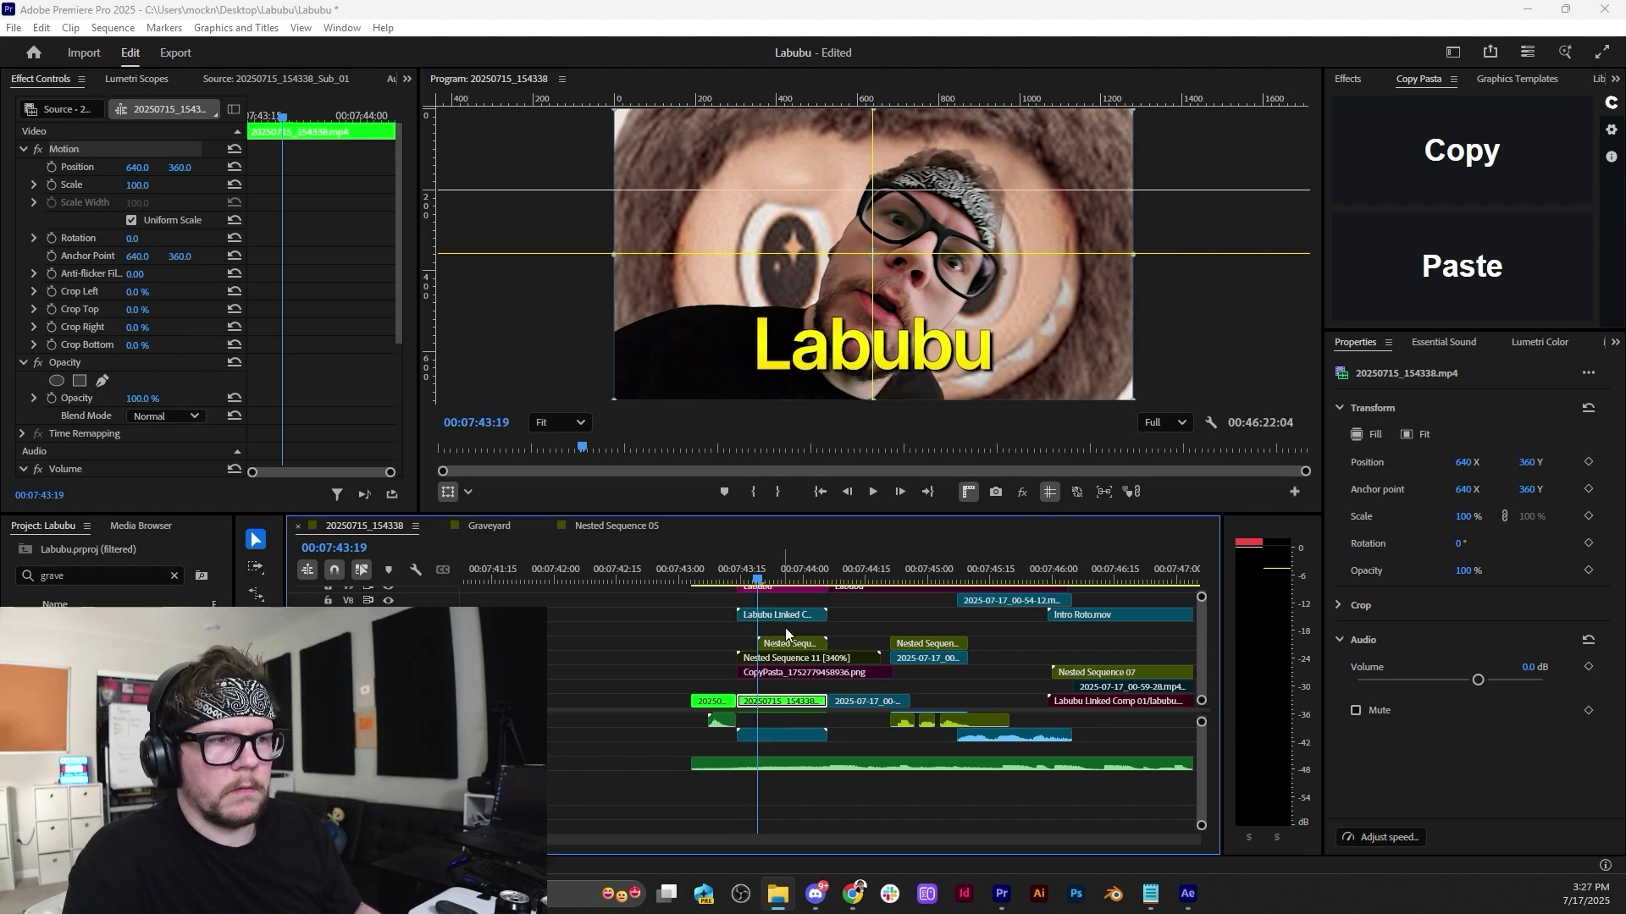
pyautogui.rightClick(784, 613)
pyautogui.click(893, 347)
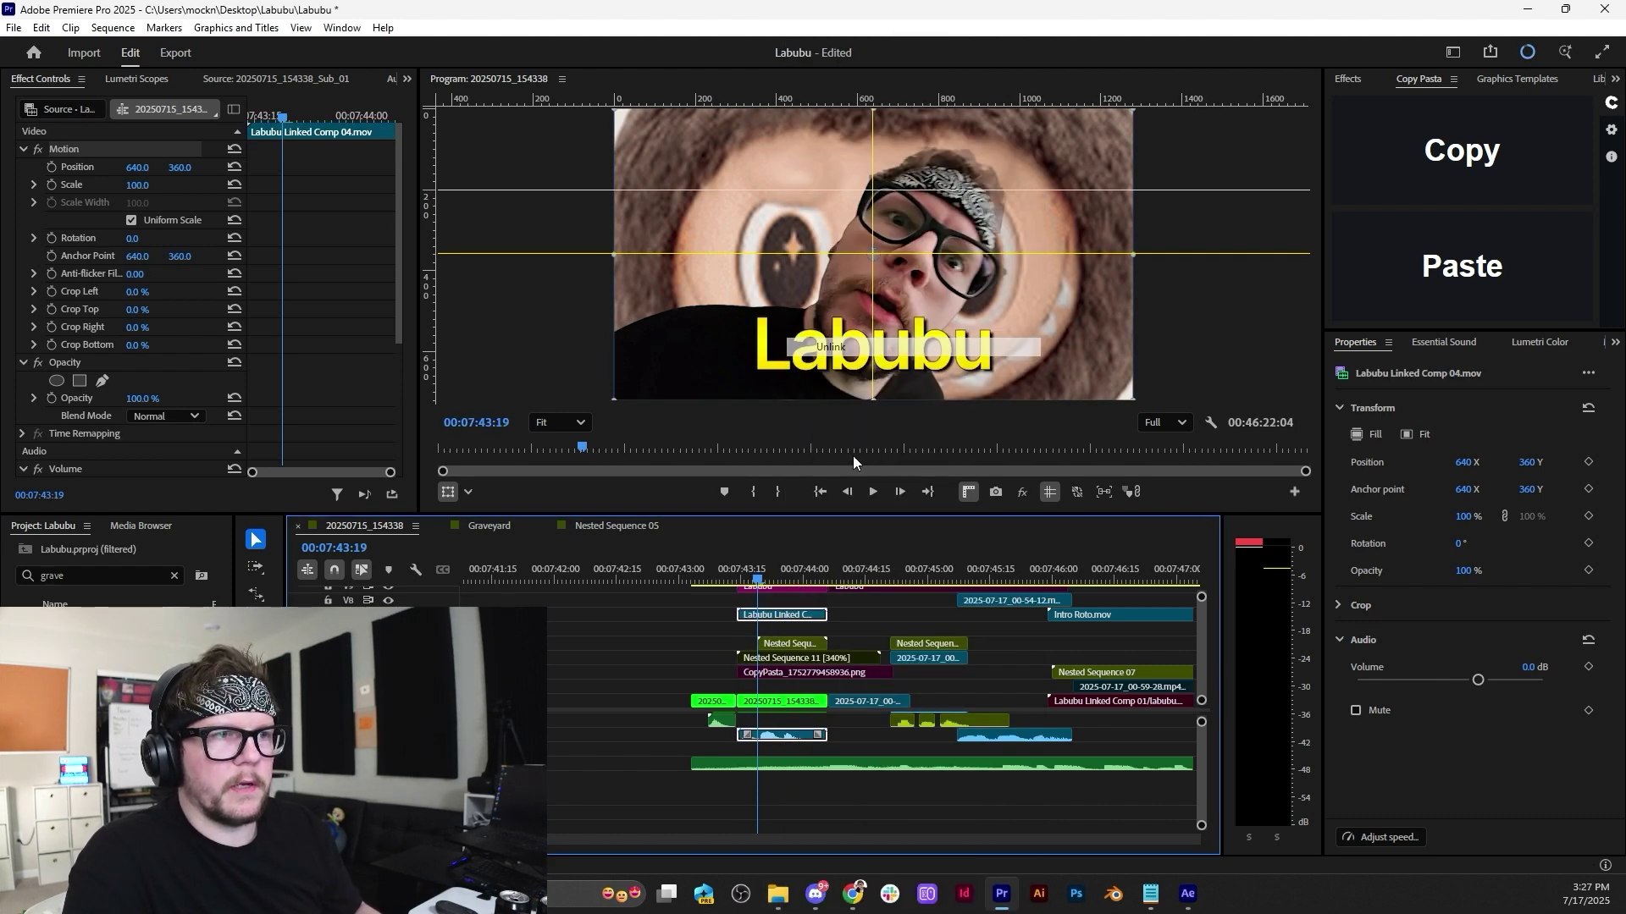
pyautogui.moveTo(835, 724); pyautogui.dragTo(811, 739)
pyautogui.press('Delete')
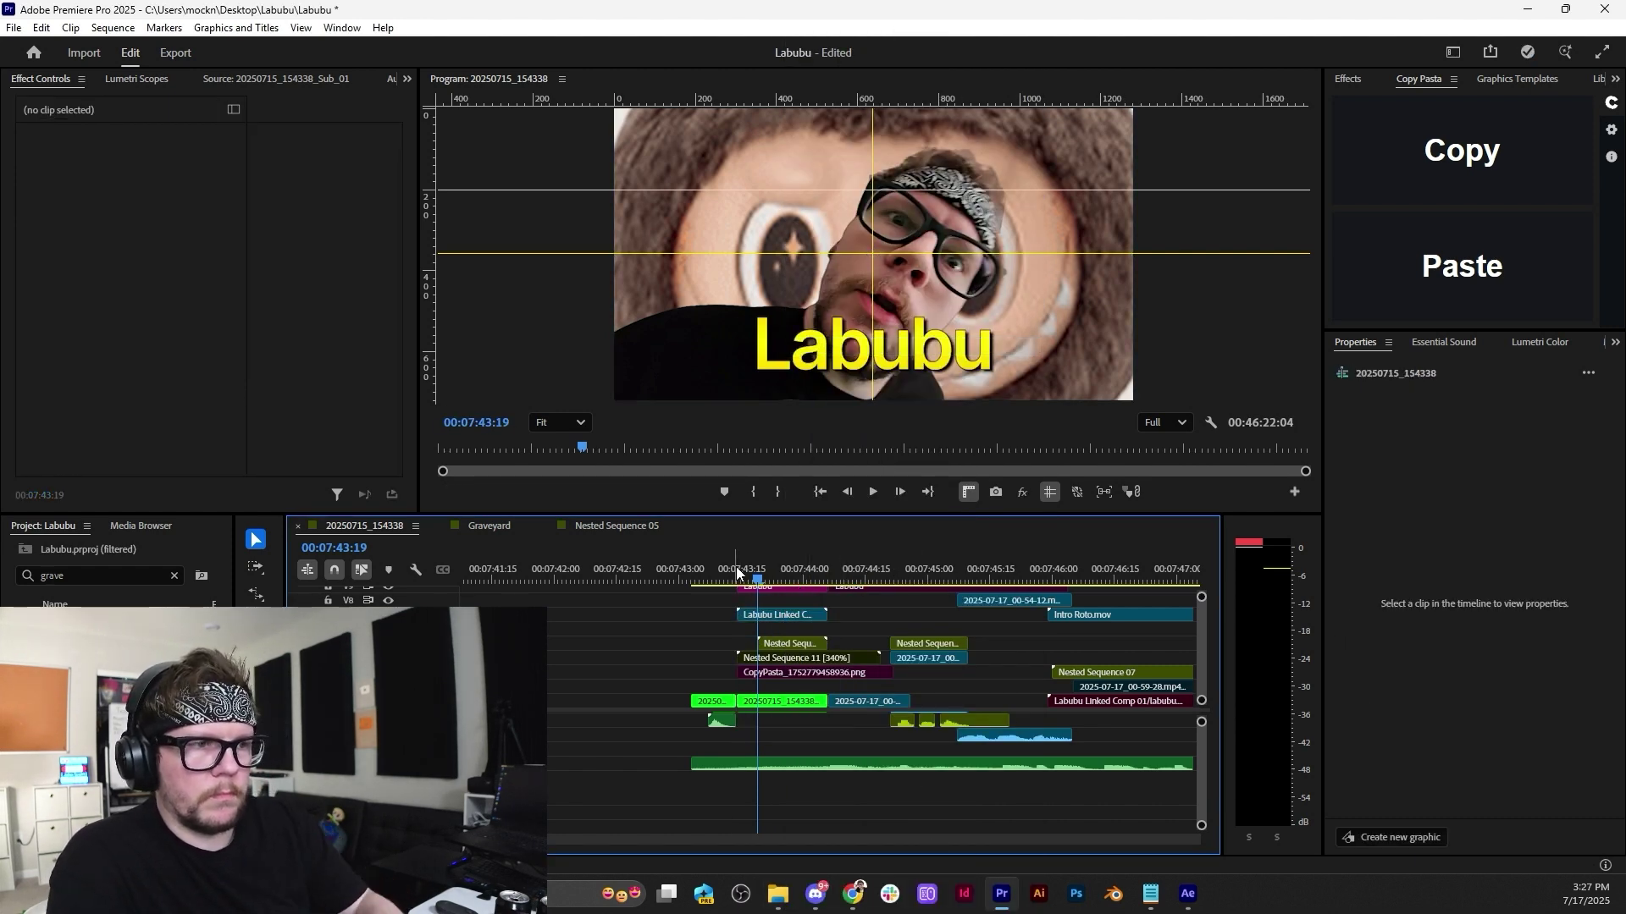
# Play back the flashing Labubu head behind the presenter cutout from about 00:07:43:14 to judge its timing.
pyautogui.click(735, 571)
pyautogui.press('space')
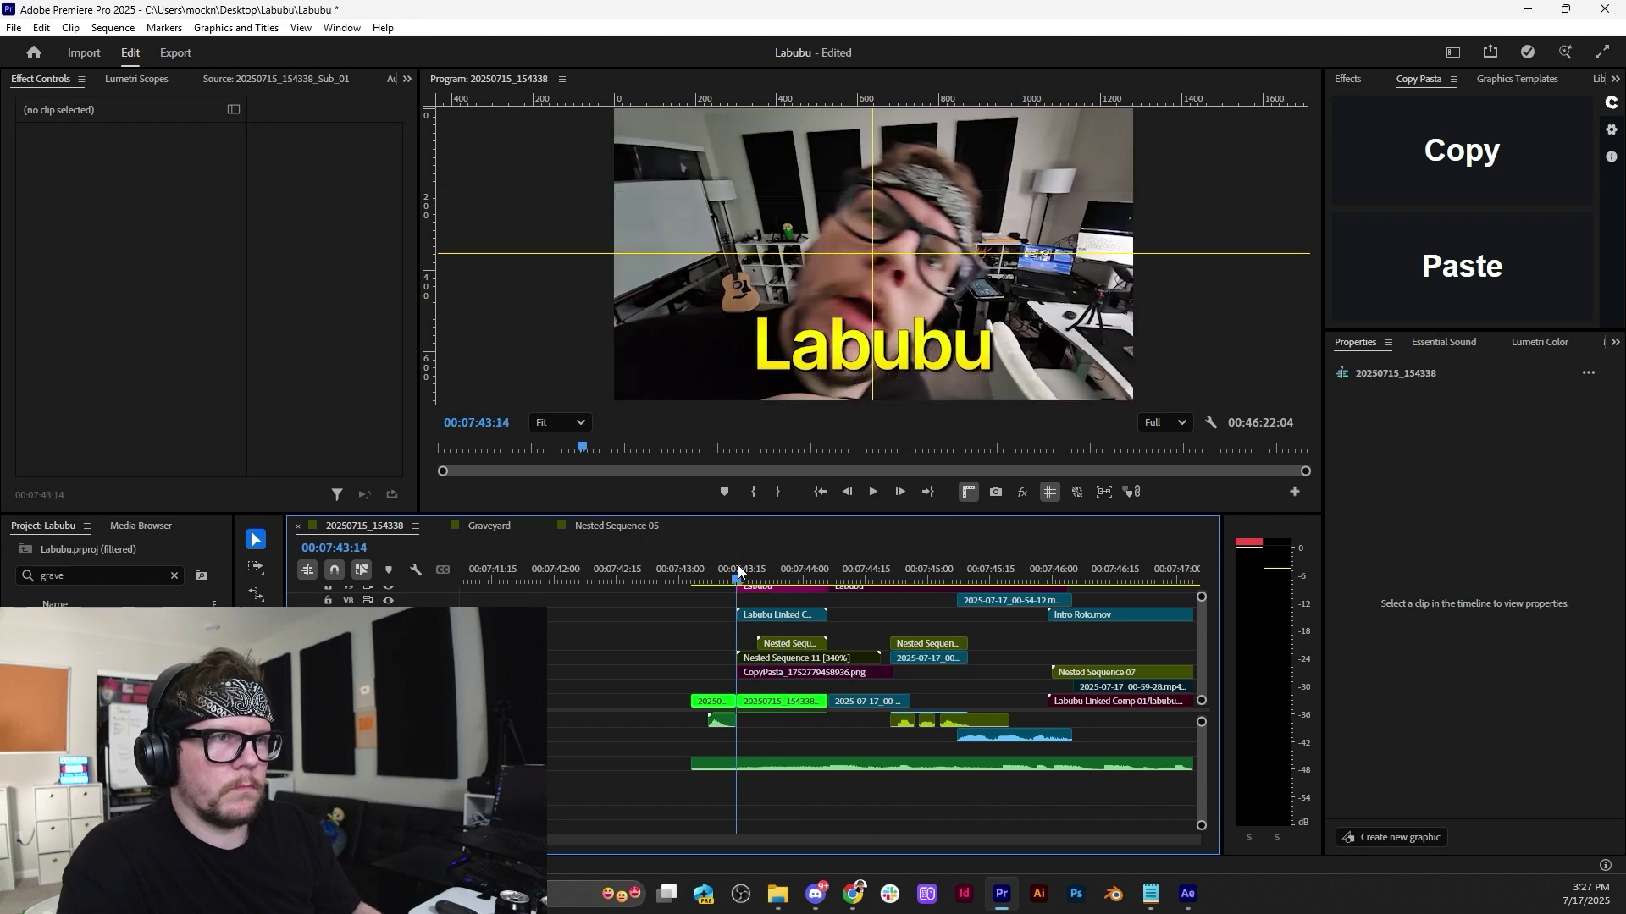
pyautogui.press('space')
pyautogui.press('=')
pyautogui.press('=')
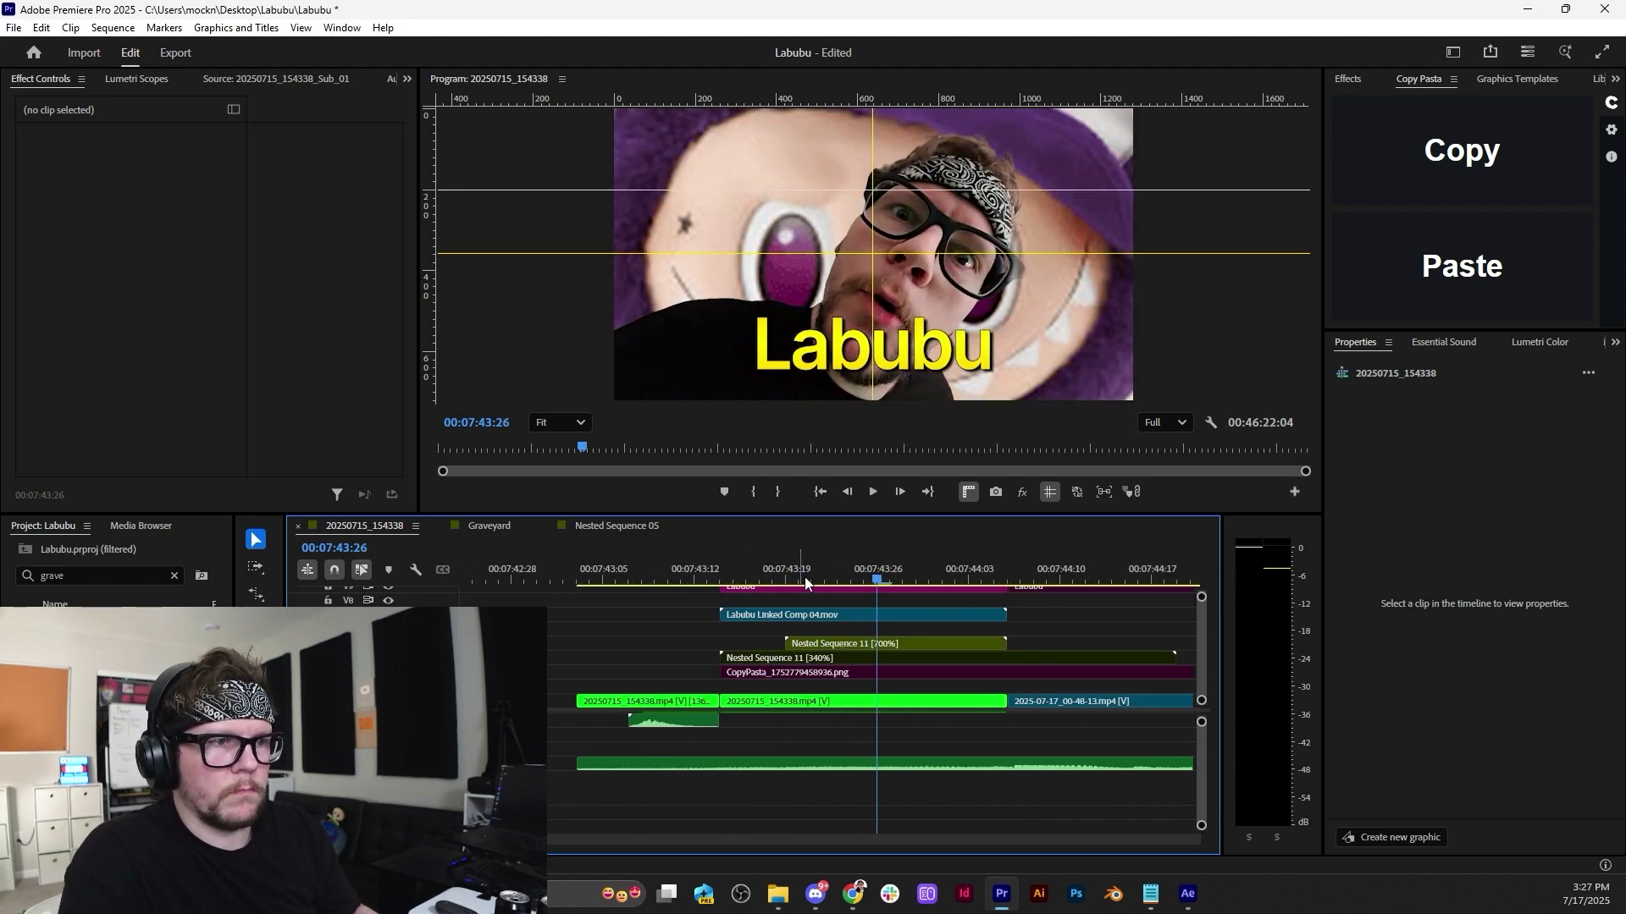
pyautogui.press('space')
pyautogui.click(740, 573)
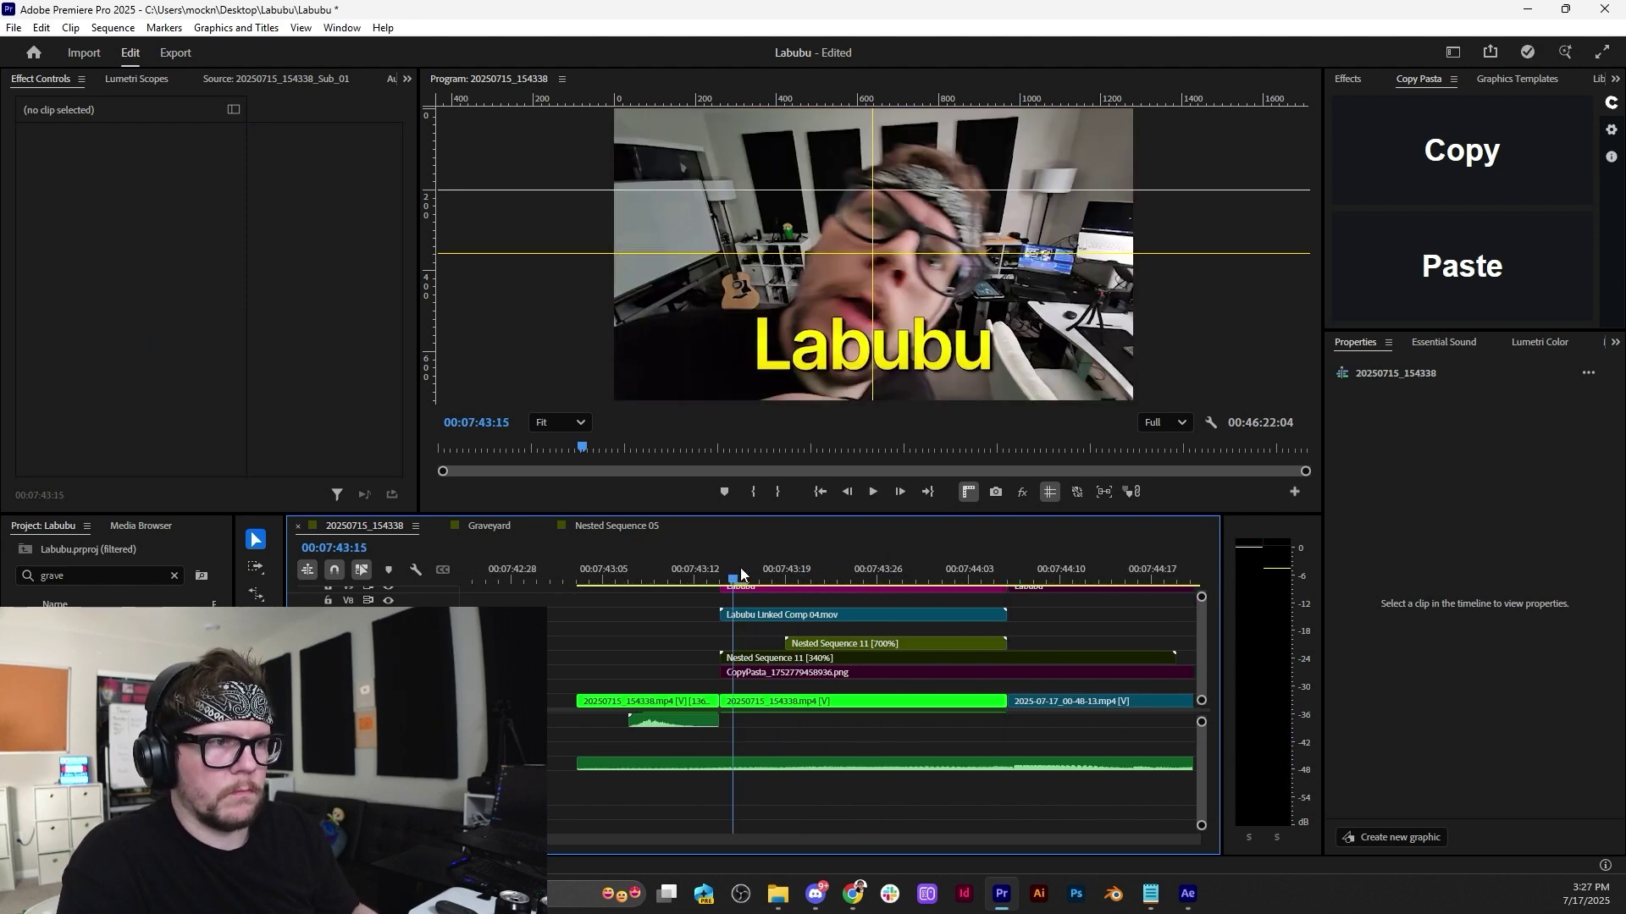
pyautogui.press('space')
pyautogui.click(725, 572)
pyautogui.press('space')
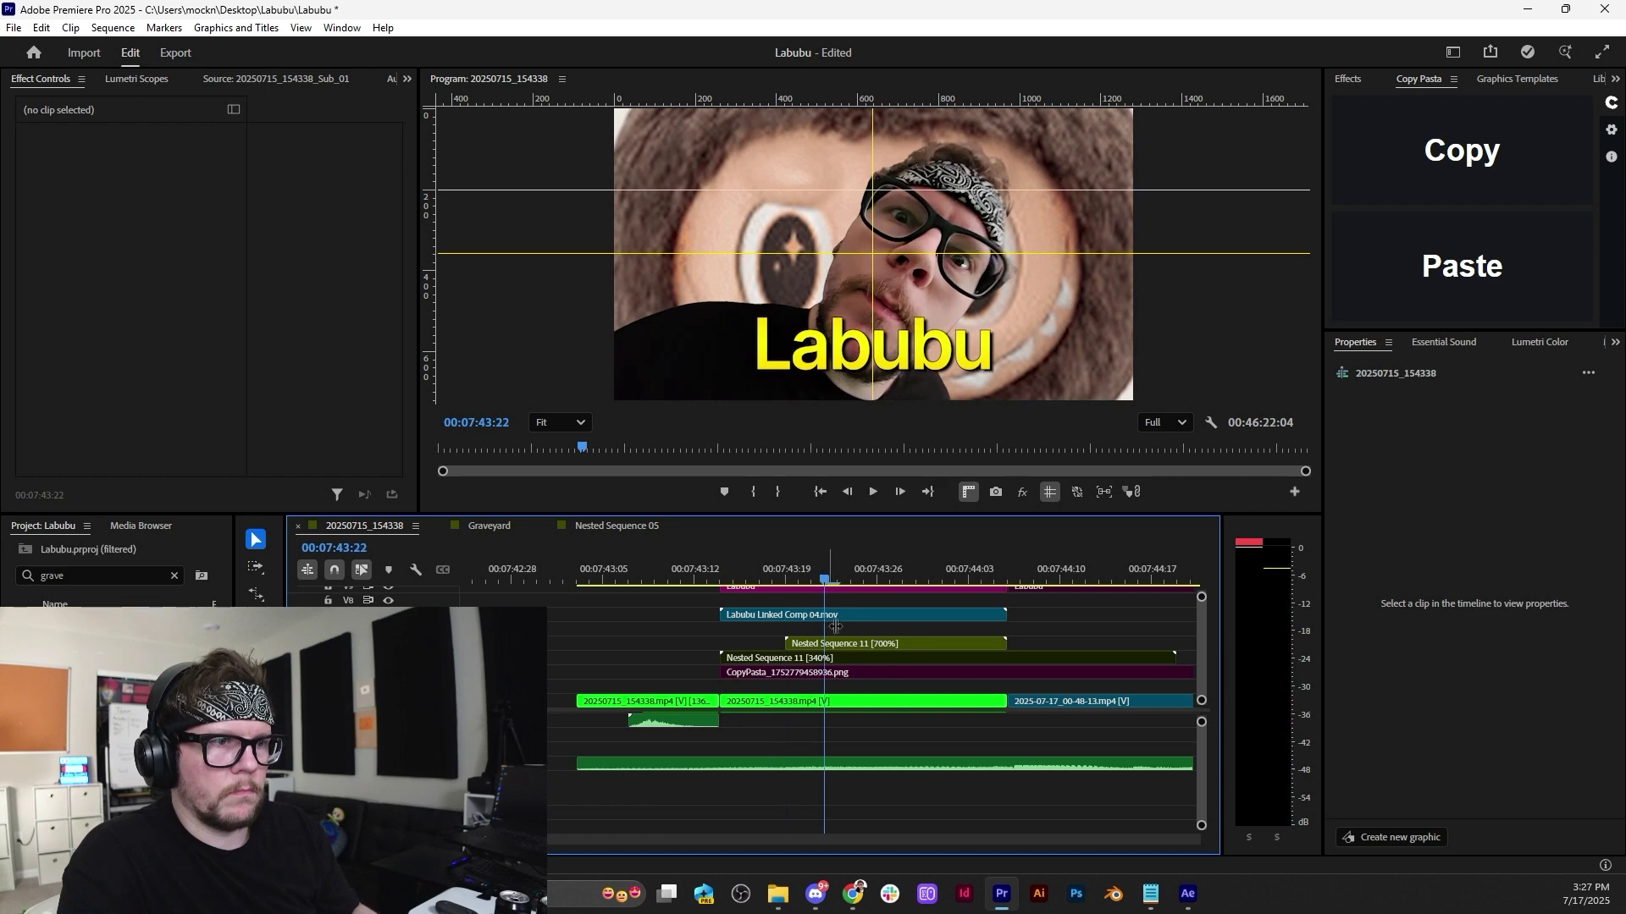
# Trim the start of the short Labubu head clip to 00:07:43:21 and play back the new entry point.
pyautogui.moveTo(786, 644); pyautogui.dragTo(811, 644)
pyautogui.click(789, 579)
pyautogui.press('space')
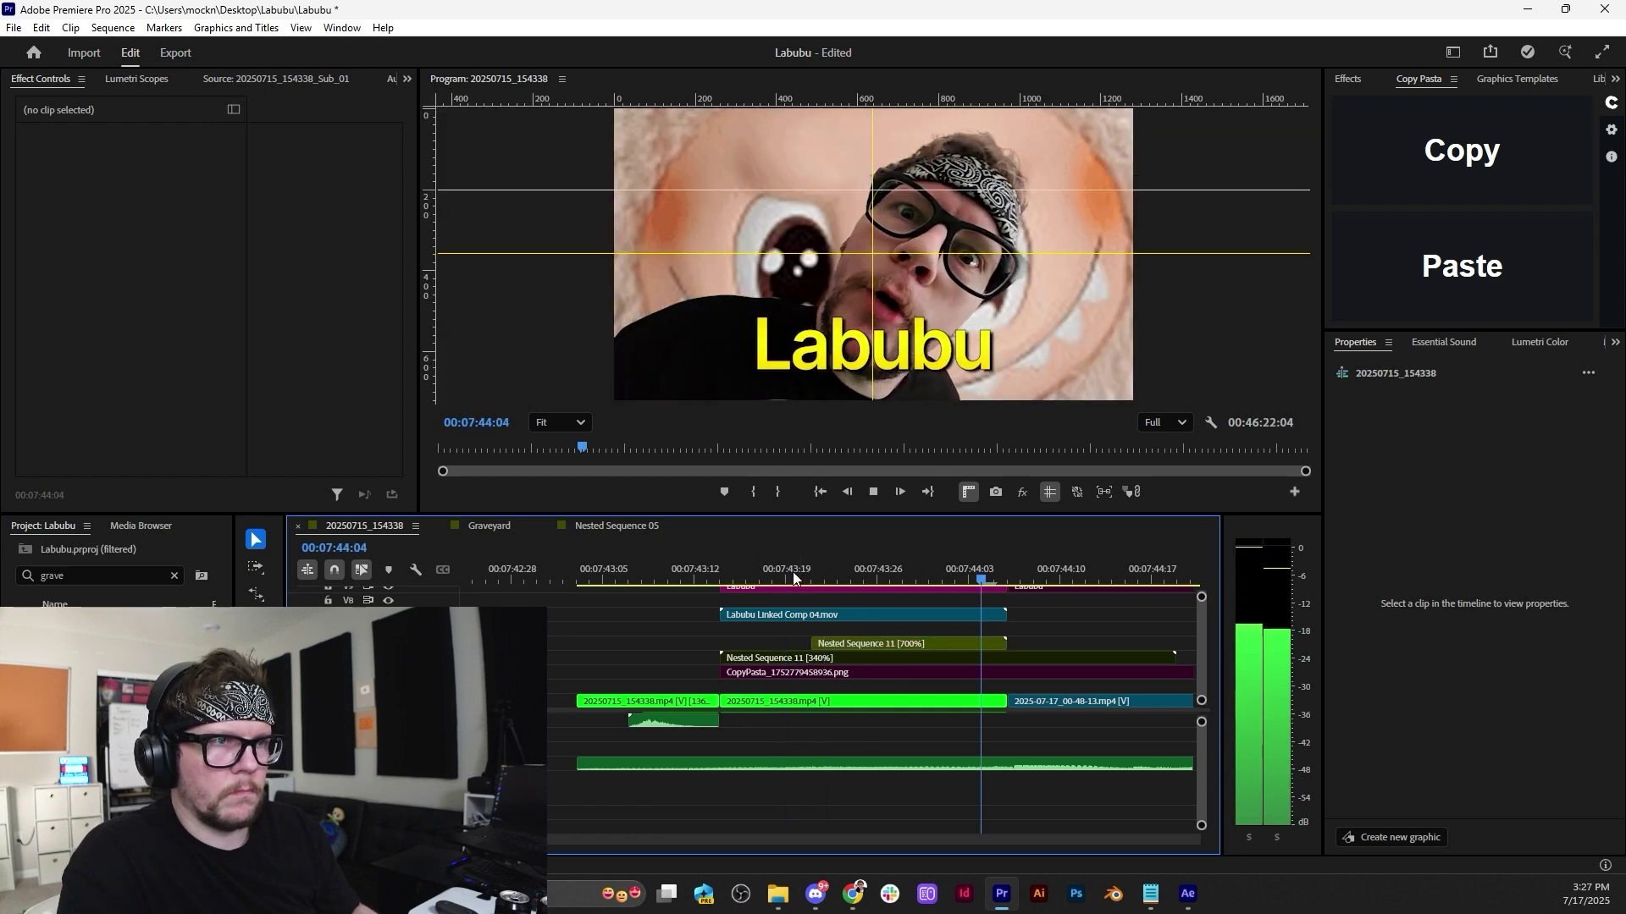
pyautogui.click(792, 578)
pyautogui.press('space')
pyautogui.press('space')
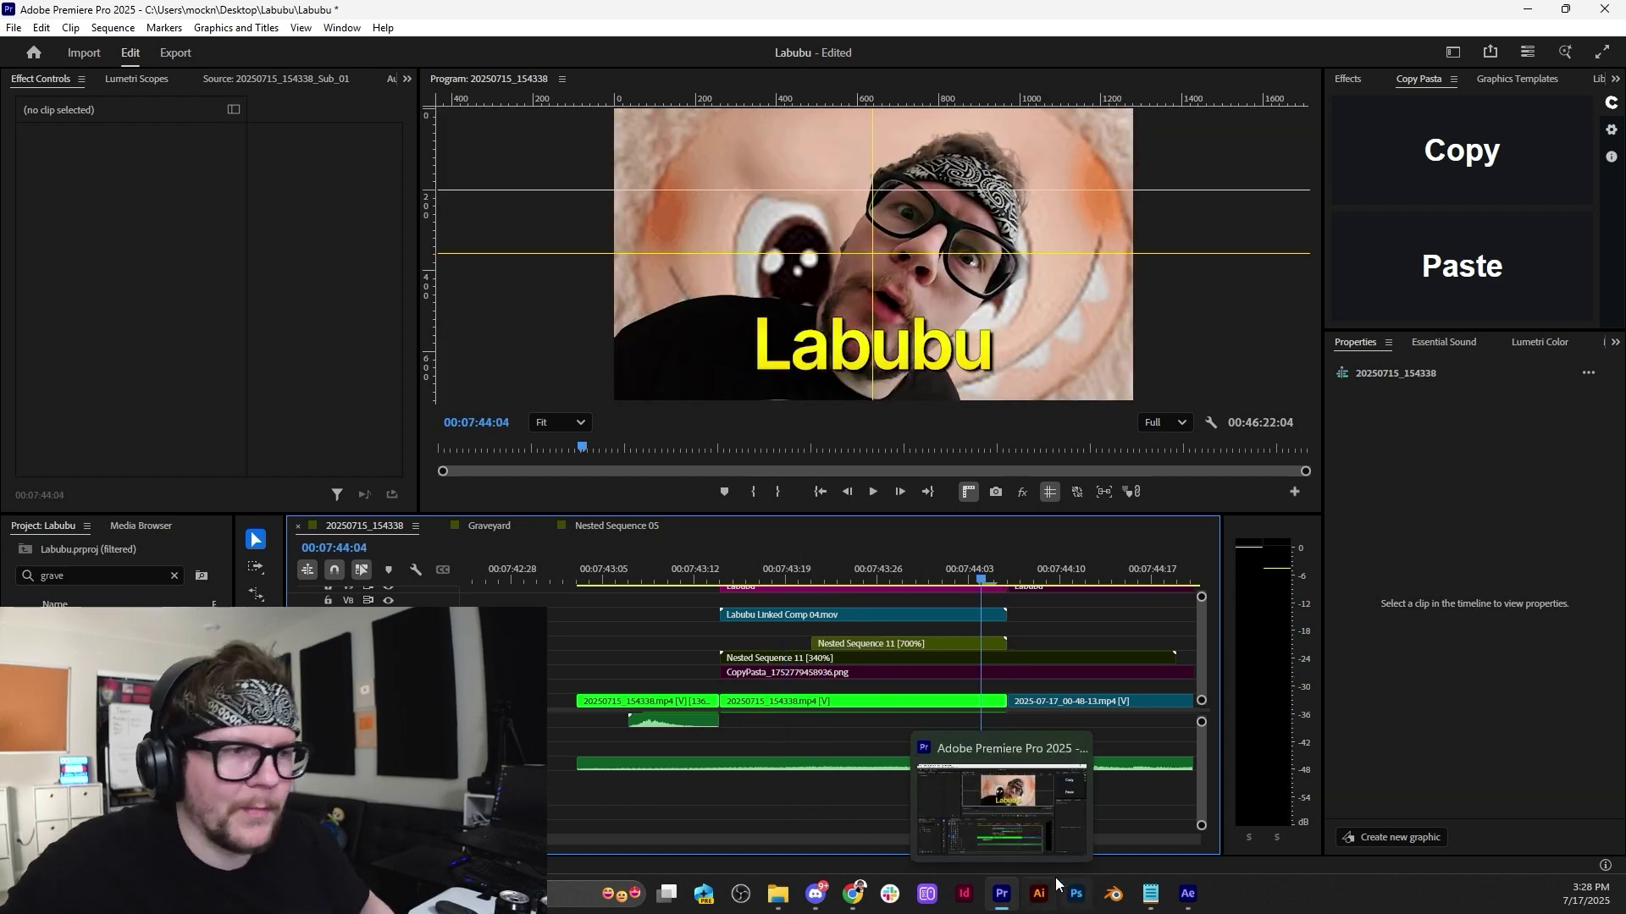
# At 00:07:43:21, set the head clip's anchor to 628, 372.7, position to 624.3, 396.8 and scale to 231.5, with position and scale keyframes.
pyautogui.click(814, 562)
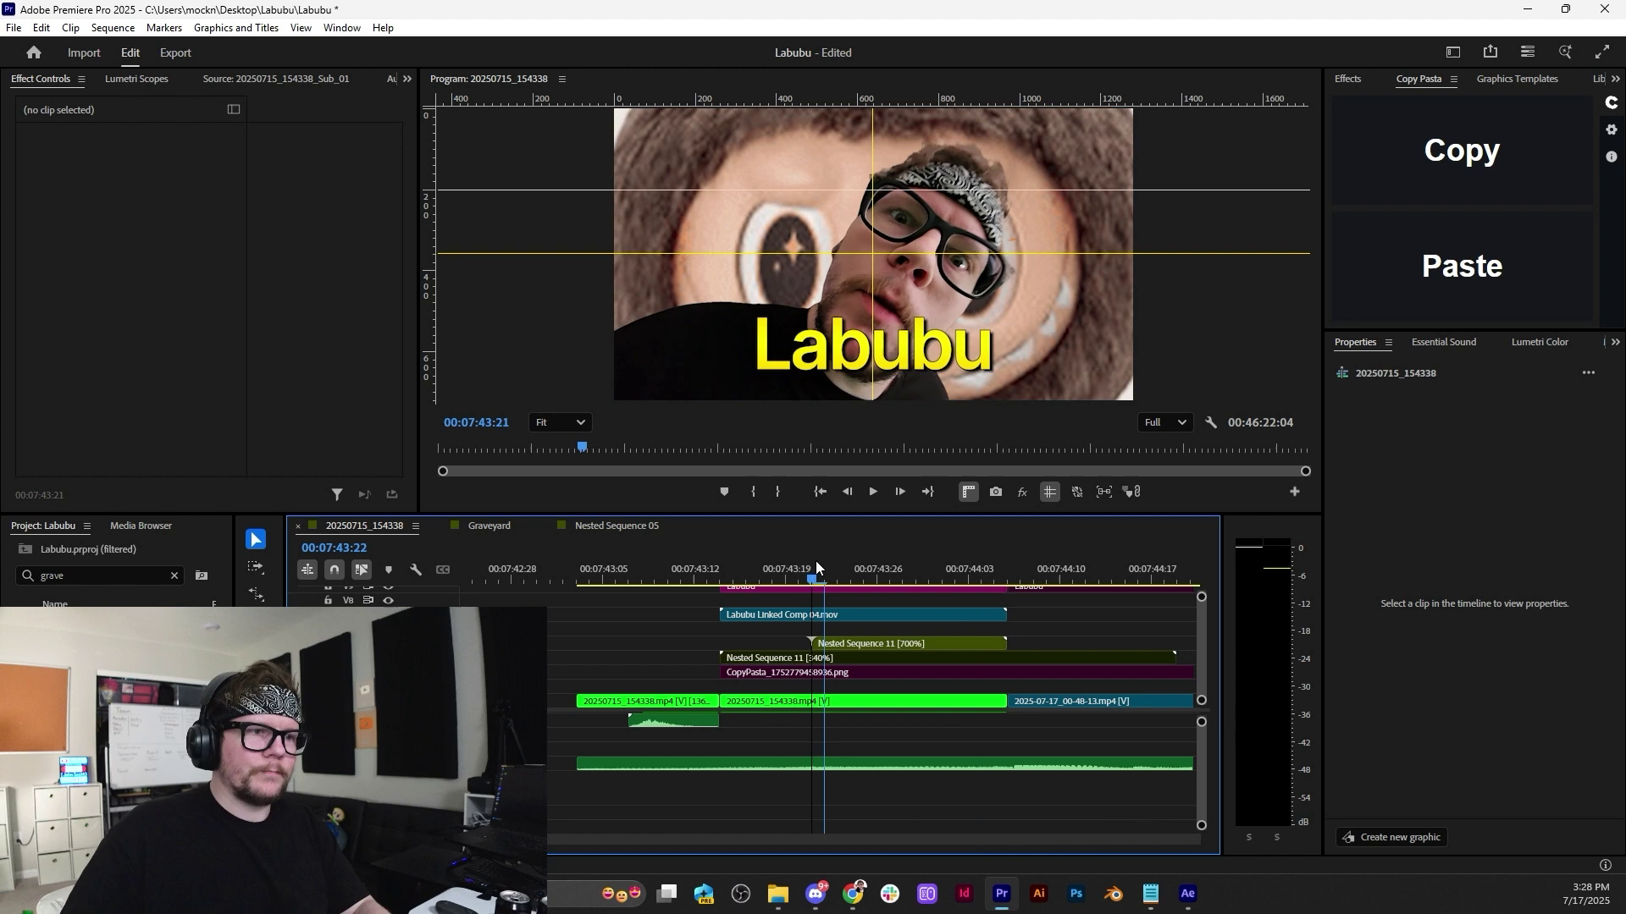
pyautogui.click(860, 645)
pyautogui.click(131, 150)
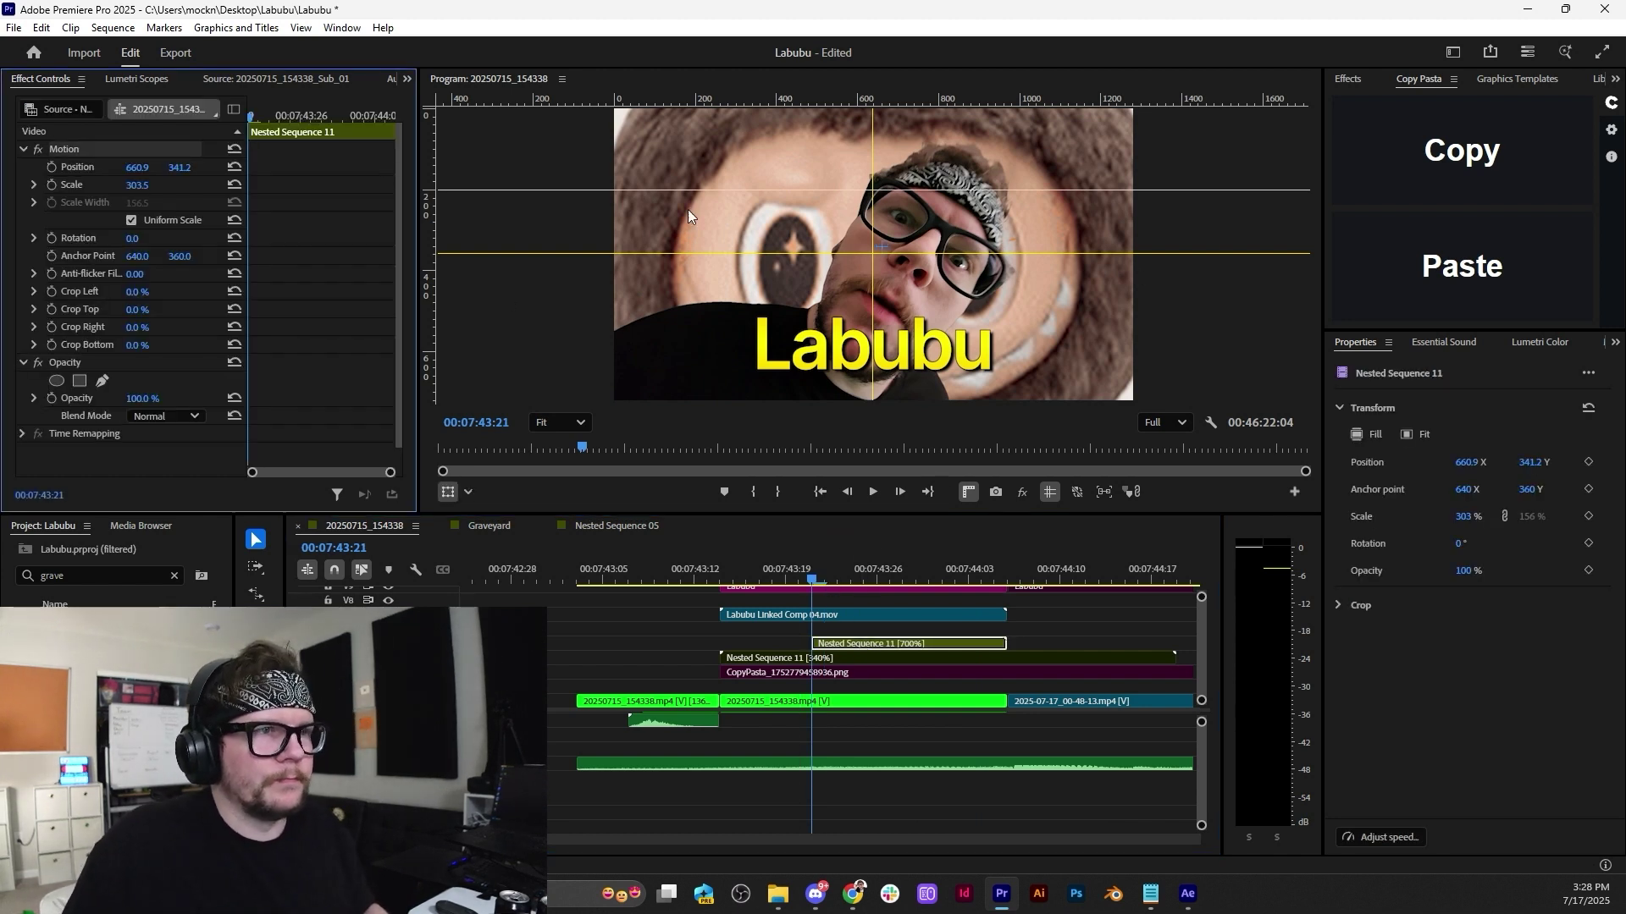
pyautogui.moveTo(881, 248); pyautogui.dragTo(869, 264)
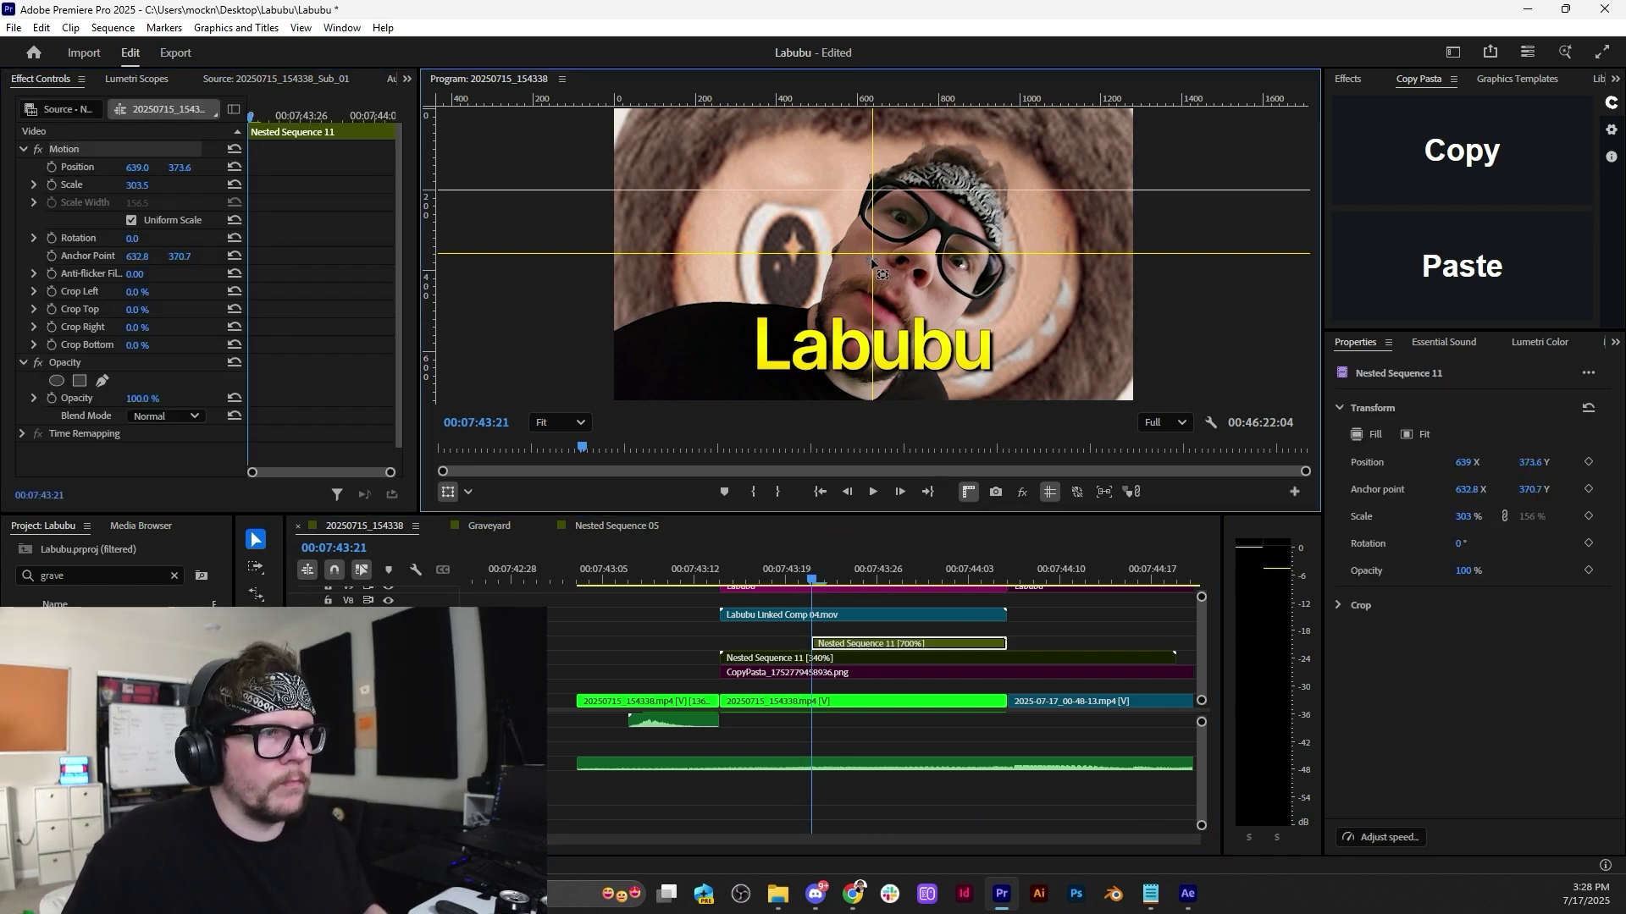
pyautogui.moveTo(134, 186); pyautogui.dragTo(176, 175)
pyautogui.click(52, 185)
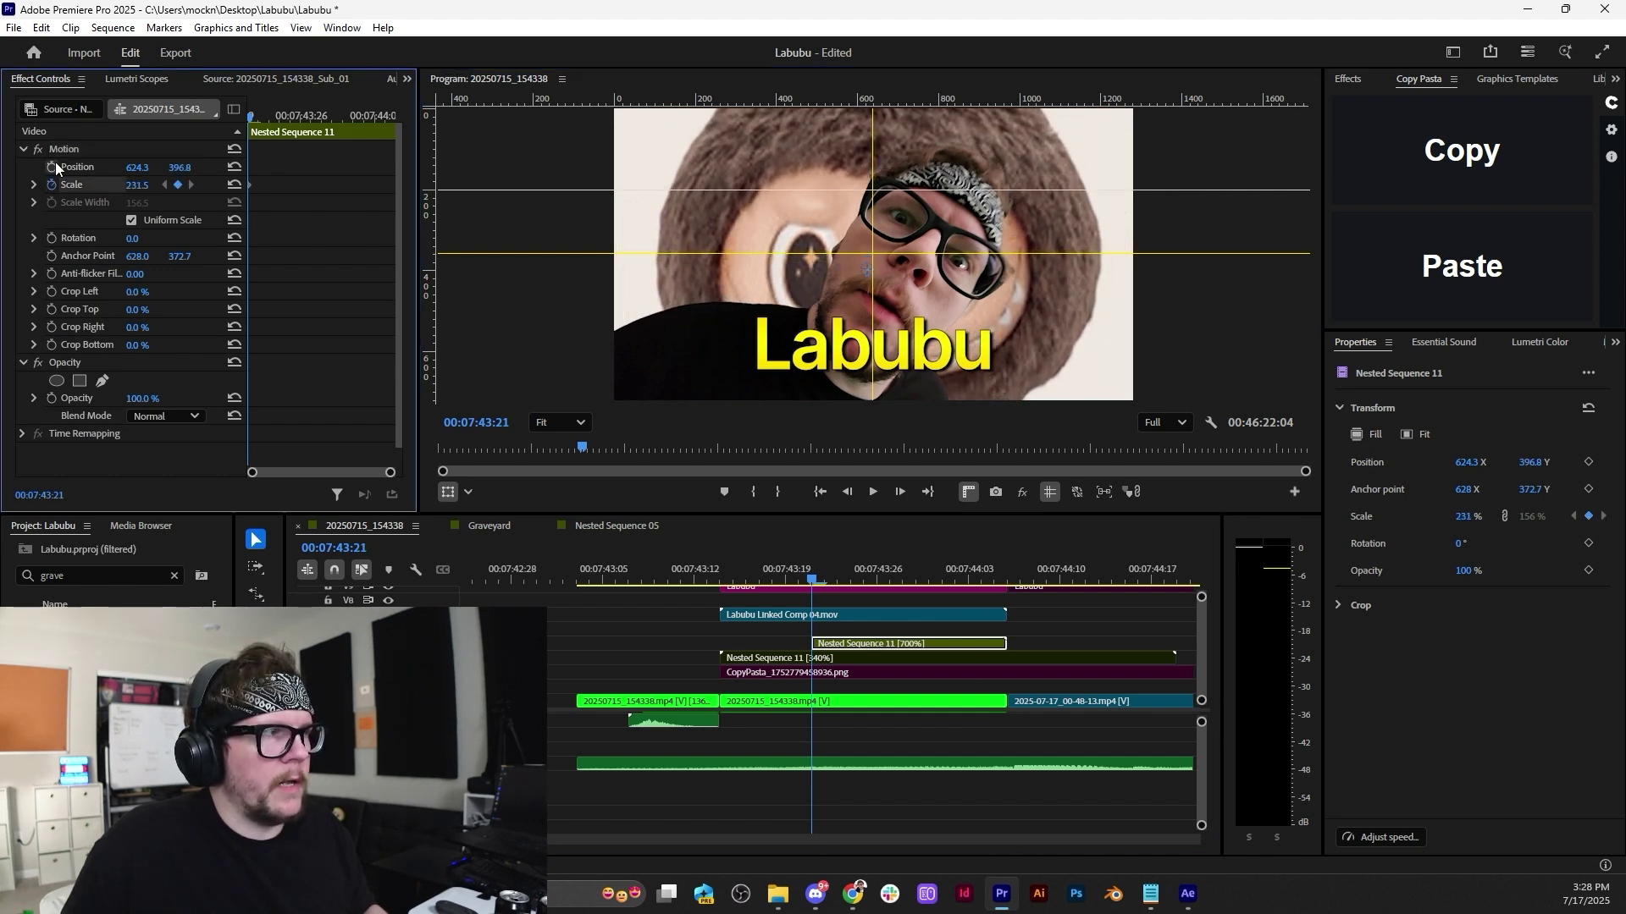
# Keyframe the head clip's scale to 407.5 and position to 624.3, 312.8, place these keyframes at the clip's end, and play the zoom.
pyautogui.moveTo(271, 119); pyautogui.dragTo(289, 118)
pyautogui.moveTo(139, 186); pyautogui.dragTo(286, 185)
pyautogui.click(178, 167)
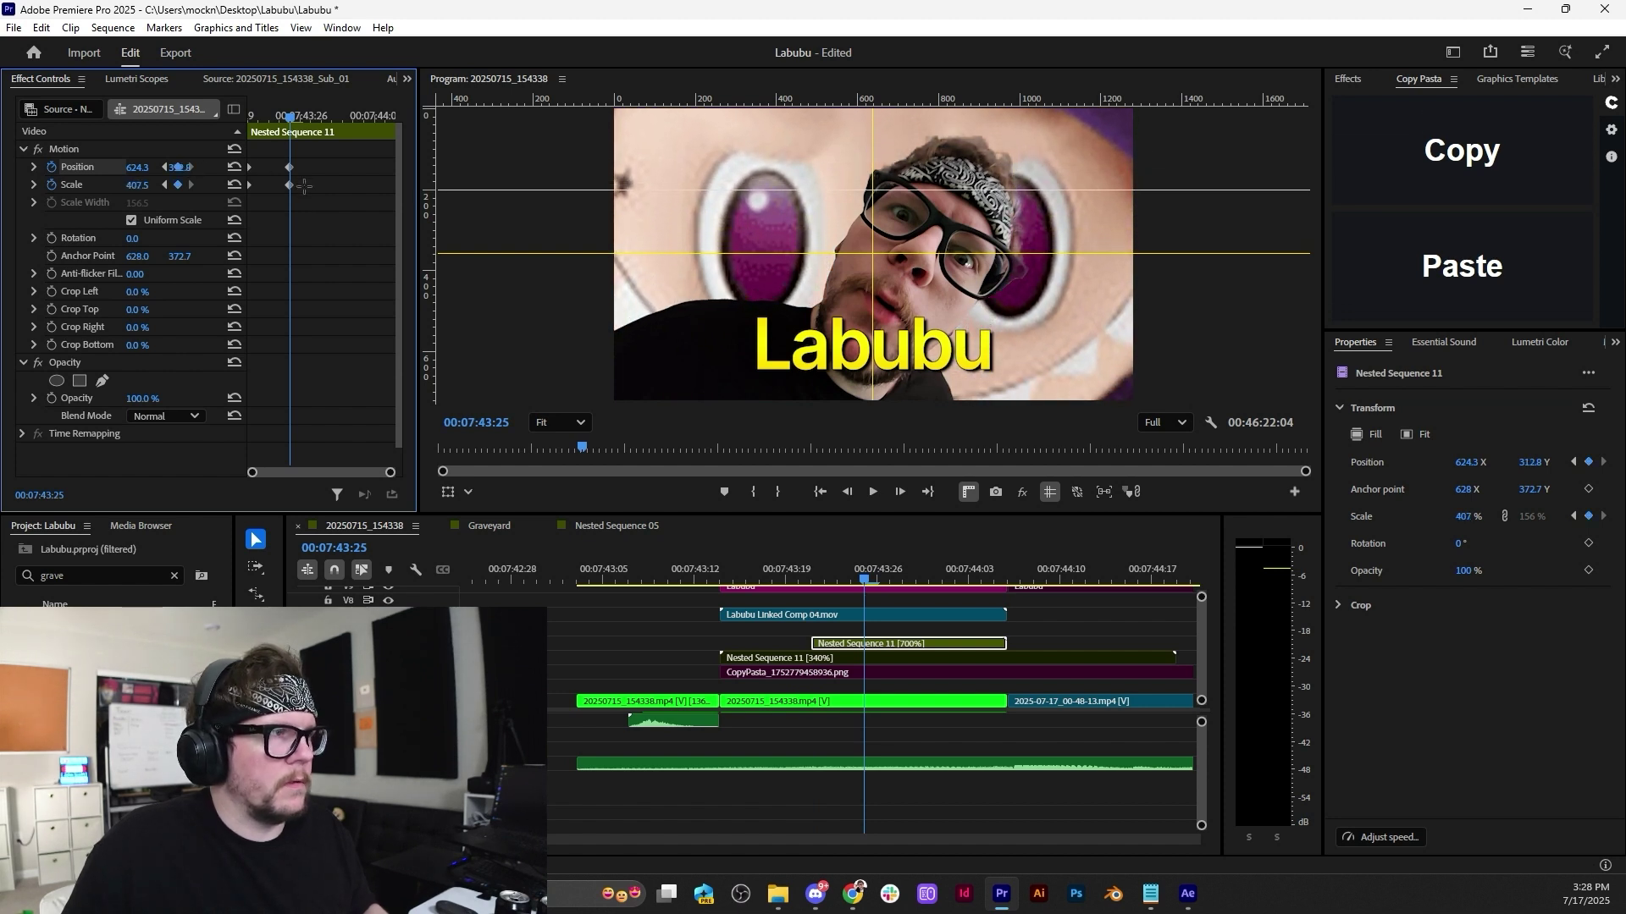
pyautogui.click(719, 571)
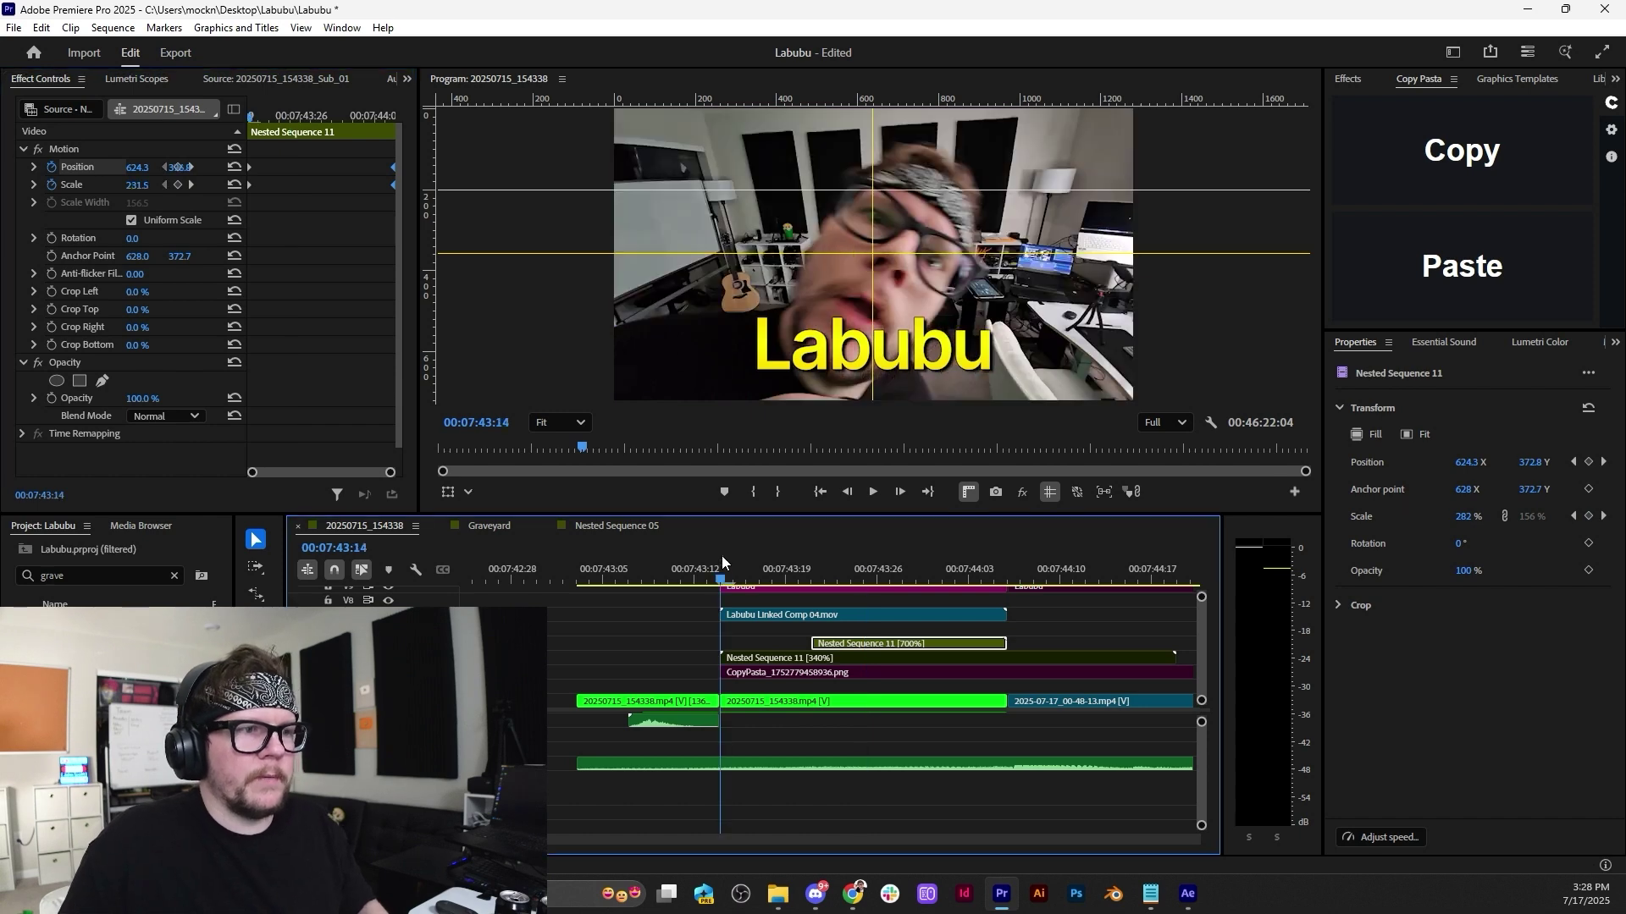
pyautogui.press('space')
pyautogui.press('space')
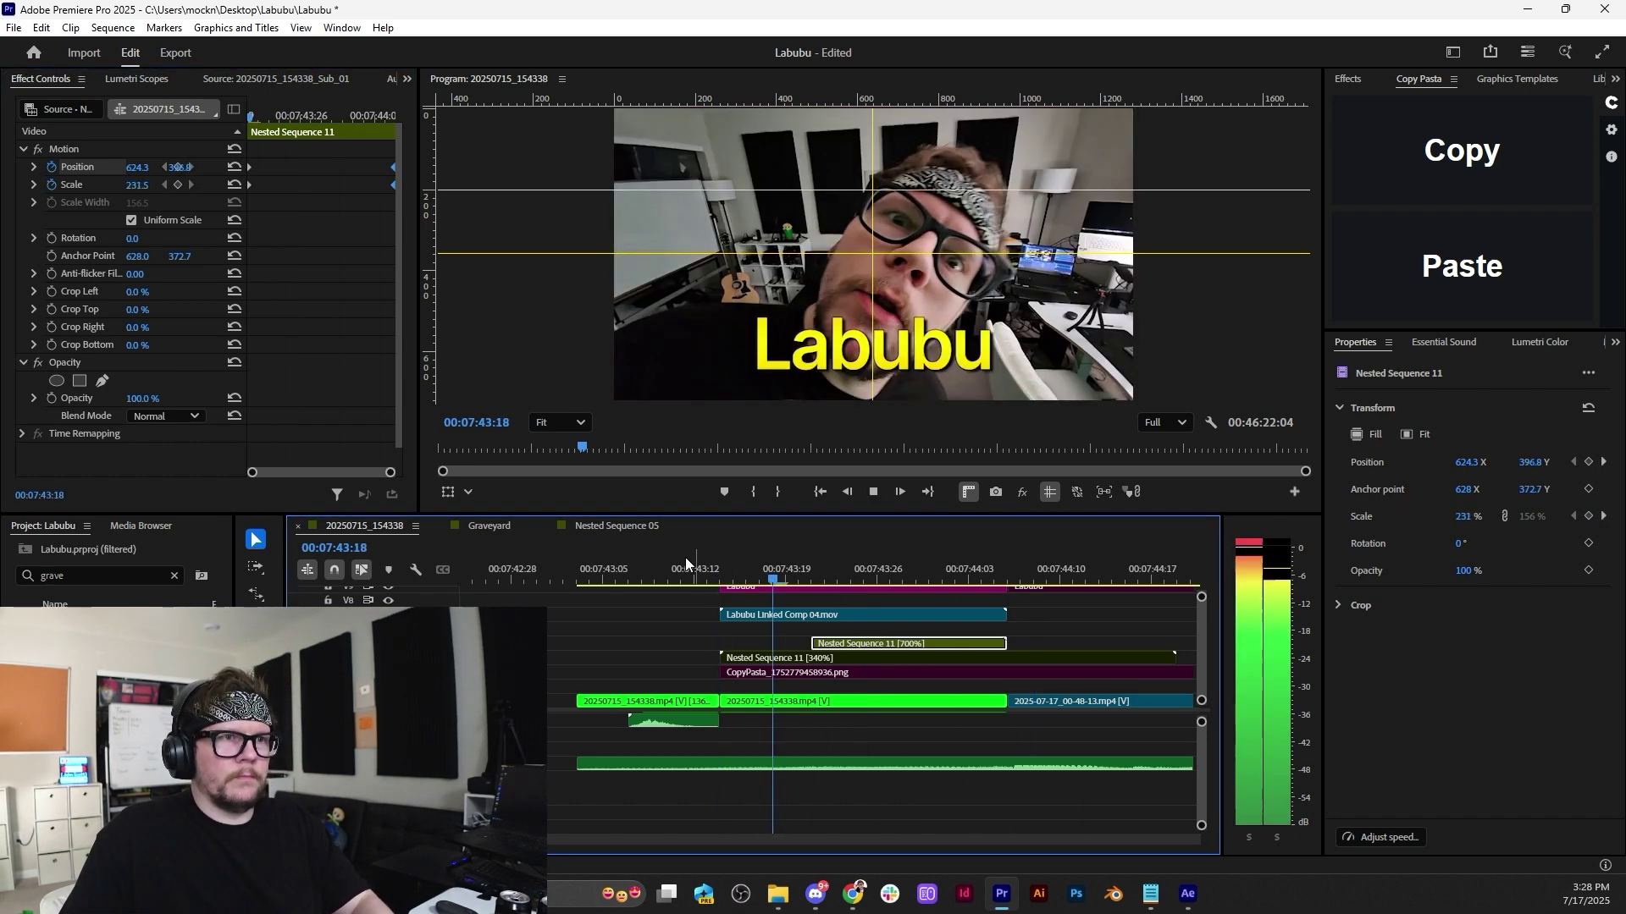
pyautogui.click(668, 570)
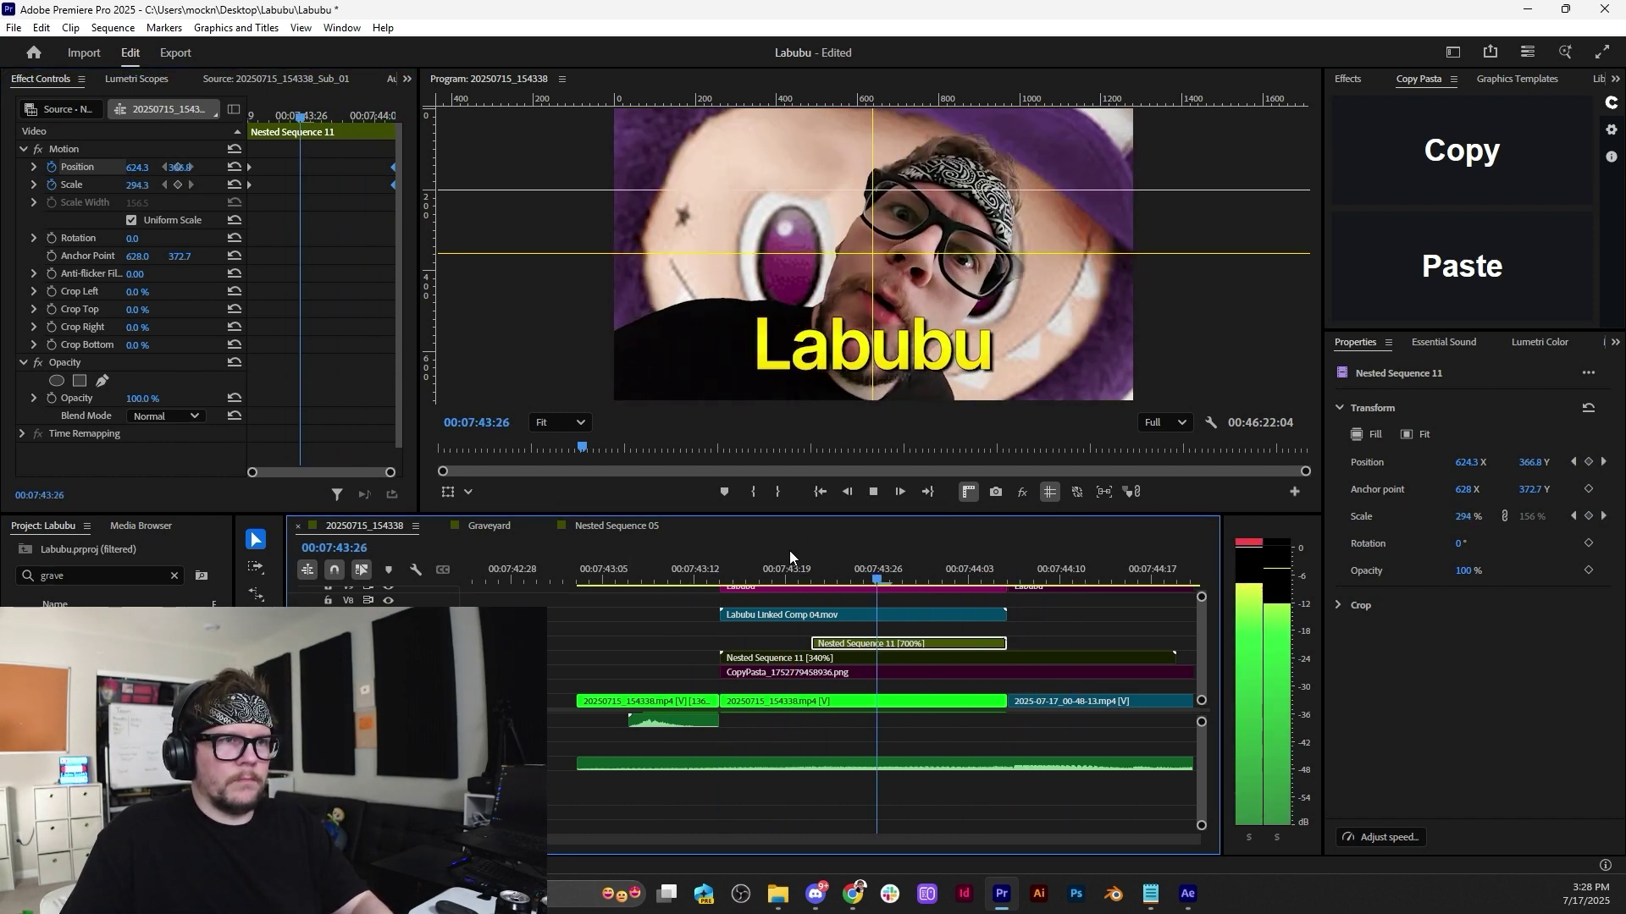
pyautogui.press('space')
# Duplicate the Labubu head clip onto the track above, rate-stretch the copy's start to the presenter clip's start at 00:07:43:14, and play it back.
pyautogui.hotkey('ctrl', 'z')
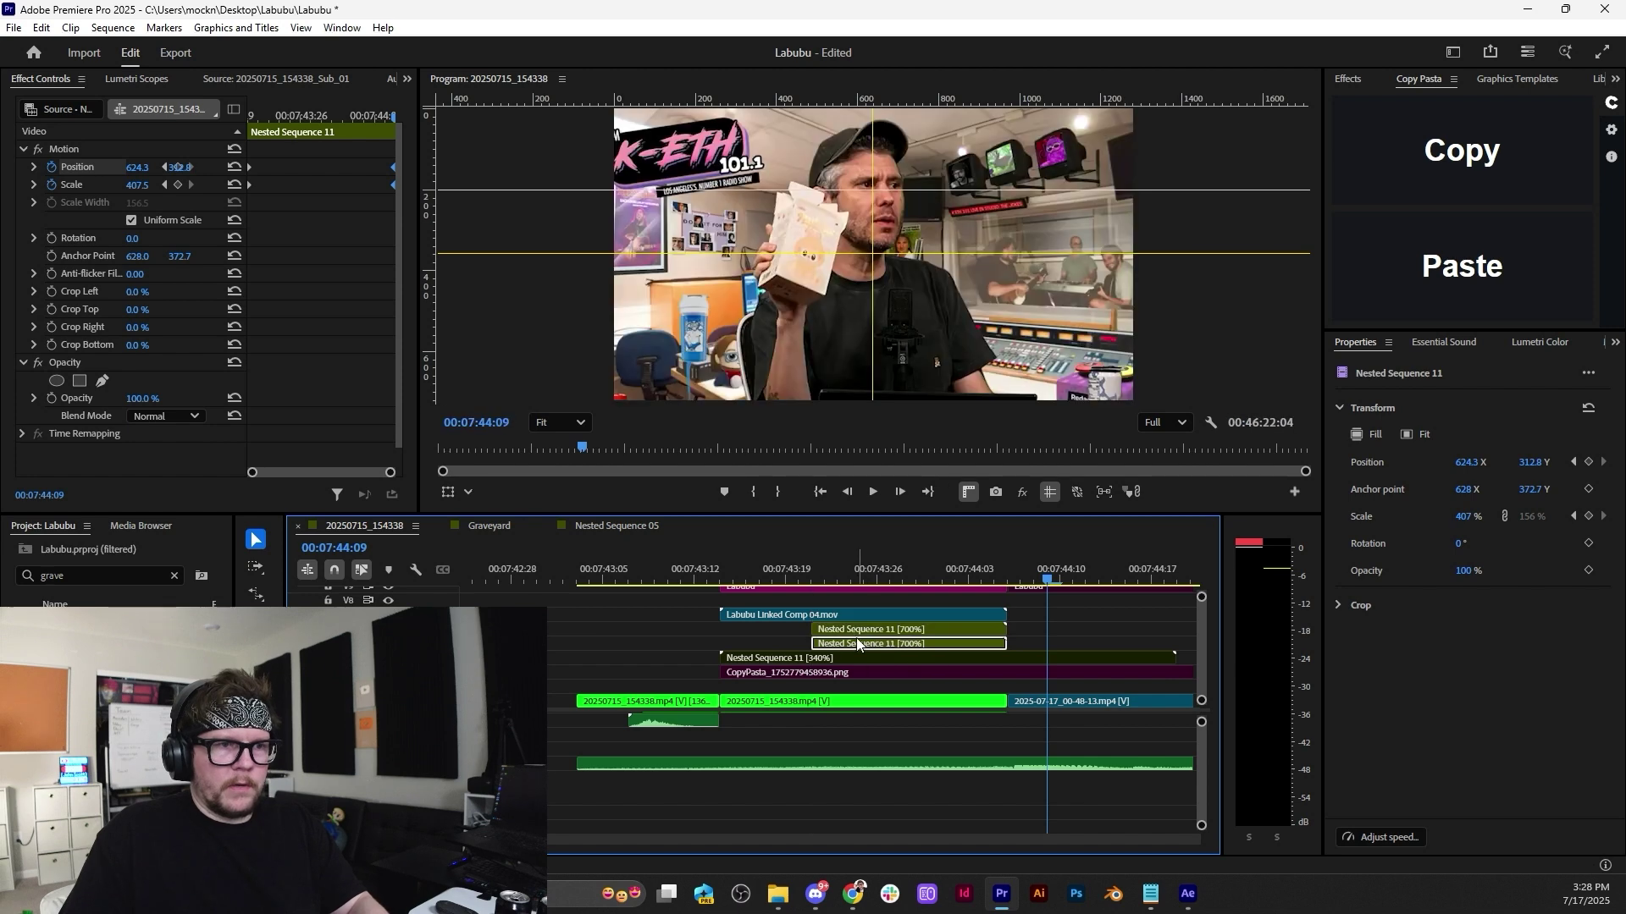
pyautogui.moveTo(805, 629); pyautogui.dragTo(667, 582)
pyautogui.press('space')
pyautogui.click(666, 582)
pyautogui.press('space')
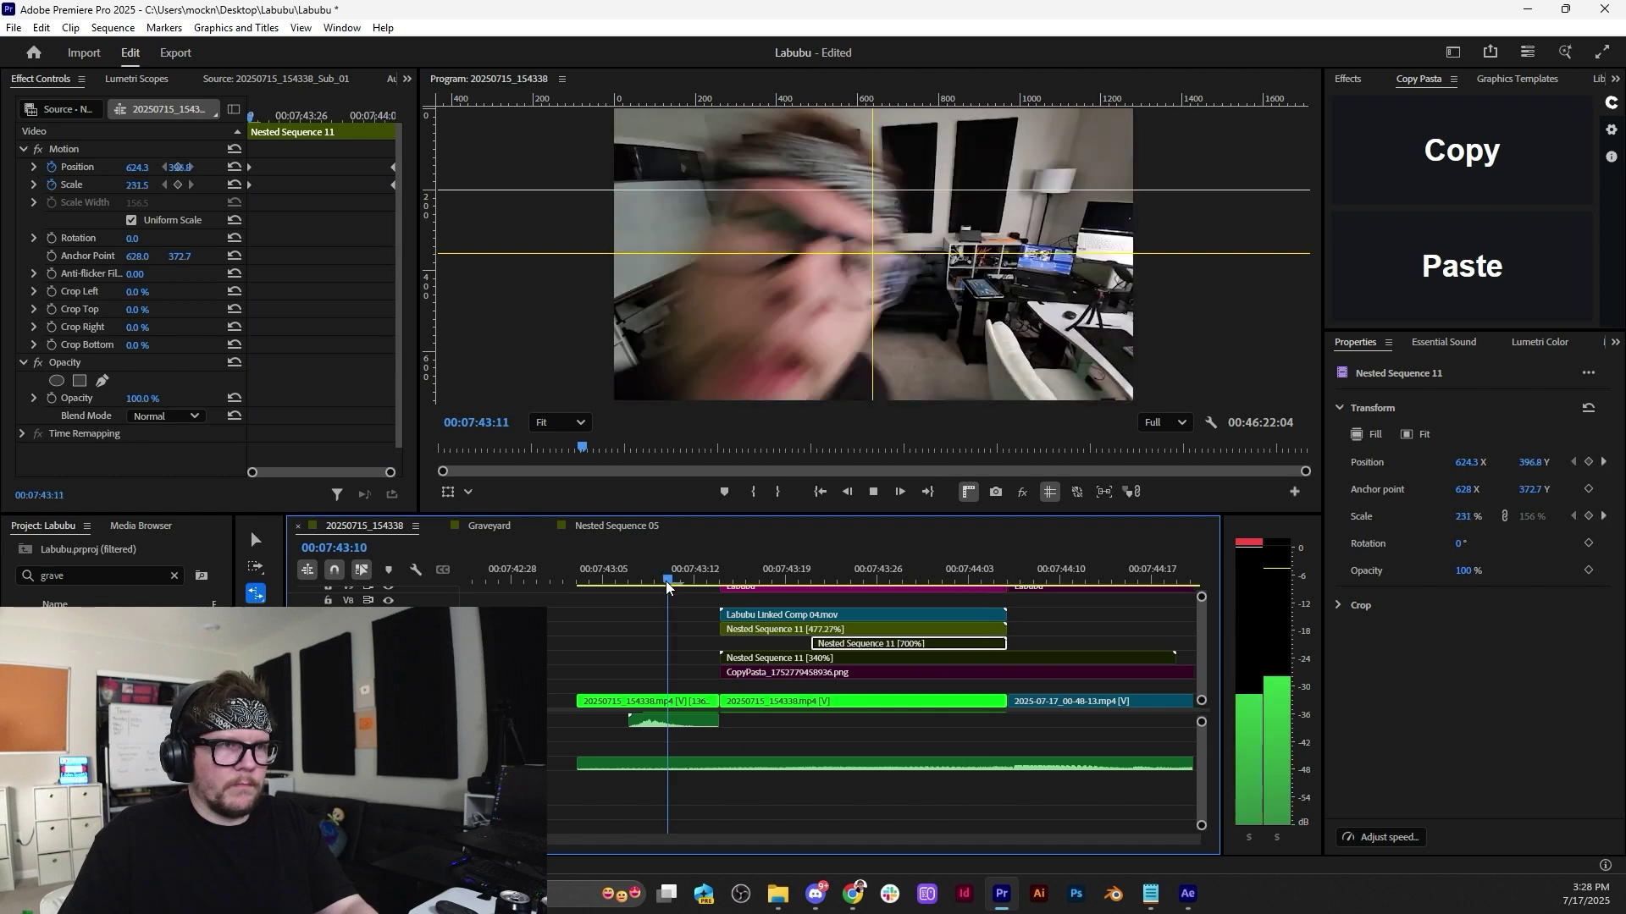
pyautogui.press('space')
pyautogui.click(667, 584)
pyautogui.press('space')
pyautogui.press('space')
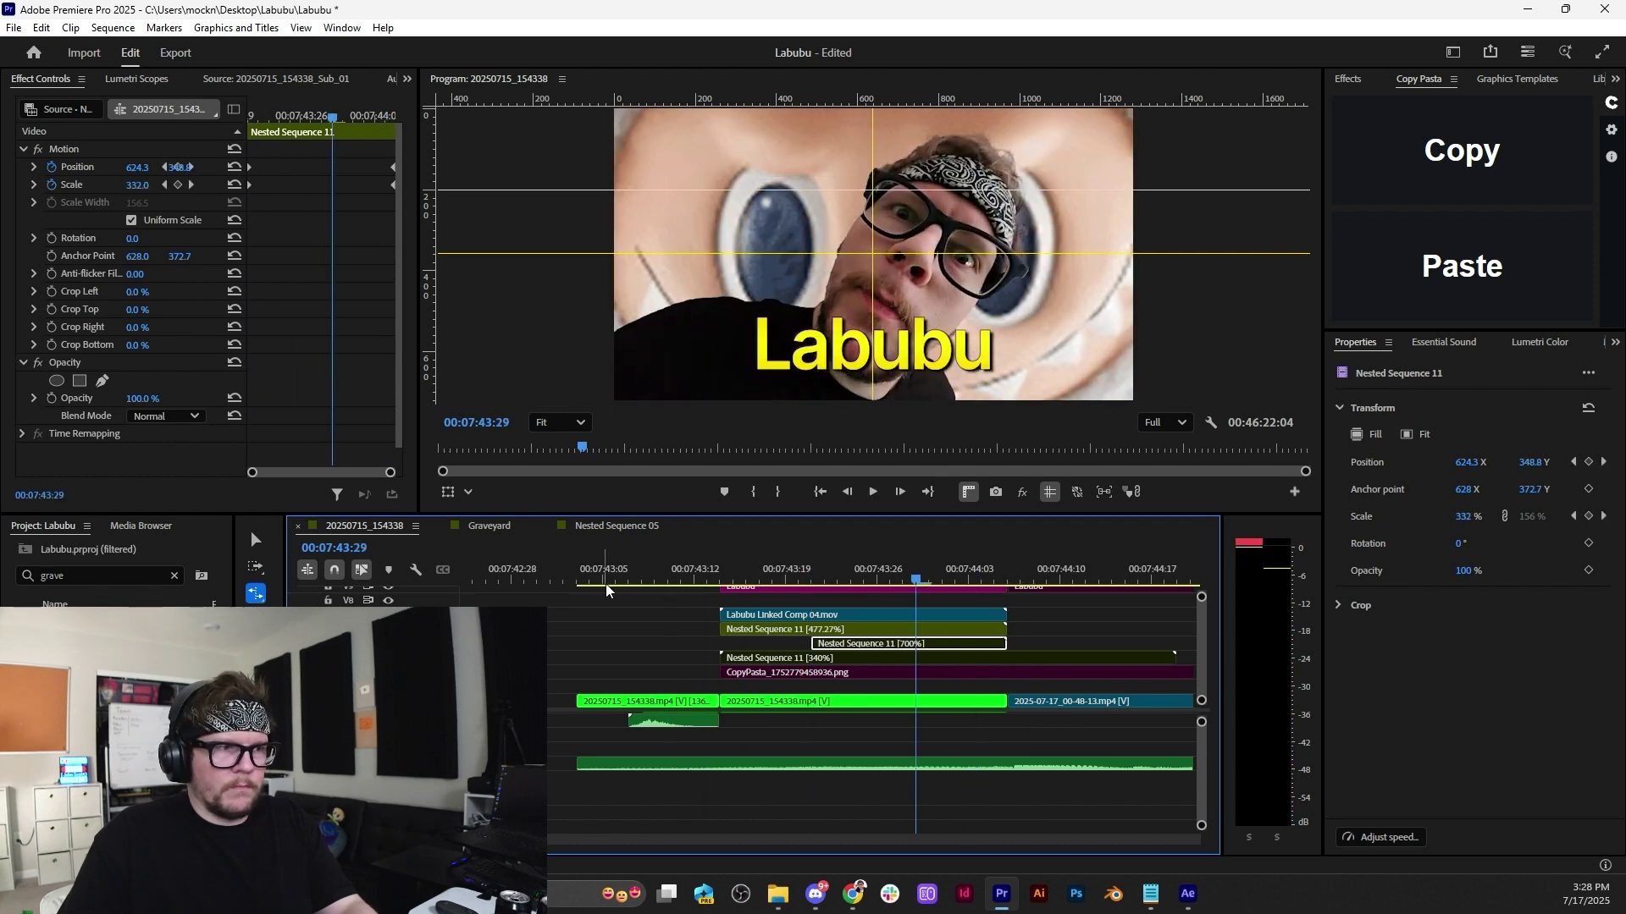
pyautogui.click(606, 584)
pyautogui.press('space')
pyautogui.press('space')
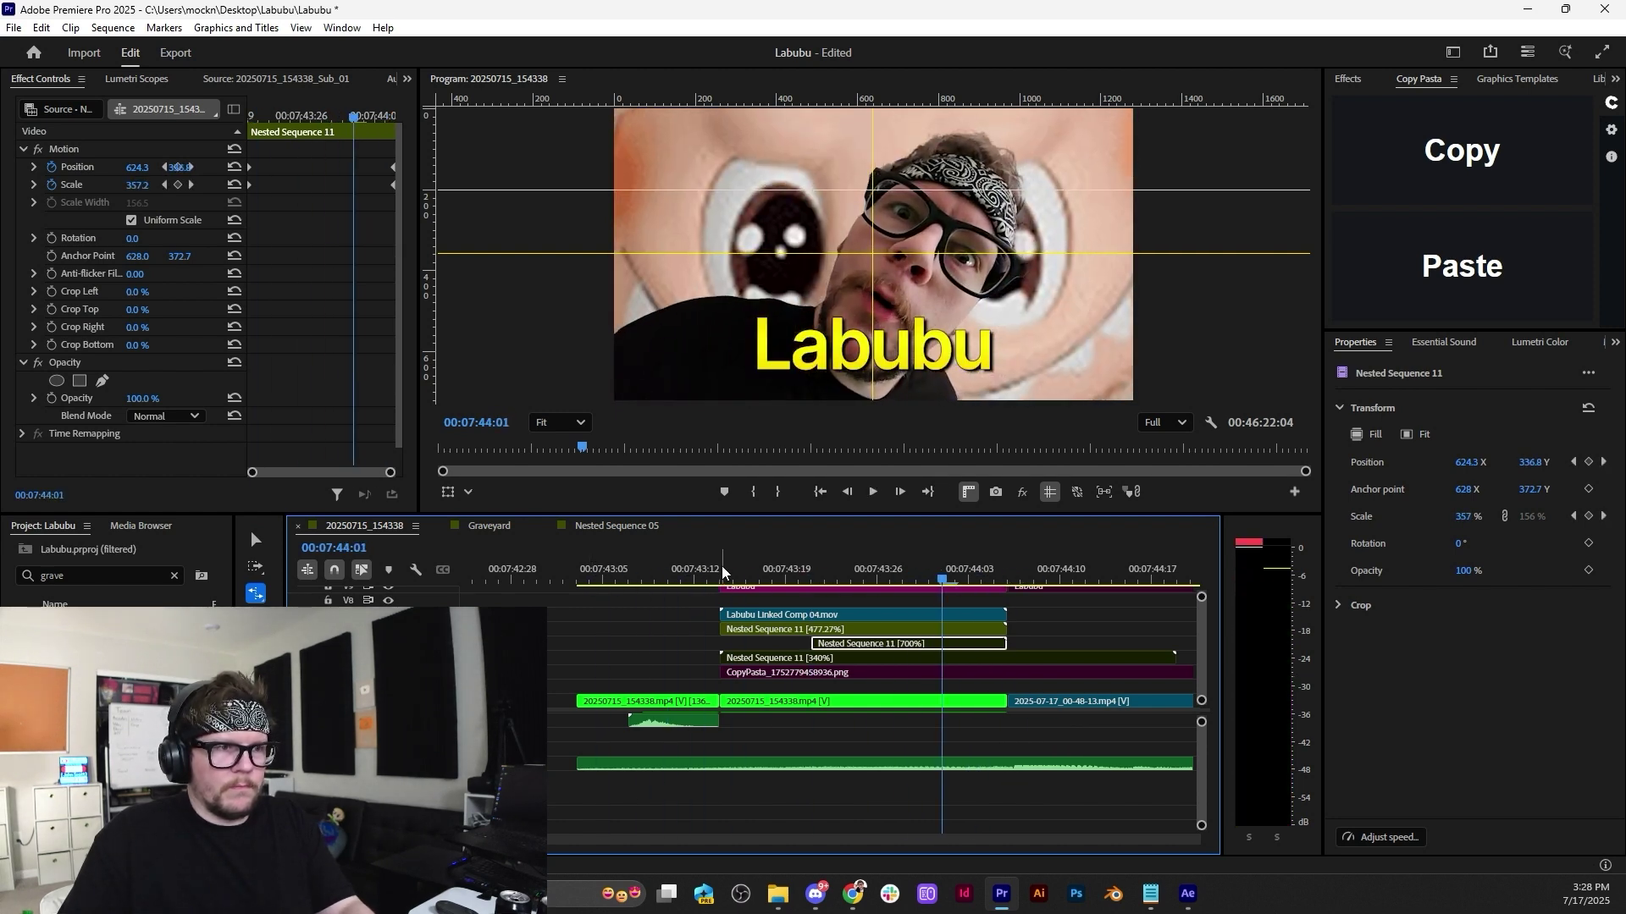
# Rate-stretch the start of the upper Labubu head copy to 00:07:43:18 and play back the result.
pyautogui.click(746, 577)
pyautogui.moveTo(729, 630); pyautogui.dragTo(773, 630)
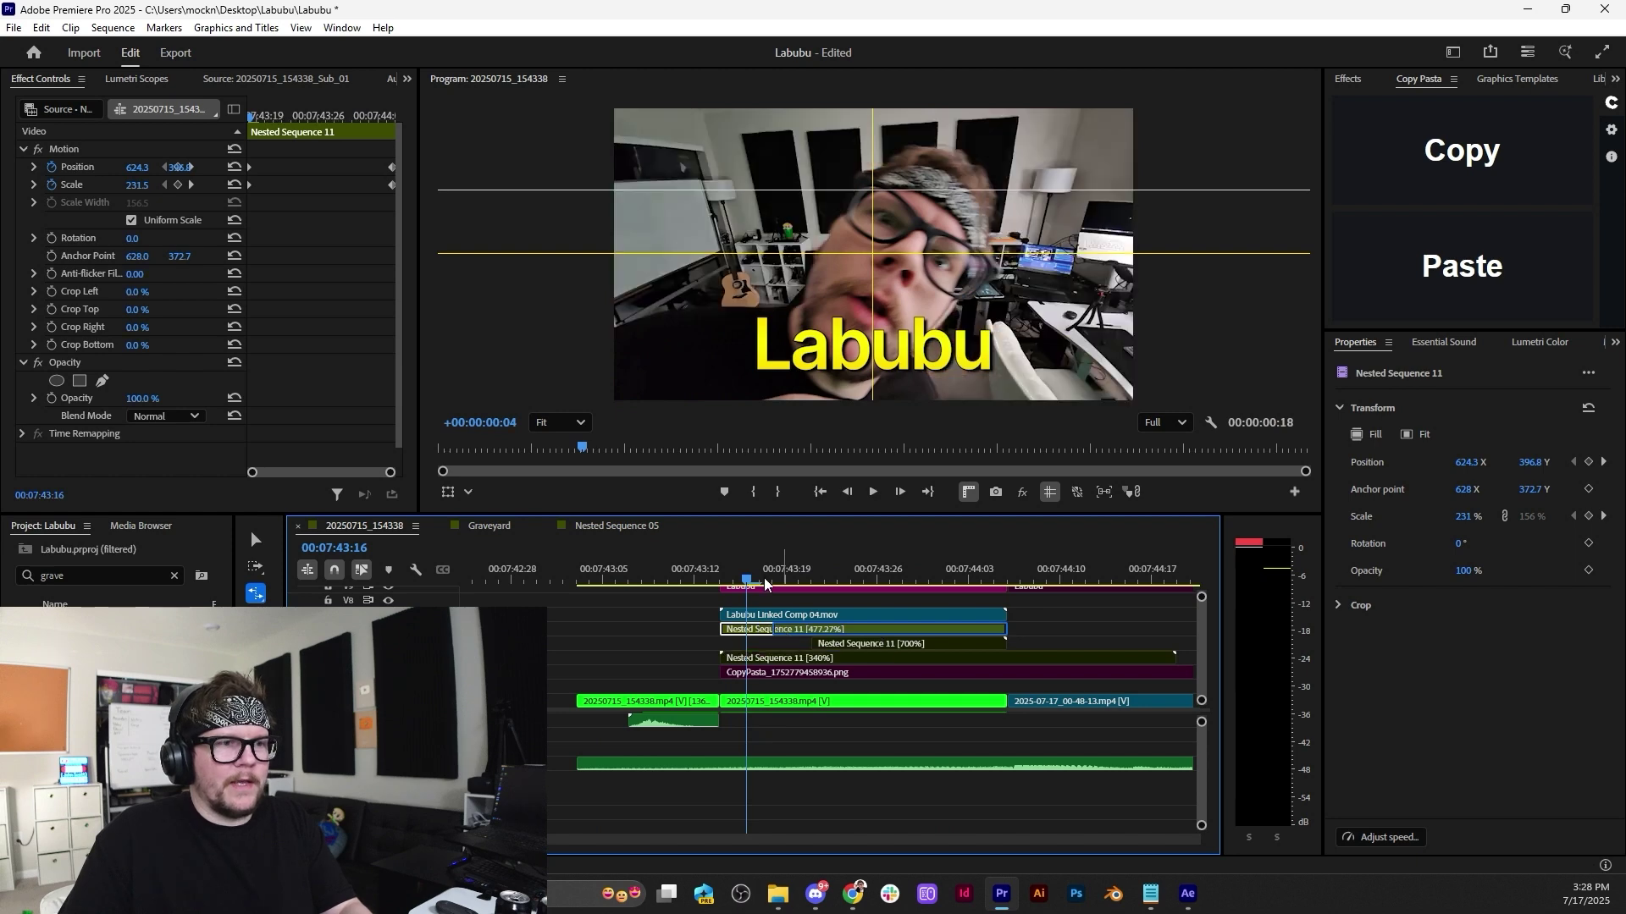
pyautogui.press('space')
pyautogui.click(711, 578)
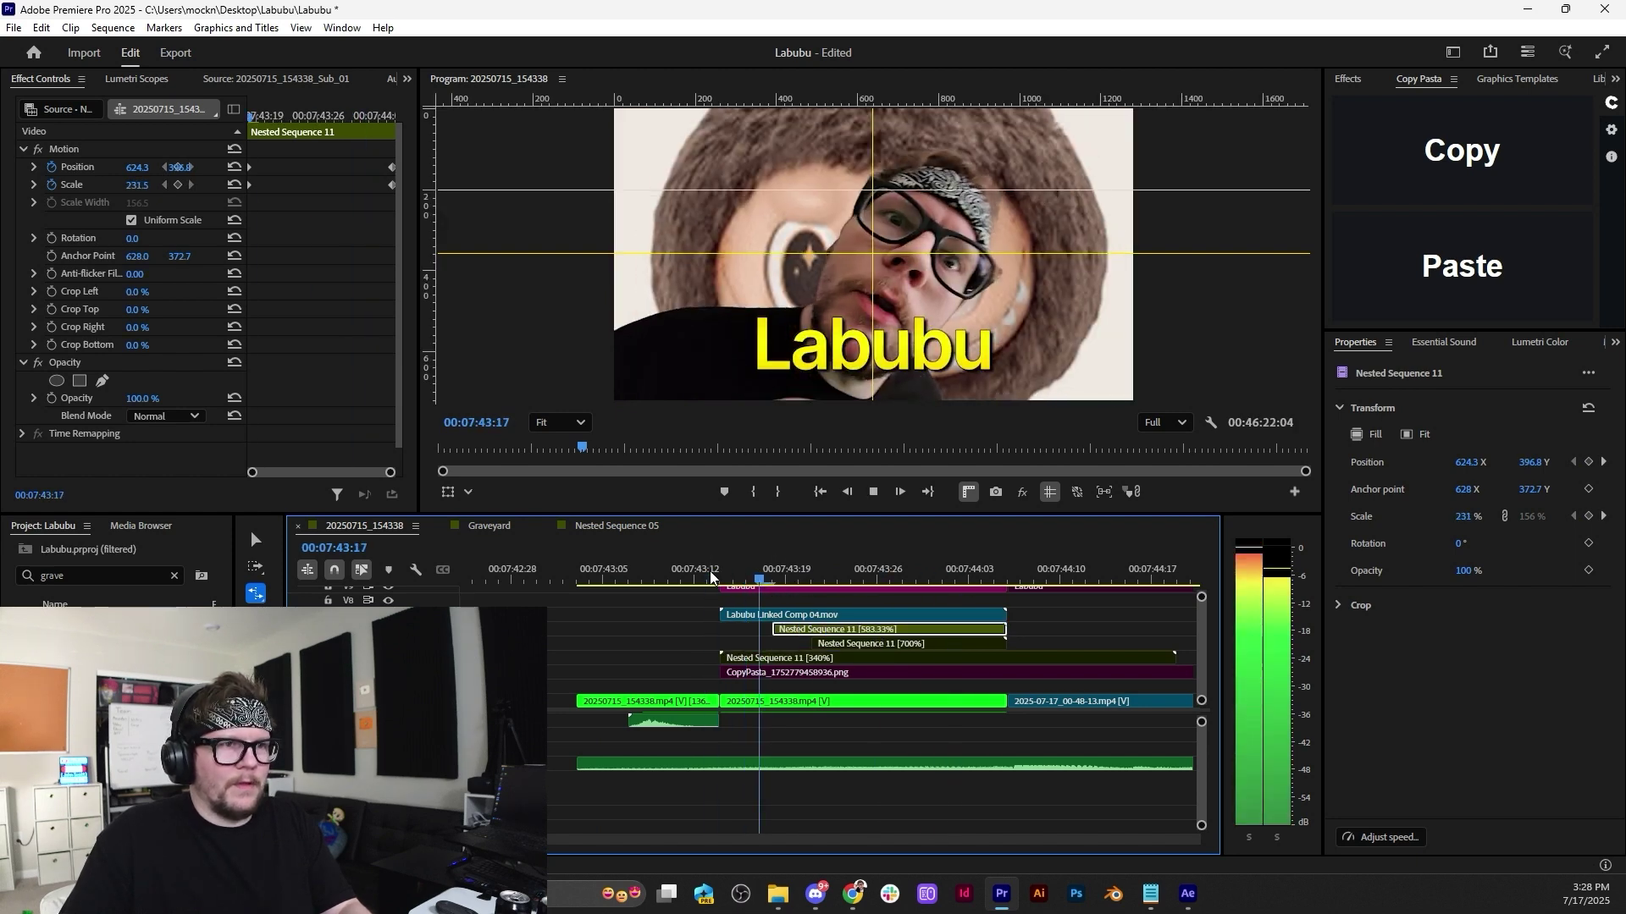
pyautogui.click(711, 578)
pyautogui.press('space')
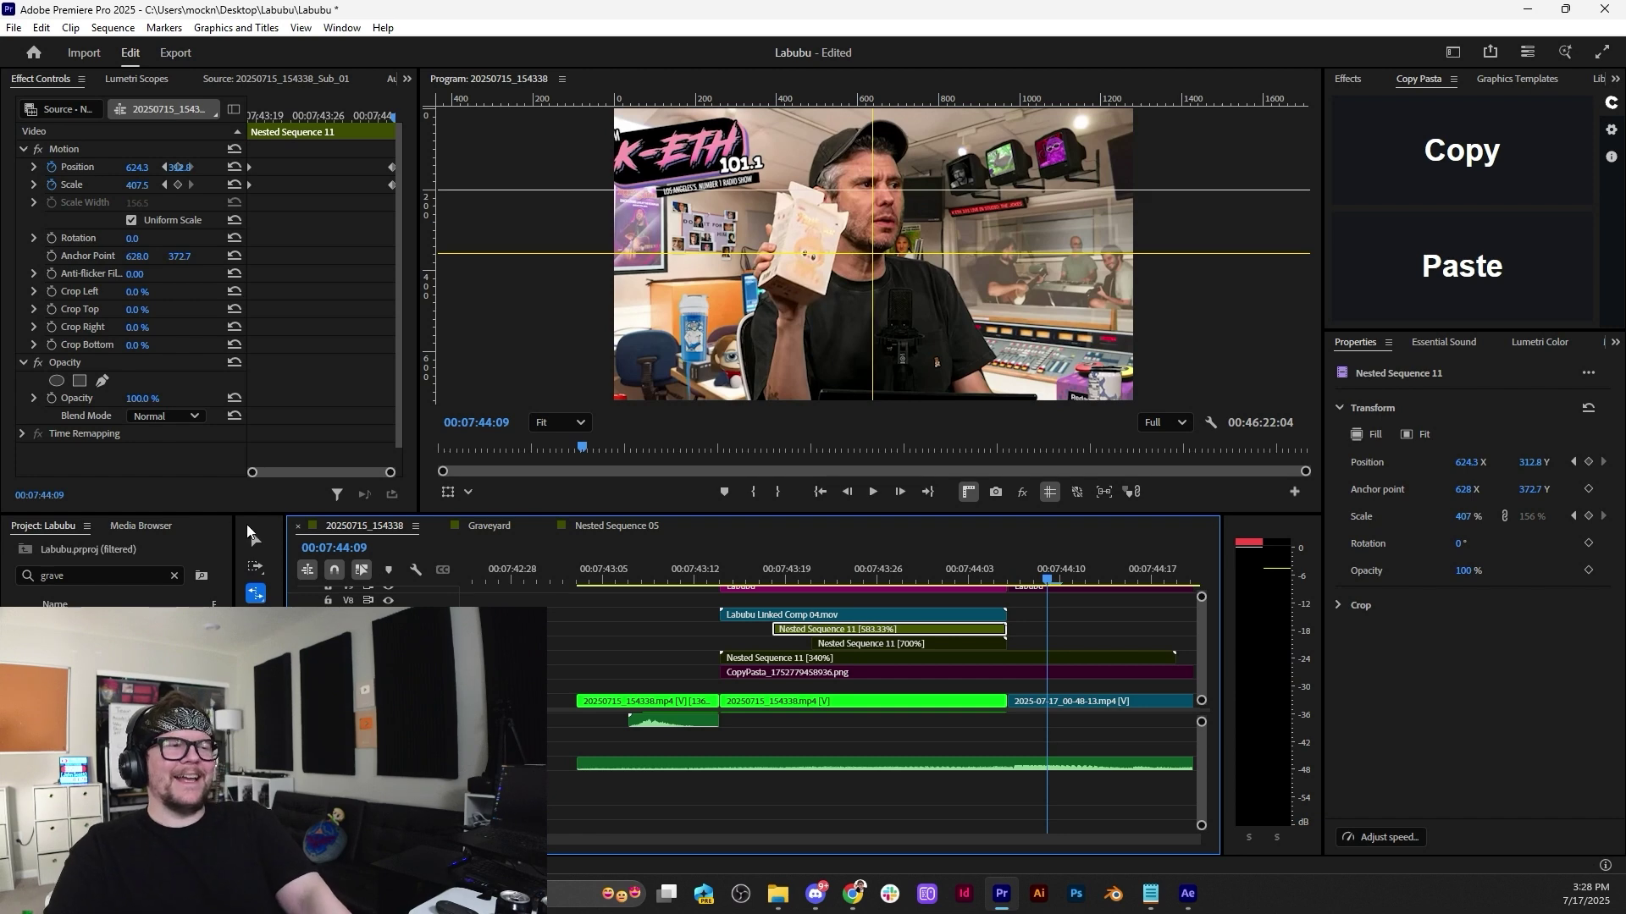
# Select both Labubu head copies, swap which one is enabled, and play back the section to compare them.
pyautogui.click(256, 539)
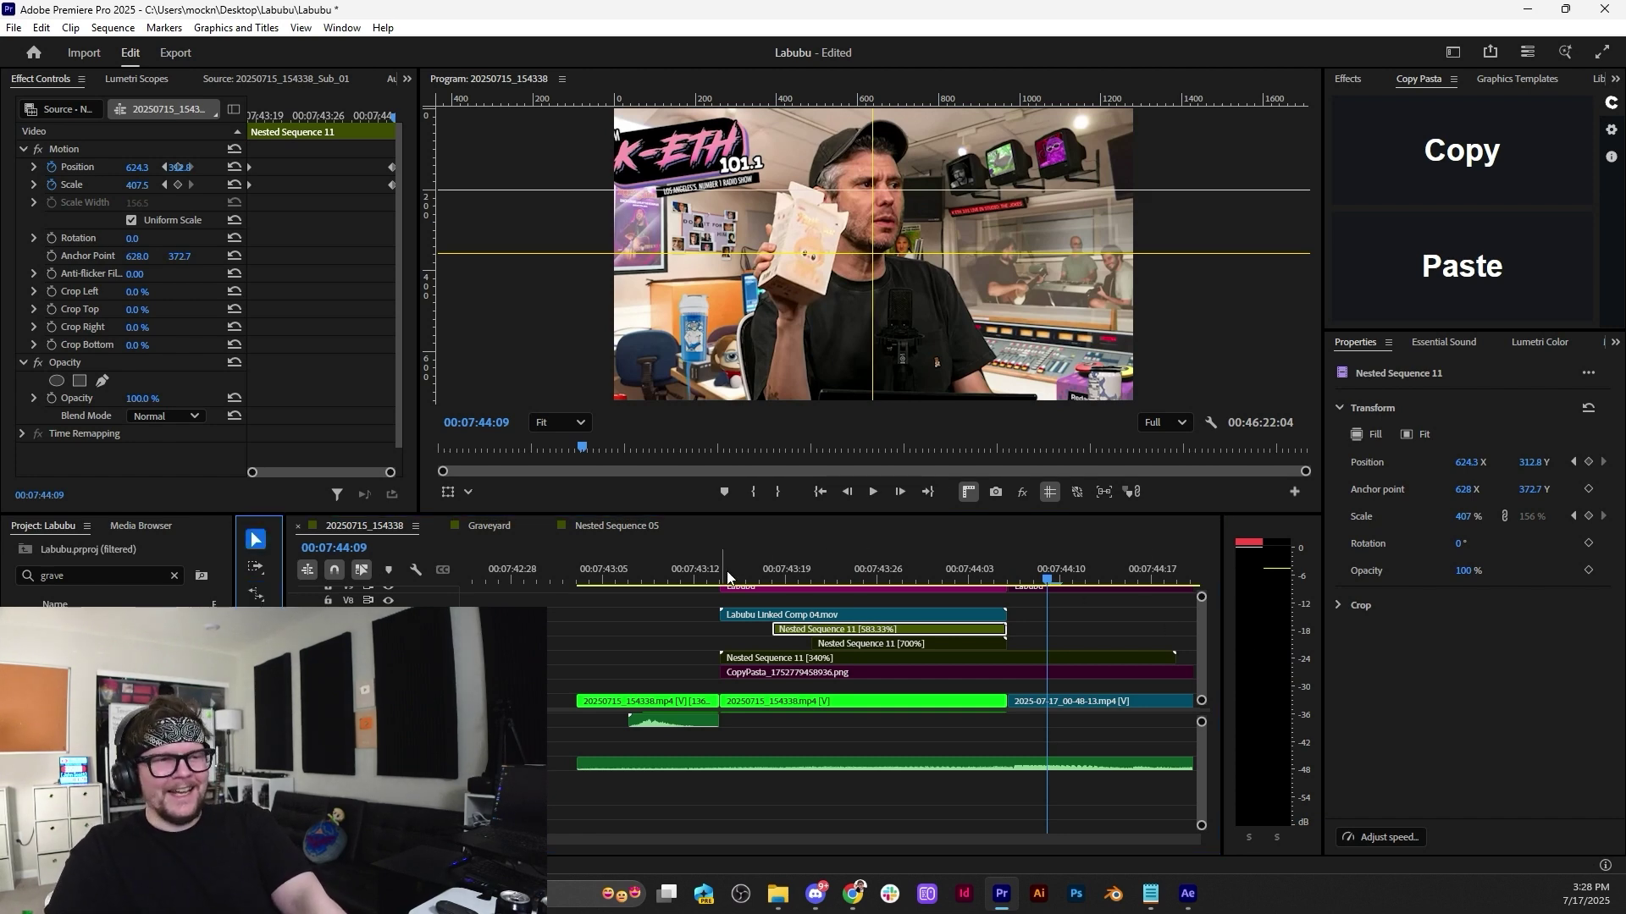
pyautogui.moveTo(728, 579); pyautogui.dragTo(843, 650)
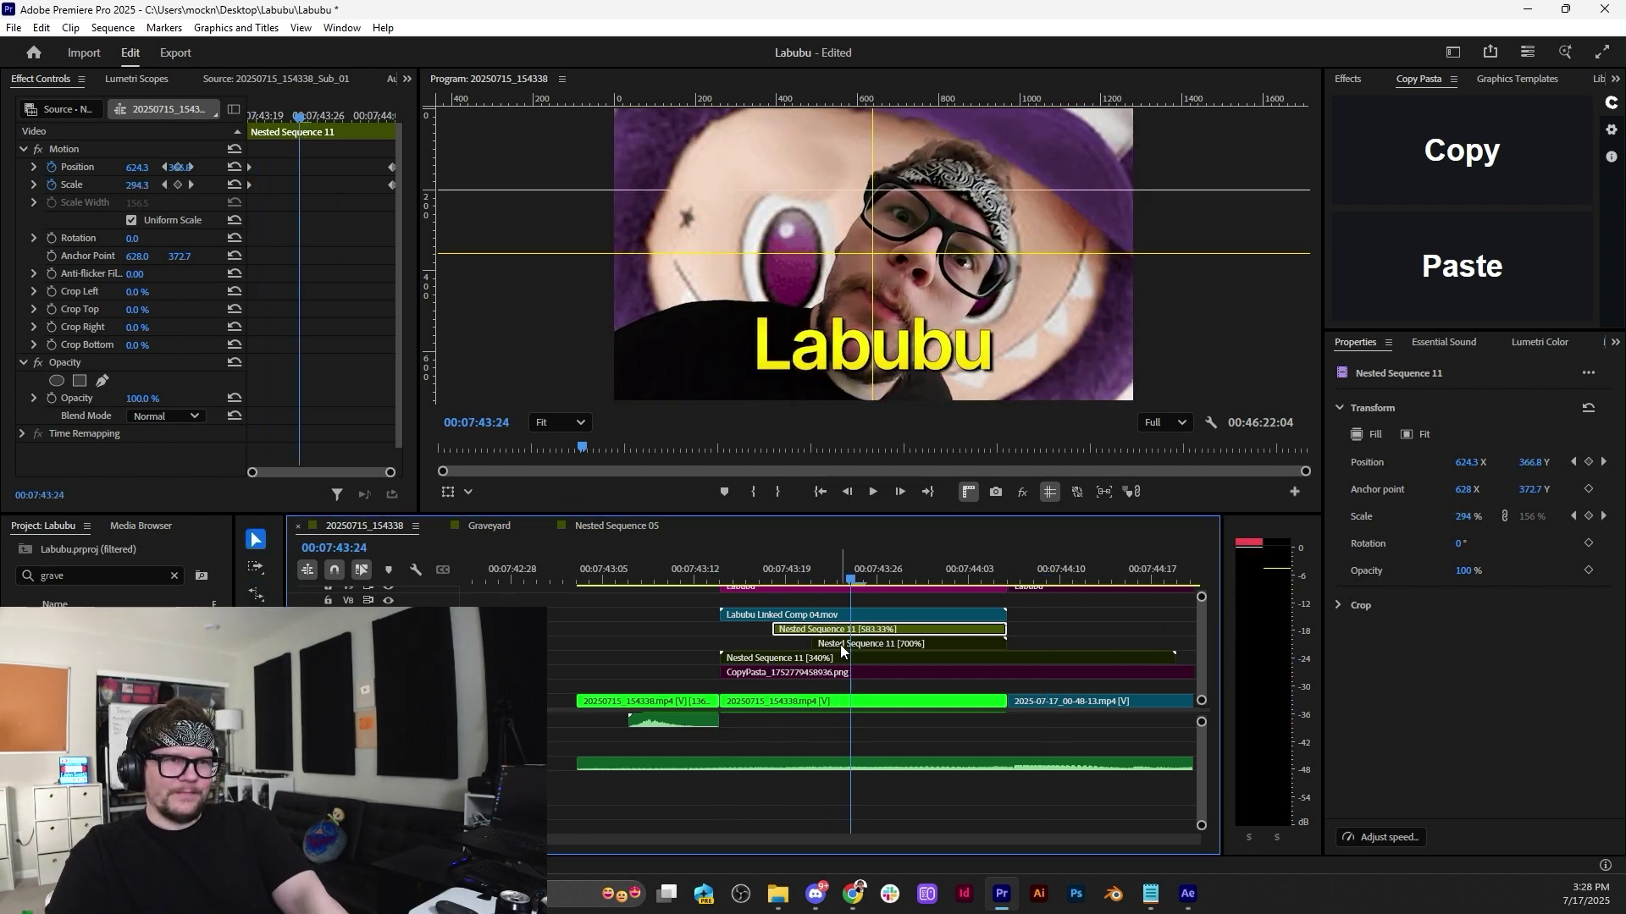
pyautogui.moveTo(1027, 628); pyautogui.dragTo(993, 642)
pyautogui.hotkey('shift', 'e')
pyautogui.press('space')
pyautogui.press('space')
pyautogui.moveTo(831, 581); pyautogui.dragTo(699, 569)
pyautogui.press('space')
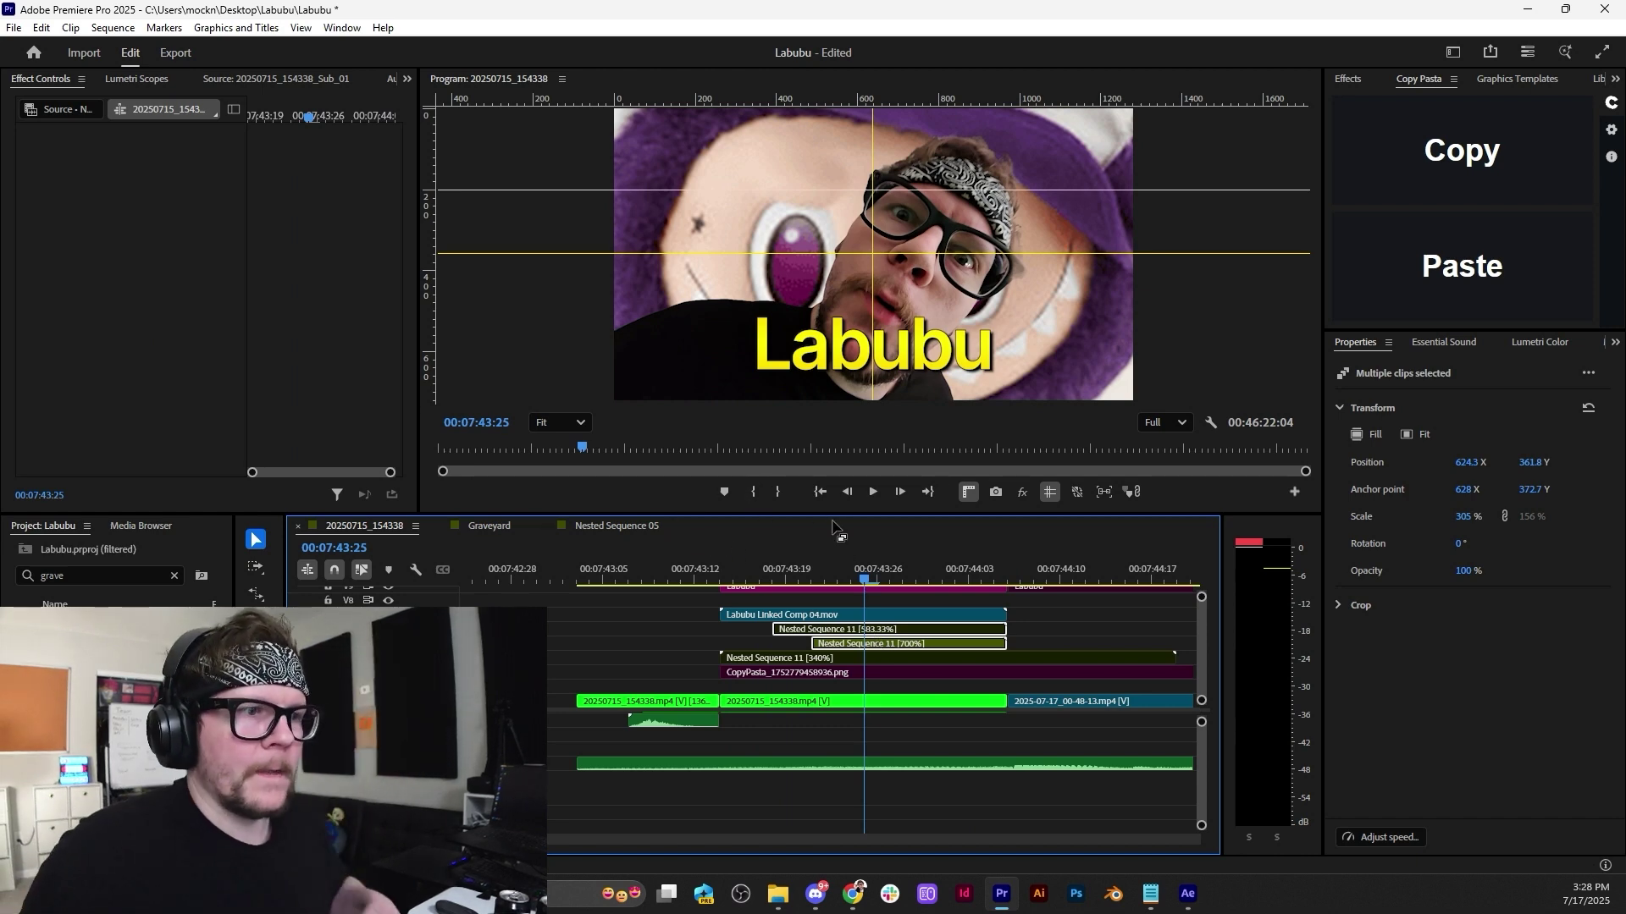
pyautogui.click(760, 561)
pyautogui.press('space')
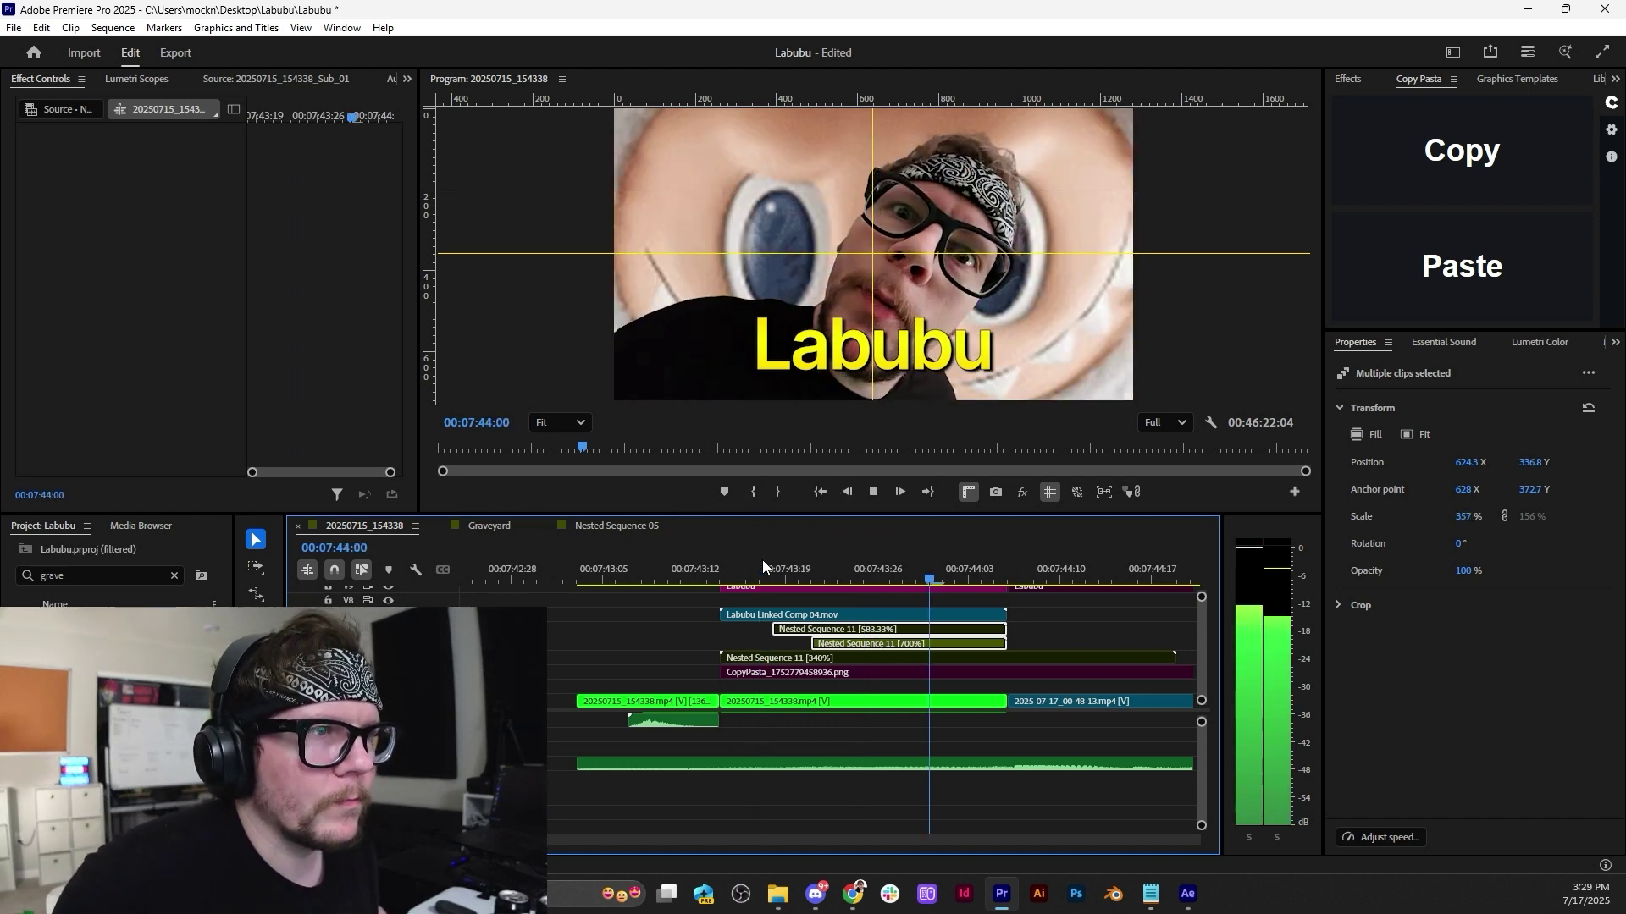
pyautogui.press('space')
# Copy the Drop Shadow effect from the Intro Roto.mov clip.
pyautogui.click(834, 615)
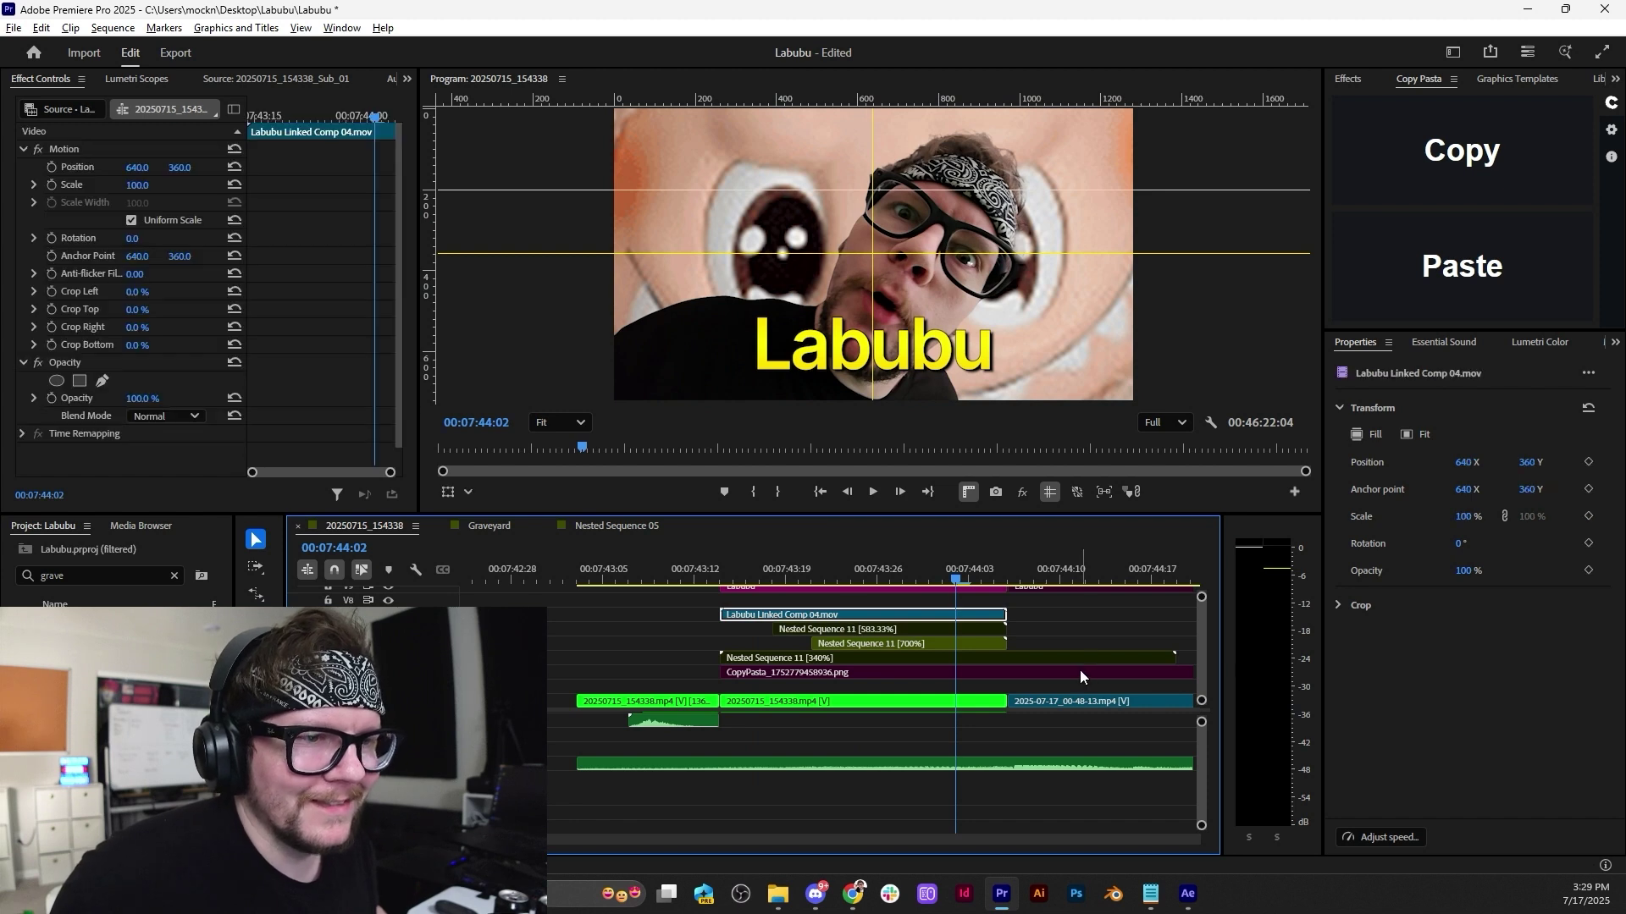
pyautogui.scroll(-4, 1075, 665)
pyautogui.scroll(-2, 1025, 617)
pyautogui.click(1041, 601)
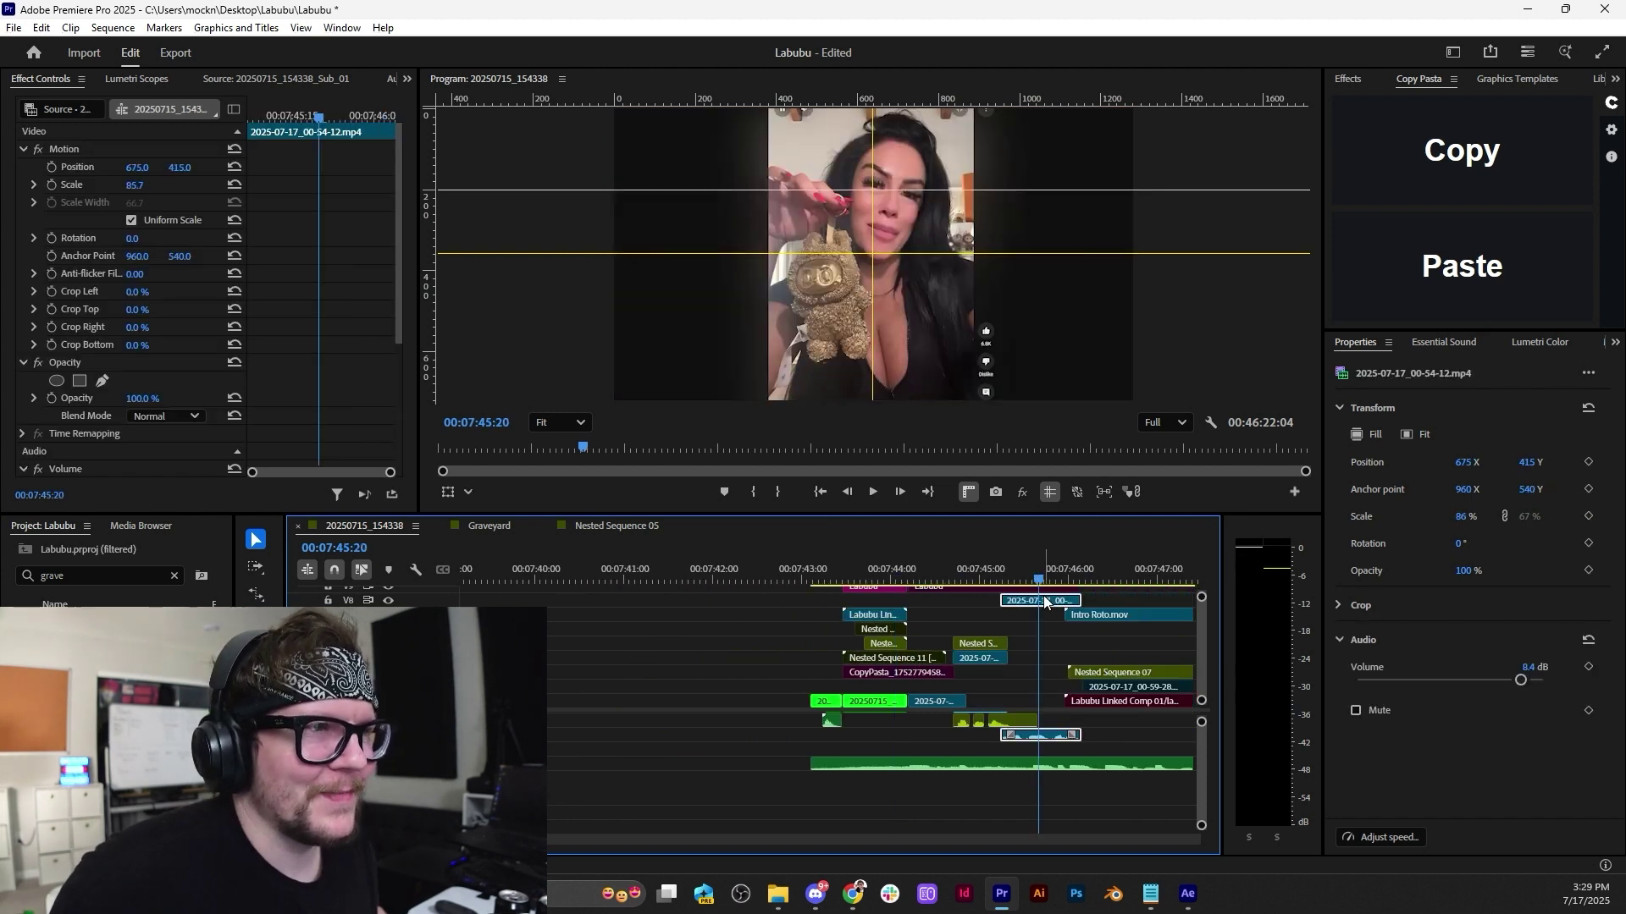
pyautogui.scroll(-2, 1104, 684)
pyautogui.scroll(-3, 1050, 660)
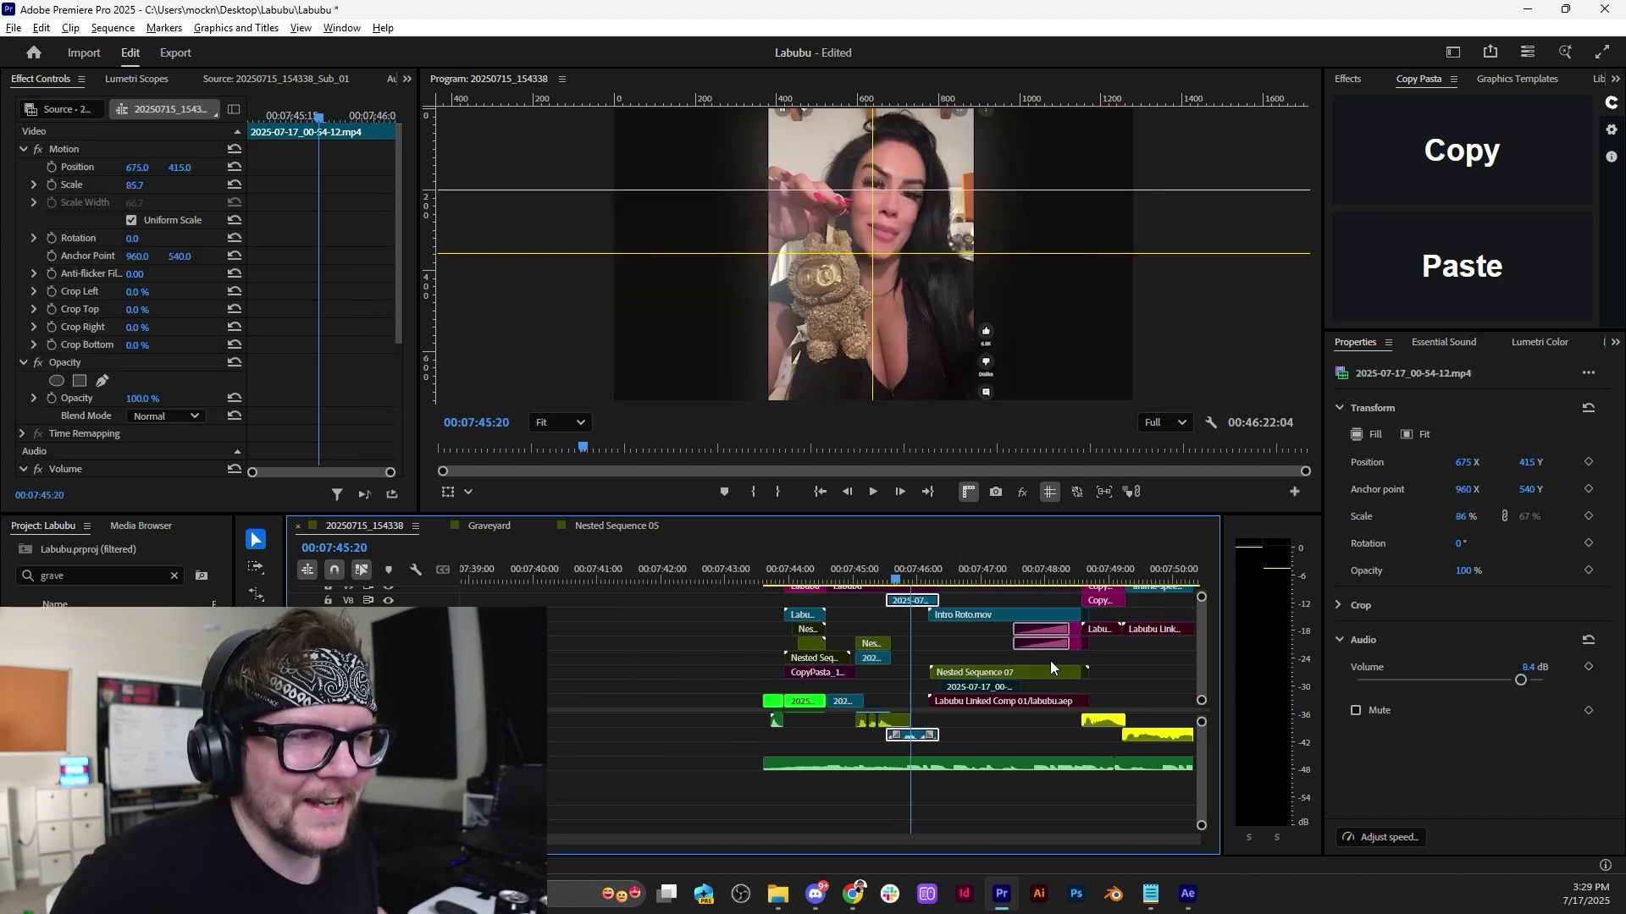
pyautogui.click(1008, 619)
pyautogui.rightClick(164, 454)
pyautogui.click(205, 524)
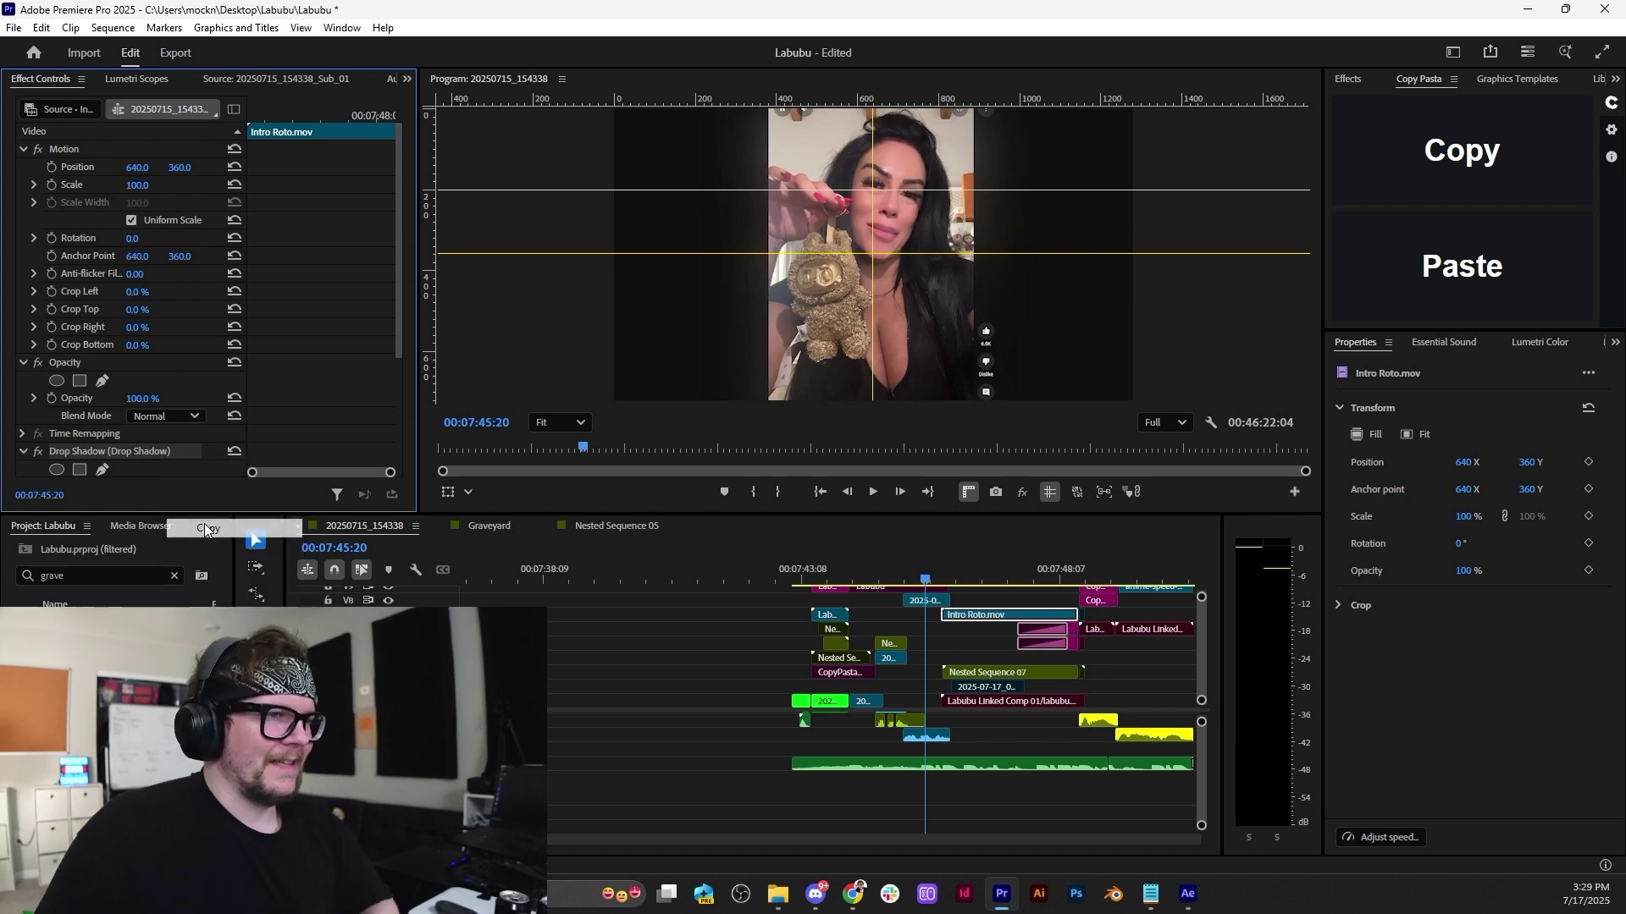
# Paste the Drop Shadow effect onto the Labubu Linked Comp 04.mov clip and play back the composite.
pyautogui.click(830, 613)
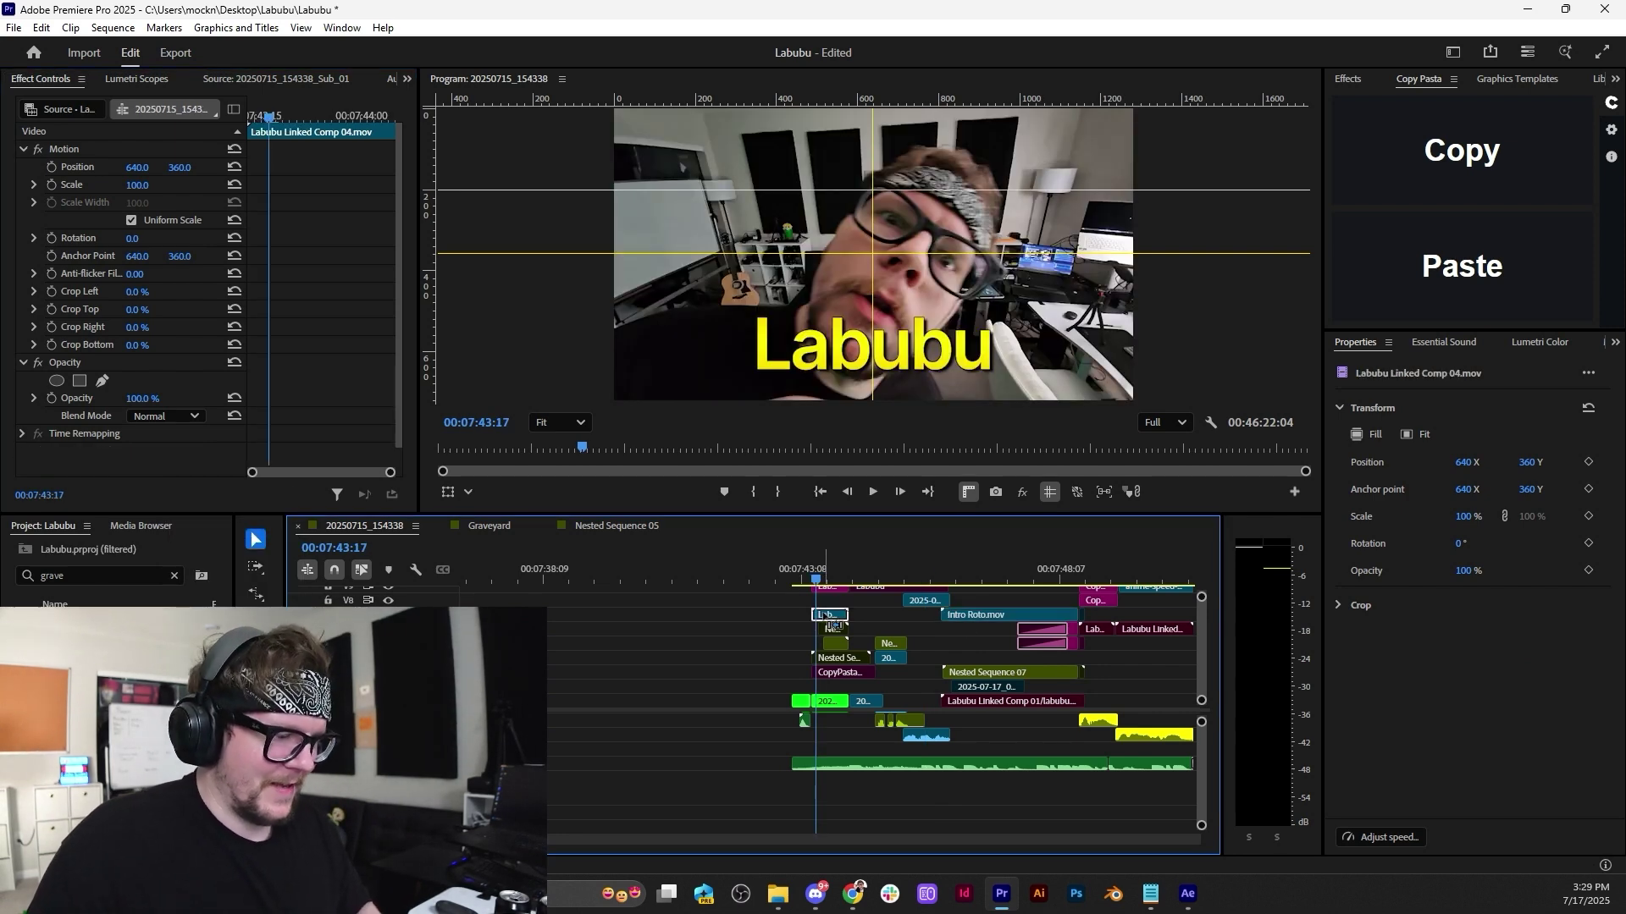
pyautogui.hotkey('ctrl', 'v')
pyautogui.click(811, 569)
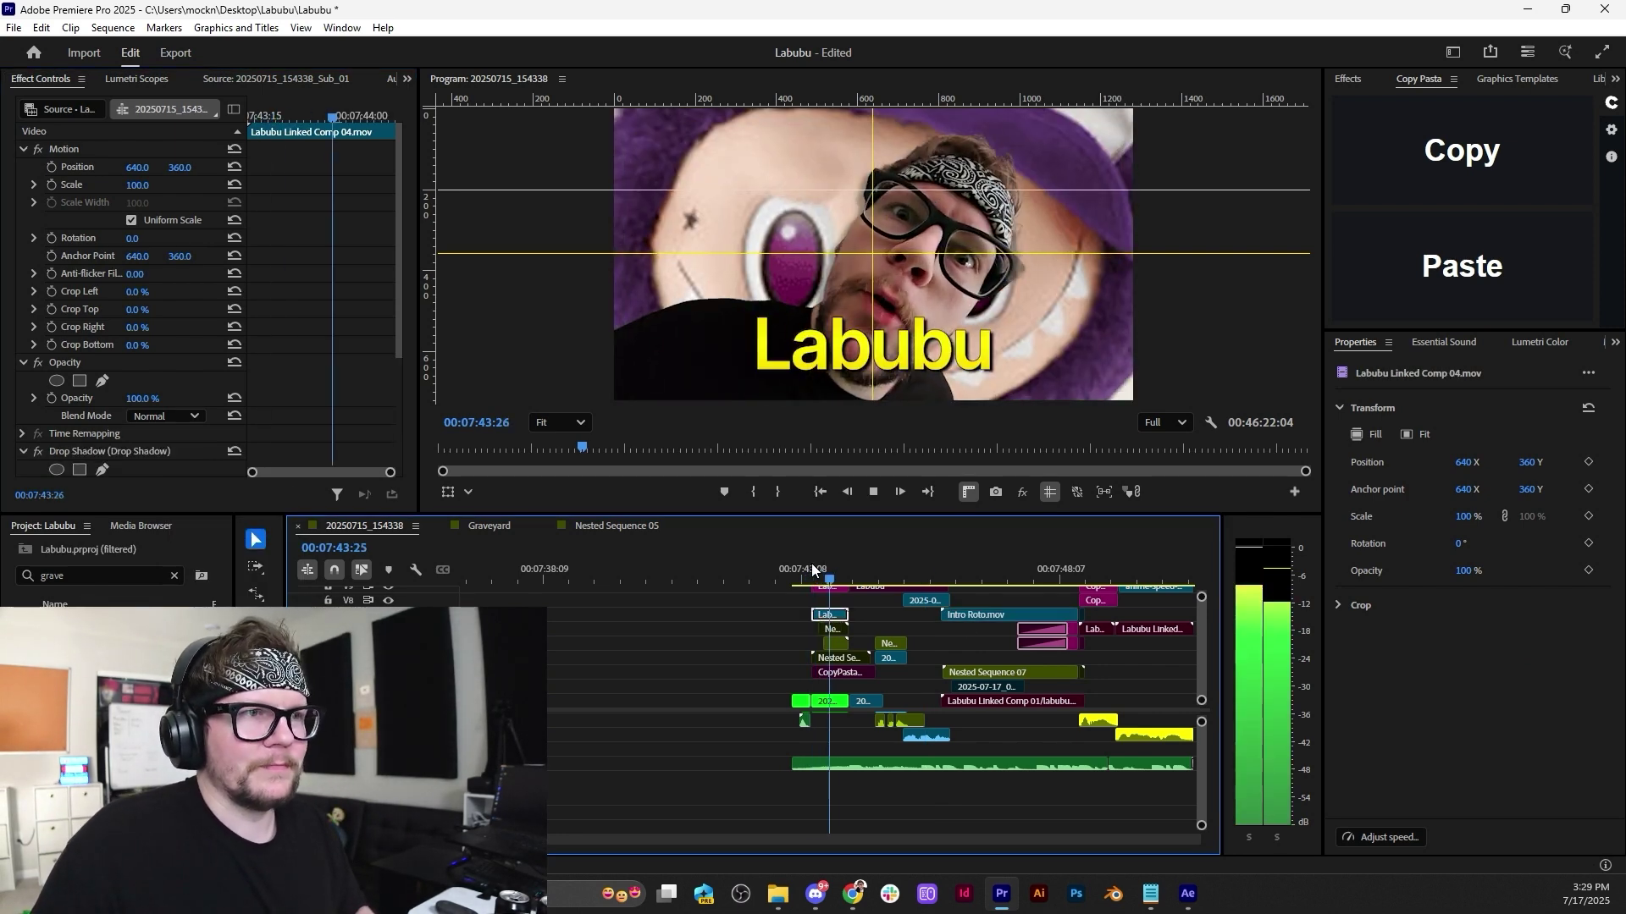
pyautogui.press('space')
pyautogui.scroll(3, 816, 606)
pyautogui.press('space')
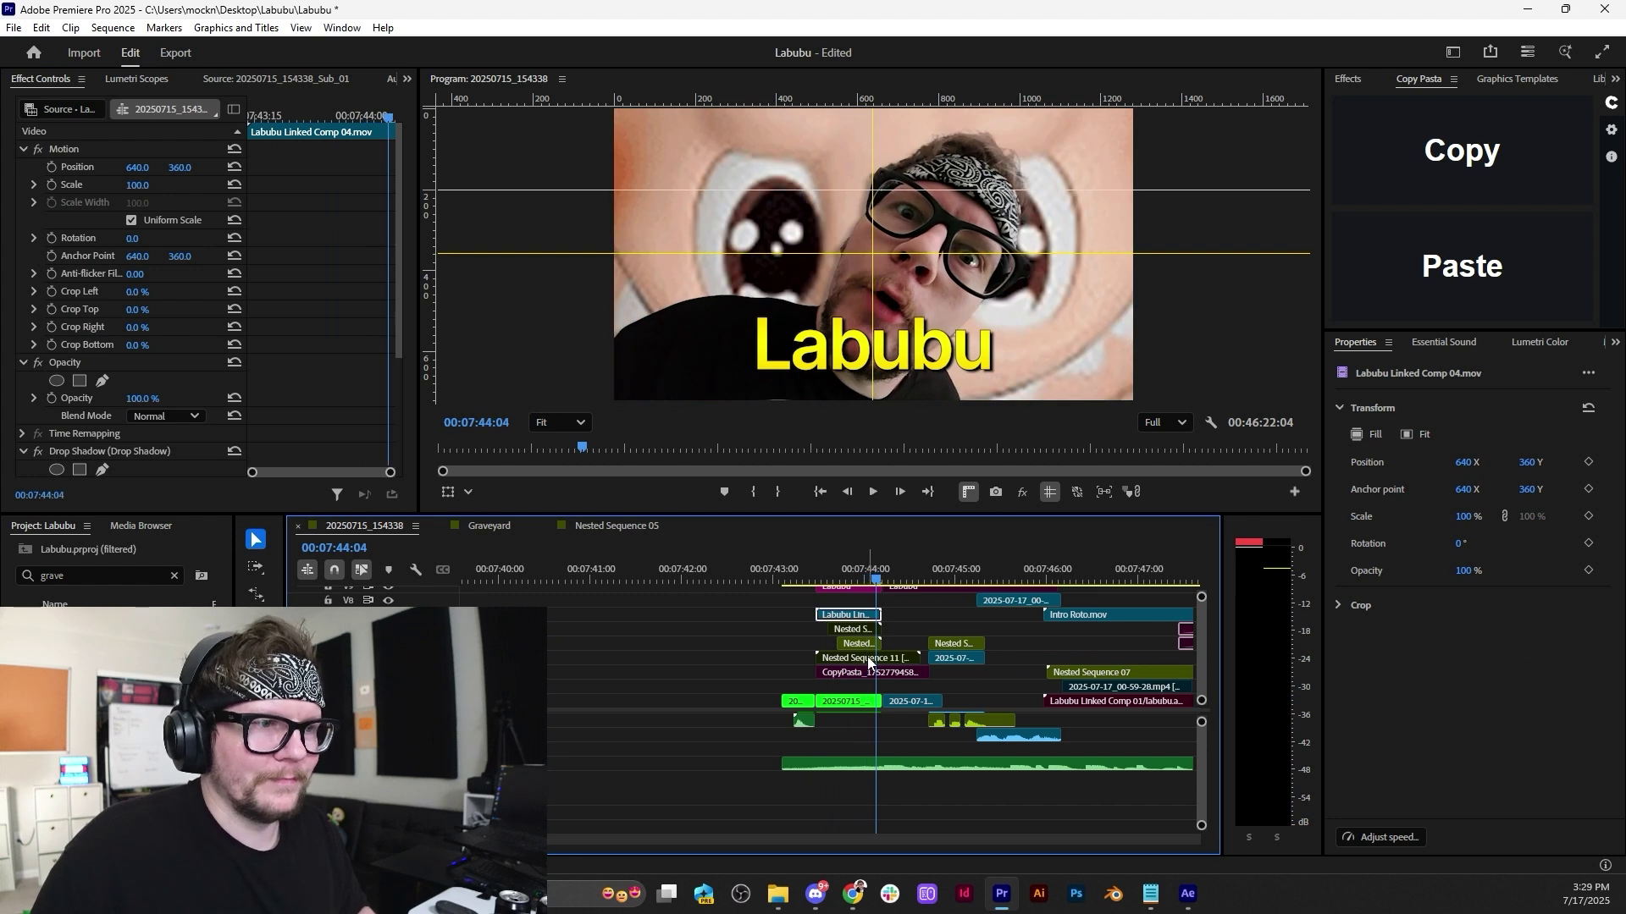
# Try rate-stretching the upper Labubu head copy's start back to the start of Labubu Linked Comp 04.mov and play back the section.
pyautogui.scroll(3, 853, 645)
pyautogui.click(855, 631)
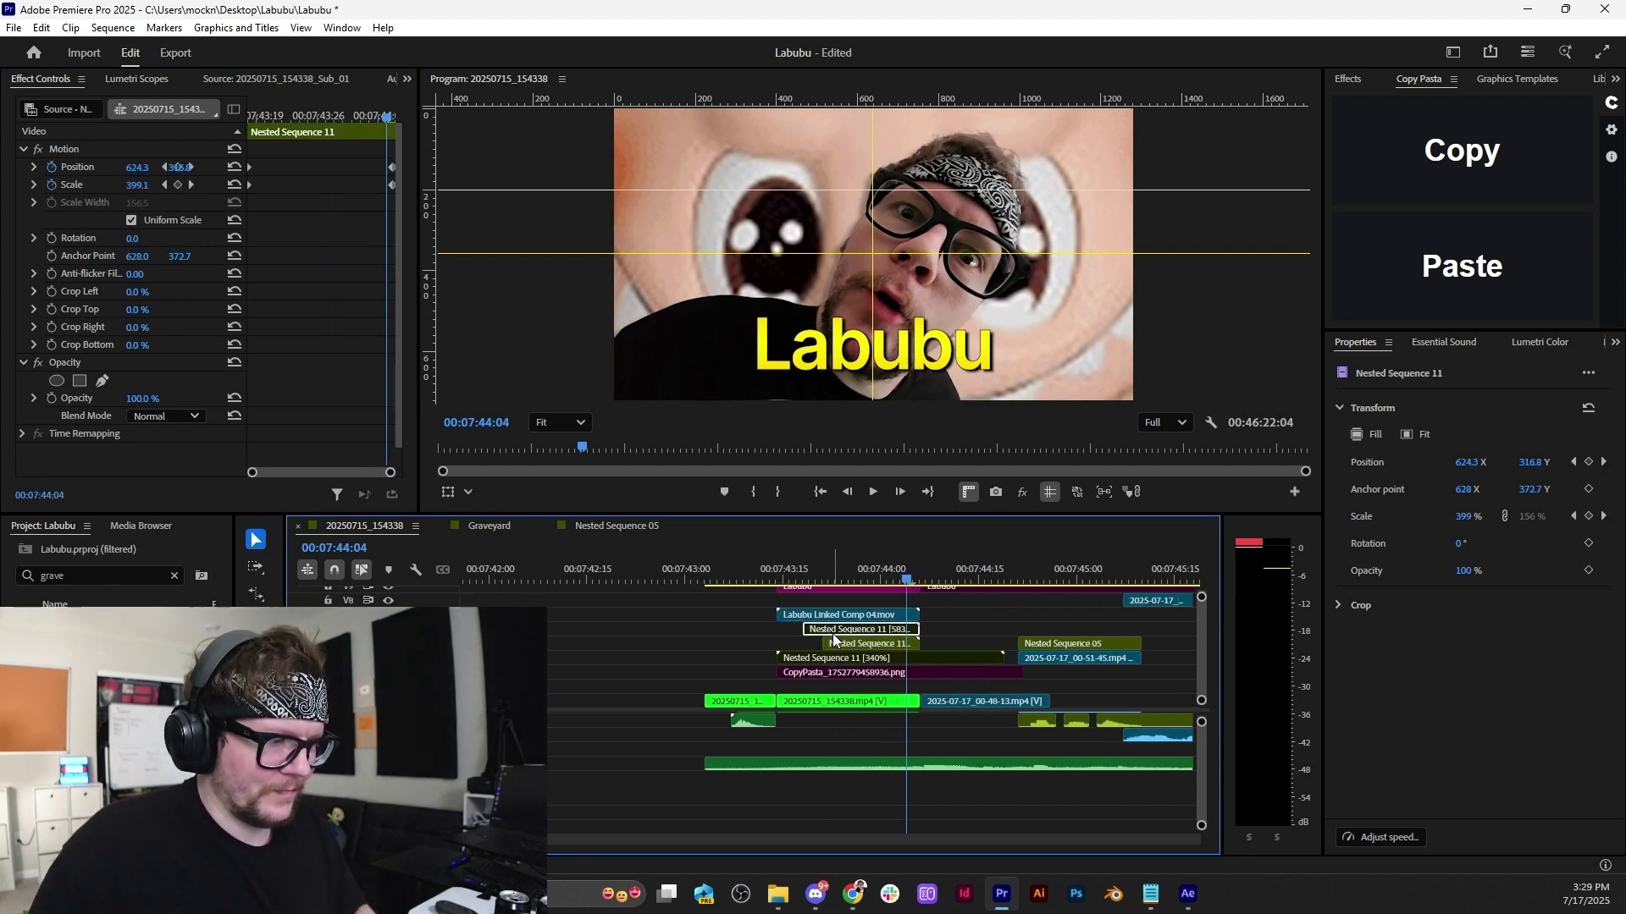
pyautogui.press('b')
pyautogui.moveTo(823, 630); pyautogui.dragTo(778, 630)
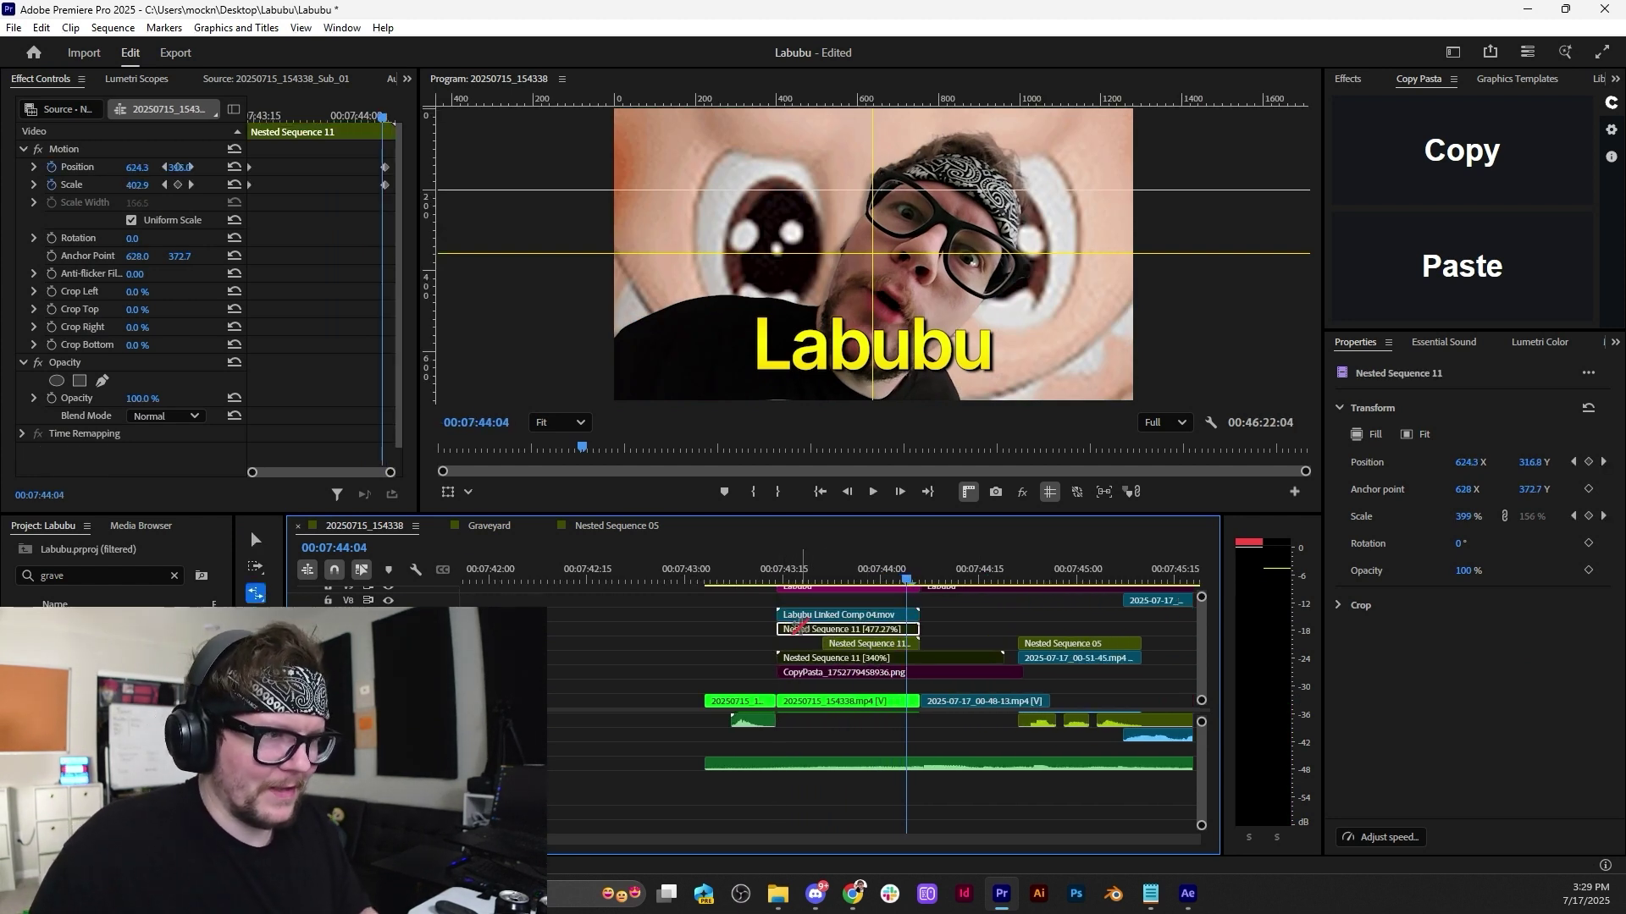
pyautogui.hotkey('ctrl', 'alt', 'v')
pyautogui.click(934, 663)
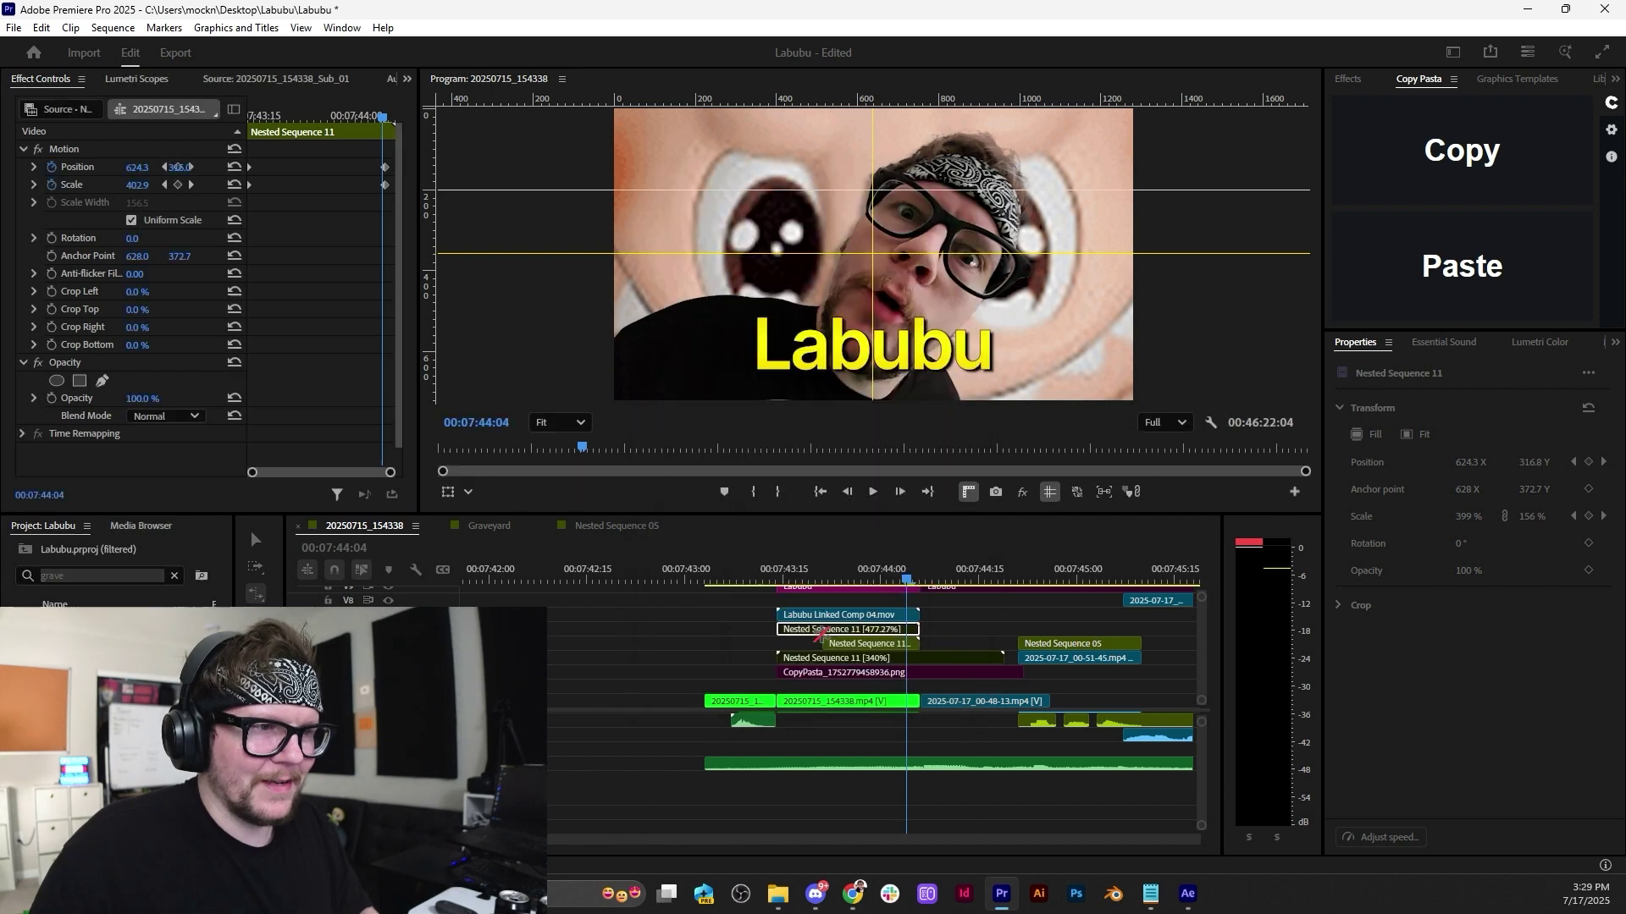
pyautogui.click(772, 570)
pyautogui.press('space')
pyautogui.press('space')
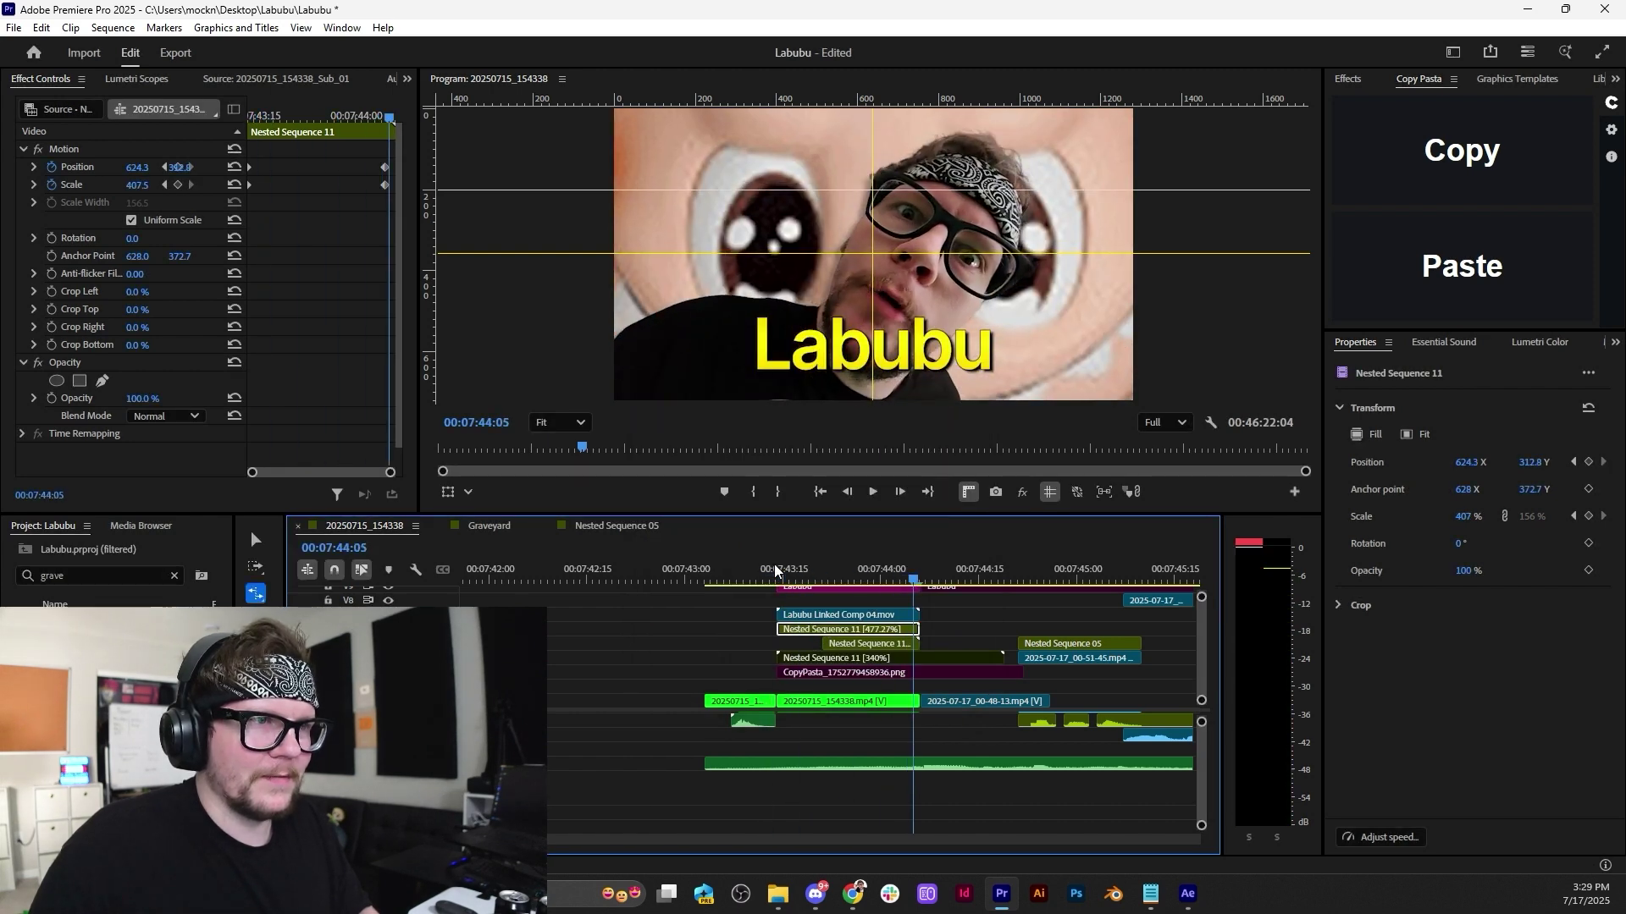
pyautogui.click(740, 567)
pyautogui.press('space')
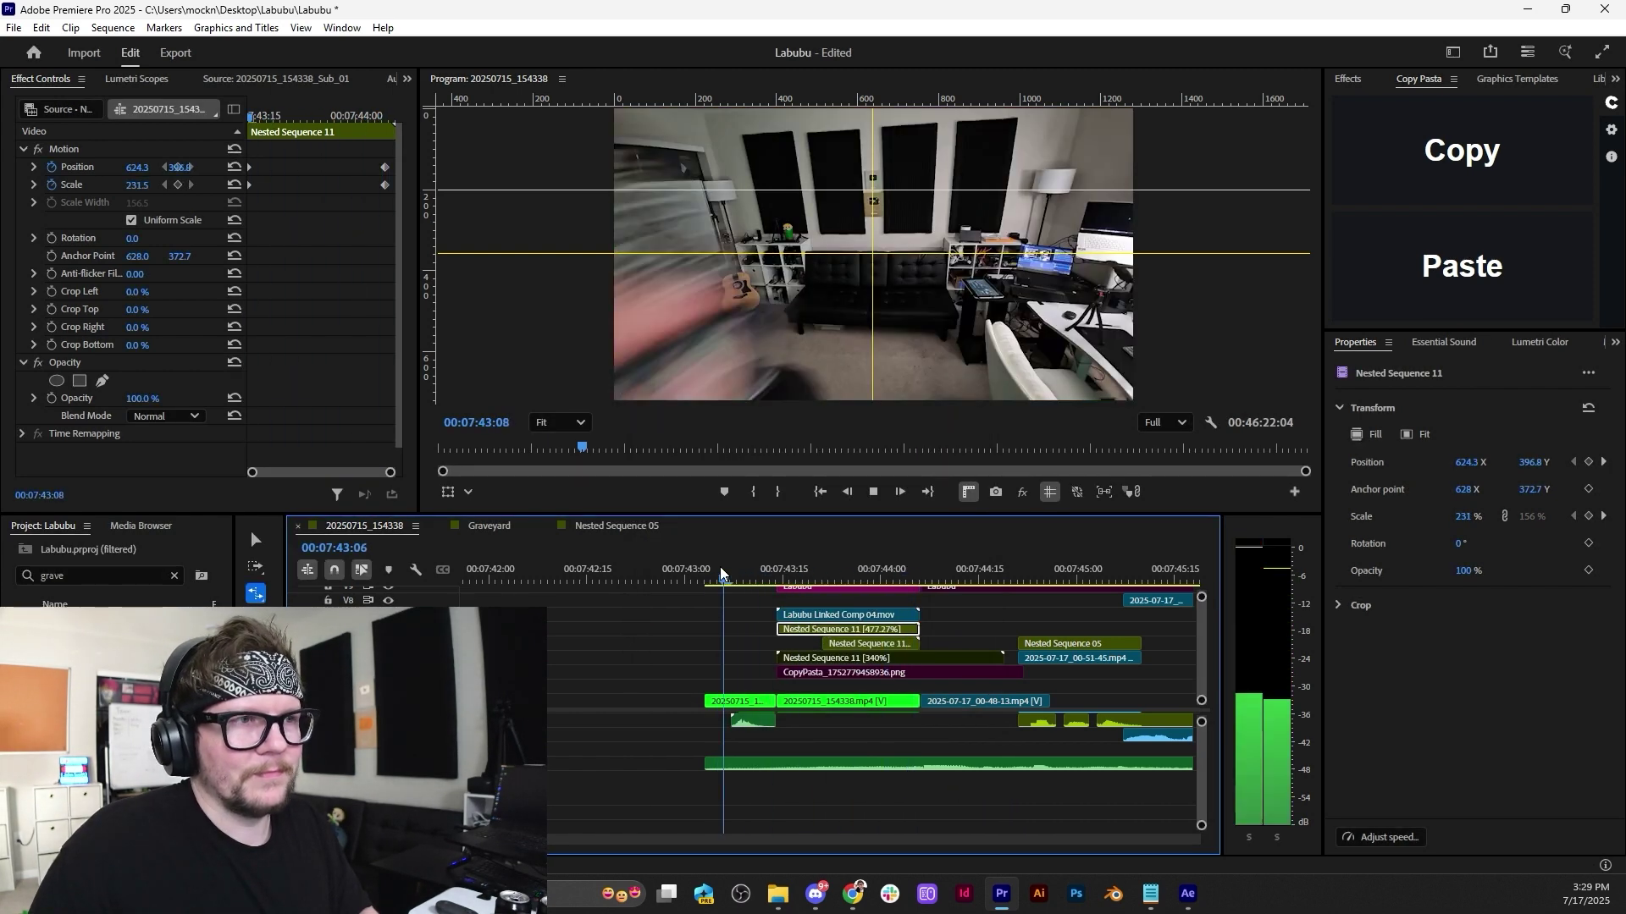
# Try stretching the upper head copy's start to 00:07:43:13, play it back, and undo that extension.
pyautogui.click(770, 570)
pyautogui.moveTo(776, 627); pyautogui.dragTo(771, 627)
pyautogui.press('space')
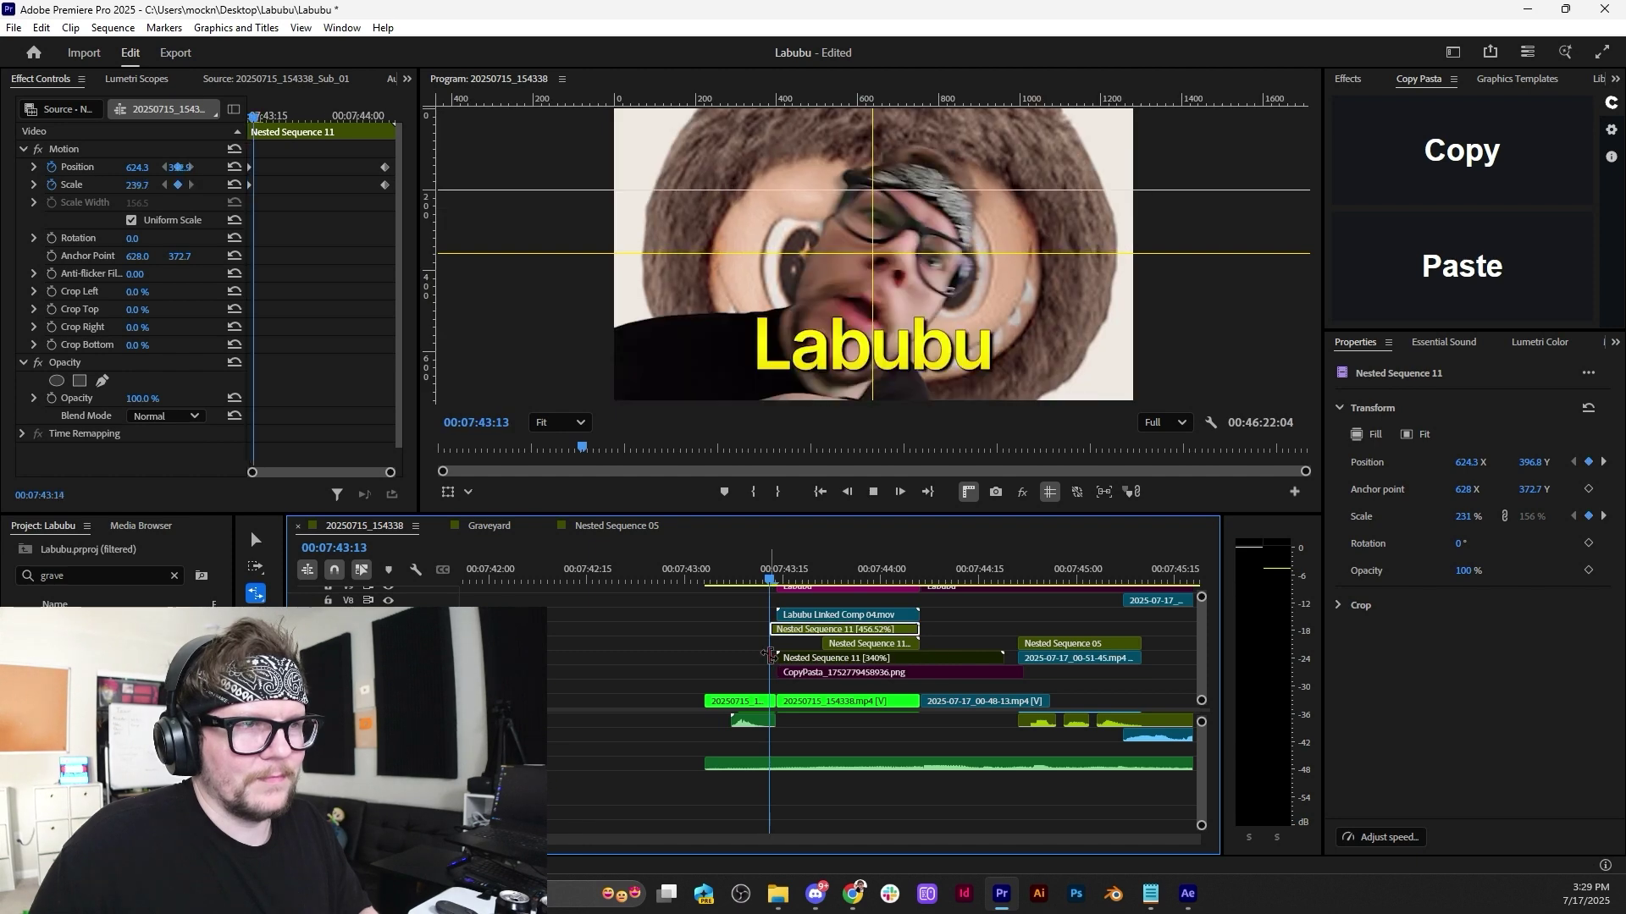
pyautogui.press('space')
pyautogui.click(758, 565)
pyautogui.press('space')
pyautogui.press('space')
pyautogui.hotkey('ctrl', 'z')
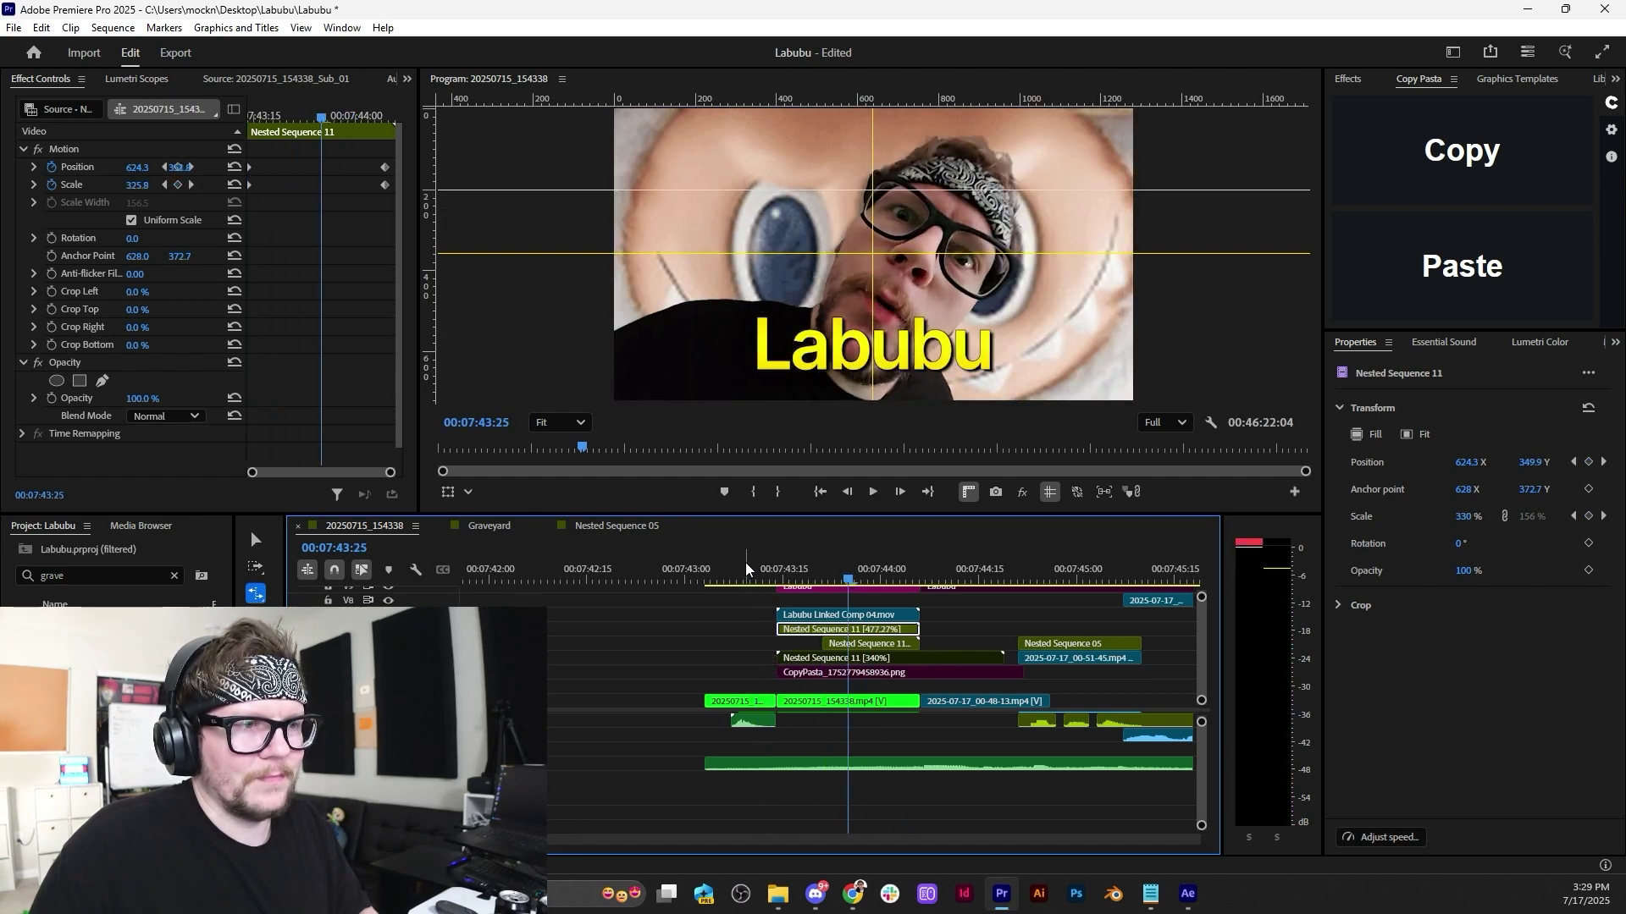
# Replay the section with the longer upper head copy, then undo its rate stretch.
pyautogui.click(733, 565)
pyautogui.press('space')
pyautogui.press('space')
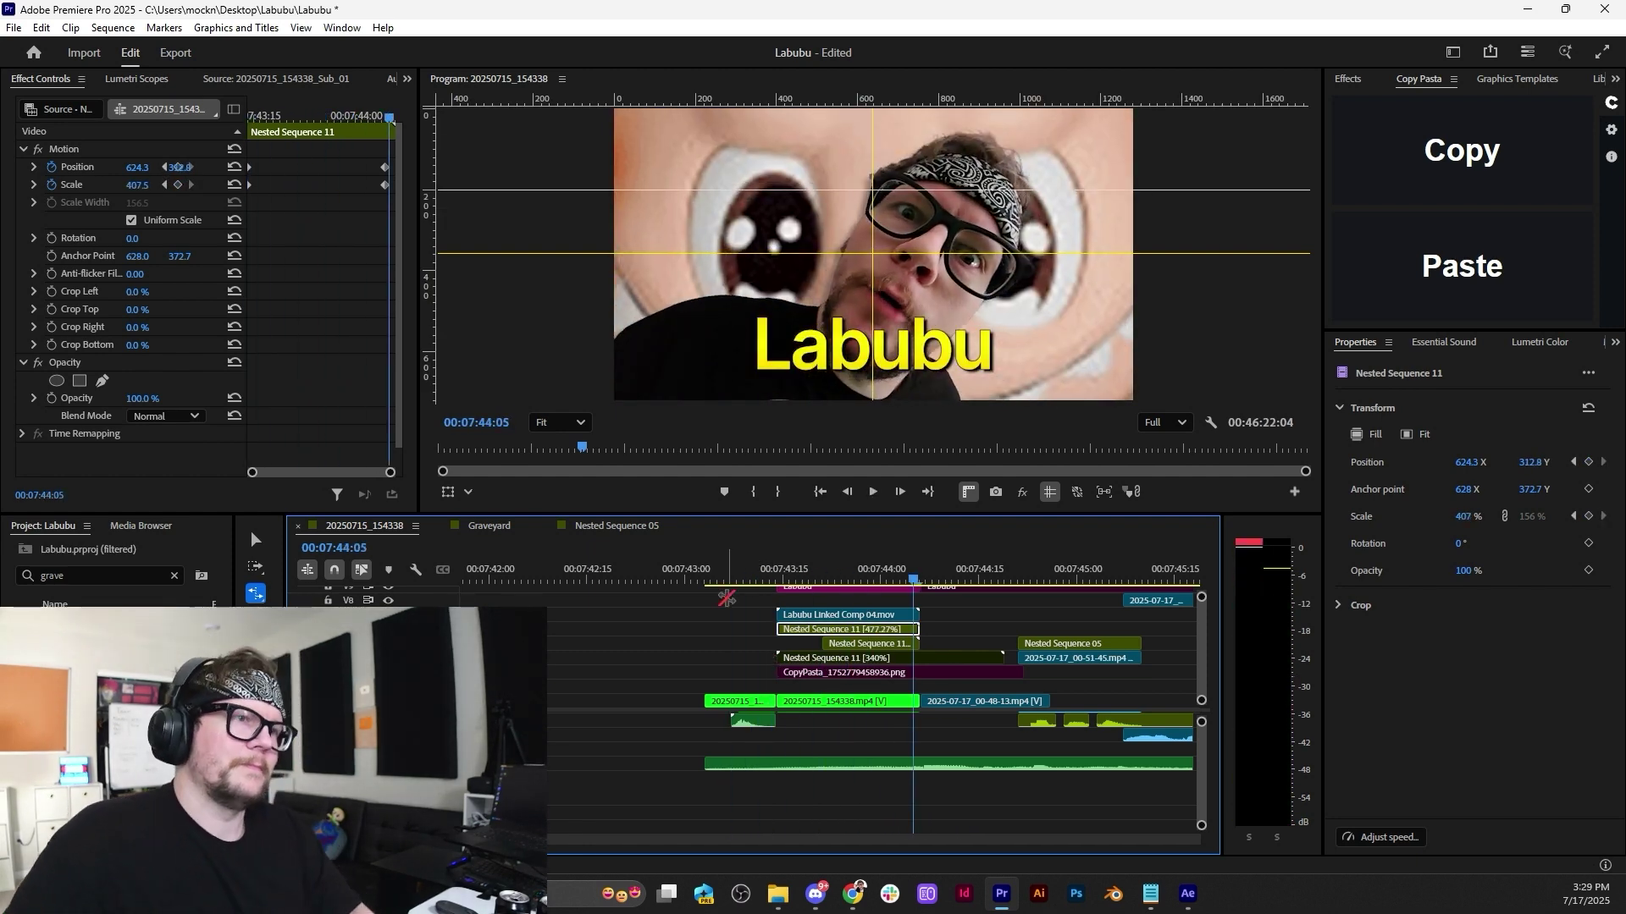
pyautogui.click(745, 566)
pyautogui.press('space')
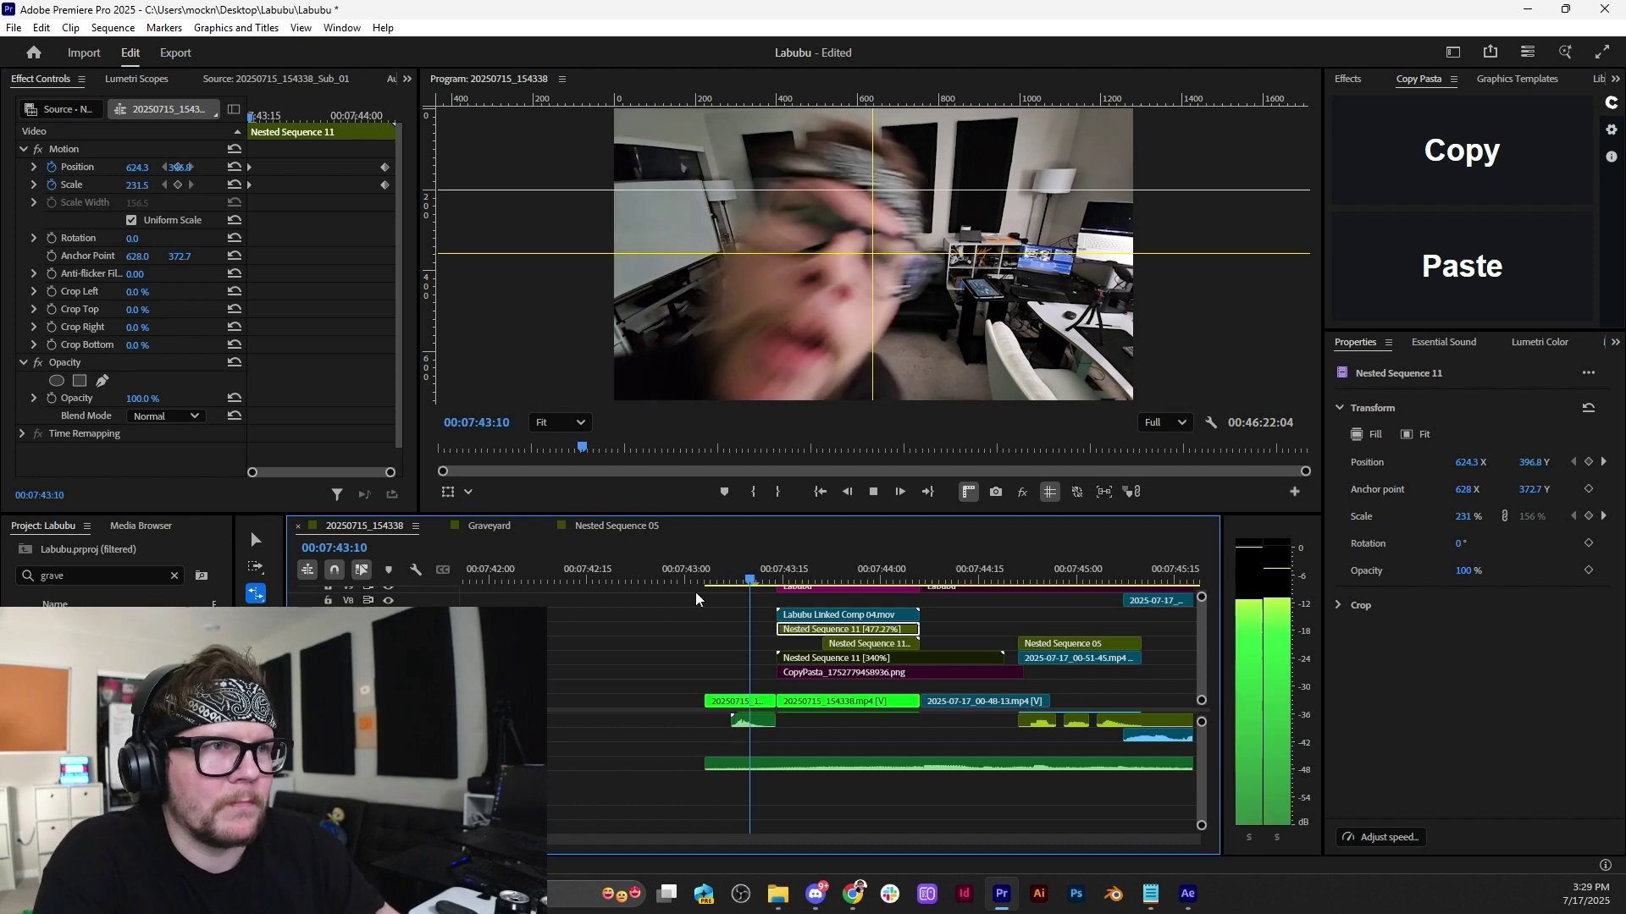
pyautogui.press('space')
pyautogui.hotkey('ctrl', 'z')
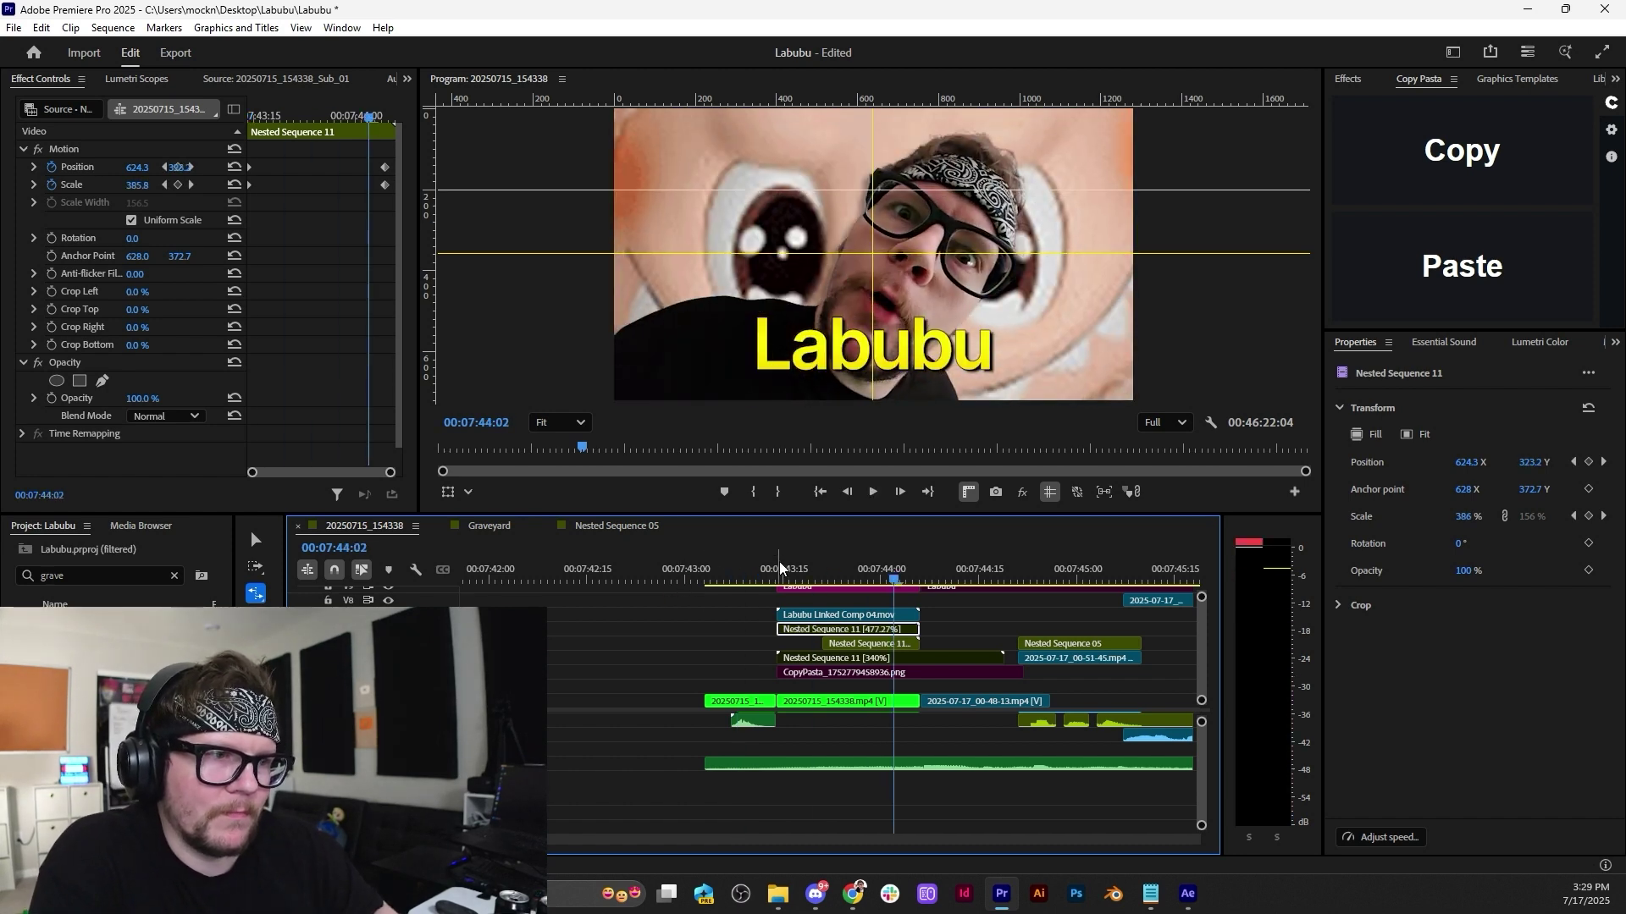
# Play back the section to check the upper head copy starting at 00:07:43:18.
pyautogui.click(806, 565)
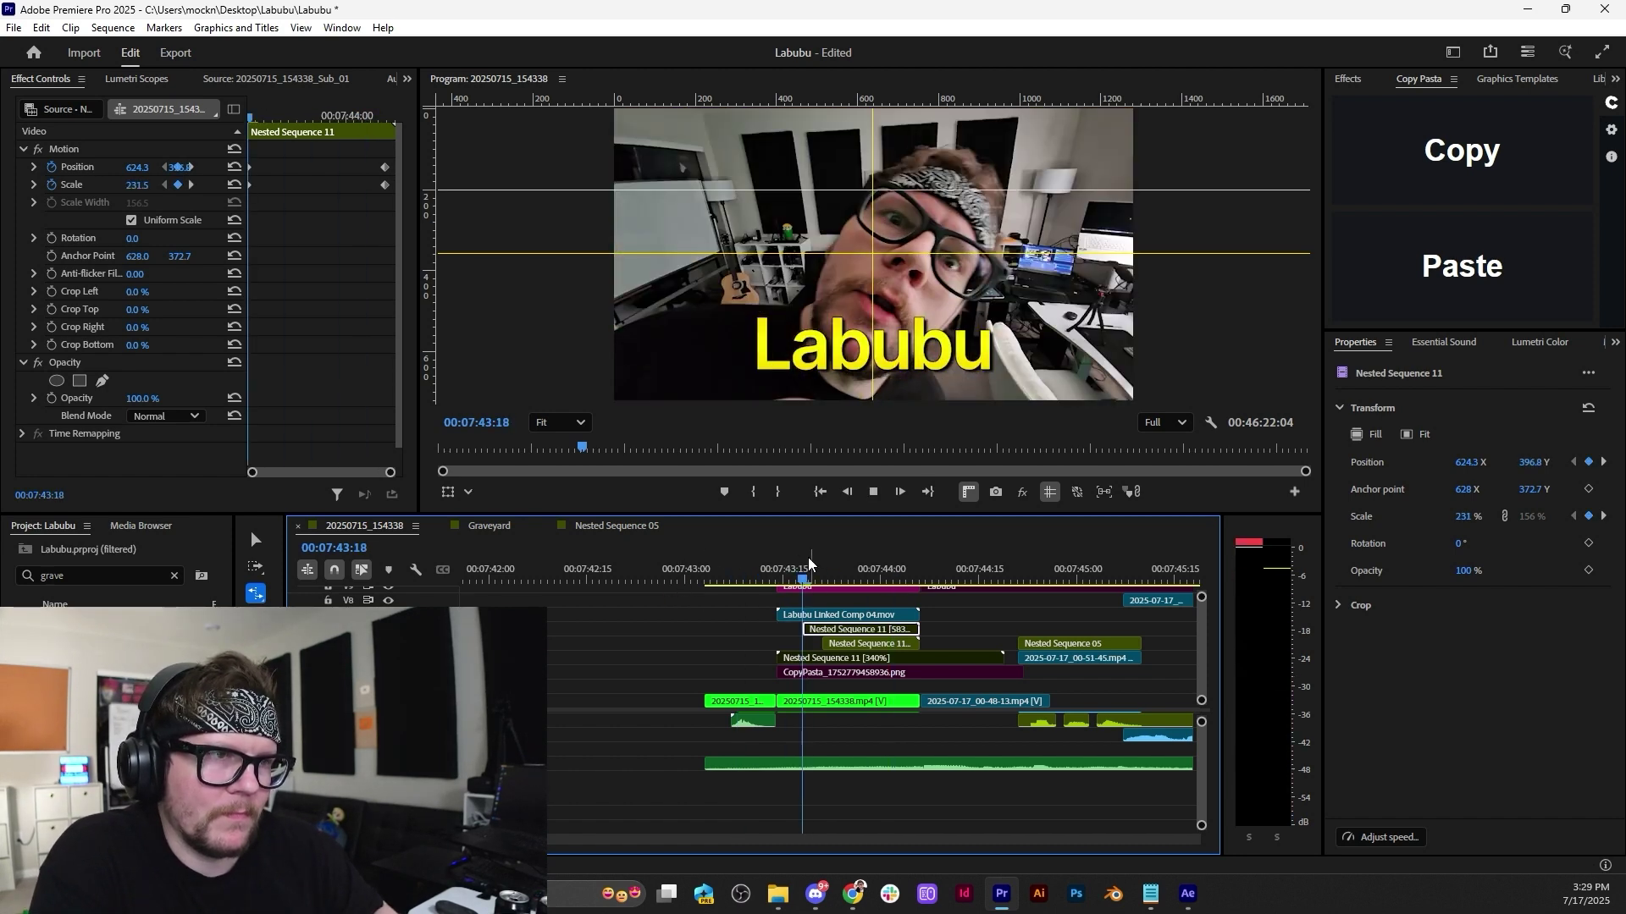
pyautogui.press('space')
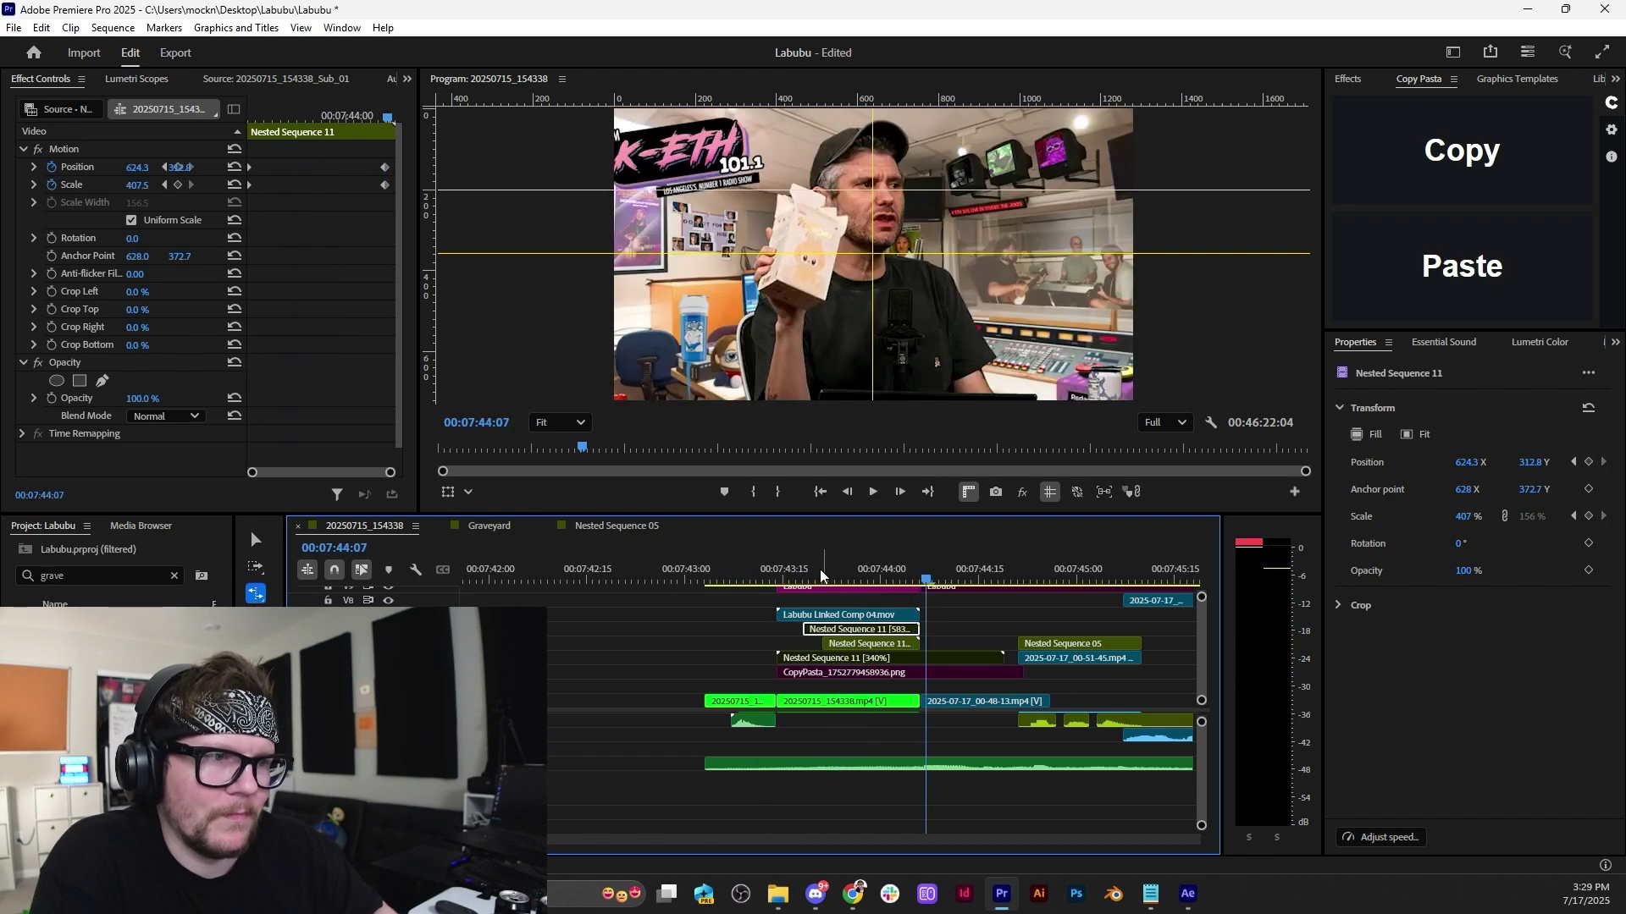
pyautogui.click(777, 568)
pyautogui.press('space')
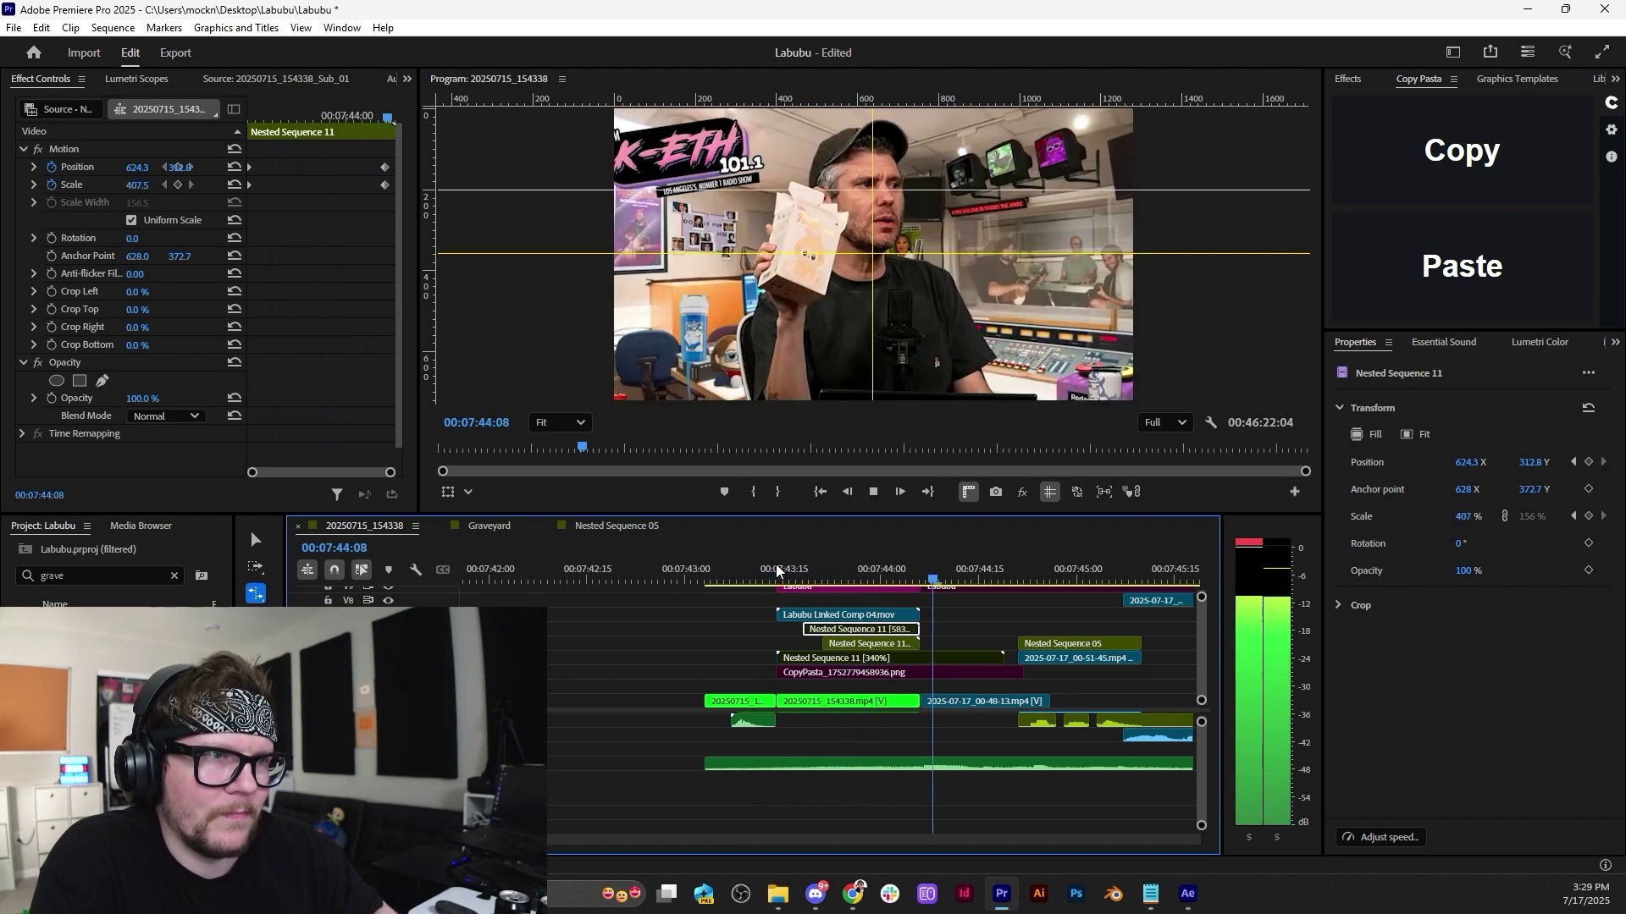
# Extend the first Labubu title's start to 00:07:43:14, aligned with the start of Labubu Linked Comp 04.mov.
pyautogui.press('v')
pyautogui.click(743, 579)
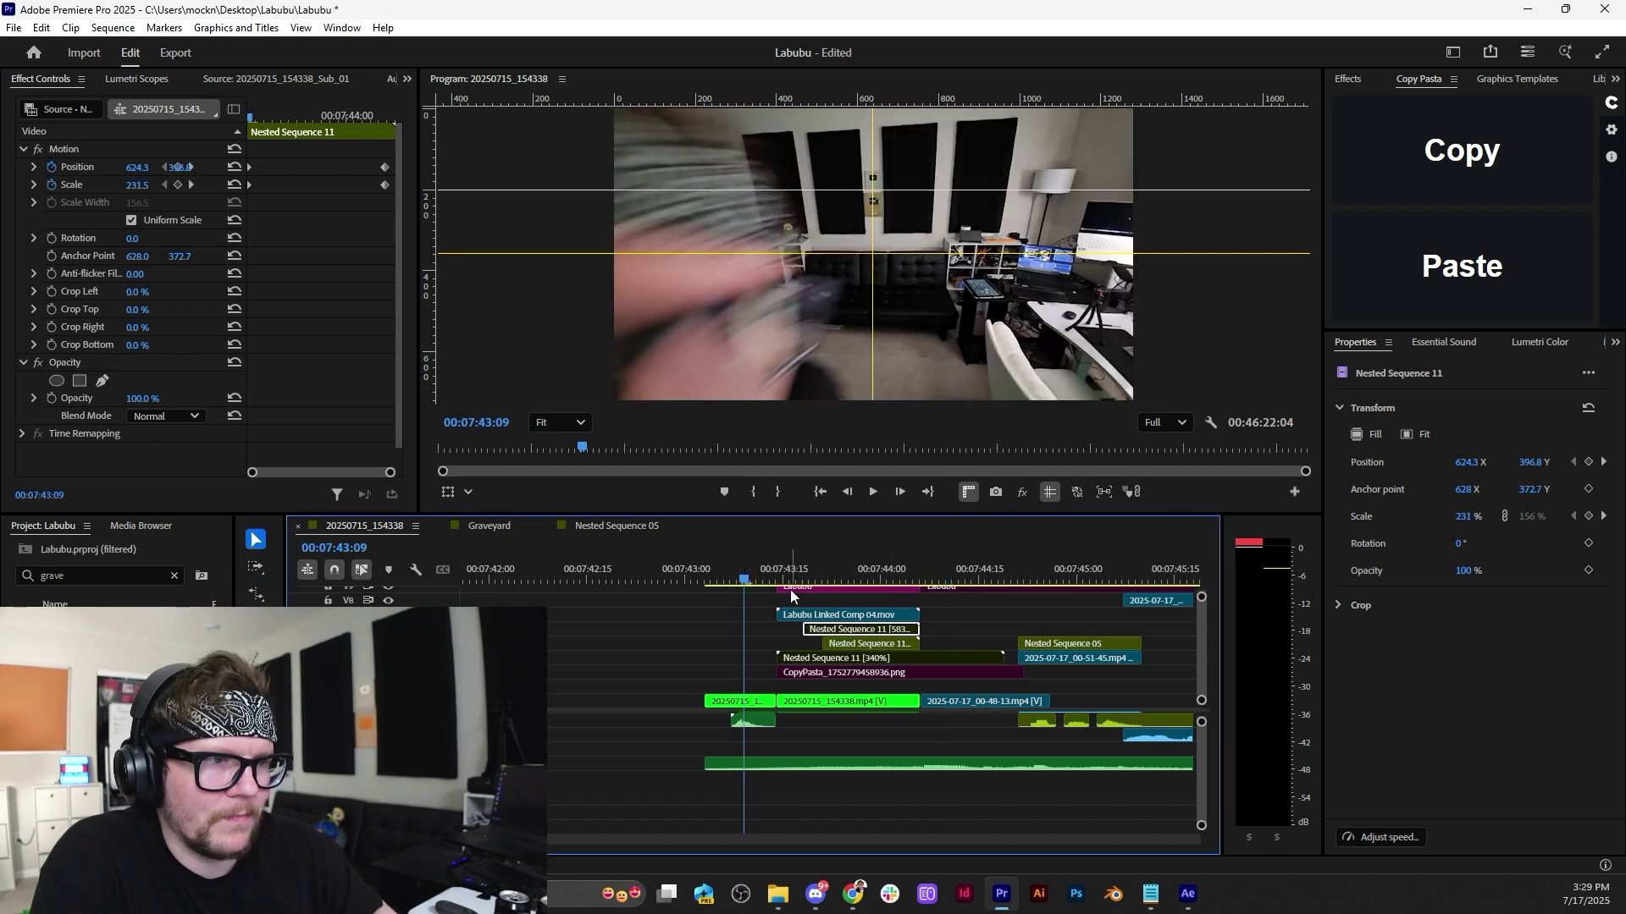
pyautogui.moveTo(797, 583)
pyautogui.mouseDown()
pyautogui.moveTo(758, 579)
pyautogui.moveTo(794, 576)
pyautogui.moveTo(779, 571)
pyautogui.mouseUp()
pyautogui.click(861, 589)
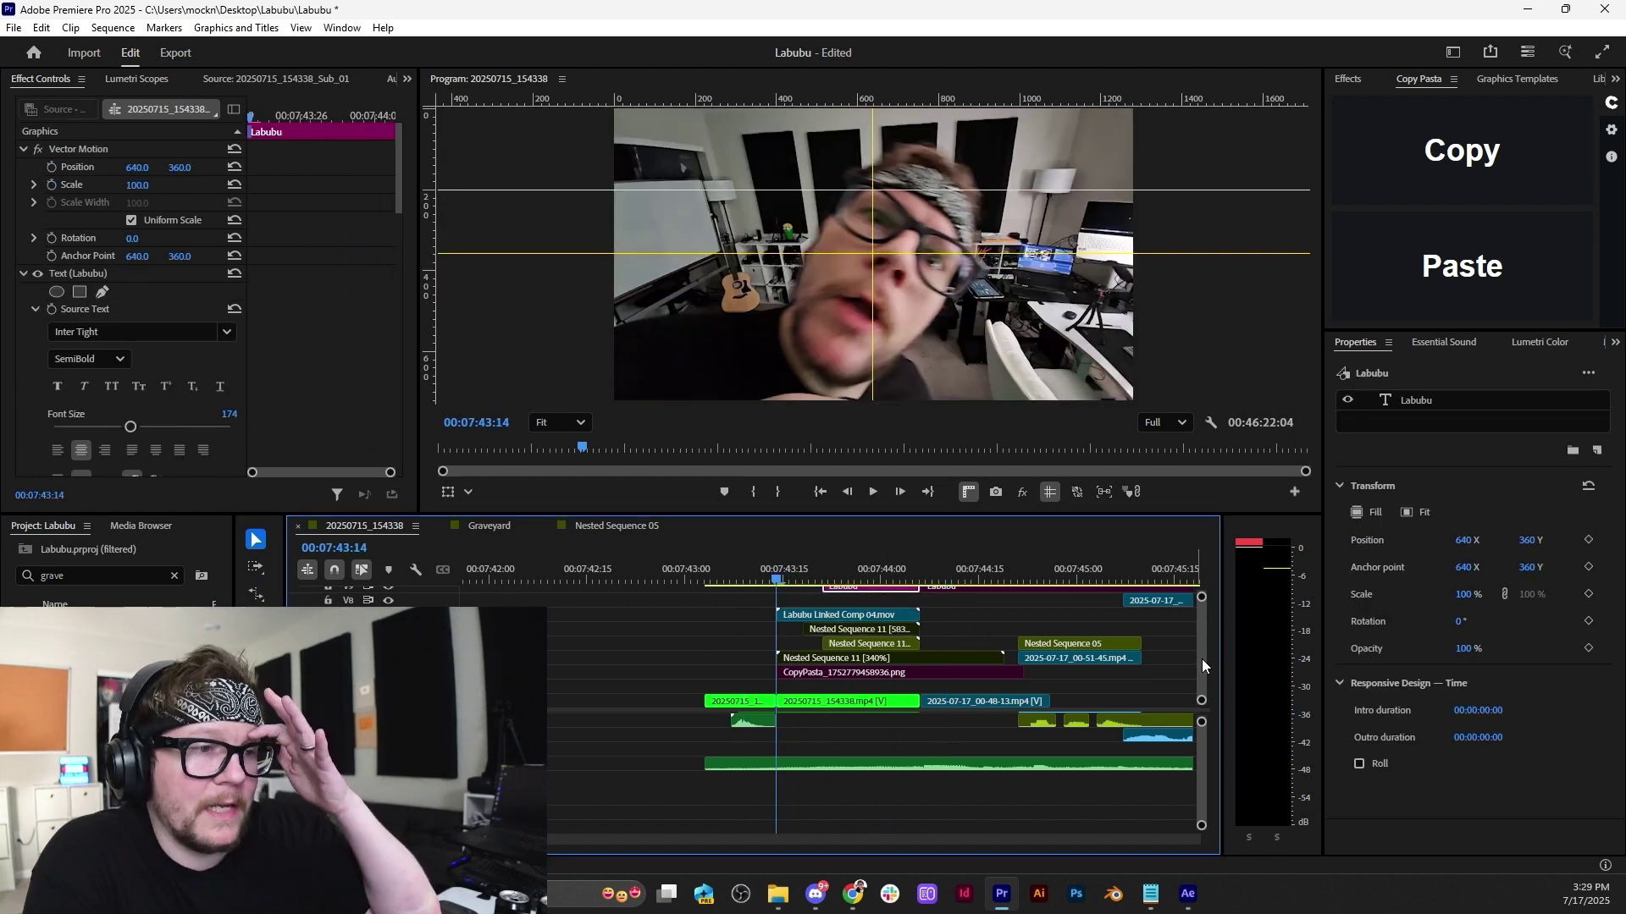
pyautogui.scroll(2, 1201, 658)
pyautogui.scroll(-2, 1201, 659)
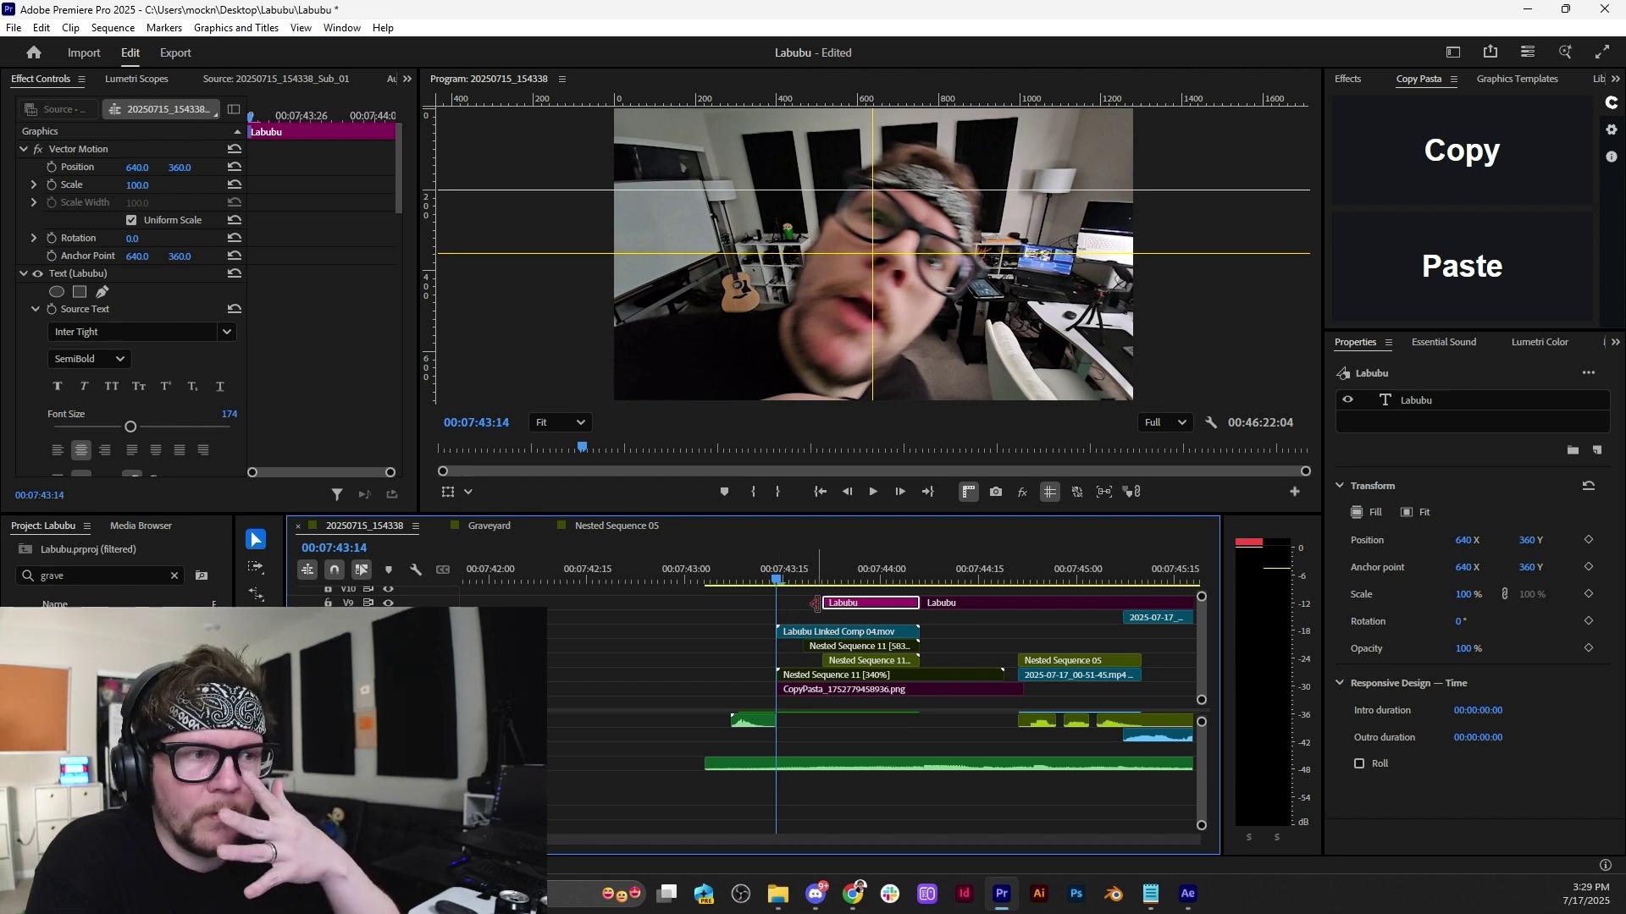
pyautogui.moveTo(823, 602); pyautogui.dragTo(777, 602)
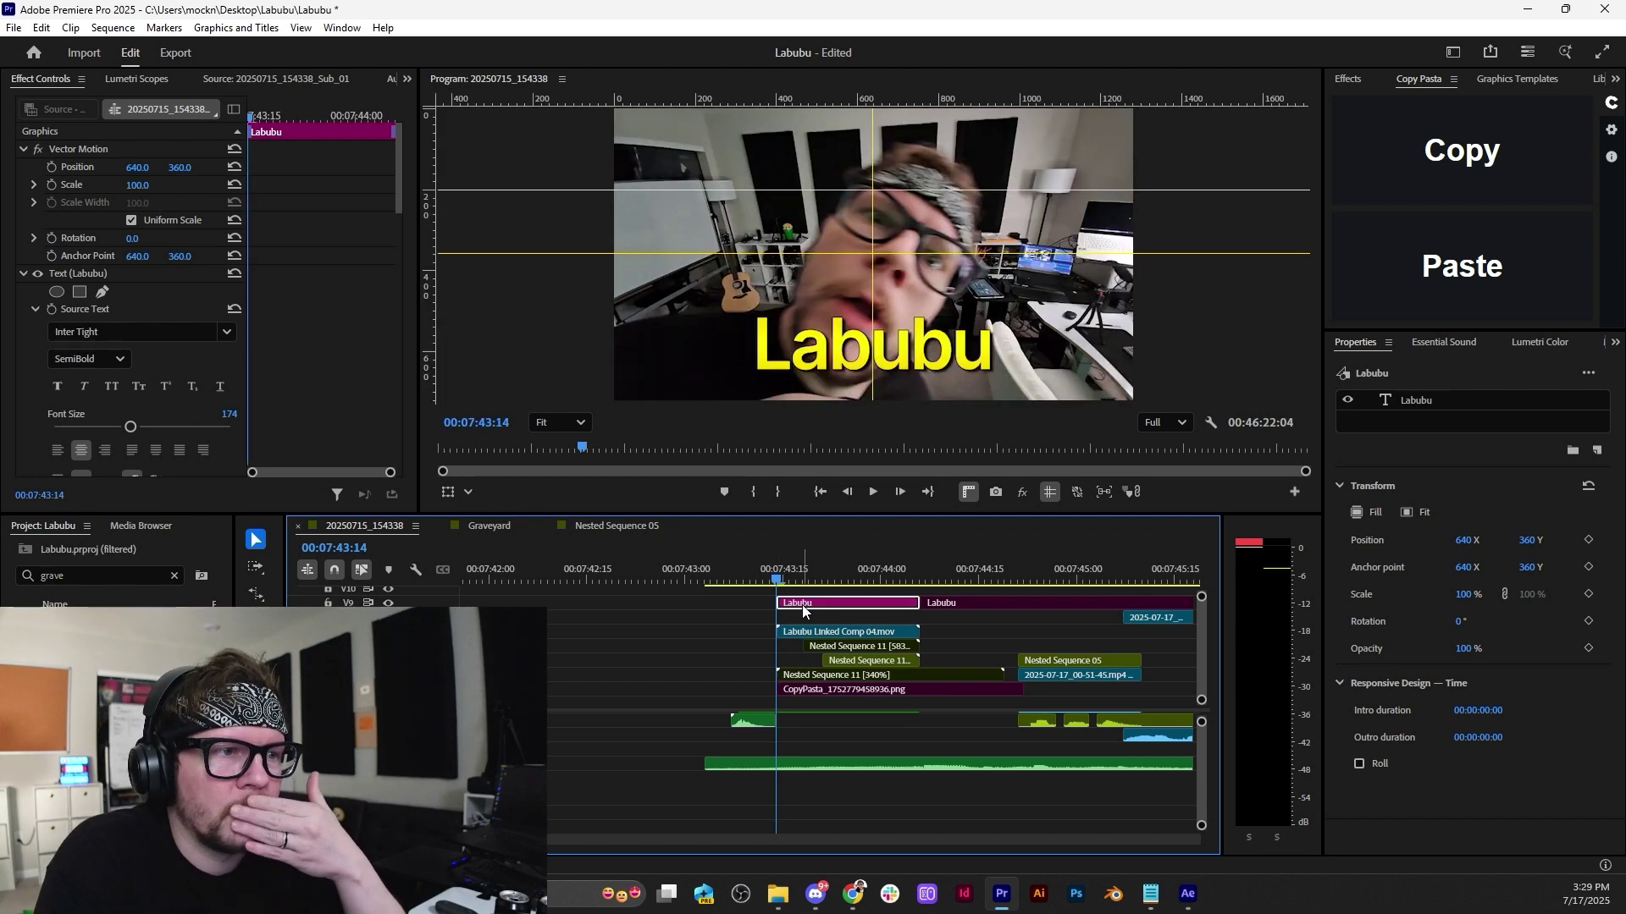
# Move the Labubu title text up to the middle of the frame and set its font size to 264.
pyautogui.click(166, 171)
pyautogui.click(144, 277)
pyautogui.moveTo(1012, 354); pyautogui.dragTo(1007, 267)
pyautogui.moveTo(791, 555); pyautogui.dragTo(842, 561)
pyautogui.moveTo(131, 427); pyautogui.dragTo(181, 434)
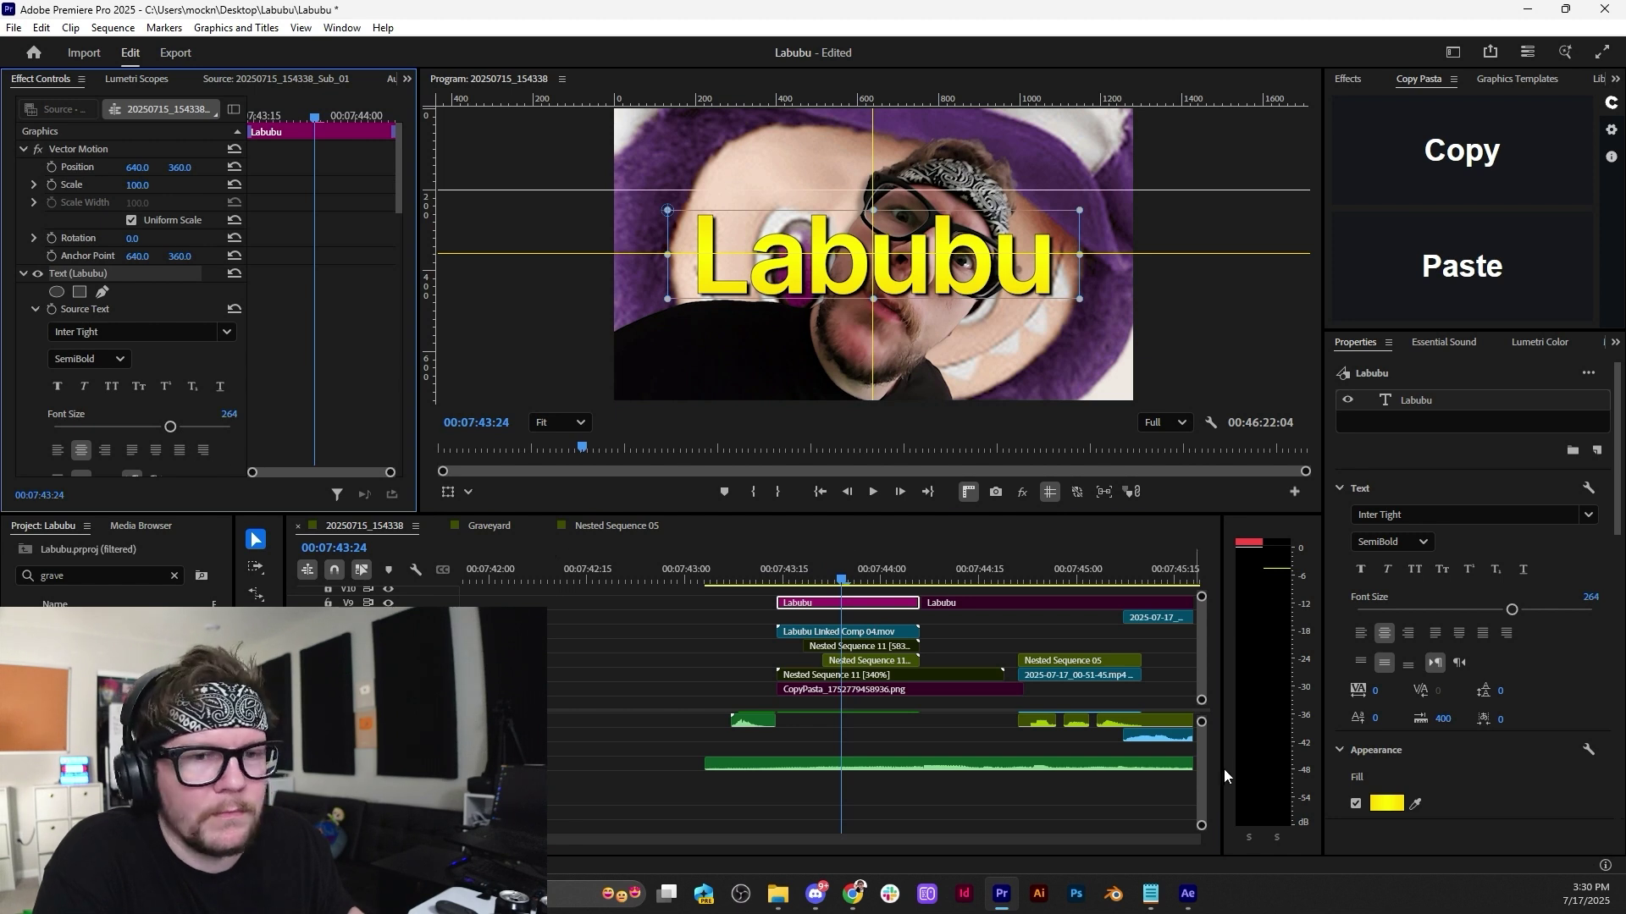
# Search the effects for "pop", apply the FI: Pop Motion Impacts transition to the first Labubu title, and play it back.
pyautogui.click(1351, 79)
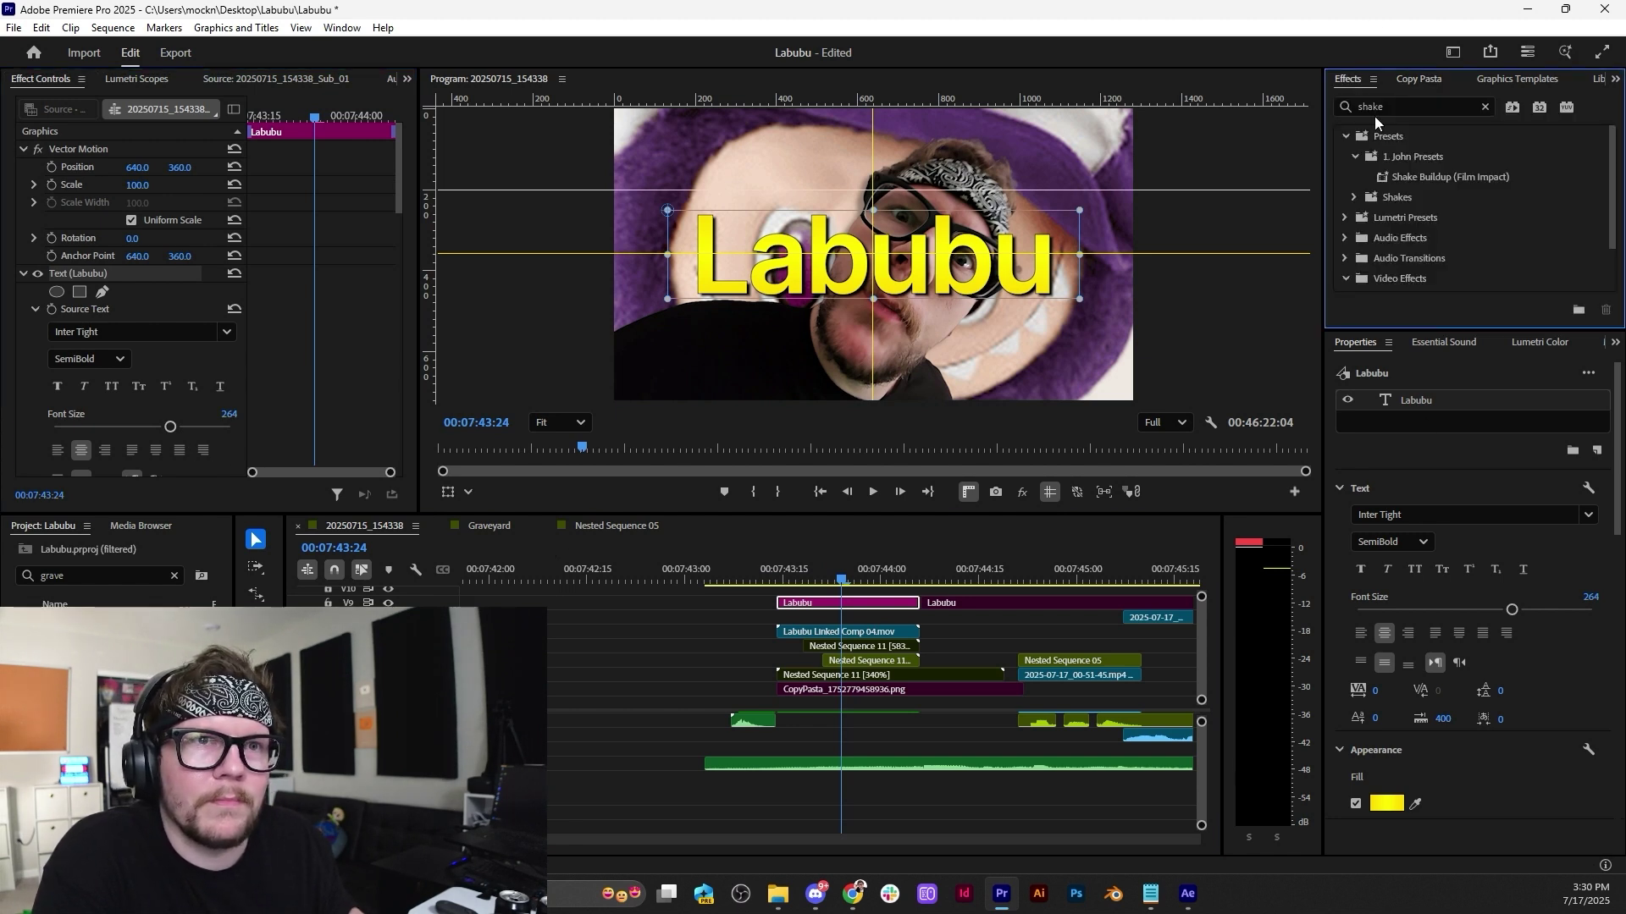
pyautogui.write('pop')
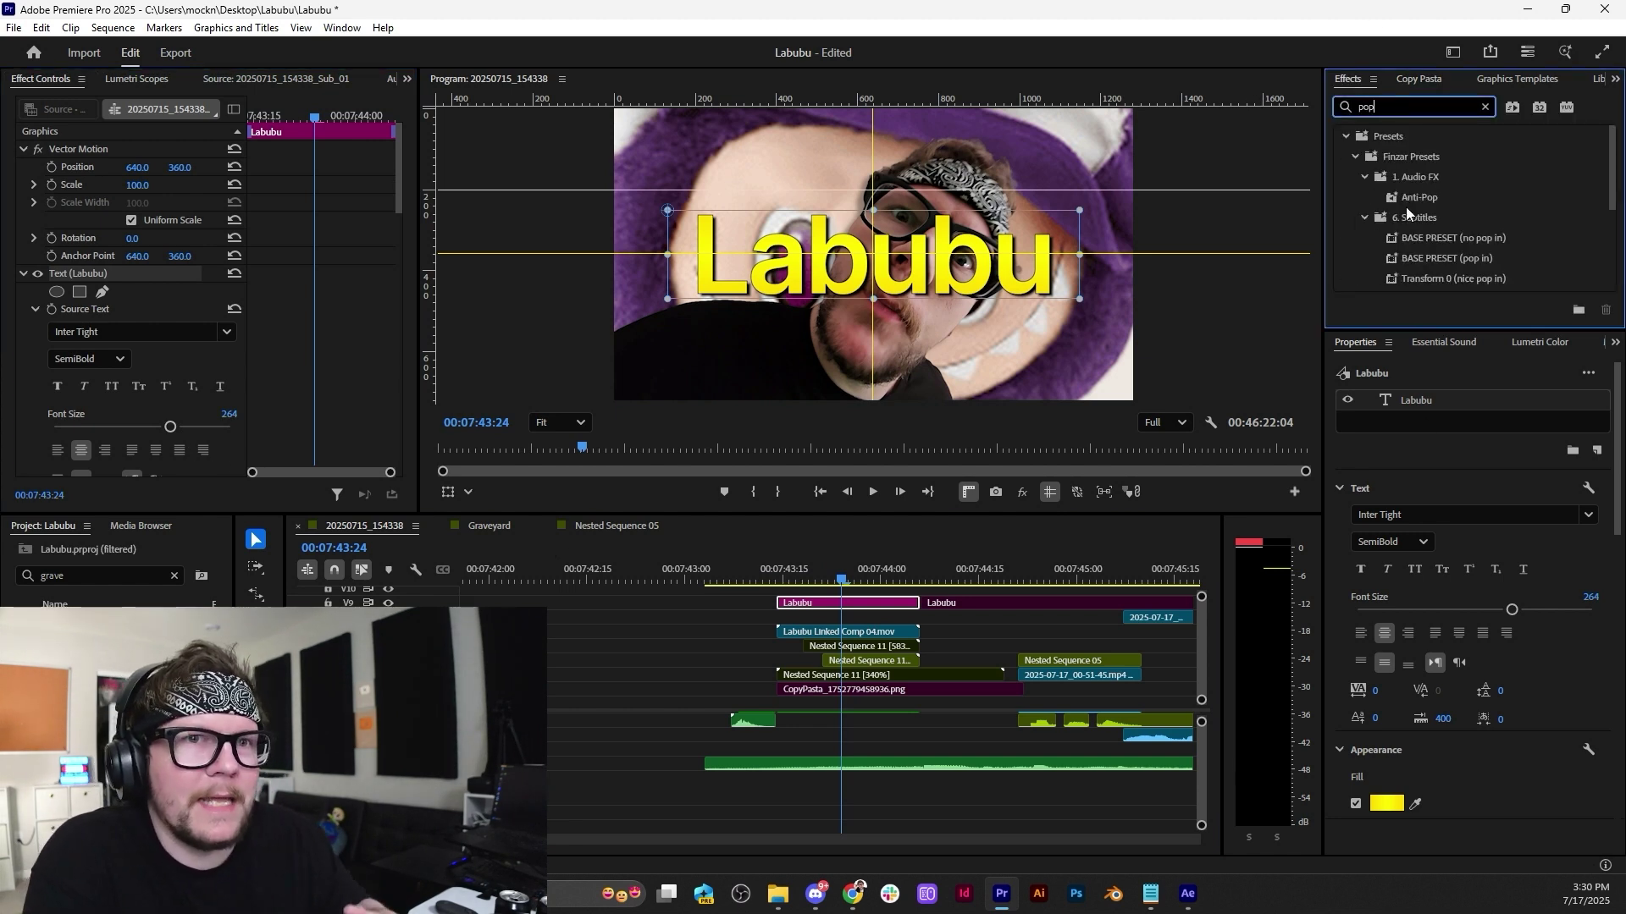
pyautogui.click(1345, 137)
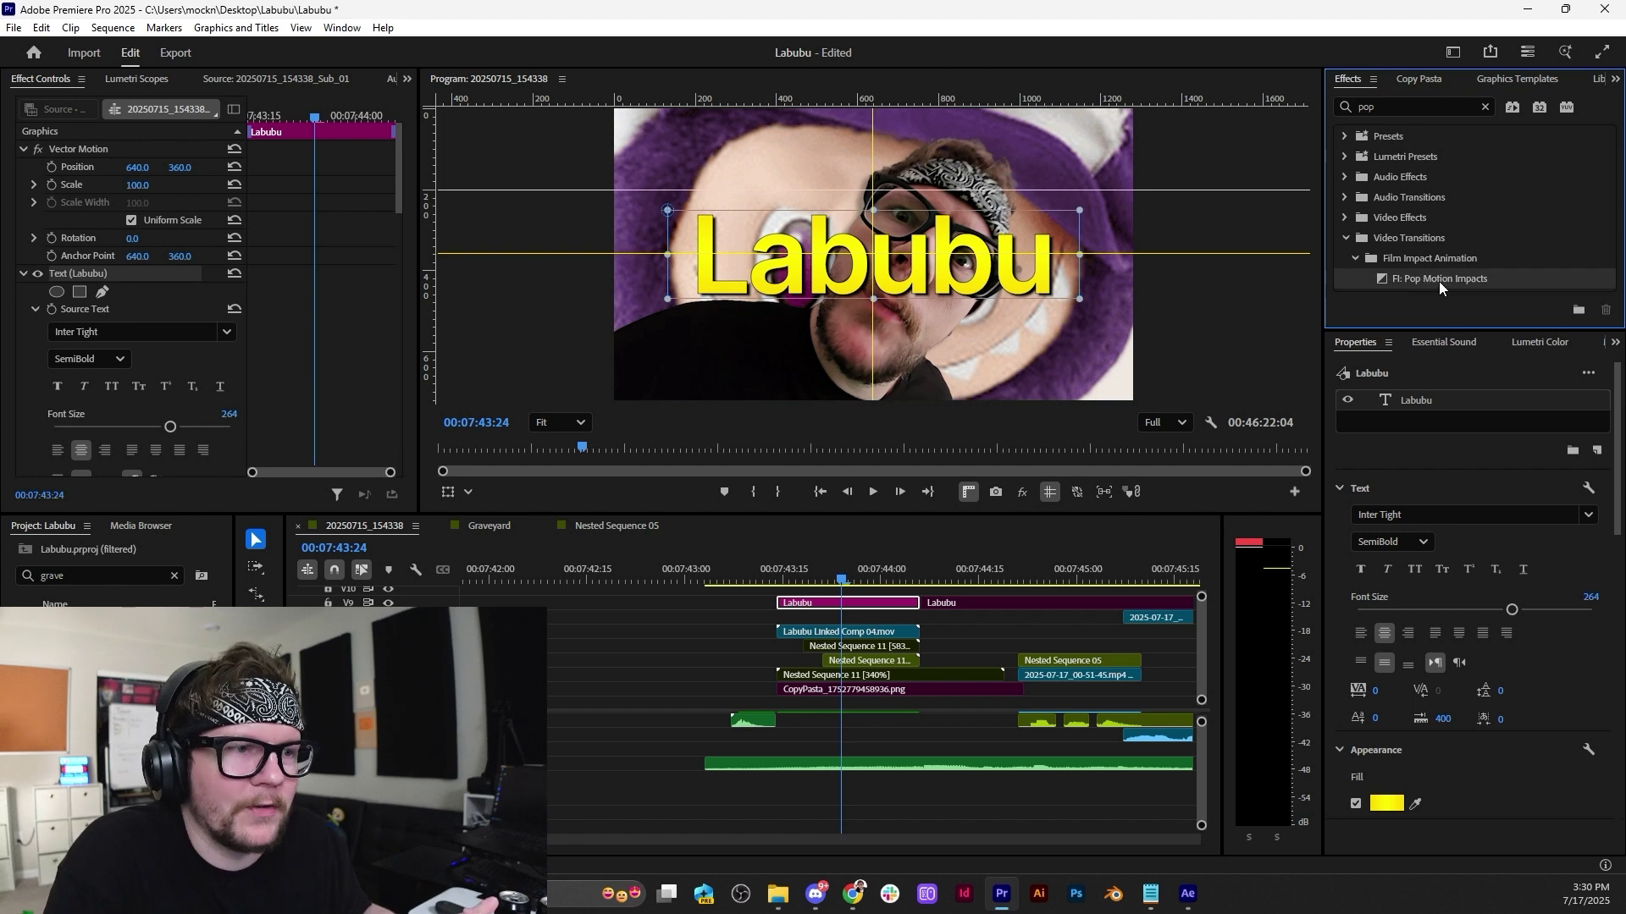
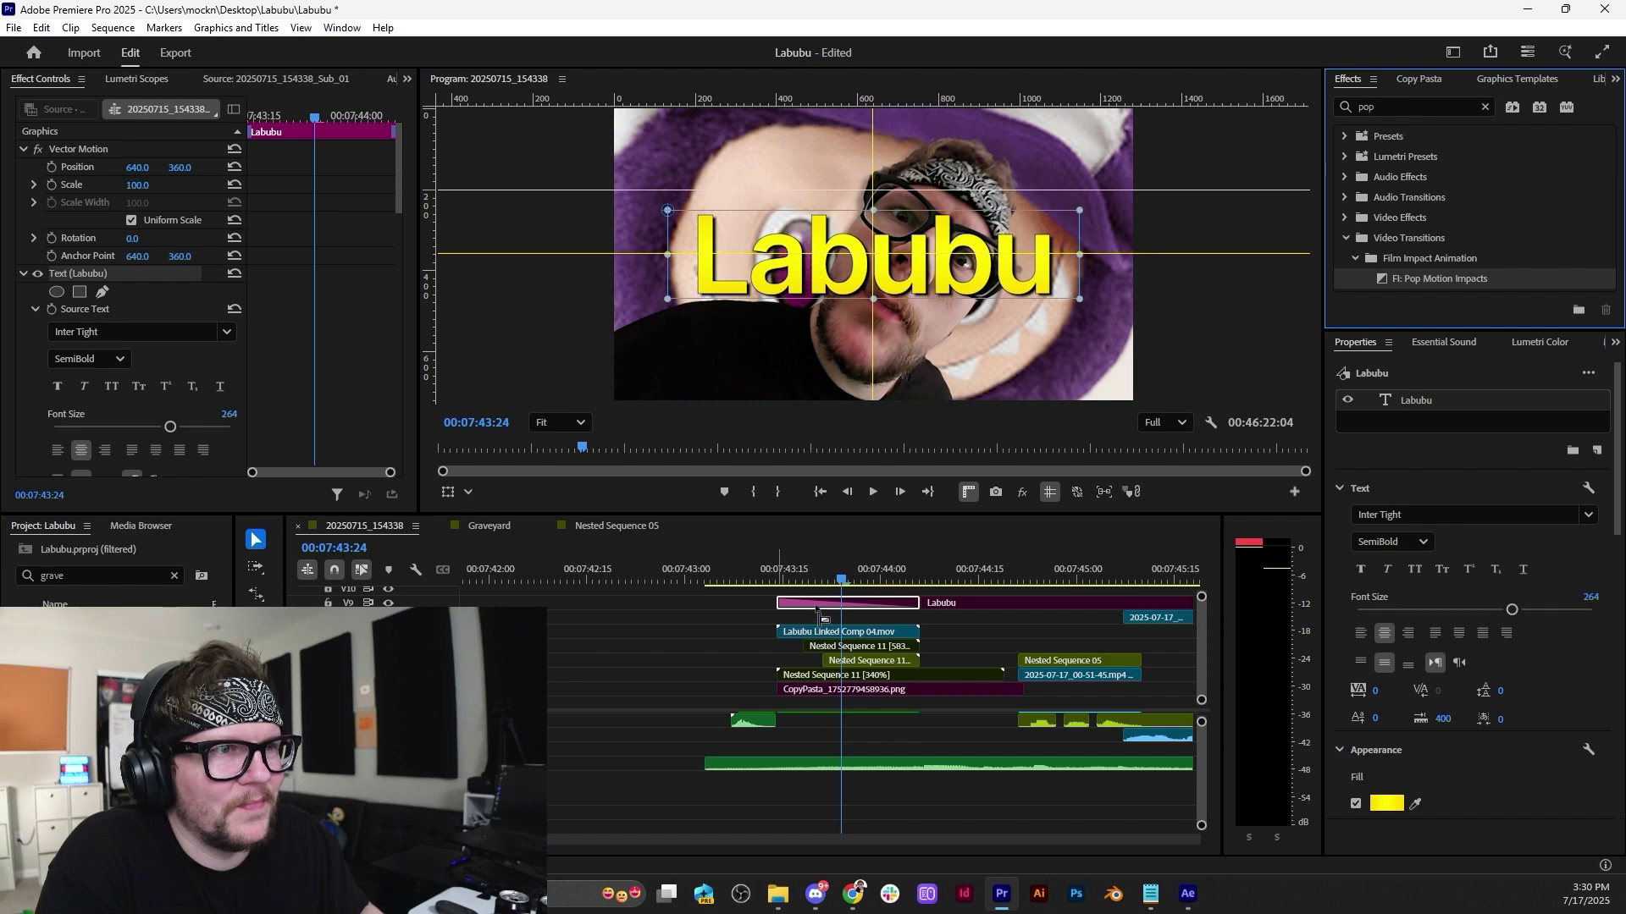
pyautogui.moveTo(902, 625); pyautogui.dragTo(901, 626)
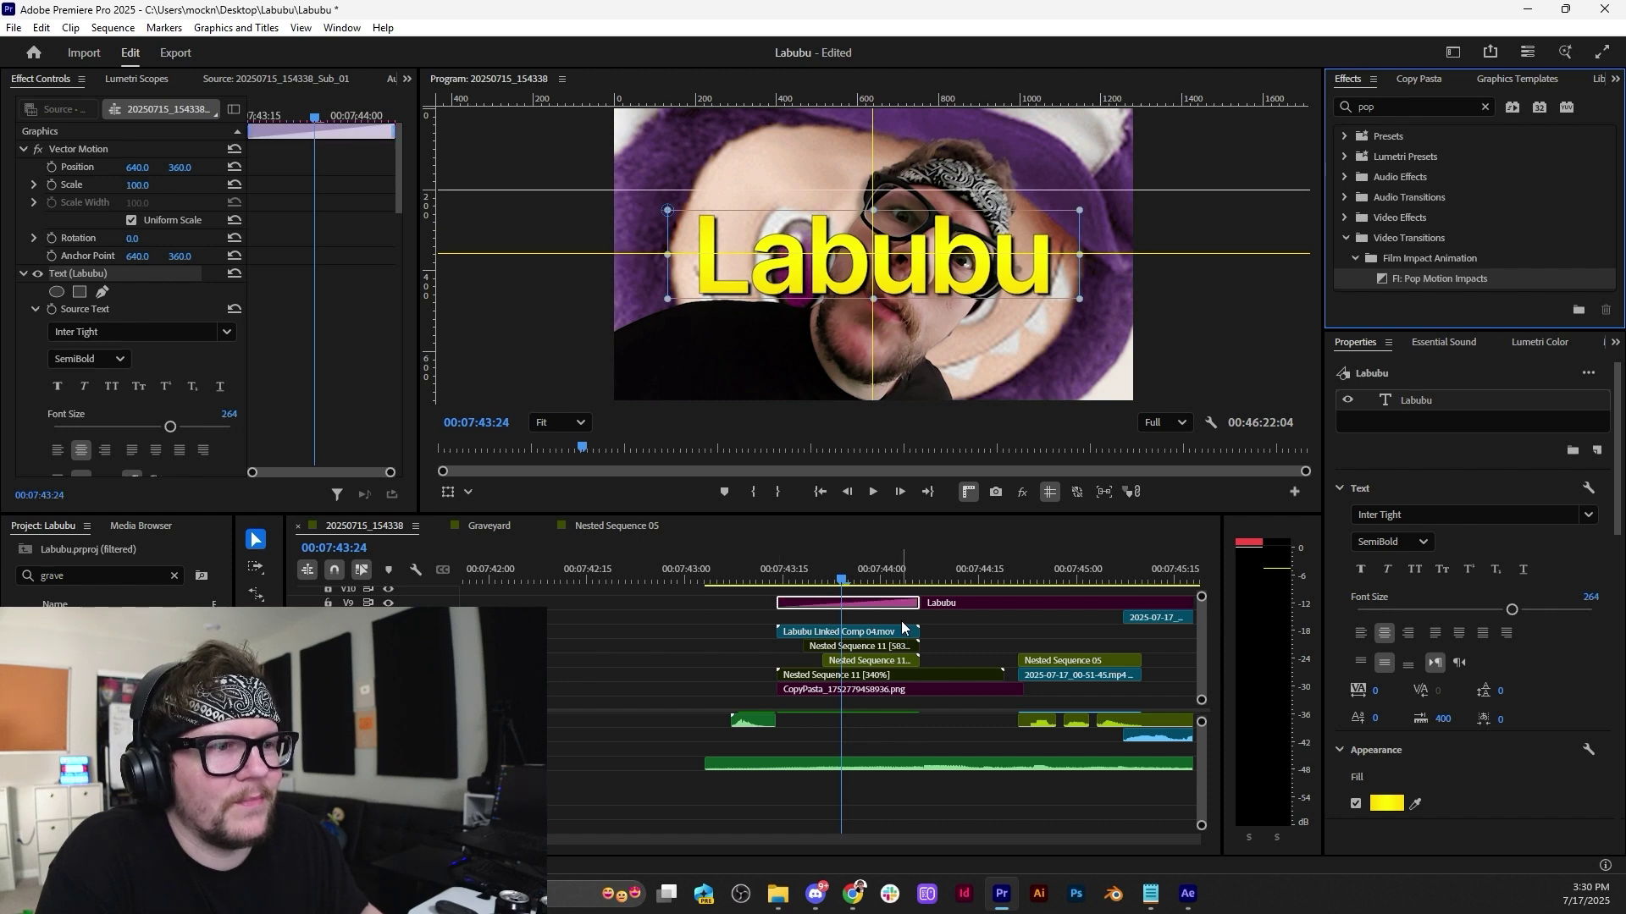
pyautogui.click(787, 575)
pyautogui.press('space')
pyautogui.click(739, 560)
pyautogui.press('space')
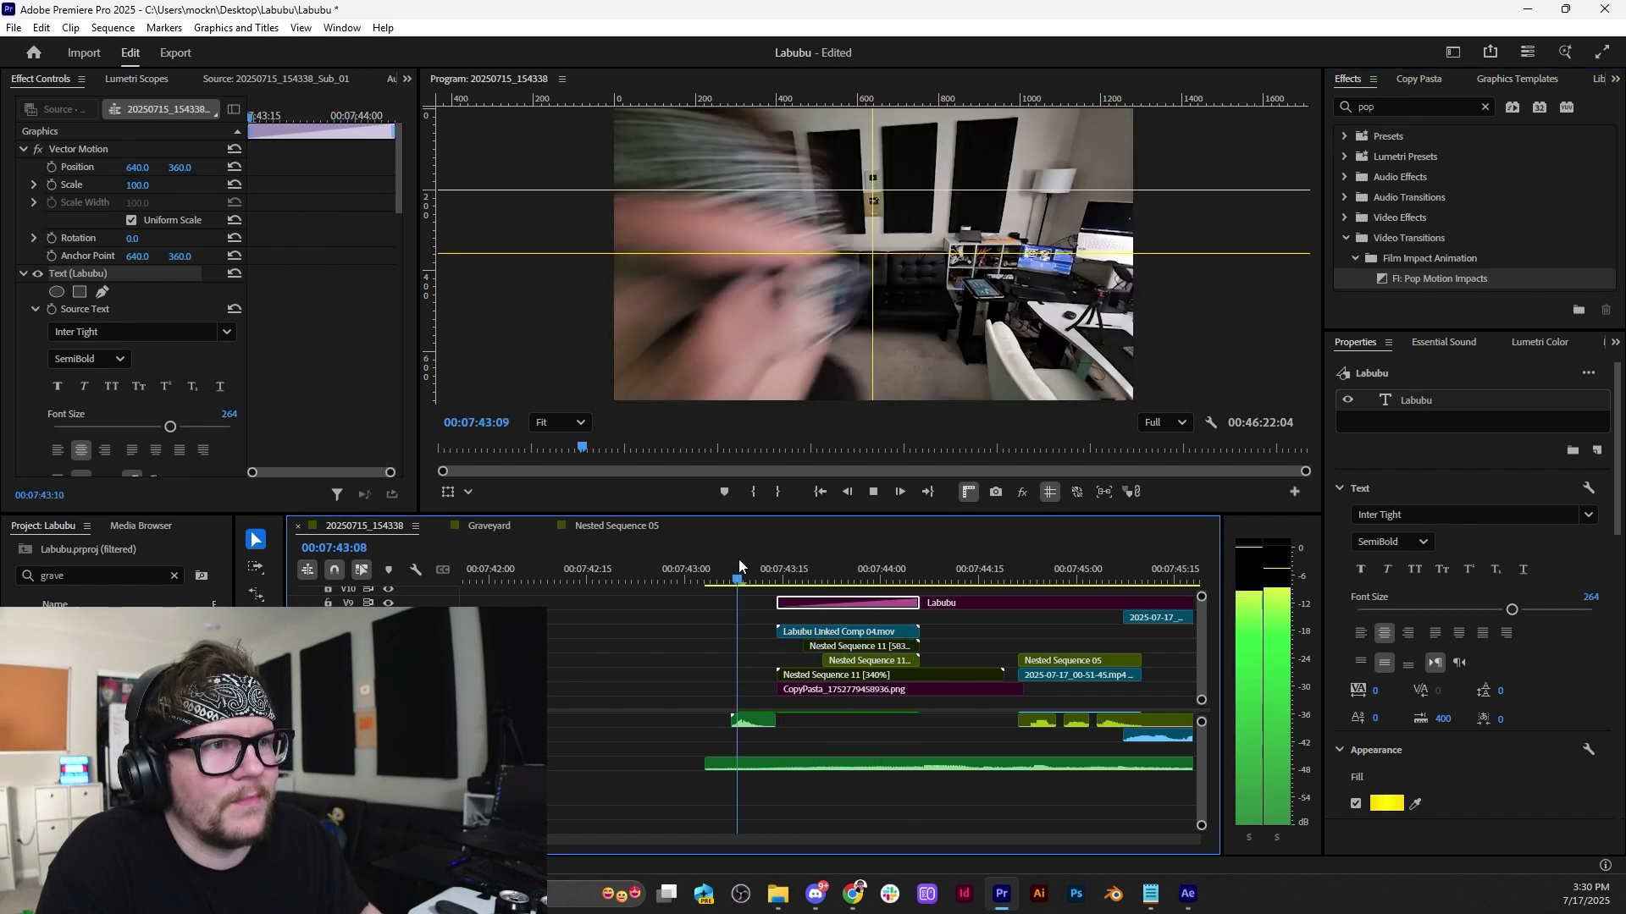
pyautogui.press('space')
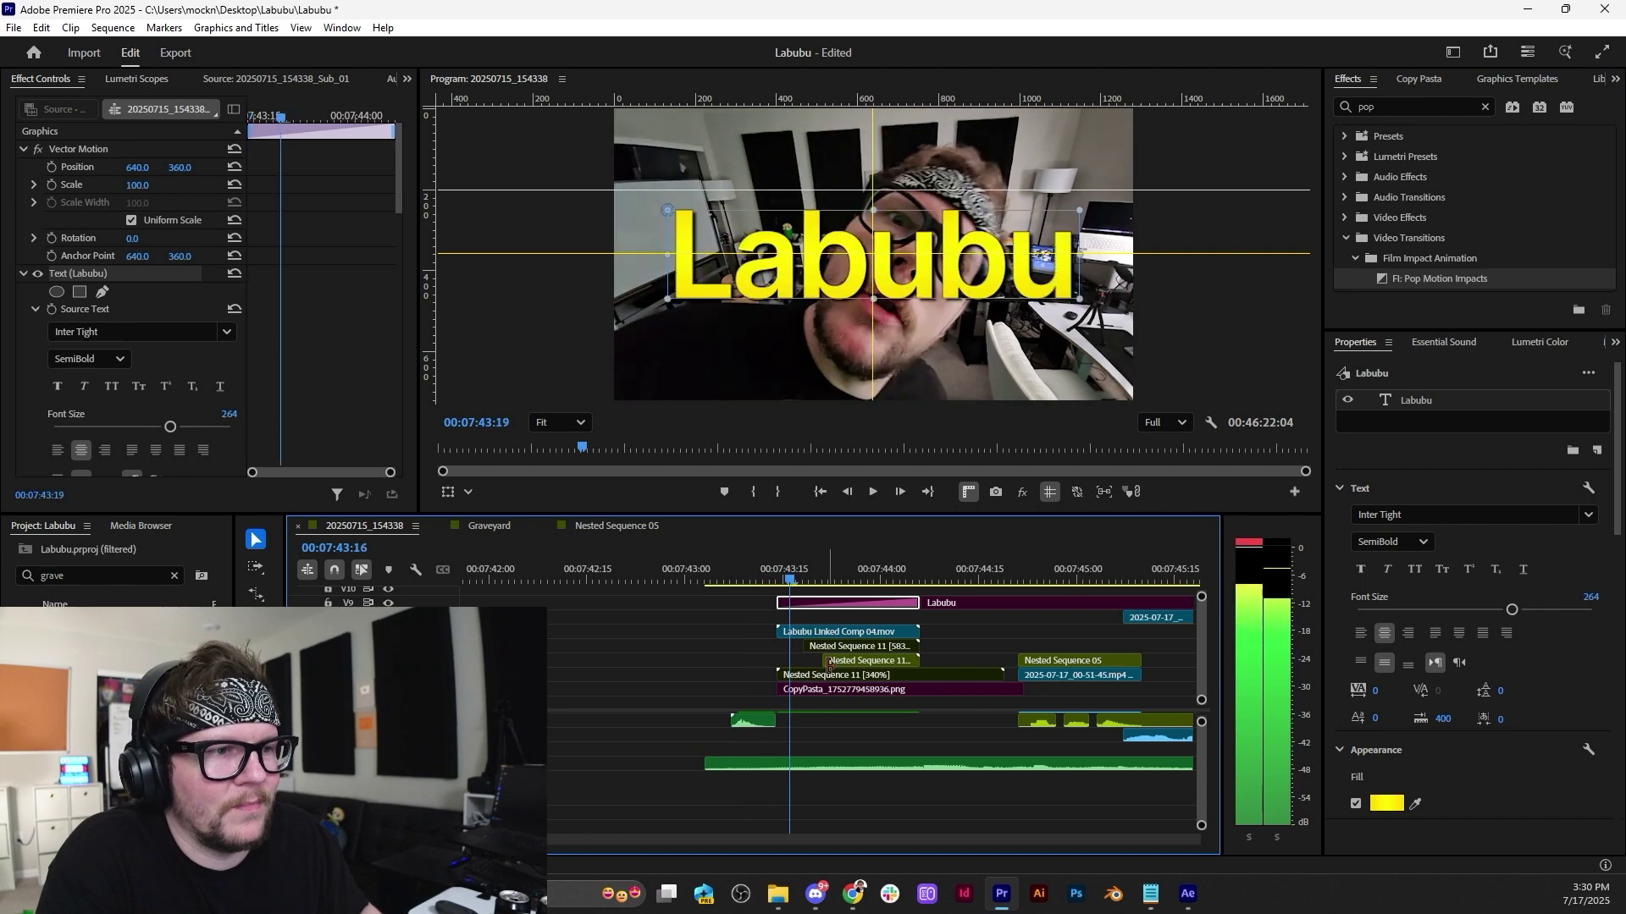
# Apply FI: Pop Motion Impacts to the start of the upper head copy, play it back, and shorten the transition.
pyautogui.click(815, 645)
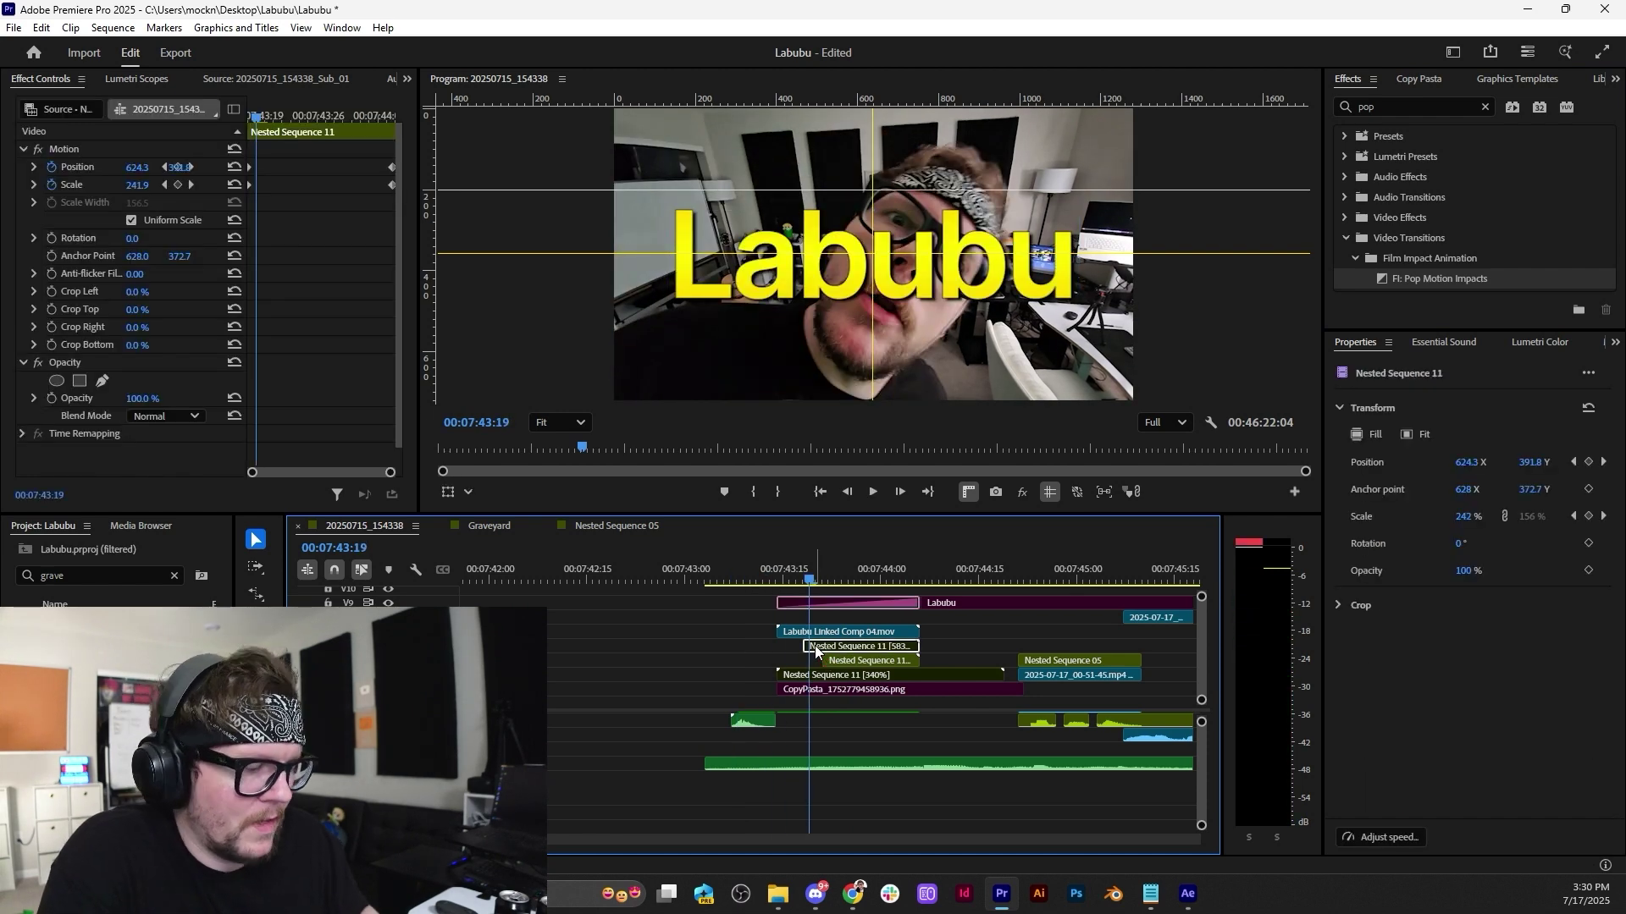
pyautogui.moveTo(1402, 282); pyautogui.dragTo(806, 644)
pyautogui.press('space')
pyautogui.press('space')
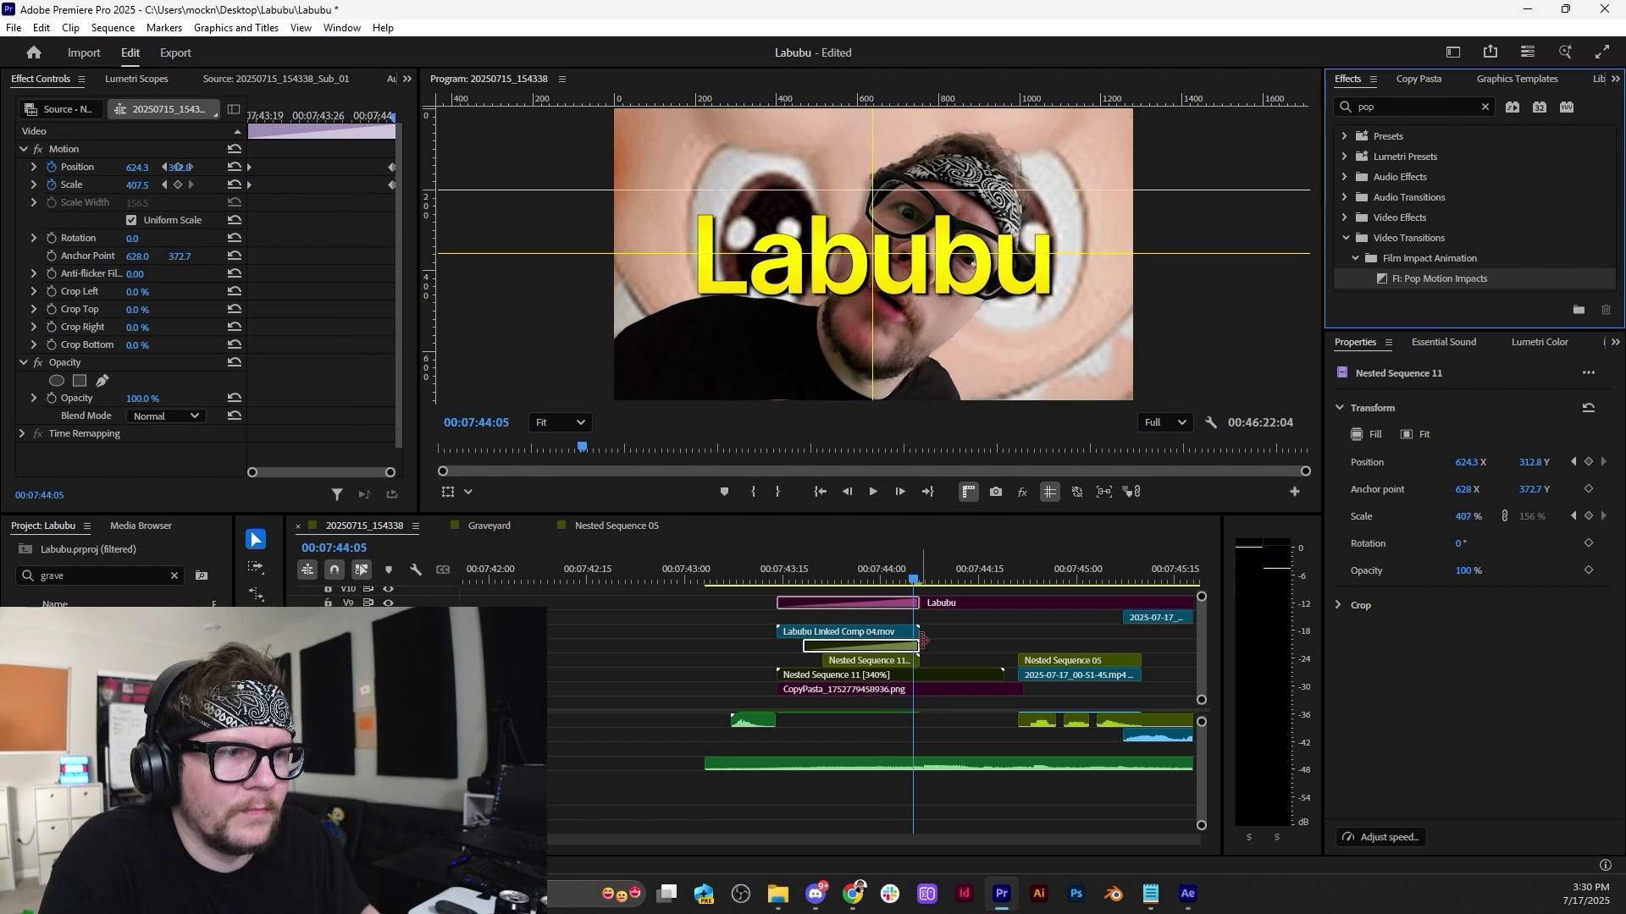
pyautogui.moveTo(918, 646); pyautogui.dragTo(845, 649)
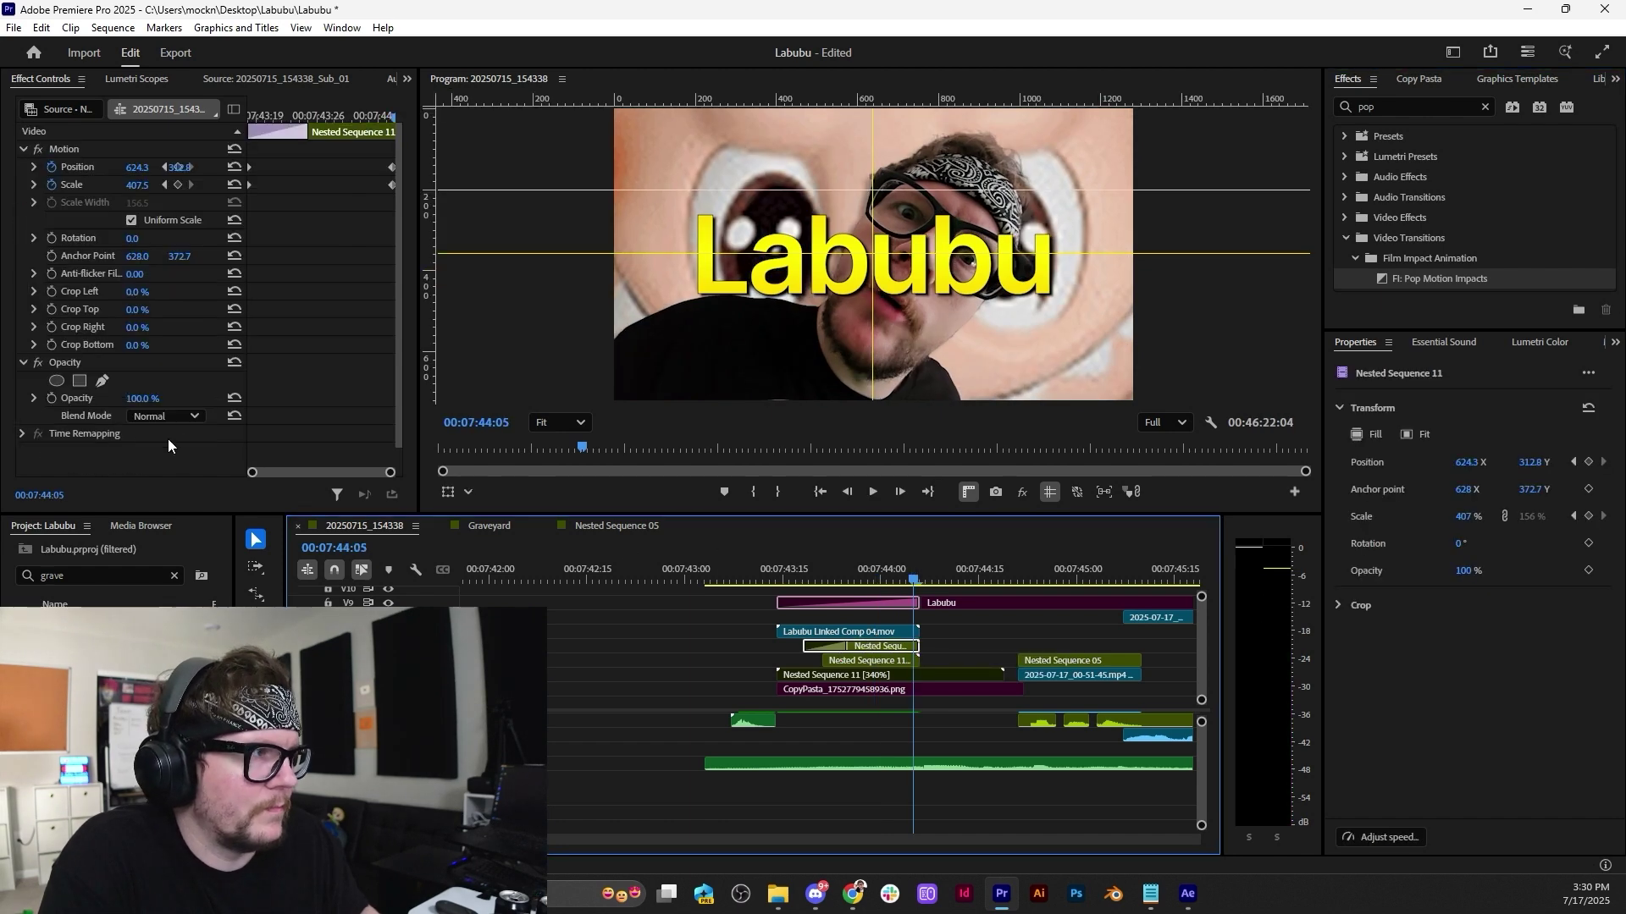
# Set the head copy's pop transition type to Bezier and play back the animation.
pyautogui.scroll(-1, 167, 439)
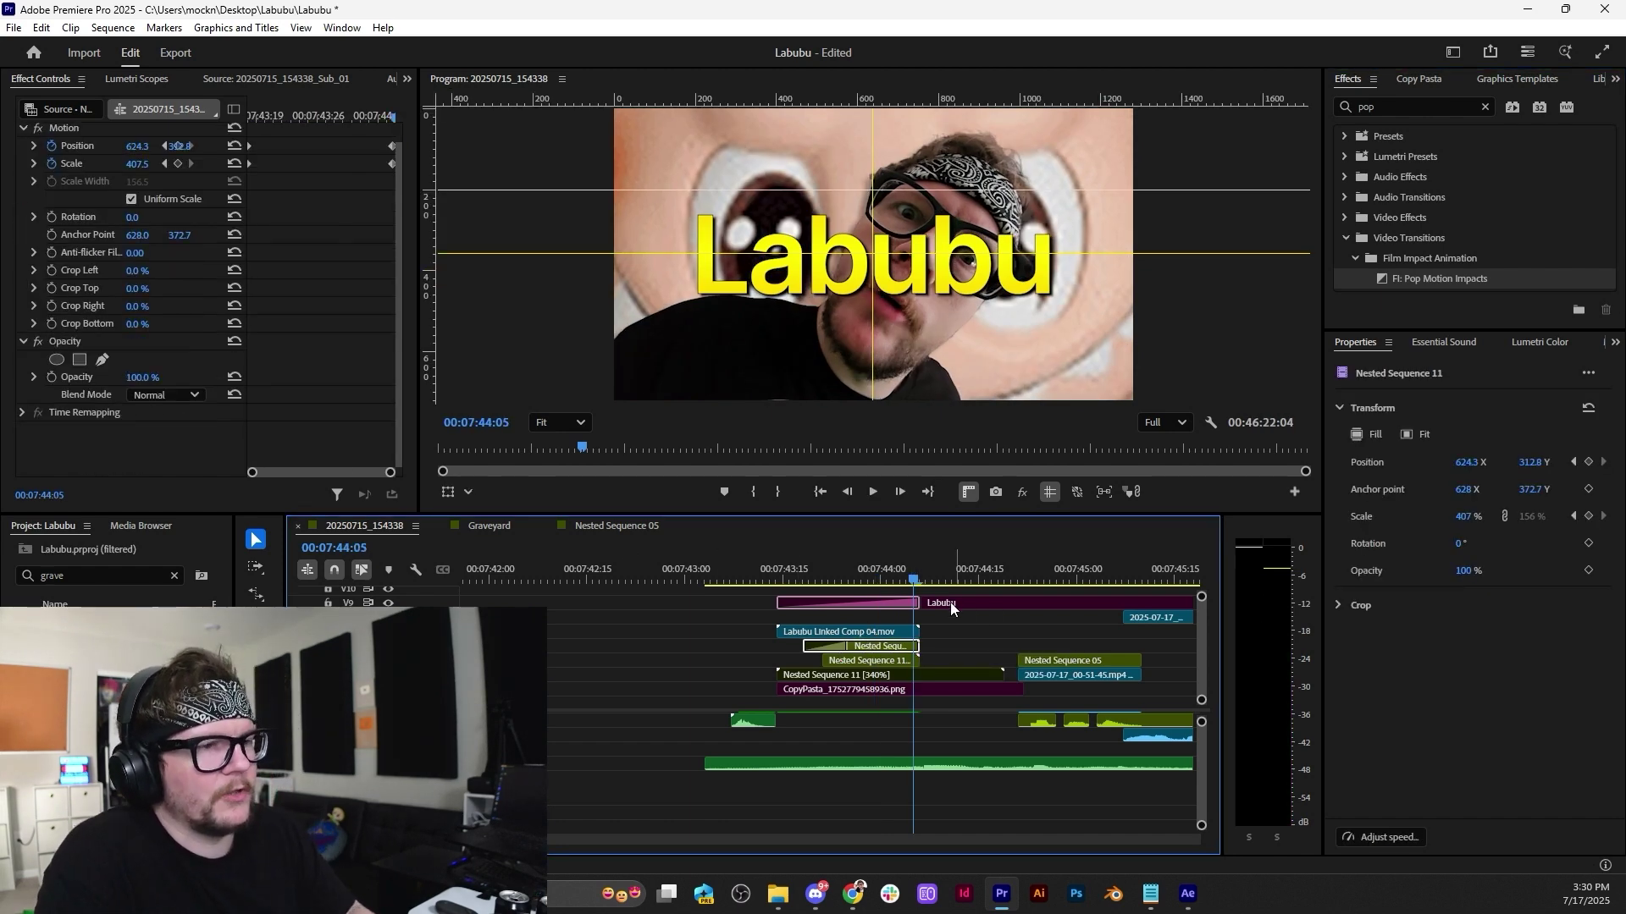
pyautogui.click(824, 646)
pyautogui.scroll(-8, 151, 445)
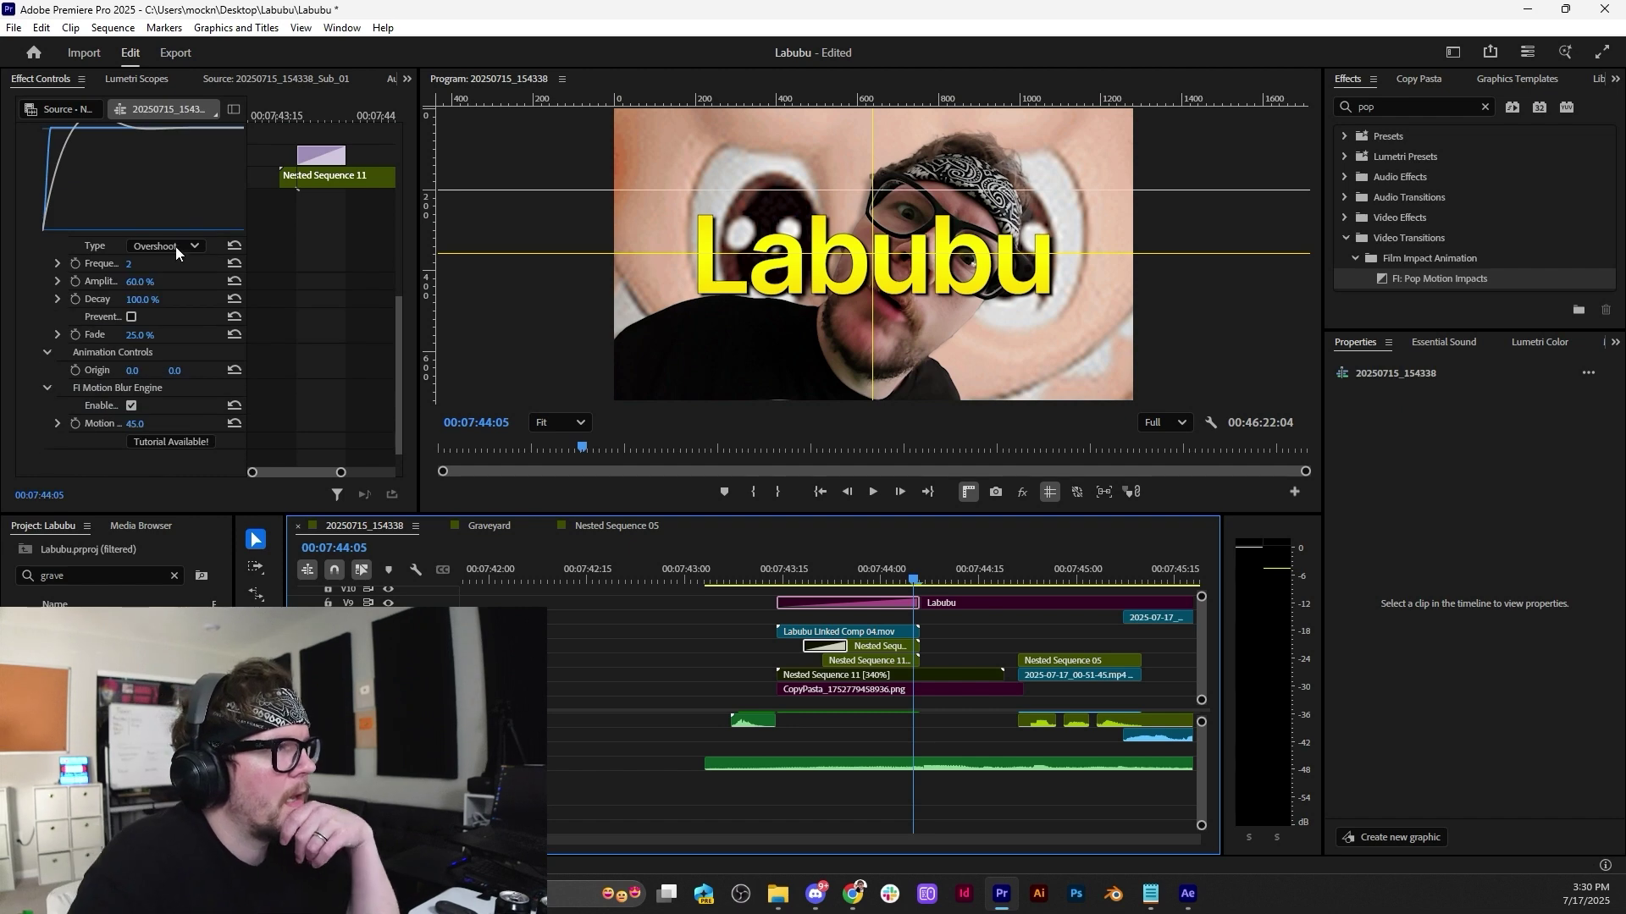
pyautogui.click(175, 246)
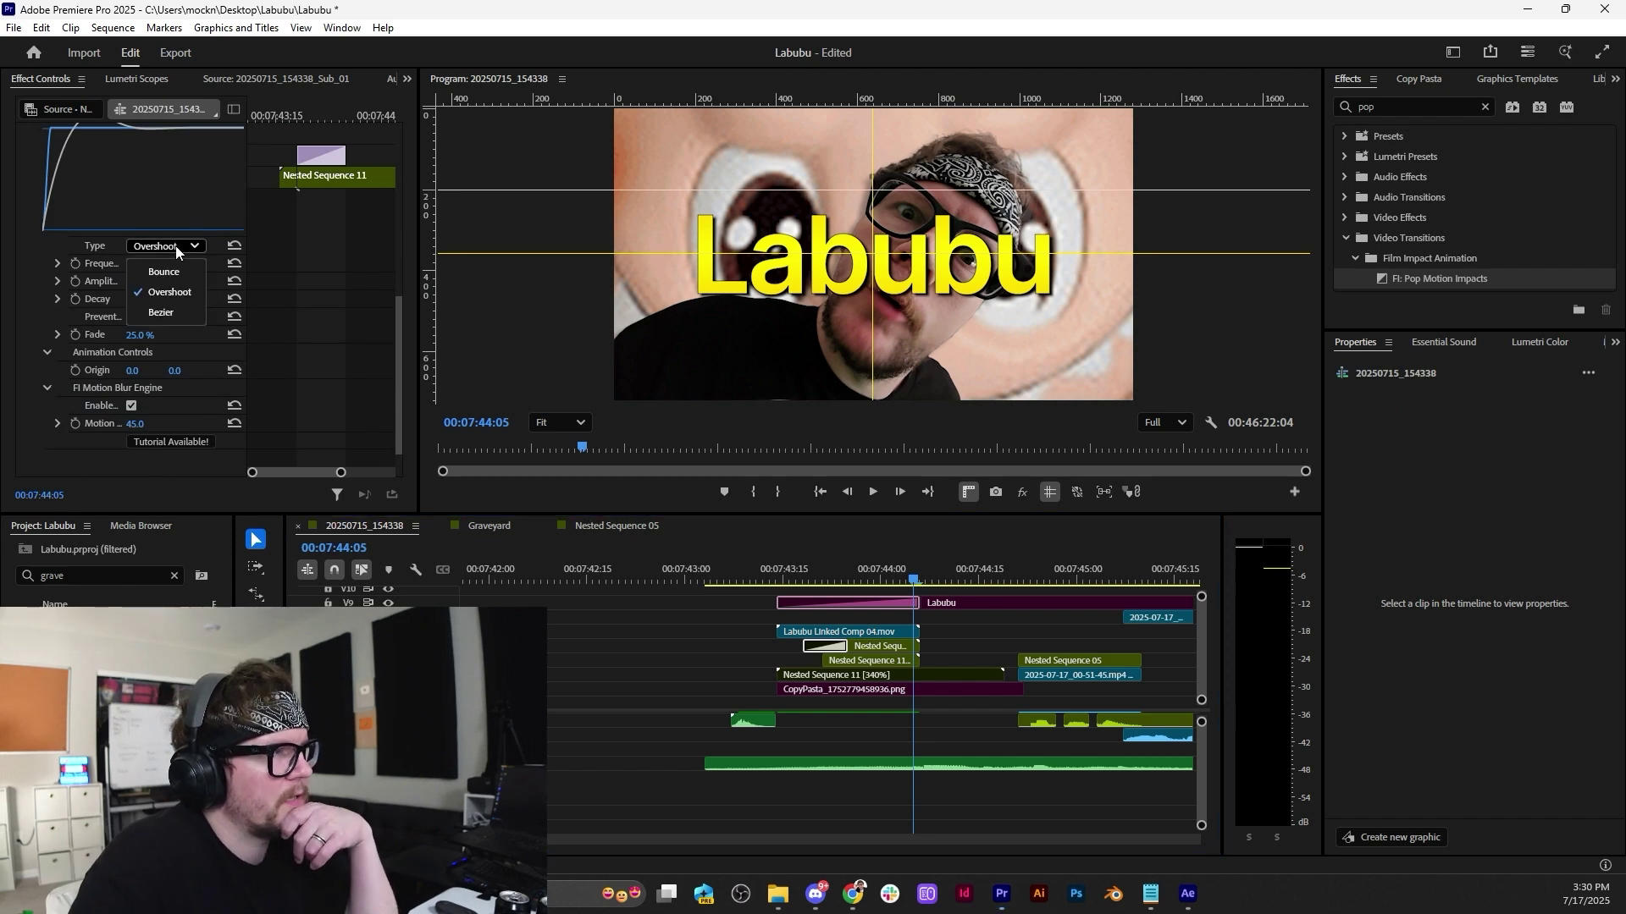
pyautogui.click(181, 314)
pyautogui.moveTo(810, 567); pyautogui.dragTo(774, 568)
pyautogui.press('space')
pyautogui.click(766, 568)
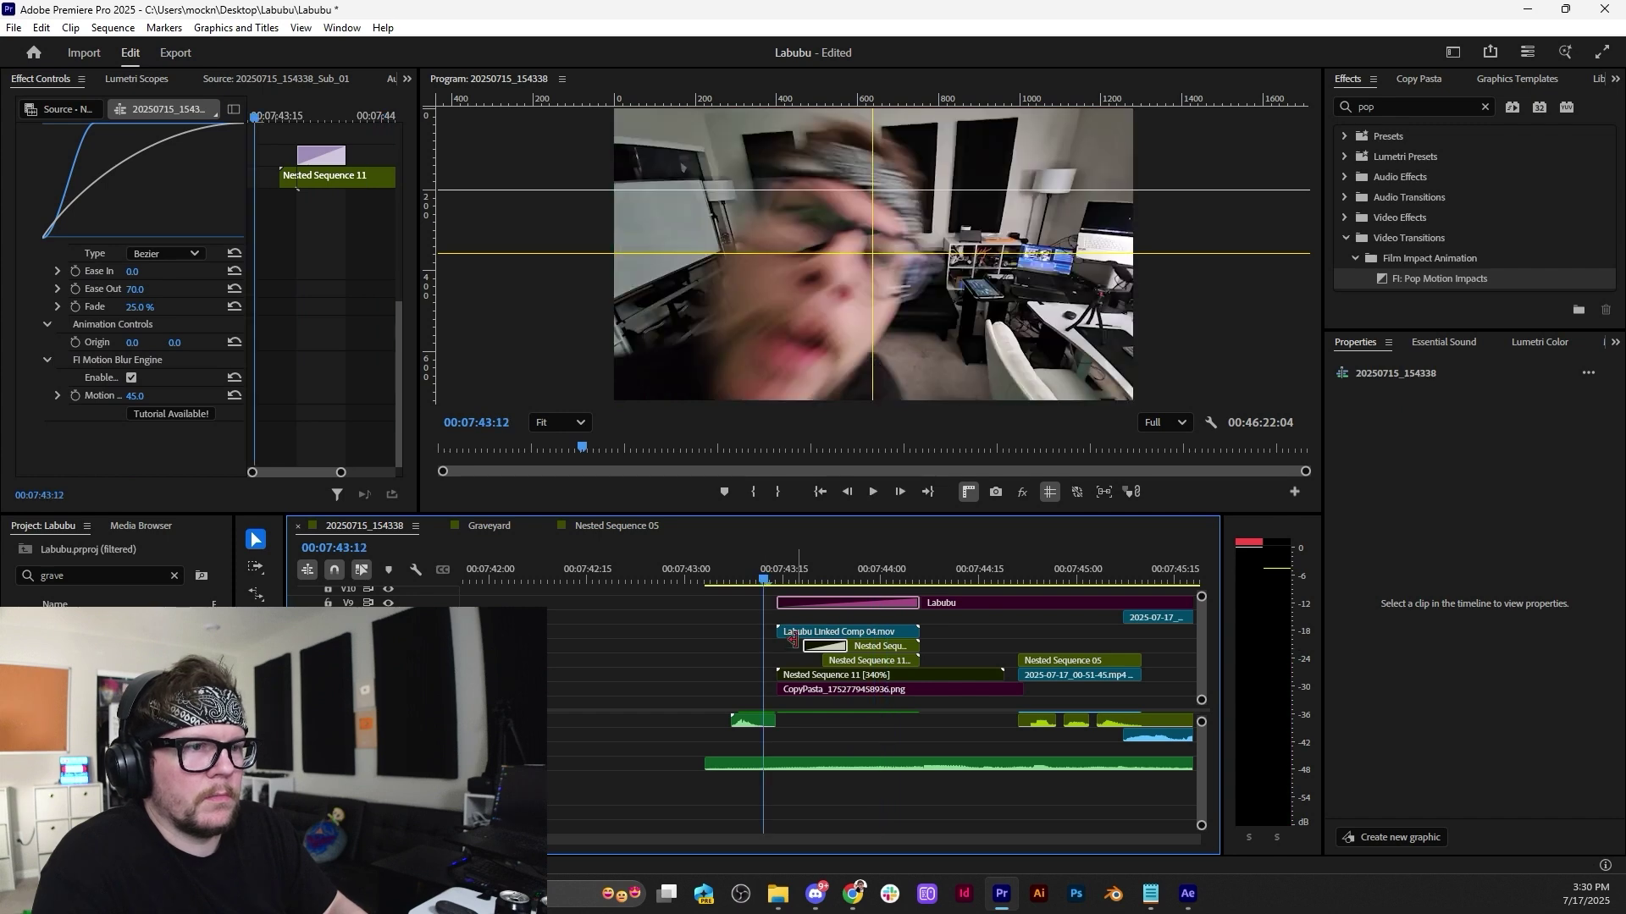
# Adjust the upper head copy's start to about 00:07:43:16 with a shorter pop transition, and play back the result.
pyautogui.moveTo(813, 648); pyautogui.dragTo(817, 647)
pyautogui.press('space')
pyautogui.click(772, 565)
pyautogui.press('space')
pyautogui.moveTo(772, 565); pyautogui.dragTo(809, 571)
pyautogui.press('space')
# Add an elliptical opacity mask to the upper copy of the Labubu head at 00:07:43:19.
pyautogui.click(856, 648)
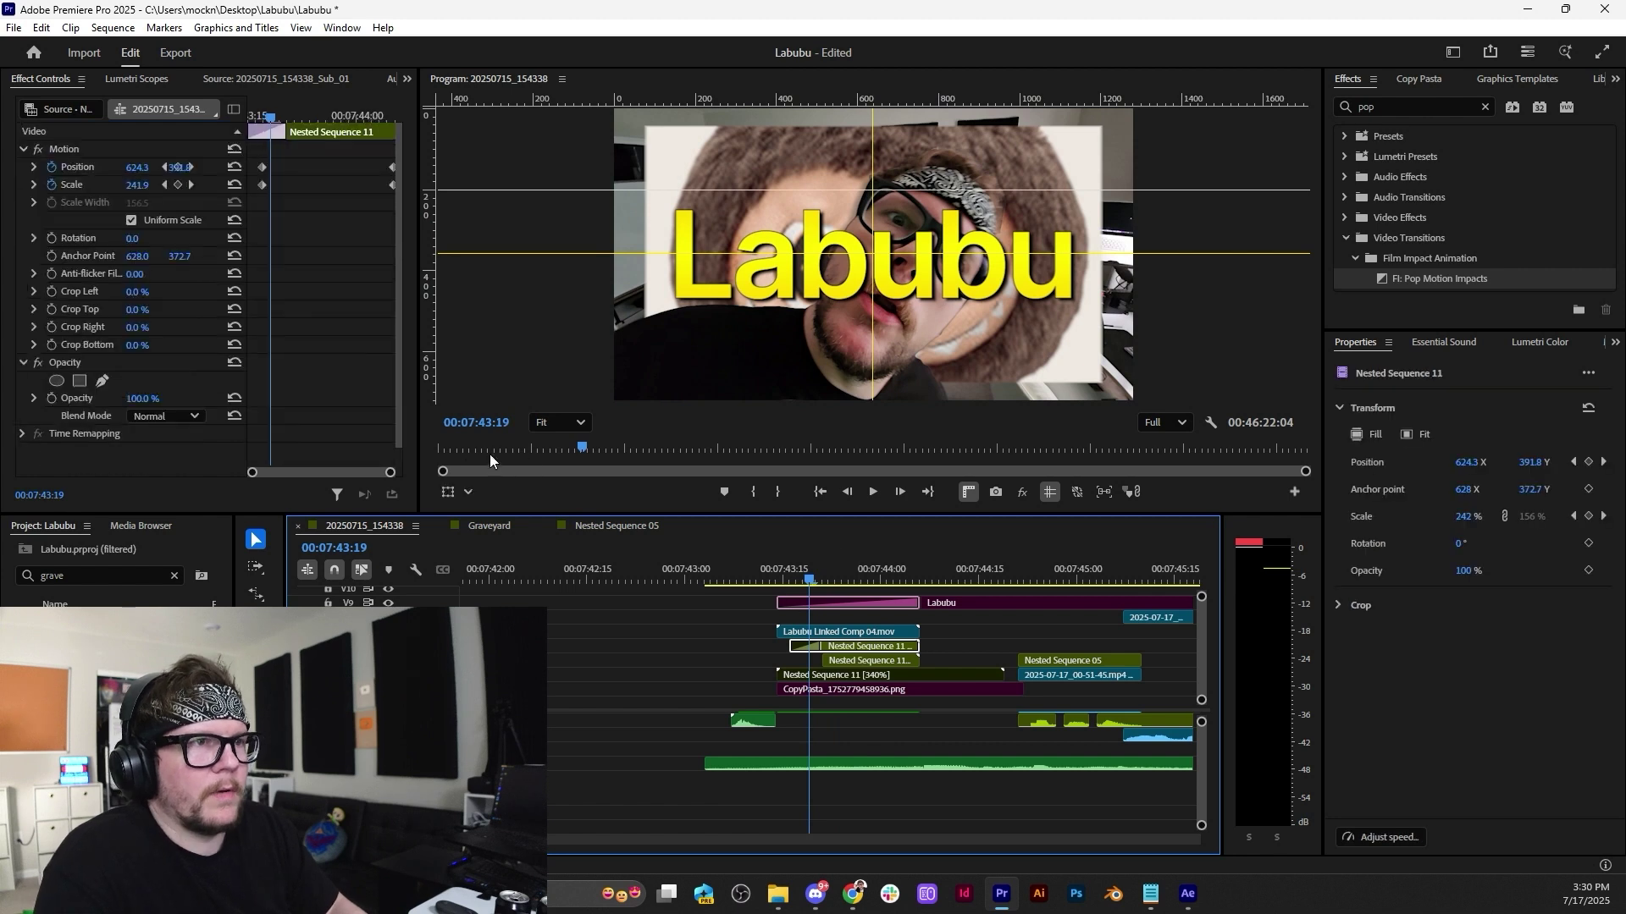
pyautogui.click(57, 382)
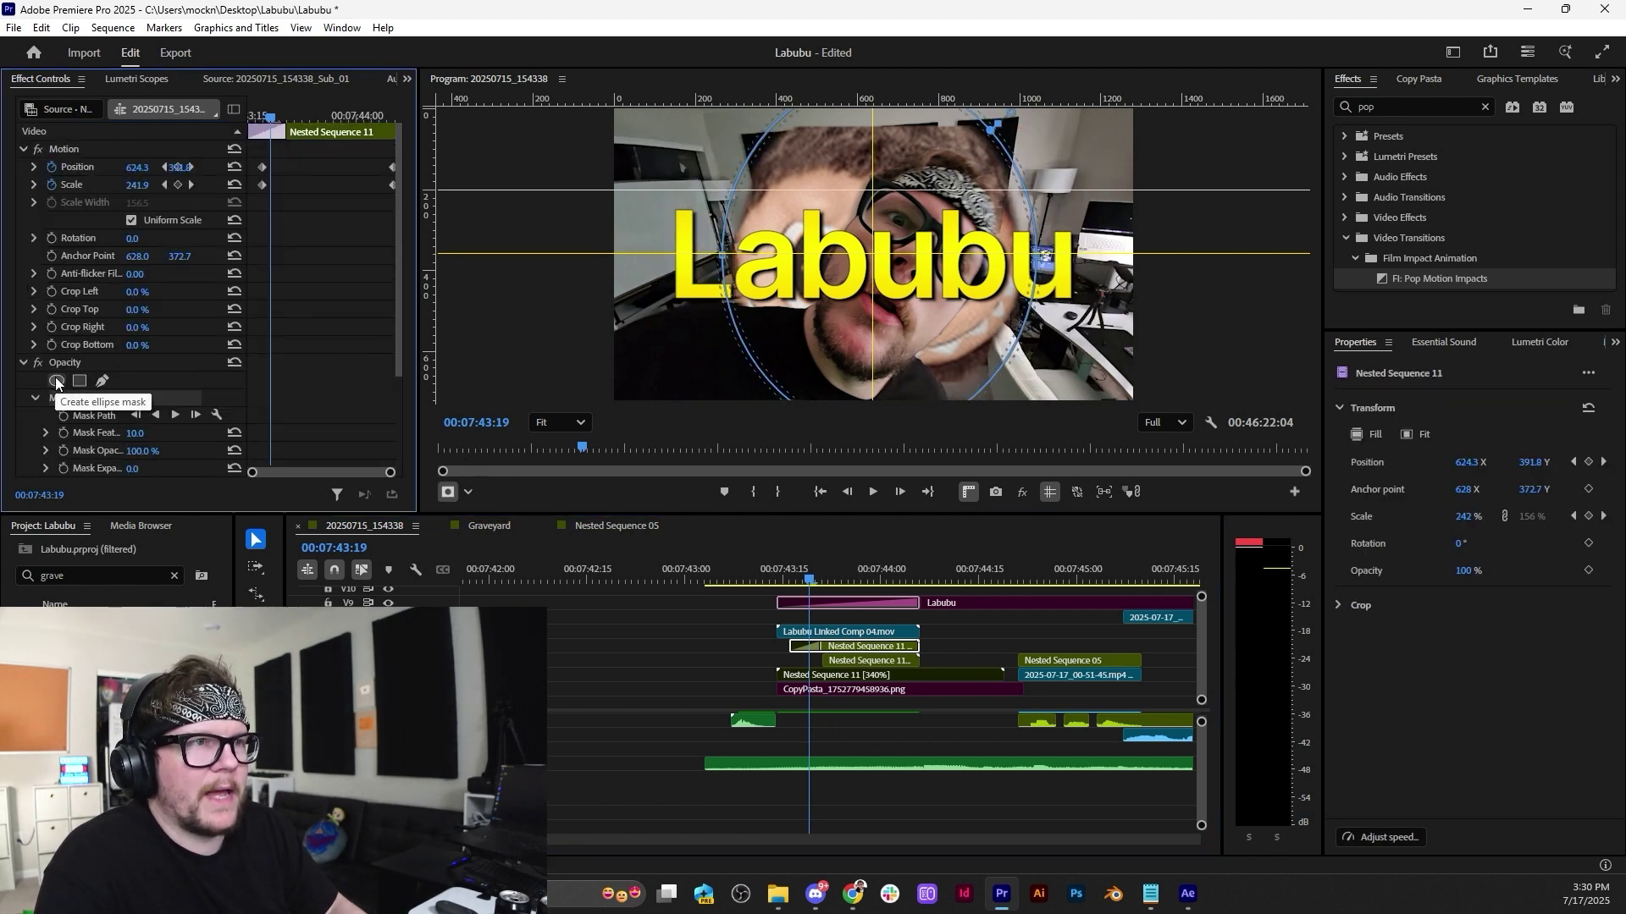
pyautogui.rightClick(100, 364)
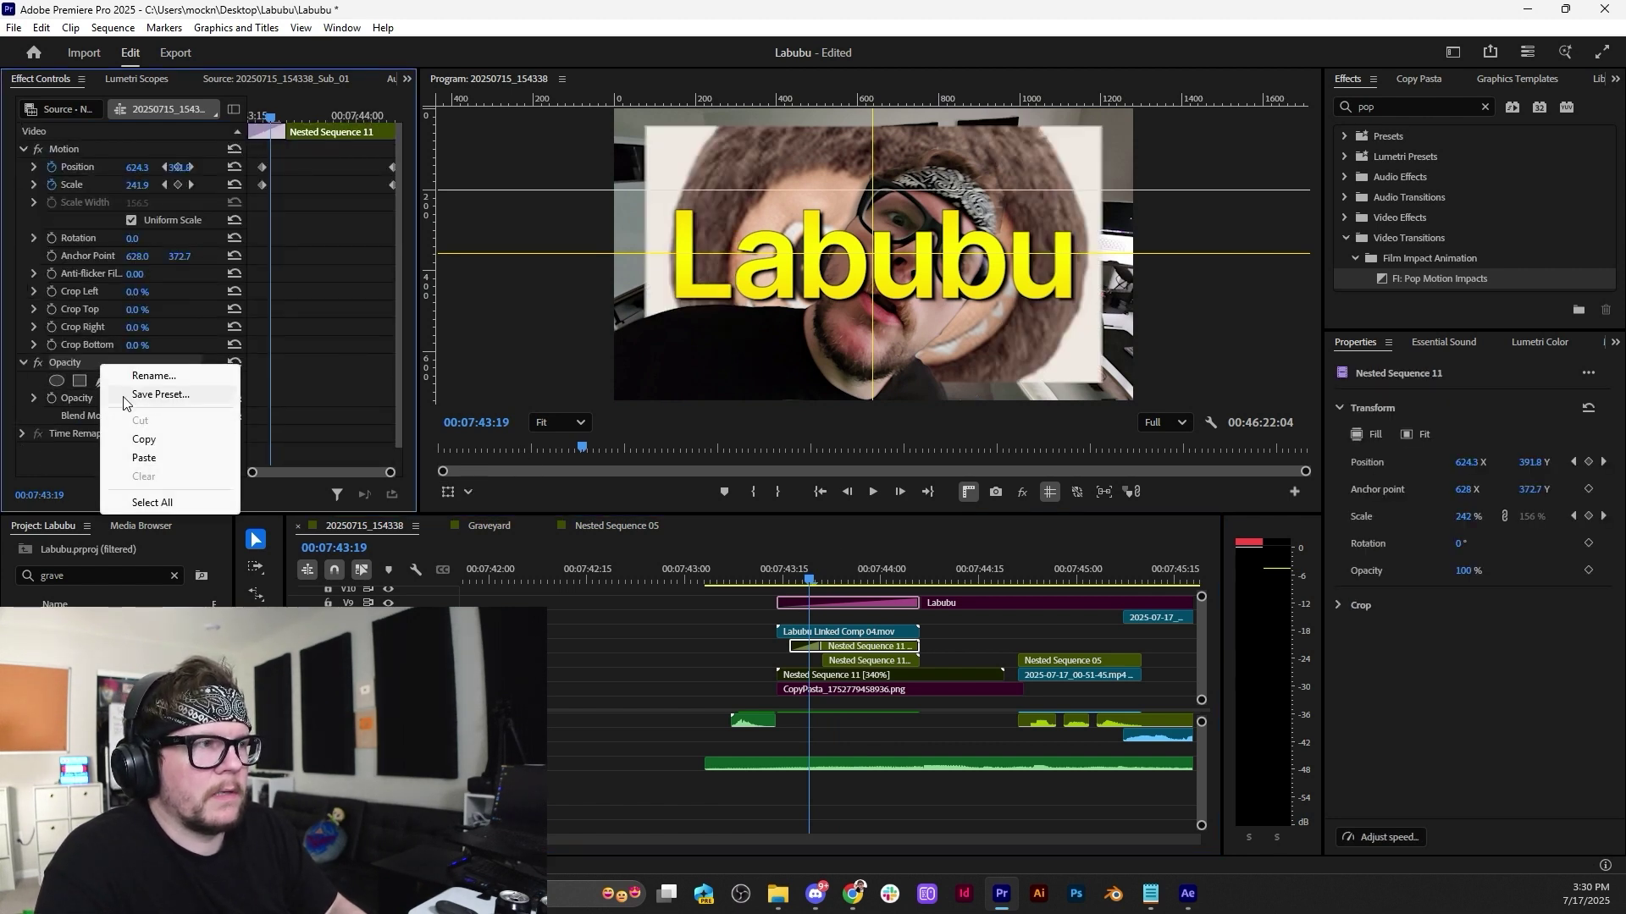
pyautogui.click(164, 461)
pyautogui.hotkey('ctrl', 'z')
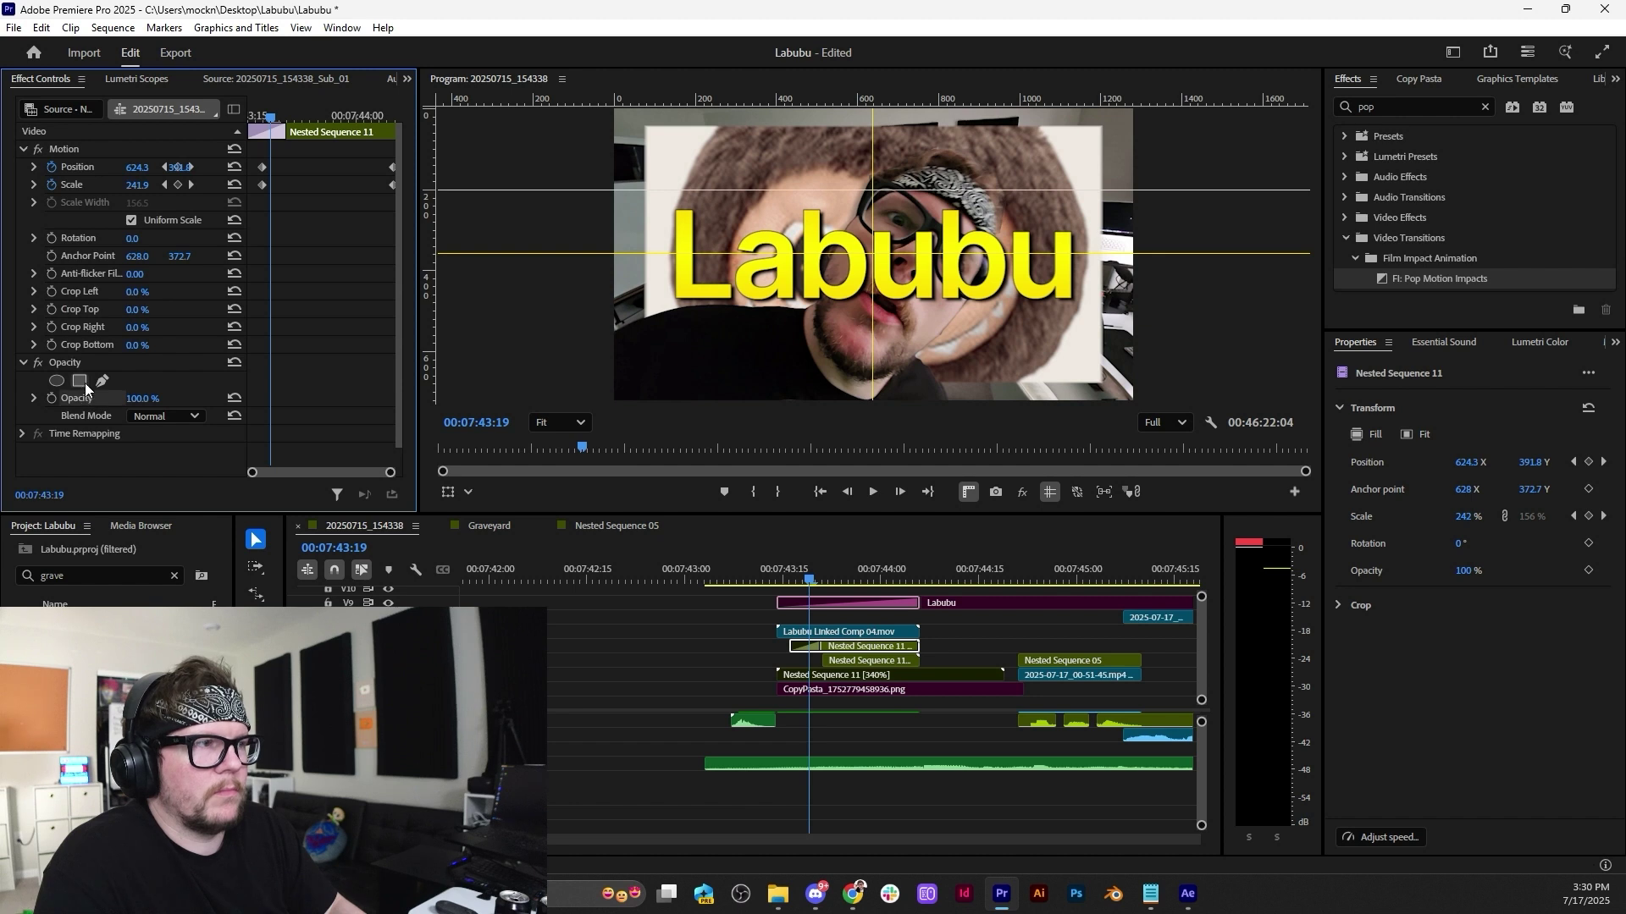
pyautogui.click(81, 362)
pyautogui.hotkey('ctrl', 'z')
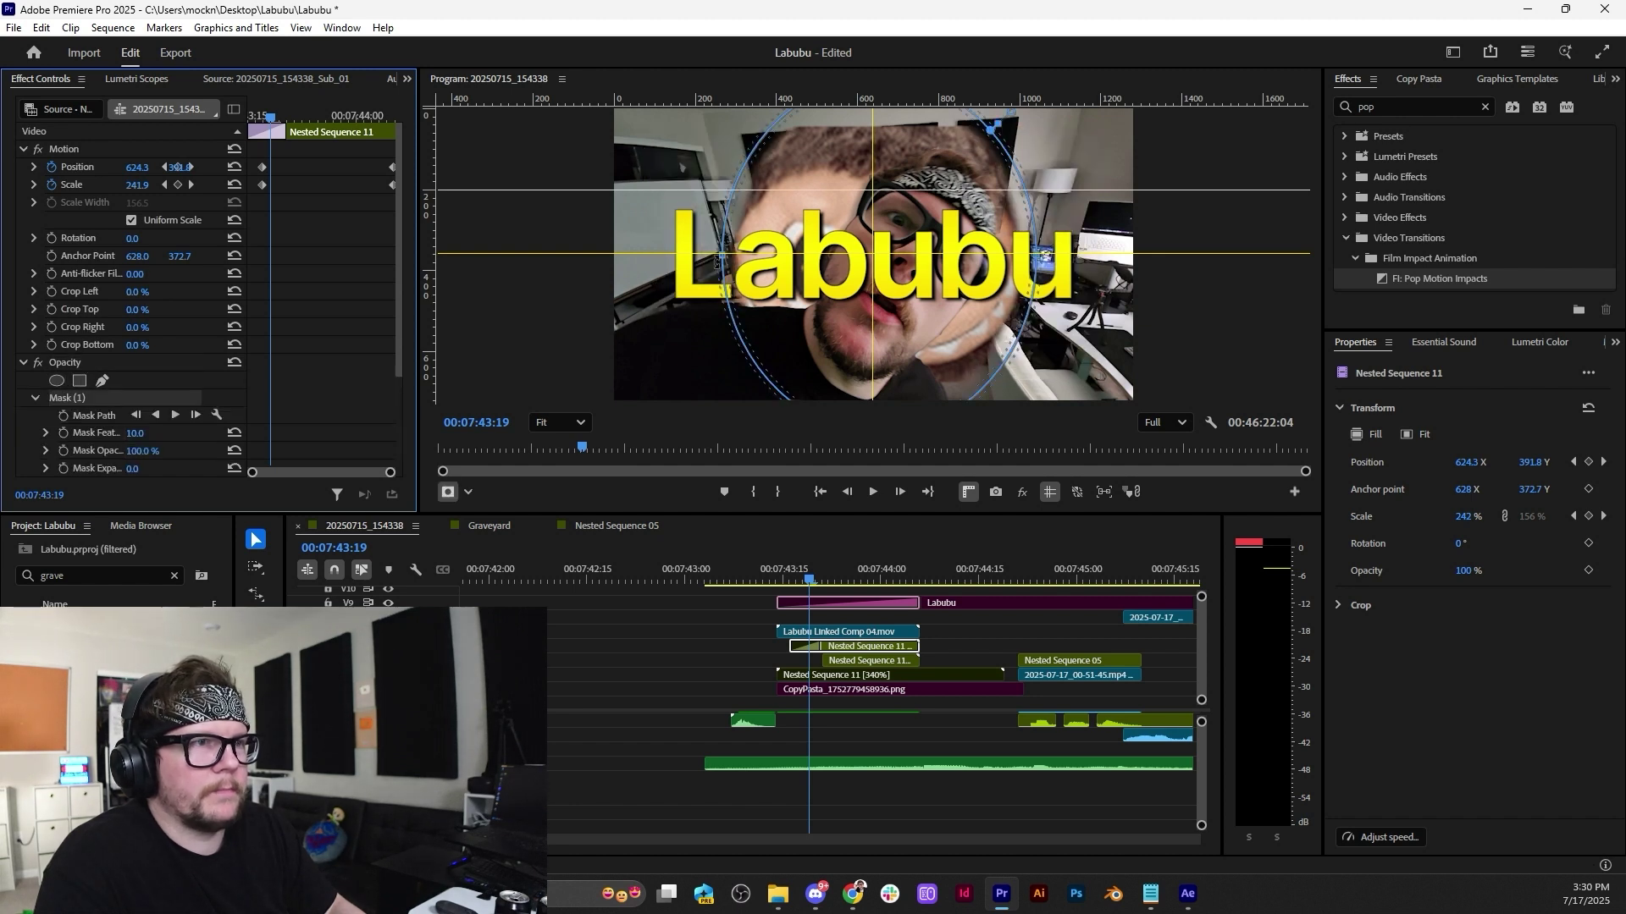
# Widen the ellipse mask on both sides to enclose the furry head and set its feather to 5.0.
pyautogui.moveTo(732, 270); pyautogui.dragTo(650, 265)
pyautogui.moveTo(1045, 258); pyautogui.dragTo(1110, 256)
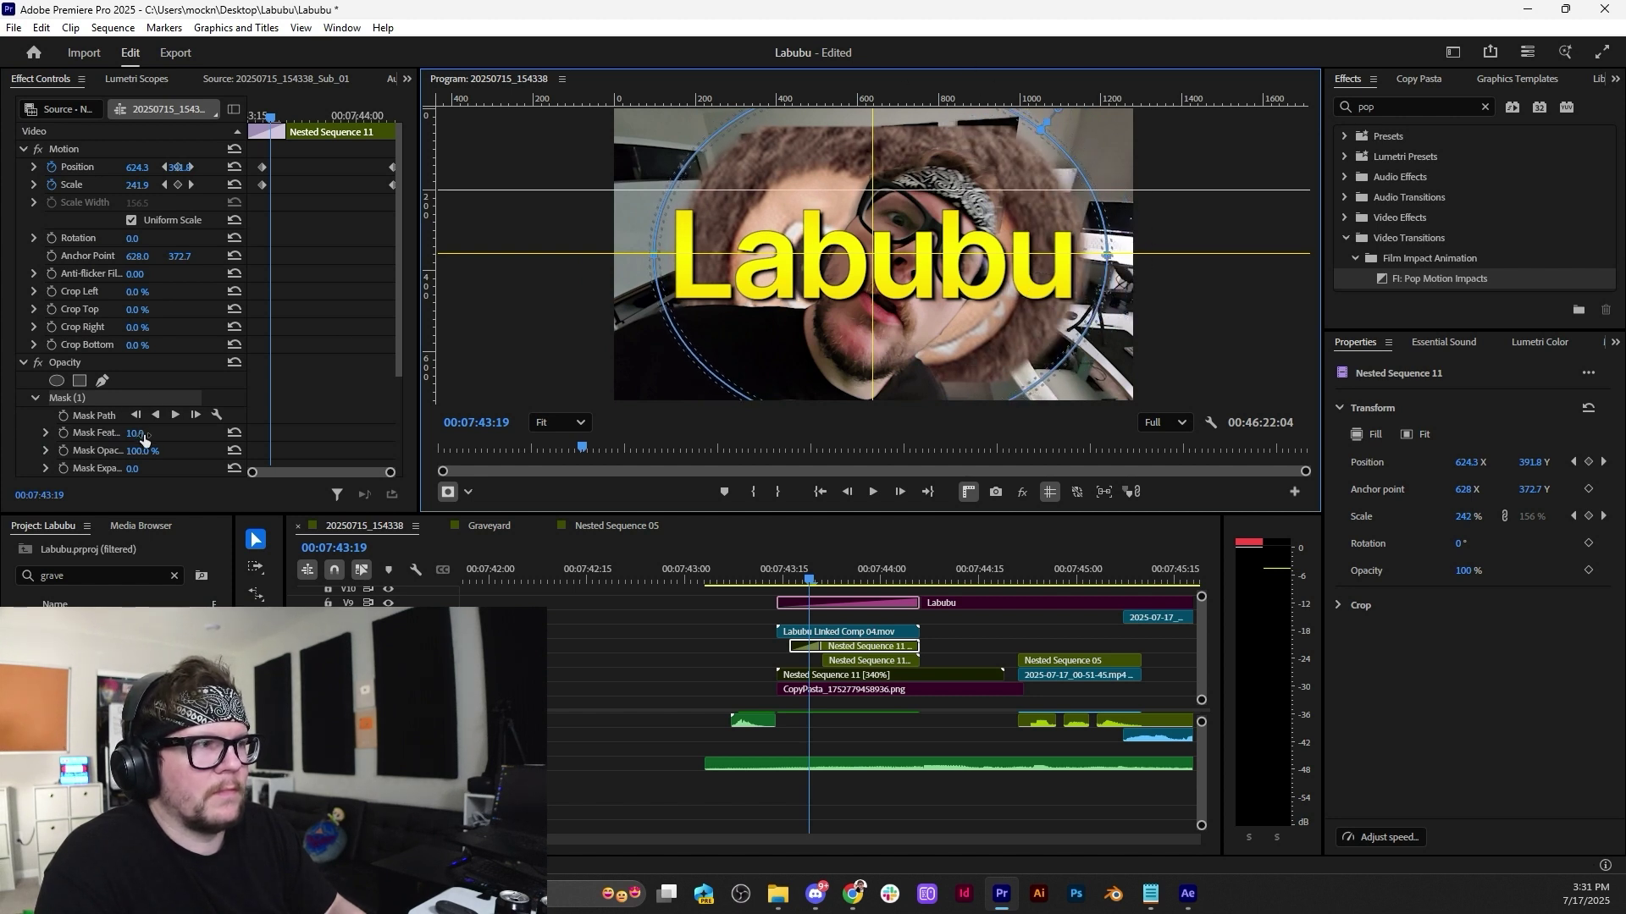
pyautogui.moveTo(142, 435); pyautogui.dragTo(139, 435)
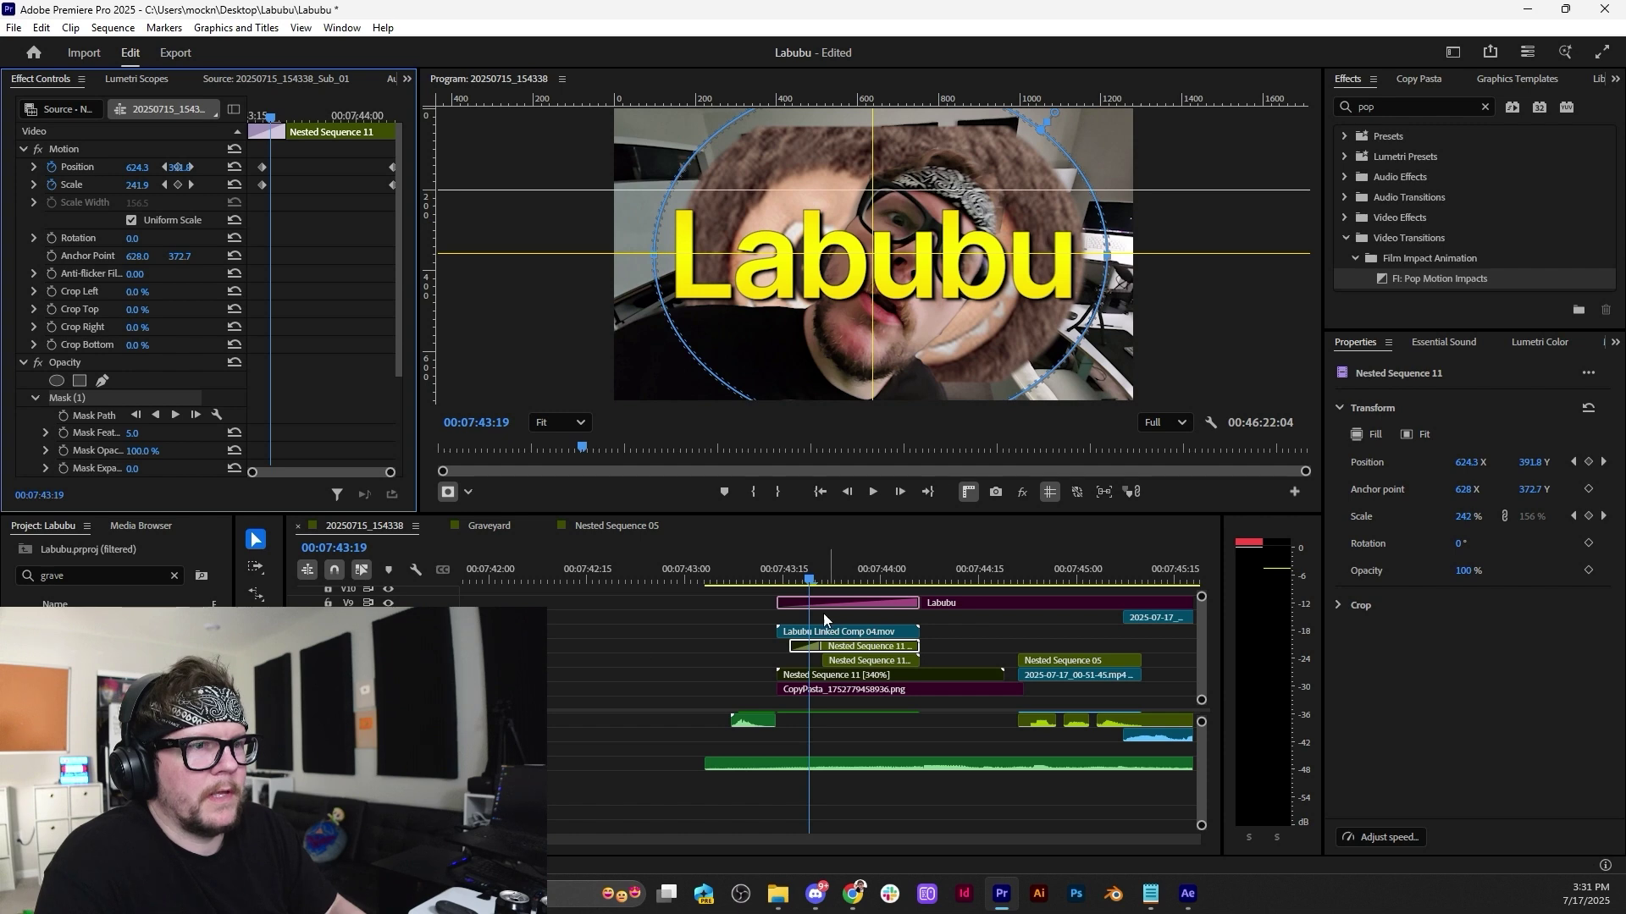
# Play and scrub through the Labubu reveal repeatedly to examine the masked head's pop-in against the title and presenter cutout.
pyautogui.click(772, 577)
pyautogui.press('space')
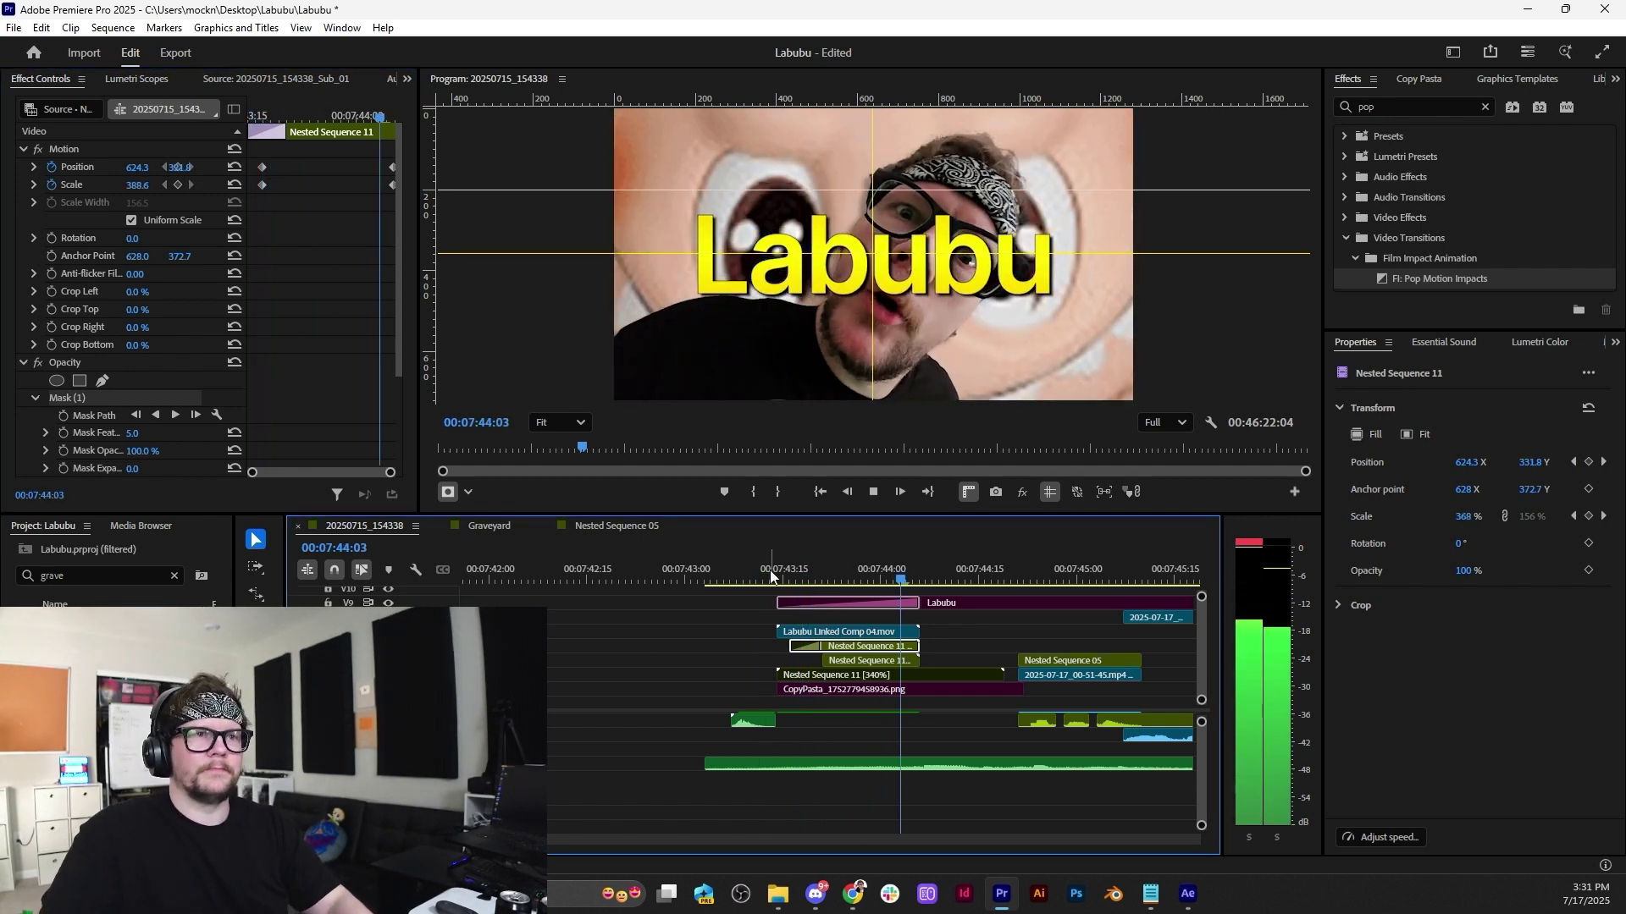
pyautogui.moveTo(793, 582); pyautogui.dragTo(841, 586)
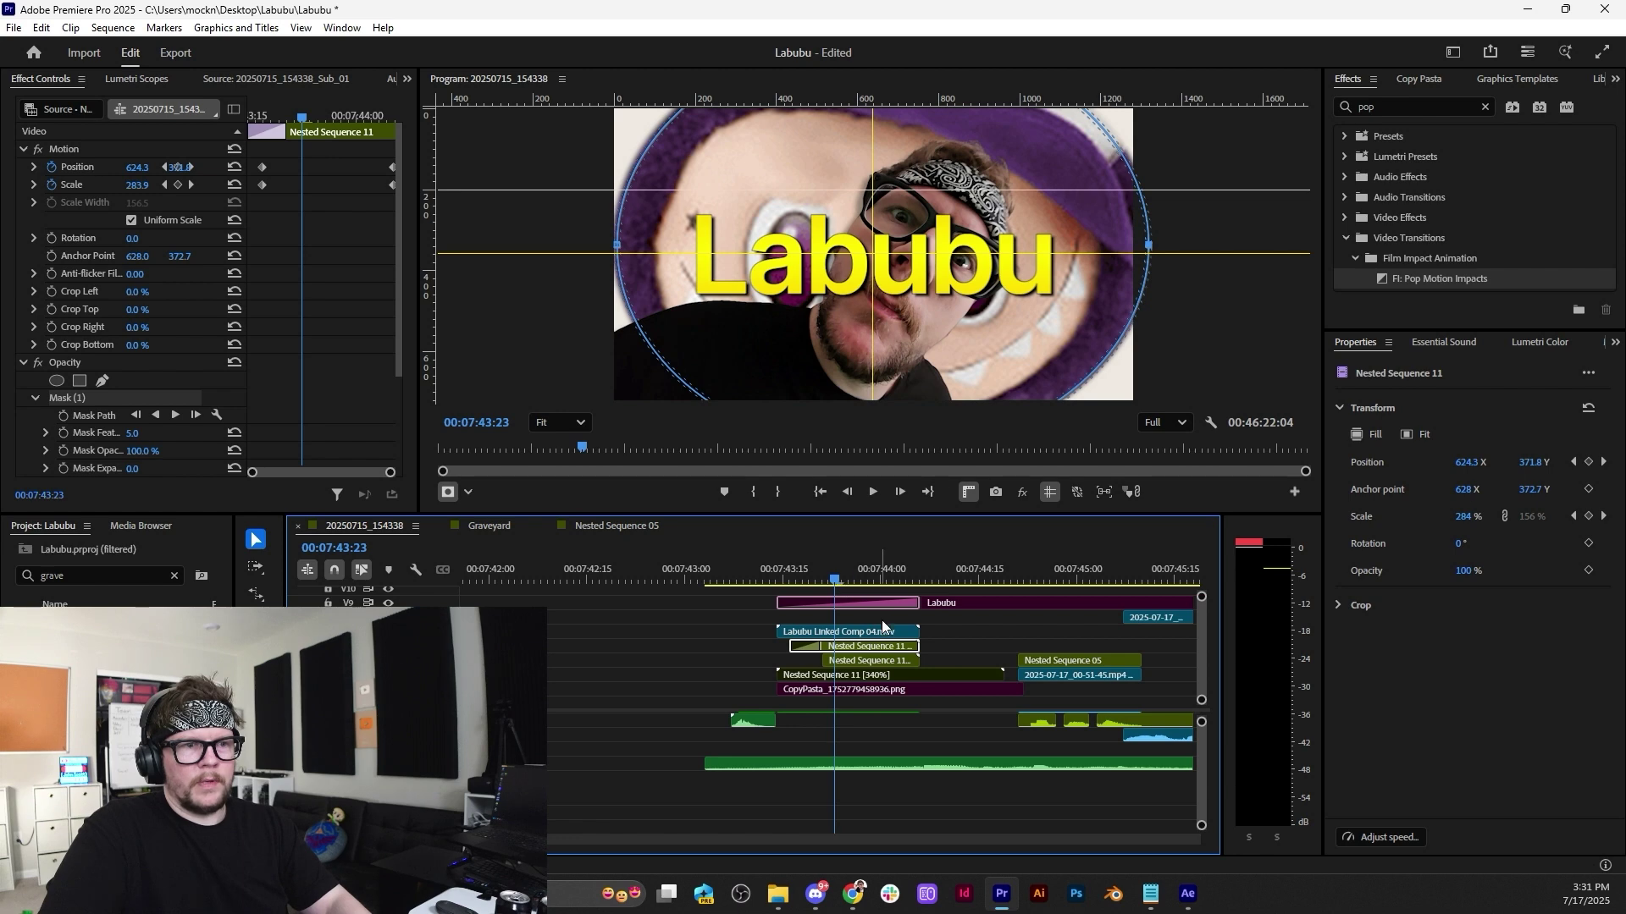
pyautogui.click(859, 673)
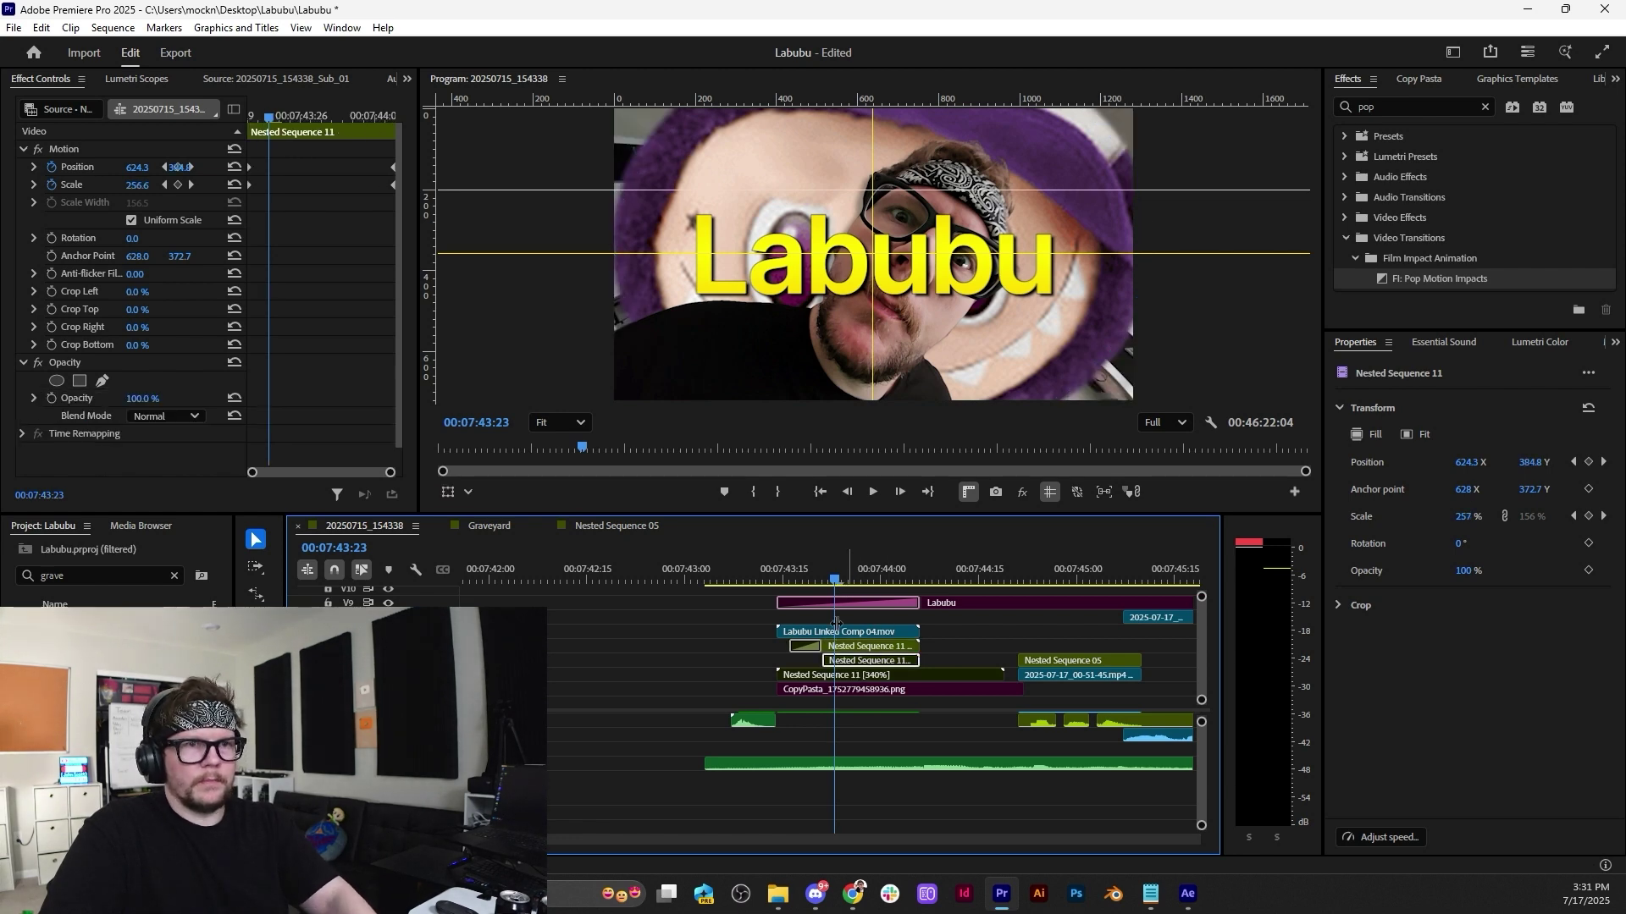
pyautogui.click(776, 567)
pyautogui.press('space')
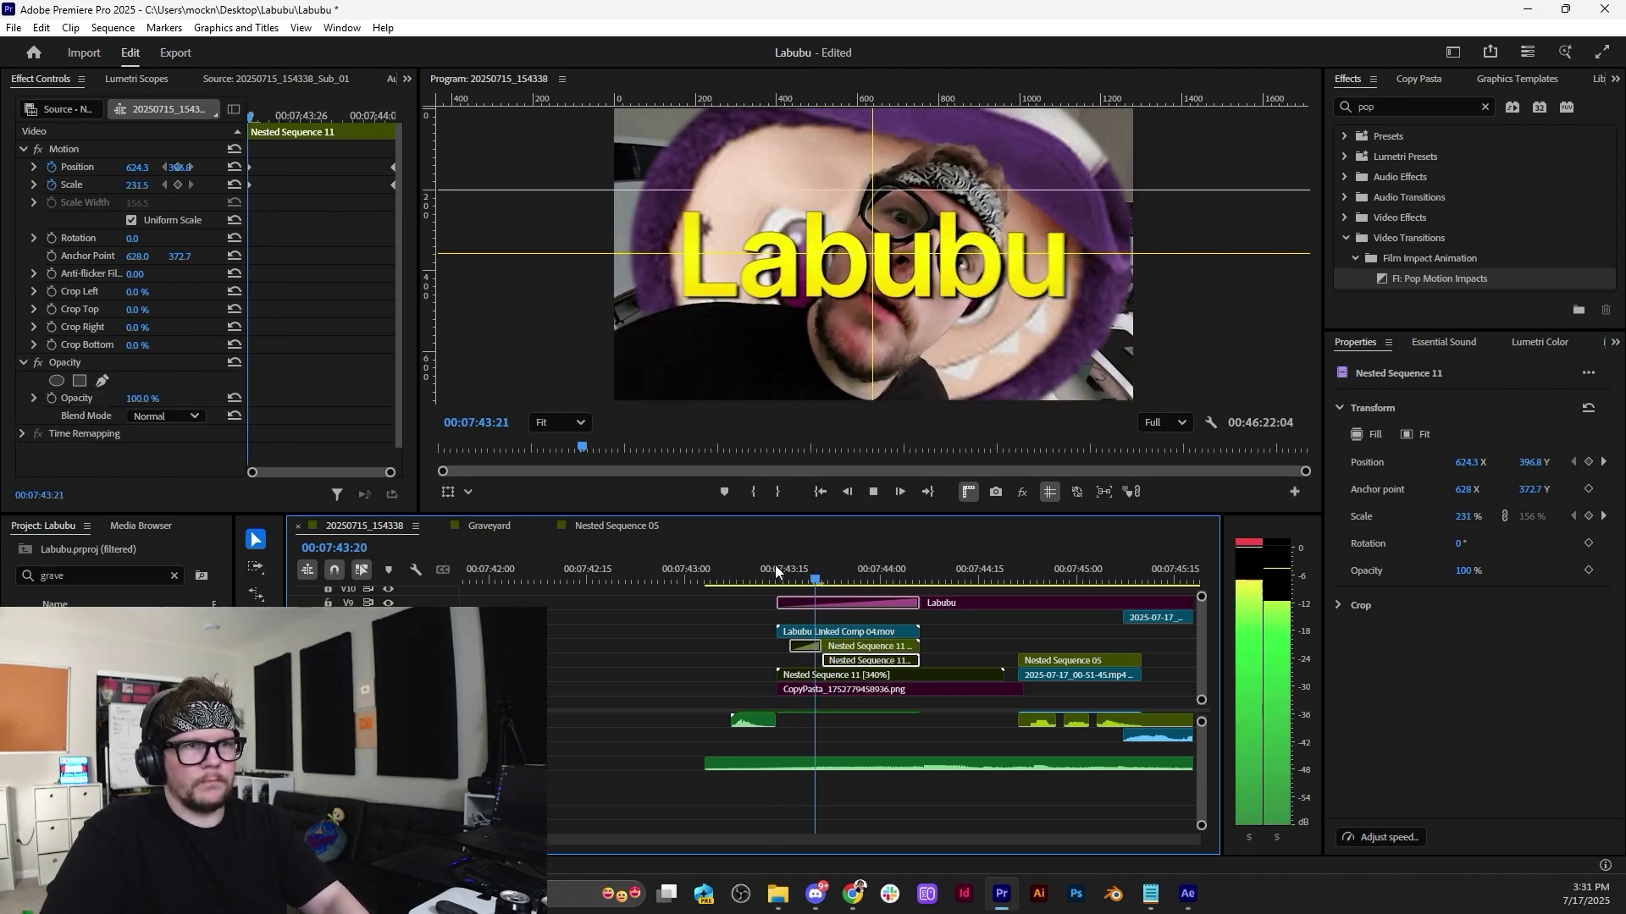
pyautogui.click(776, 566)
pyautogui.press('space')
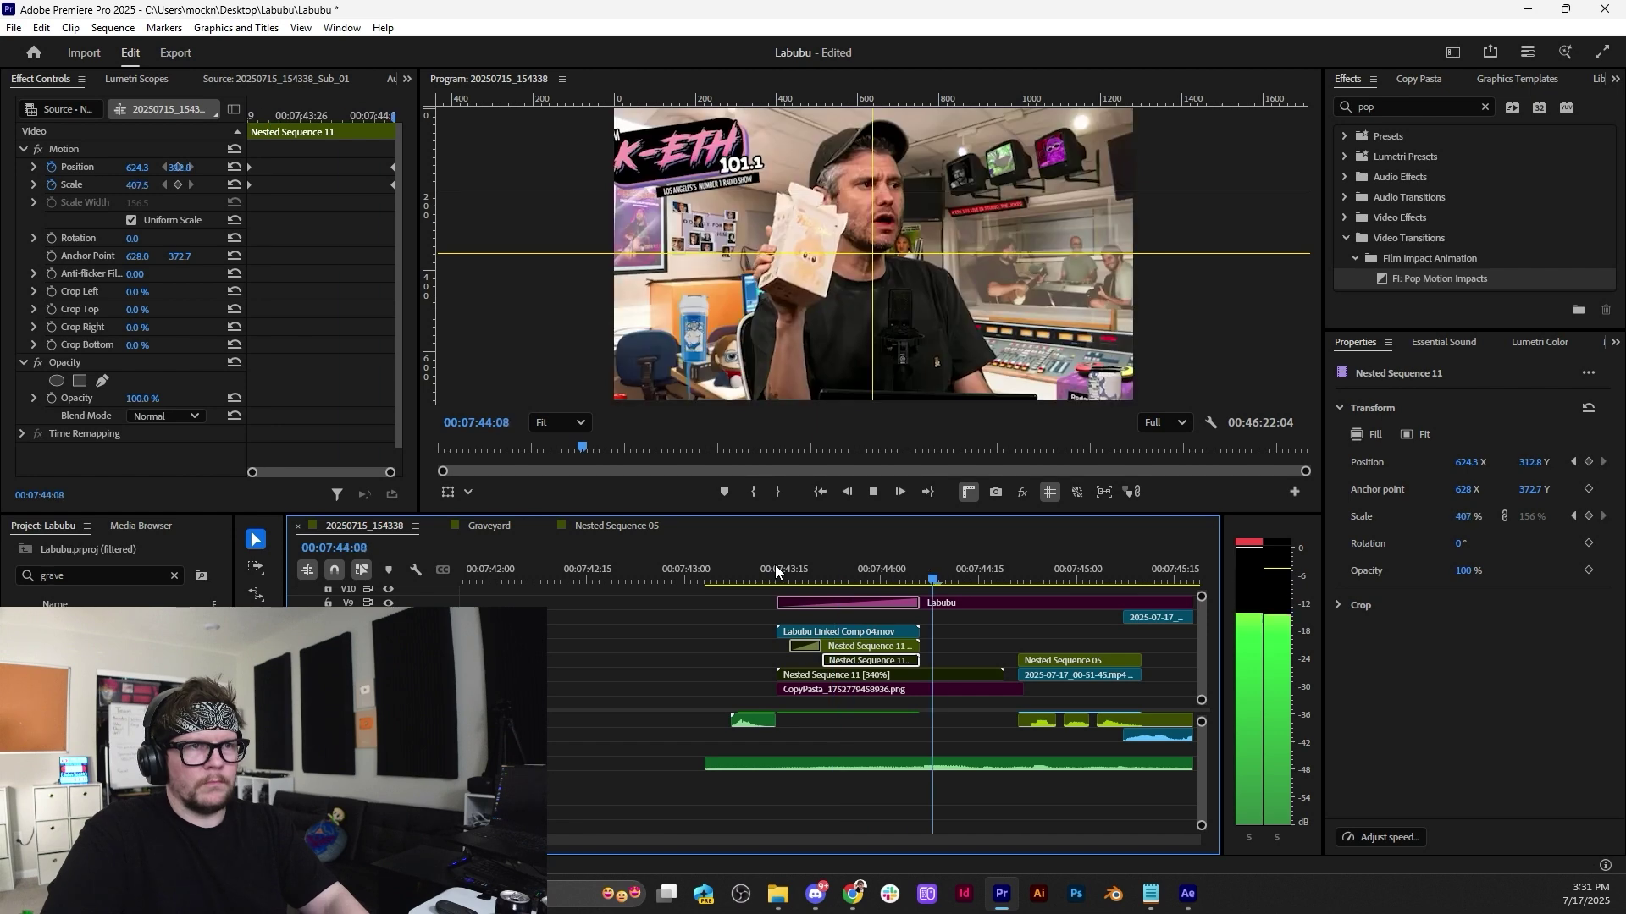
pyautogui.click(776, 566)
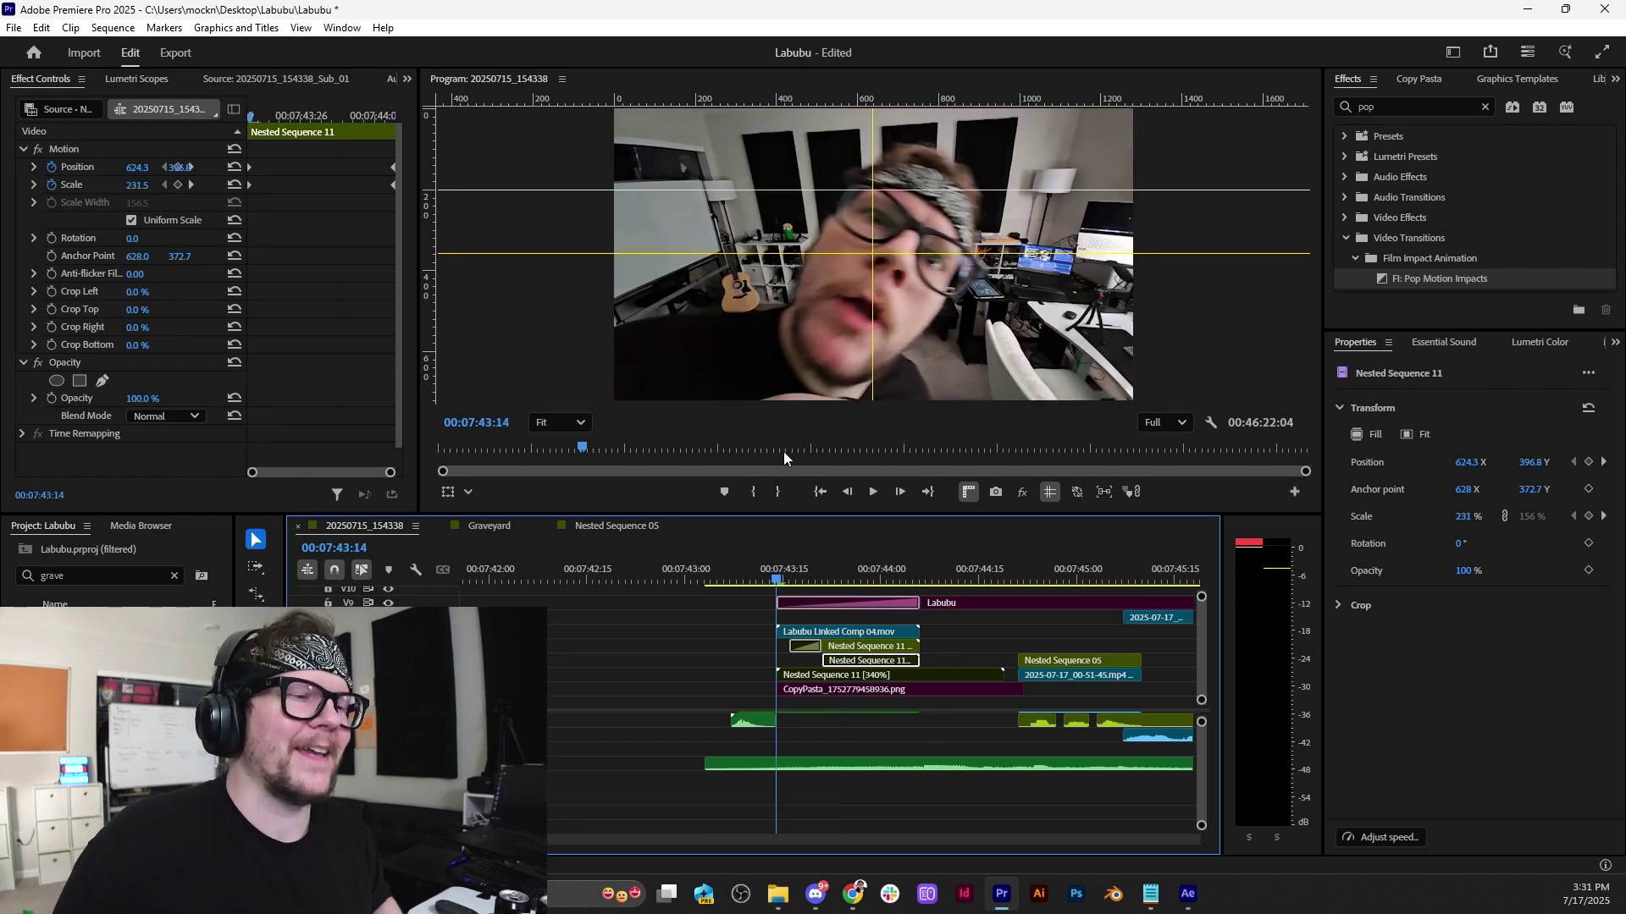
pyautogui.press('space')
pyautogui.click(880, 631)
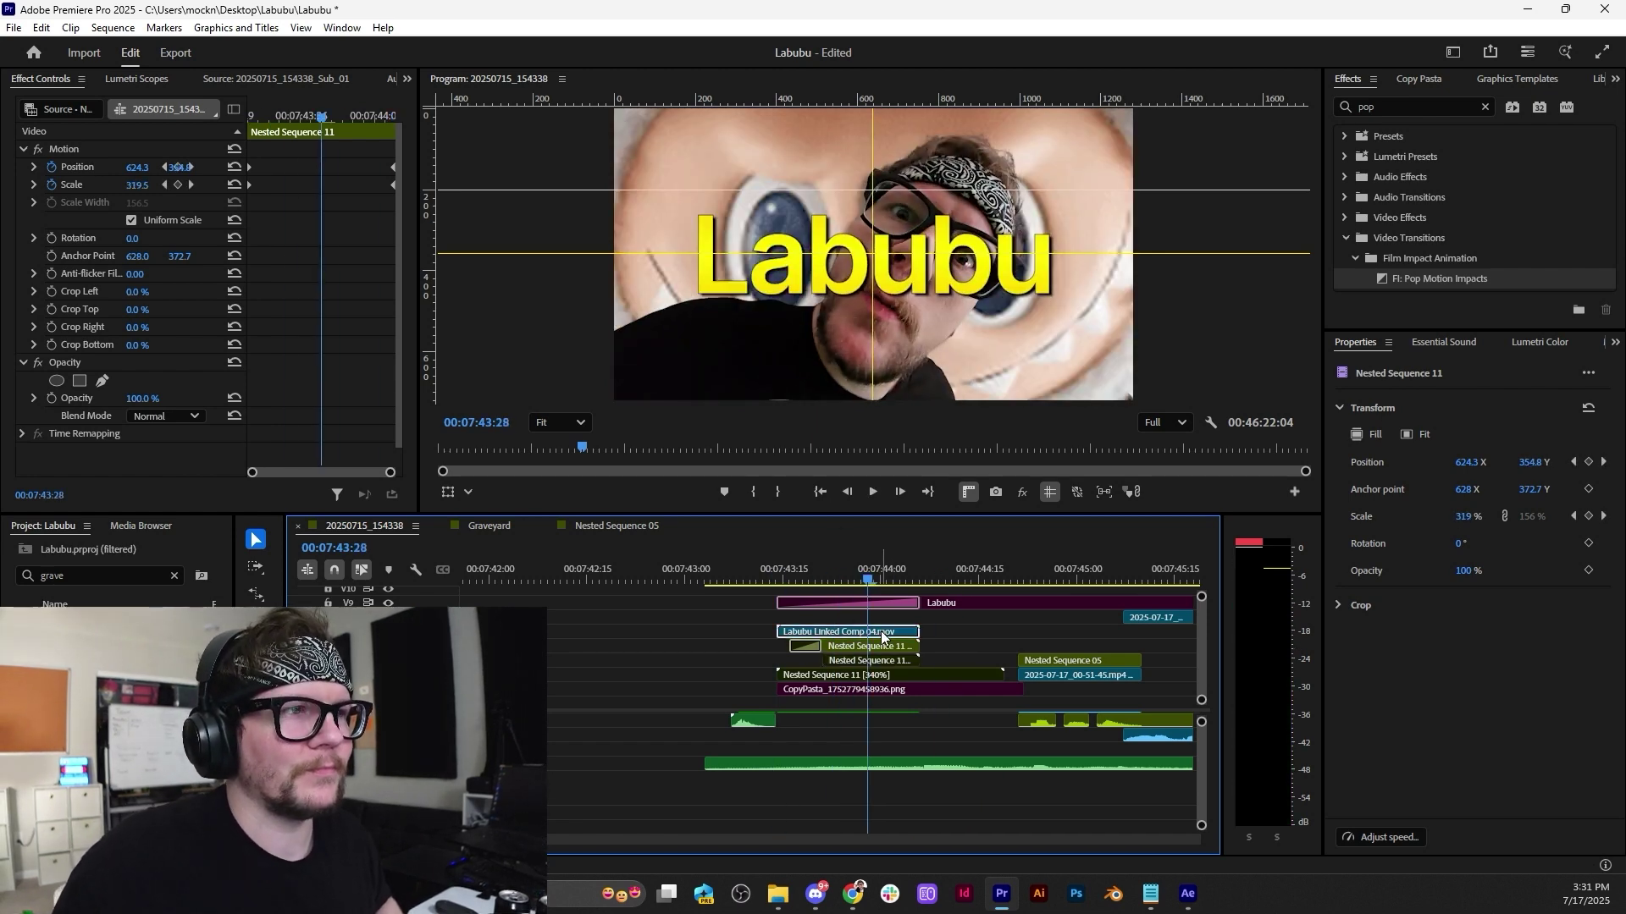
pyautogui.click(776, 567)
pyautogui.press('space')
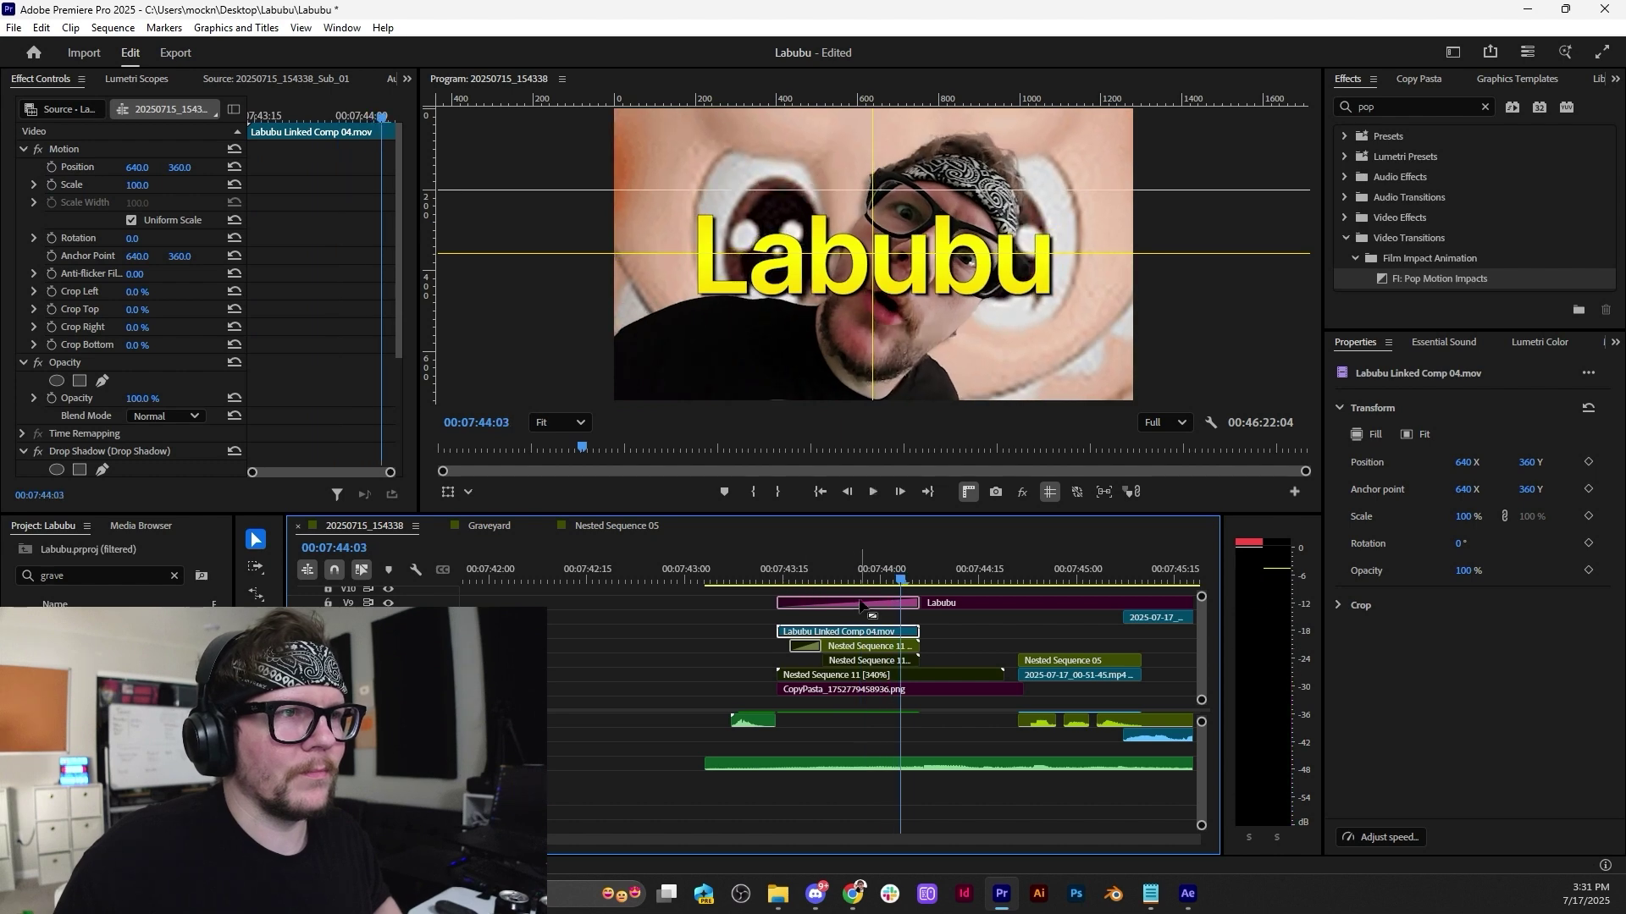
pyautogui.click(765, 575)
pyautogui.press('space')
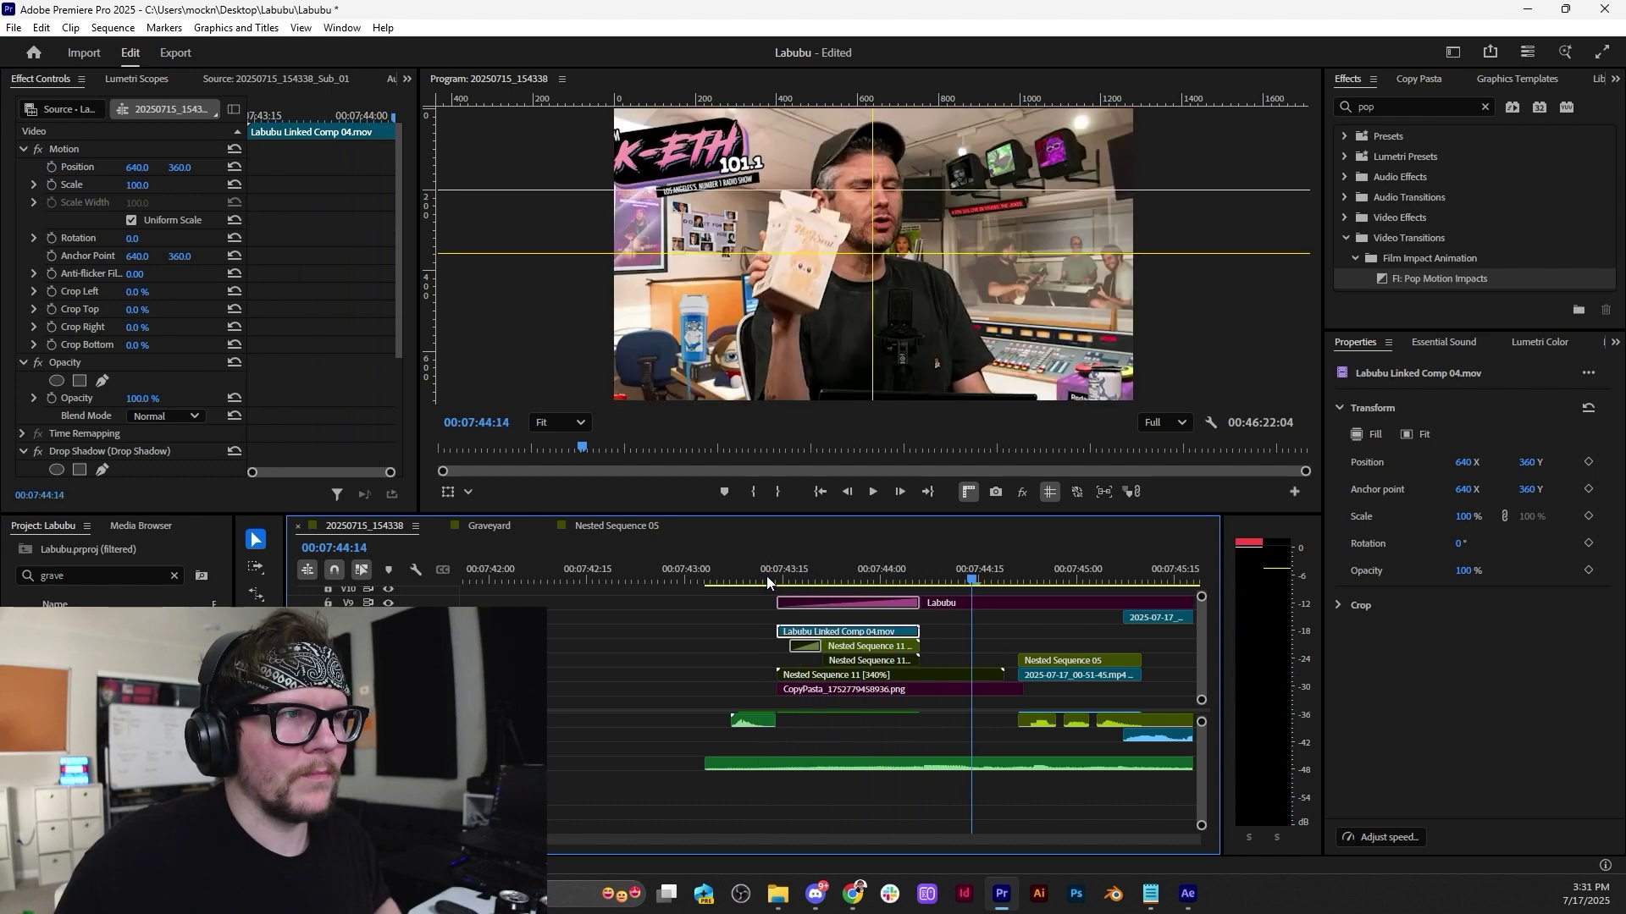
pyautogui.press('space')
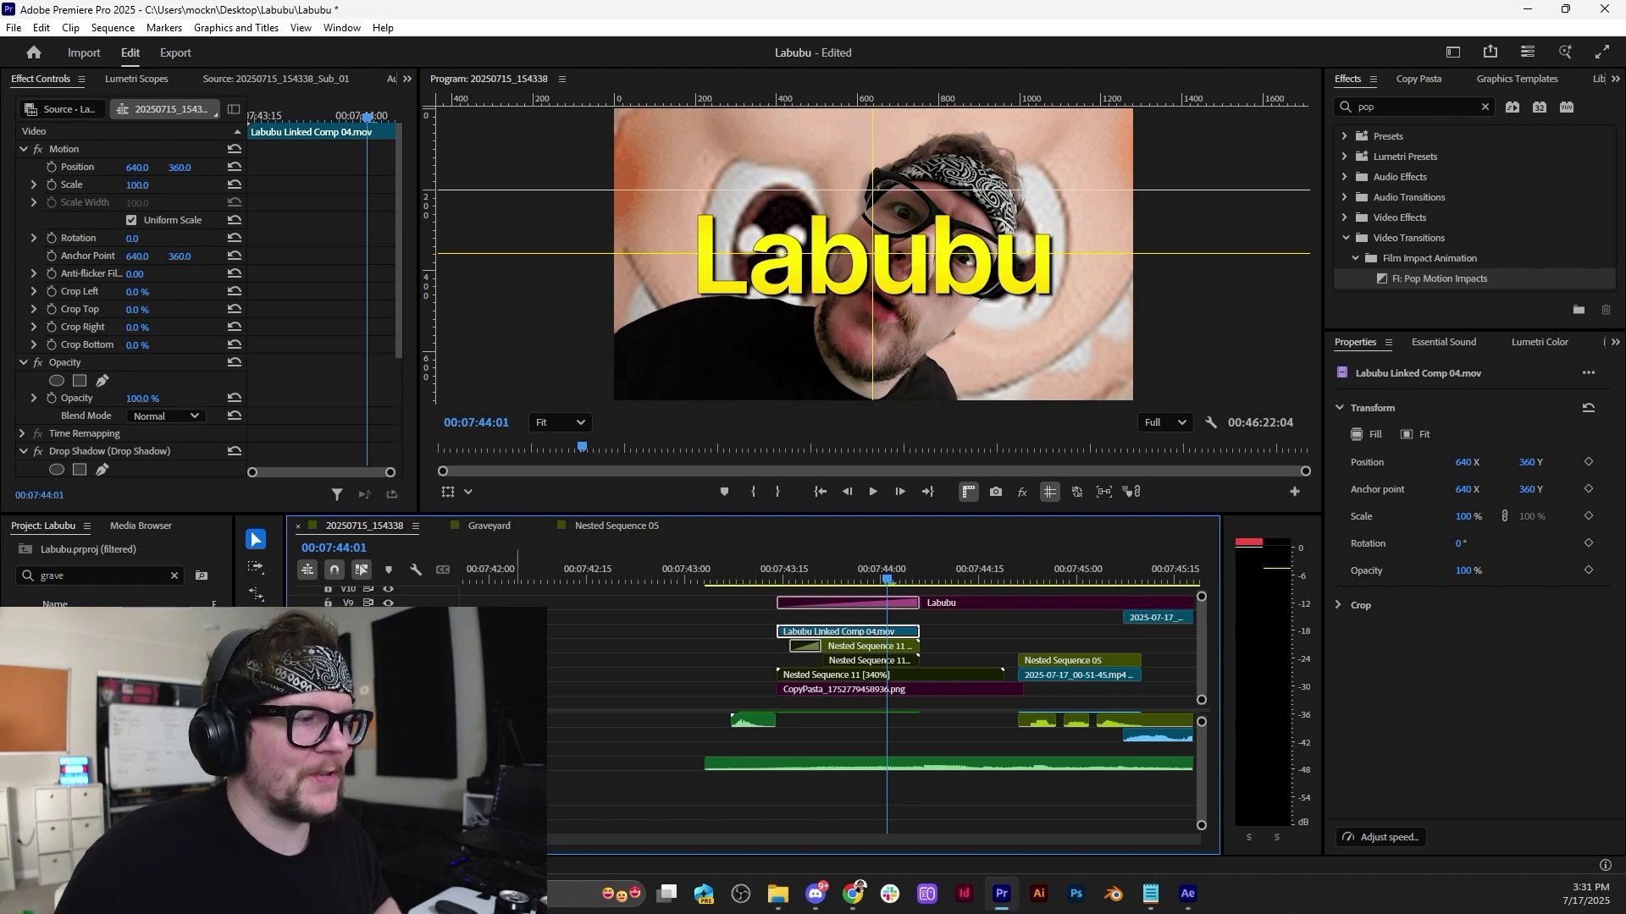
pyautogui.click(771, 576)
pyautogui.press('space')
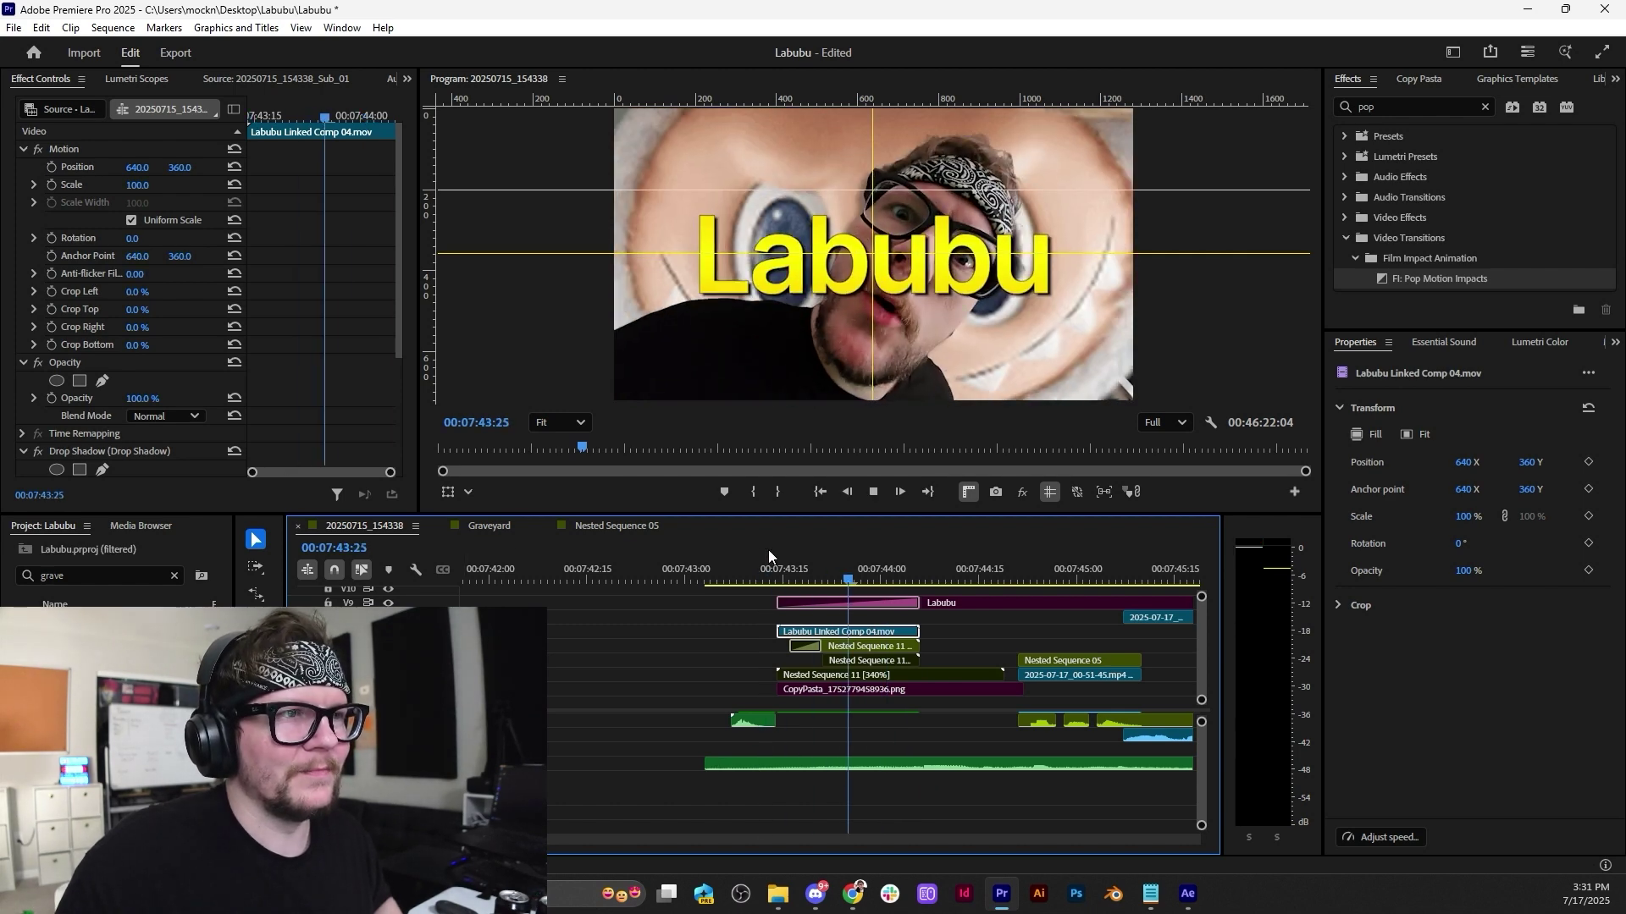
pyautogui.click(714, 575)
pyautogui.press('space')
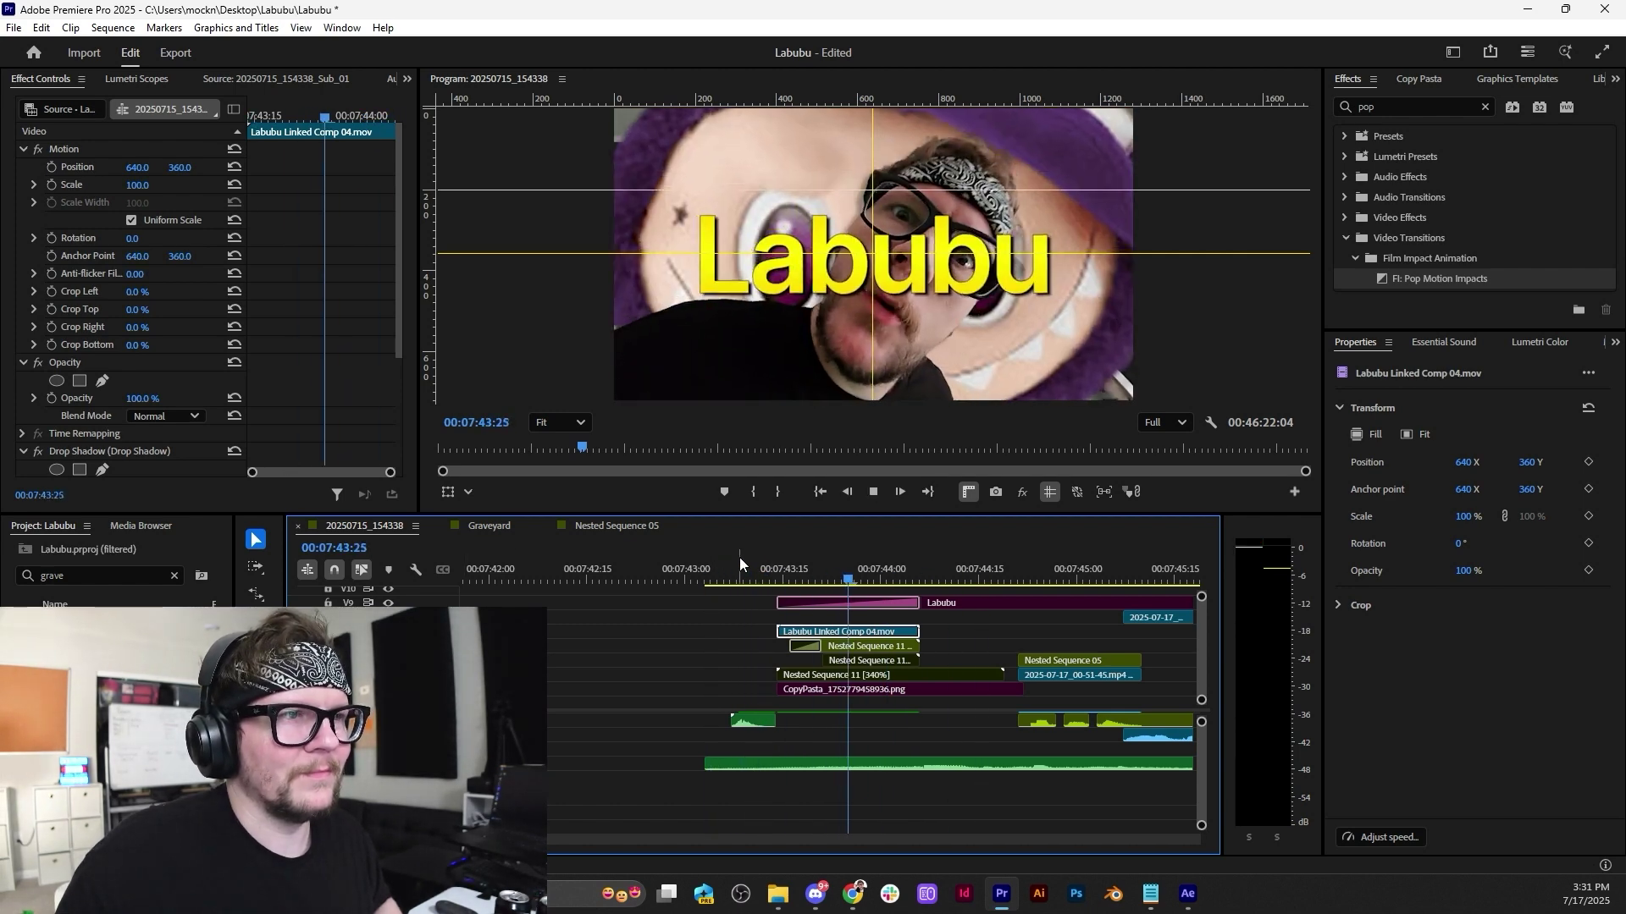
pyautogui.press('space')
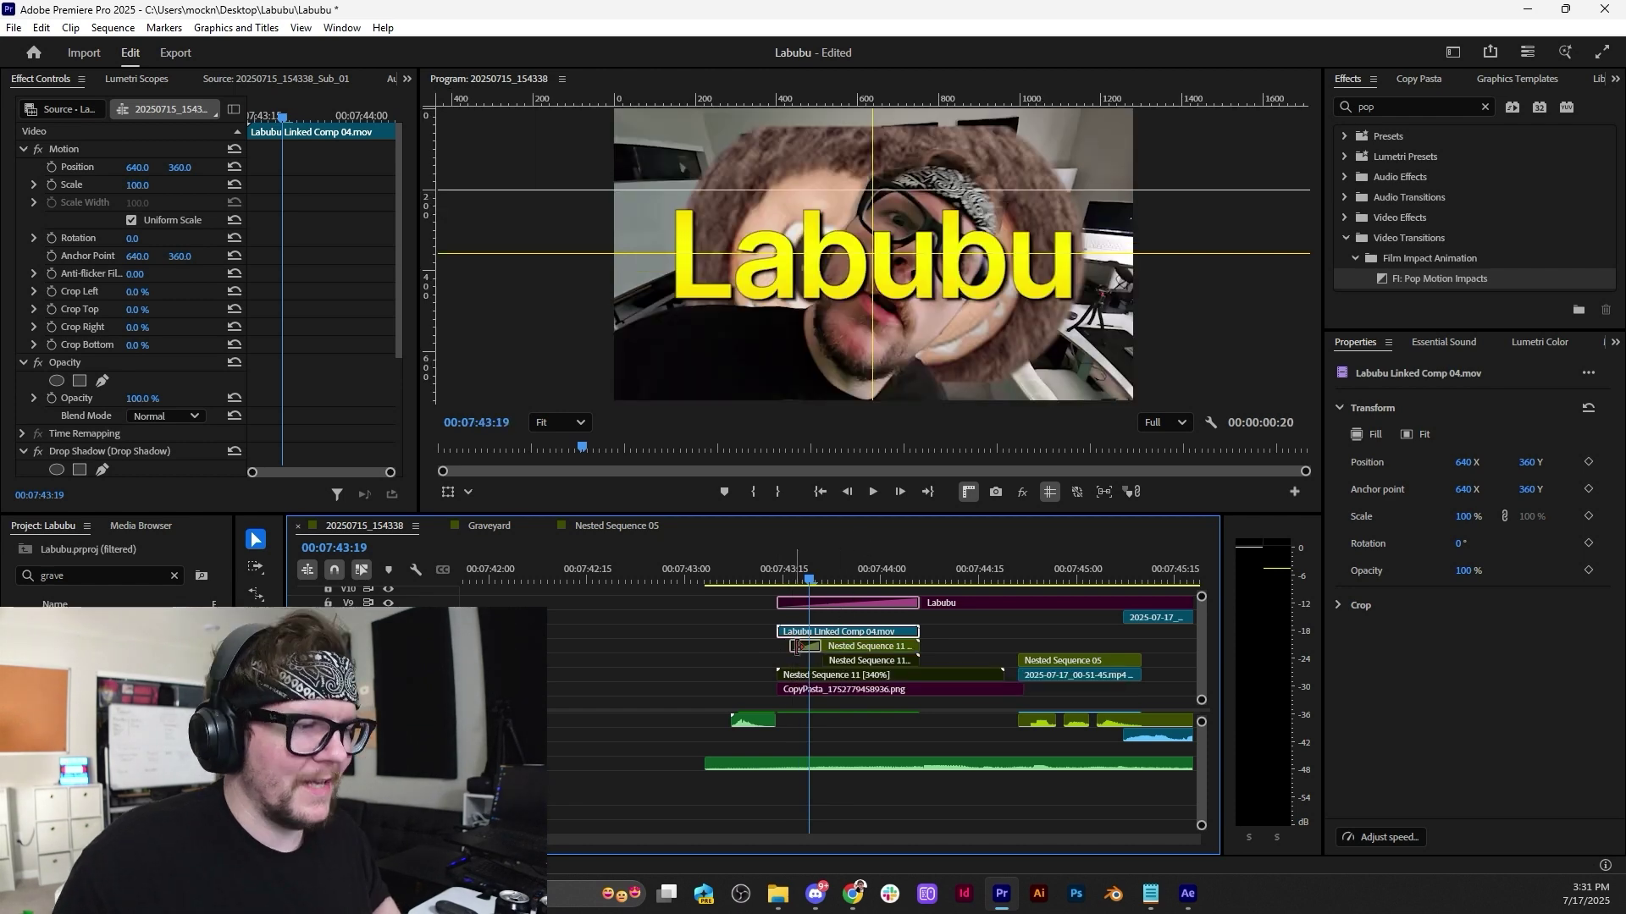
# Rate-stretch the upper head copy's end past the presenter cutout's end, slowing it to 507.25% speed.
pyautogui.click(864, 649)
pyautogui.press('b')
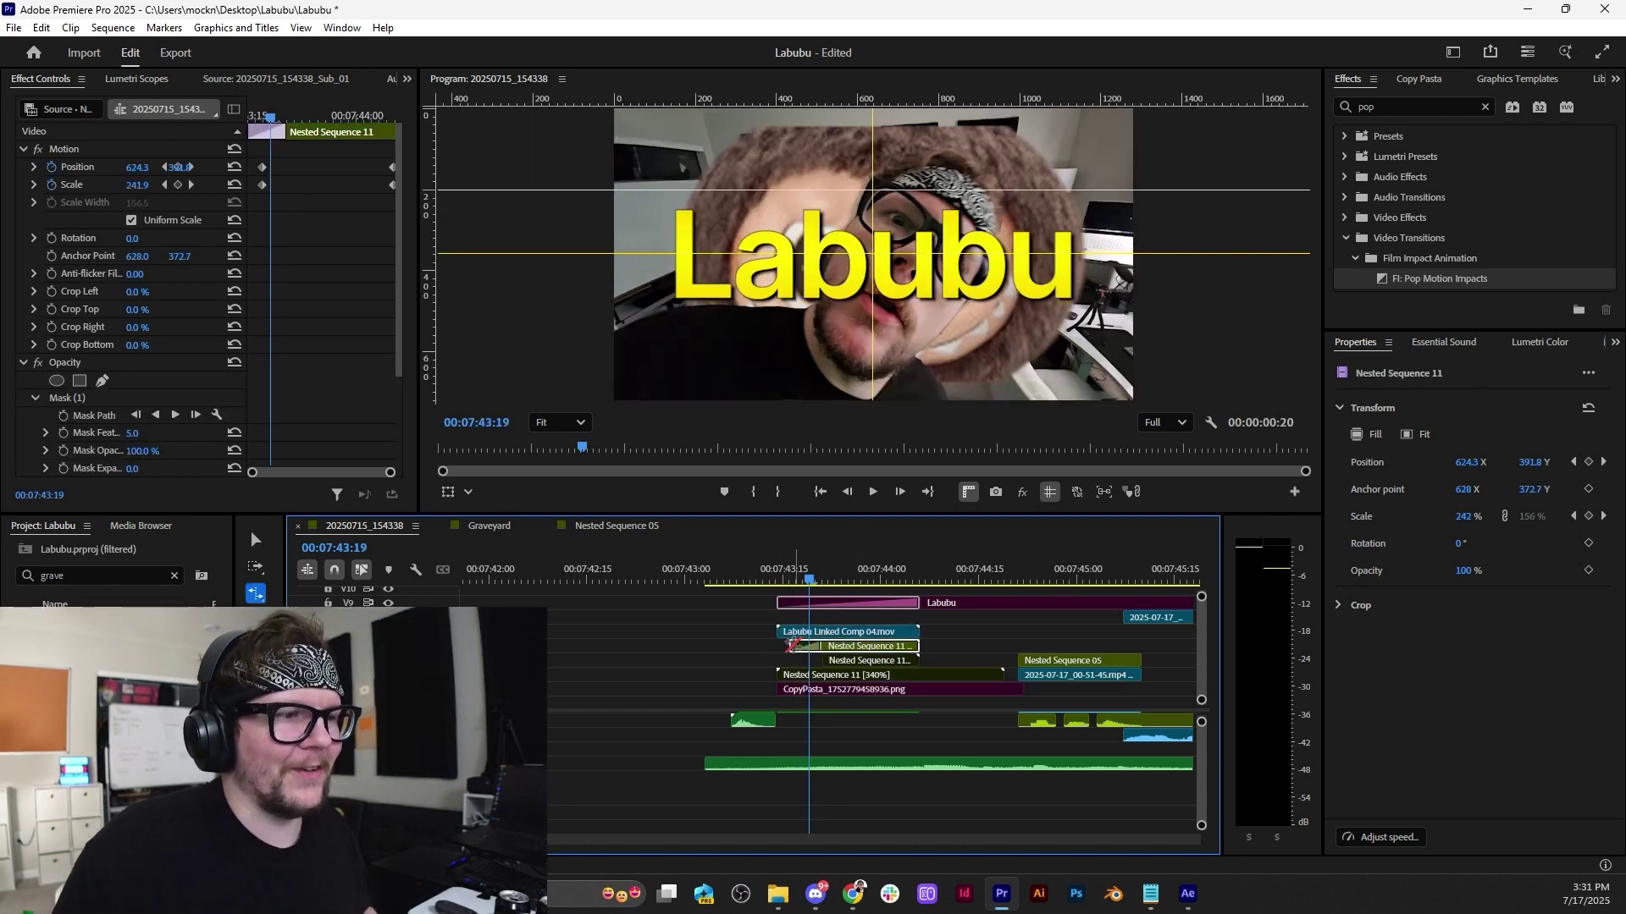
pyautogui.click(774, 646)
pyautogui.click(792, 648)
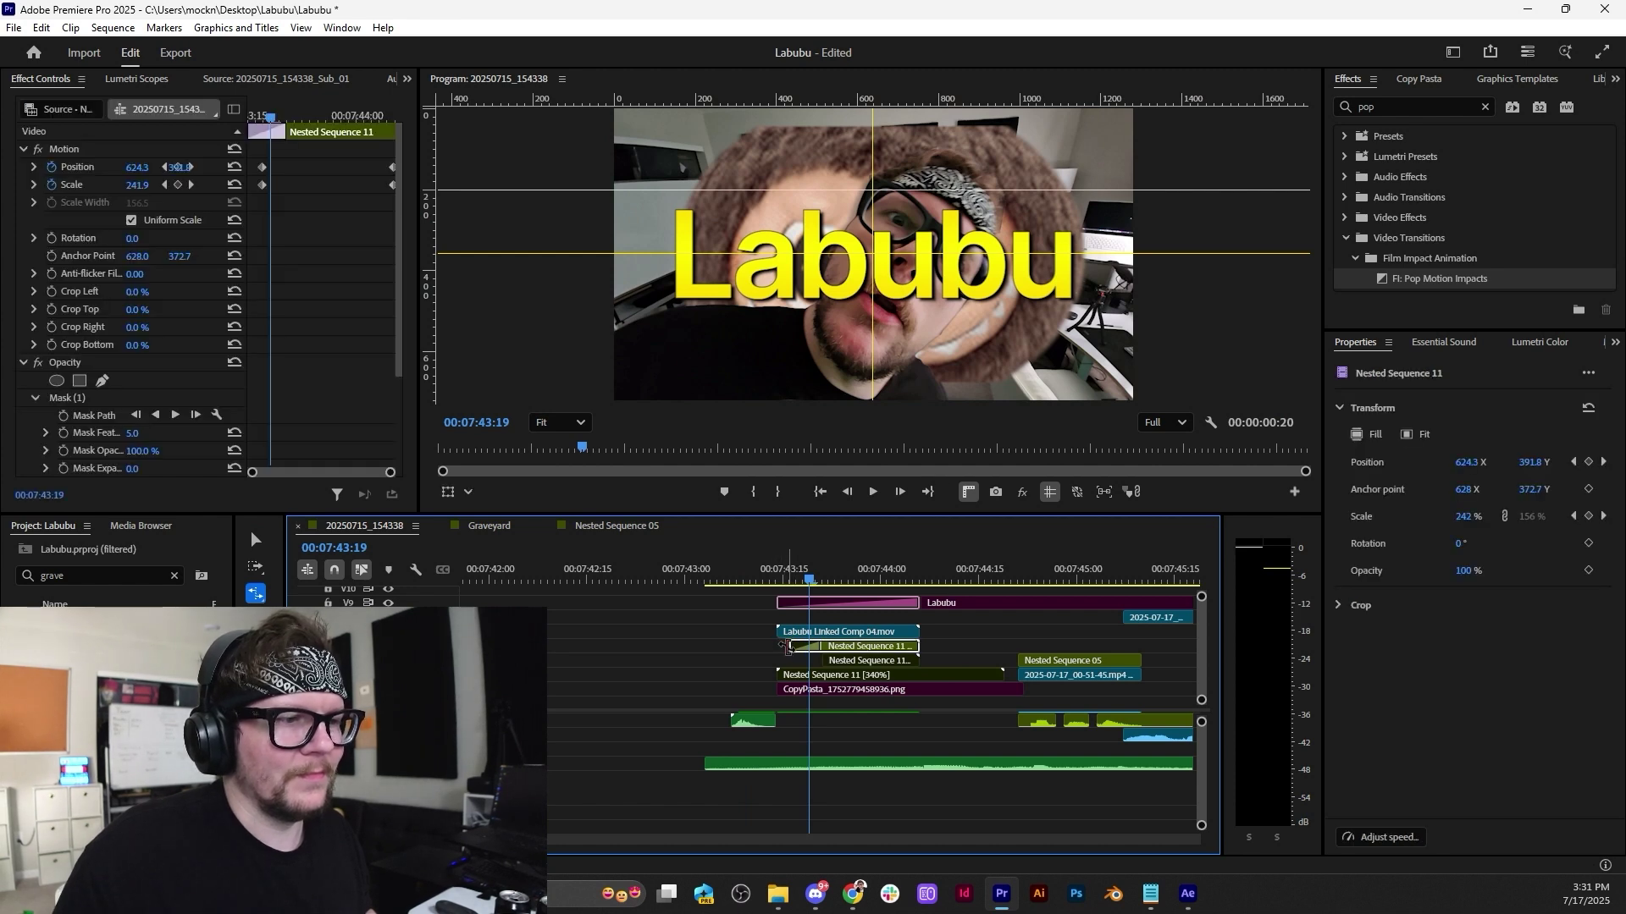
pyautogui.click(760, 648)
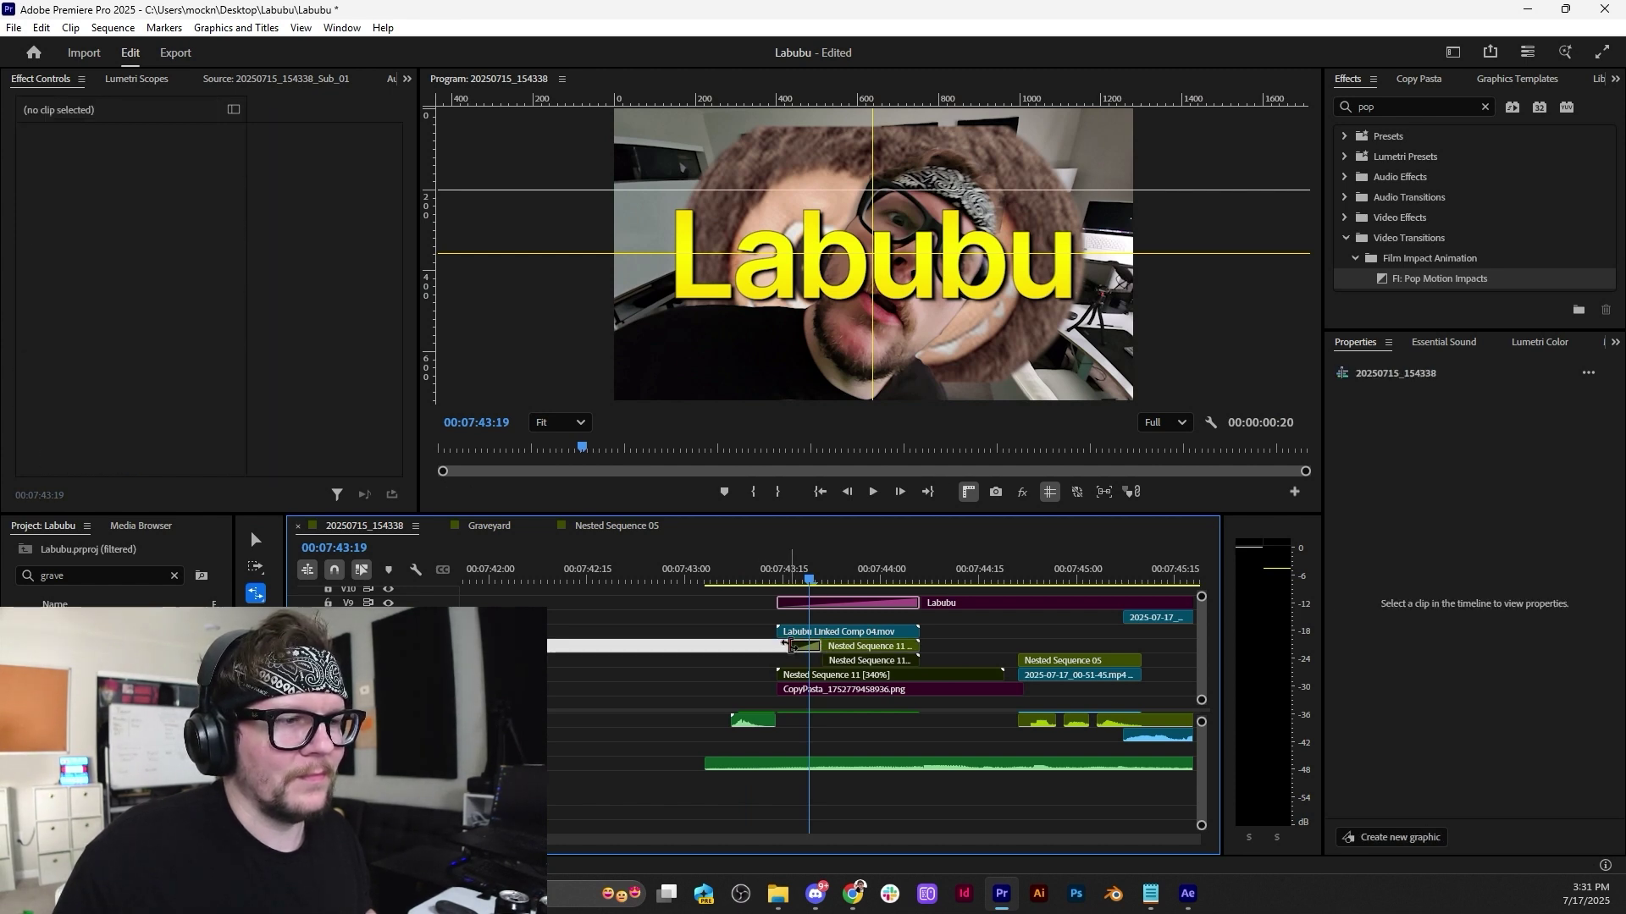
pyautogui.click(753, 651)
pyautogui.scroll(4, 785, 656)
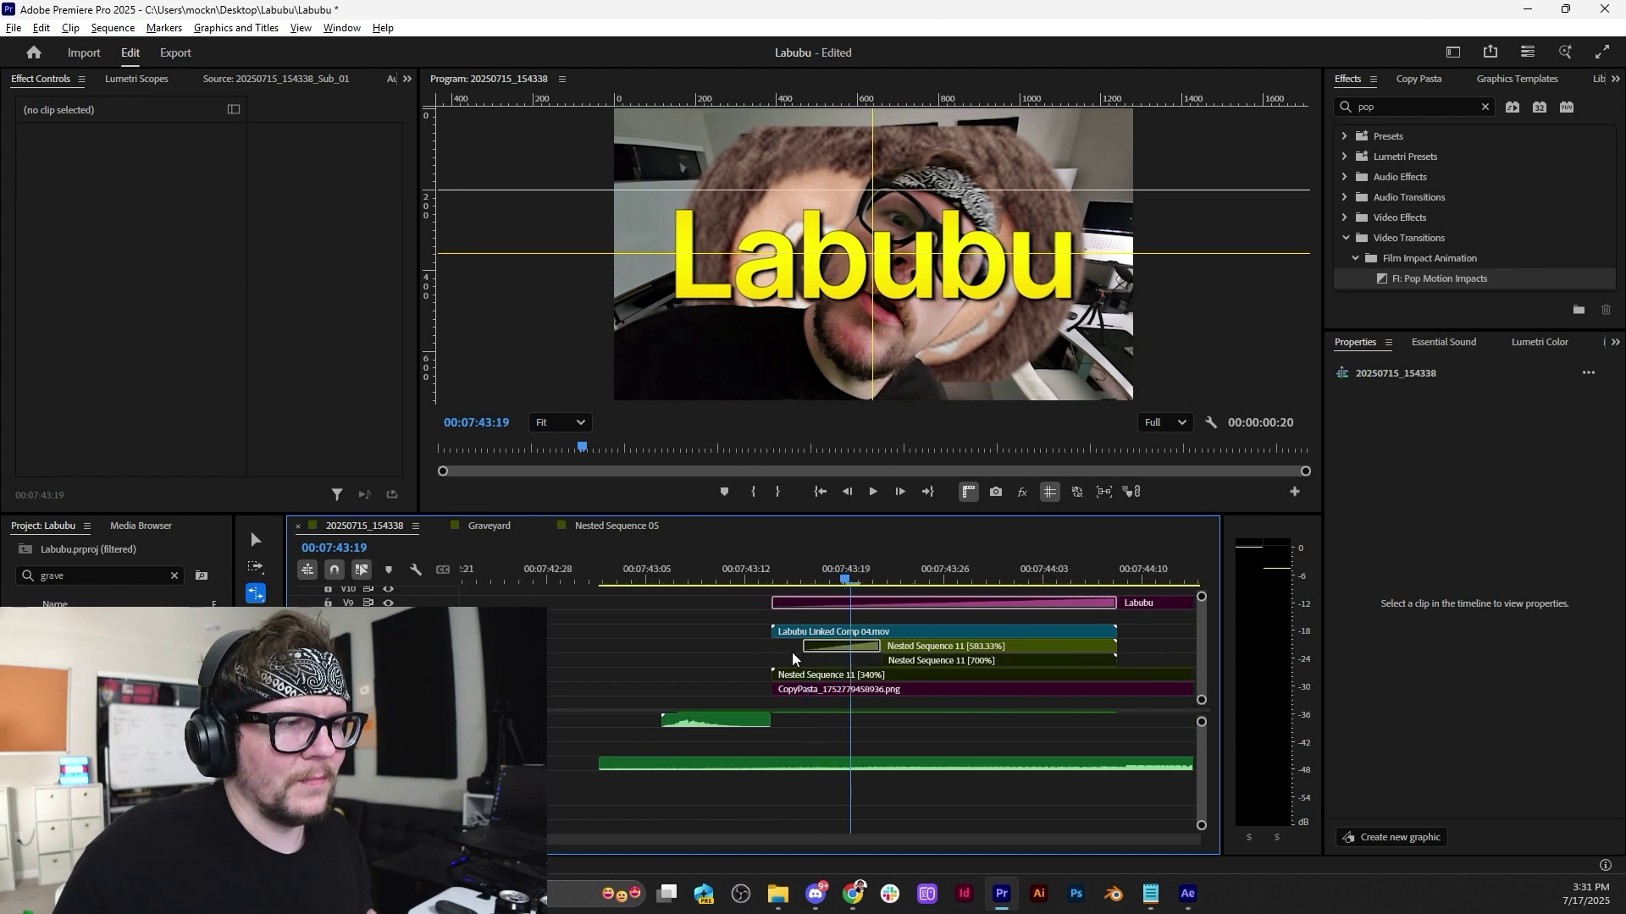
pyautogui.moveTo(1151, 646); pyautogui.dragTo(1019, 663)
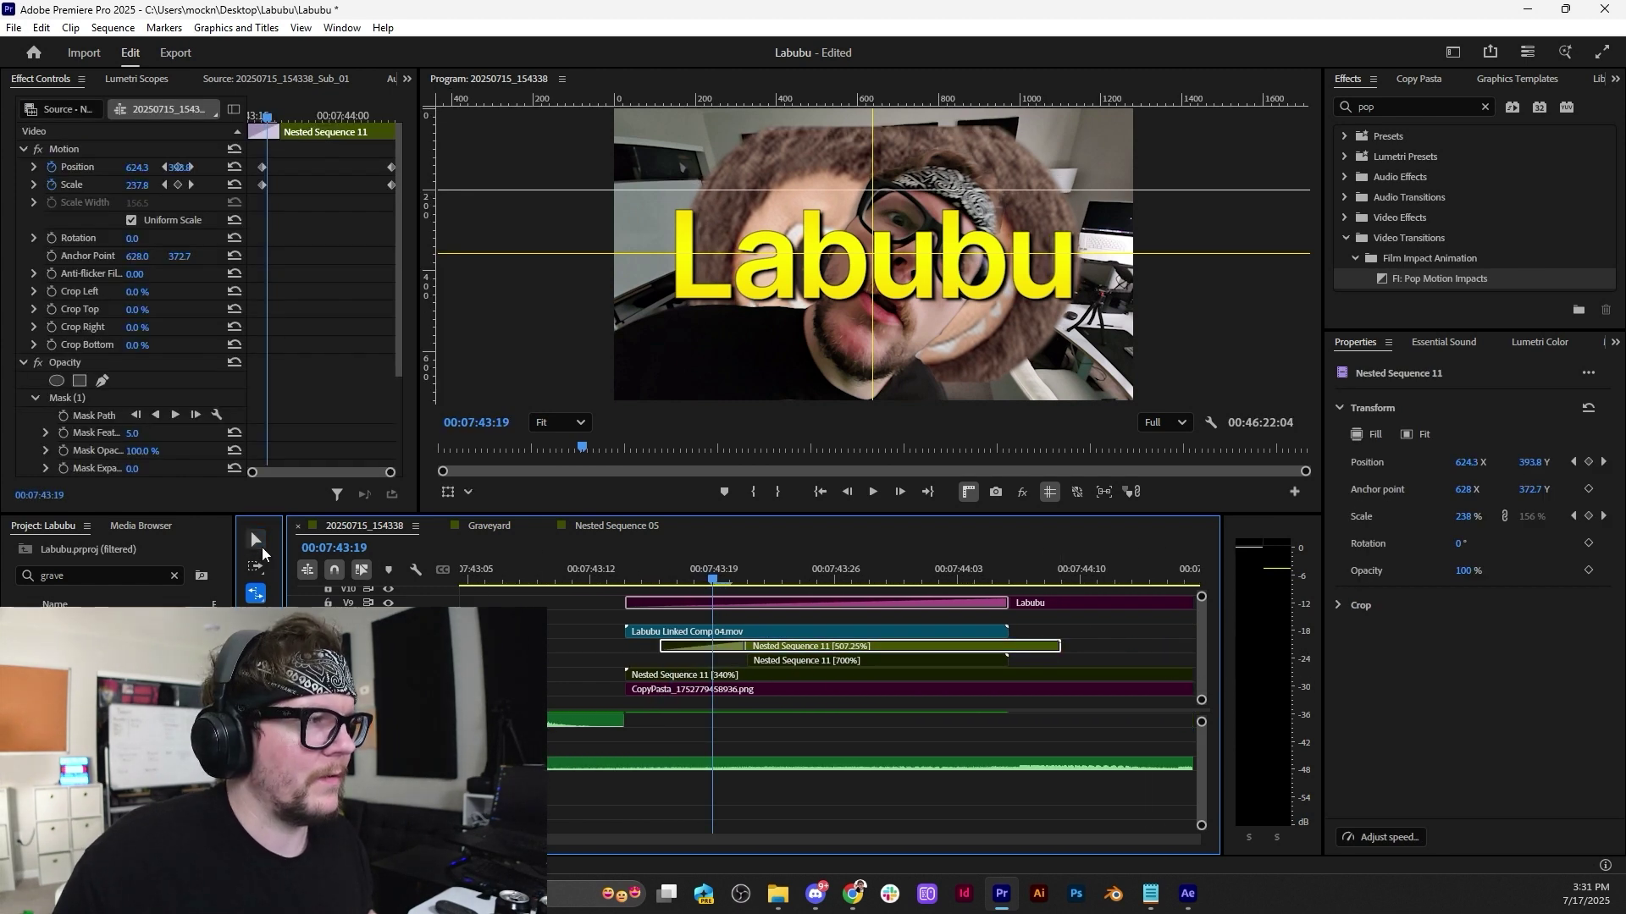
# Move the slowed upper head copy earlier to start with the title at 00:07:43:14, and play back the reveal.
pyautogui.press('v')
pyautogui.moveTo(862, 644); pyautogui.dragTo(826, 645)
pyautogui.press('space')
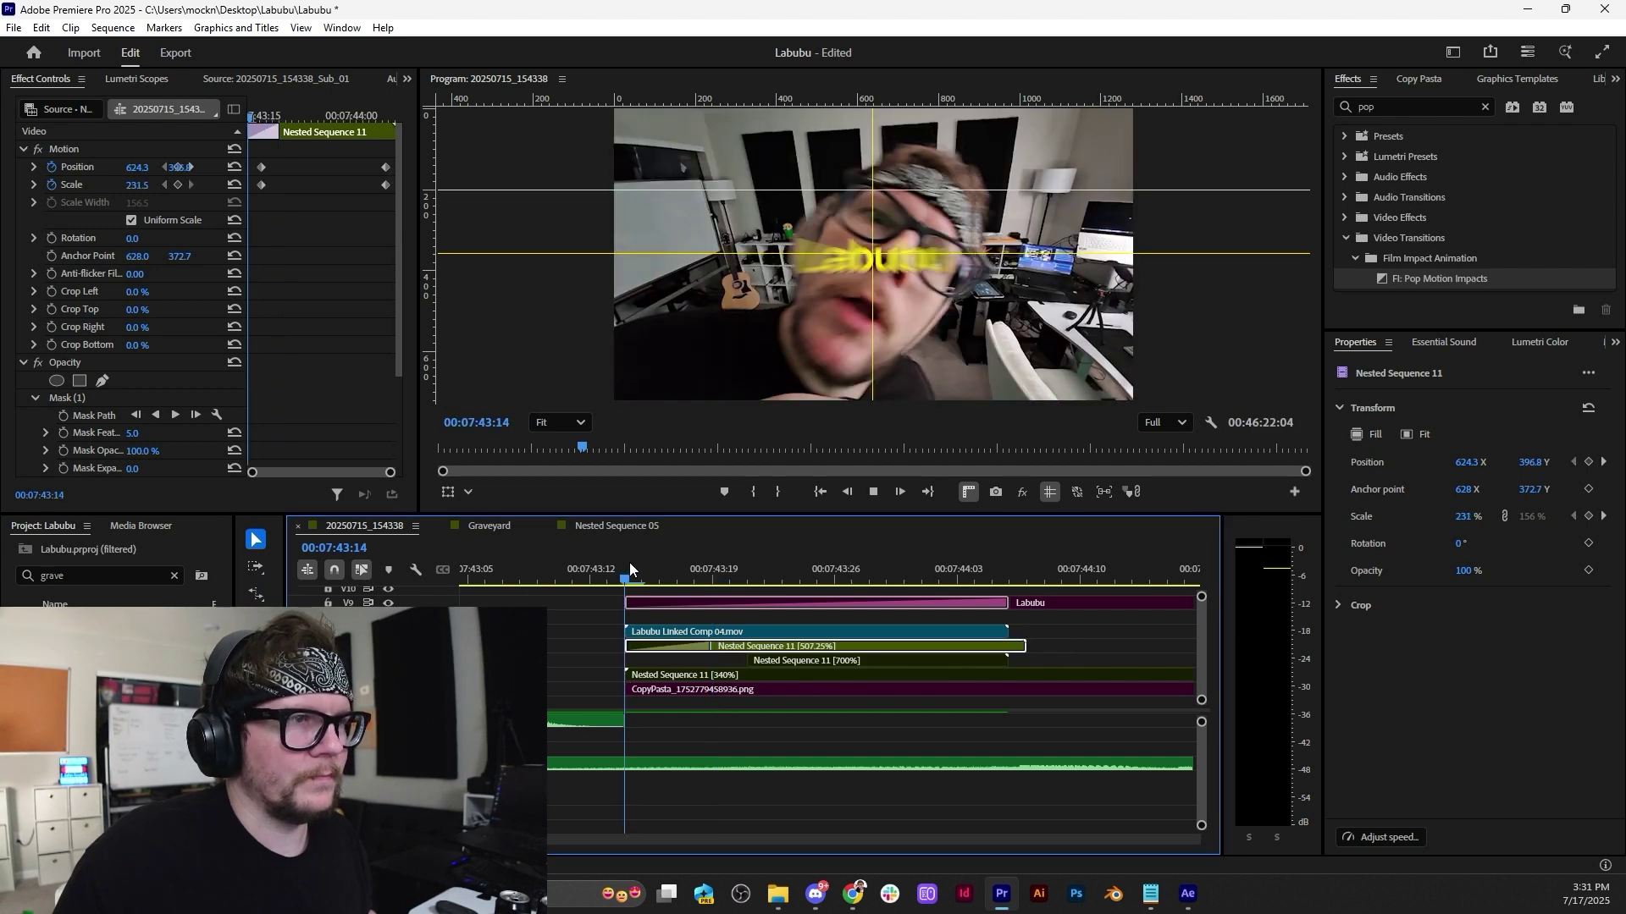
pyautogui.press('space')
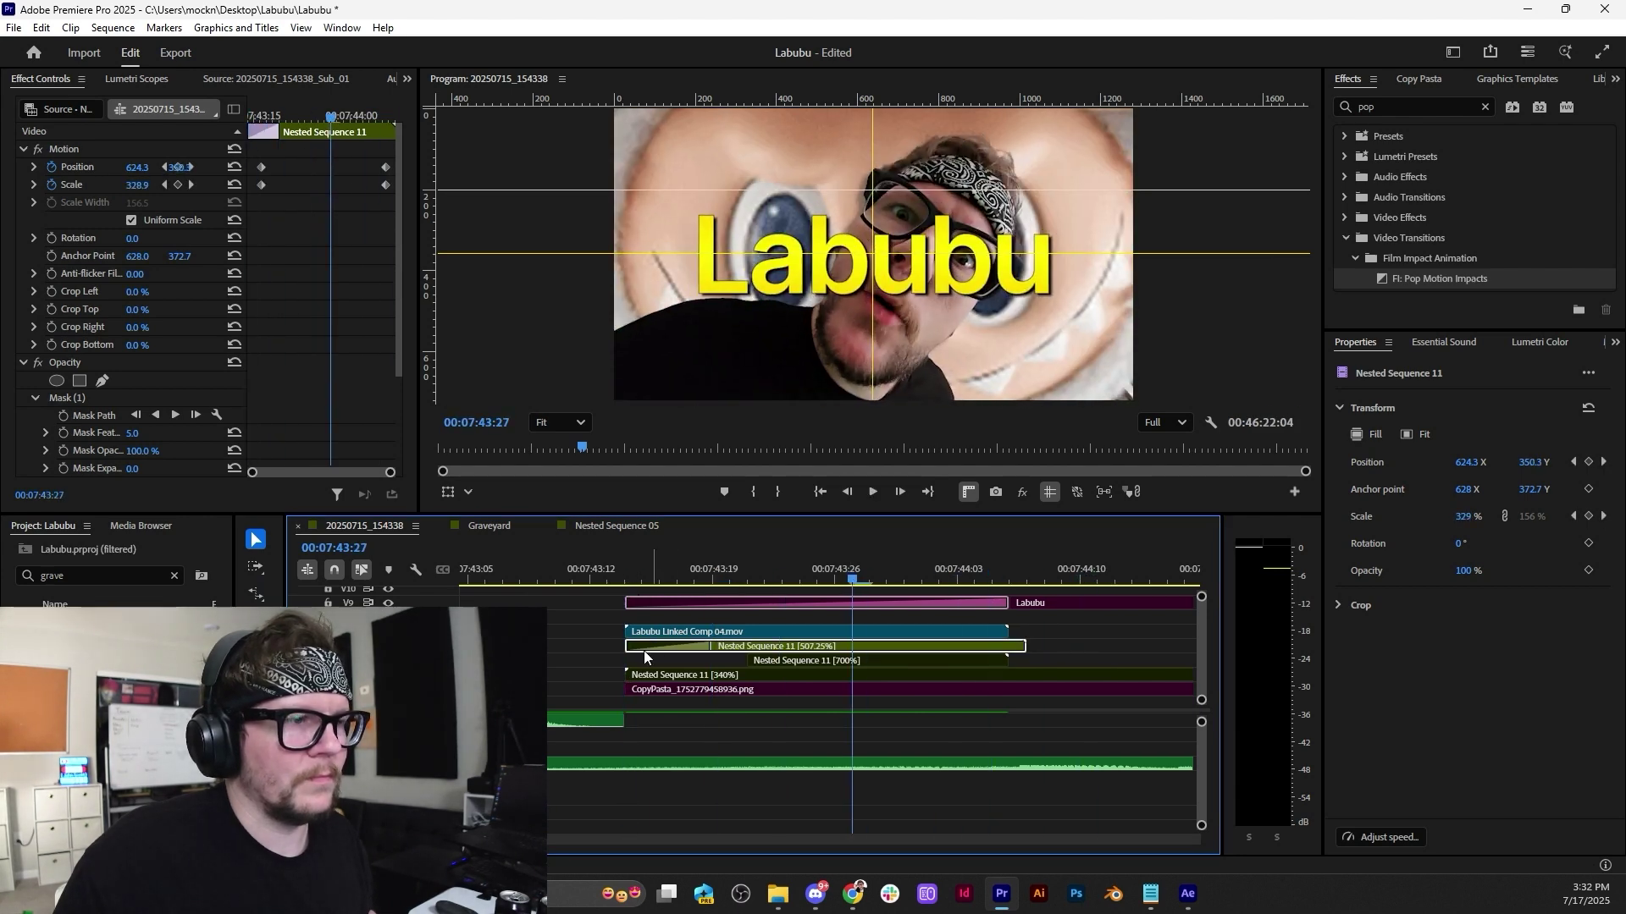
pyautogui.moveTo(628, 647); pyautogui.dragTo(457, 651)
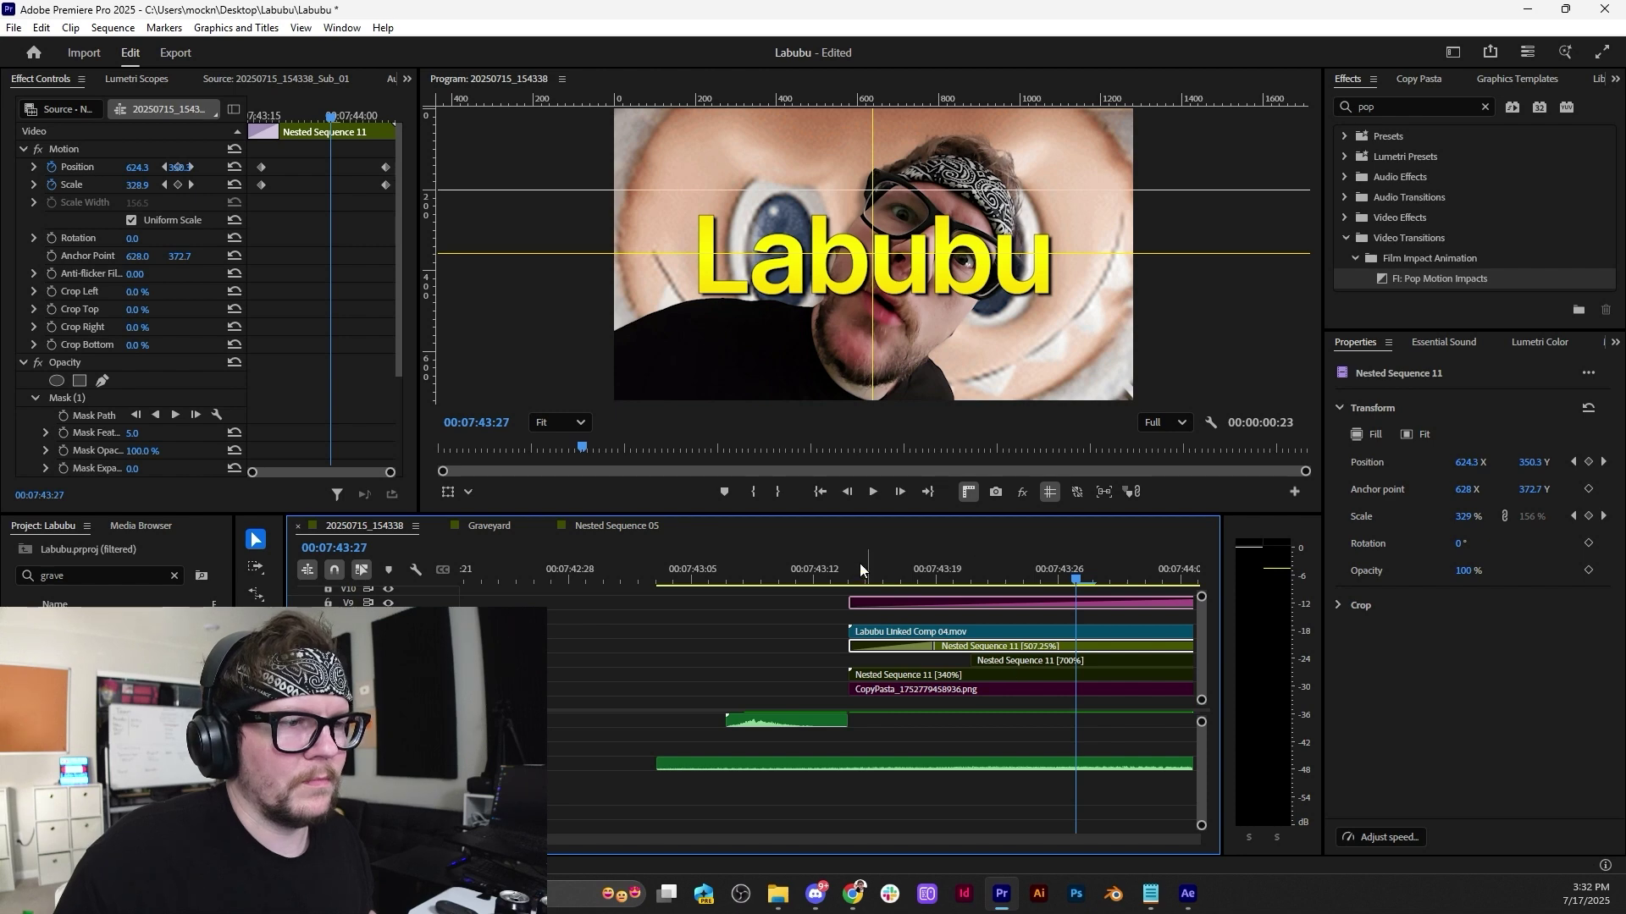
pyautogui.moveTo(864, 571); pyautogui.dragTo(976, 576)
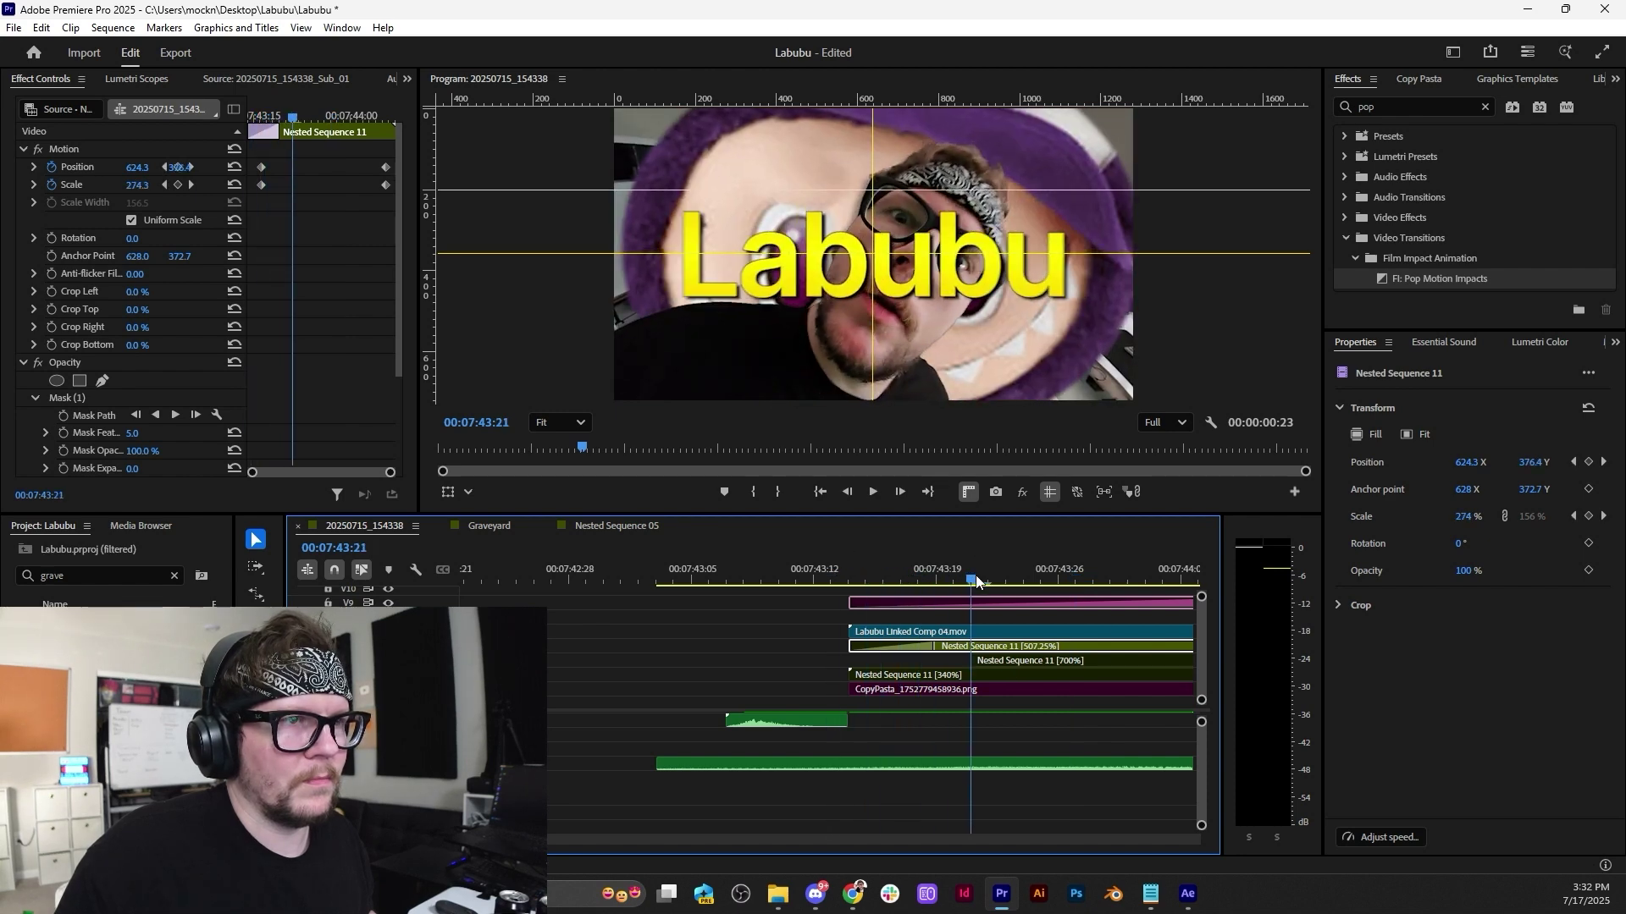
# Shorten the upper head copy's pop transition to 3 frames and play back the reveal.
pyautogui.moveTo(933, 647); pyautogui.dragTo(899, 648)
pyautogui.click(846, 576)
pyautogui.press('space')
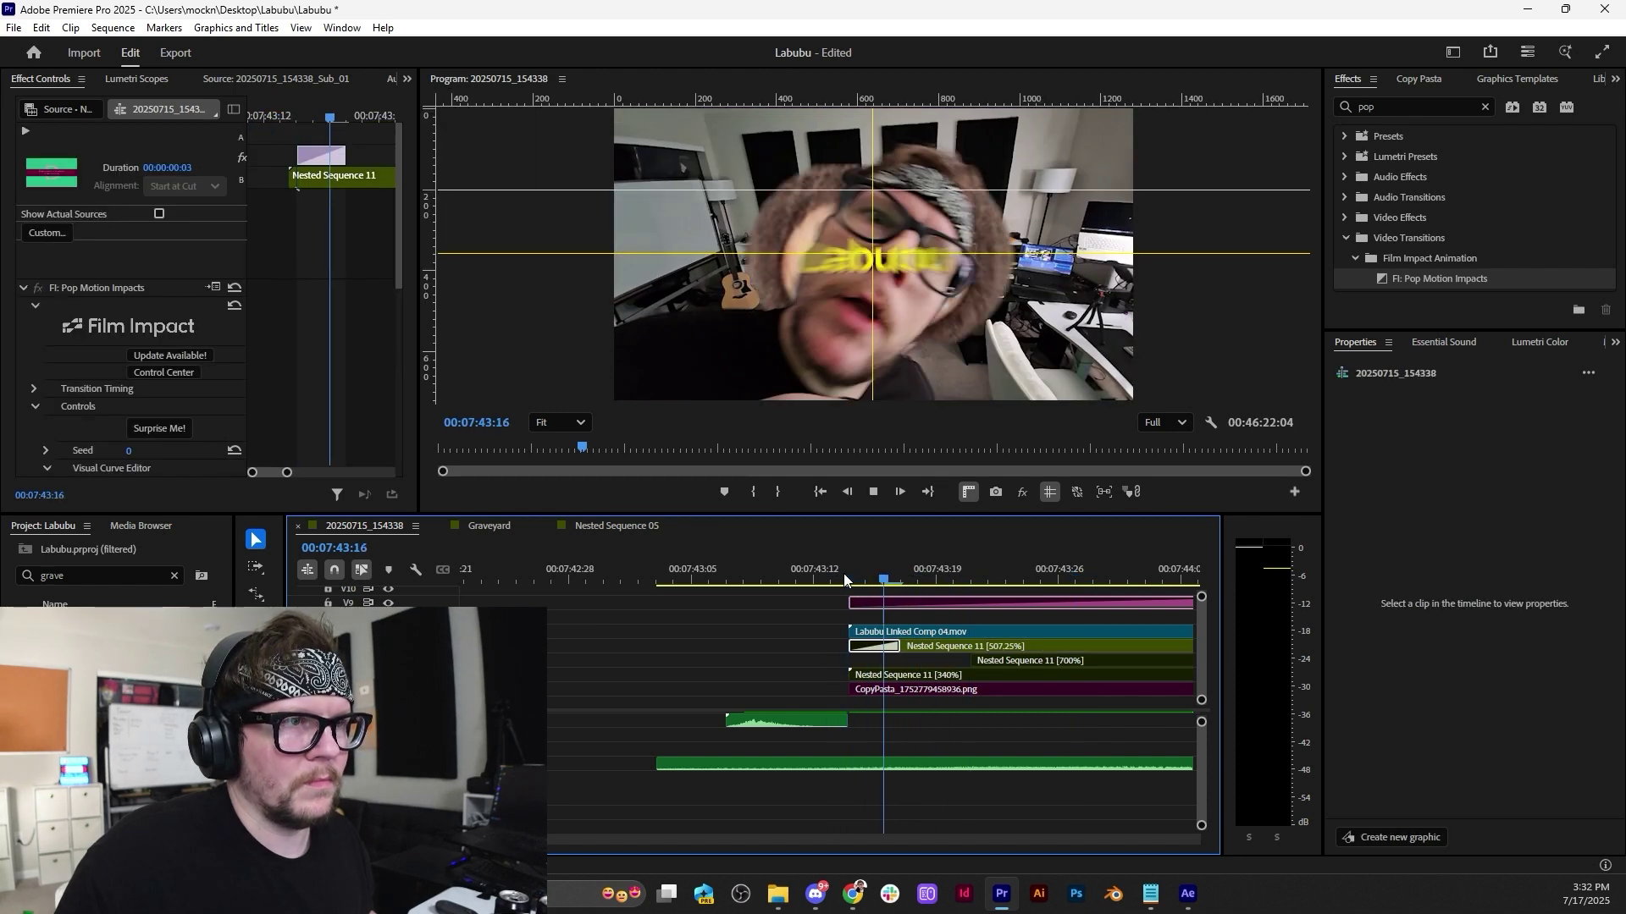
pyautogui.press('space')
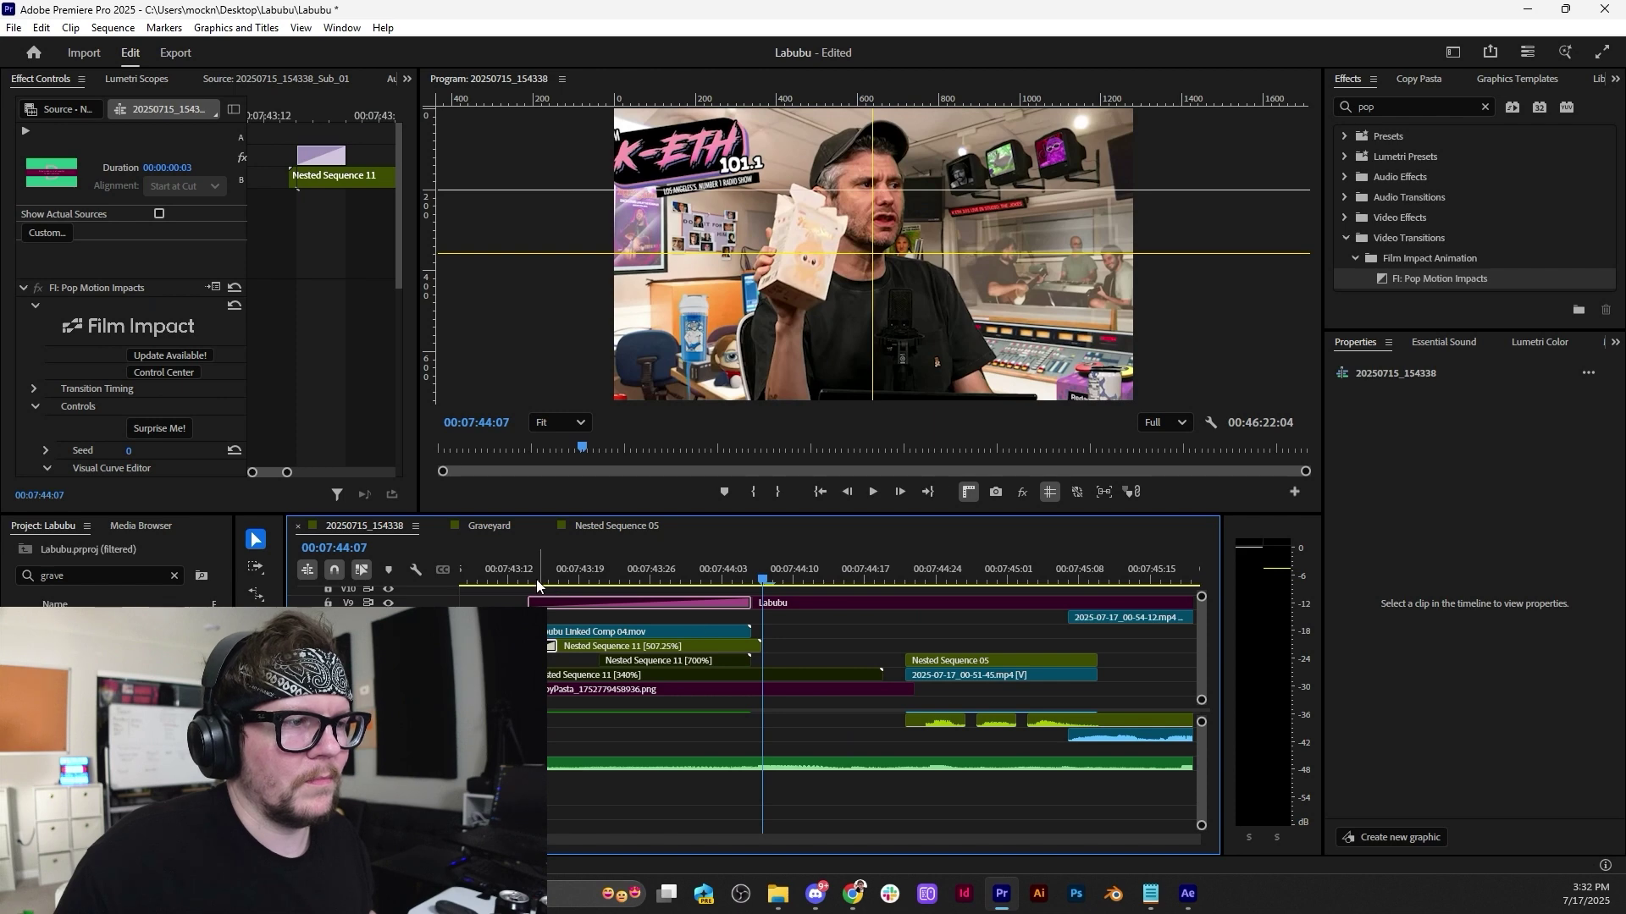
# Undo the transition shortening and the upper head copy's earlier placement, and play back the reveal.
pyautogui.hotkey('ctrl', 'z')
pyautogui.click(507, 582)
pyautogui.press('space')
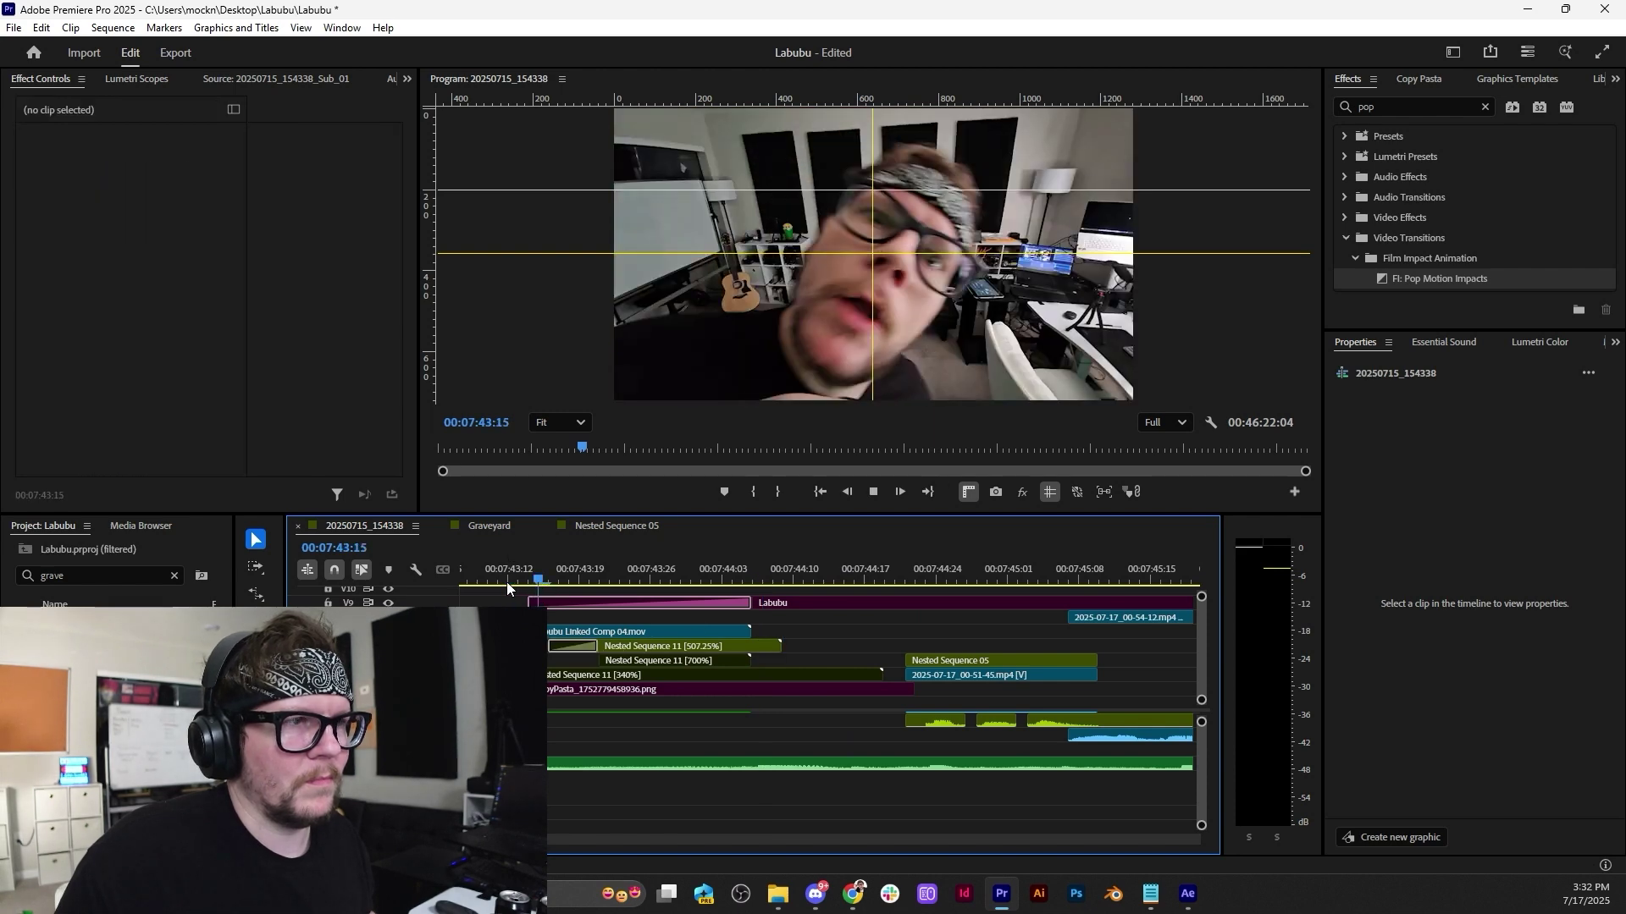
pyautogui.press('space')
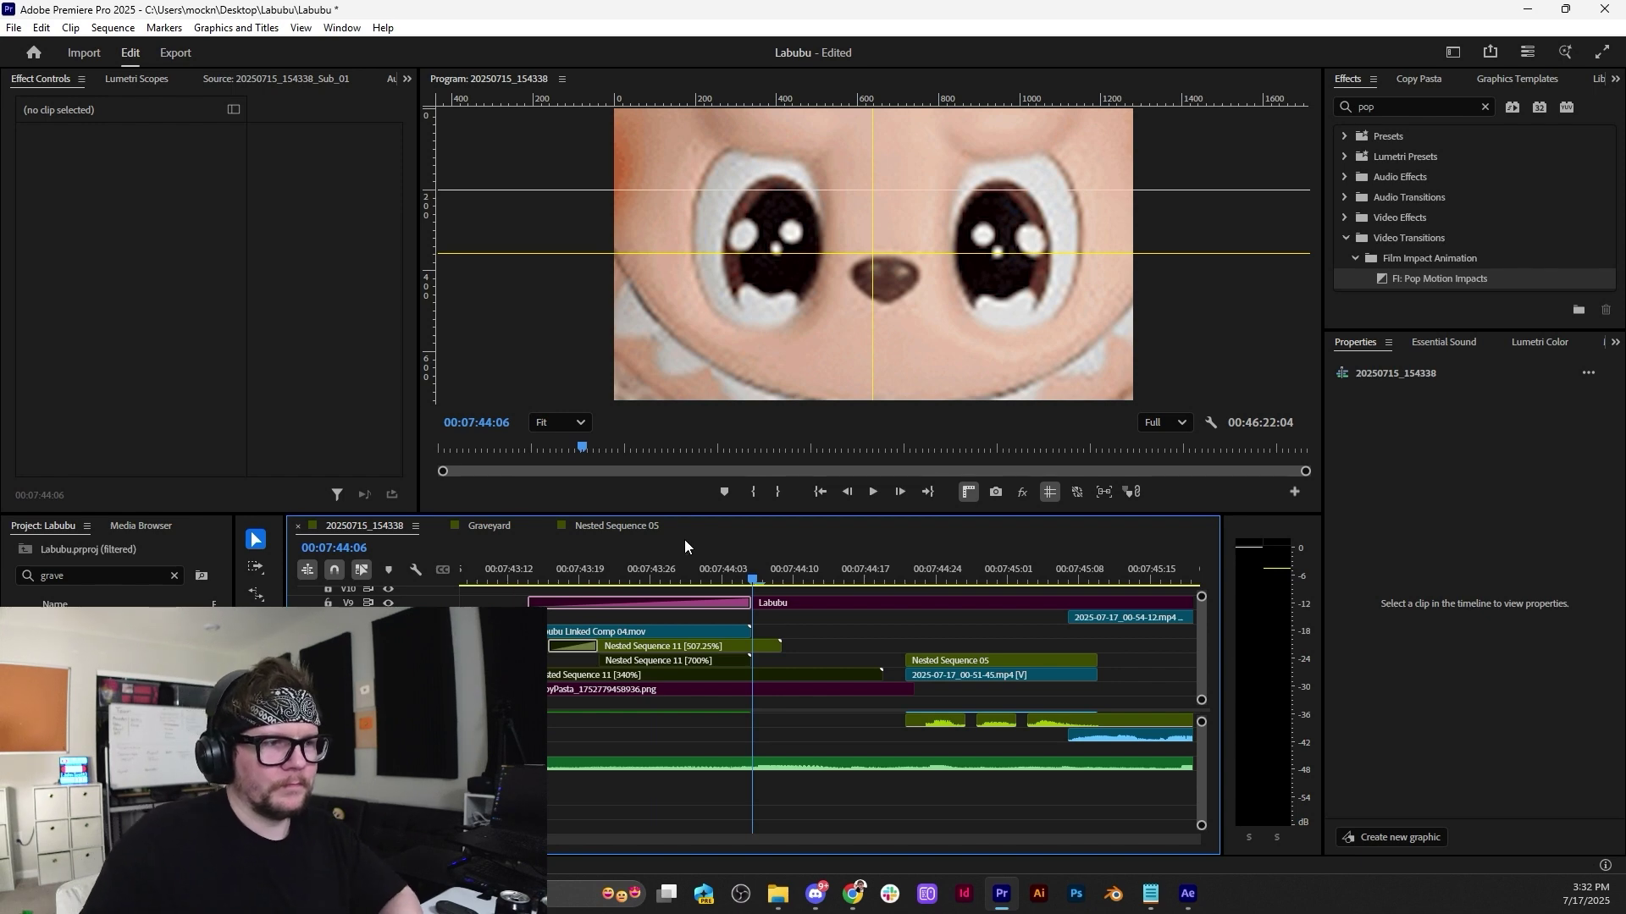
pyautogui.click(528, 567)
pyautogui.press('space')
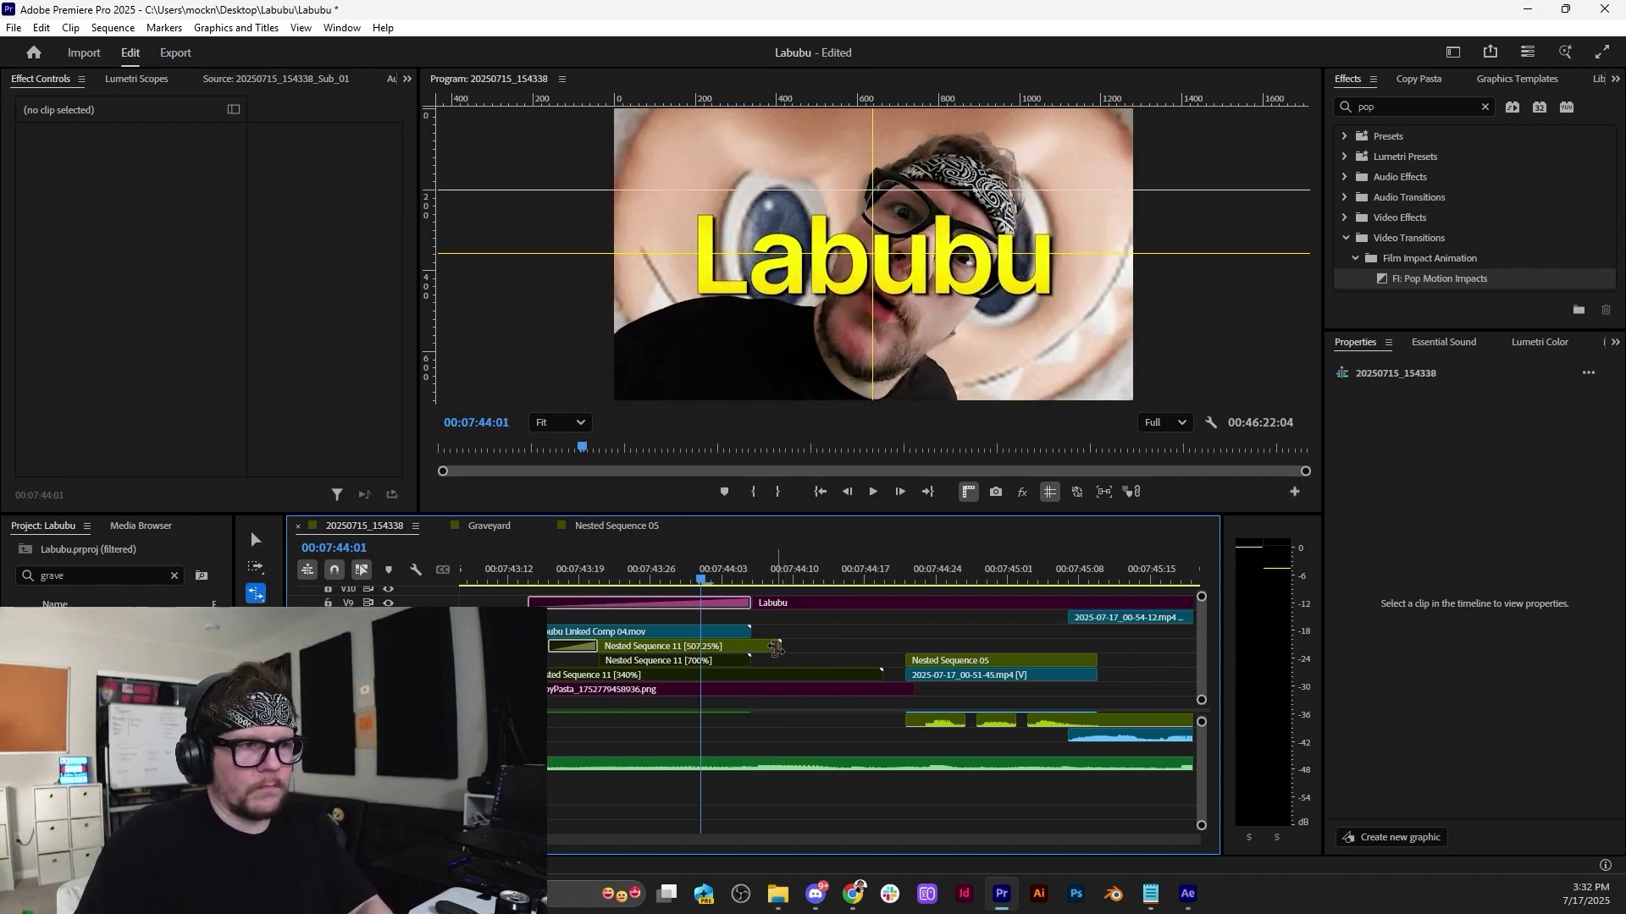
# Rate-stretch the upper head copy to end with the presenter cutout at 583.33% speed, and play back the reveal.
pyautogui.moveTo(776, 648); pyautogui.dragTo(750, 648)
pyautogui.press('space')
pyautogui.press('space')
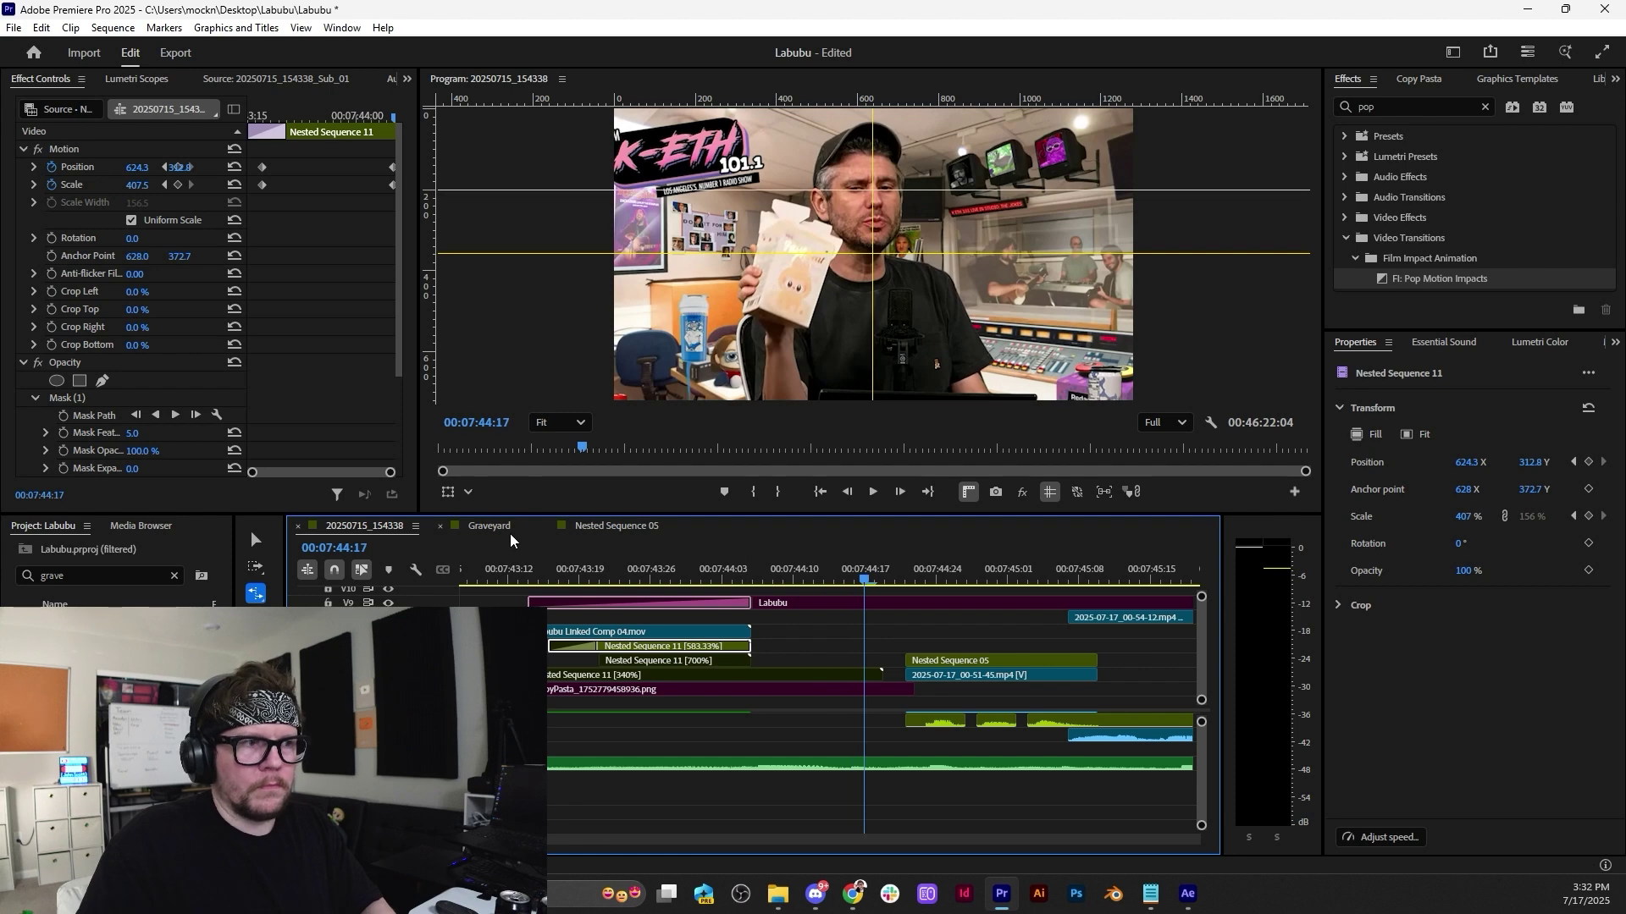
# Play back the head and title reveal around 00:07:43:11 to check the timing of the rate-stretched head copy.
pyautogui.click(511, 561)
pyautogui.press('space')
pyautogui.click(505, 559)
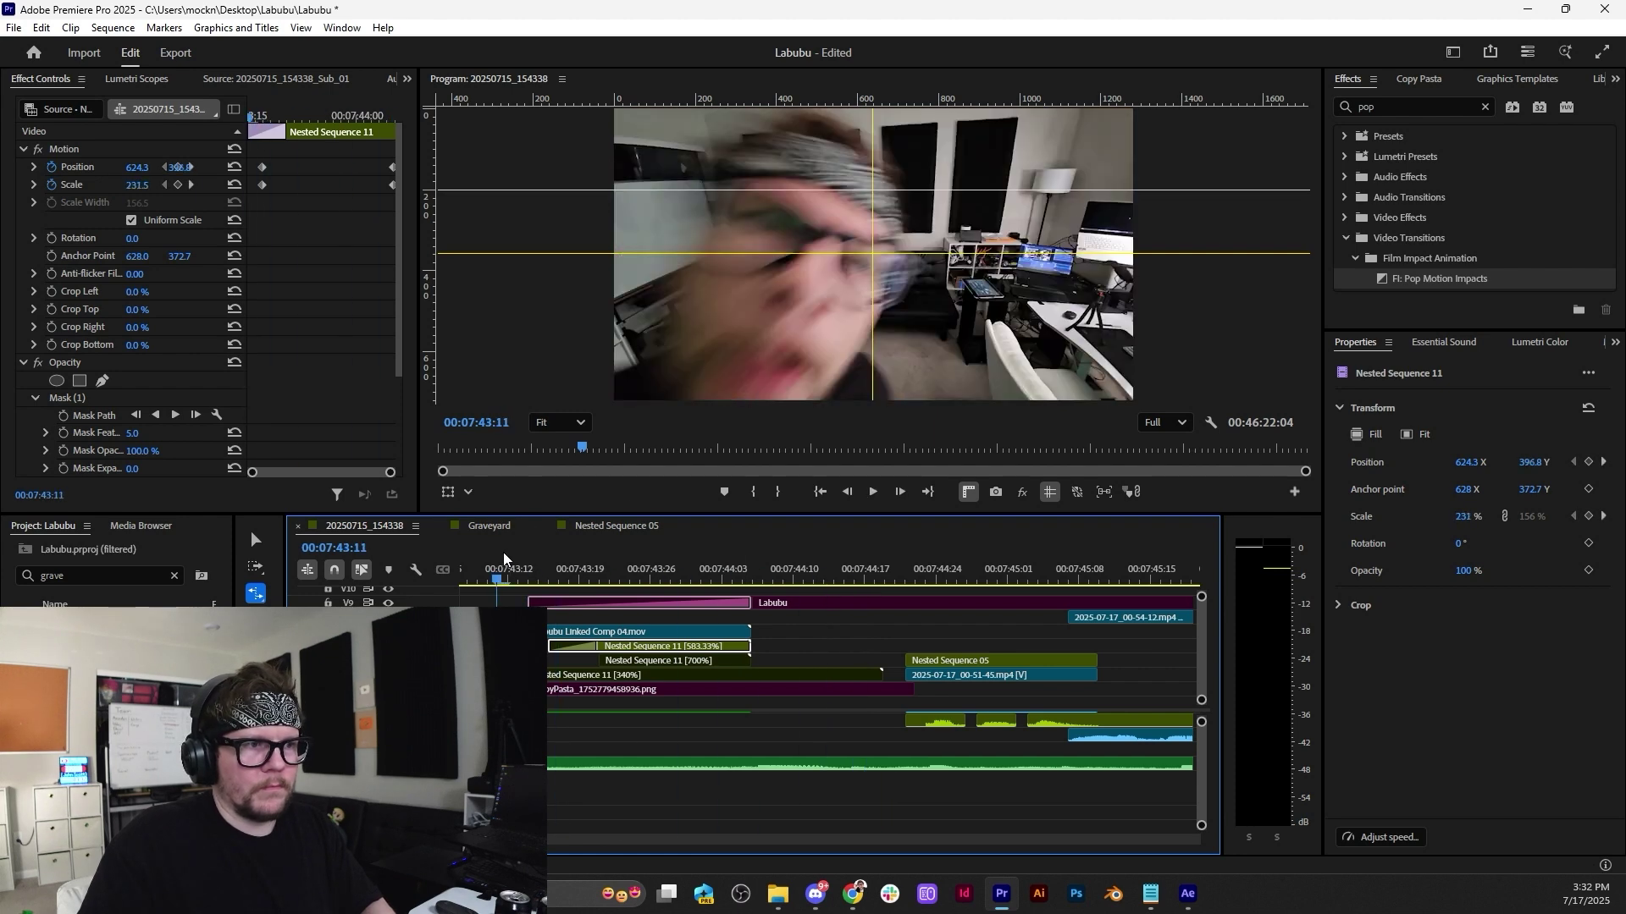
pyautogui.press('space')
pyautogui.press('space')
pyautogui.click(538, 560)
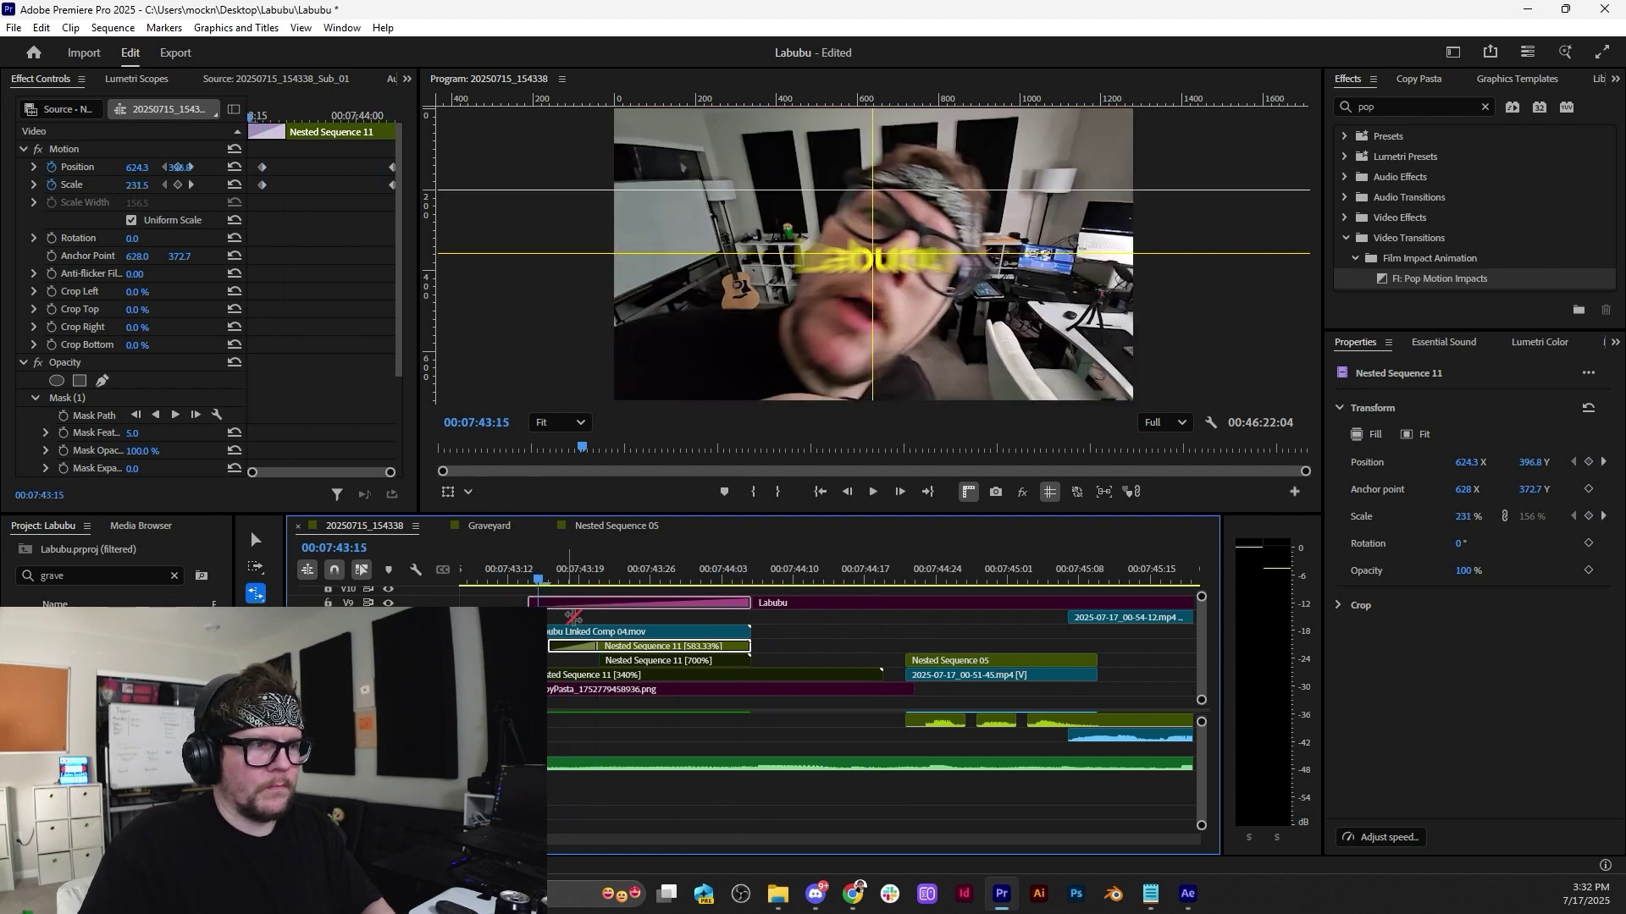
pyautogui.press('space')
pyautogui.press('space')
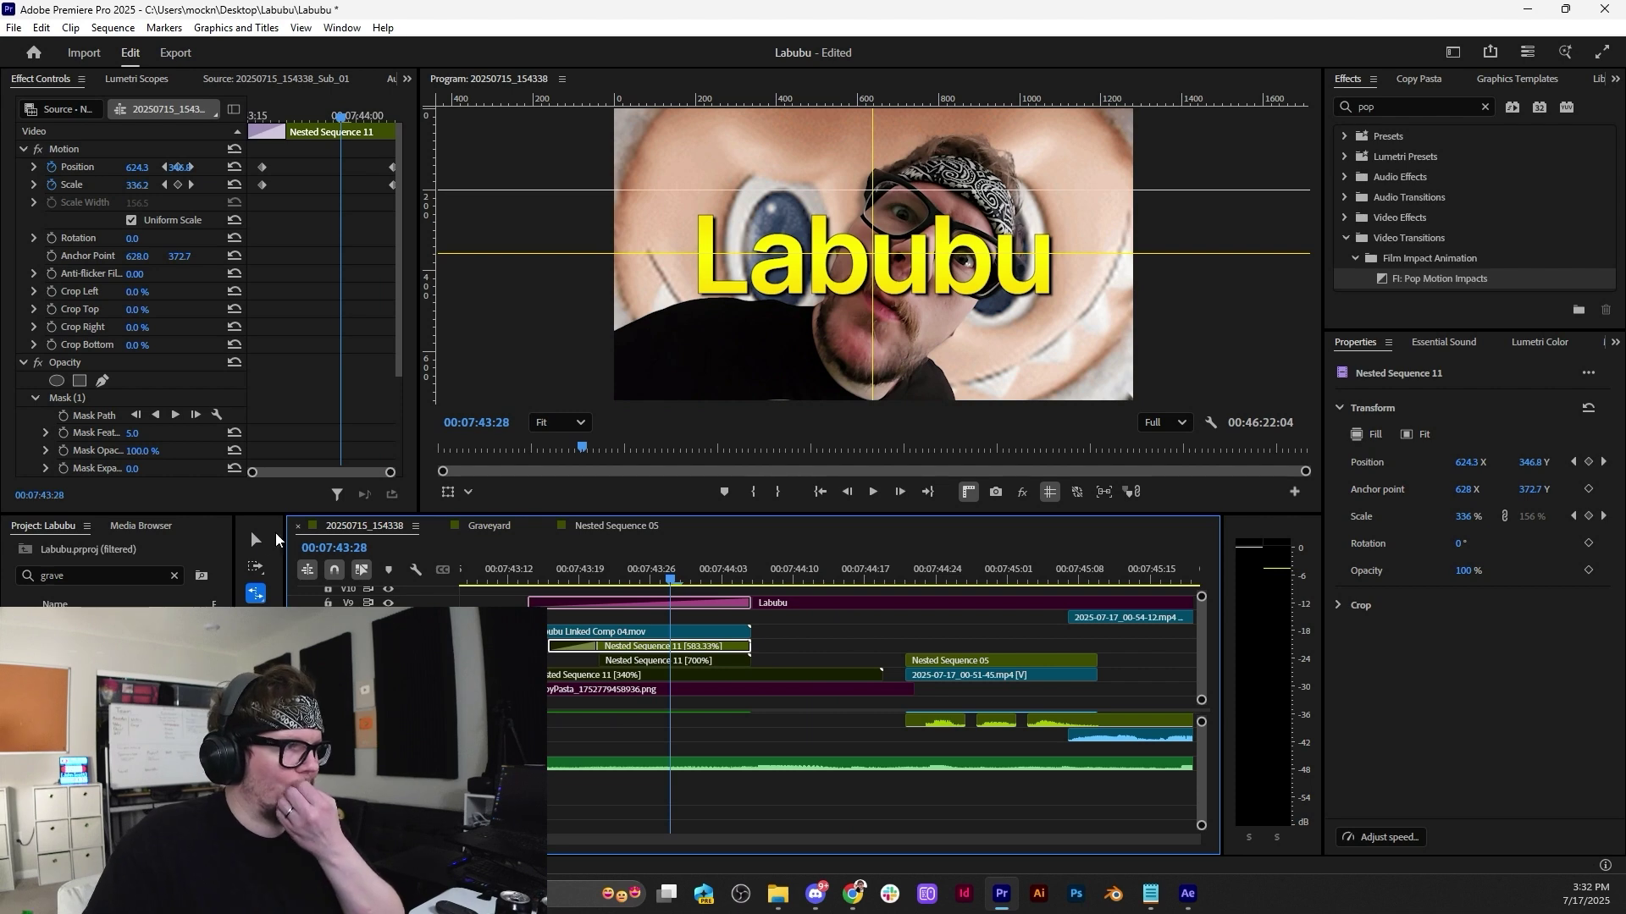
# Disable the presenter cutout clip Labubu Linked Comp 04.mov at the reveal, and play back the result.
pyautogui.click(255, 540)
pyautogui.click(693, 631)
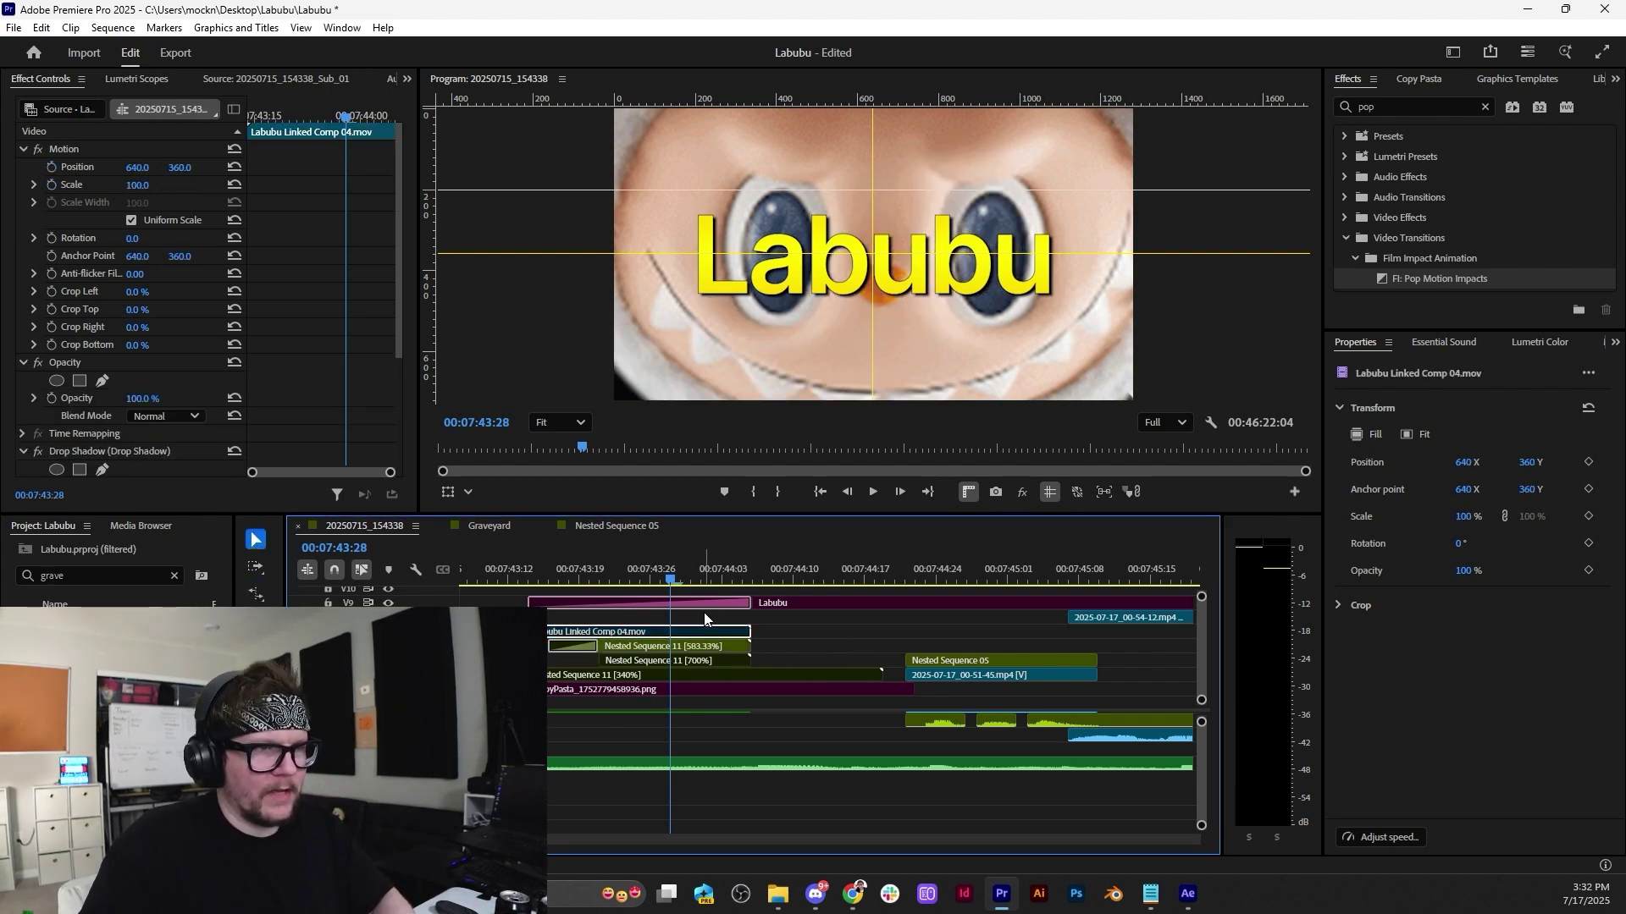
pyautogui.press('space')
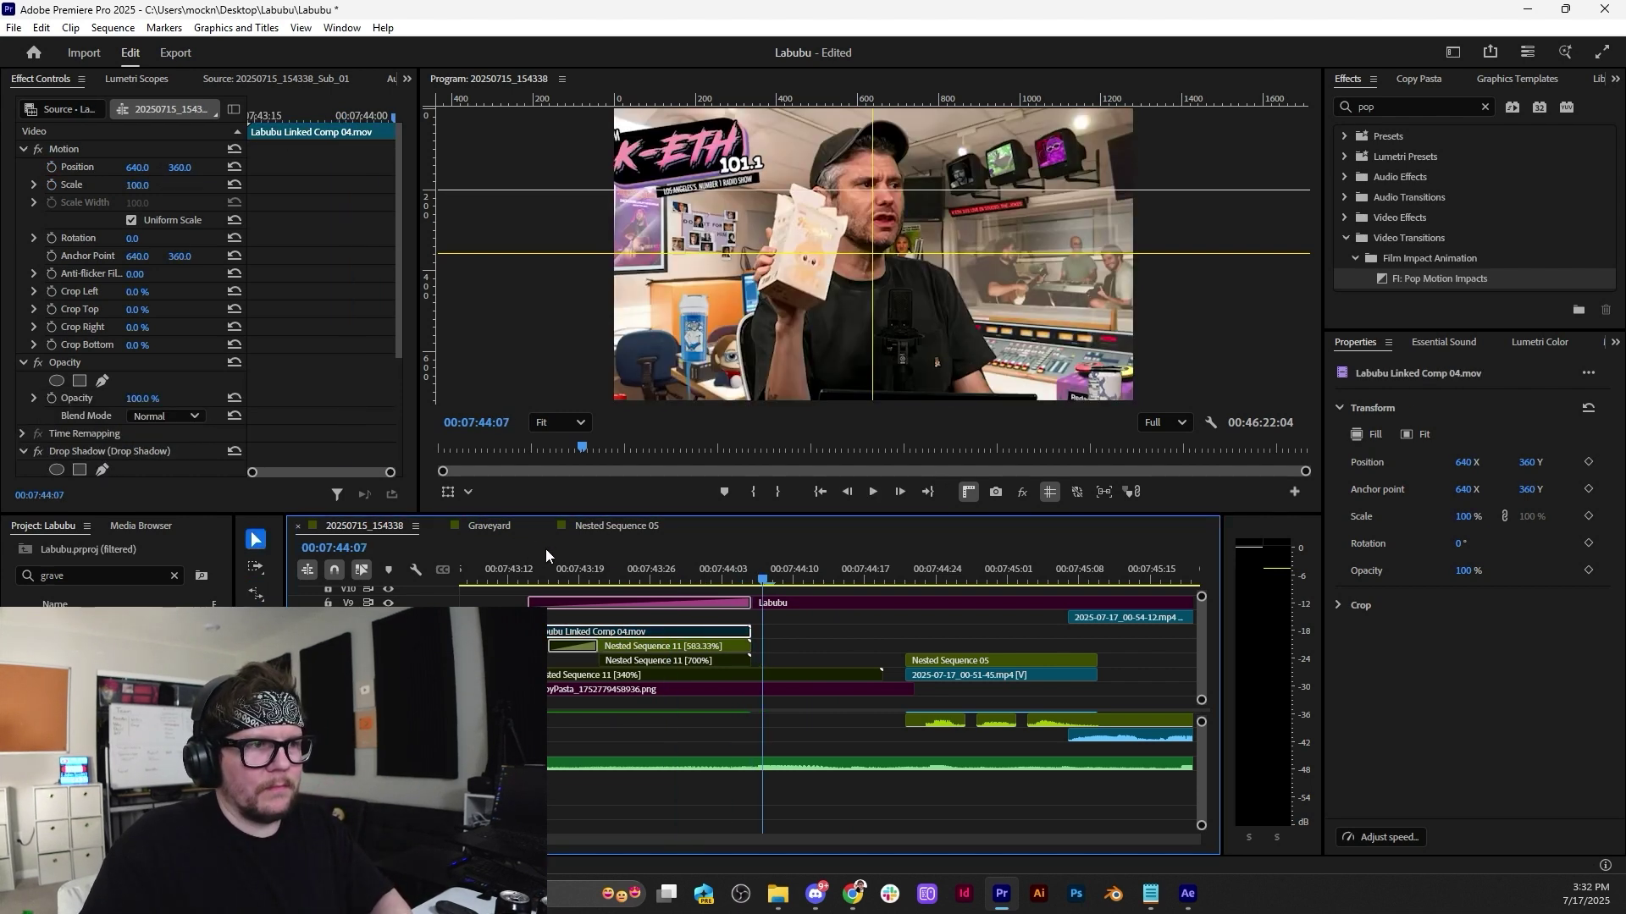
pyautogui.click(530, 567)
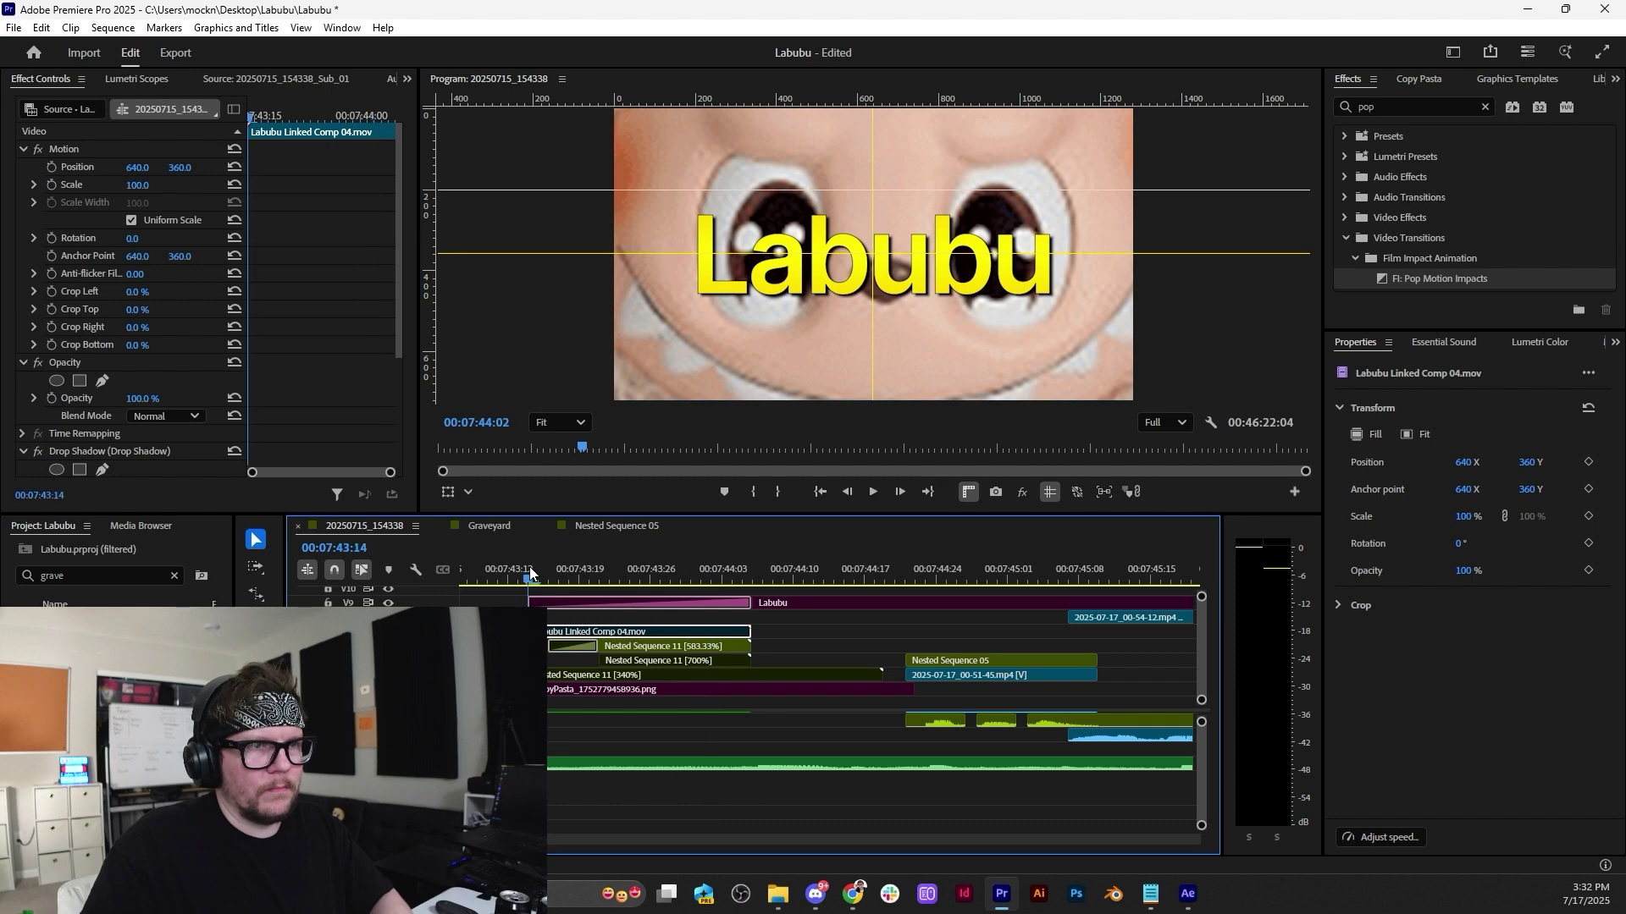
pyautogui.press('space')
pyautogui.moveTo(530, 566)
pyautogui.mouseDown()
pyautogui.moveTo(663, 569)
pyautogui.moveTo(499, 569)
pyautogui.mouseUp()
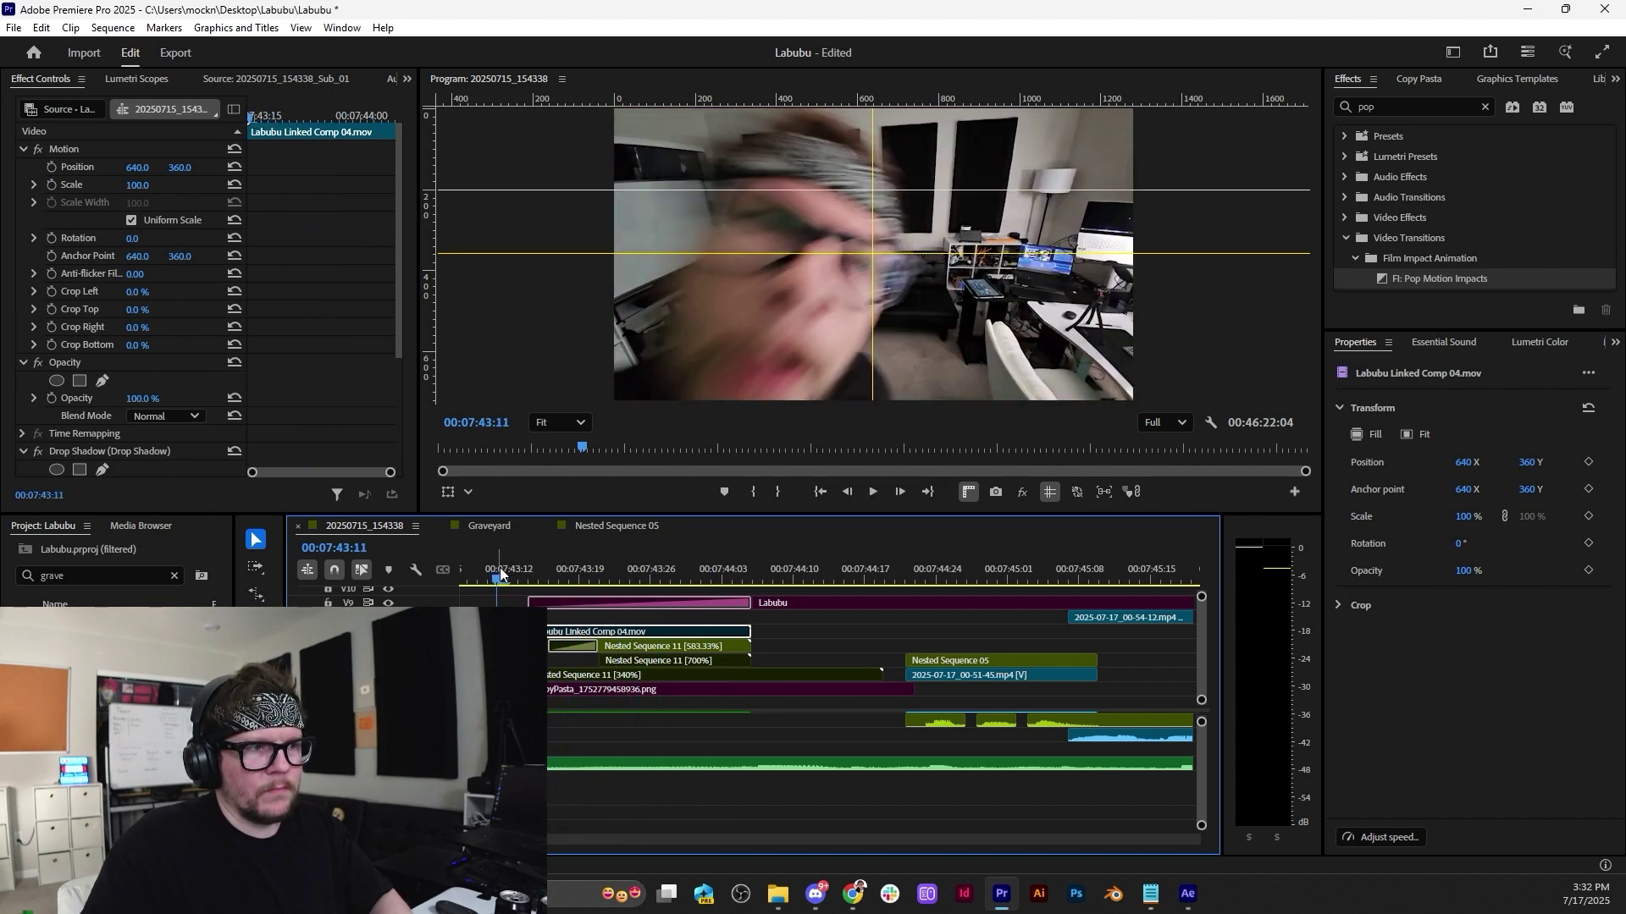
pyautogui.press('space')
pyautogui.press('space')
# Try trimming the upper head copy's start to about 00:07:43:19, play back the reveal, and undo the trim.
pyautogui.click(659, 646)
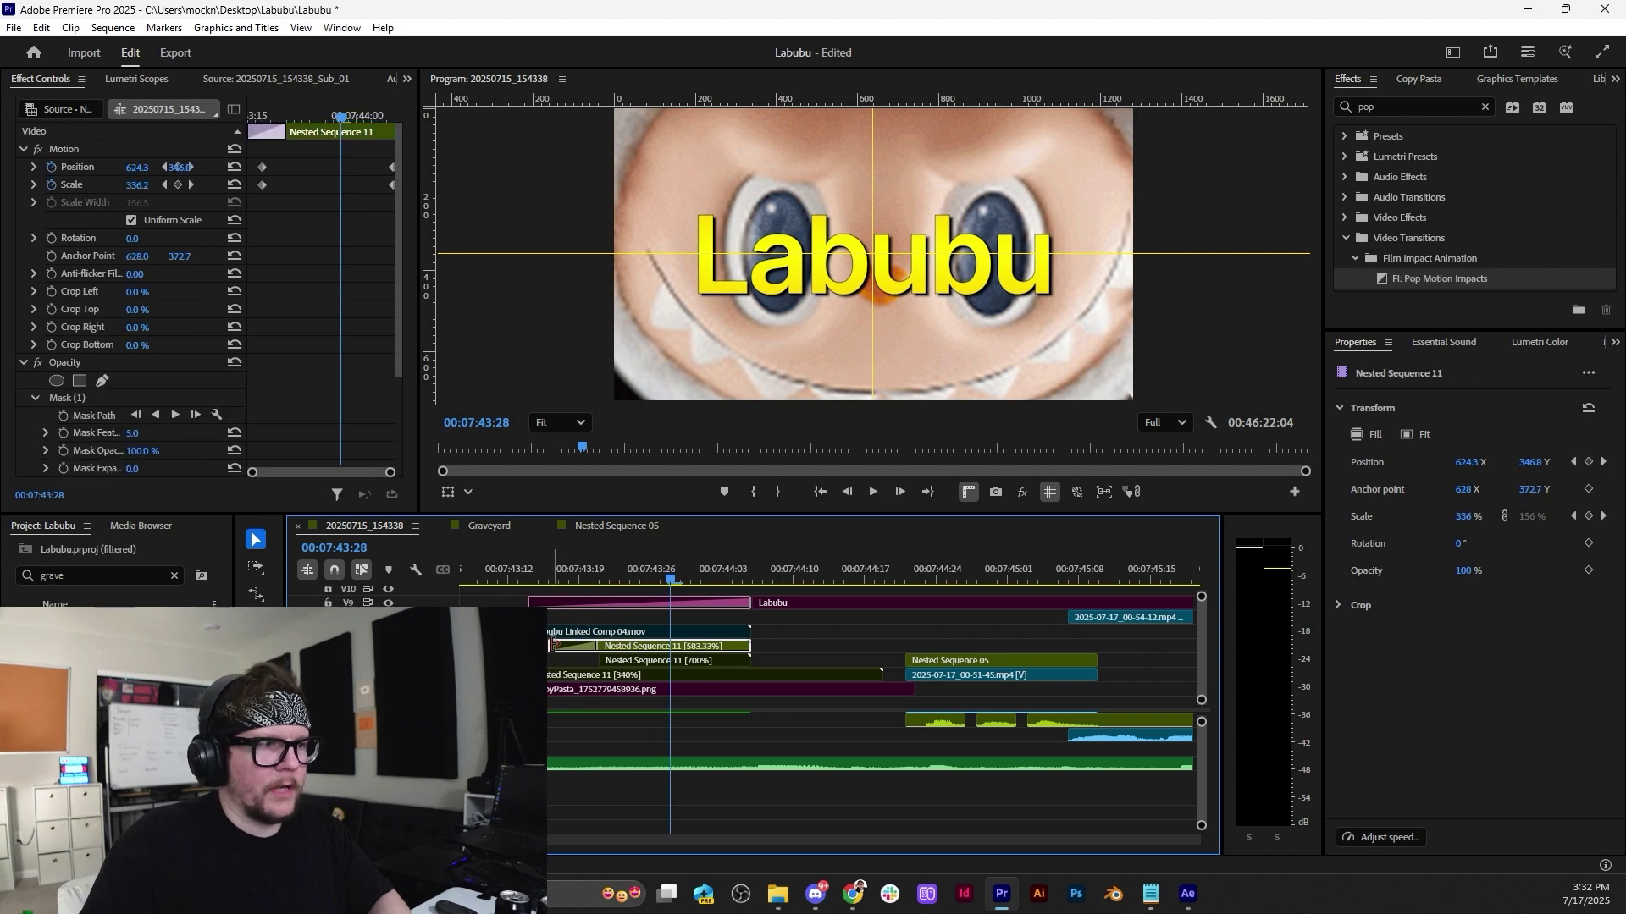
pyautogui.moveTo(549, 646); pyautogui.dragTo(580, 646)
pyautogui.click(569, 578)
pyautogui.press('space')
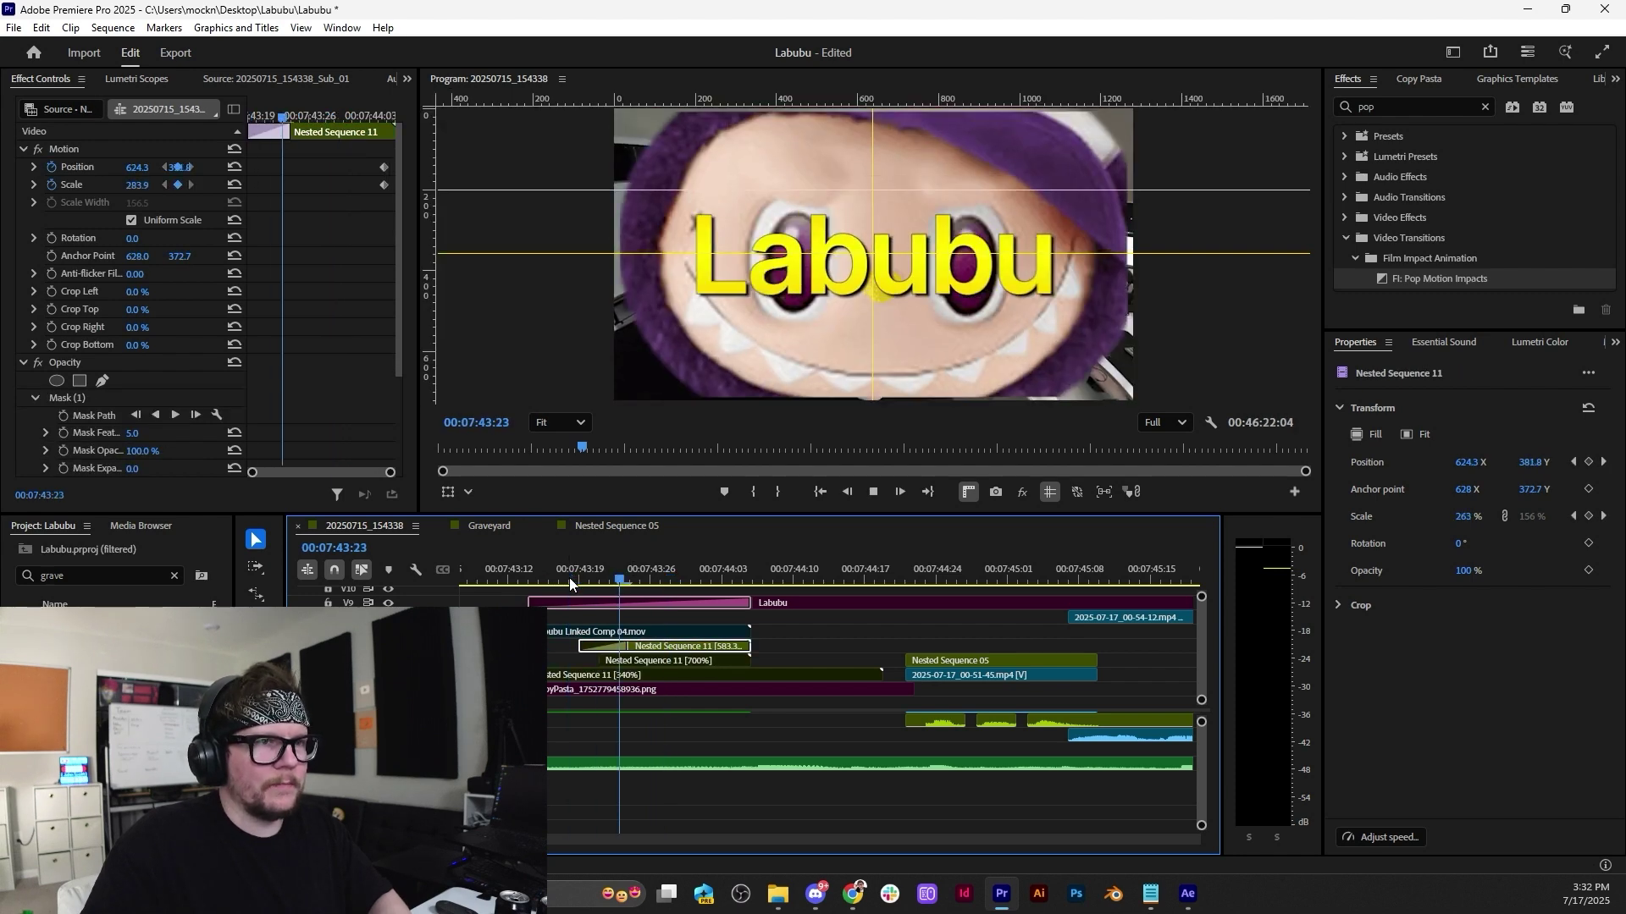
pyautogui.press('space')
pyautogui.click(496, 572)
pyautogui.press('space')
pyautogui.press('space')
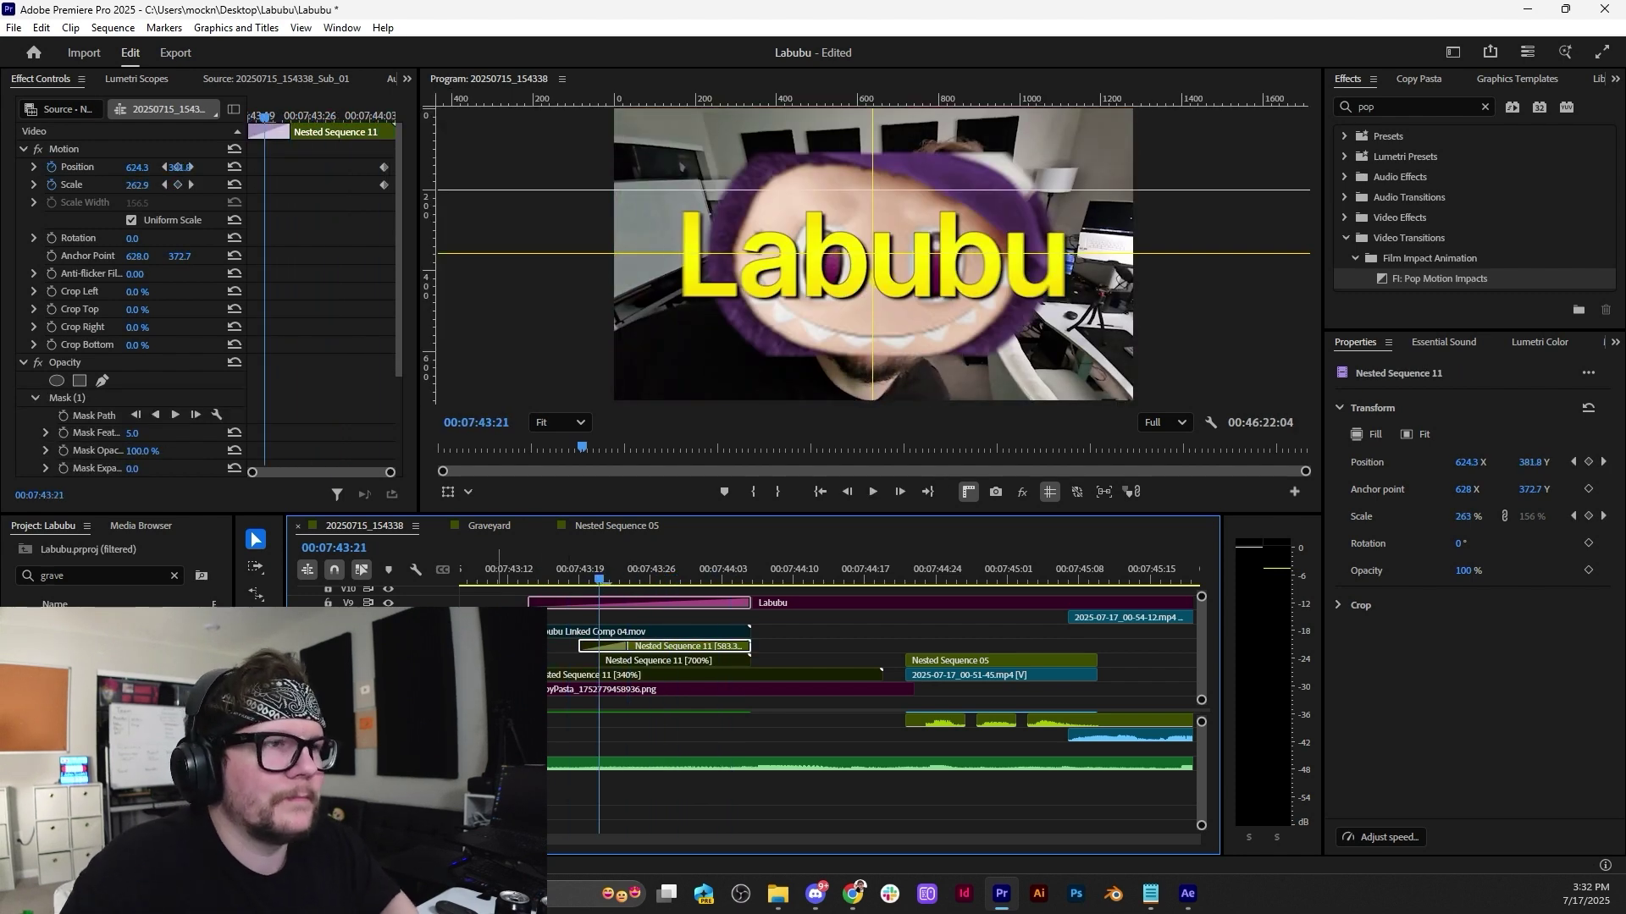
pyautogui.hotkey('ctrl', 'z')
# Play the reveal from 00:07:43:03, trim the upper head copy's start to about 00:07:43:19, and review the new timing.
pyautogui.scroll(-2, 606, 657)
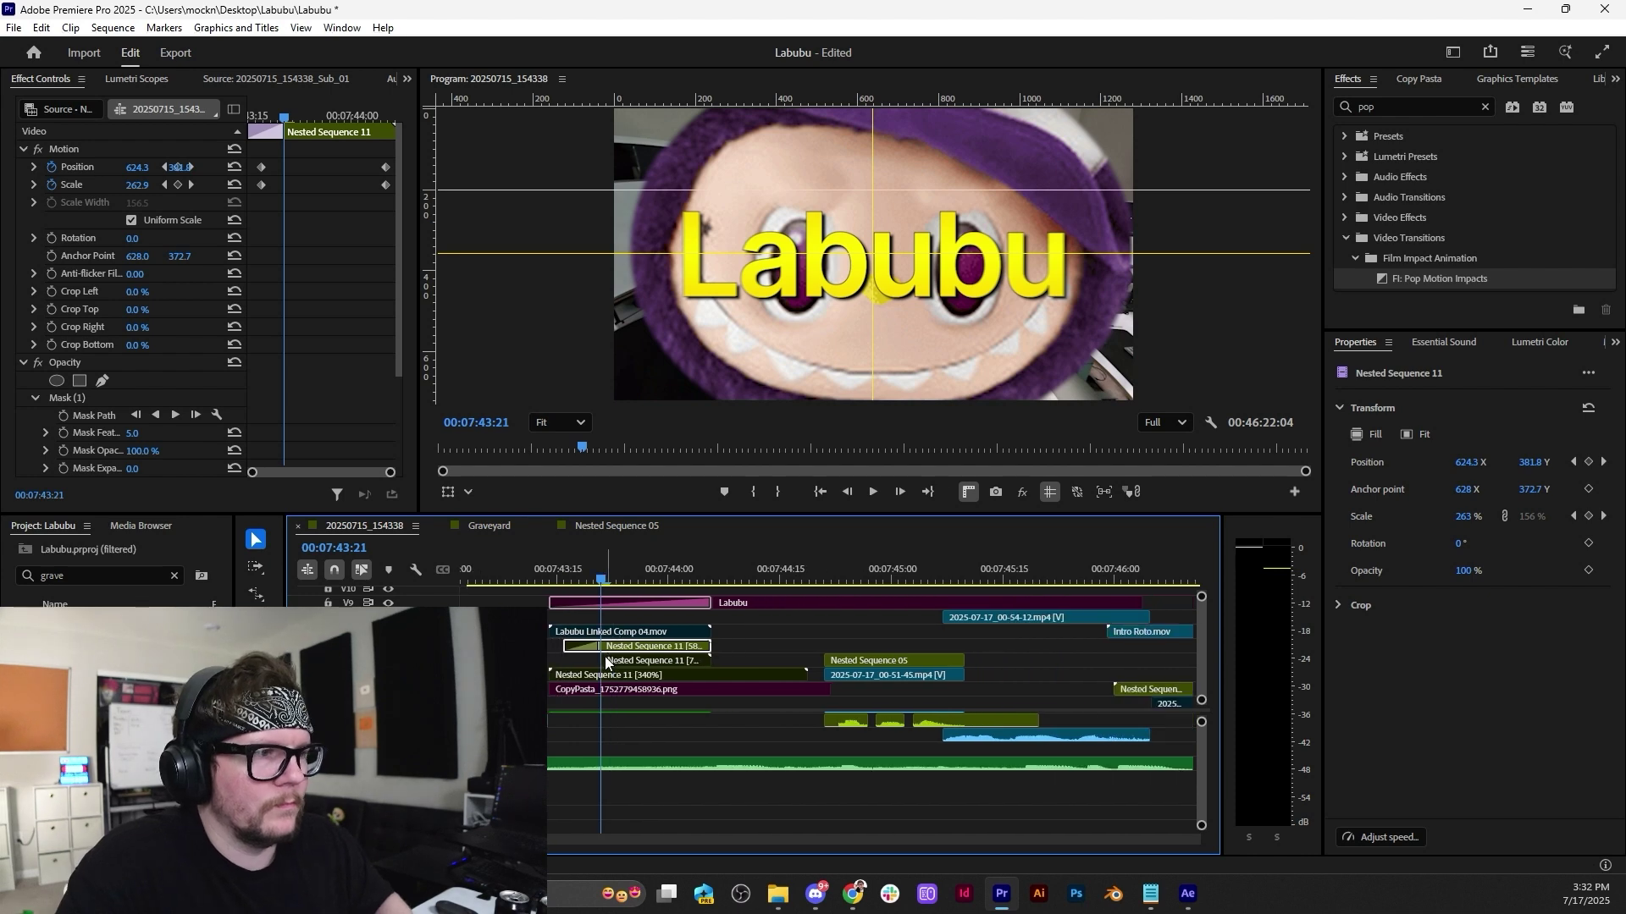
pyautogui.scroll(3, 605, 657)
pyautogui.click(650, 571)
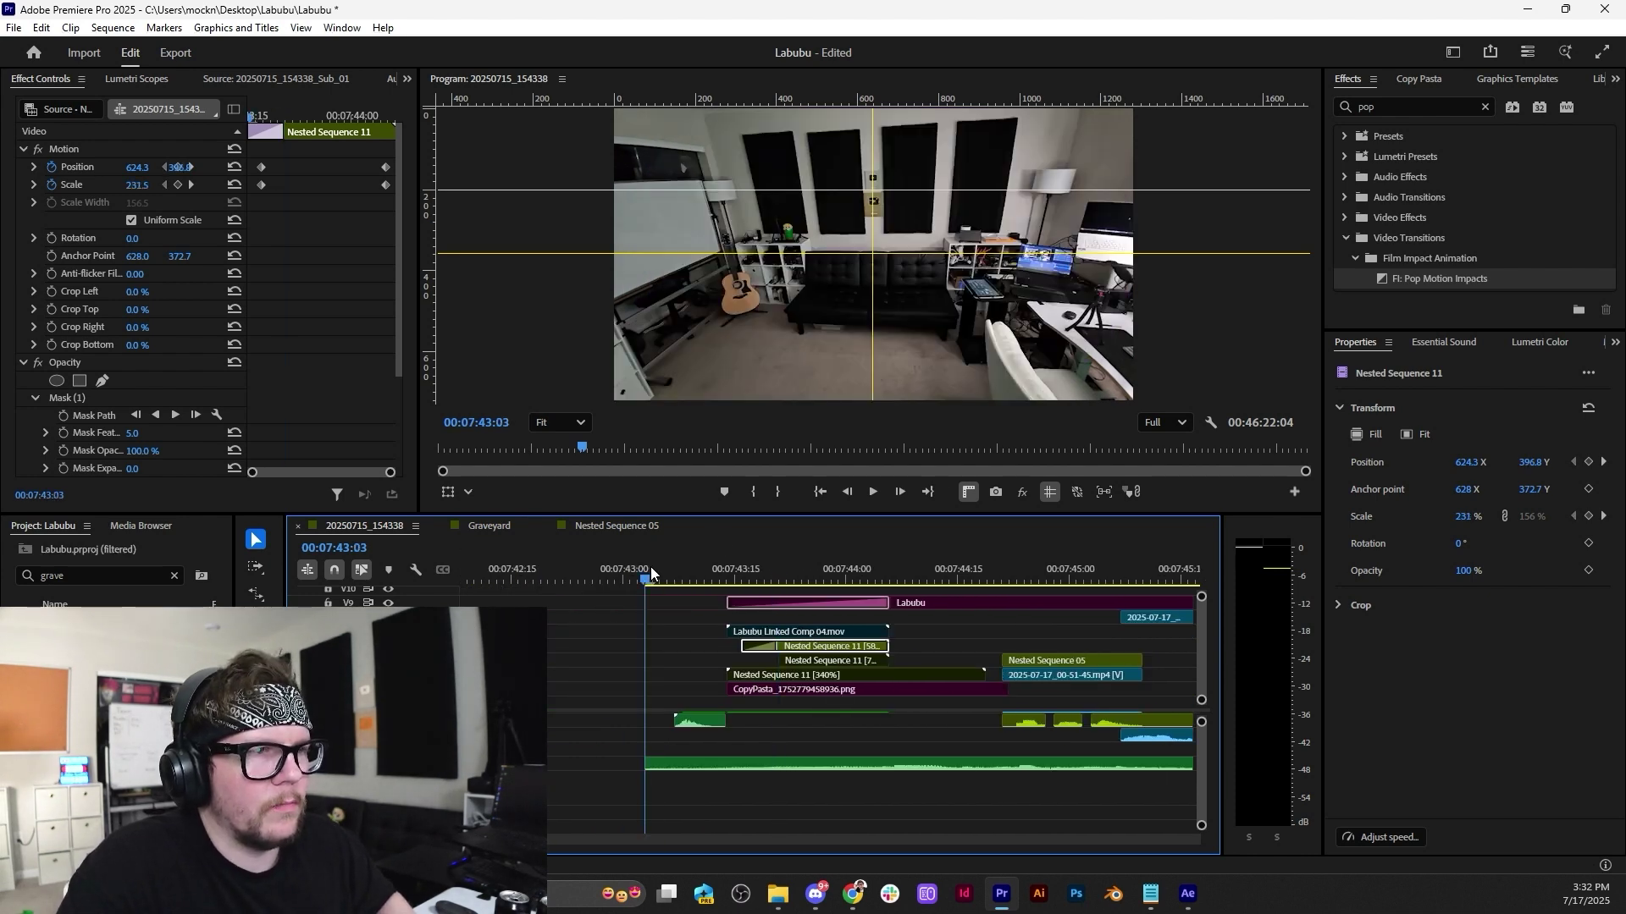
pyautogui.press('space')
pyautogui.click(650, 571)
pyautogui.press('space')
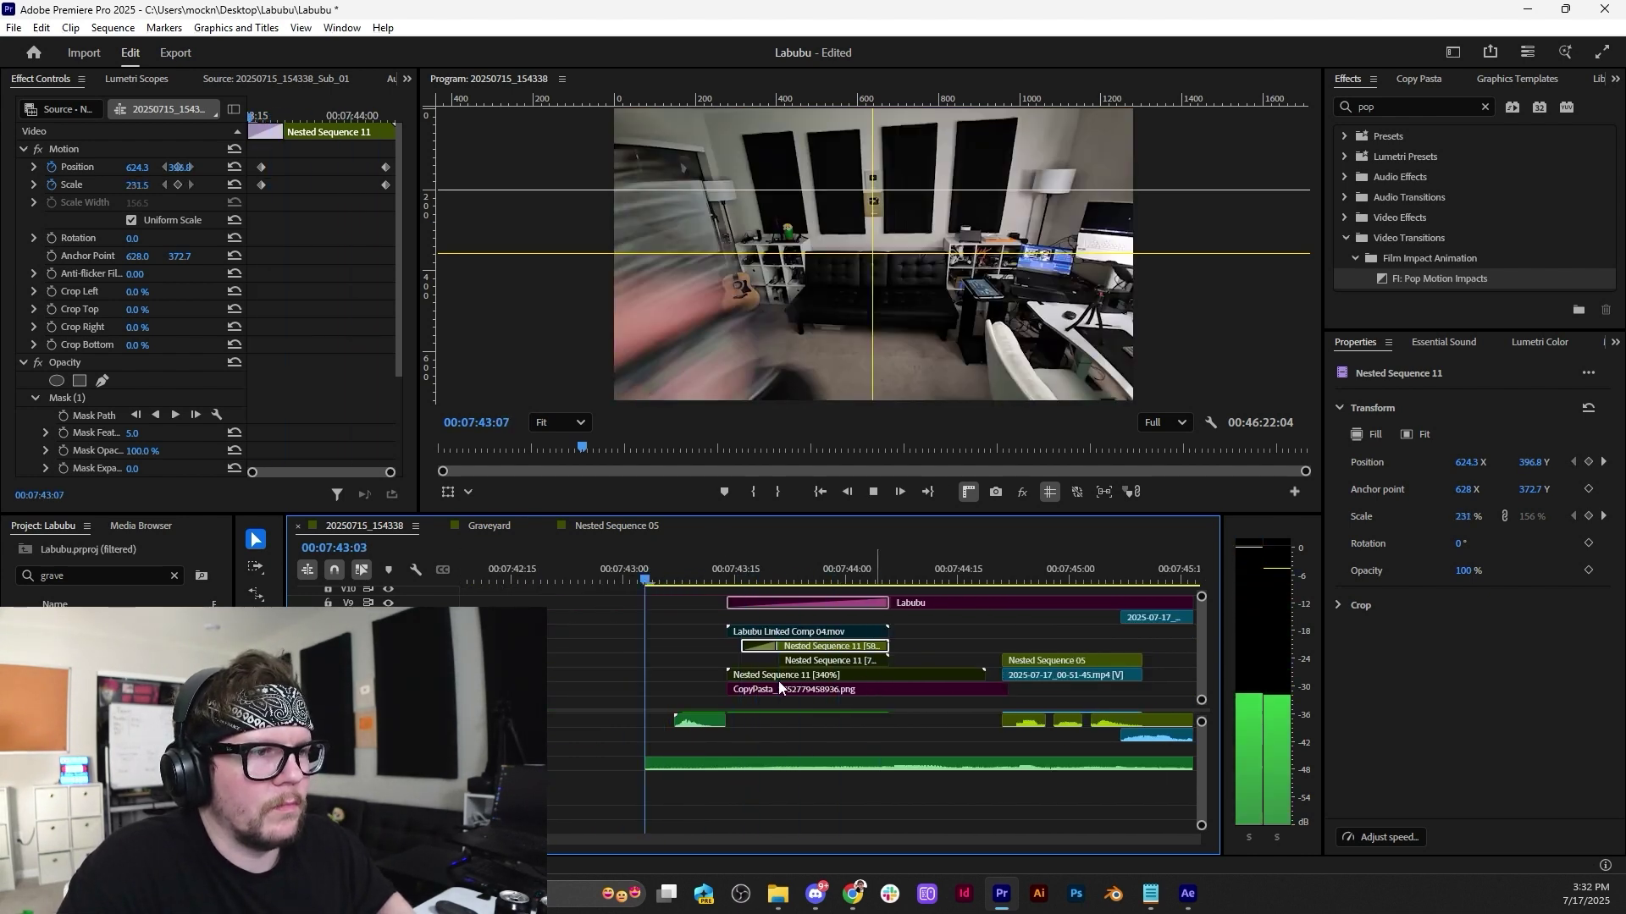
pyautogui.scroll(2, 737, 667)
pyautogui.press('space')
pyautogui.moveTo(717, 646); pyautogui.dragTo(756, 646)
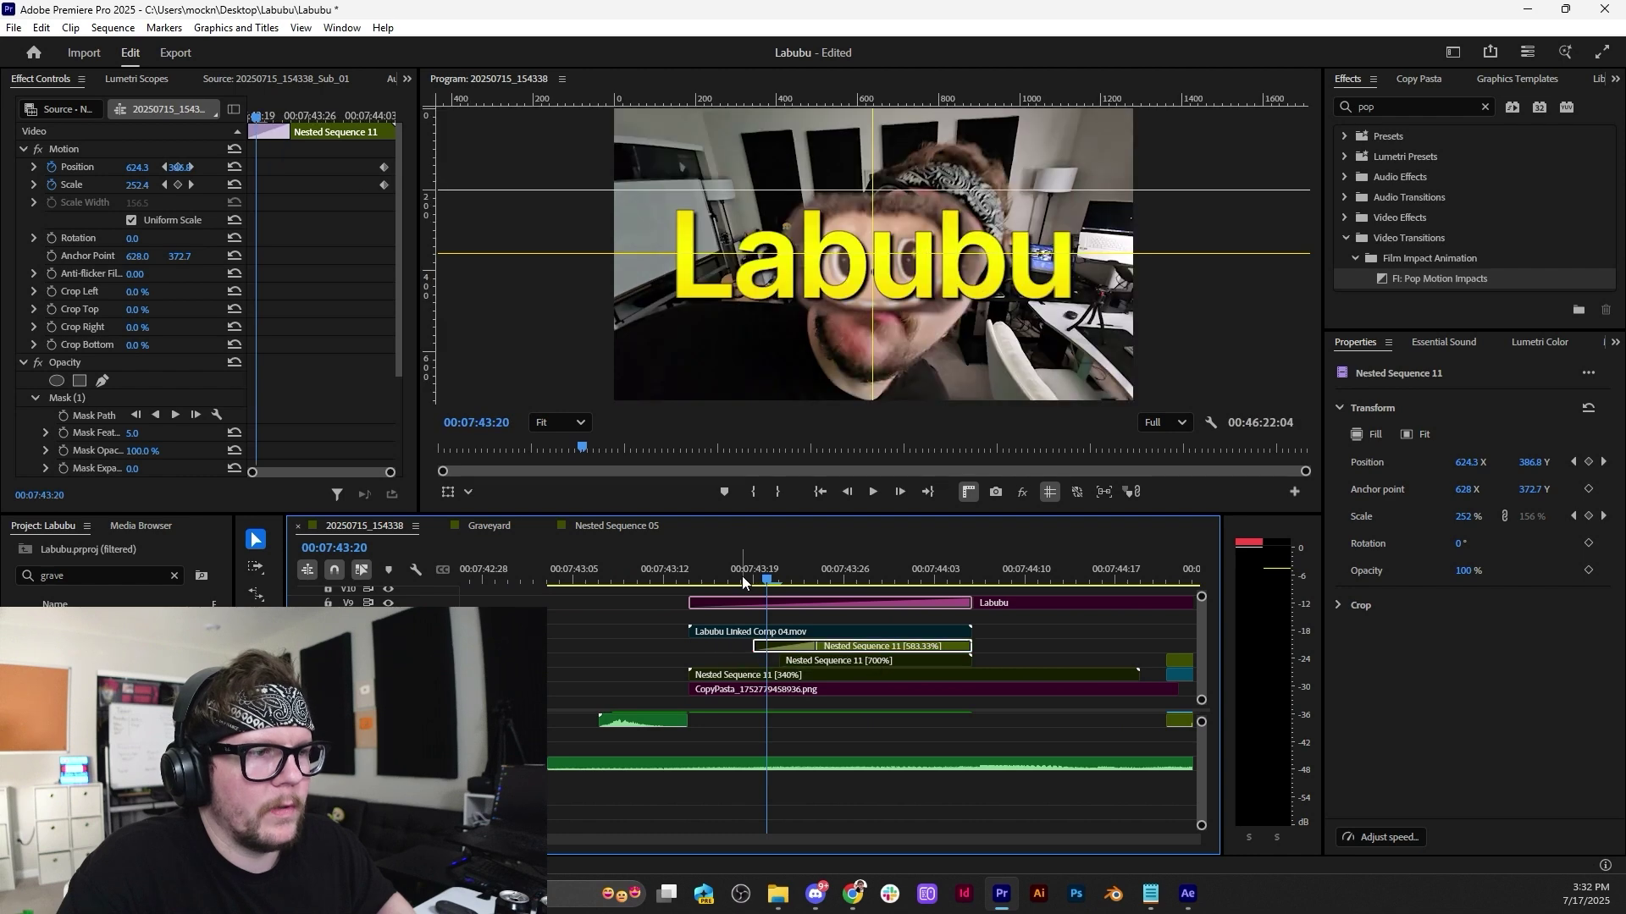
pyautogui.moveTo(758, 575); pyautogui.dragTo(706, 588)
pyautogui.press('space')
pyautogui.scroll(-2, 844, 622)
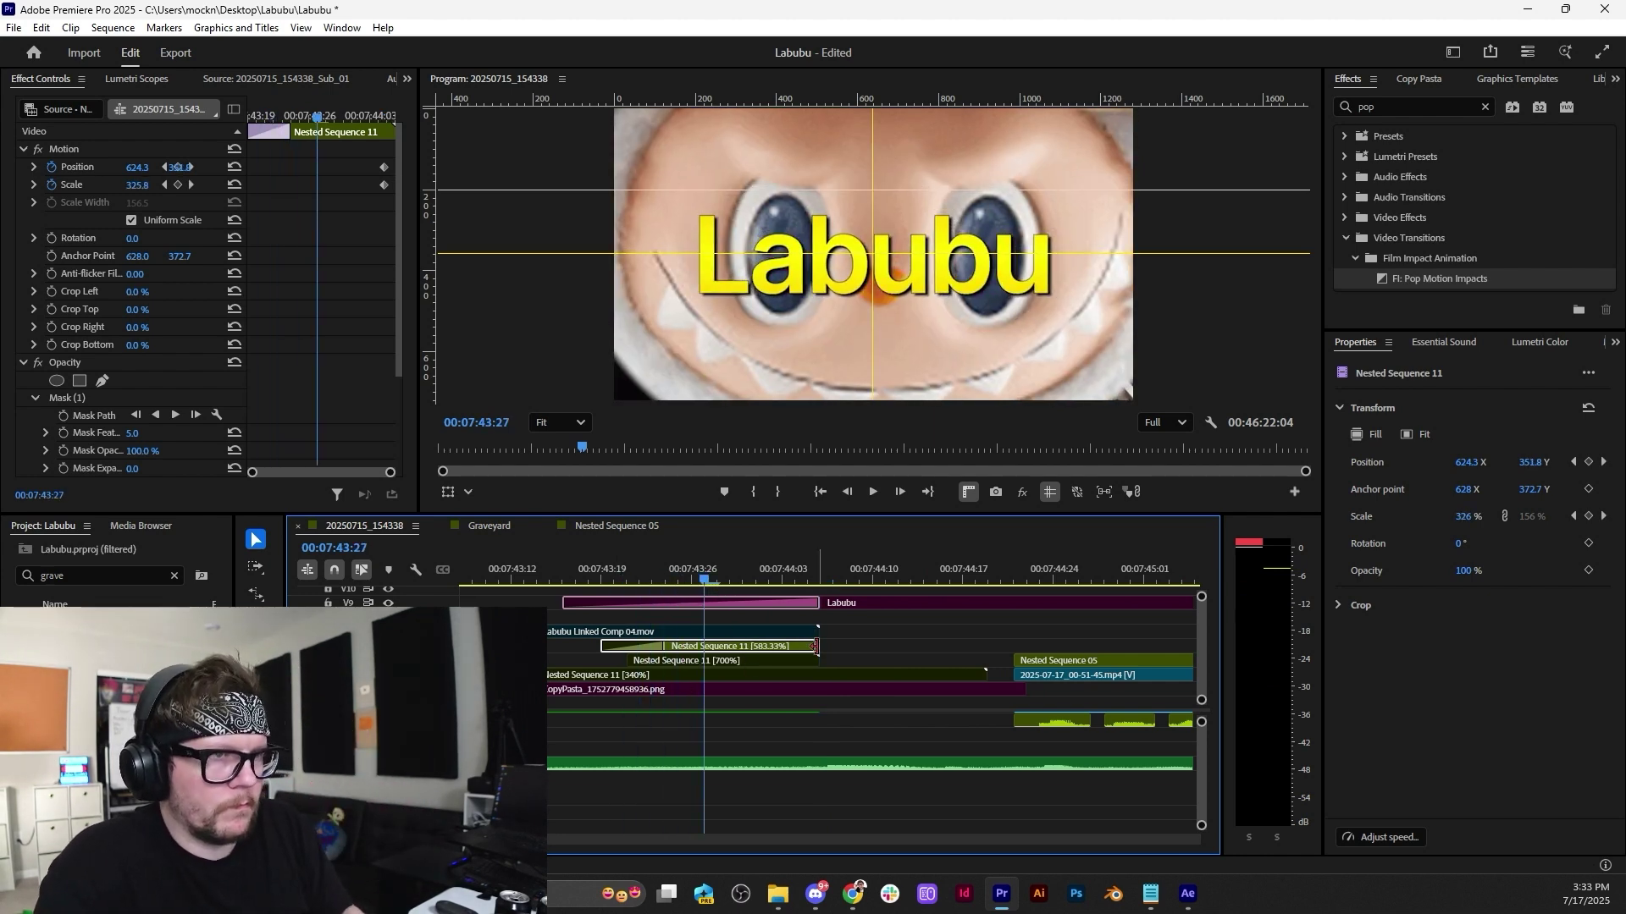
pyautogui.click(846, 581)
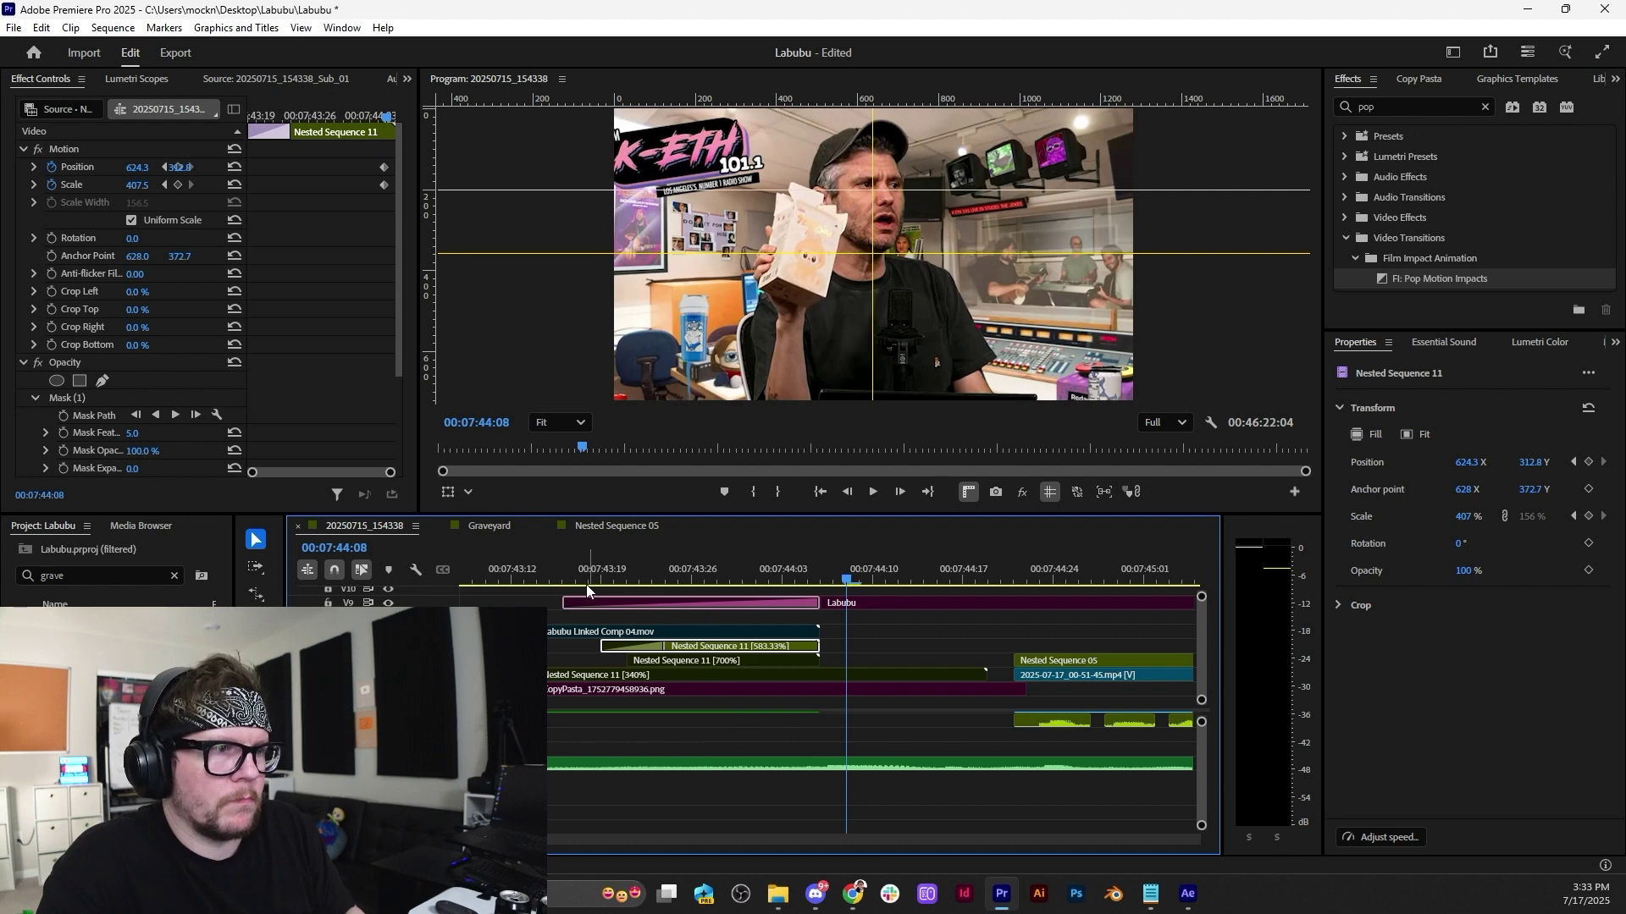
pyautogui.press('-')
pyautogui.moveTo(591, 581); pyautogui.dragTo(650, 582)
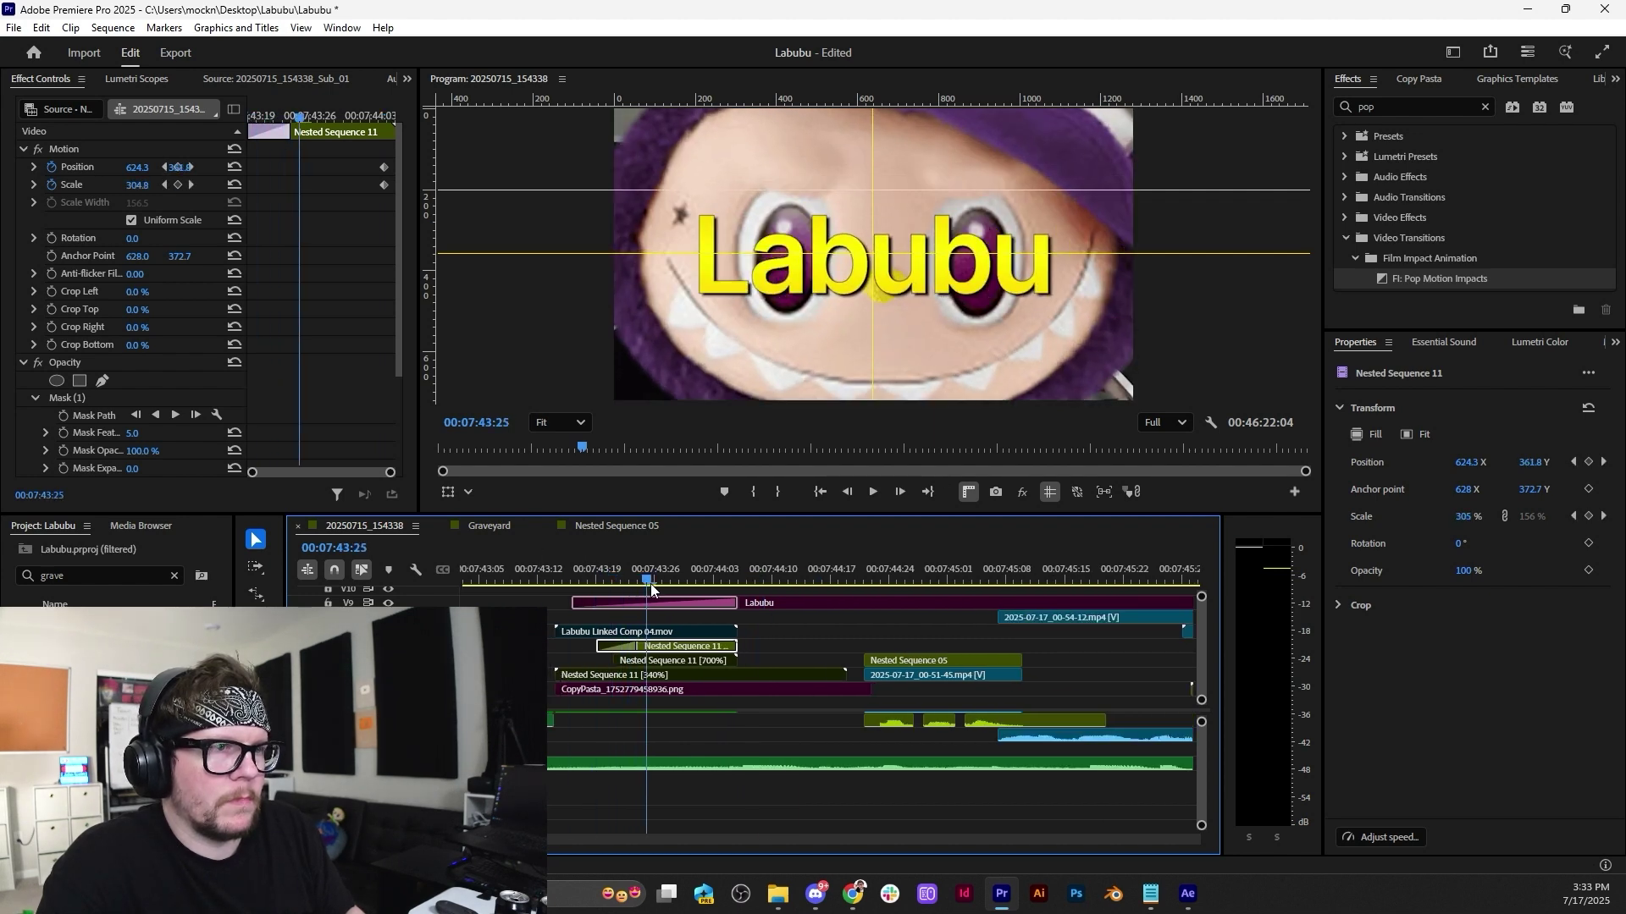
pyautogui.press('=')
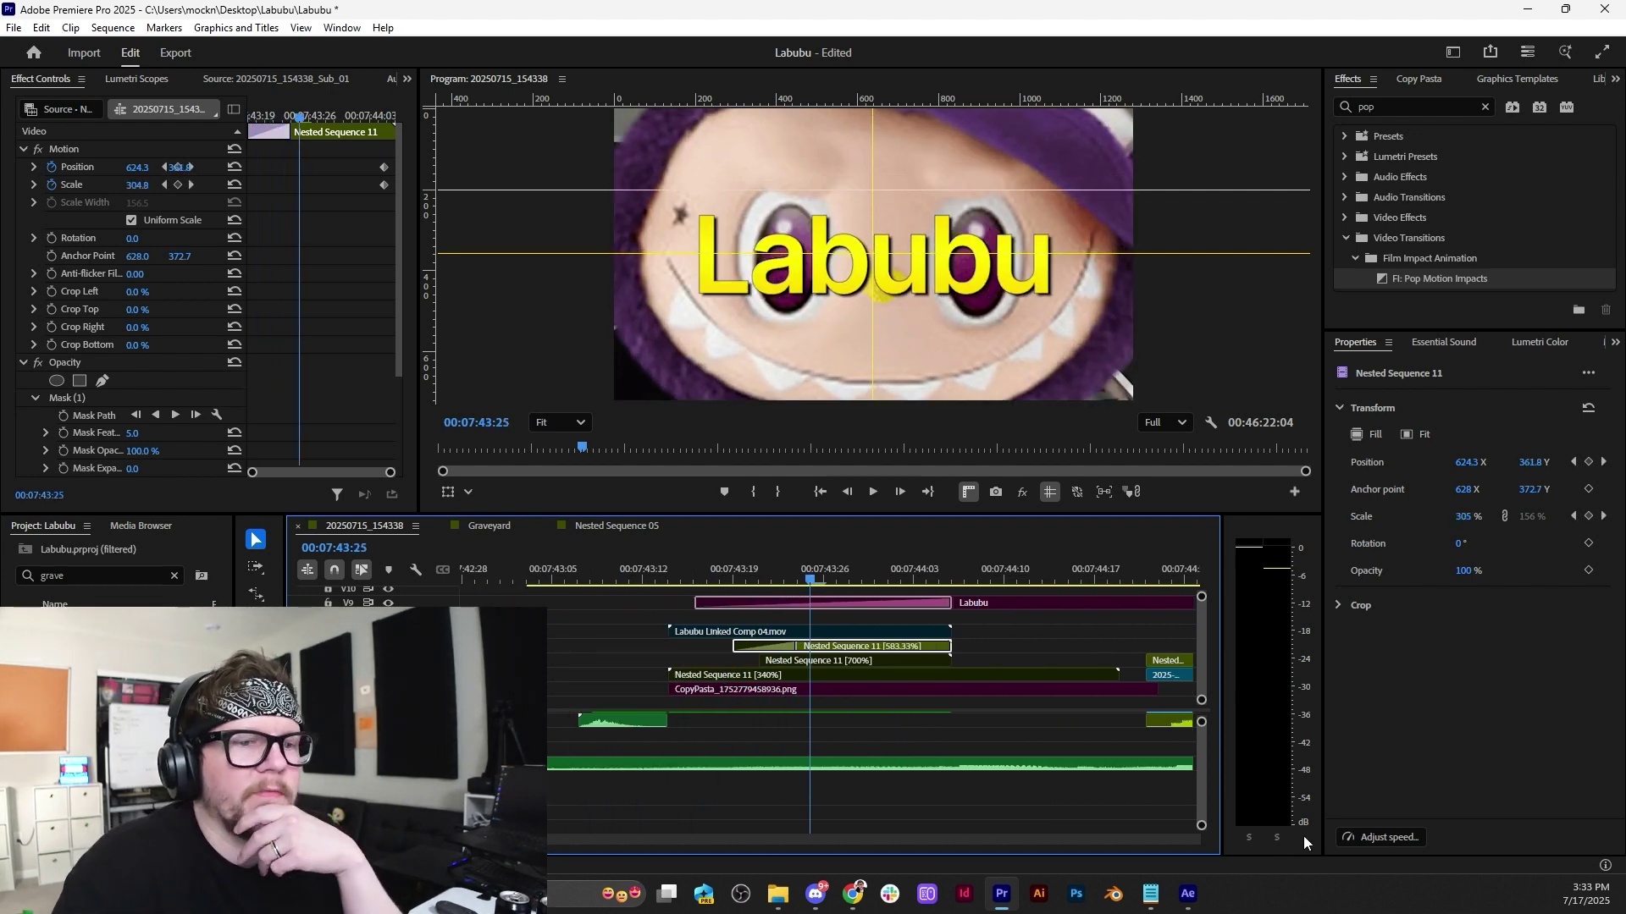
# Switch to After Effects and close it, returning to the video edit in Premiere Pro.
pyautogui.click(1187, 893)
pyautogui.click(1606, 11)
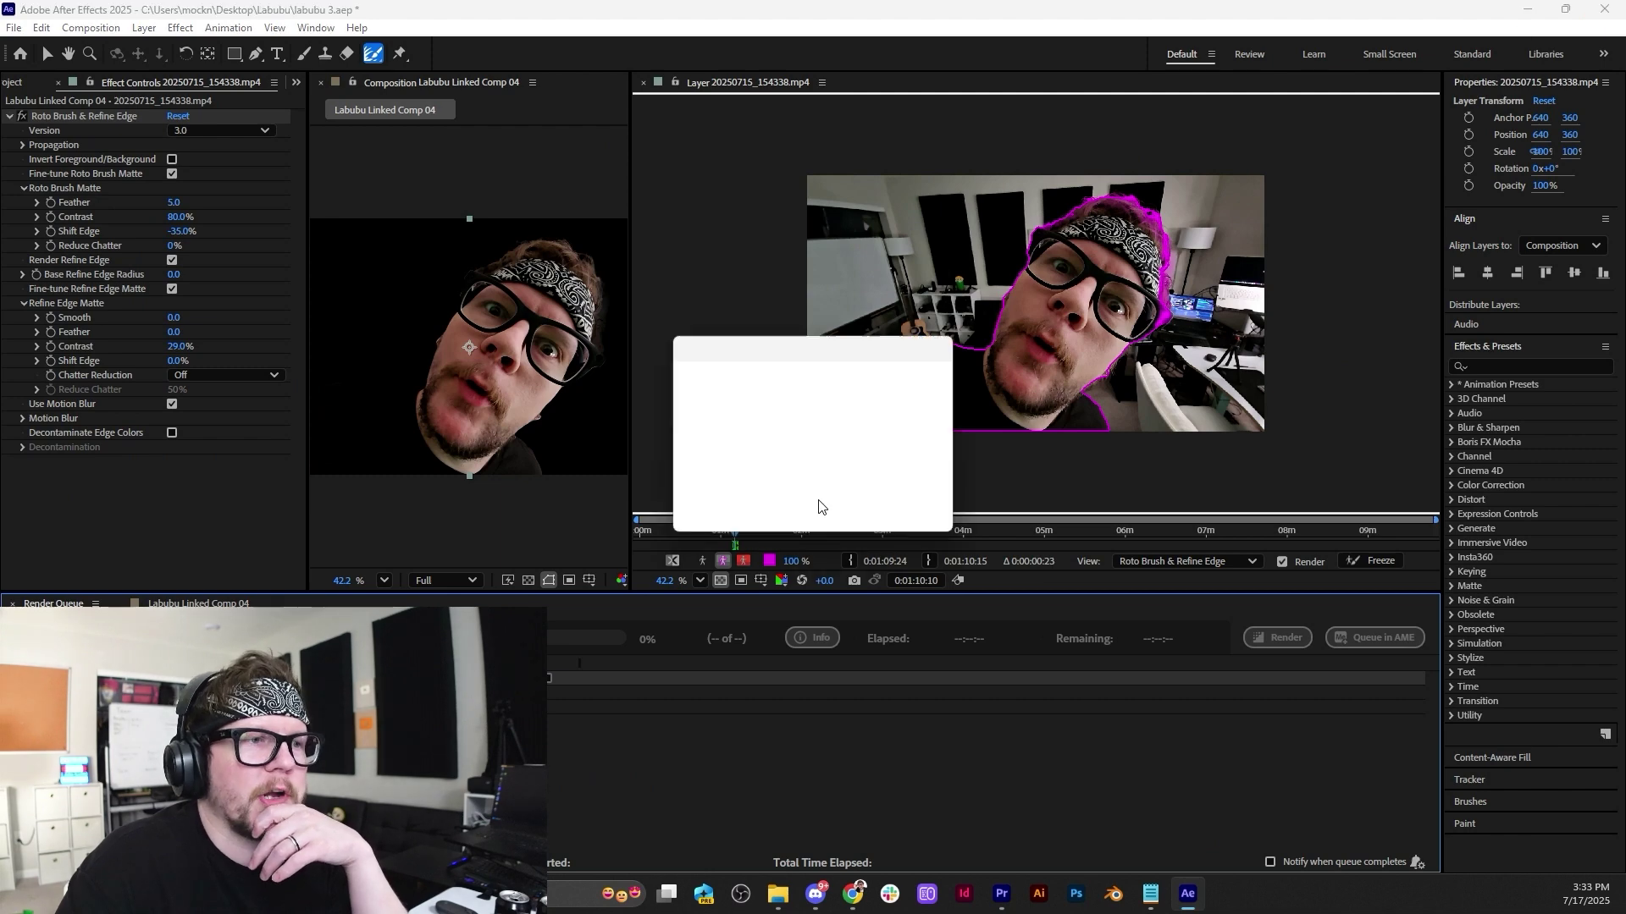
pyautogui.click(774, 494)
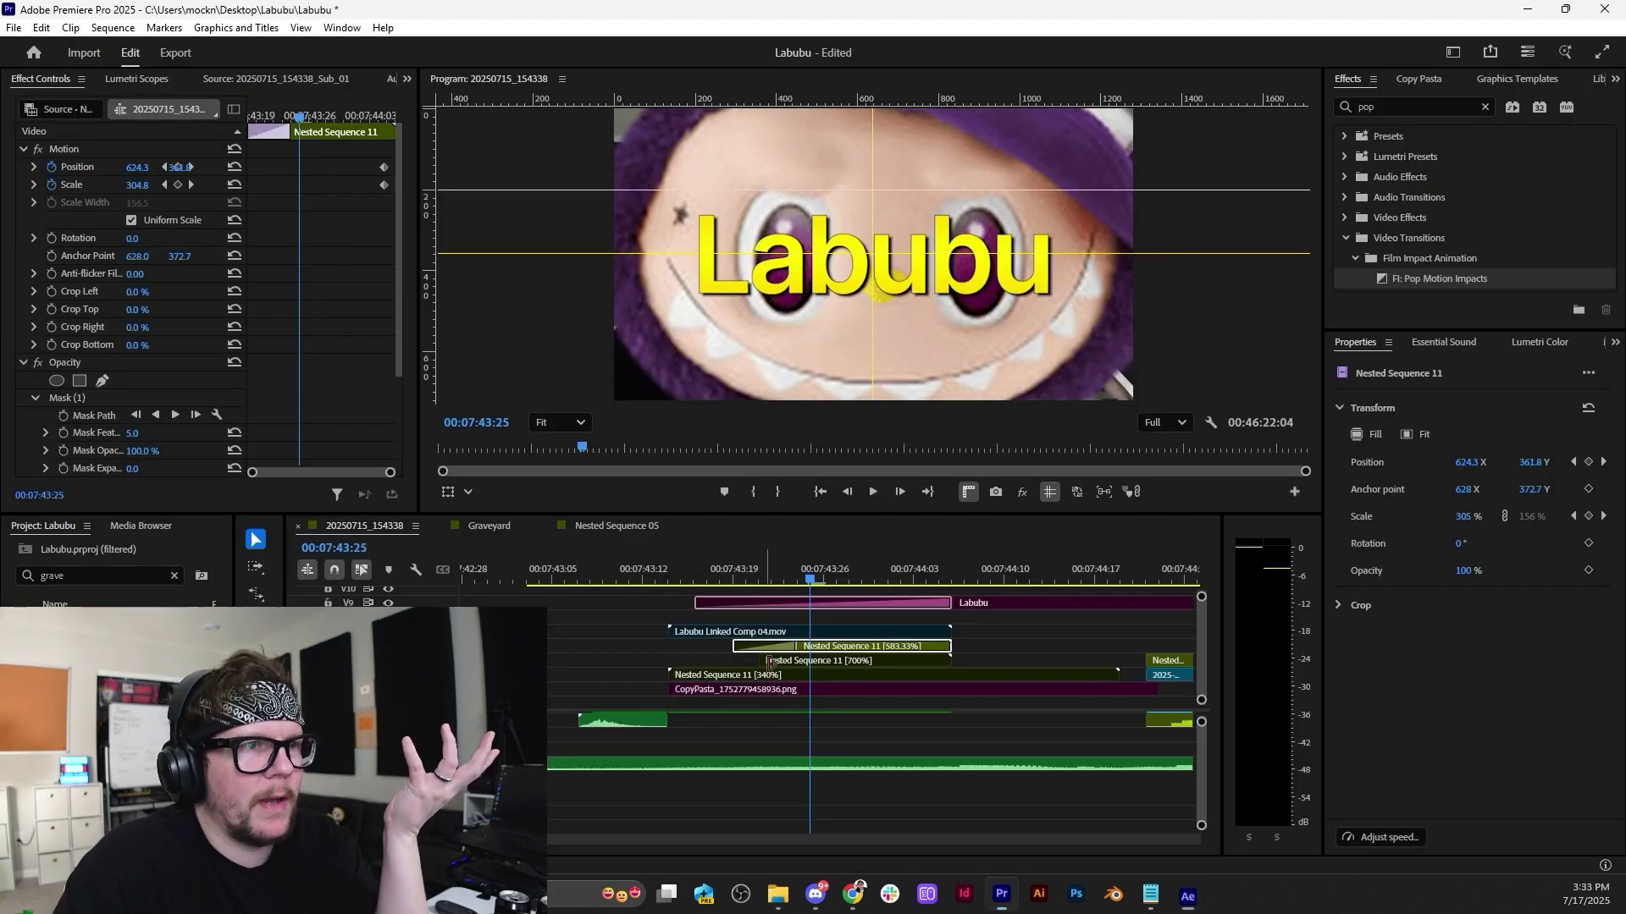
# Set the Labubu title text's black outer stroke to 7 px.
pyautogui.moveTo(680, 566); pyautogui.dragTo(817, 579)
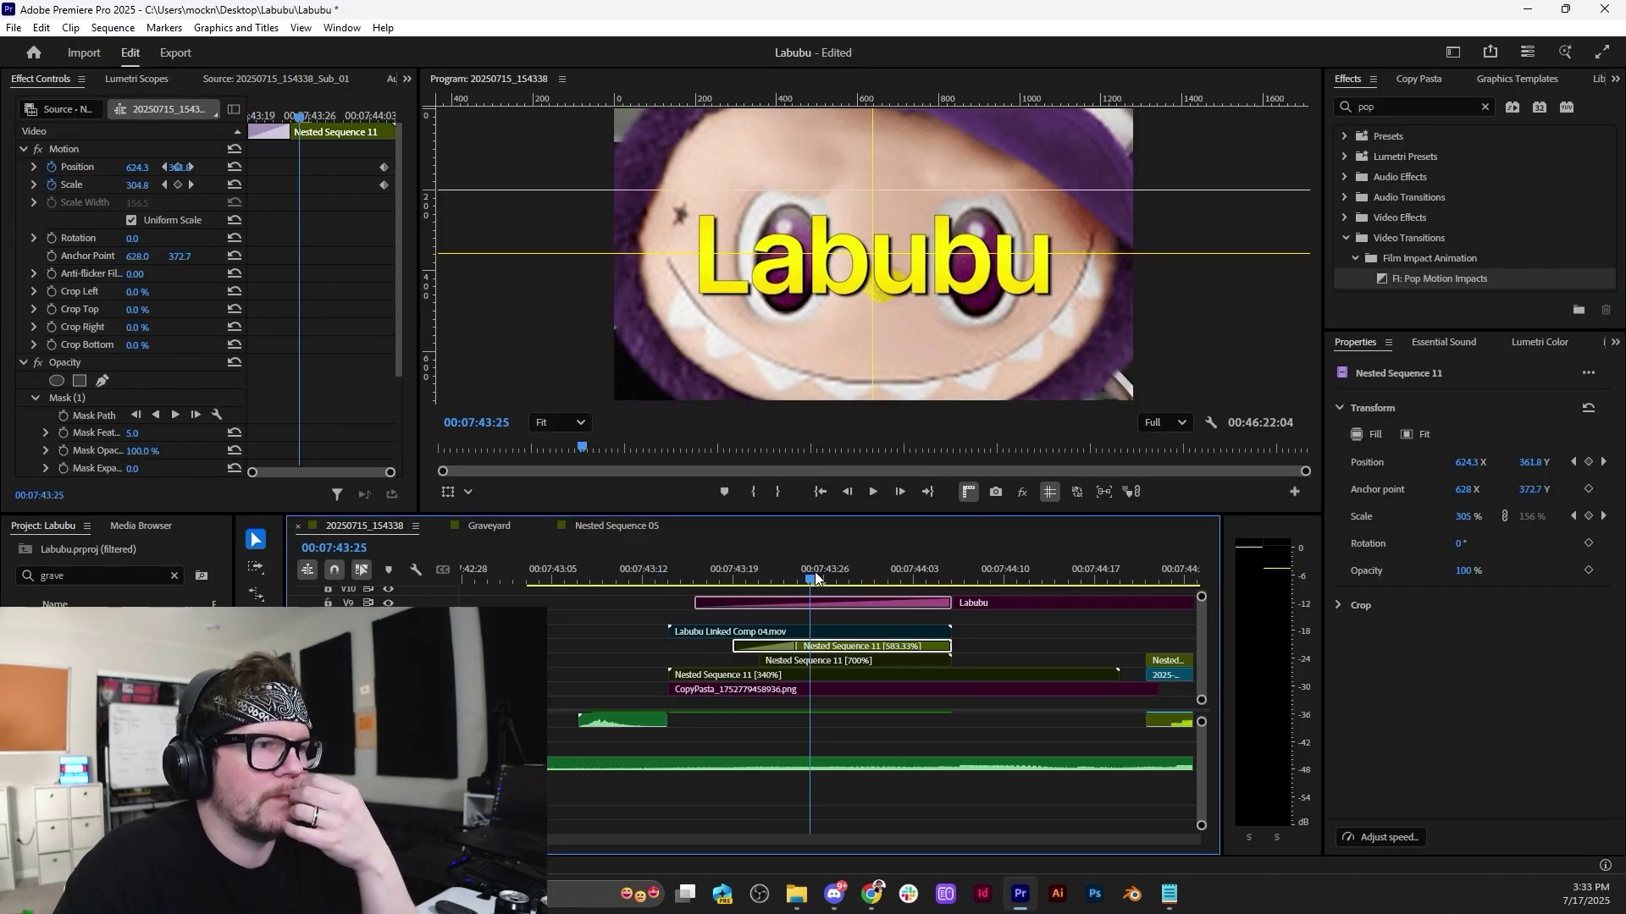
pyautogui.click(938, 604)
pyautogui.scroll(-2, 1076, 608)
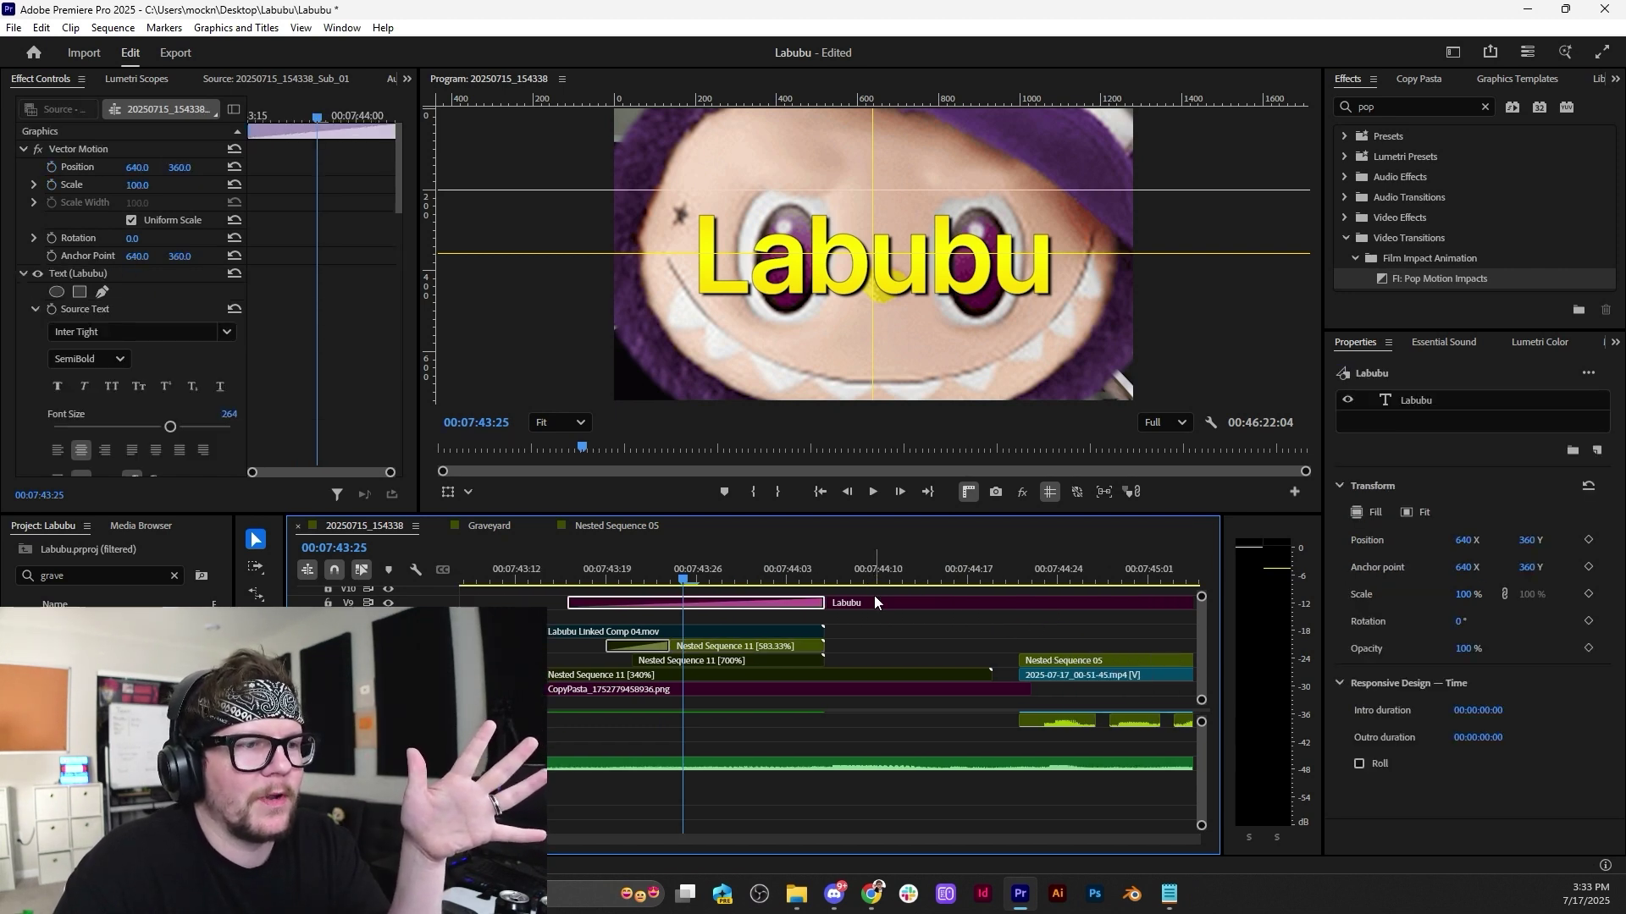
pyautogui.click(1420, 398)
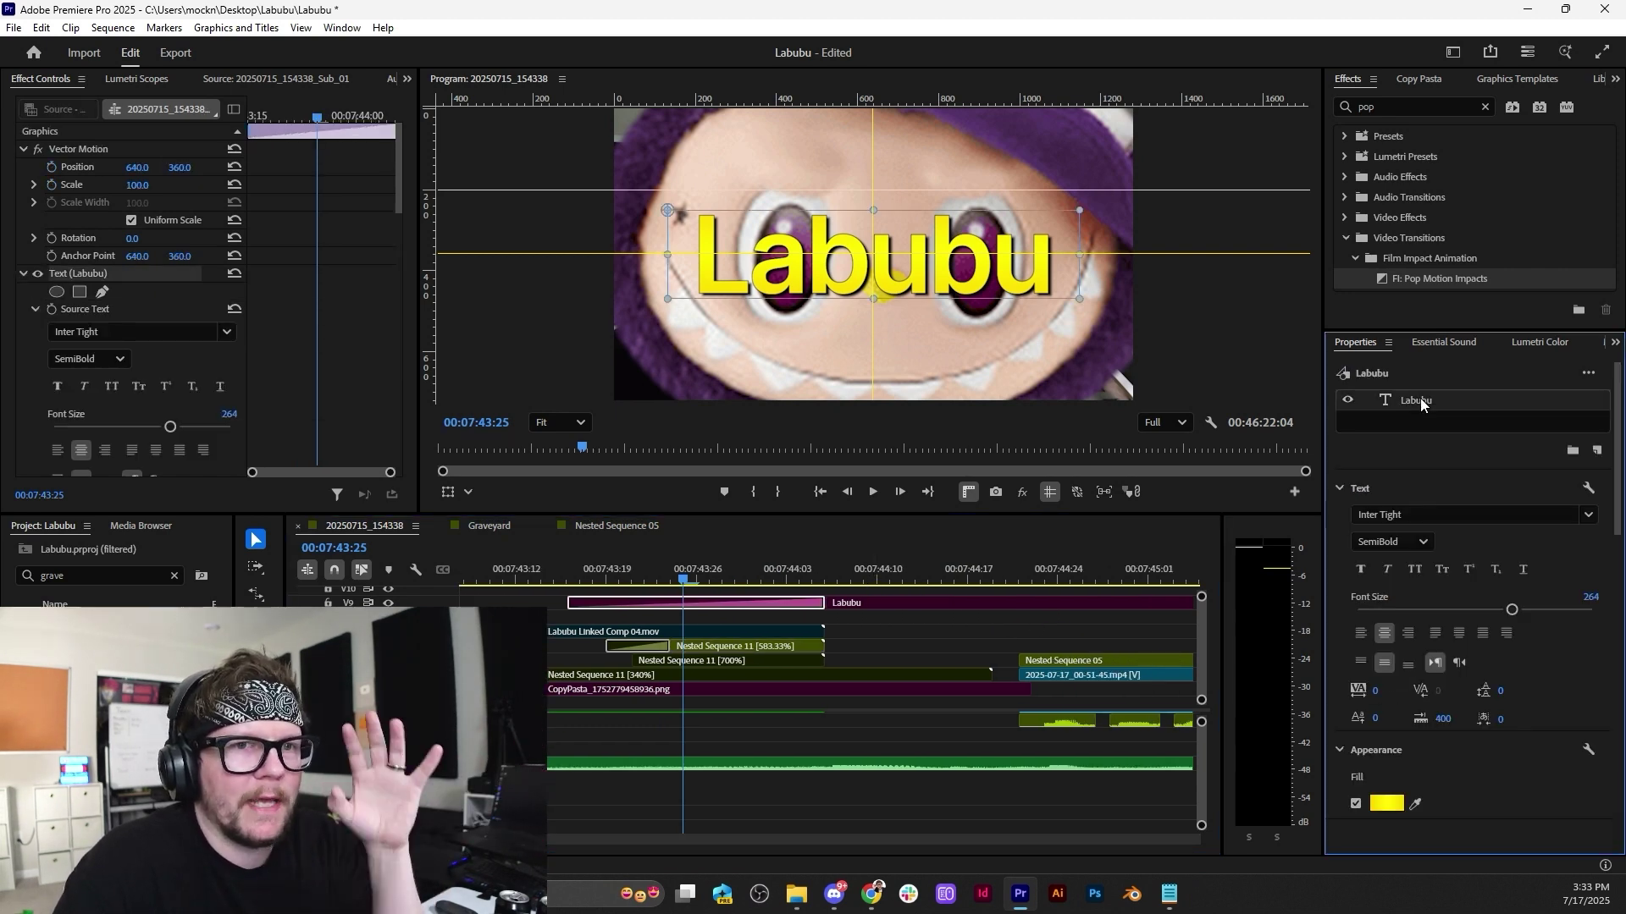
pyautogui.scroll(-5, 1469, 719)
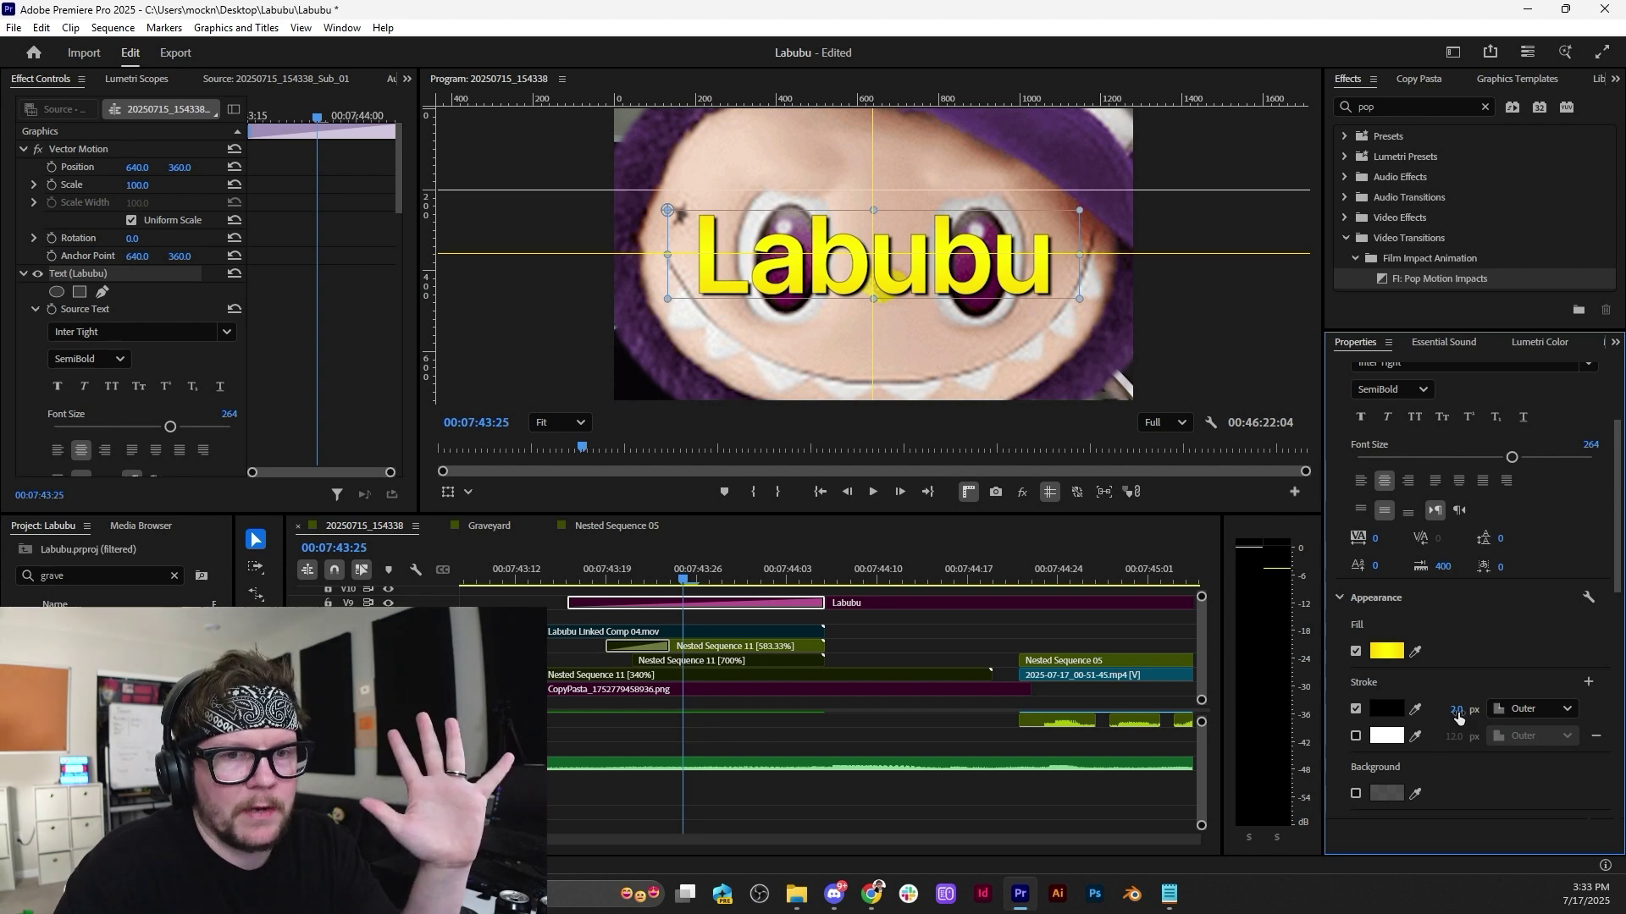
pyautogui.moveTo(1455, 709); pyautogui.dragTo(1453, 708)
# Try purple D800FF for the middle stop of the Labubu title's linear gradient fill.
pyautogui.click(1382, 654)
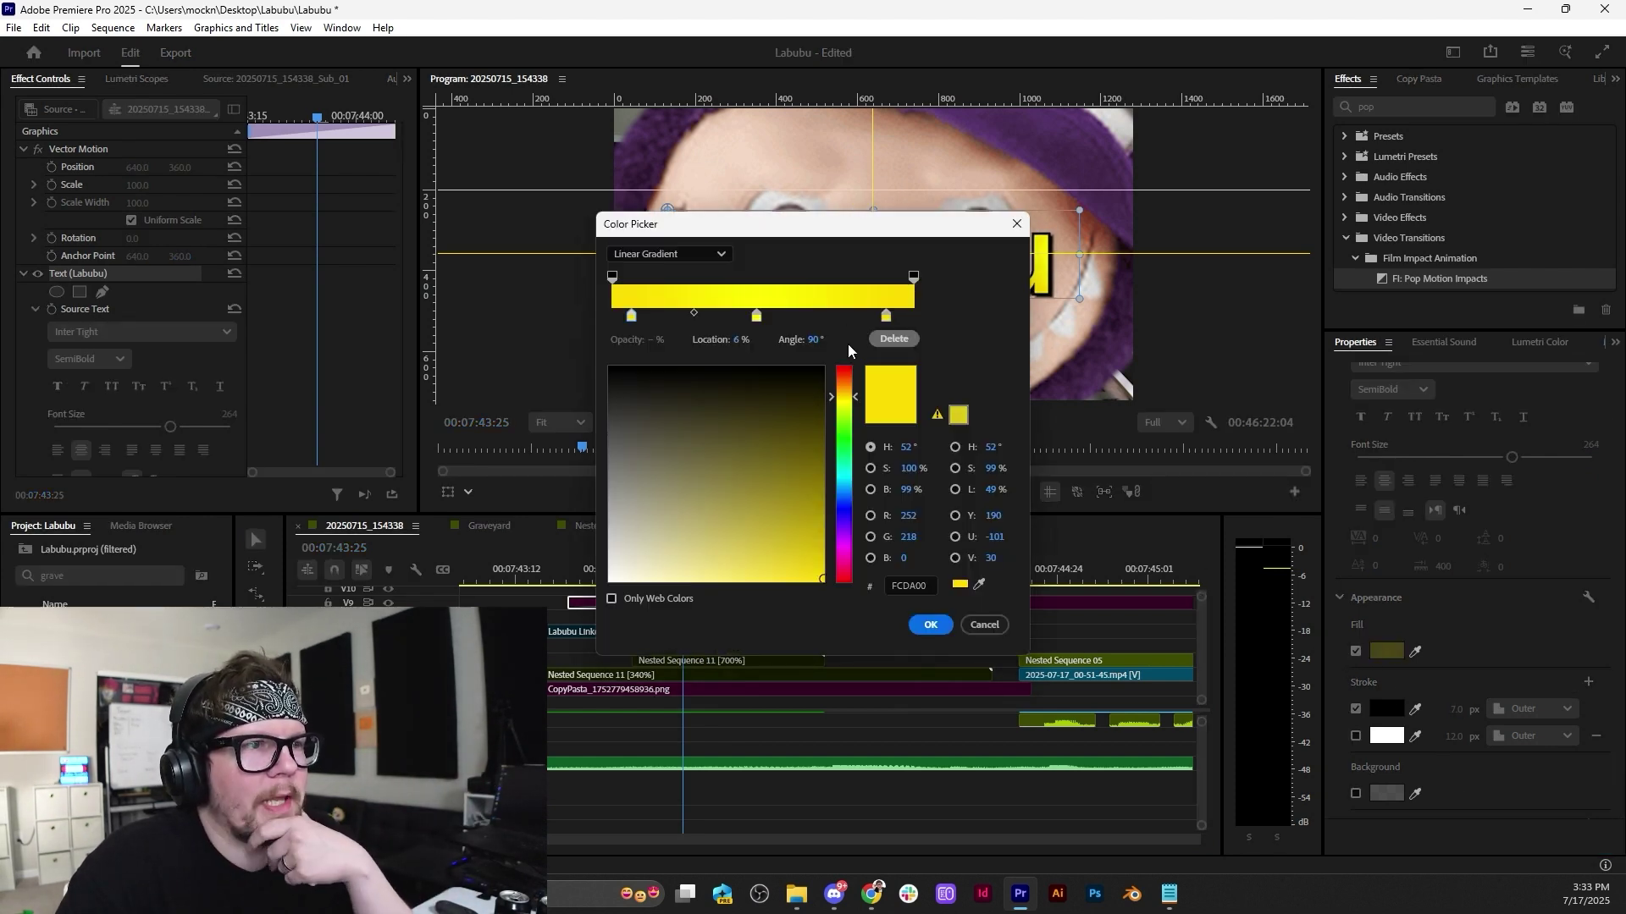
pyautogui.moveTo(864, 233); pyautogui.dragTo(571, 159)
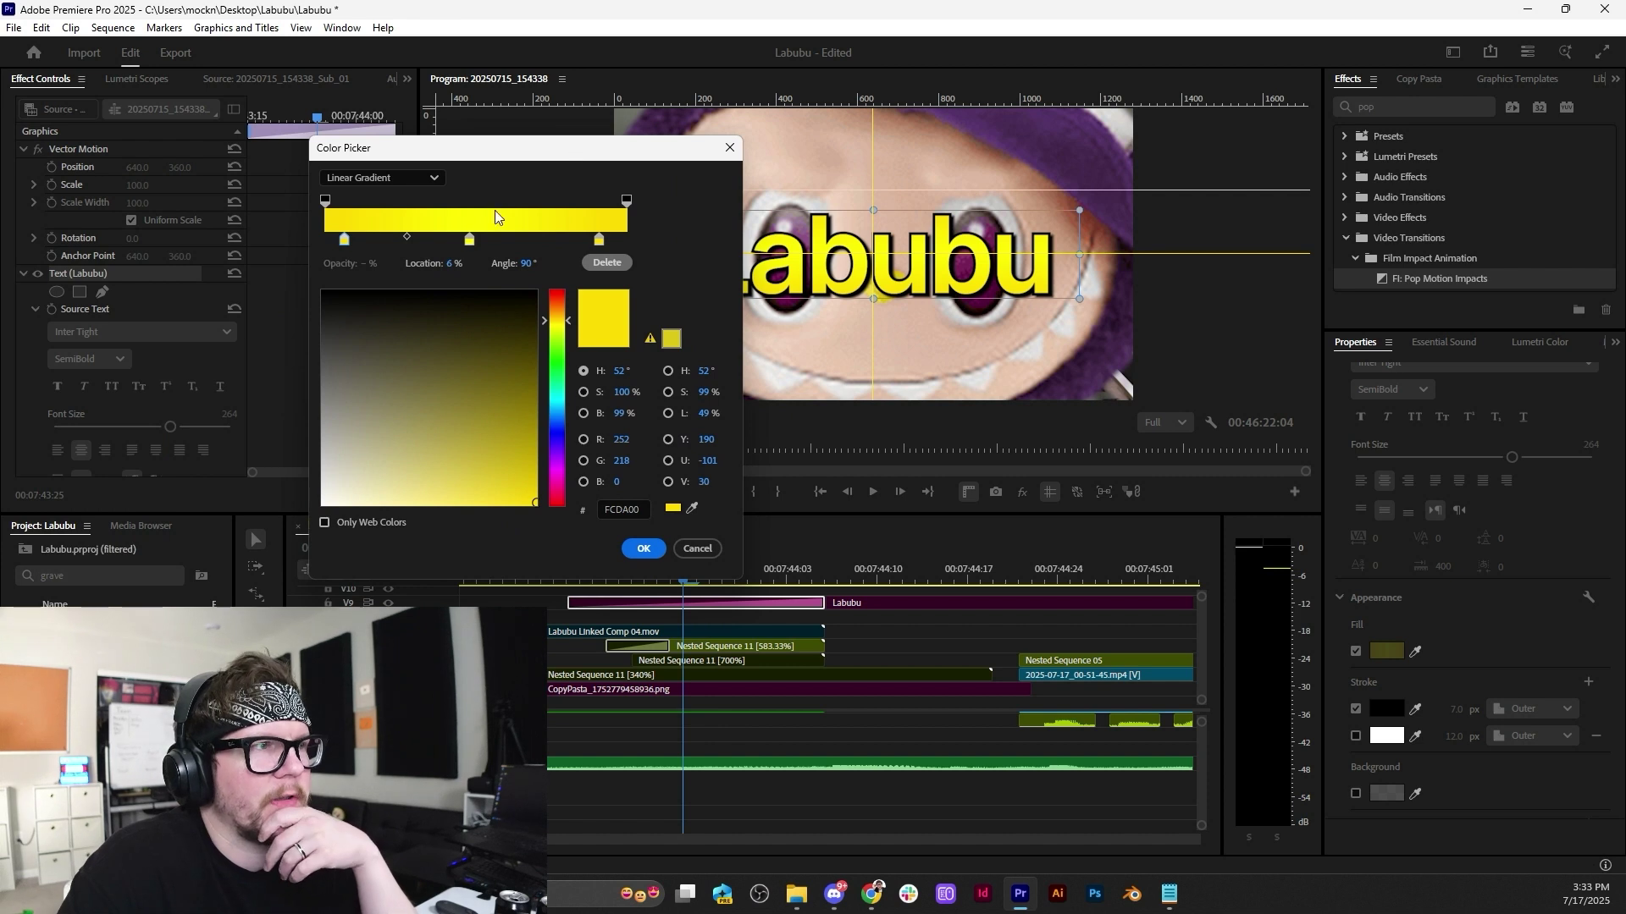
pyautogui.click(470, 241)
pyautogui.click(559, 466)
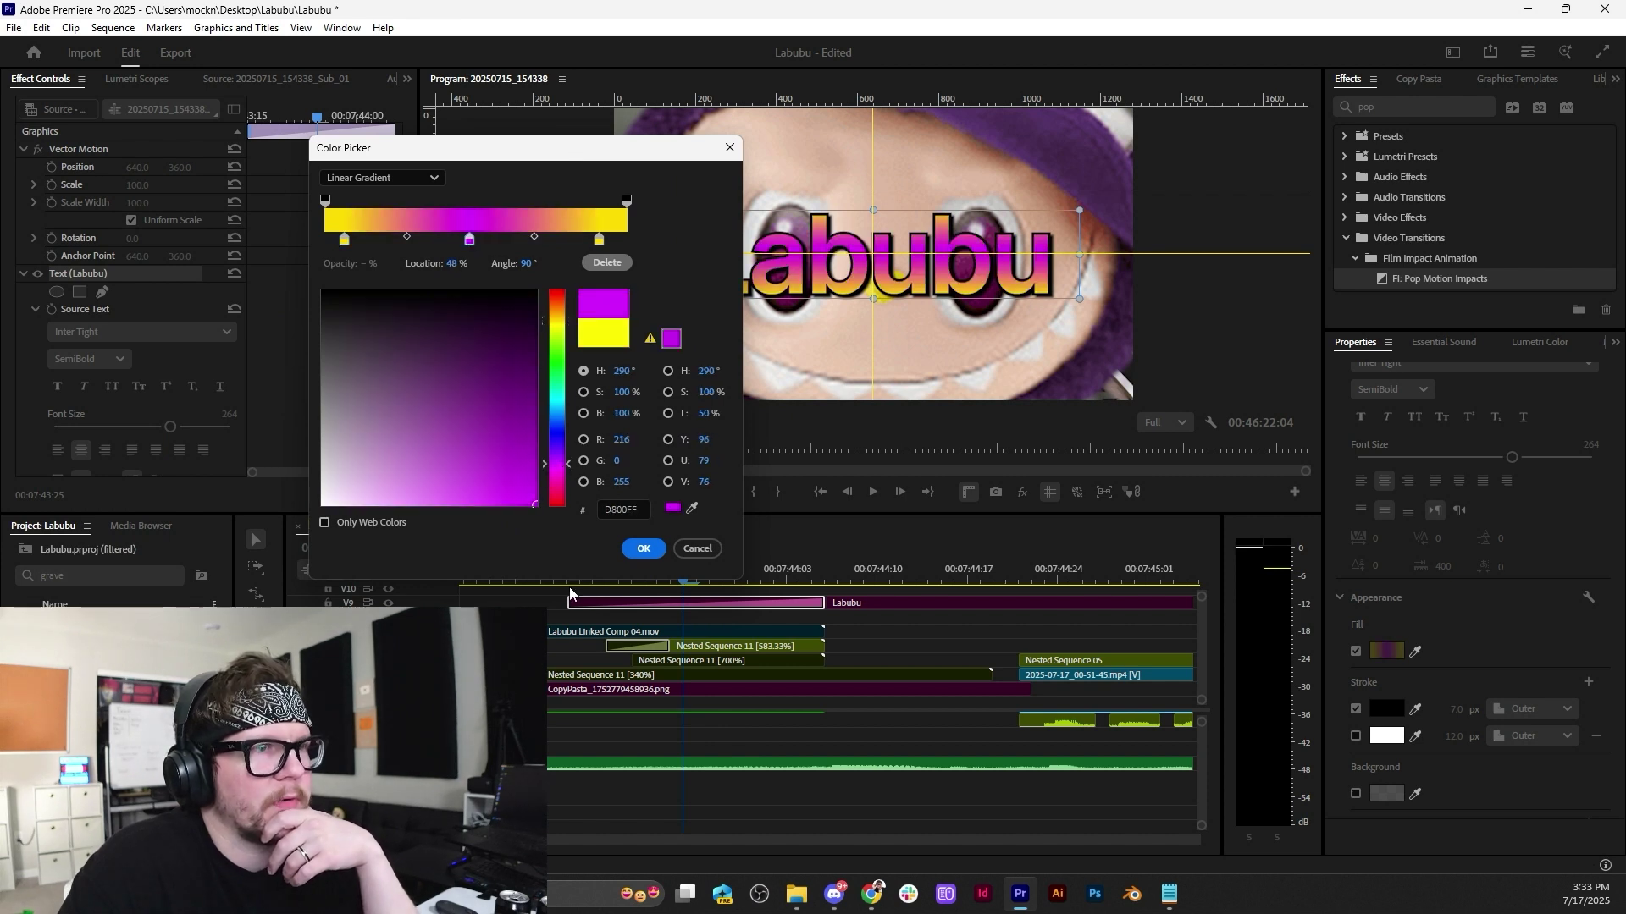
pyautogui.moveTo(493, 151); pyautogui.dragTo(361, 123)
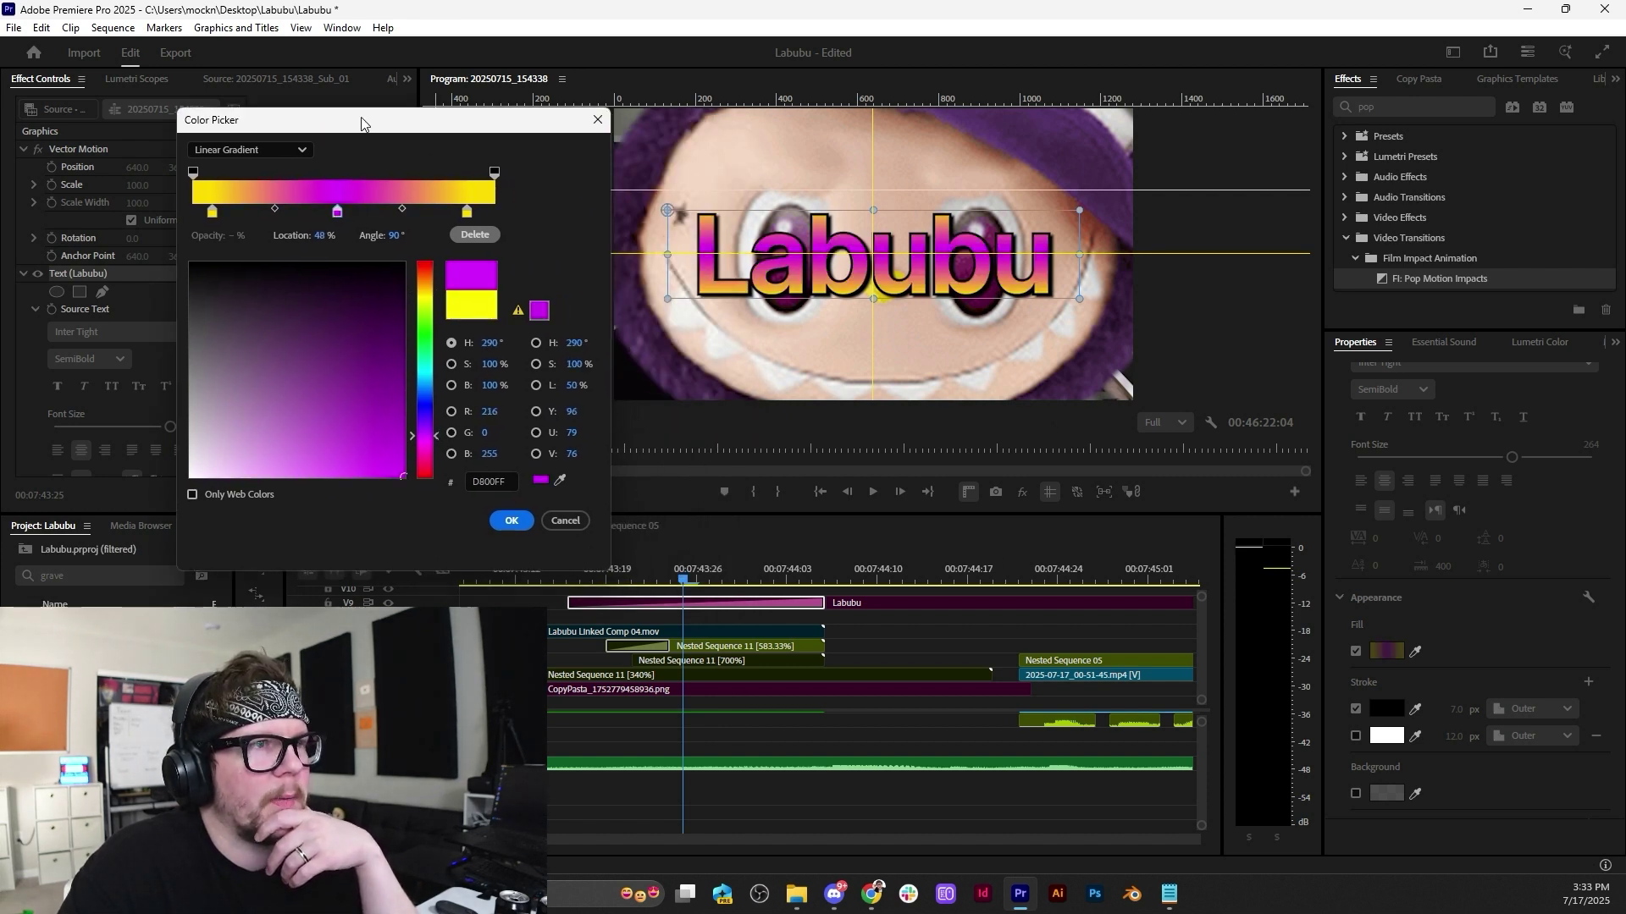
# Change the Labubu title's fill to a solid colour, try red and teal shades, and apply white FFFFFF.
pyautogui.click(240, 178)
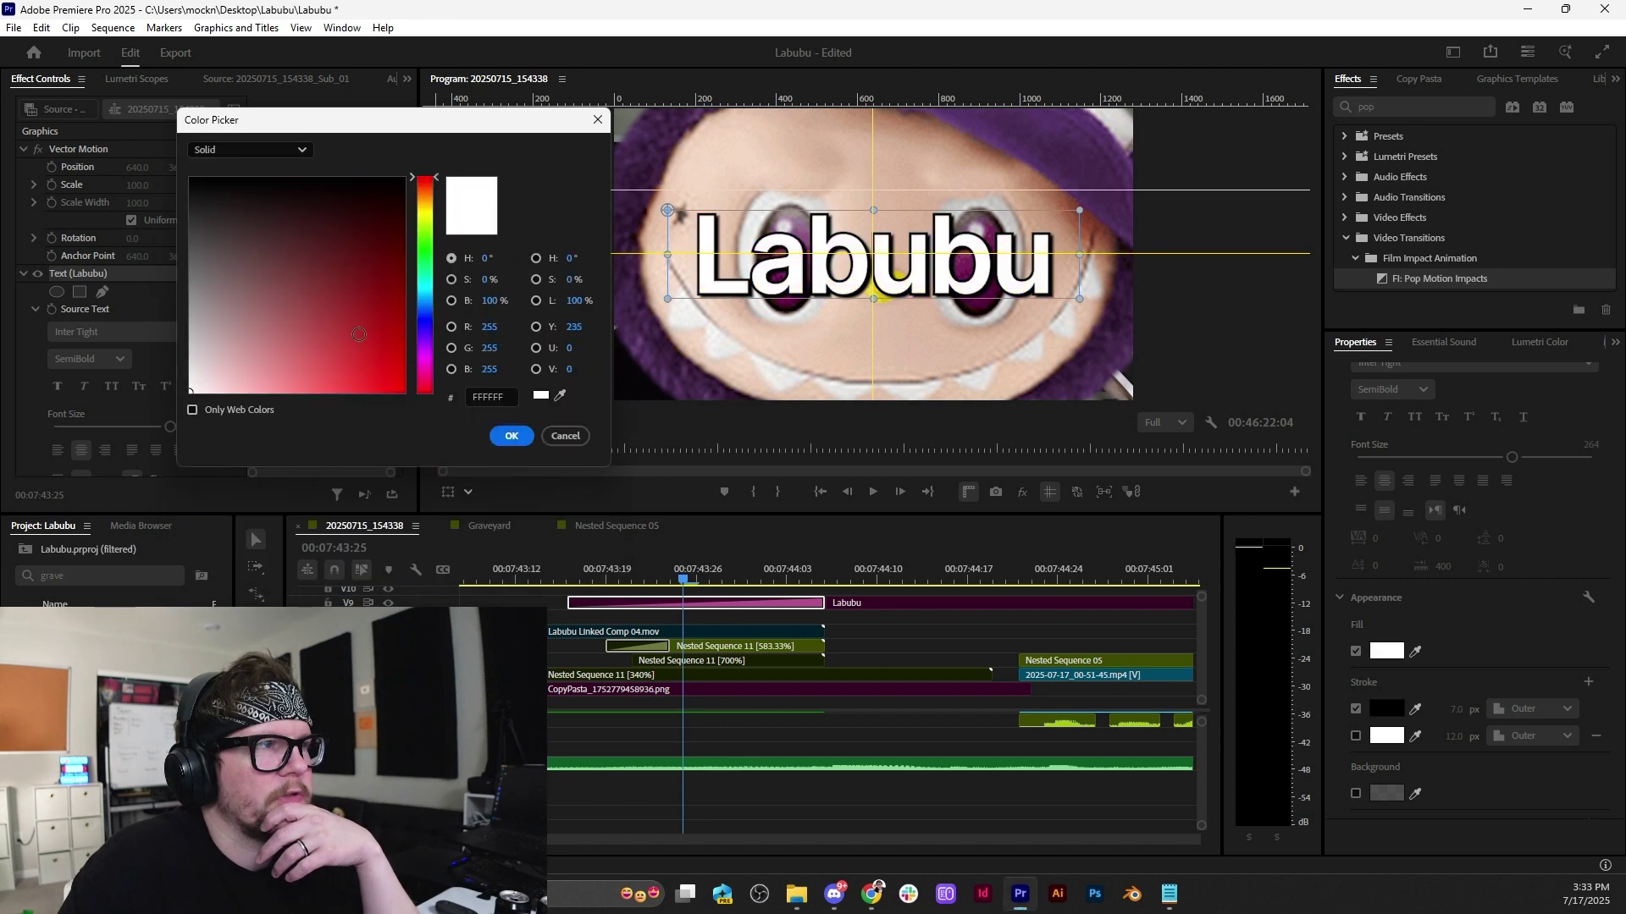
pyautogui.moveTo(400, 266); pyautogui.dragTo(407, 394)
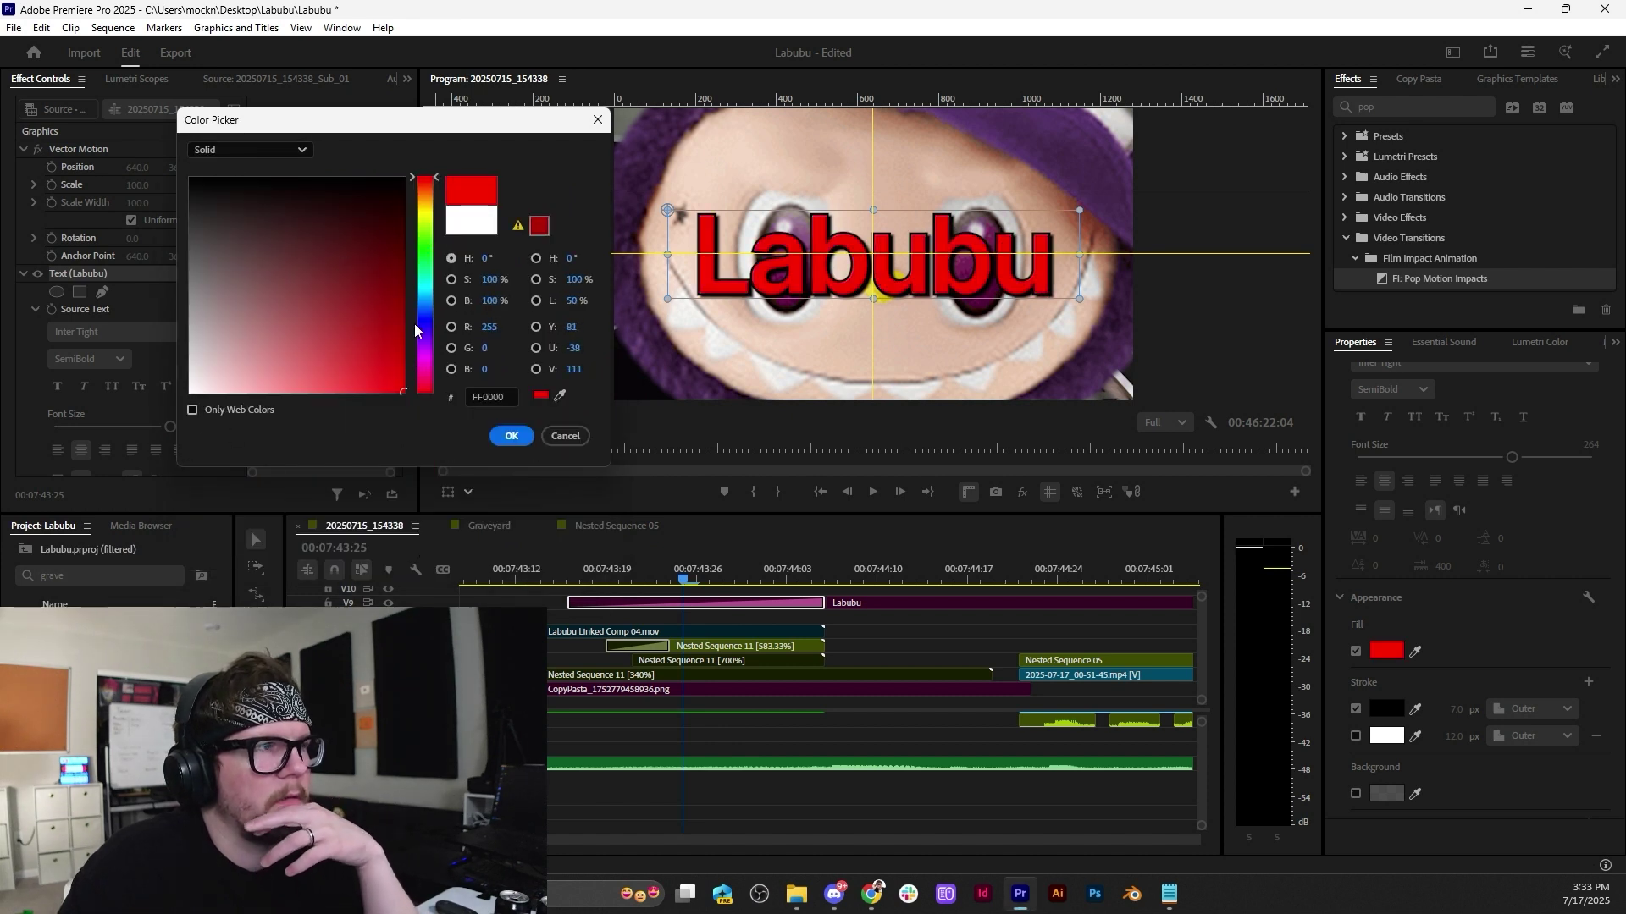
pyautogui.moveTo(422, 209); pyautogui.dragTo(434, 284)
pyautogui.moveTo(323, 329); pyautogui.dragTo(72, 488)
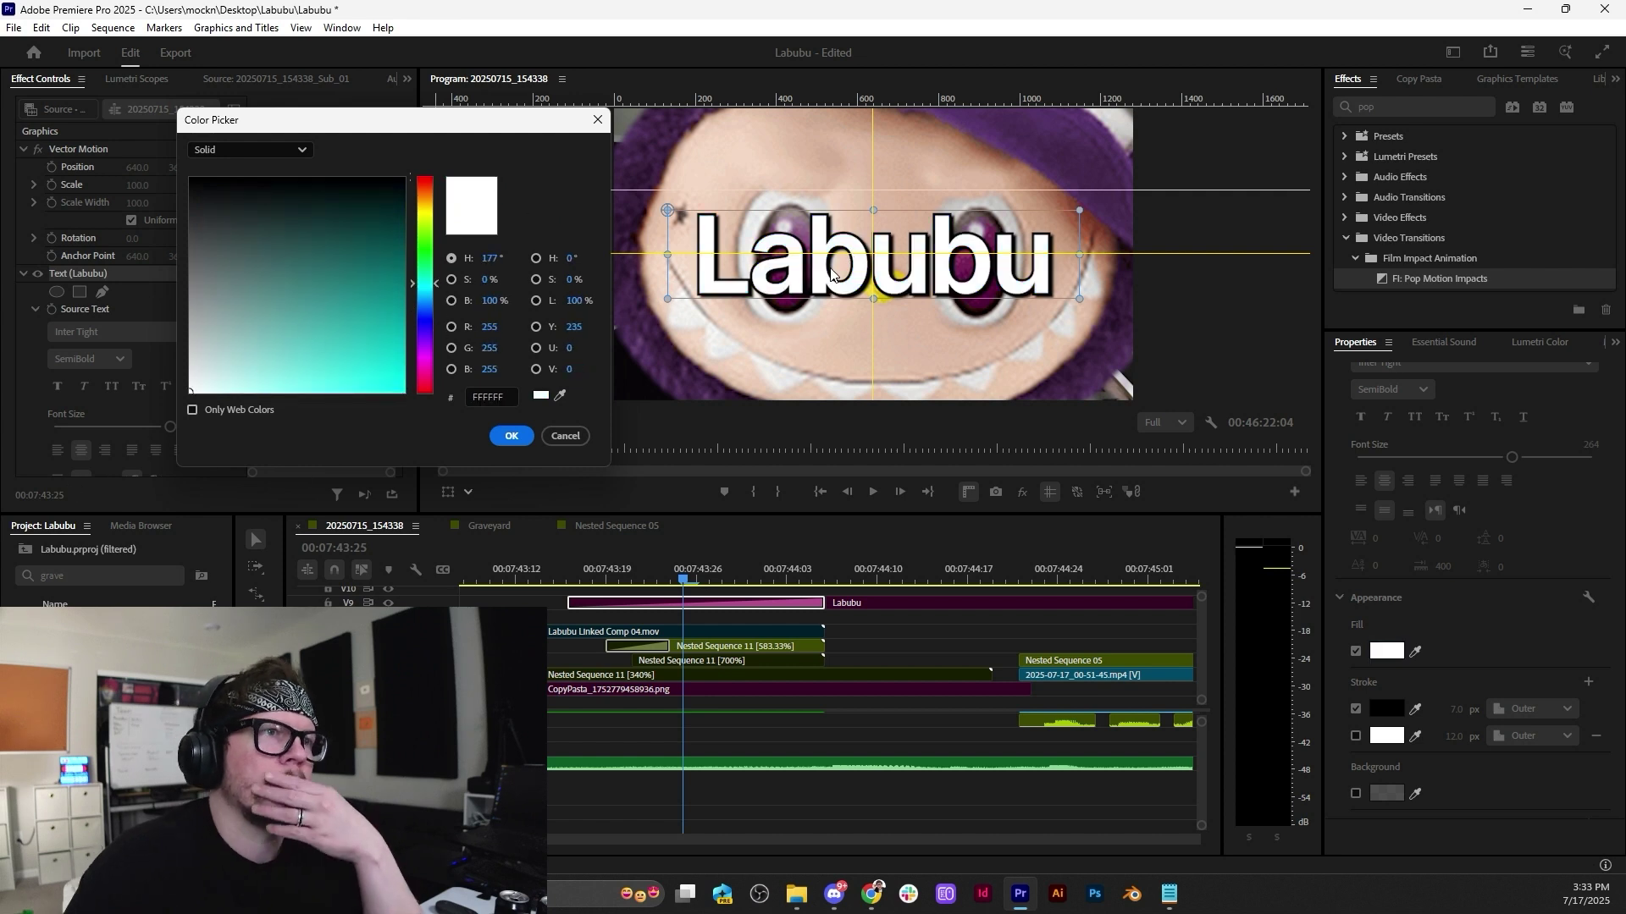
pyautogui.moveTo(344, 356)
pyautogui.mouseDown()
pyautogui.moveTo(304, 438)
pyautogui.moveTo(189, 391)
pyautogui.mouseUp()
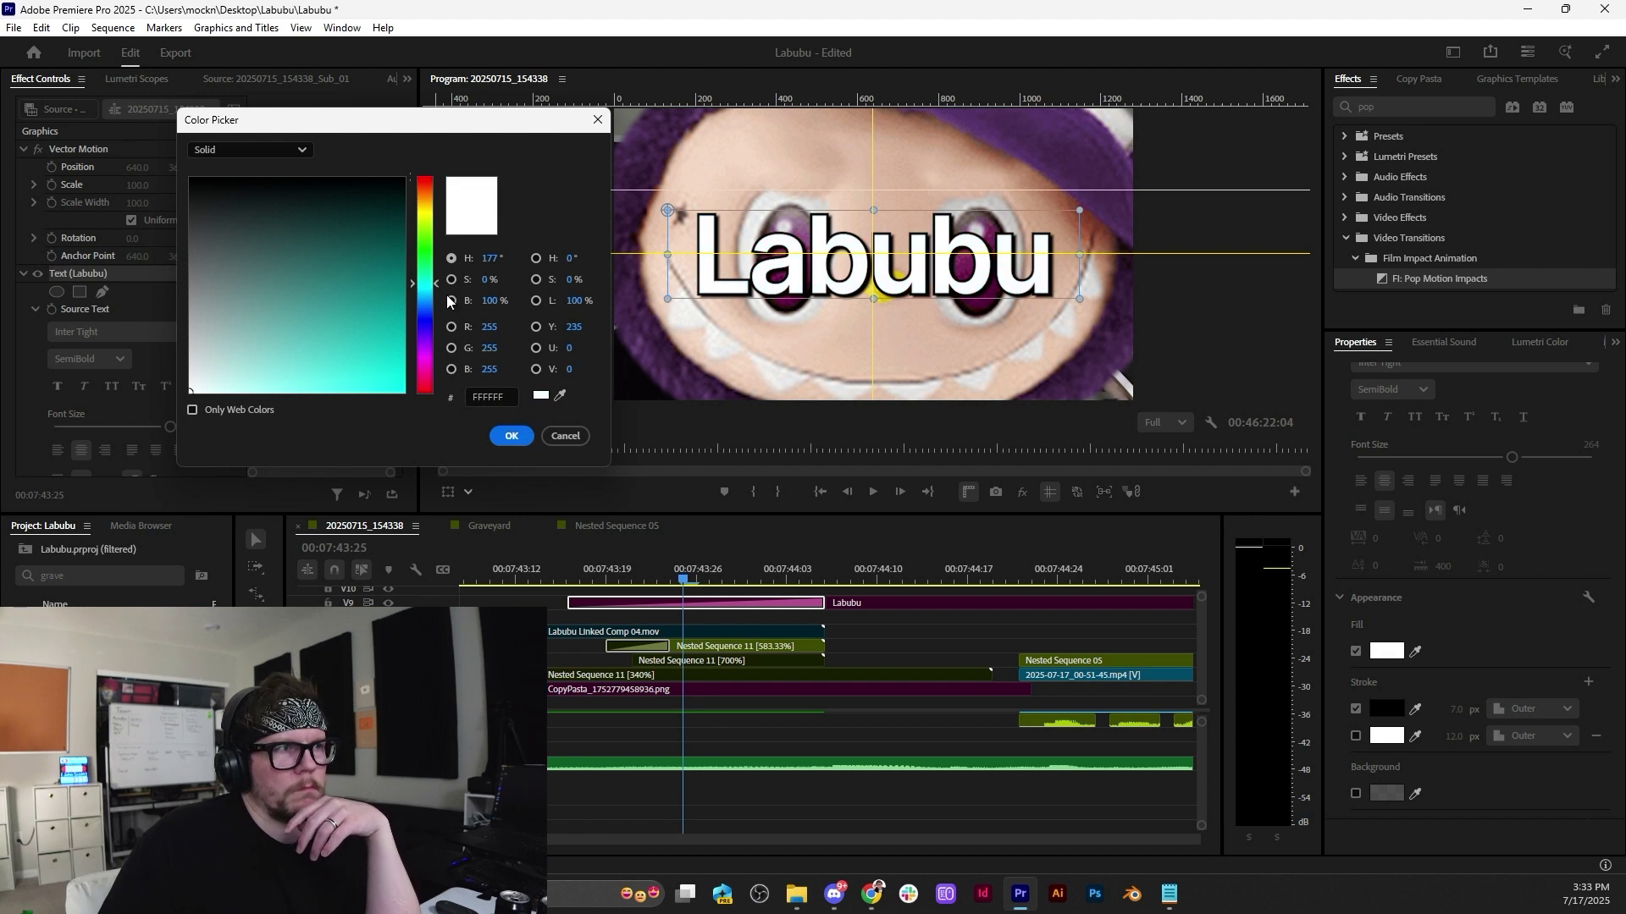
pyautogui.click(512, 436)
# Turn on the Labubu title's background and set its size to 30.
pyautogui.scroll(-2, 1440, 745)
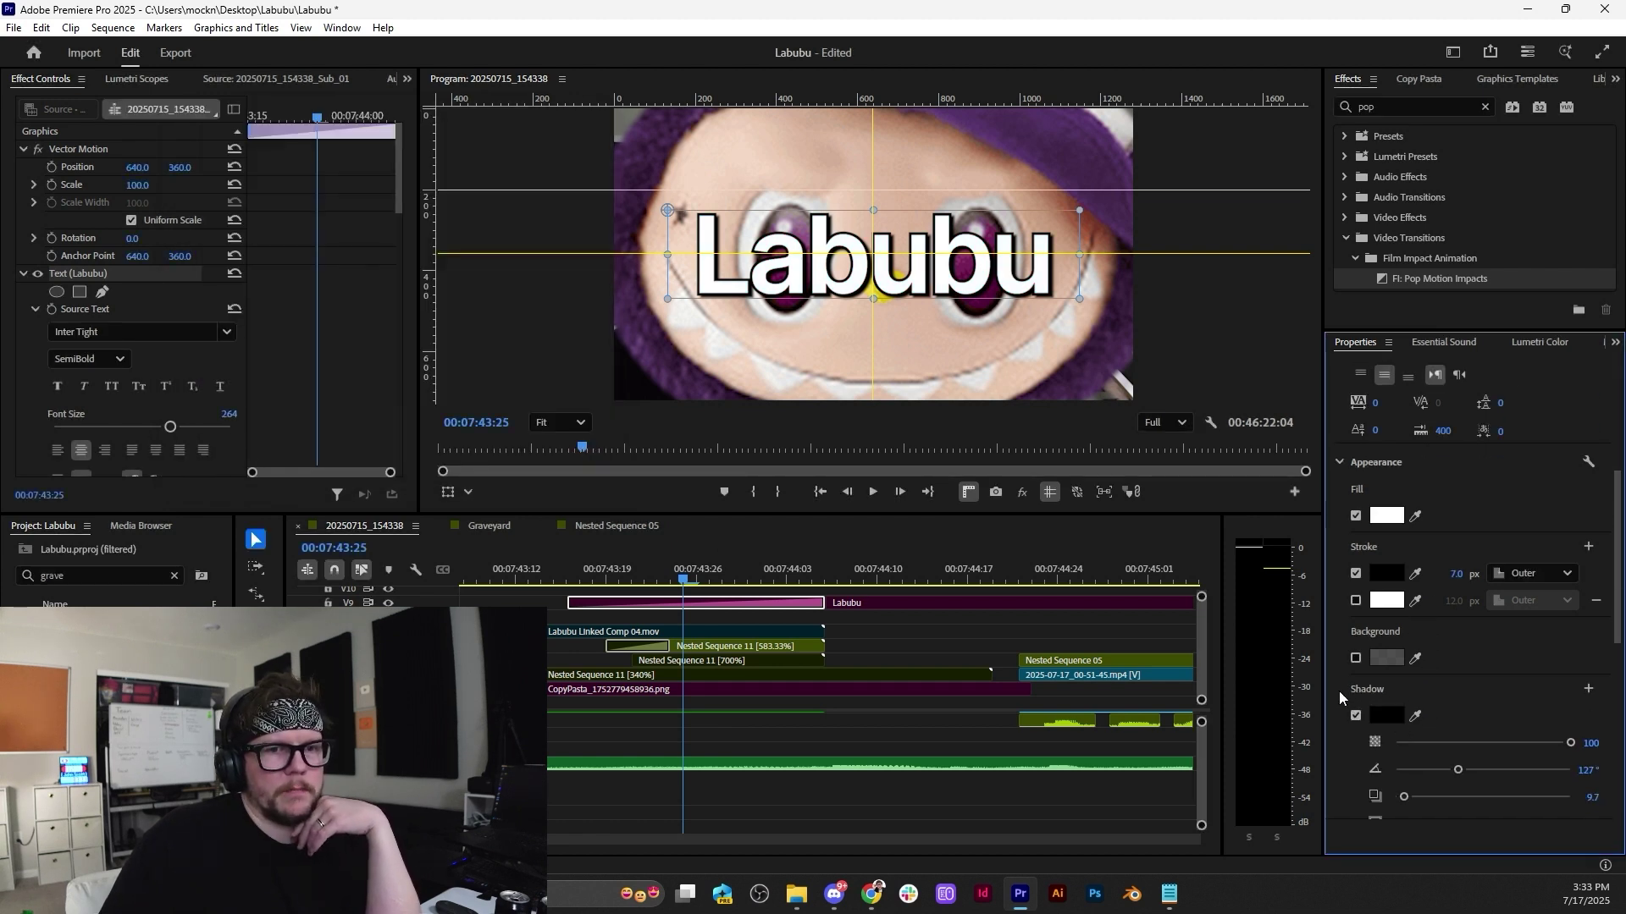
pyautogui.click(1355, 659)
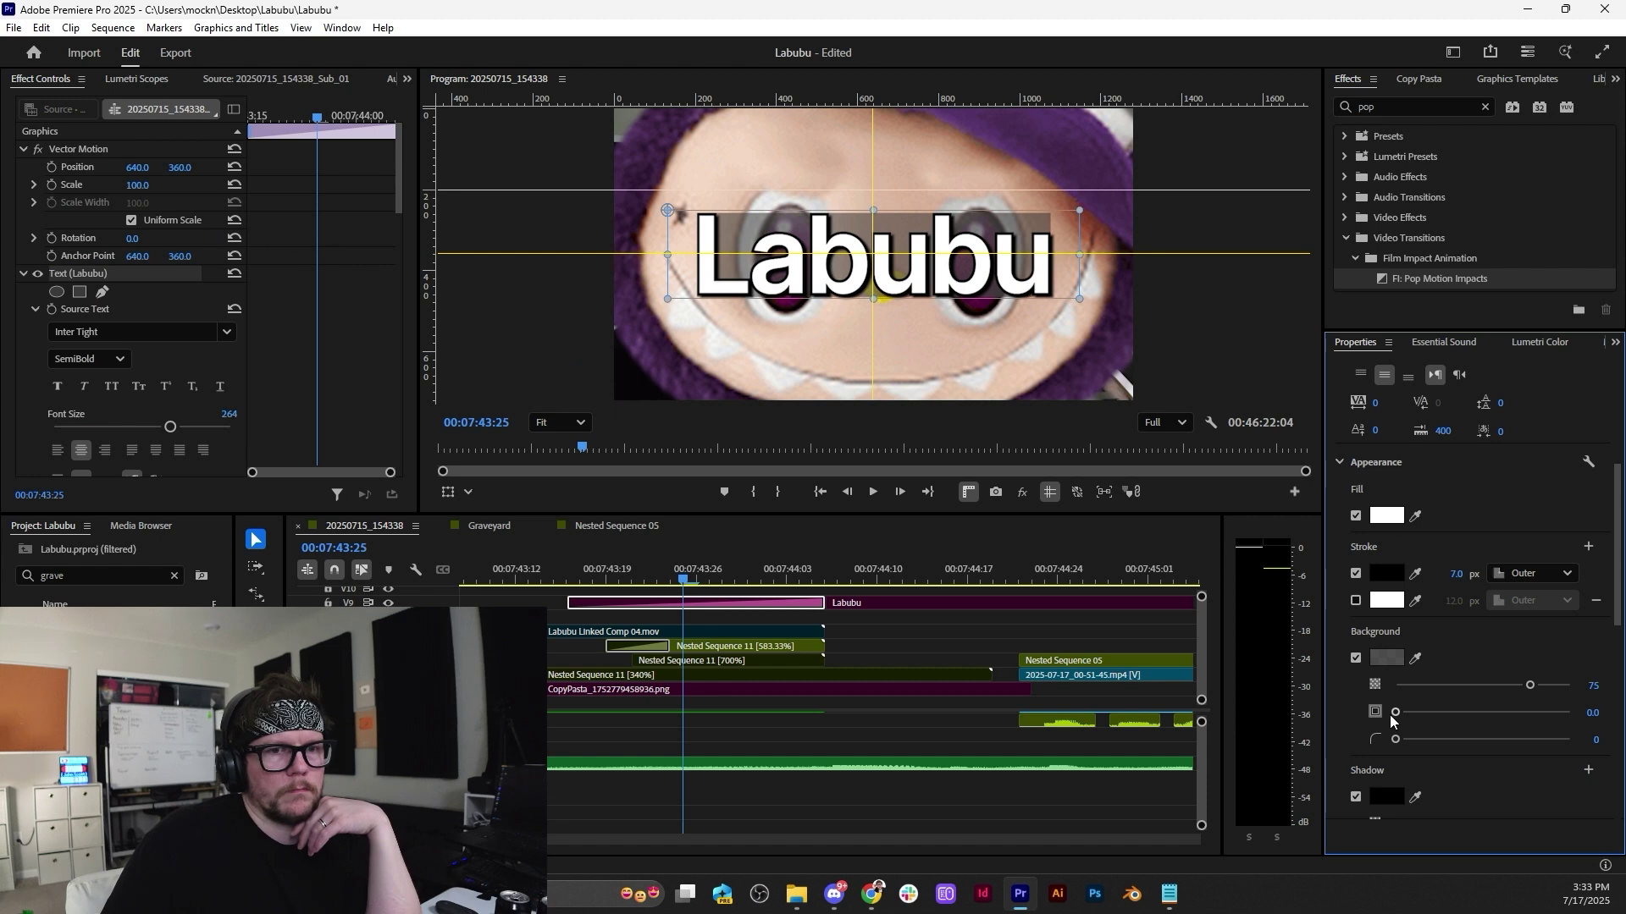
pyautogui.moveTo(1393, 713); pyautogui.dragTo(1448, 713)
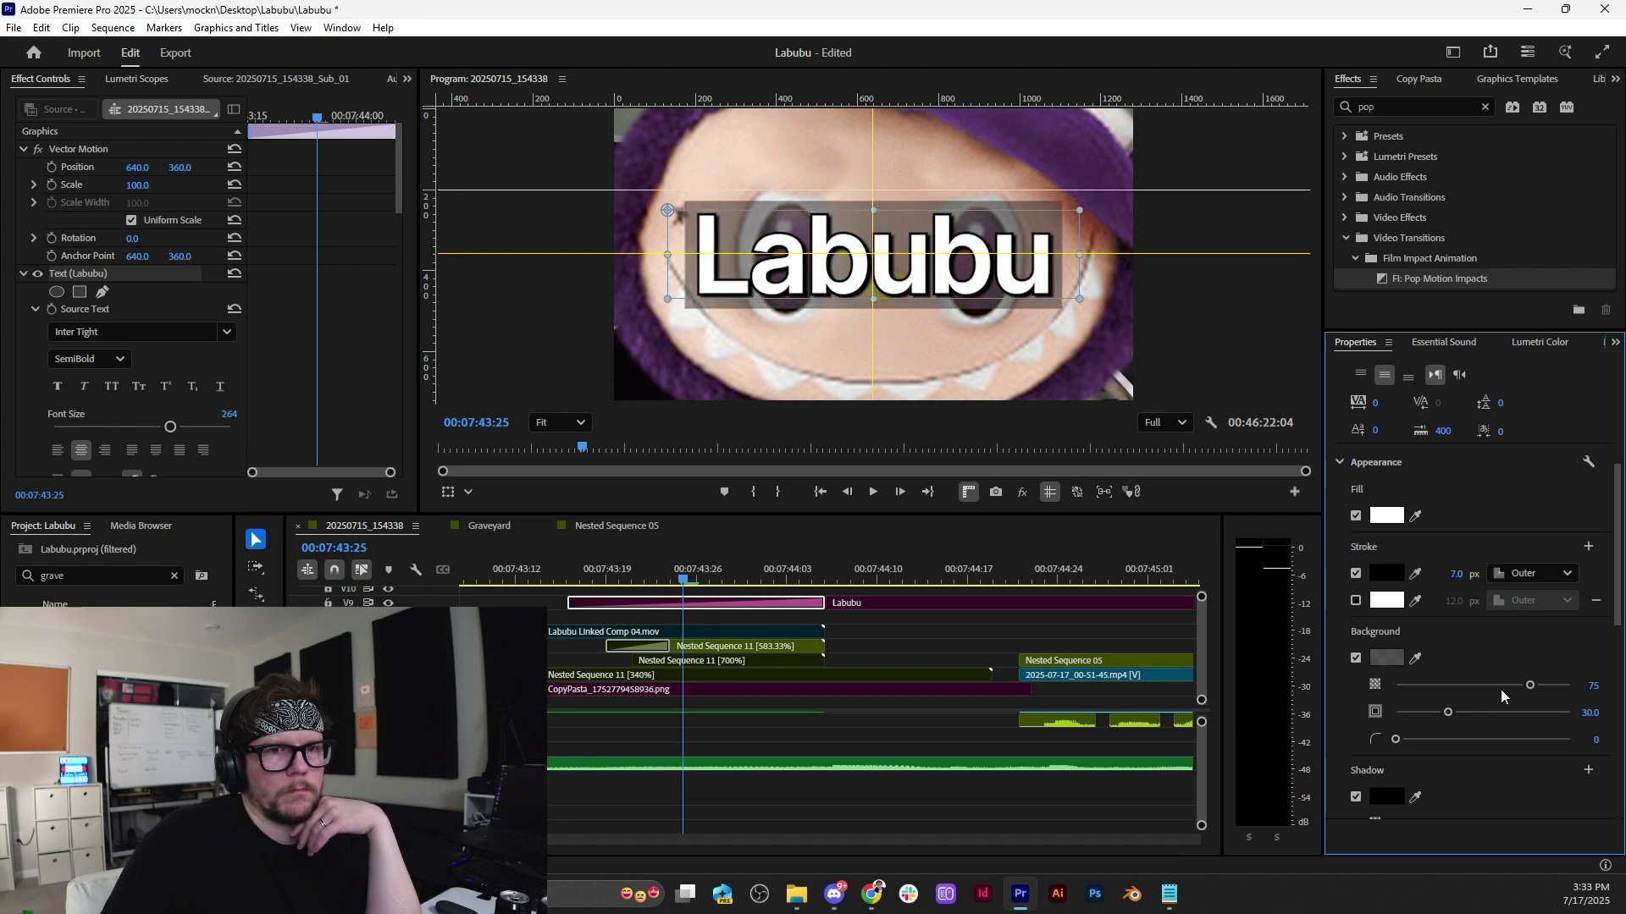
# Try a black background sampled from the stroke colour at 90 opacity behind the Labubu title, and play back the reveal.
pyautogui.moveTo(1565, 685); pyautogui.dragTo(1573, 685)
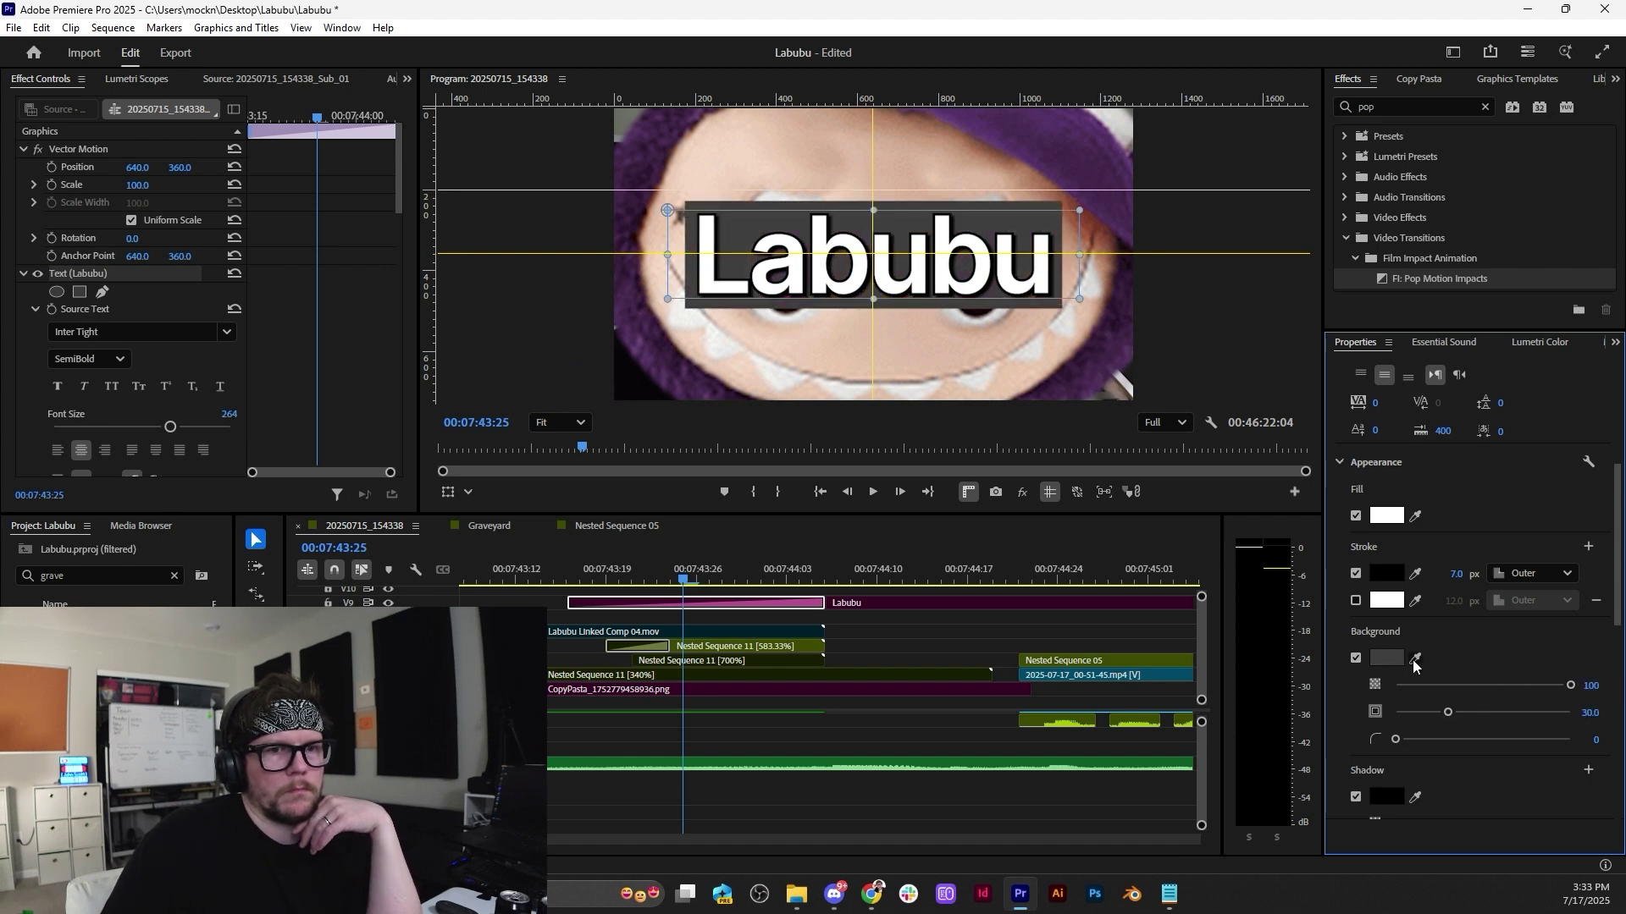
pyautogui.click(1414, 660)
pyautogui.click(1394, 574)
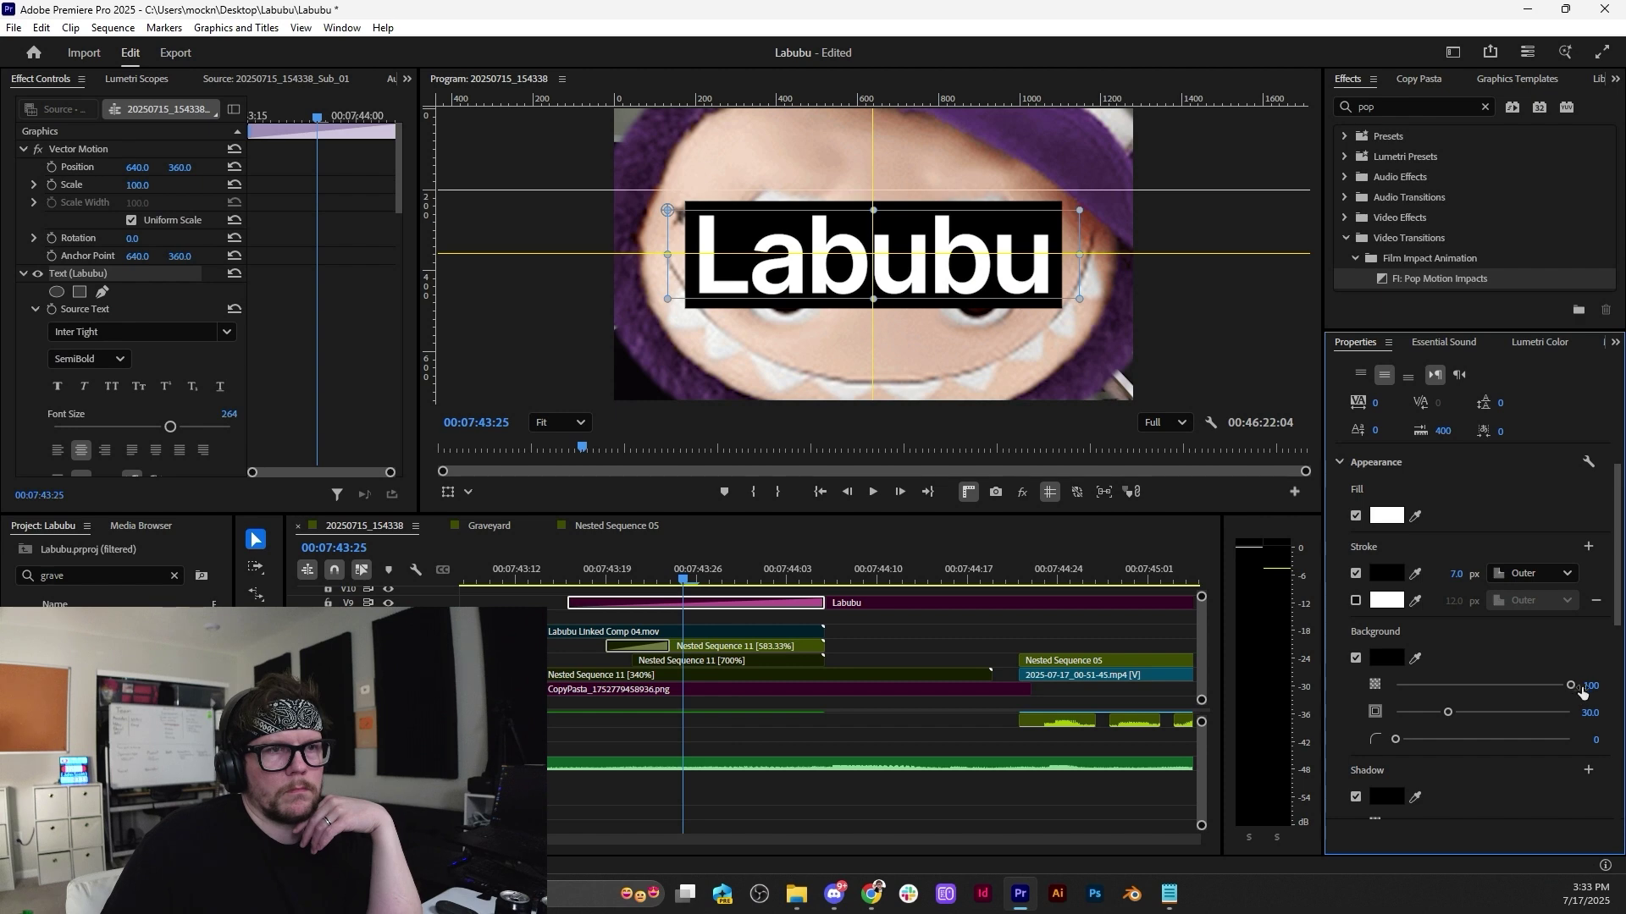
pyautogui.moveTo(1580, 688); pyautogui.dragTo(1552, 684)
pyautogui.click(551, 571)
pyautogui.press('space')
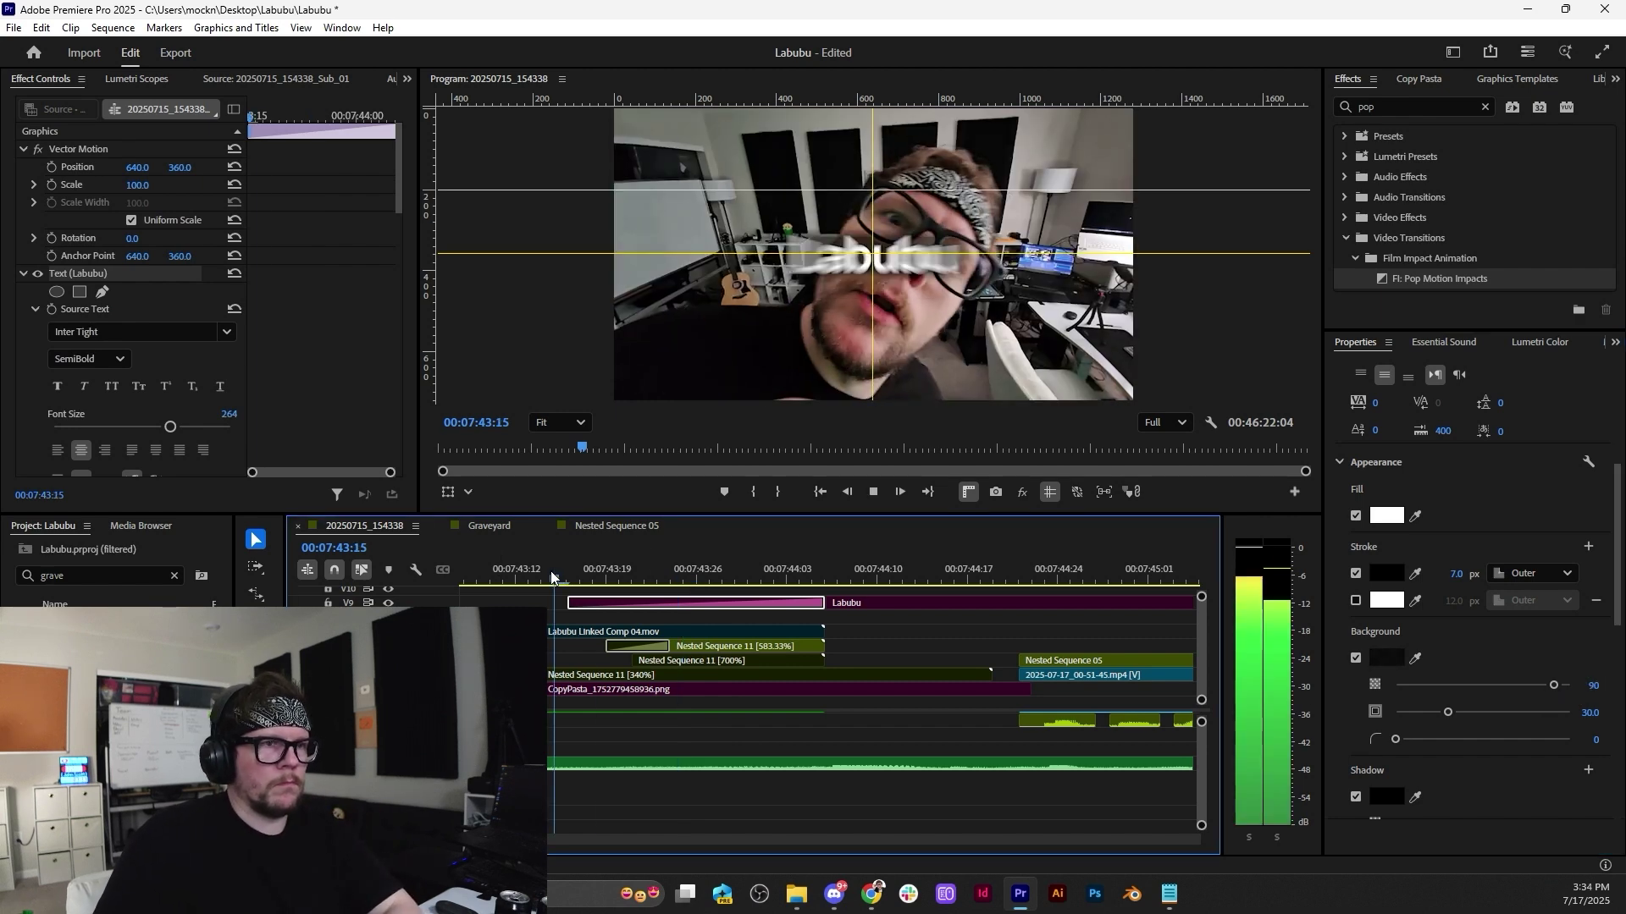
pyautogui.press('space')
pyautogui.click(525, 570)
pyautogui.press('space')
pyautogui.press('space')
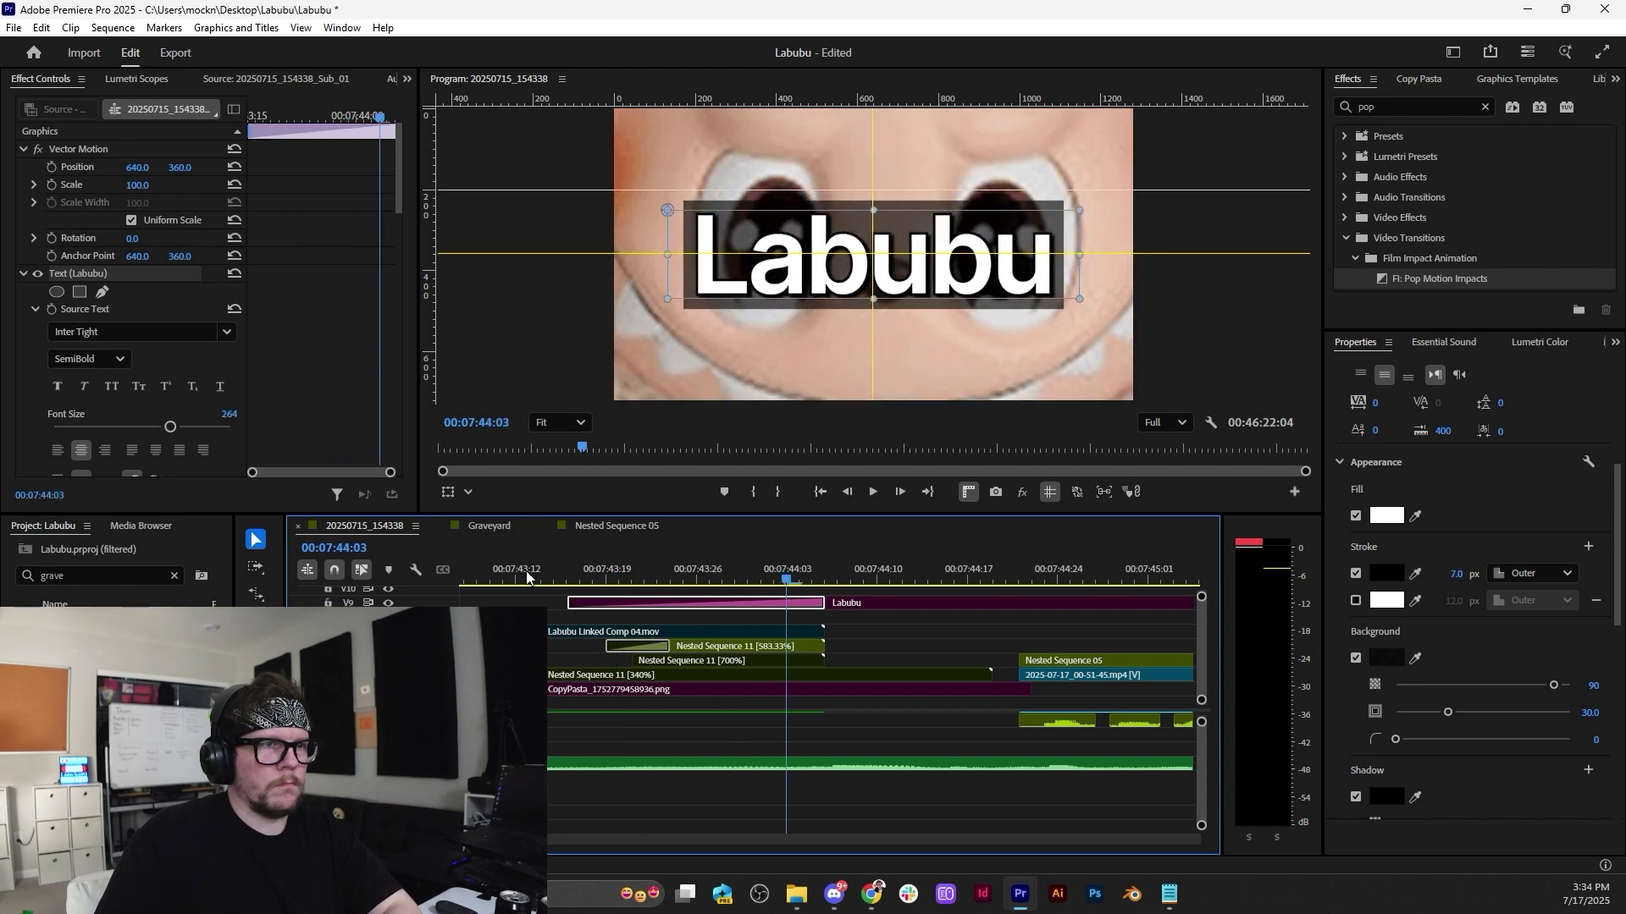
# Turn off the Labubu title's background and play back the head reveal.
pyautogui.click(1355, 658)
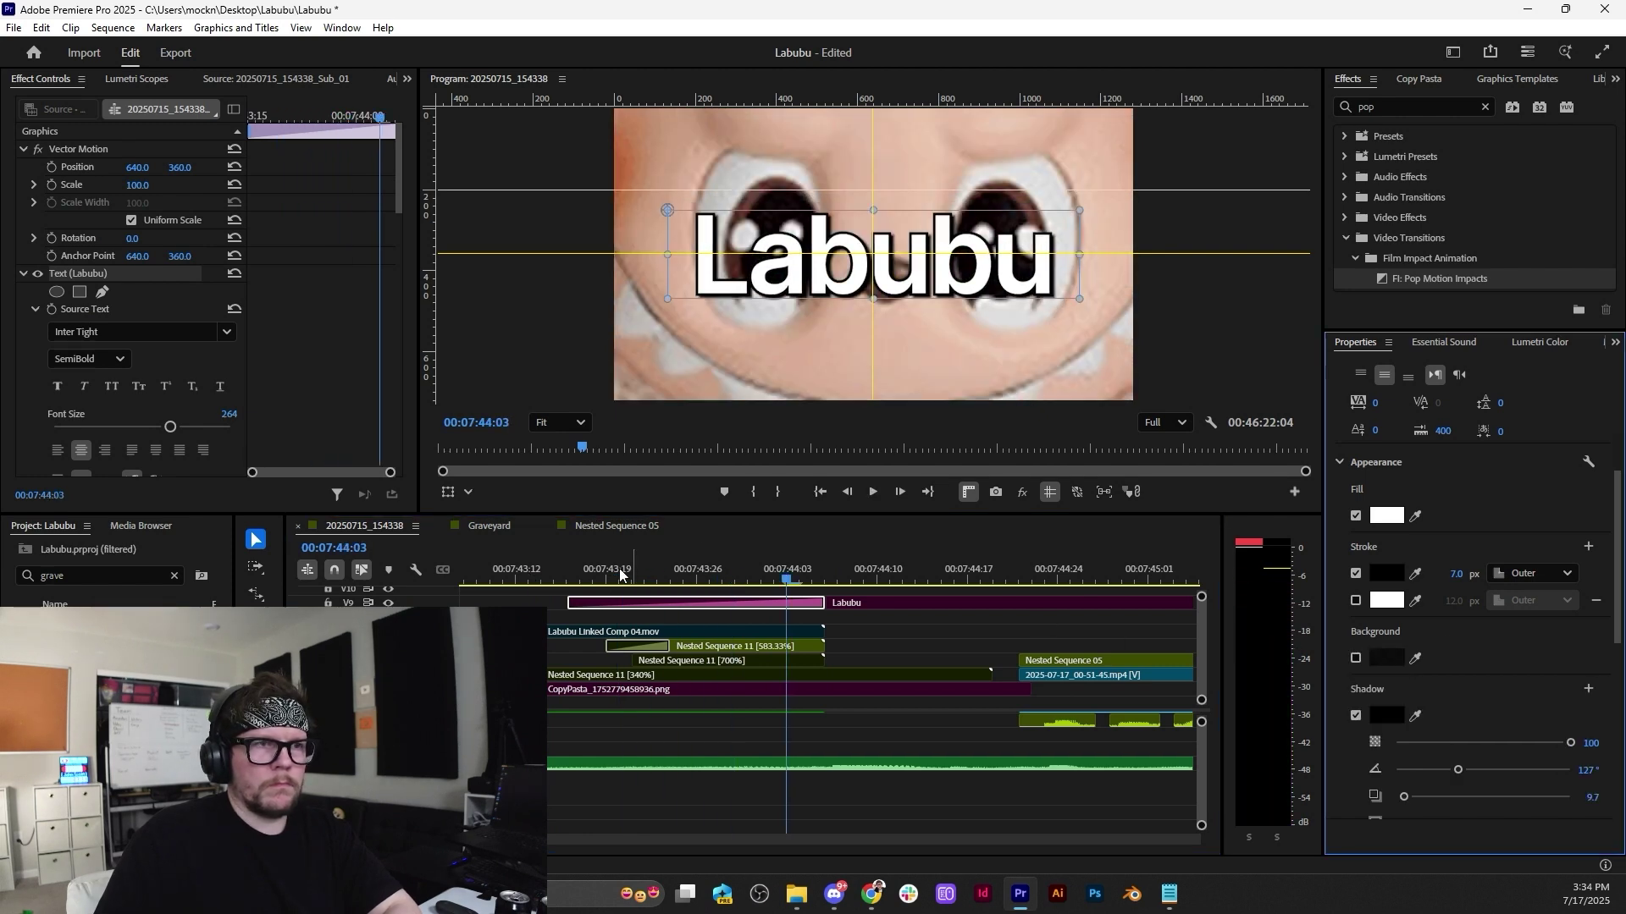
pyautogui.click(512, 572)
pyautogui.press('space')
pyautogui.press('space')
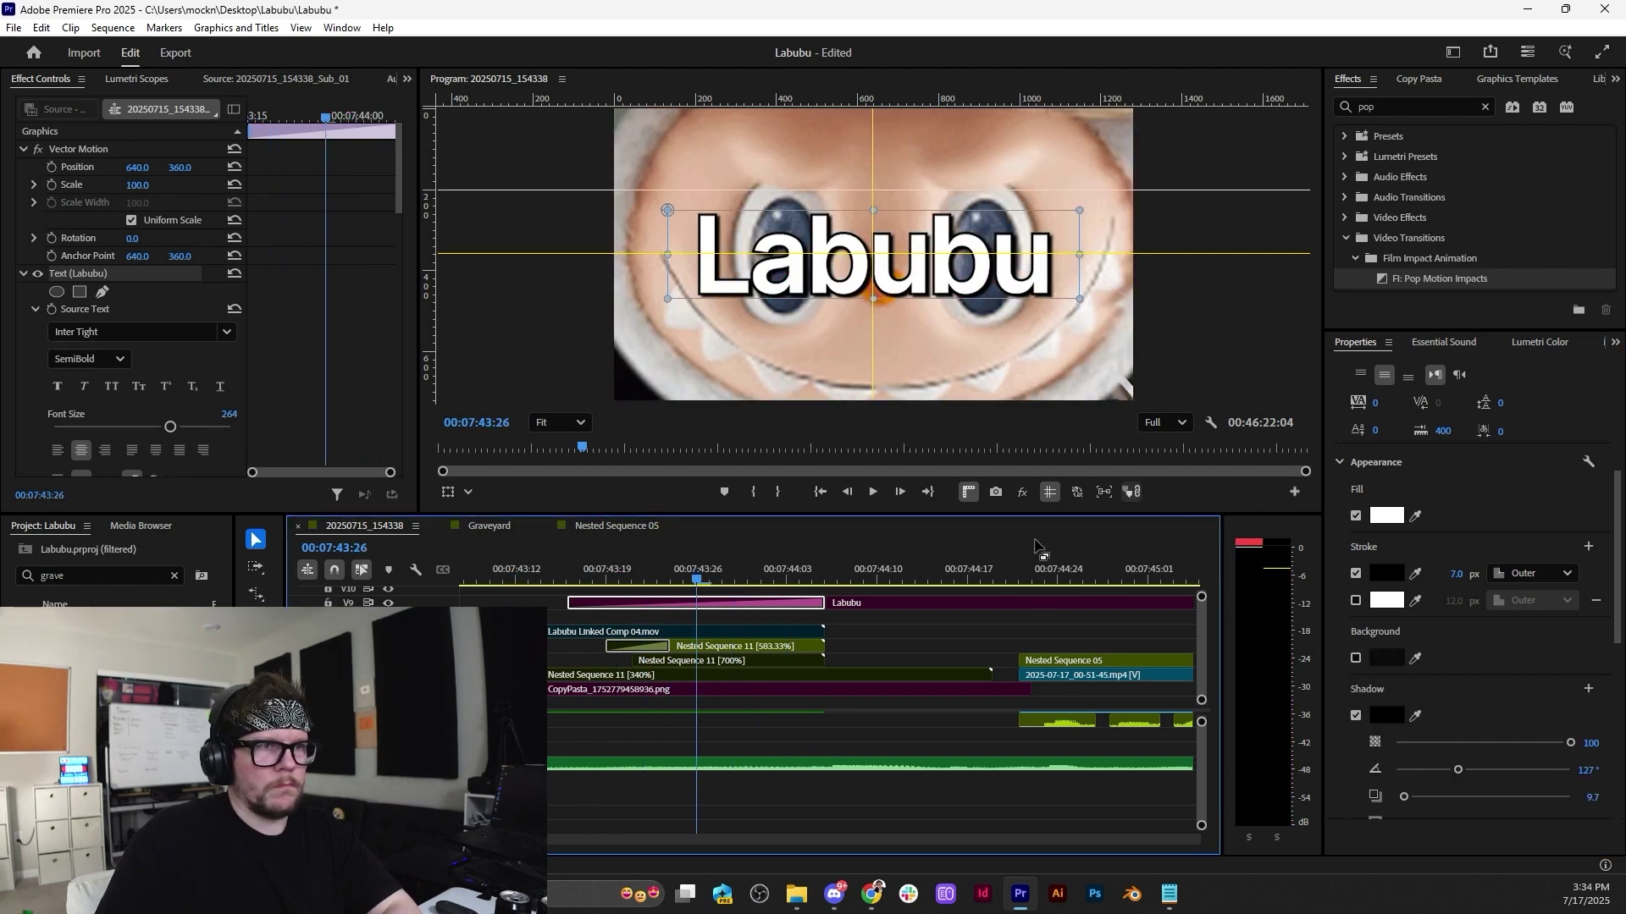
# Set the Labubu title's shadow to angle 143°, distance 19.3, size 6.3 and blur 59, and its black outer stroke to 10 px.
pyautogui.scroll(-4, 1371, 772)
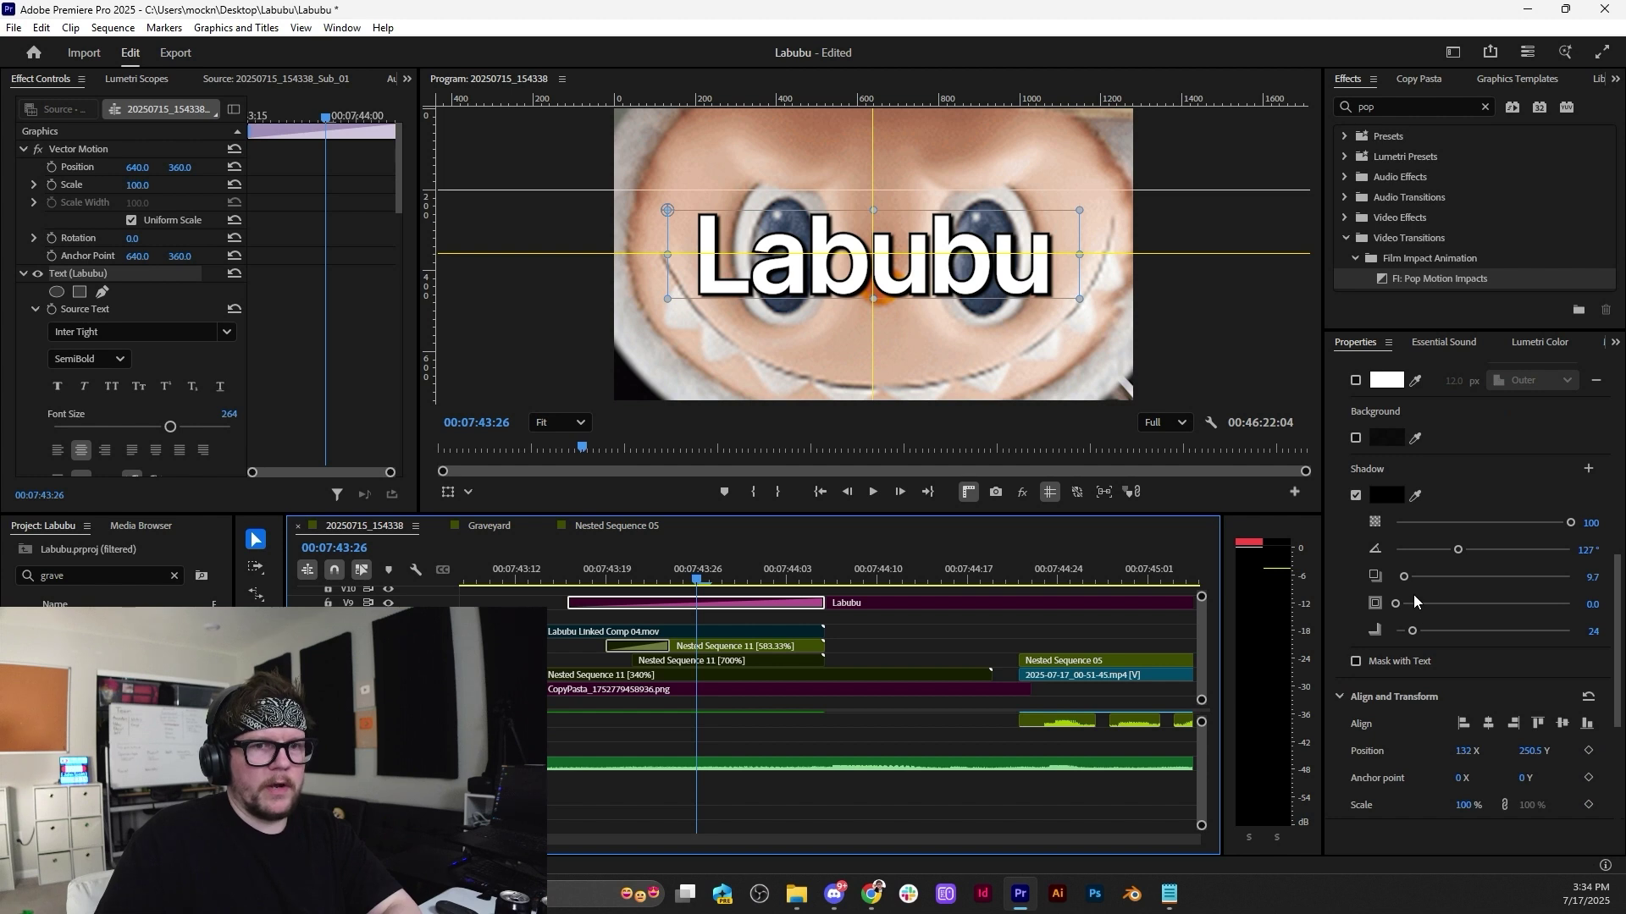
pyautogui.moveTo(1395, 604)
pyautogui.mouseDown()
pyautogui.moveTo(1434, 608)
pyautogui.moveTo(1395, 632)
pyautogui.mouseUp()
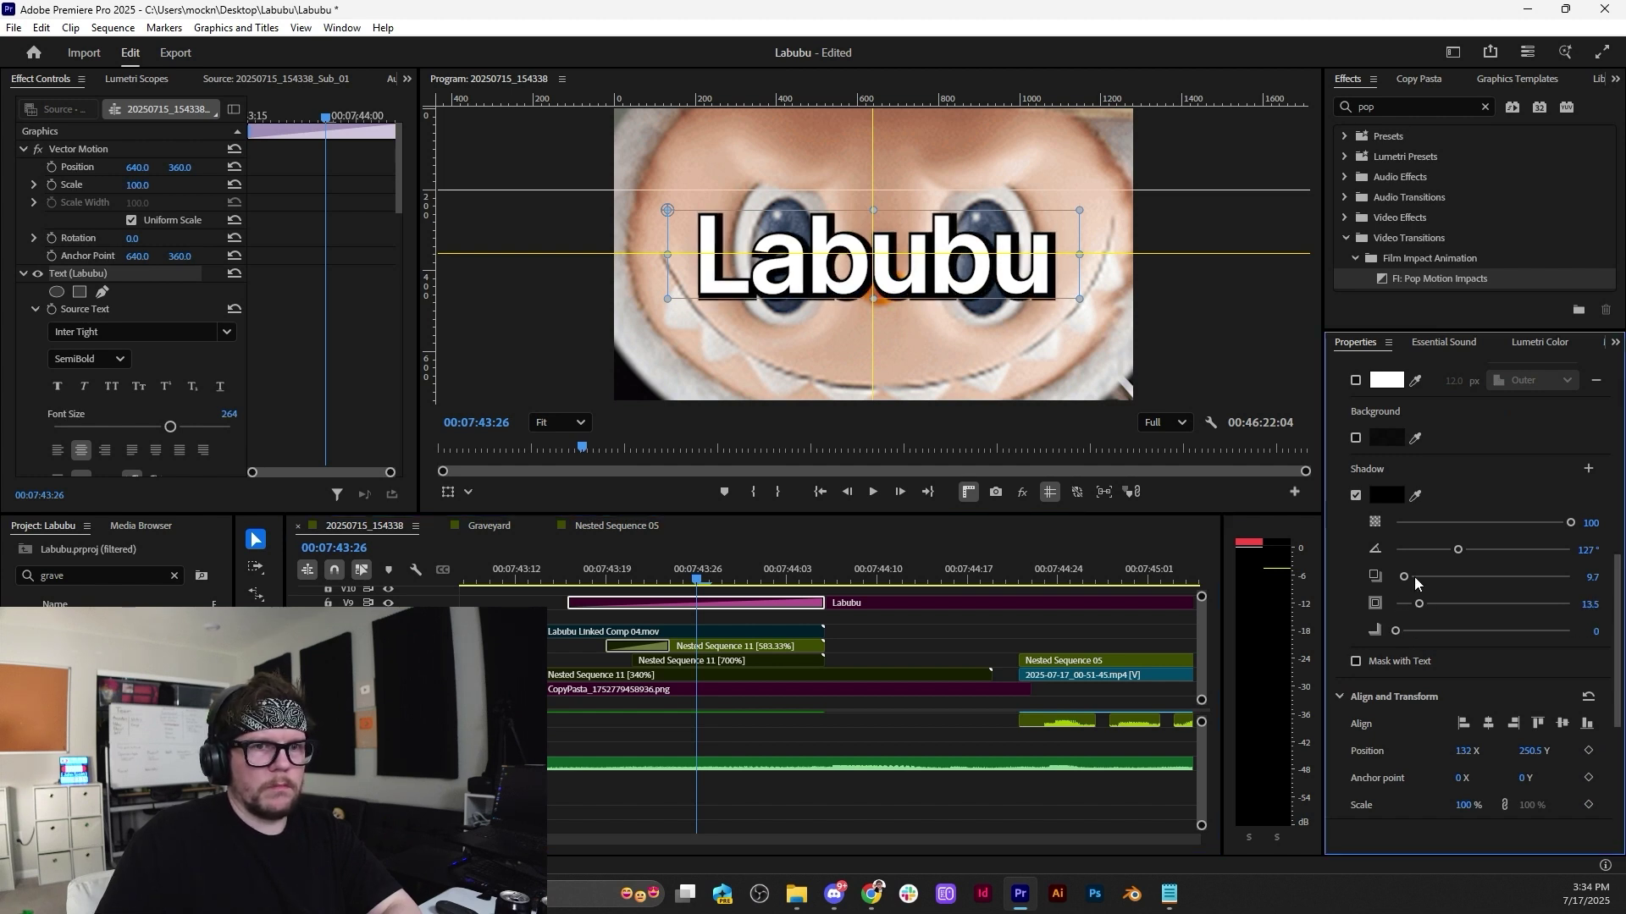
pyautogui.moveTo(1404, 577); pyautogui.dragTo(1466, 550)
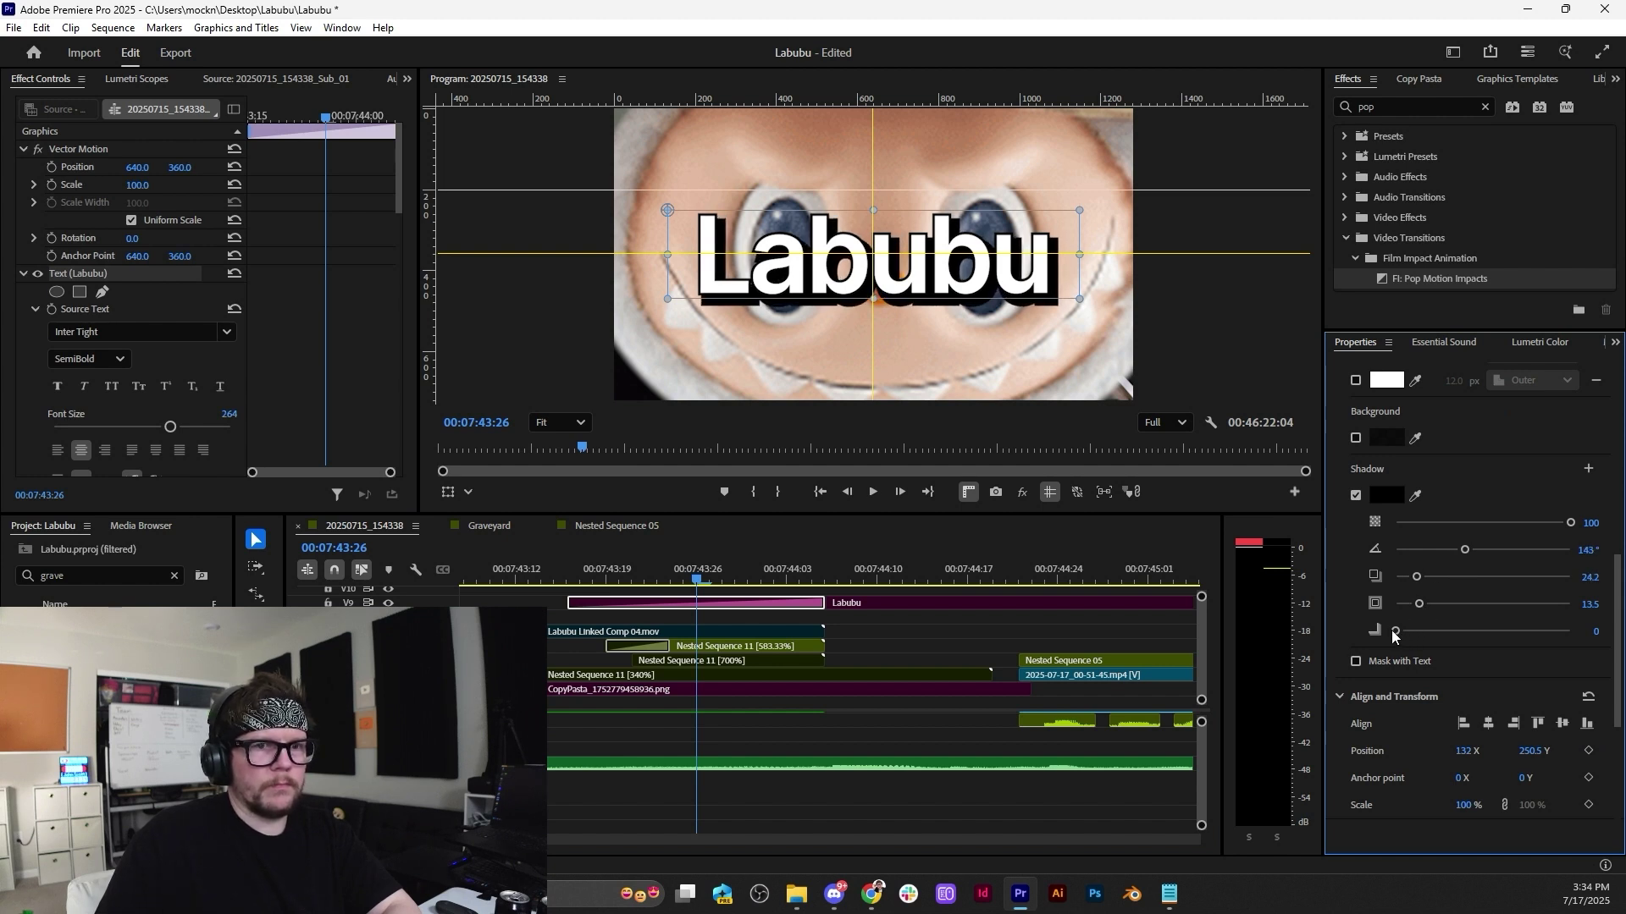
pyautogui.moveTo(1396, 632); pyautogui.dragTo(1395, 581)
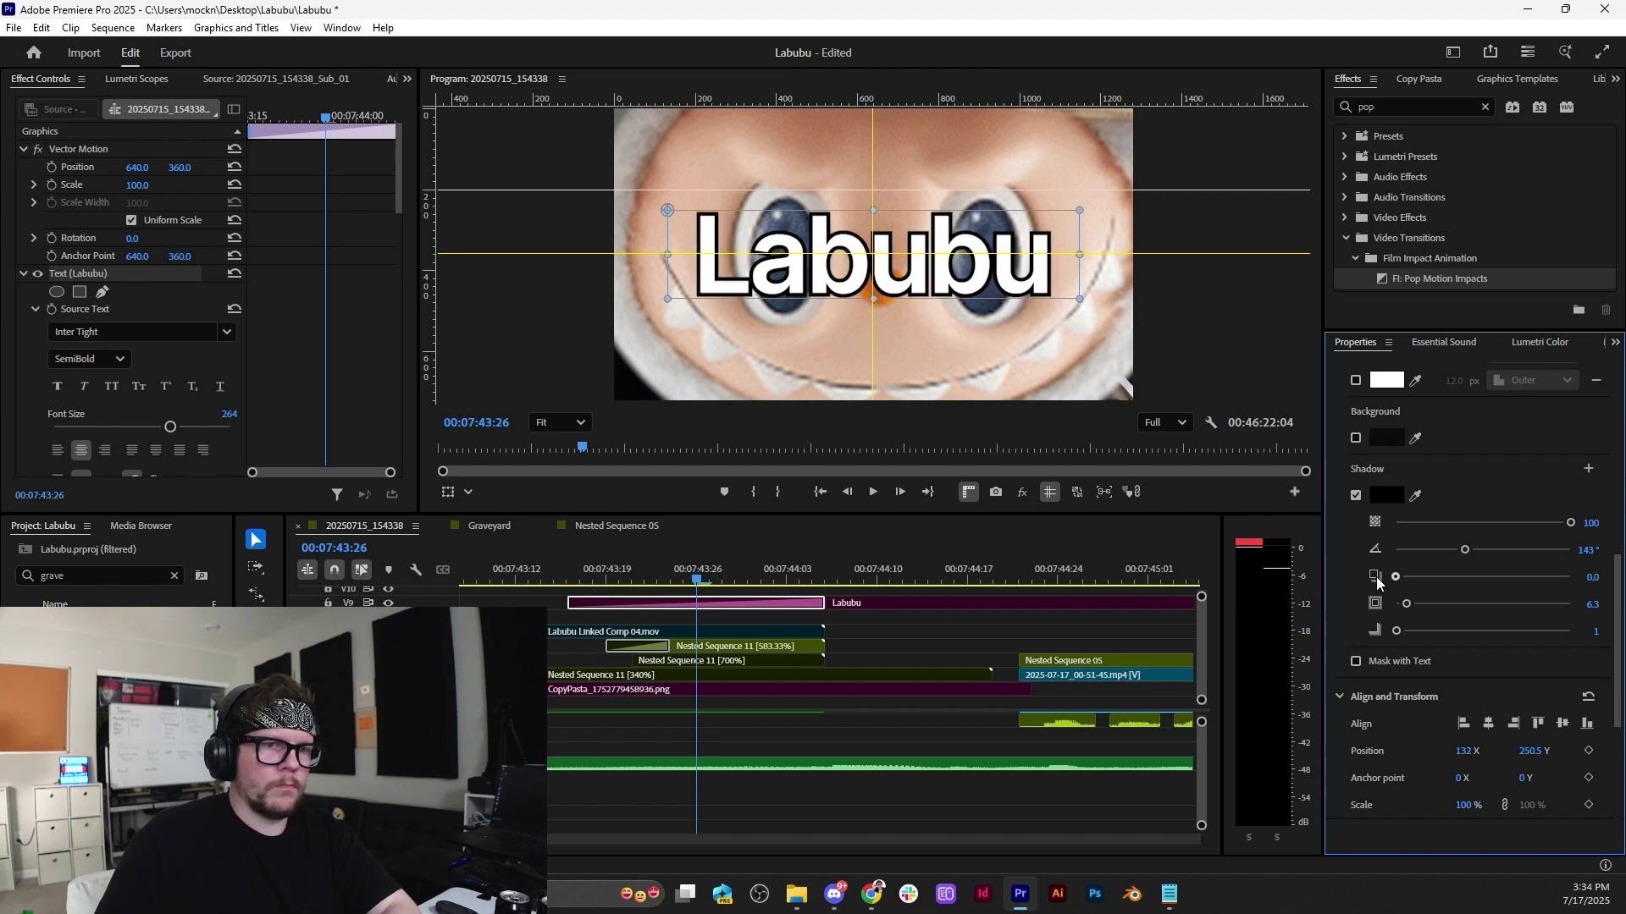
pyautogui.click(1410, 576)
pyautogui.moveTo(1396, 631); pyautogui.dragTo(1437, 632)
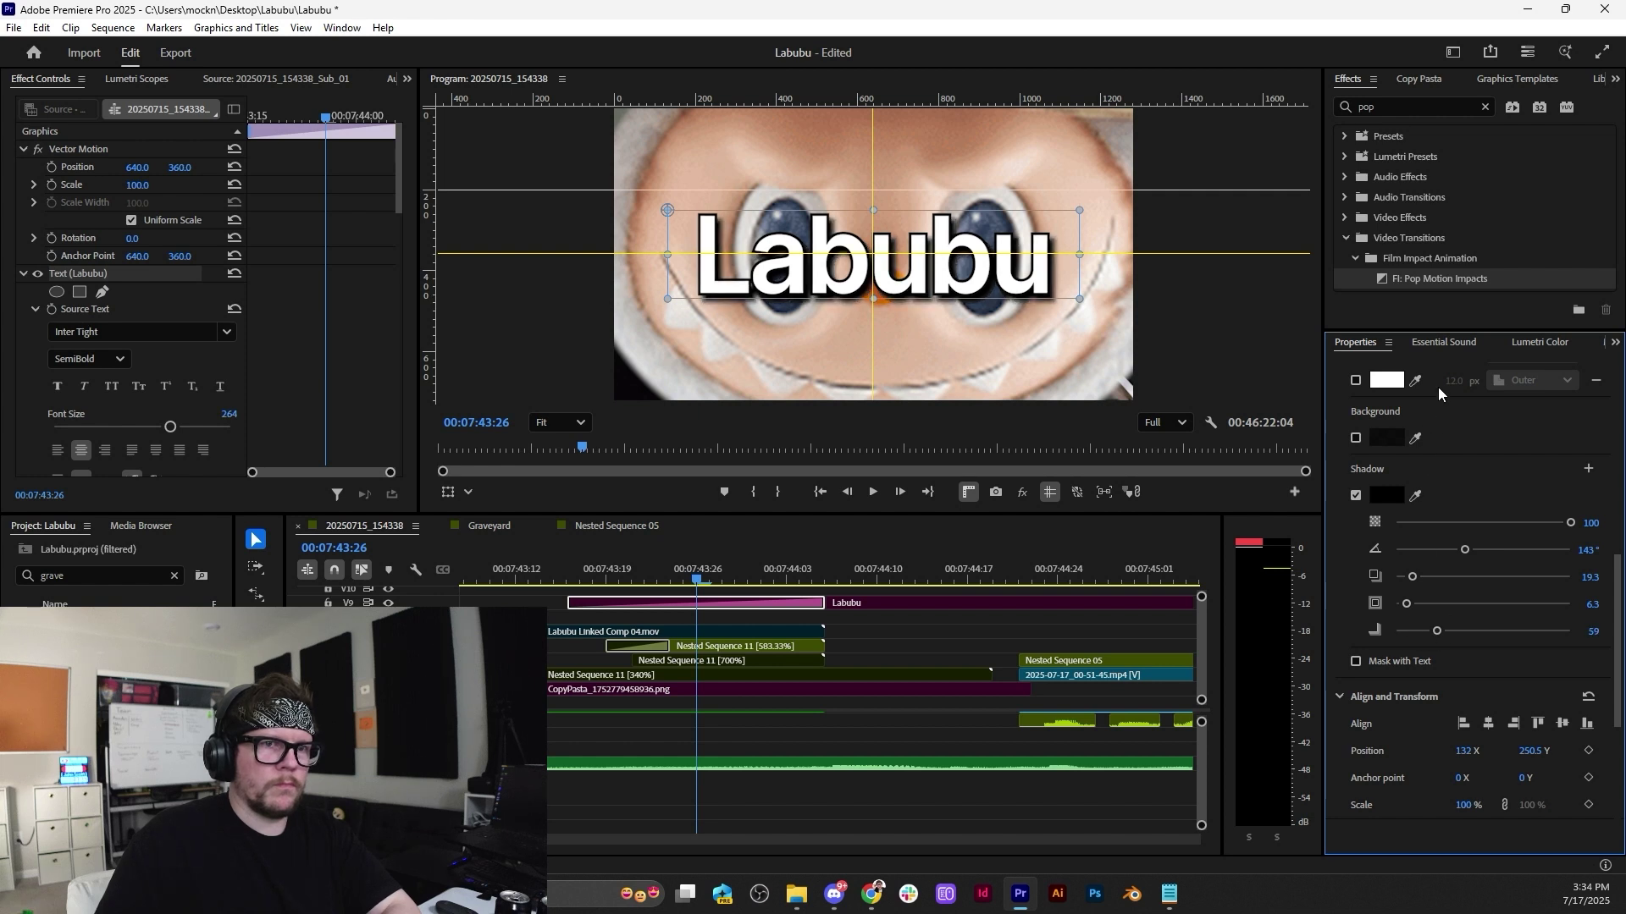
pyautogui.scroll(2, 1437, 423)
pyautogui.moveTo(1454, 407)
pyautogui.mouseDown()
pyautogui.moveTo(1491, 407)
pyautogui.moveTo(1452, 407)
pyautogui.mouseUp()
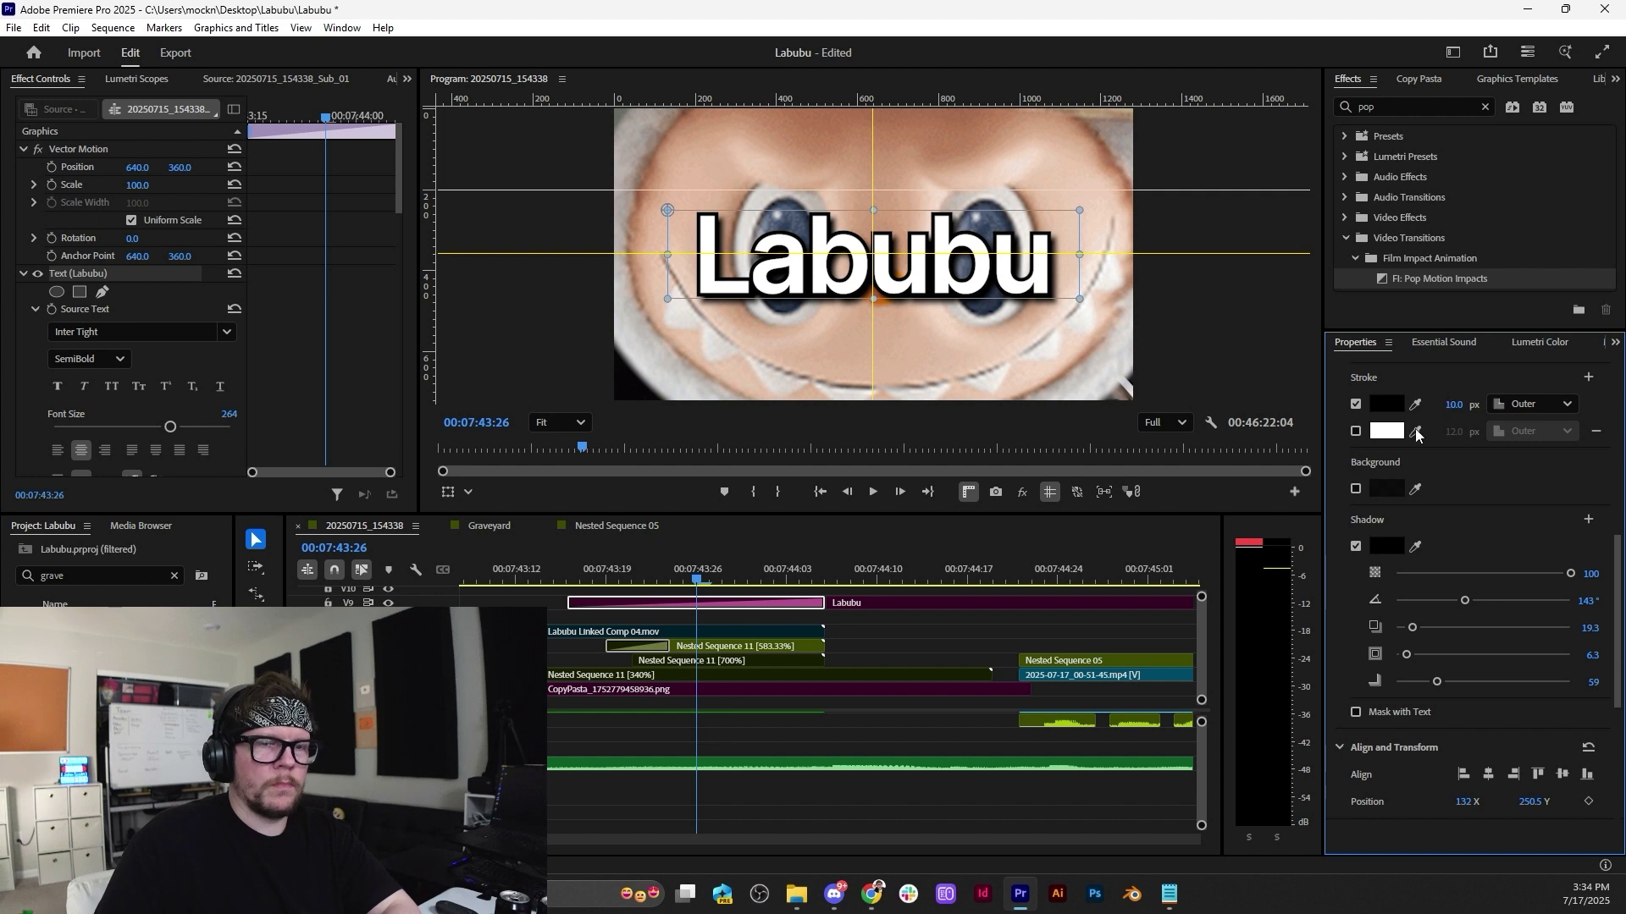
# Clear the effects search and browse the Film Impact motion, lights and blurs, and essential video effects for a title effect.
pyautogui.click(1484, 106)
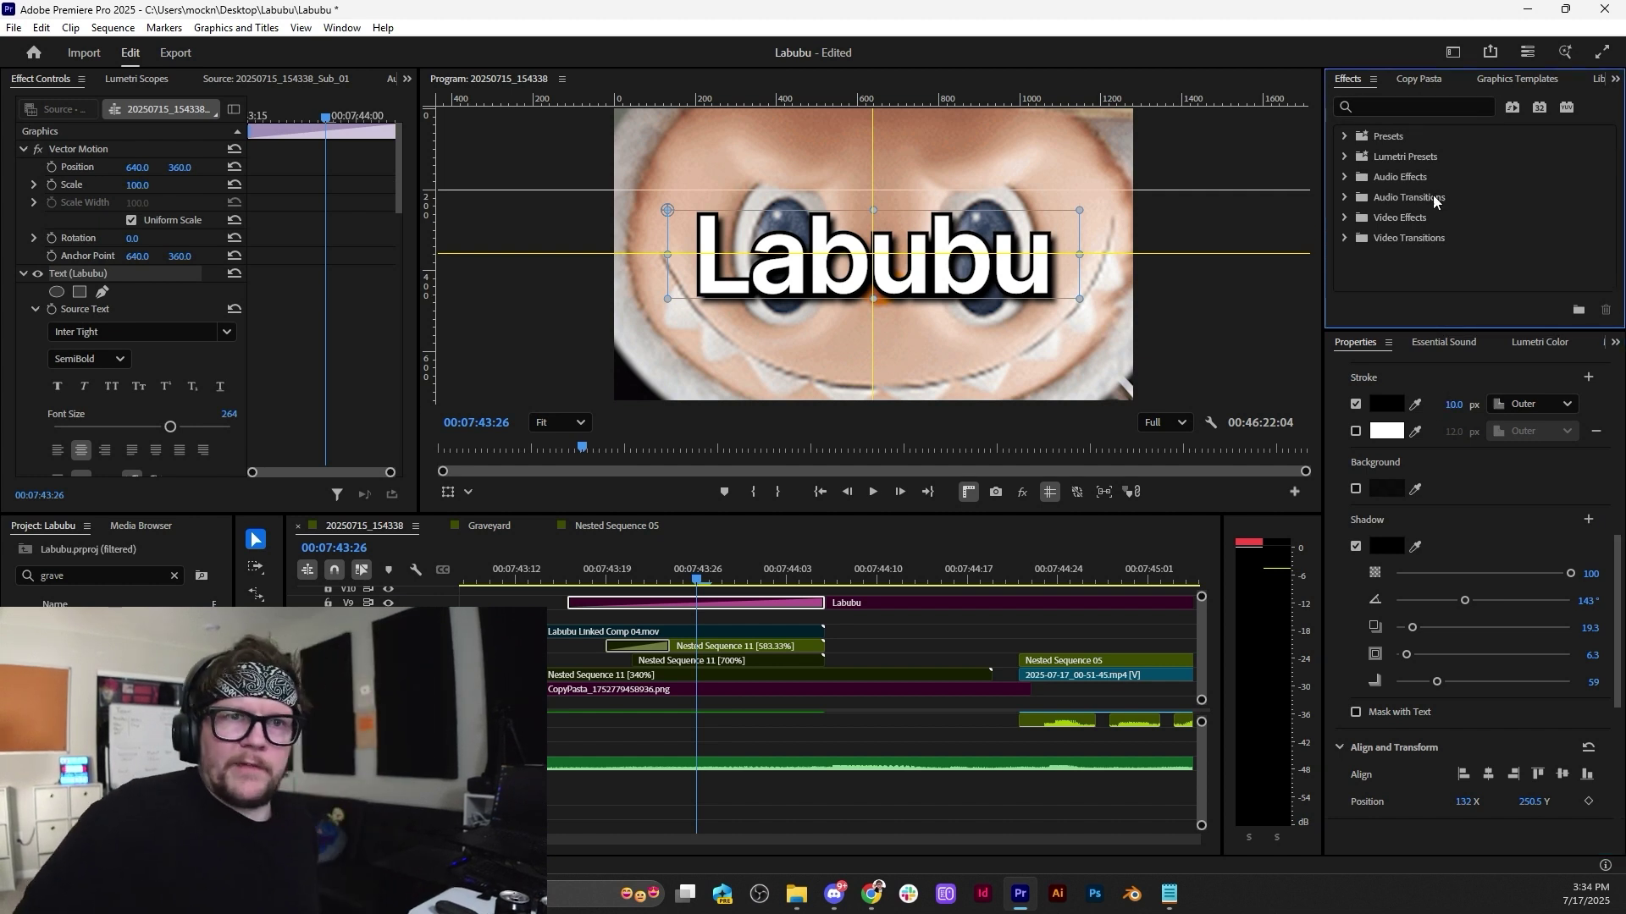
pyautogui.click(1345, 238)
pyautogui.click(1344, 238)
pyautogui.click(1344, 219)
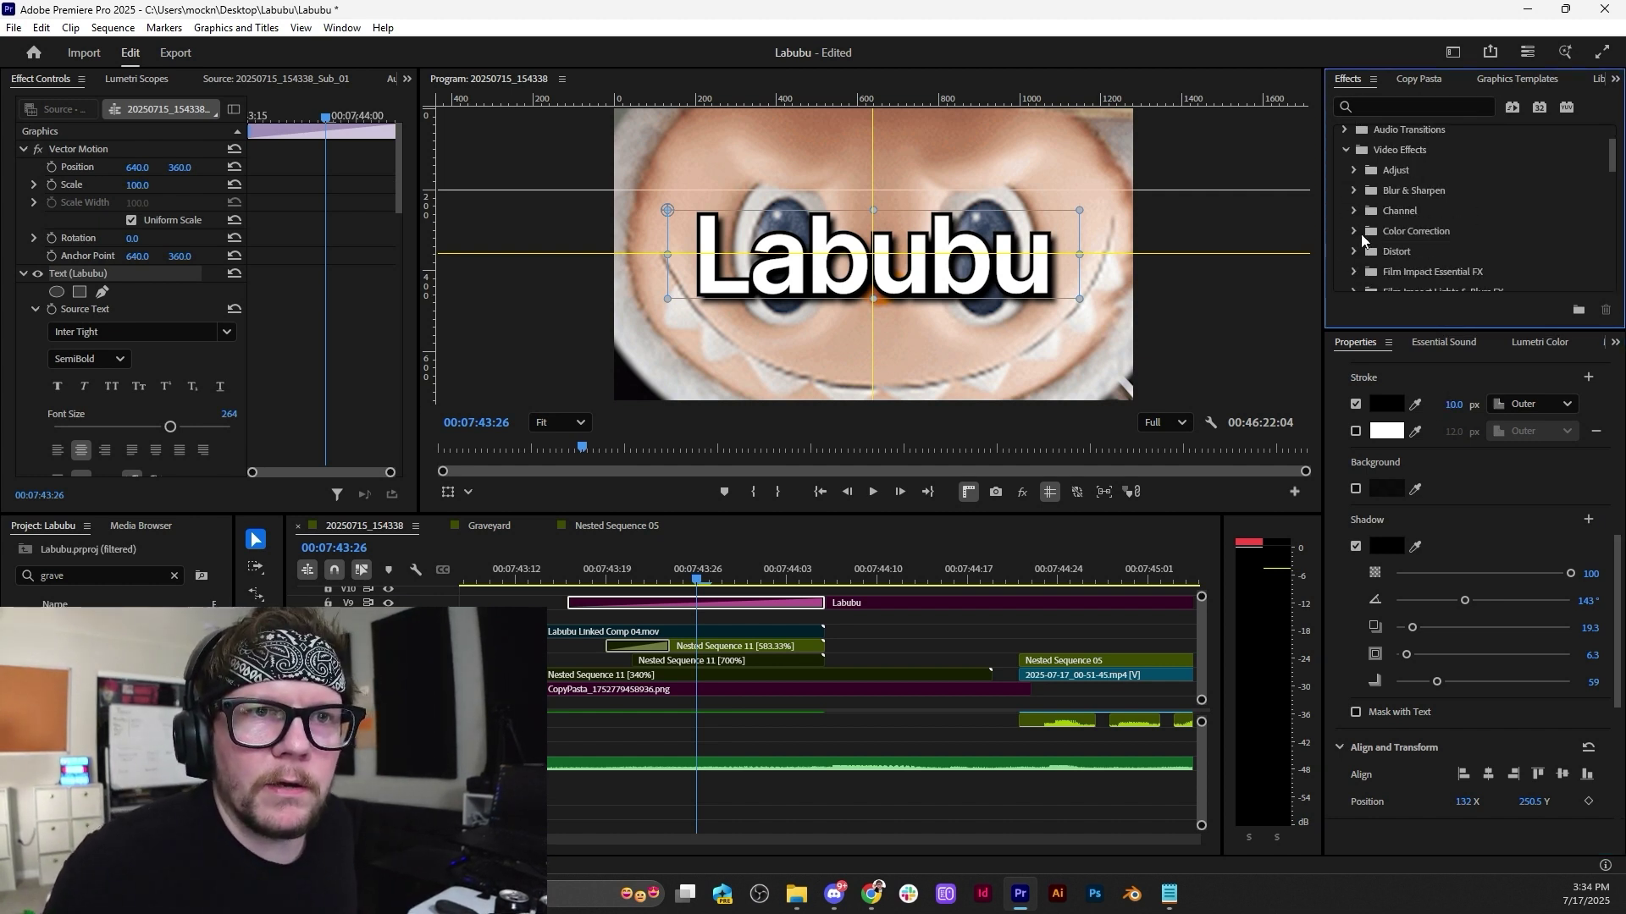
pyautogui.scroll(-4, 1360, 232)
pyautogui.scroll(-1, 1359, 232)
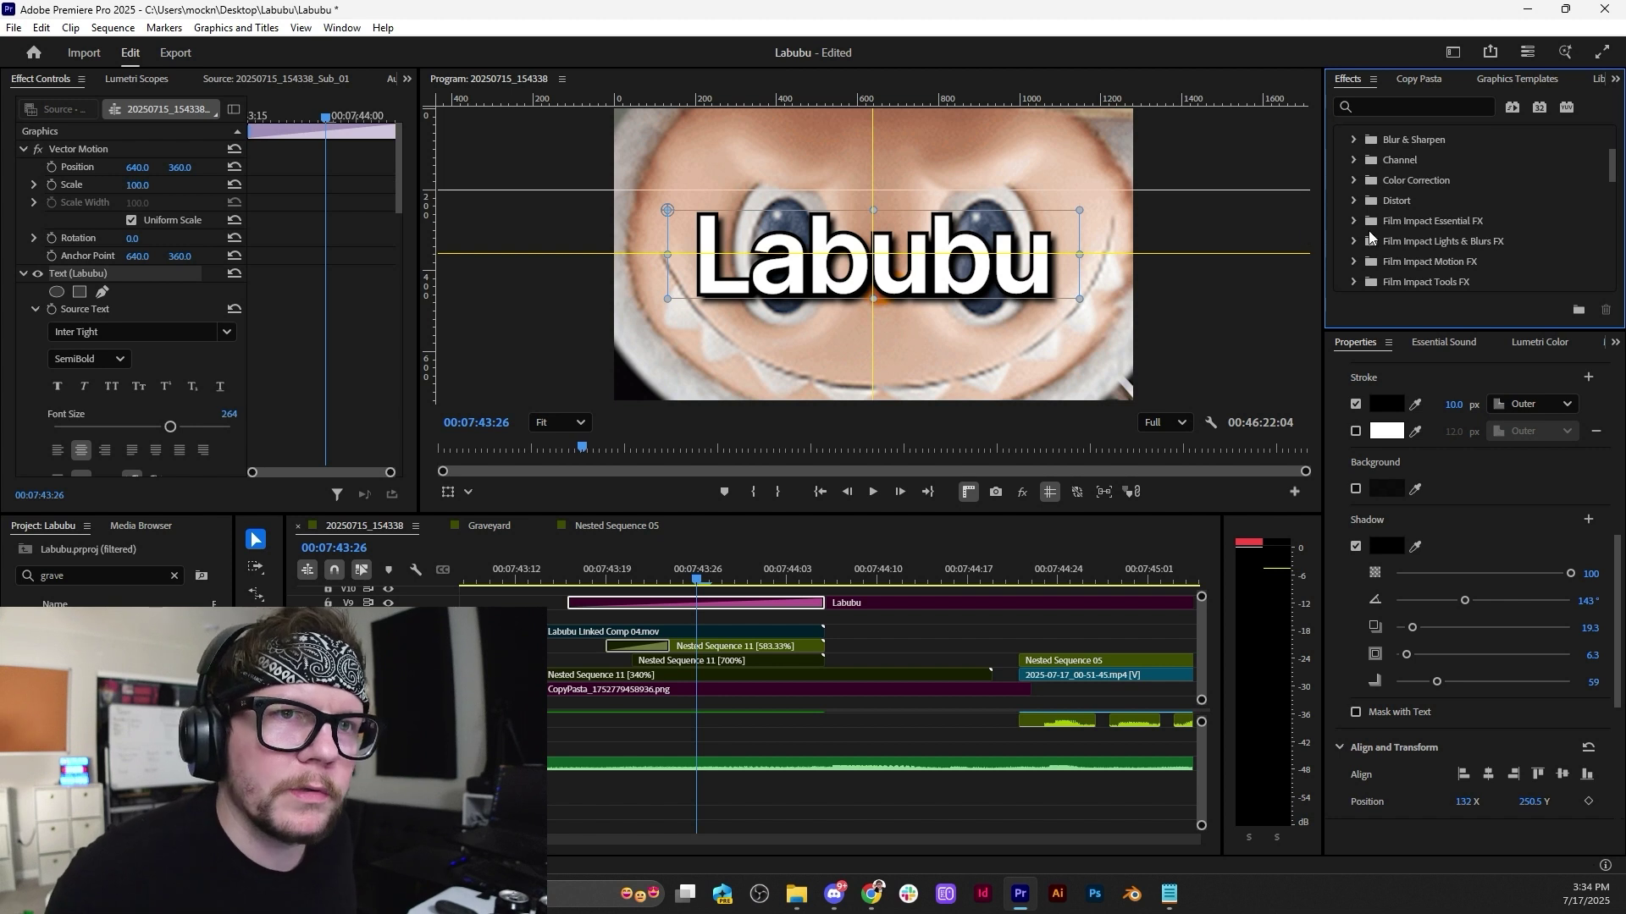
pyautogui.click(1353, 230)
pyautogui.click(1353, 210)
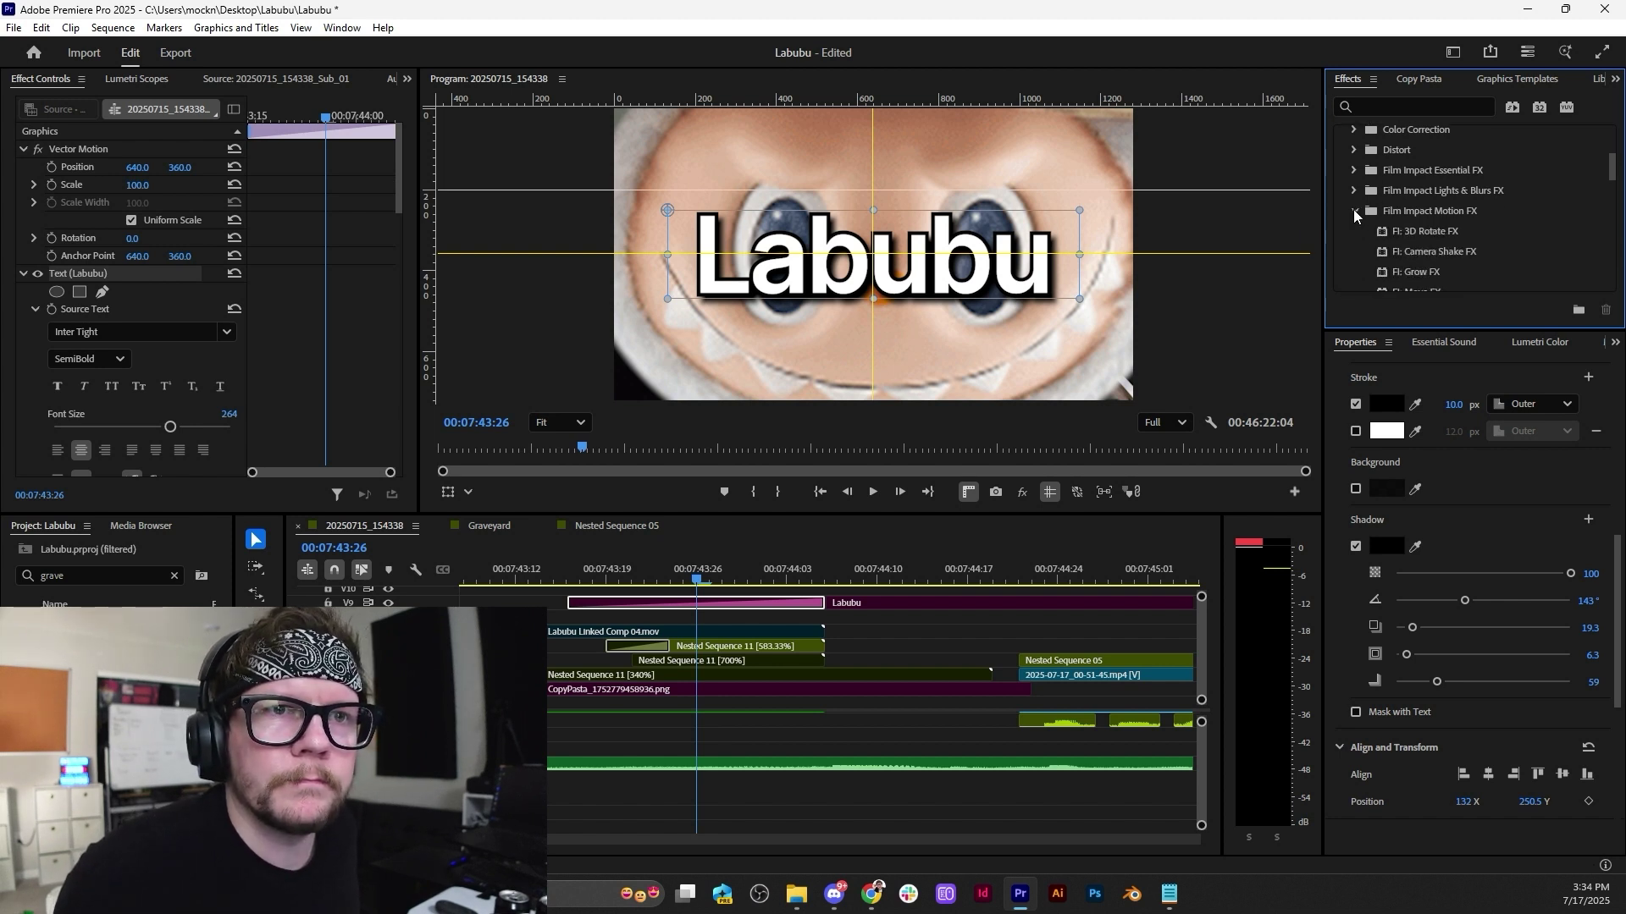
pyautogui.scroll(-2, 1372, 252)
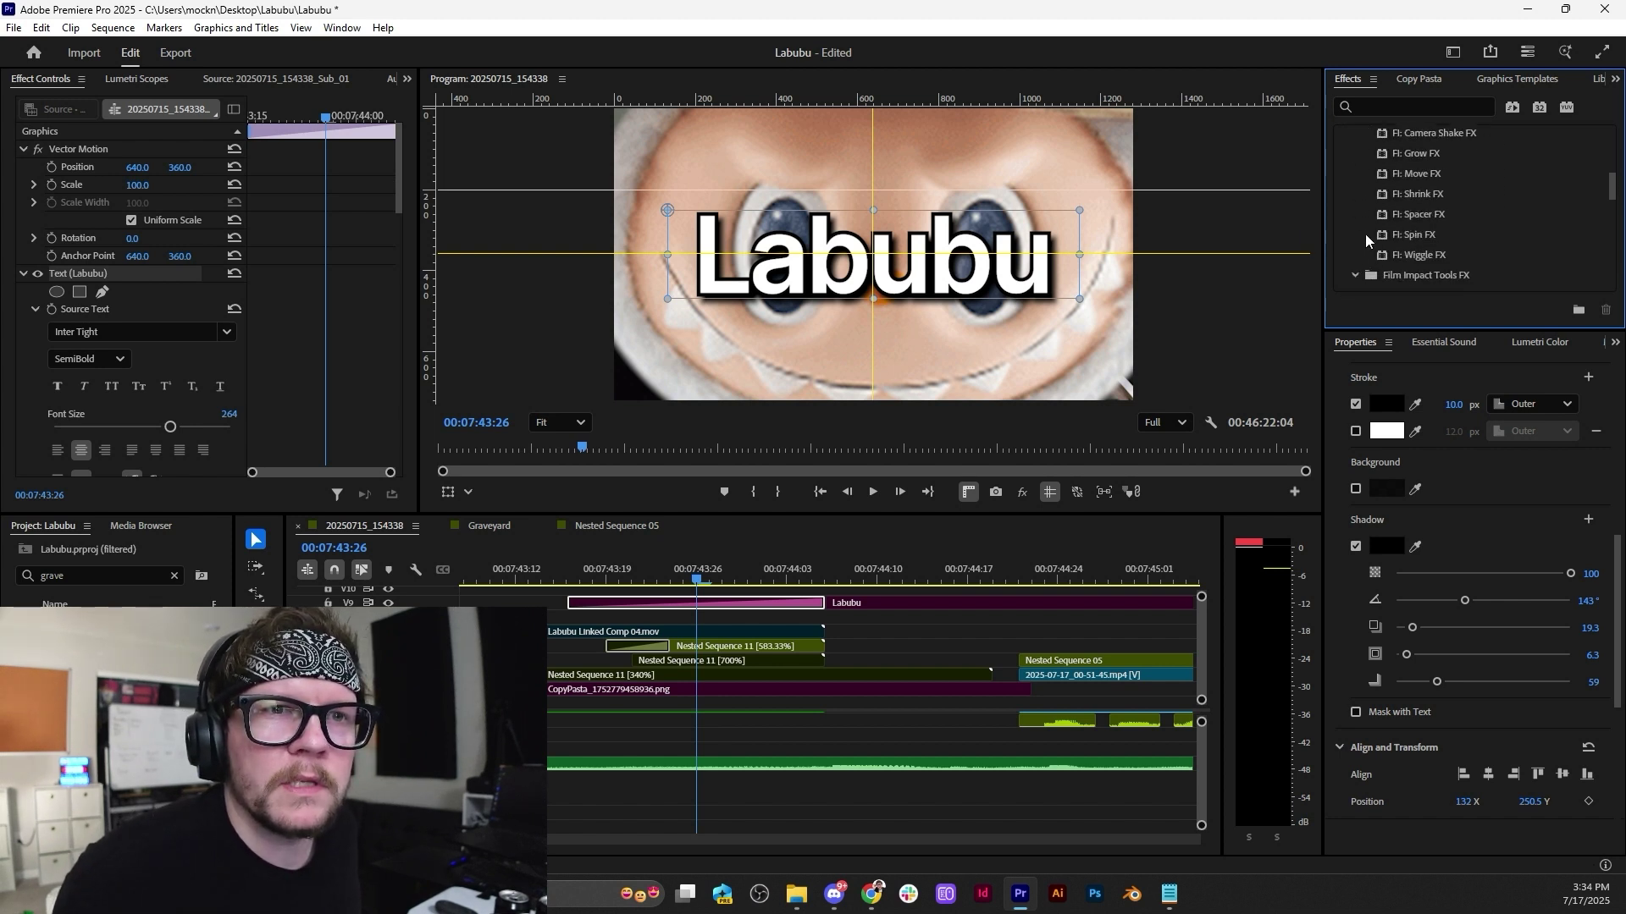
pyautogui.click(1353, 141)
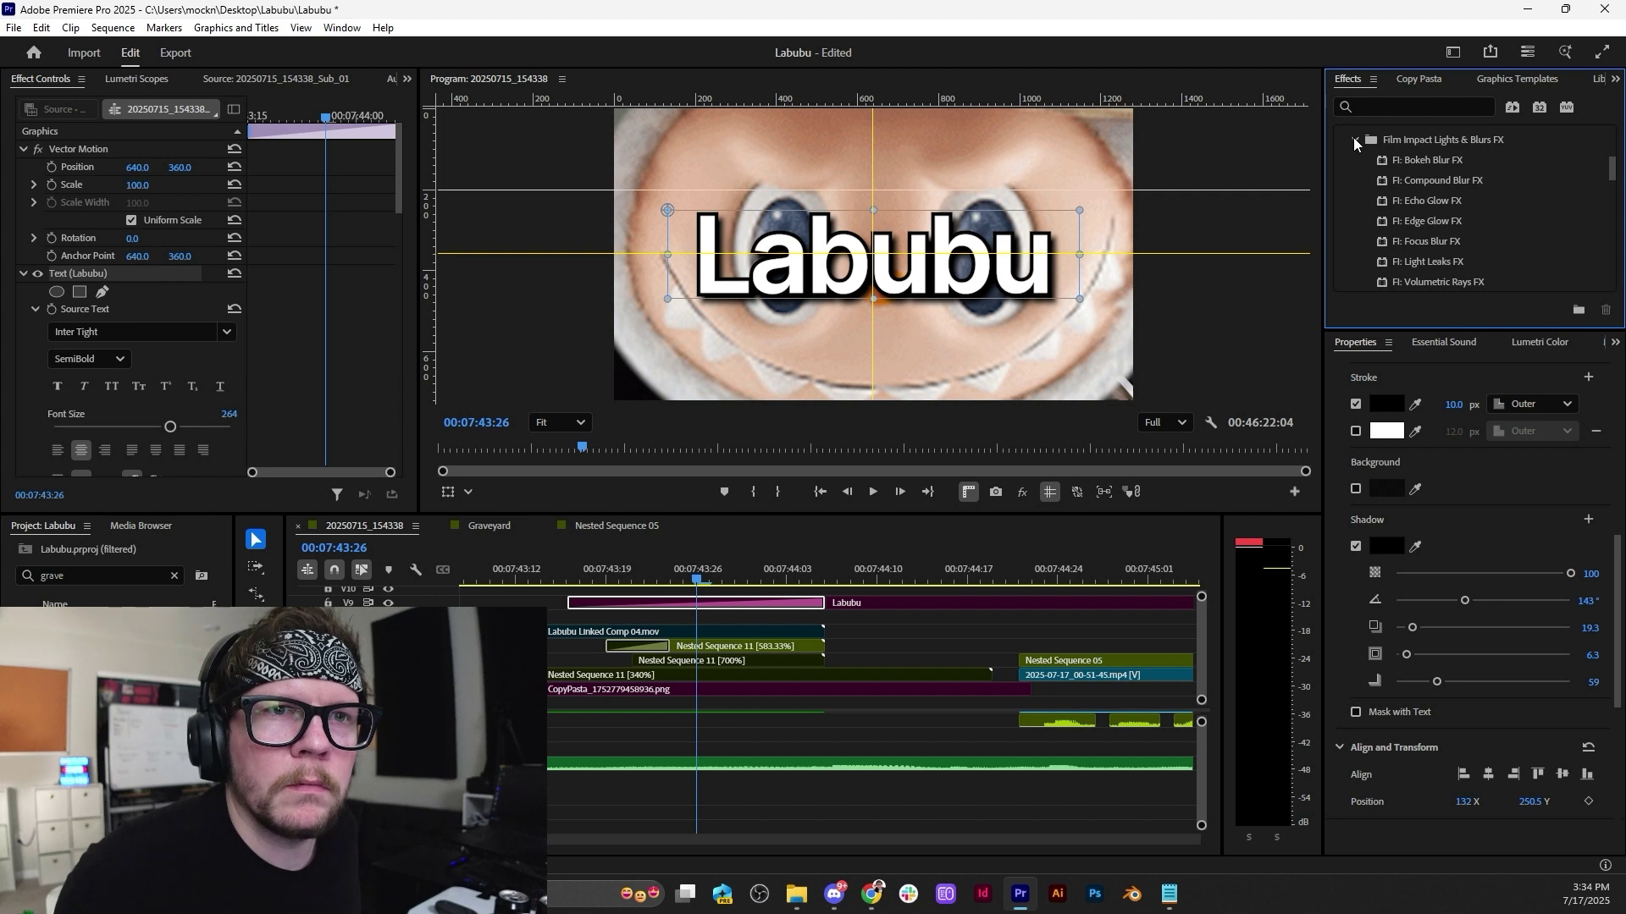
pyautogui.click(1354, 140)
pyautogui.scroll(2, 1353, 143)
pyautogui.click(1356, 154)
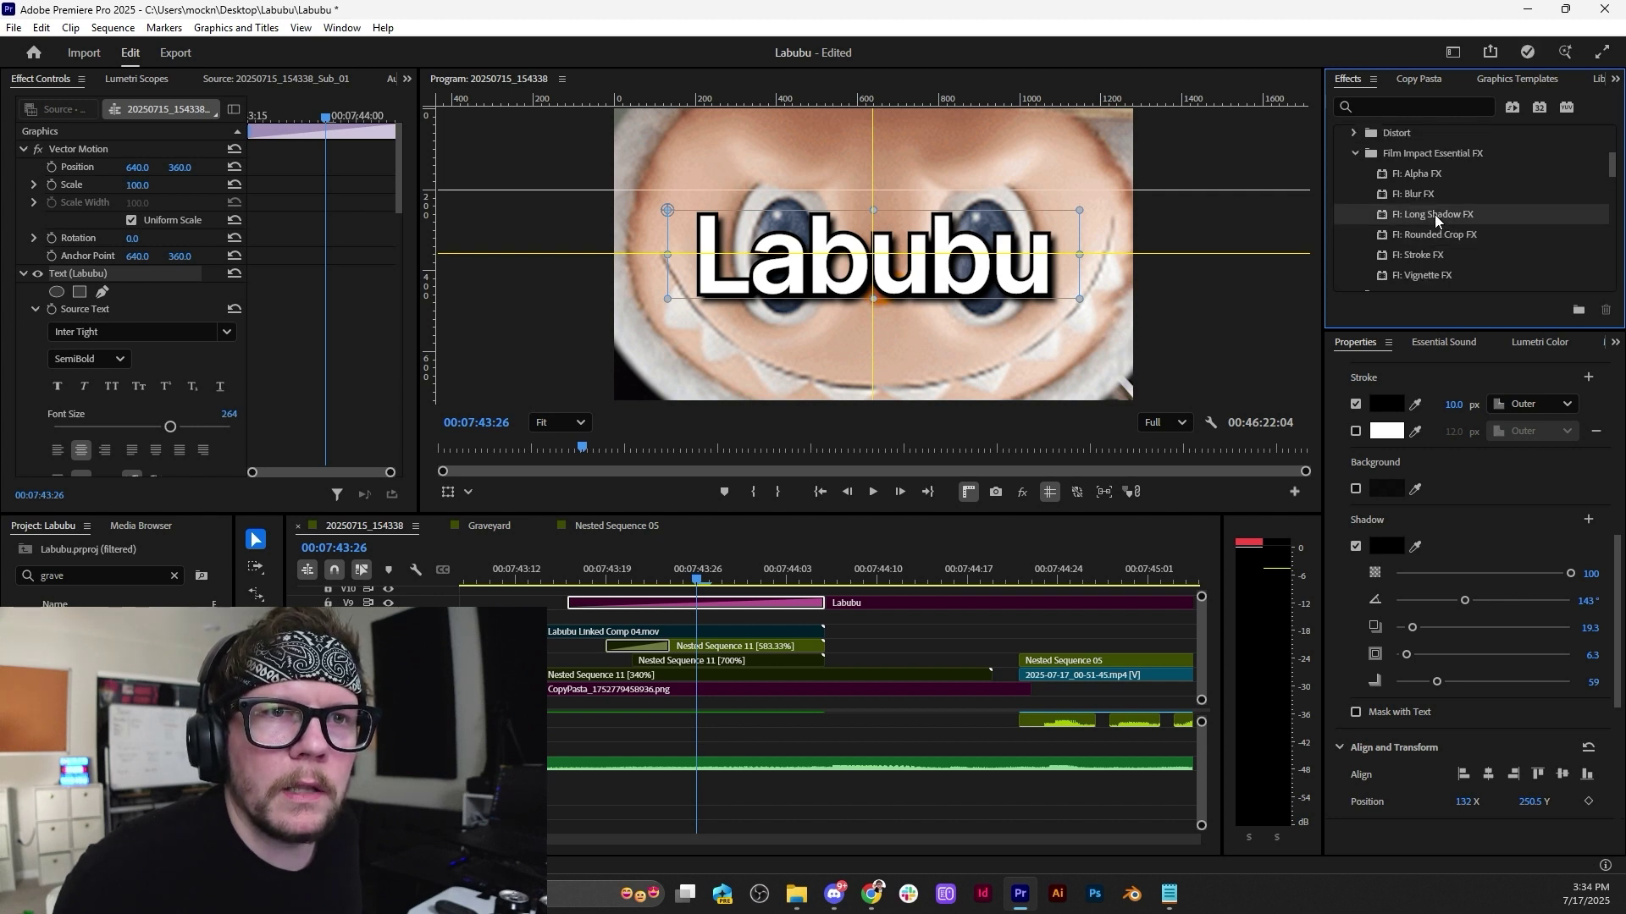
# Turn off the Labubu title's built-in shadow and apply the FI: Long Shadow FX effect below its text layer.
pyautogui.click(28, 273)
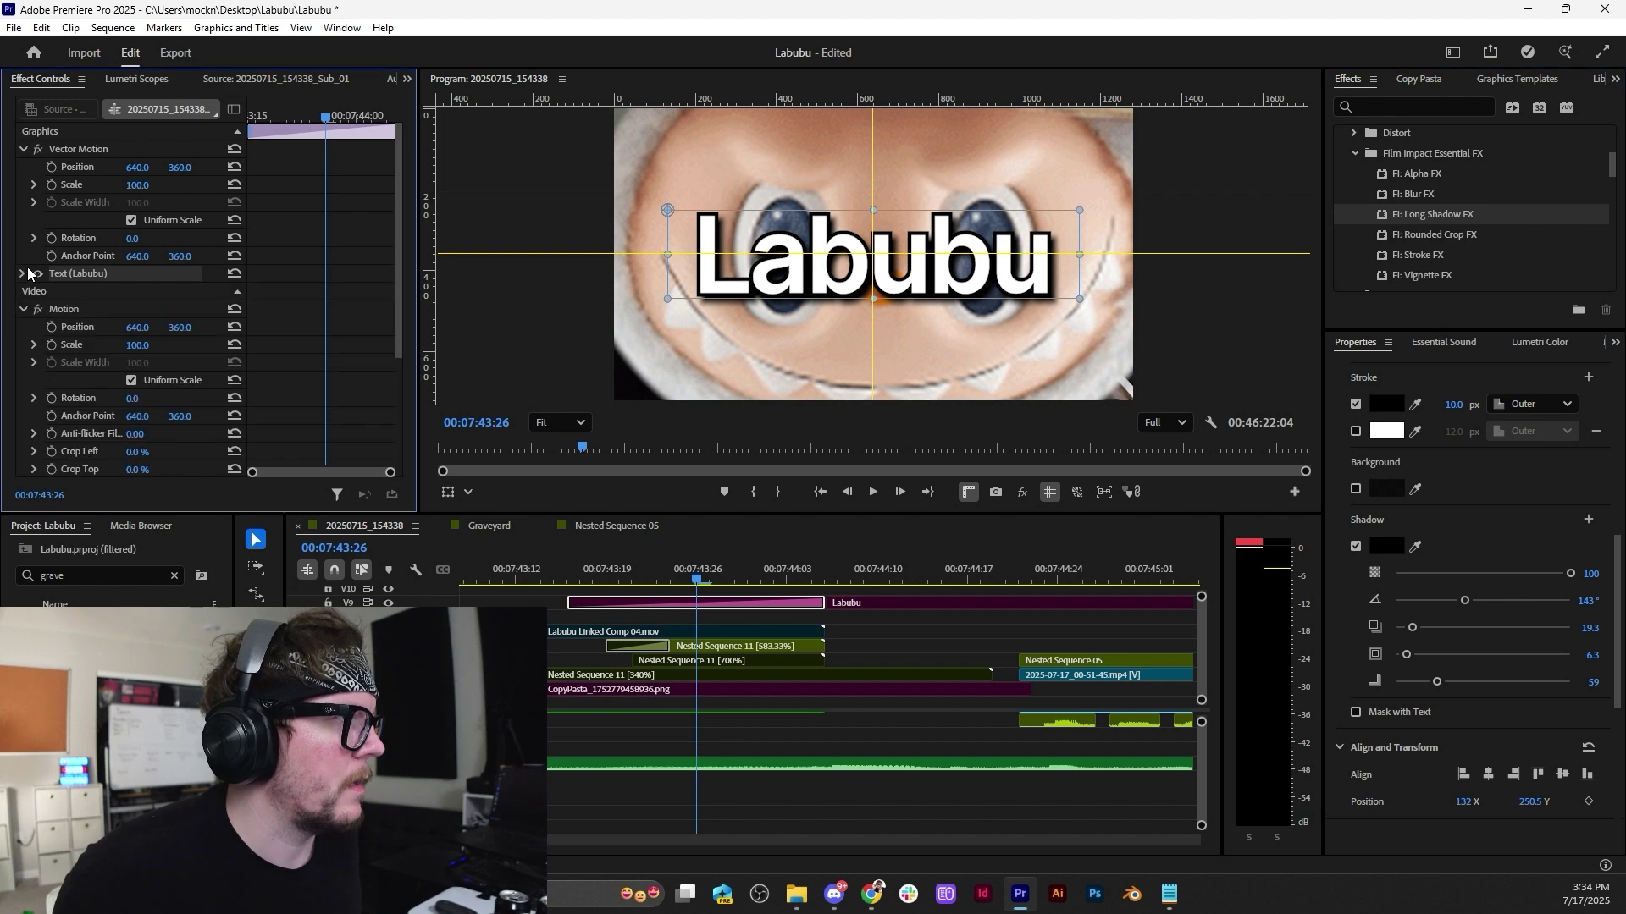
pyautogui.click(1355, 546)
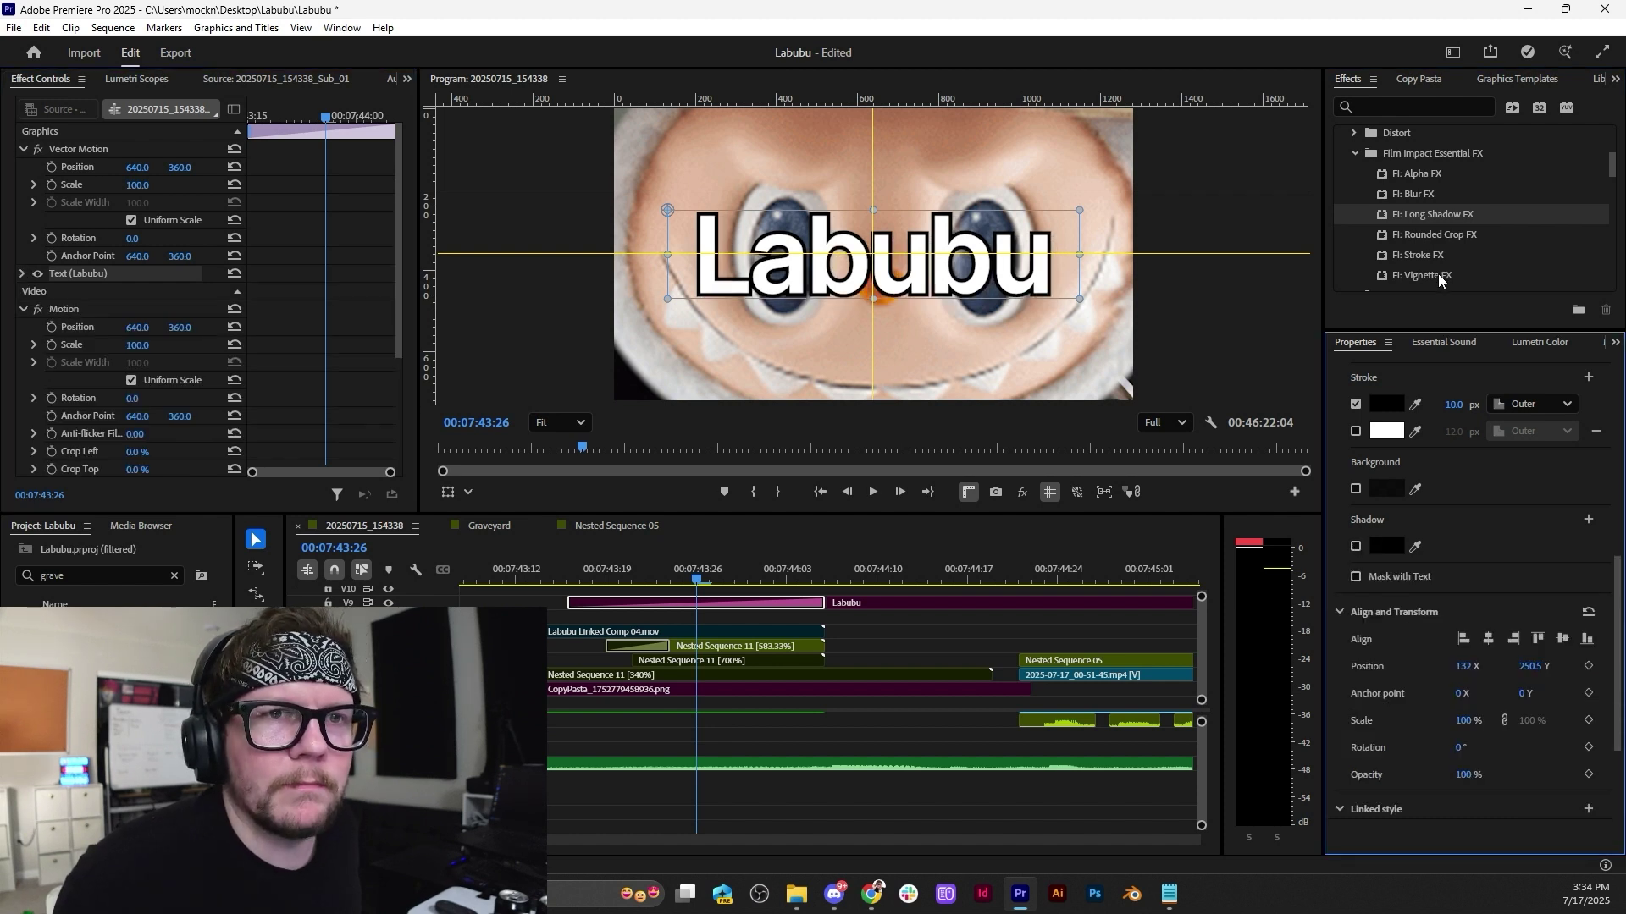
pyautogui.moveTo(1427, 218); pyautogui.dragTo(49, 363)
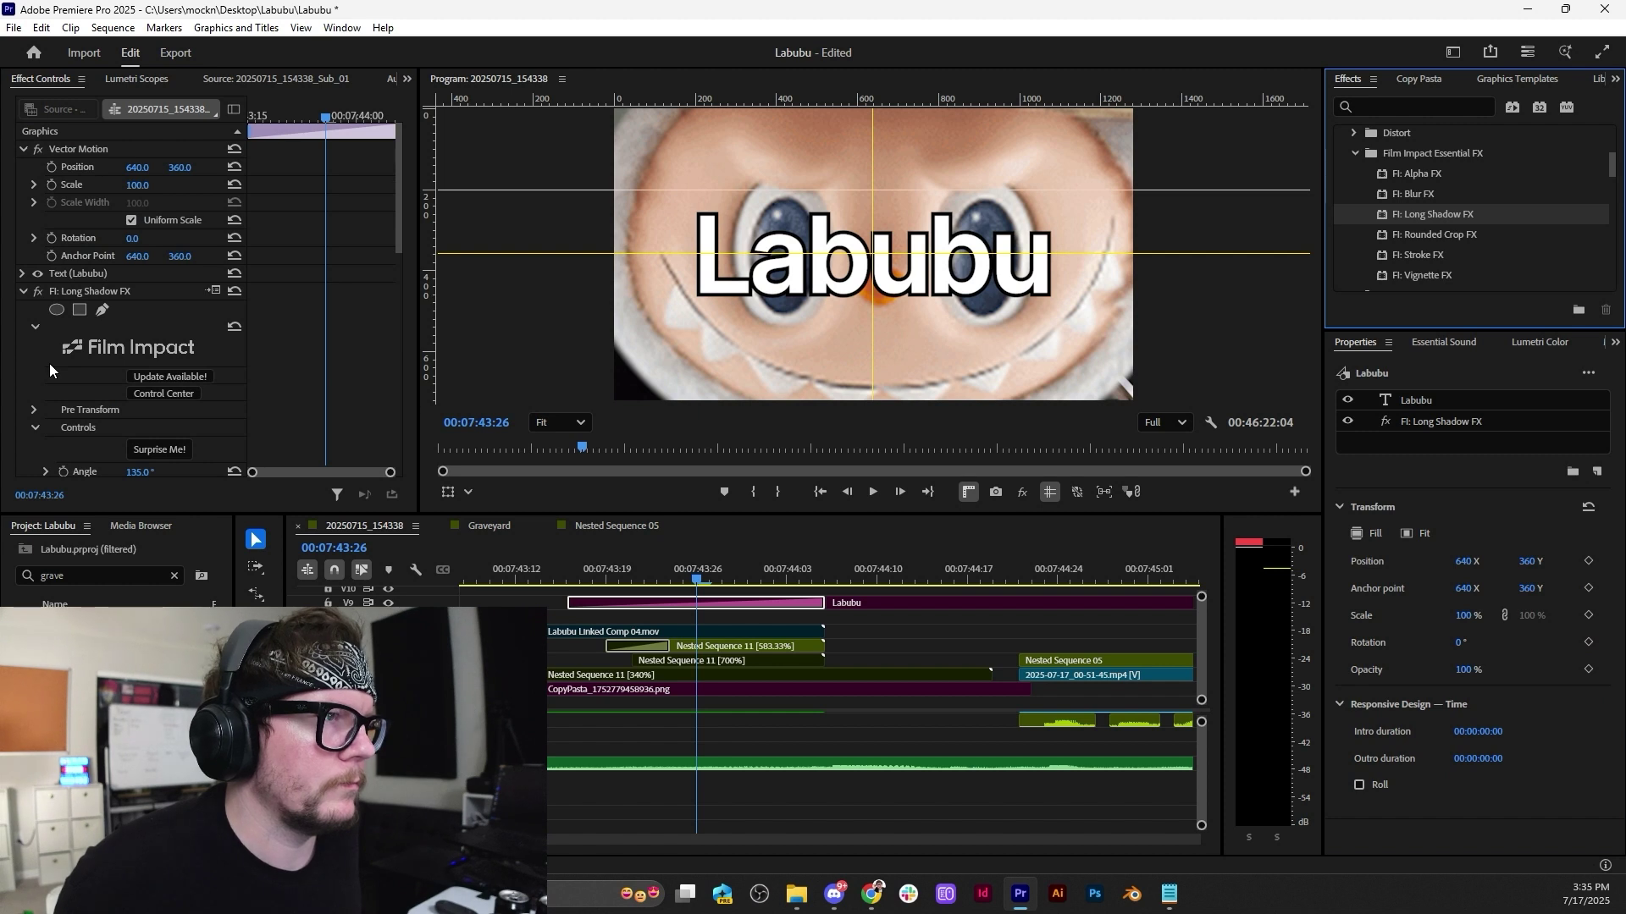
# Set the Long Shadow effect's length to 89 on the Labubu title.
pyautogui.click(124, 291)
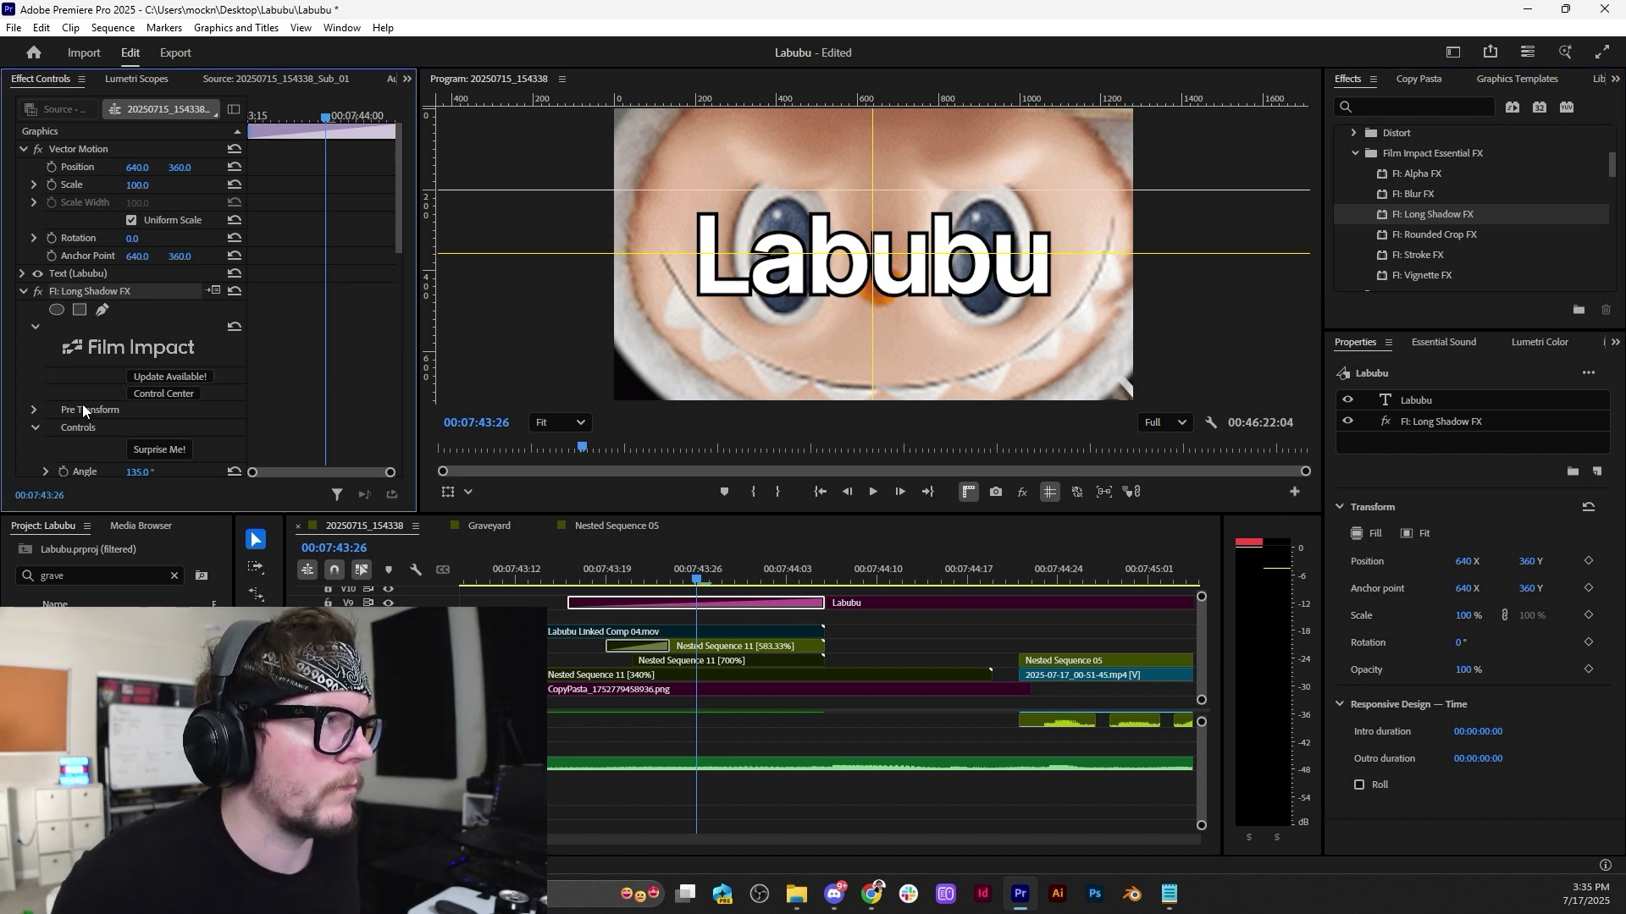
pyautogui.scroll(-10, 82, 404)
pyautogui.scroll(1, 77, 410)
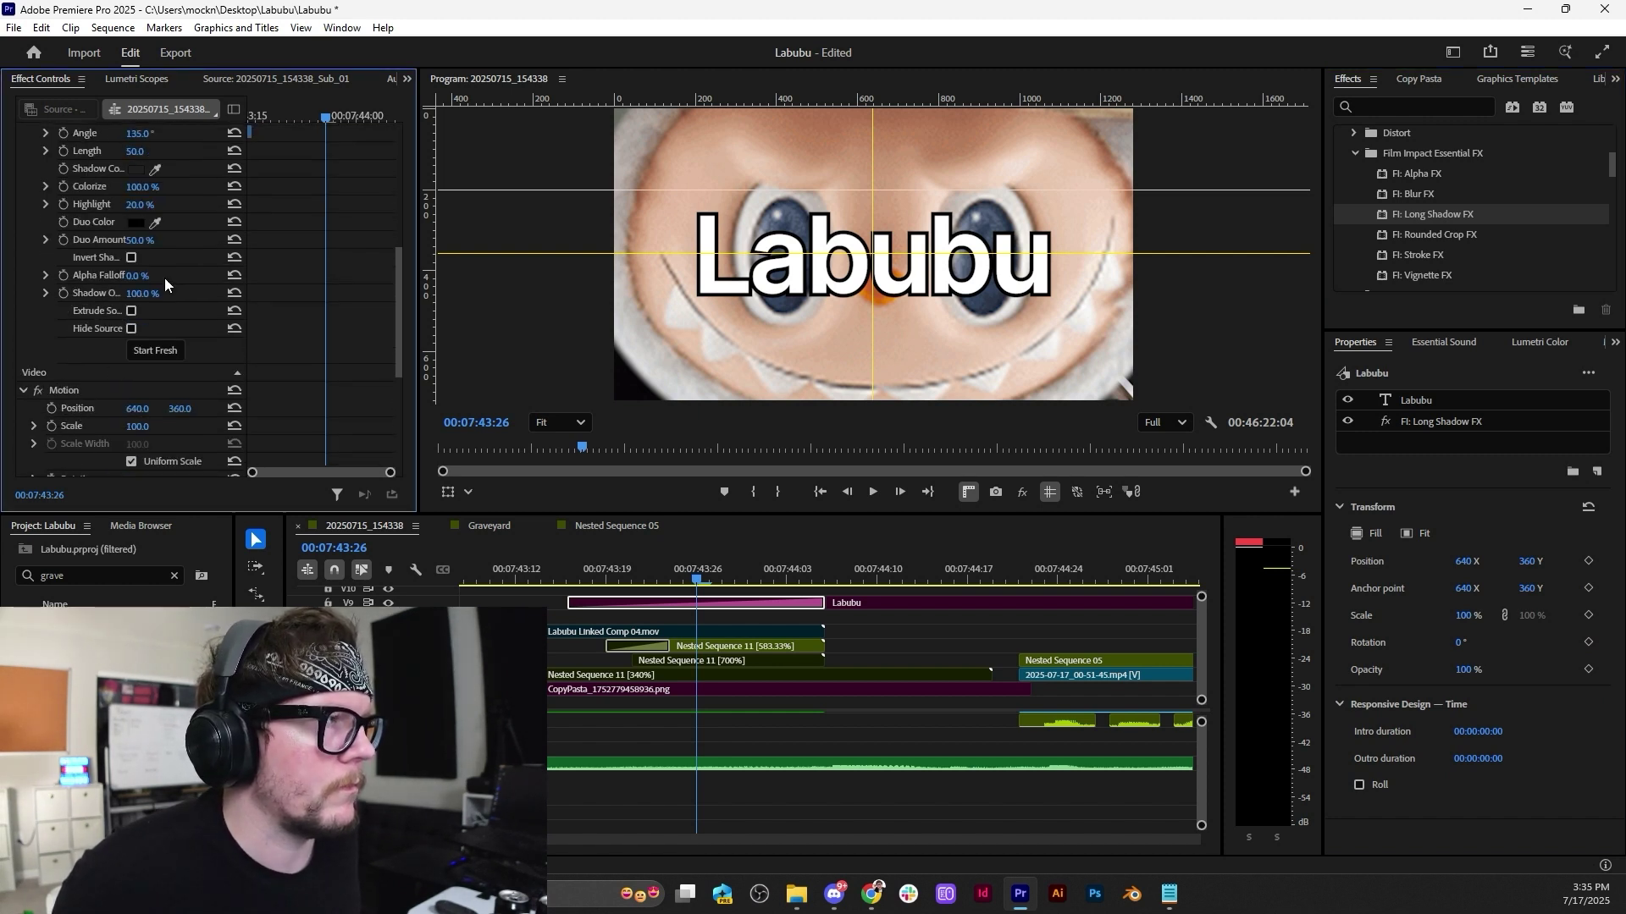
pyautogui.scroll(1, 149, 288)
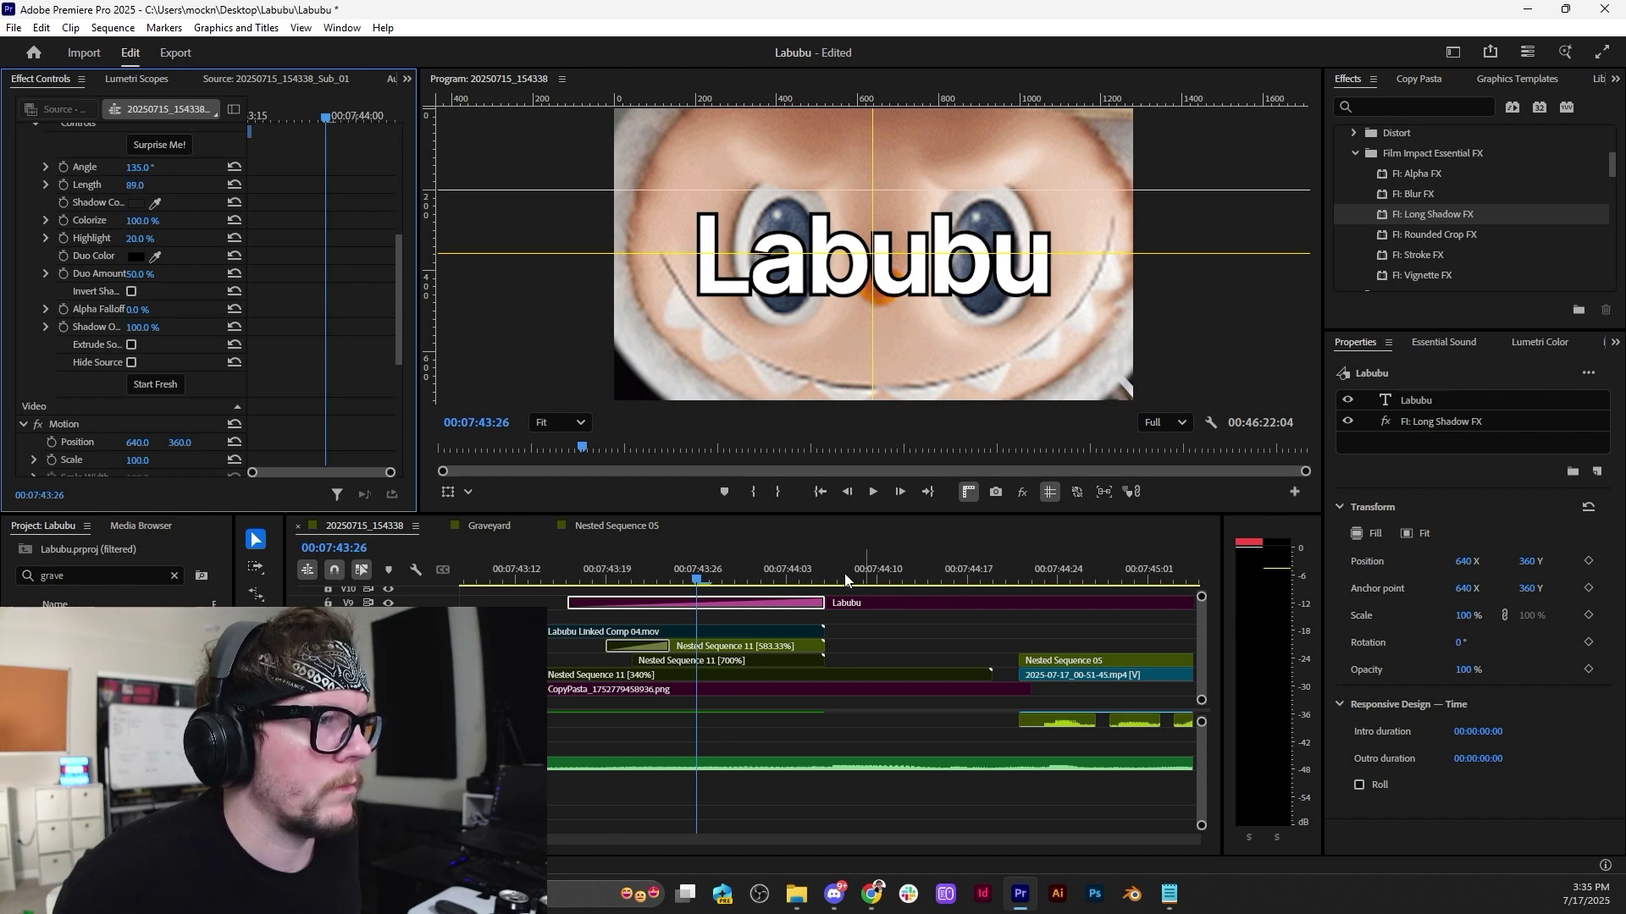
# Shorten the pop transition at the start of the Labubu title clip to roughly a third of the clip.
pyautogui.moveTo(845, 573); pyautogui.dragTo(761, 576)
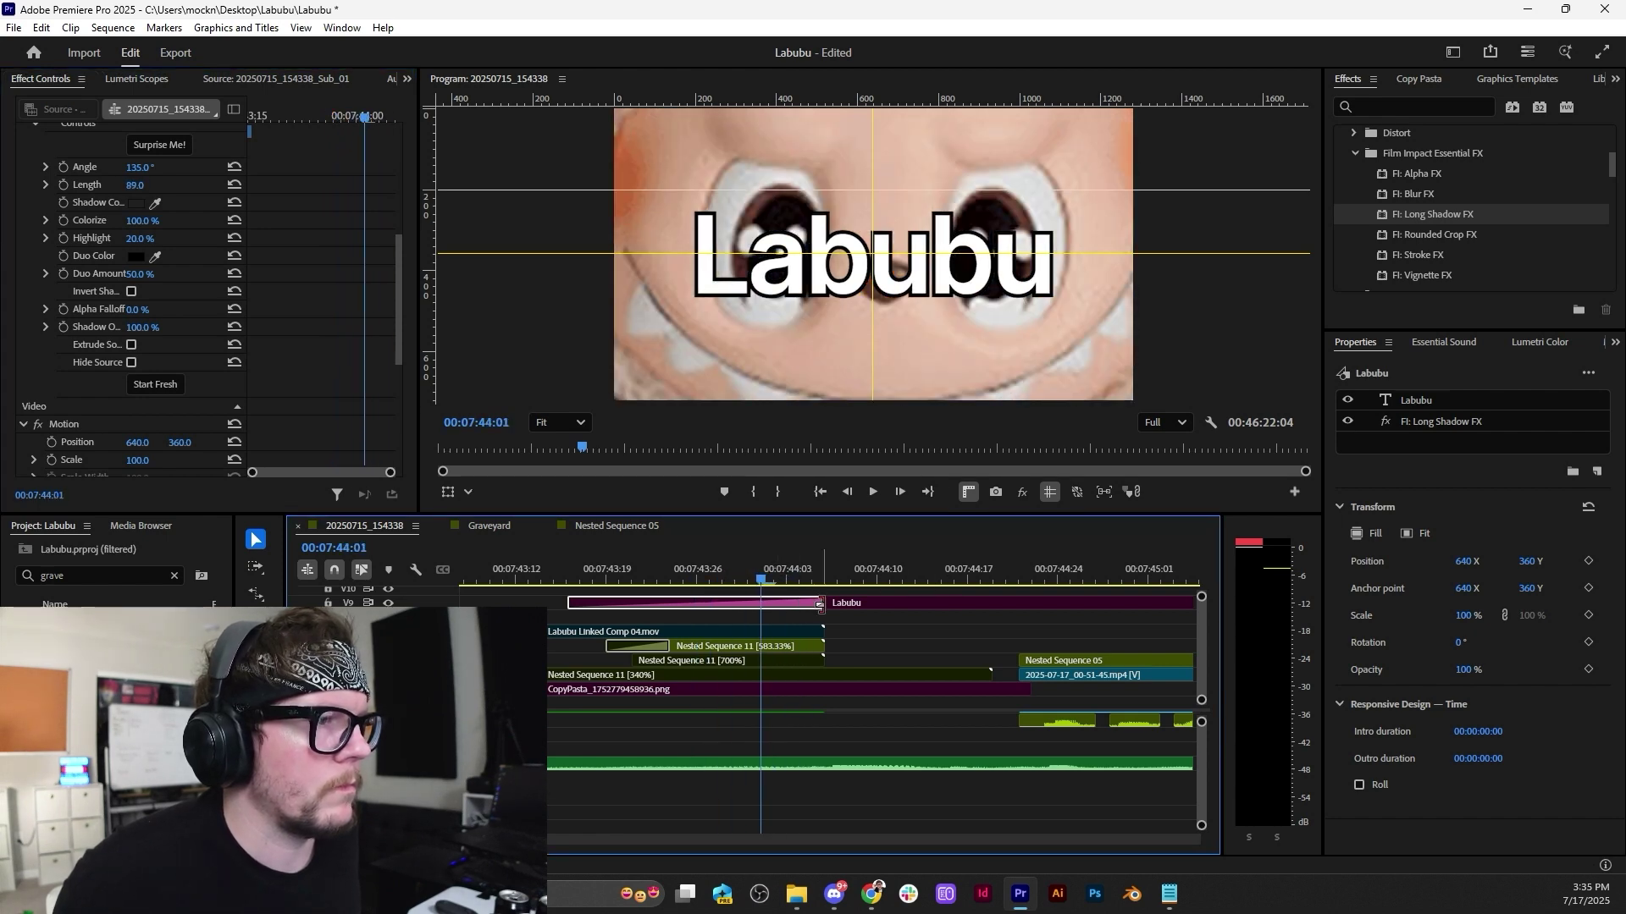
pyautogui.click(715, 604)
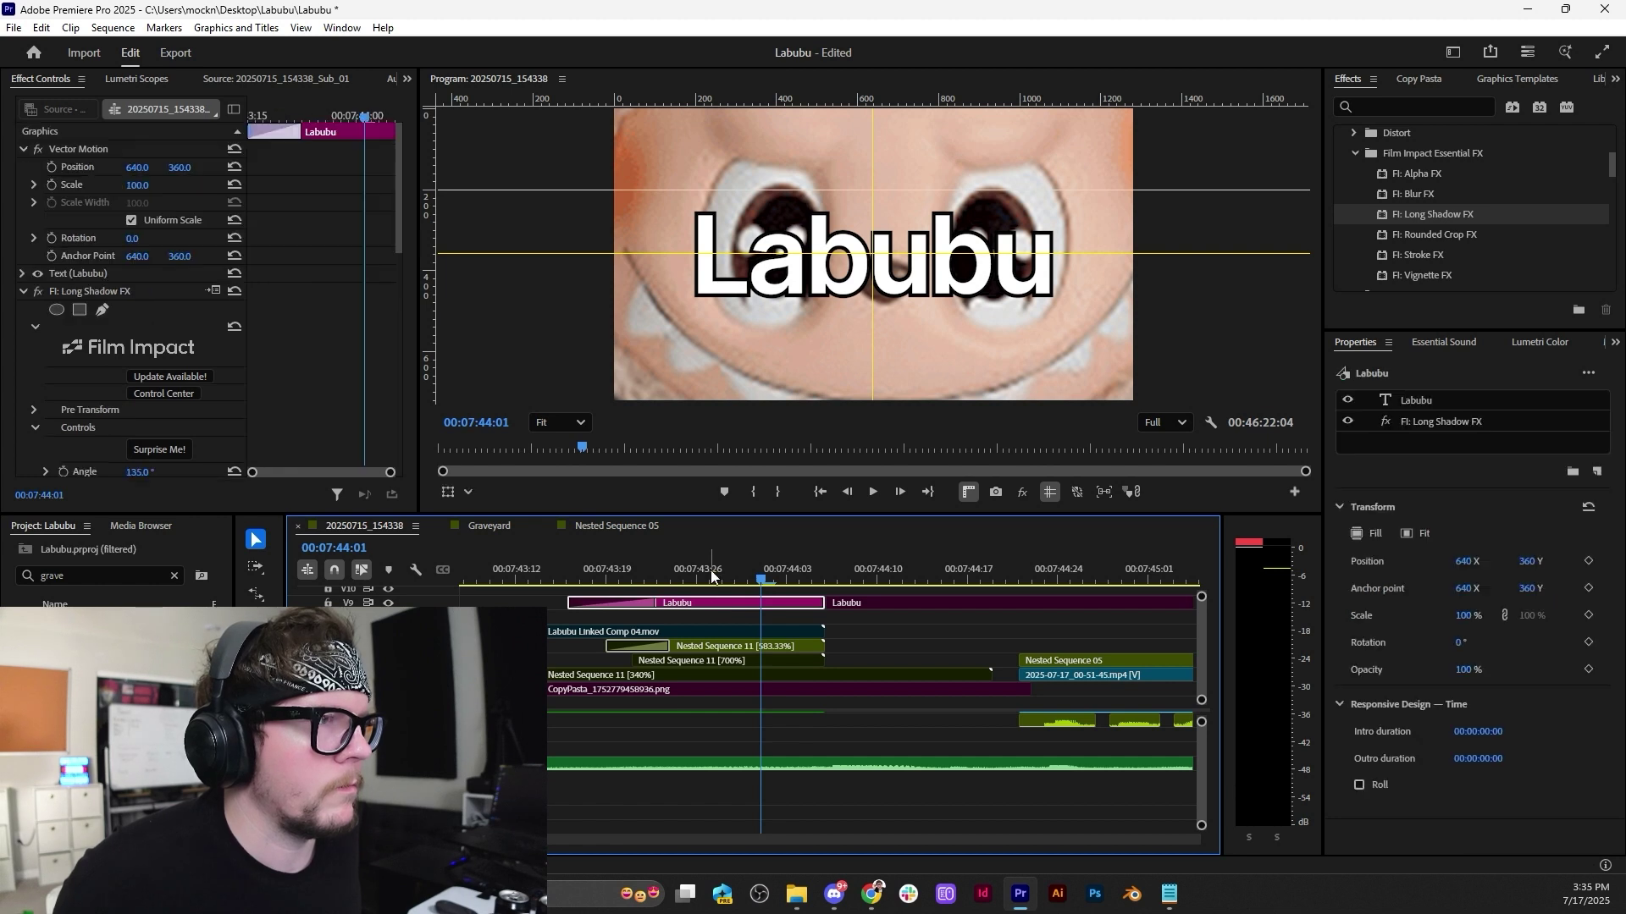
# Try the Long Shadow effect's extrude option on the Labubu title.
pyautogui.scroll(-6, 79, 384)
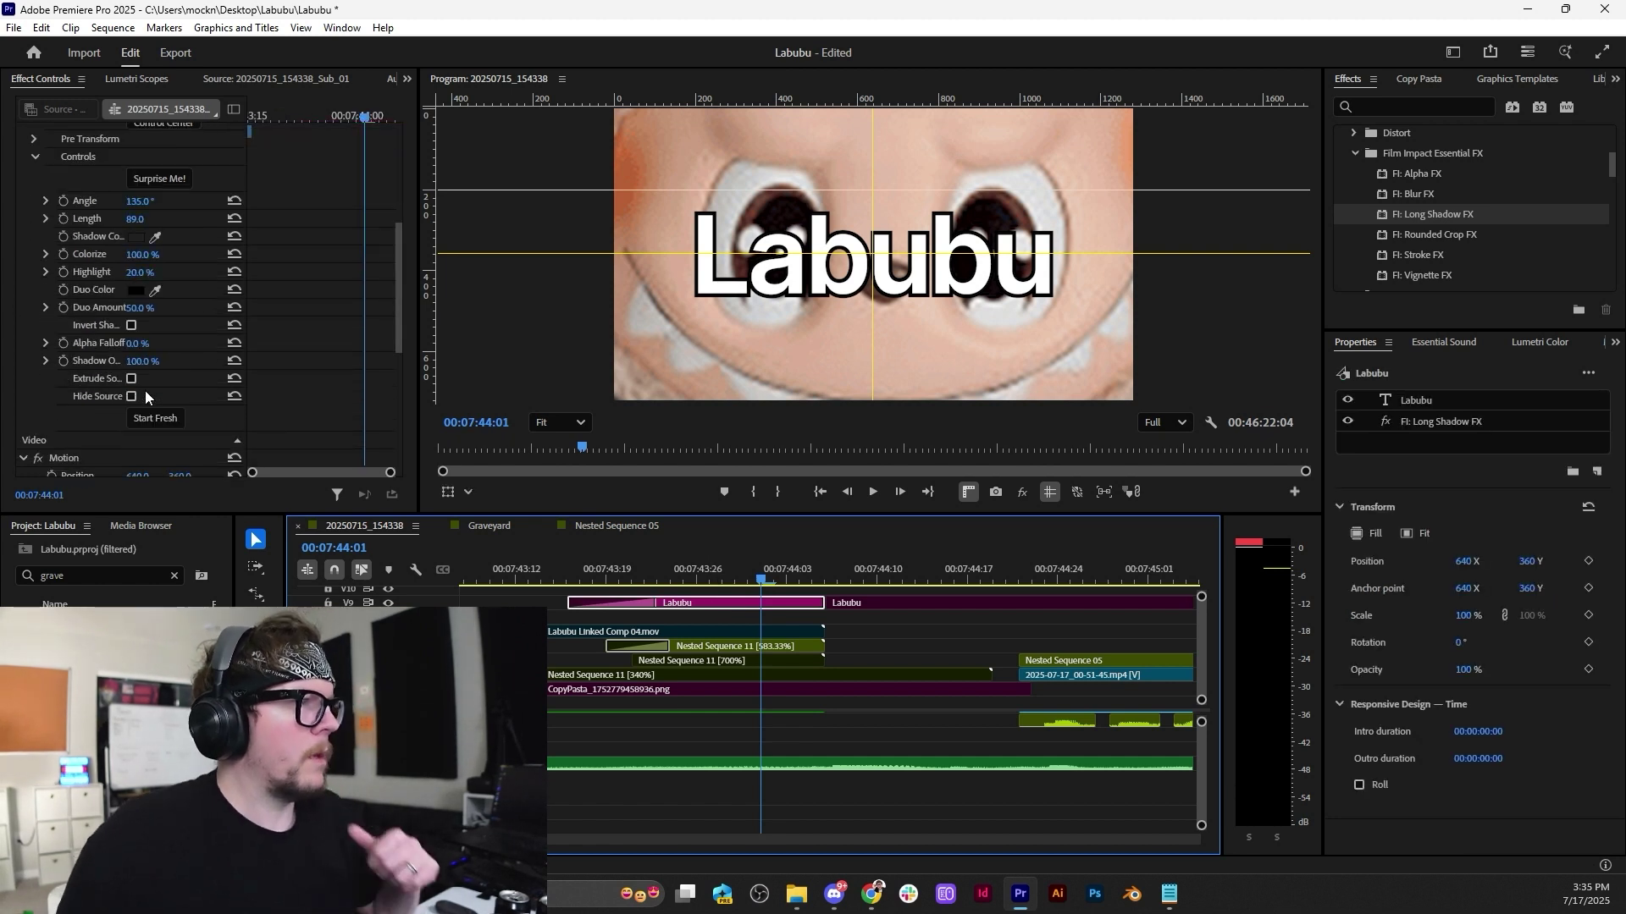
pyautogui.click(135, 377)
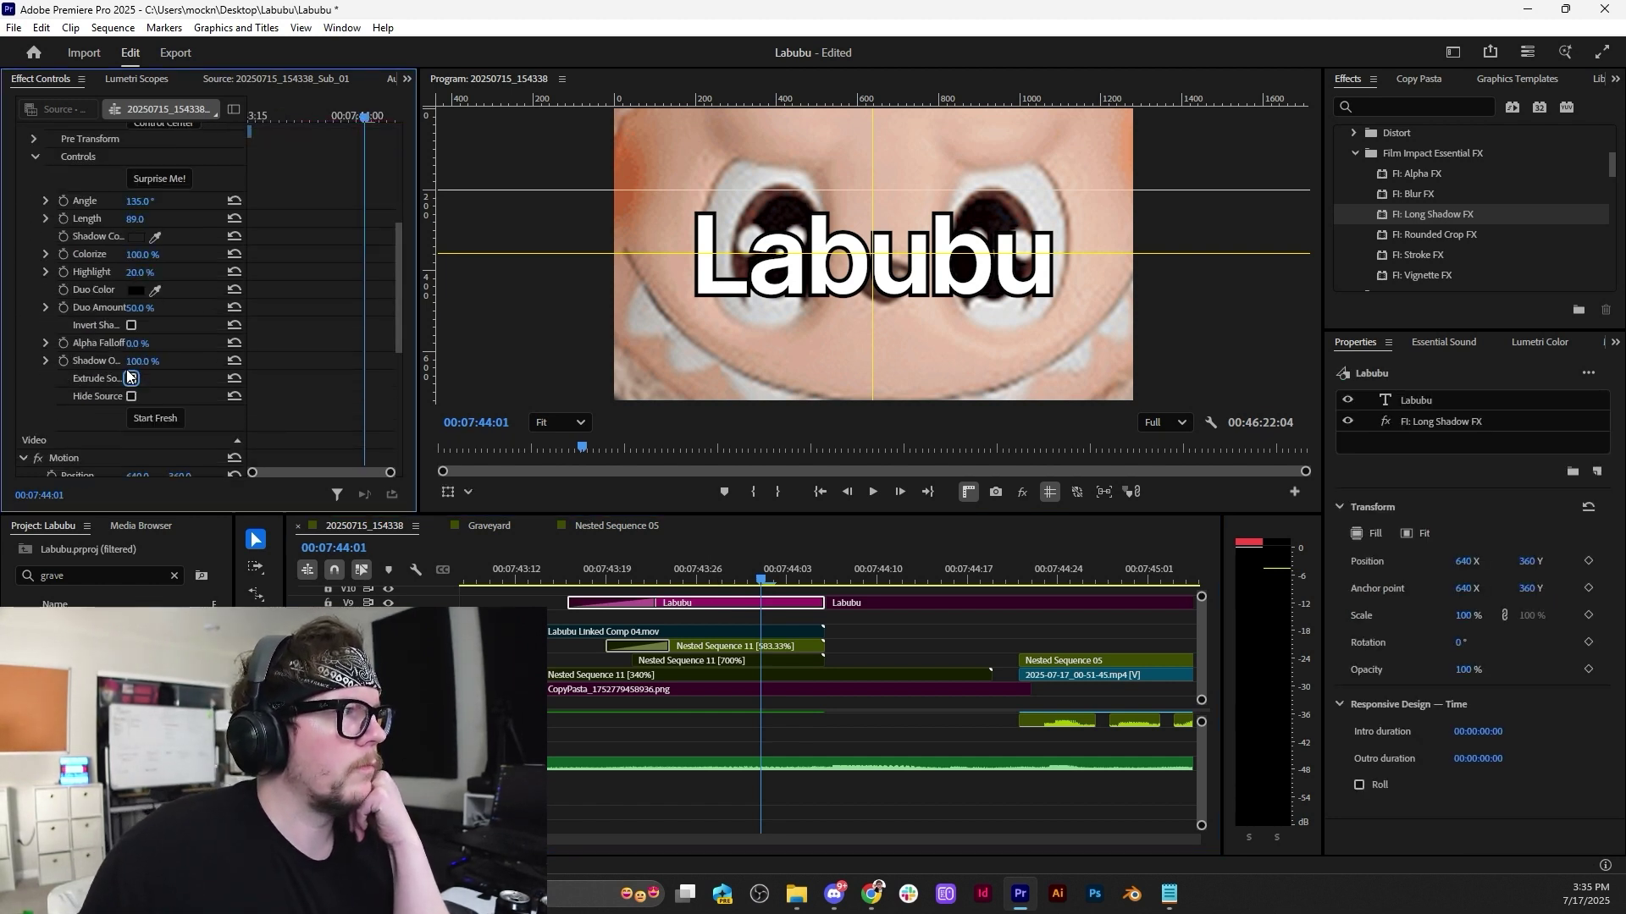
pyautogui.scroll(3, 127, 372)
# Turn off the black 10 px outer stroke on the Labubu title text.
pyautogui.click(1408, 402)
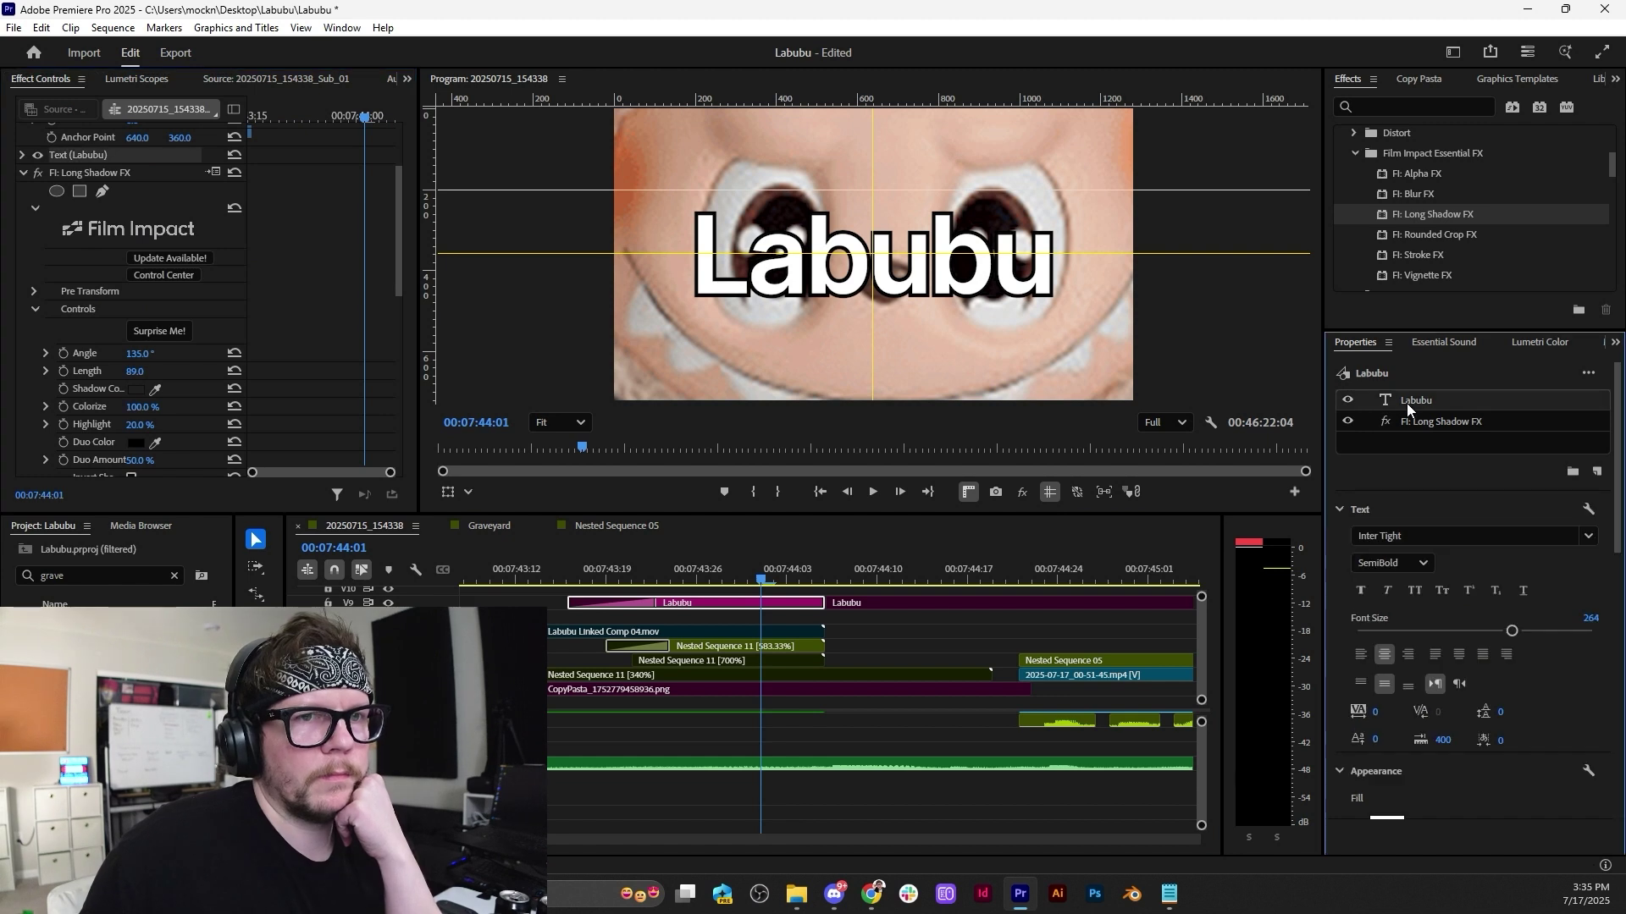
pyautogui.scroll(-5, 1372, 644)
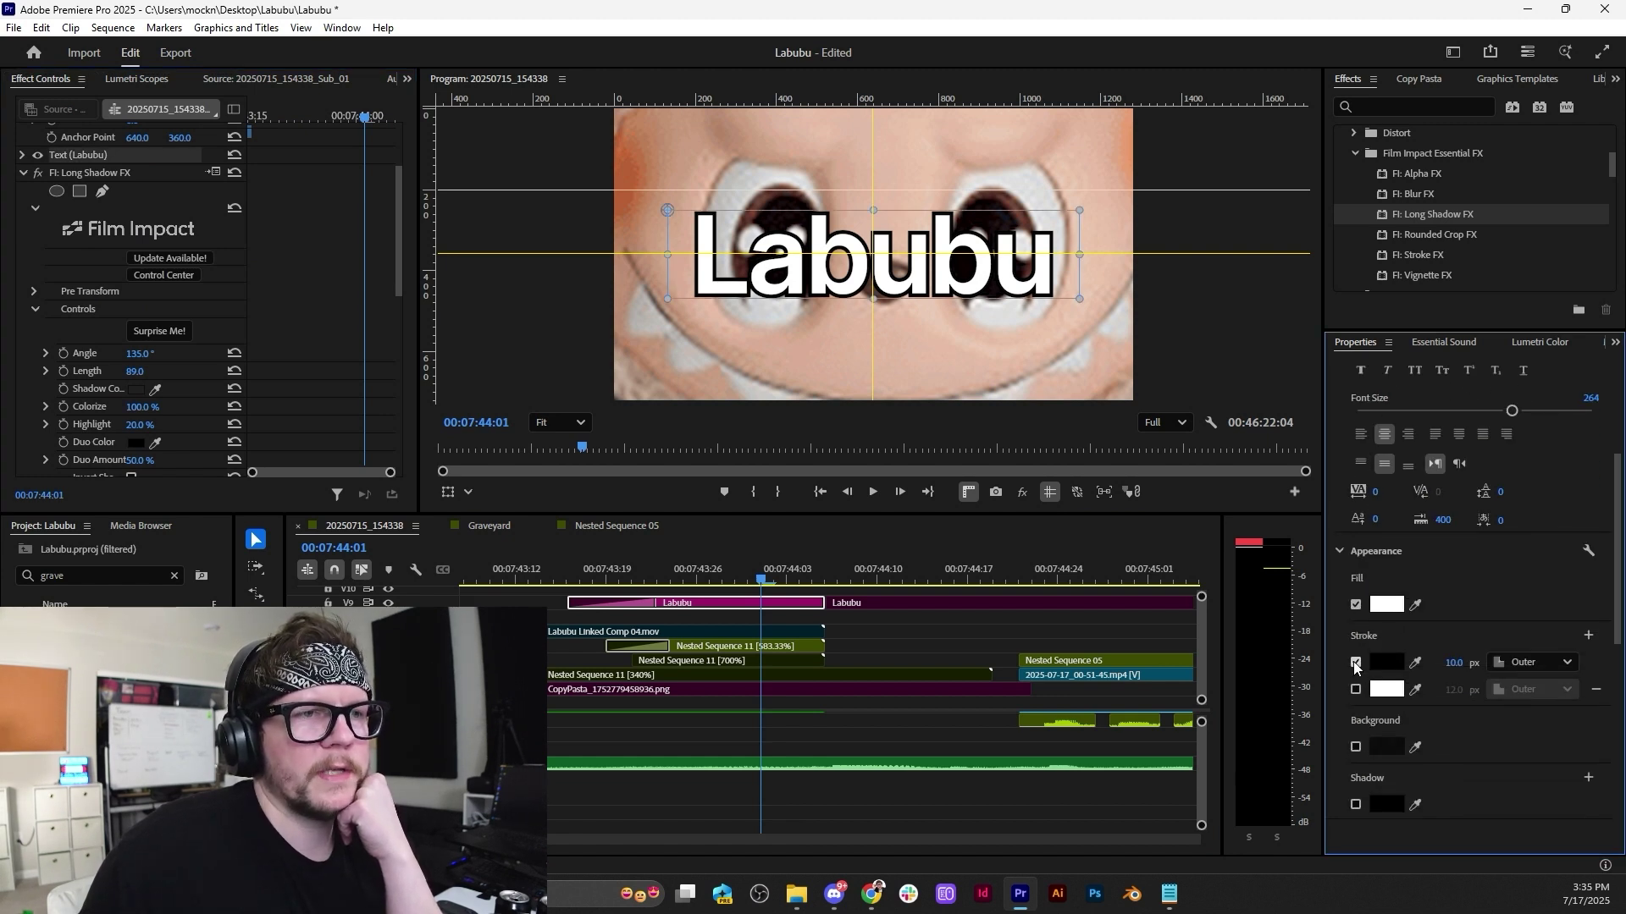
pyautogui.click(1354, 662)
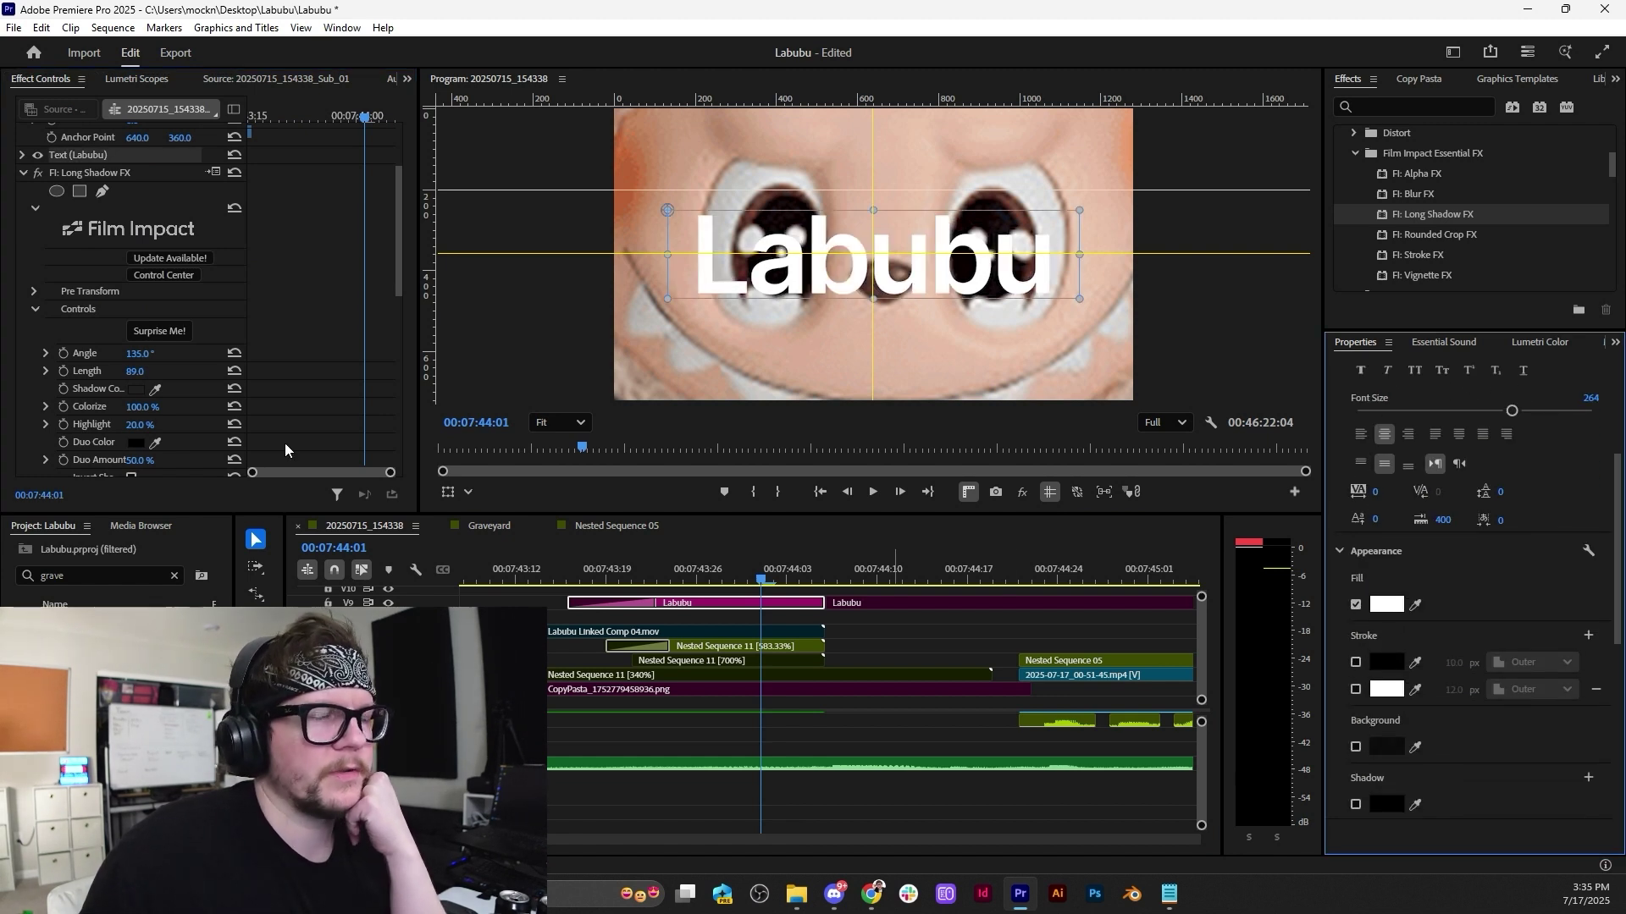
# Check the strokeless Labubu title around 00:07:44:01 and review the Long Shadow effect's settings.
pyautogui.click(200, 378)
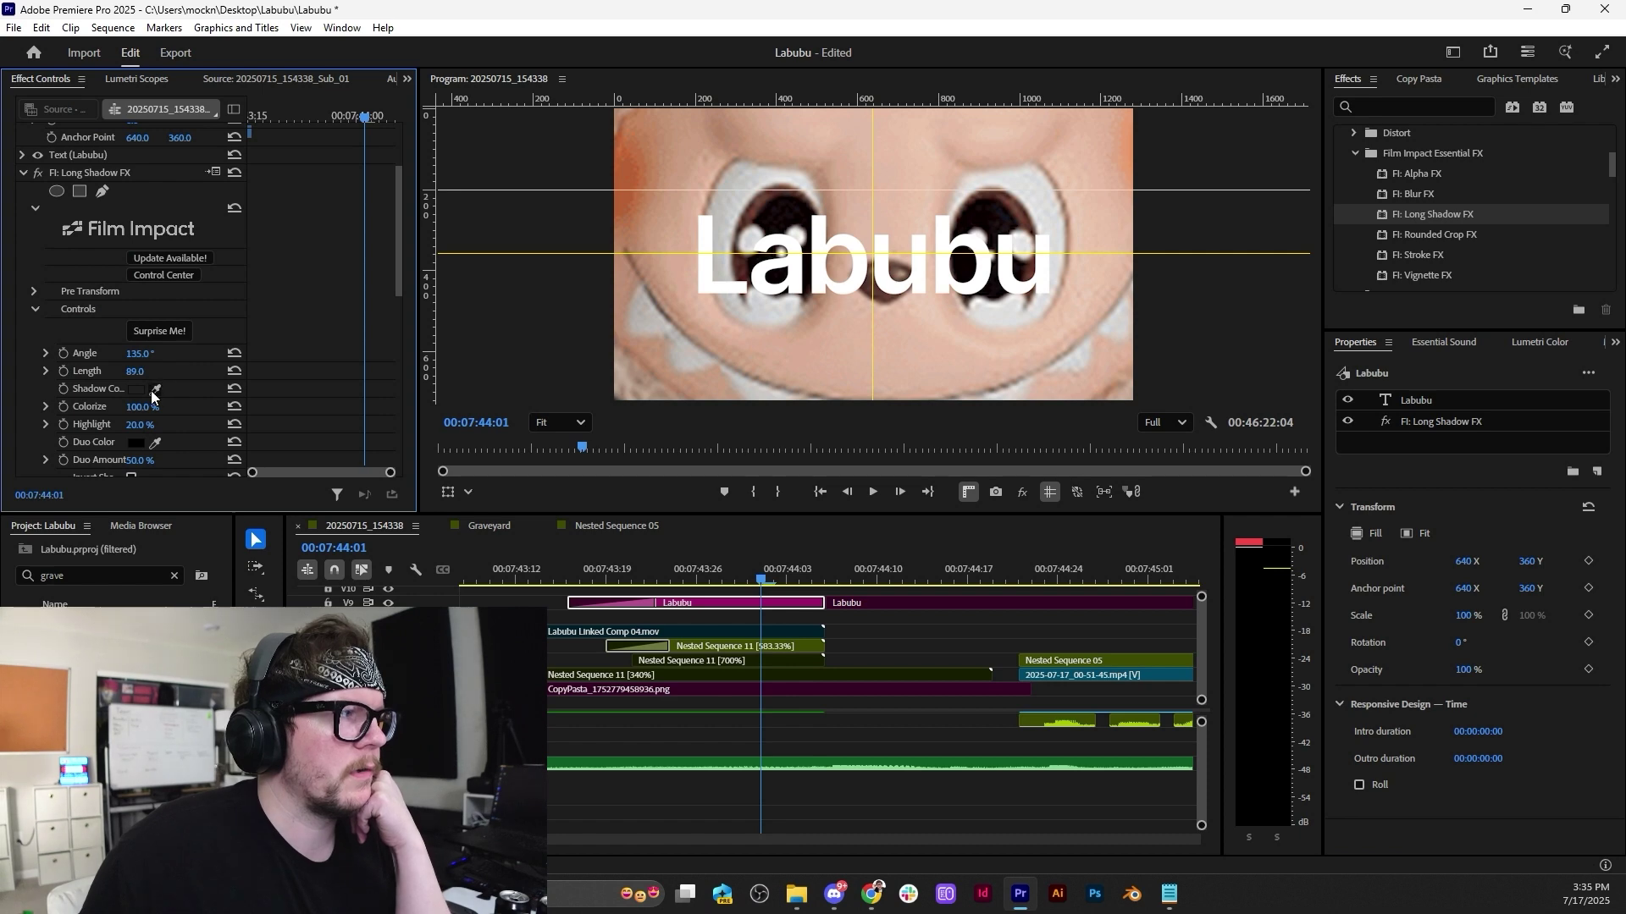
pyautogui.scroll(-2, 154, 415)
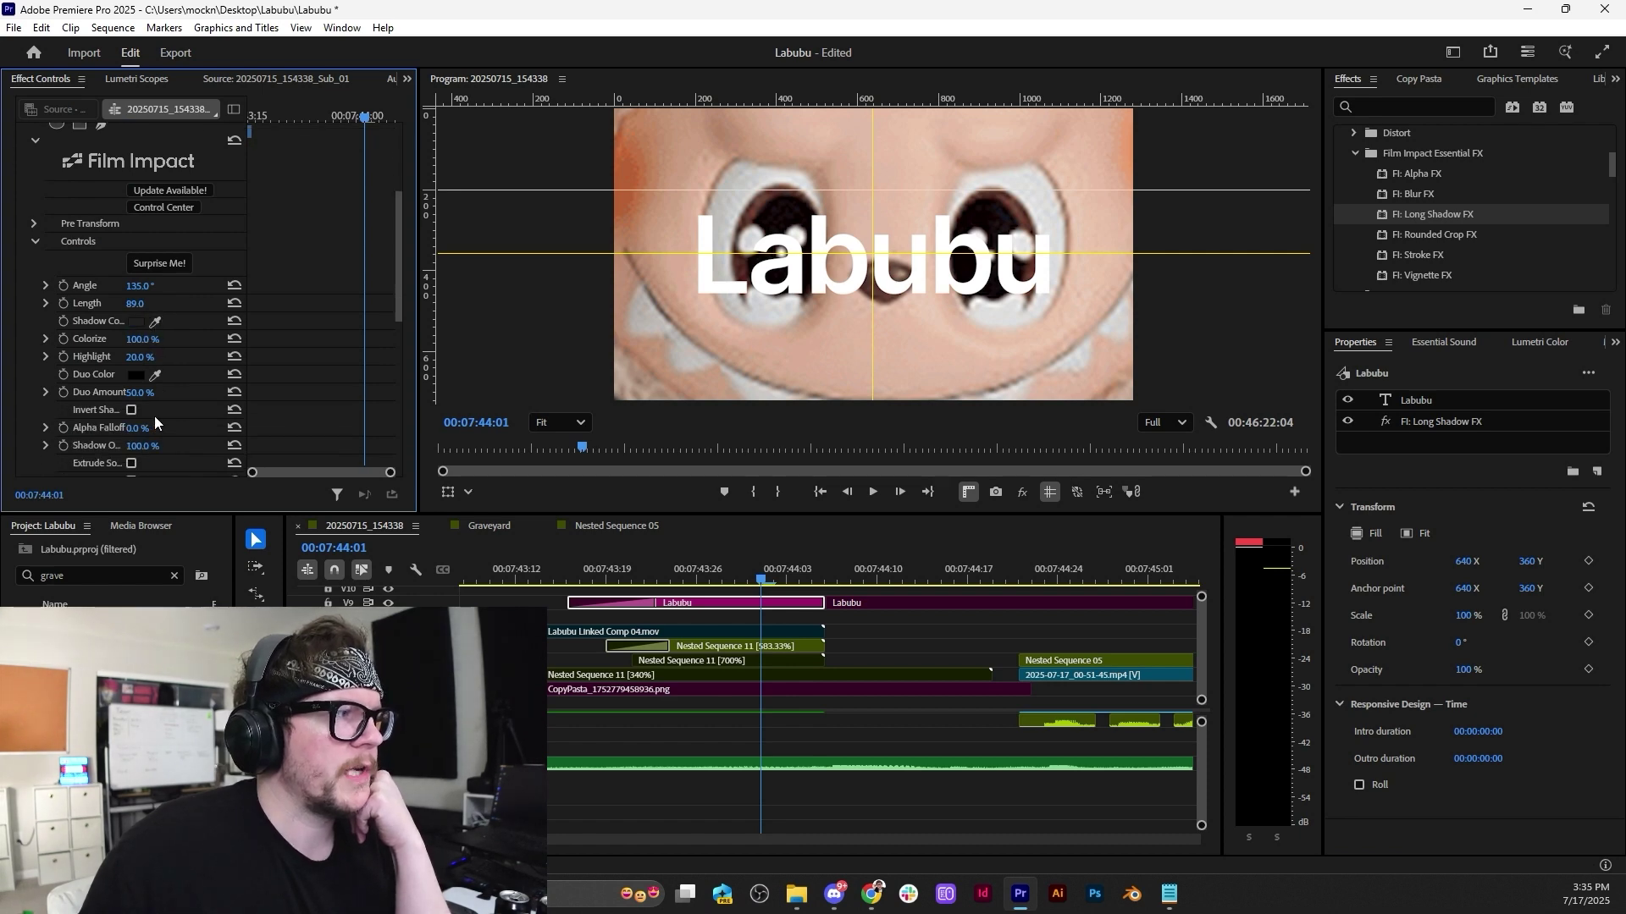
pyautogui.click(721, 582)
pyautogui.moveTo(721, 582); pyautogui.dragTo(760, 586)
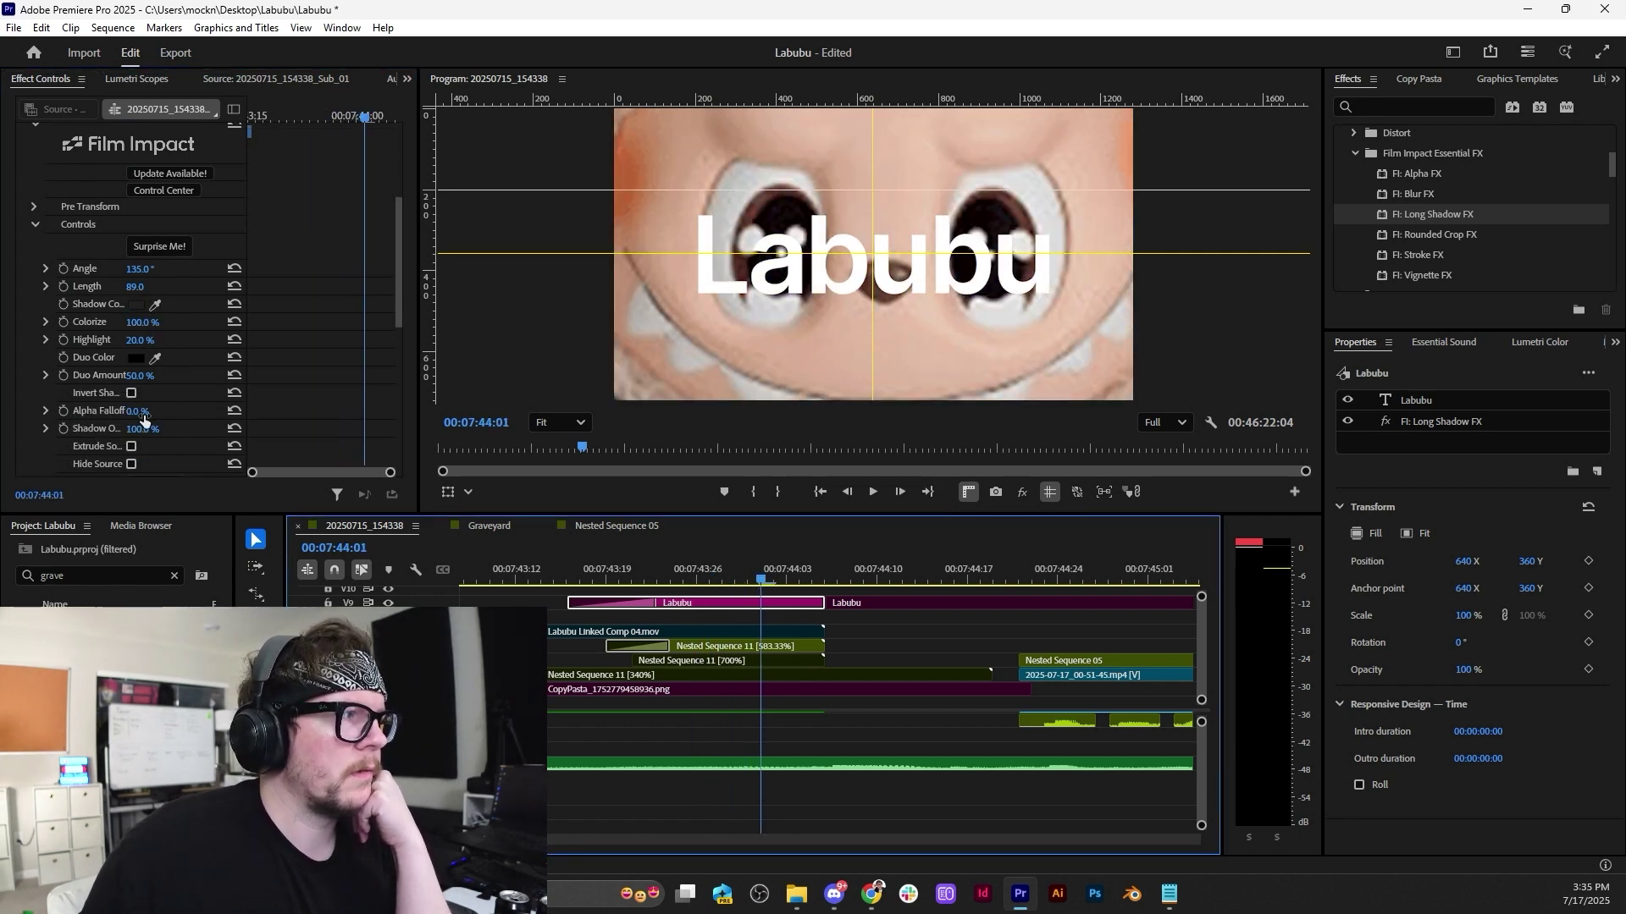
# Try the Long Shadow effect's invert option and check its shadow color on the Labubu title.
pyautogui.click(135, 394)
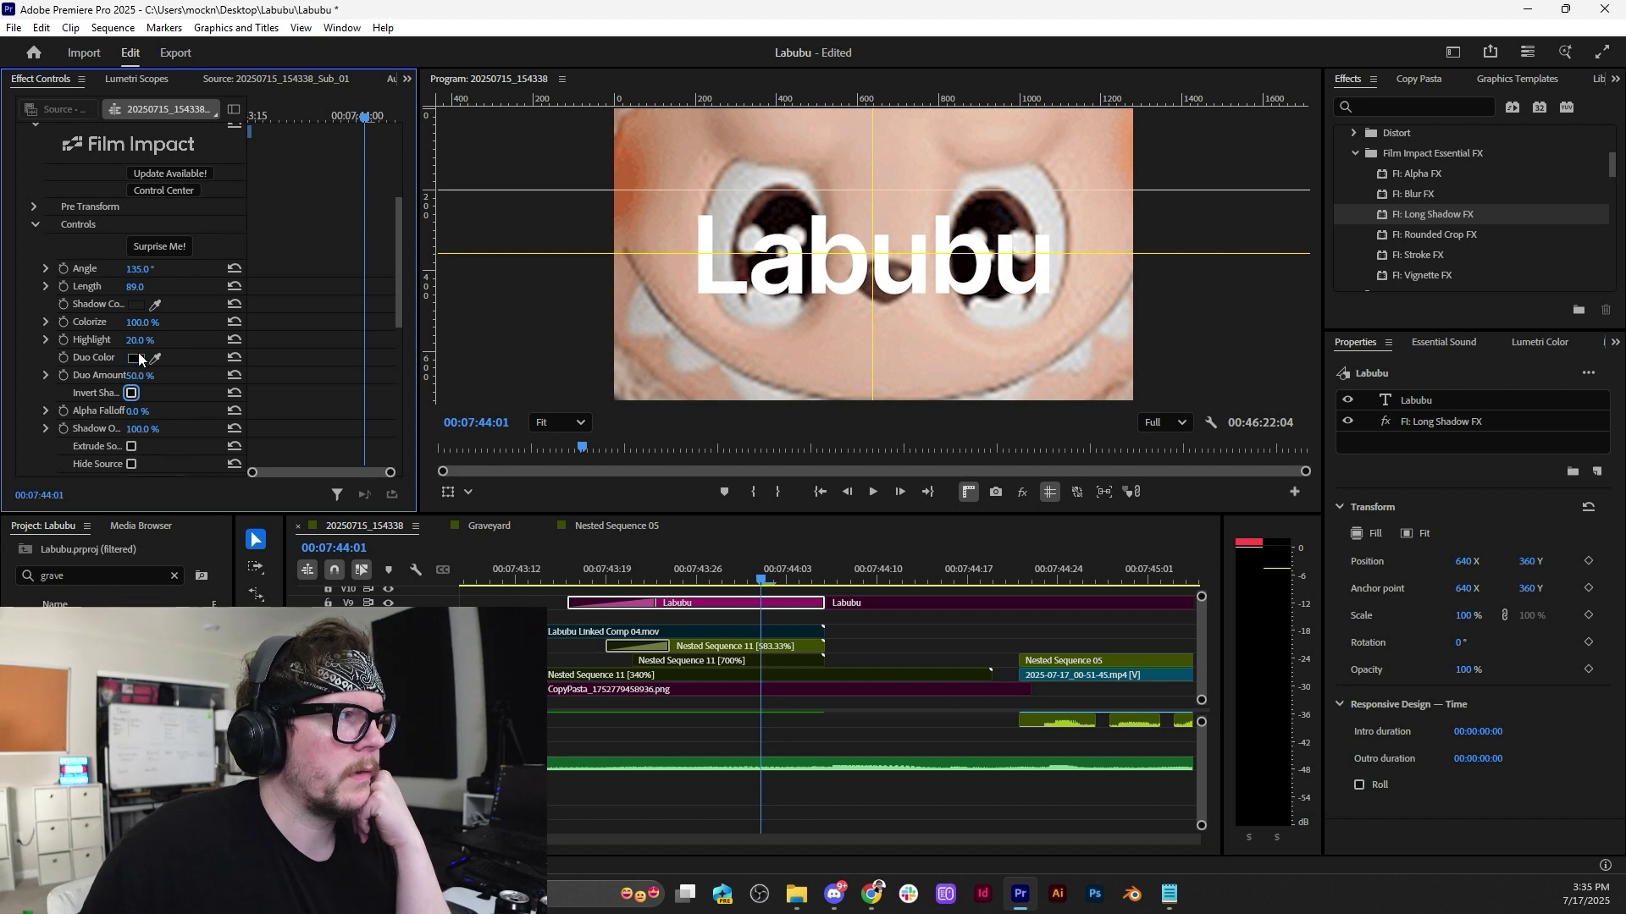
pyautogui.click(140, 306)
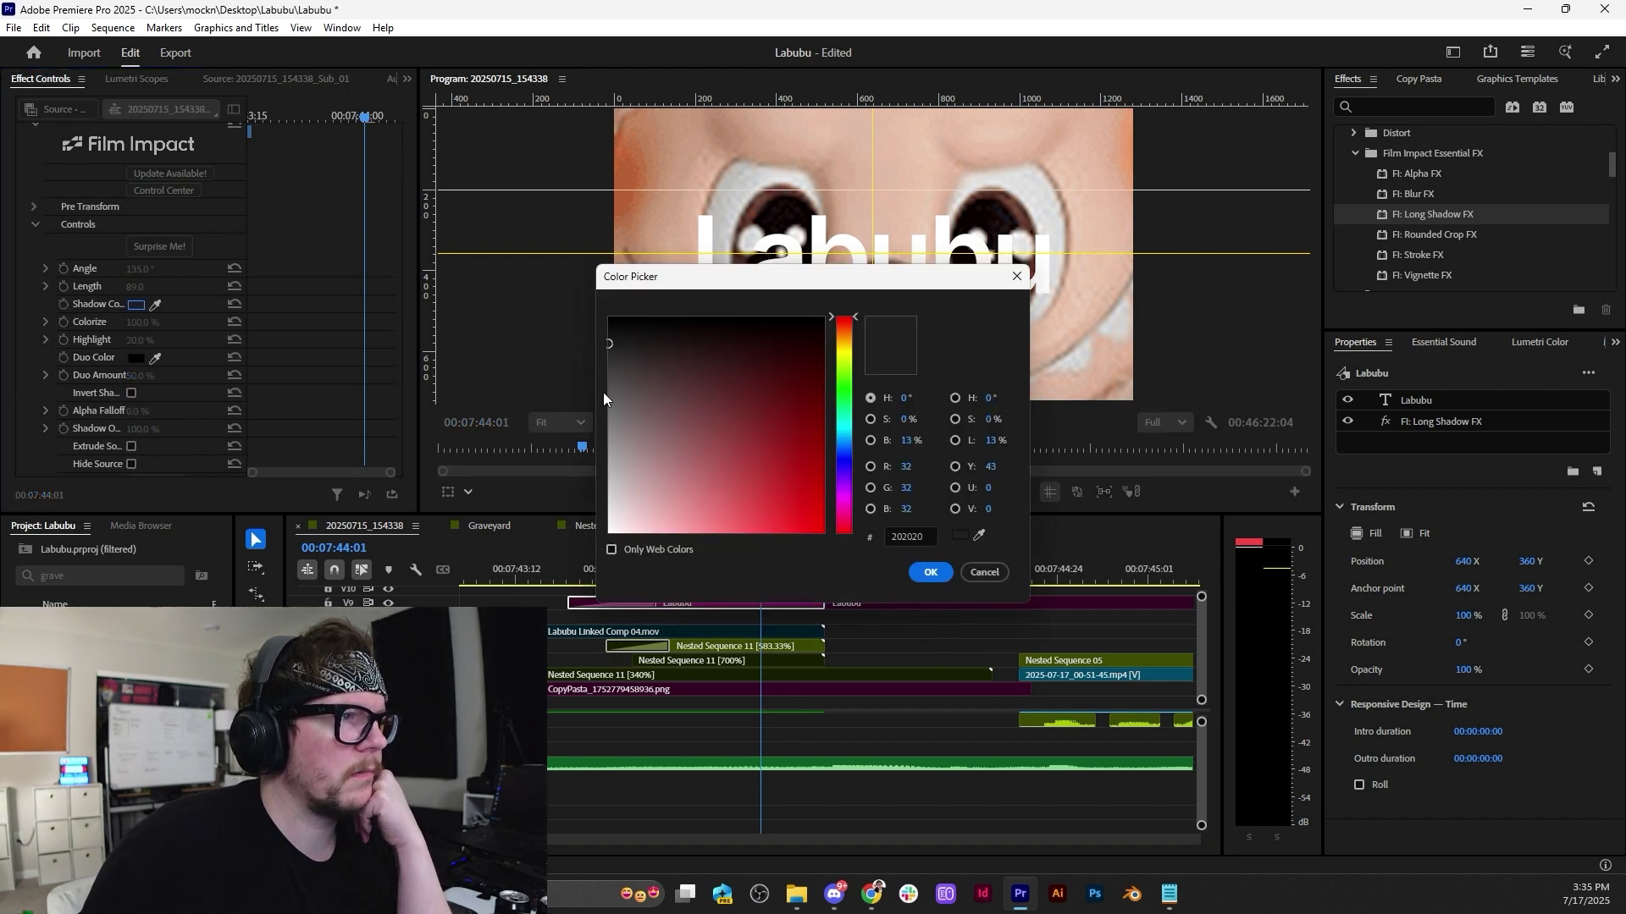
pyautogui.click(921, 573)
pyautogui.scroll(-2, 195, 440)
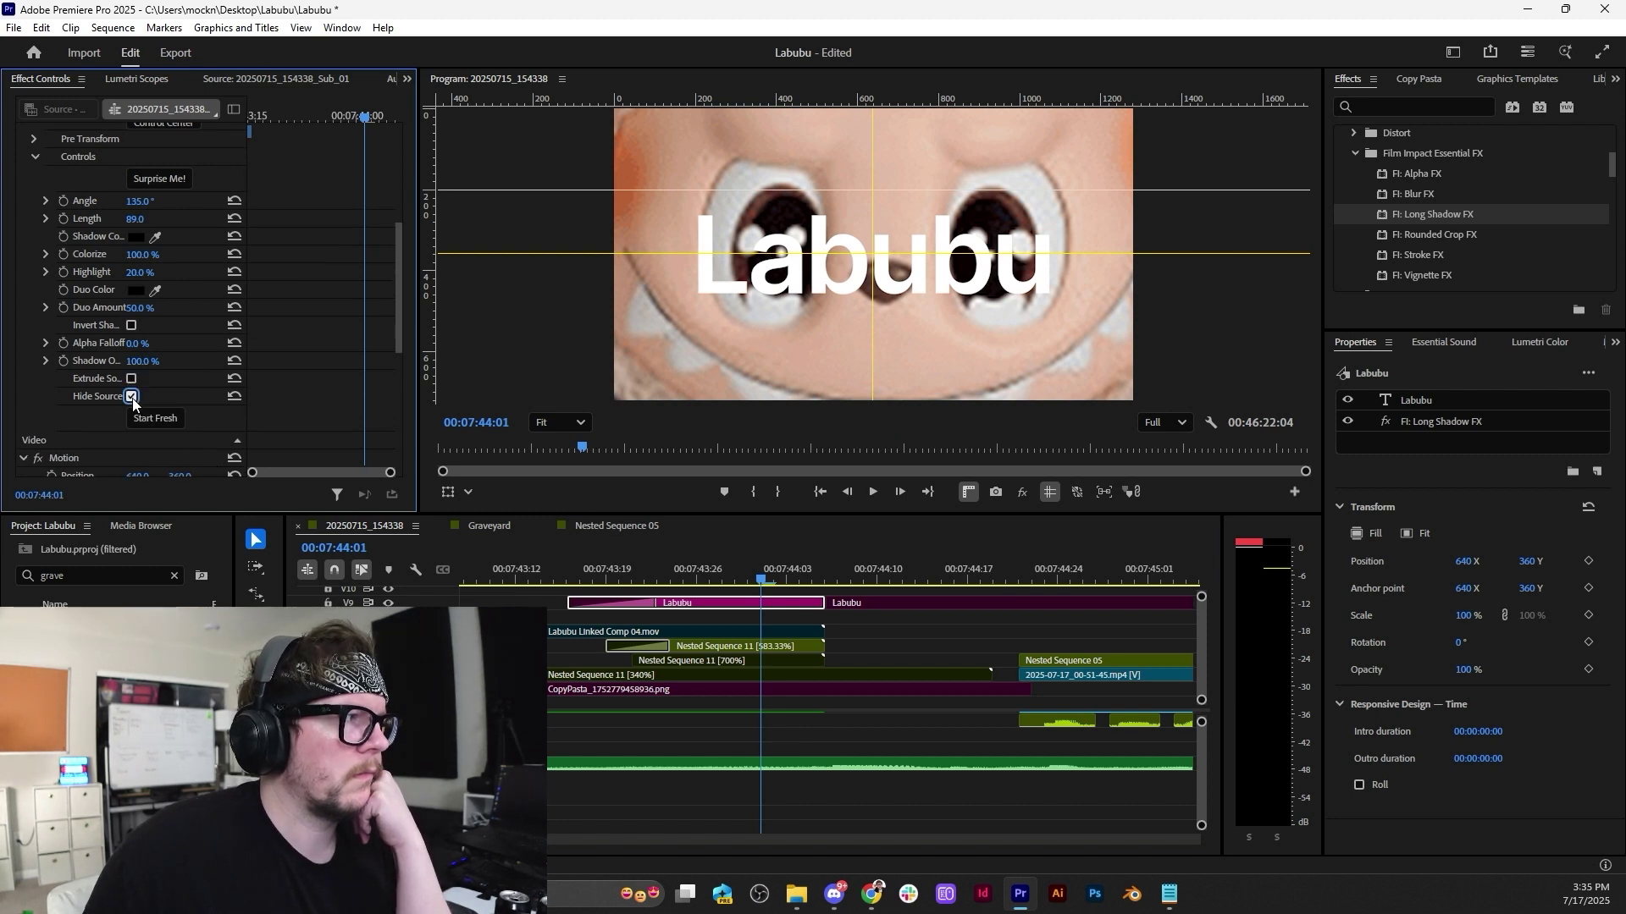
# Reset the Long Shadow effect with Start Fresh and try its Surprise Me randomized settings on the title.
pyautogui.click(157, 418)
pyautogui.click(145, 179)
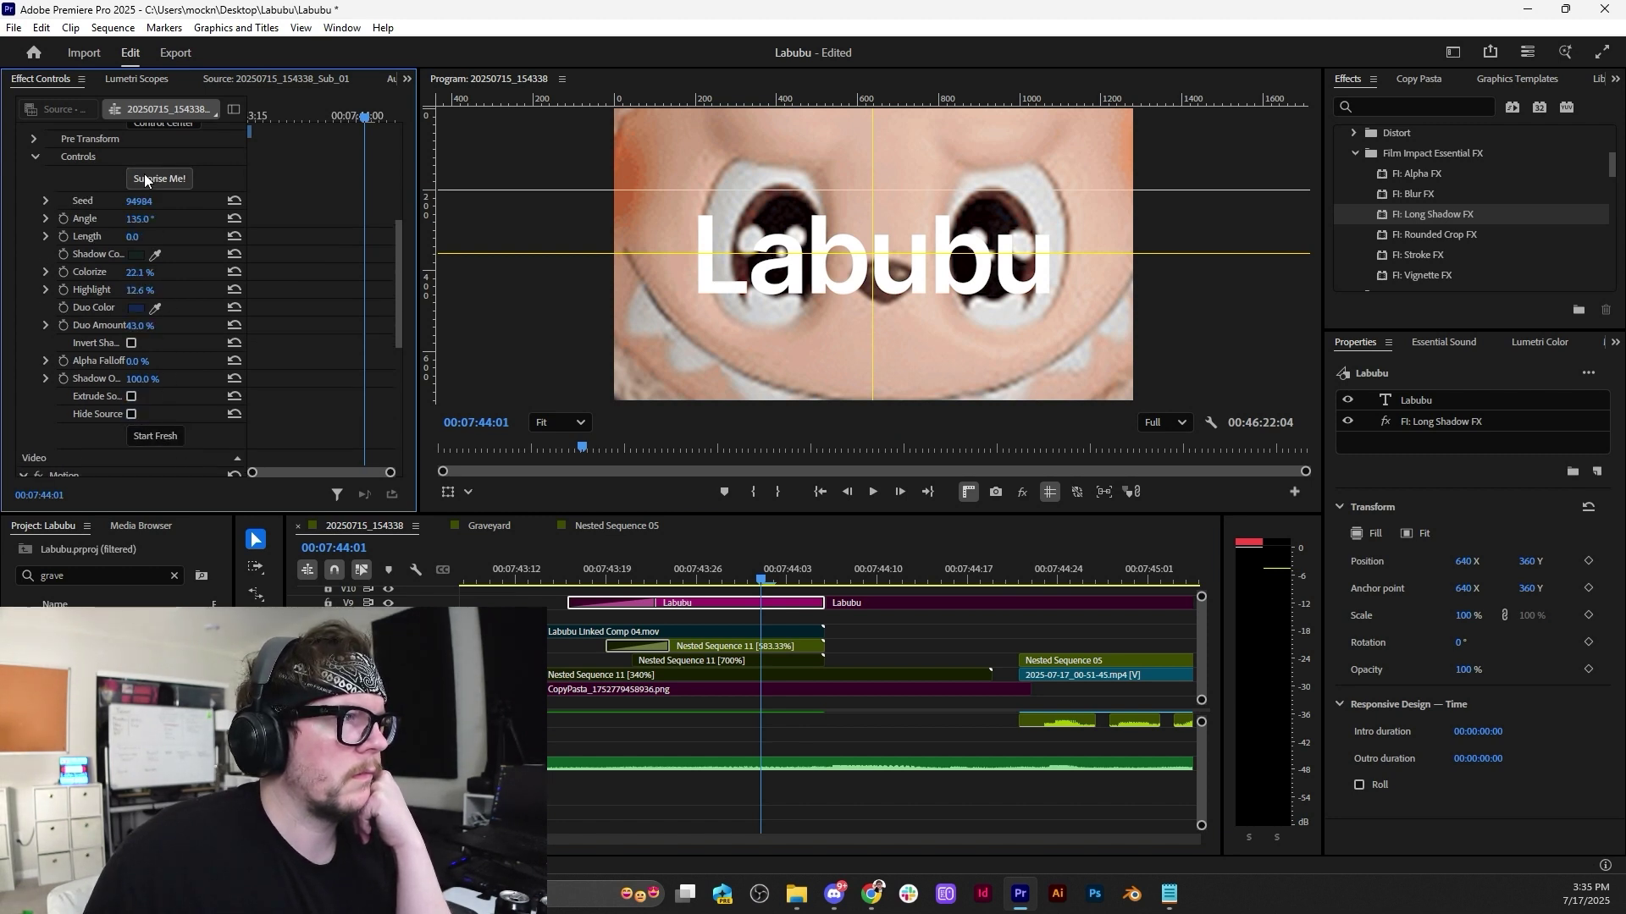
pyautogui.click(670, 578)
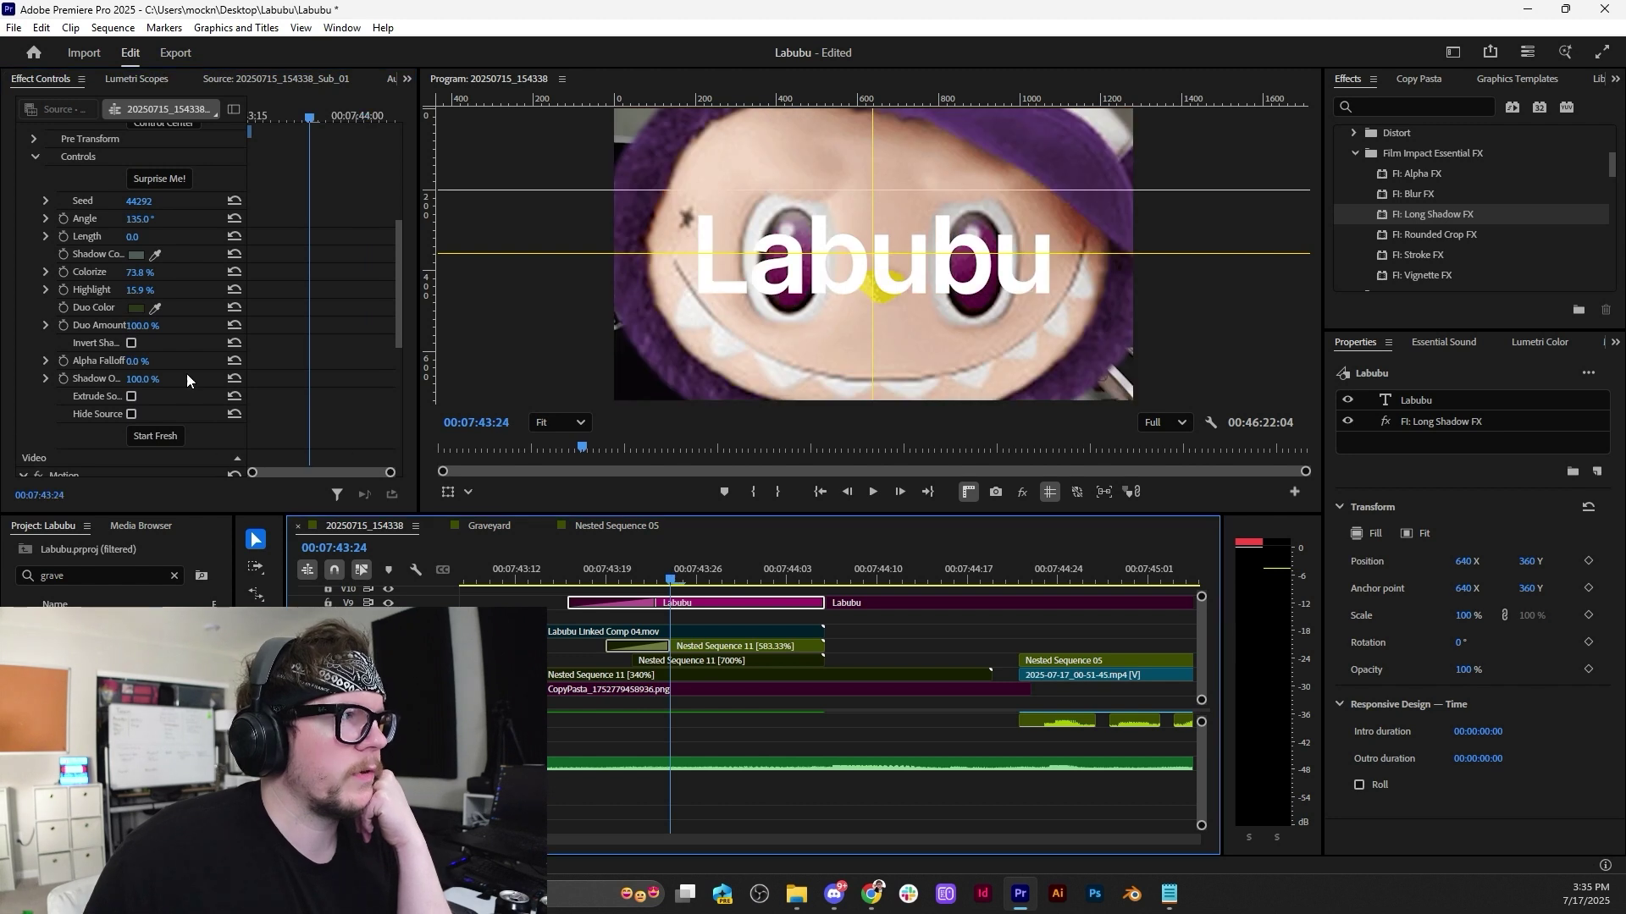
# Try the Long Shadow effect above the Labubu text in the layer order and move it back below.
pyautogui.moveTo(124, 176); pyautogui.dragTo(100, 146)
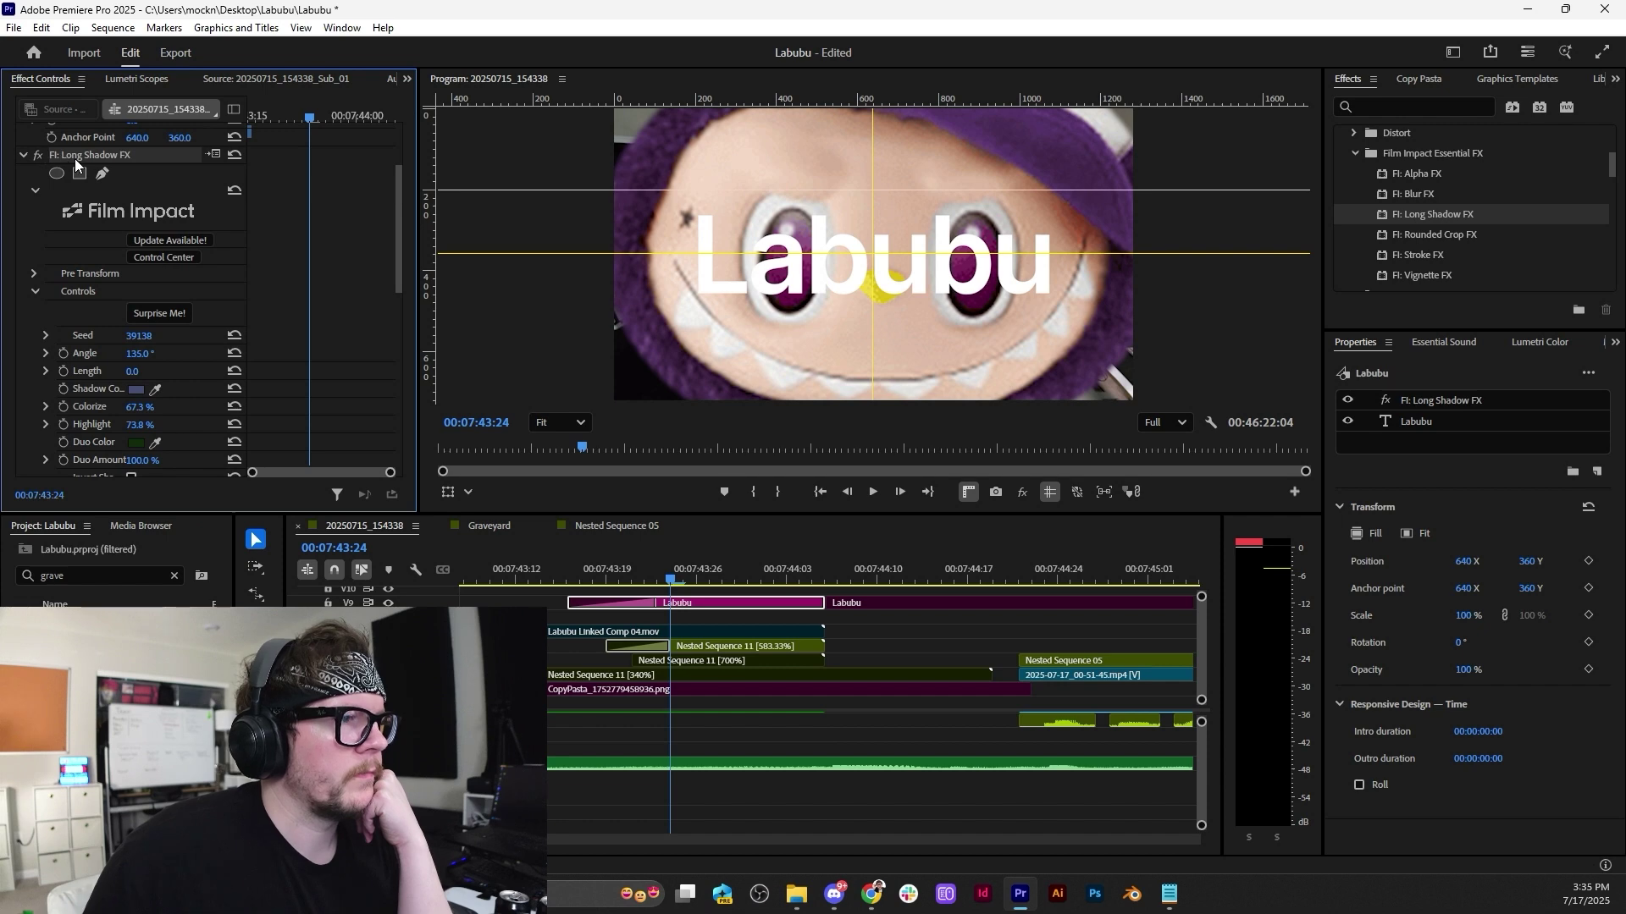
pyautogui.moveTo(728, 577); pyautogui.dragTo(760, 572)
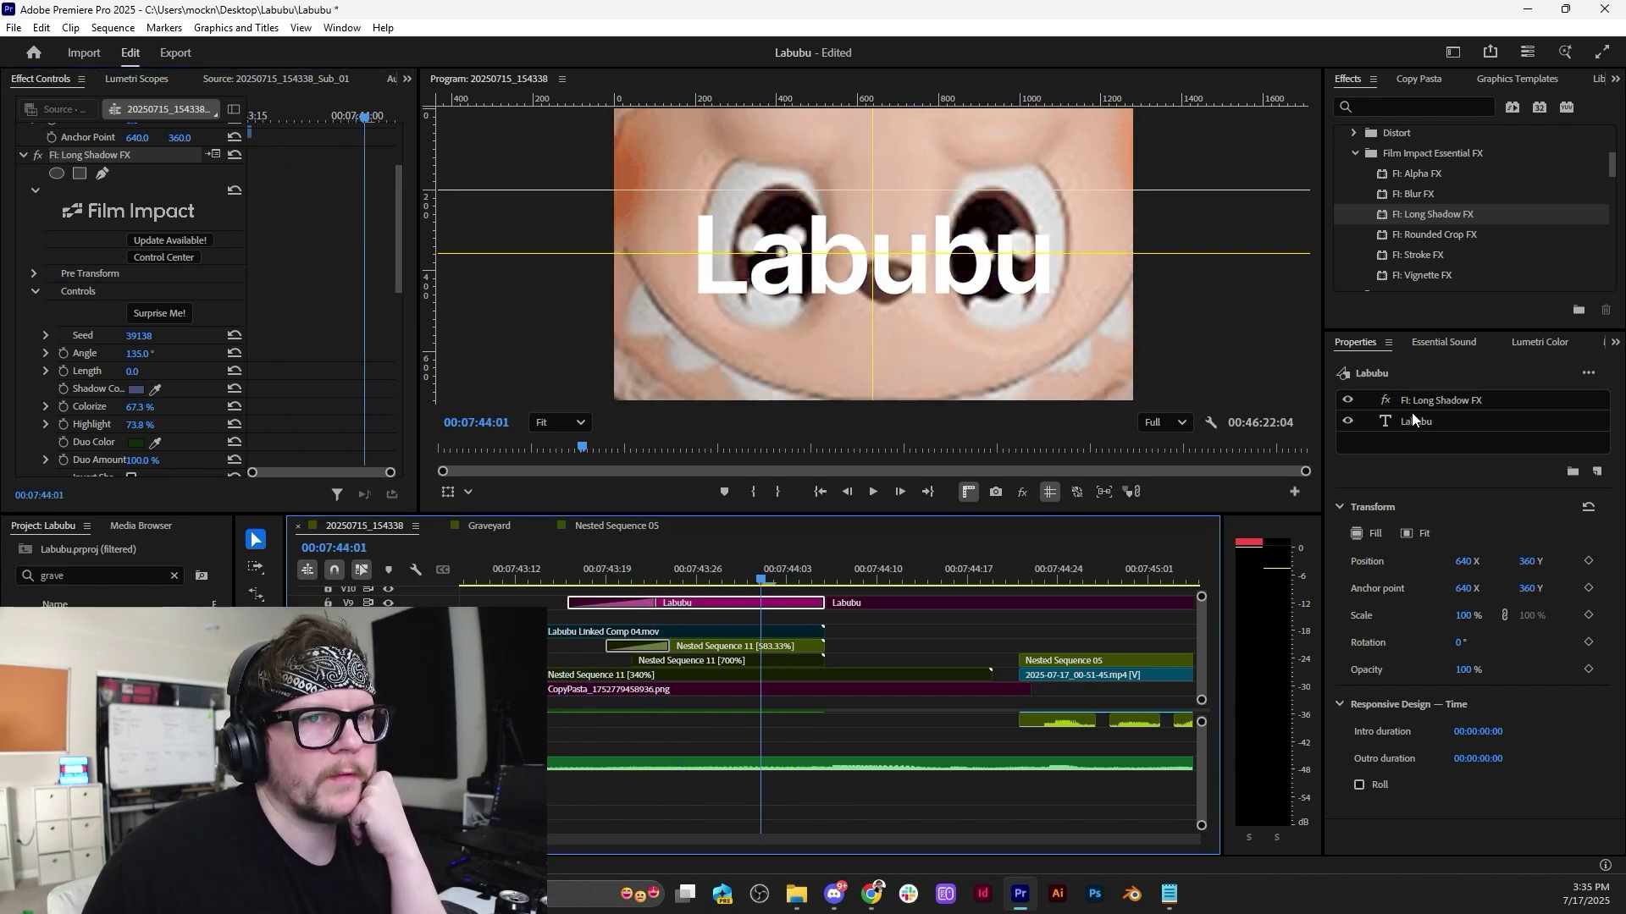
pyautogui.click(1412, 417)
pyautogui.moveTo(1419, 390); pyautogui.dragTo(1417, 400)
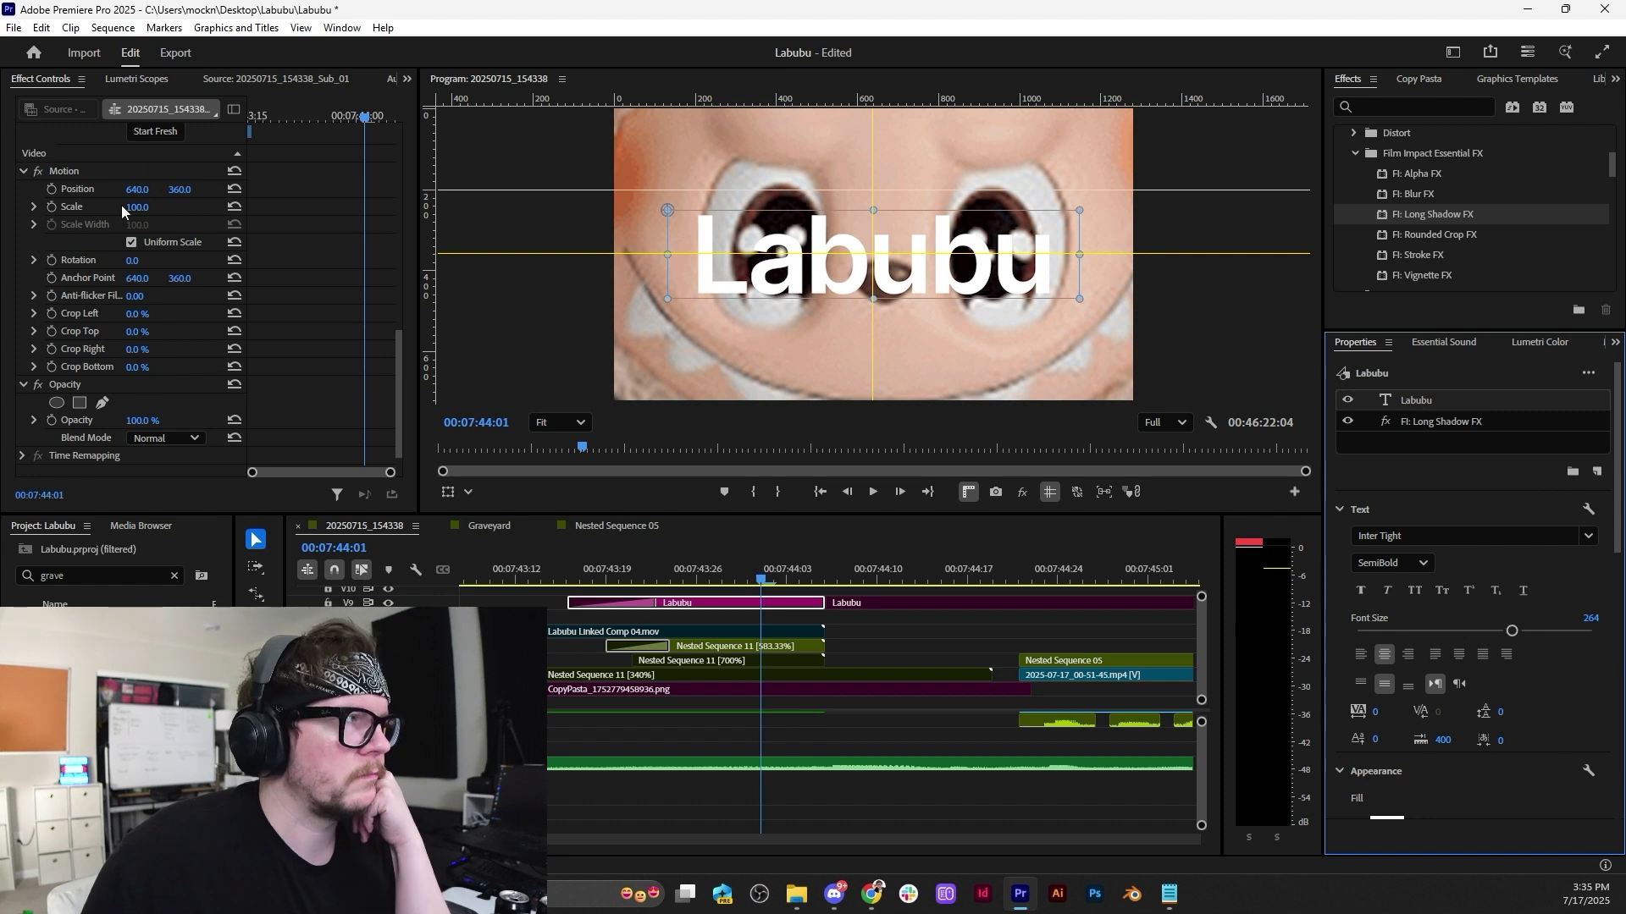
# Try the Labubu title in Color Burn blend mode with the Long Shadow effect removed.
pyautogui.scroll(-5, 140, 429)
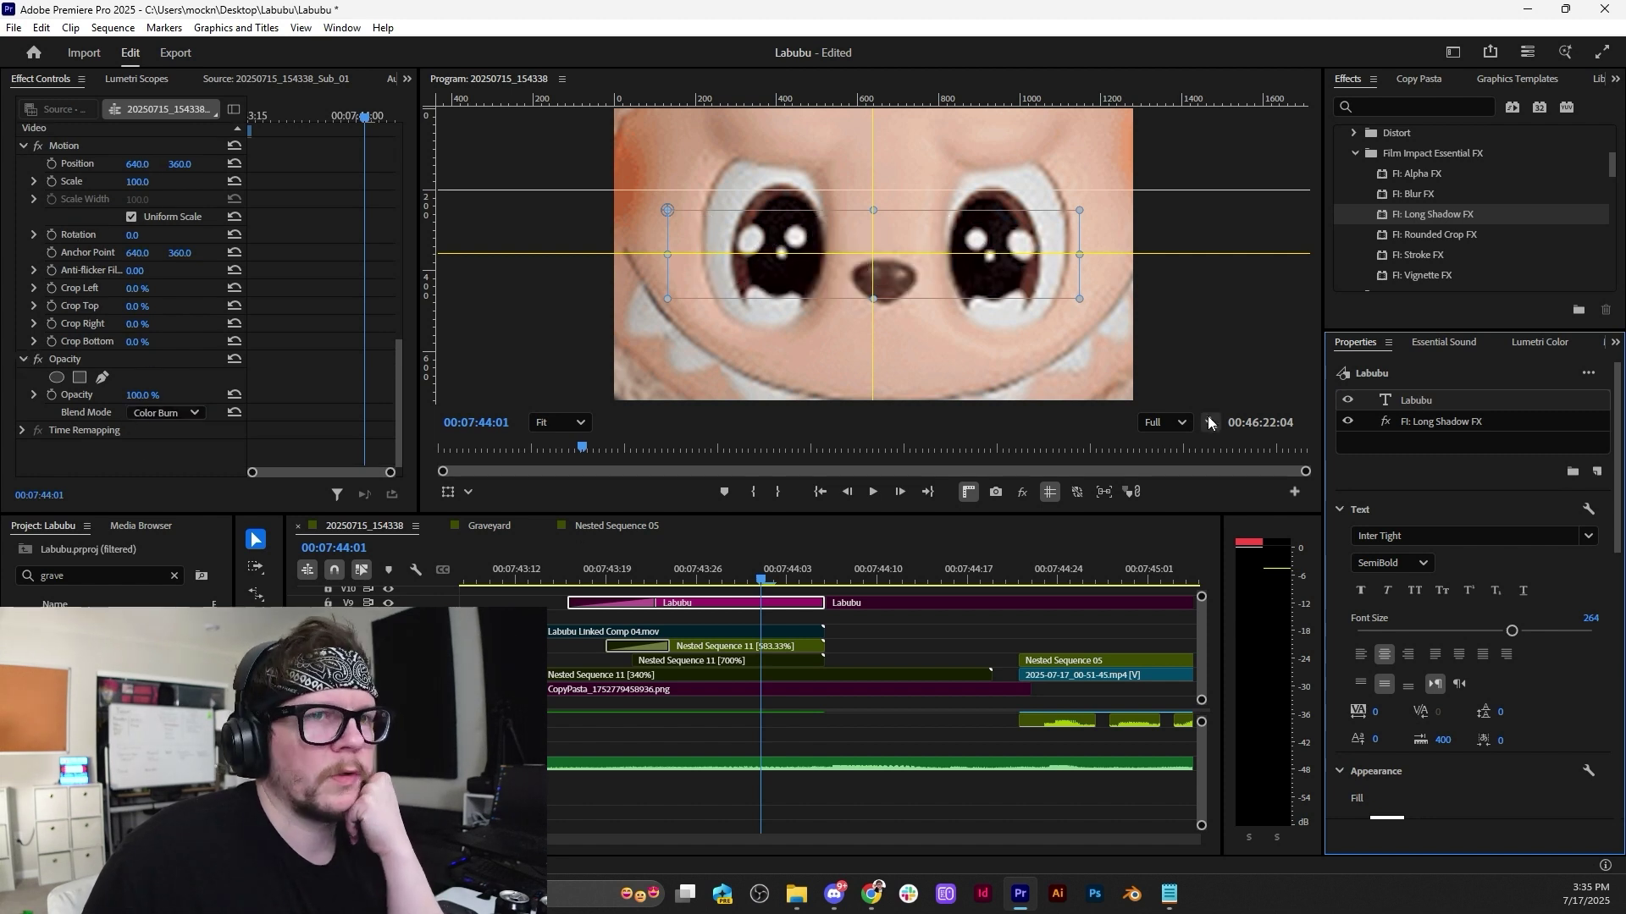
pyautogui.click(1414, 423)
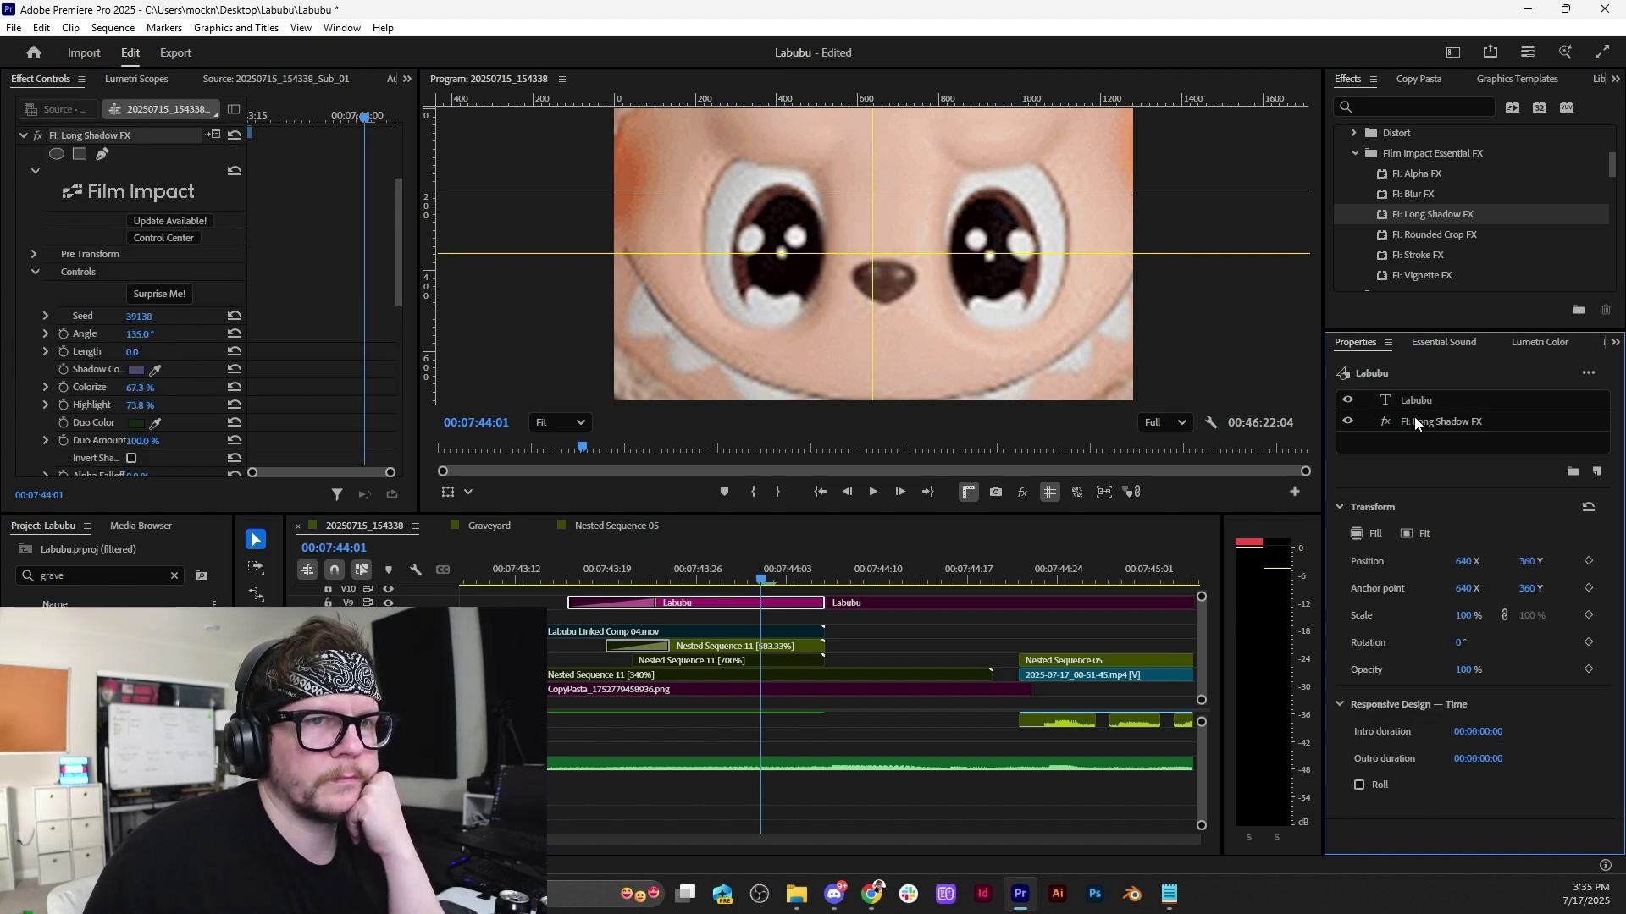
pyautogui.rightClick(108, 135)
pyautogui.click(127, 196)
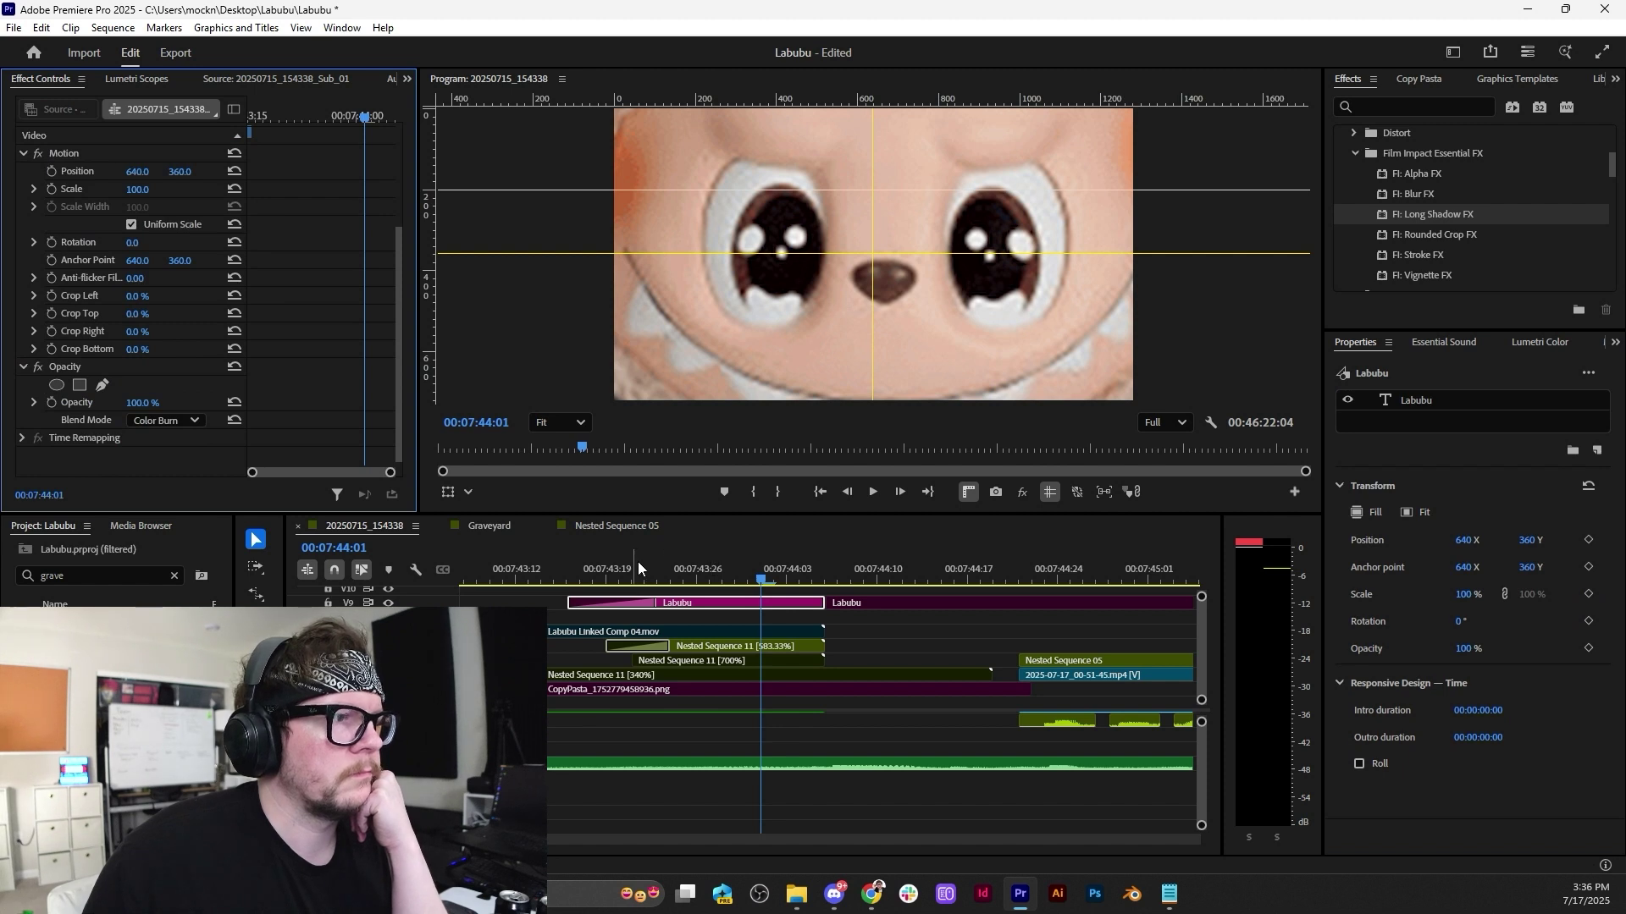
pyautogui.moveTo(637, 569); pyautogui.dragTo(730, 575)
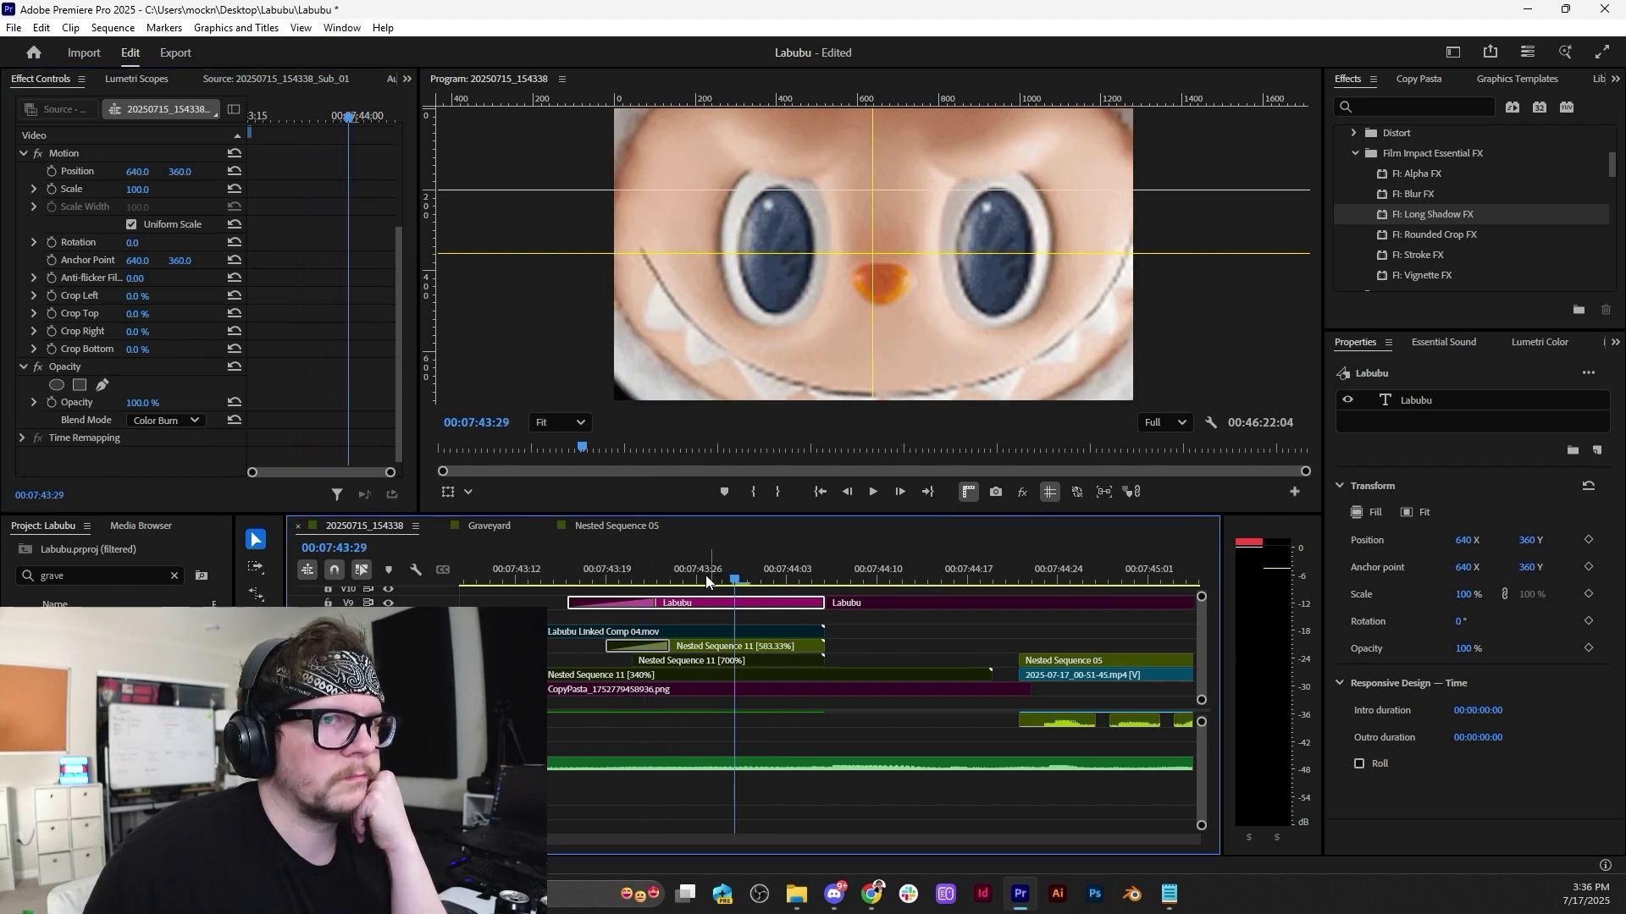
# Undo the Color Burn blend mode and the Long Shadow removal and review the title's effect settings.
pyautogui.click(1405, 401)
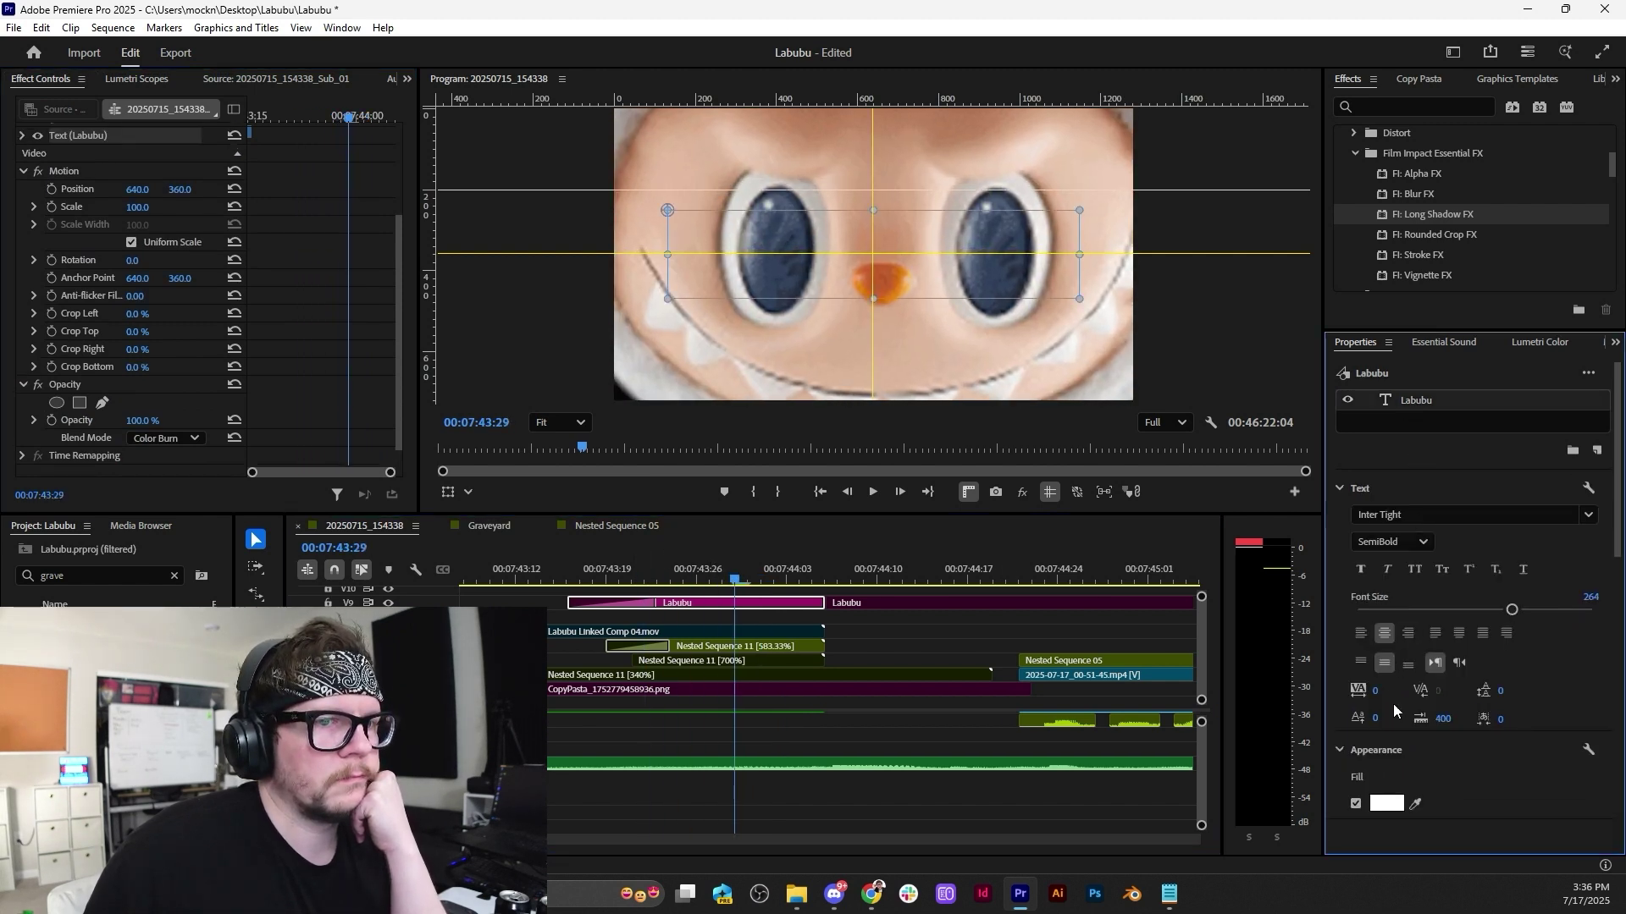
pyautogui.hotkey('ctrl', 'v')
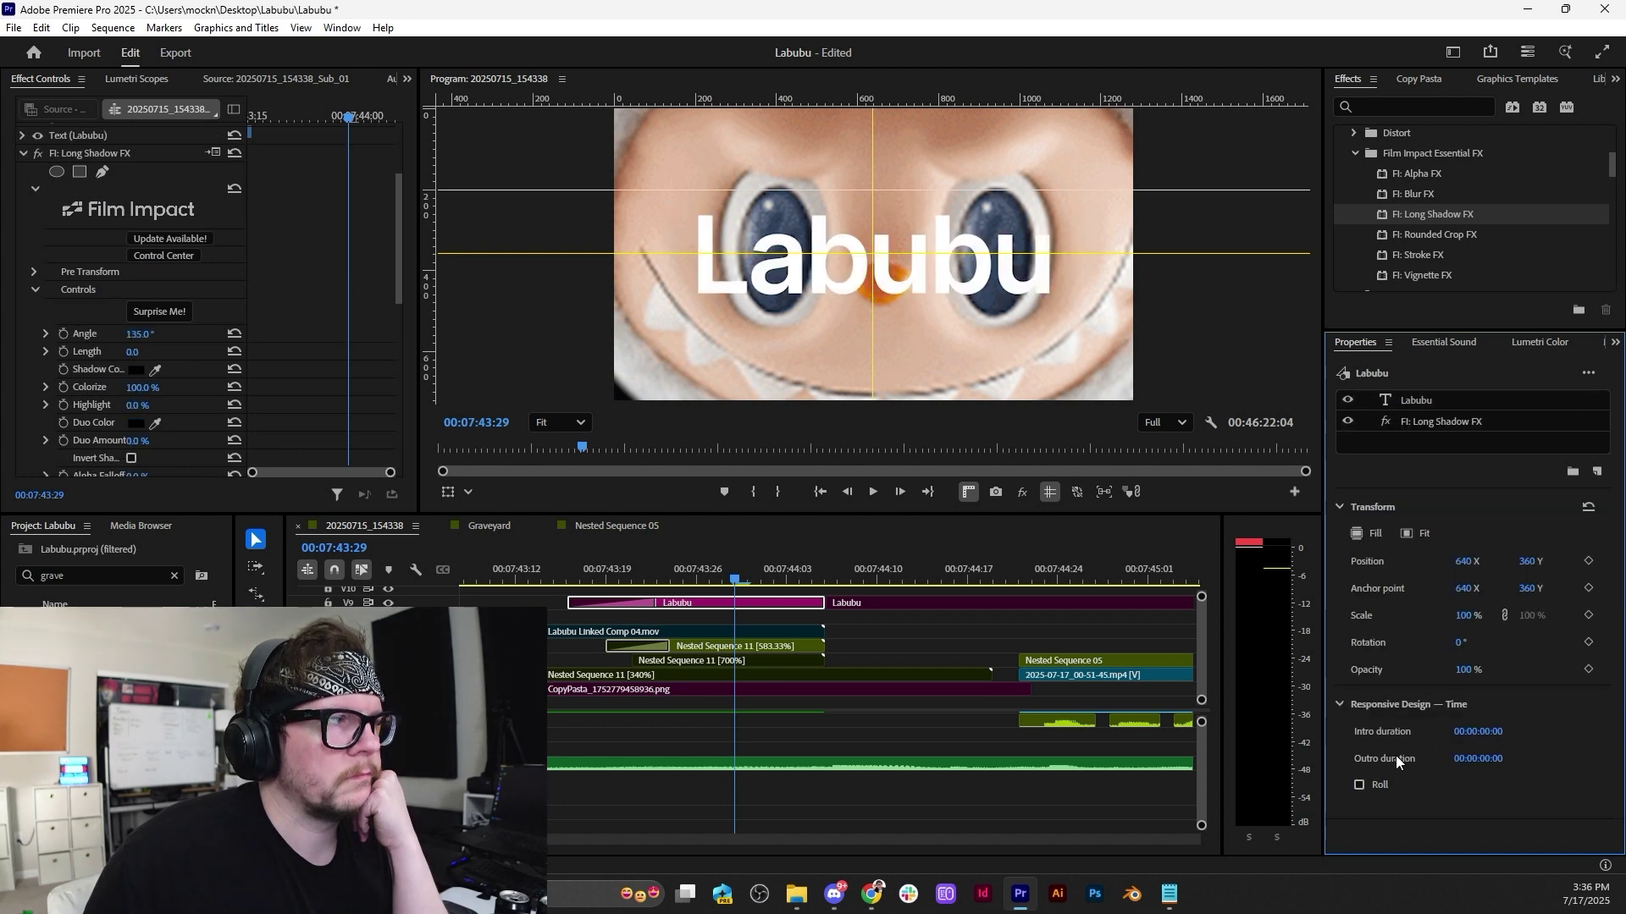
pyautogui.click(23, 136)
pyautogui.scroll(-10, 98, 331)
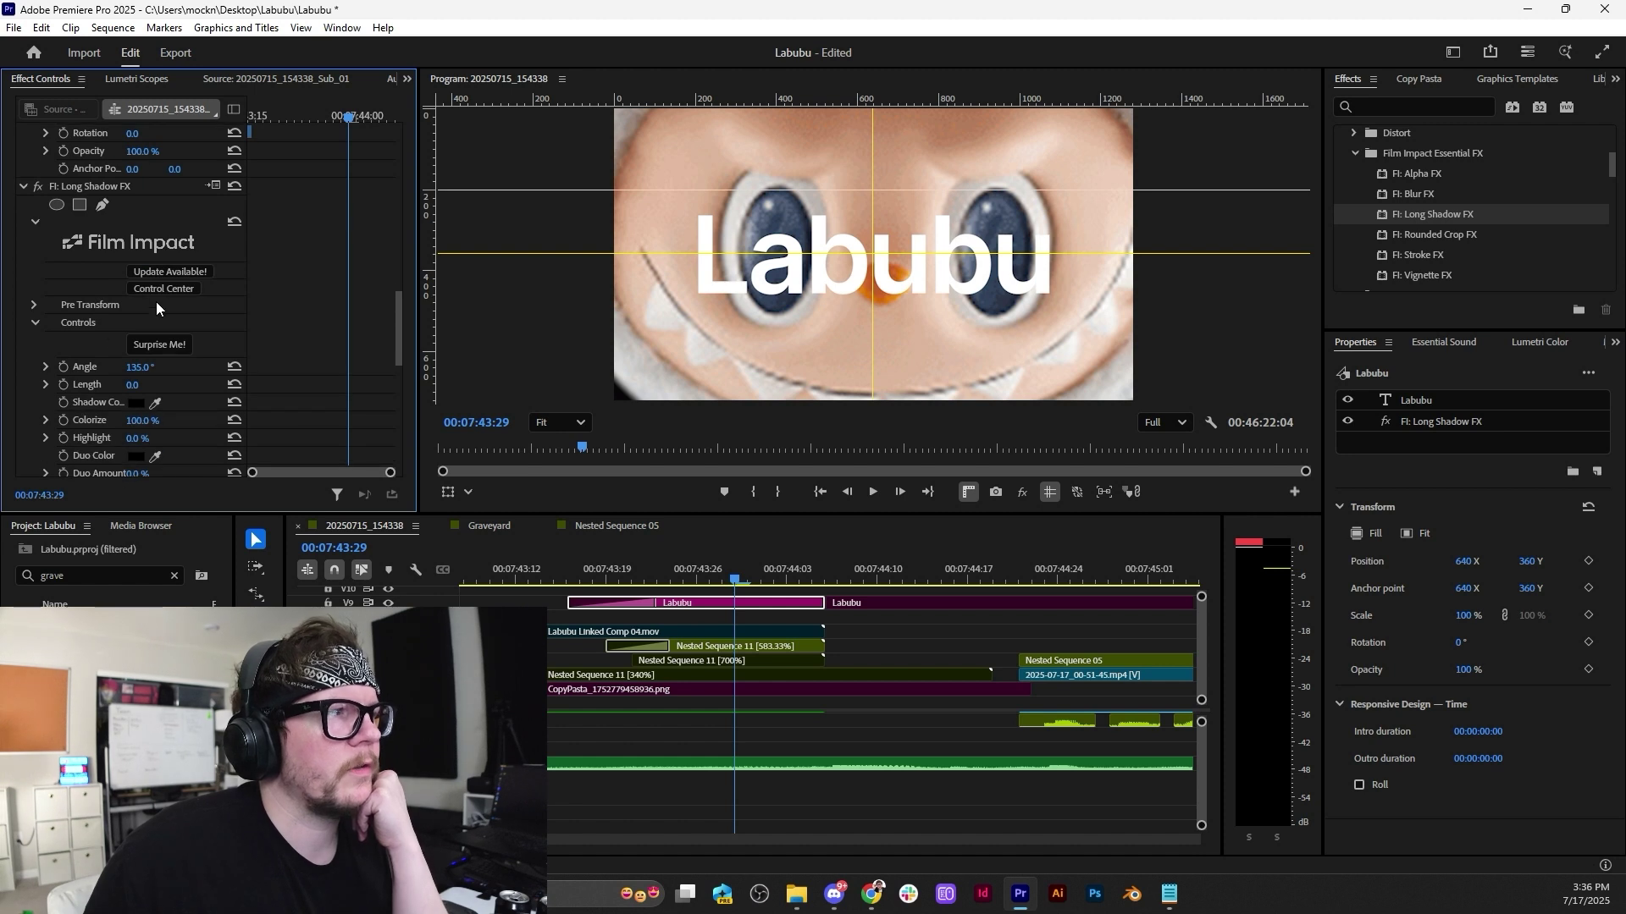
pyautogui.scroll(-15, 211, 354)
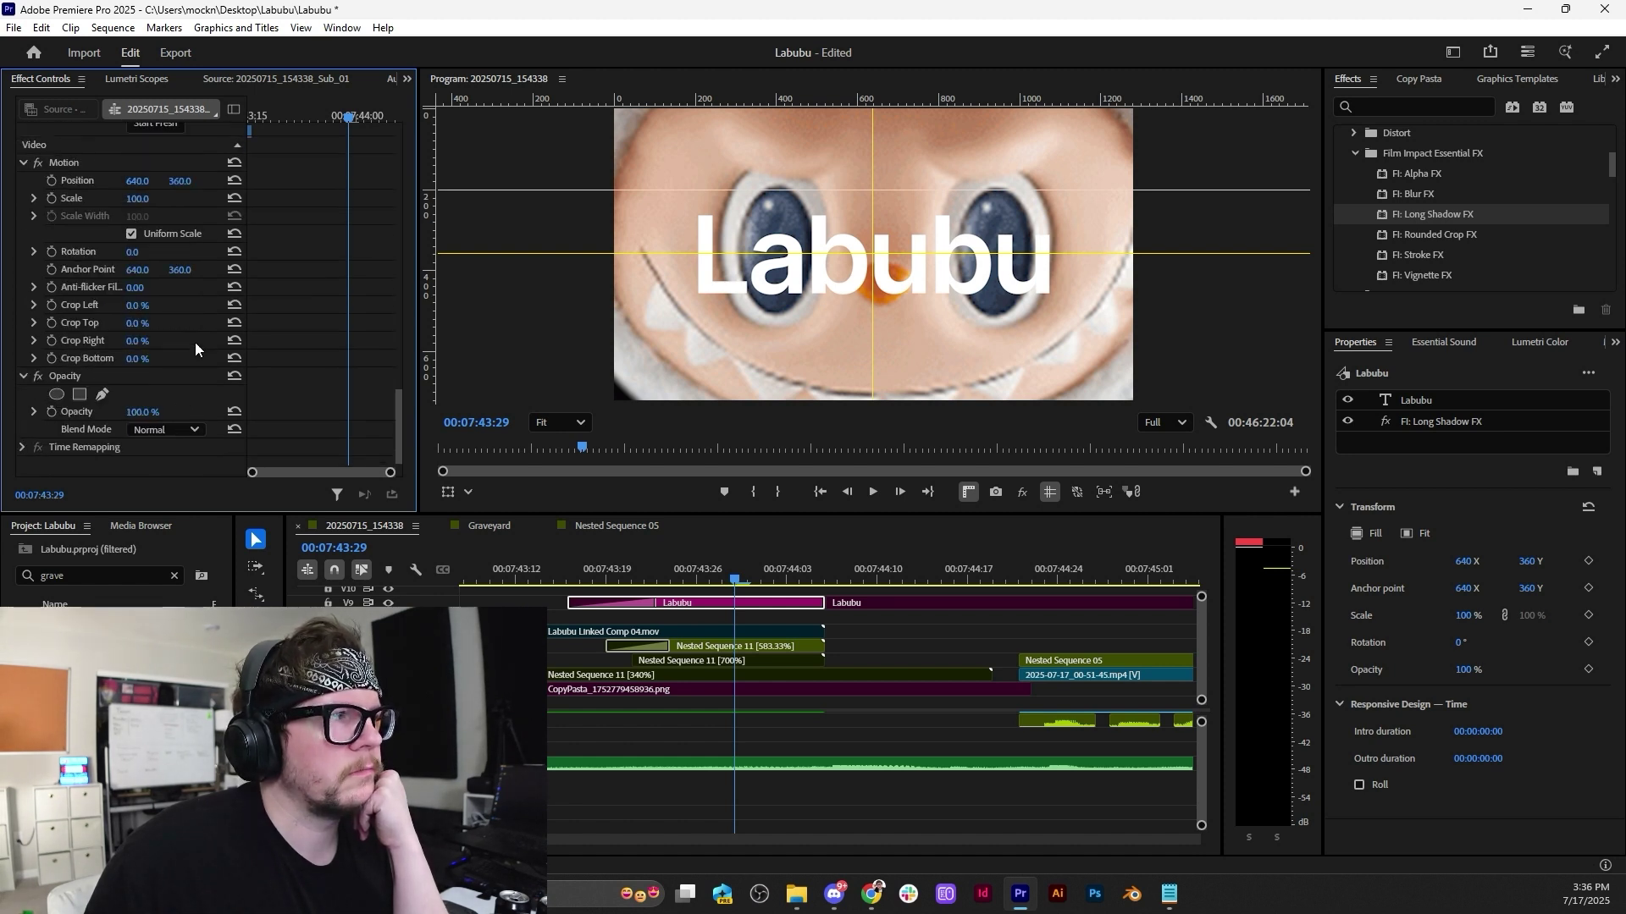
pyautogui.scroll(3, 195, 342)
# Delete the Long Shadow effect from the Labubu title and select its text layer.
pyautogui.click(1460, 422)
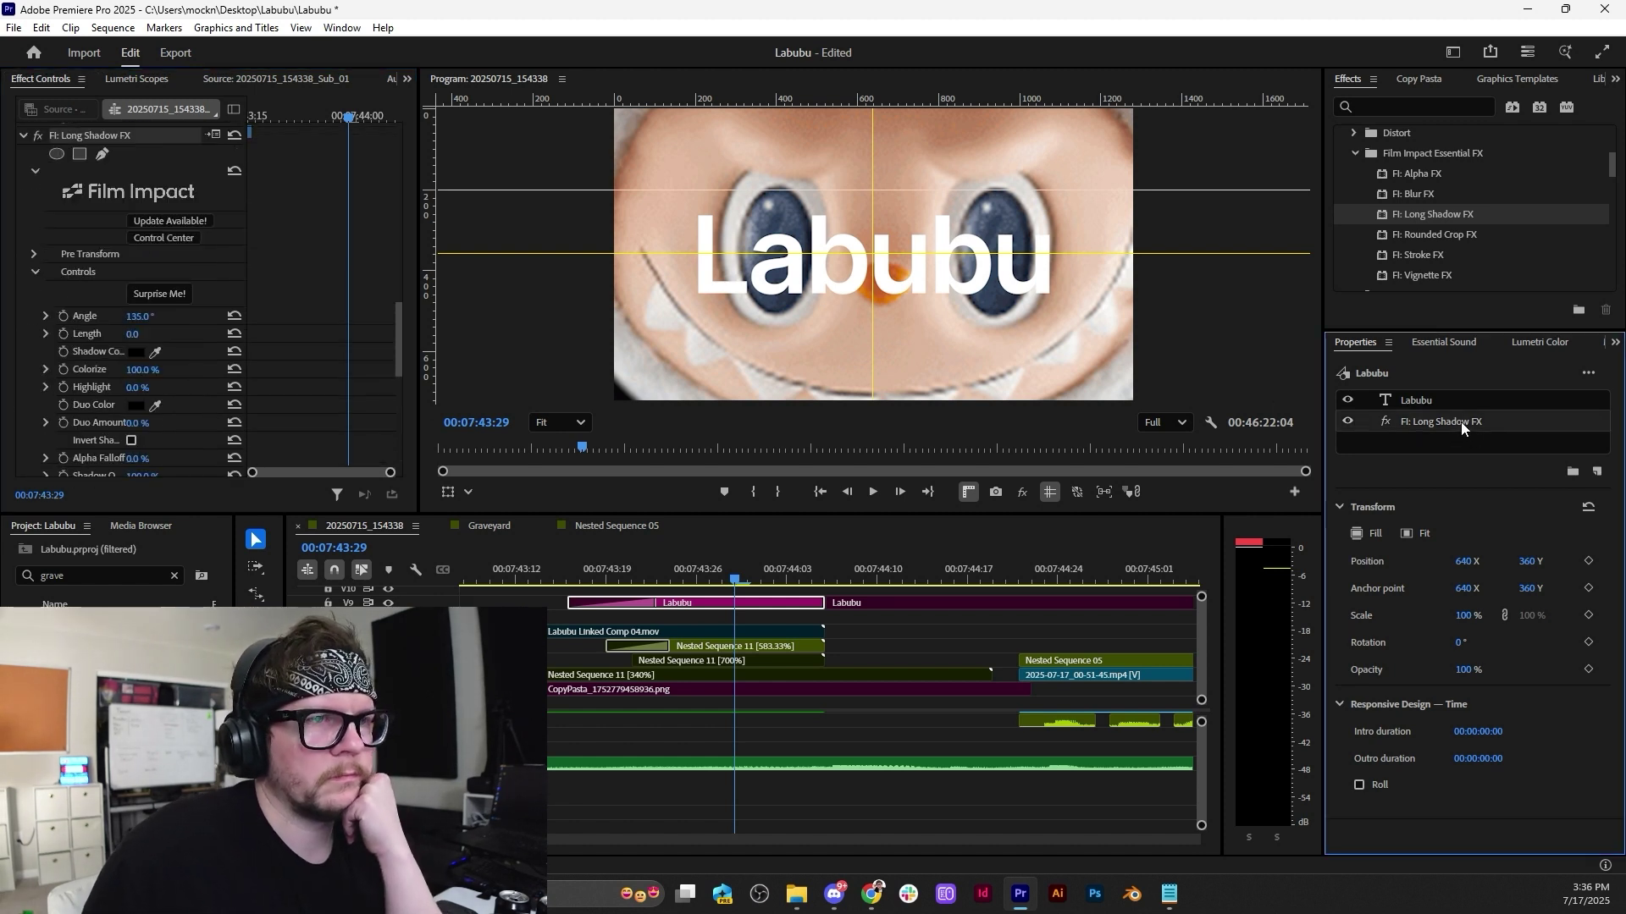
pyautogui.press('Delete')
pyautogui.click(1453, 396)
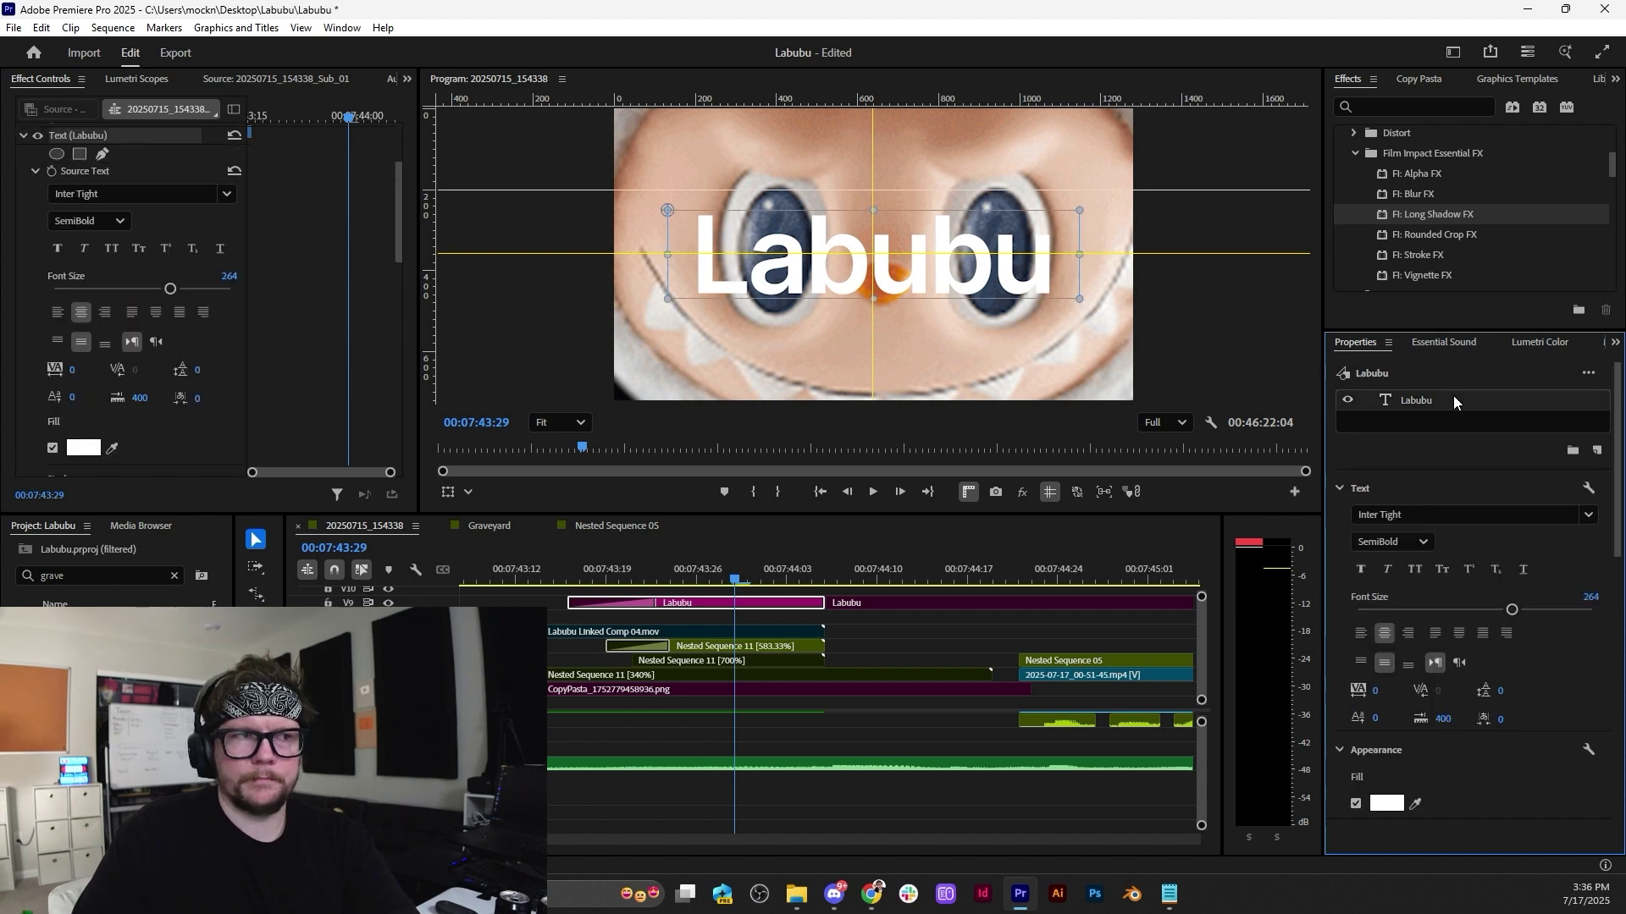
# Try the black 10 px outer stroke on the Labubu text and turn it off again.
pyautogui.scroll(-3, 1422, 677)
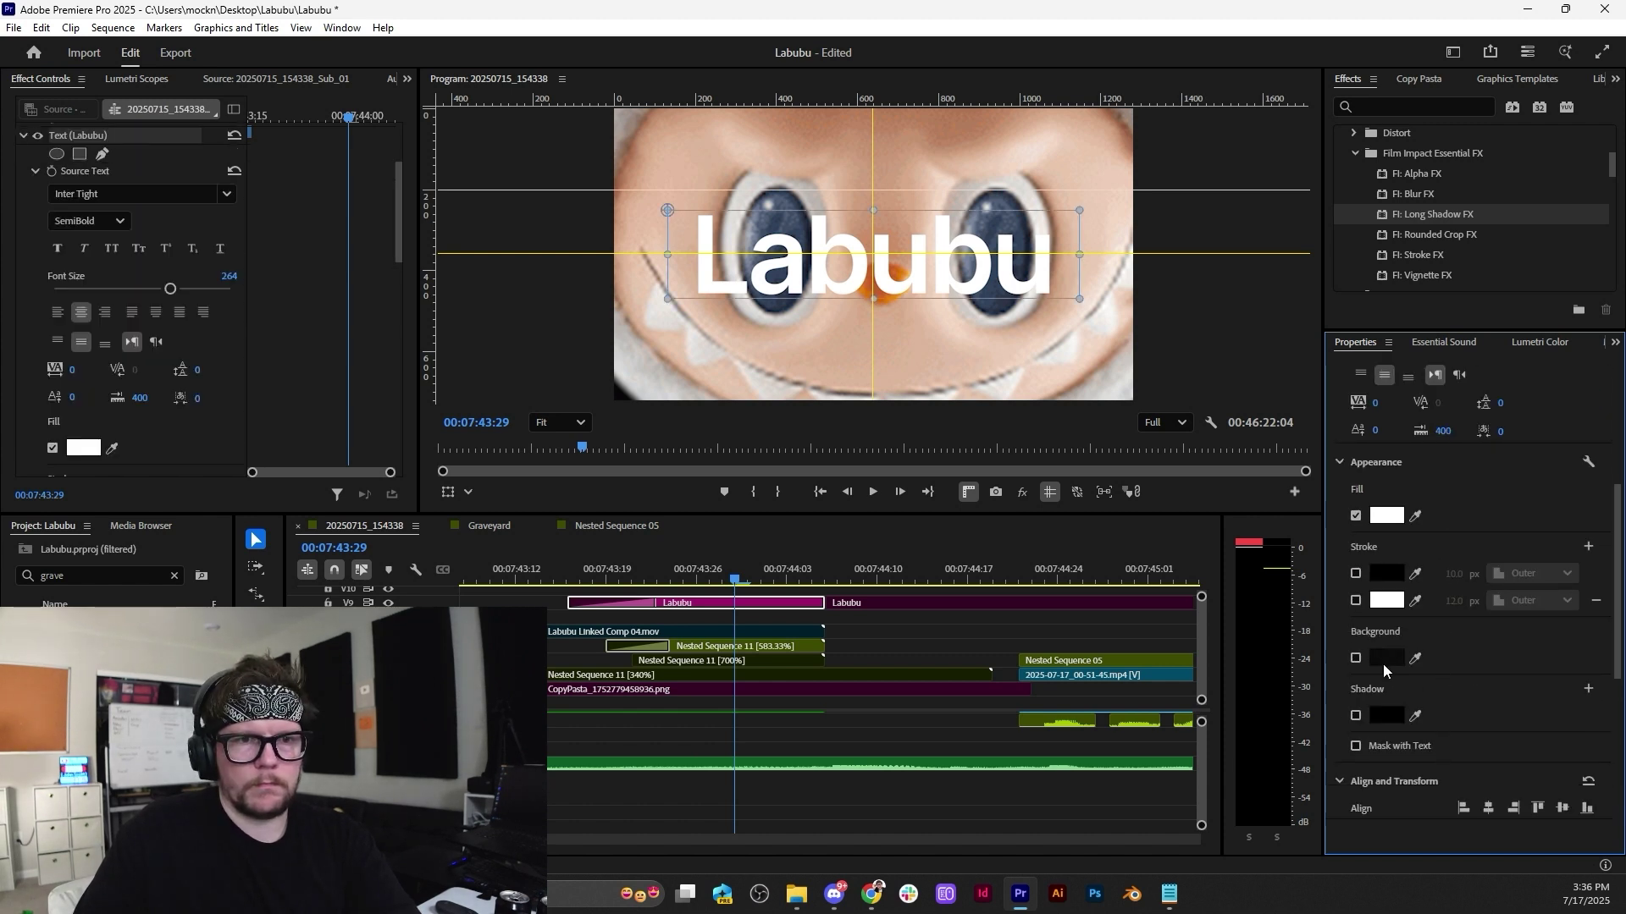
pyautogui.click(1356, 574)
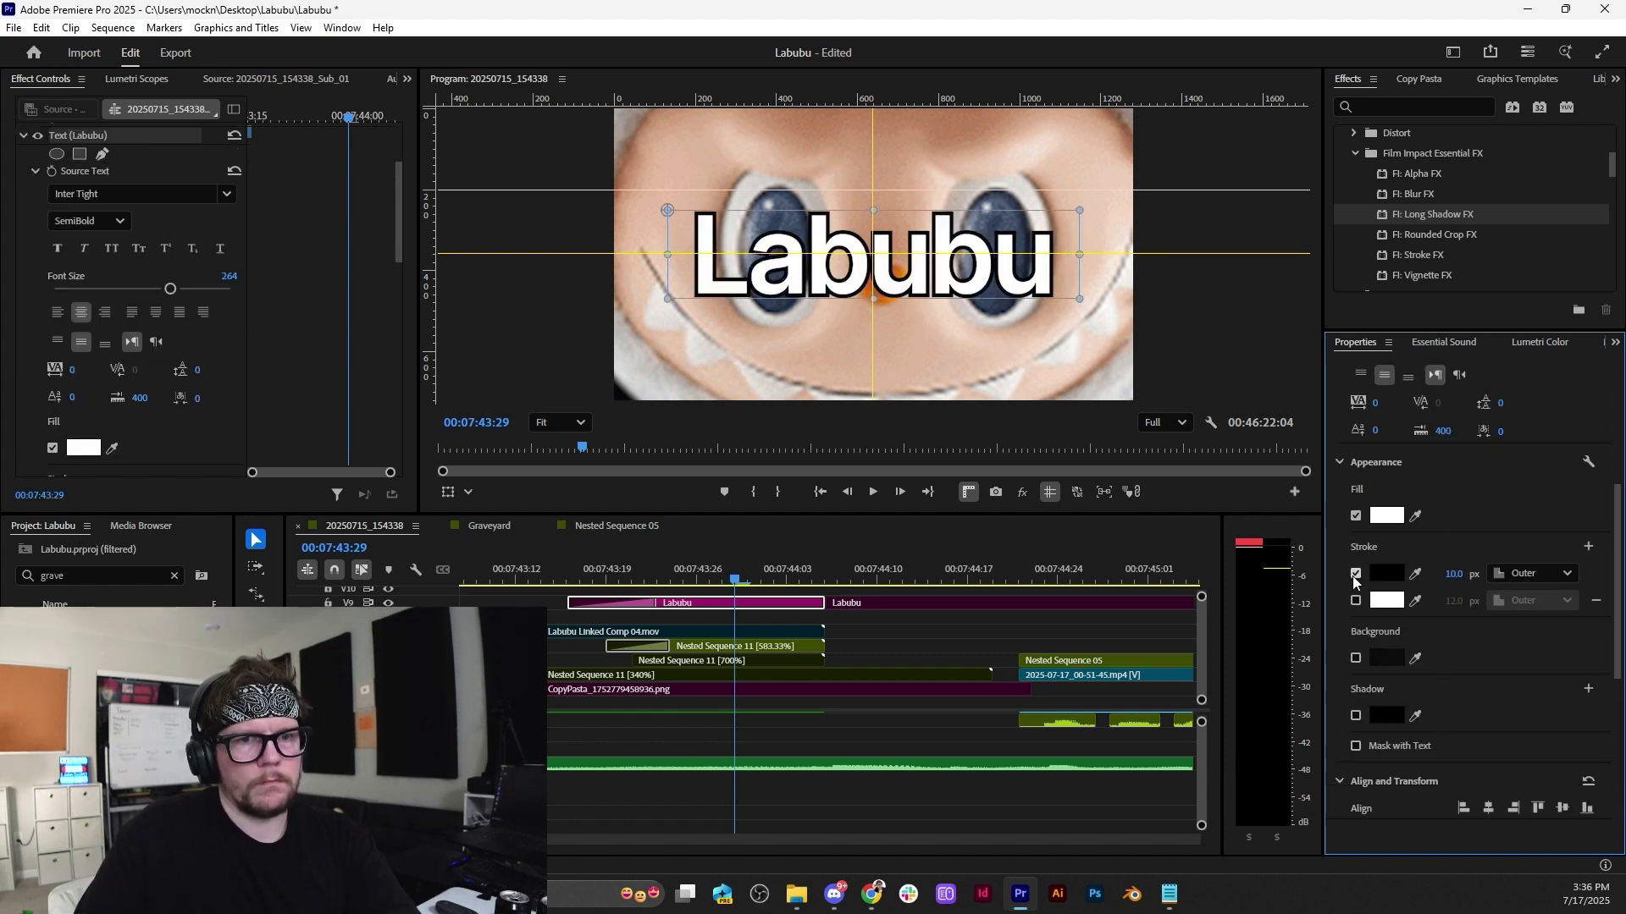
pyautogui.click(1354, 575)
# Turn on the Labubu text's background box with an opacity of 97% and a size of 25.
pyautogui.click(1356, 659)
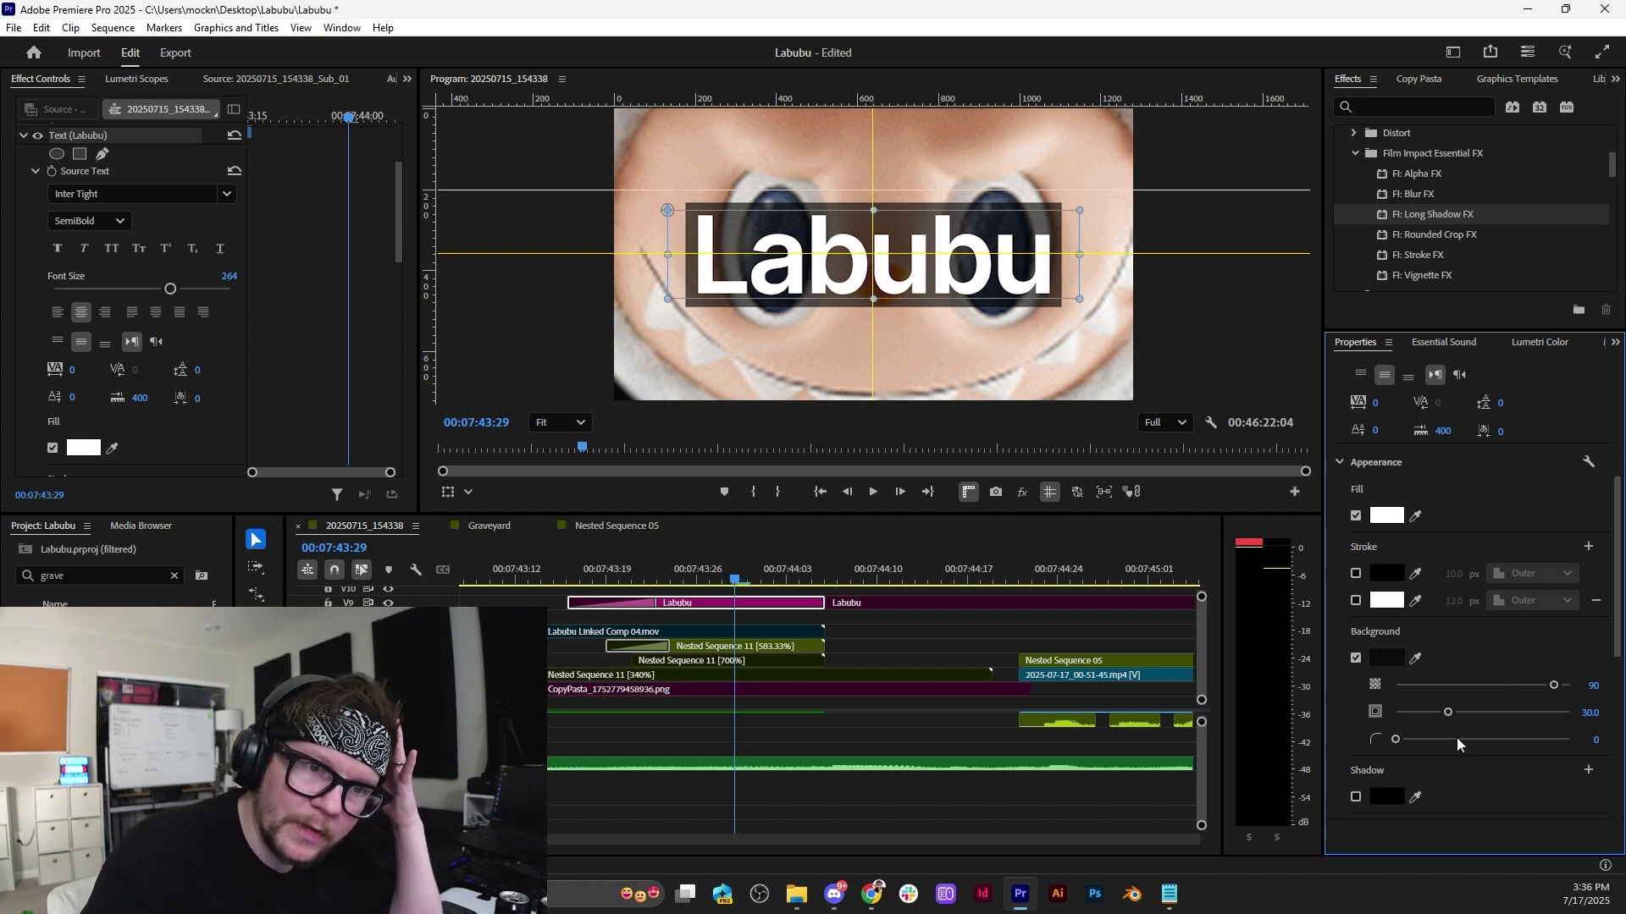
pyautogui.moveTo(1446, 710)
pyautogui.mouseDown()
pyautogui.moveTo(1470, 710)
pyautogui.moveTo(1455, 709)
pyautogui.mouseUp()
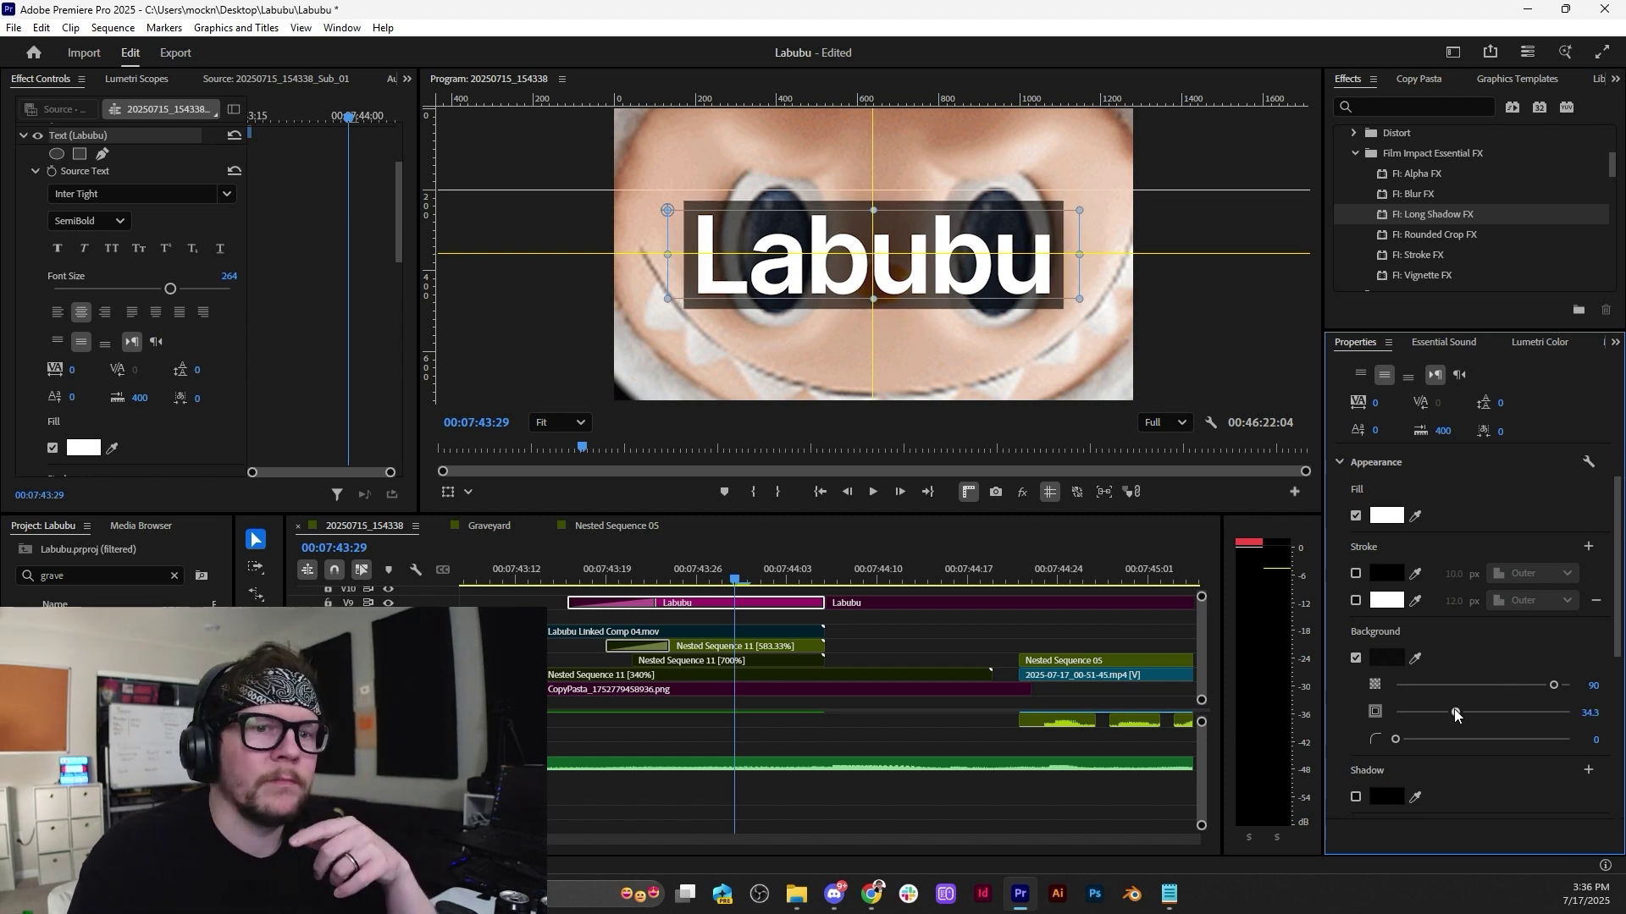
pyautogui.moveTo(1568, 682); pyautogui.dragTo(1563, 684)
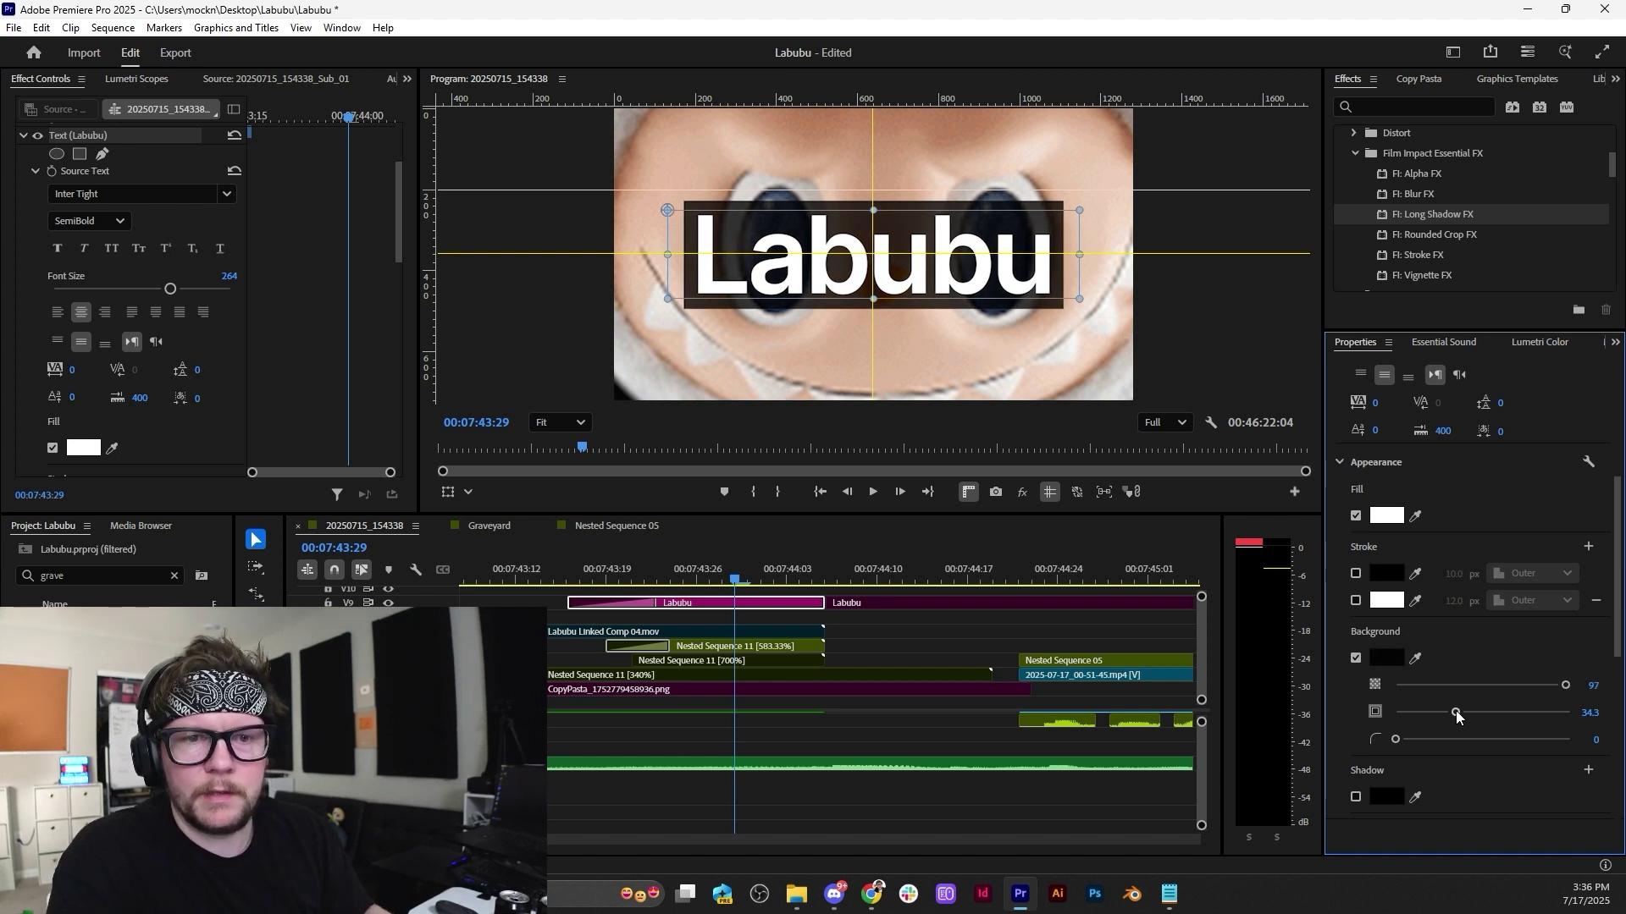
pyautogui.moveTo(1455, 710); pyautogui.dragTo(1436, 708)
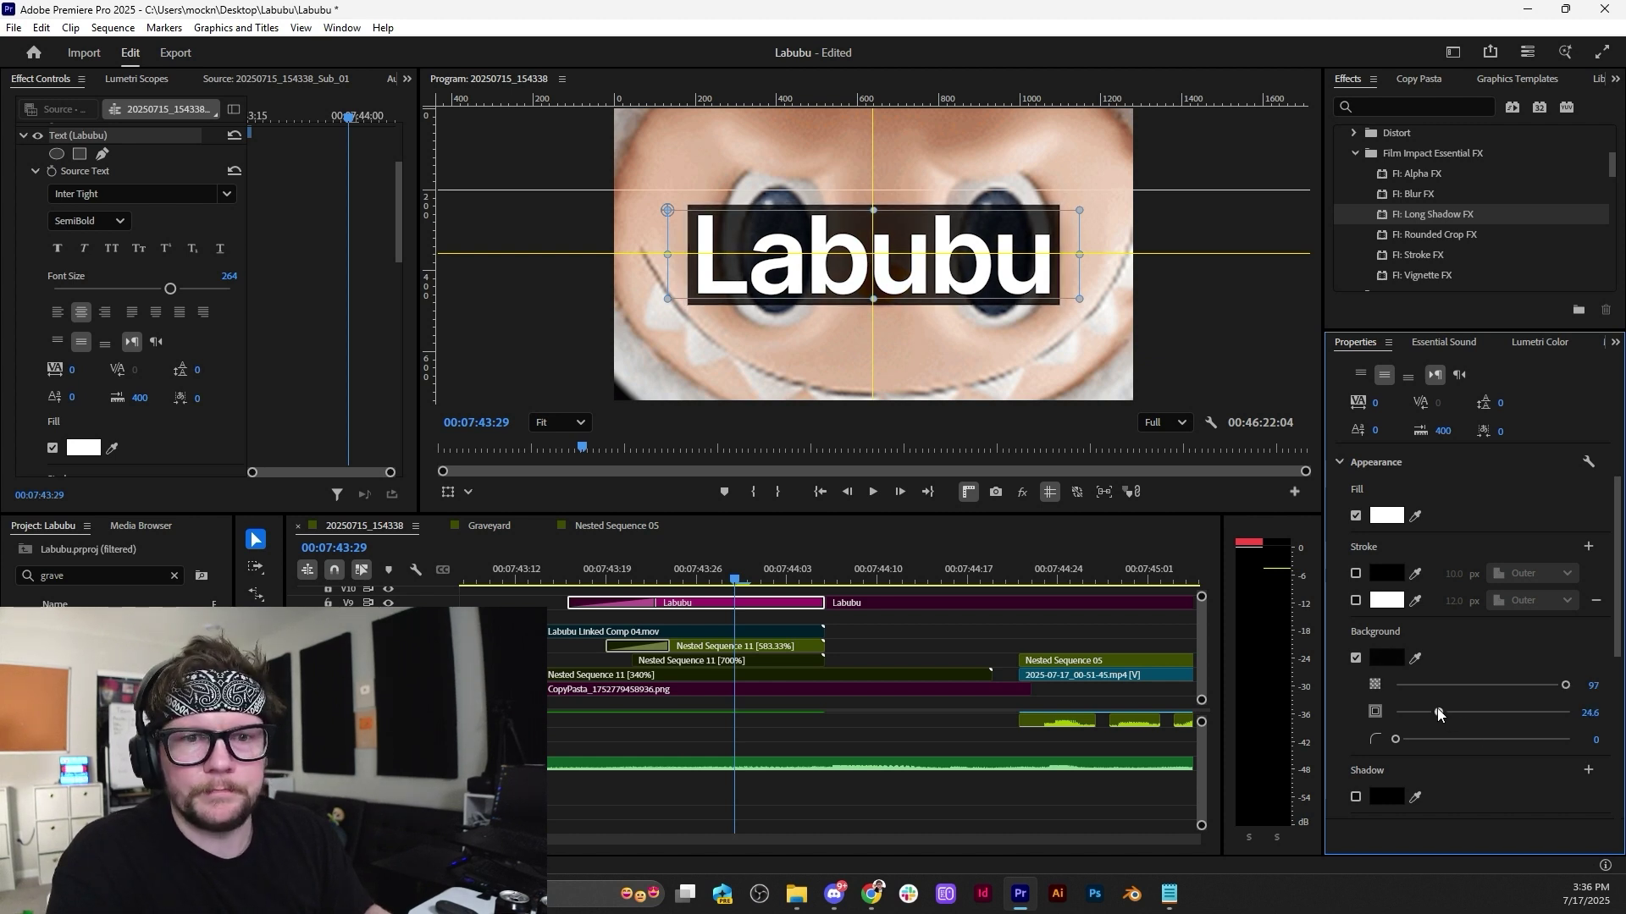
pyautogui.click(1589, 712)
pyautogui.write('25')
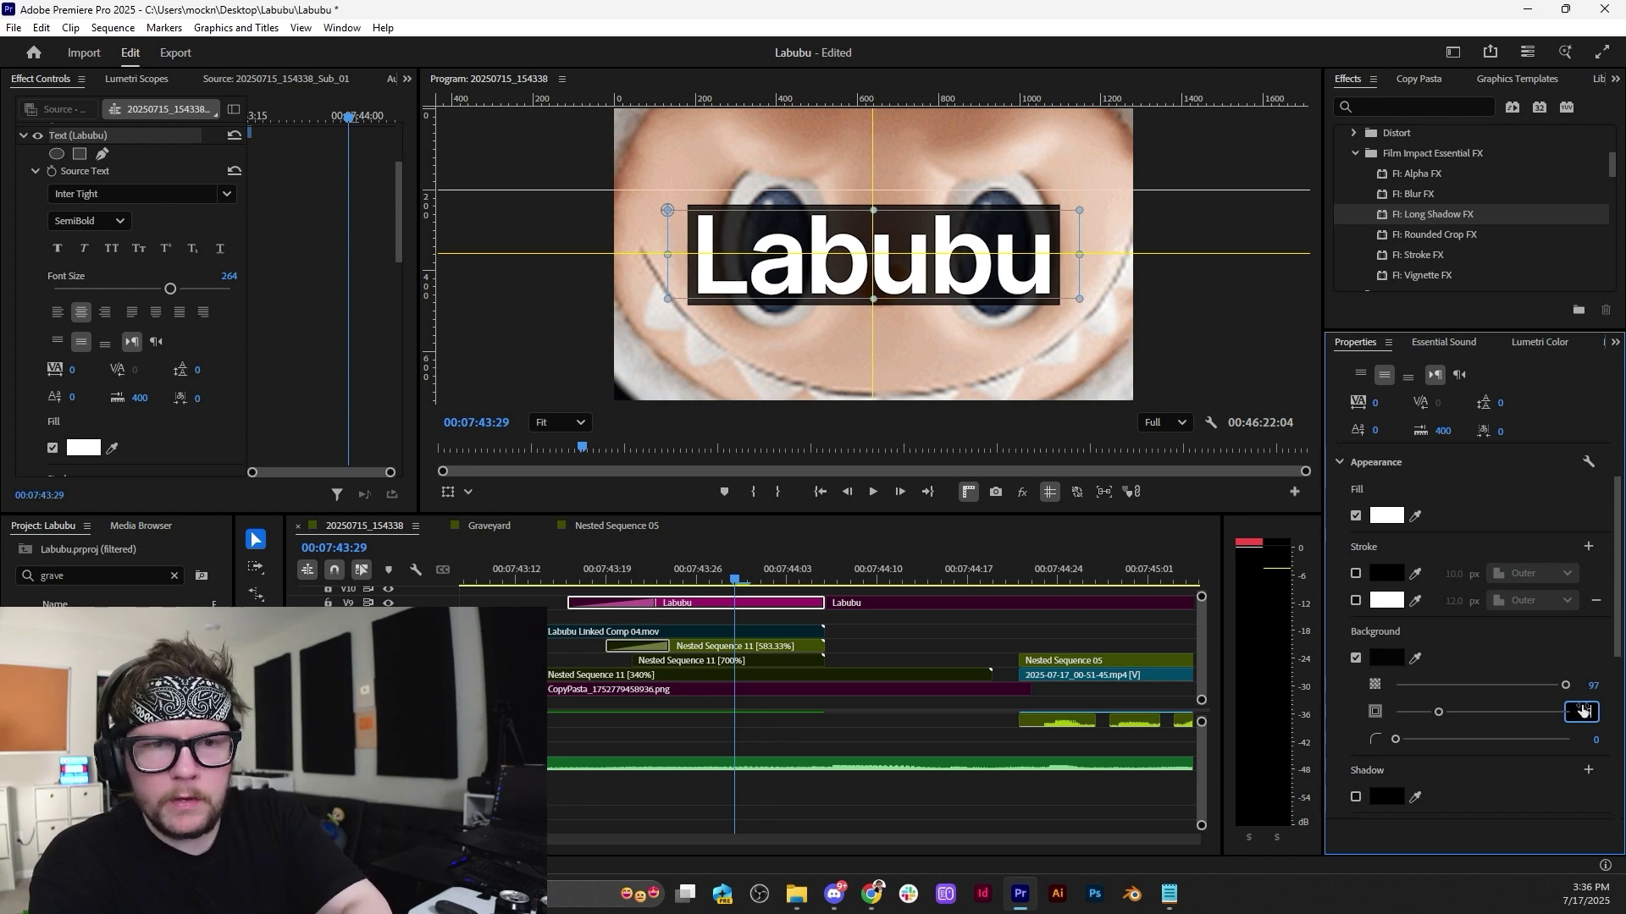
pyautogui.press('Return')
# Play back the Labubu reveal from about 00:07:43:05 to check the title with its dark background box.
pyautogui.click(530, 567)
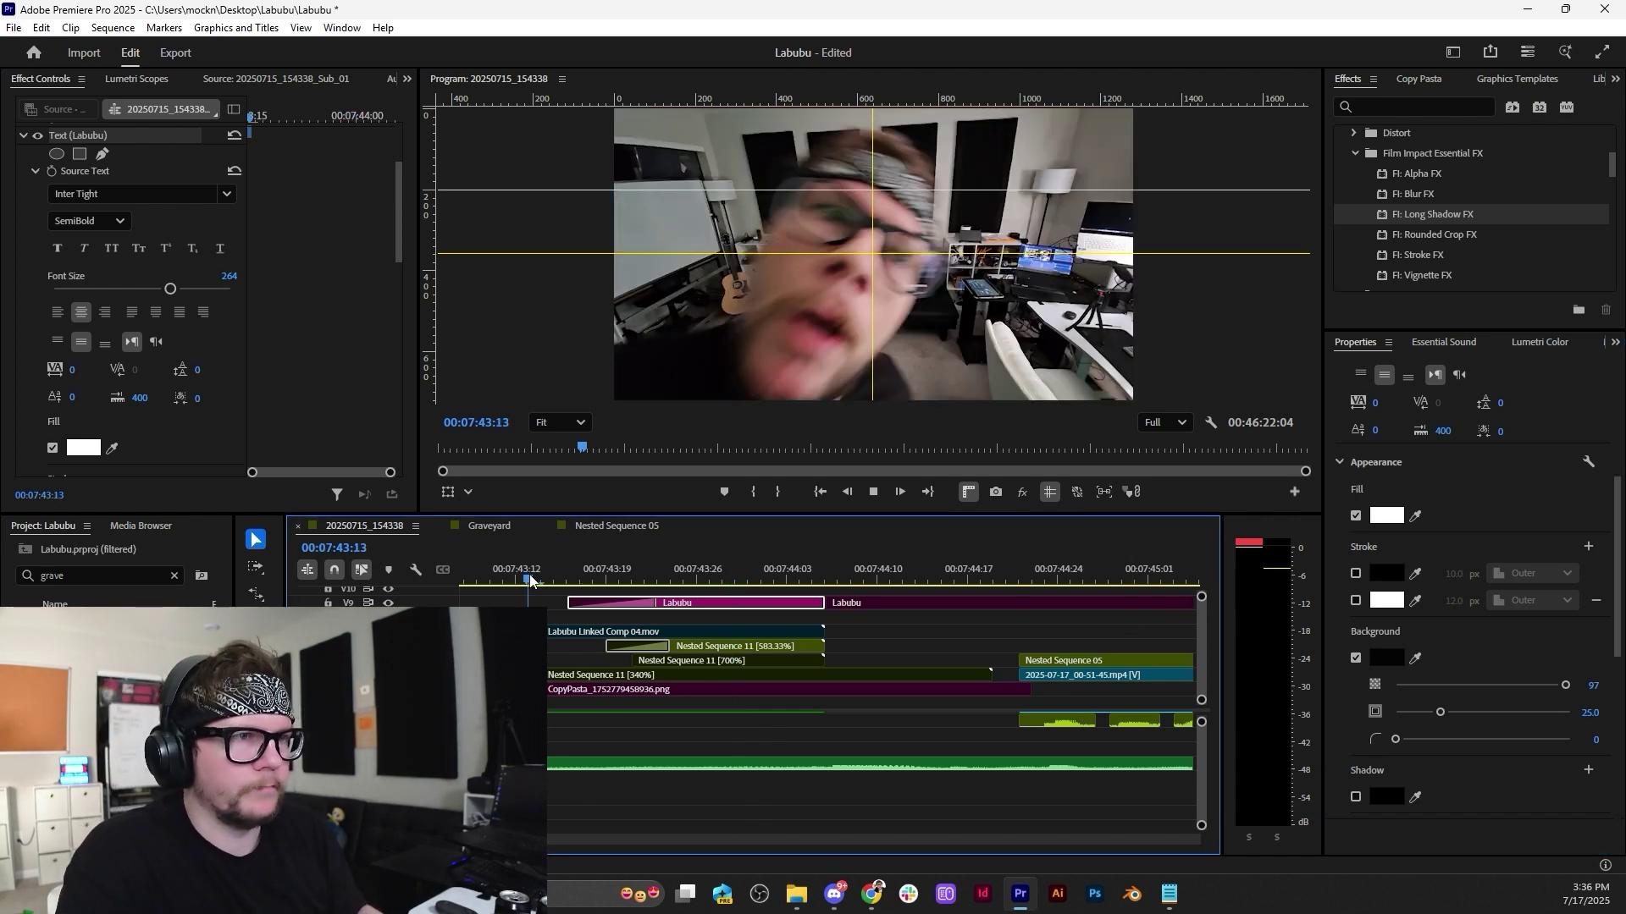
pyautogui.press('space')
pyautogui.scroll(1, 537, 586)
pyautogui.press('space')
pyautogui.click(510, 569)
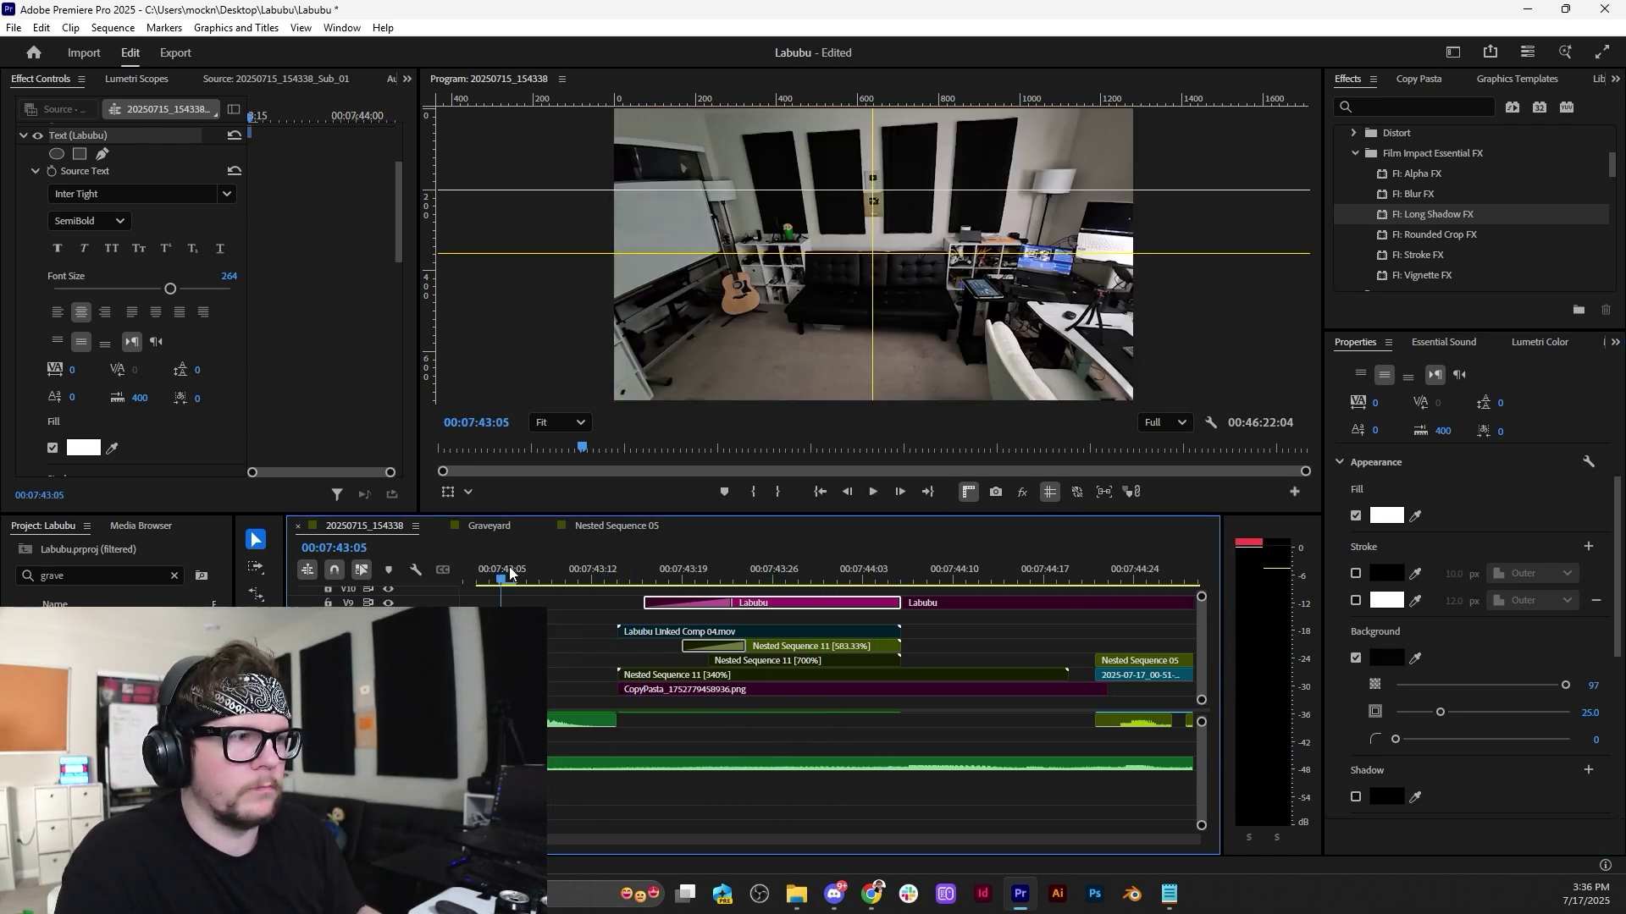
pyautogui.press('space')
pyautogui.press('space')
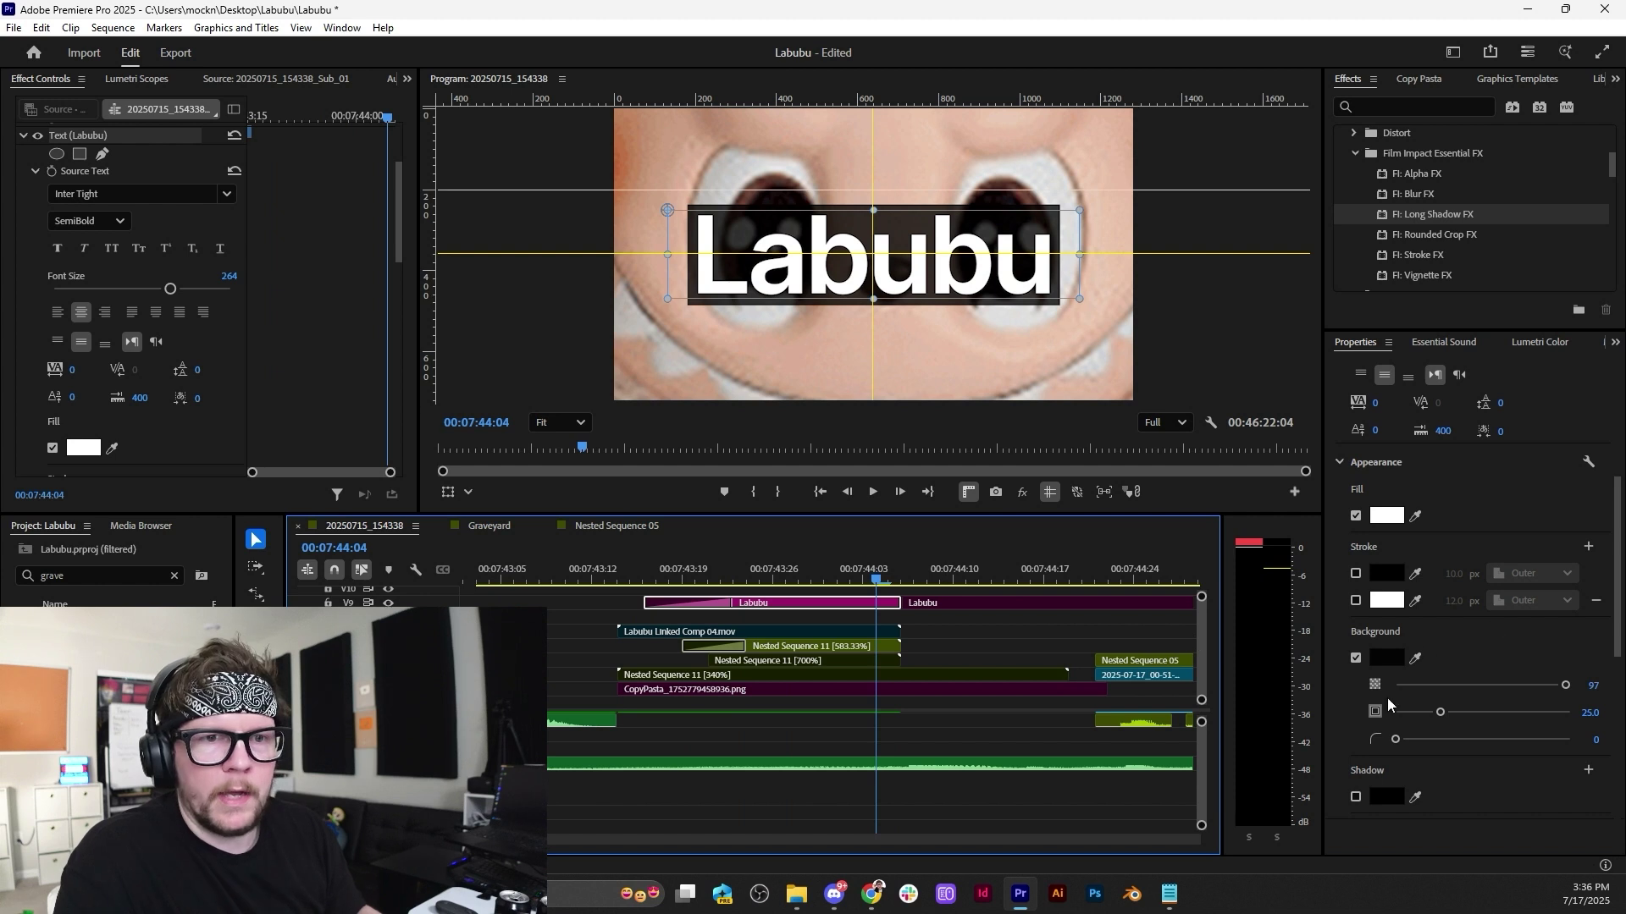
# Recolor the Labubu title's background box to purple 6C0CA4 and raise its opacity to 98%.
pyautogui.click(1385, 658)
pyautogui.moveTo(860, 276); pyautogui.dragTo(464, 222)
pyautogui.click(622, 442)
pyautogui.click(595, 324)
pyautogui.click(450, 397)
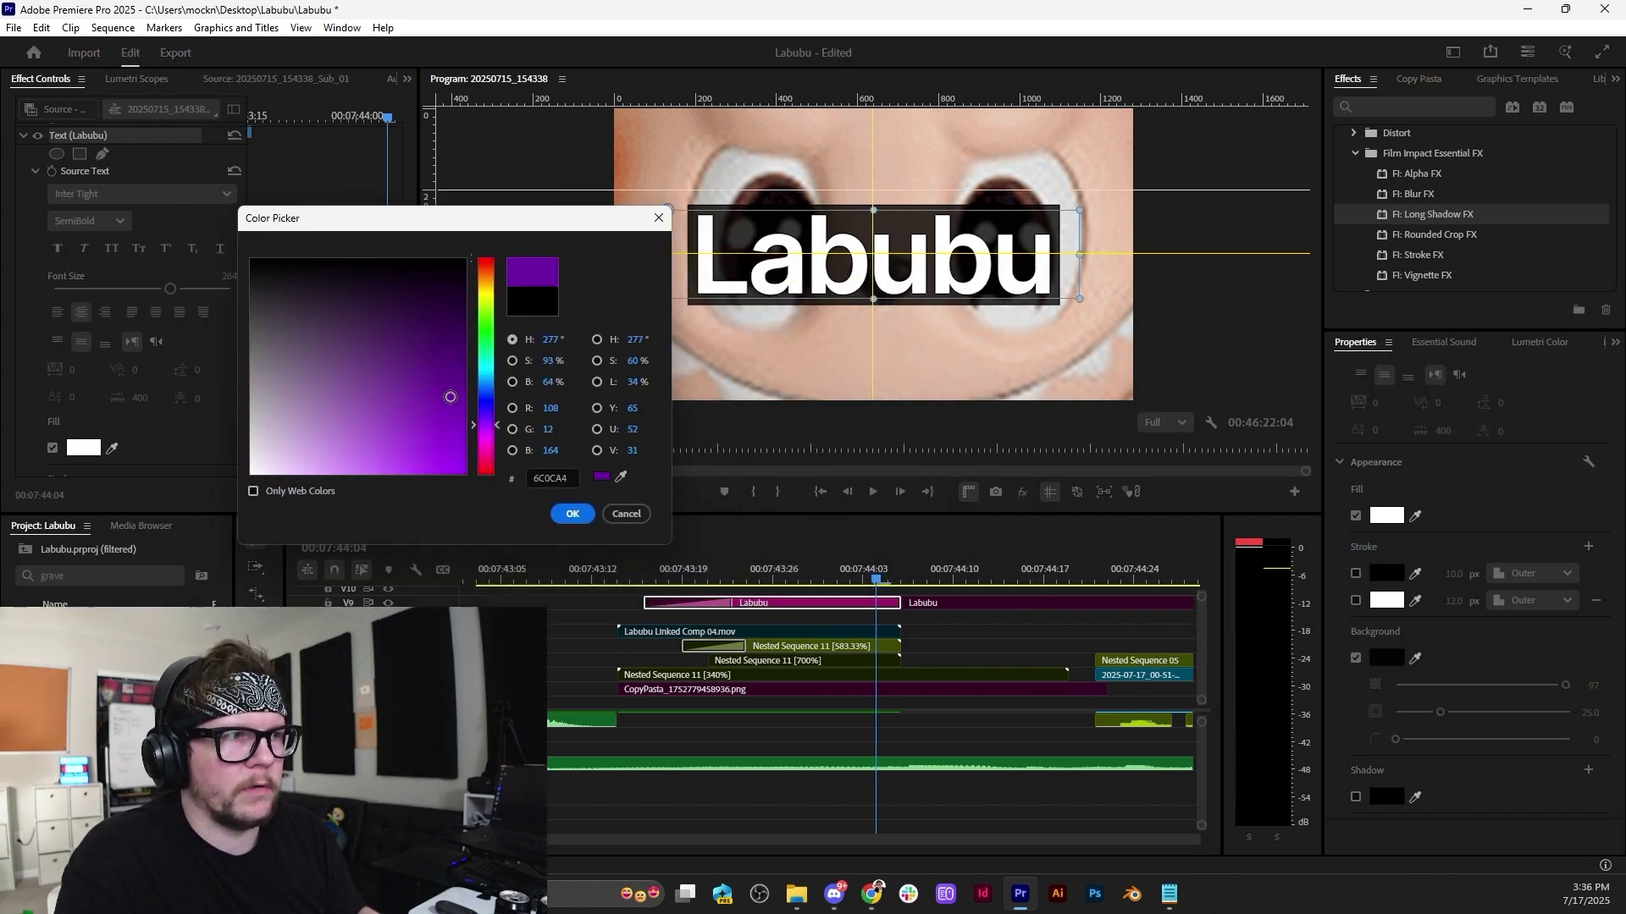
pyautogui.click(577, 513)
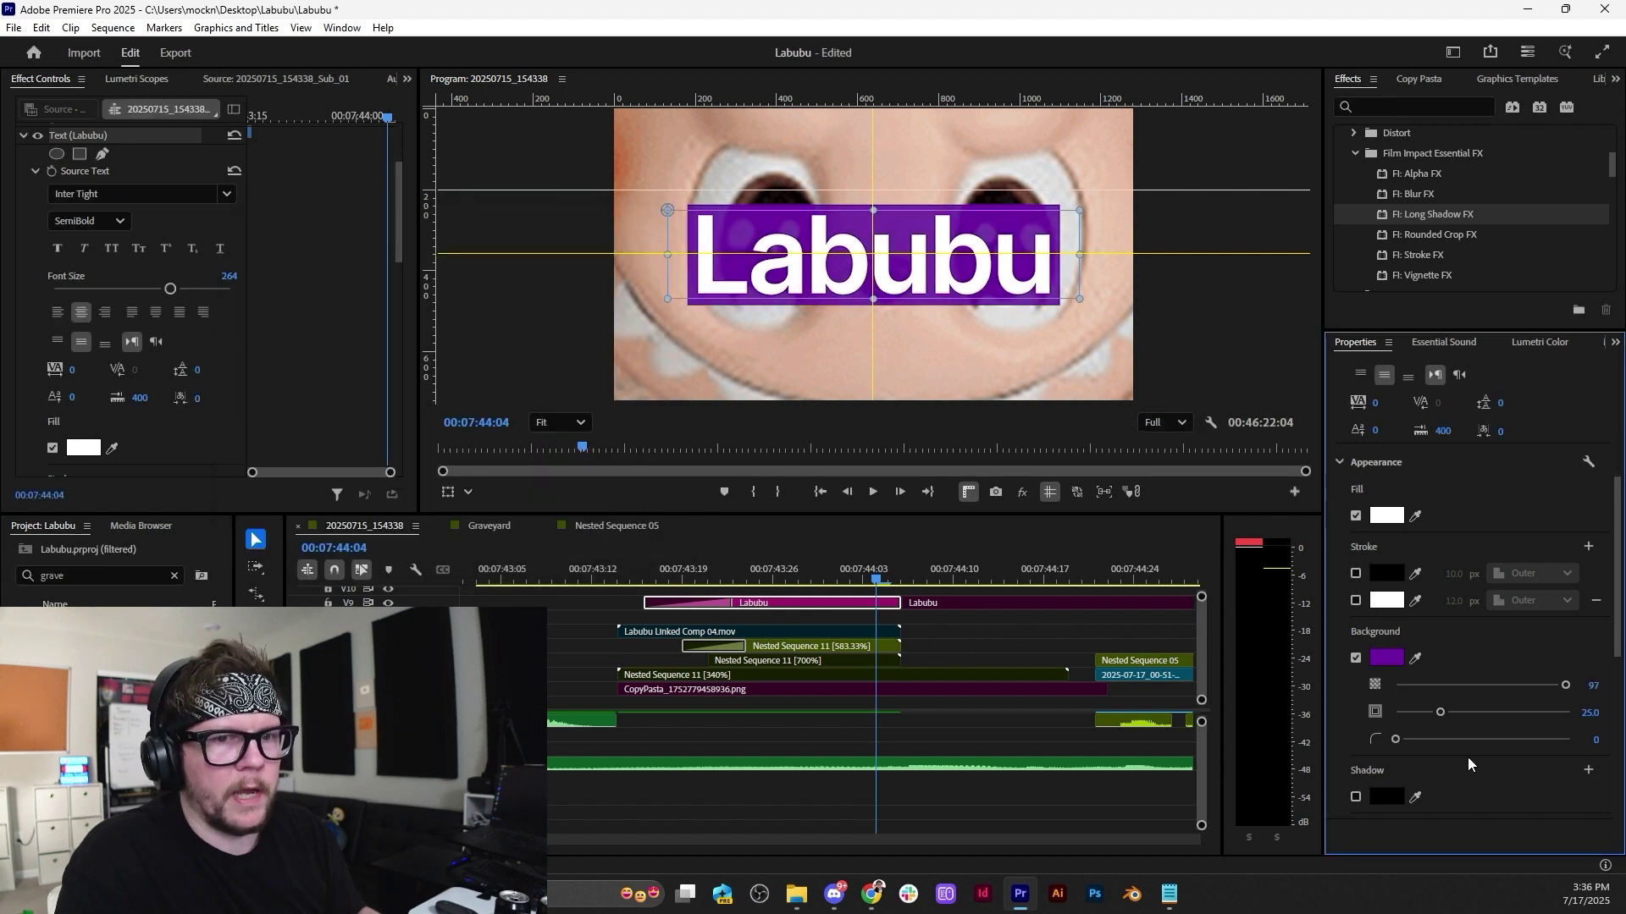
pyautogui.moveTo(1565, 690)
pyautogui.mouseDown()
pyautogui.moveTo(1544, 687)
pyautogui.moveTo(1590, 690)
pyautogui.moveTo(1565, 686)
pyautogui.mouseUp()
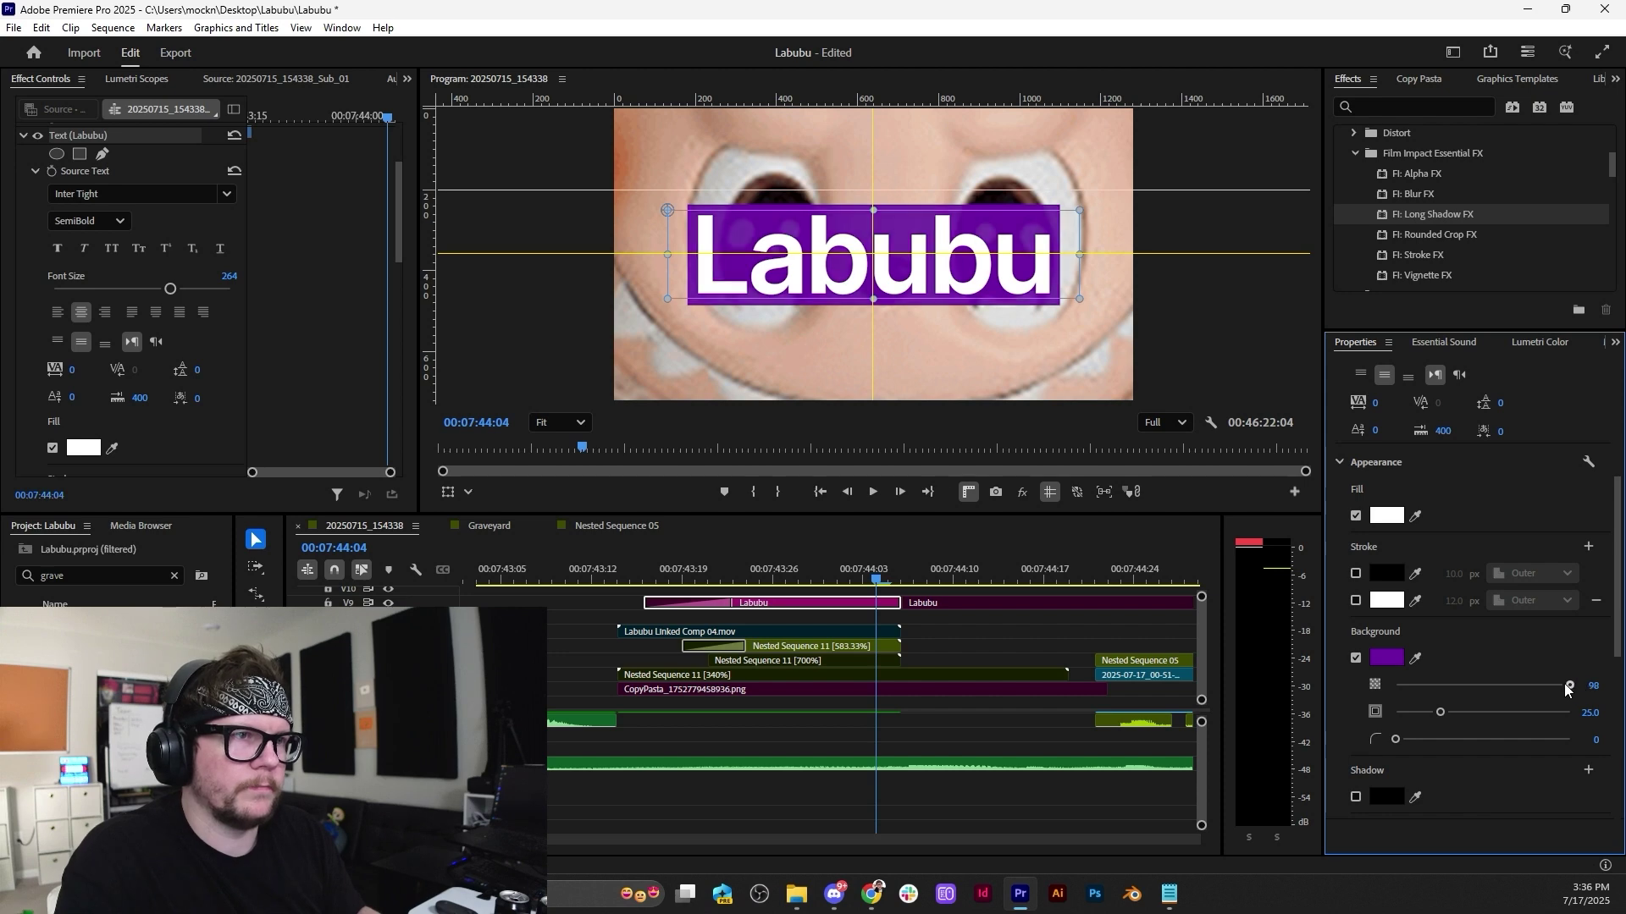
# Replay the zooming head reveal from around 00:07:43:13 to check the title on its purple background.
pyautogui.click(603, 571)
pyautogui.press('space')
pyautogui.click(604, 571)
pyautogui.press('space')
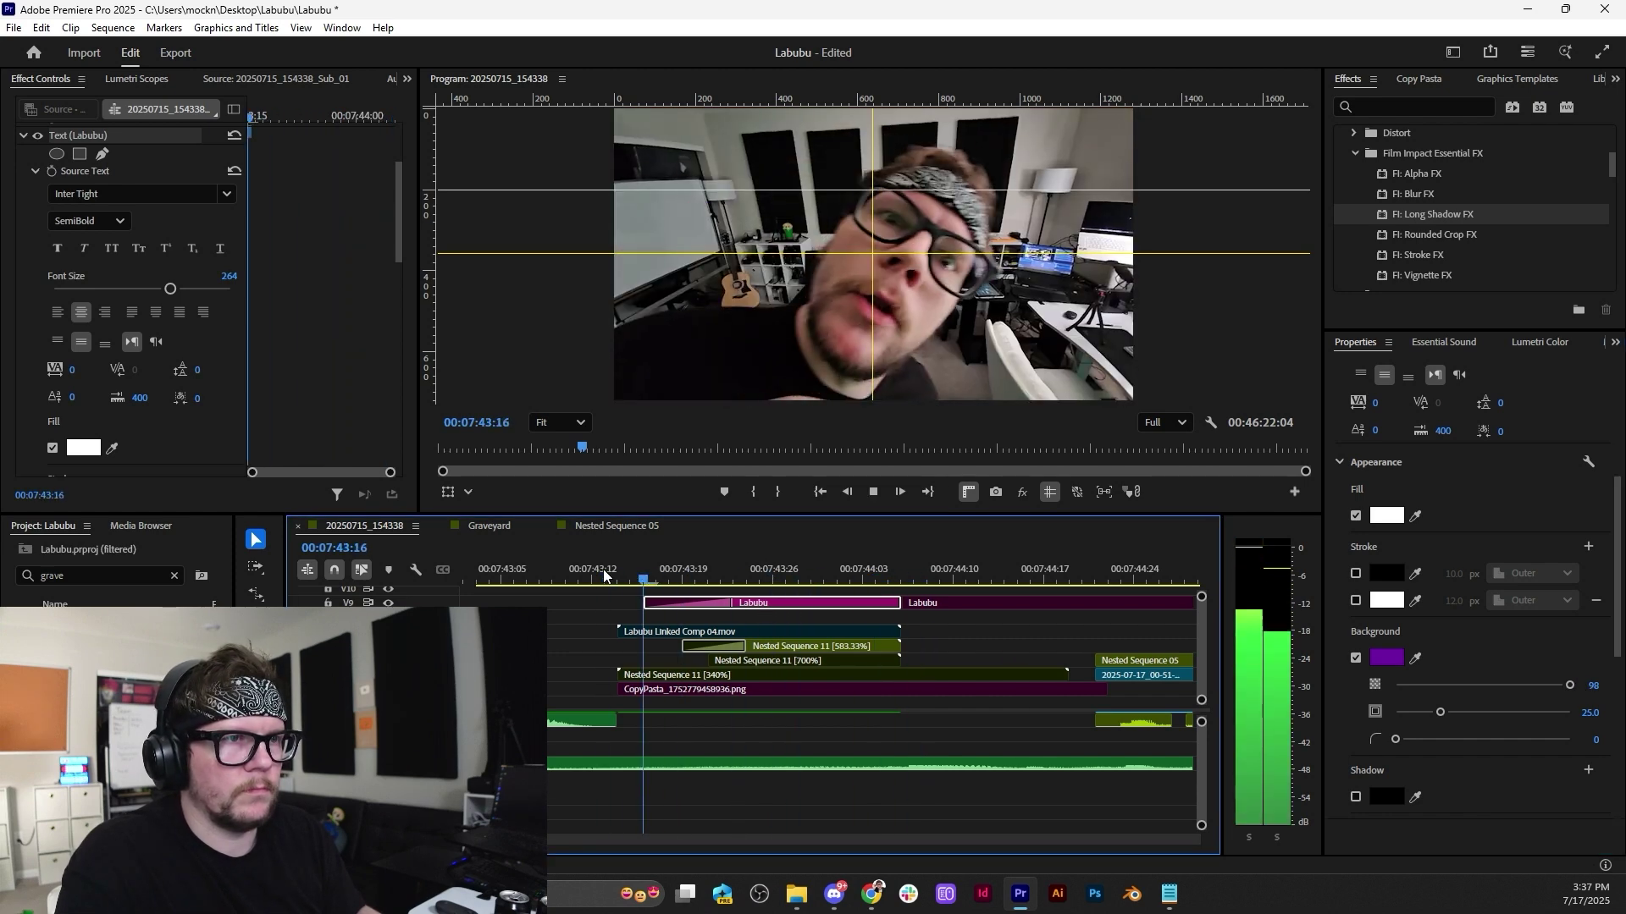
pyautogui.press('space')
pyautogui.moveTo(754, 573)
pyautogui.mouseDown()
pyautogui.moveTo(738, 577)
pyautogui.moveTo(752, 578)
pyautogui.mouseUp()
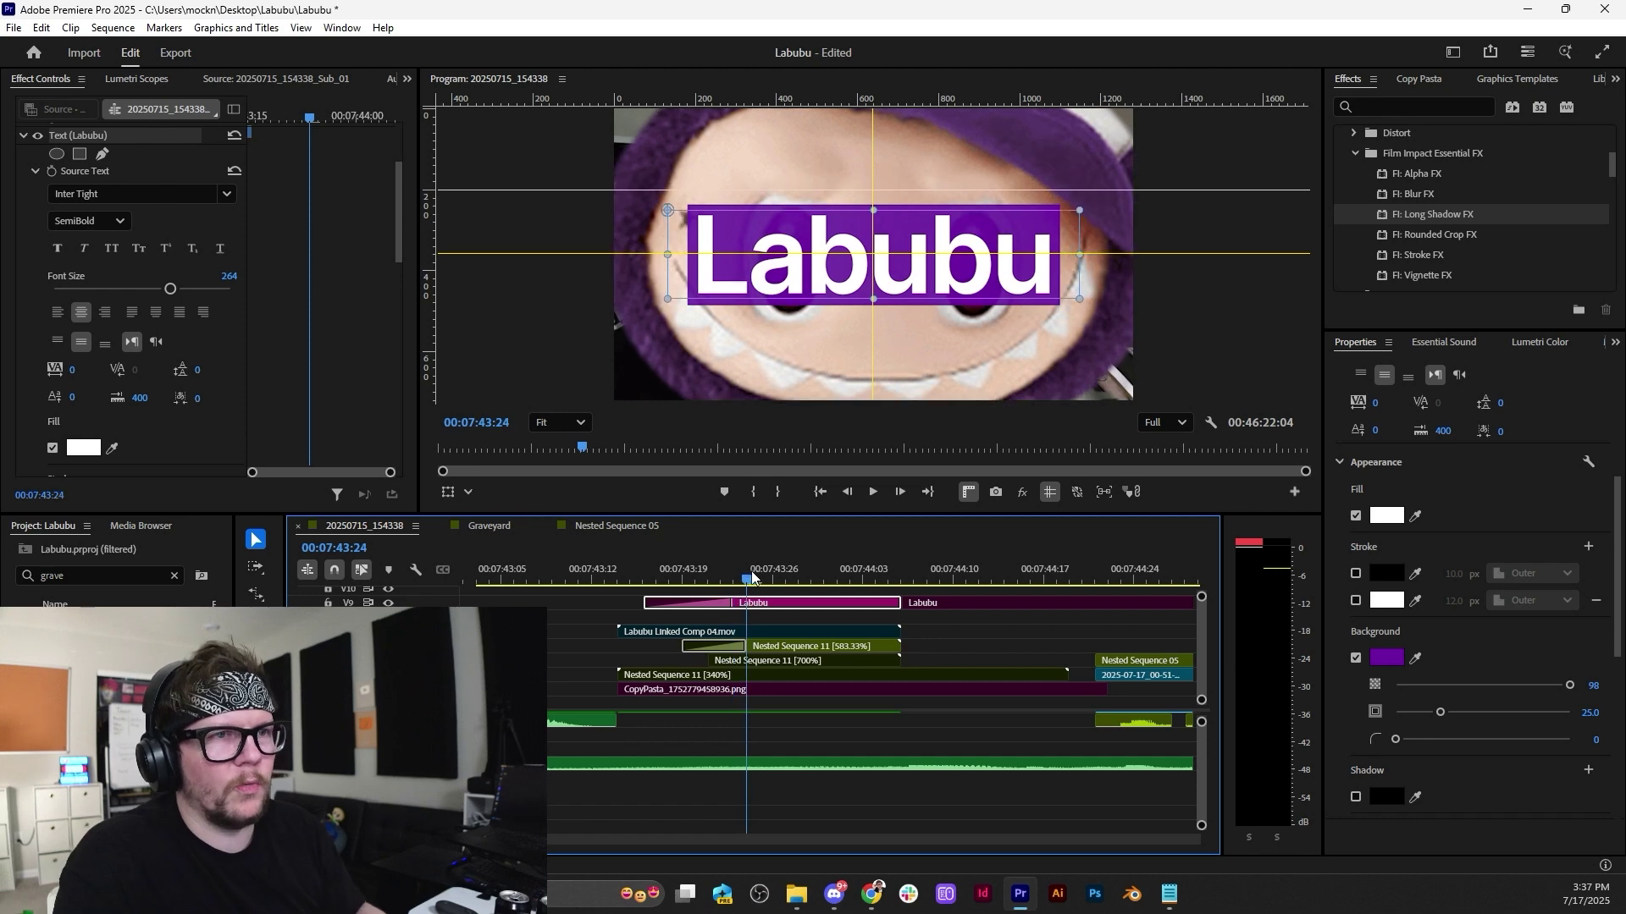
pyautogui.click(617, 573)
pyautogui.press('space')
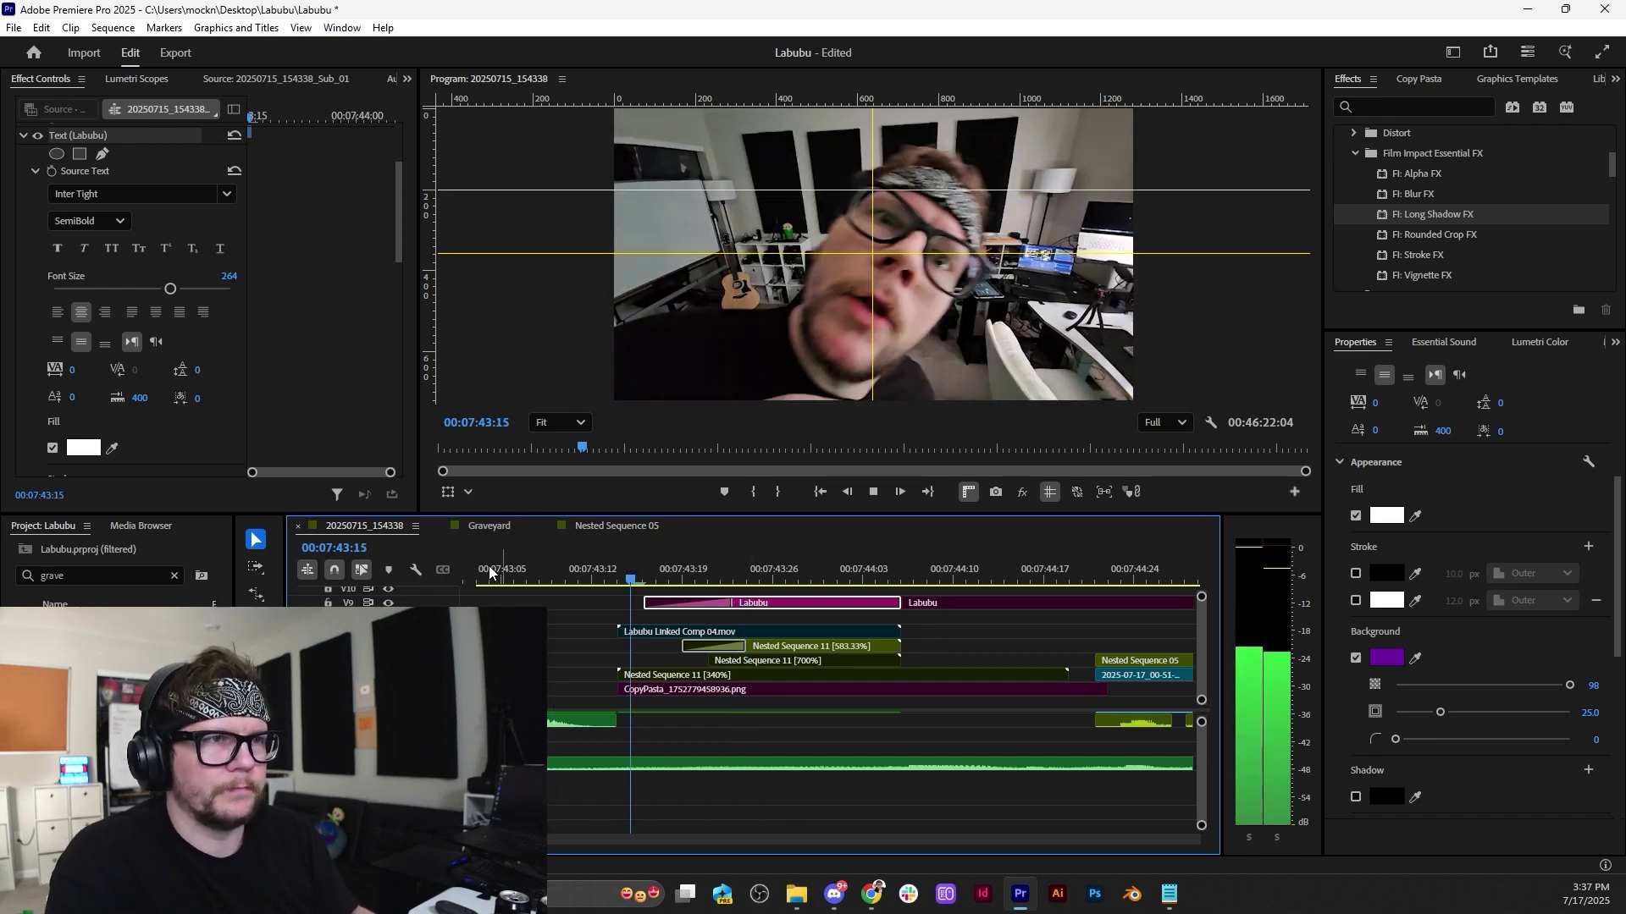
pyautogui.press('space')
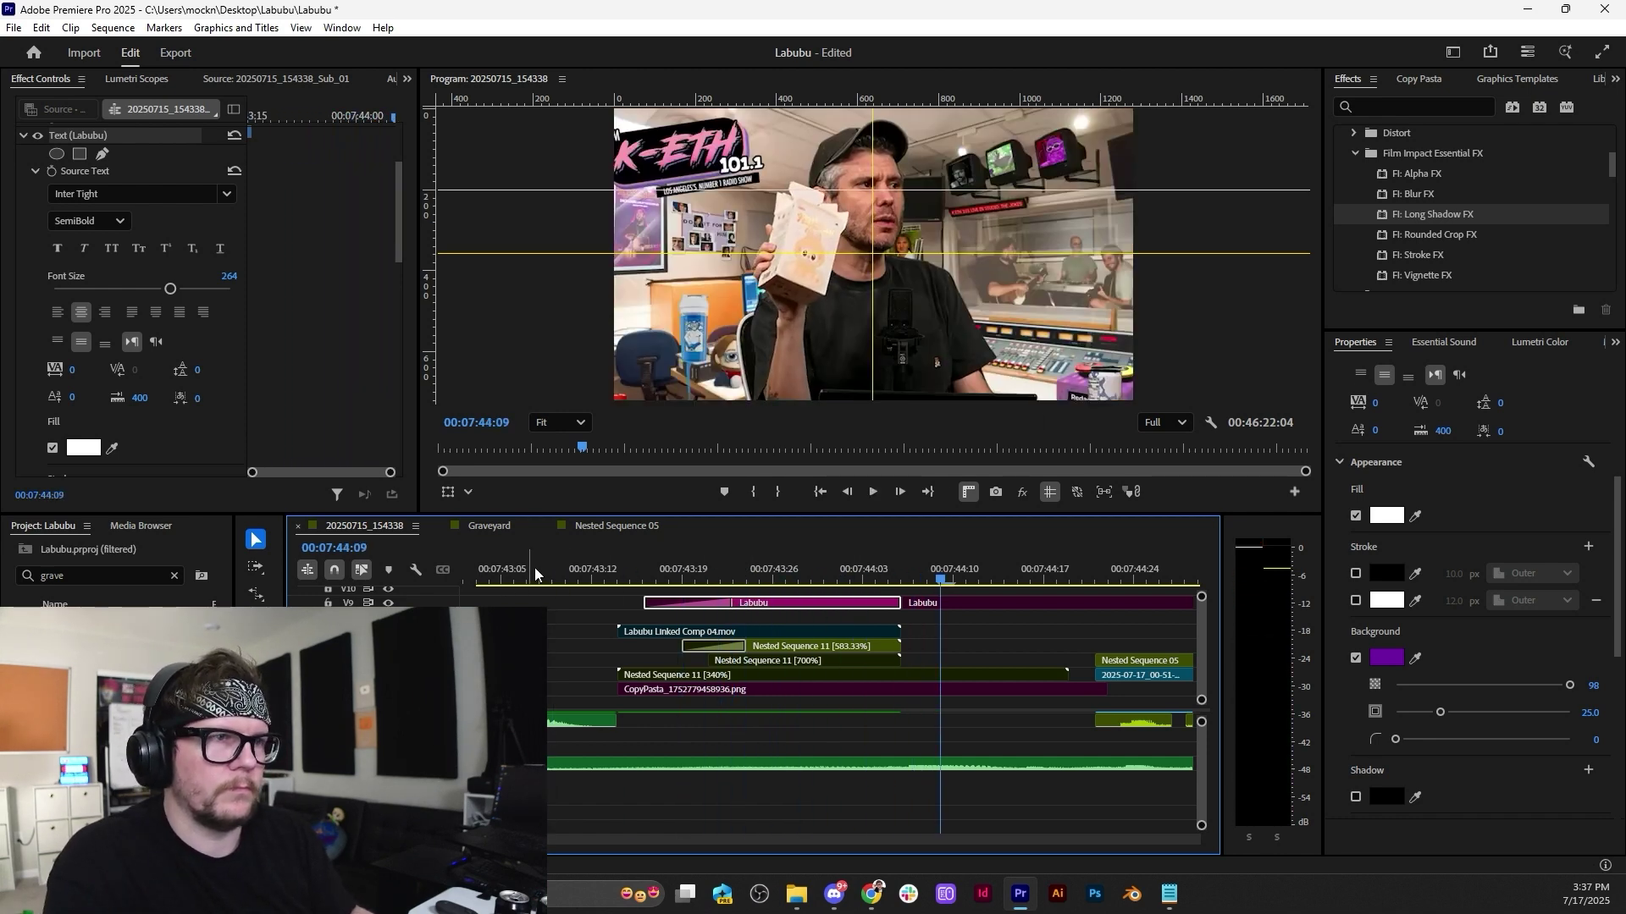
# Play back the Labubu reveal and the clips after it from about 00:07:43:14 to check the purple title in context.
pyautogui.moveTo(535, 568)
pyautogui.mouseDown()
pyautogui.moveTo(802, 580)
pyautogui.moveTo(555, 579)
pyautogui.mouseUp()
pyautogui.press('space')
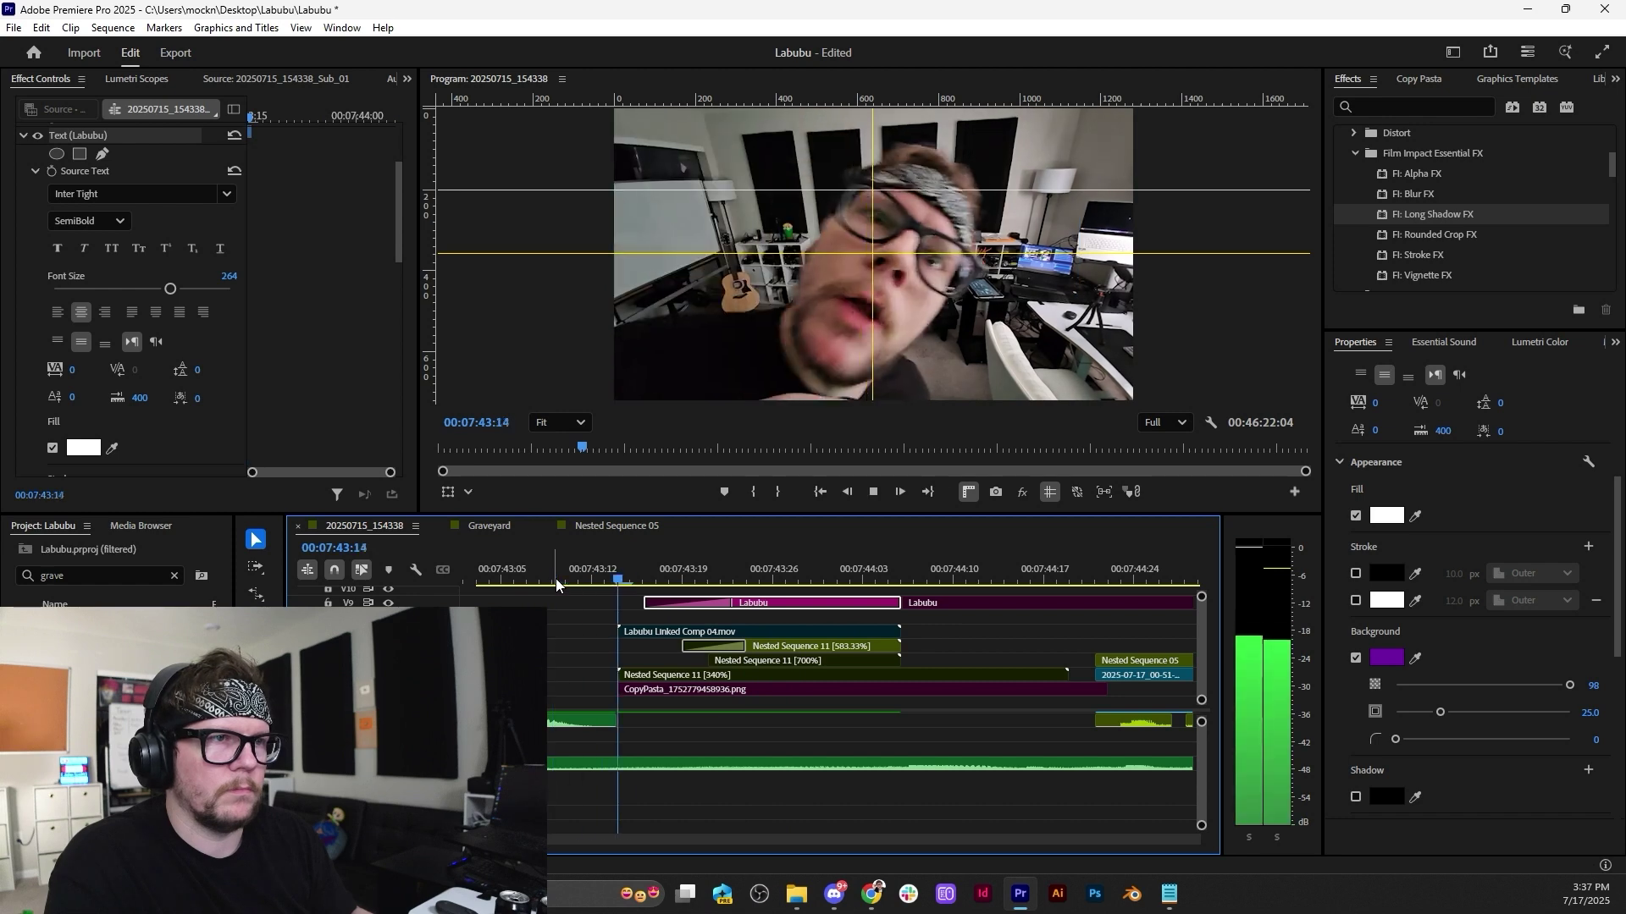
pyautogui.scroll(-2, 770, 596)
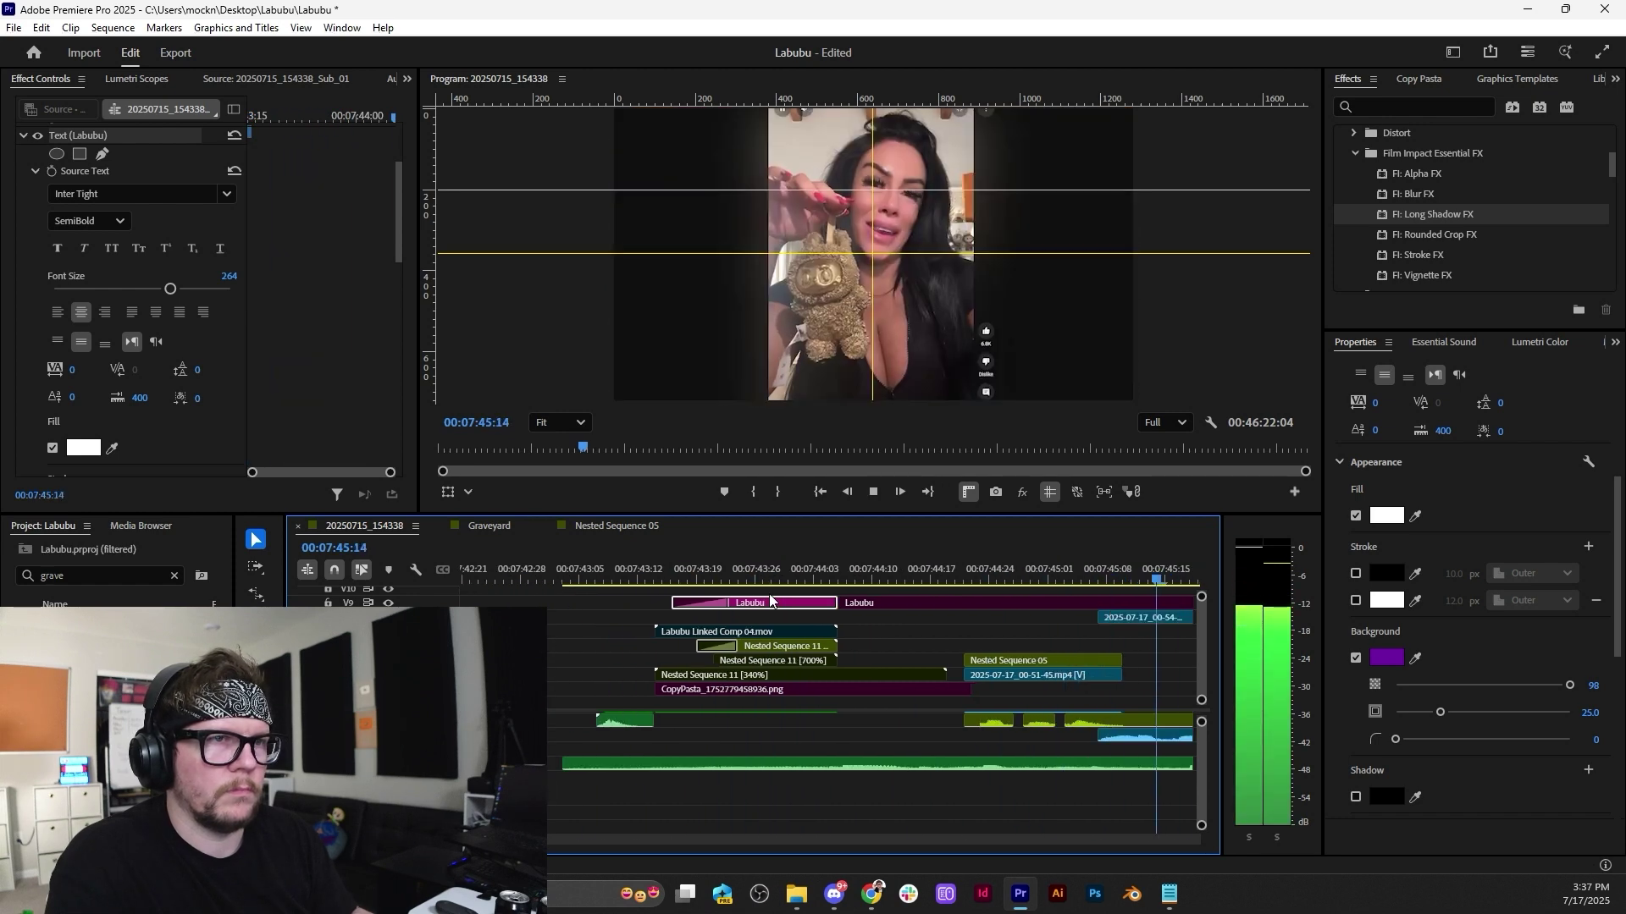
pyautogui.scroll(-3, 770, 596)
pyautogui.scroll(-2, 769, 598)
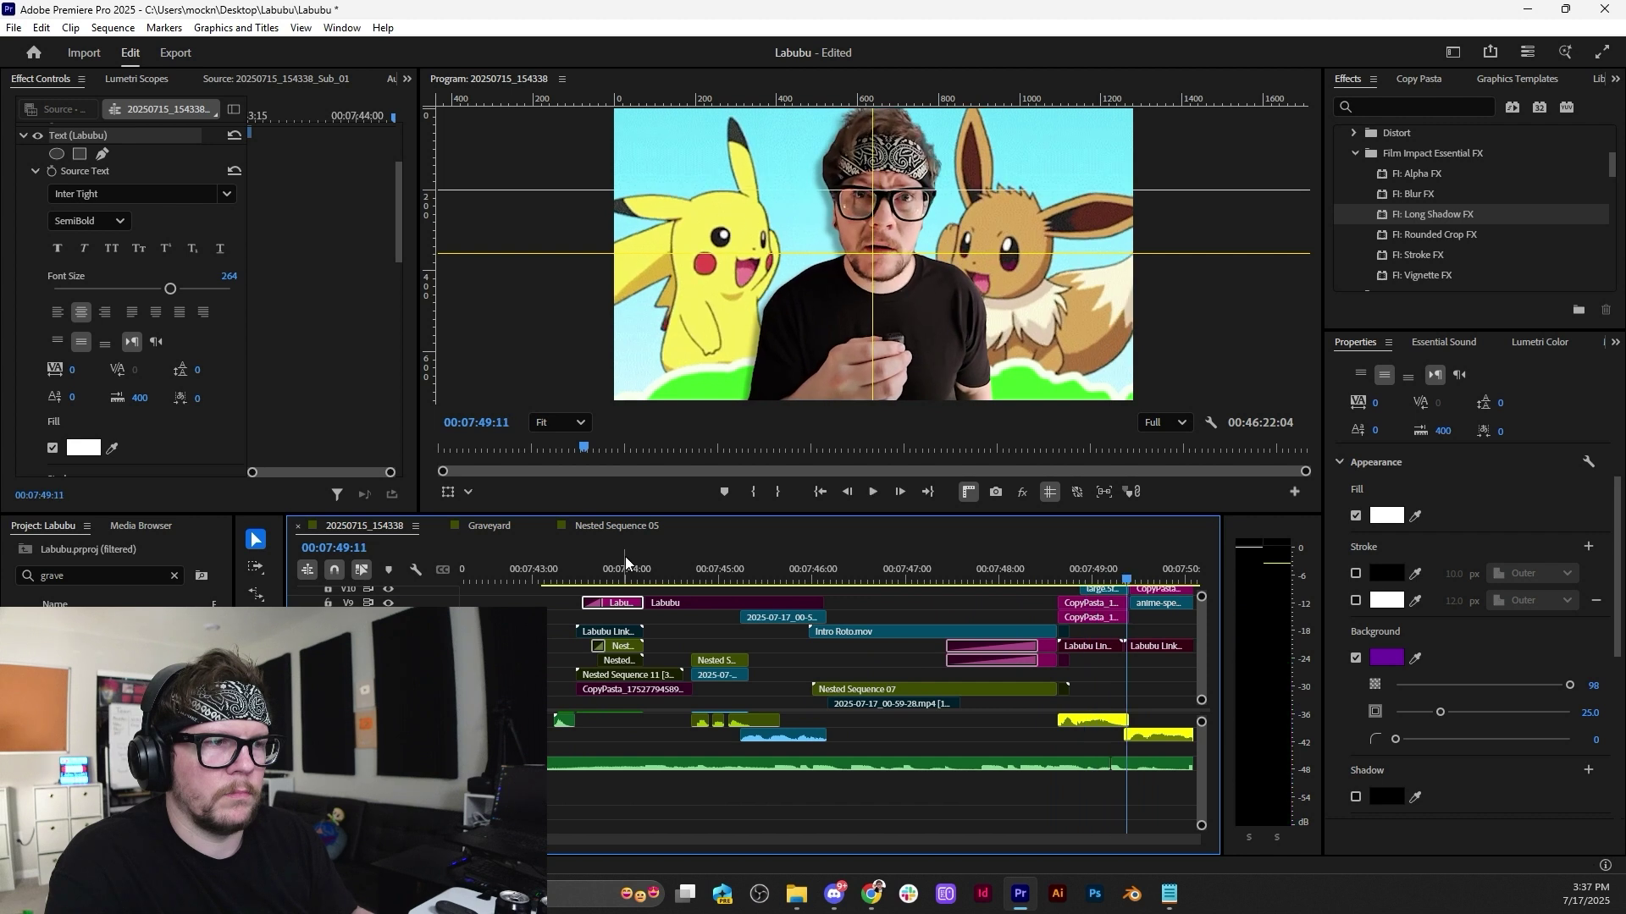
# Recolor the Labubu title's background box to dark gray 3E3E3E and play the sequence on to about 00:07:52.
pyautogui.click(624, 562)
pyautogui.click(1386, 658)
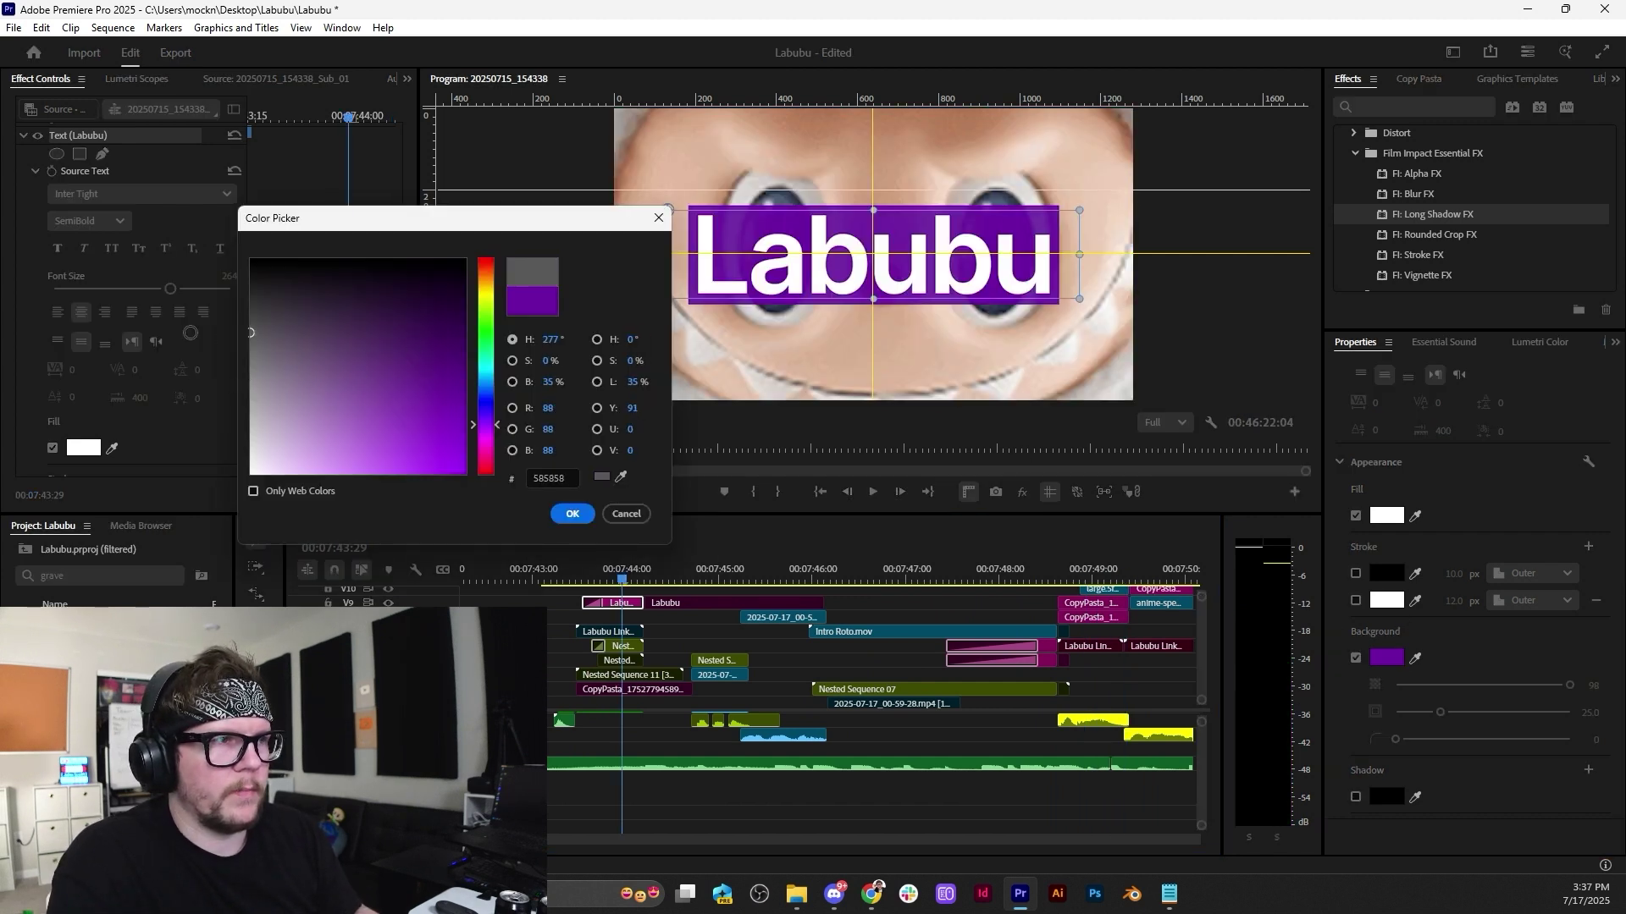
pyautogui.click(573, 513)
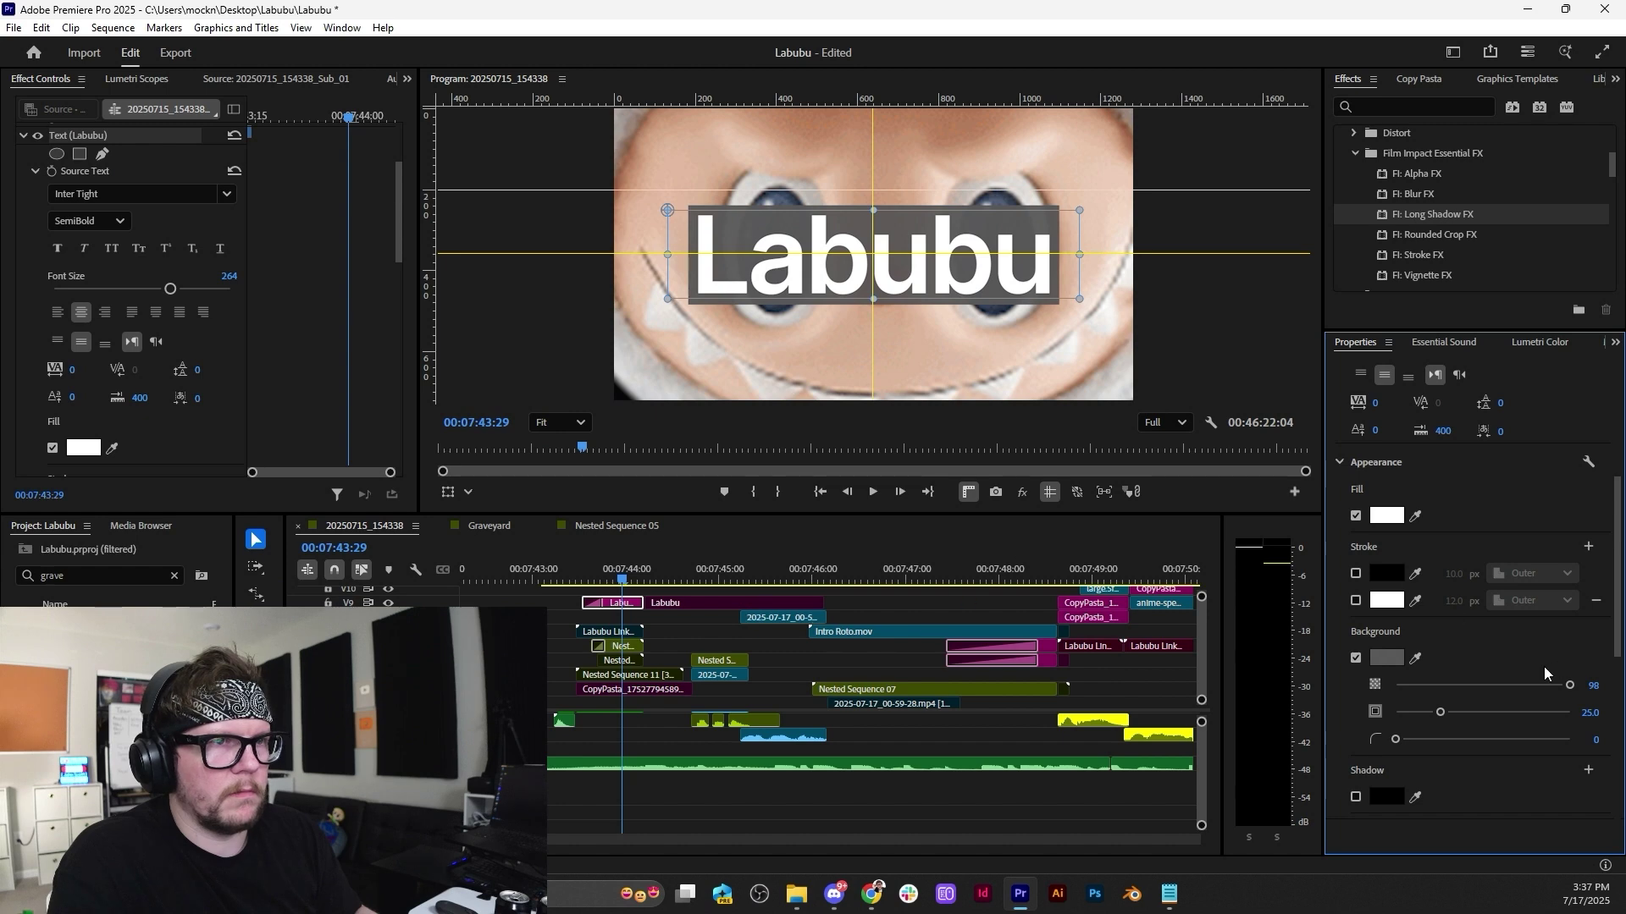
pyautogui.click(1399, 660)
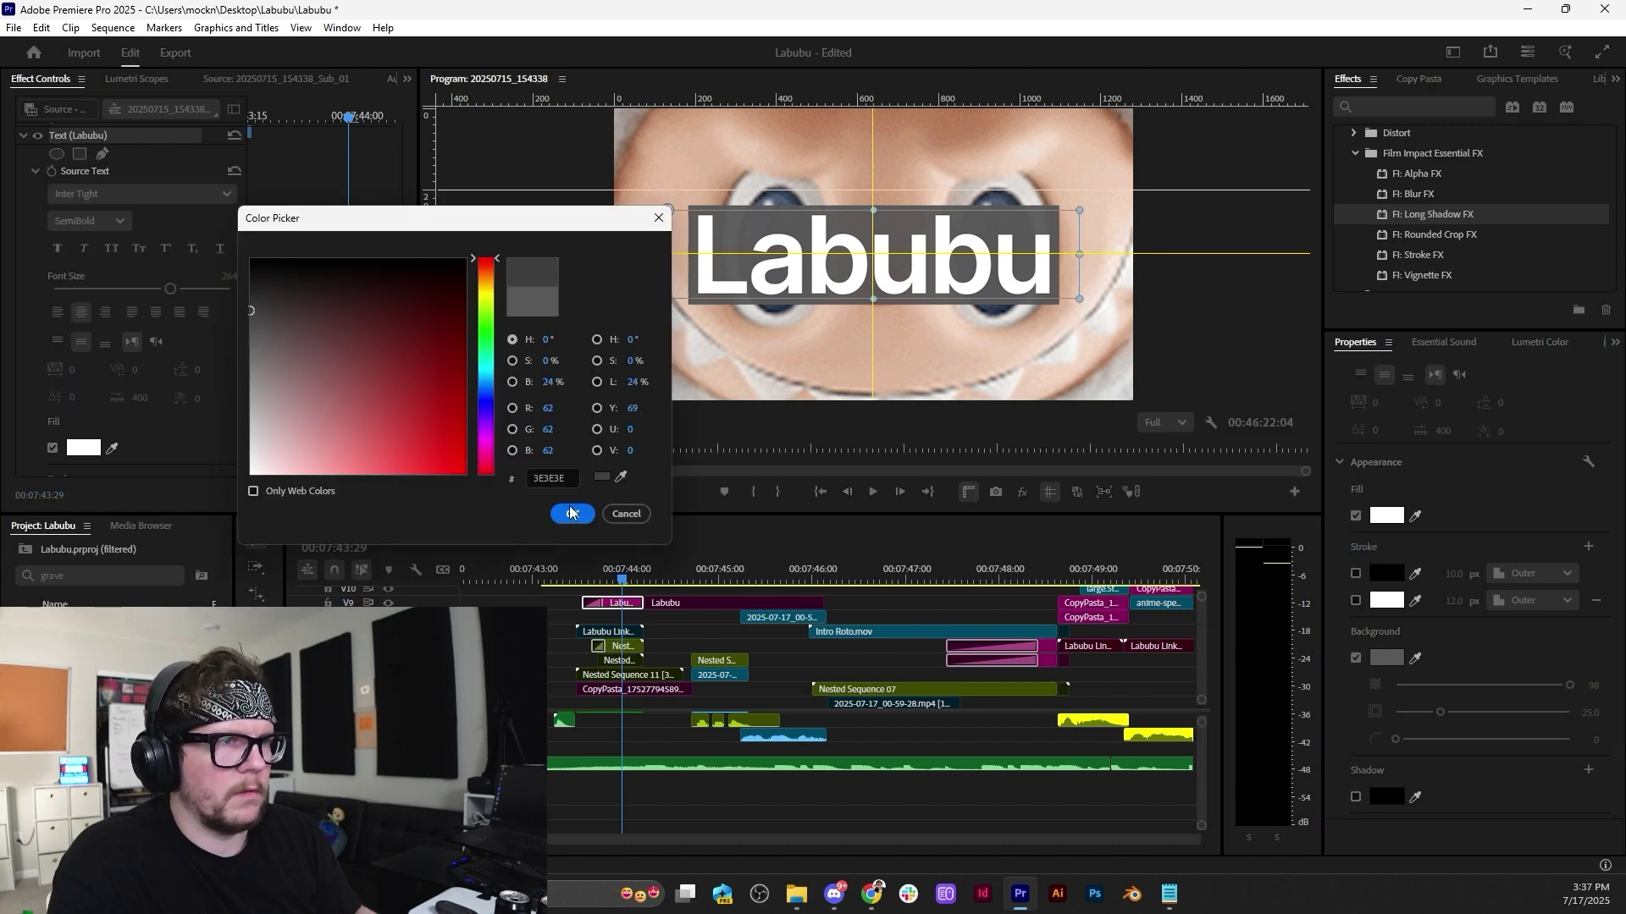
pyautogui.click(583, 519)
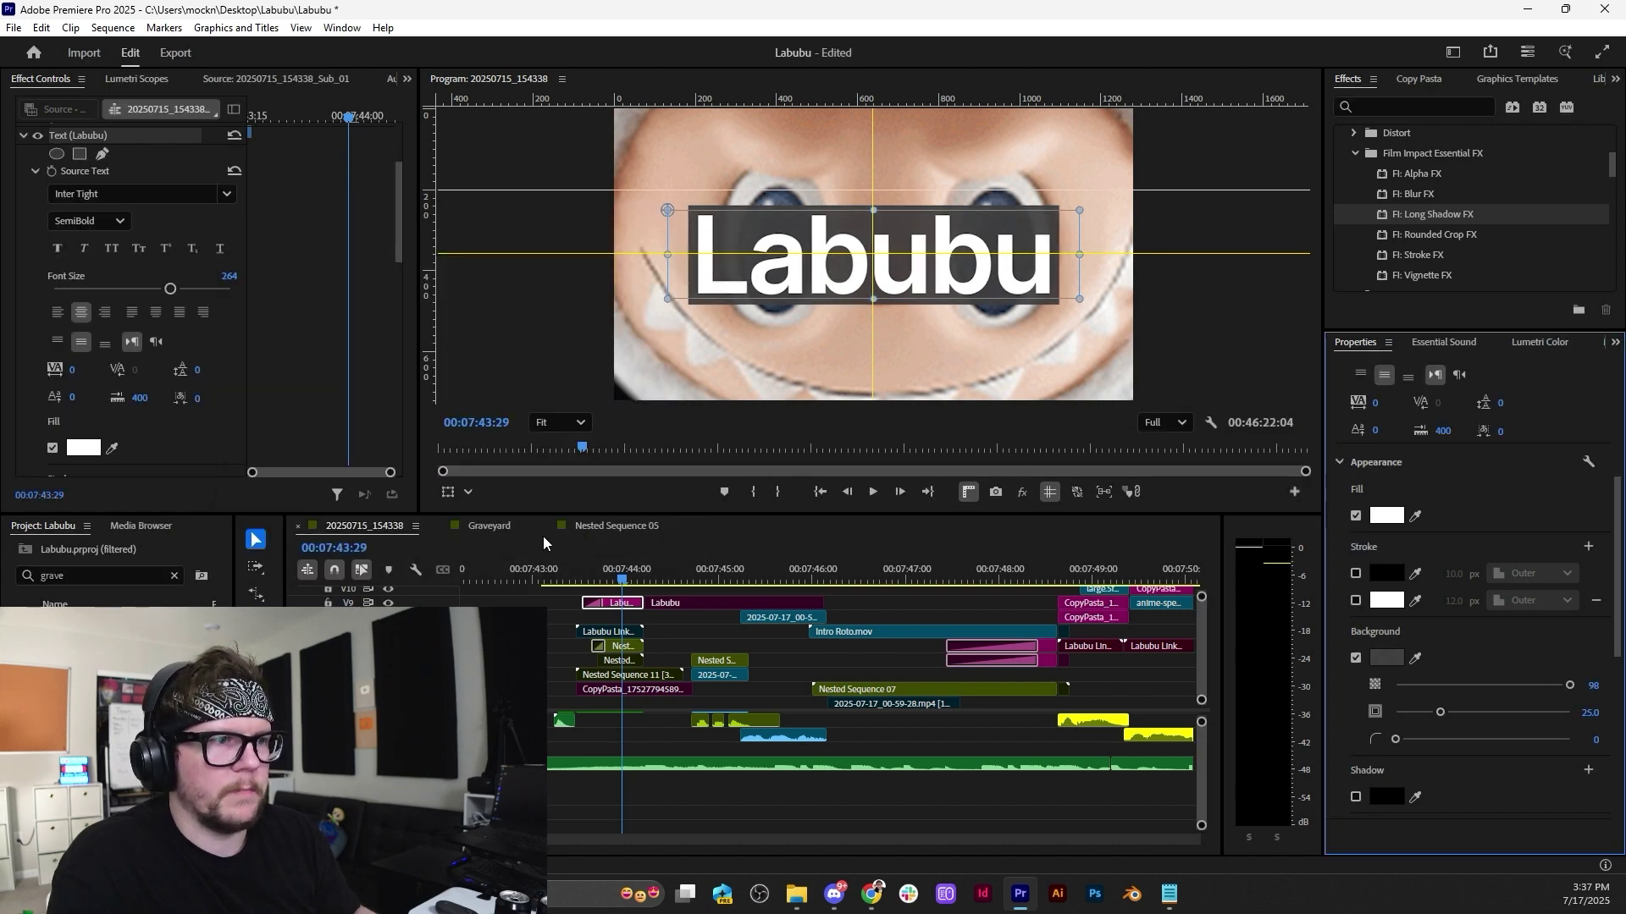
pyautogui.press('space')
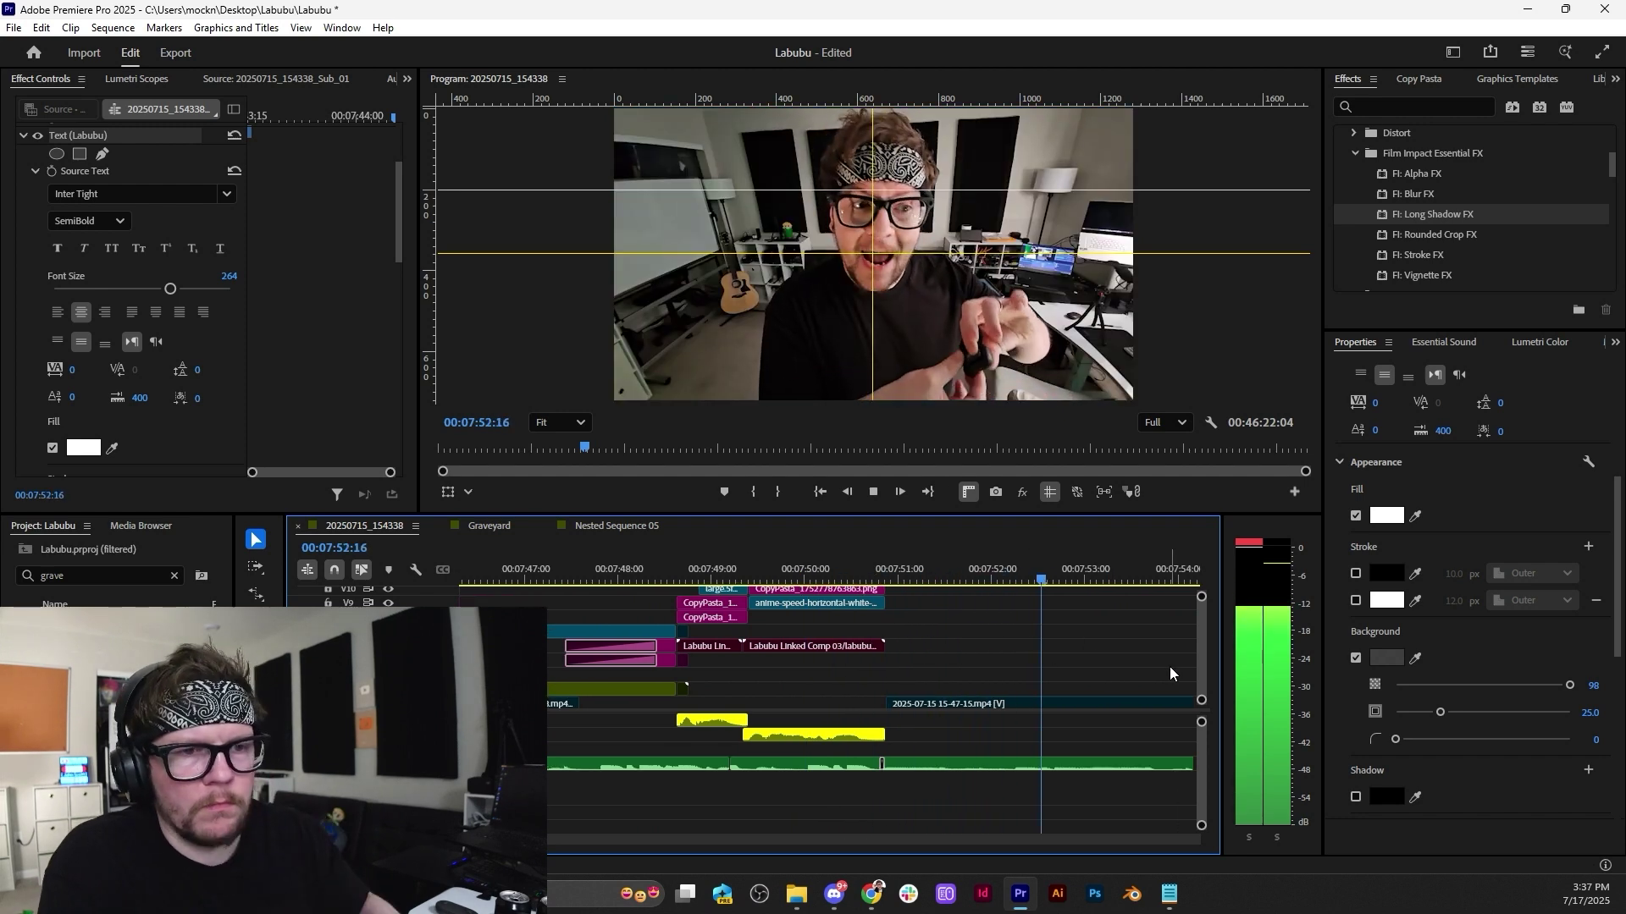
pyautogui.press('space')
# Set the volume of the music clip starting near 00:07:51 to -19.7 dB and replay the transition from 00:07:50:07.
pyautogui.scroll(3, 1202, 754)
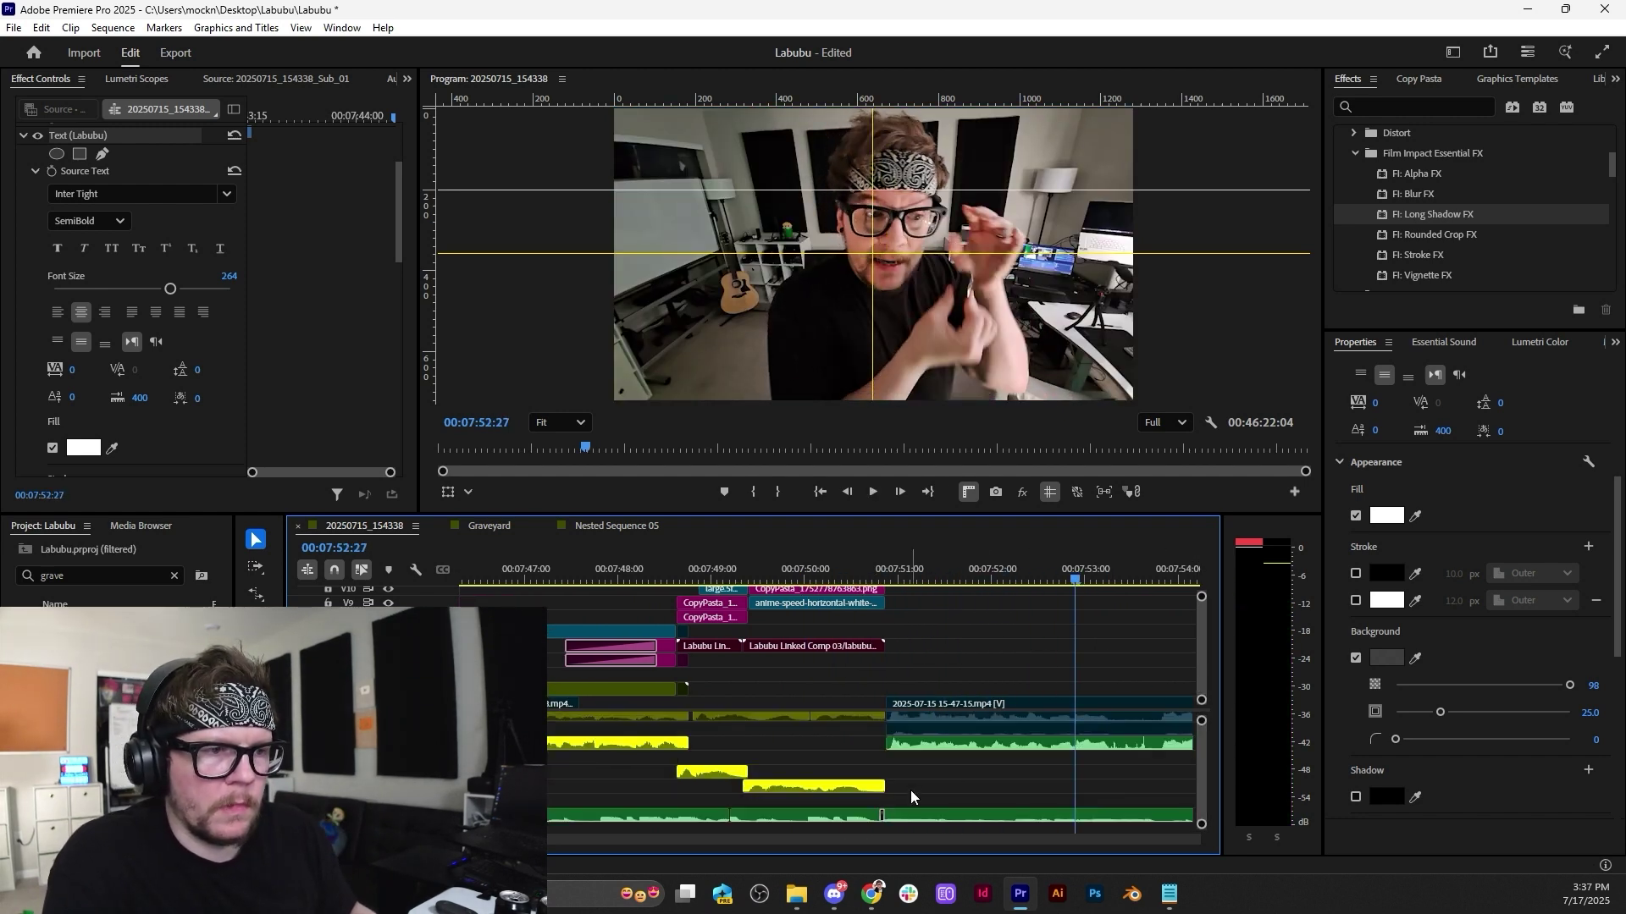
pyautogui.click(916, 816)
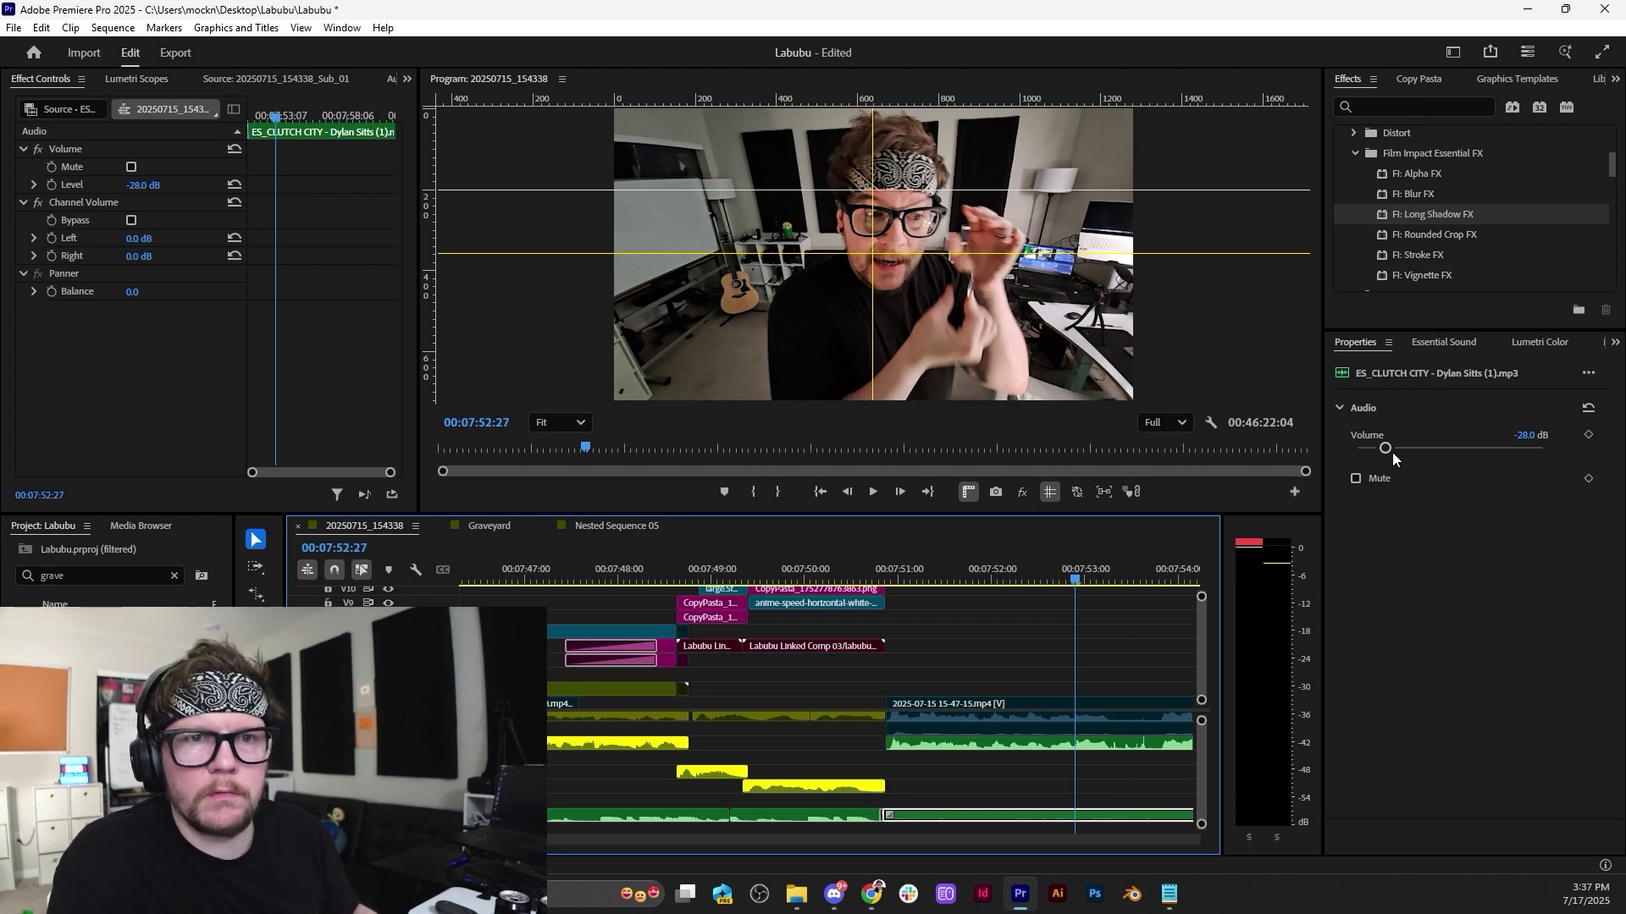
pyautogui.moveTo(1386, 449); pyautogui.dragTo(1397, 453)
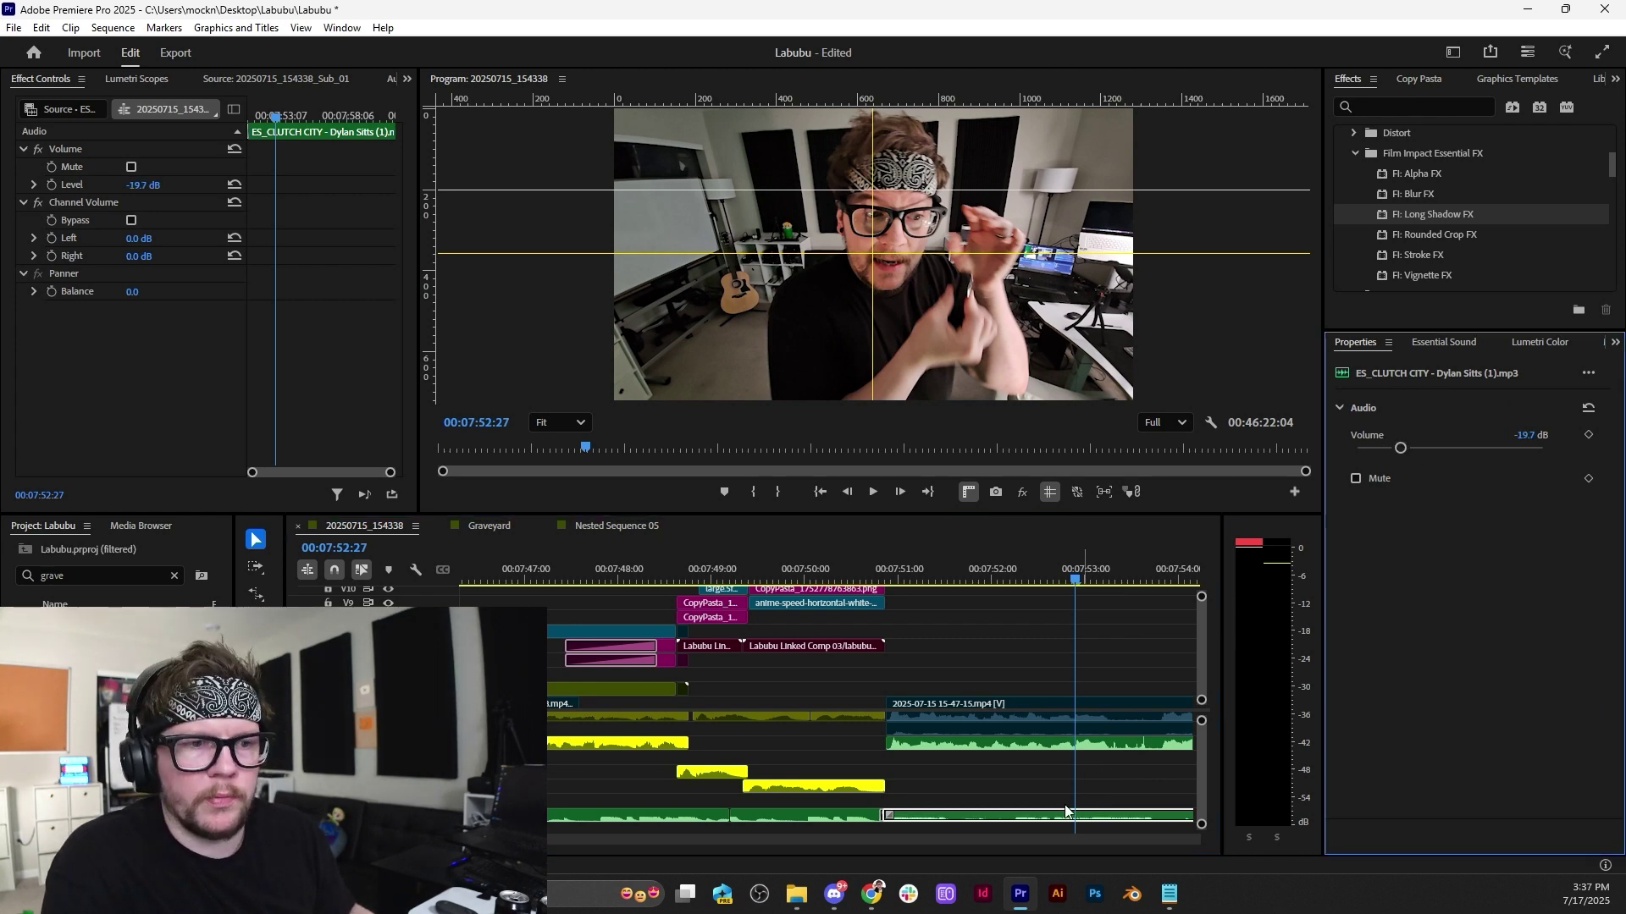
pyautogui.scroll(-2, 1067, 811)
pyautogui.click(756, 571)
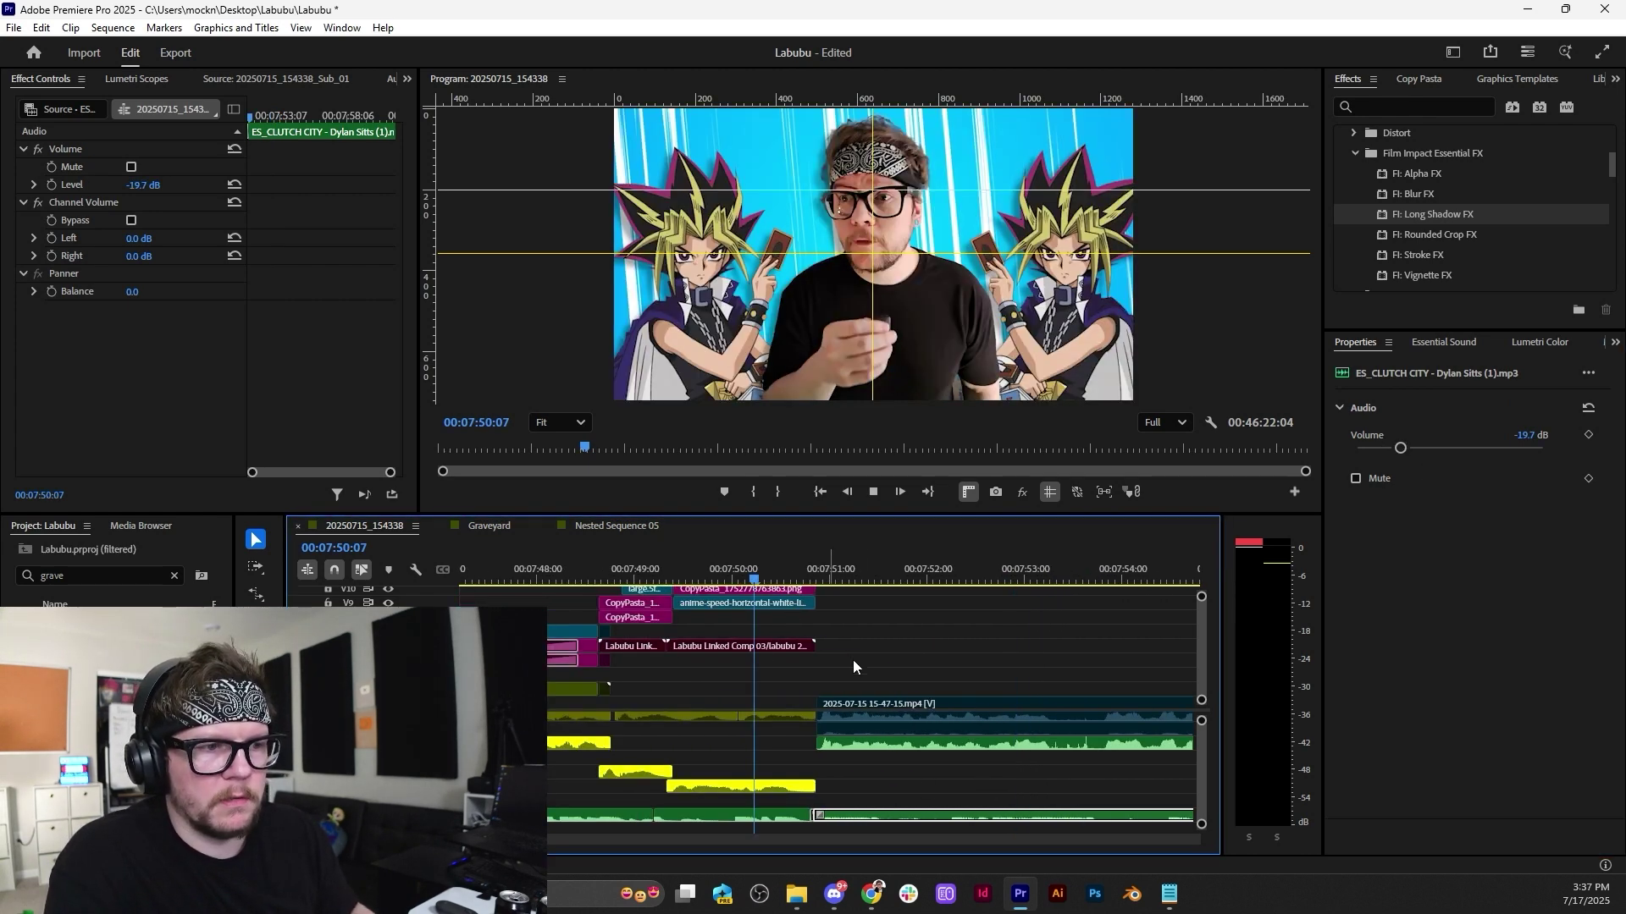
pyautogui.press('space')
pyautogui.press('space')
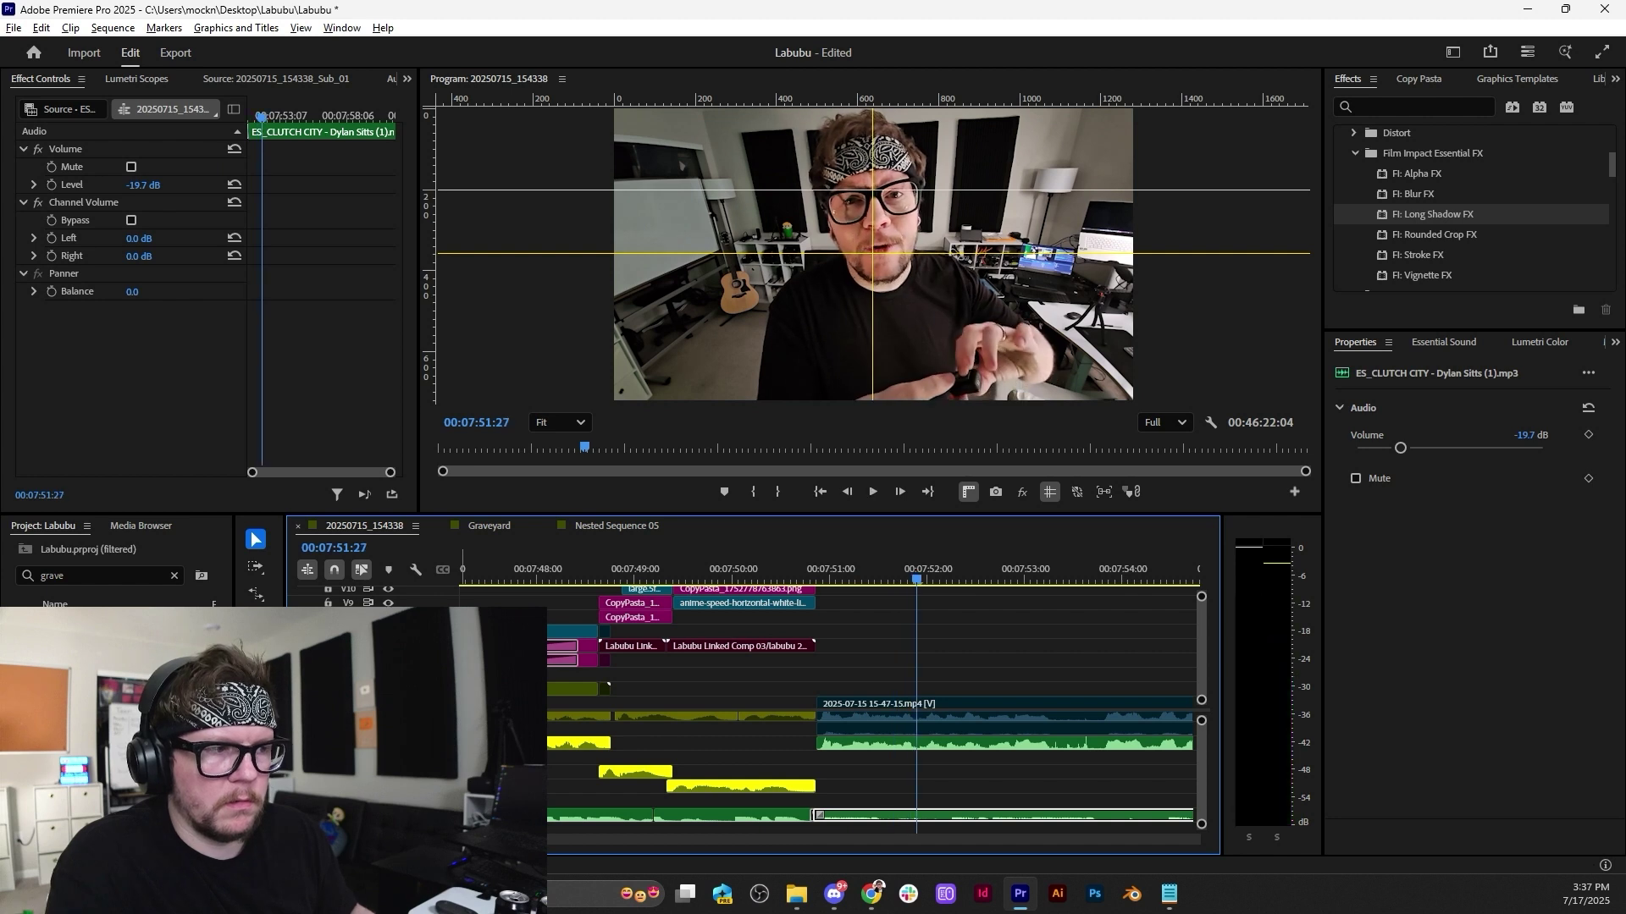
# Enlarge the music track and keyframe the clip's volume so it fades down to -29.5 dB just after 00:07:52:00.
pyautogui.doubleClick(432, 815)
pyautogui.moveTo(1201, 752); pyautogui.dragTo(1202, 756)
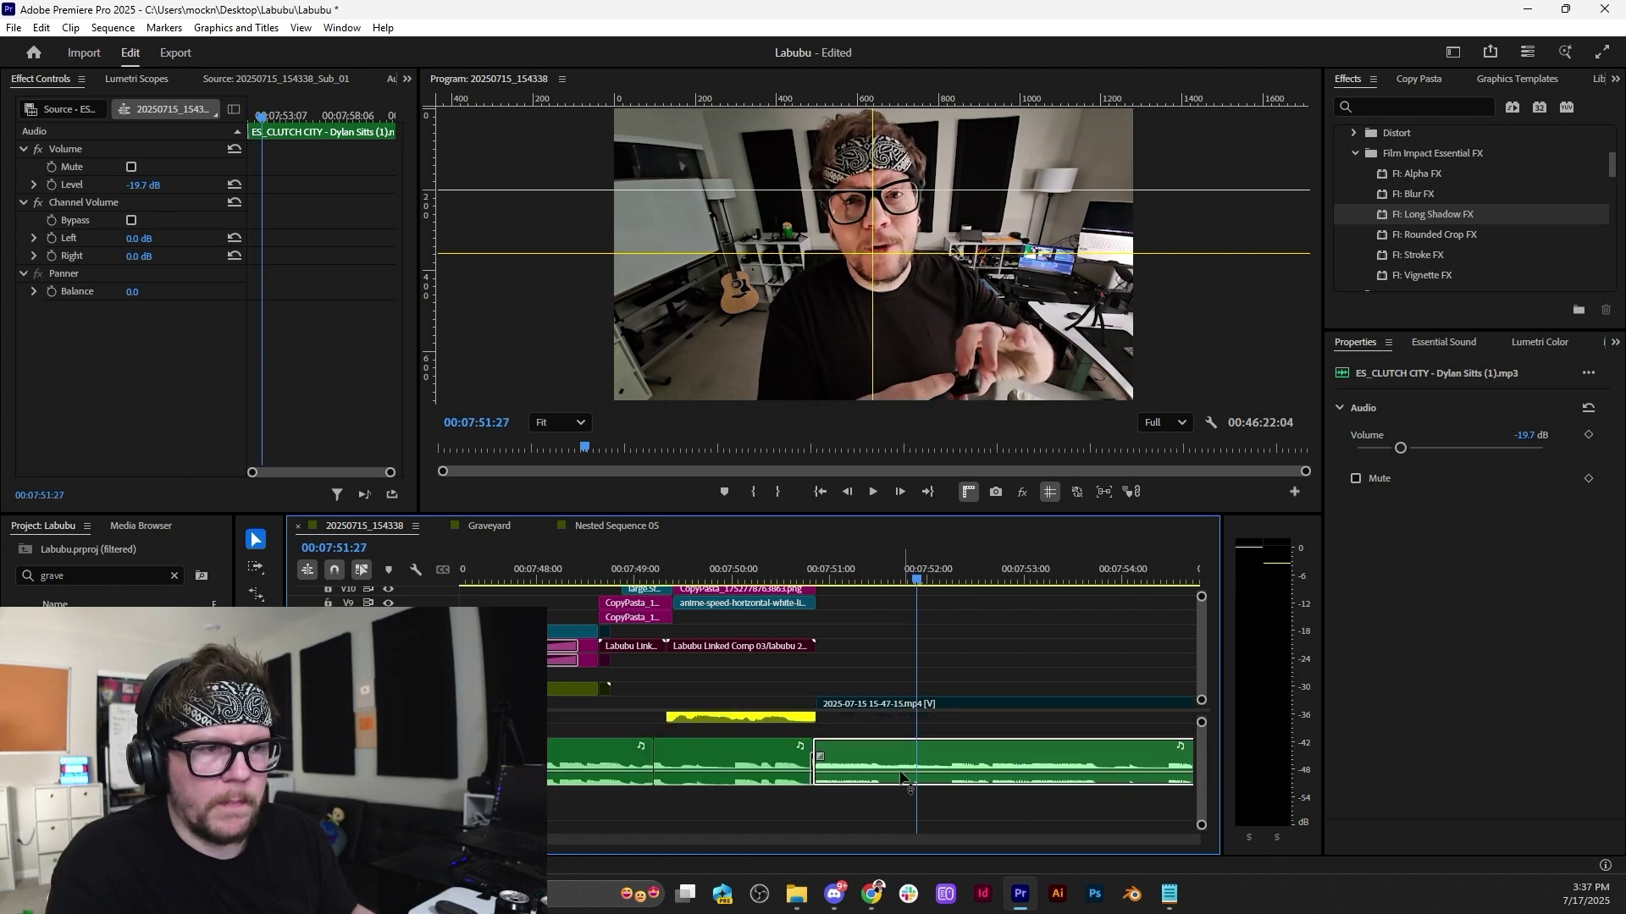
pyautogui.scroll(3, 884, 777)
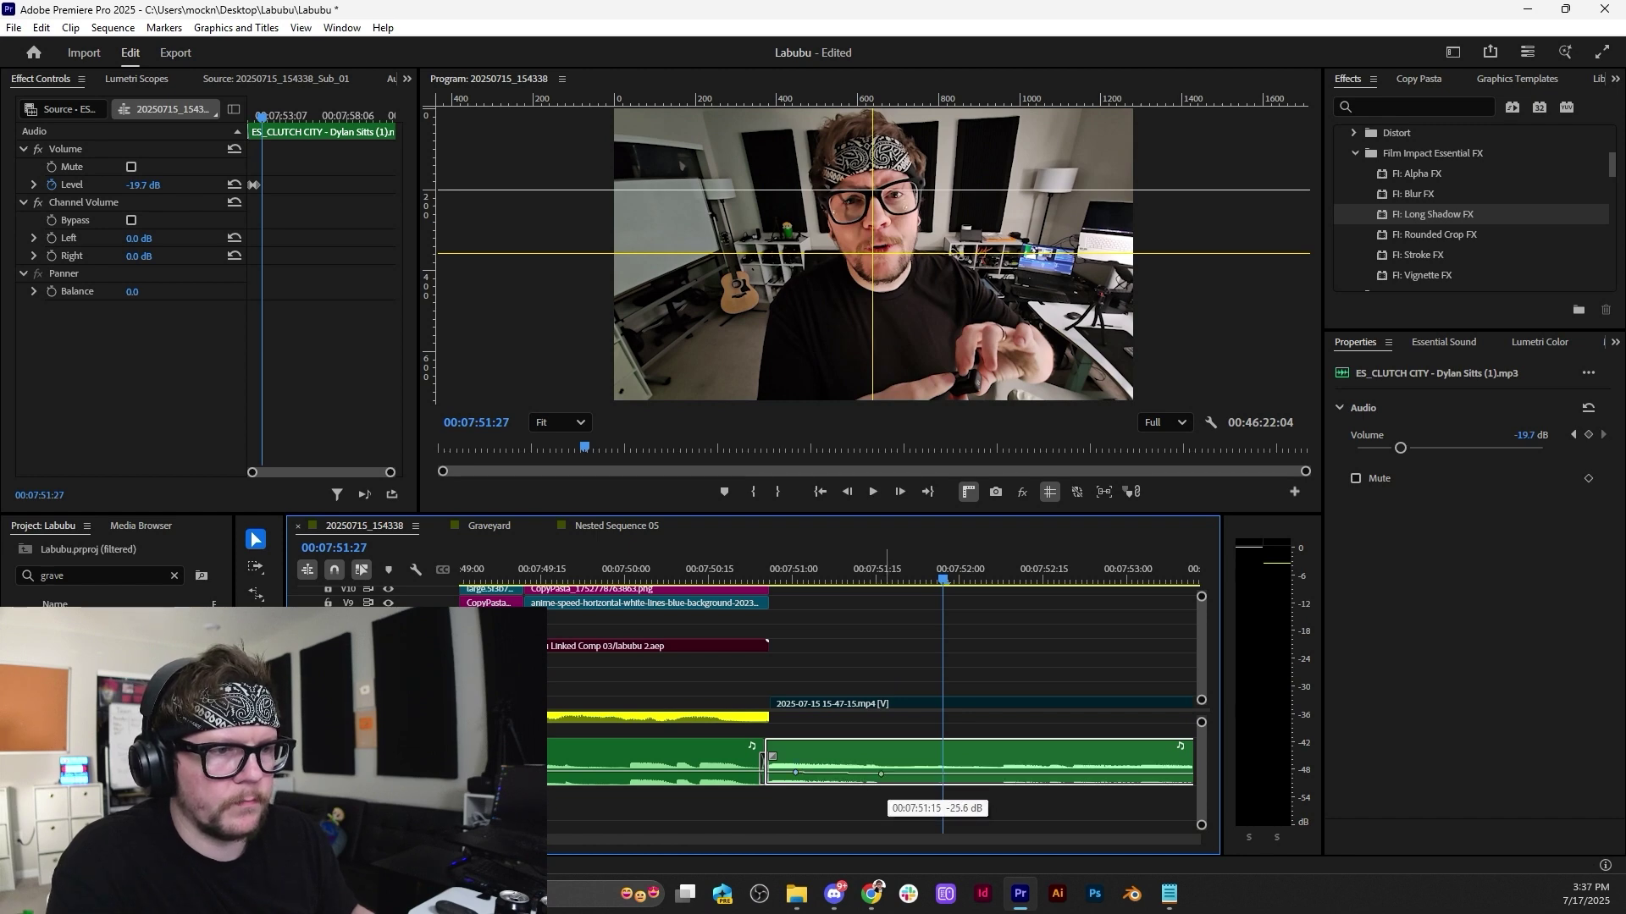
pyautogui.click(725, 576)
pyautogui.press('space')
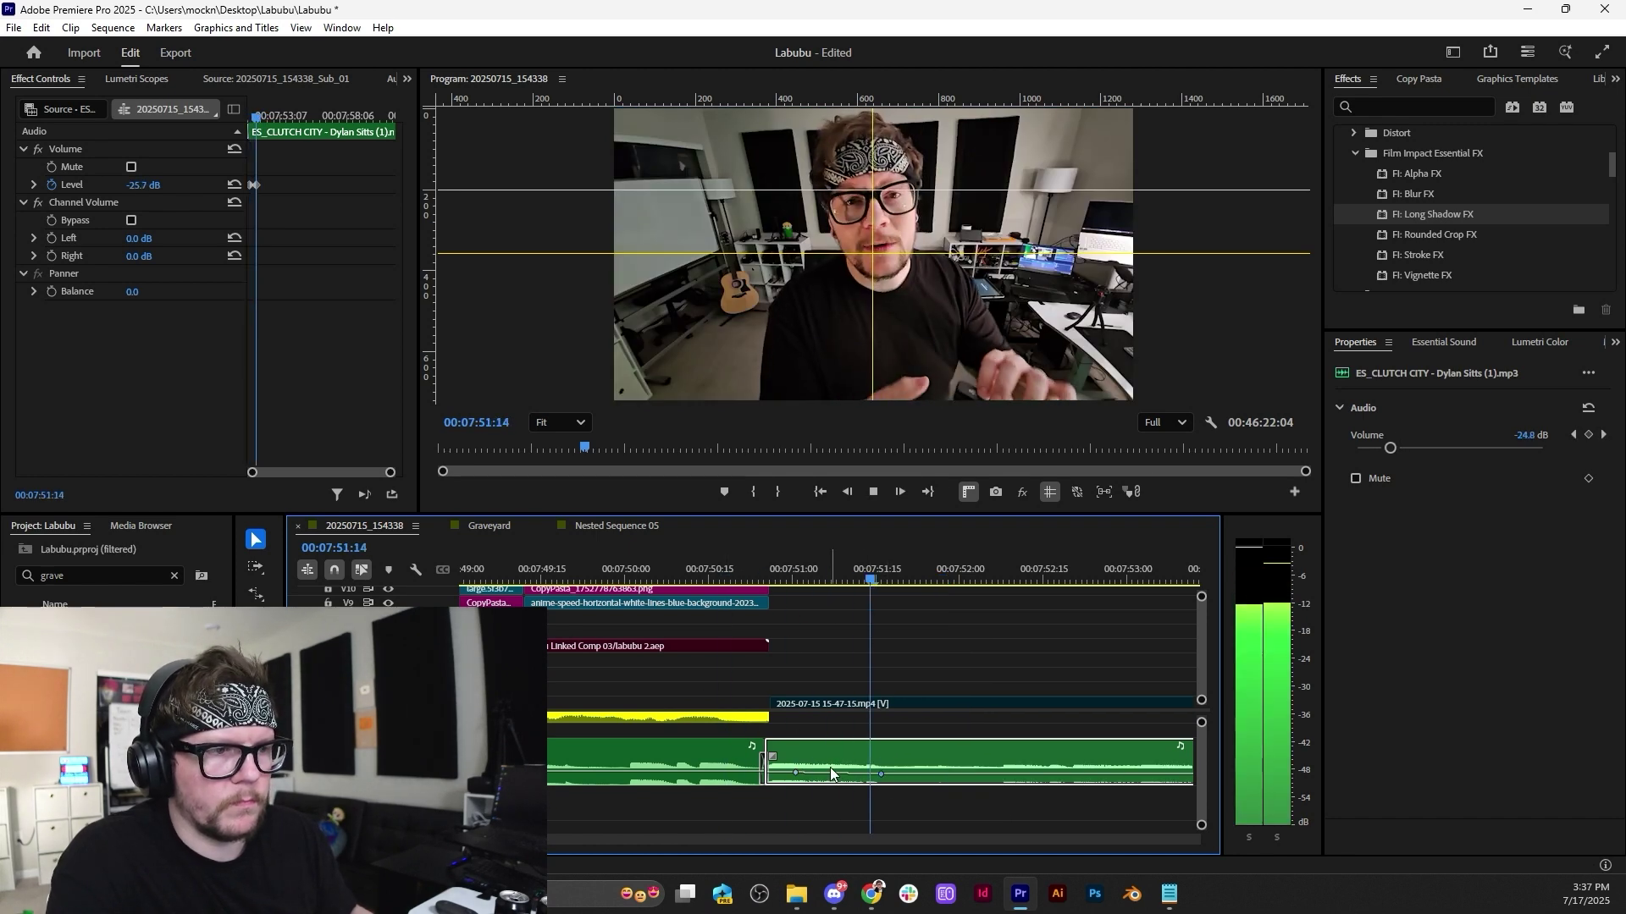
pyautogui.press('space')
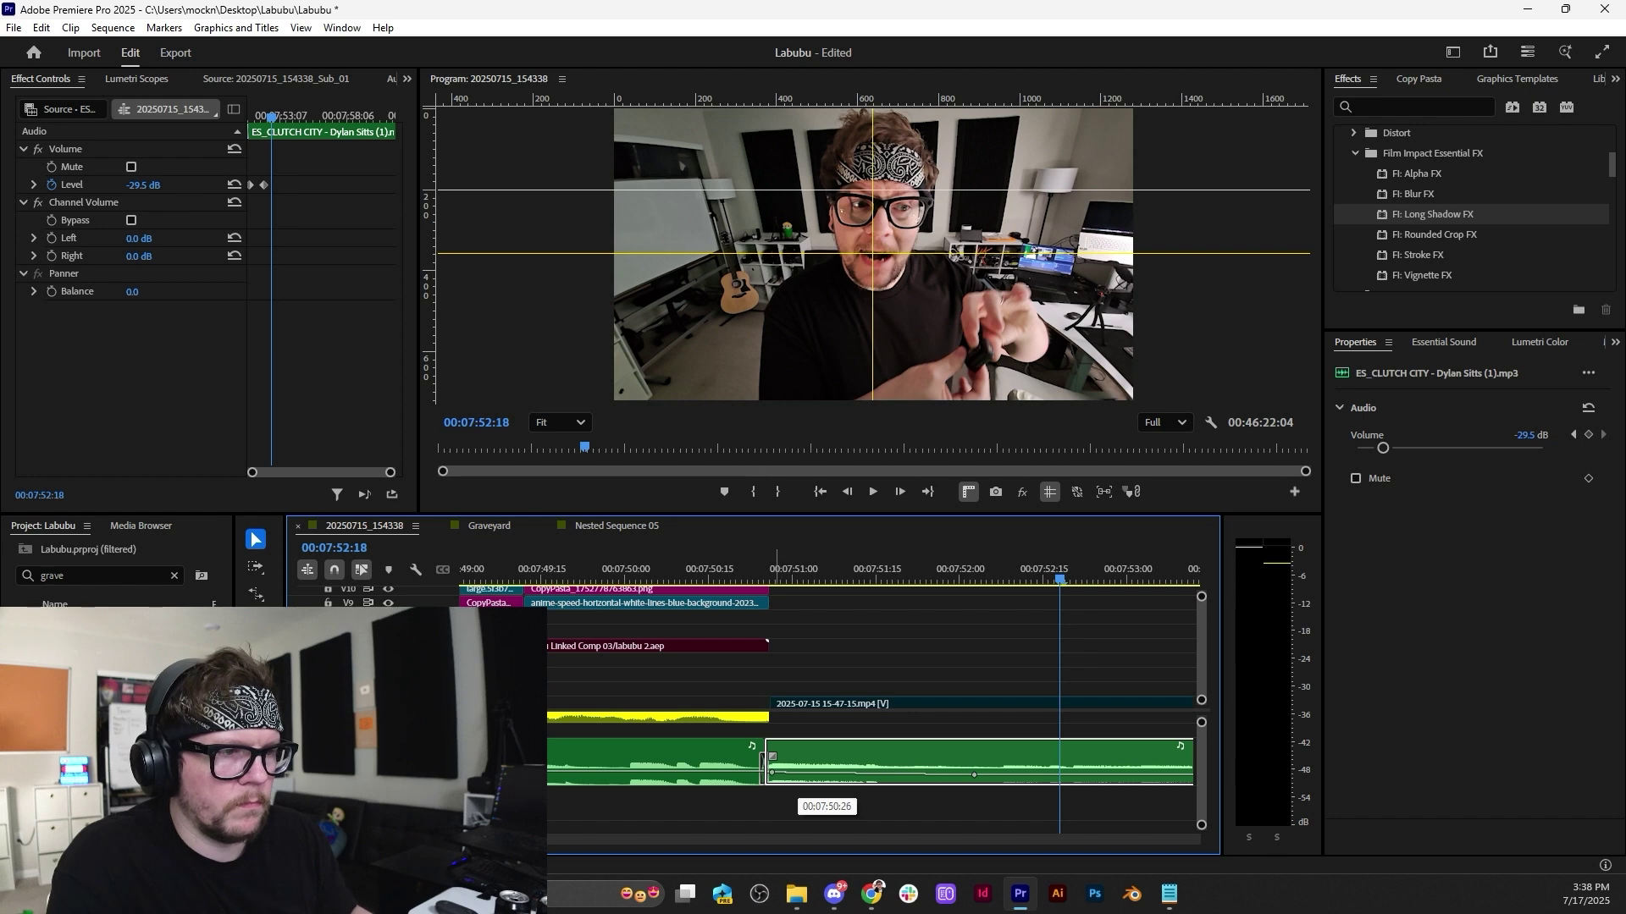
# Play back the music fade from just before 00:07:51 to about 00:07:53:16.
pyautogui.click(726, 580)
pyautogui.press('space')
pyautogui.scroll(-5, 804, 634)
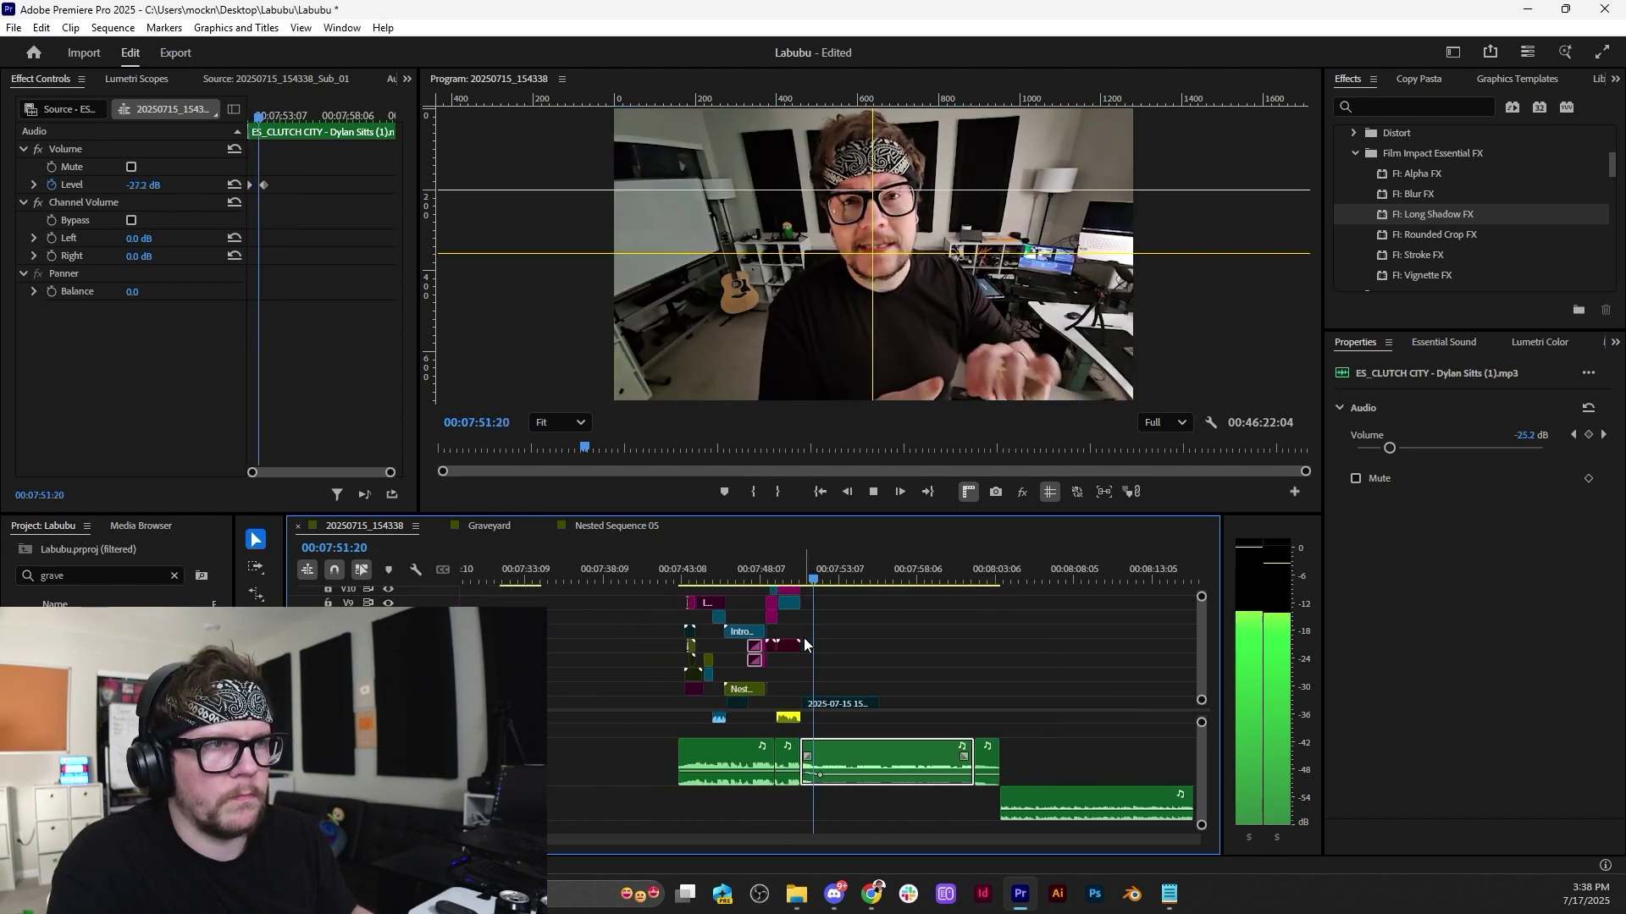
pyautogui.press('space')
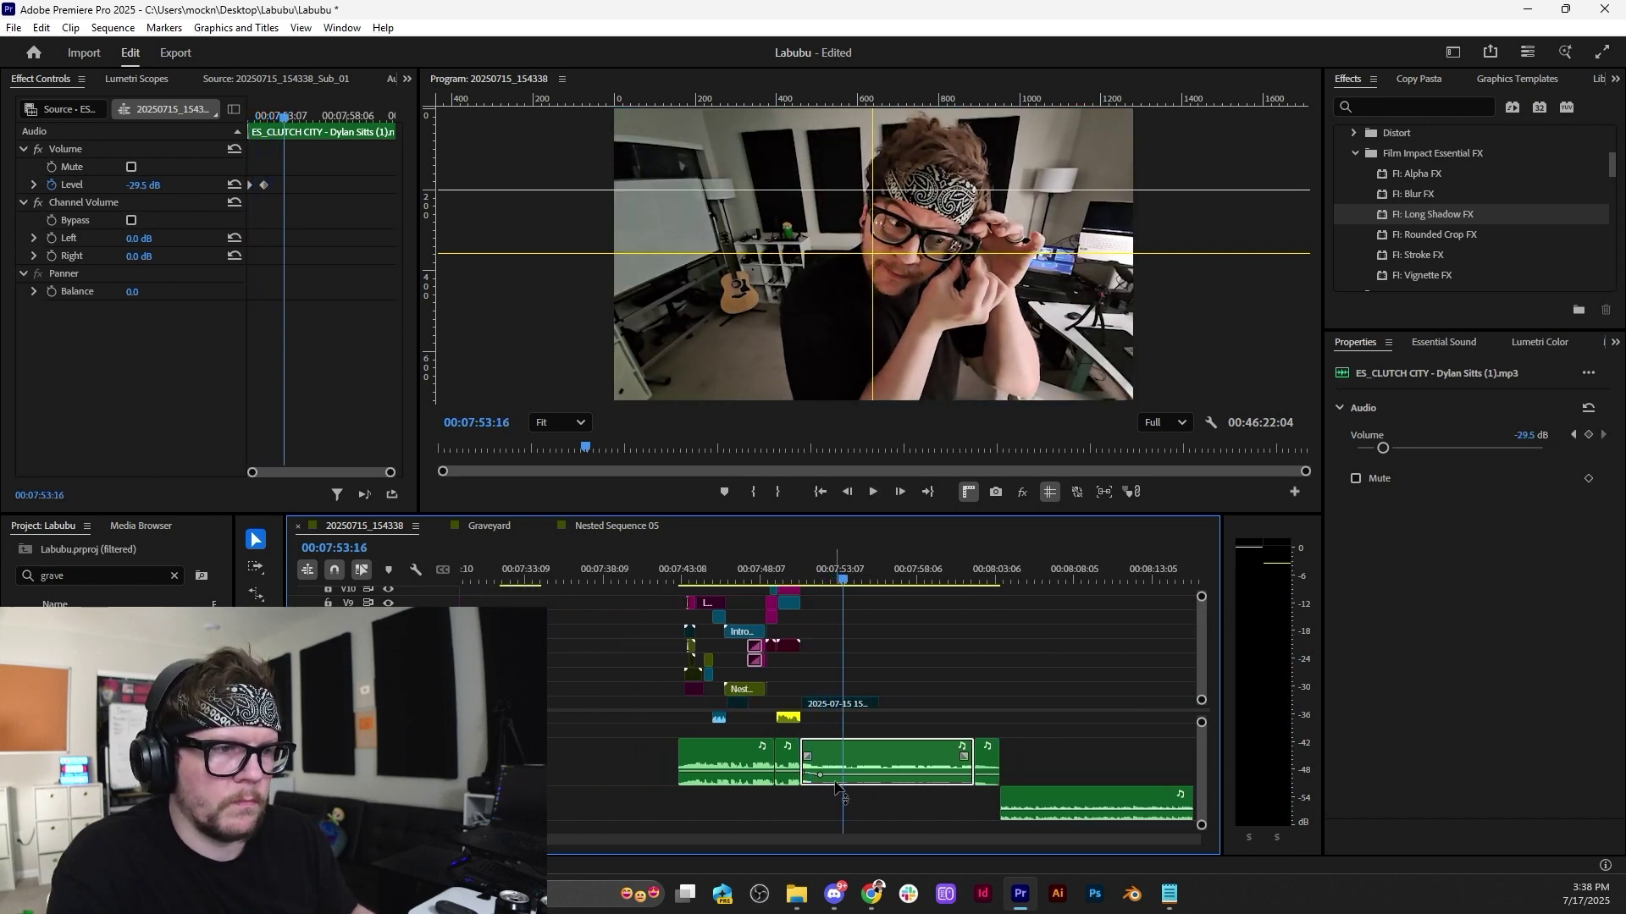
# Enlarge the DJI_01_20250715_034245.WAV voice track and inspect the volume keyframes at the clip's opening near 00:07:51.
pyautogui.scroll(4, 815, 779)
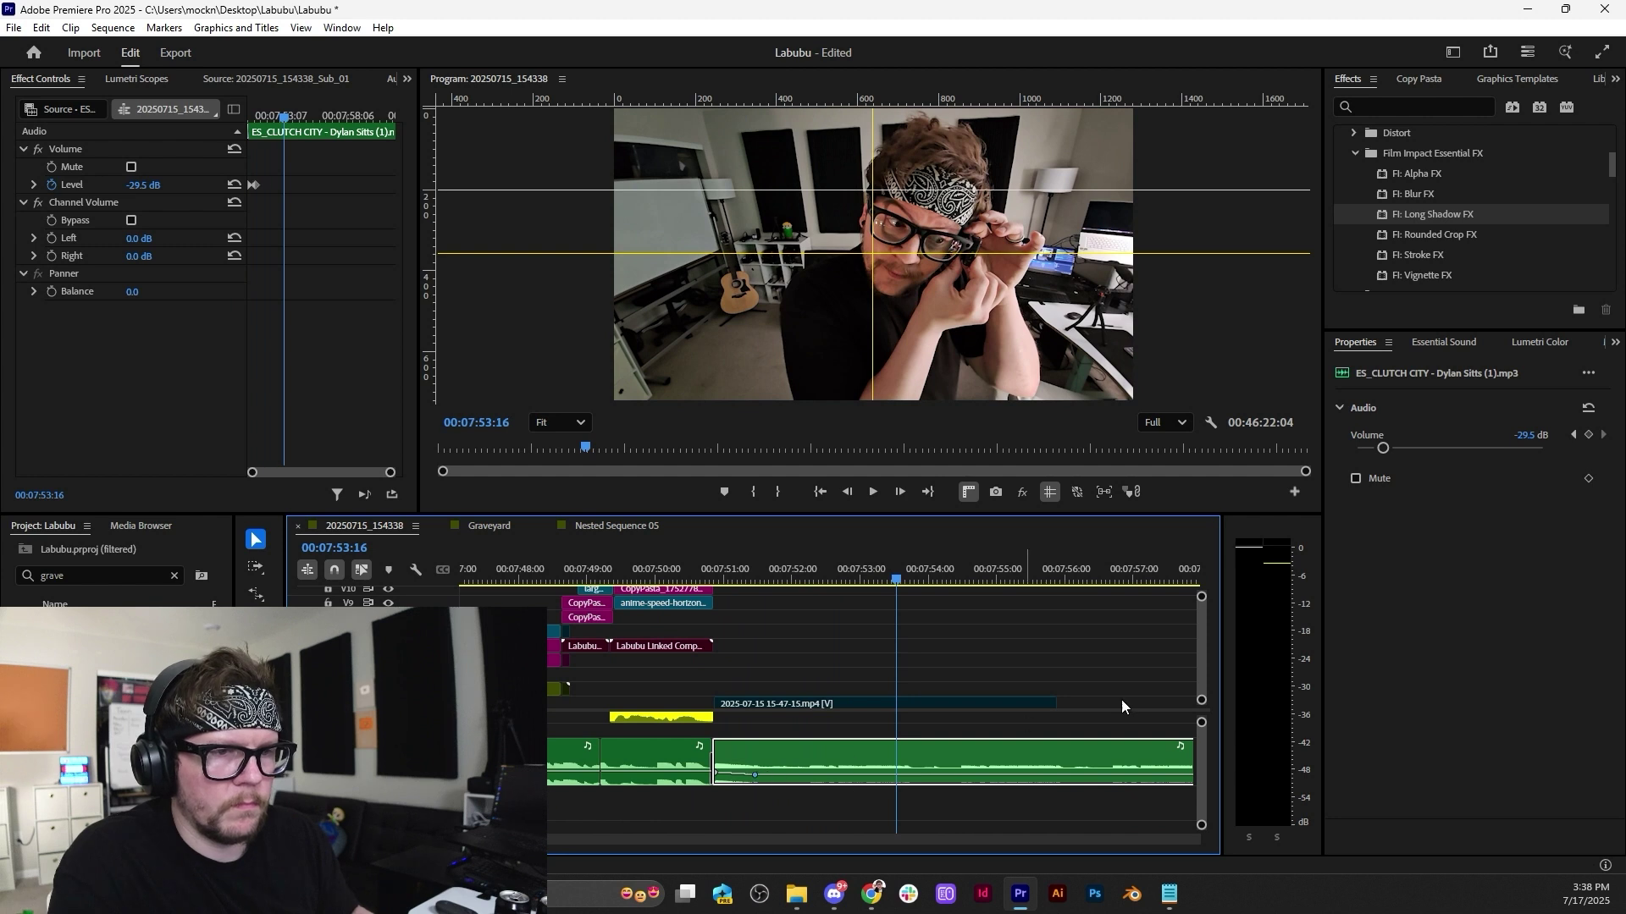
pyautogui.scroll(-1, 1194, 690)
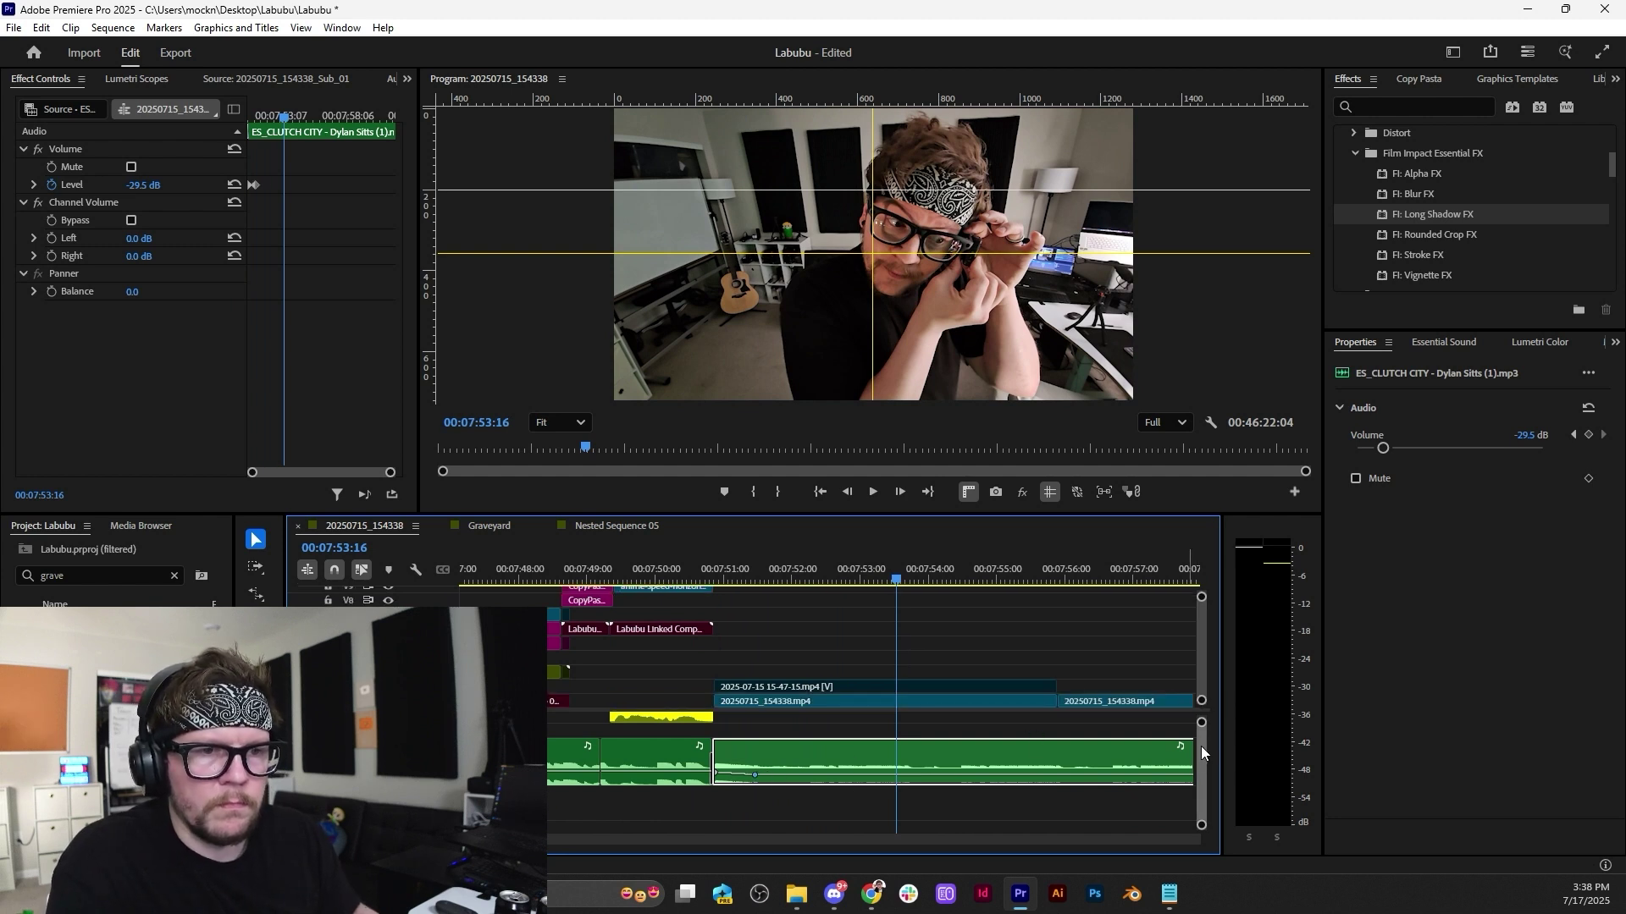
pyautogui.scroll(3, 1200, 745)
pyautogui.click(805, 747)
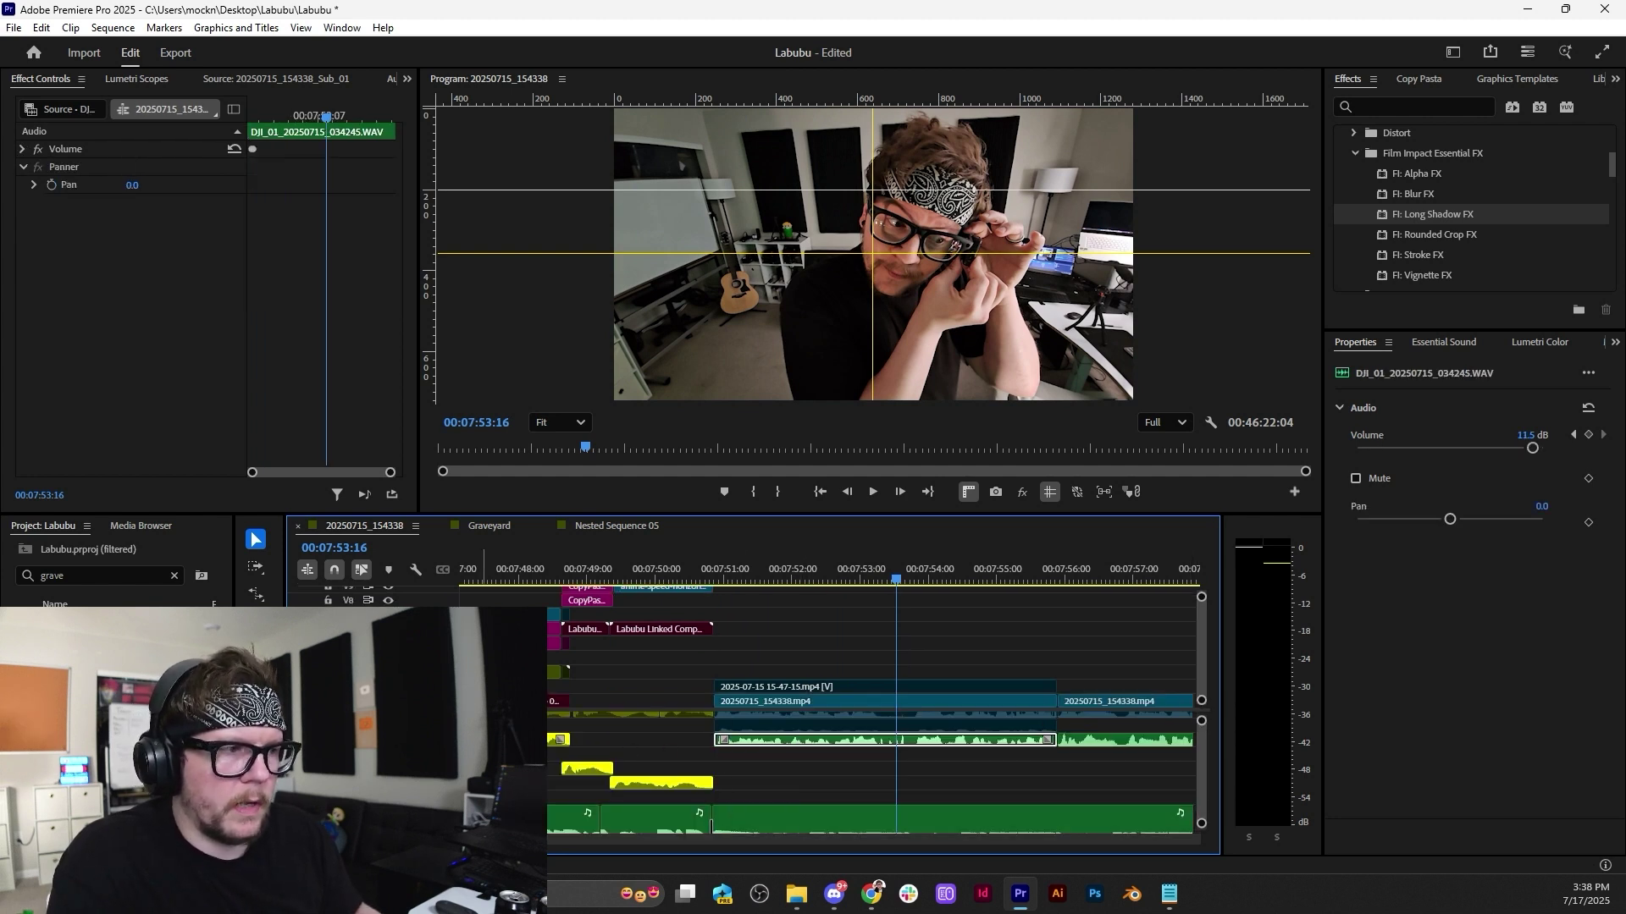
pyautogui.doubleClick(424, 740)
pyautogui.scroll(6, 722, 782)
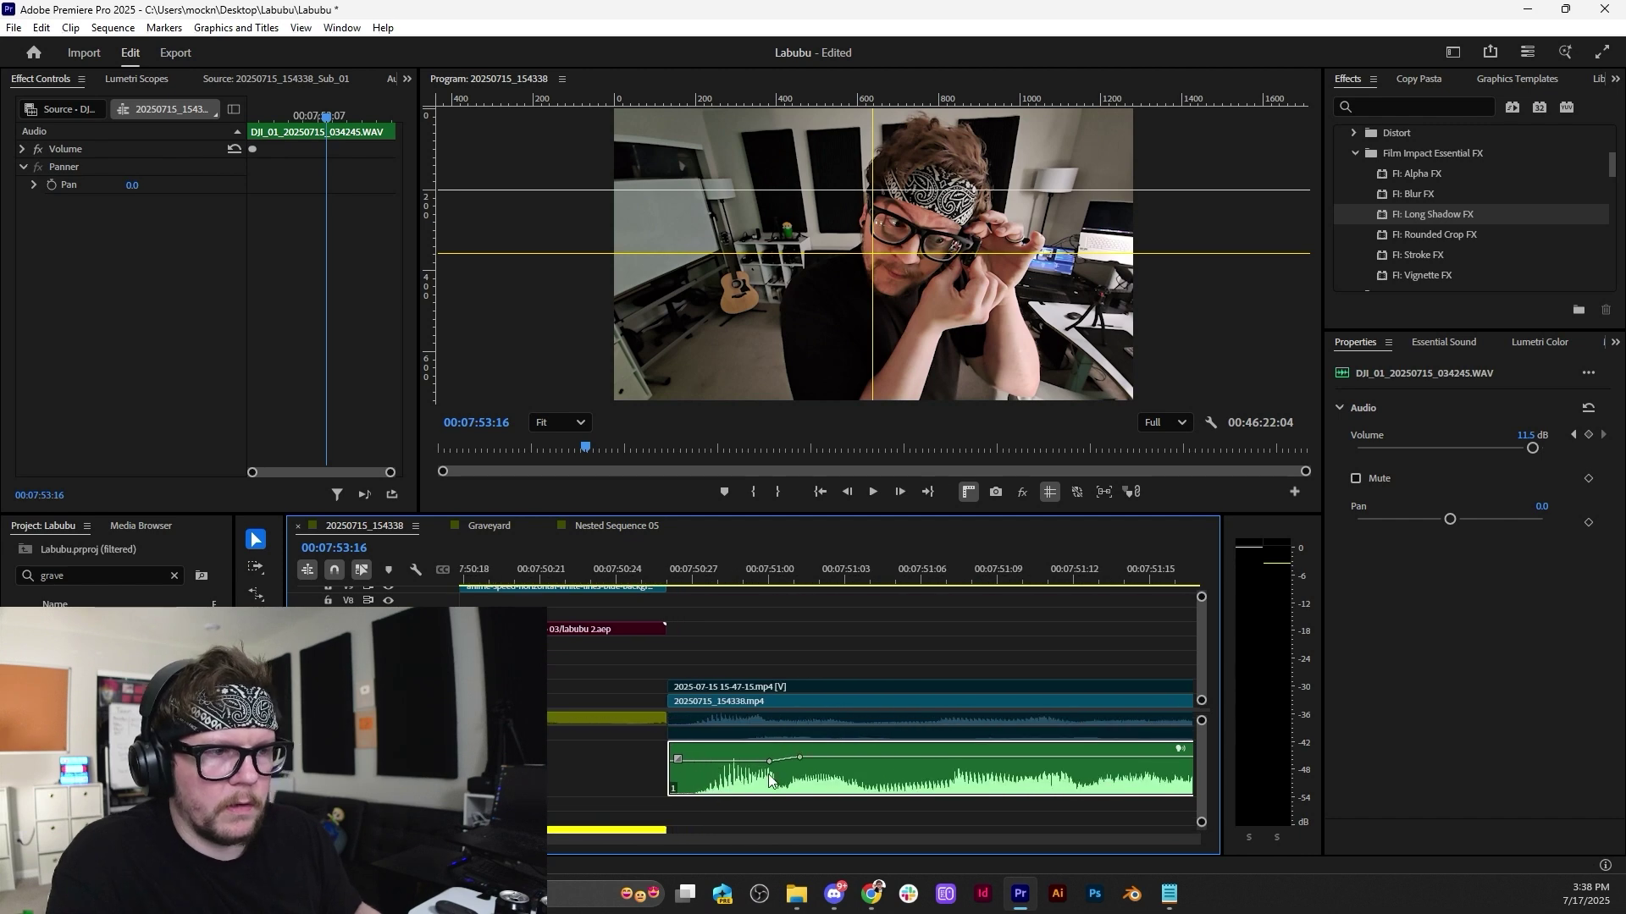
# Play back the voice clip's opening around 00:07:51 and undo the last change.
pyautogui.click(590, 565)
pyautogui.press('space')
pyautogui.scroll(-4, 796, 619)
pyautogui.press('space')
pyautogui.hotkey('ctrl', 'z')
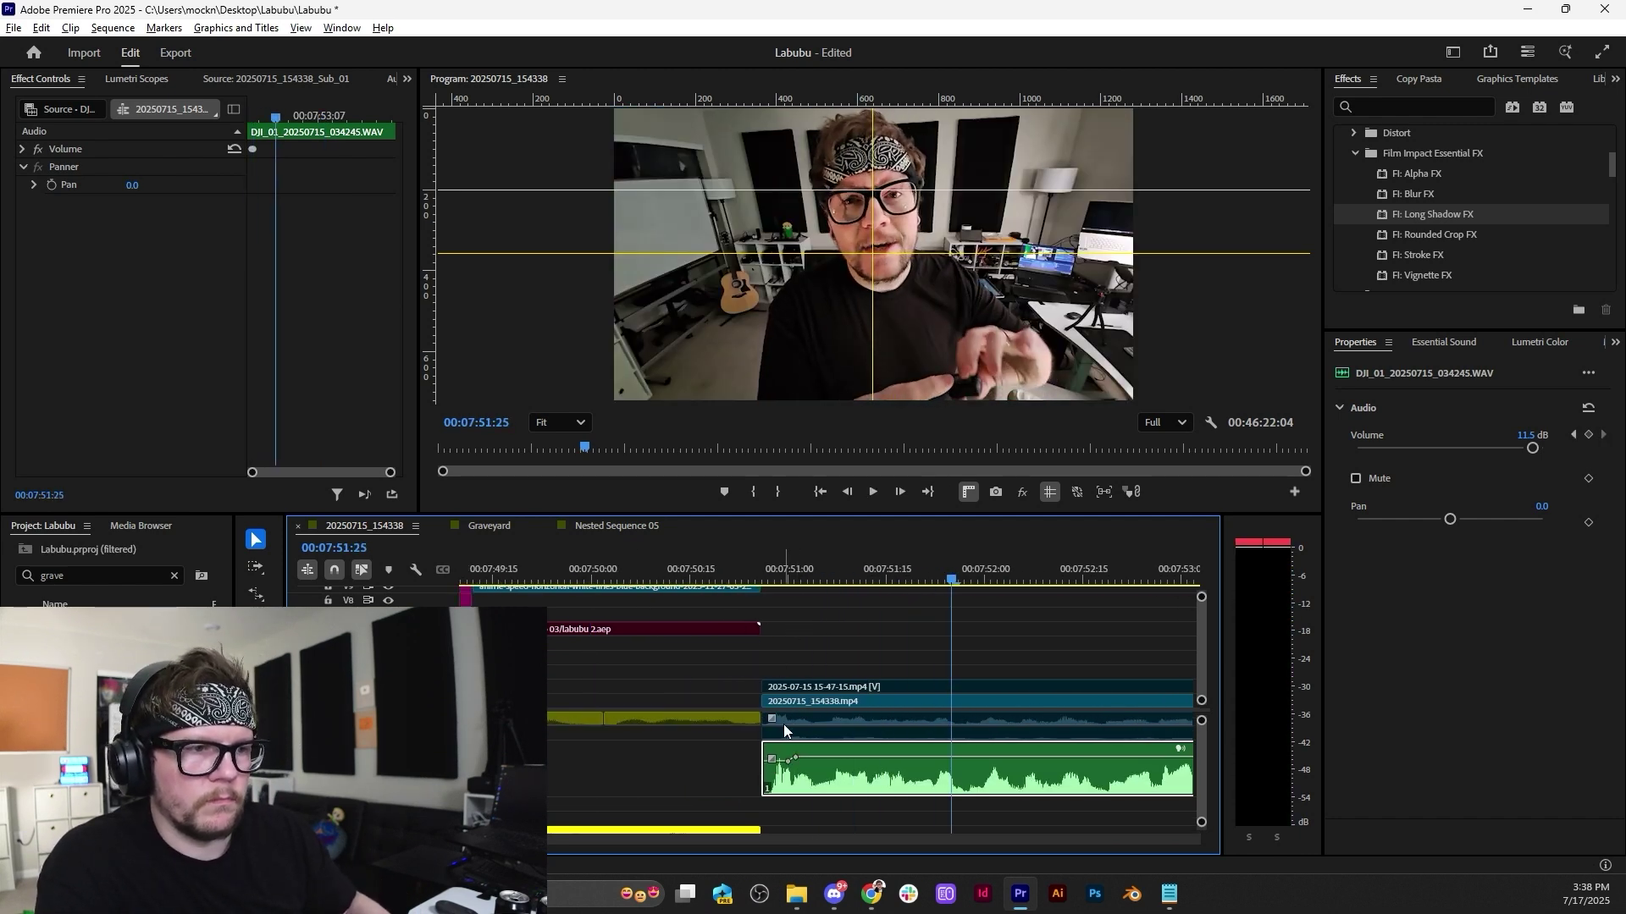
# Play the talking section through to 00:08:02:28 and shrink the enlarged audio tracks back down.
pyautogui.scroll(4, 703, 598)
pyautogui.press('space')
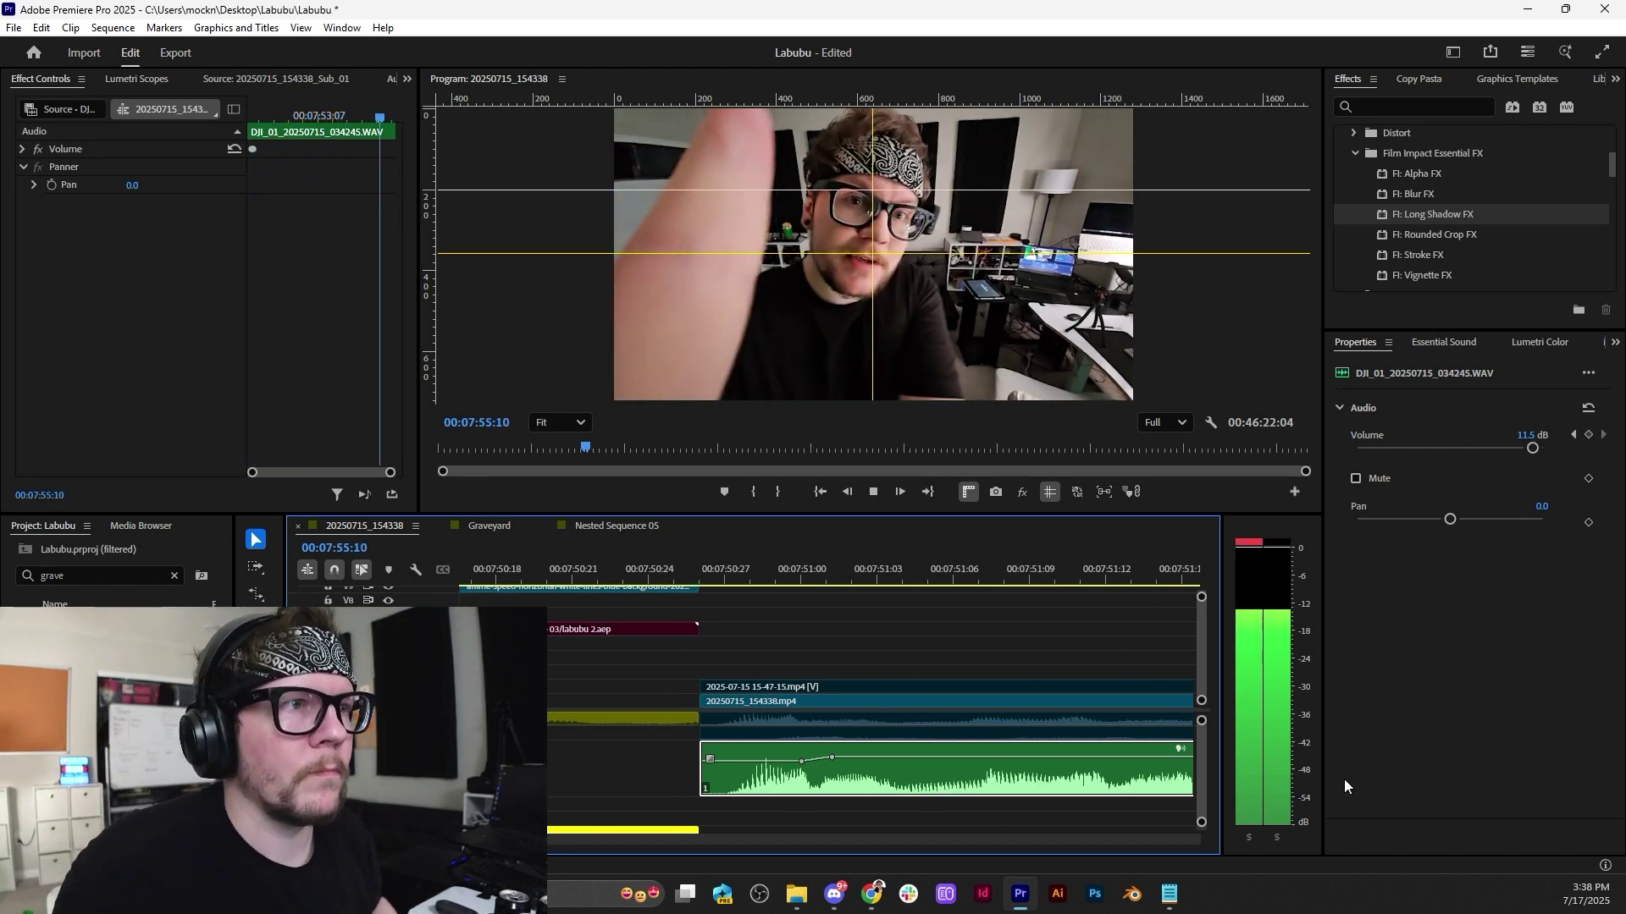
pyautogui.scroll(-4, 852, 647)
pyautogui.scroll(-5, 857, 657)
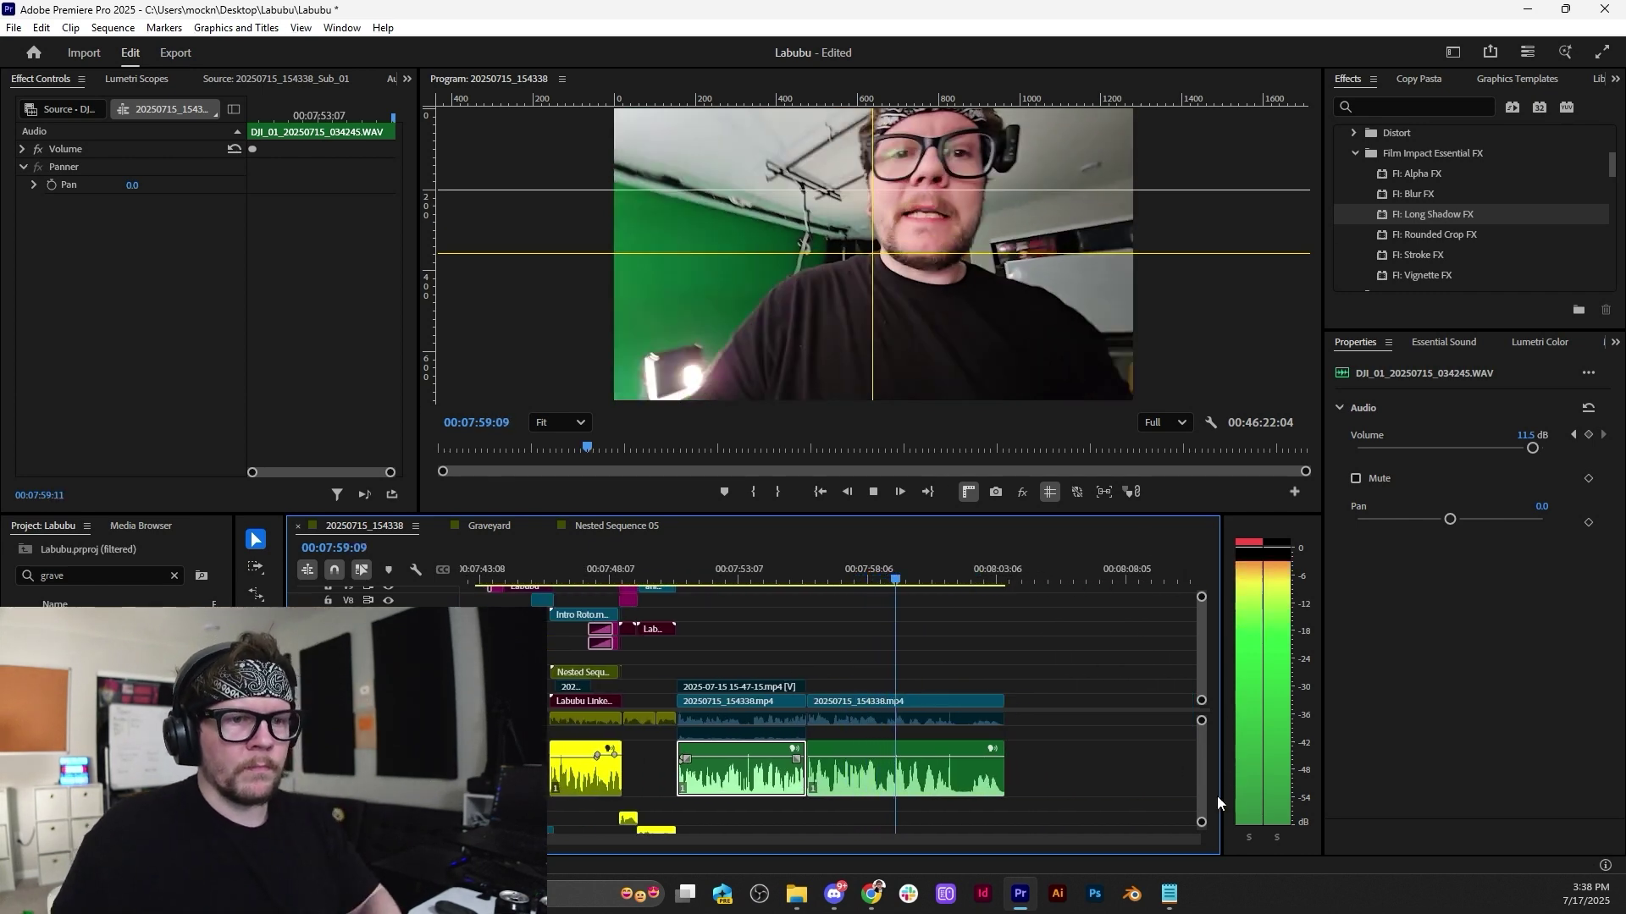
pyautogui.moveTo(1202, 823); pyautogui.dragTo(1204, 855)
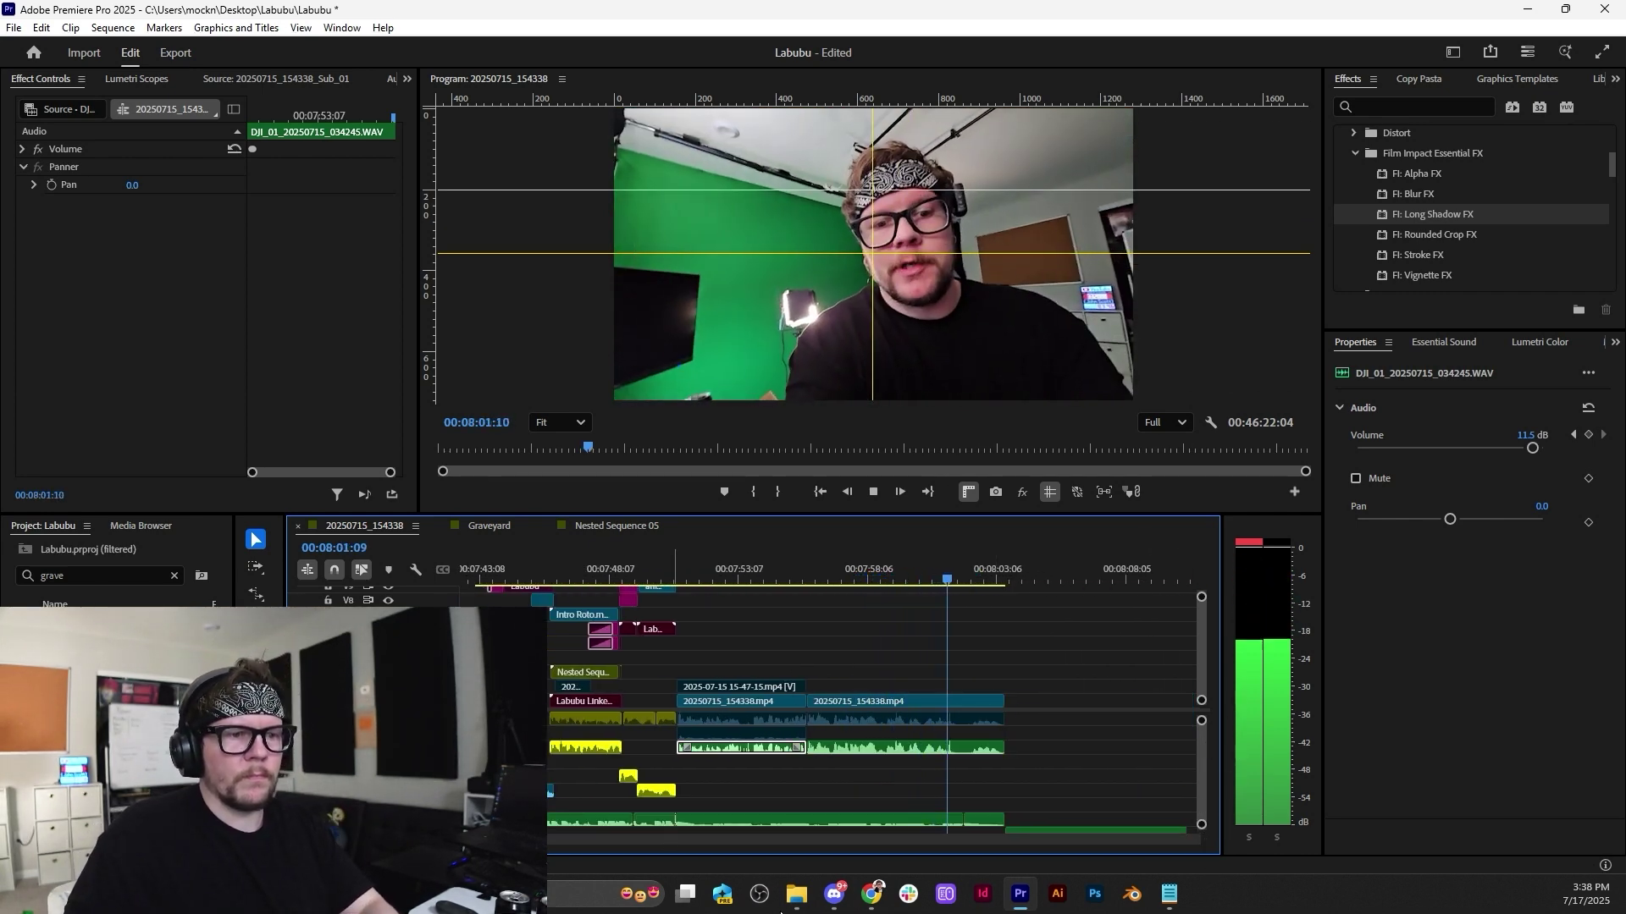
pyautogui.press('space')
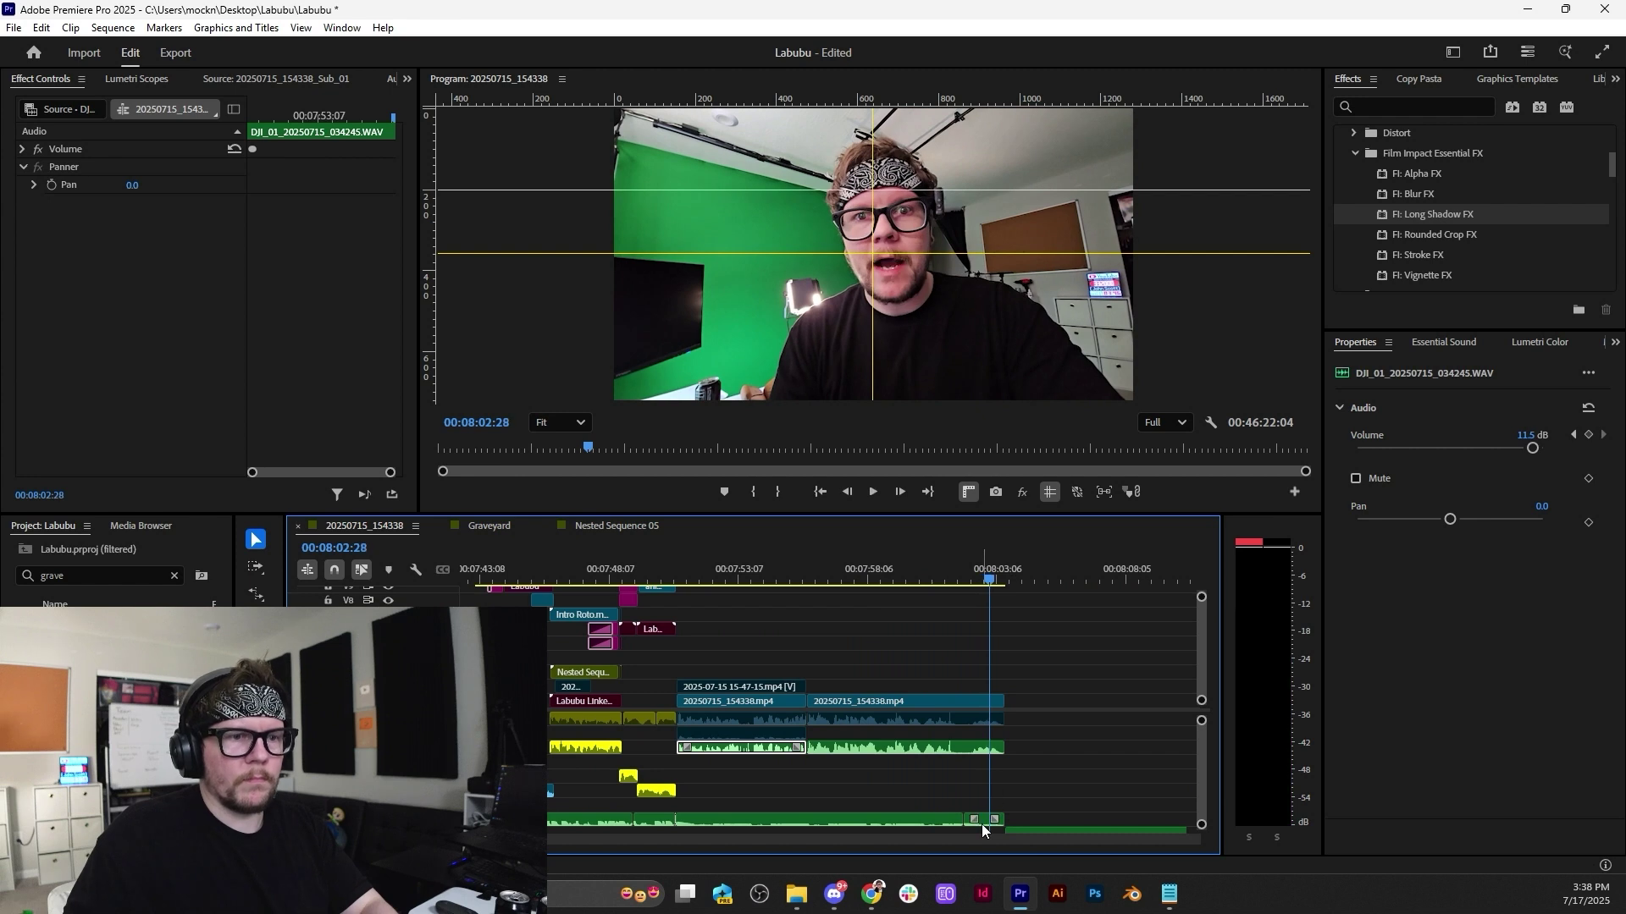
# Set the short music clip near 00:08:03 to a volume of -30 dB and play back the ending from 00:08:01:10.
pyautogui.click(982, 821)
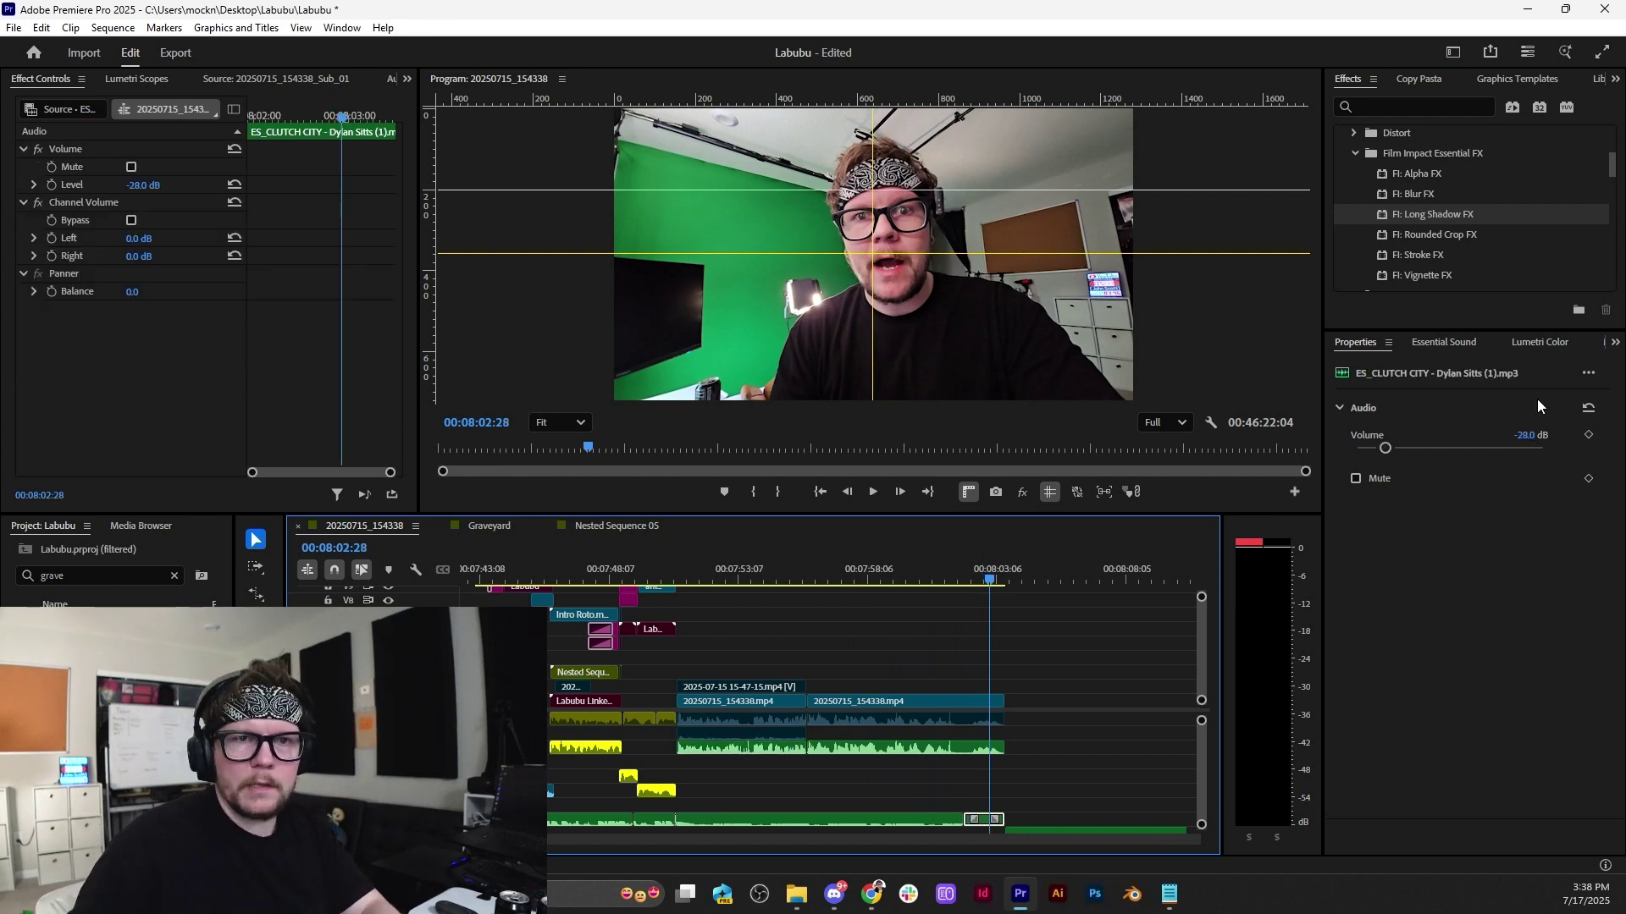
pyautogui.click(1520, 437)
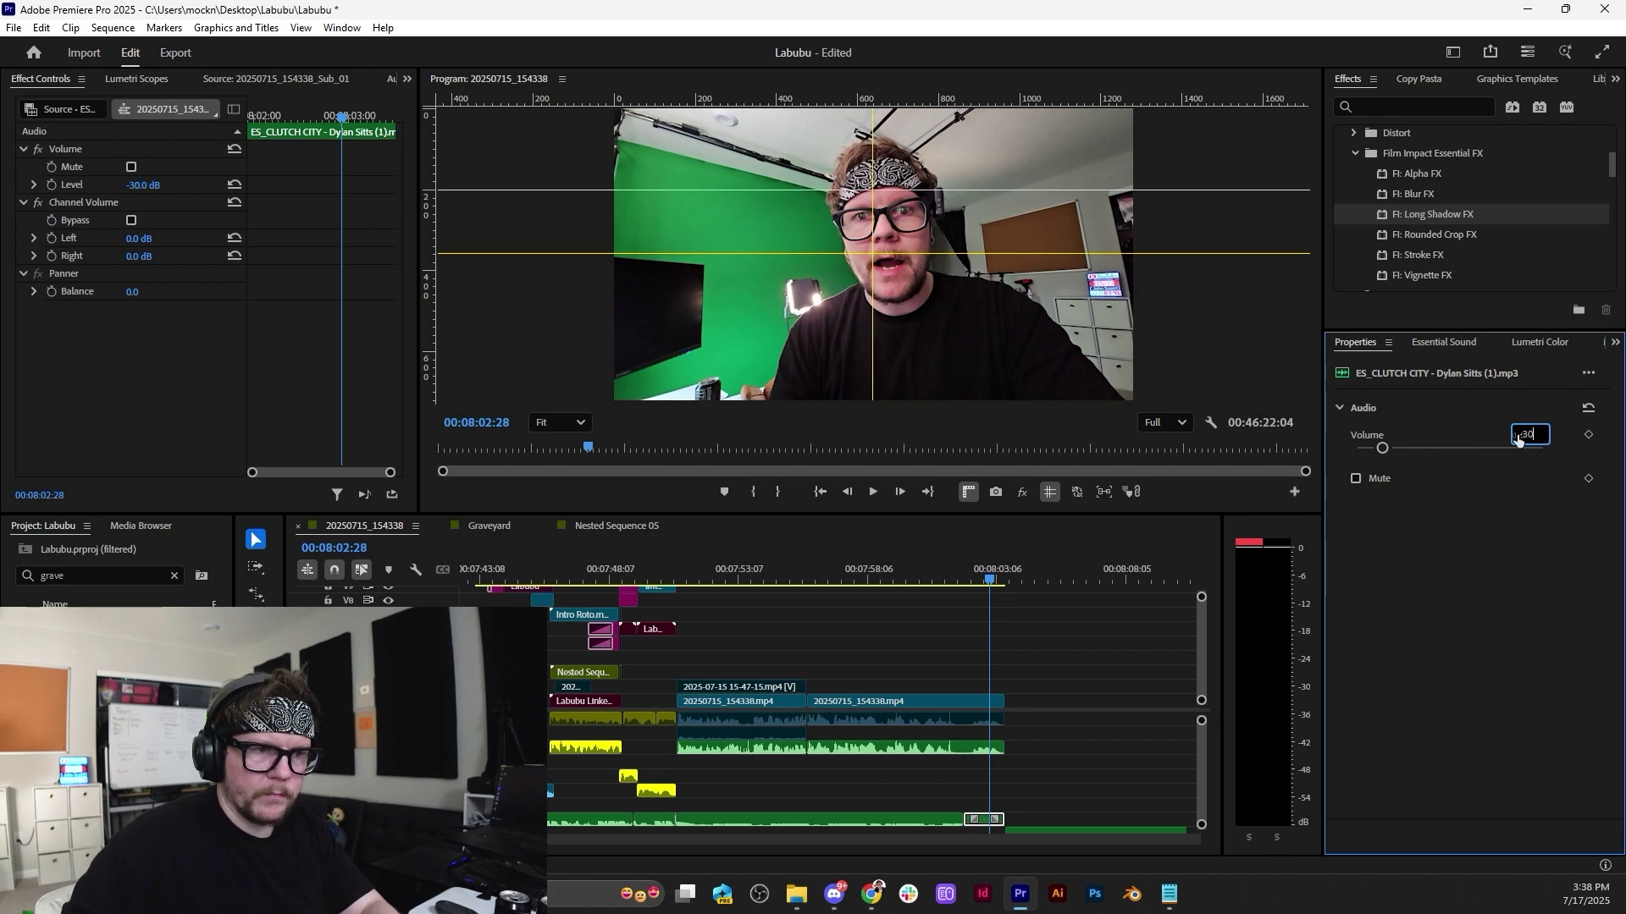
pyautogui.click(947, 569)
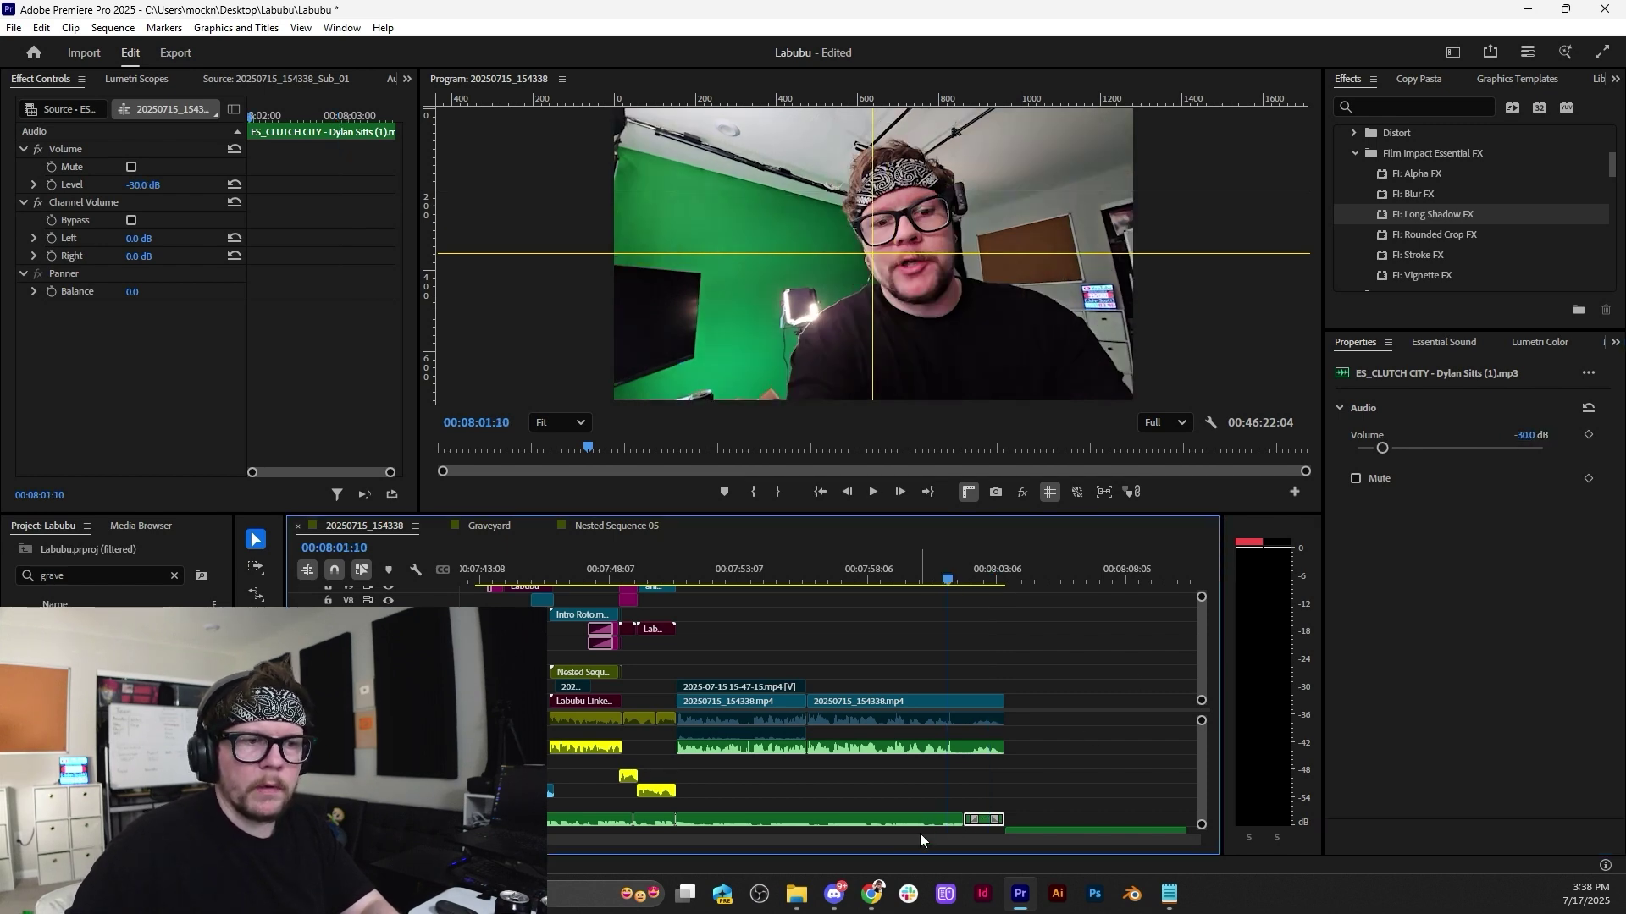
pyautogui.press('space')
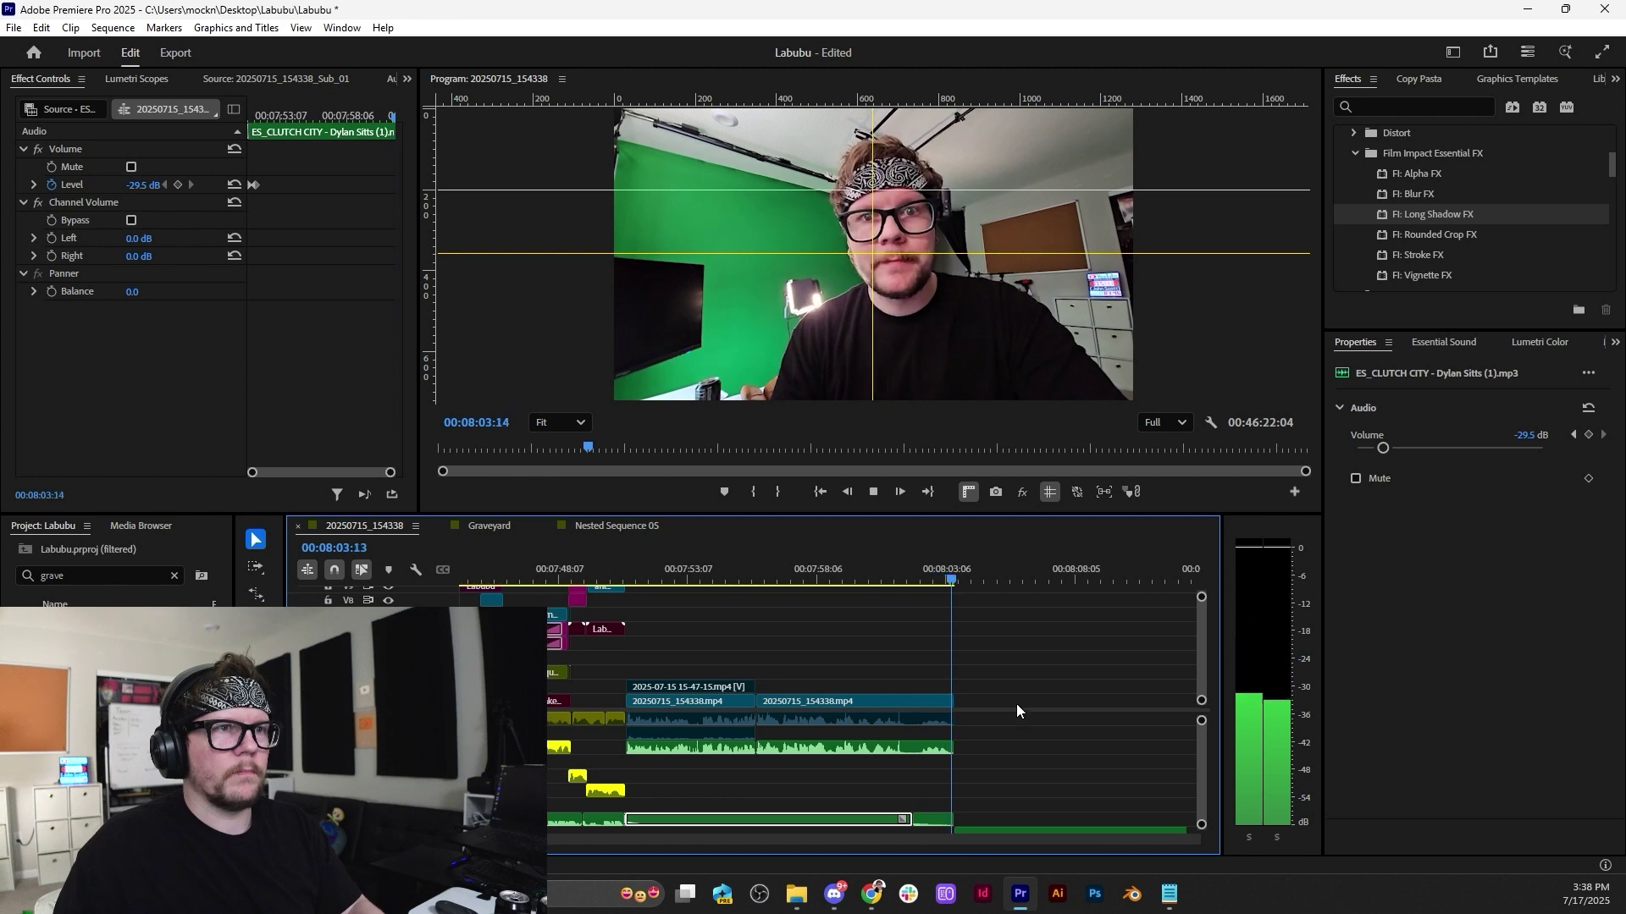
pyautogui.scroll(-5, 886, 704)
pyautogui.press('space')
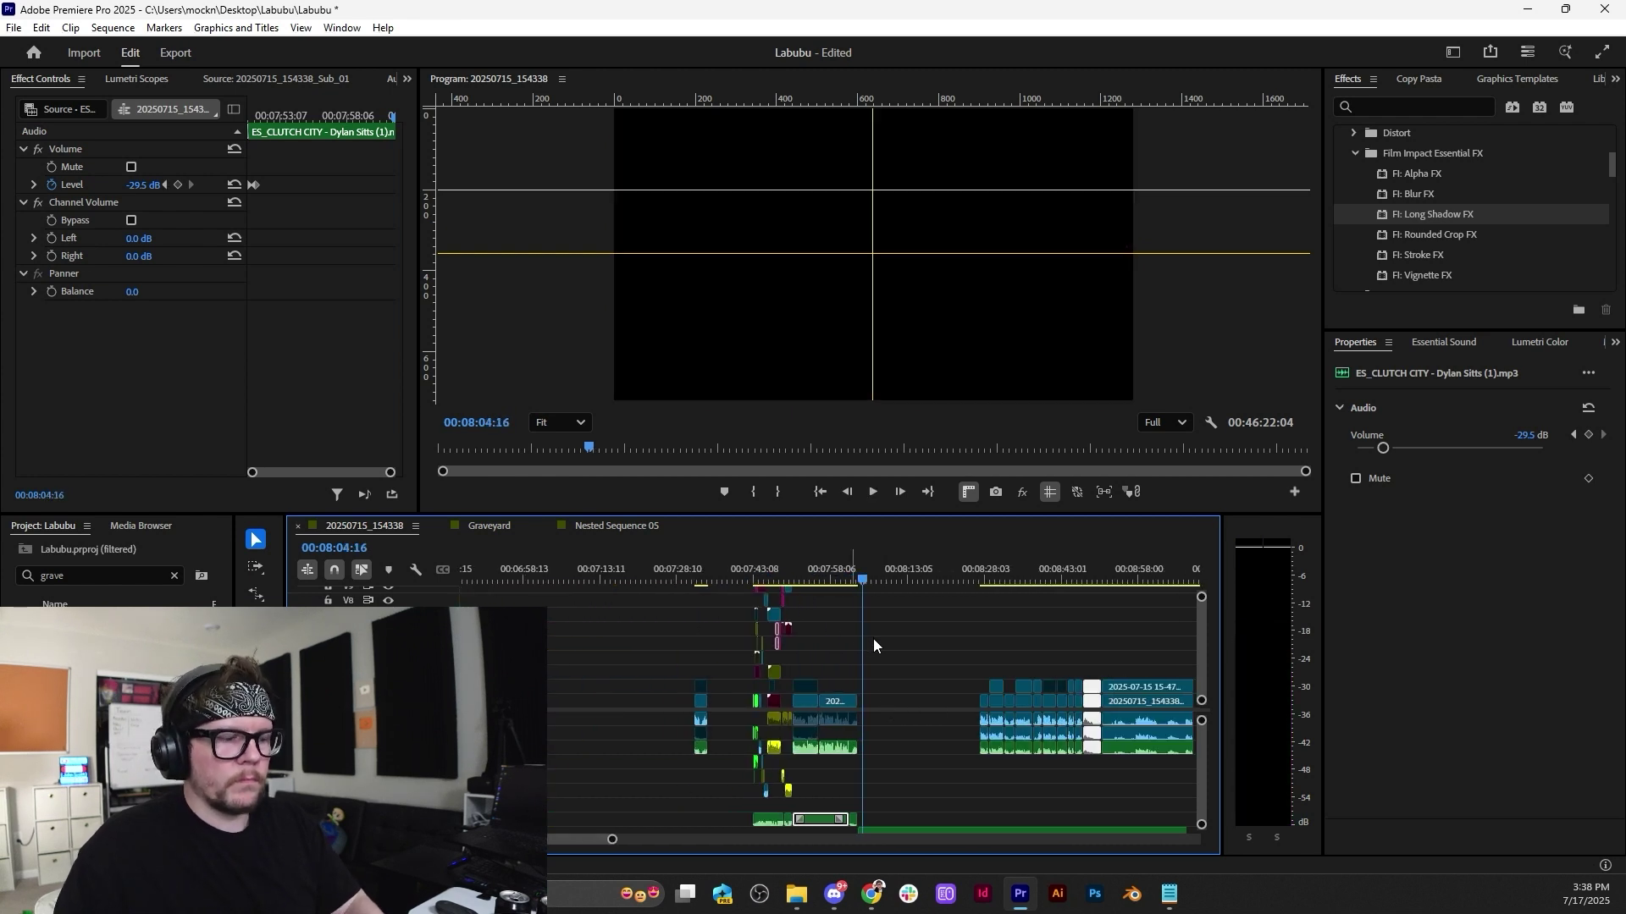
# Save the project and bring the edited section from about 00:07:43 to 00:08:04 into view.
pyautogui.hotkey('ctrl', 's')
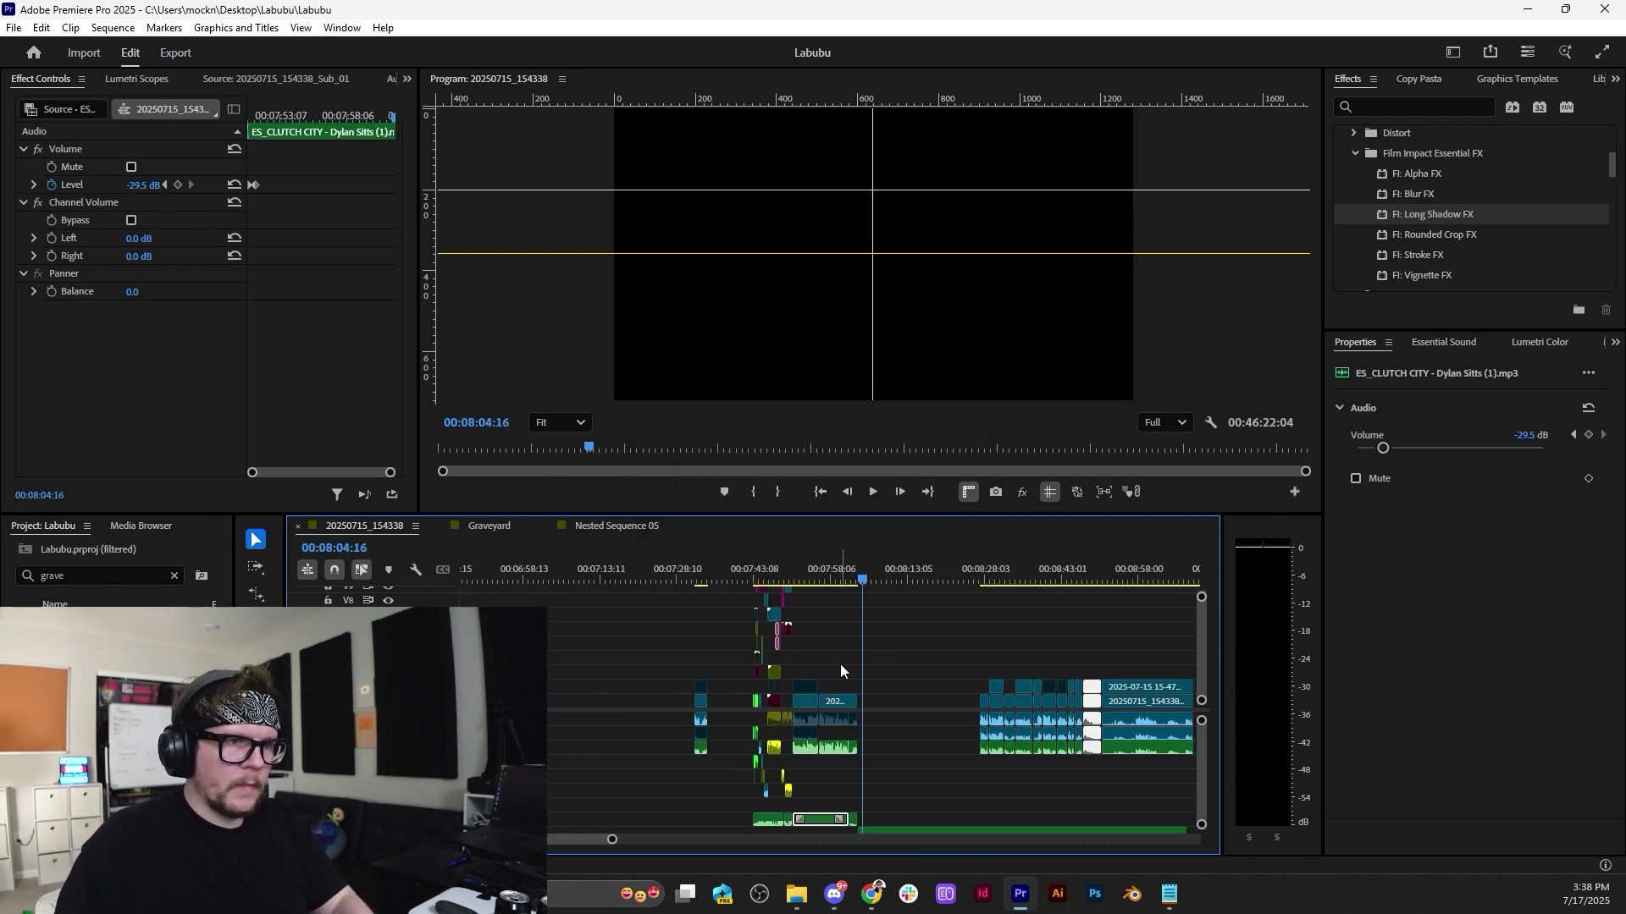
pyautogui.scroll(5, 821, 674)
pyautogui.scroll(-2, 864, 637)
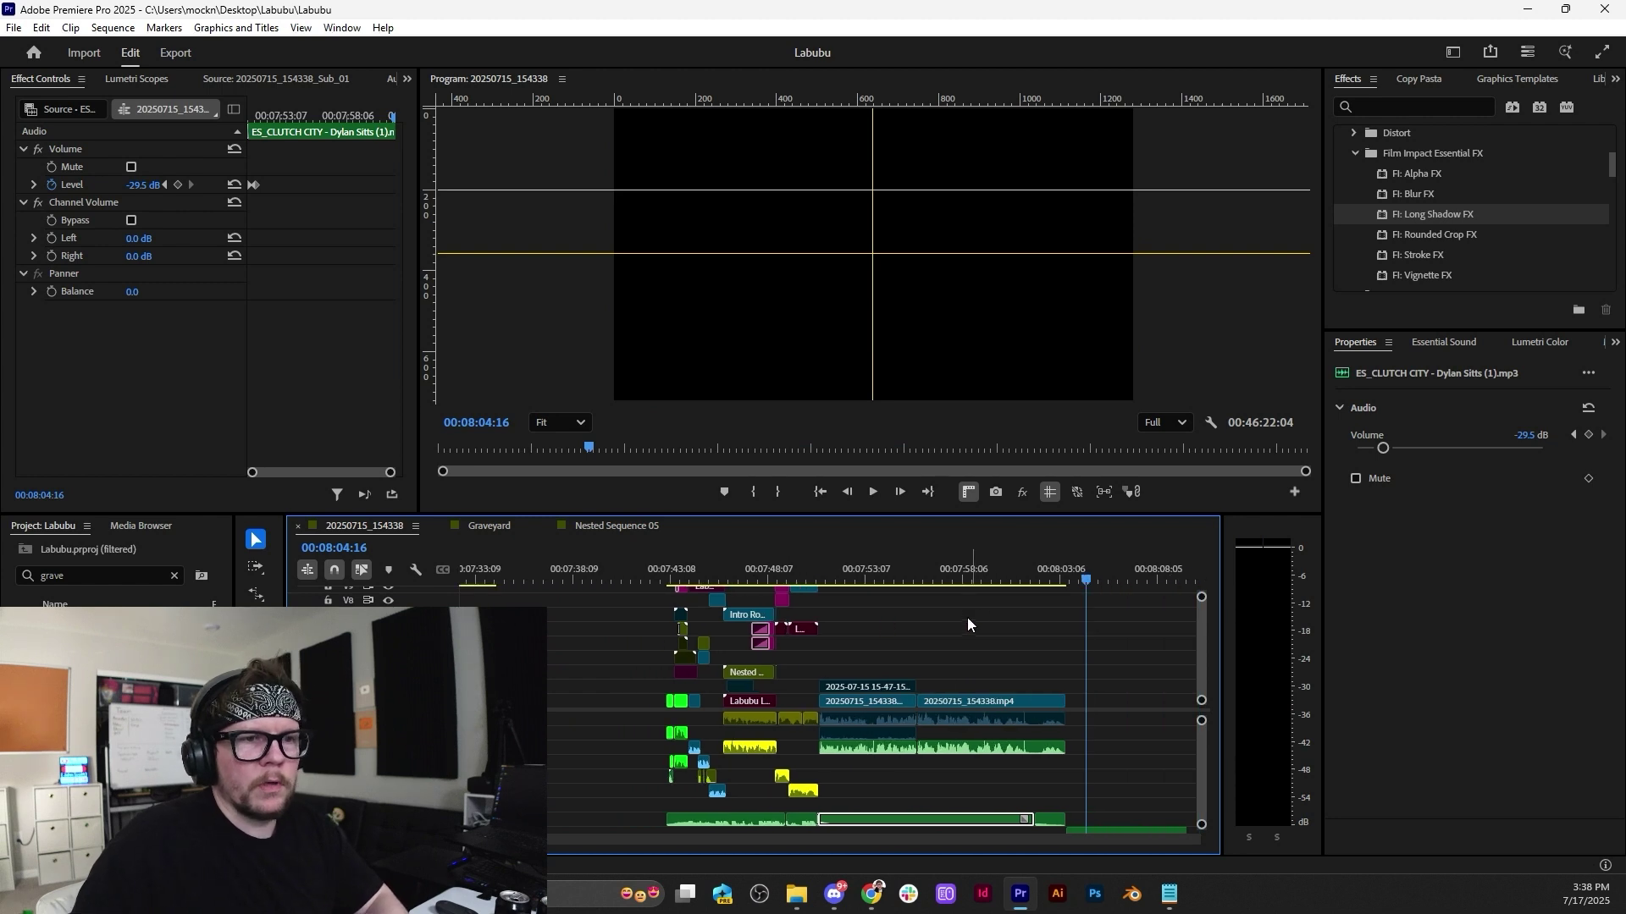
# Mark the selected clips from about 00:07:43 to 00:08:03 as the in-to-out range and play it from its start.
pyautogui.click(873, 579)
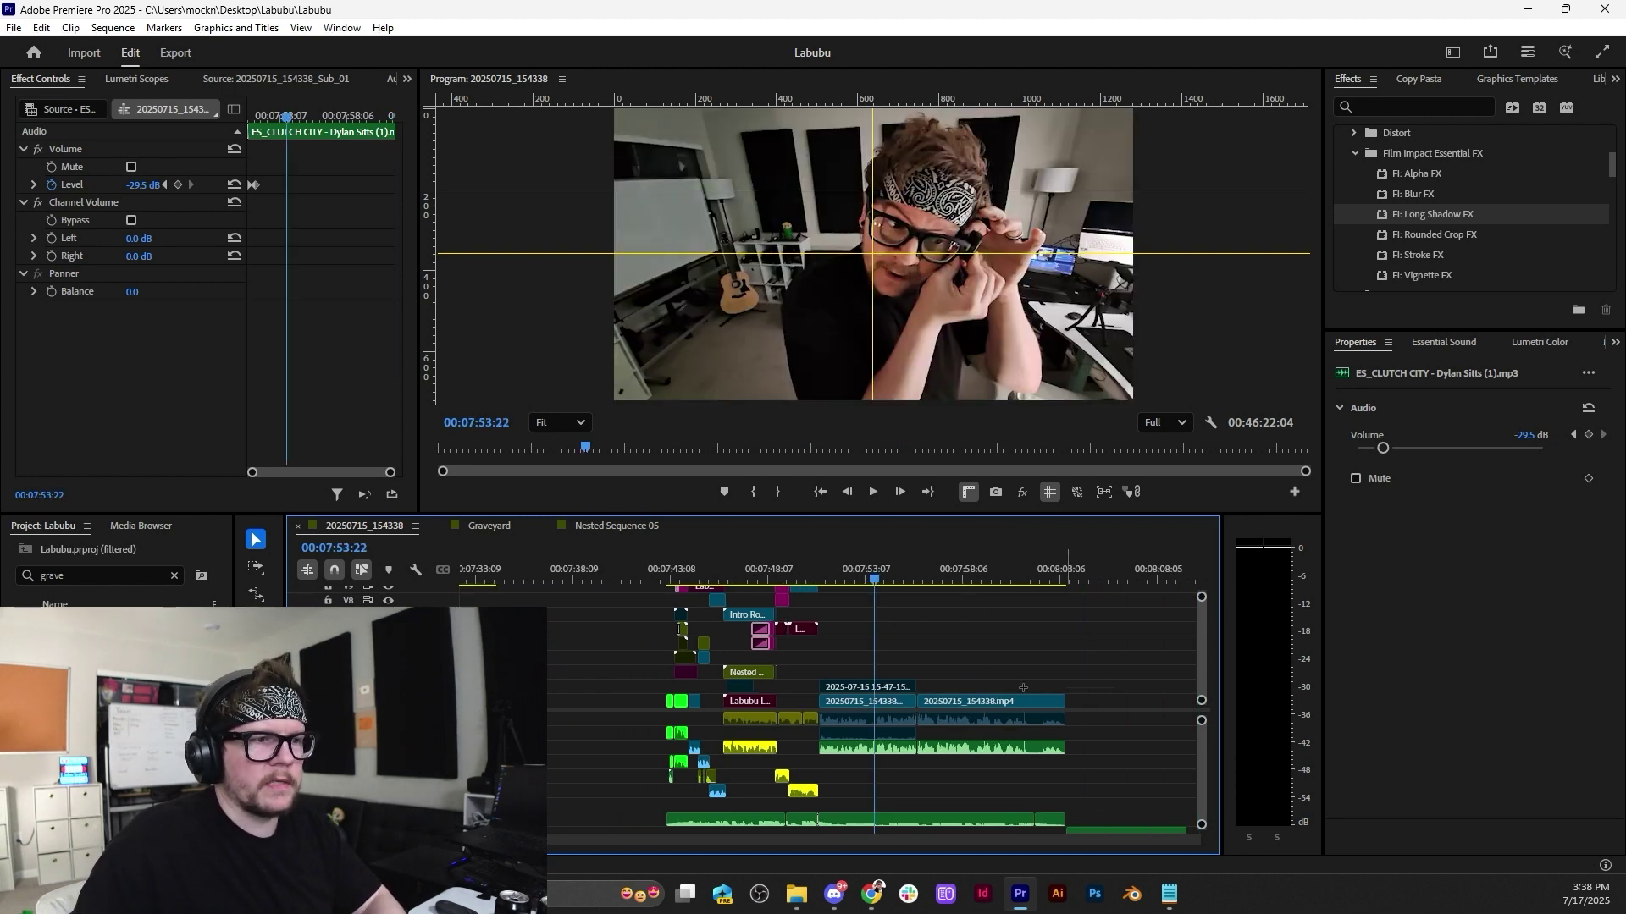
pyautogui.moveTo(1023, 687); pyautogui.dragTo(669, 745)
pyautogui.rightClick(837, 560)
pyautogui.click(985, 217)
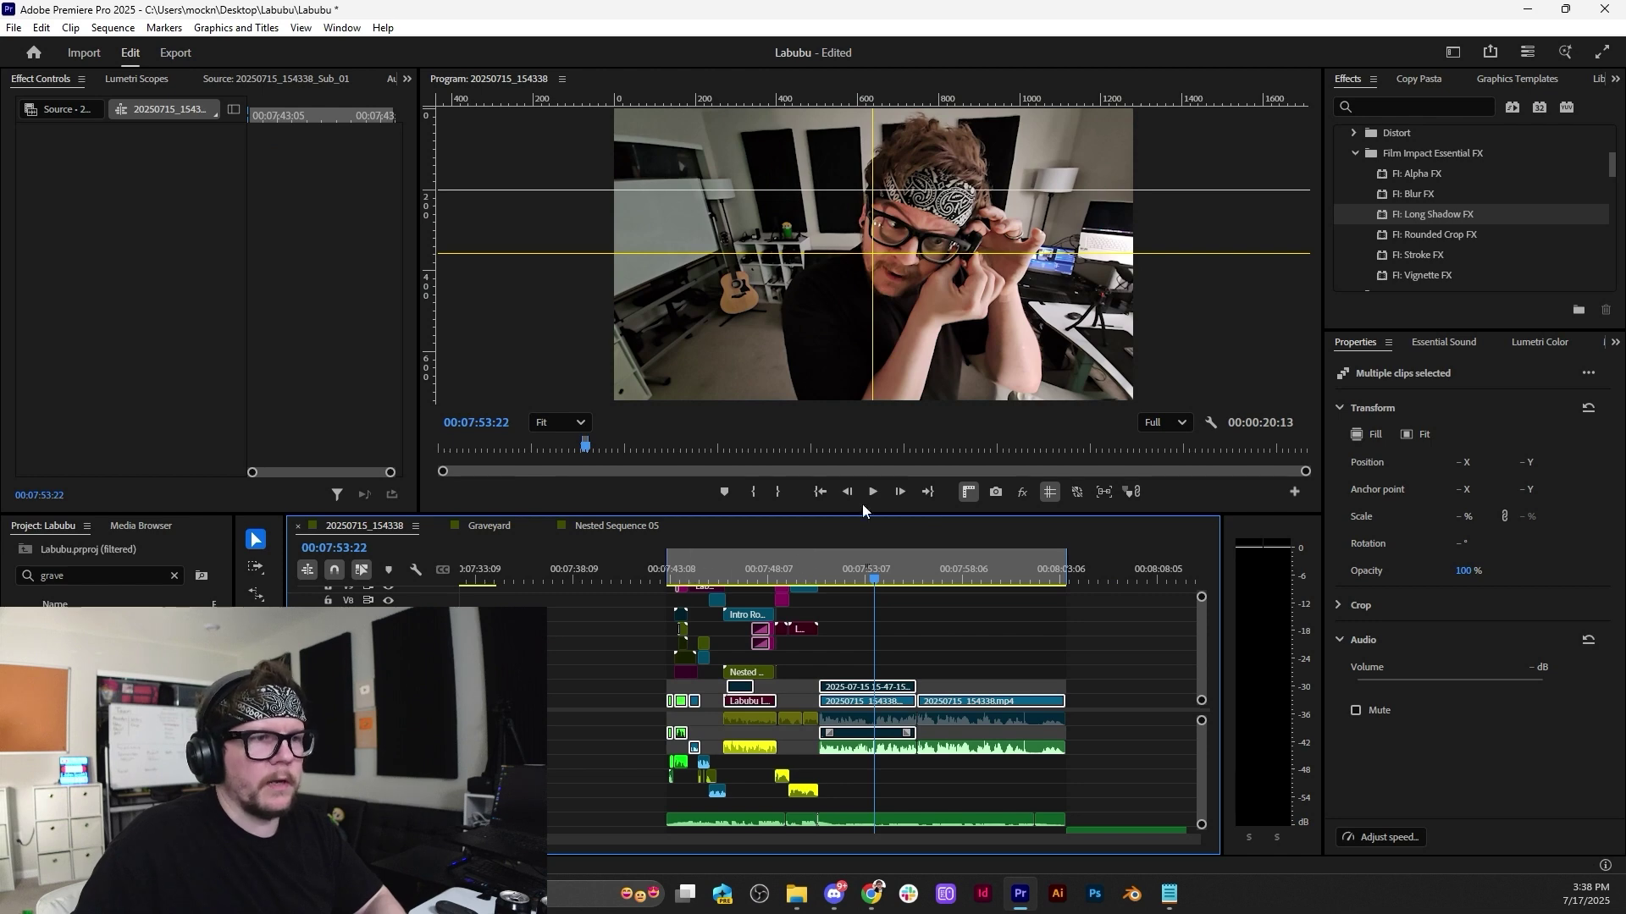
pyautogui.click(820, 492)
pyautogui.press('space')
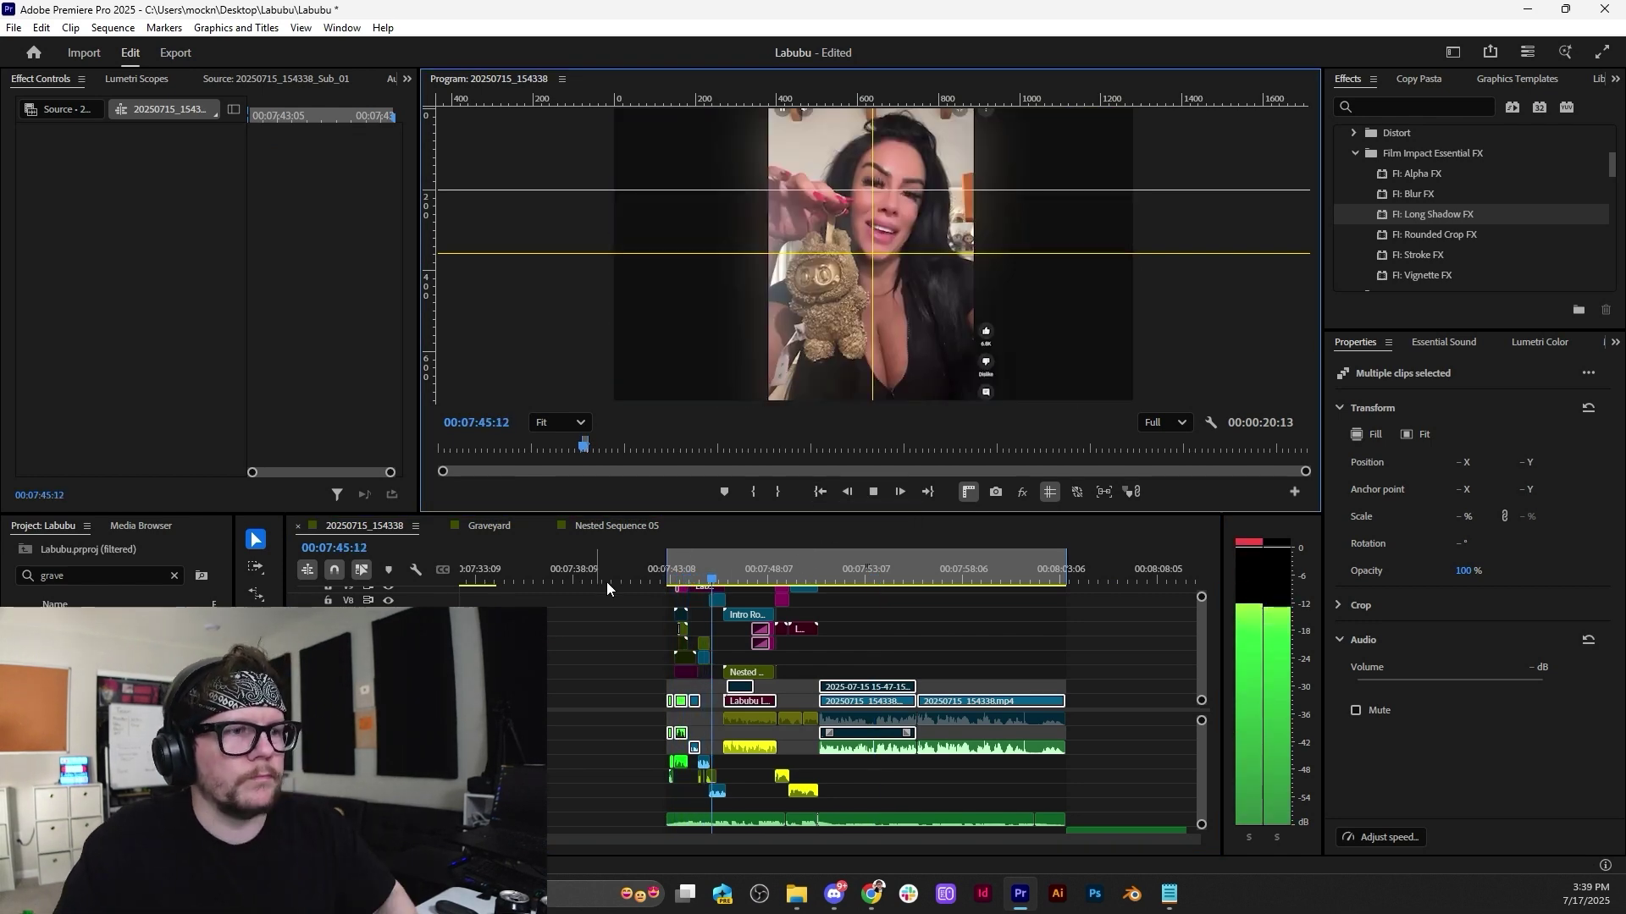
pyautogui.press('space')
# Select the Labubu title at 00:07:43:22 and sample the doll's purple hood as its background color.
pyautogui.scroll(5, 667, 599)
pyautogui.click(696, 565)
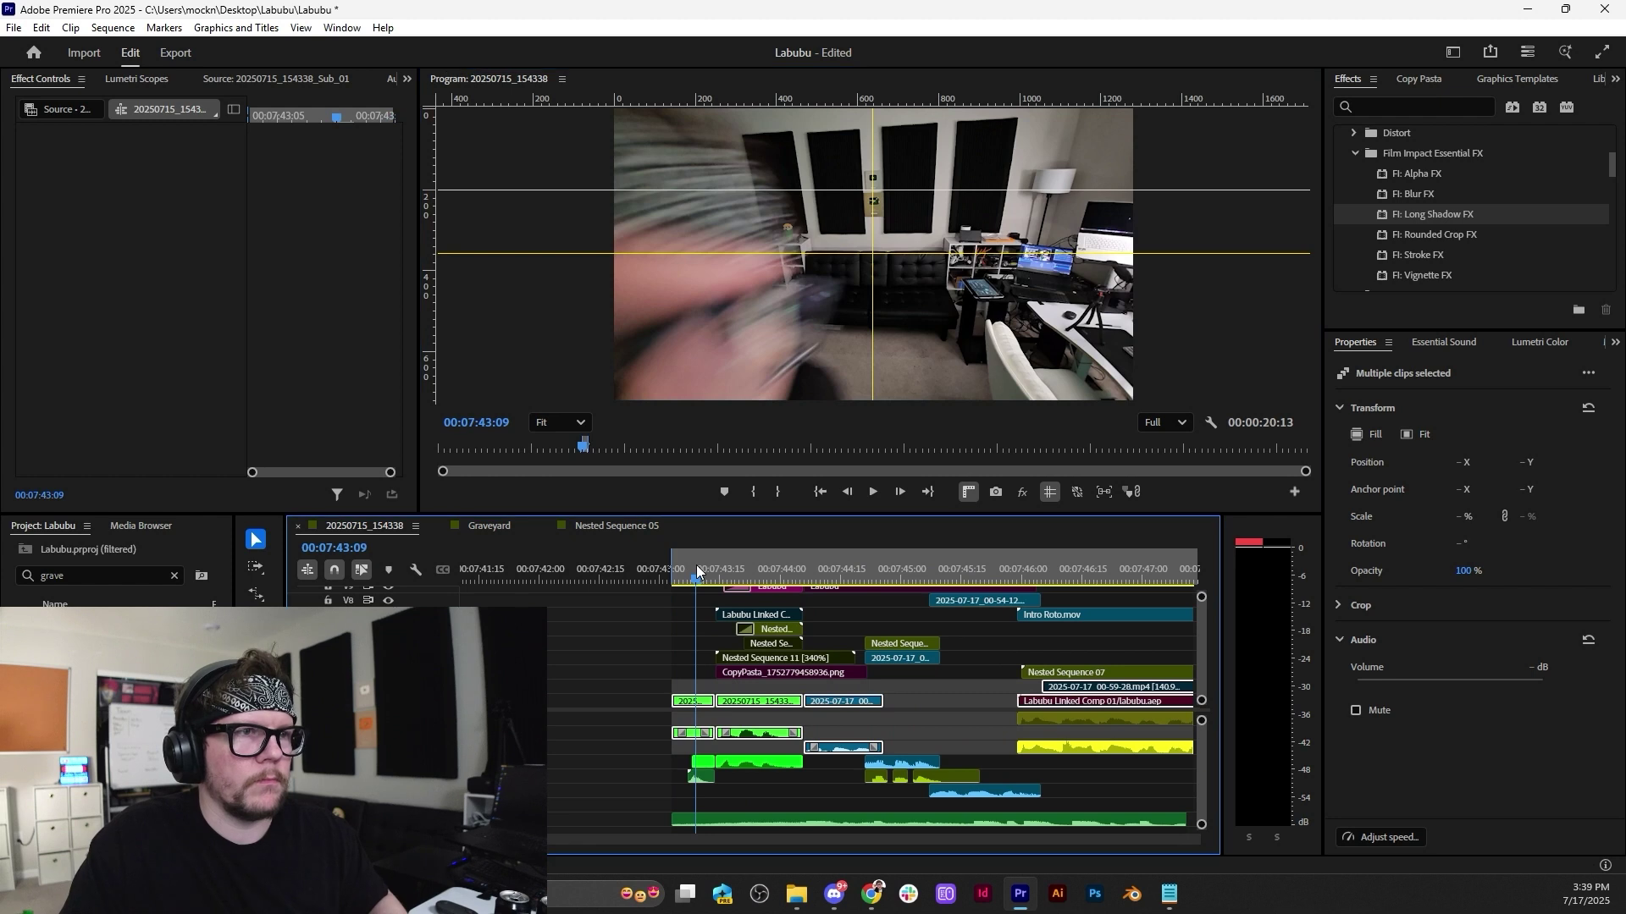
pyautogui.moveTo(696, 565); pyautogui.dragTo(749, 576)
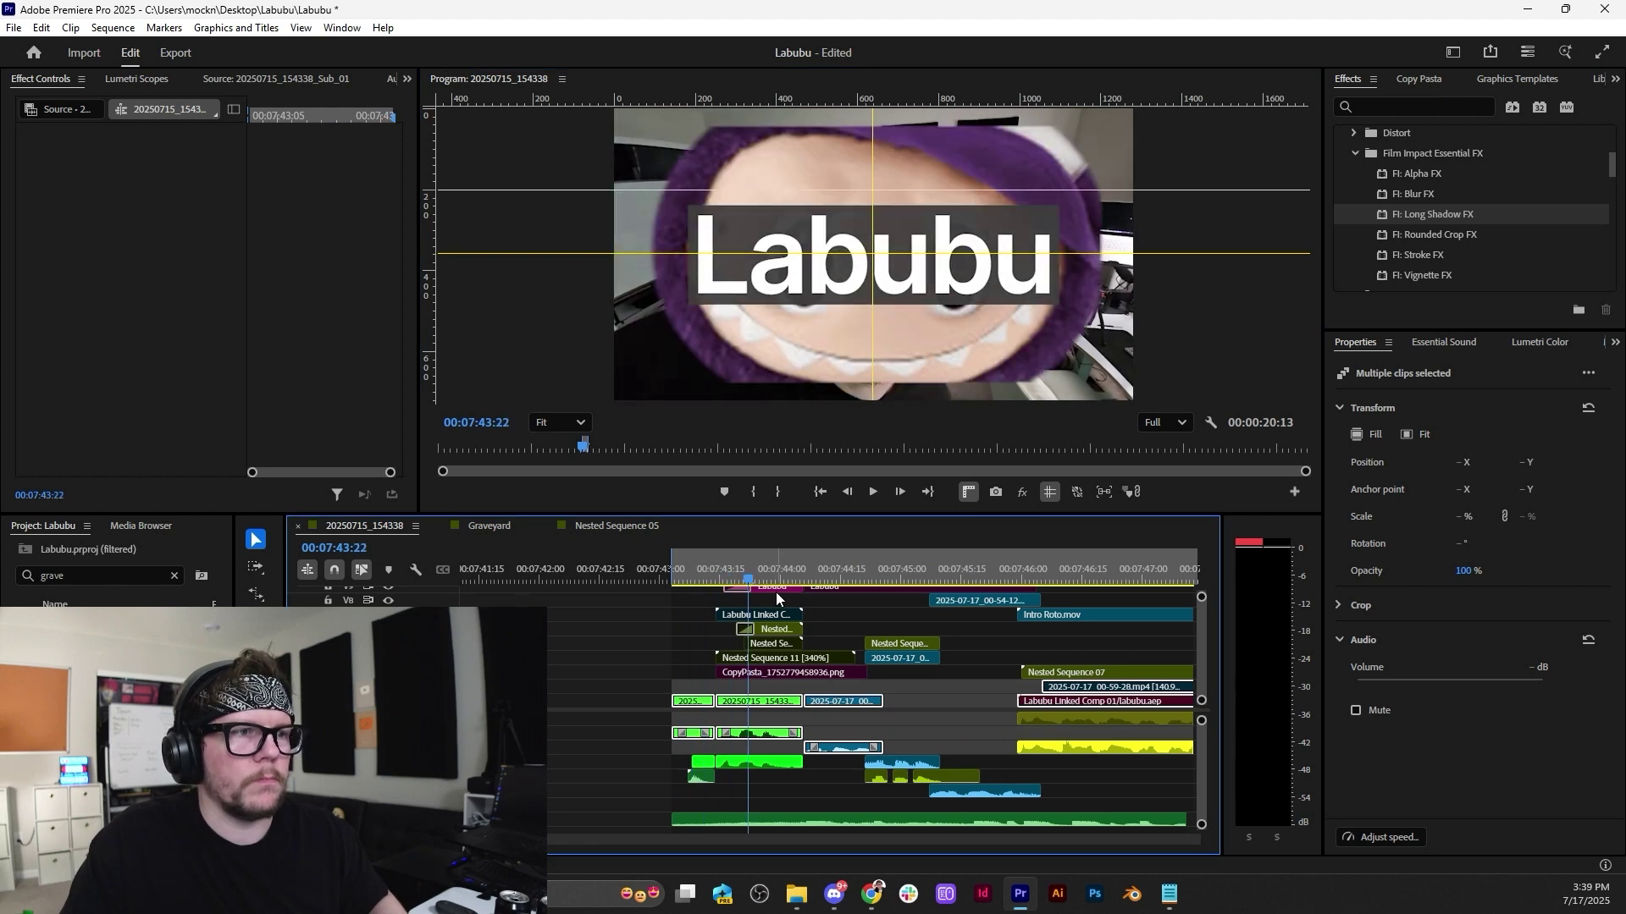
pyautogui.click(776, 590)
pyautogui.click(1410, 403)
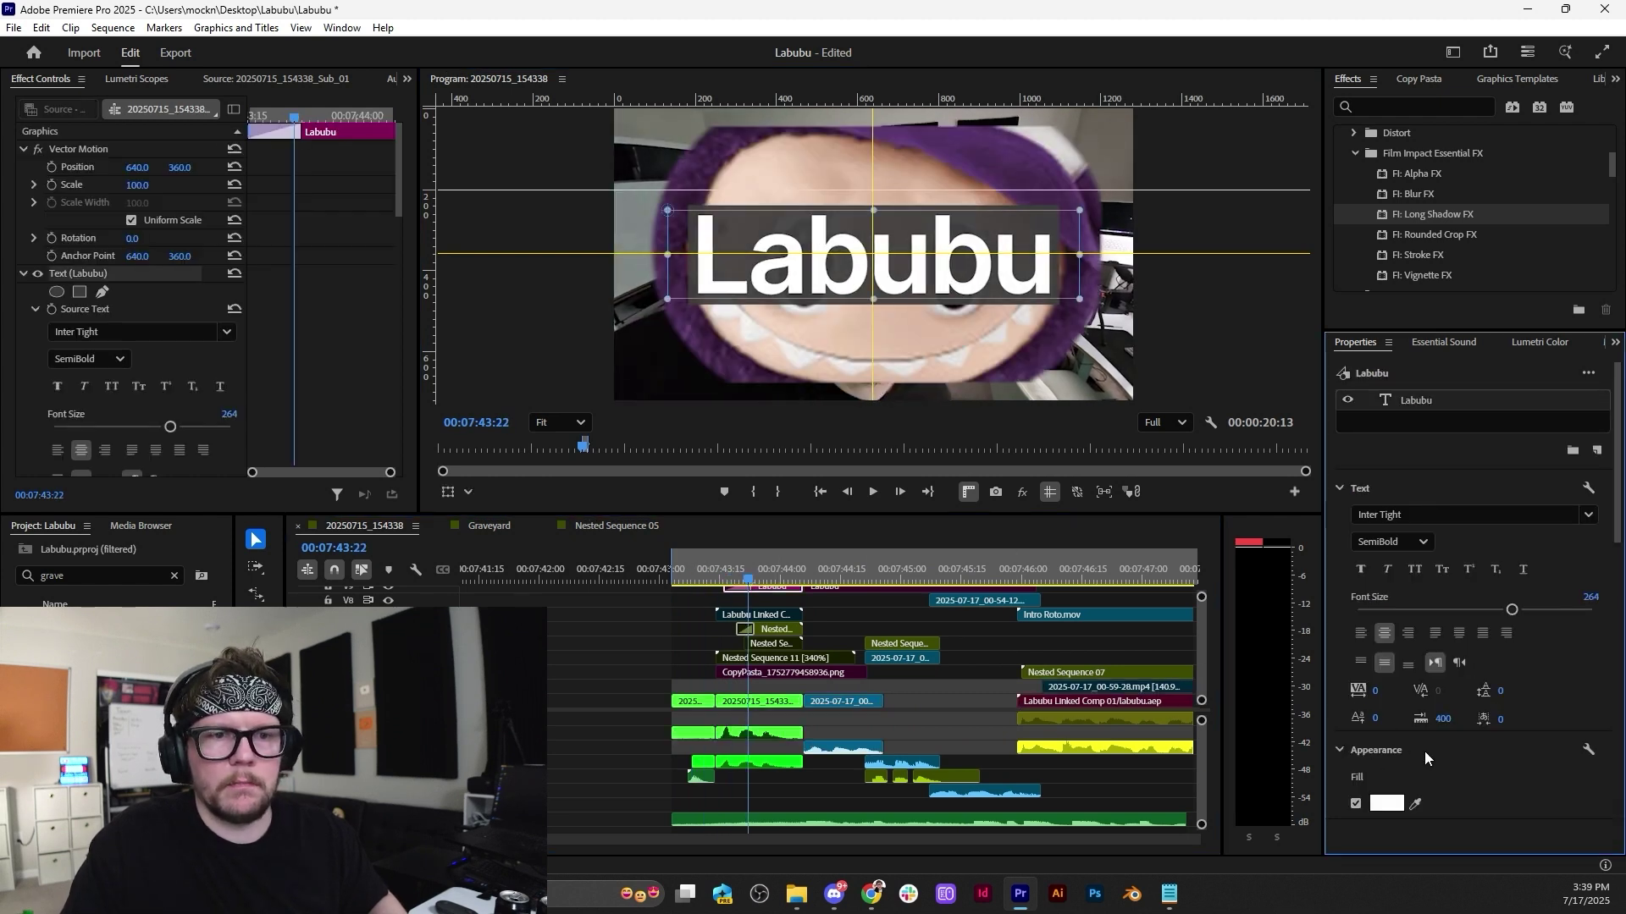
pyautogui.scroll(-3, 1425, 750)
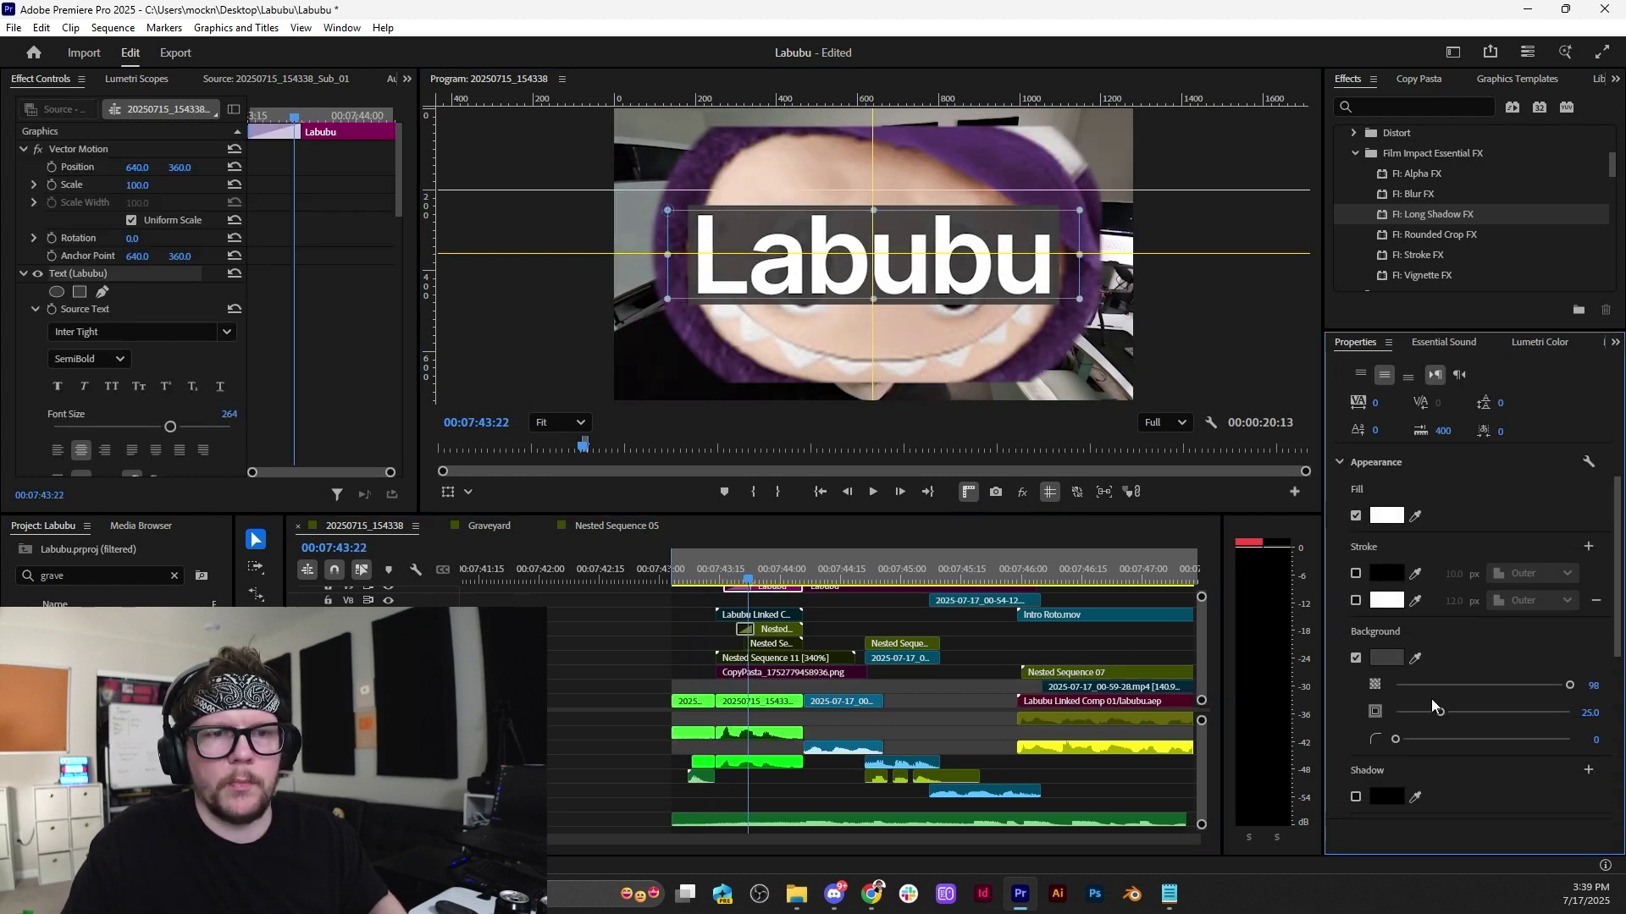
pyautogui.click(1415, 658)
pyautogui.click(1042, 169)
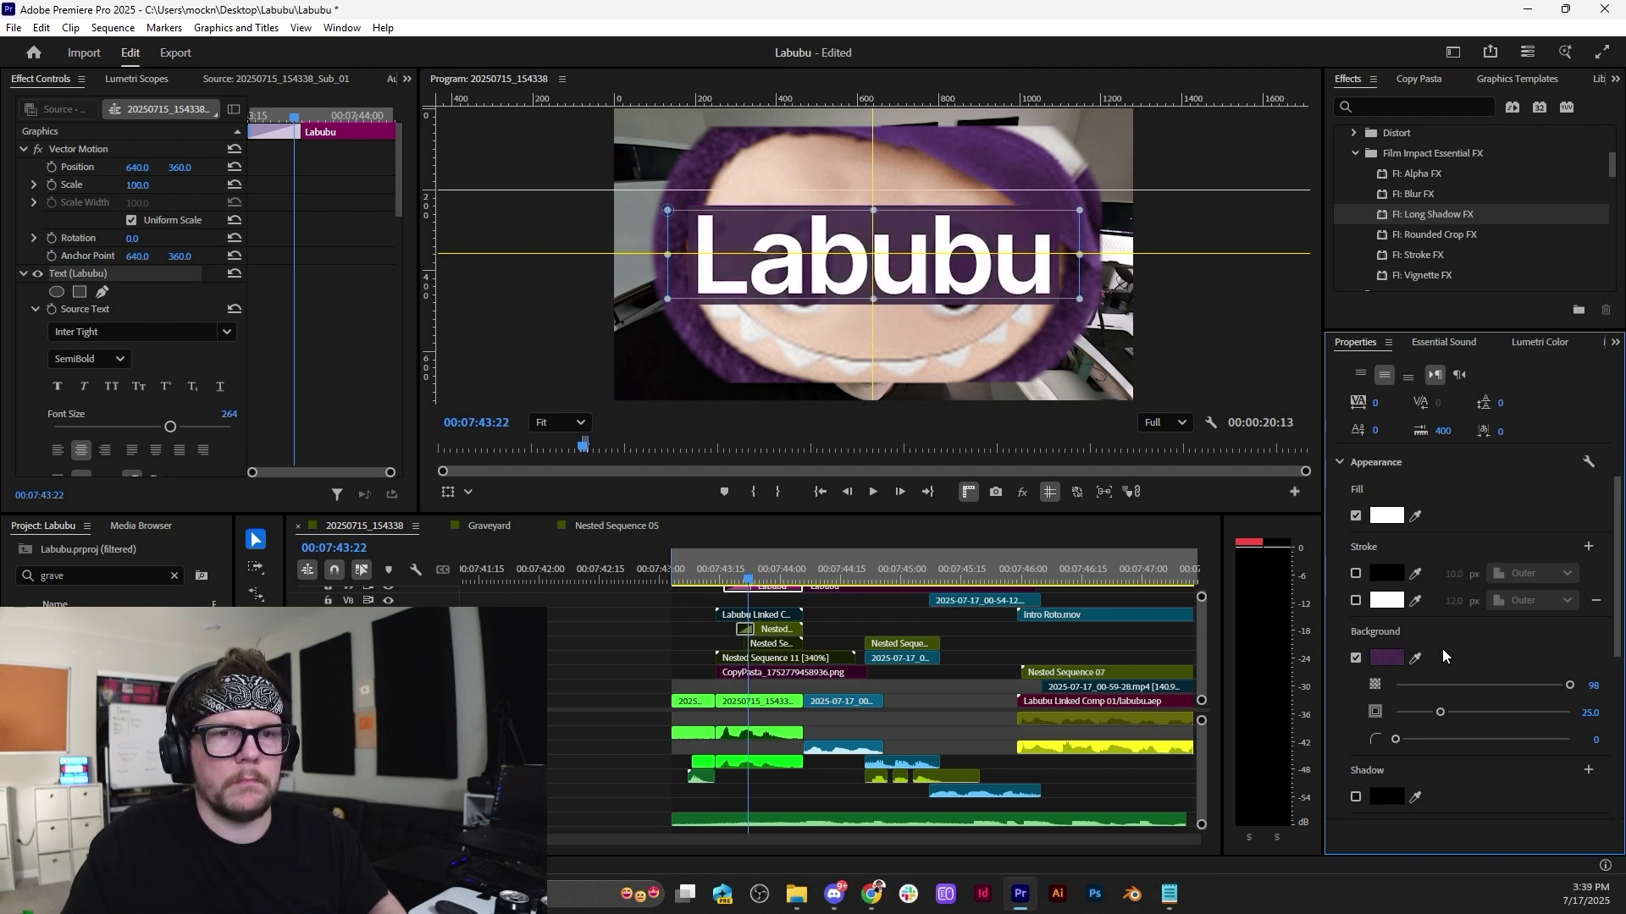
# Brighten the title's background to a vivid purple, and settle on the darker purple 852AA3.
pyautogui.click(1389, 658)
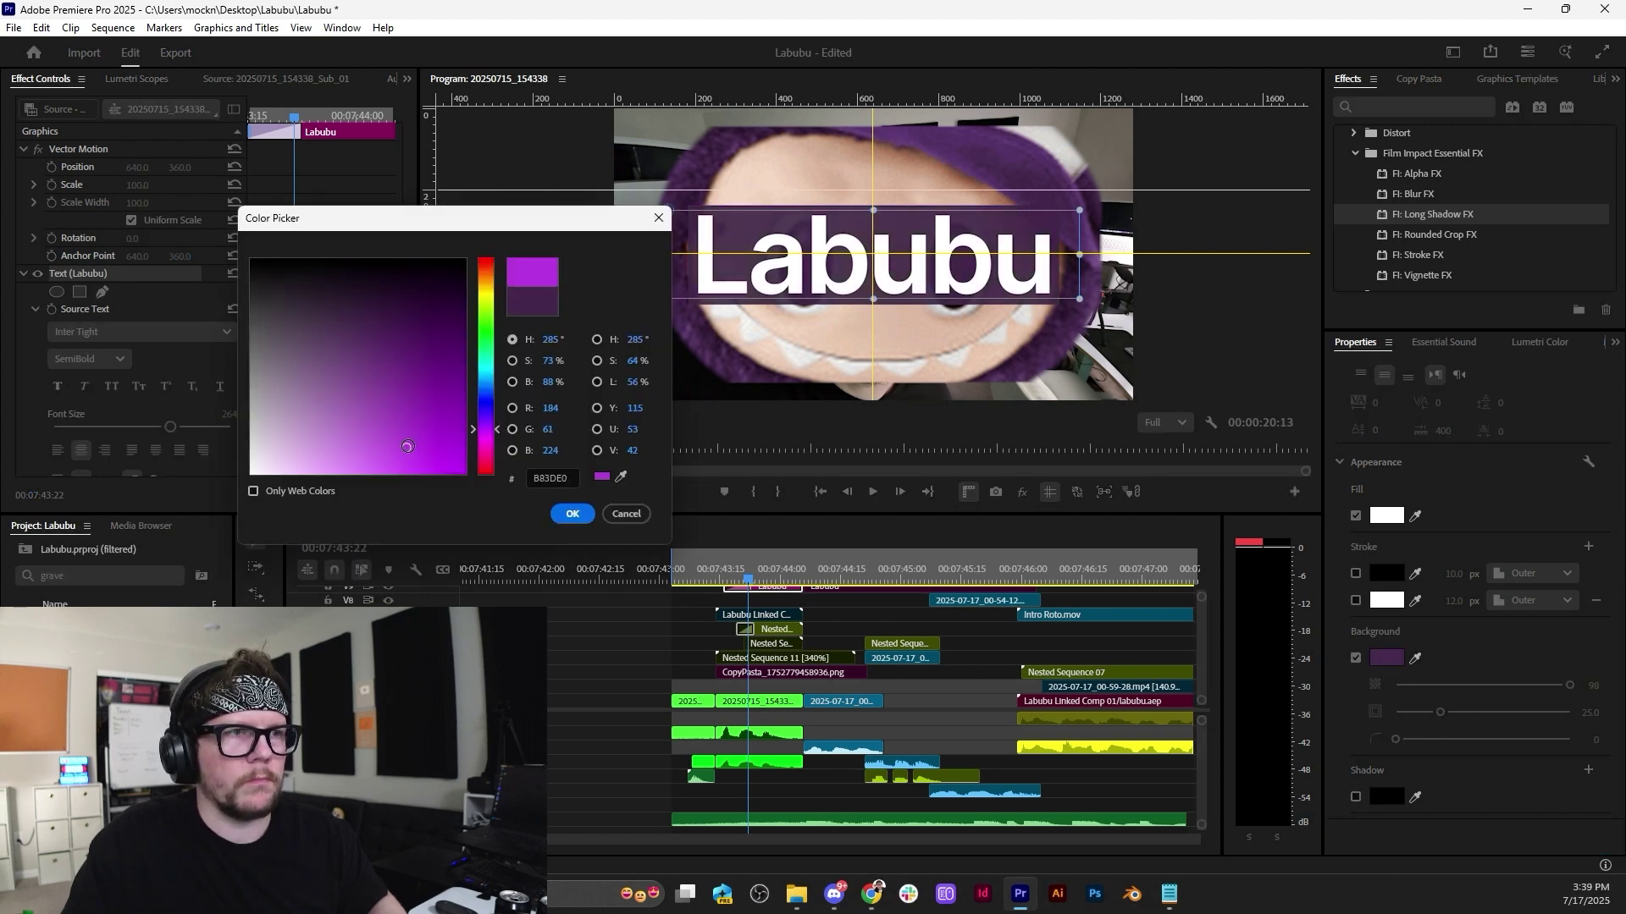
pyautogui.click(562, 514)
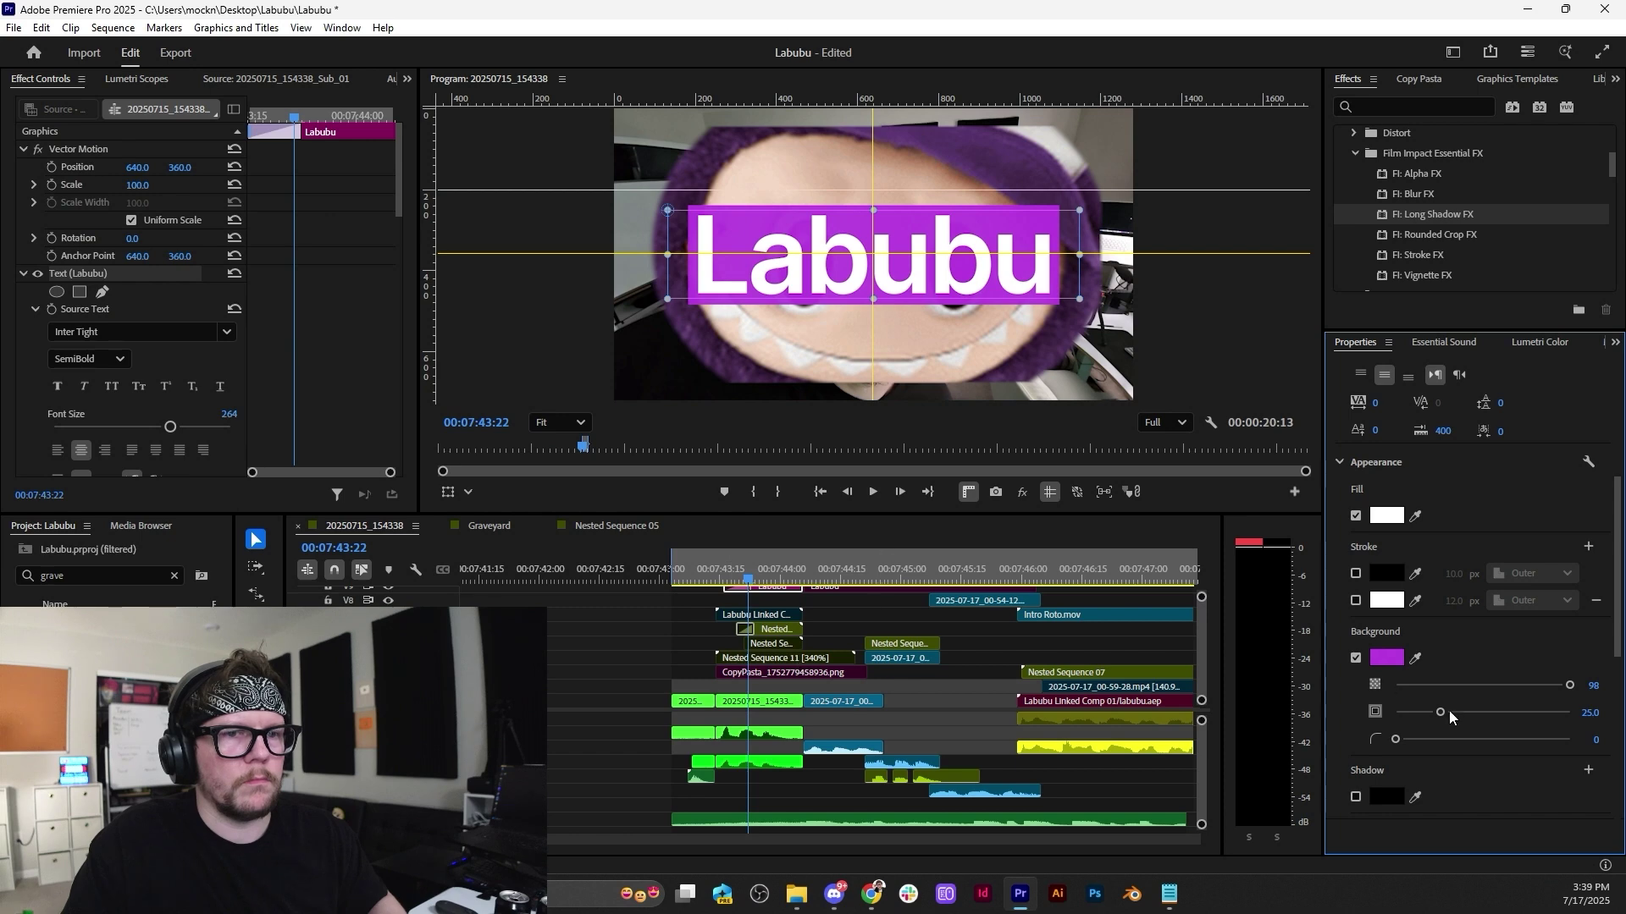
pyautogui.click(1387, 658)
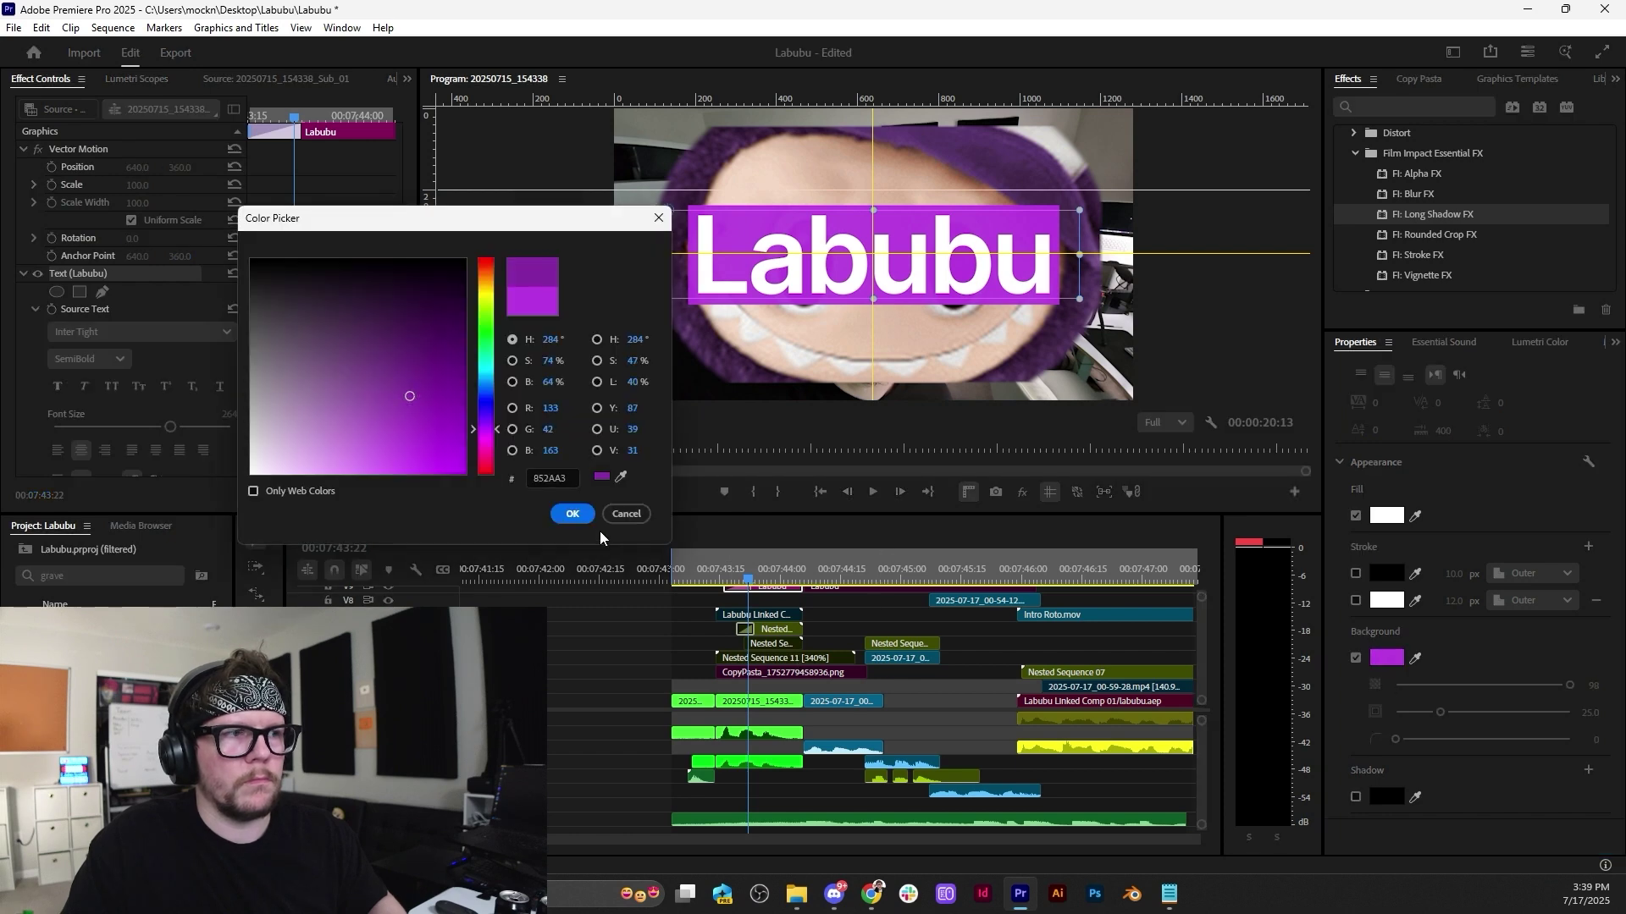
pyautogui.click(572, 514)
# Play the marked section from the Labubu title through to its end near 00:08:04 and save the project.
pyautogui.press('space')
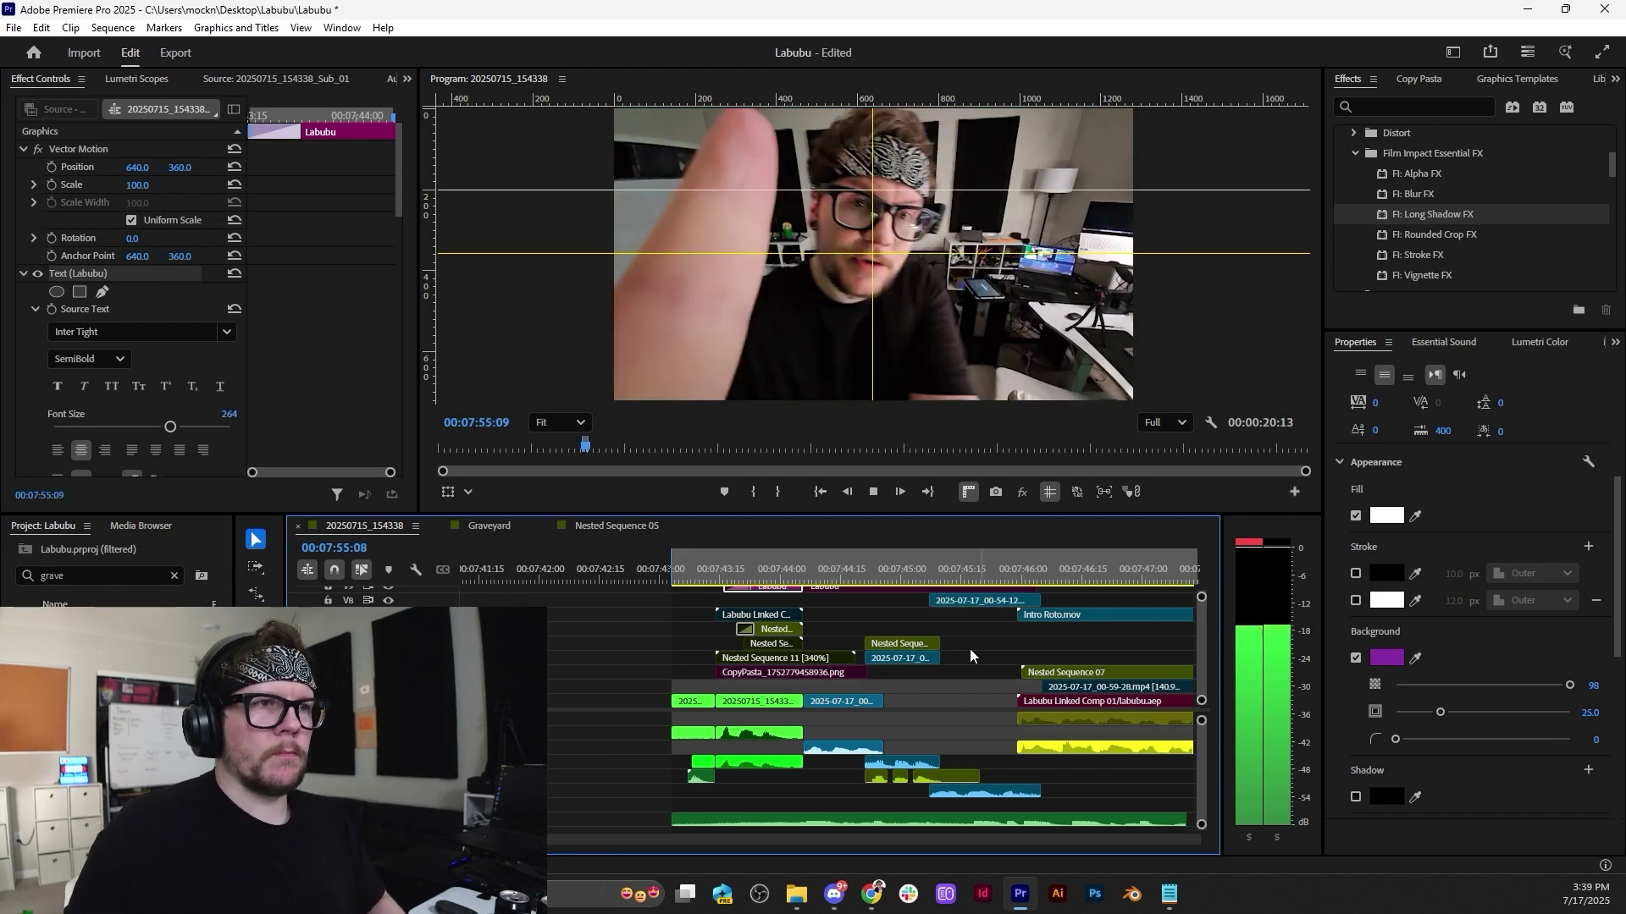
pyautogui.scroll(-3, 847, 676)
pyautogui.scroll(-3, 850, 666)
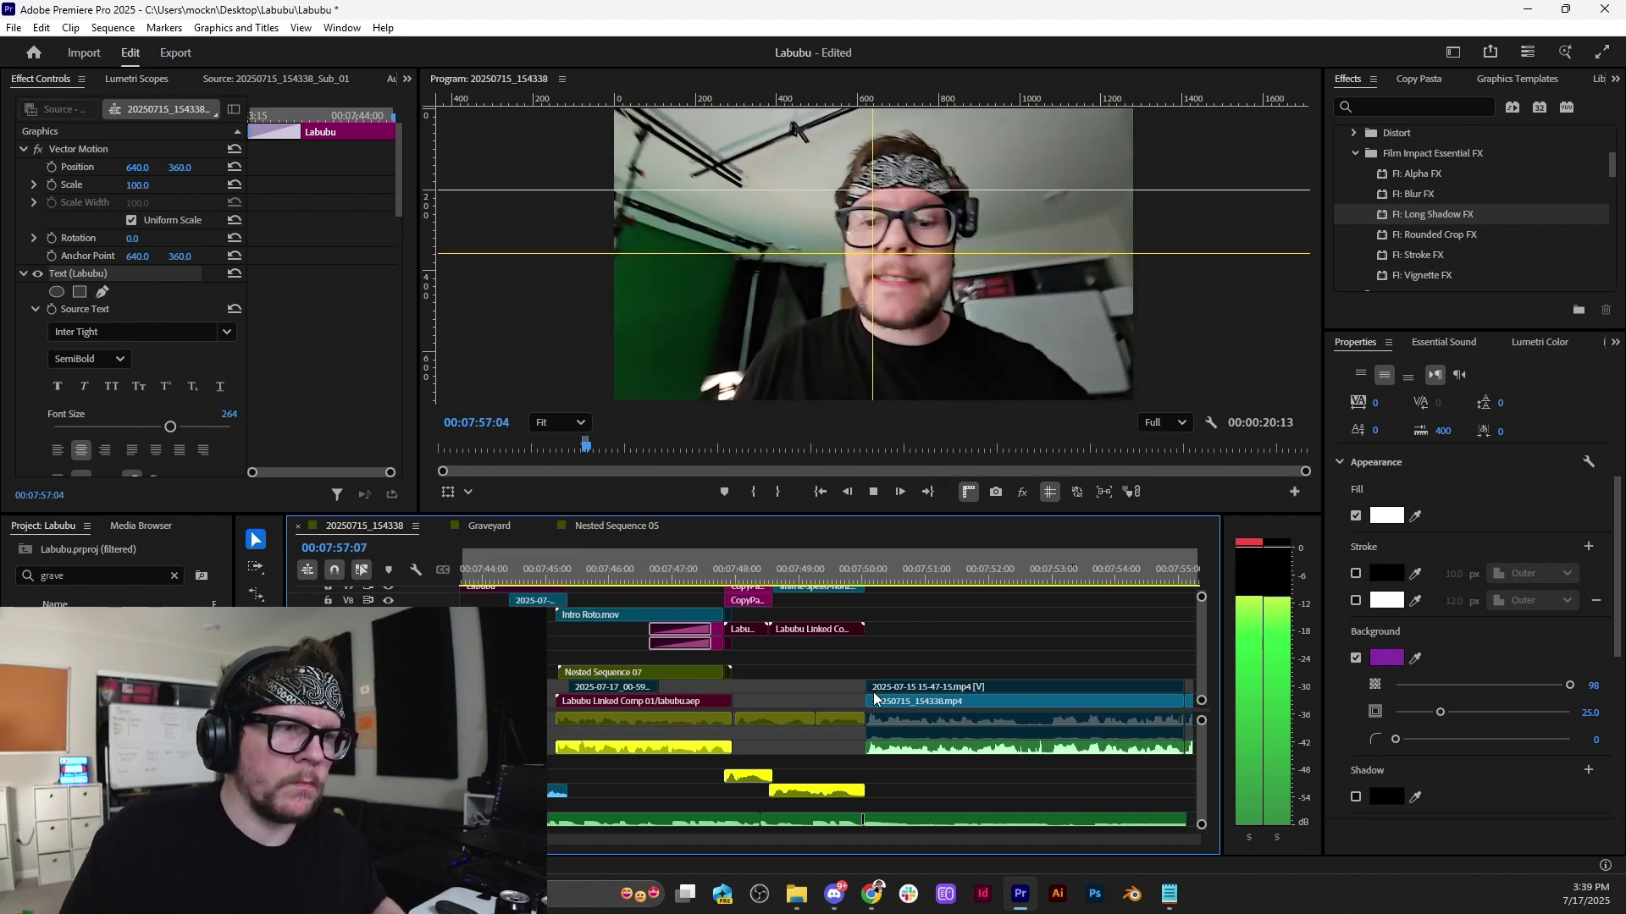
pyautogui.scroll(-5, 821, 669)
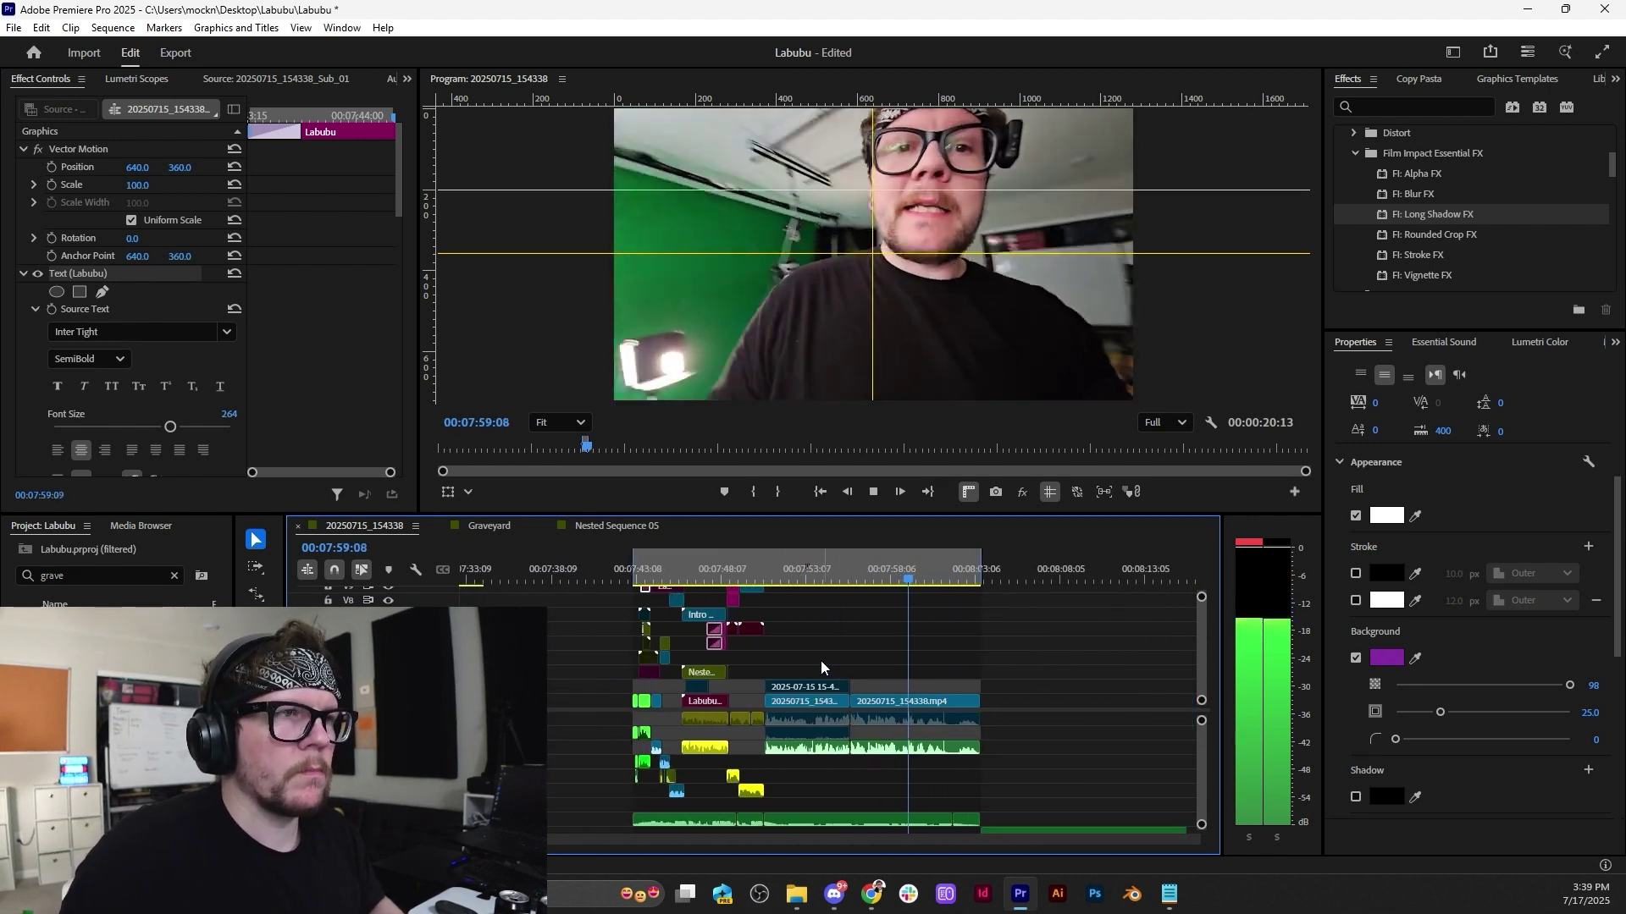
pyautogui.scroll(3, 821, 660)
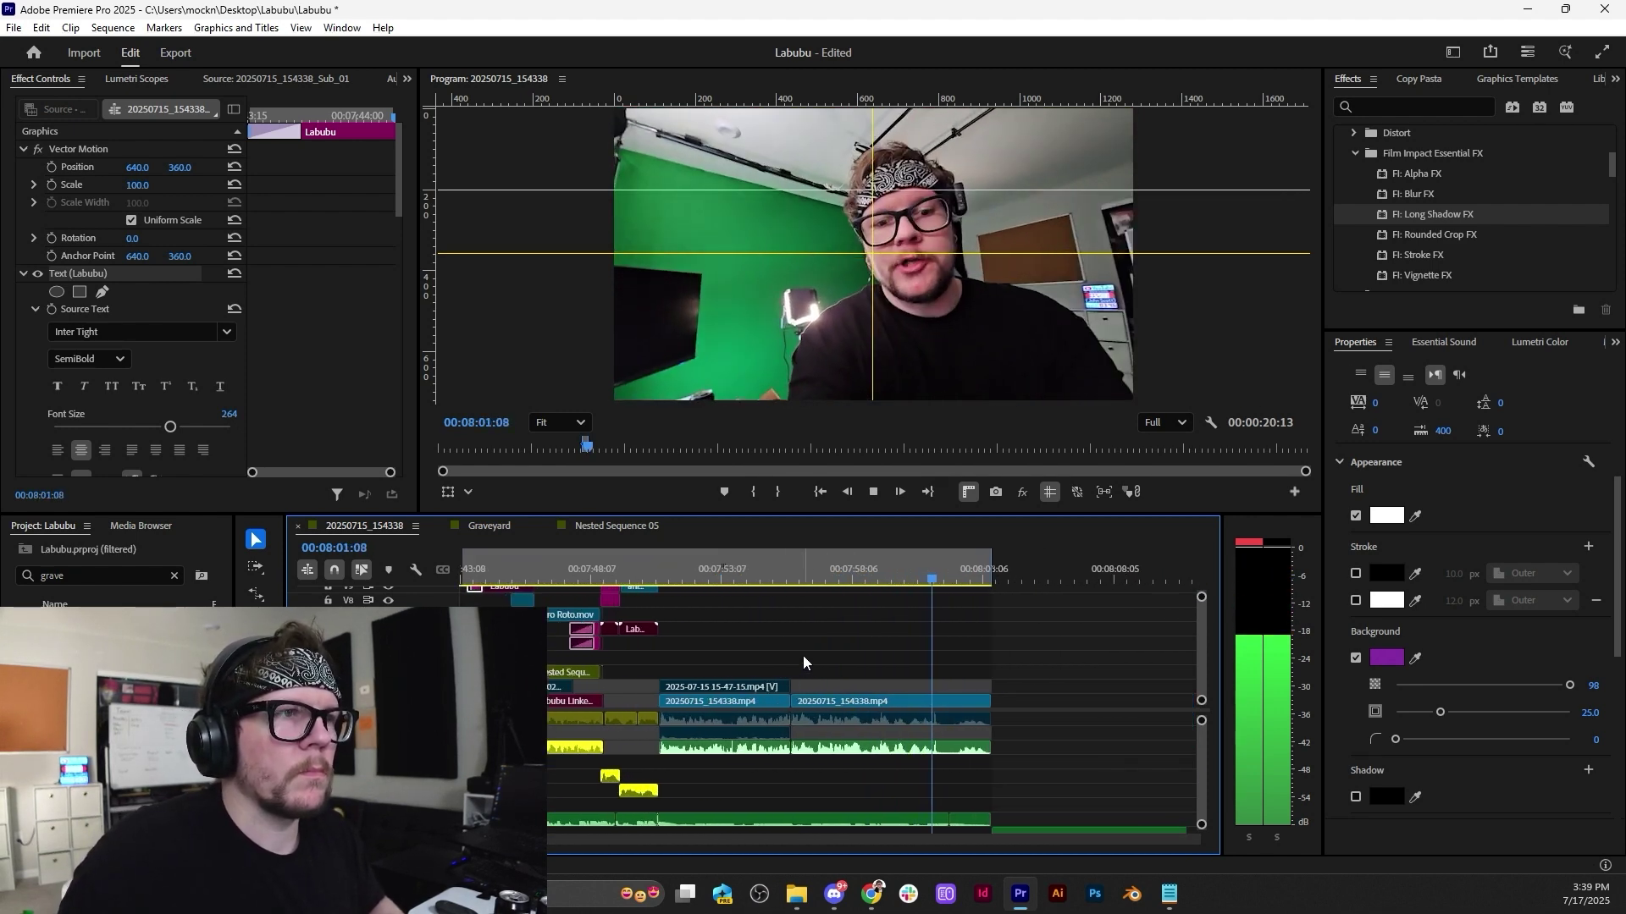
pyautogui.scroll(-7, 740, 637)
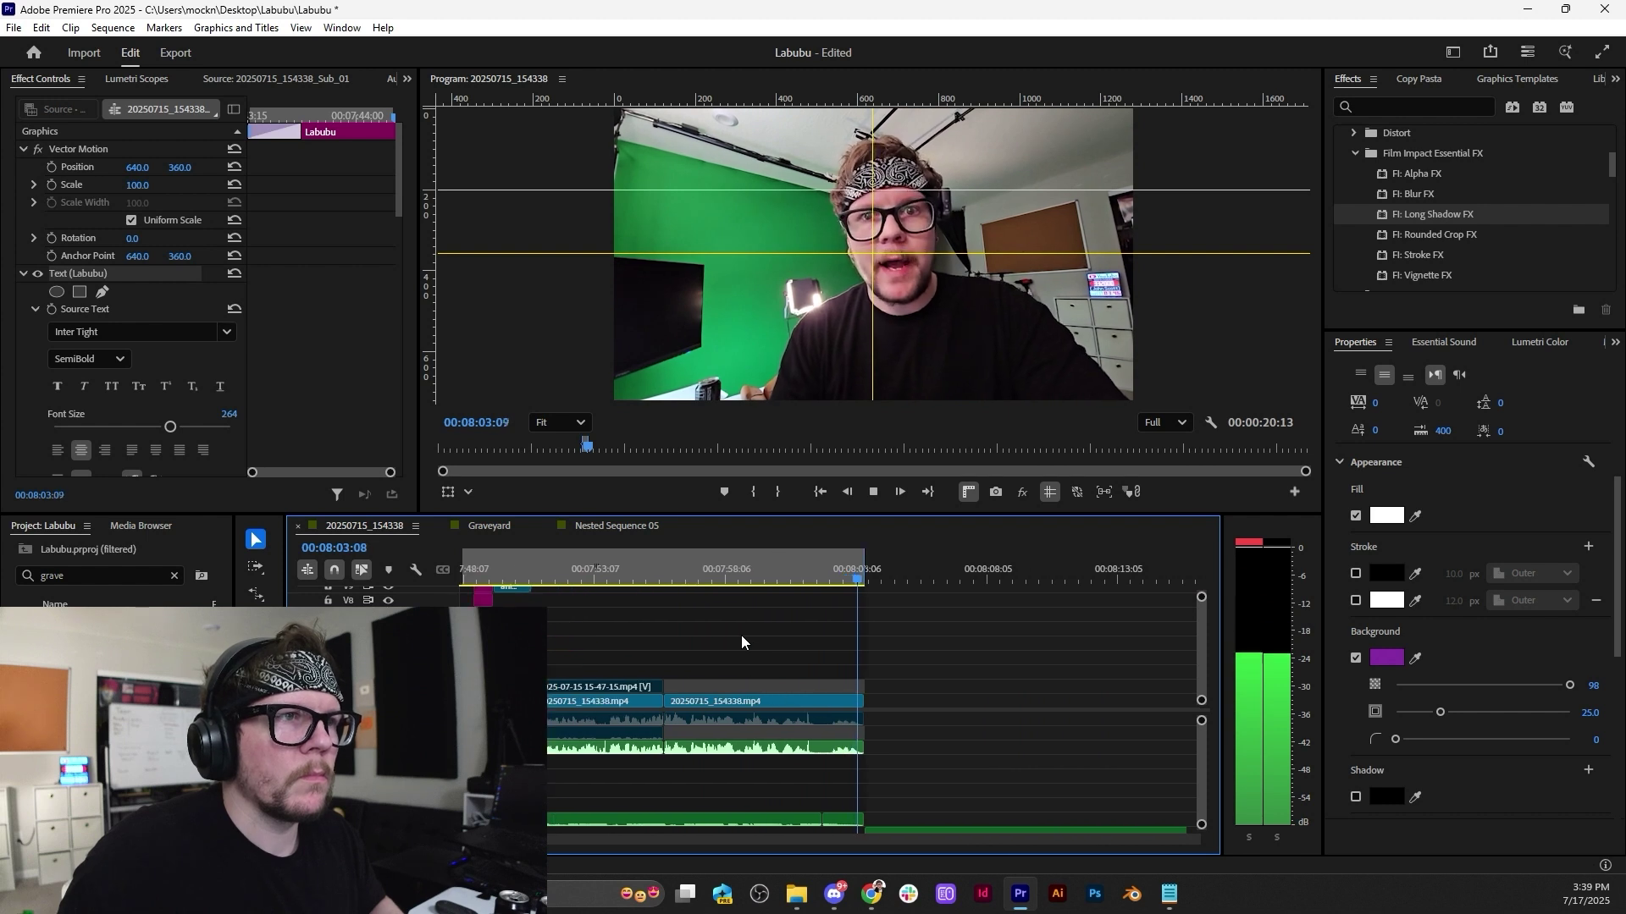
pyautogui.press('space')
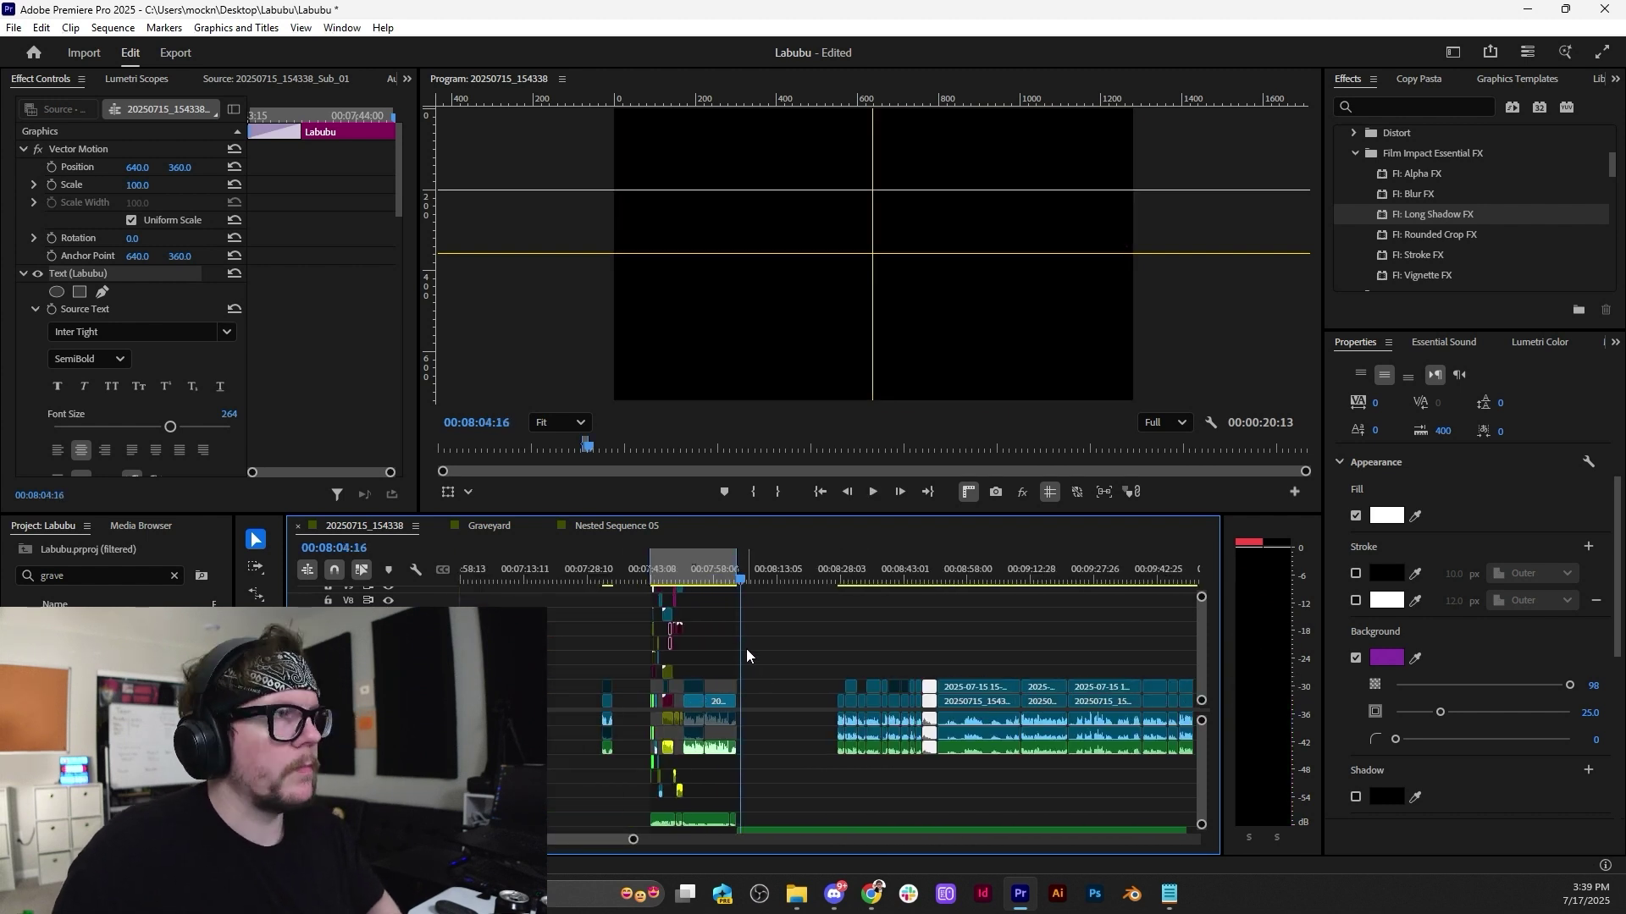
pyautogui.hotkey('ctrl', 's')
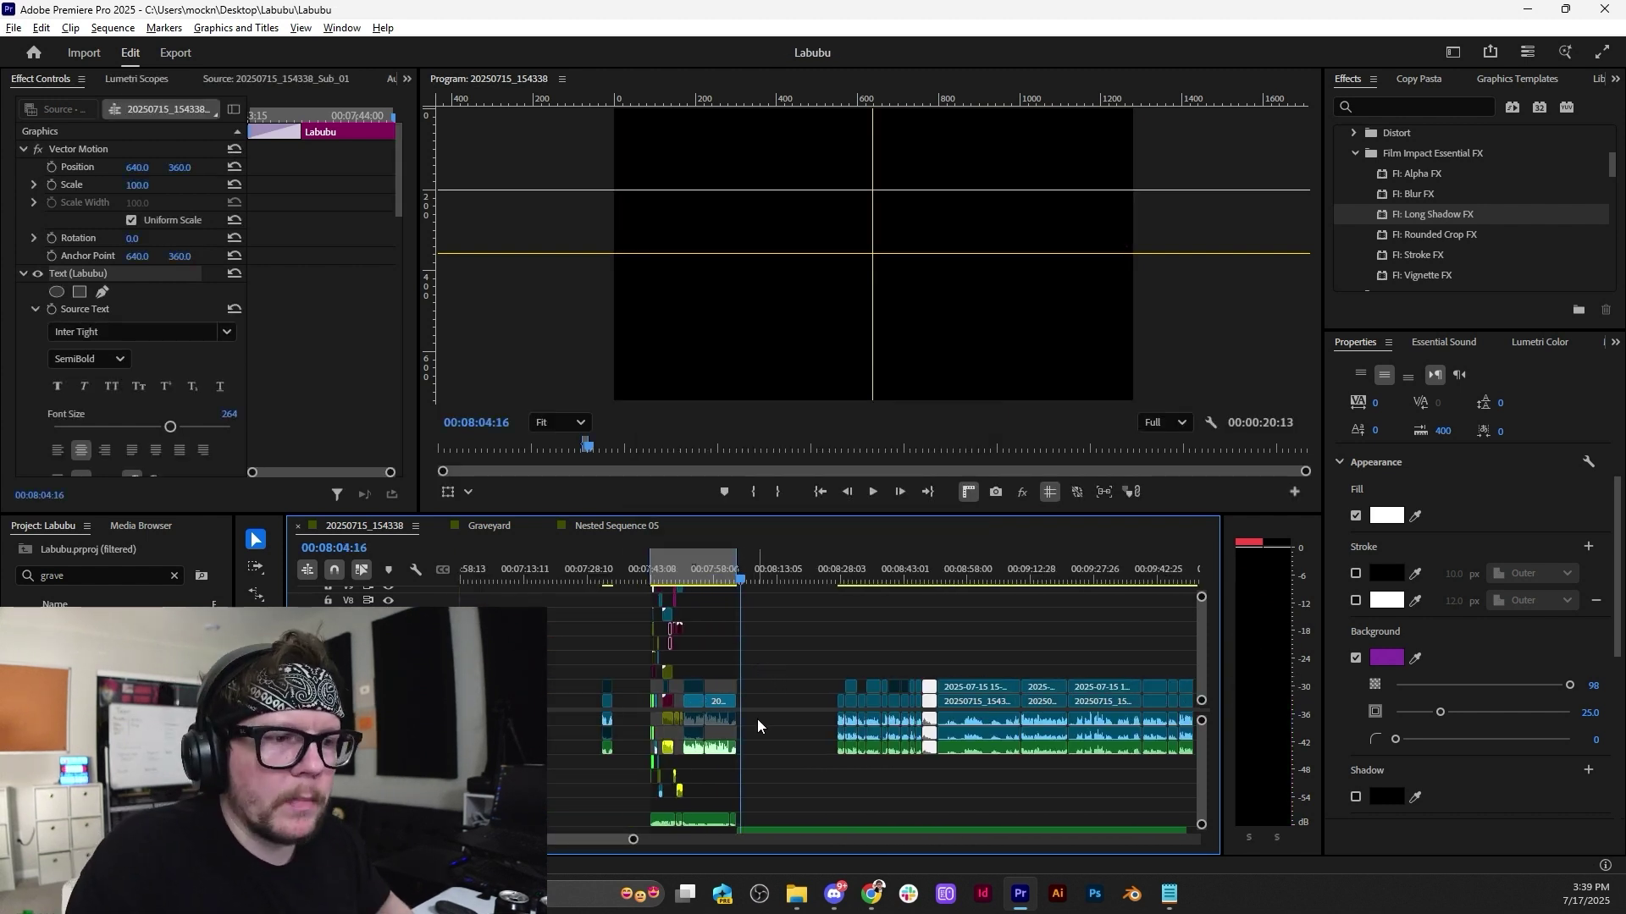
pyautogui.scroll(5, 708, 723)
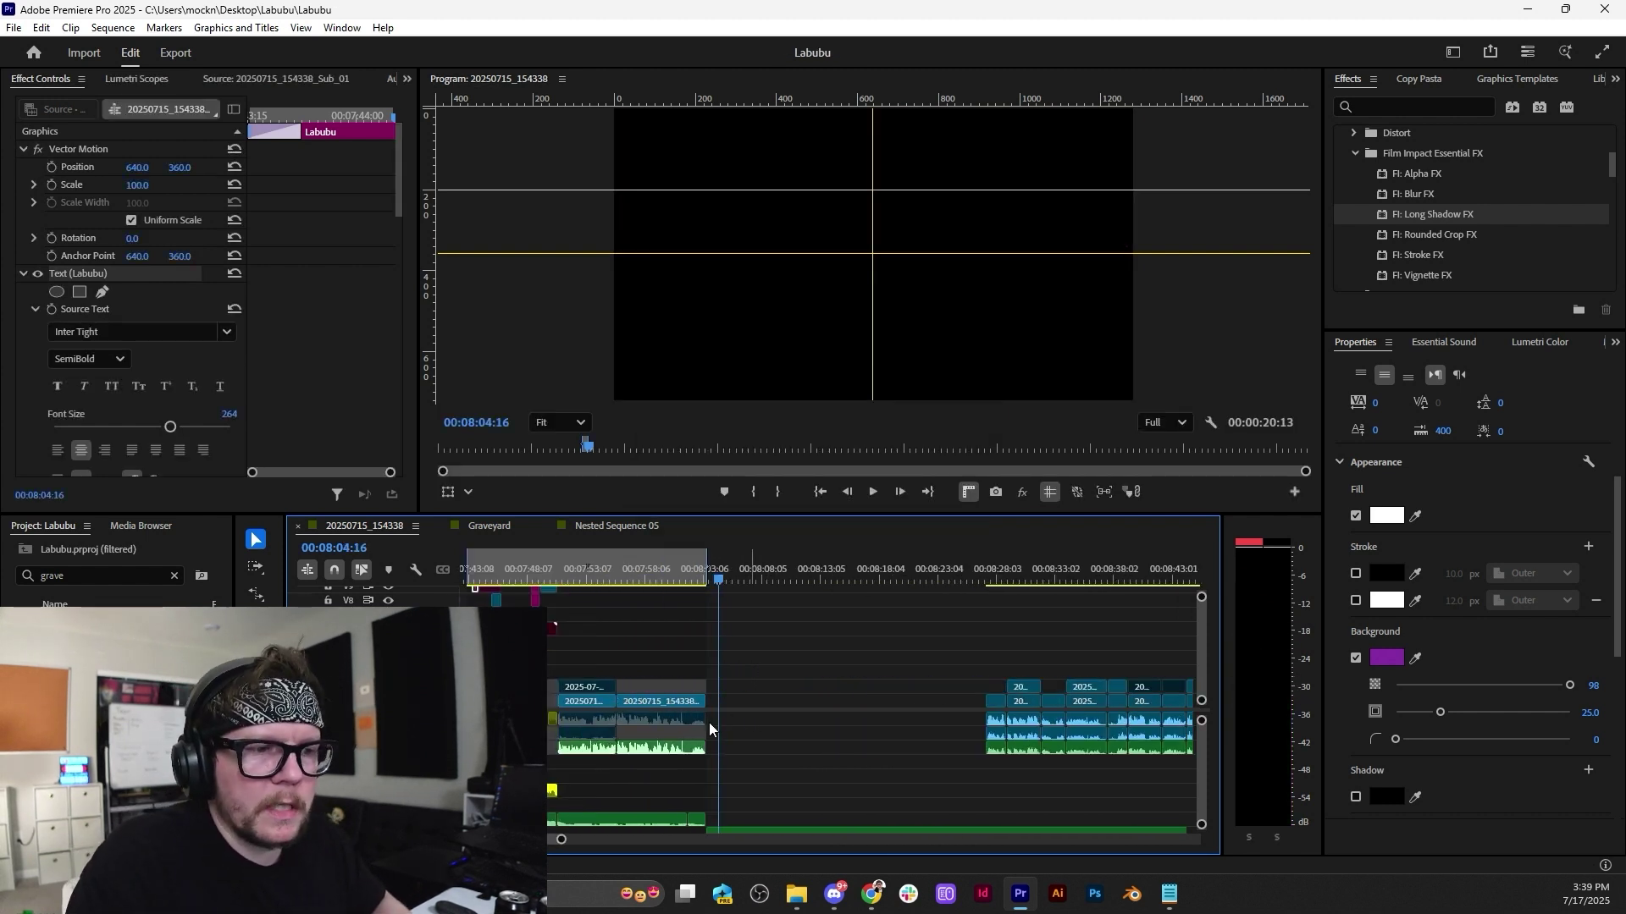
# Switch to Chrome, search Google Images for "beanie baby gif" and preview the E! News picture of piled Beanie Babies.
pyautogui.click(871, 894)
pyautogui.click(557, 52)
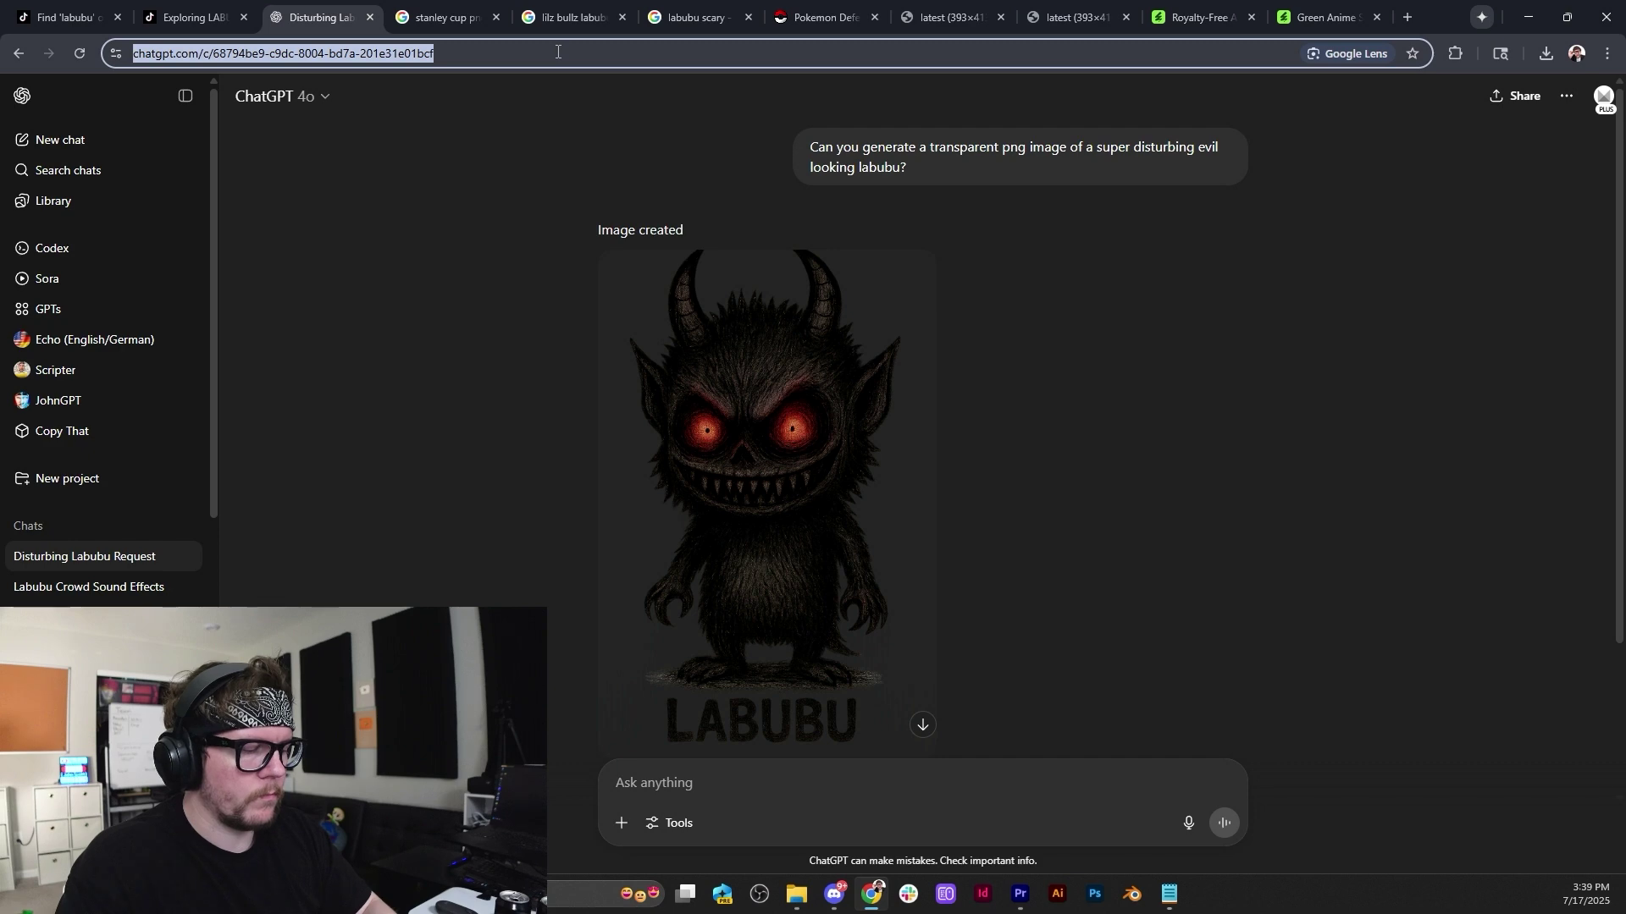
pyautogui.write('bean')
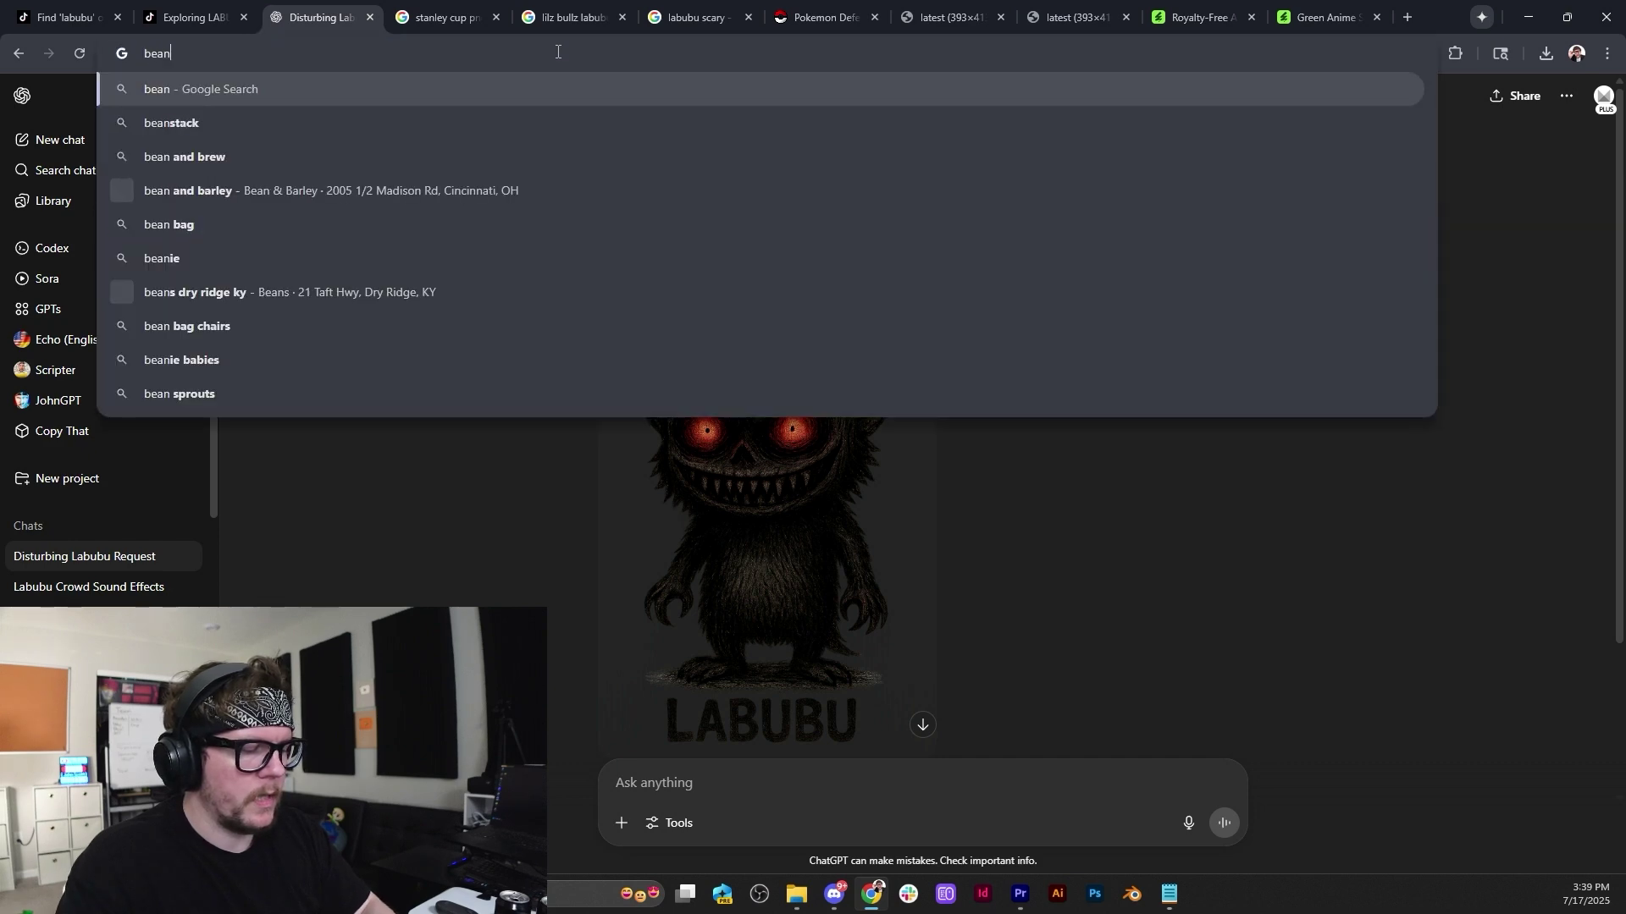
pyautogui.write('ie baby gif')
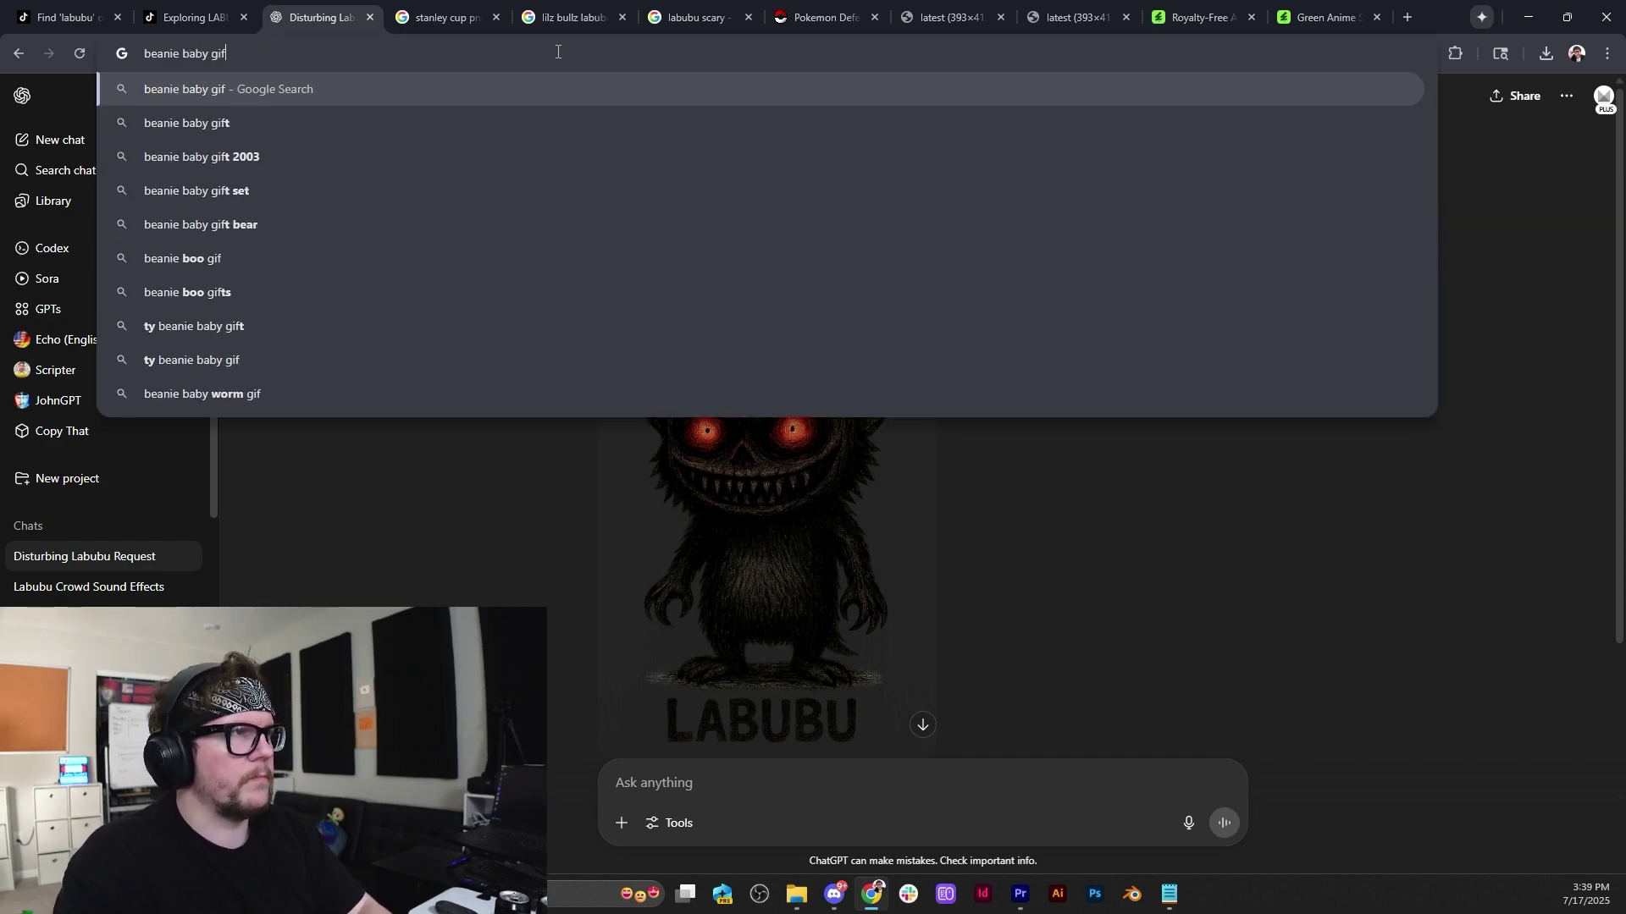
pyautogui.press('Return')
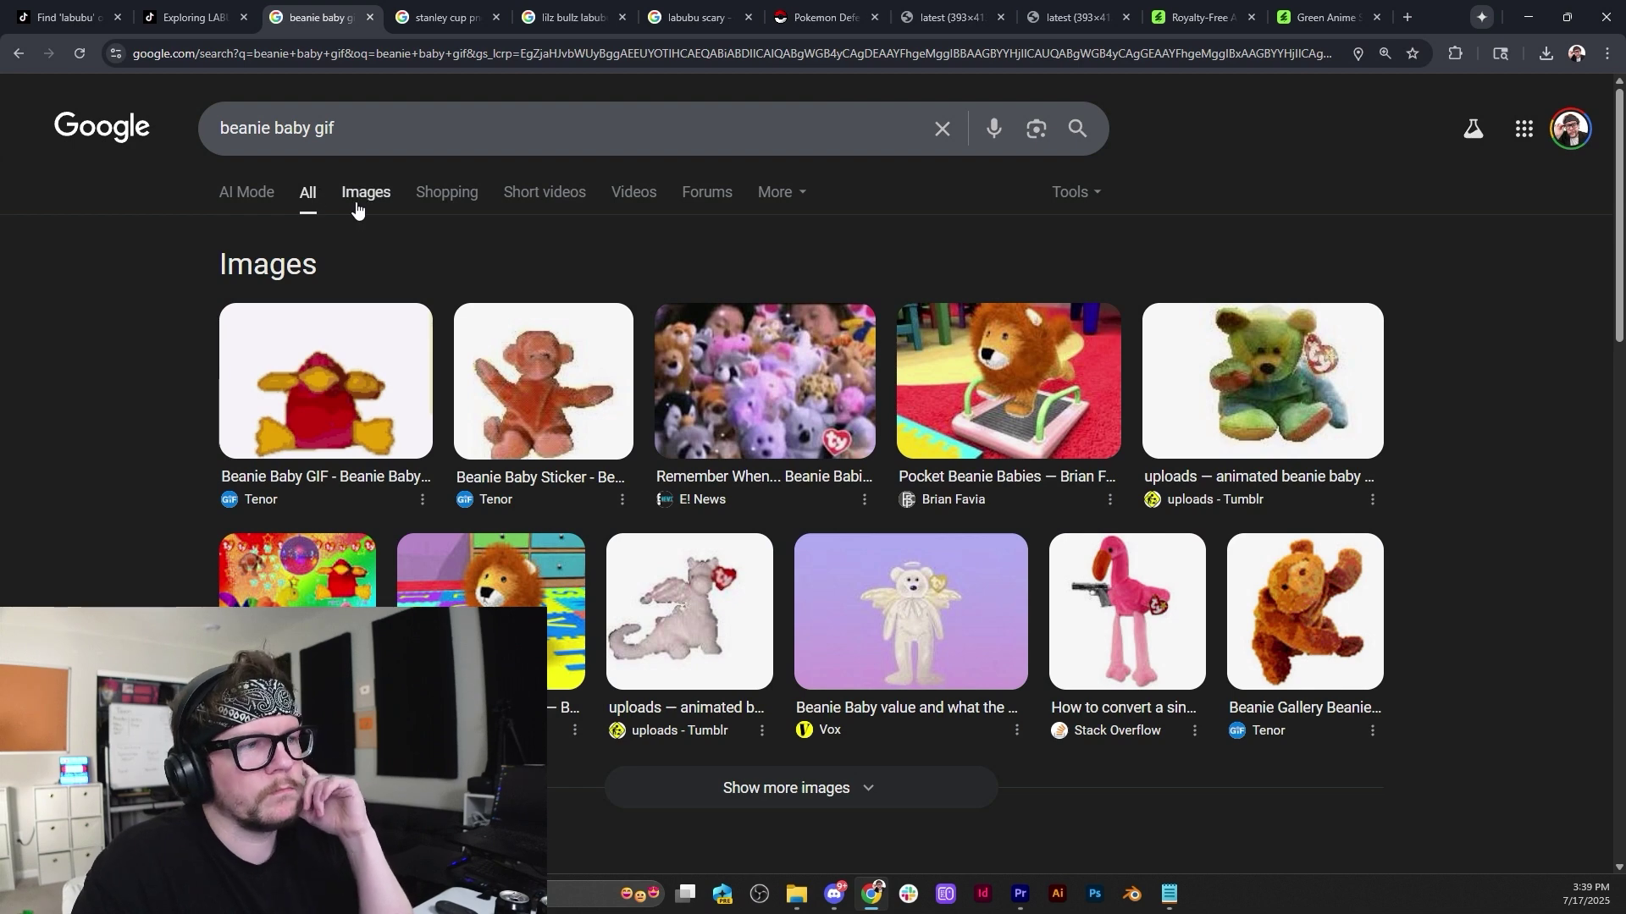
pyautogui.click(356, 204)
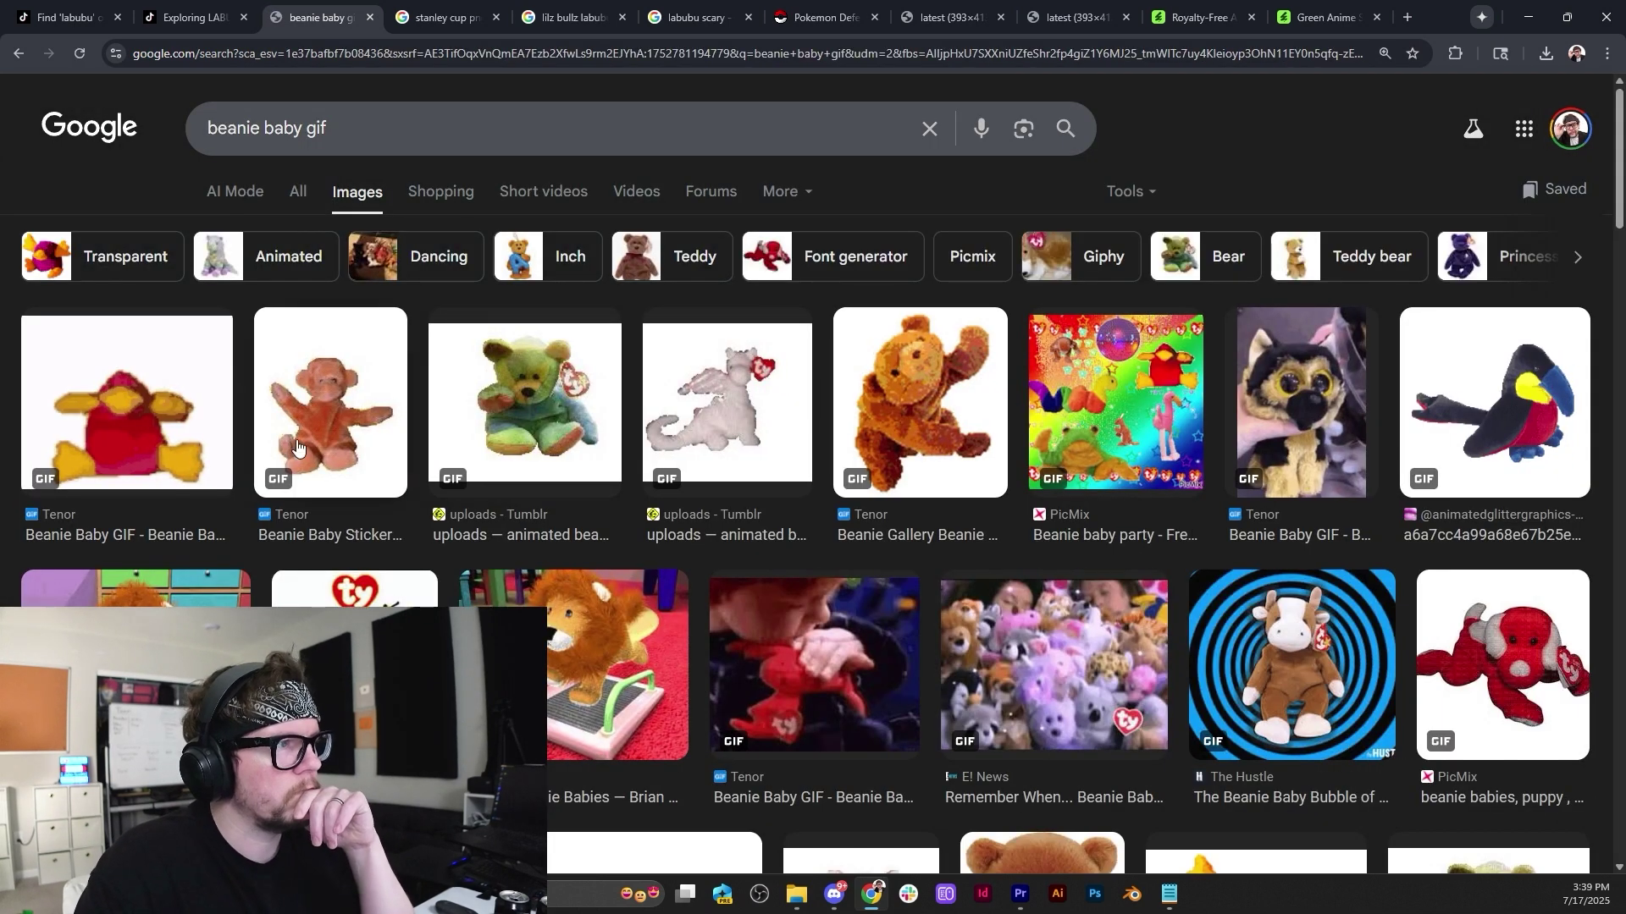
pyautogui.click(1048, 675)
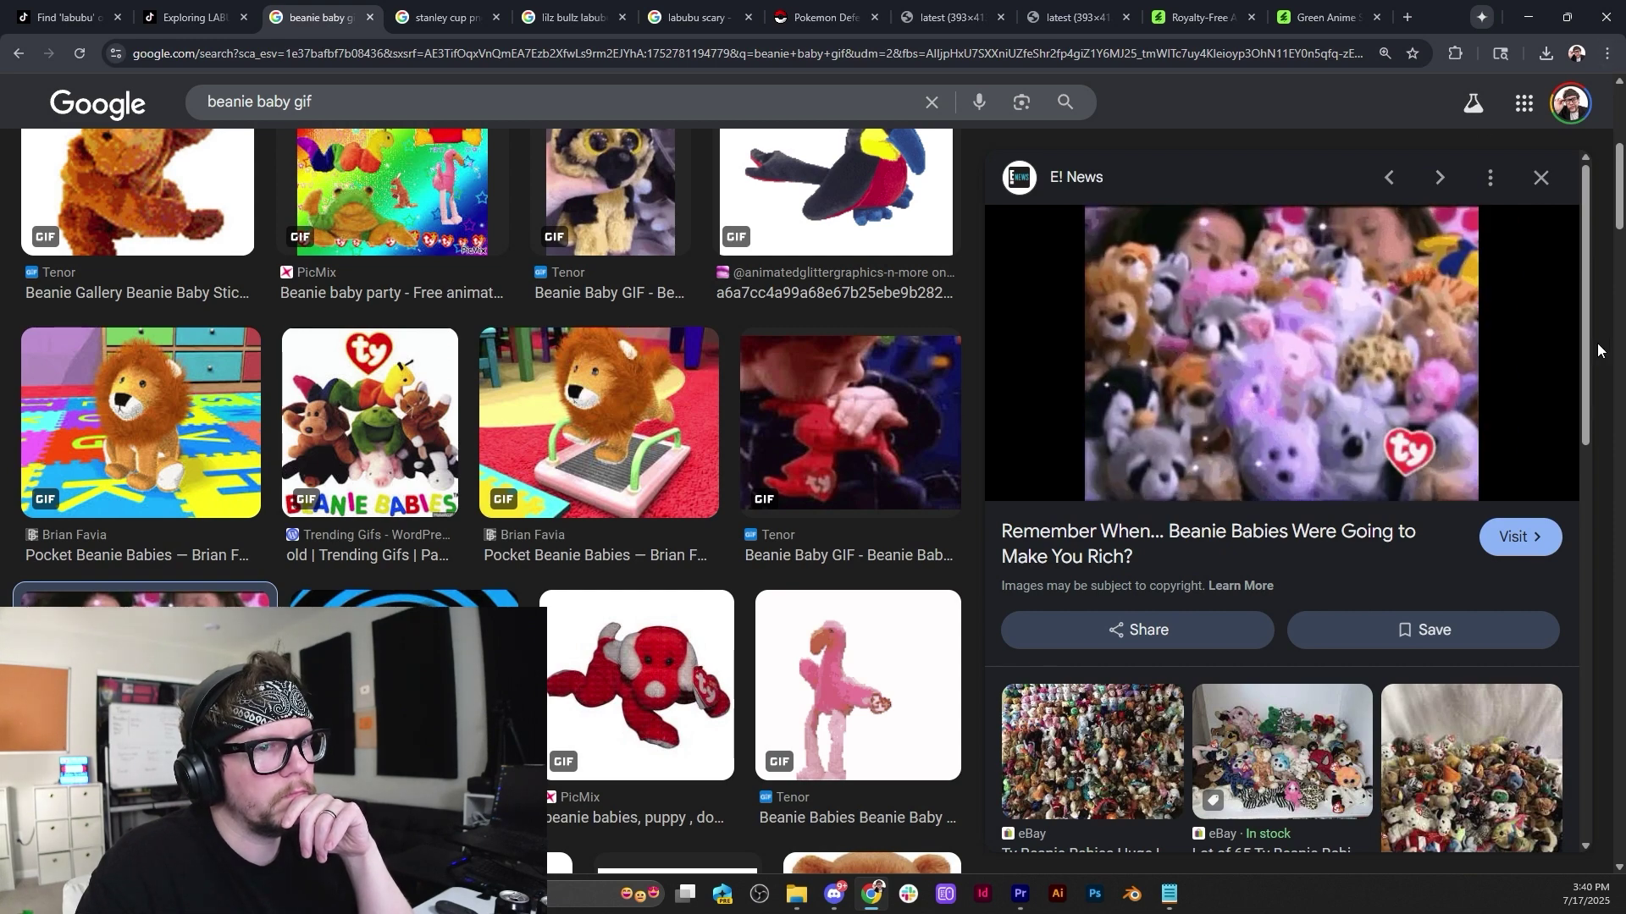
pyautogui.rightClick(1243, 315)
pyautogui.click(1326, 573)
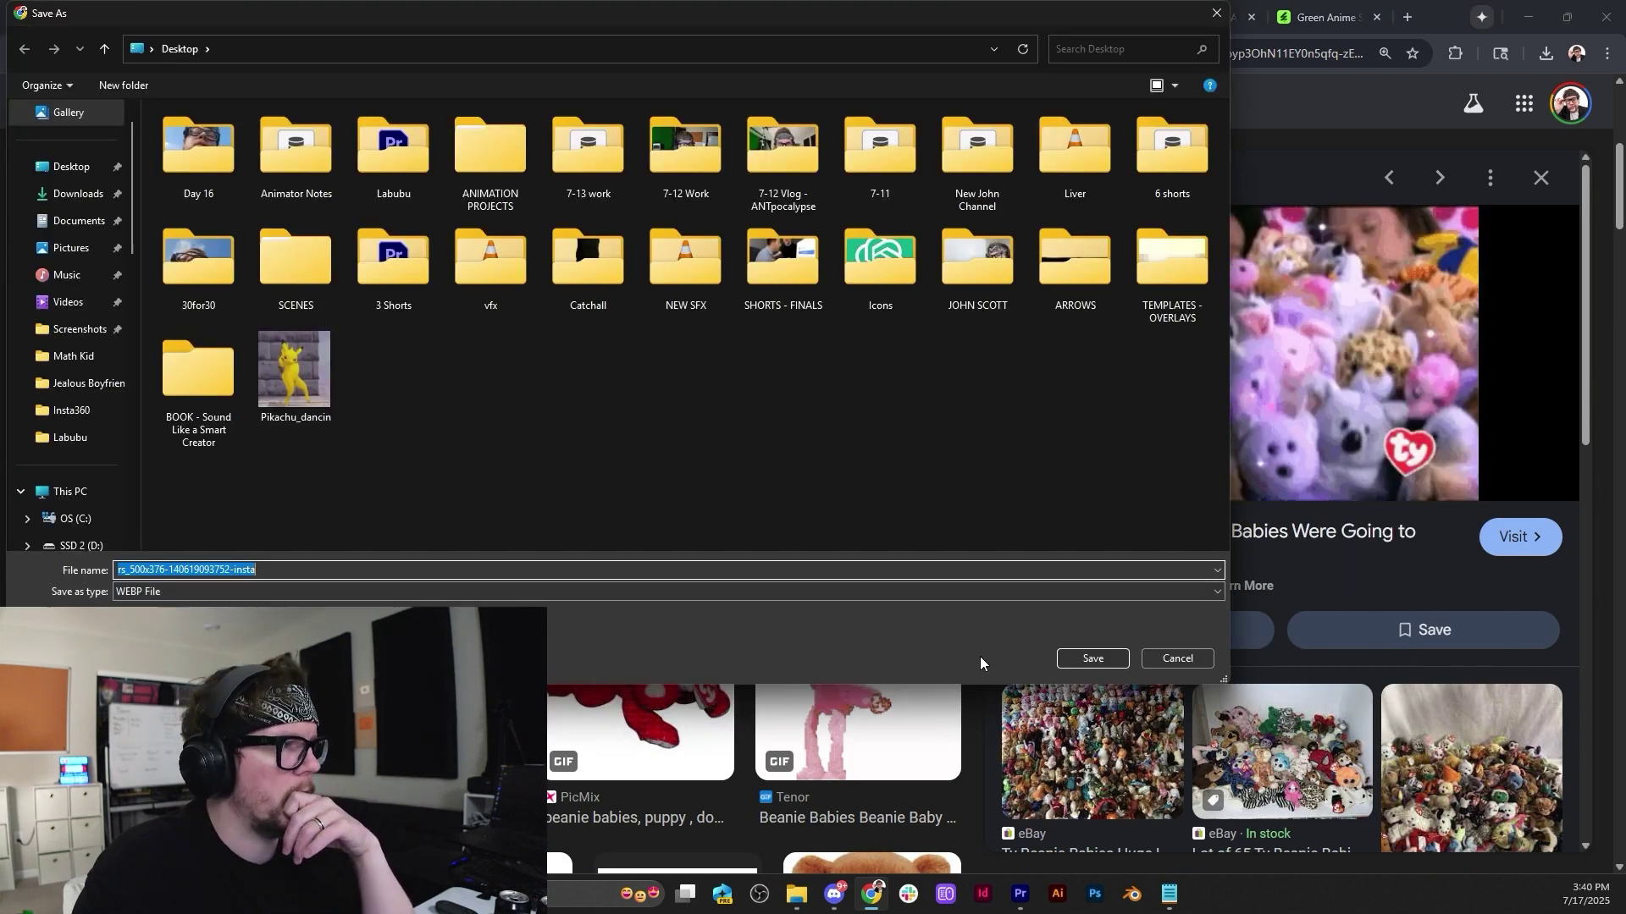
pyautogui.click(1148, 657)
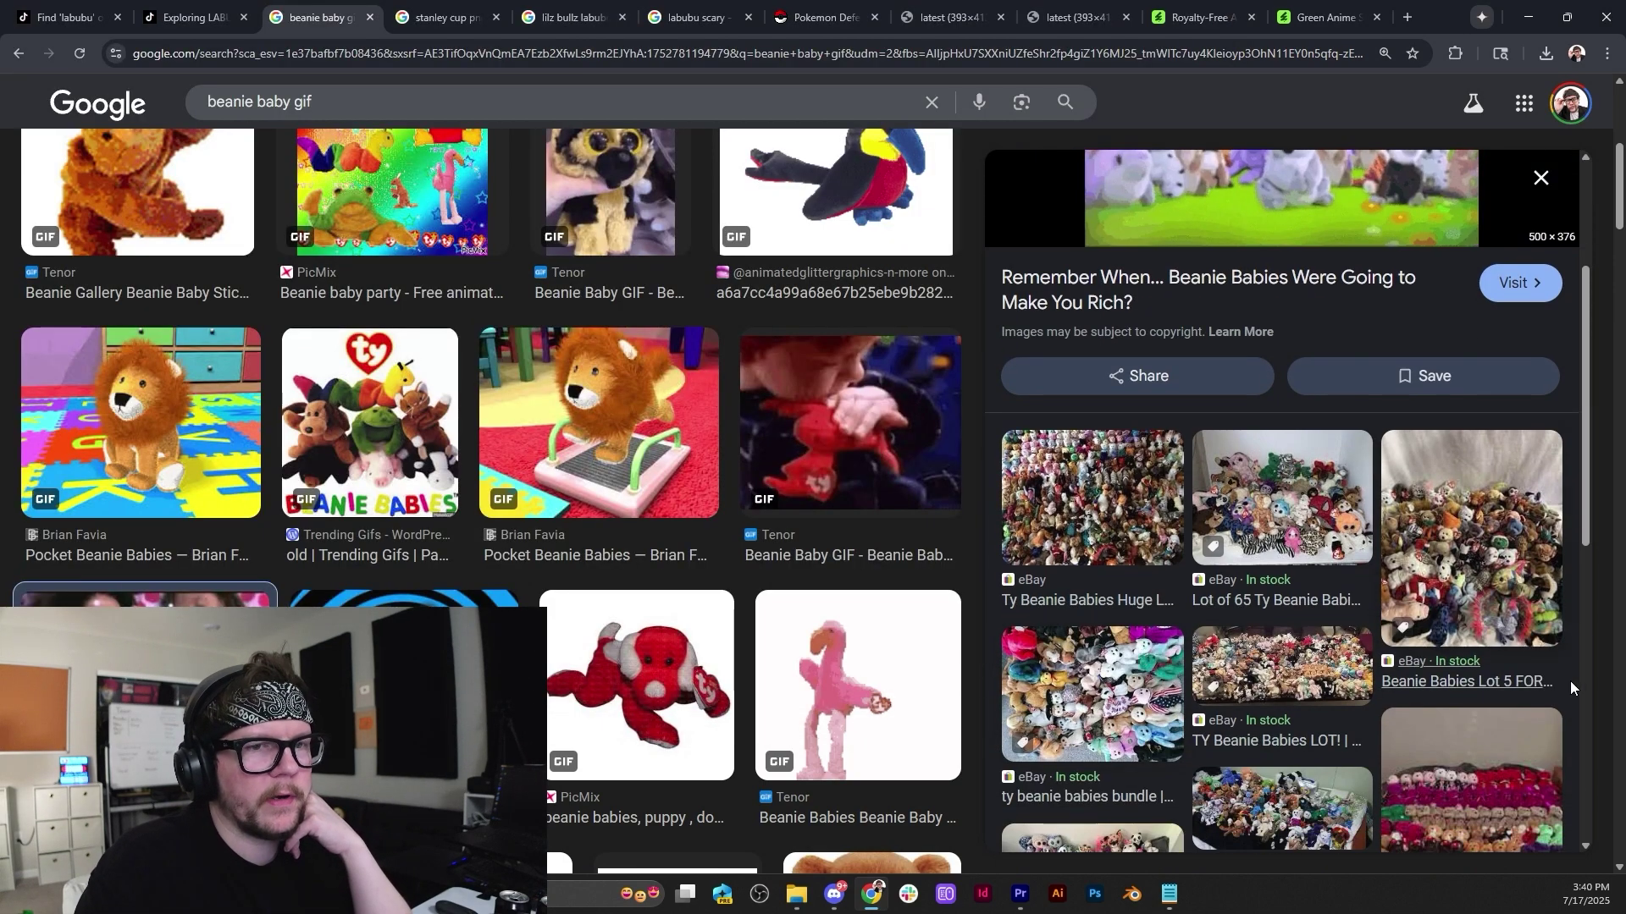
# Preview the related "Beanie Babies Lot 5 FOR 10$" picture and open related eBay Beanie Baby listings in separate background tabs.
pyautogui.click(1489, 579)
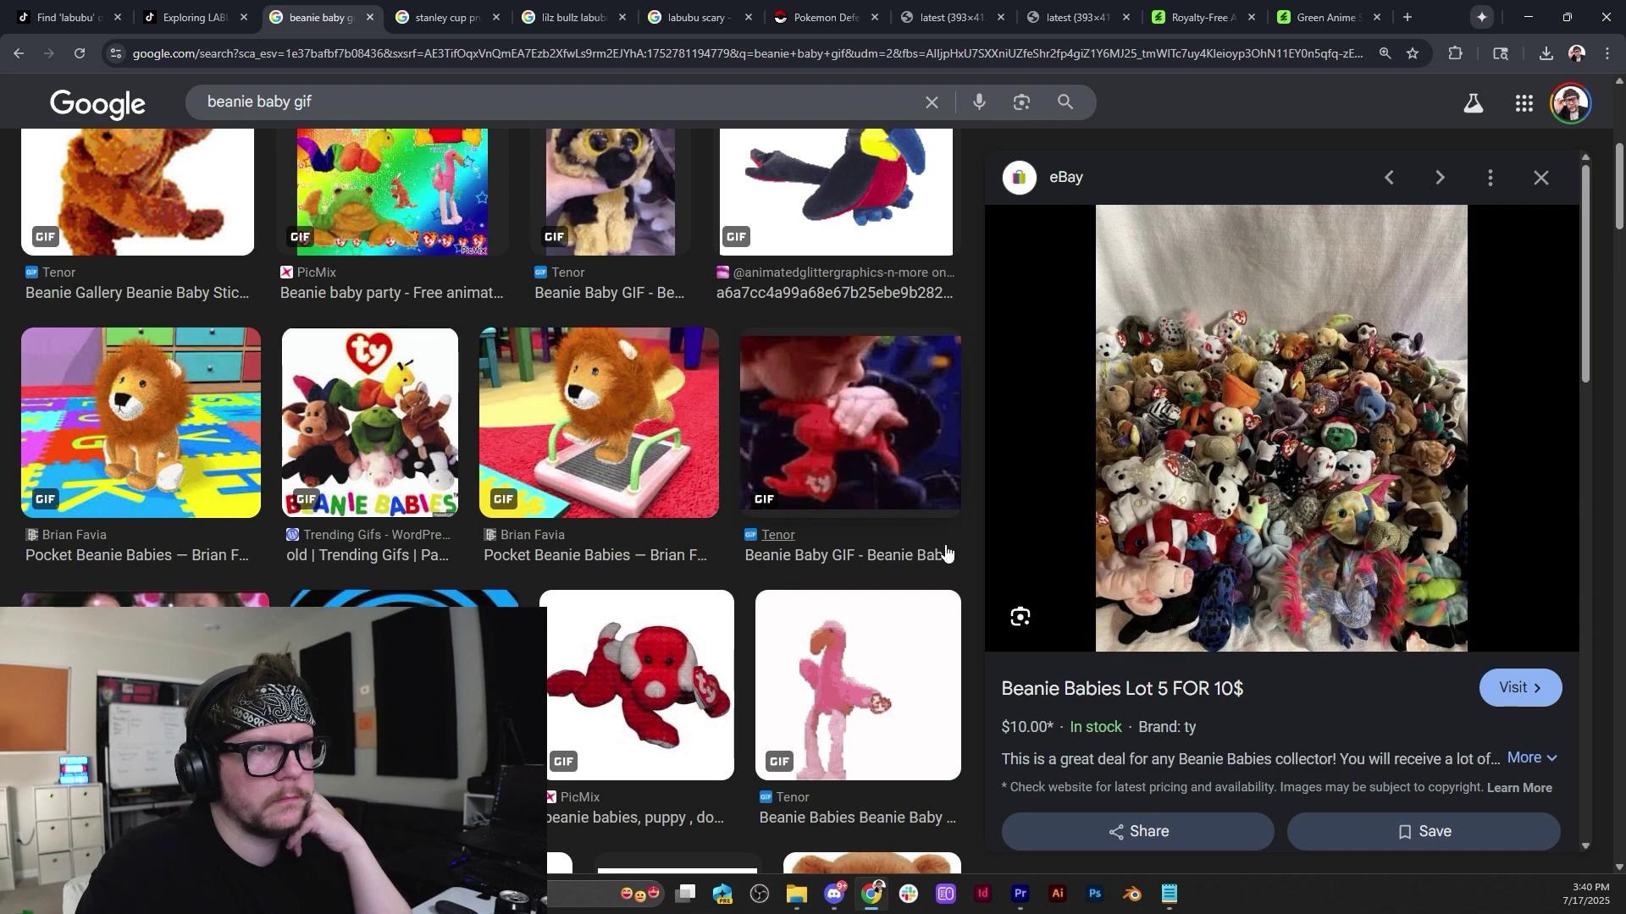
pyautogui.scroll(-5, 1210, 539)
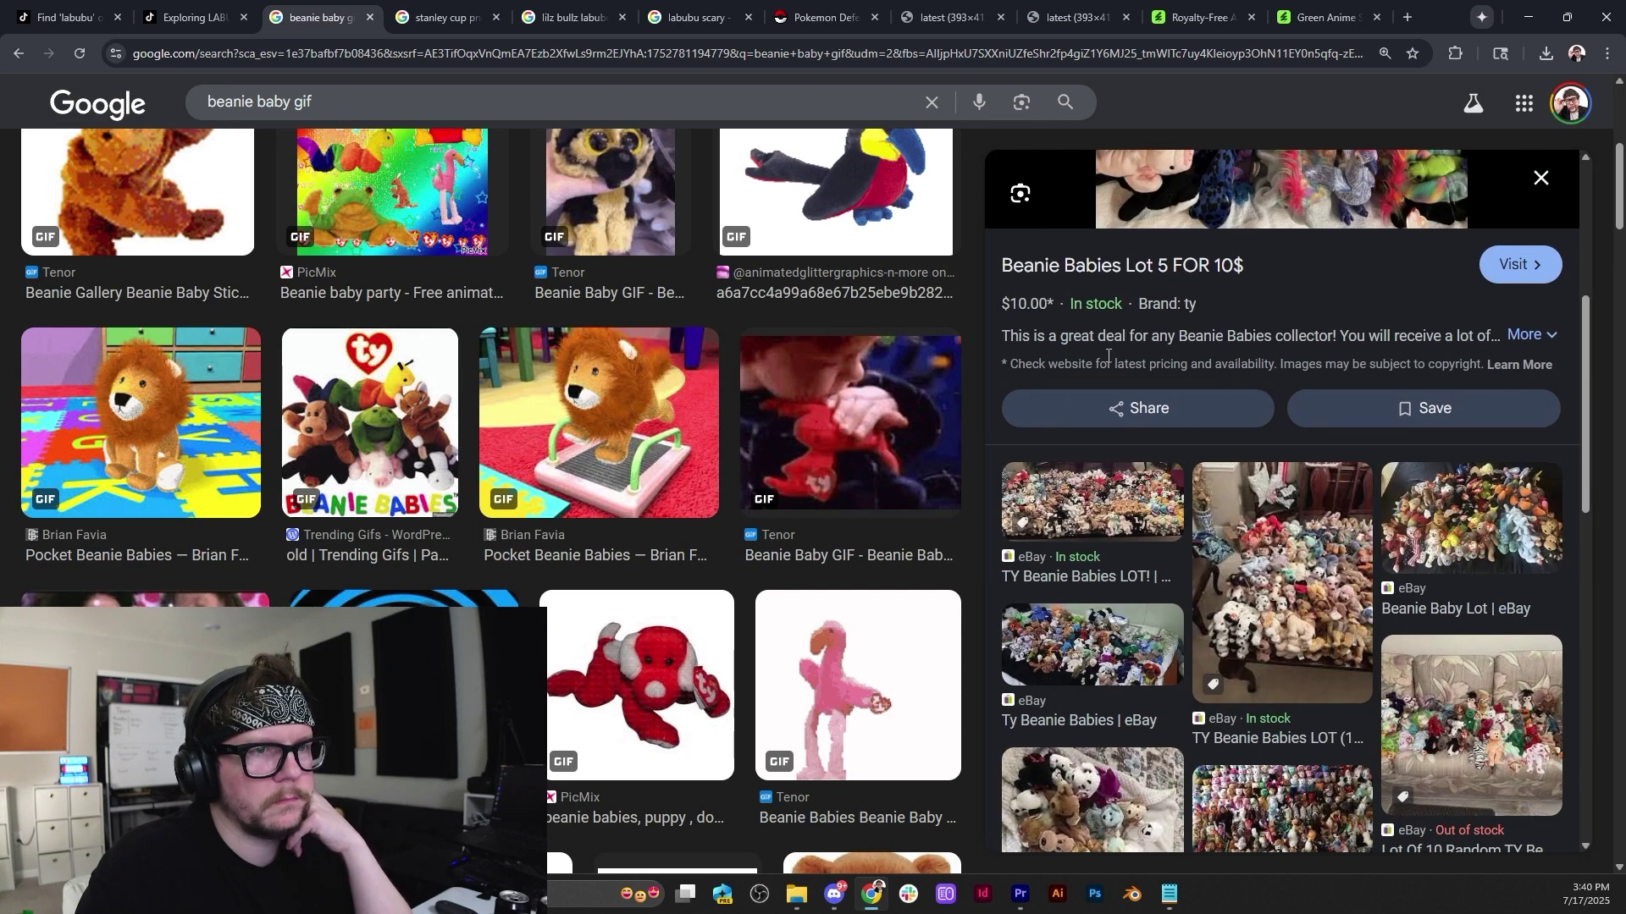
pyautogui.middleClick(1129, 584)
pyautogui.middleClick(1031, 703)
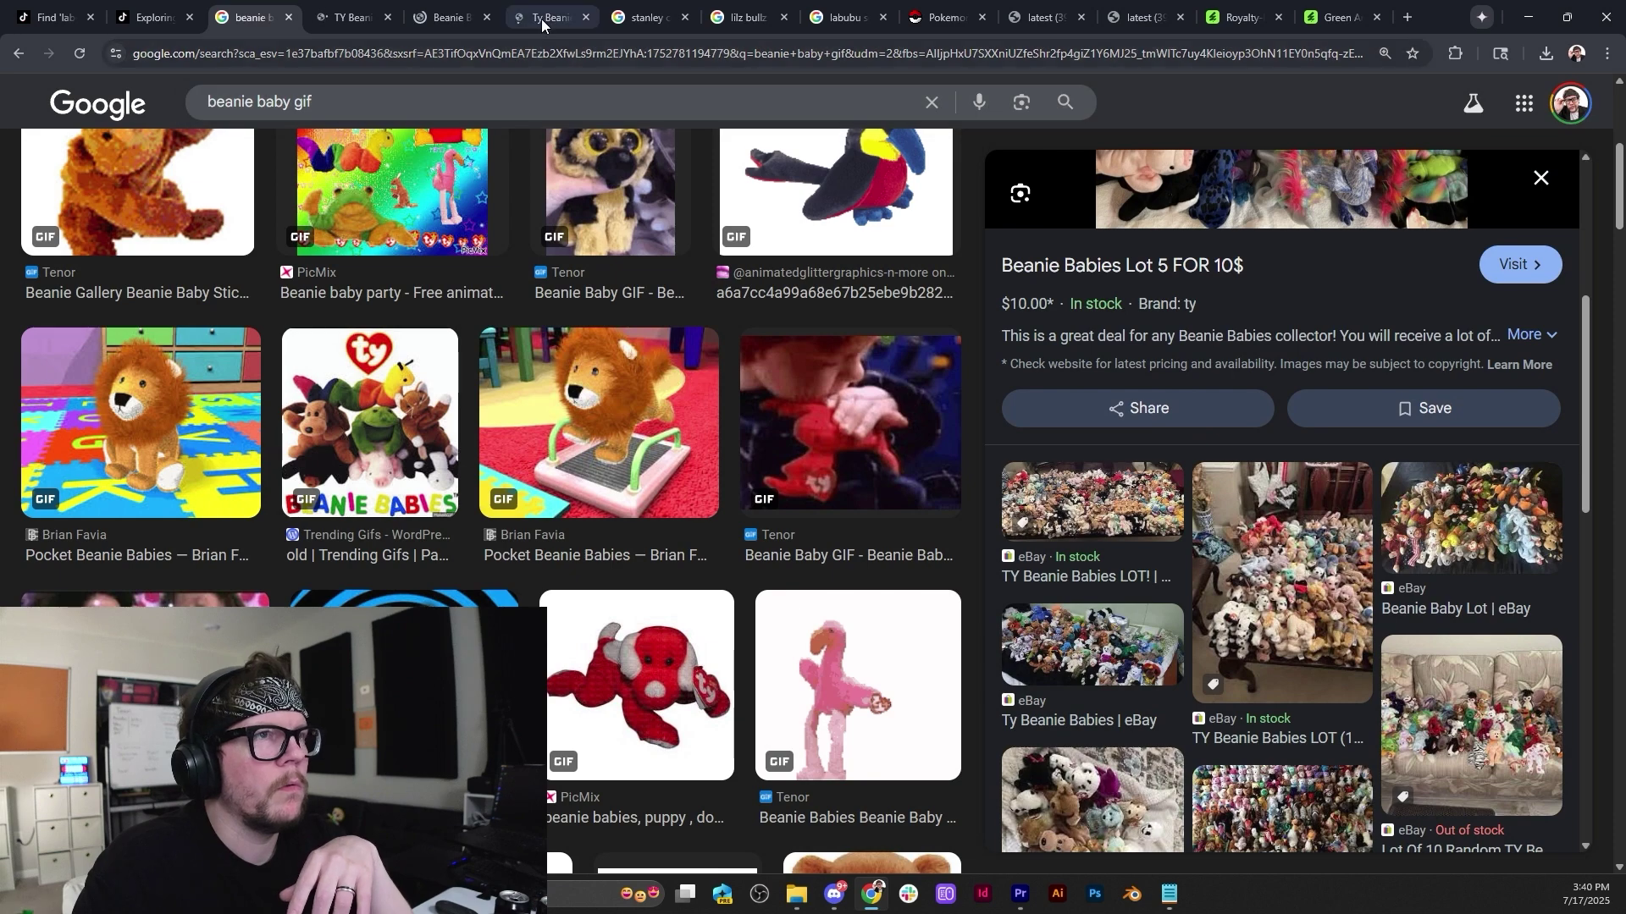
# Bring up the Ty Beanie Babies eBay listing and close all the browser tabs after it.
pyautogui.click(541, 18)
pyautogui.rightClick(541, 19)
pyautogui.click(646, 349)
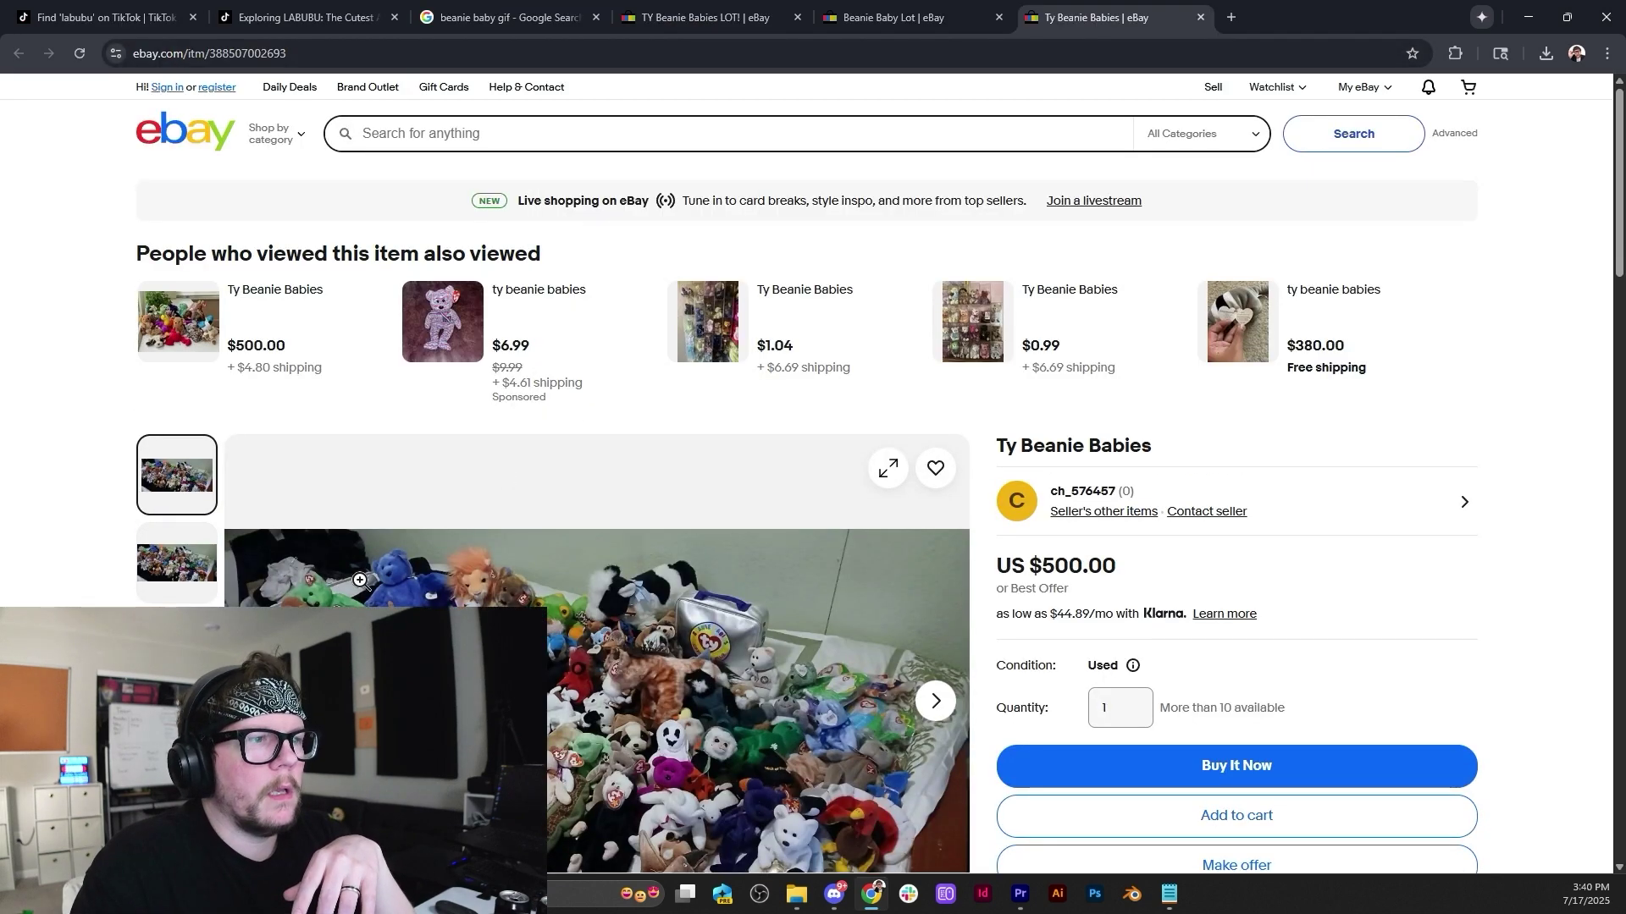
# Dismiss the Google sign-in prompt, examine the photo in the Ty Beanie Babies listing and switch to the Beanie Baby Lot listing.
pyautogui.scroll(-3, 360, 580)
pyautogui.scroll(1, 360, 581)
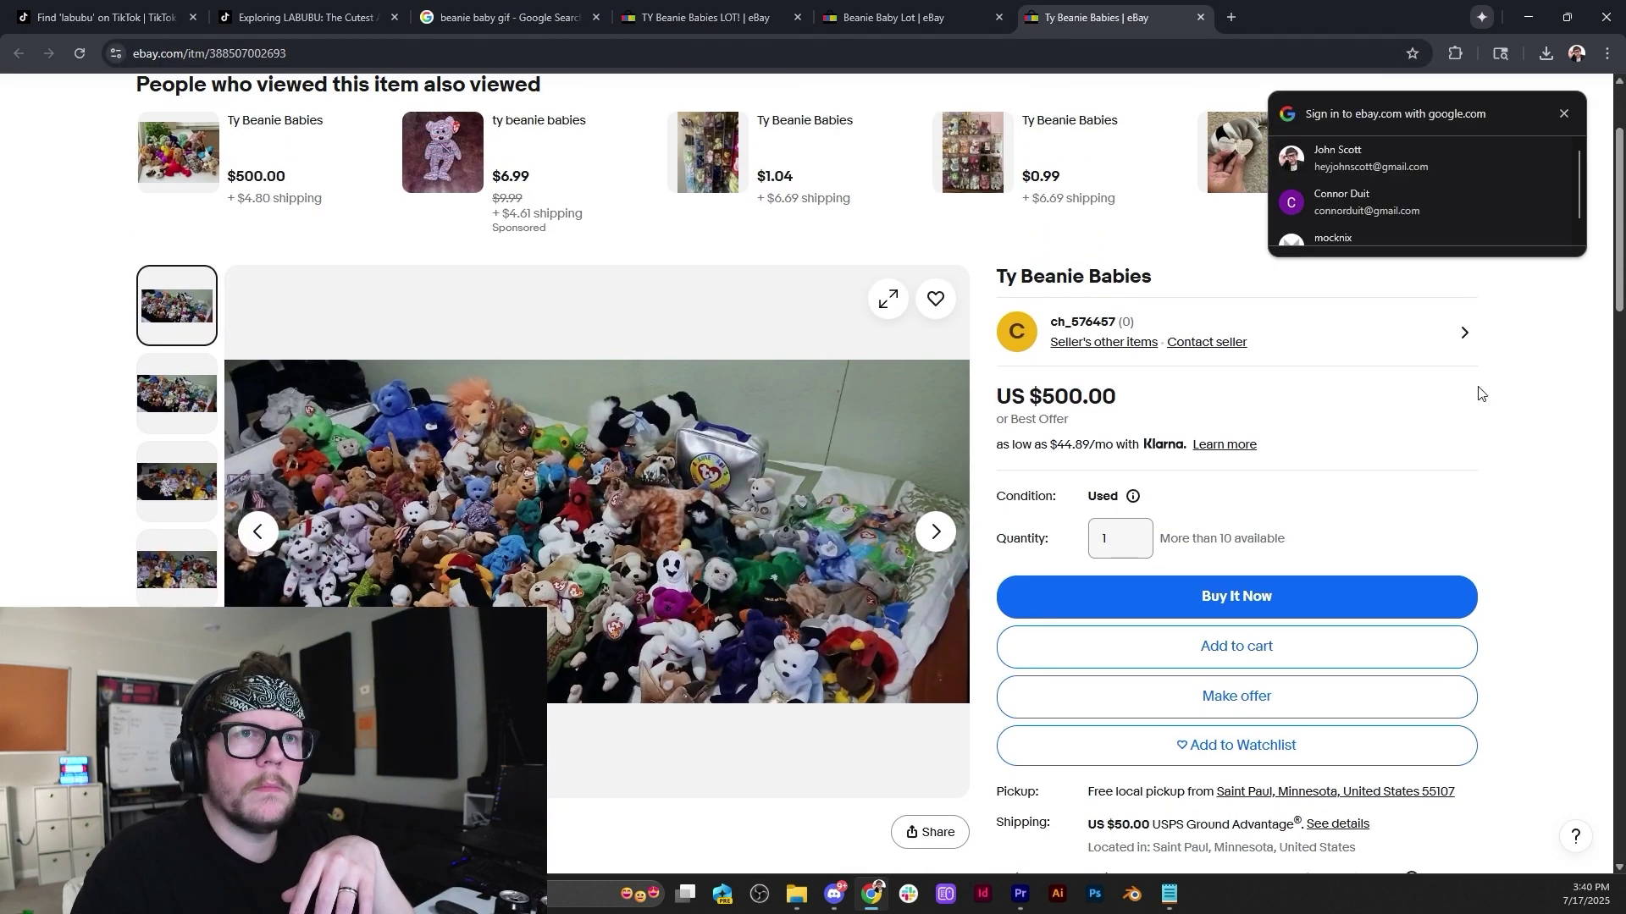
pyautogui.click(1562, 115)
pyautogui.scroll(-1, 1617, 169)
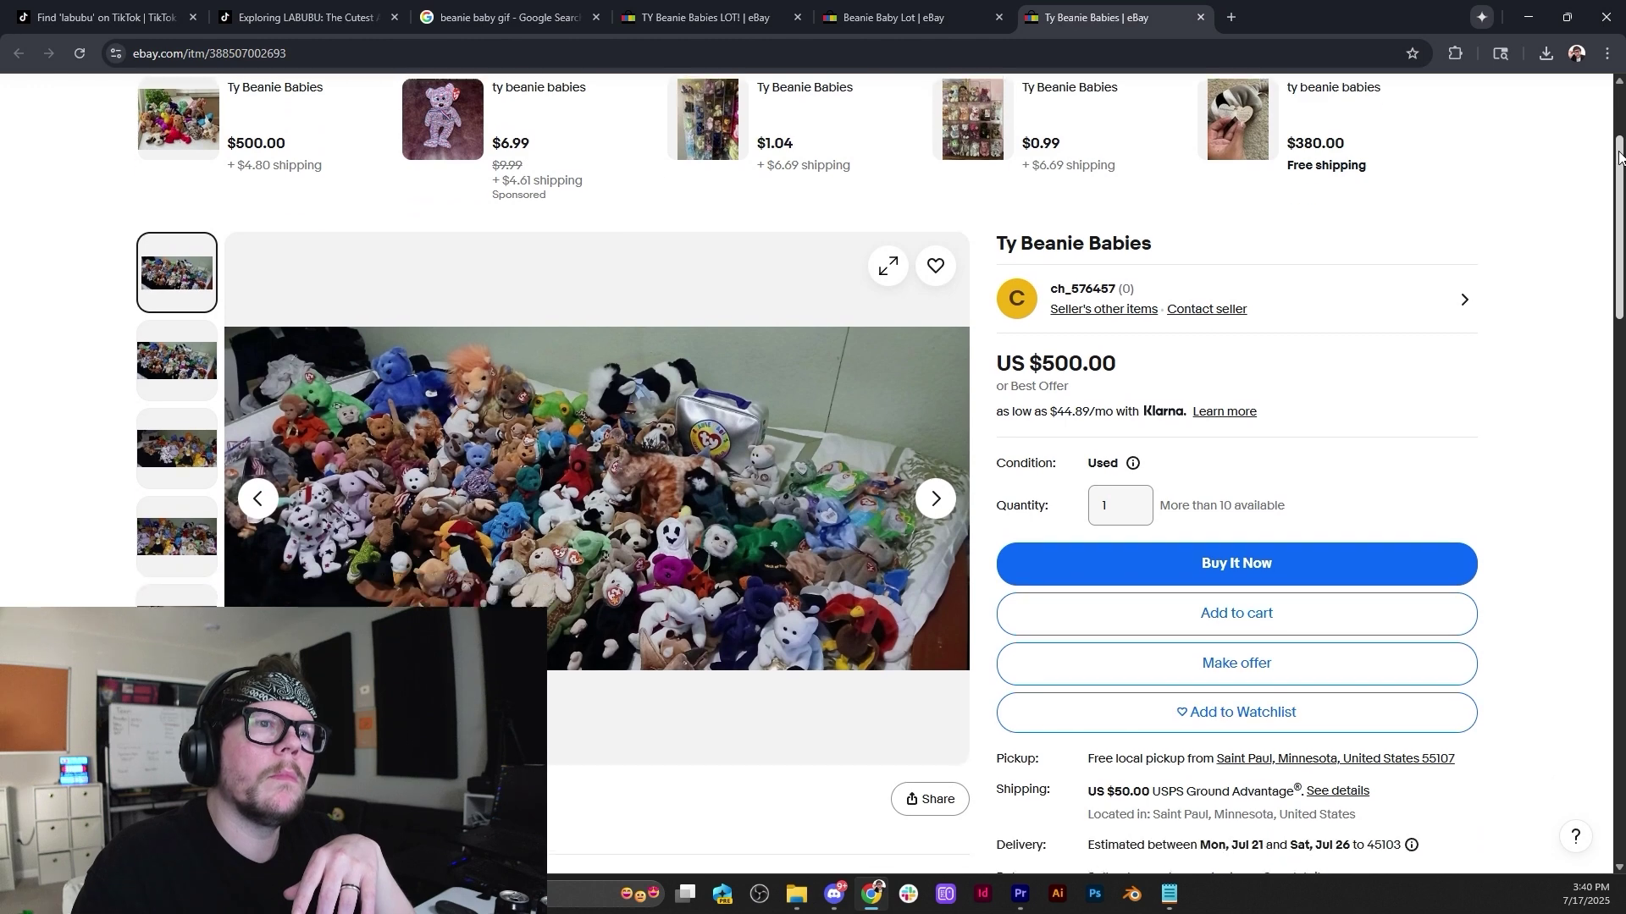
pyautogui.moveTo(1617, 169); pyautogui.dragTo(1617, 180)
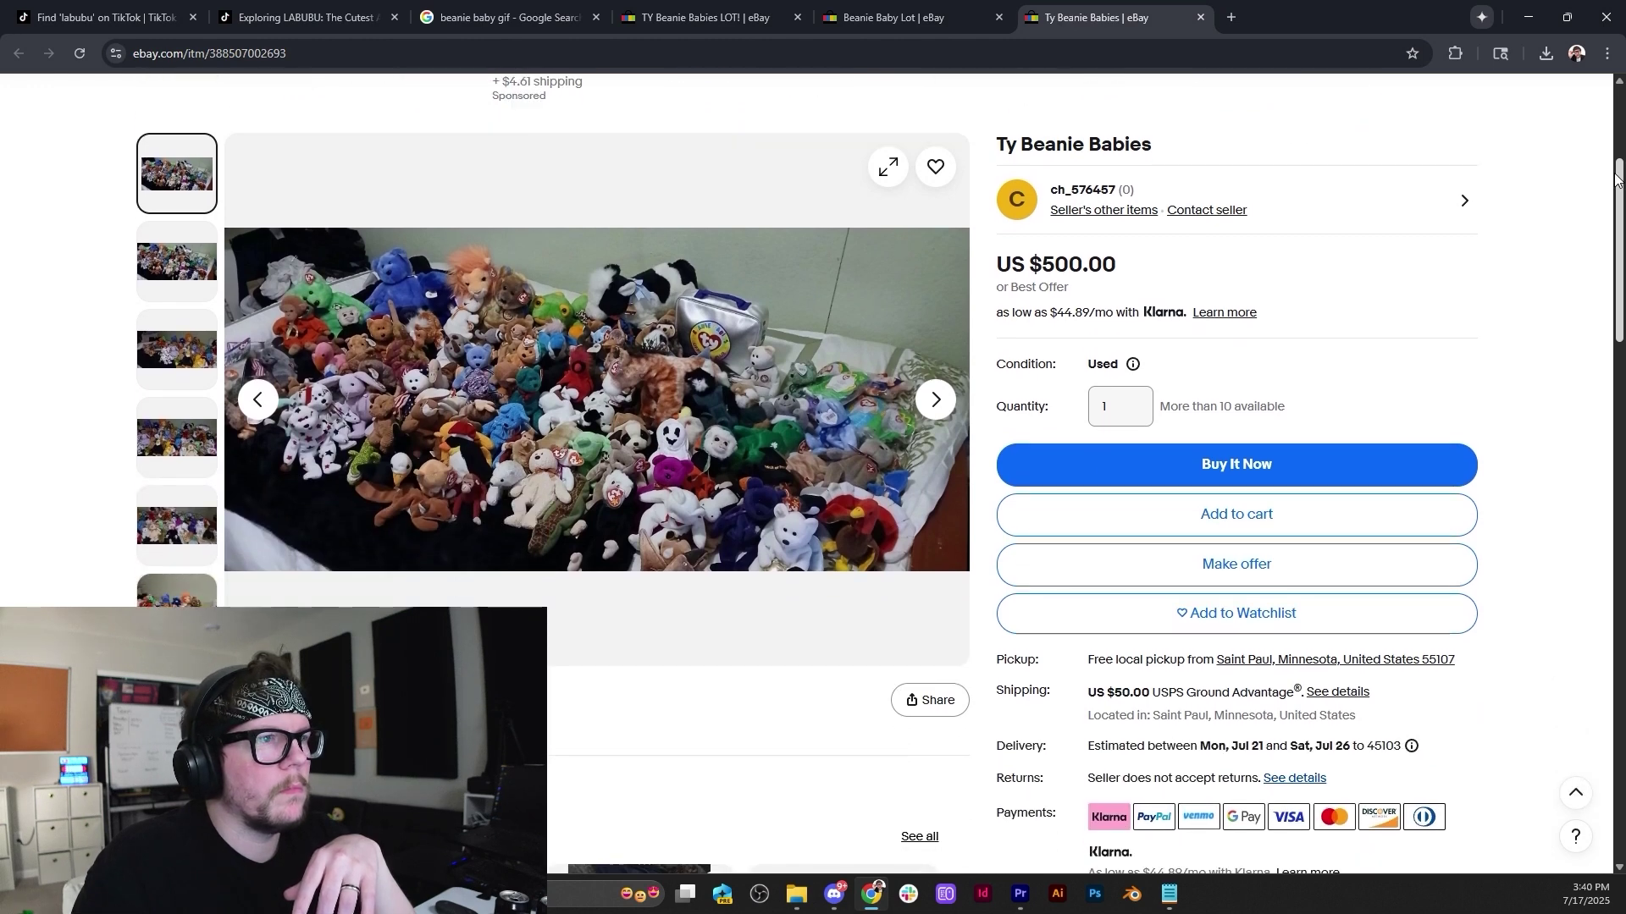
pyautogui.click(910, 15)
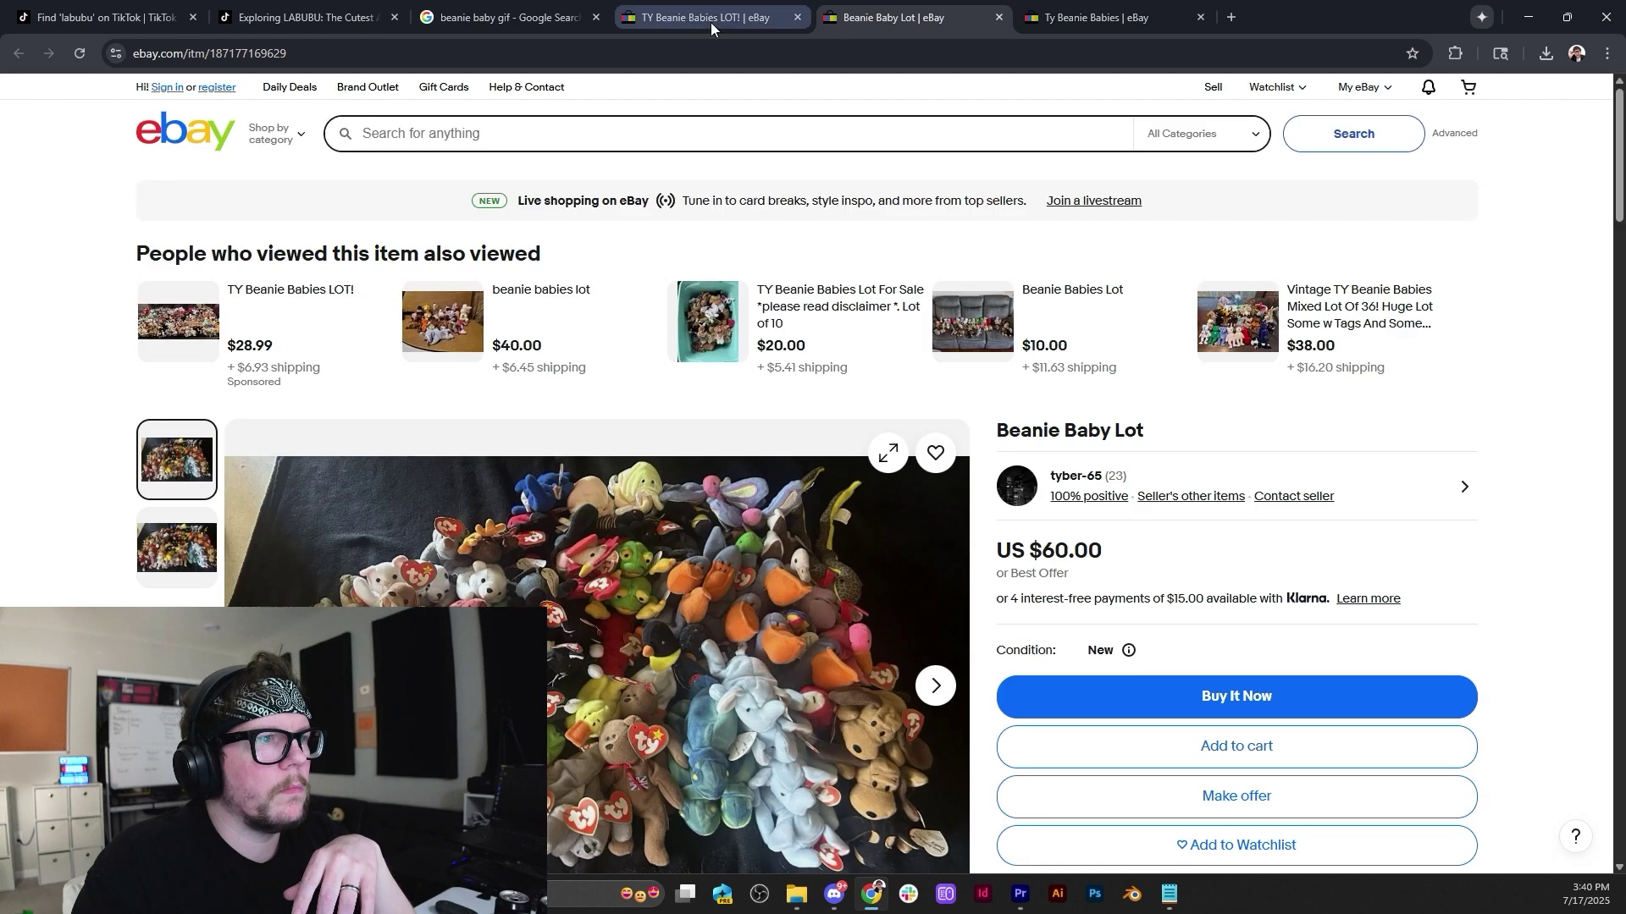
# Look through more of the "beanie baby gif" image results and recheck the TY Beanie Babies LOT! eBay listing.
pyautogui.click(707, 17)
pyautogui.click(504, 20)
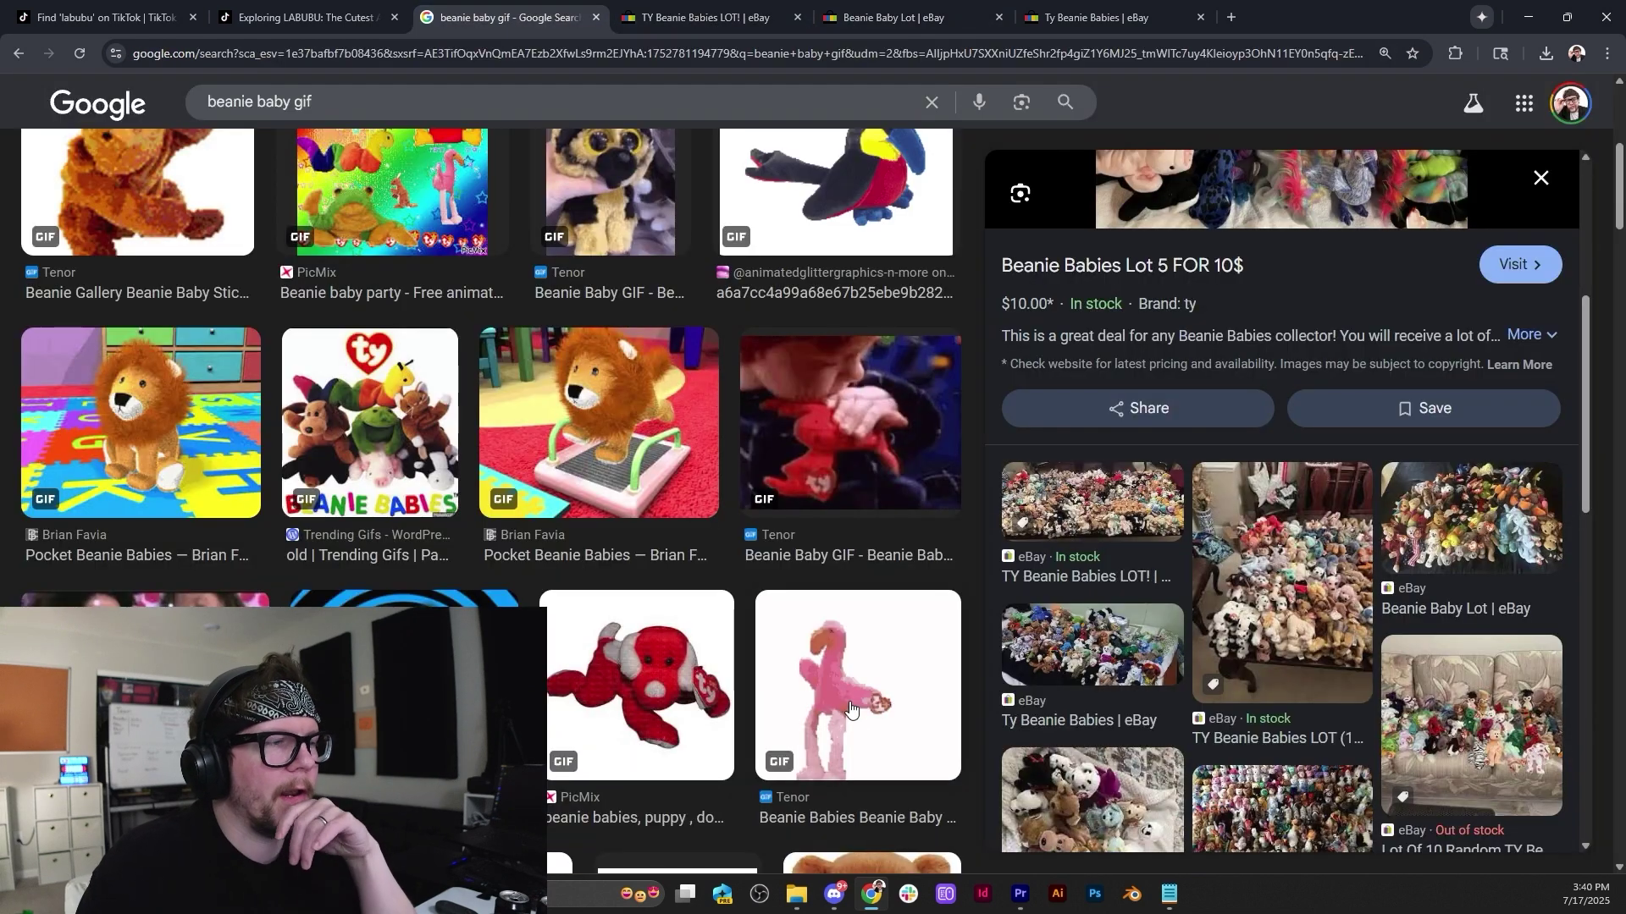
pyautogui.scroll(-4, 851, 707)
pyautogui.click(743, 25)
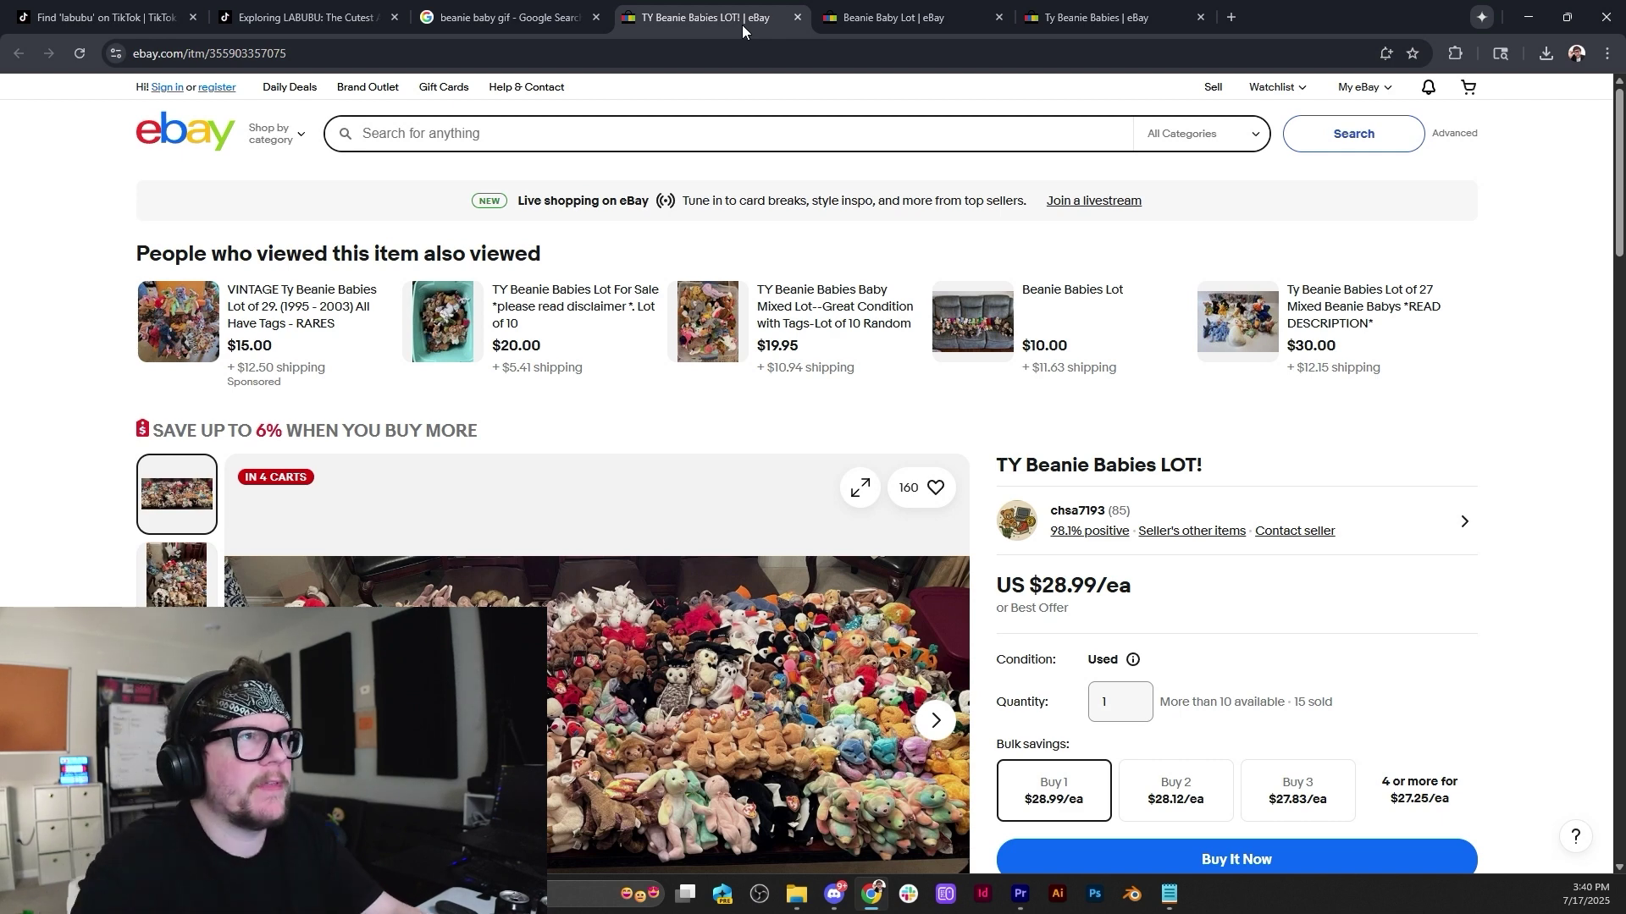
pyautogui.click(557, 25)
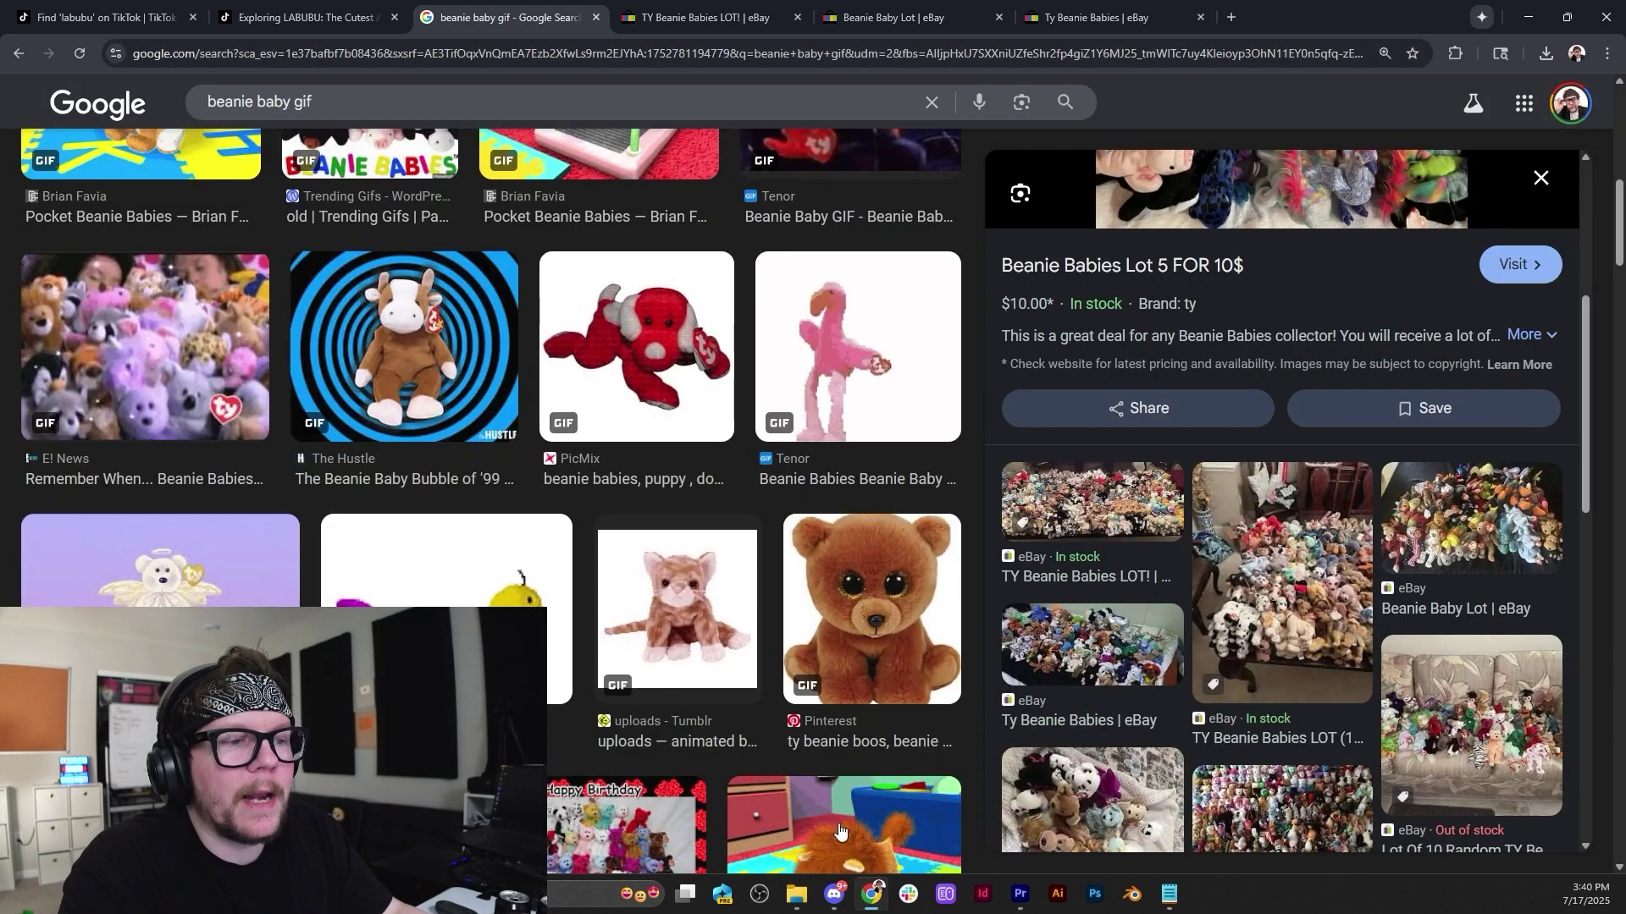
# Switch to Premiere Pro and review the unedited talking footage that starts after the gap in the sequence, around 00:08:27.
pyautogui.click(1020, 900)
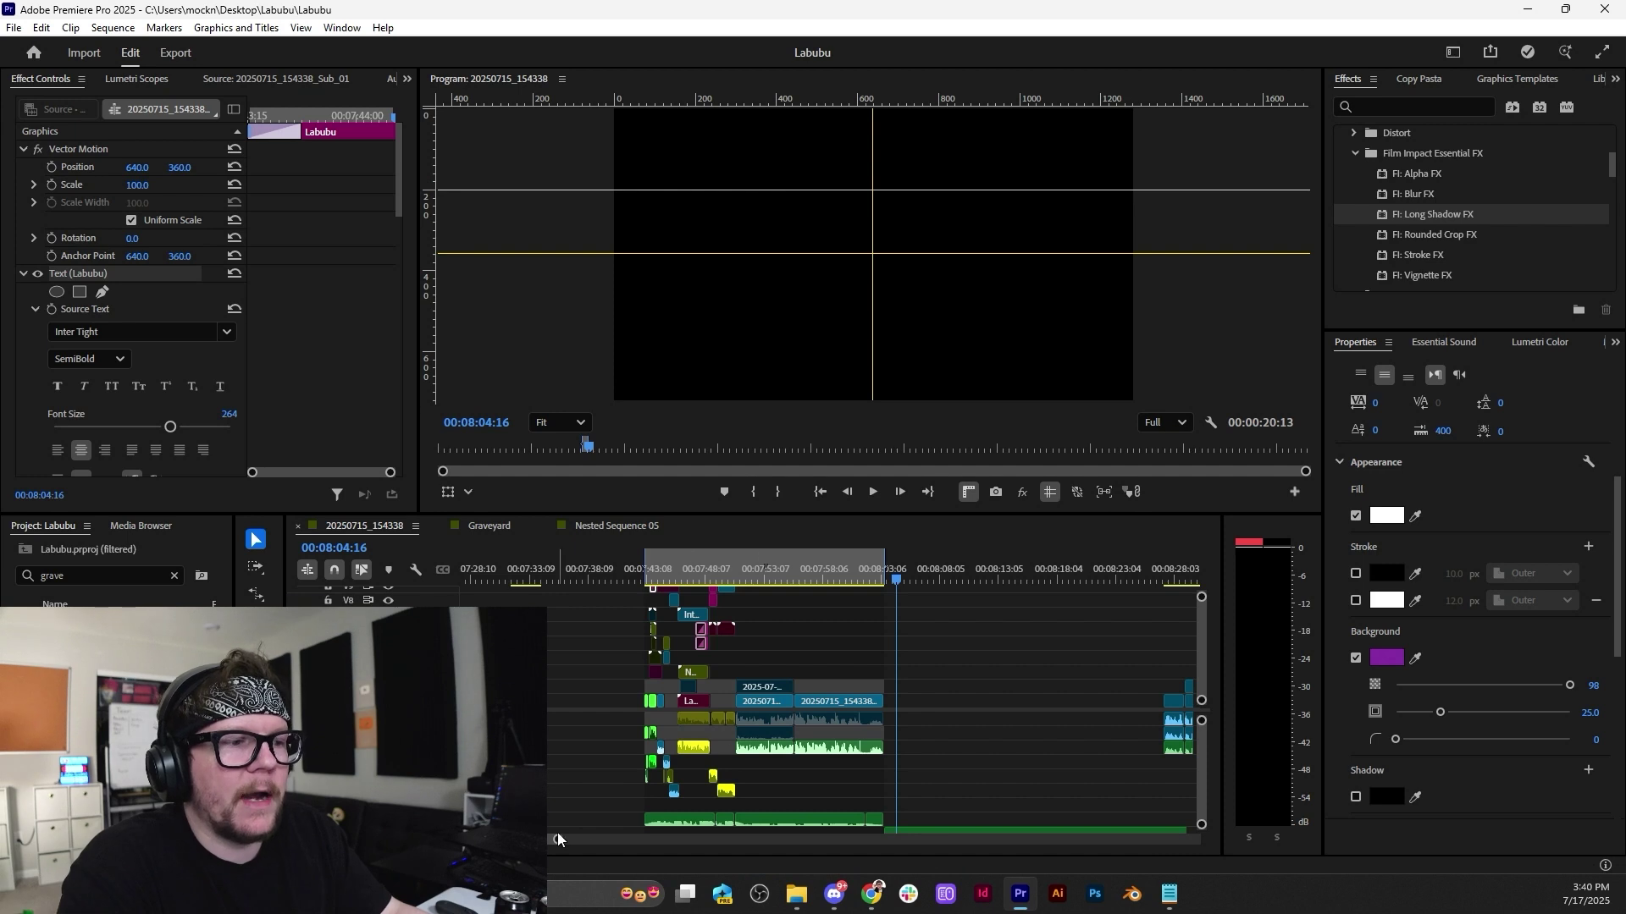
pyautogui.moveTo(557, 839); pyautogui.dragTo(744, 840)
pyautogui.click(860, 564)
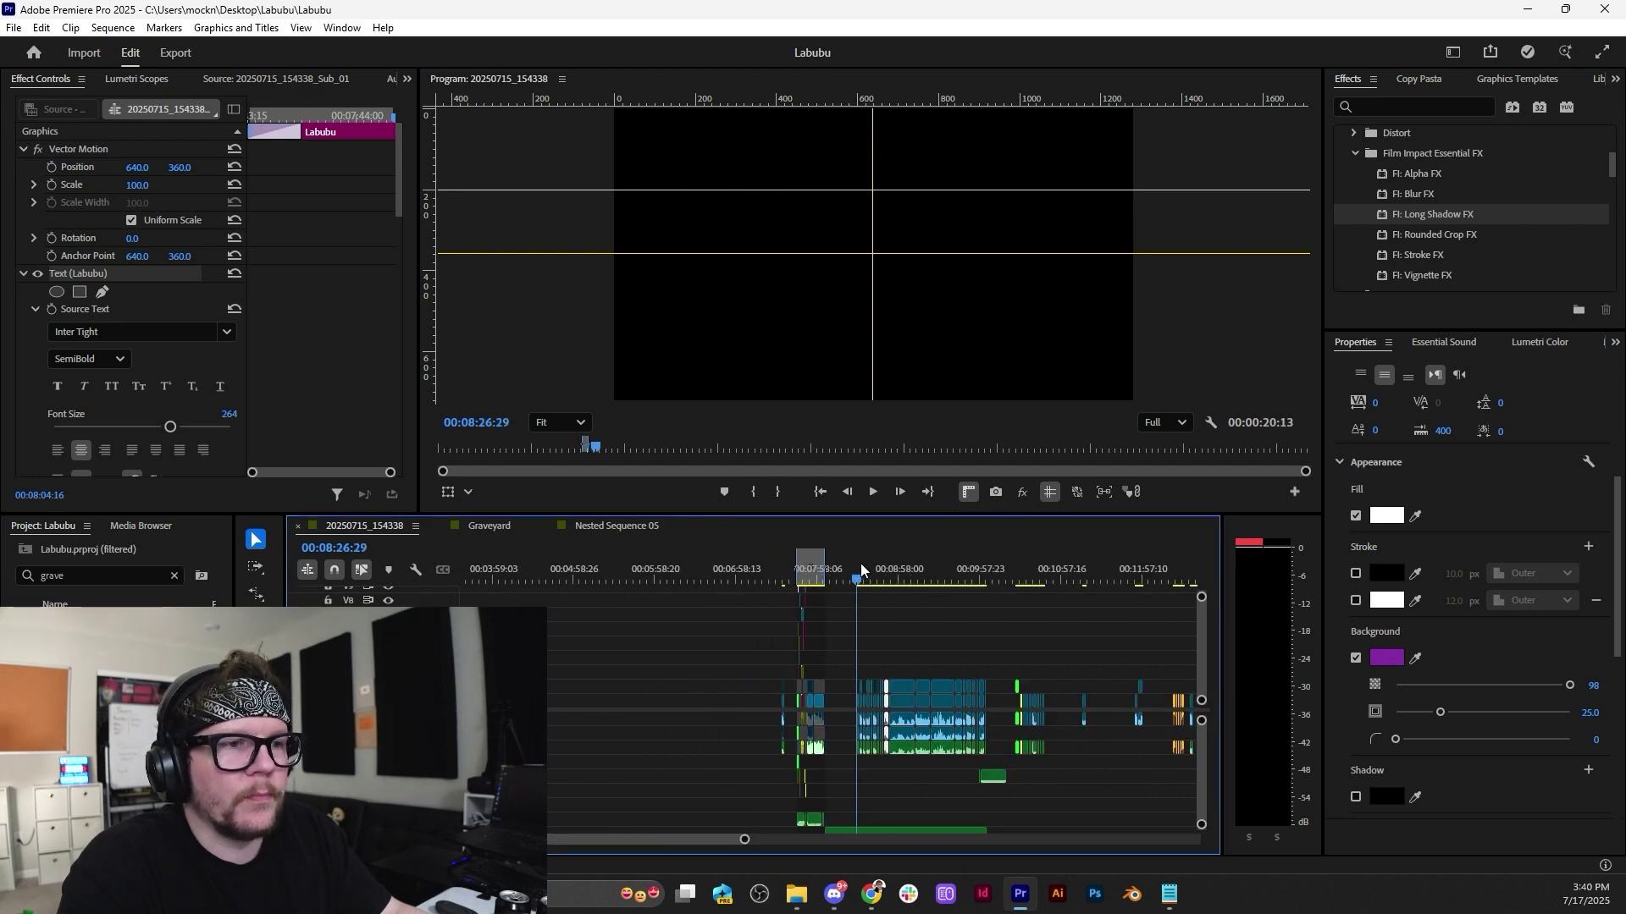
pyautogui.scroll(-3, 847, 612)
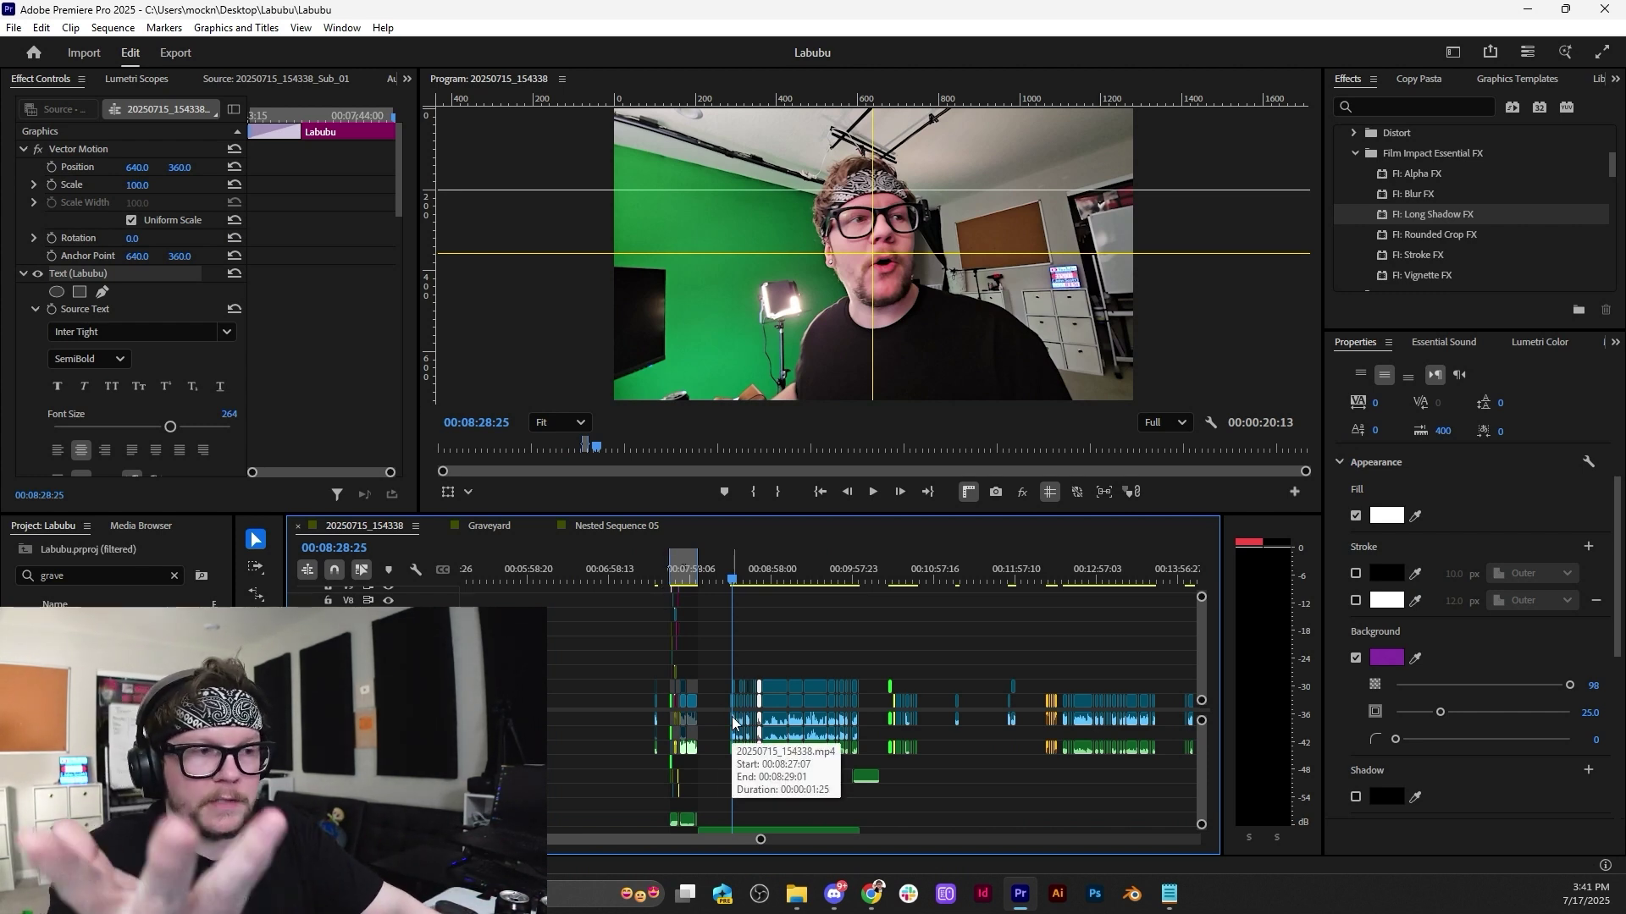
# Return the playhead to 00:07:50:19, just before the remaining talking clips, and show the edited Labubu section in closer detail.
pyautogui.moveTo(761, 844); pyautogui.dragTo(633, 839)
pyautogui.click(663, 578)
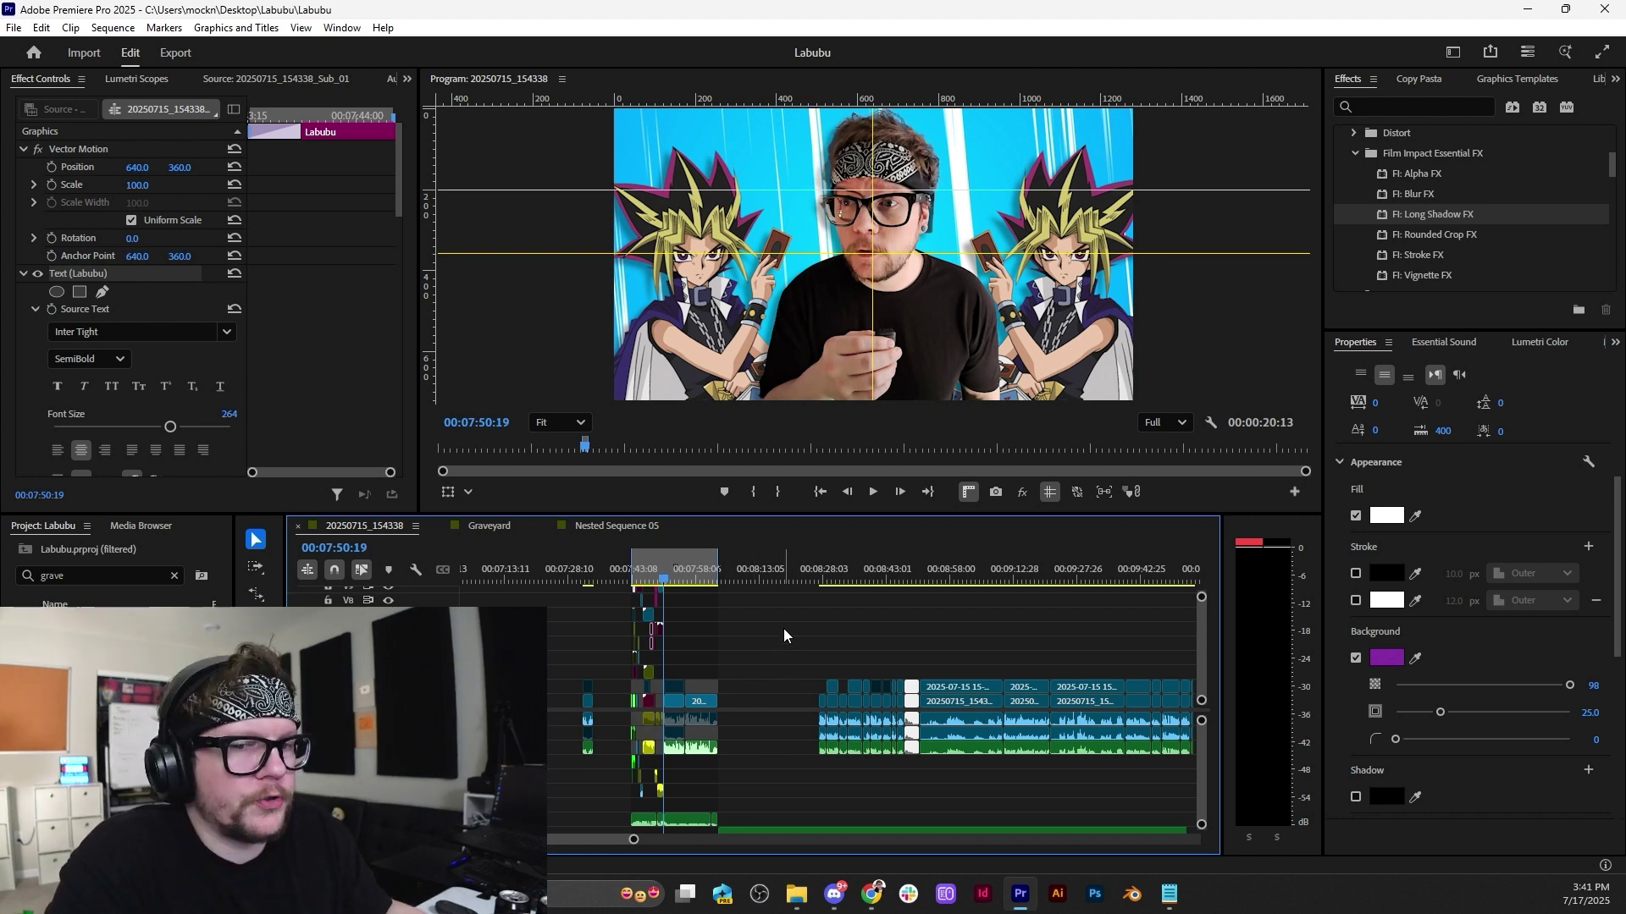
pyautogui.moveTo(631, 843); pyautogui.dragTo(567, 843)
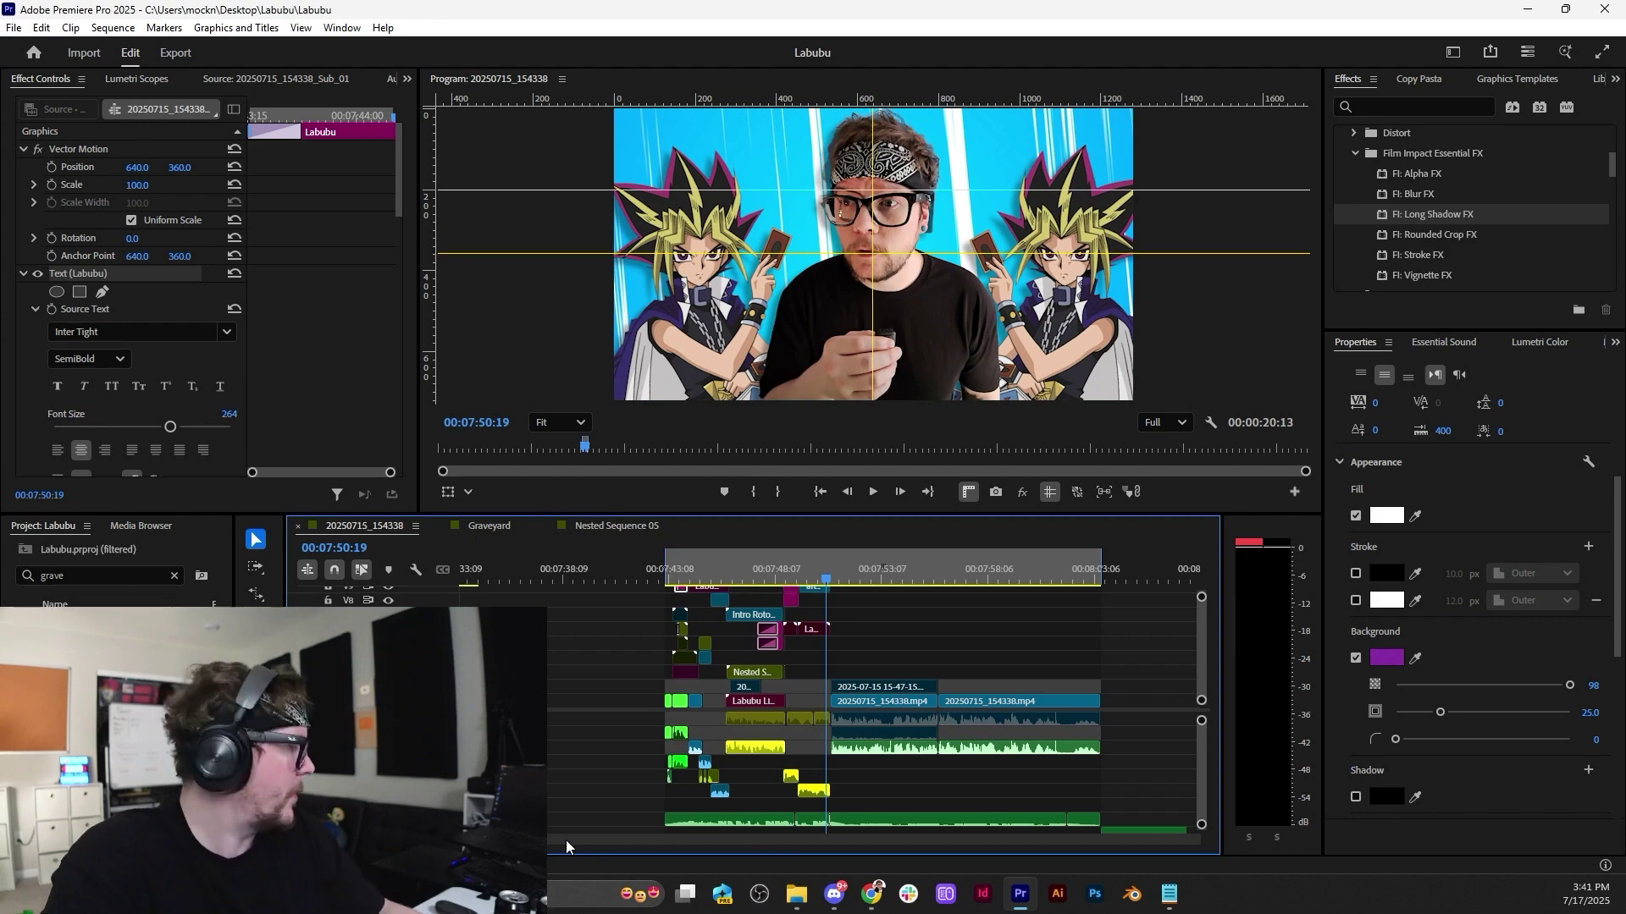